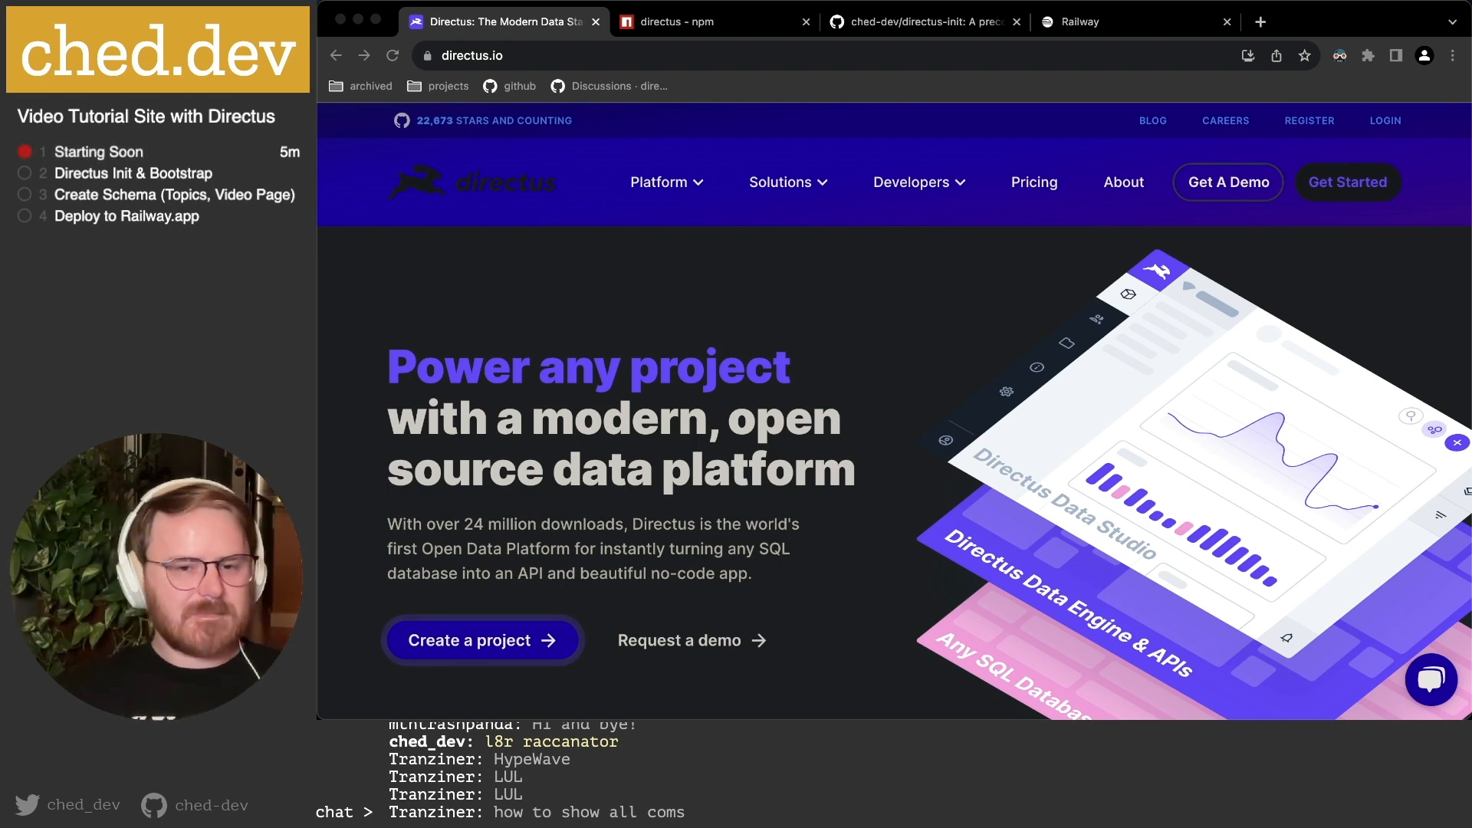
Scroll the directus.io homepage down to Developer Tooling, then switch to the Railway dashboard tab.
left_click(818, 418)
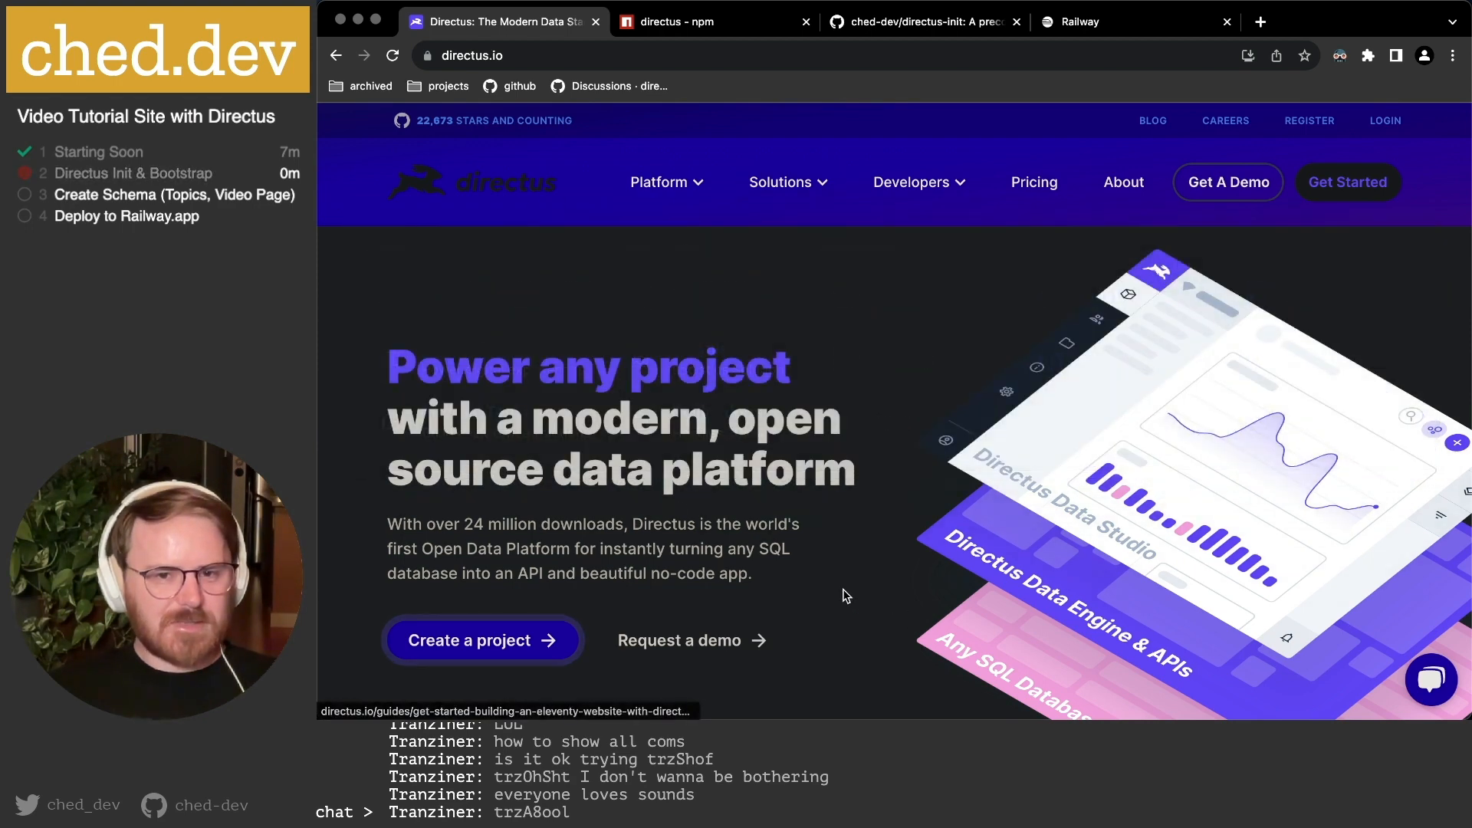
scroll(644, 487, "down", 3)
scroll(642, 487, "down", 1)
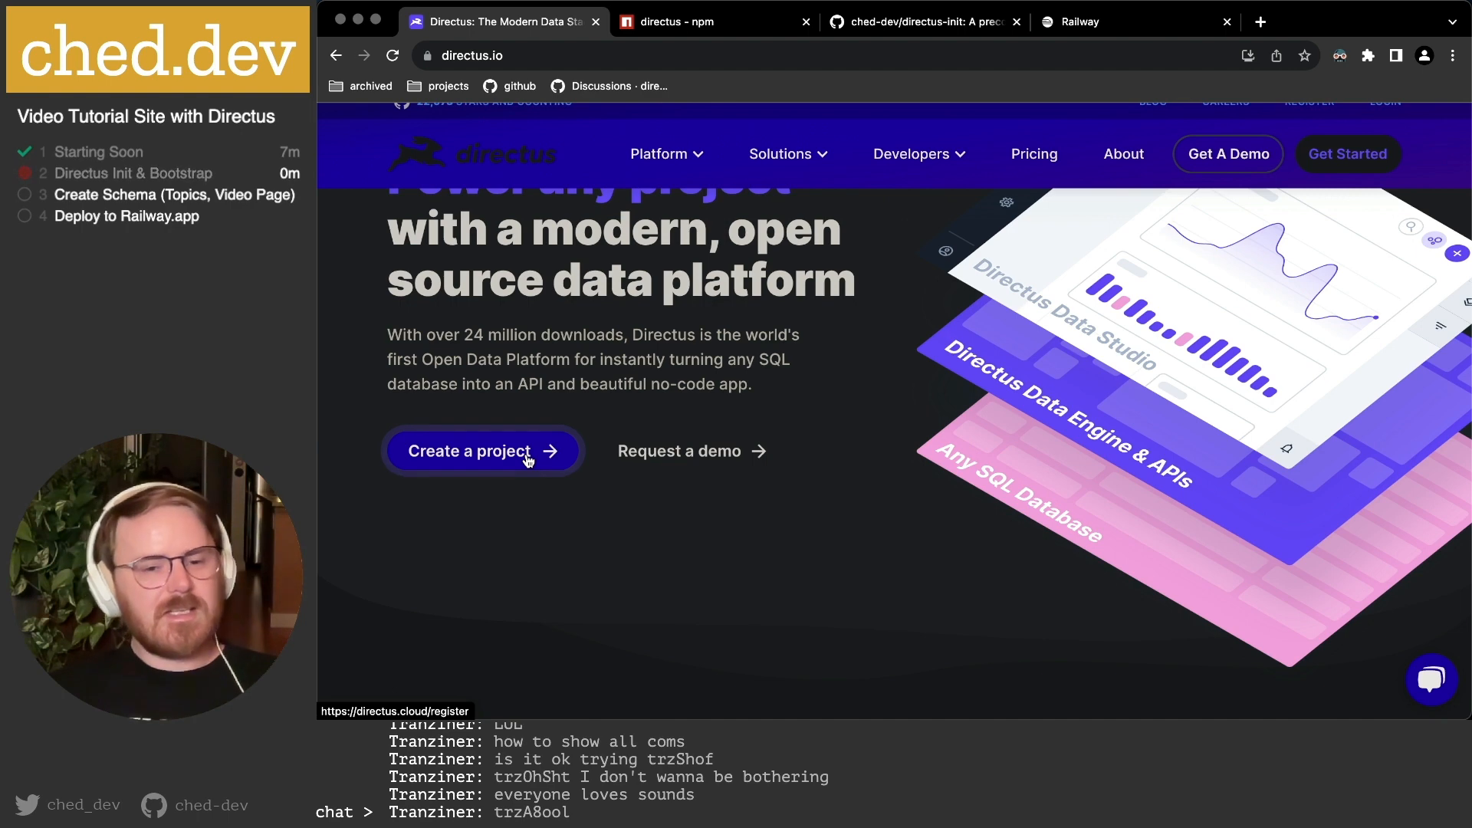
scroll(766, 330, "down", 5)
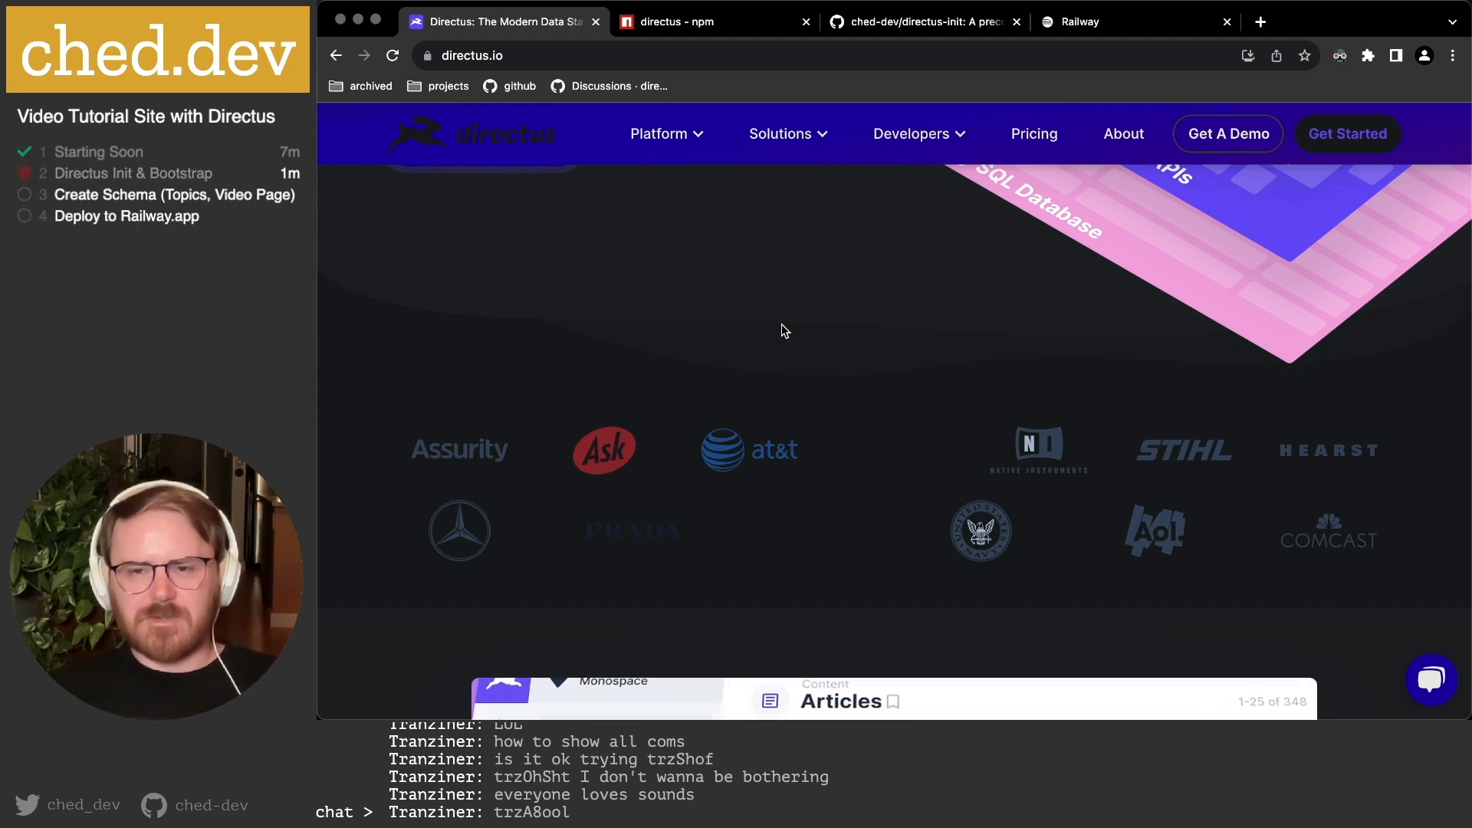
scroll(781, 324, "down", 5)
scroll(781, 323, "down", 10)
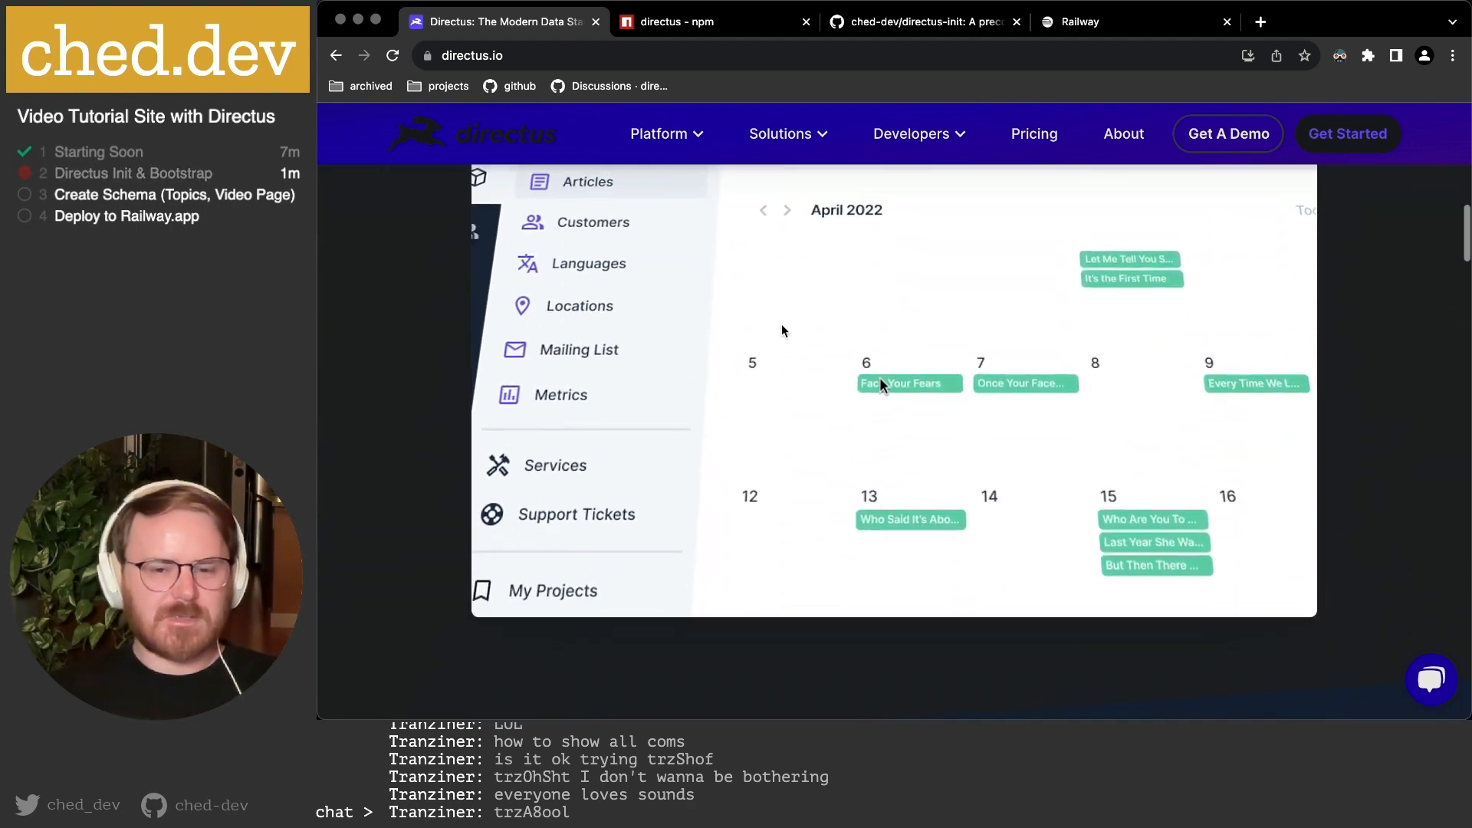
scroll(781, 324, "down", 3)
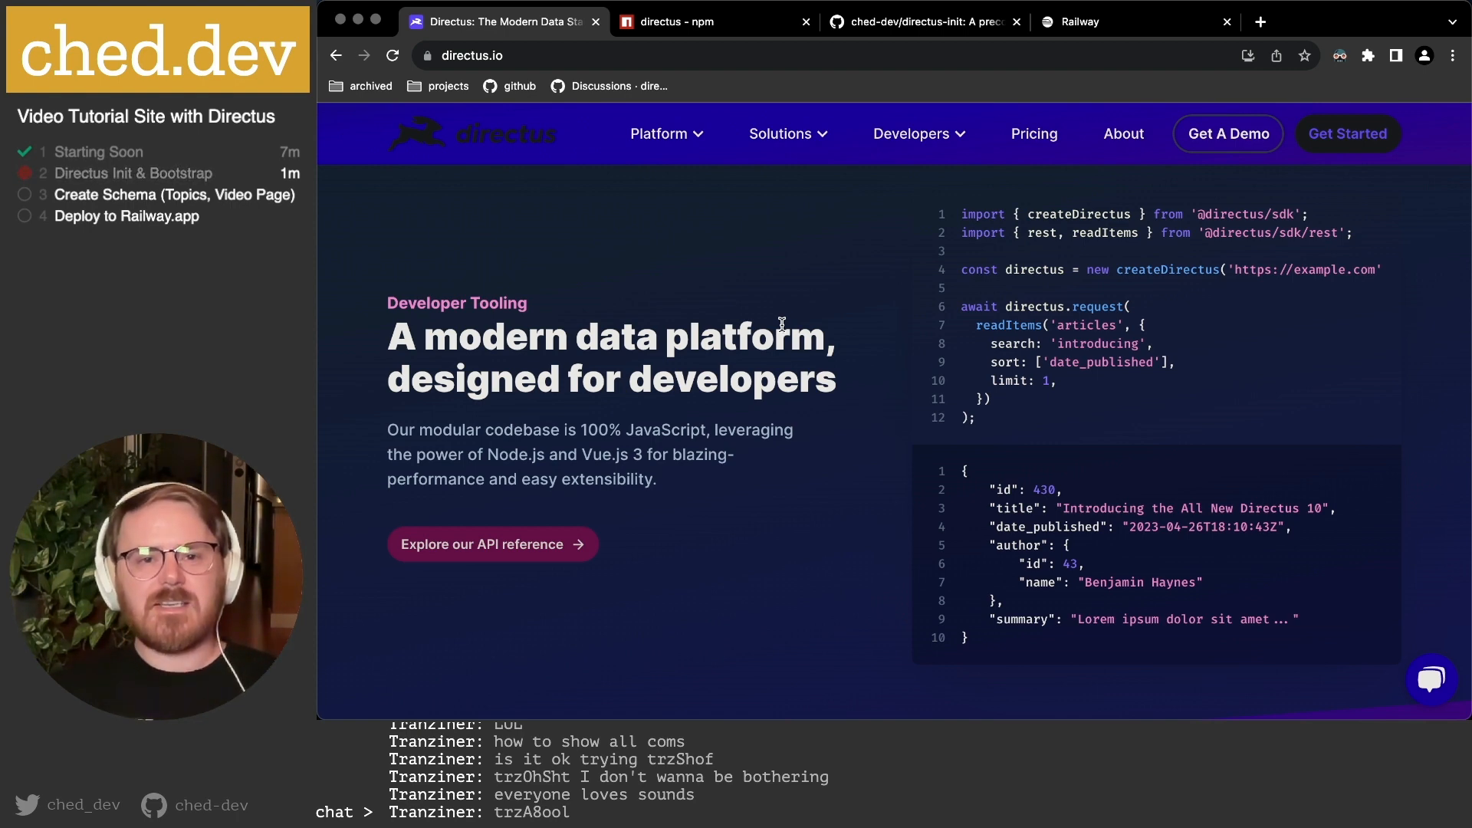
left_click(1073, 17)
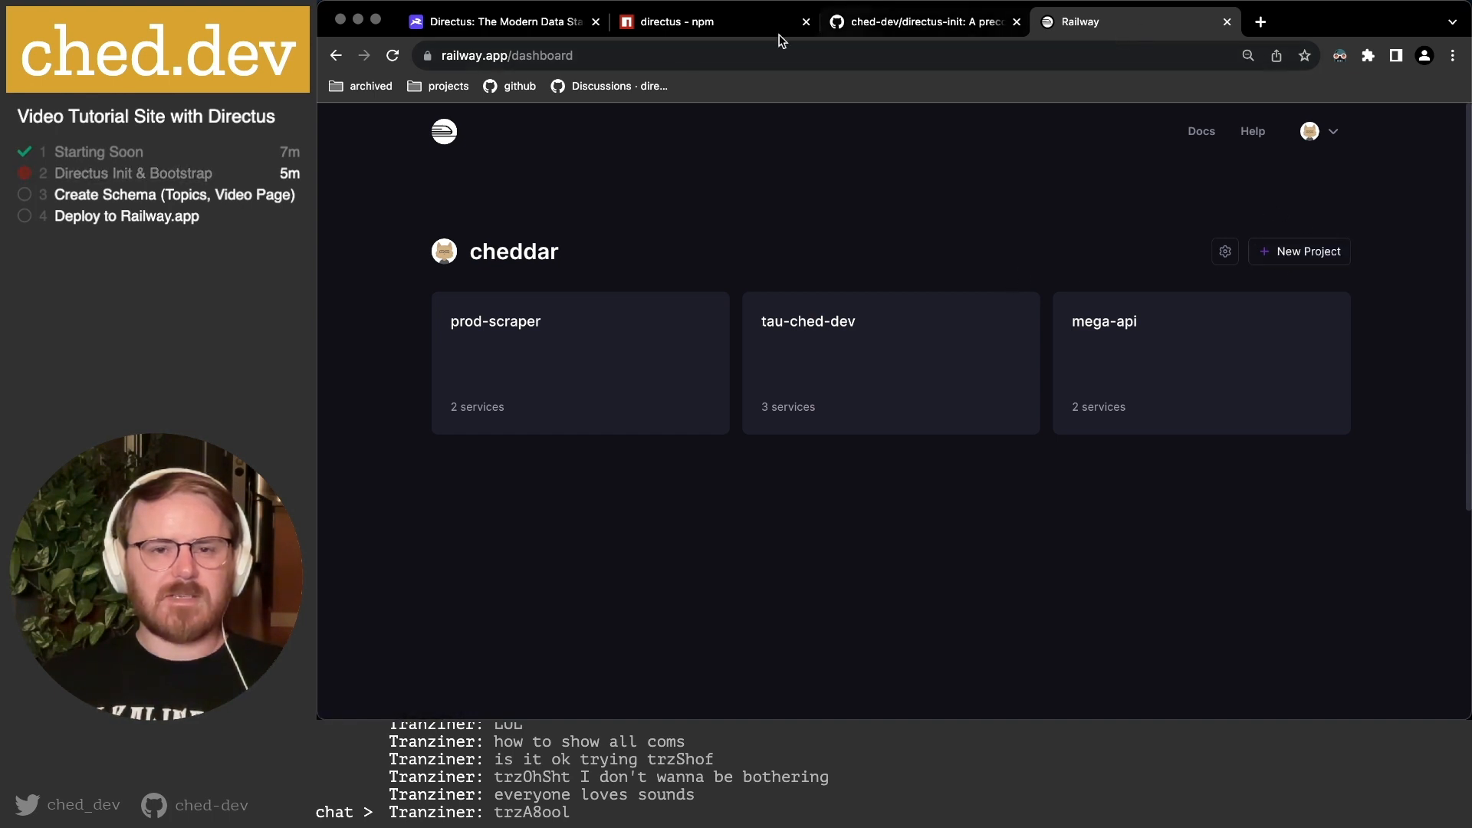
left_click(489, 29)
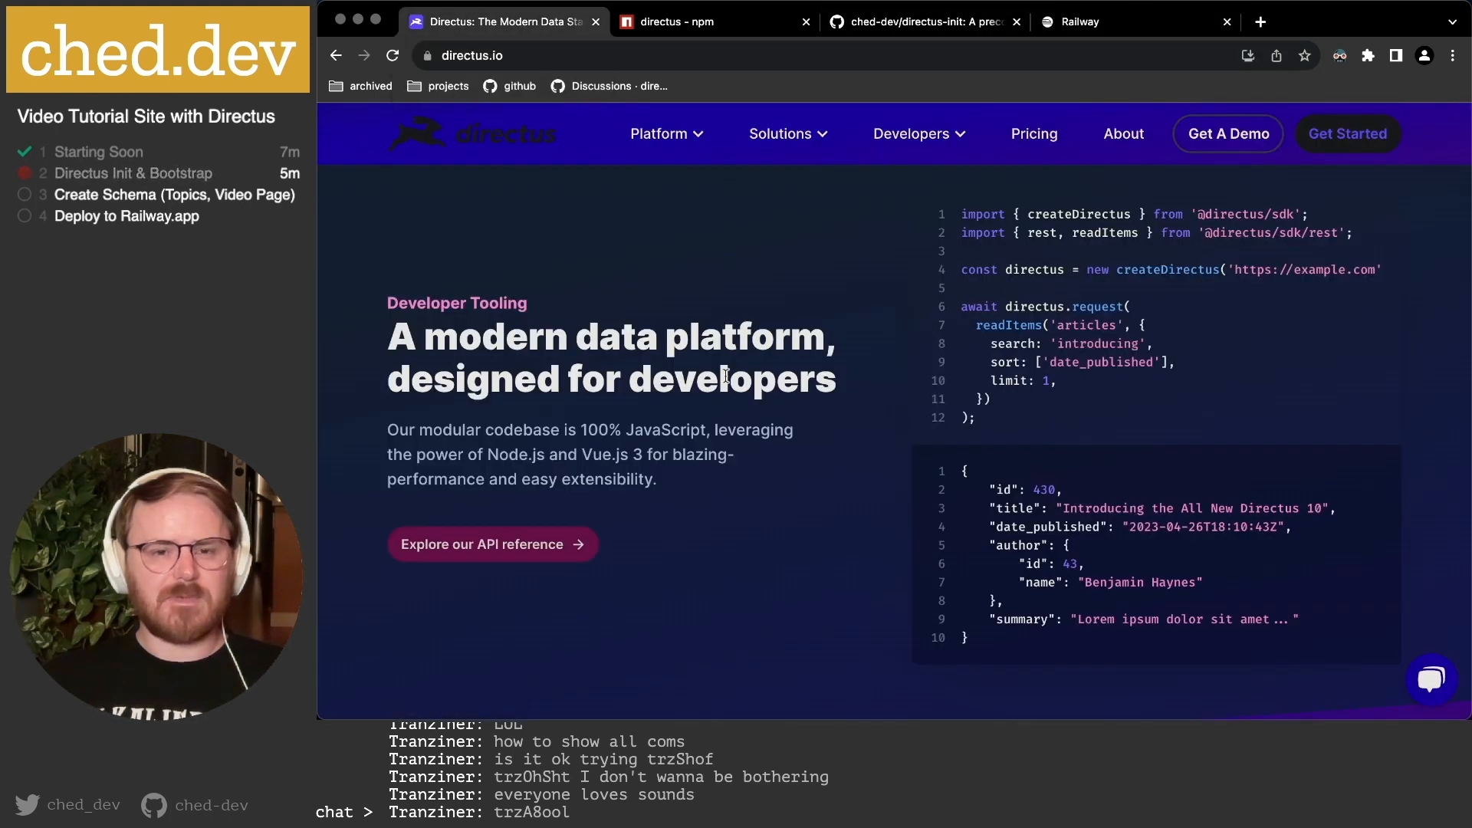
left_click(1148, 28)
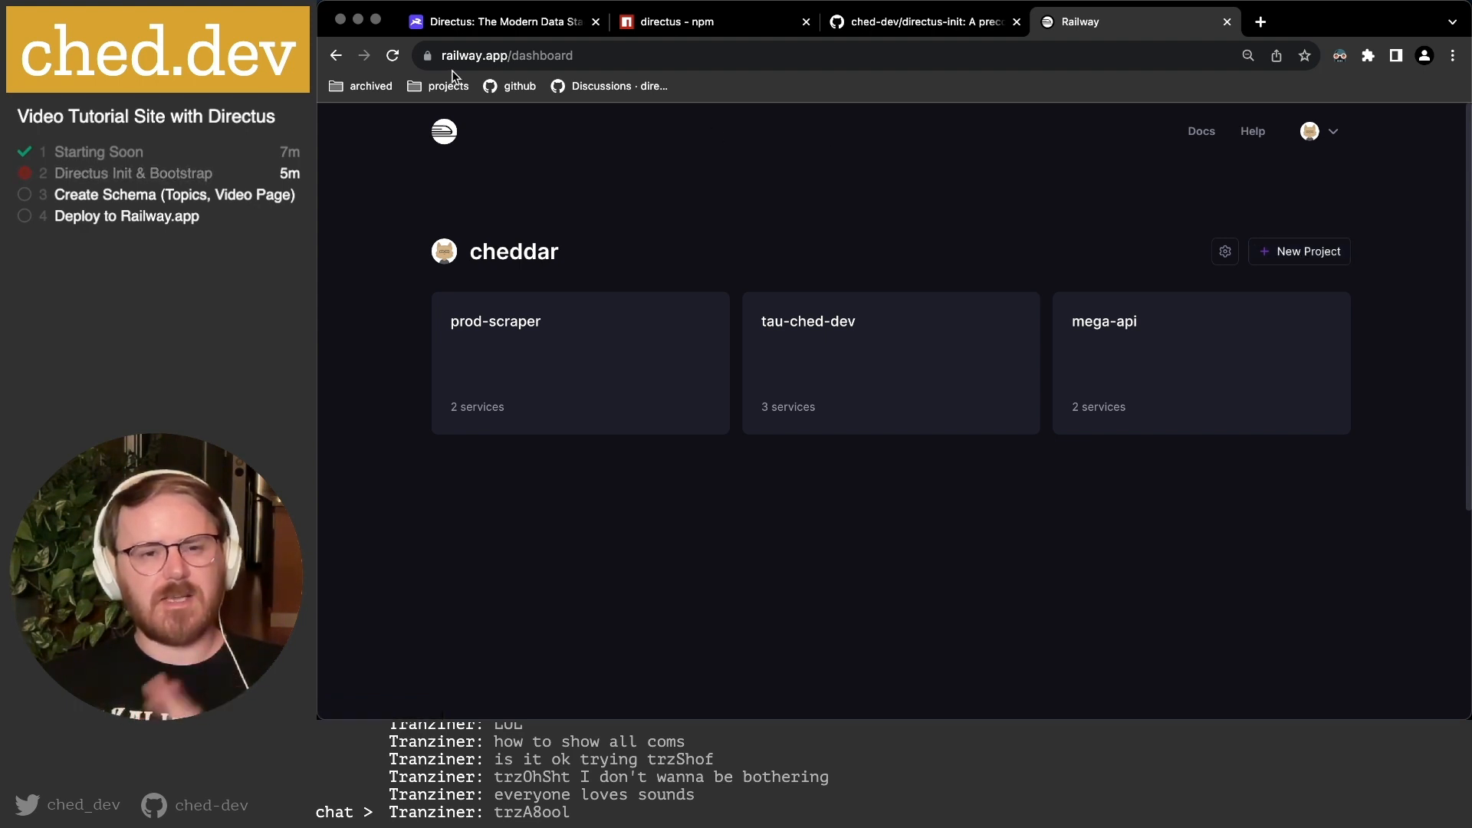
left_click(479, 24)
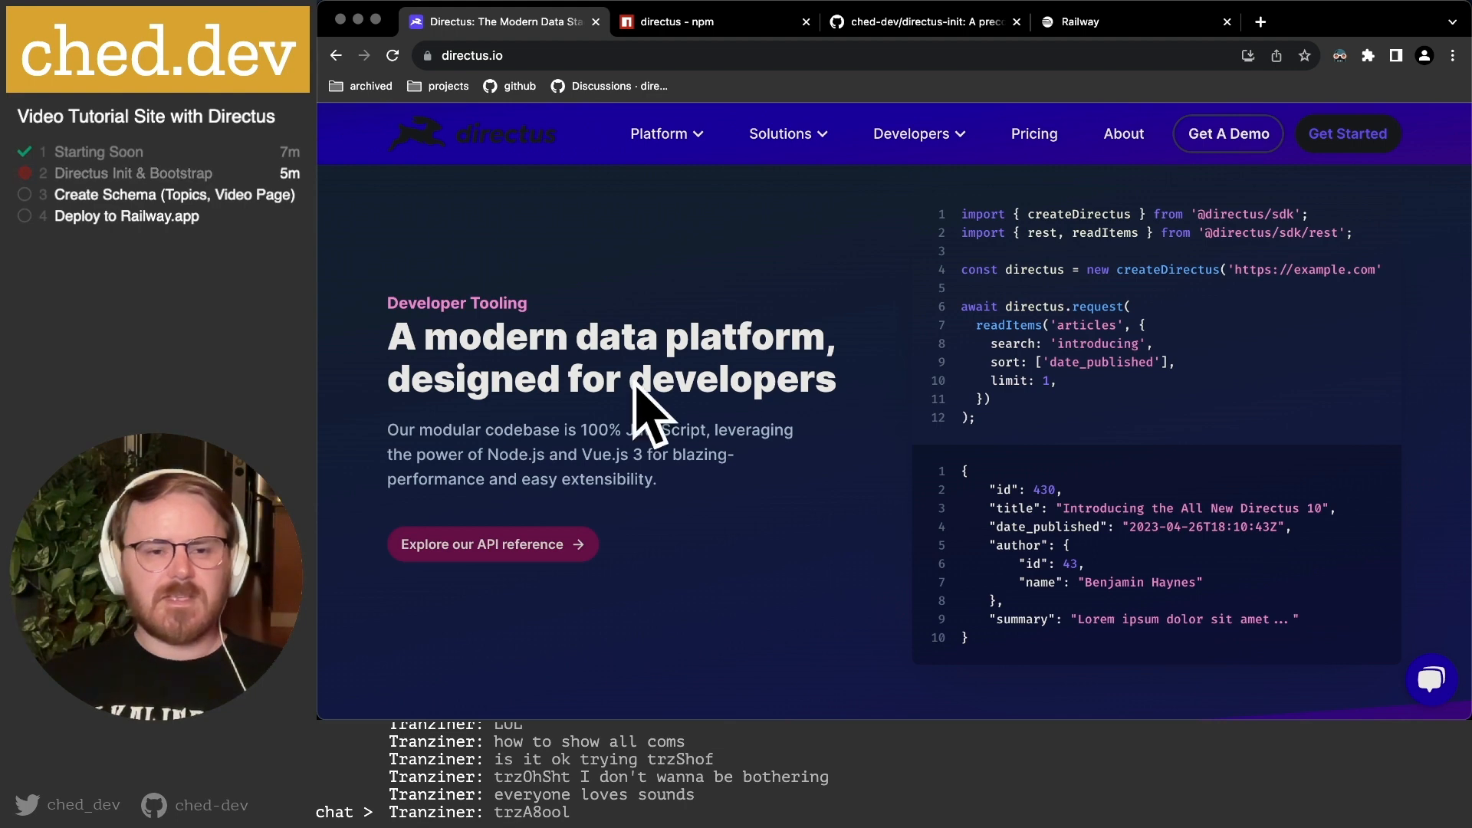
scroll(633, 383, "down", 2)
scroll(633, 383, "up", 1)
scroll(633, 383, "down", 1)
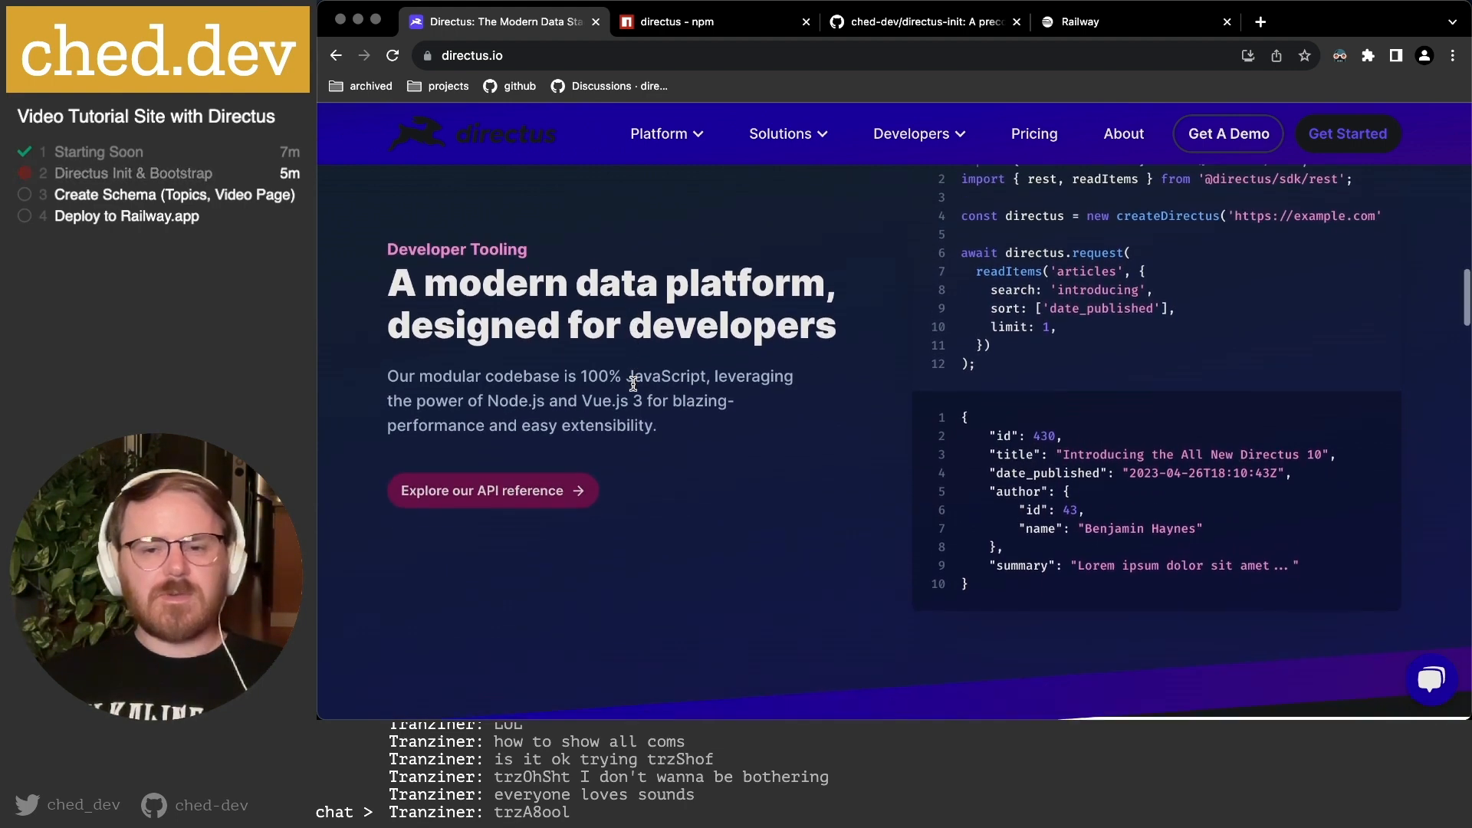
scroll(633, 384, "up", 1)
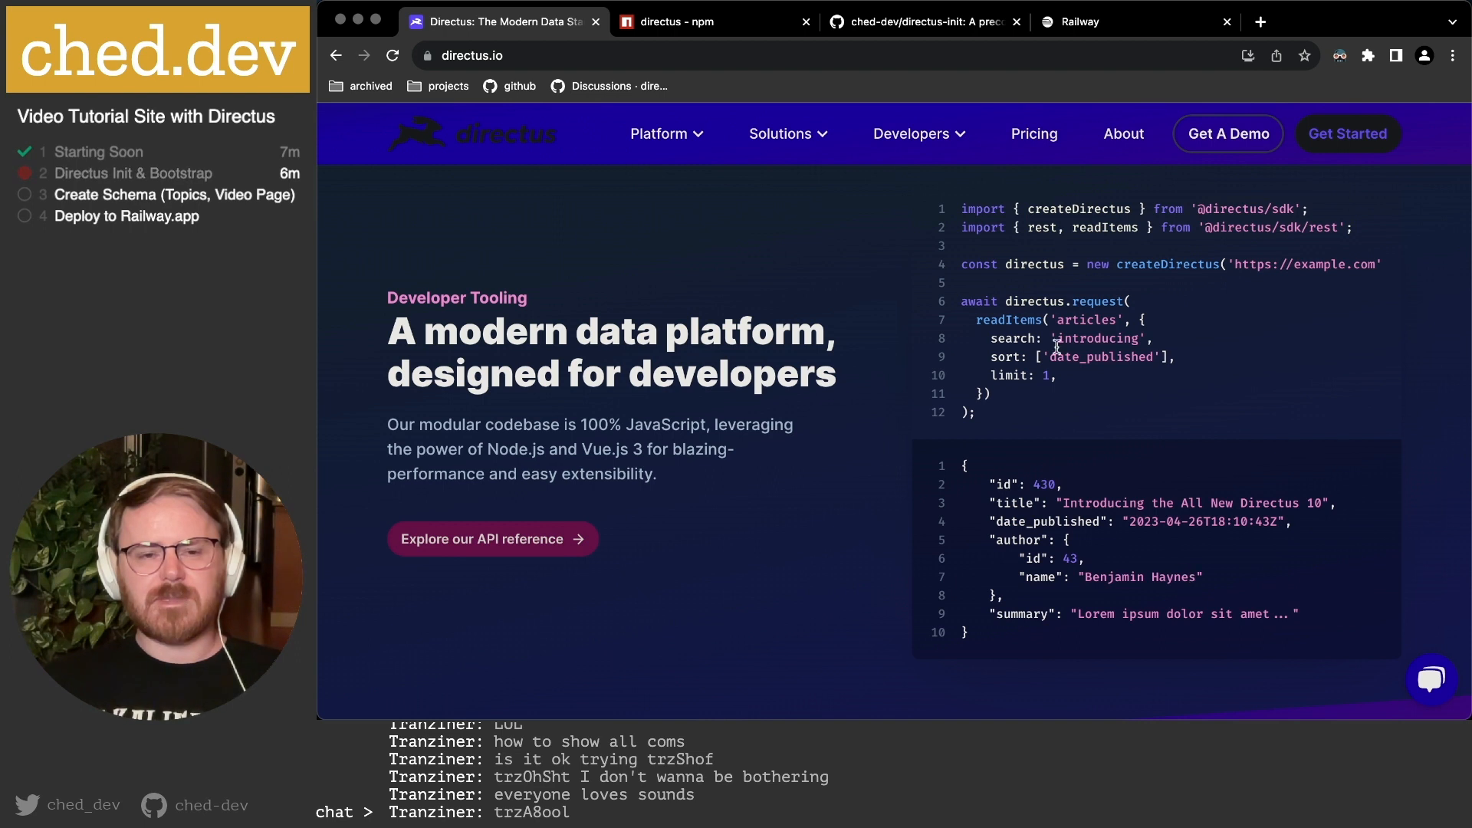
left_click_drag(961, 264, 1382, 270)
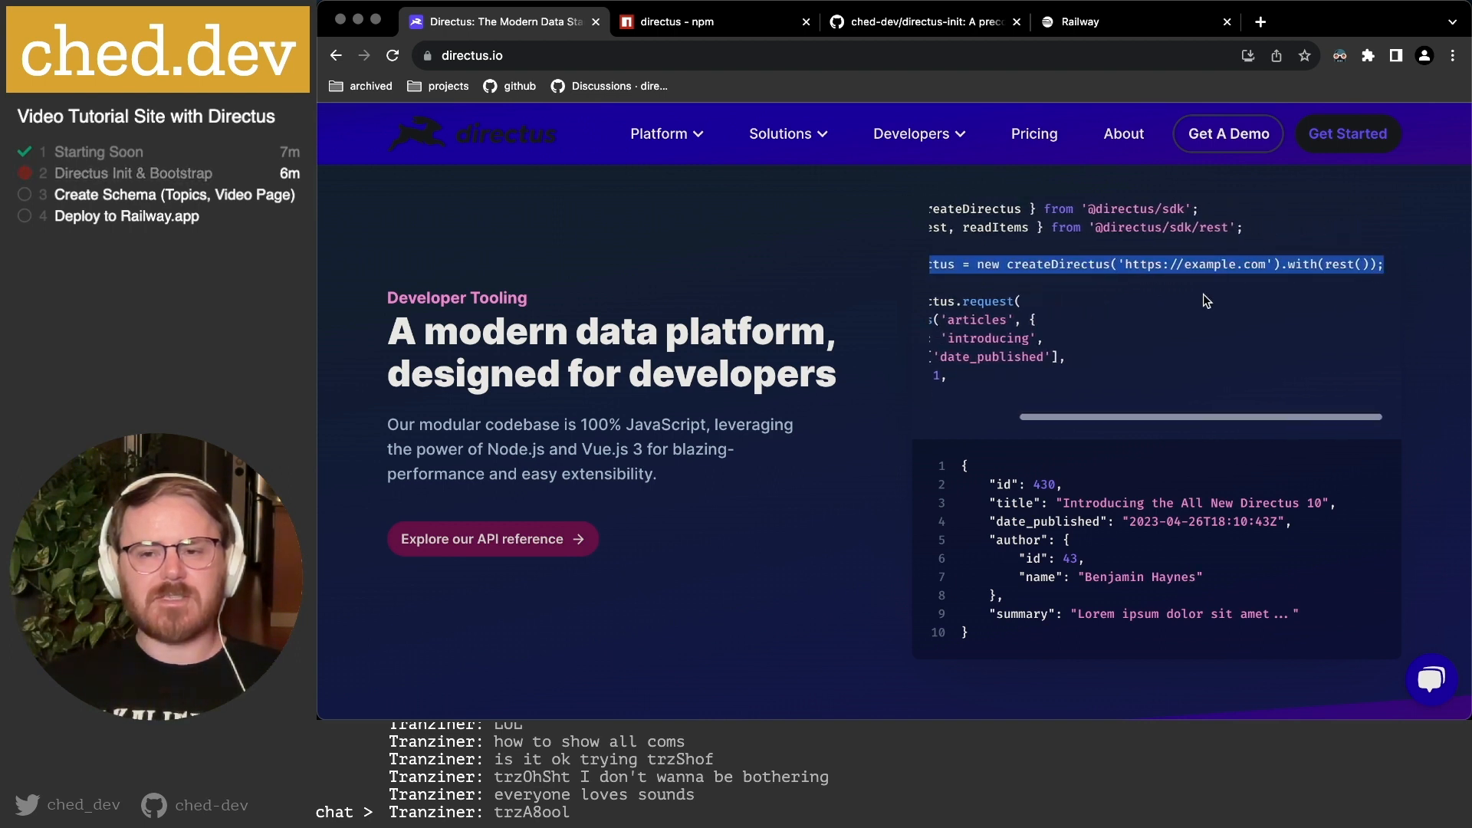
scroll(1202, 293, "left", 5)
left_click(1108, 265)
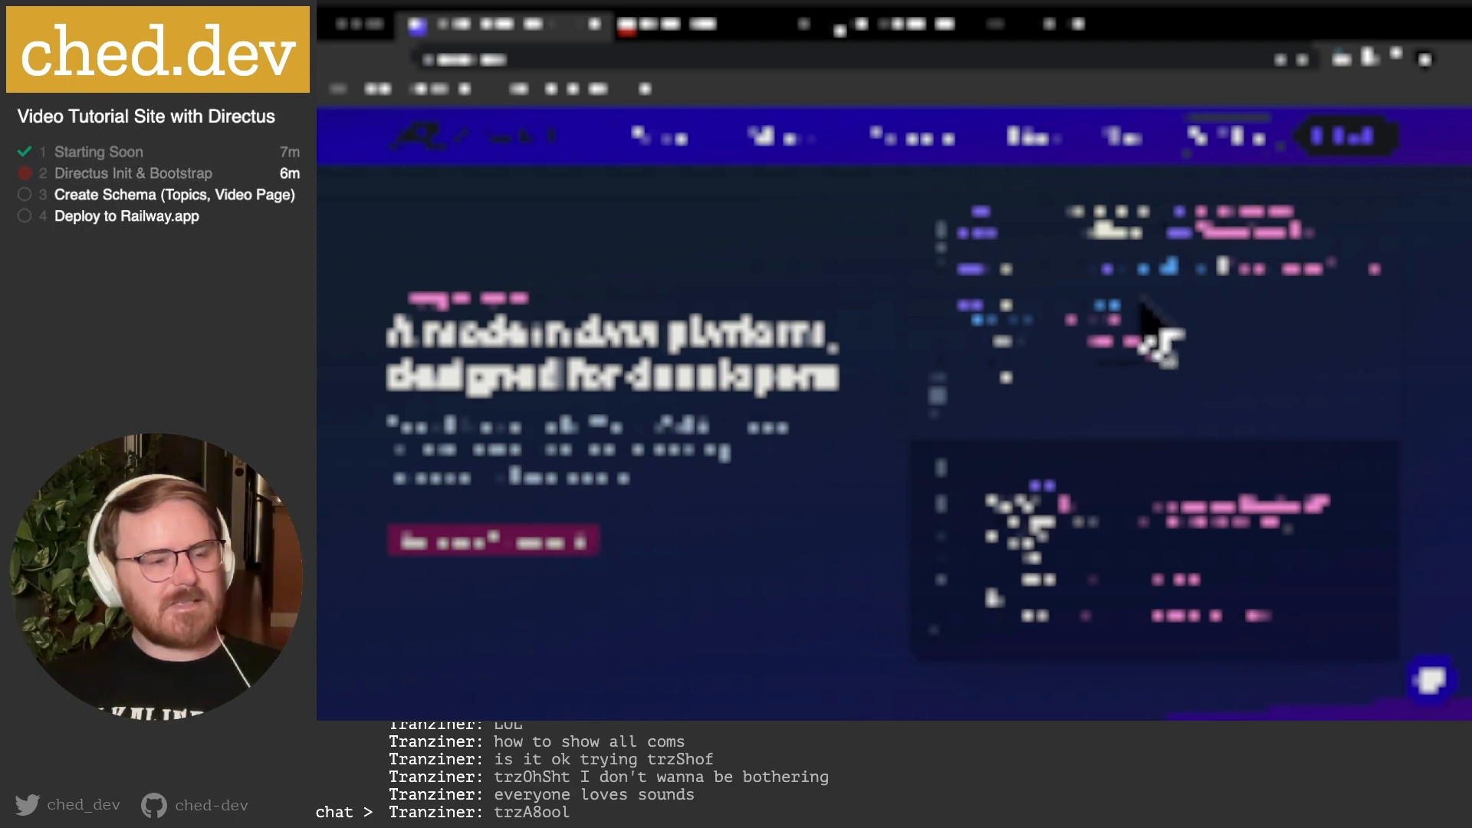
scroll(984, 578, "down", 5)
scroll(1056, 344, "down", 4)
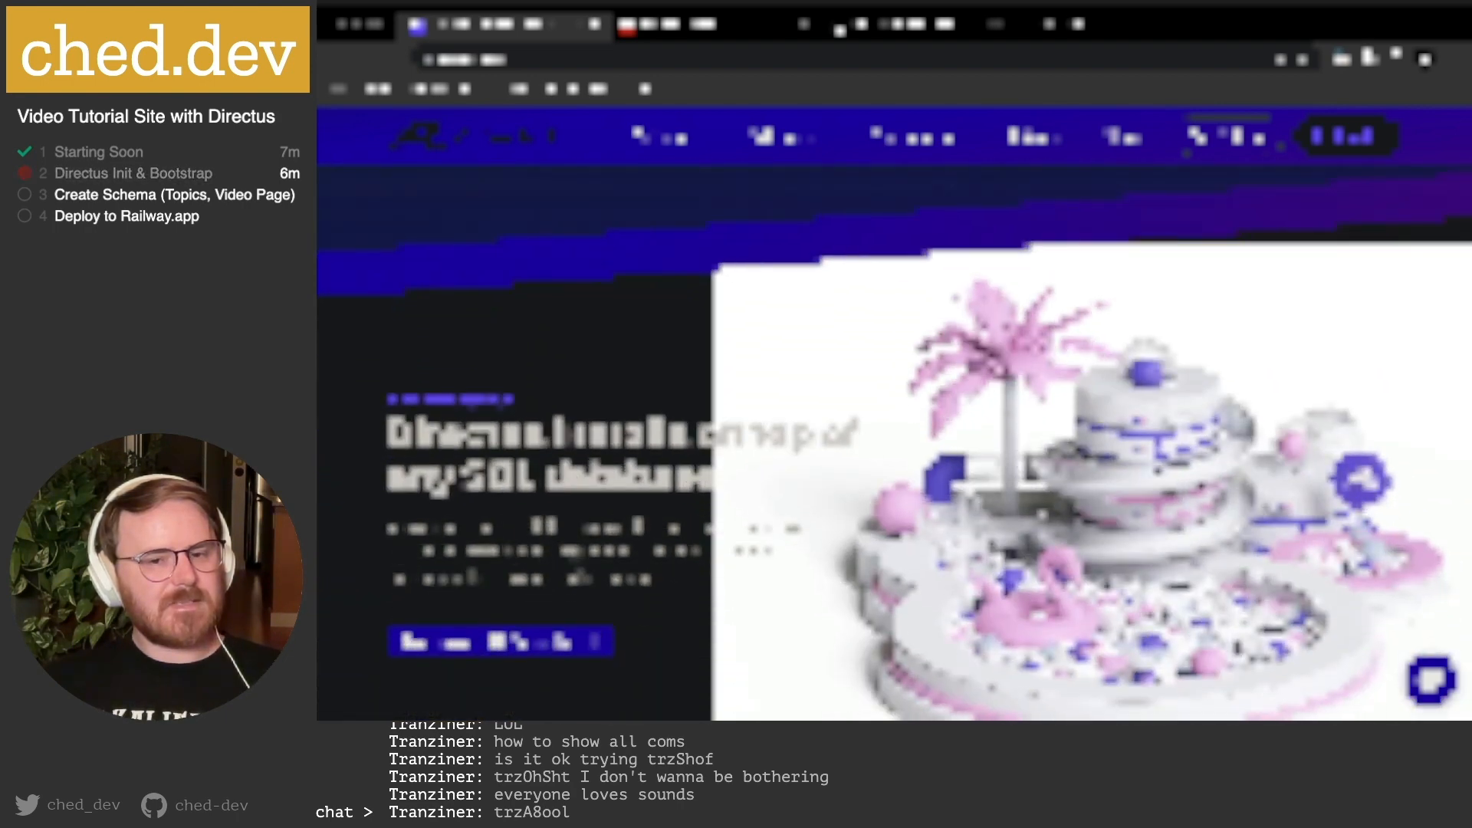
scroll(1056, 344, "up", 10)
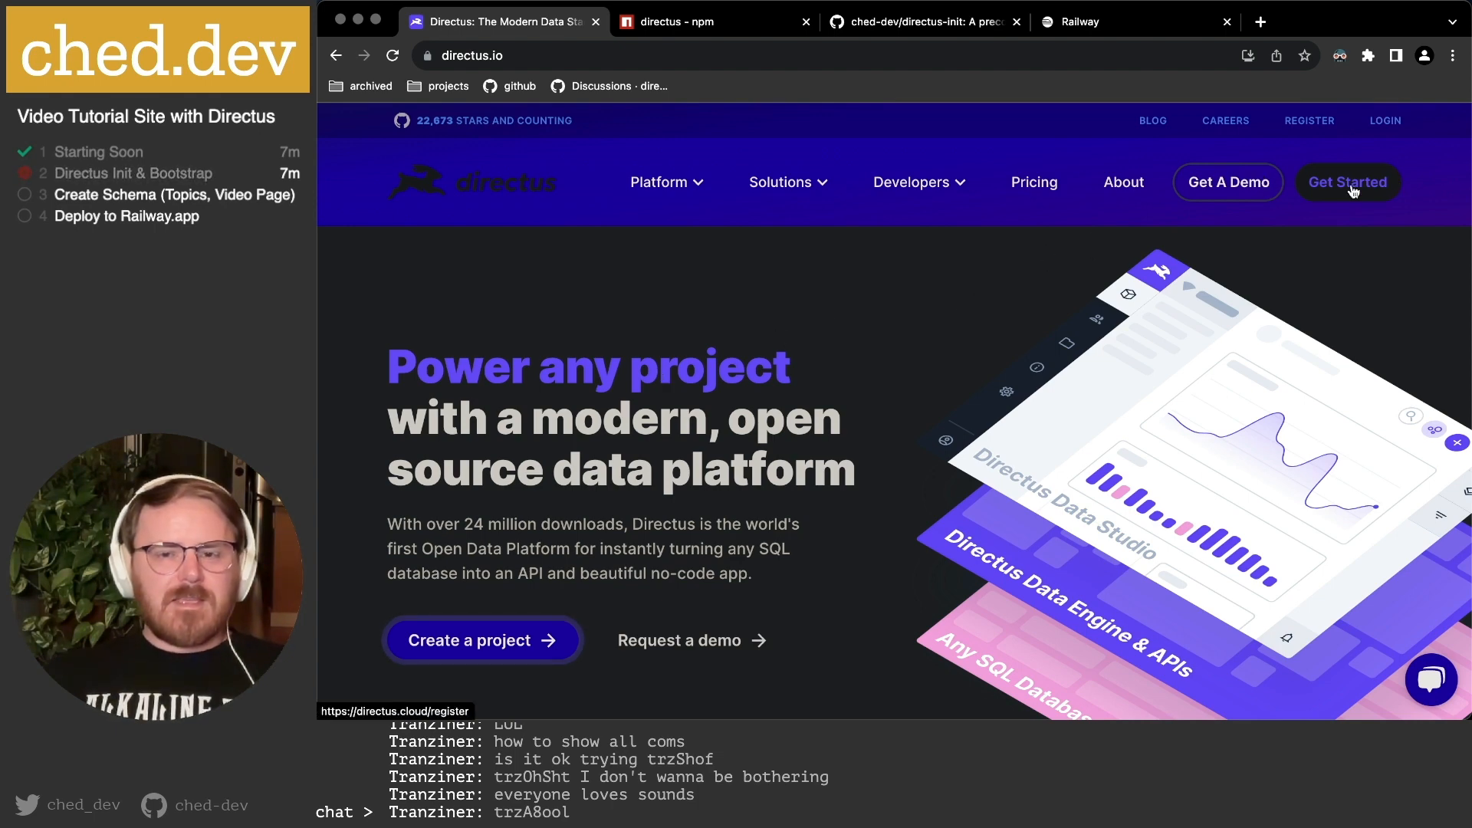
scroll(667, 414, "down", 6)
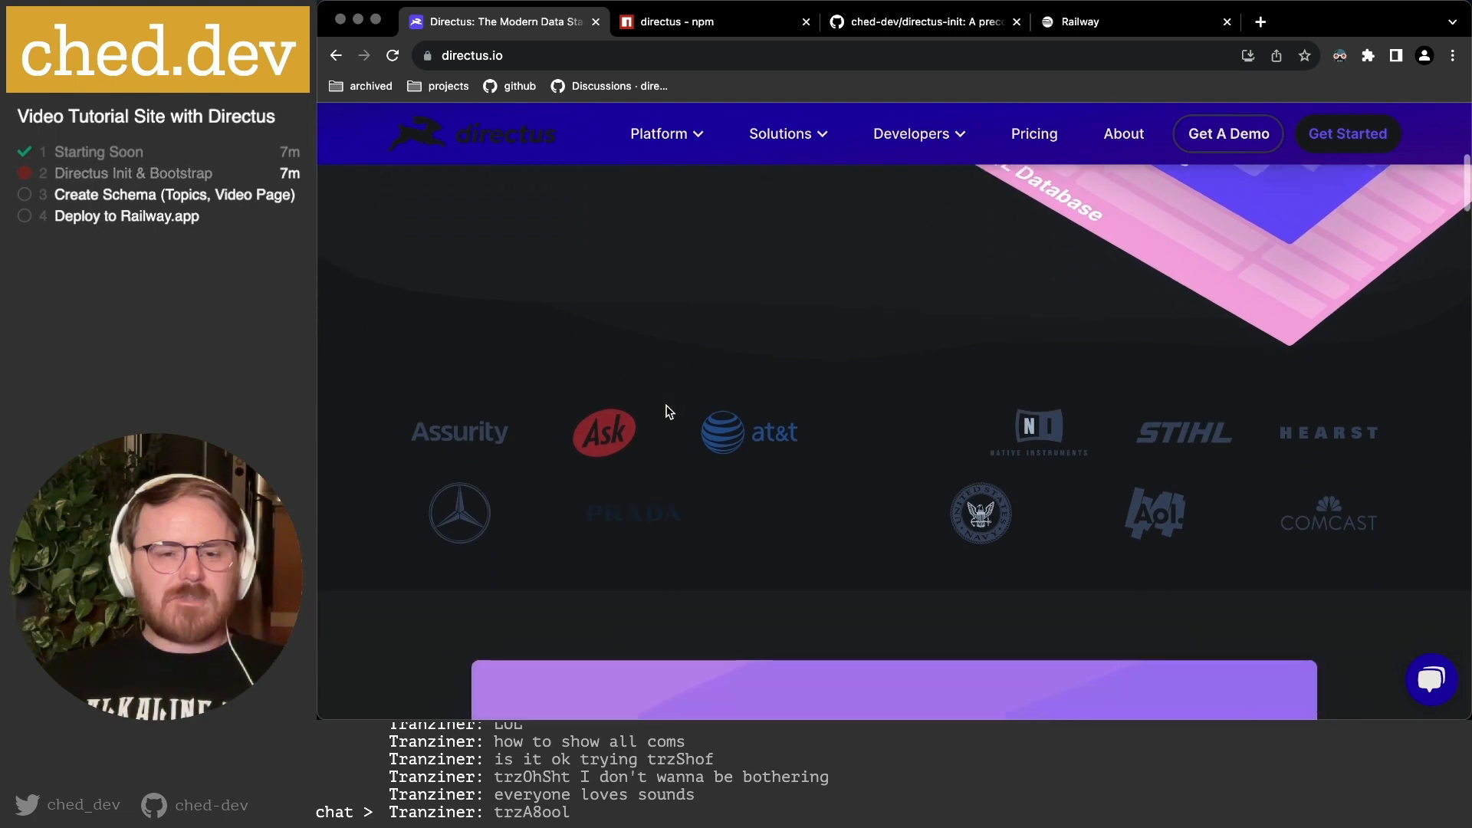
scroll(664, 411, "up", 3)
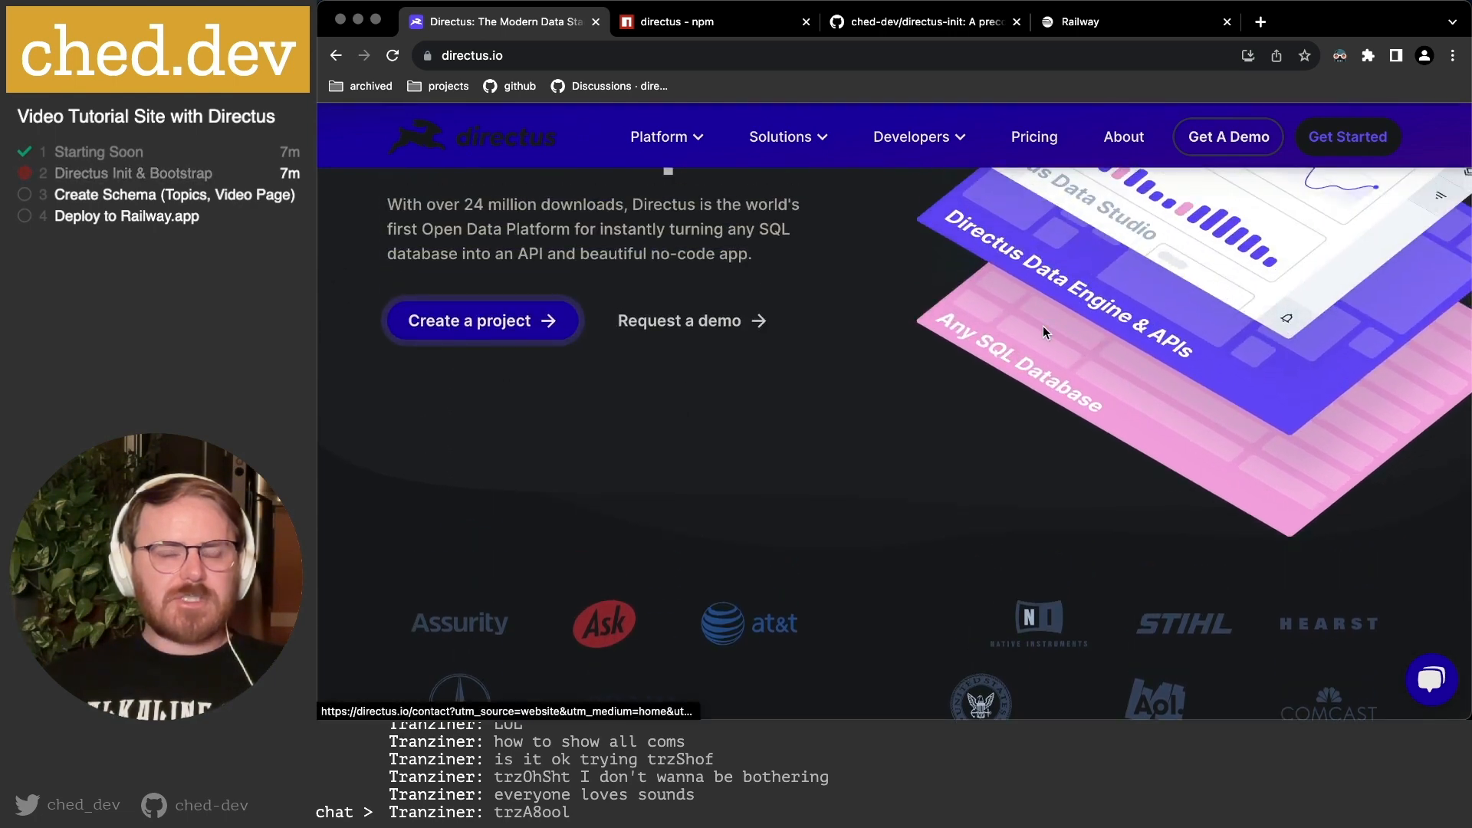
scroll(823, 443, "down", 5)
scroll(823, 442, "down", 8)
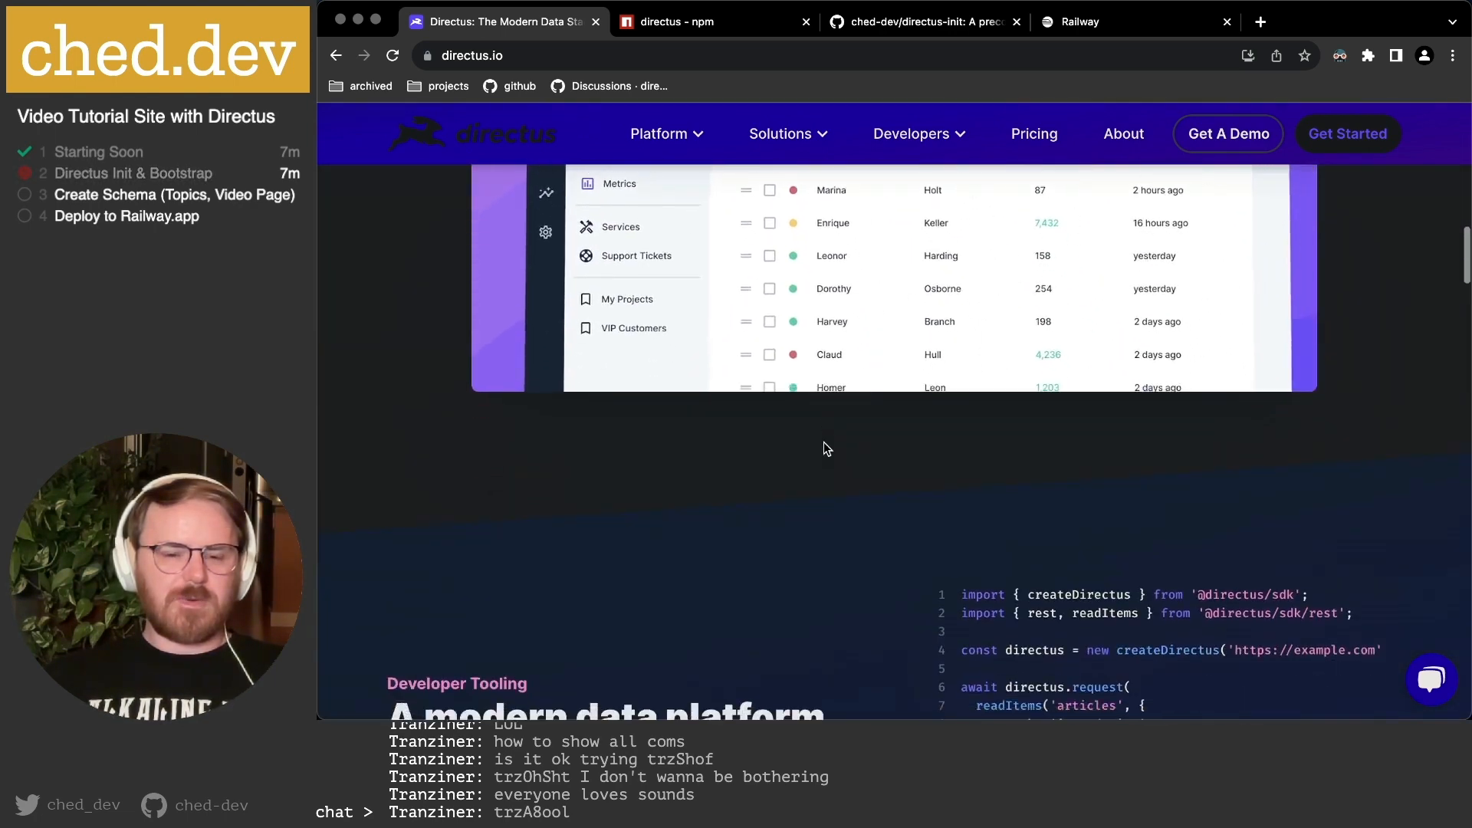
scroll(824, 443, "down", 8)
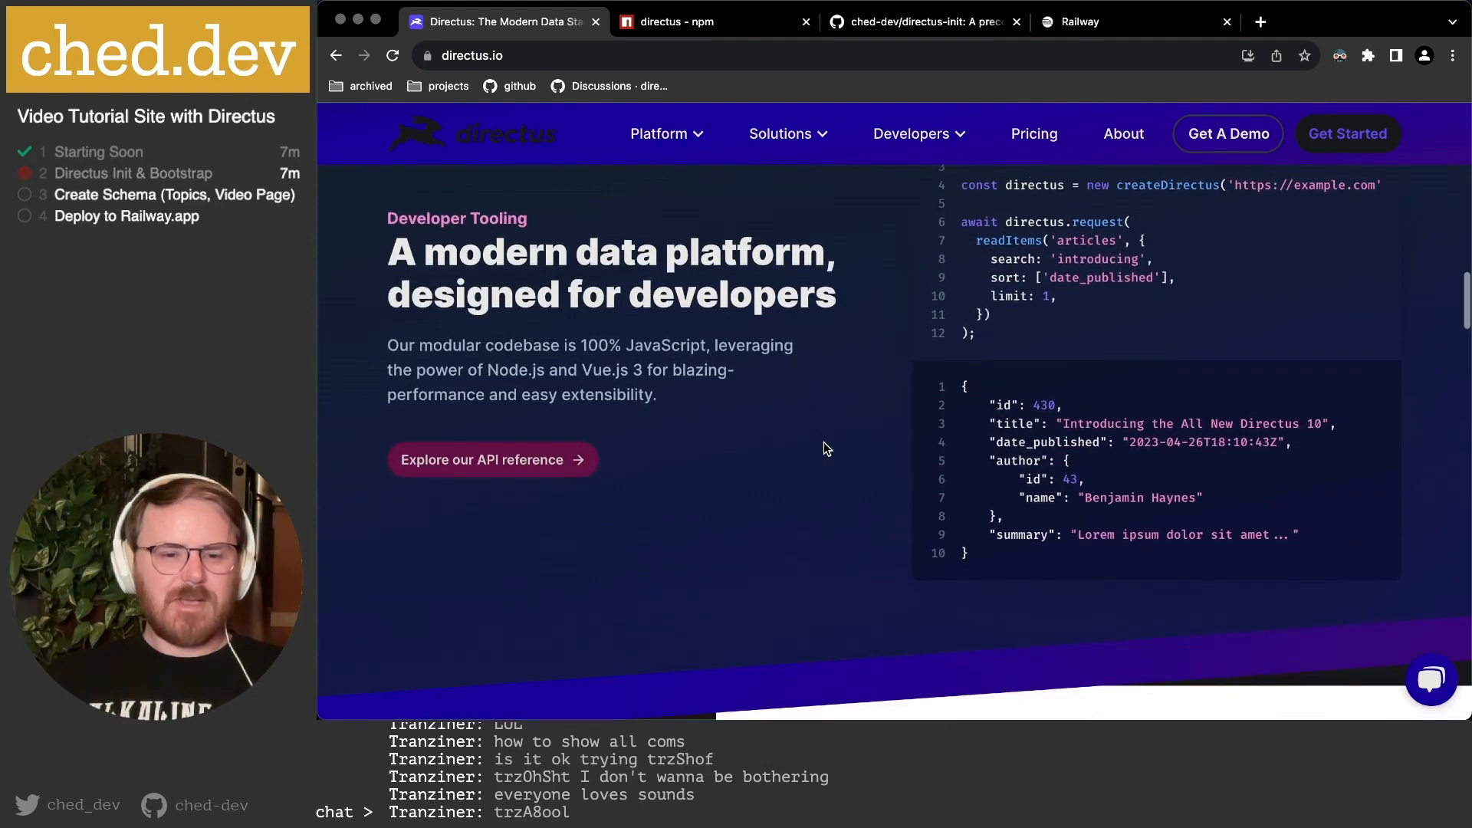
scroll(823, 441, "down", 5)
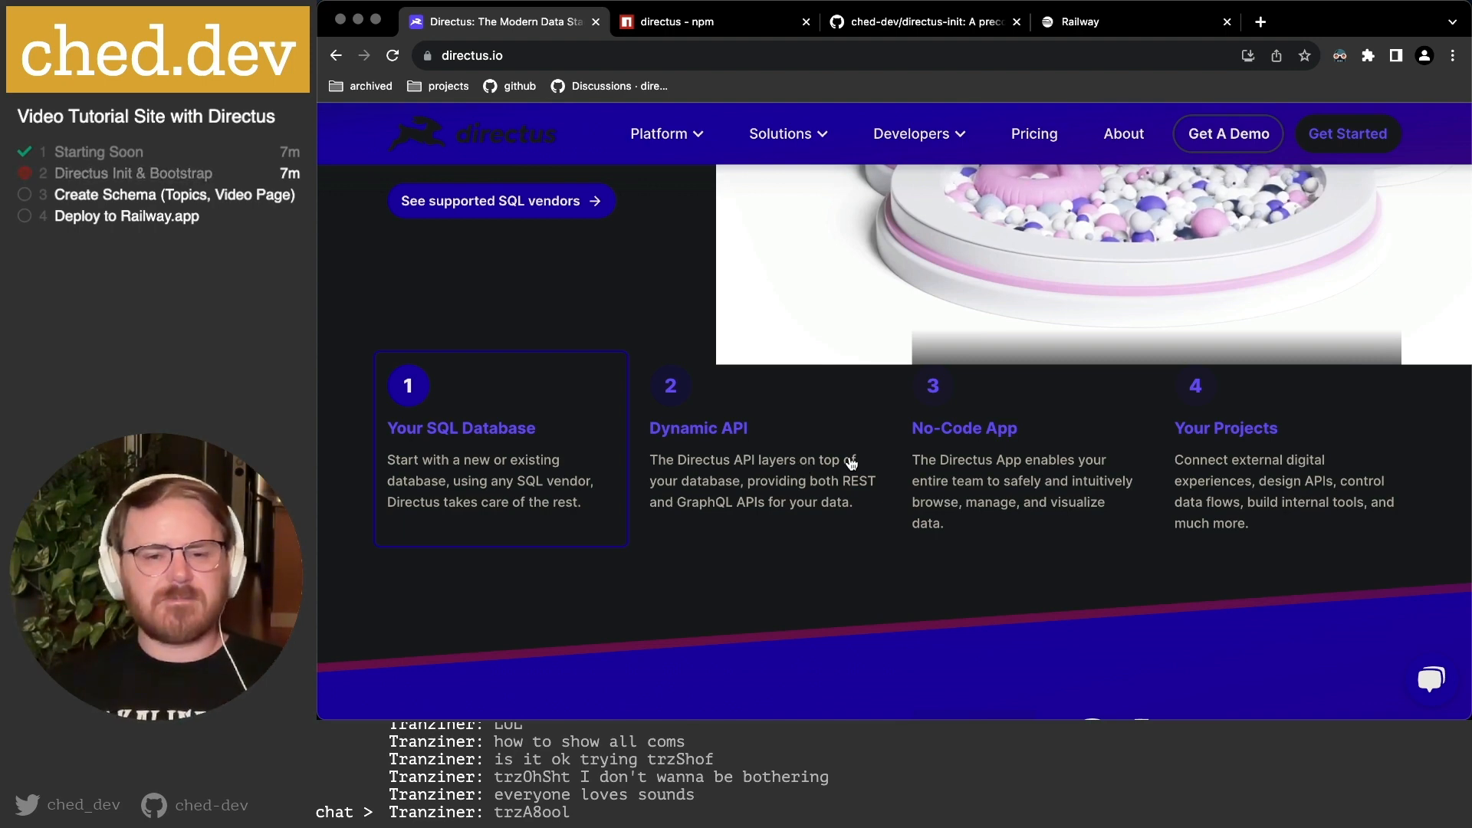
scroll(851, 462, "down", 15)
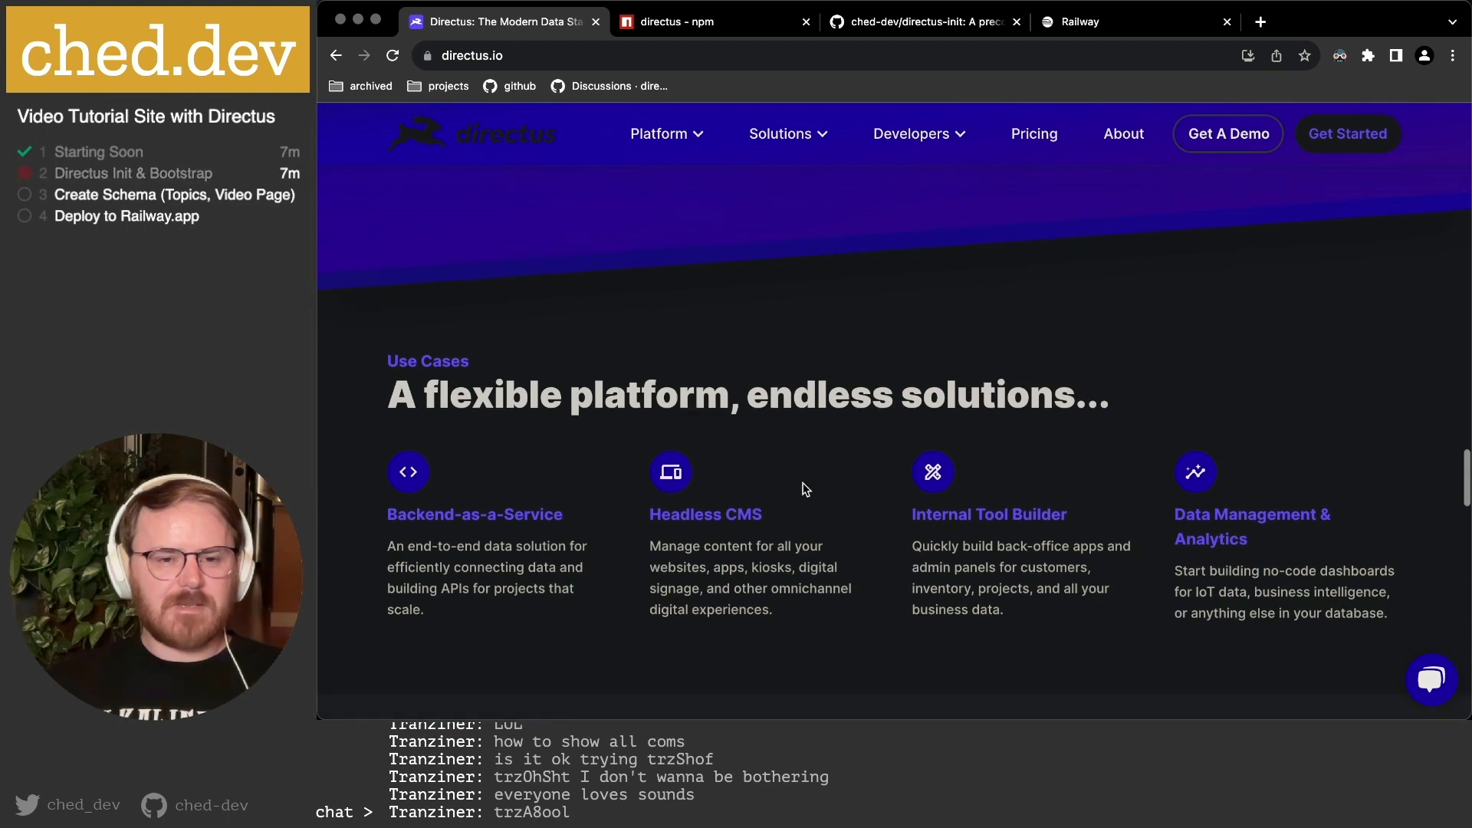
scroll(747, 536, "down", 3)
scroll(749, 456, "down", 2)
left_click_drag(435, 374, 428, 372)
left_click_drag(383, 325, 664, 460)
left_click(663, 460)
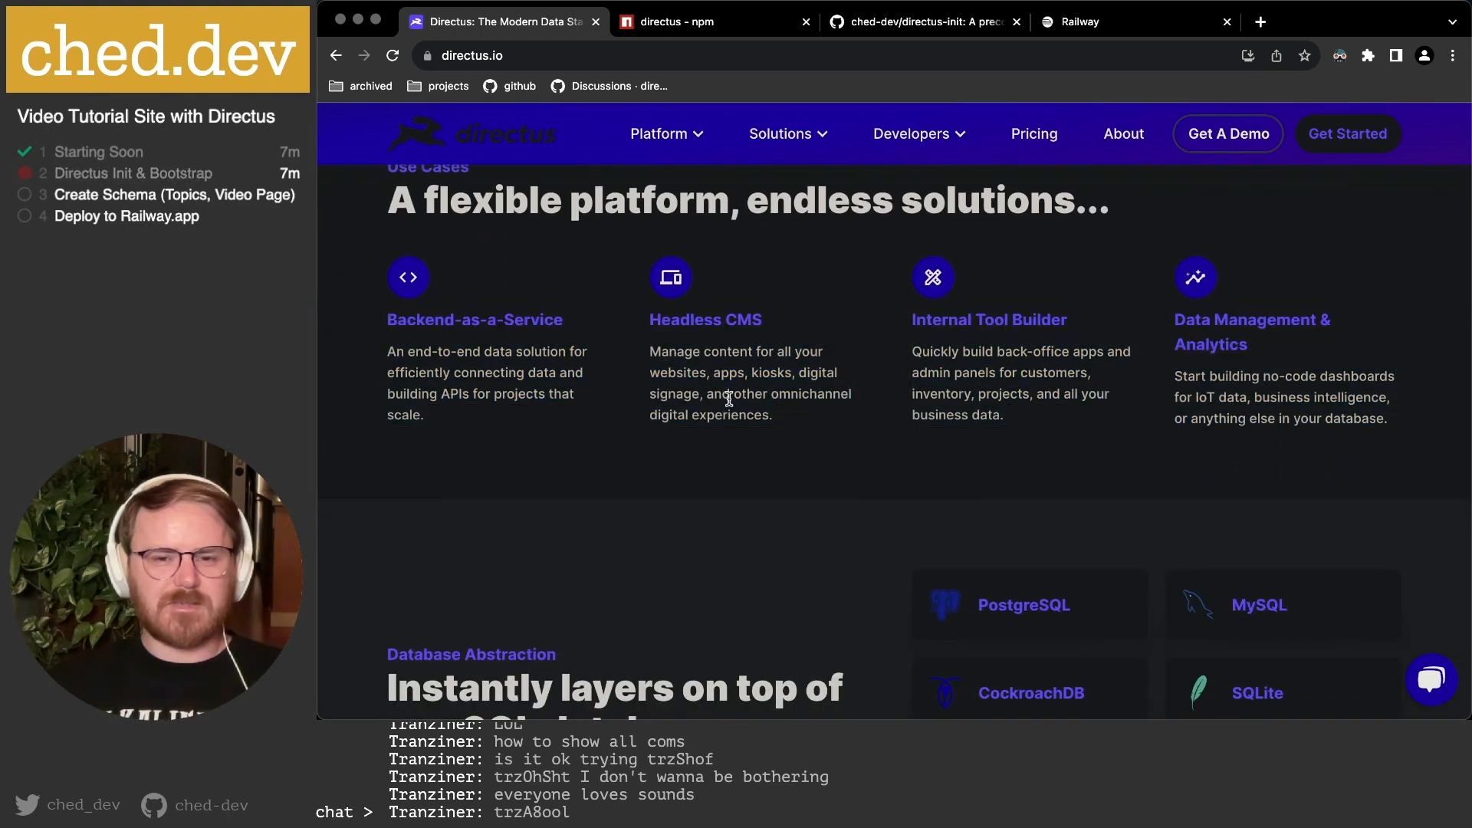
left_click_drag(887, 322, 1087, 434)
left_click(1083, 436)
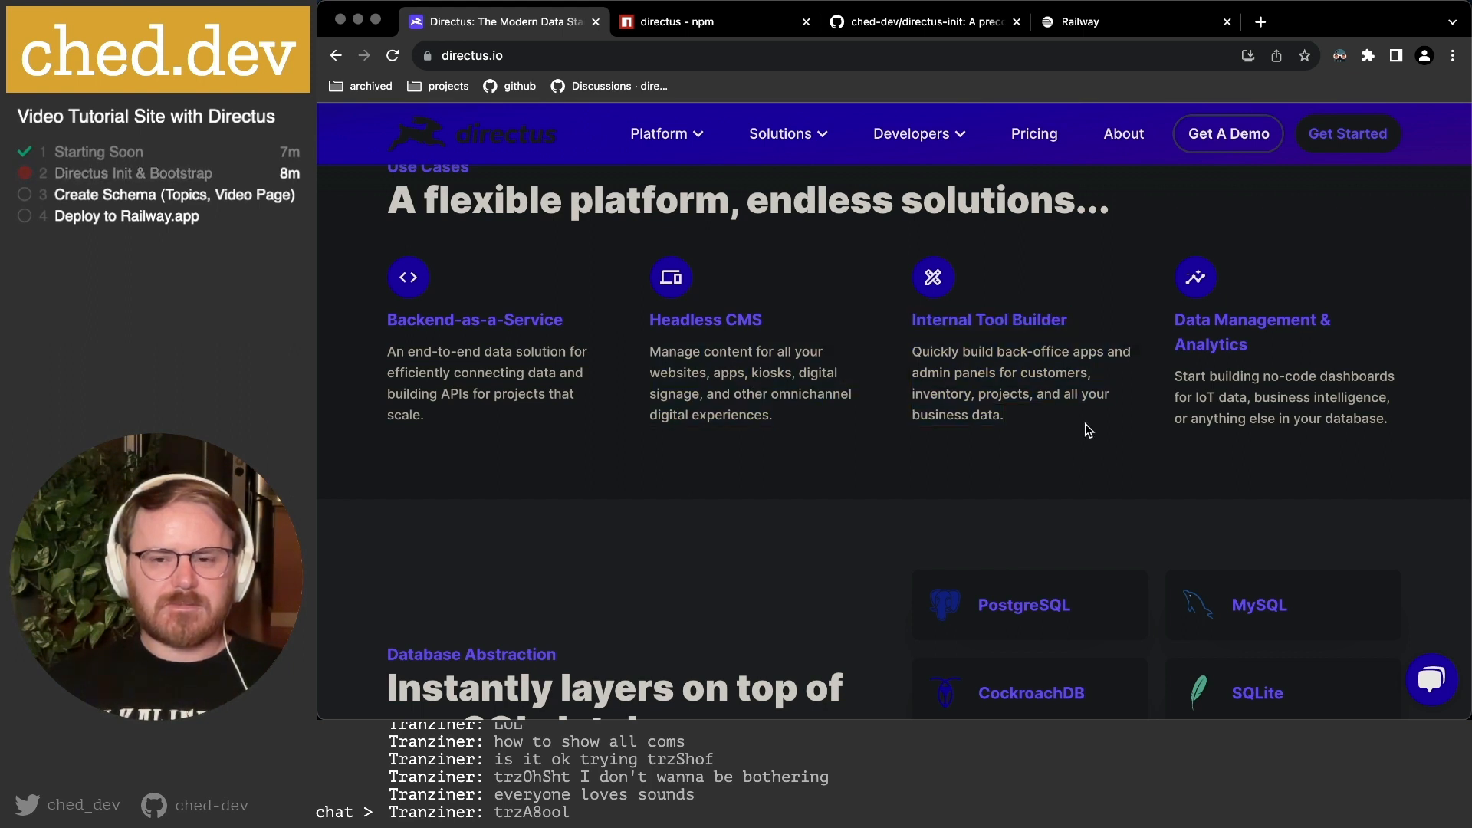
scroll(1084, 423, "down", 2)
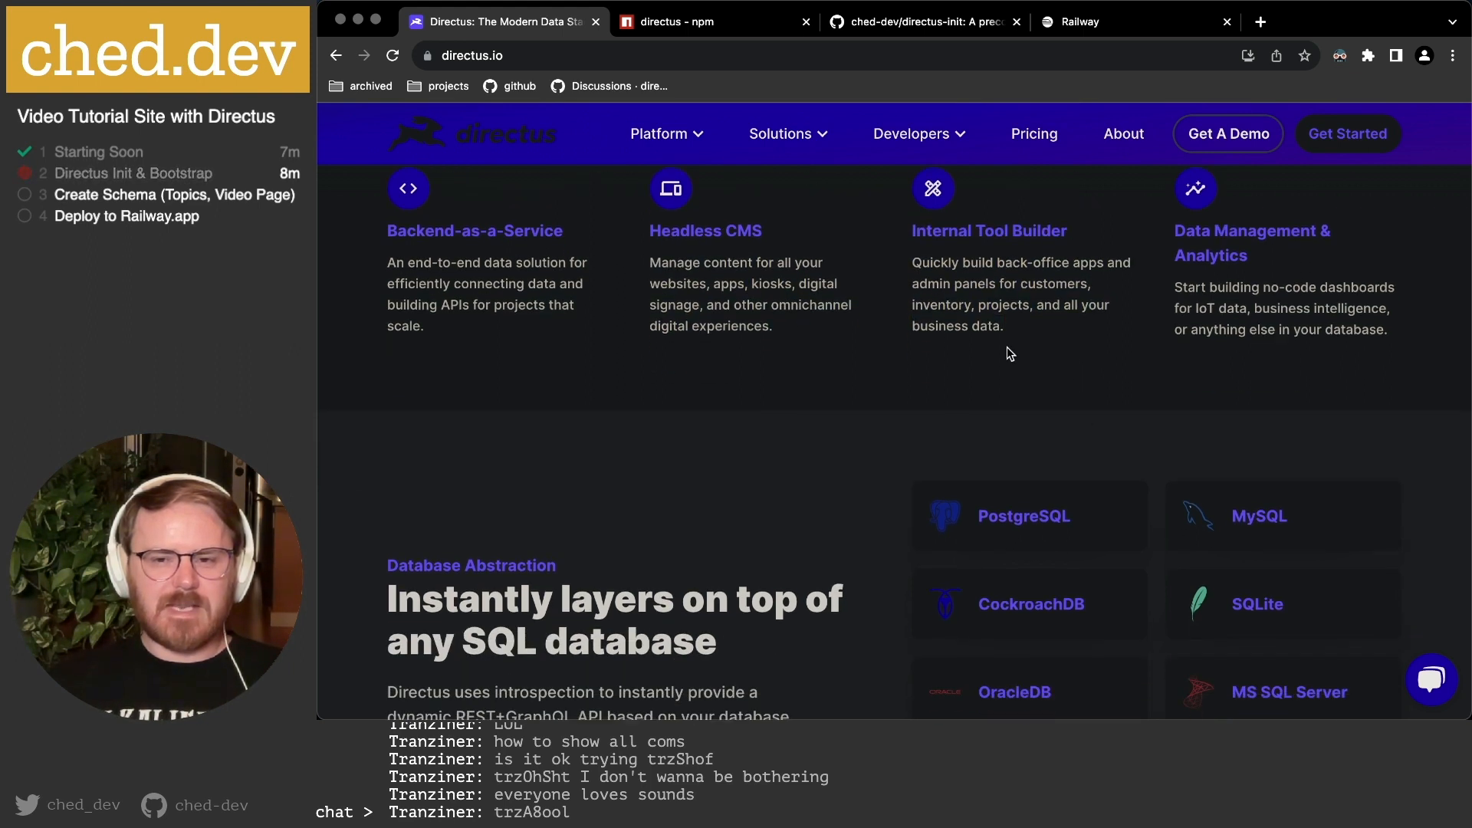
scroll(1013, 353, "down", 3)
scroll(997, 372, "down", 2)
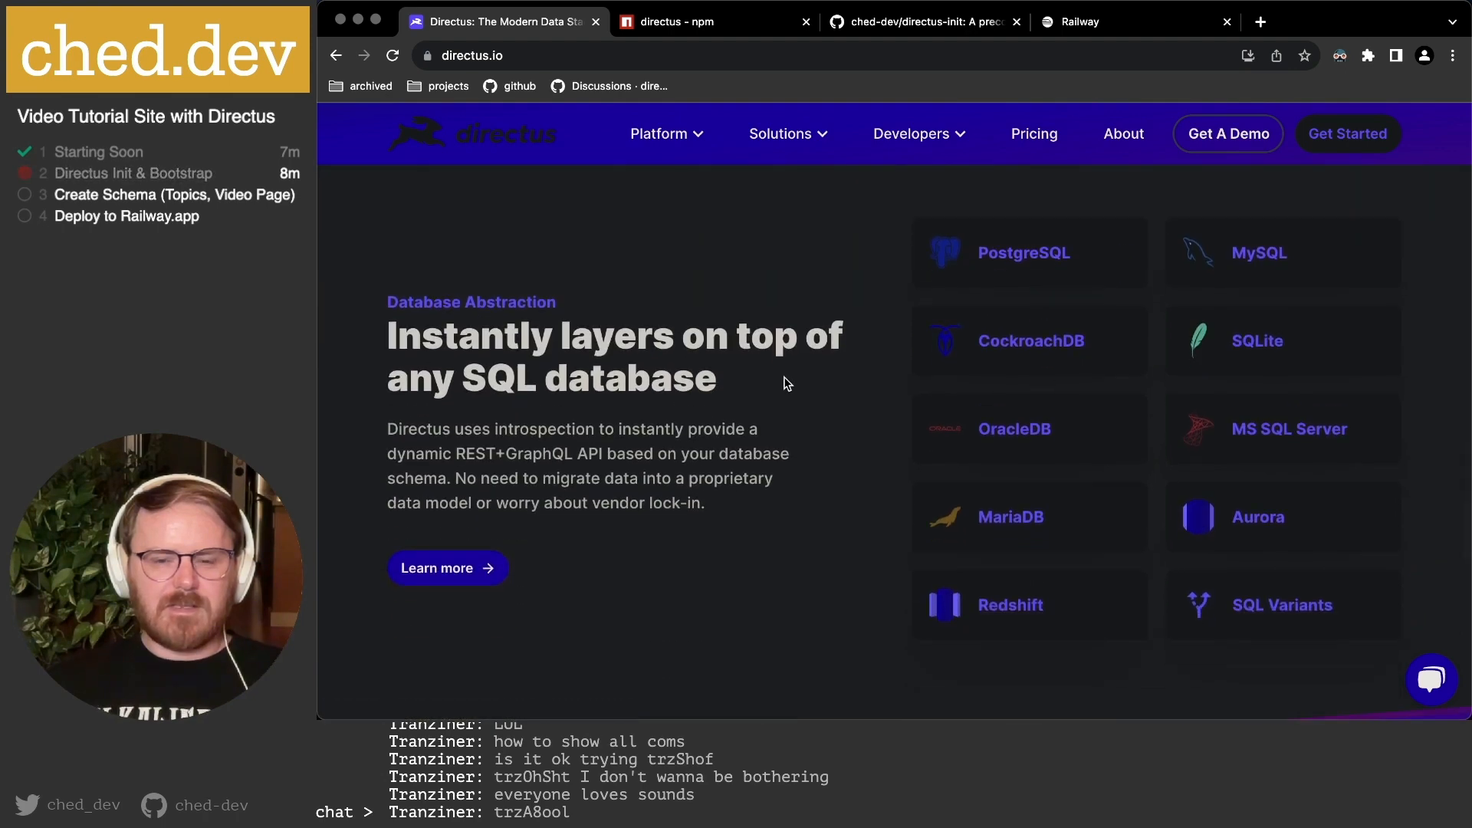
scroll(786, 384, "down", 15)
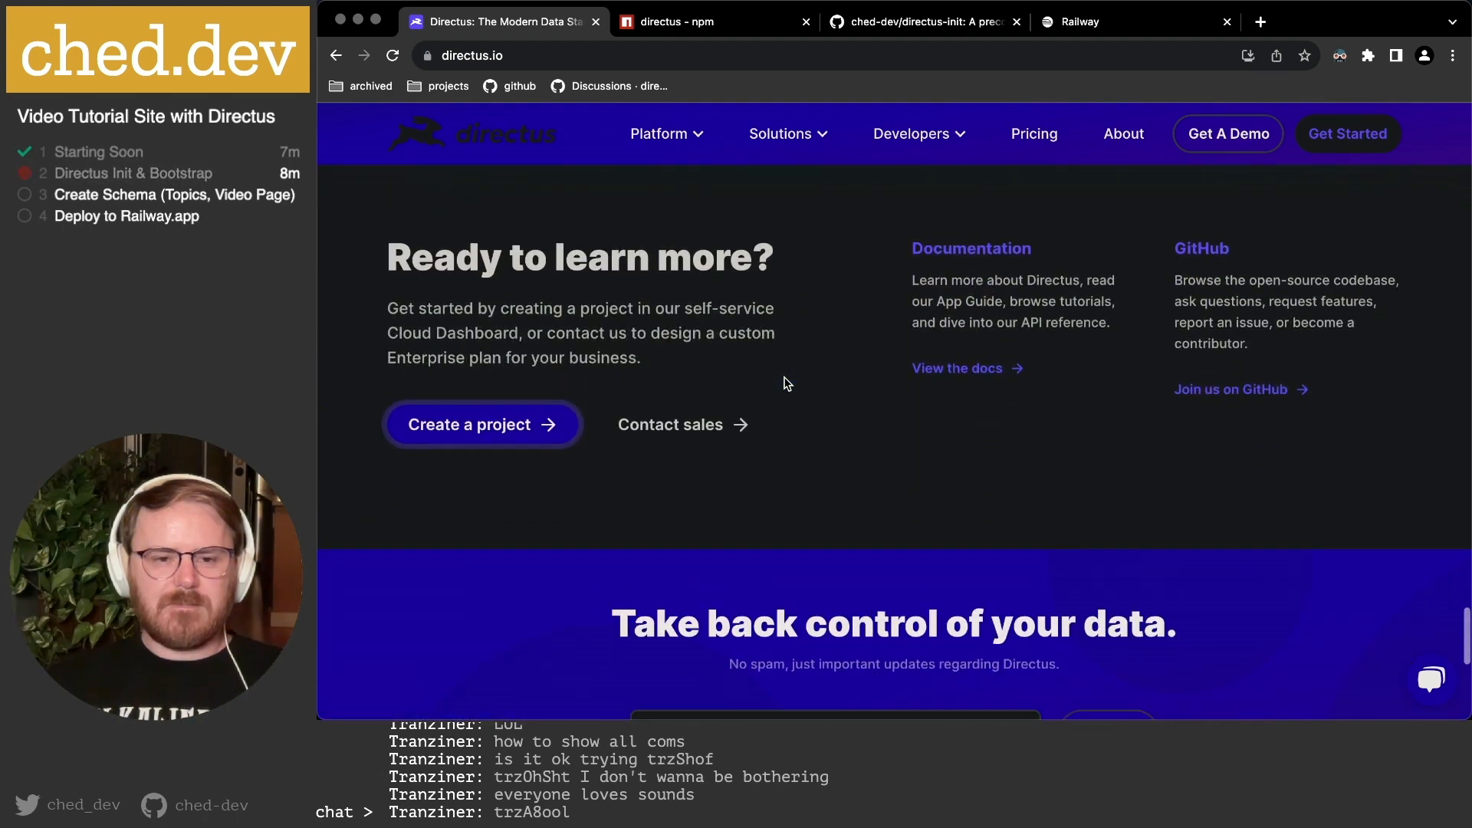
scroll(559, 437, "down", 10)
scroll(559, 439, "up", 1)
mouse_move(678, 147)
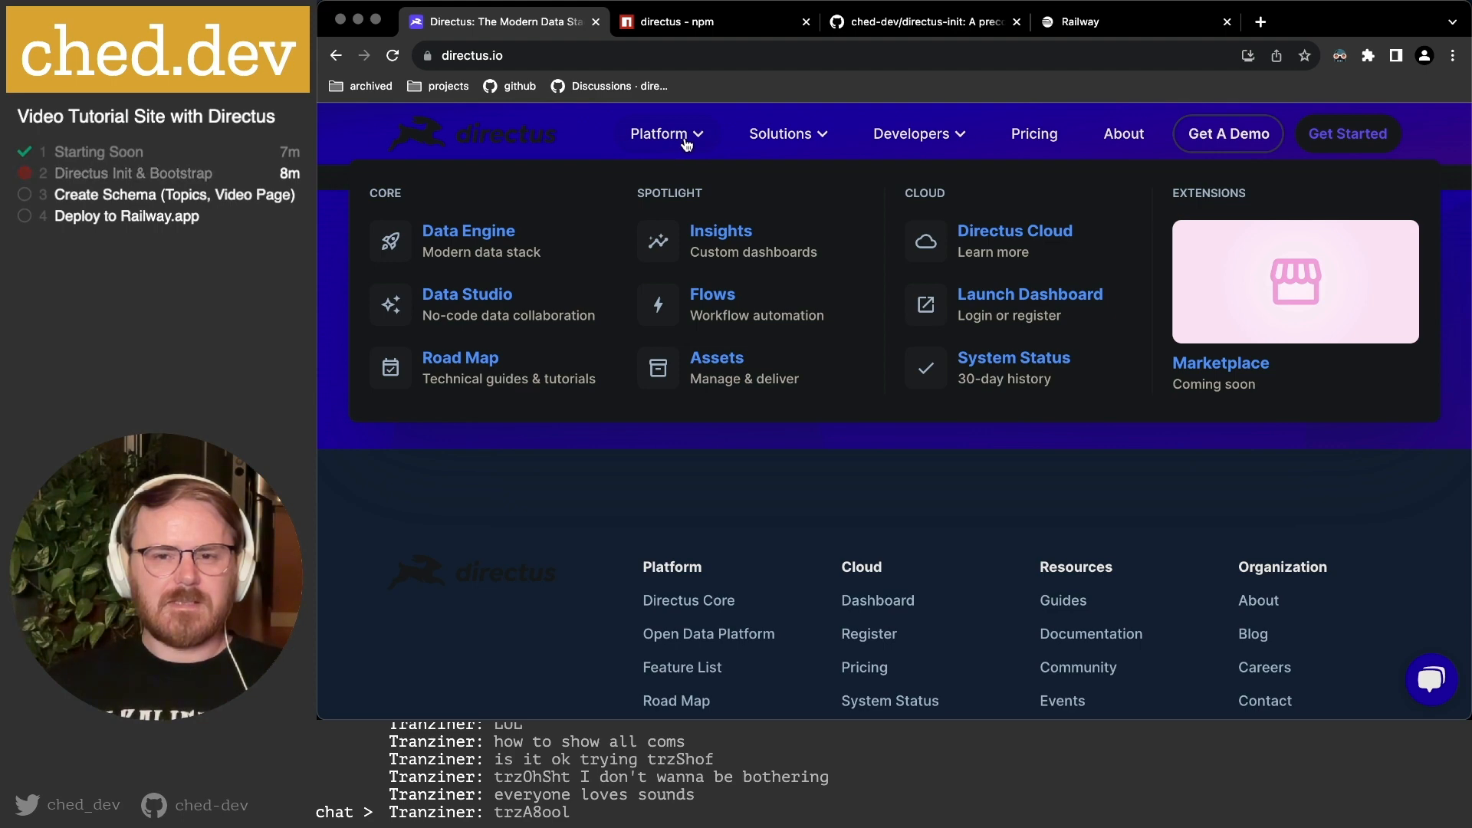
Open the Directus documentation from the Developers menu and go to Get Started.
mouse_move(958, 137)
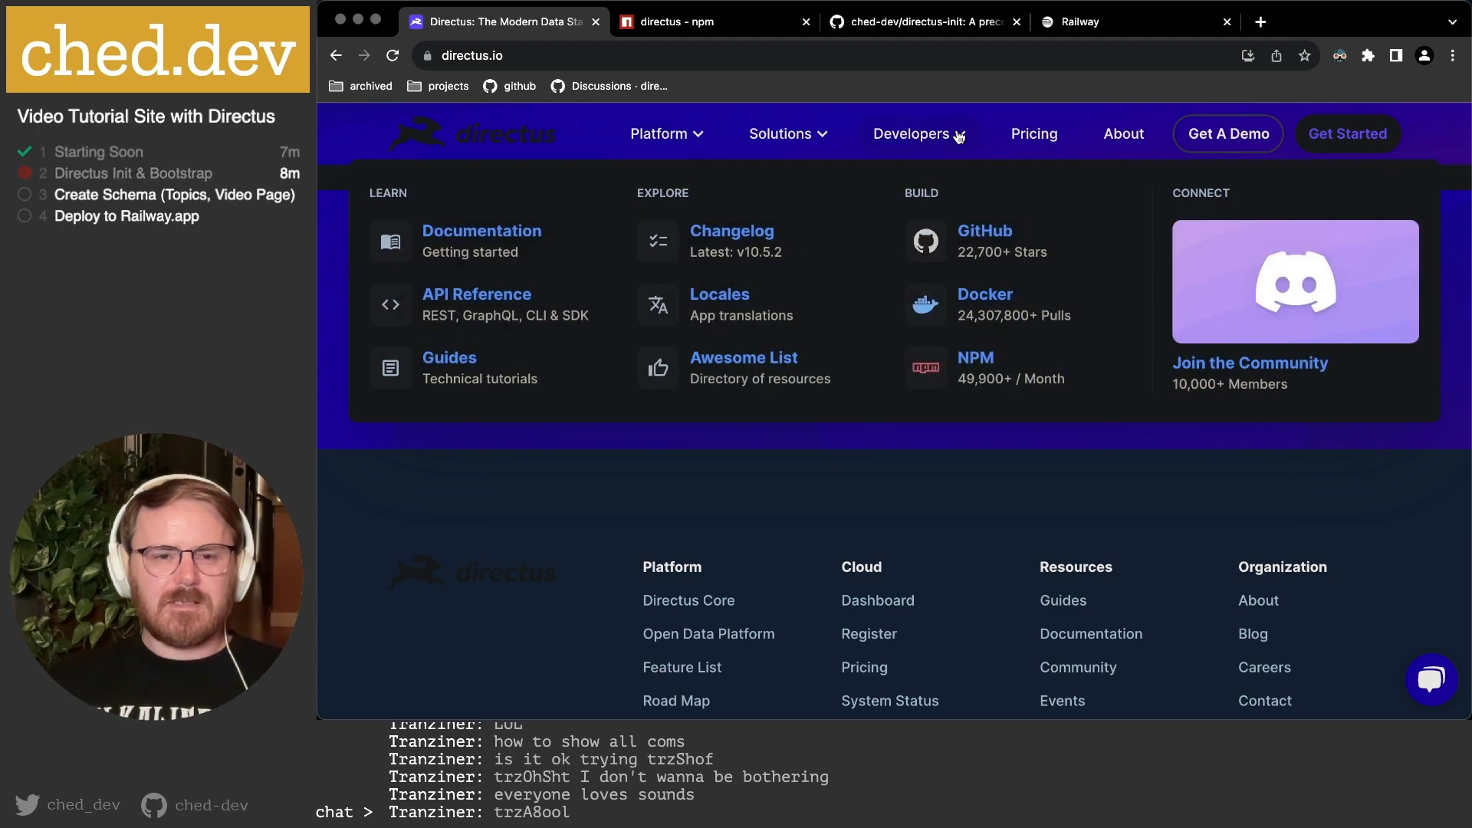
left_click(443, 235)
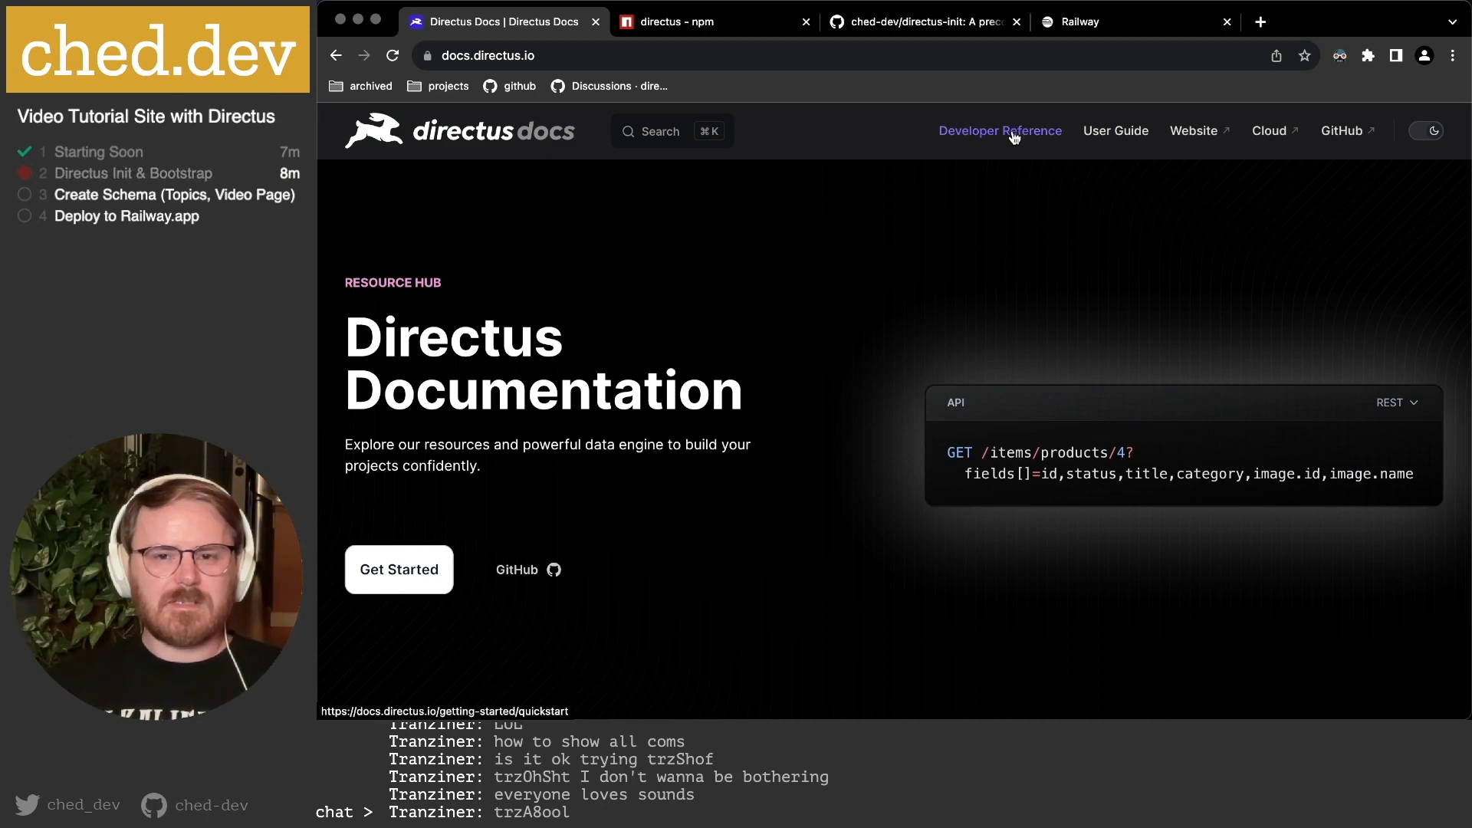
left_click(1114, 131)
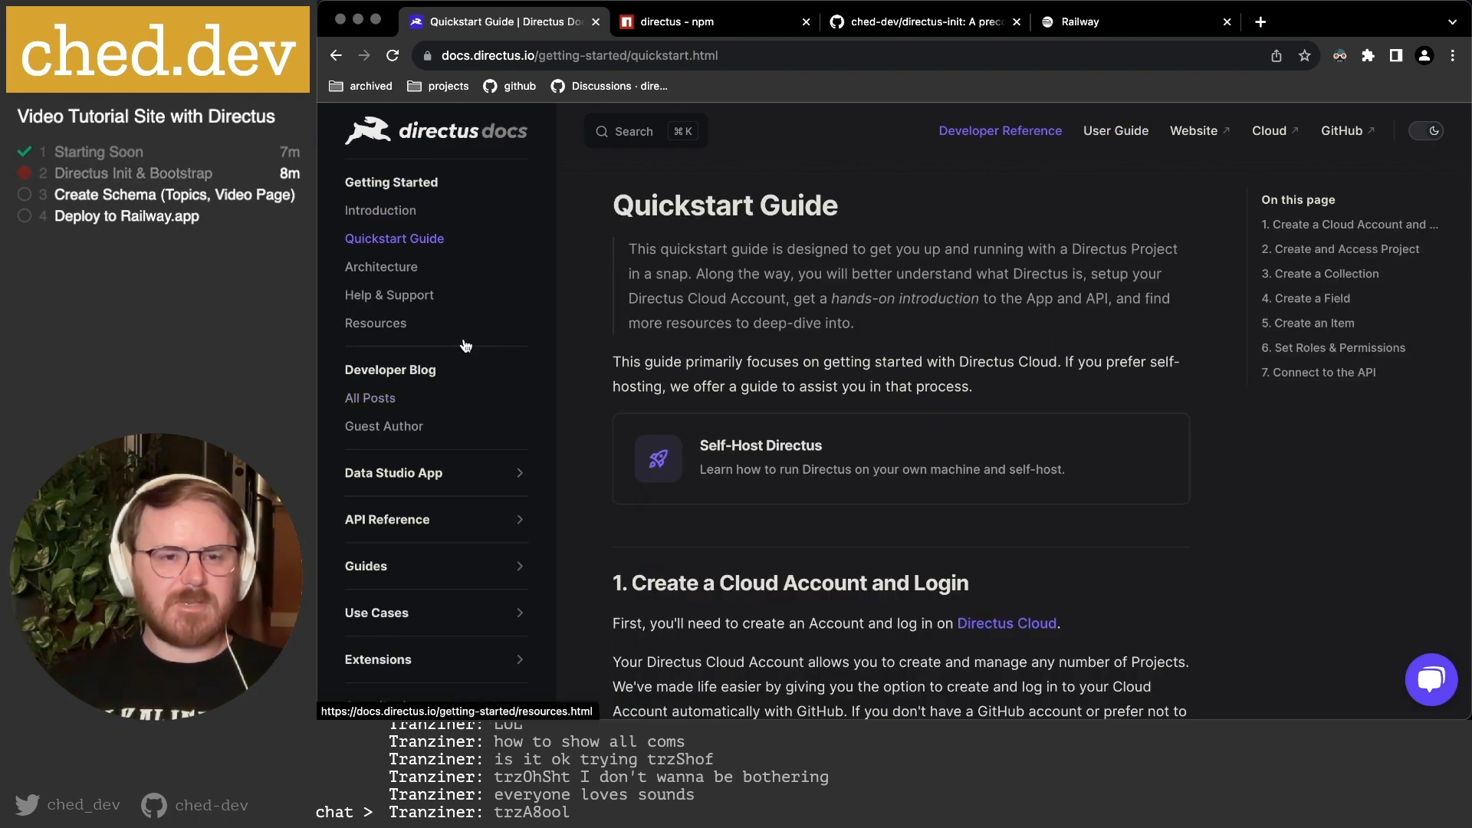
Expand Self-Hosted in the docs sidebar and open its Quickstart page.
scroll(752, 394, "down", 3)
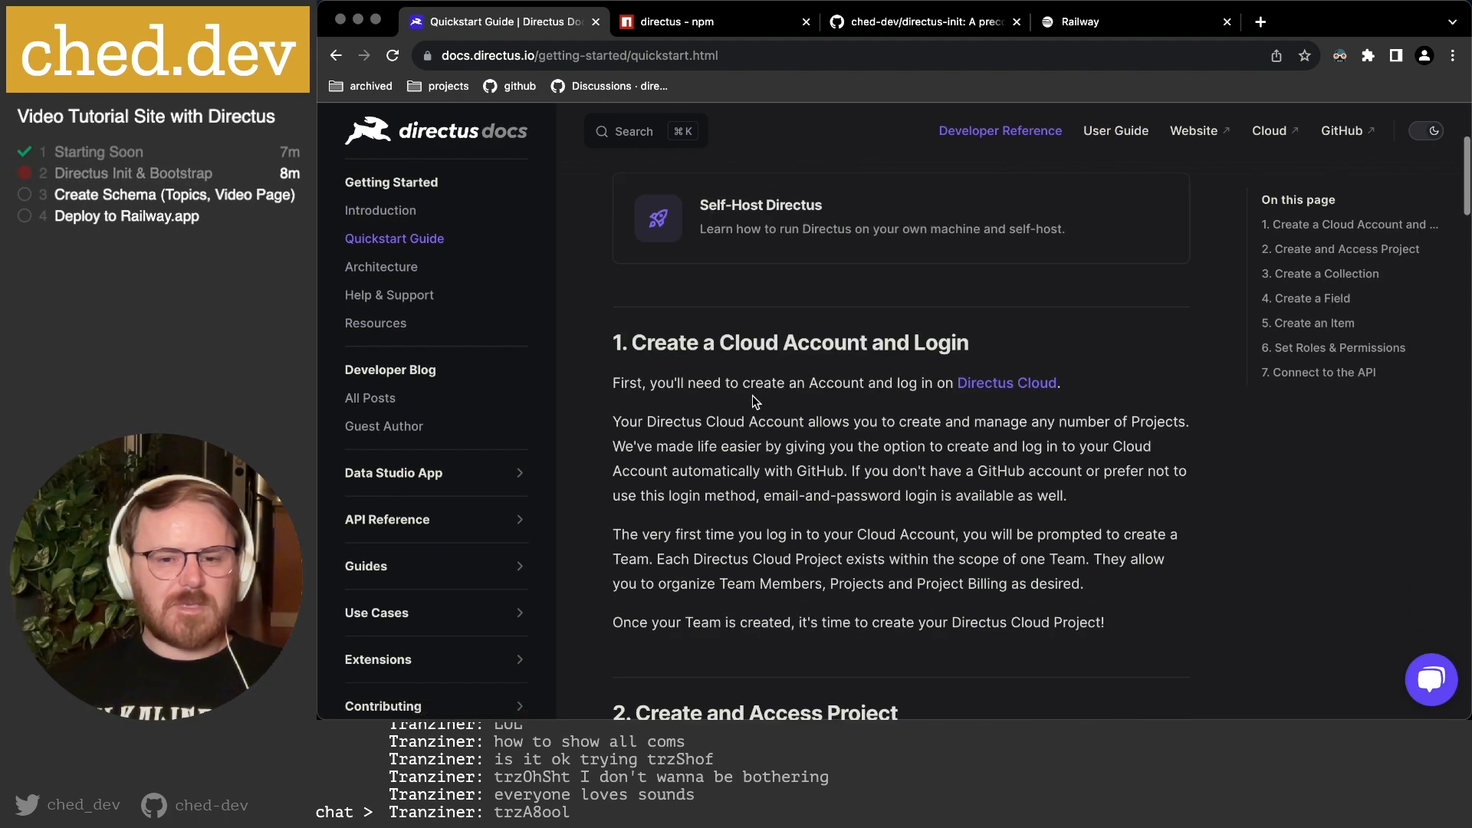
scroll(398, 406, "down", 2)
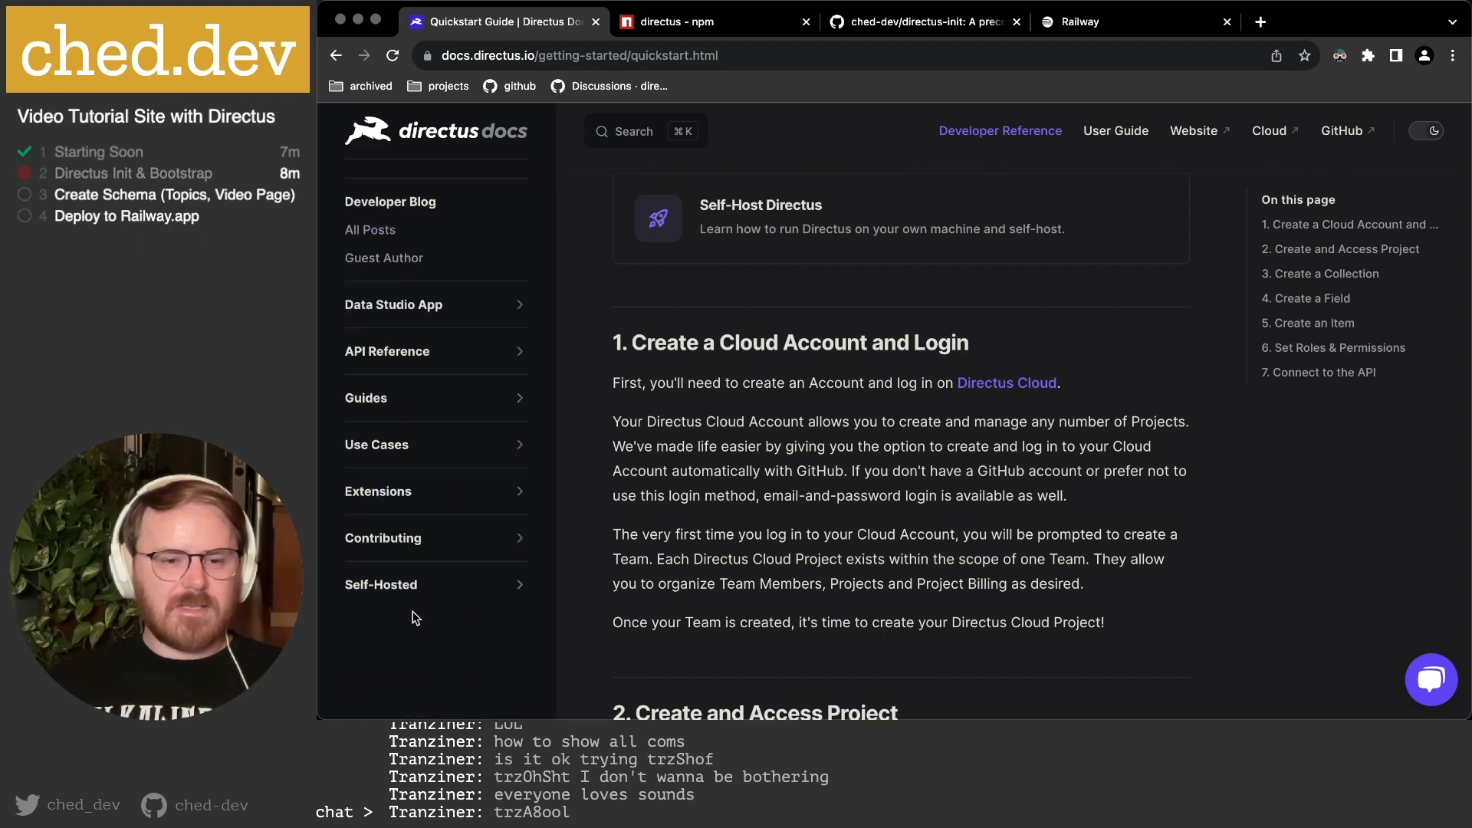
left_click(397, 586)
scroll(404, 590, "down", 1)
scroll(404, 590, "down", 3)
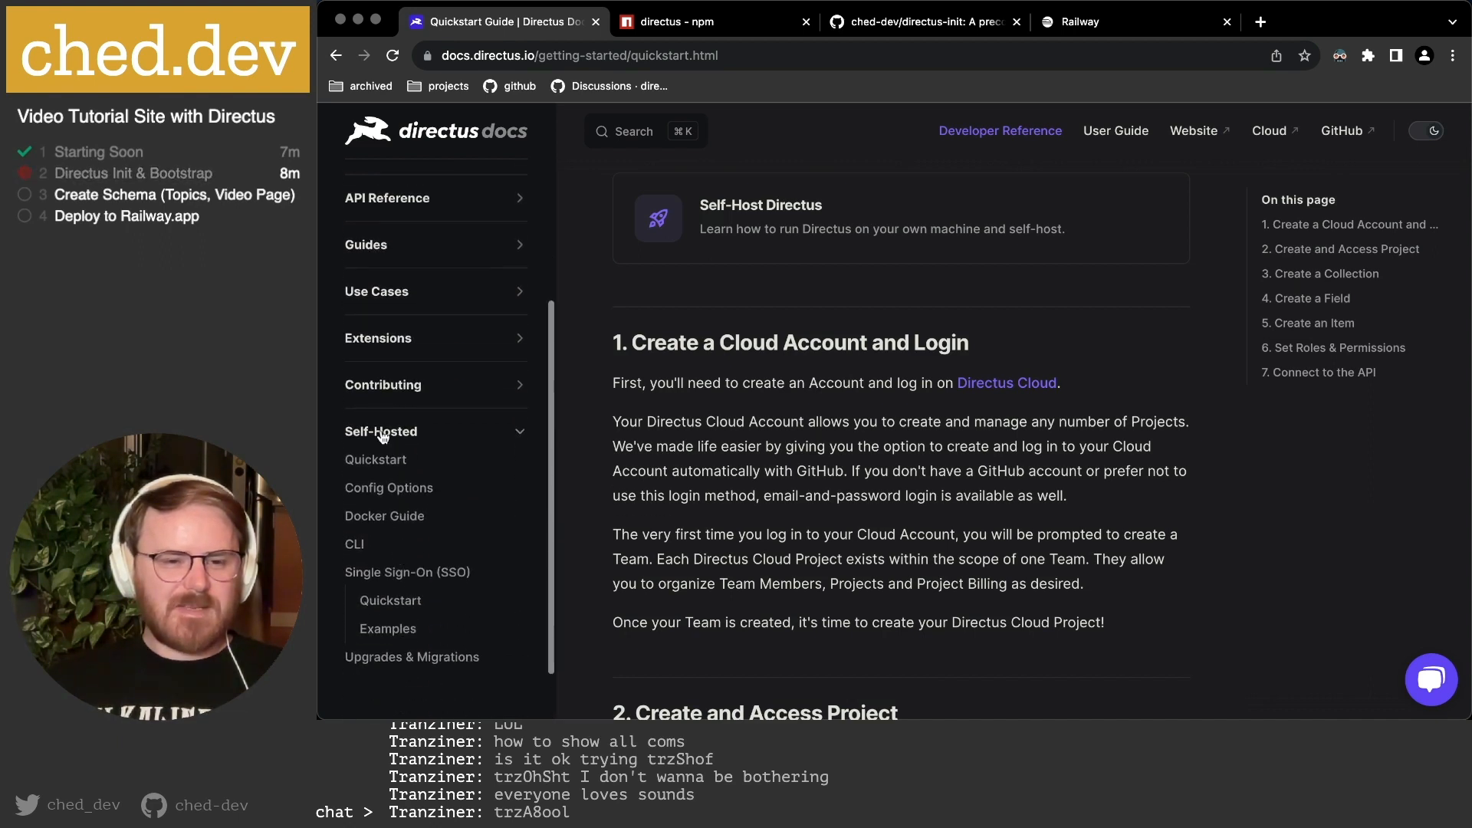
left_click(385, 458)
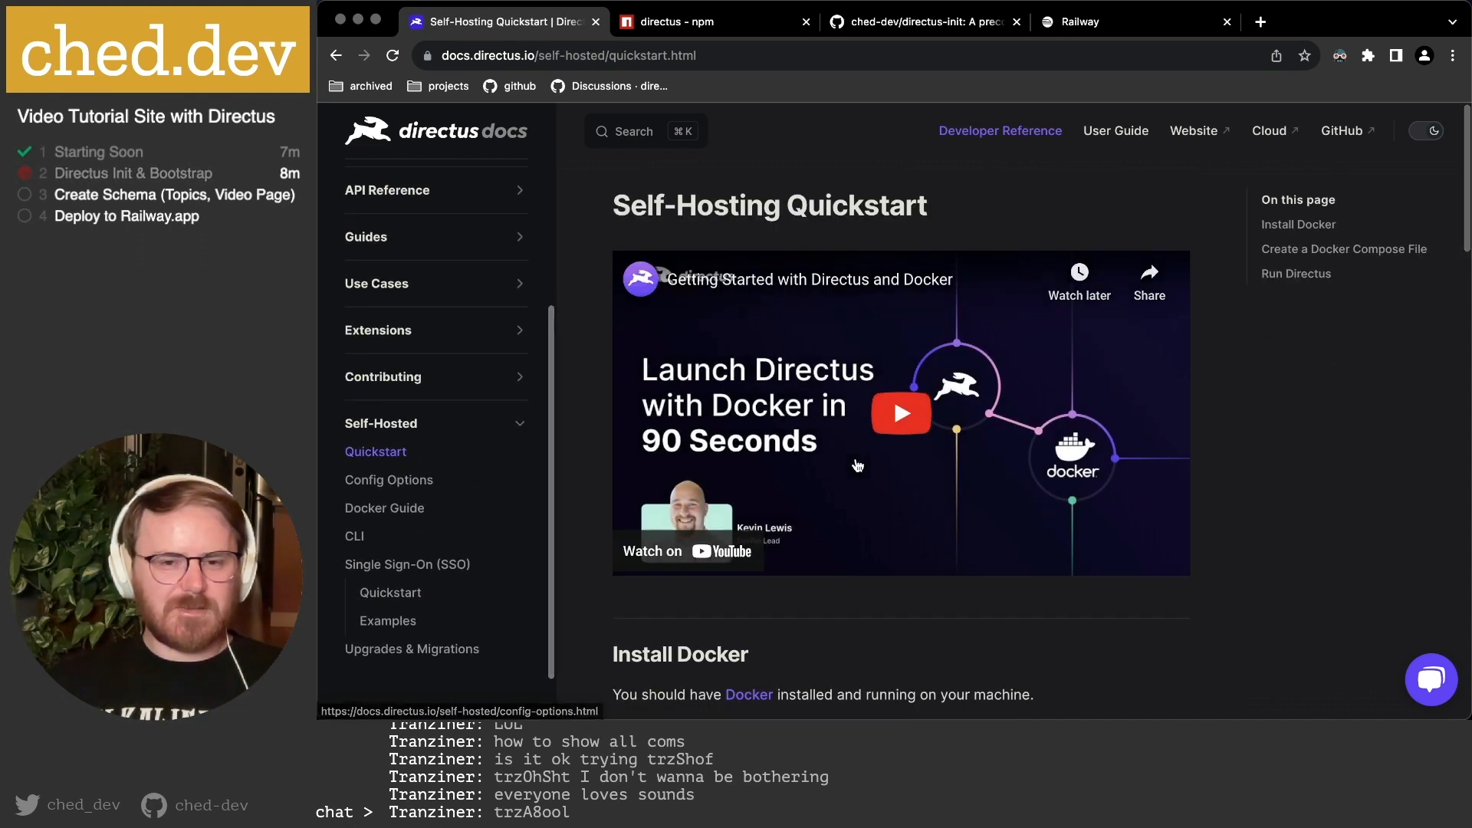
Read through Install Docker, the docker-compose.yml example and the docker compose up step.
scroll(779, 552, "down", 3)
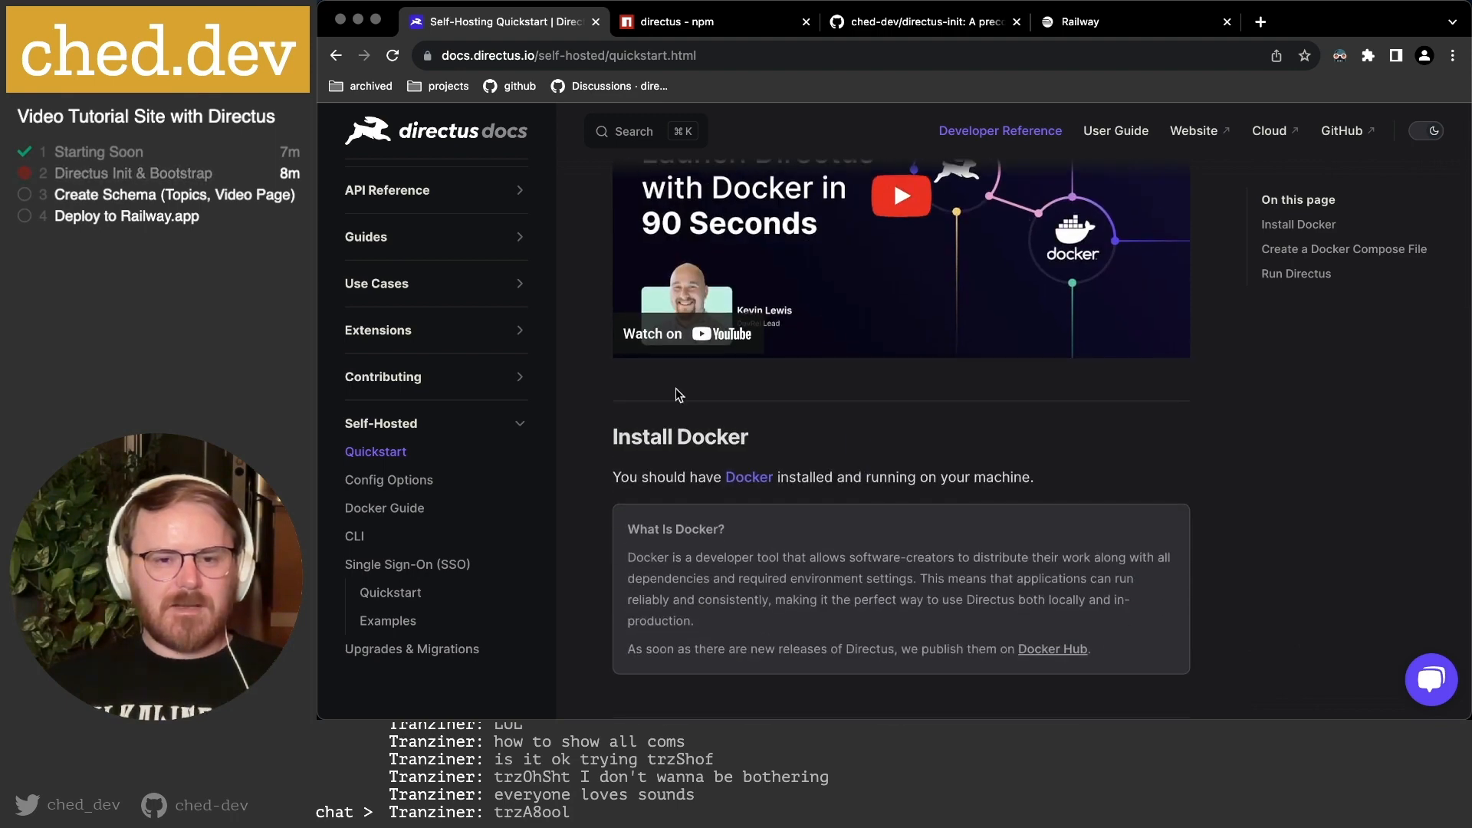
scroll(871, 453, "down", 3)
scroll(871, 453, "down", 7)
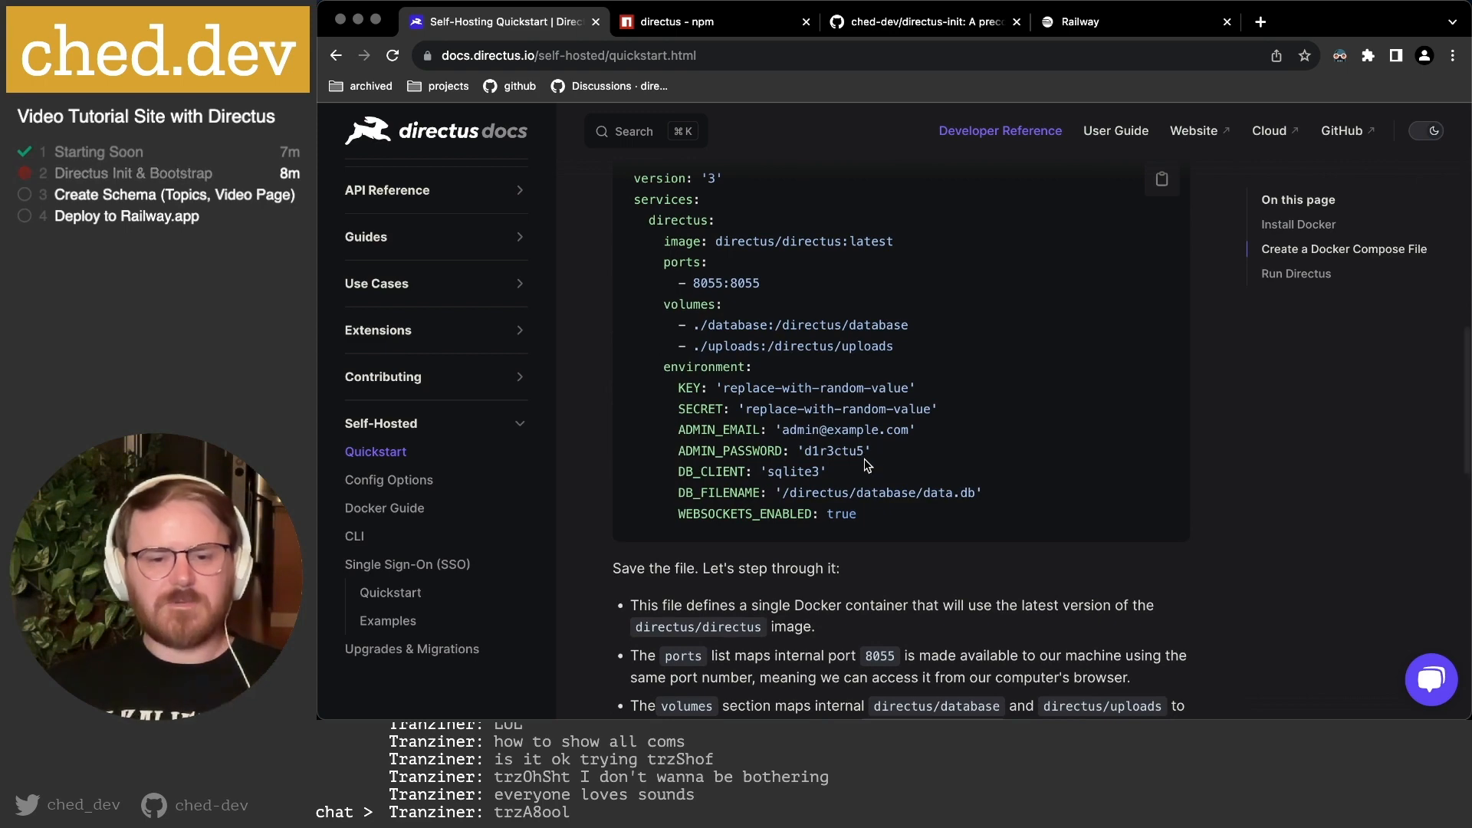
scroll(868, 459, "down", 1)
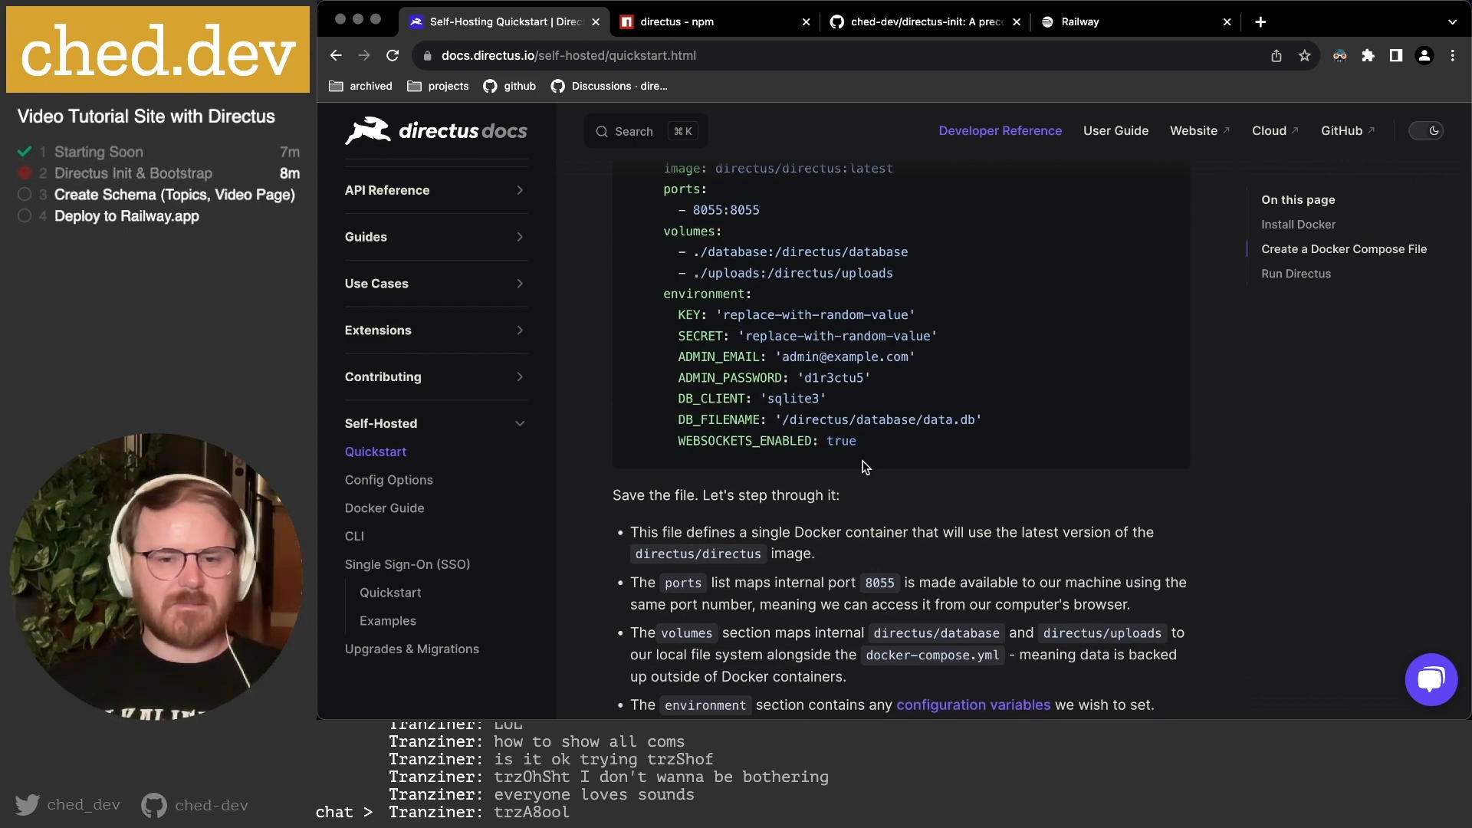
scroll(836, 454, "down", 9)
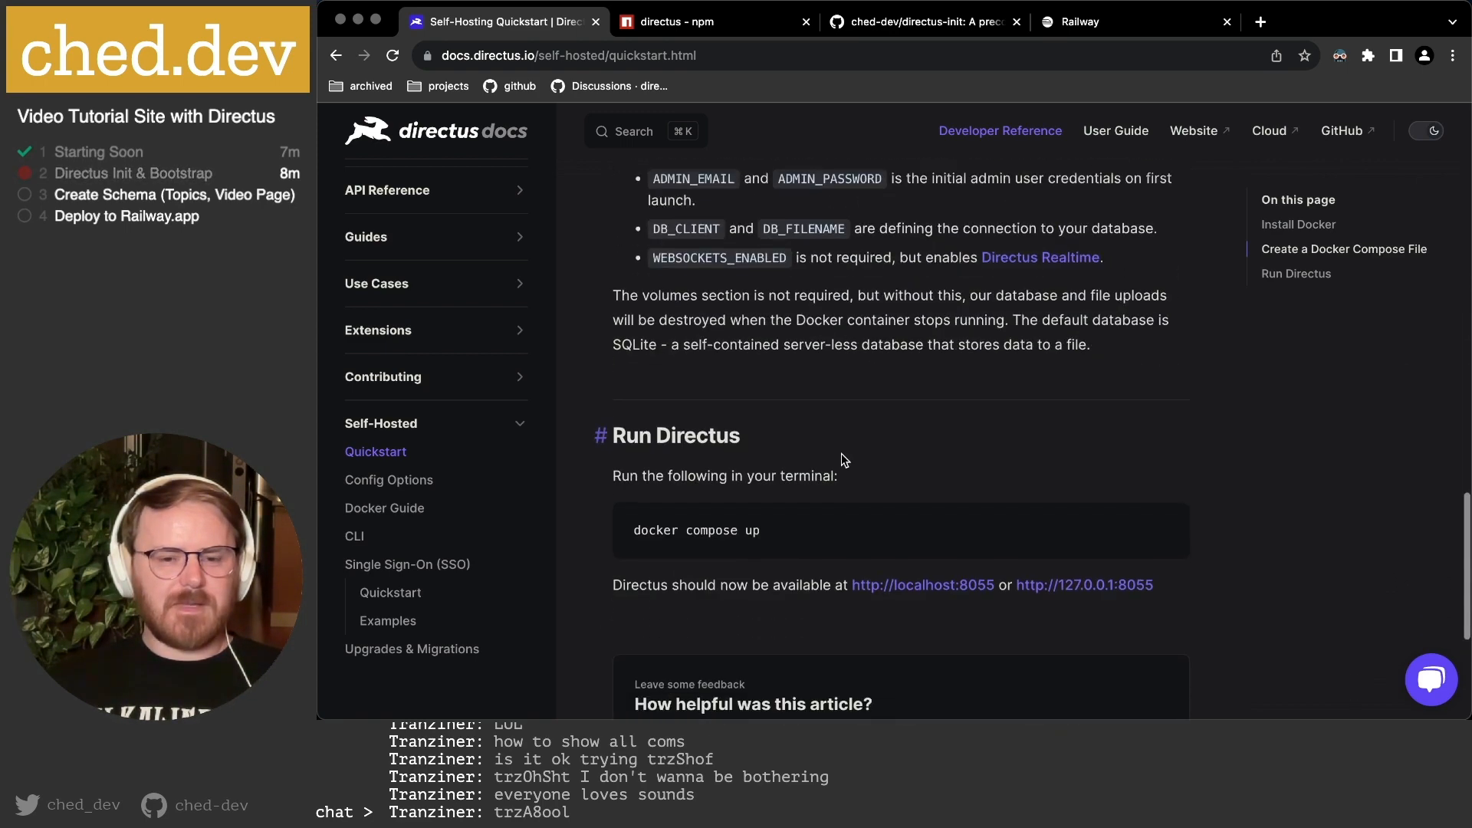
scroll(843, 463, "down", 4)
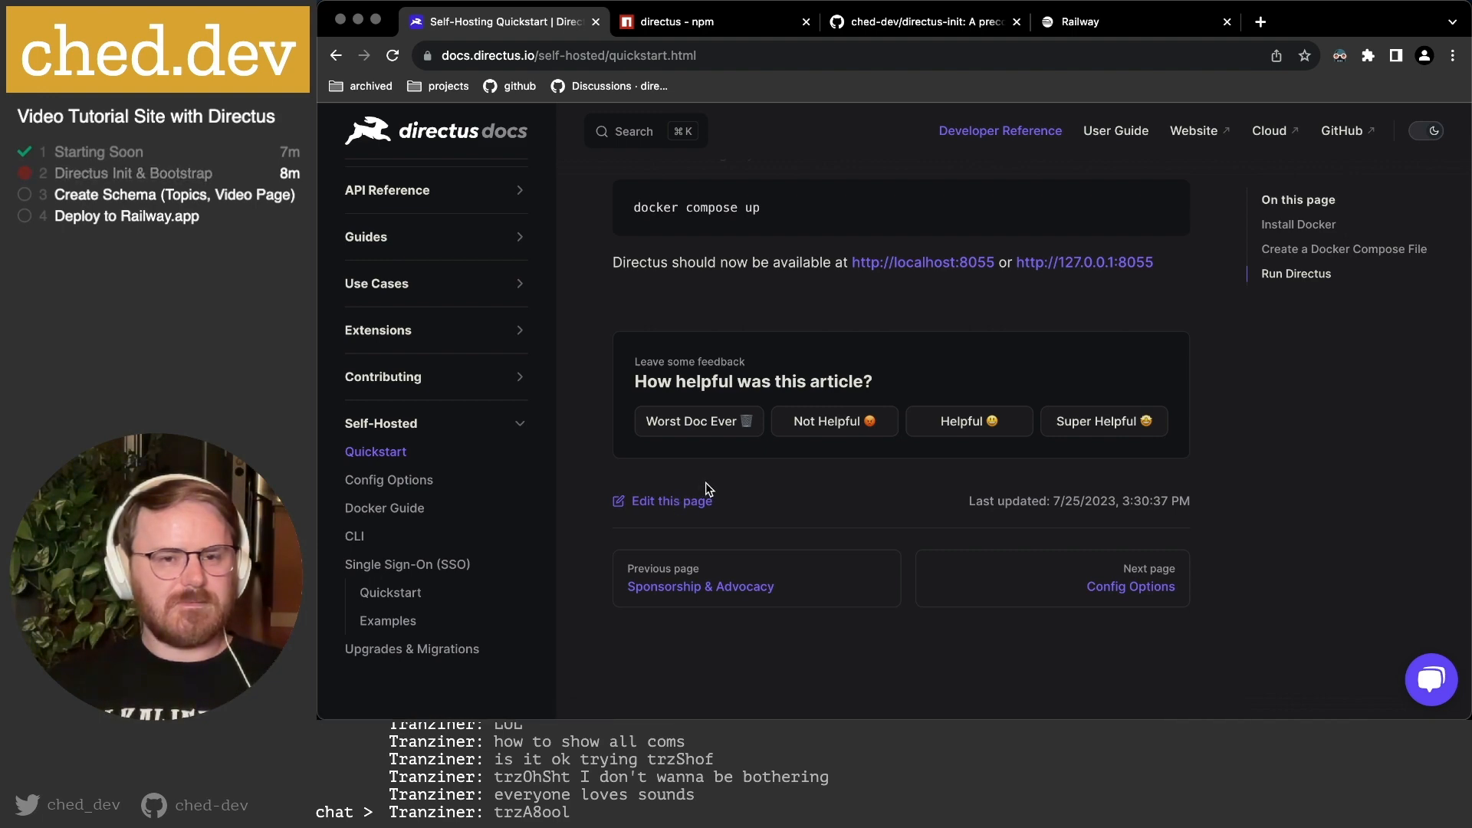
Open Config Options and read its .env, config.json, config.yaml and config.js sections.
left_click(406, 480)
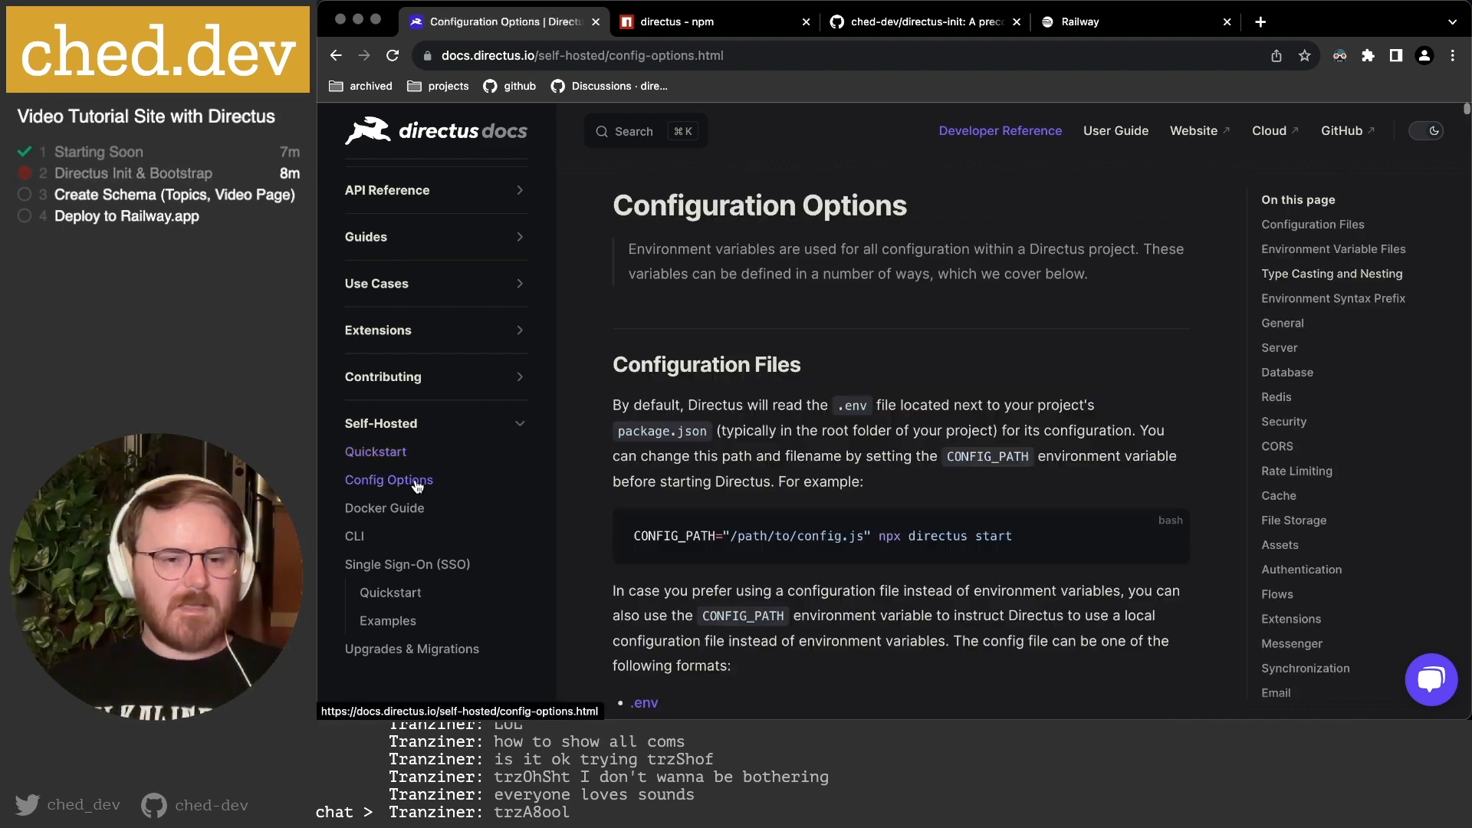
scroll(777, 399, "down", 3)
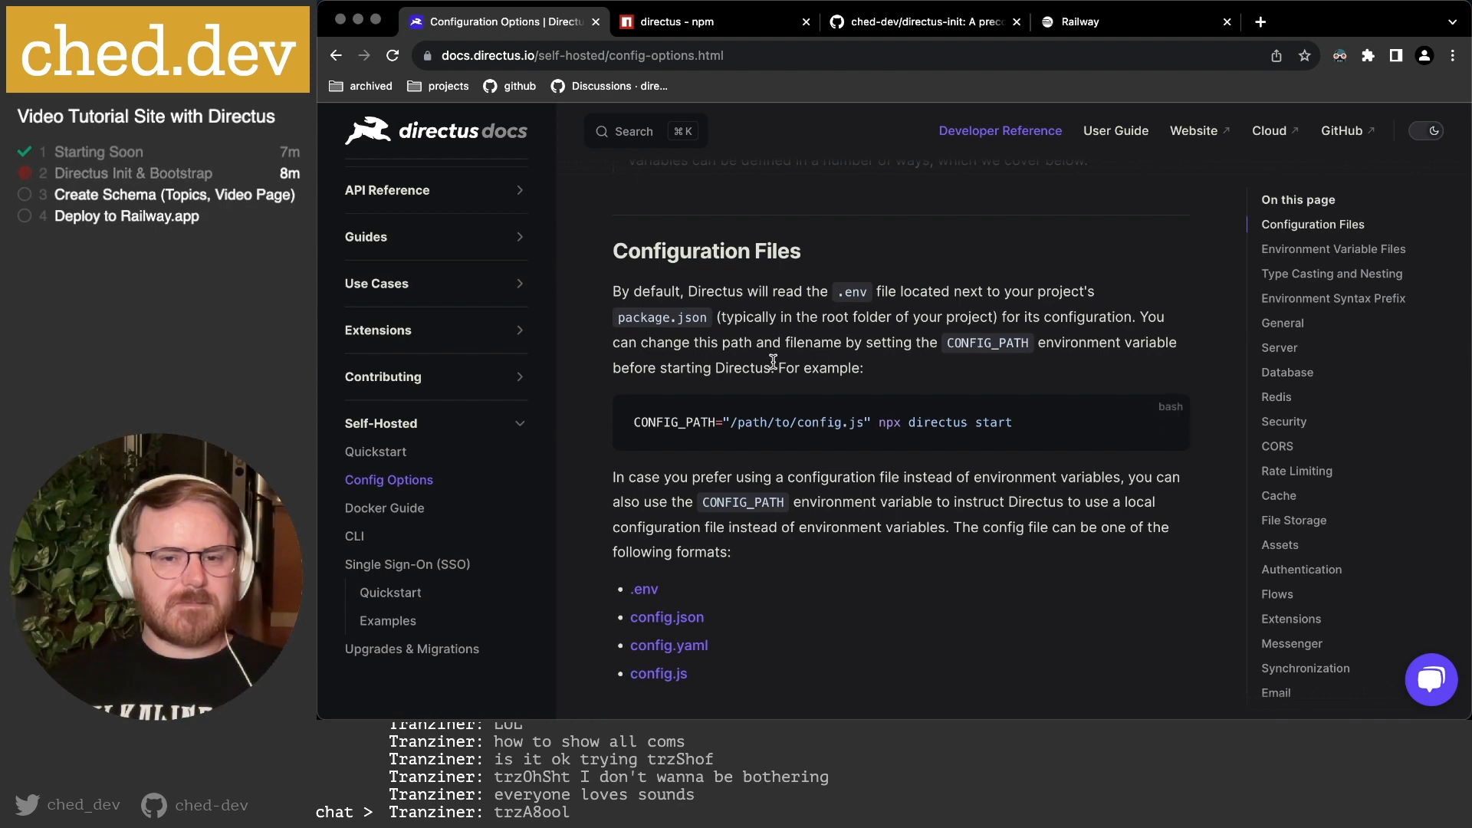
scroll(774, 365, "down", 3)
scroll(772, 360, "down", 3)
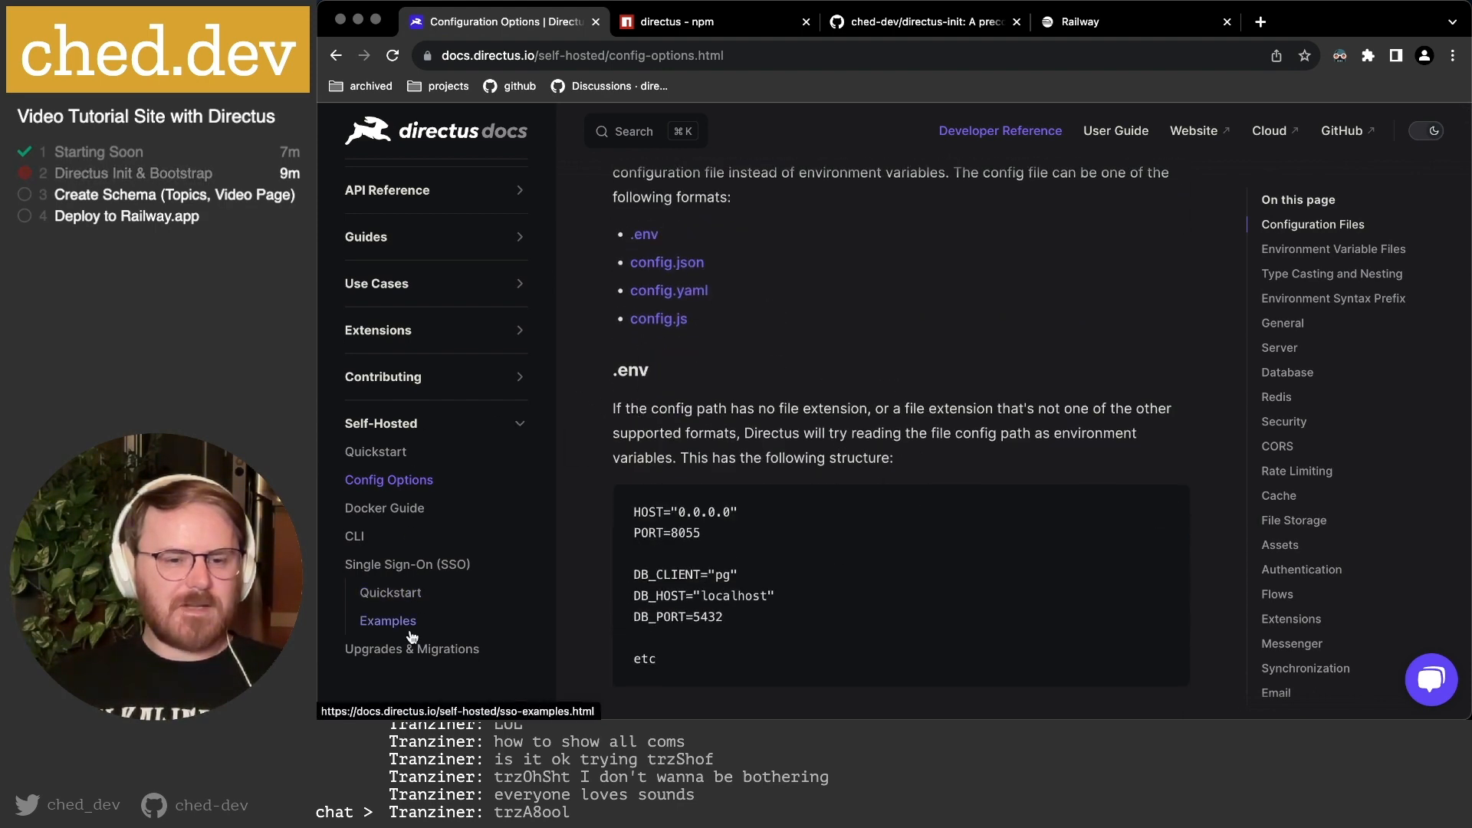
scroll(795, 312, "down", 3)
scroll(898, 310, "down", 5)
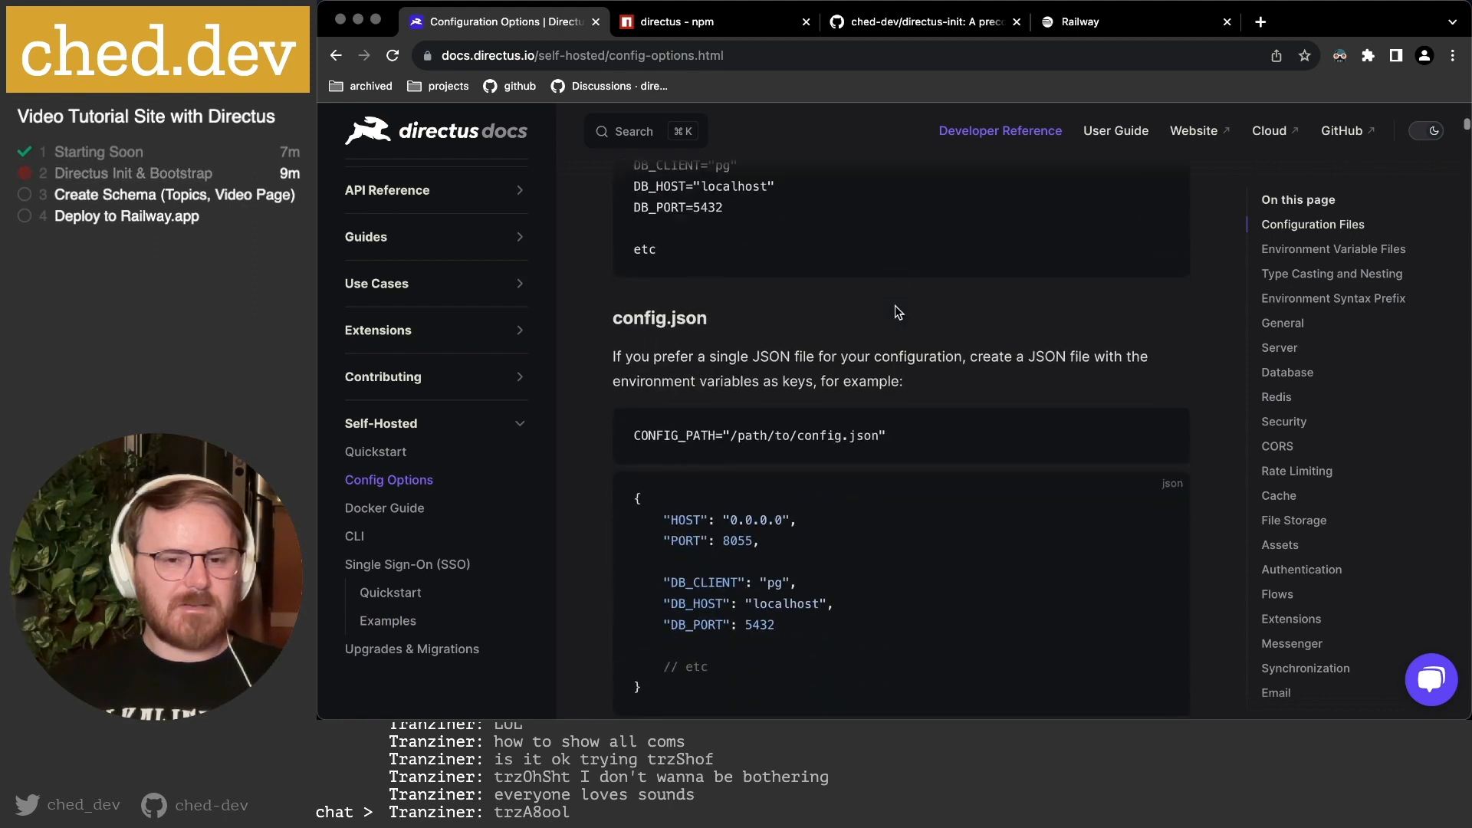
scroll(897, 311, "down", 6)
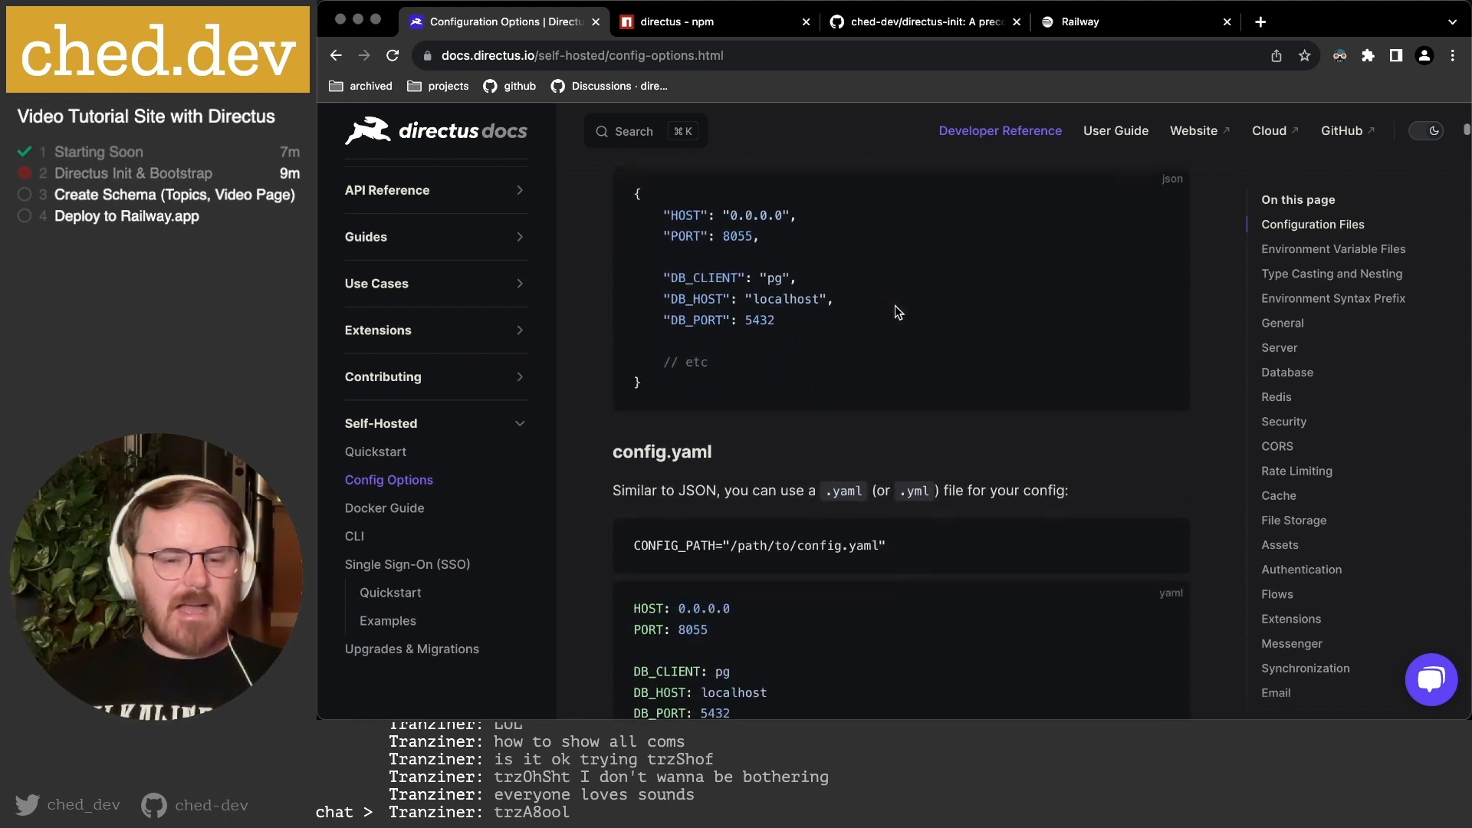
scroll(895, 305, "down", 6)
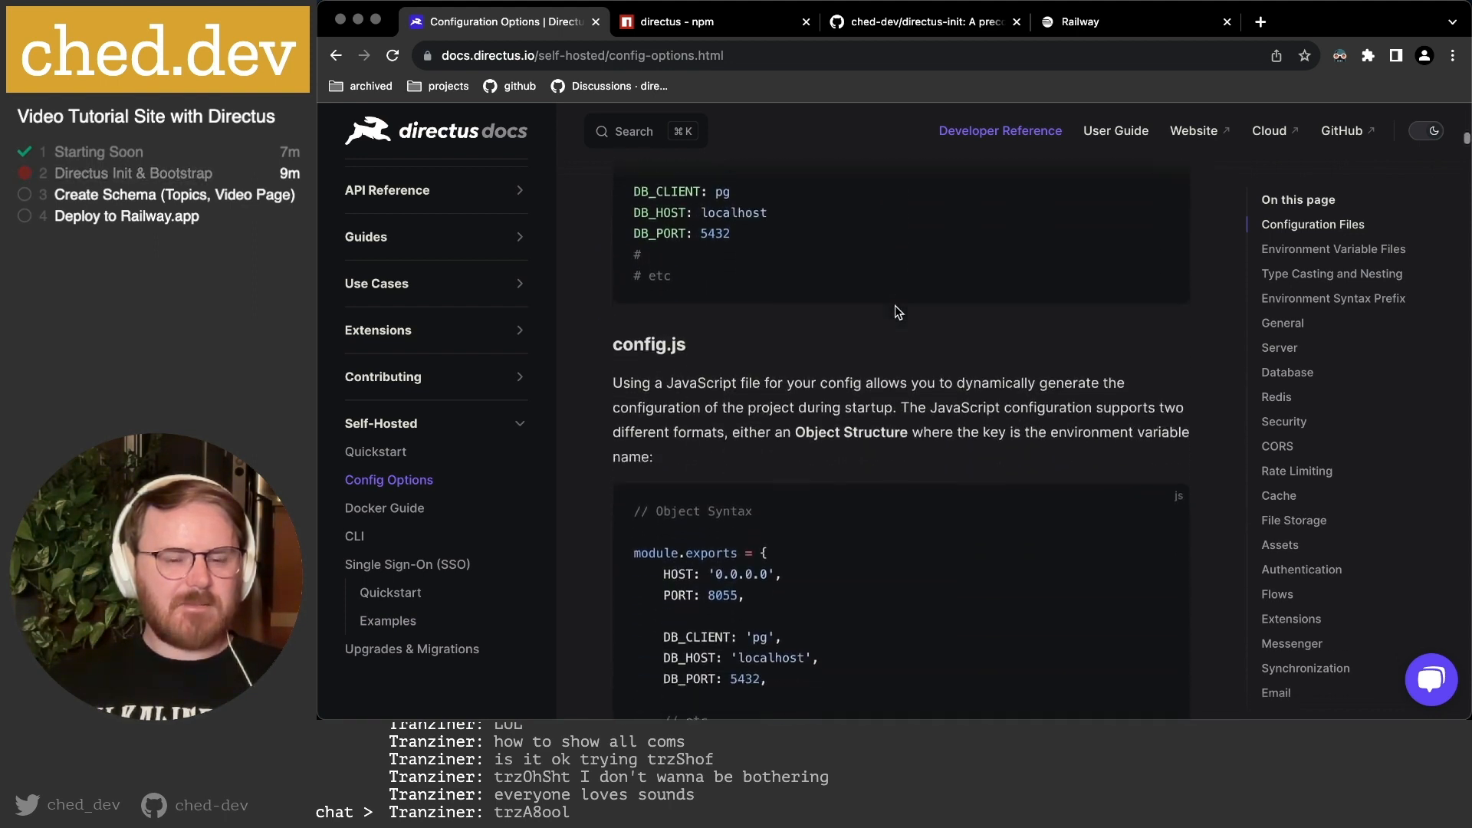
scroll(895, 305, "down", 1)
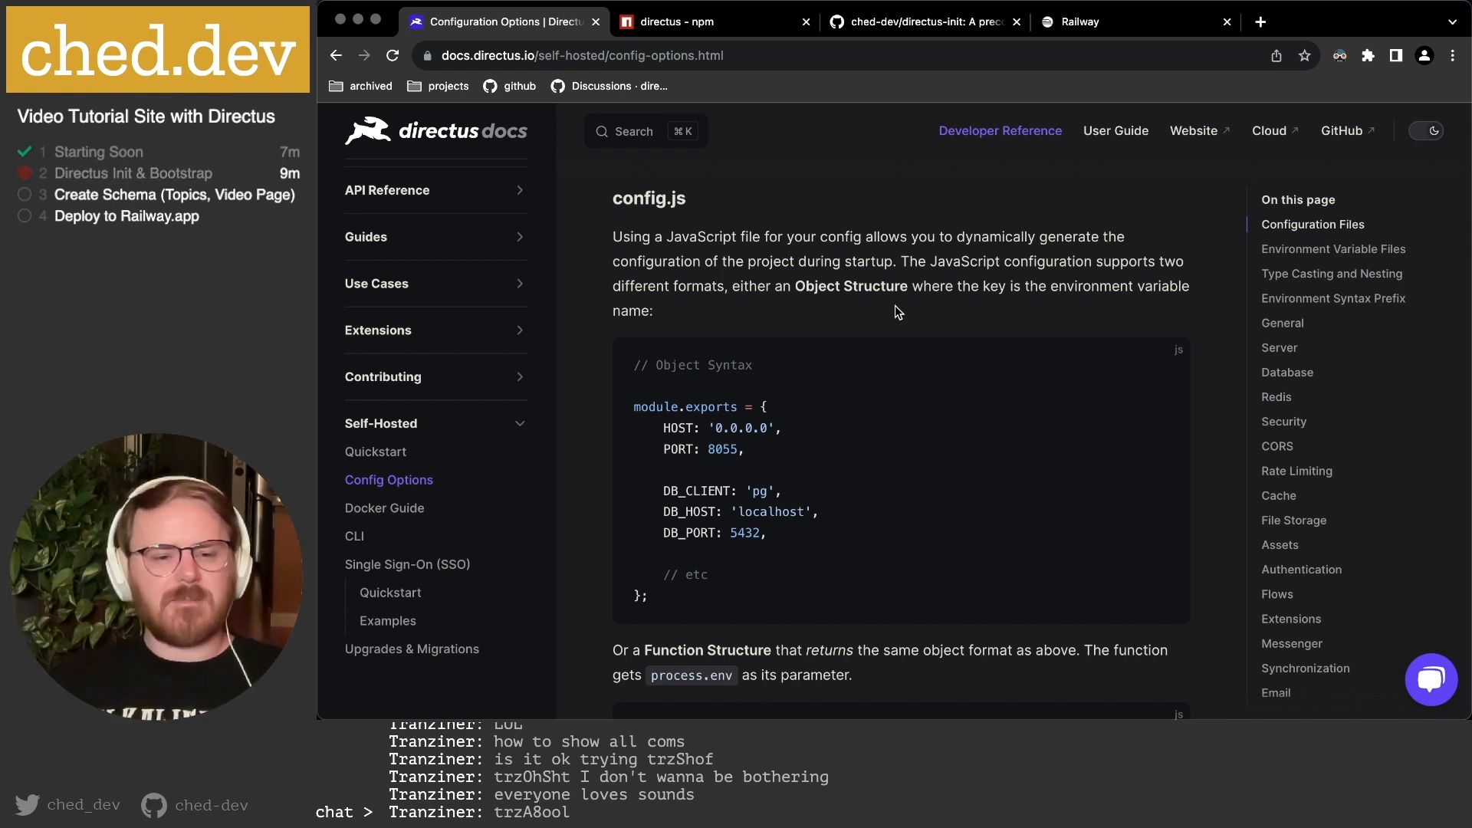
scroll(472, 572, "down", 2)
scroll(472, 572, "up", 2)
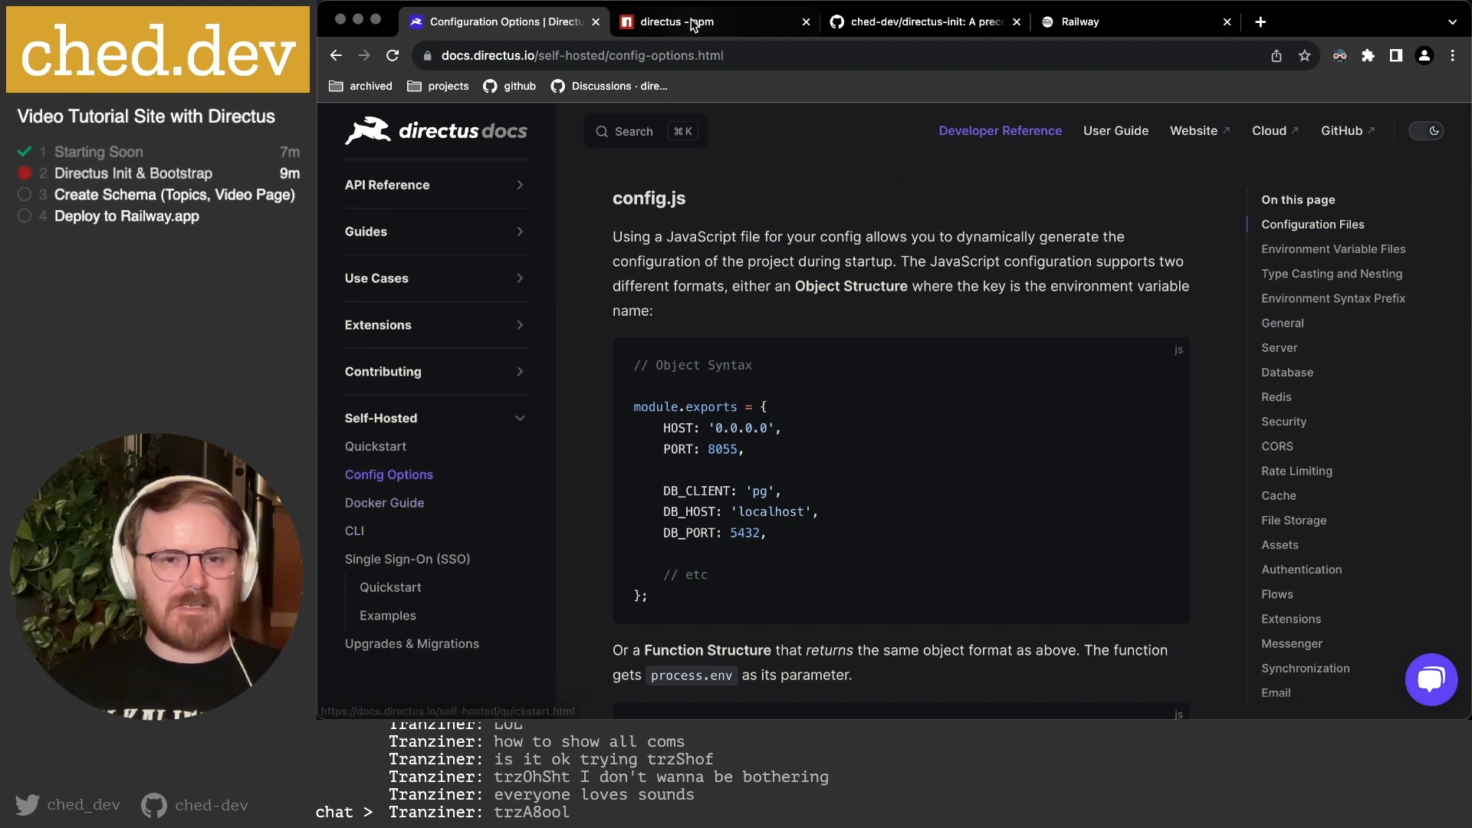
left_click(423, 533)
Read through the CLI init, bootstrap and database commands, then view the npm directus package page.
scroll(801, 275, "down", 6)
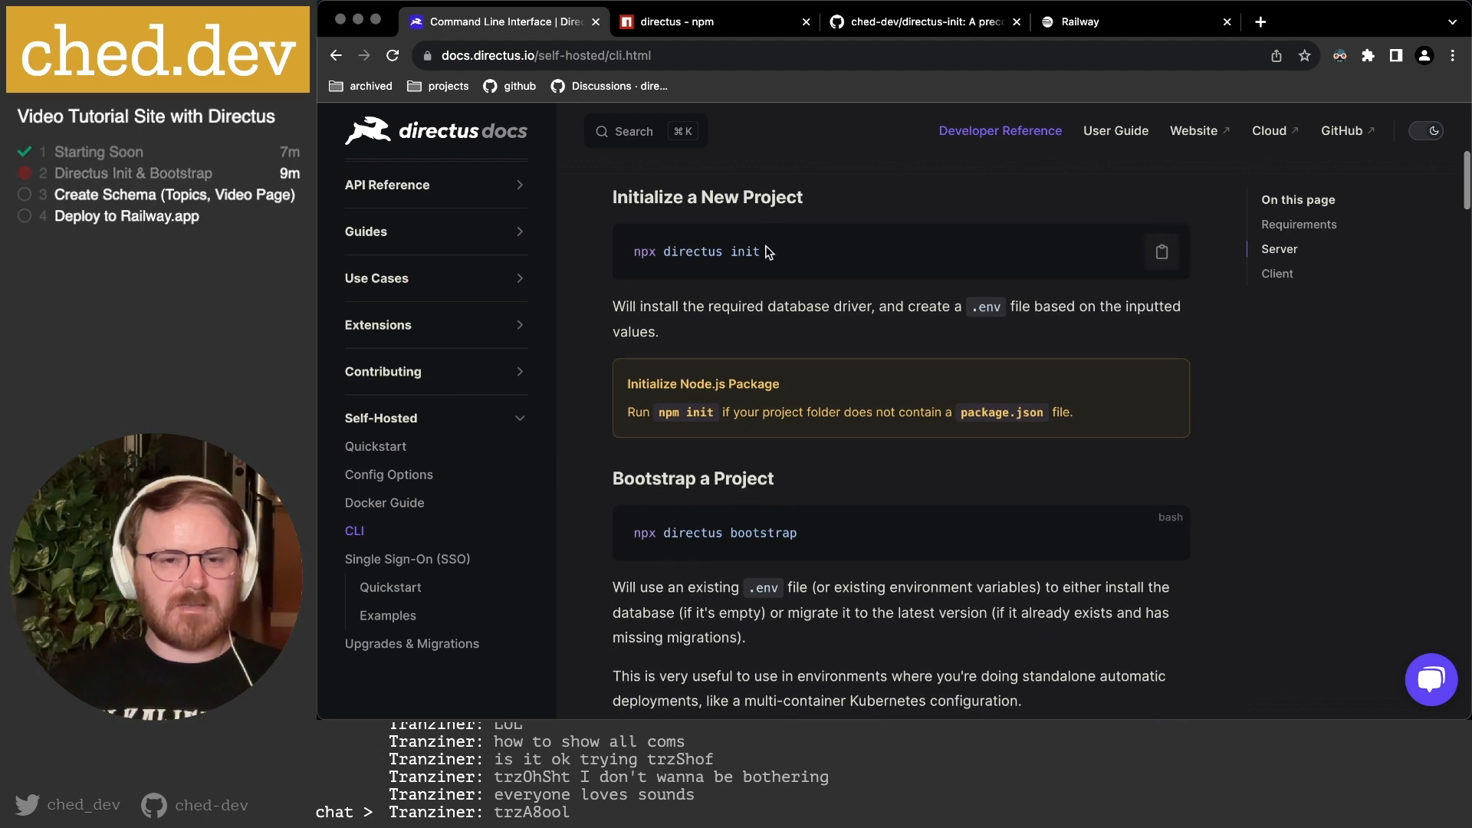
scroll(767, 598, "down", 3)
scroll(783, 597, "down", 3)
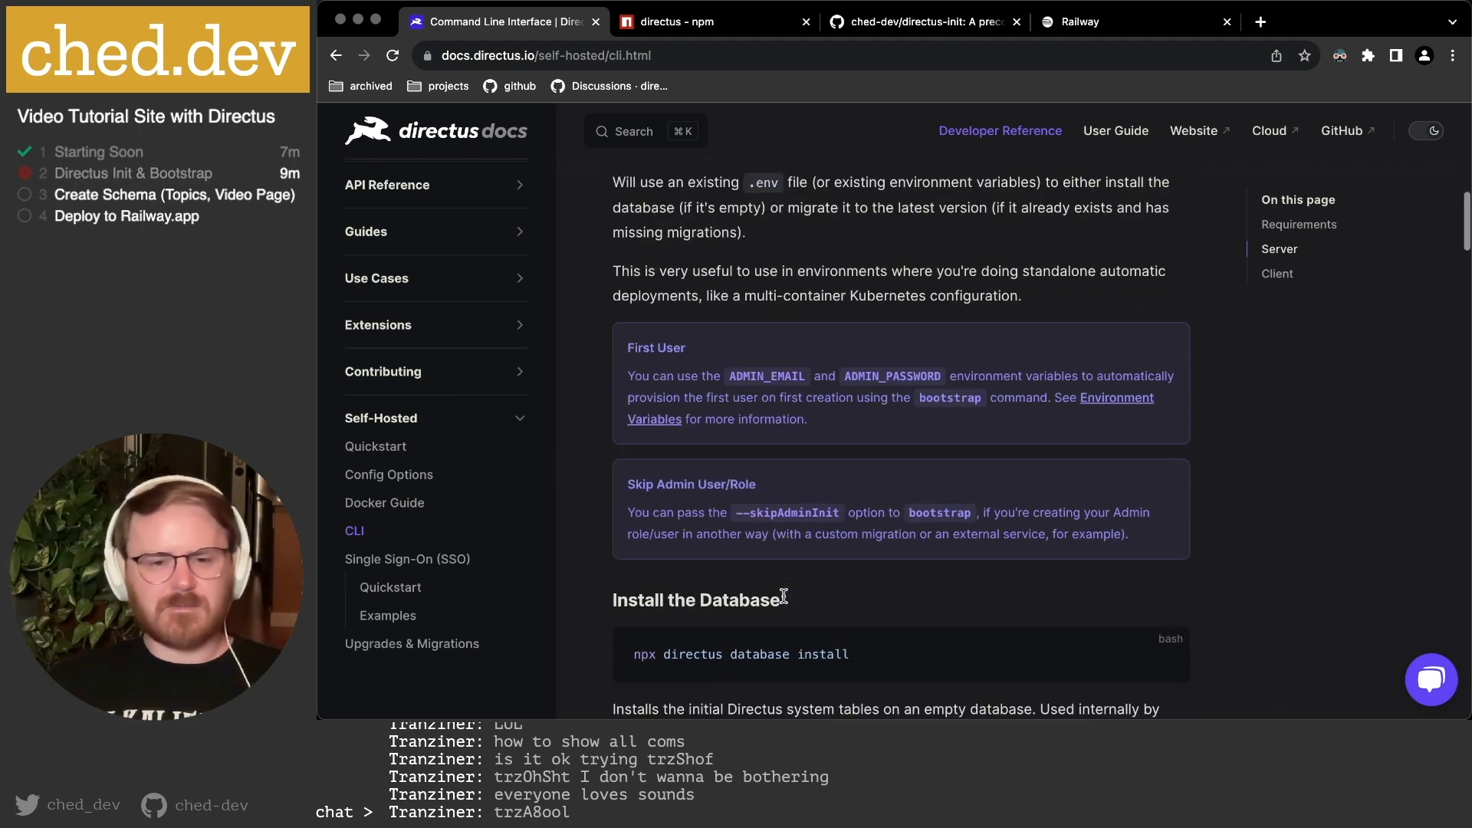
scroll(794, 584, "down", 3)
scroll(766, 427, "down", 1)
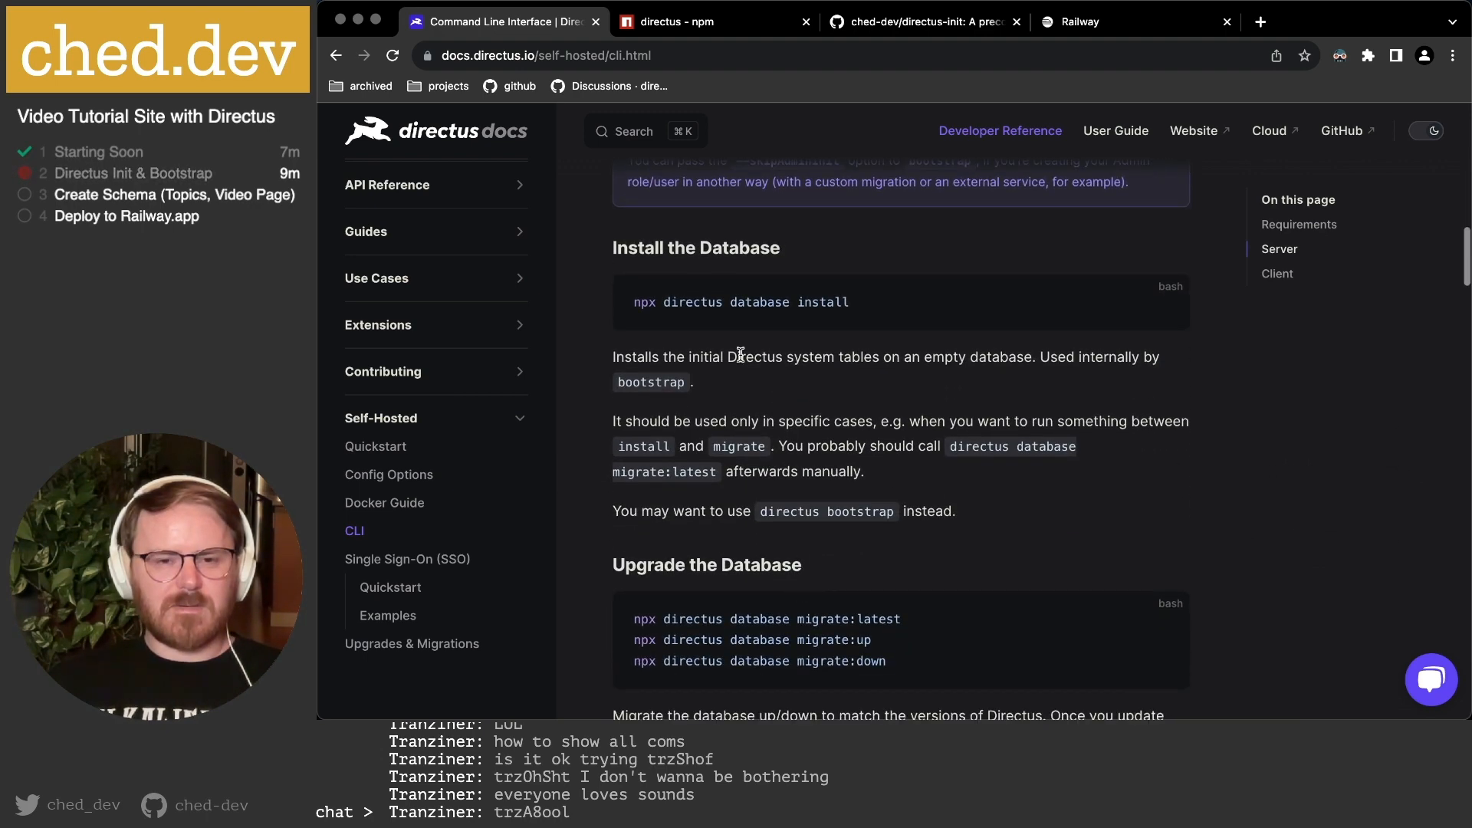
scroll(770, 388, "down", 3)
scroll(767, 506, "down", 3)
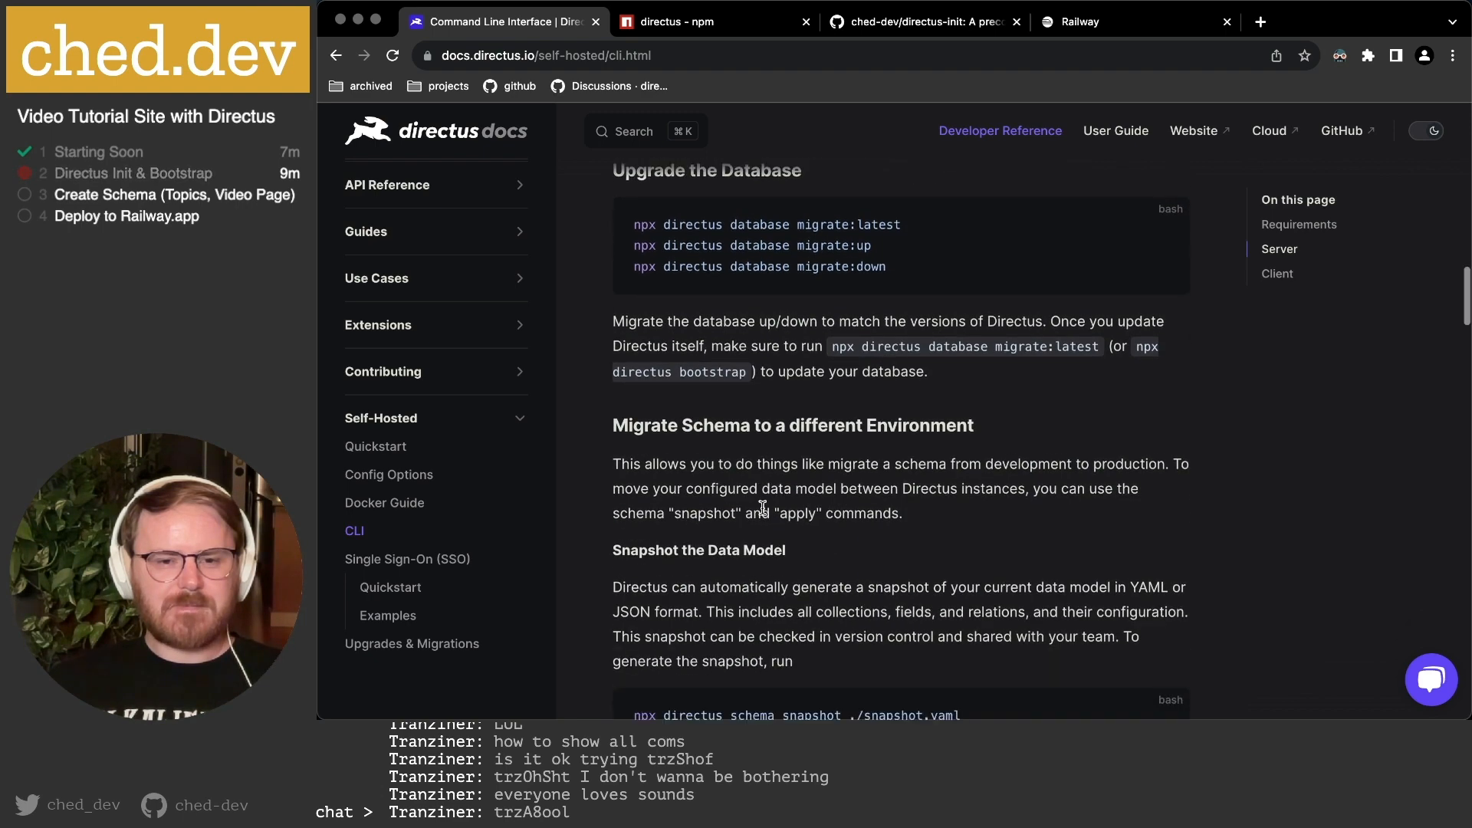
scroll(776, 496, "down", 3)
scroll(776, 495, "down", 2)
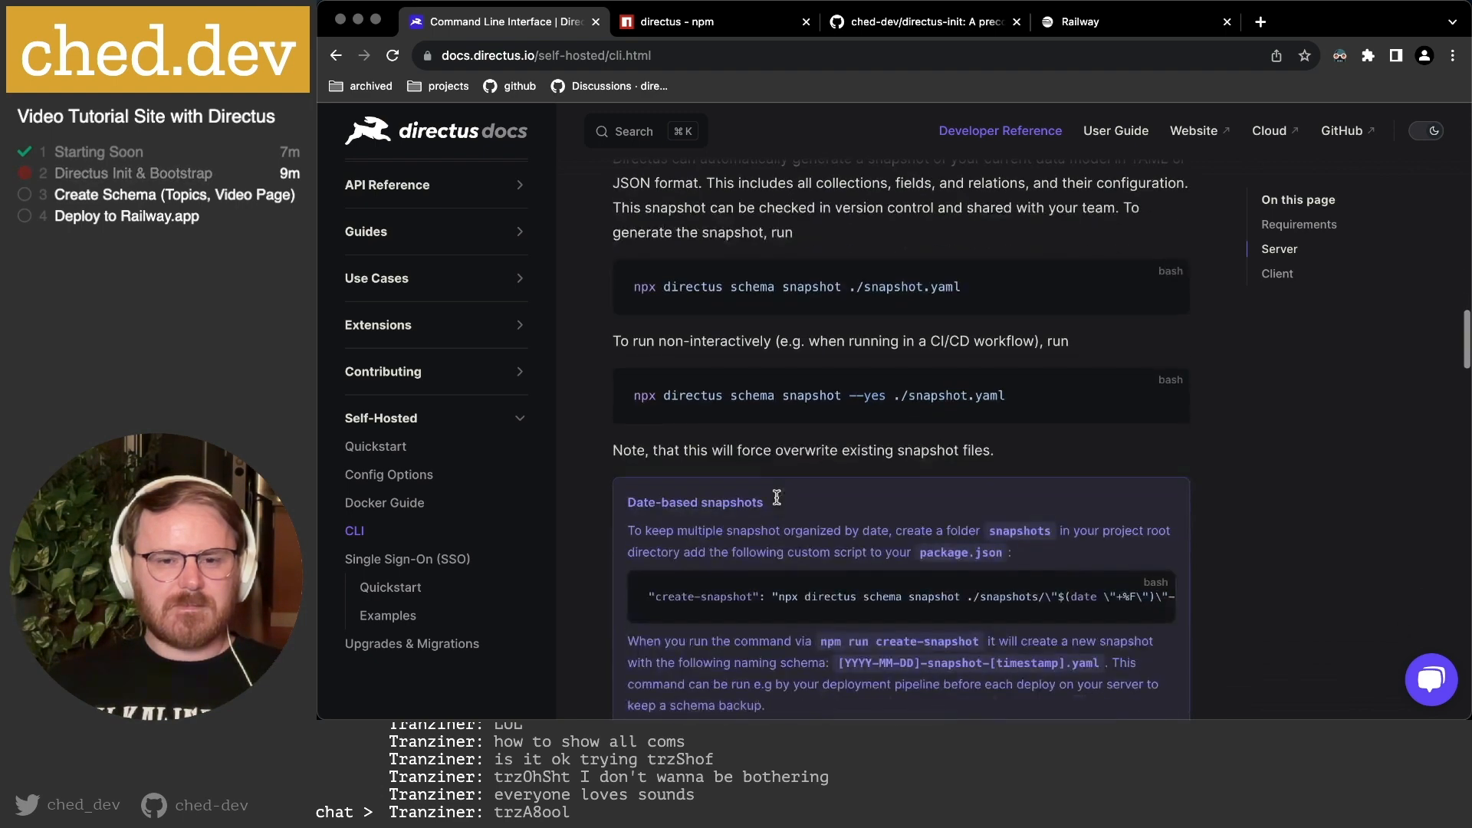
scroll(776, 495, "up", 15)
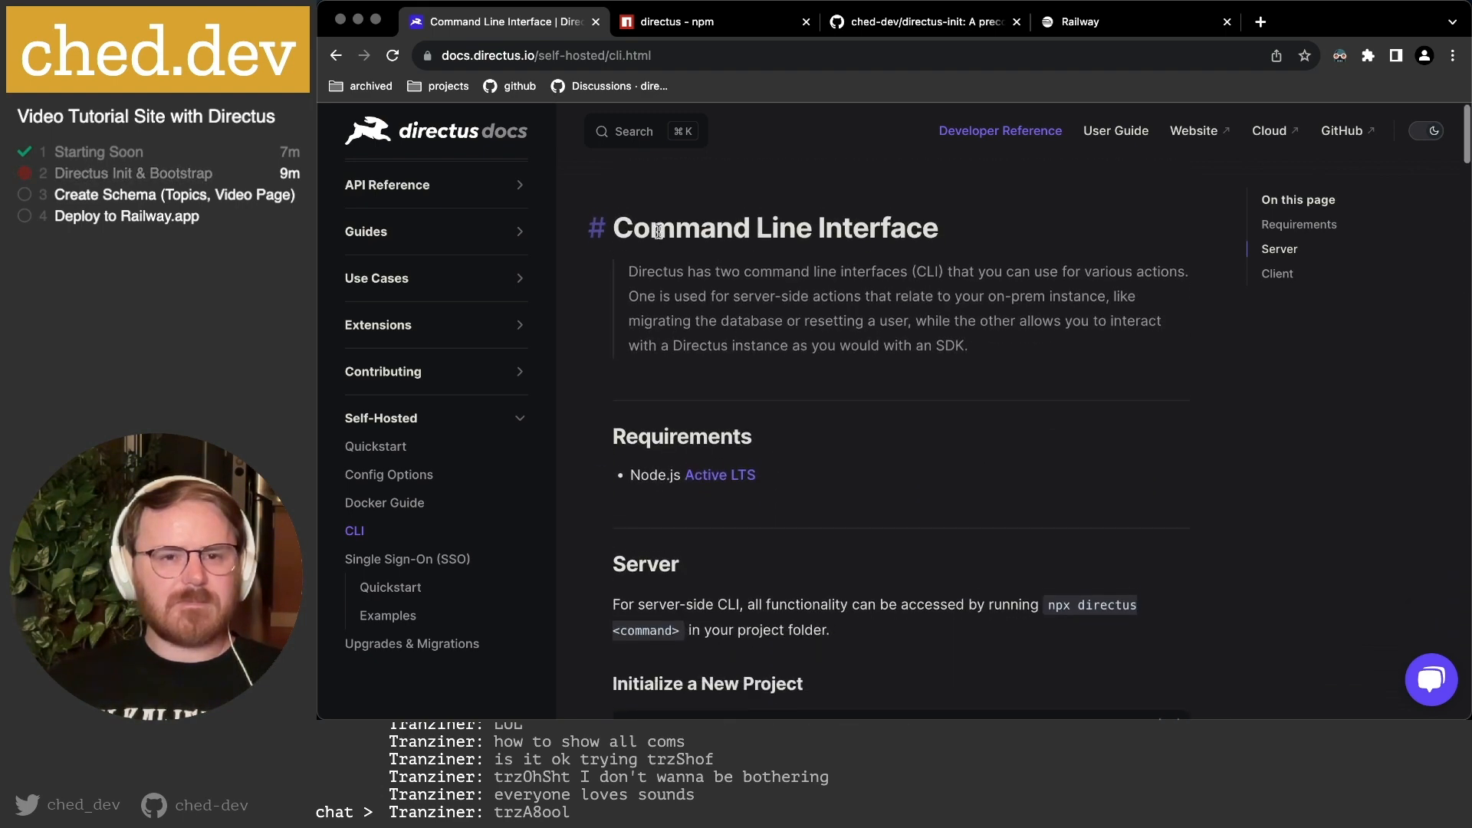
left_click(665, 22)
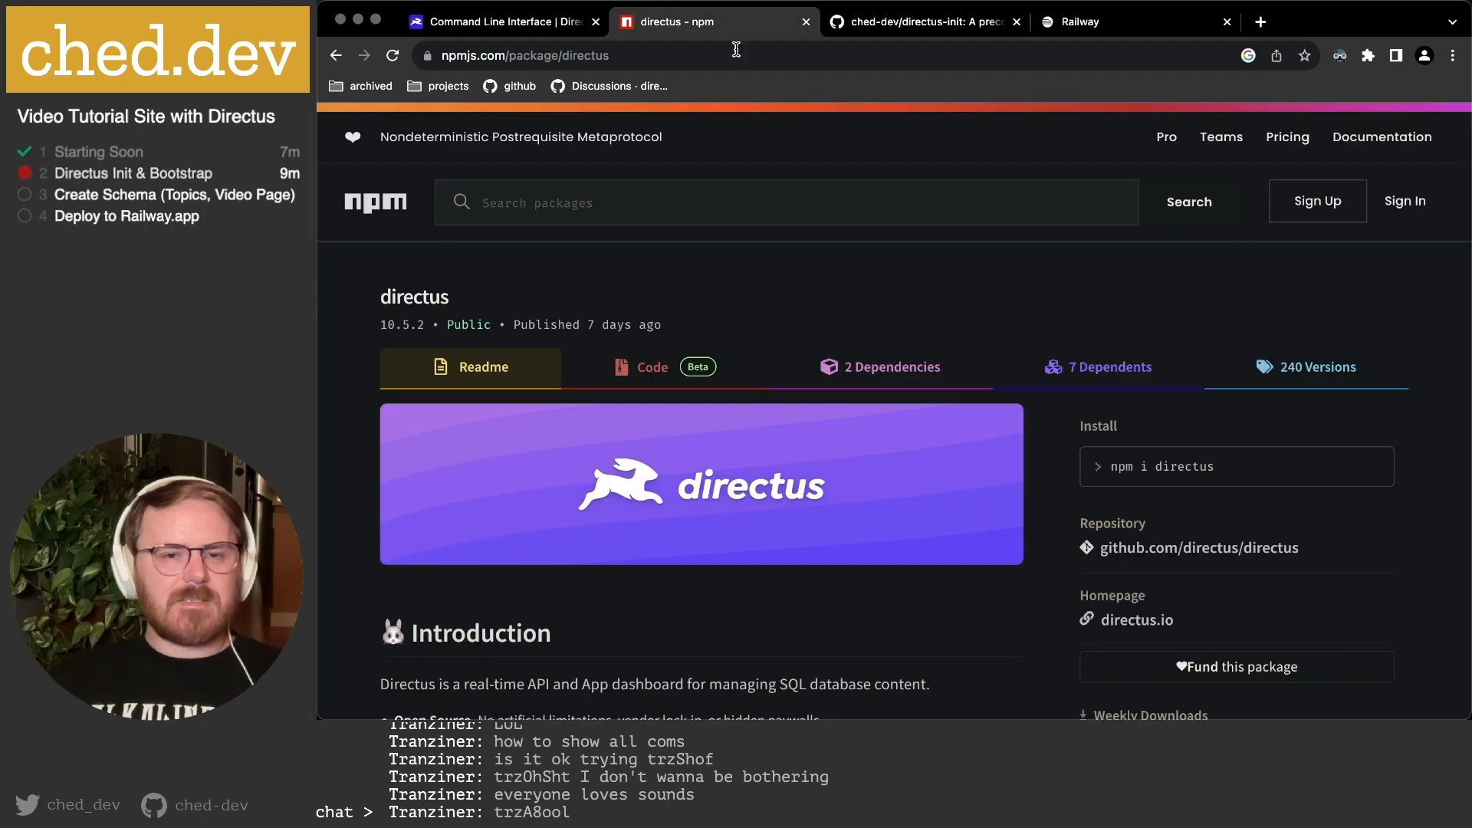
Switch to the directus-init GitHub repository and copy its URL.
left_click(891, 22)
left_click(627, 55)
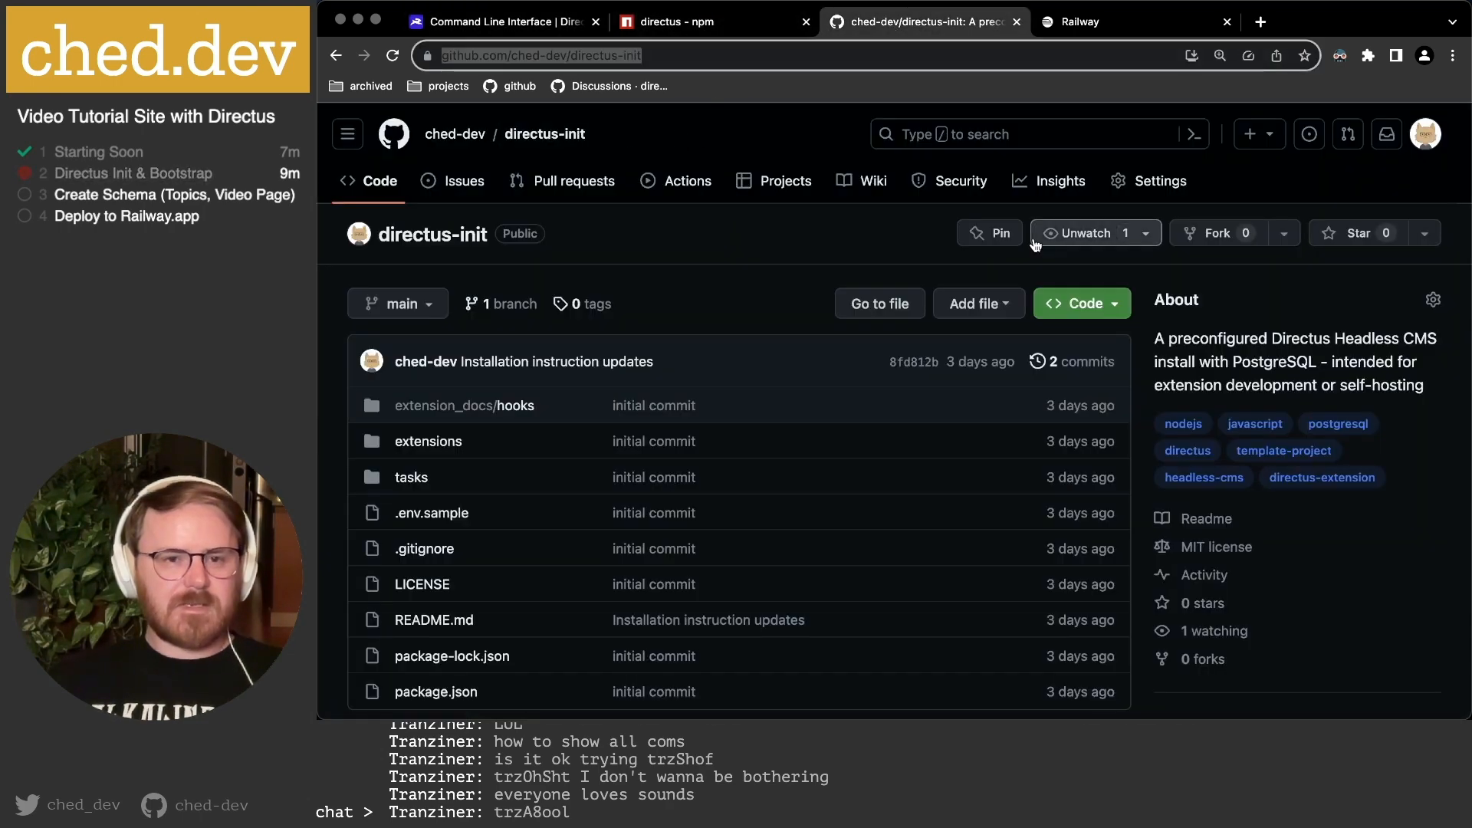
key("super+Tab")
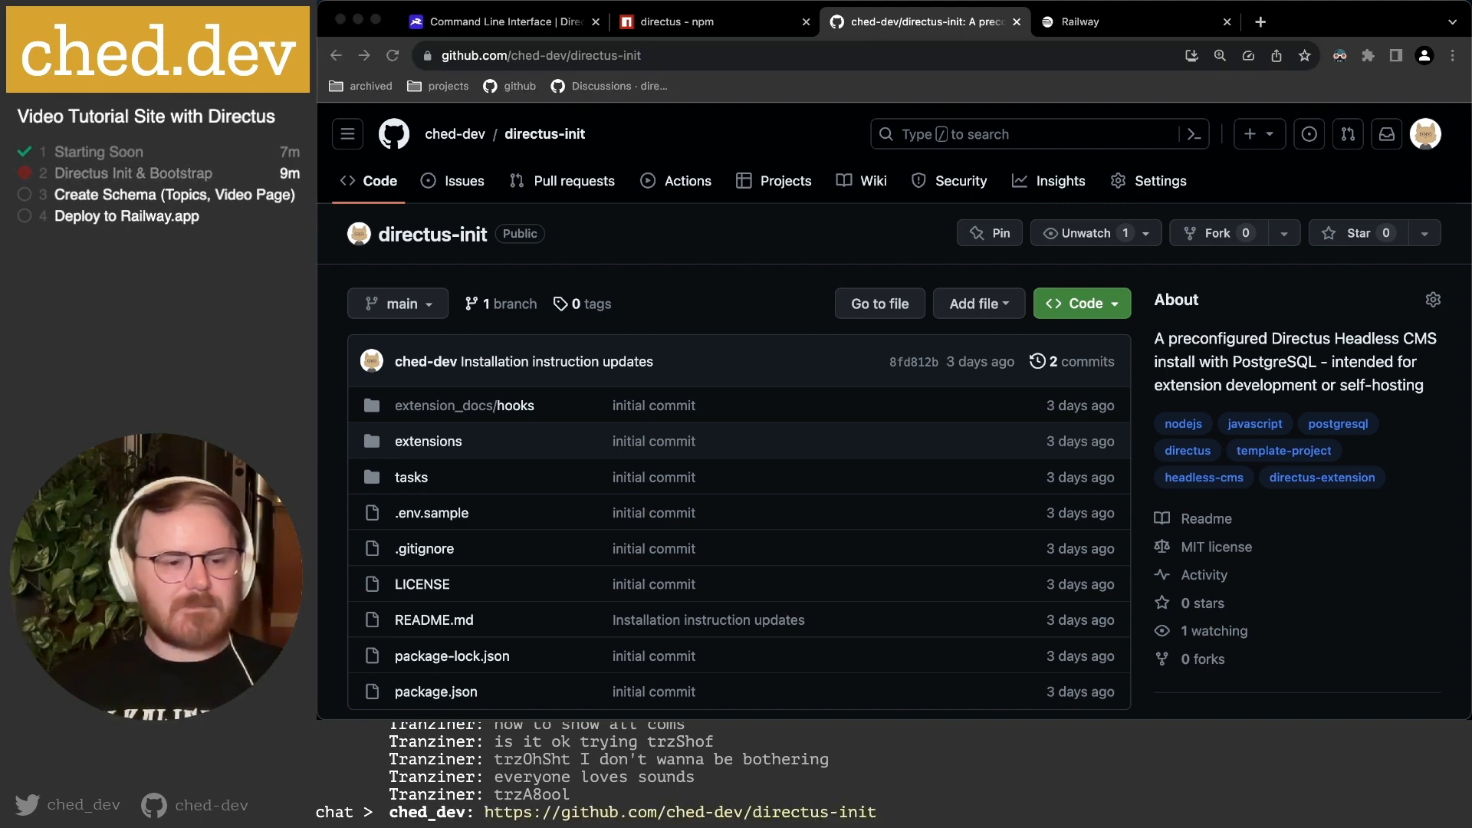
key("super+Tab")
left_click(735, 296)
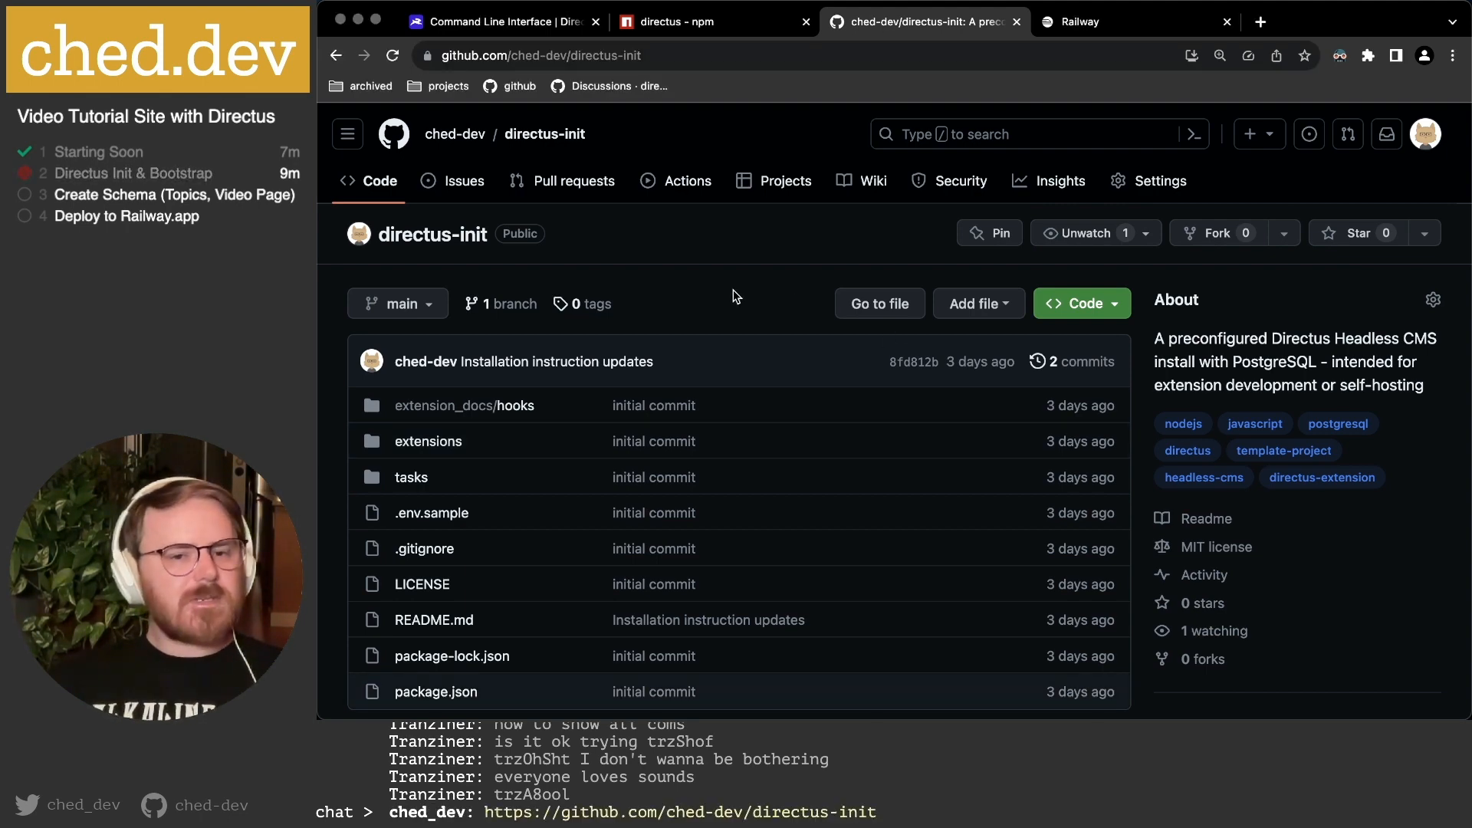
Review the directus-init description and README, noting Directus version 10.3.0, then return to the CLI docs.
scroll(758, 305, "down", 5)
scroll(759, 305, "up", 5)
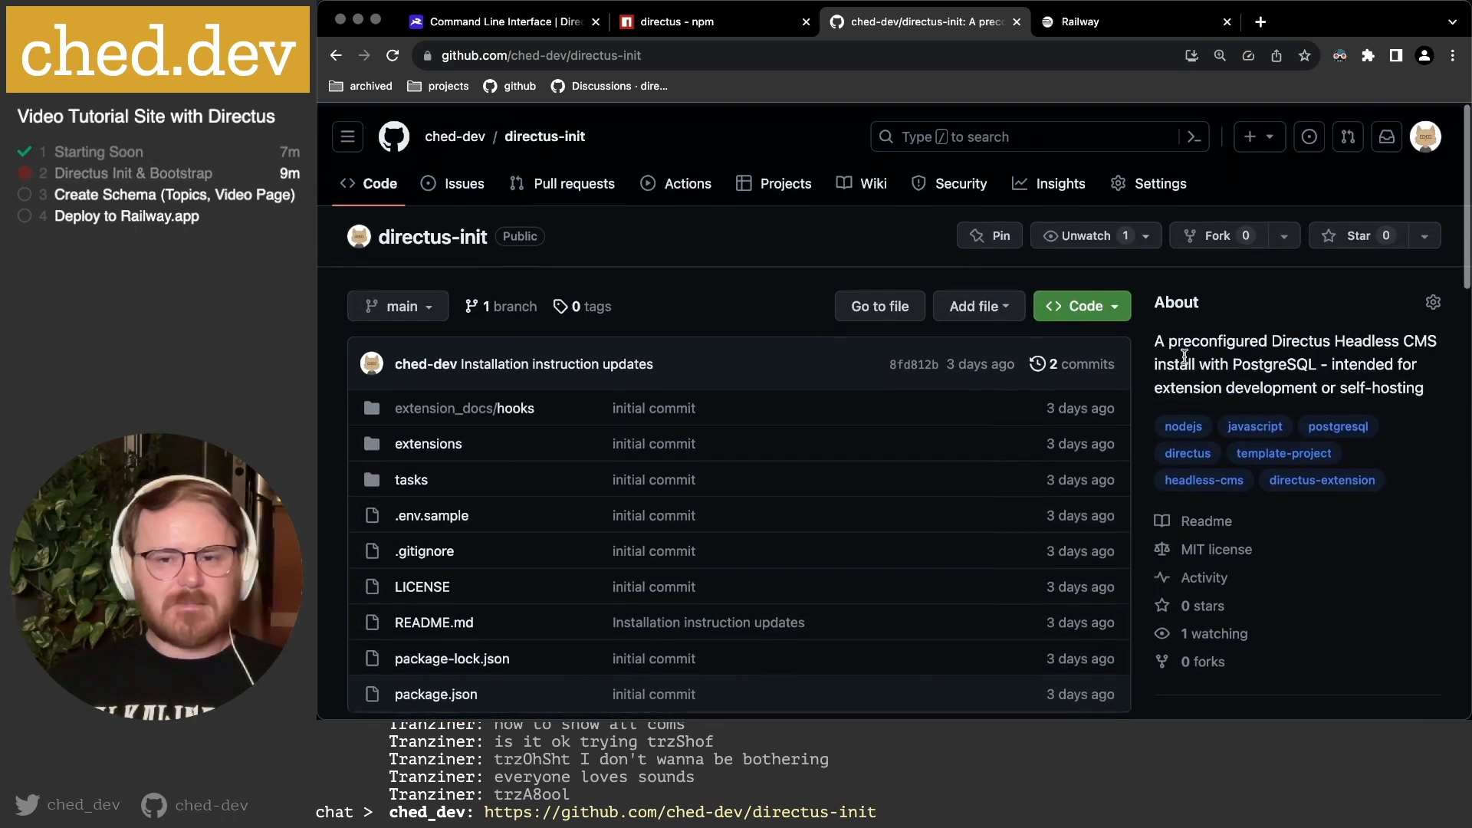
left_click_drag(1169, 339, 1371, 381)
left_click(1362, 375)
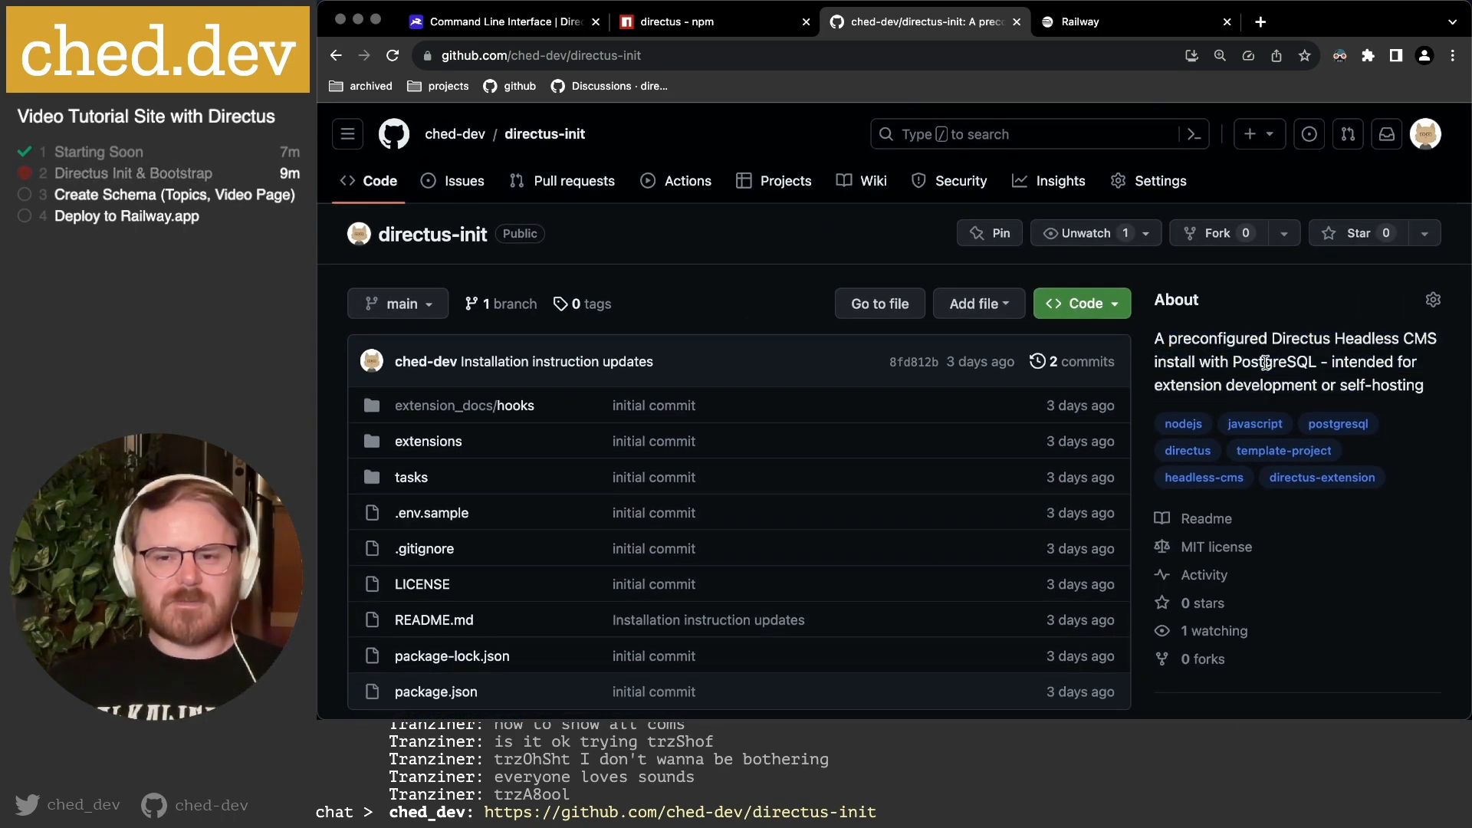
left_click_drag(1170, 385, 1294, 384)
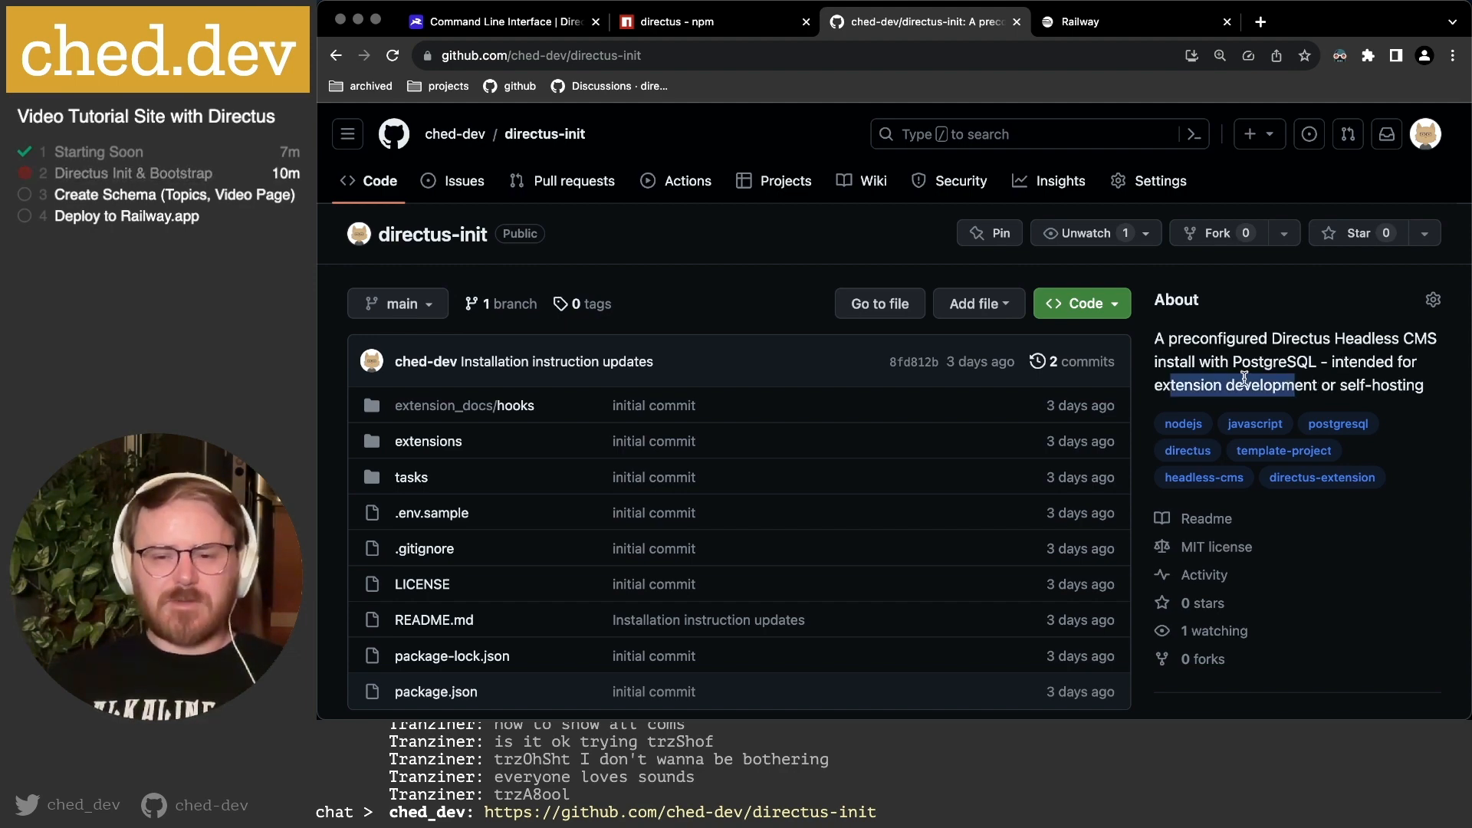
scroll(1244, 375, "down", 10)
scroll(1244, 376, "up", 1)
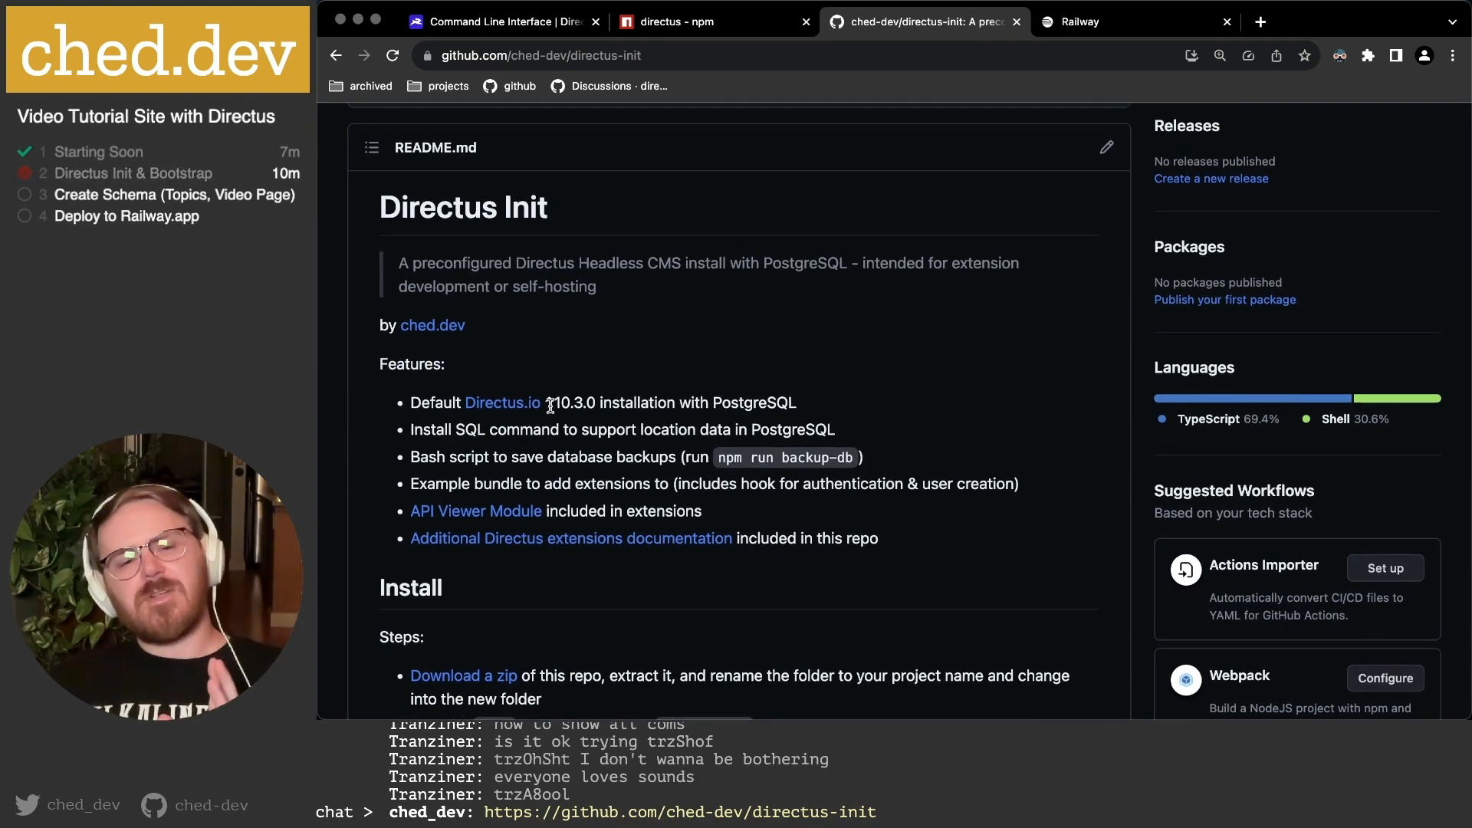
double_click(594, 404)
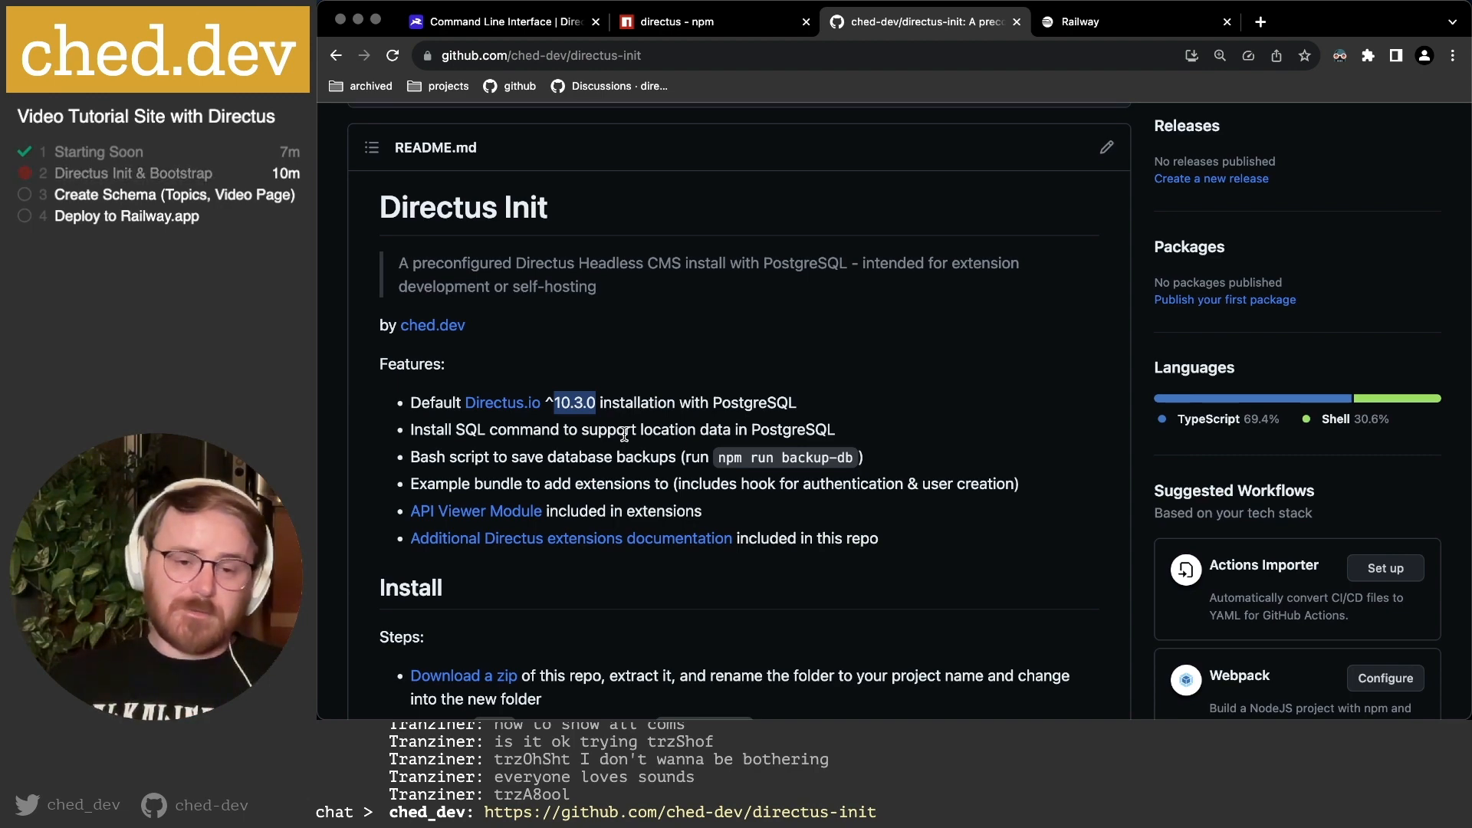
left_click(547, 28)
scroll(1028, 319, "down", 2)
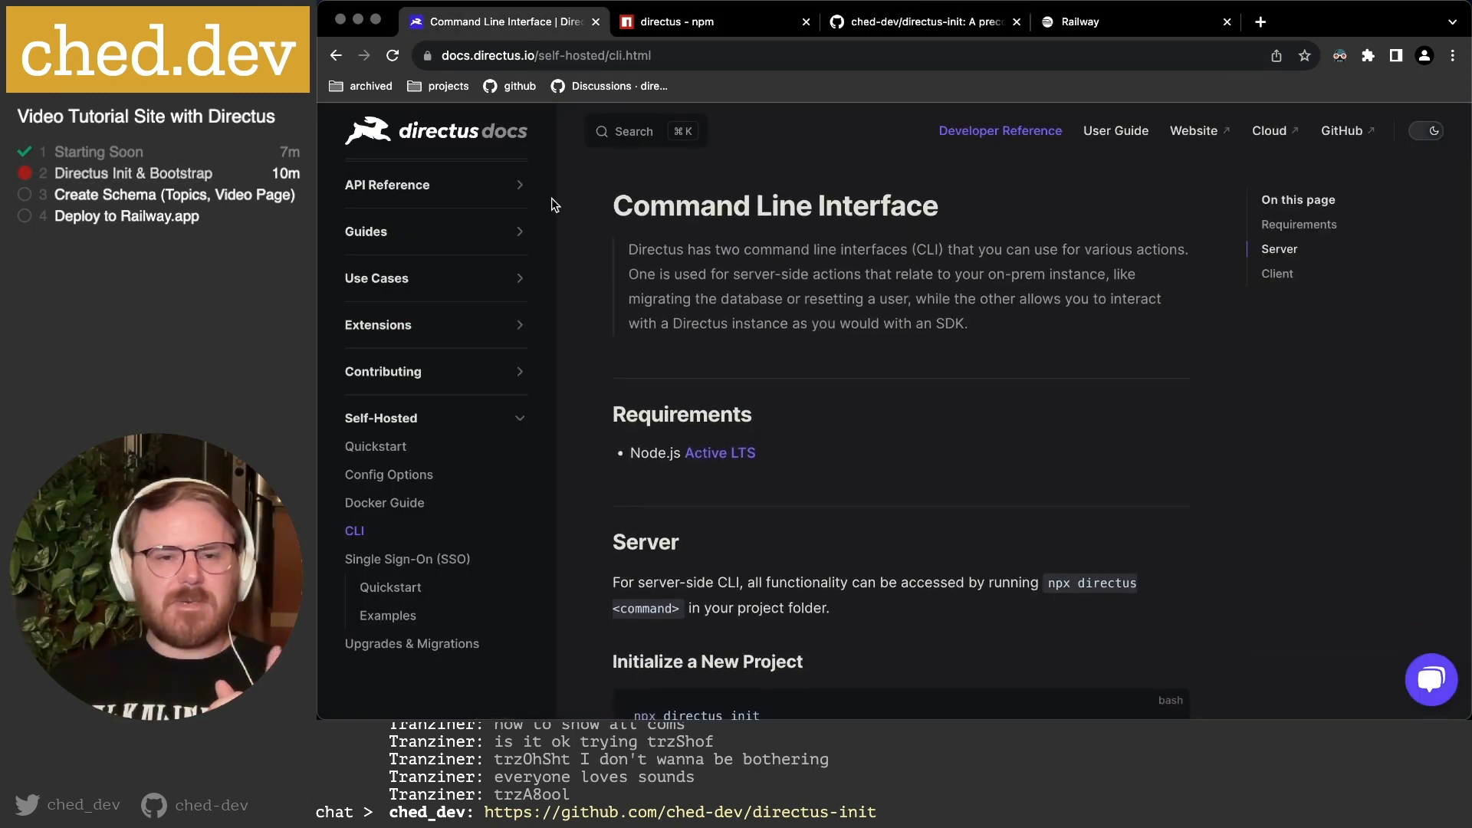
Go from the docs home to the main directus.io site by removing the docs subdomain.
left_click(447, 134)
left_click(475, 56)
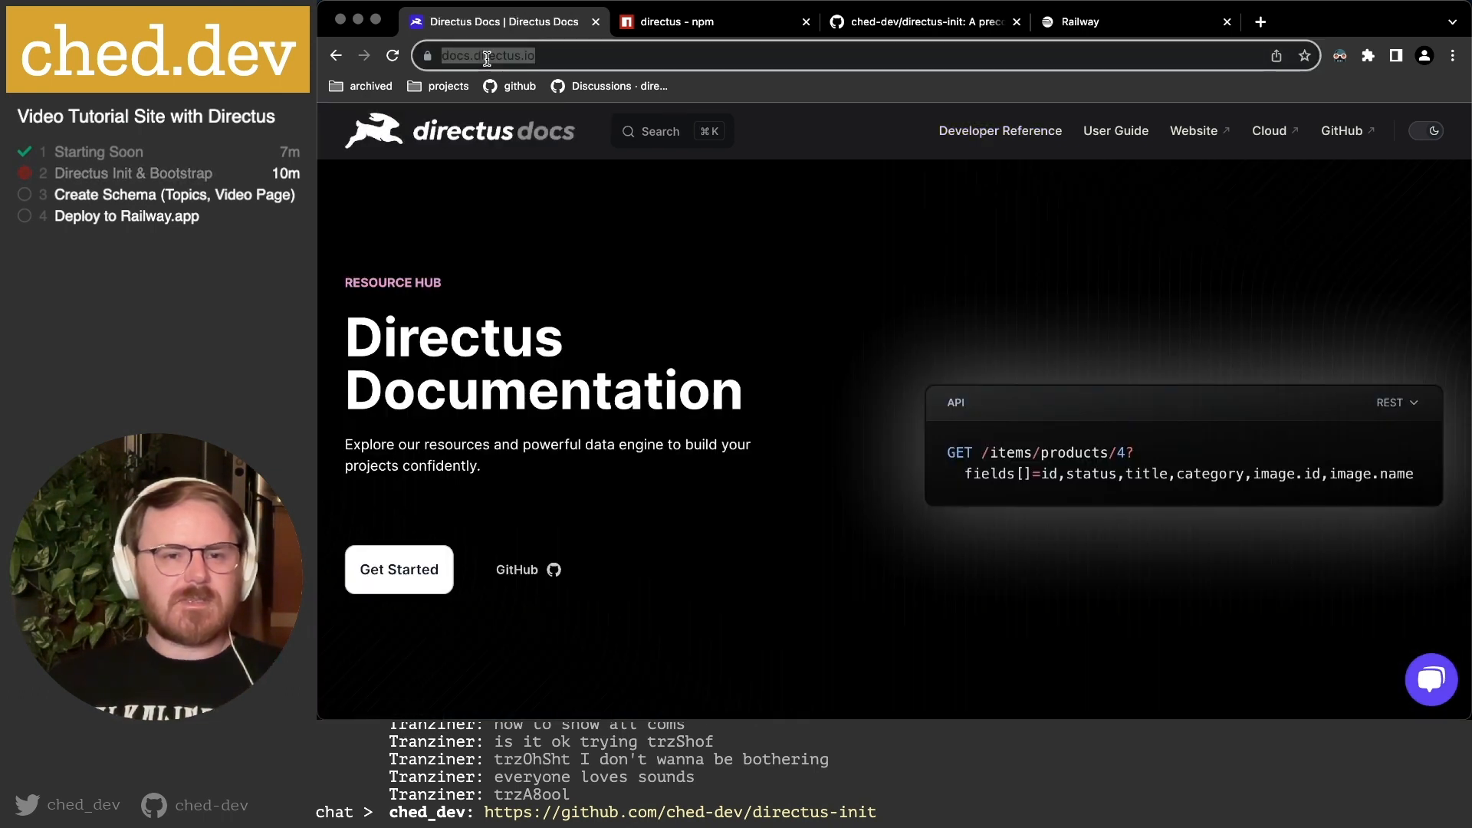
mouse_move(482, 56)
left_mouse_down()
mouse_move(563, 56)
mouse_move(512, 56)
left_mouse_up()
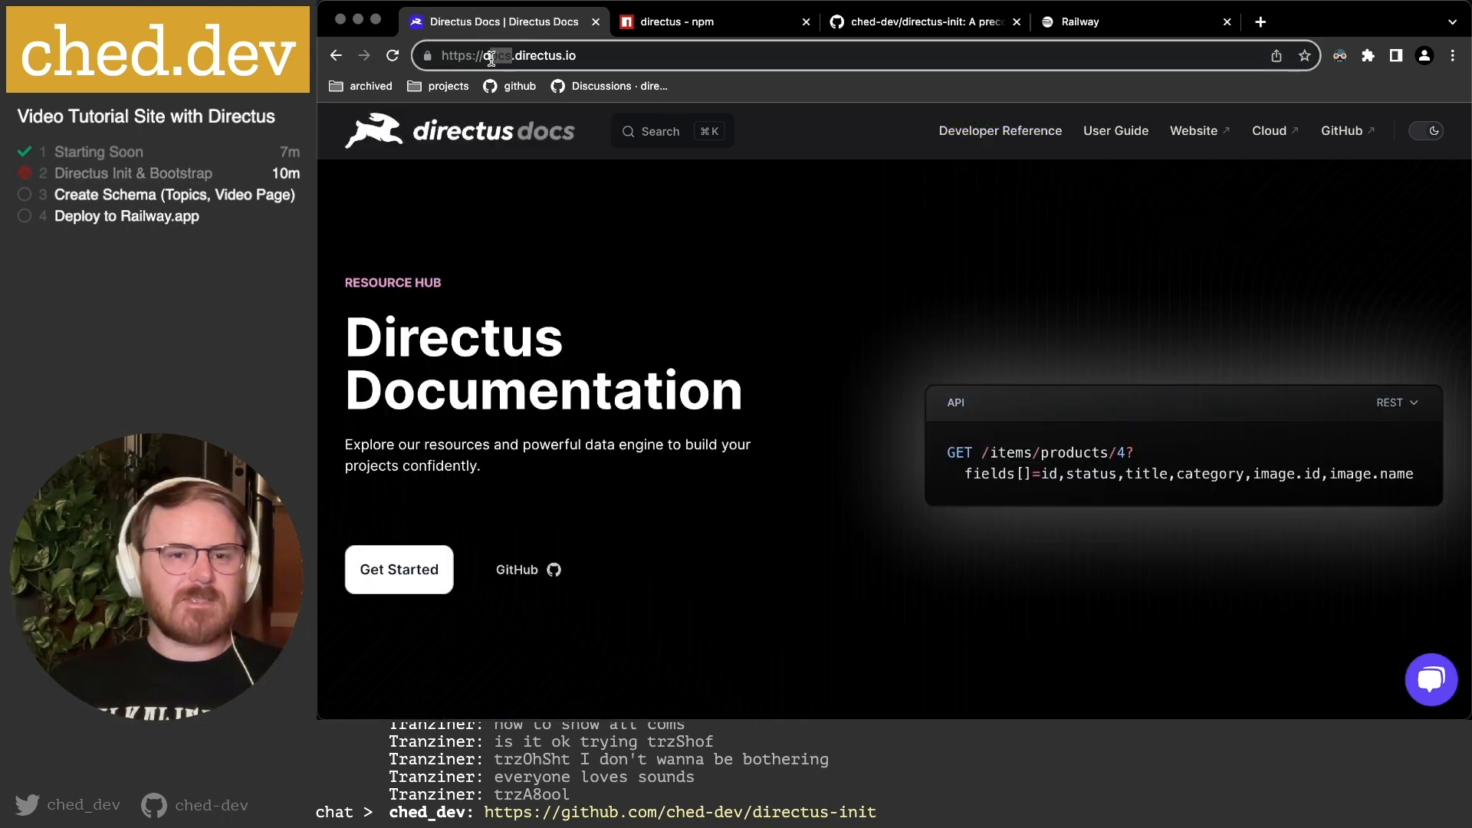
key("BackSpace")
key("Return")
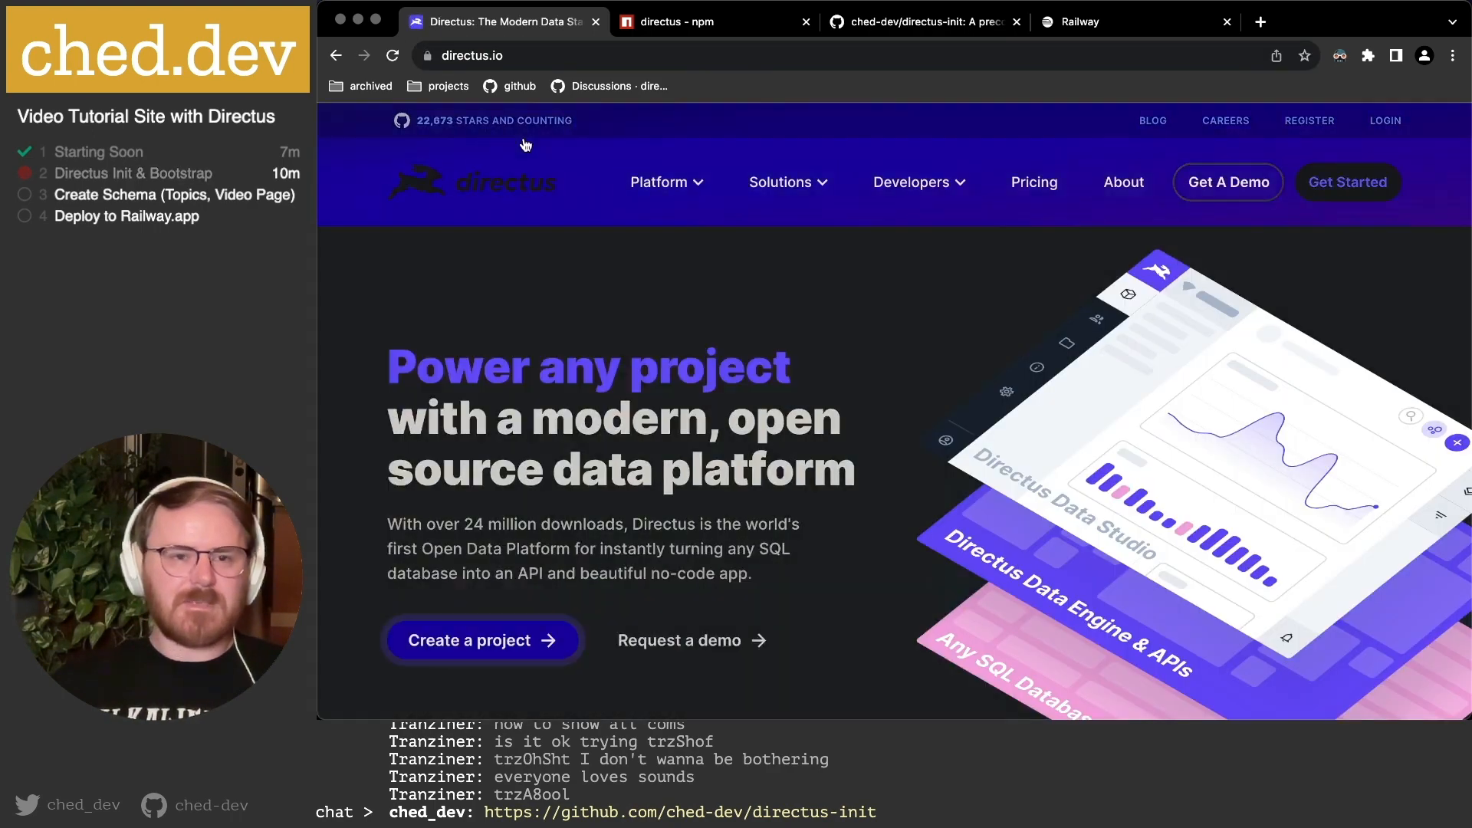
Examine the Developer Tooling code sample, highlighting the createDirectus call.
scroll(805, 414, "down", 15)
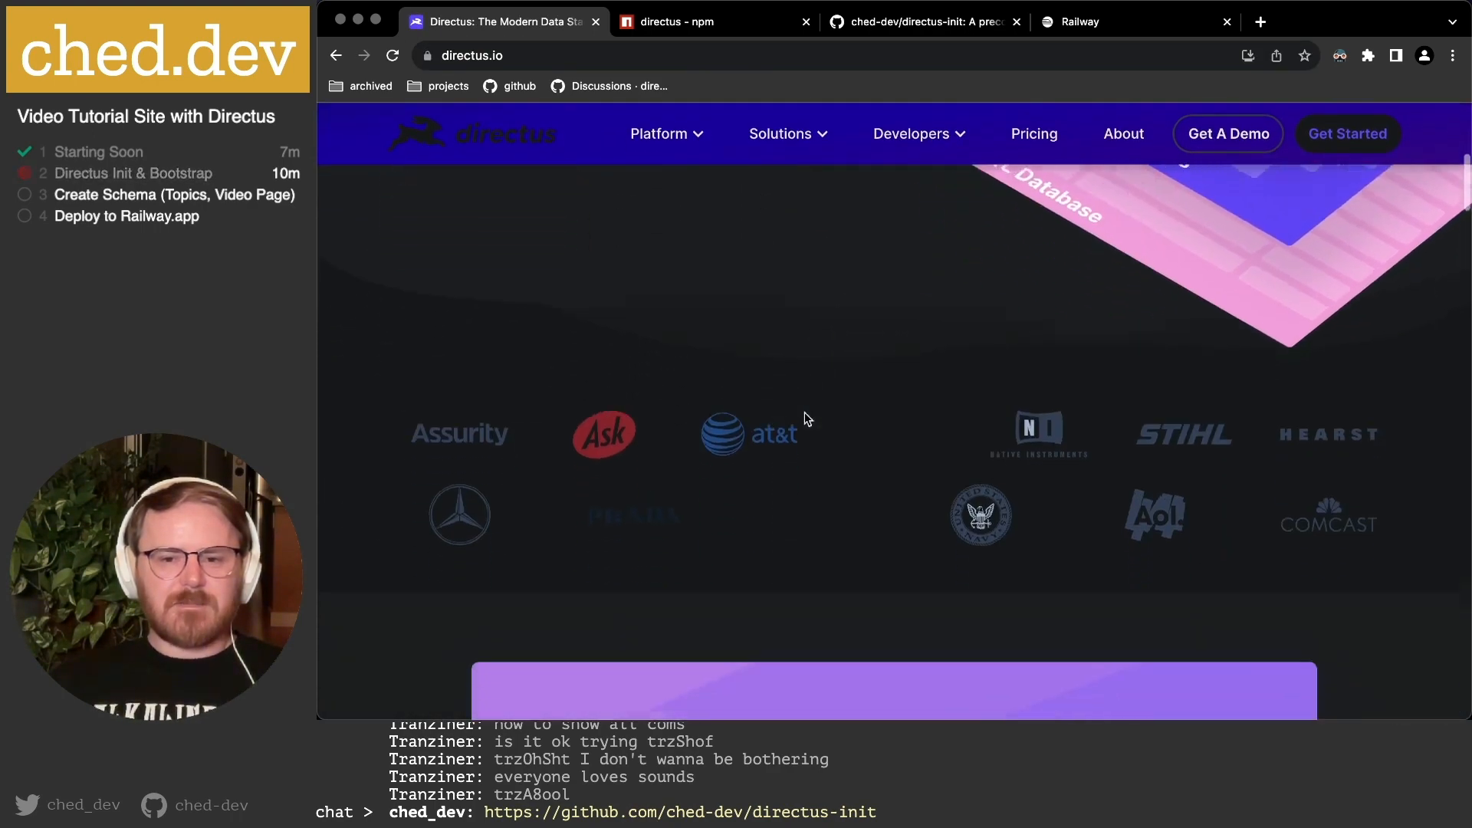
scroll(805, 412, "up", 1)
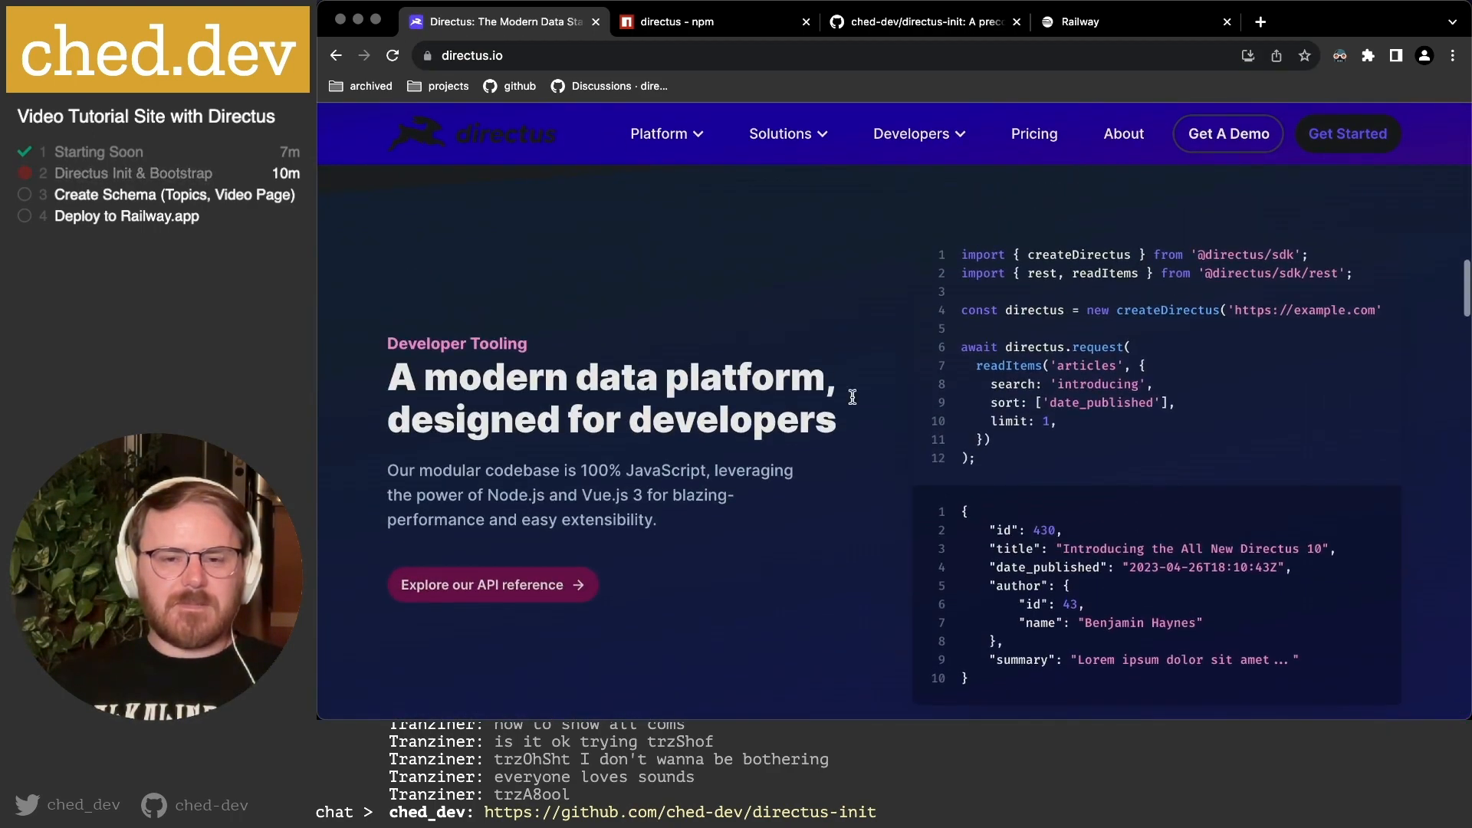
scroll(1104, 310, "right", 3)
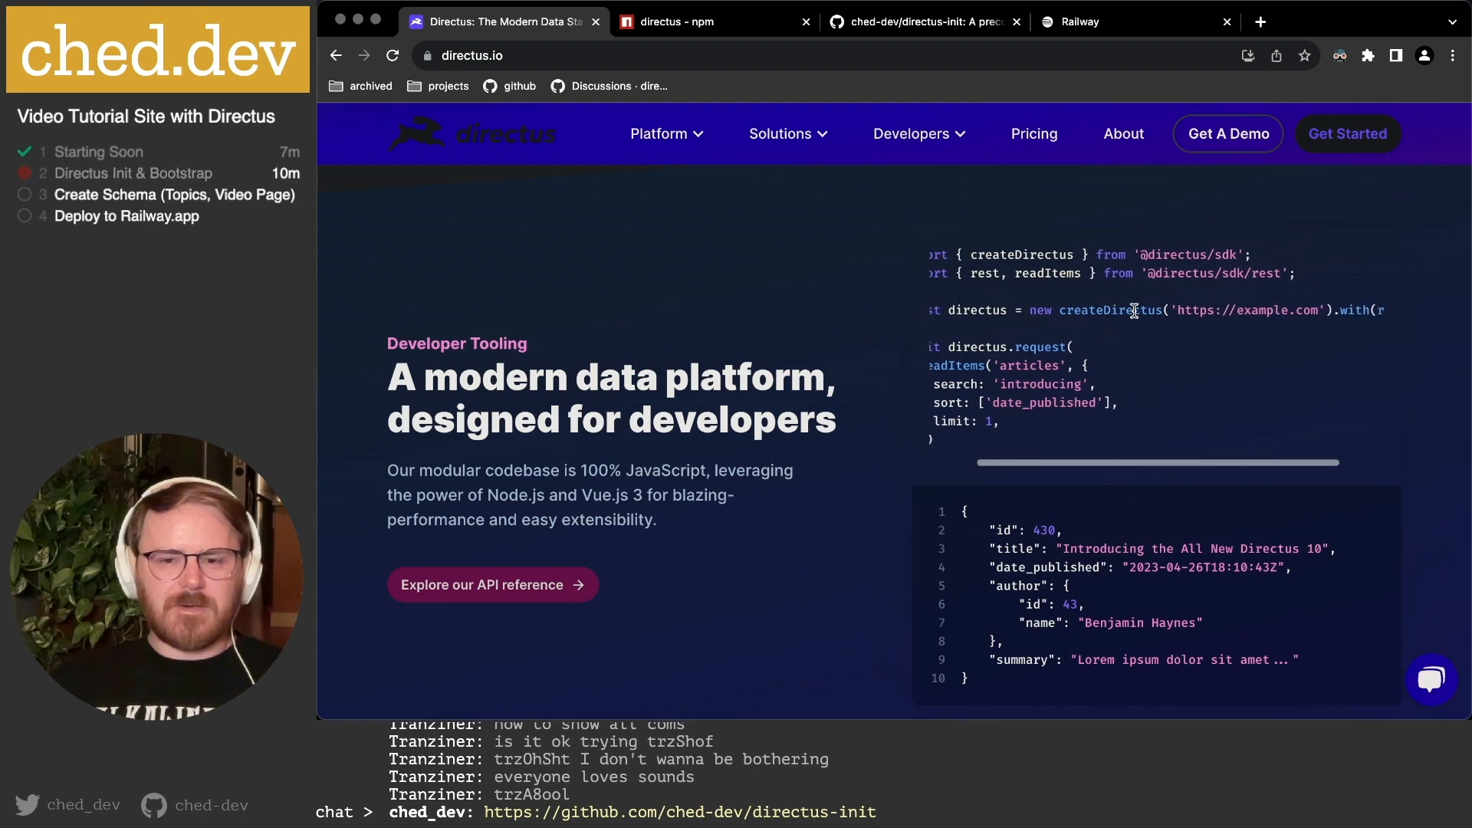
left_click_drag(1008, 312, 1187, 309)
left_click(1246, 306)
scroll(1256, 309, "right", 1)
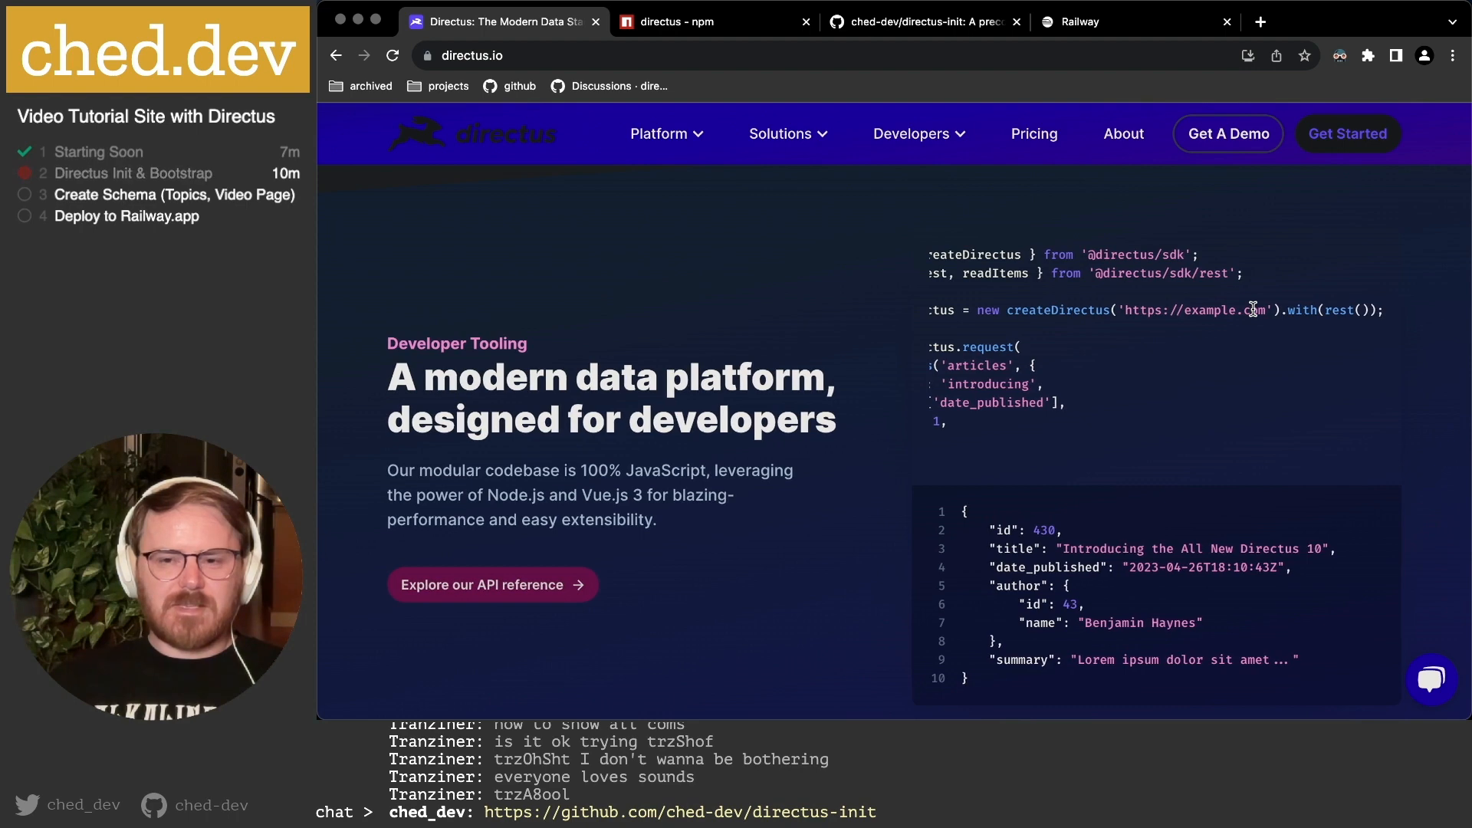
scroll(1232, 307, "left", 3)
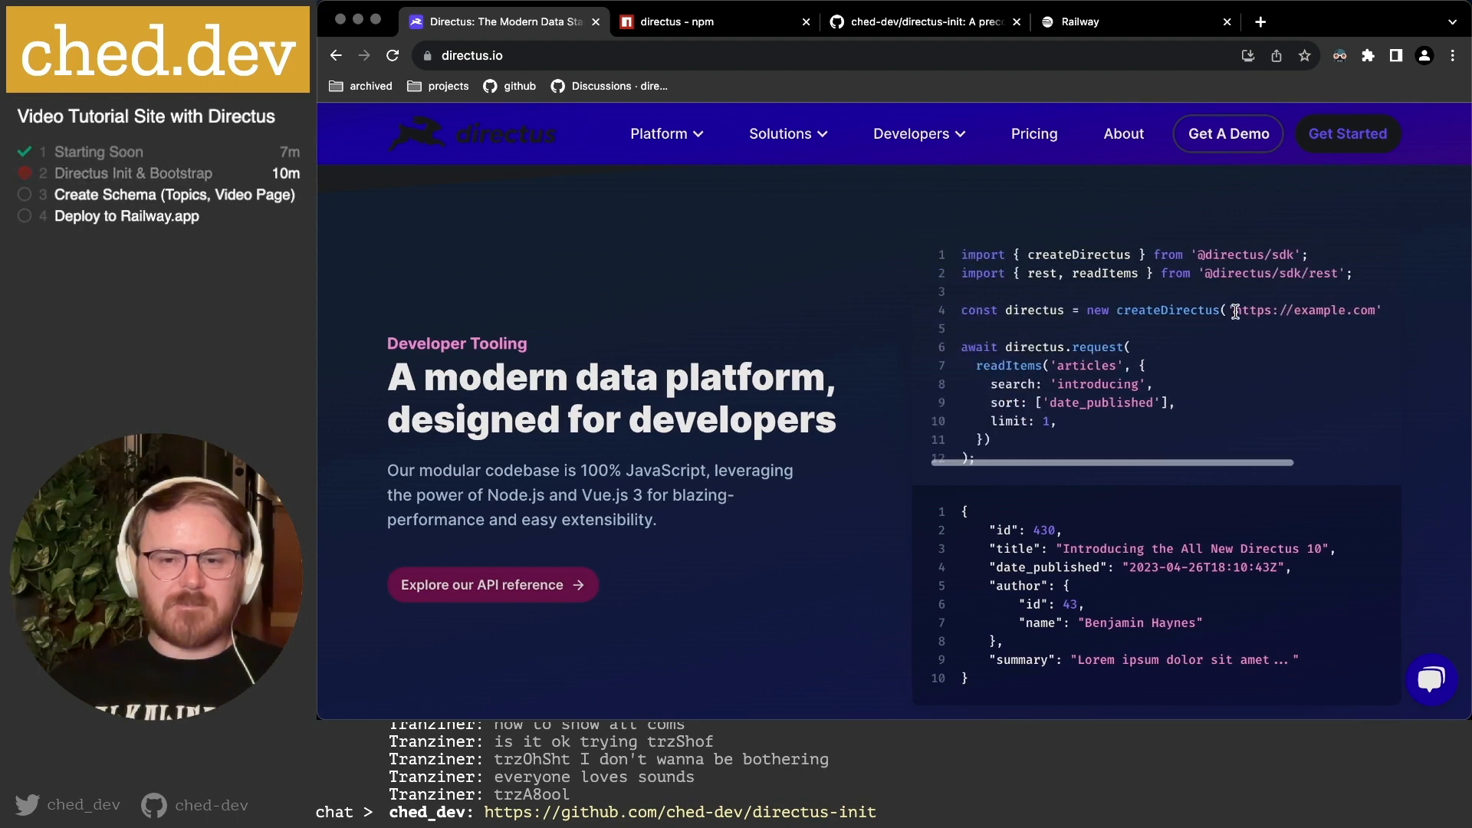
left_click_drag(1087, 311, 1294, 307)
left_click(1291, 306)
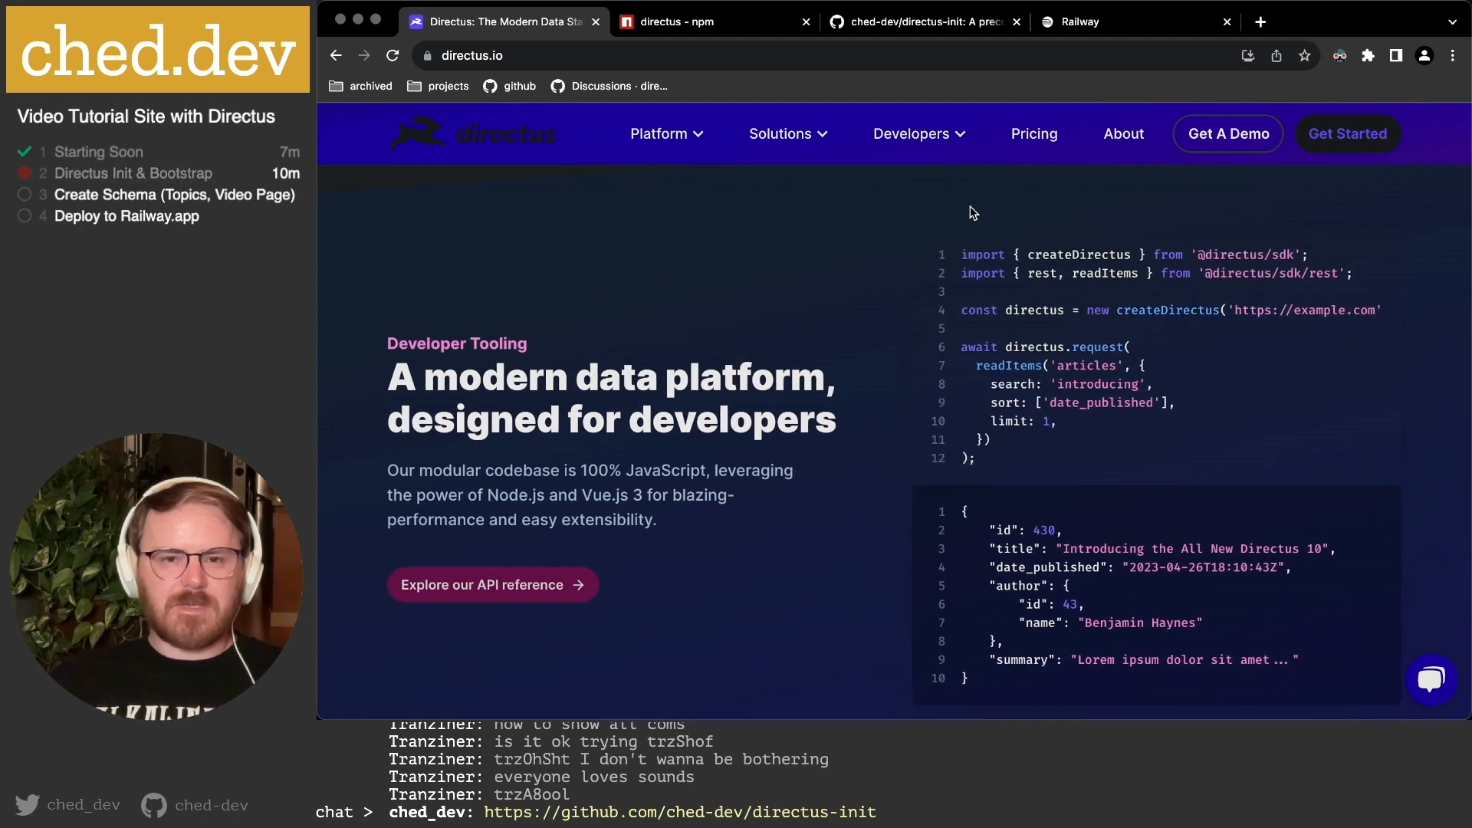
Highlight the request code on lines 5–12, then return to the directus-init README.
mouse_move(827, 130)
scroll(1039, 548, "down", 2)
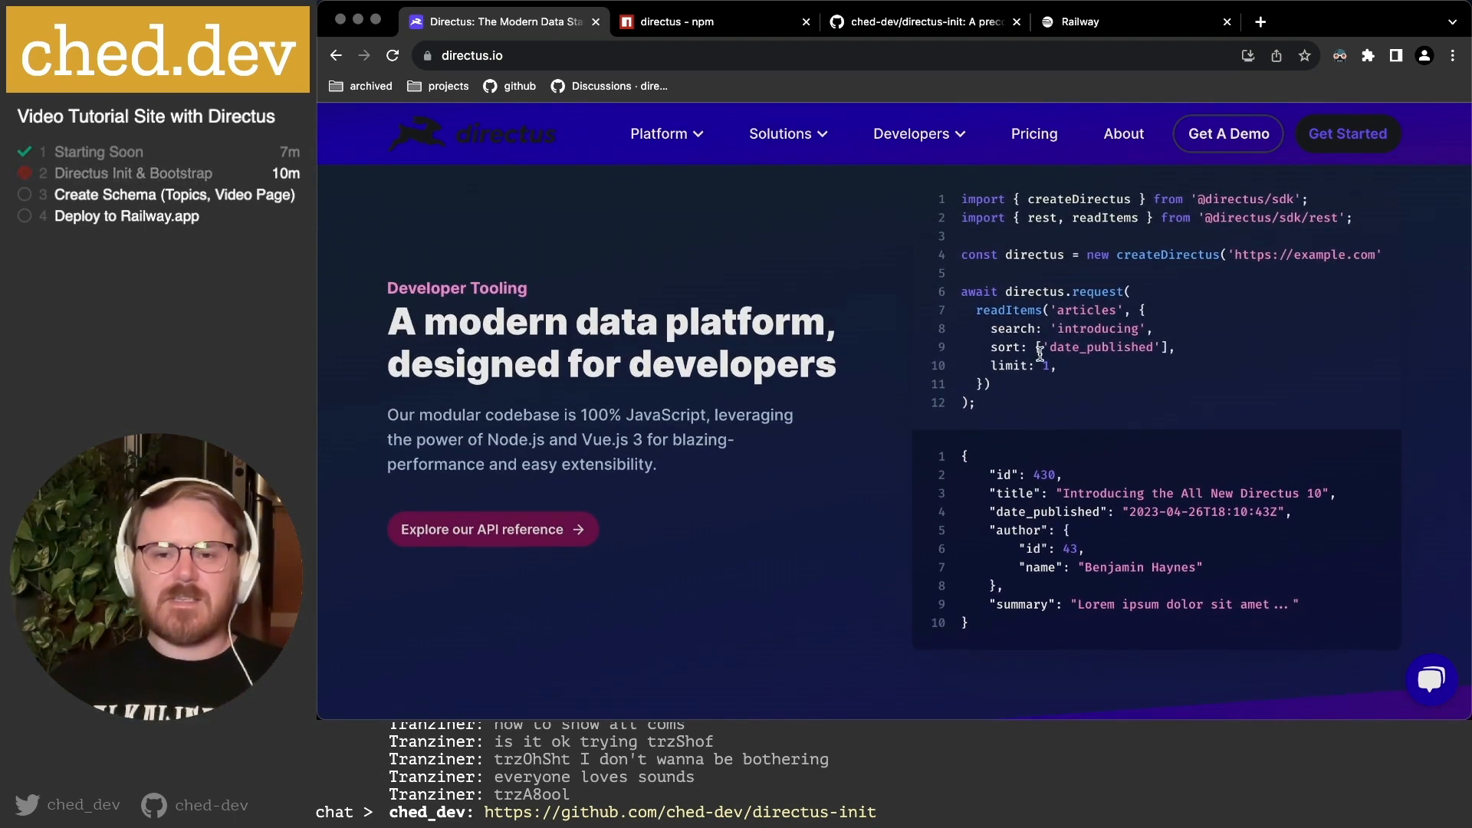
left_click_drag(965, 292, 1073, 426)
left_click(969, 291)
left_click(1077, 423)
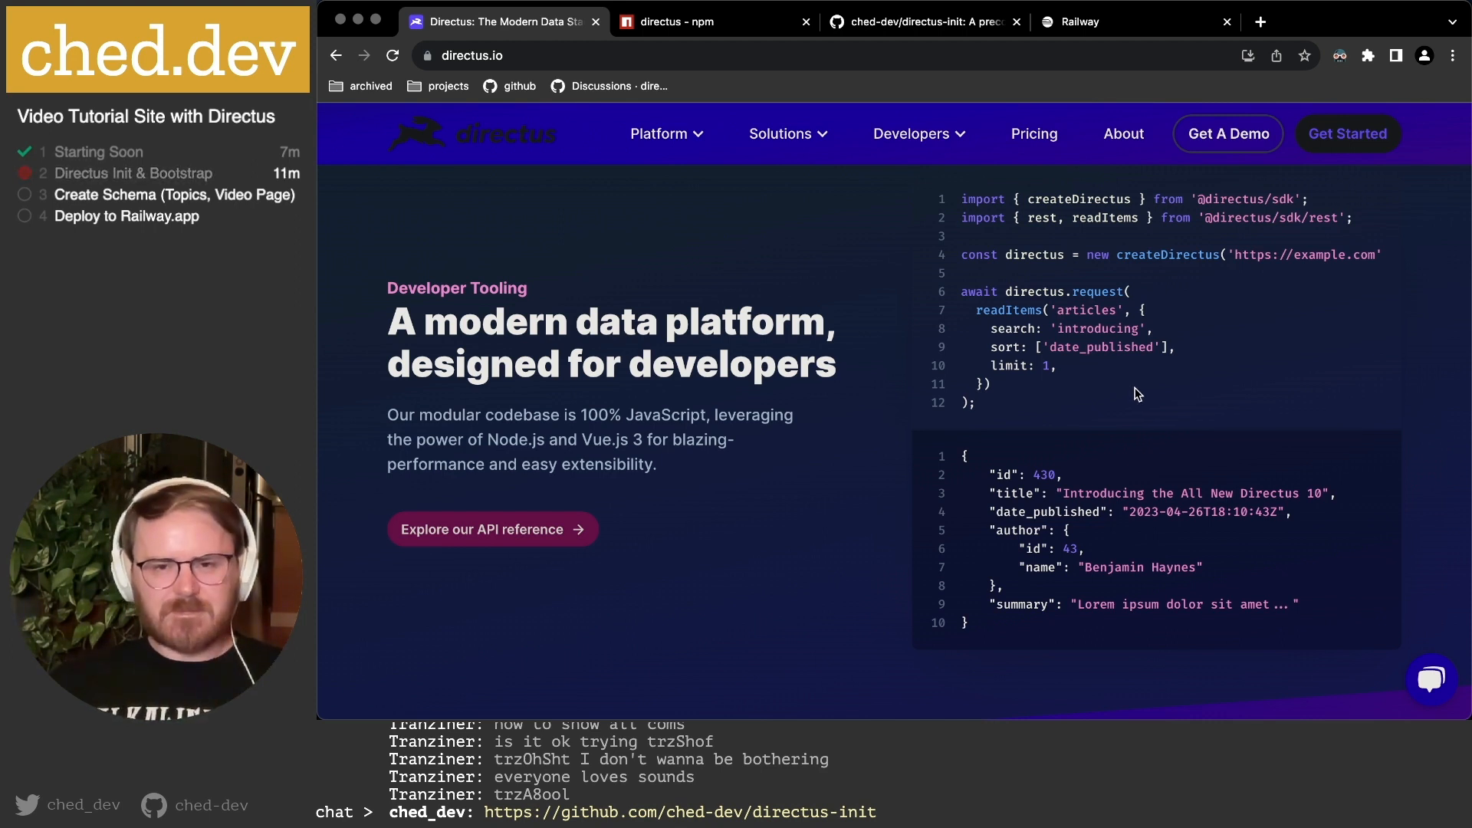
scroll(1132, 388, "up", 2)
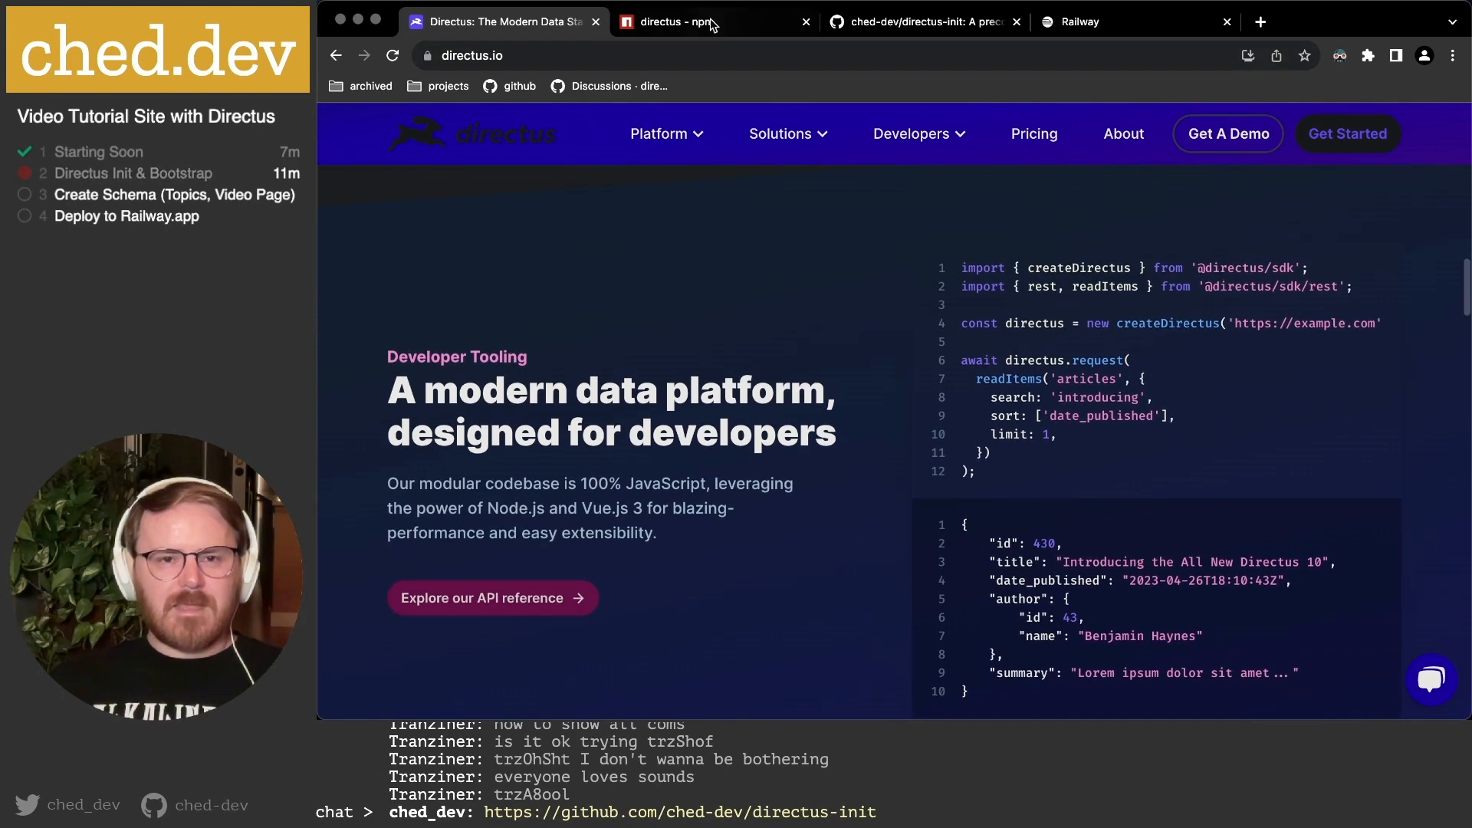
left_click(866, 22)
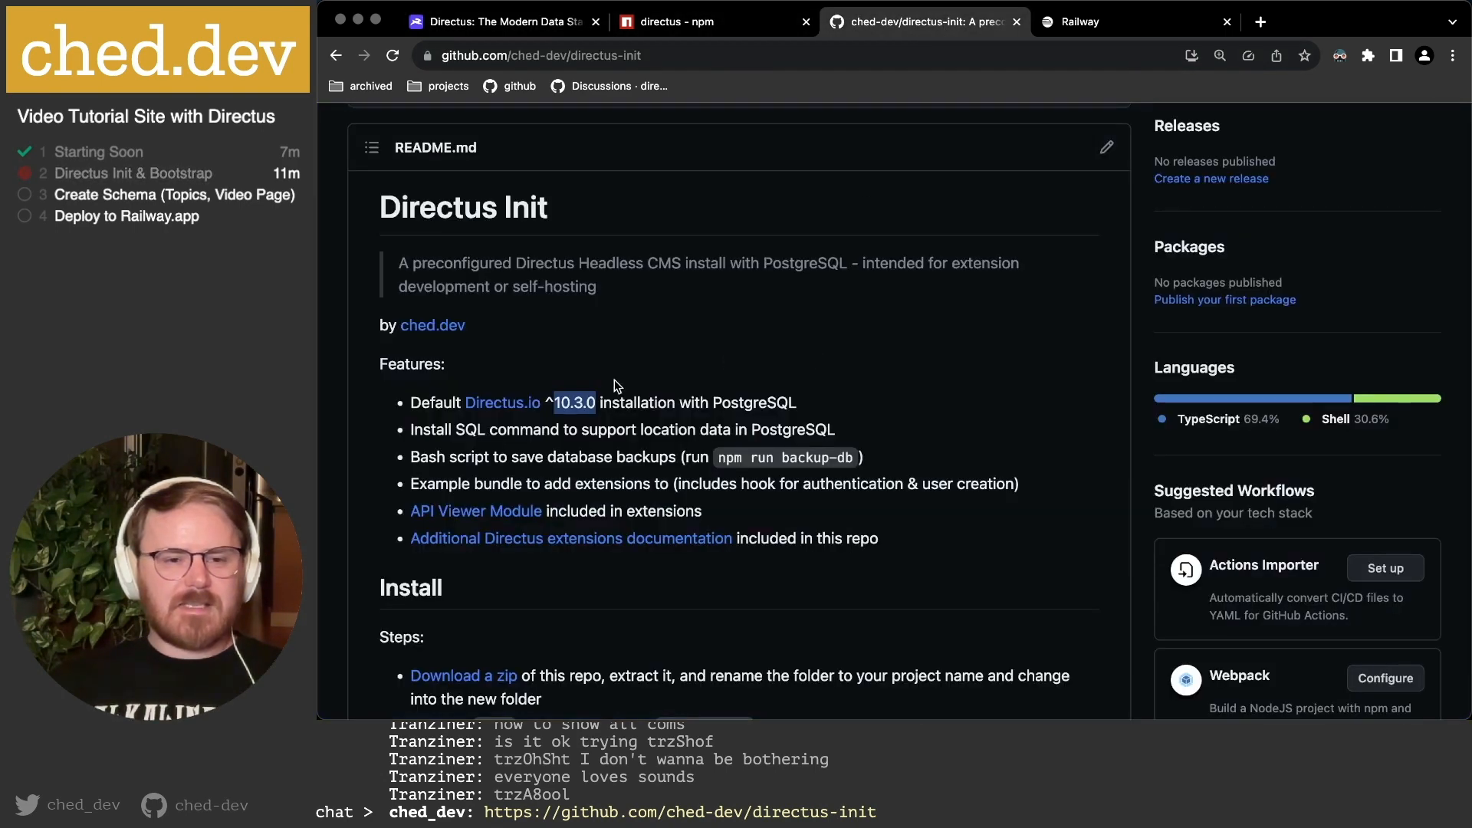
left_click(418, 404)
left_click_drag(419, 404, 724, 403)
left_click(747, 399)
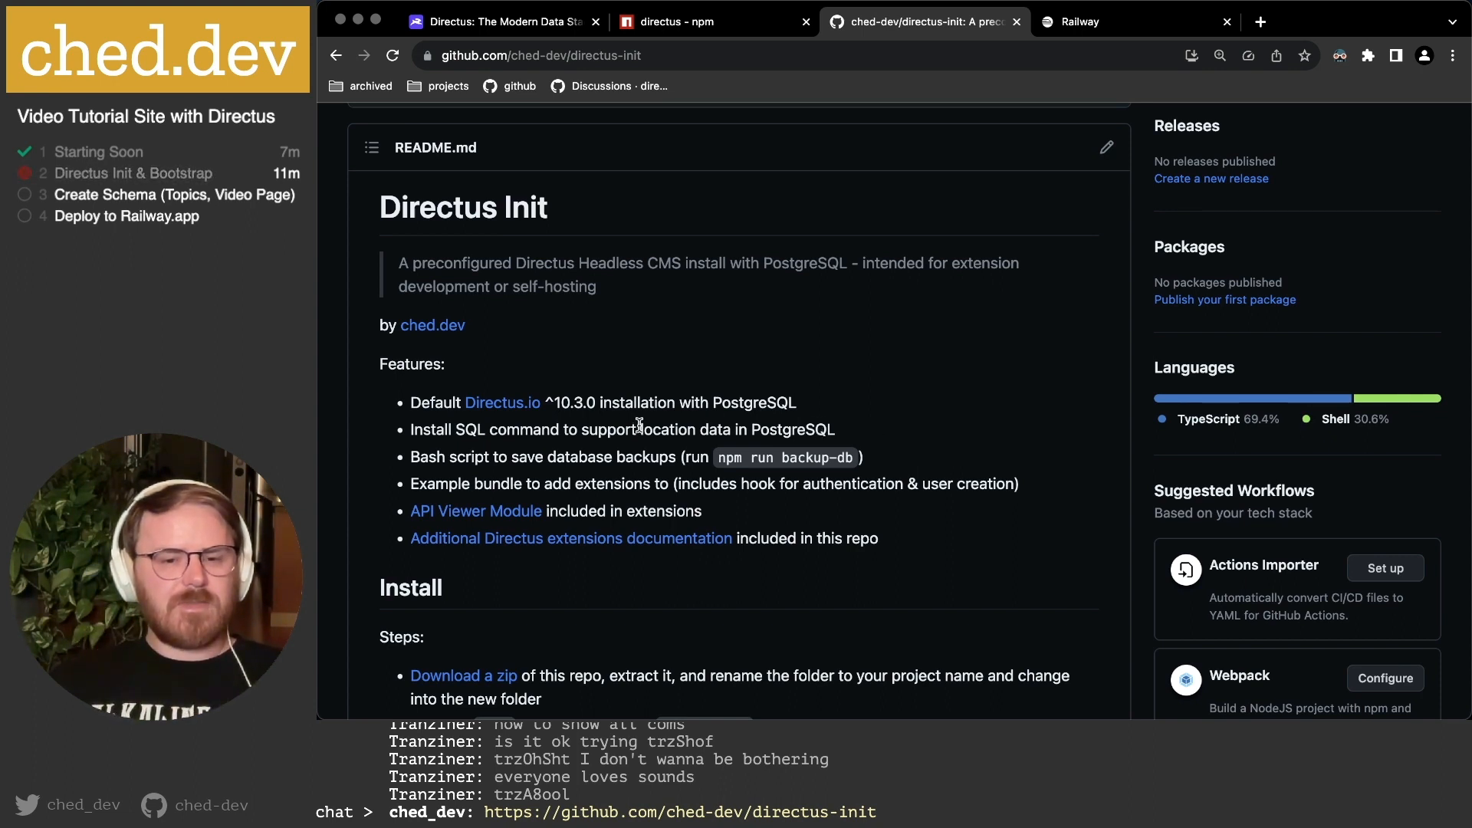
left_click_drag(432, 427, 539, 432)
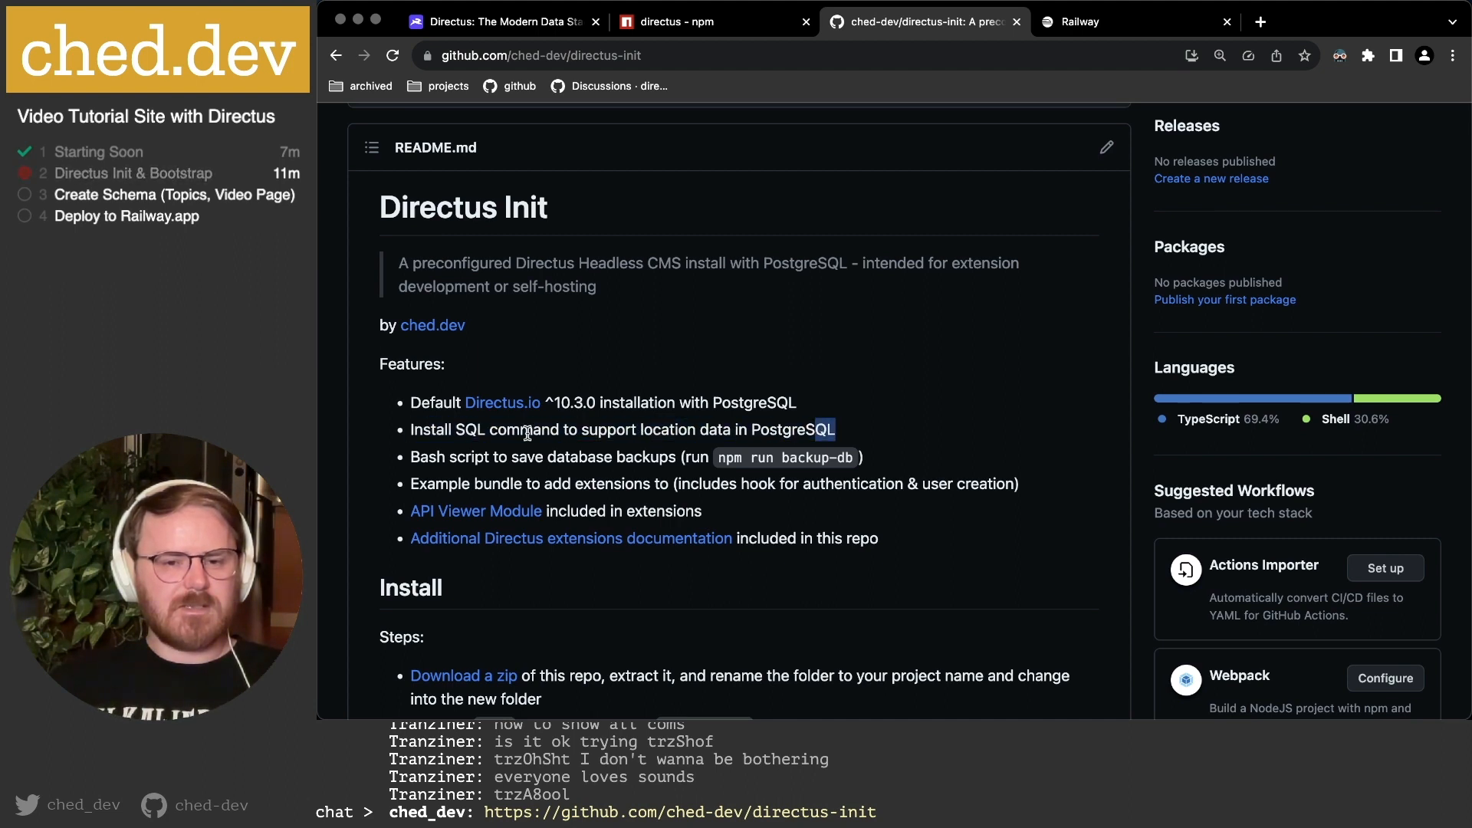
left_click(456, 447)
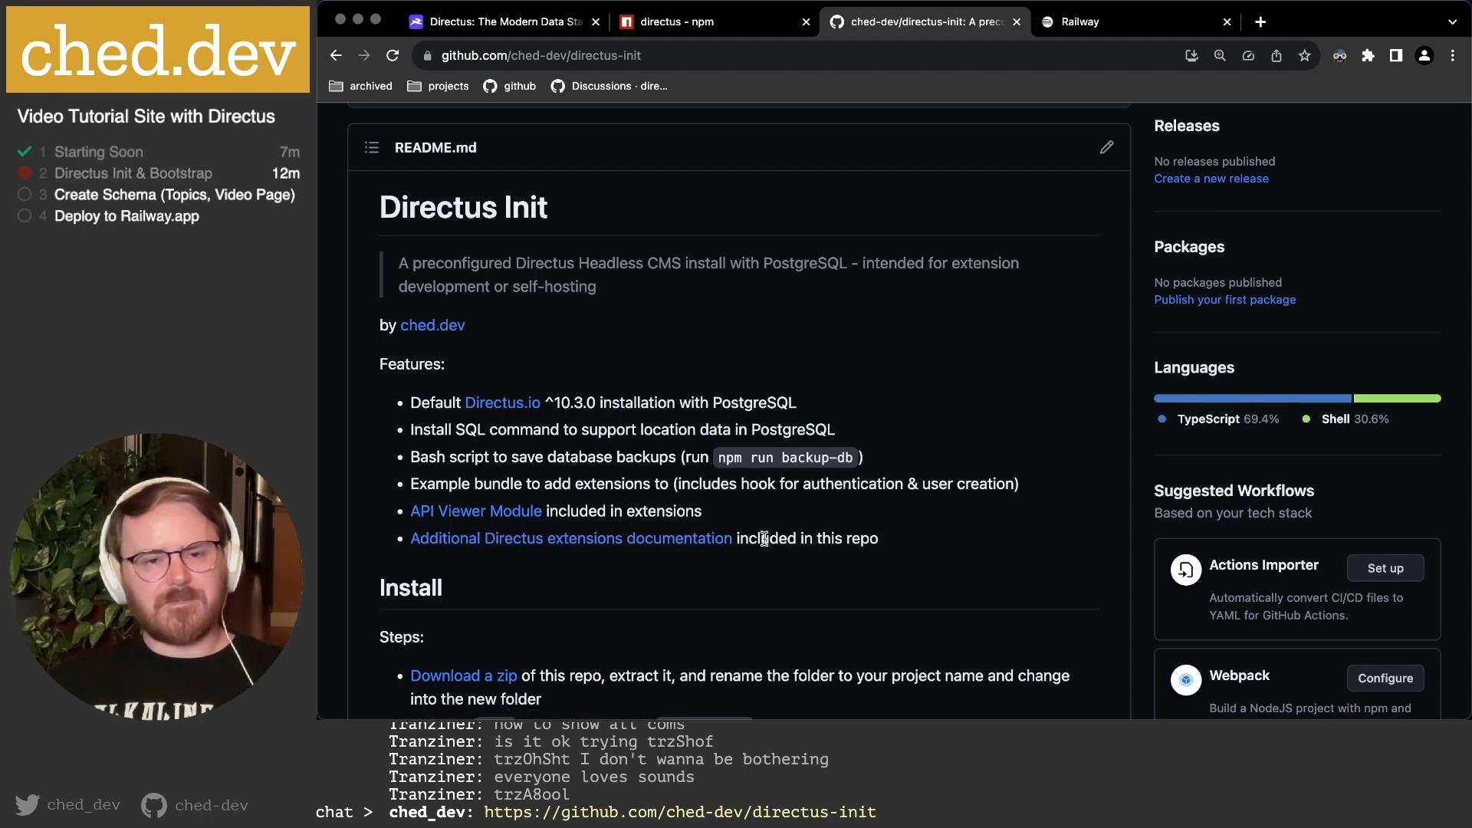
scroll(764, 538, "up", 10)
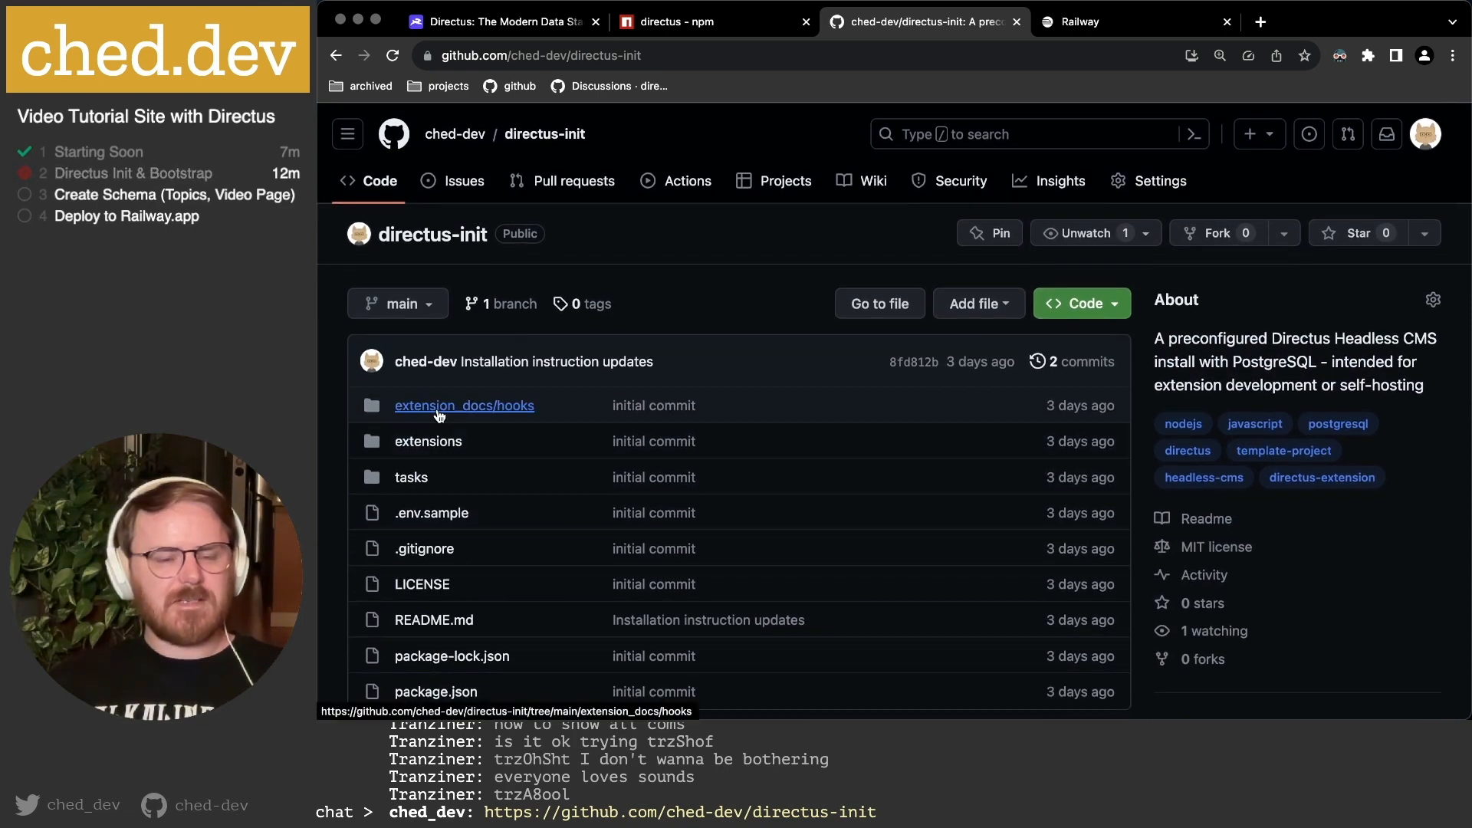
Open and read the context.md file in extension_docs/hooks.
left_click(440, 414)
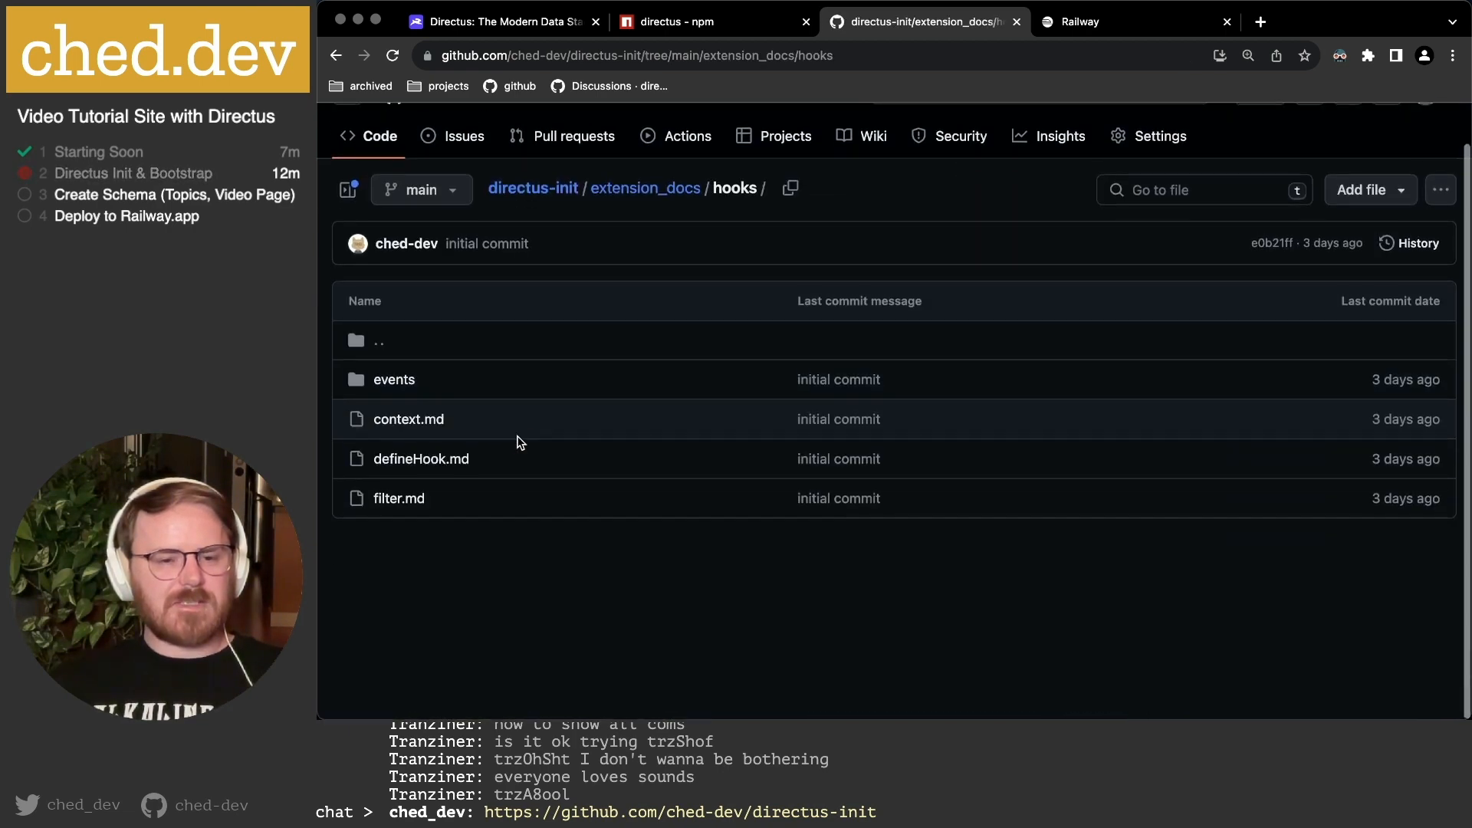
left_click(415, 426)
scroll(611, 331, "down", 2)
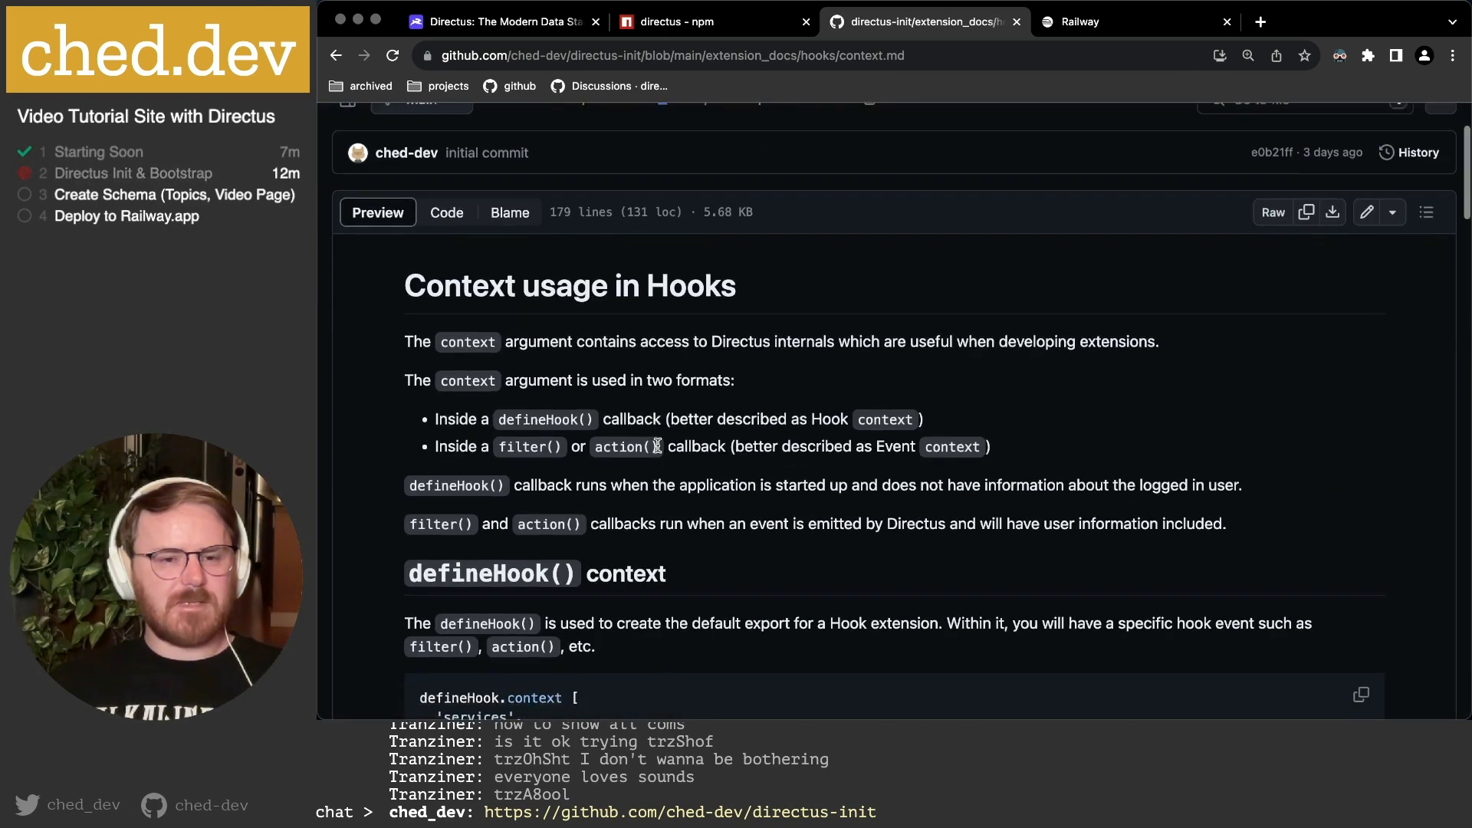
scroll(769, 440, "down", 10)
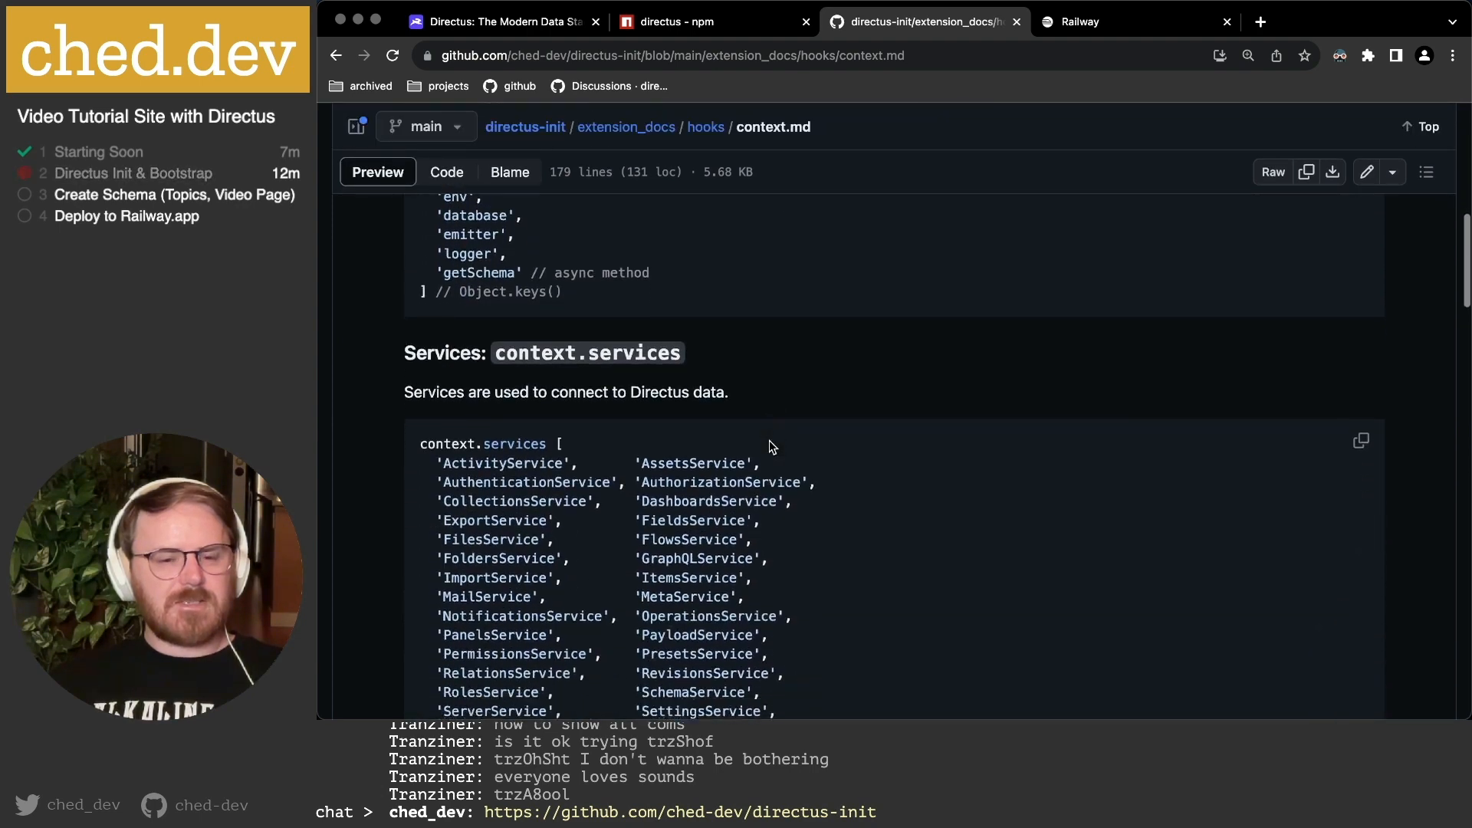
scroll(770, 443, "down", 10)
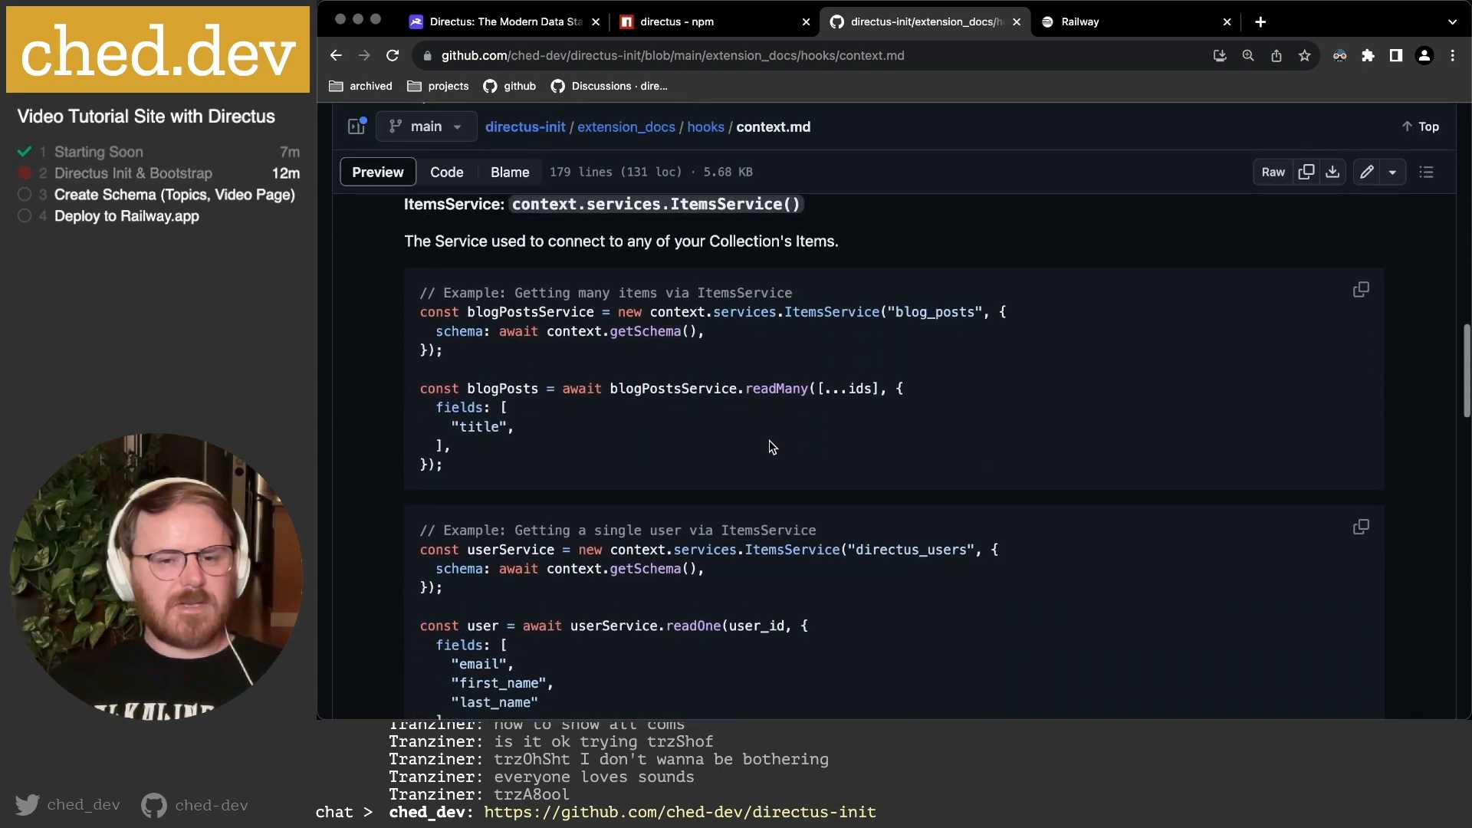
scroll(770, 443, "down", 10)
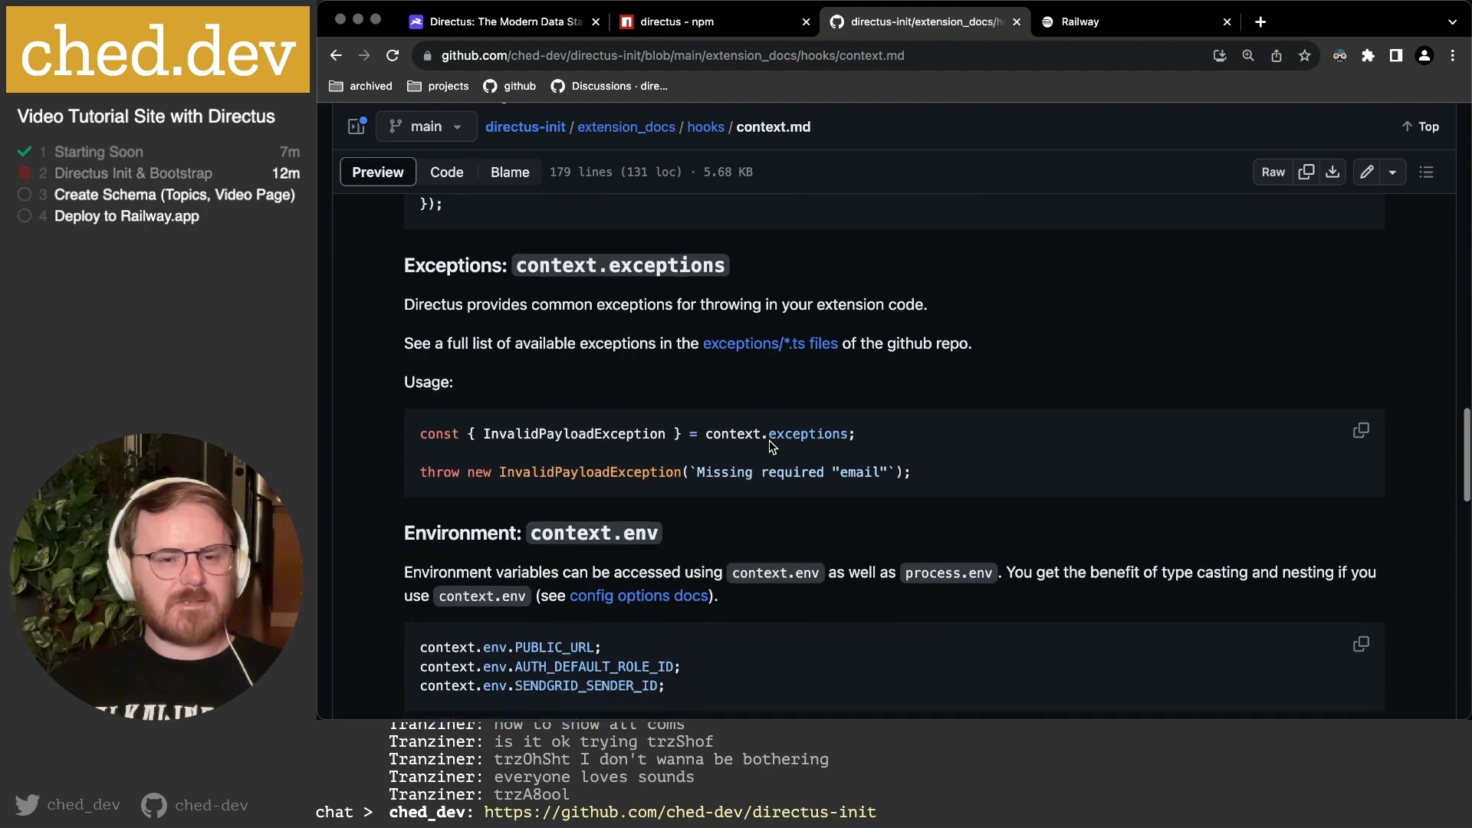
scroll(770, 446, "down", 5)
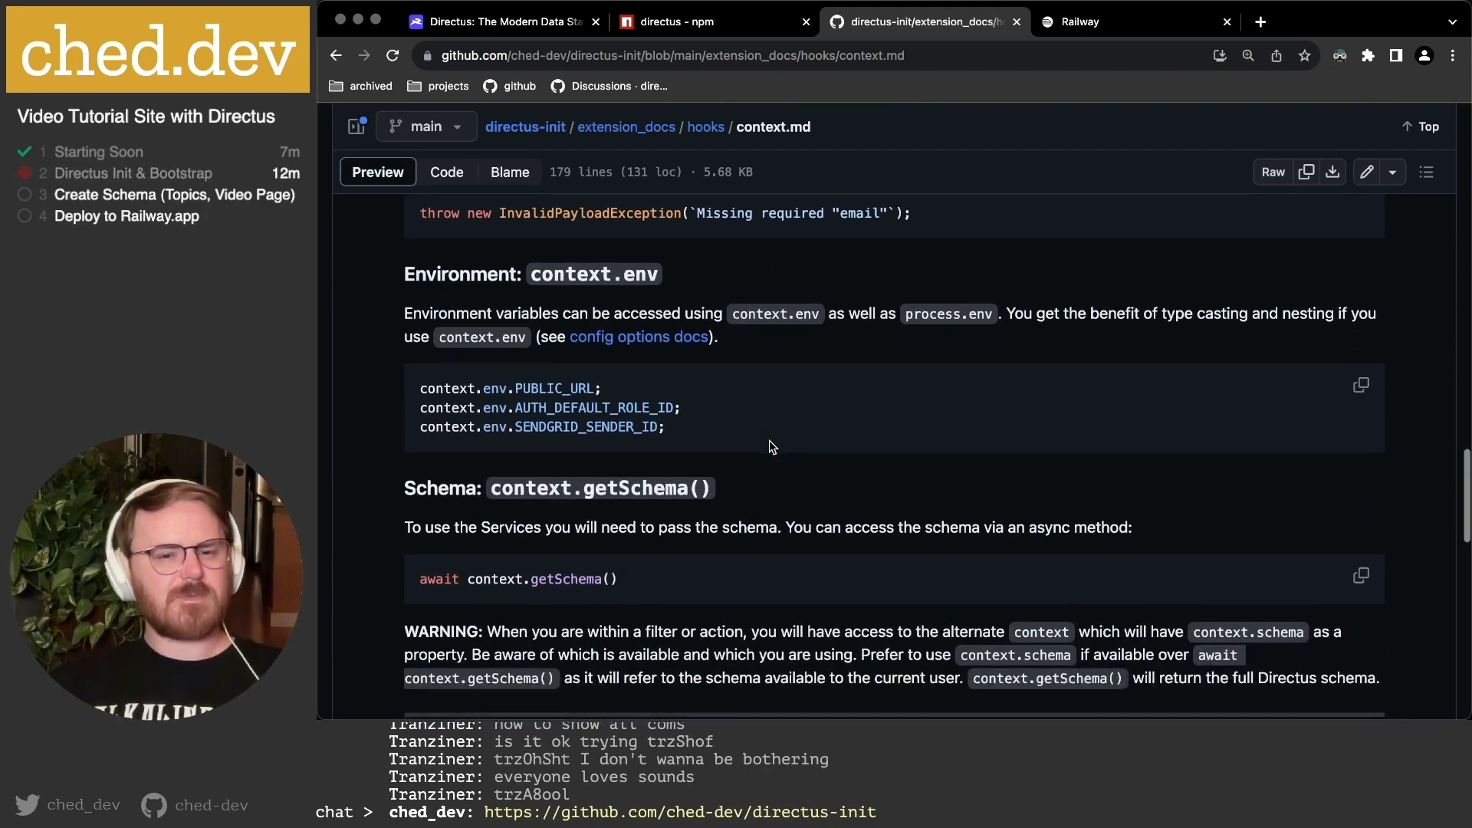
scroll(769, 445, "down", 10)
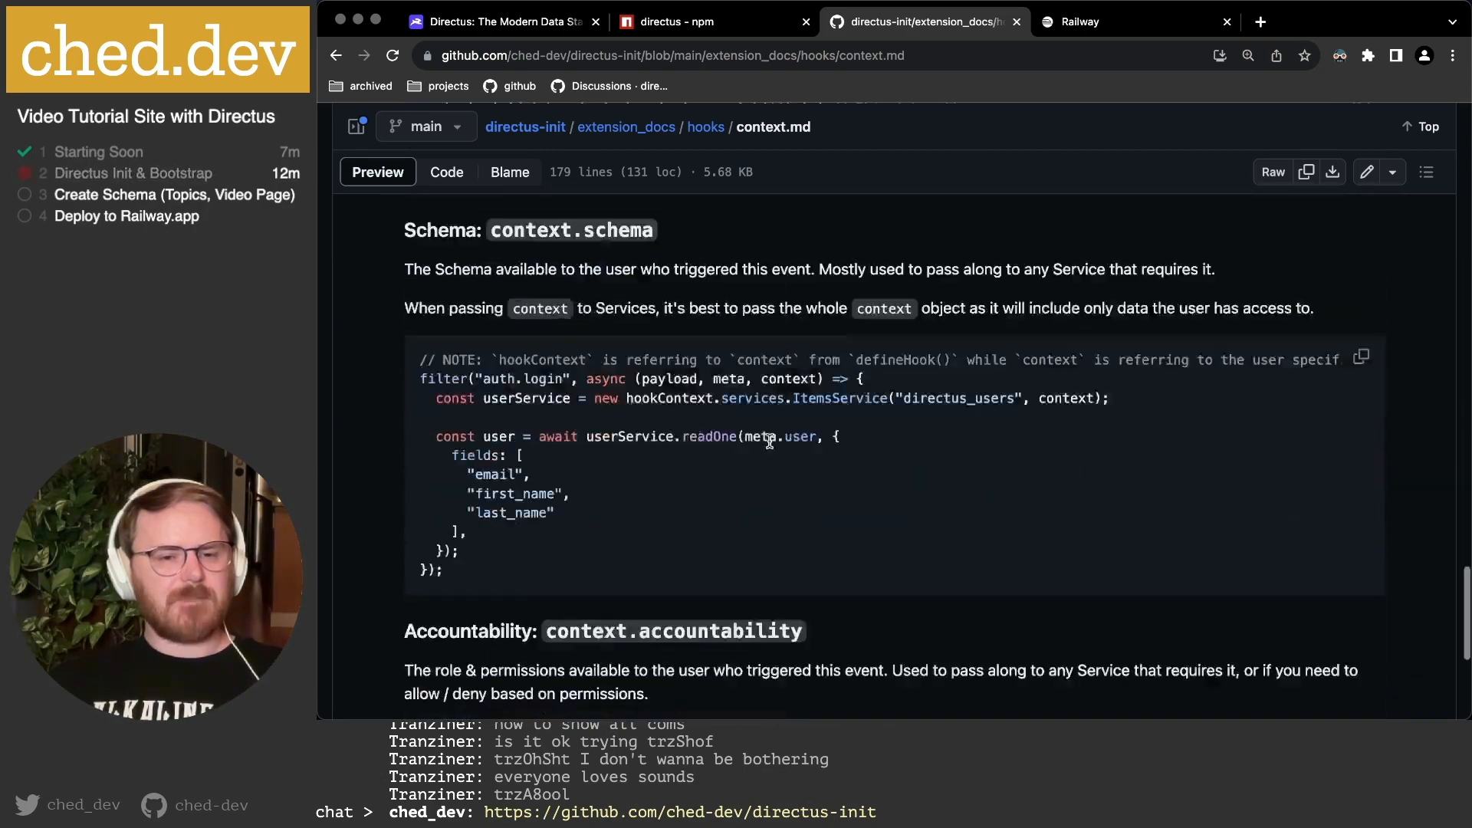
Read events/auth.login.md, then go back up to the directus-init repository root.
left_click(336, 56)
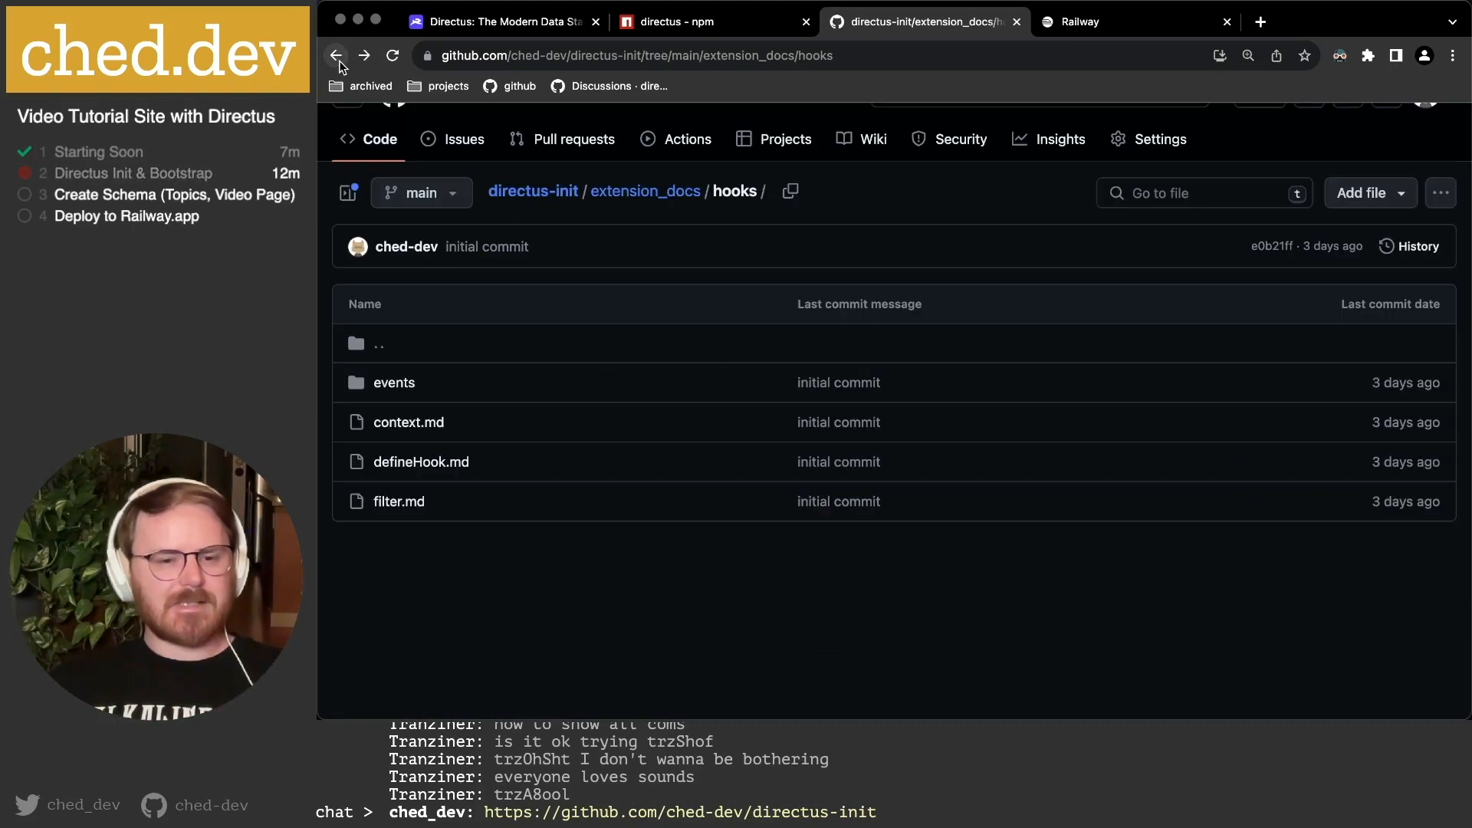
left_click(390, 383)
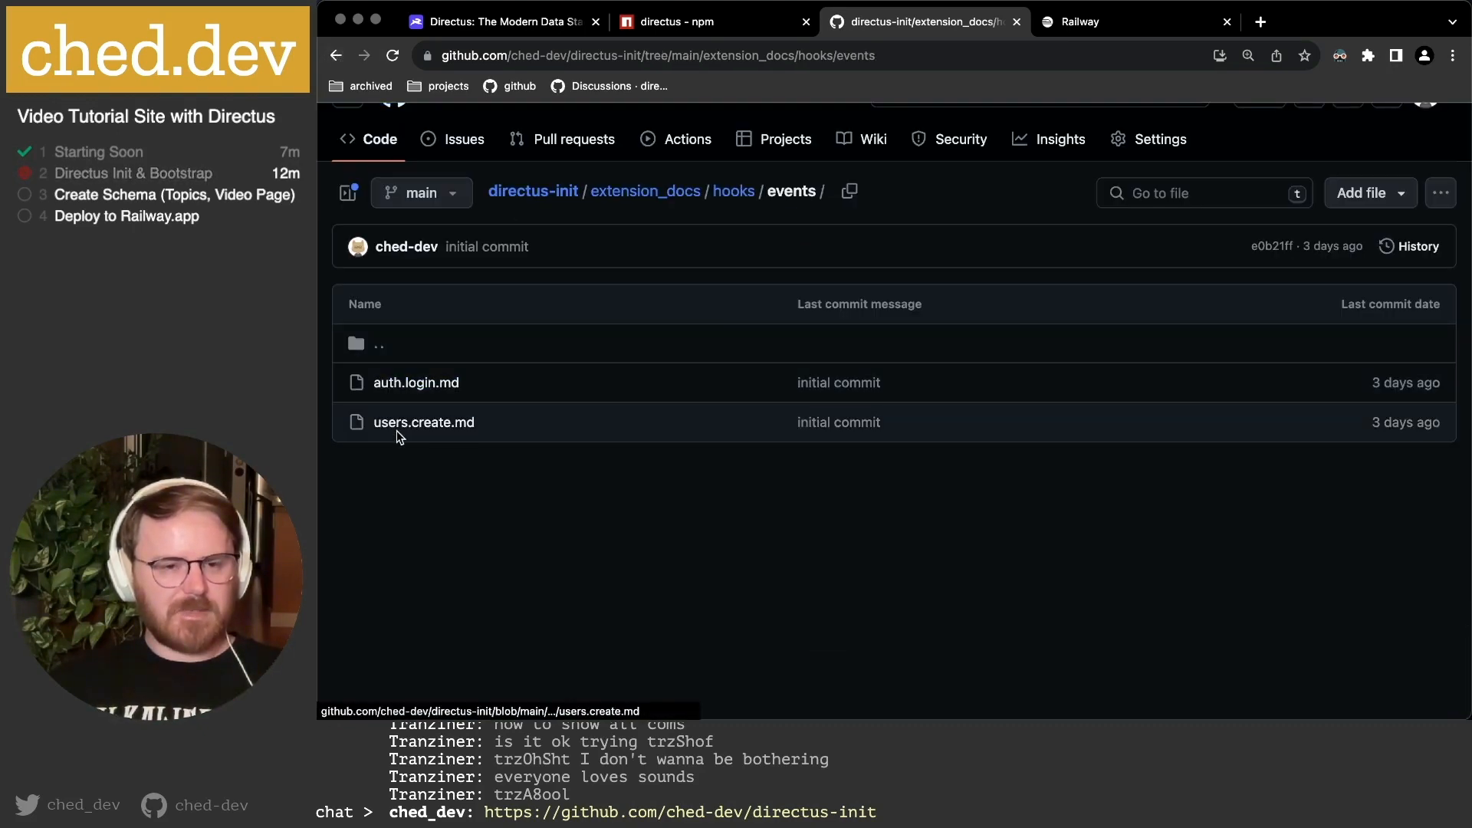
left_click(414, 383)
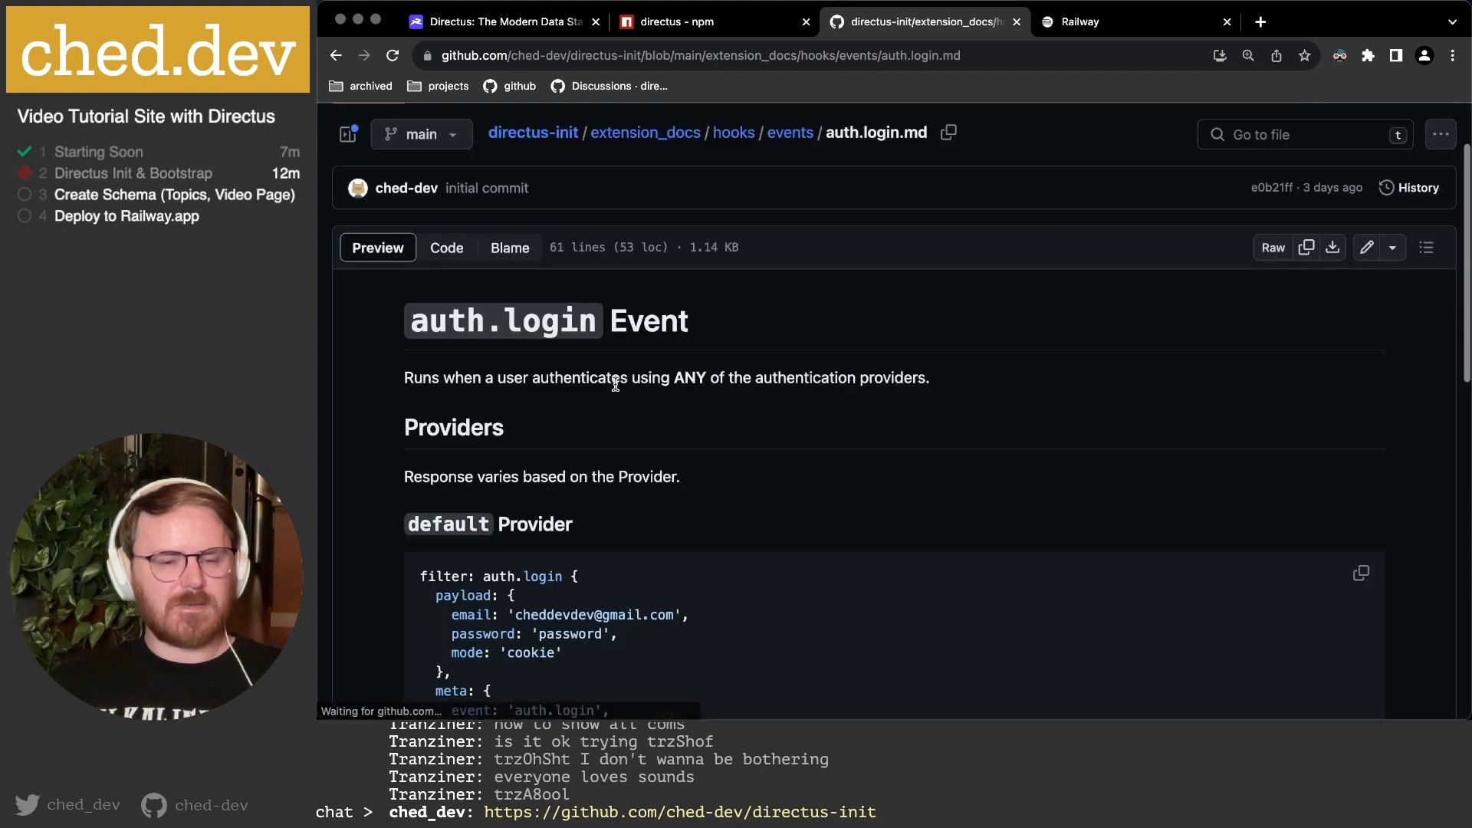
scroll(654, 397, "down", 3)
scroll(655, 398, "up", 2)
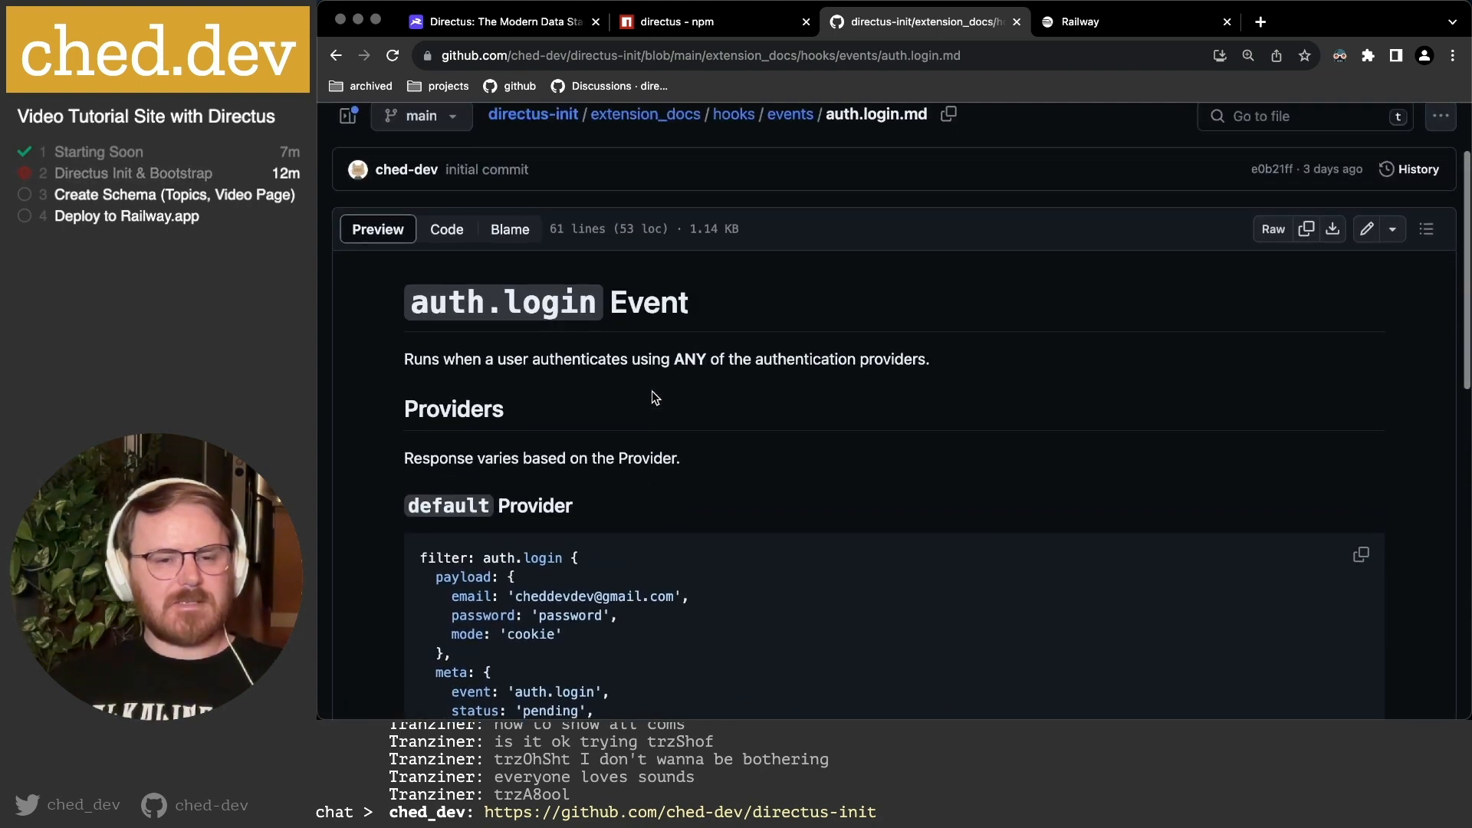
scroll(654, 398, "down", 10)
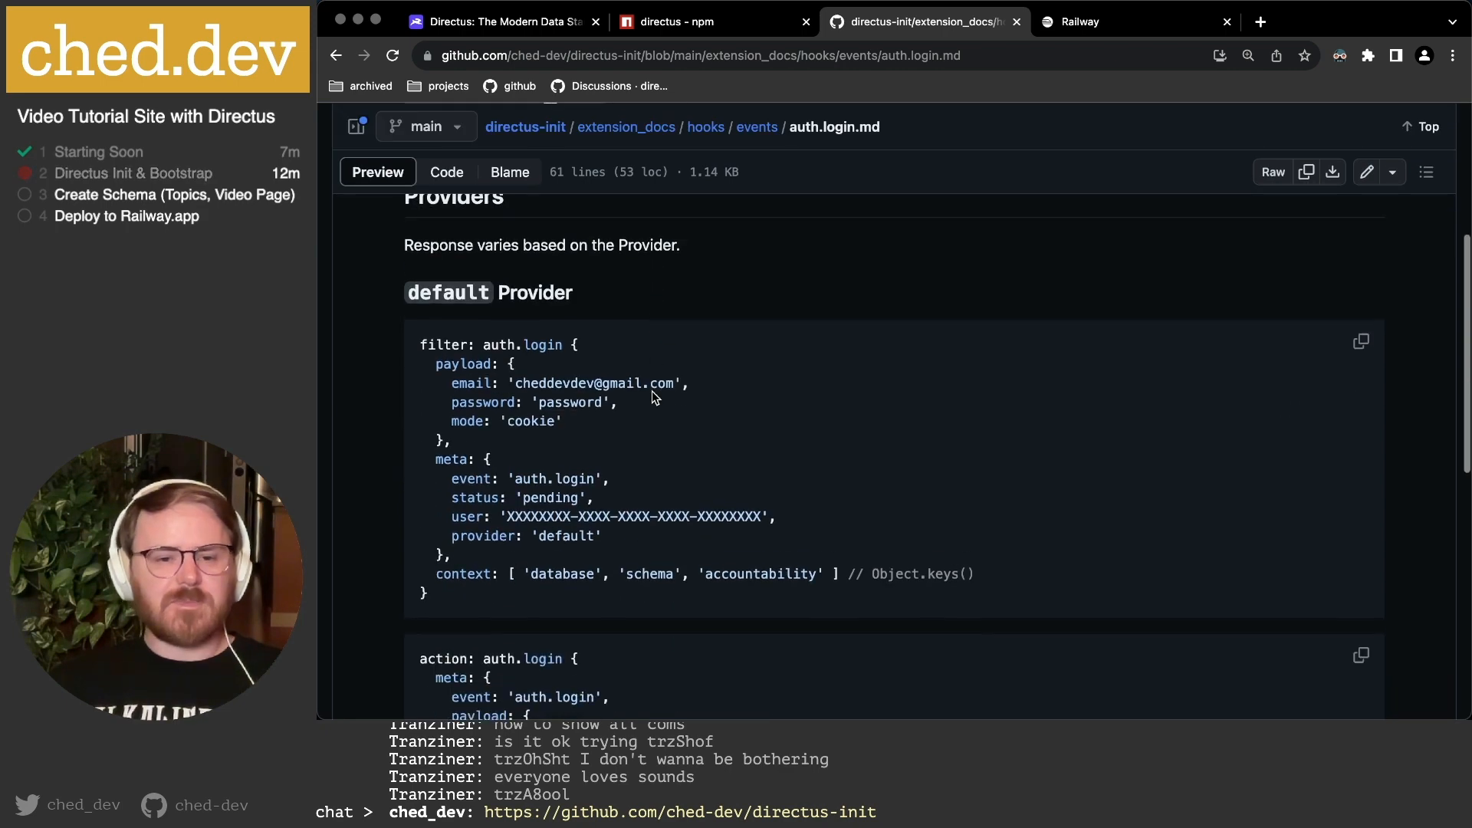
left_click(335, 57)
left_click(335, 58)
left_click(335, 57)
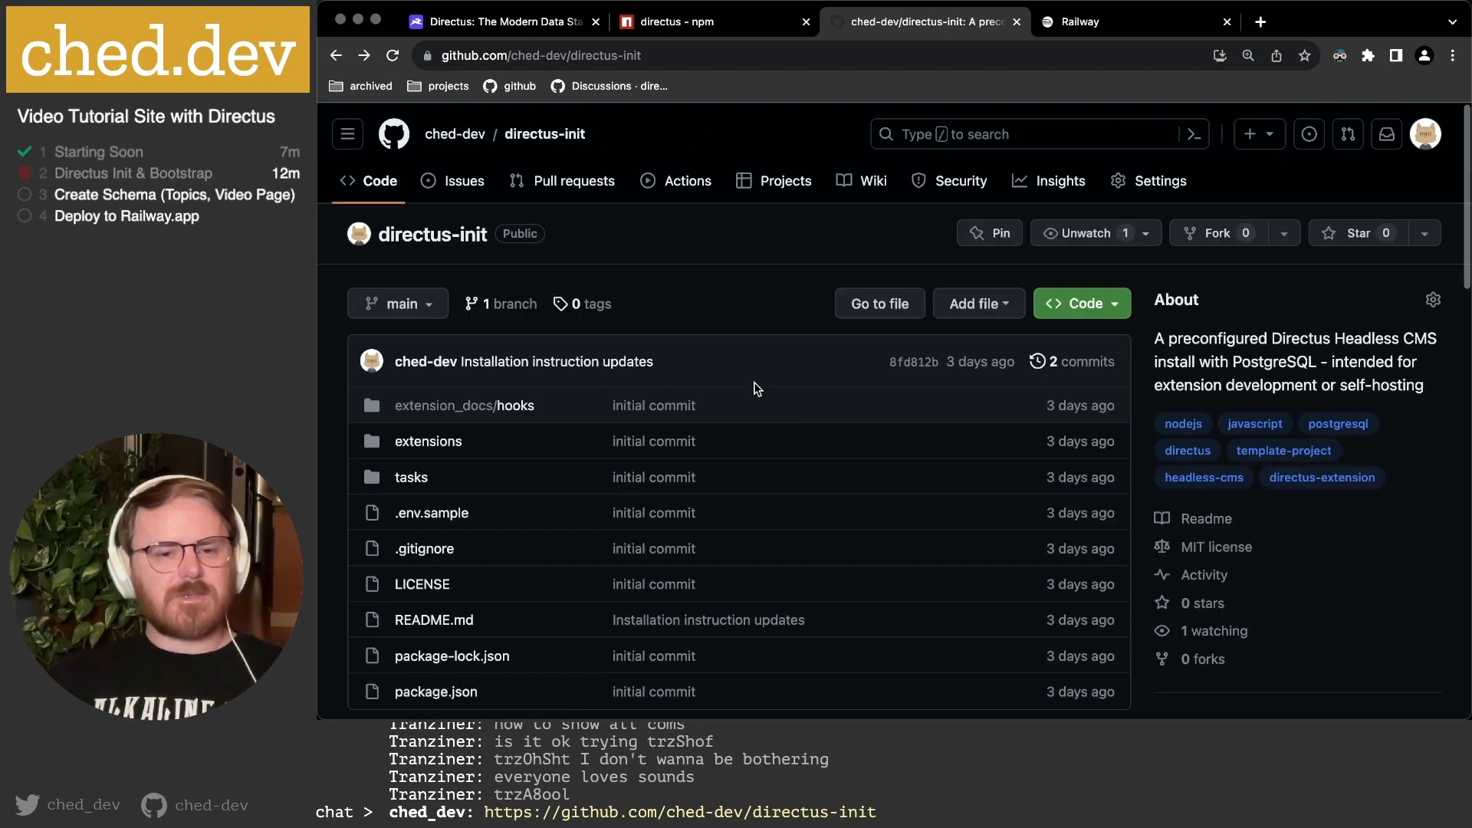
Open the Directus documentation from directus.io and go to the Quickstart Guide.
left_click(534, 27)
mouse_move(919, 135)
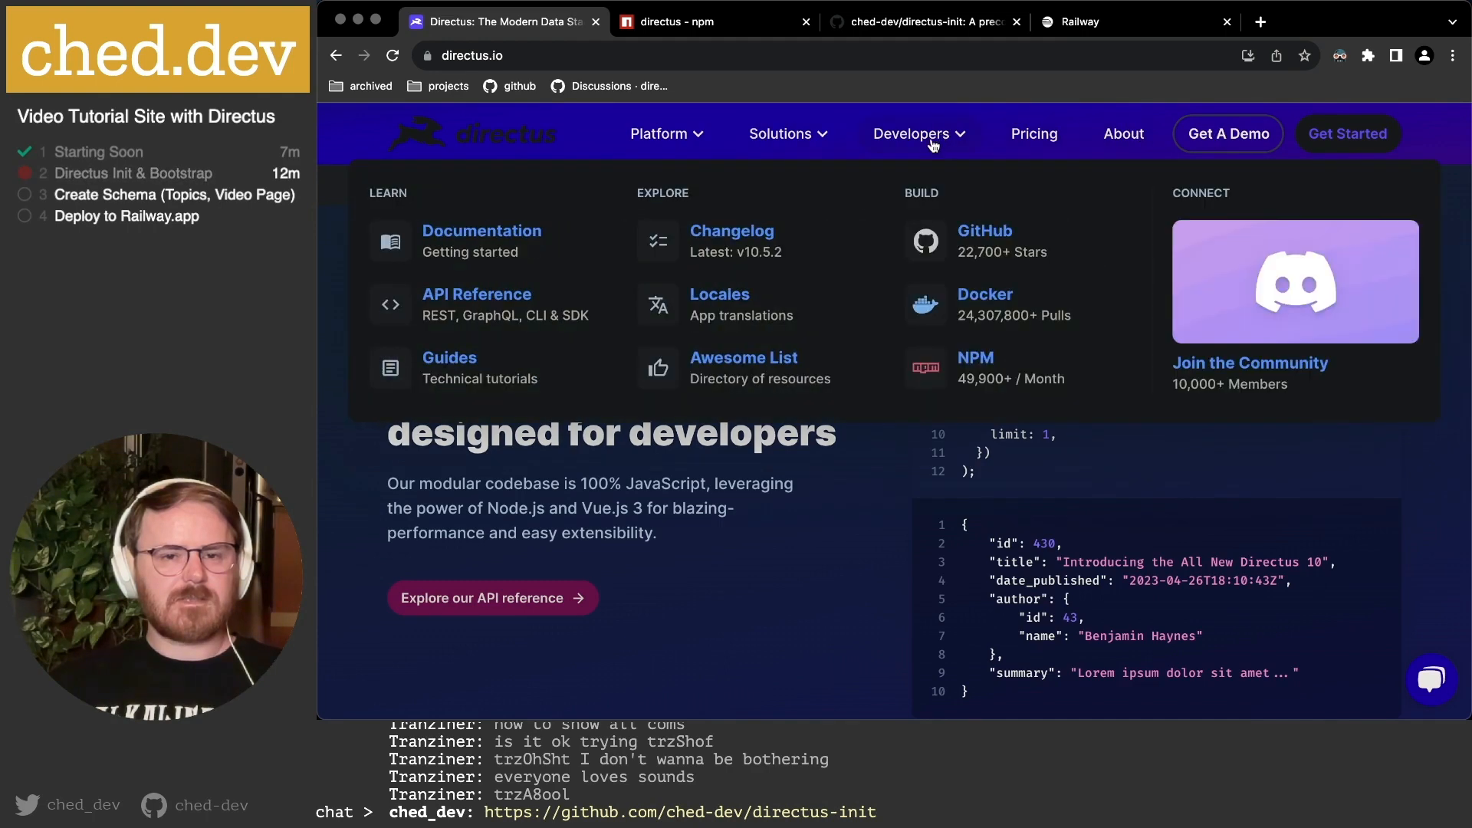
left_click(509, 245)
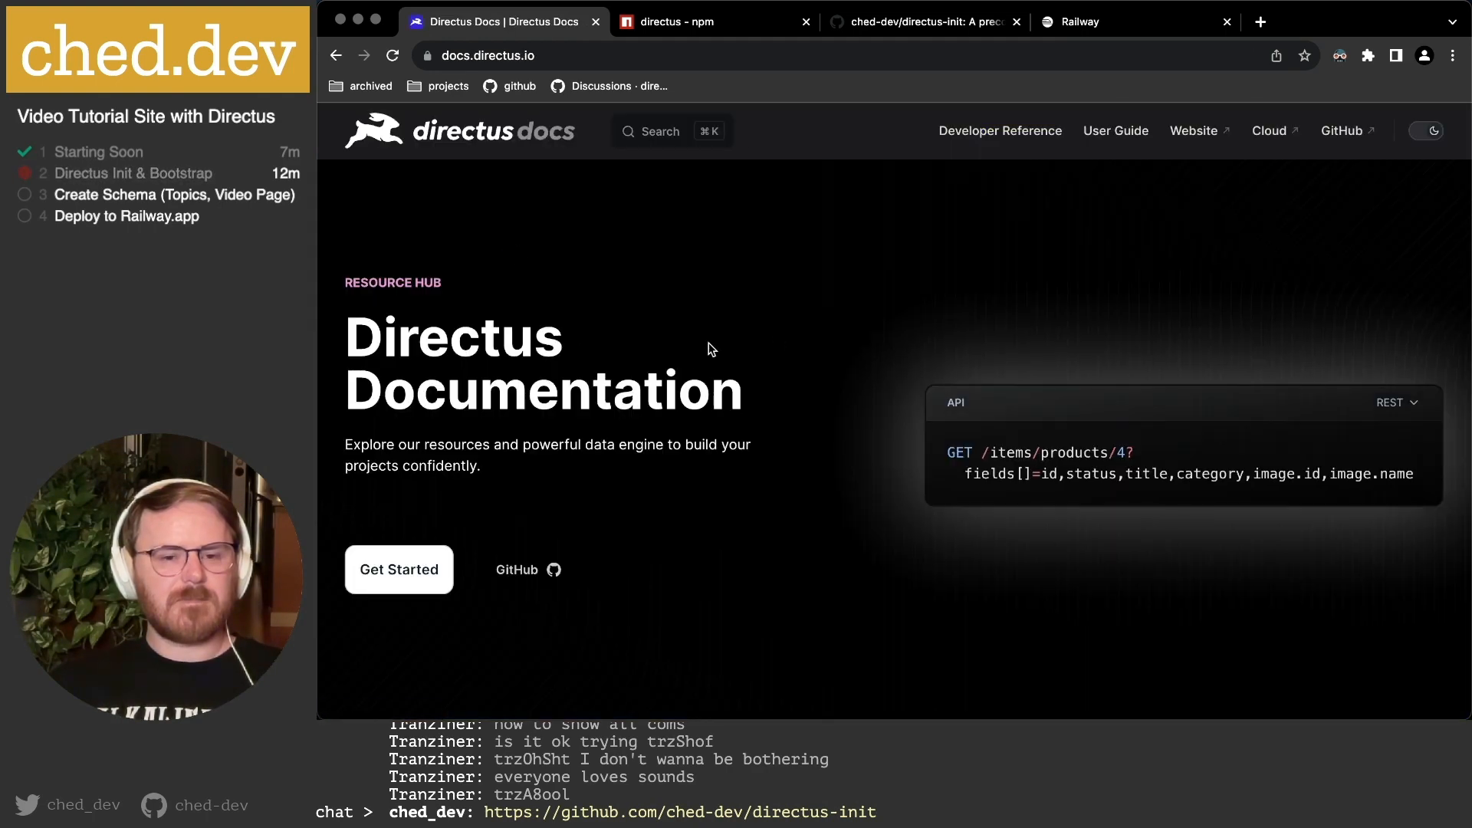
left_click(395, 569)
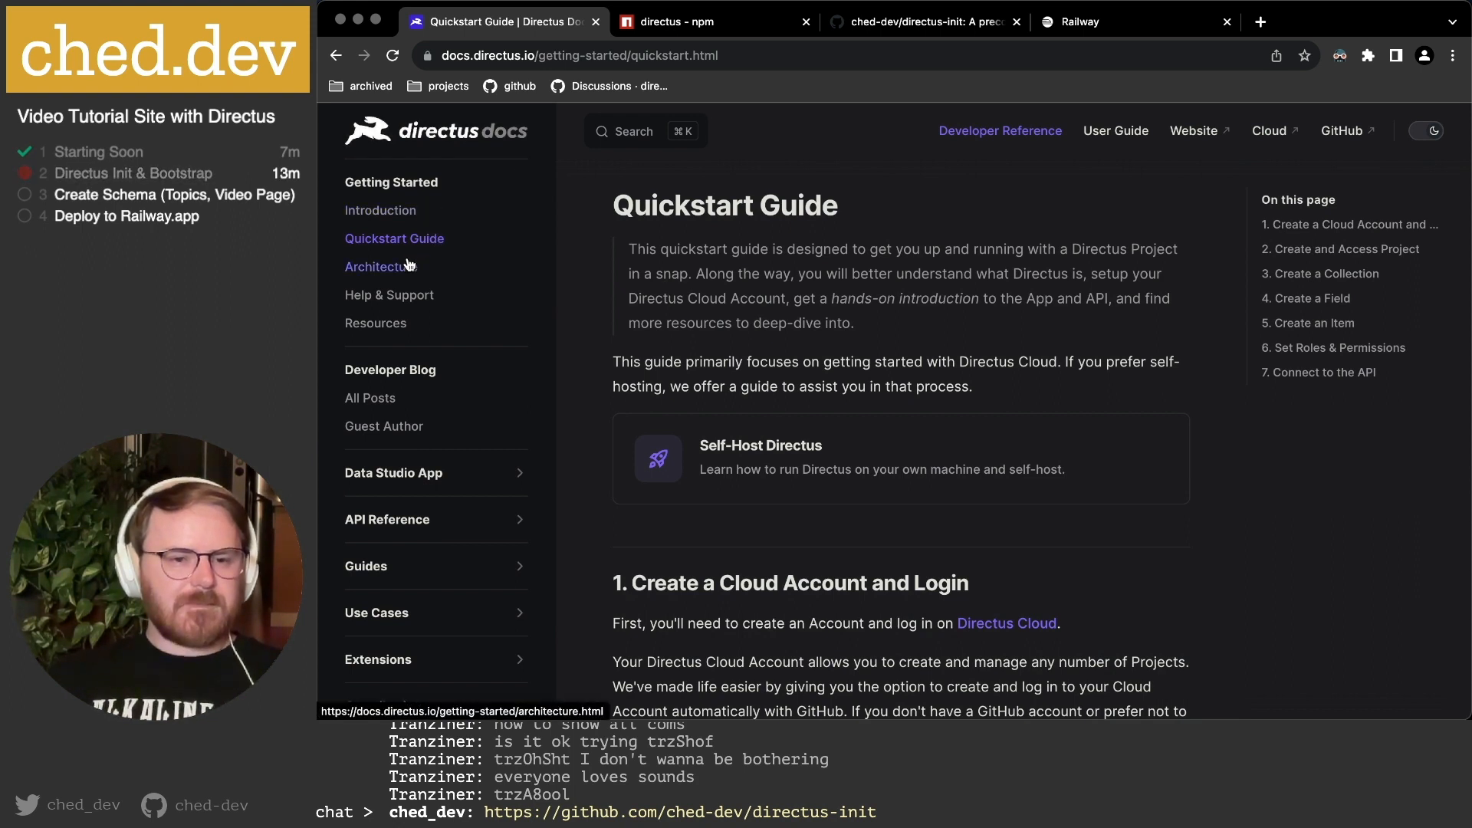
Expand API Reference in the sidebar and open the Collections reference page.
scroll(410, 292, "down", 3)
left_click(418, 316)
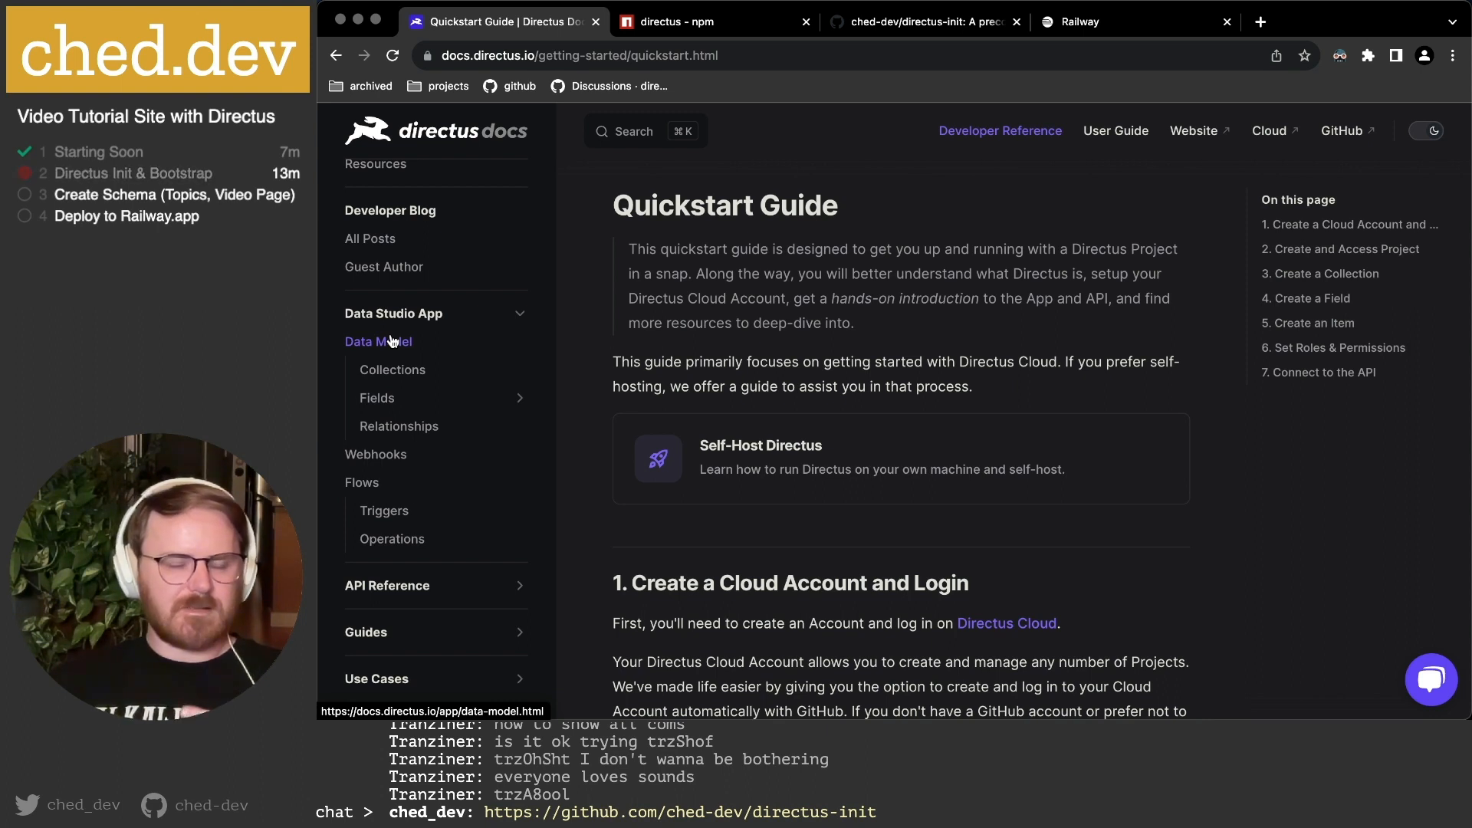
scroll(391, 341, "down", 3)
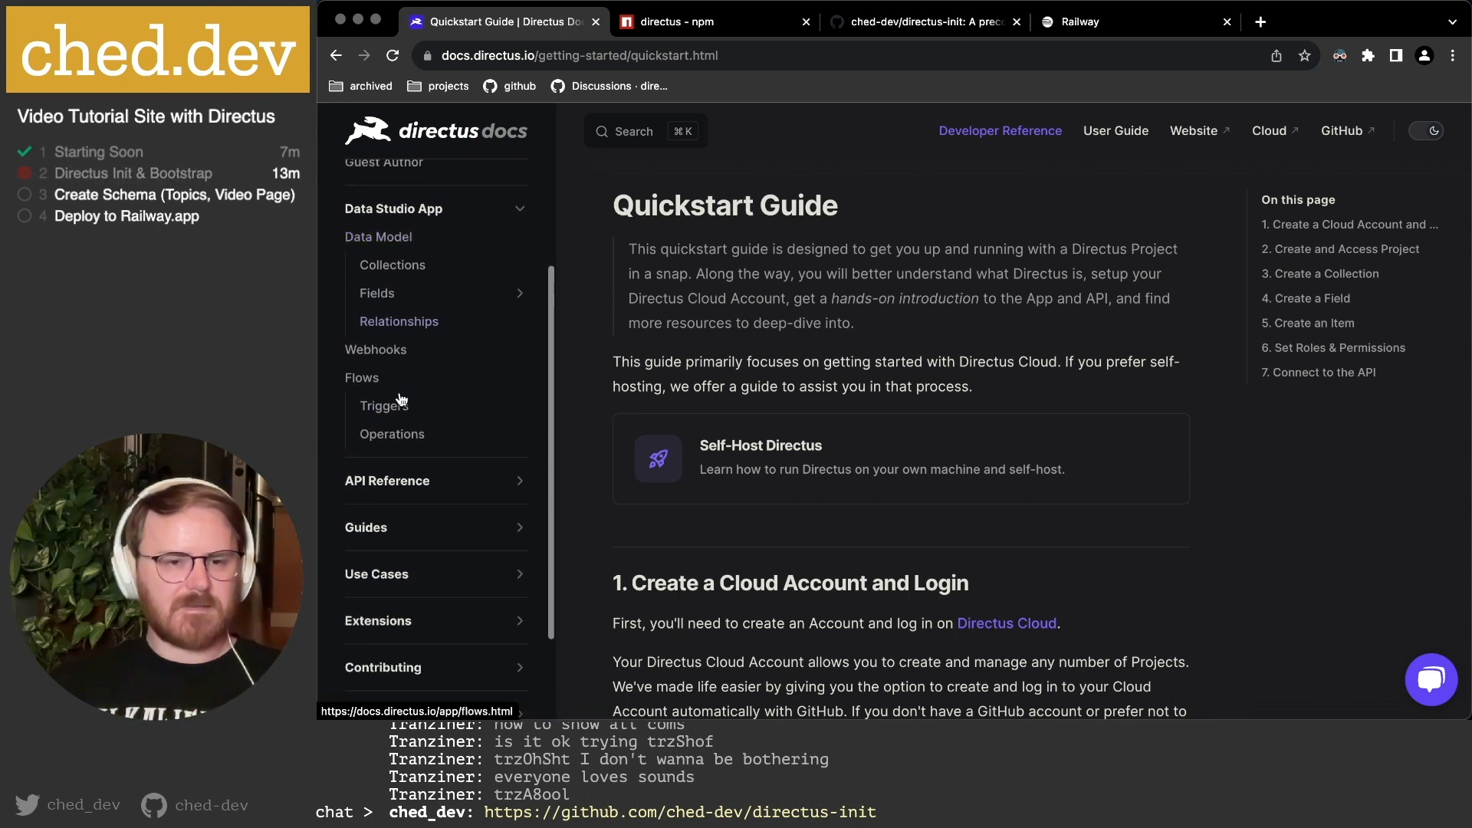
left_click(402, 457)
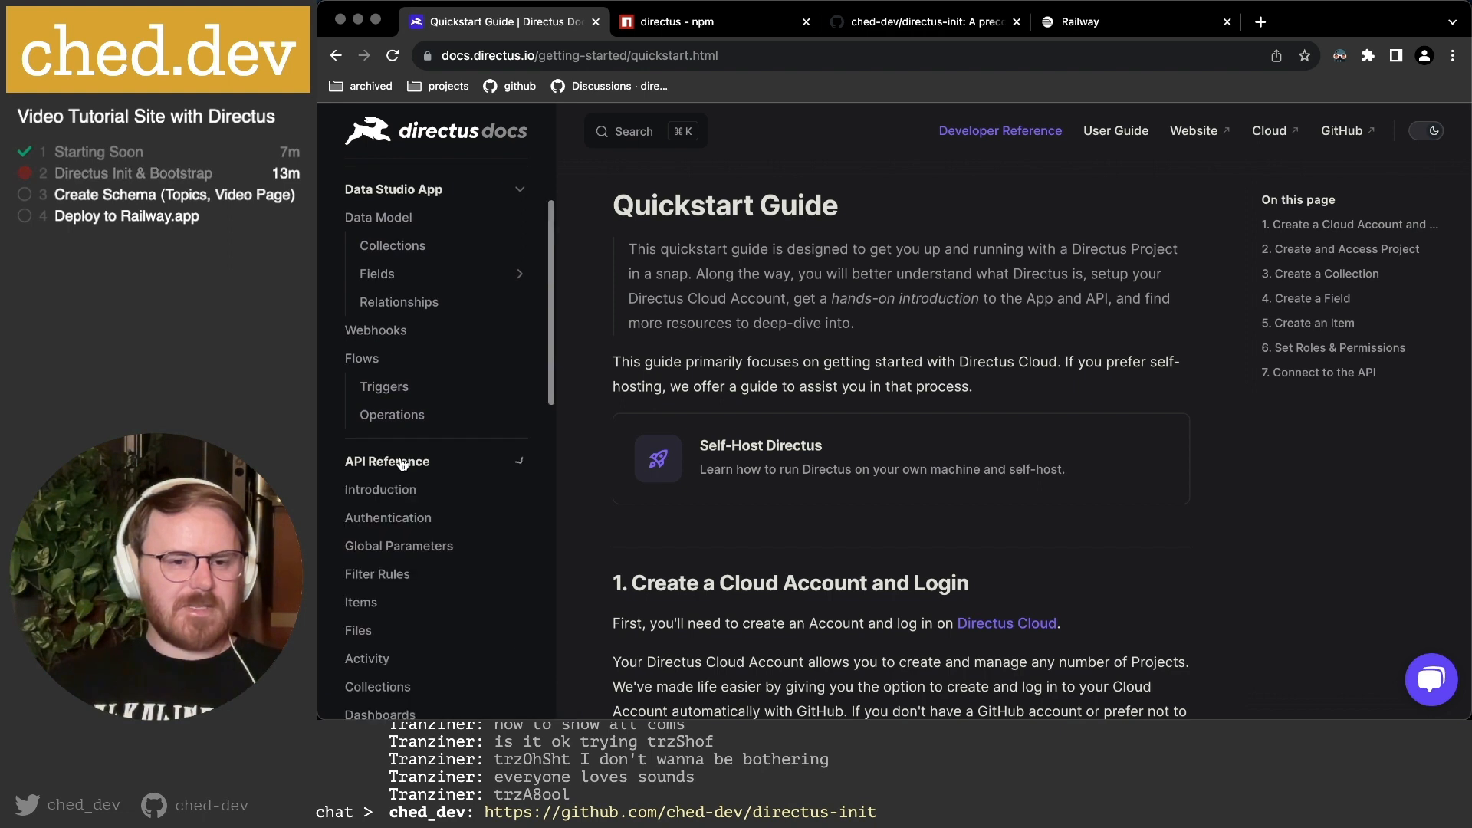
scroll(406, 398, "down", 5)
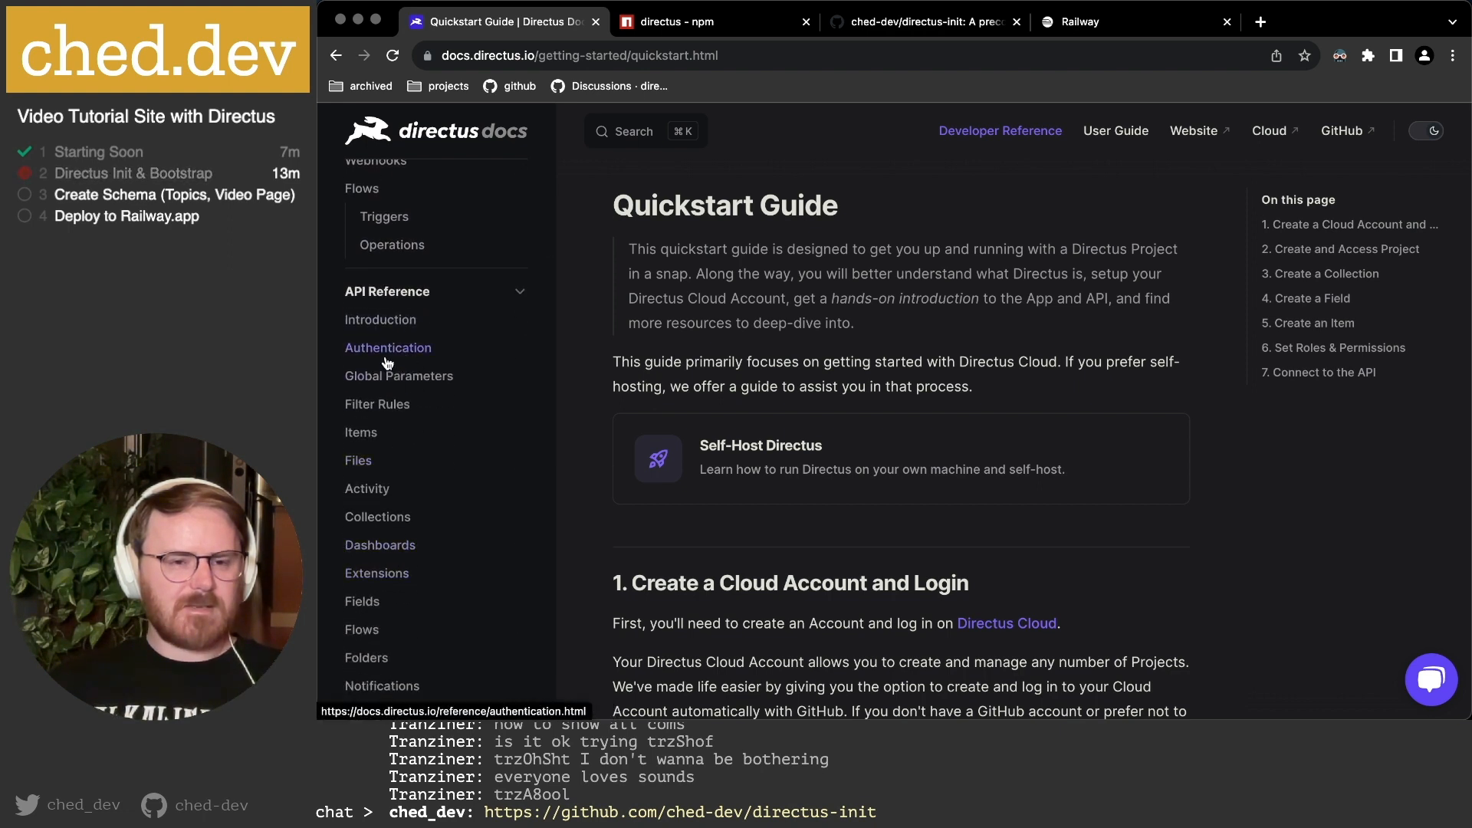
left_click(383, 519)
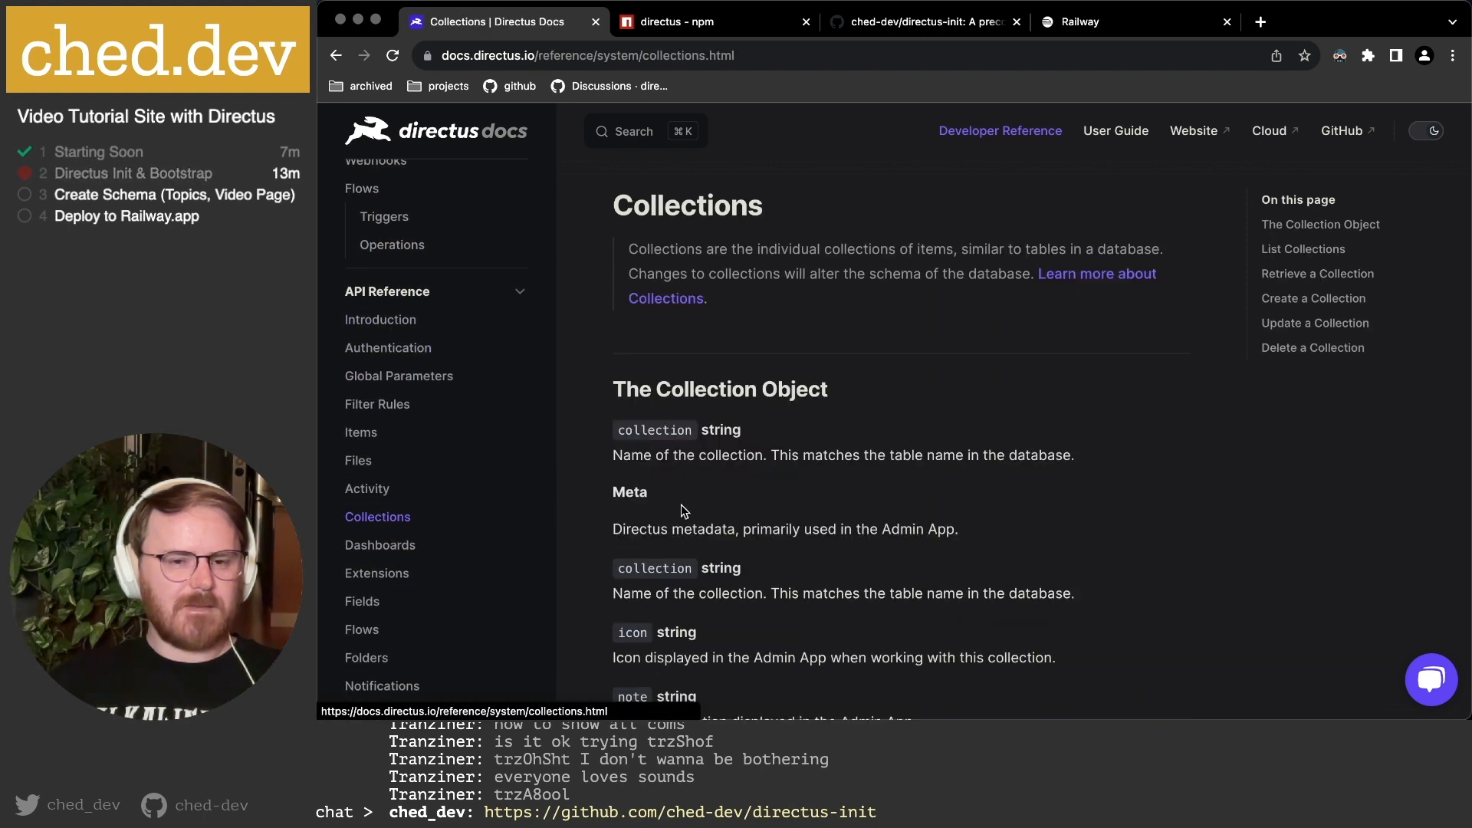
Scroll to the List Collections endpoint and highlight the GET /collections request.
scroll(722, 437, "down", 2)
scroll(722, 437, "down", 15)
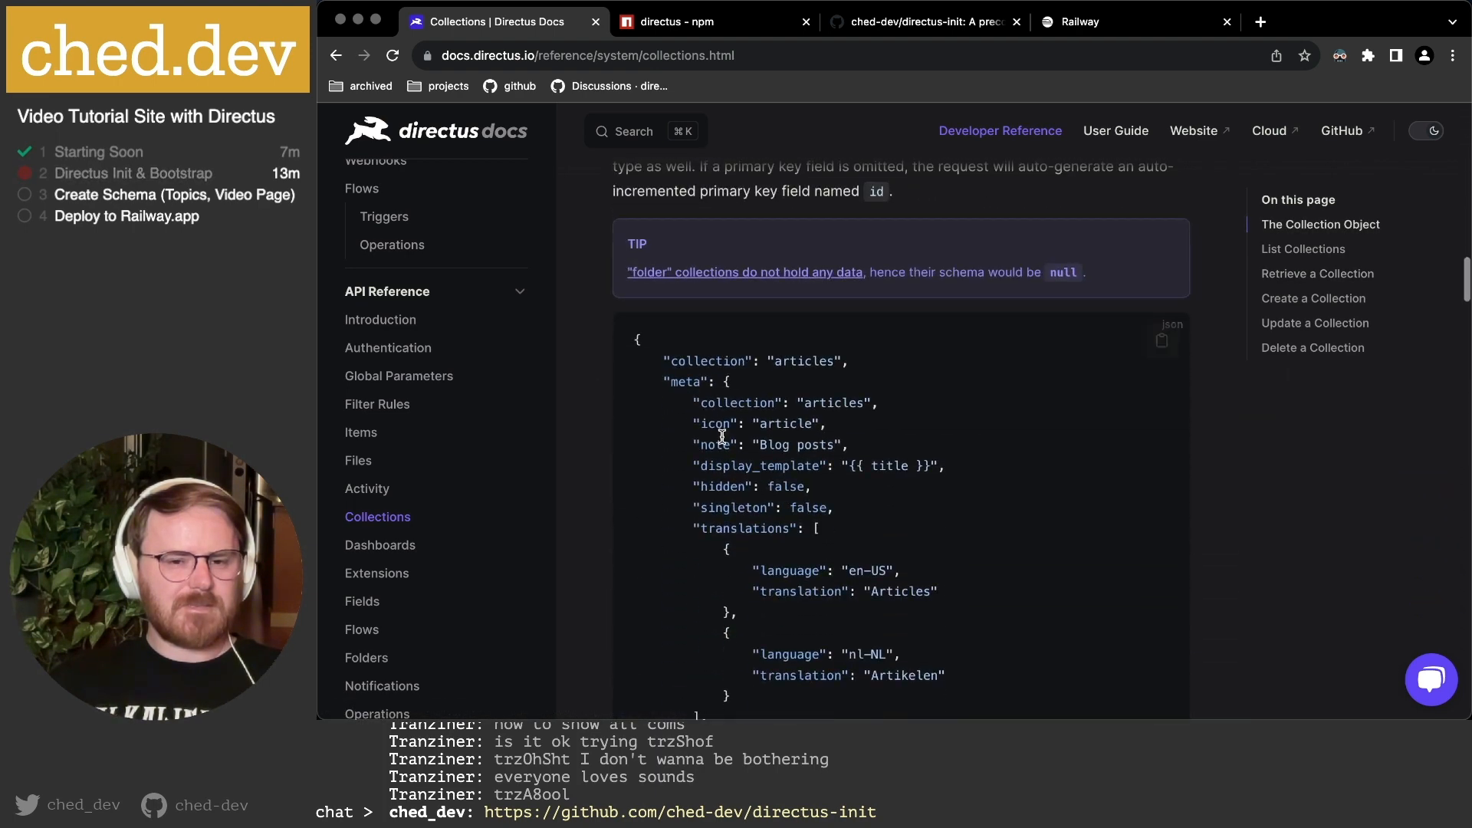
scroll(722, 437, "down", 15)
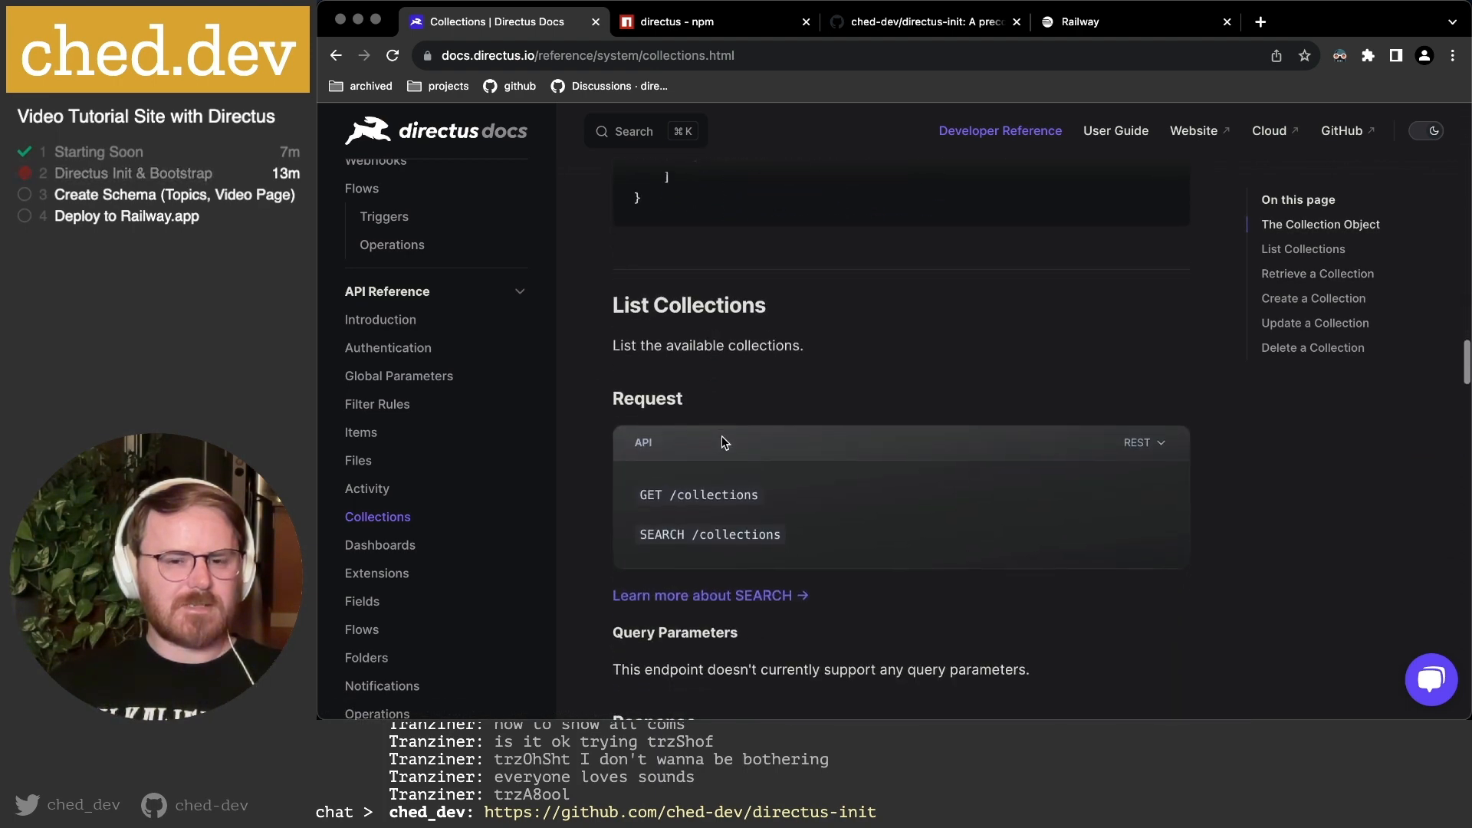
scroll(720, 442, "down", 3)
left_click_drag(643, 311, 861, 335)
Collapse API Reference and expand Extensions > Extension Types in the sidebar.
left_click(386, 291)
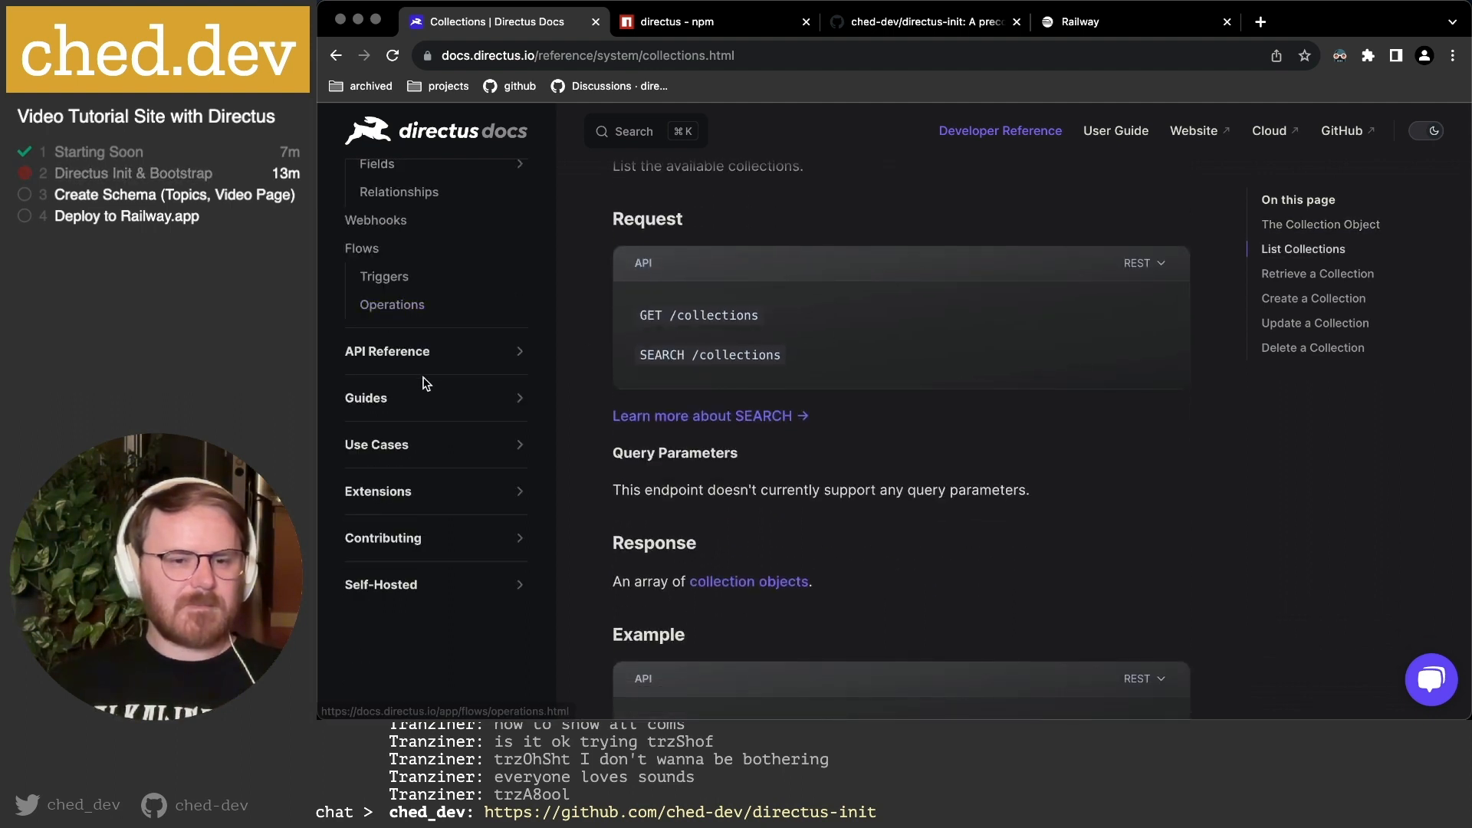
left_click(395, 404)
scroll(406, 406, "down", 2)
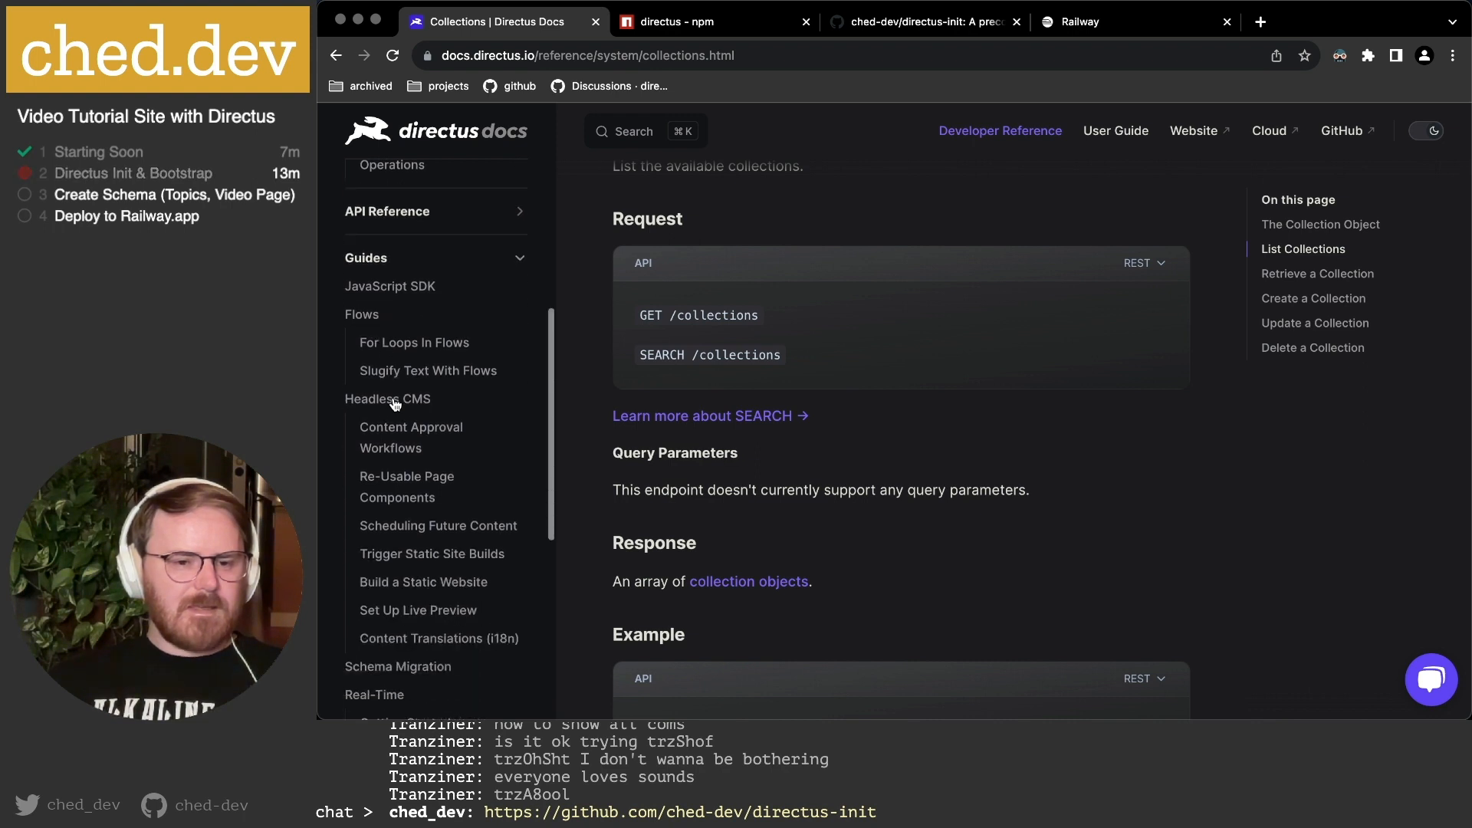
scroll(439, 428, "down", 4)
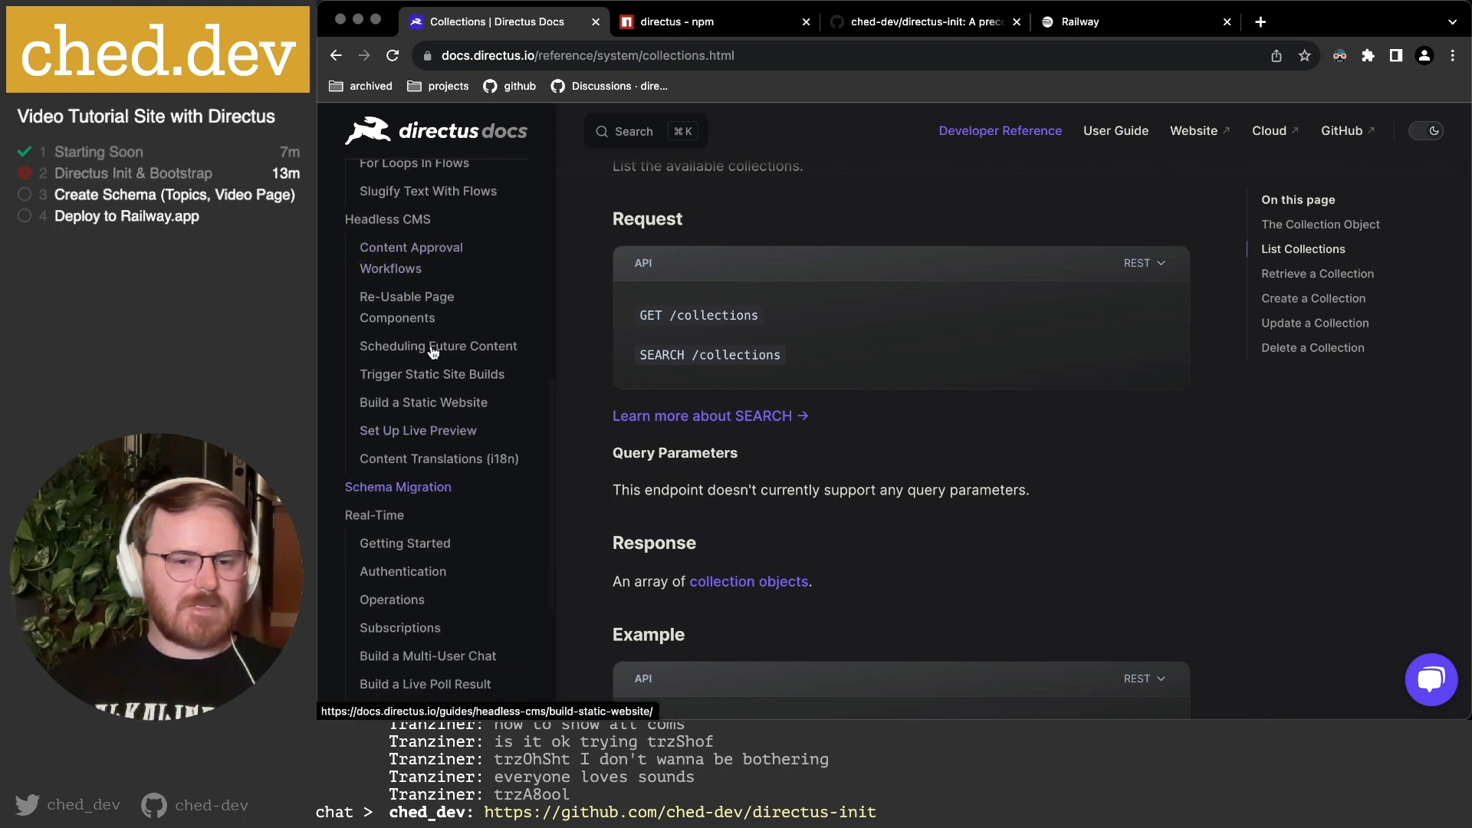
scroll(448, 413, "down", 1)
scroll(448, 413, "down", 2)
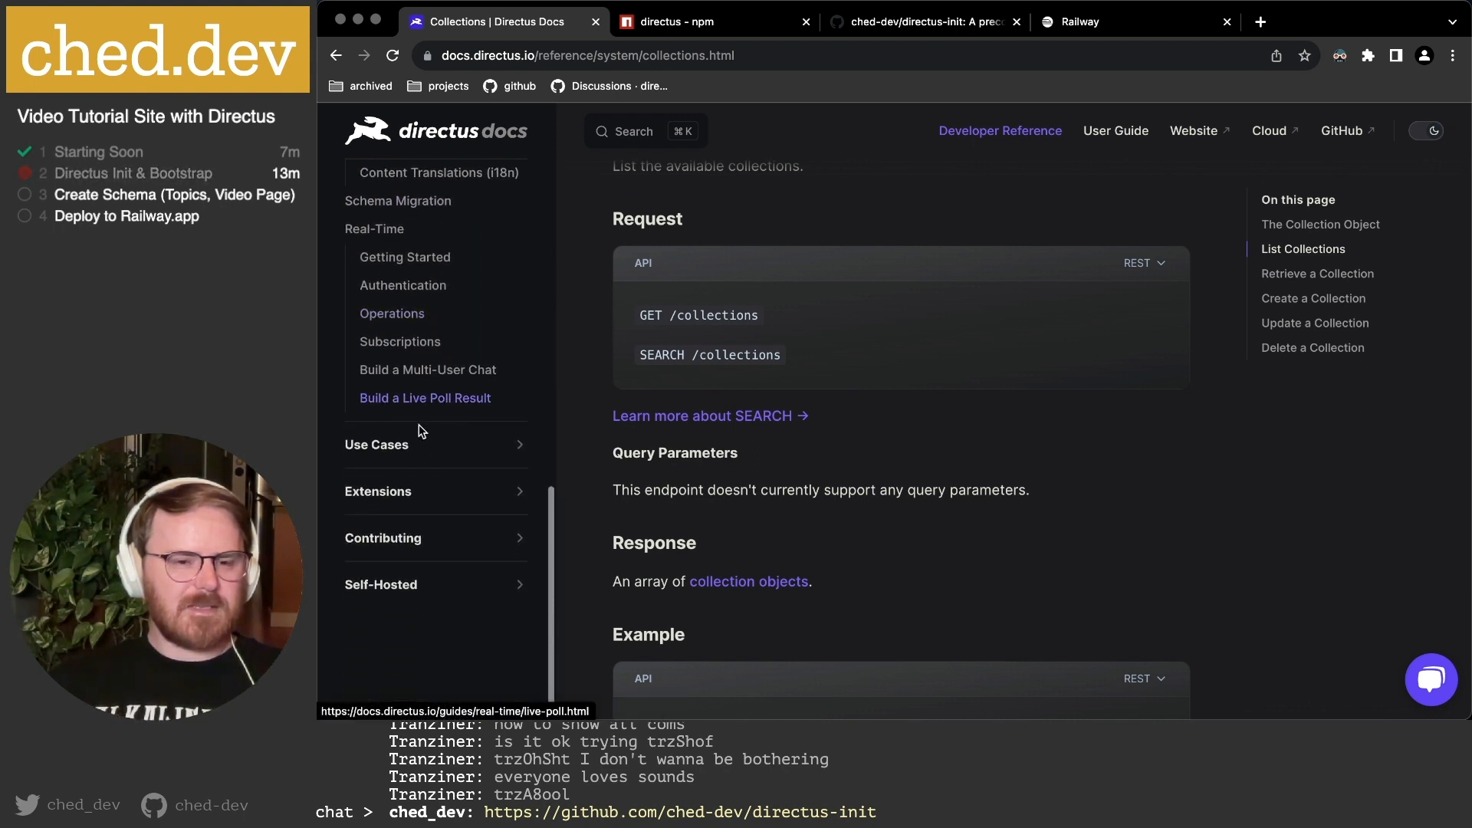
left_click(396, 491)
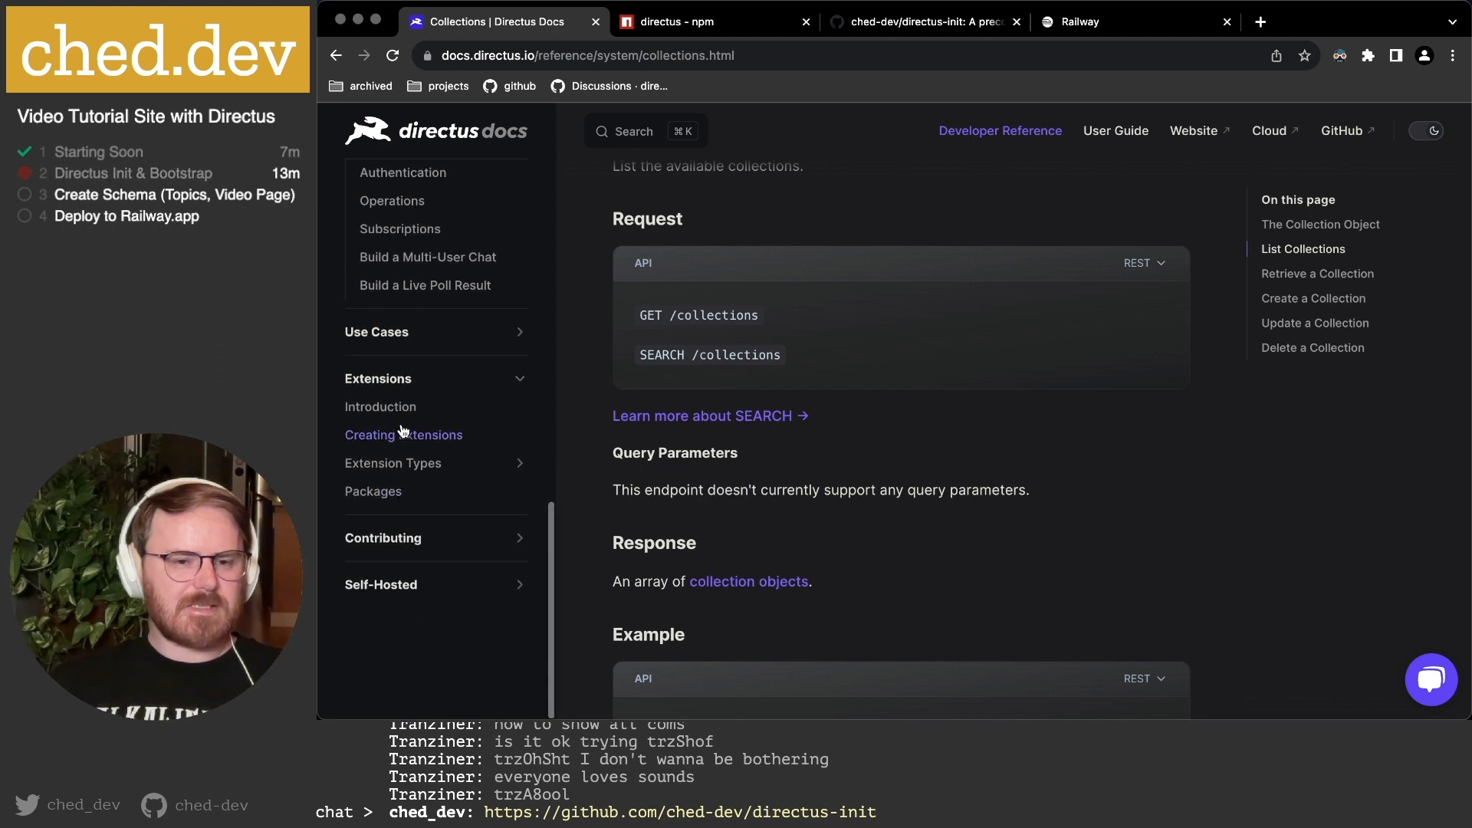
left_click(399, 463)
scroll(394, 456, "down", 2)
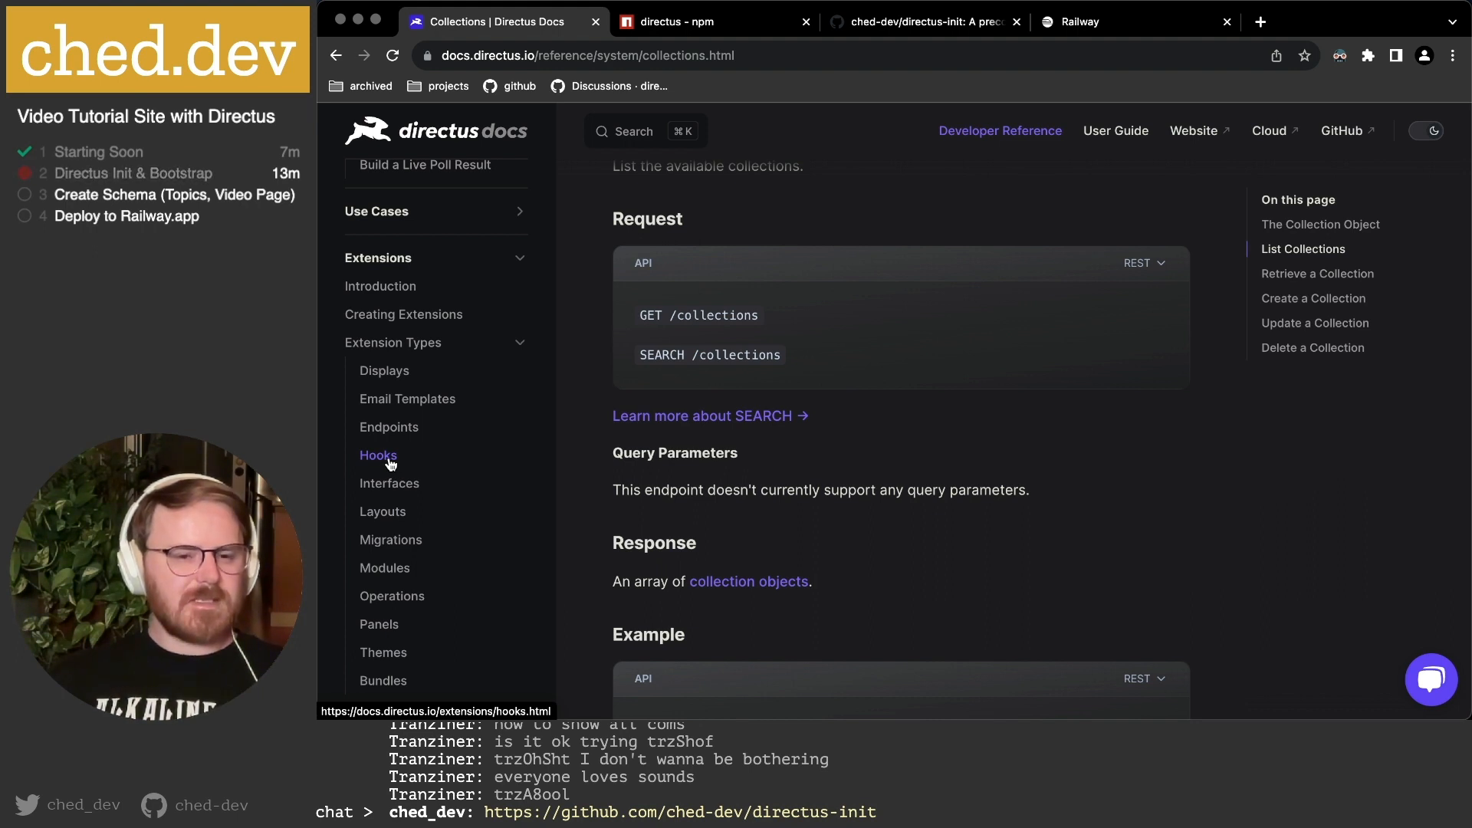
Open the Custom API Hooks docs page from the Extension Types sidebar and skim the hook types.
left_click(378, 456)
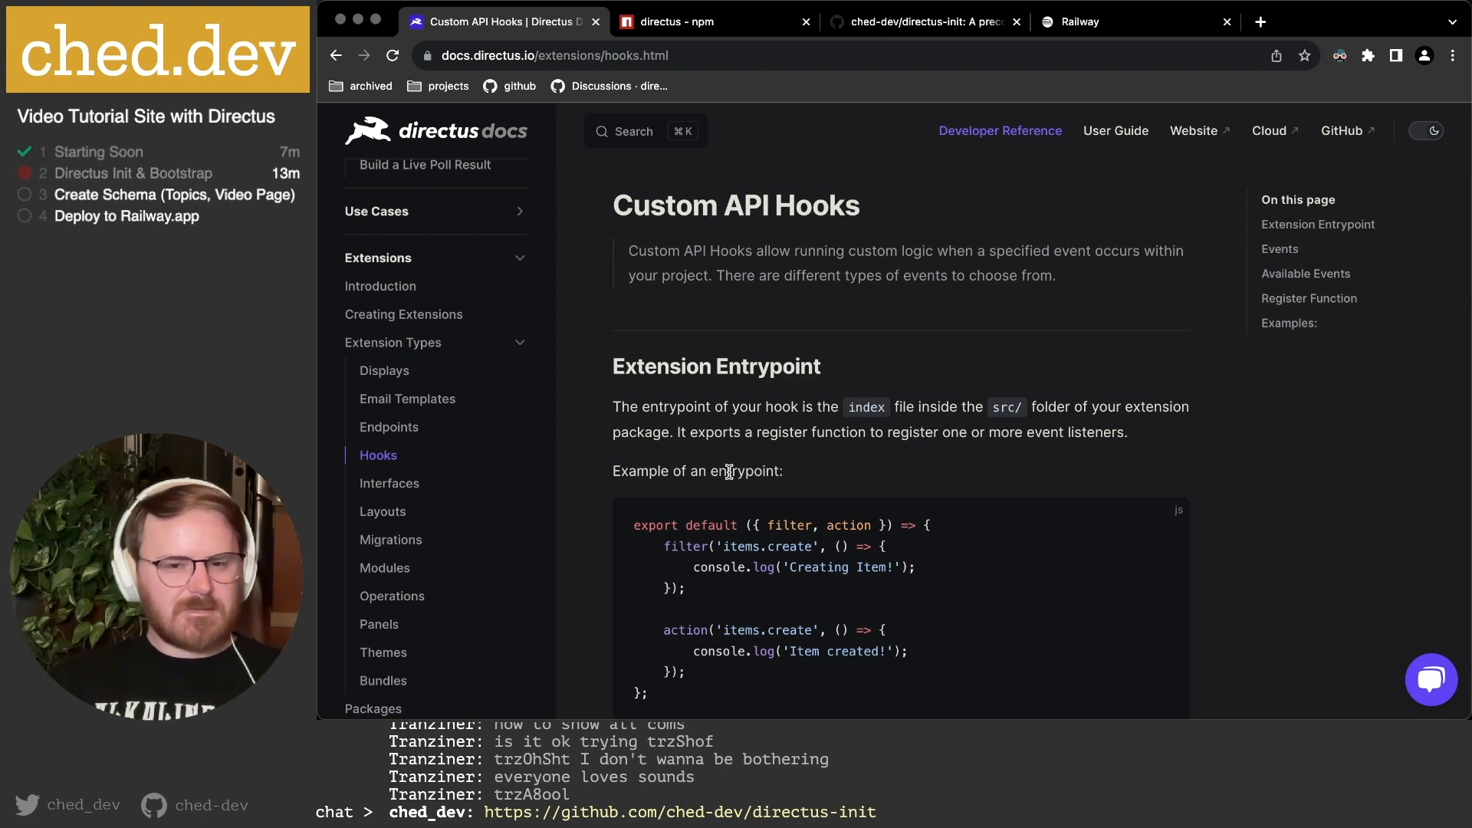
scroll(787, 470, "down", 10)
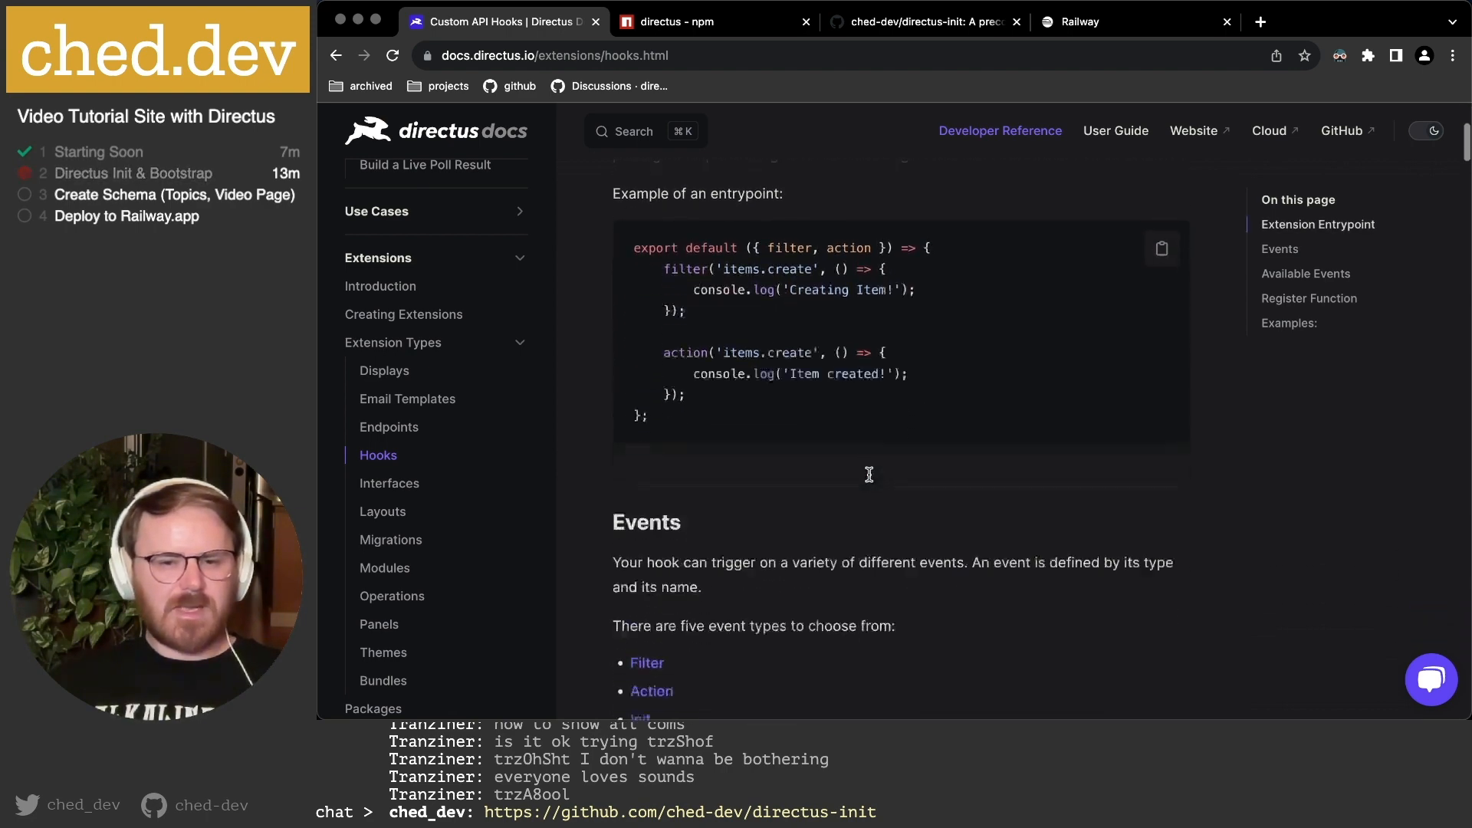
scroll(868, 474, "down", 15)
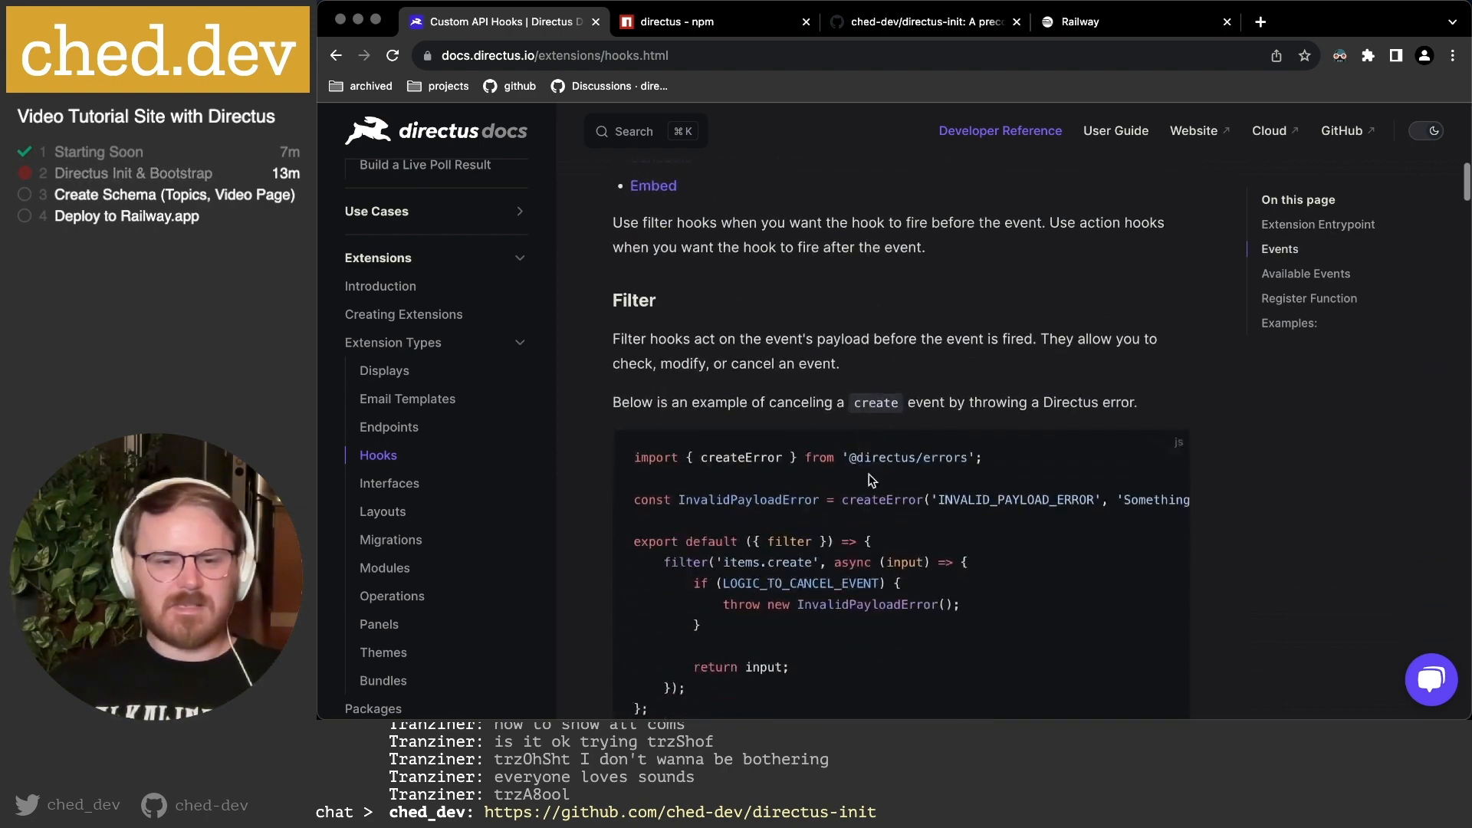
scroll(709, 443, "down", 10)
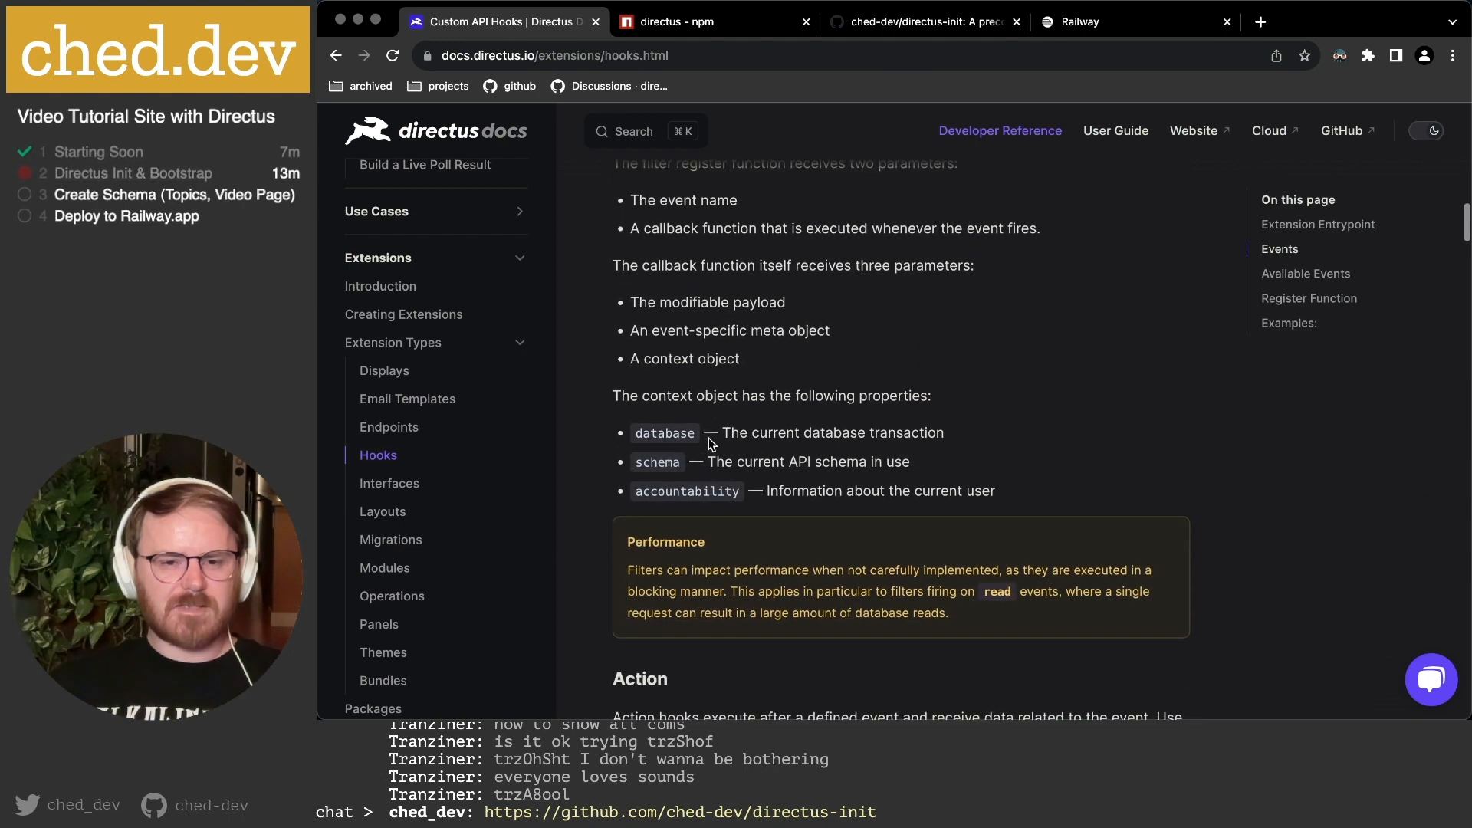
scroll(761, 448, "up", 9)
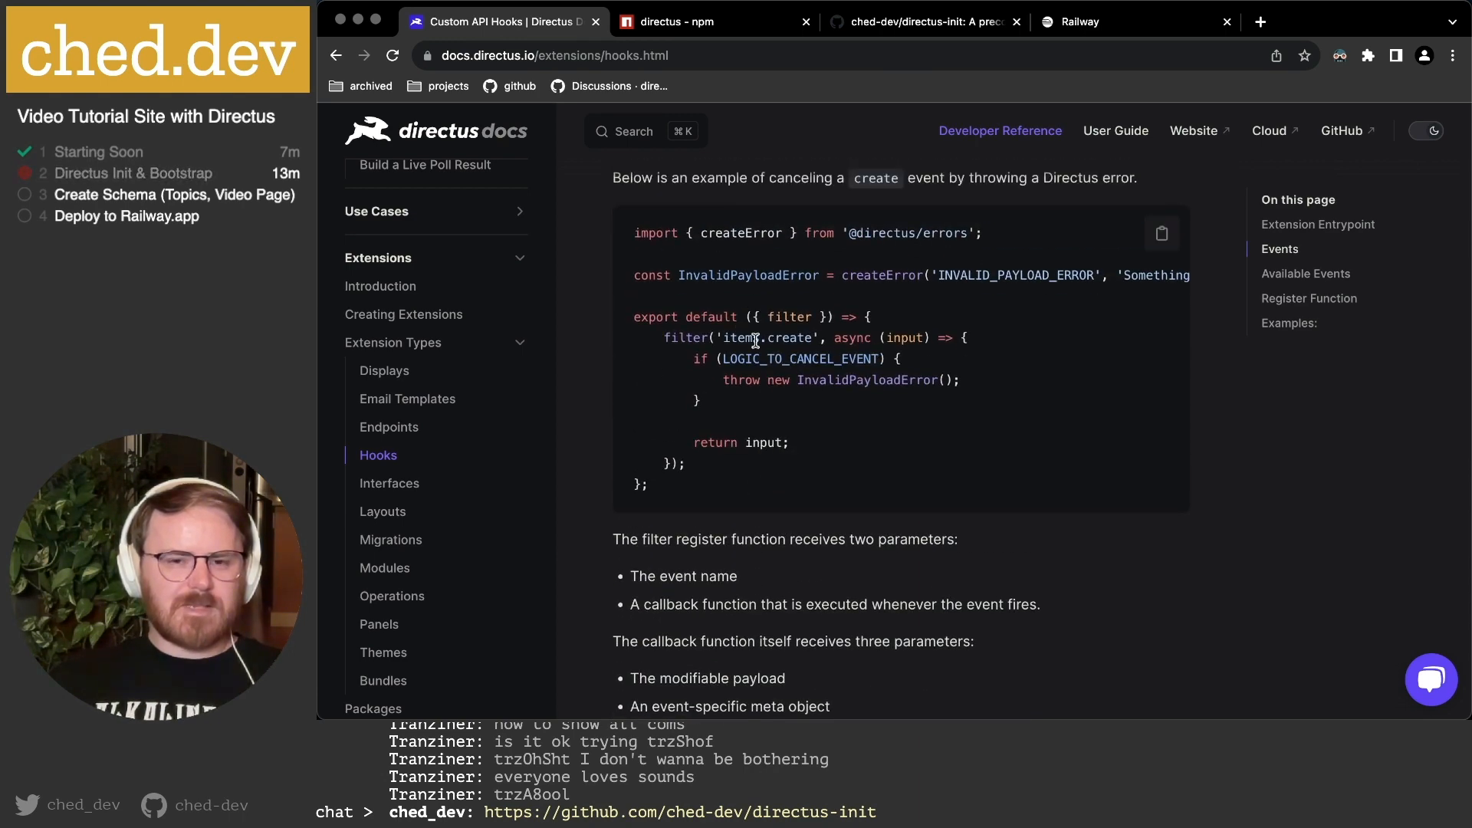
scroll(855, 434, "down", 9)
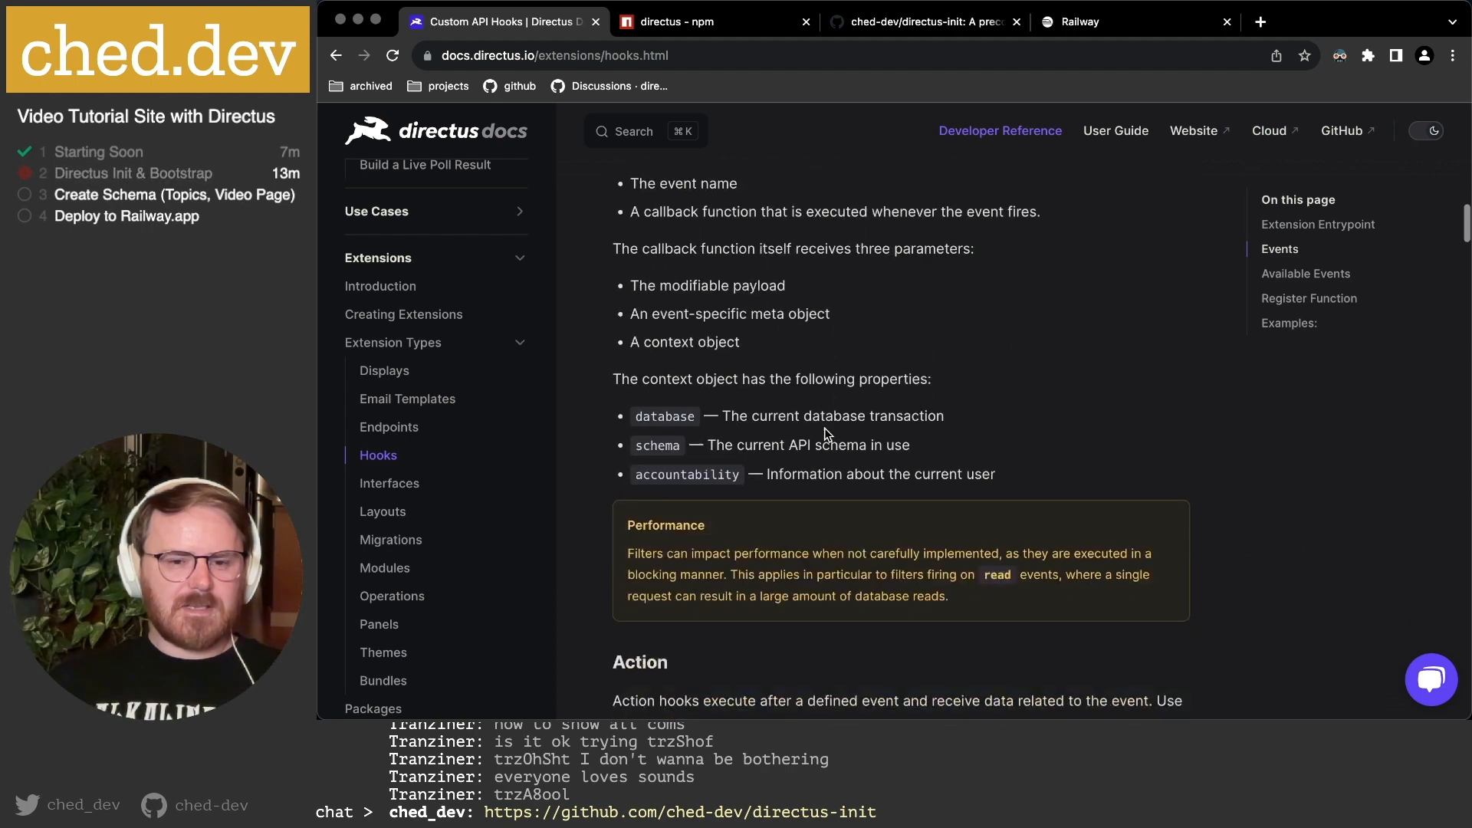
scroll(825, 427, "down", 8)
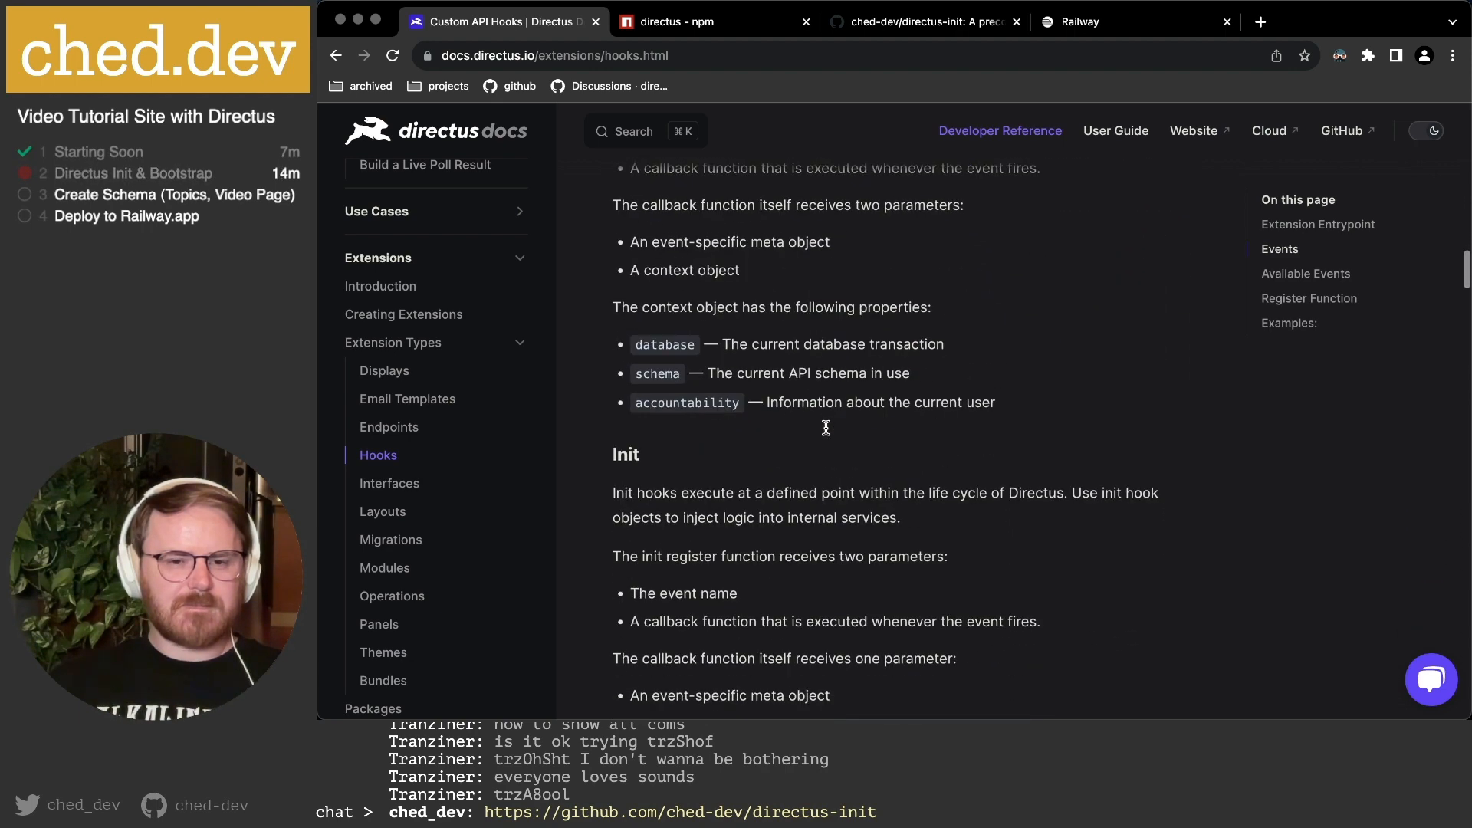
scroll(828, 434, "up", 4)
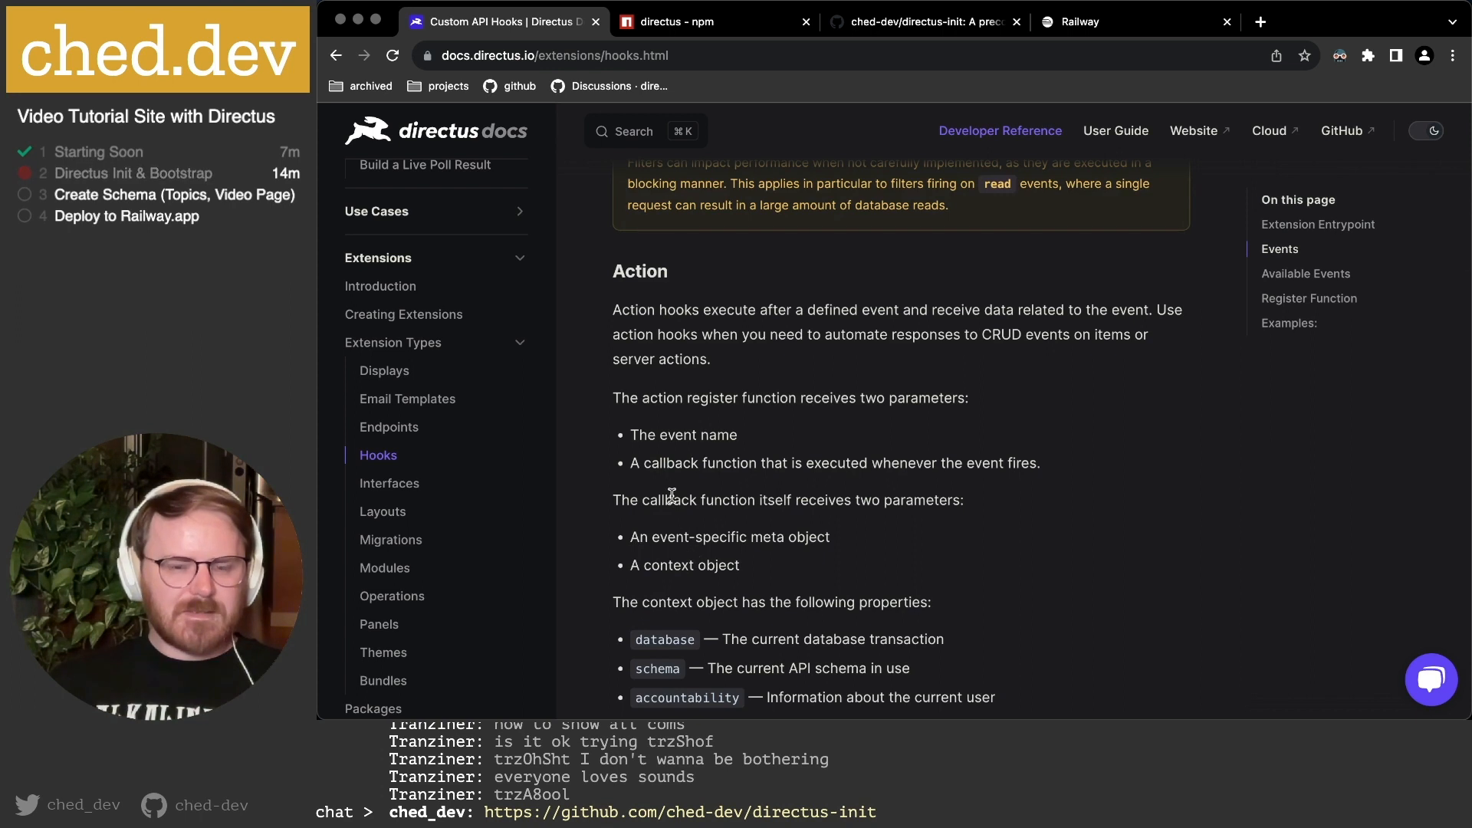
Highlight the callback parameter, event-specific meta object and context object bullets while explaining them.
left_click_drag(674, 509, 860, 558)
left_click(865, 575)
left_click_drag(809, 499, 920, 502)
left_click_drag(630, 537, 830, 538)
left_click(750, 571)
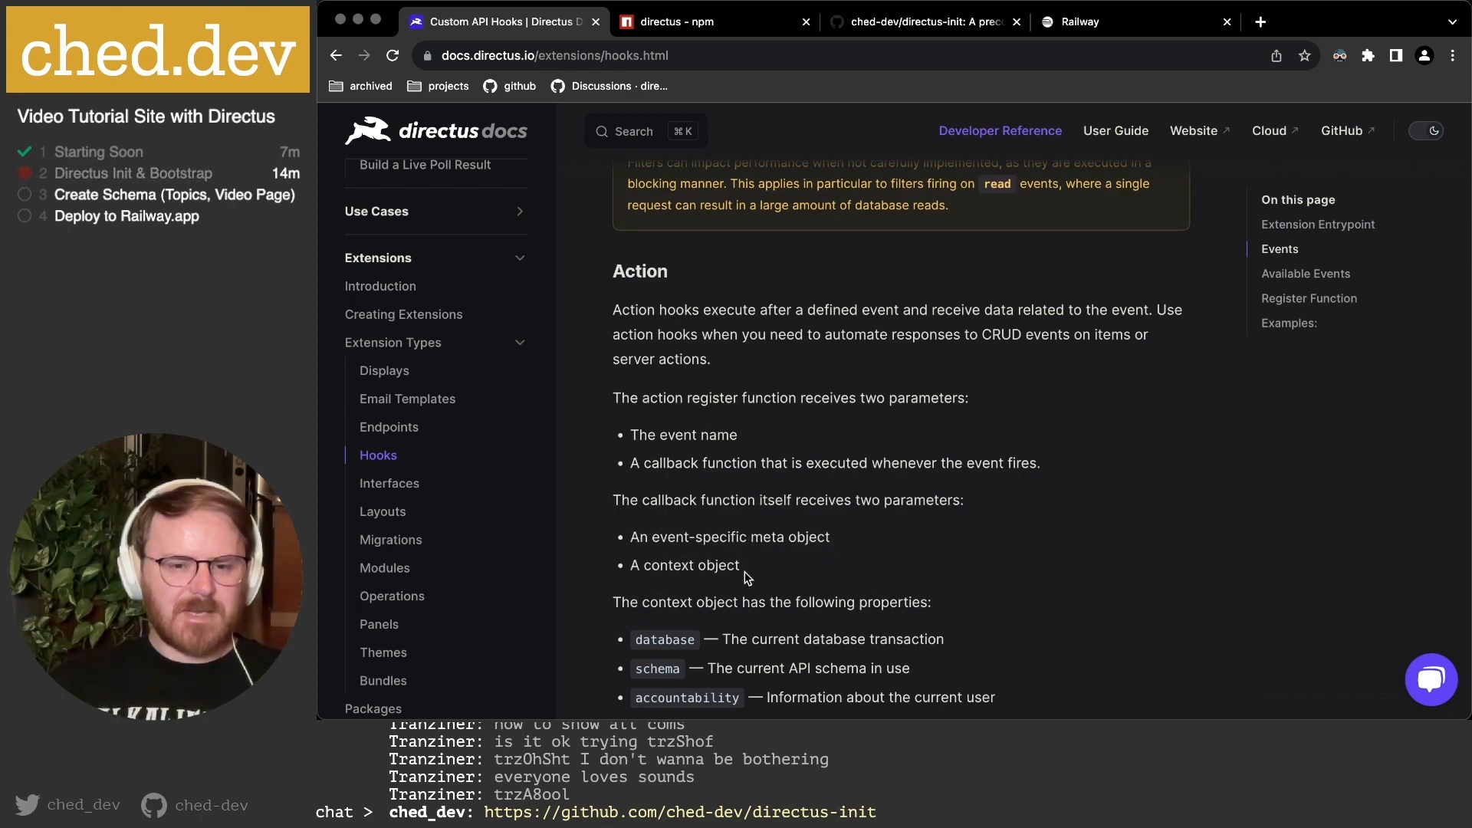
left_click_drag(631, 569, 829, 564)
left_click(829, 564)
Highlight the modifiable payload parameter, then read down to the Init and Schedule hook sections.
scroll(829, 564, "down", 2)
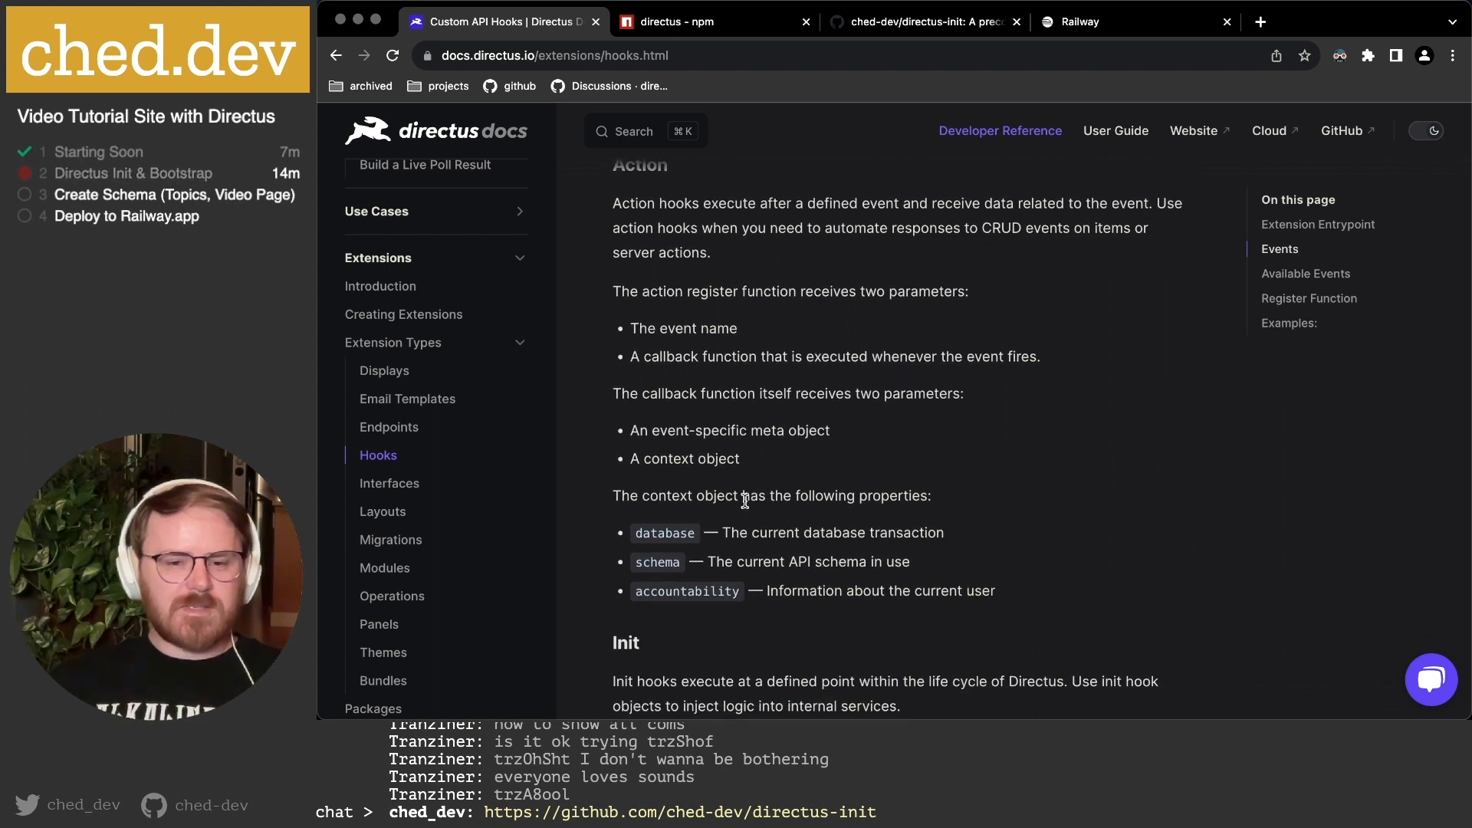
left_click_drag(658, 430, 832, 433)
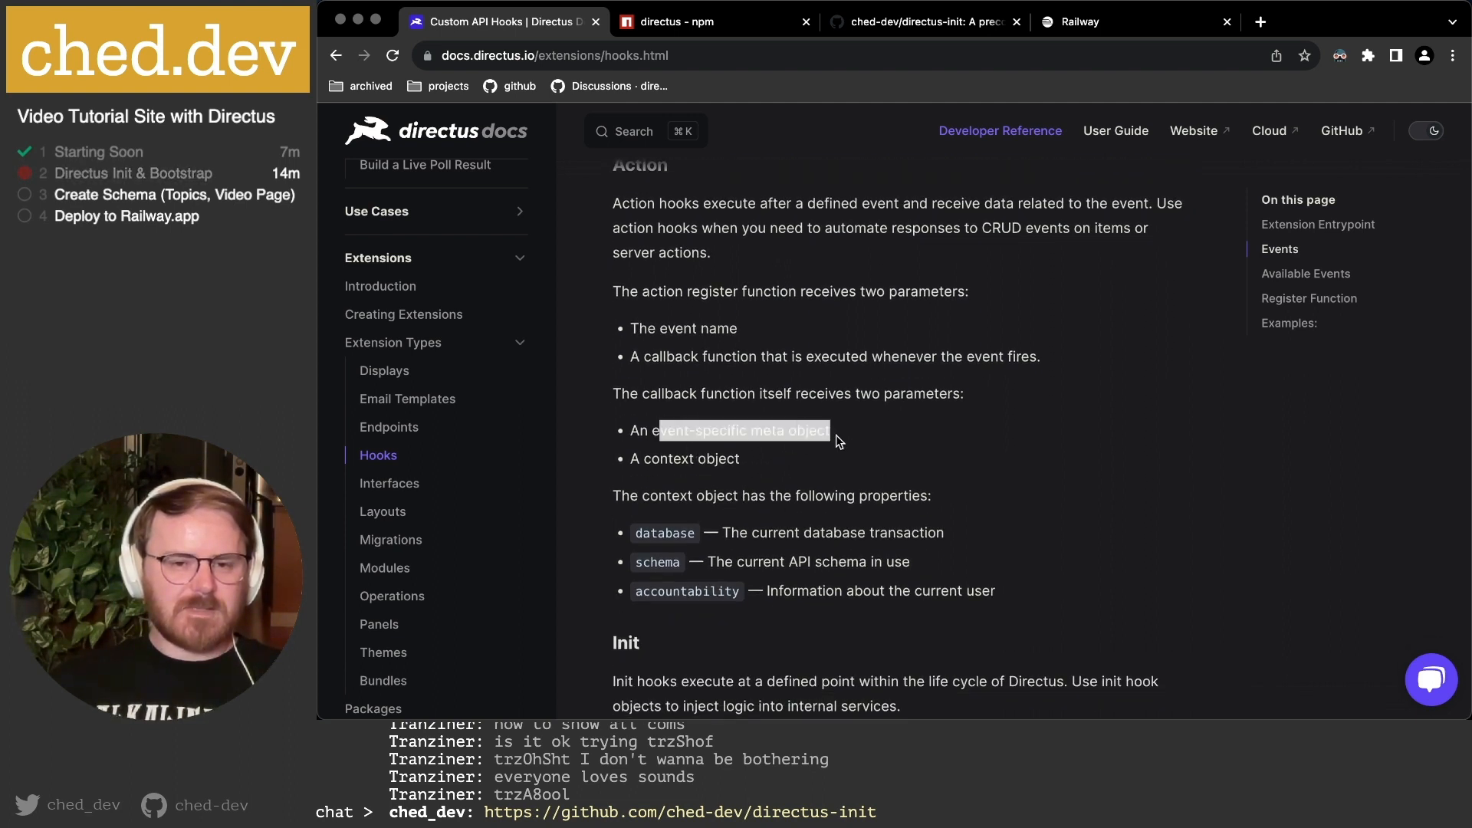
scroll(835, 435, "up", 4)
scroll(836, 435, "up", 3)
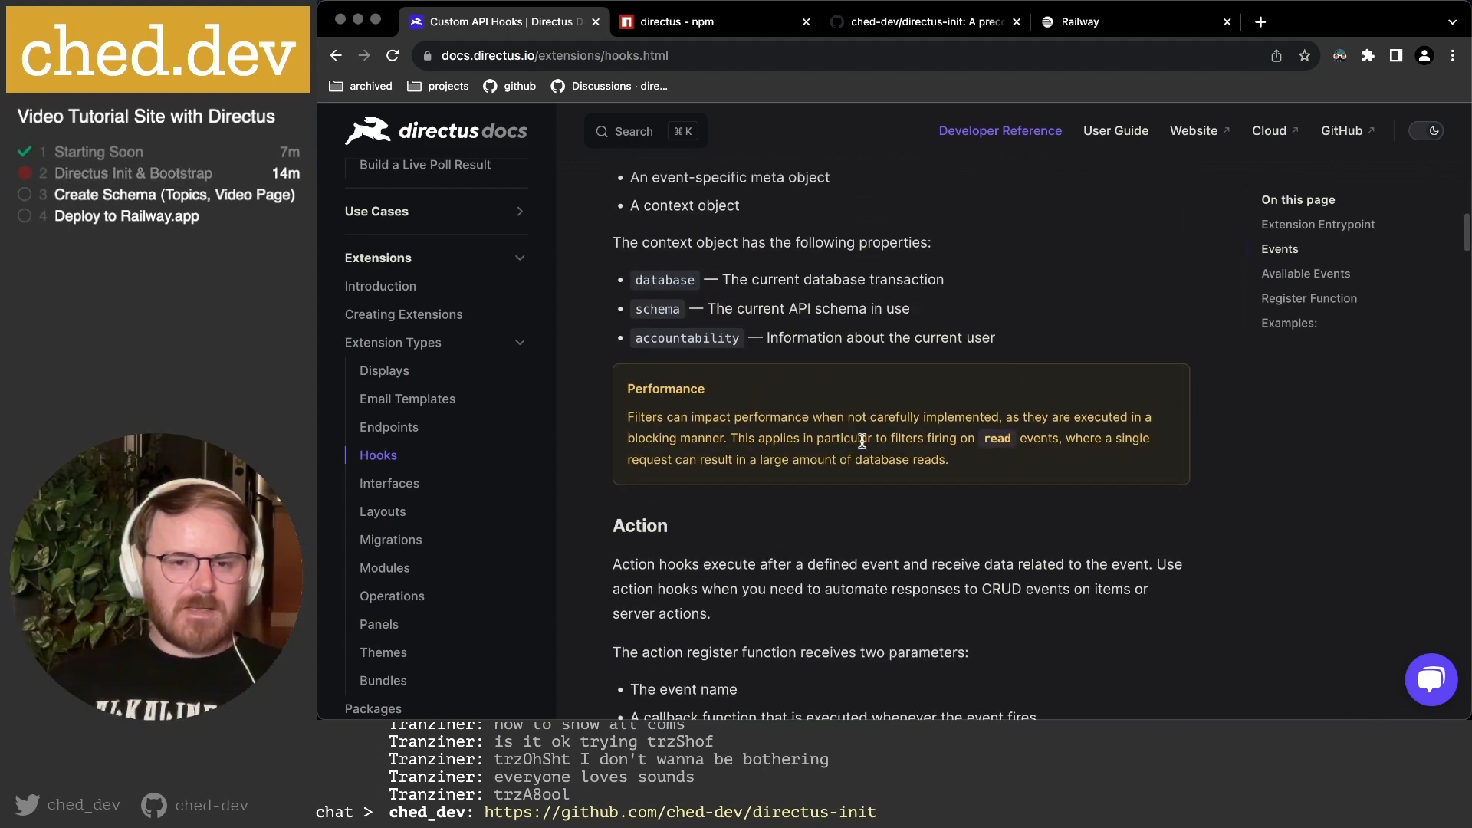
scroll(862, 442, "up", 4)
left_click_drag(648, 338, 813, 349)
left_click(812, 349)
scroll(831, 421, "down", 12)
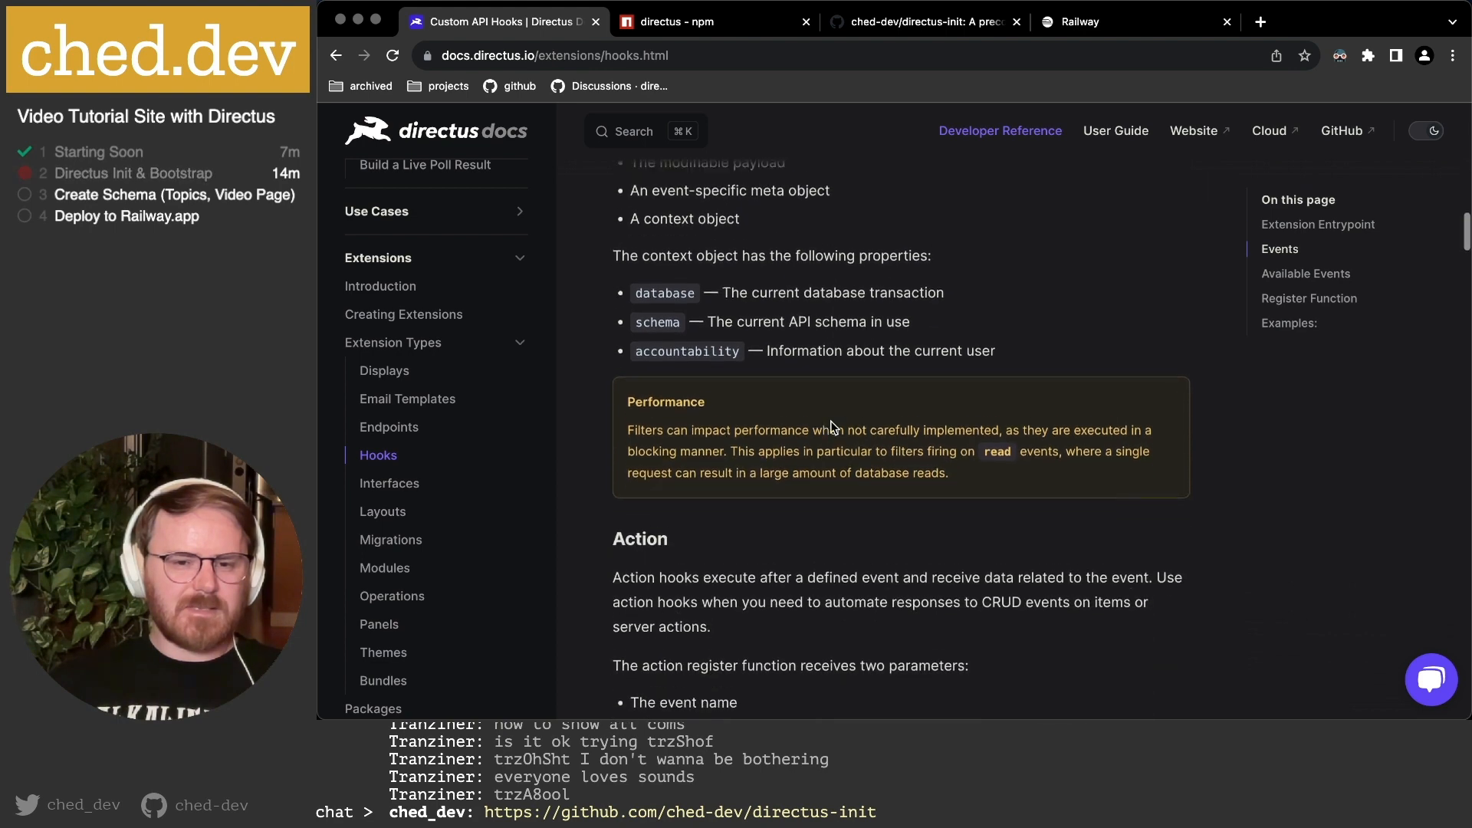
scroll(831, 421, "down", 7)
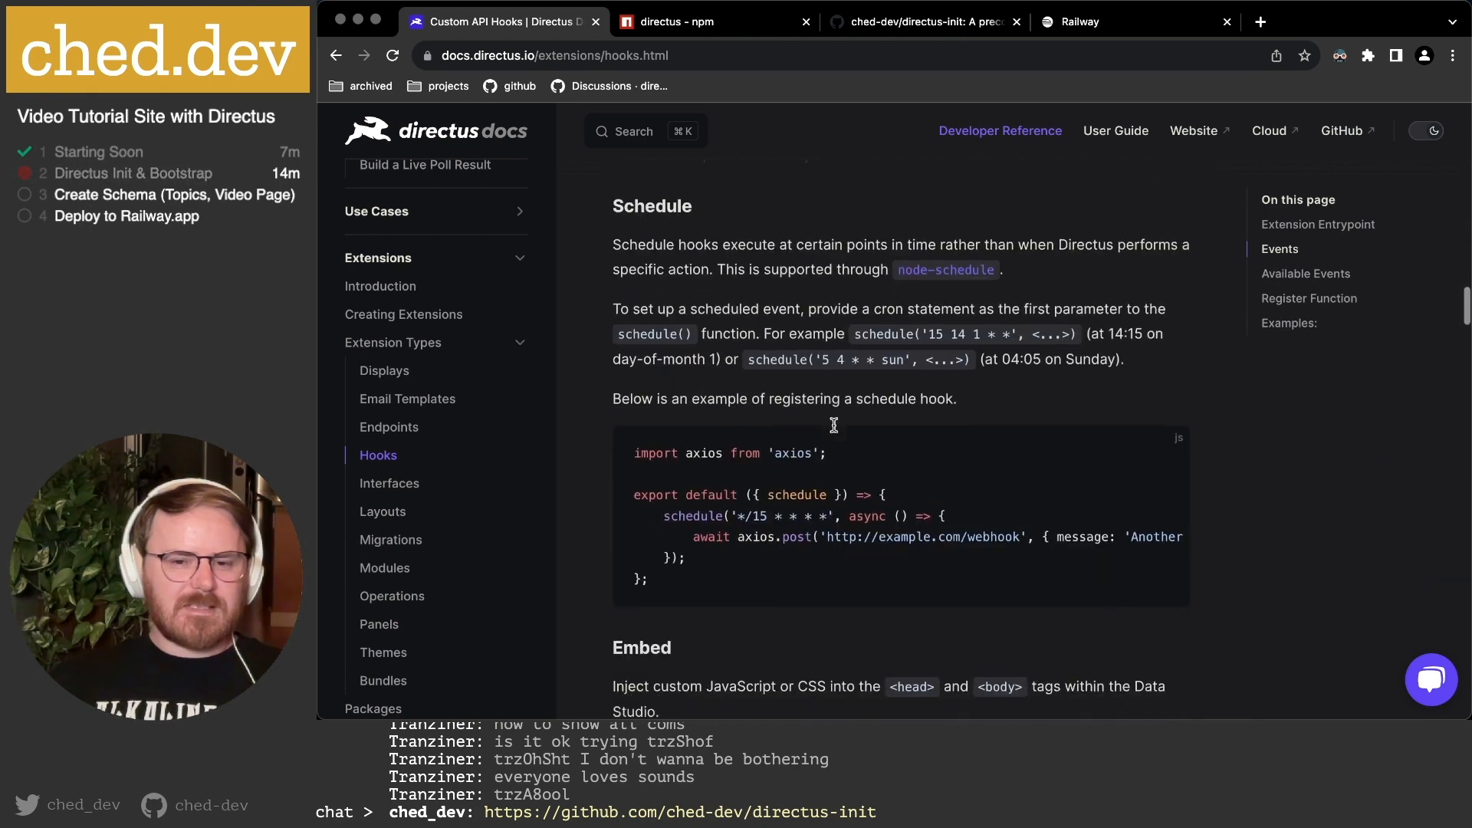
scroll(880, 511, "down", 6)
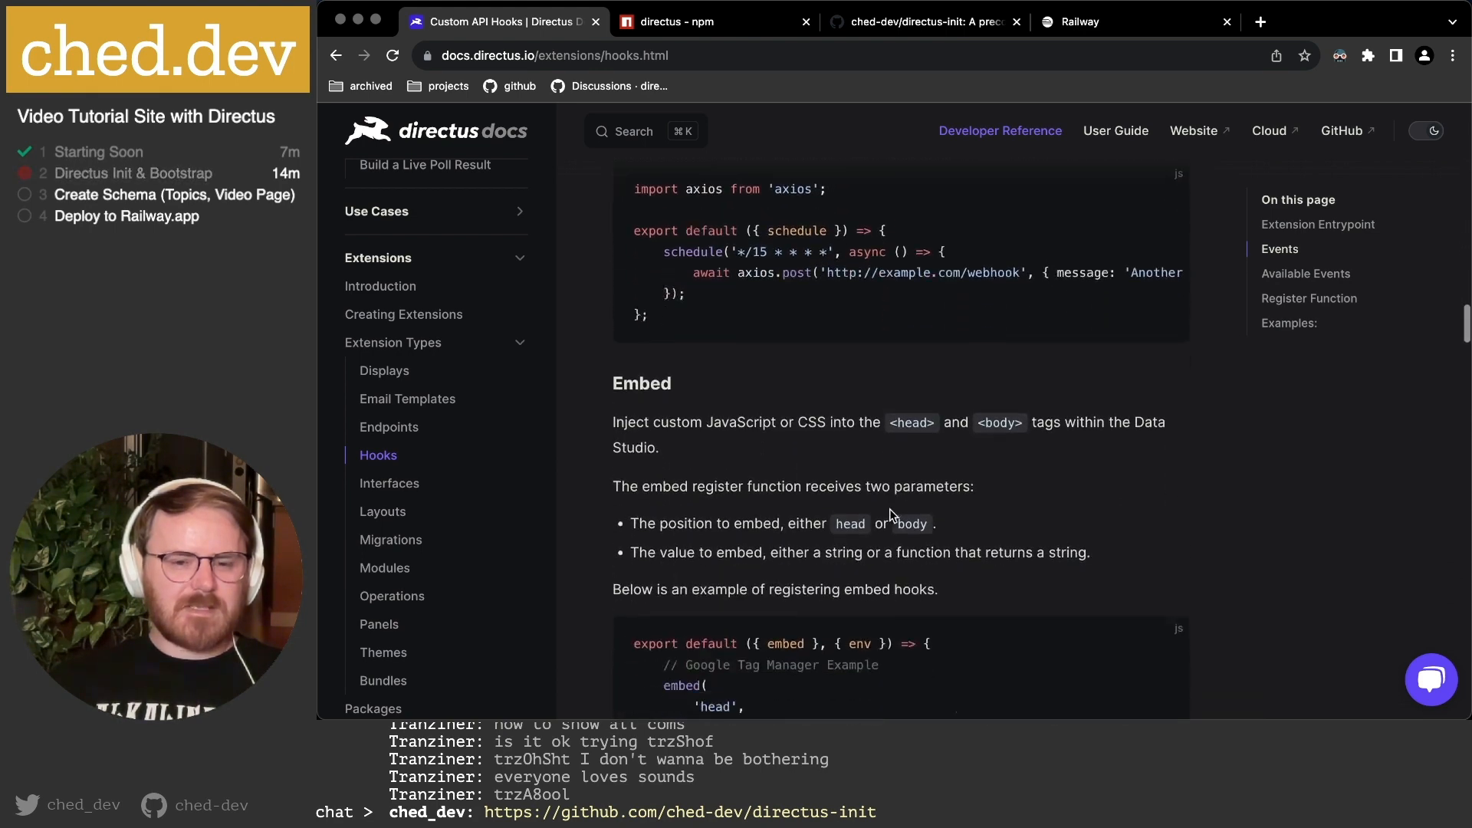
scroll(891, 509, "down", 1)
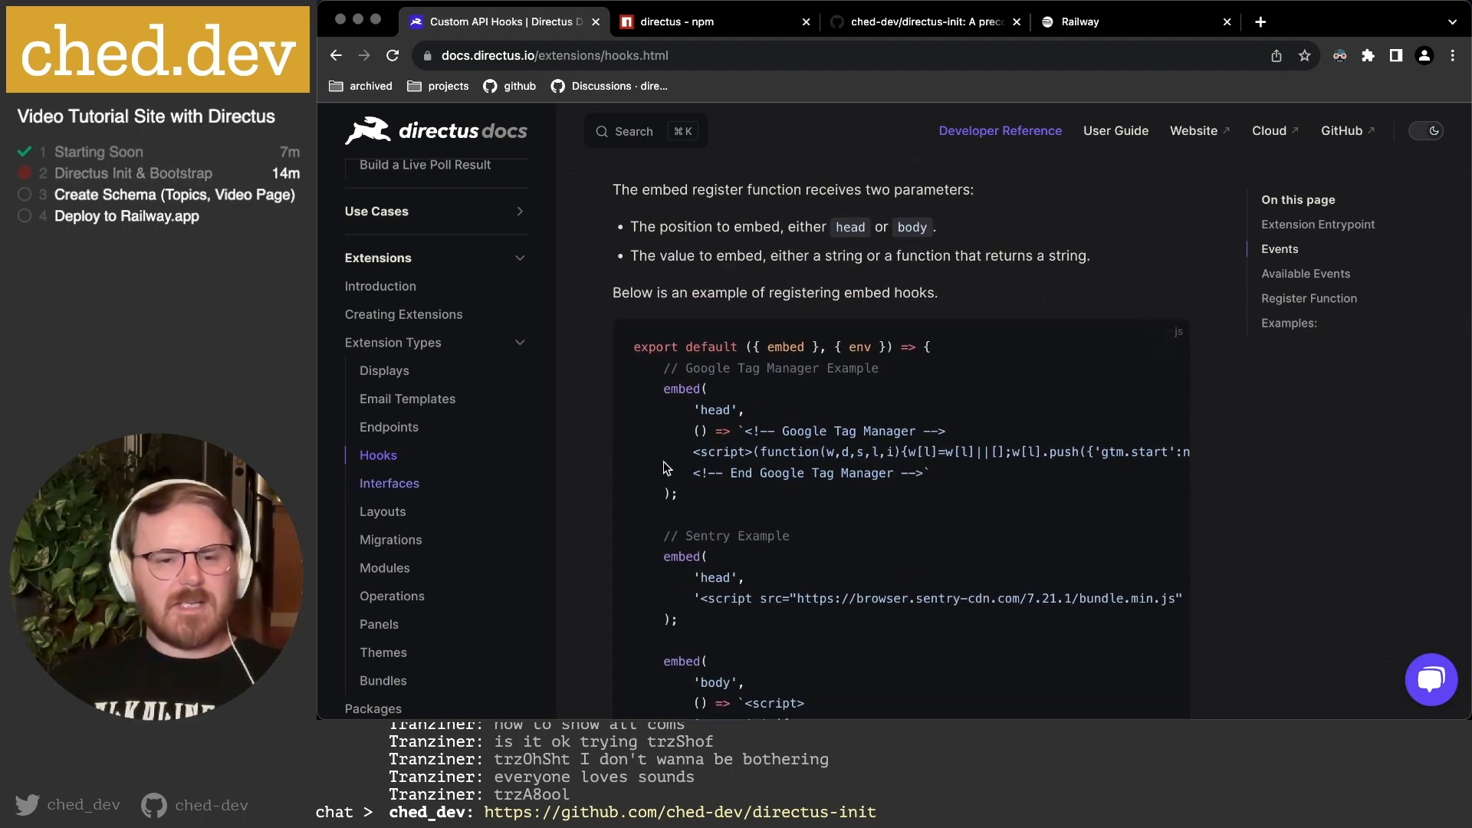
scroll(666, 374, "up", 7)
scroll(840, 512, "up", 2)
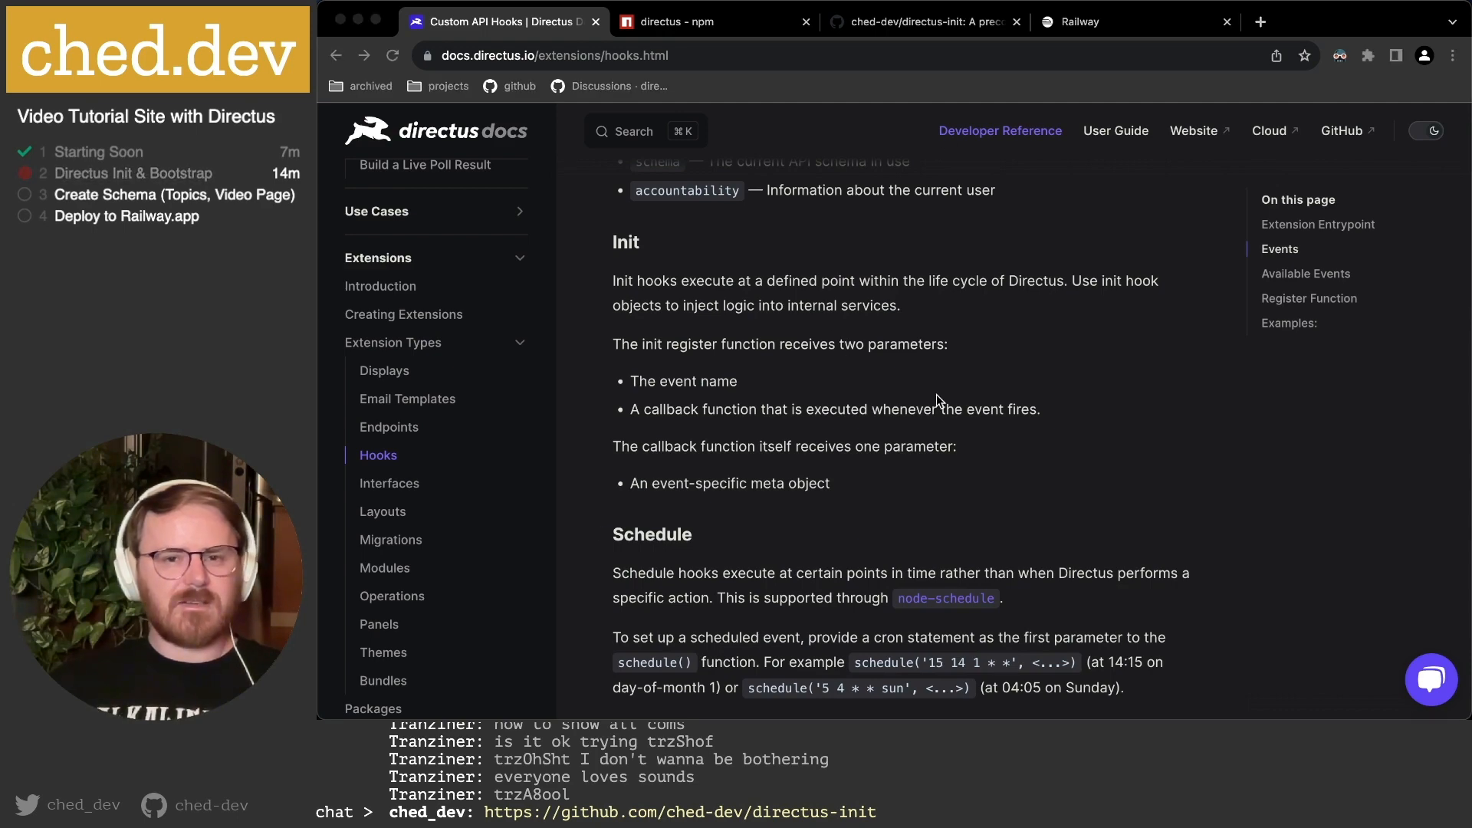
Open defineHook.md in the directus-init repository's extension_docs/hooks folder.
left_click(923, 25)
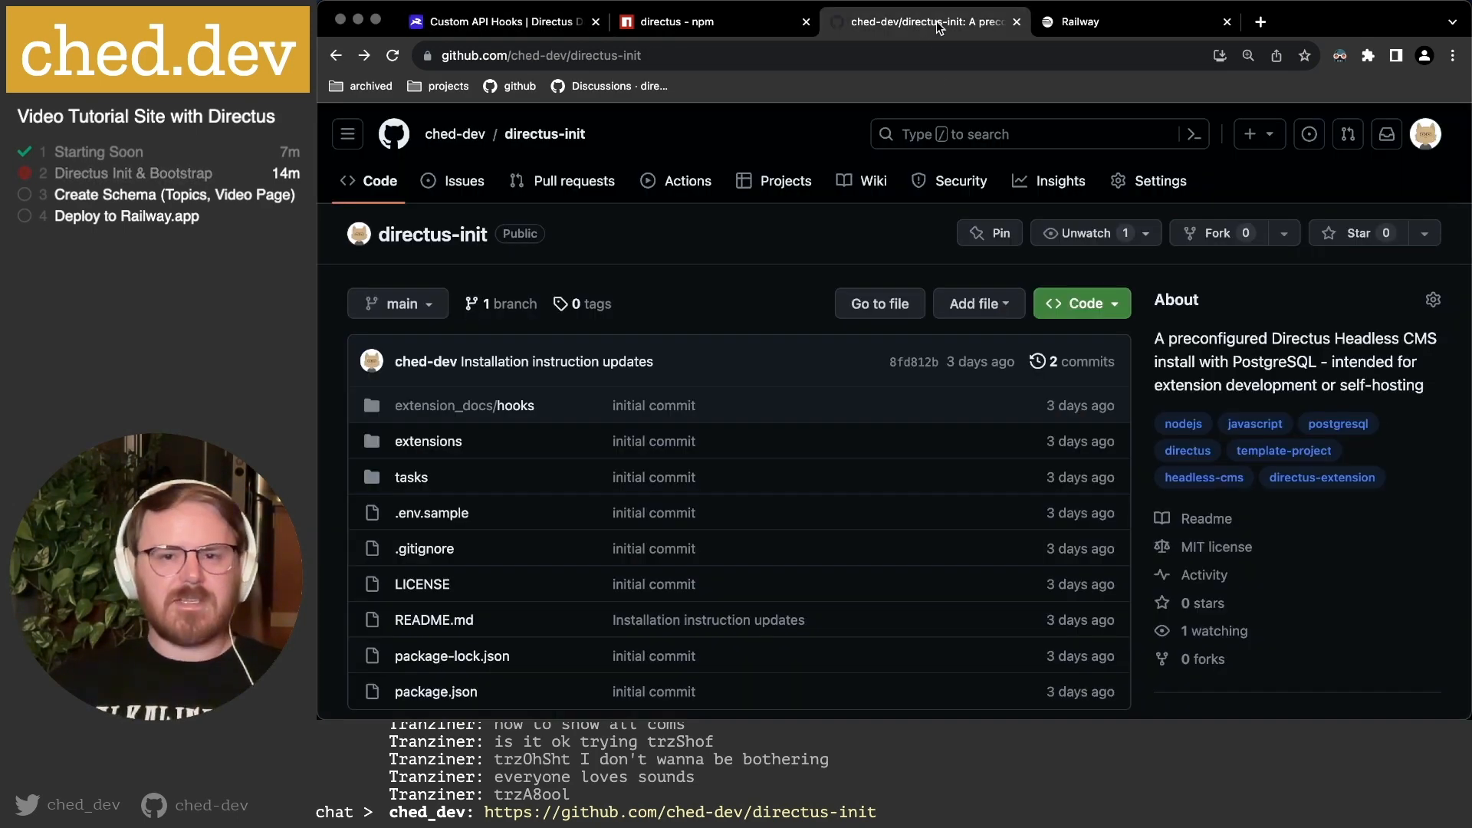
left_click(493, 423)
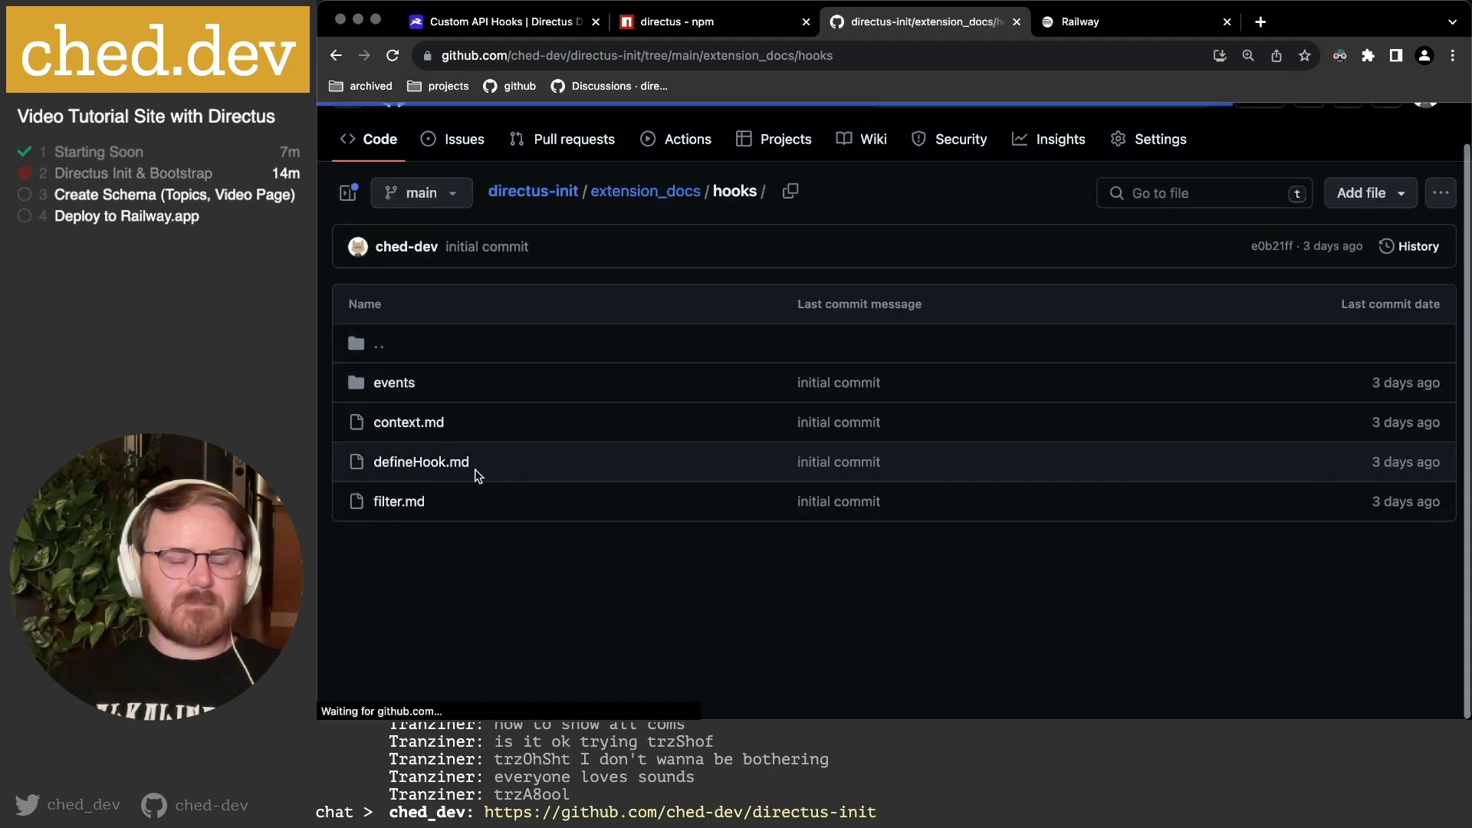
left_click(407, 463)
scroll(584, 477, "down", 1)
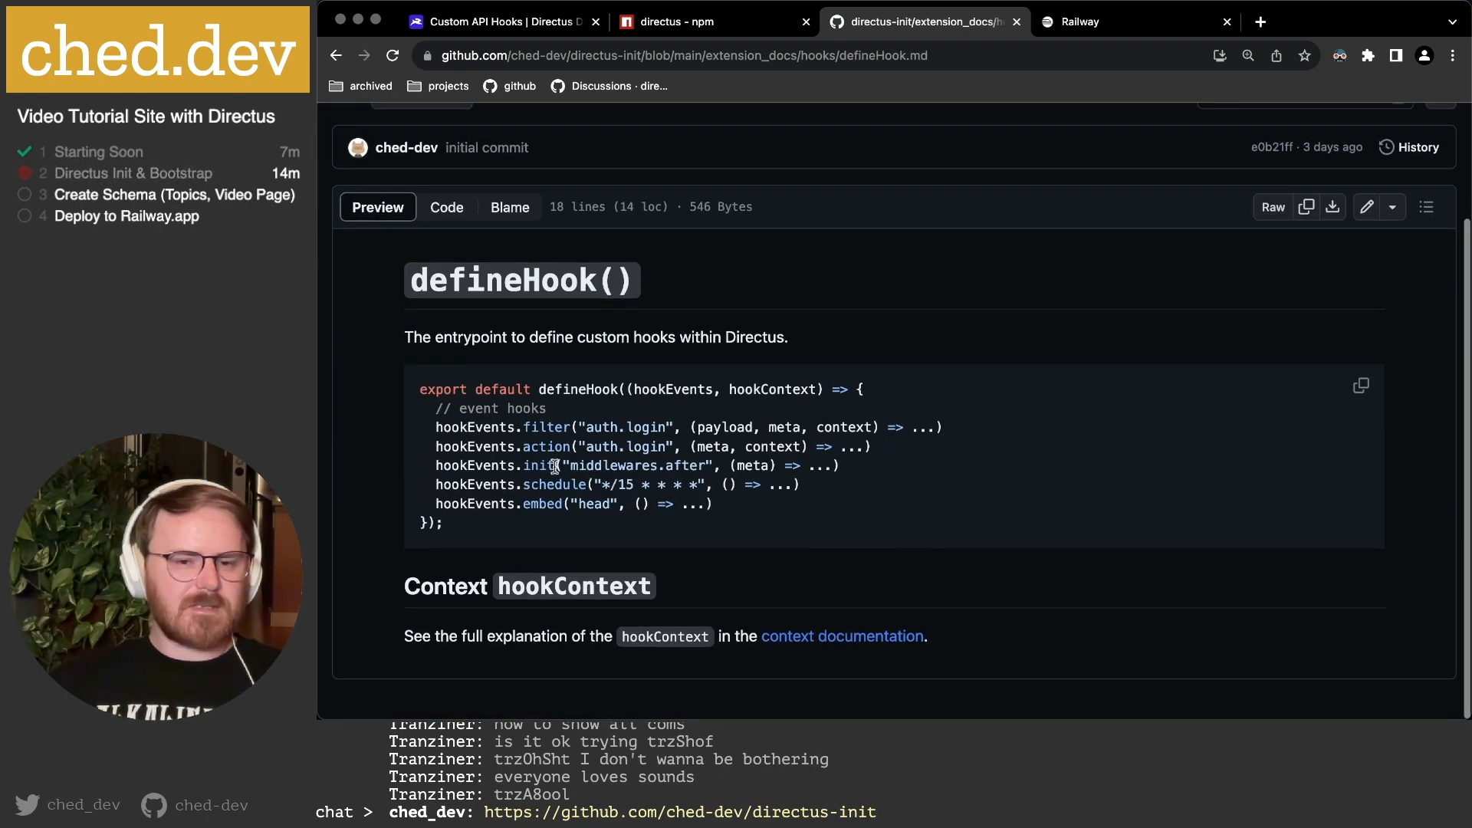
Highlight the five hook-type lines, hookContext and the filter line's context parameter, then return to the folder.
left_click_drag(422, 427, 789, 507)
left_click(772, 421)
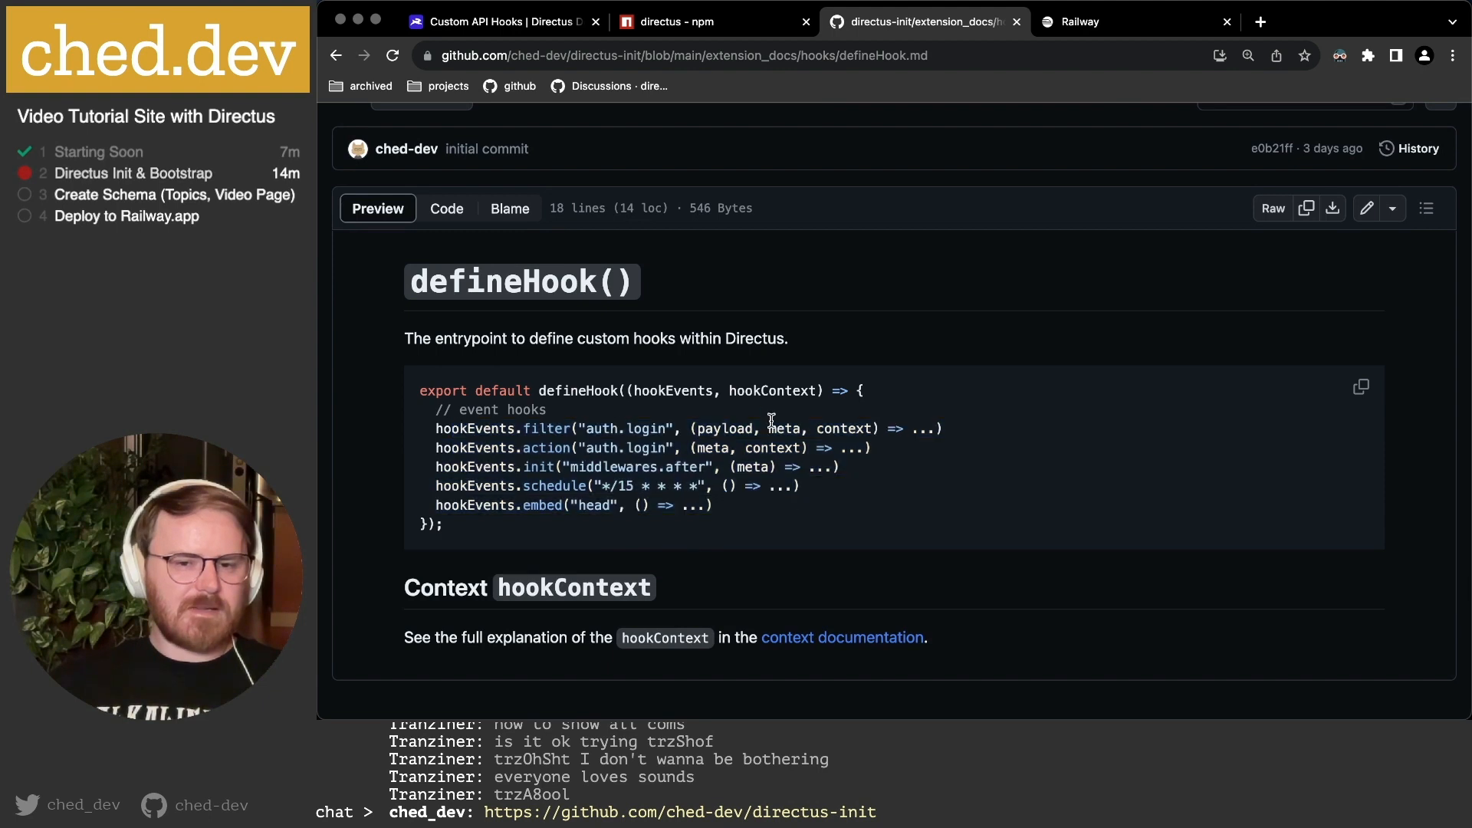
double_click(740, 386)
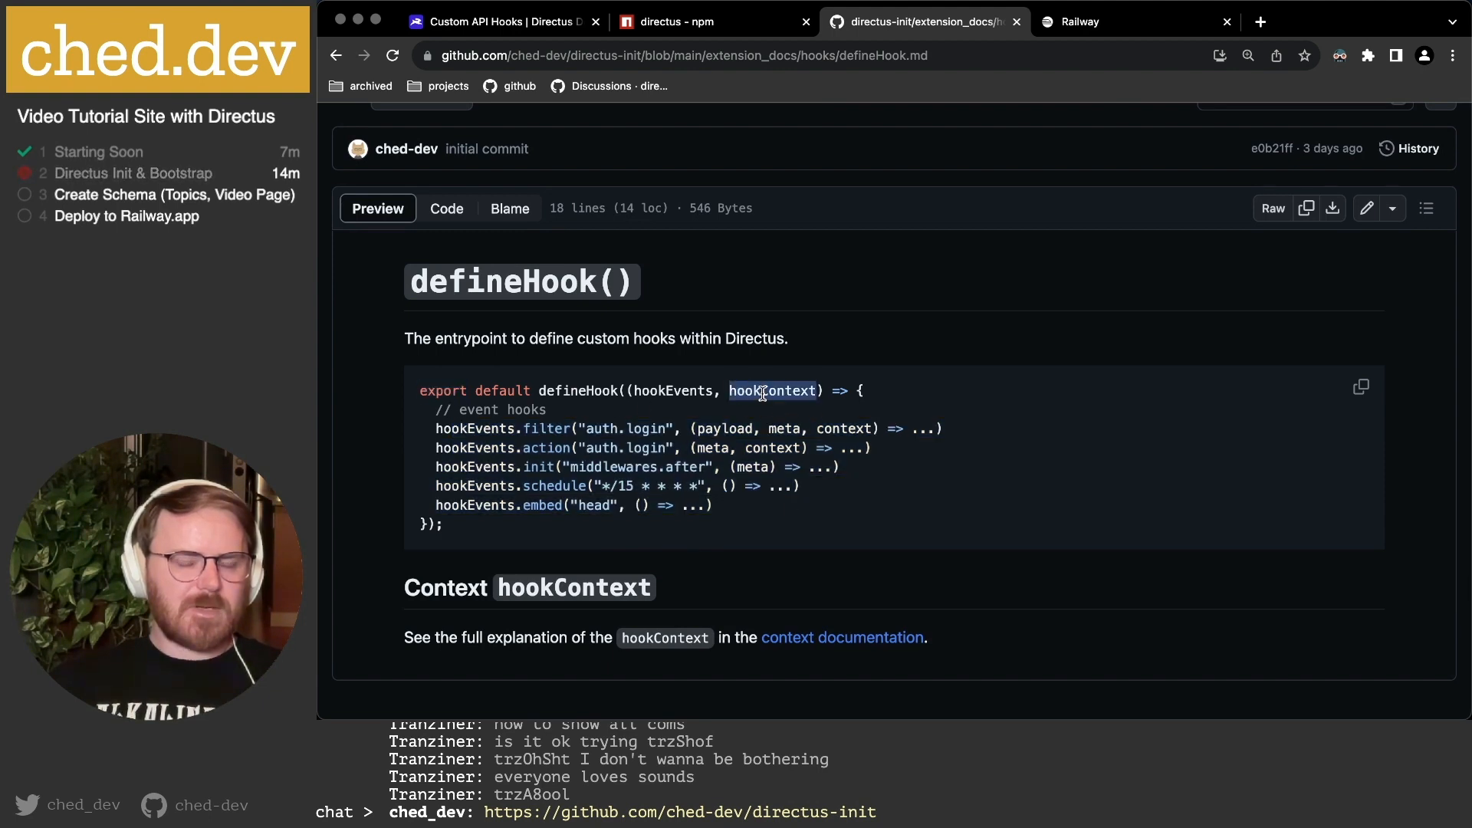
left_click(818, 393)
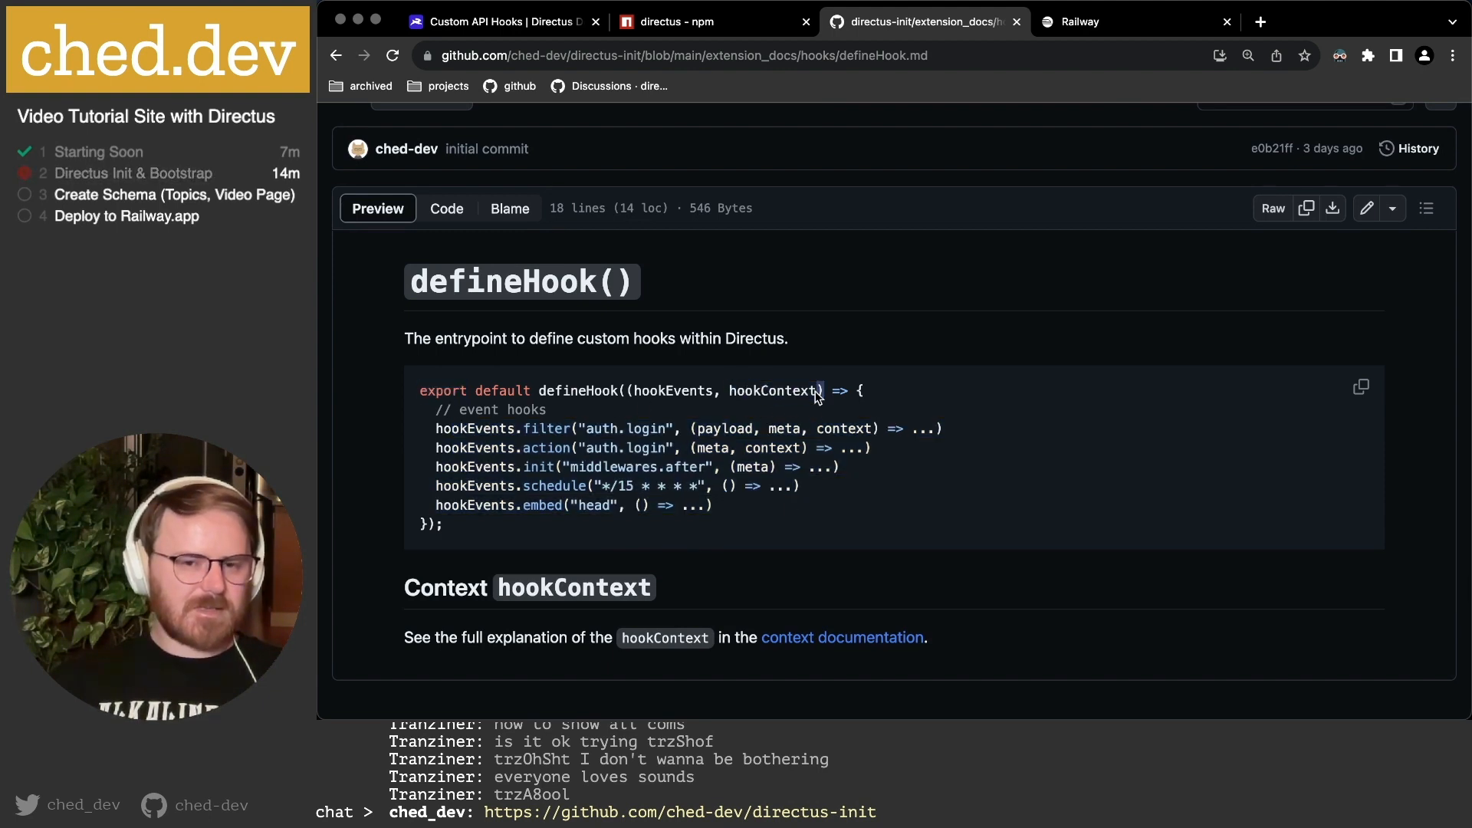
double_click(836, 428)
left_click_drag(490, 428, 848, 427)
double_click(848, 427)
left_click(622, 428)
left_click_drag(474, 428, 933, 424)
left_click(832, 432)
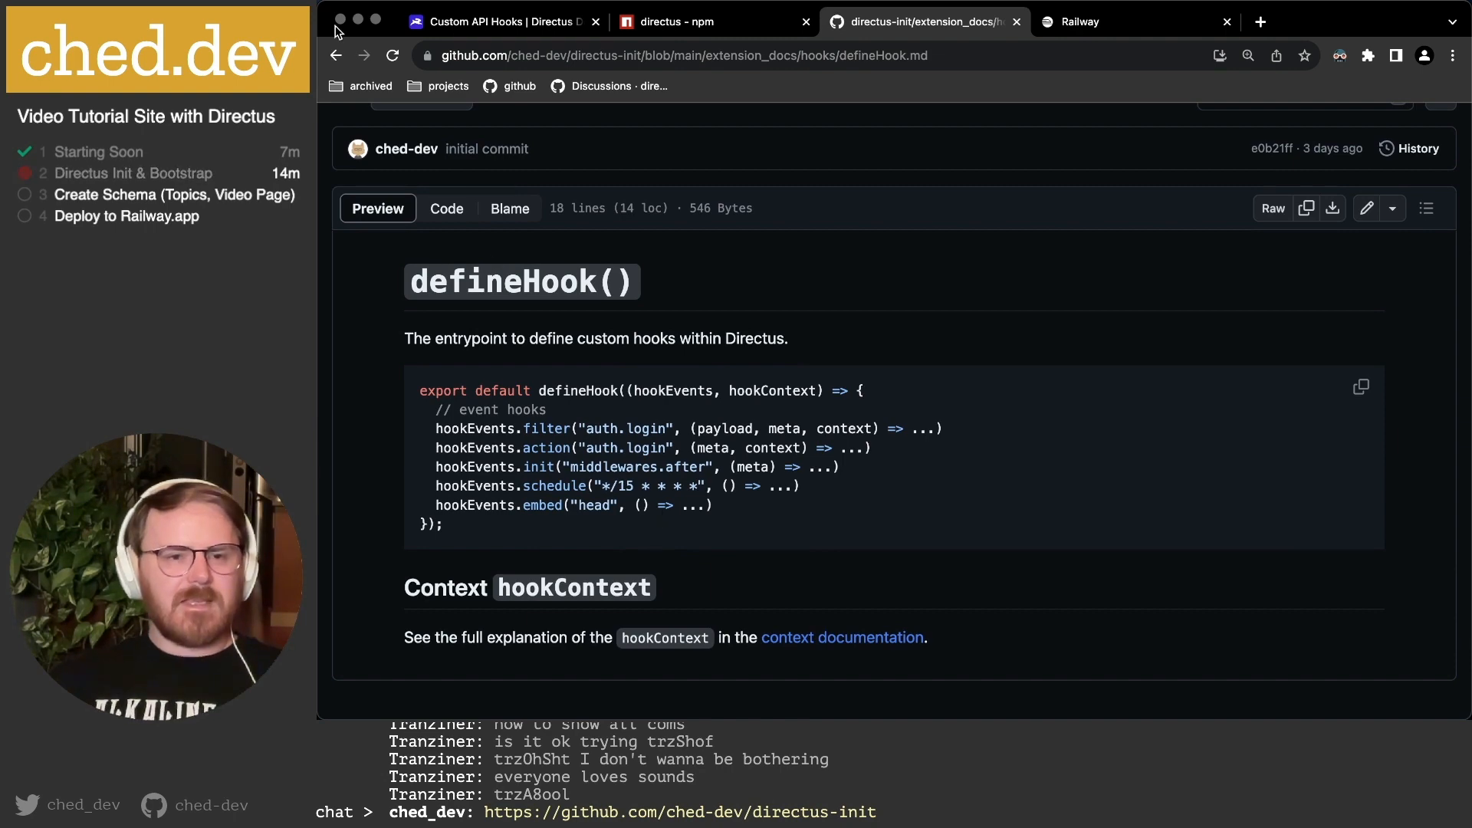
left_click(337, 56)
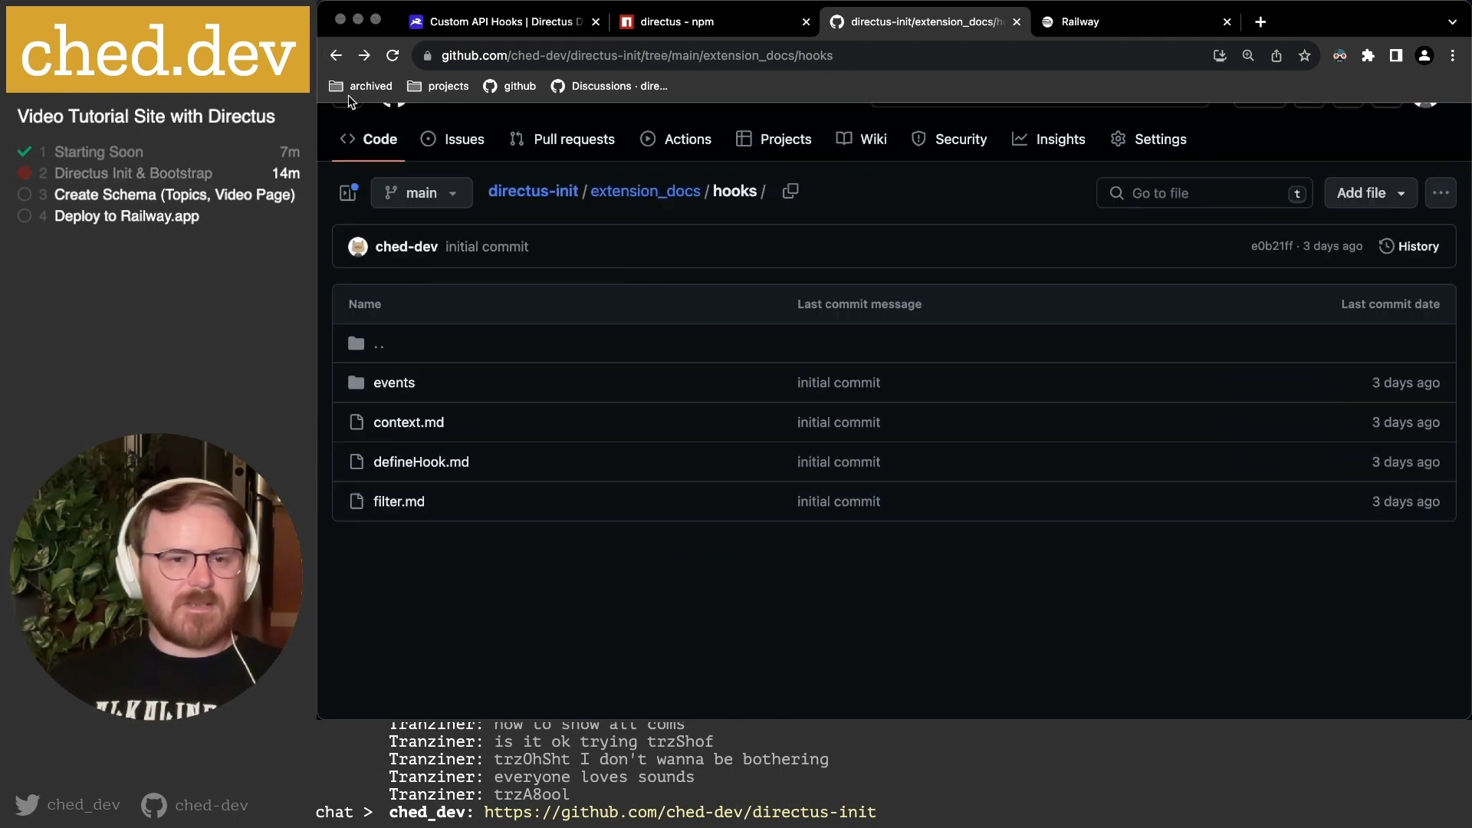
Return to the directus-init repository root and scroll down to the README's Install steps.
left_click(336, 57)
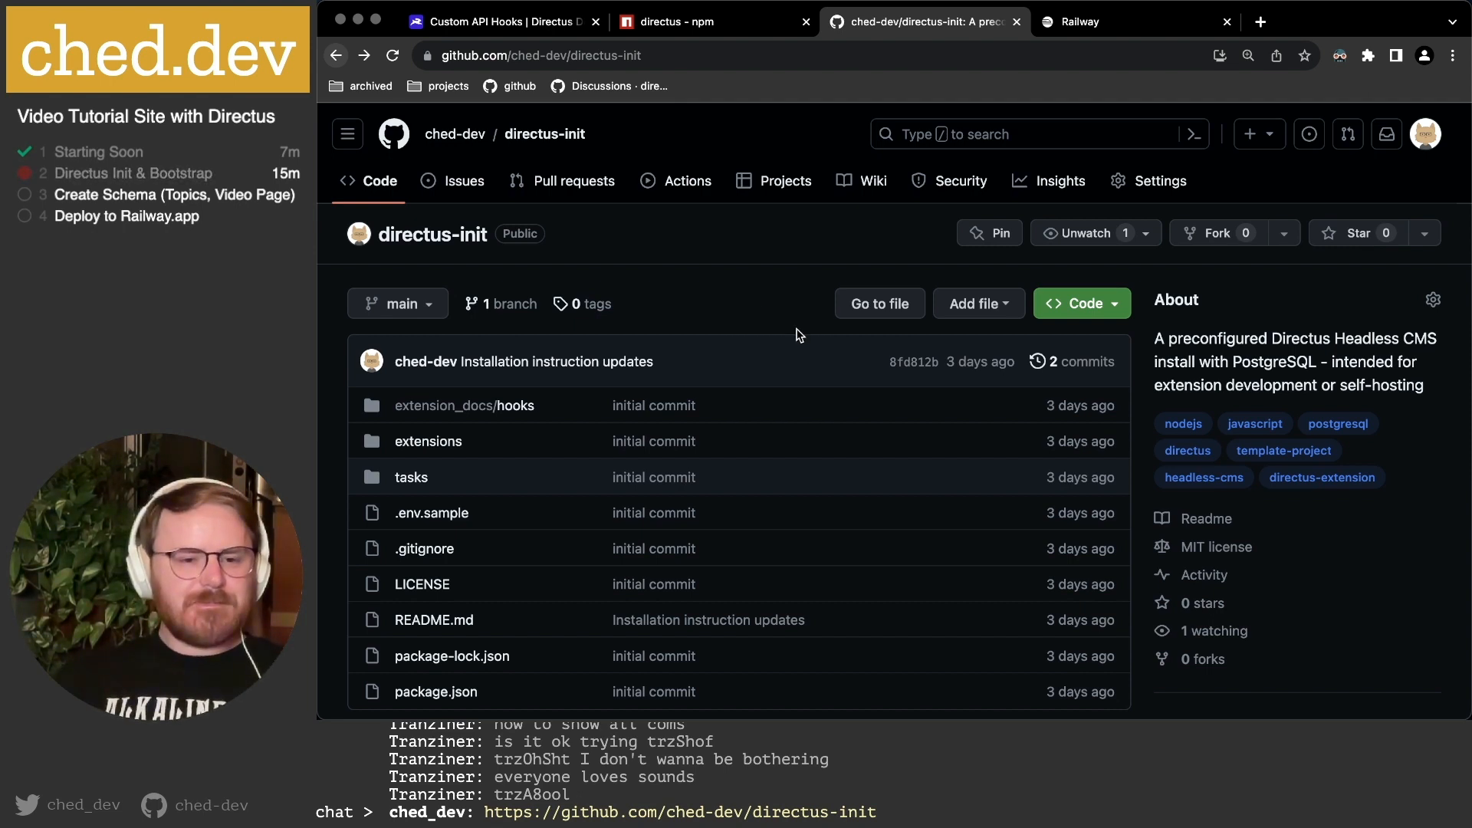
scroll(818, 346, "down", 3)
scroll(816, 347, "down", 15)
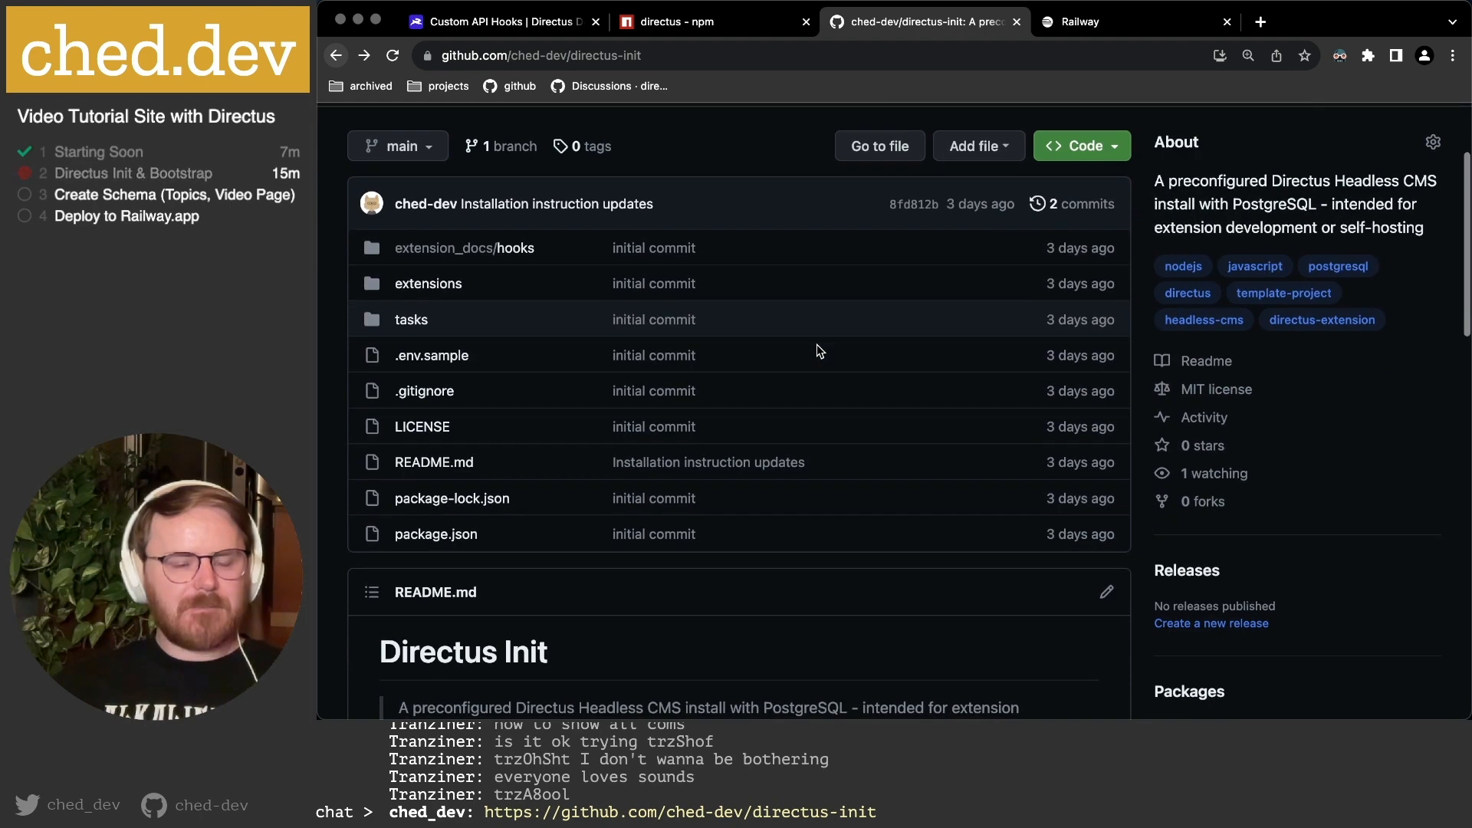
scroll(574, 396, "down", 2)
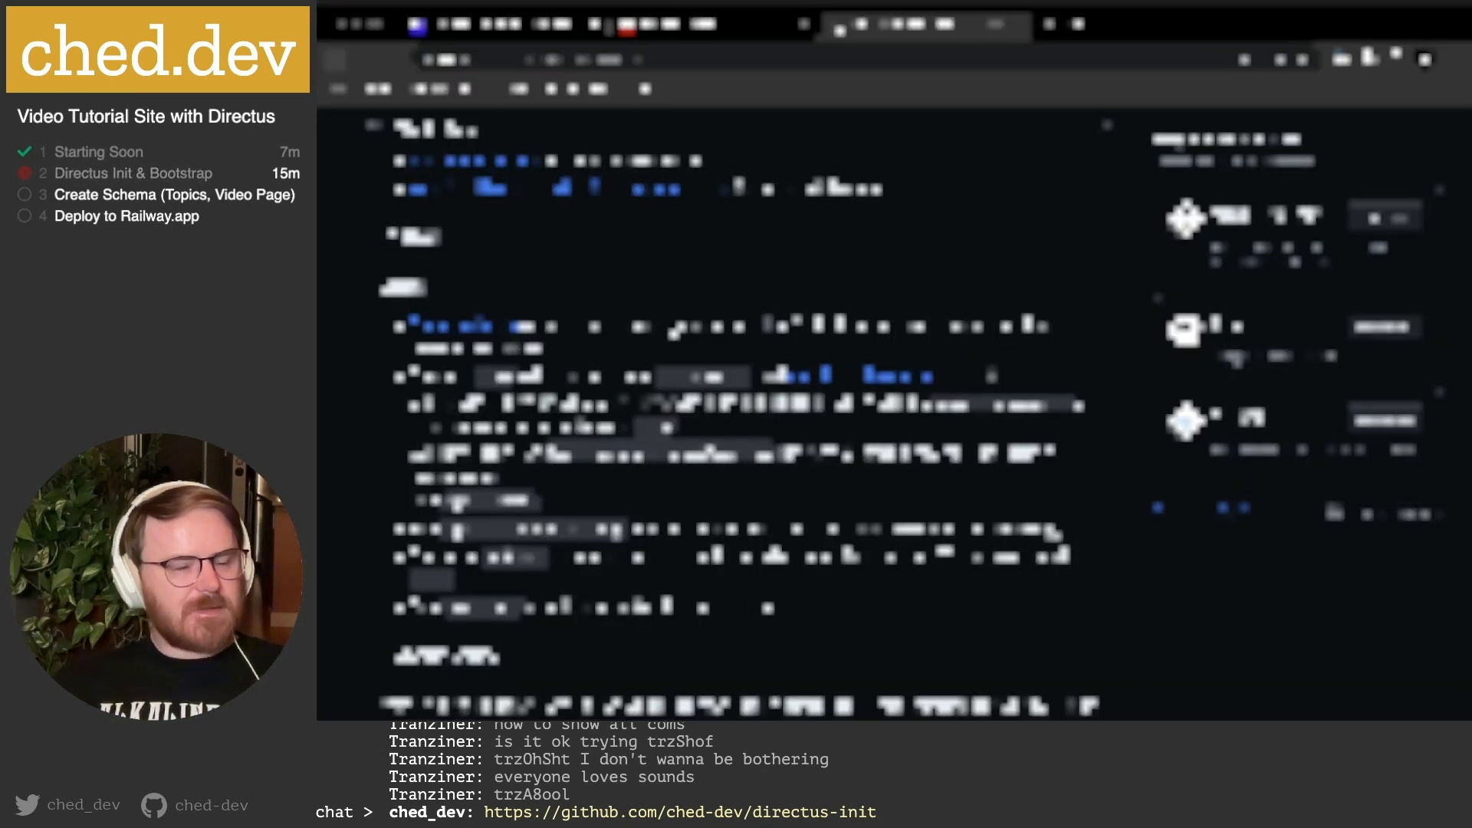
Bring Finder forward, closing one extra Finder window and minimizing another.
mouse_move(540, 709)
left_click(450, 690)
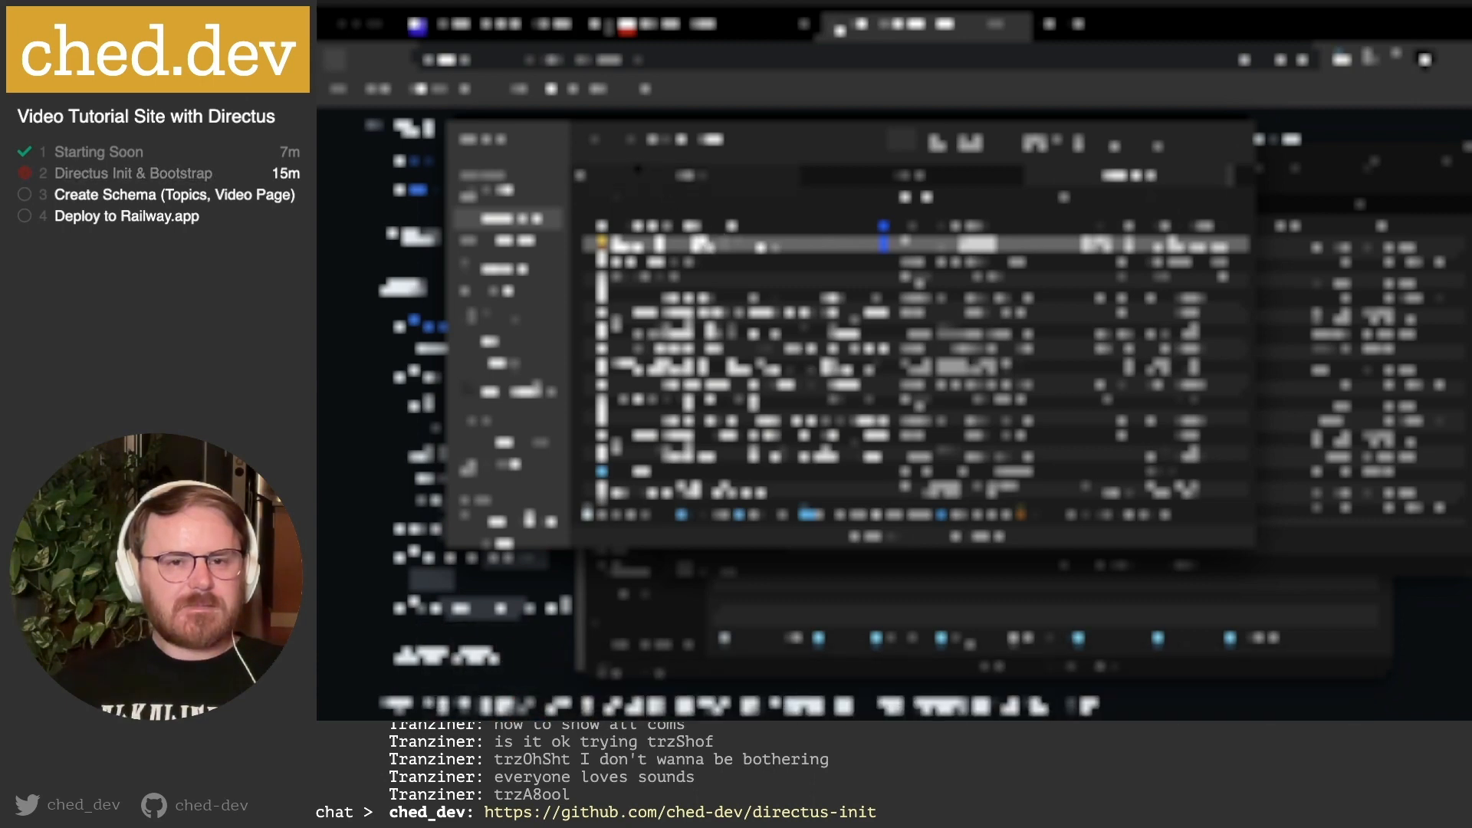
left_click(1345, 301)
key("super+w")
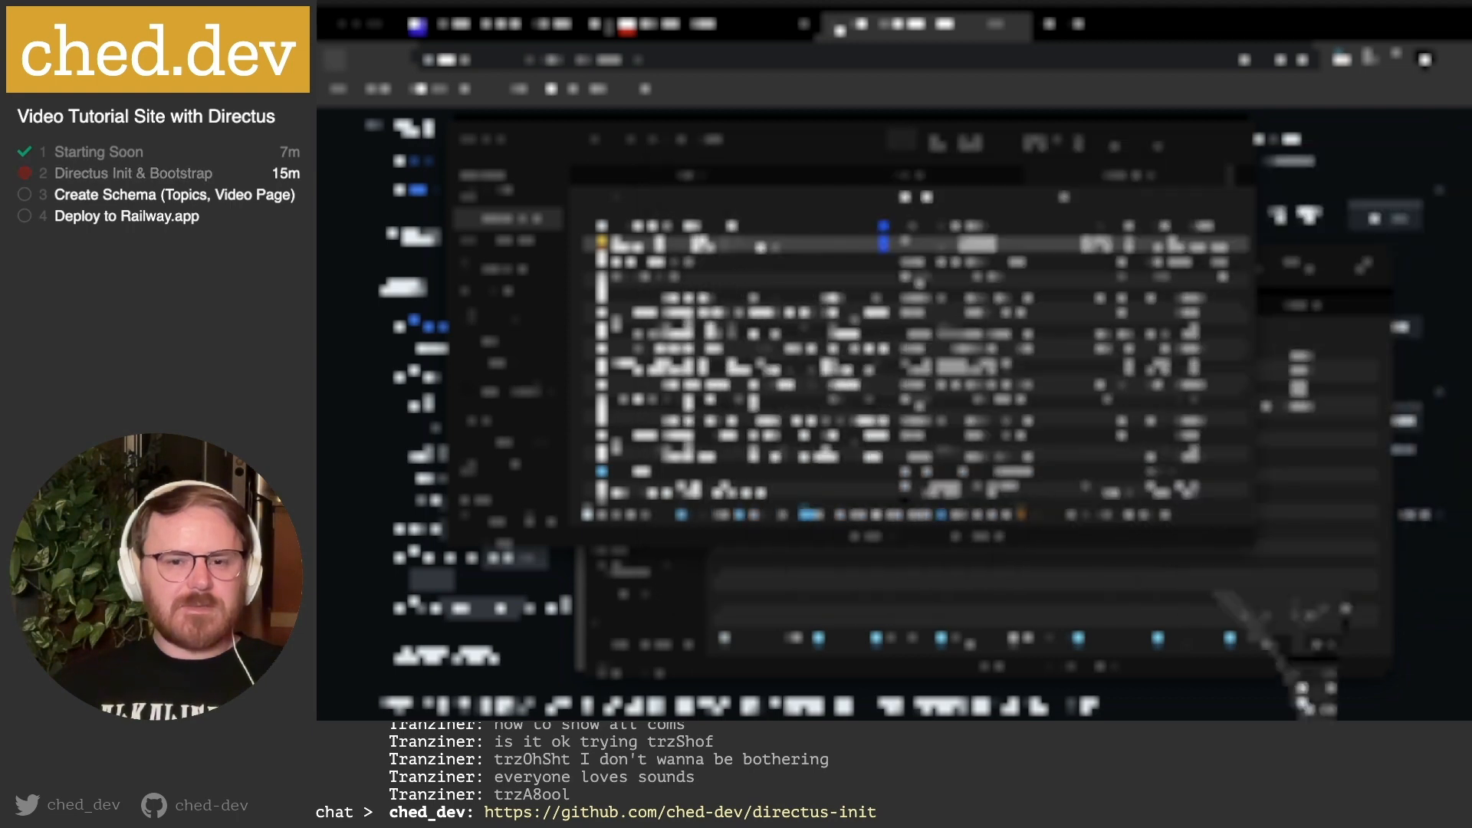
left_click(1063, 584)
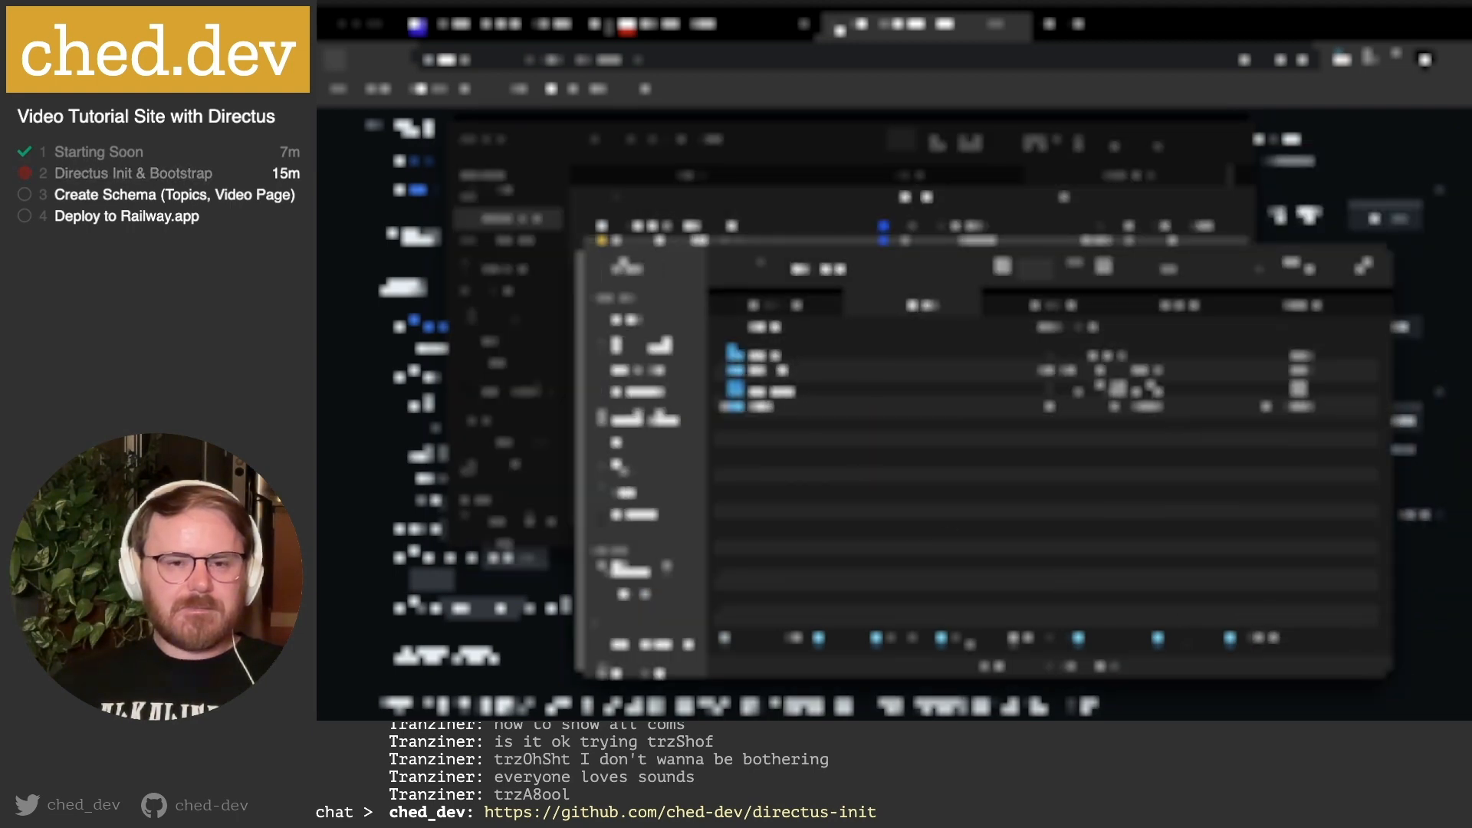
left_click(620, 269)
mouse_move(1017, 713)
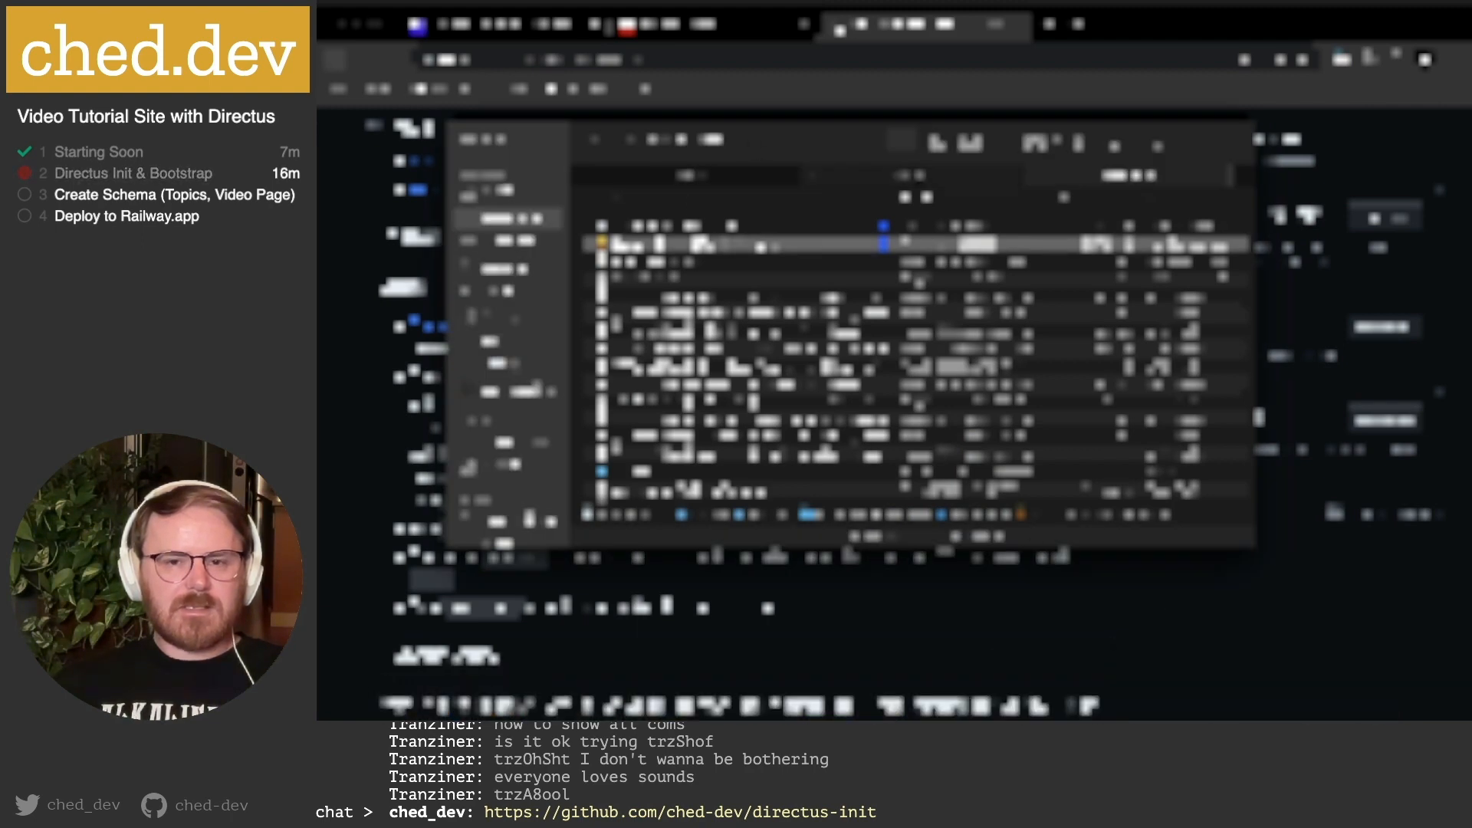
Switch between the first, second and third Finder folder tabs.
left_click(925, 181)
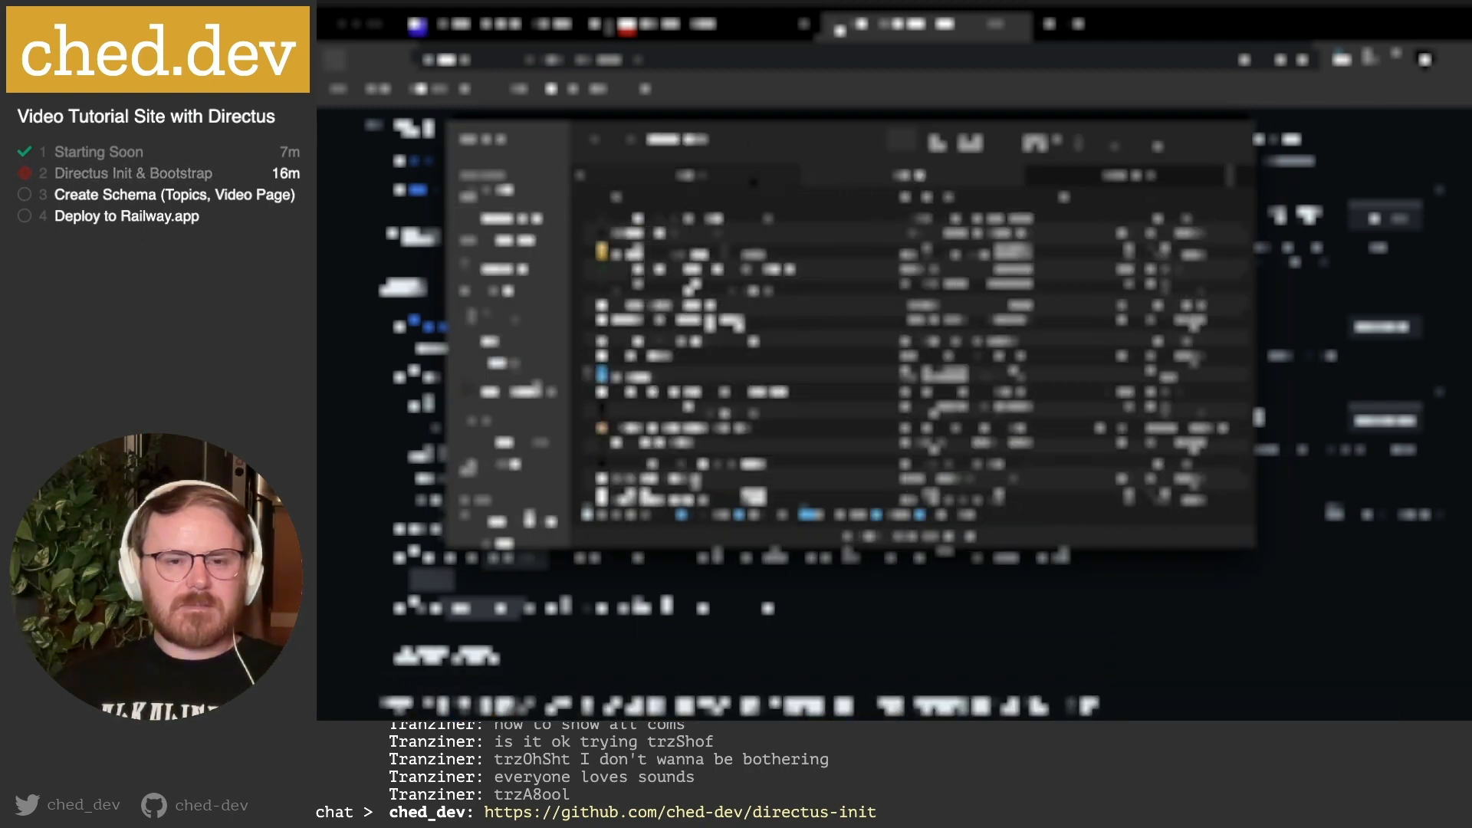
left_click(734, 178)
left_click(1122, 183)
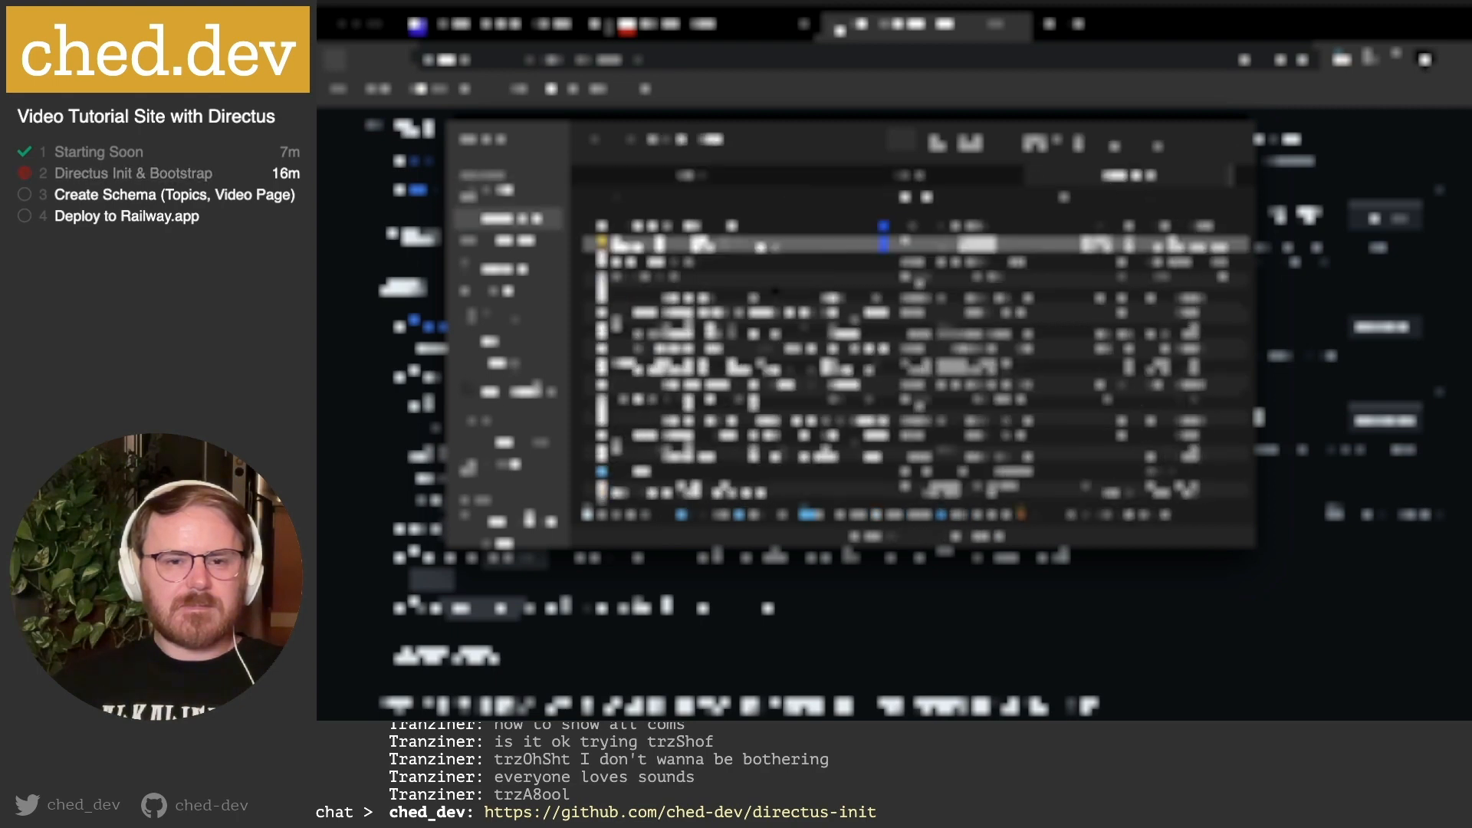
scroll(832, 283, "up", 2)
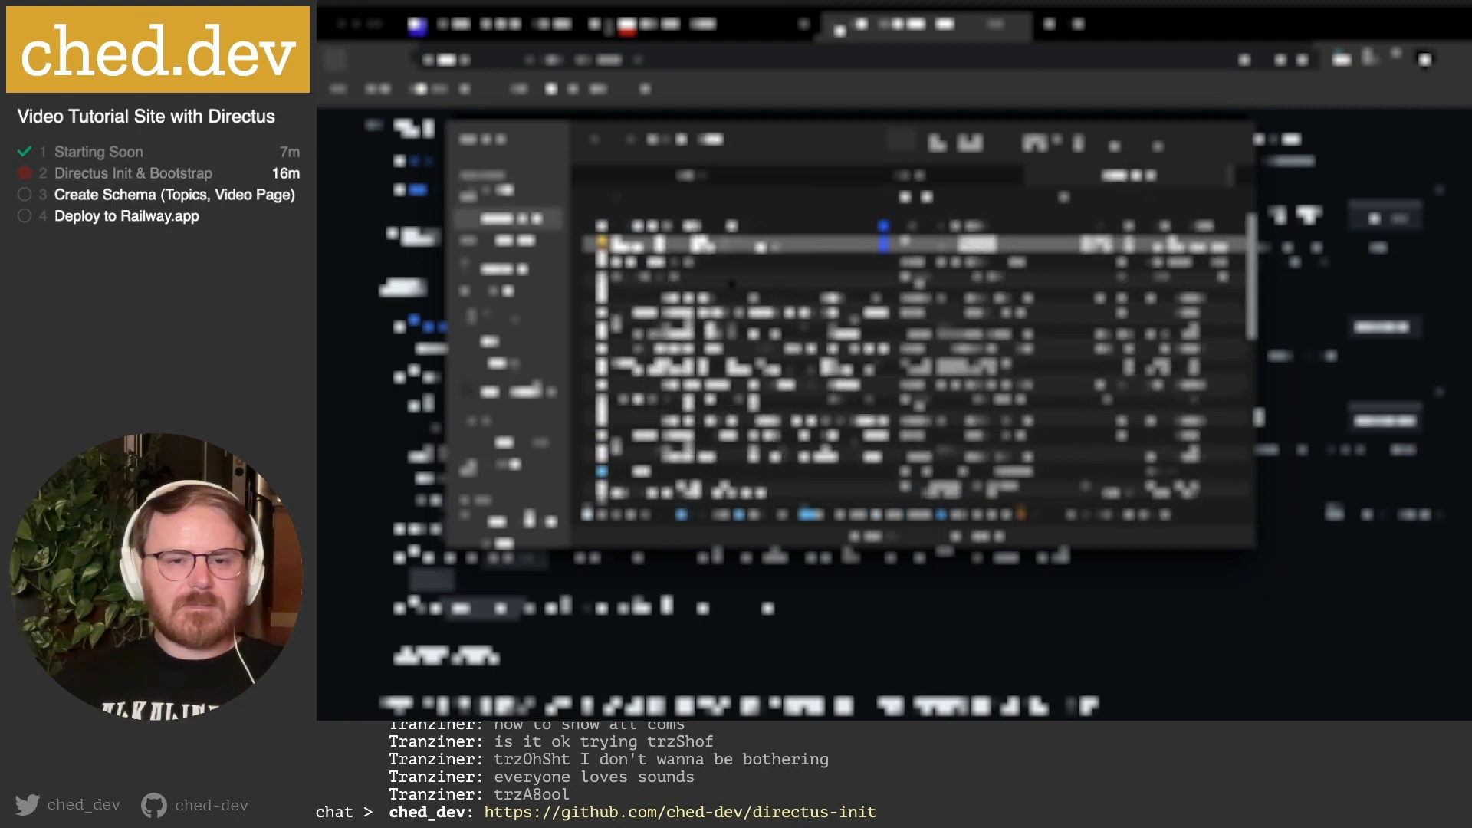
left_click(717, 180)
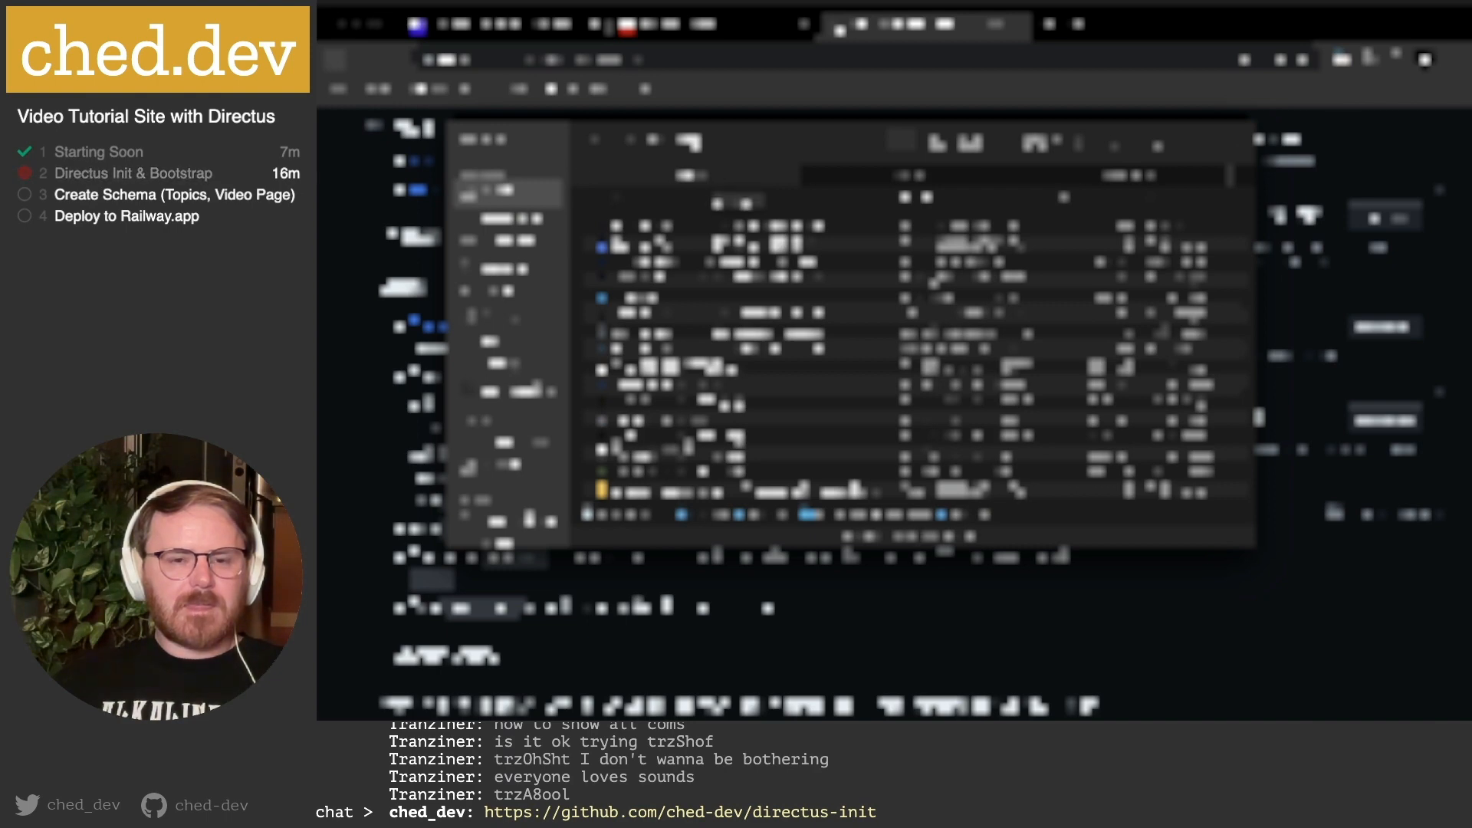
left_click(1080, 181)
scroll(631, 290, "up", 2)
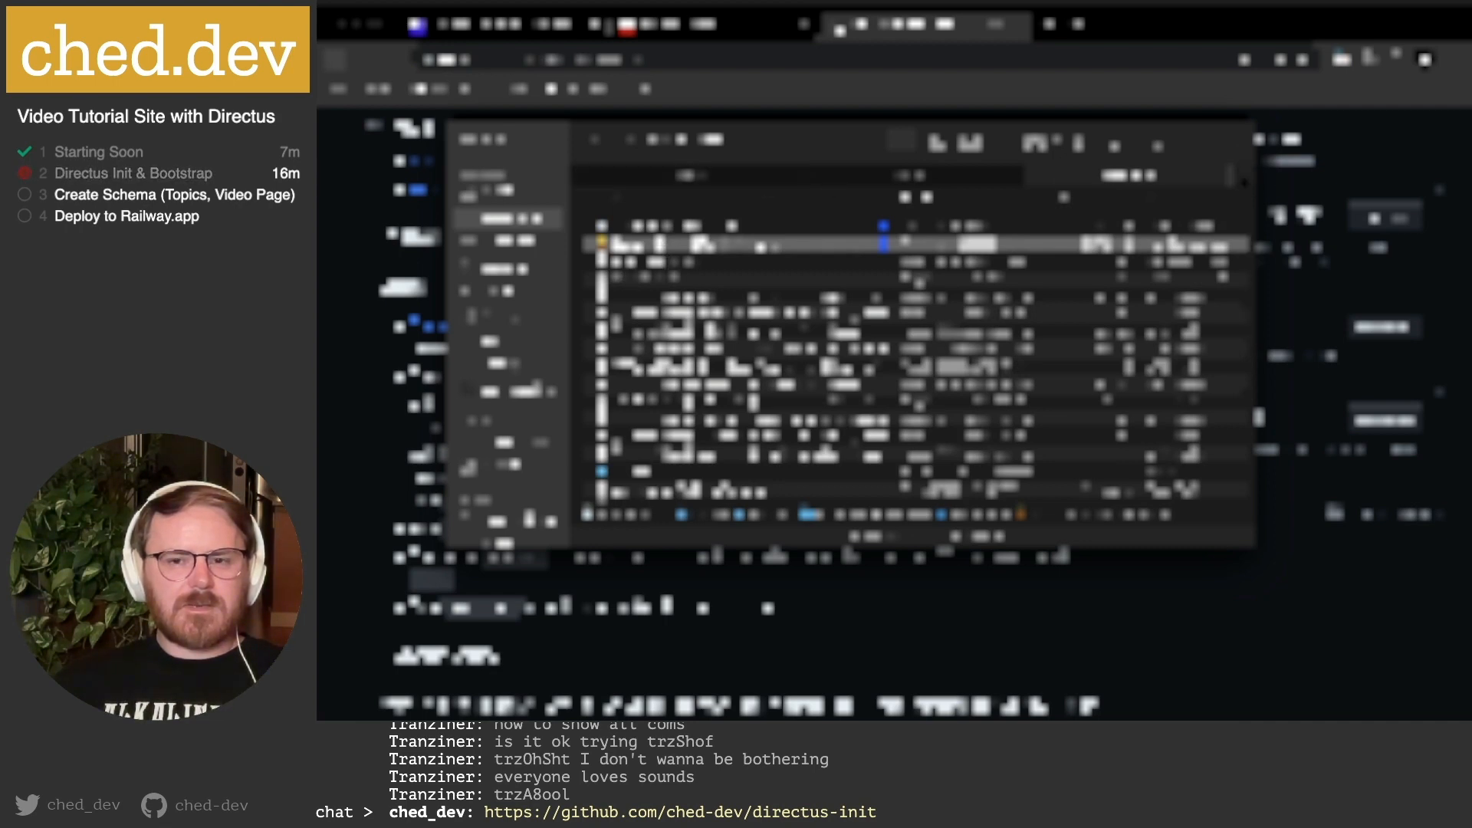
Add a fourth Finder tab and open folders in it, then go back to the third tab and the browser.
left_click(1243, 178)
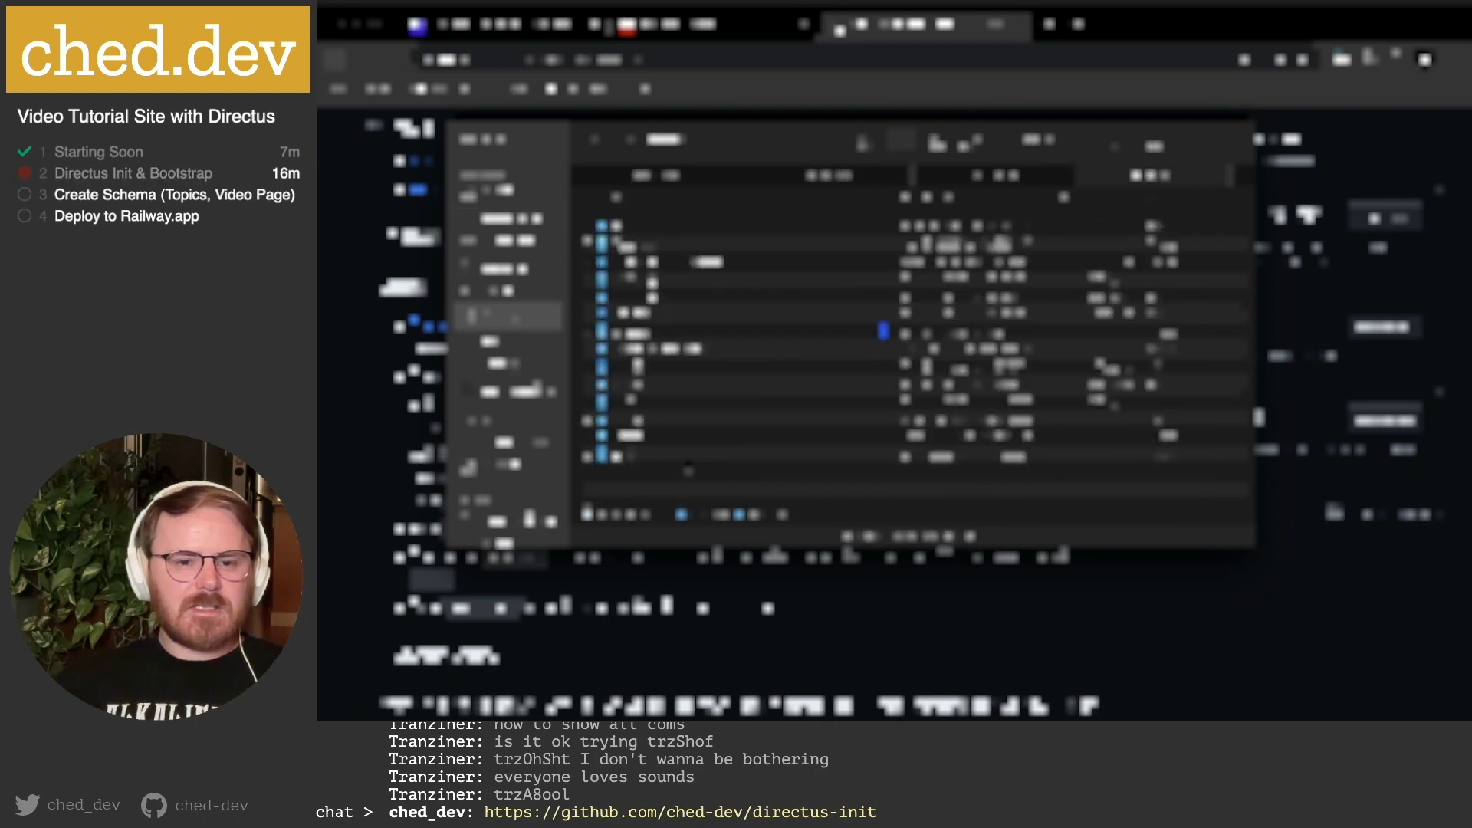
double_click(688, 461)
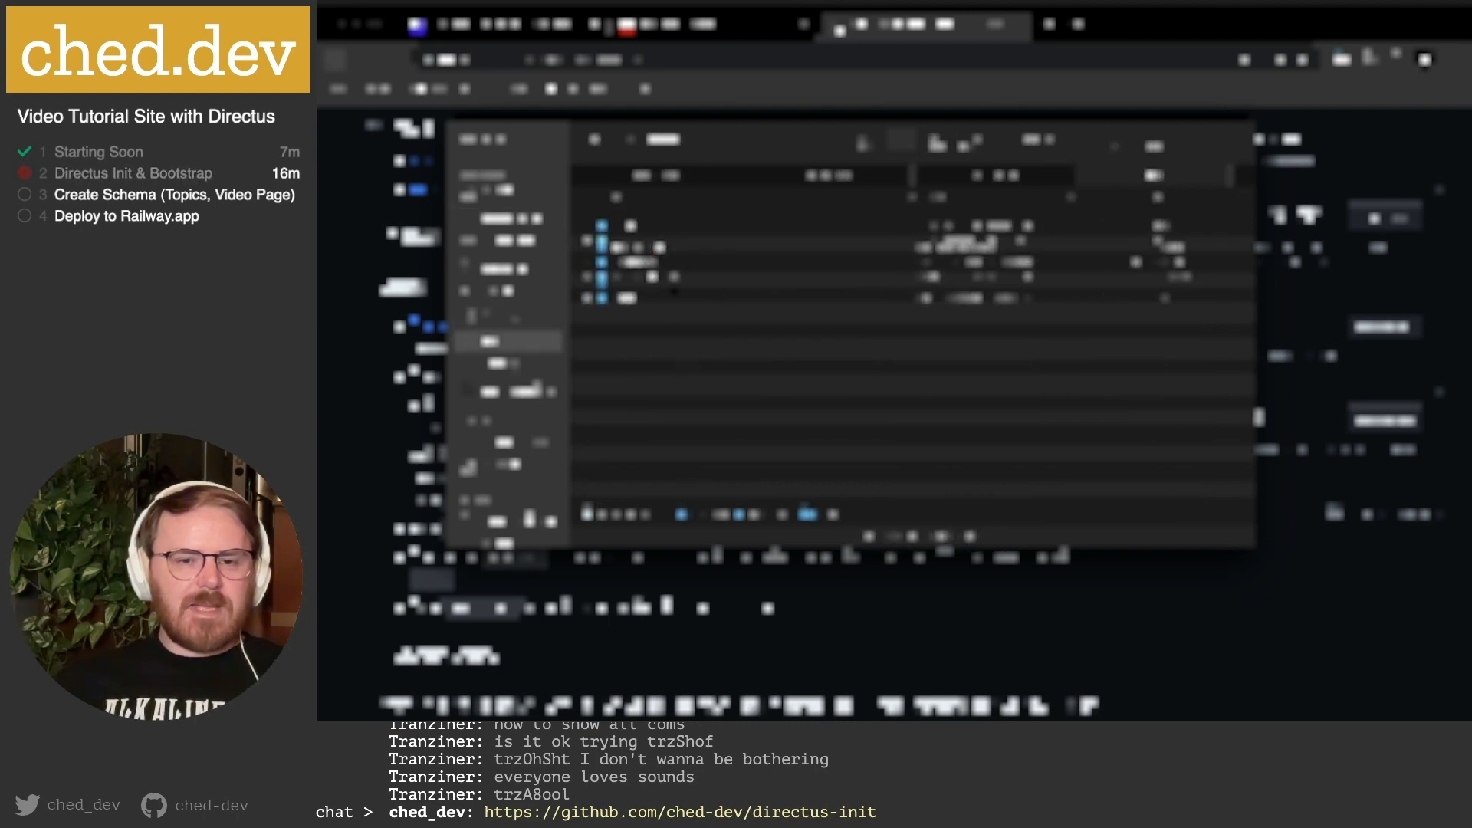
left_click(652, 230)
double_click(653, 230)
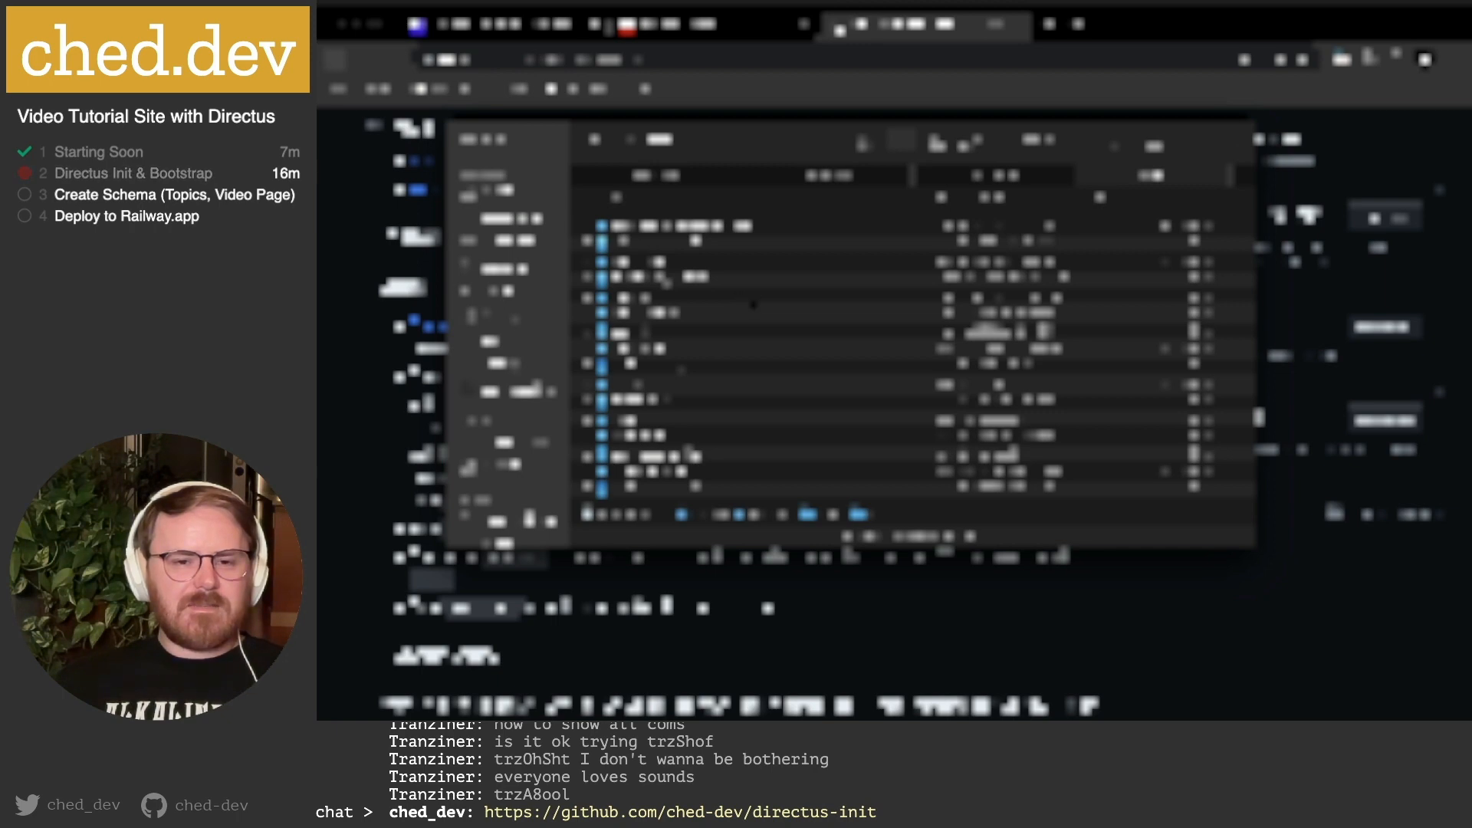
scroll(739, 348, "down", 5)
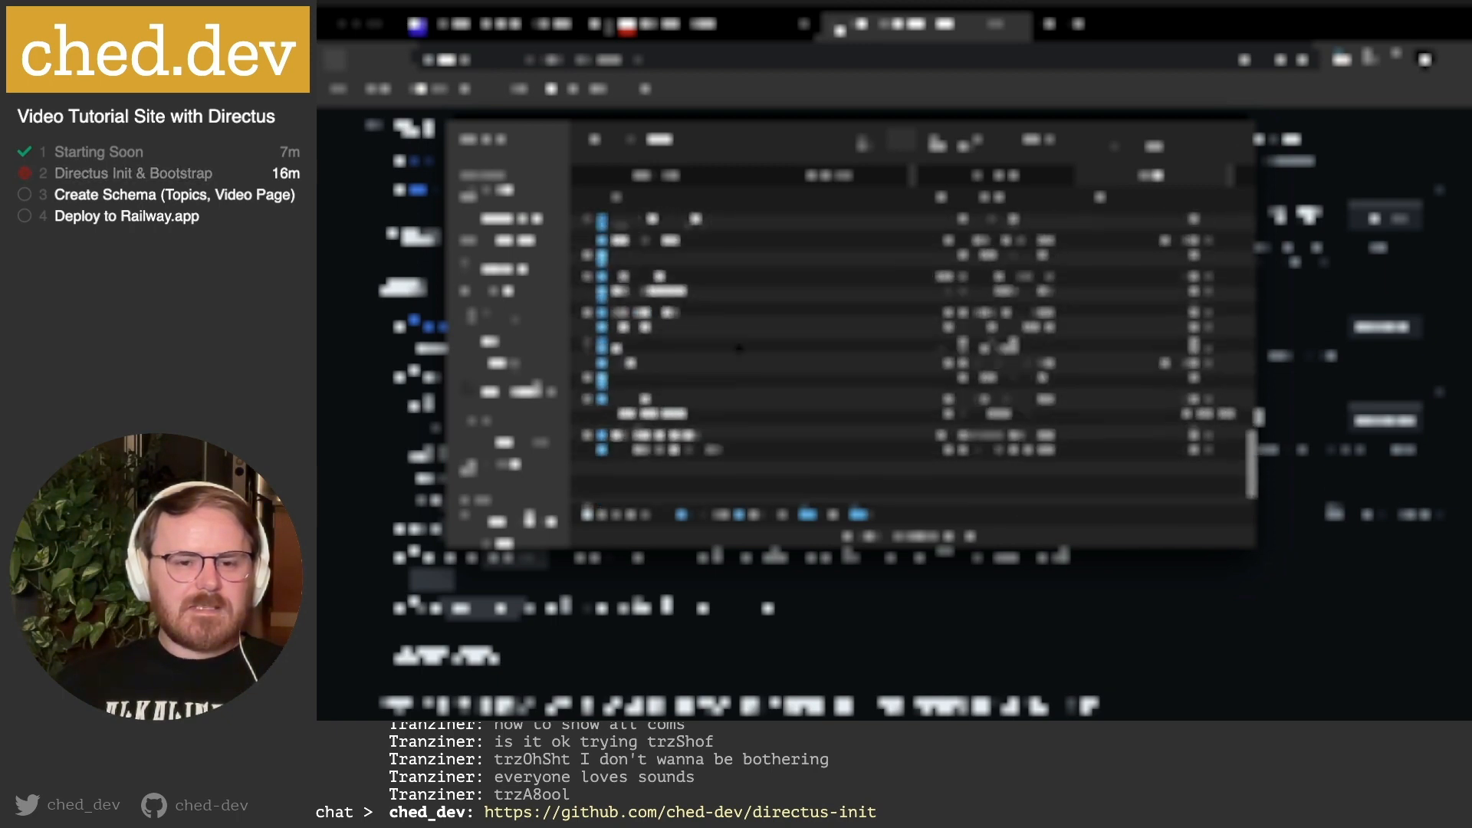
scroll(738, 349, "down", 3)
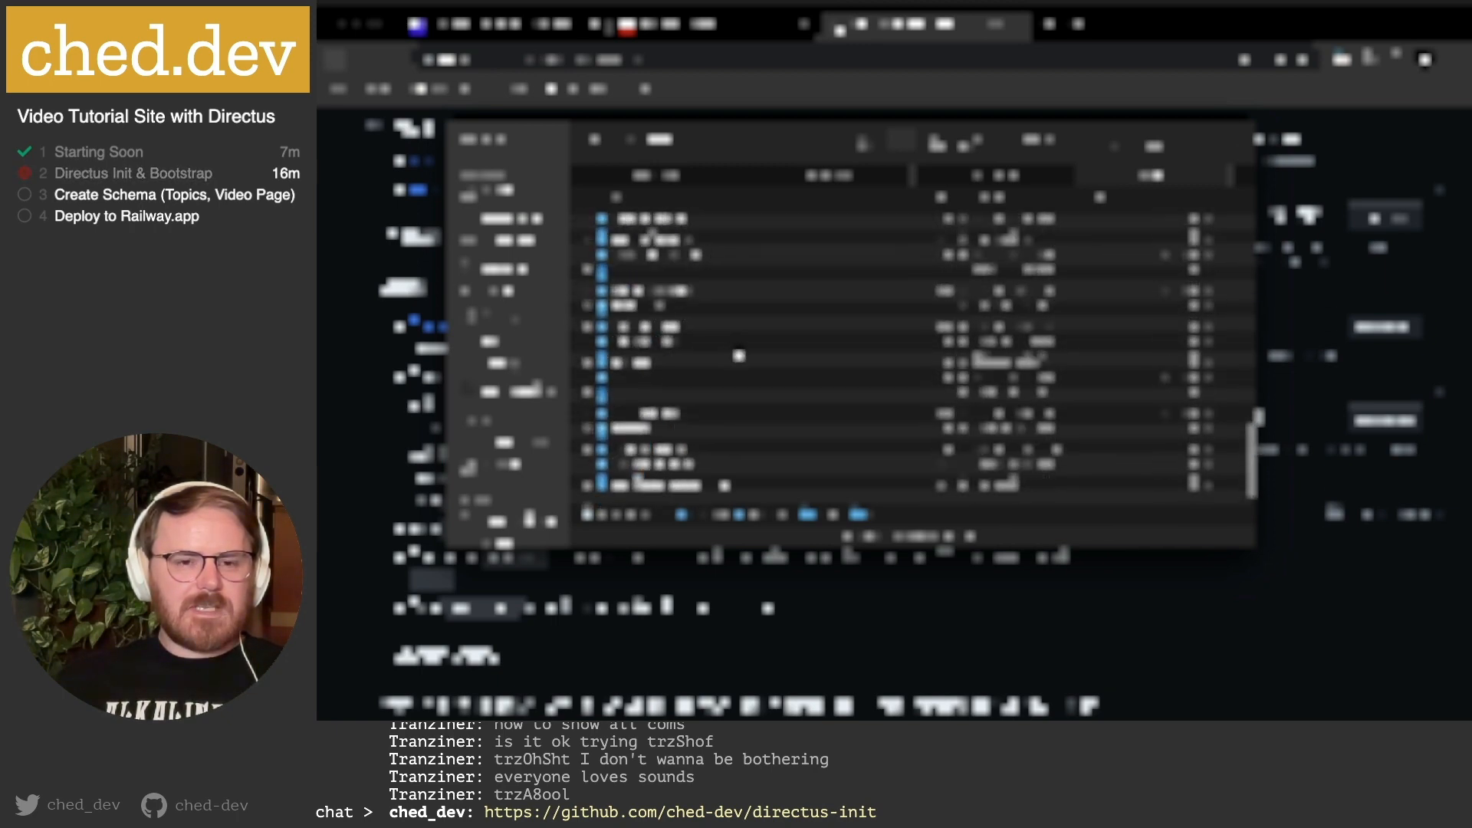
scroll(738, 355, "up", 5)
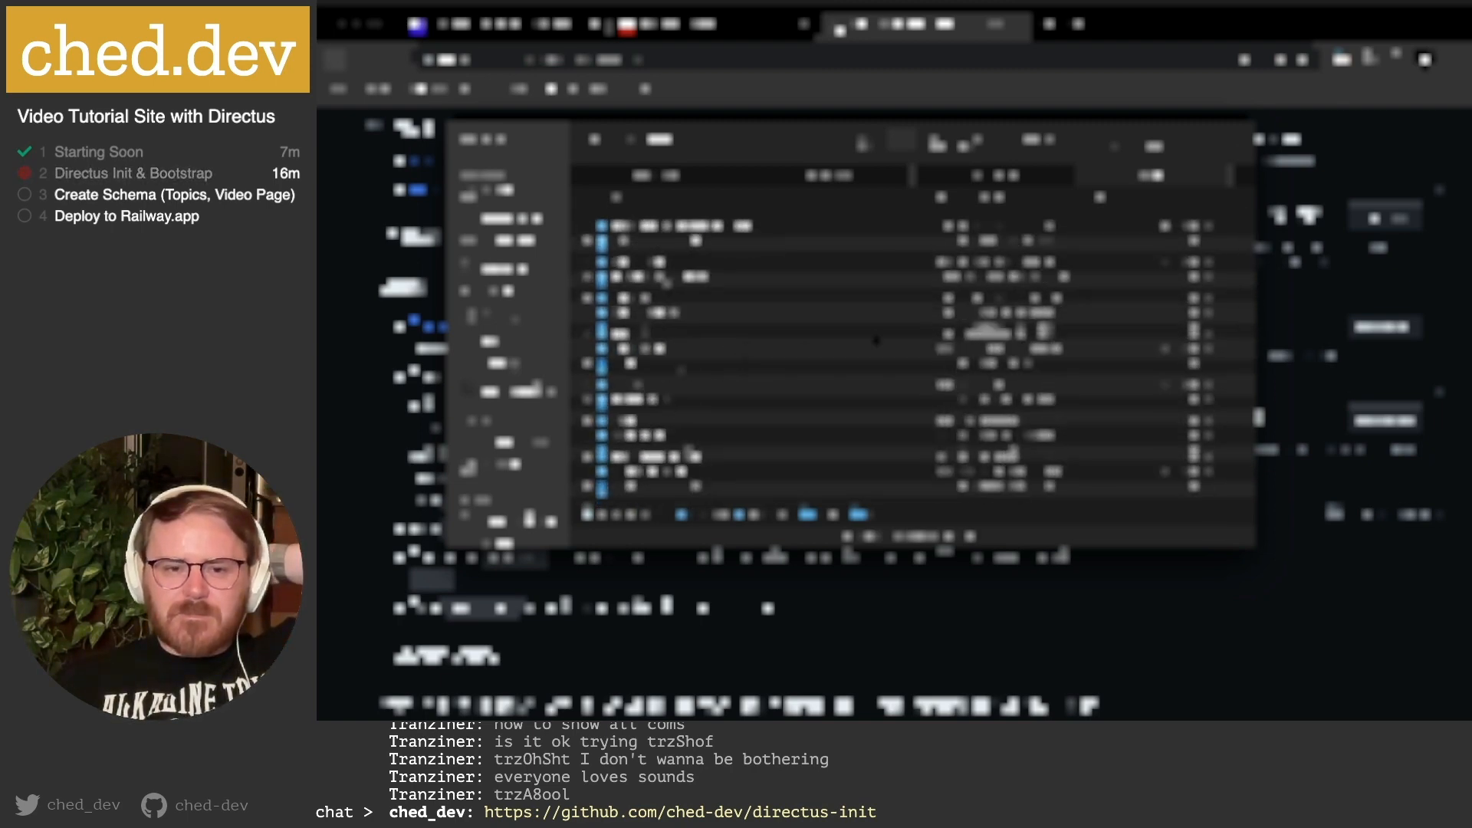
key("ctrl+shift+Tab")
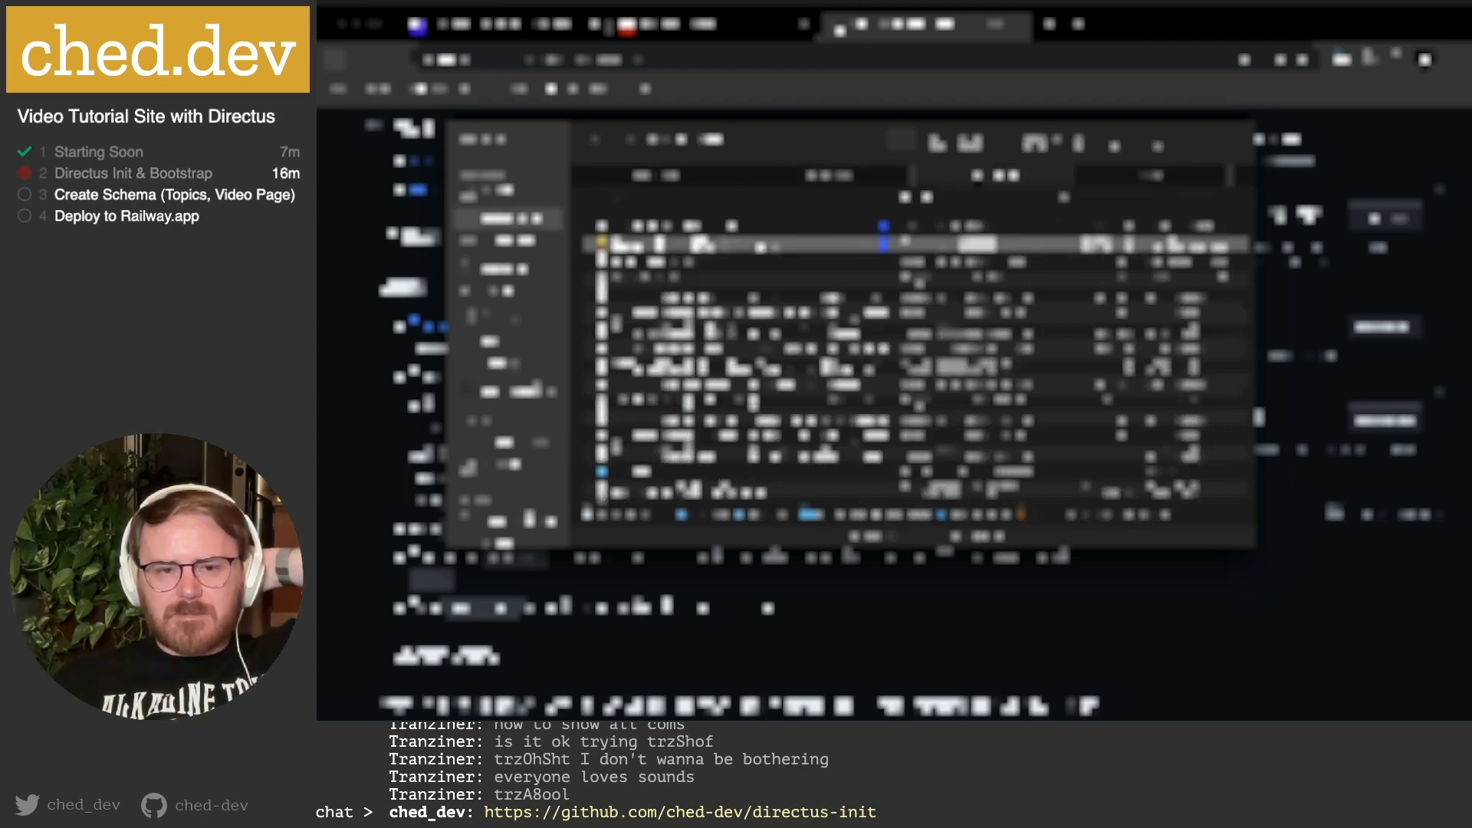
scroll(768, 276, "up", 2)
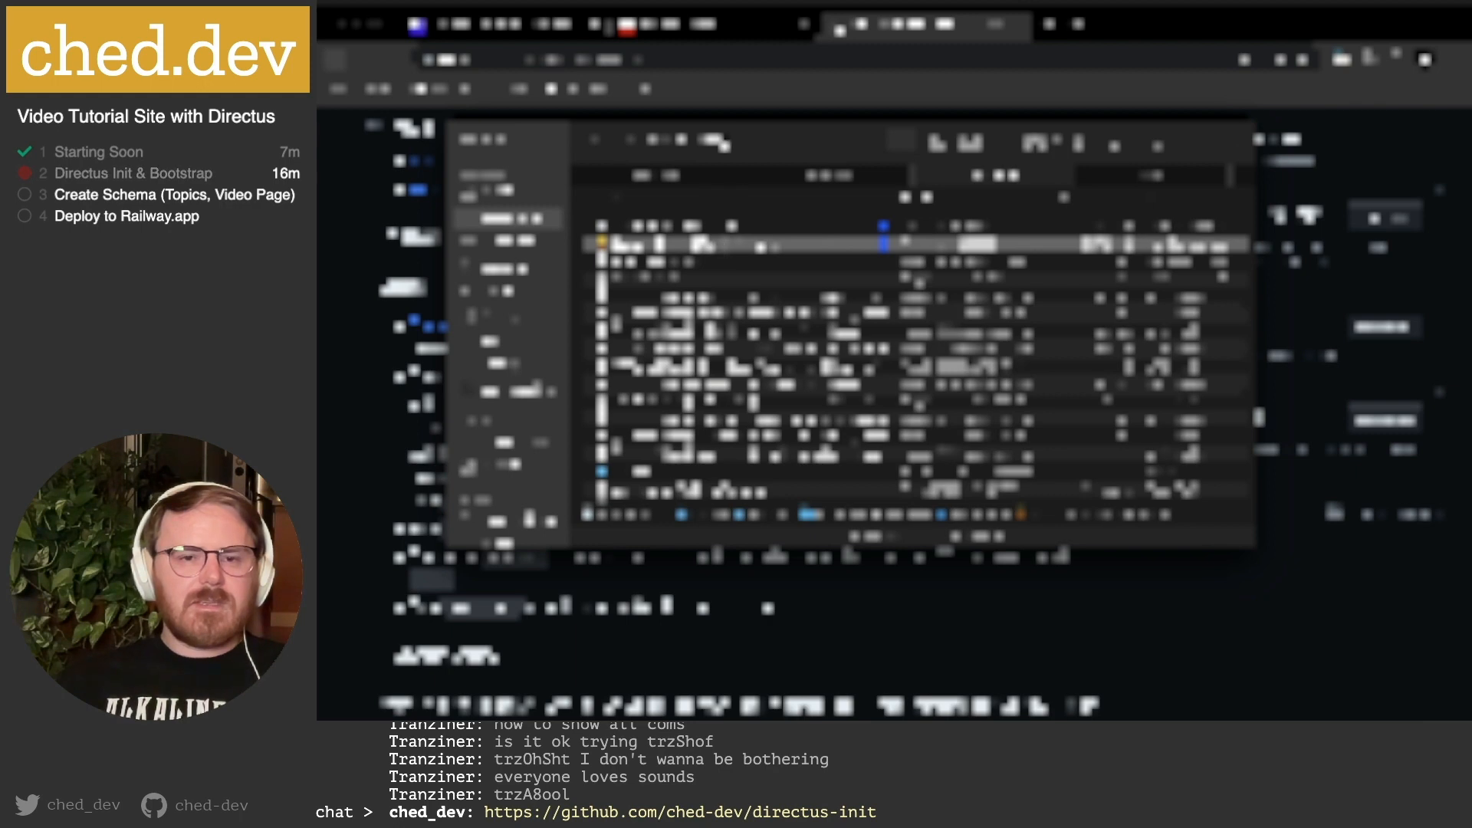
left_click(733, 99)
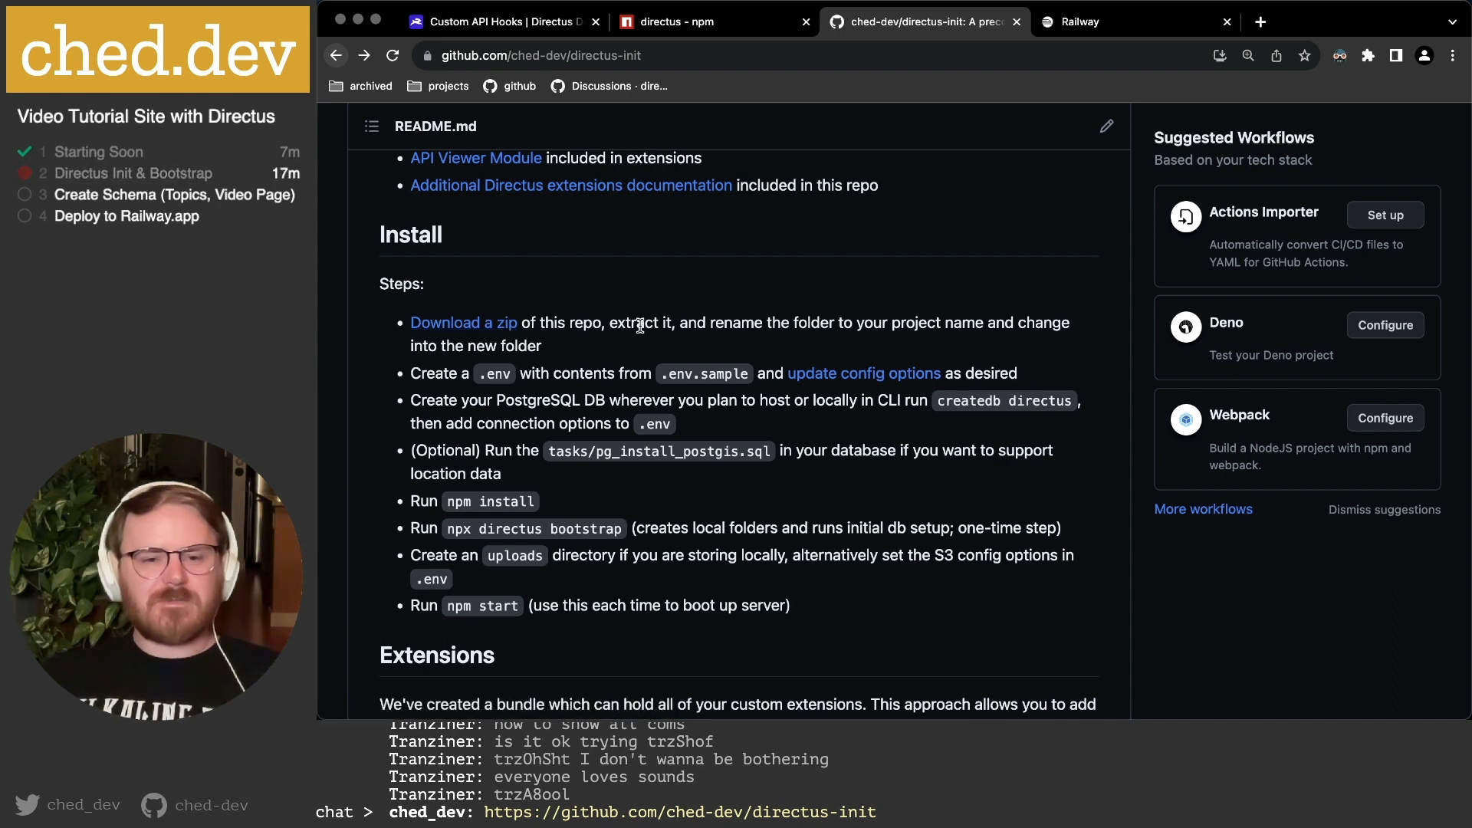
Download the repository as directus-init-main.zip and show it in its downloads folder.
left_click(438, 323)
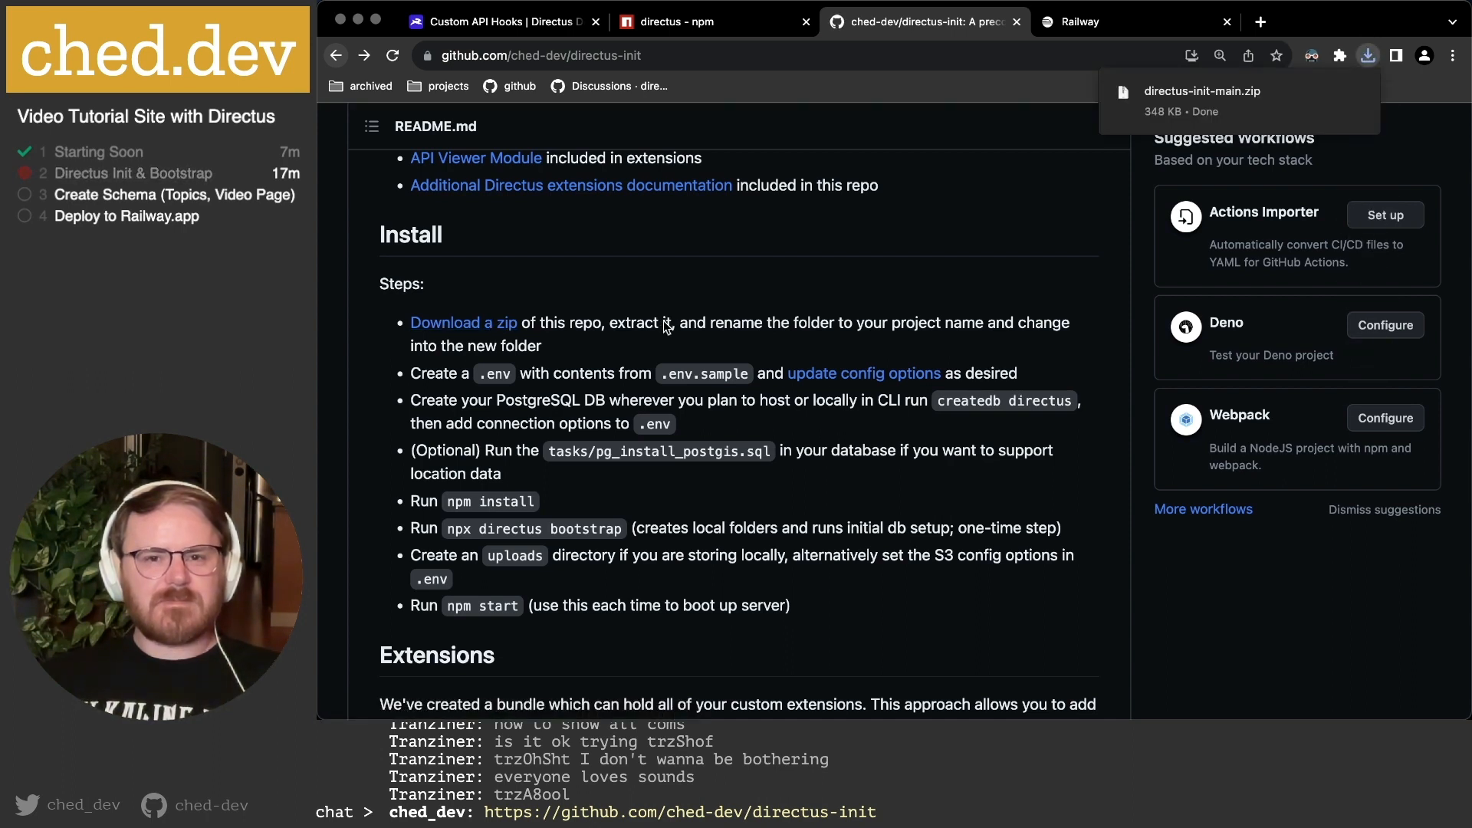
left_click(1220, 93)
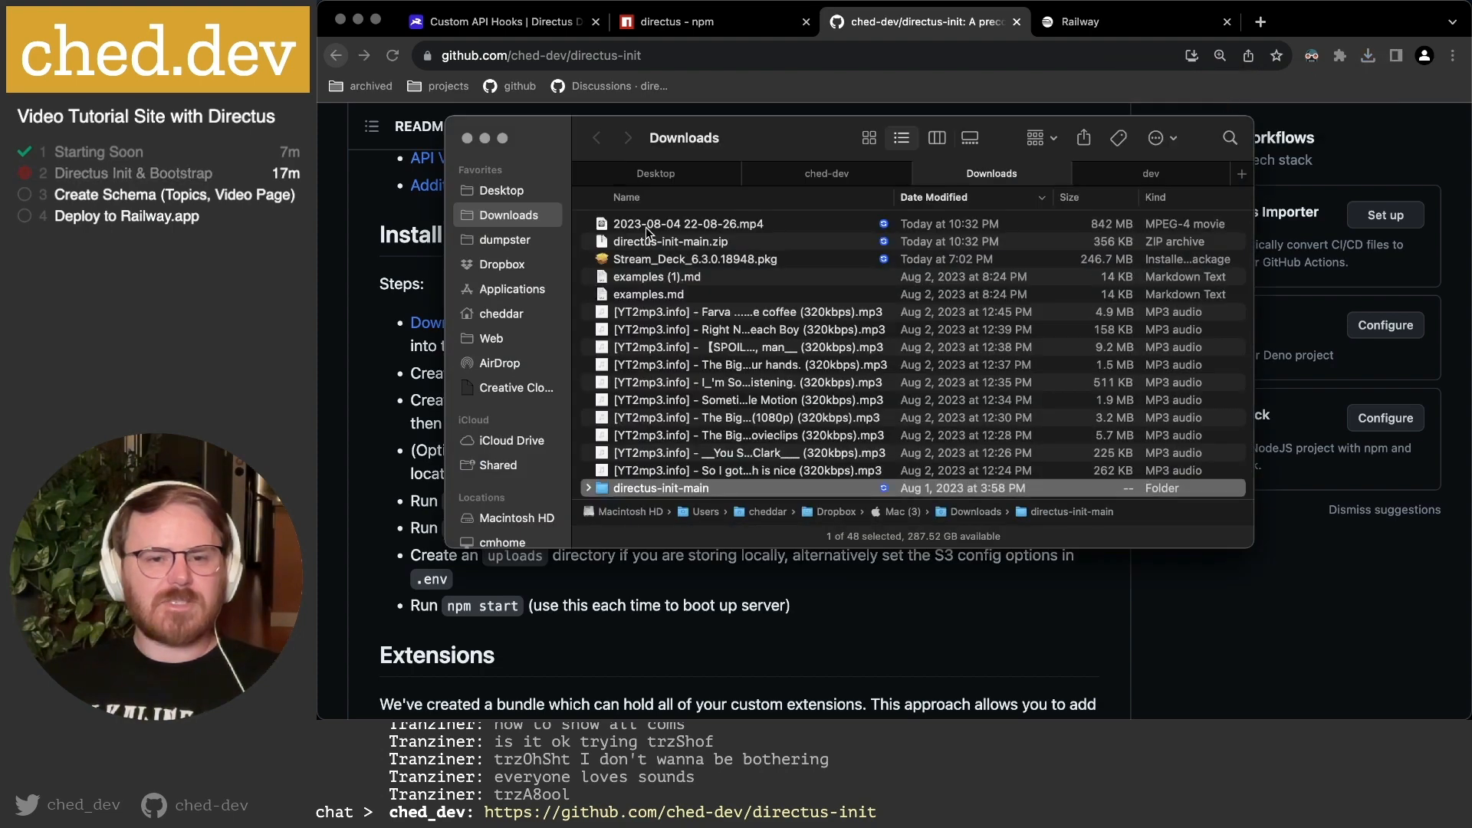
Extract directus-init-main.zip and move the duplicate directus-init-main 2 folder to Trash.
left_click(688, 243)
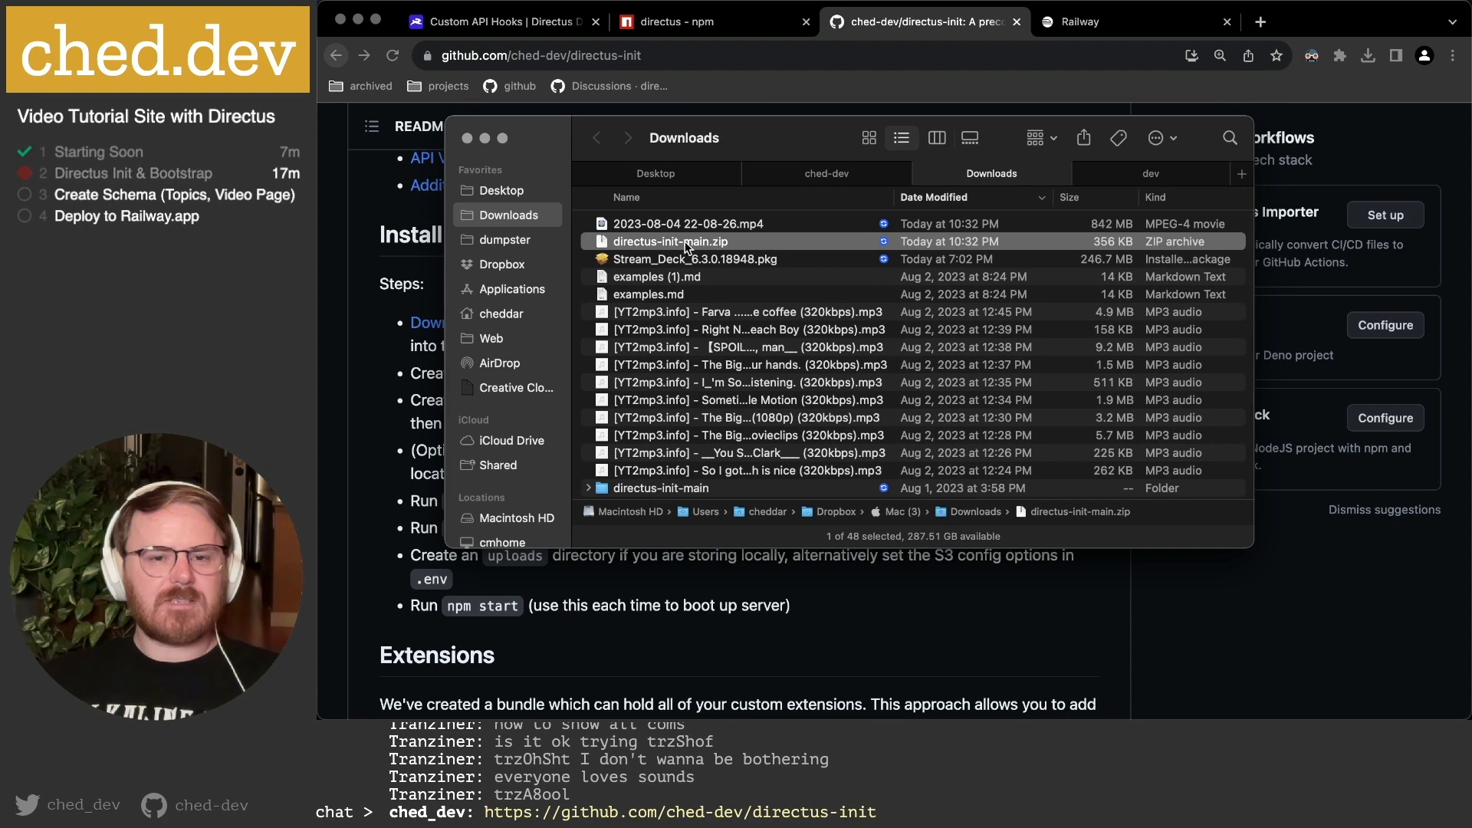
double_click(687, 244)
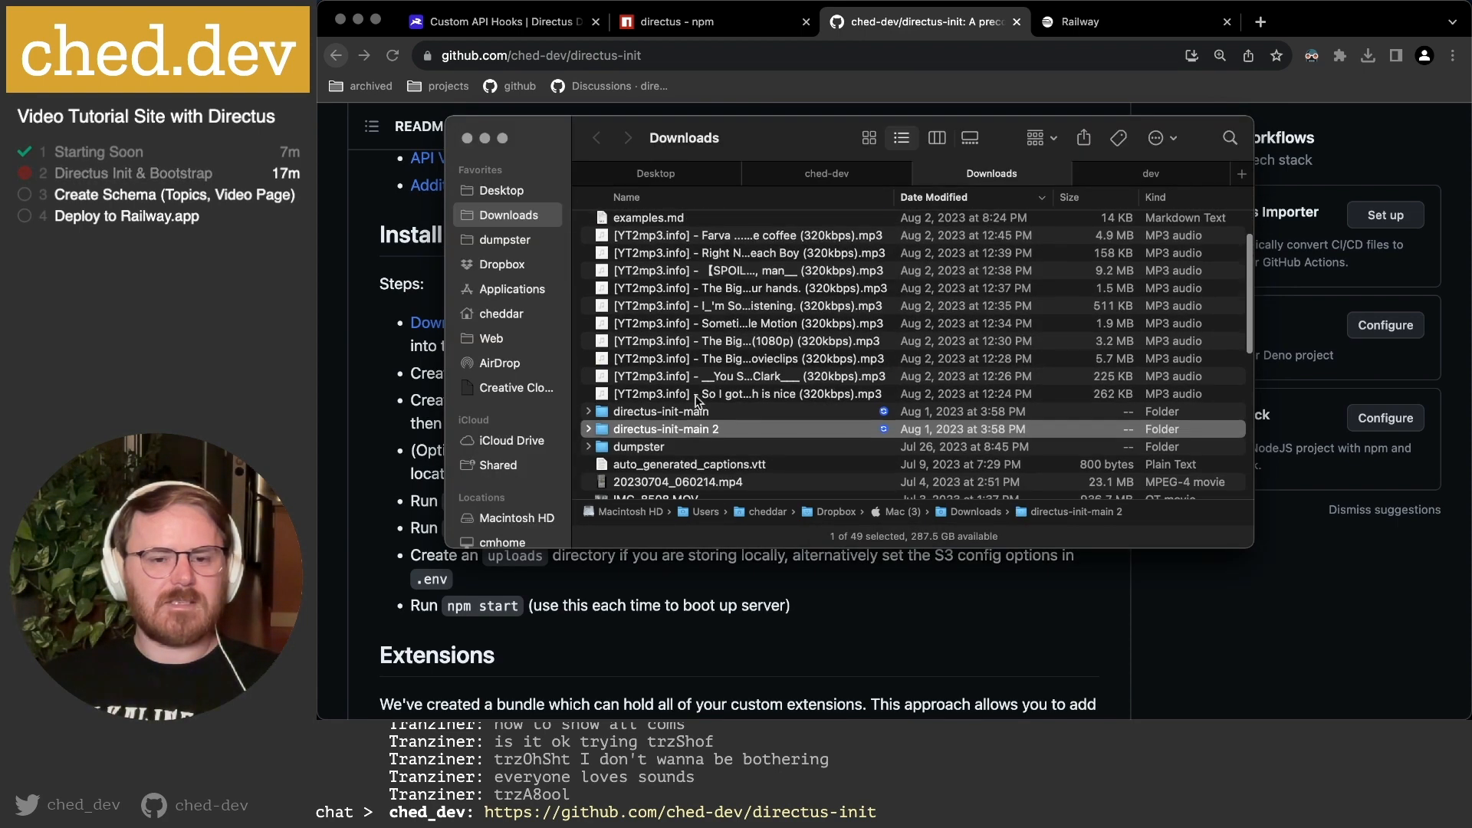
right_click(687, 431)
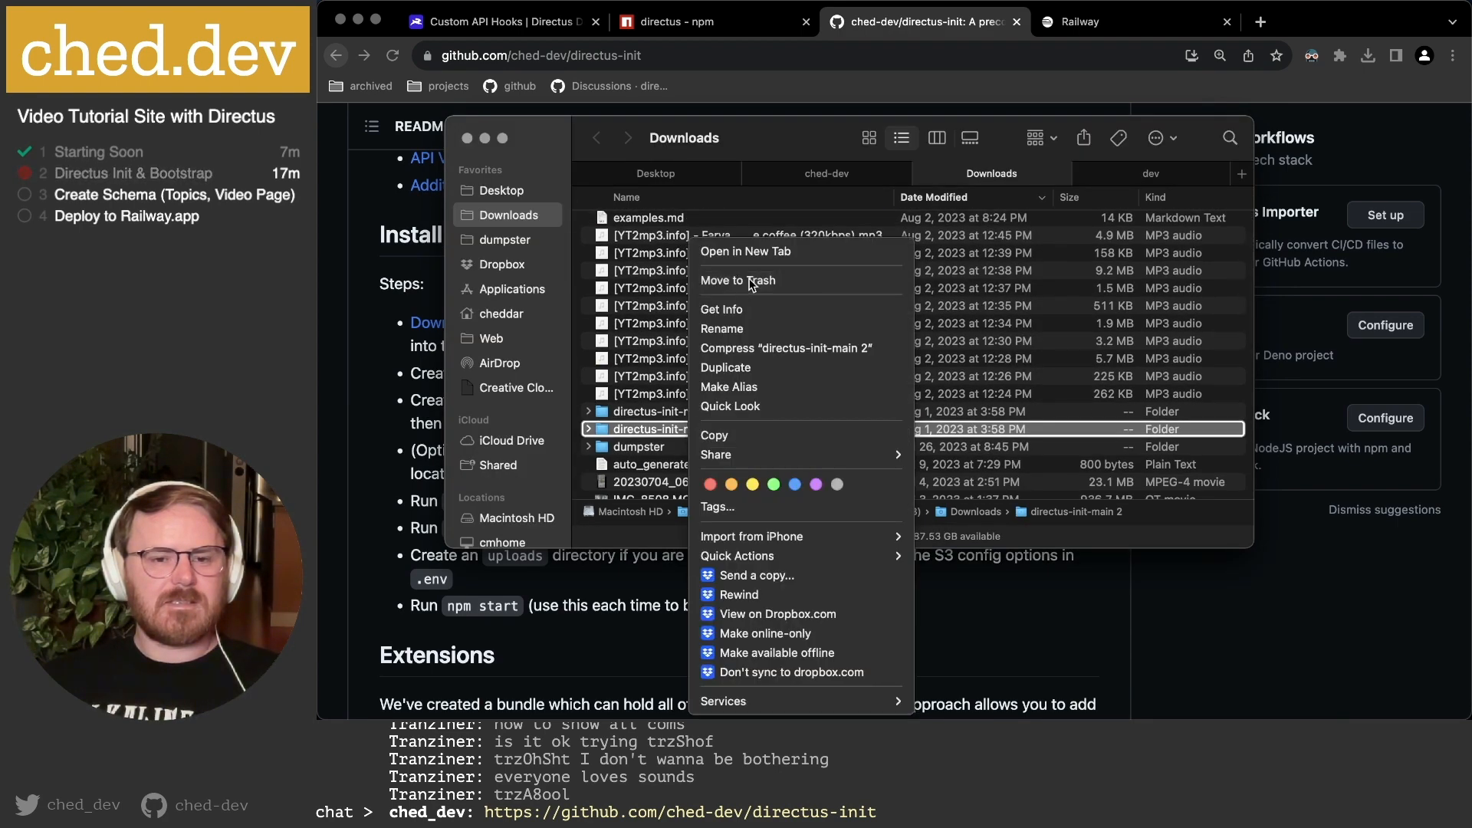
left_click(644, 187)
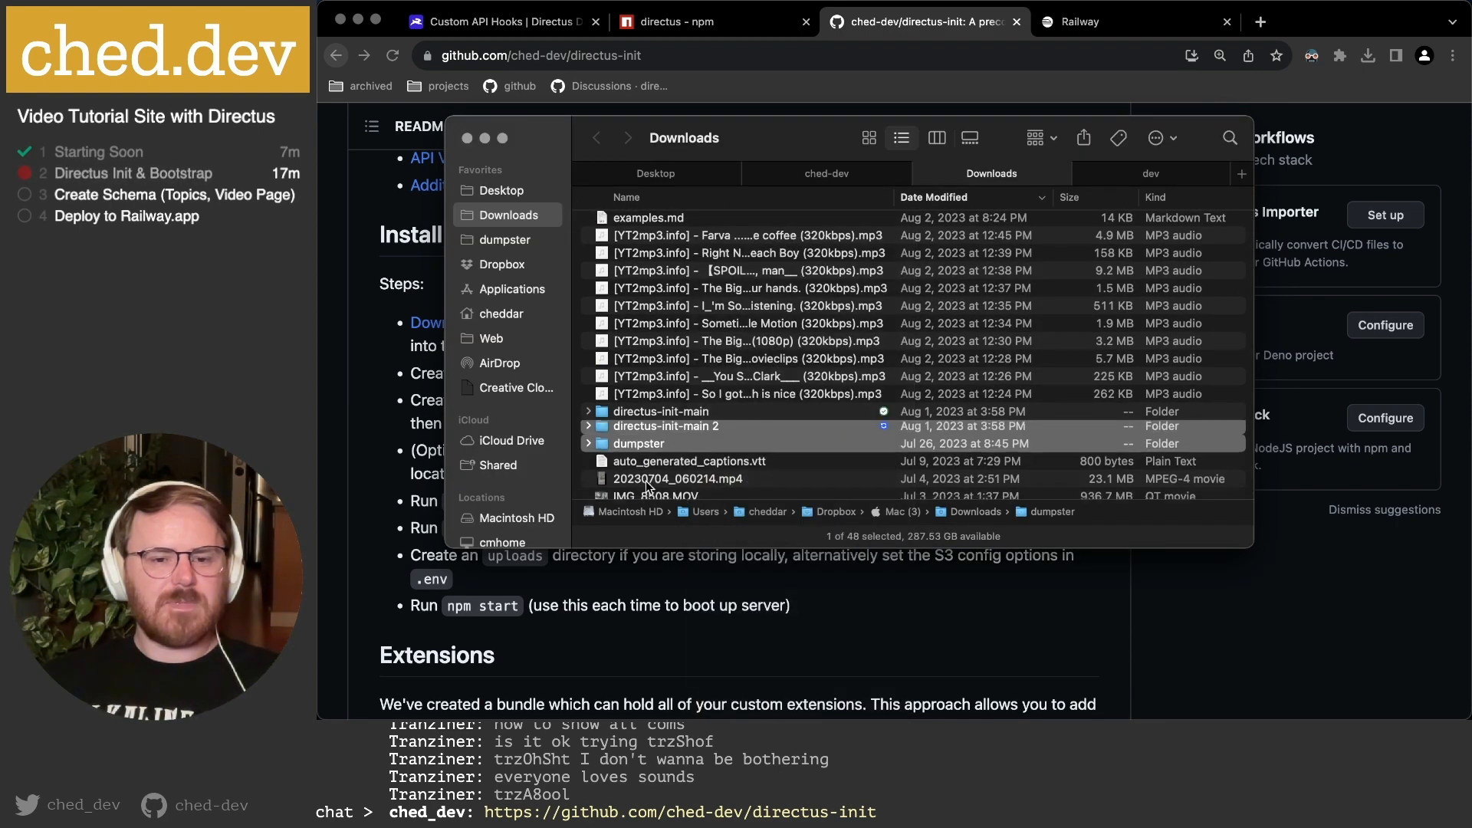
Move the directus-init-main folder into the dev folder.
left_click(648, 413)
left_click_drag(648, 413, 1136, 167)
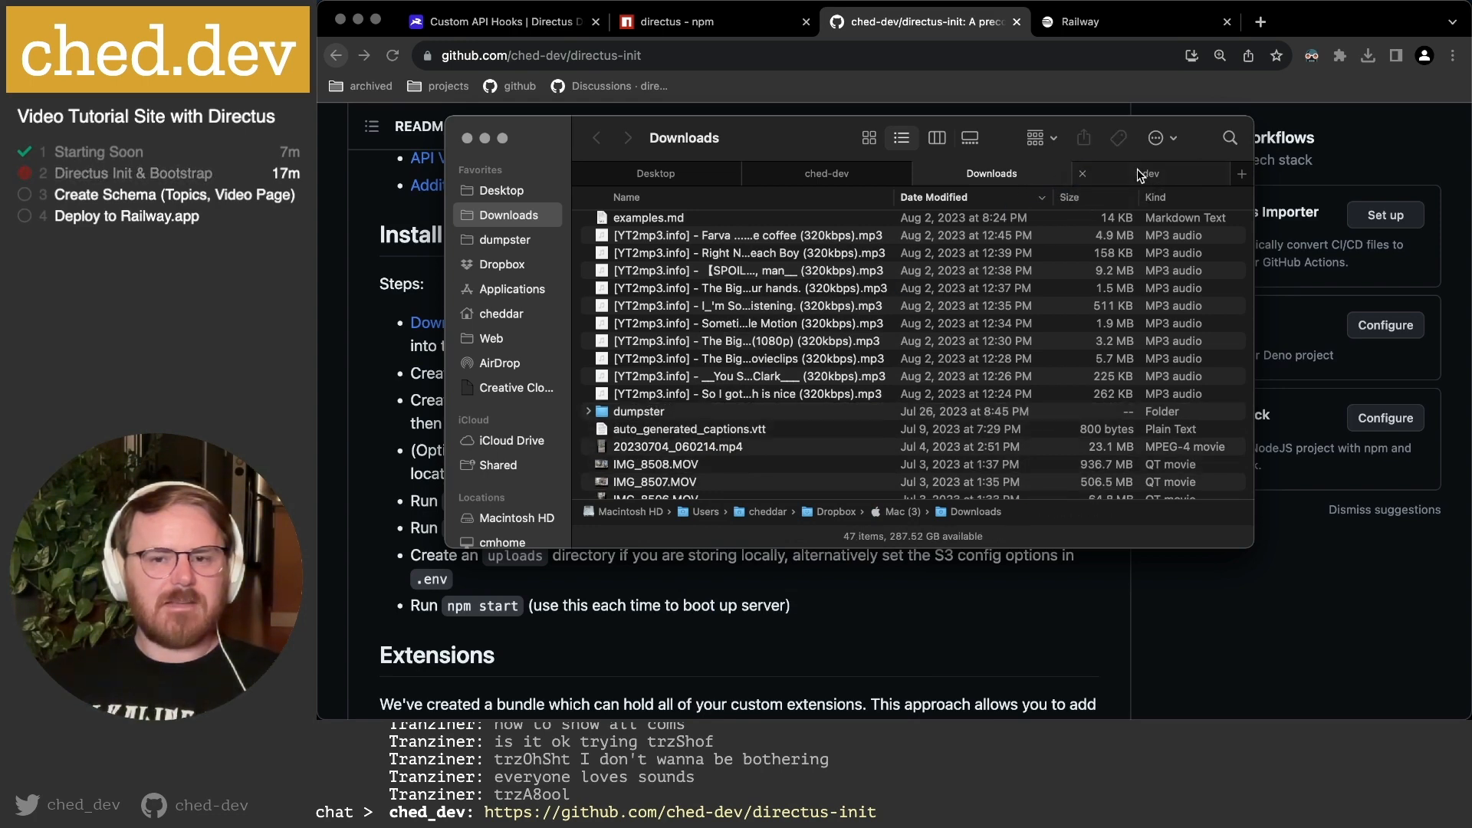
left_click(1138, 169)
scroll(713, 453, "down", 5)
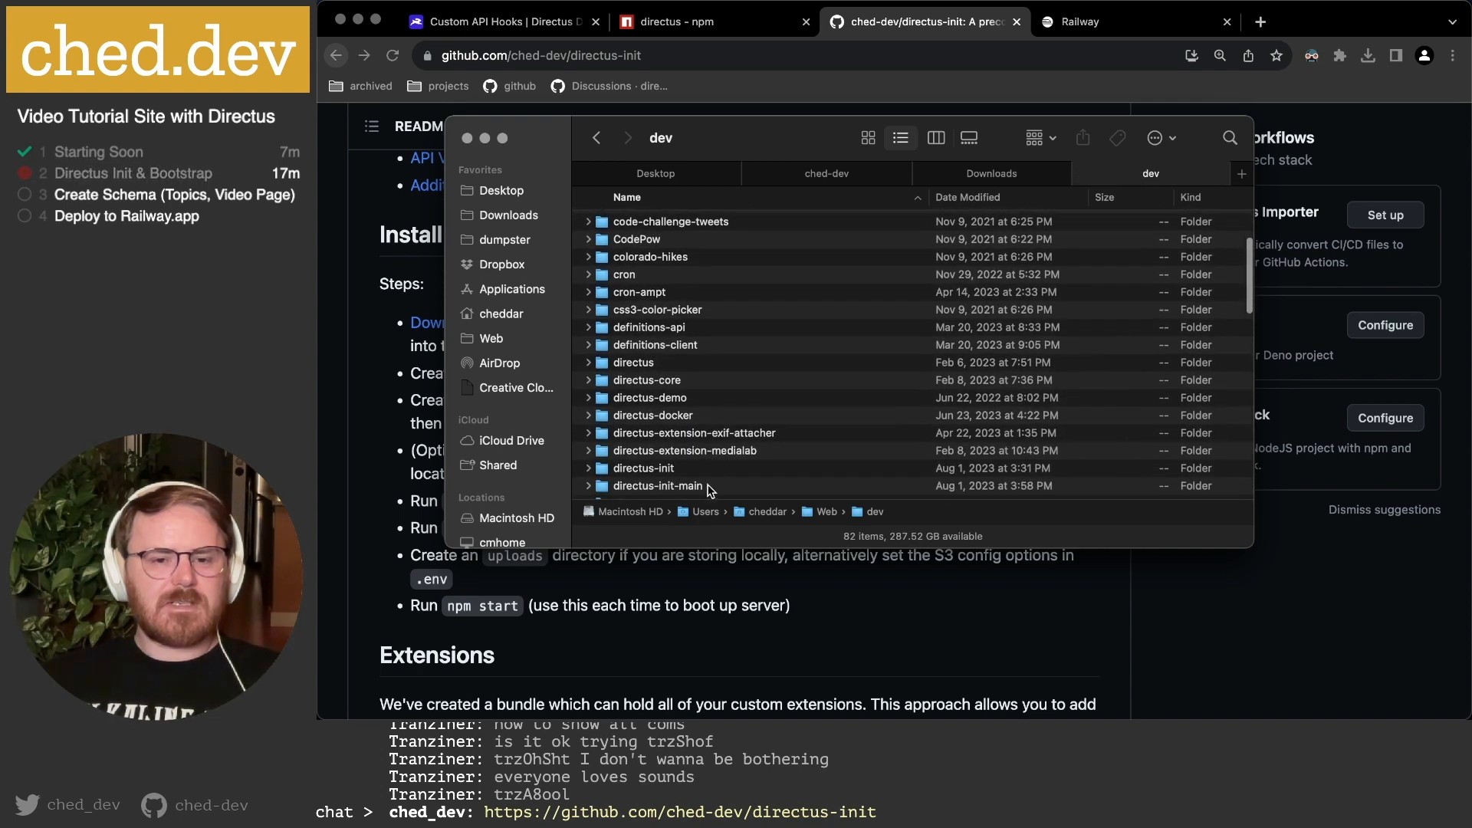
Rename the directus-init-main folder to tutorials.ched.dev and go back to the README.
left_click(706, 488)
left_click(706, 488)
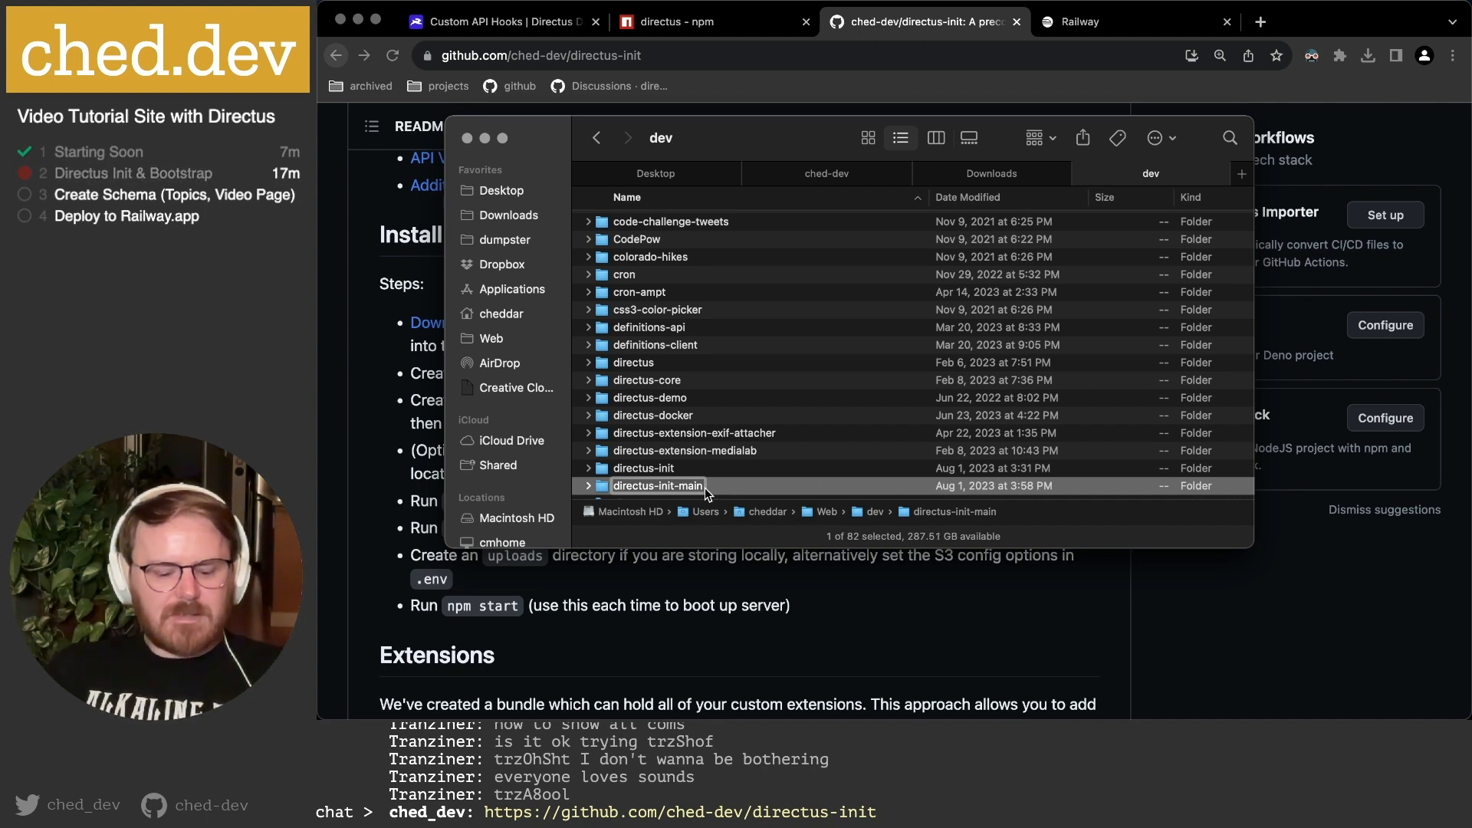
type("t")
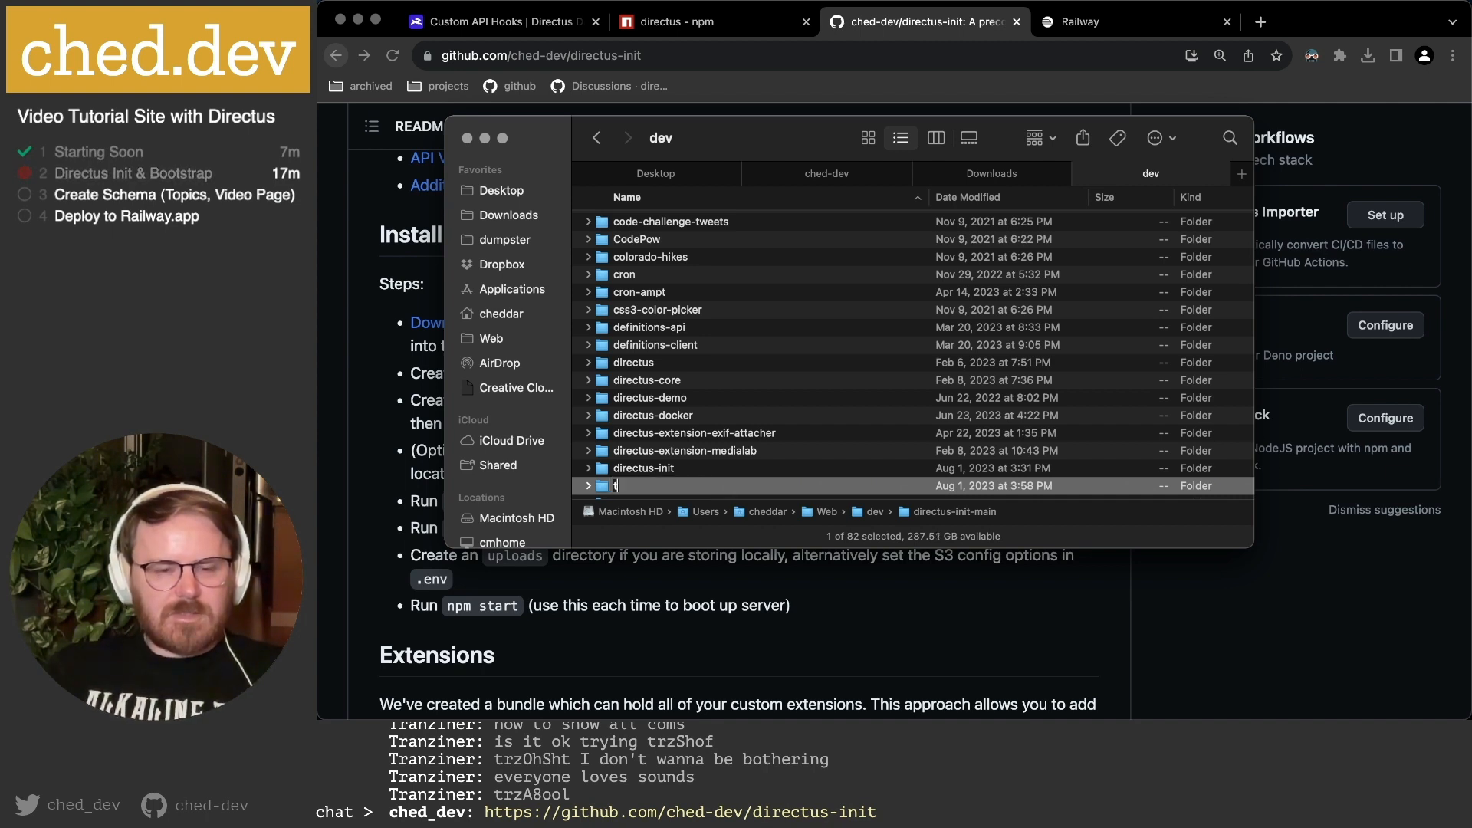
type("utorials.ched.dev")
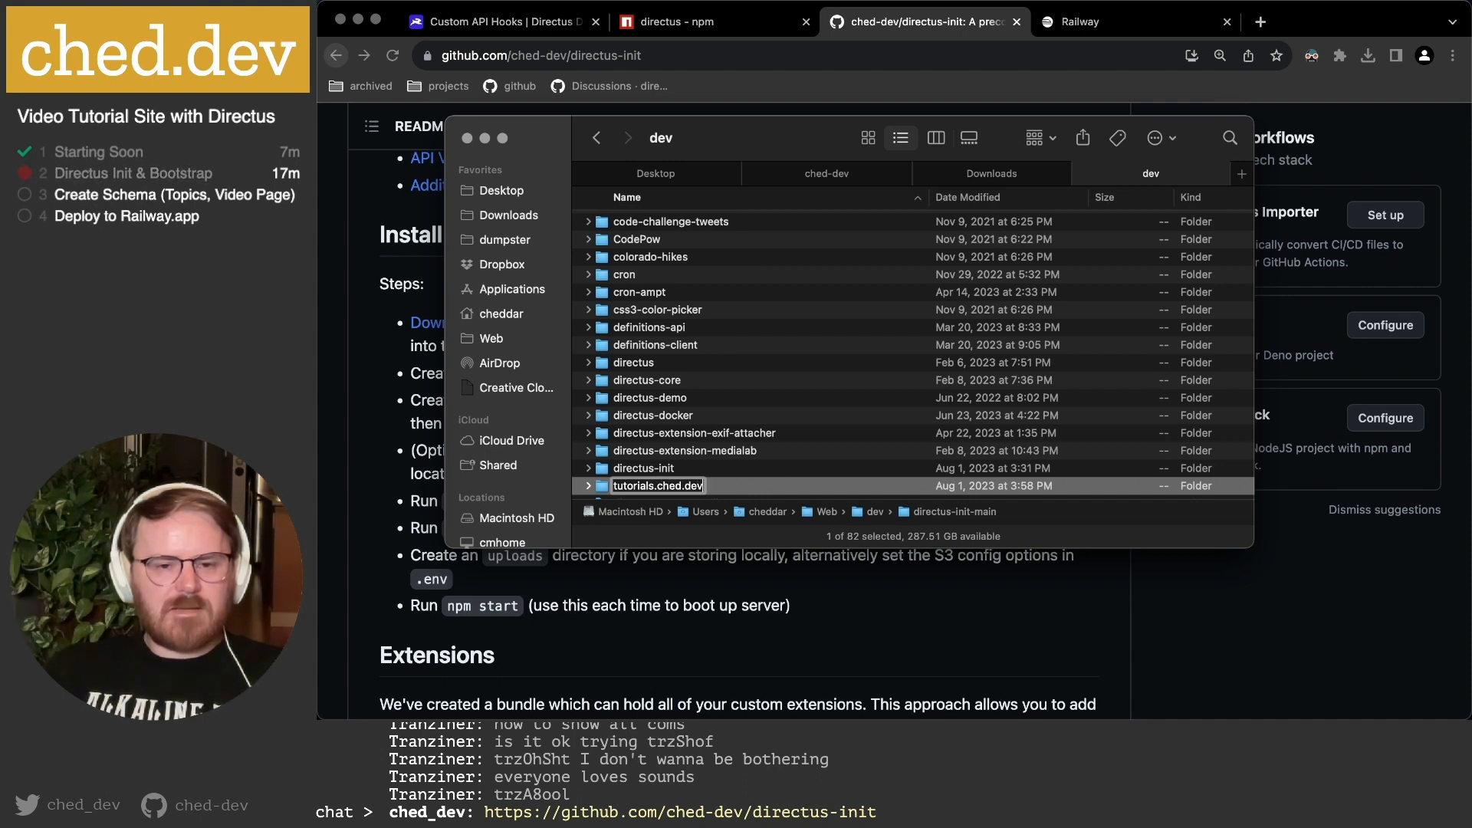
key("Return")
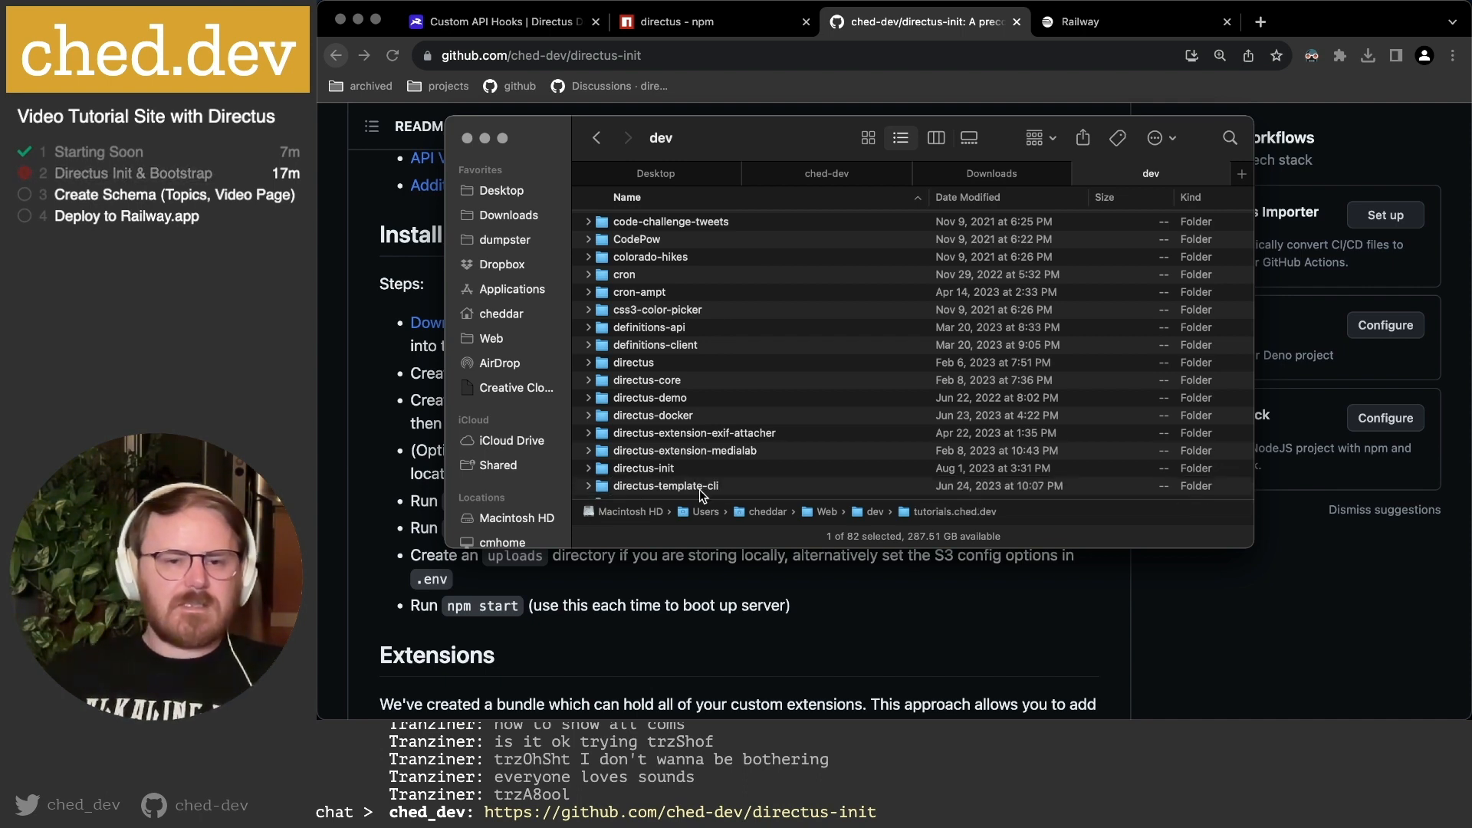
scroll(712, 402, "down", 10)
scroll(711, 400, "down", 5)
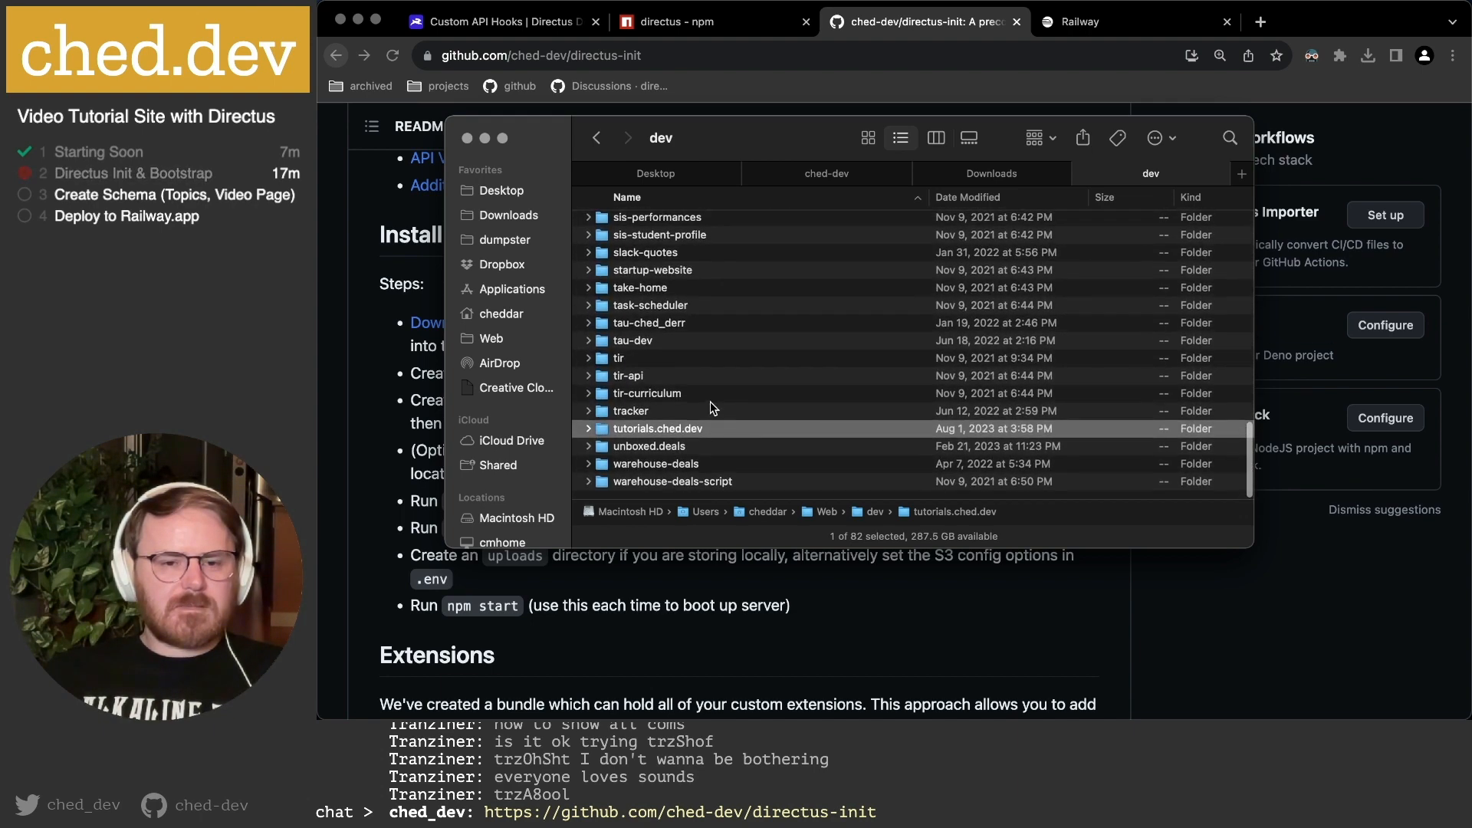
left_click(1351, 681)
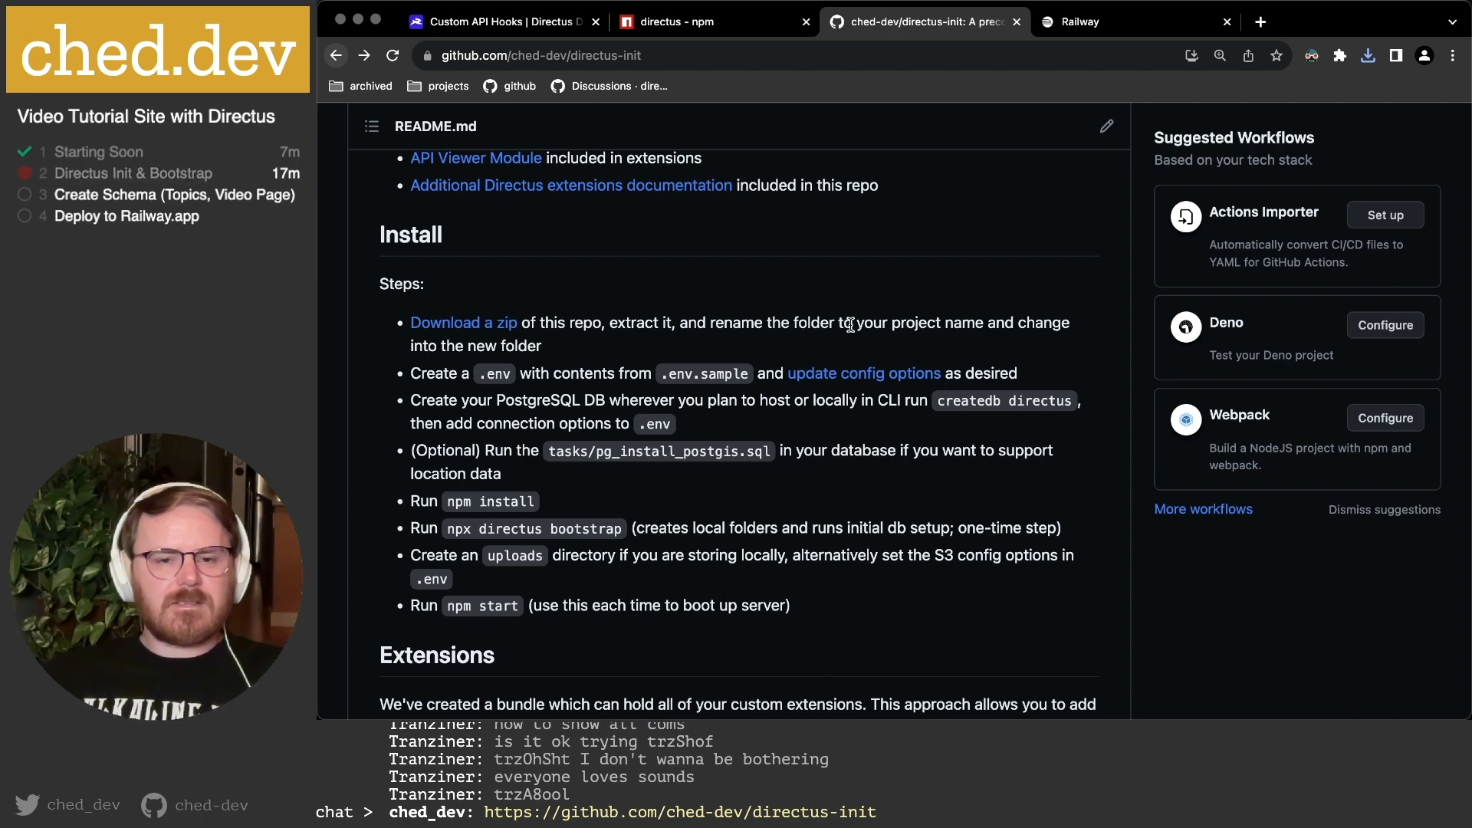
In iTerm, change into the tutorials.ched.dev folder with cd and tab completion.
left_click_drag(798, 323, 930, 323)
left_click(927, 322)
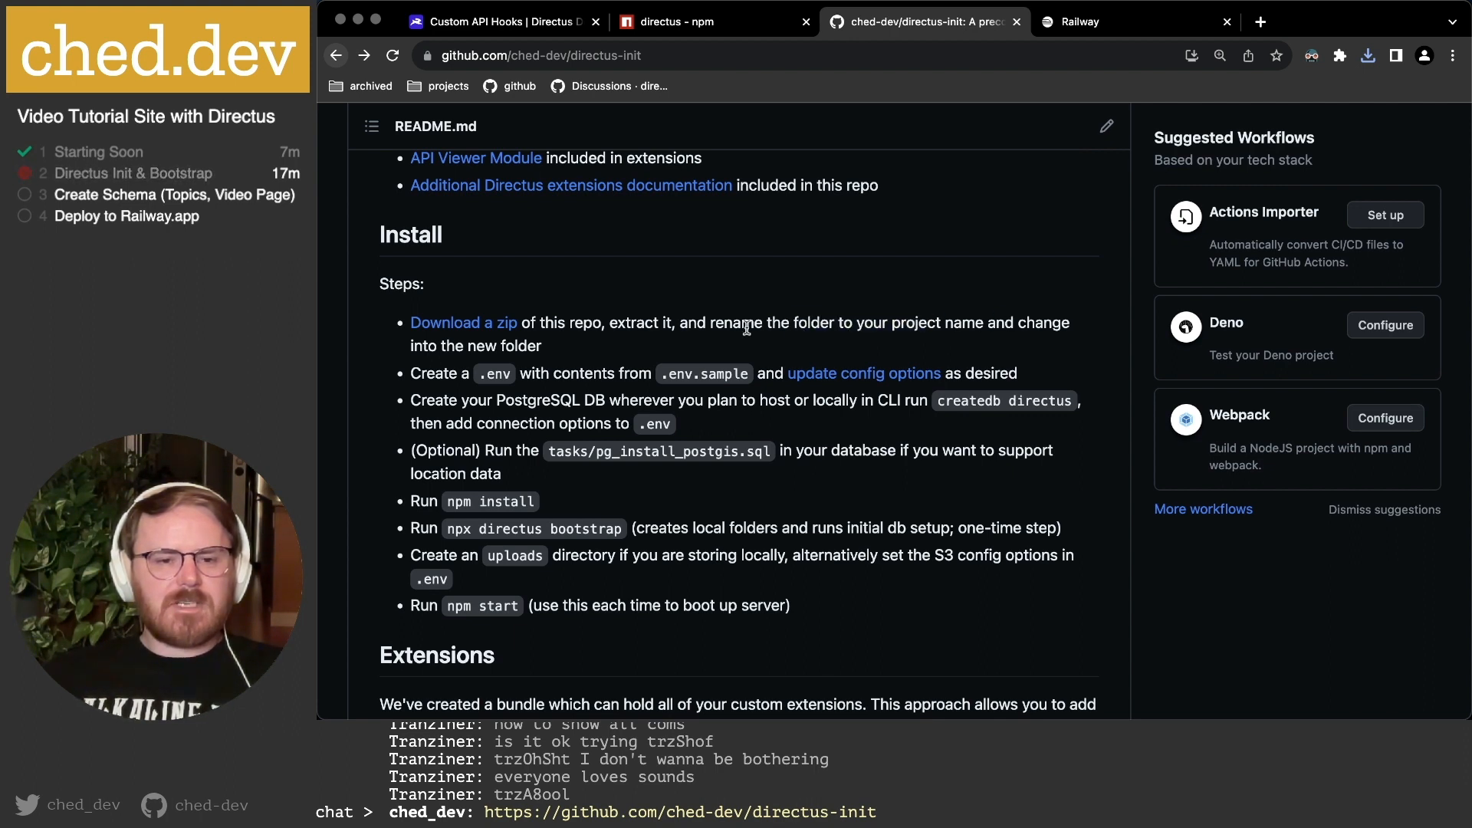
mouse_move(757, 717)
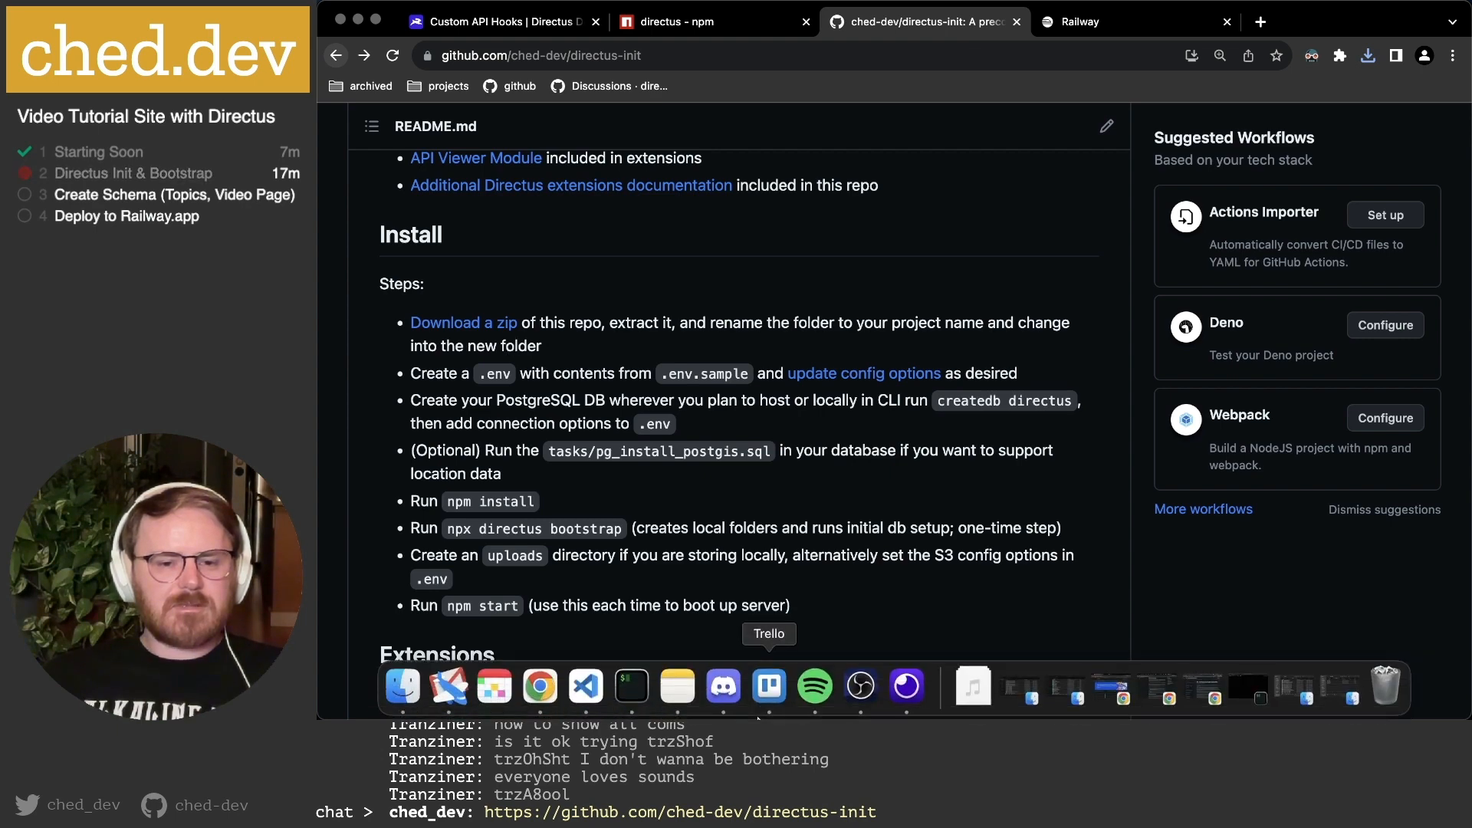
left_click(631, 686)
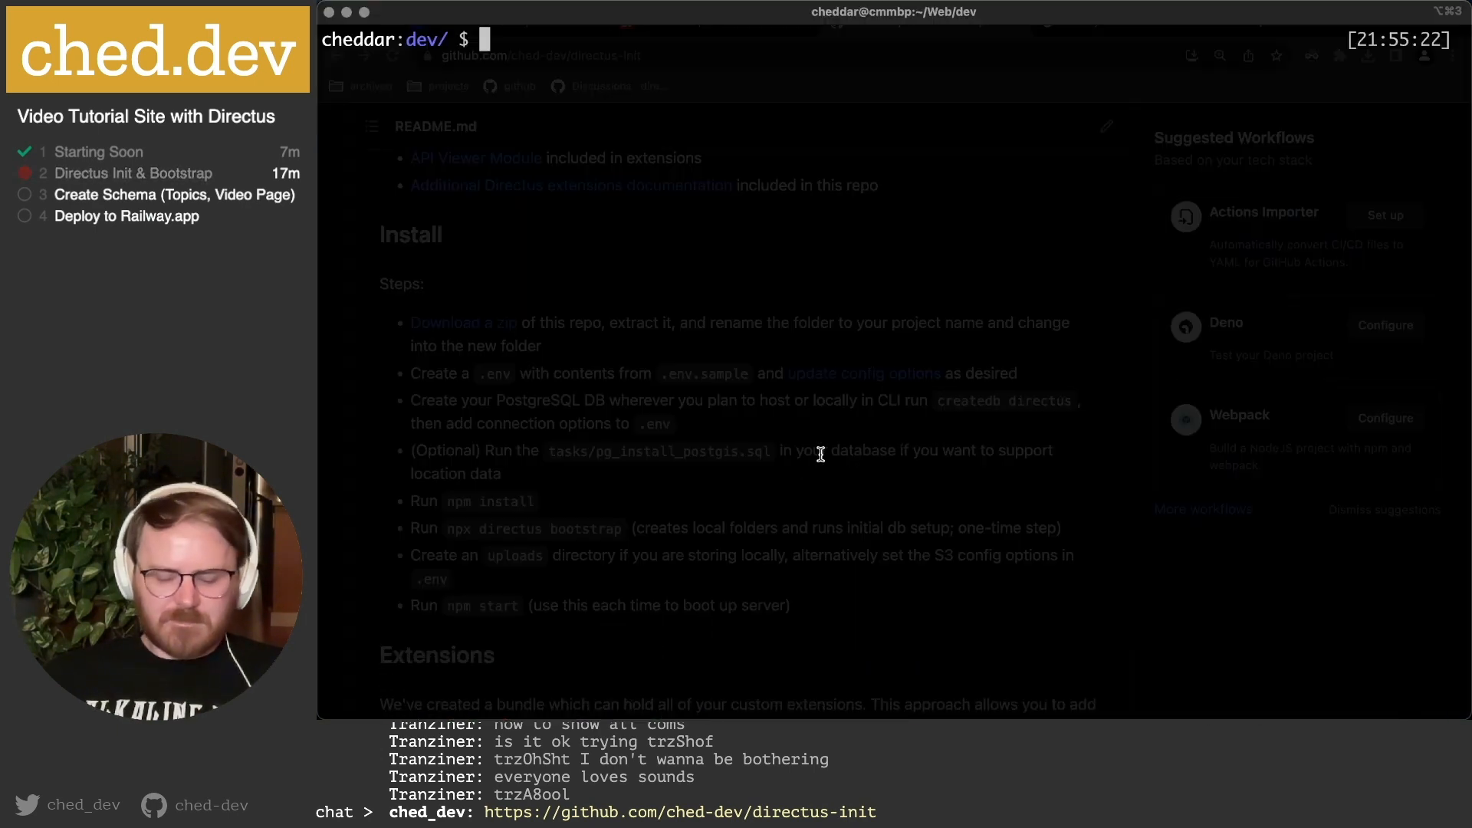
type("tuto")
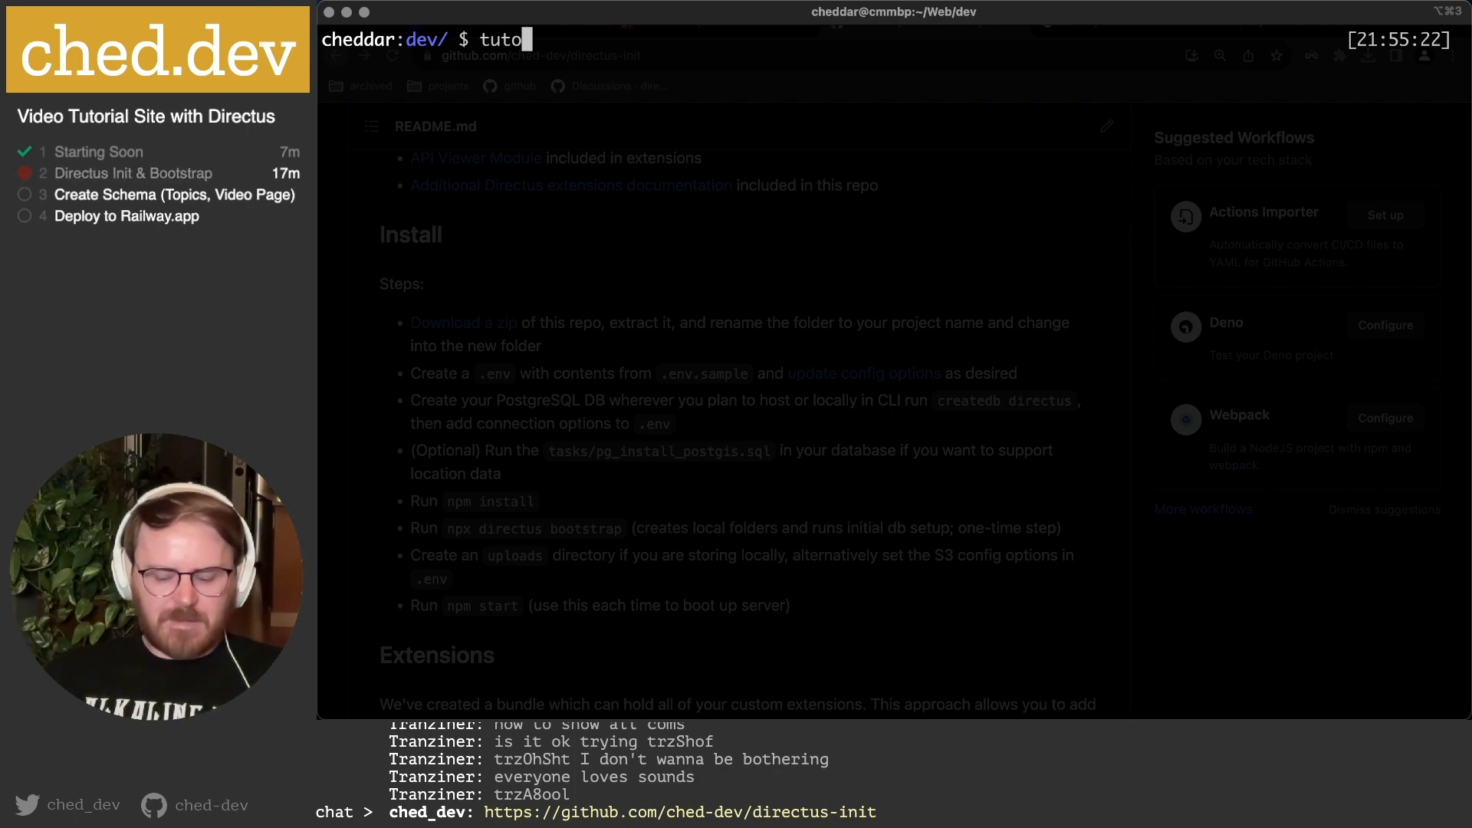
key("Left")
key("Left")
key("Left")
key("Left")
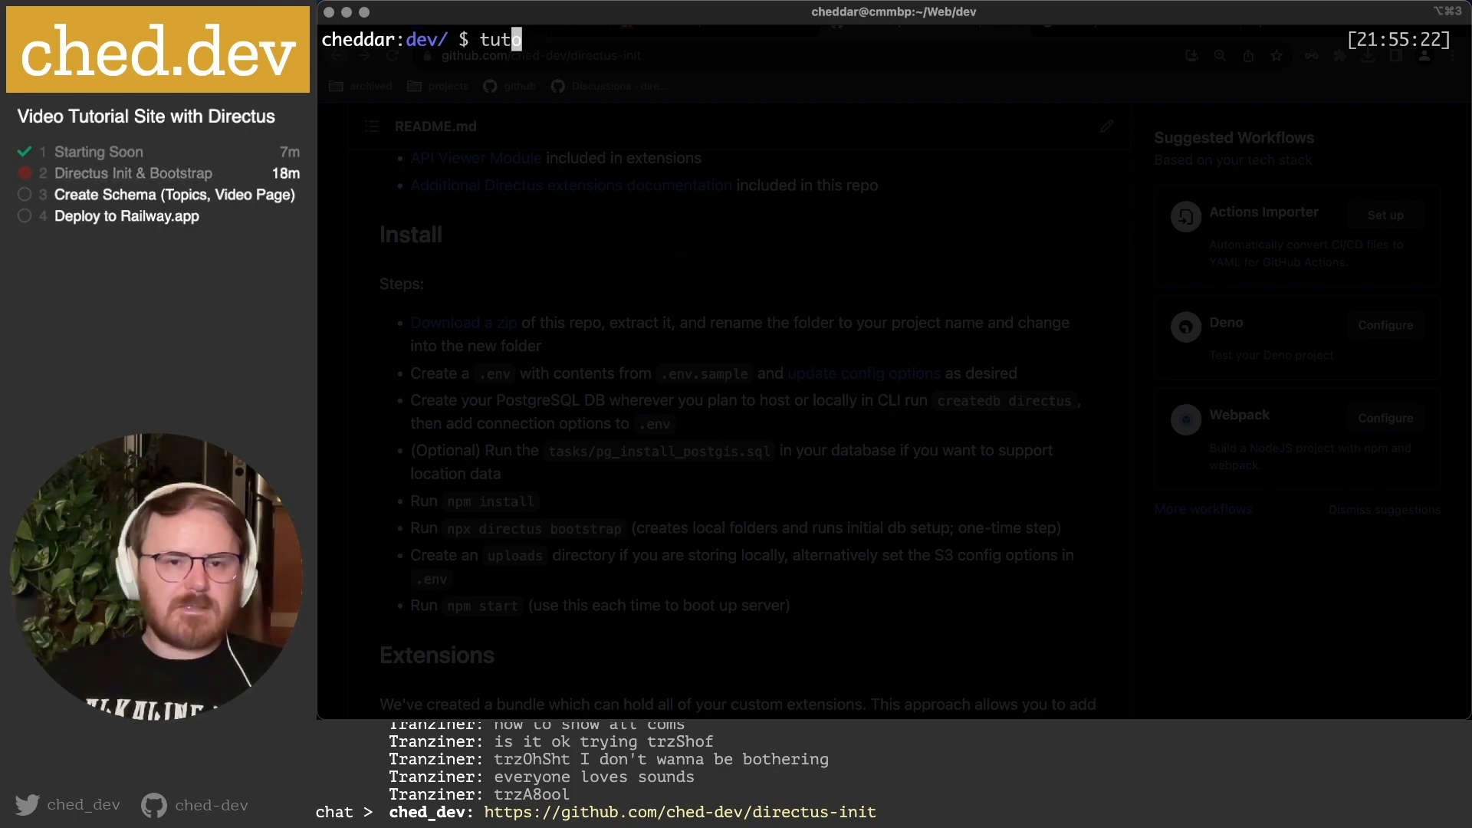
type("cd")
key("Right")
key("Right")
key("Right")
key("Right")
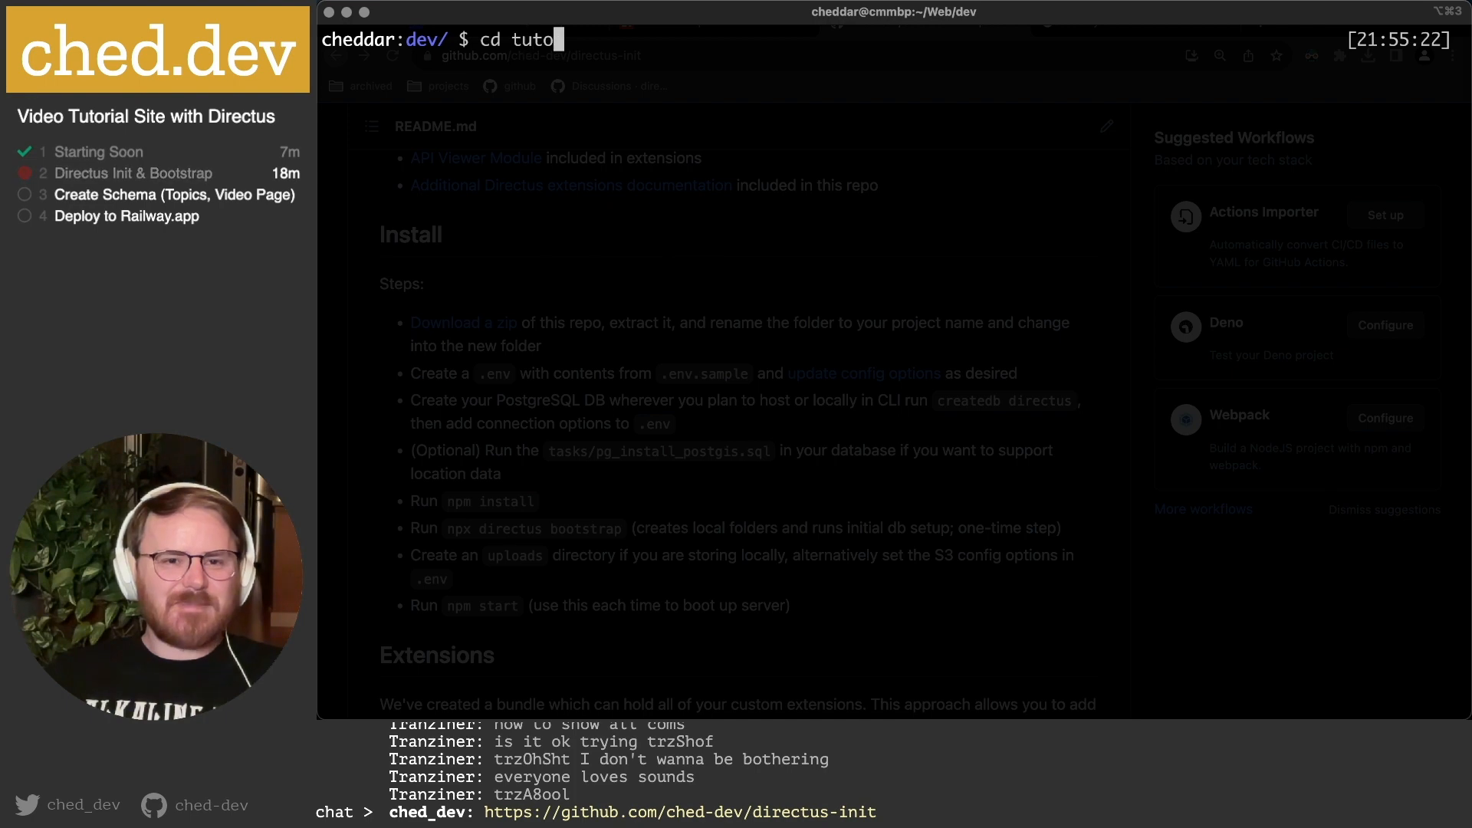
type("ri")
key("Tab")
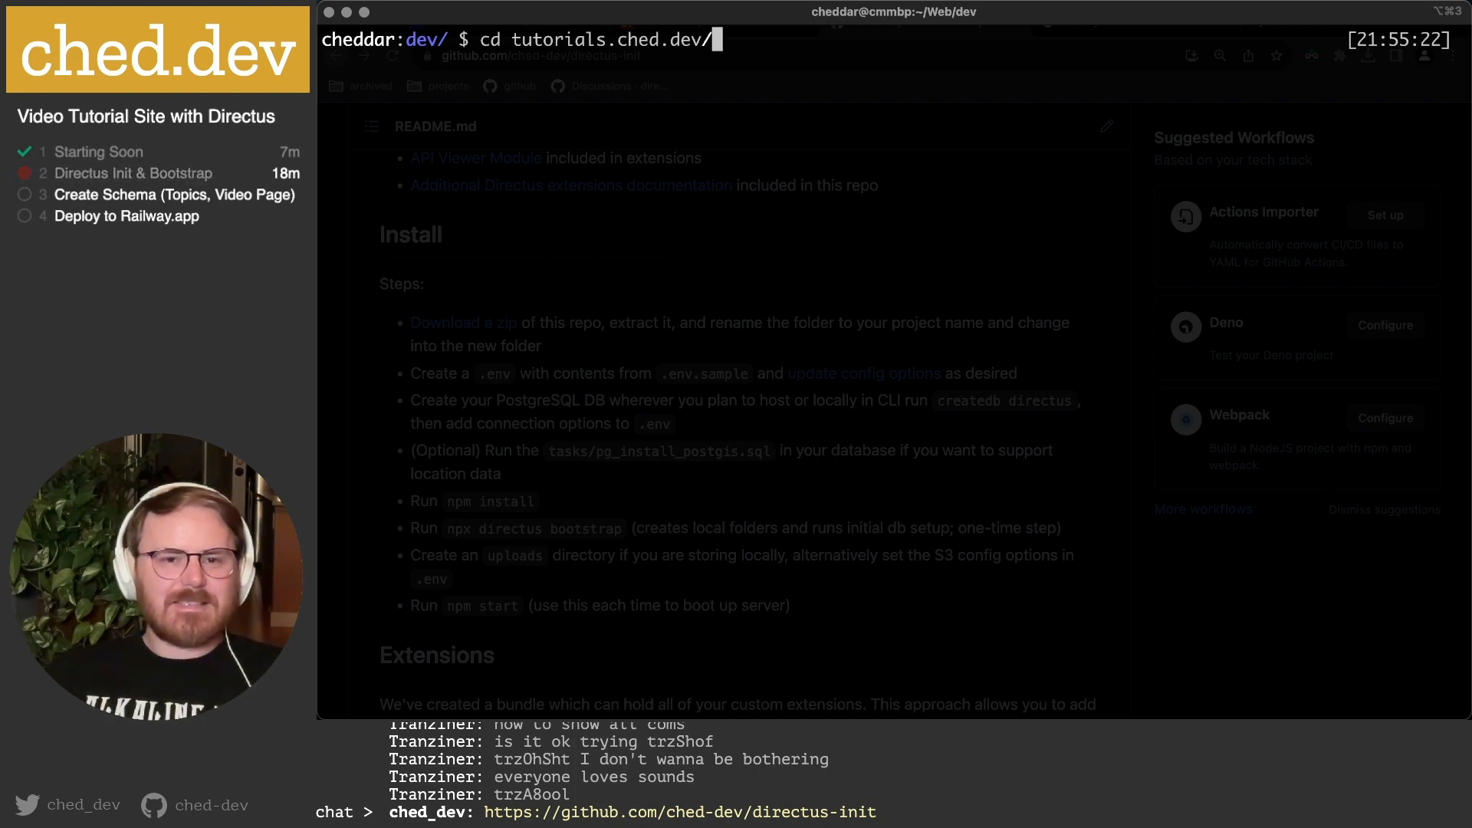
key("Return")
key("super+Tab")
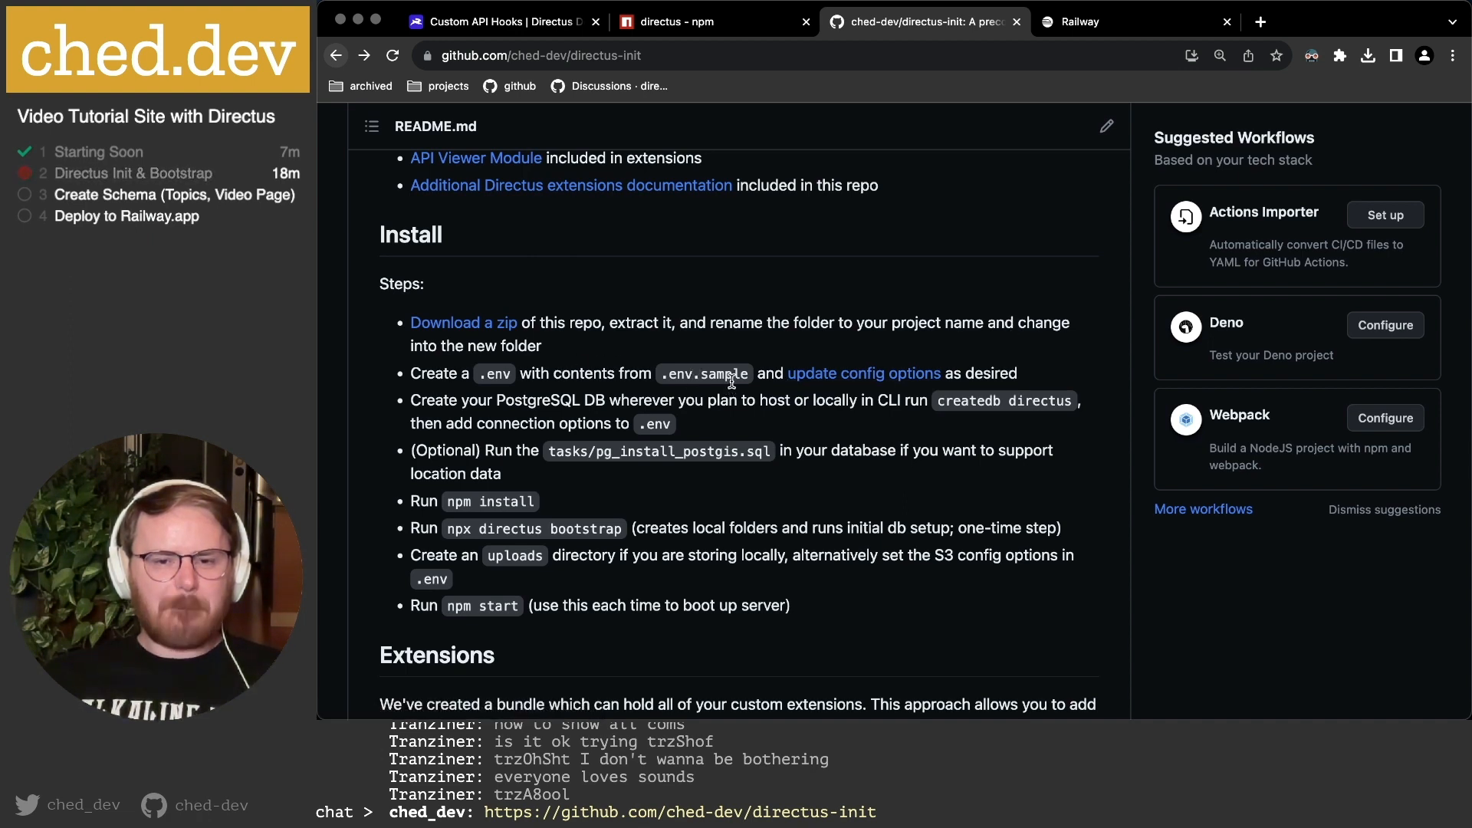
Run 'code .' to open tutorials.ched.dev as a project in Visual Studio Code.
mouse_move(587, 700)
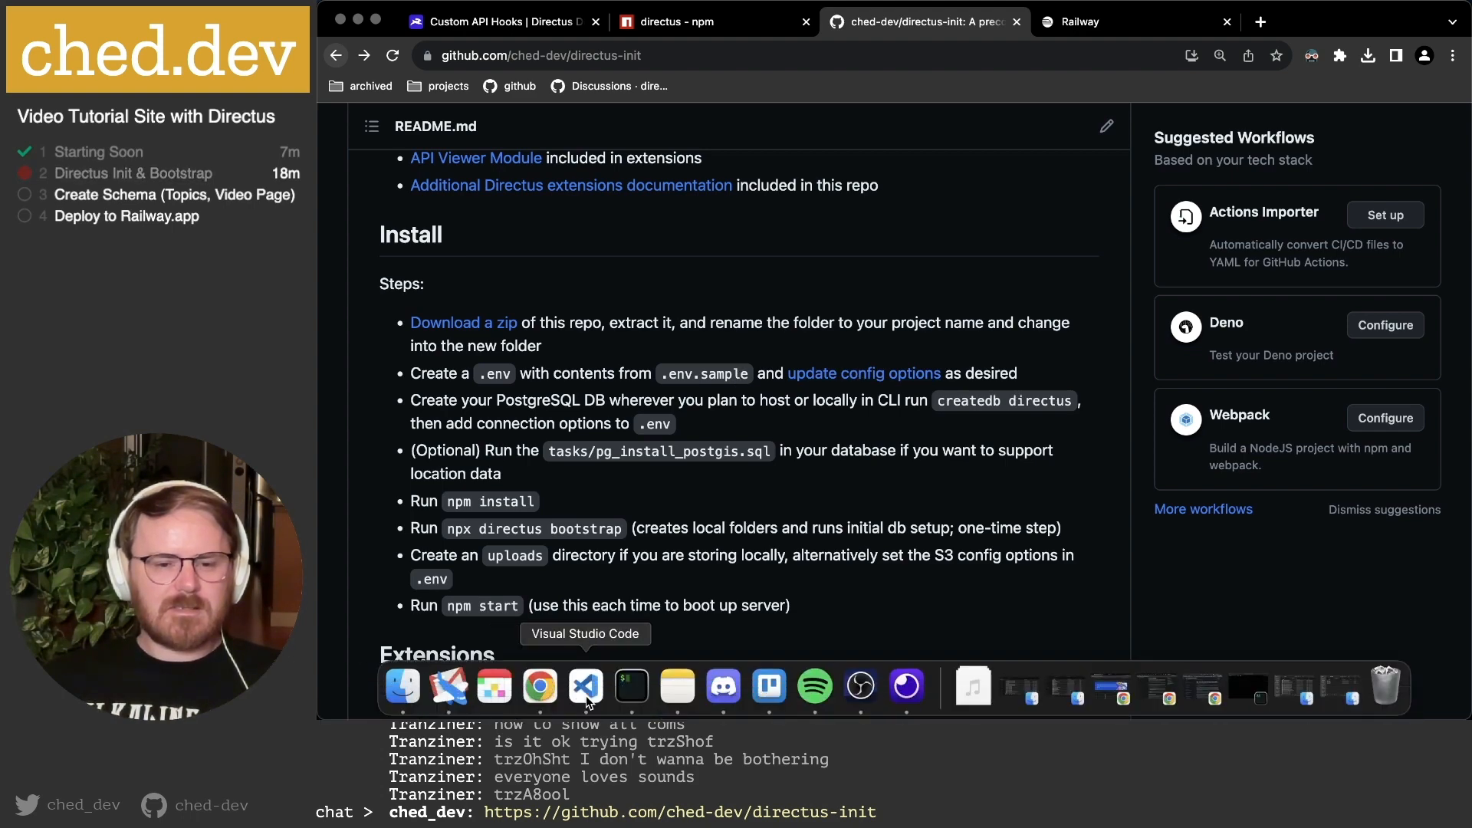
left_click(632, 686)
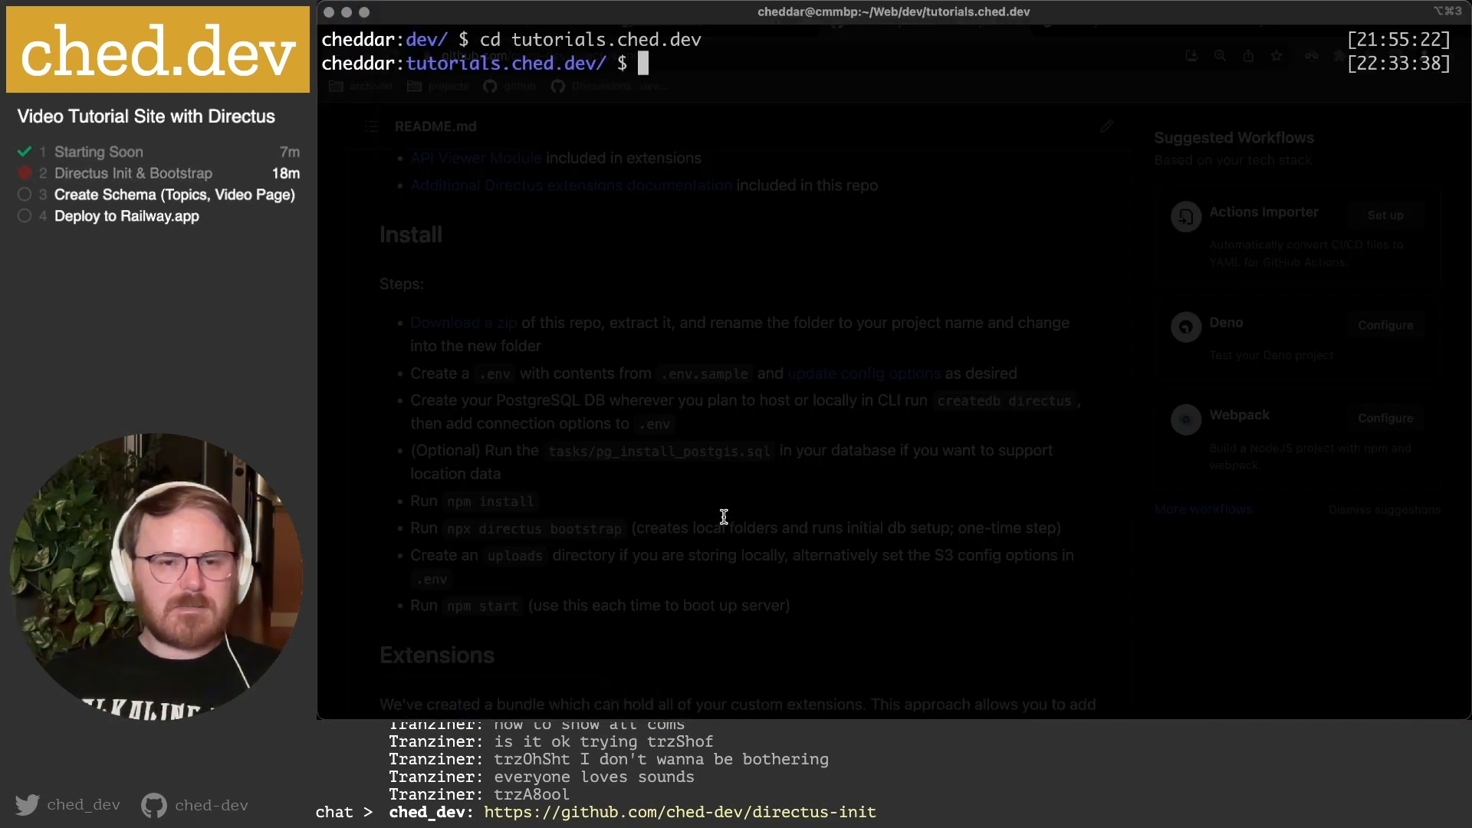
type("code .")
key("Return")
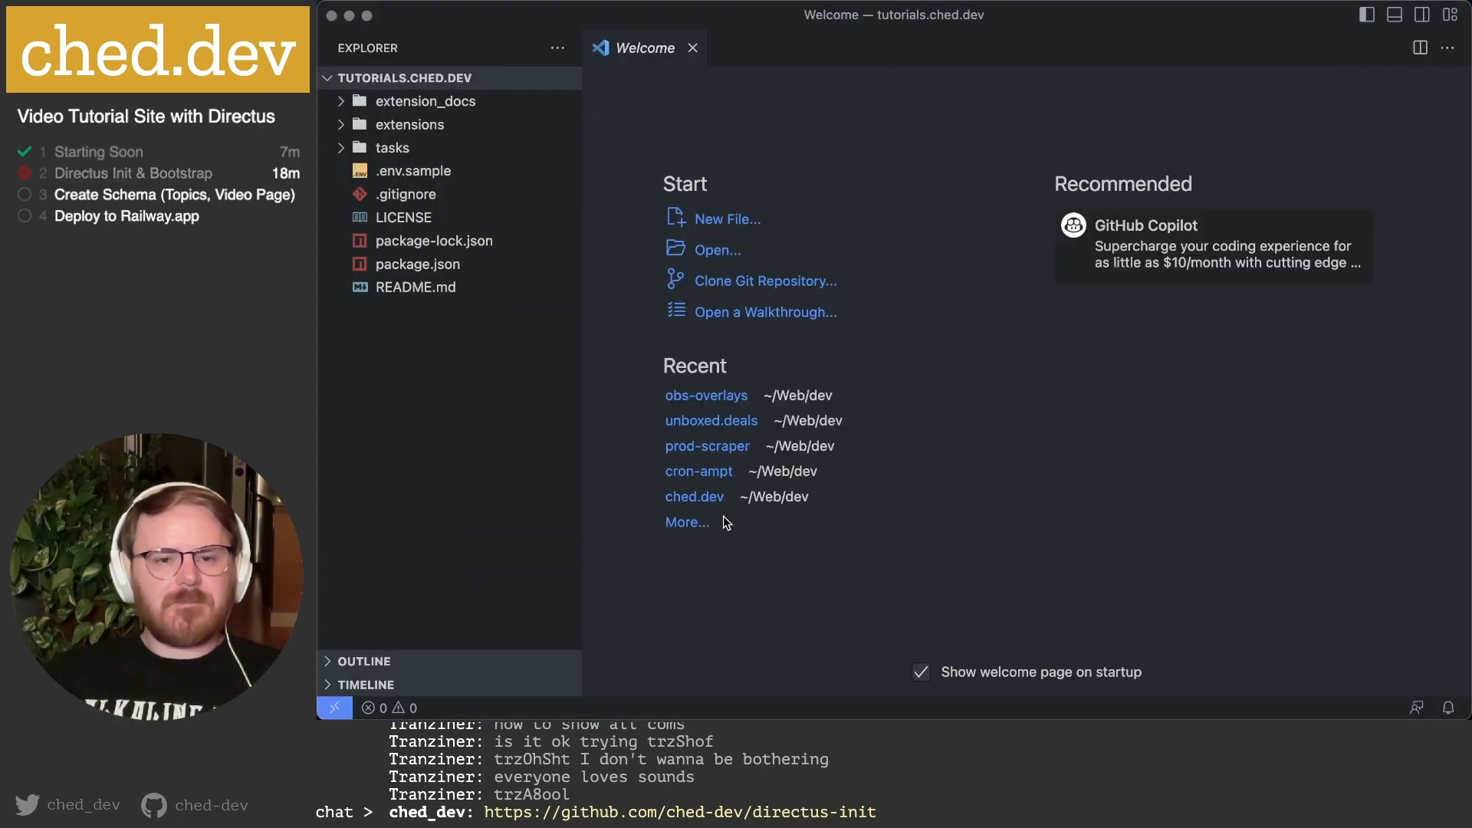
Copy the .env.sample contents into a newly created .env file in the project.
double_click(406, 171)
left_click(927, 219)
key("super+a")
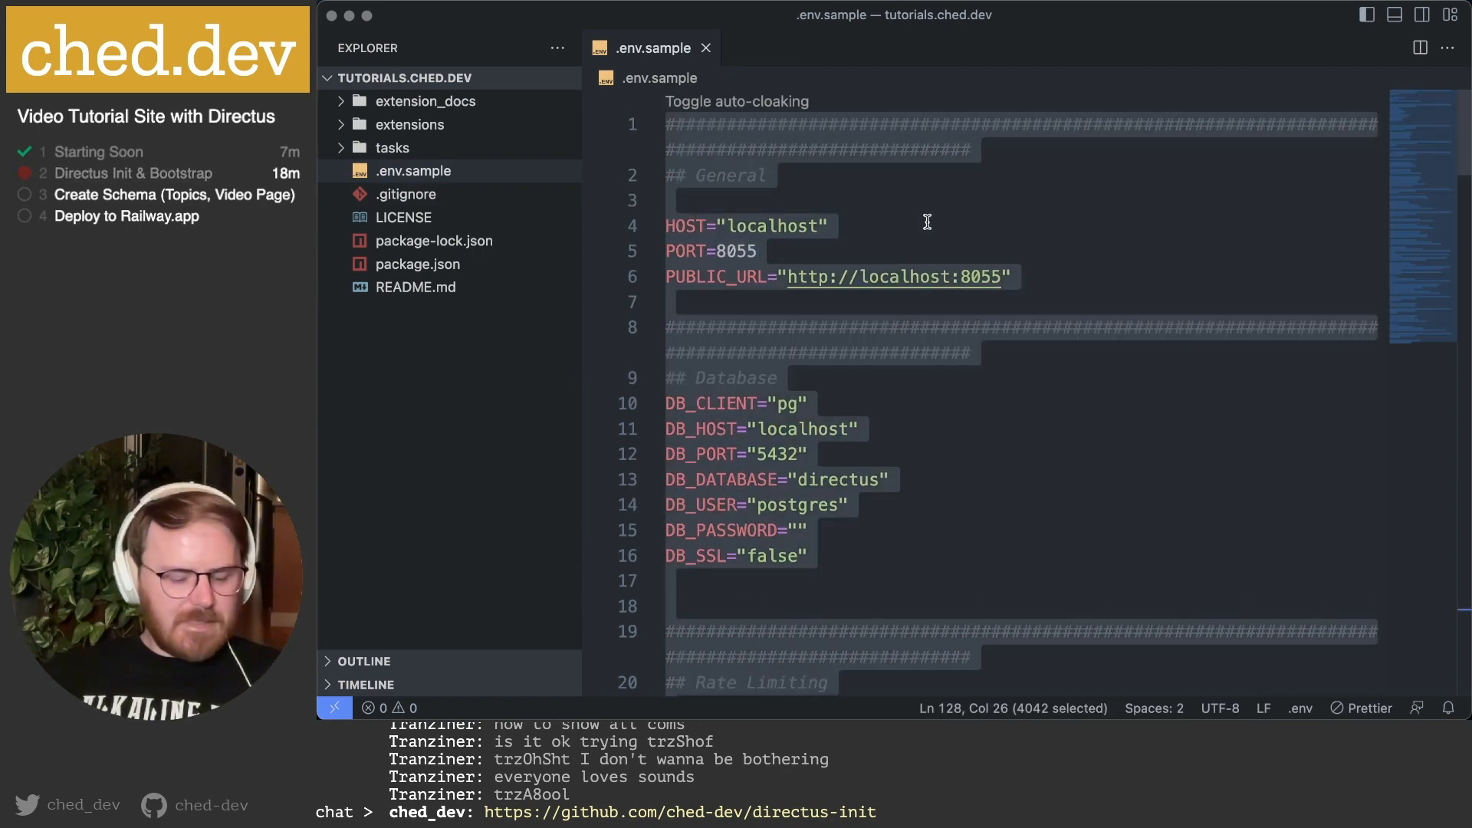
right_click(475, 374)
left_click(509, 380)
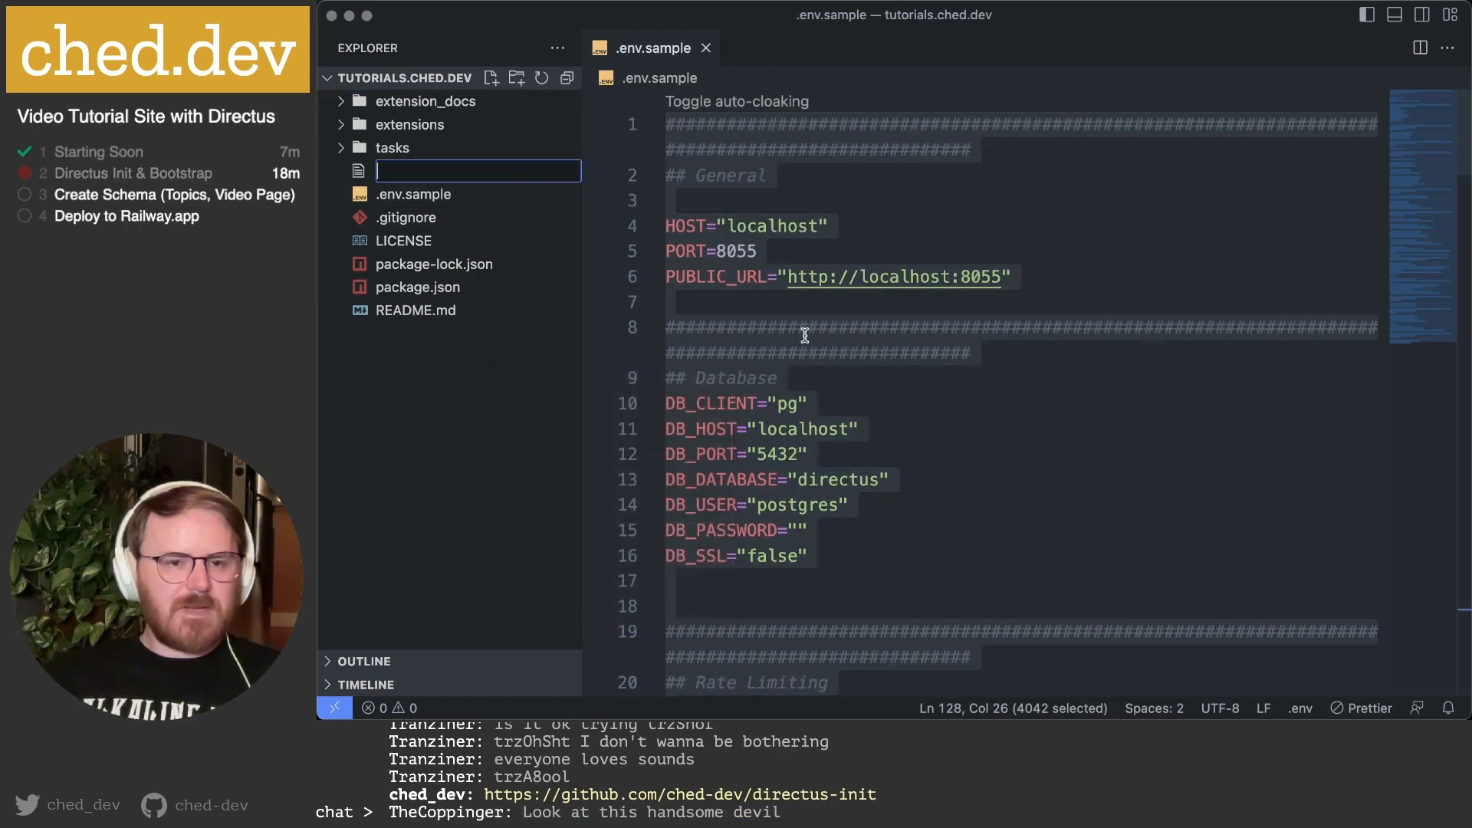
type(".env")
key("Return")
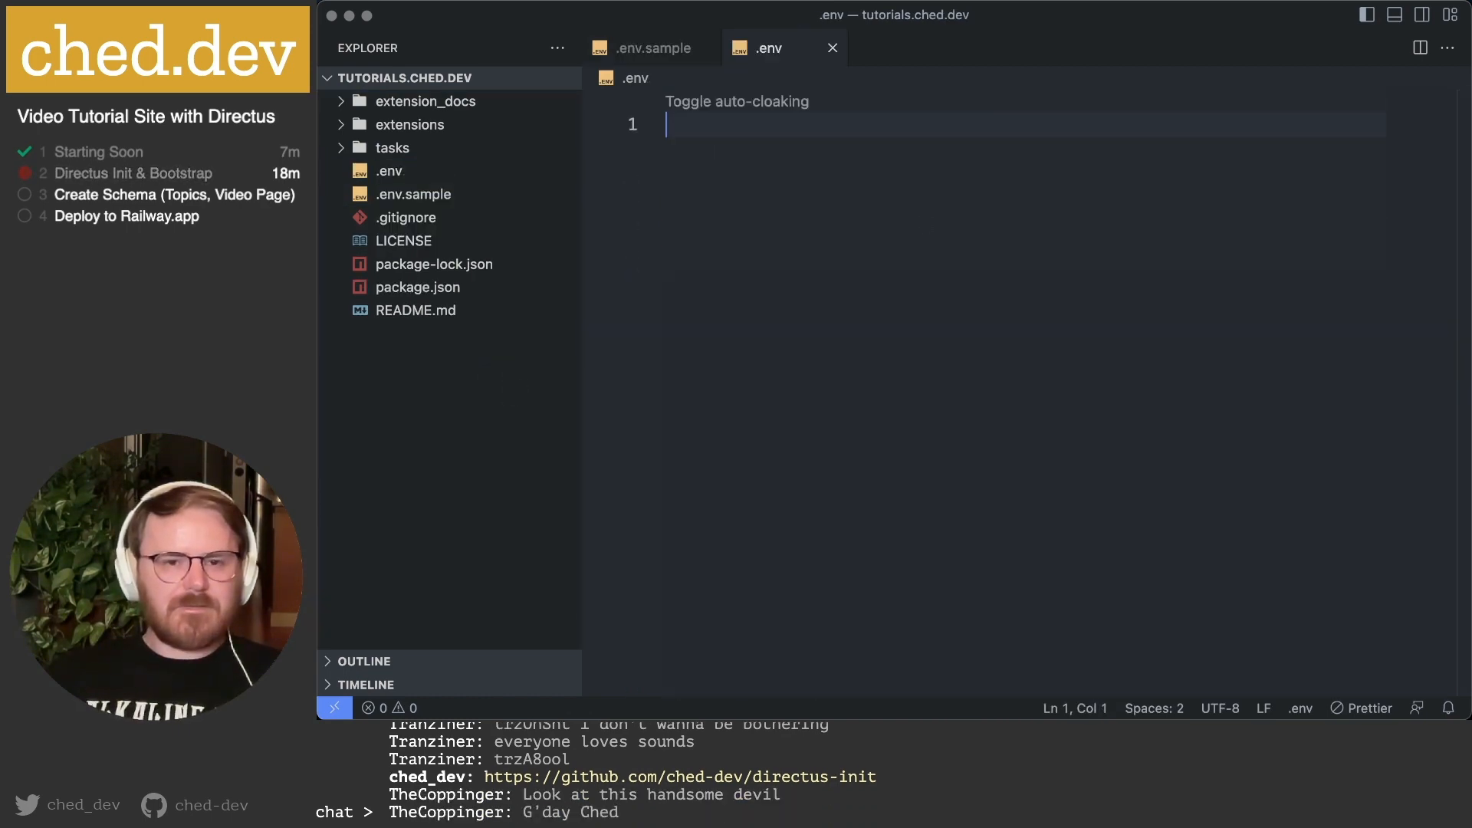
key("super+v")
Review the pasted .env settings, then switch to the terminal and back to GitHub.
scroll(925, 335, "up", 20)
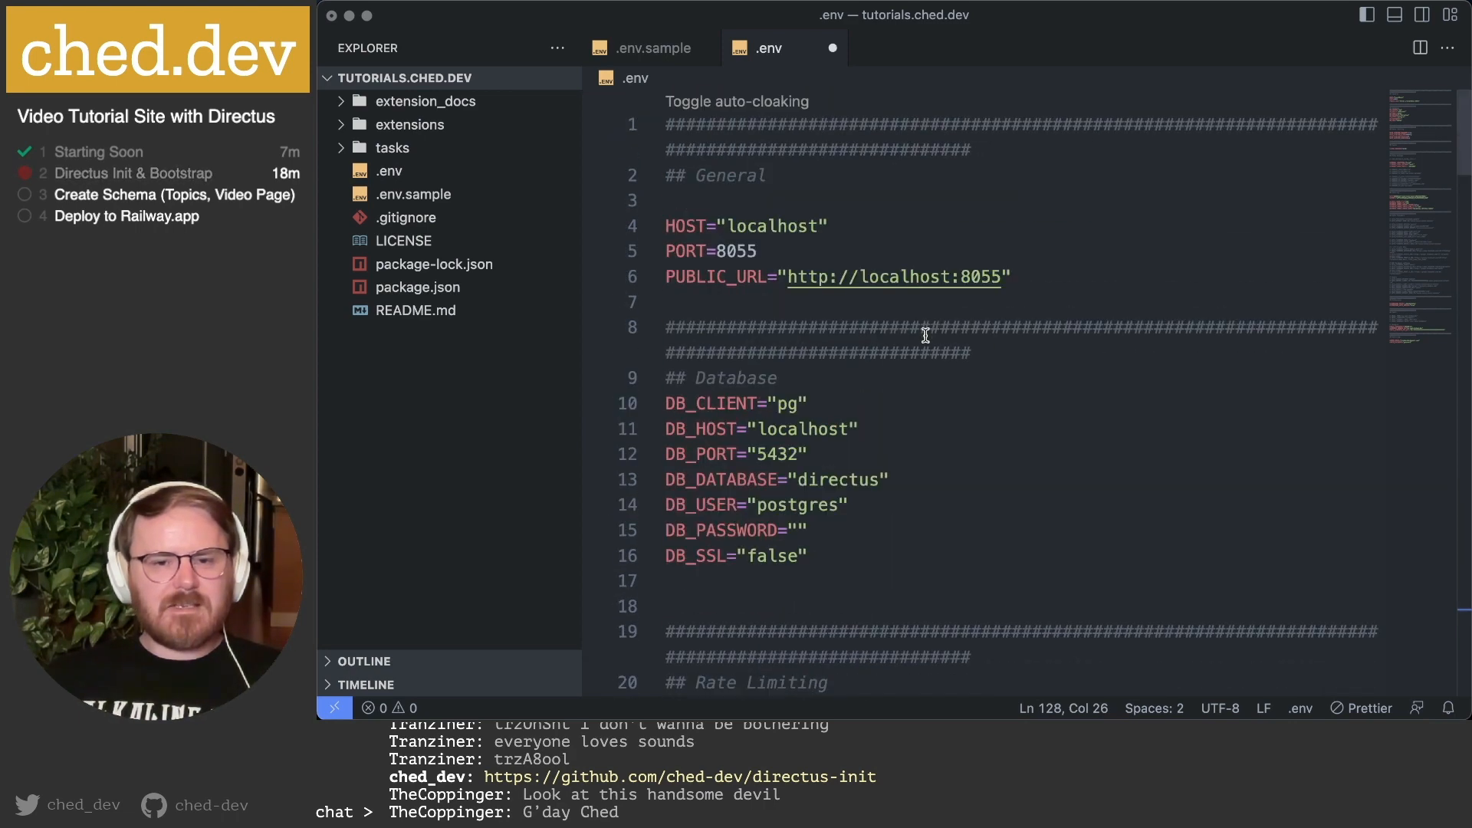
left_click(874, 224)
scroll(876, 226, "down", 1)
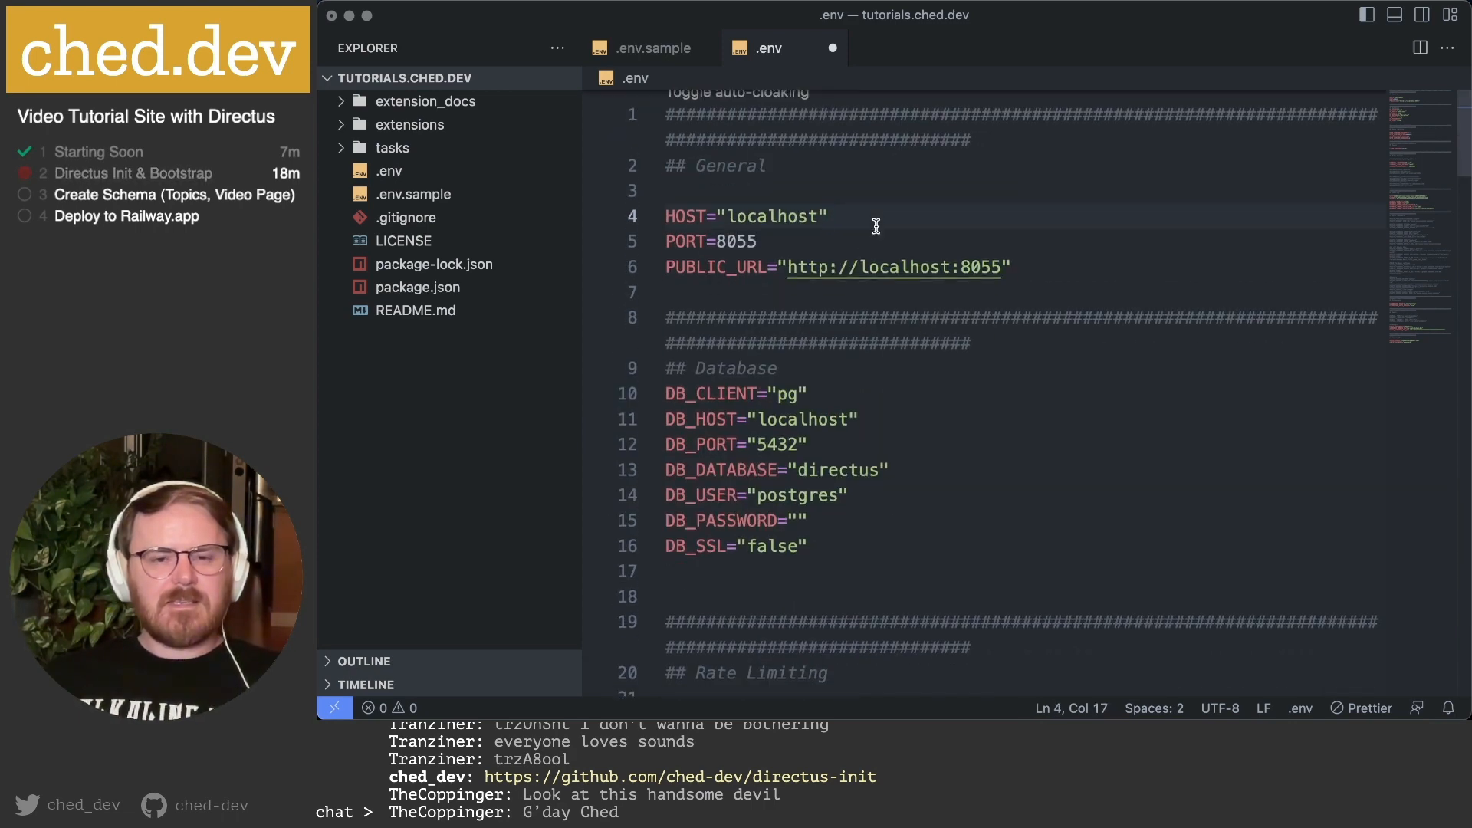
key("super+Tab")
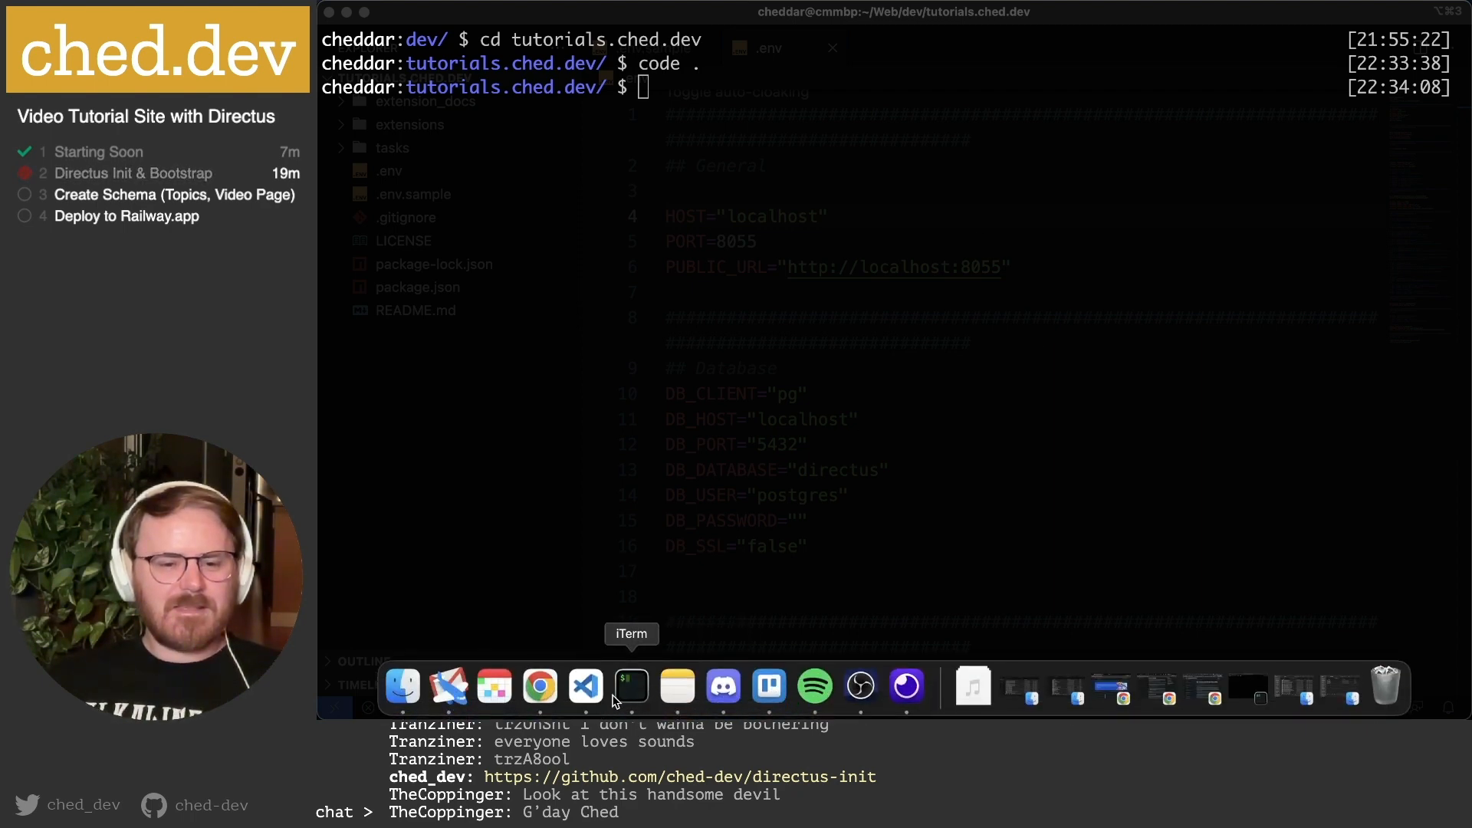
left_click(539, 684)
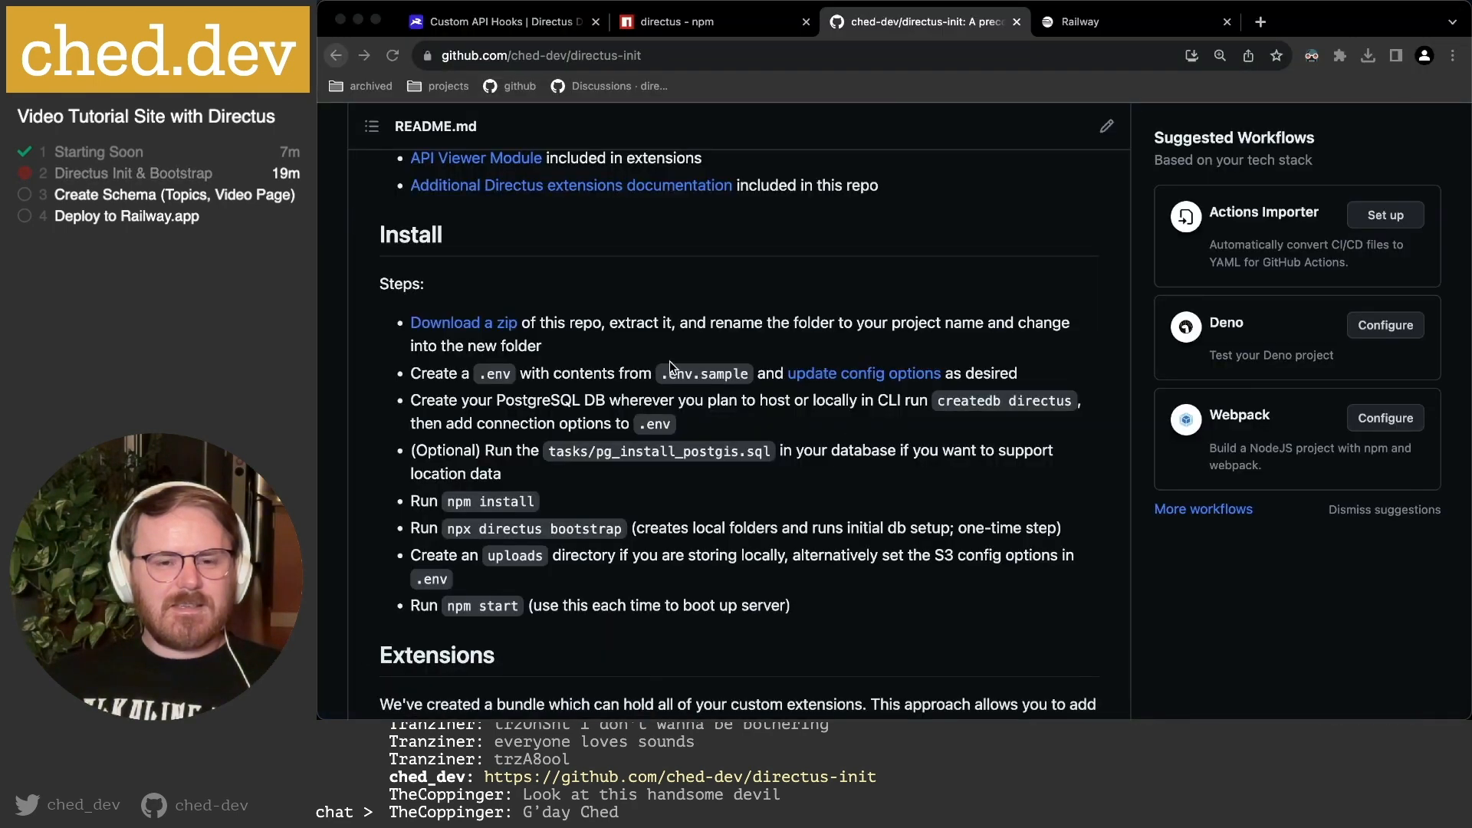
Highlight the README's Install step for creating the PostgreSQL database with createdb directus.
left_click_drag(434, 401, 882, 397)
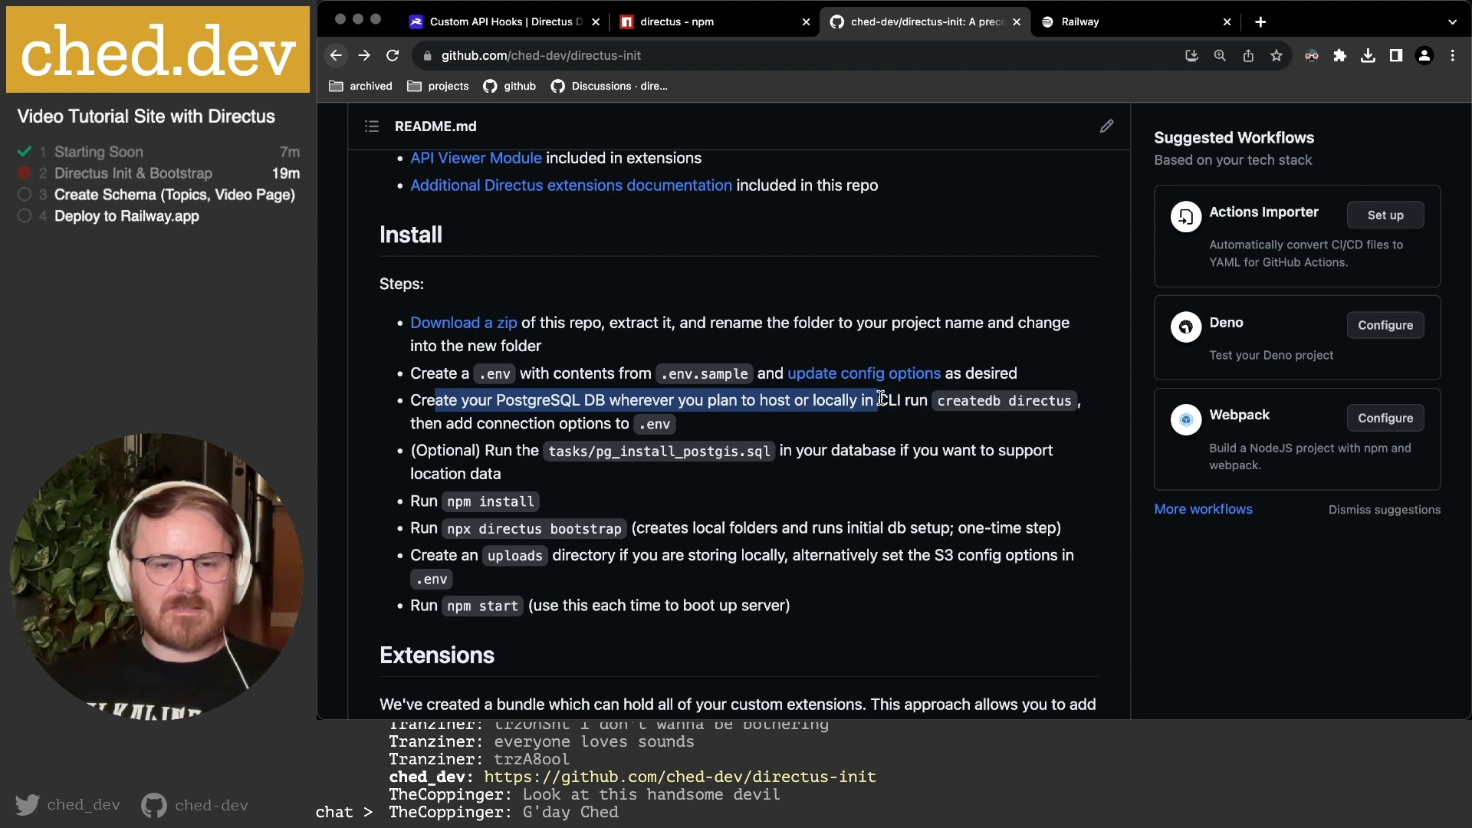
mouse_move(592, 707)
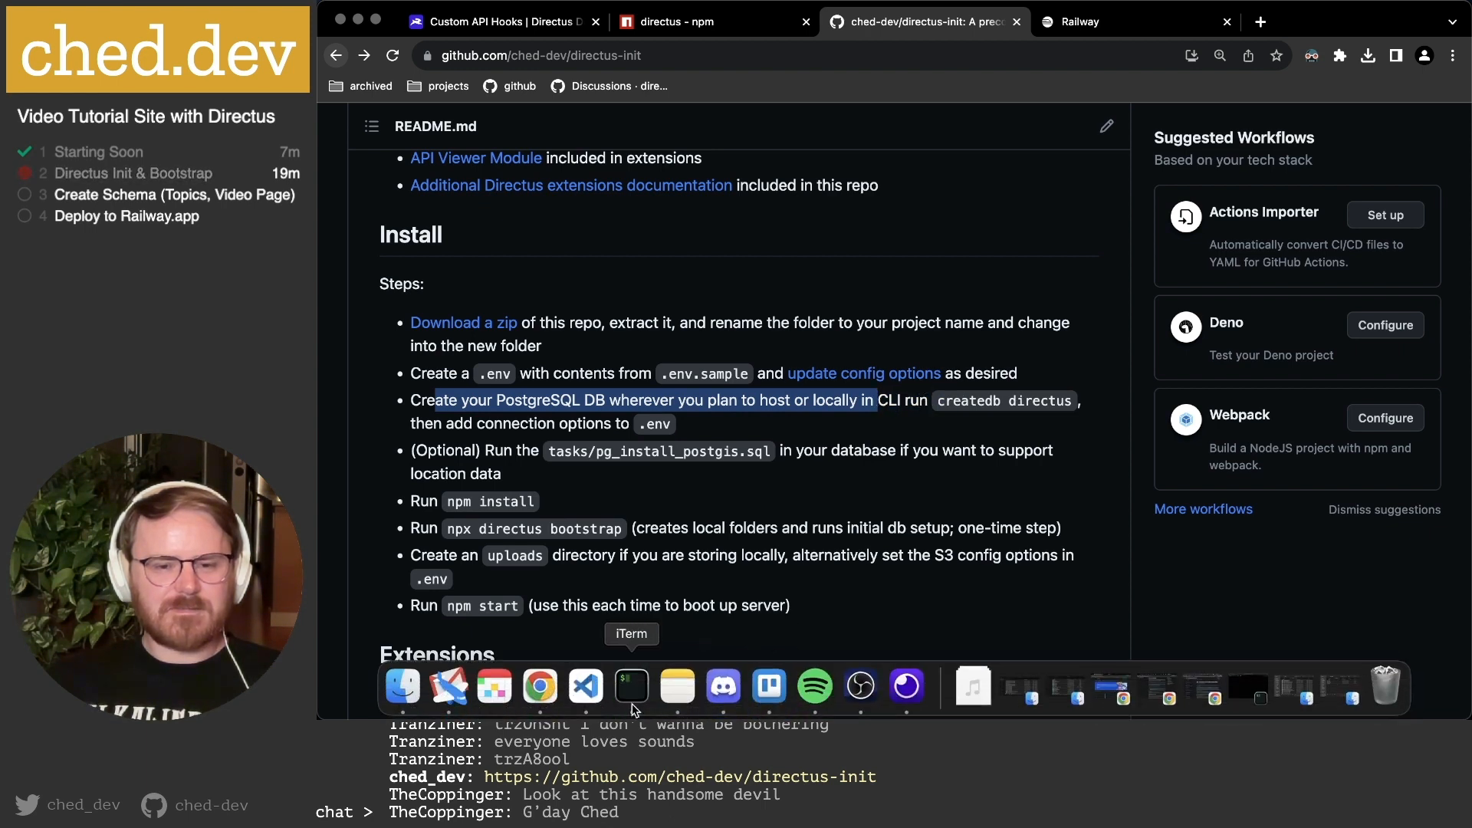
In VS Code, review the database host settings at the top of the .env file.
left_click(588, 704)
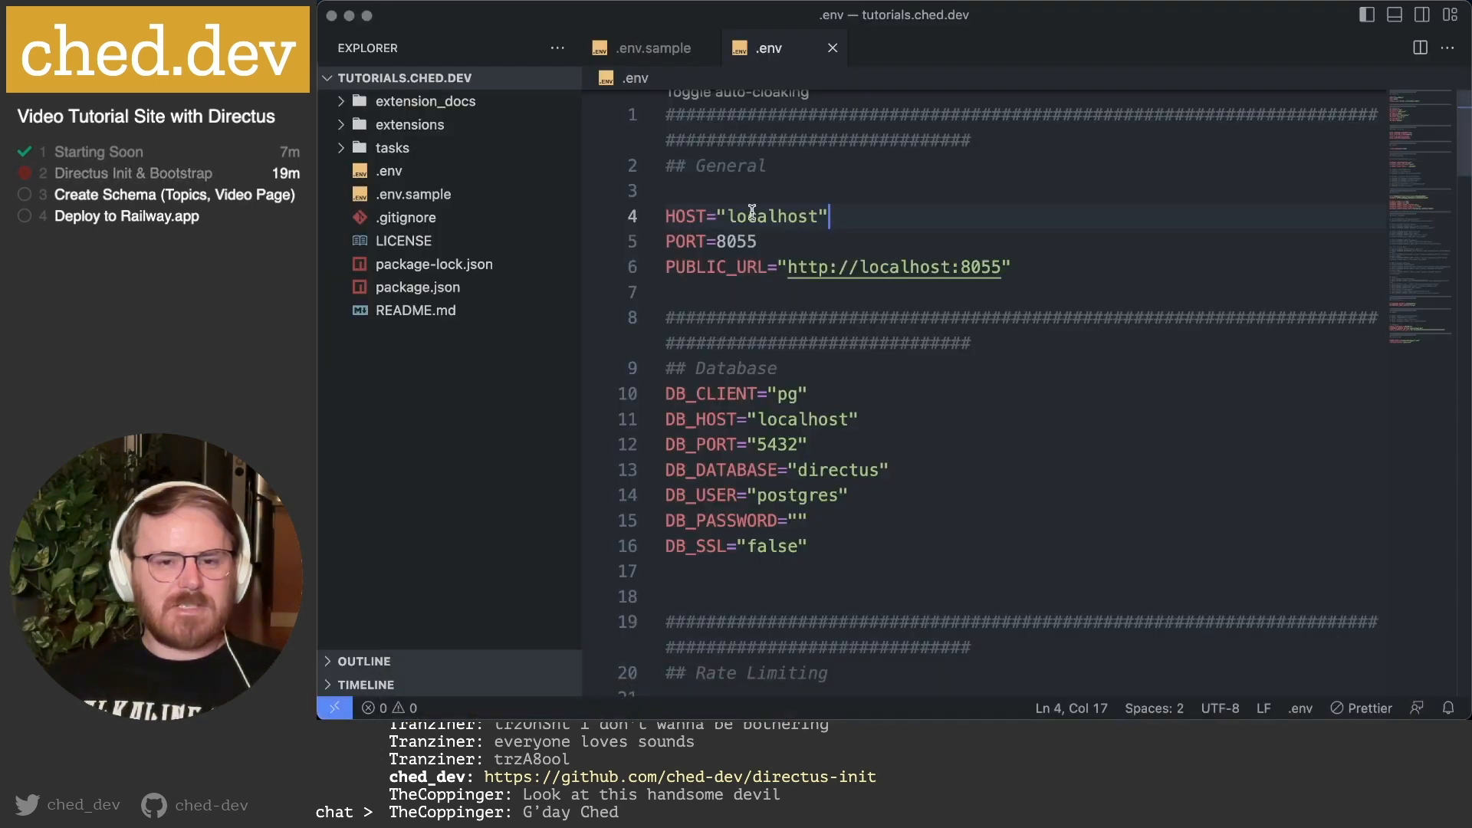
left_click(790, 419)
left_click_drag(667, 419, 989, 543)
scroll(941, 522, "down", 5)
scroll(941, 522, "down", 2)
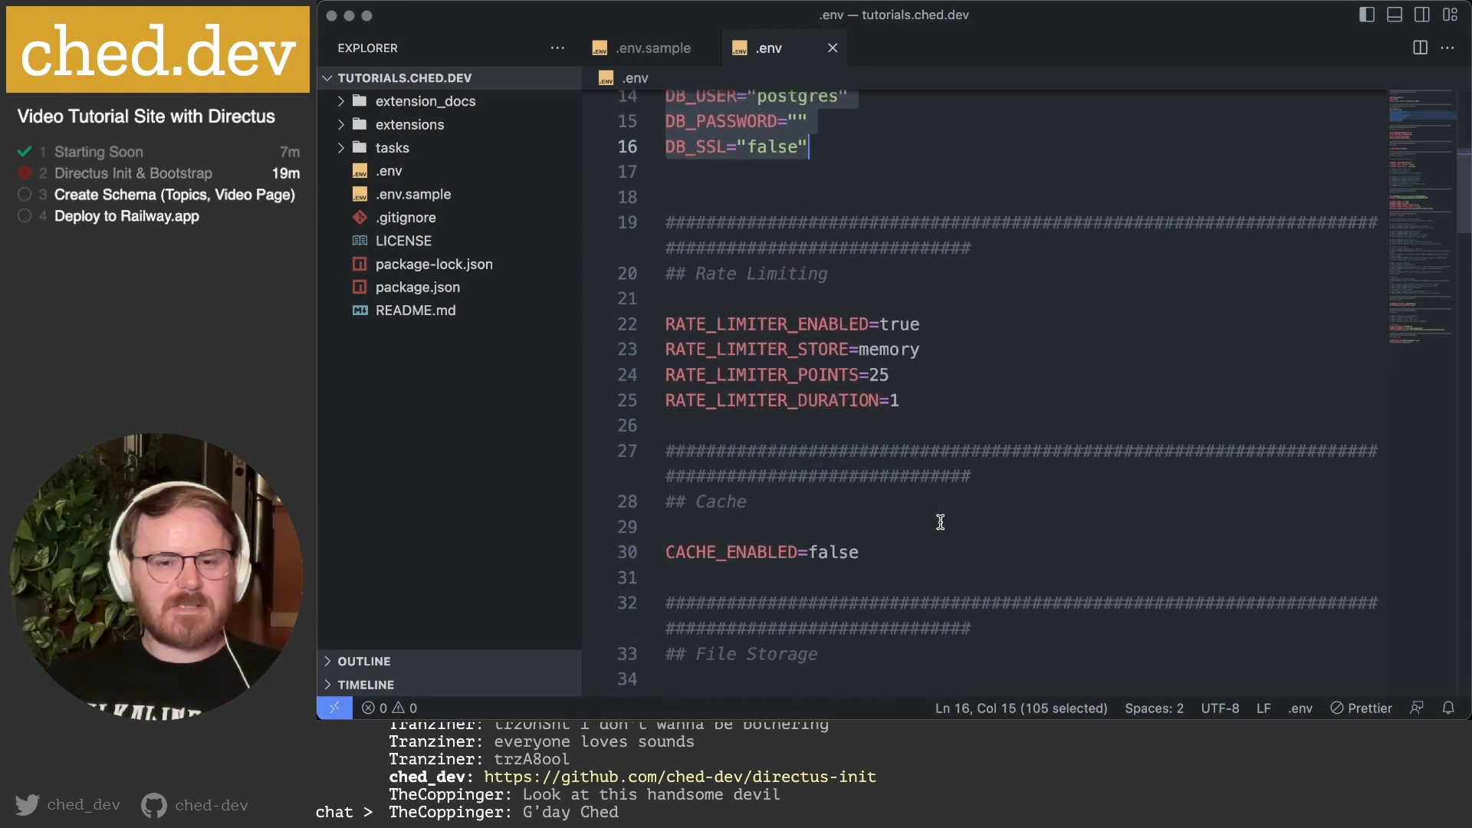
scroll(670, 272, "down", 3)
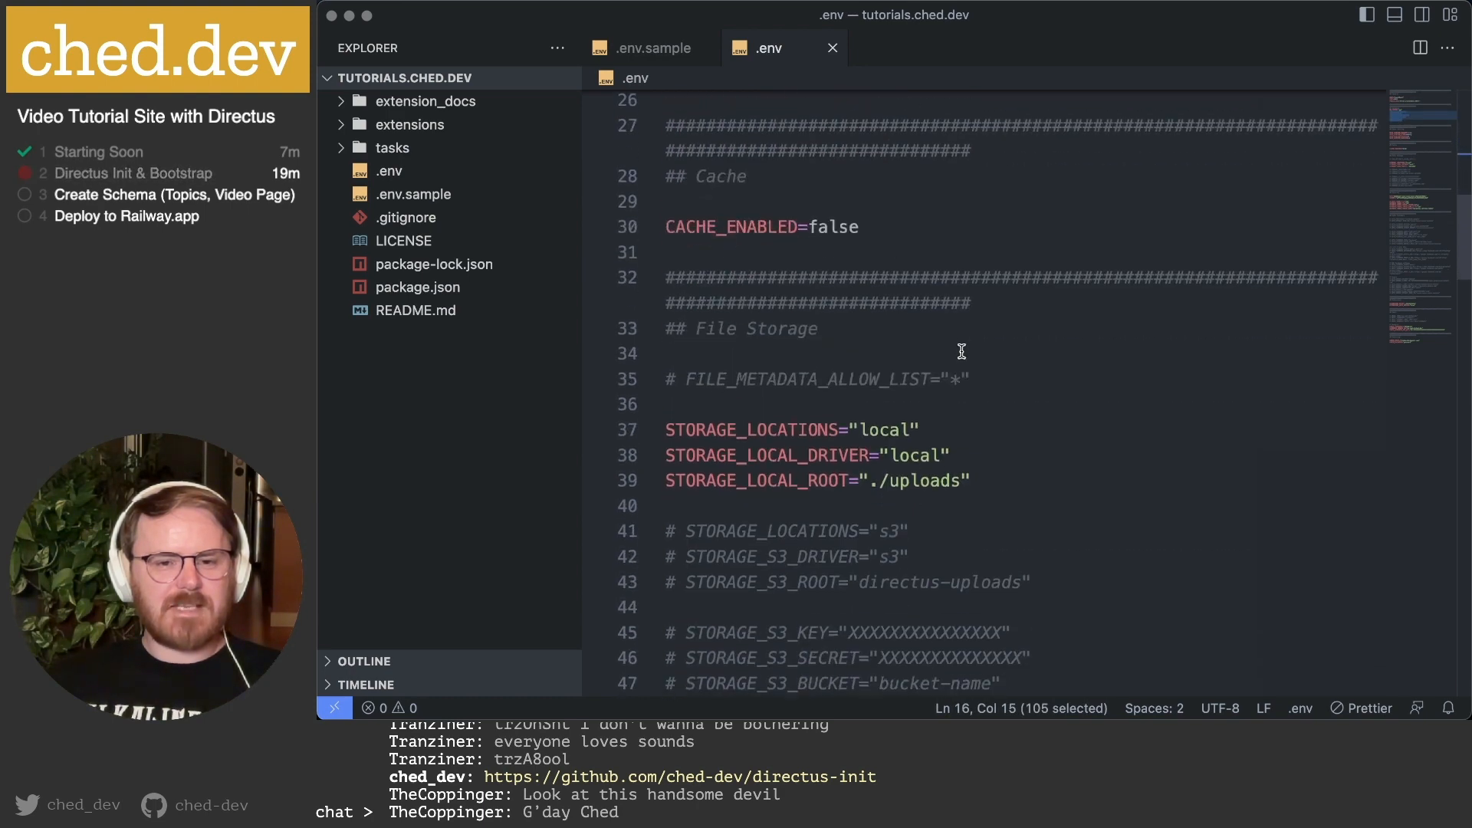
scroll(961, 352, "down", 2)
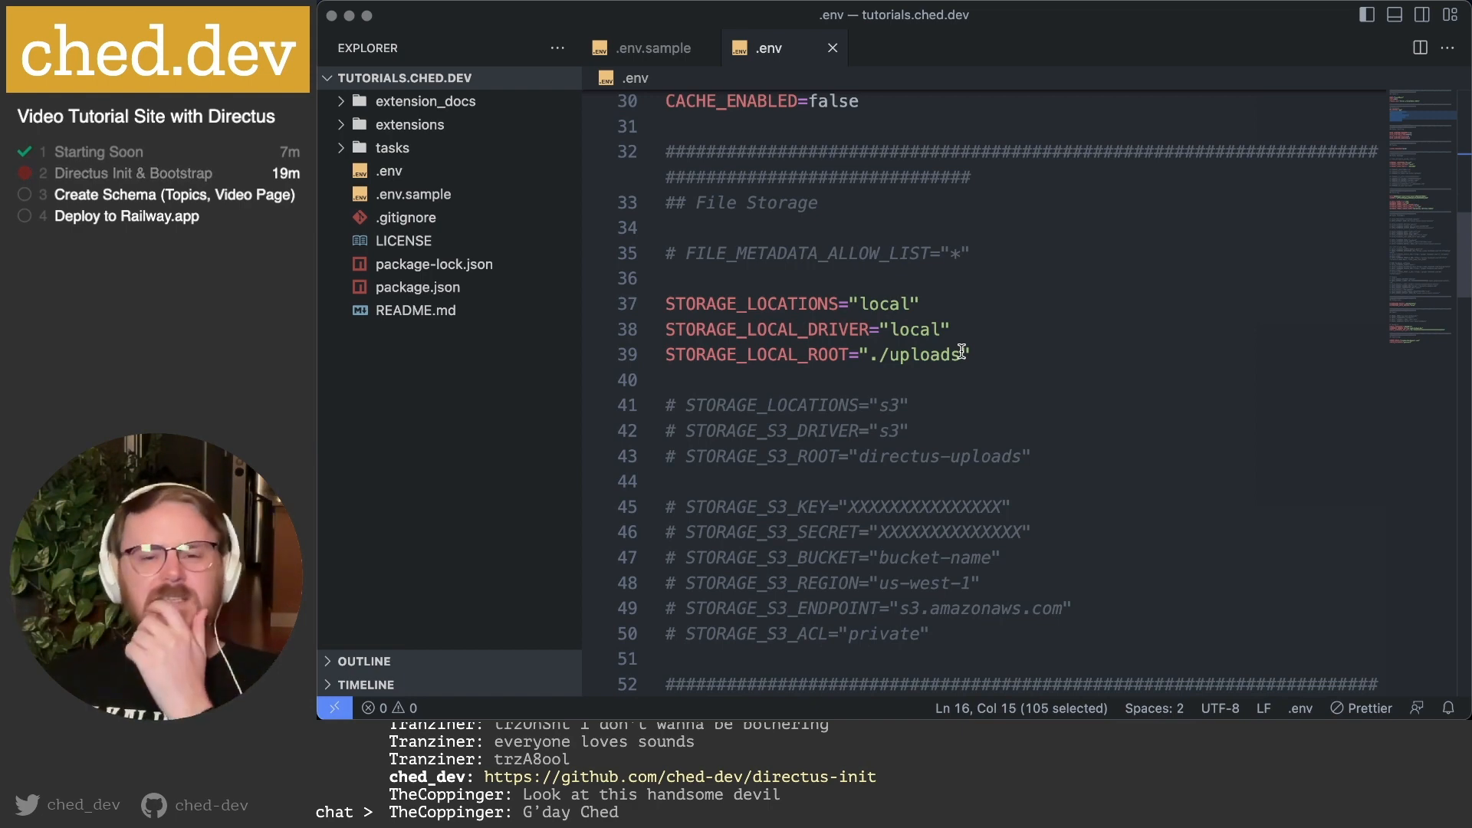
Review the STORAGE_LOCATIONS local storage settings and the commented S3 storage lines.
double_click(749, 303)
left_click(989, 360, "shift")
left_click(996, 360)
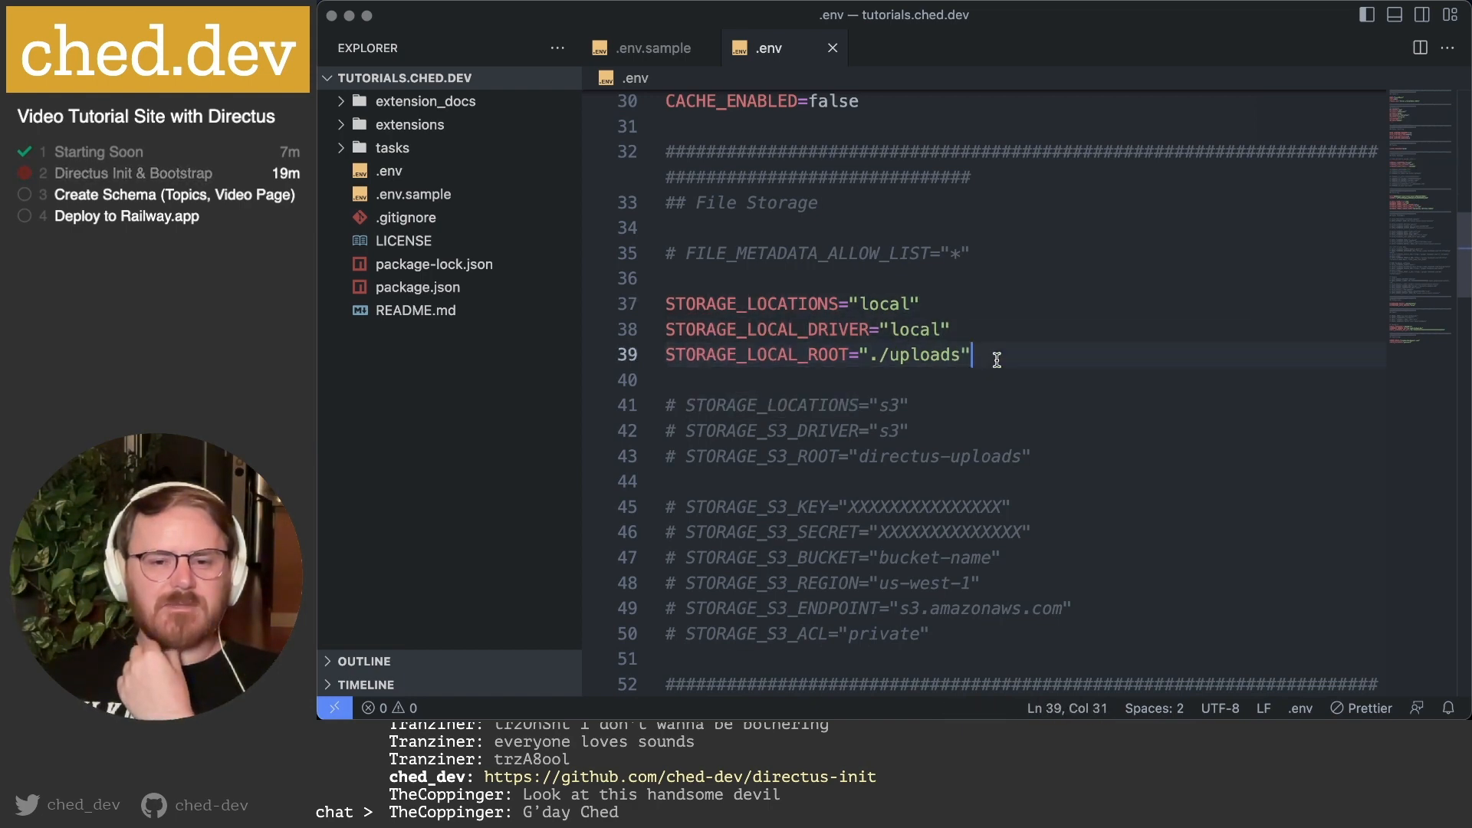
left_click_drag(686, 405, 1038, 450)
left_click(1055, 450)
left_click_drag(830, 409, 1055, 454)
left_click(1058, 453)
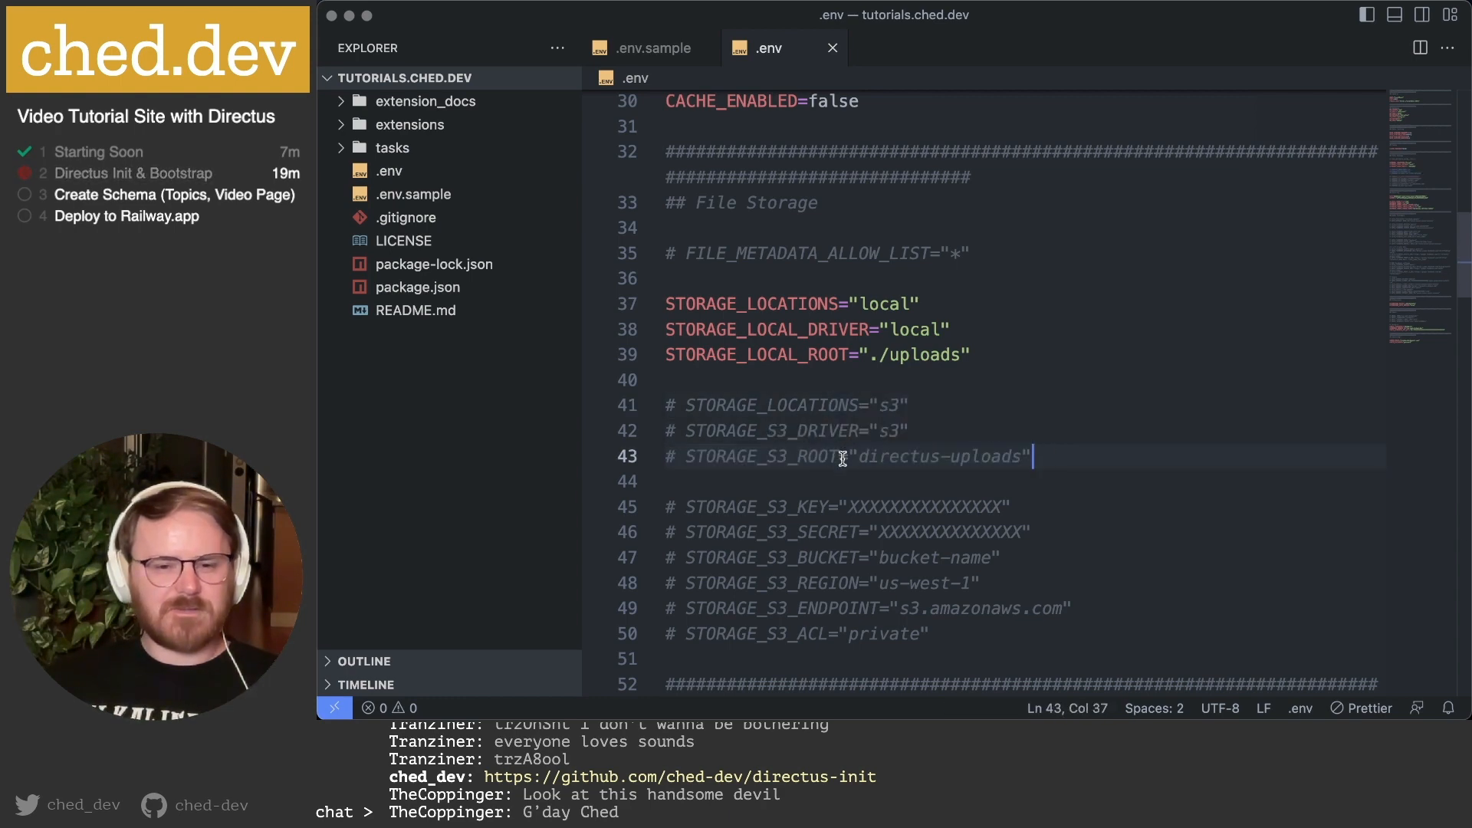
scroll(842, 457, "down", 3)
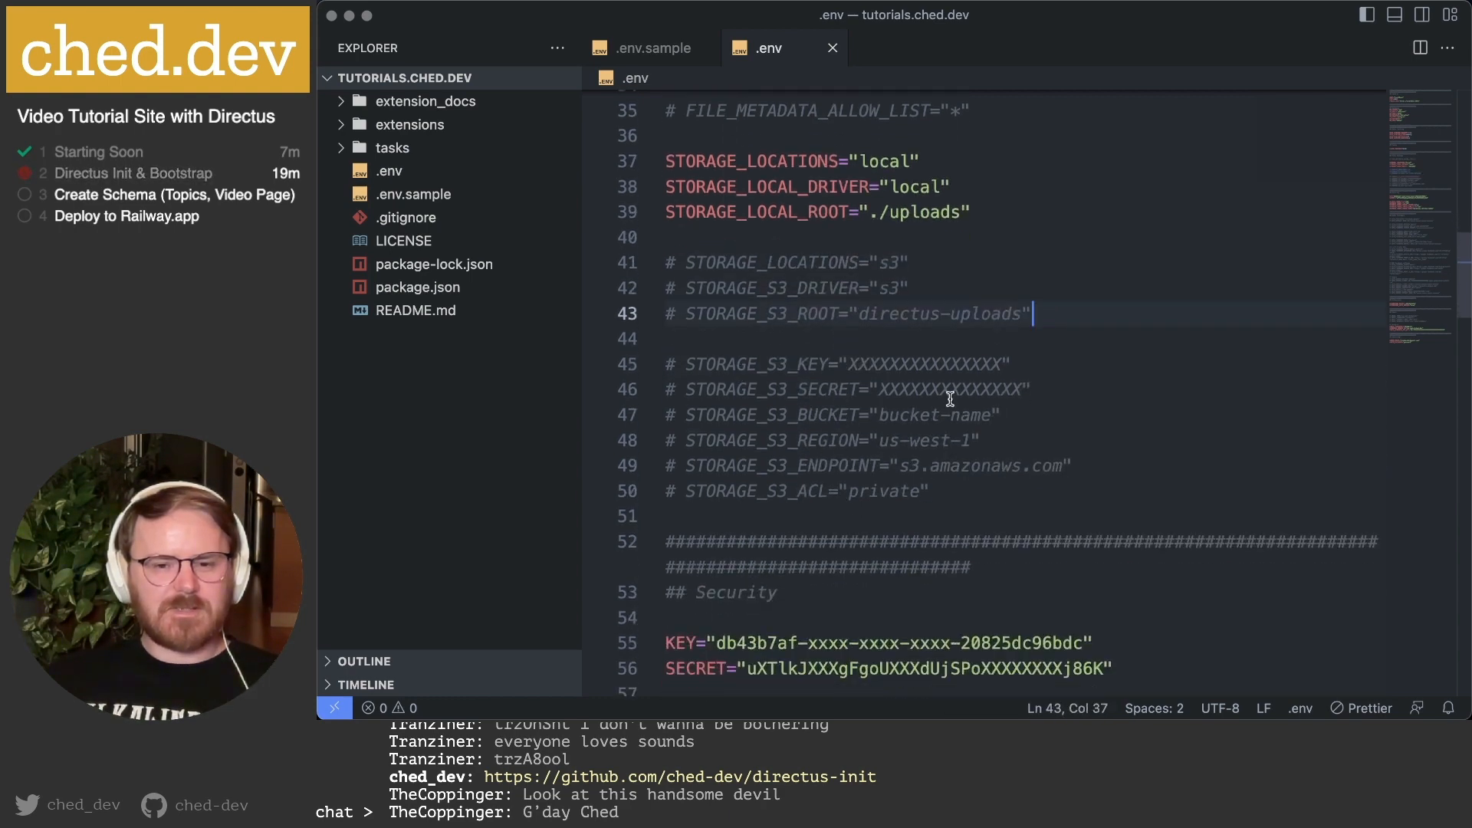
scroll(962, 408, "down", 6)
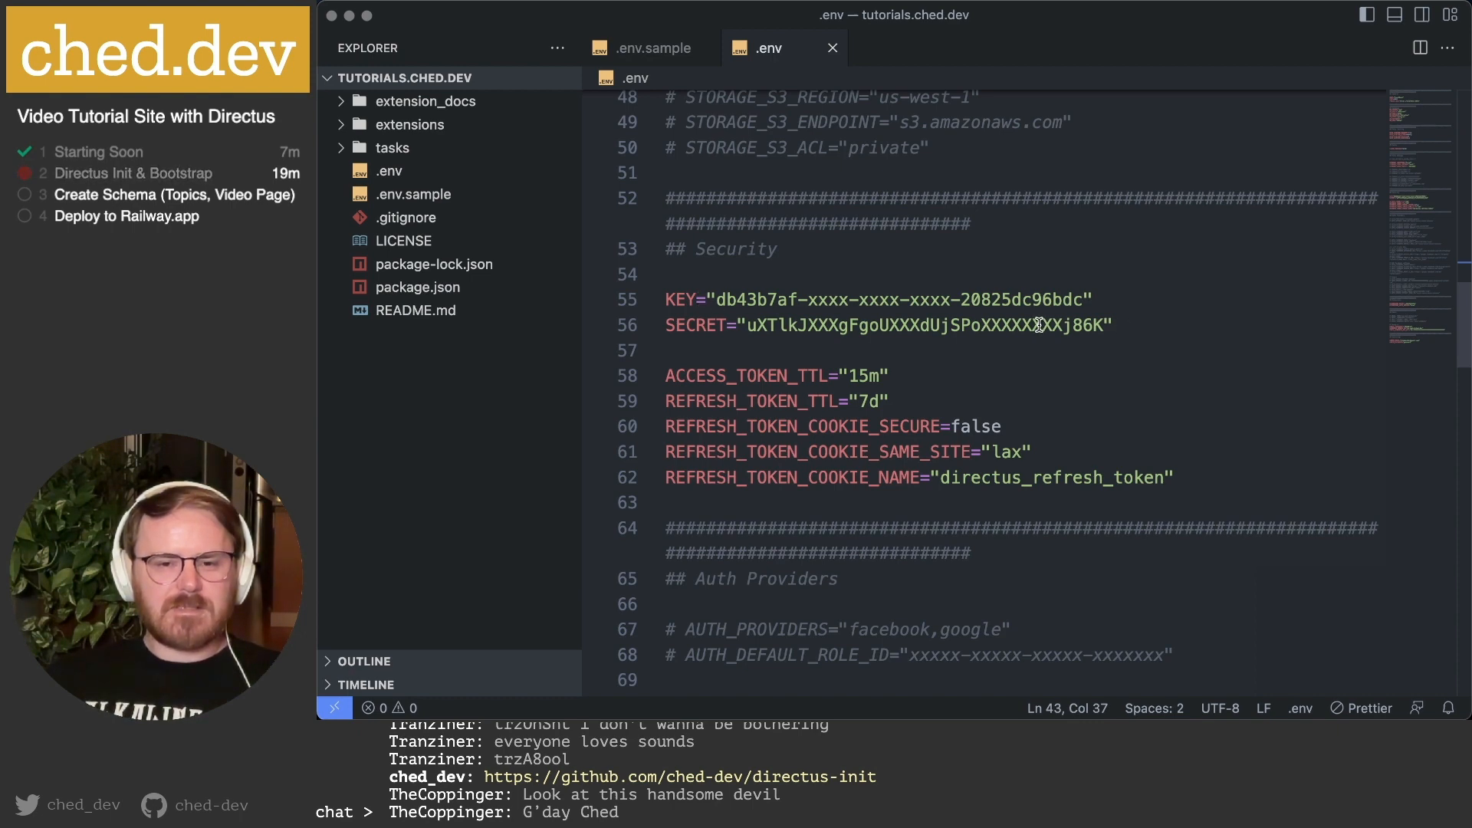
Change ACCESS_TOKEN_TTL from 15m to 1440m in the token settings.
left_click(666, 376)
left_click_drag(667, 377, 1235, 461)
left_click(1245, 469)
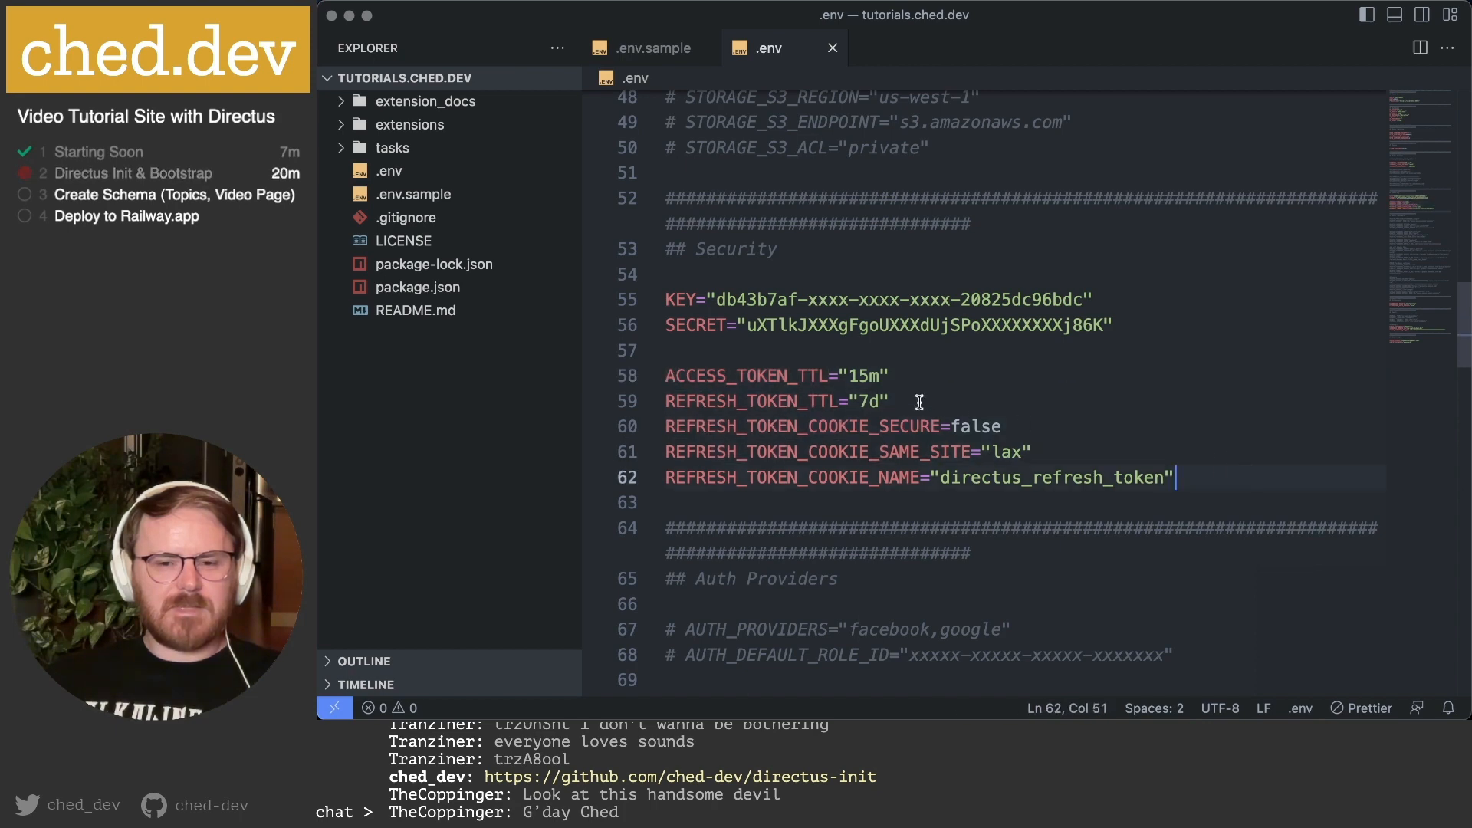
left_click_drag(848, 376, 871, 376)
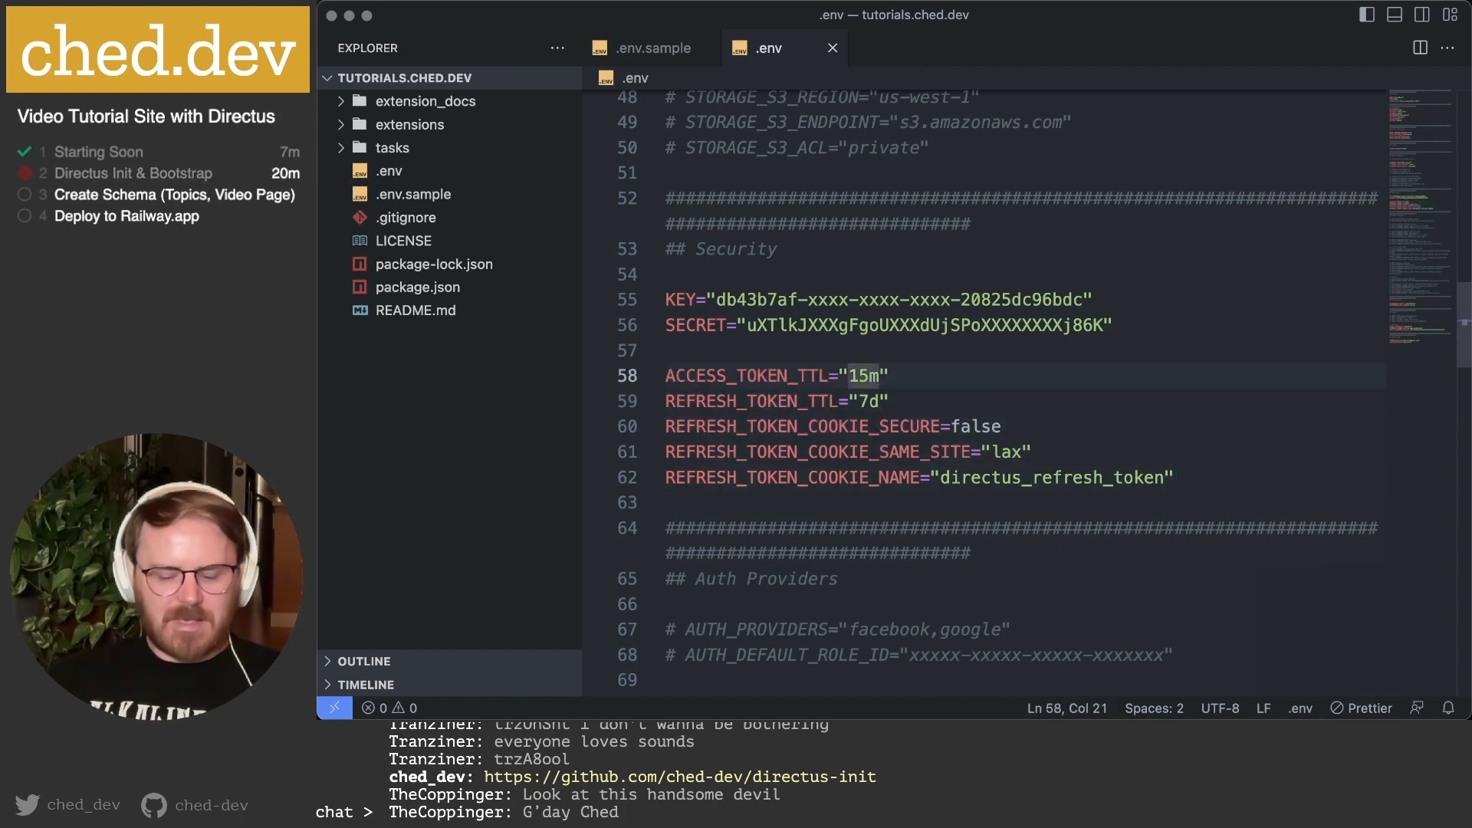
type("1440")
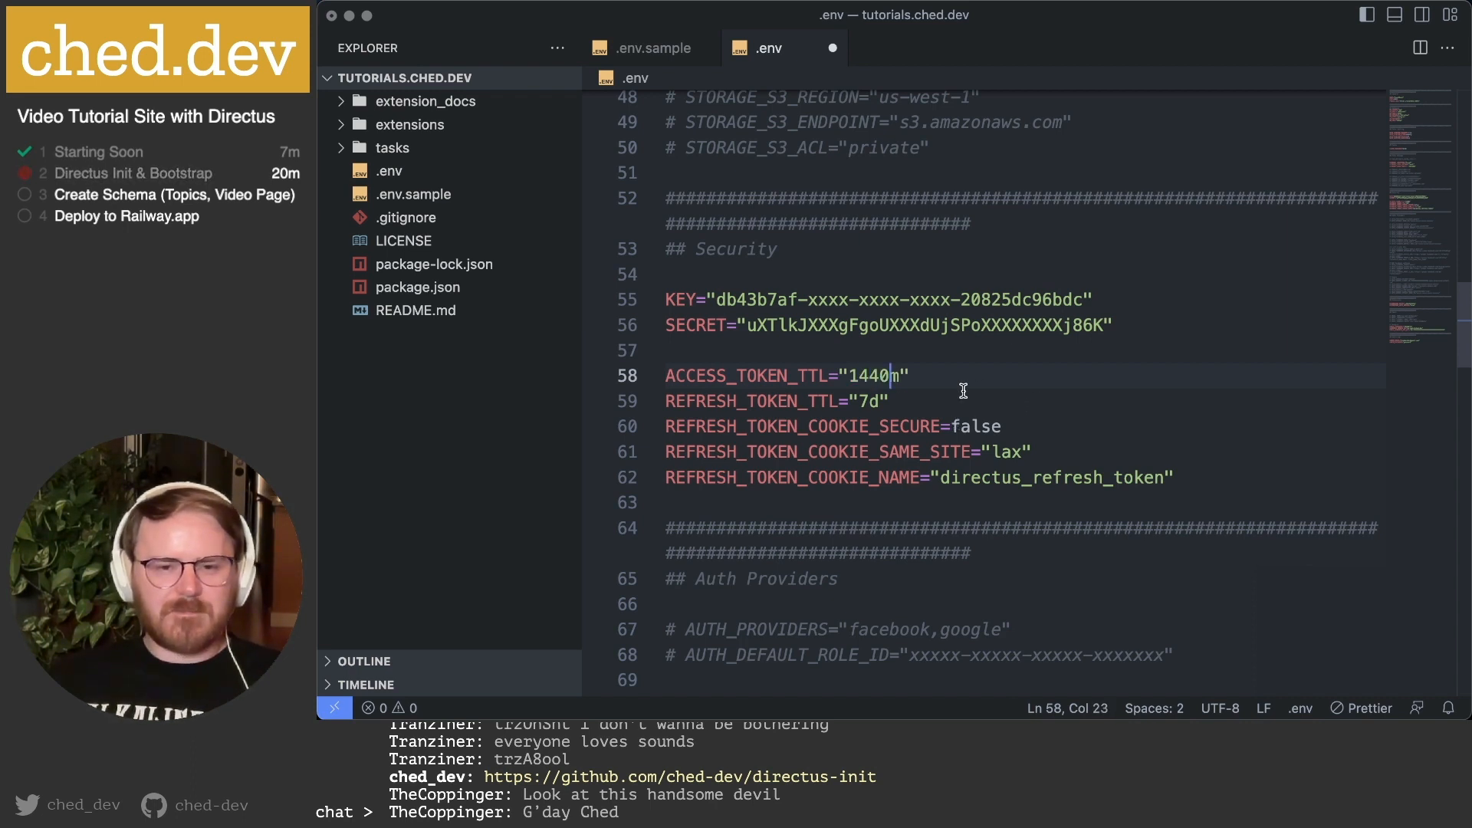
left_click(1223, 477)
Review the EXTENSIONS_PATH and EXTENSIONS_AUTO_RELOAD settings.
scroll(924, 471, "down", 6)
scroll(927, 473, "up", 4)
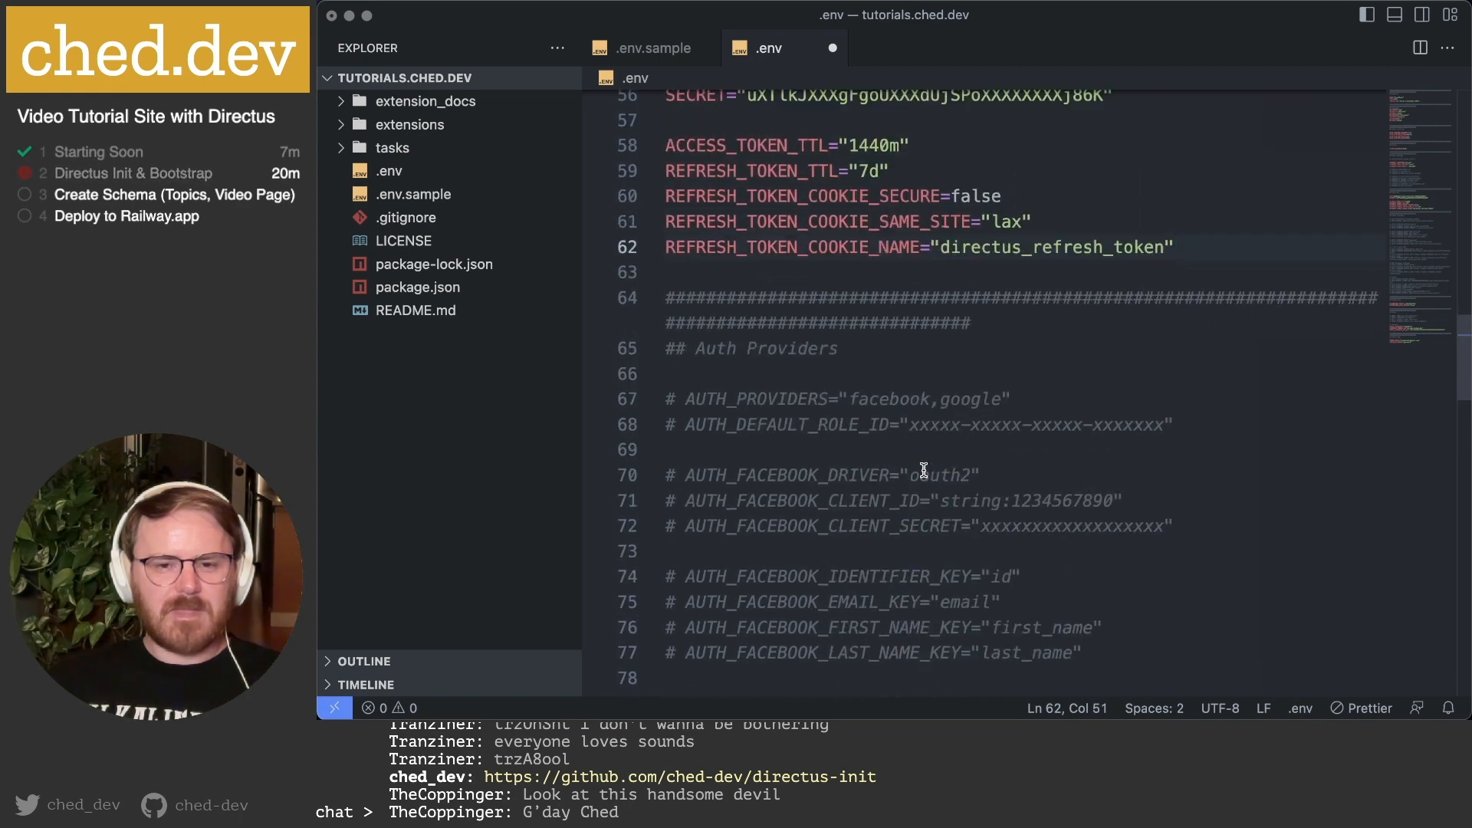
scroll(816, 377, "down", 2)
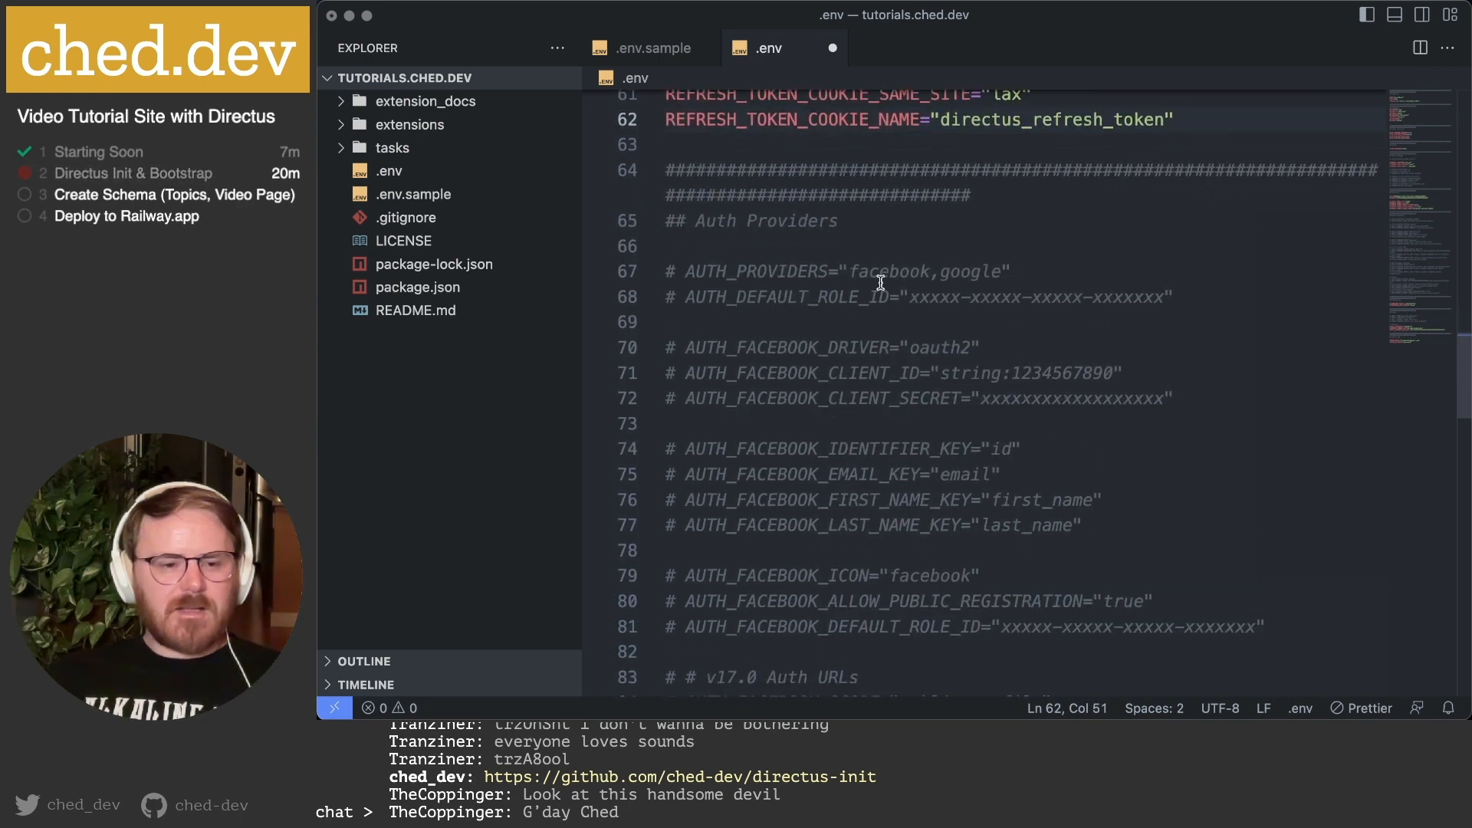
scroll(849, 217, "down", 3)
scroll(883, 365, "down", 5)
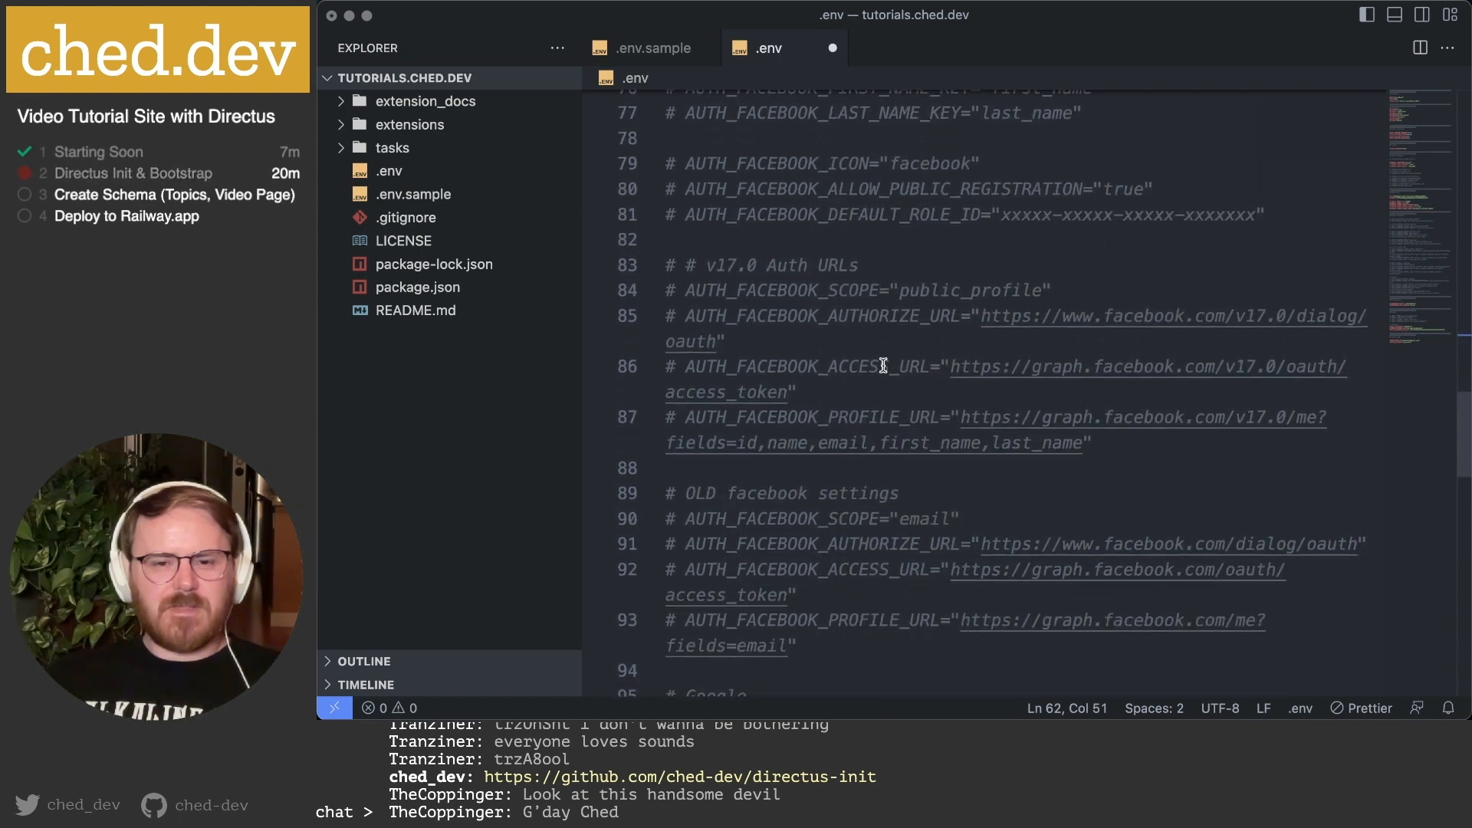
scroll(883, 365, "down", 10)
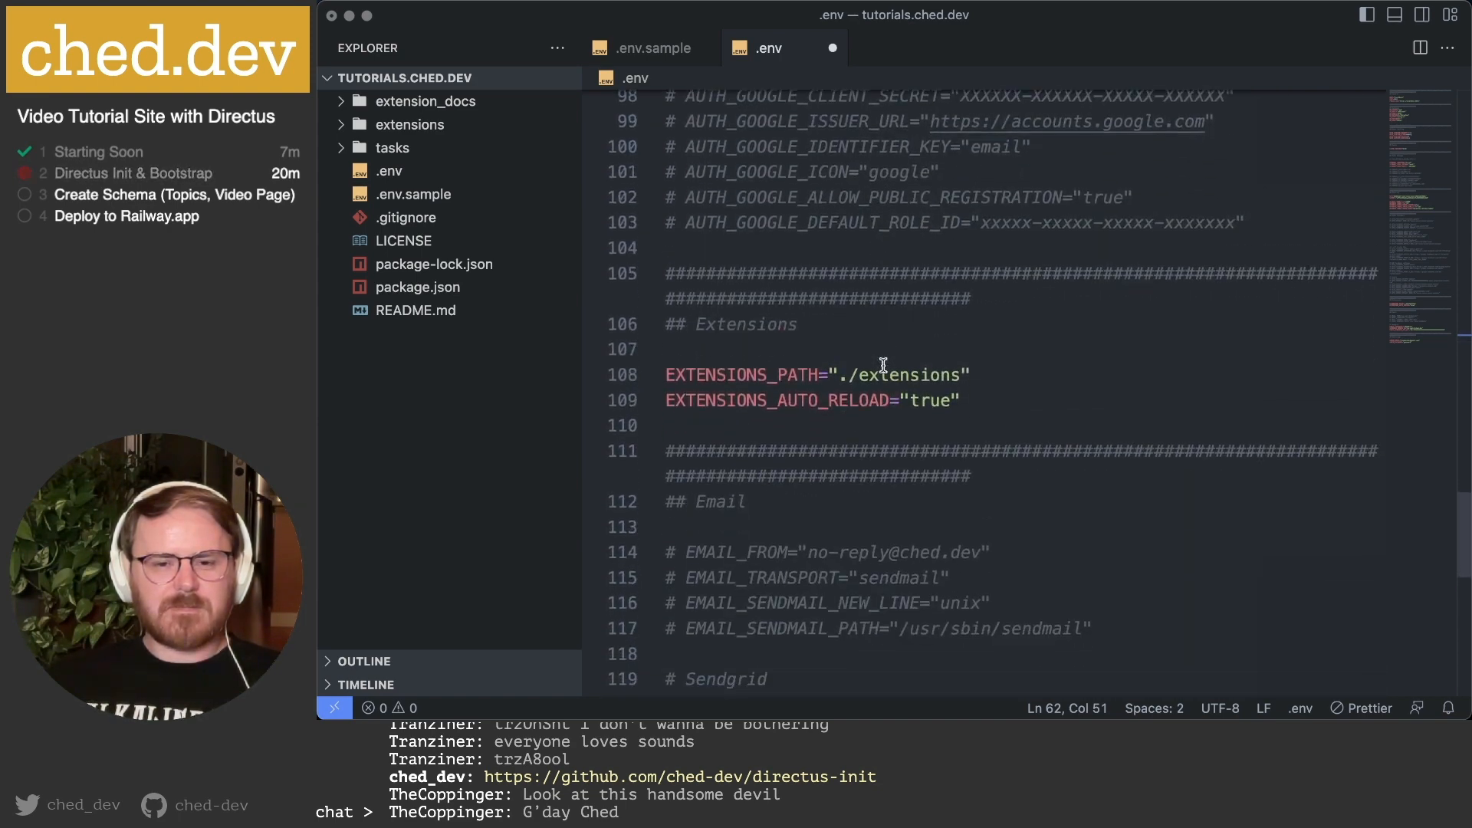
left_click_drag(1052, 268, 662, 254)
left_click(1066, 261)
left_click_drag(1009, 291, 636, 287)
left_click(1036, 284)
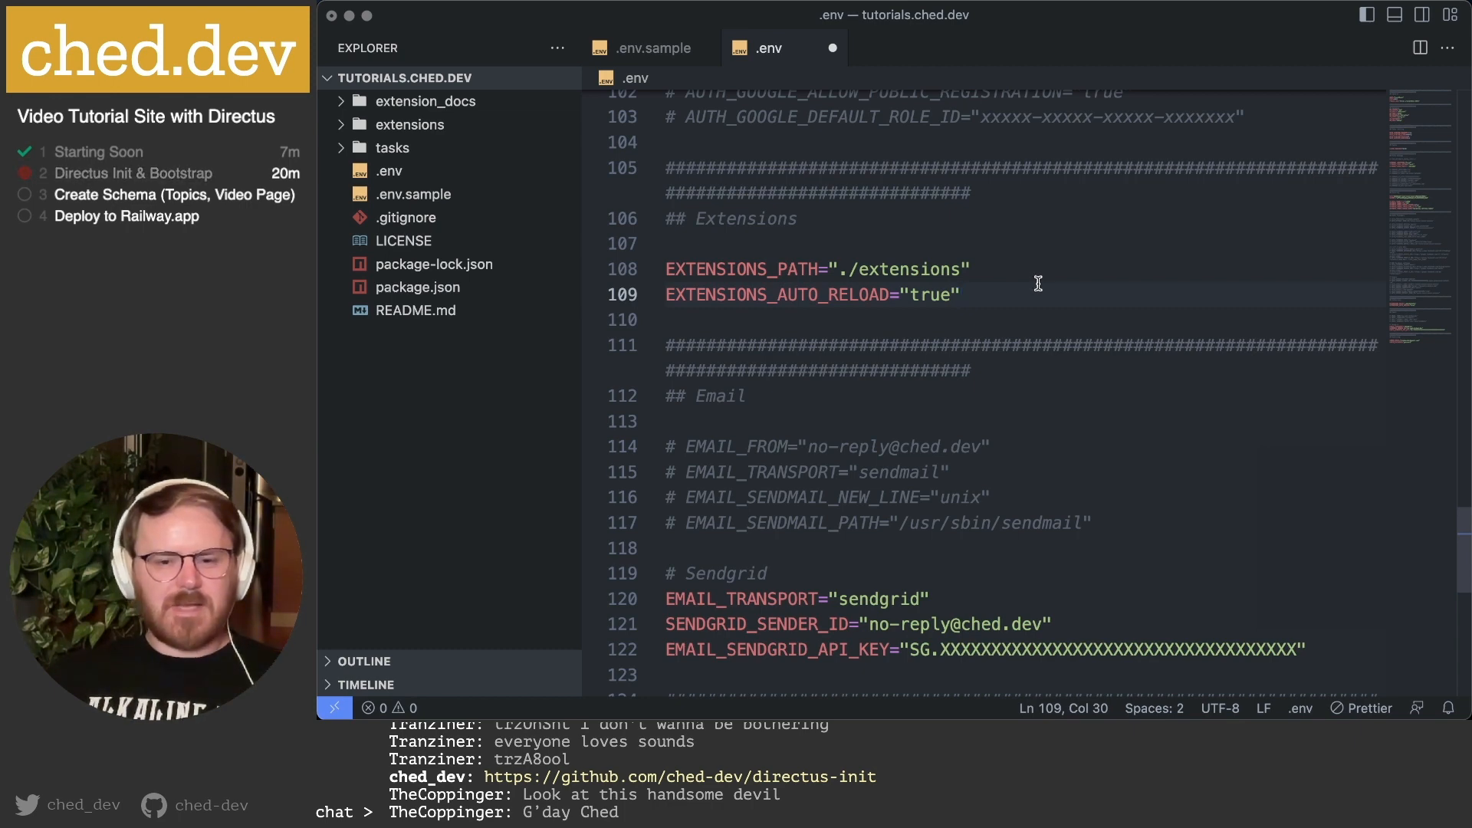
Review the EMAIL_TRANSPORT, sendmail and Sendgrid settings, including the EMAIL_SENDGRID_API_KEY placeholder.
scroll(1038, 284, "down", 4)
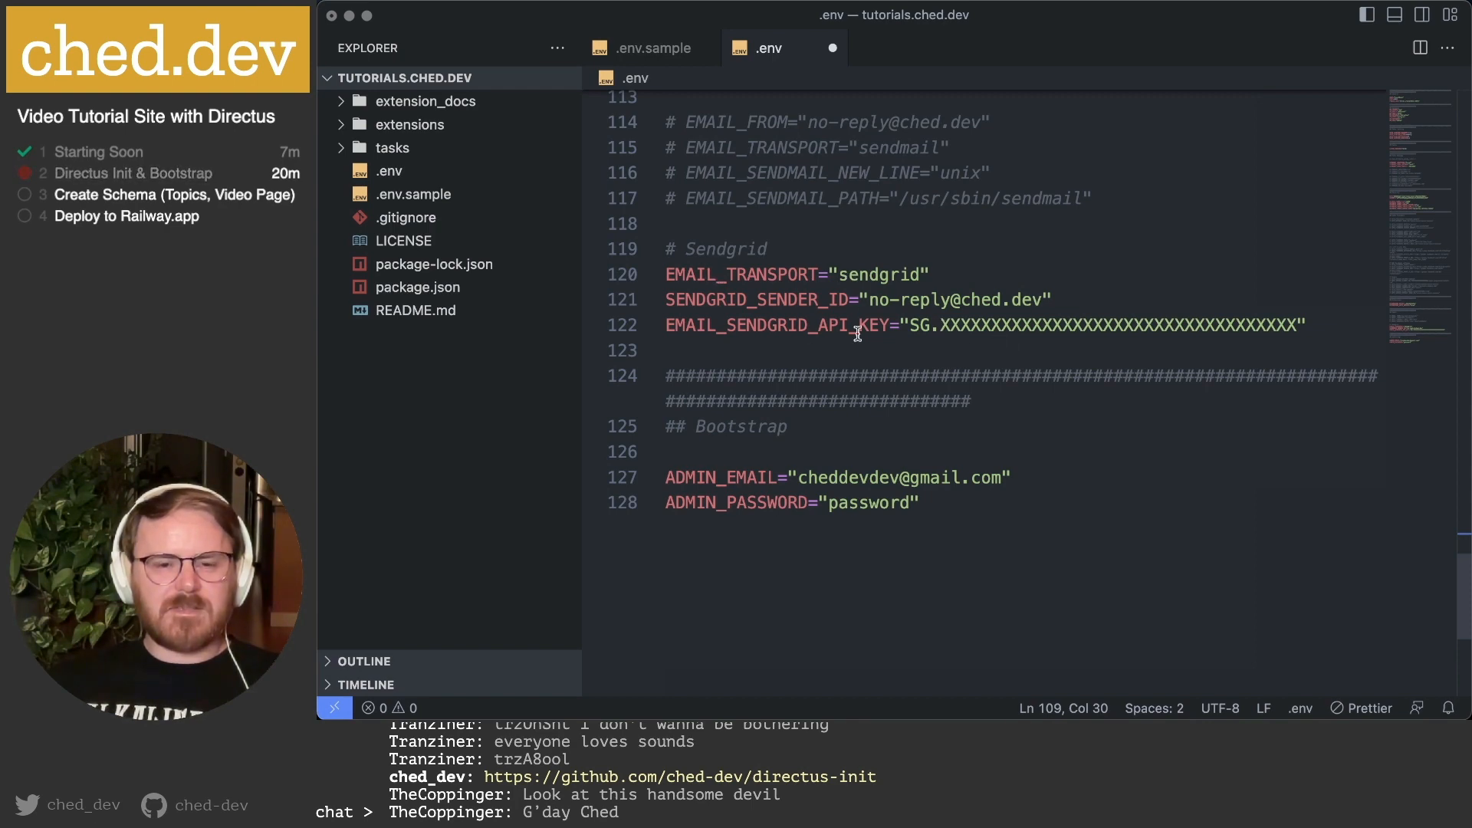
left_click(682, 276)
scroll(678, 277, "up", 2)
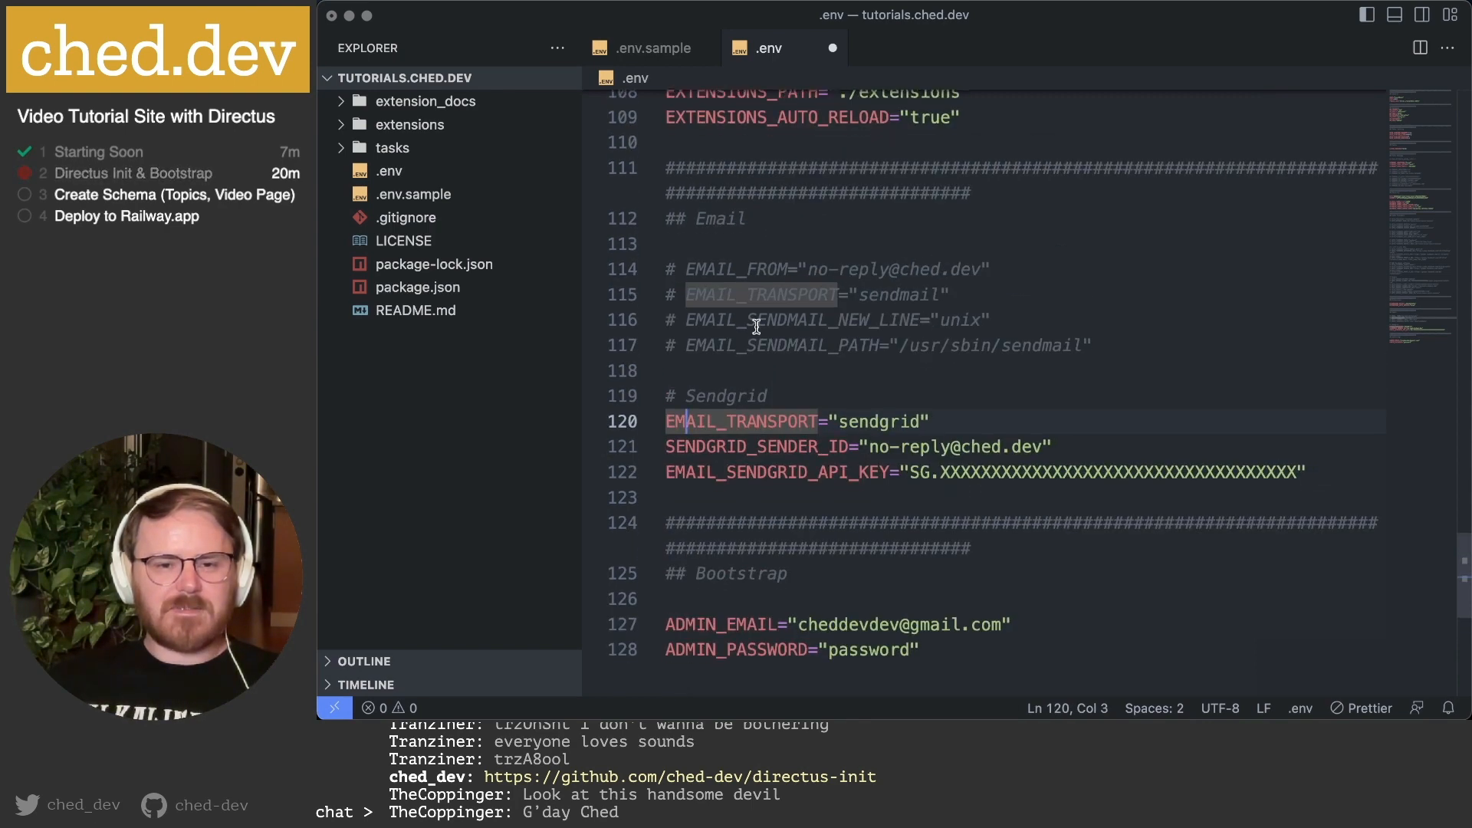
left_click_drag(1104, 345, 755, 264)
scroll(755, 263, "down", 1)
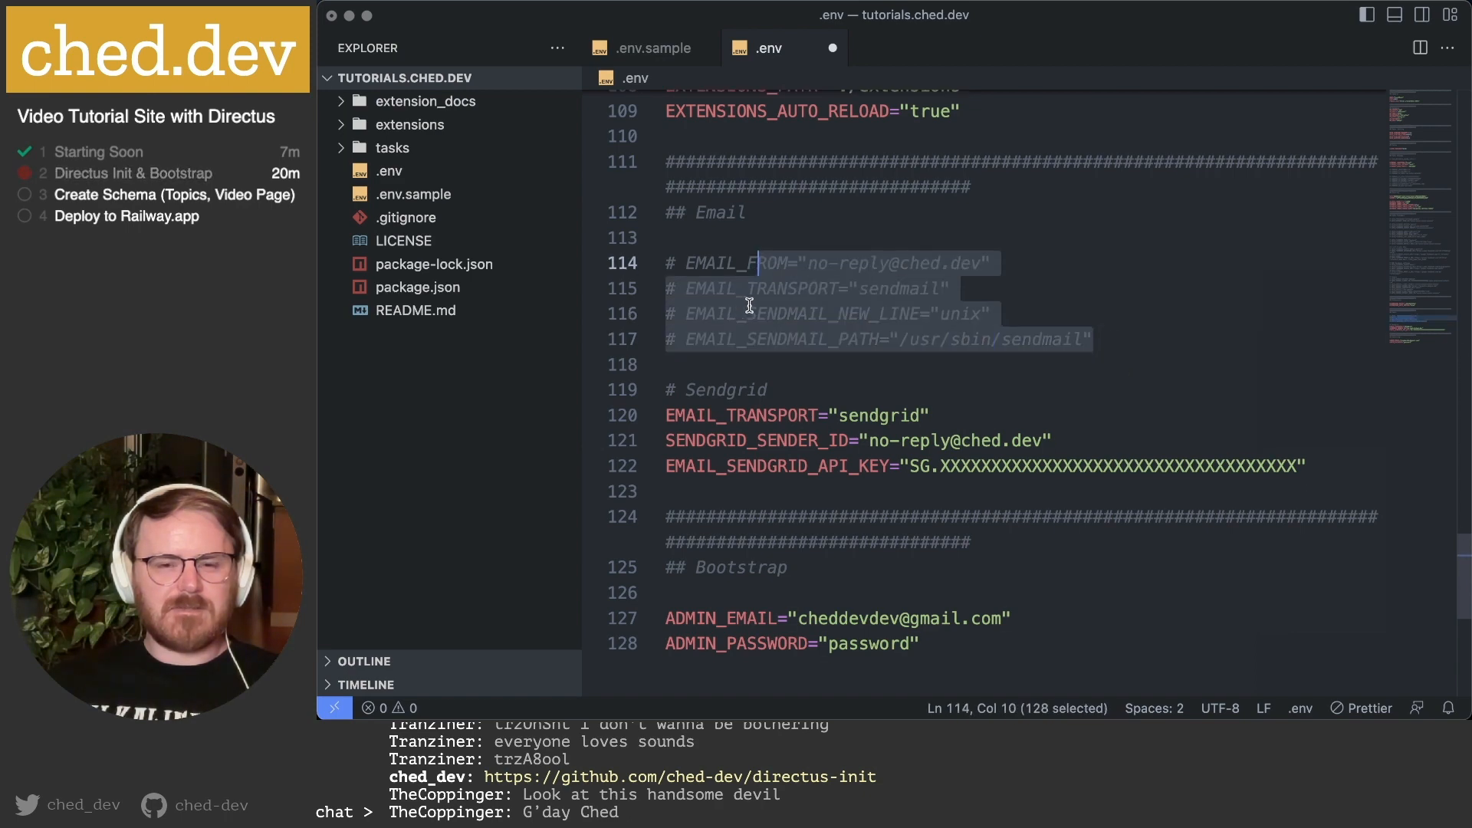
left_click(757, 307)
left_click_drag(666, 415, 1057, 440)
left_click(1056, 440)
double_click(1028, 461)
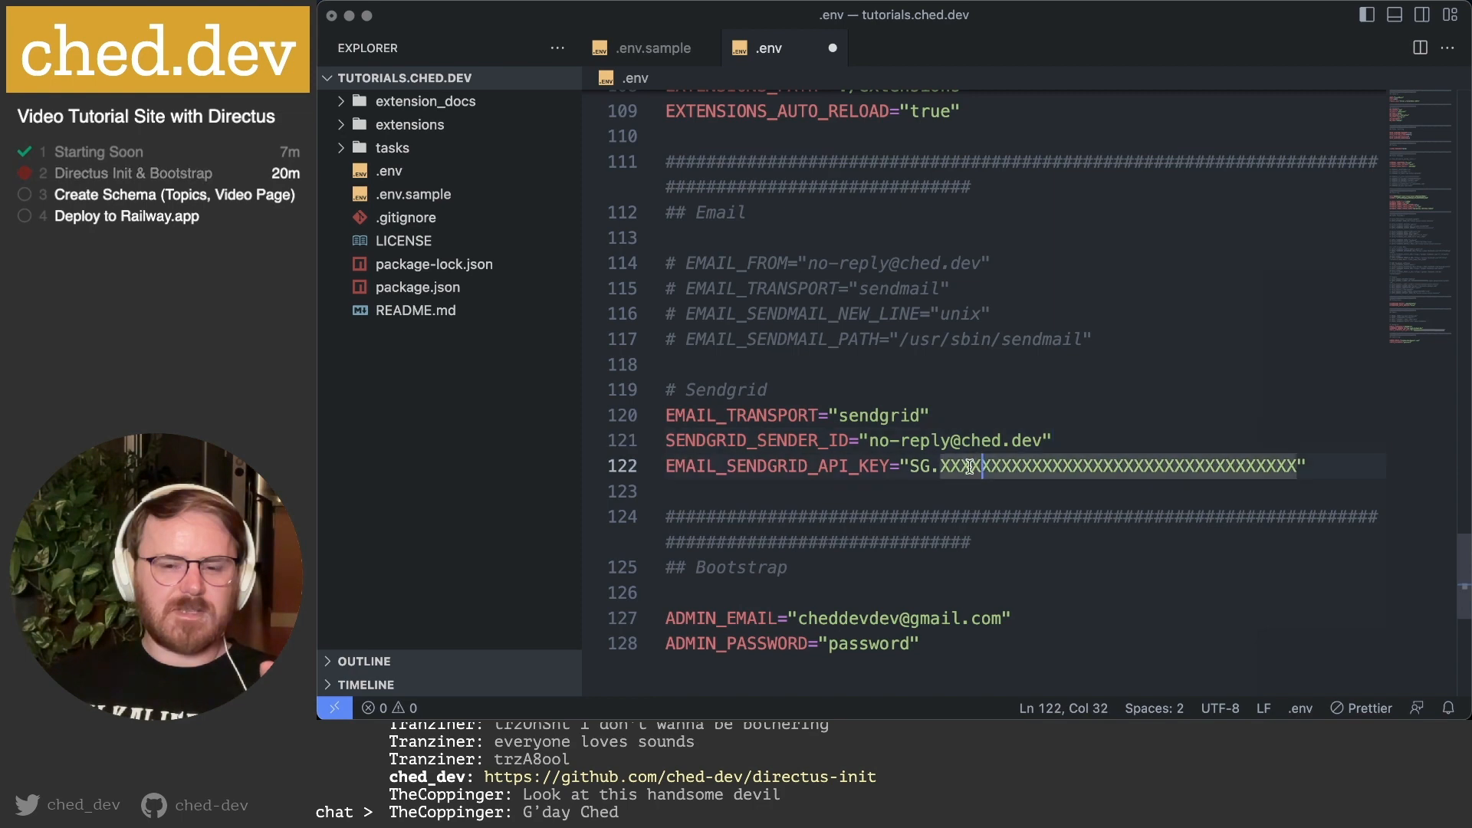
double_click(874, 466)
left_click(999, 474)
scroll(997, 471, "down", 3)
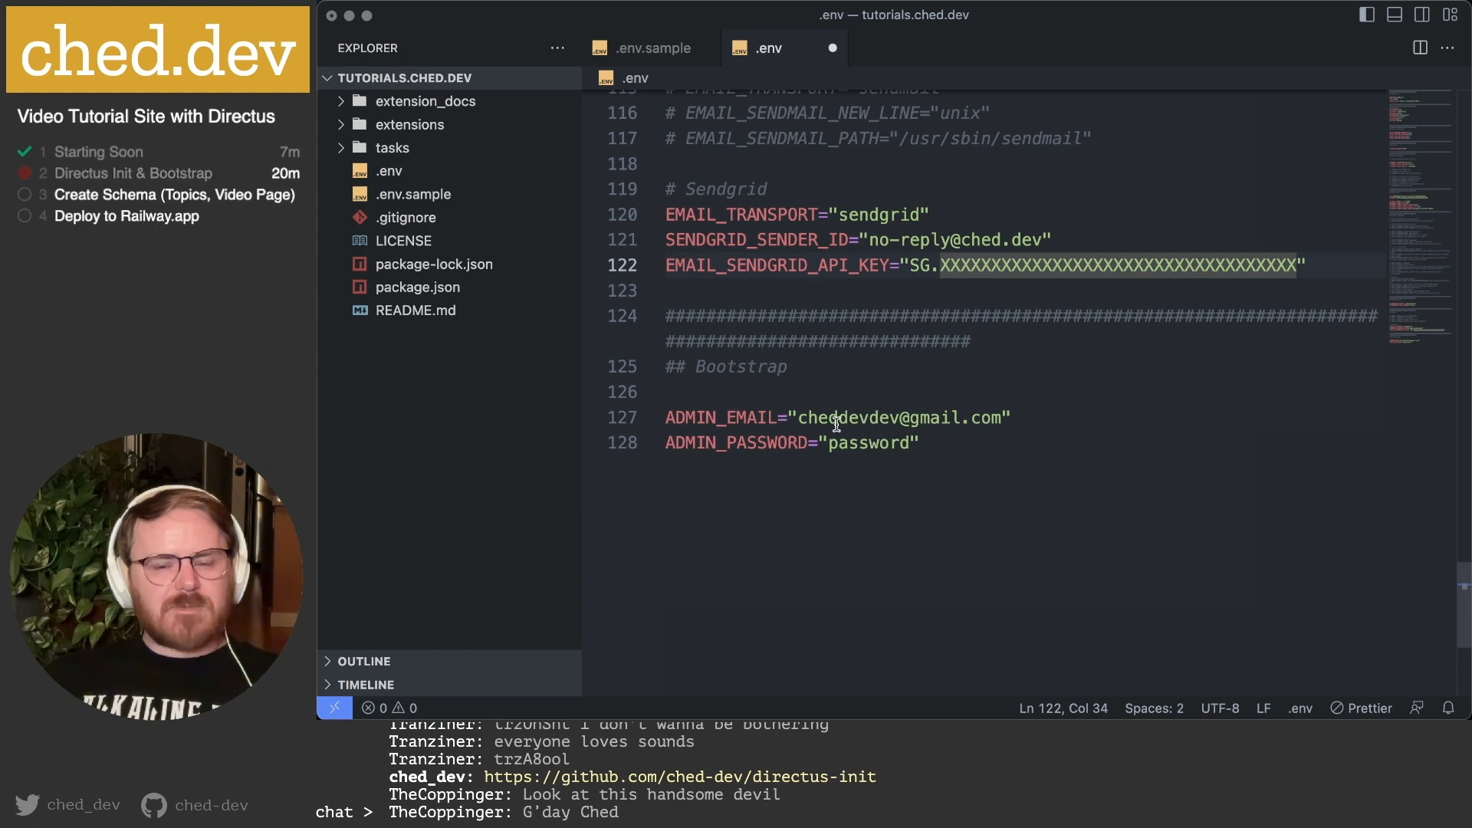
Check the bootstrap admin e-mail and password settings, then save the .env file.
left_click(1004, 418)
left_click(949, 438)
left_click(873, 447)
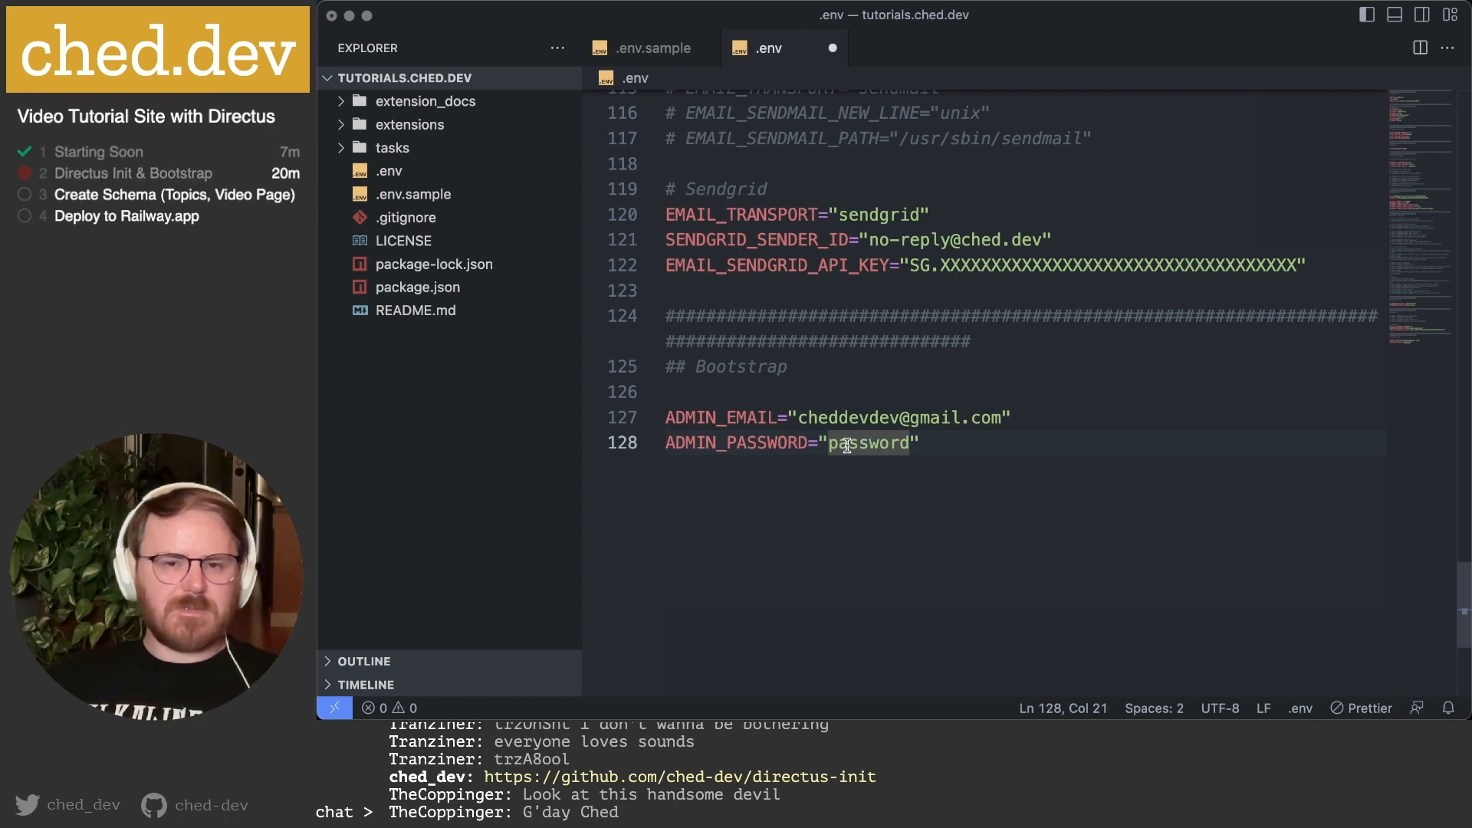
scroll(889, 448, "up", 5)
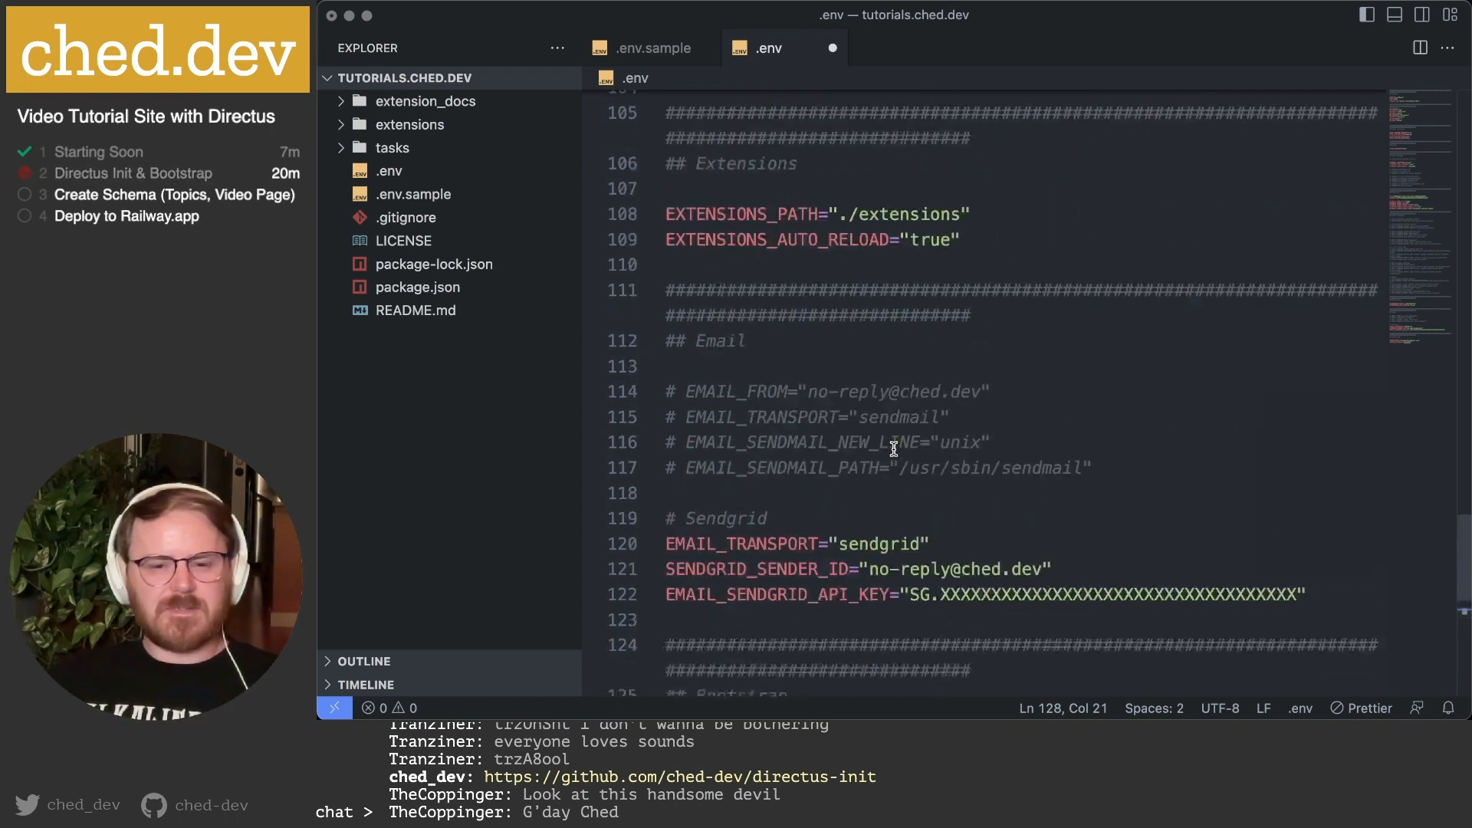
scroll(894, 448, "down", 3)
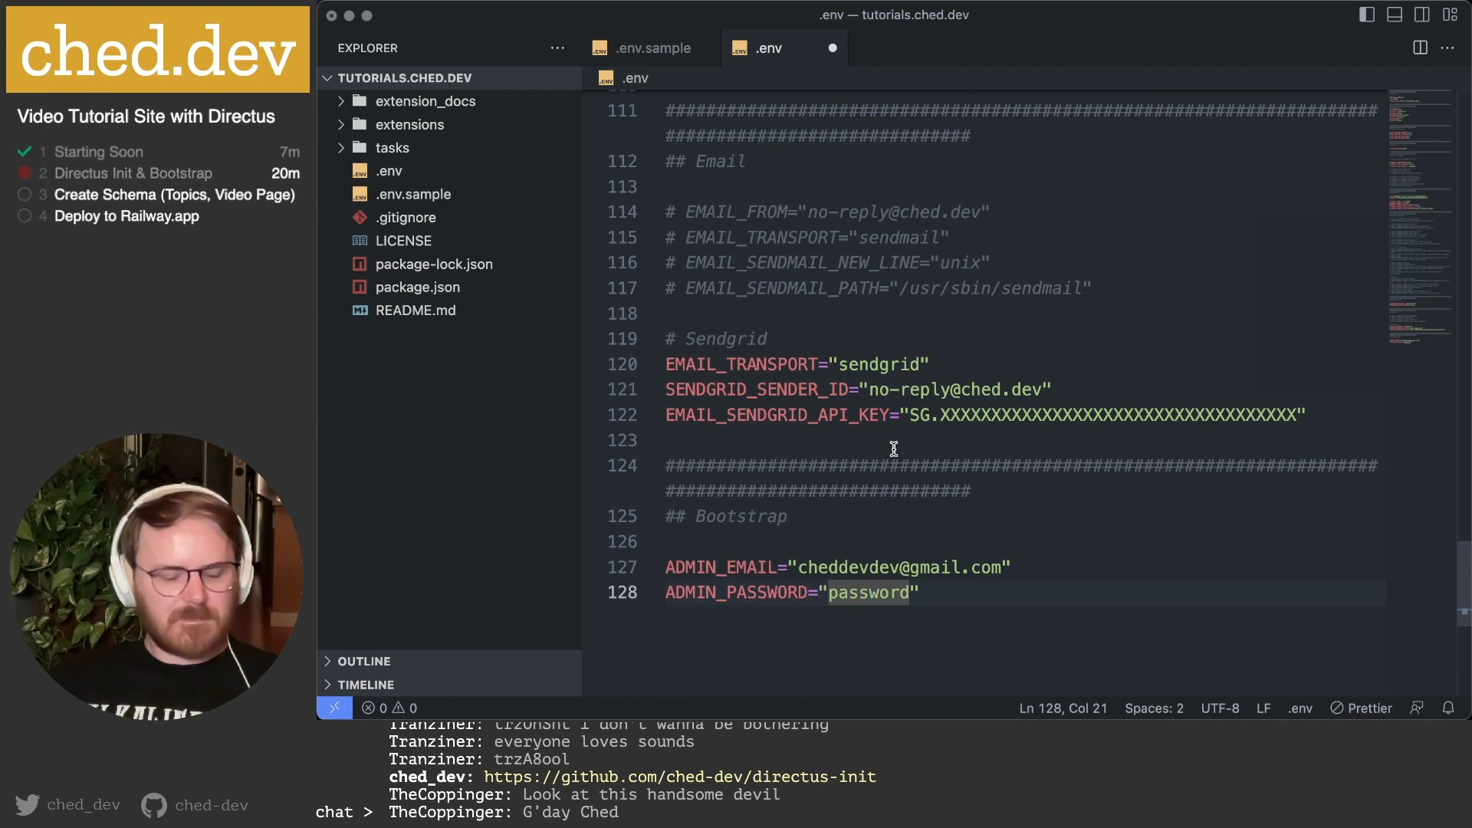
key("super+s")
Look over the DB_ database settings block again.
scroll(853, 452, "up", 20)
left_click(798, 454)
left_click(868, 553)
left_click_drag(868, 553, 588, 405)
left_click(908, 425)
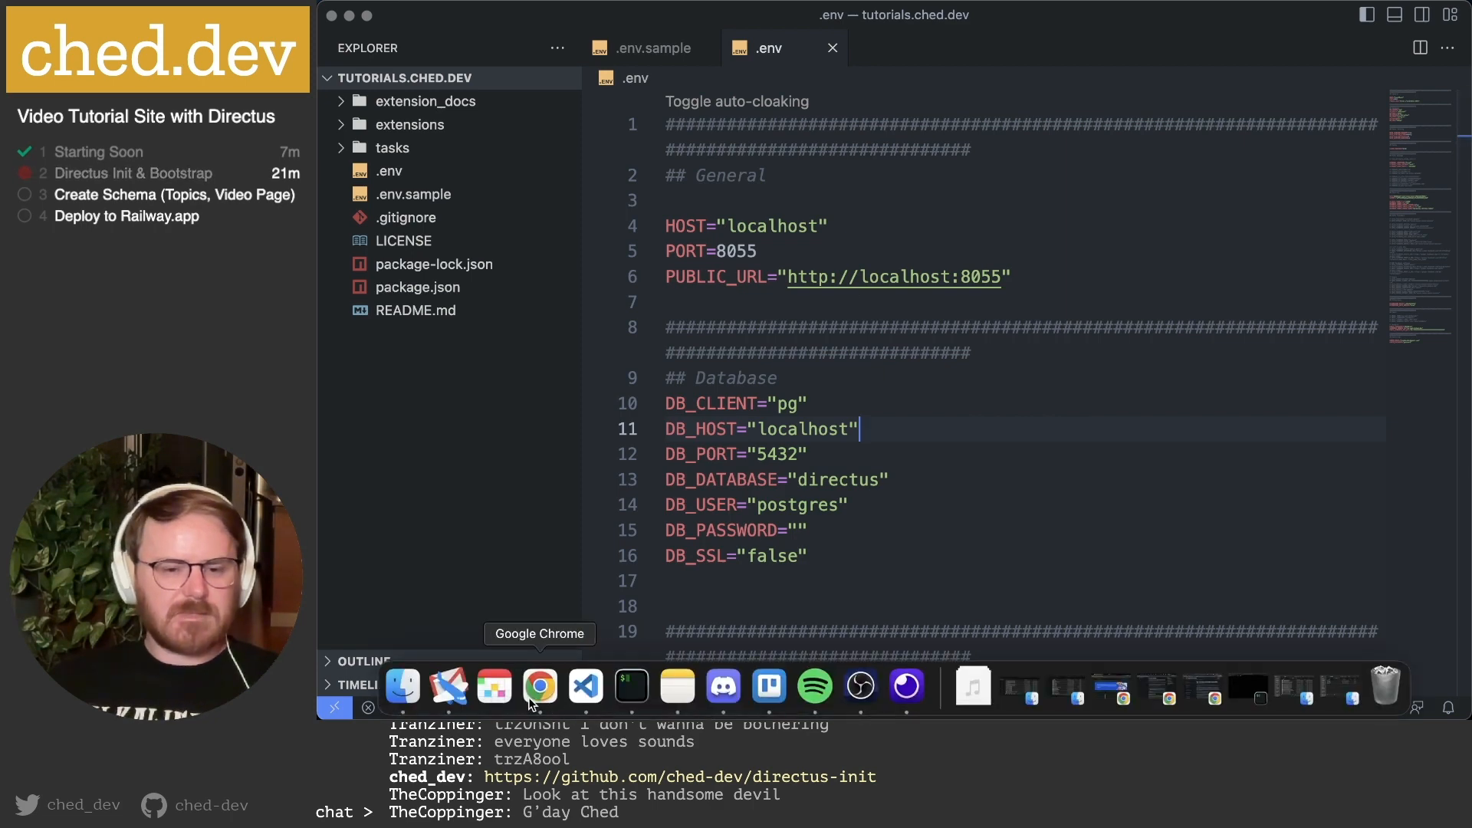
Go to the Railway dashboard tab in the browser and start a New Project.
left_click(527, 697)
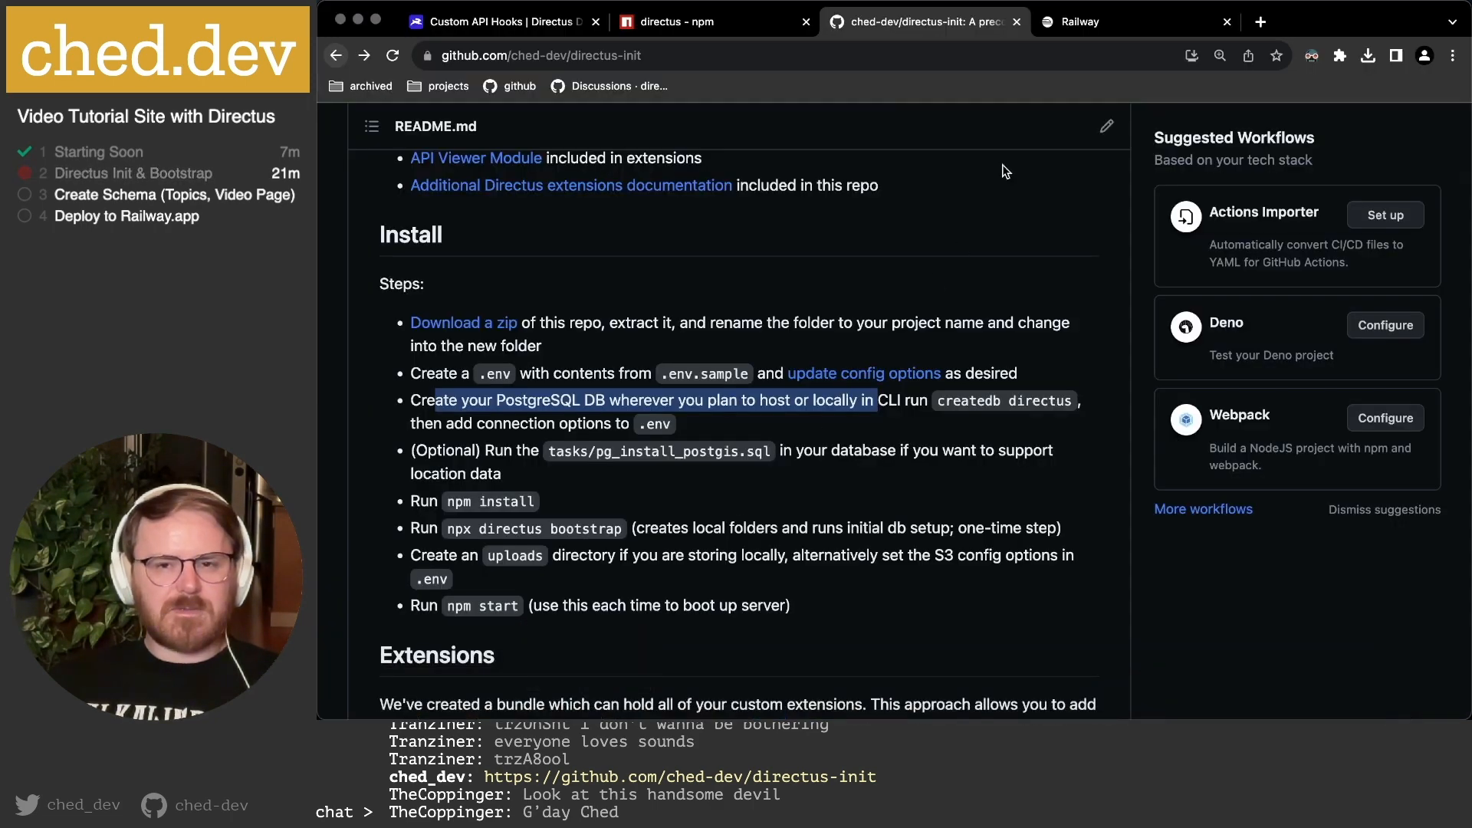
left_click(1078, 27)
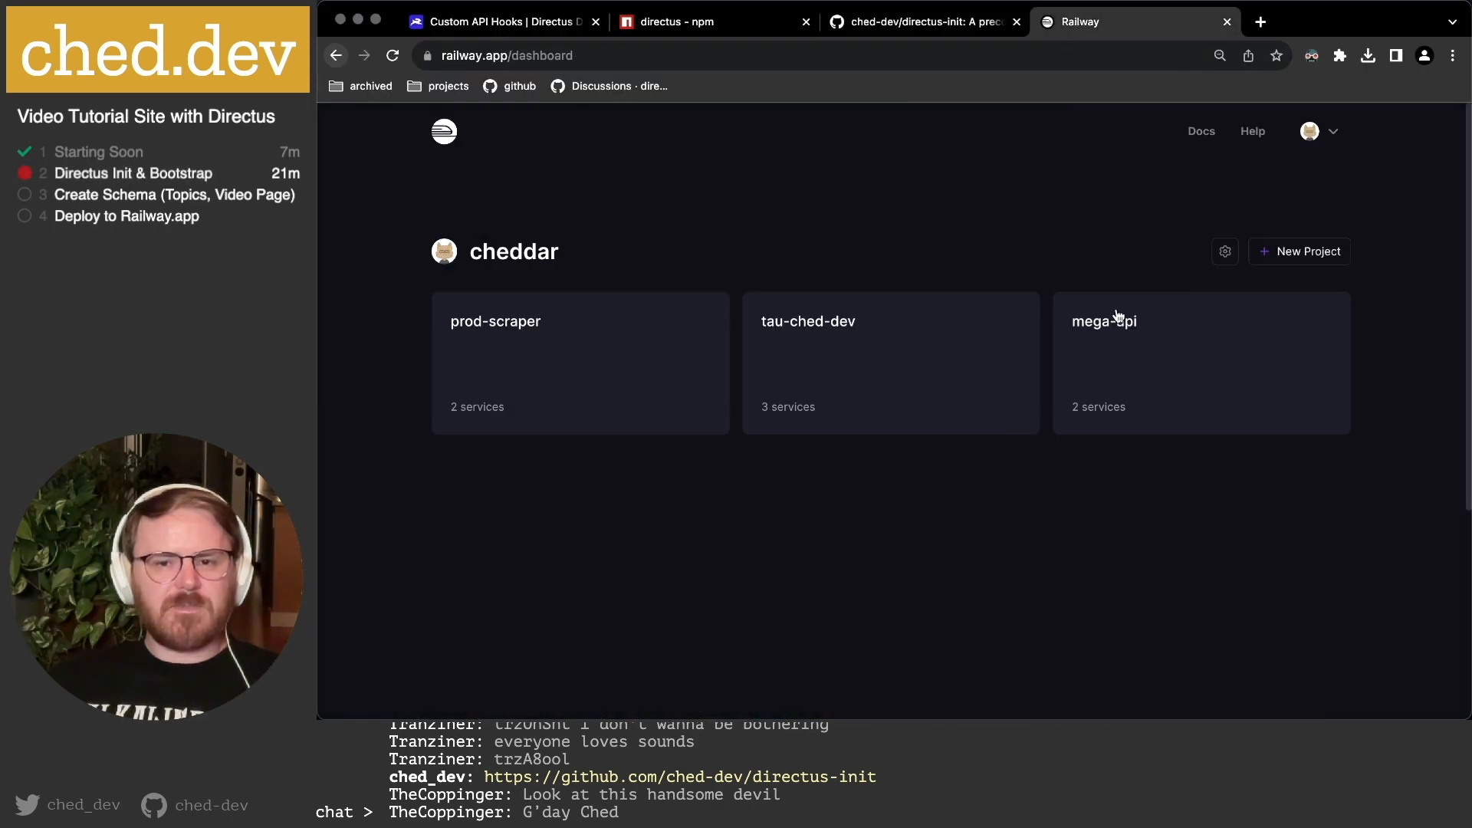
left_click(1314, 250)
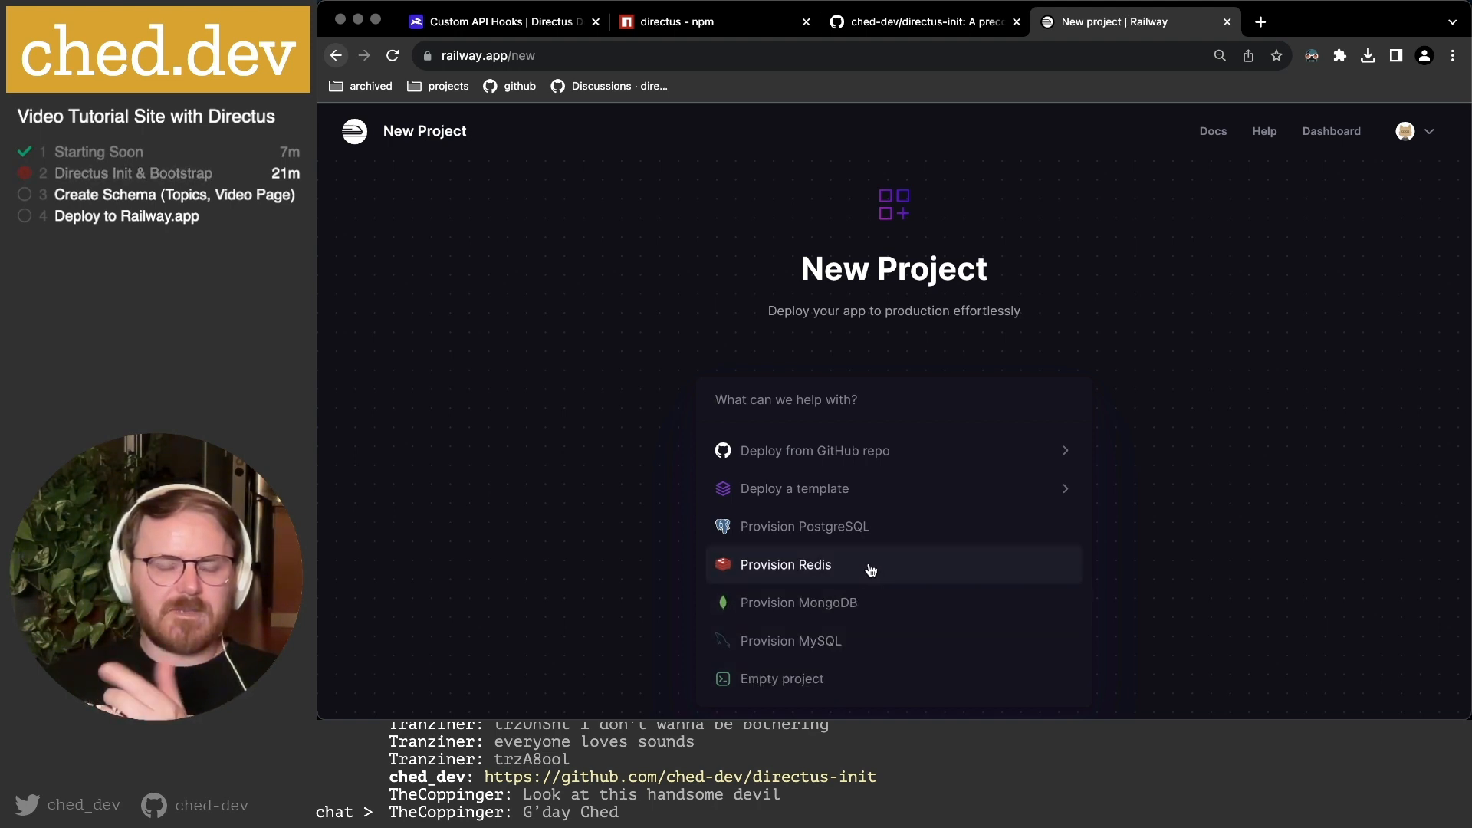
Create an empty project (heady-smile), glance at the project list, then open its Settings.
left_click(823, 675)
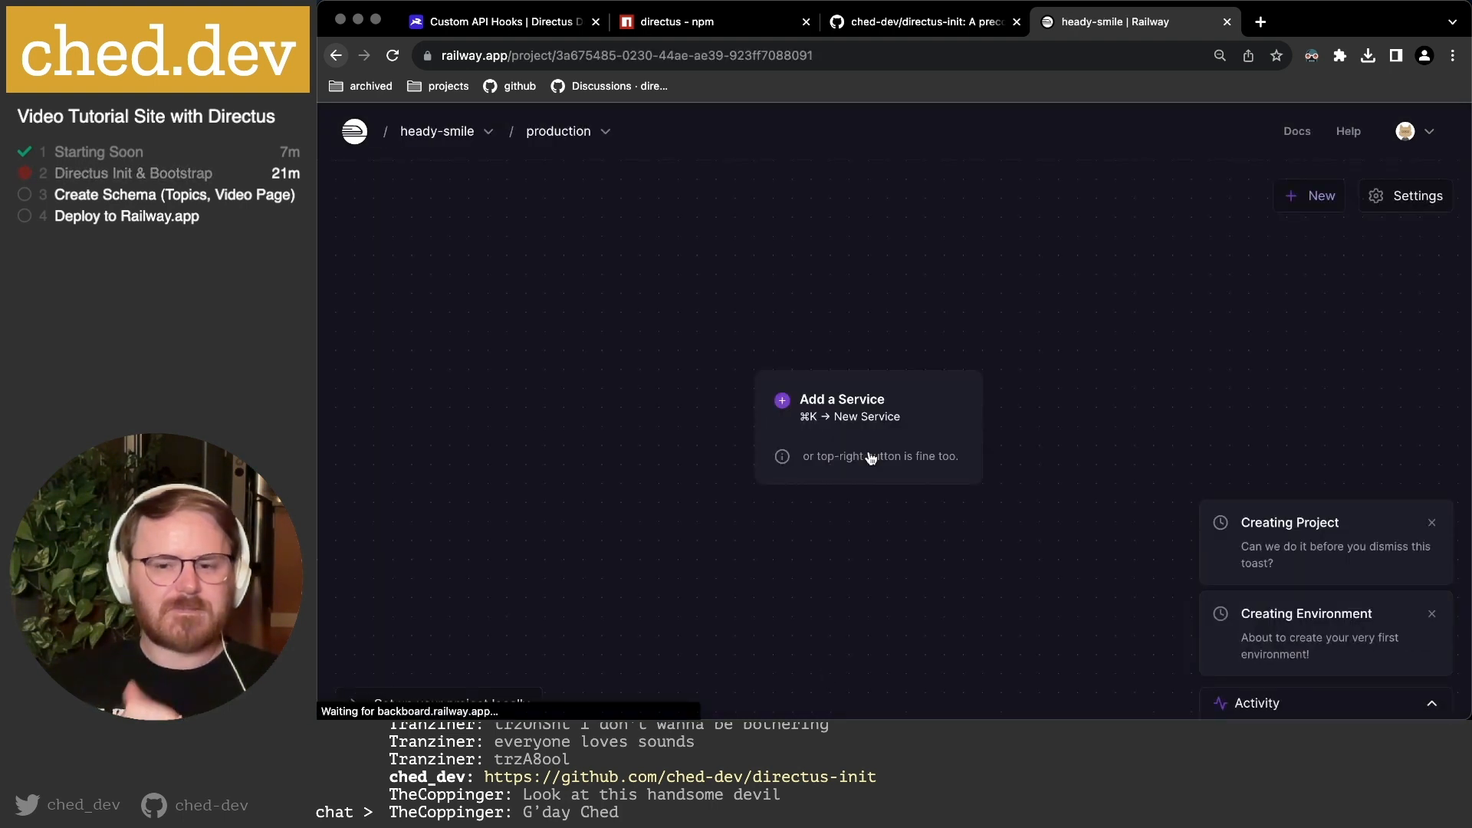
left_click(489, 135)
left_click(652, 201)
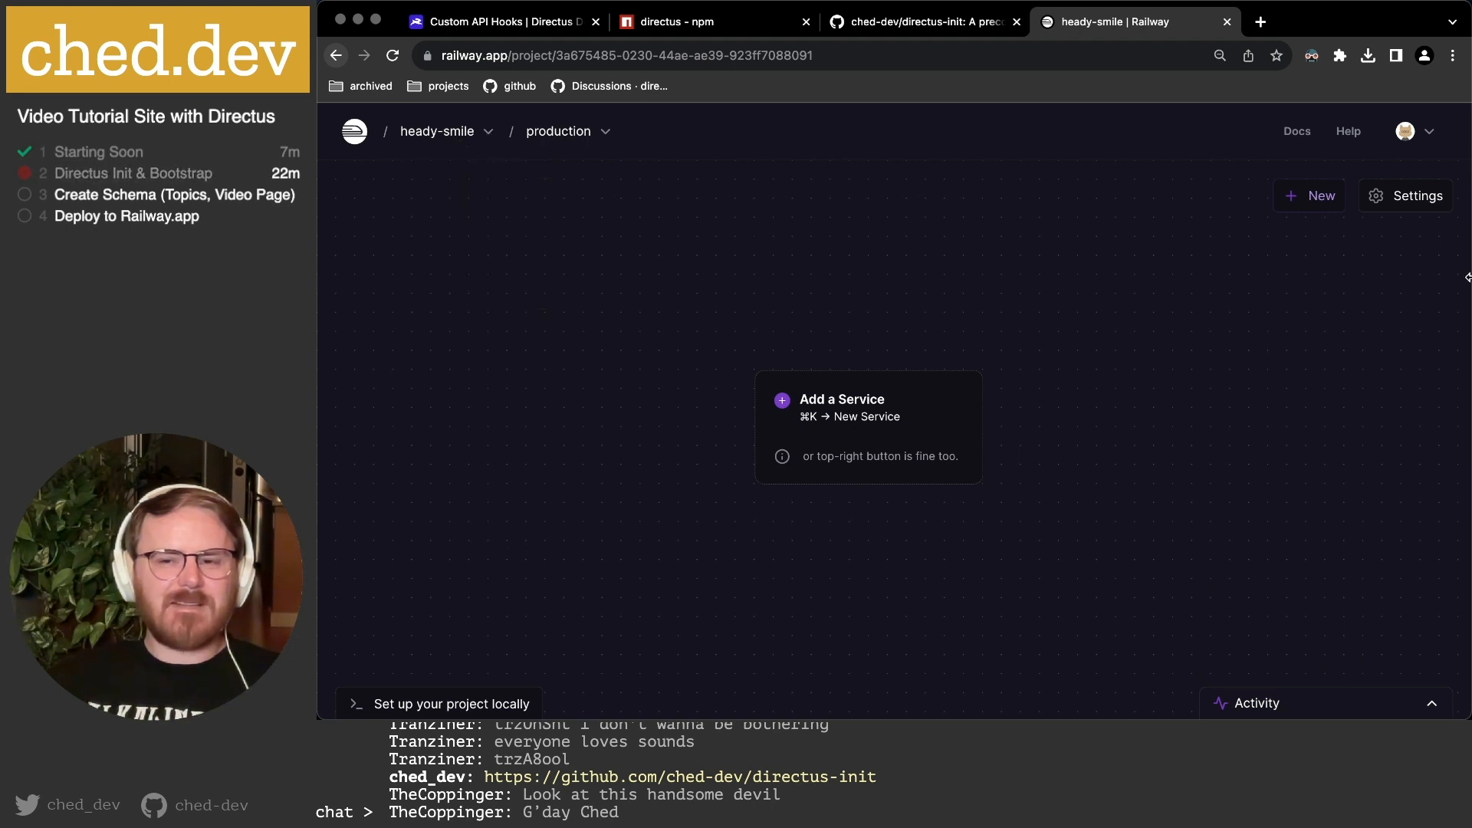
left_click(1395, 198)
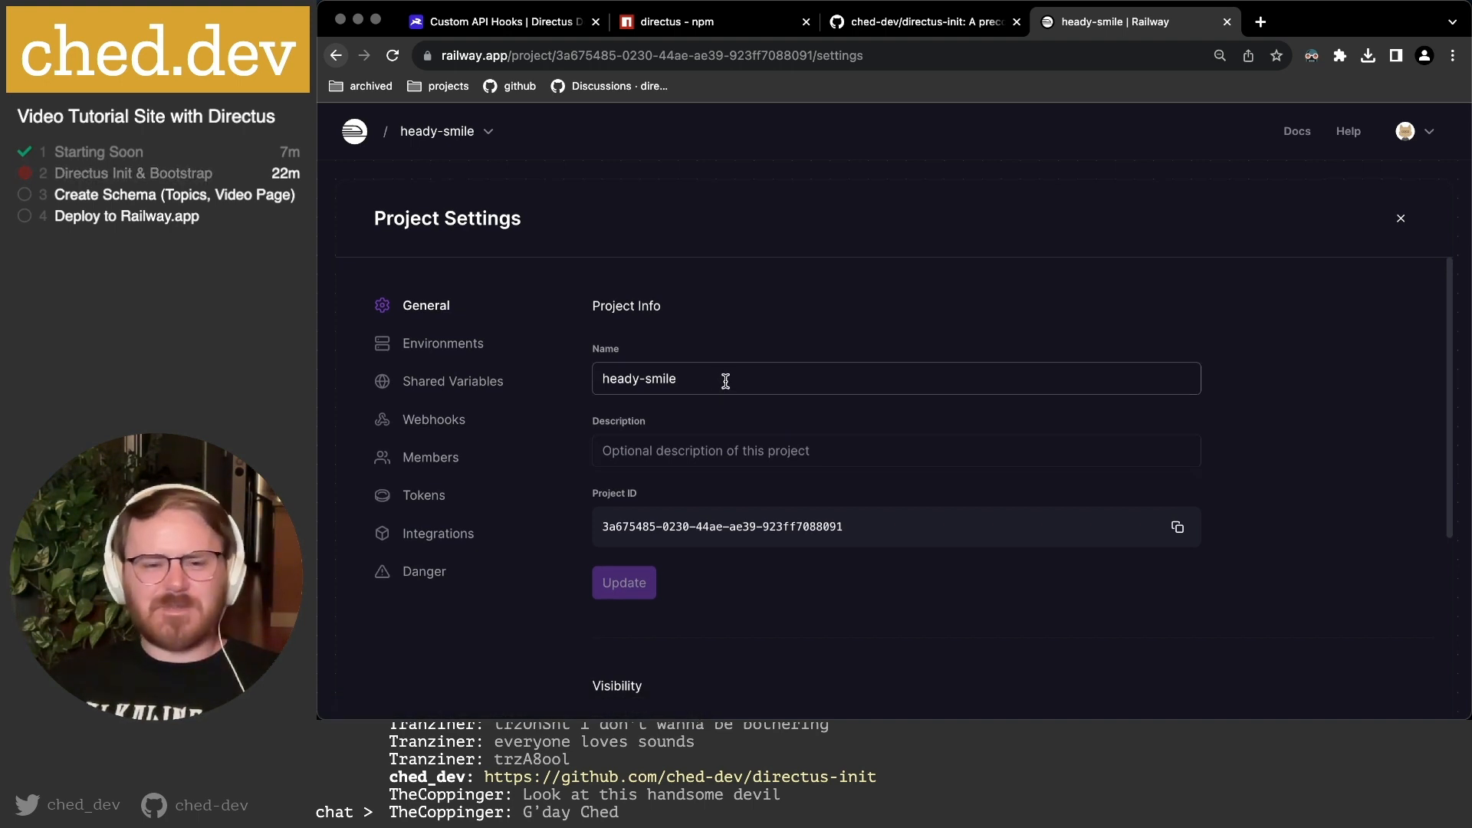
Rename the project from heady-smile to tutorials-site and click Update.
left_click_drag(726, 381, 594, 377)
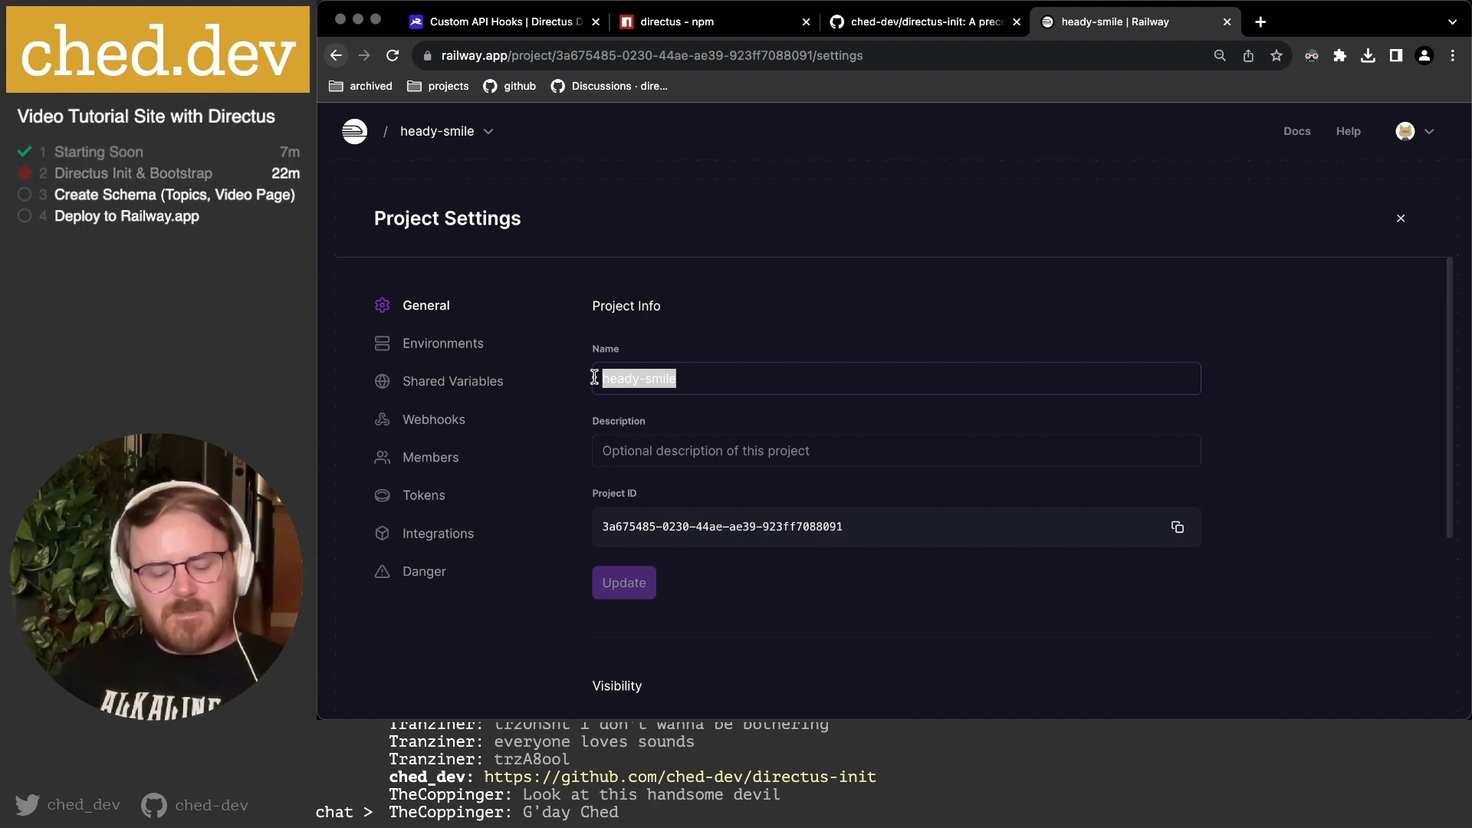
type("turotials")
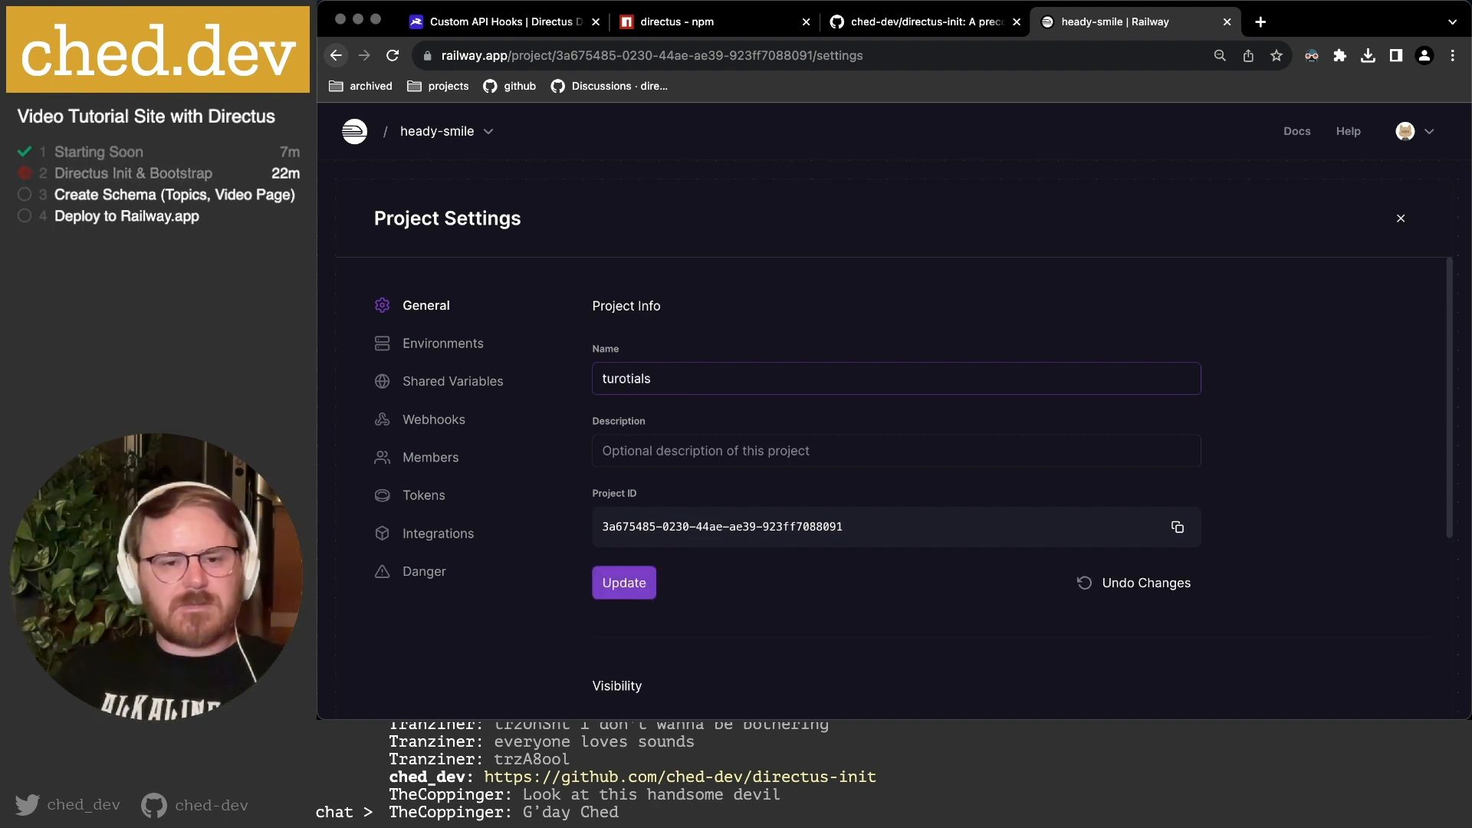
key("BackSpace")
key("BackSpace")
key("BackSpace")
key("BackSpace")
key("BackSpace")
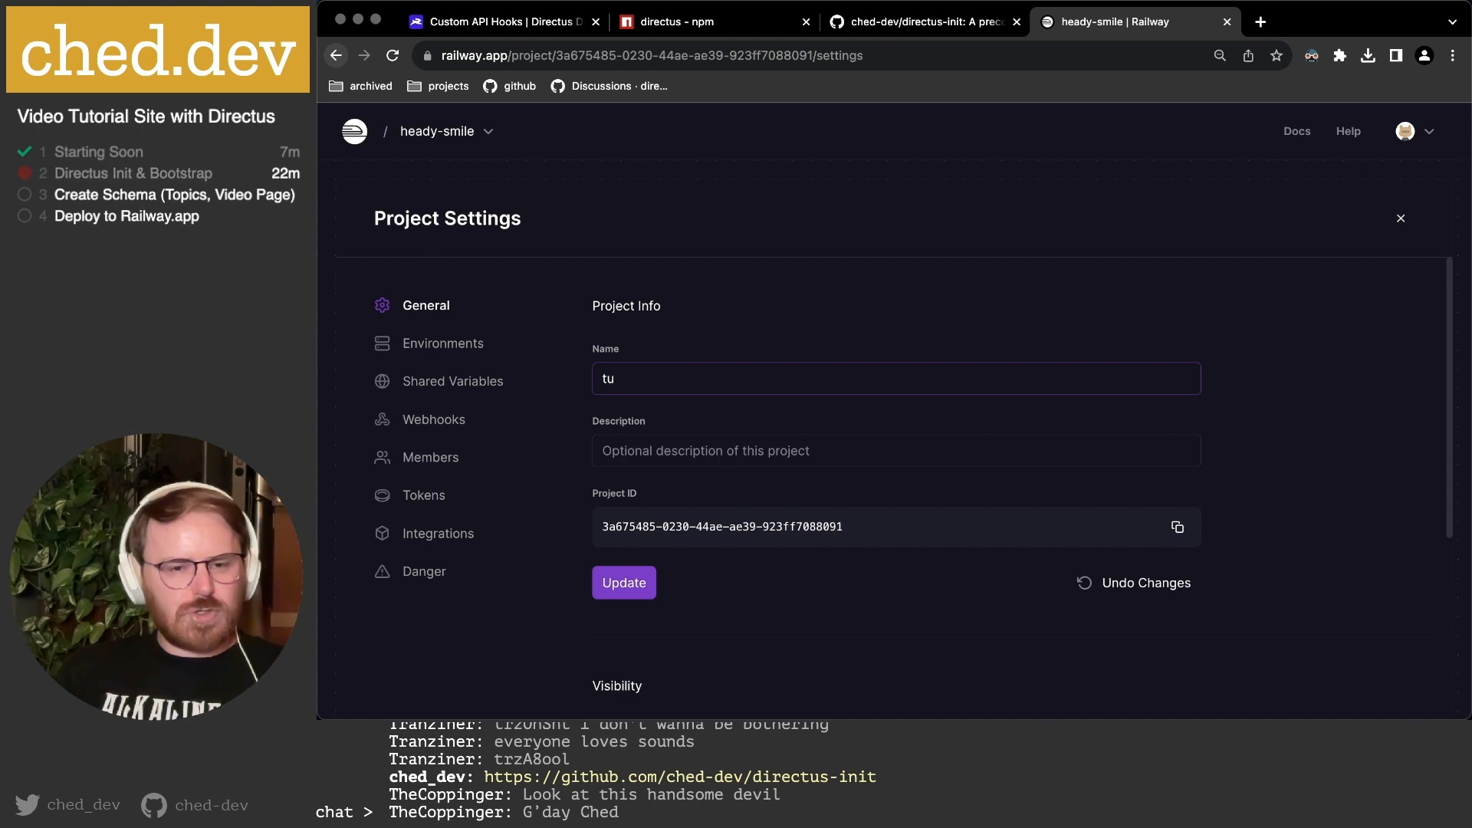
type("orials")
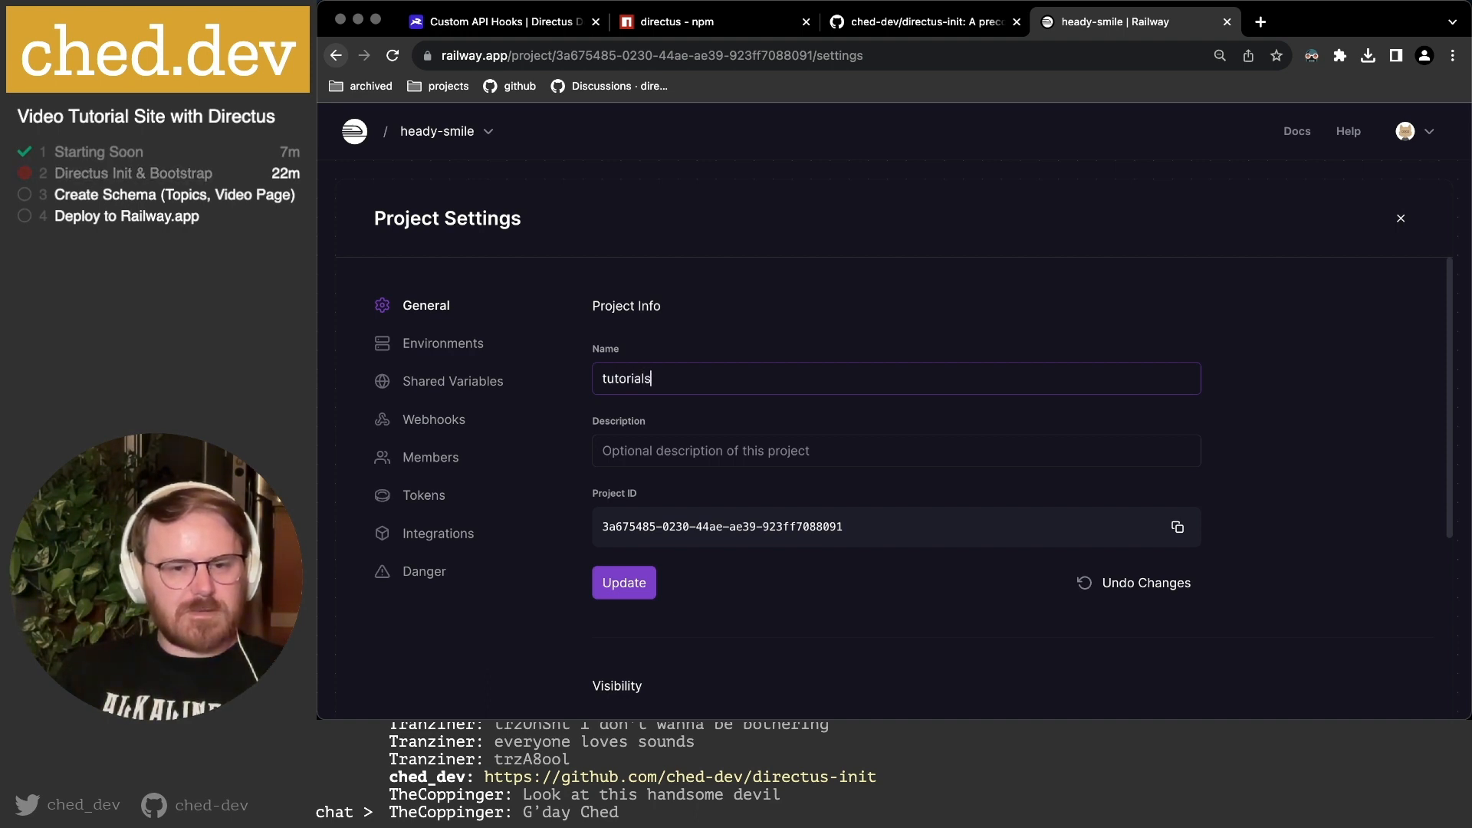
type("-site")
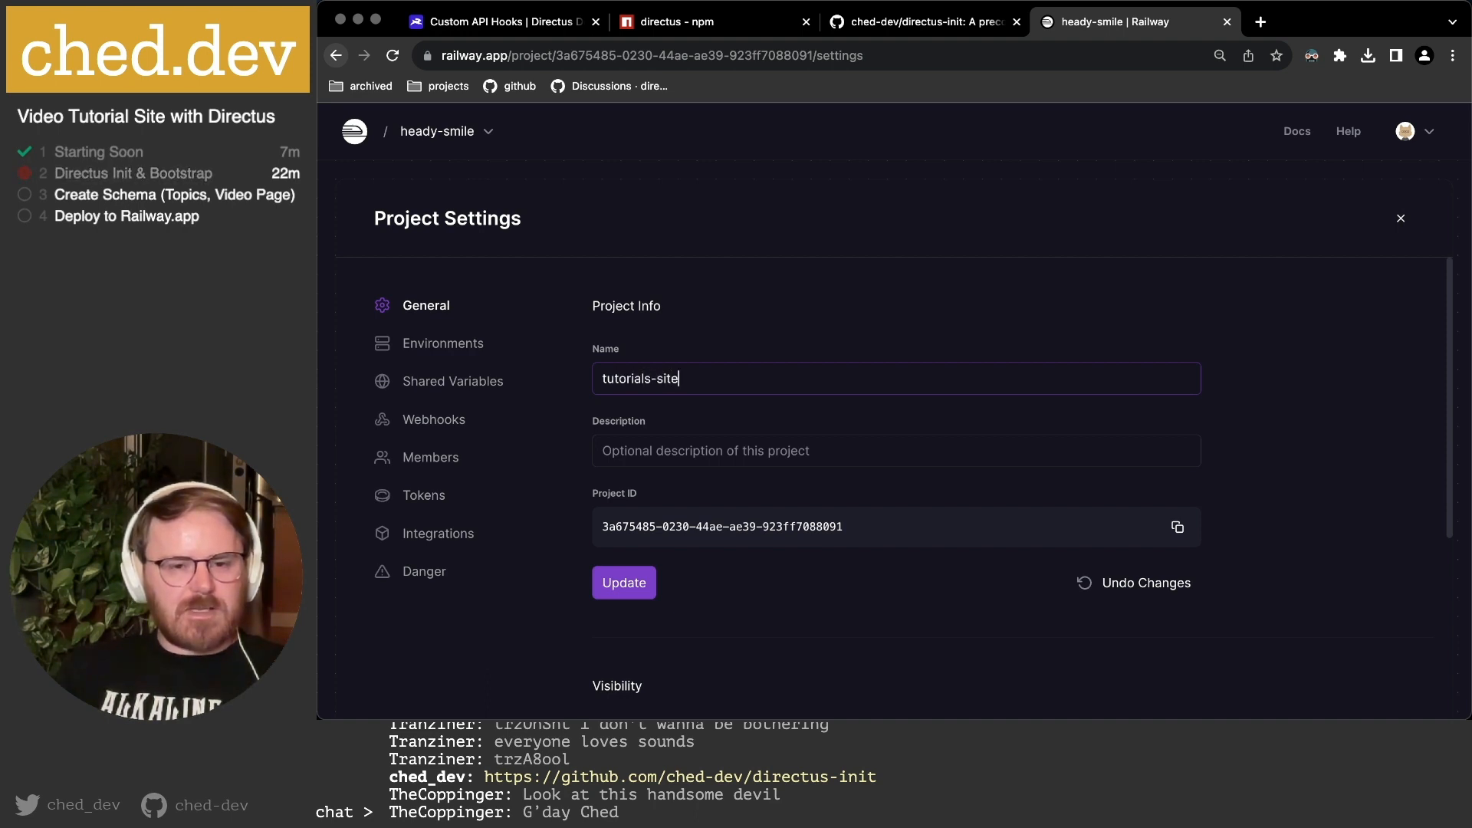
left_click(881, 623)
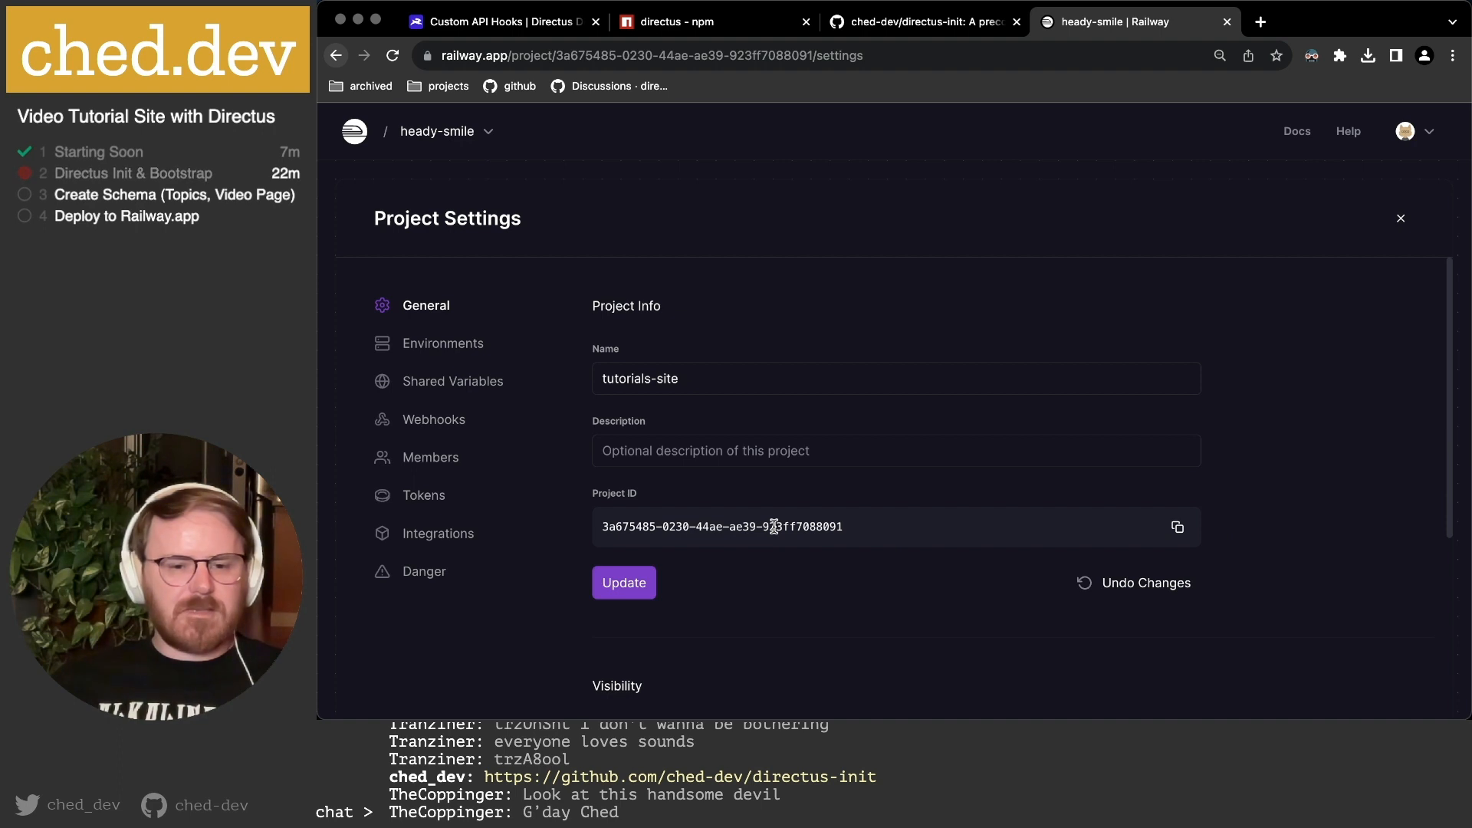
scroll(790, 491, "down", 3)
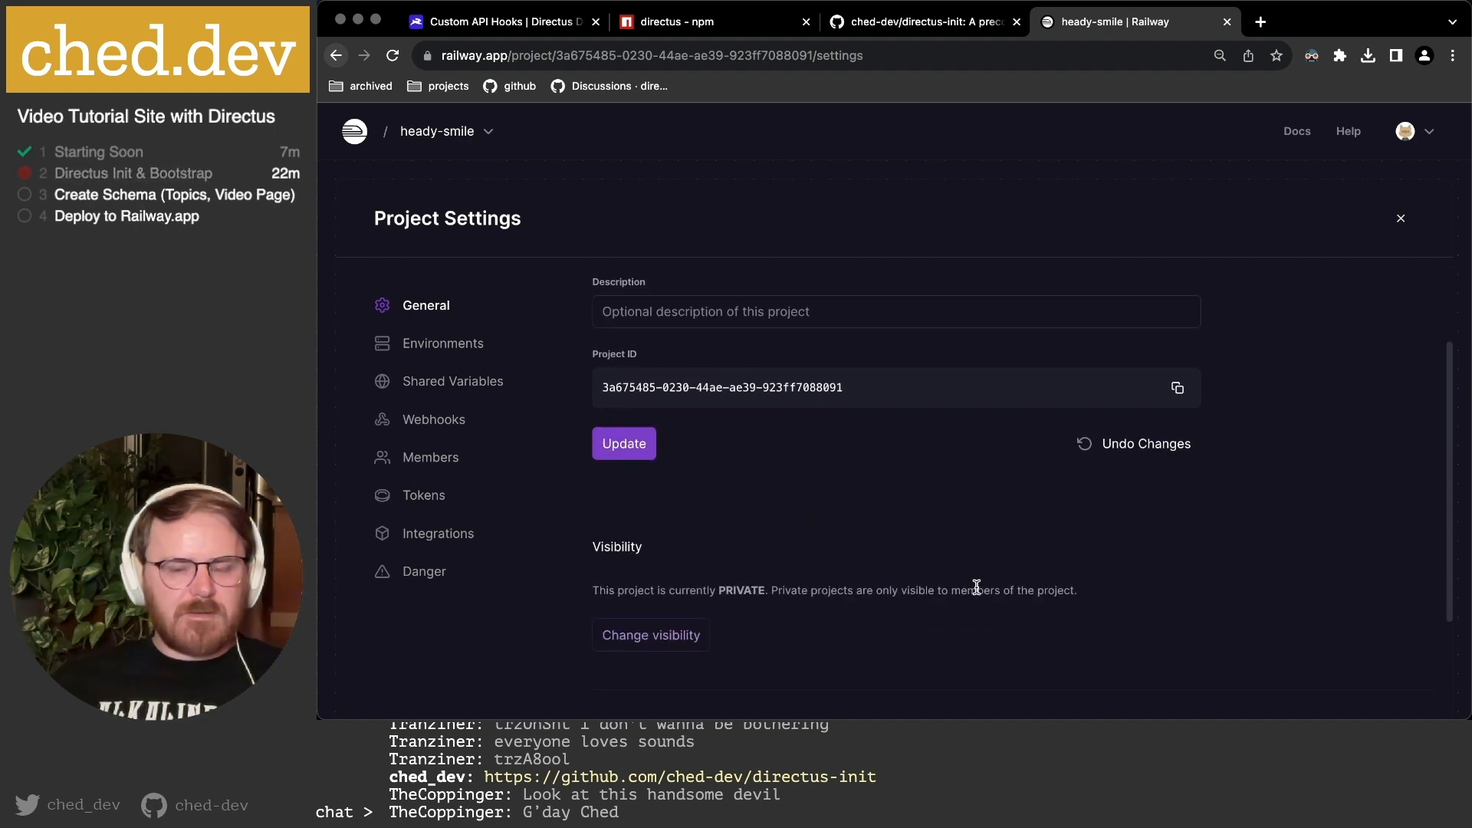
scroll(976, 587, "down", 4)
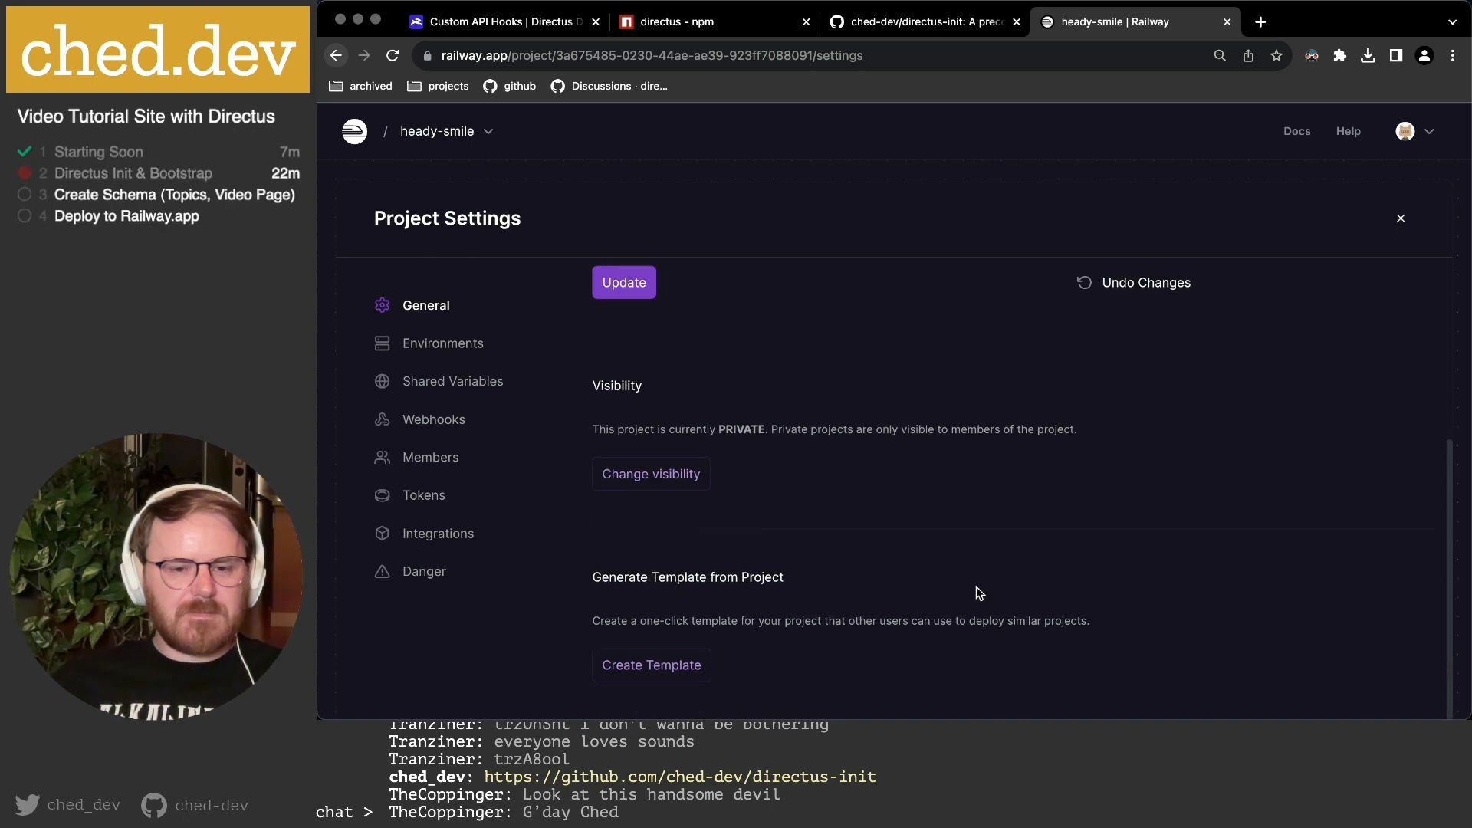
scroll(784, 624, "up", 7)
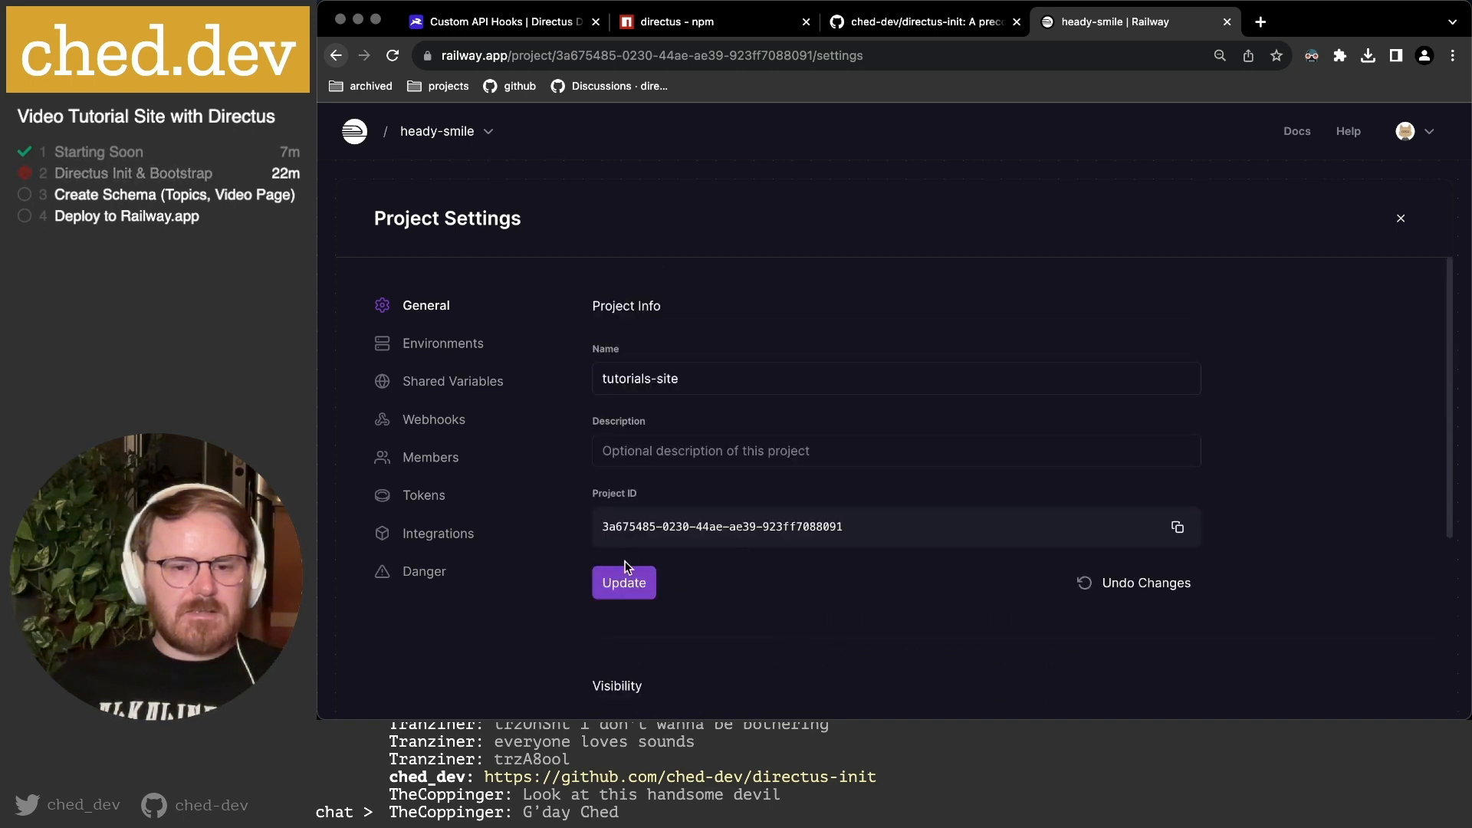
left_click(630, 584)
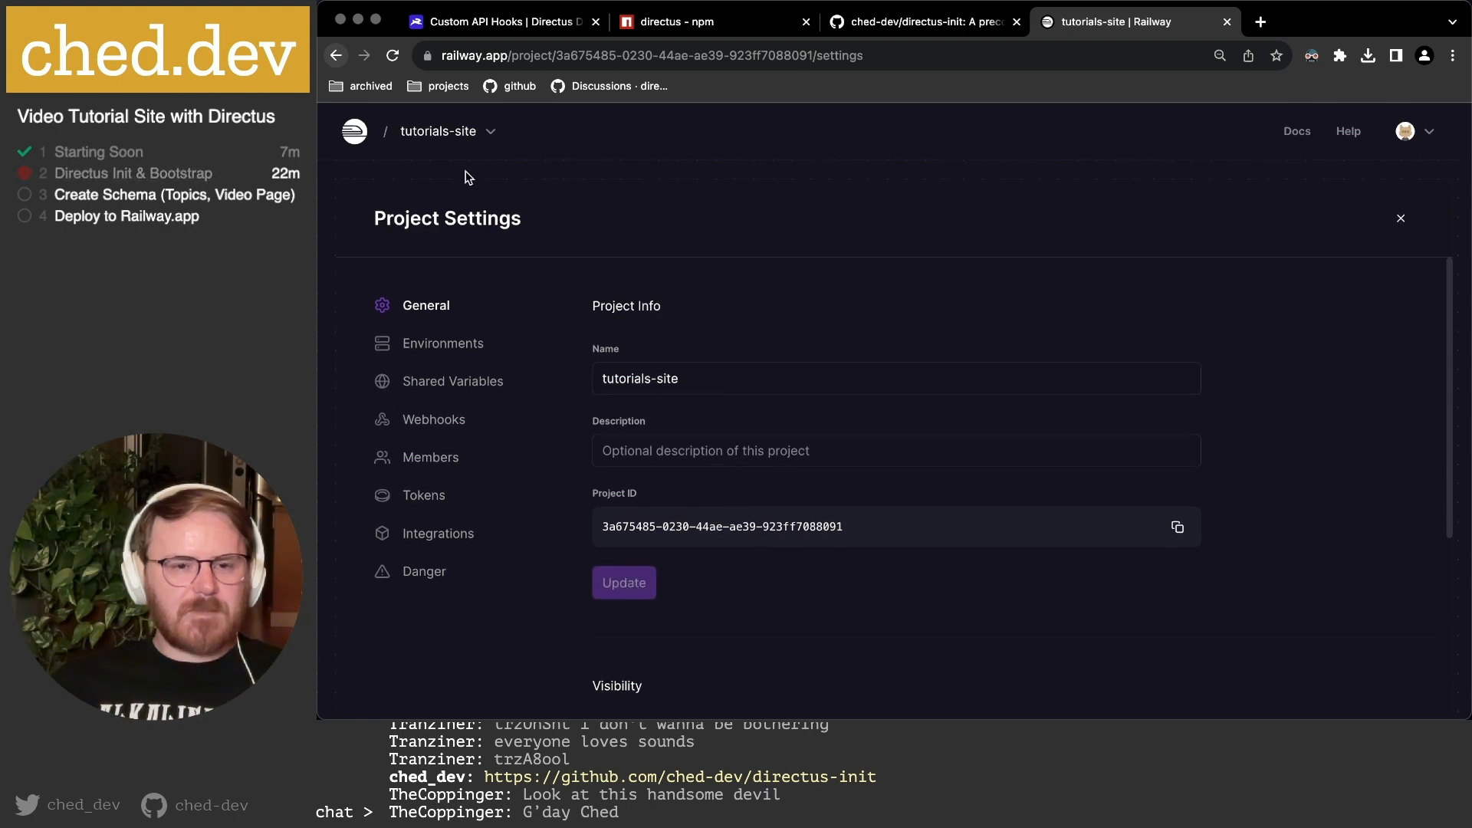
Review the Environments and Shared Variables tabs, close settings, and choose Add a Service.
left_click(452, 348)
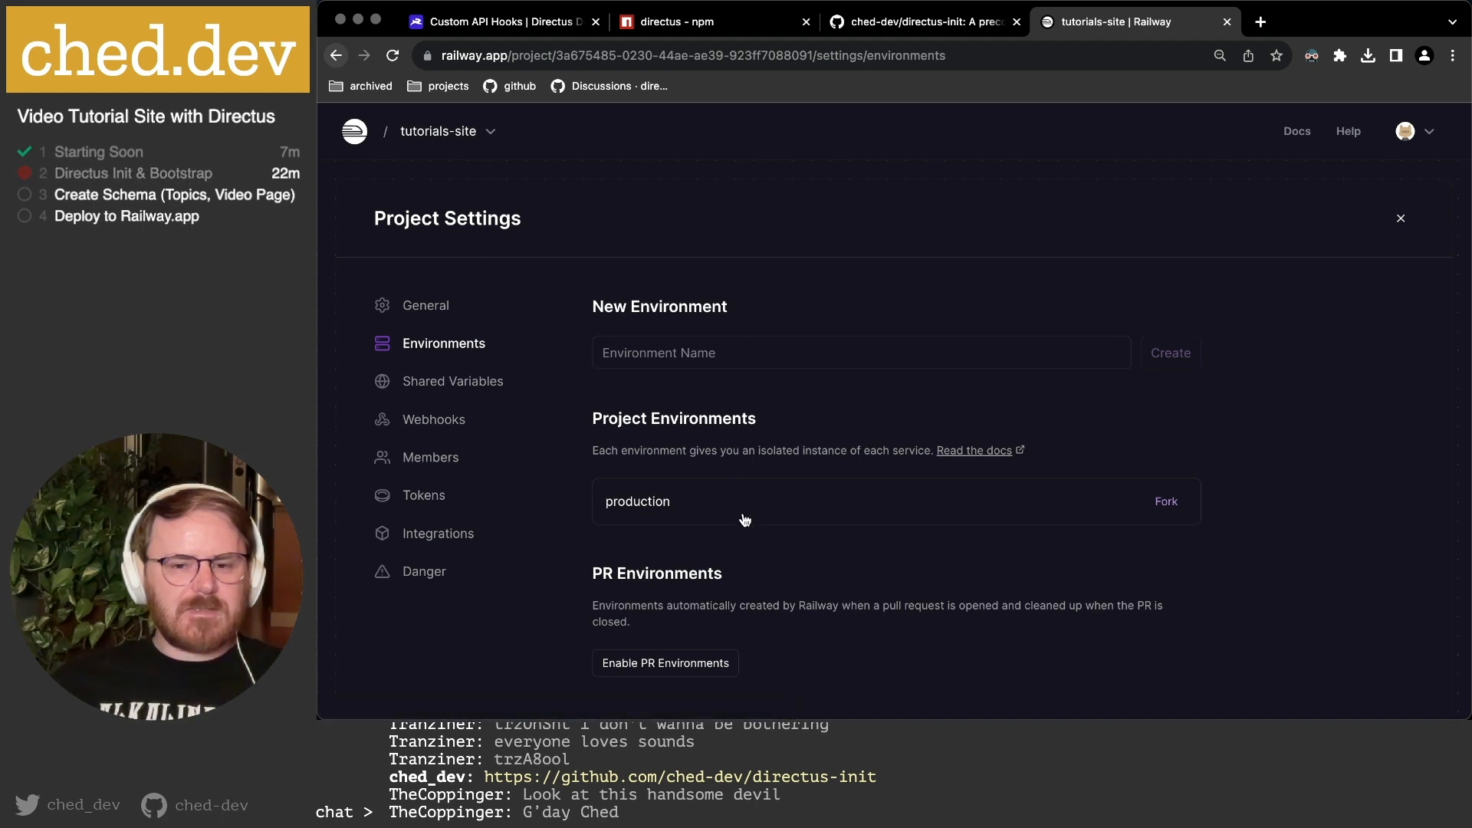
scroll(701, 501, "down", 1)
scroll(710, 501, "up", 1)
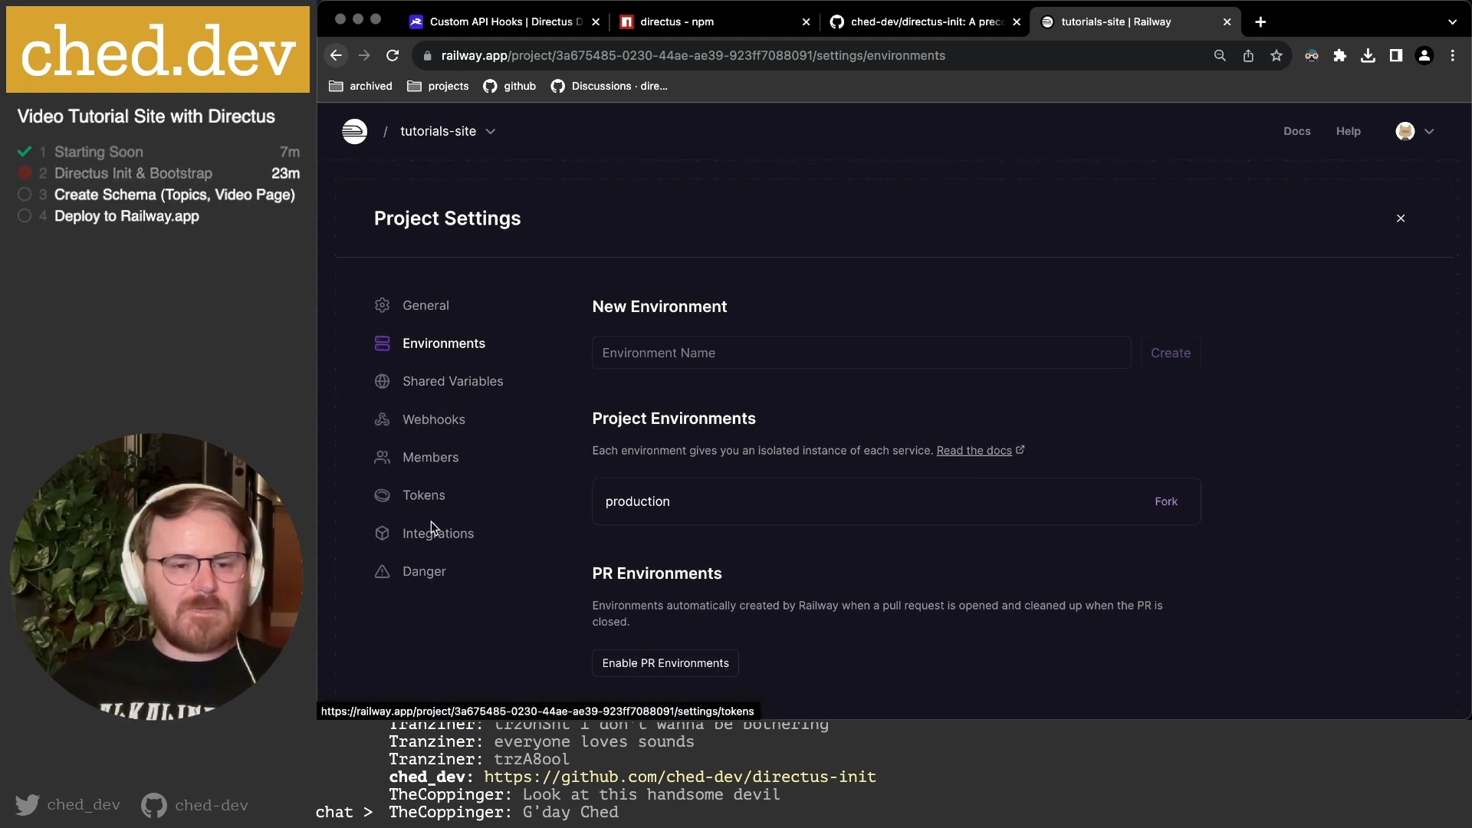
left_click(428, 385)
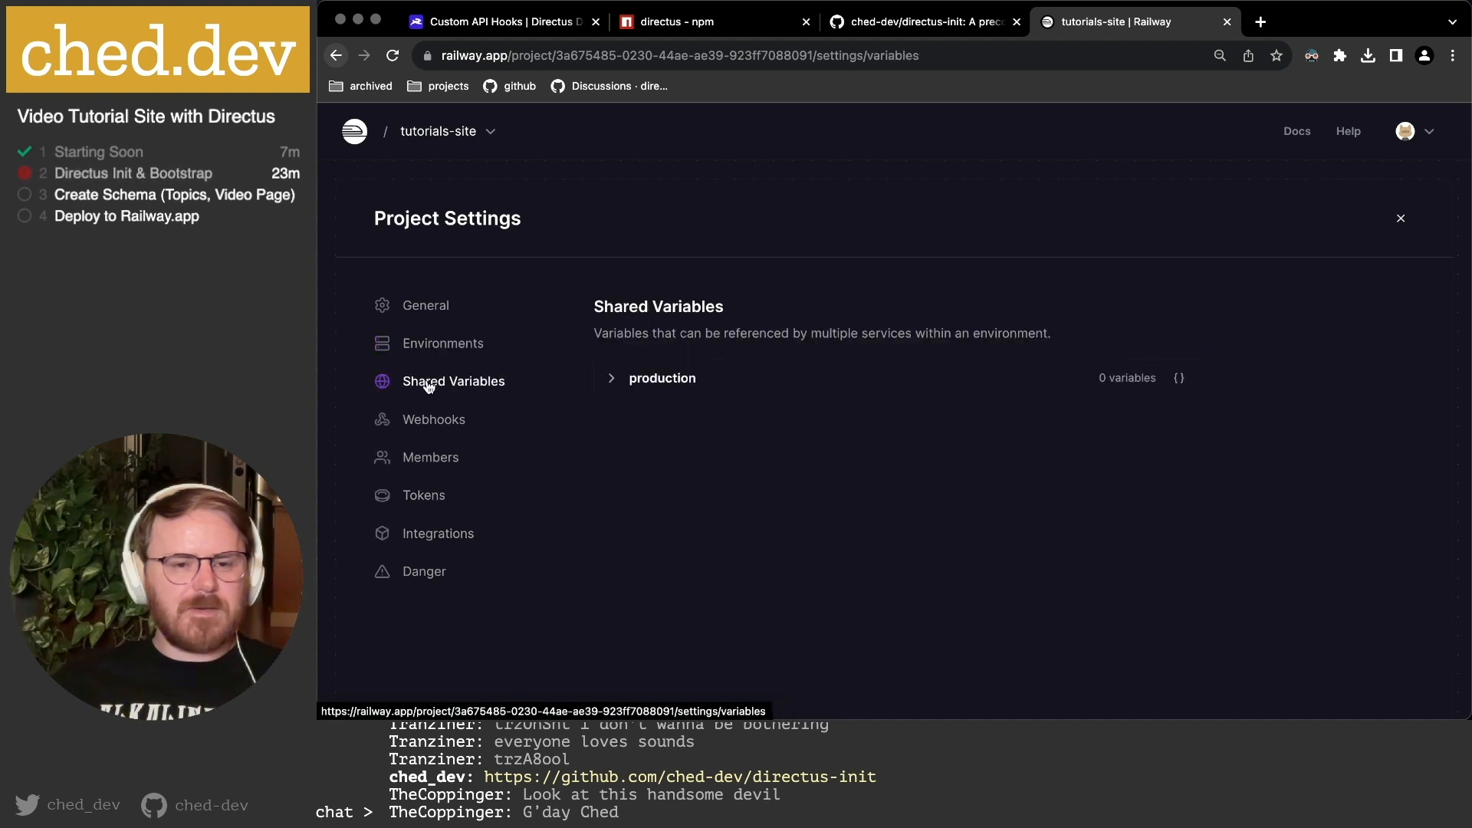
left_click(616, 384)
left_click(618, 386)
left_click(1401, 218)
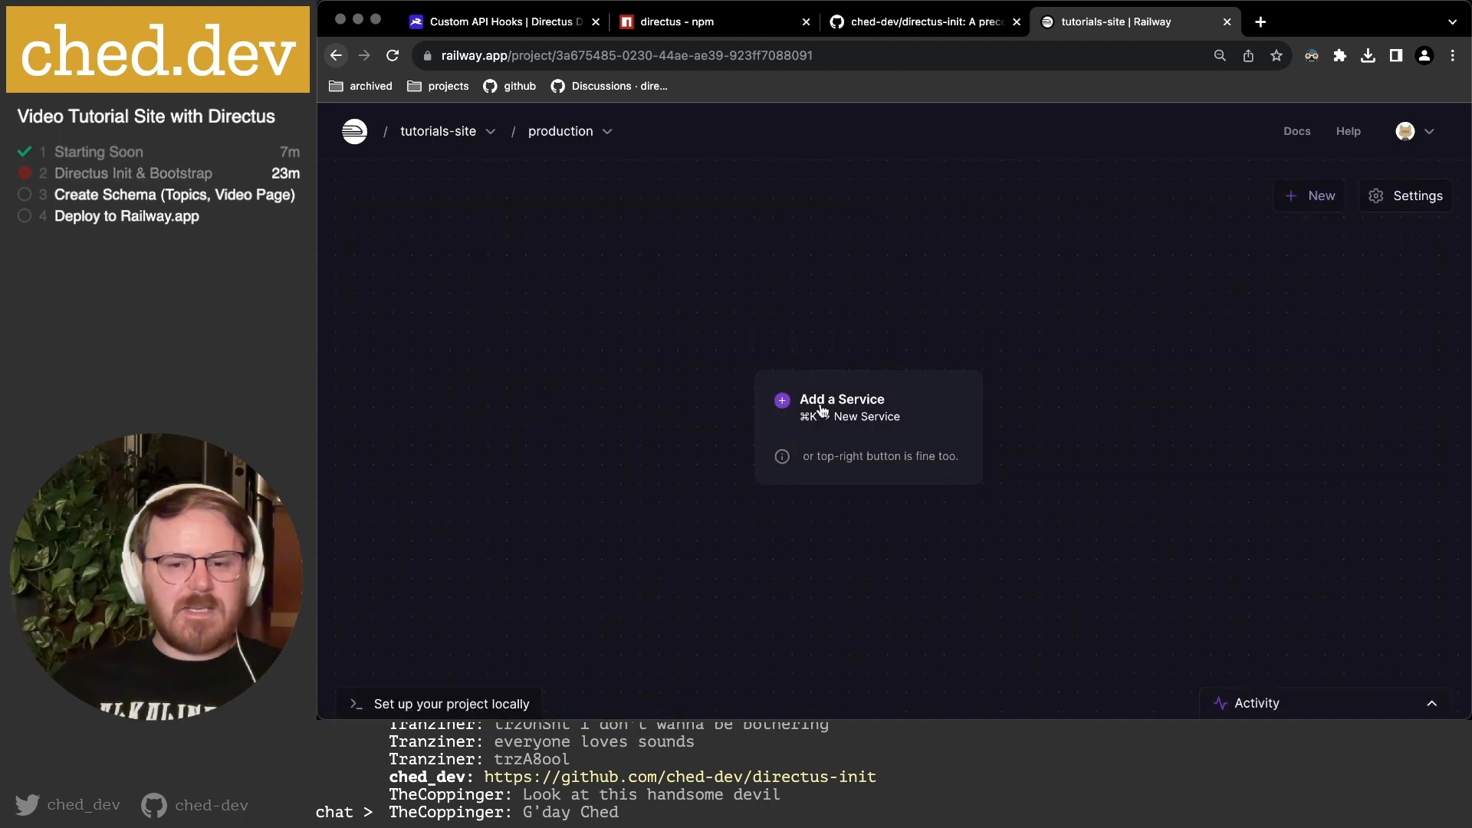
left_click(858, 419)
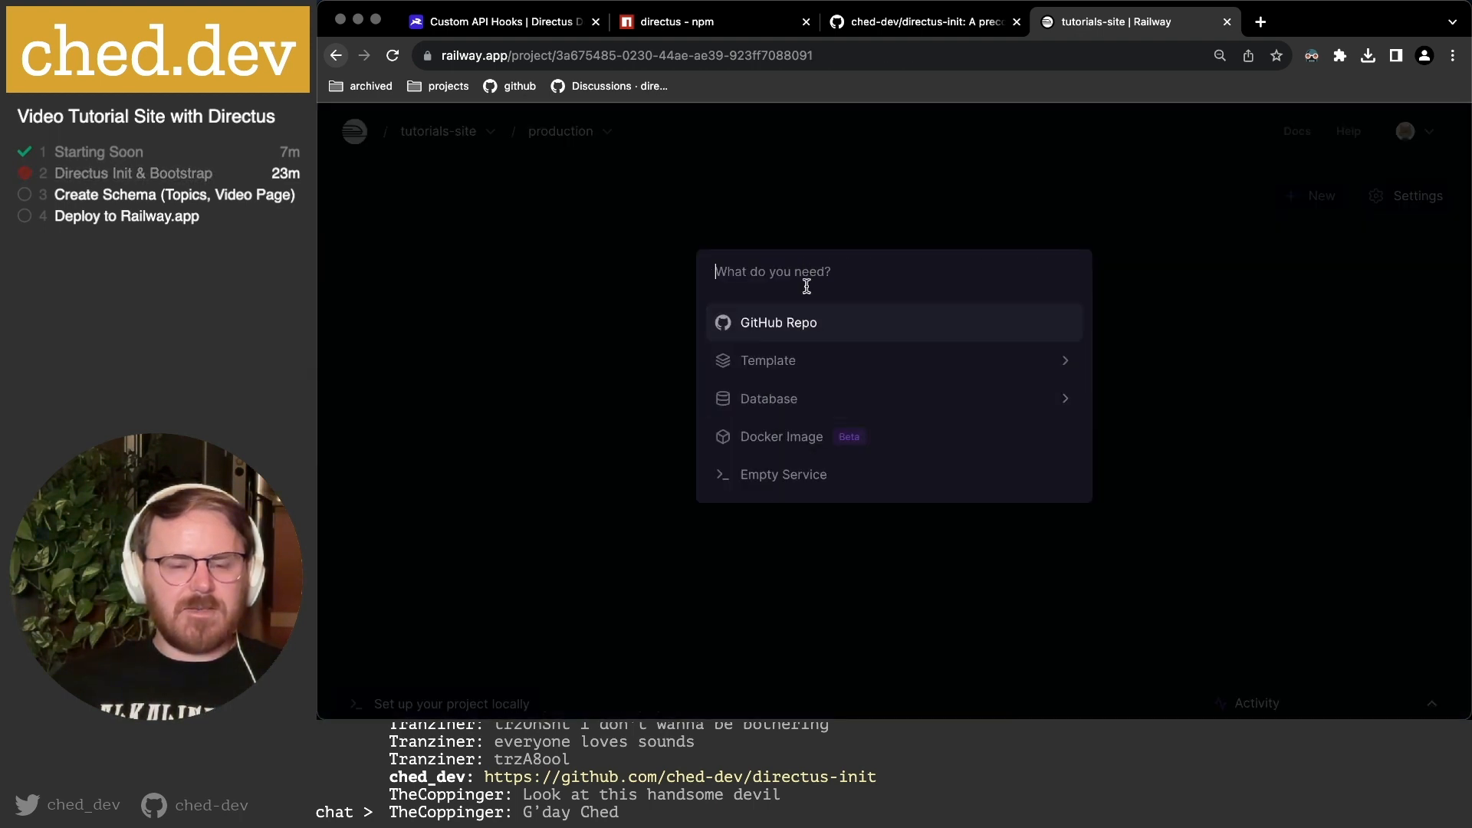
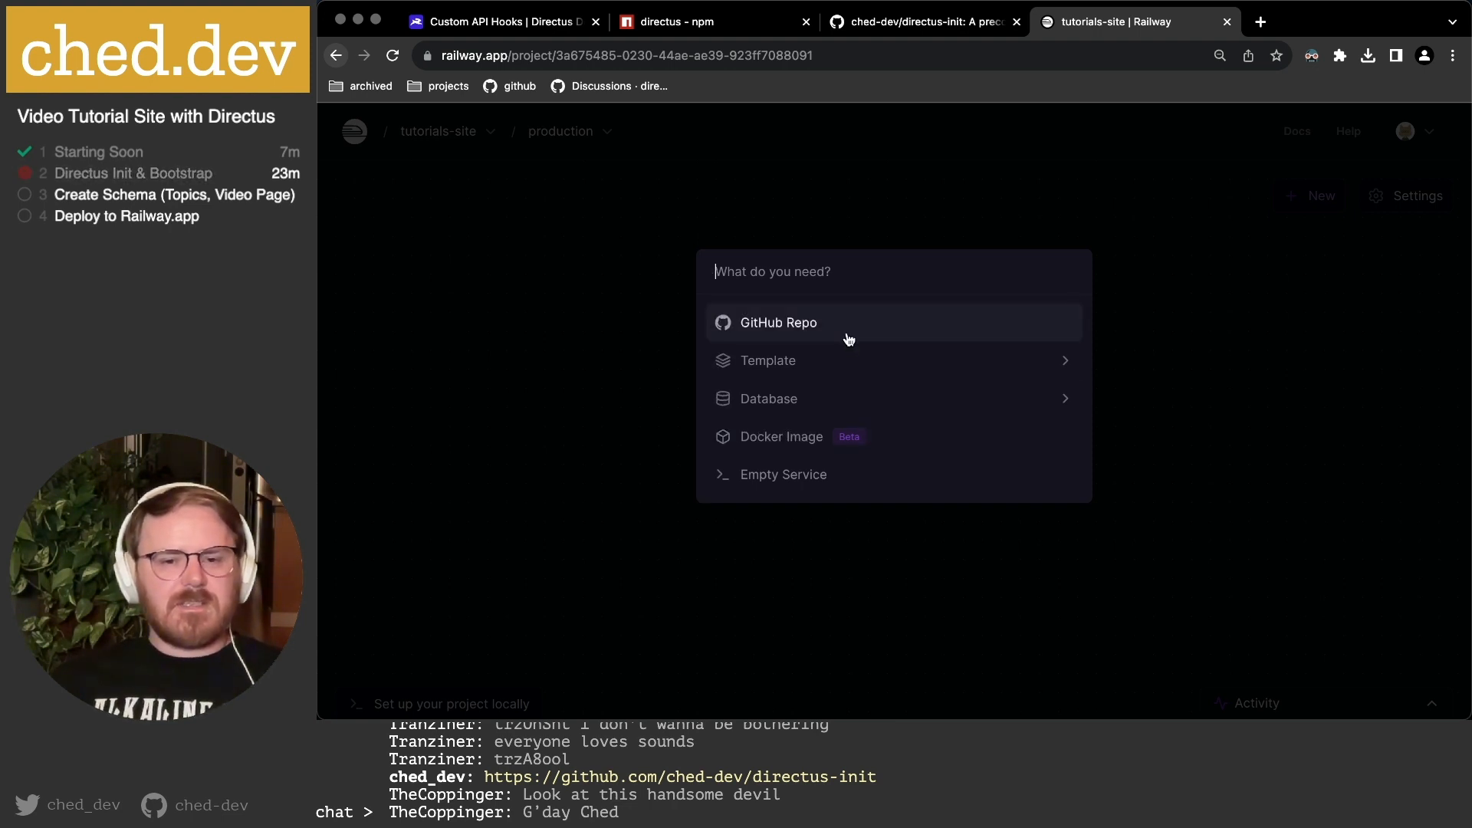
Add a PostgreSQL database service to tutorials-site and open its details.
left_click(837, 400)
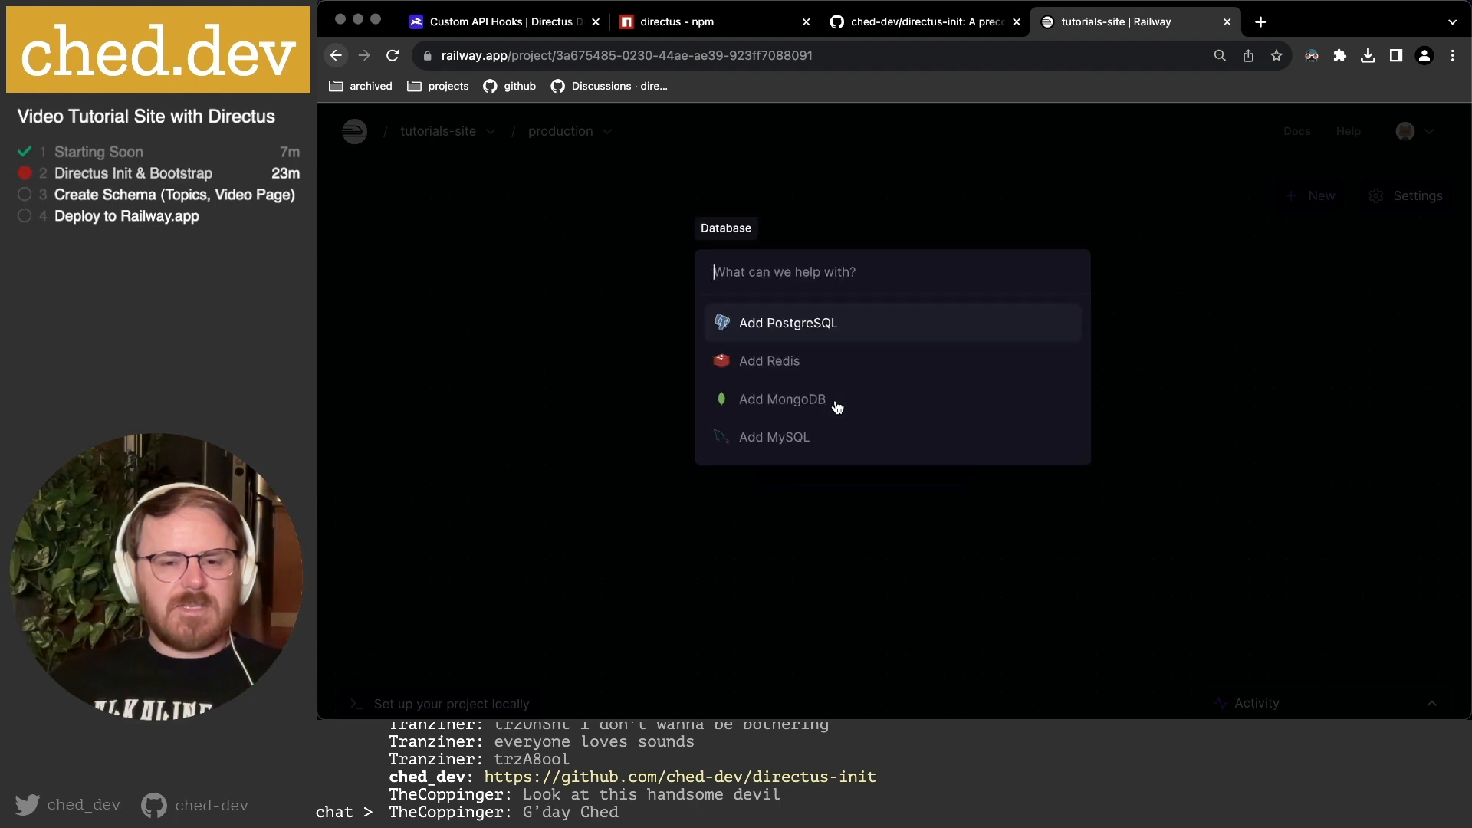
left_click(834, 323)
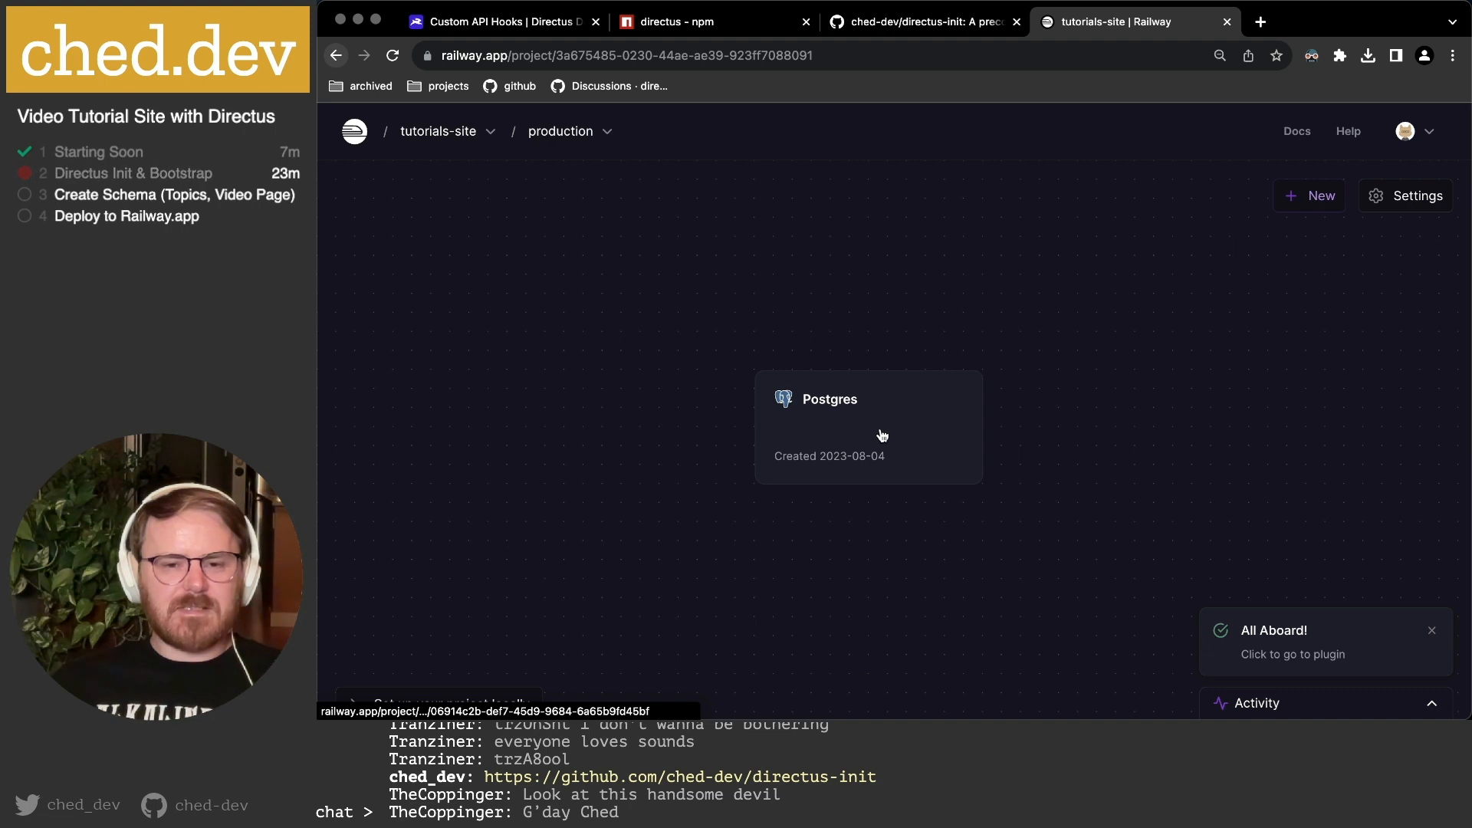
left_click(882, 434)
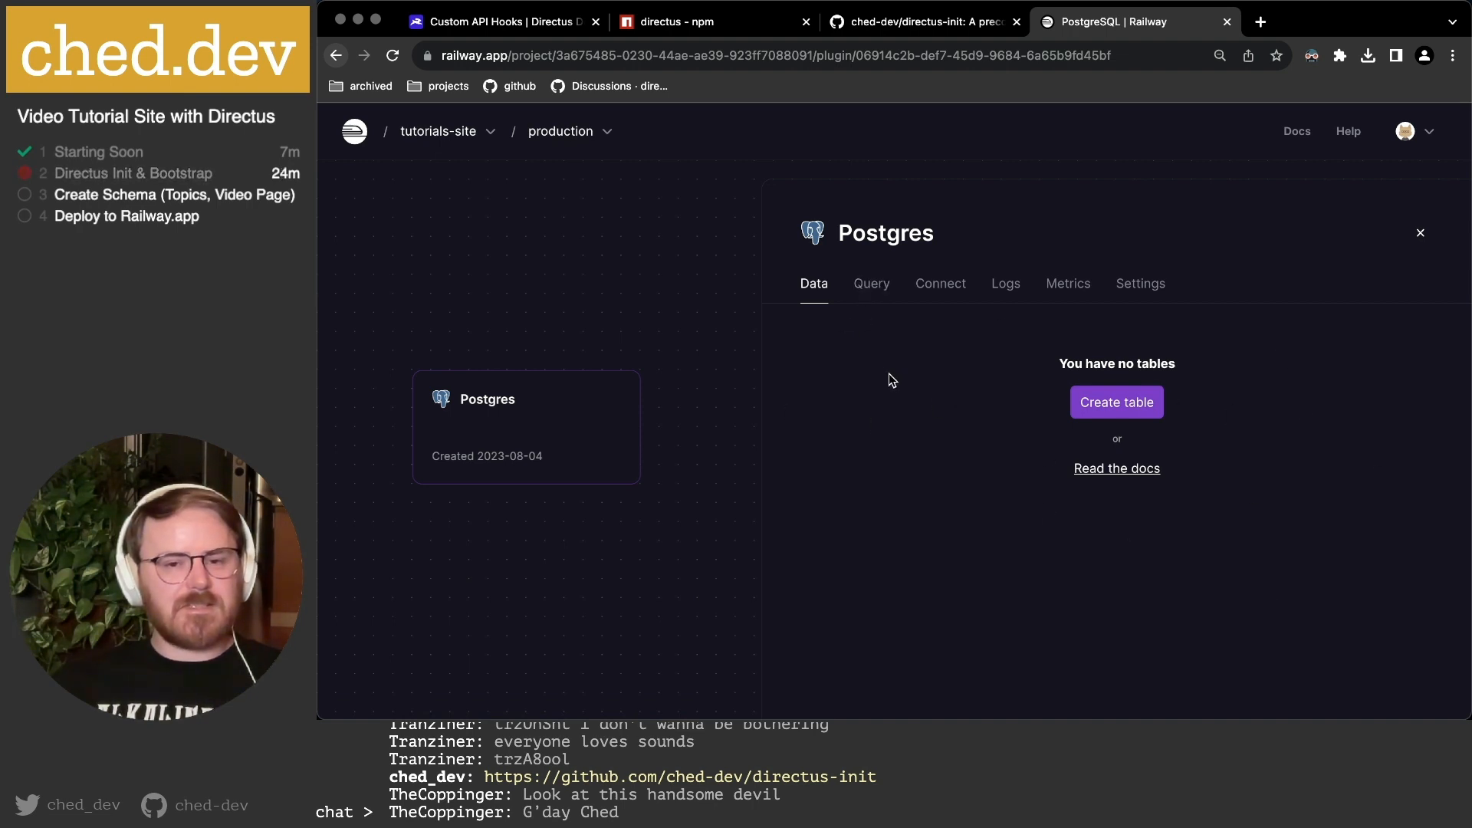
Step through the Postgres service's Query, Data, Connect, Logs and Metrics tabs.
left_click(872, 286)
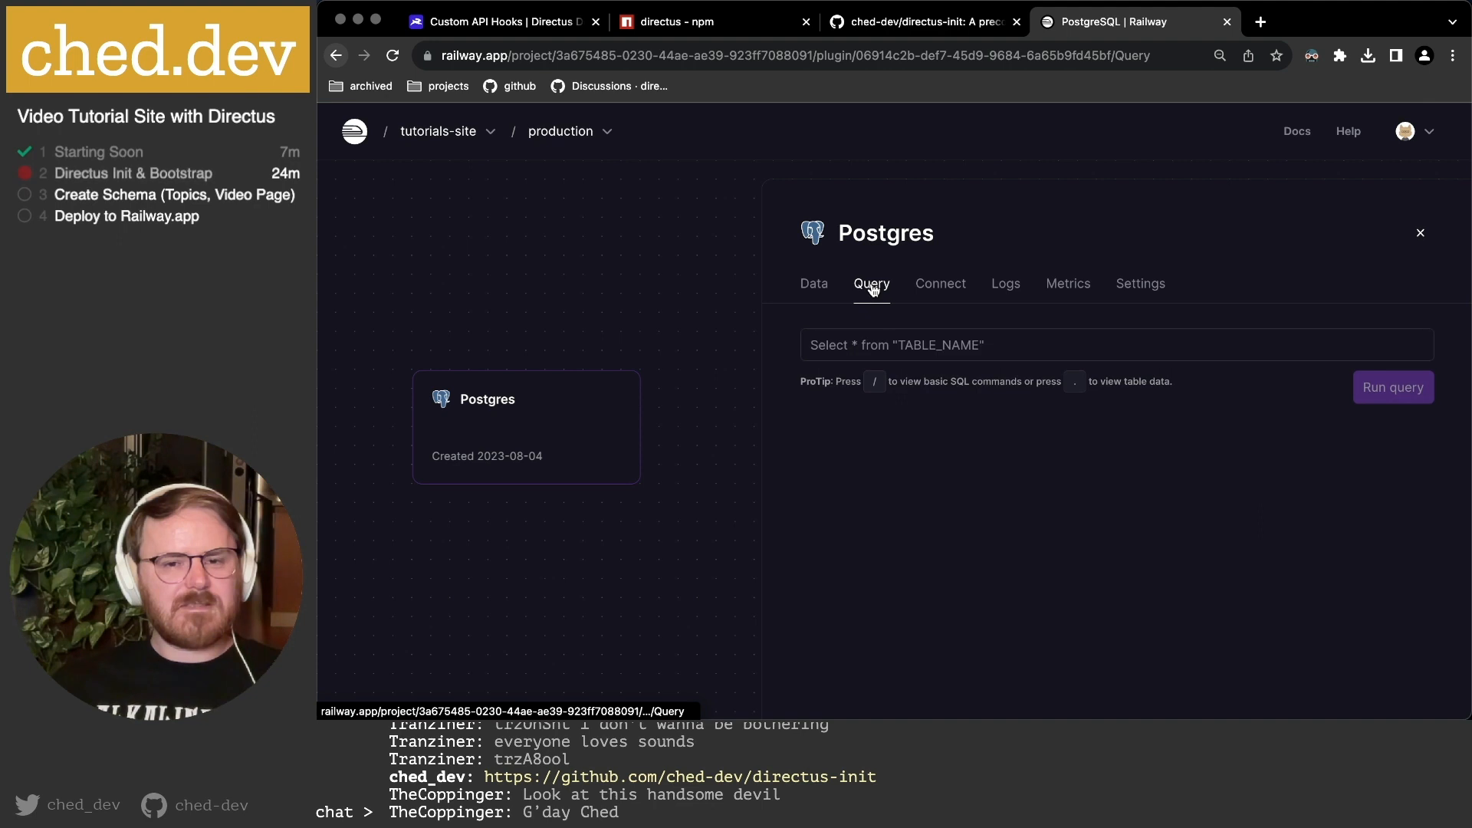
left_click(814, 284)
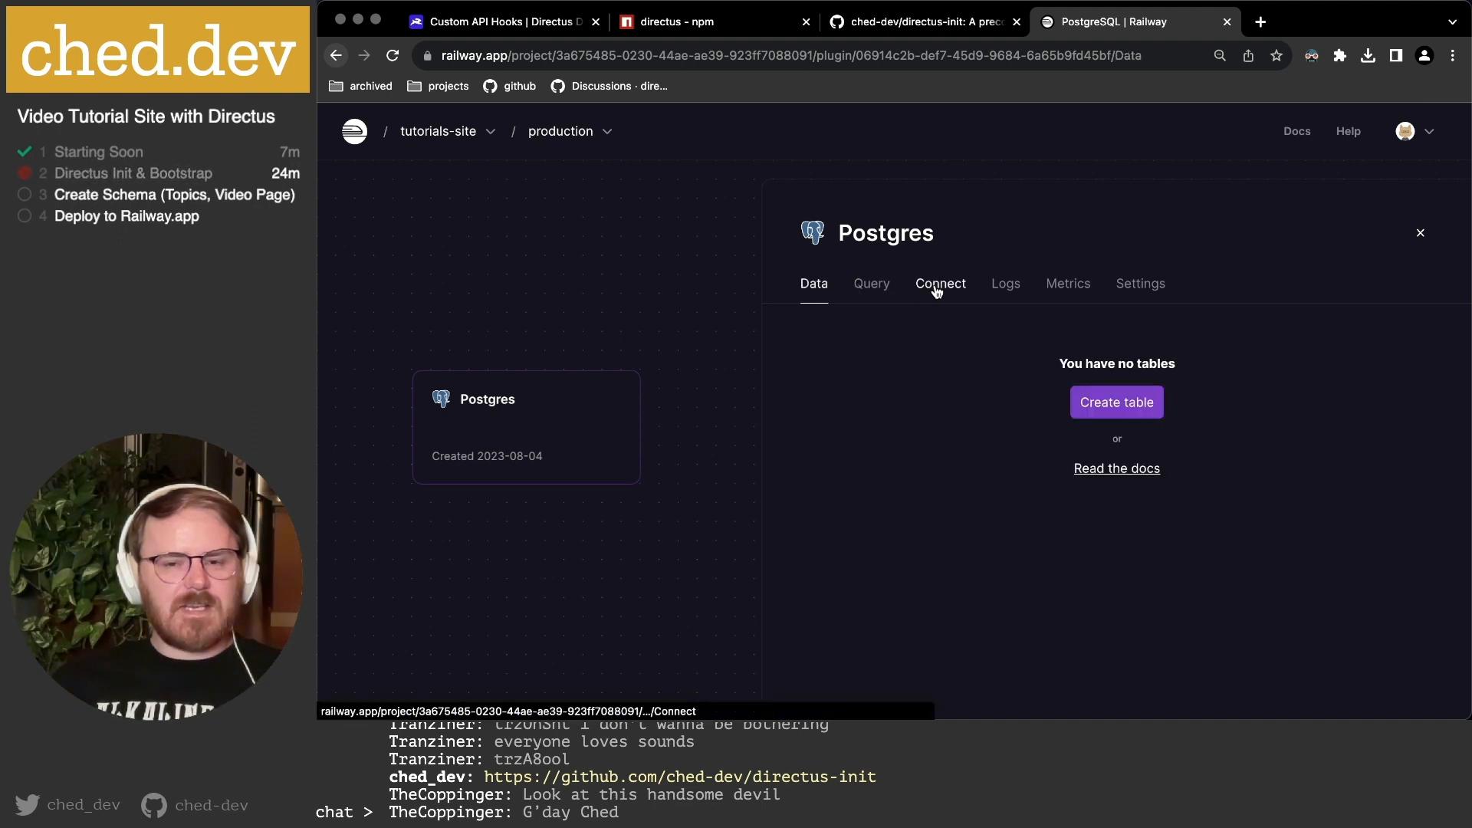
left_click(936, 289)
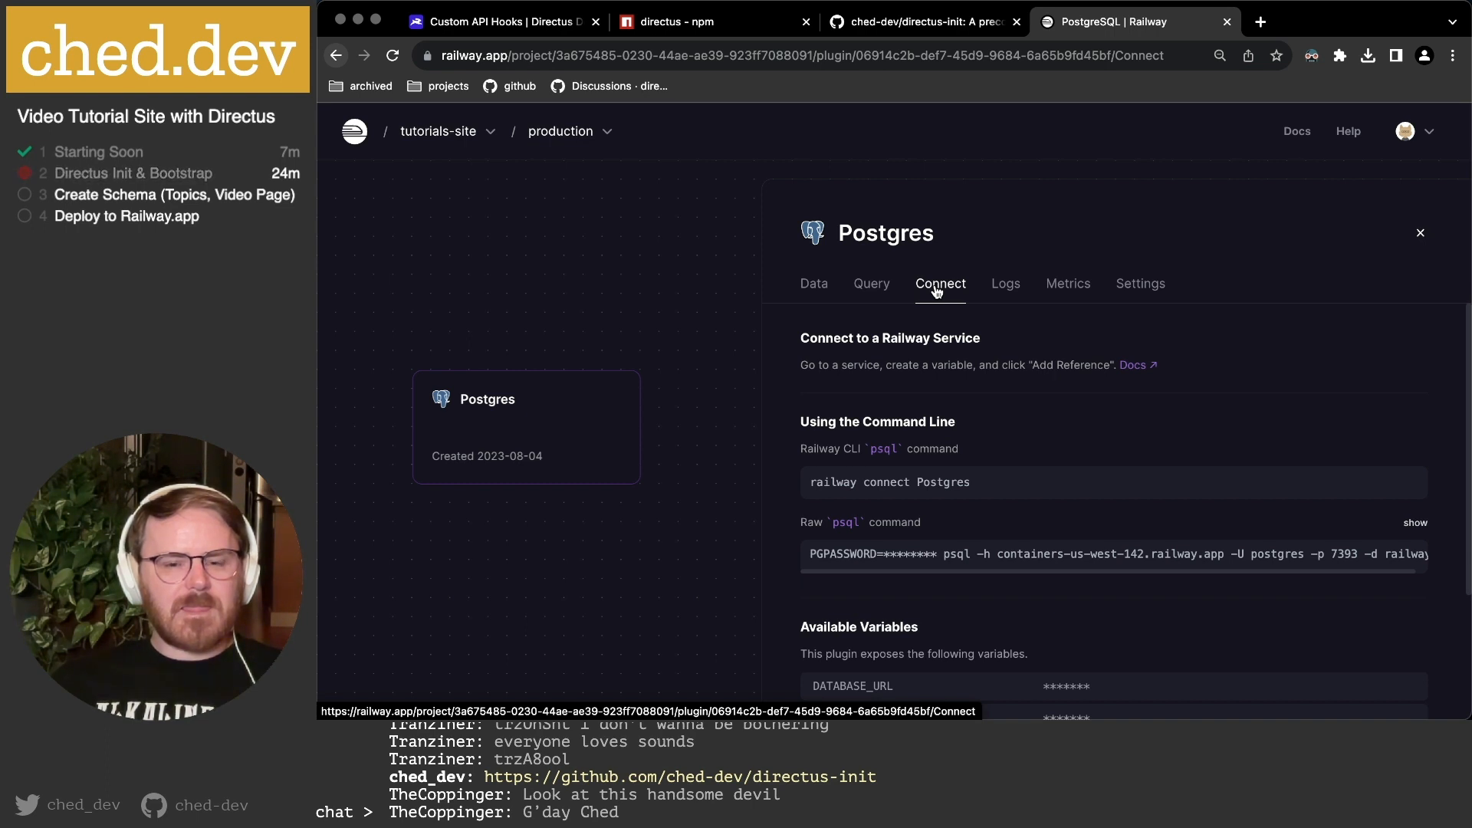
scroll(952, 479, "down", 1)
scroll(951, 478, "down", 5)
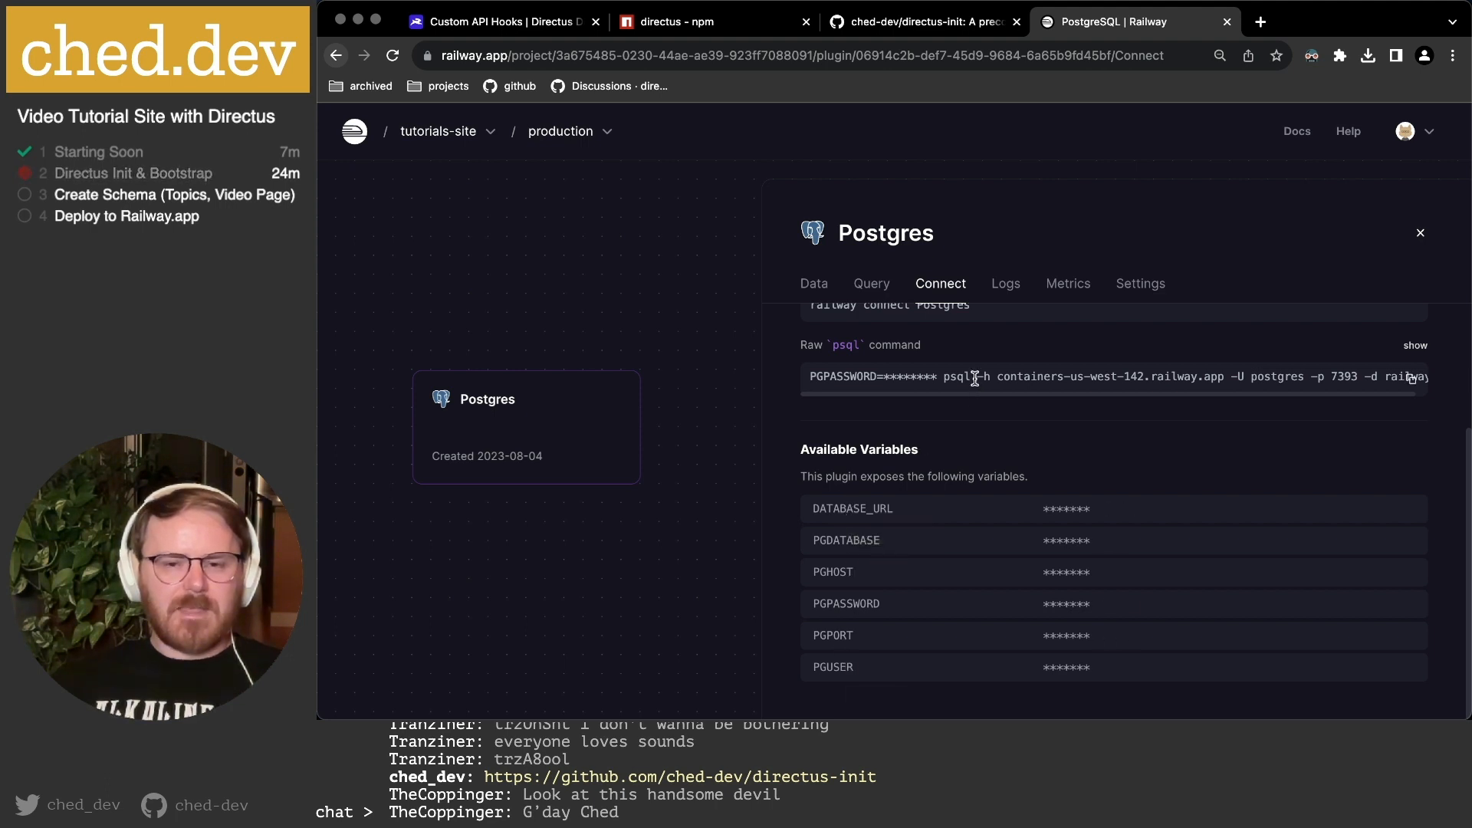
scroll(913, 324, "up", 2)
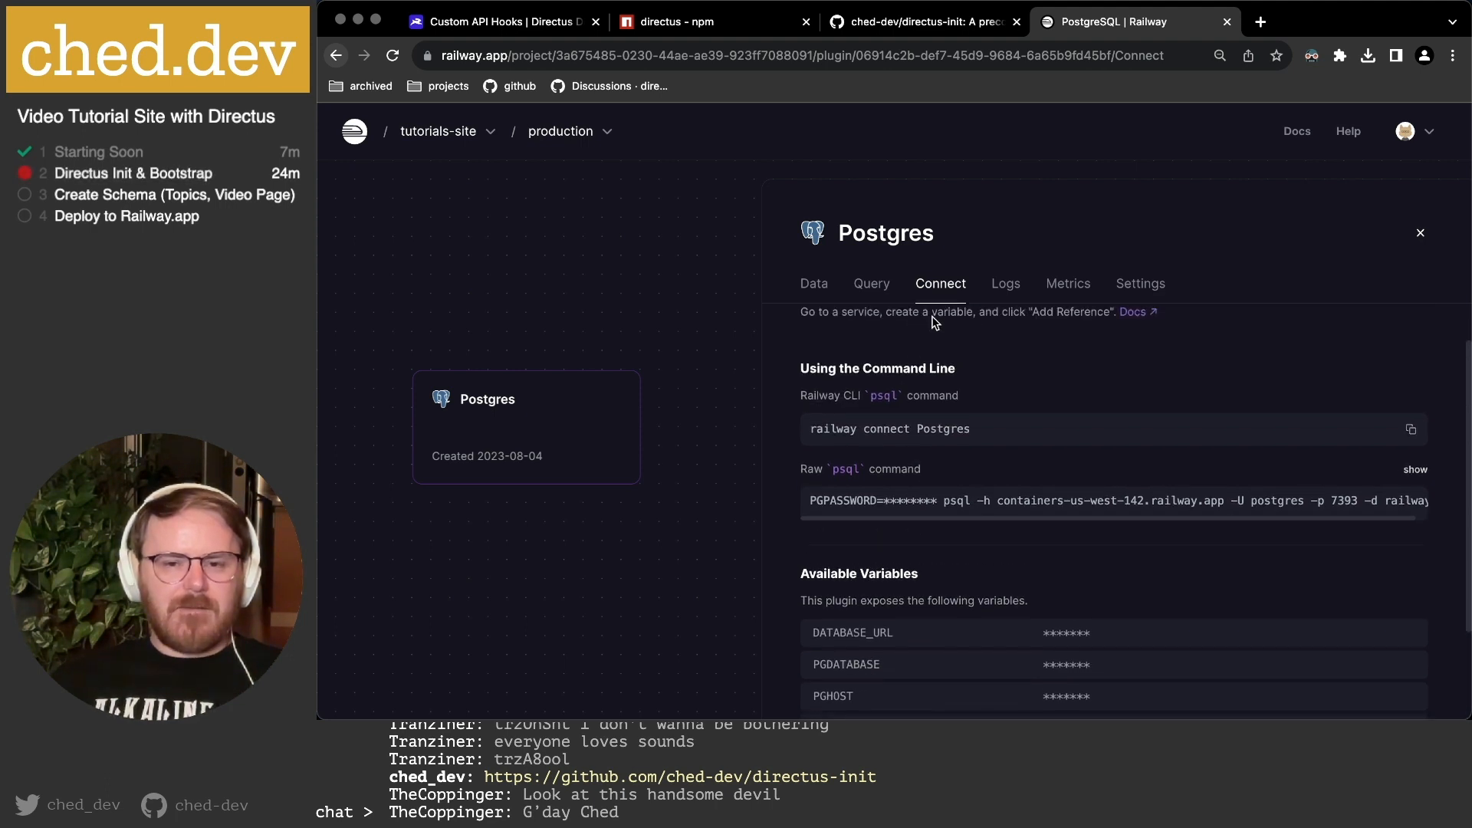
left_click(1004, 285)
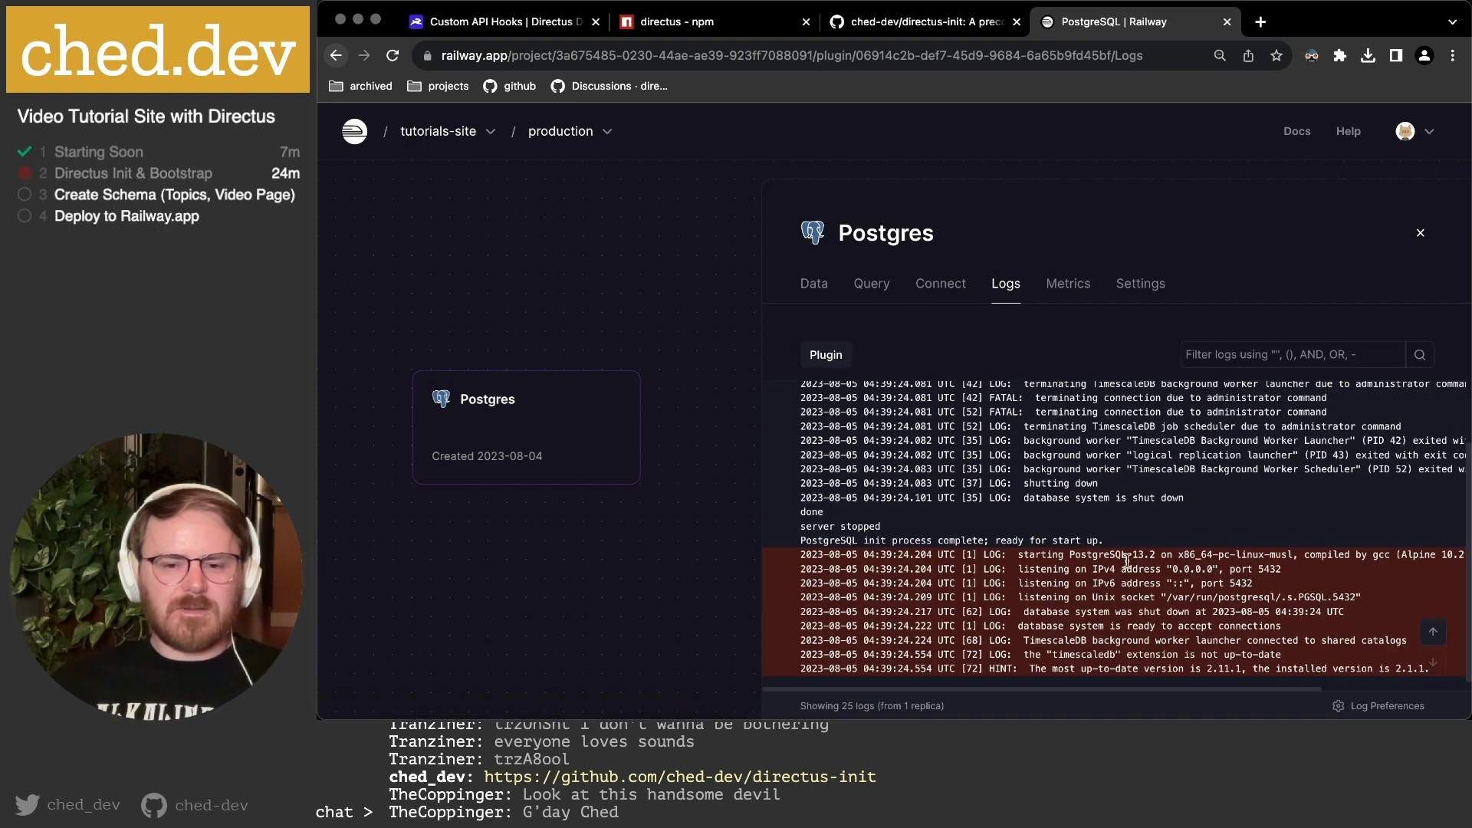
left_click(1066, 286)
Scroll through the Postgres Settings page's production backup and restart options.
left_click(1140, 285)
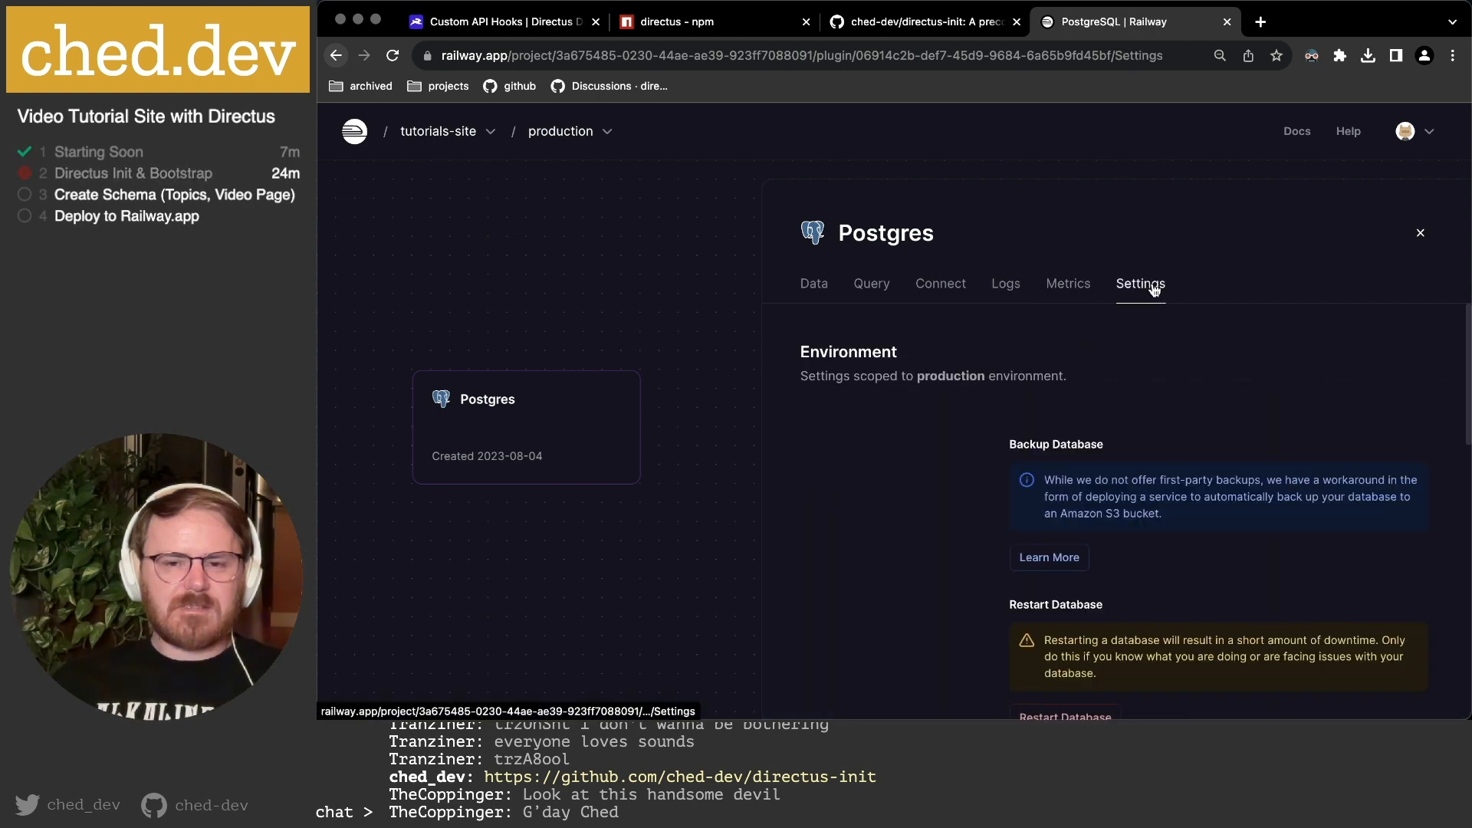
scroll(962, 485, "down", 3)
scroll(962, 485, "up", 3)
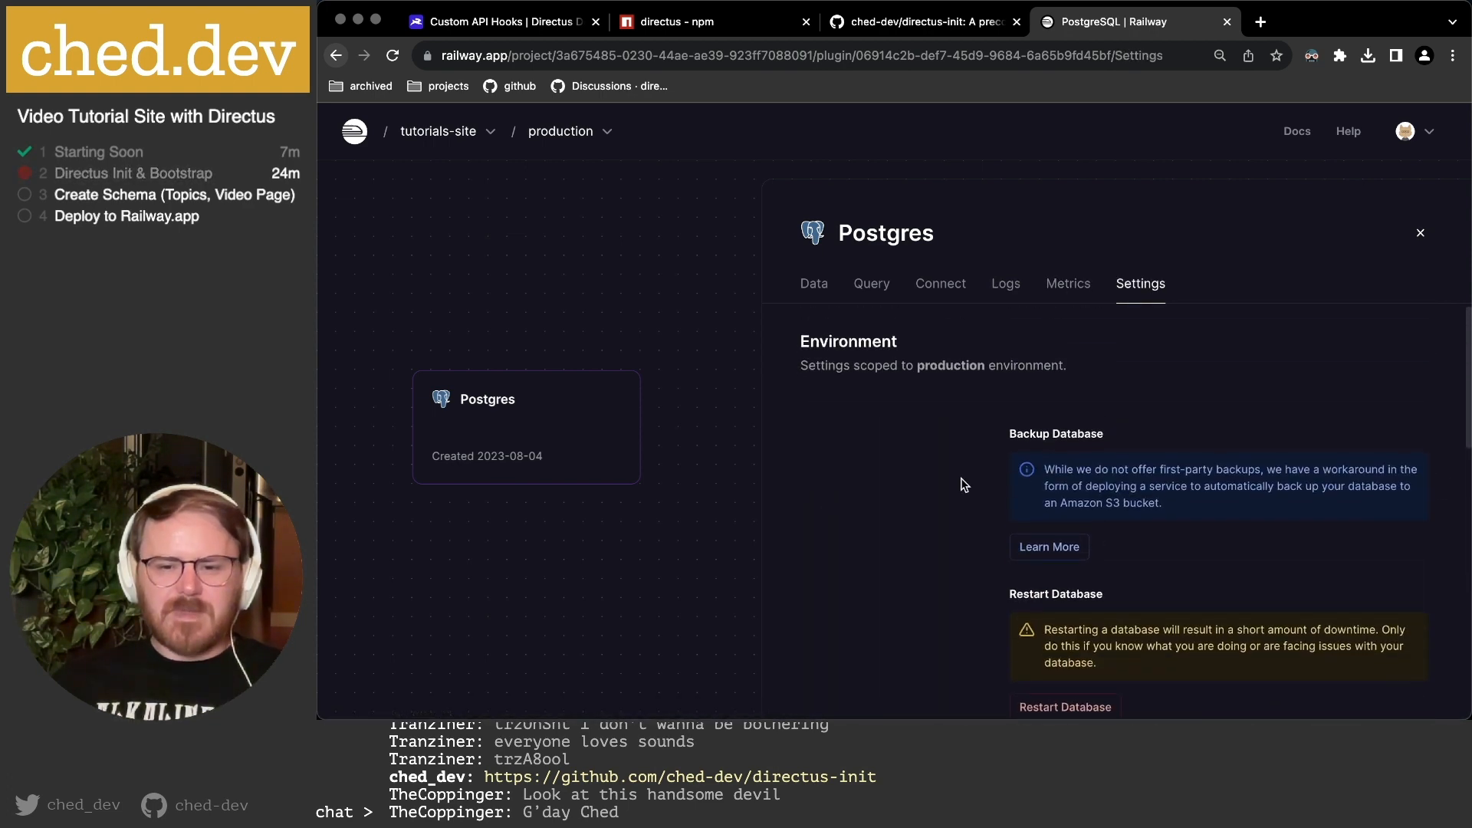
scroll(962, 491, "down", 2)
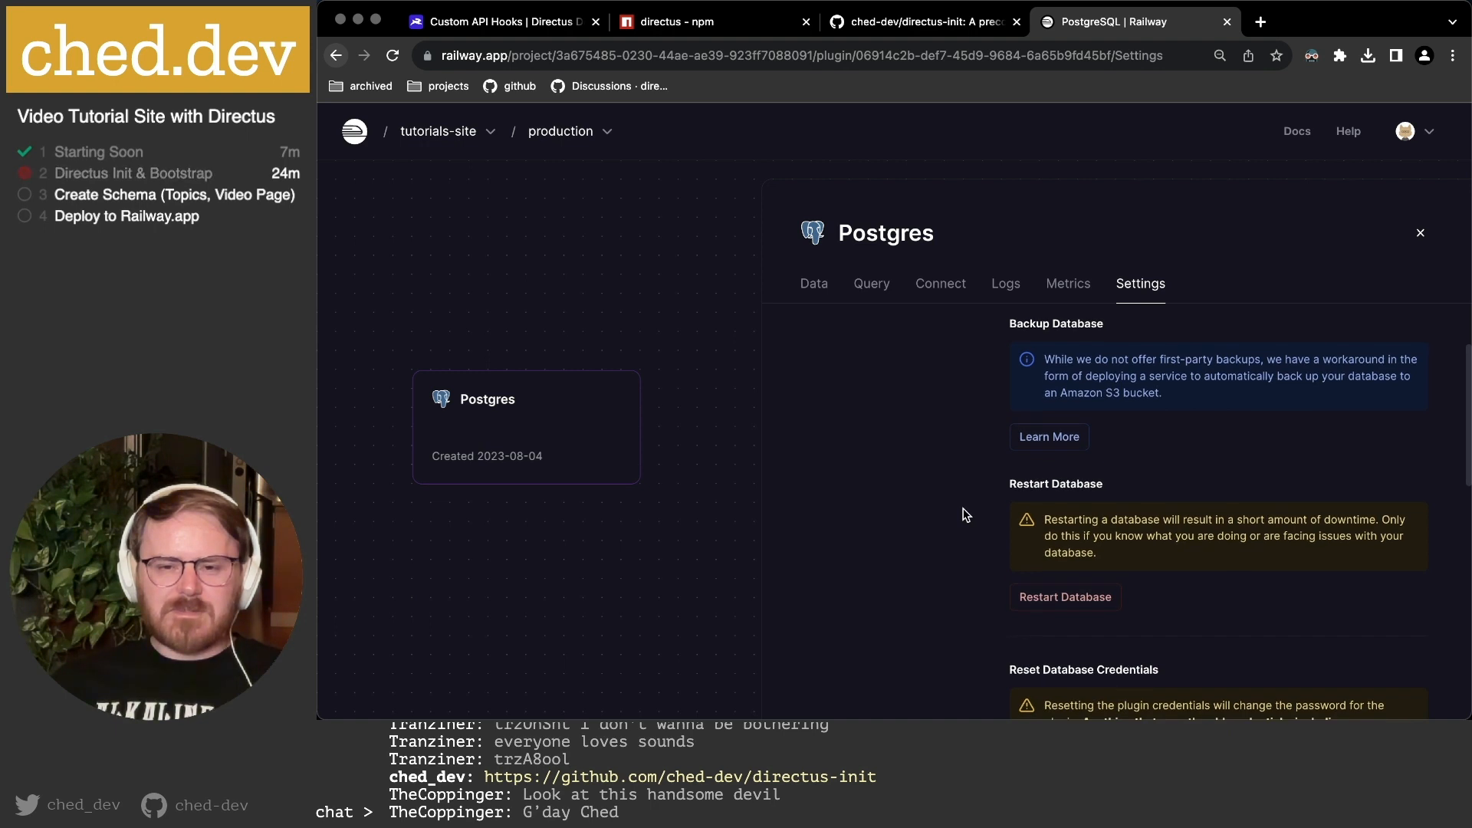
scroll(897, 510, "down", 1)
scroll(894, 506, "down", 1)
scroll(954, 507, "down", 2)
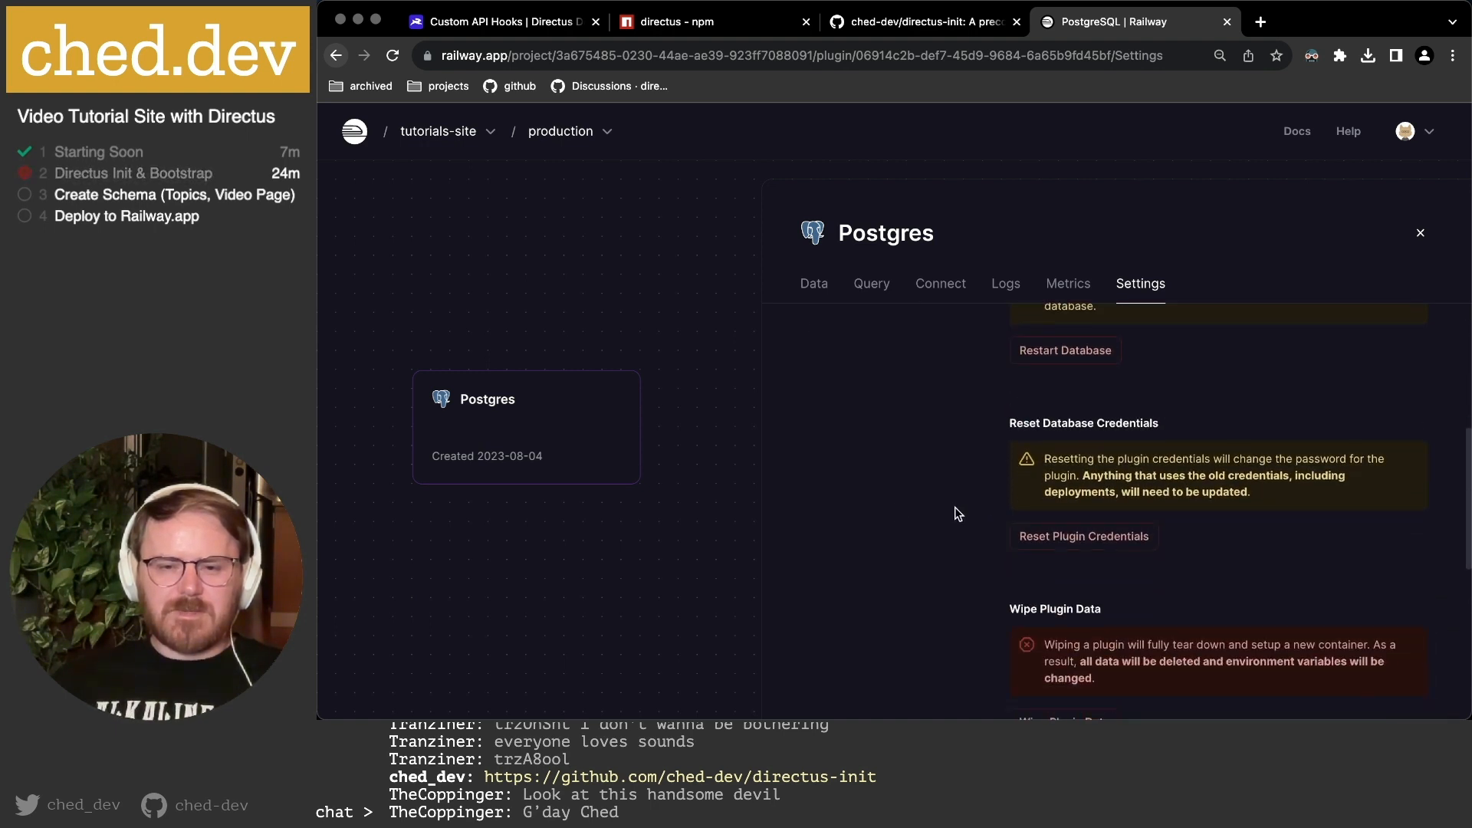
scroll(955, 507, "down", 2)
scroll(954, 507, "down", 1)
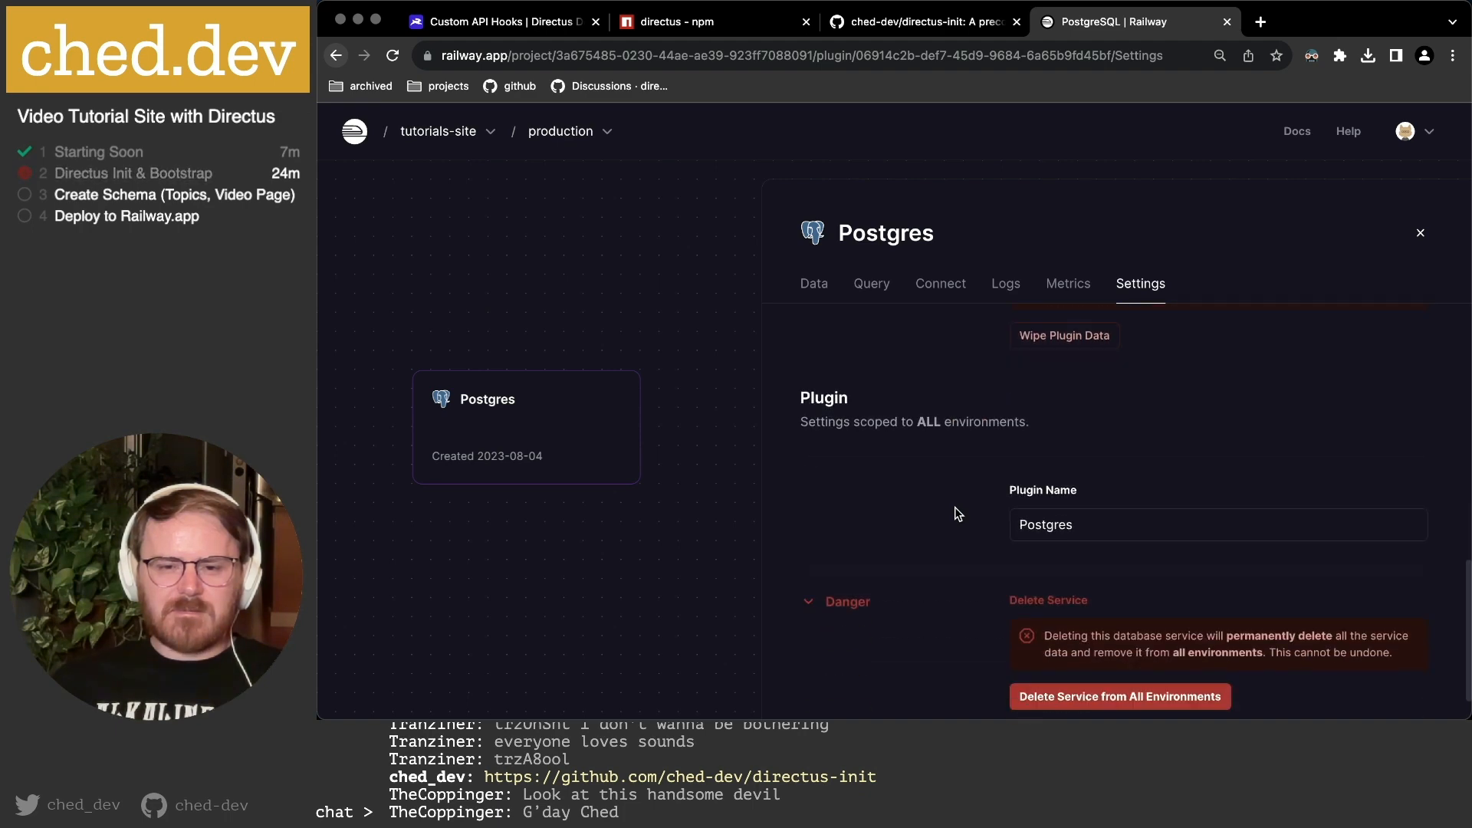
scroll(955, 508, "down", 1)
scroll(954, 507, "up", 7)
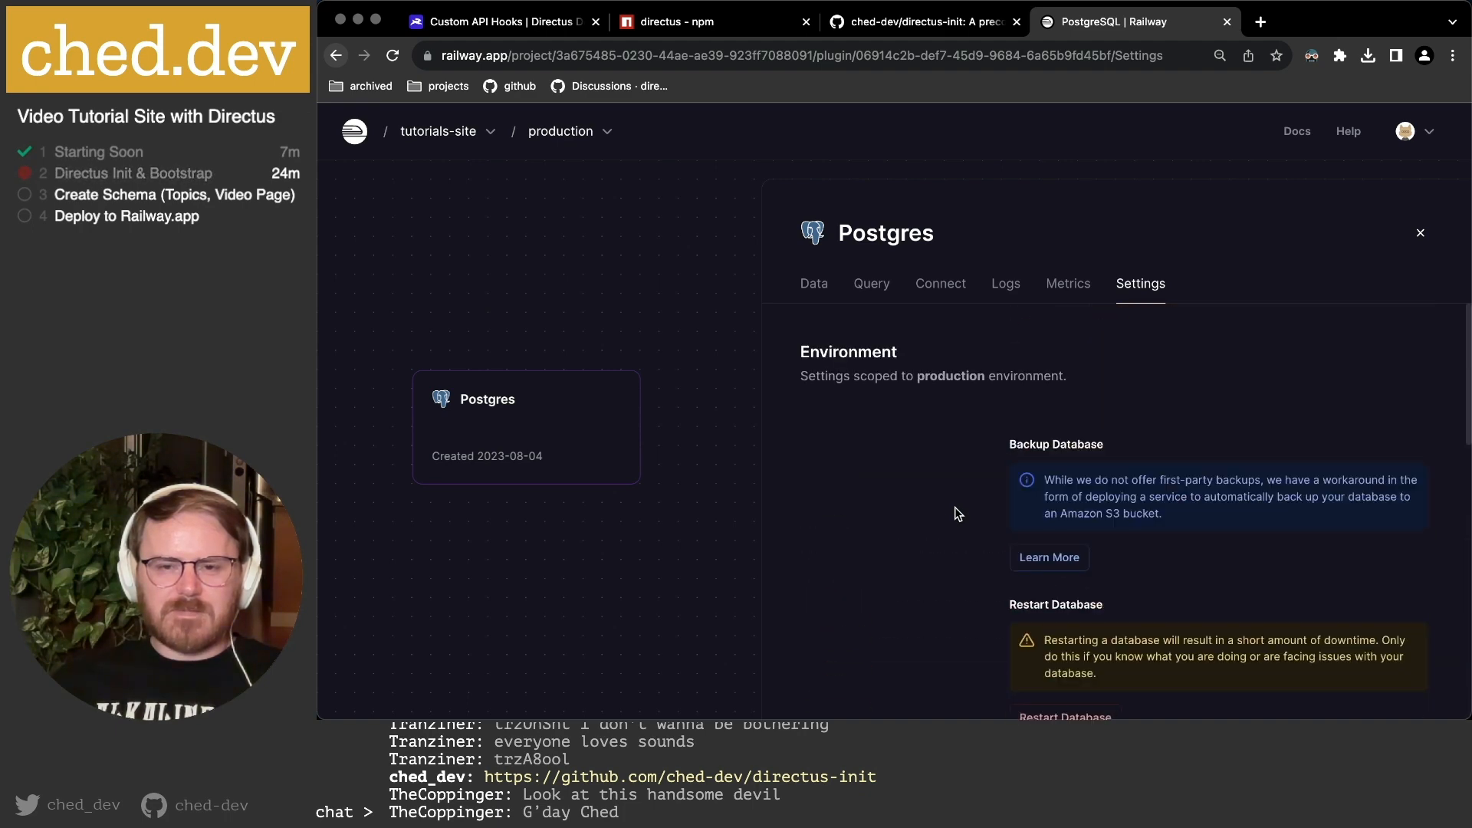
Return to the Connect tab's variables such as DATABASE_URL, PGHOST and PGUSER.
left_click(941, 283)
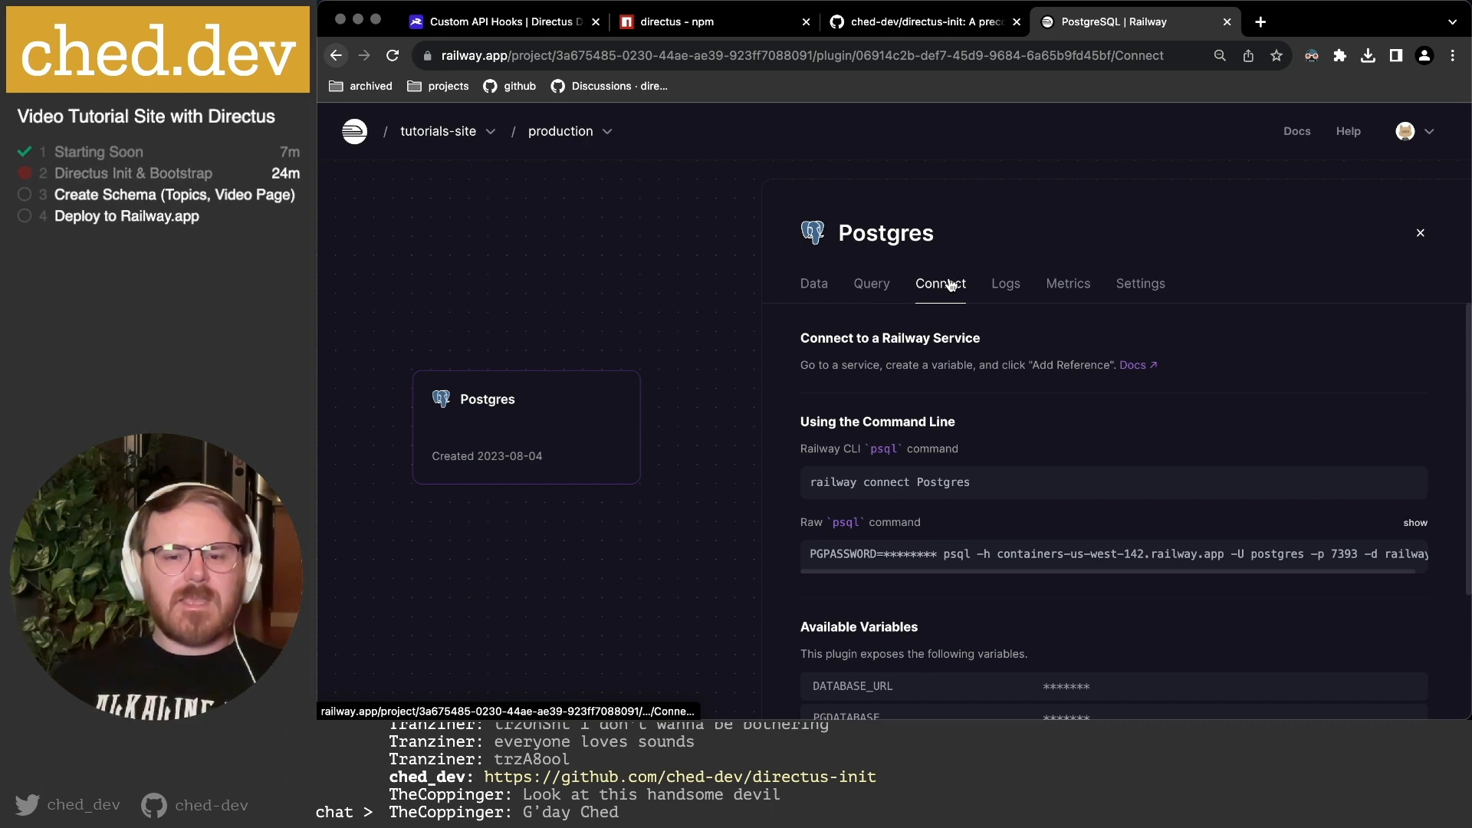
scroll(1142, 468, "down", 2)
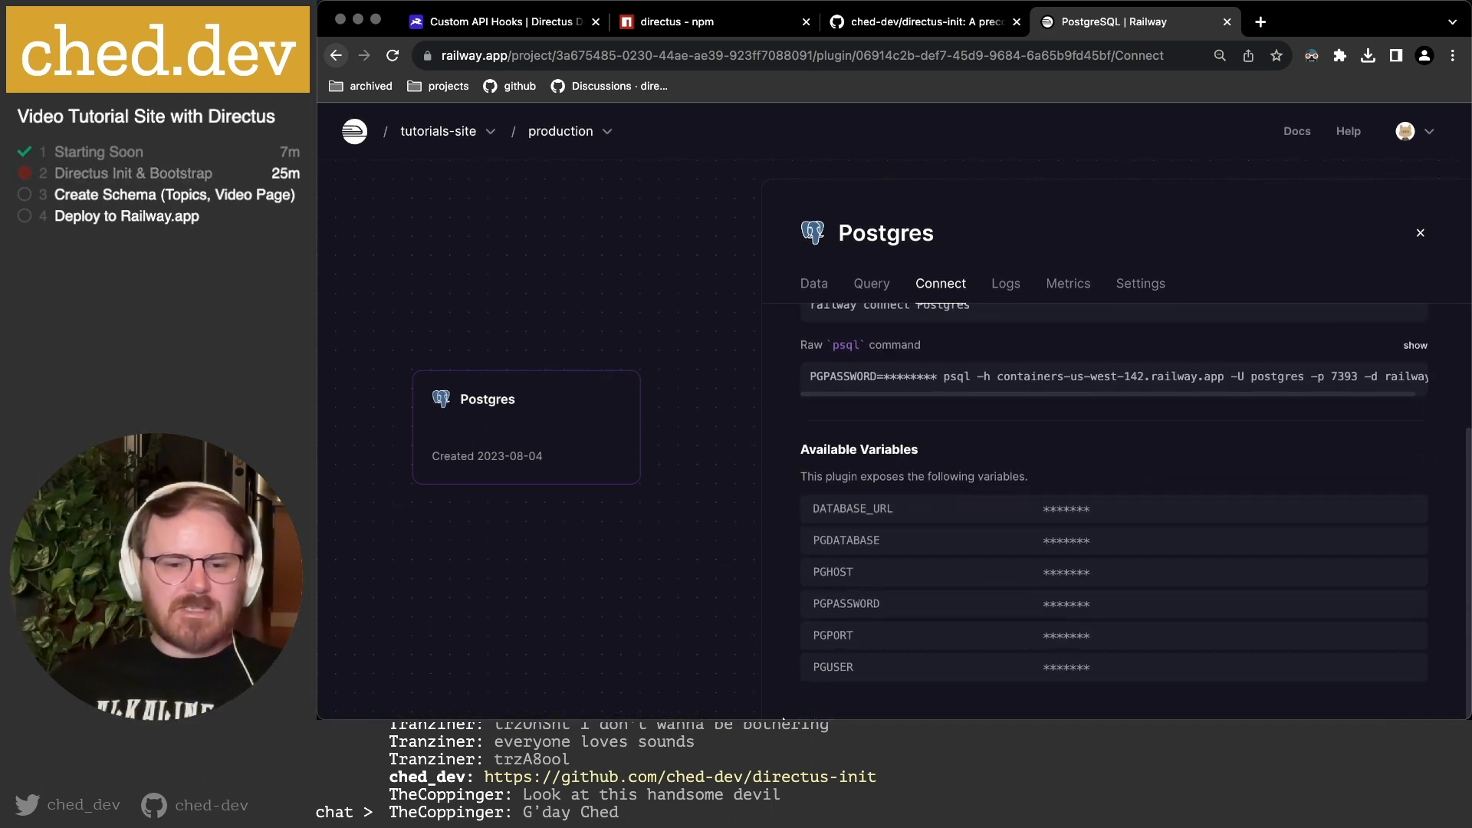
mouse_move(629, 702)
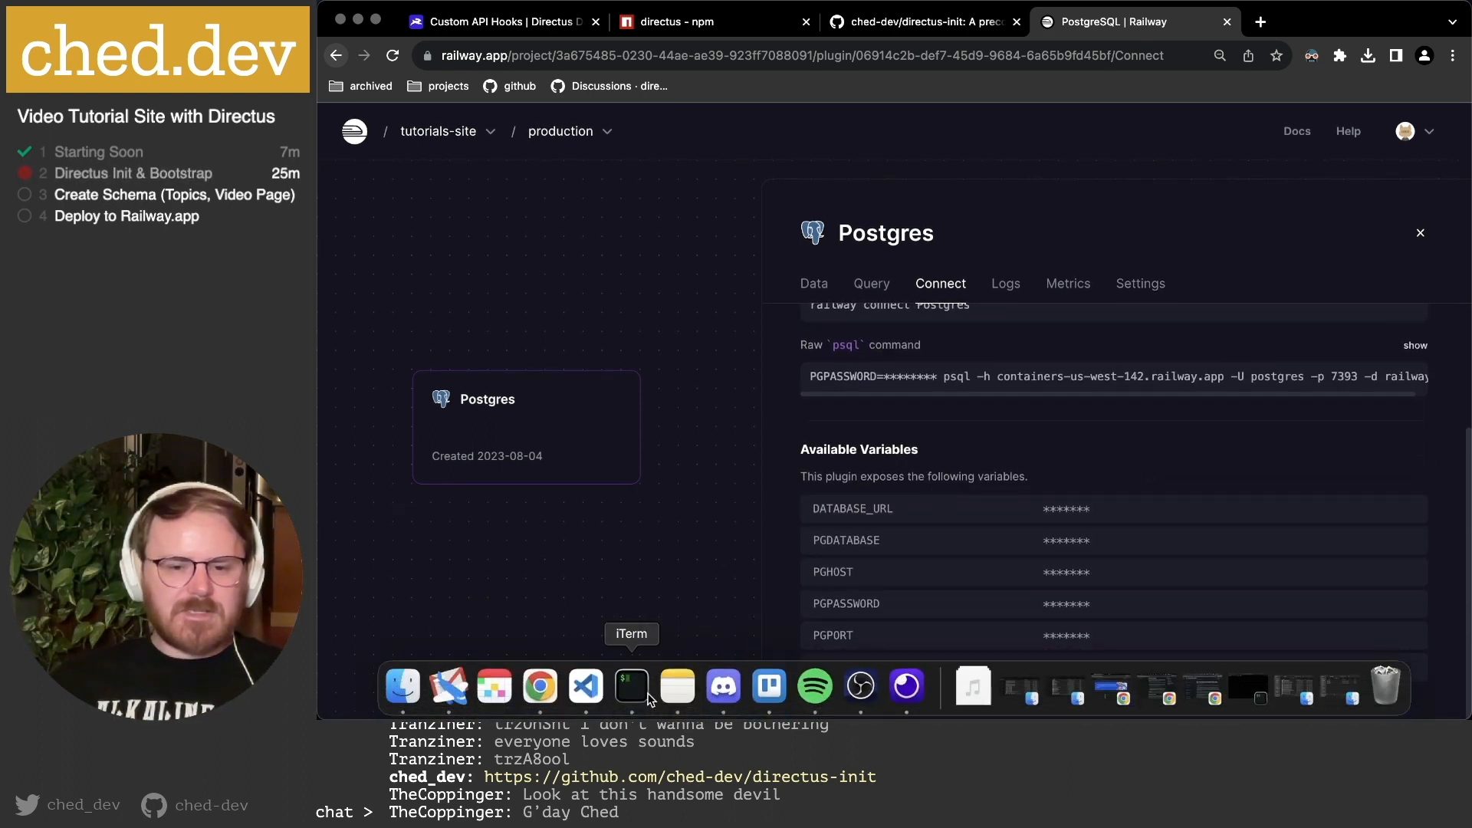
left_click(582, 688)
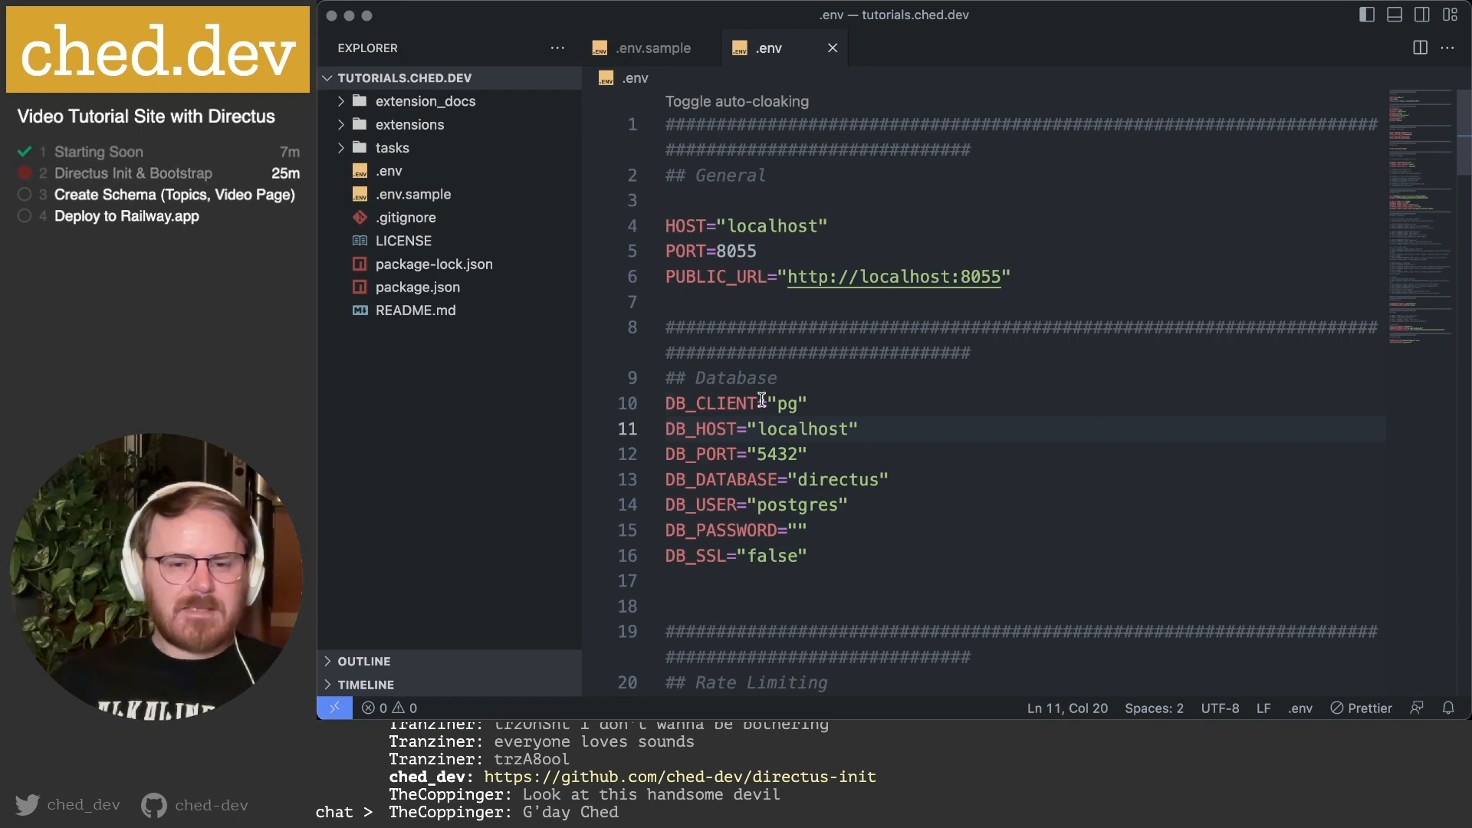
left_click(837, 395)
left_click(698, 430)
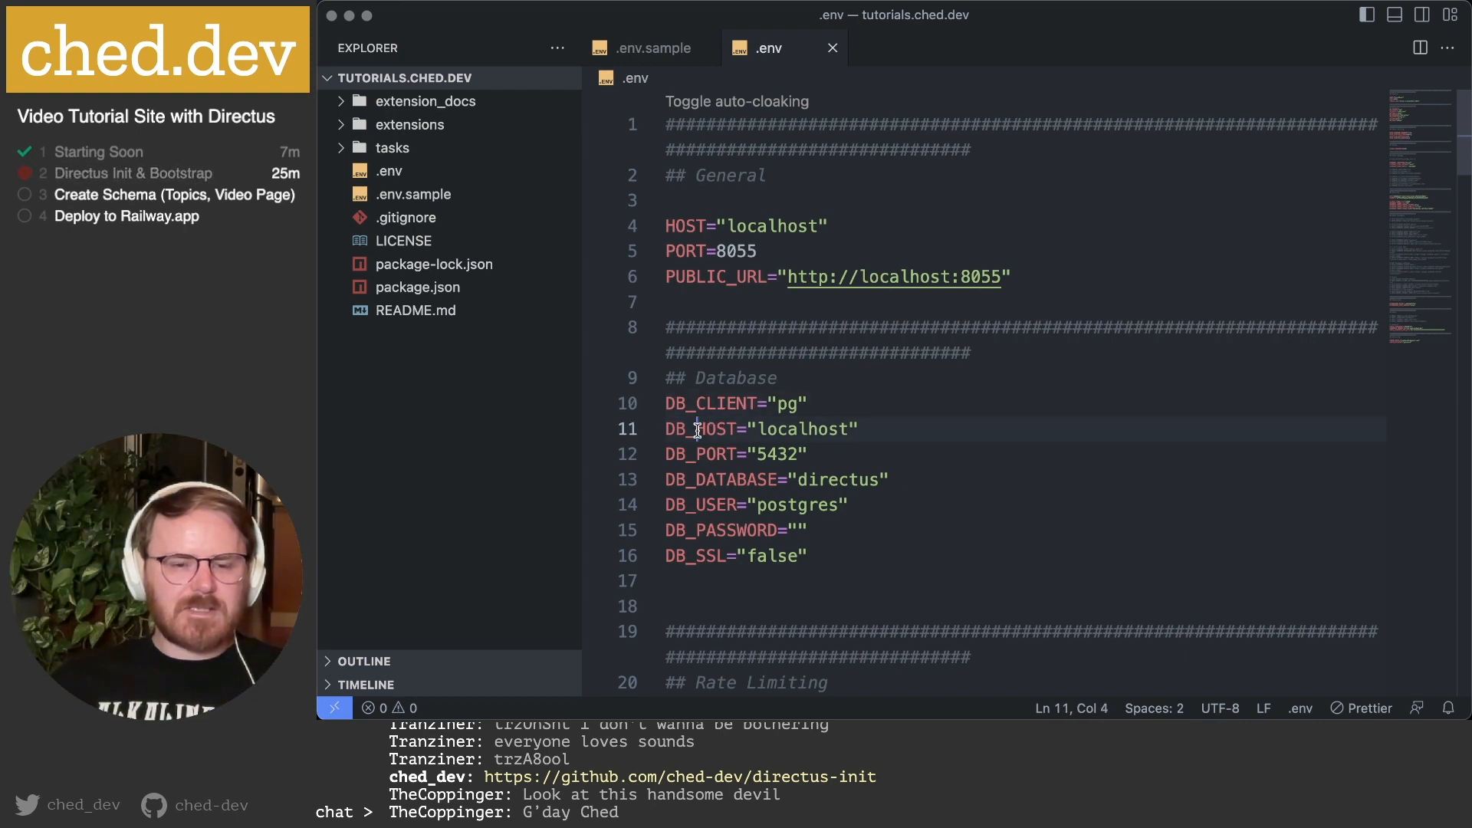
left_click(959, 426)
key("super+Tab")
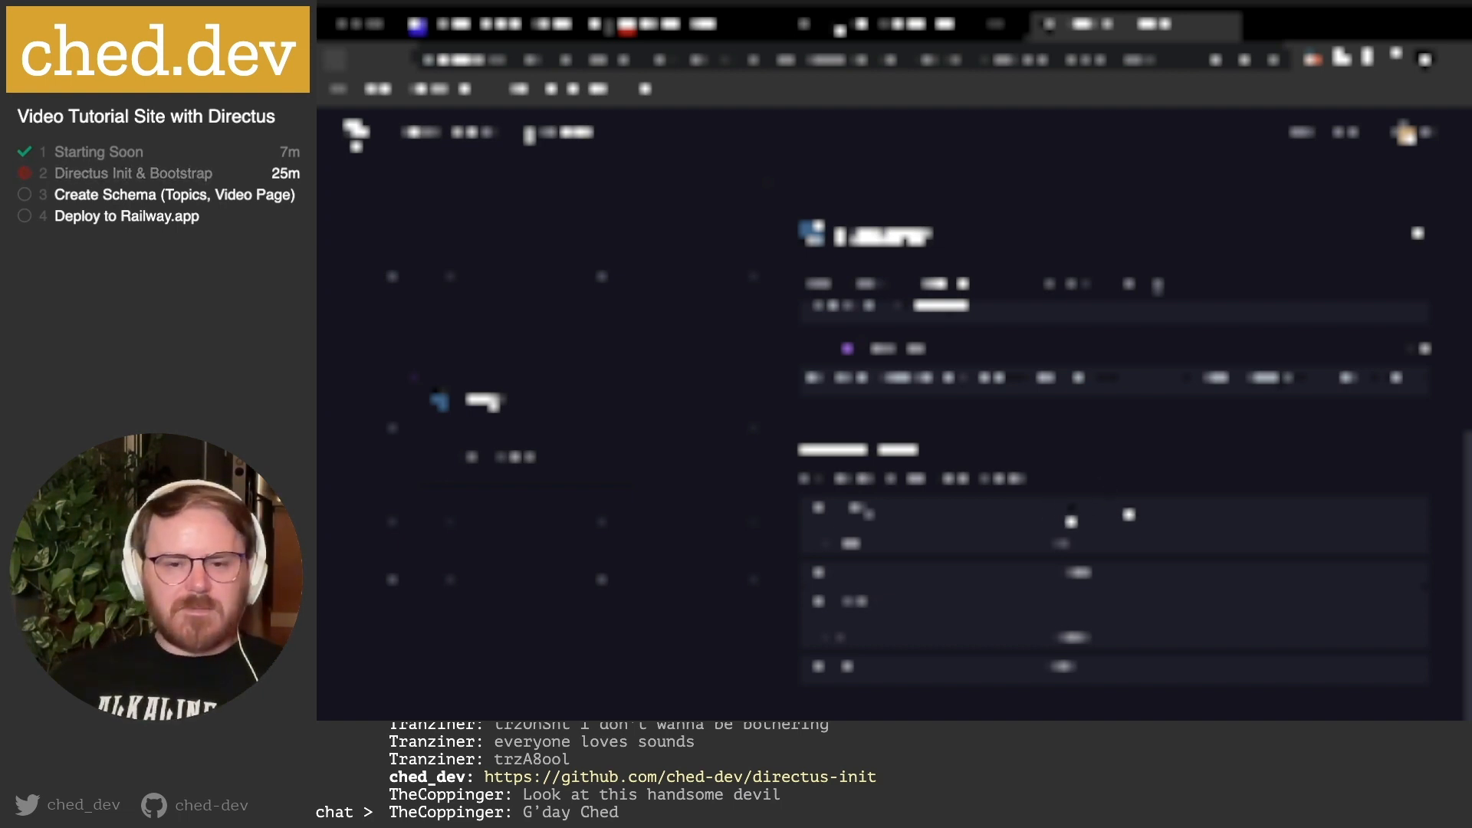
Reveal the masked DATABASE_URL and copy a database connection value.
left_click(1114, 519)
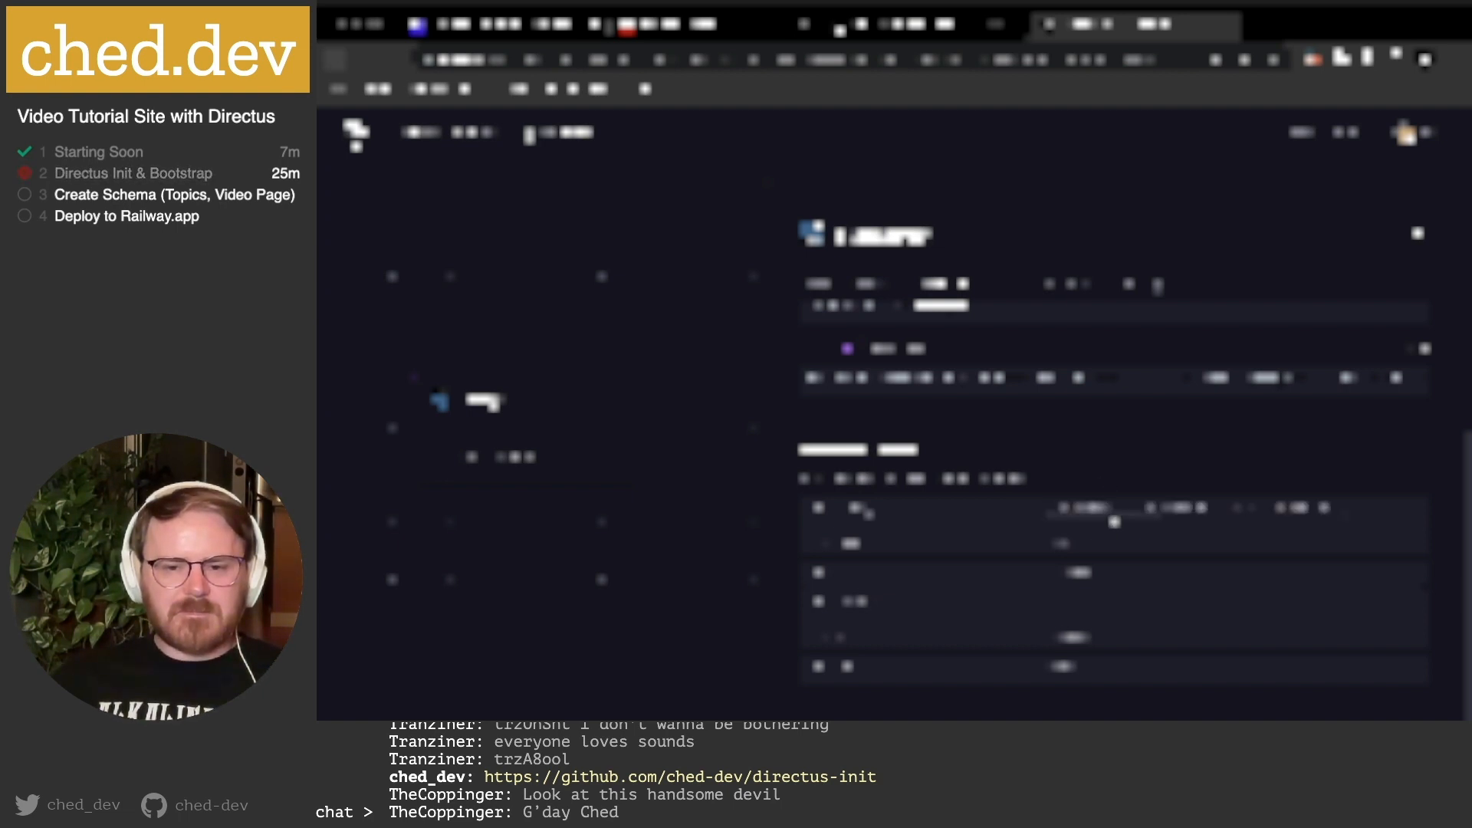
scroll(1157, 512, "right", 4)
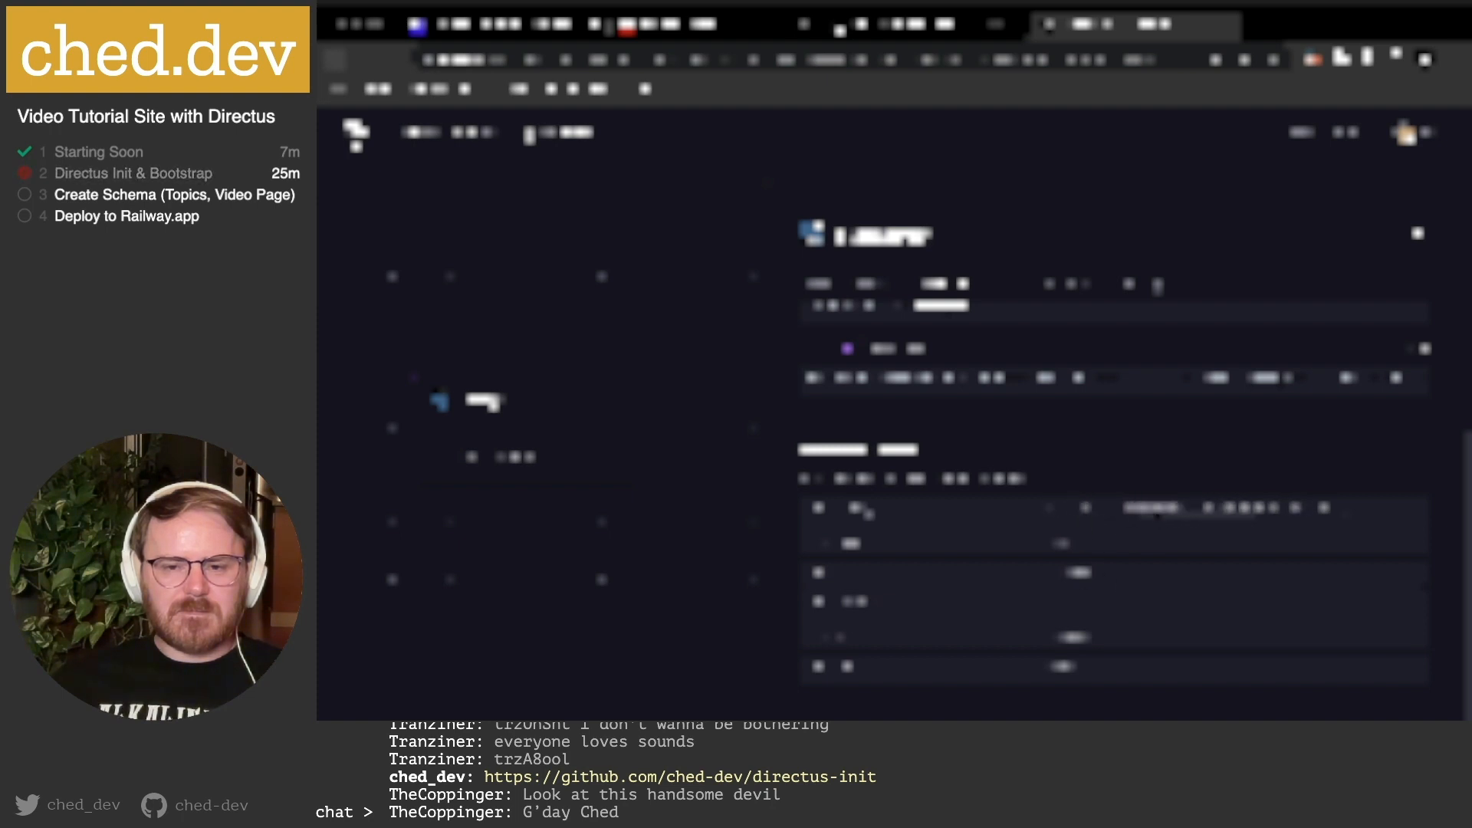
scroll(1158, 513, "right", 2)
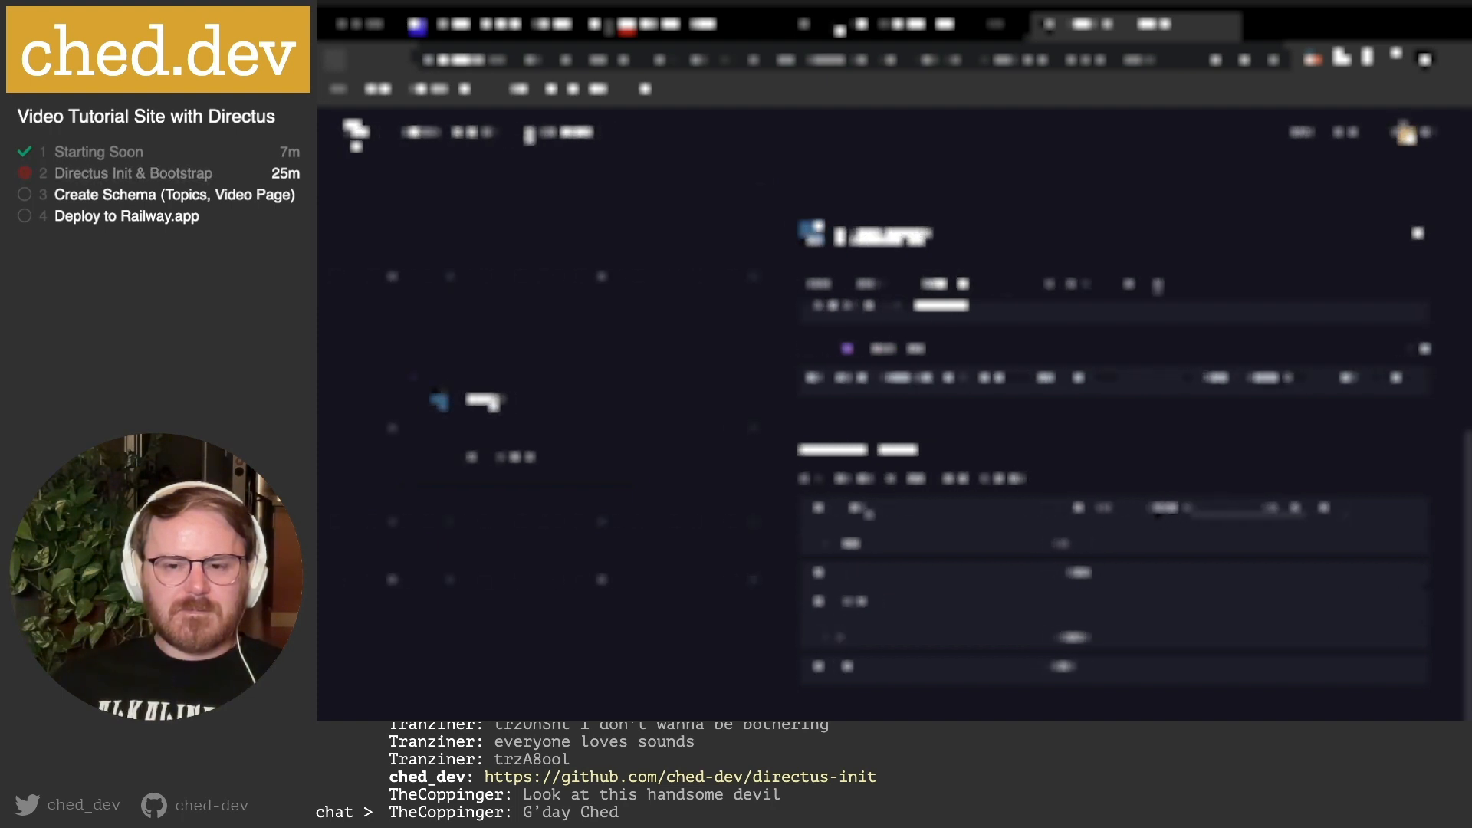
scroll(1164, 507, "left", 5)
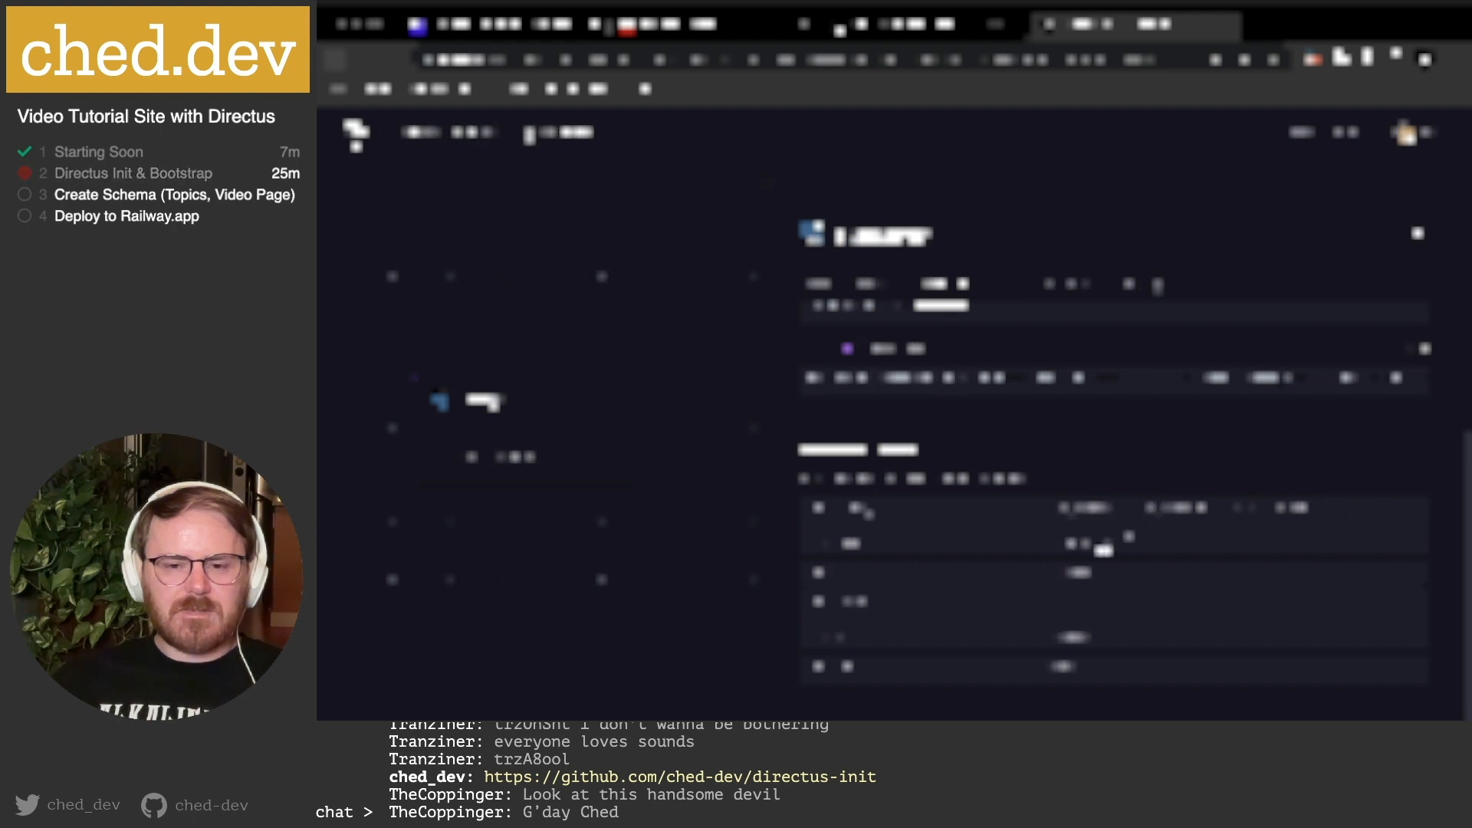
left_click(1128, 545)
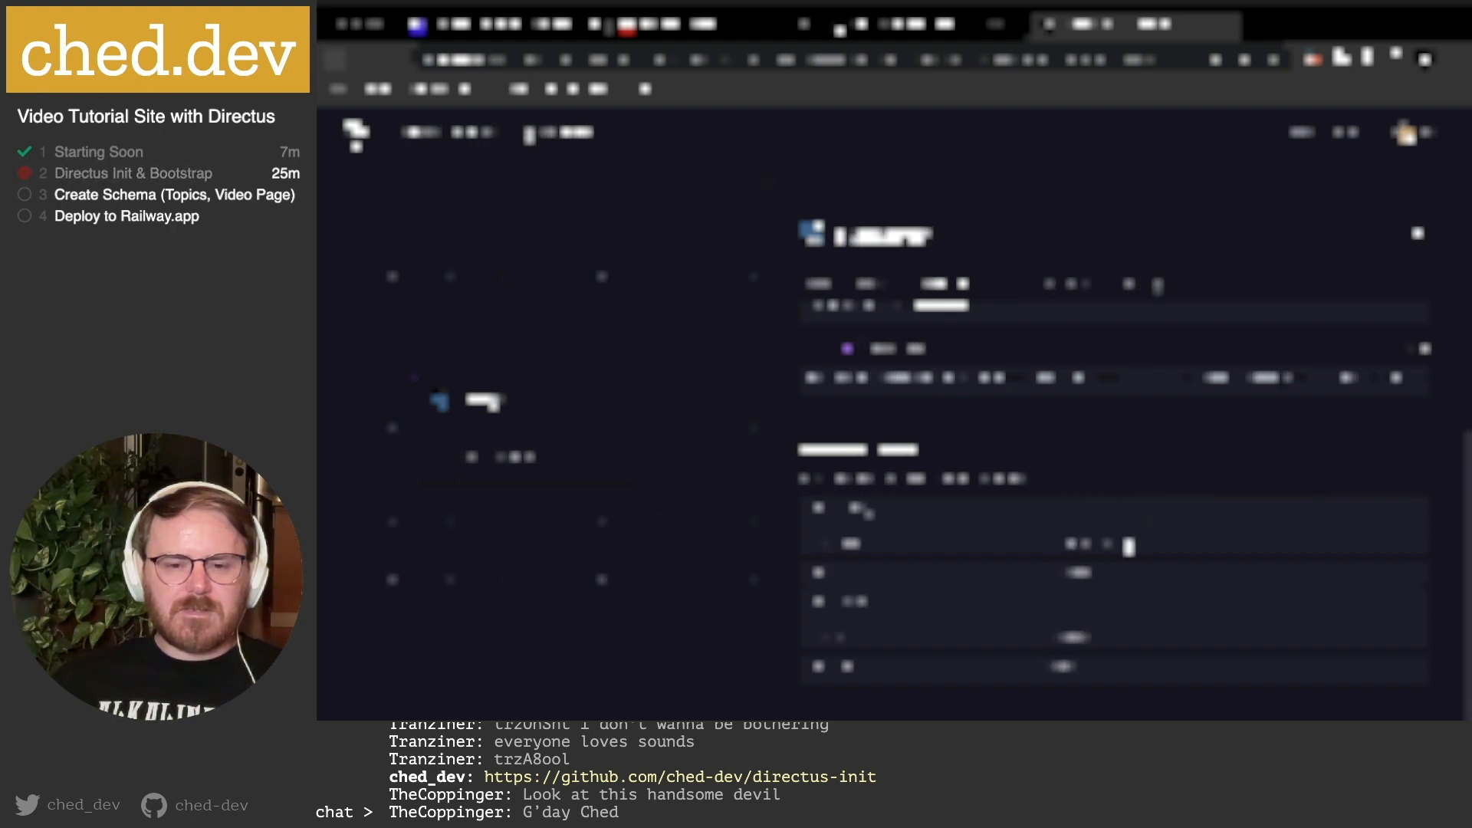
key("super+Tab")
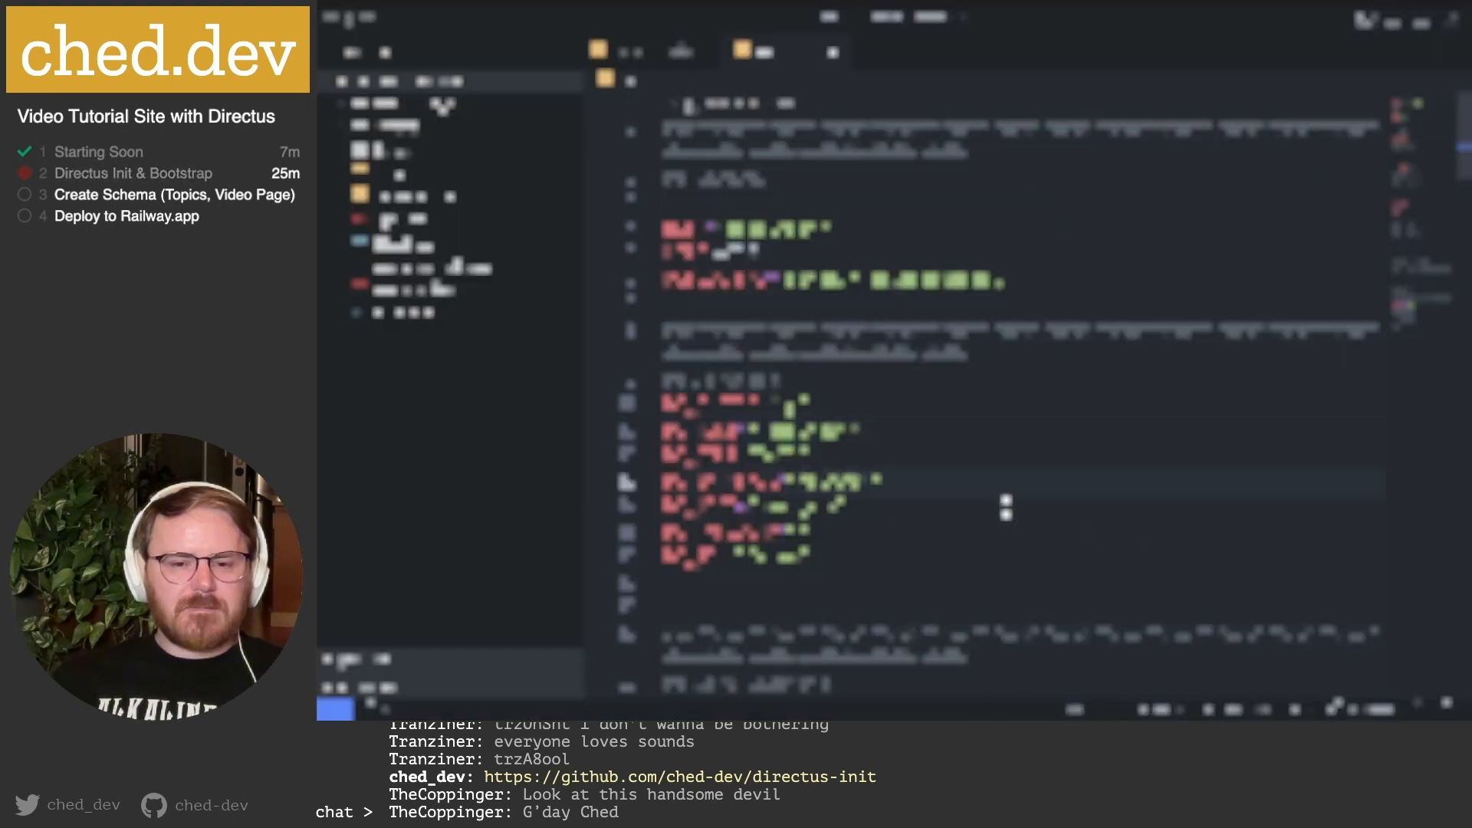
key("super+Tab")
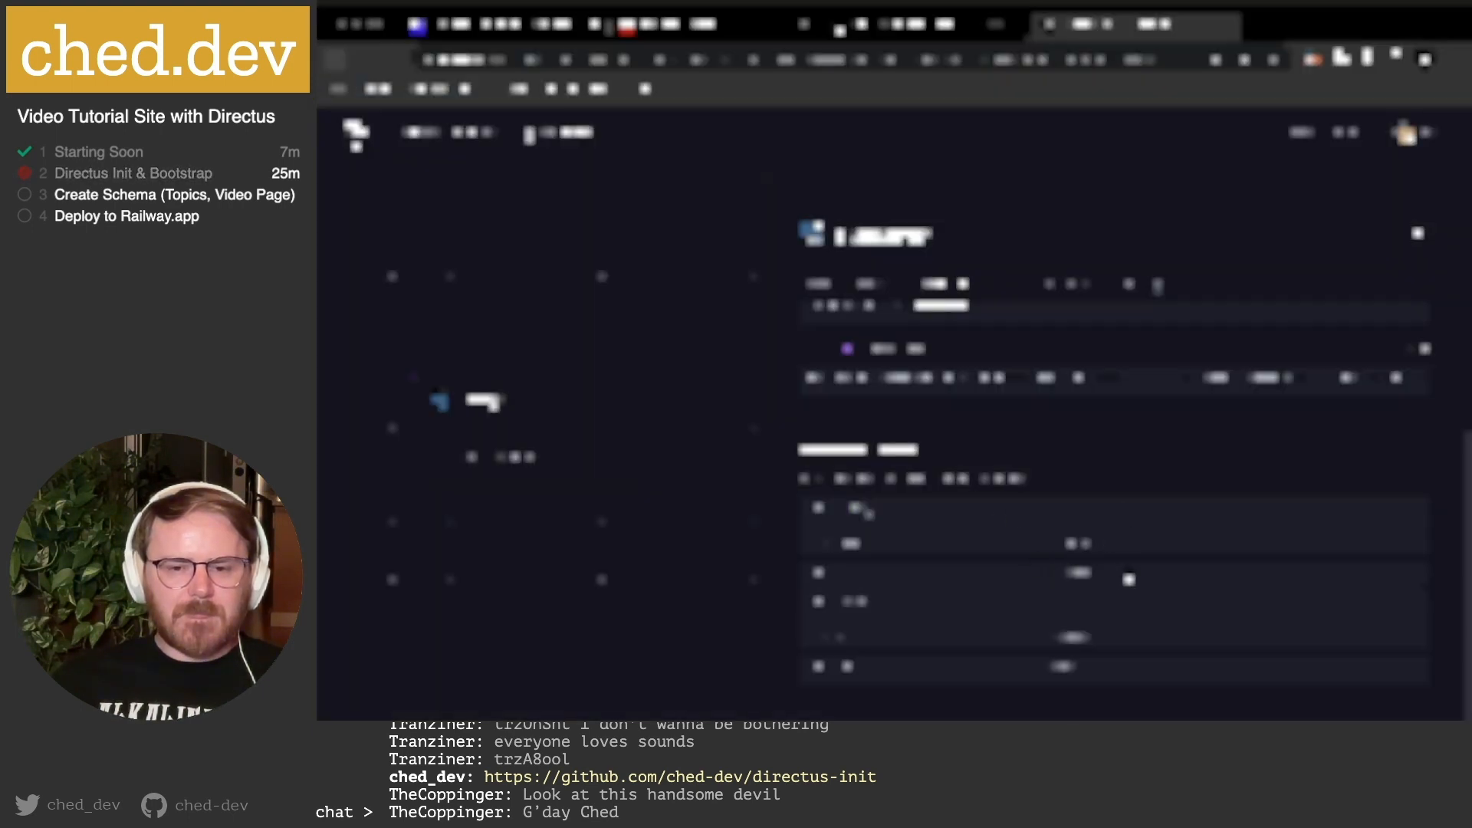
key("super+Tab")
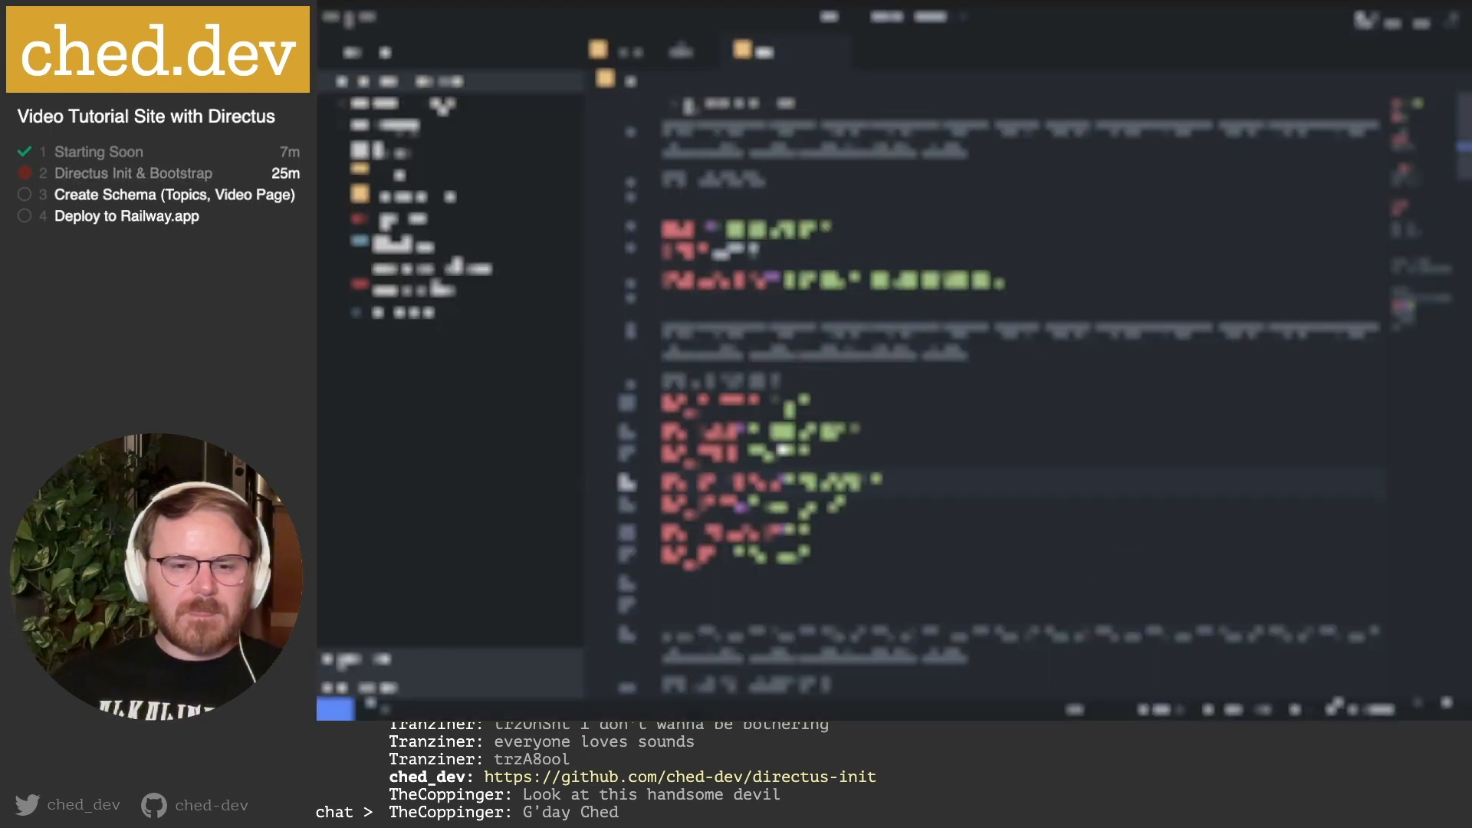
Paste the copied value inside the sixth .env setting's quotes.
double_click(783, 430)
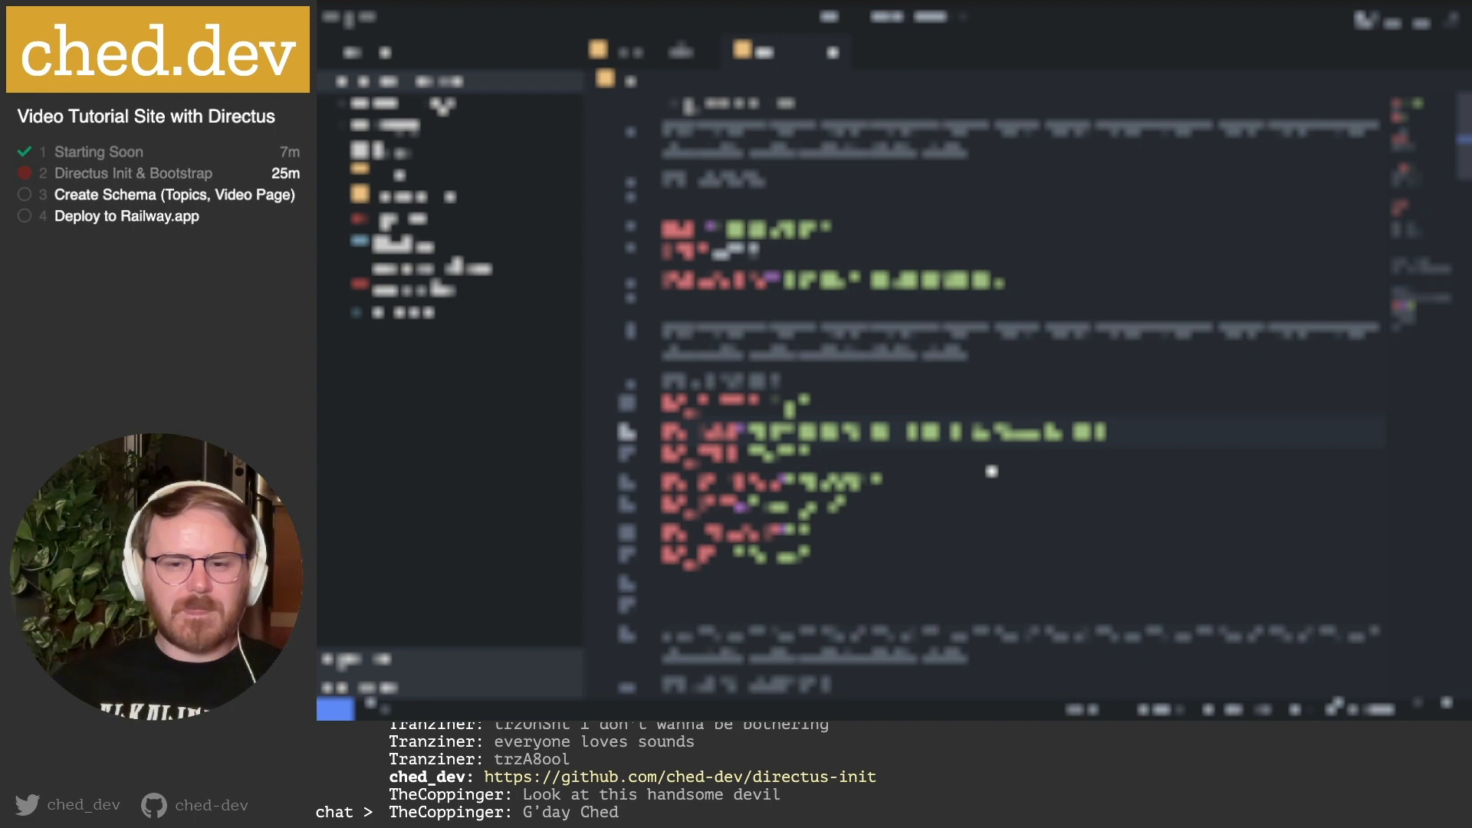
key("super+Tab")
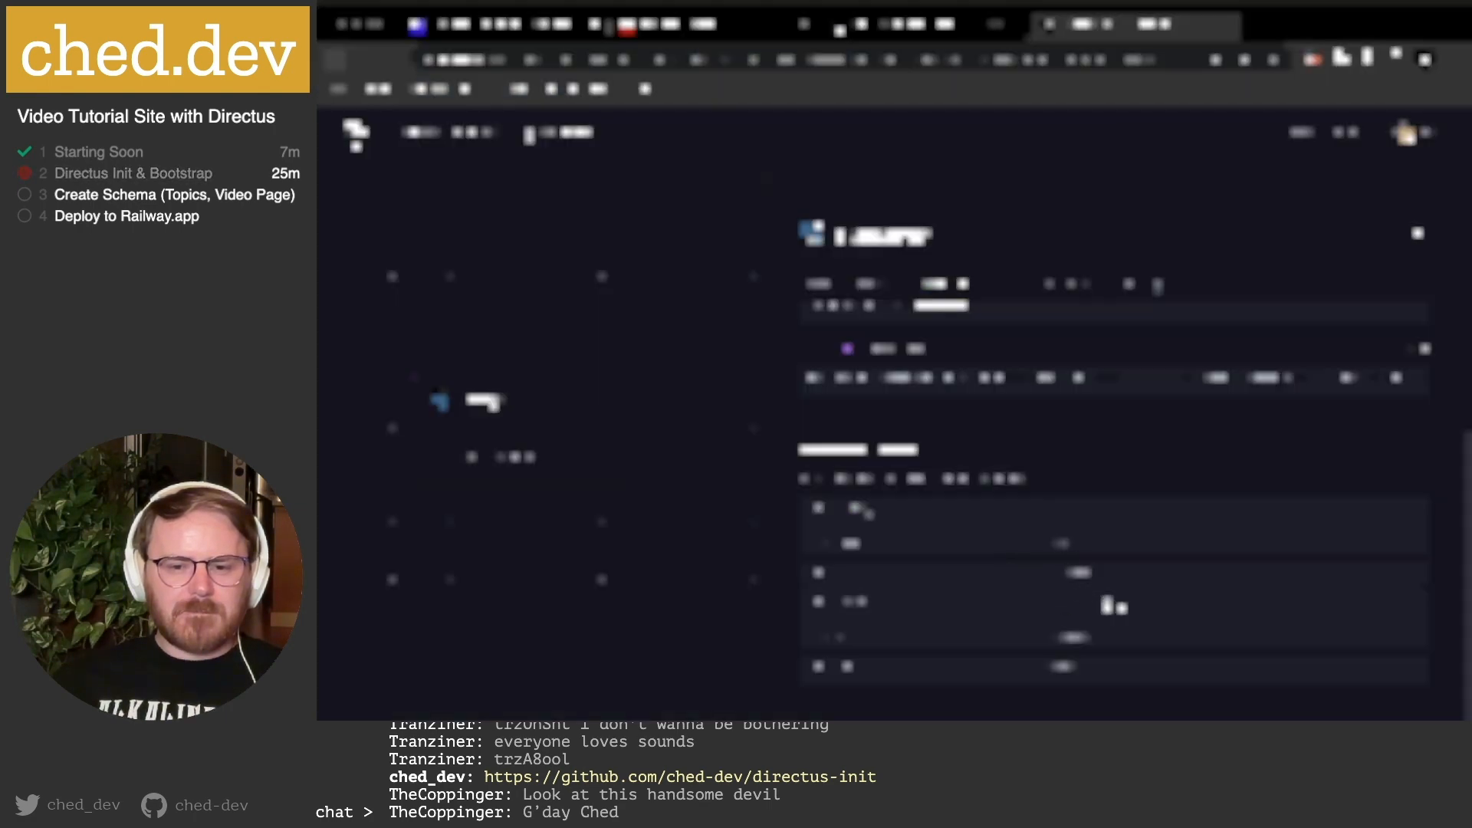
key("super+Tab")
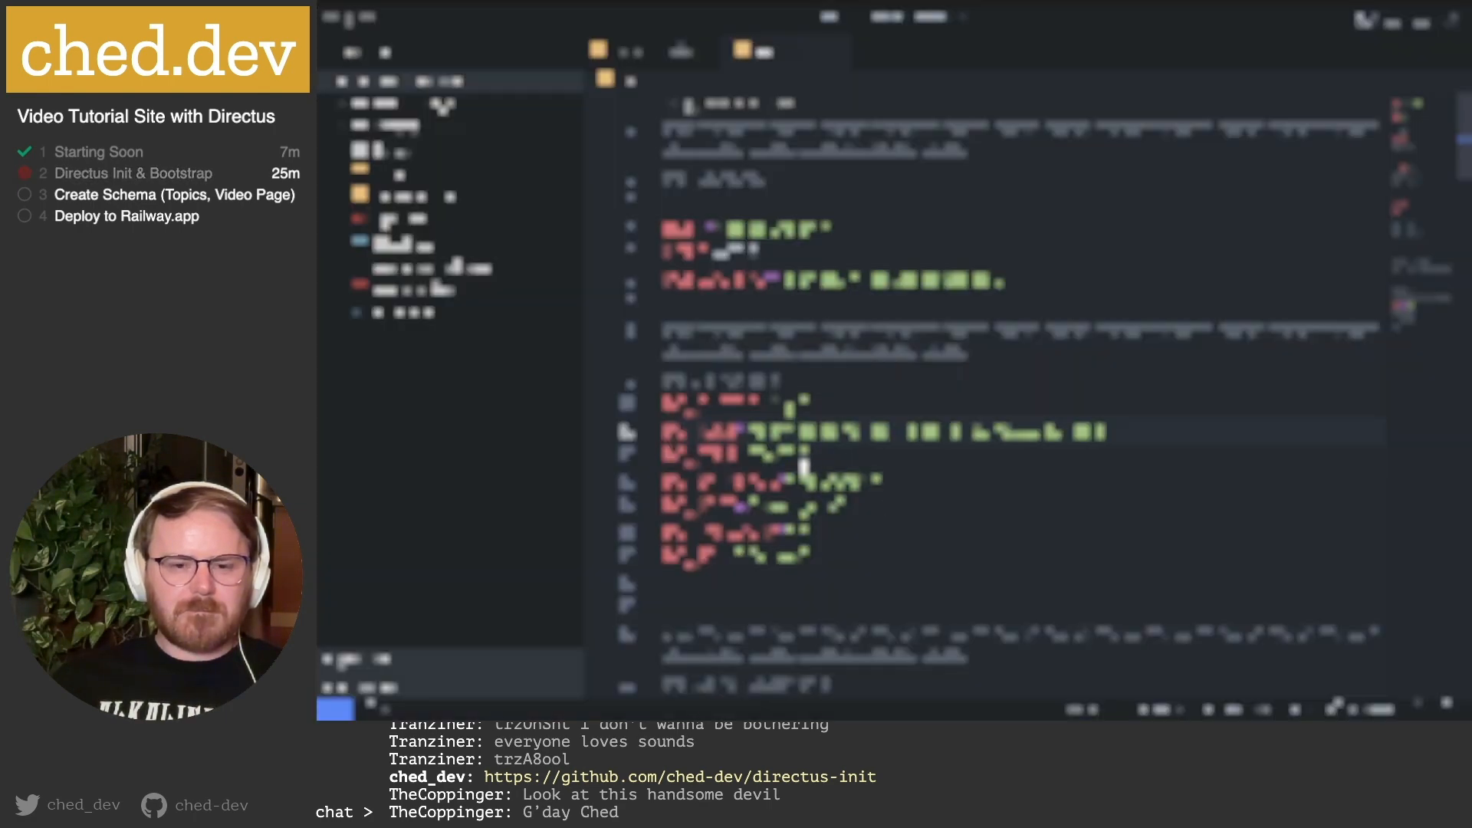
left_click(799, 529)
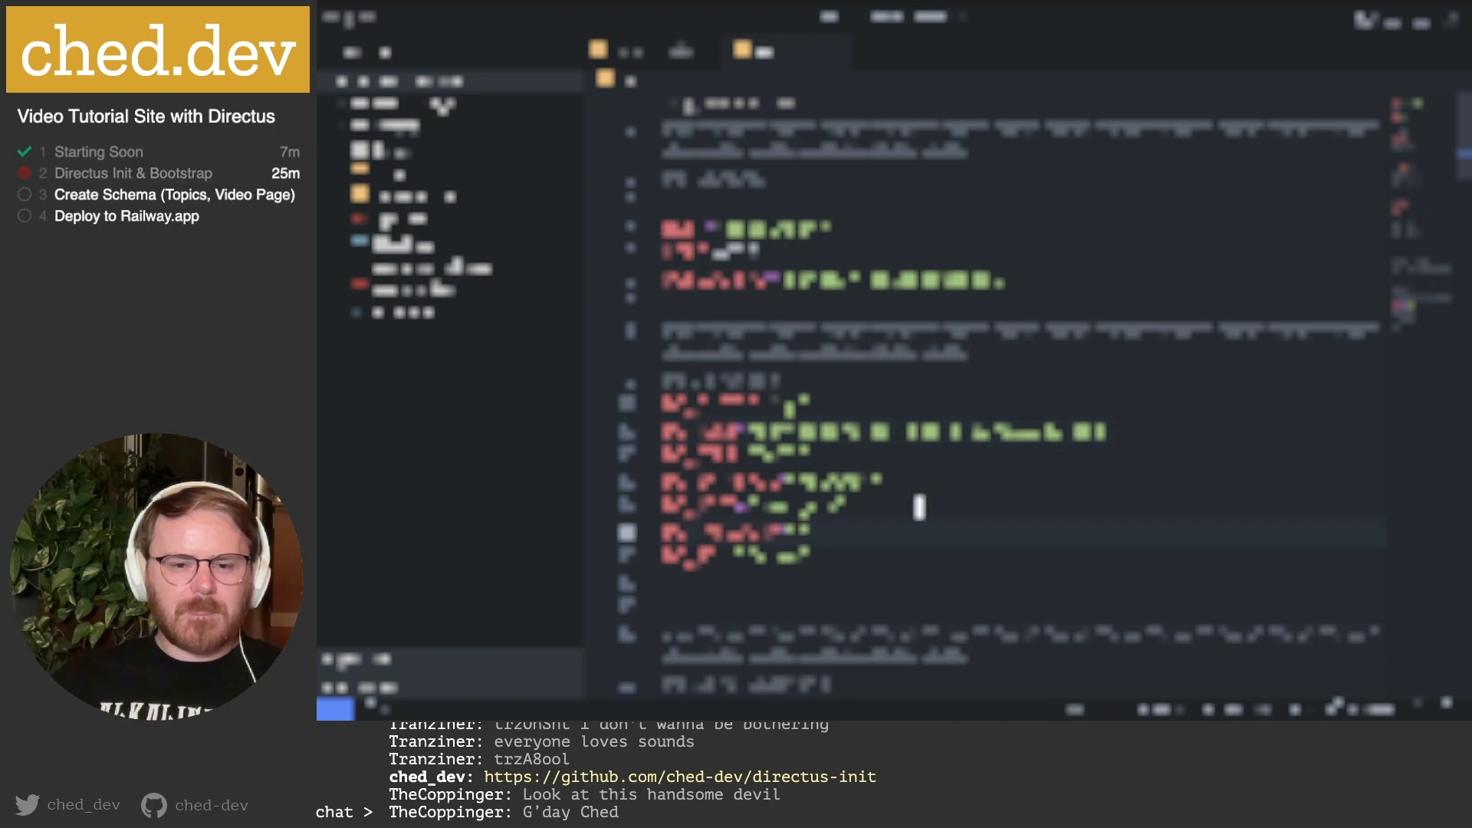
key("super+v")
key("super+Tab")
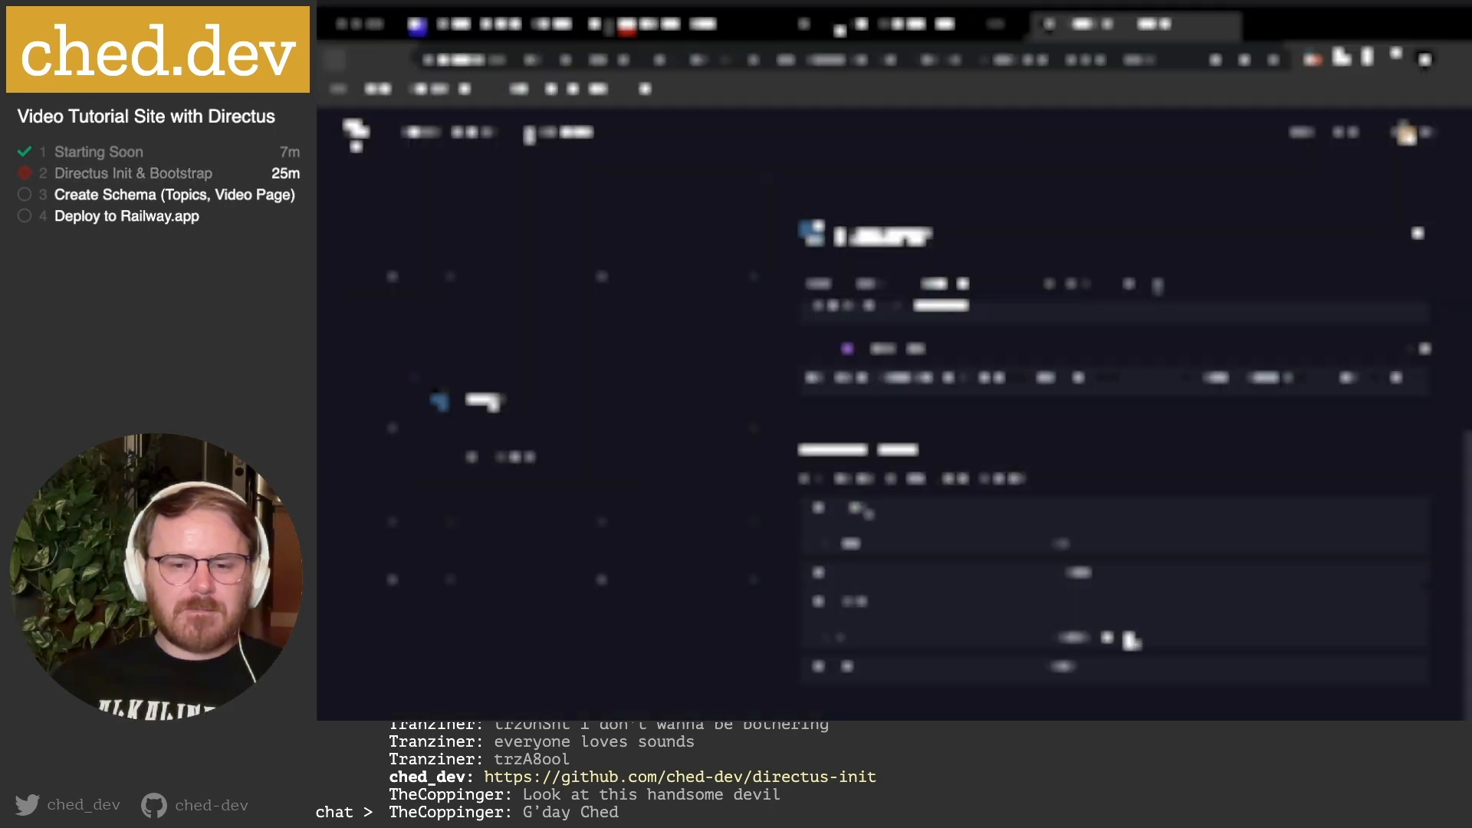
key("super+Tab")
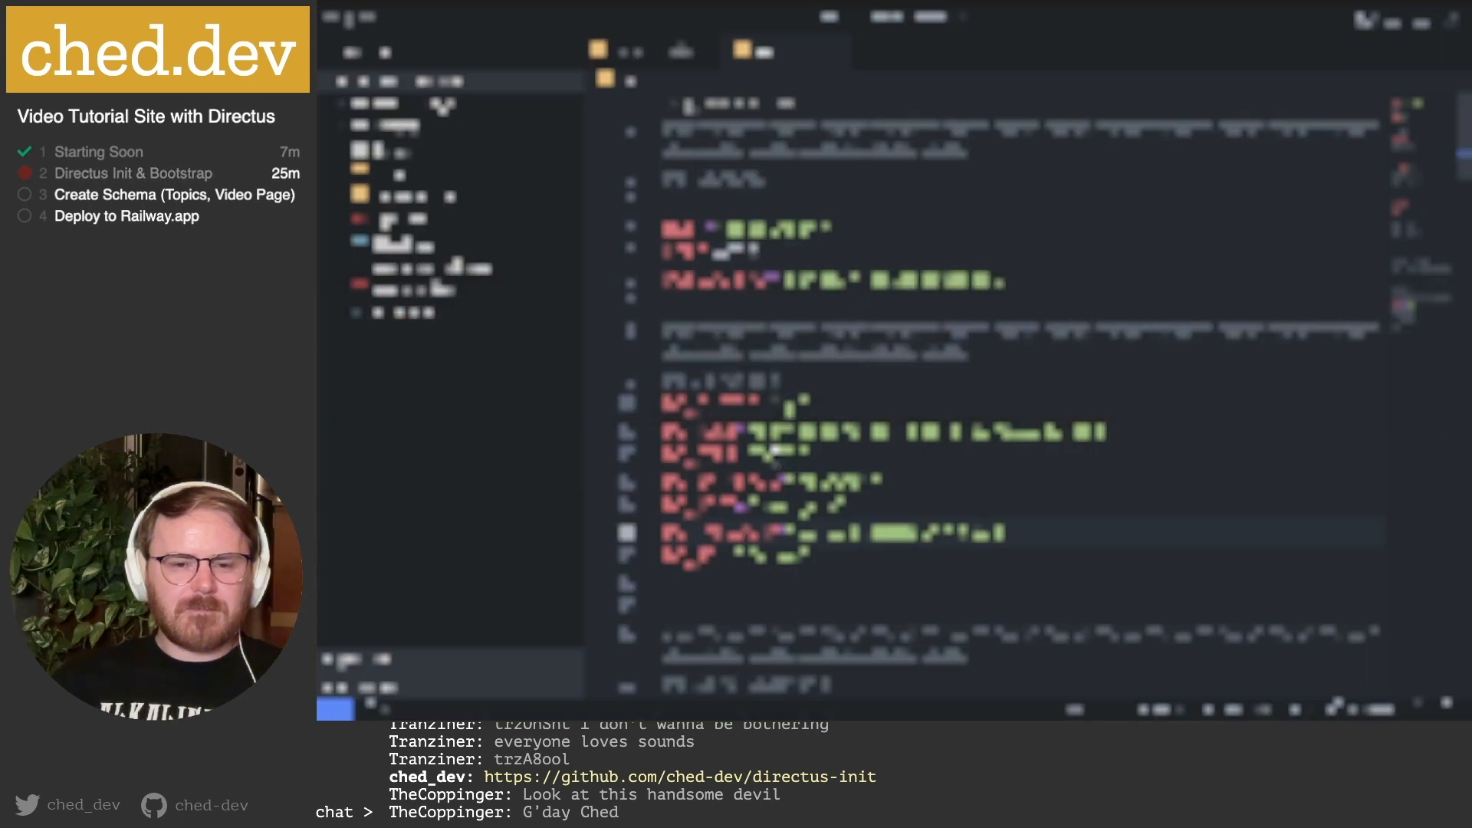
key("super+Tab")
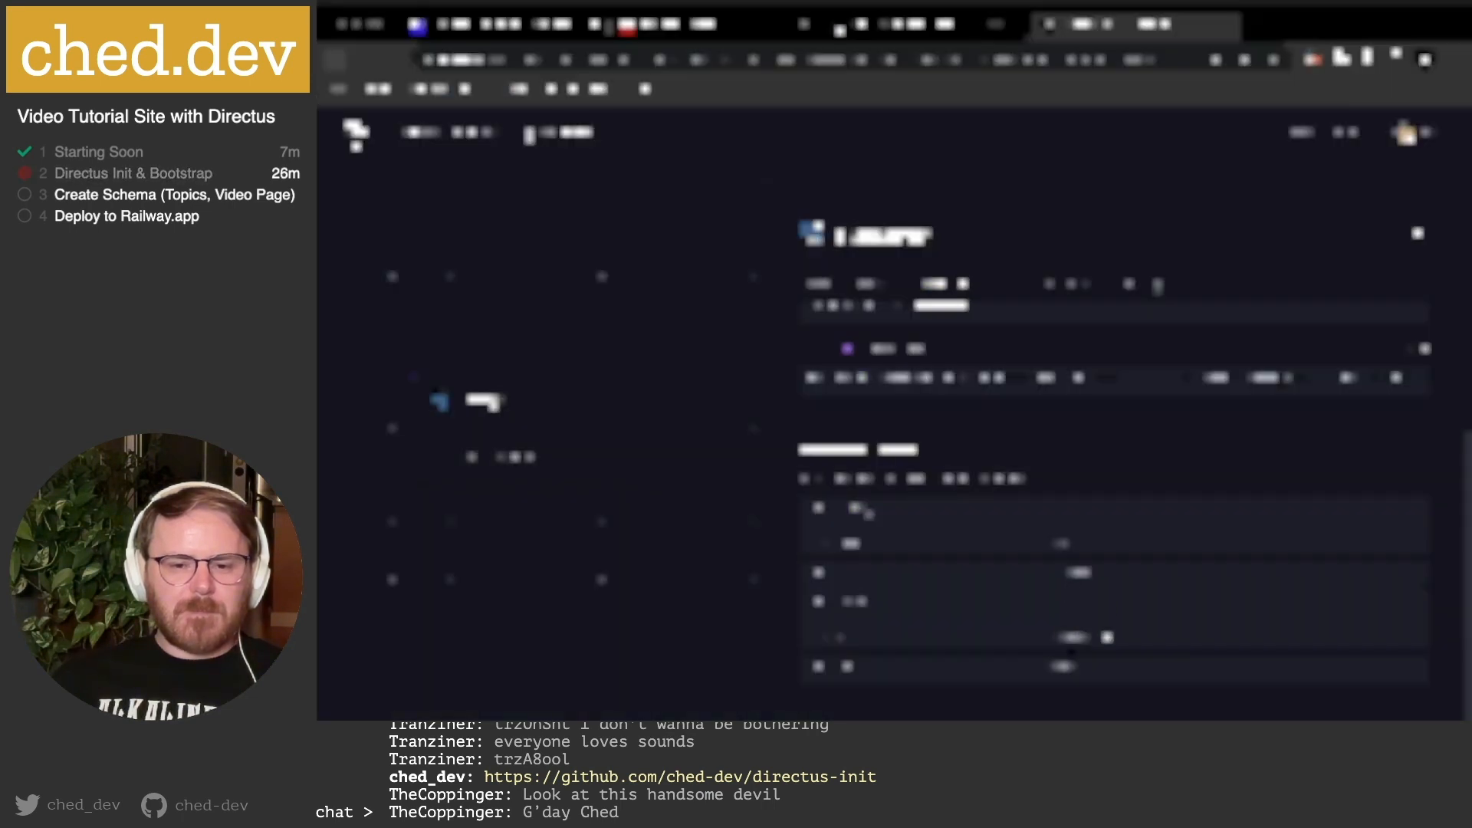
key("super+Tab")
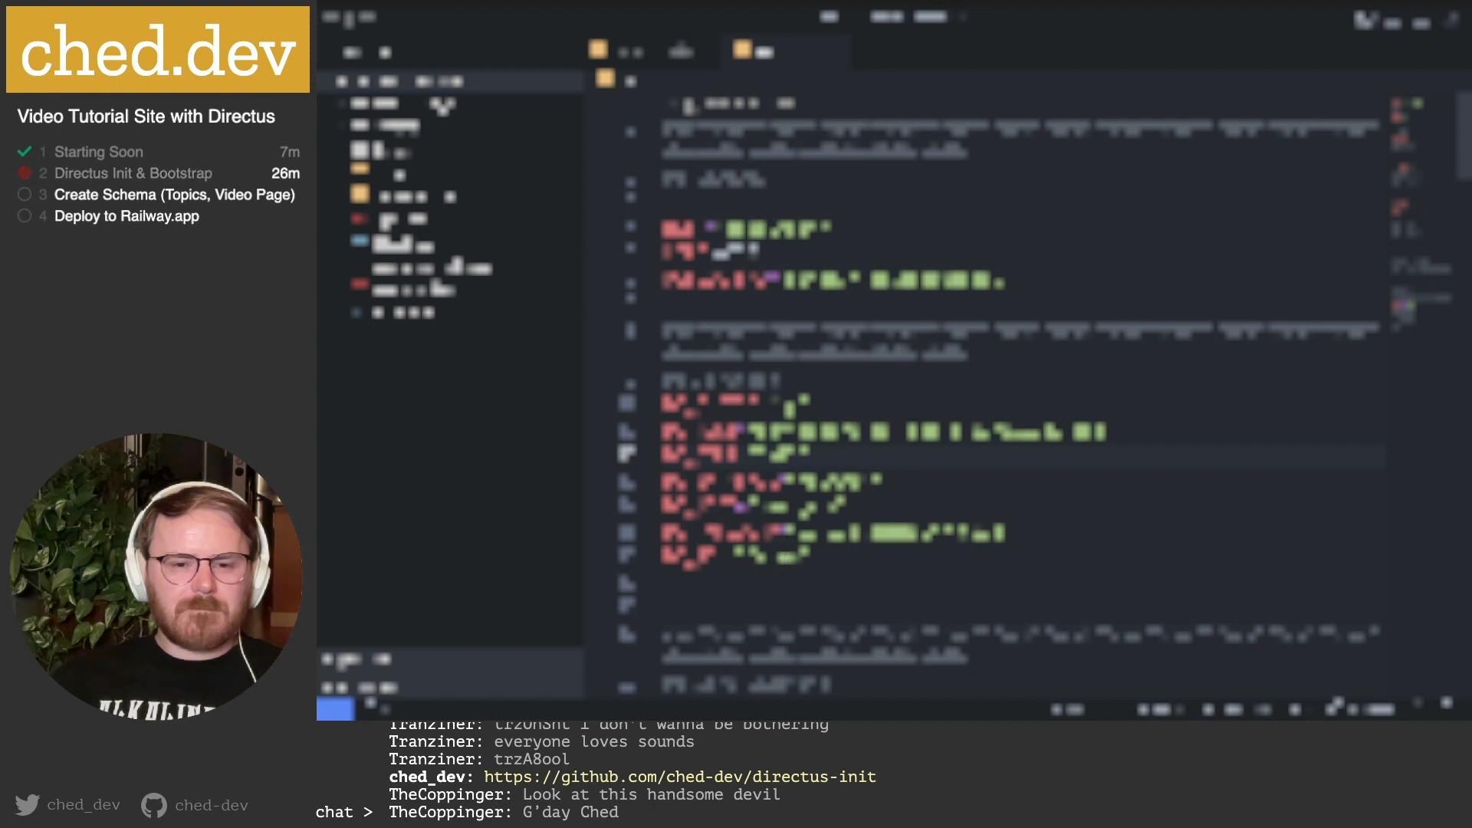
Check the remaining .env settings with values masked, then select the first setting's word.
left_click(789, 502)
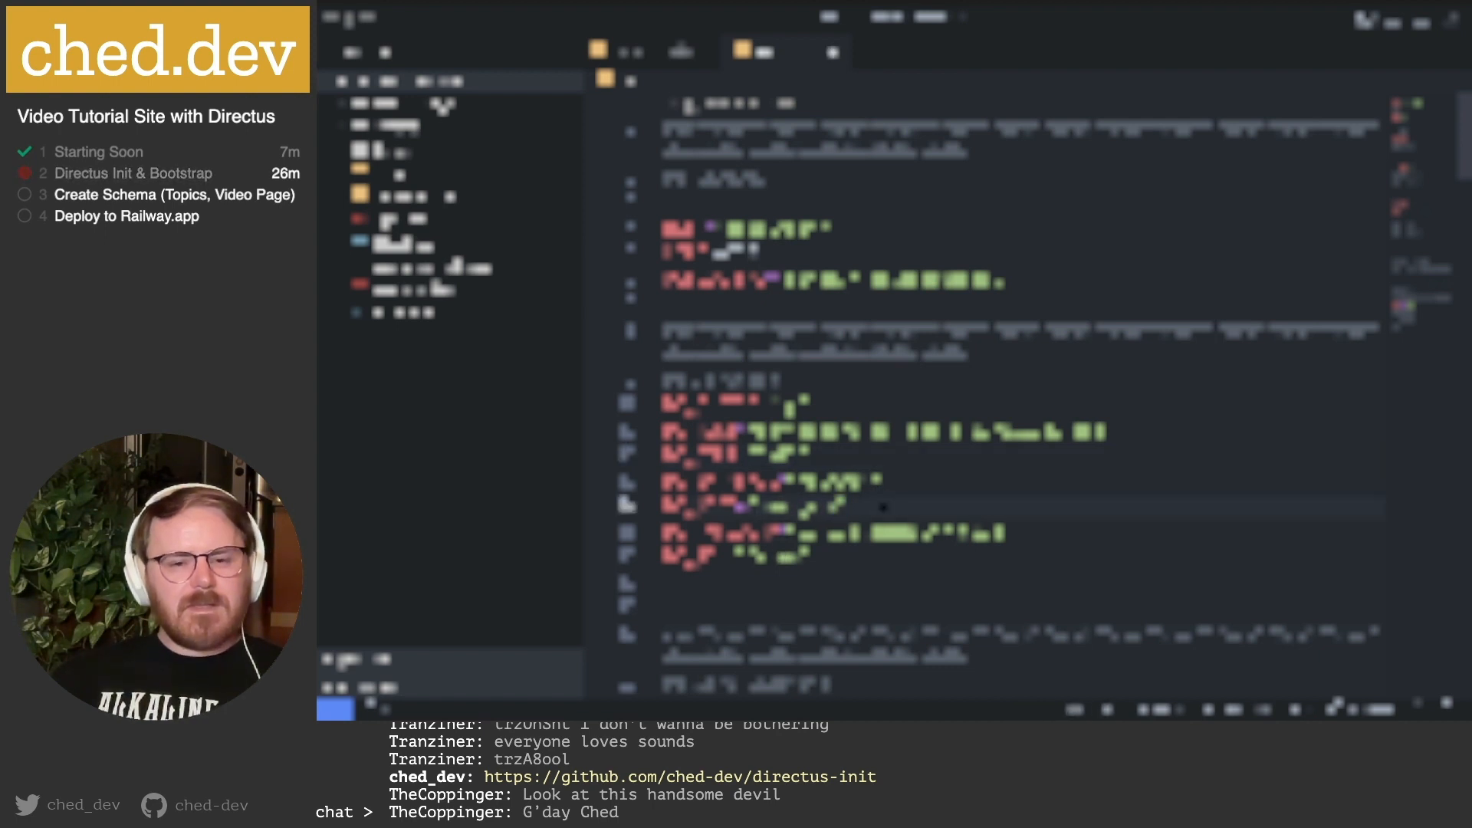
left_click(864, 553)
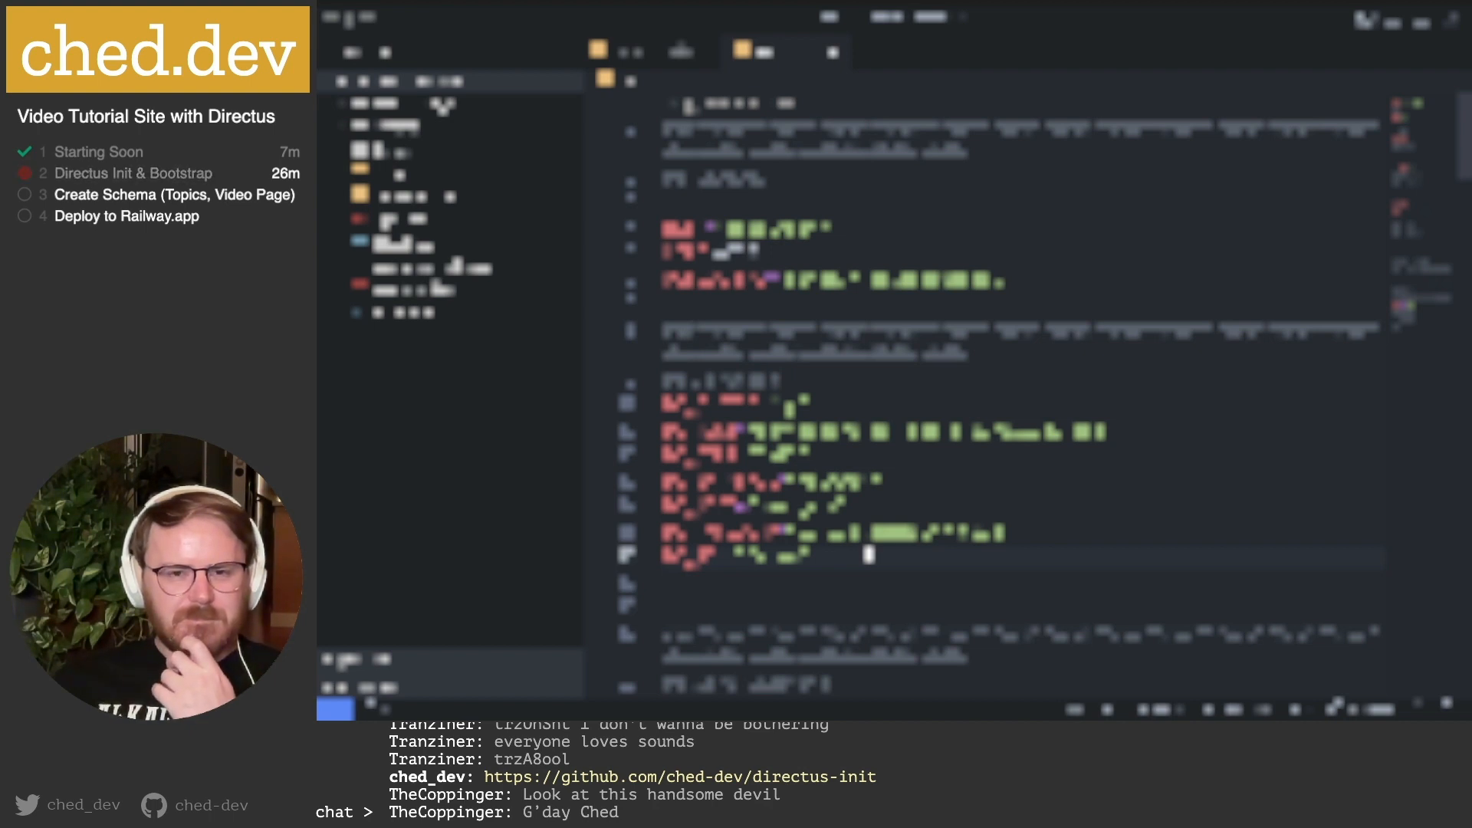
left_click(732, 110)
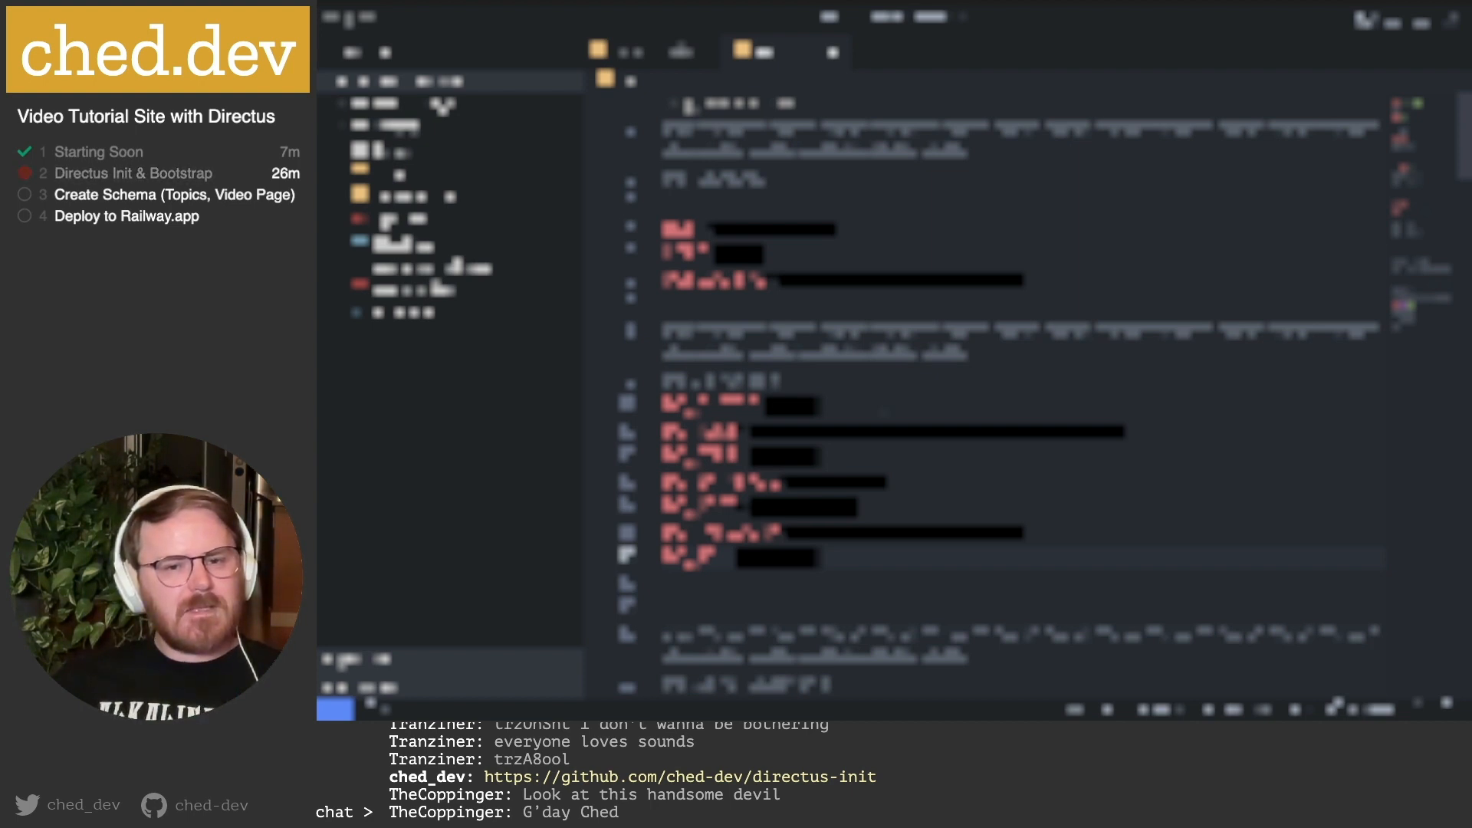
scroll(1042, 395, "down", 10)
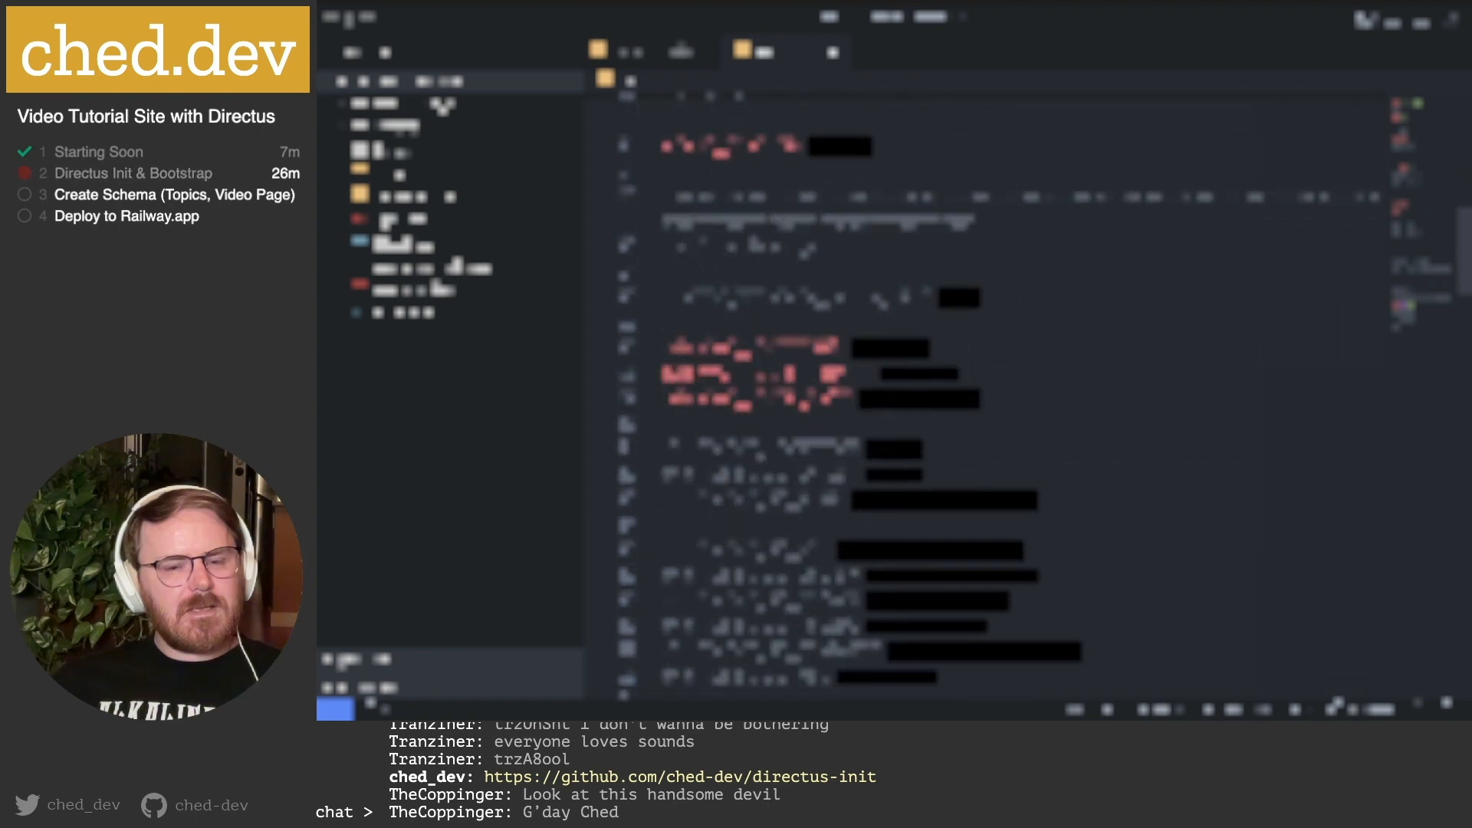
scroll(1042, 396, "down", 10)
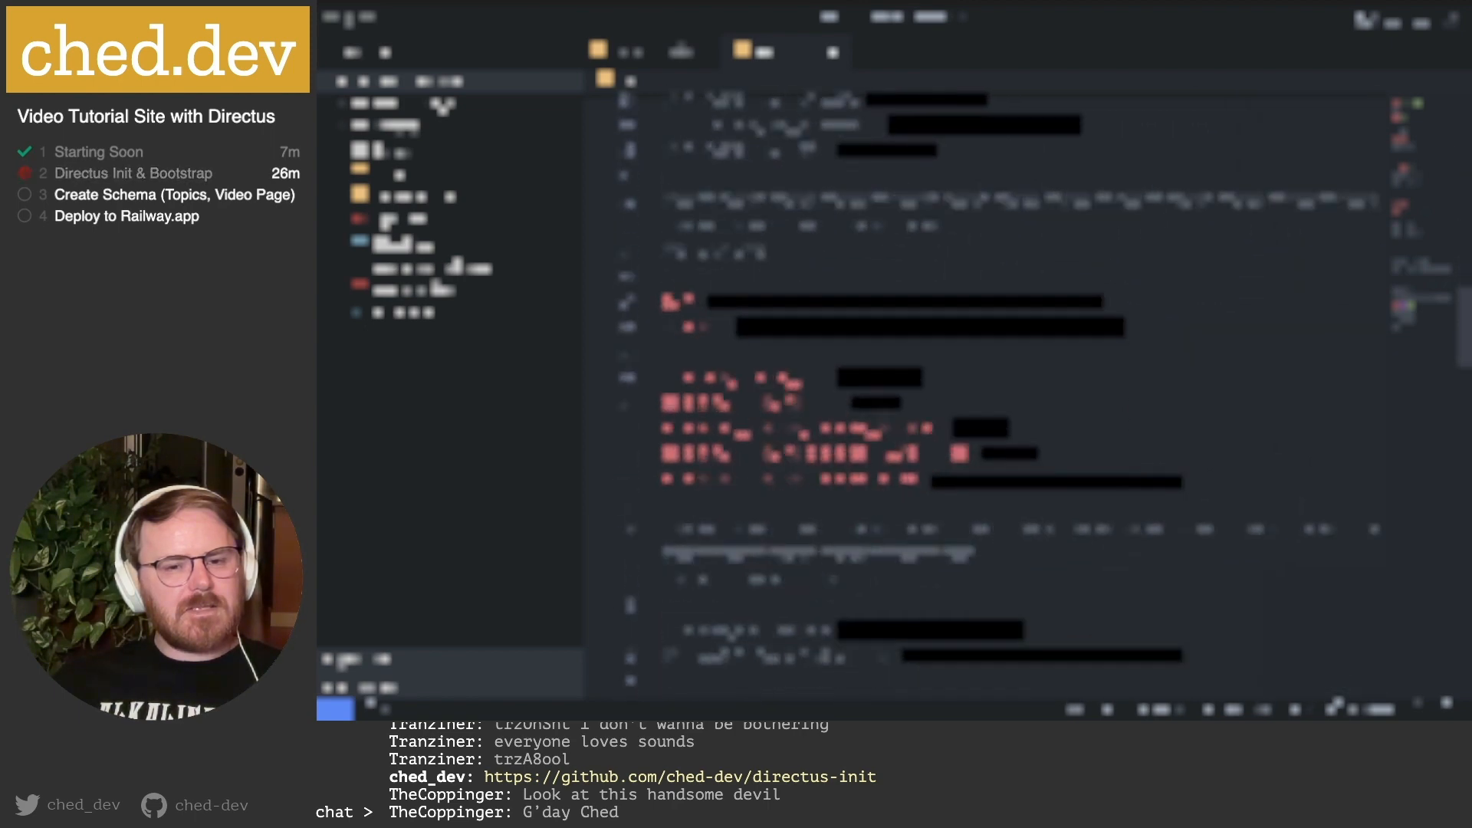
scroll(1042, 395, "up", 3)
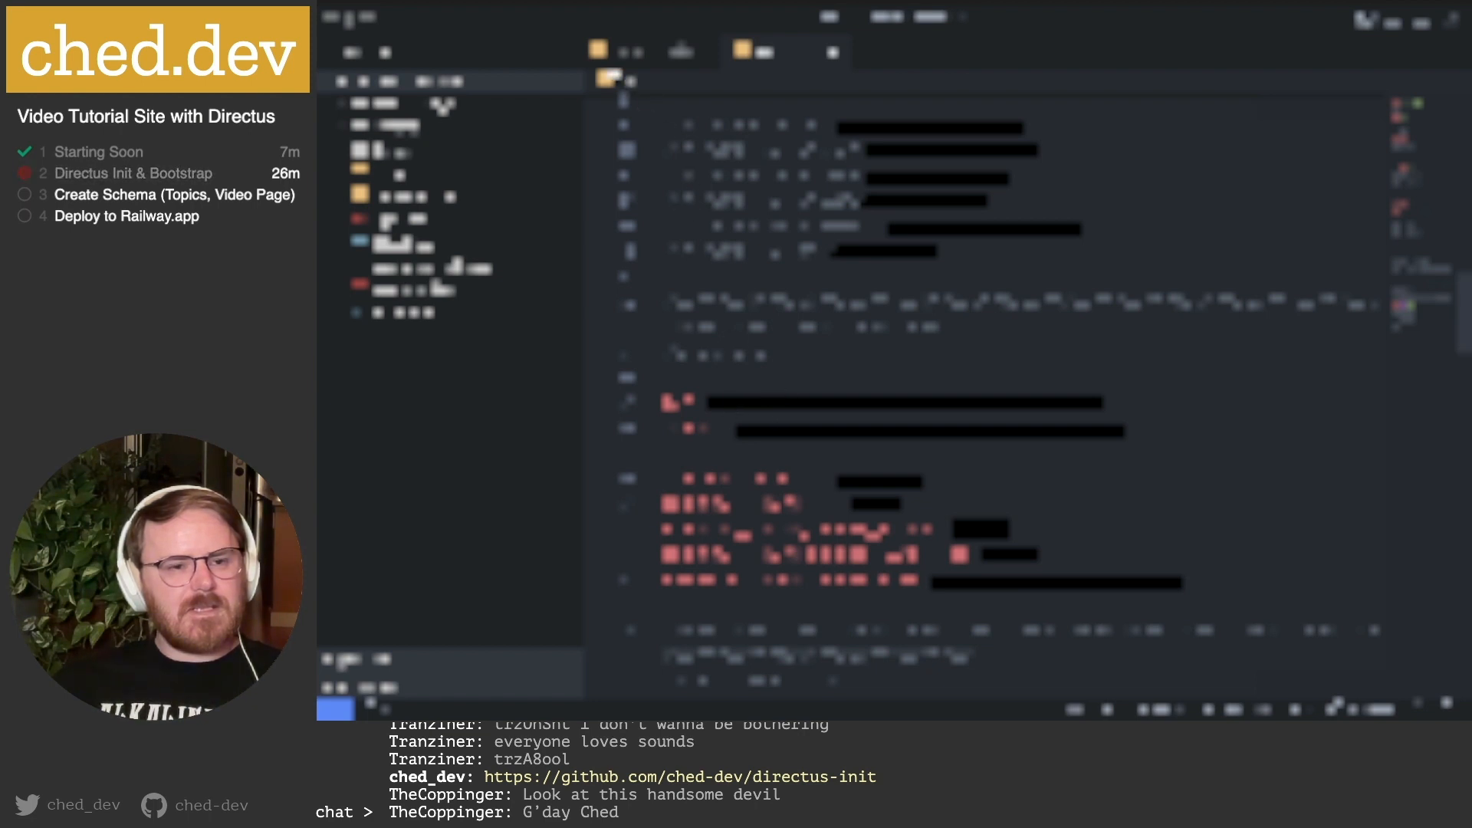
scroll(1027, 396, "up", 5)
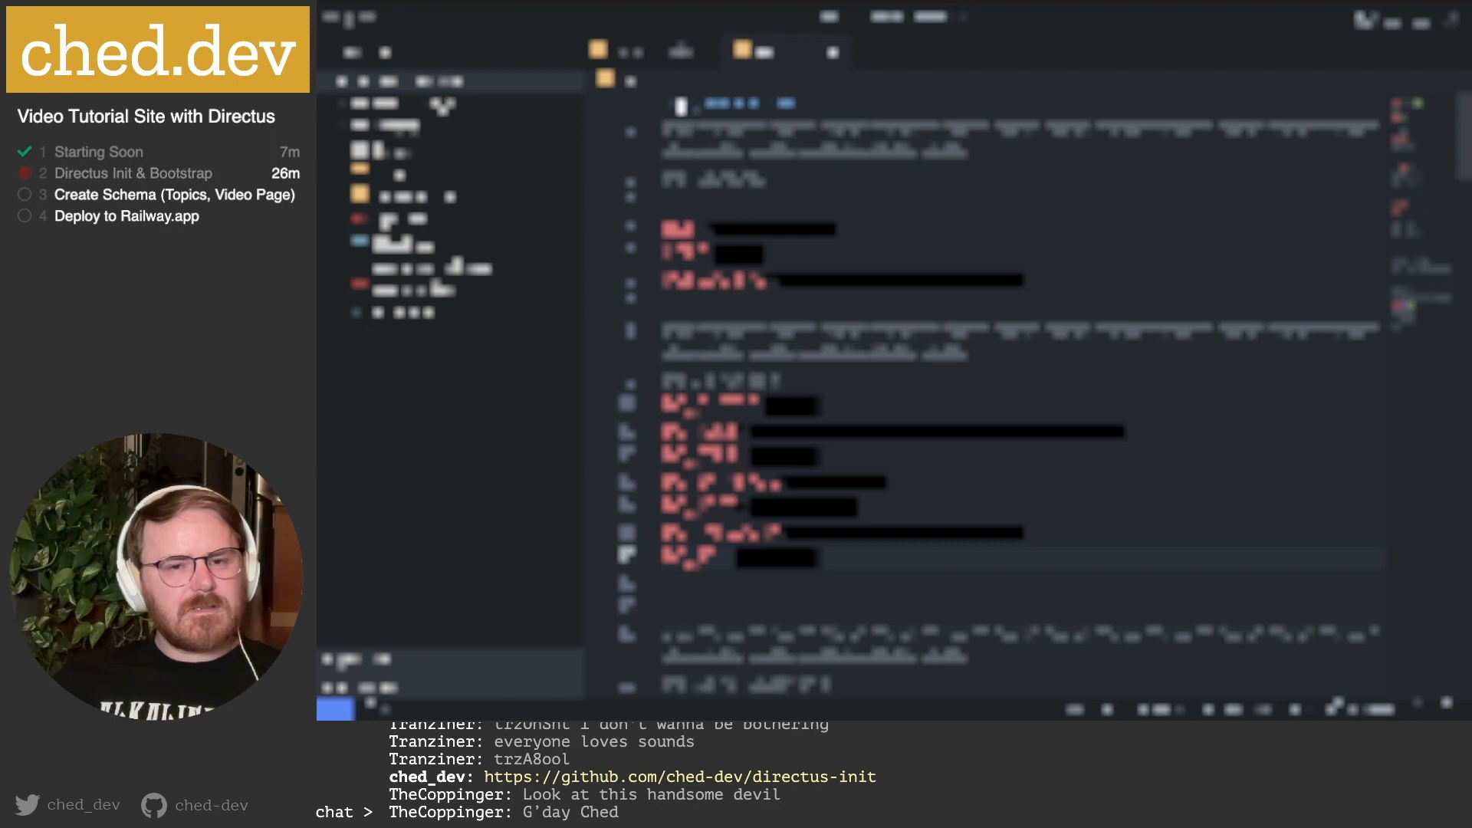
scroll(1012, 384, "down", 5)
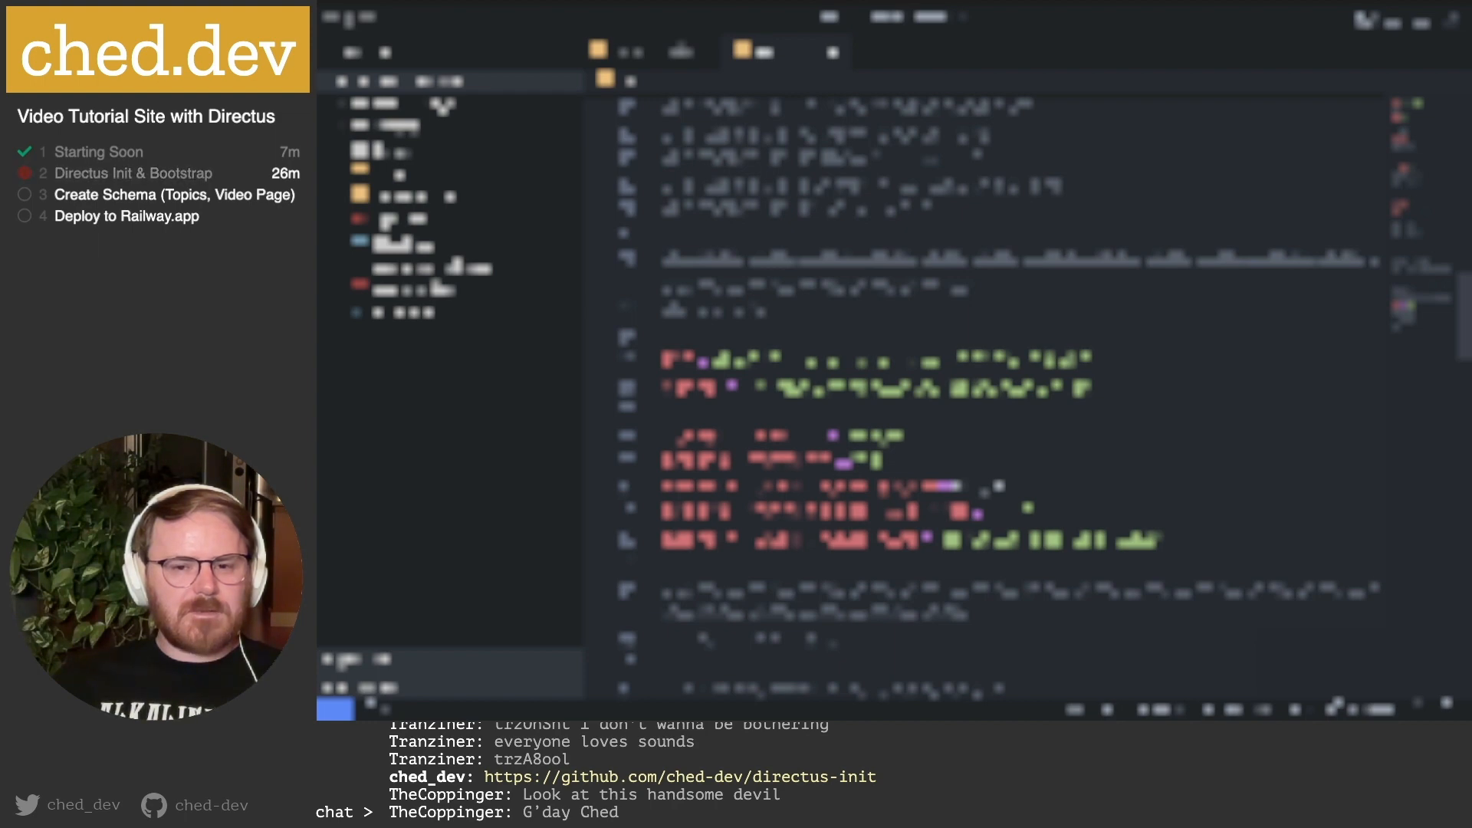
left_click(998, 360)
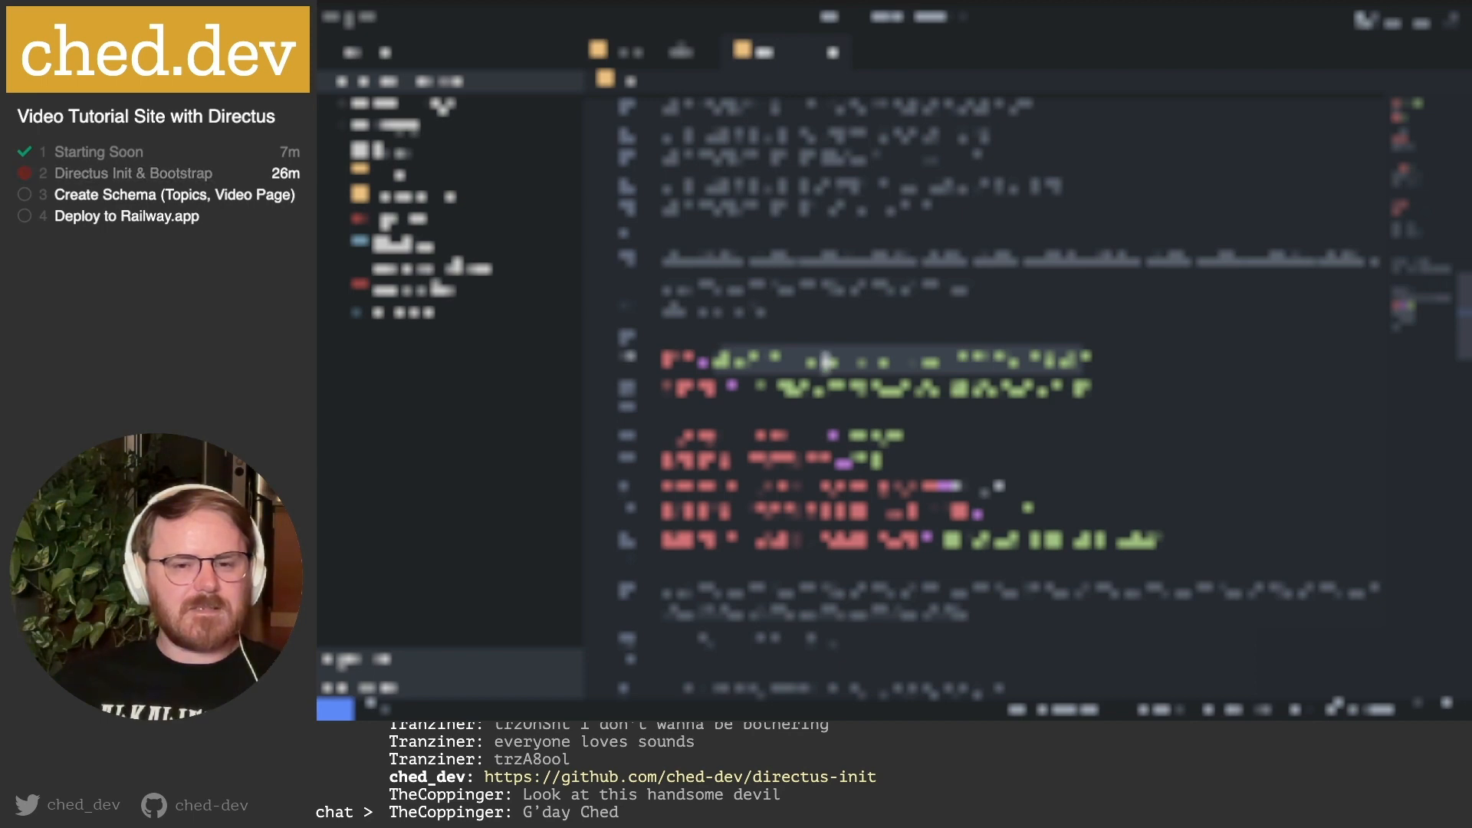
left_click(695, 358)
double_click(768, 356)
In a new terminal tab, move into directus-init and run a command.
mouse_move(774, 713)
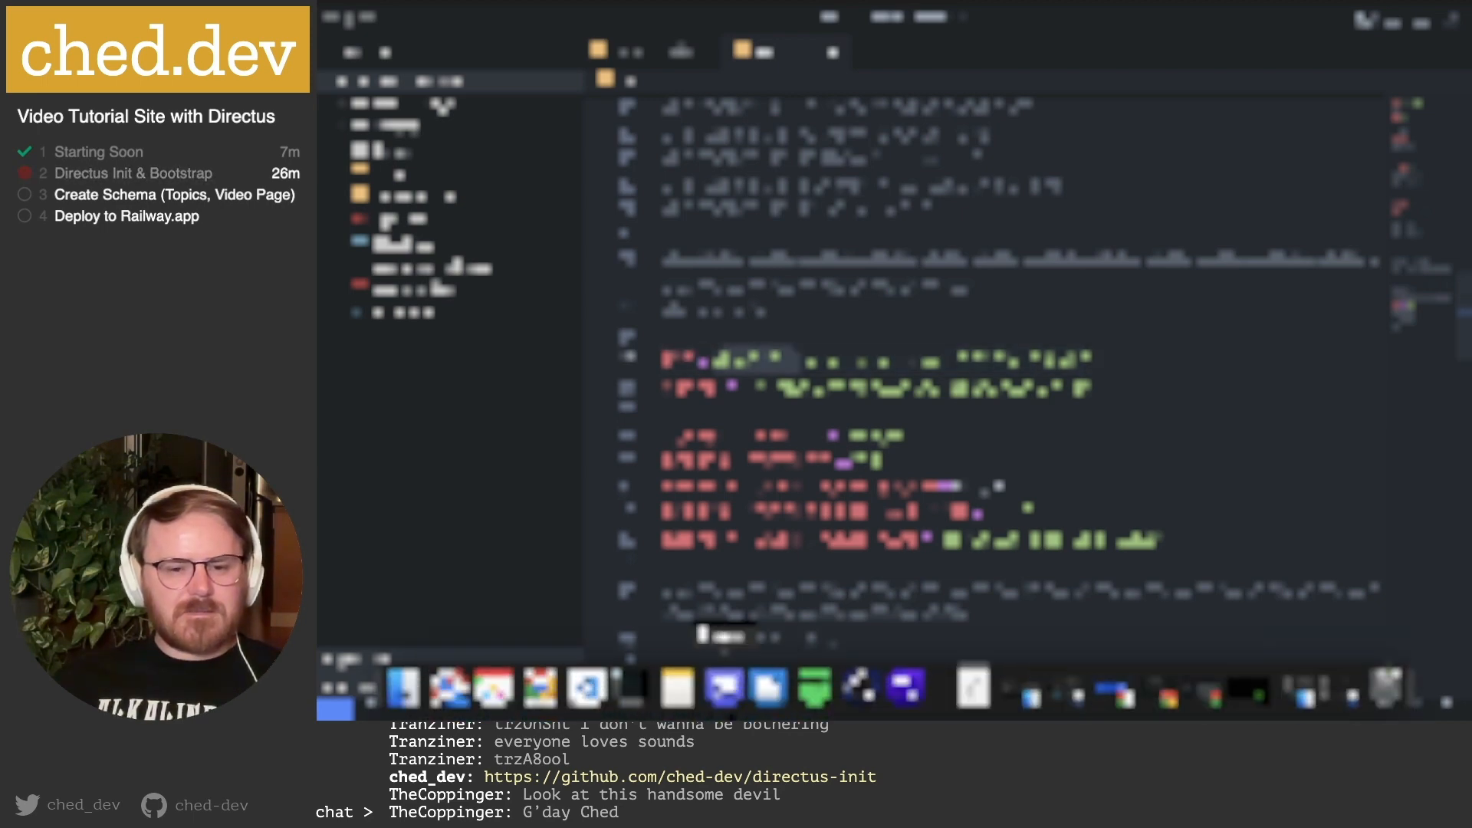
left_click(635, 694)
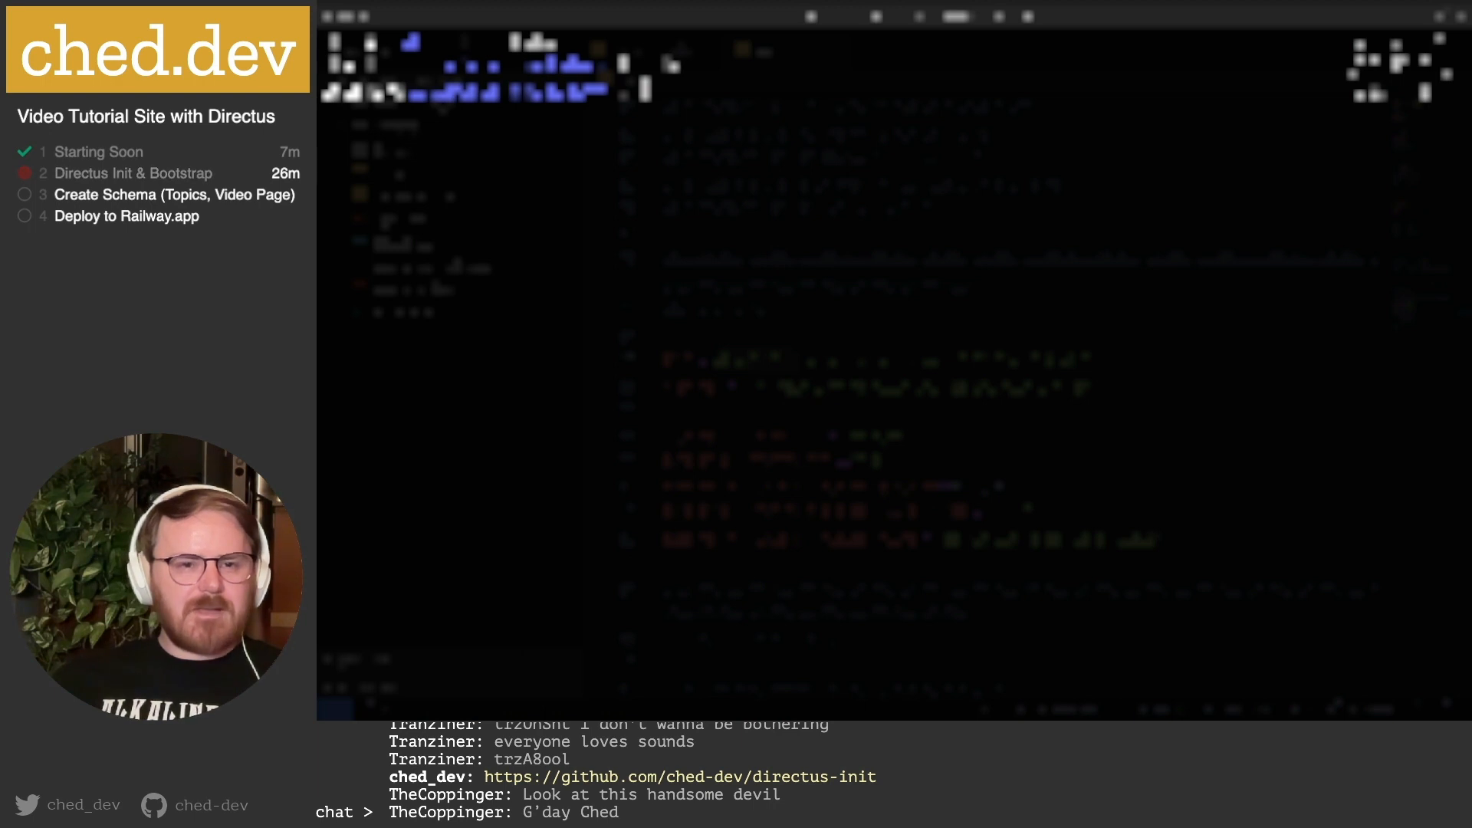
key("super+t")
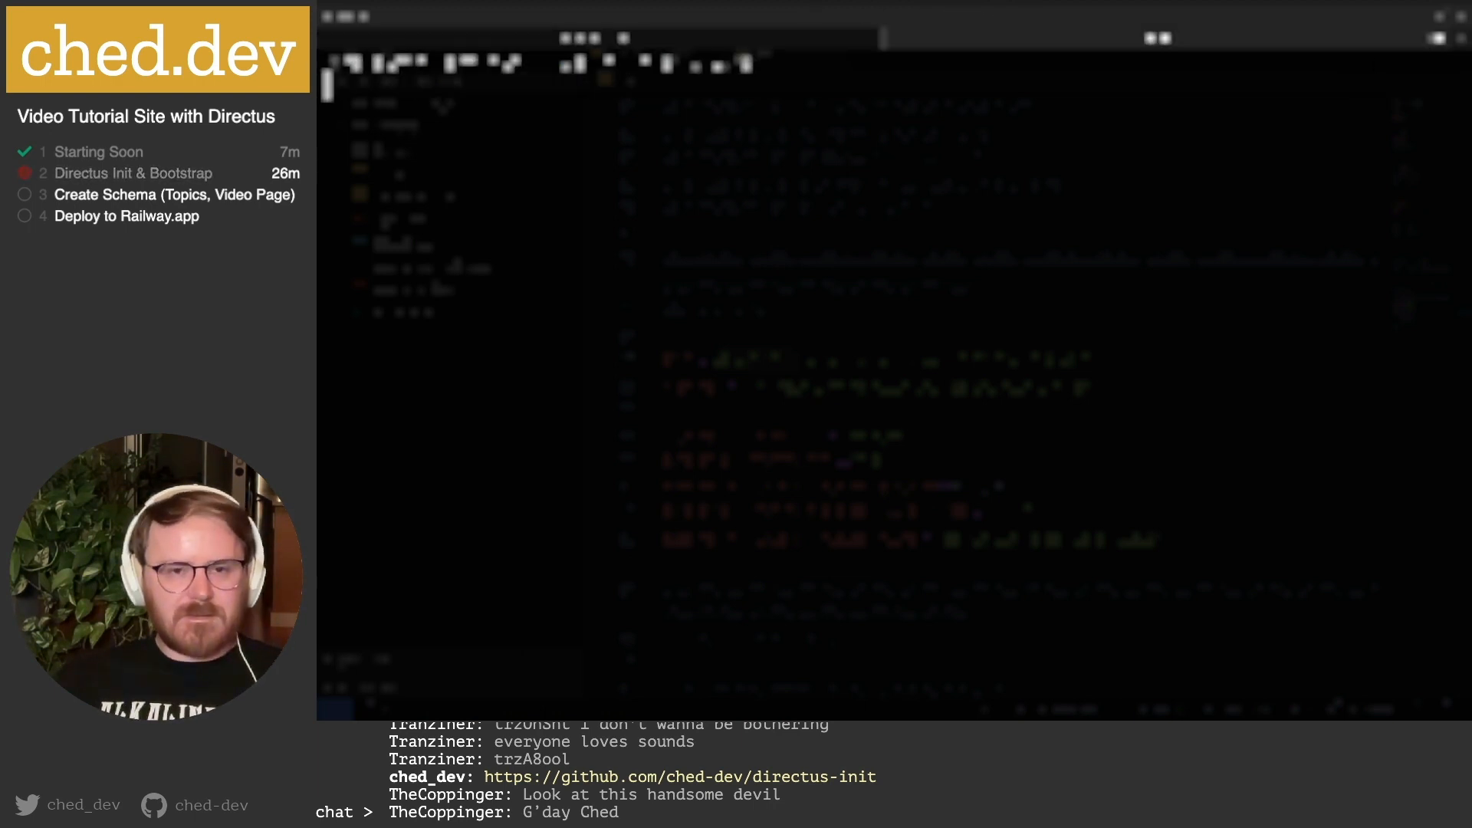
type("cd")
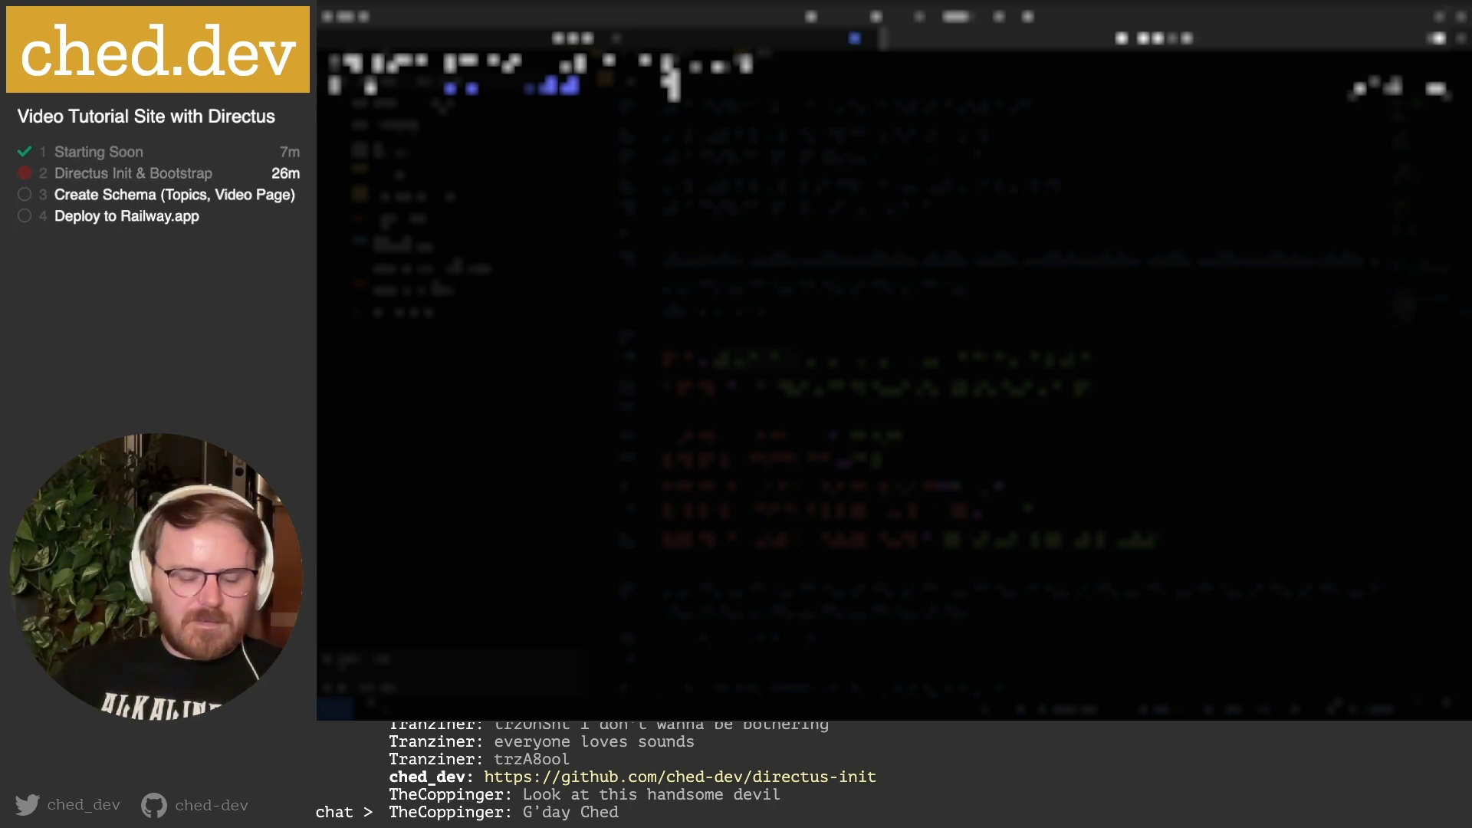
type(" directus-init")
key("Return")
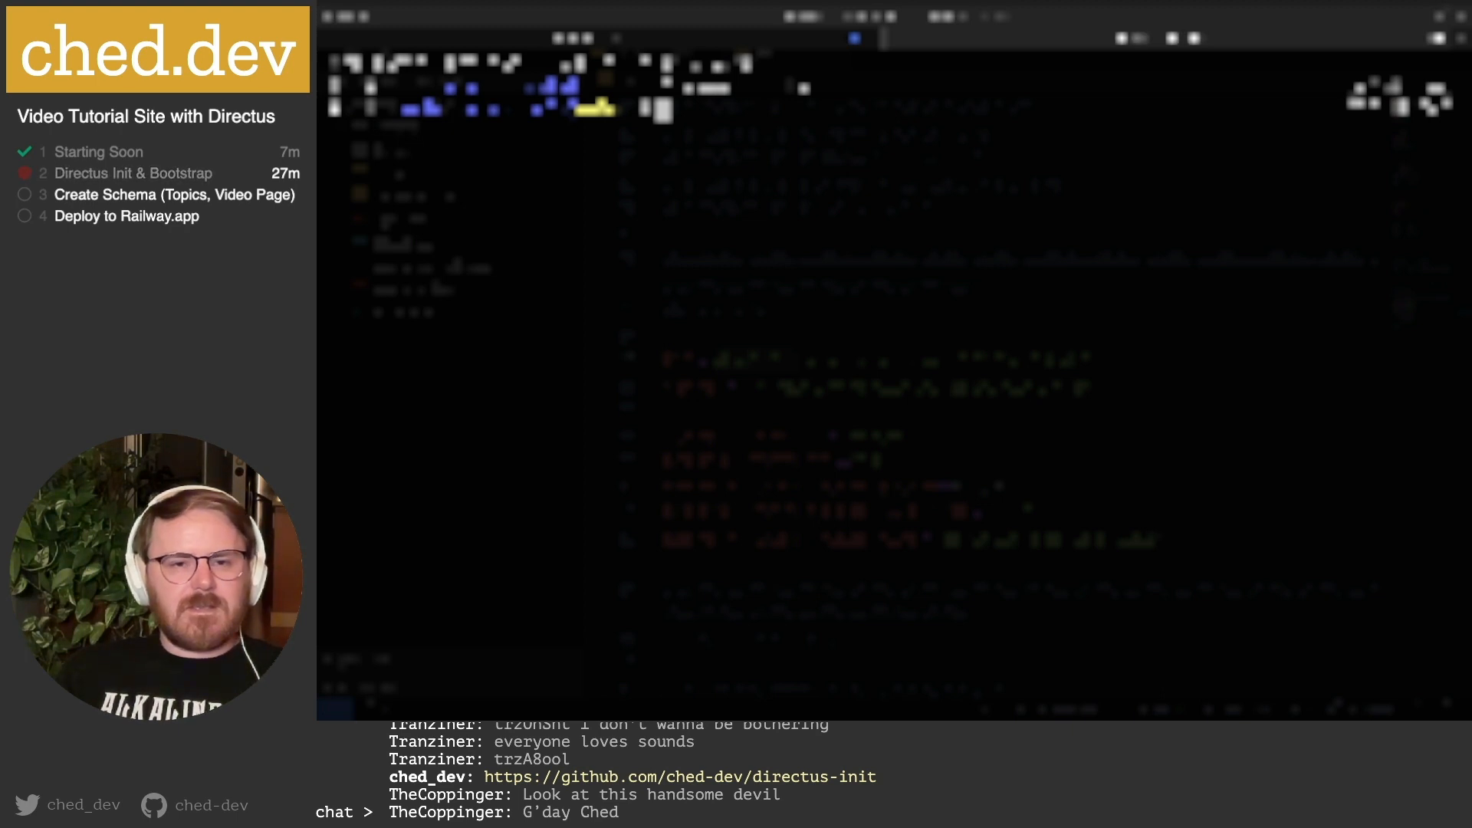
type("git status")
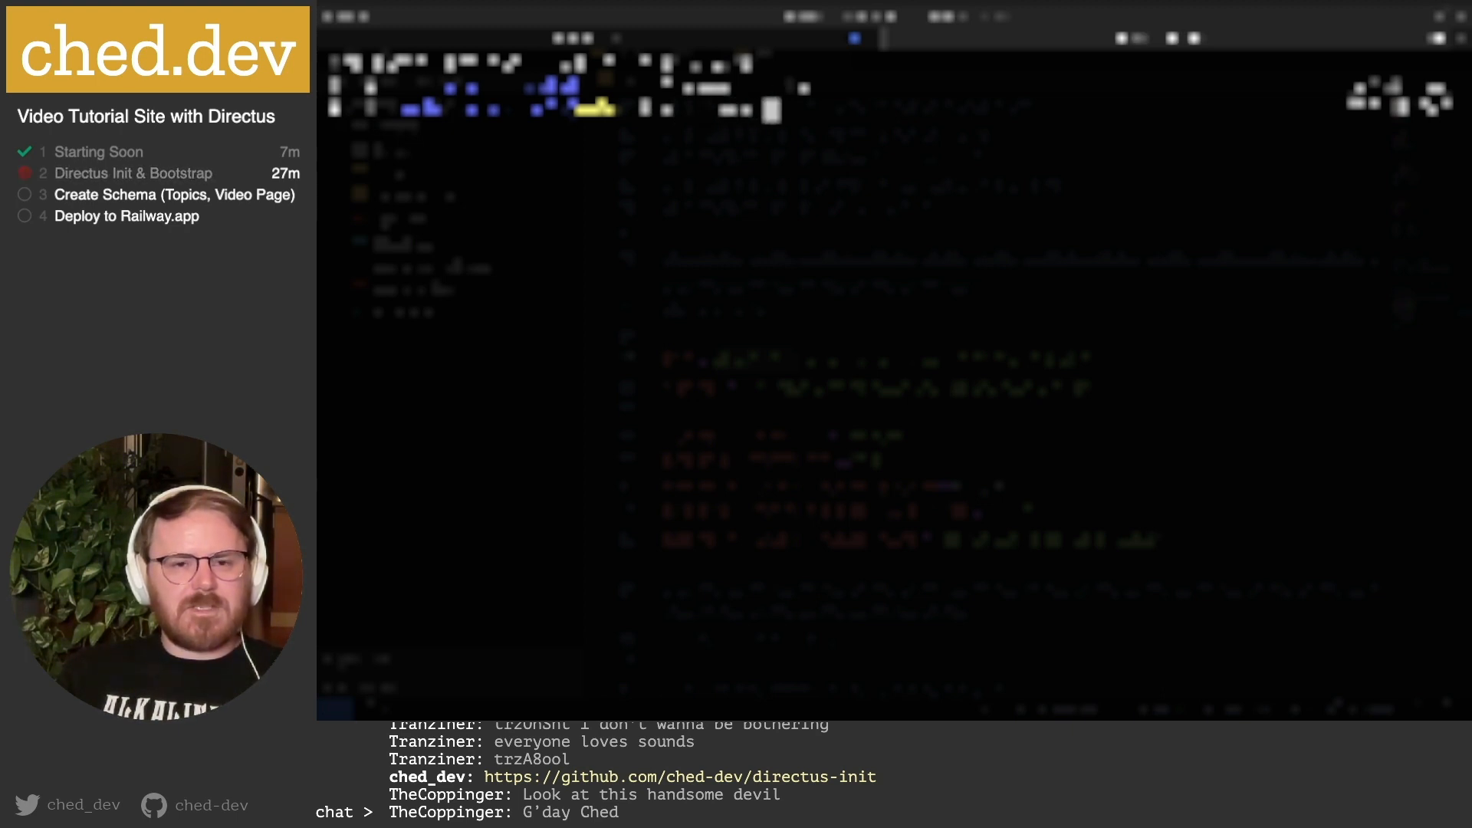
type("ose up")
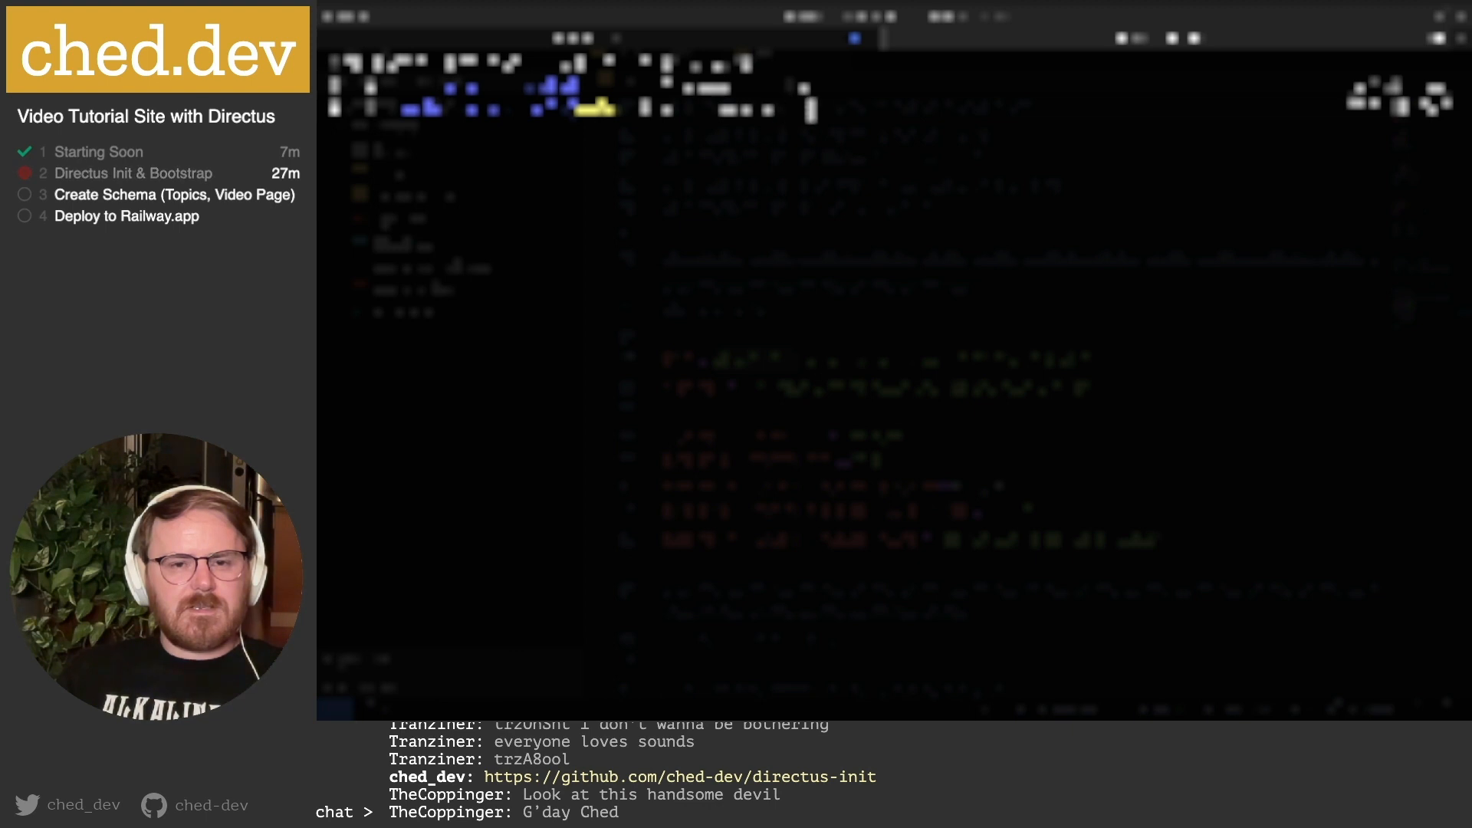
key("Return")
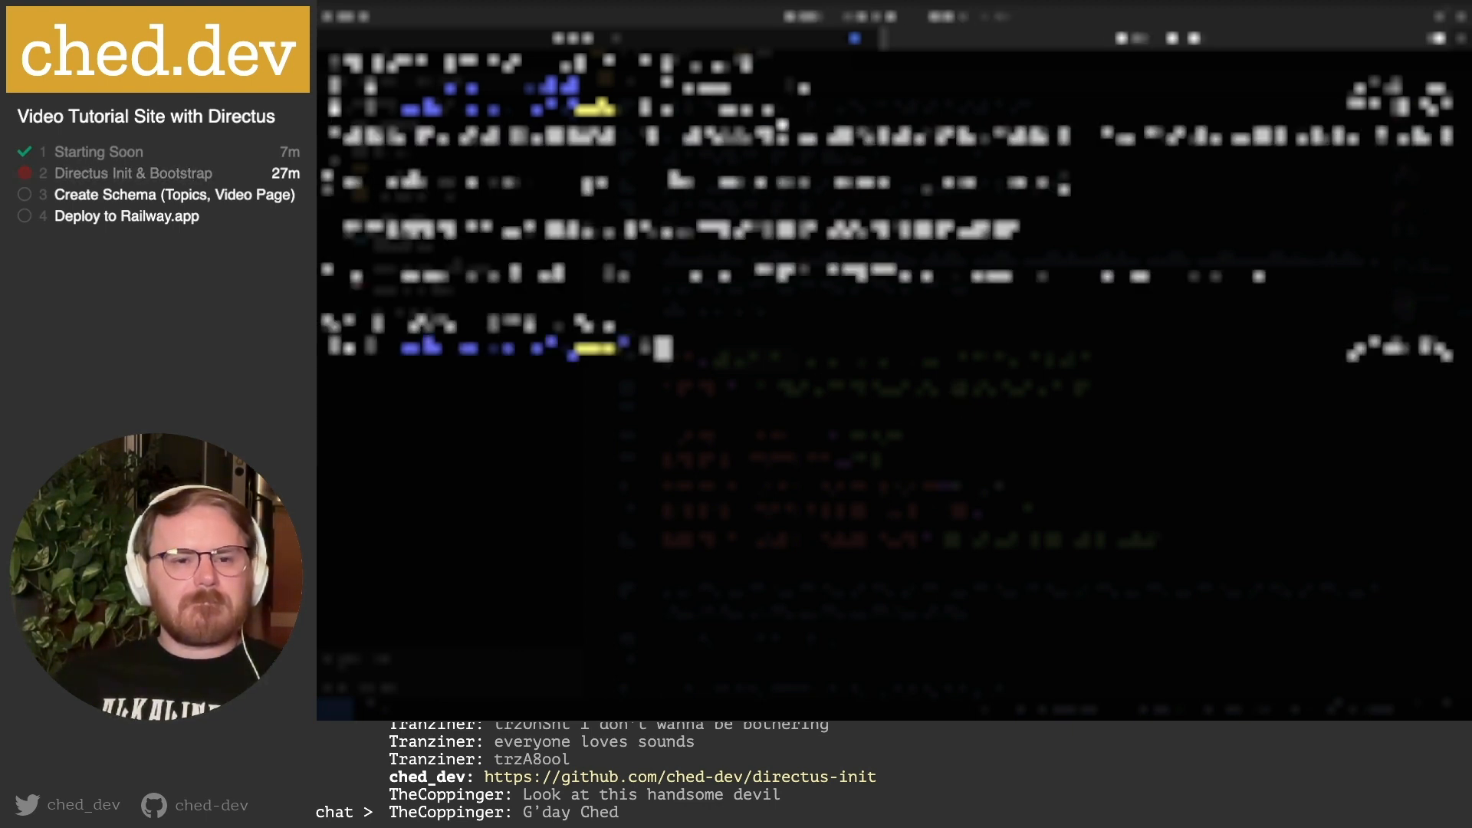
Paste the command's output over the .env setting value, then rerun it for fresh output.
double_click(471, 230)
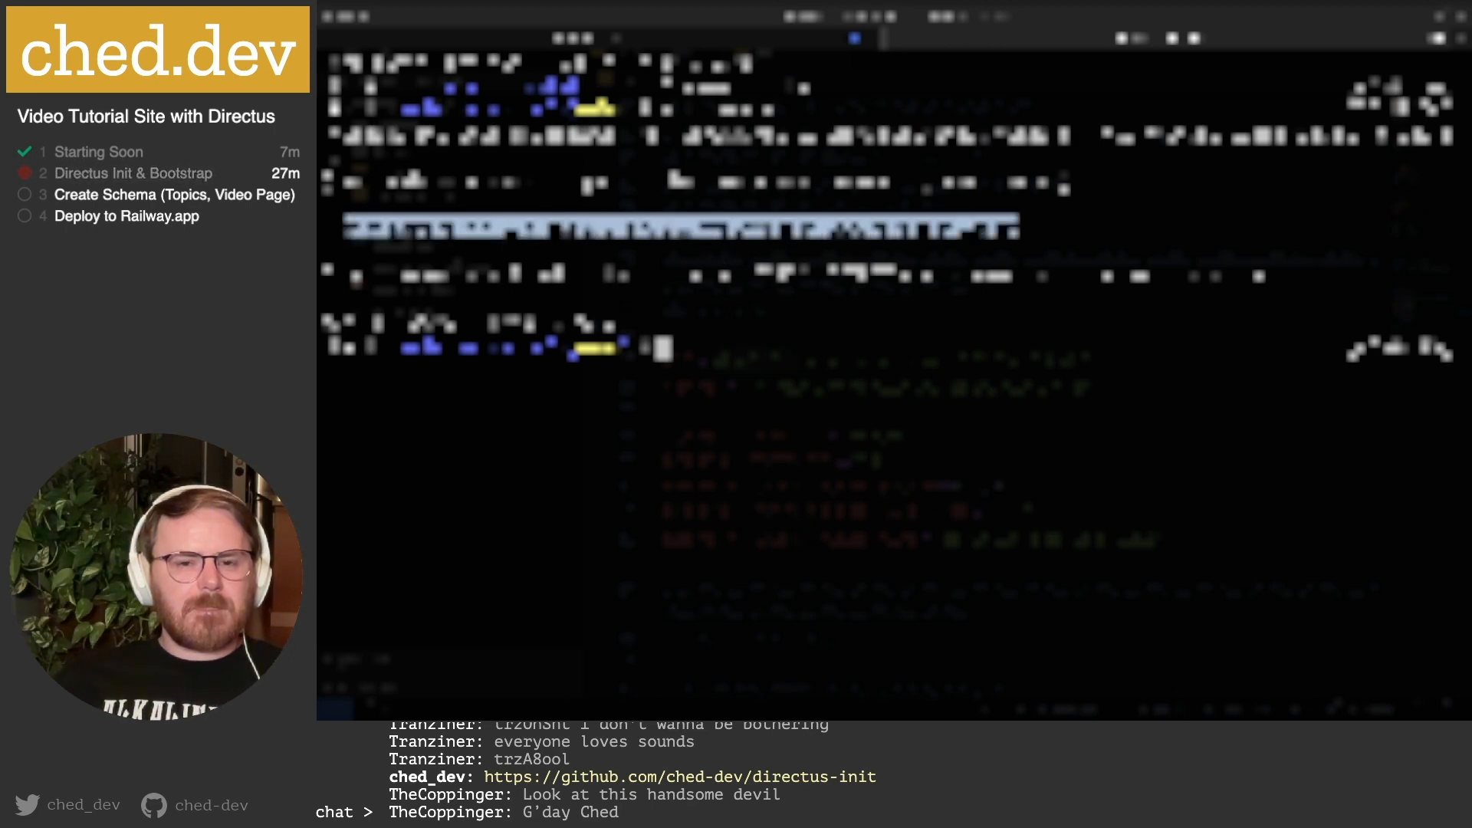
key("super+Tab")
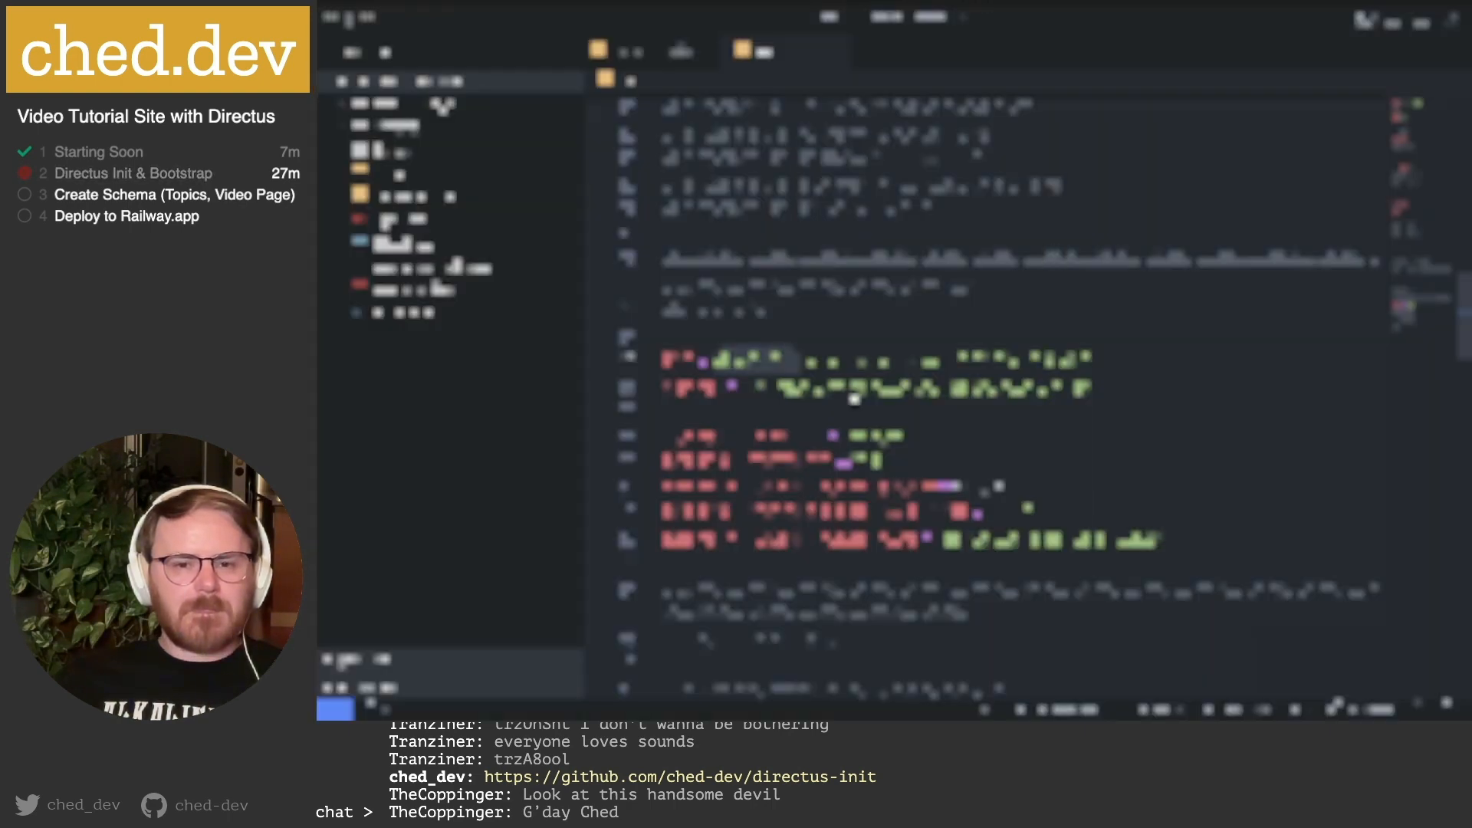
double_click(782, 379)
key("super+v")
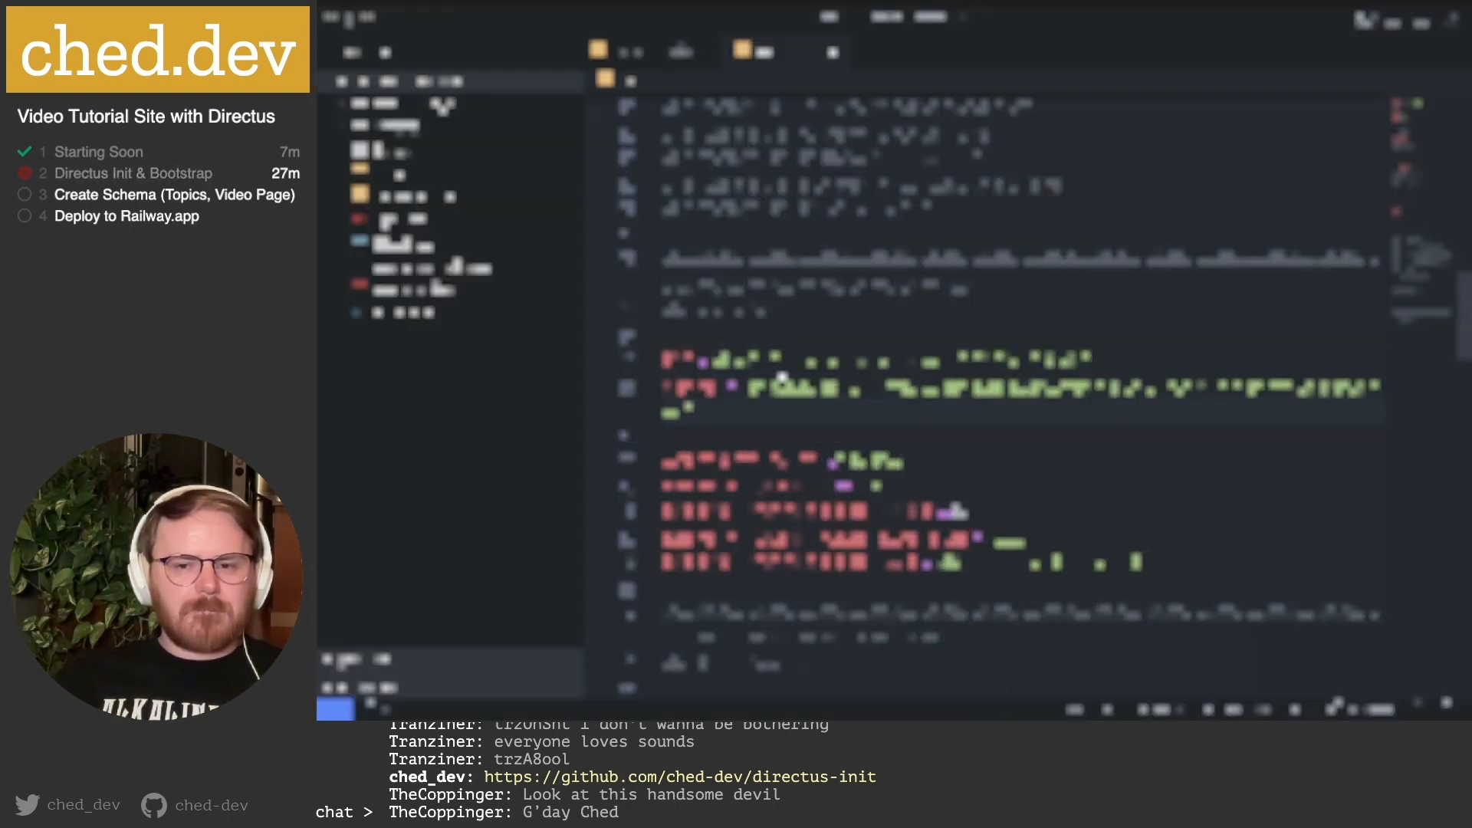
key("super+Tab")
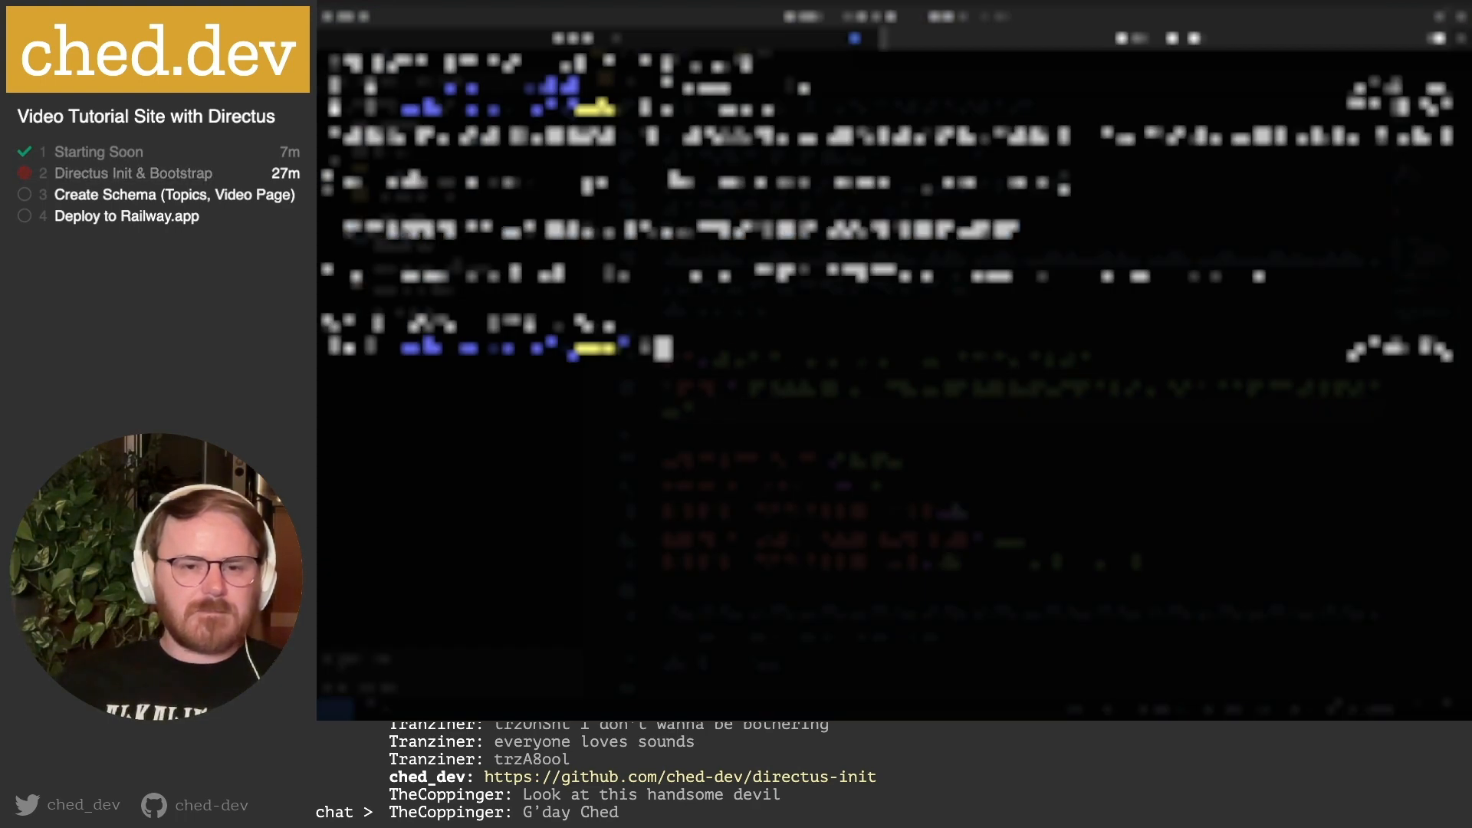
key("Up")
key("Return")
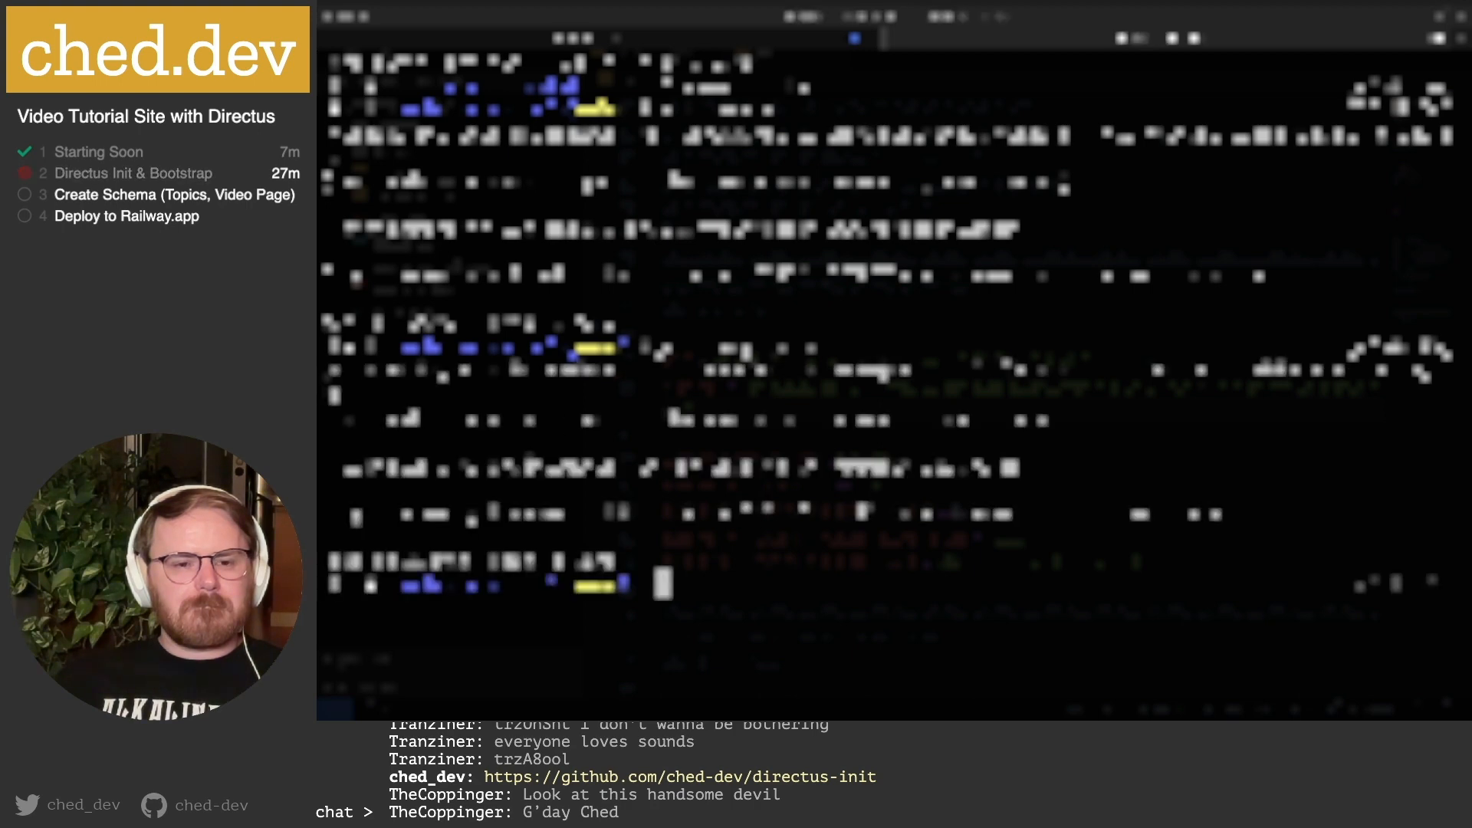
double_click(735, 465)
key("super+Tab")
key("super+Tab")
key("super+Tab")
key("super+Tab")
key("super+Tab")
key("super+Tab")
key("super+Tab")
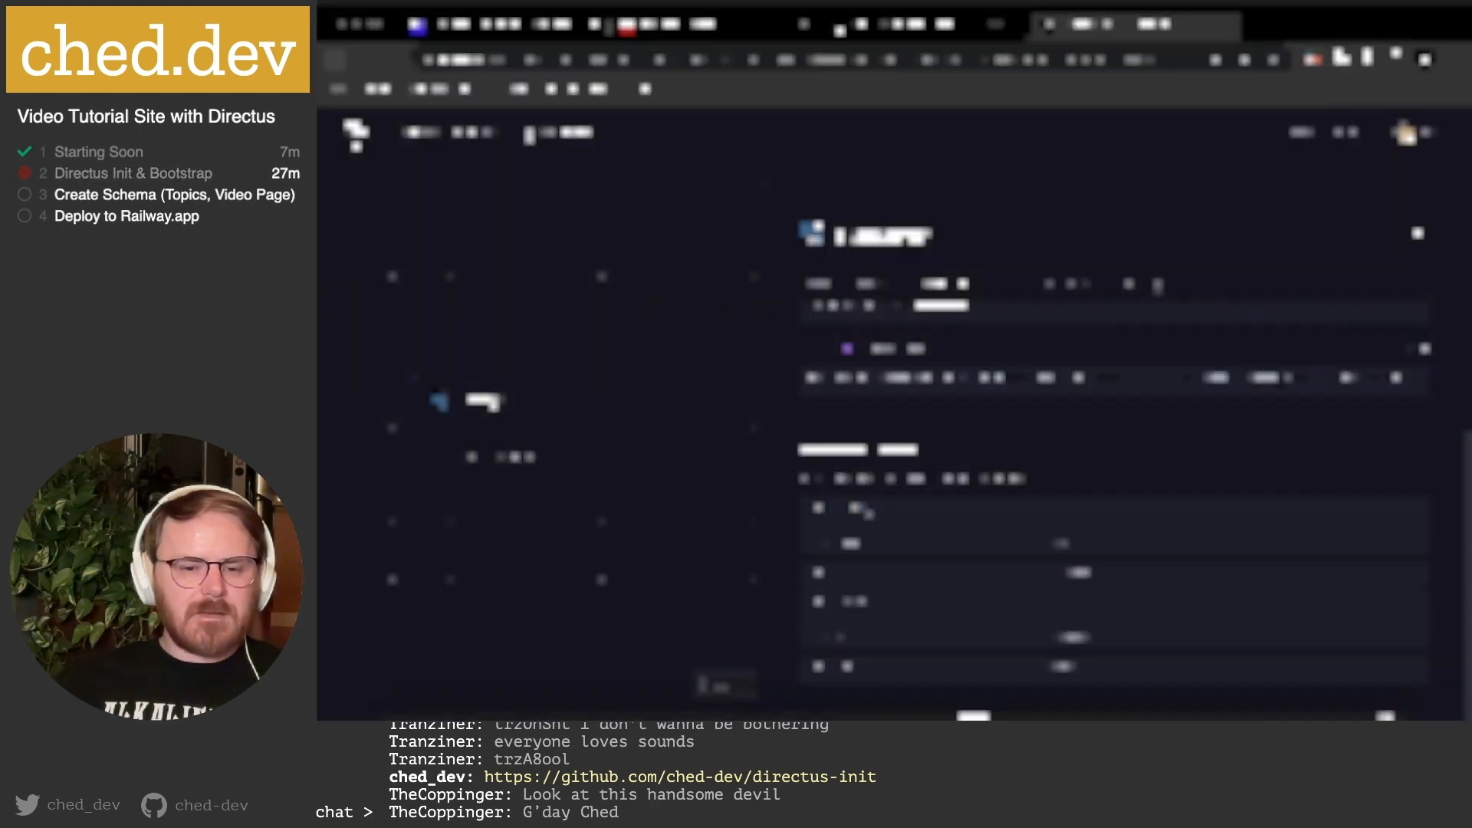
Paste the copied output over the first setting line's quoted value.
left_click(587, 709)
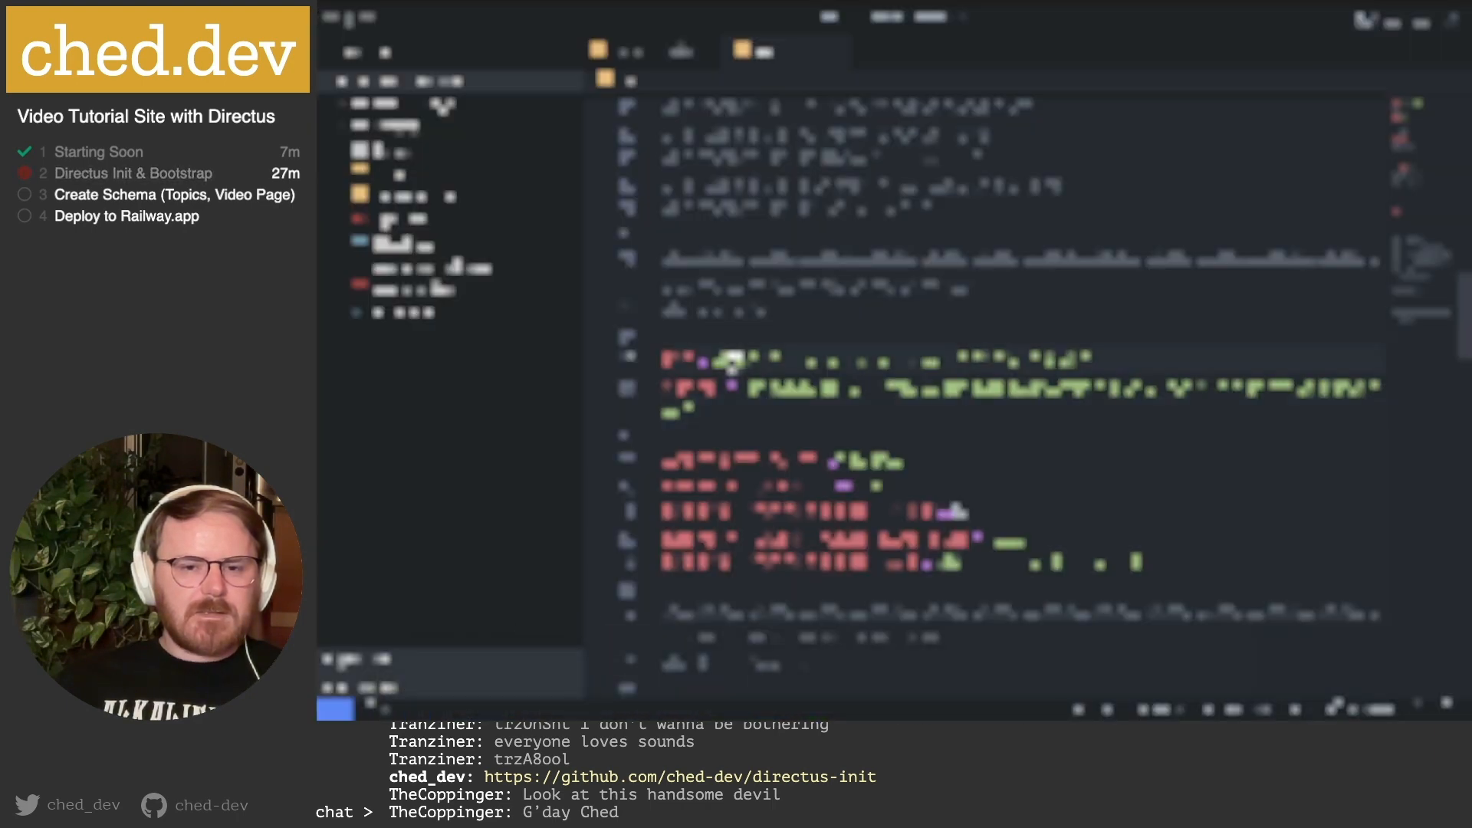
left_click_drag(736, 361, 1006, 357)
key("cmd+v")
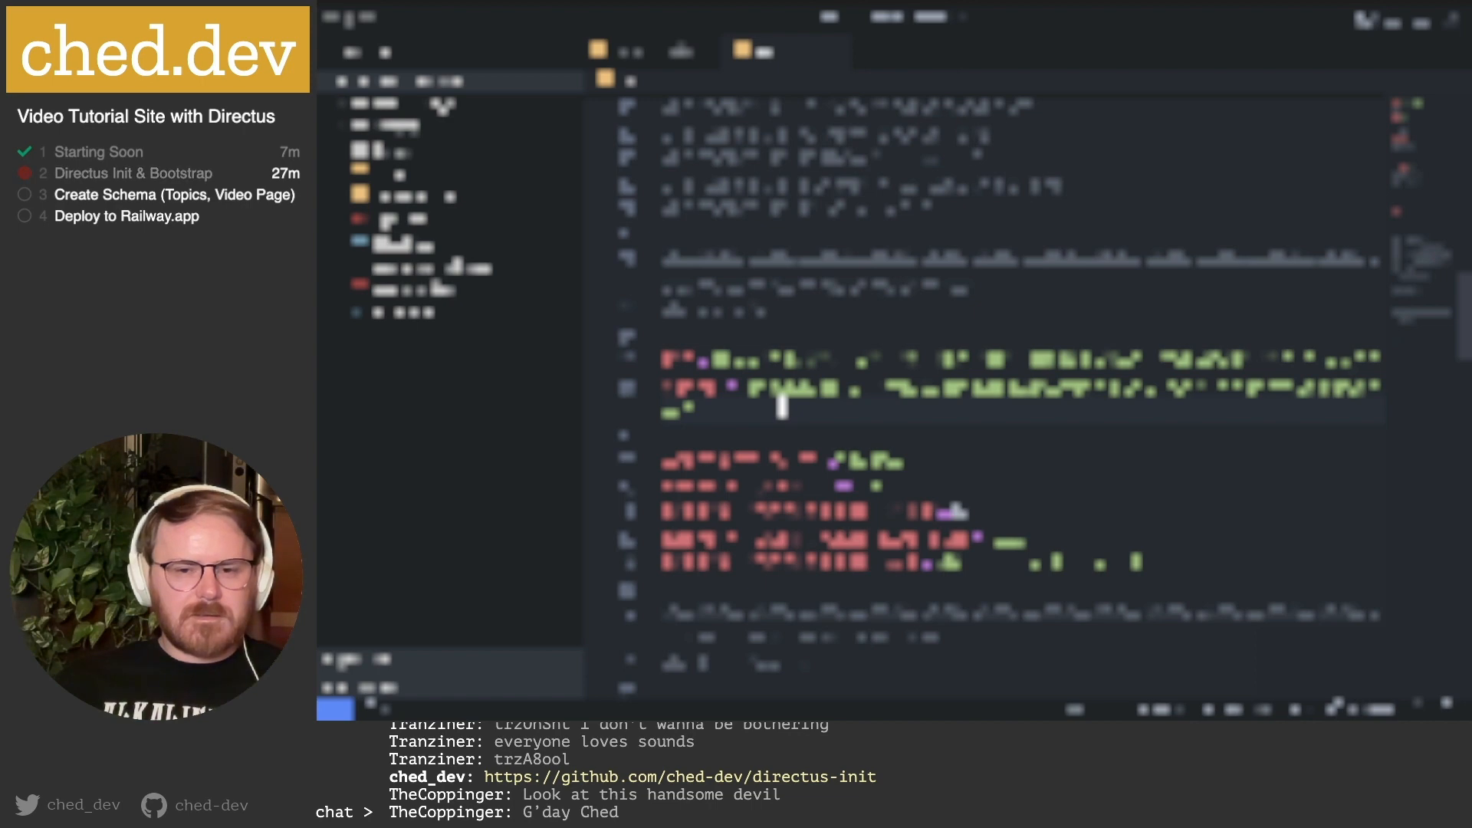
scroll(782, 407, "down", 15)
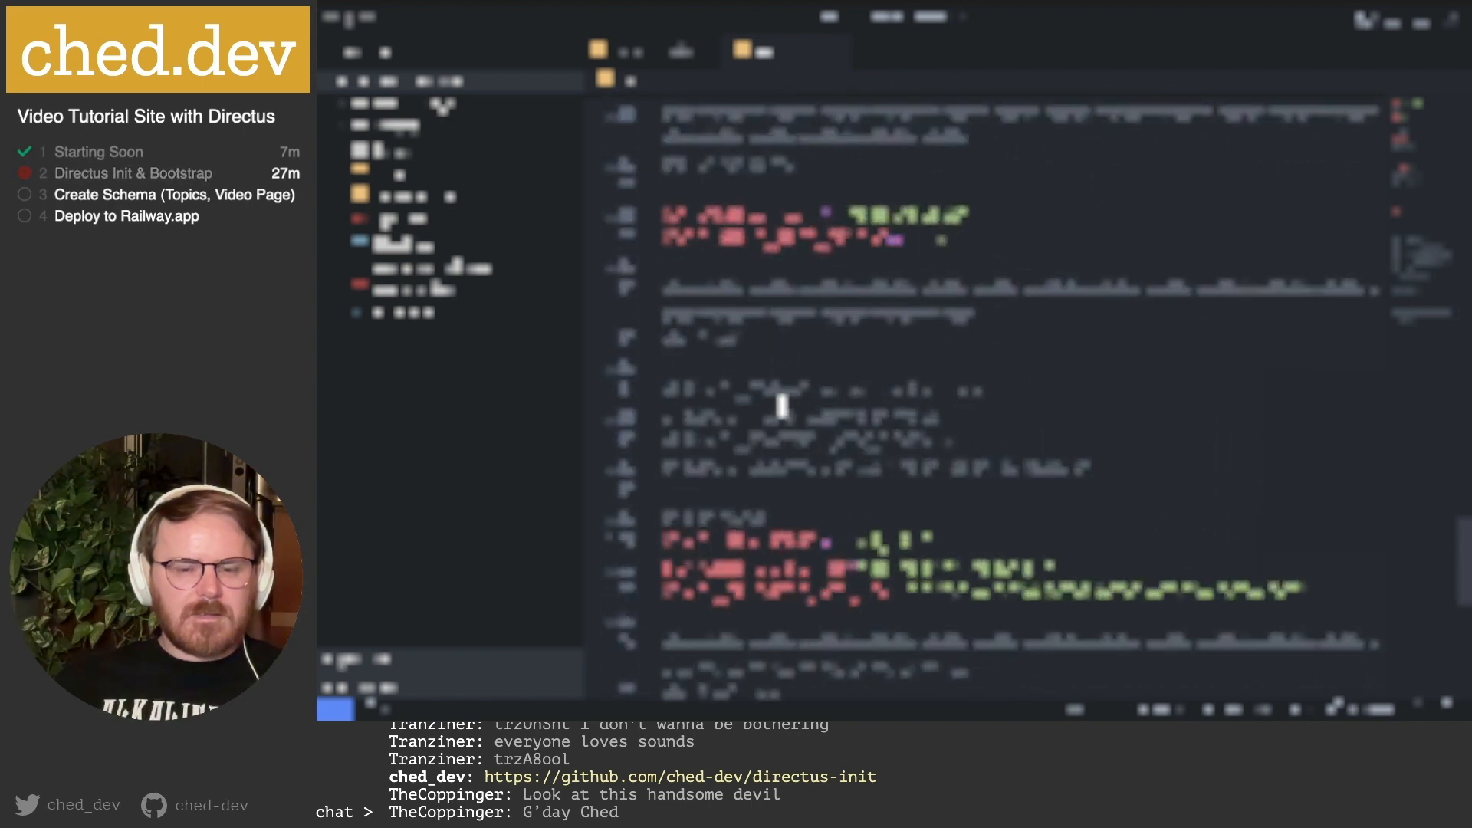
scroll(811, 412, "down", 5)
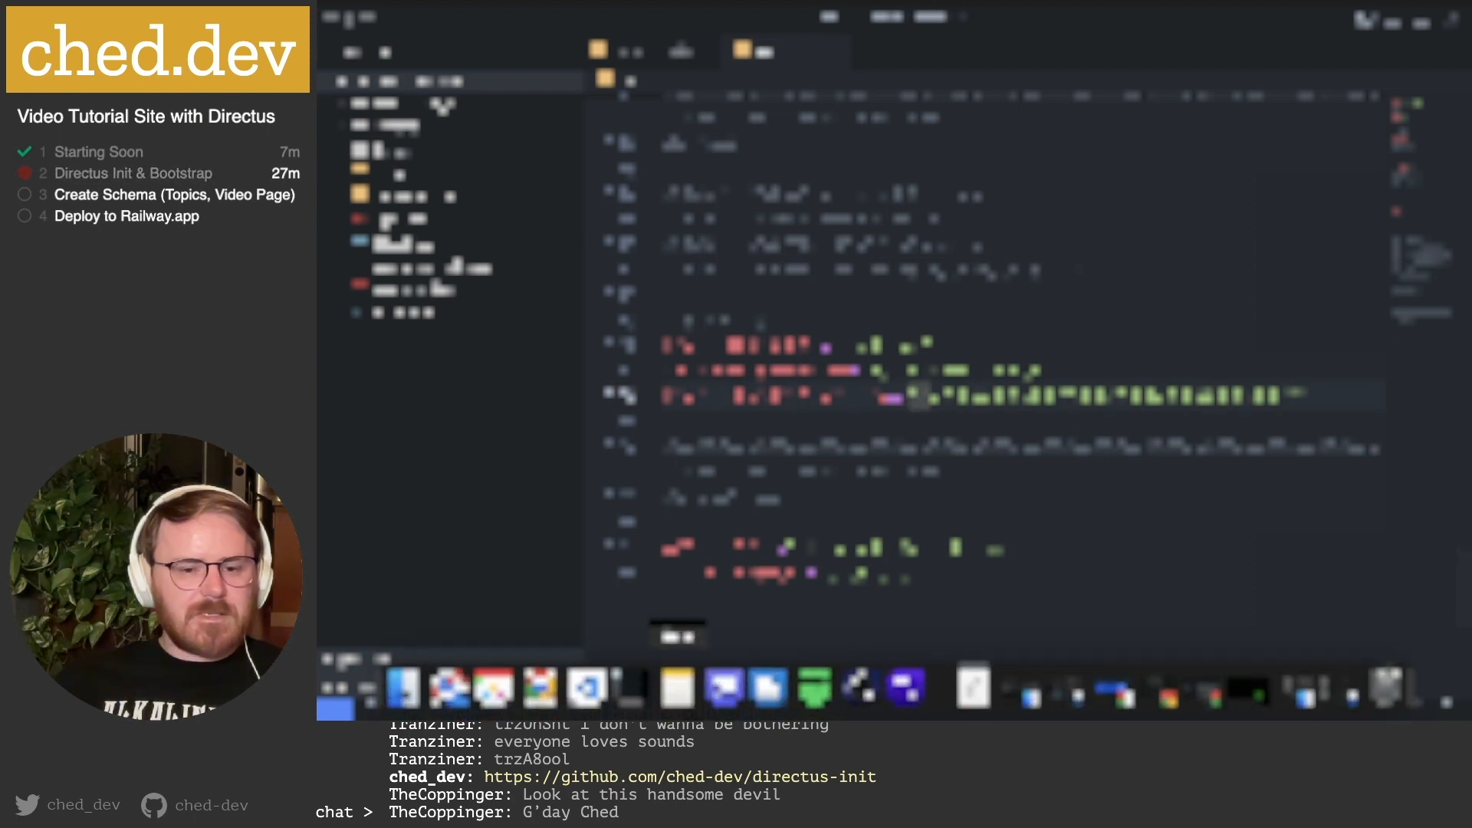
Paste the generated secret over the third assignment's value and save the file.
left_click(678, 687)
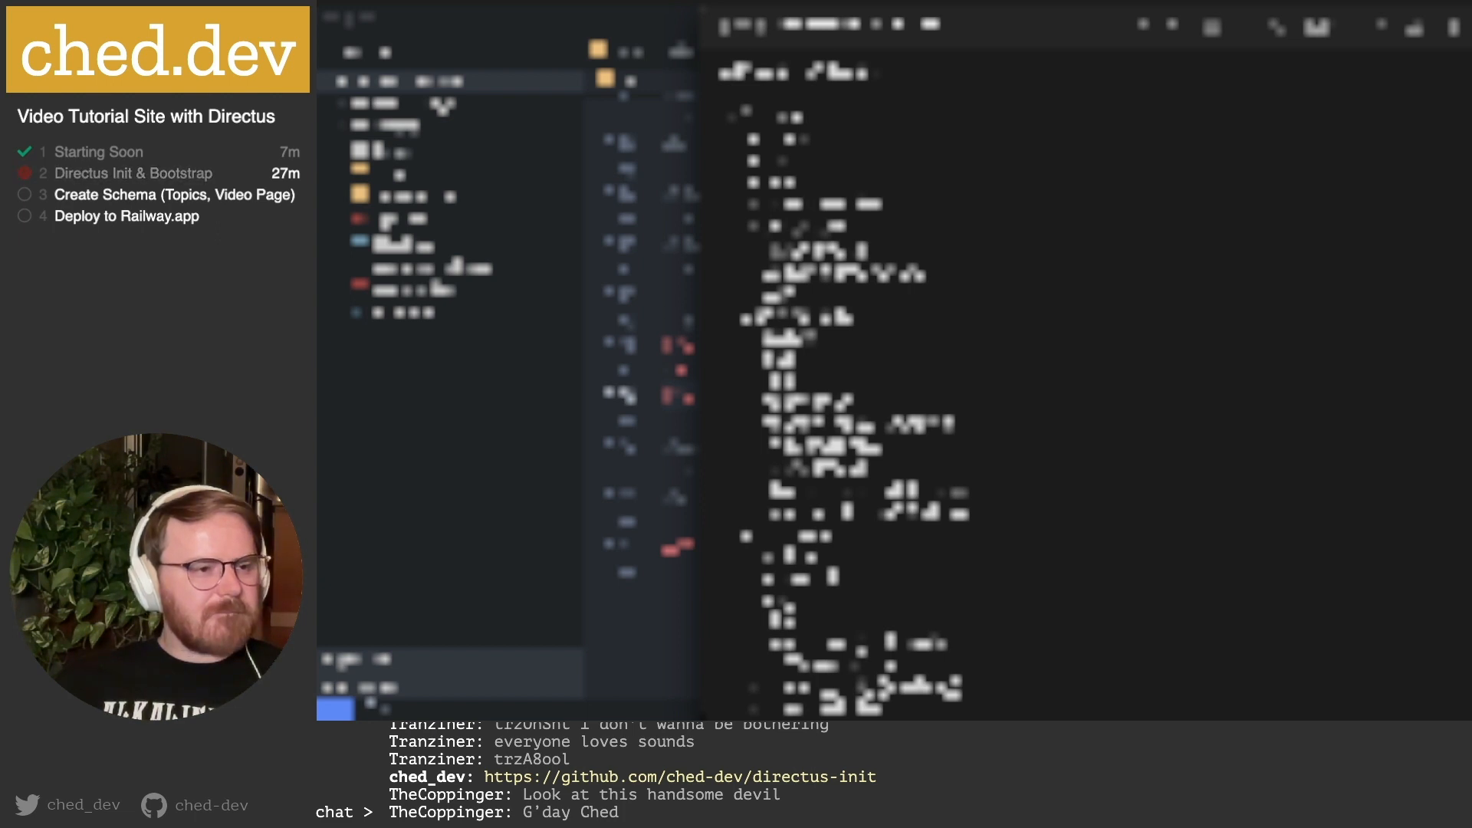
key("super+Tab")
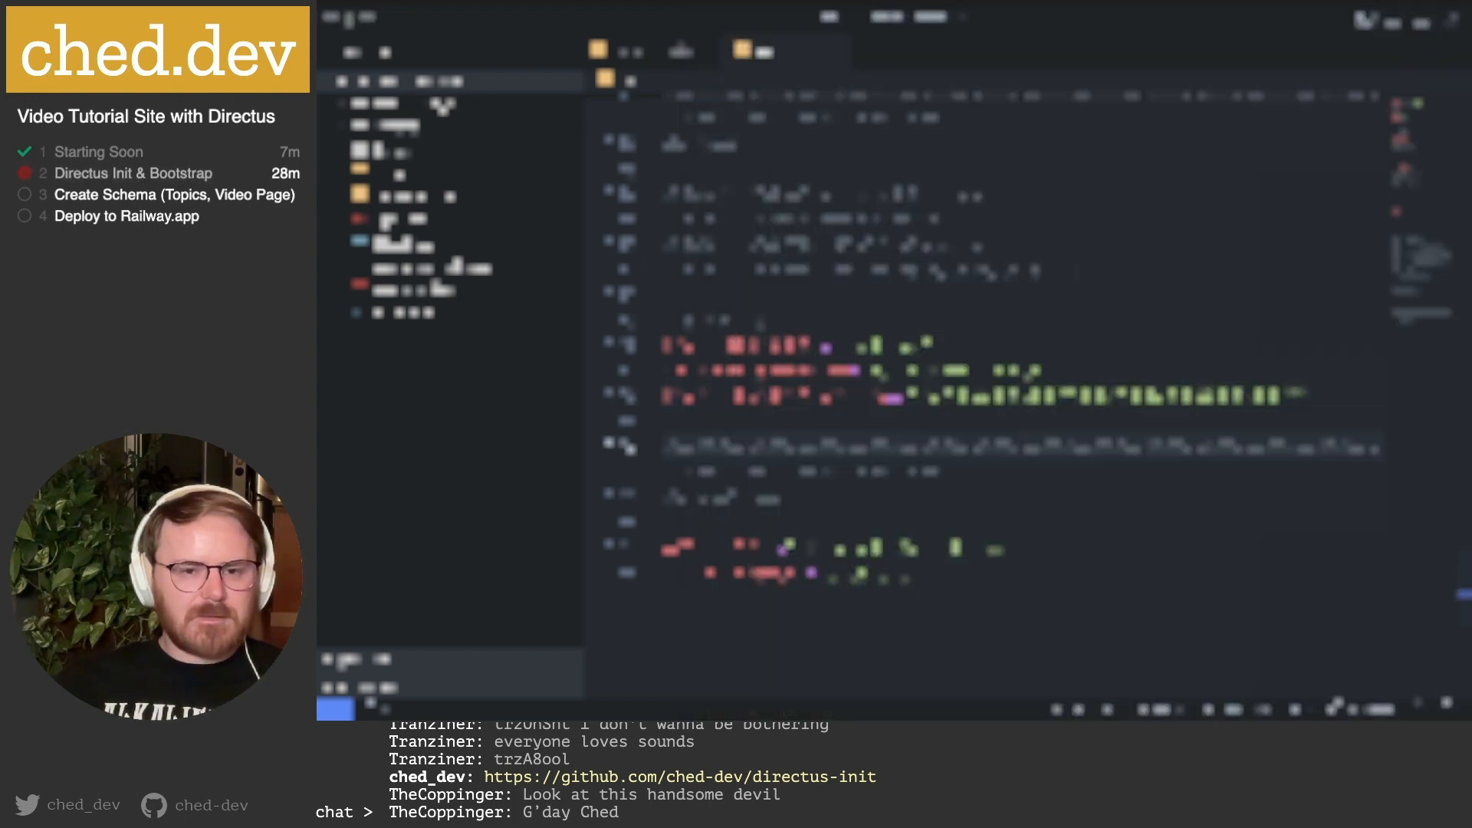
left_click(693, 445)
double_click(1078, 395)
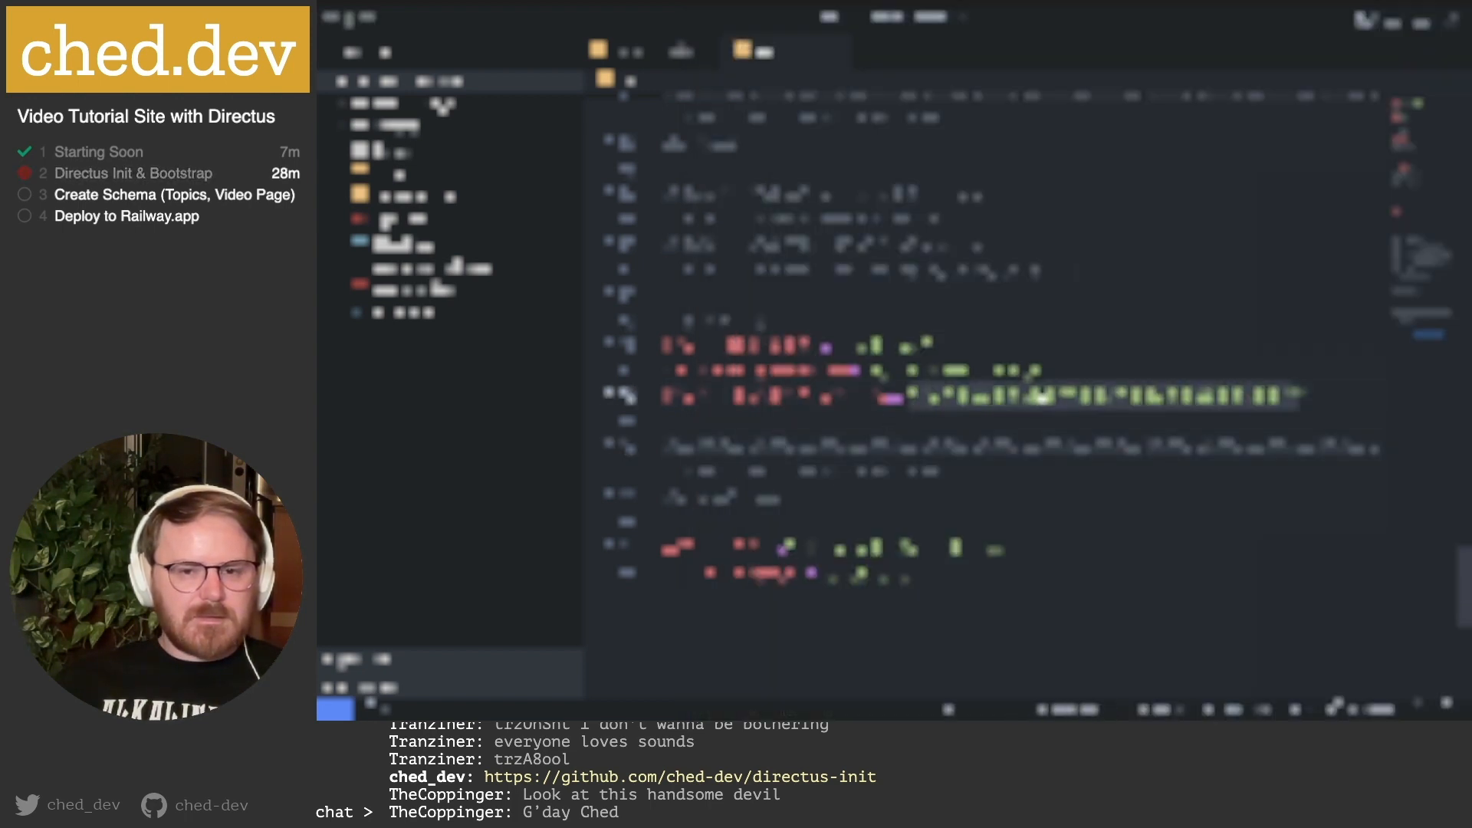
key("super+v")
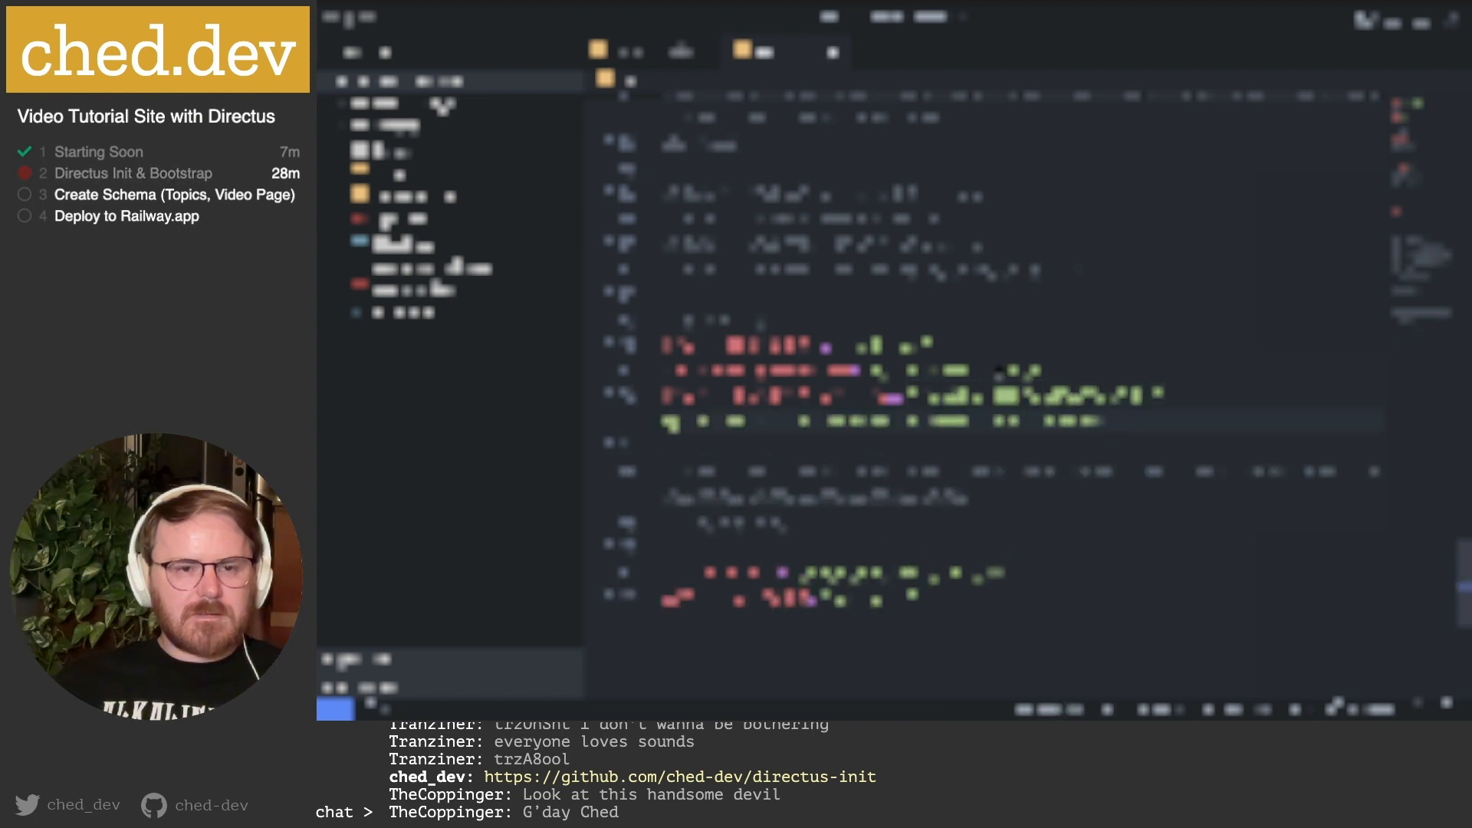
key("super+s")
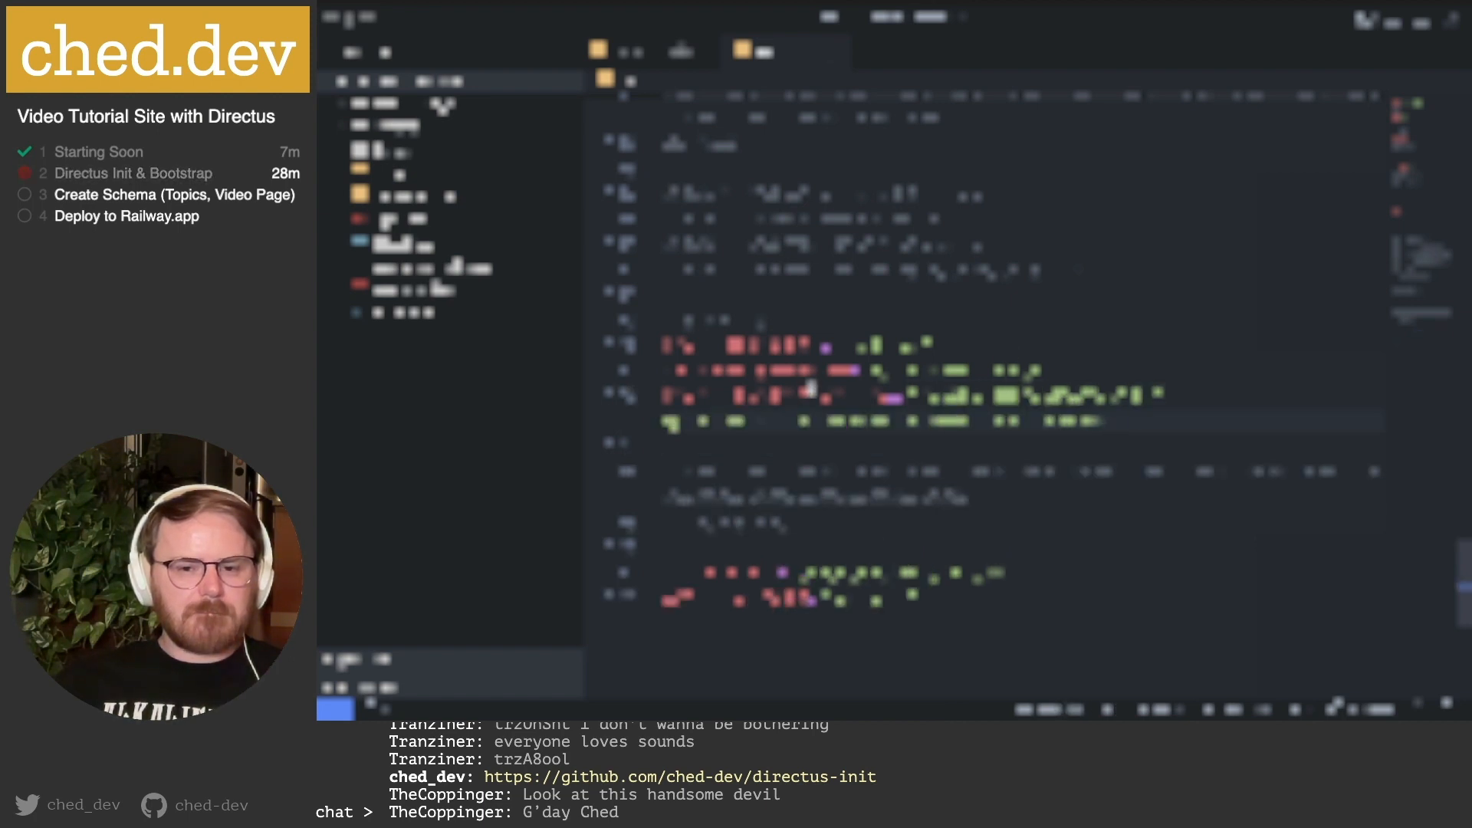
Replace the last assignment's value with 'password' and return to the file's top.
double_click(879, 597)
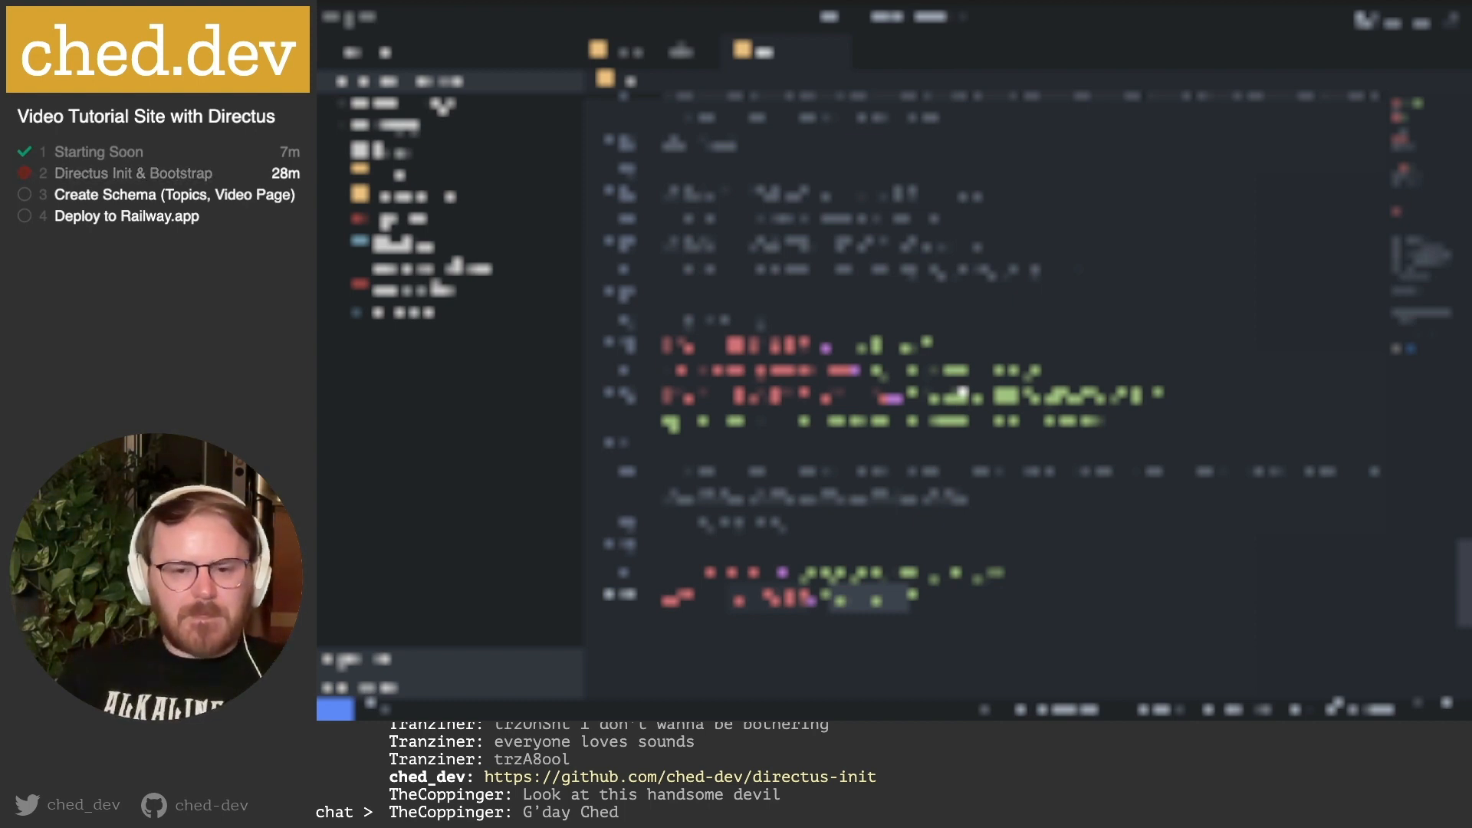
type("pa")
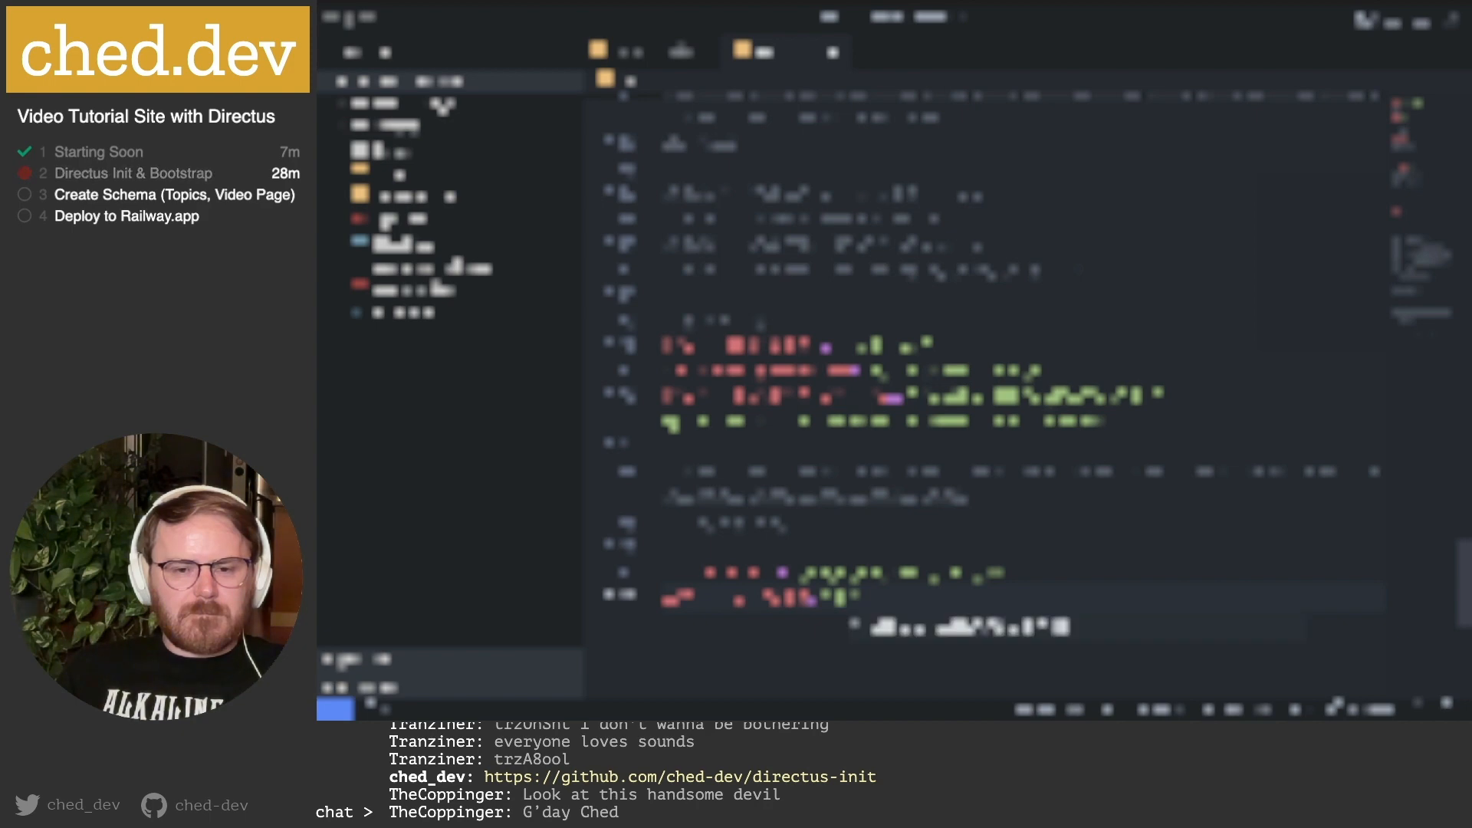
key("BackSpace")
key("BackSpace")
type("password")
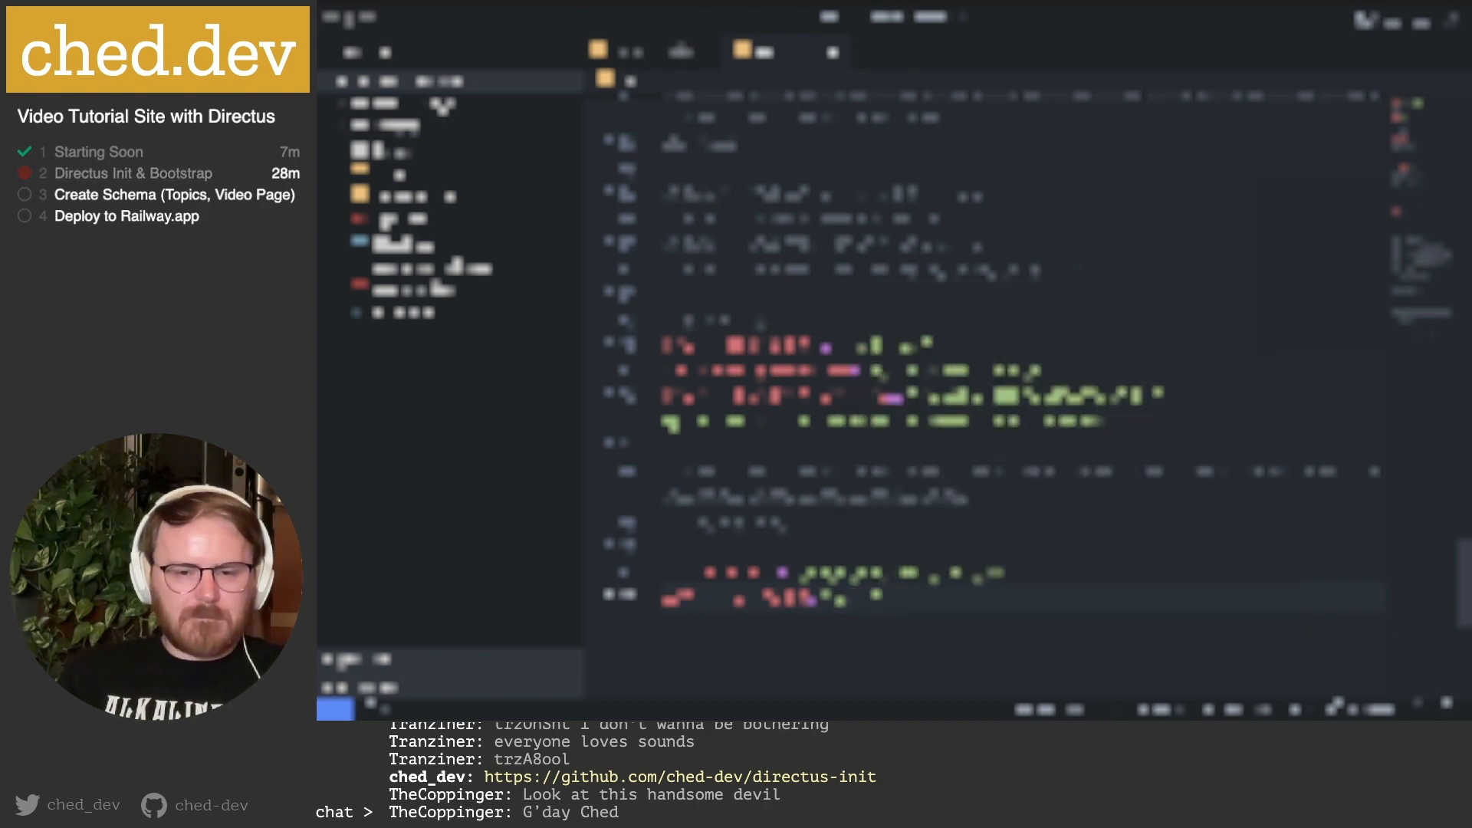
scroll(897, 356, "up", 20)
left_click(781, 177)
left_click(732, 101)
Save the .env file and open README.md from the project files.
left_click(807, 203)
key("ctrl+s")
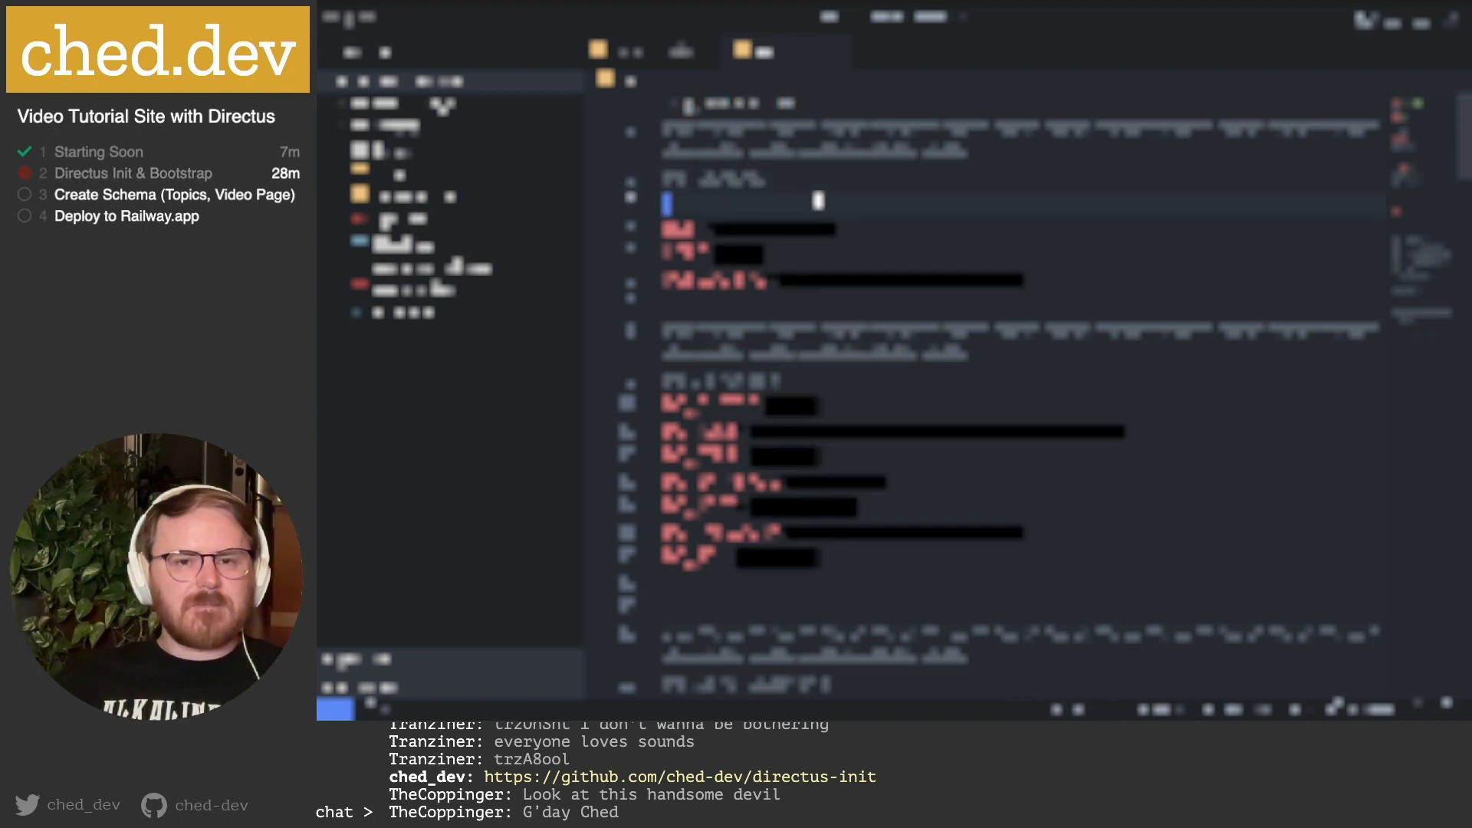
left_click(663, 60)
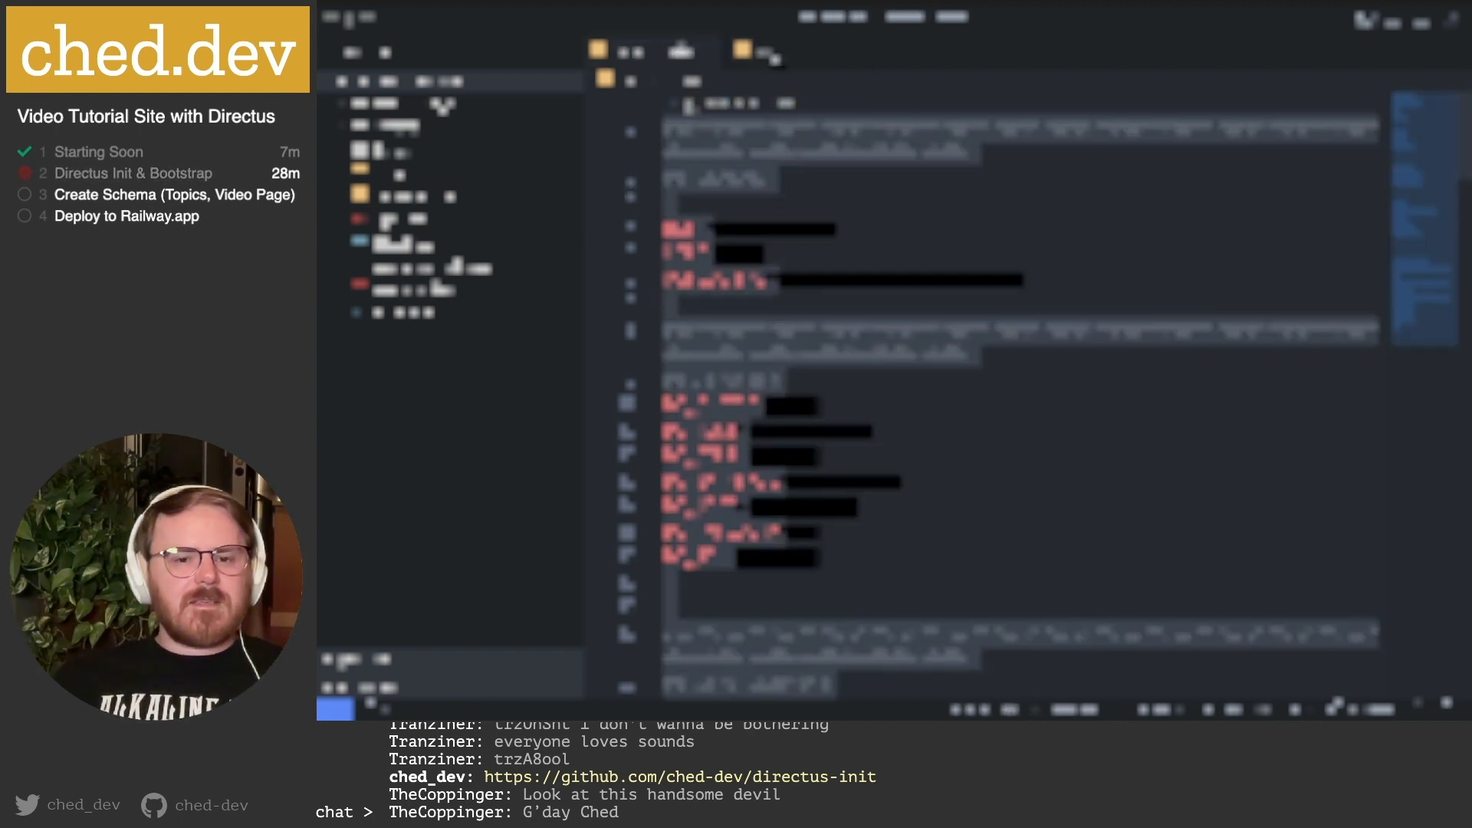
left_click(746, 123)
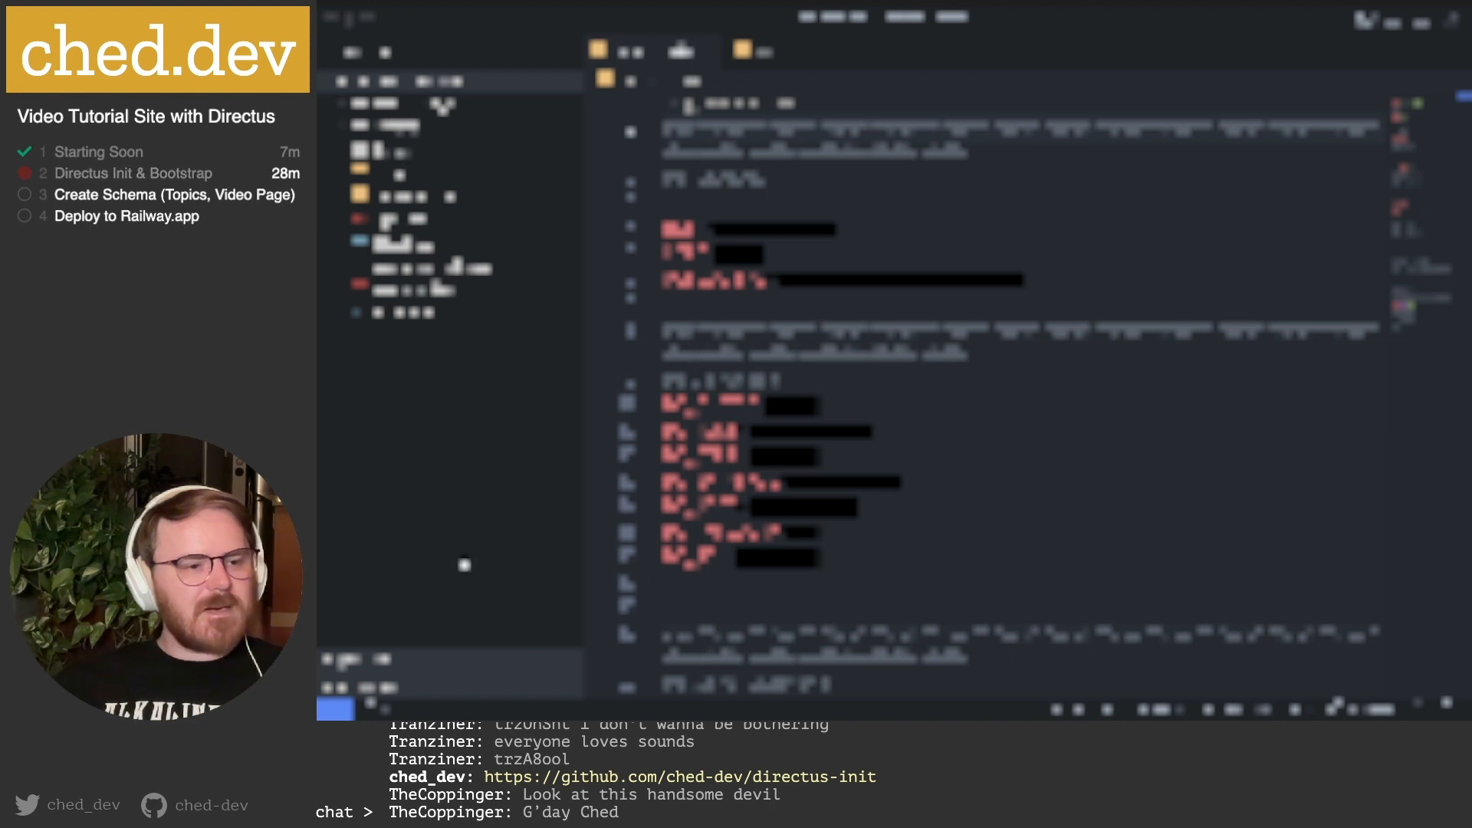
left_click(1048, 437)
mouse_move(910, 713)
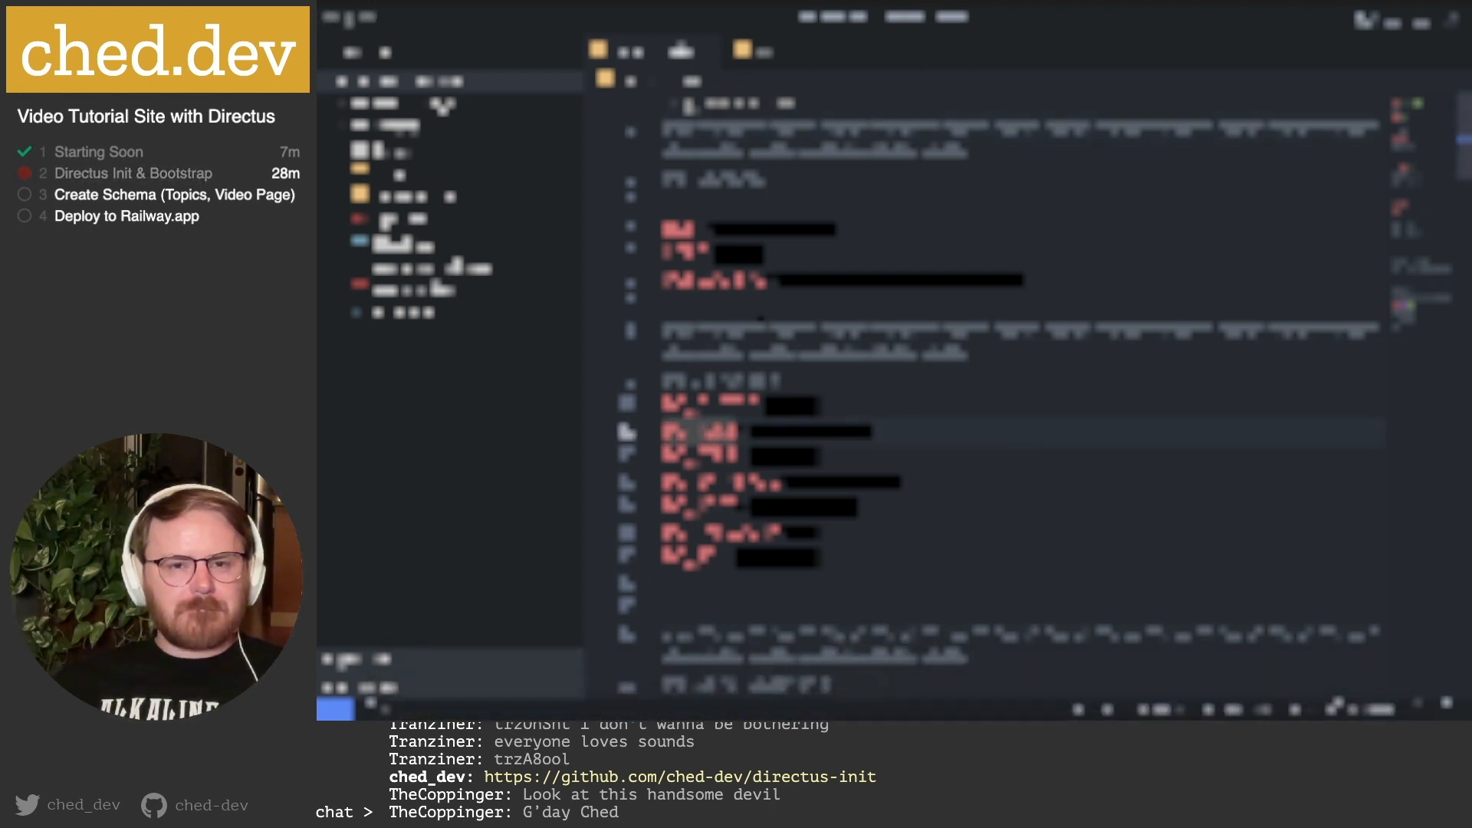
left_click(414, 313)
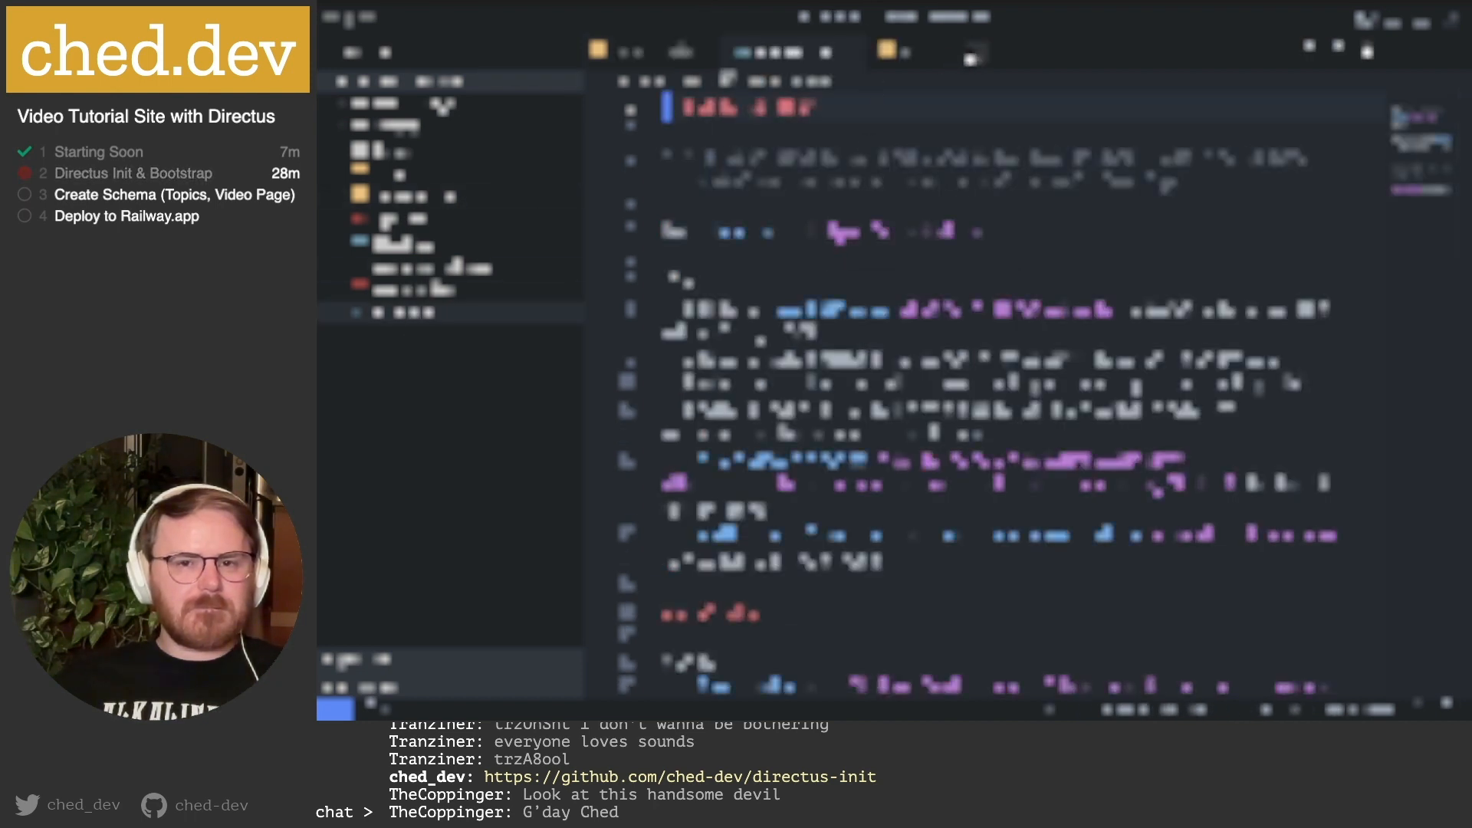
Close the extra tab and expand extension_docs, tasks, extensions, modules, directus-extension-app-bundle and src.
left_click(972, 55)
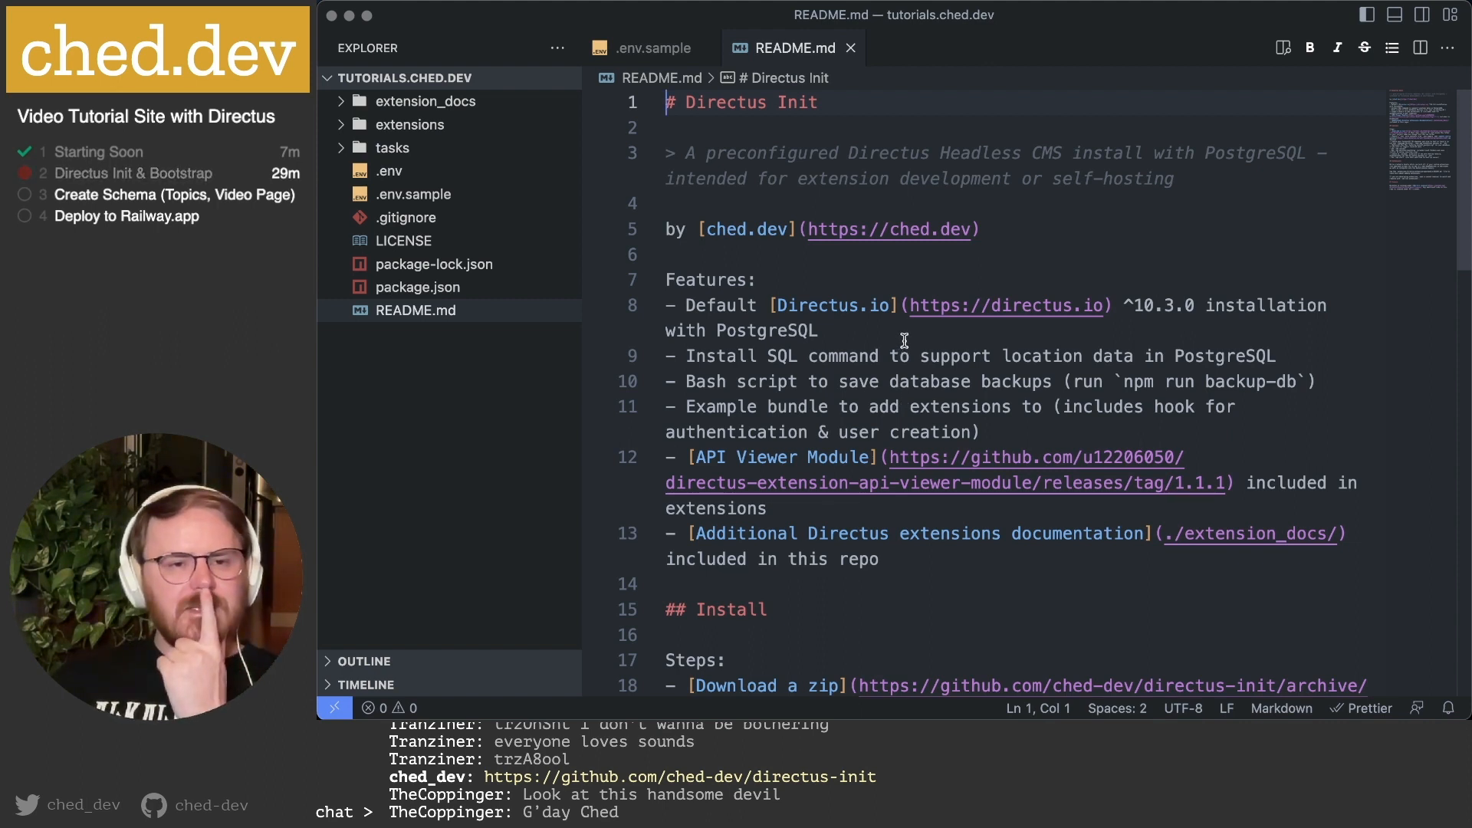
left_click(343, 103)
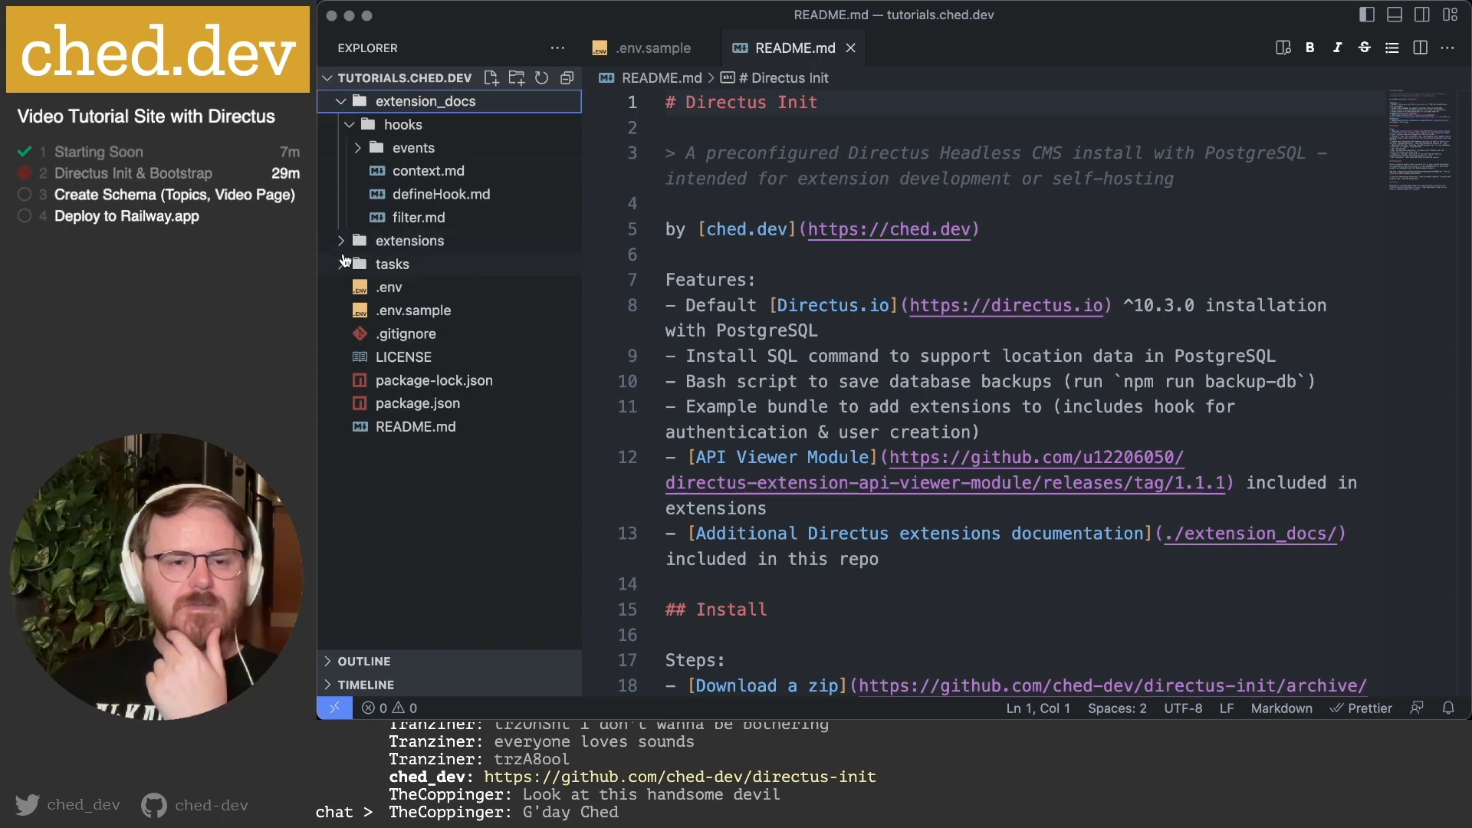
left_click(341, 264)
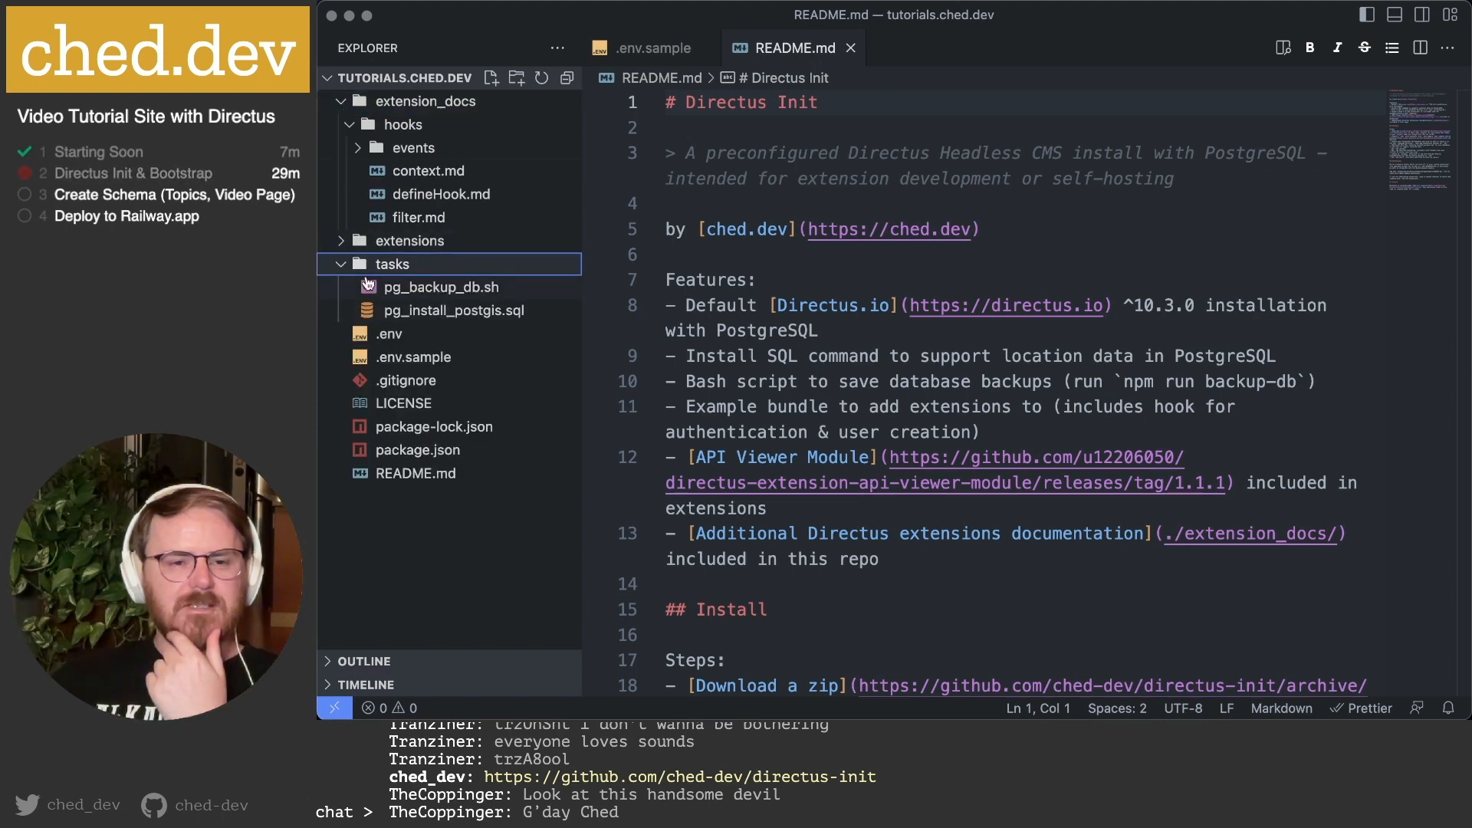
left_click(341, 242)
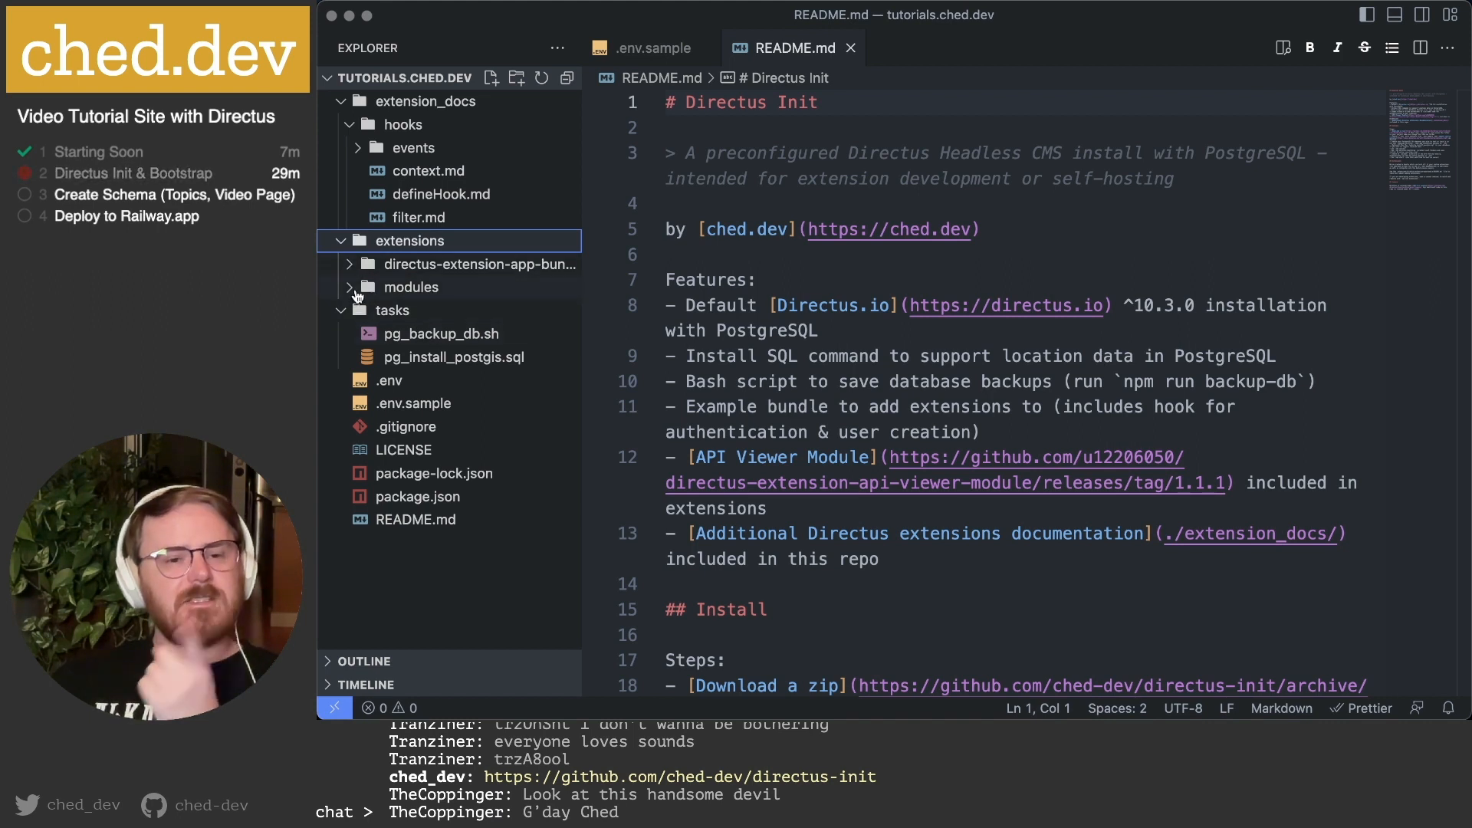
left_click(350, 289)
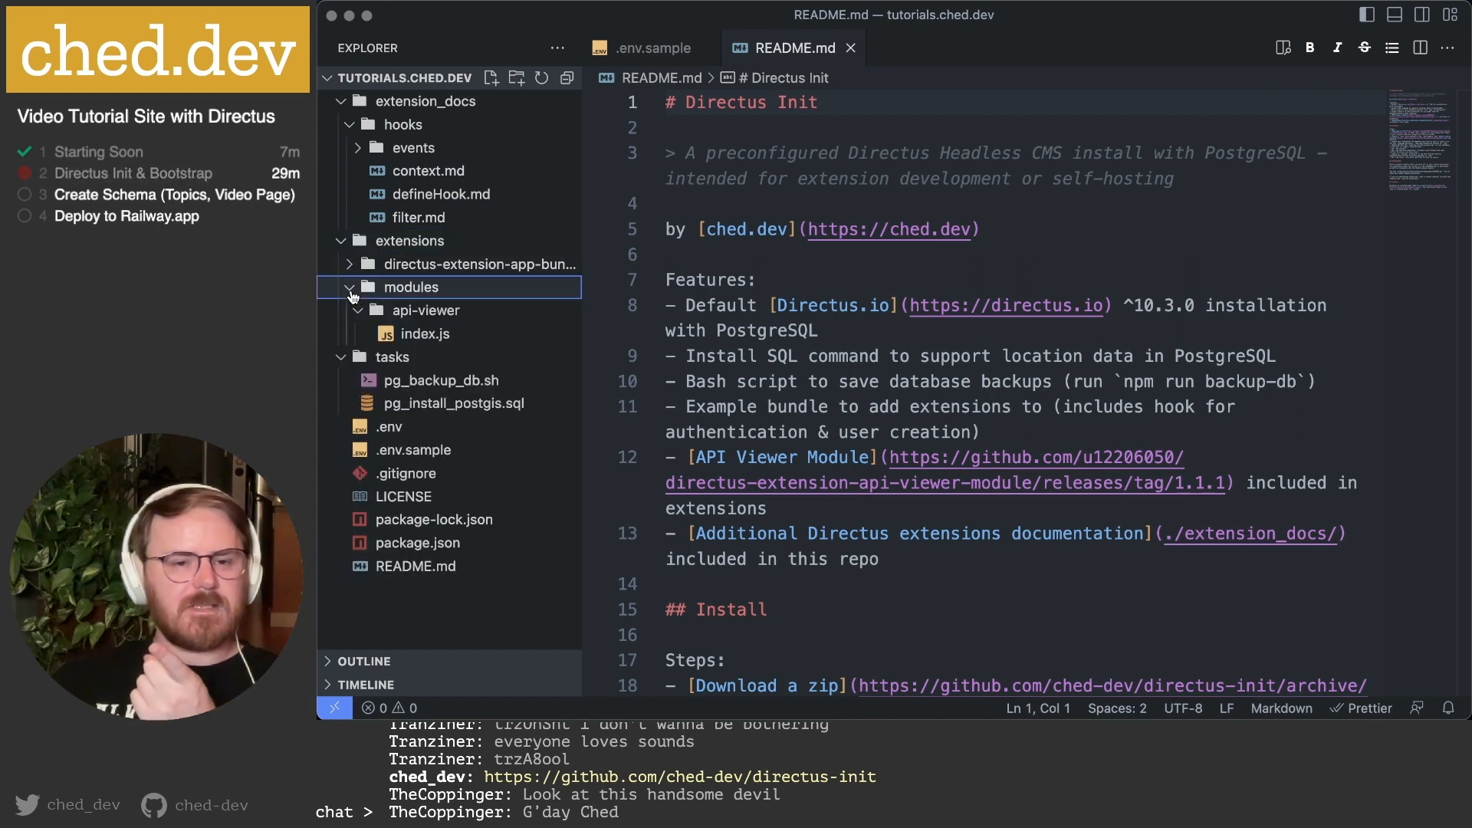
left_click(349, 265)
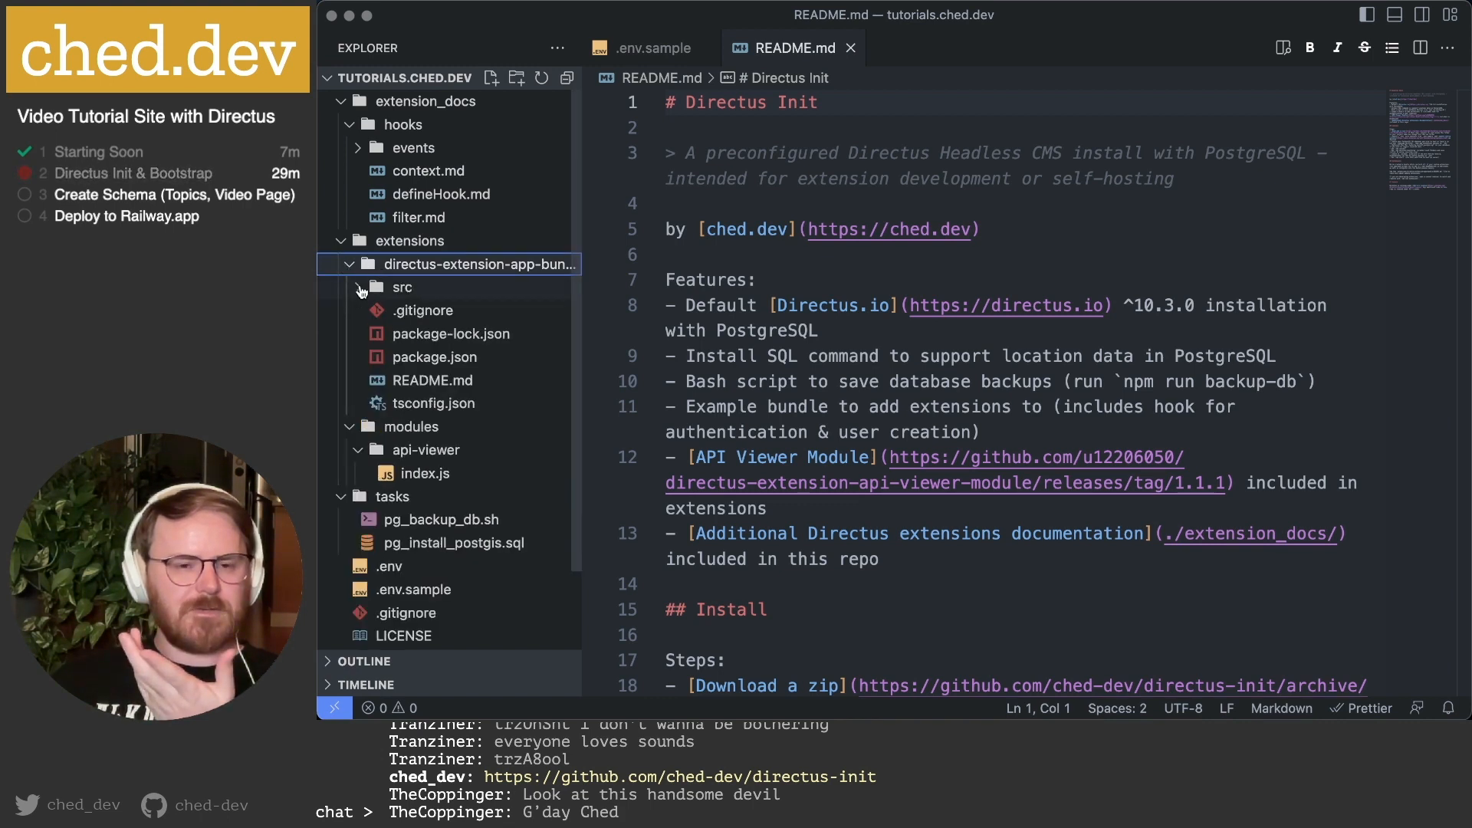
left_click(361, 290)
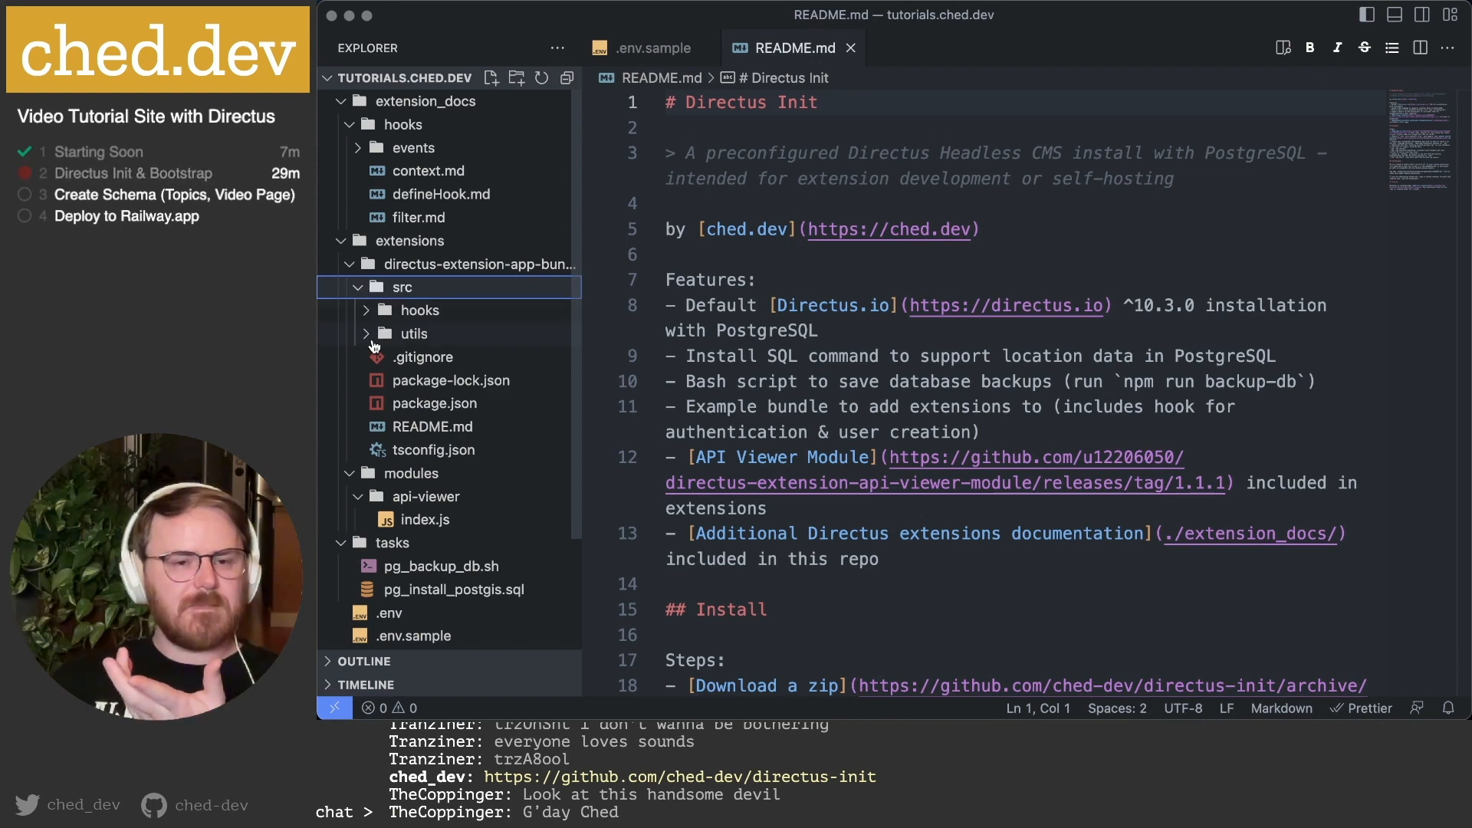
Peek into the hooks and utils folders, read the README, and collapse extension_docs.
left_click(368, 311)
left_click(368, 382)
left_click(368, 382)
left_click(367, 312)
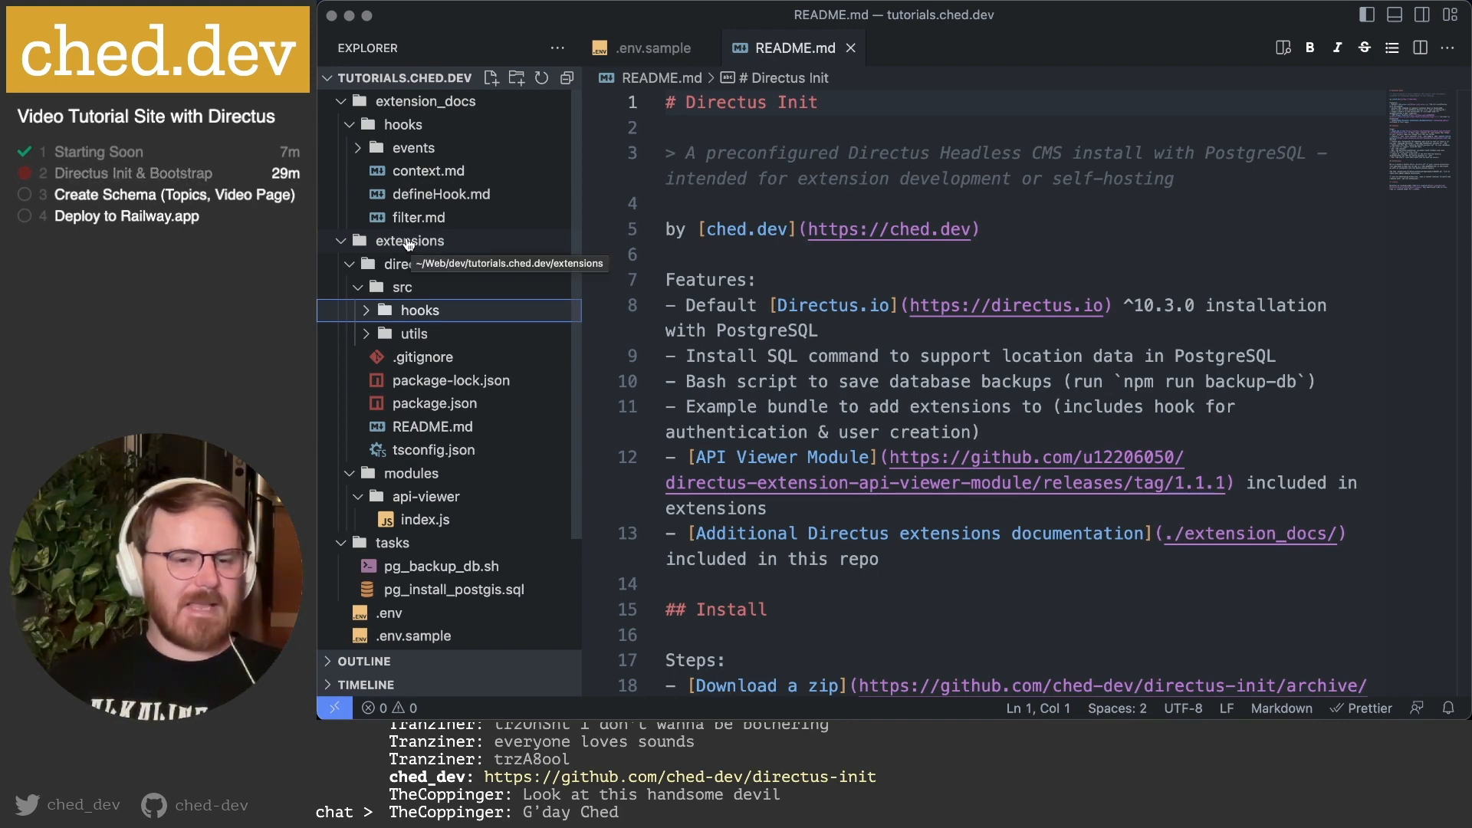
scroll(413, 614, "down", 3)
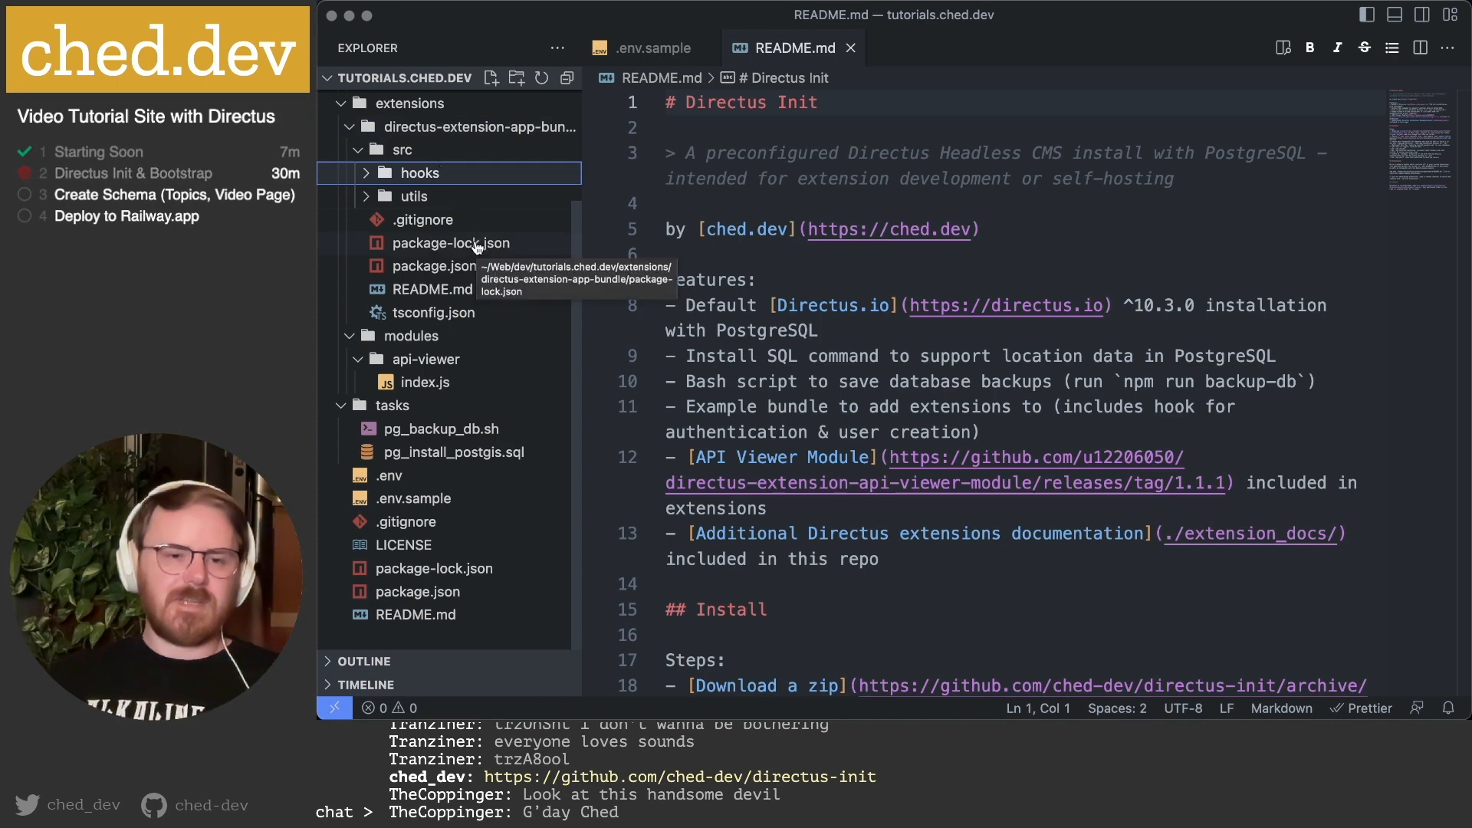
scroll(476, 253, "up", 3)
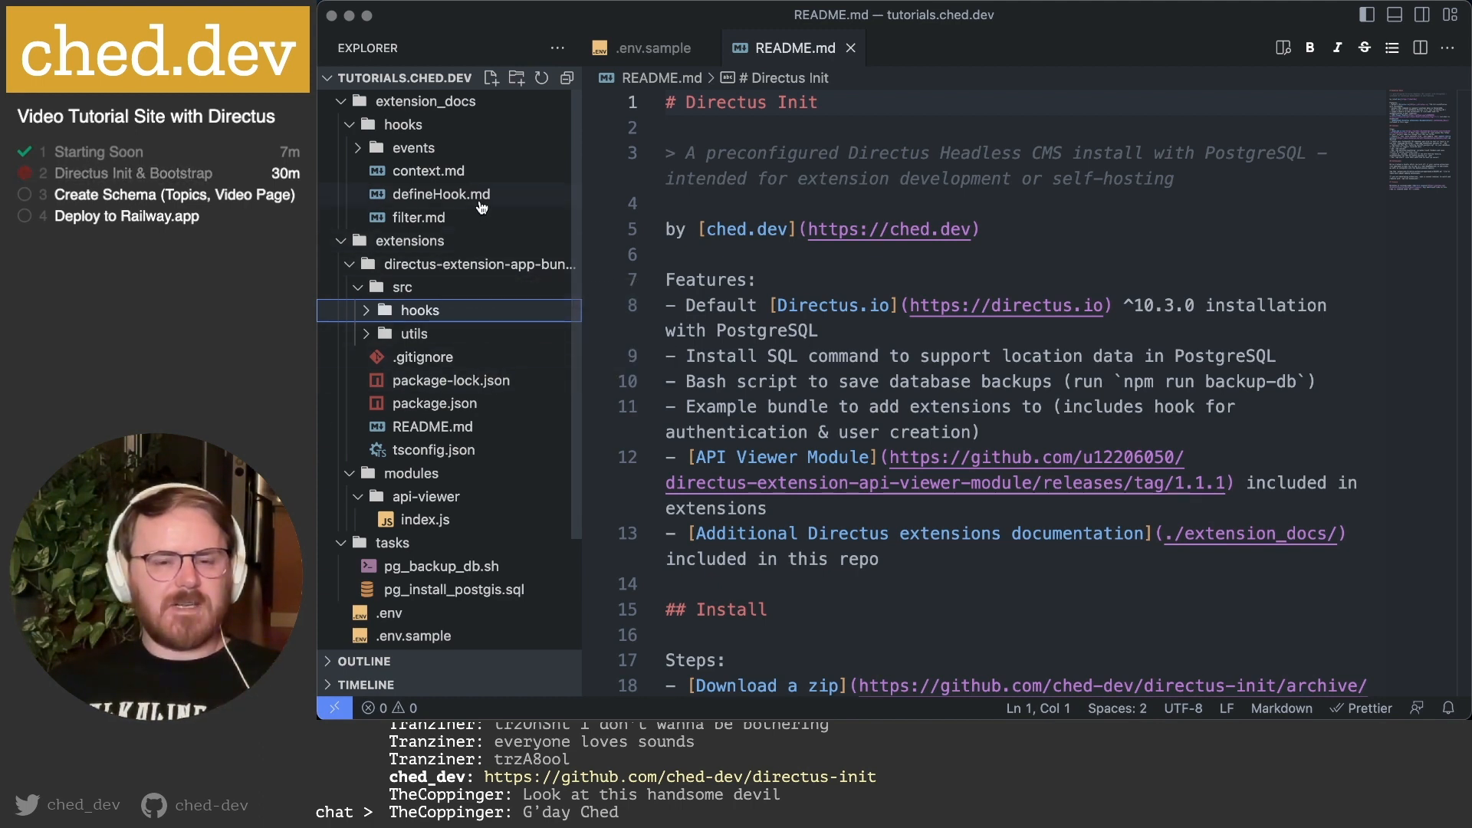
left_click(781, 273)
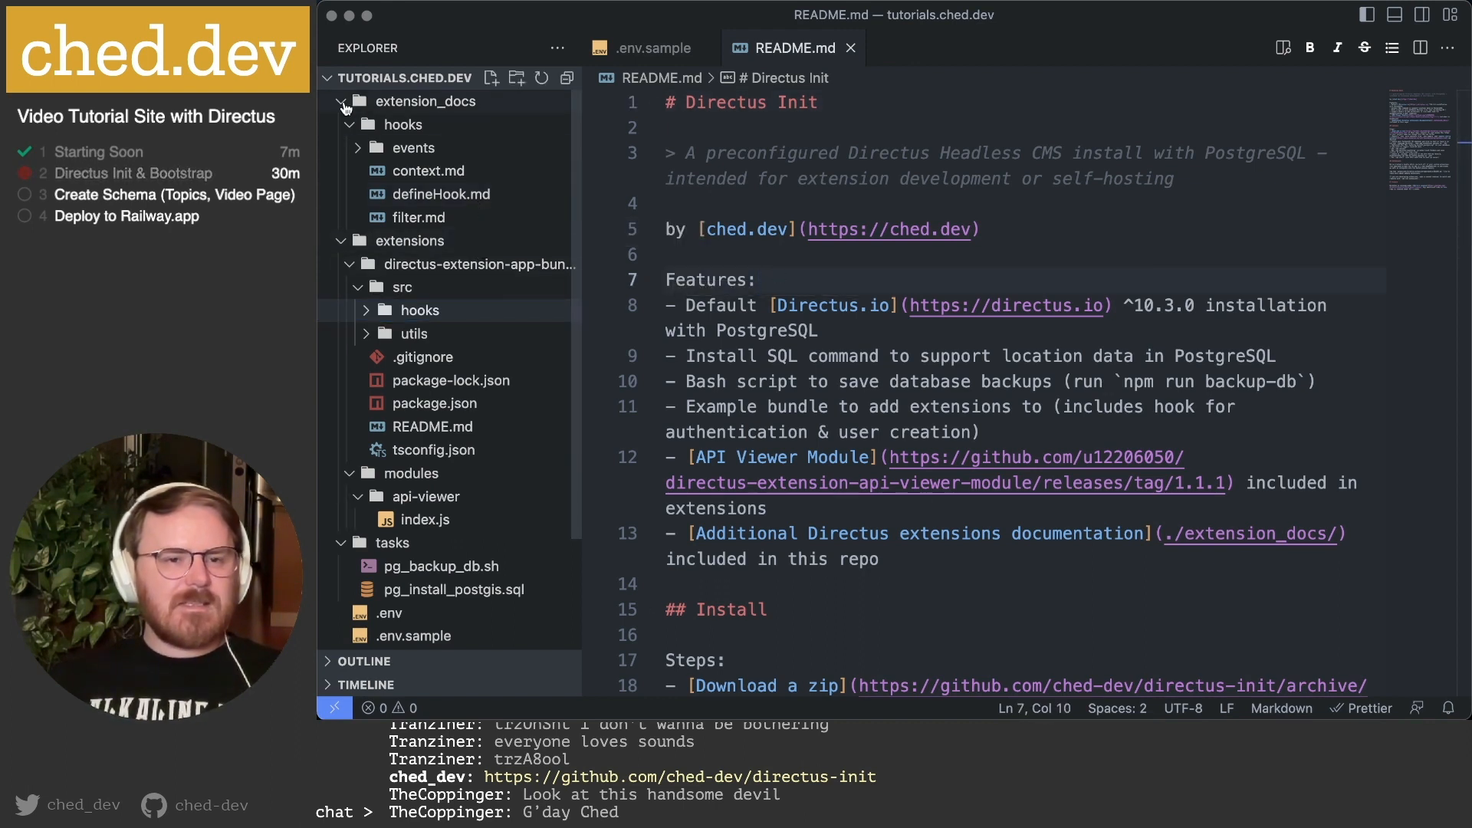
left_click(342, 102)
mouse_move(724, 709)
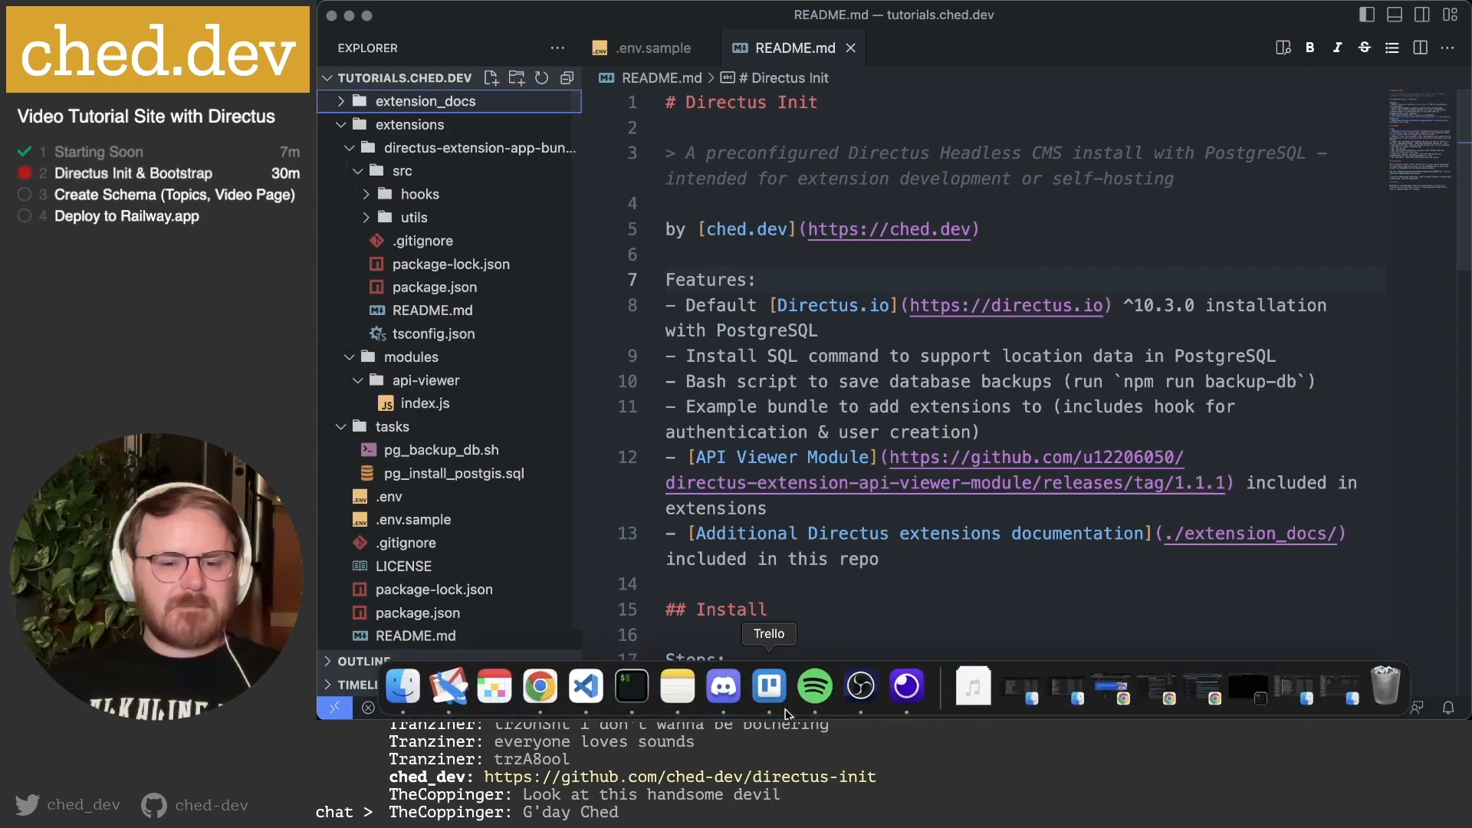
left_click(541, 687)
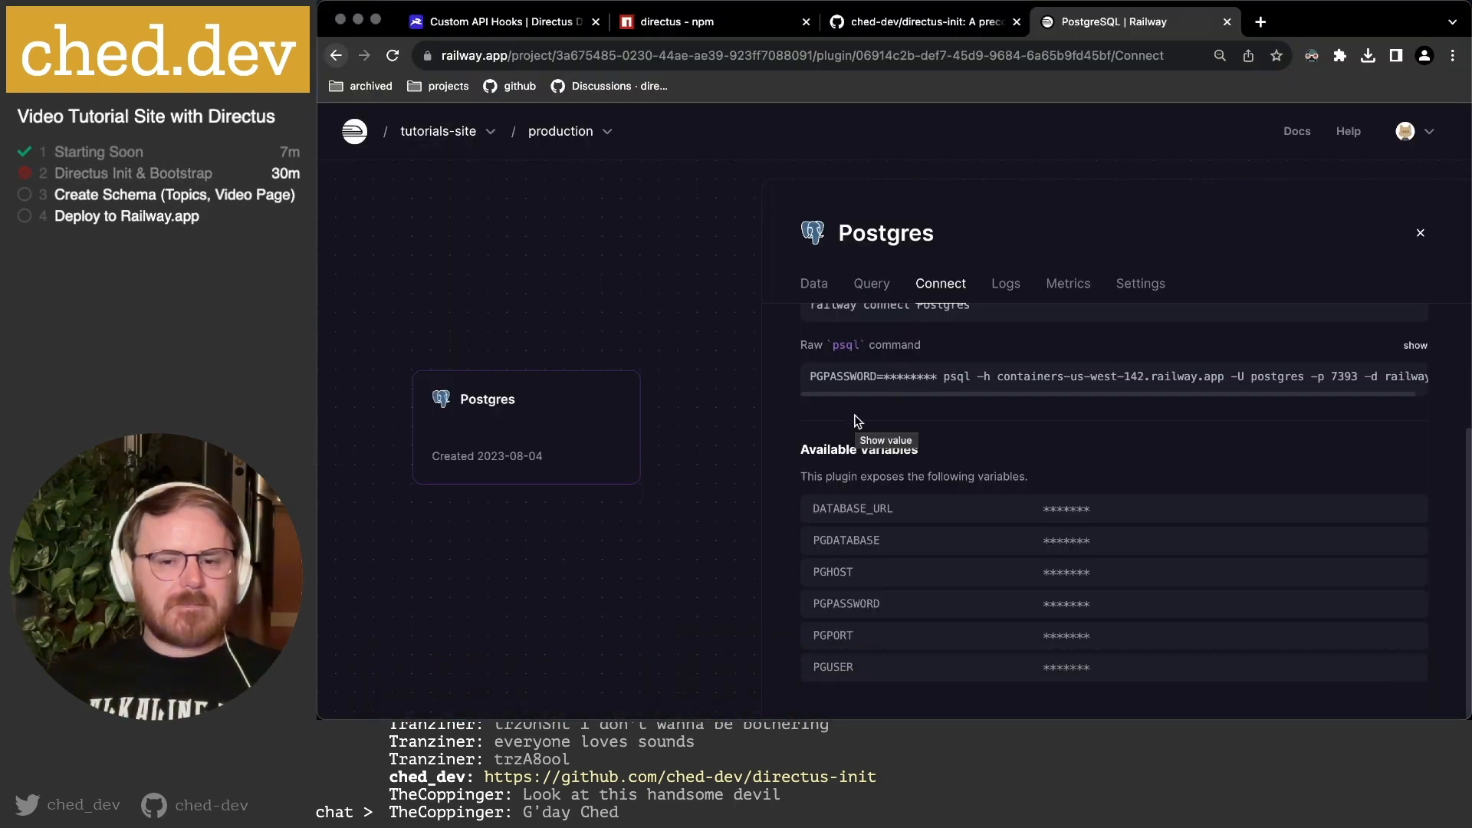
Close and reopen the Postgres panel to confirm it has no tables, then bring iTerm forward.
left_click(1420, 232)
left_click(846, 441)
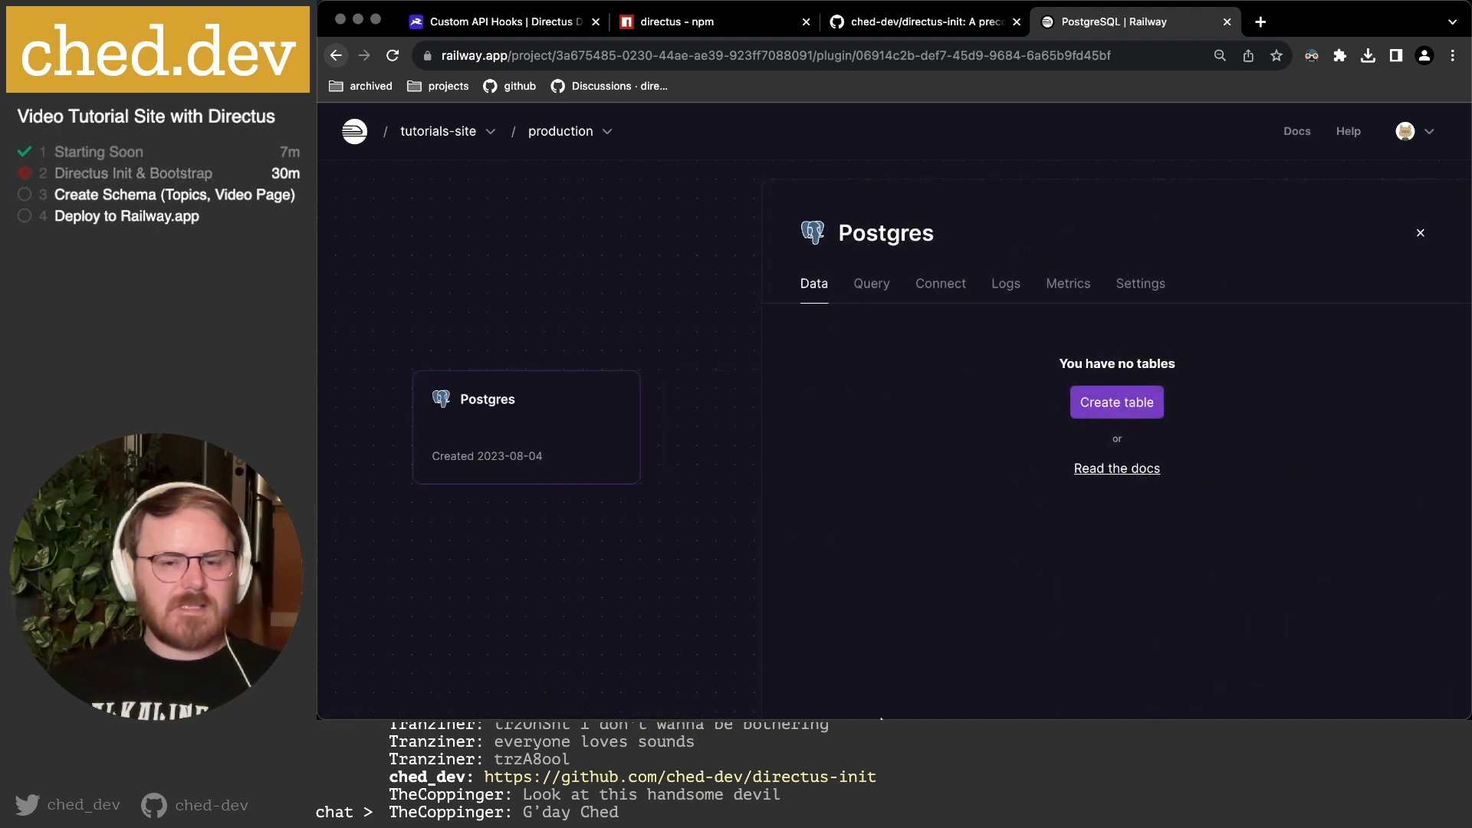
mouse_move(586, 713)
left_click(632, 690)
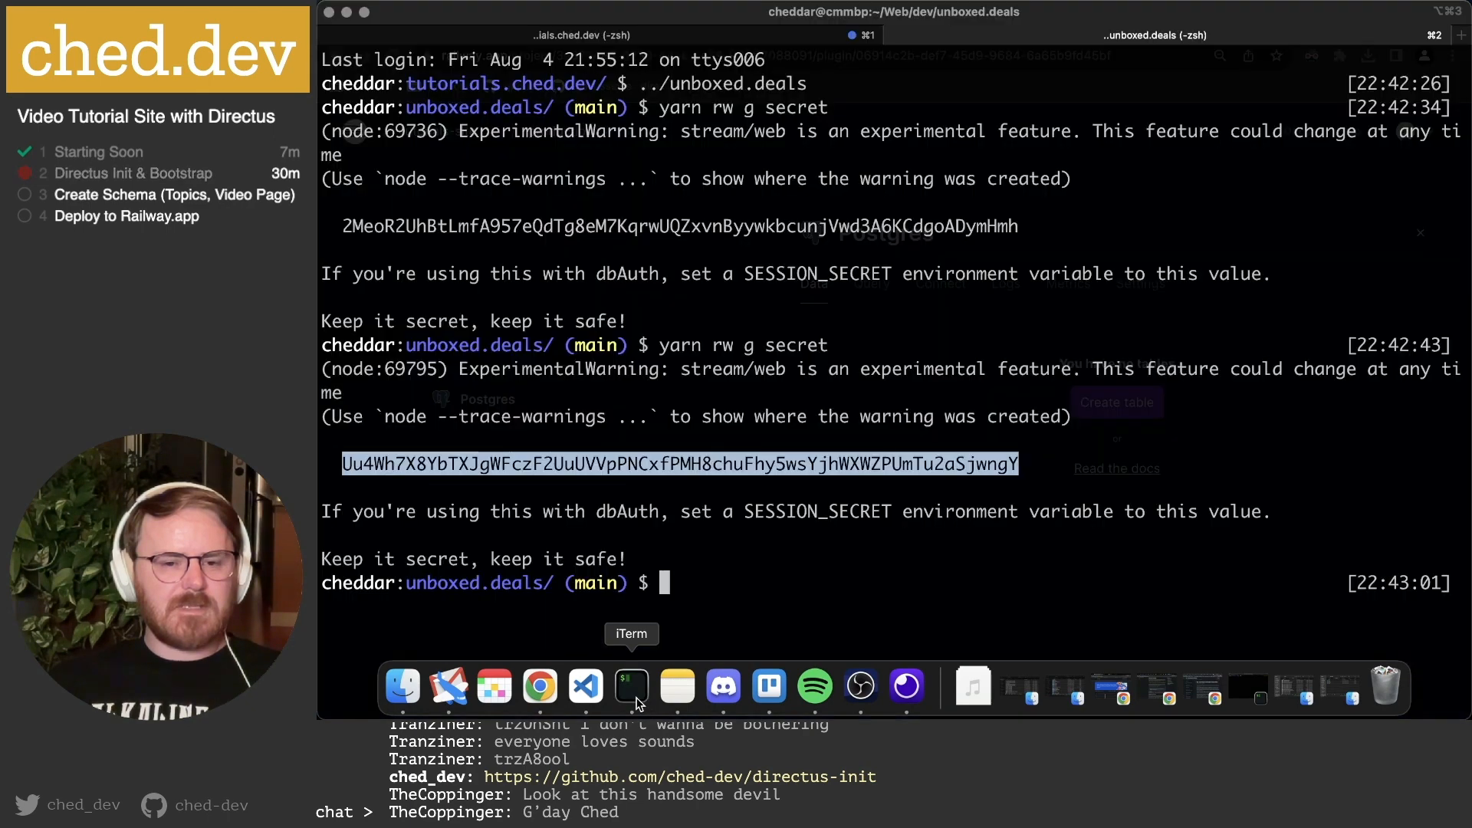
left_click(819, 581)
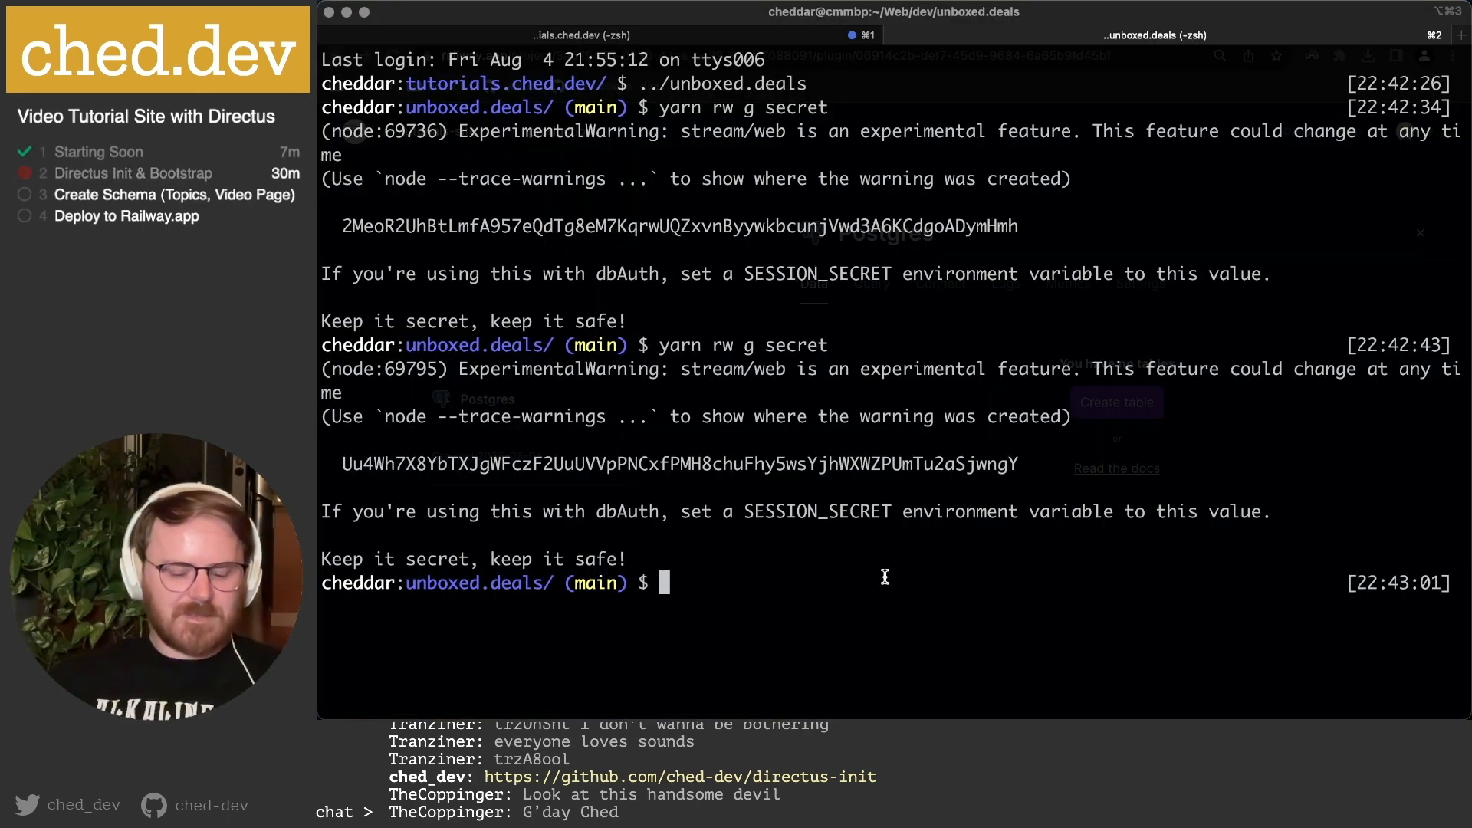
type("clear")
key("Return")
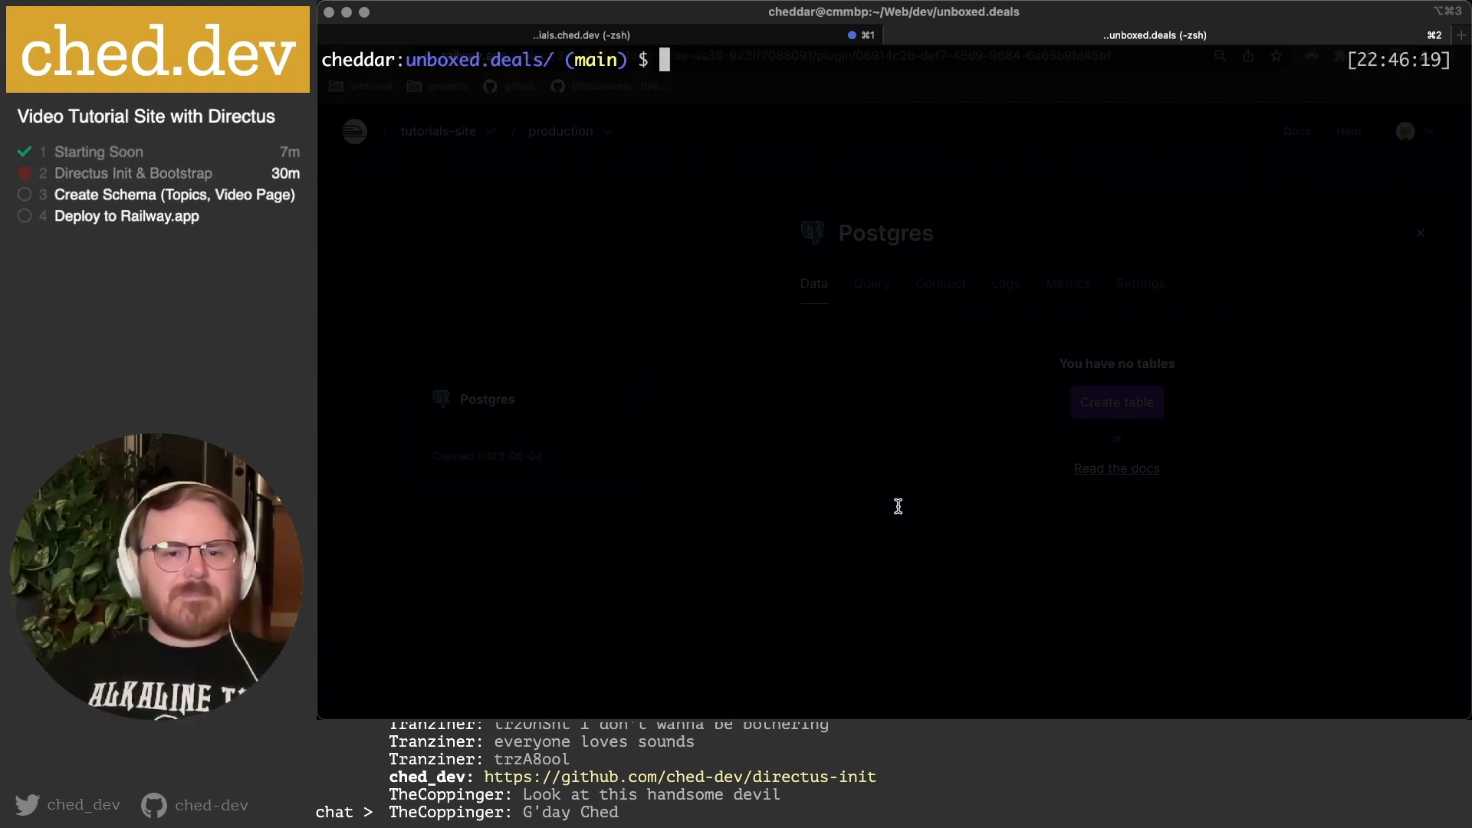
key("super+w")
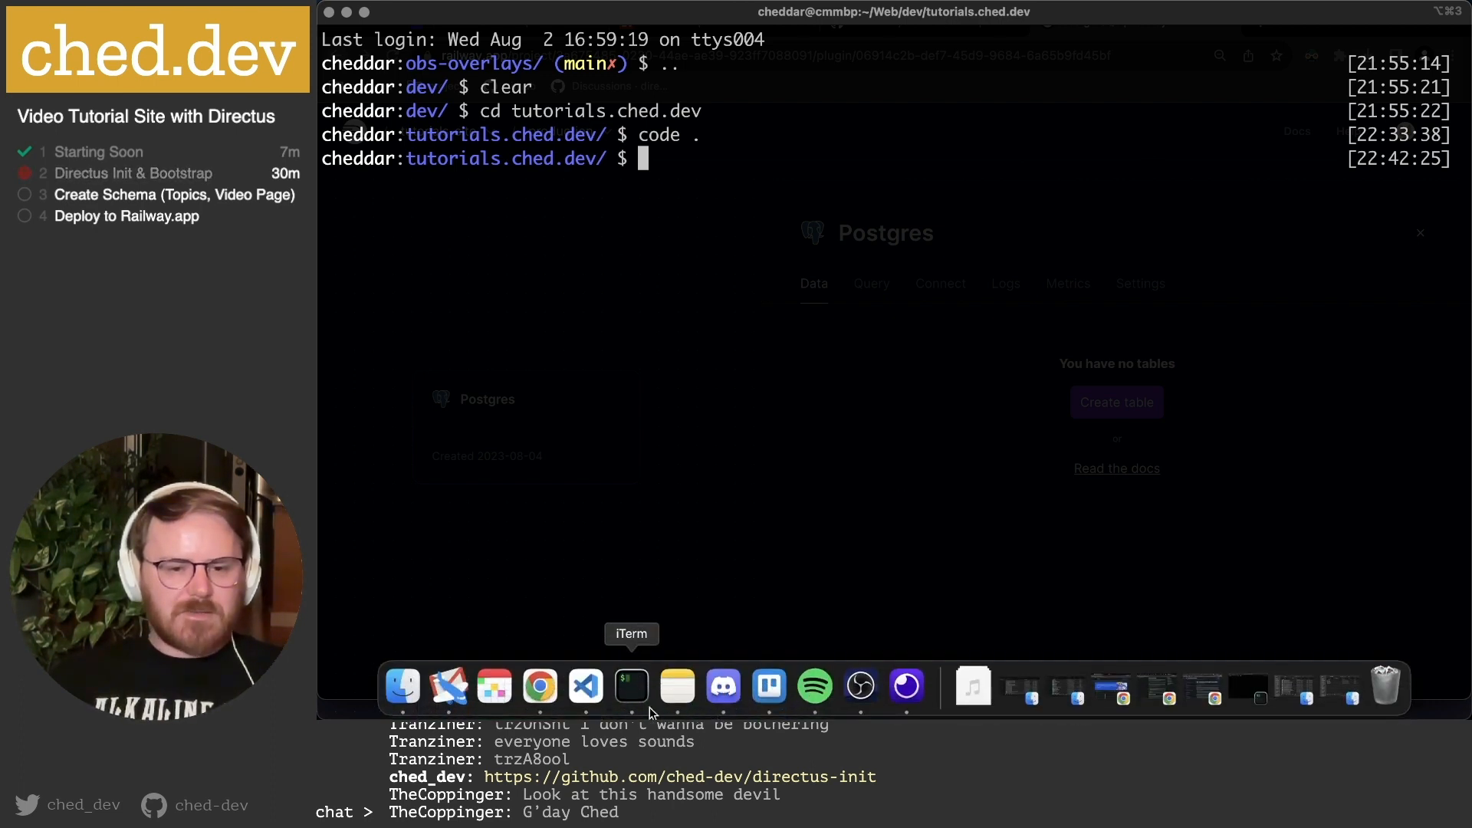
left_click(536, 686)
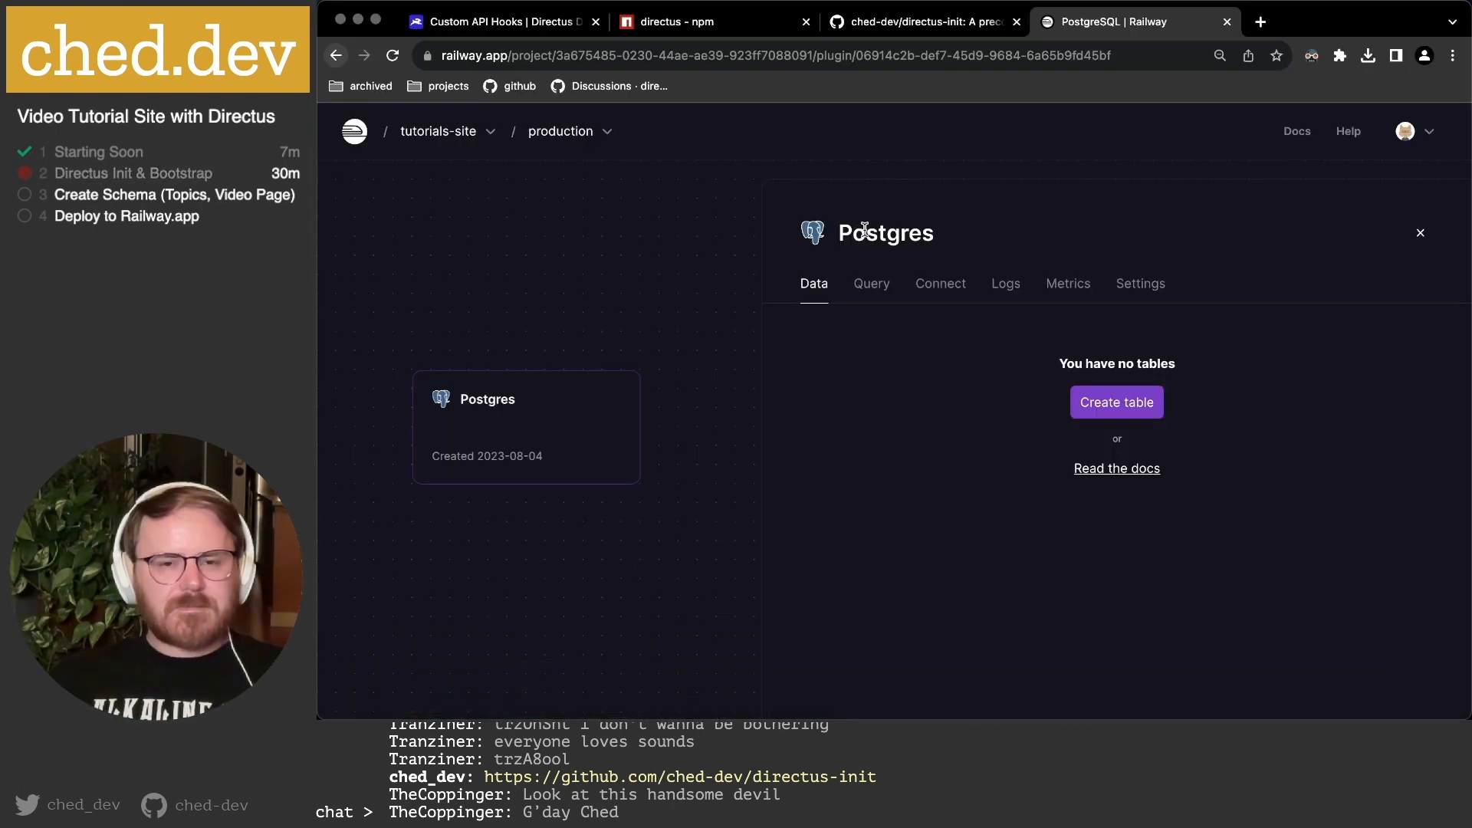
Highlight the directus-init README's PostgreSQL setup step and scroll through its Install steps.
left_click(892, 23)
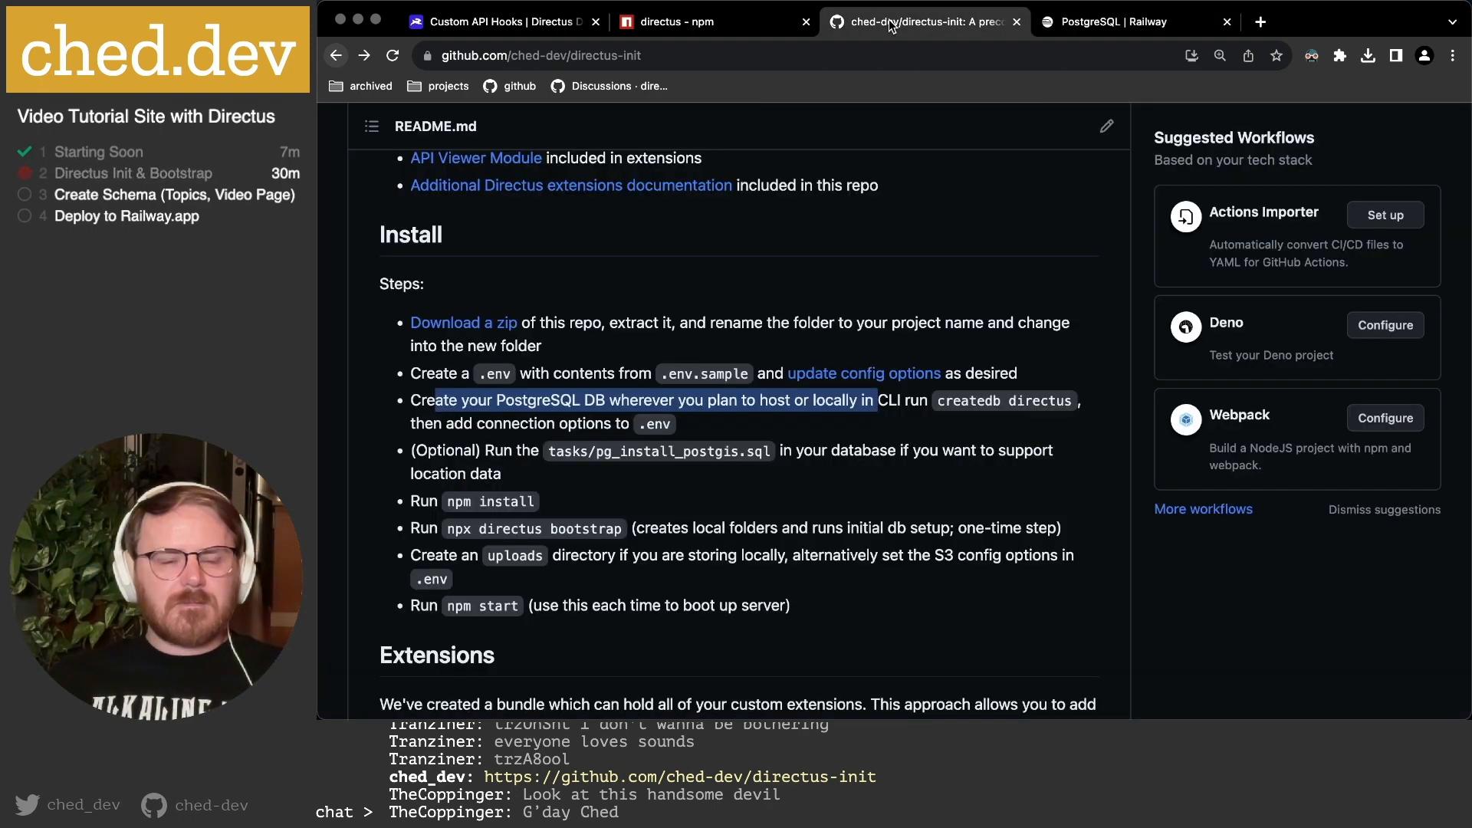
left_click(896, 393)
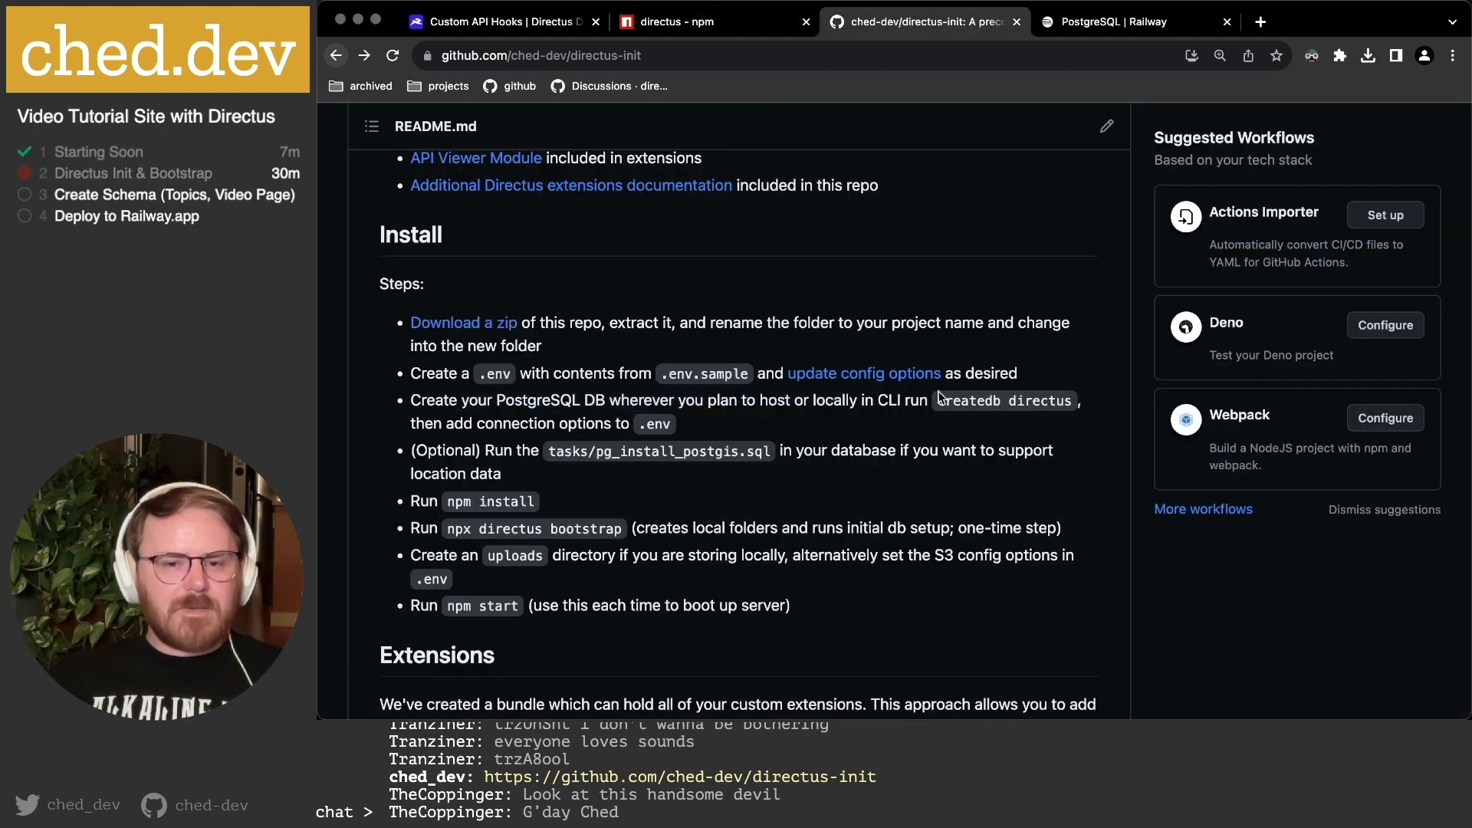
left_click_drag(571, 400, 999, 403)
left_click(1031, 401)
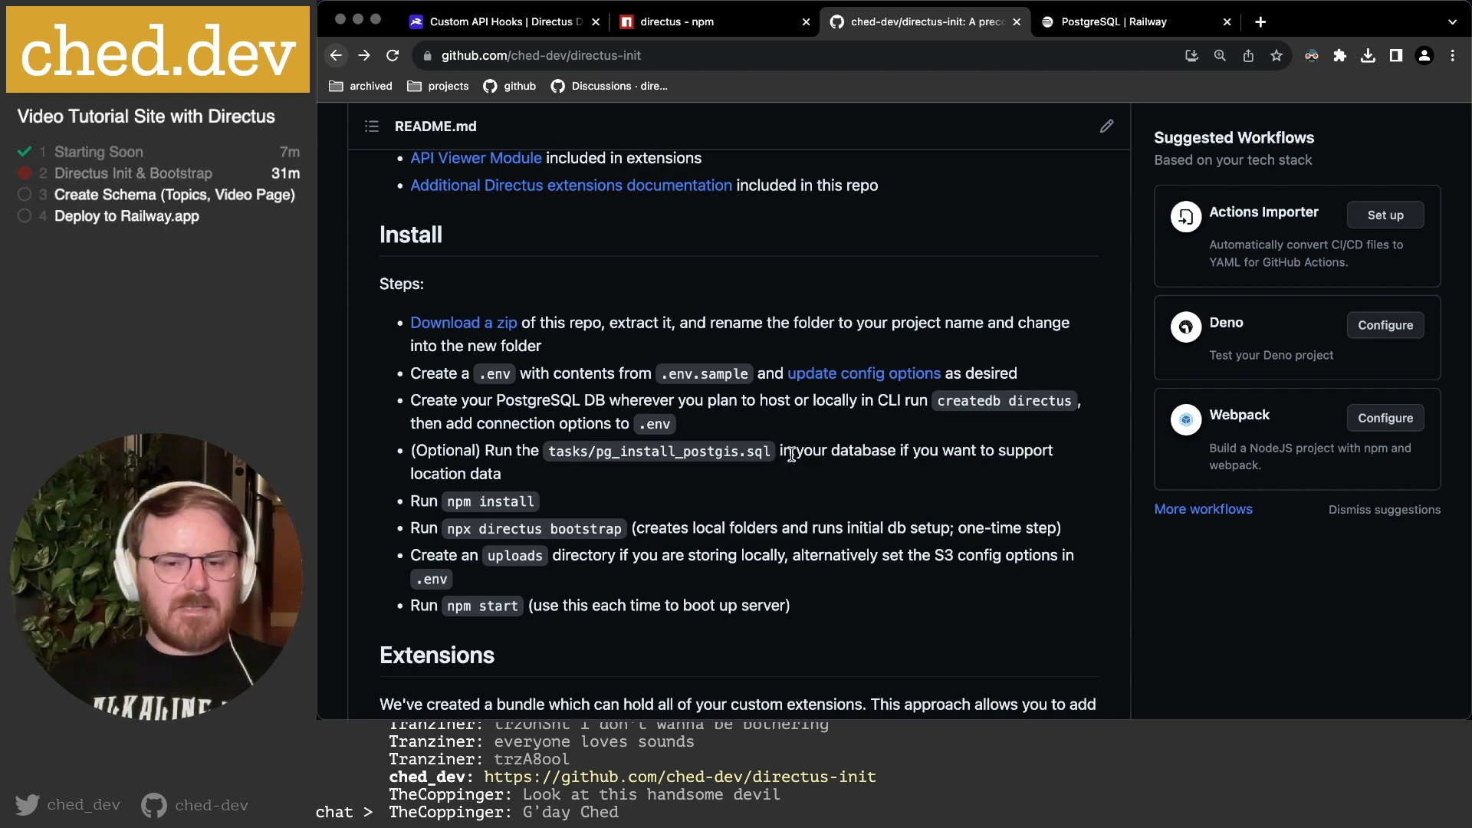
scroll(603, 471, "down", 1)
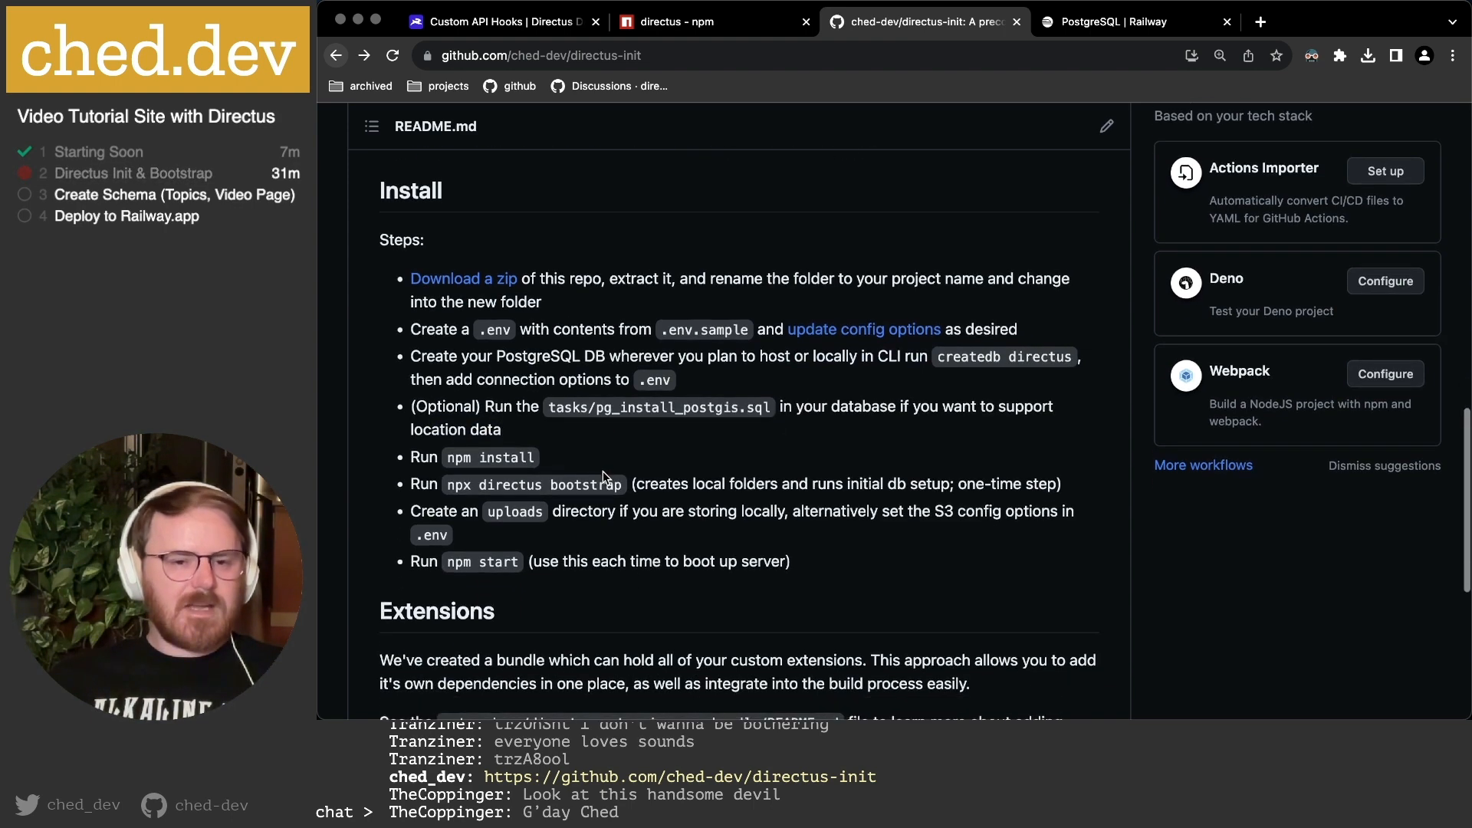
scroll(581, 443, "down", 2)
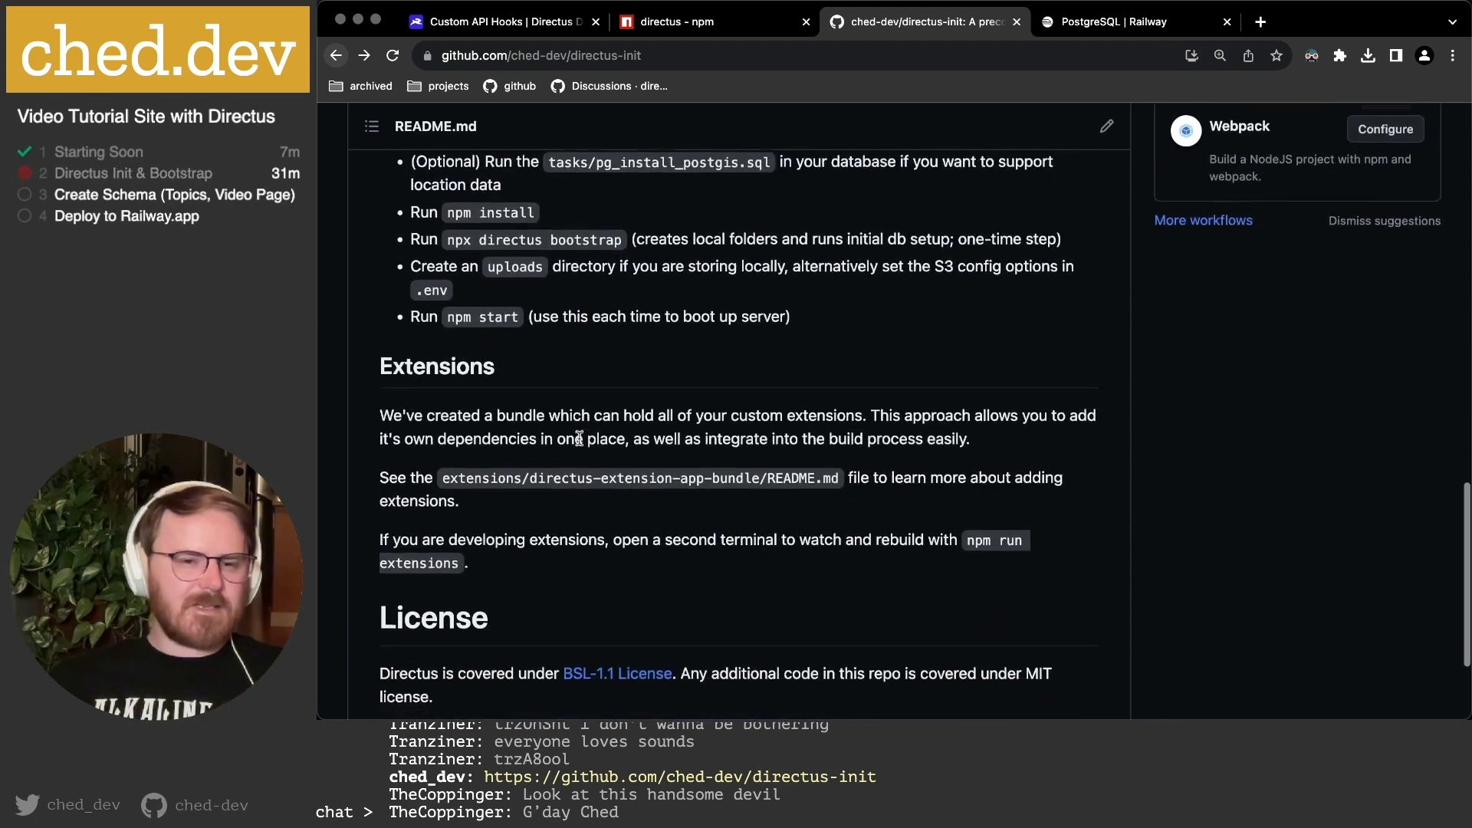
scroll(580, 443, "up", 1)
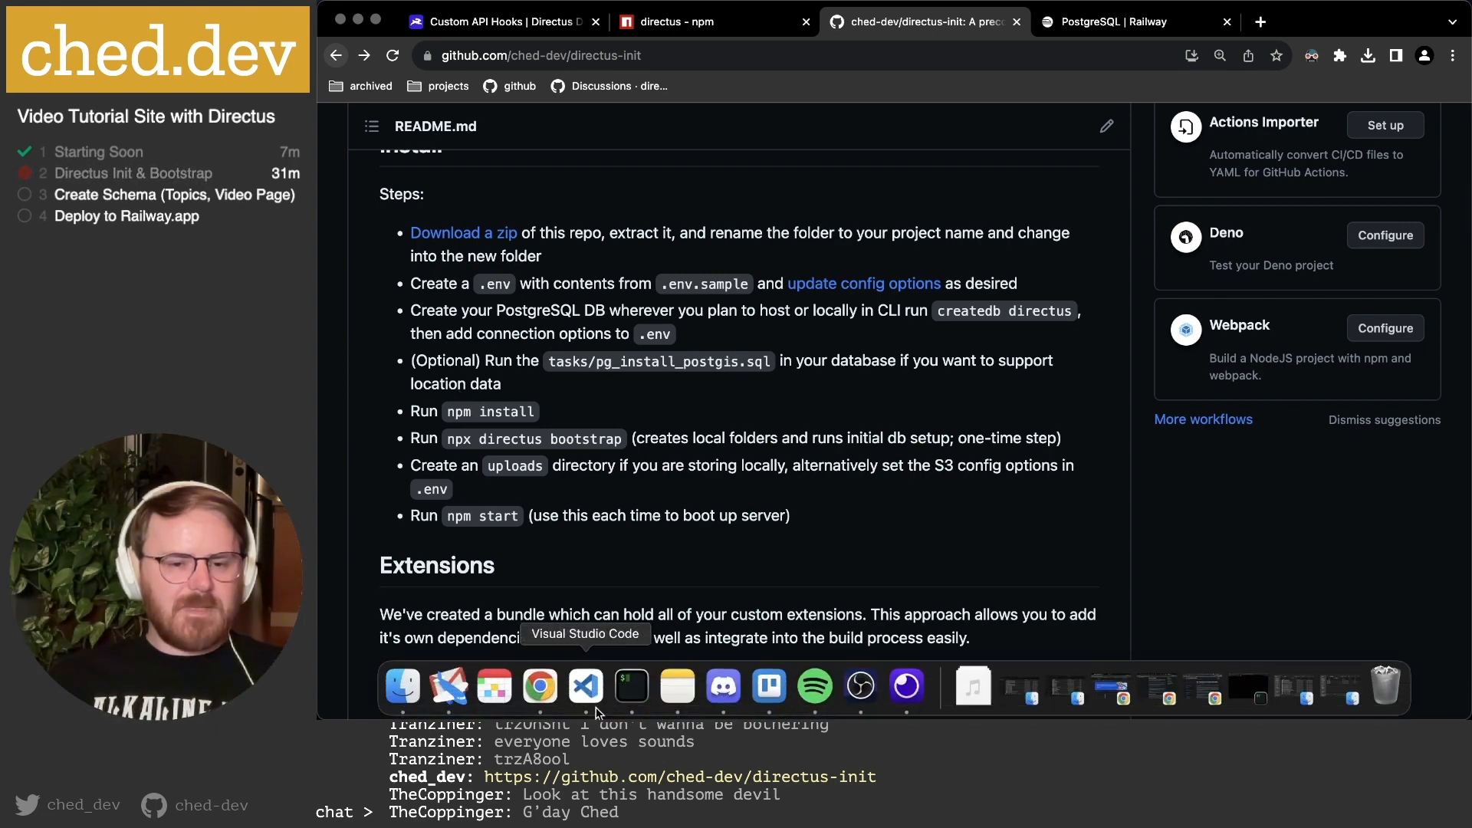
left_click(636, 688)
Start npm install, interrupt it, and check the required Node version in the warnings.
type("npm install")
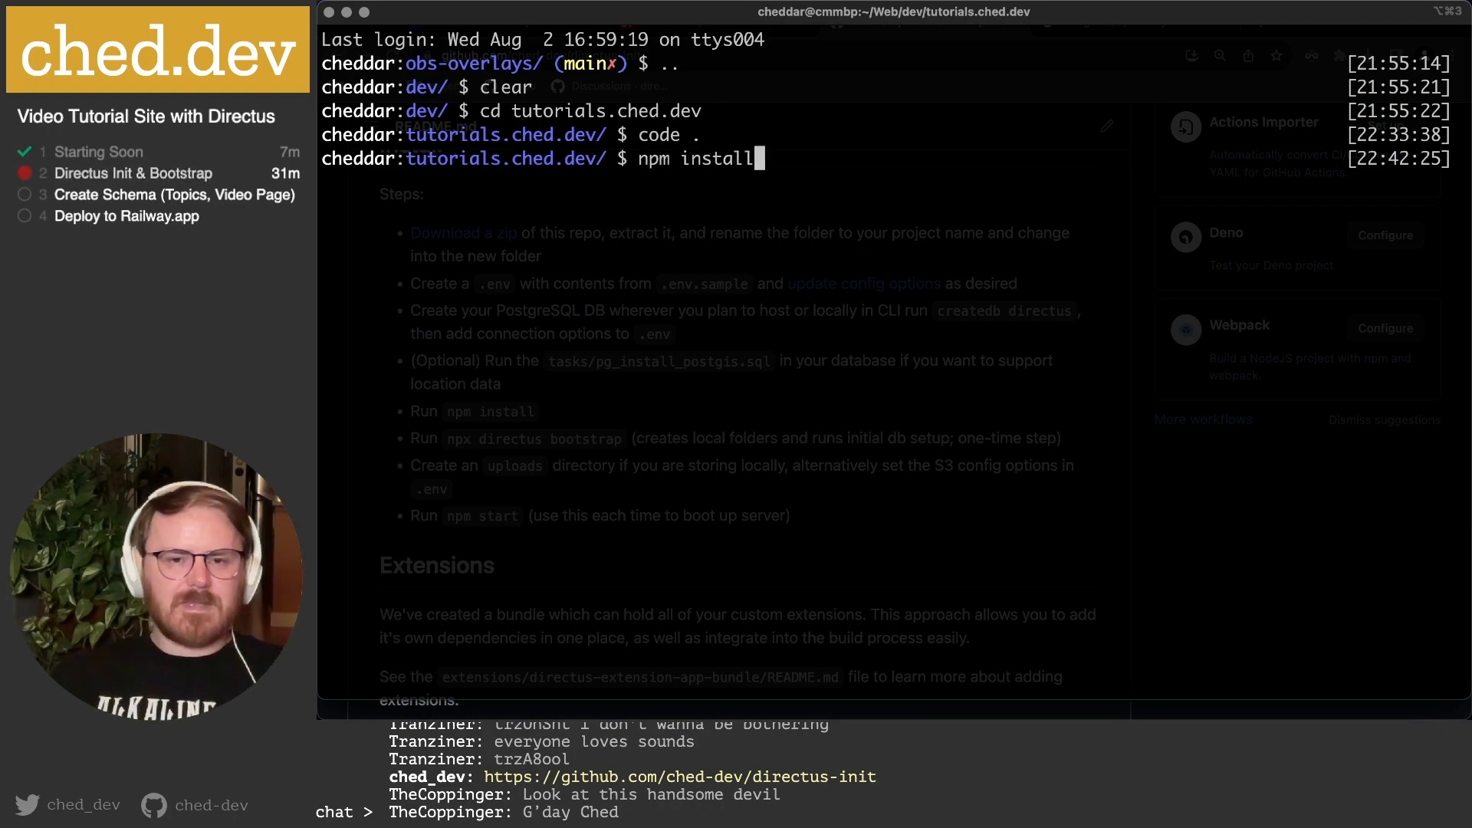
key("Return")
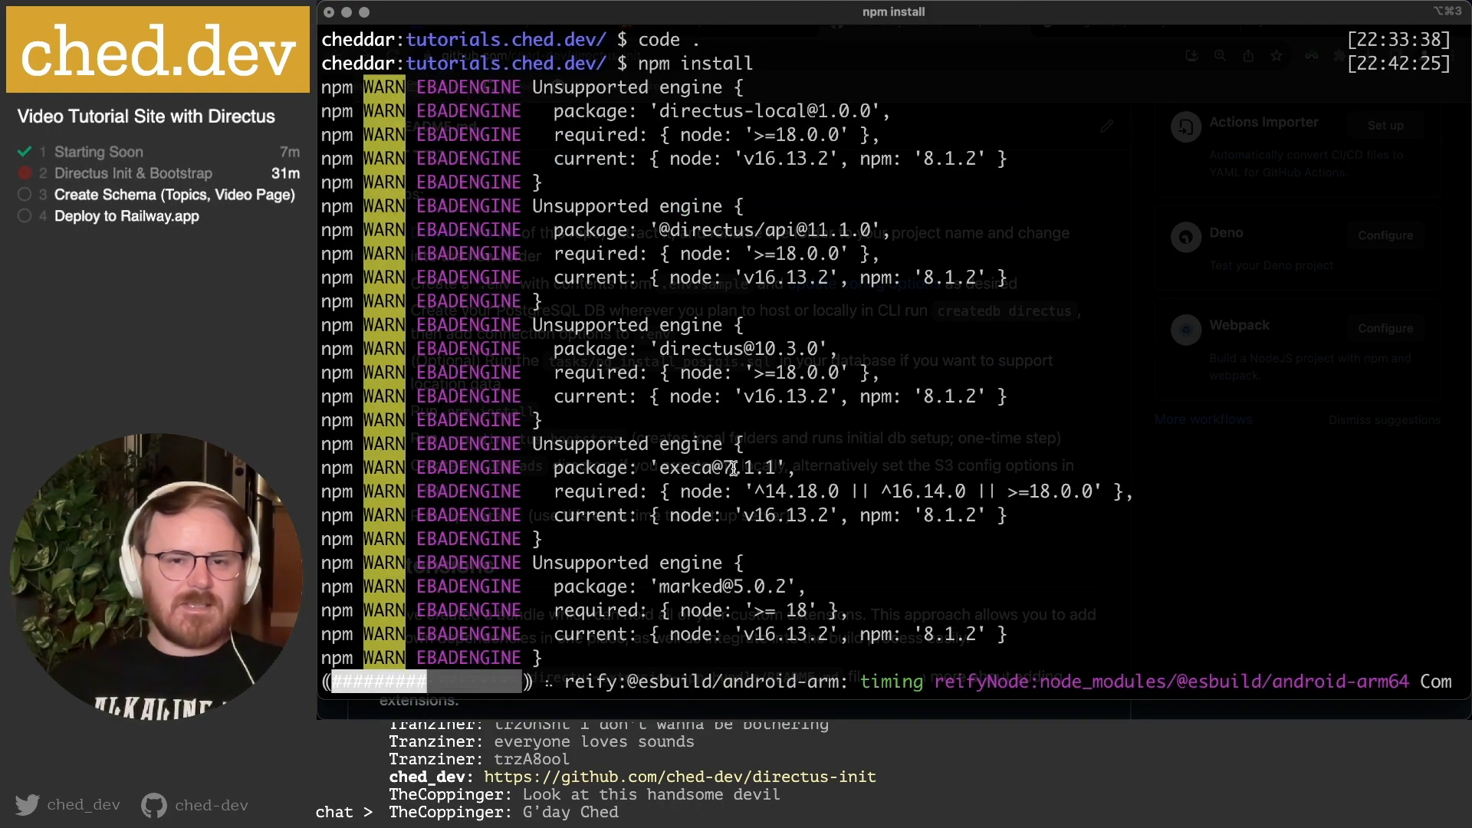
key("ctrl+c")
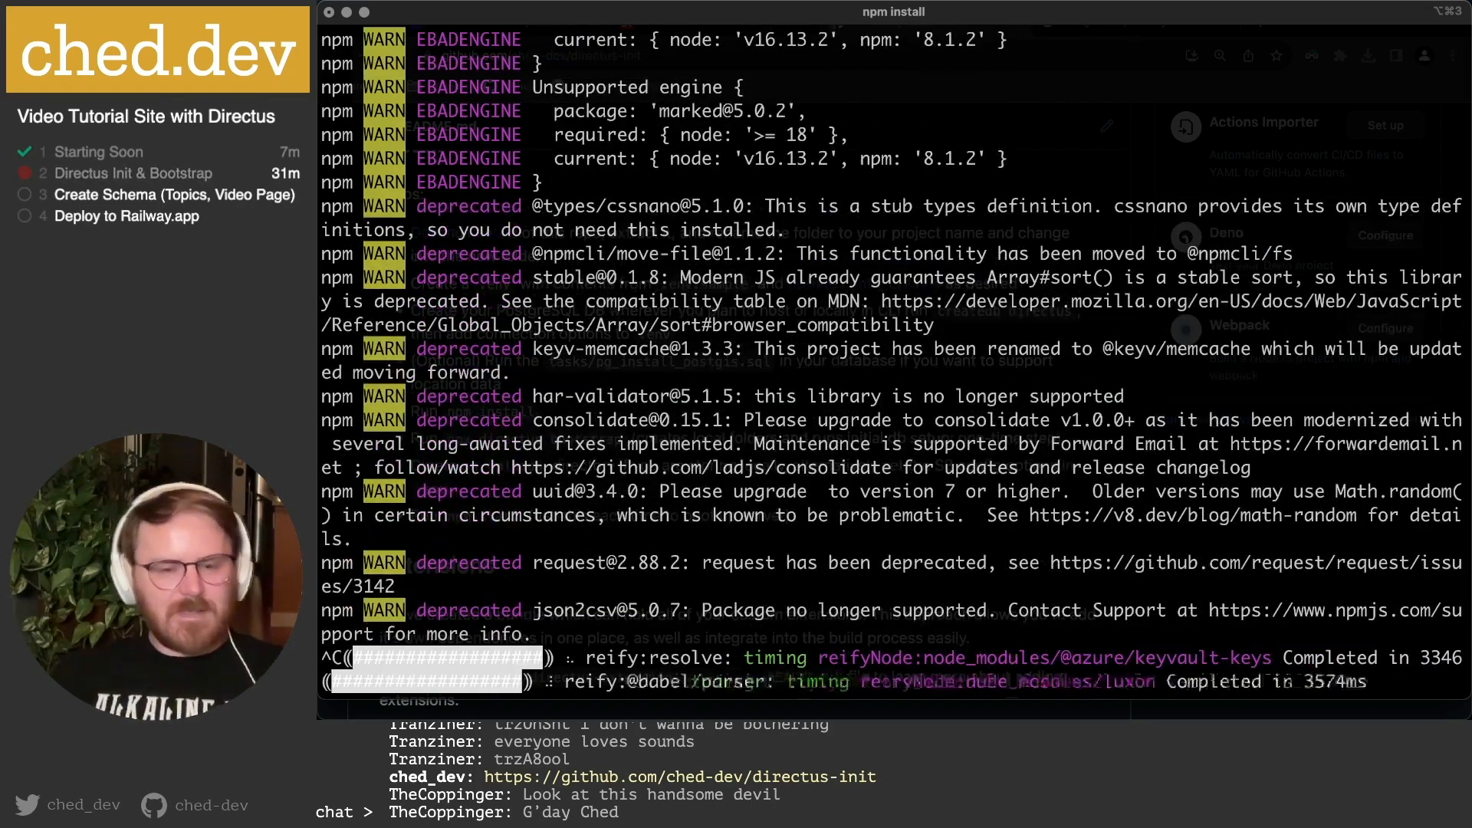
key("Return")
scroll(627, 261, "up", 15)
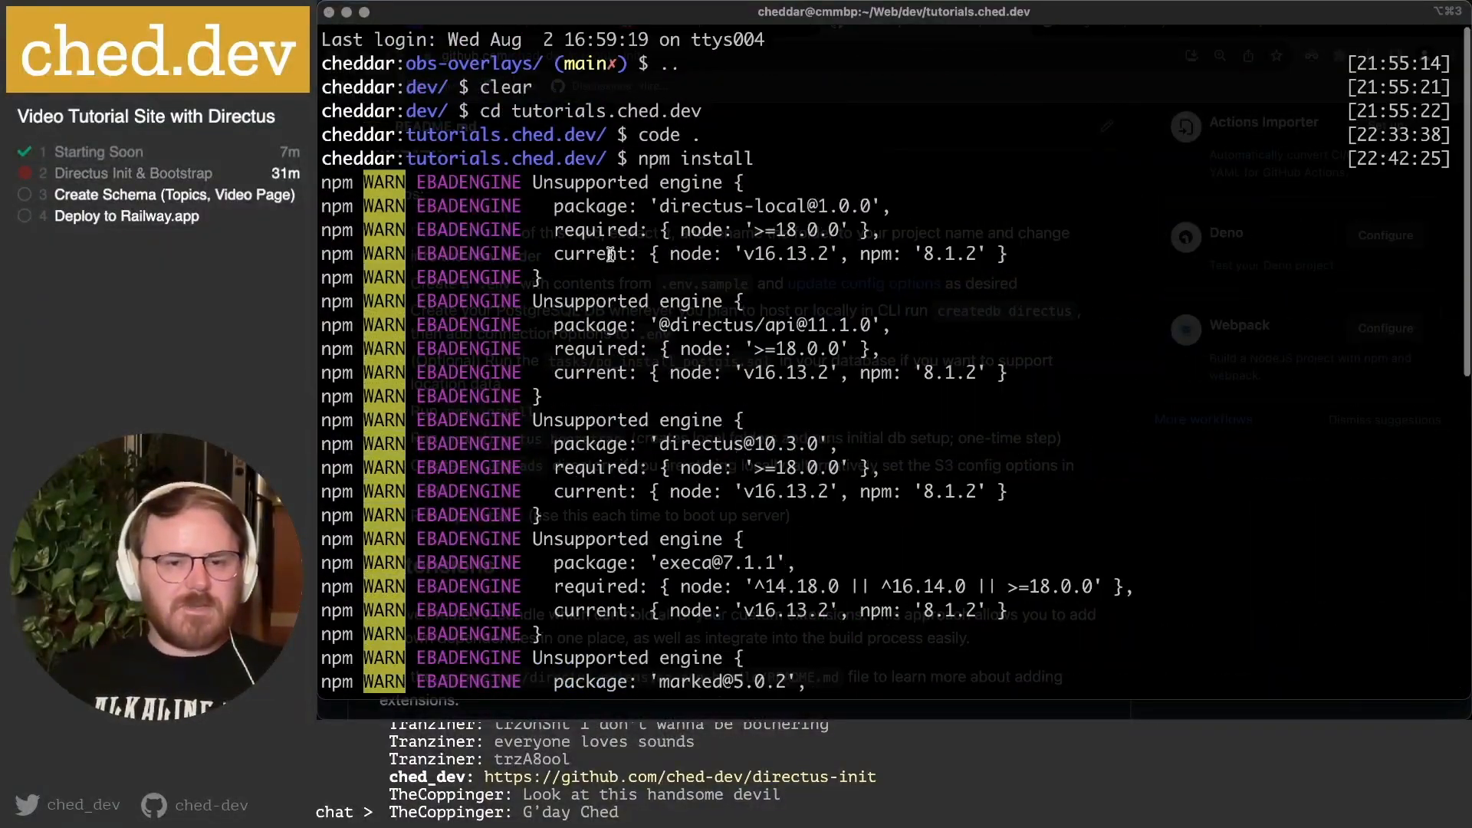
left_click_drag(765, 230, 681, 227)
left_click(682, 225)
scroll(723, 471, "down", 15)
Switch to Node v18 with nvm use v18 and rerun npm install to completion.
type("nvm use")
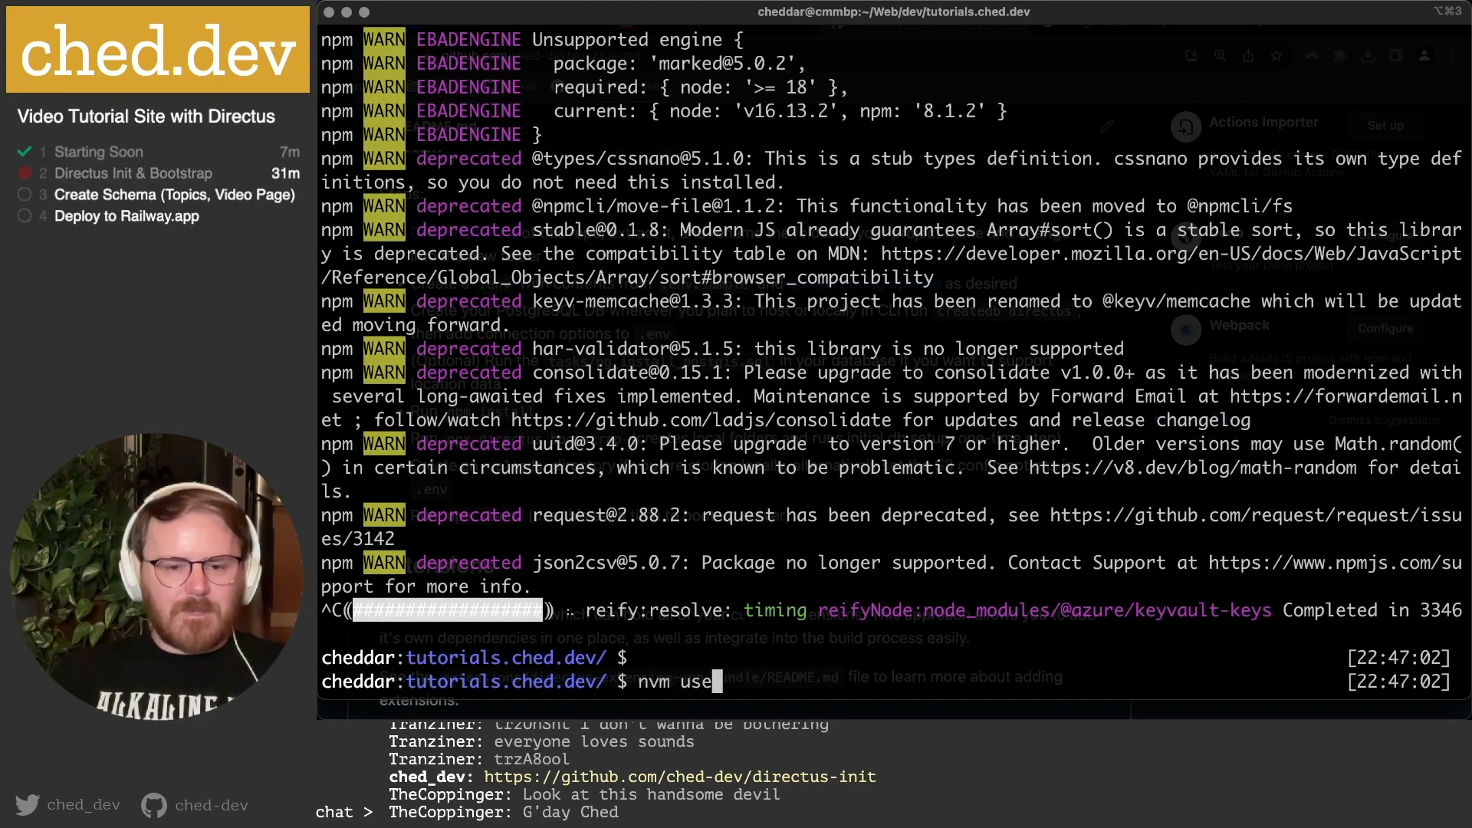
key("Return")
type("nvm ")
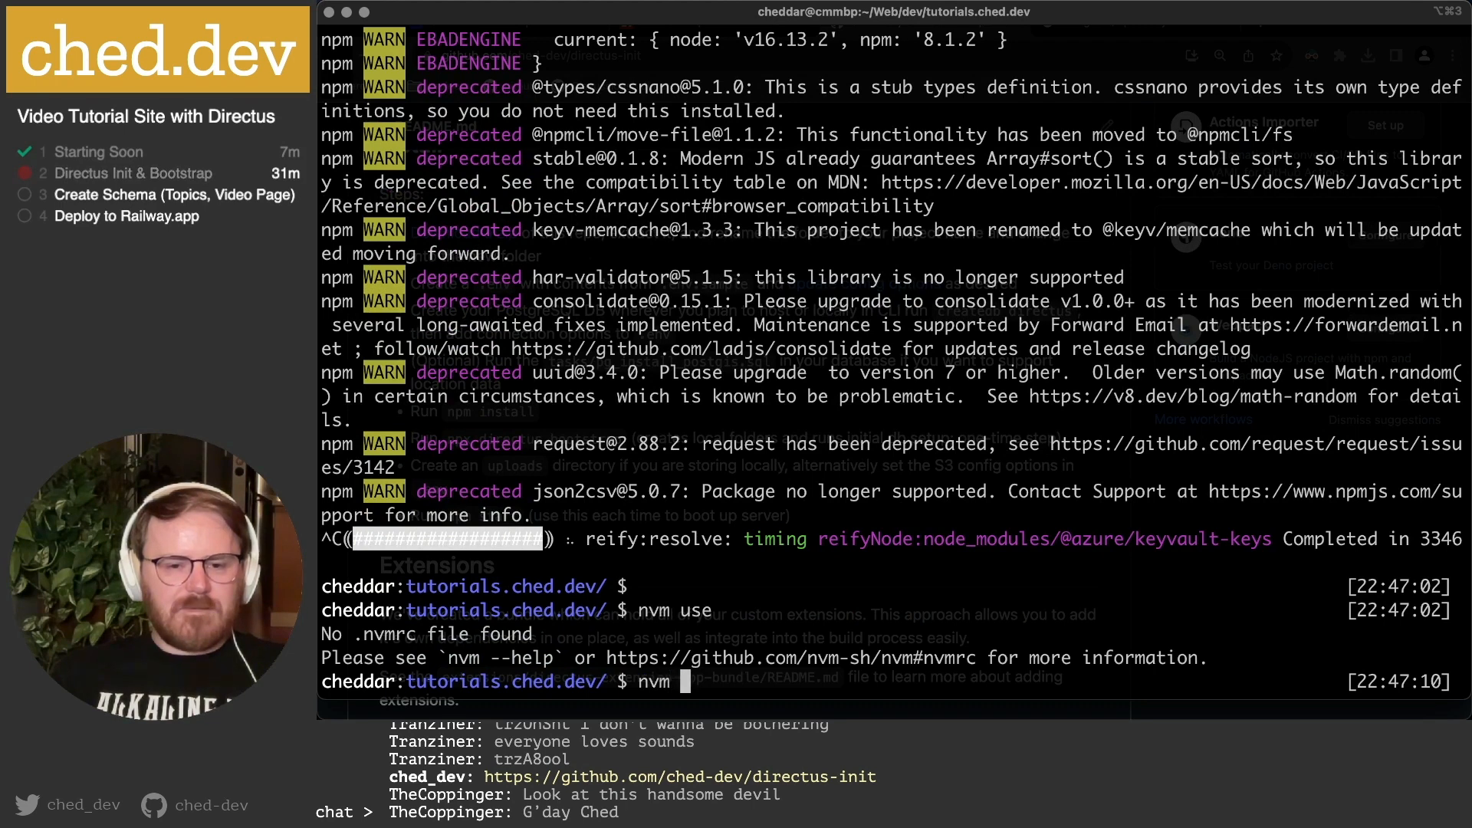
type("use v18")
key("Return")
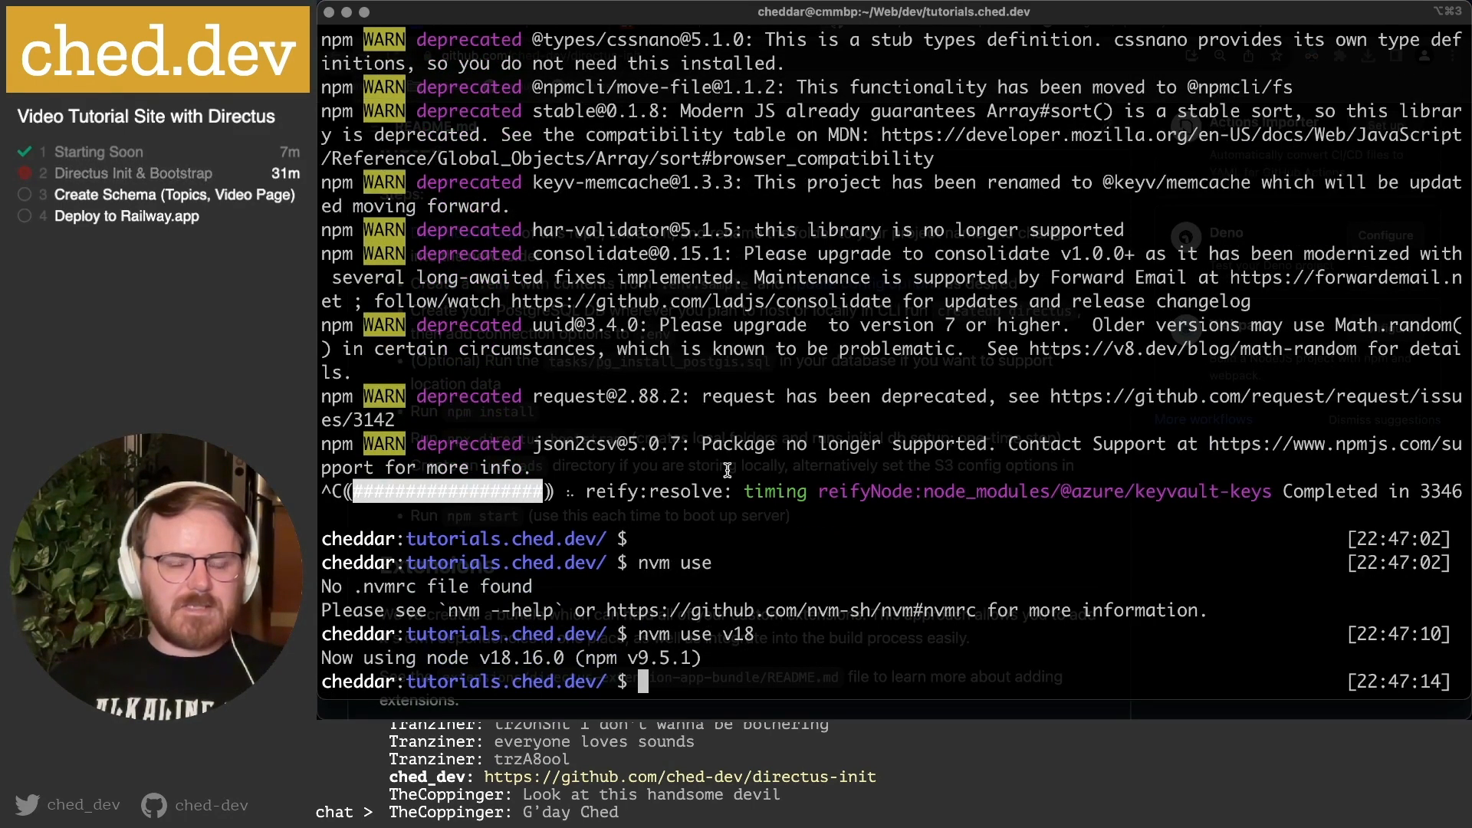
type("nvm use v18")
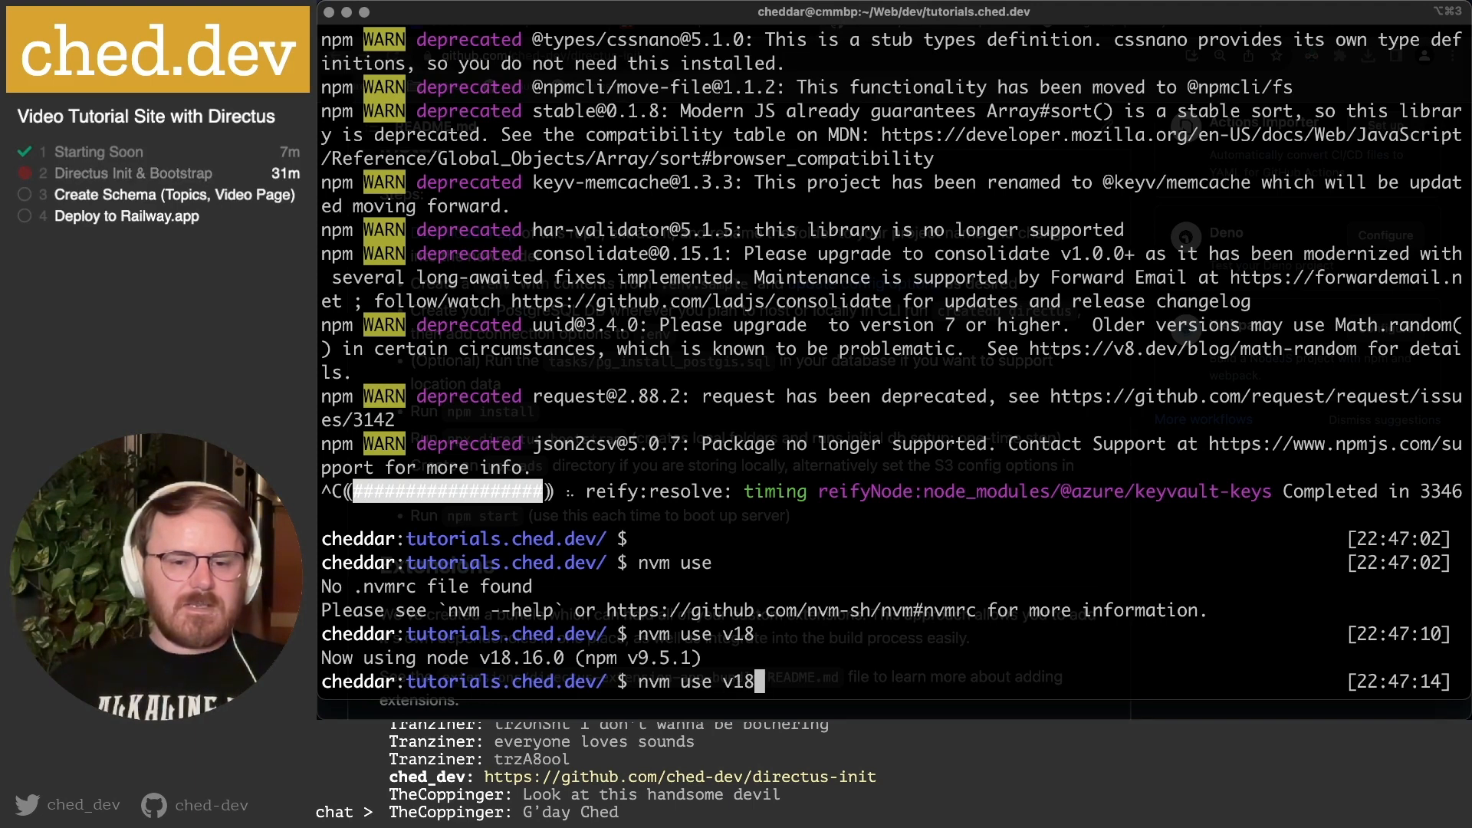
key("Up")
key("Up")
key("Up")
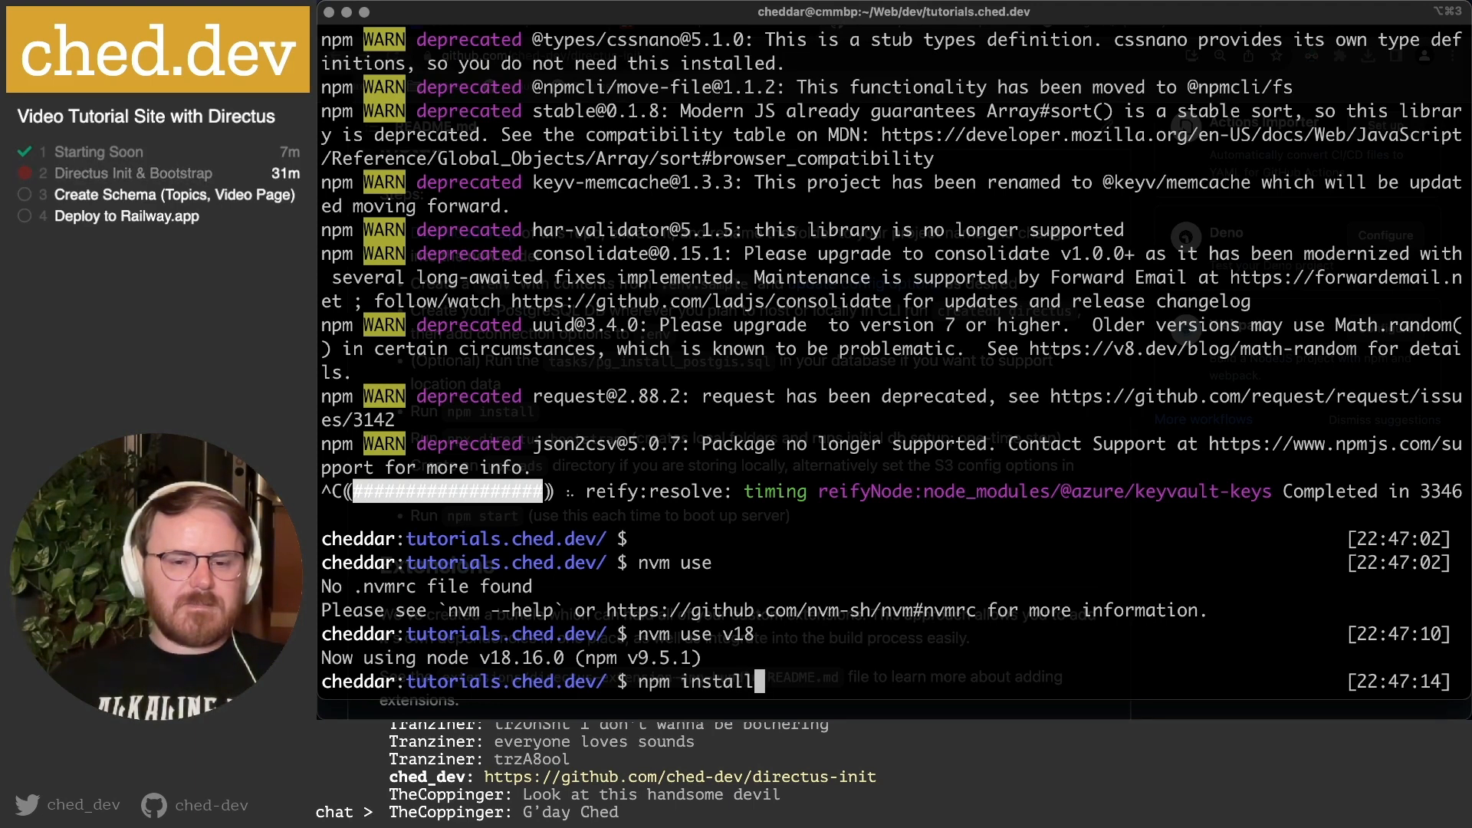
key("Down")
key("Up")
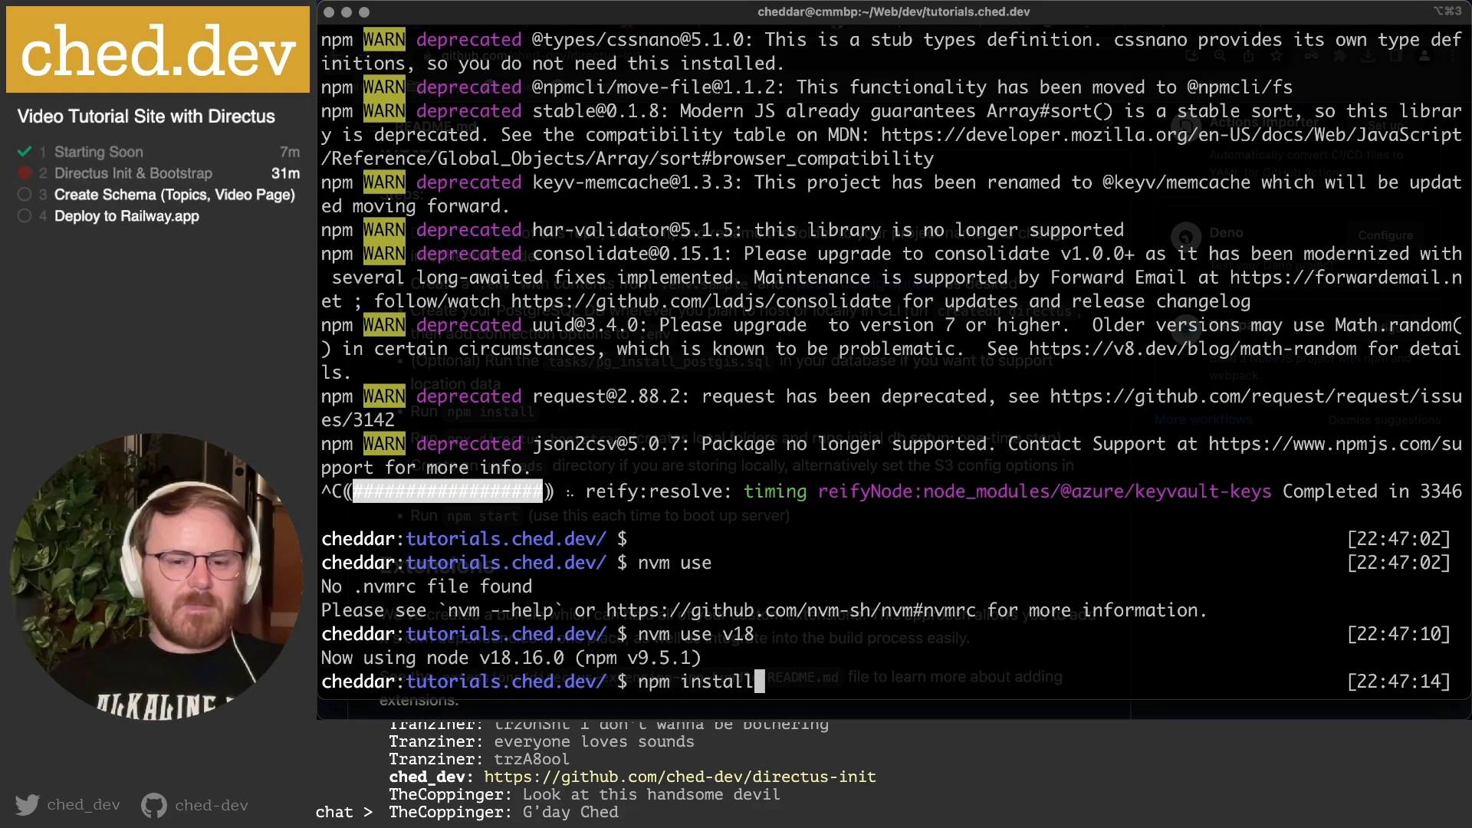
key("Return")
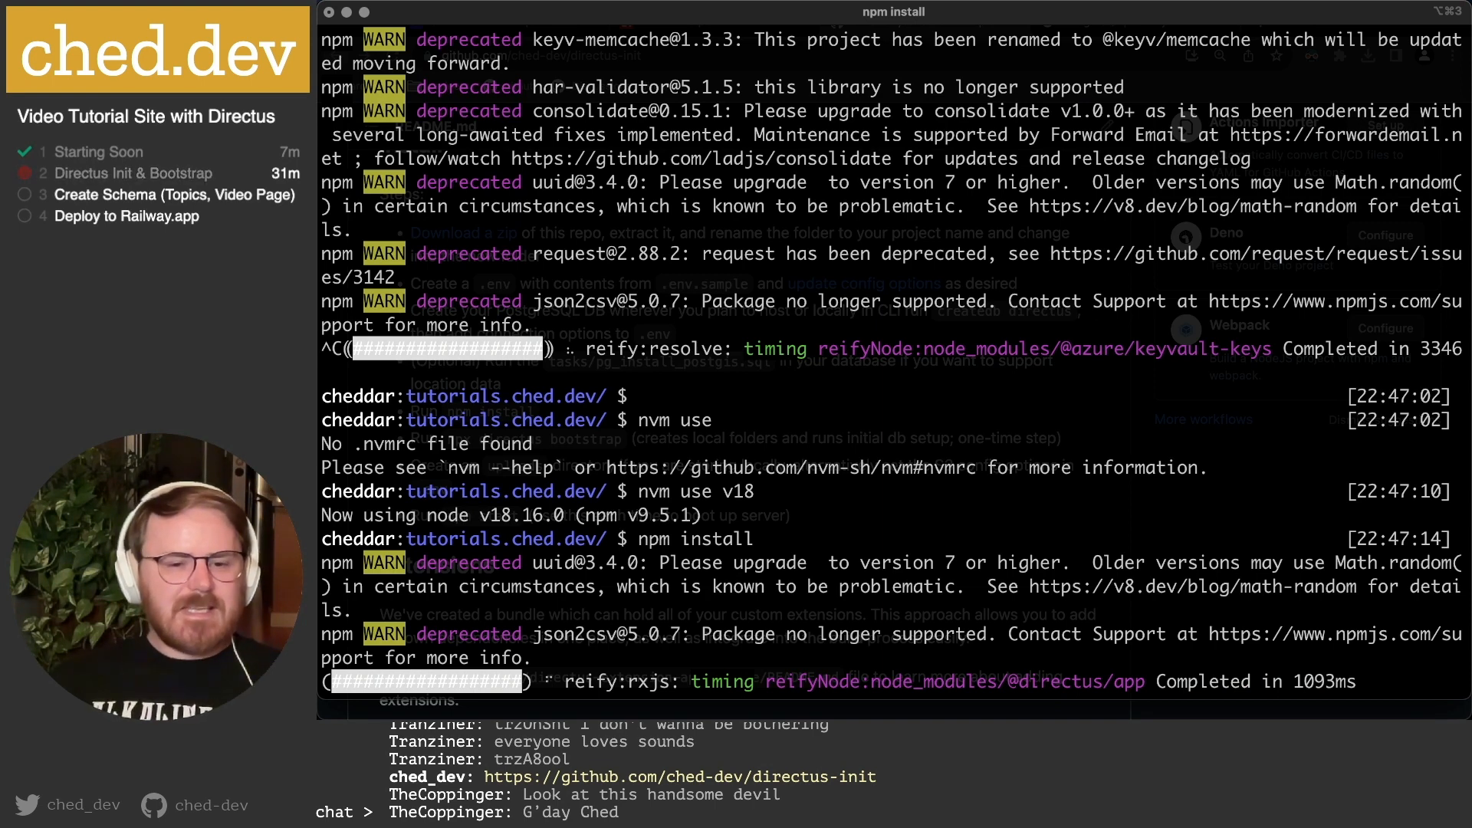
mouse_move(542, 699)
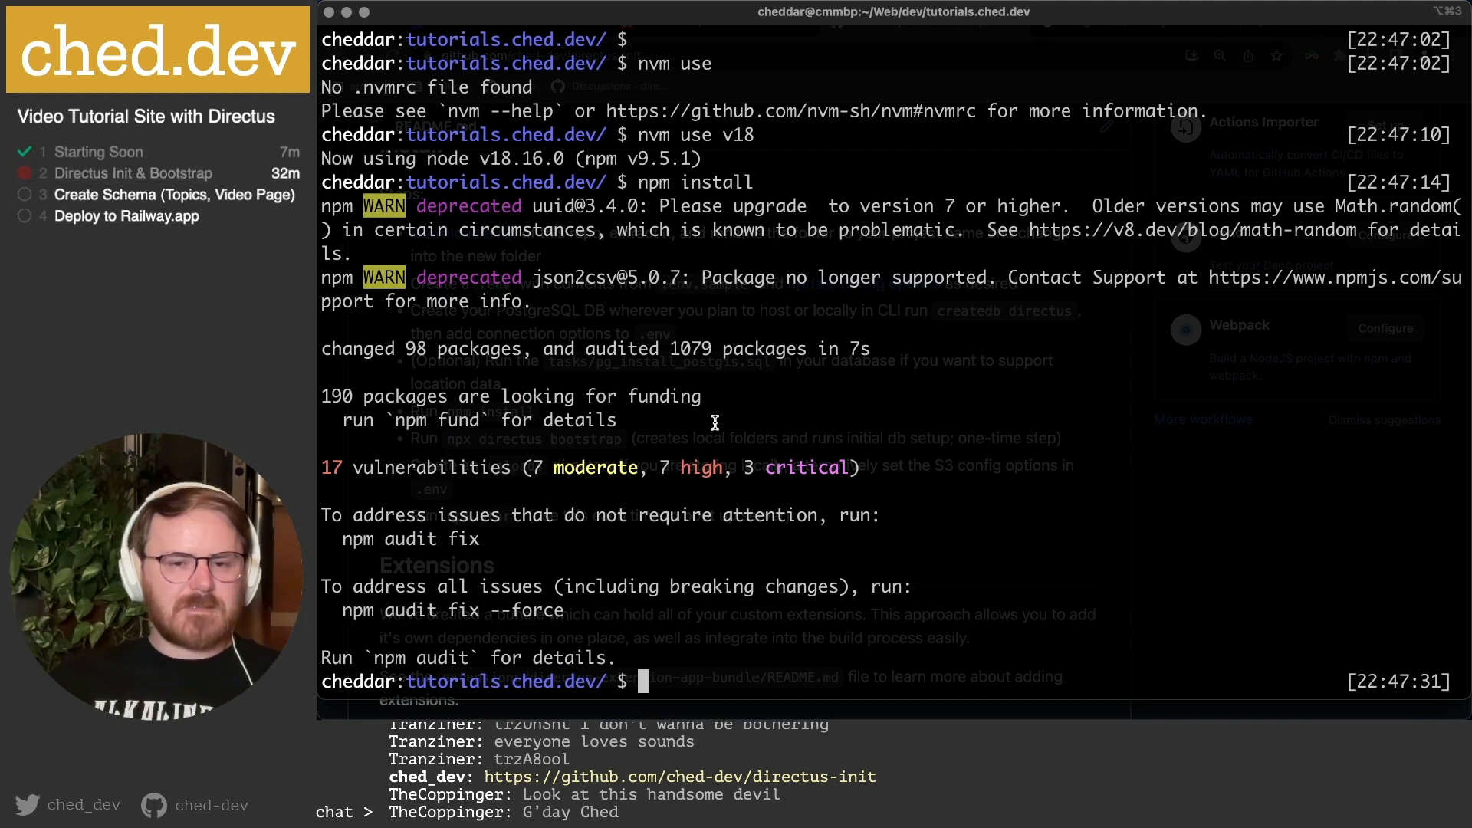
Copy the npx directus bootstrap command from the GitHub README and return to iTerm2.
left_click(550, 691)
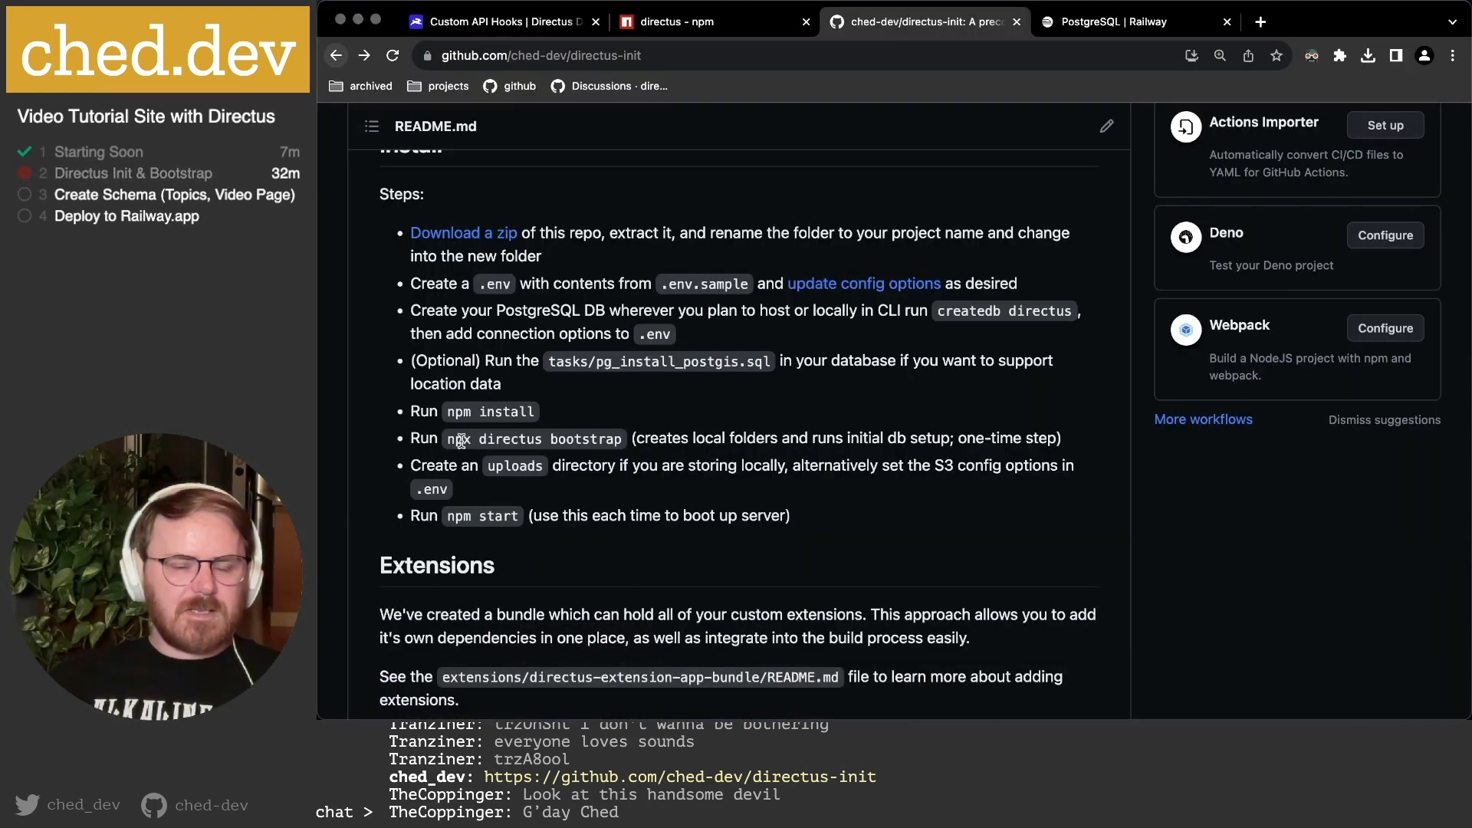
left_click_drag(460, 441, 623, 439)
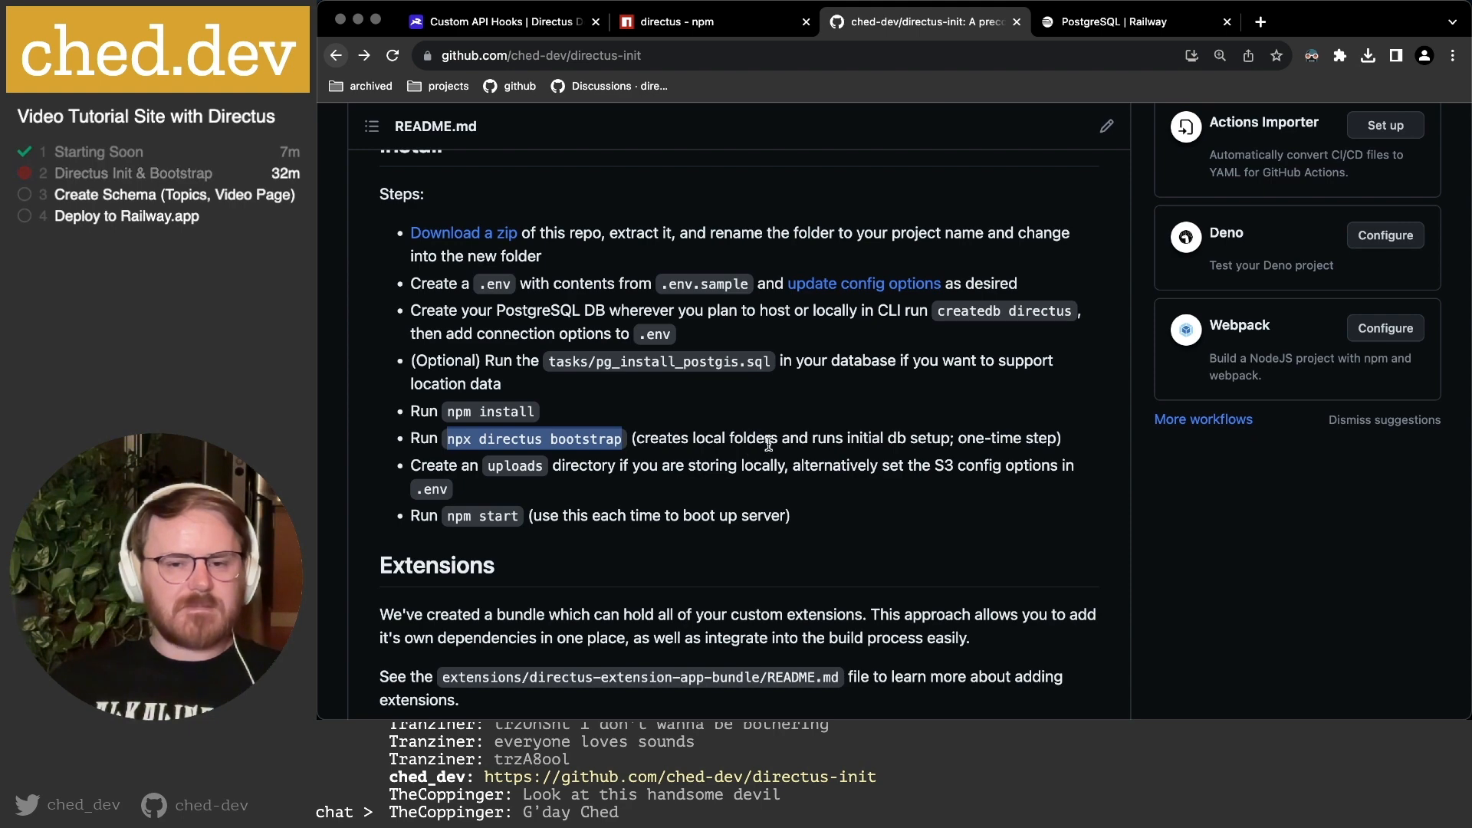
key("super+Tab")
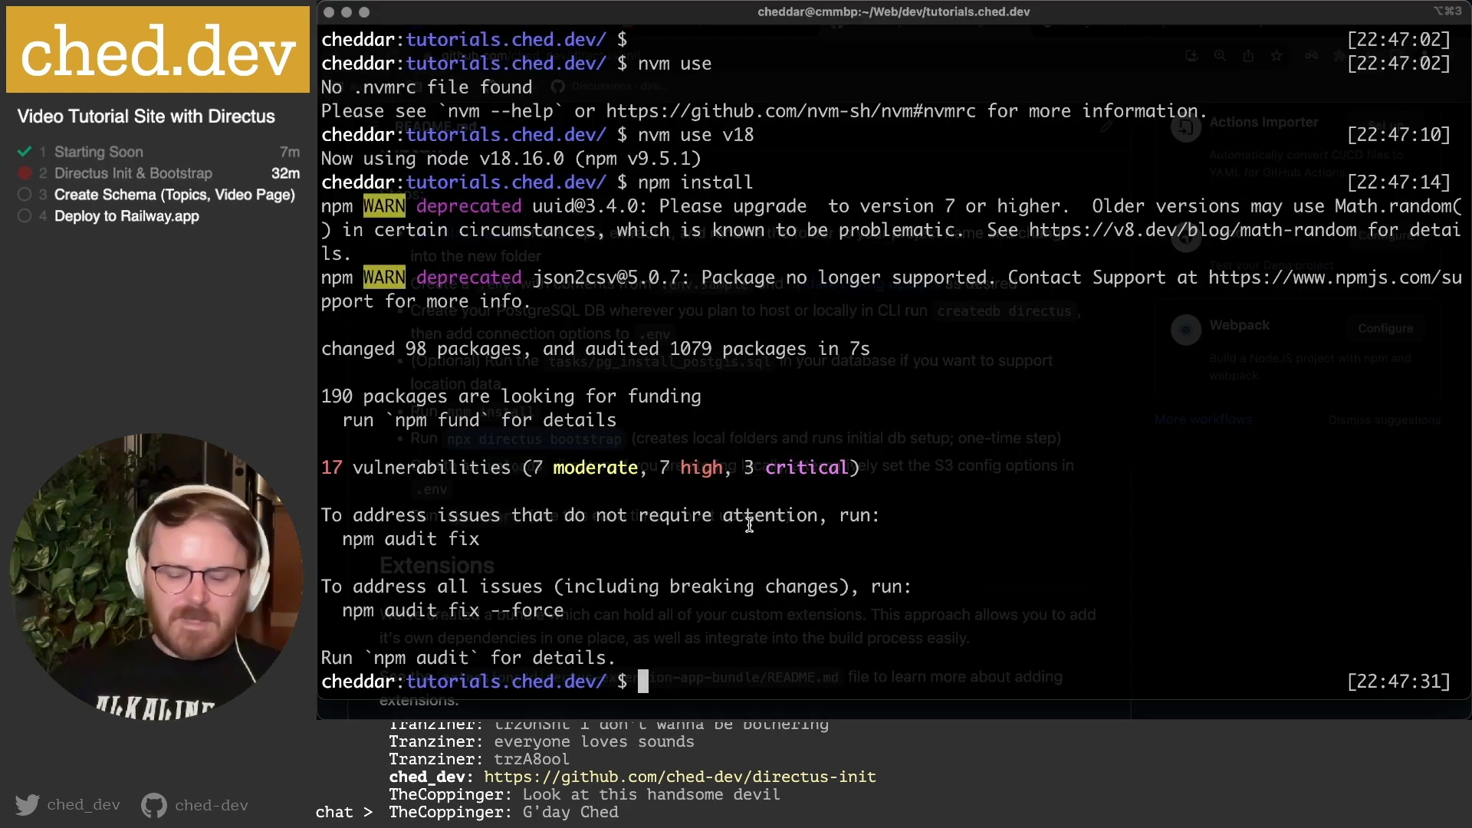
Paste and run npx directus bootstrap, then review its output.
key("super+v")
key("Return")
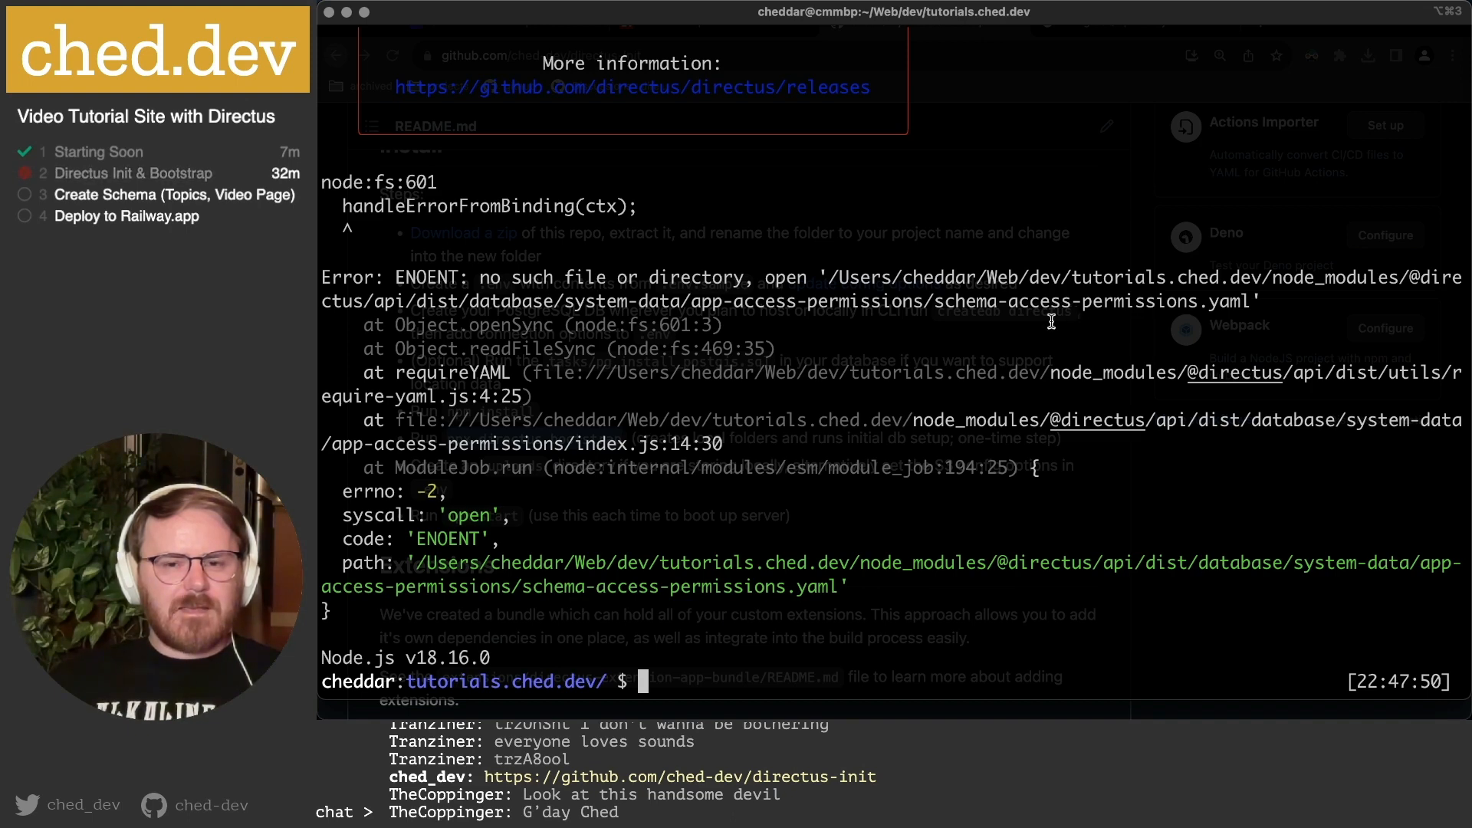
scroll(894, 369, "up", 3)
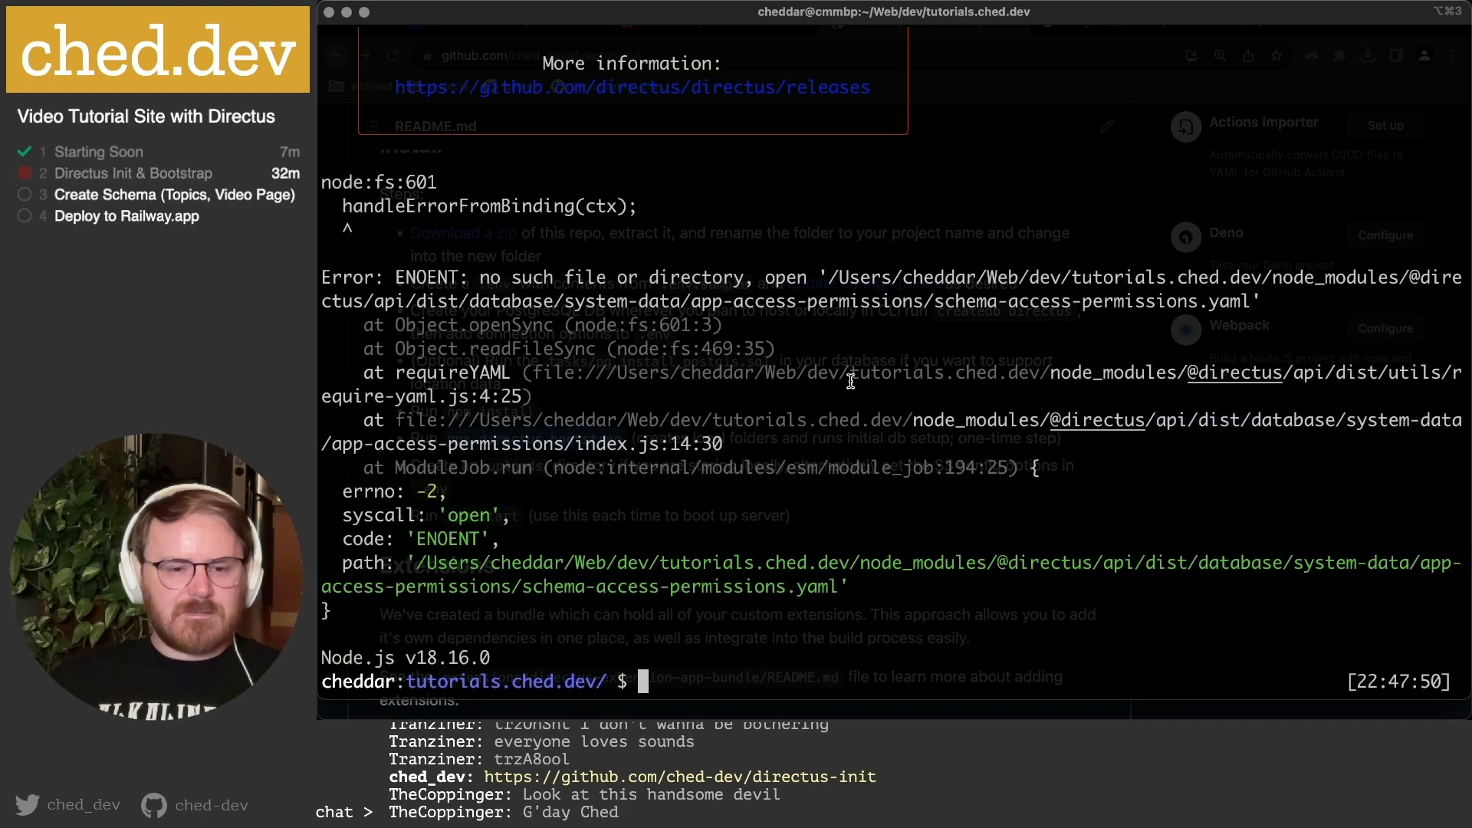
scroll(851, 381, "up", 8)
scroll(851, 381, "down", 7)
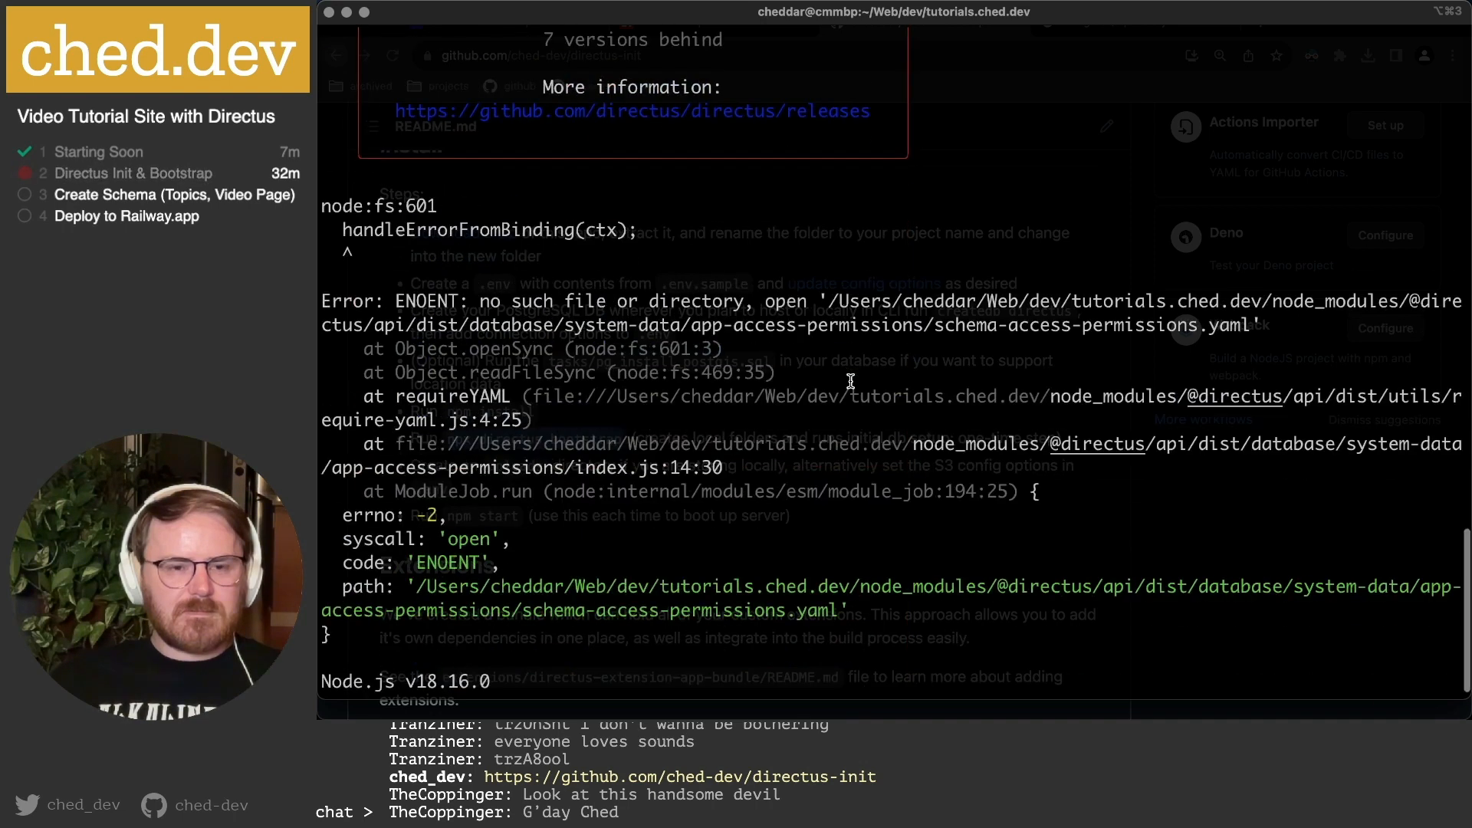
scroll(851, 381, "down", 1)
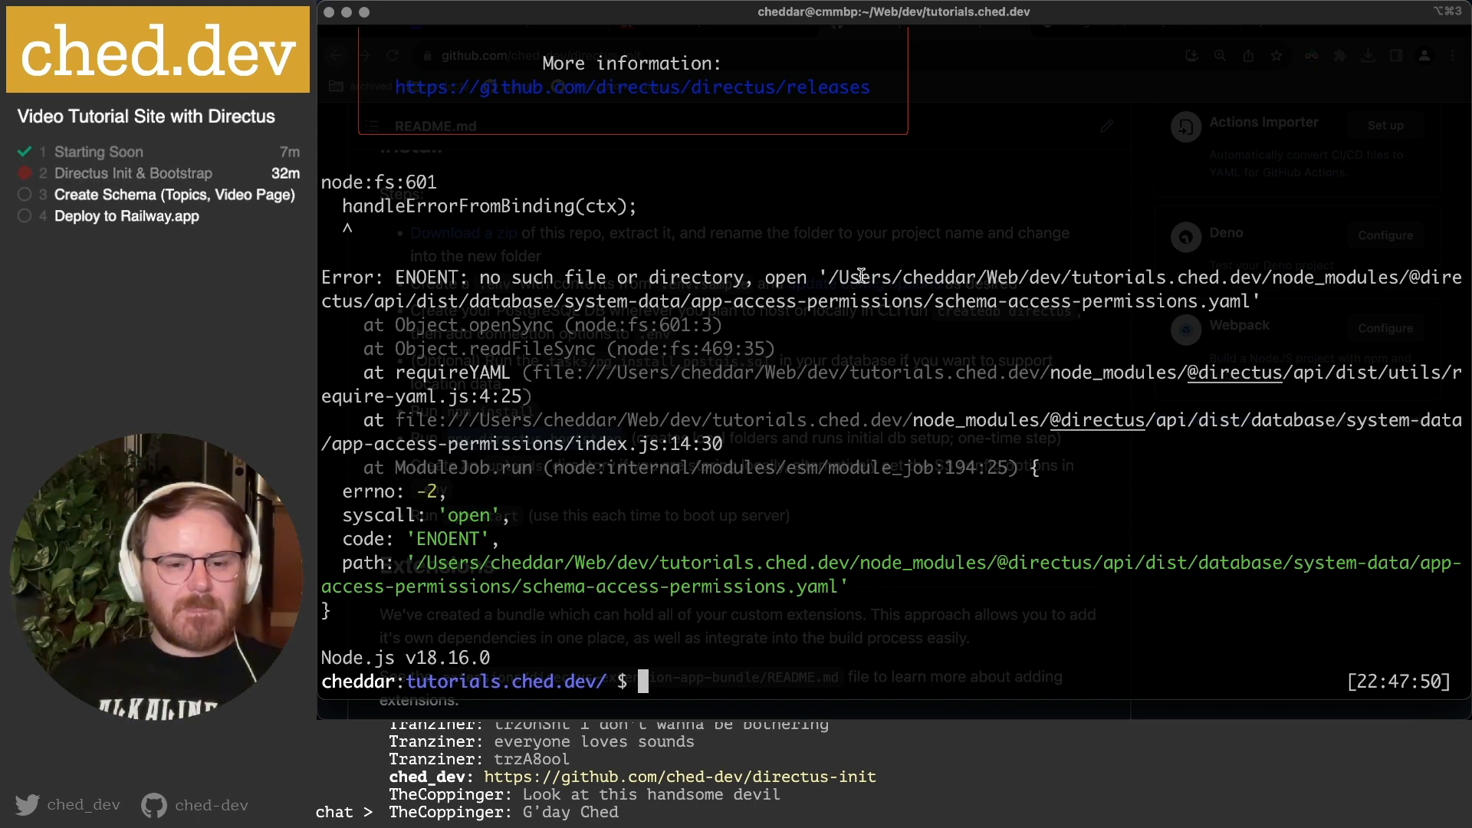
Delete node_modules with rm -rf and reinstall the project's dependencies.
type("rm -")
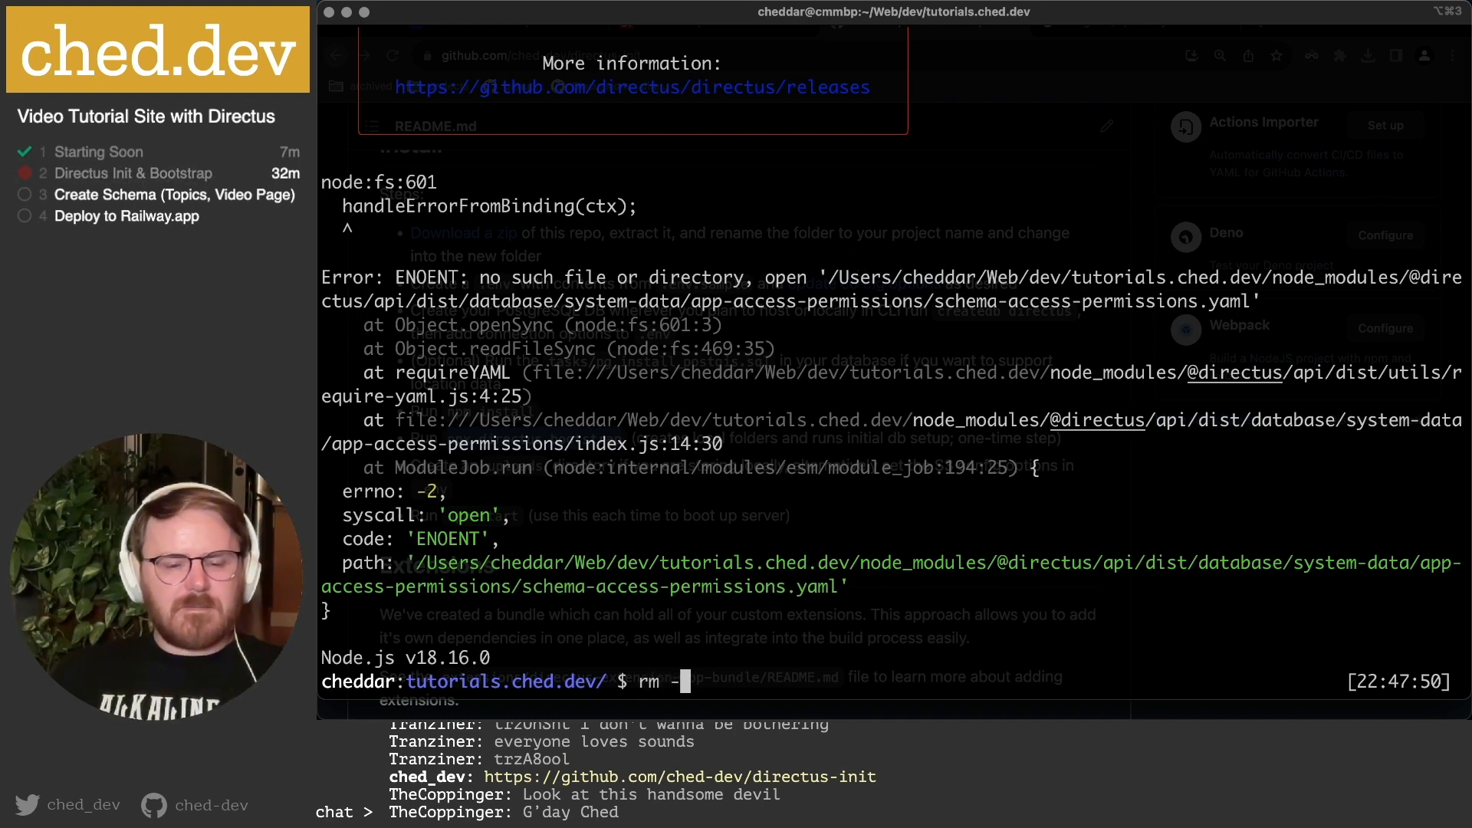
type("rf n")
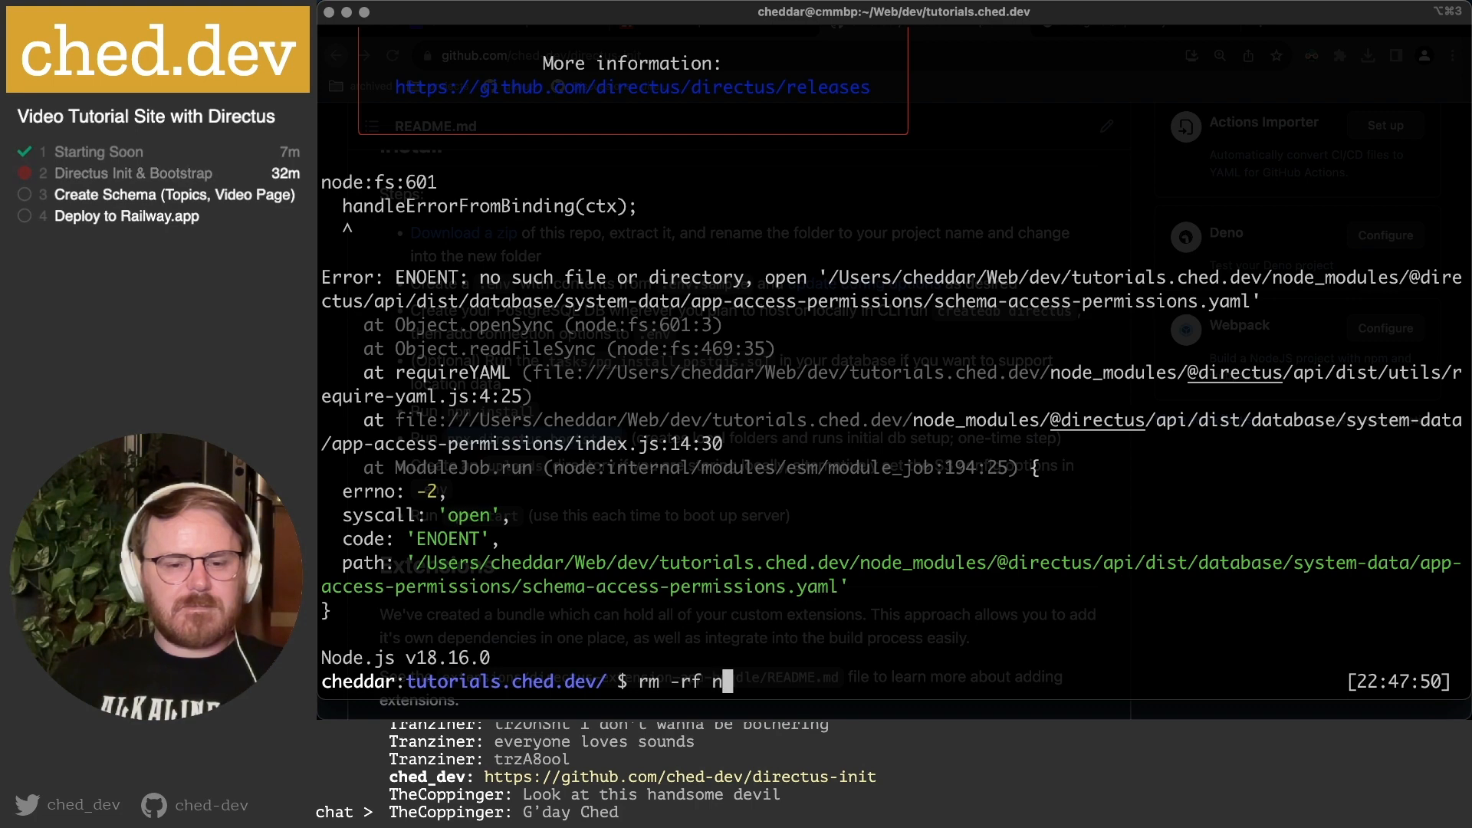
type("ode_modules")
key("Return")
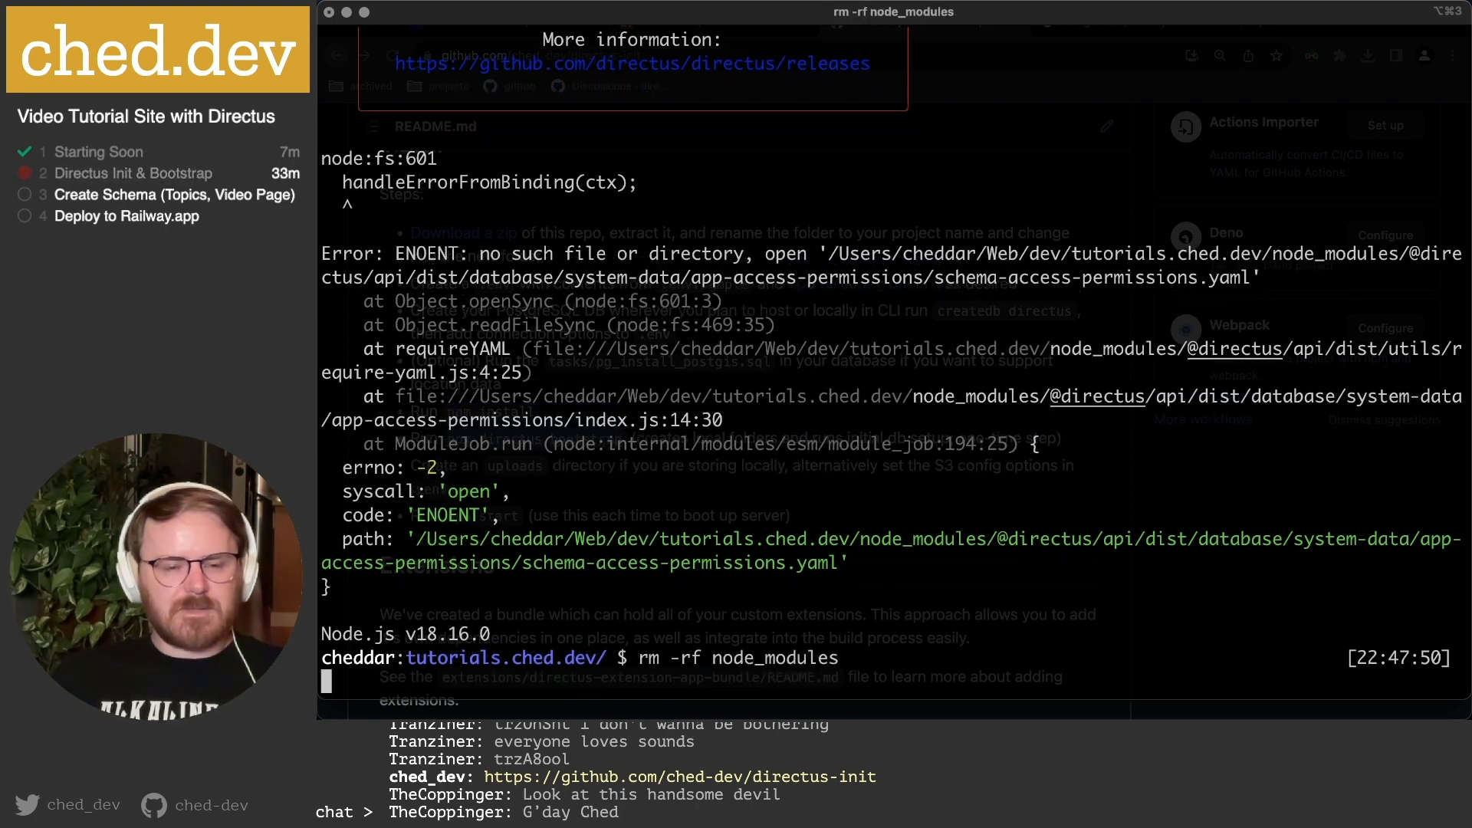
key("Up")
key("Up")
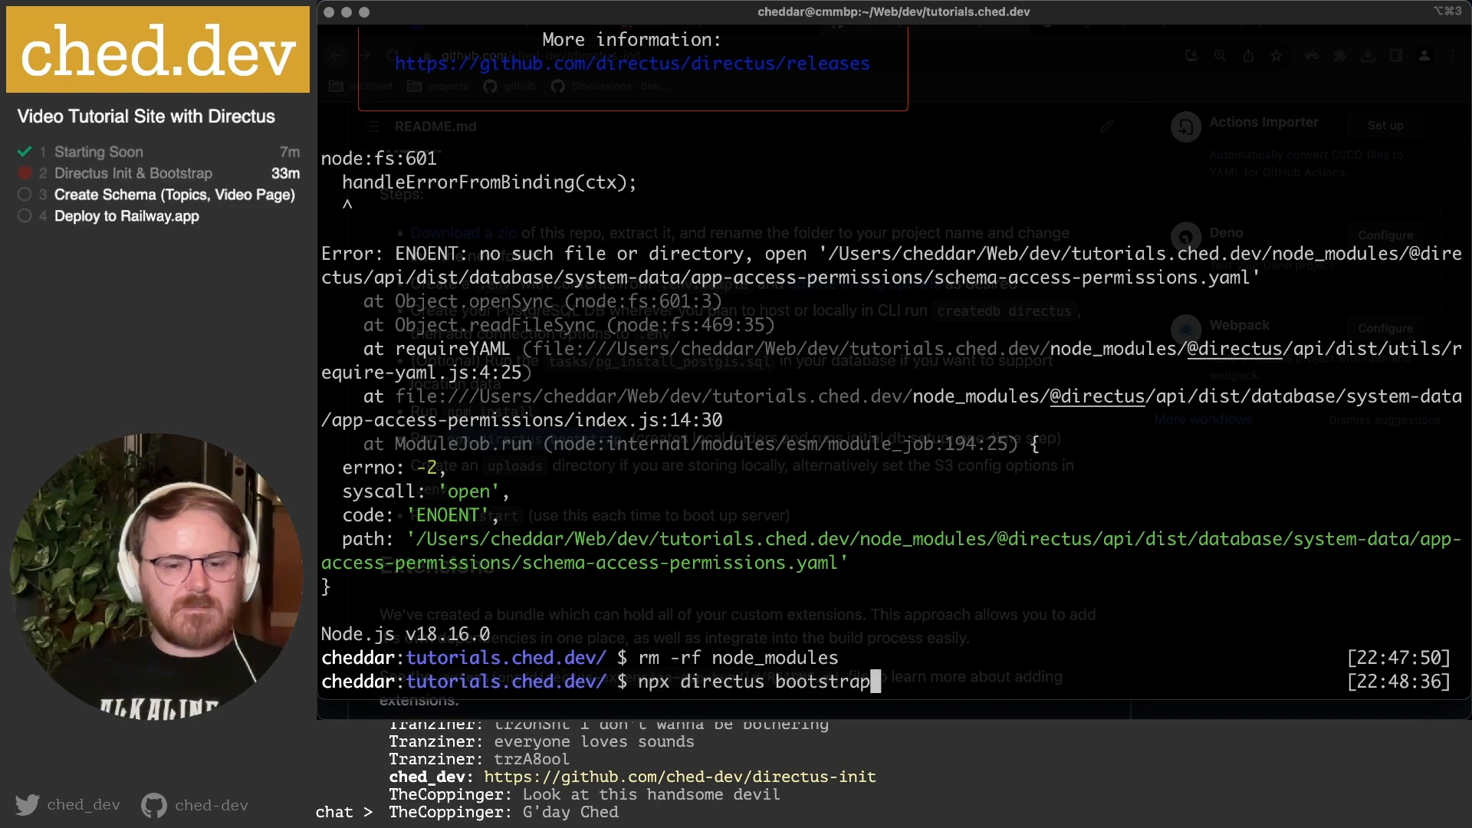
key("Up")
key("Return")
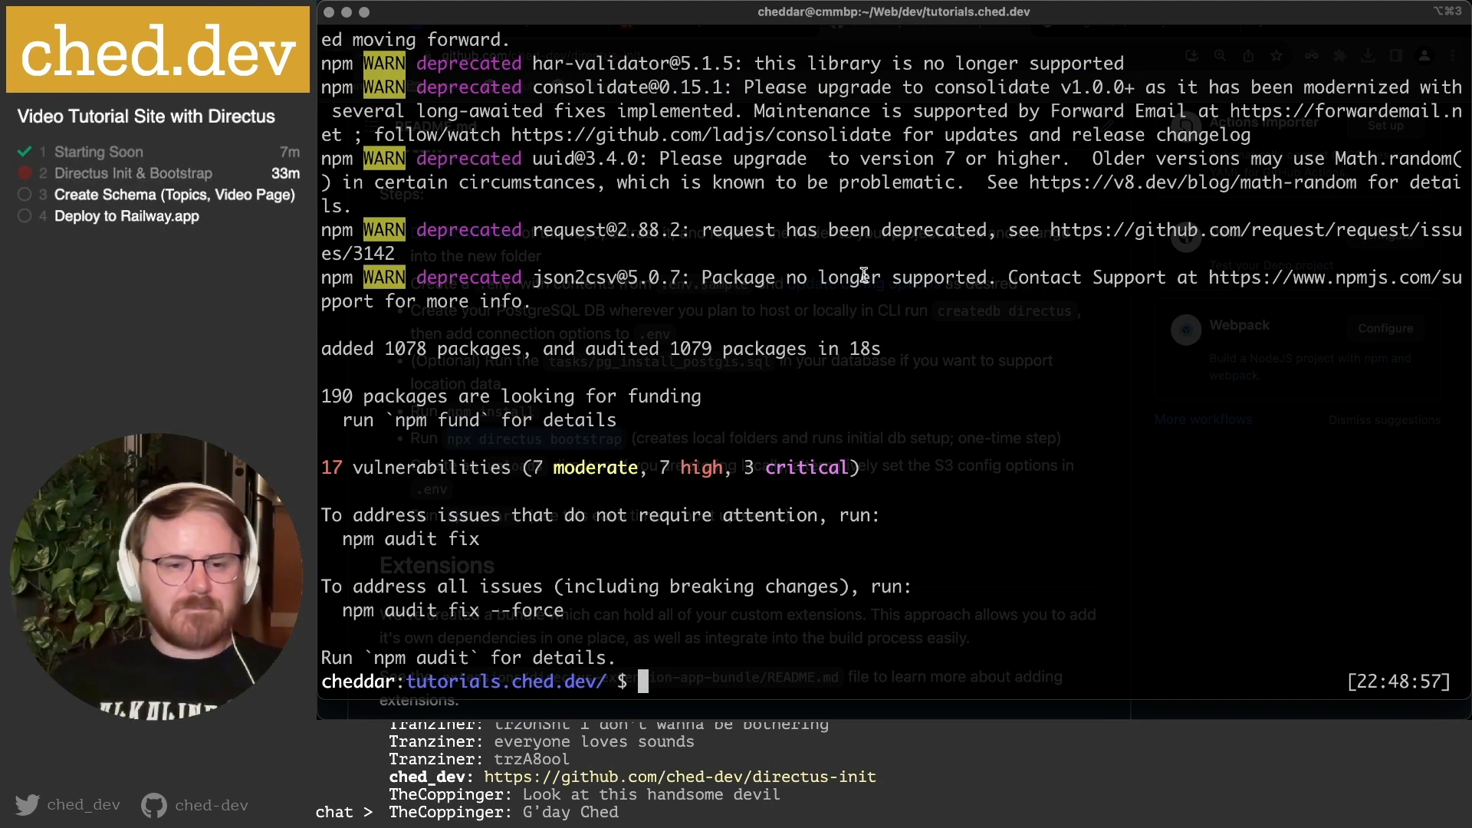
Rerun npx directus bootstrap until migrations and the first admin user report Done.
type("rm -rf node_modules")
key("Up")
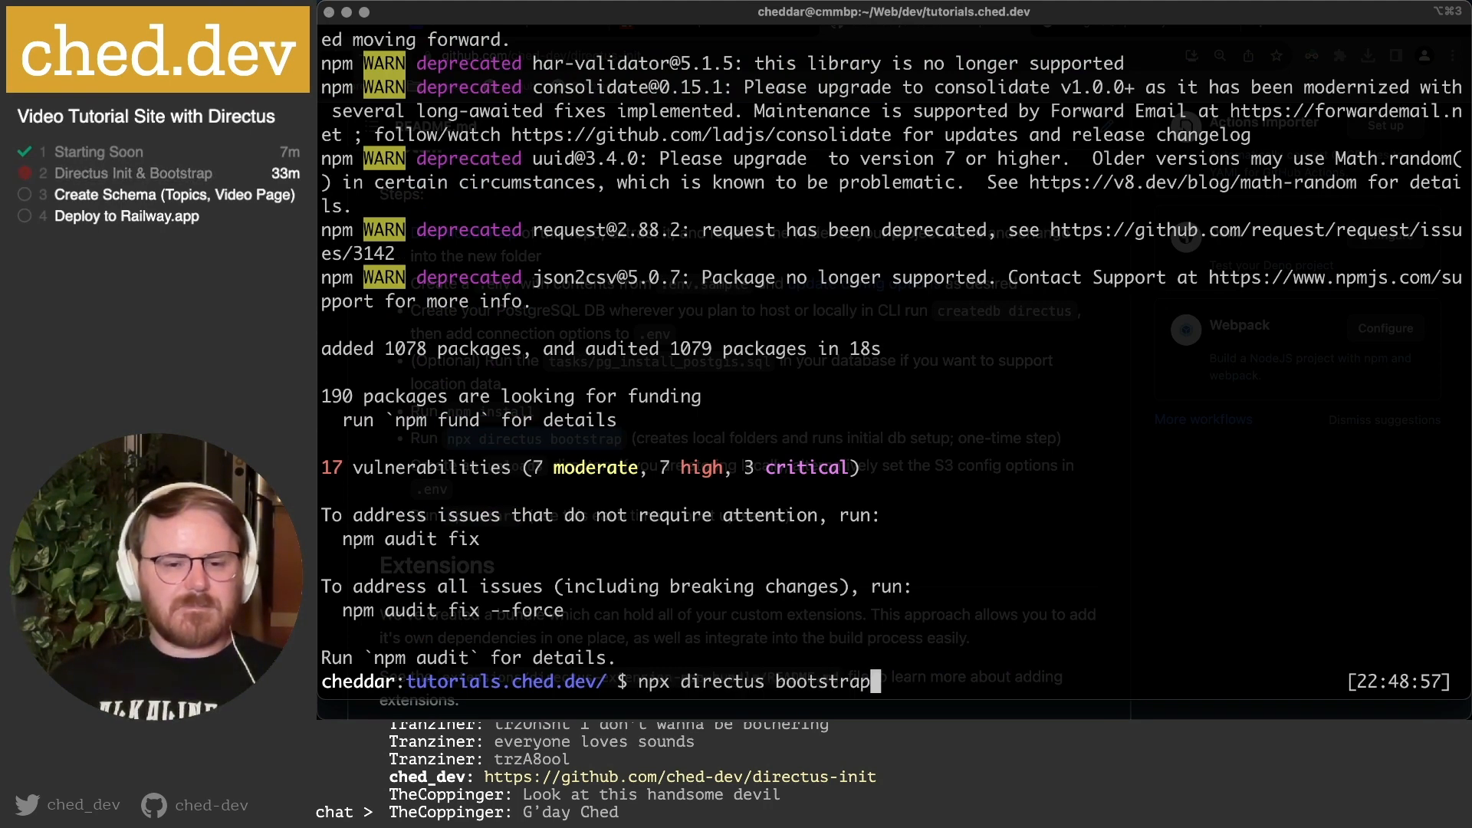
key("Return")
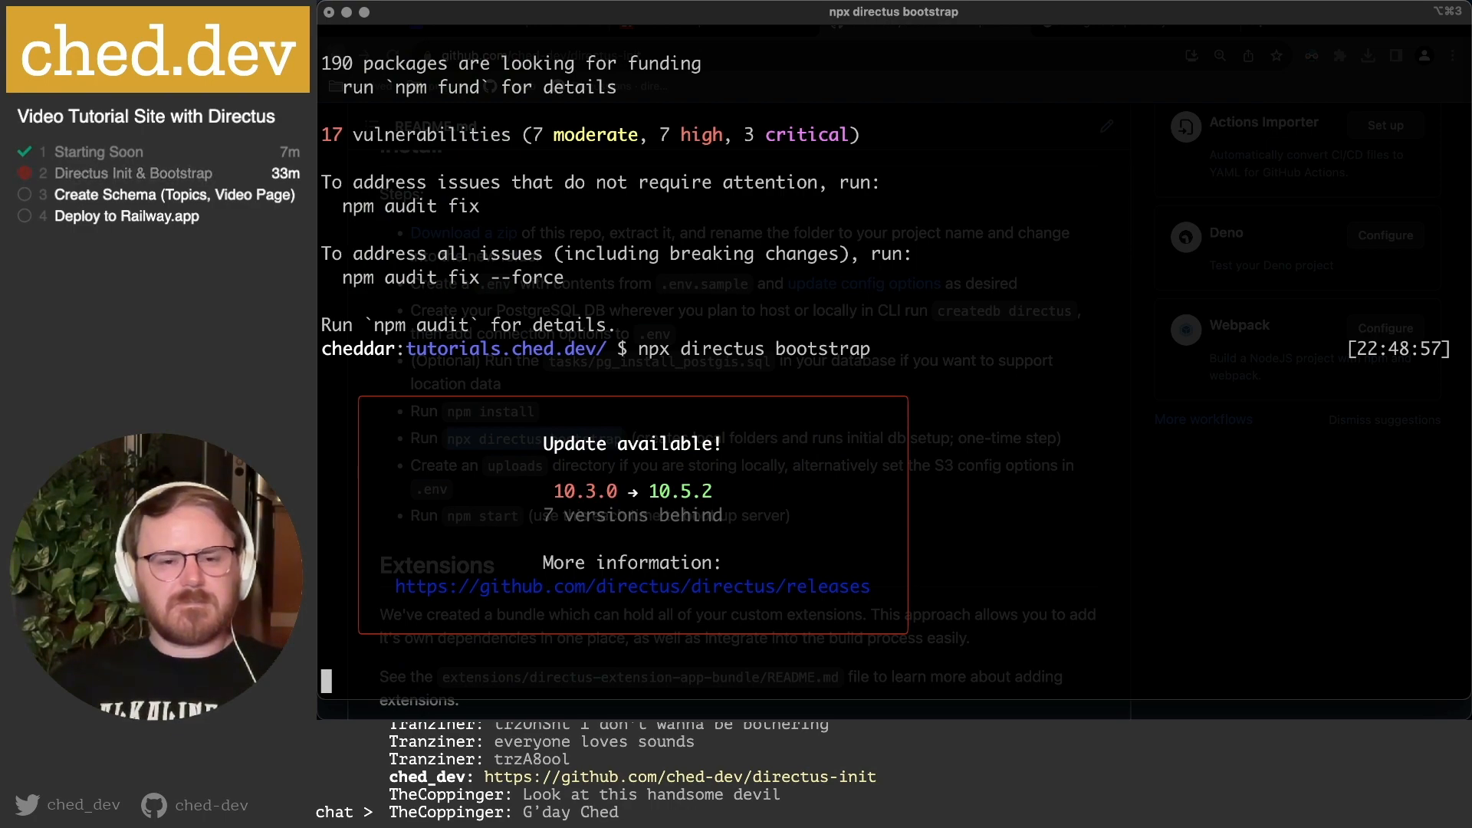
scroll(935, 287, "up", 3)
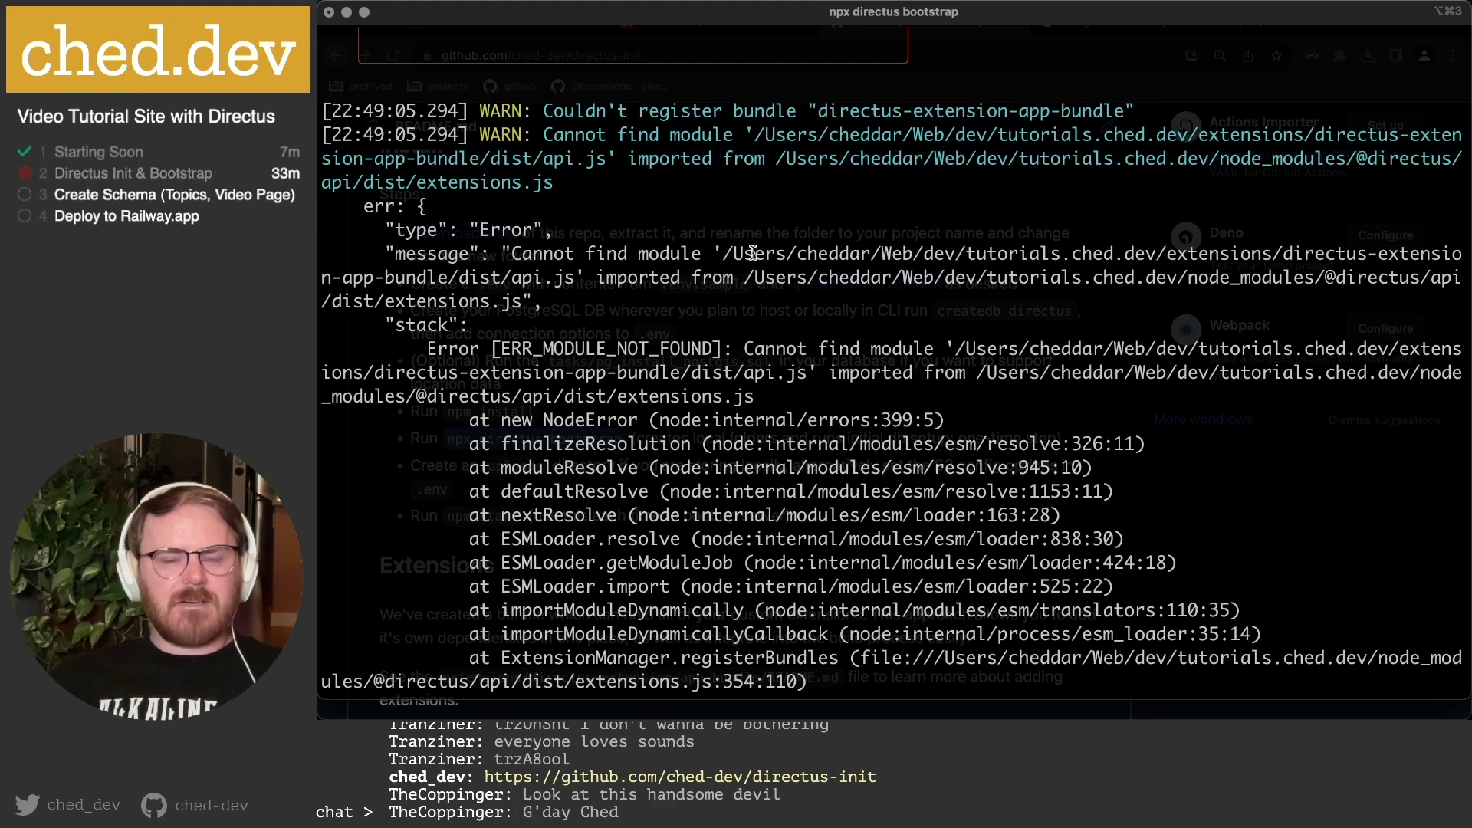
scroll(755, 253, "up", 2)
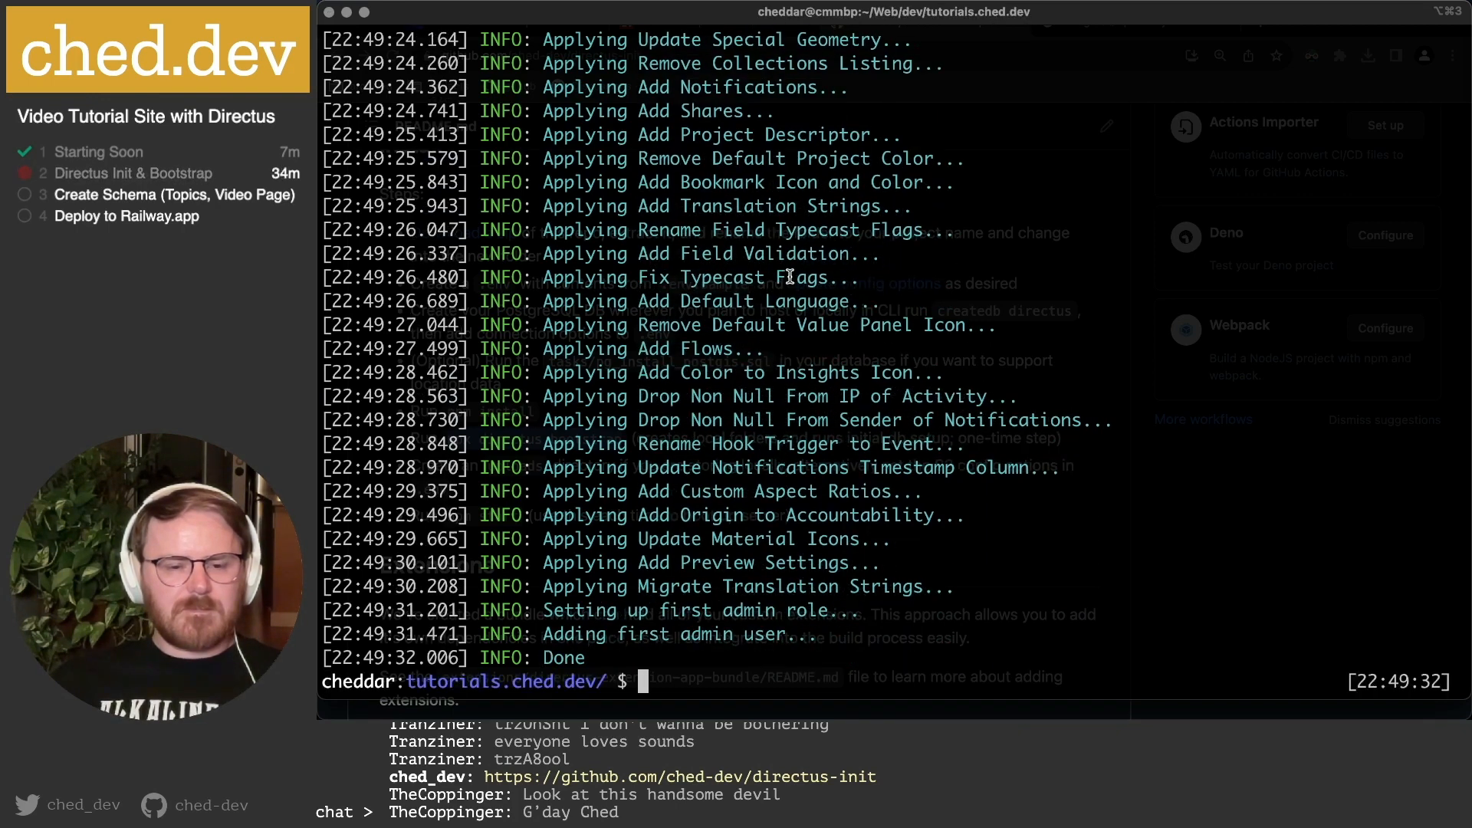
Review the module-not-found warning, its stack trace and the missing bundle name.
scroll(739, 549, "up", 15)
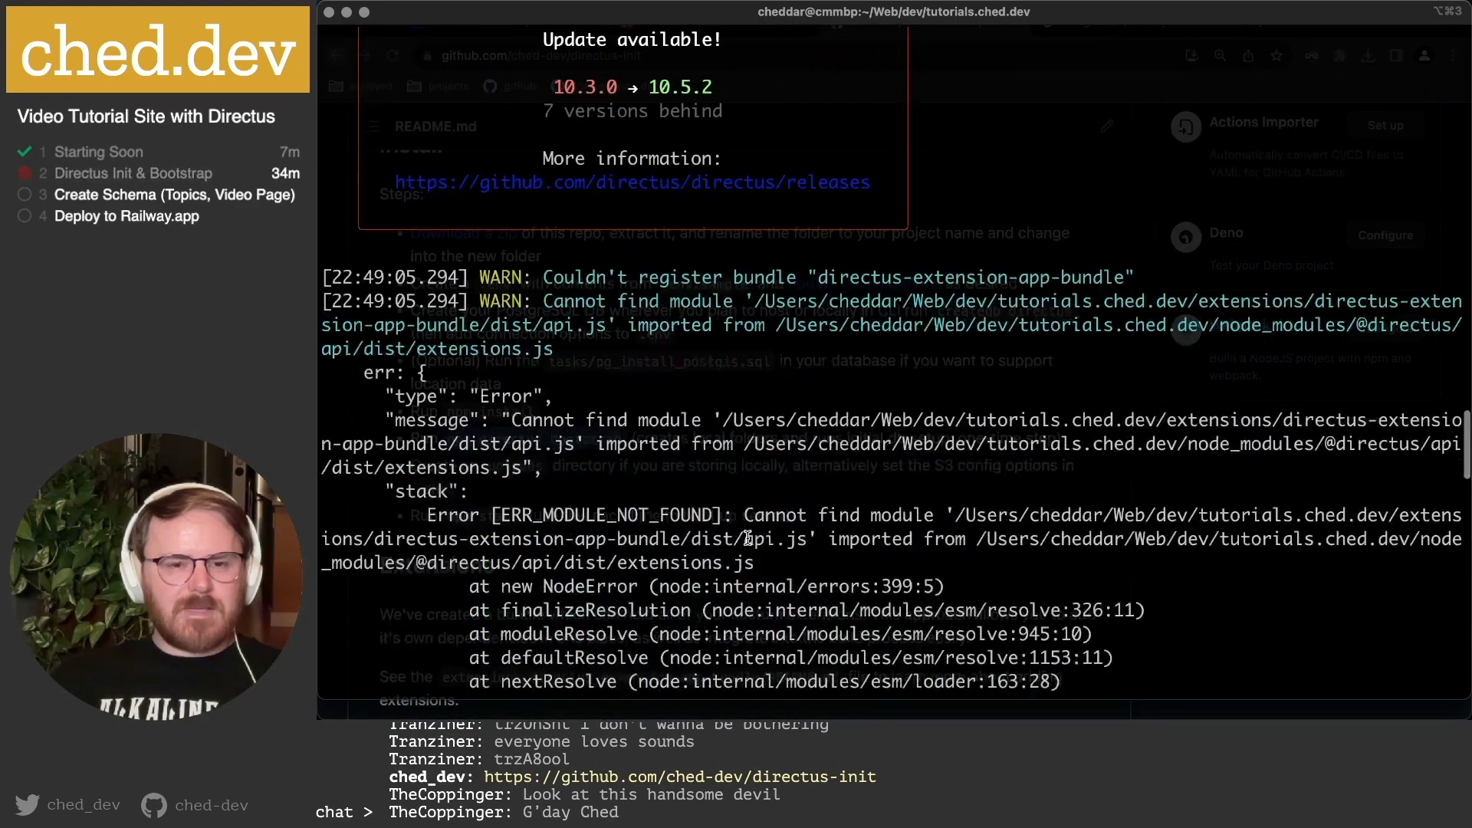
left_click_drag(469, 277, 996, 587)
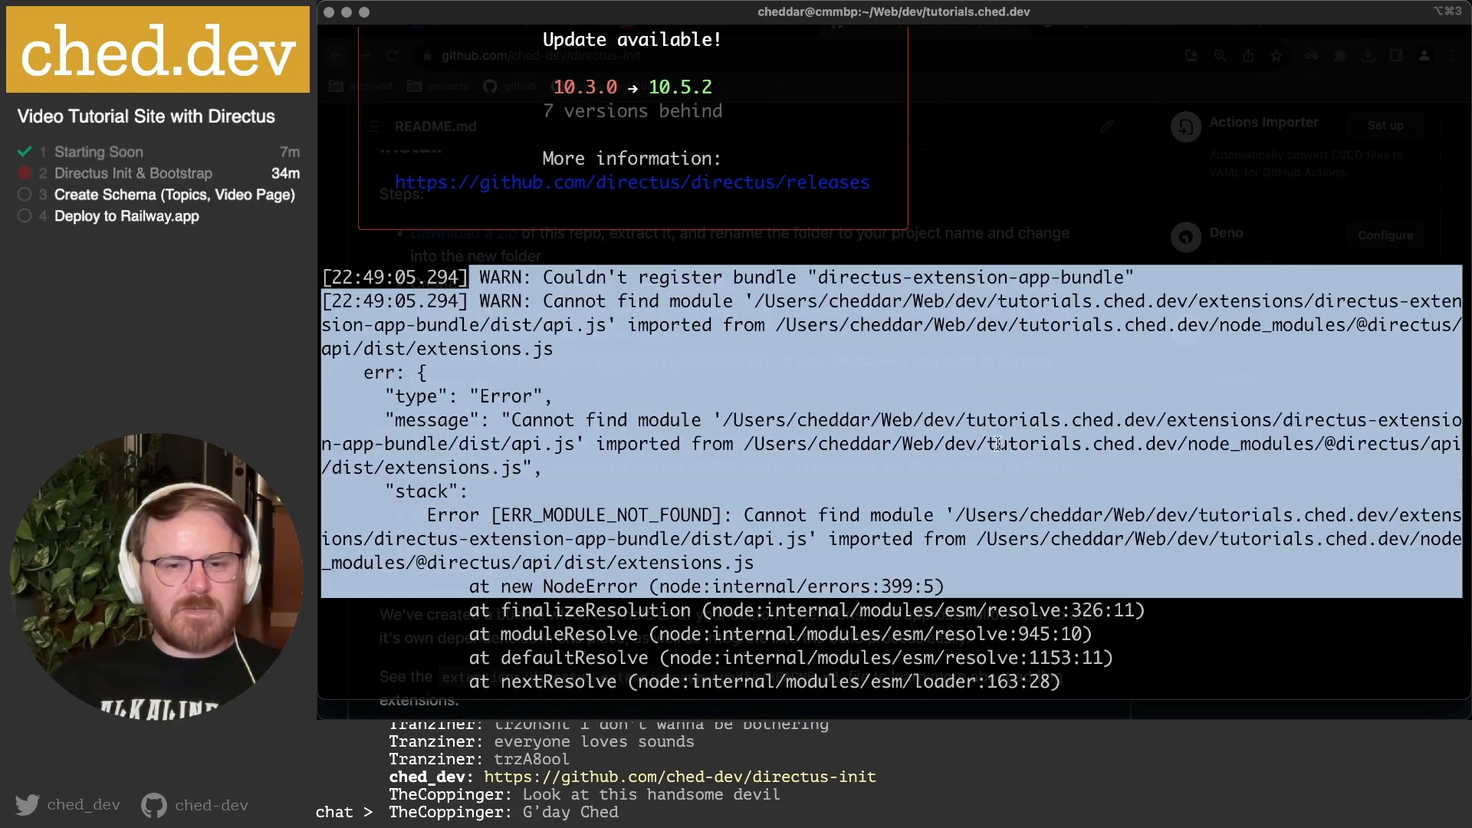
left_click(1009, 463)
left_click_drag(839, 276, 1095, 277)
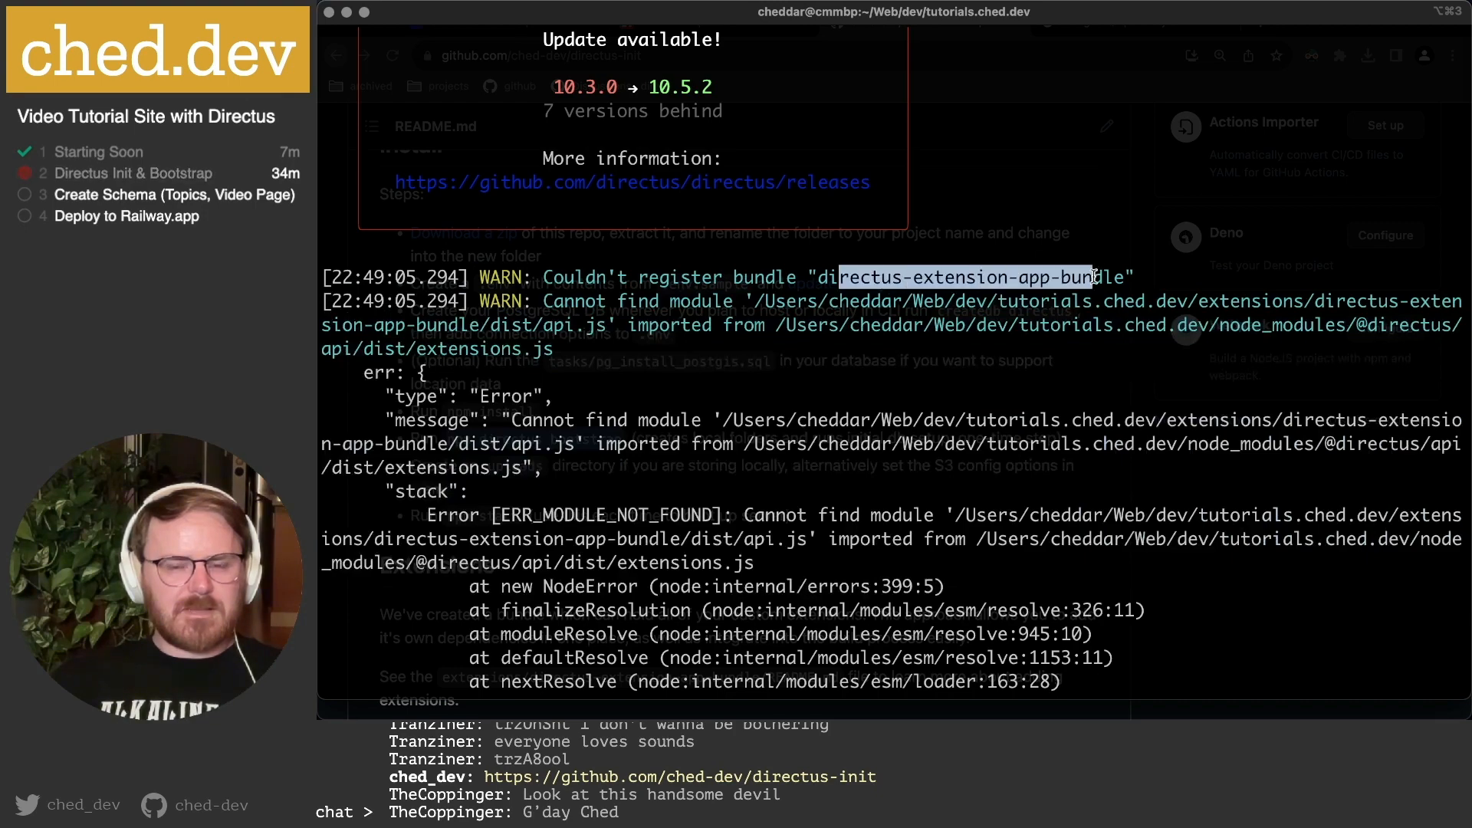
left_click(1095, 277)
scroll(961, 421, "down", 10)
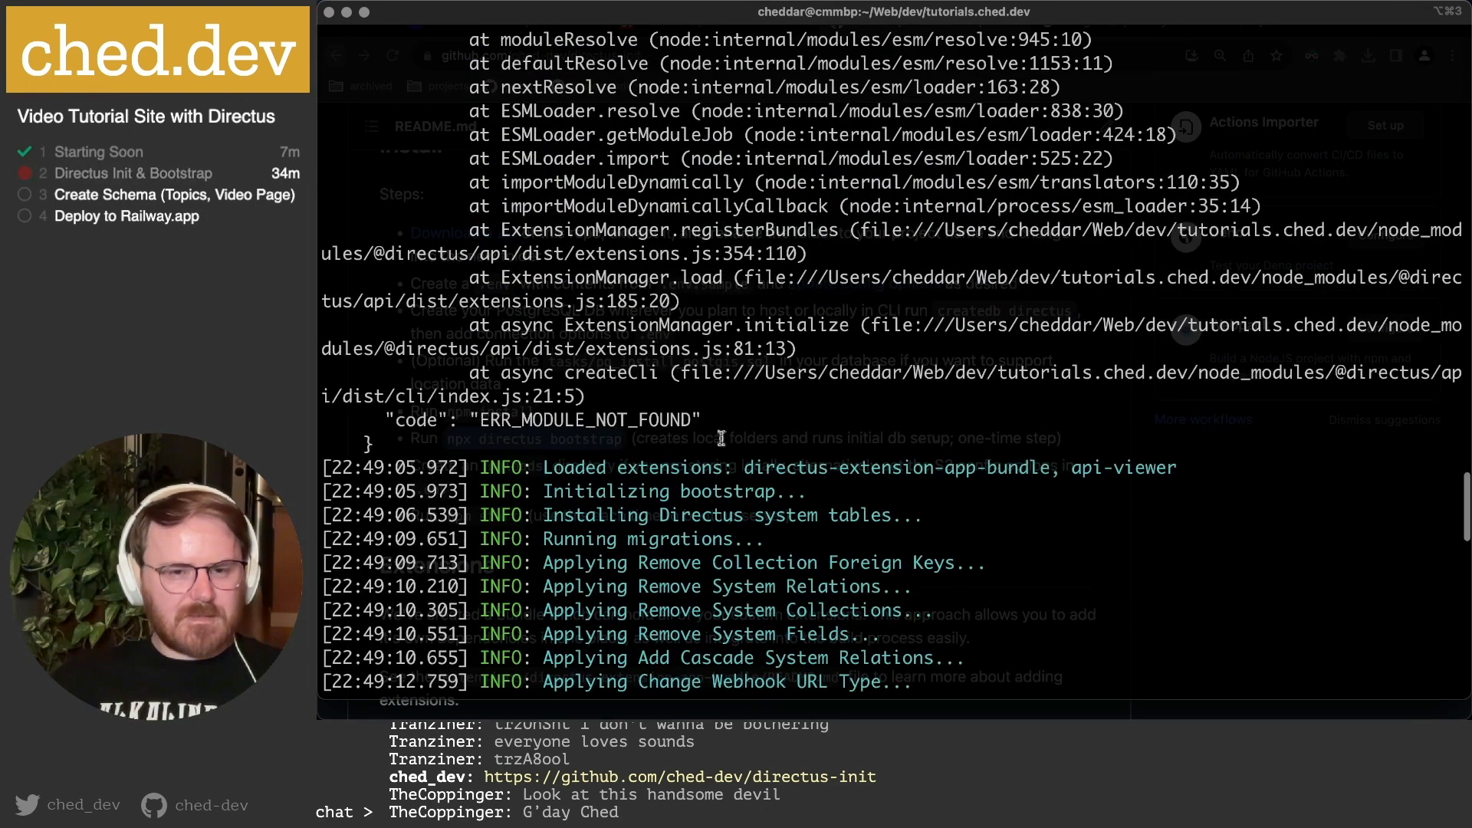
Check the Loaded extensions and Initializing bootstrap log lines, then bring VS Code forward.
left_click_drag(416, 304, 931, 325)
left_click(932, 325)
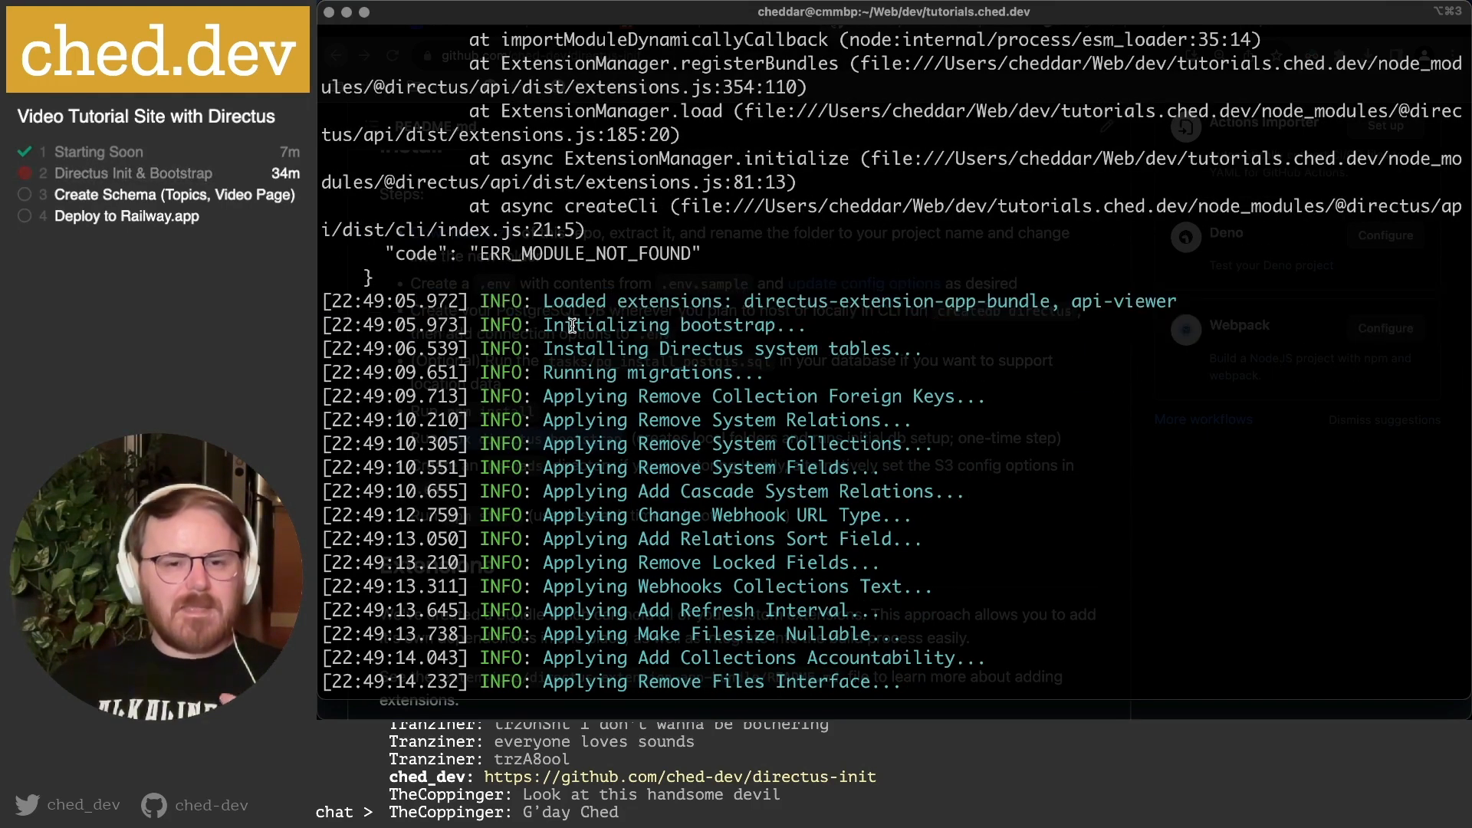
left_click_drag(572, 326, 1003, 344)
left_click(1003, 344)
scroll(1004, 345, "down", 18)
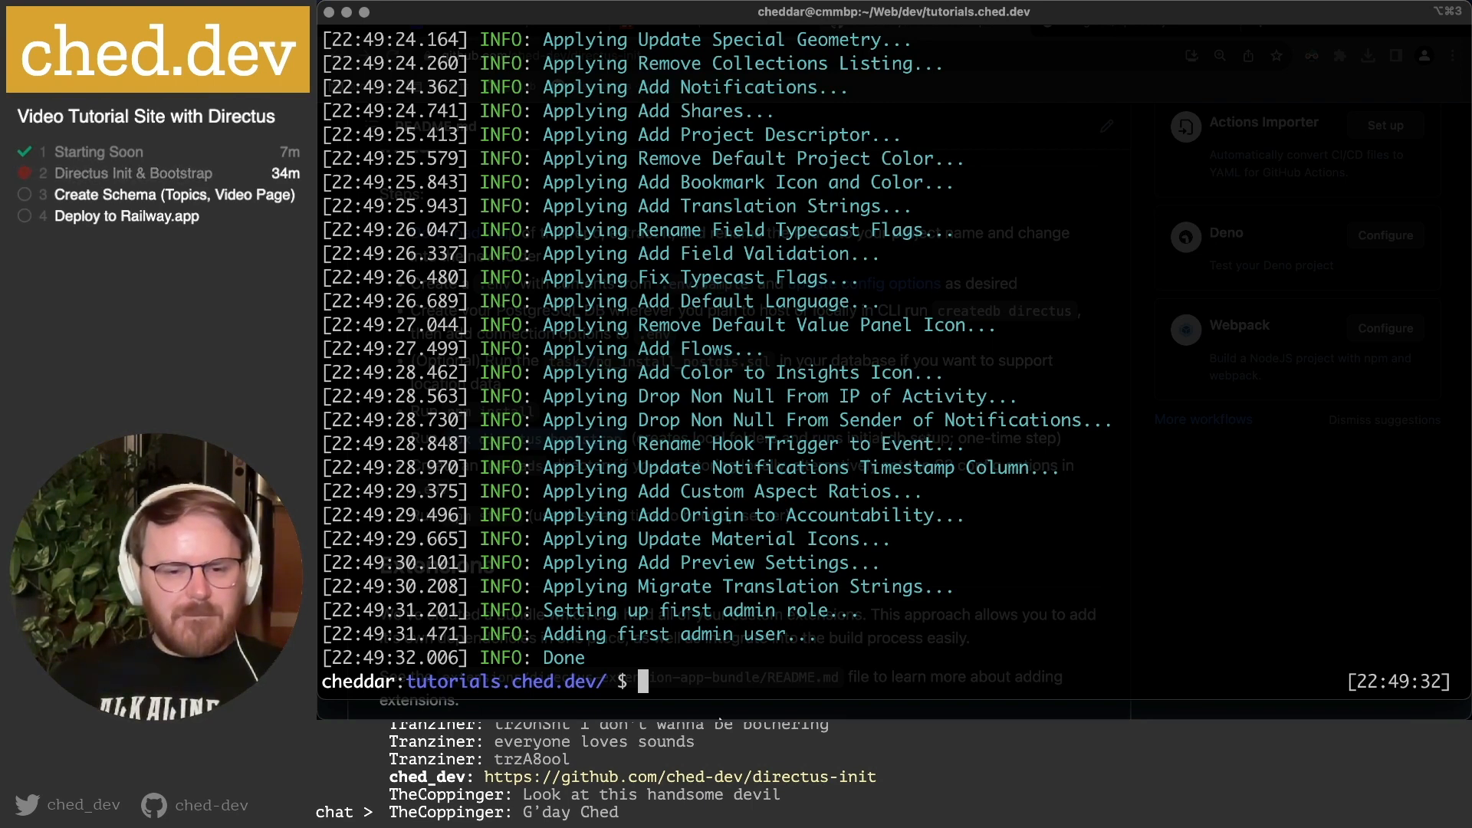
mouse_move(645, 699)
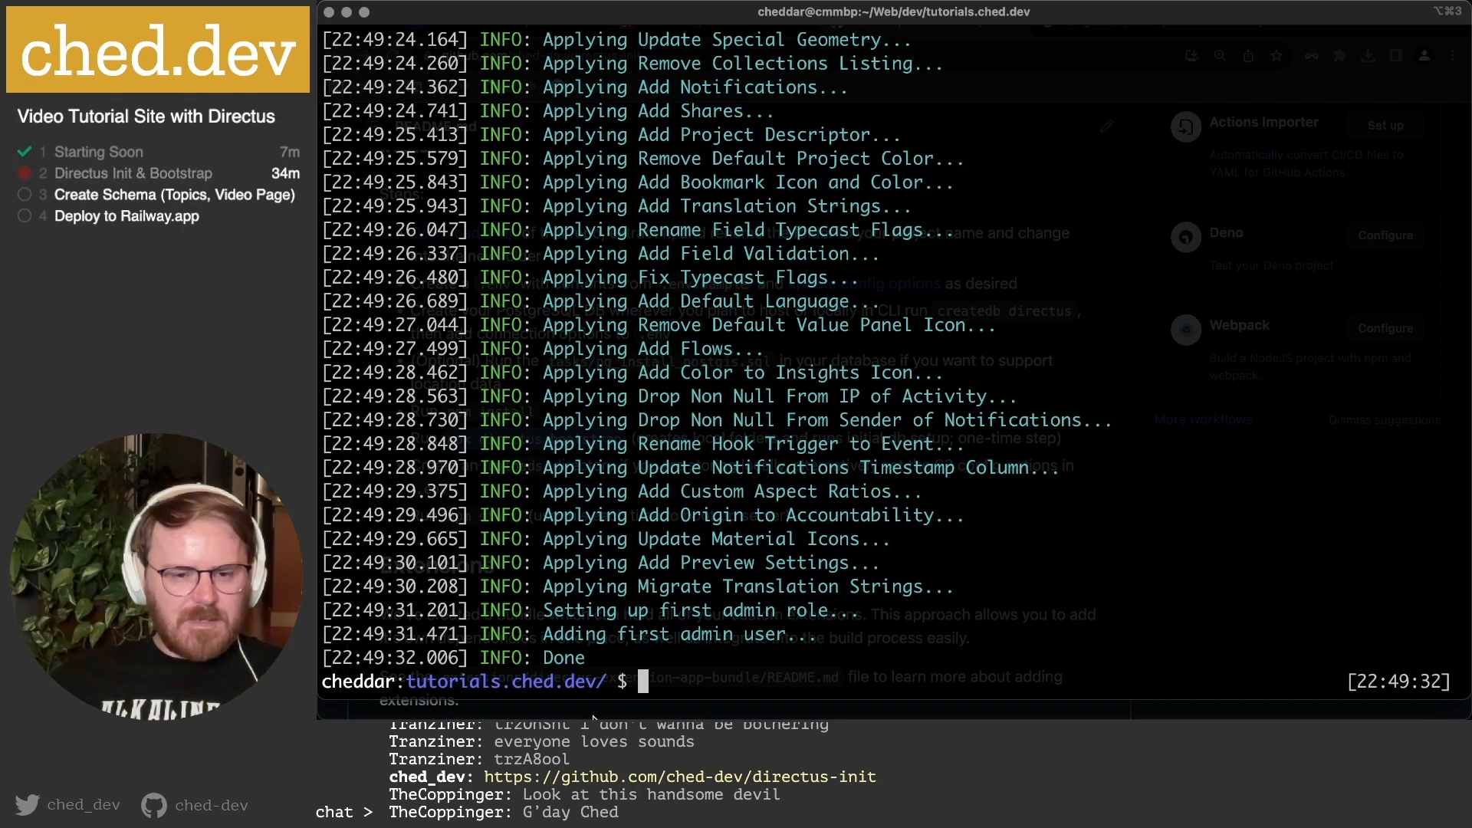
mouse_move(598, 716)
left_click(652, 694)
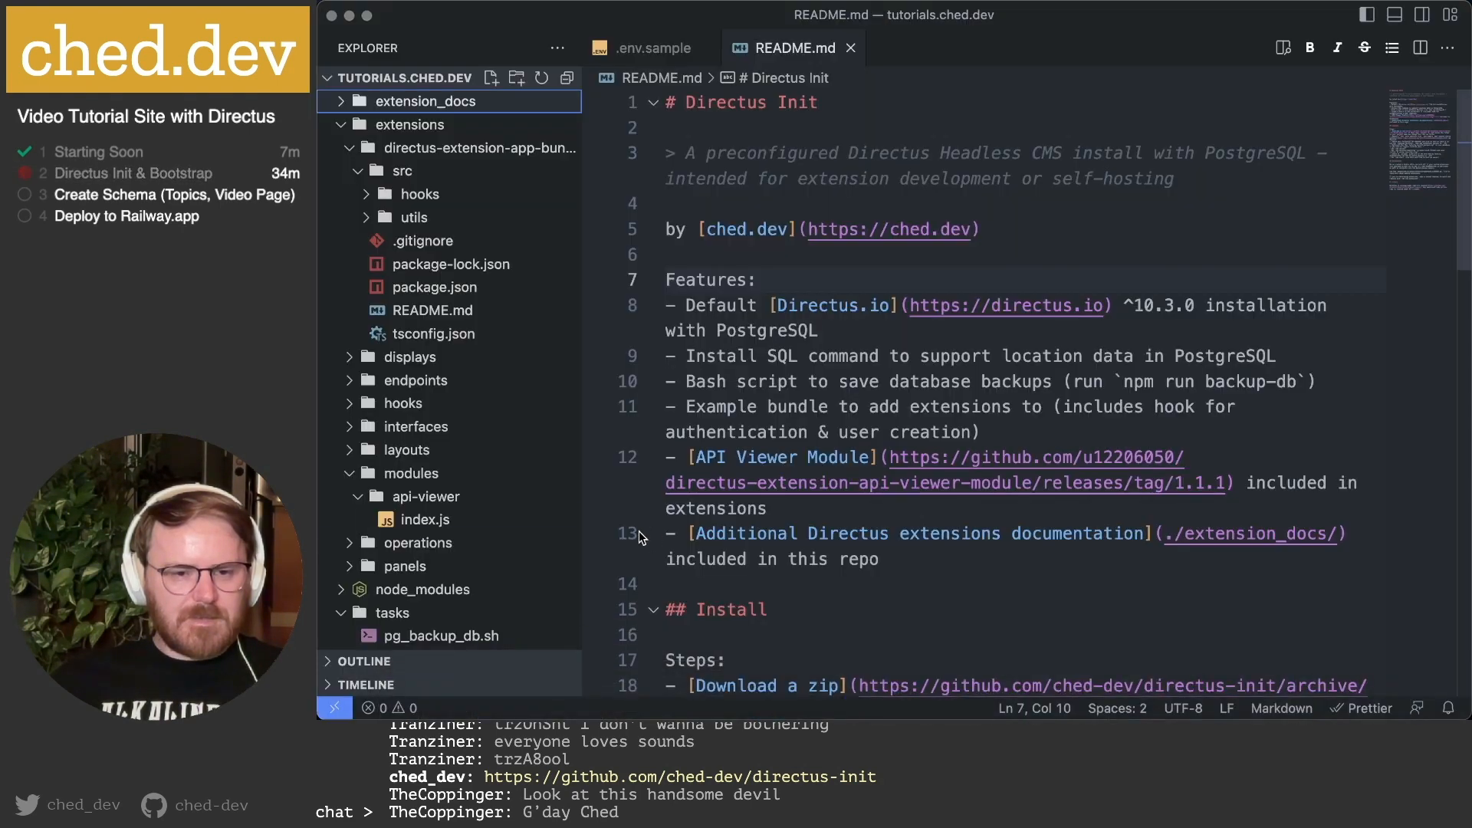
In package.json, prefix the build script with 'npm i && ' and save the file.
scroll(430, 537, "down", 5)
left_click(422, 591)
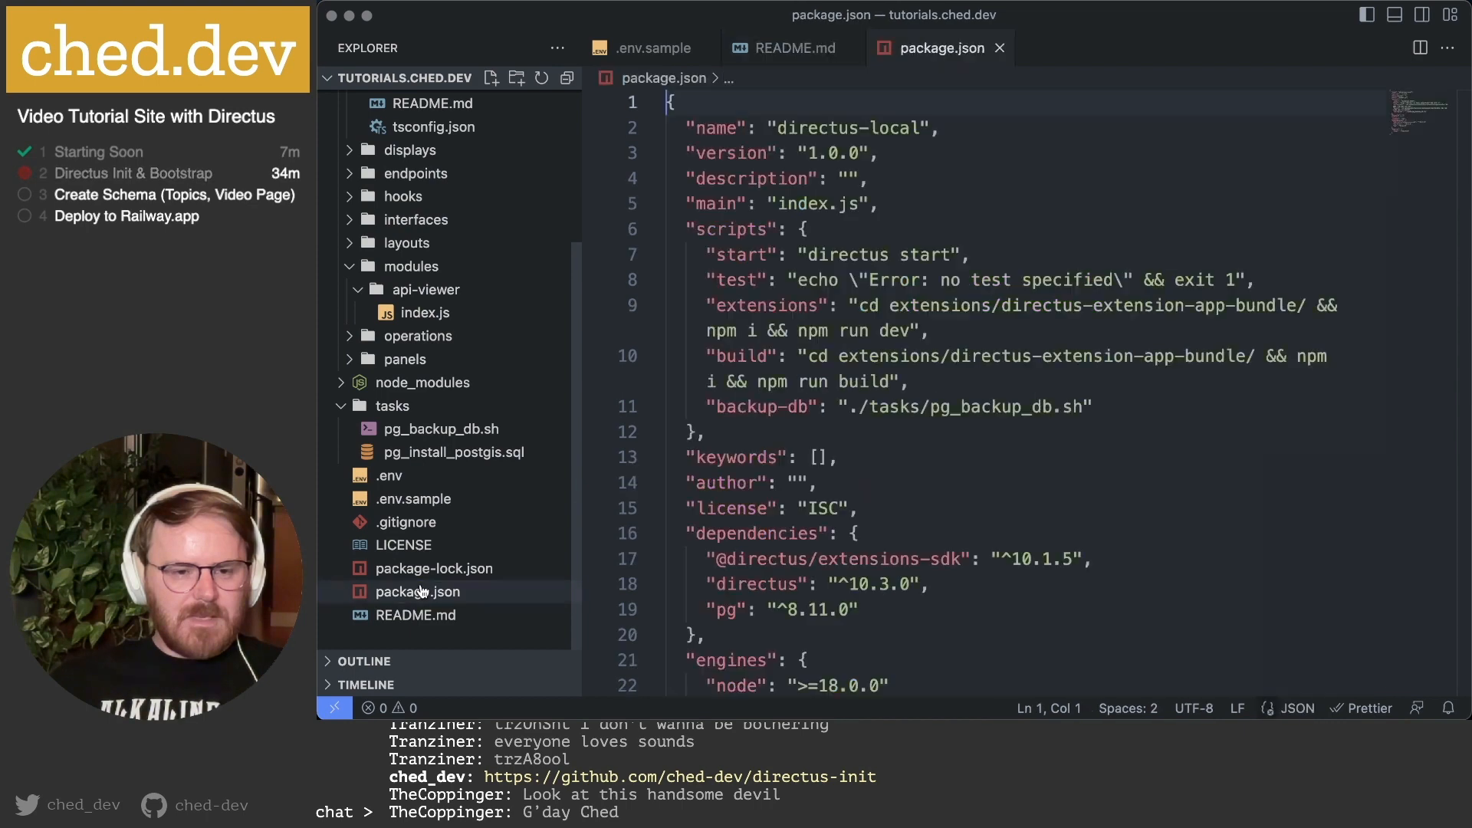
double_click(422, 591)
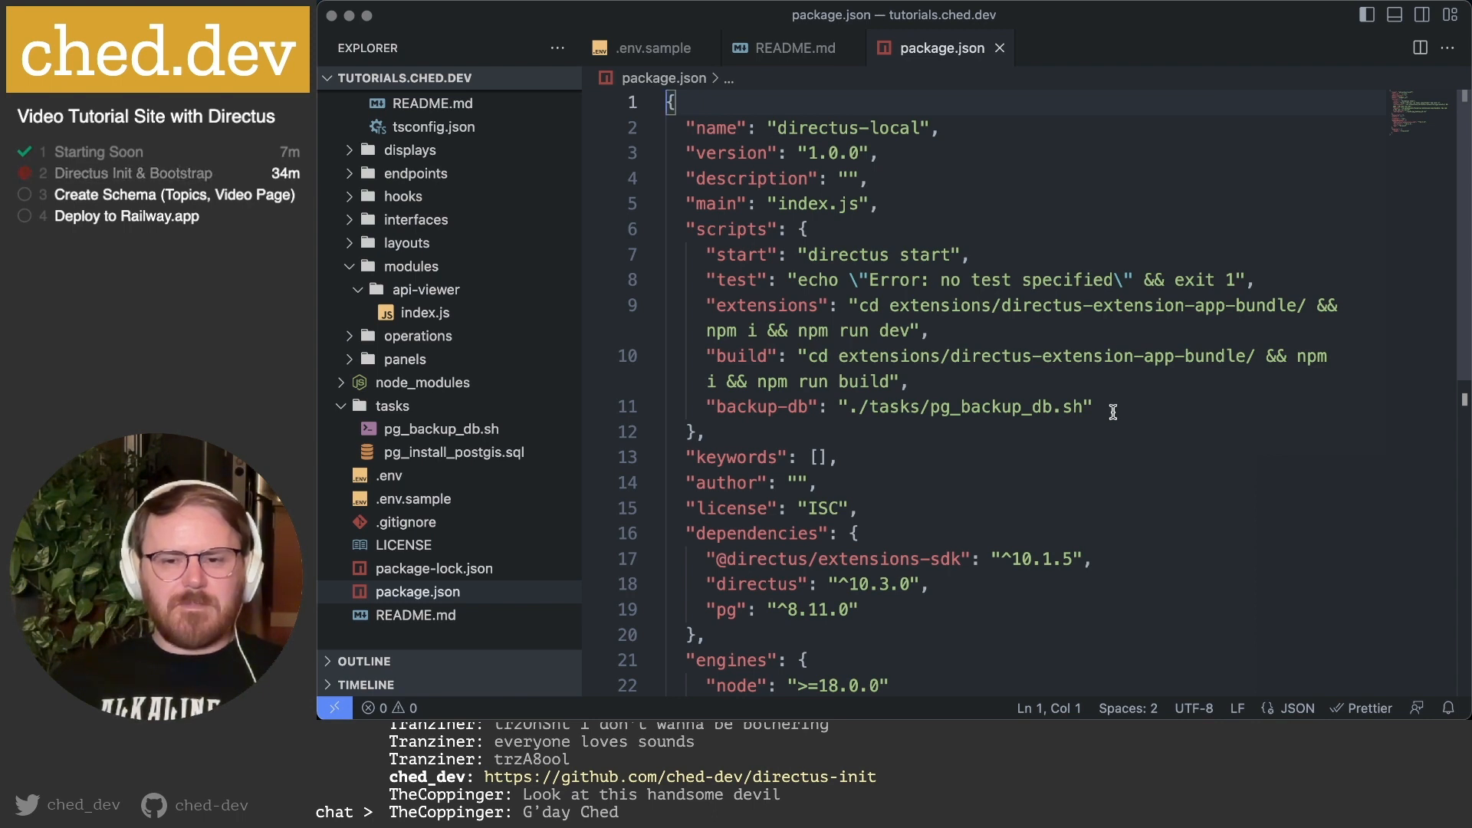
left_click(809, 357)
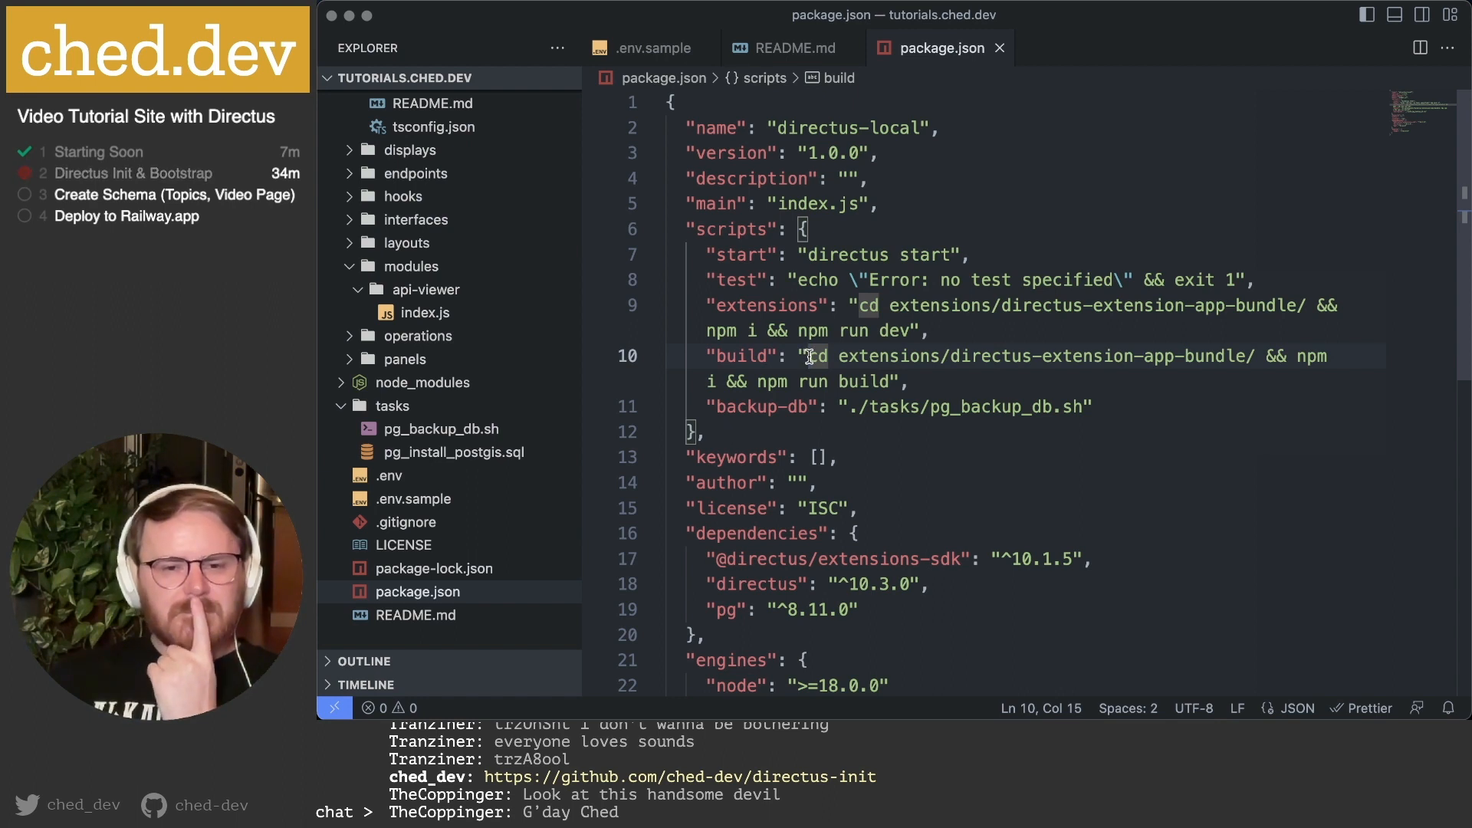
mouse_move(730, 356)
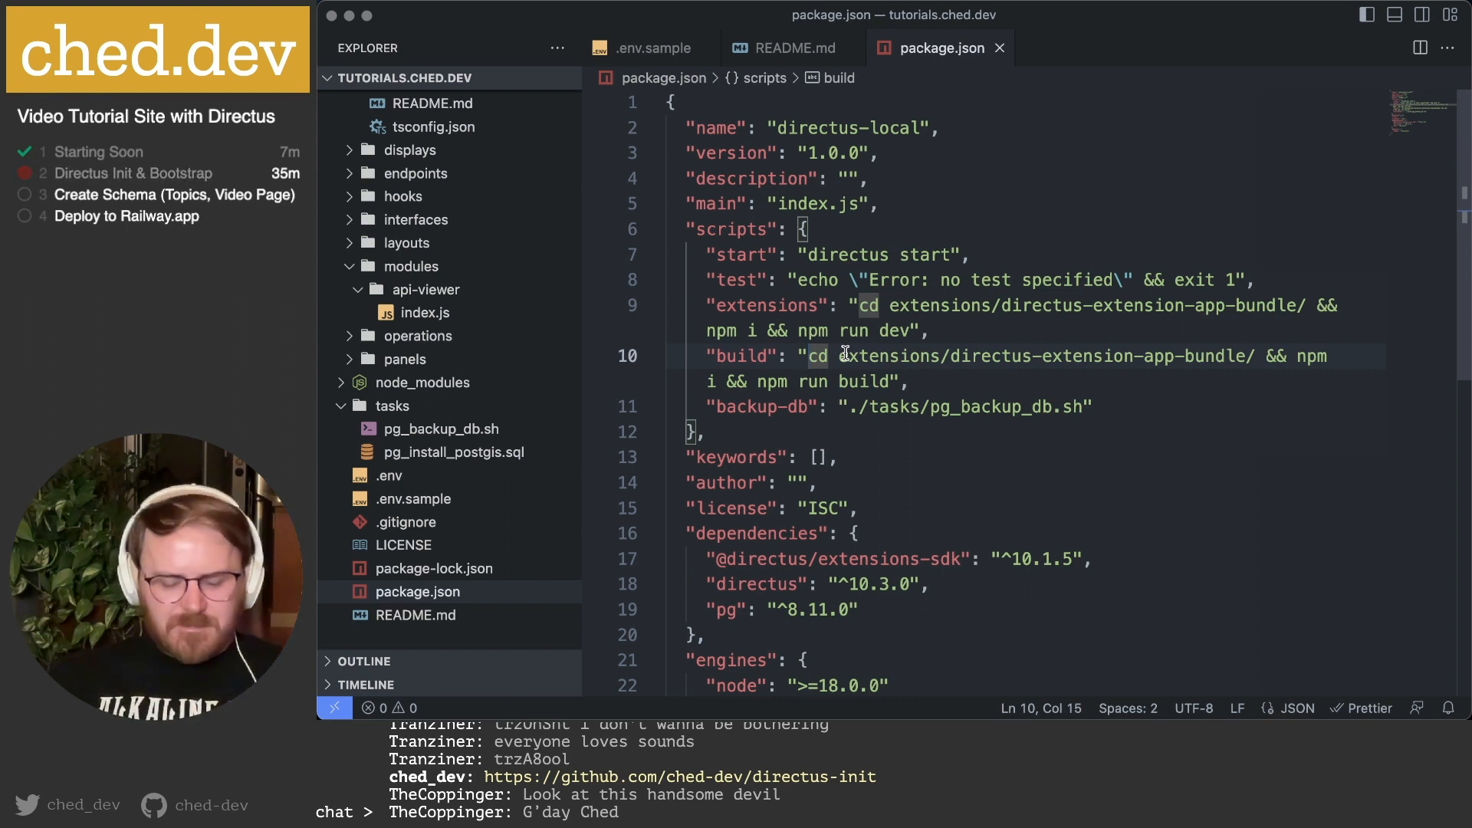
type("npm ")
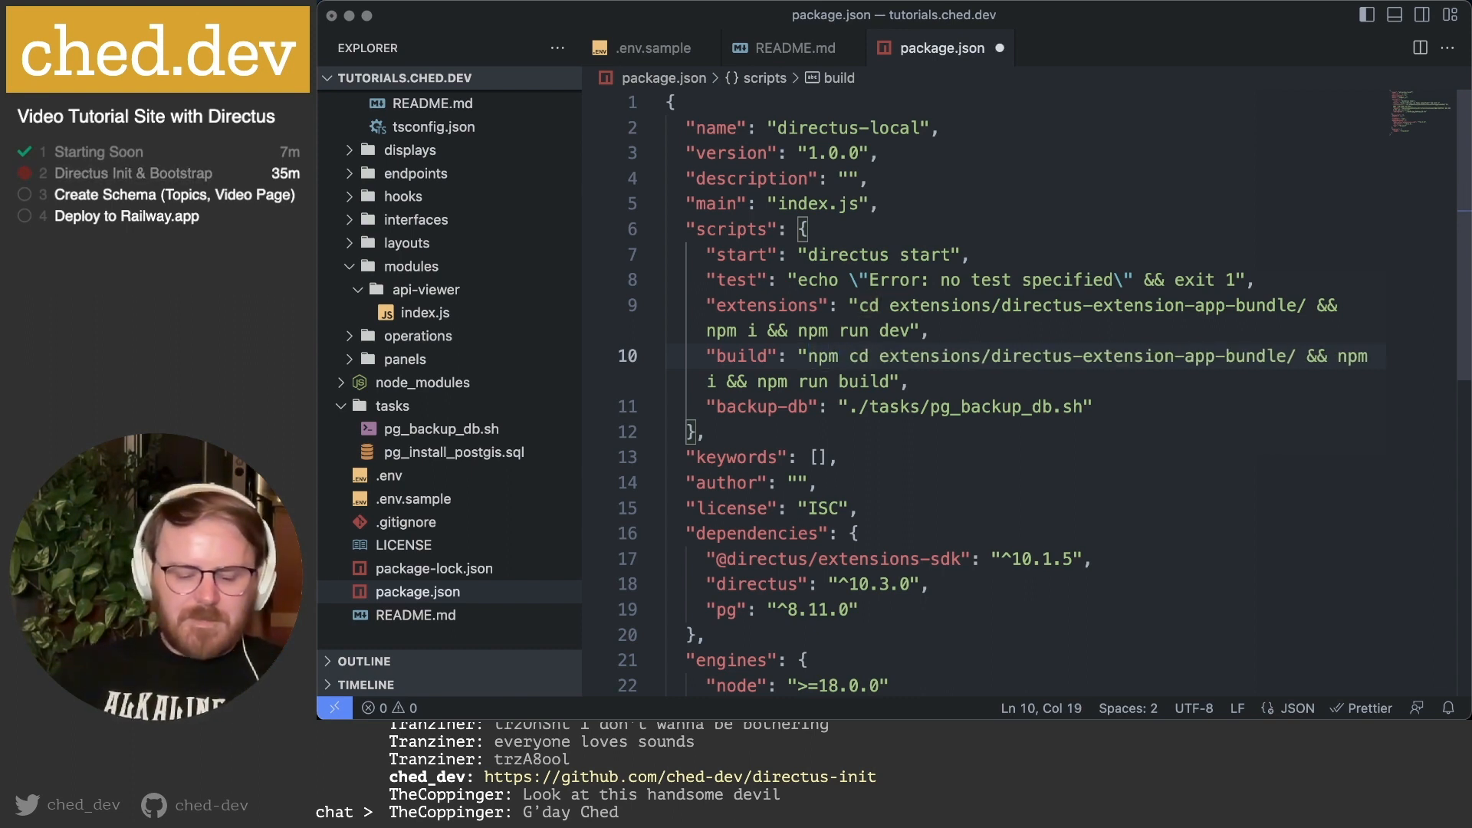
type("i")
type("&&")
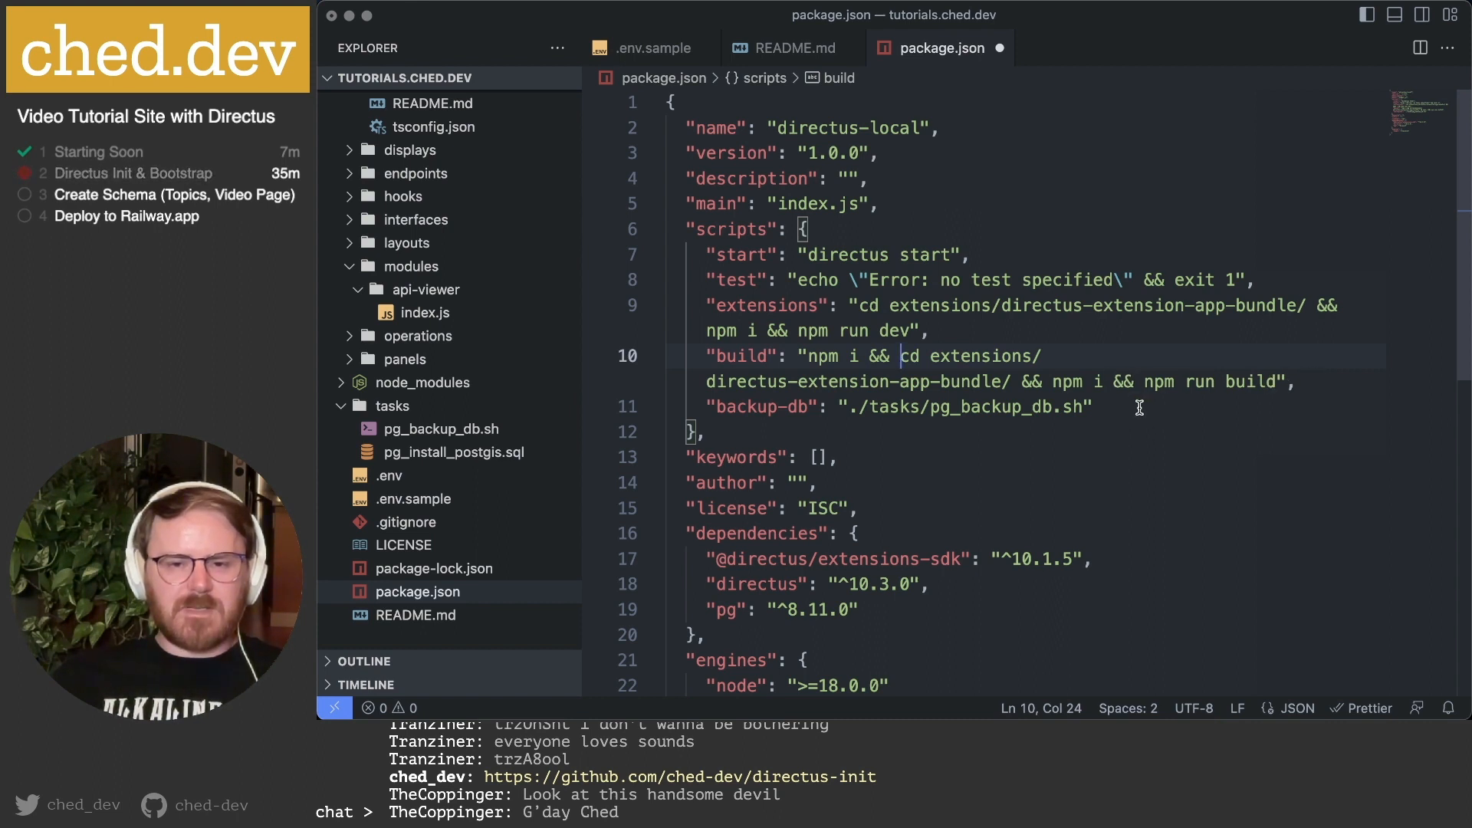
key("super+s")
Run npm run build in the terminal to install packages and build the extension bundle.
key("alt+super+3")
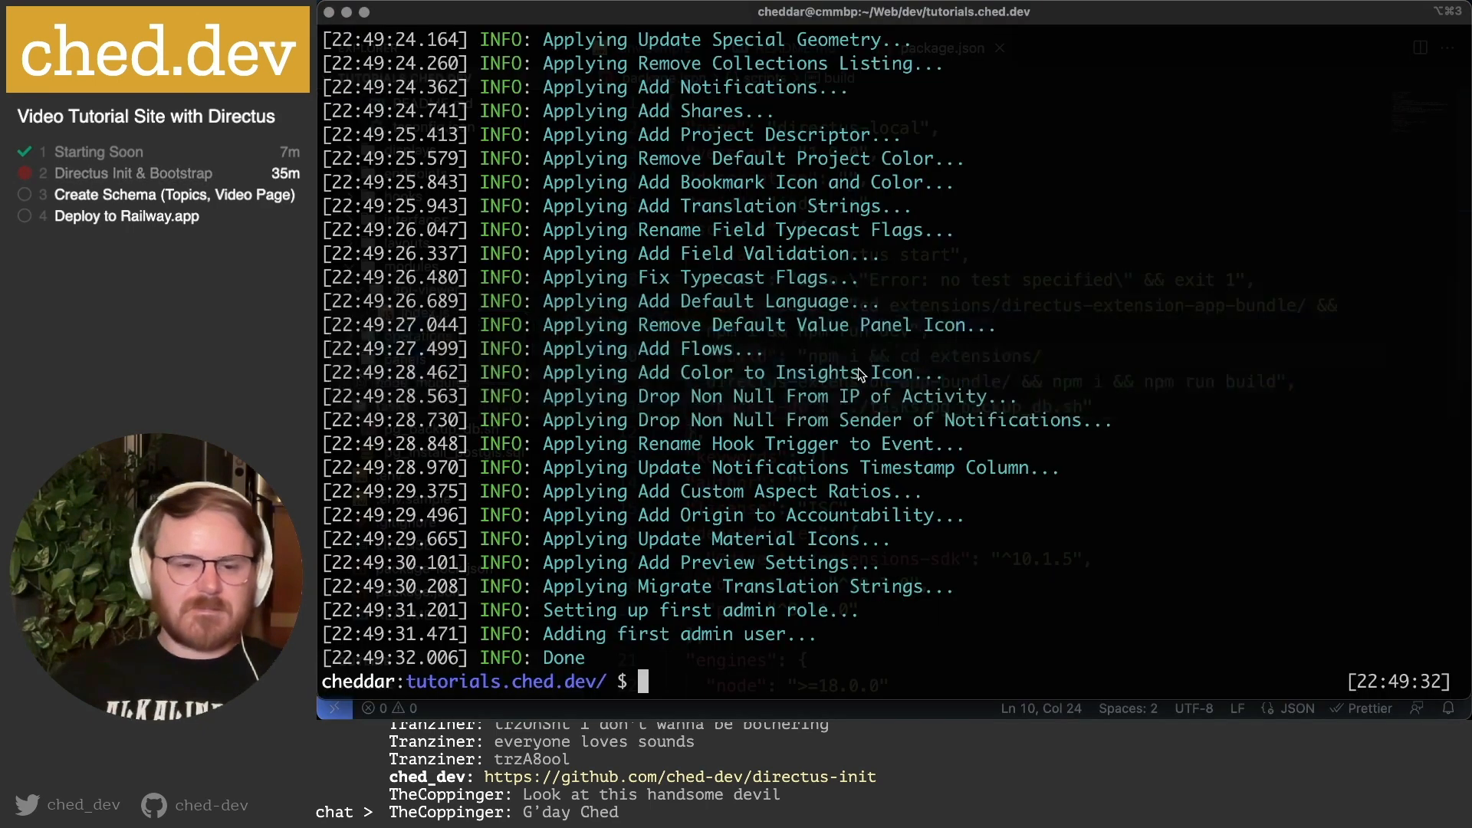
type("npm run build")
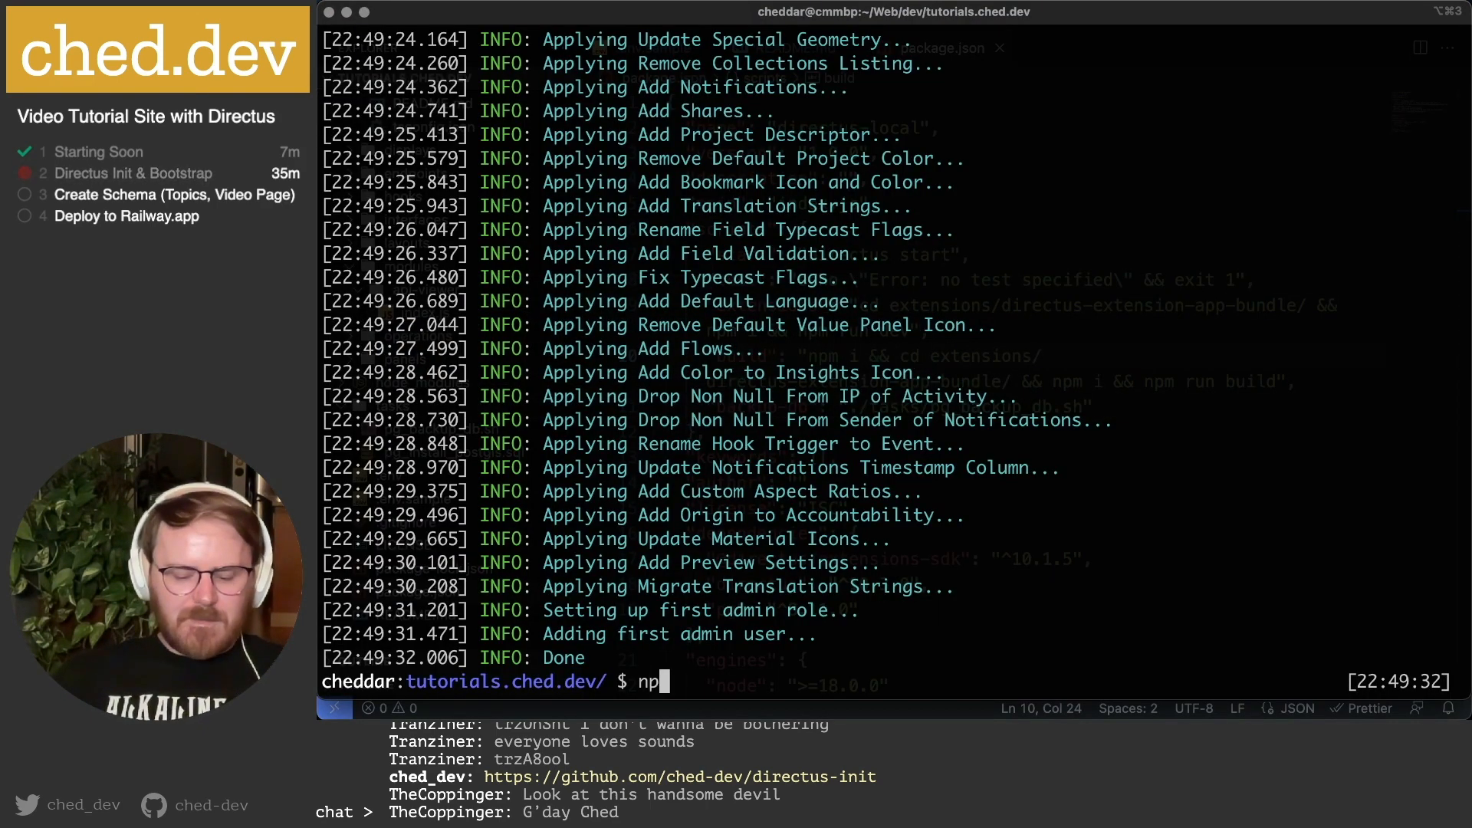
key("Return")
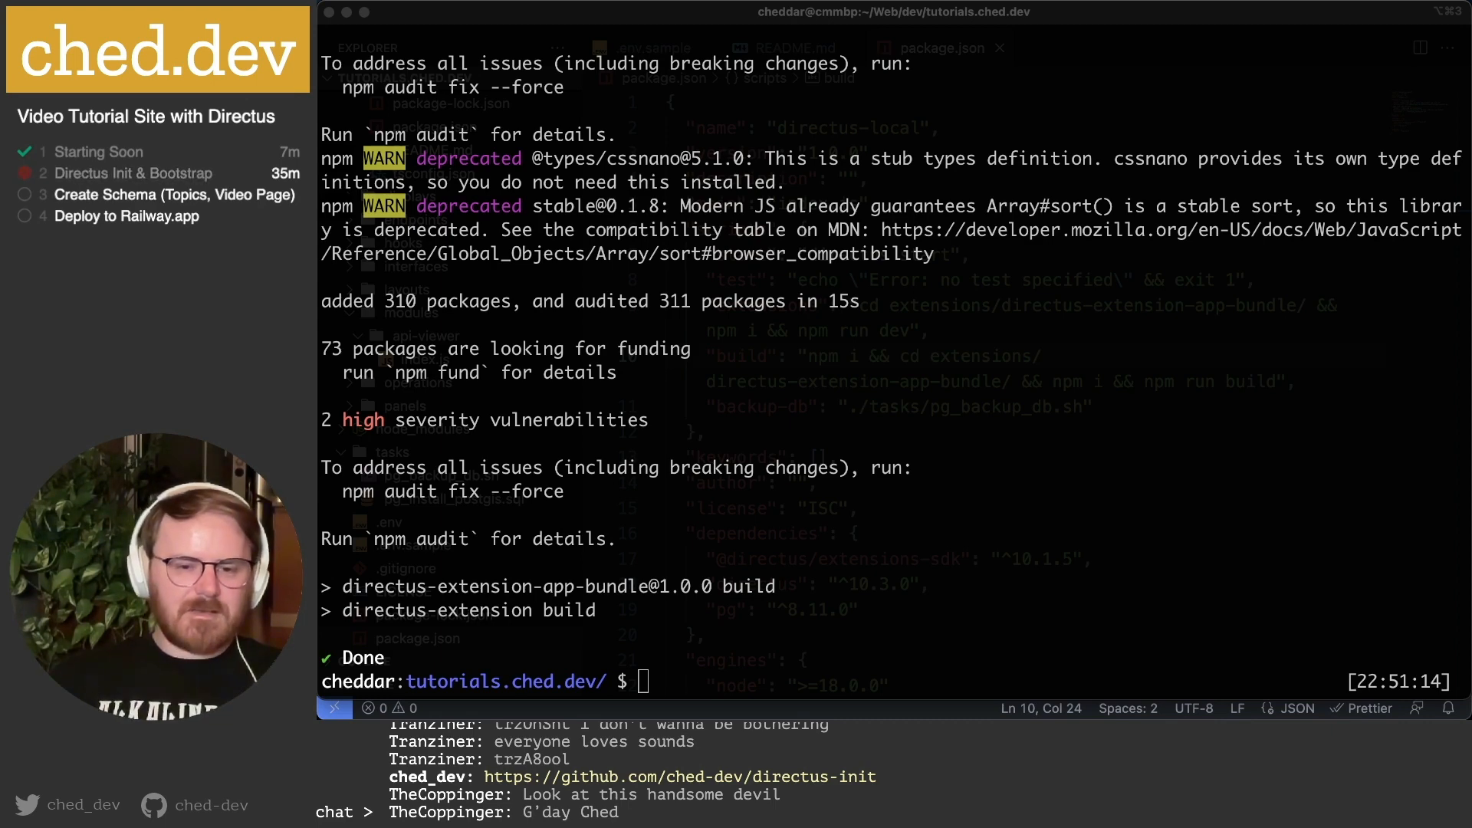
Rerun npx directus bootstrap and confirm it loads the extensions and finishes Done.
left_click(936, 477)
key("Up")
key("Up")
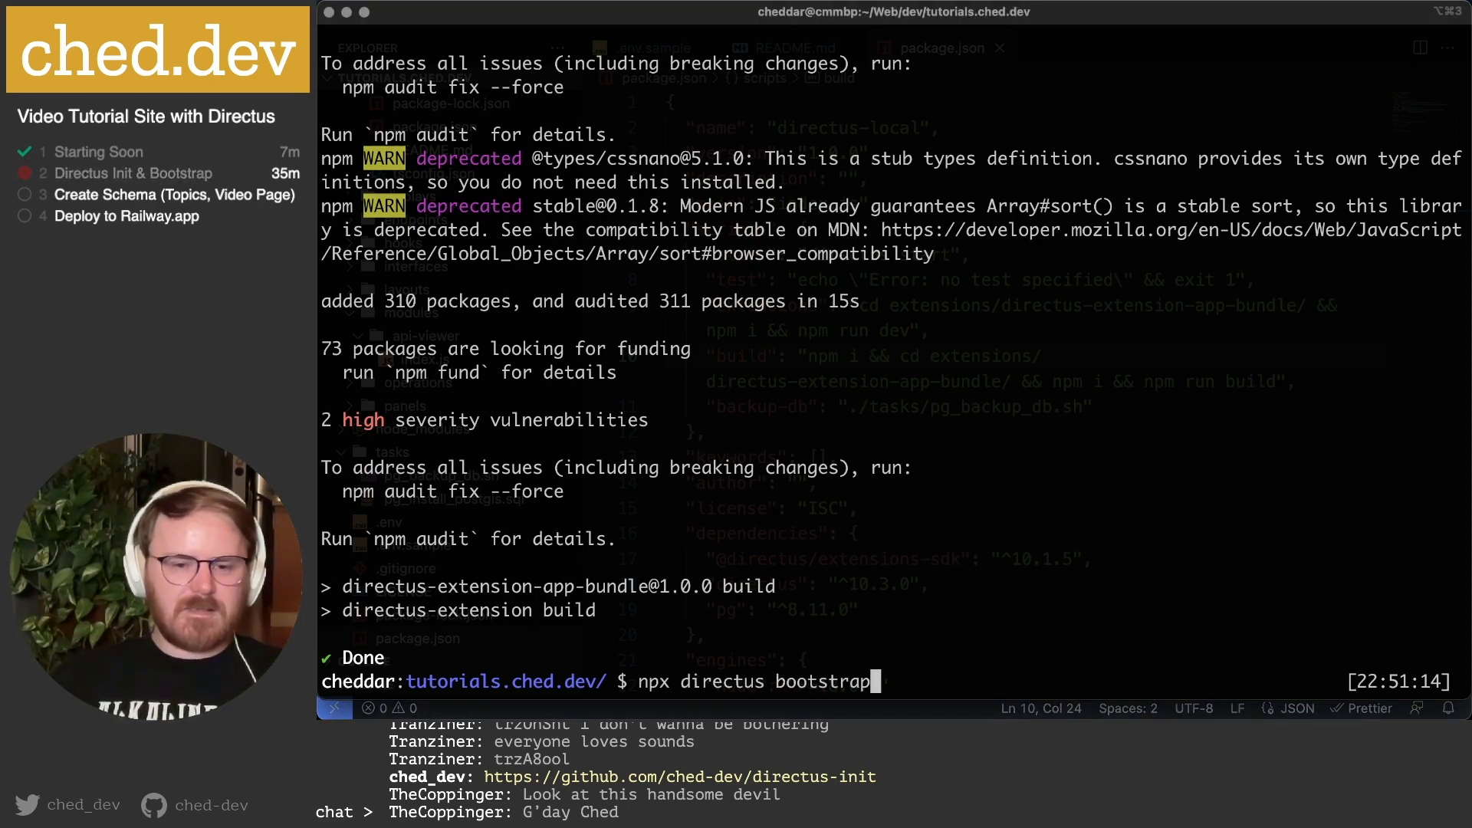
key("Return")
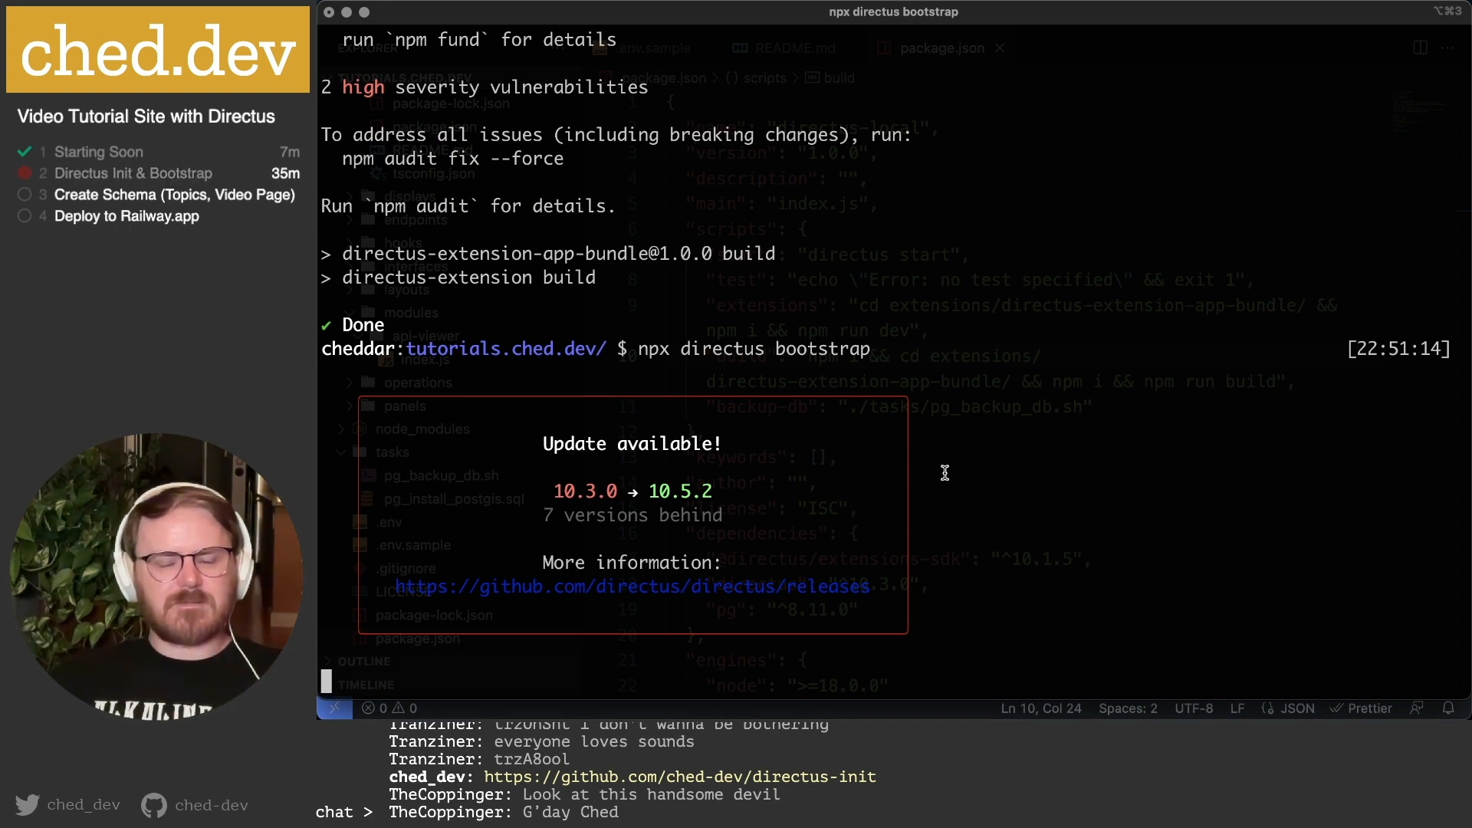
left_click_drag(576, 563, 1001, 570)
left_click(1001, 570)
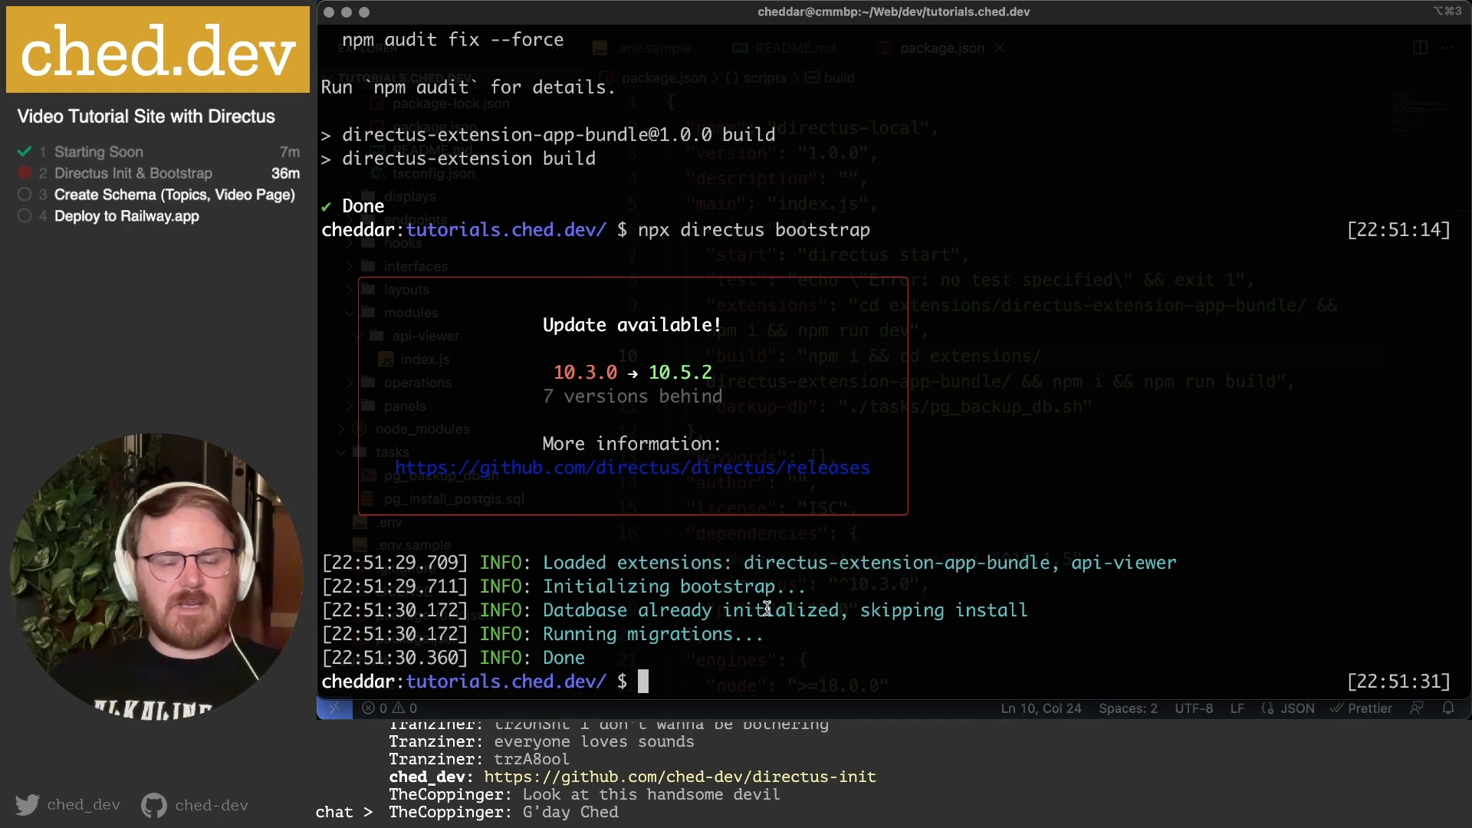
left_click_drag(545, 612, 741, 658)
left_click(740, 657)
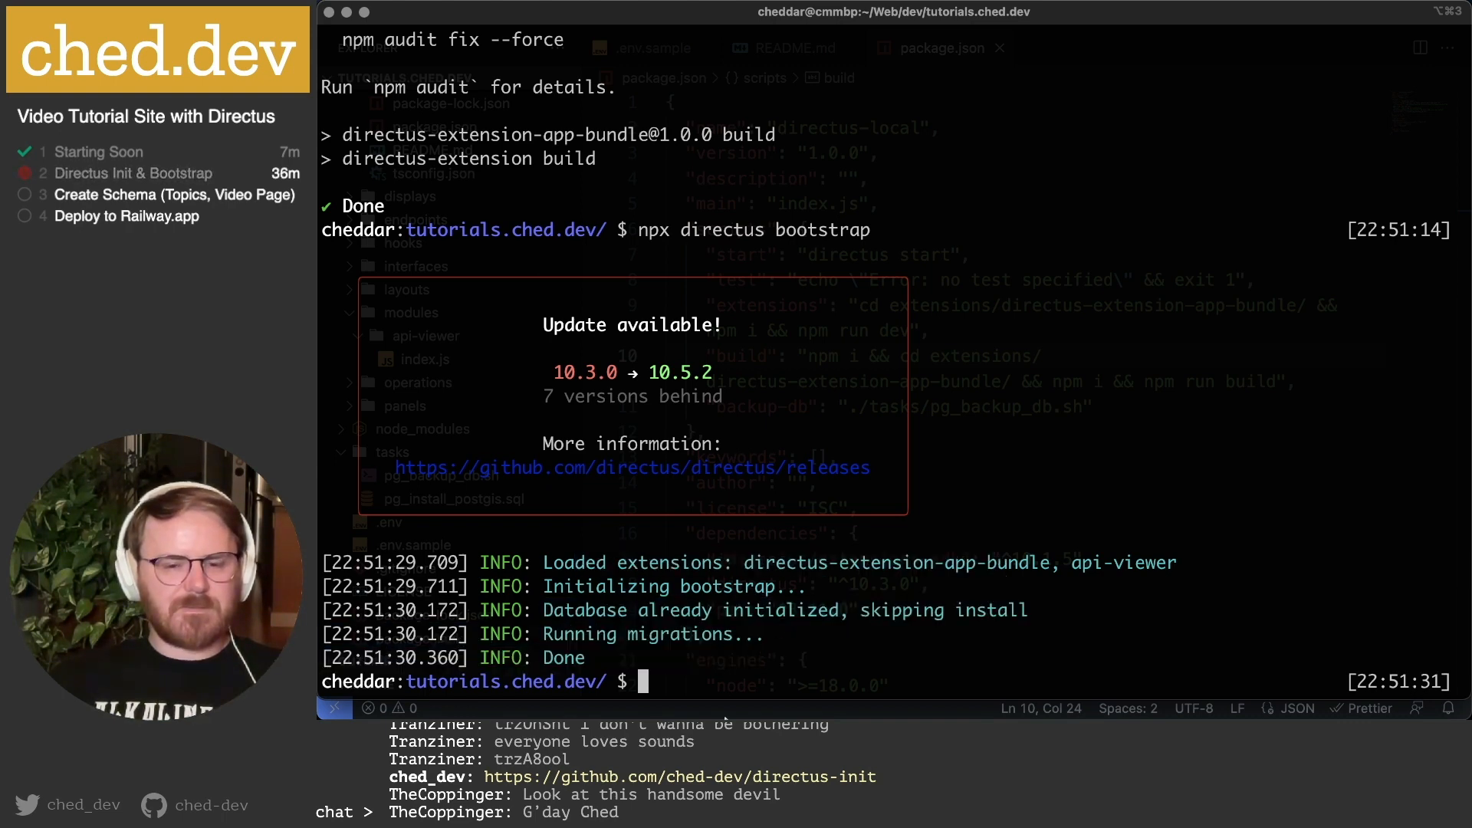
mouse_move(611, 709)
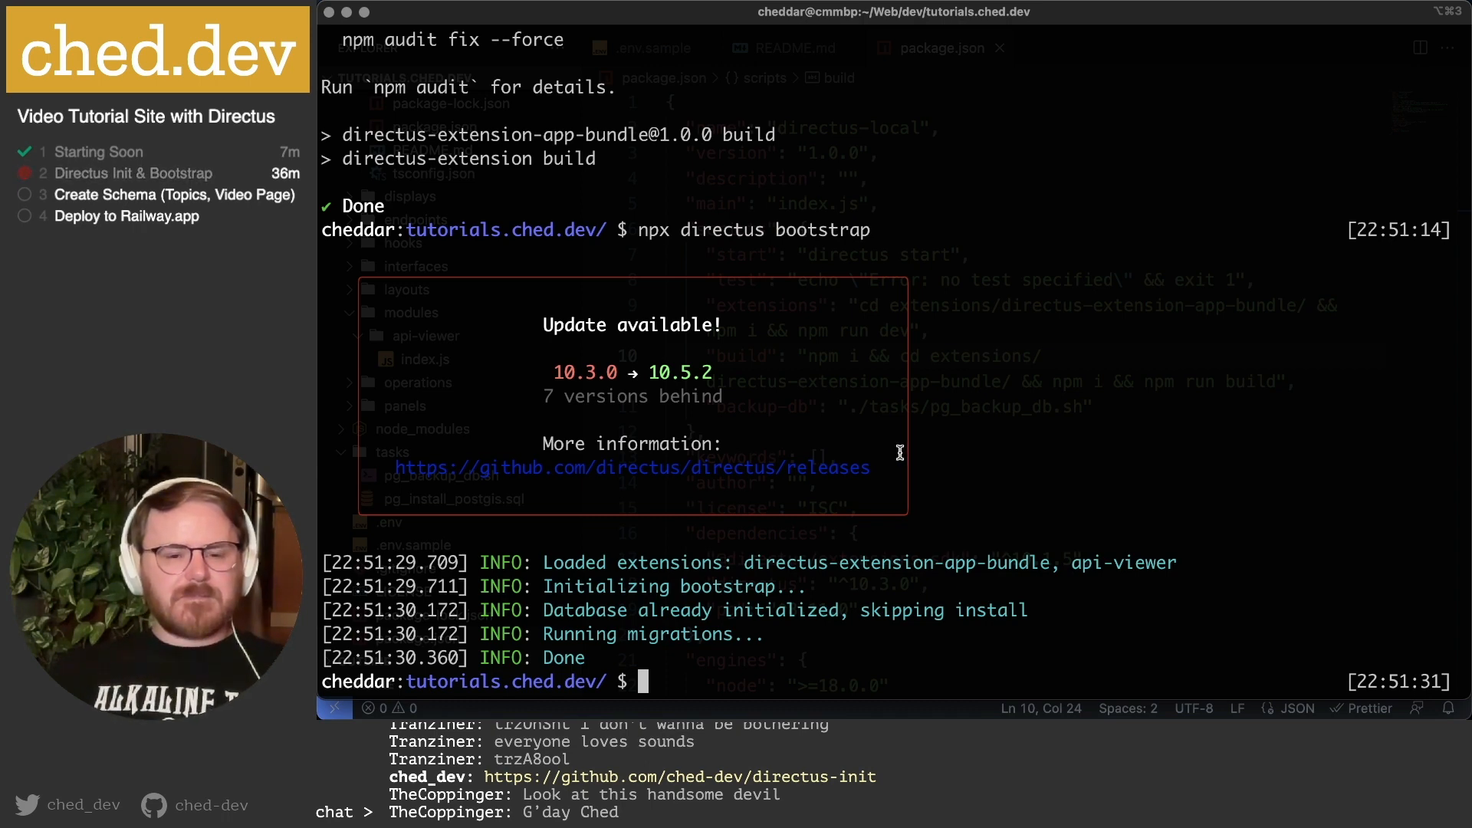
In the Railway tab, check Postgres for the new directus_ tables, then close the panel.
left_click(554, 690)
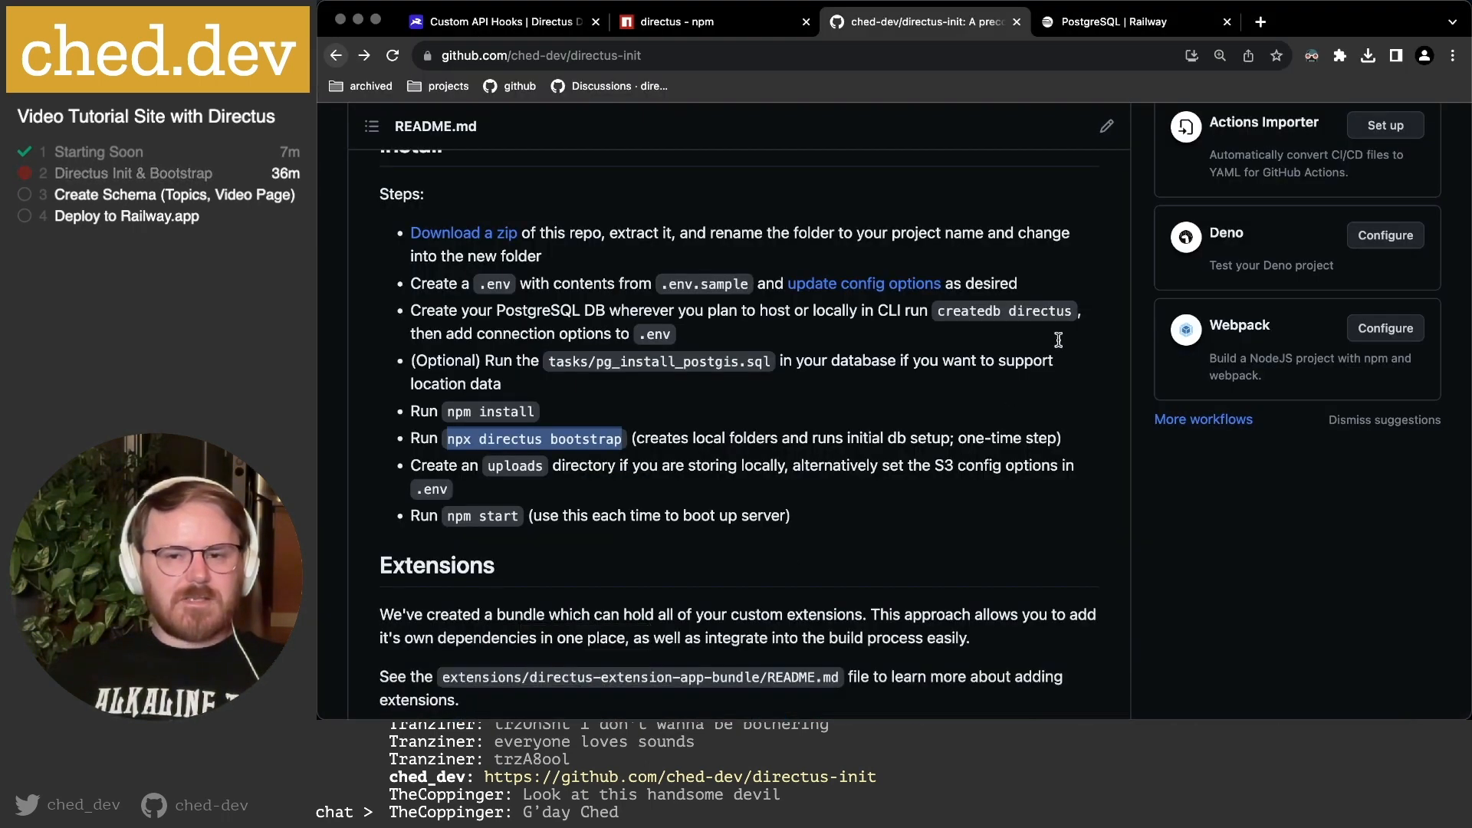
left_click(1100, 23)
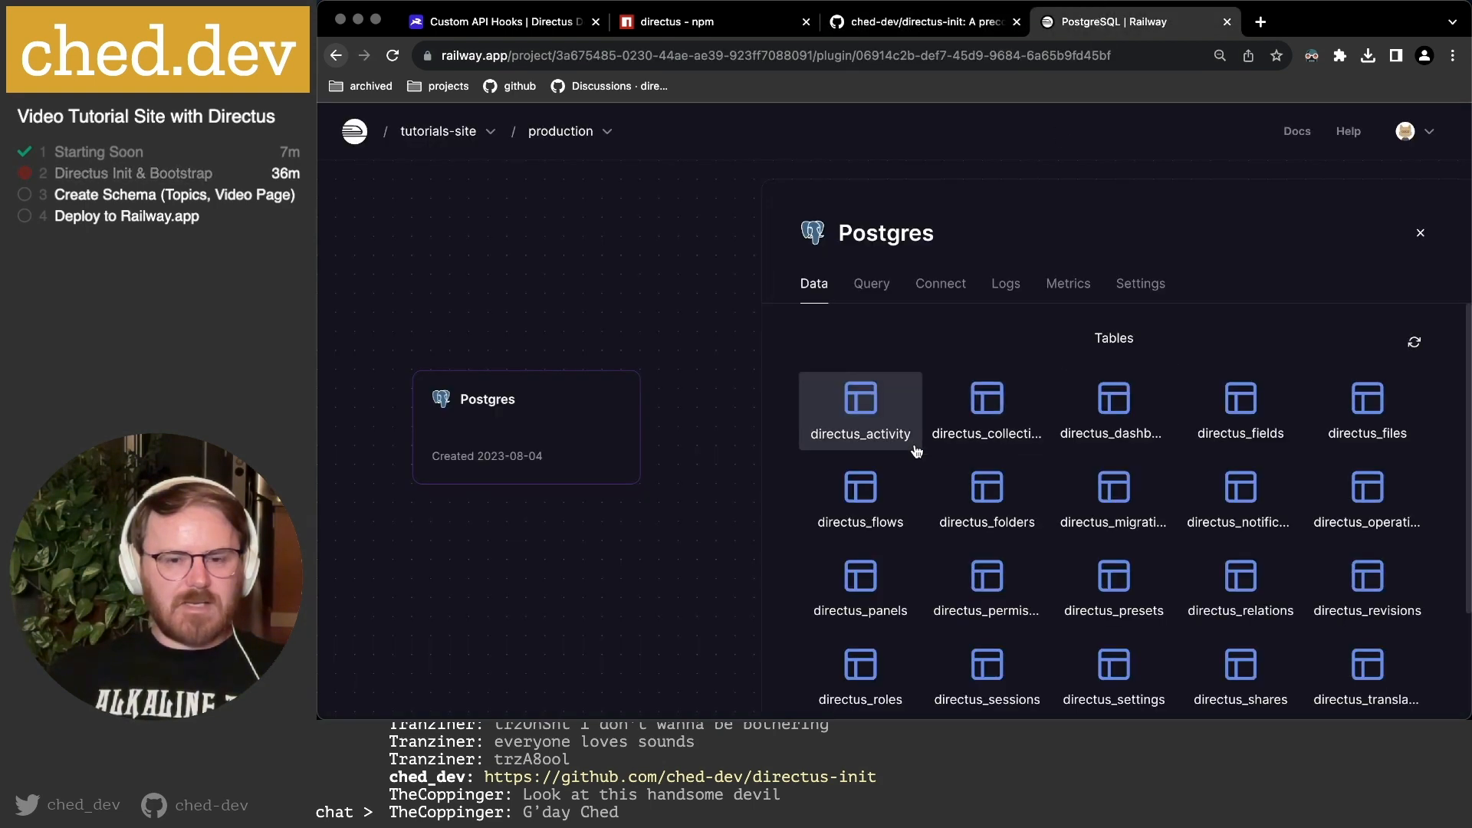
scroll(1193, 388, "down", 2)
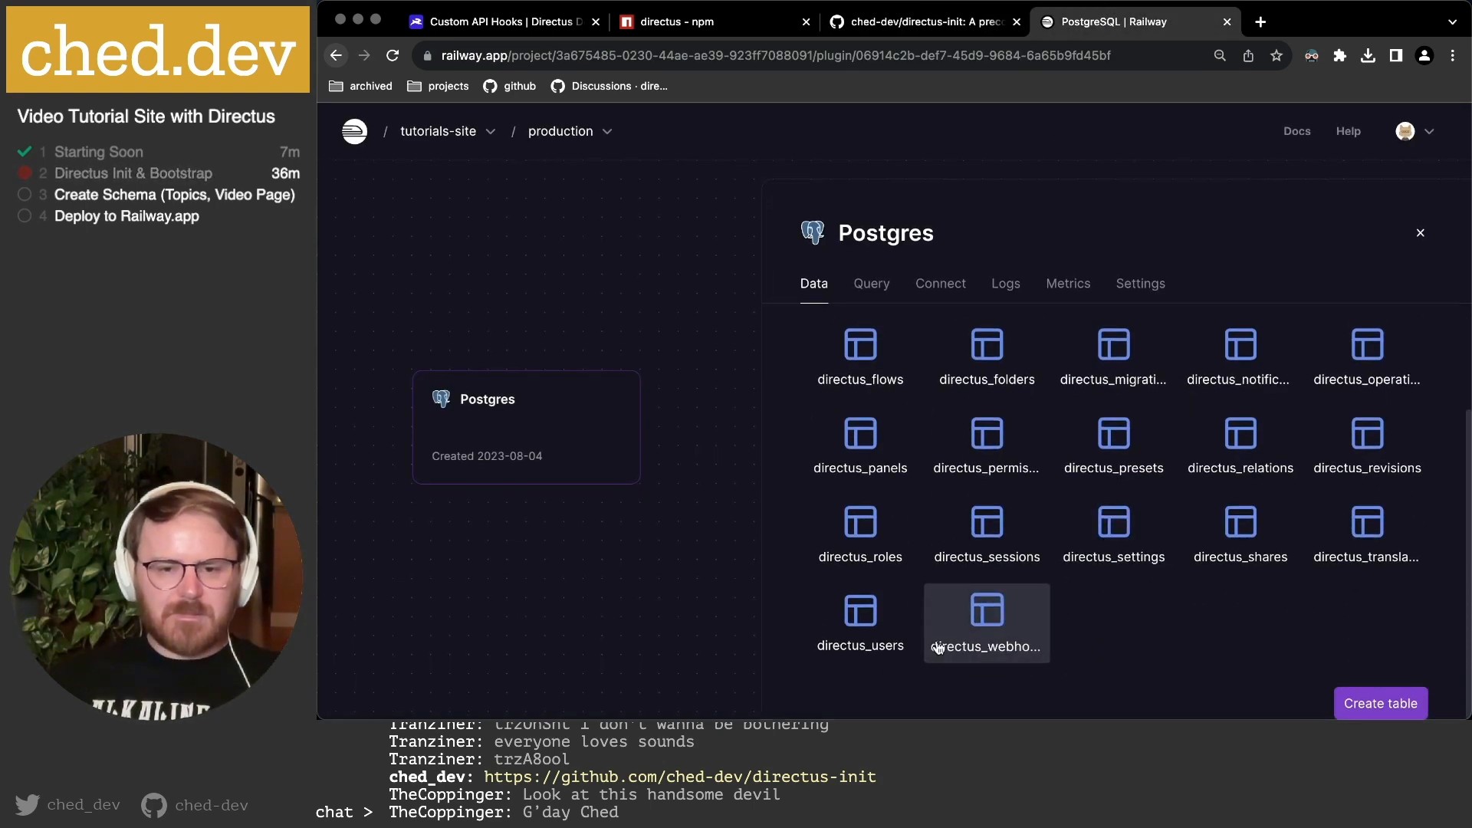
scroll(1368, 506, "up", 1)
scroll(1368, 506, "down", 1)
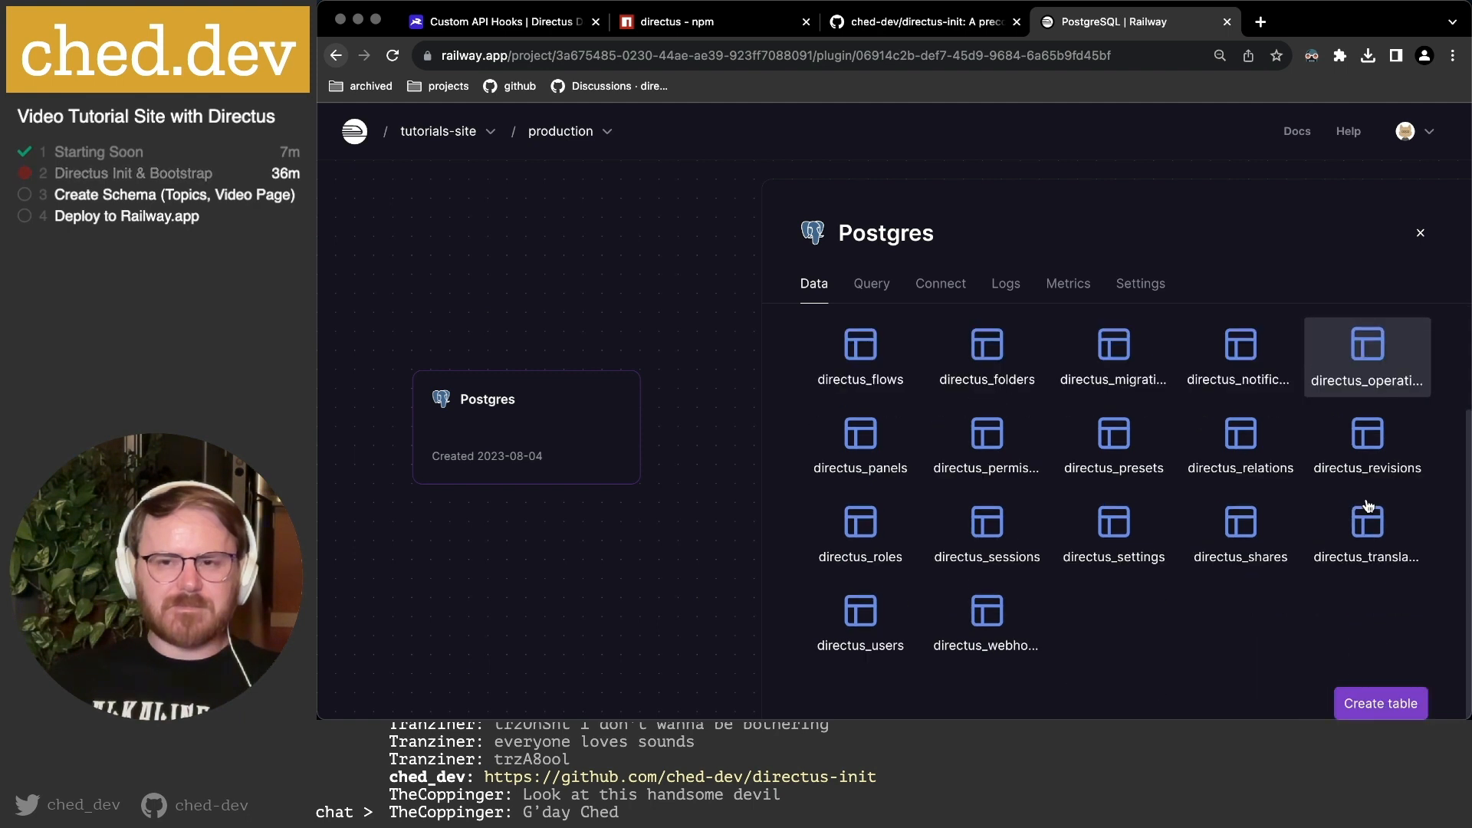
scroll(1158, 533, "up", 2)
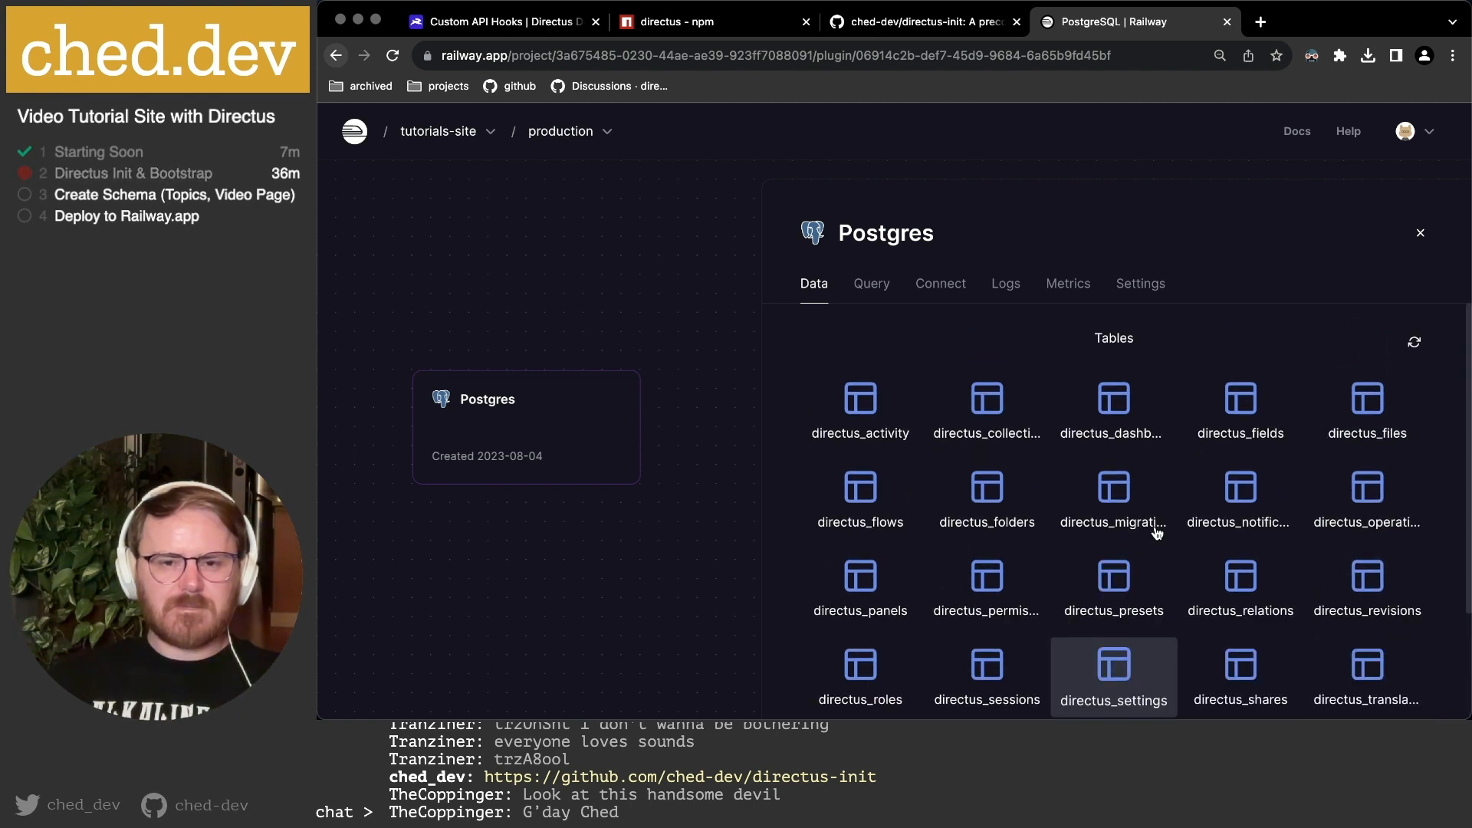
left_click(1419, 231)
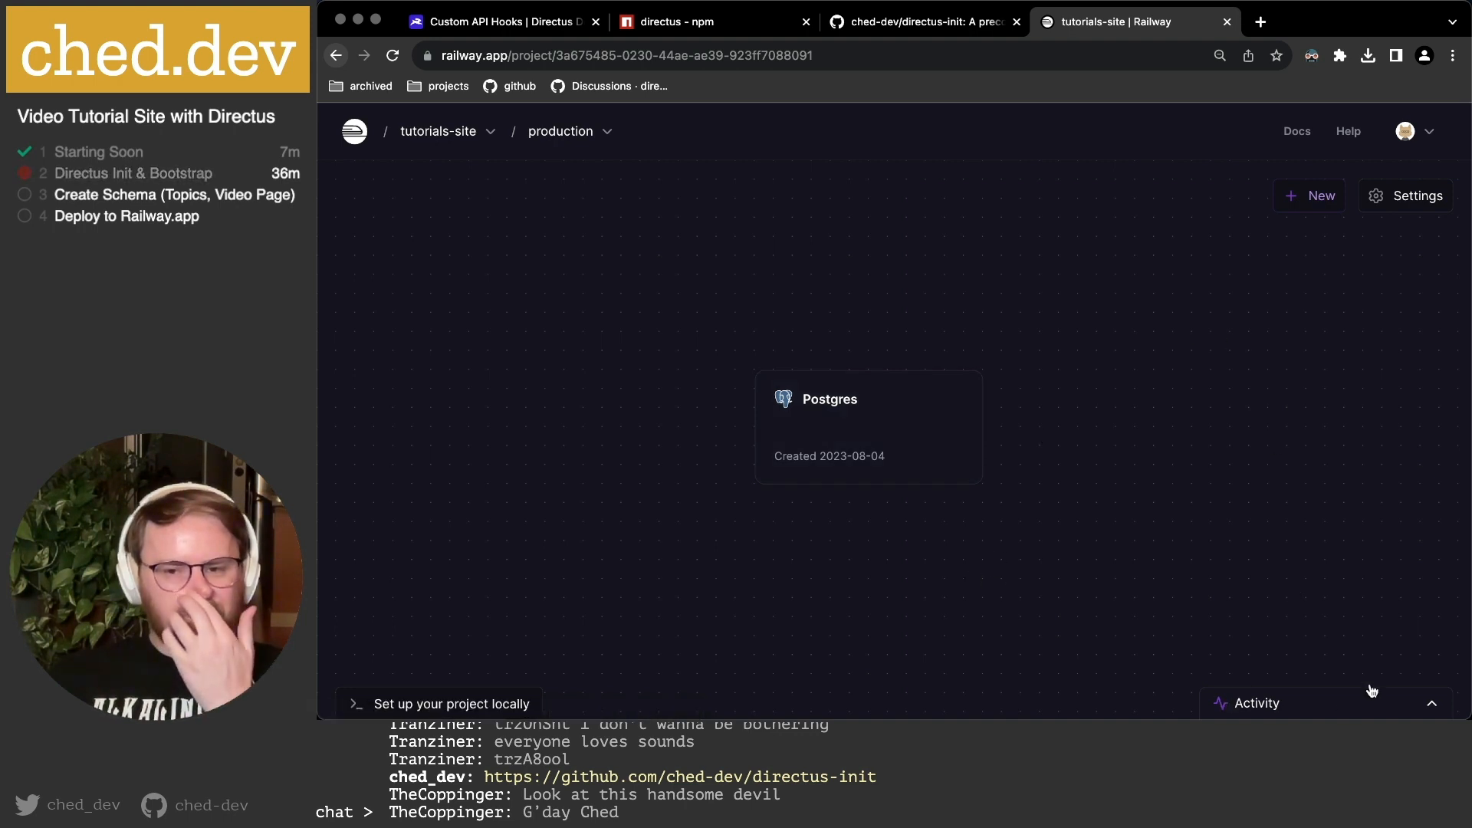
Add a new empty service (airy-dock) to the project and open its settings.
left_click(1317, 196)
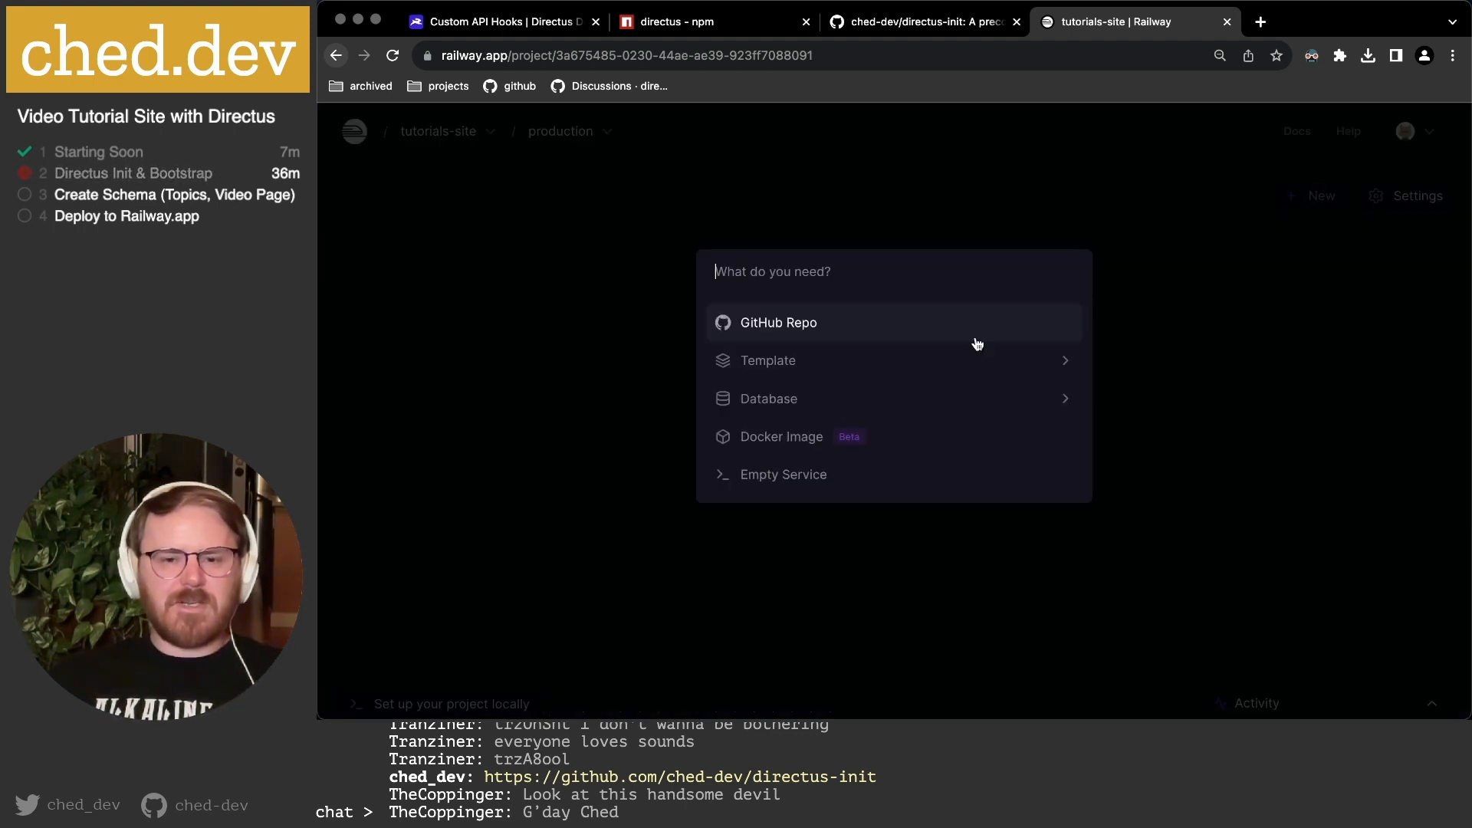
left_click(782, 484)
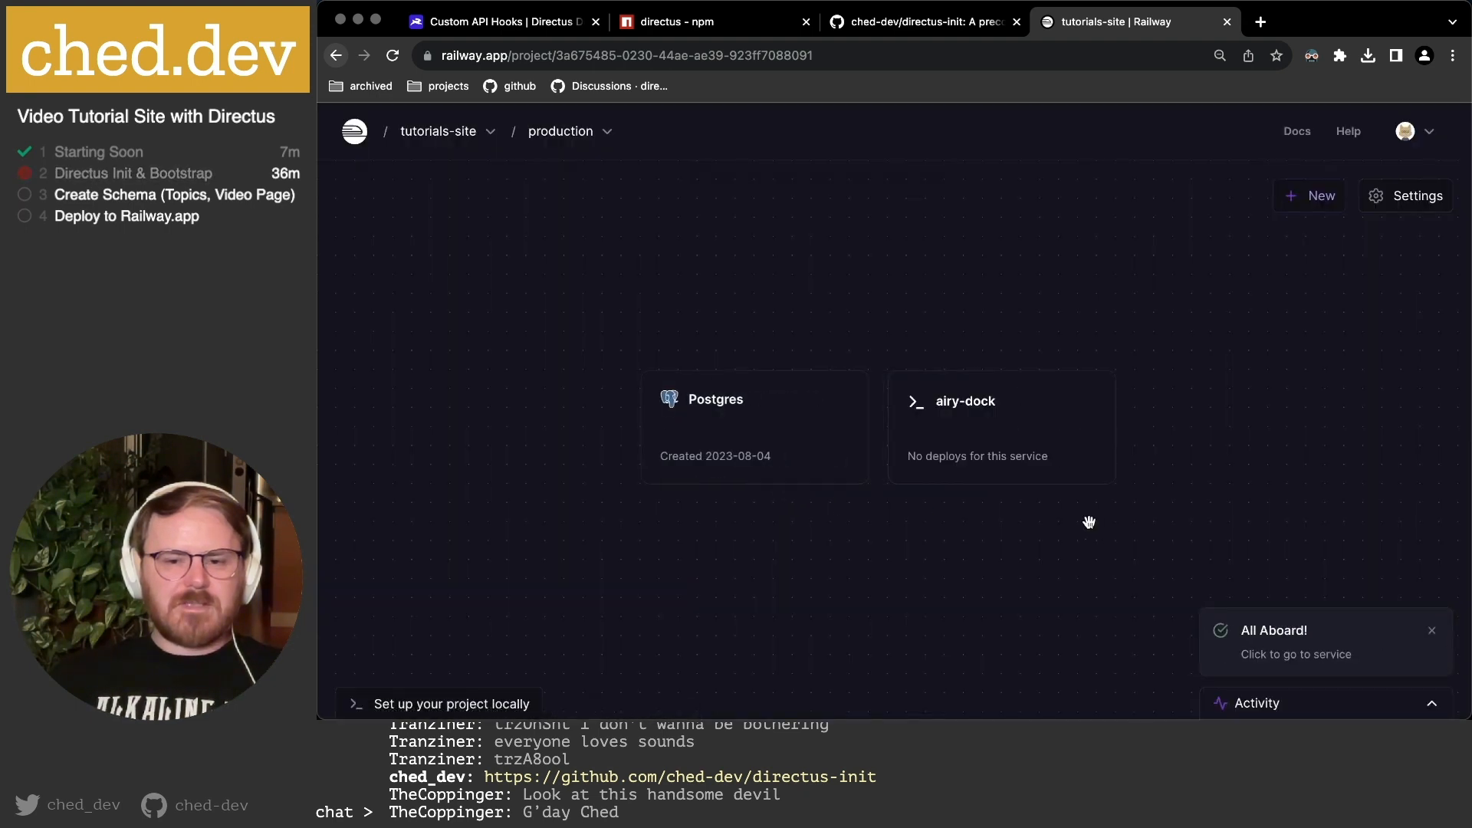
left_click(964, 417)
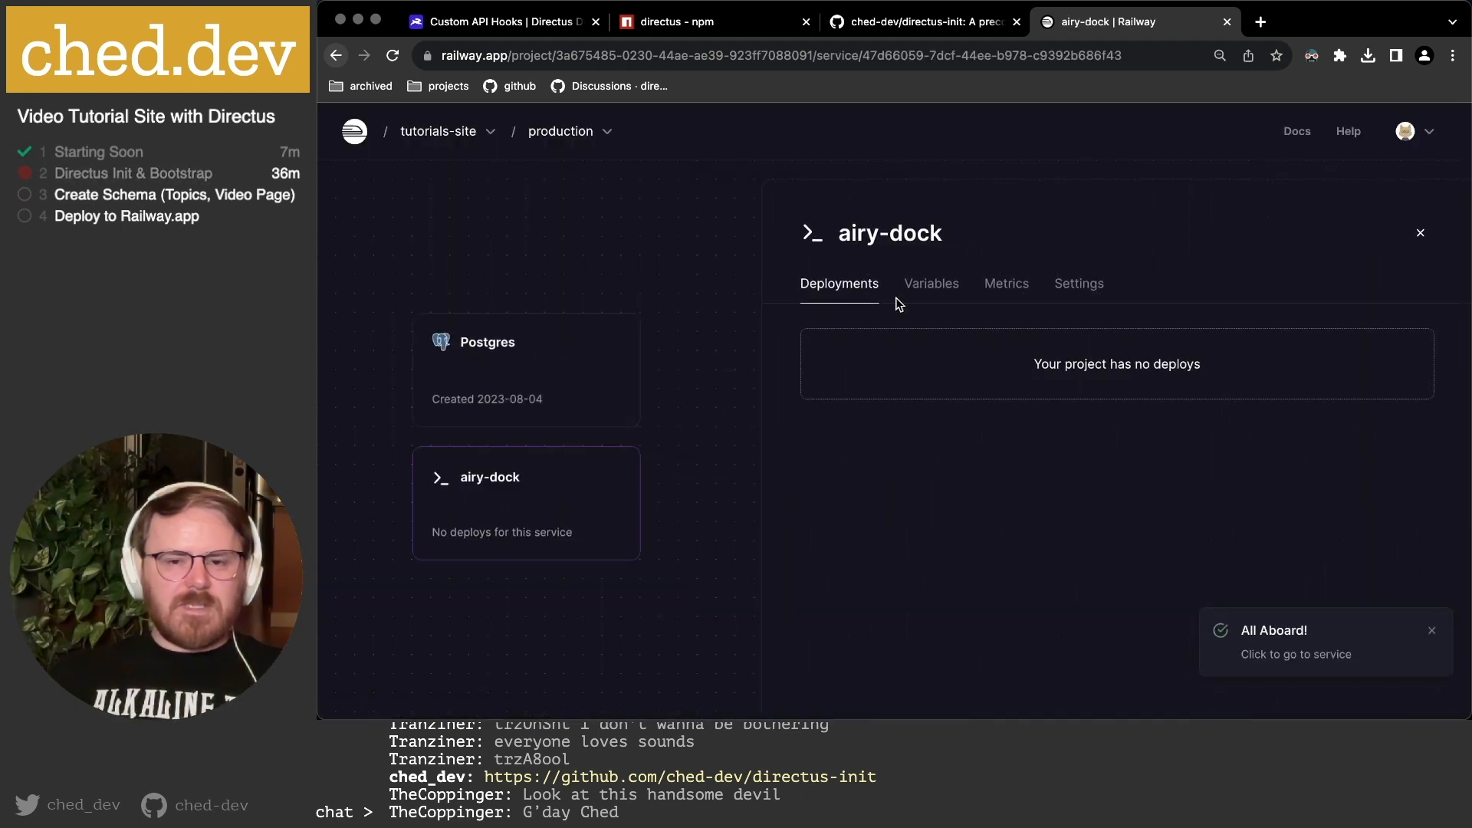
left_click(1078, 285)
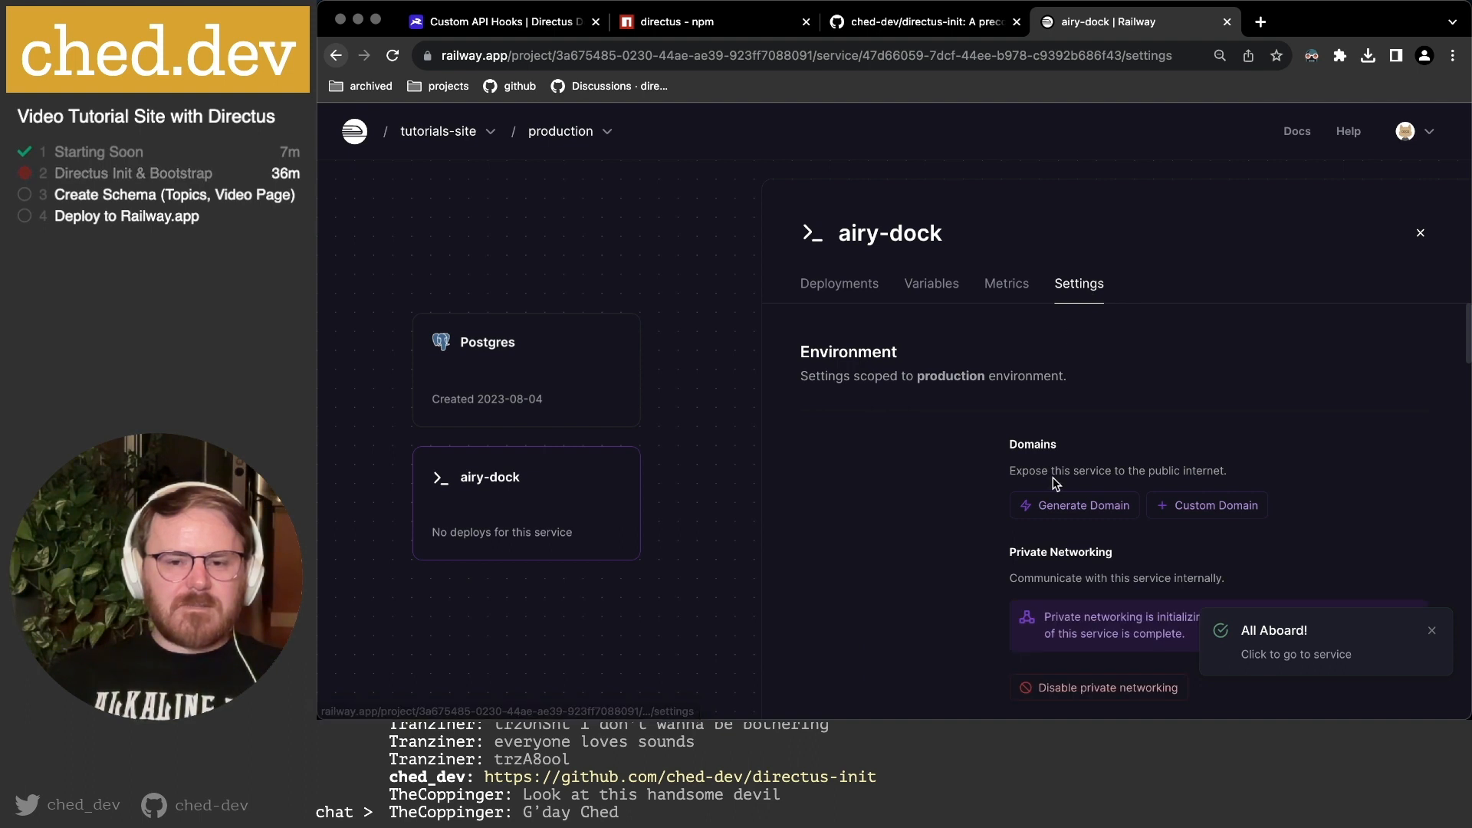
Rename the service from airy-dock to directus-admin and confirm the change.
scroll(1056, 484, "down", 1)
scroll(1057, 484, "up", 1)
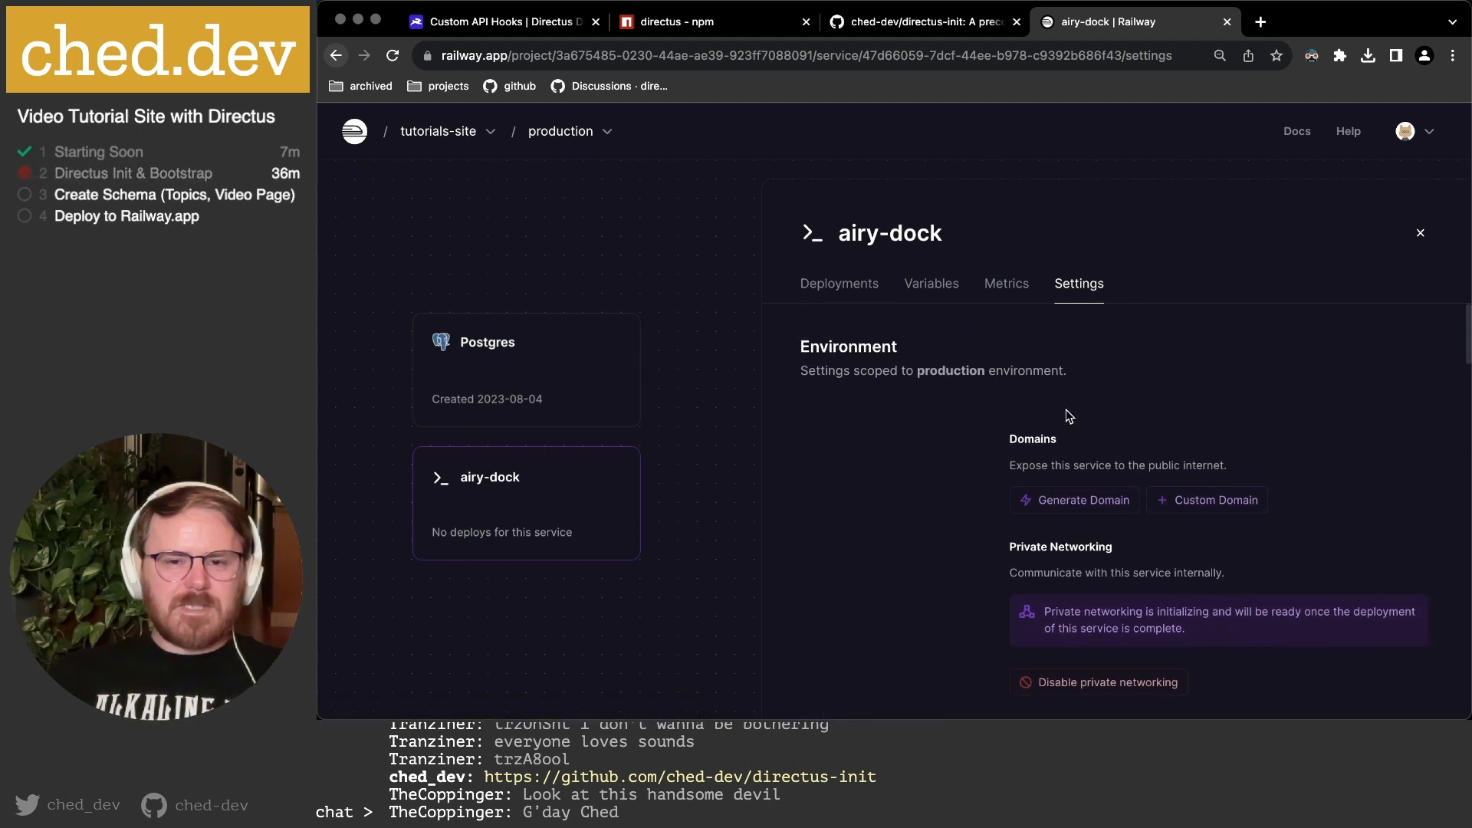
scroll(1069, 416, "down", 6)
left_click_drag(1098, 511, 918, 519)
scroll(918, 519, "down", 1)
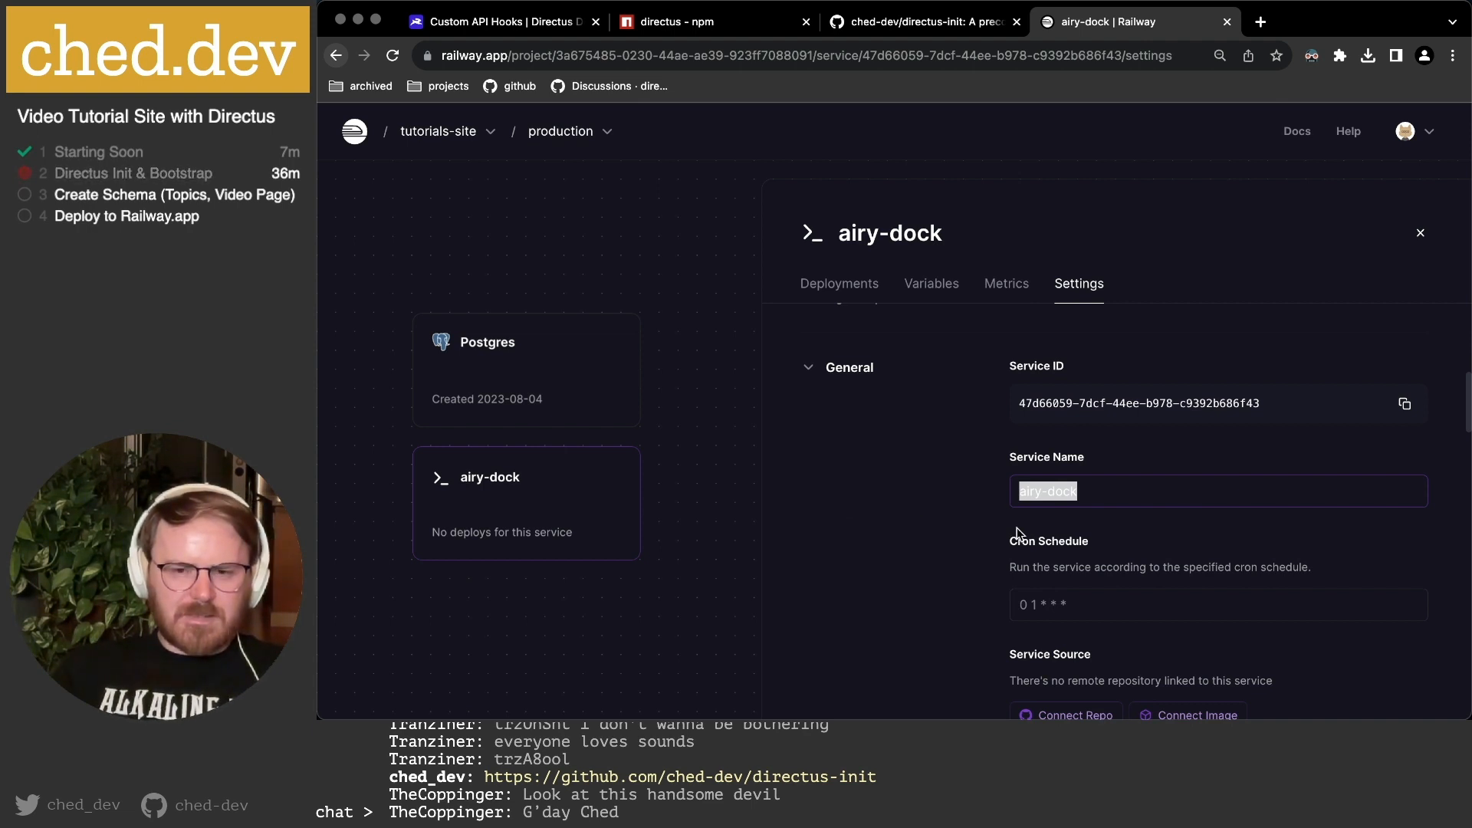
type("directus-admin")
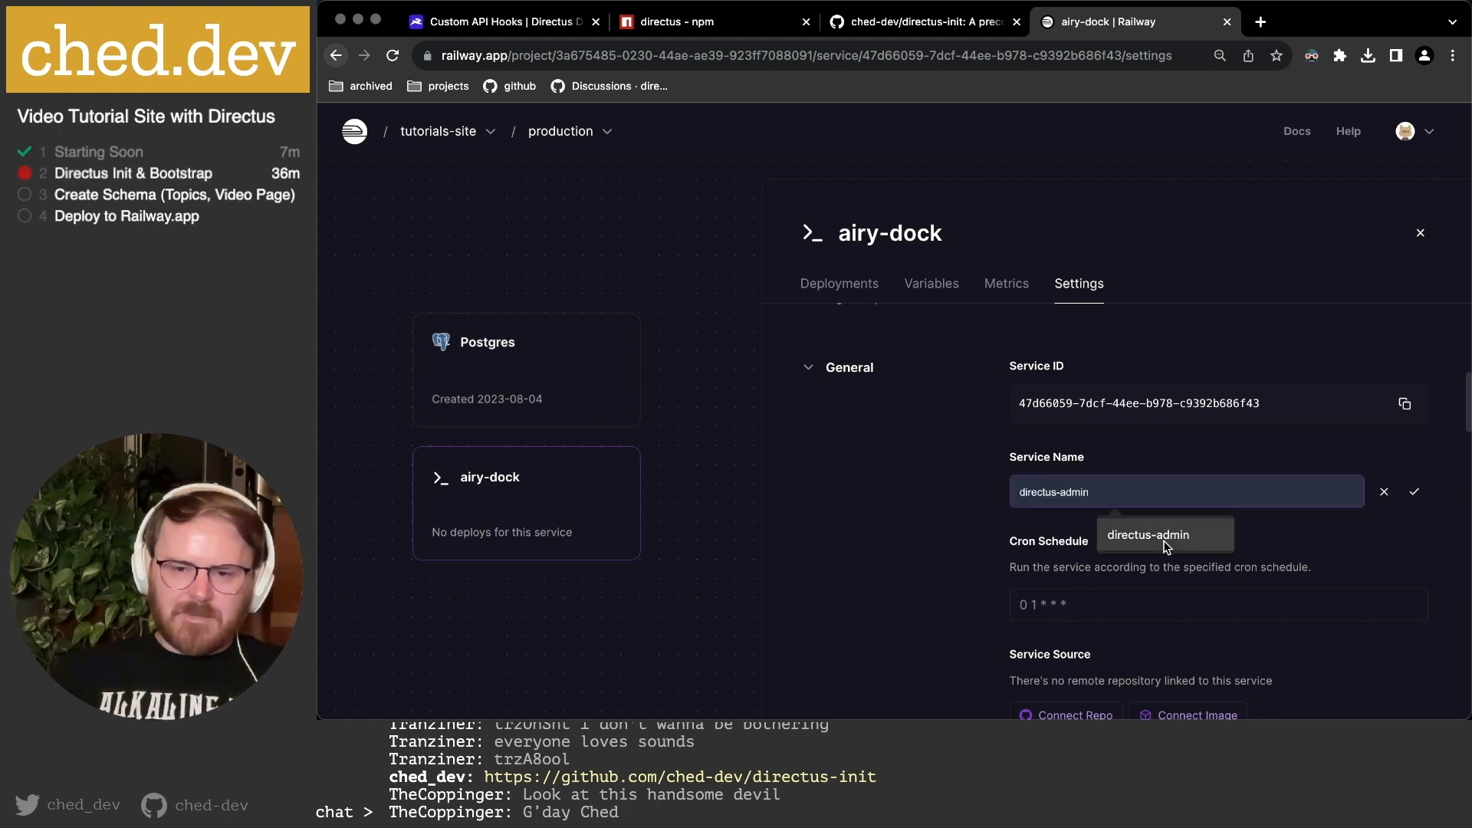
left_click(1180, 537)
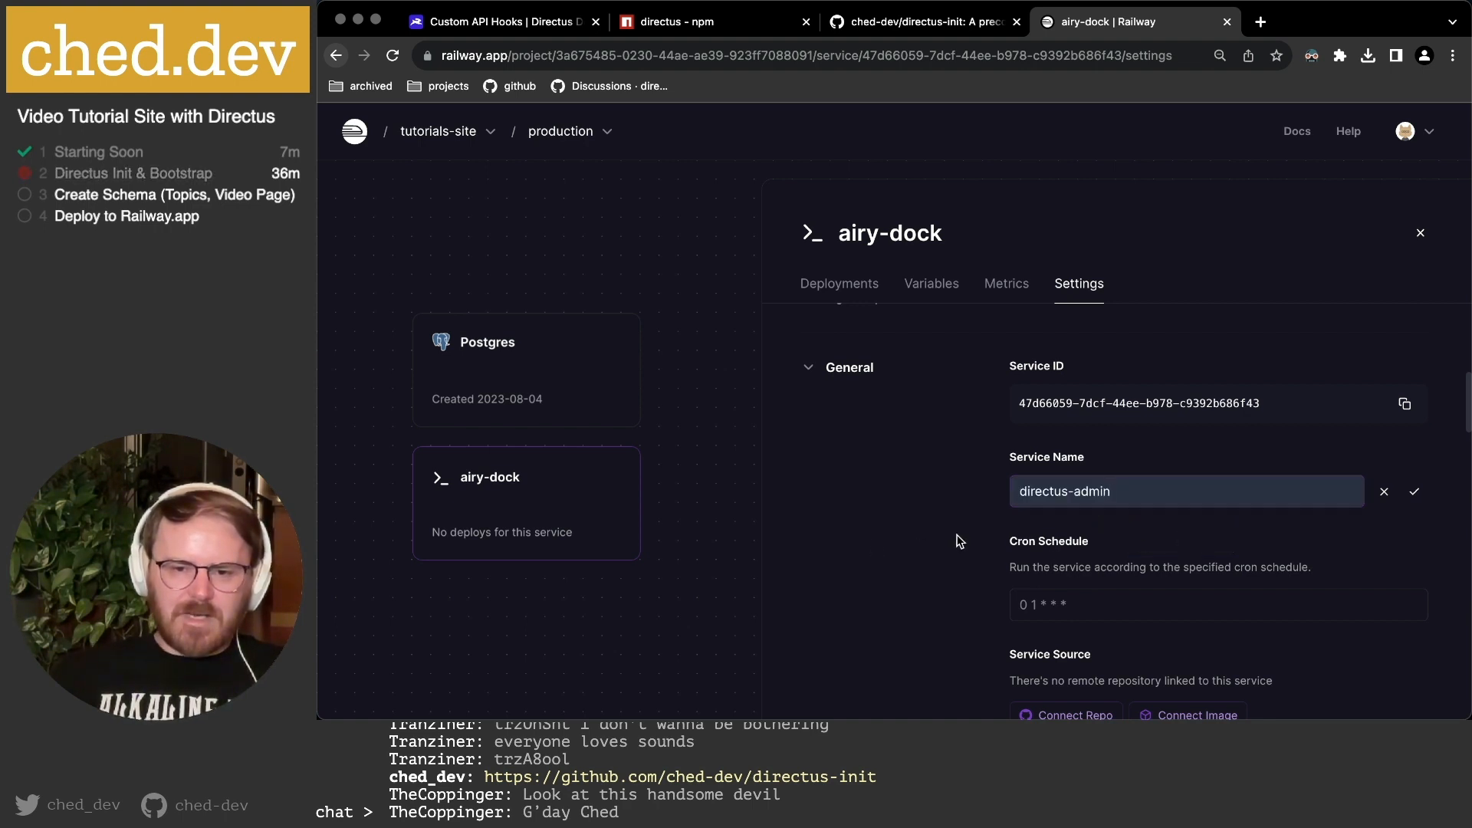
scroll(1164, 542, "down", 5)
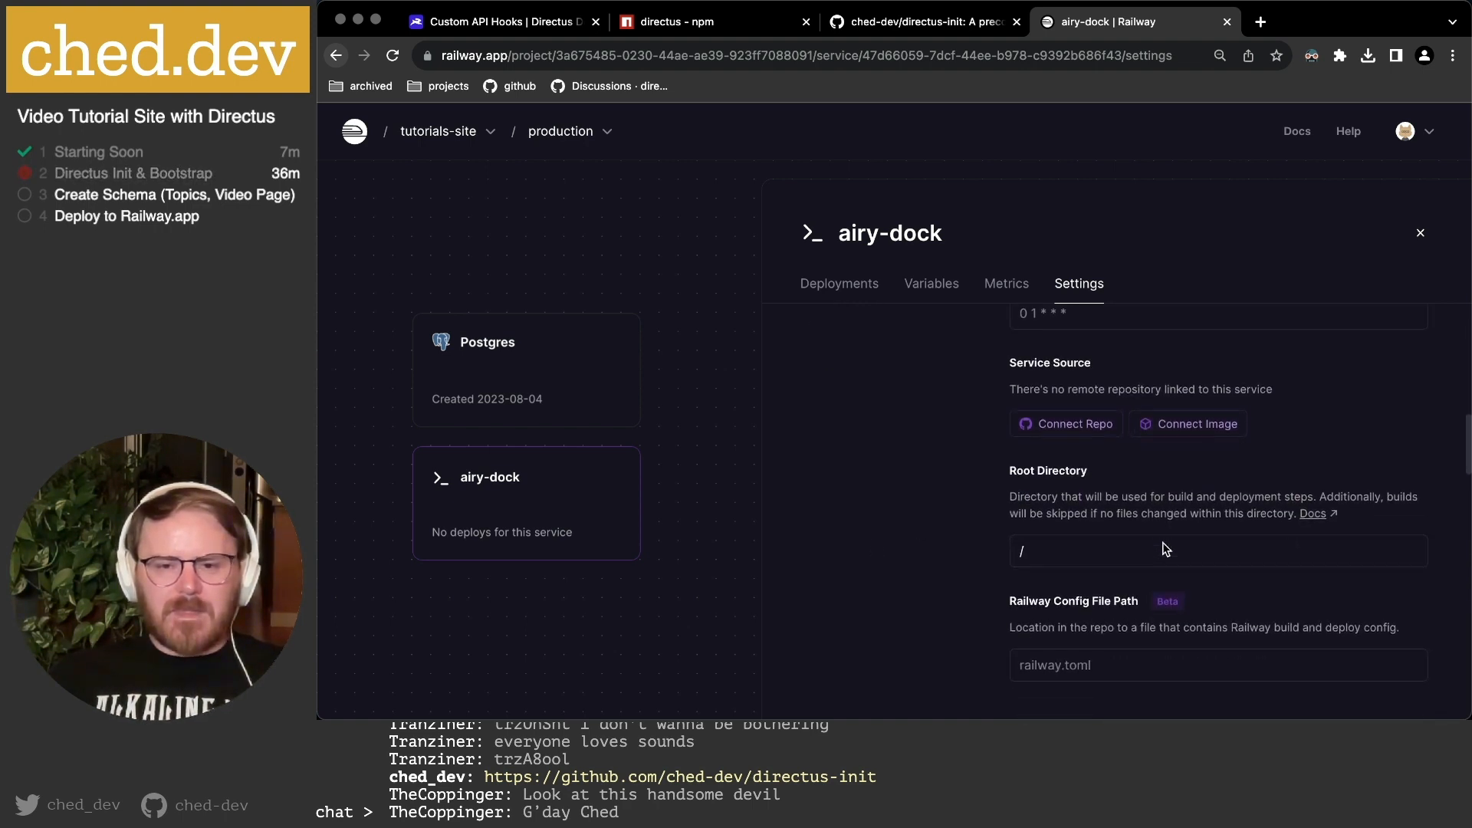
scroll(1162, 541, "down", 3)
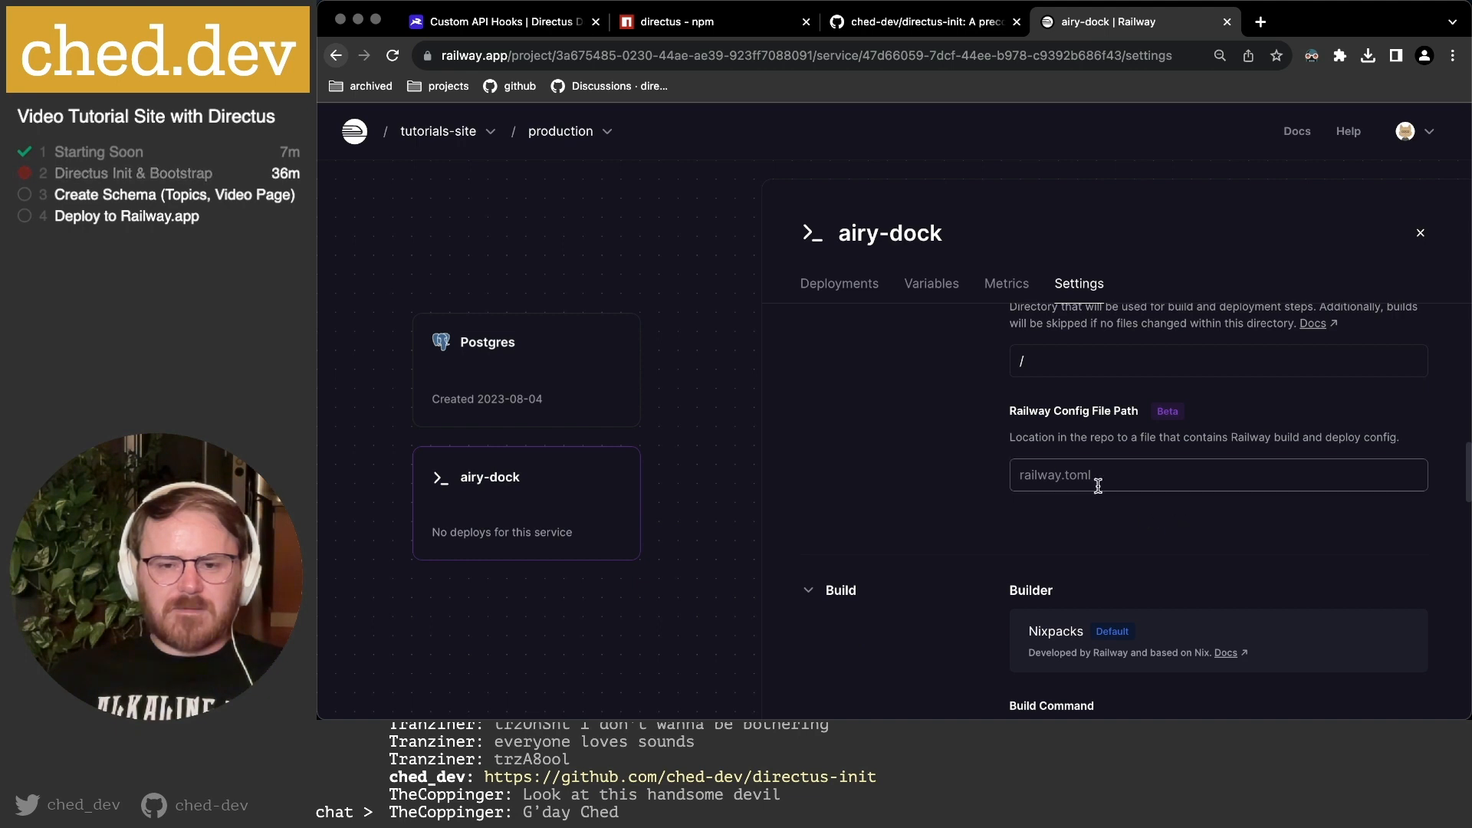
scroll(1144, 503, "down", 7)
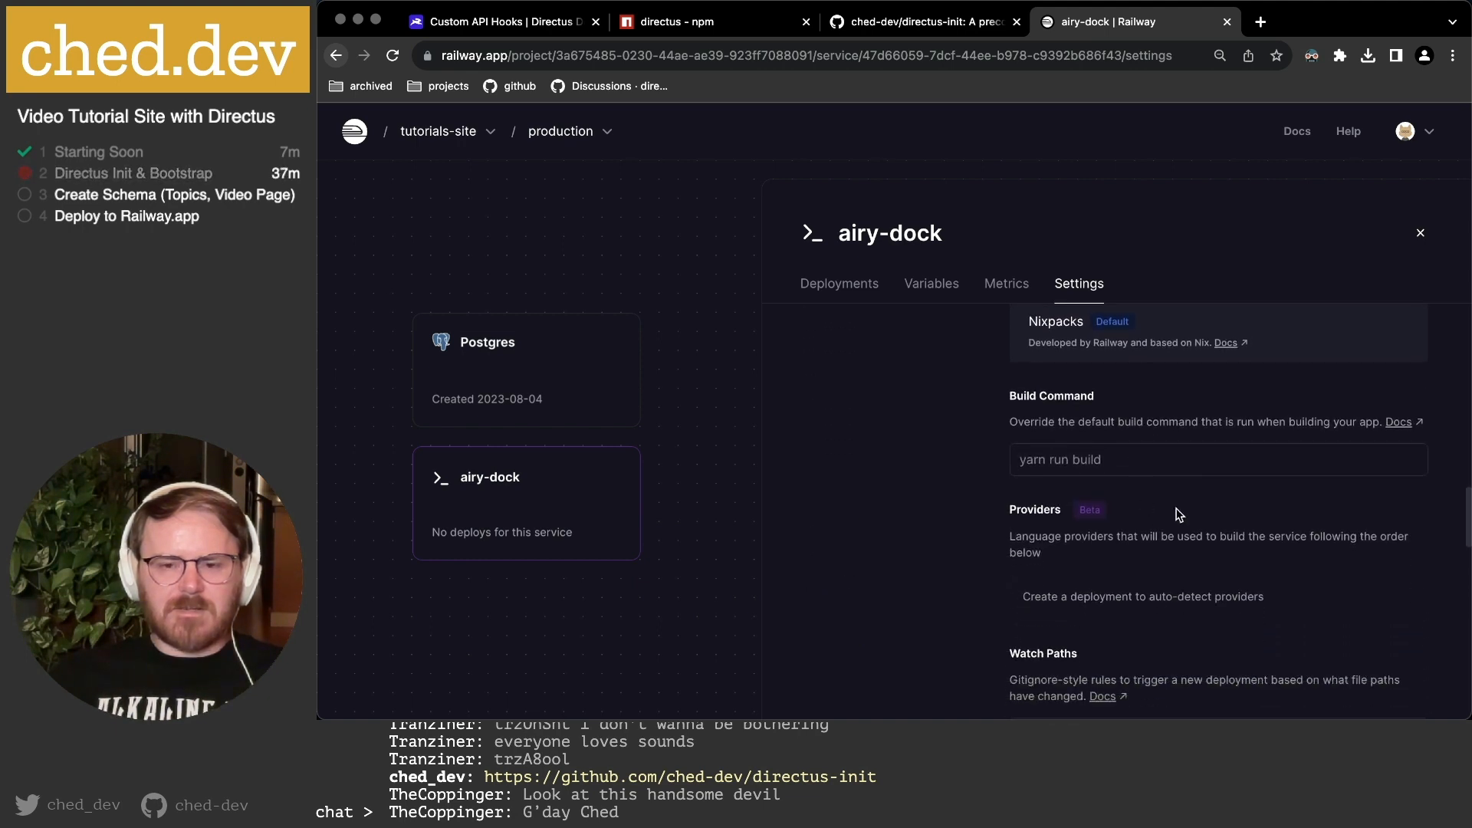
scroll(1198, 514, "down", 5)
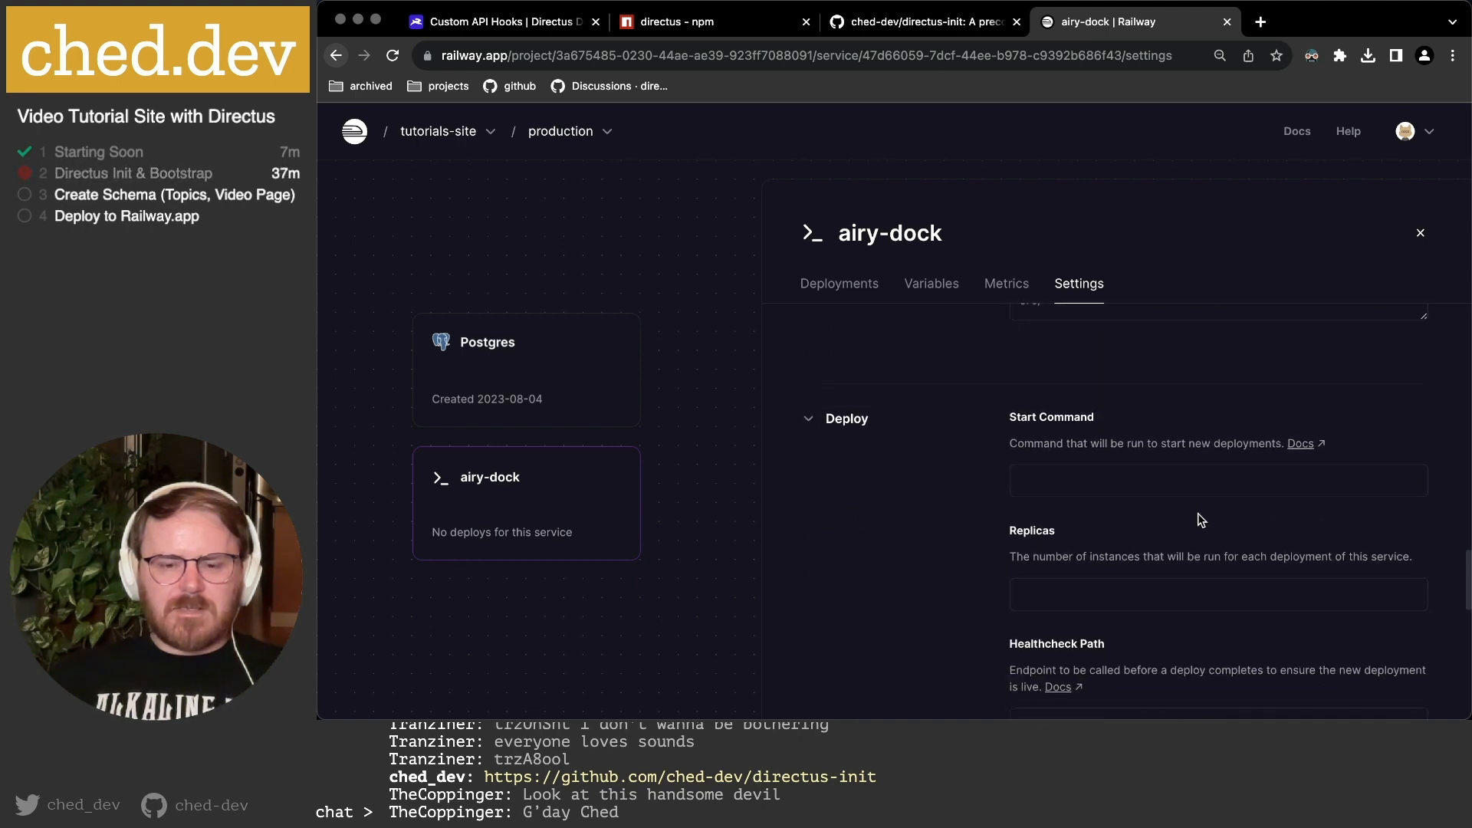
scroll(1131, 492, "down", 7)
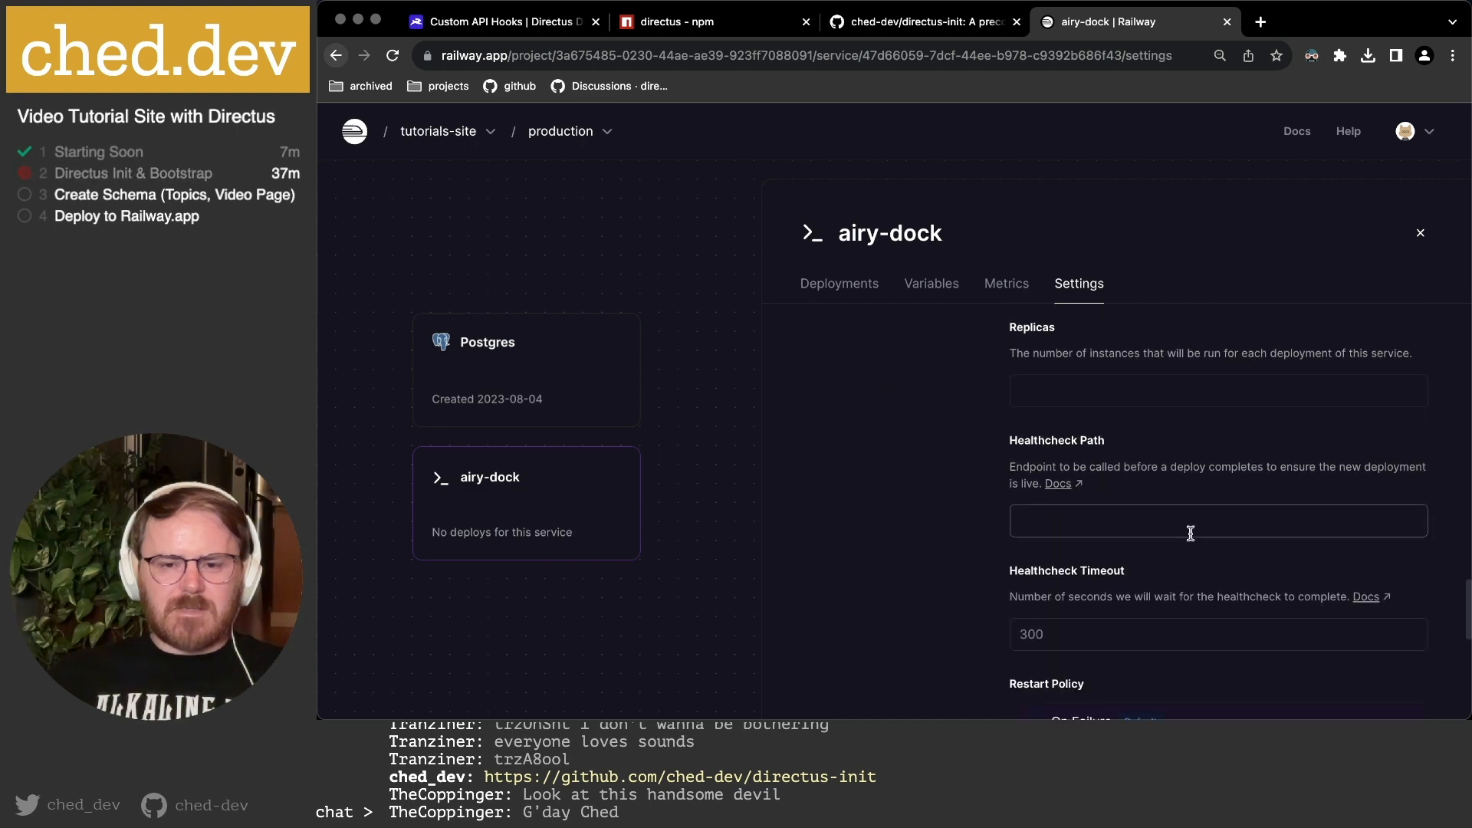
scroll(1215, 552, "down", 2)
scroll(1201, 566, "down", 4)
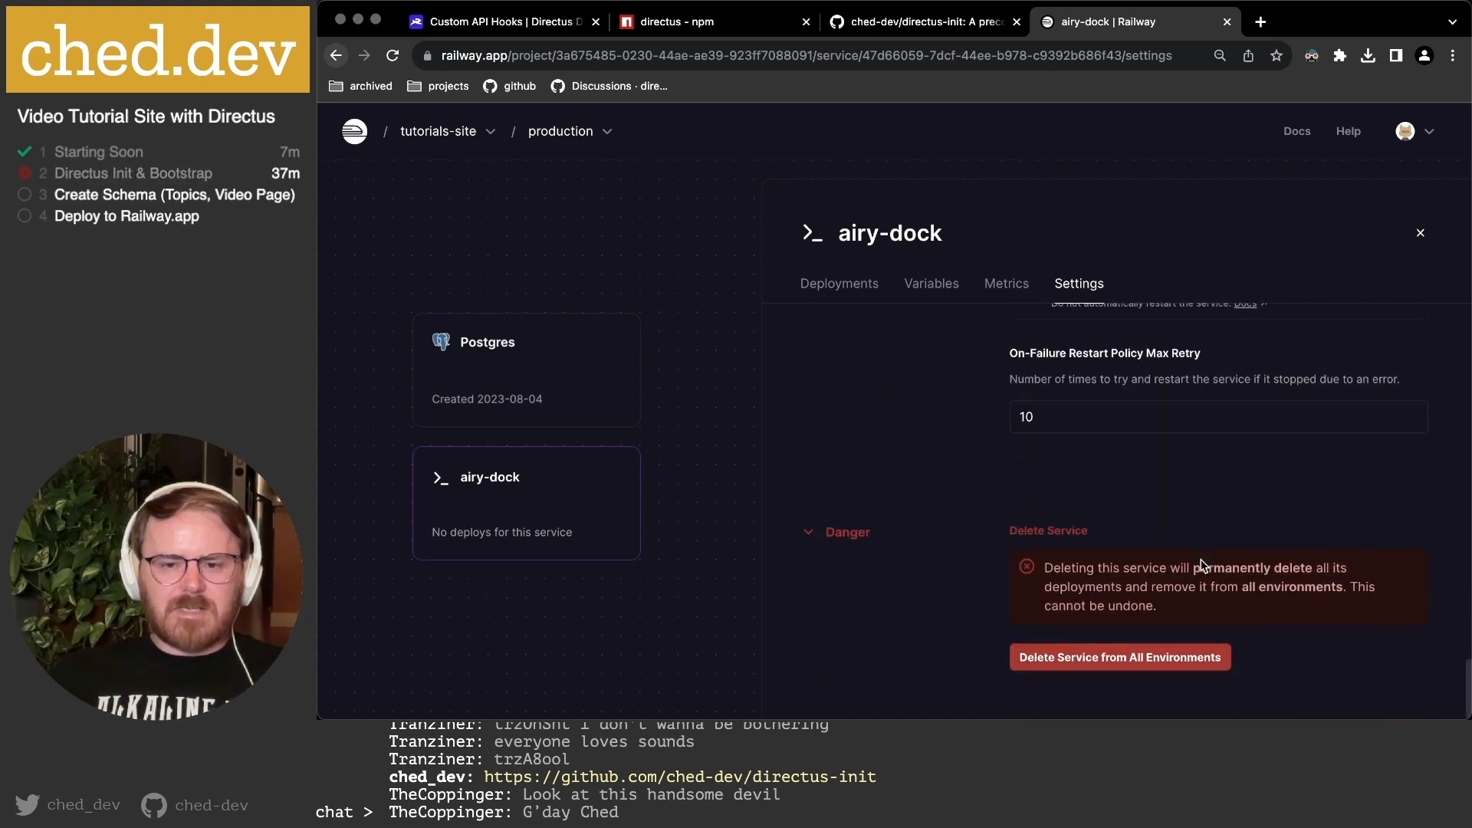
scroll(1202, 566, "up", 12)
scroll(1203, 566, "up", 7)
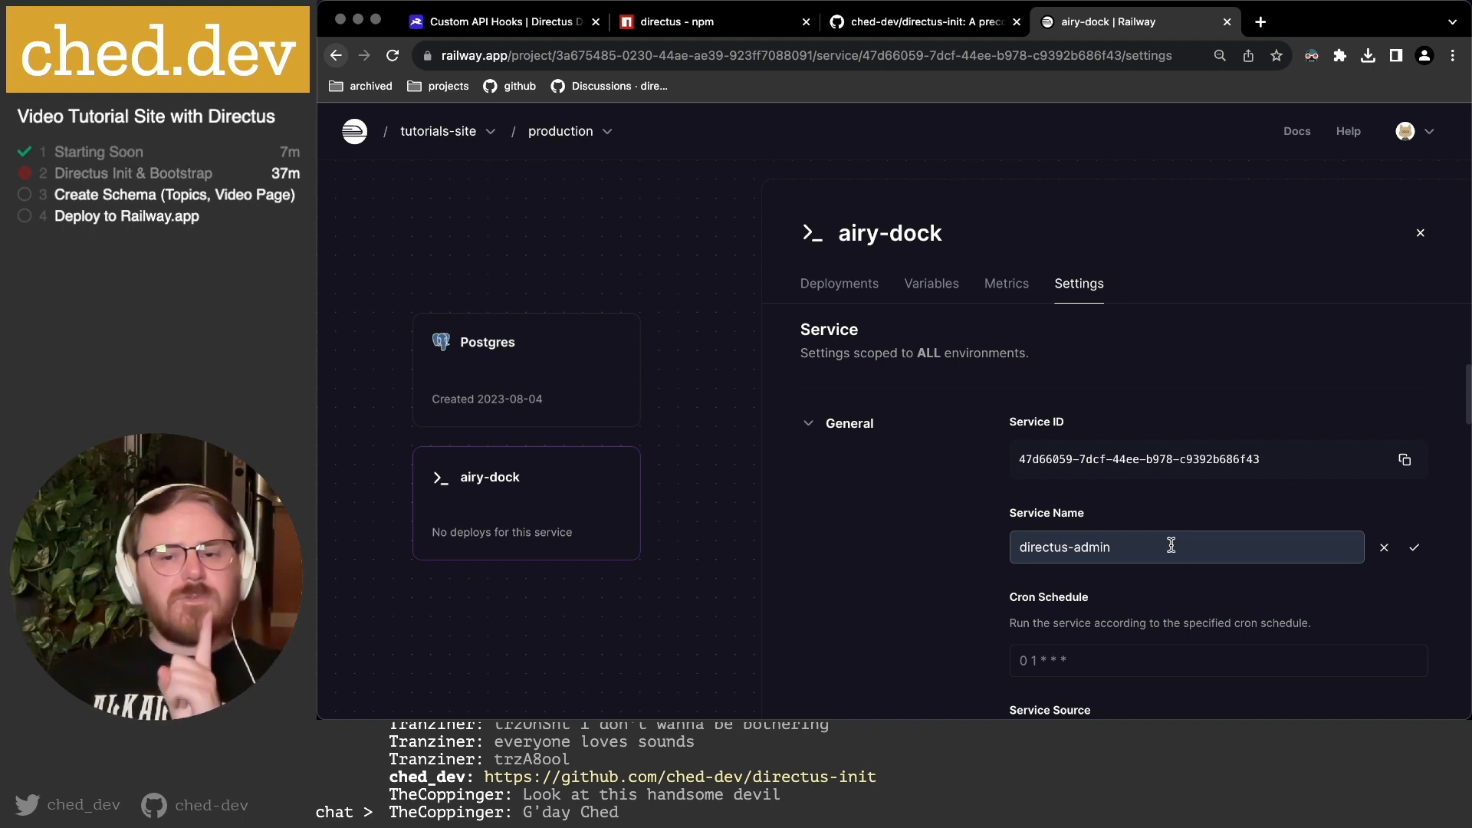
scroll(1171, 545, "down", 2)
scroll(1173, 550, "up", 4)
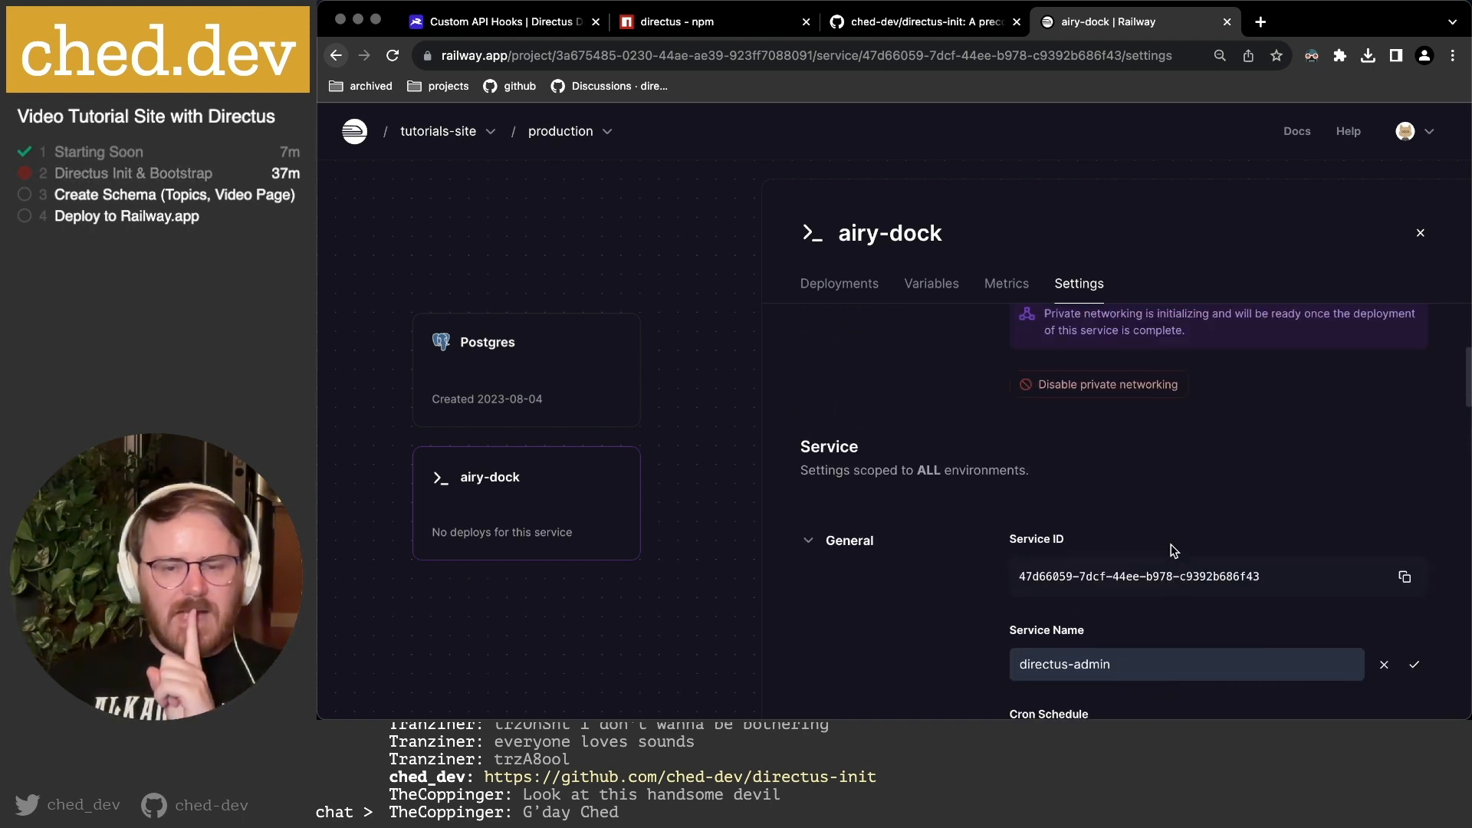
scroll(1167, 540, "up", 5)
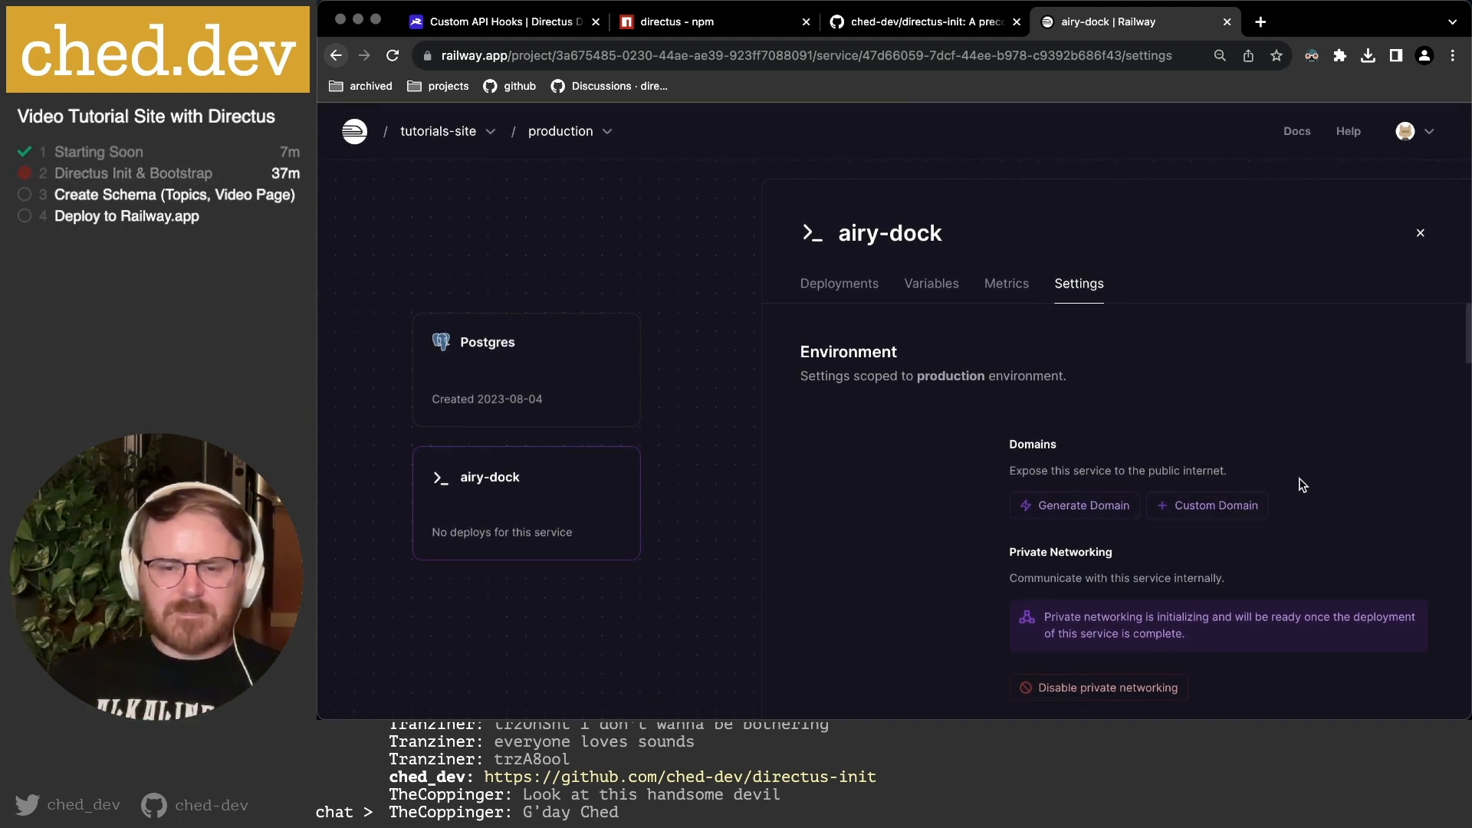
scroll(1302, 484, "down", 20)
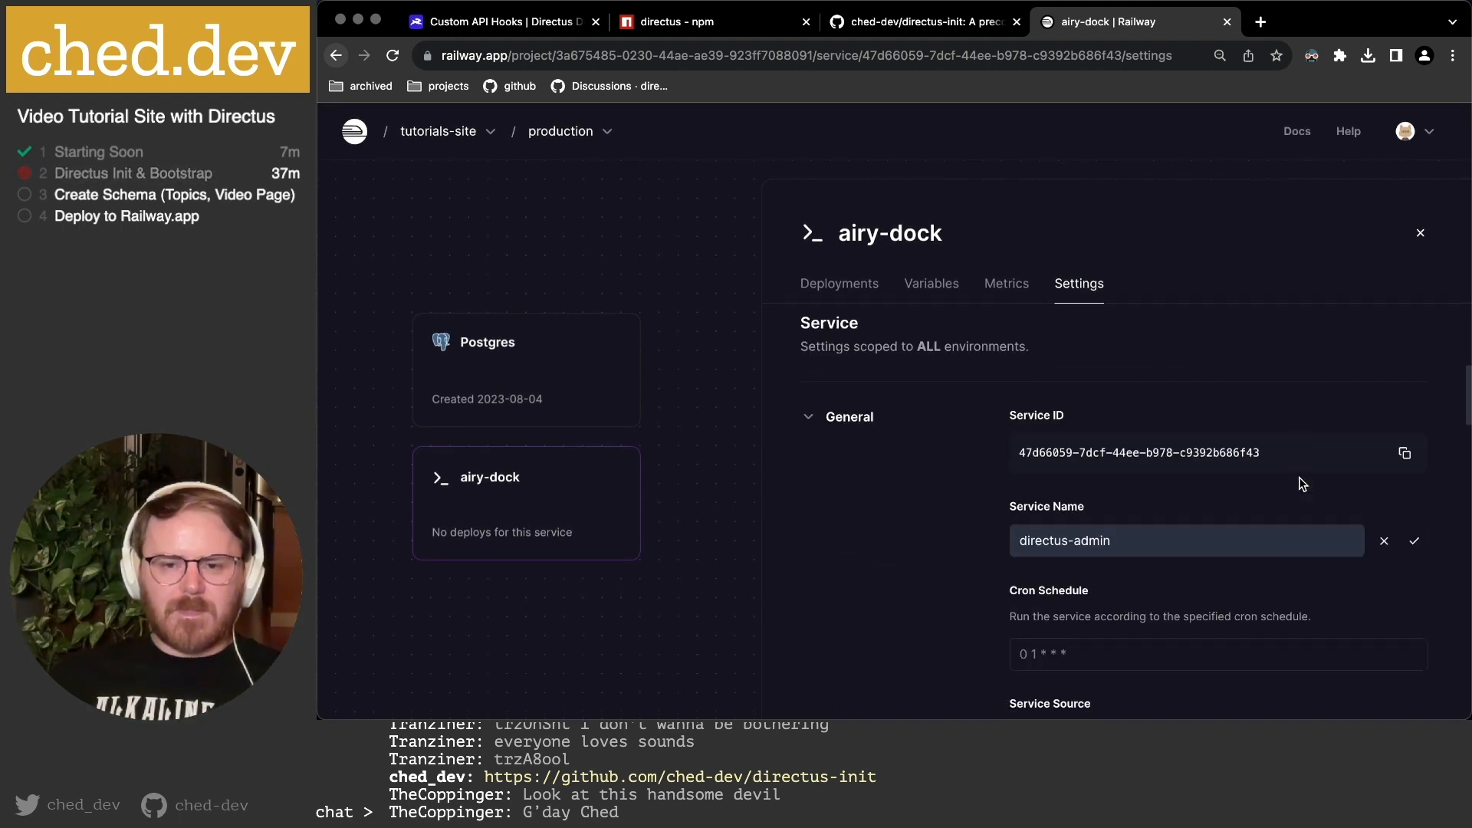
scroll(1231, 444, "up", 20)
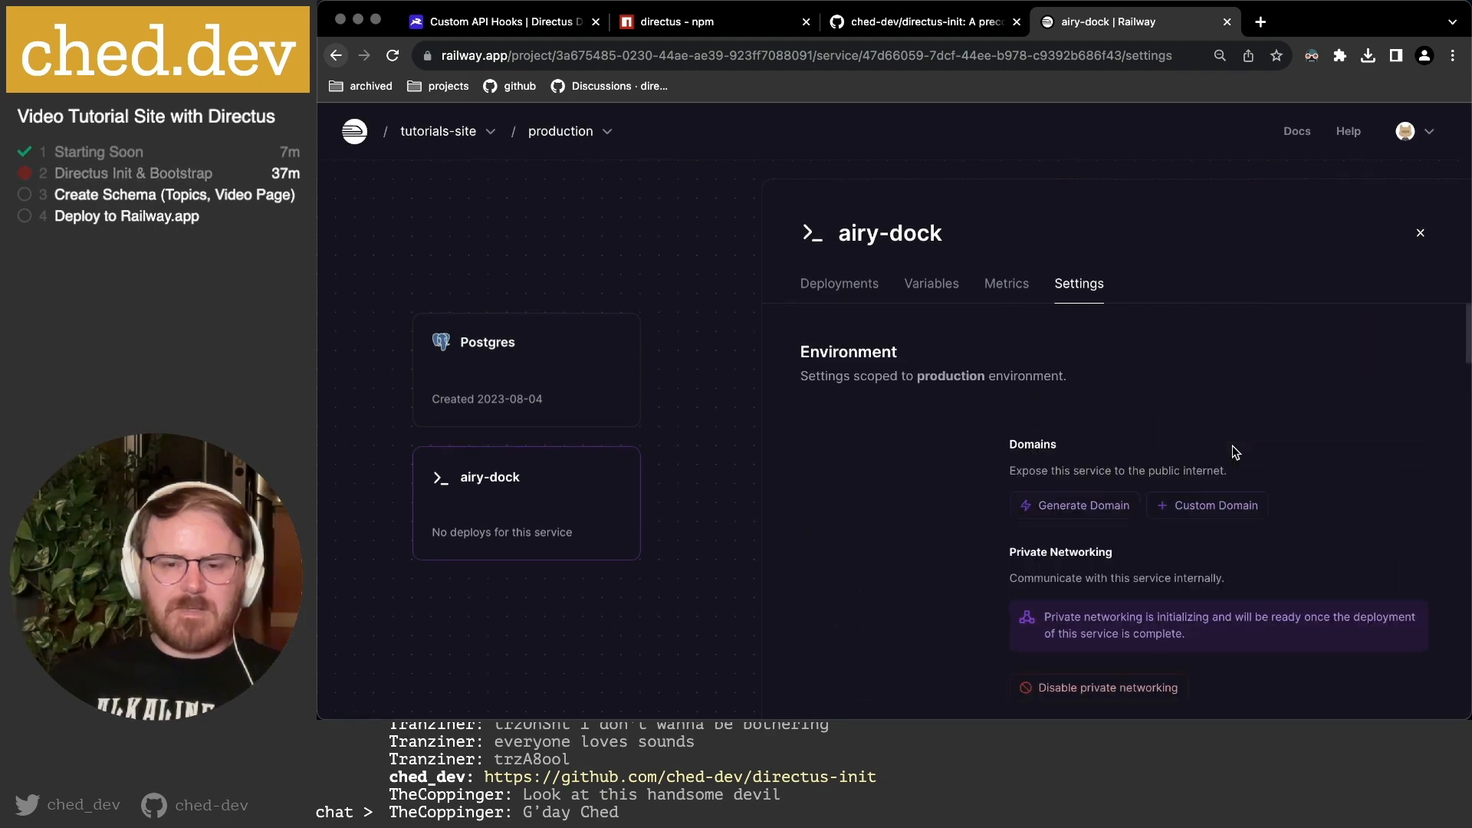
scroll(978, 491, "down", 4)
scroll(978, 489, "down", 3)
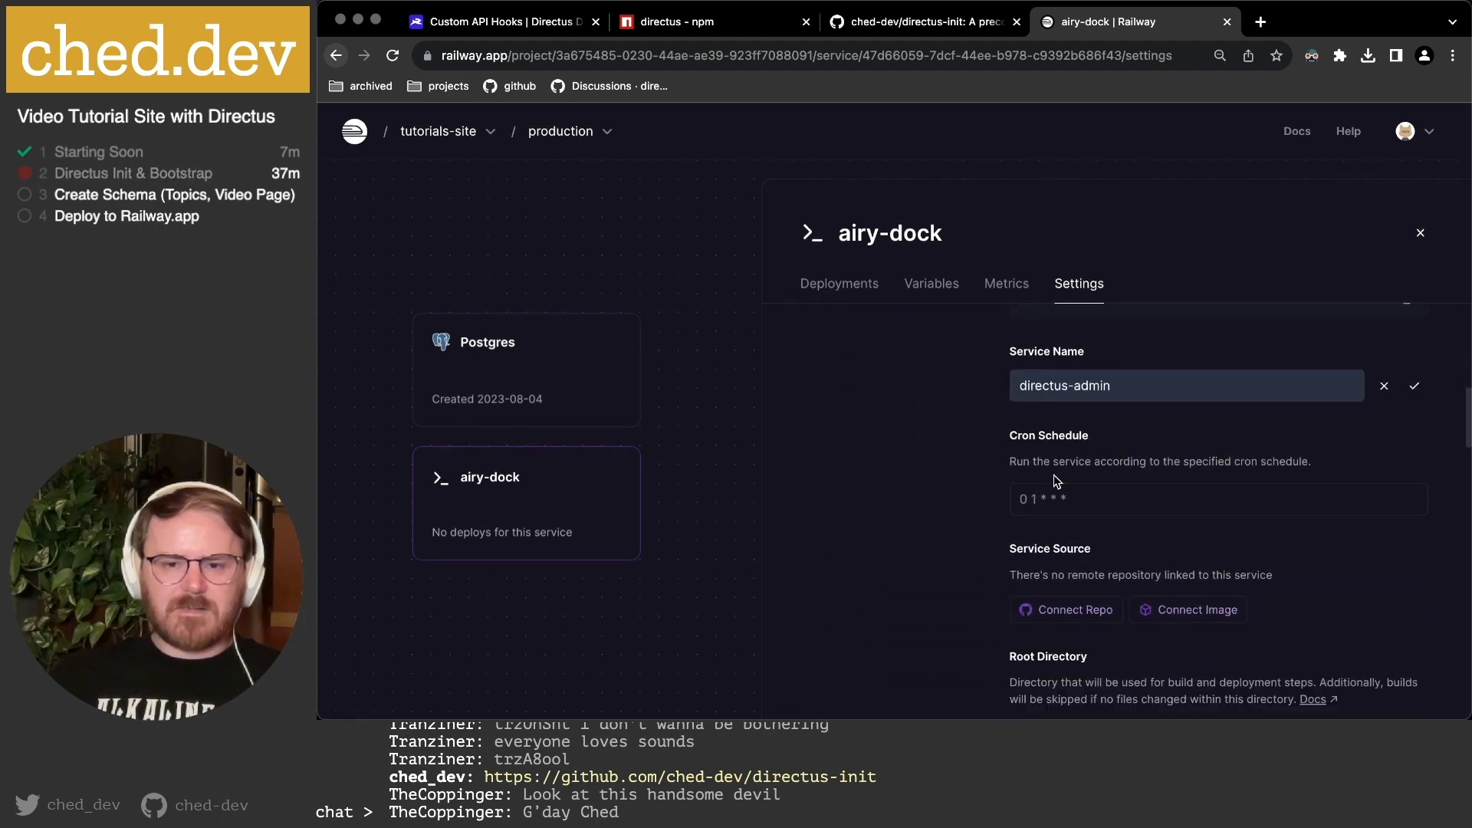
left_click(1412, 384)
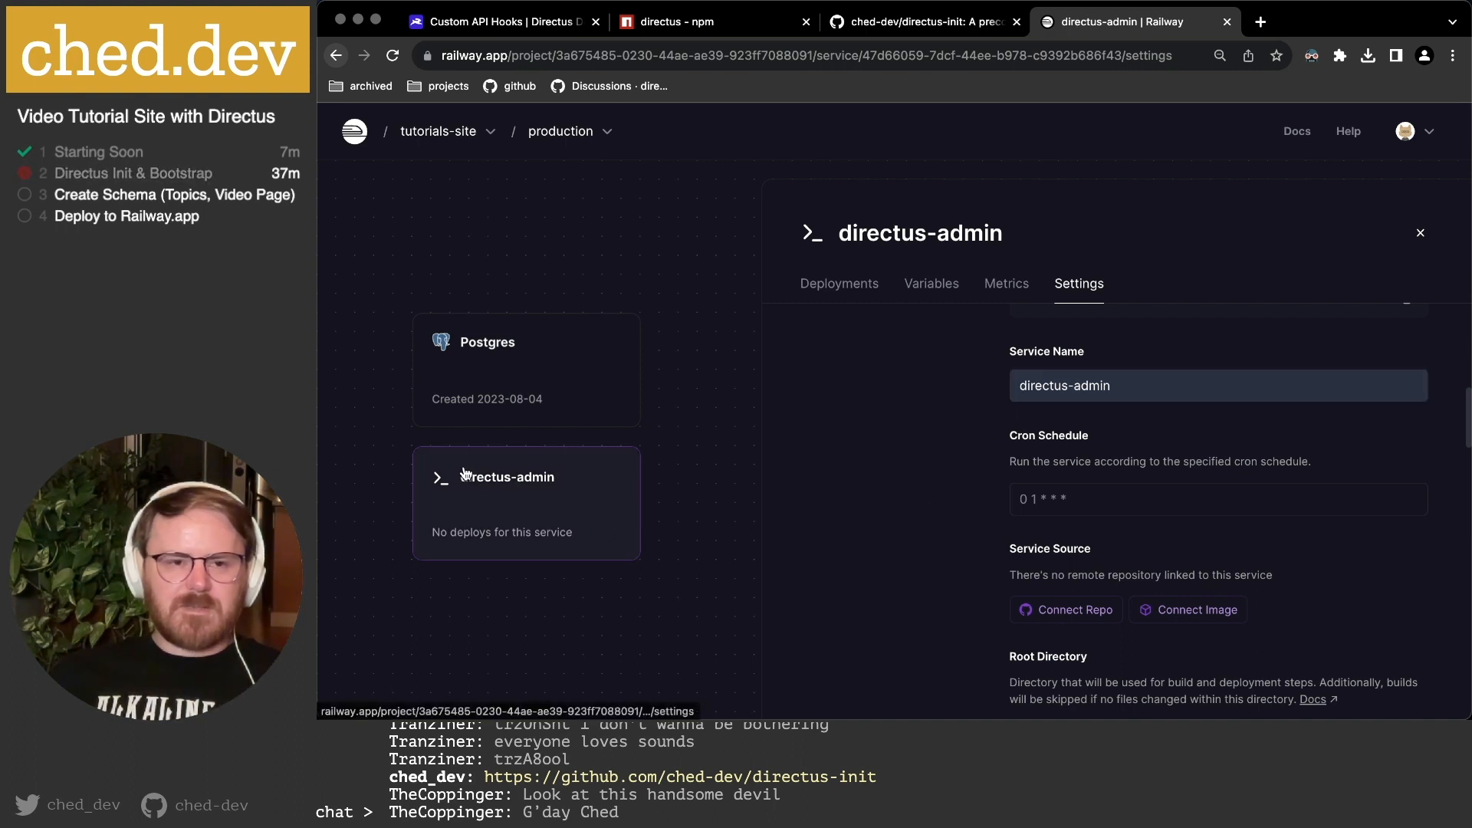
scroll(954, 441, "up", 3)
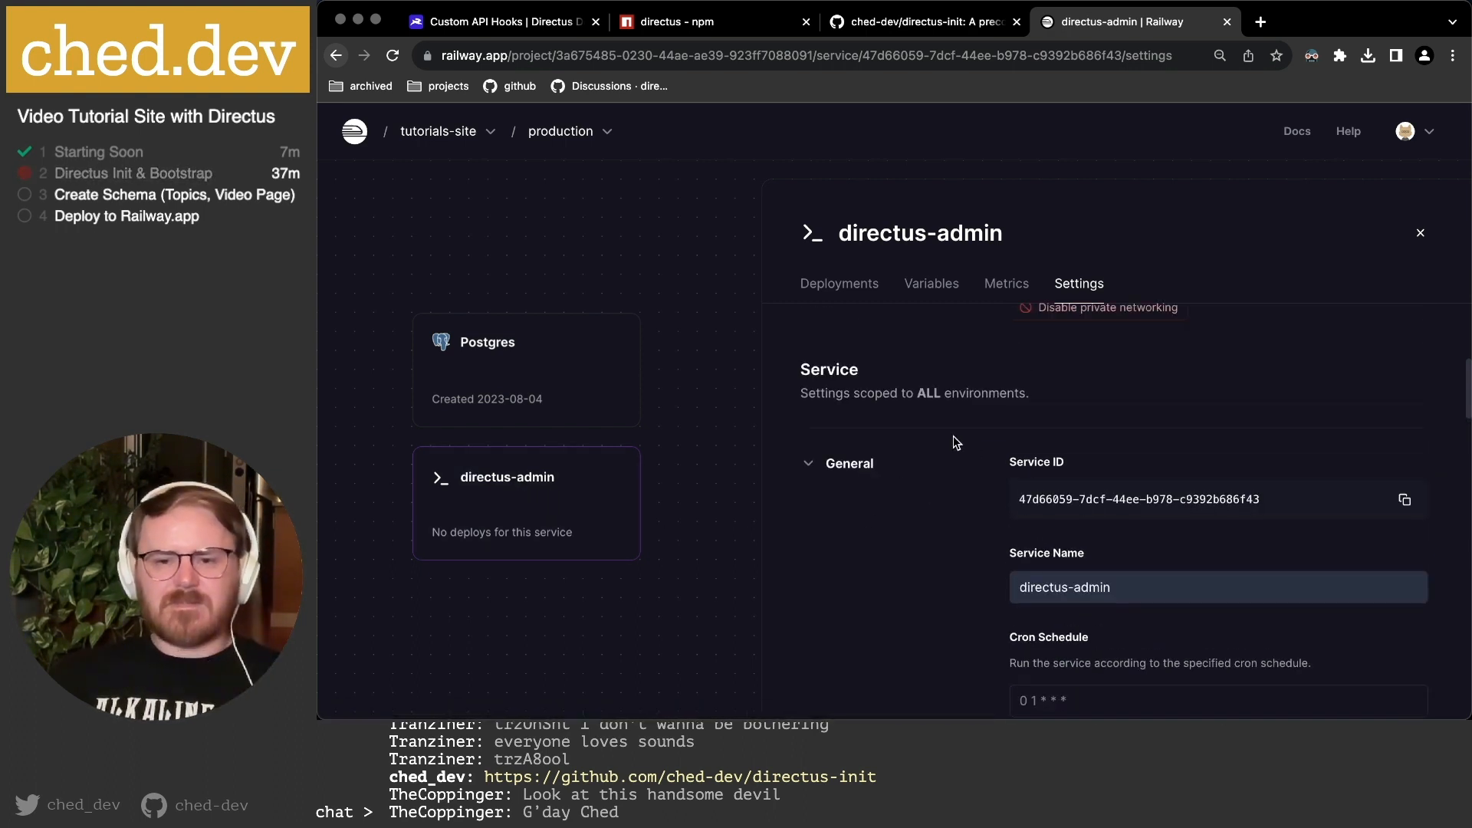
scroll(953, 435, "up", 6)
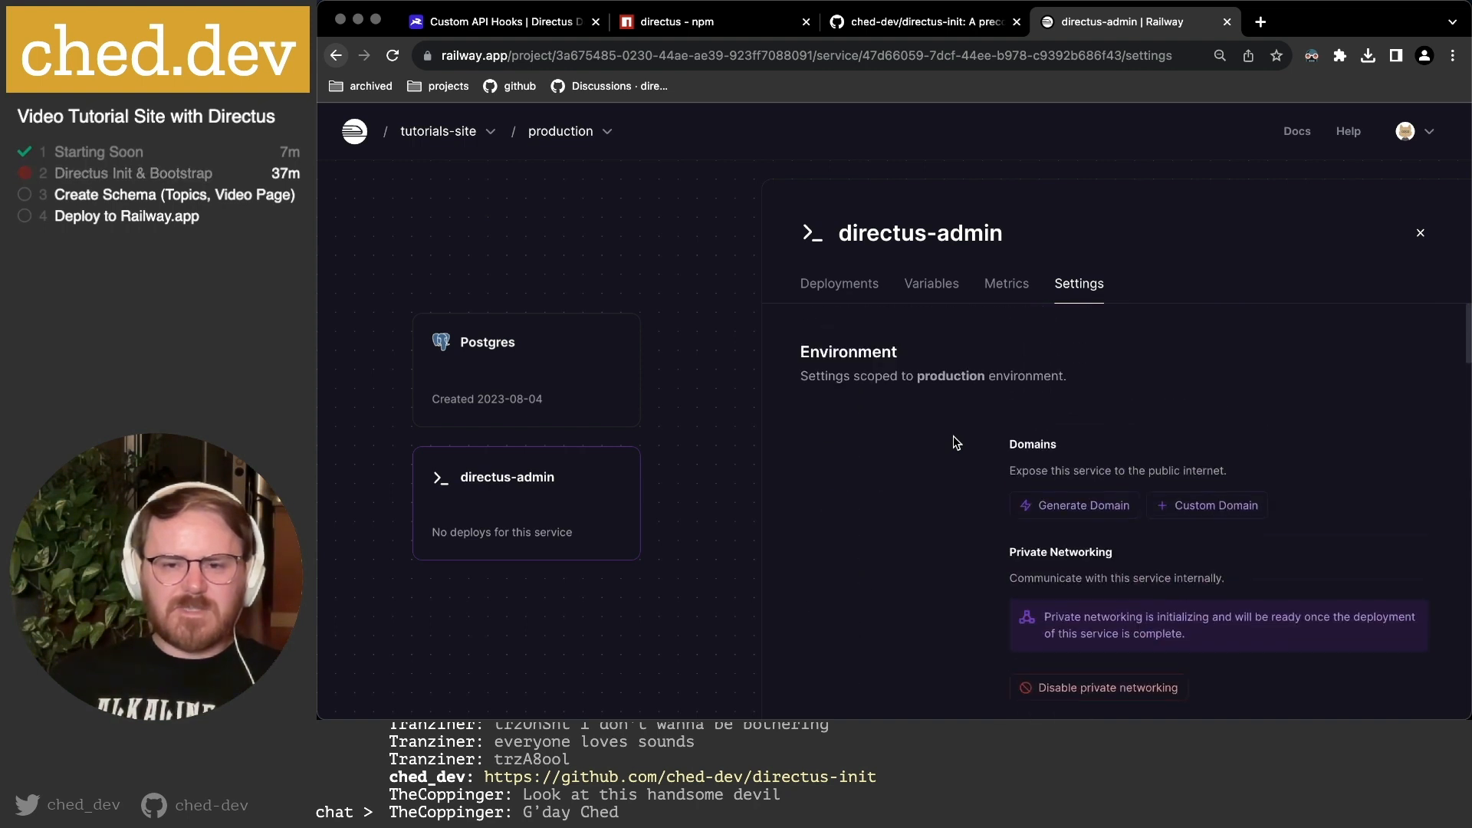
Generate a public Railway domain for the directus-admin service.
left_click(1098, 512)
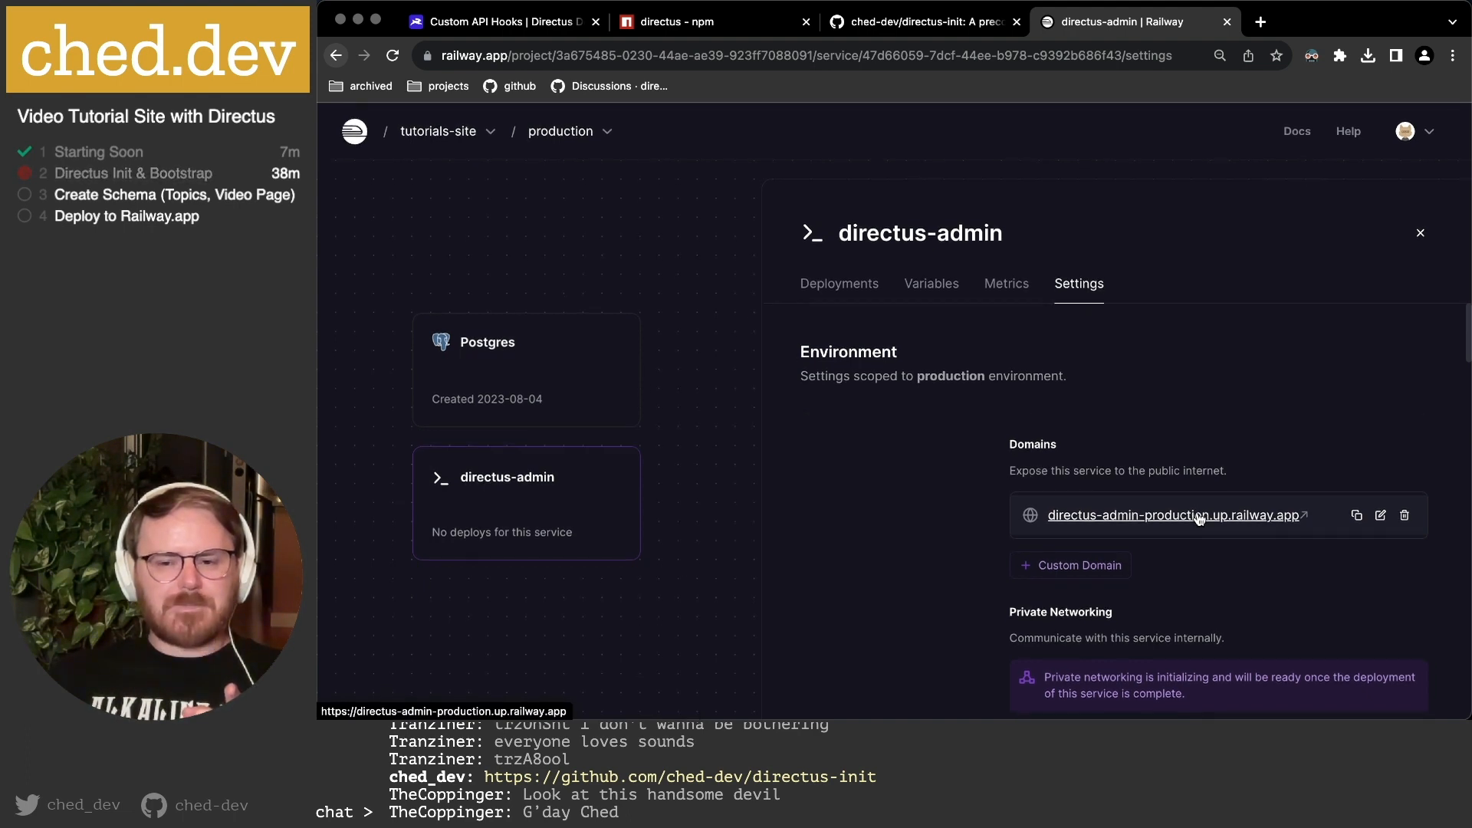
Change the service's subdomain to ched-dev-tutorials-api and save it.
left_click(1380, 514)
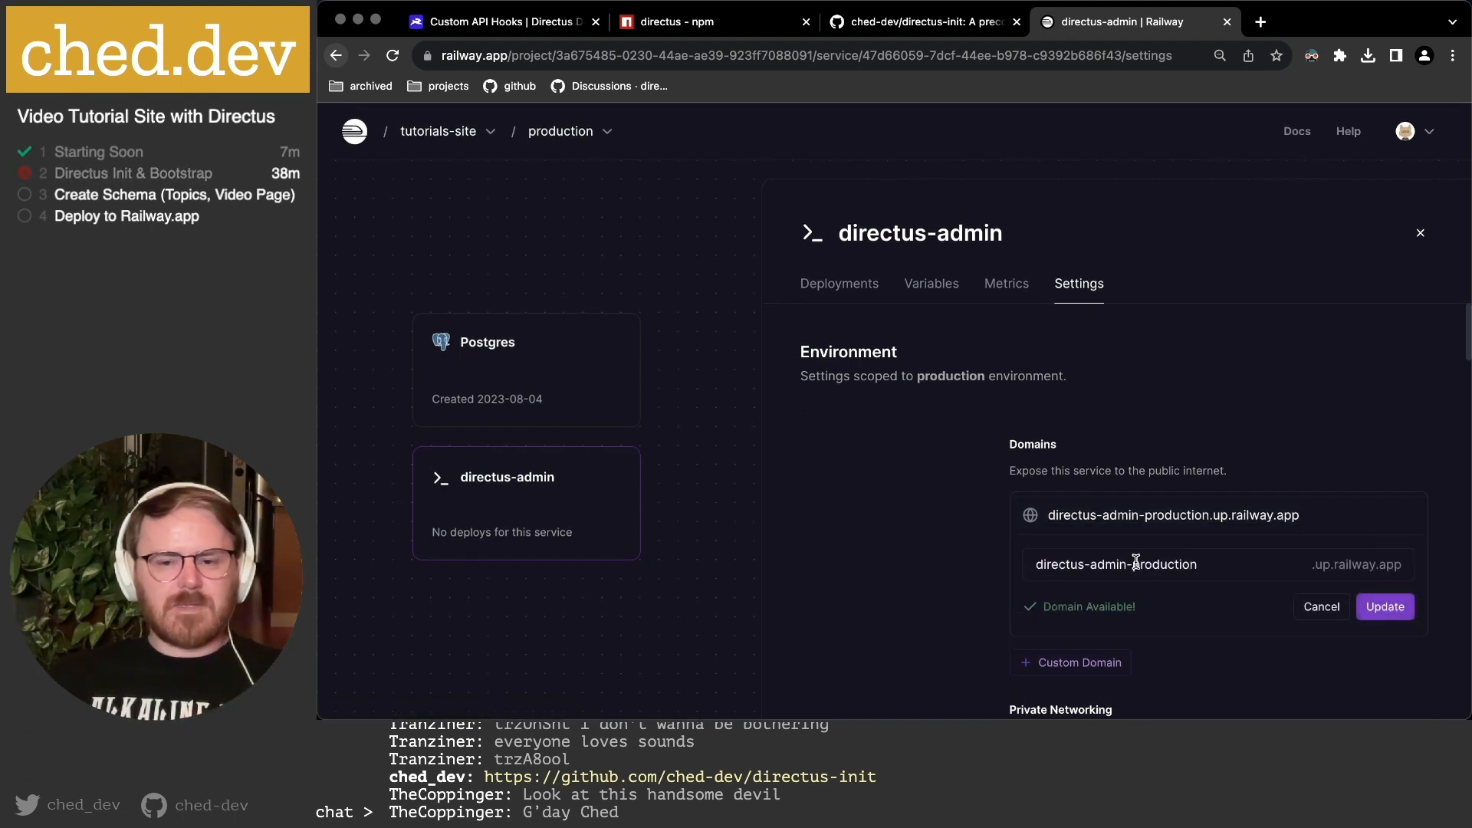
left_click_drag(1235, 562, 857, 546)
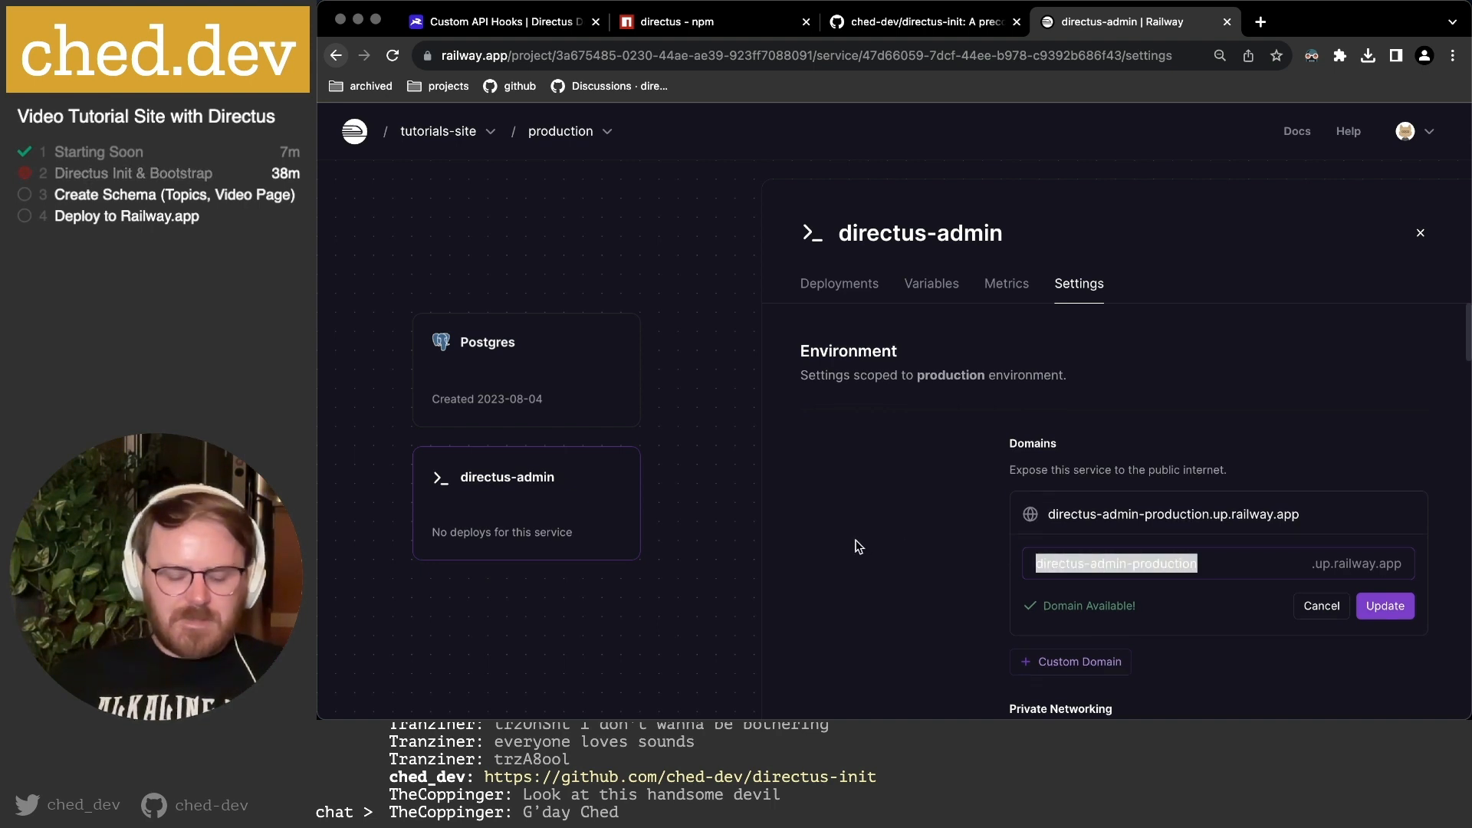
type("t")
type("ials-dir")
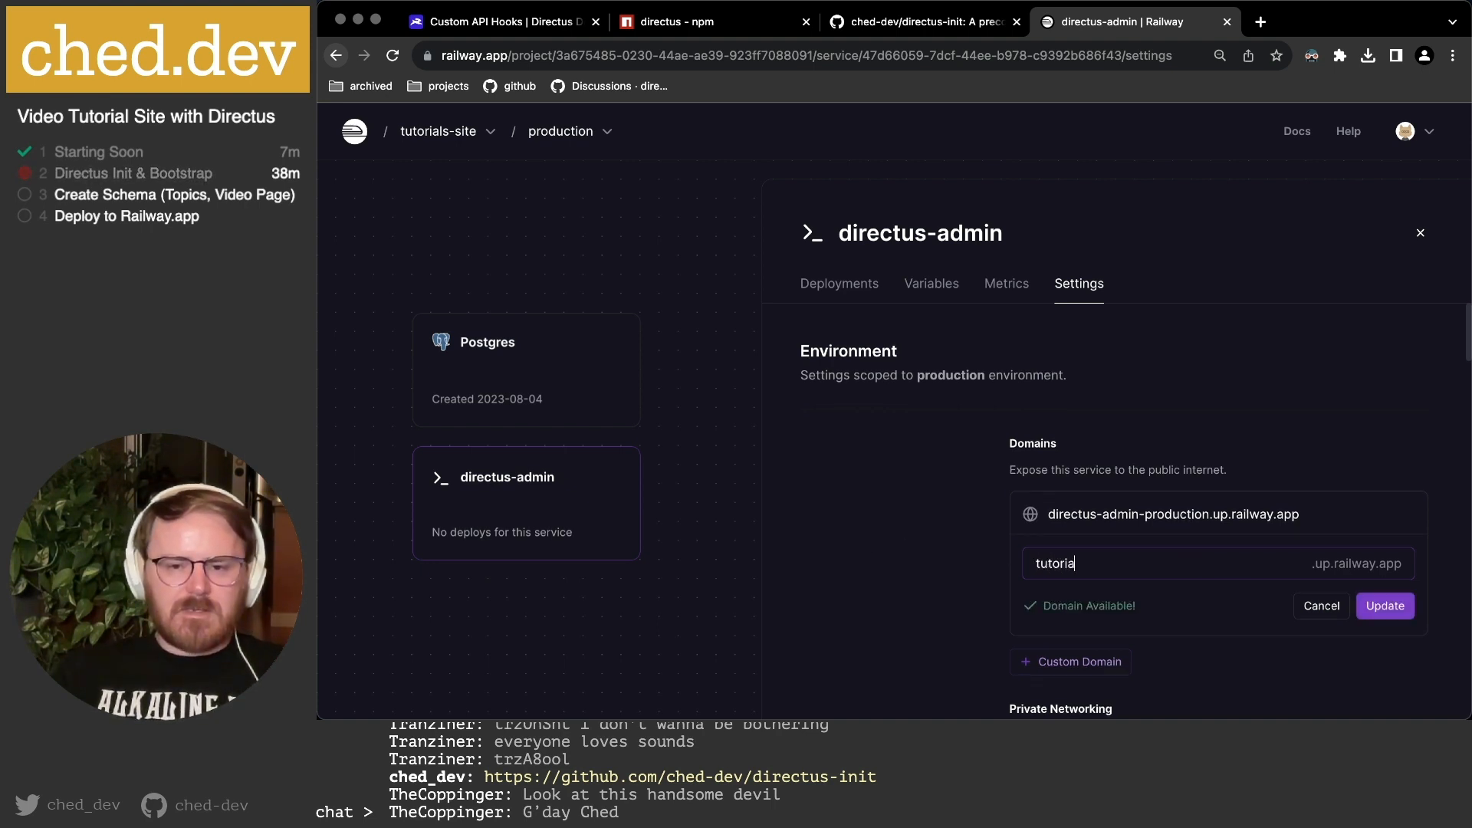
key("BackSpace")
key("BackSpace")
key("BackSpace")
key("BackSpace")
key("BackSpace")
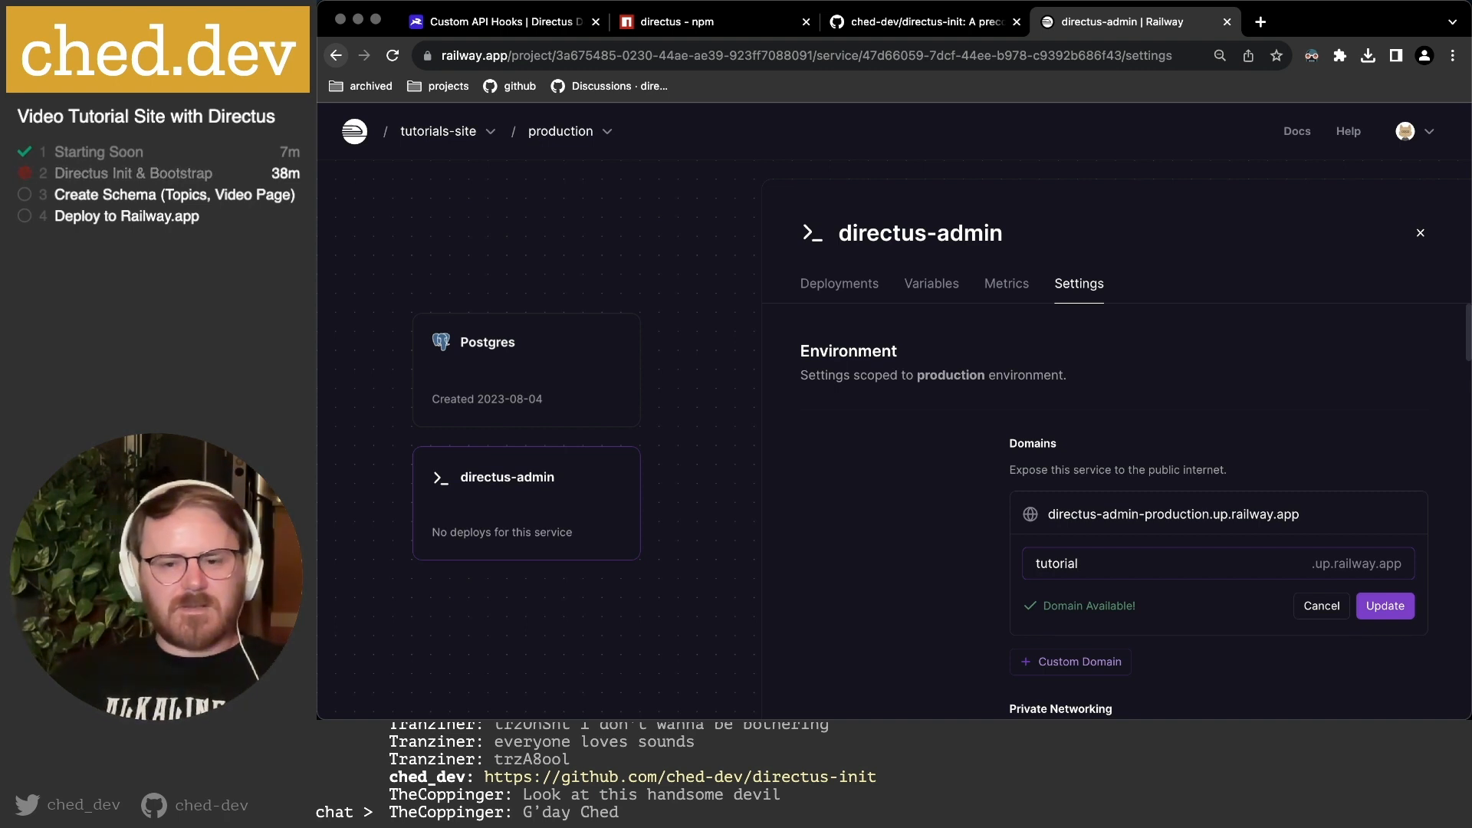
type("s")
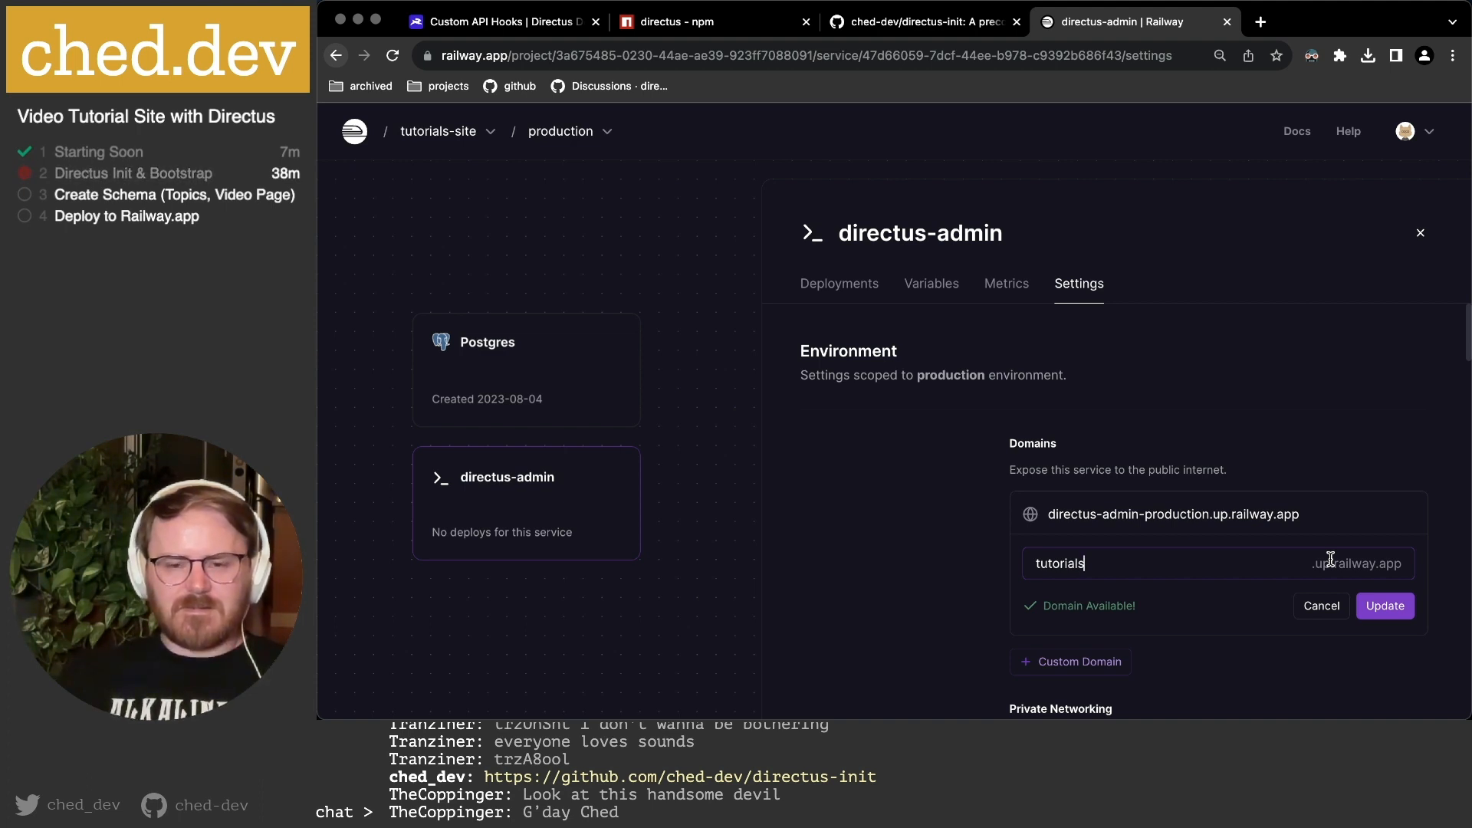
type("ched-")
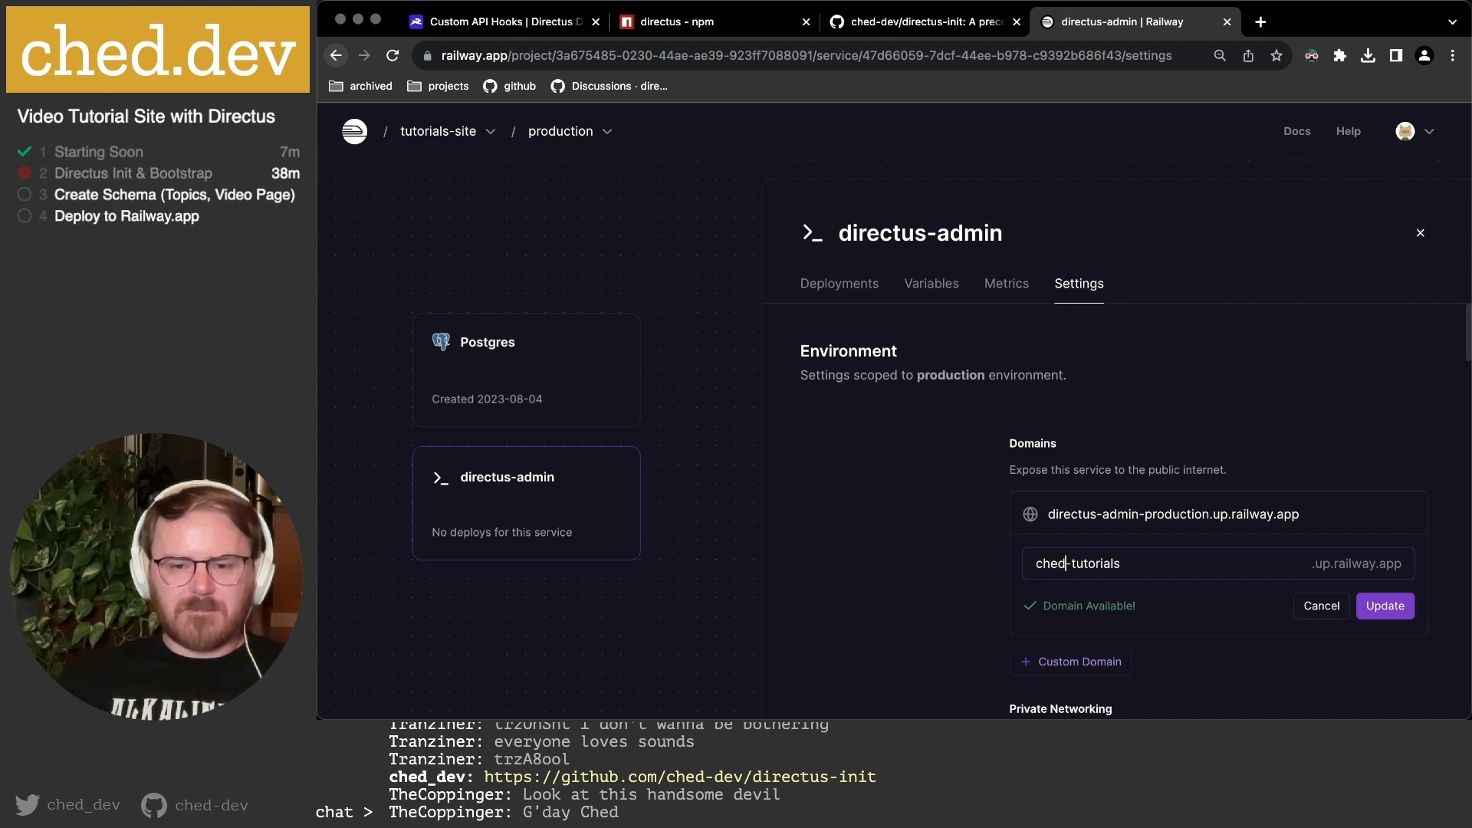
type("-dev")
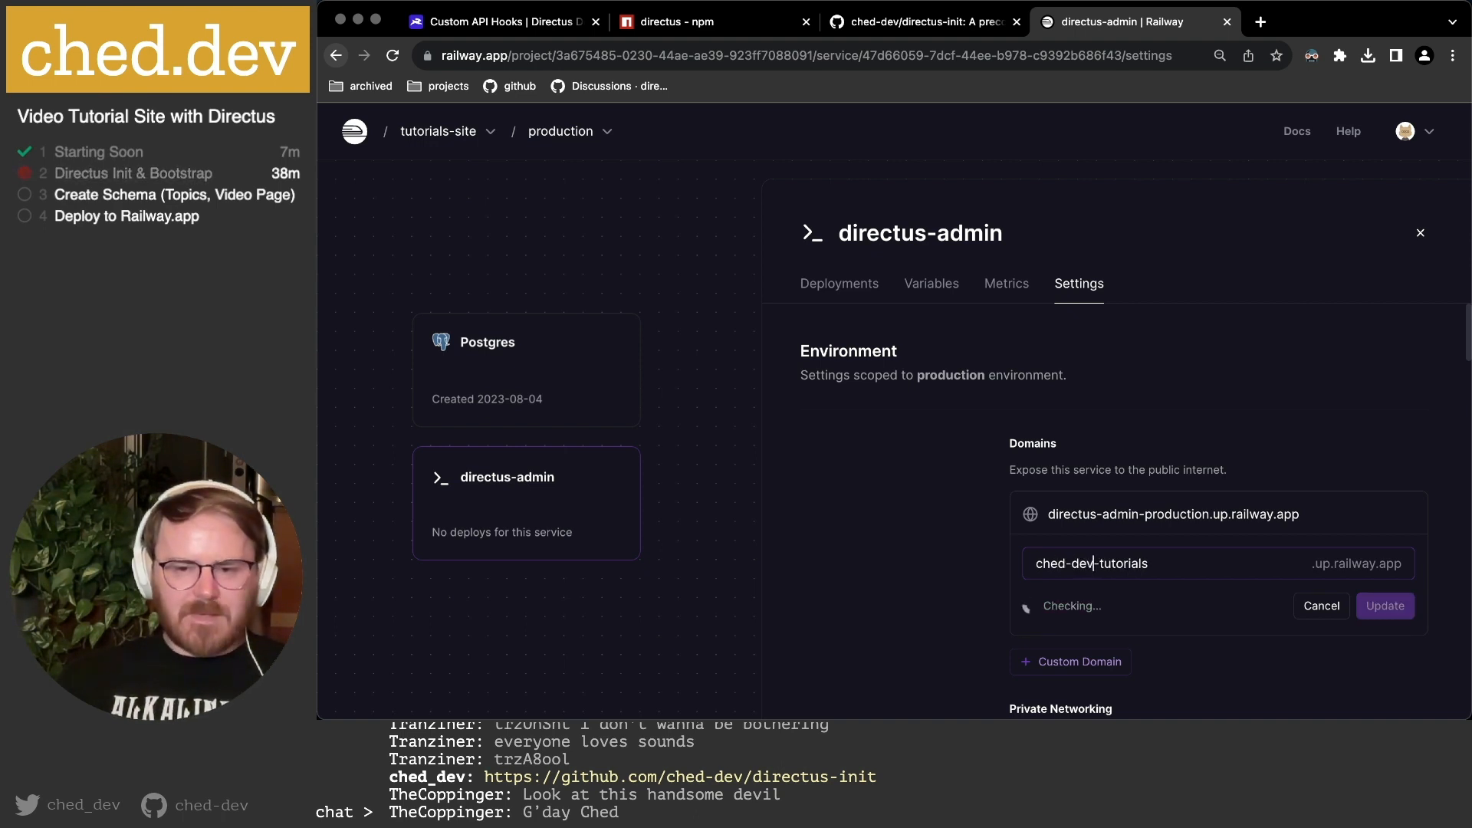
key("End")
type("-api")
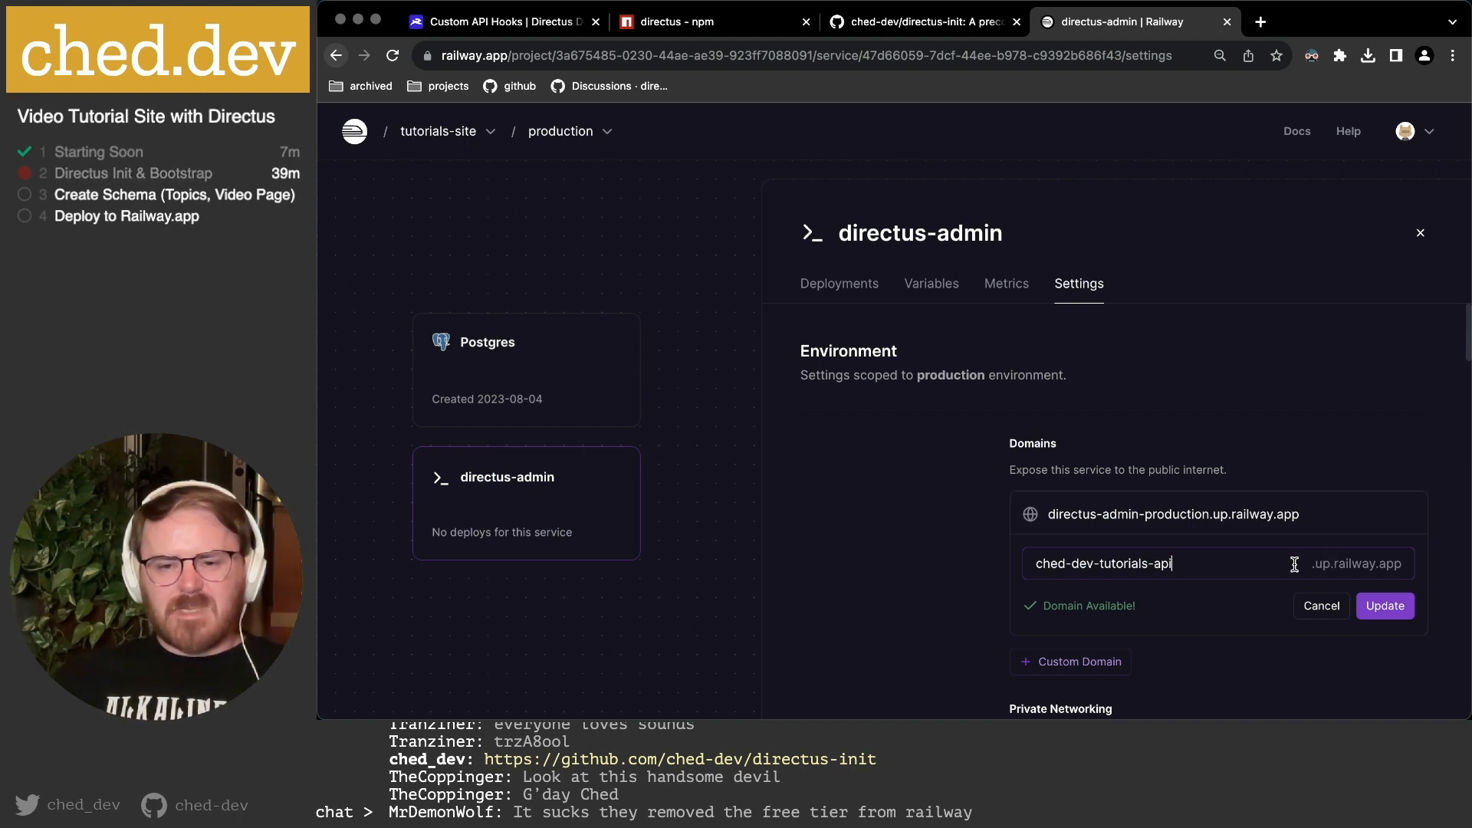
left_click(1380, 607)
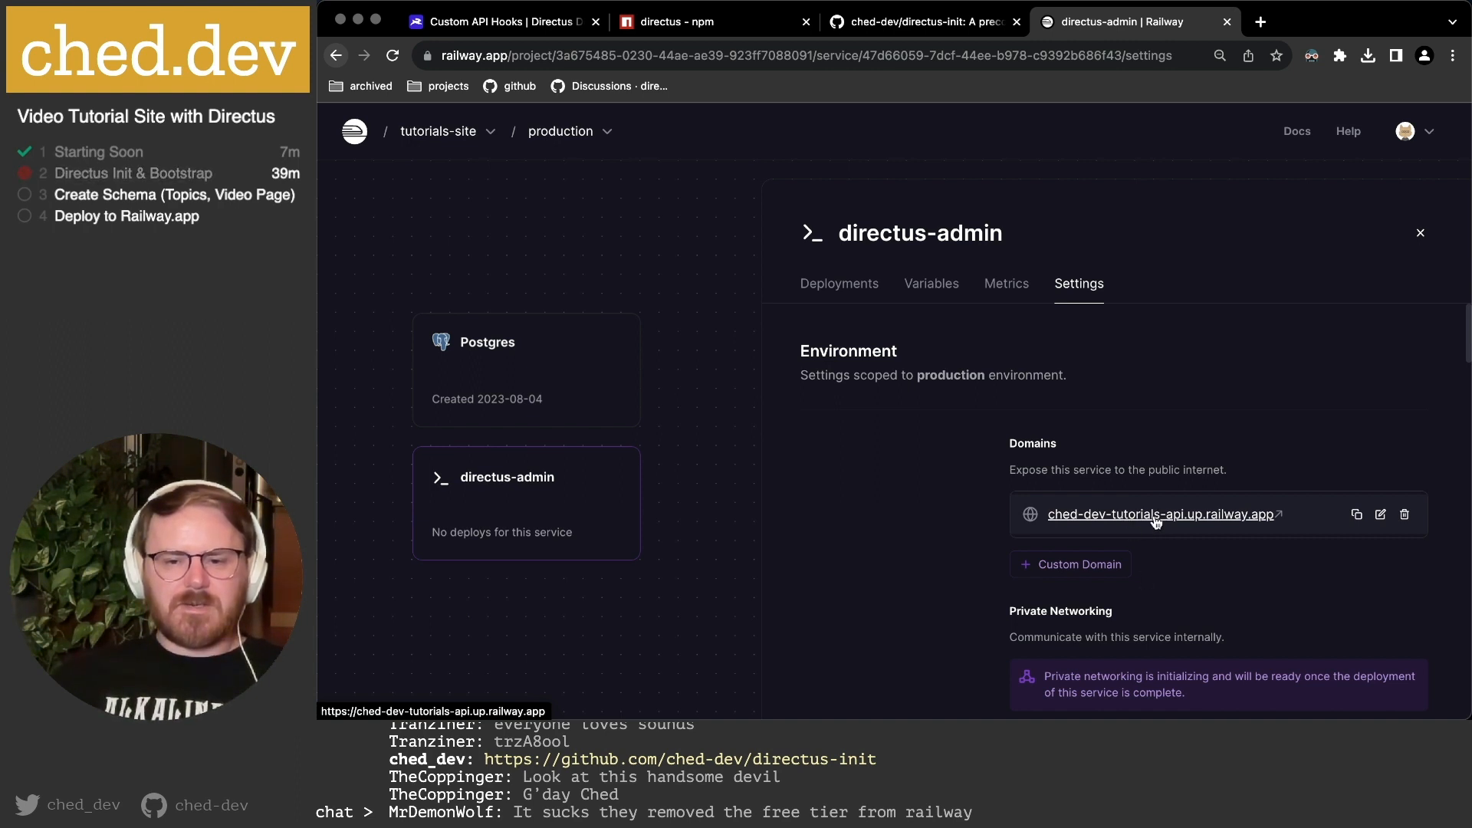
Open ched-dev-tutorials-api.up.railway.app in a new tab, then return to the service settings.
left_click(1156, 515)
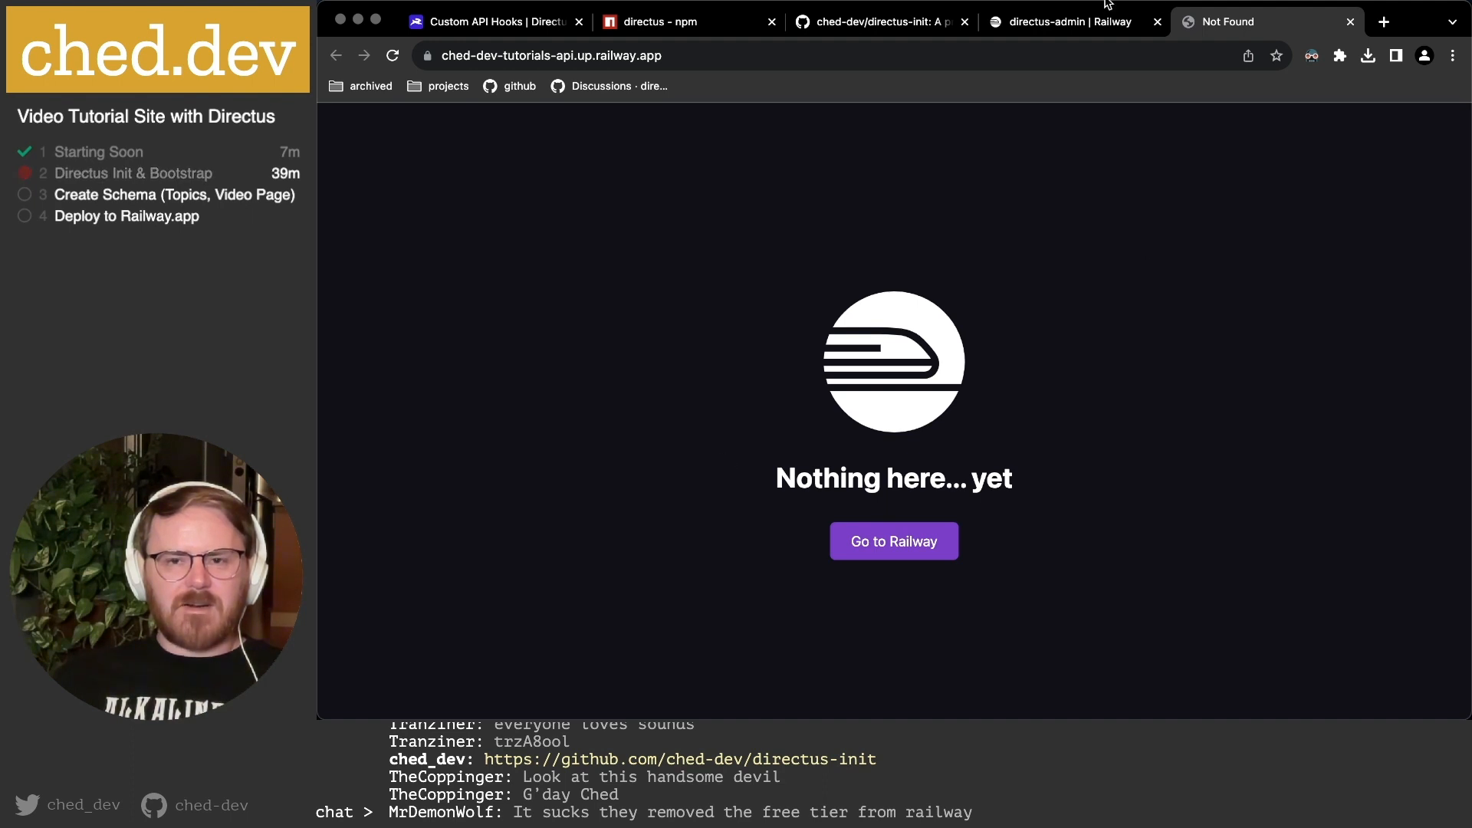
left_click(1112, 21)
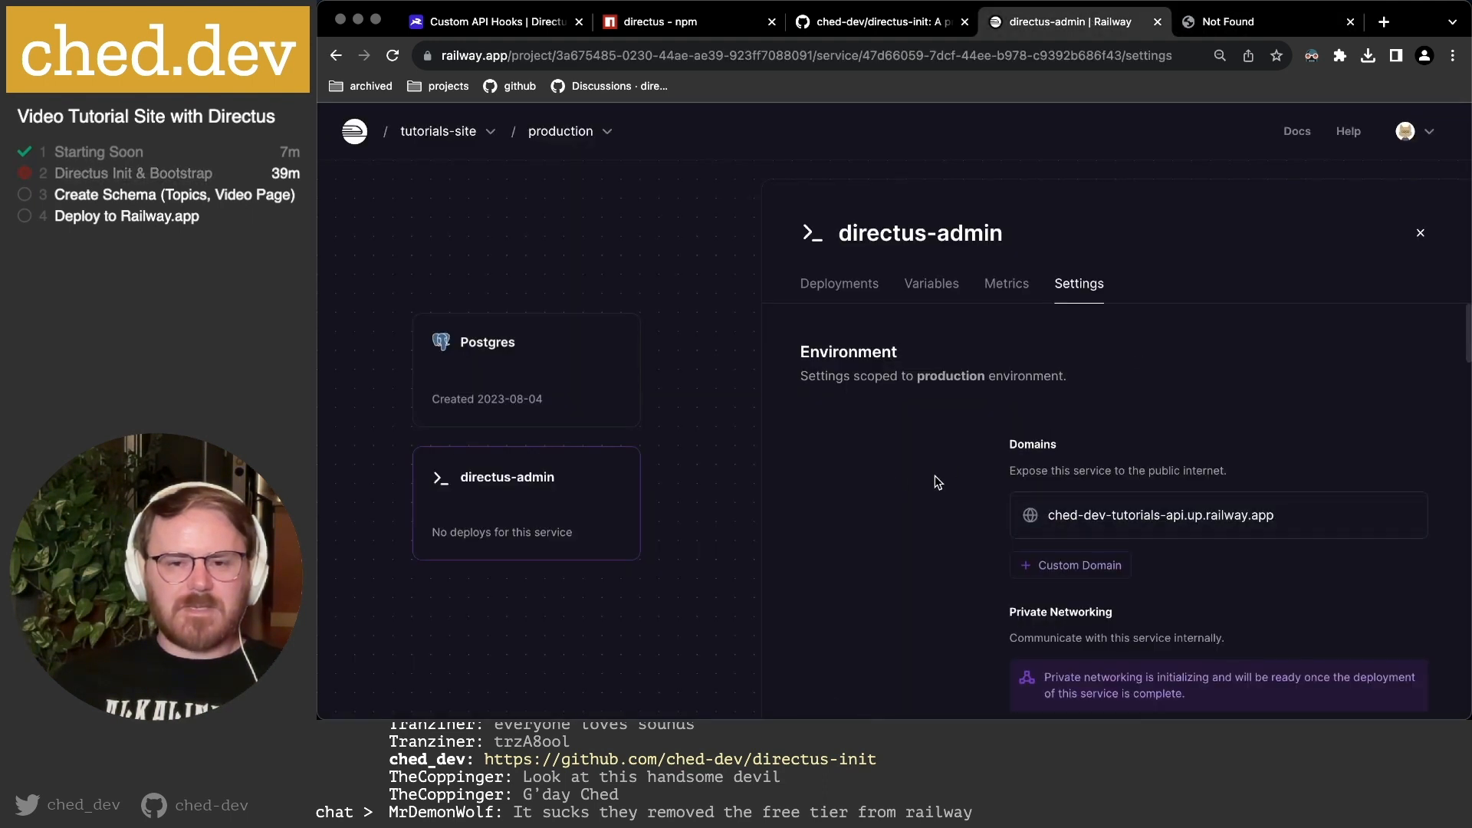
scroll(1303, 338, "down", 3)
scroll(1372, 314, "up", 3)
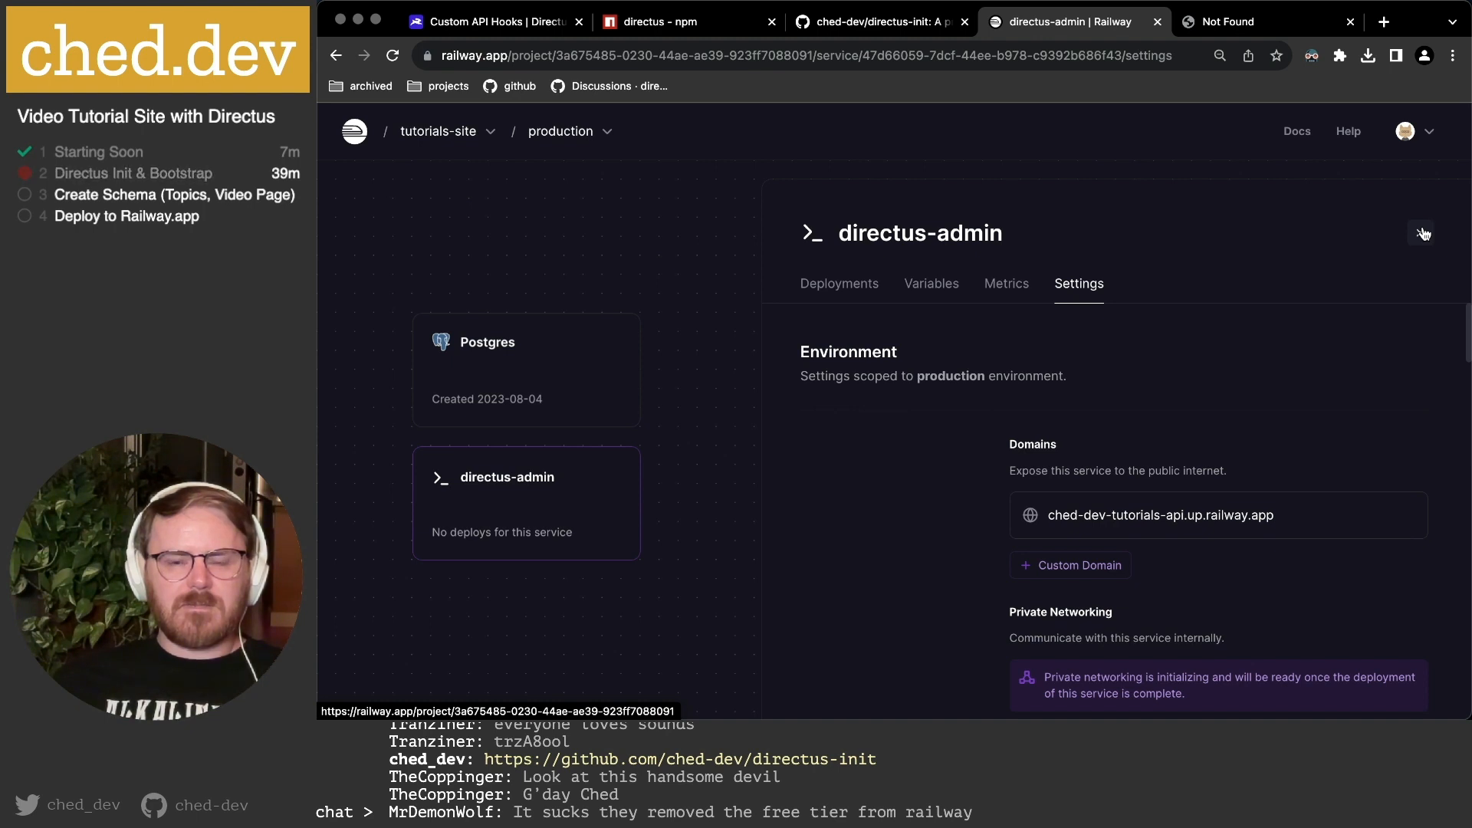
View directus-admin's Variables tab and check the production Shared Variables in Project Settings.
left_click(924, 291)
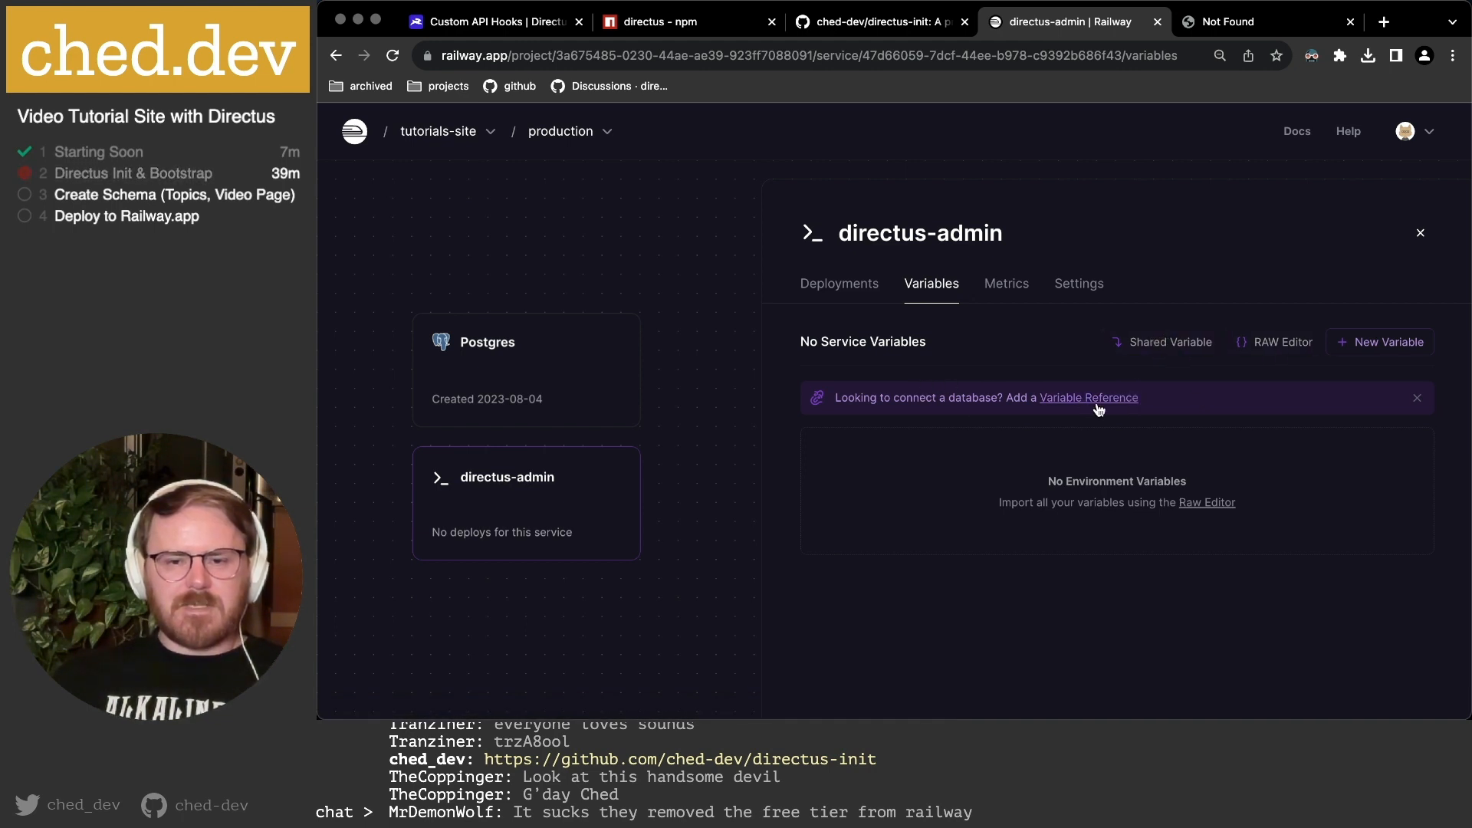
left_click(1172, 349)
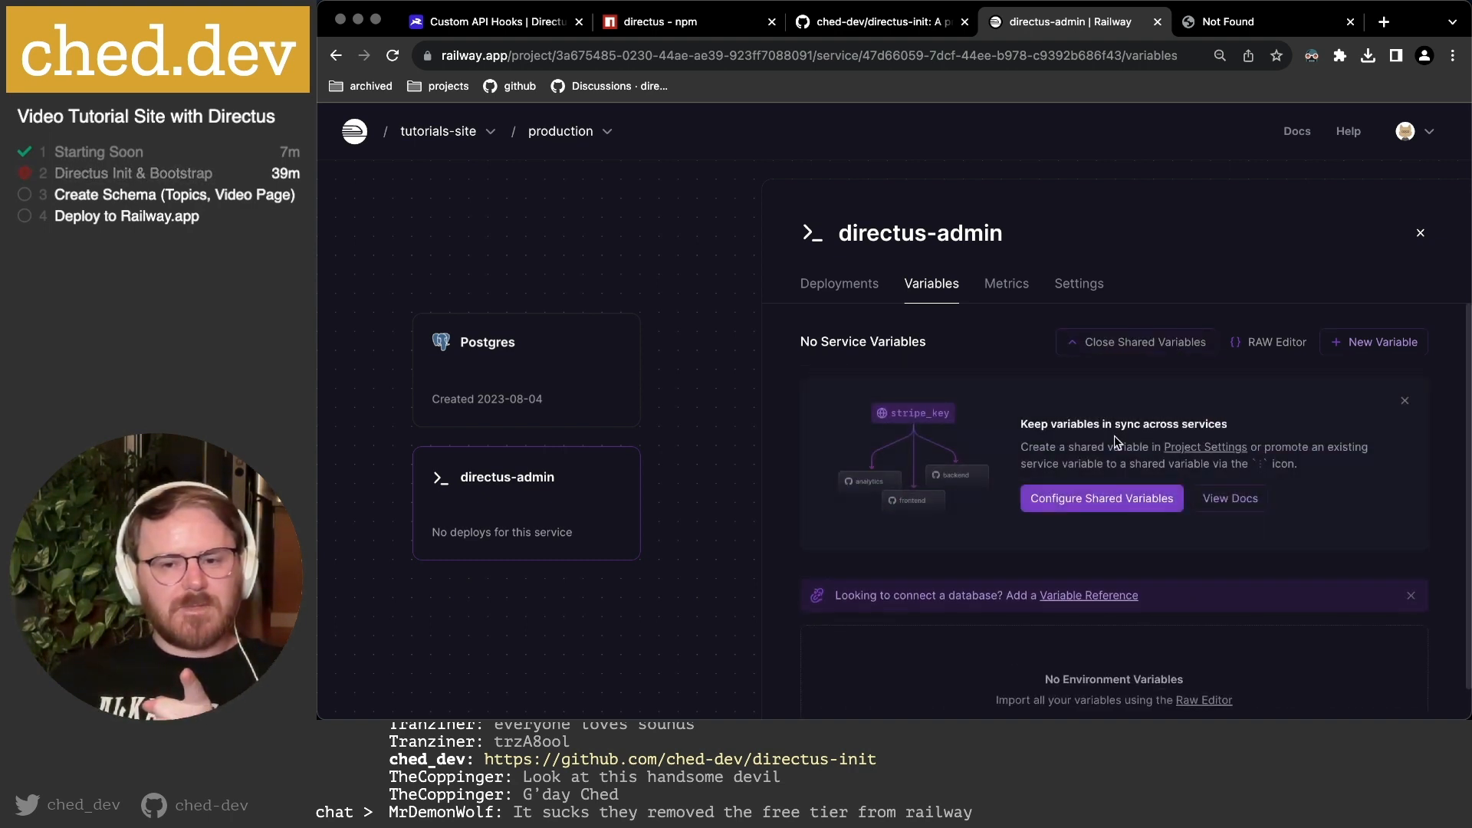
left_click(1133, 512)
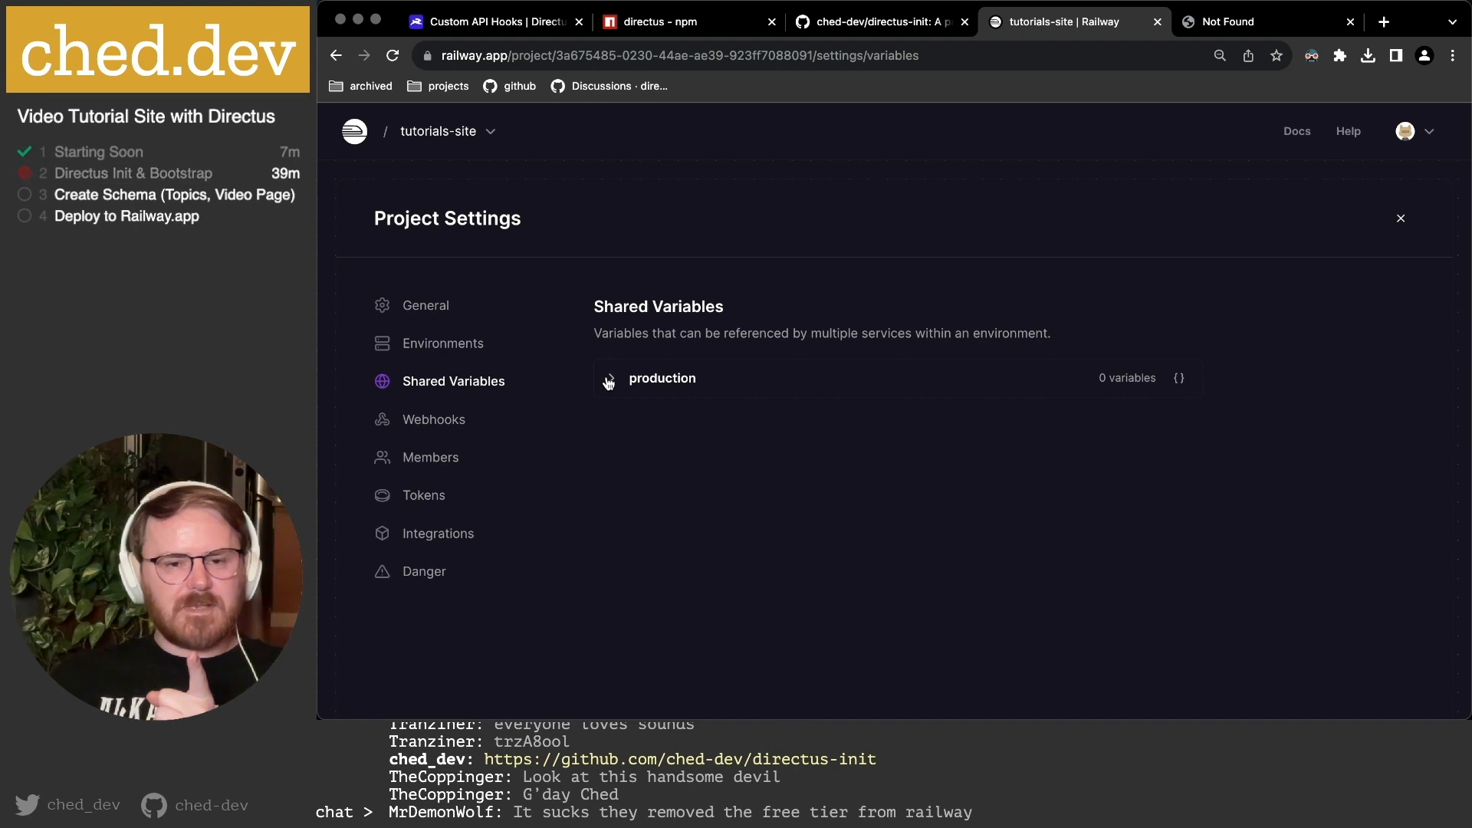
left_click(610, 382)
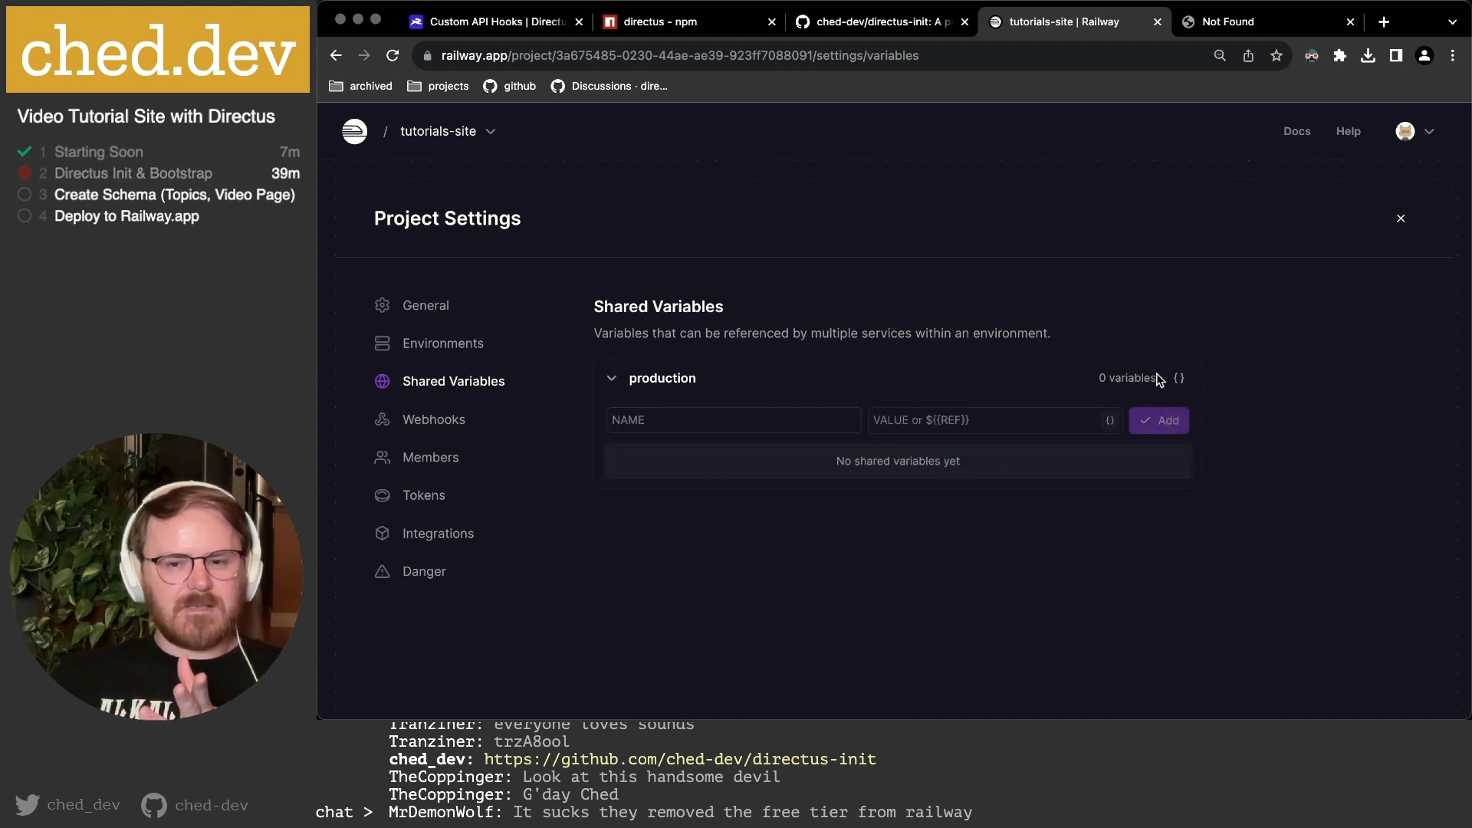
left_click(335, 55)
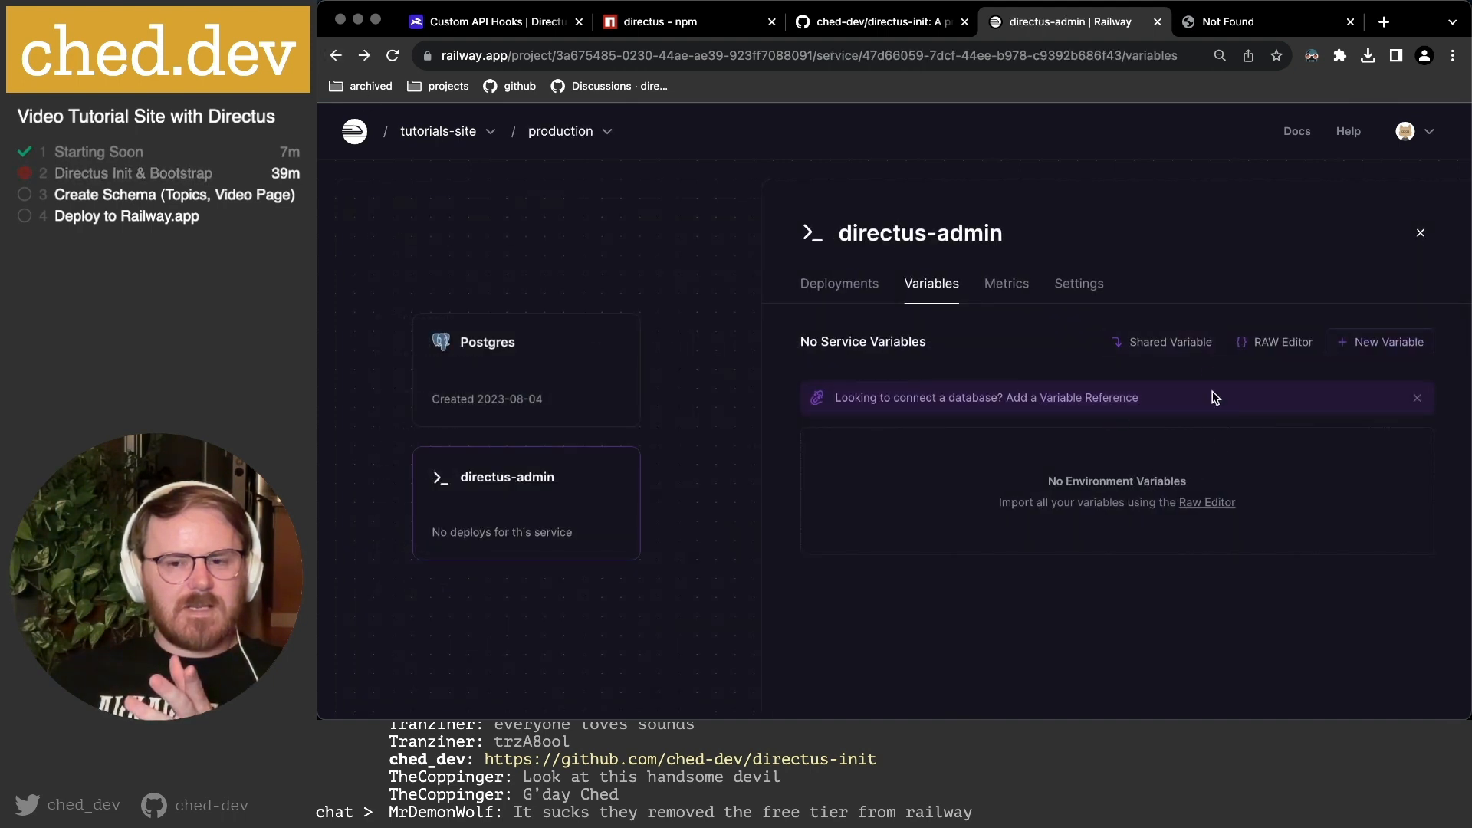
Dismiss the shared variables info and open the empty RAW Editor for directus-admin.
left_click(1198, 348)
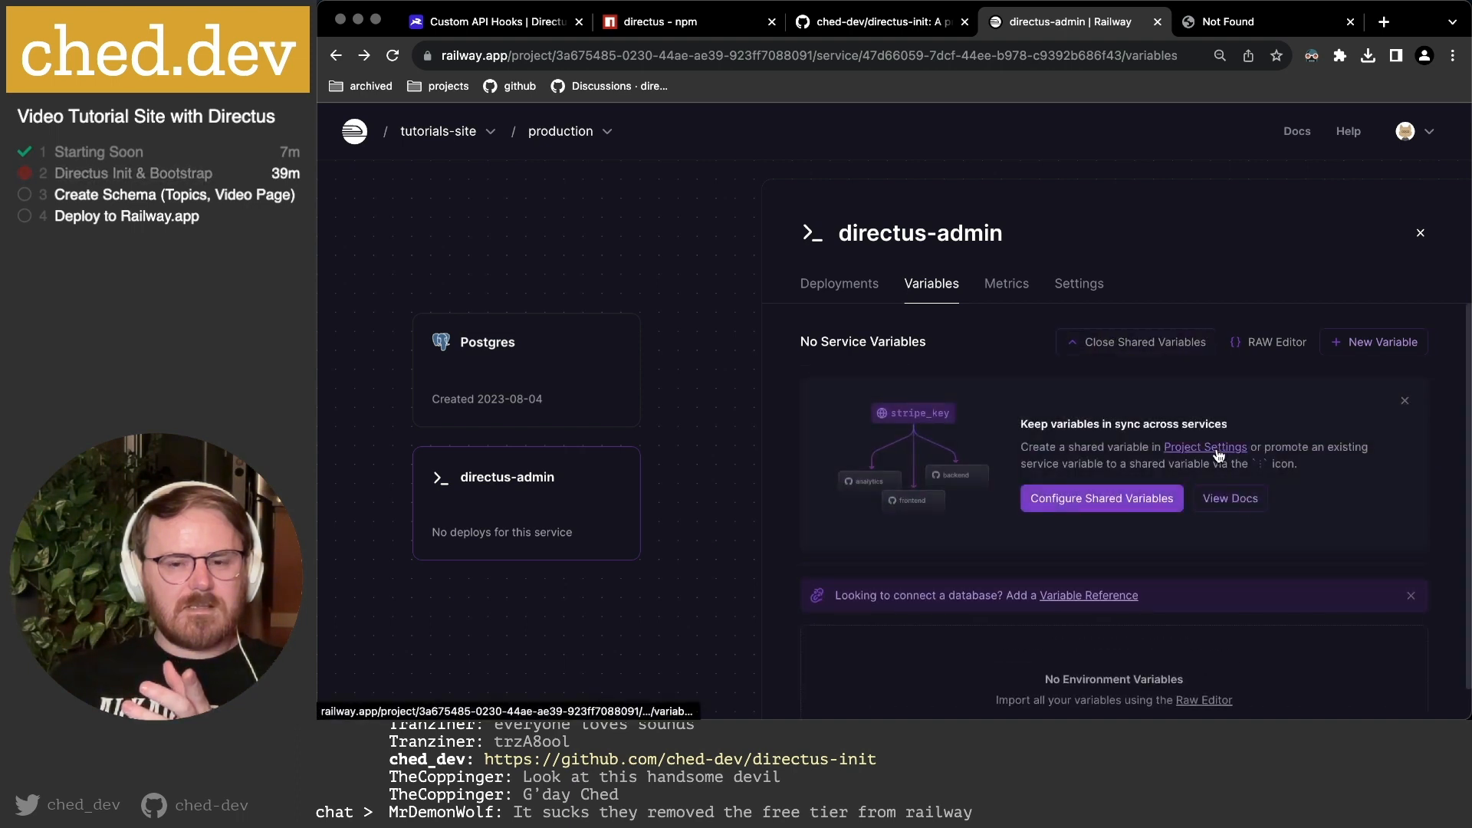
left_click(1406, 403)
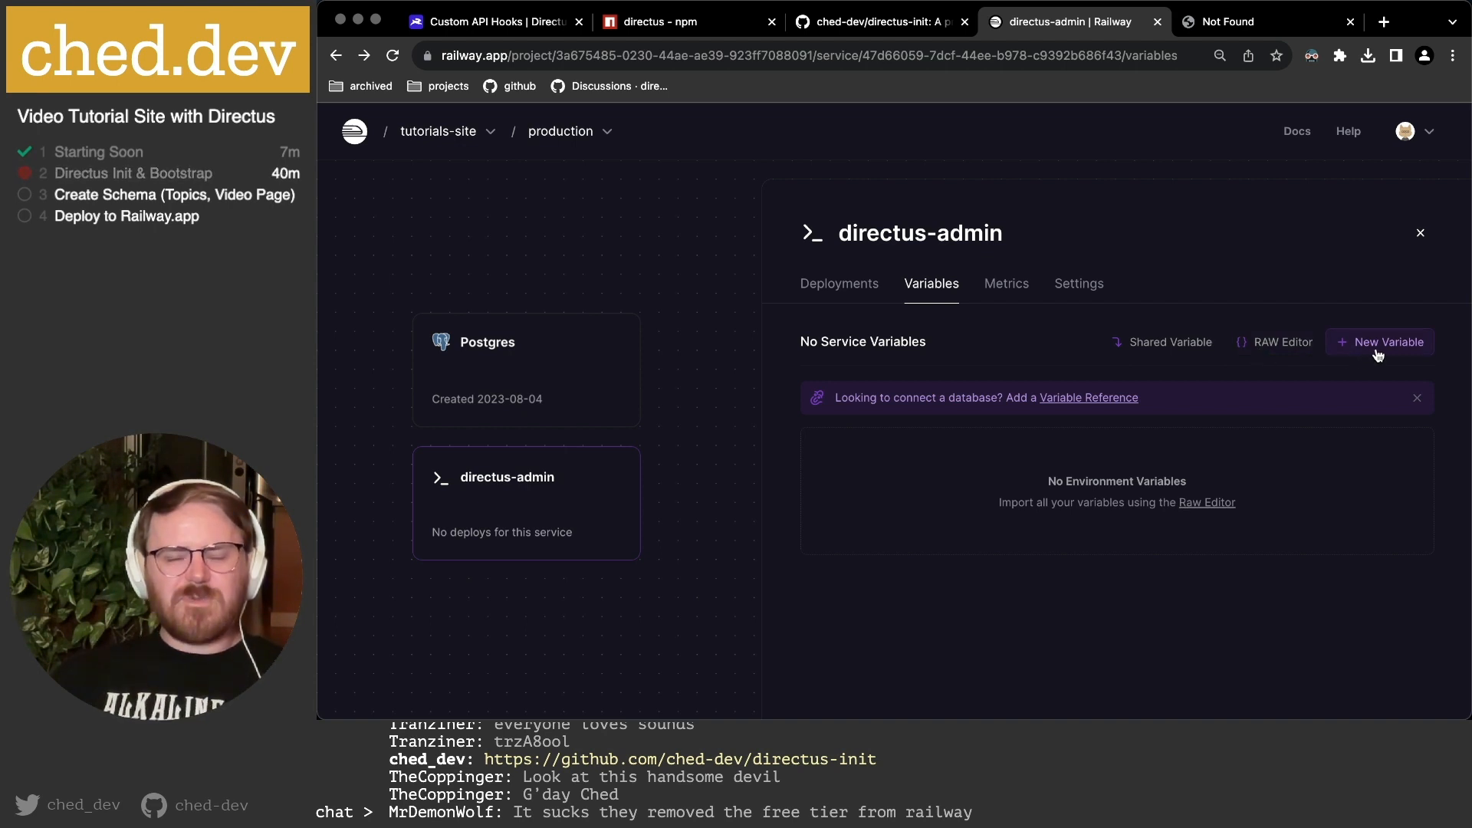
left_click(1273, 344)
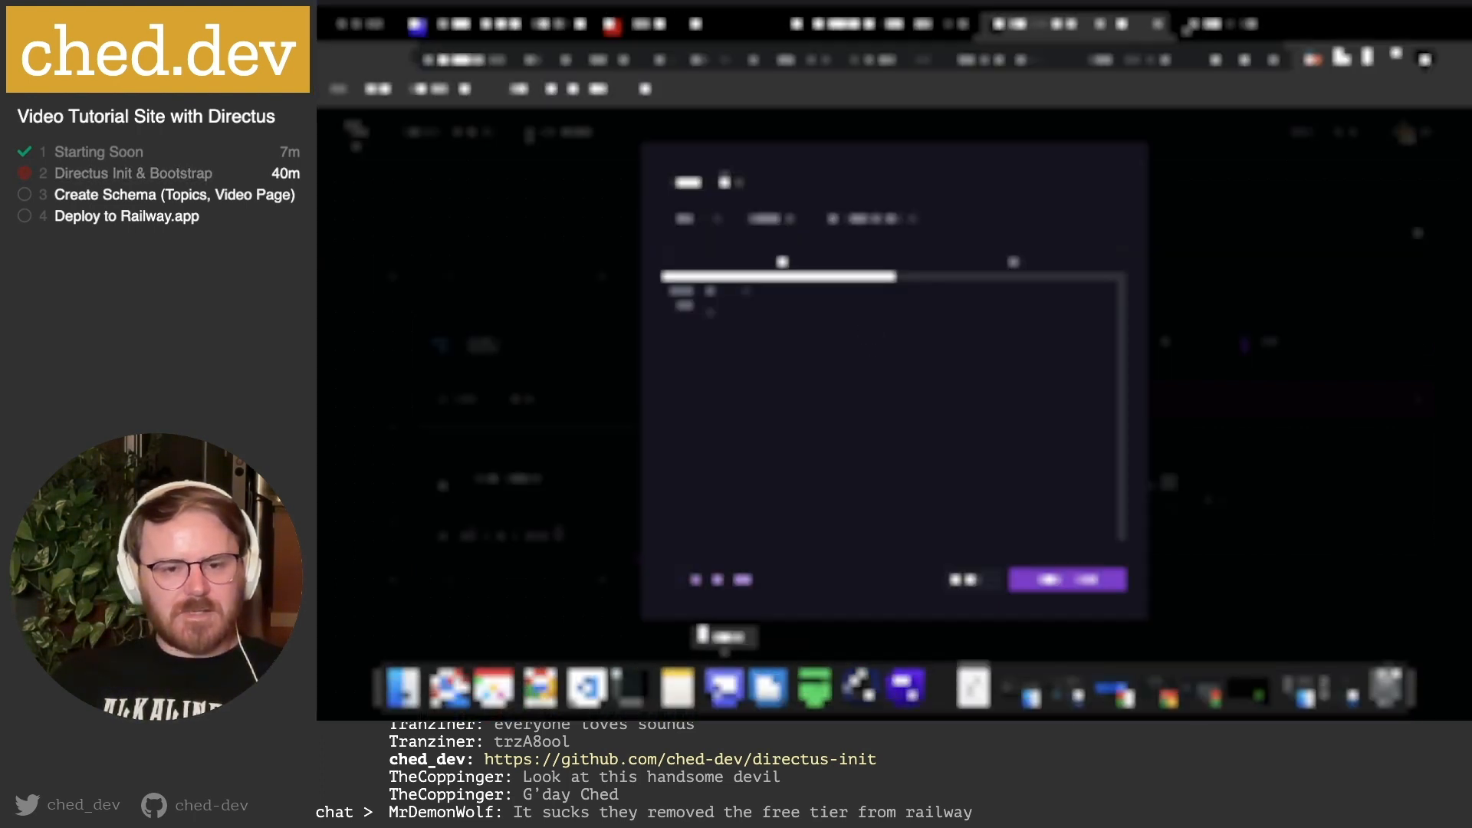
Open the project's configuration file in the code editor for reference.
left_click(587, 687)
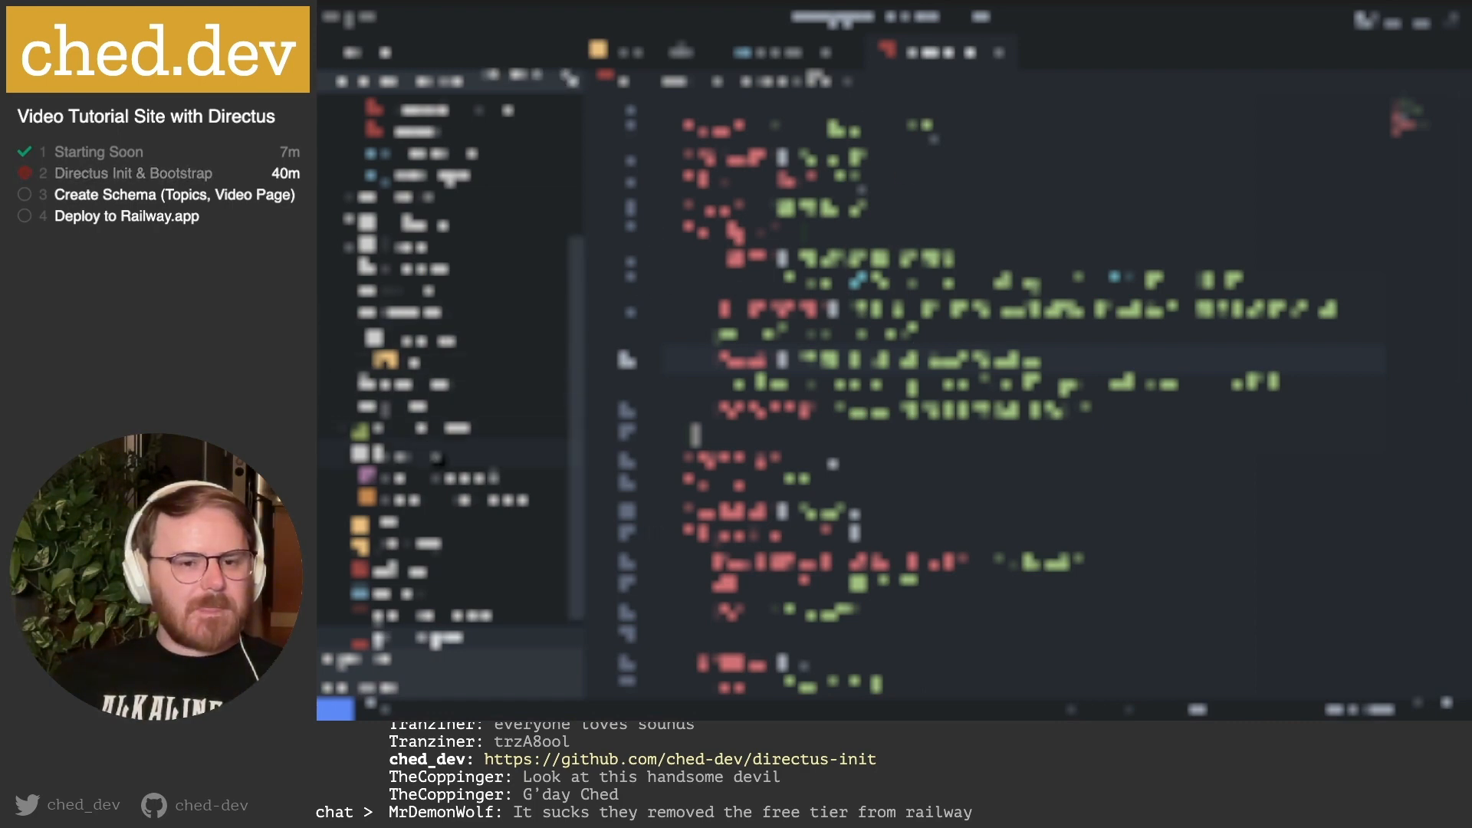
scroll(435, 499, "down", 2)
left_click(414, 485)
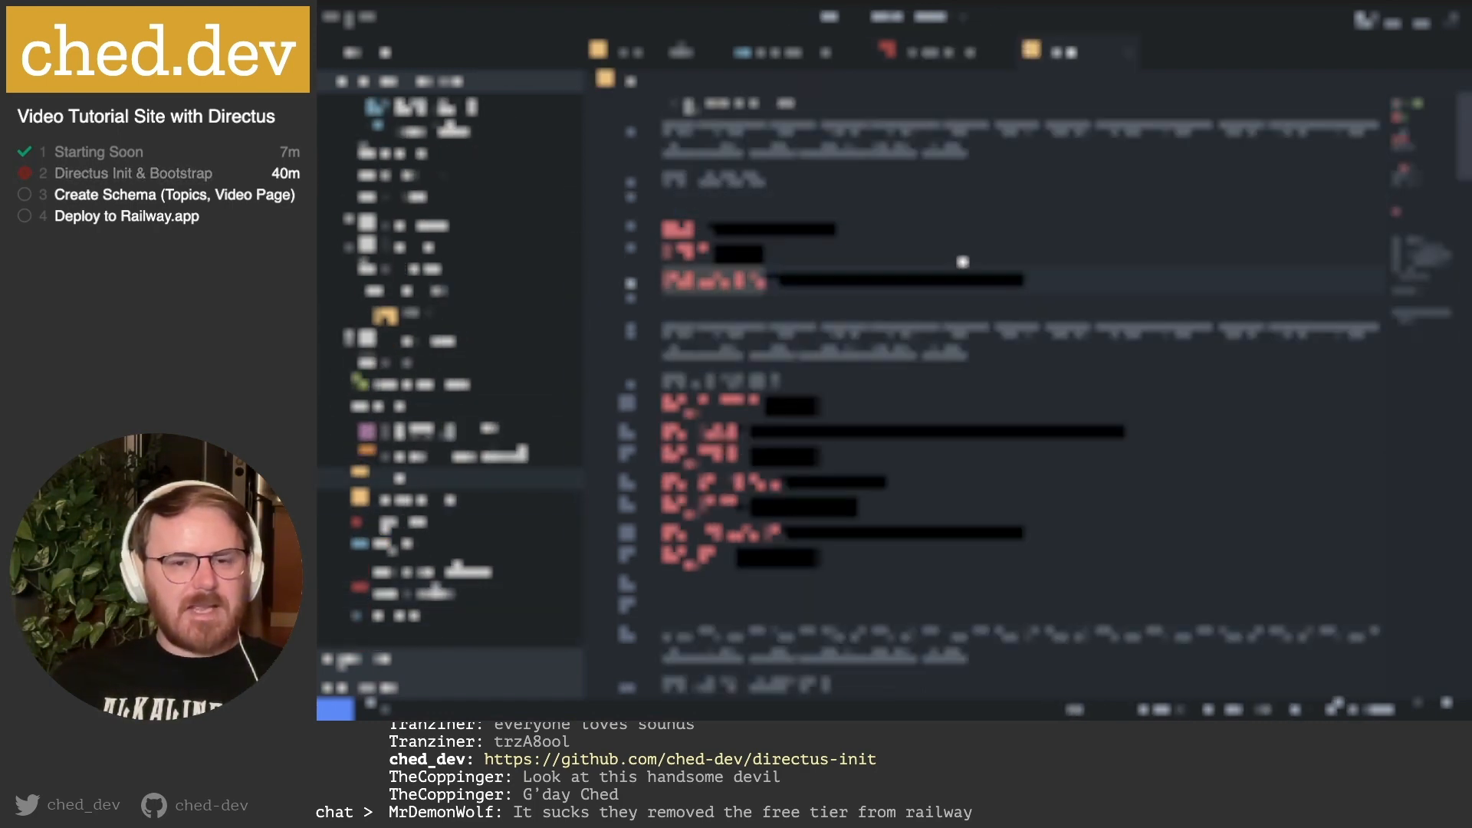
left_click(540, 694)
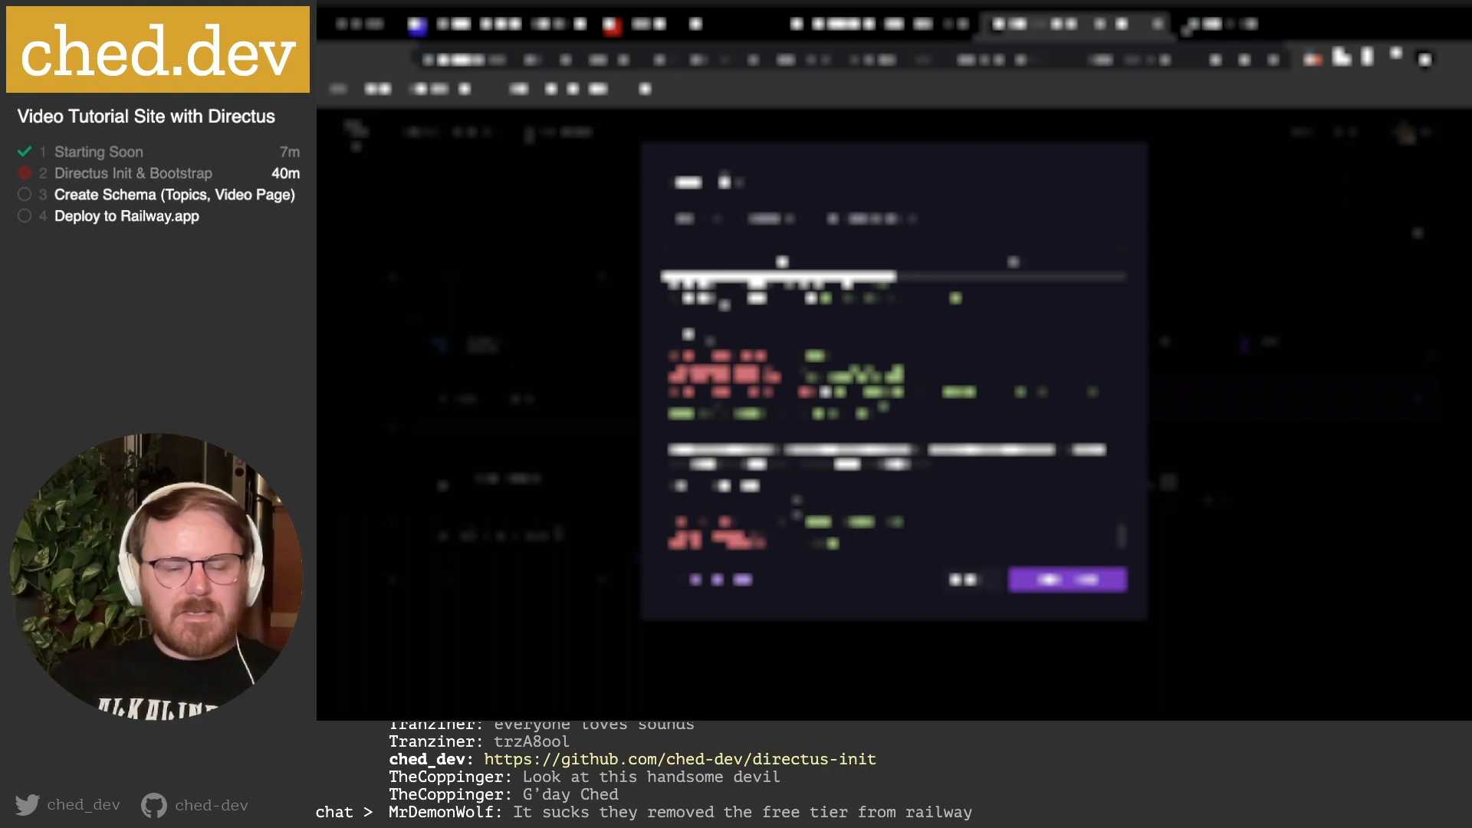
In the Raw Editor, delete the trailing block of text and one extra line.
left_click(731, 432)
key("shift+super+Down")
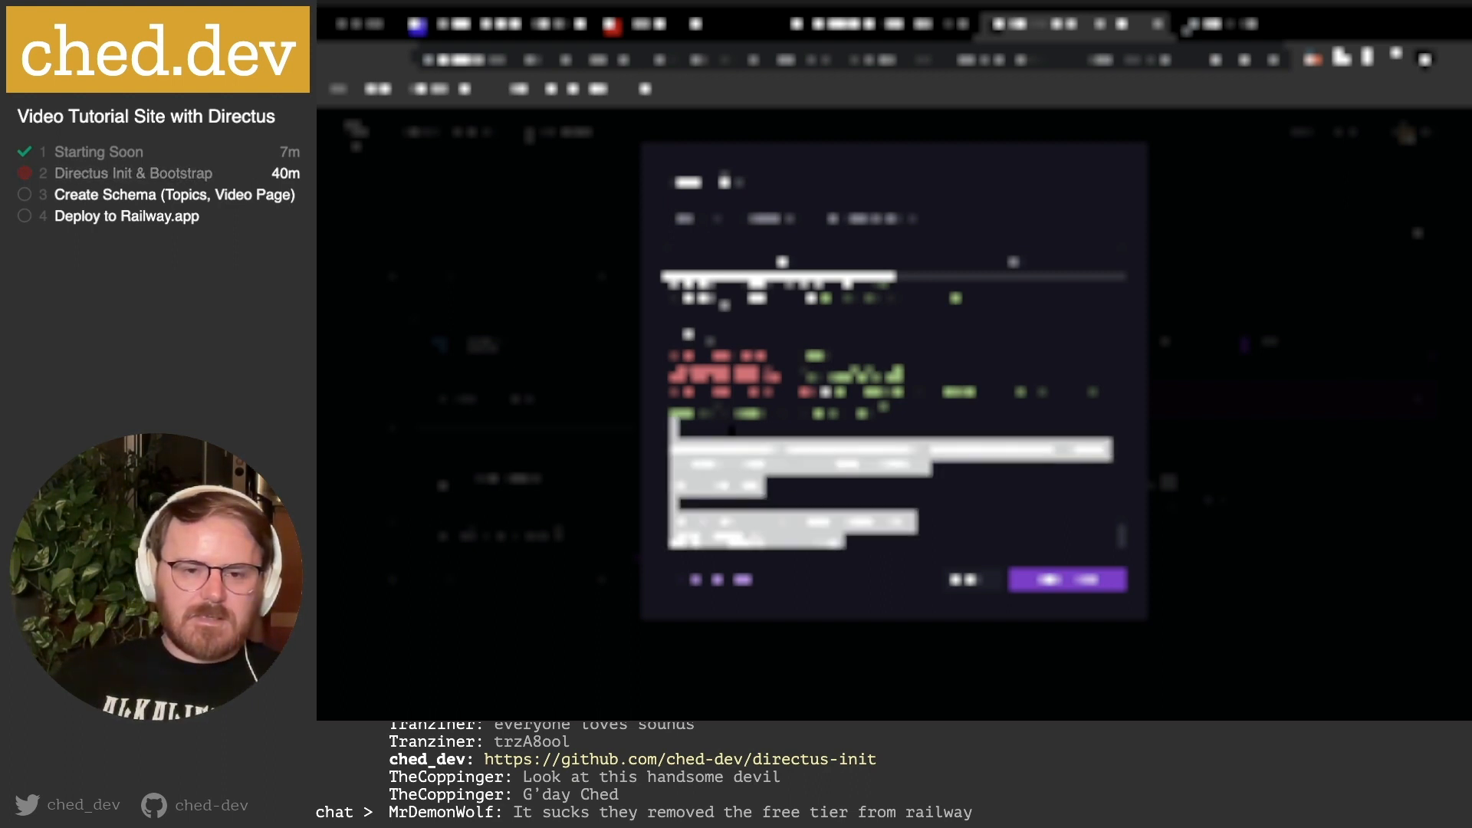
key("BackSpace")
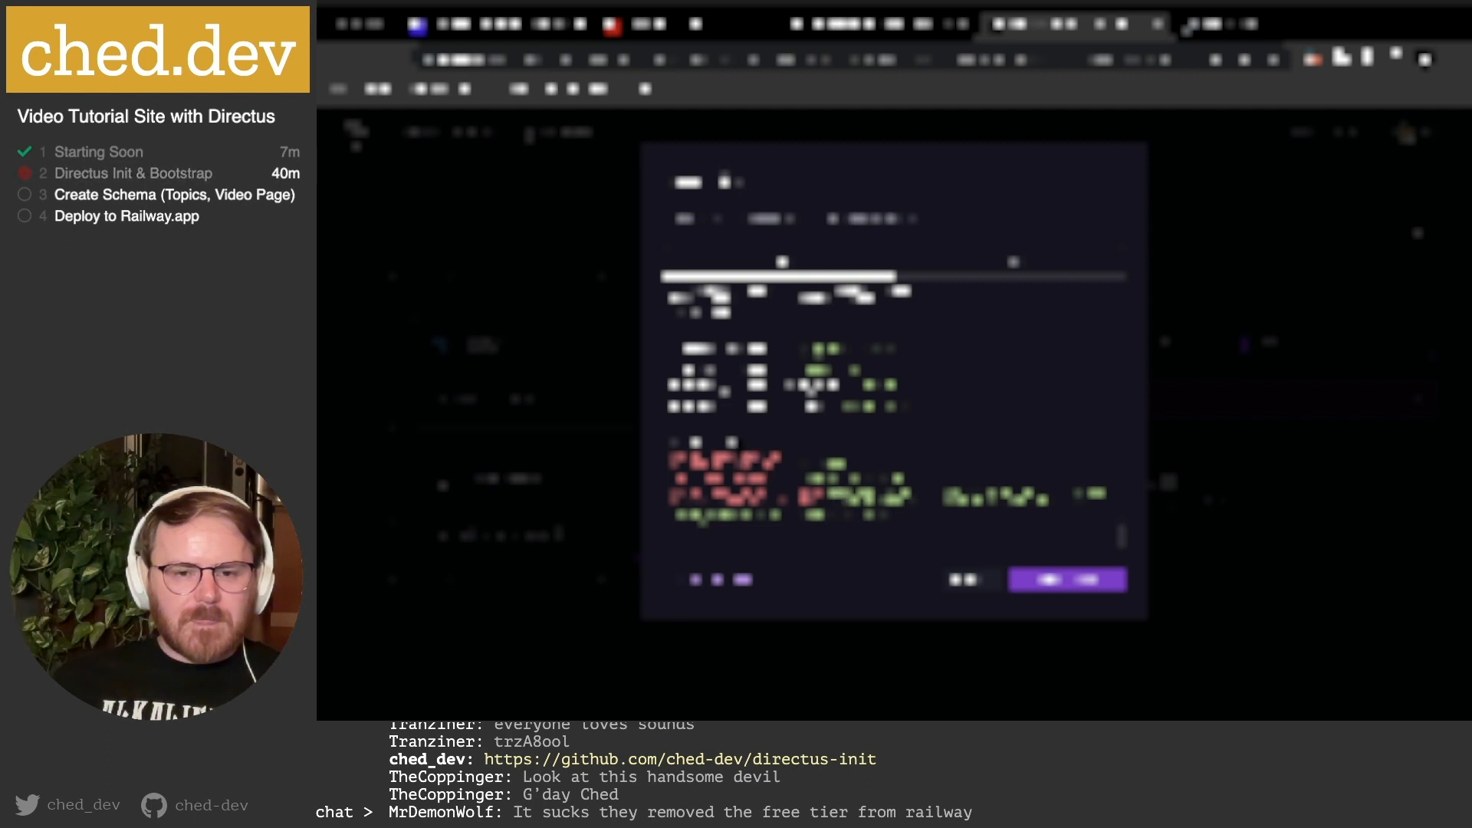
scroll(738, 438, "up", 2)
scroll(800, 414, "up", 2)
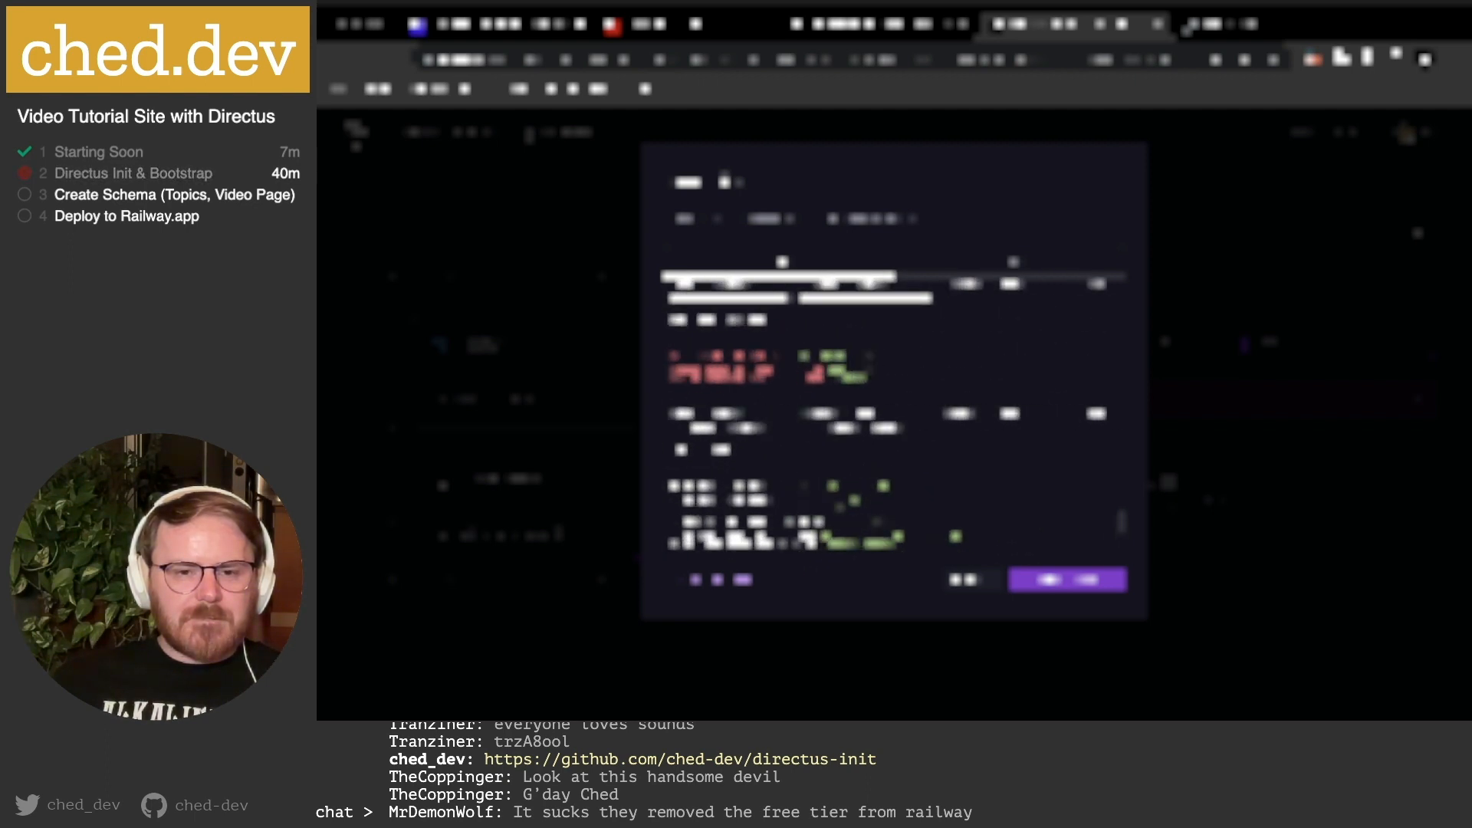
scroll(747, 397, "up", 3)
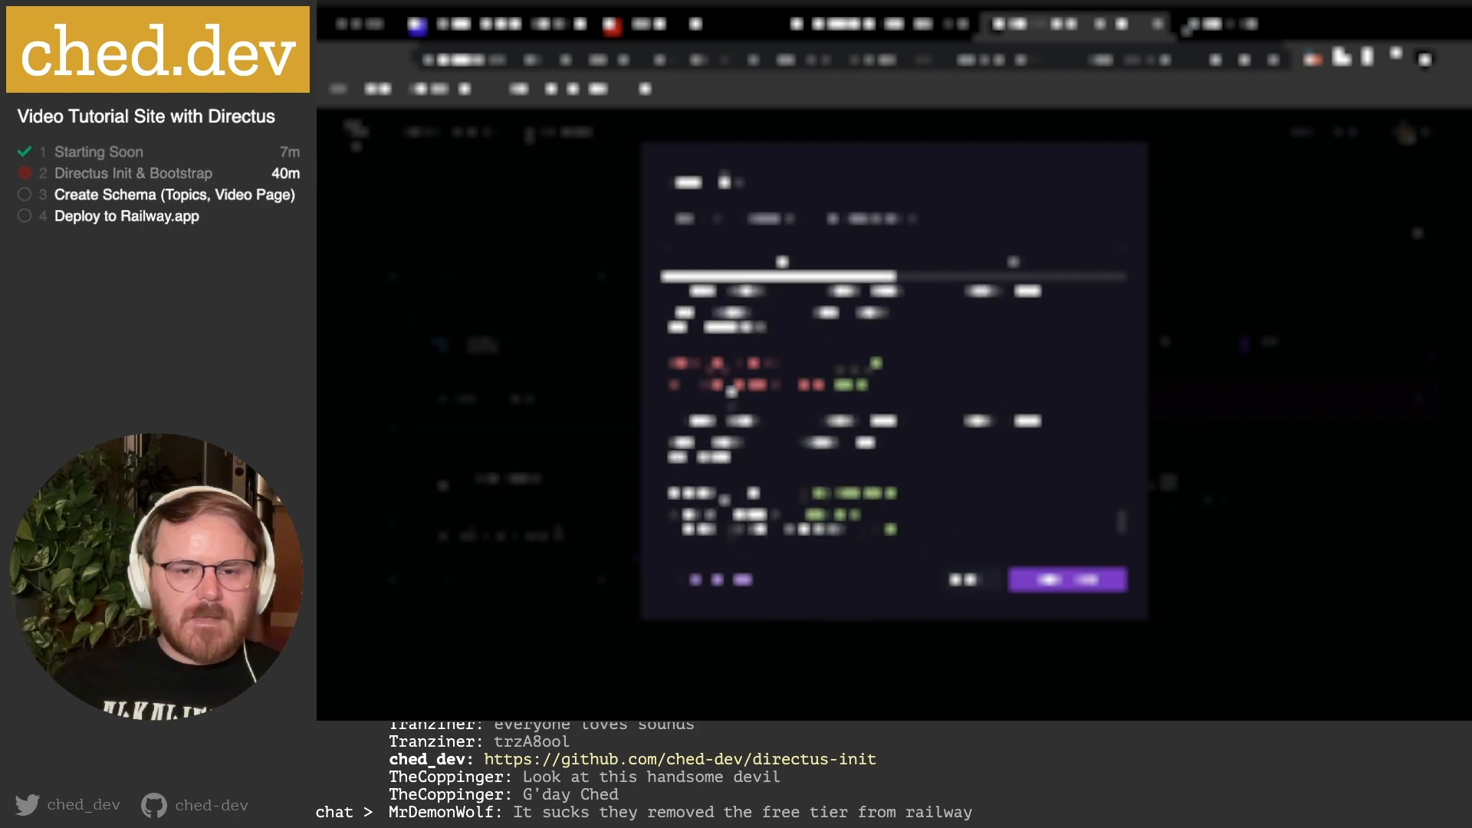
scroll(748, 396, "up", 2)
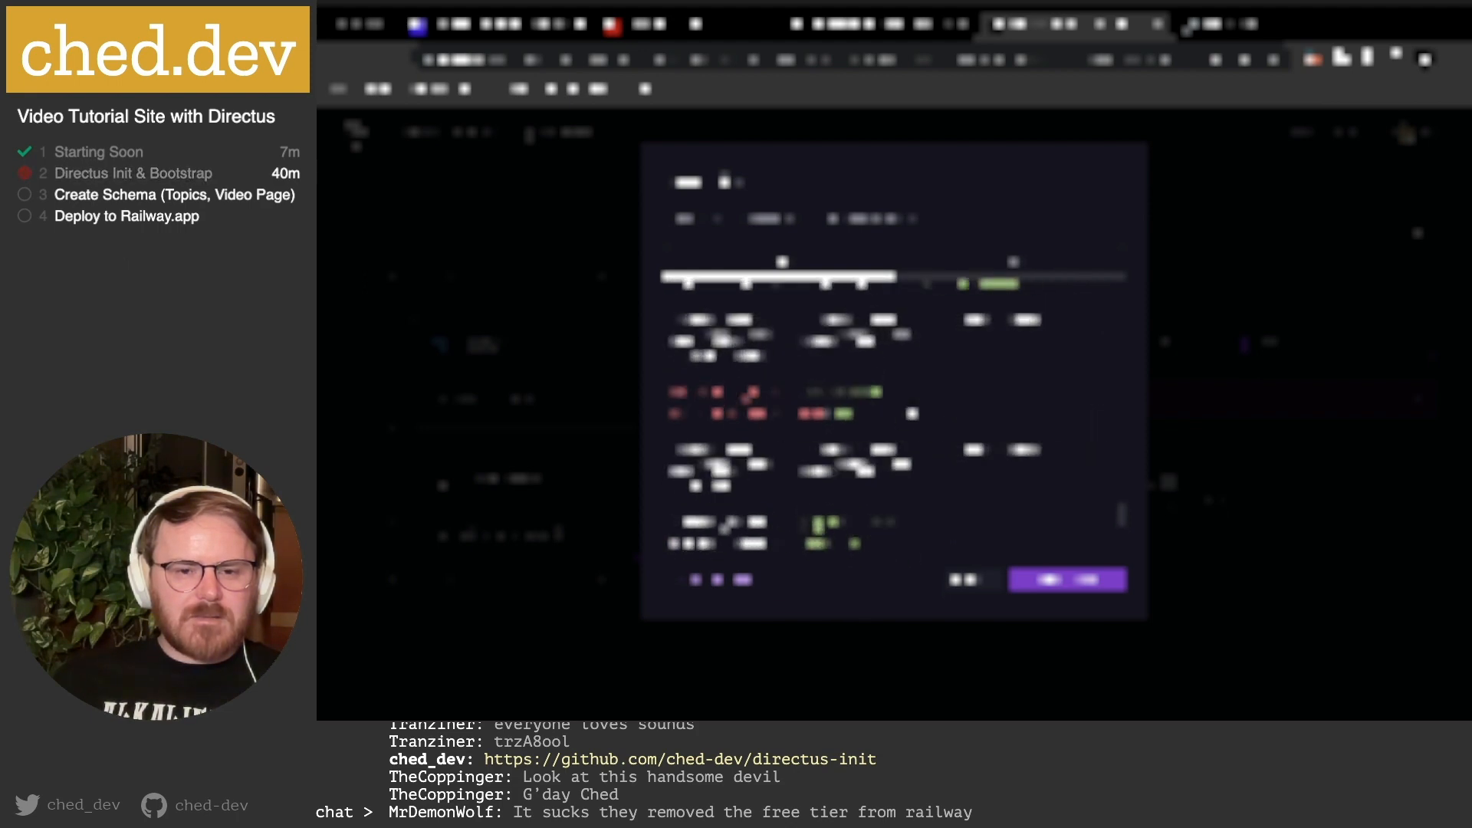
key("shift+super+Left")
key("BackSpace")
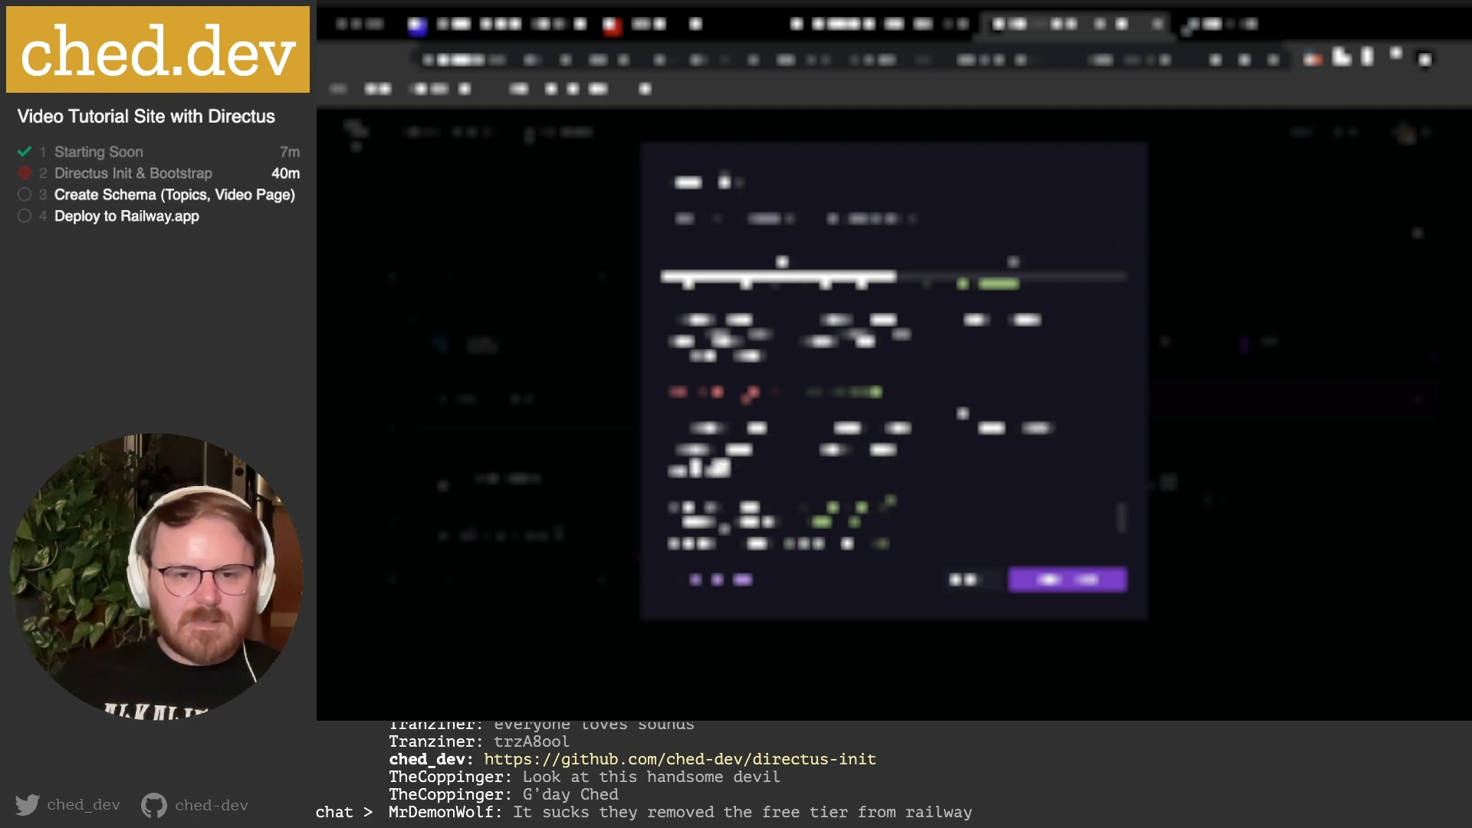
scroll(934, 411, "up", 2)
scroll(889, 414, "up", 3)
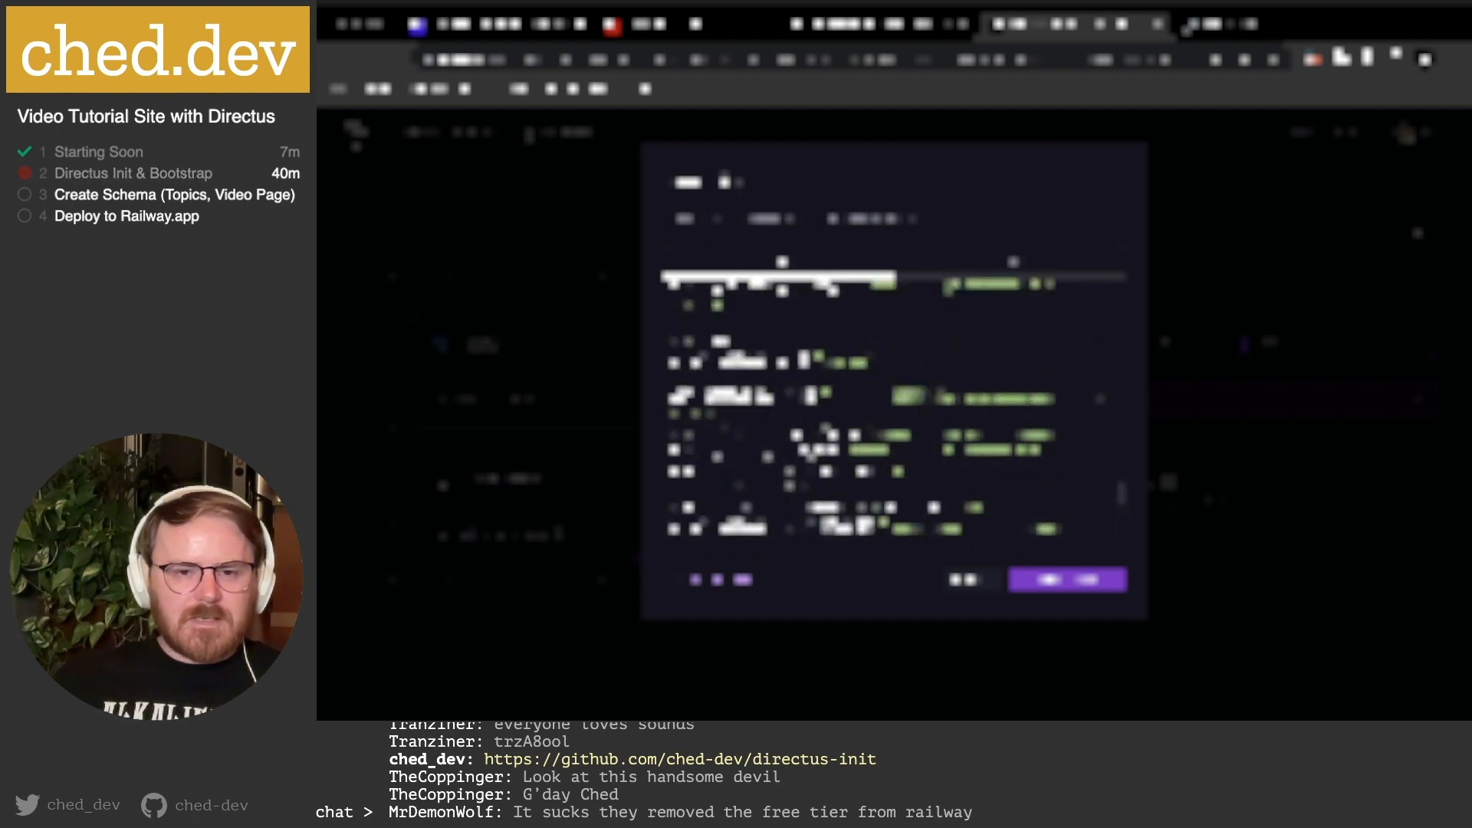
scroll(889, 413, "up", 4)
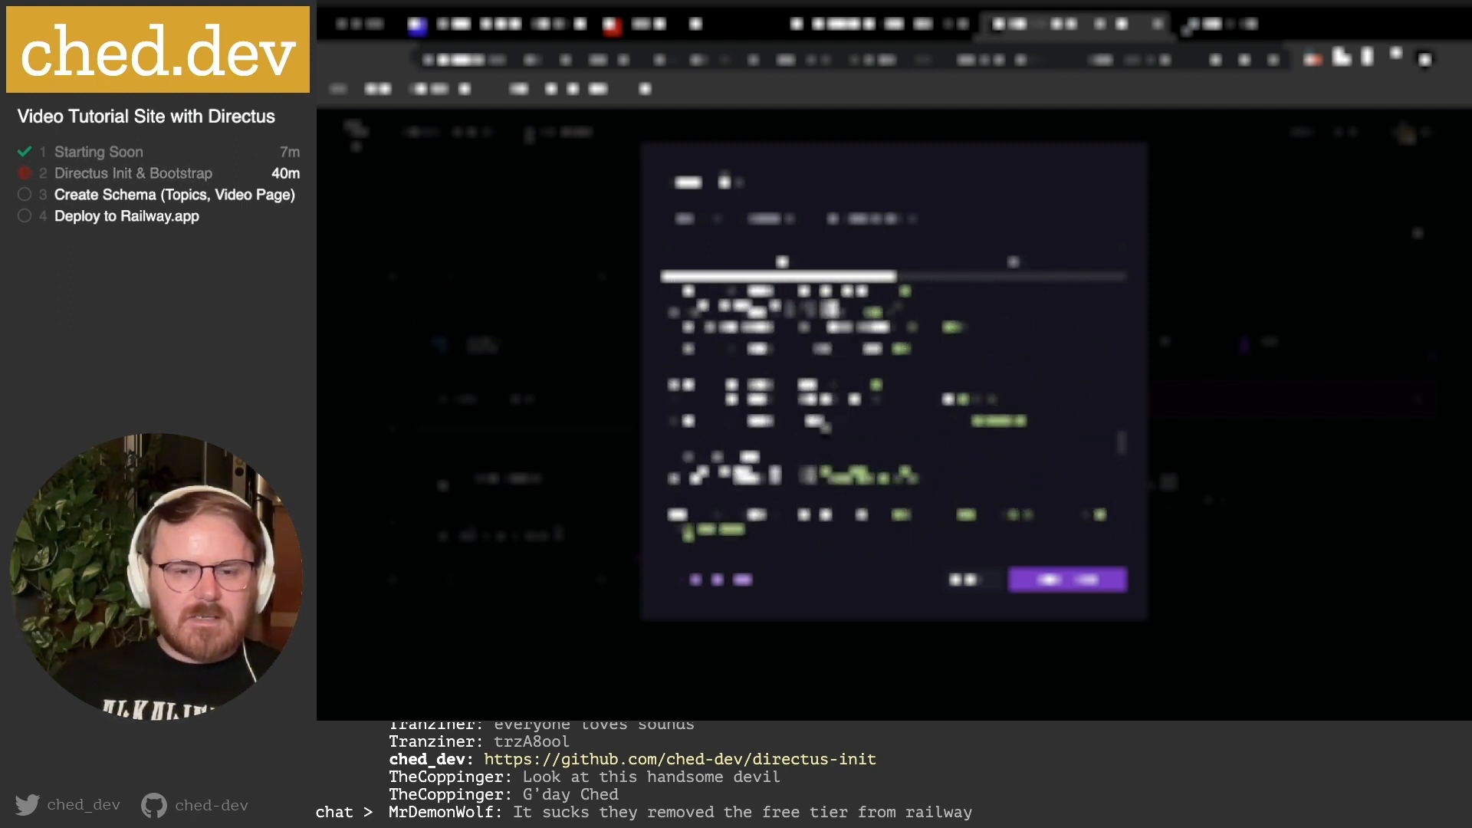
scroll(890, 414, "up", 4)
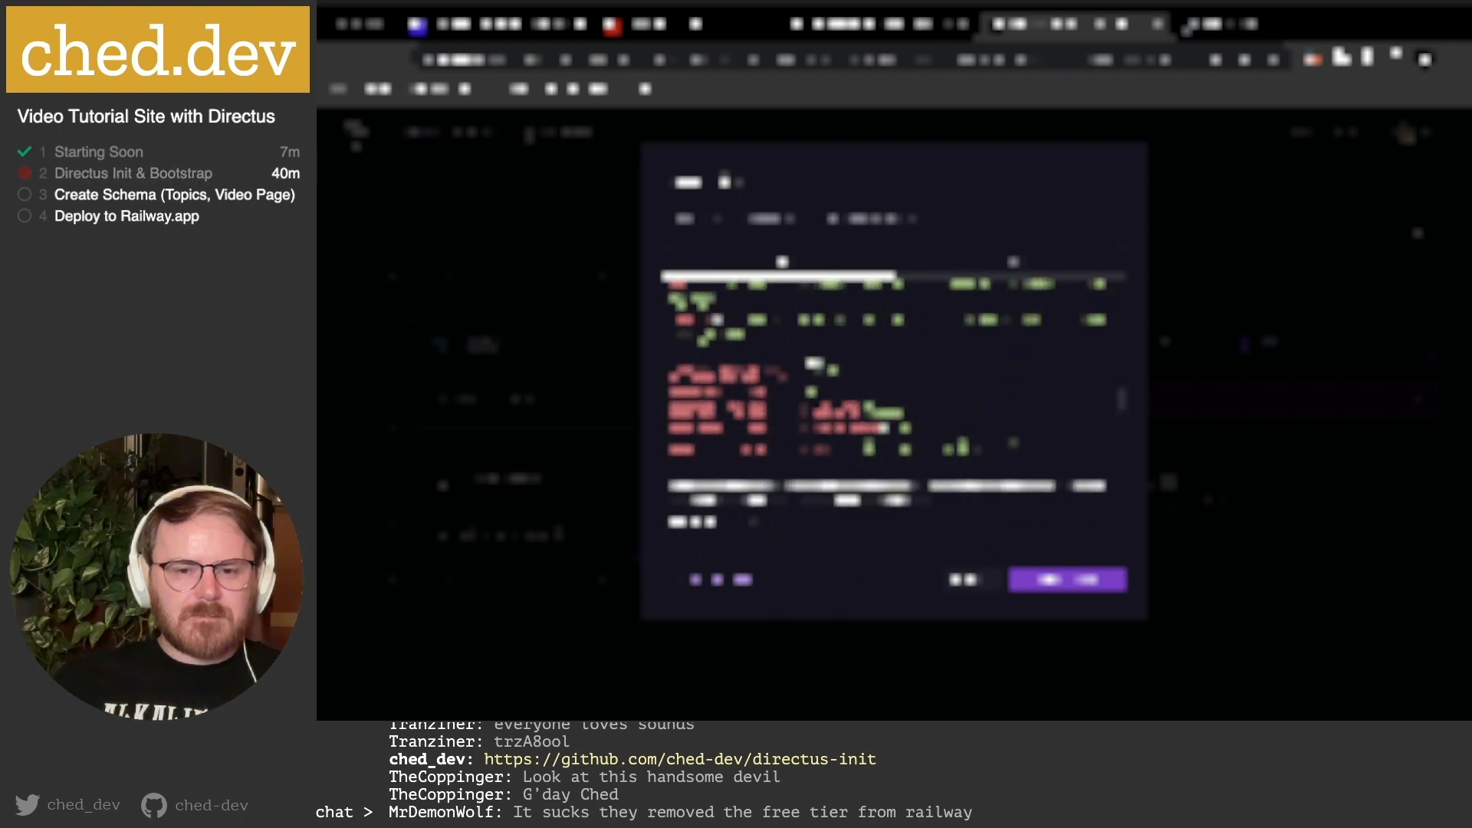
scroll(889, 414, "up", 3)
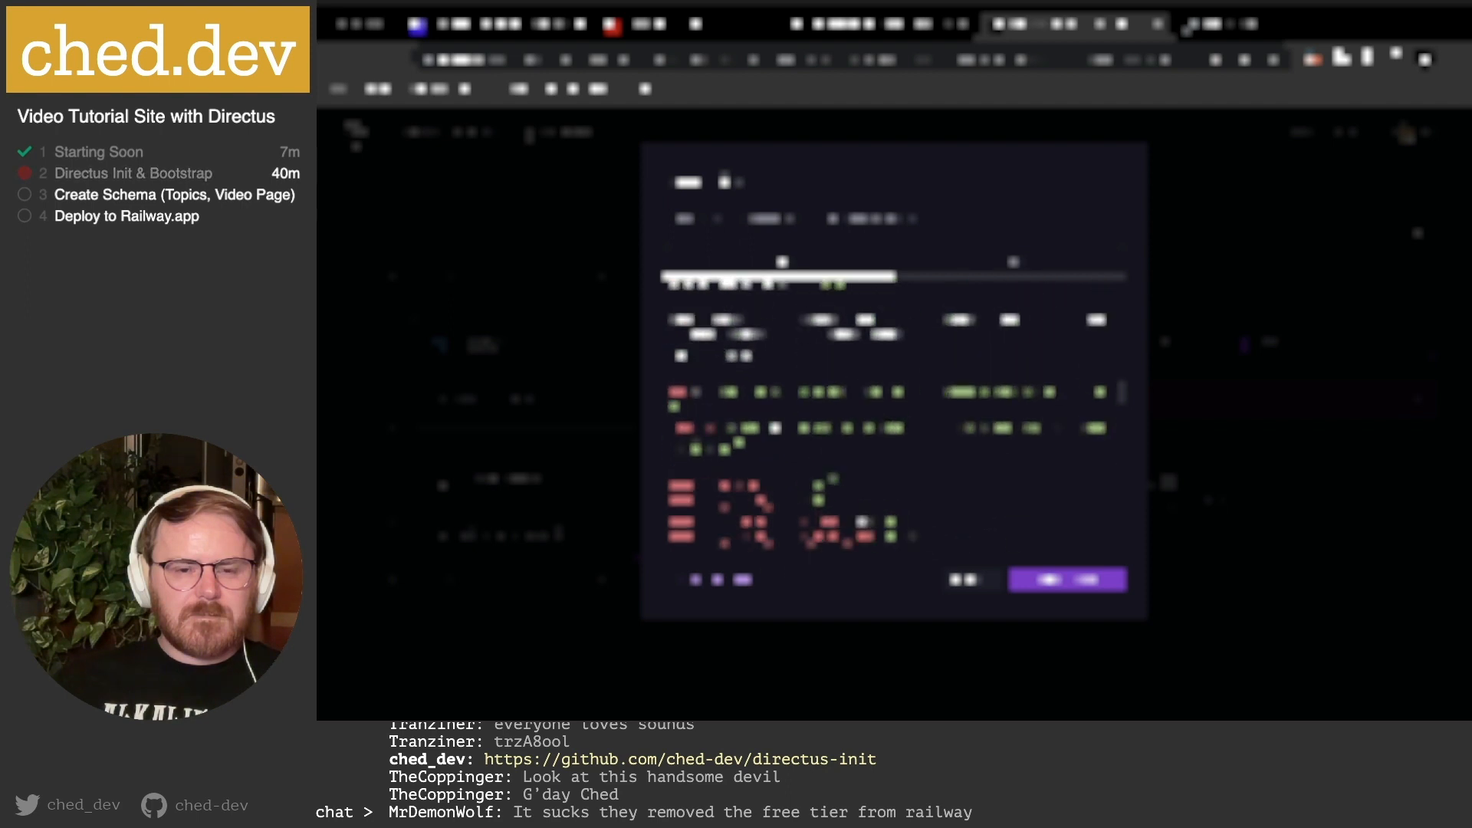
scroll(889, 414, "up", 3)
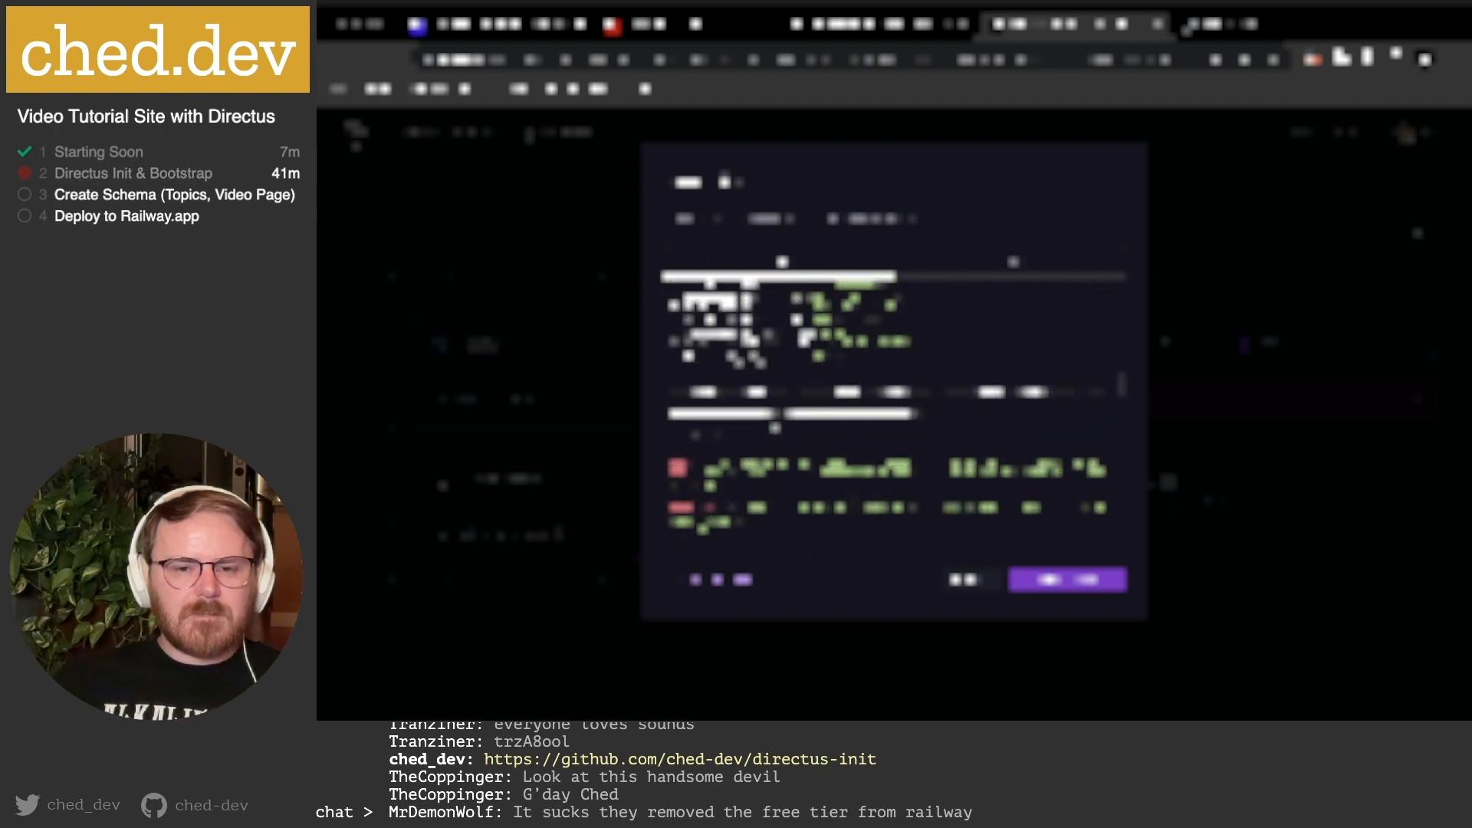
scroll(889, 414, "up", 5)
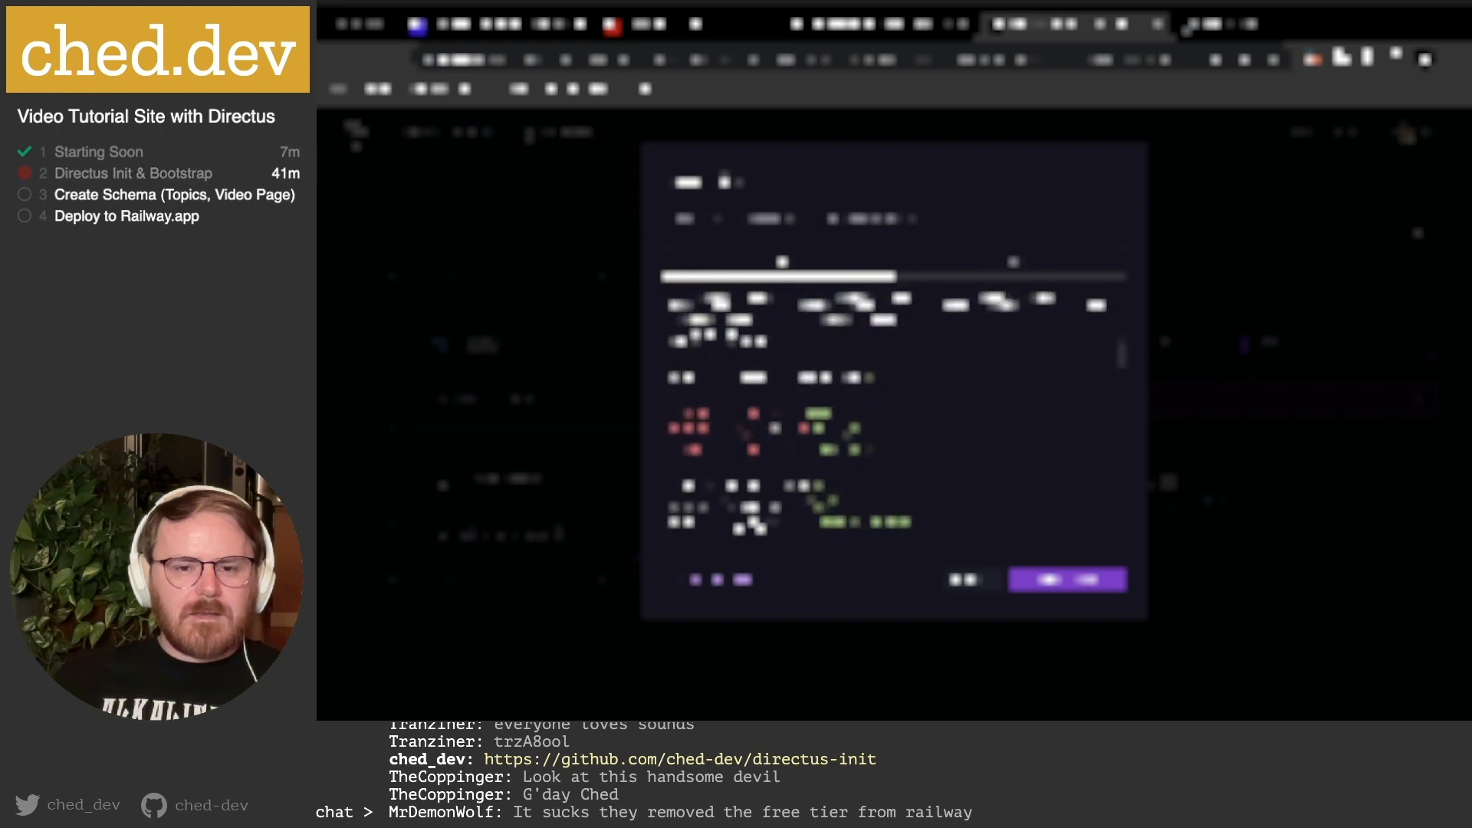
scroll(890, 414, "up", 3)
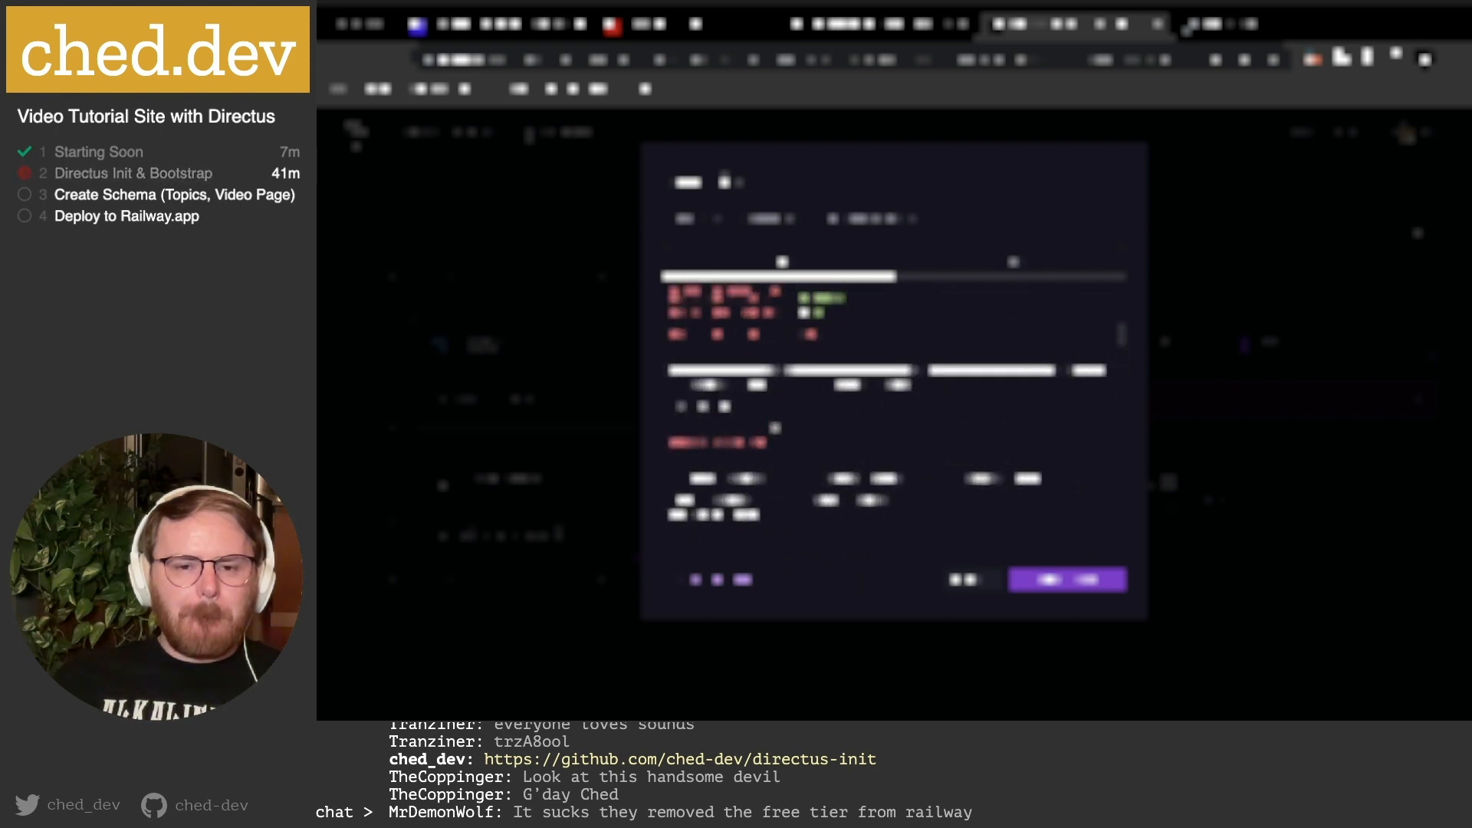
scroll(890, 414, "up", 5)
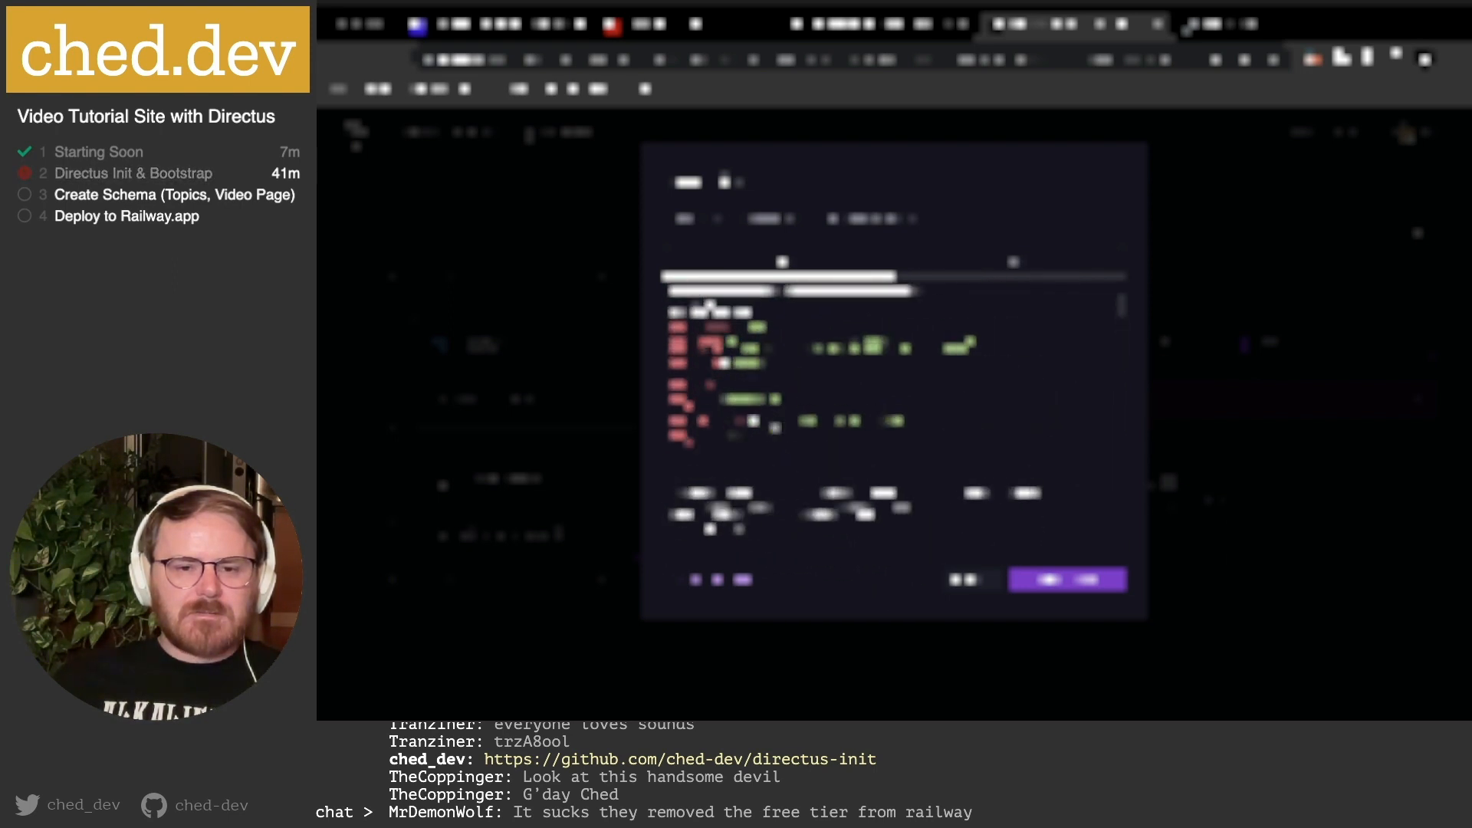
scroll(889, 414, "up", 5)
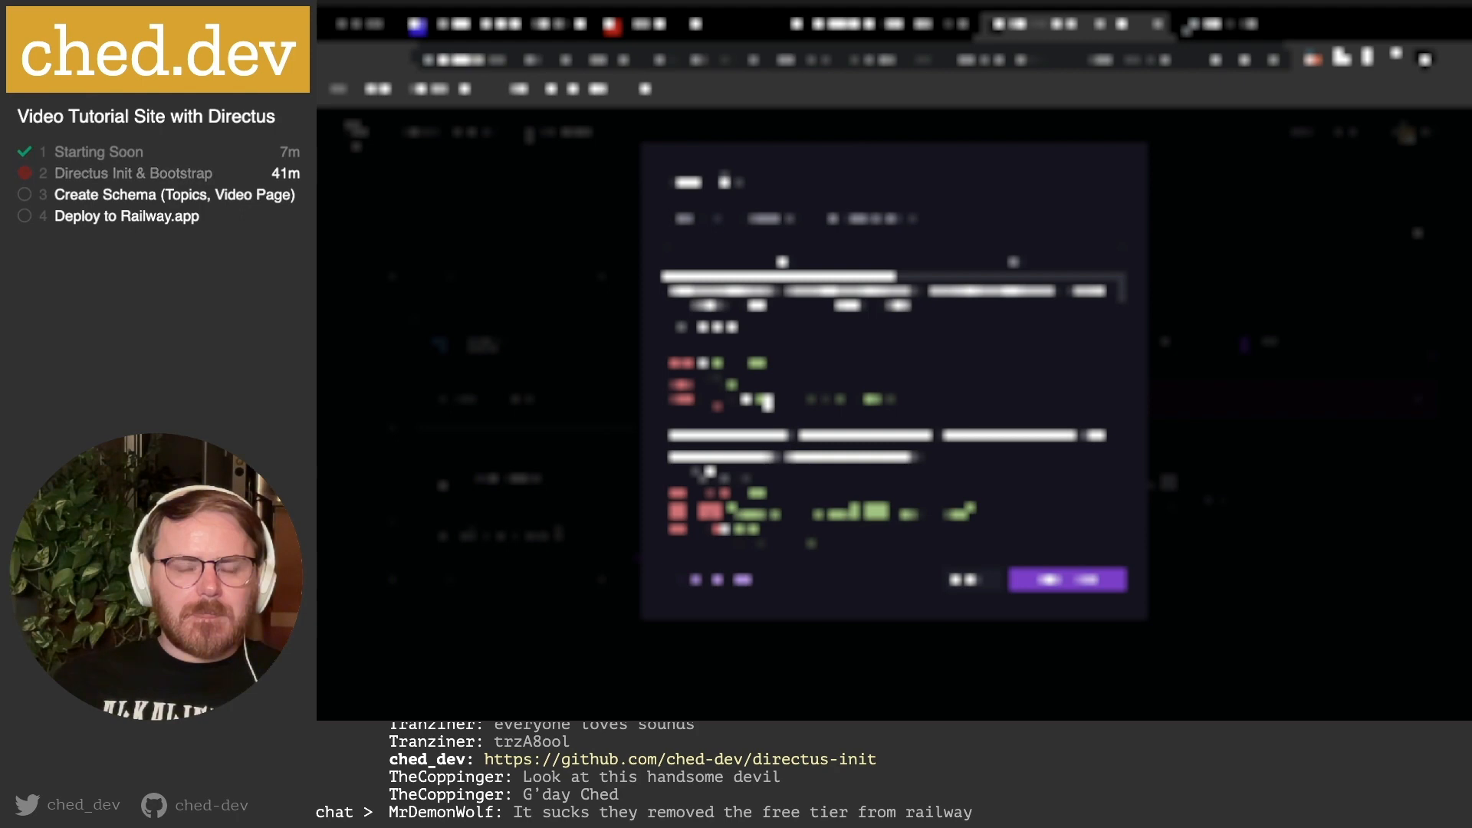
Replace a variable's value with '${{_STATIC_URrailway.' in the Raw Editor.
double_click(818, 402)
left_click_drag(818, 401, 903, 401)
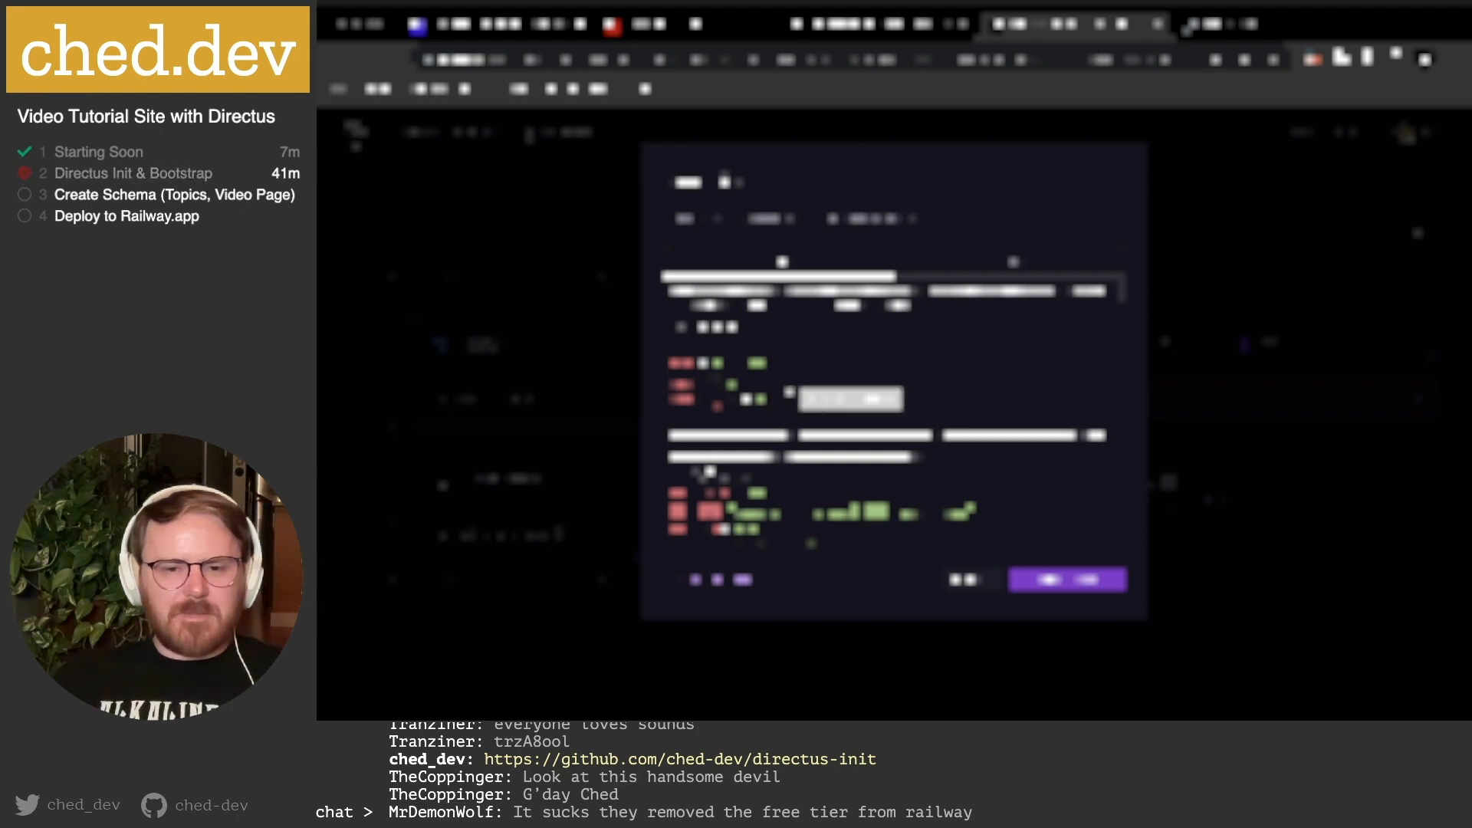
left_click(789, 400)
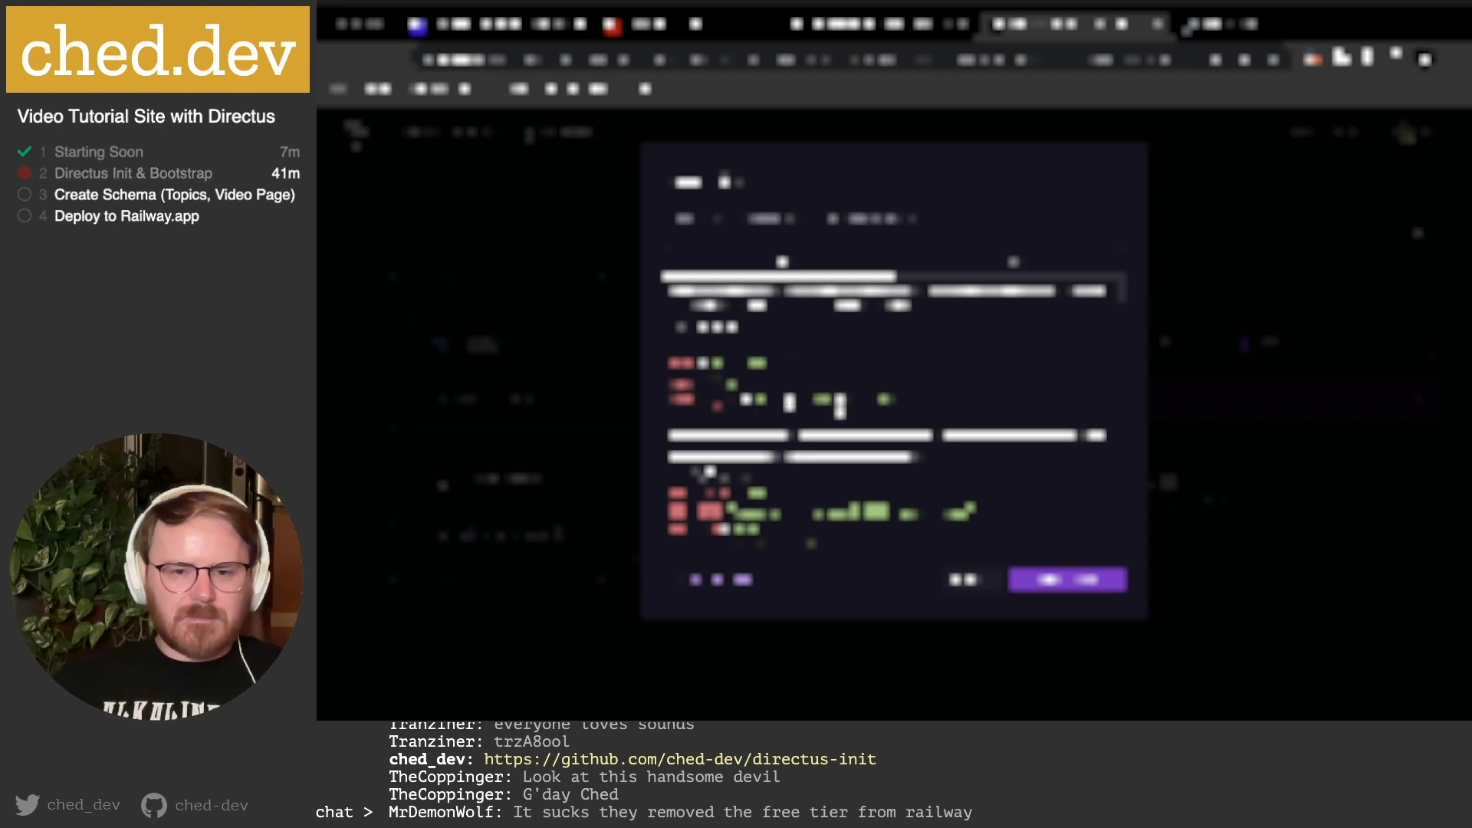
left_click_drag(805, 400, 917, 400)
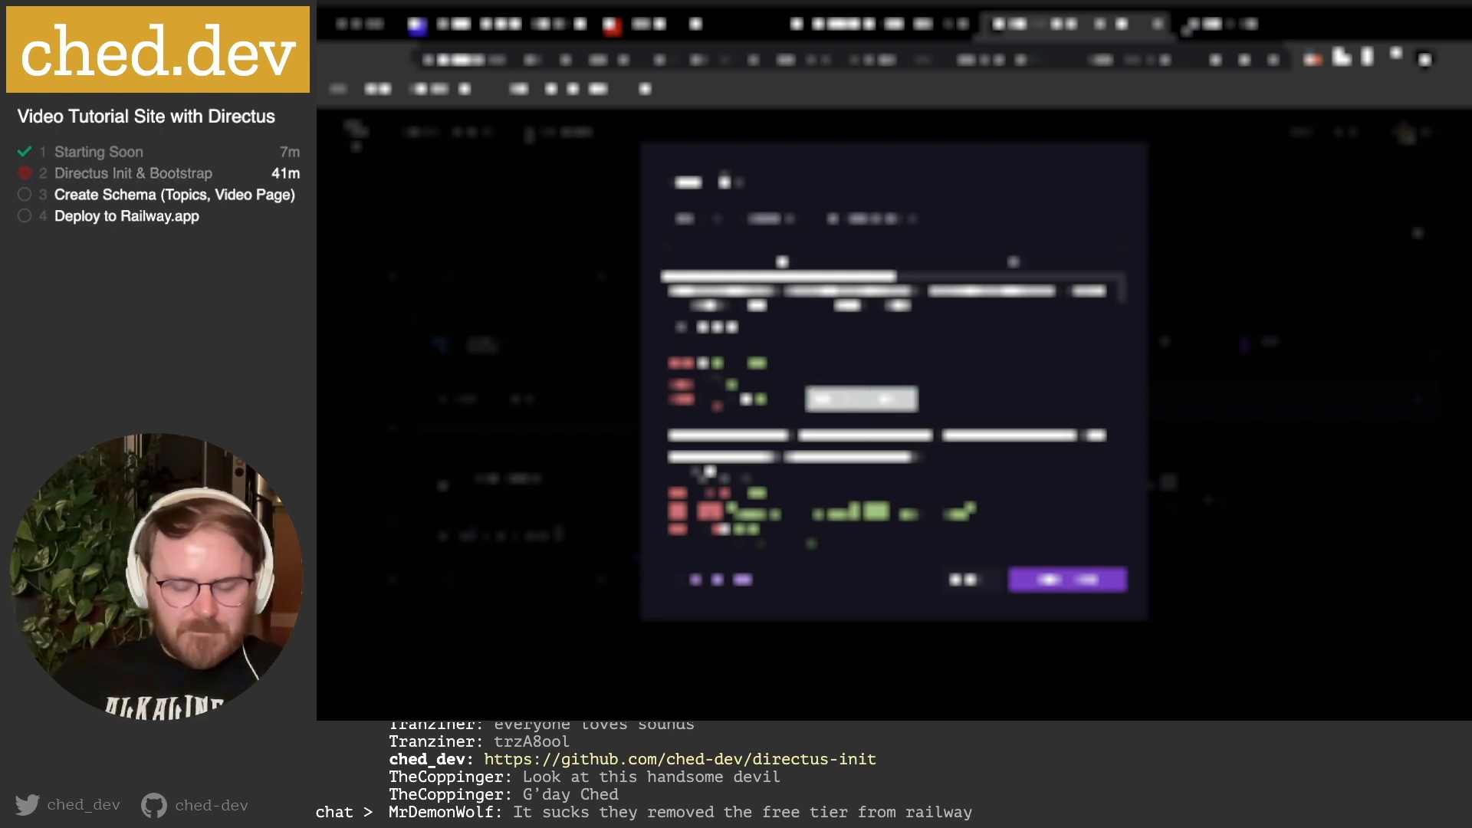
left_click(805, 400)
left_click_drag(805, 400, 910, 401)
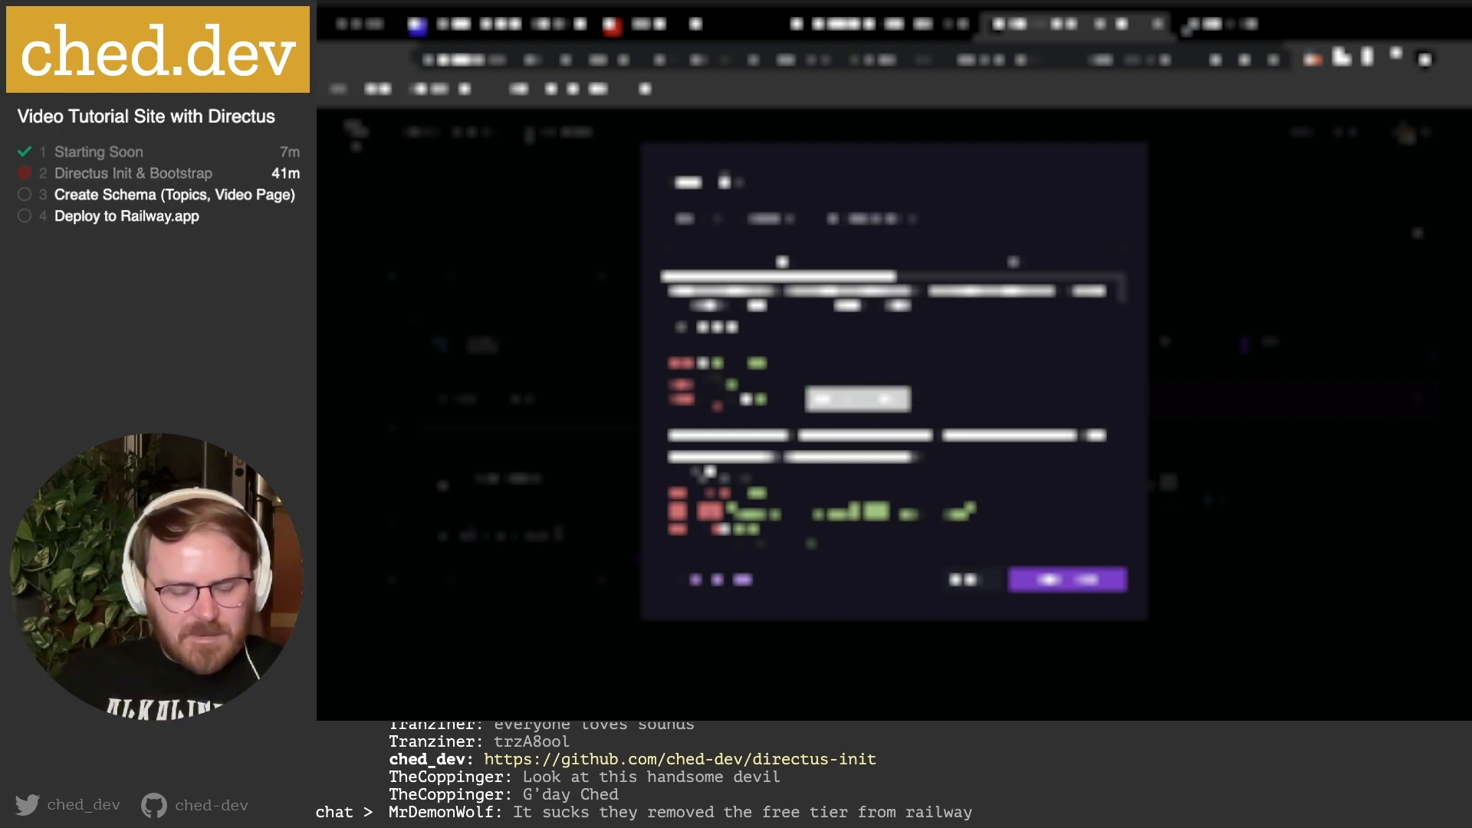
type("${{")
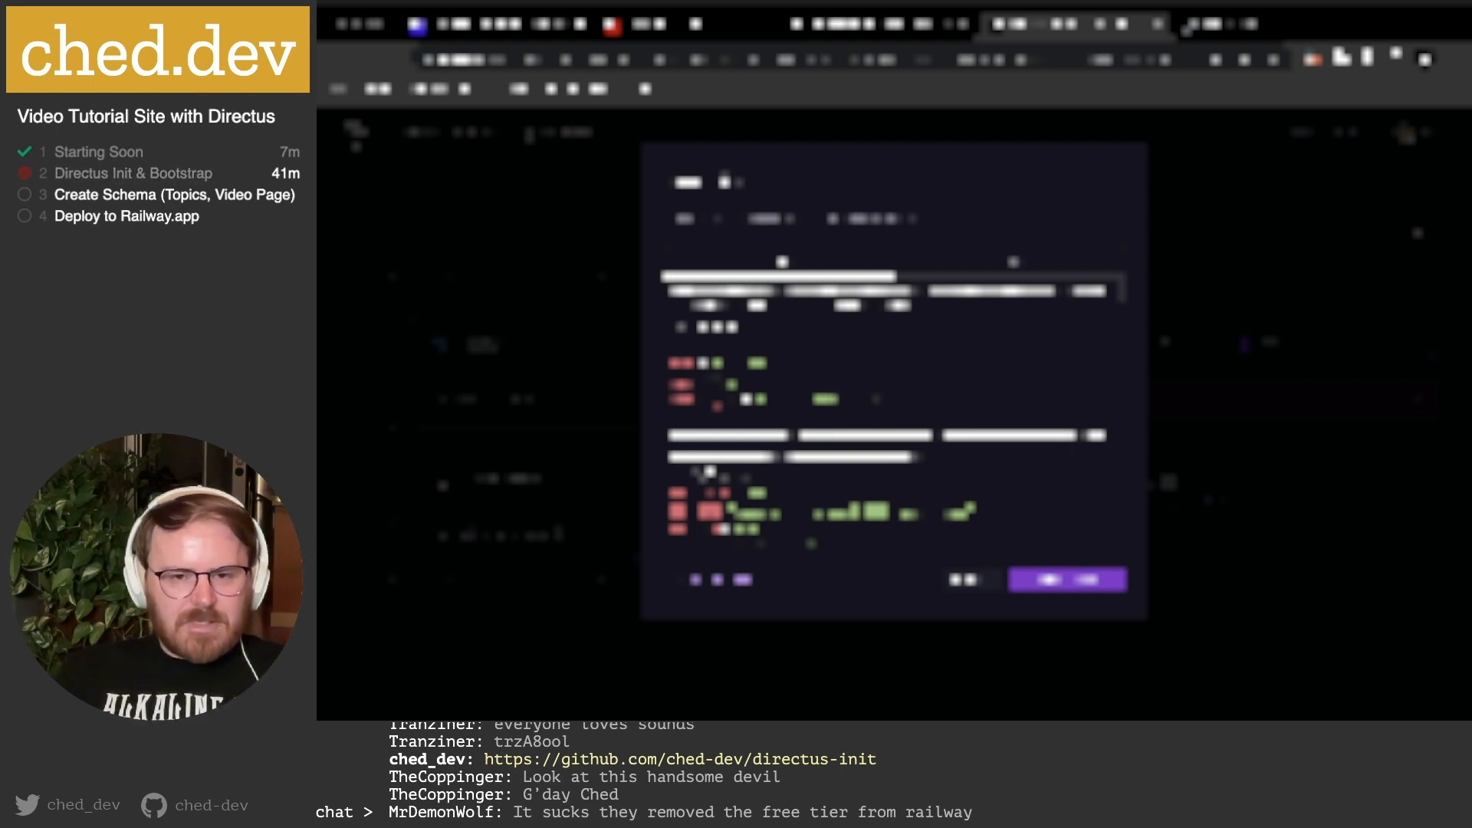
type("_STATIC_UR")
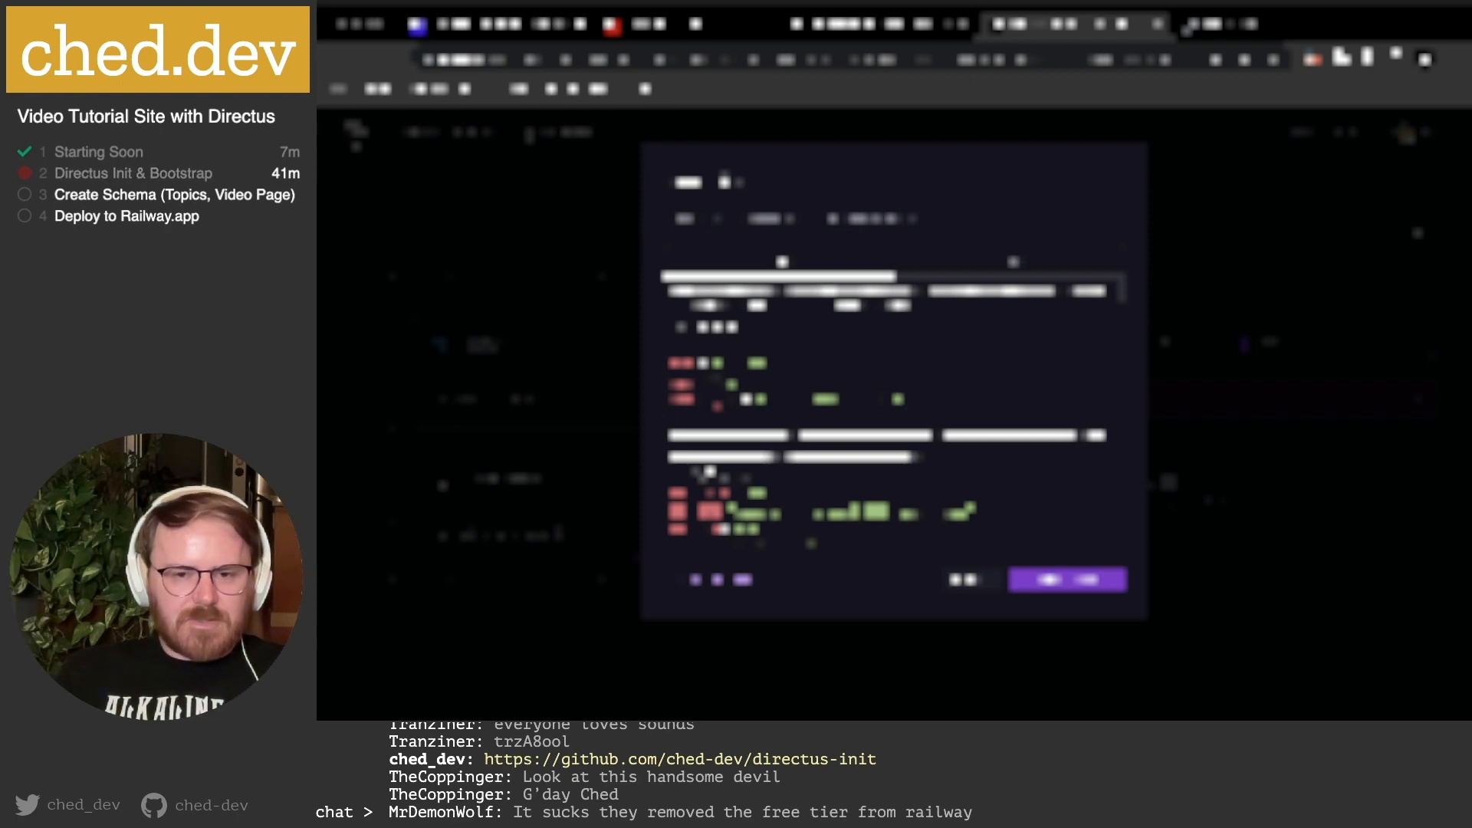
type("railway.")
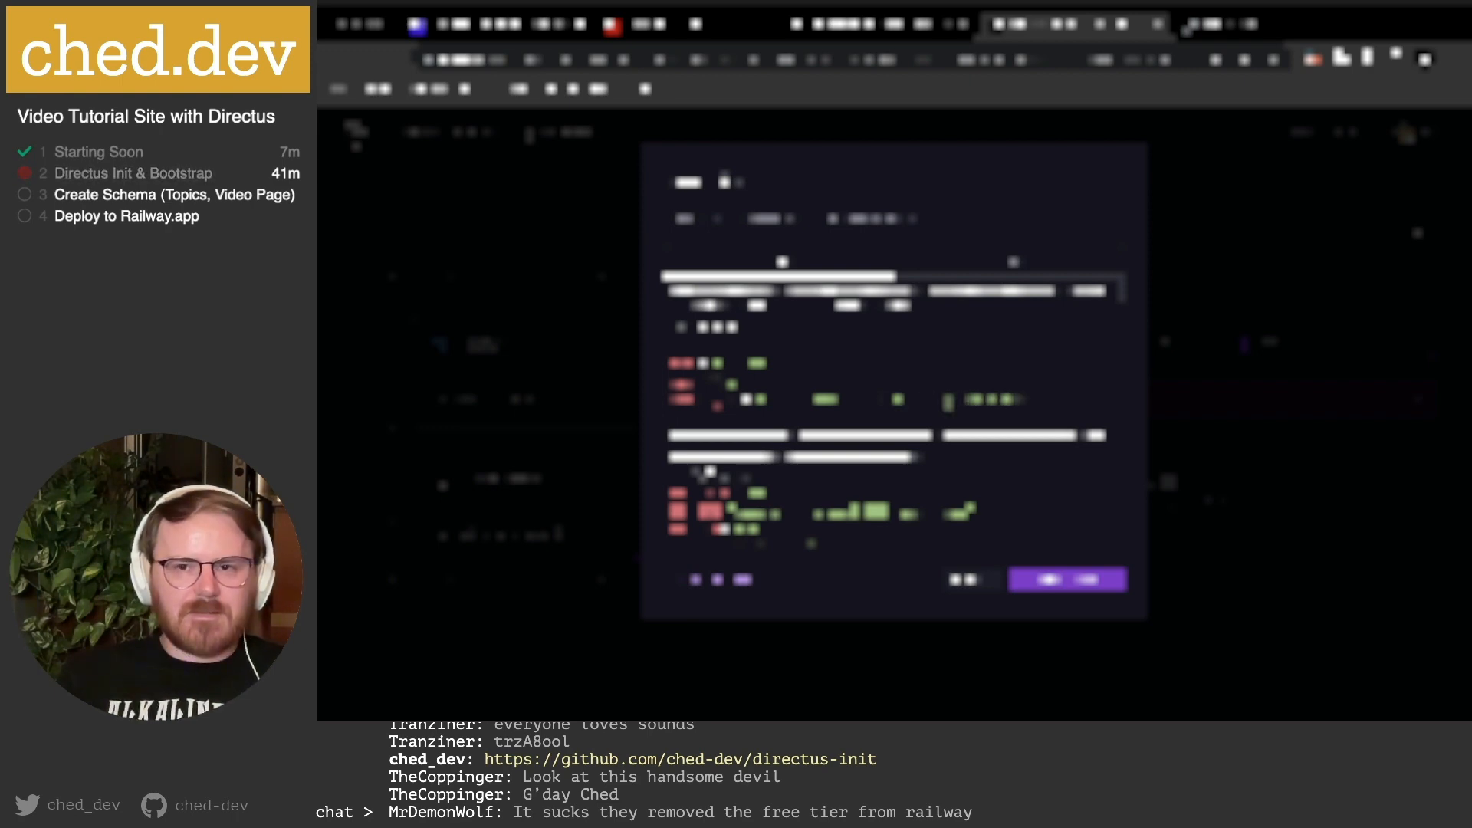
left_click(1248, 20)
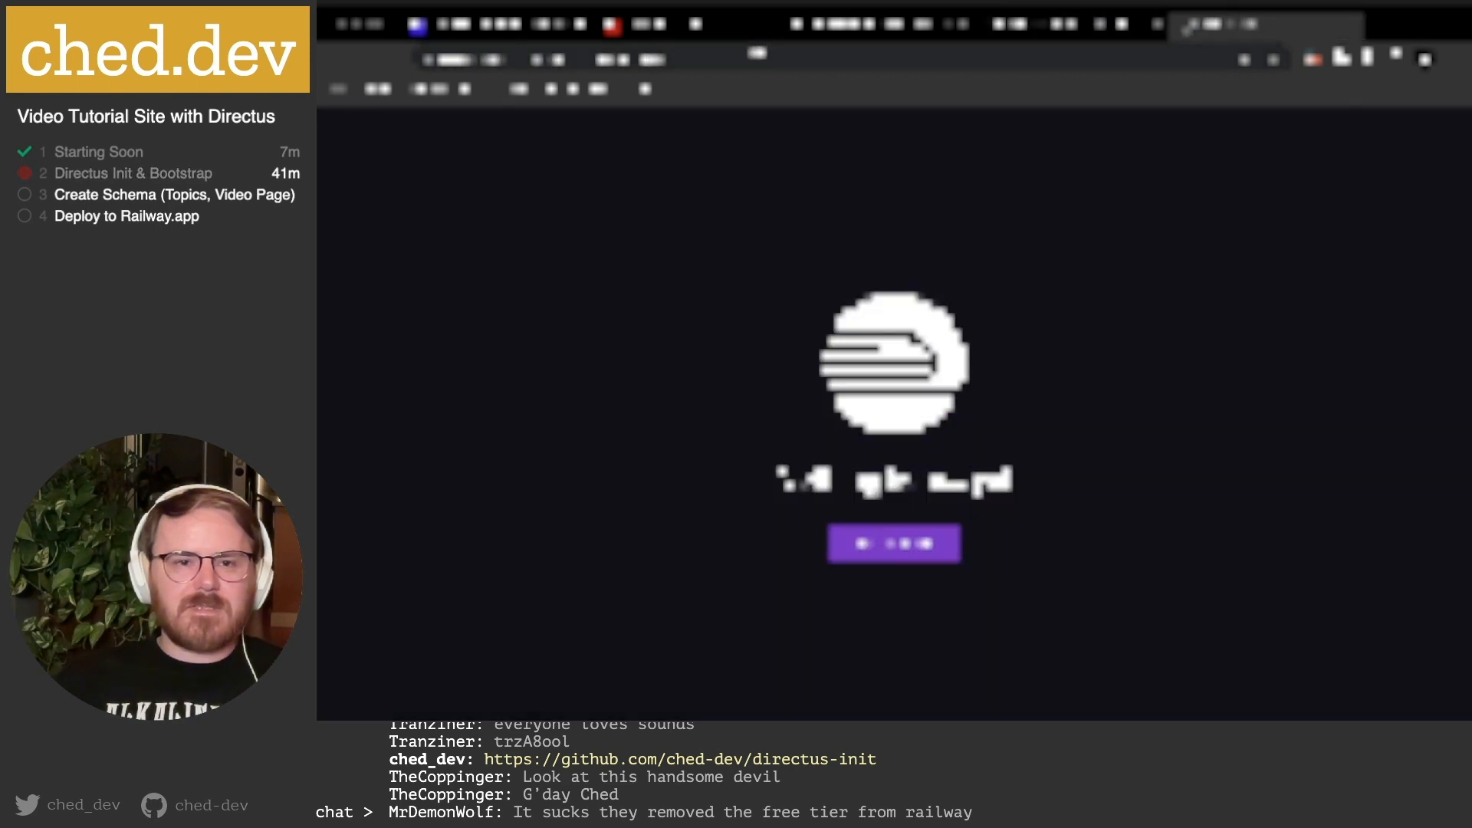
Back in the Railway Raw Editor, paste the copied env value over the existing value.
left_click(757, 55)
left_click(1077, 25)
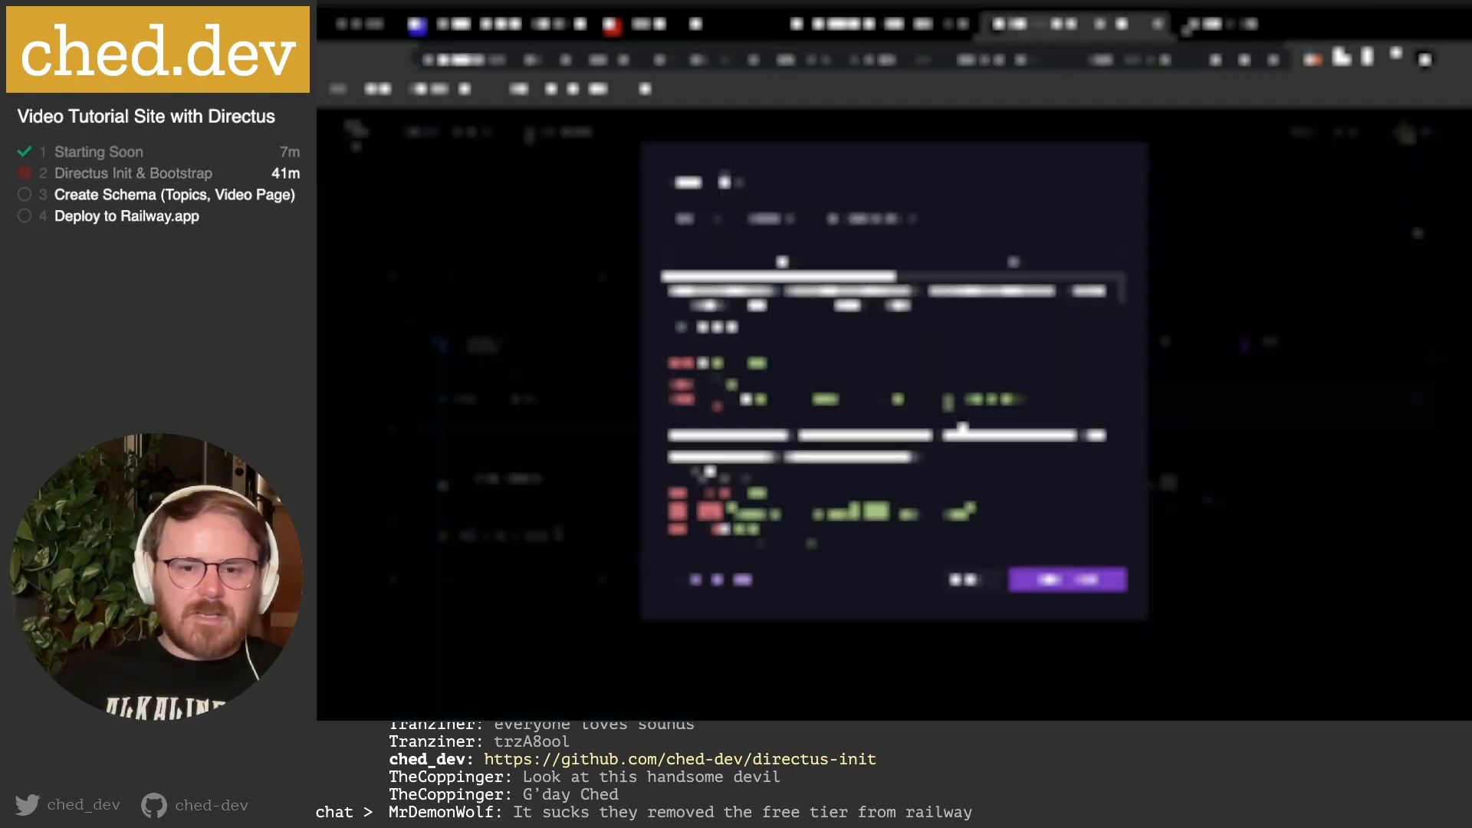
left_click_drag(756, 399, 1020, 400)
key("super+v")
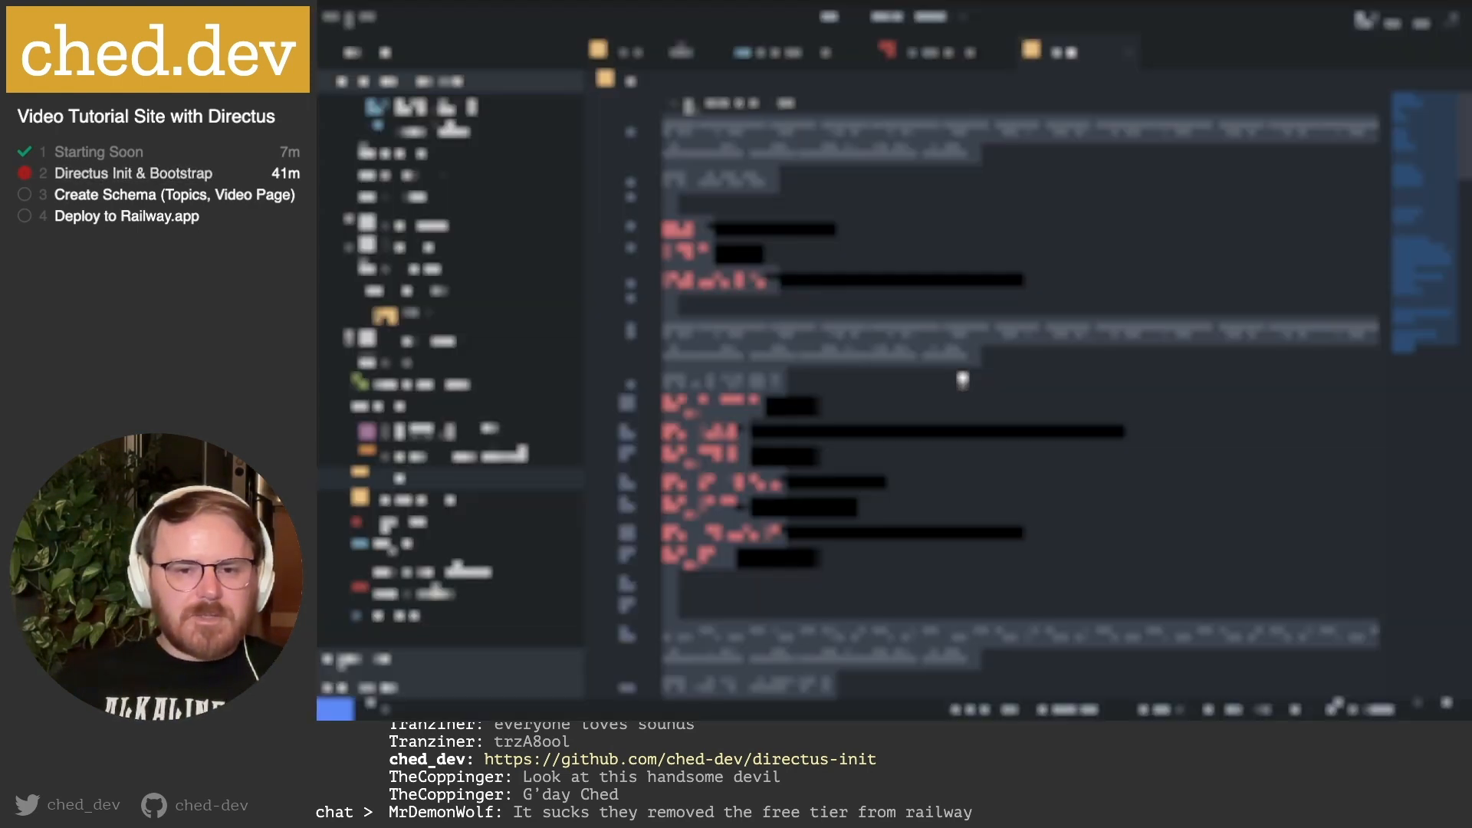
Remove an empty line and the unwanted variable line from the raw variables.
left_click(709, 280)
left_click(690, 104)
left_click(691, 105)
key("super+Tab")
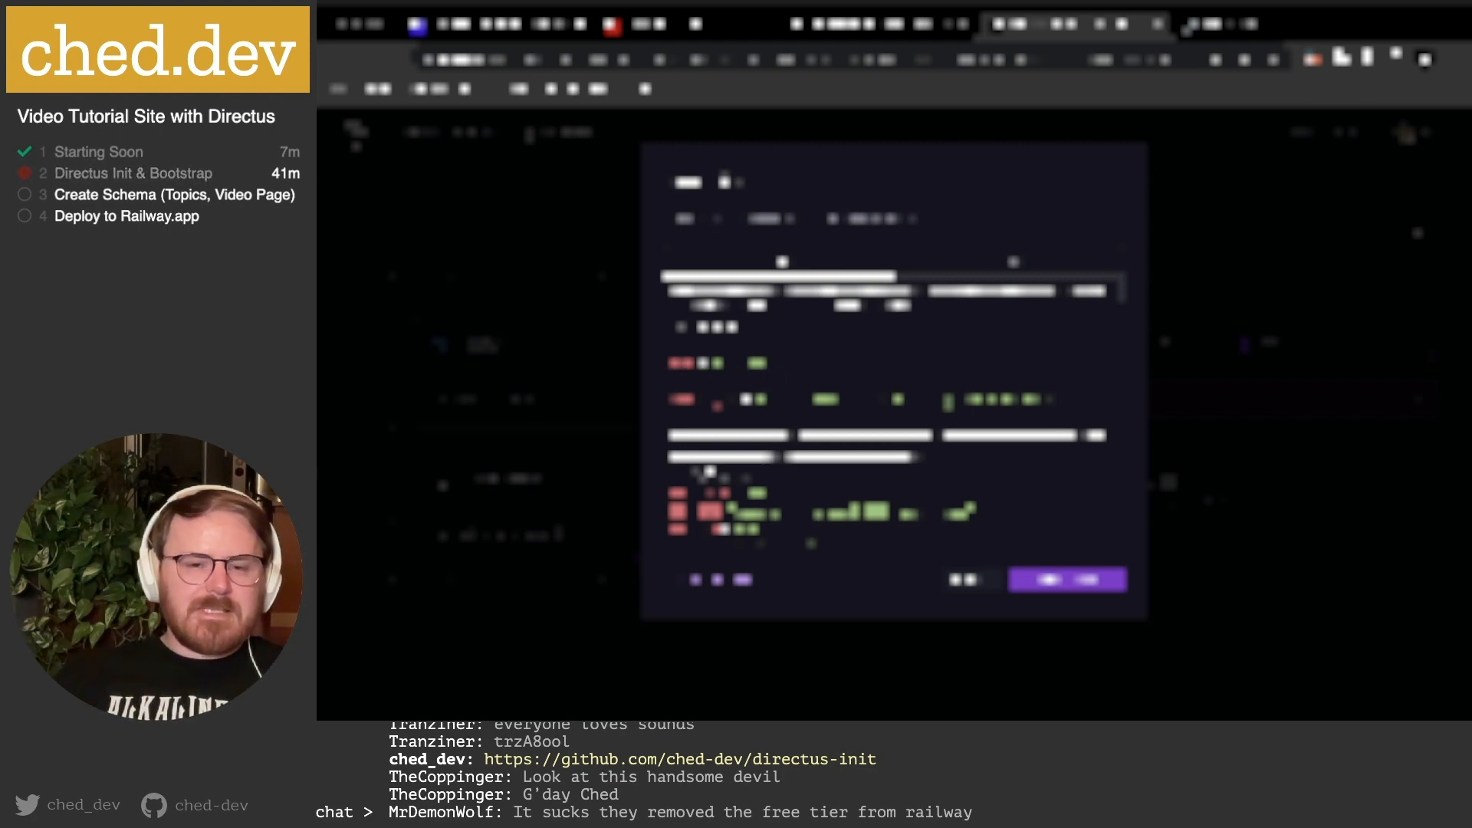
key("BackSpace")
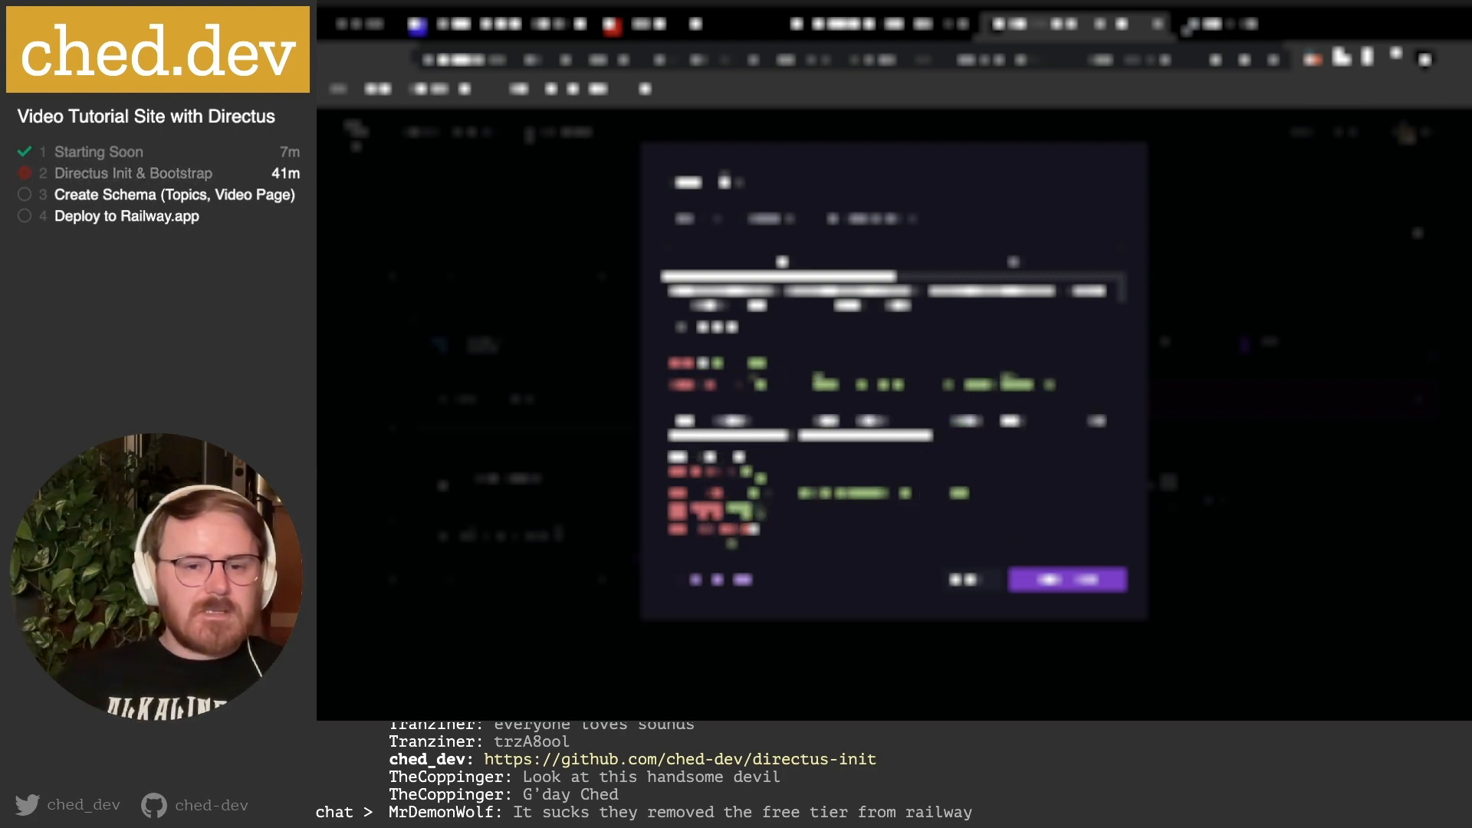
key("shift+super+Left")
key("BackSpace")
key("BackSpace")
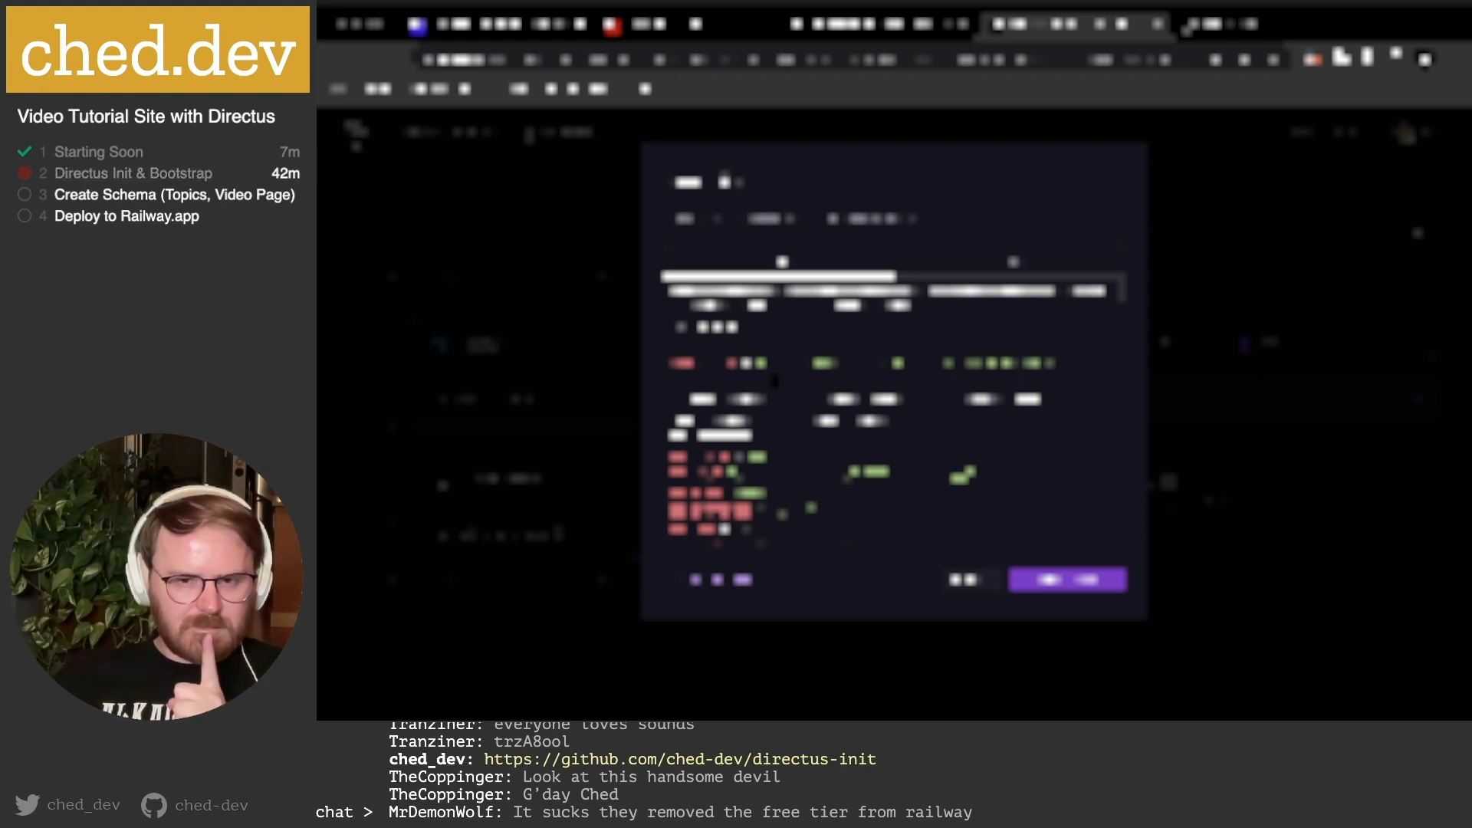
Save the raw edits with Update Variables and review the 27 saved service variables.
left_click(1071, 588)
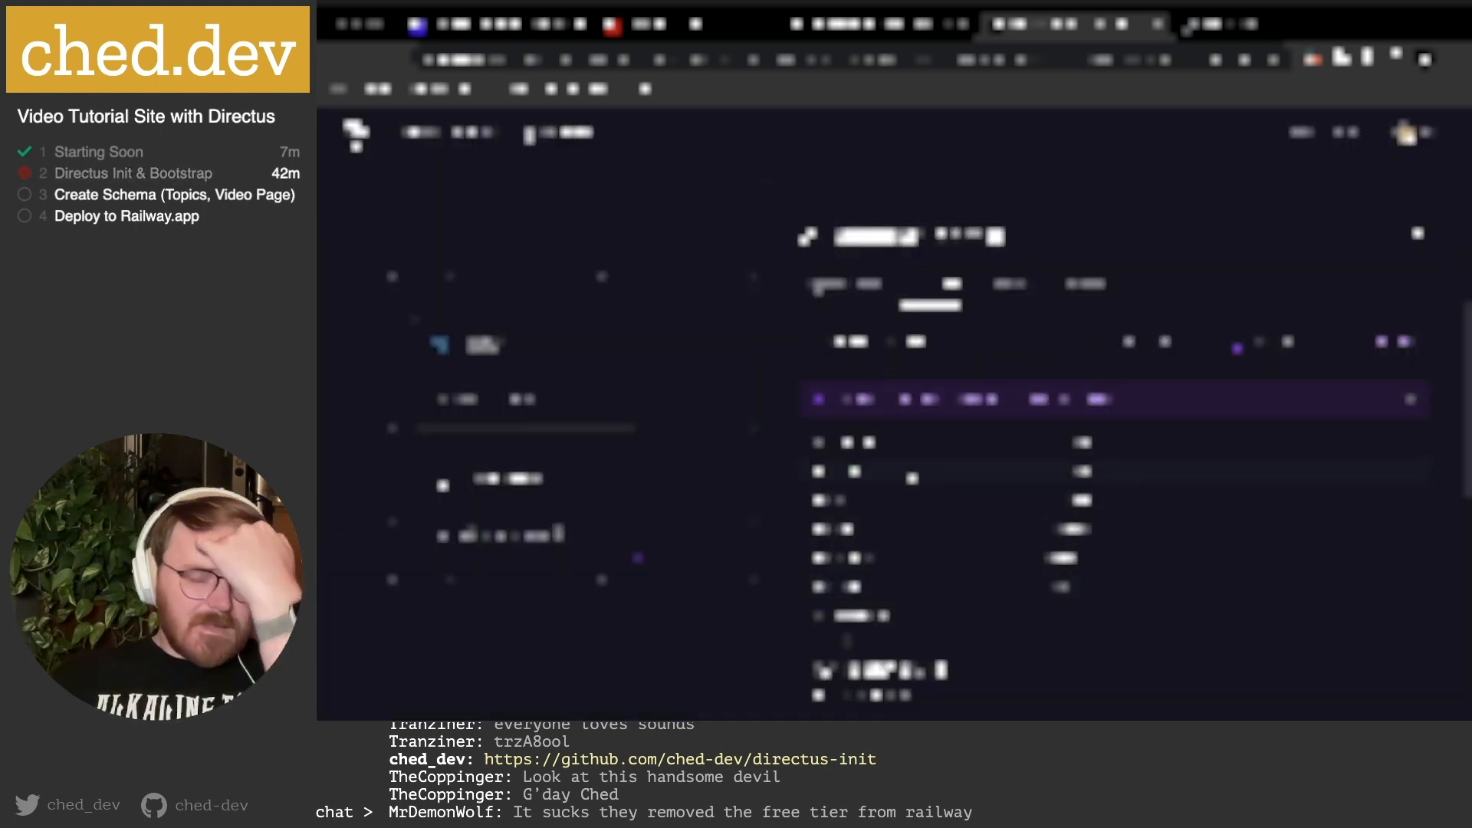
scroll(1013, 464, "down", 10)
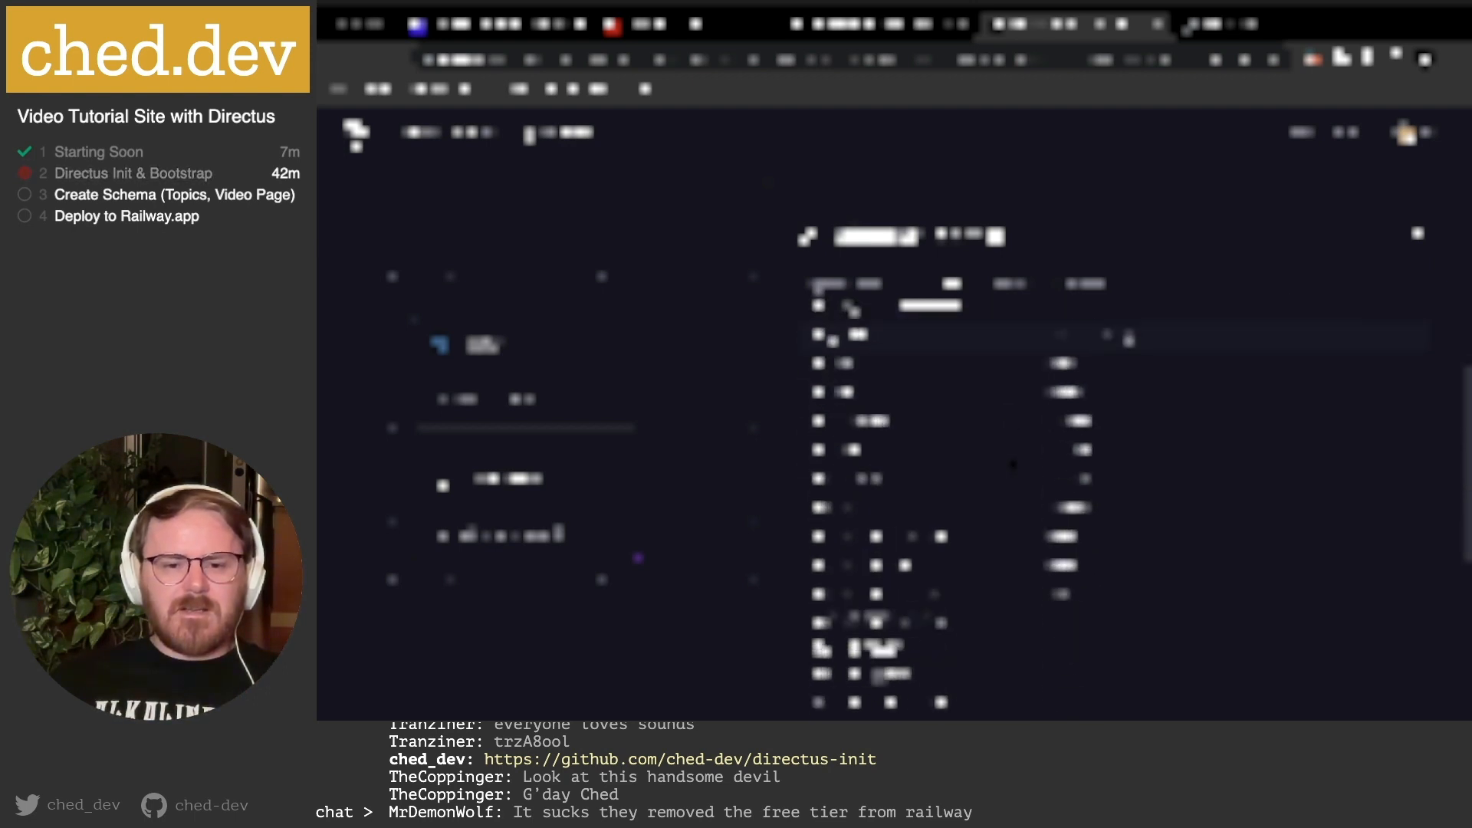
scroll(1013, 465, "down", 4)
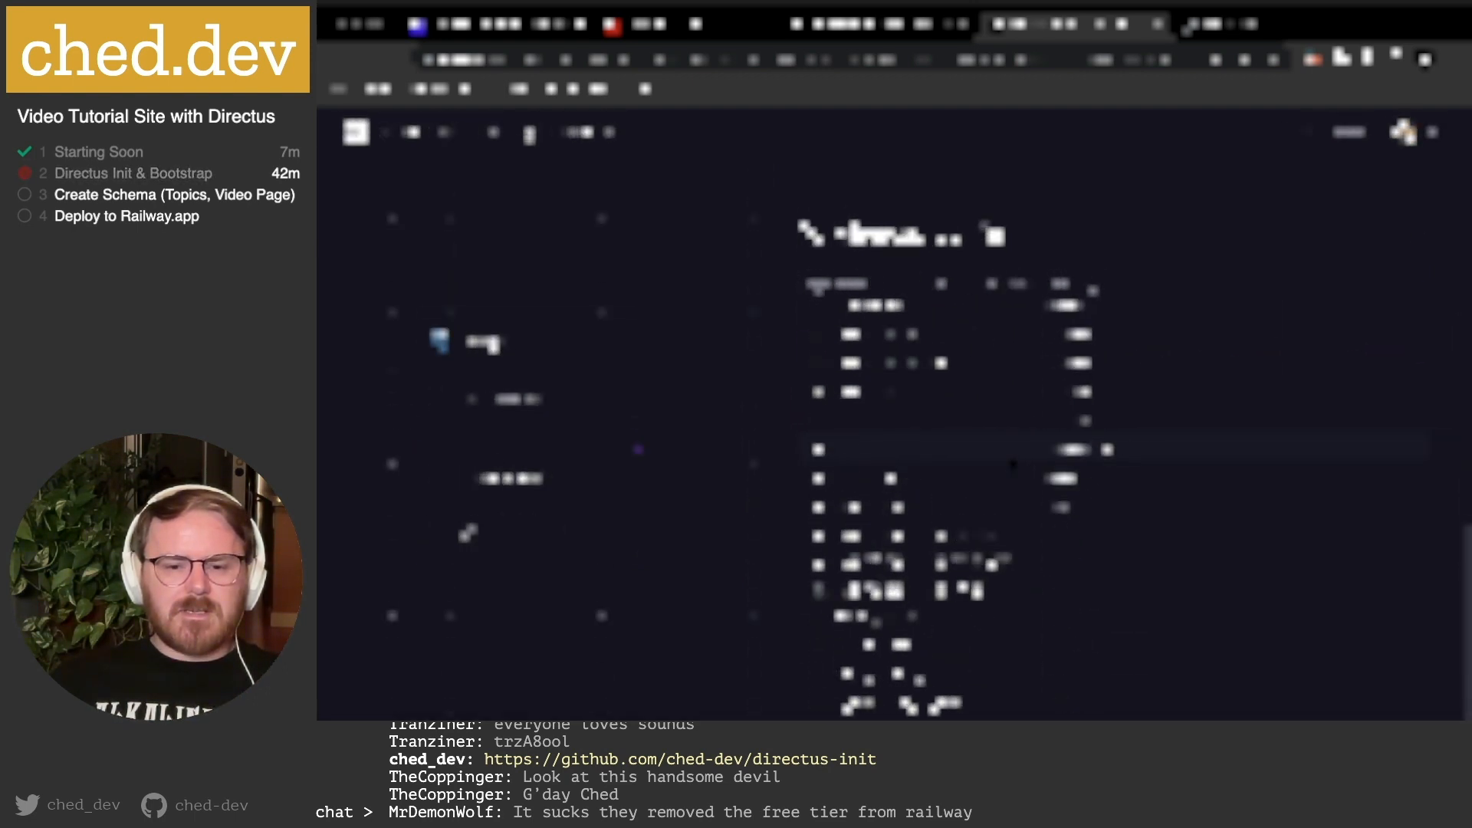
scroll(1013, 465, "up", 10)
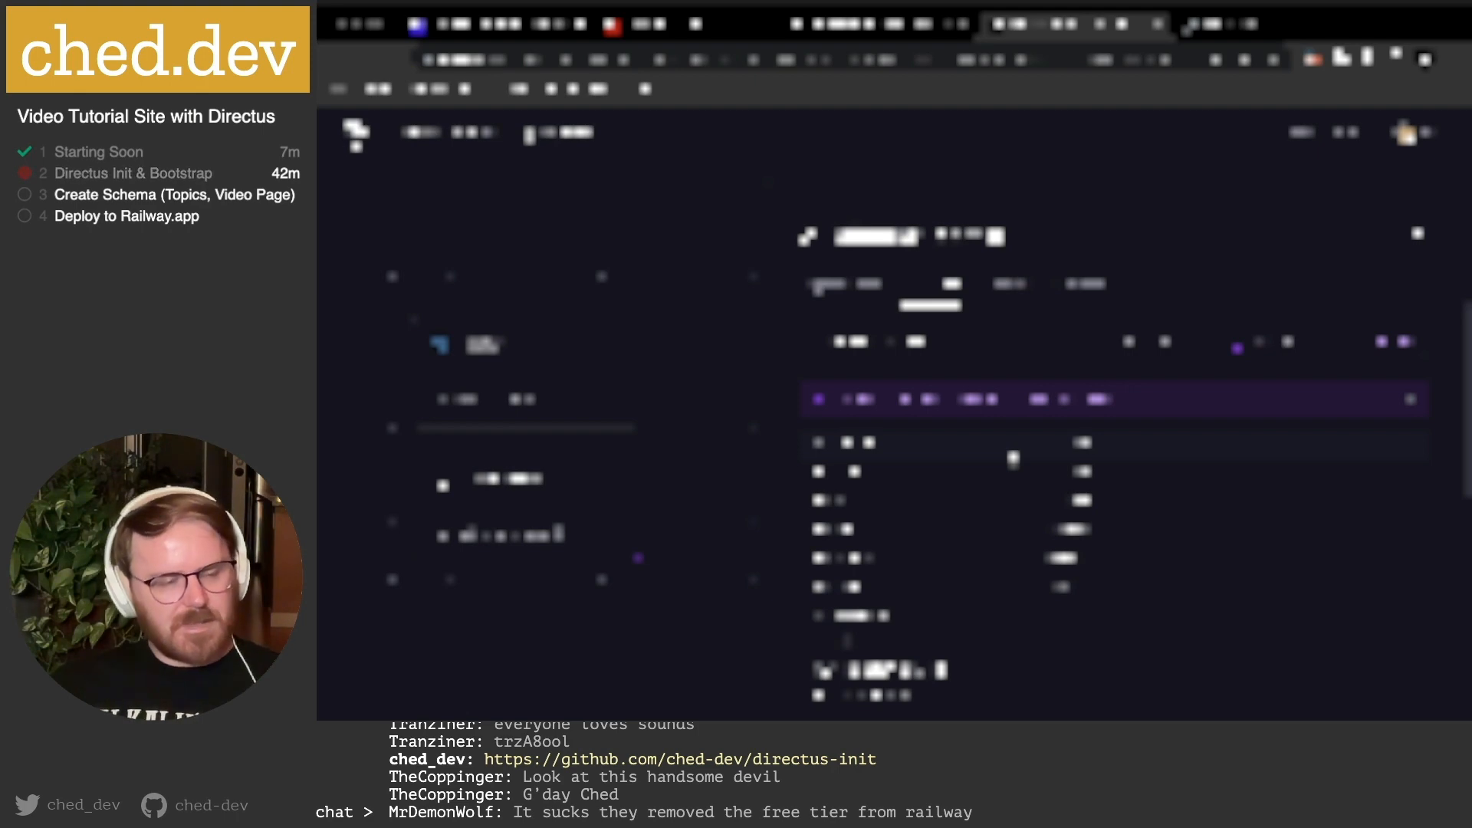
scroll(1013, 458, "down", 5)
scroll(919, 480, "down", 3)
Close the open file and review package.json's scripts and its Directus 10.3.0 dependency.
key("super+Tab")
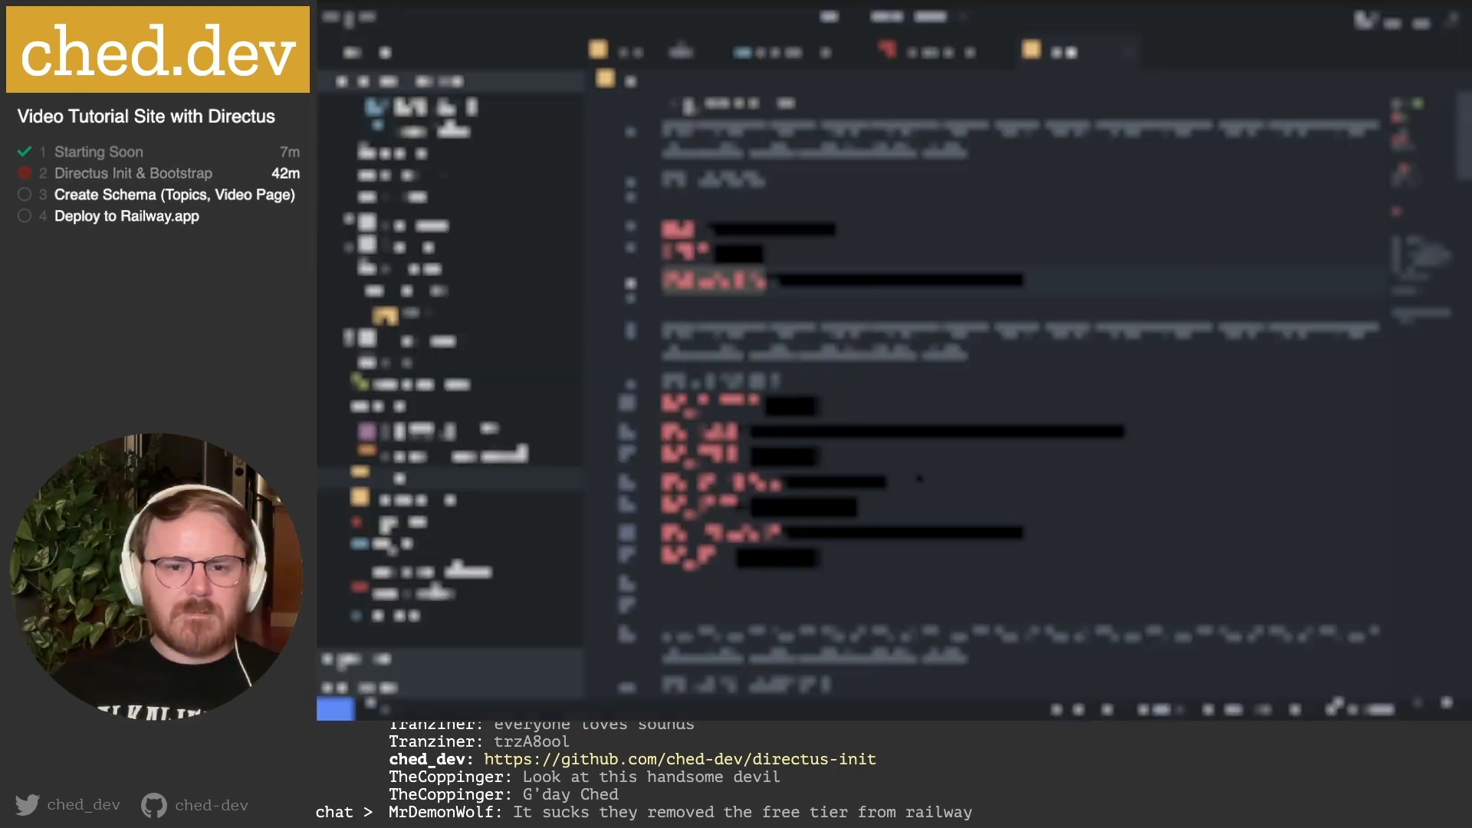
left_click(1126, 55)
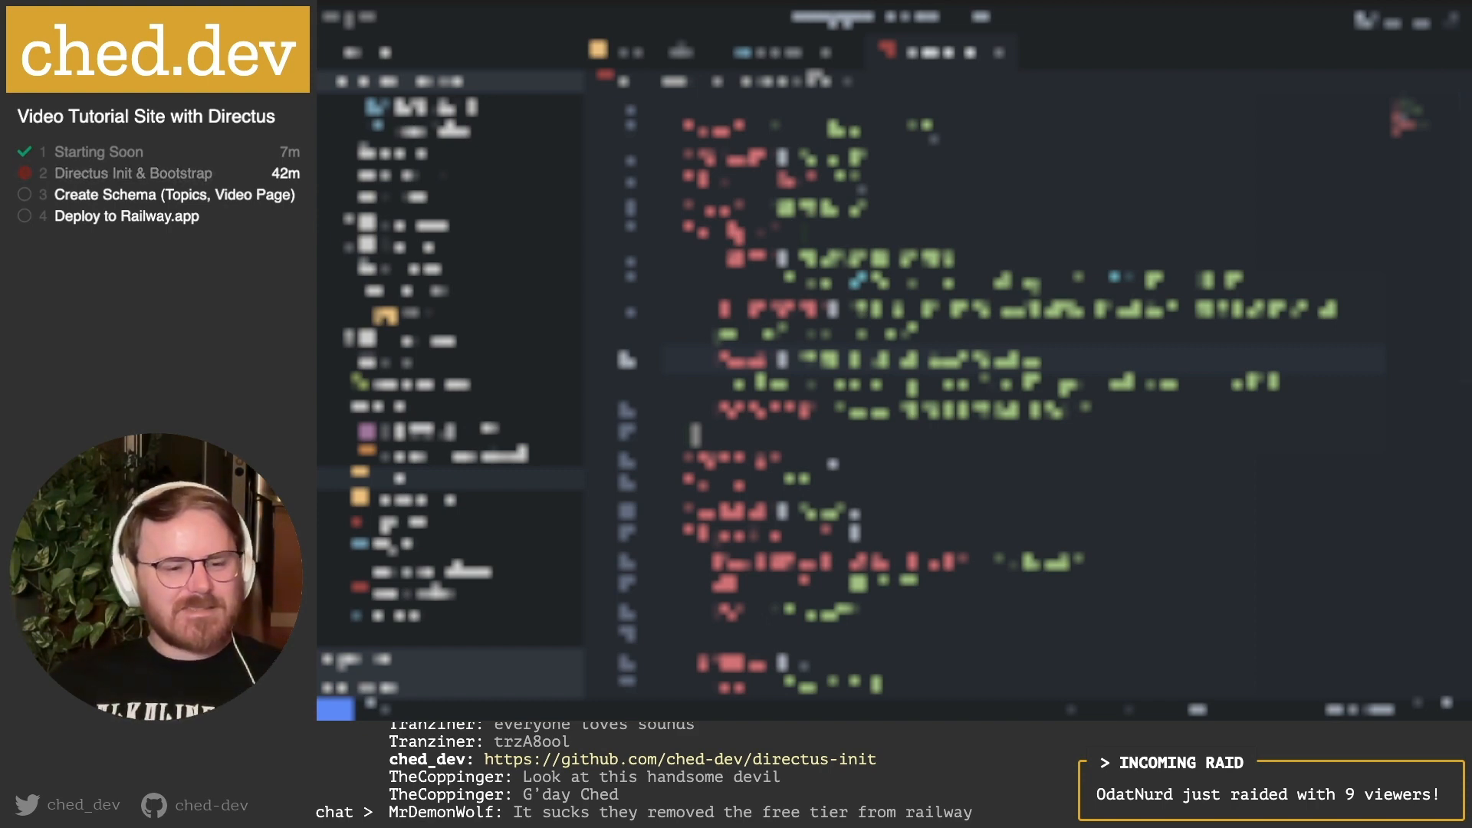
left_click(969, 231)
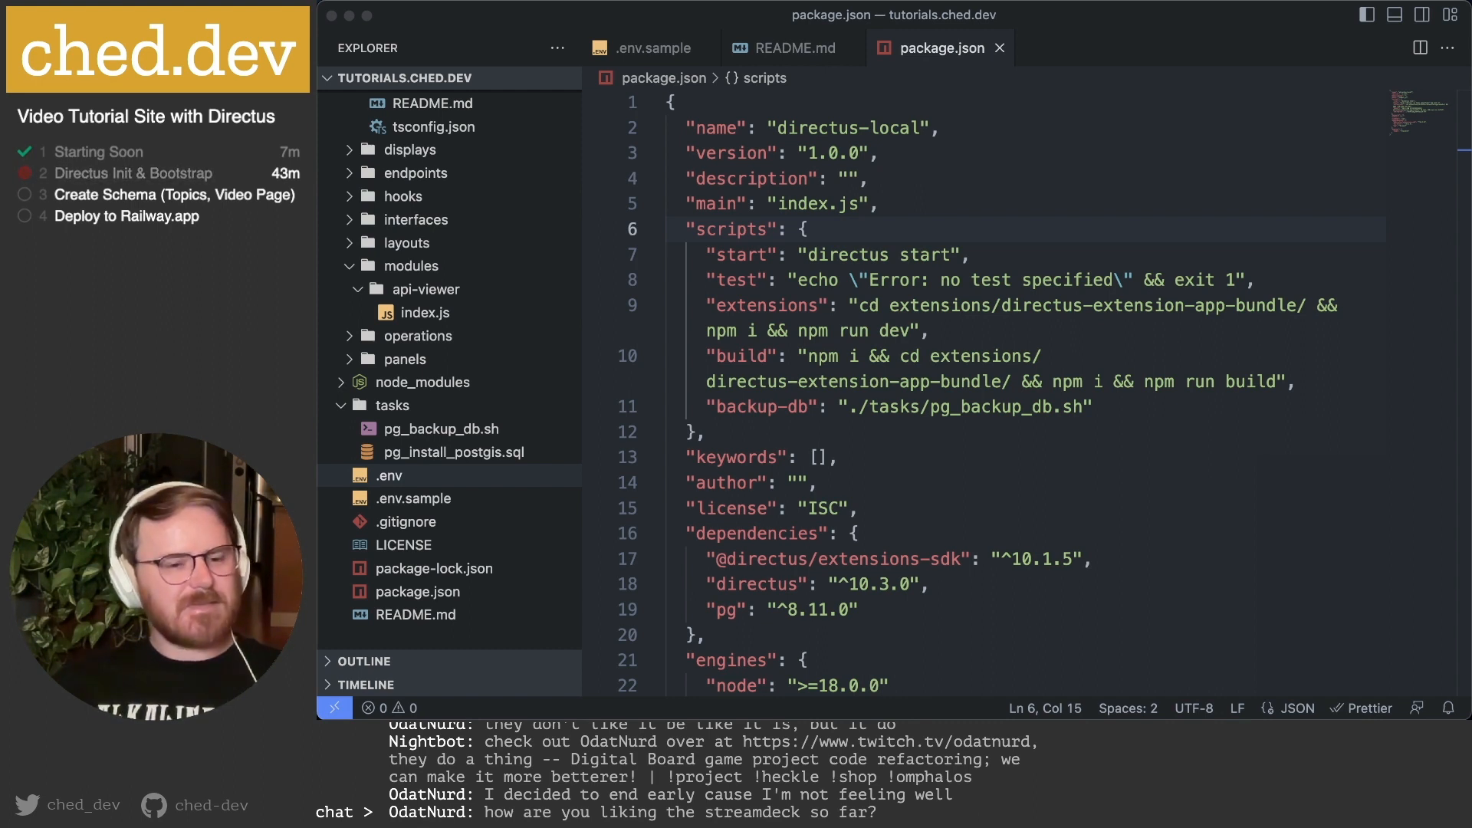
left_click(888, 457)
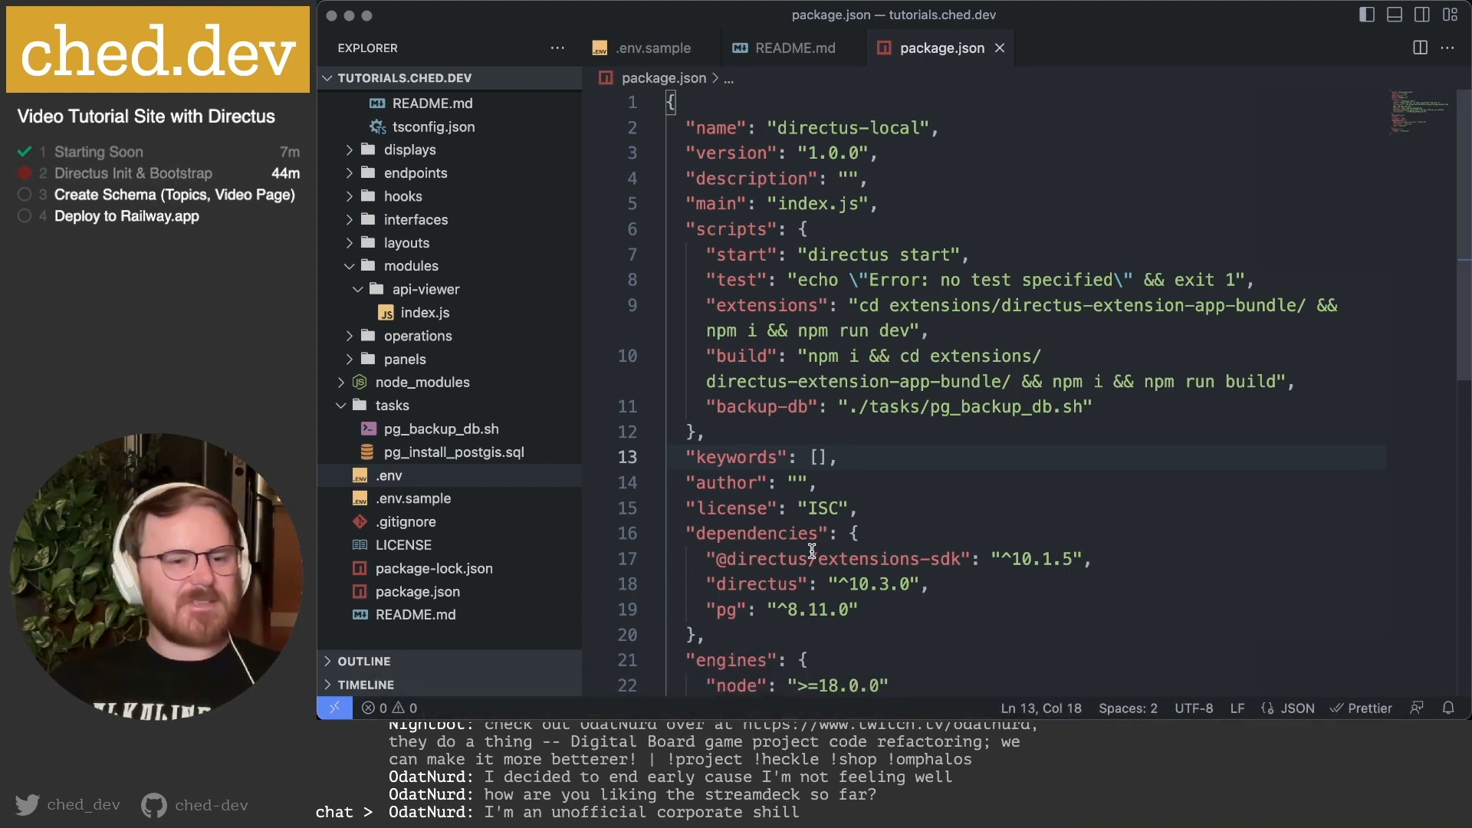
Review directus-admin's variables in Railway, then close its panel to return to the tutorials-site canvas.
mouse_move(953, 718)
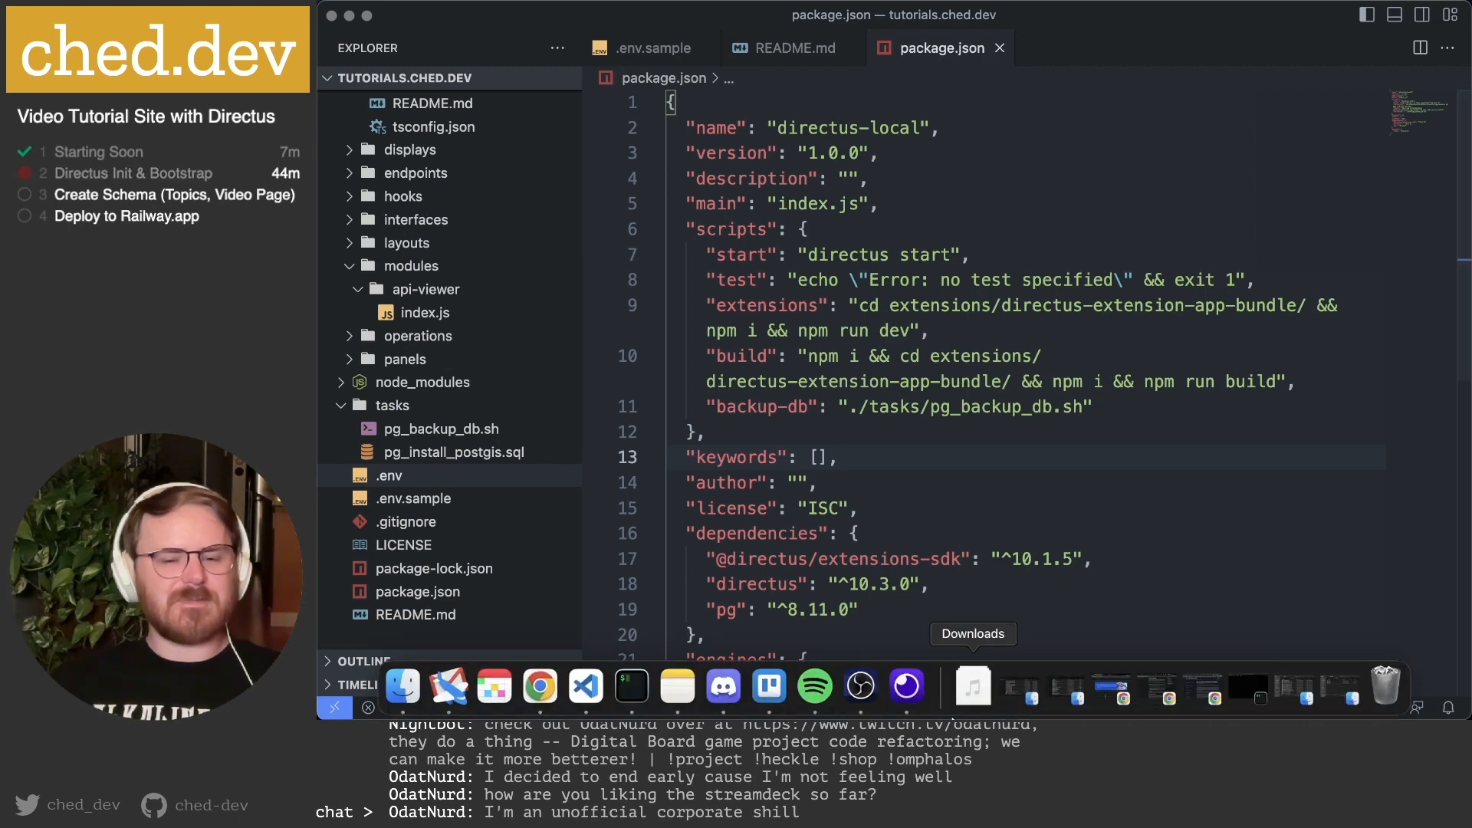
left_click(543, 694)
scroll(995, 460, "down", 1)
scroll(995, 460, "up", 2)
scroll(995, 460, "down", 5)
scroll(875, 525, "down", 4)
scroll(876, 526, "up", 1)
scroll(876, 526, "down", 1)
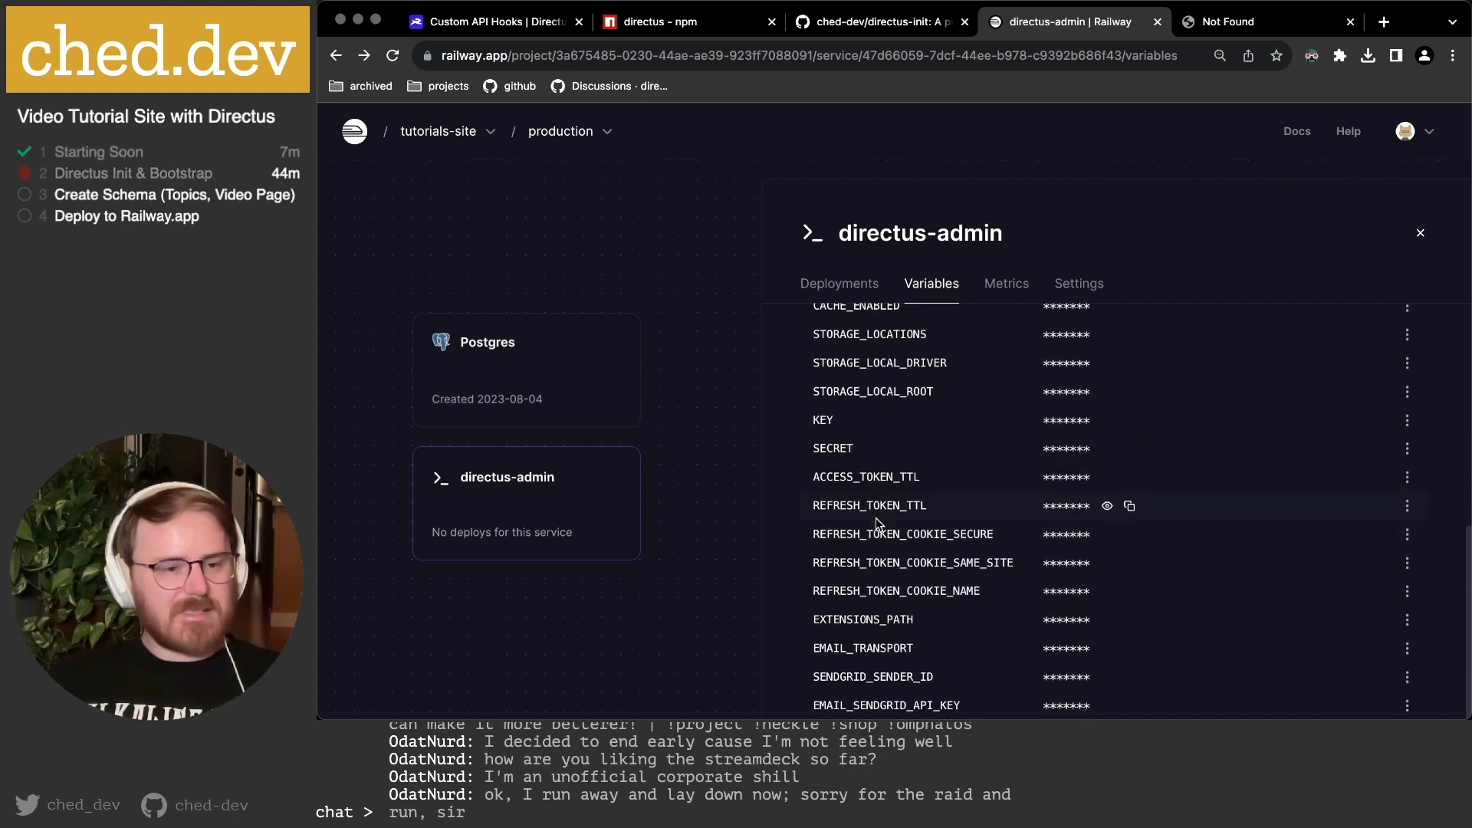
scroll(876, 518, "up", 5)
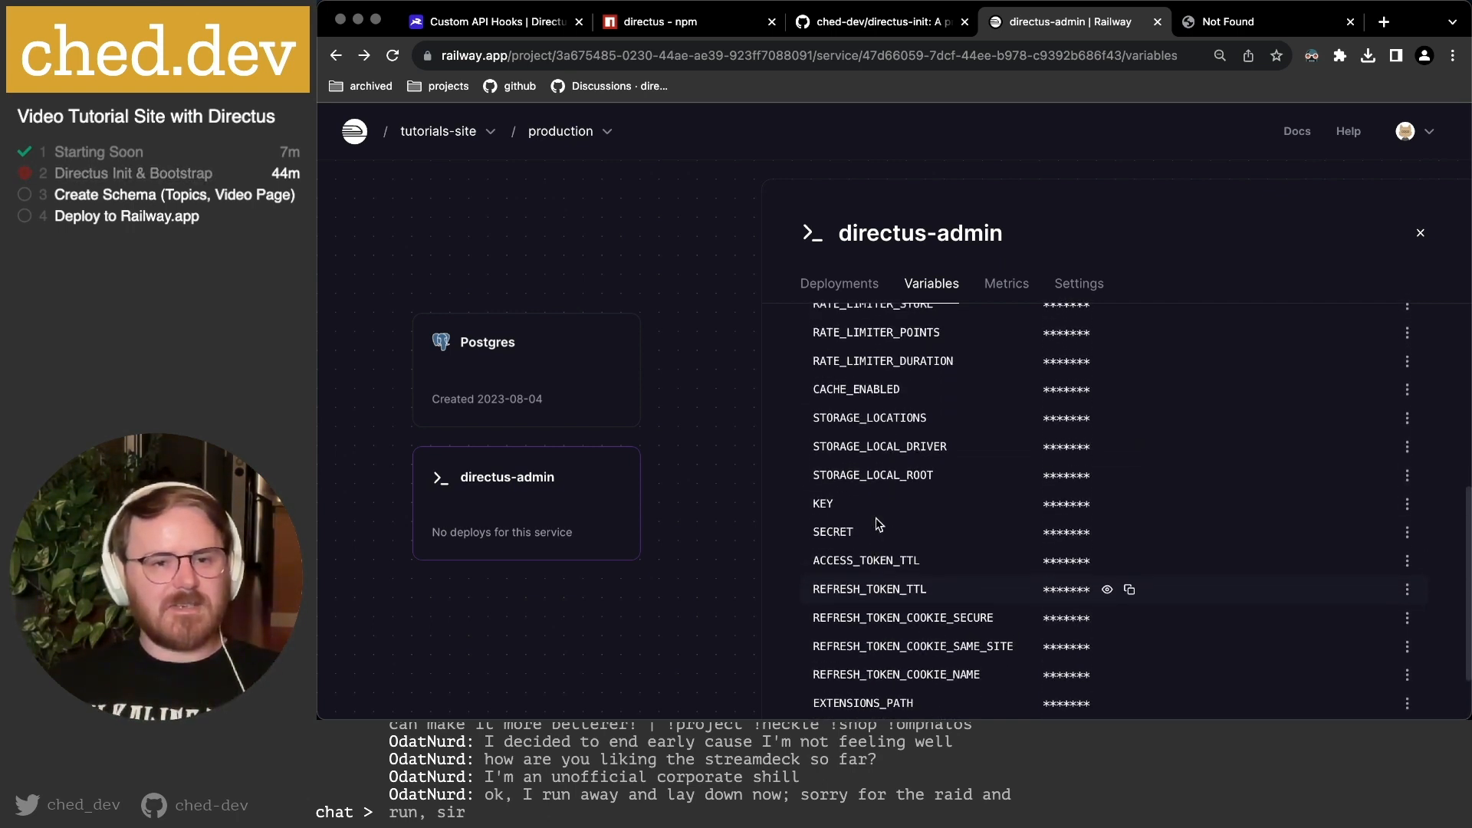
scroll(856, 491, "up", 1)
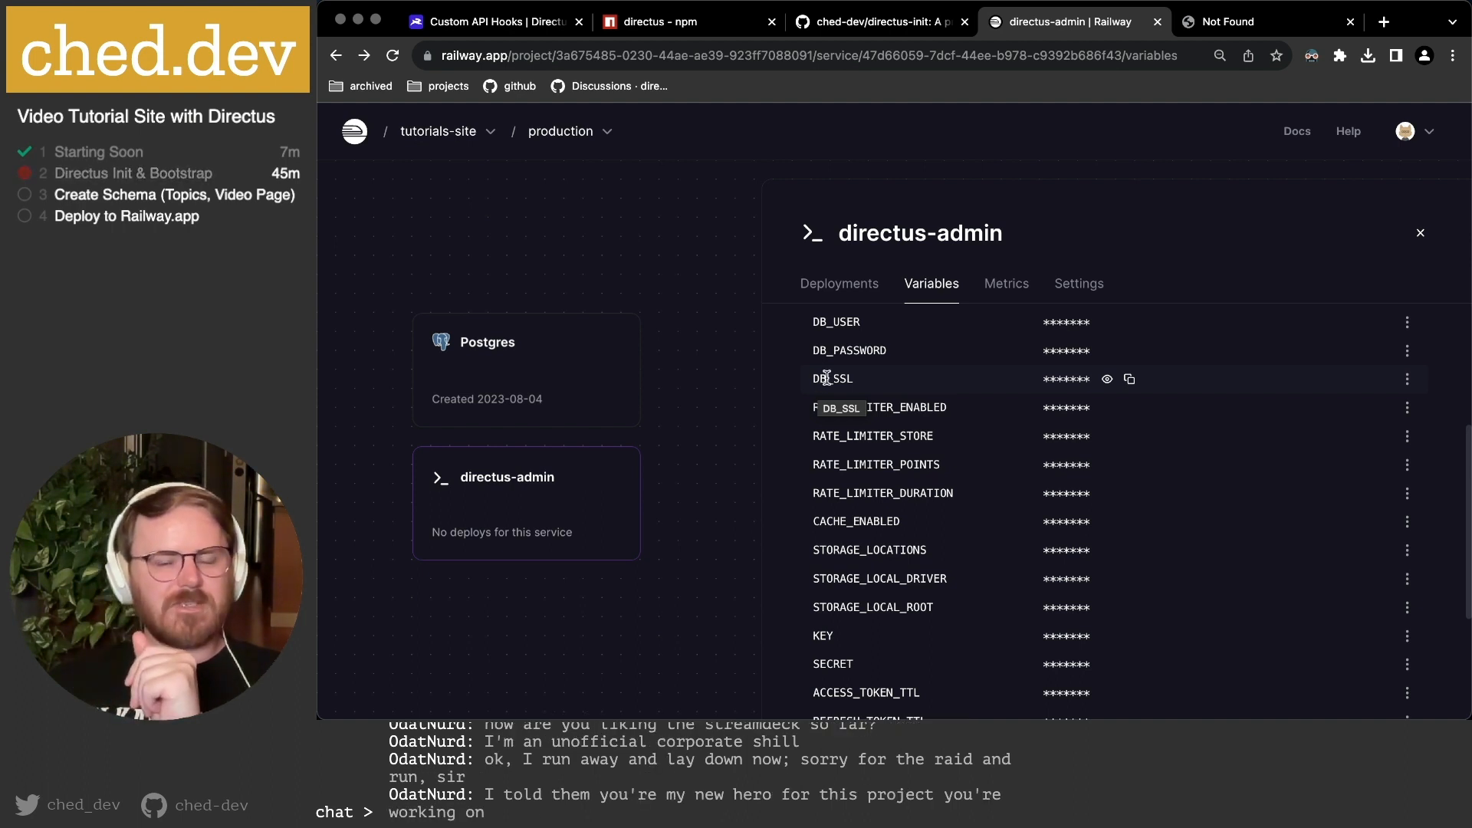
scroll(877, 381, "up", 3)
scroll(877, 377, "up", 2)
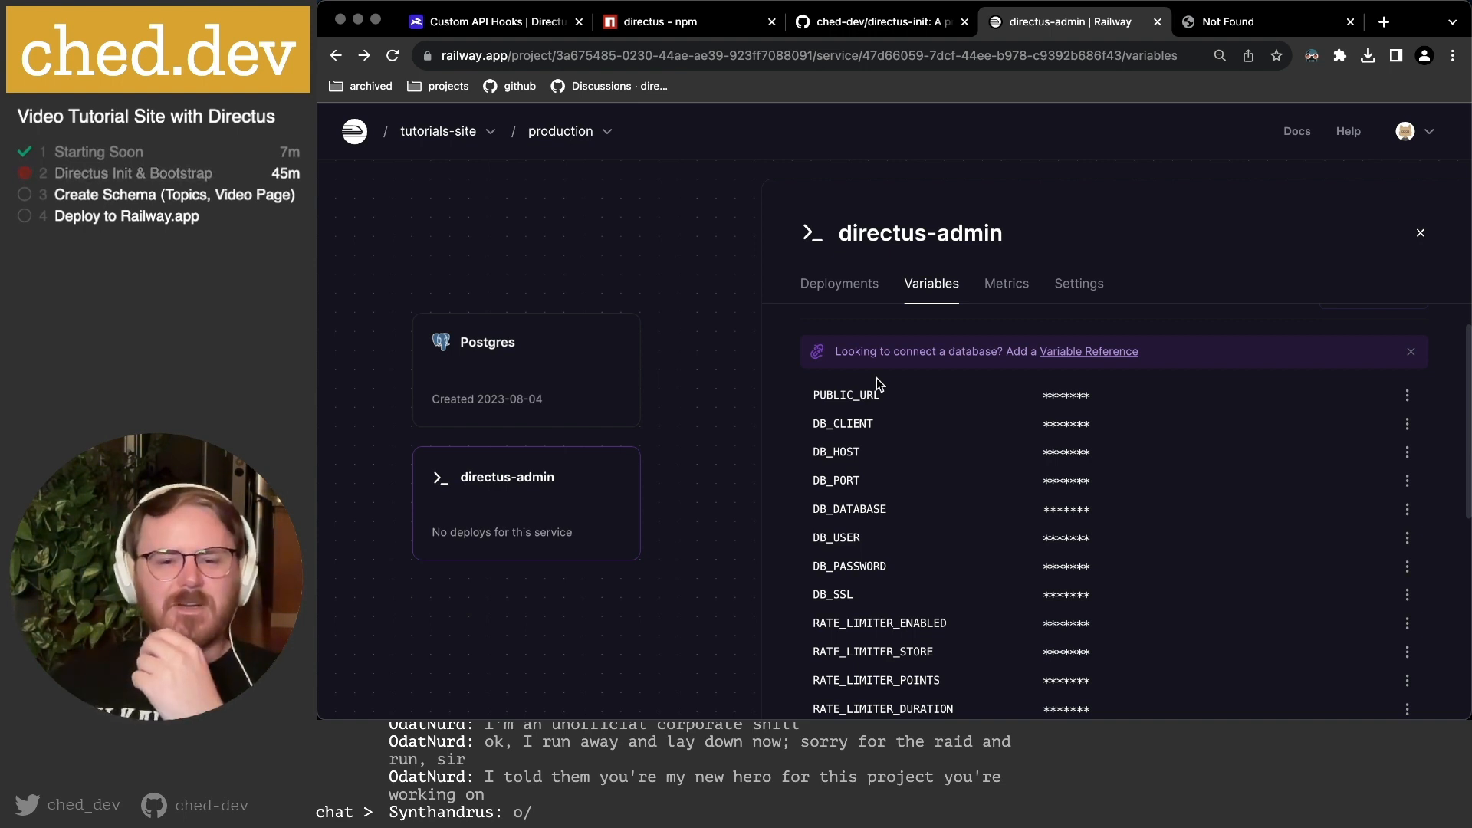
scroll(864, 388, "down", 10)
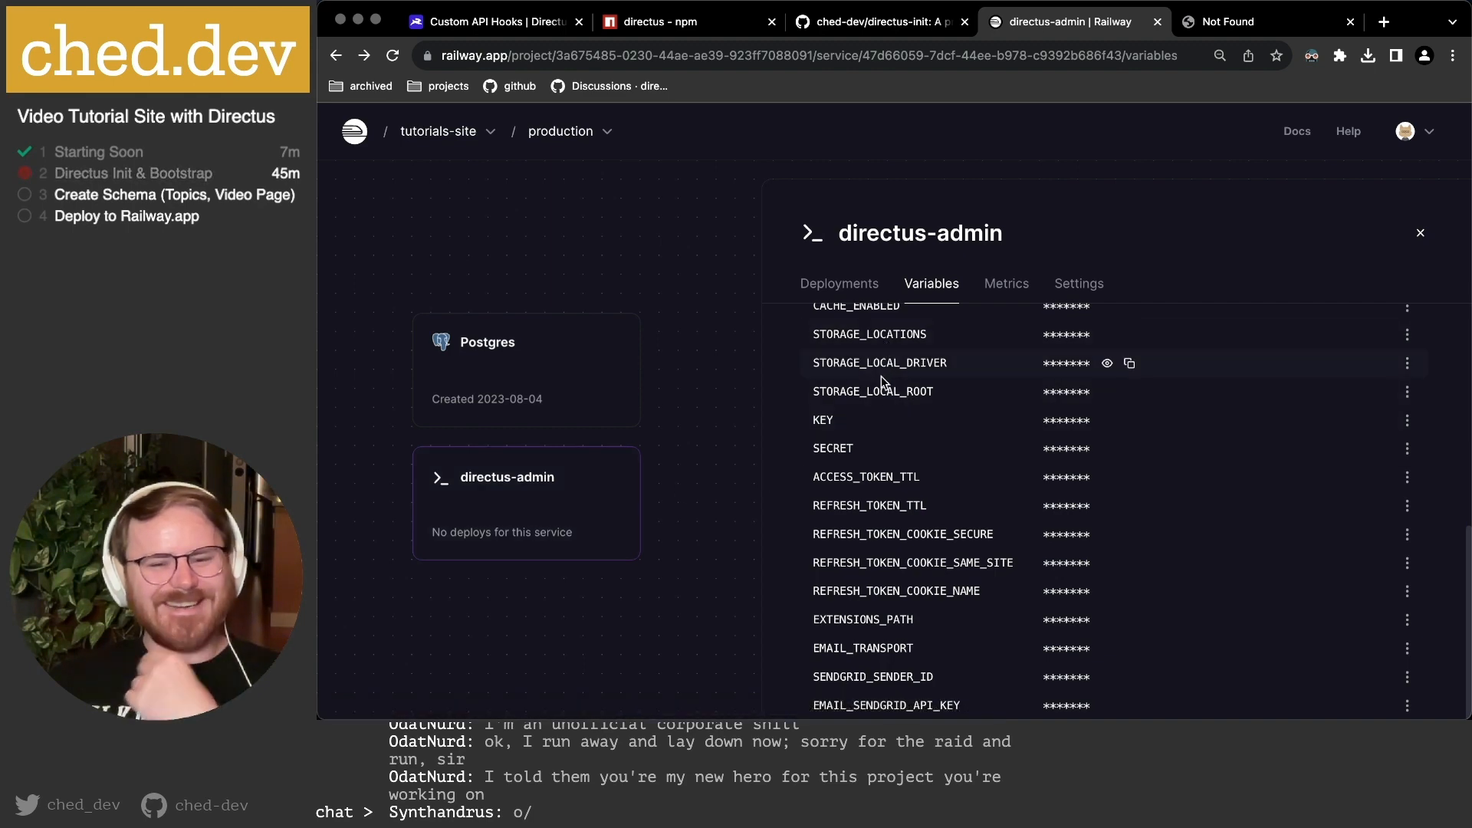
scroll(881, 383, "down", 1)
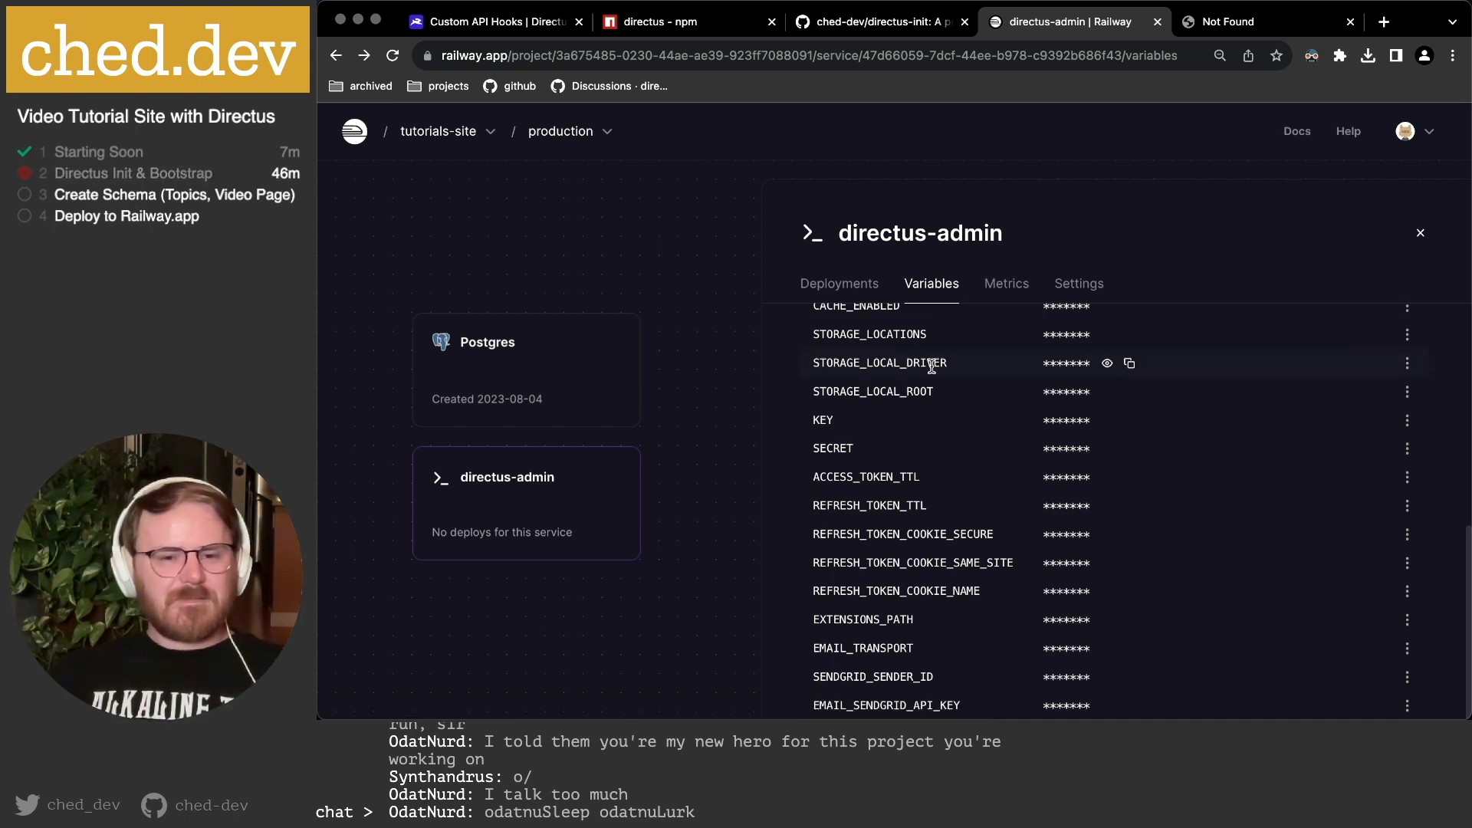
left_click(1425, 231)
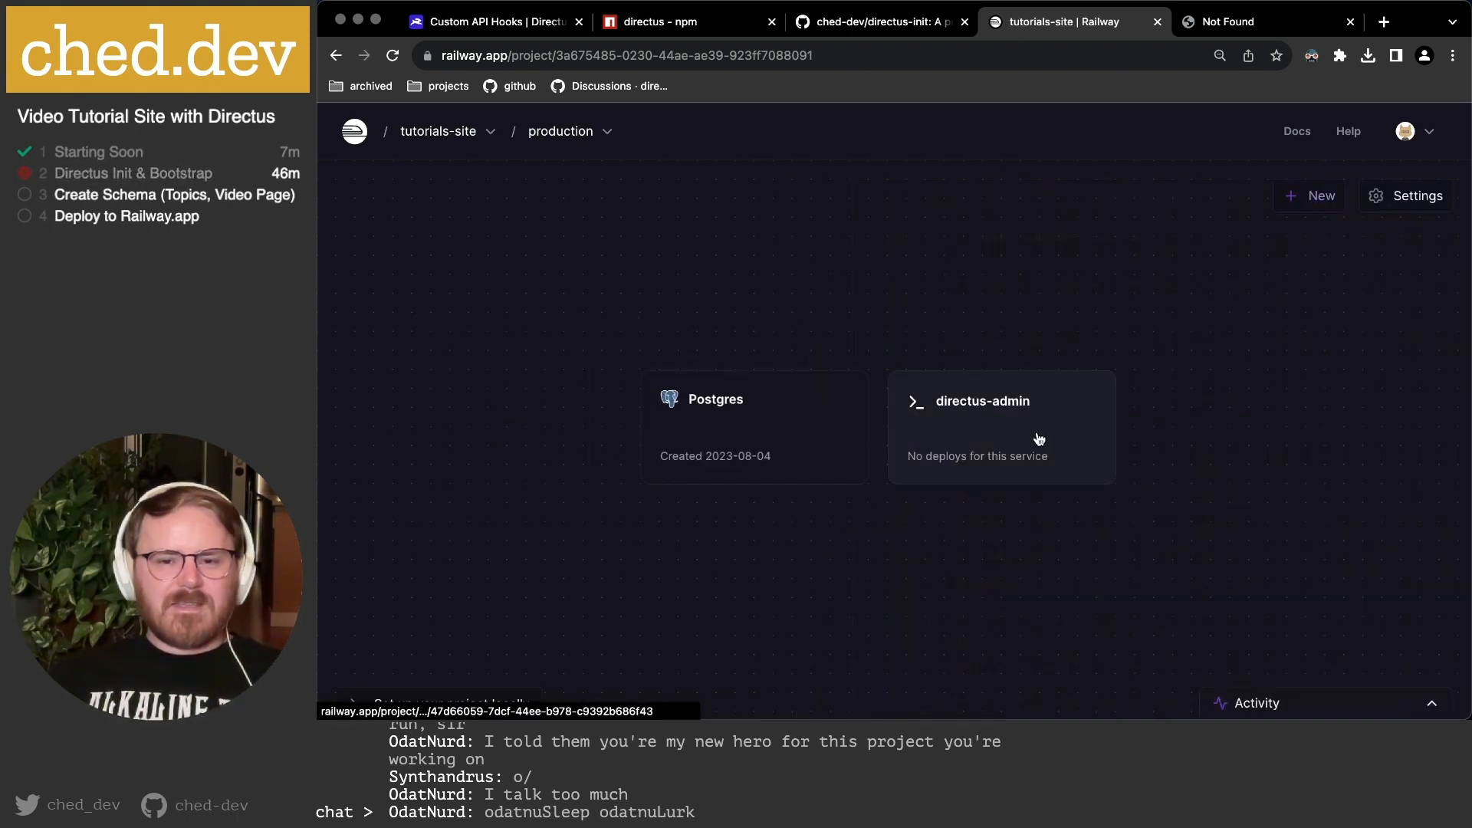
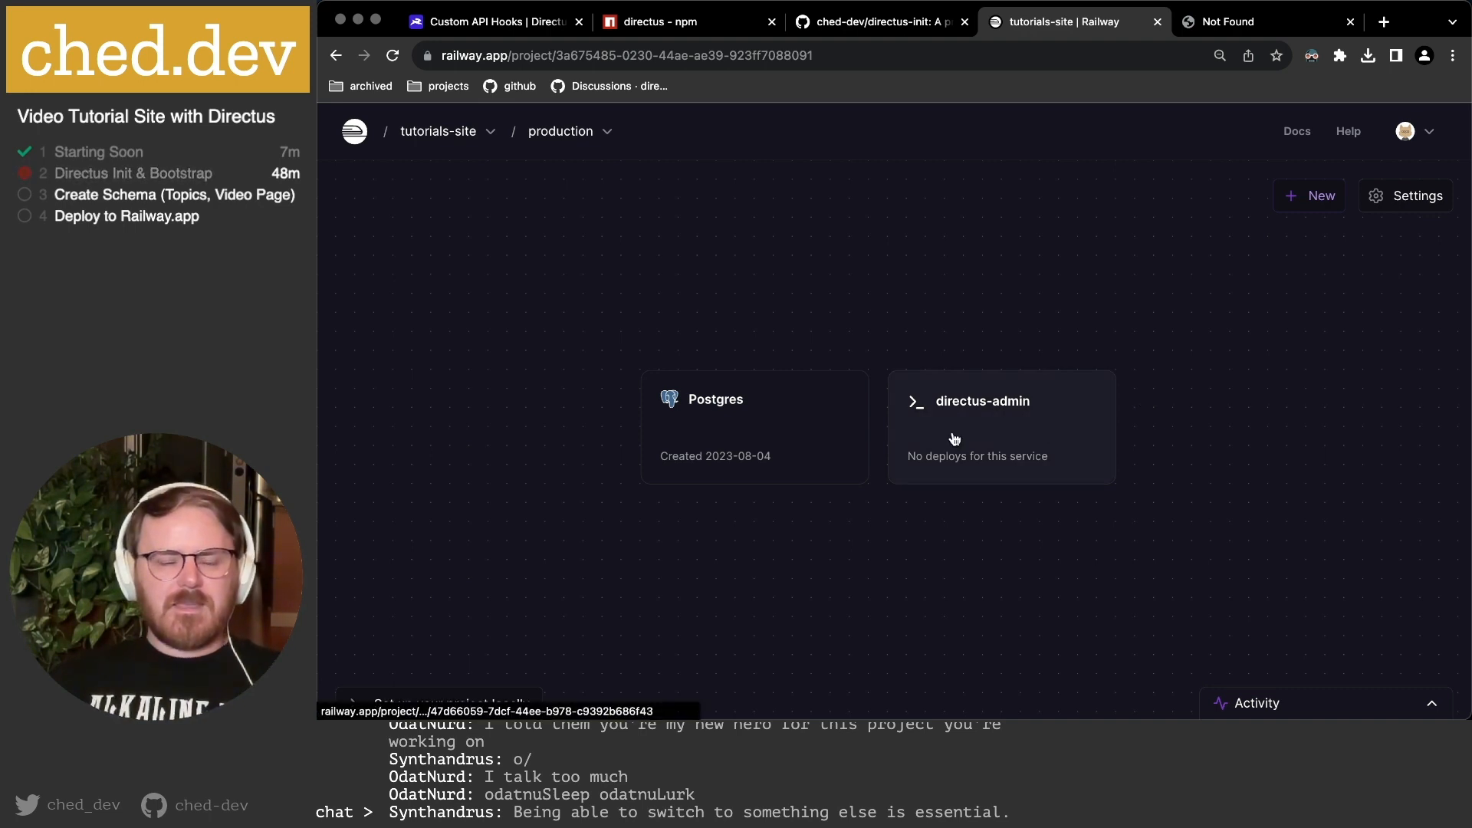
Open tutorials-site's local setup instructions and copy the railway link command.
scroll(953, 429, "down", 1)
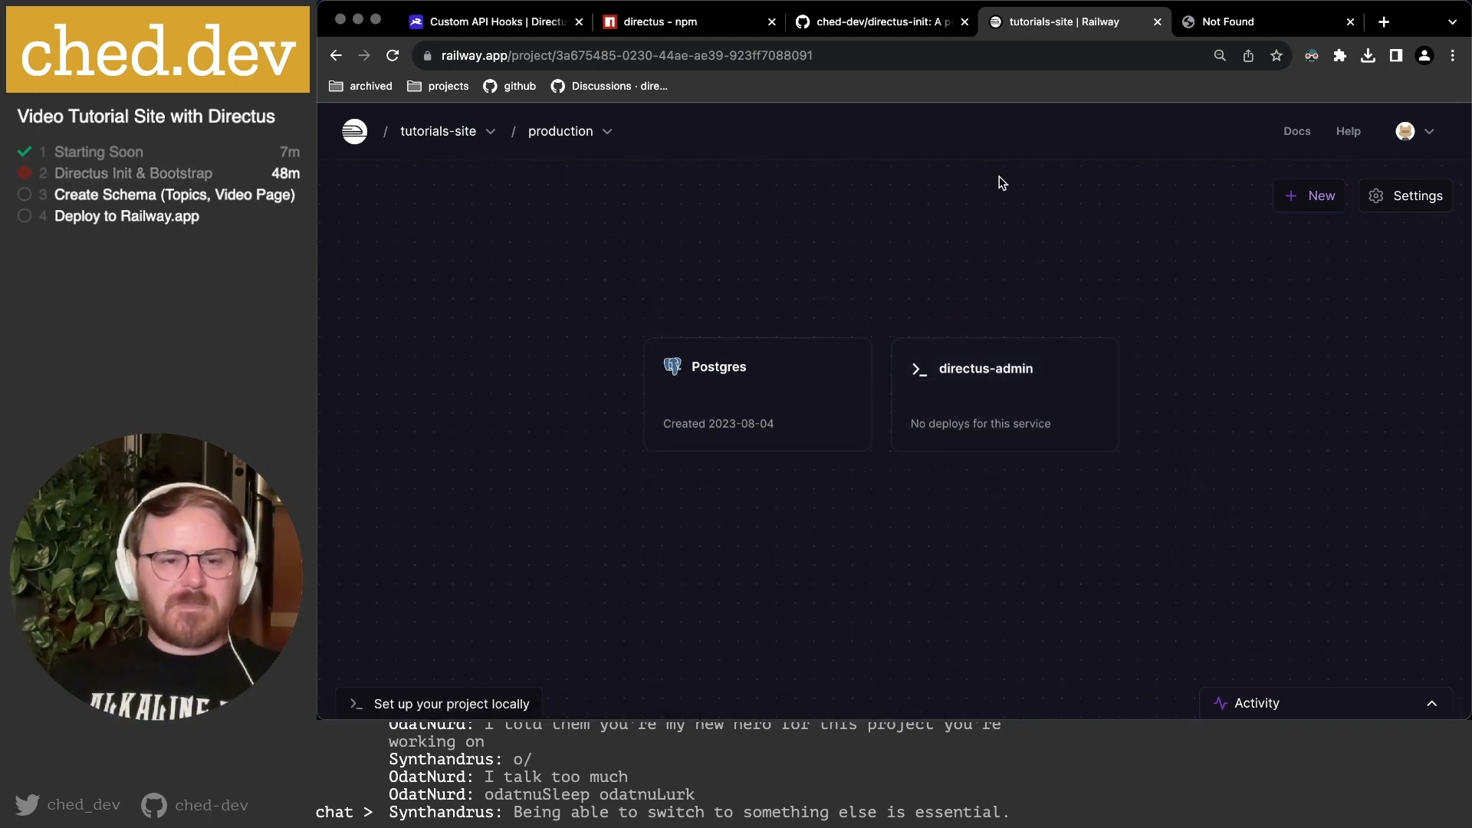
left_click(440, 705)
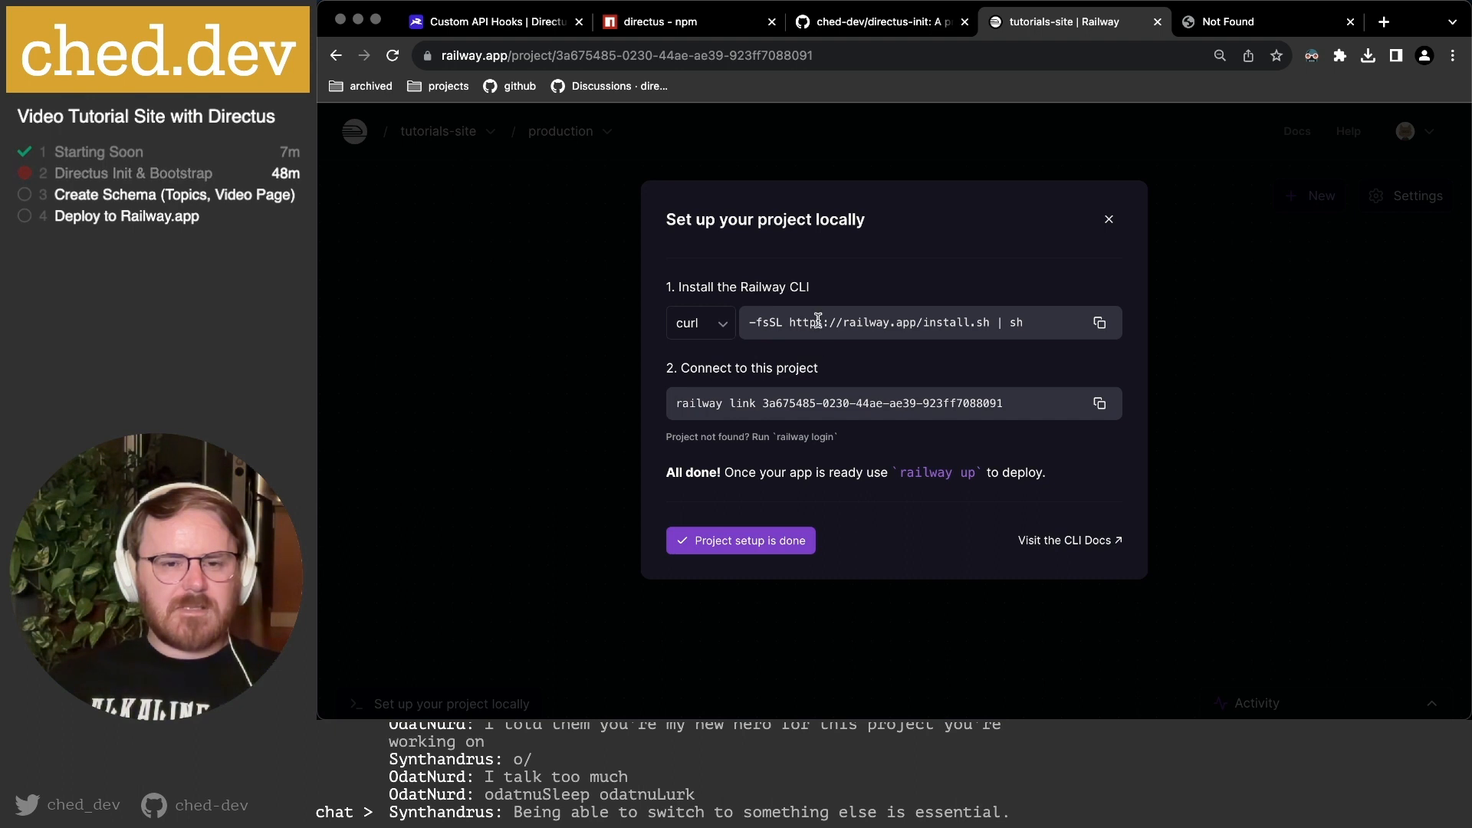
left_click(1098, 405)
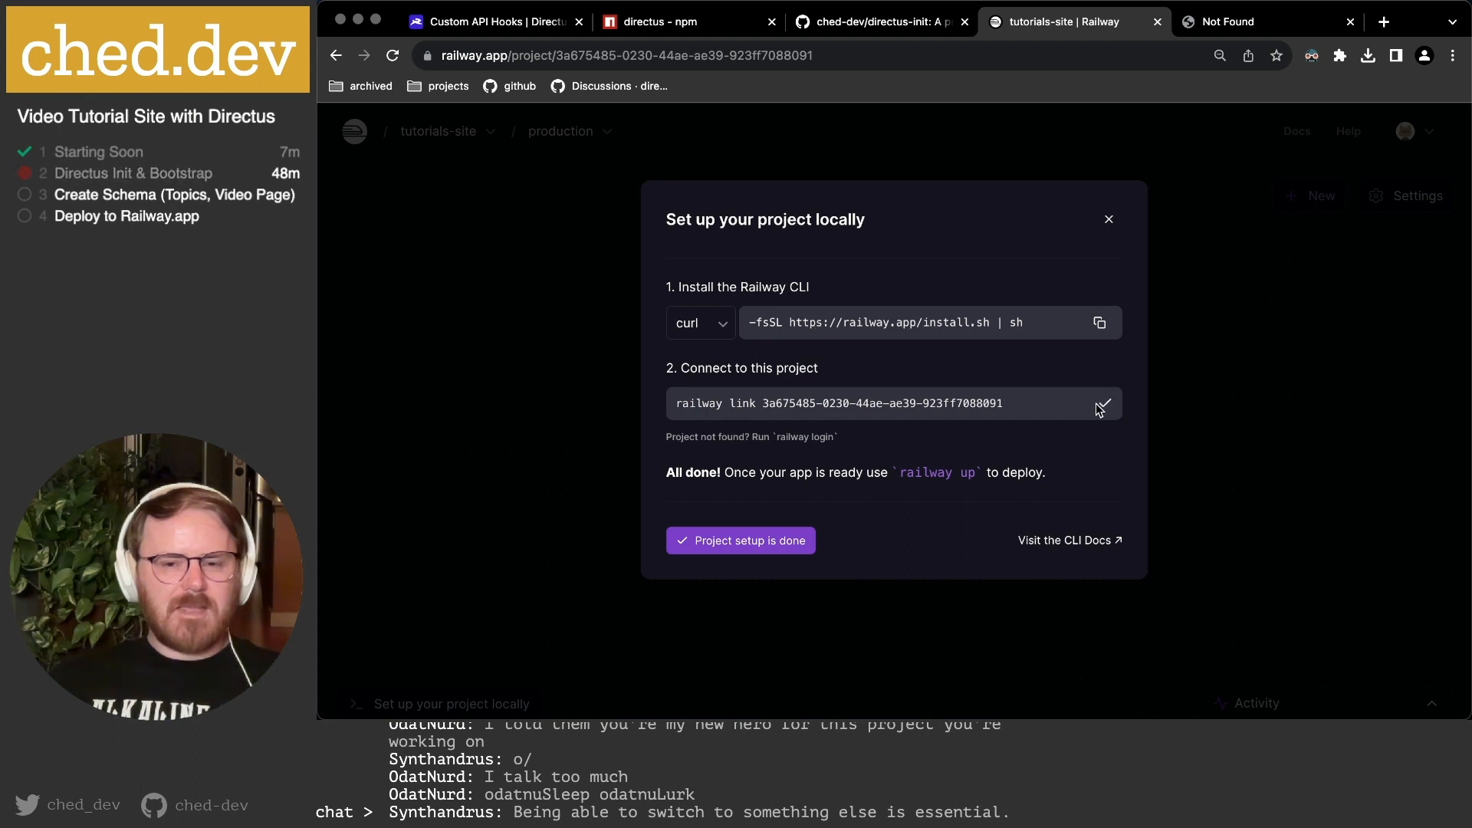
mouse_move(907, 694)
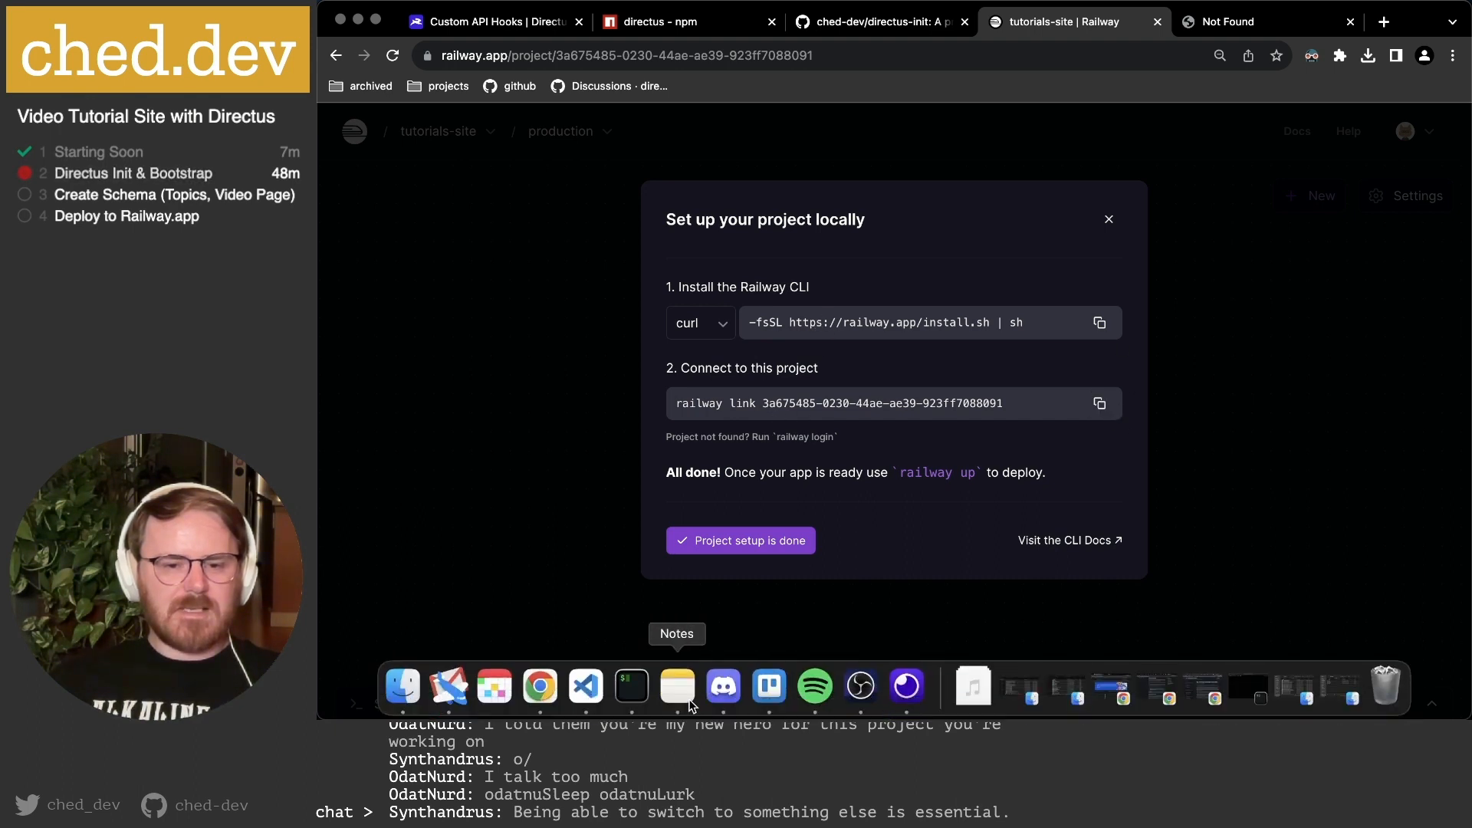
left_click(631, 689)
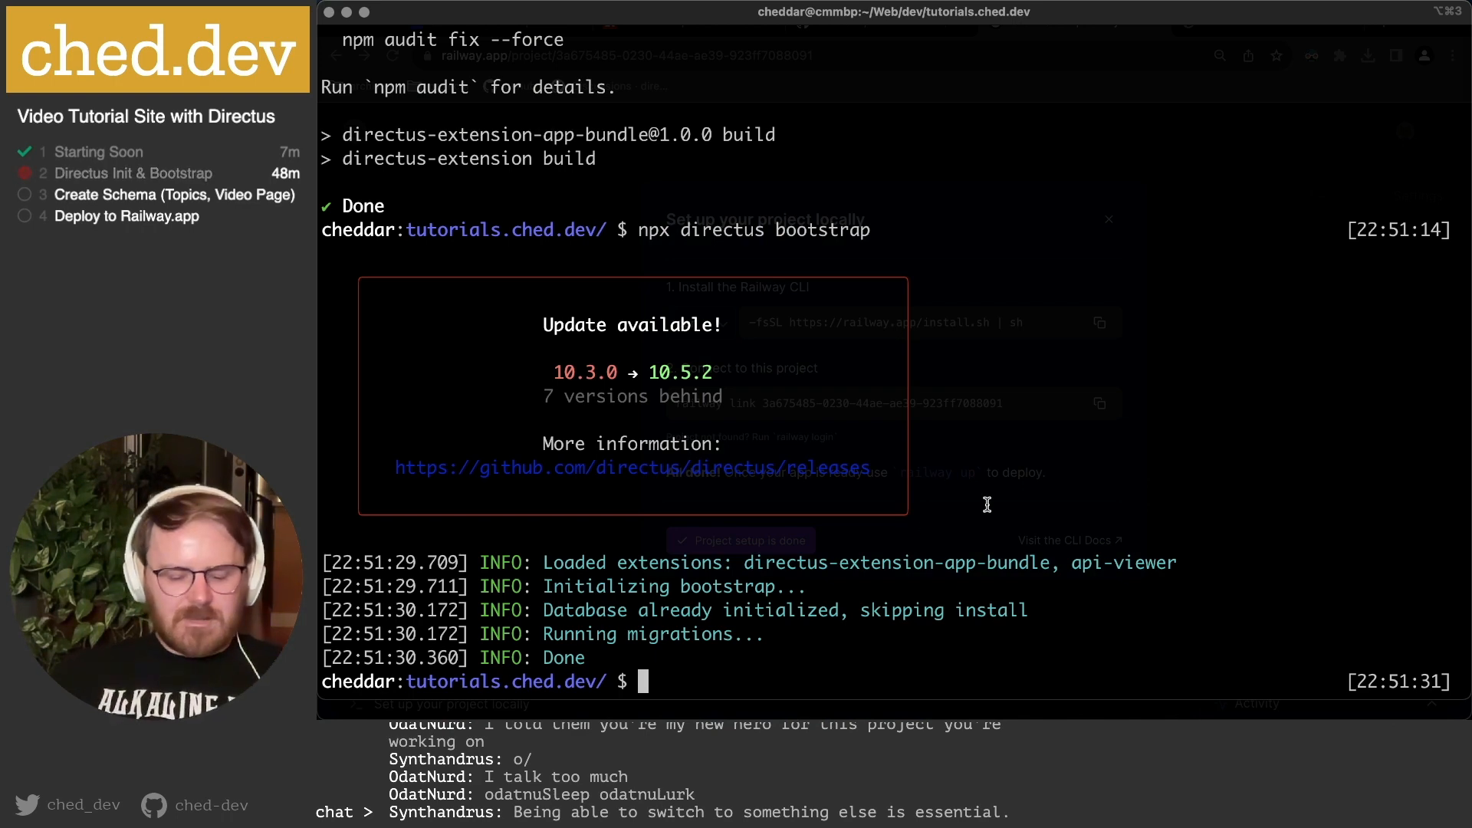
Log the Railway CLI in with railway login, confirming through the browser.
type("railw")
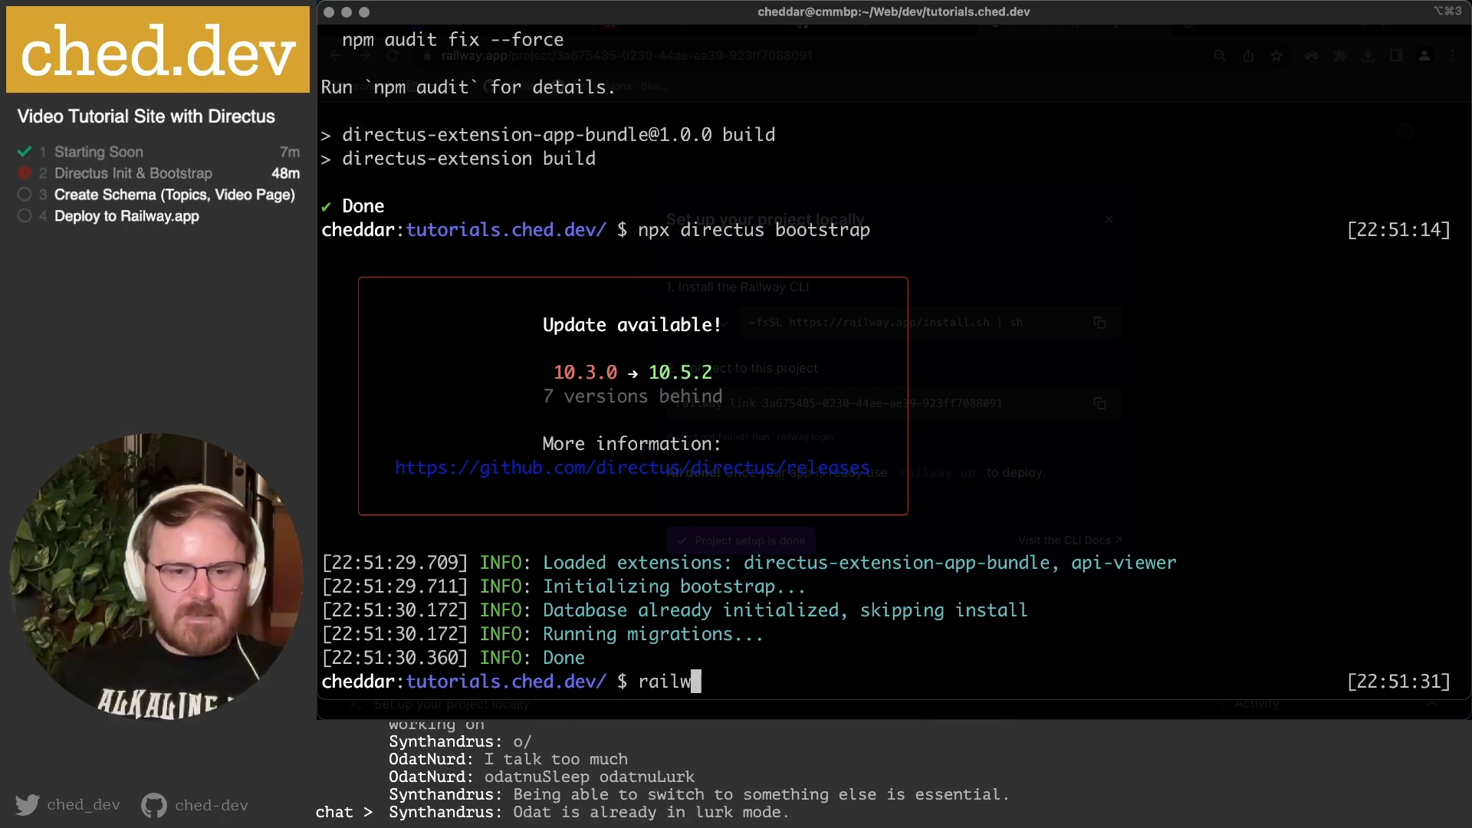
type("ay login")
key("Return")
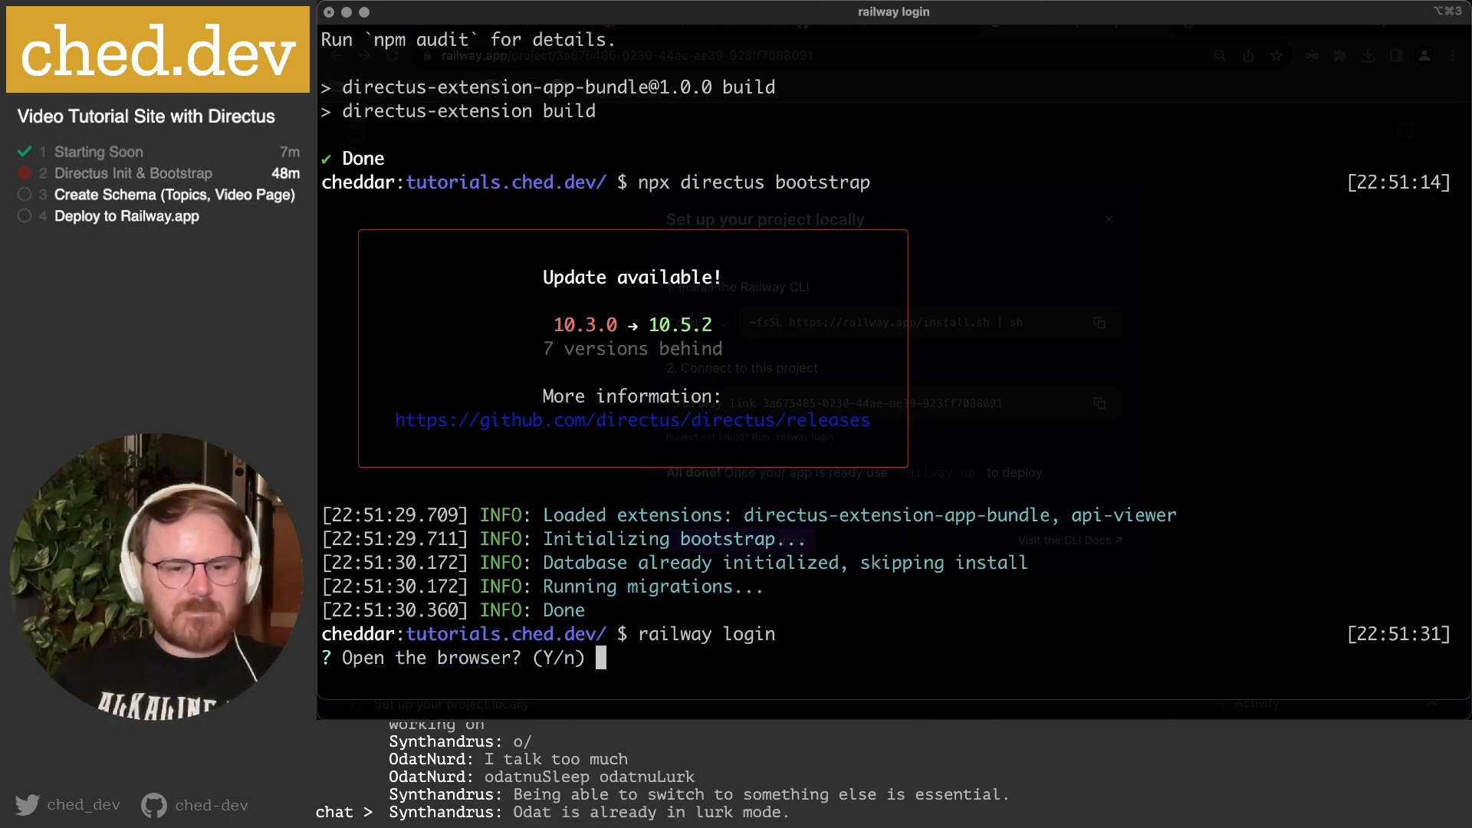
key("Return")
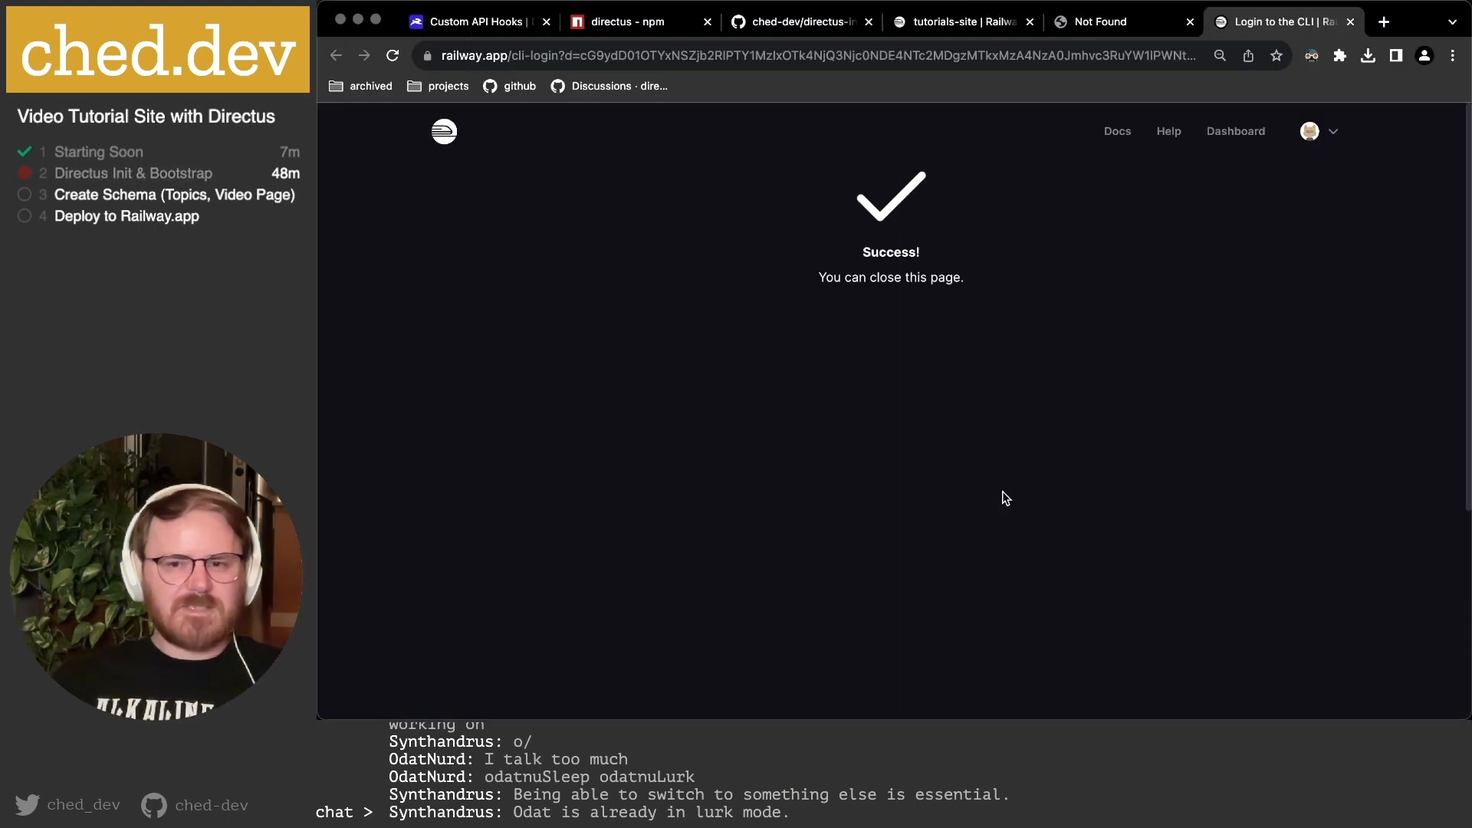
key("super+w")
left_click(1193, 478)
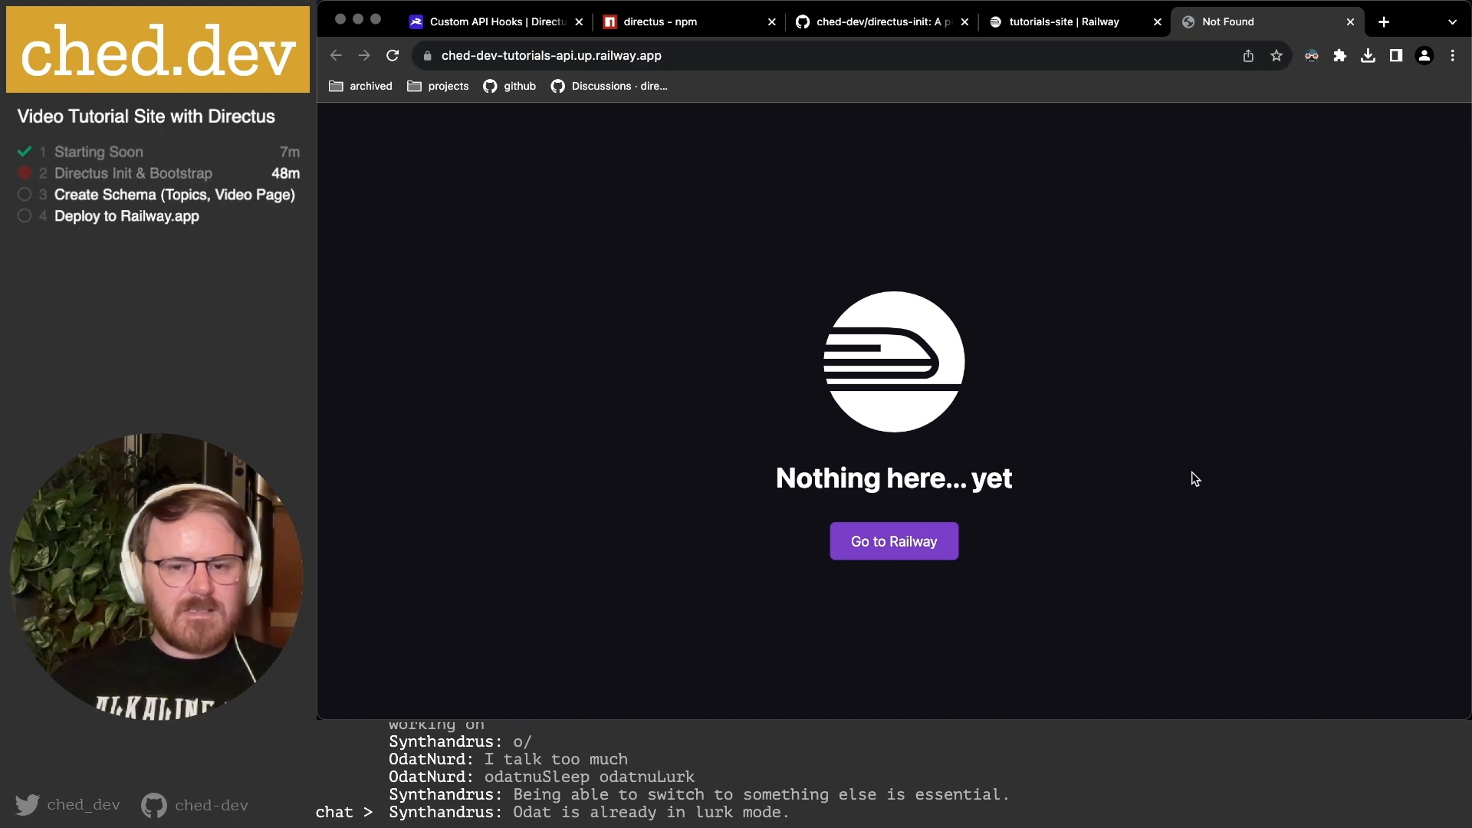
Link the CLI to tutorials-site with the copied railway link command, then run railway up.
key("super+Tab")
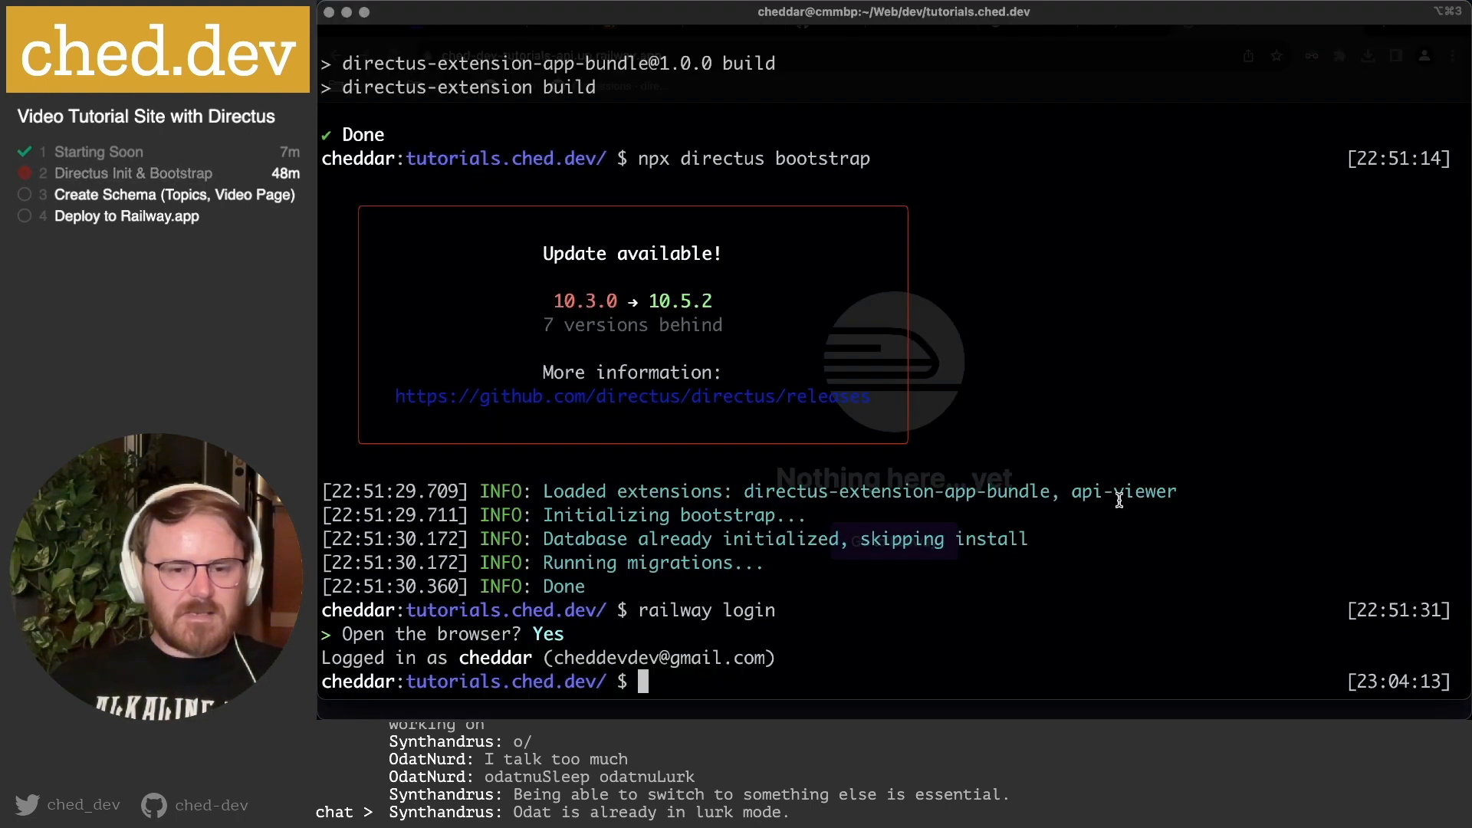
key("super+v")
key("Return")
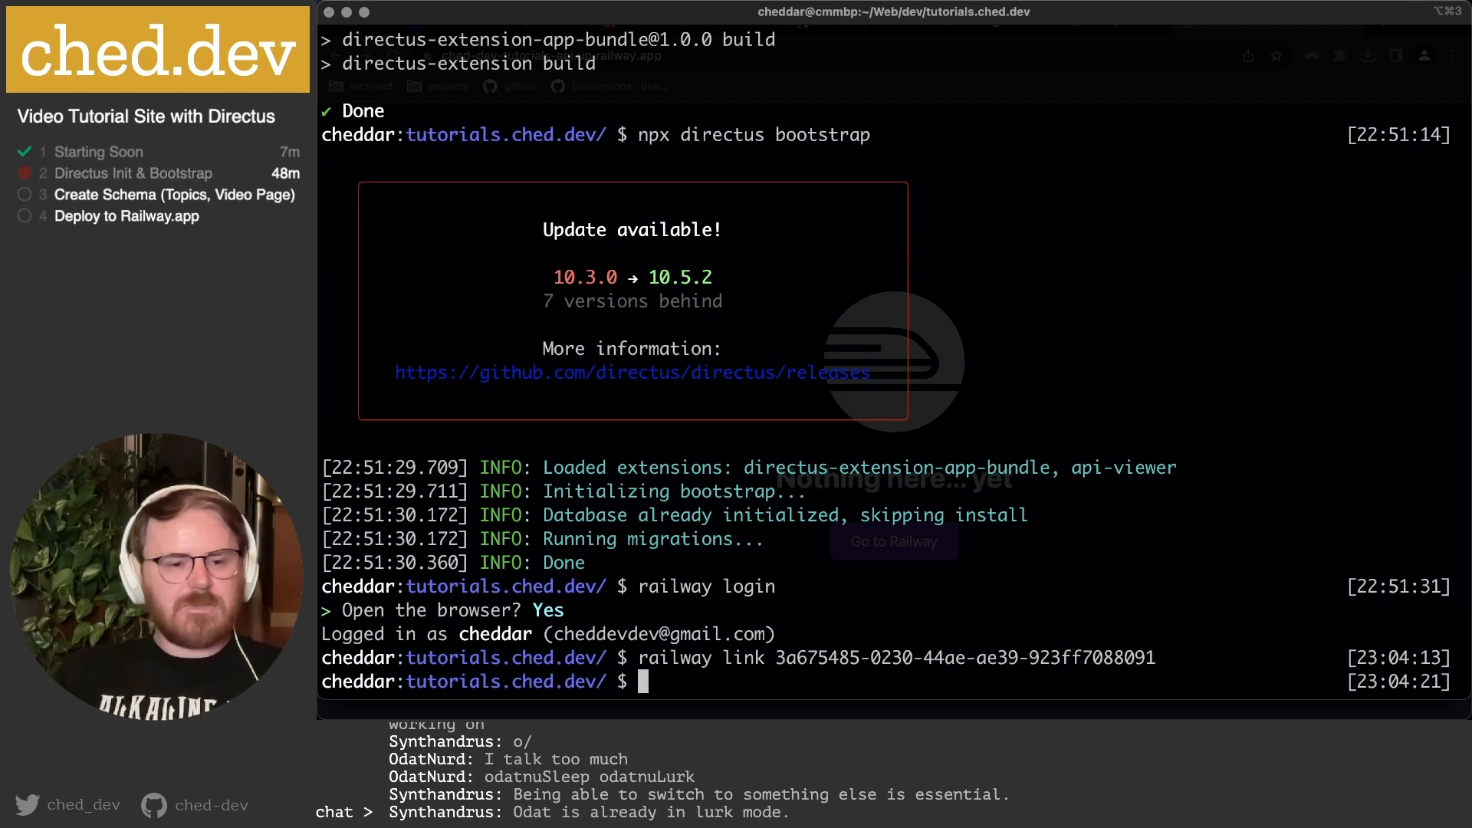
type("railway up")
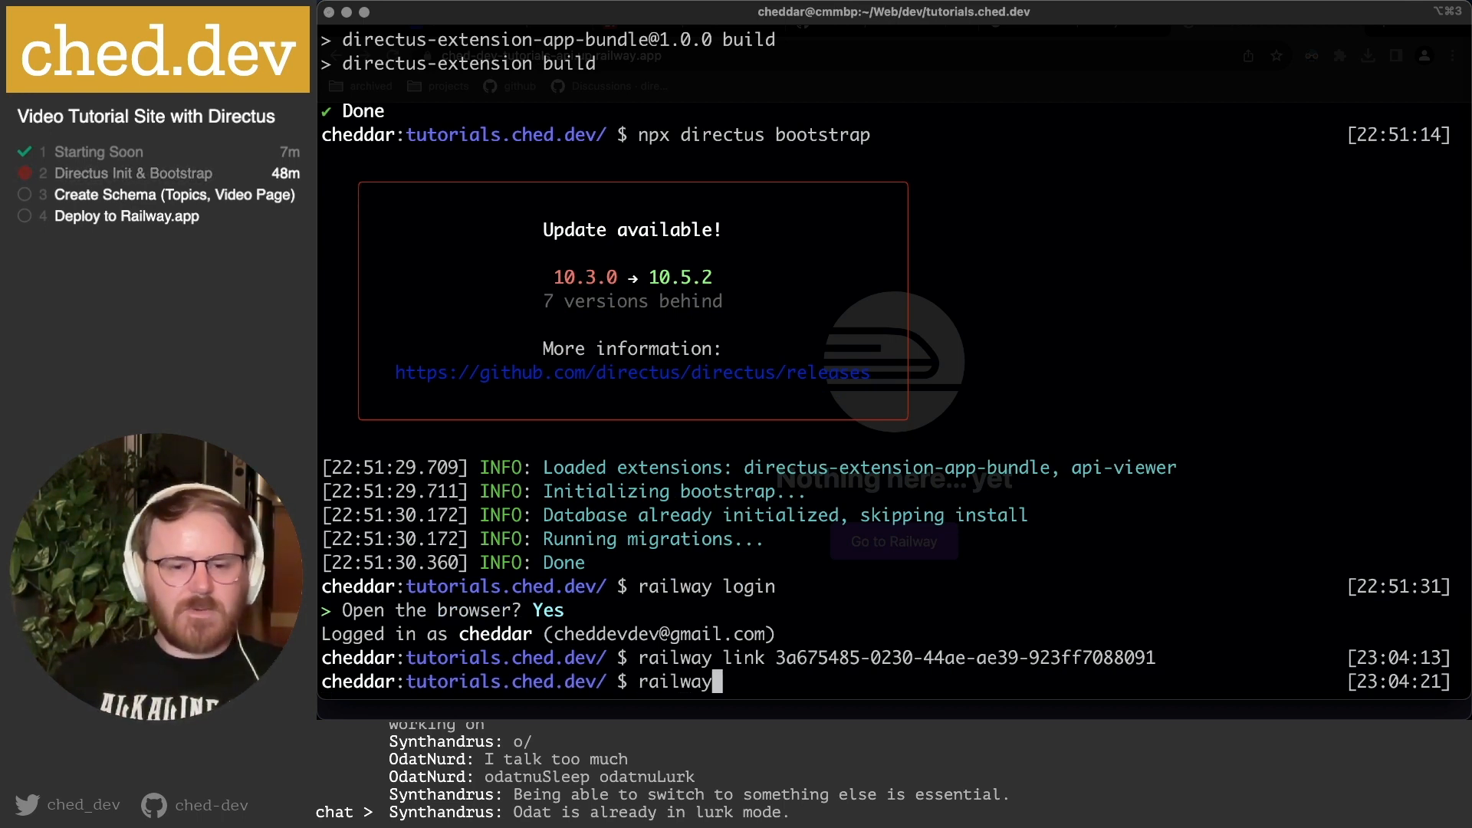
key("Return")
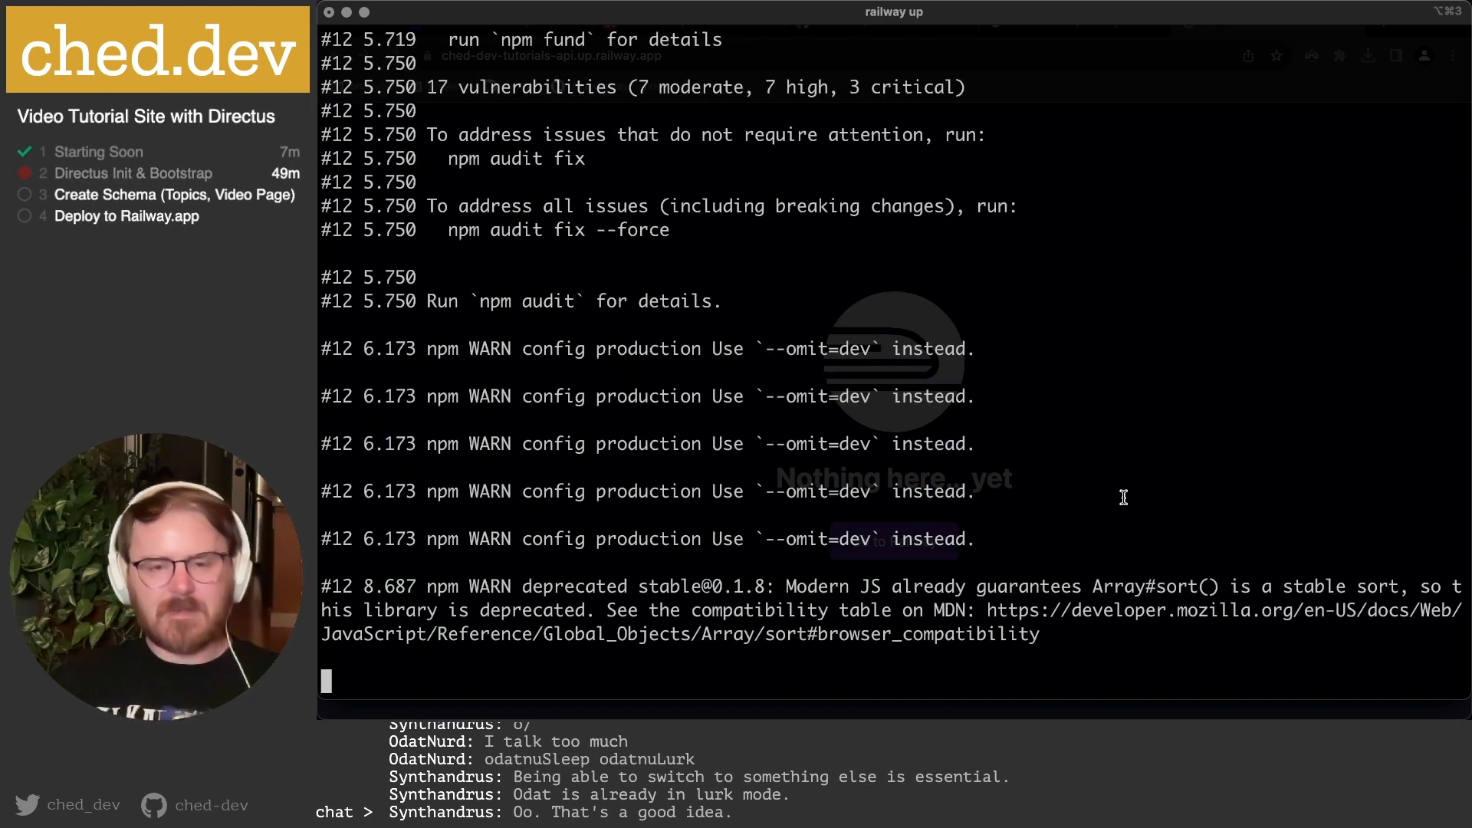
Let railway up push the 268.2MB image (15.05 seconds), then stop following output with Ctrl+C.
mouse_move(919, 717)
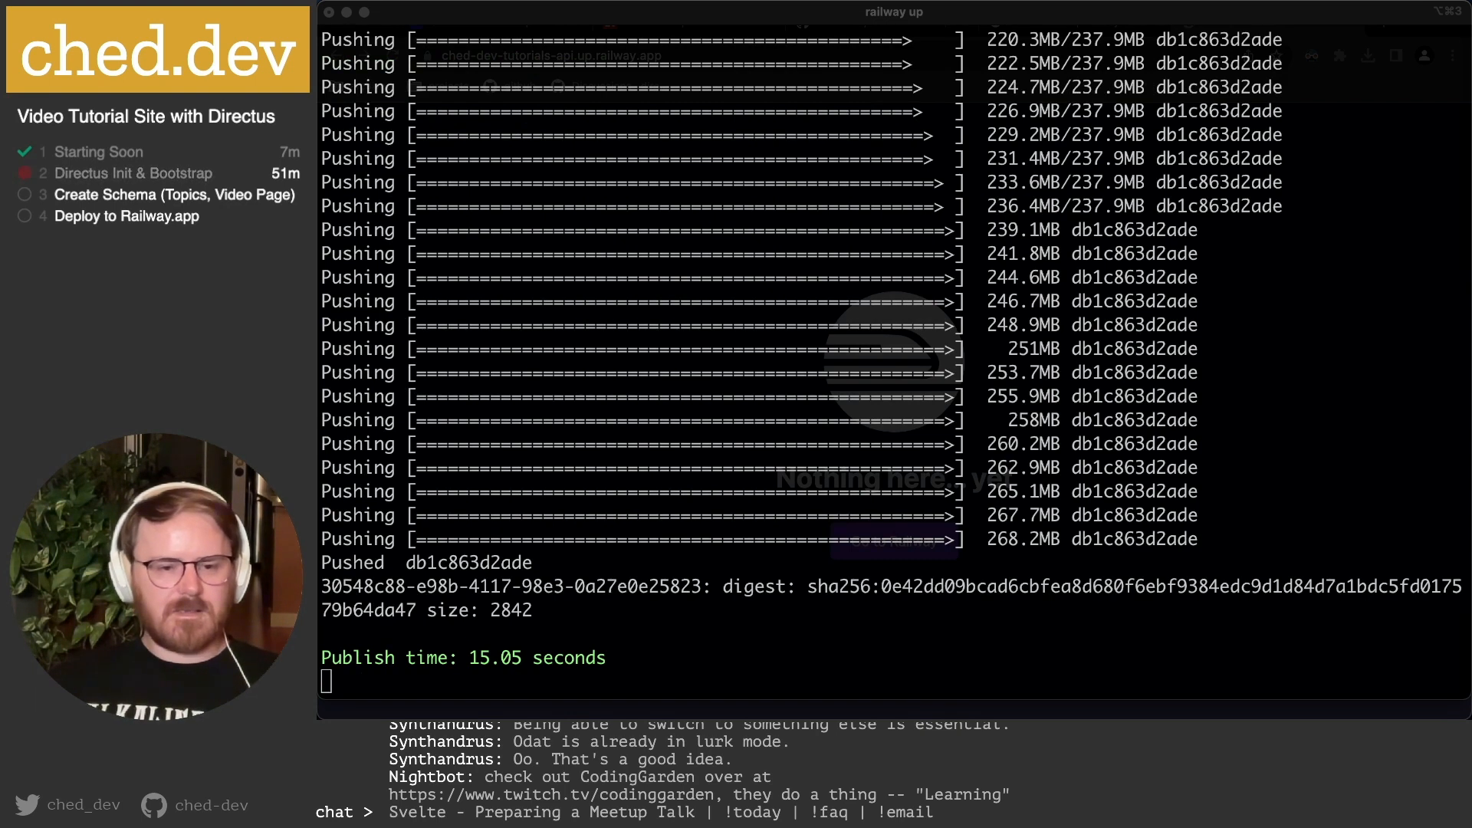
key("ctrl+c")
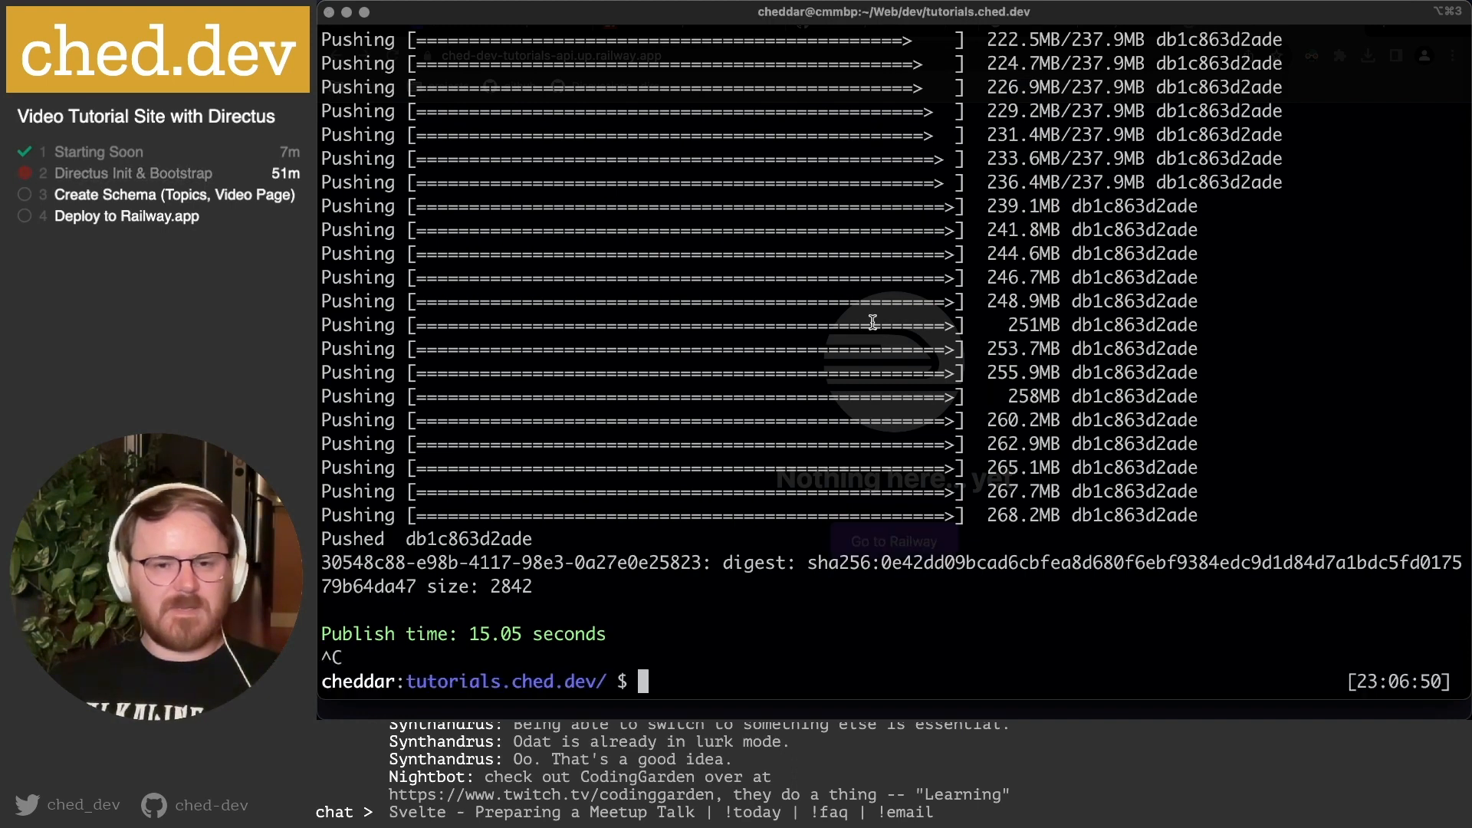
Back in Railway, close the local setup dialog and open the directus-admin service.
left_click(640, 693)
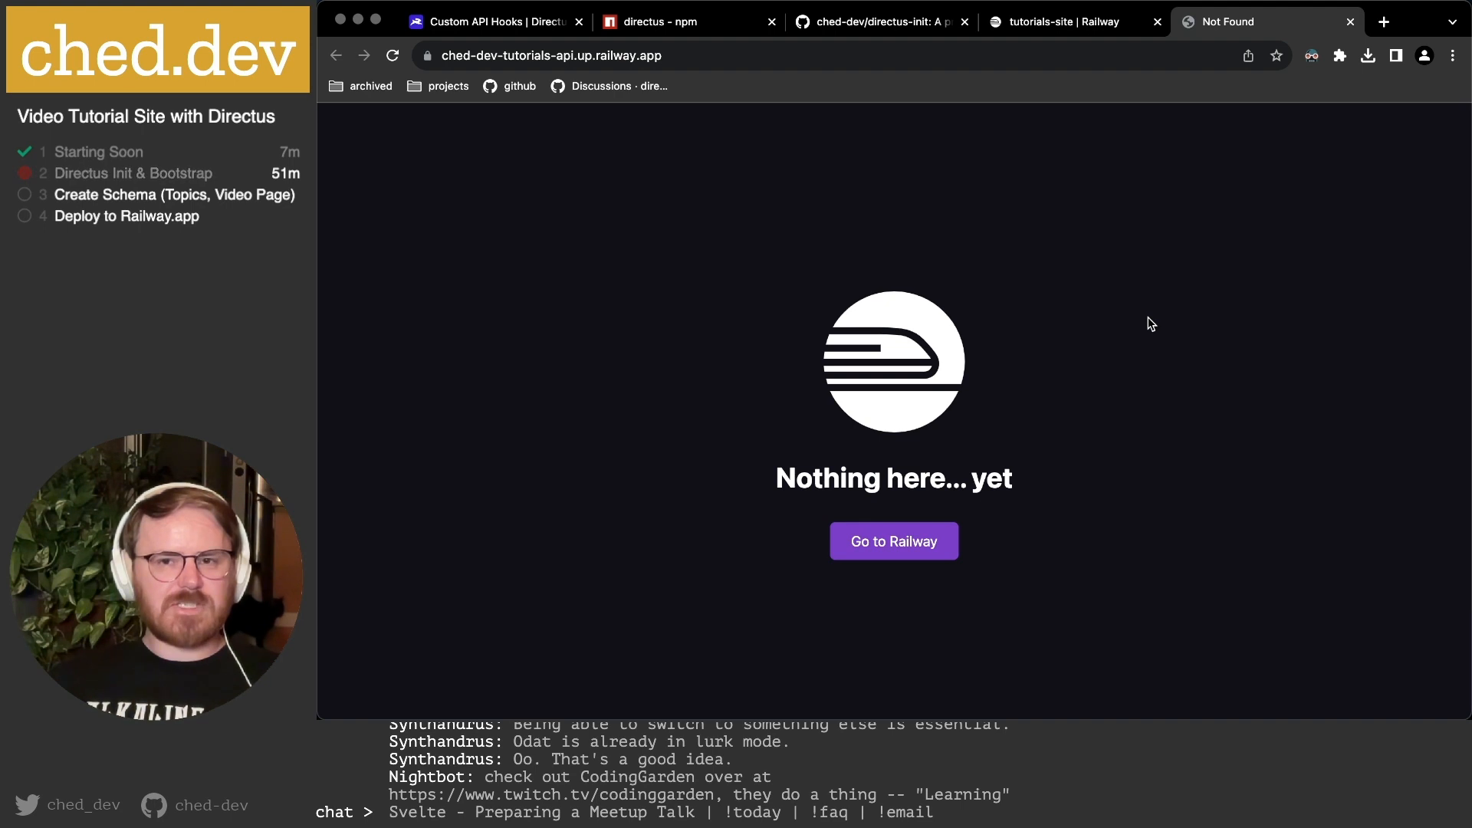
left_click(1064, 23)
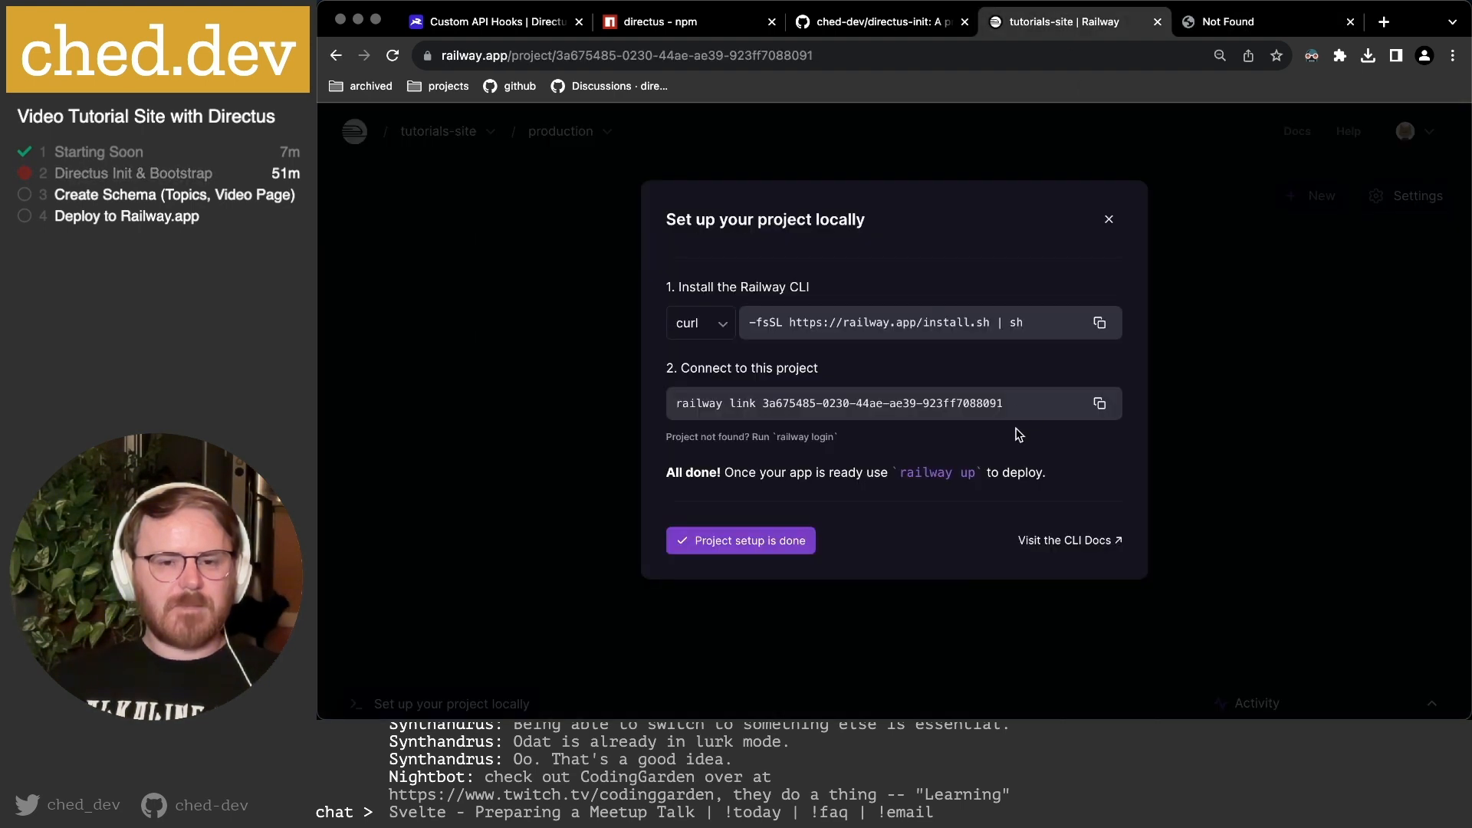
left_click(1108, 219)
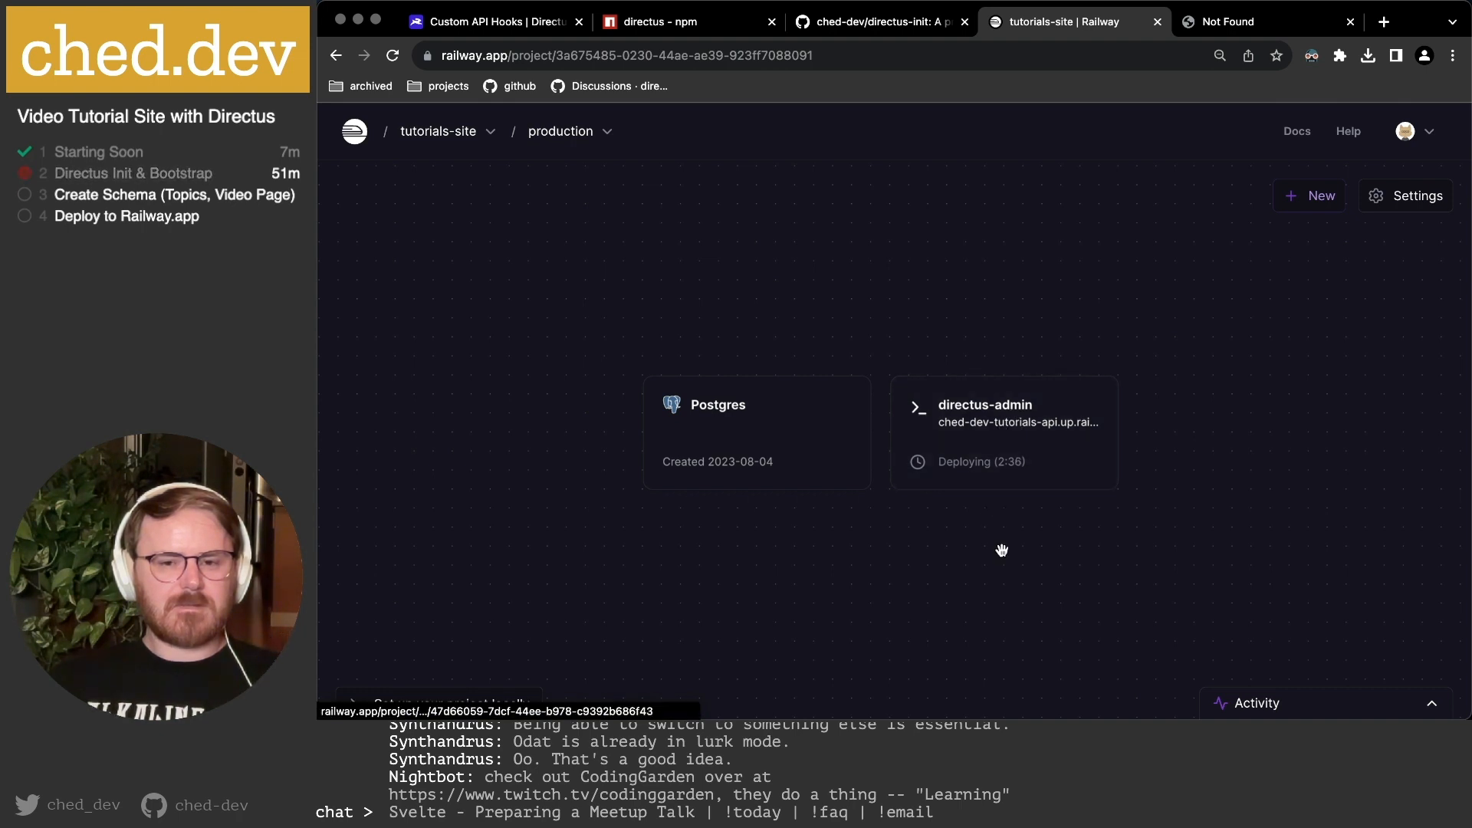
left_click(972, 441)
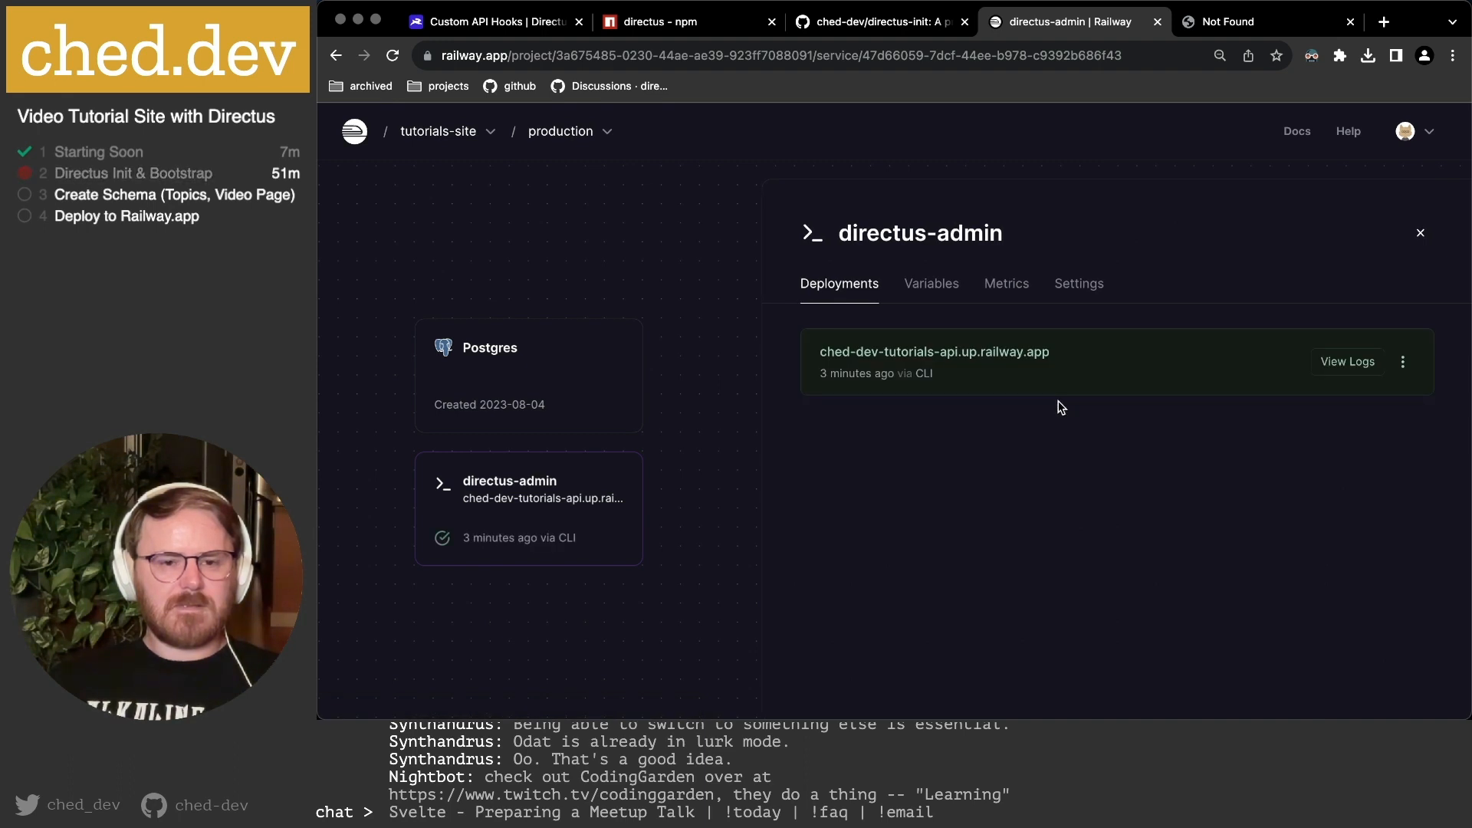
Reload ched-dev-tutorials-api.up.railway.app and open the deployment's logs.
left_click(1219, 21)
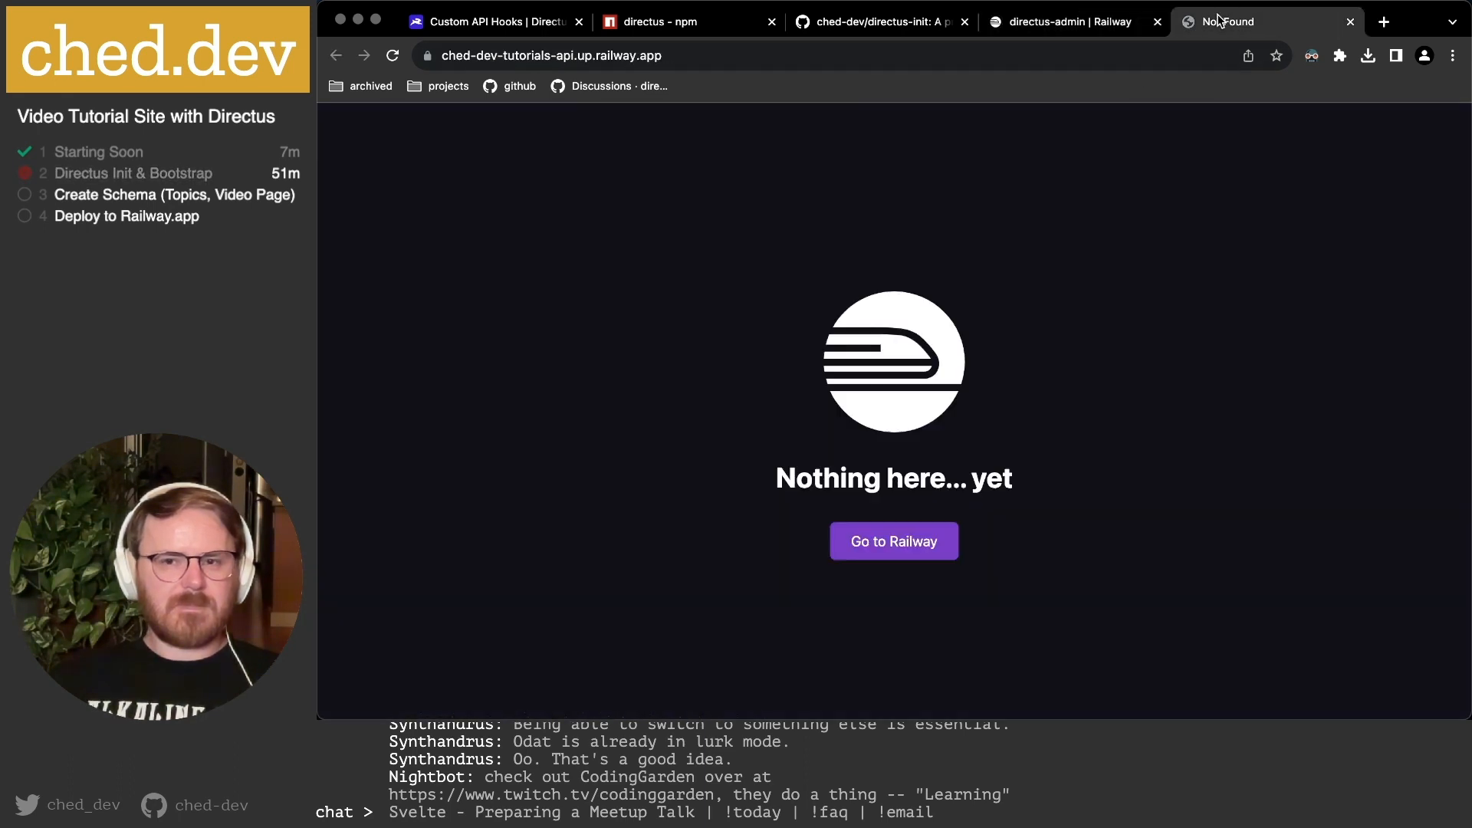
key("super+r")
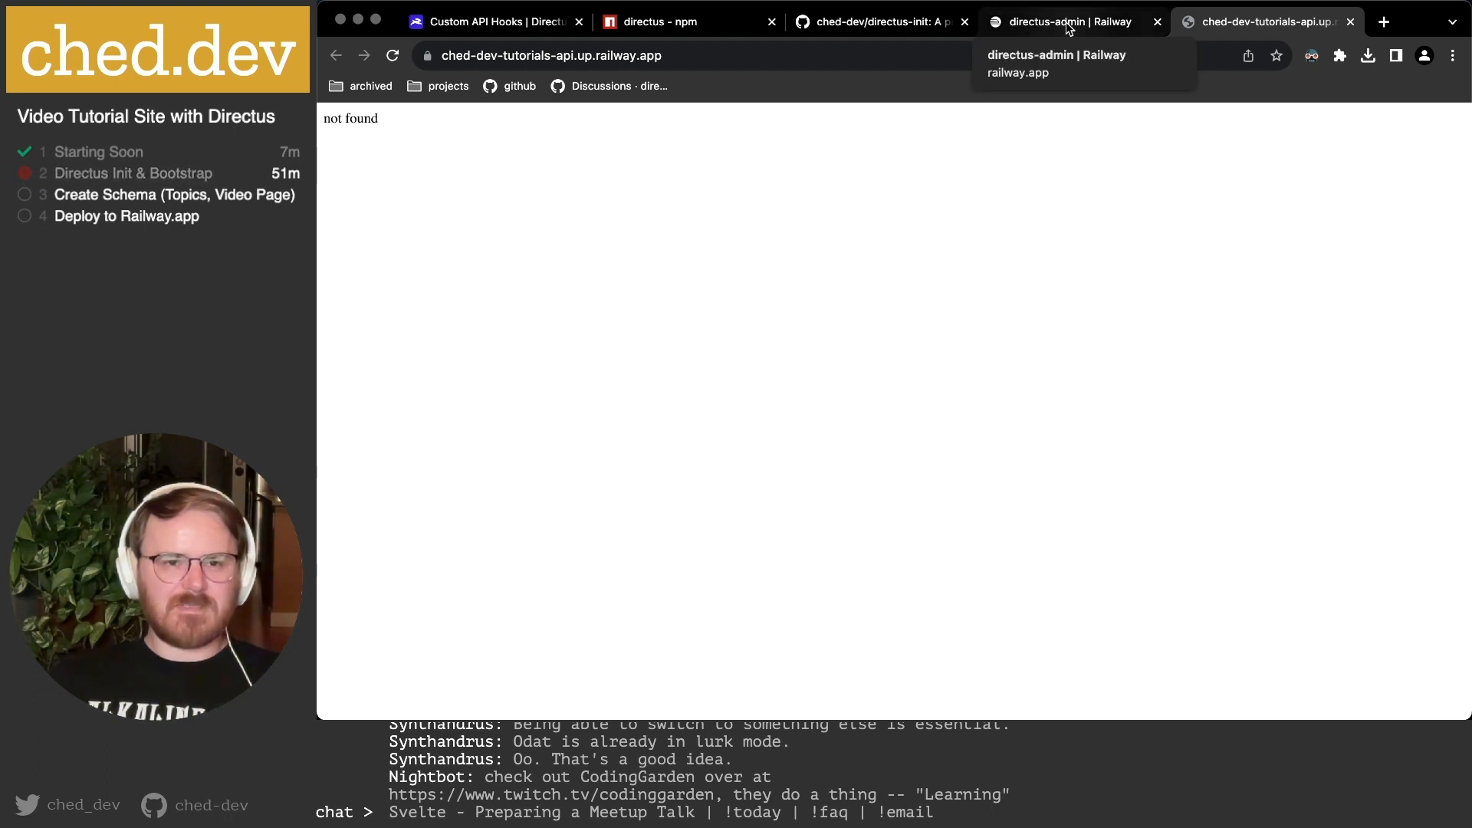
left_click(824, 56)
left_click(825, 58)
key("Return")
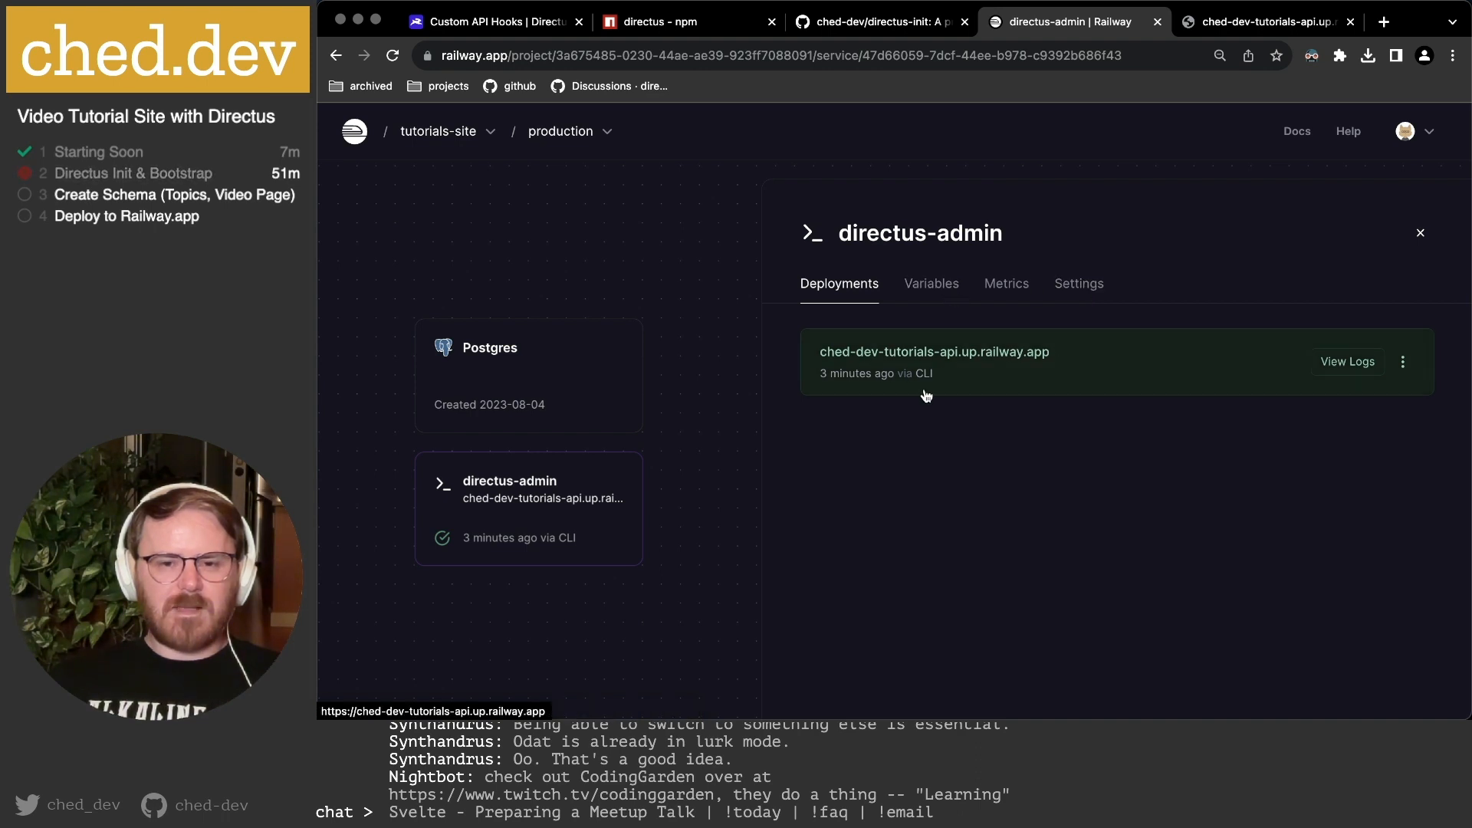
left_click(1348, 364)
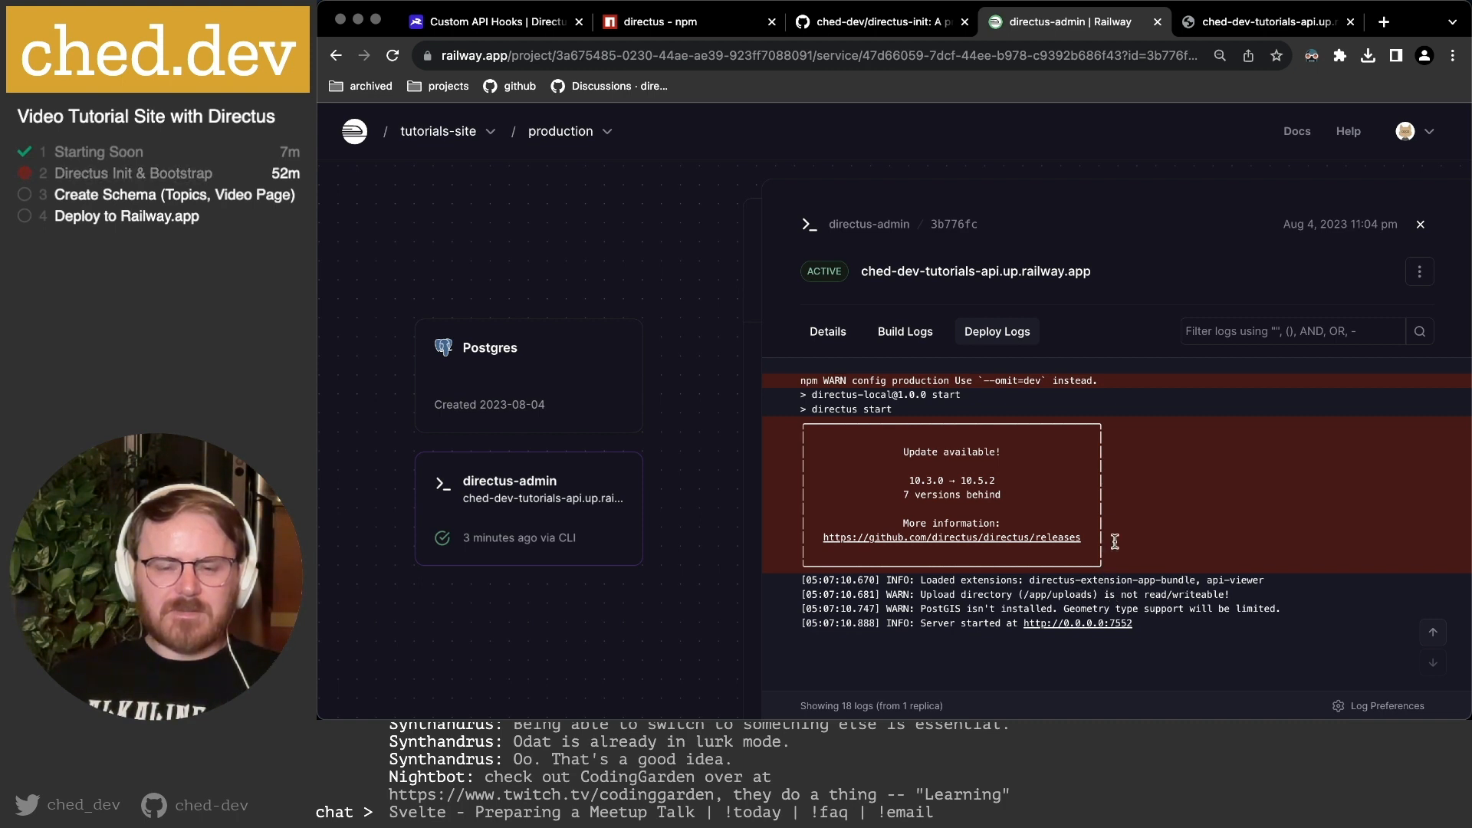
Reload the deployed site so it lands on the Directus /admin/login page.
left_click(1225, 26)
key("super+r")
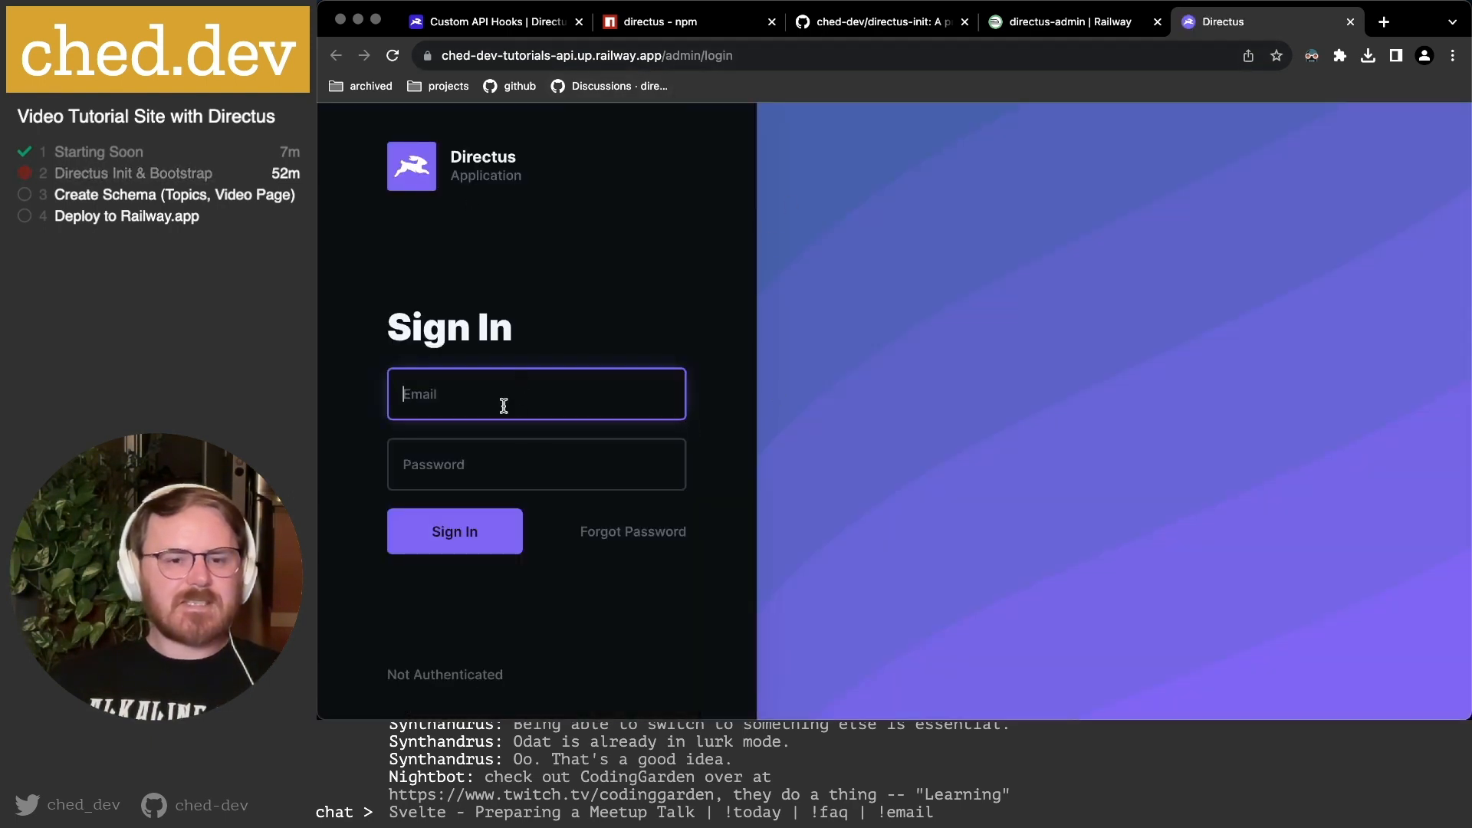
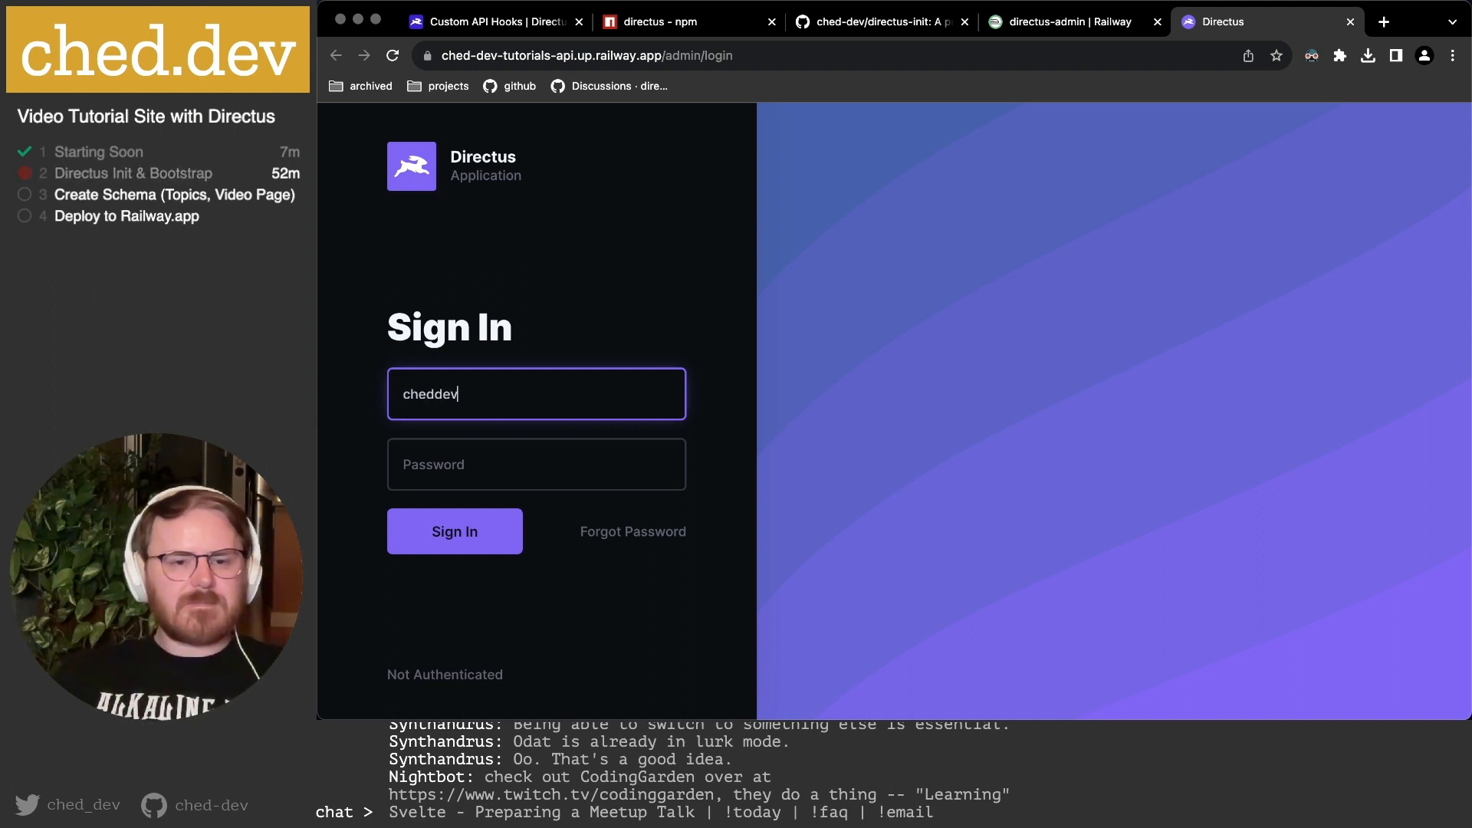
Sign in to Directus with the admin e-mail and password, then open Settings' Data Model.
key("Tab")
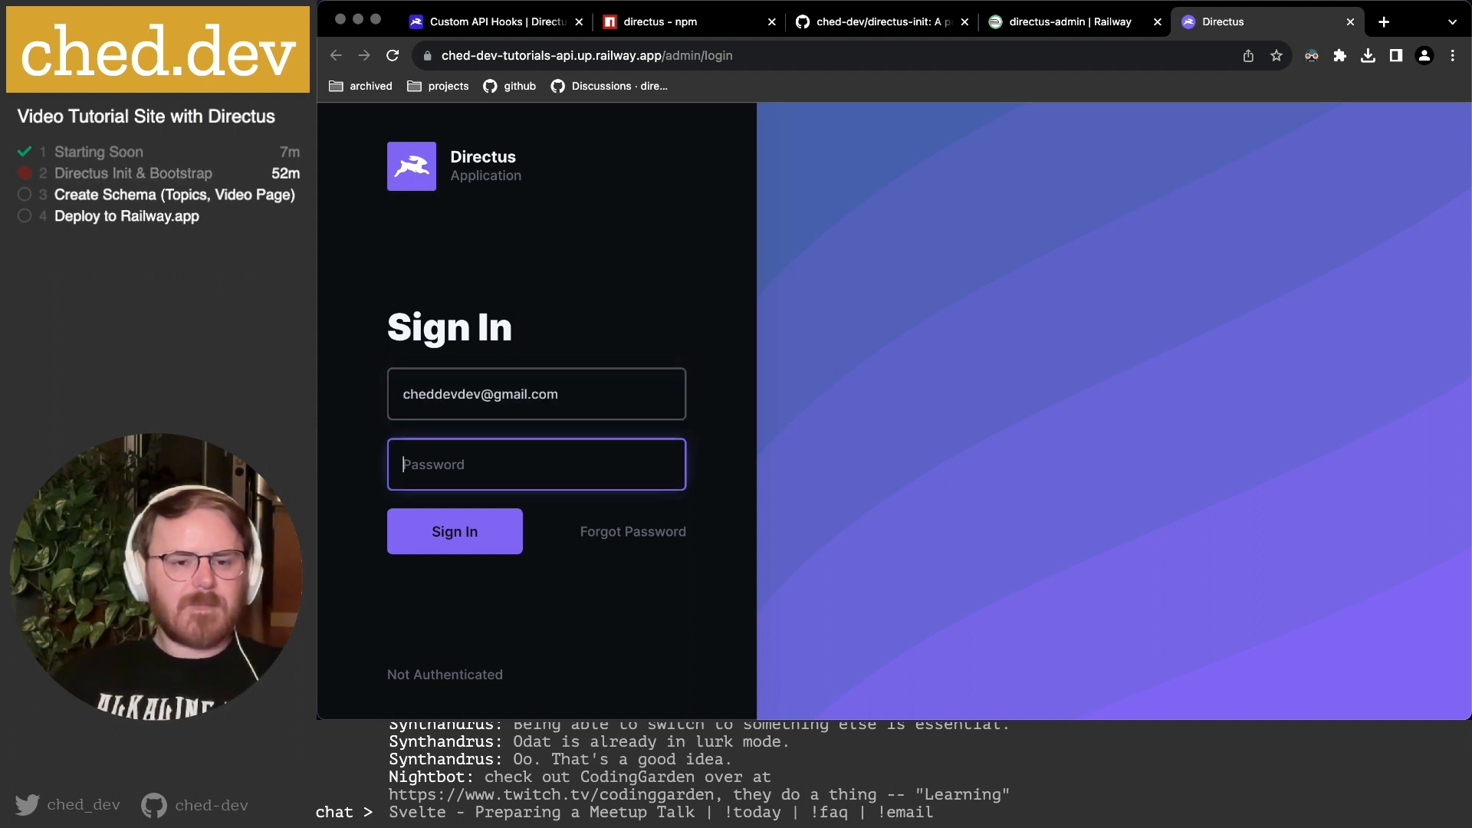
type("••••••••")
key("Return")
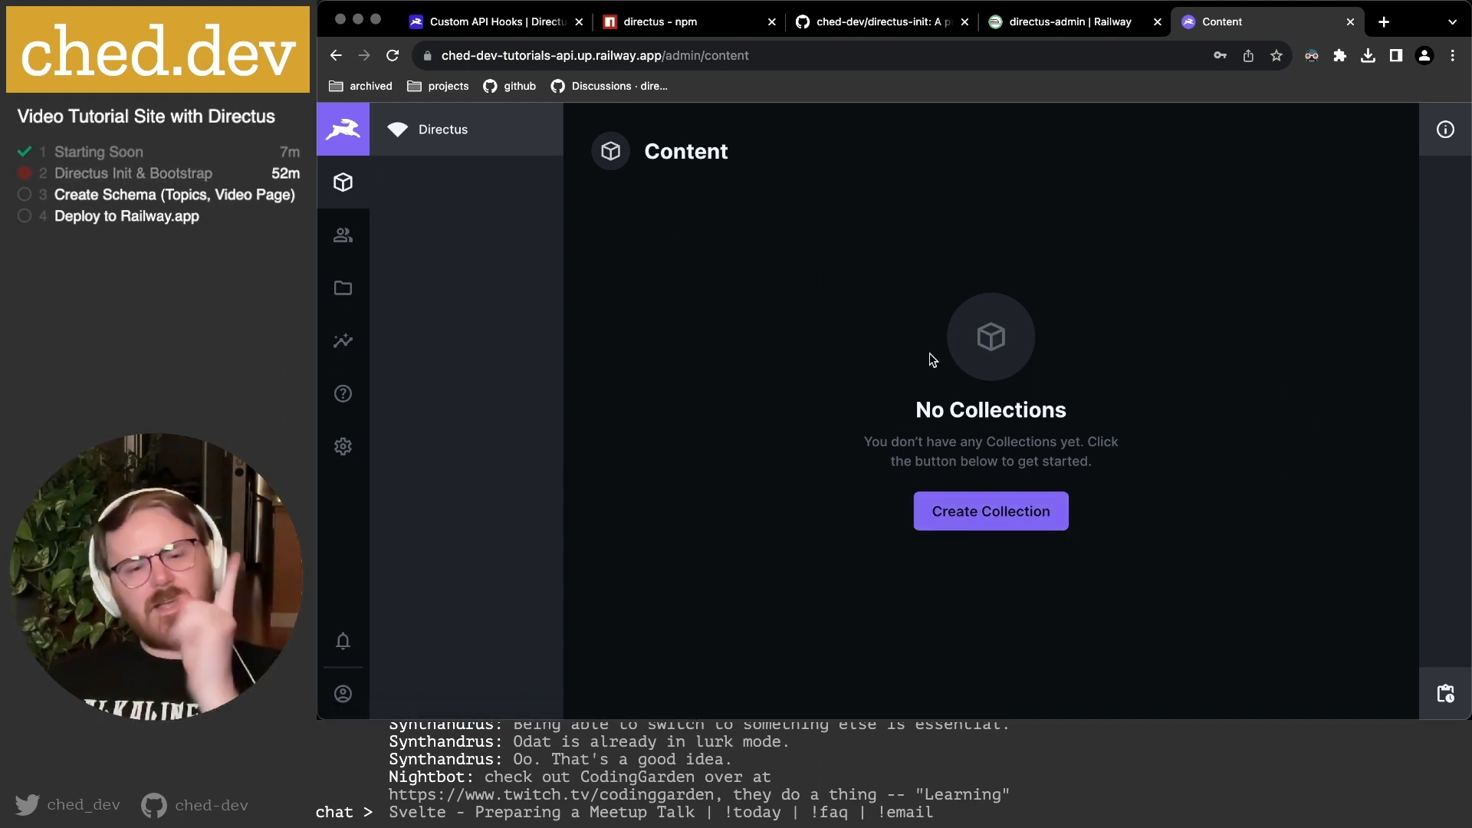
left_click(343, 447)
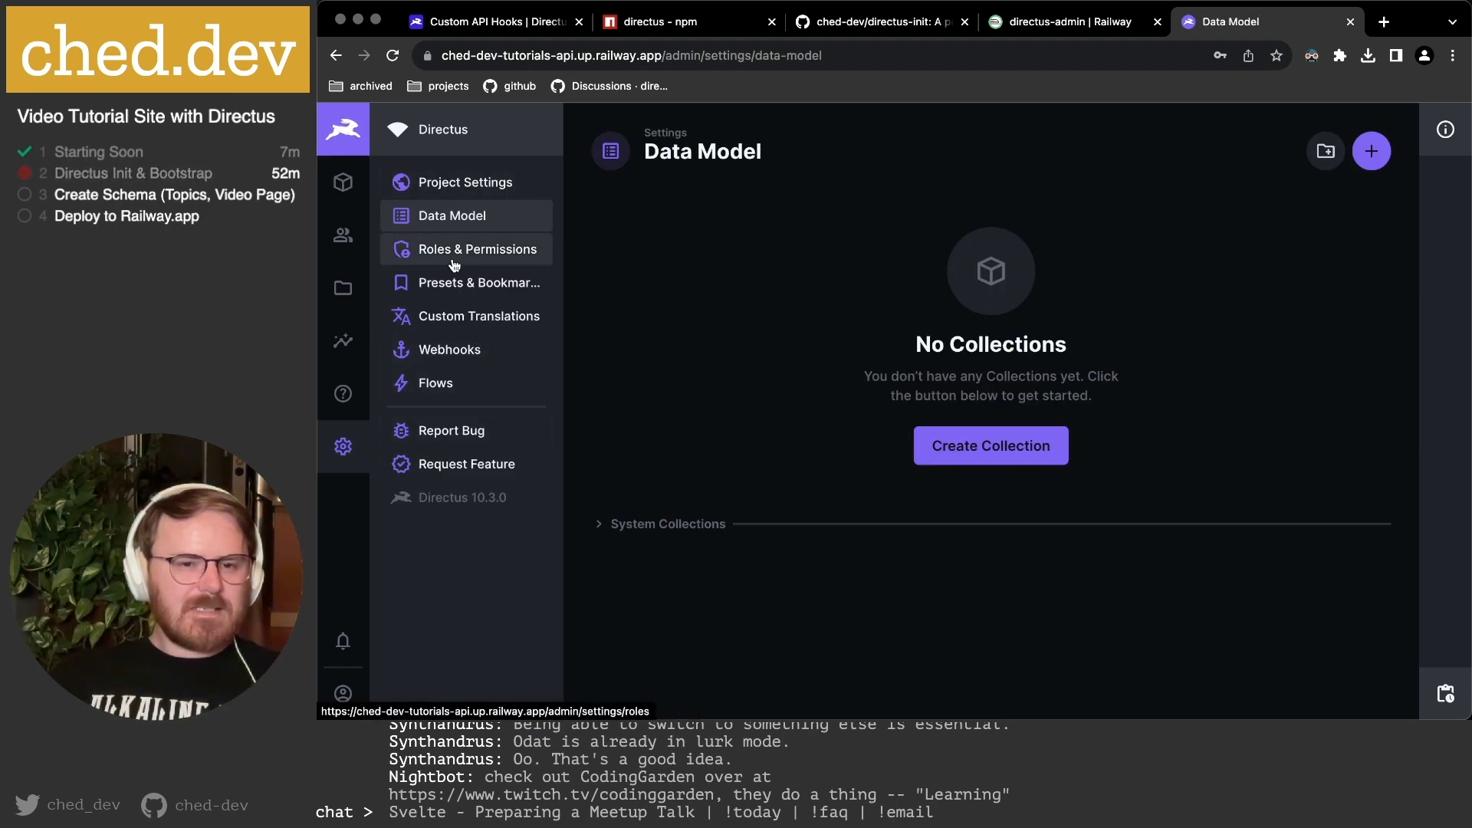
Give the Admin User a new password in the User Directory and save it.
left_click(370, 238)
left_click(472, 234)
left_click(661, 347)
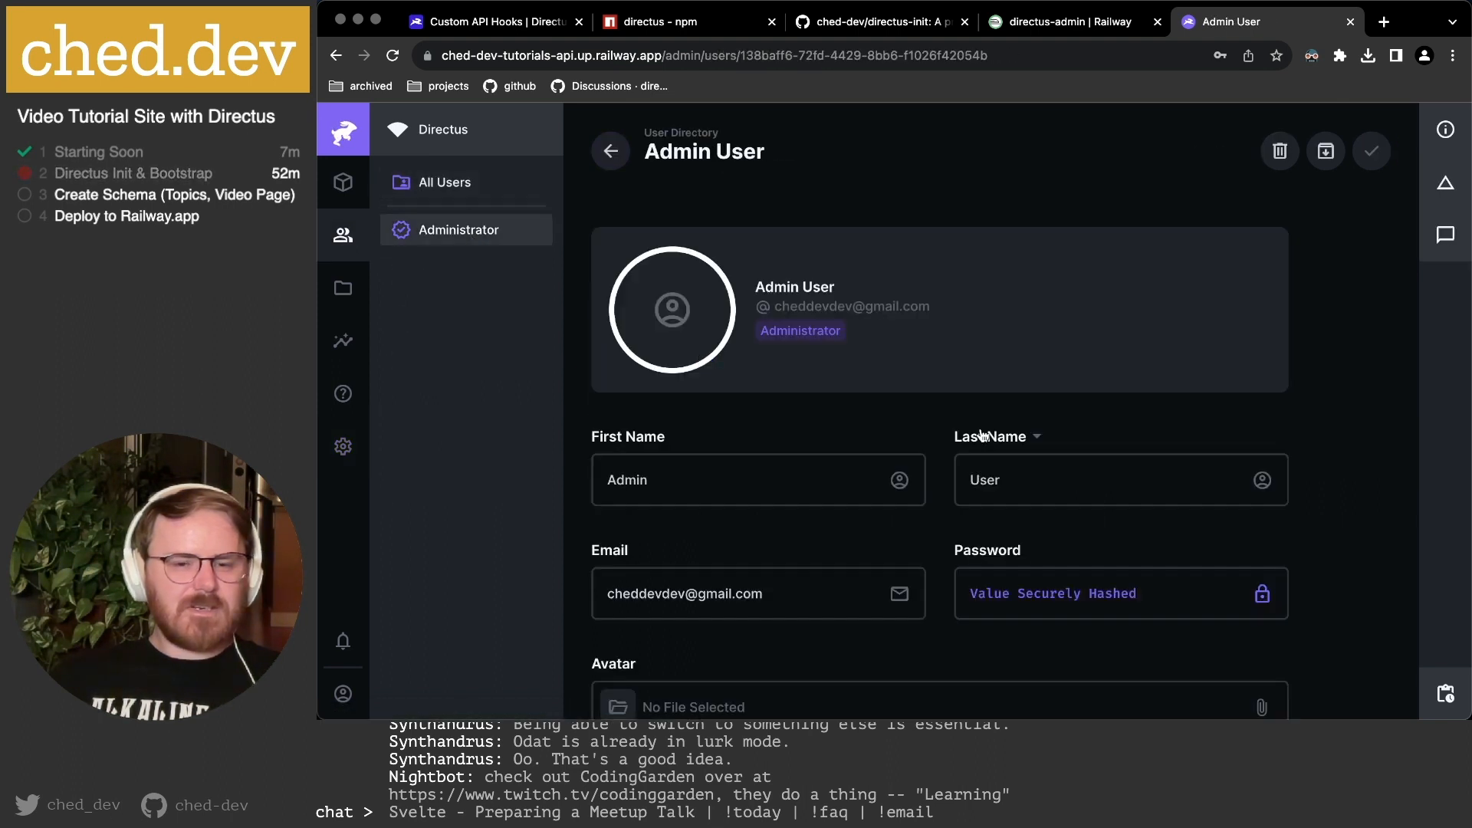
left_click(1031, 600)
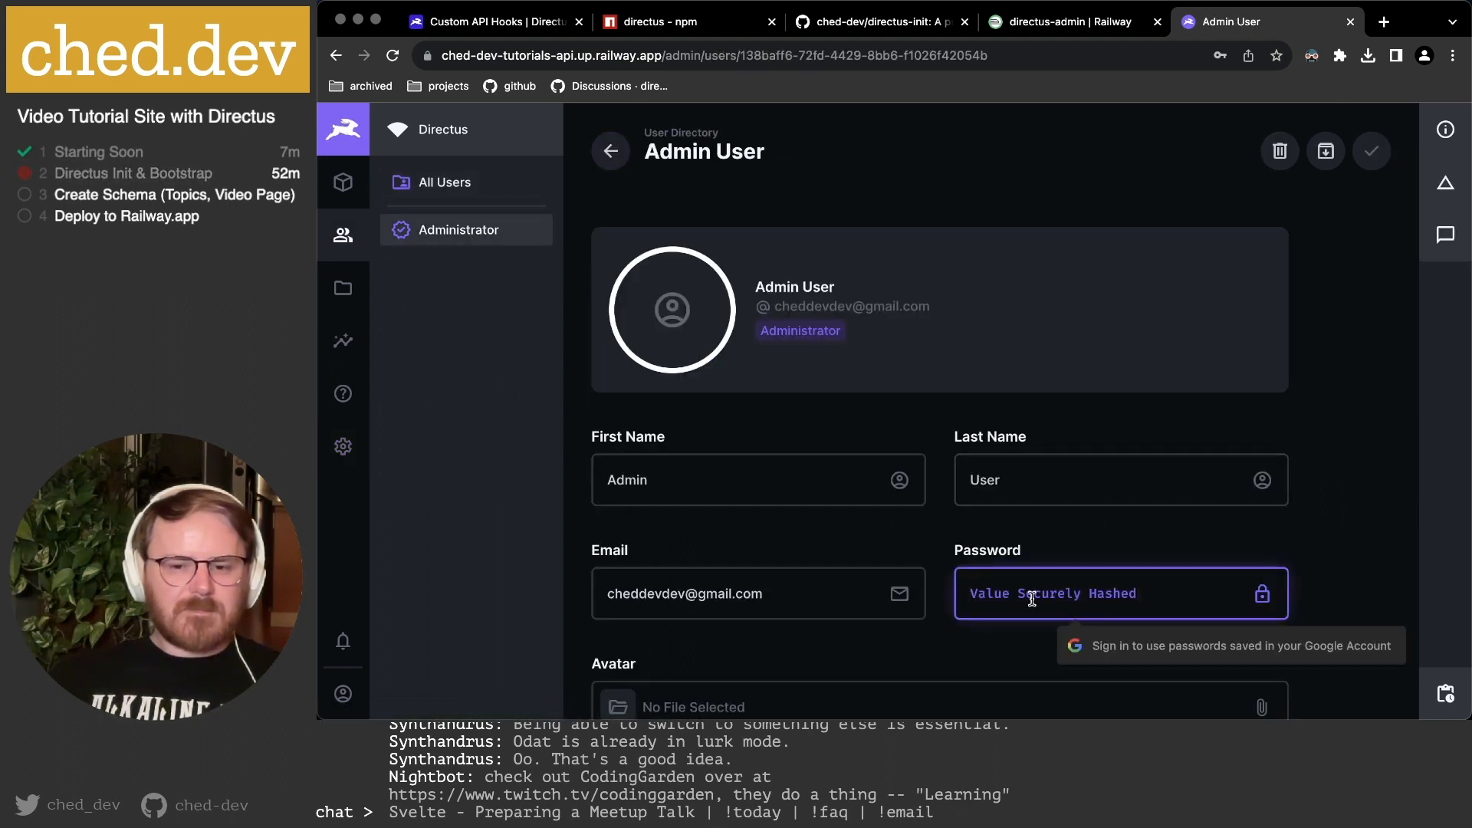
type("p")
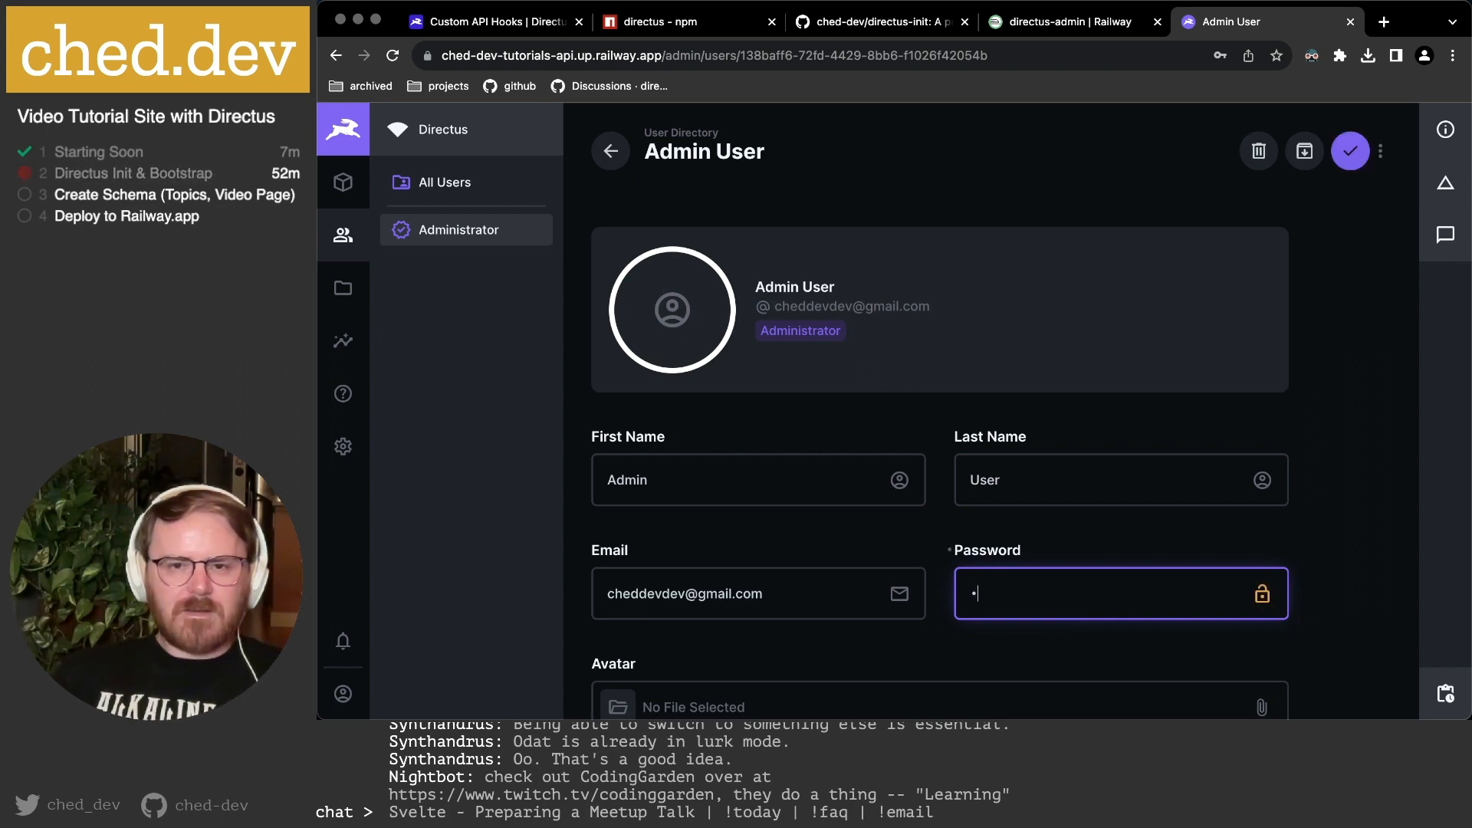
type("••")
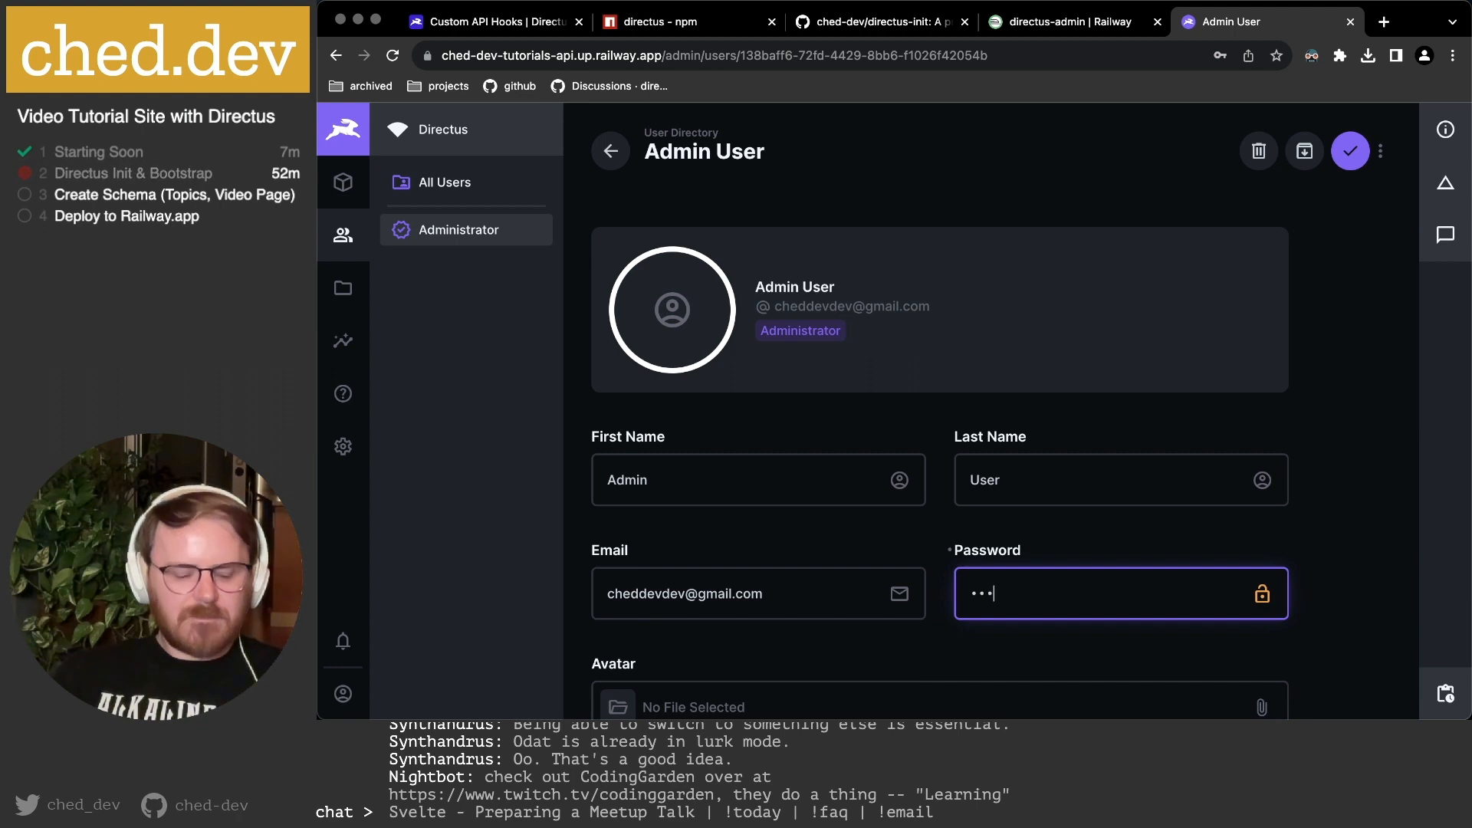
type("•")
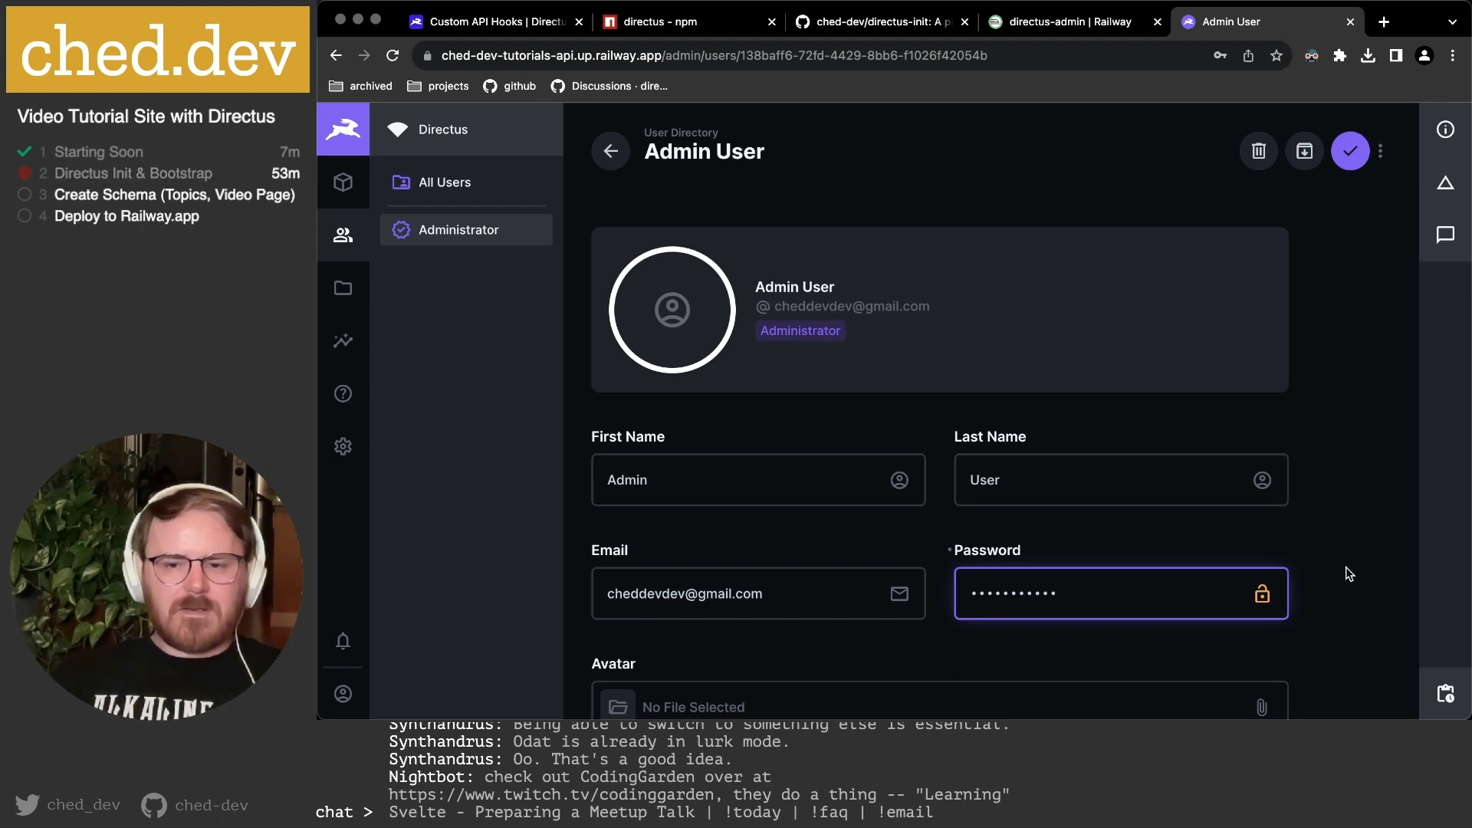
left_click(1351, 152)
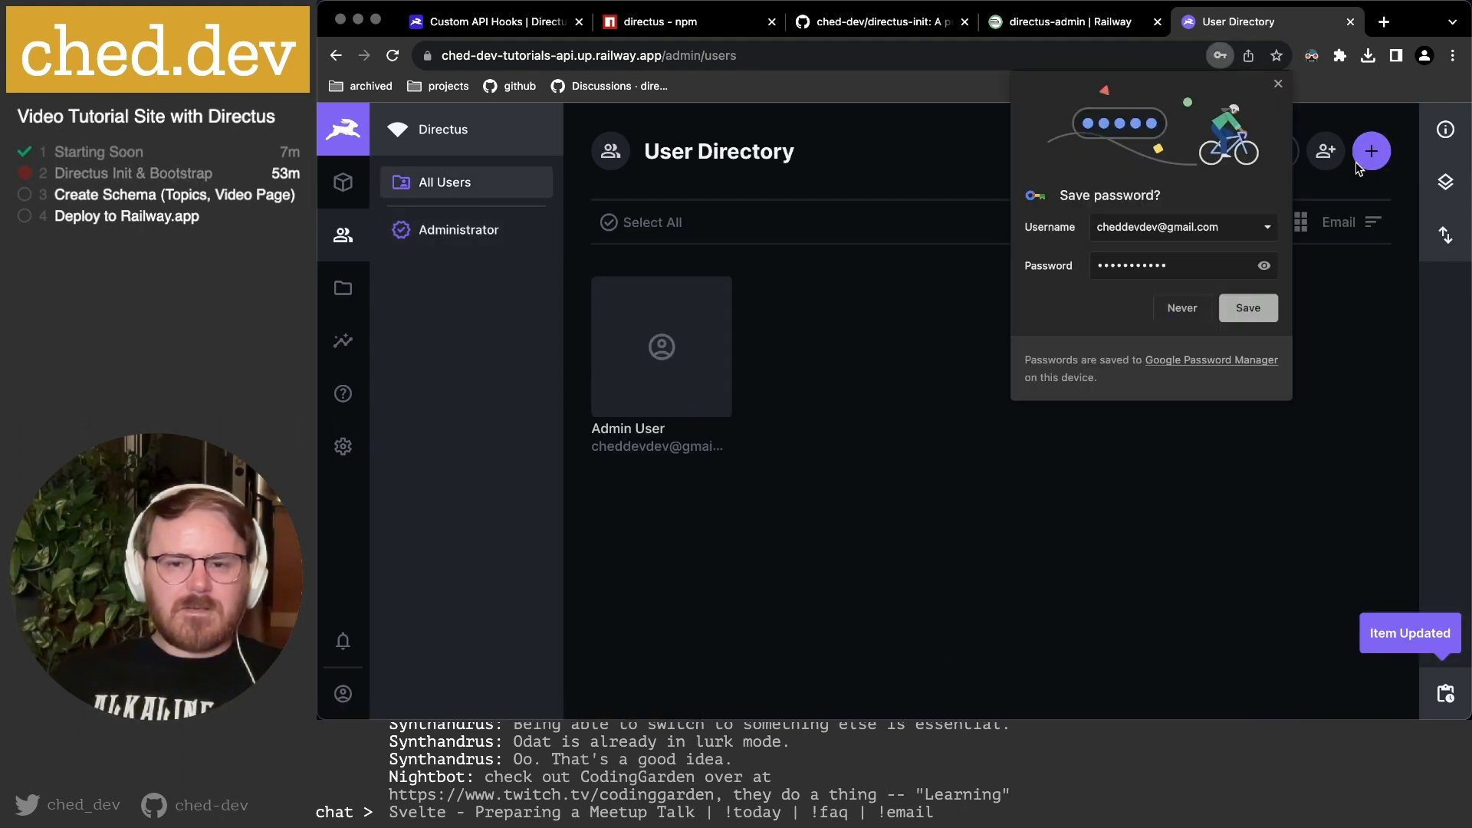
left_click(1275, 86)
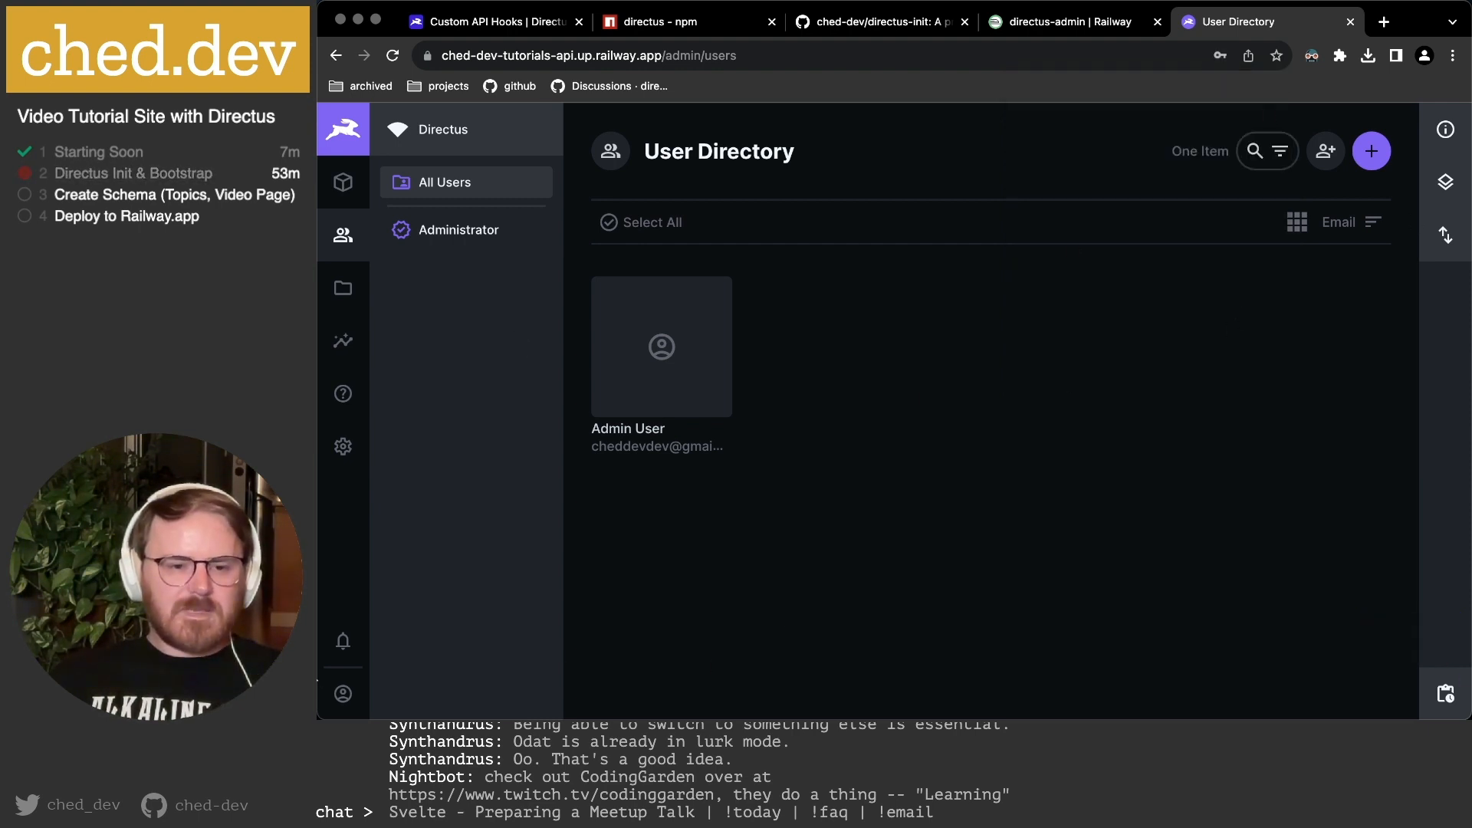
Sign out of Directus and try signing back in with the admin e-mail and password.
left_click(343, 673)
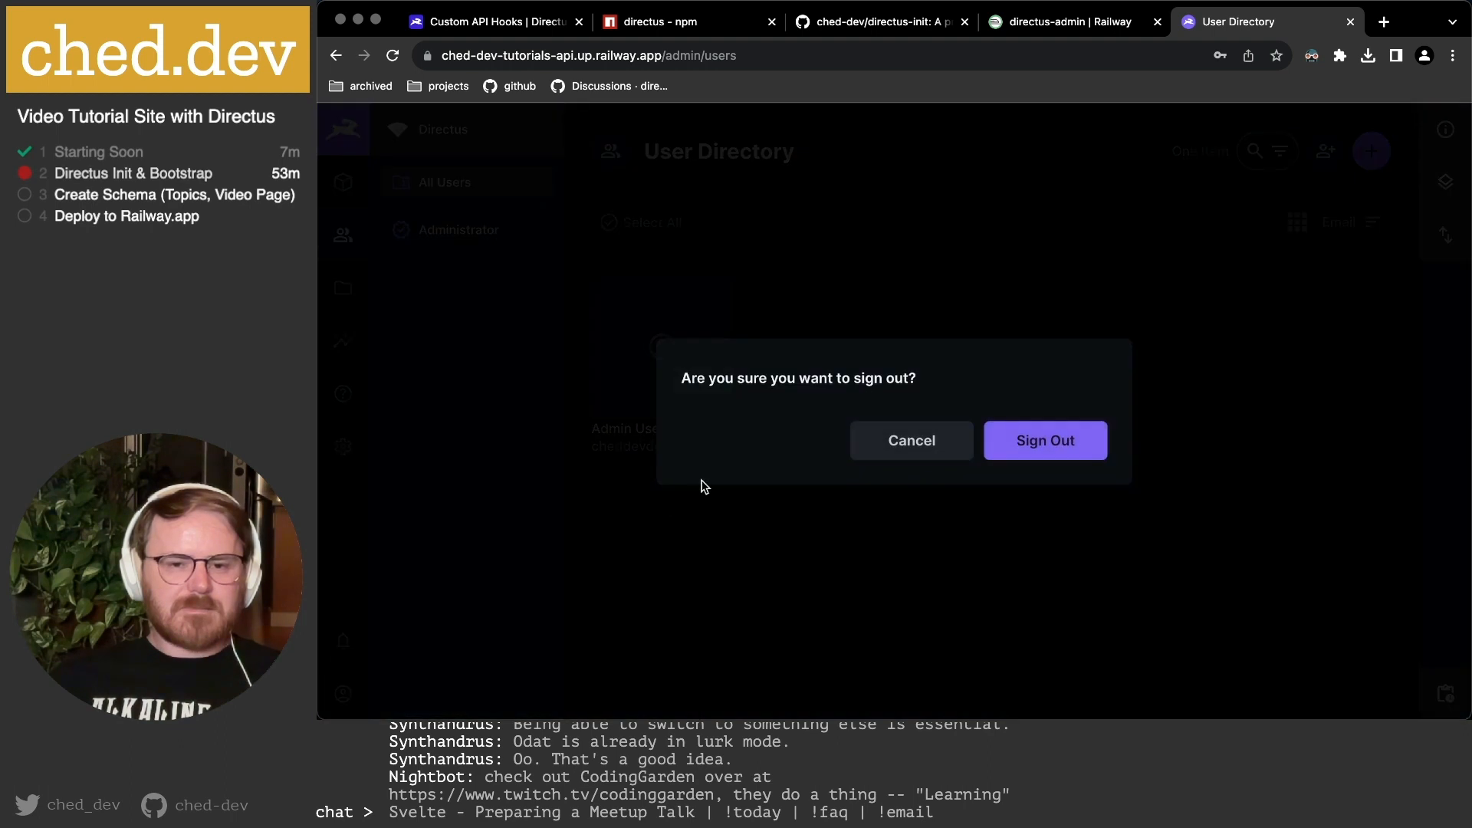
left_click(1038, 439)
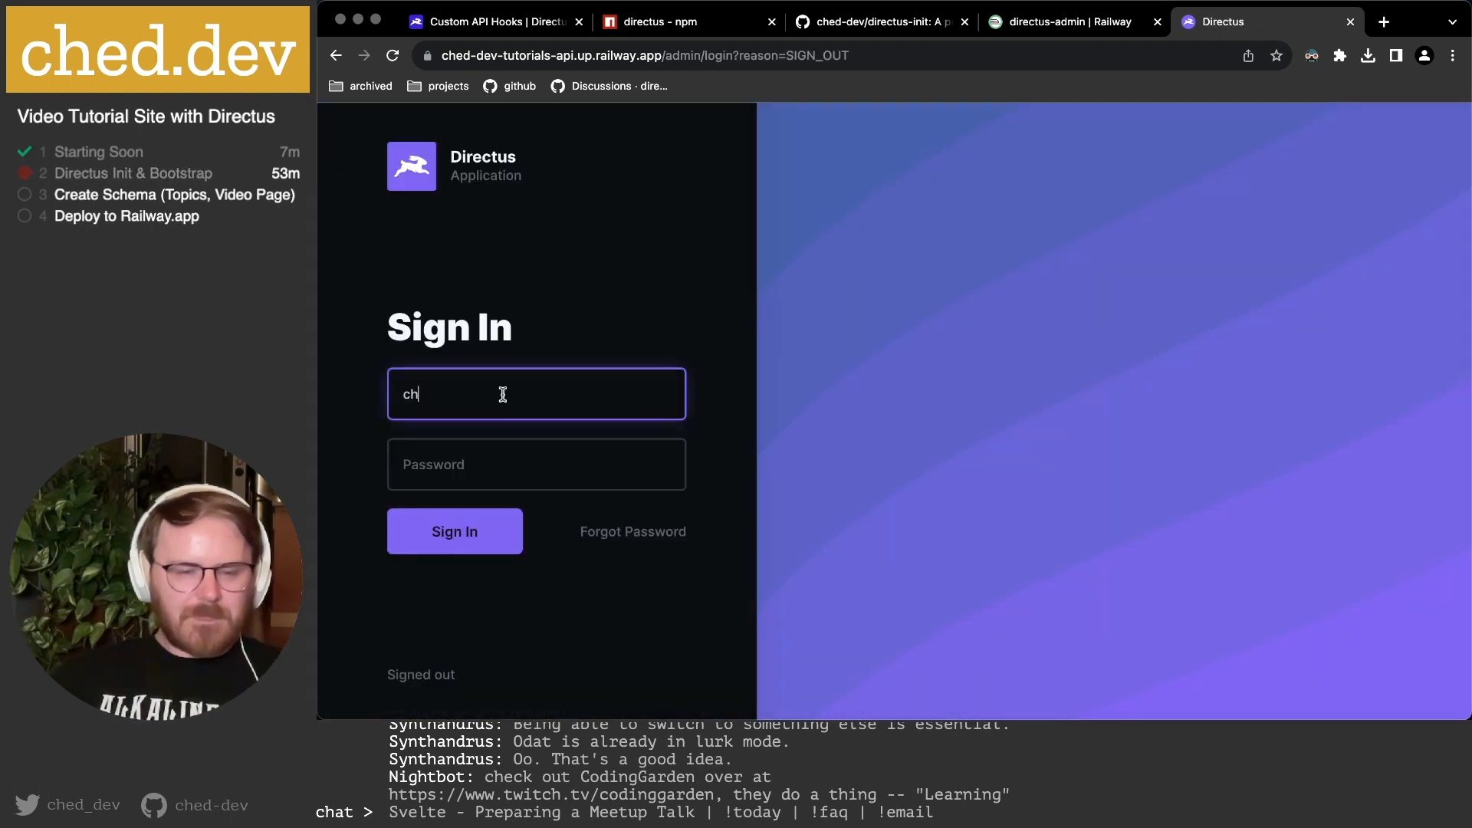
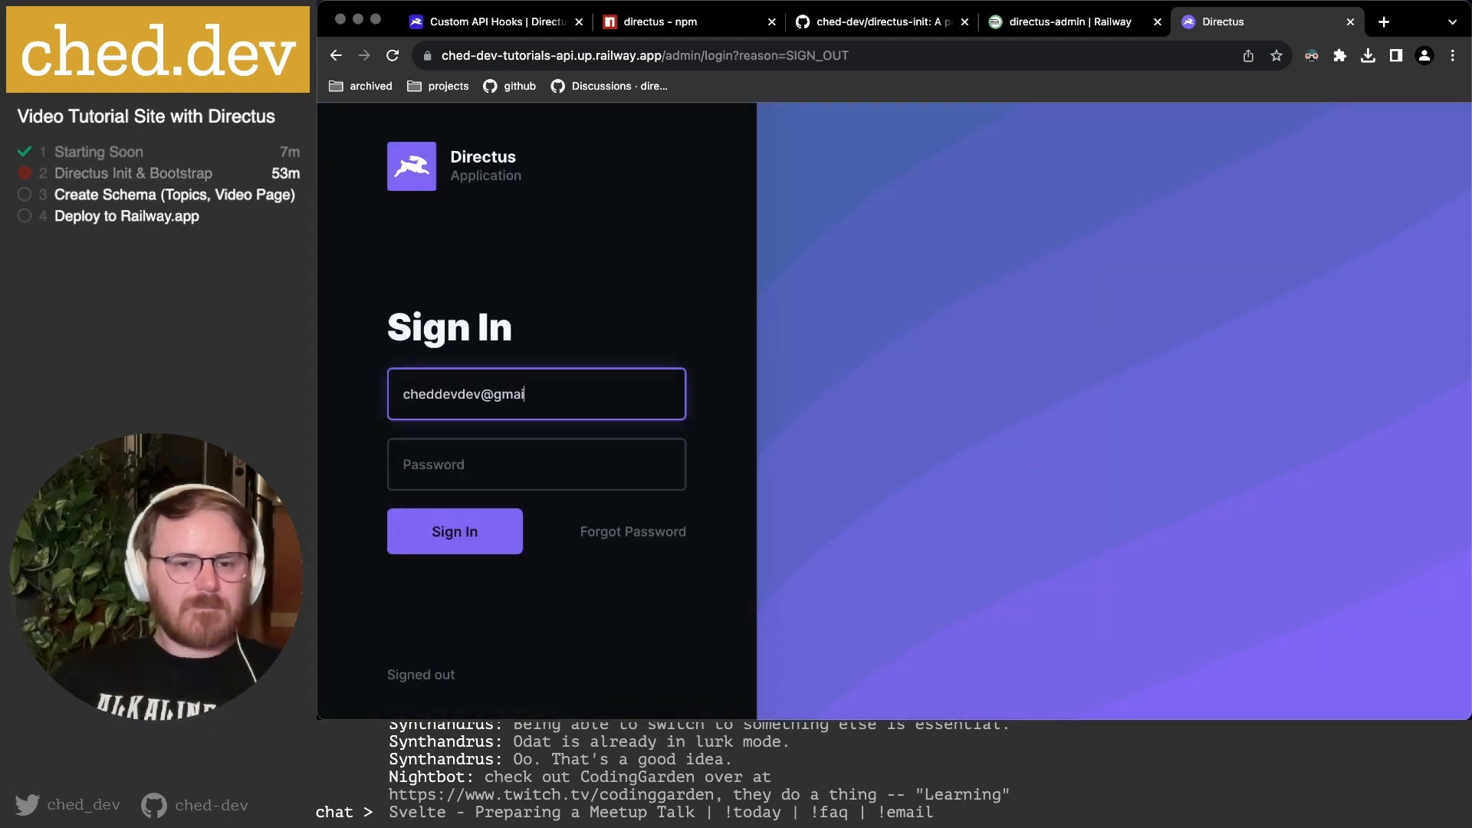
key("Tab")
type("********")
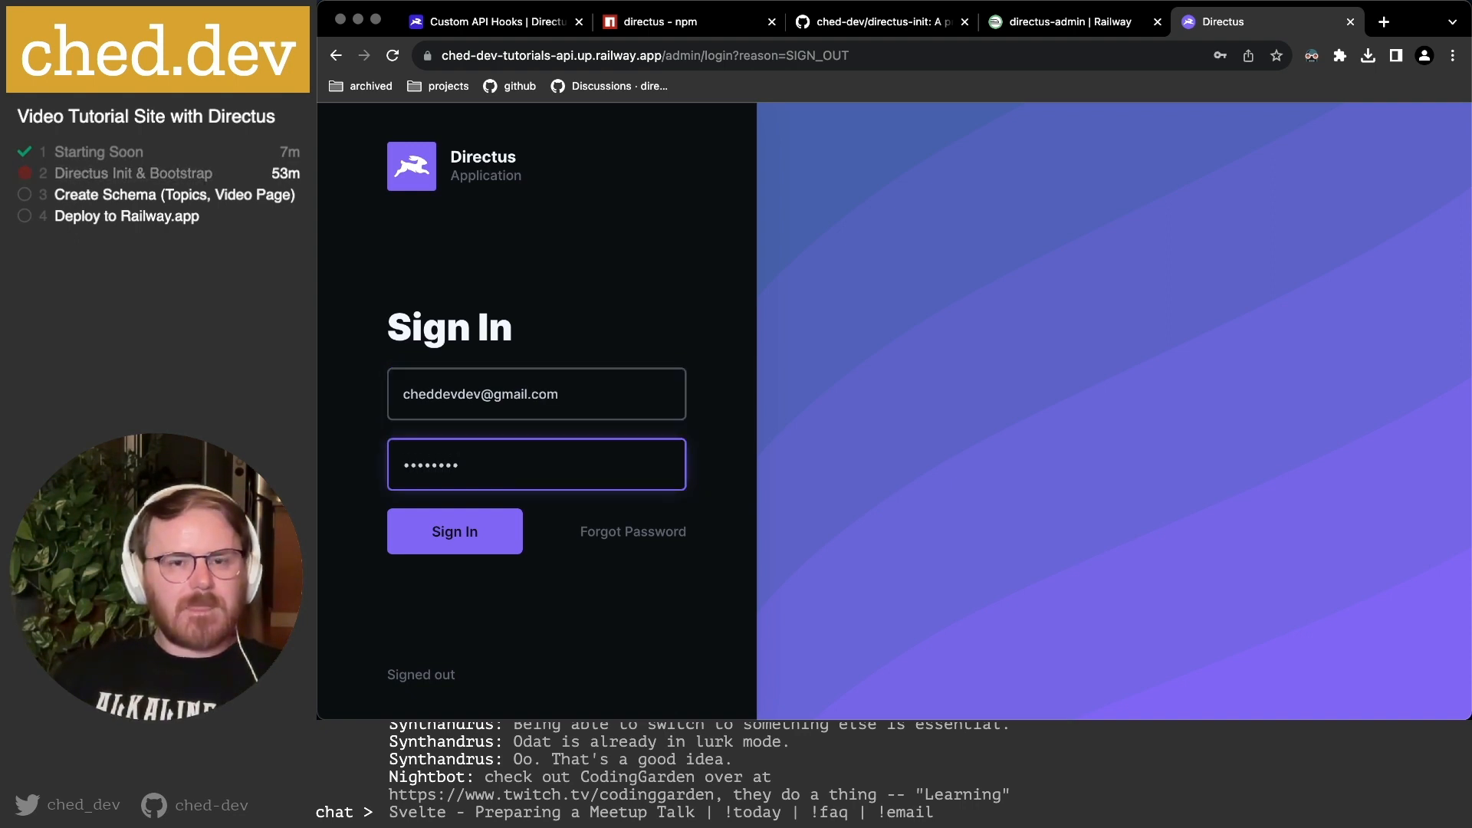
key("Return")
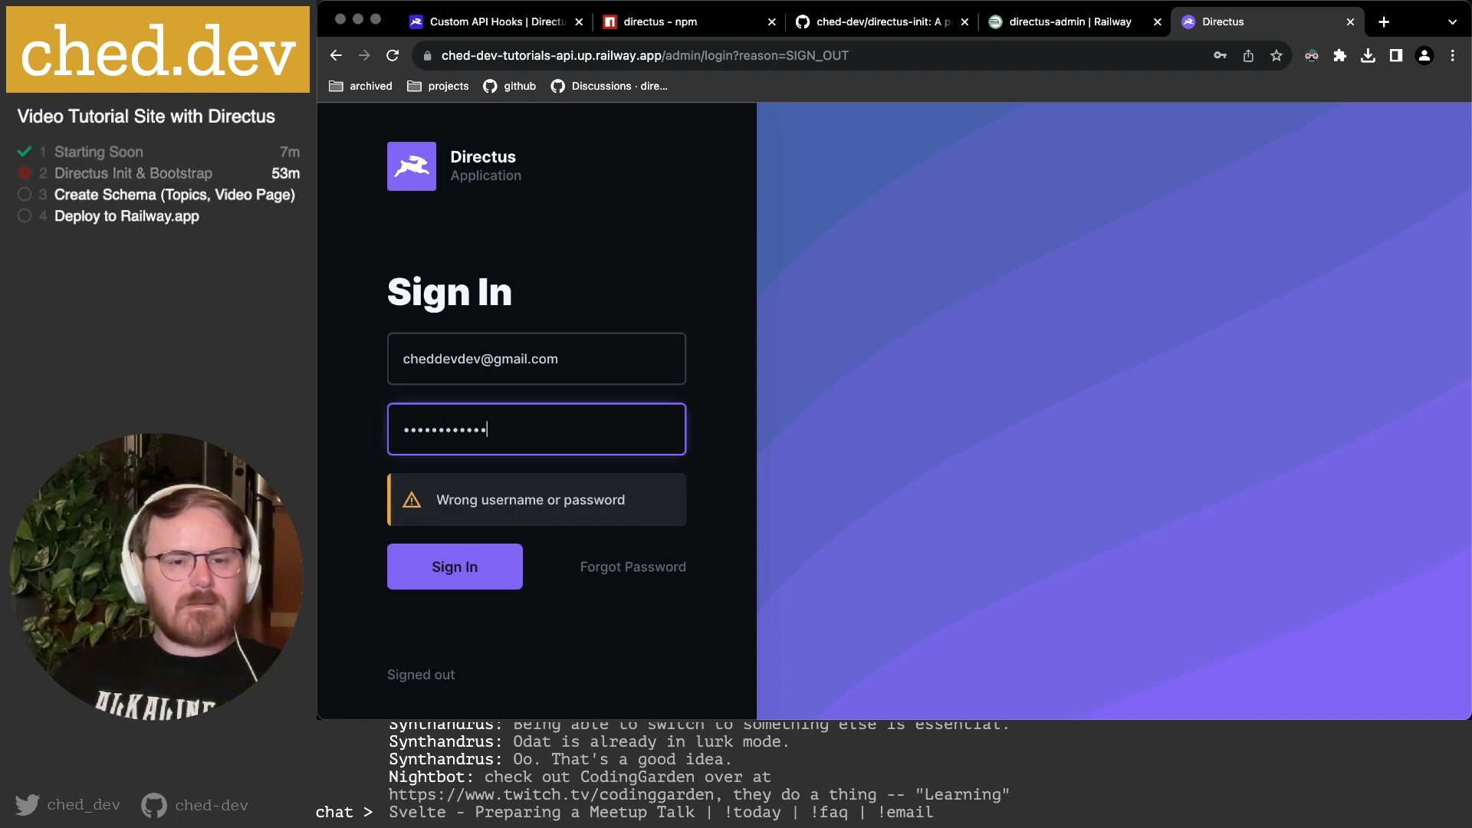
Retry with a retyped password, then go to the password reset page.
key("super+a")
type("*****")
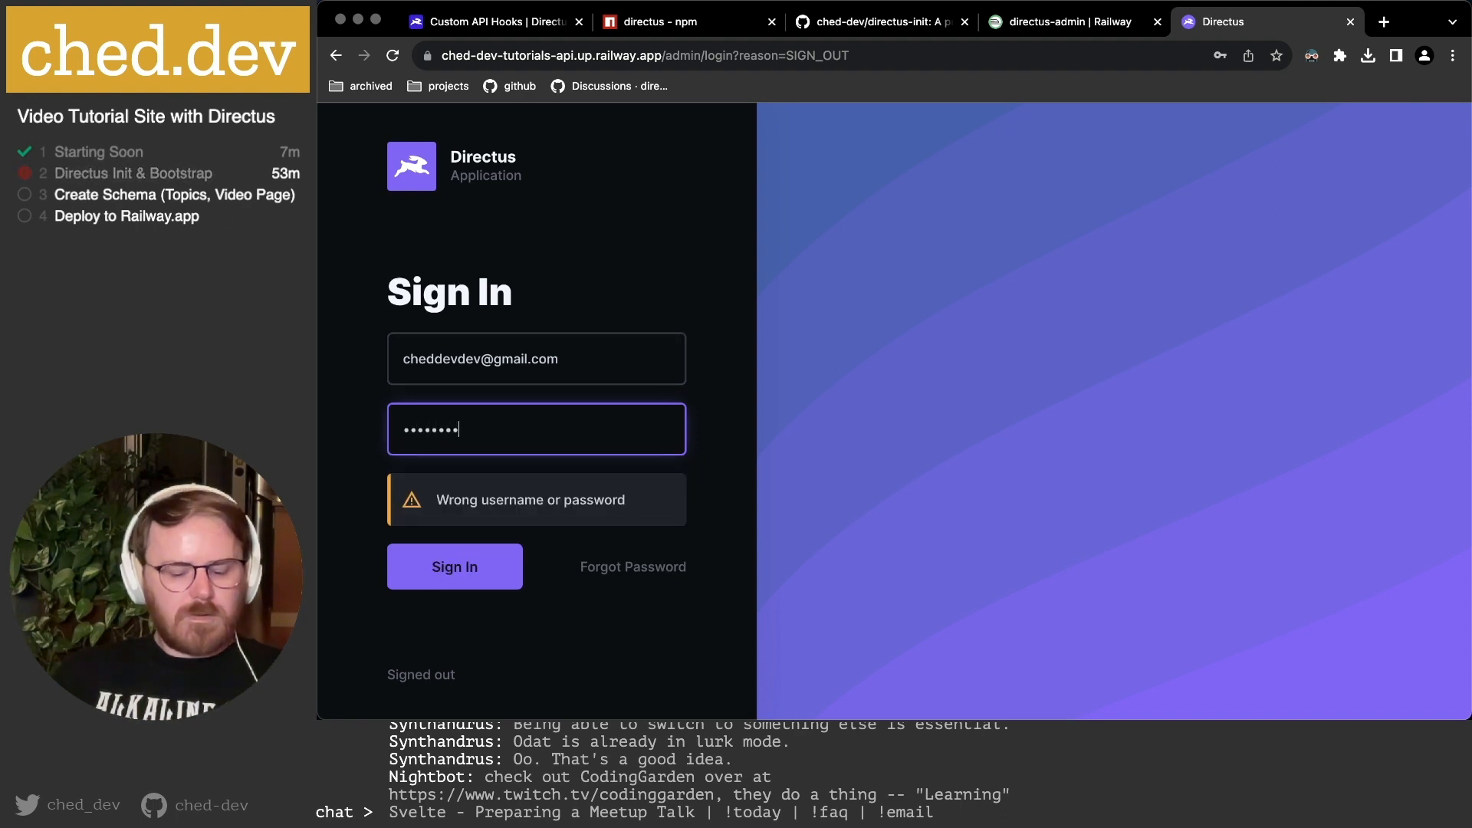
key("Return")
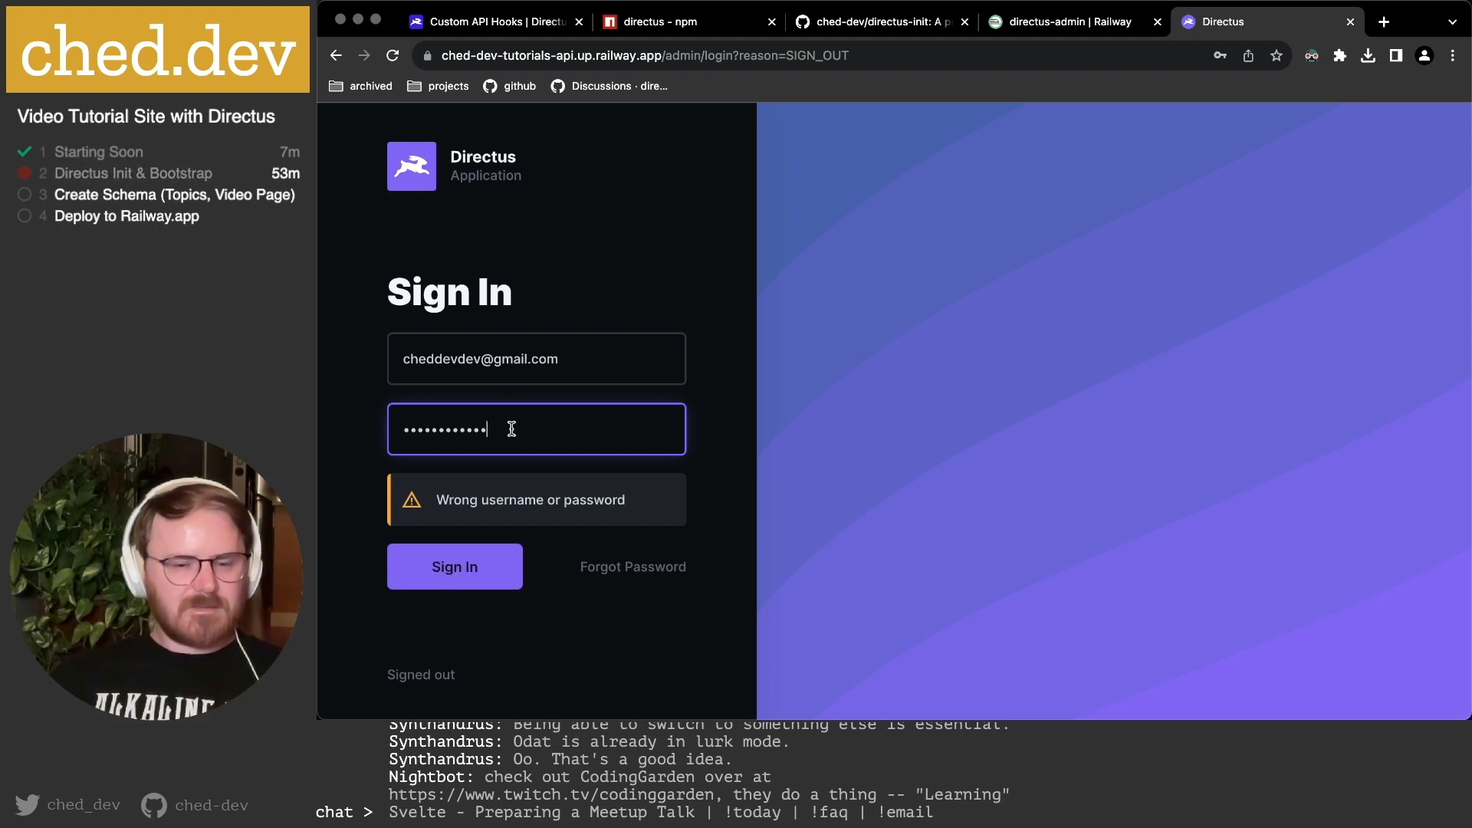
left_click(642, 574)
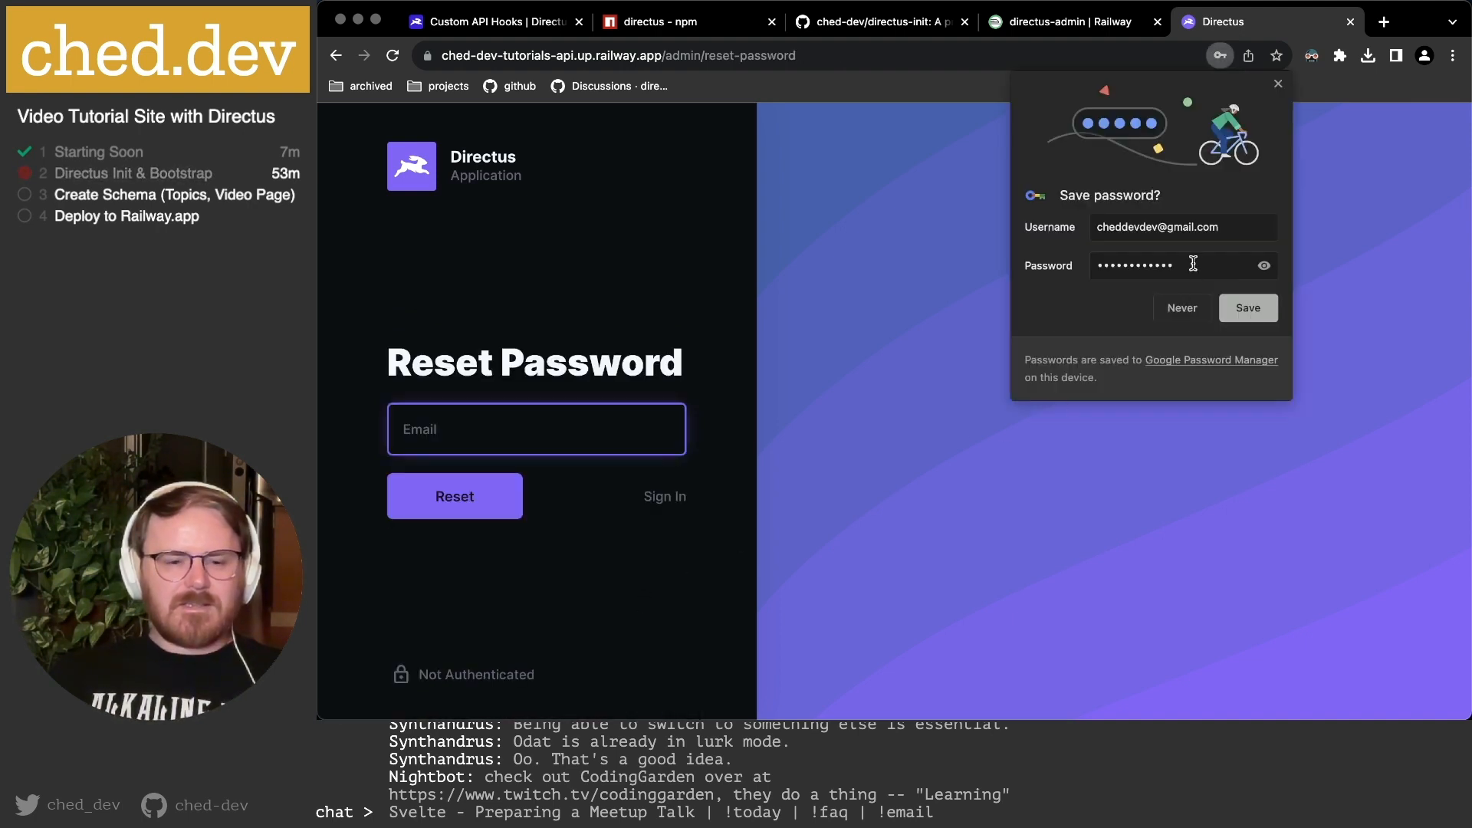
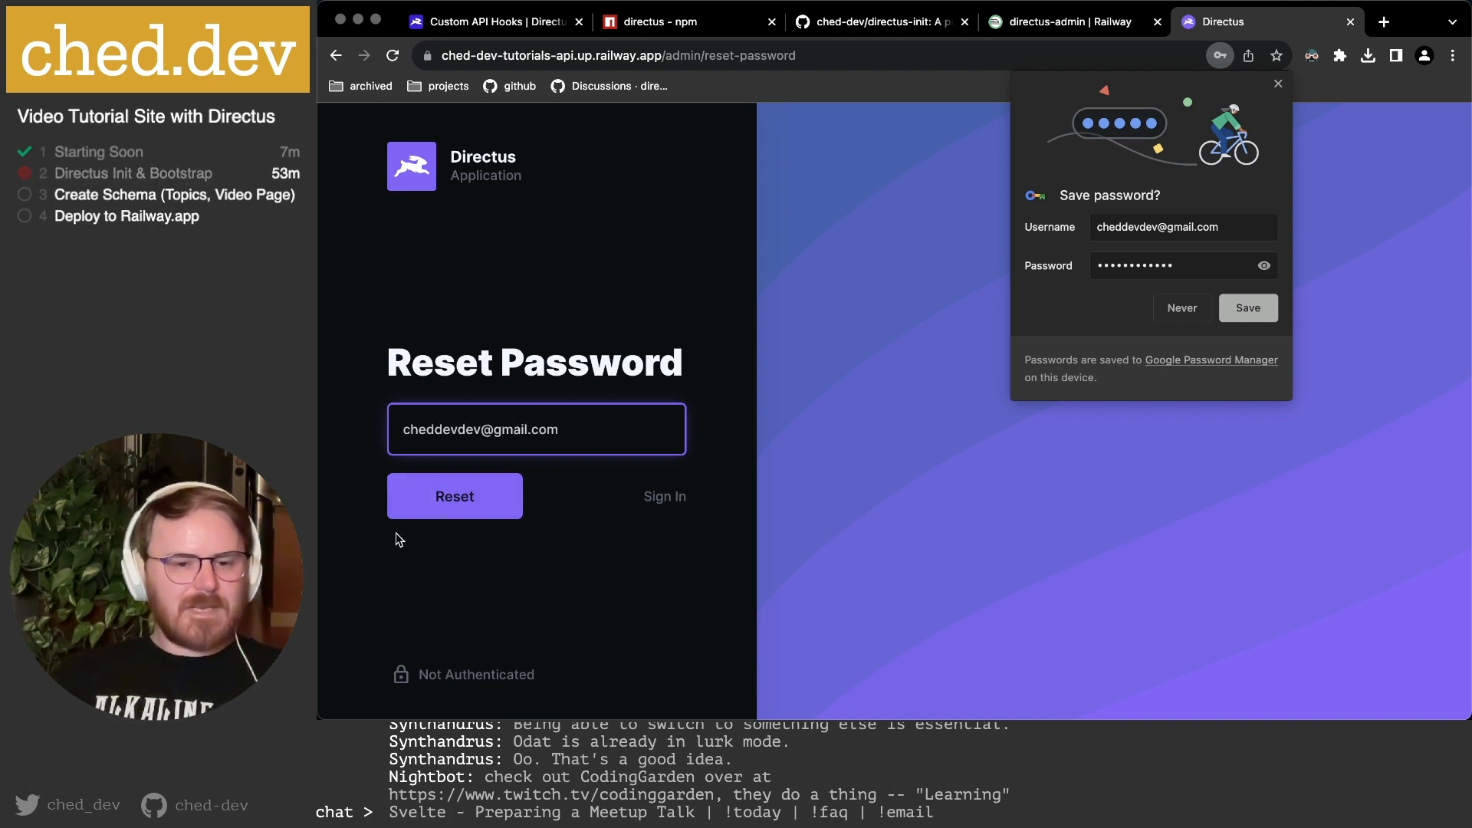
Request a password reset link for the admin e-mail and check the mail app.
left_click(457, 500)
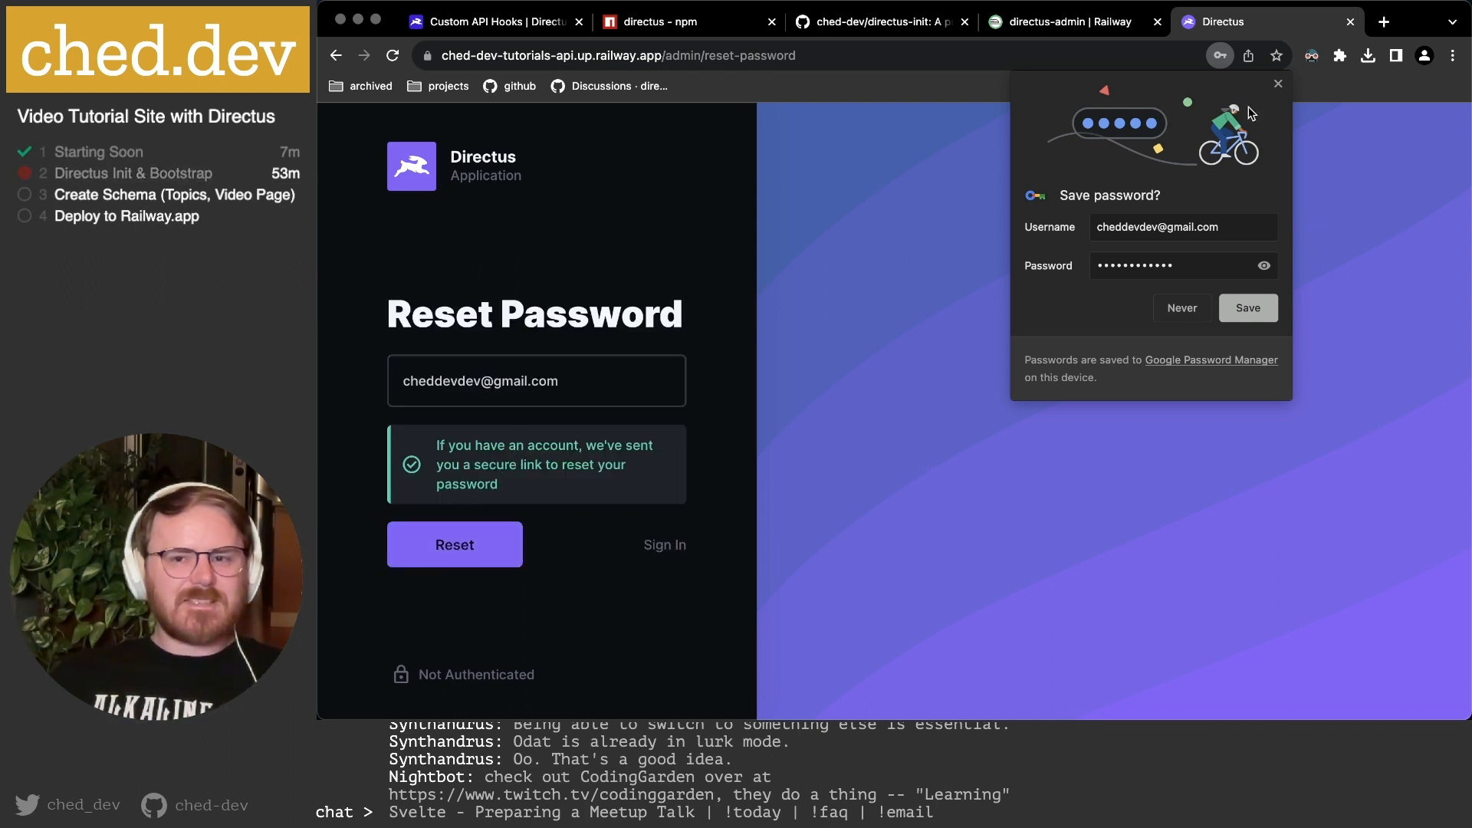
left_click(1278, 83)
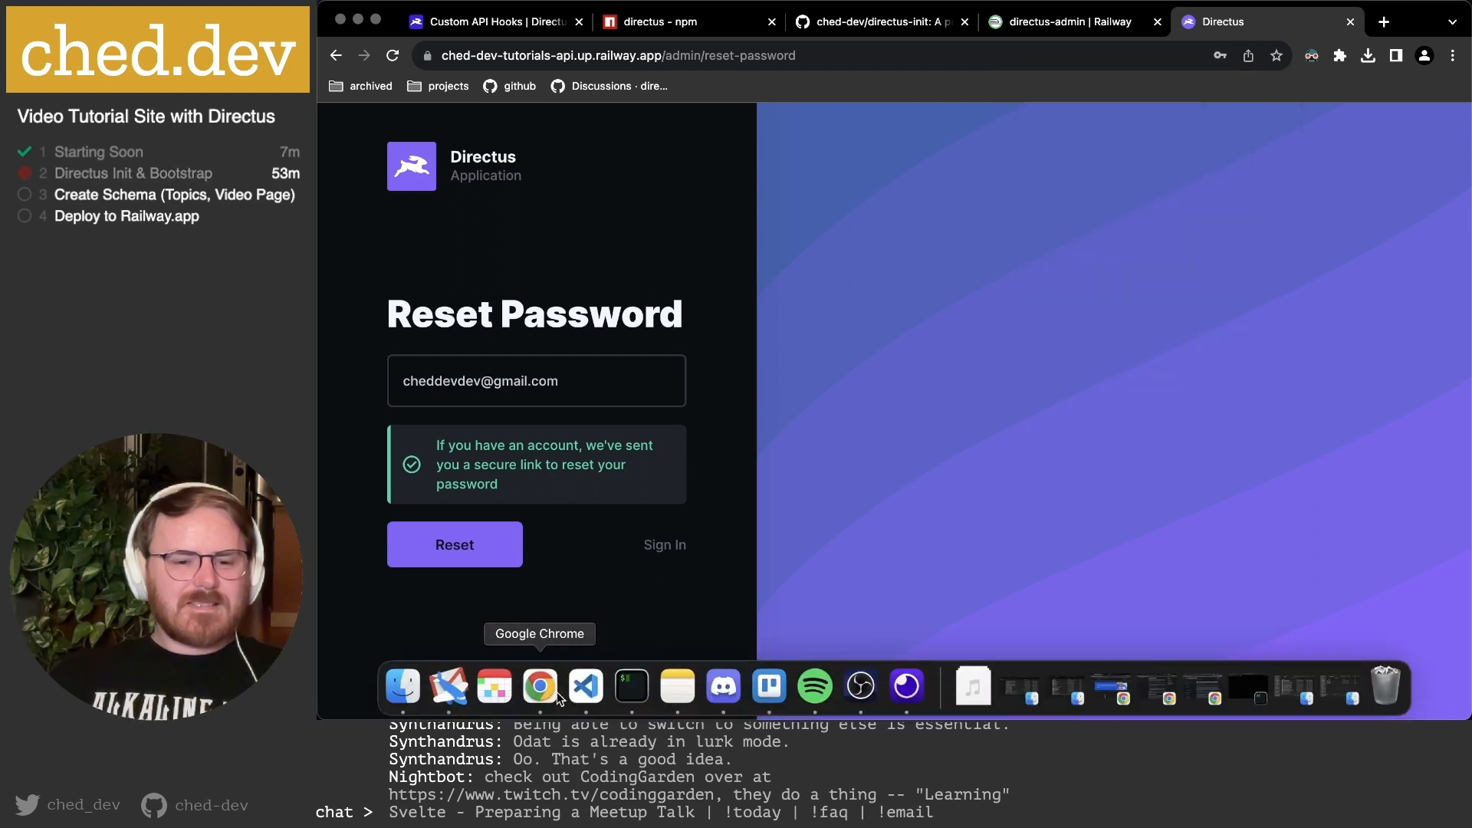
left_click(459, 694)
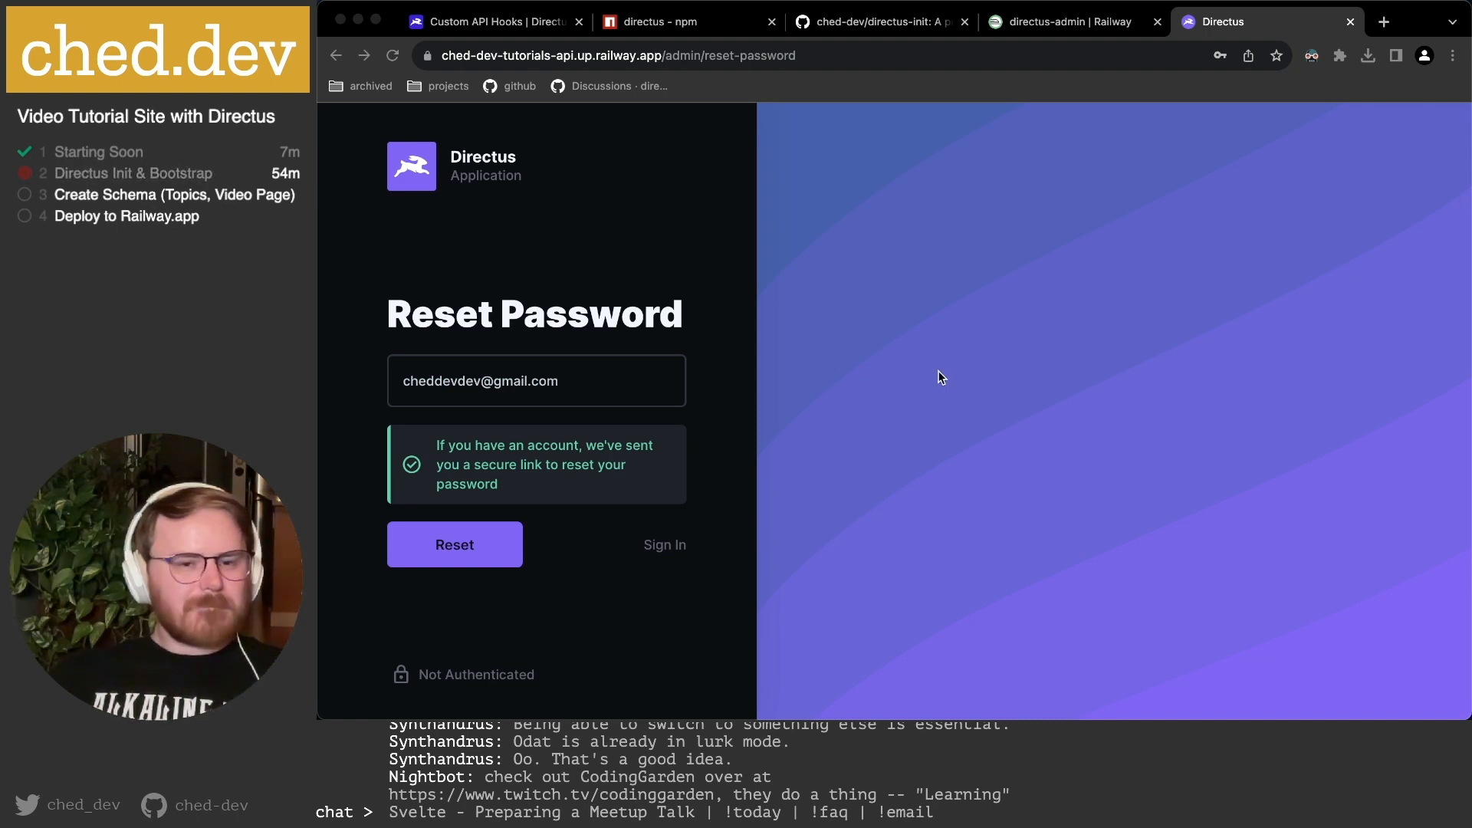
Copy the admin e-mail from the reset form into the Sign In form.
left_click(598, 387)
key("super+a")
key("super+c")
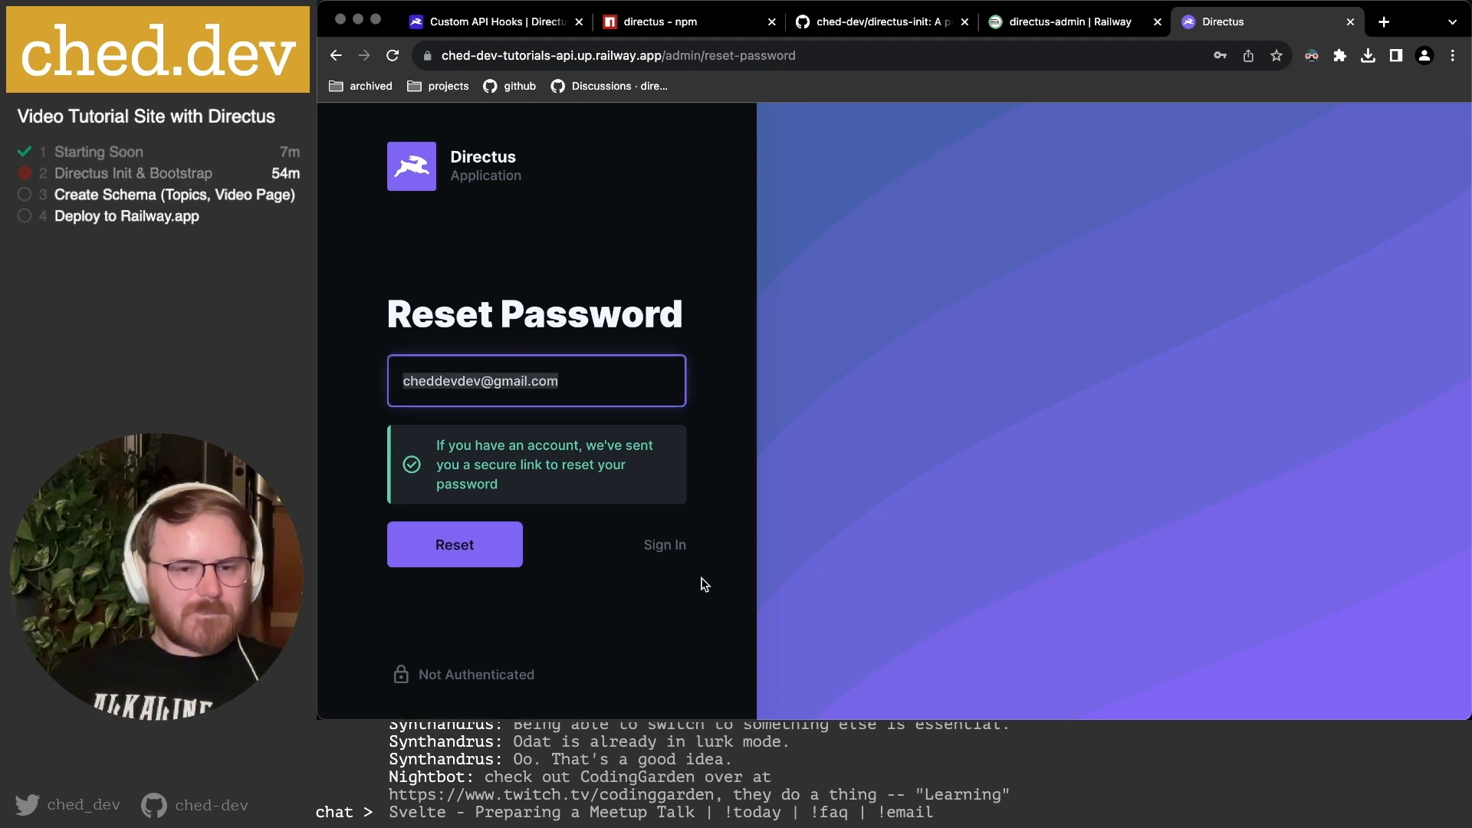
left_click(658, 545)
key("super+v")
Try signing in with two more passwords, both rejected as wrong username or password.
left_click(479, 465)
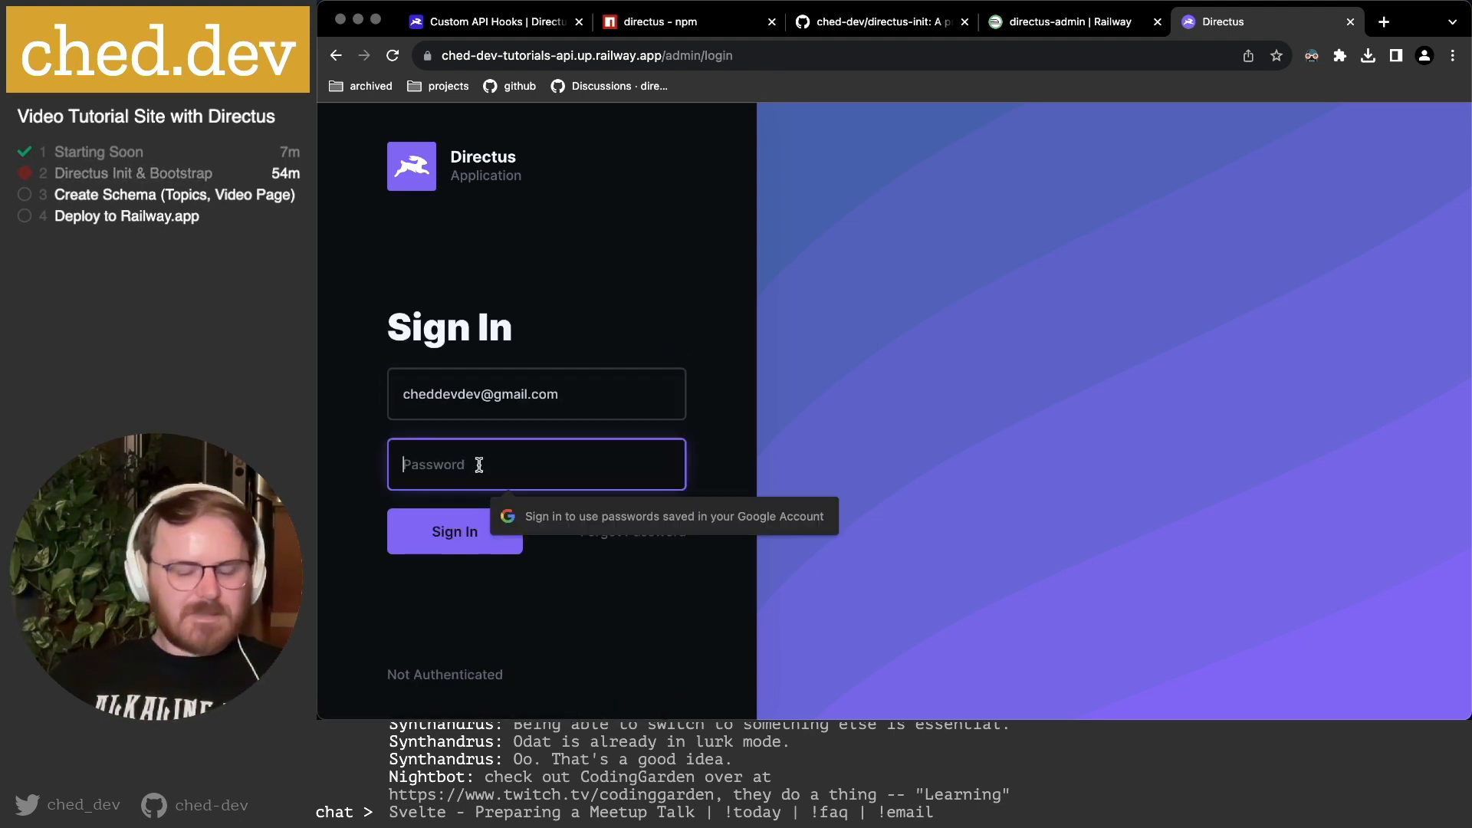
type("********")
key("Return")
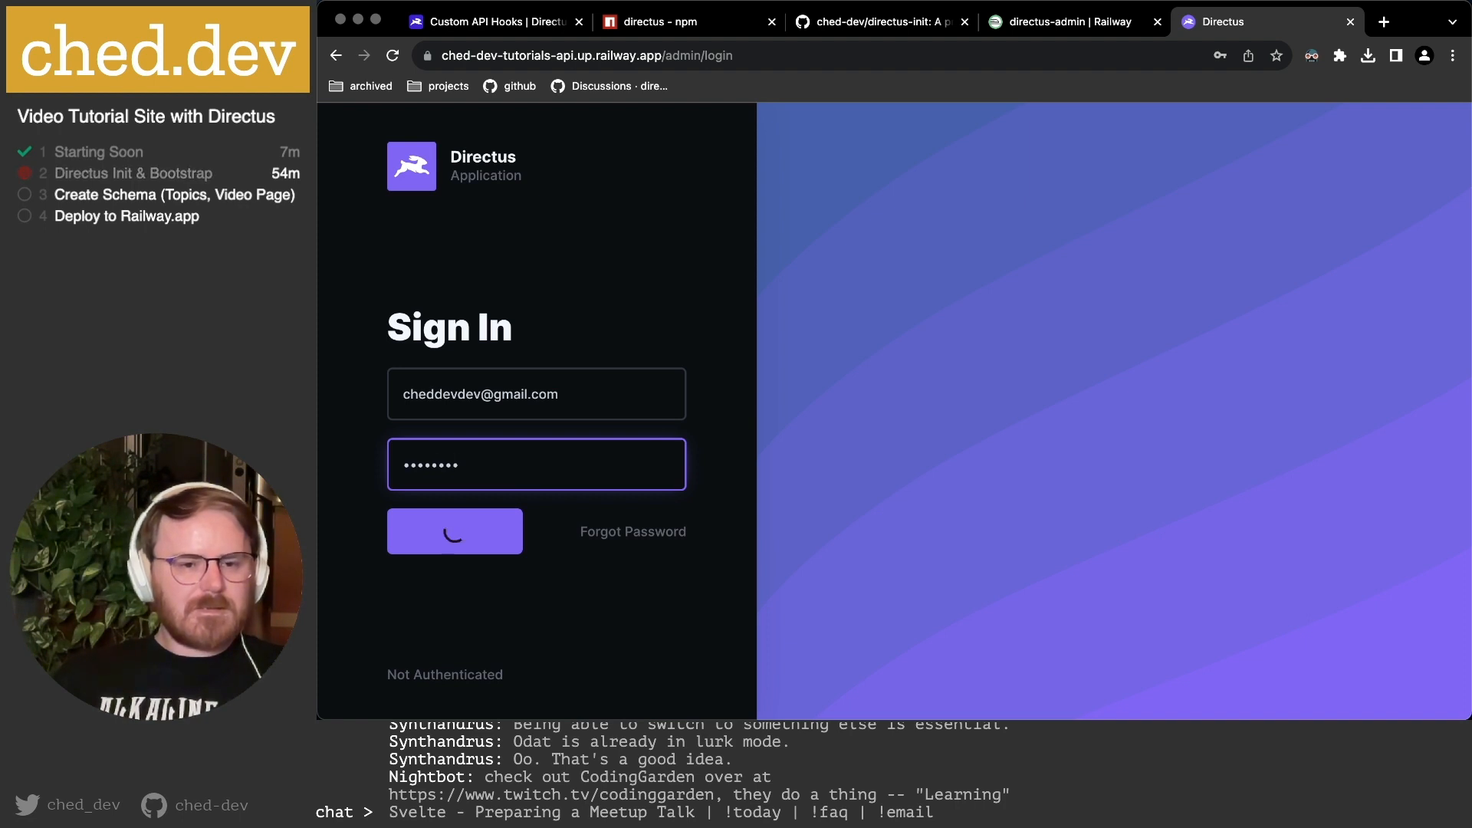
double_click(506, 421)
type("****")
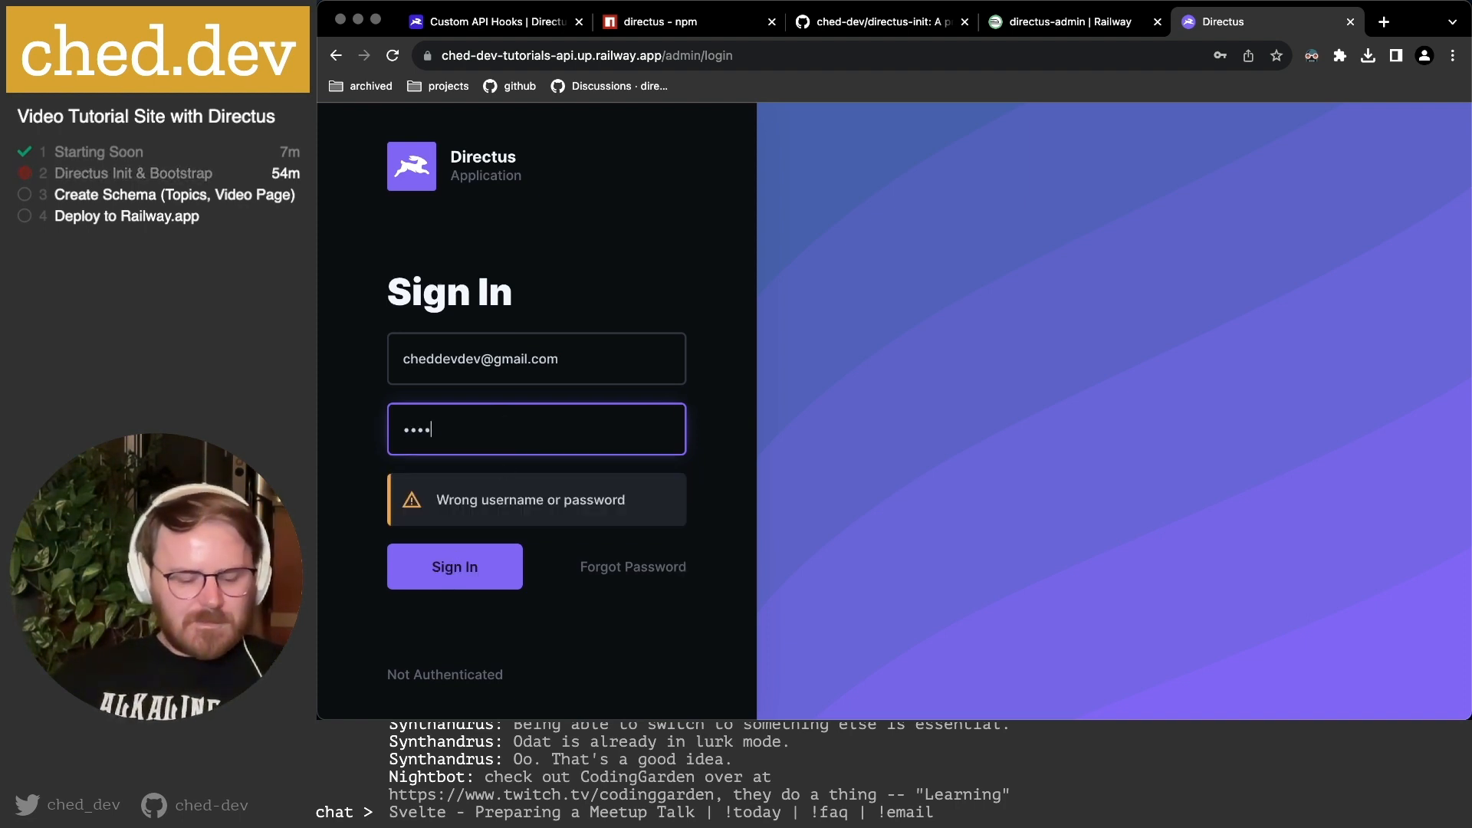
key("Return")
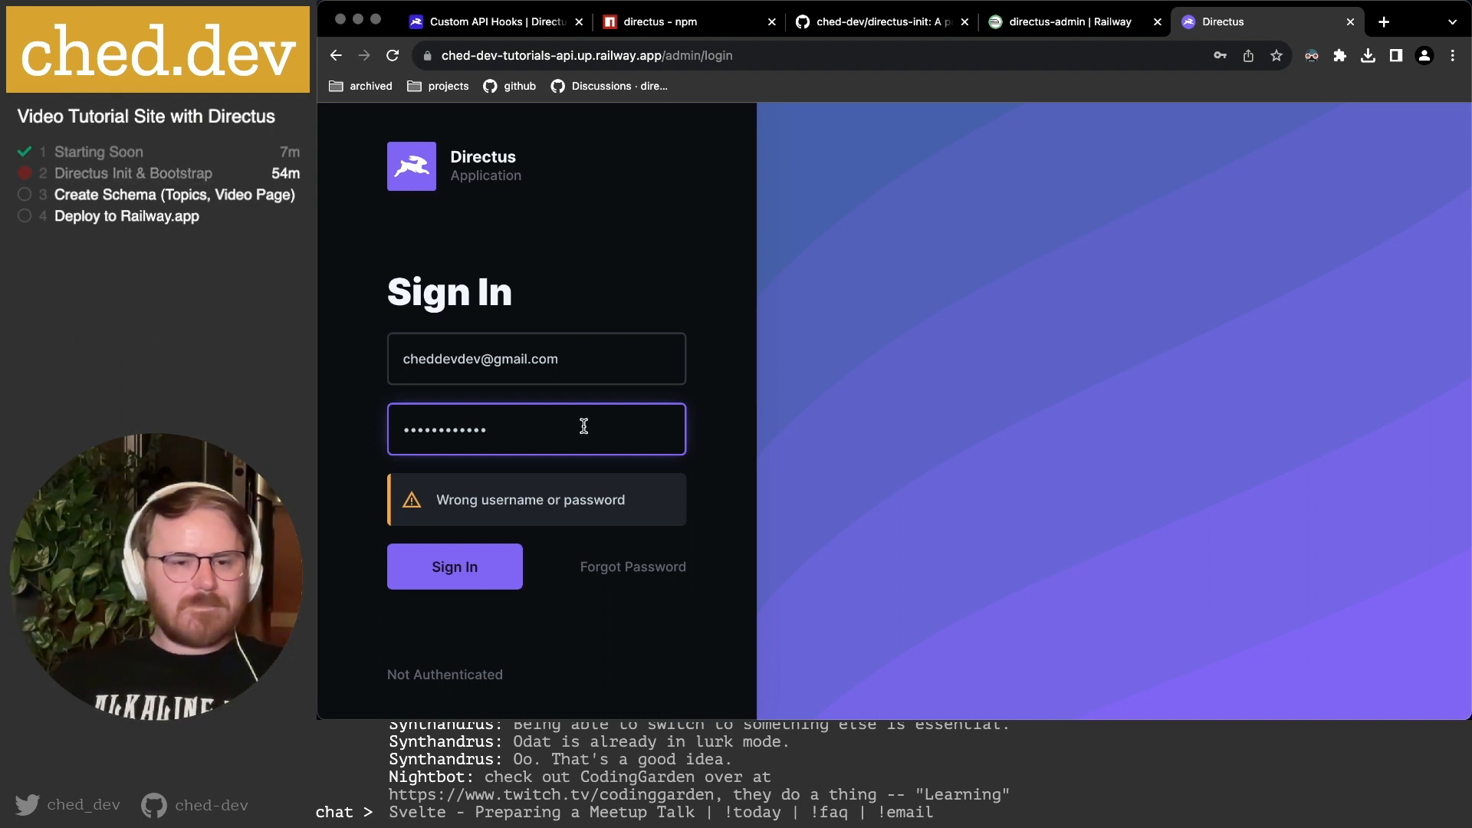
left_click(904, 310)
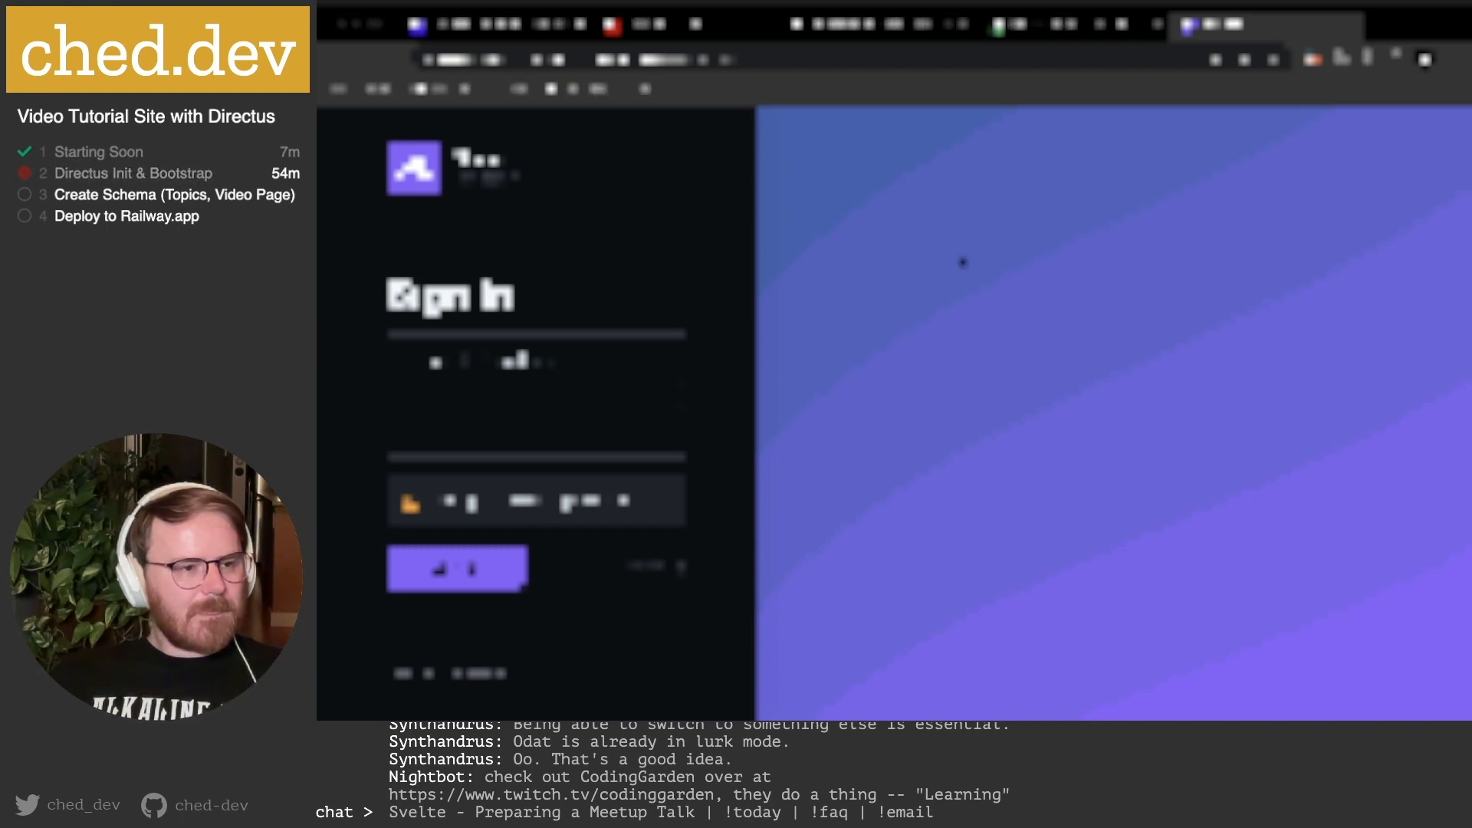
key("ctrl+shift+Tab")
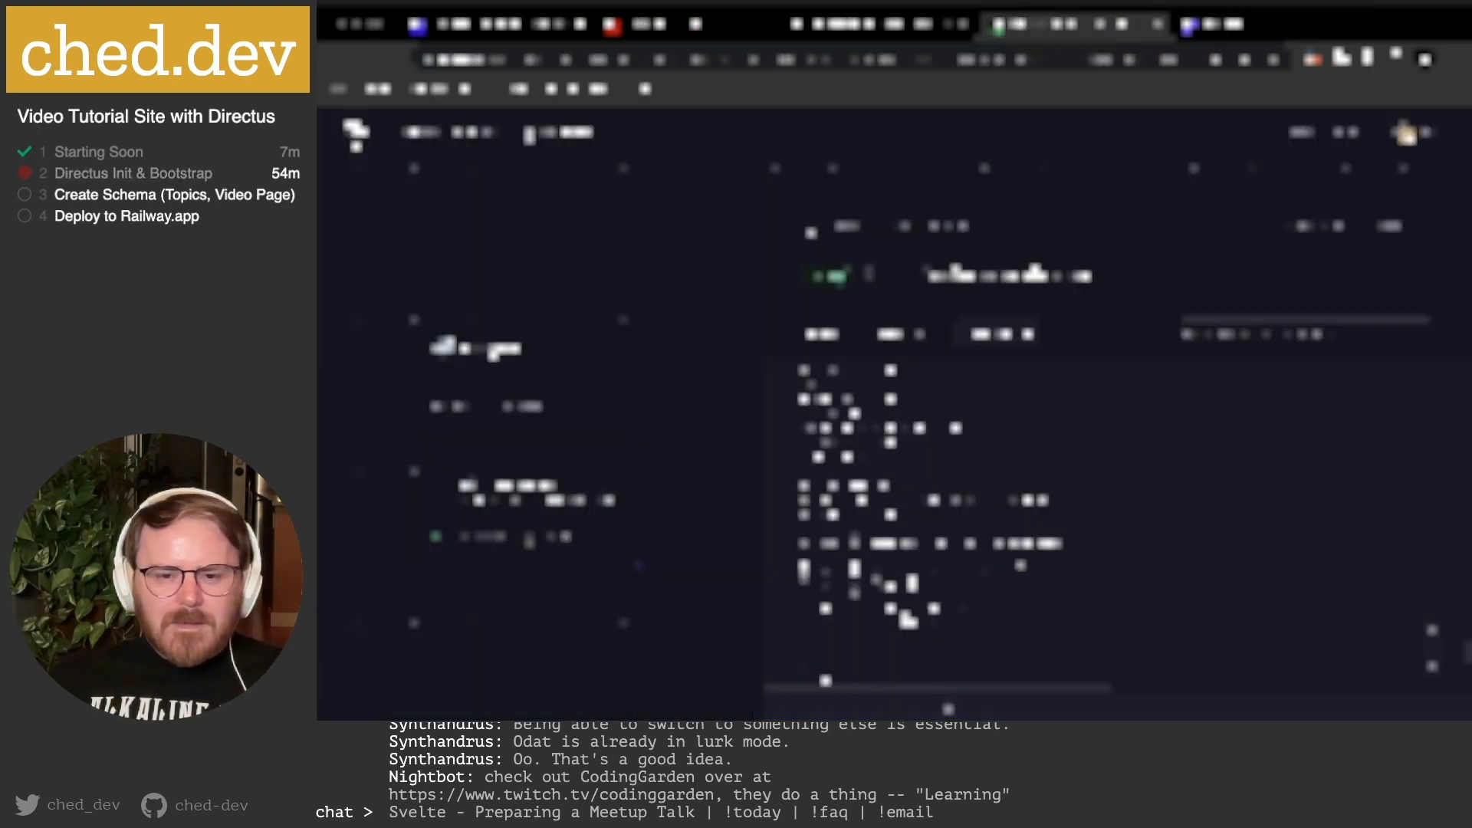
scroll(919, 559, "down", 5)
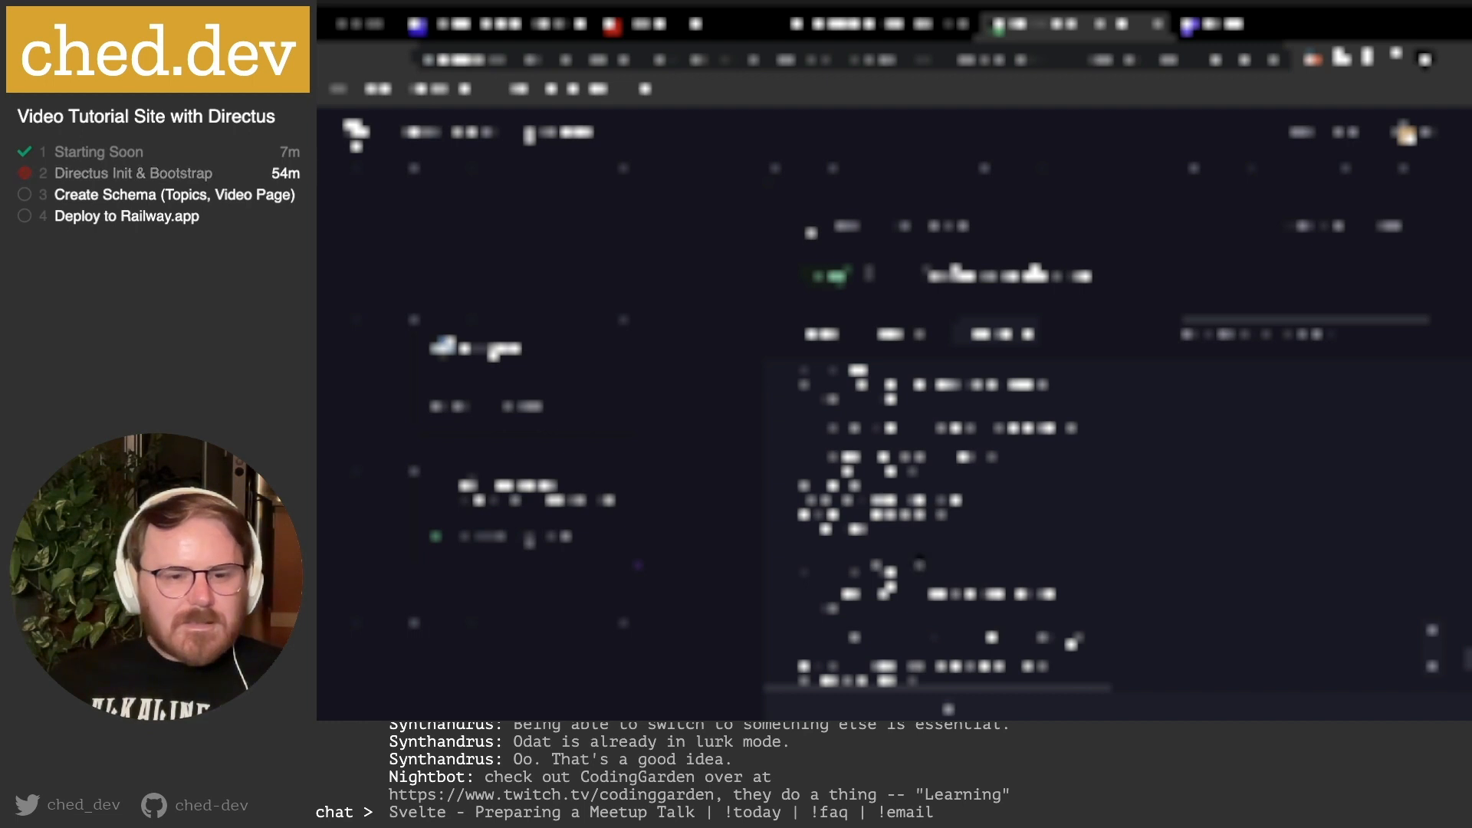
scroll(919, 559, "down", 5)
scroll(919, 559, "down", 3)
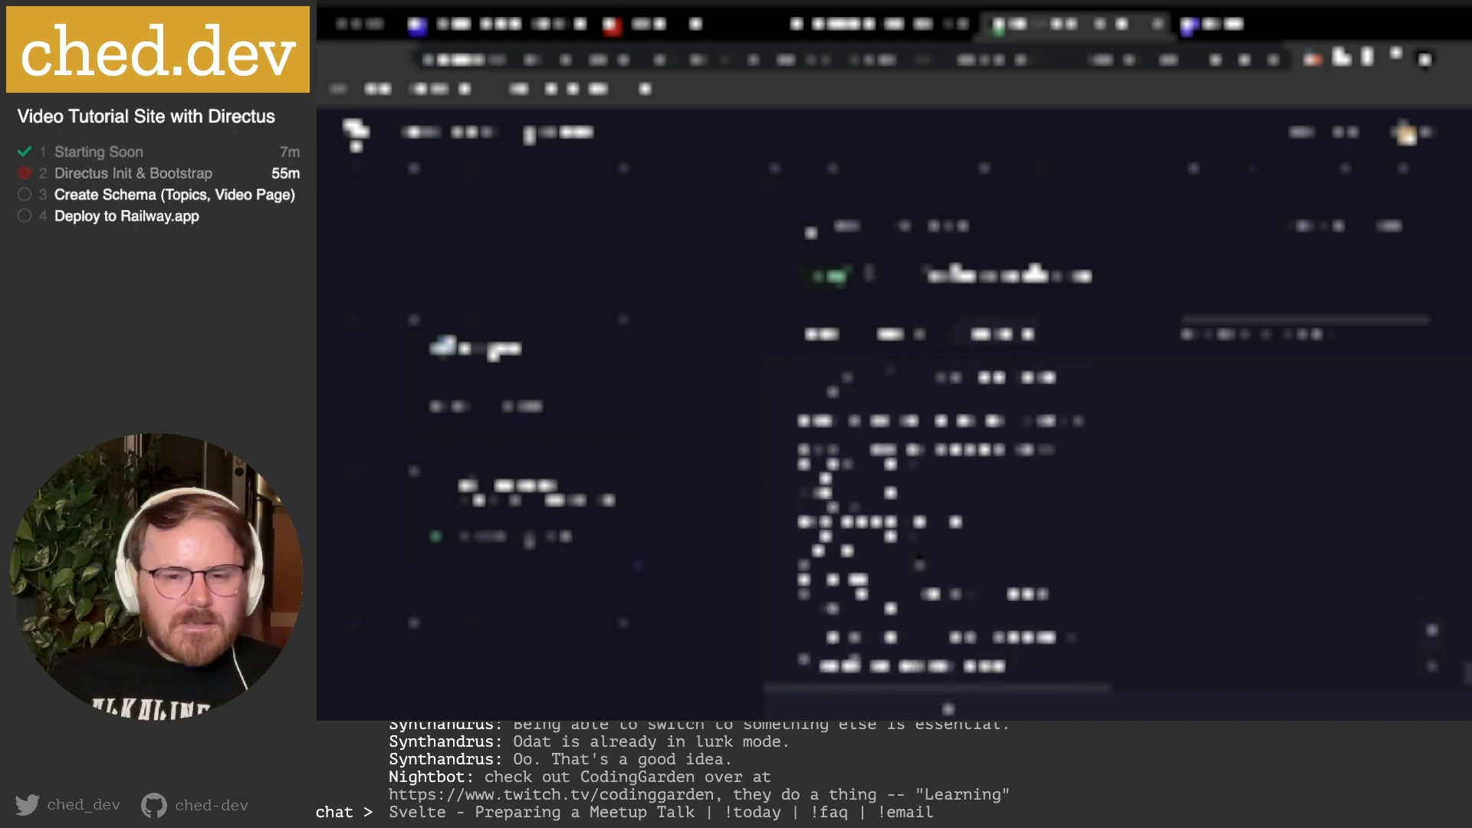
scroll(919, 559, "down", 3)
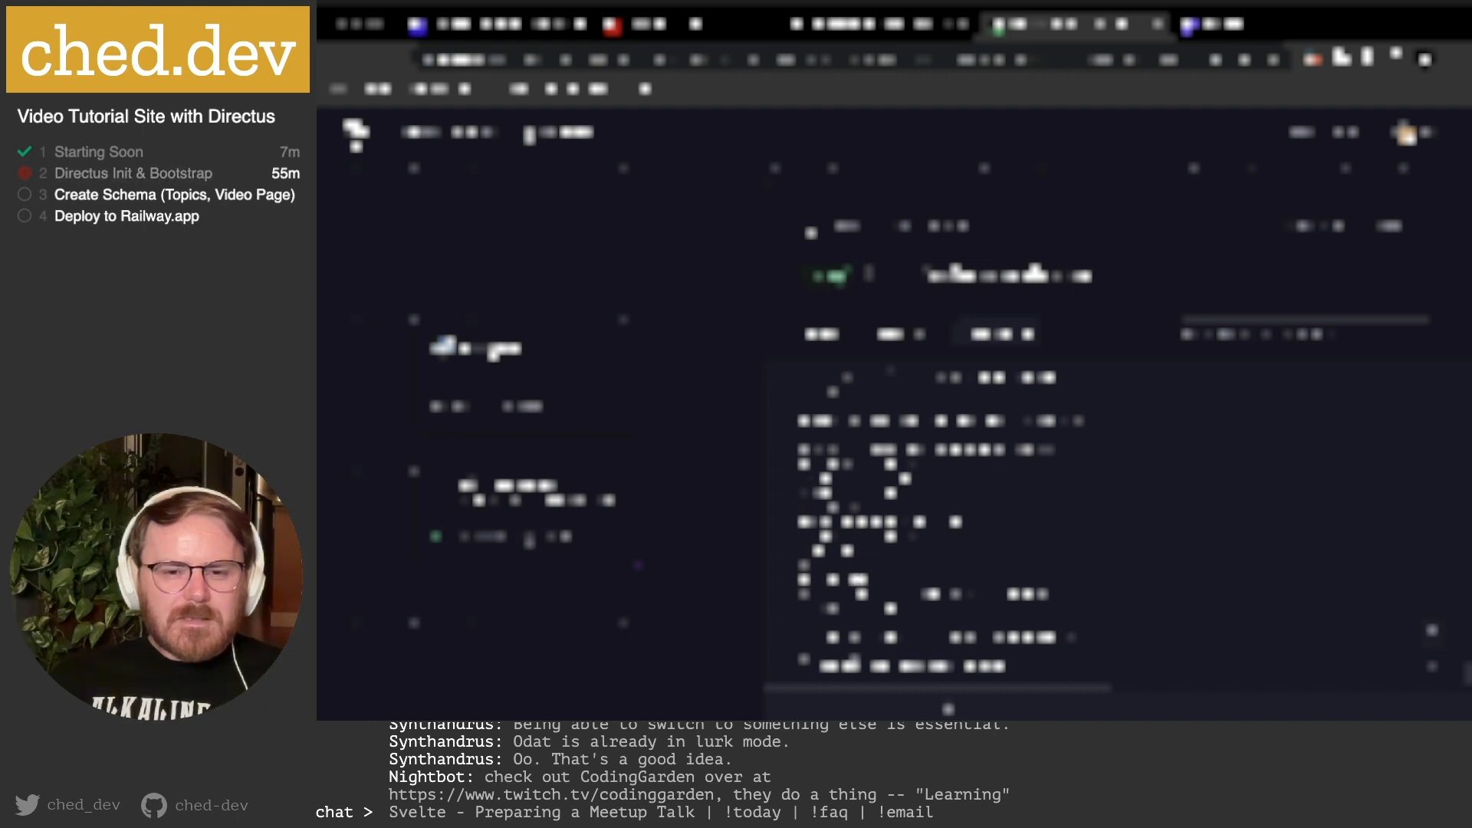
scroll(905, 478, "down", 3)
scroll(1114, 575, "up", 1)
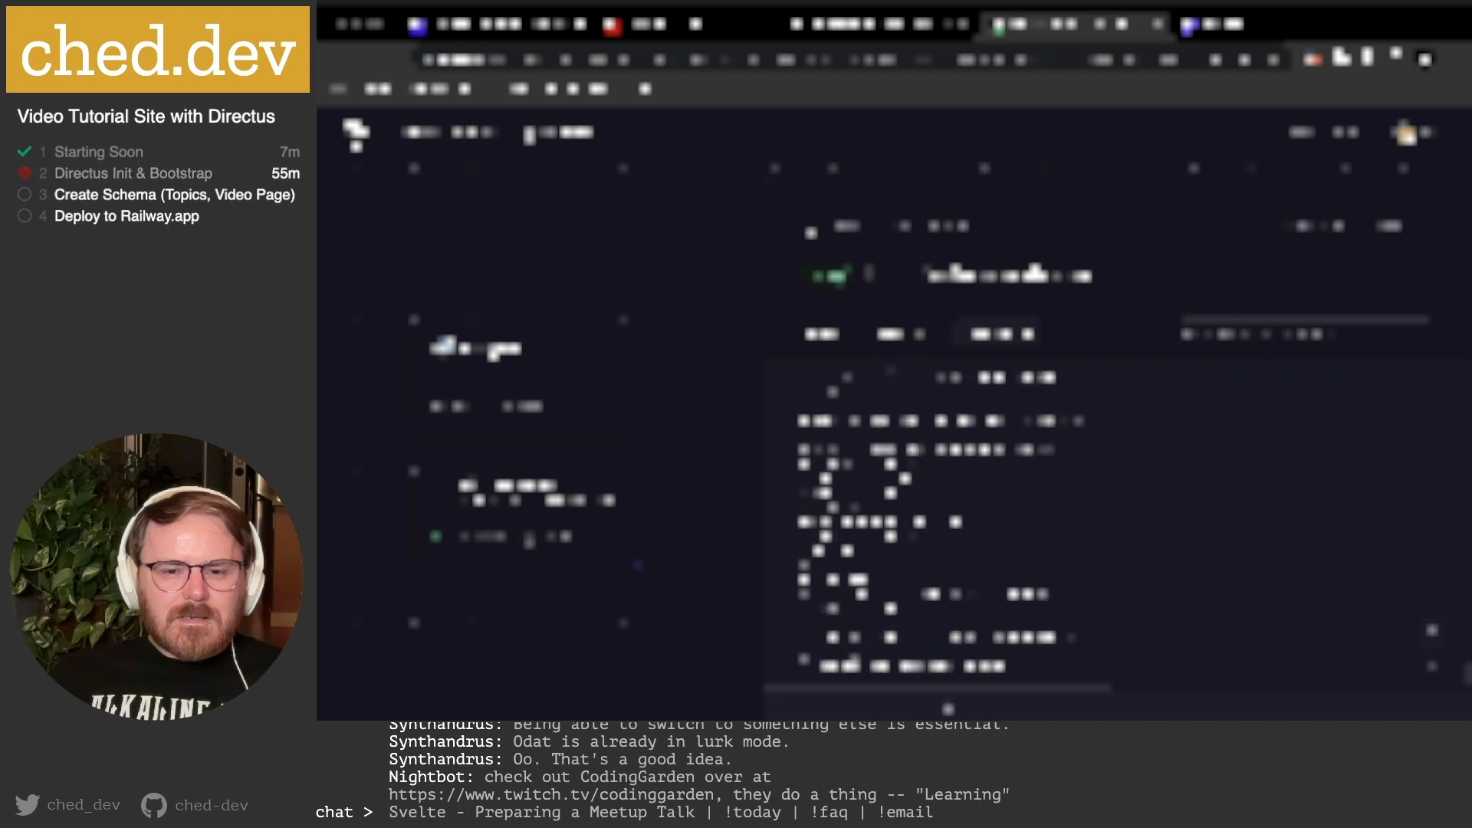
scroll(1113, 575, "up", 2)
scroll(1114, 575, "up", 2)
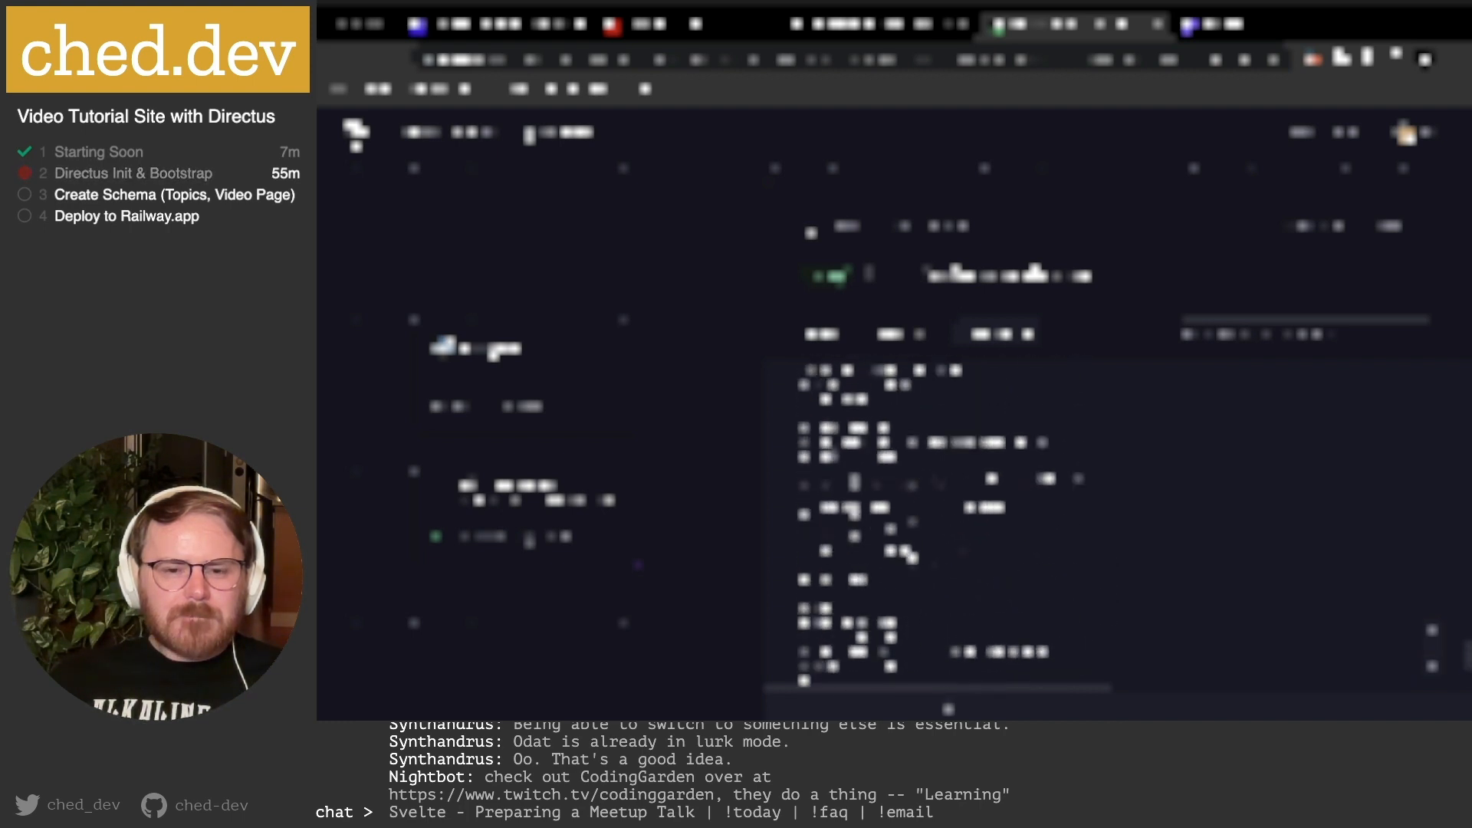
scroll(1114, 529, "up", 2)
scroll(951, 529, "up", 2)
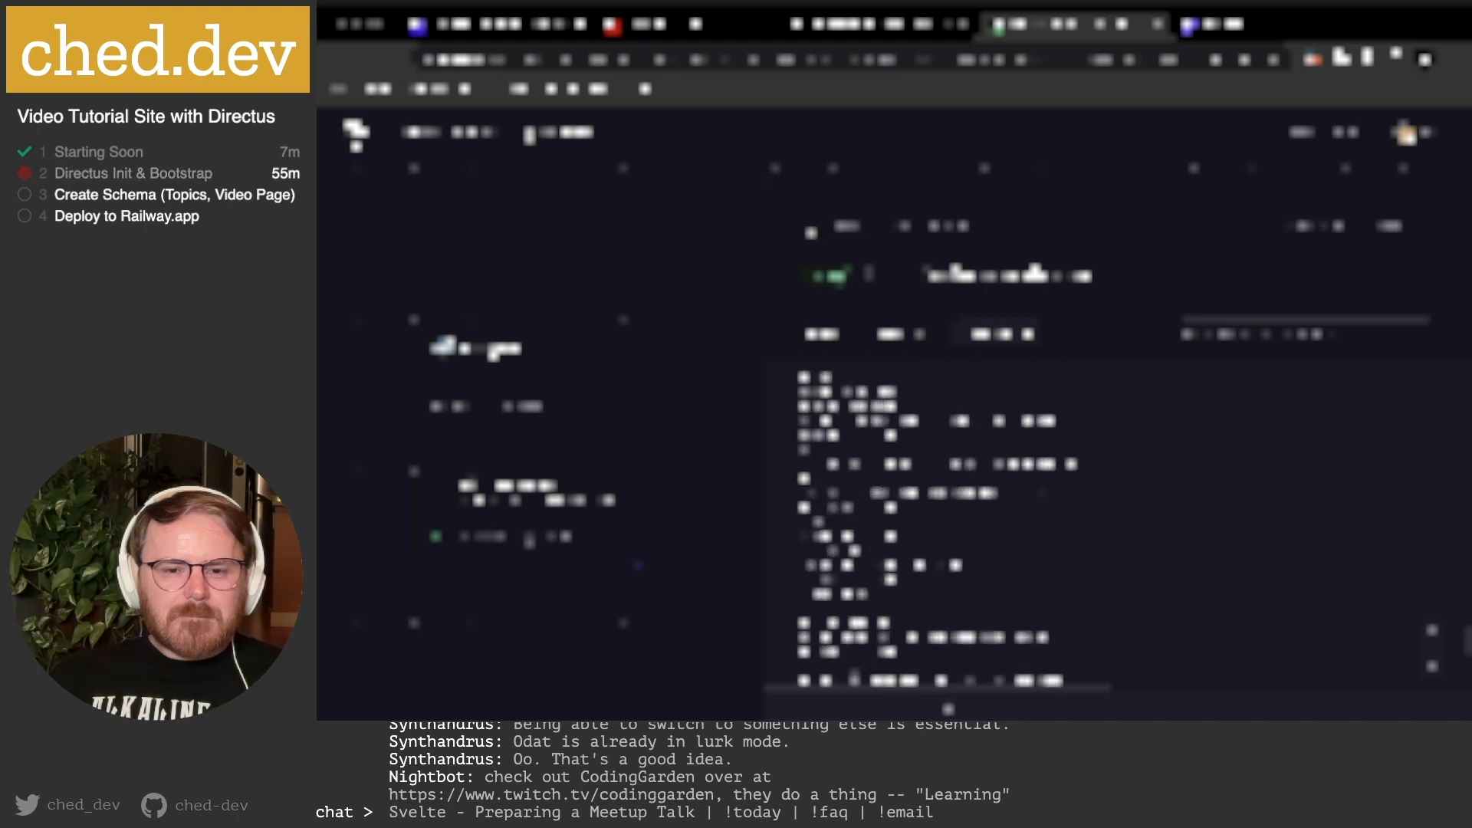
scroll(884, 521, "up", 2)
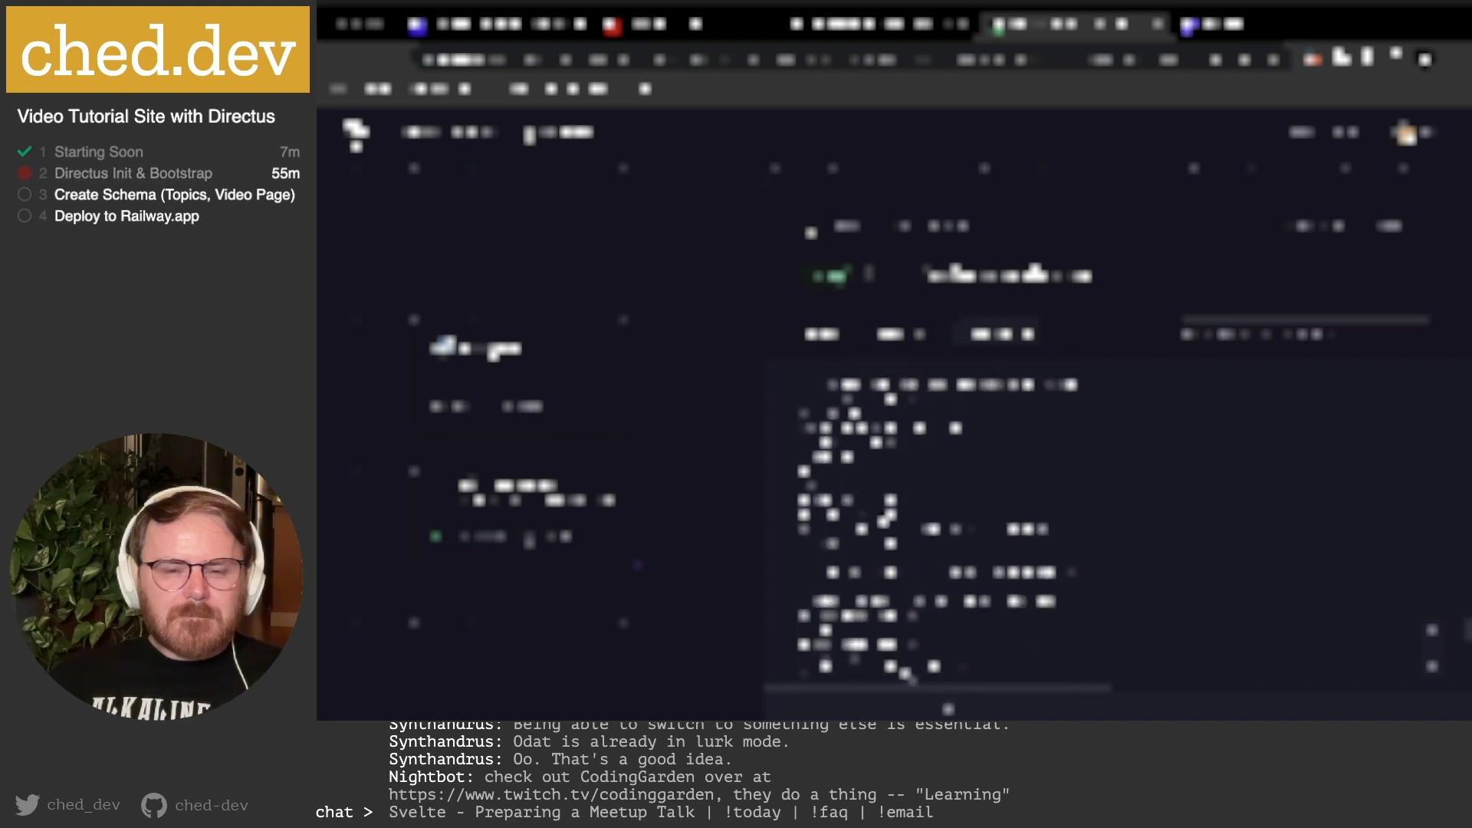
scroll(884, 521, "up", 4)
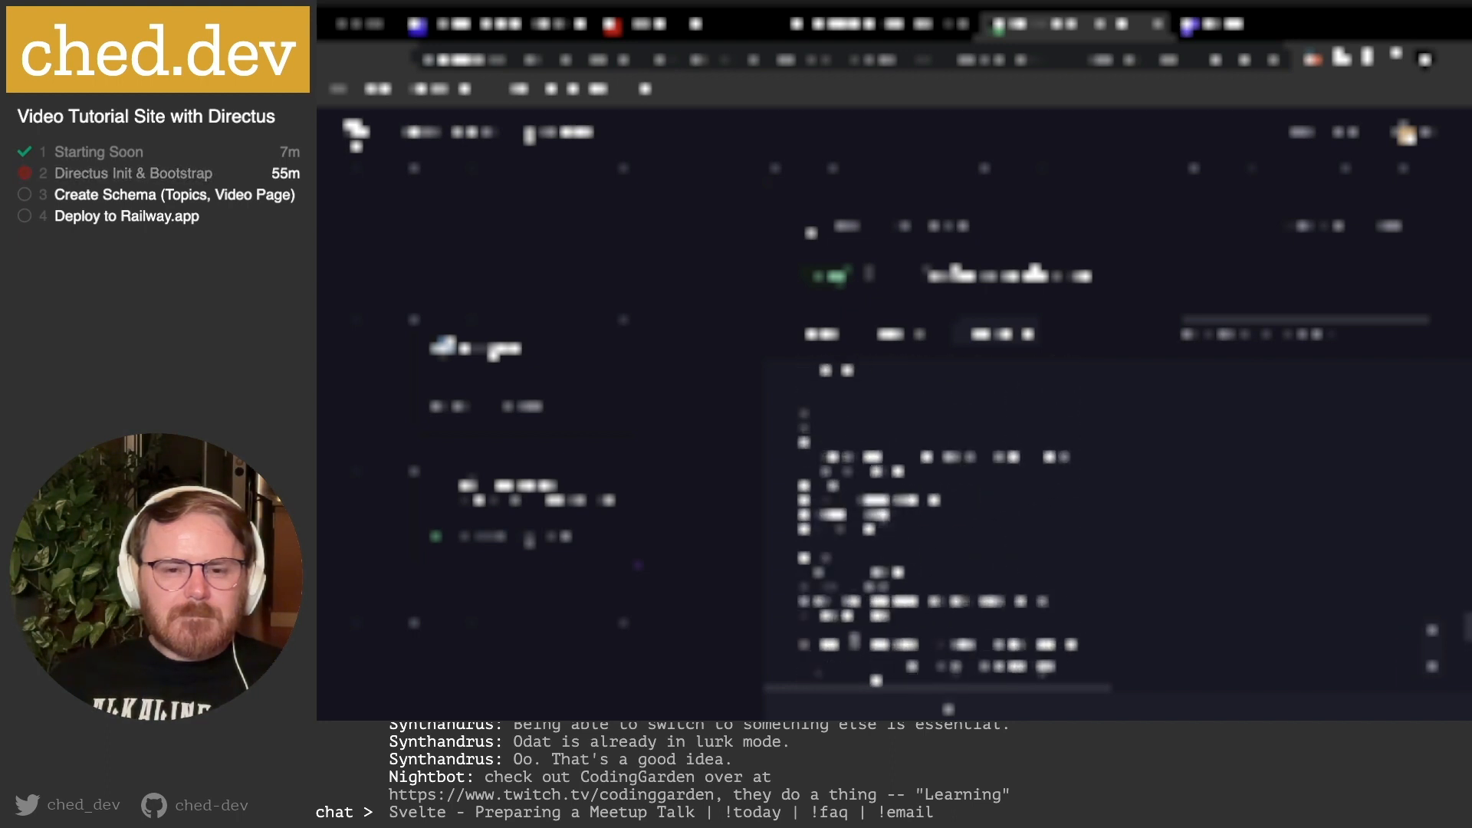
scroll(884, 515, "up", 4)
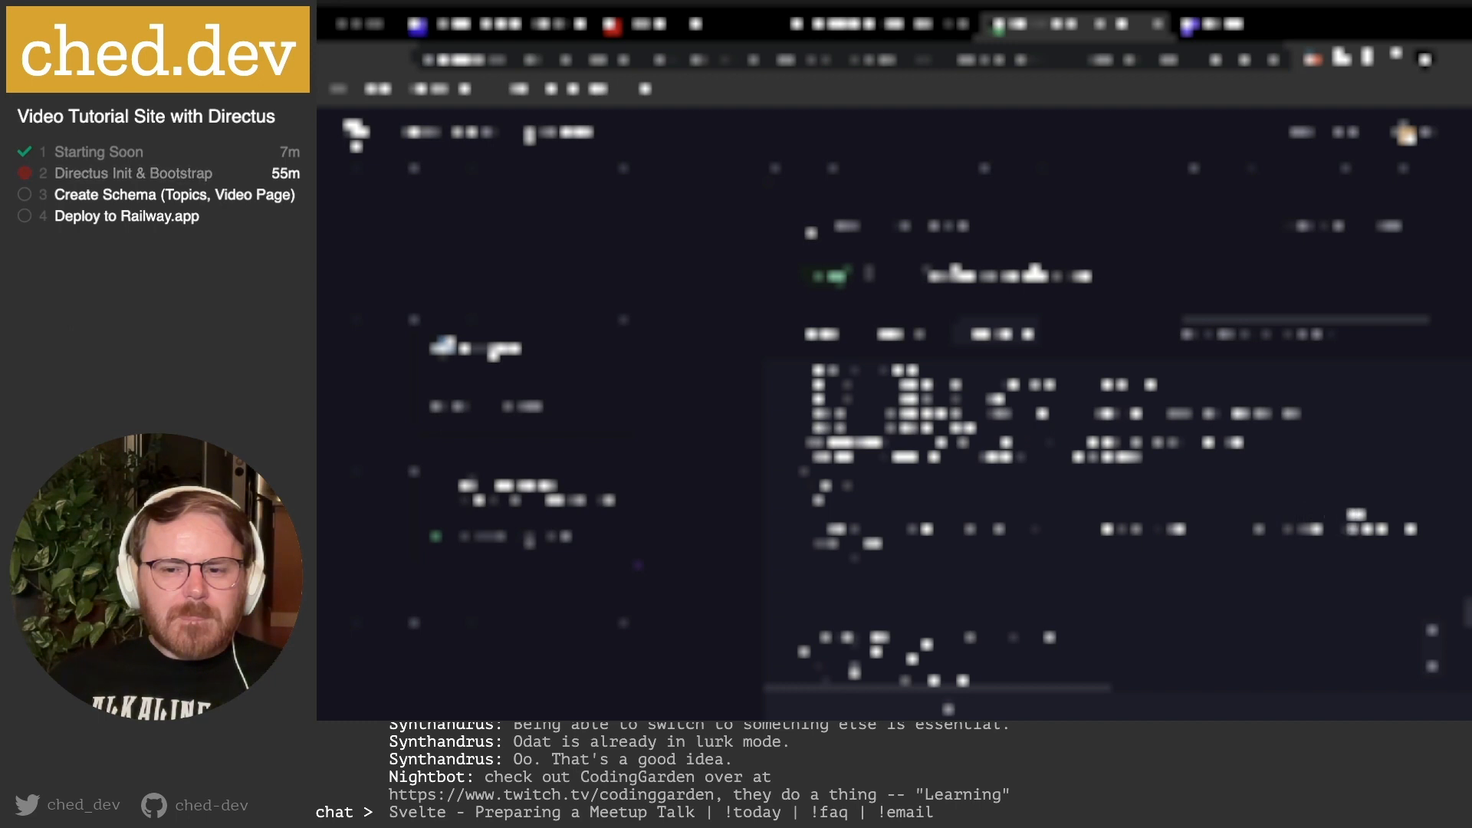
scroll(992, 542, "up", 2)
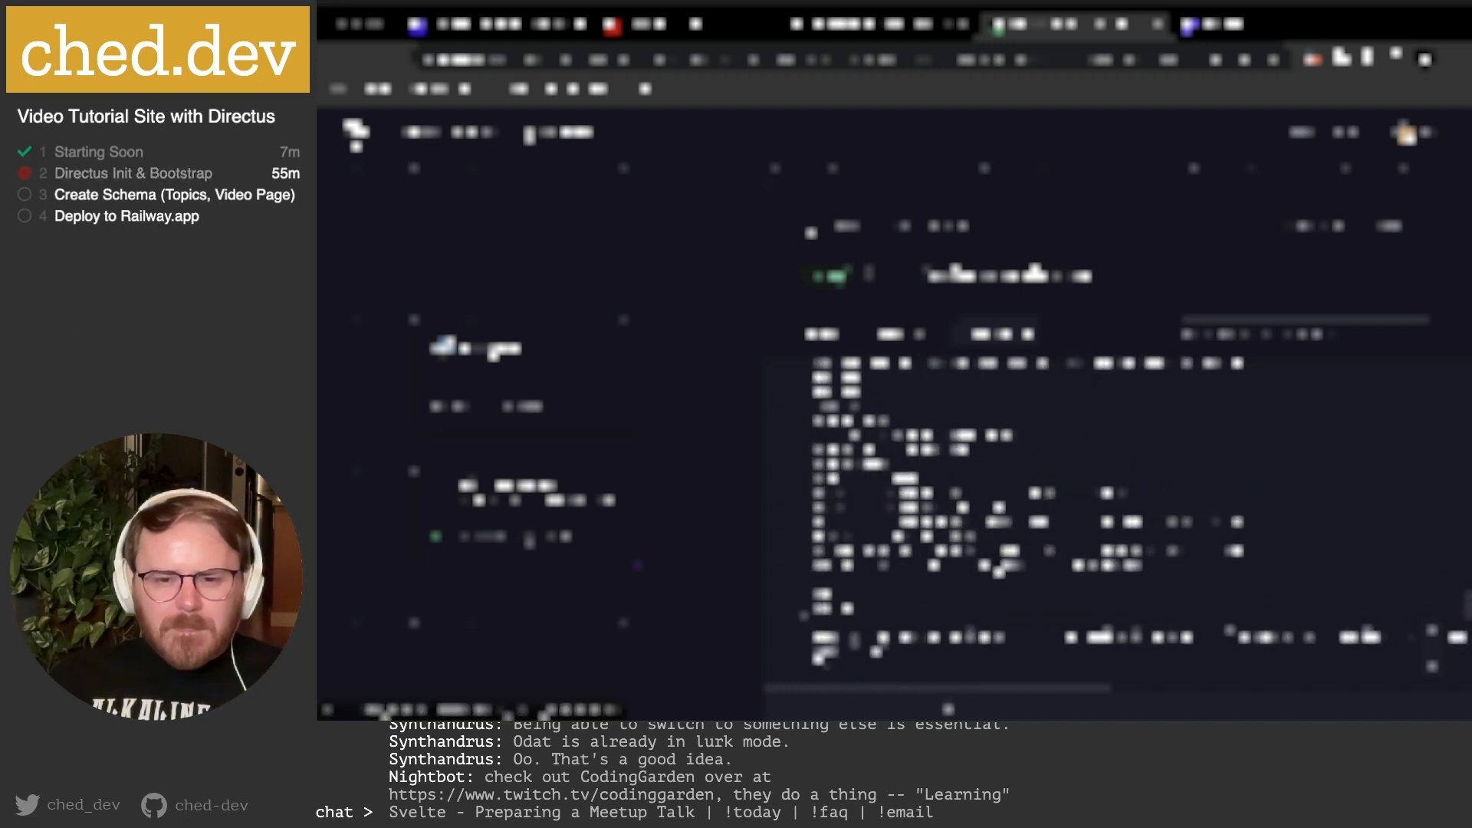
scroll(855, 540, "up", 1)
scroll(851, 543, "up", 1)
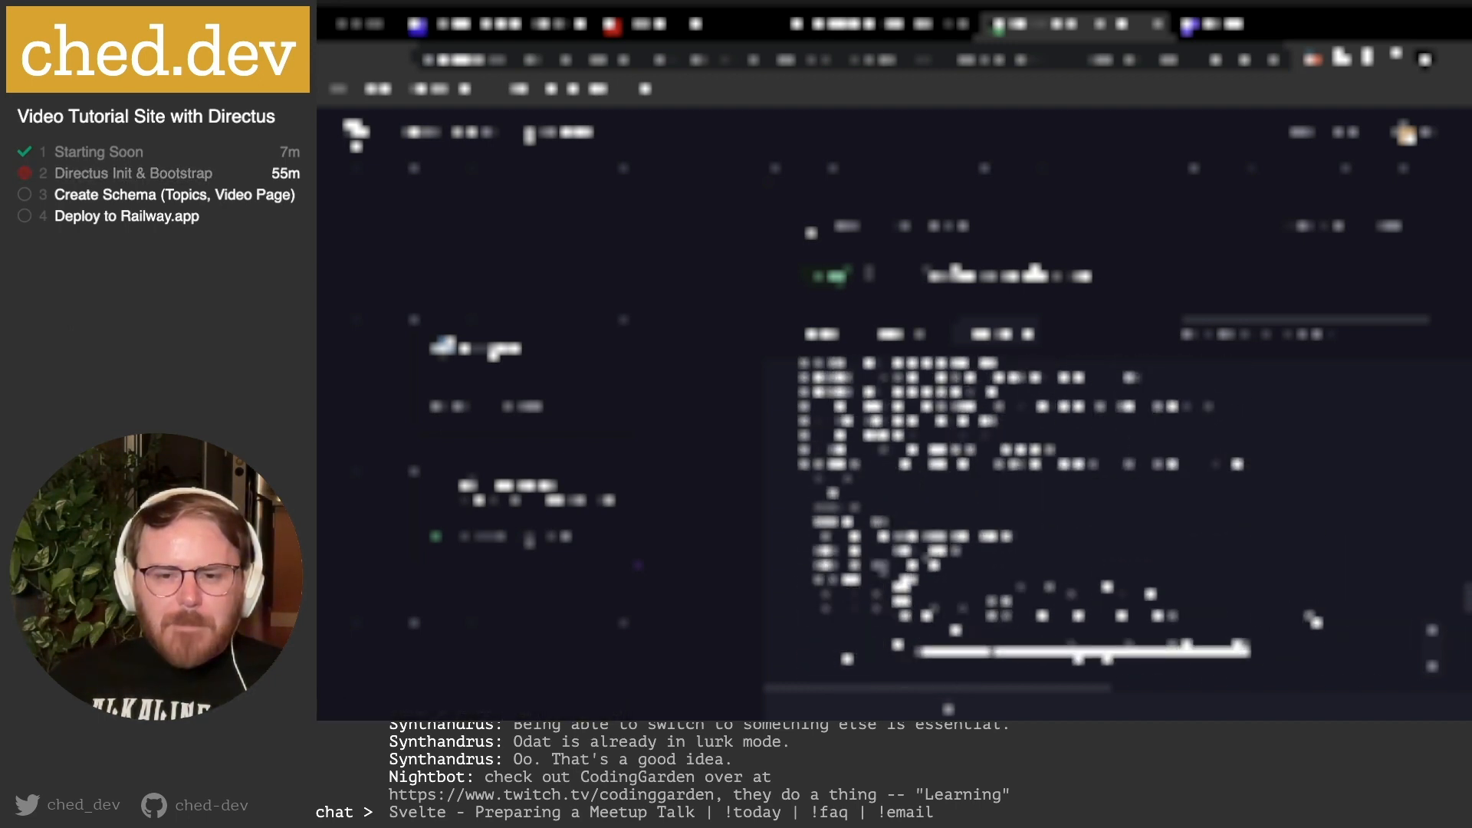
scroll(889, 545, "up", 5)
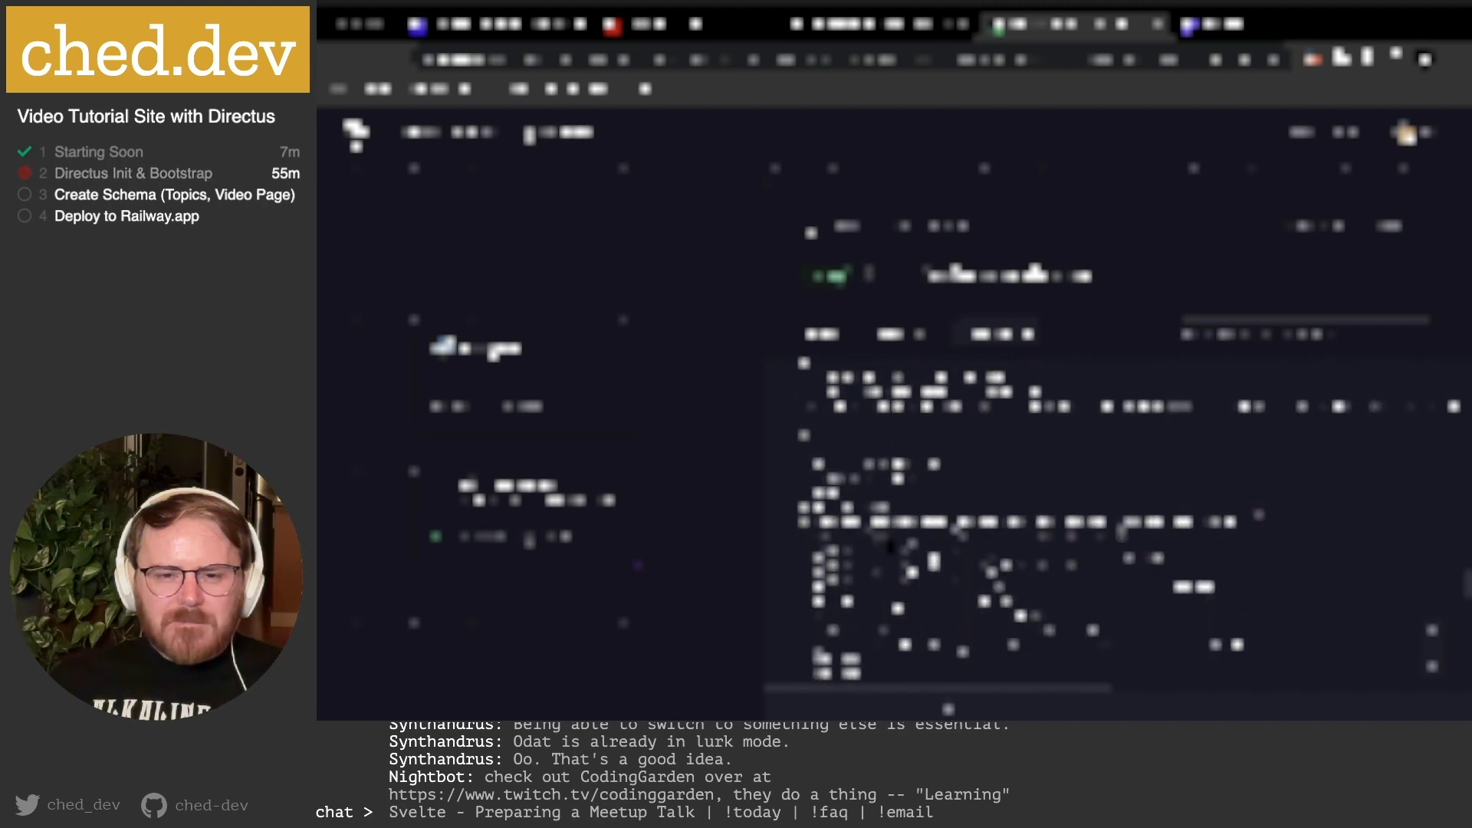
scroll(890, 546, "up", 3)
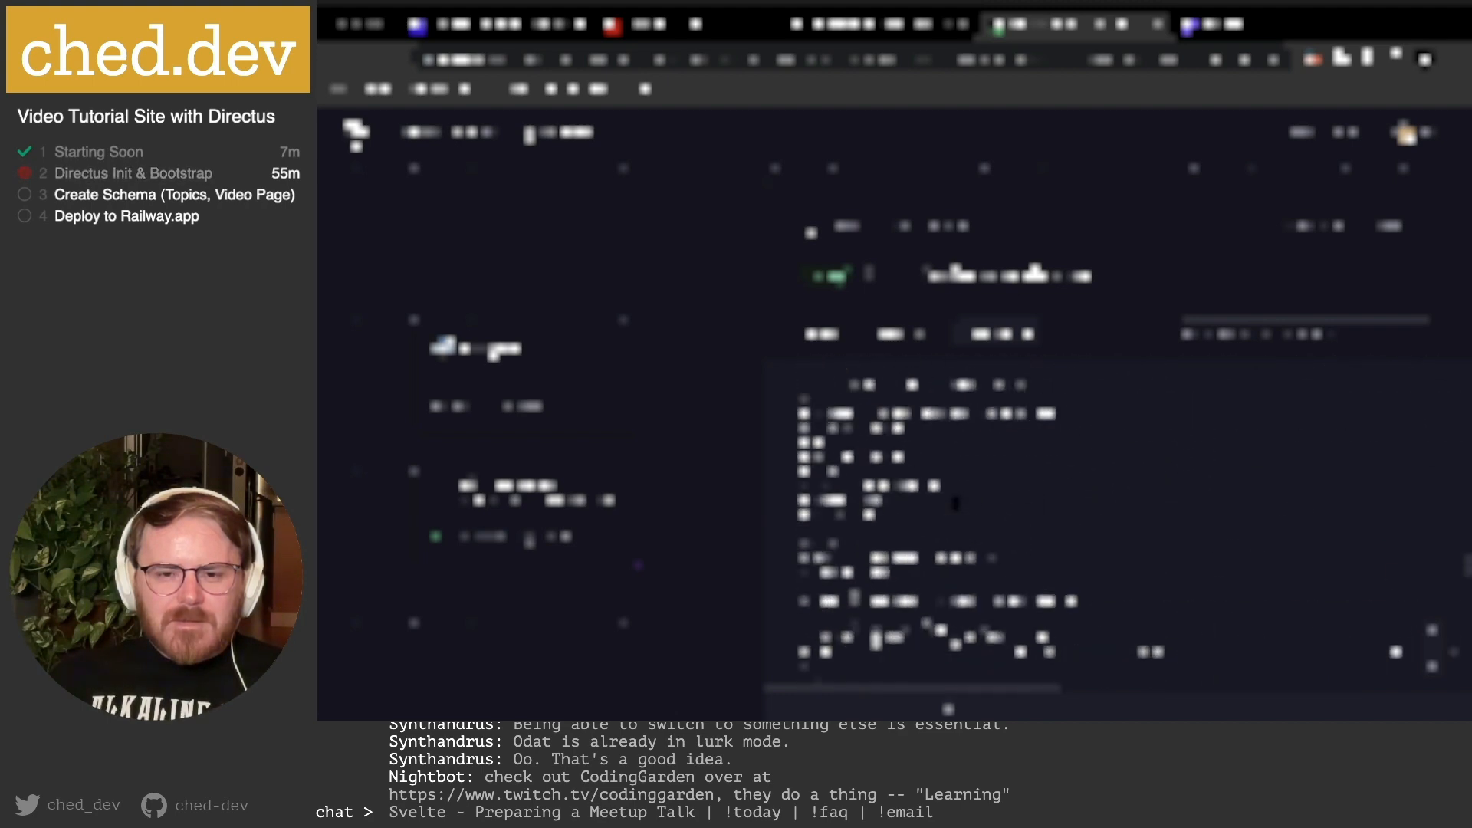
scroll(927, 554, "up", 3)
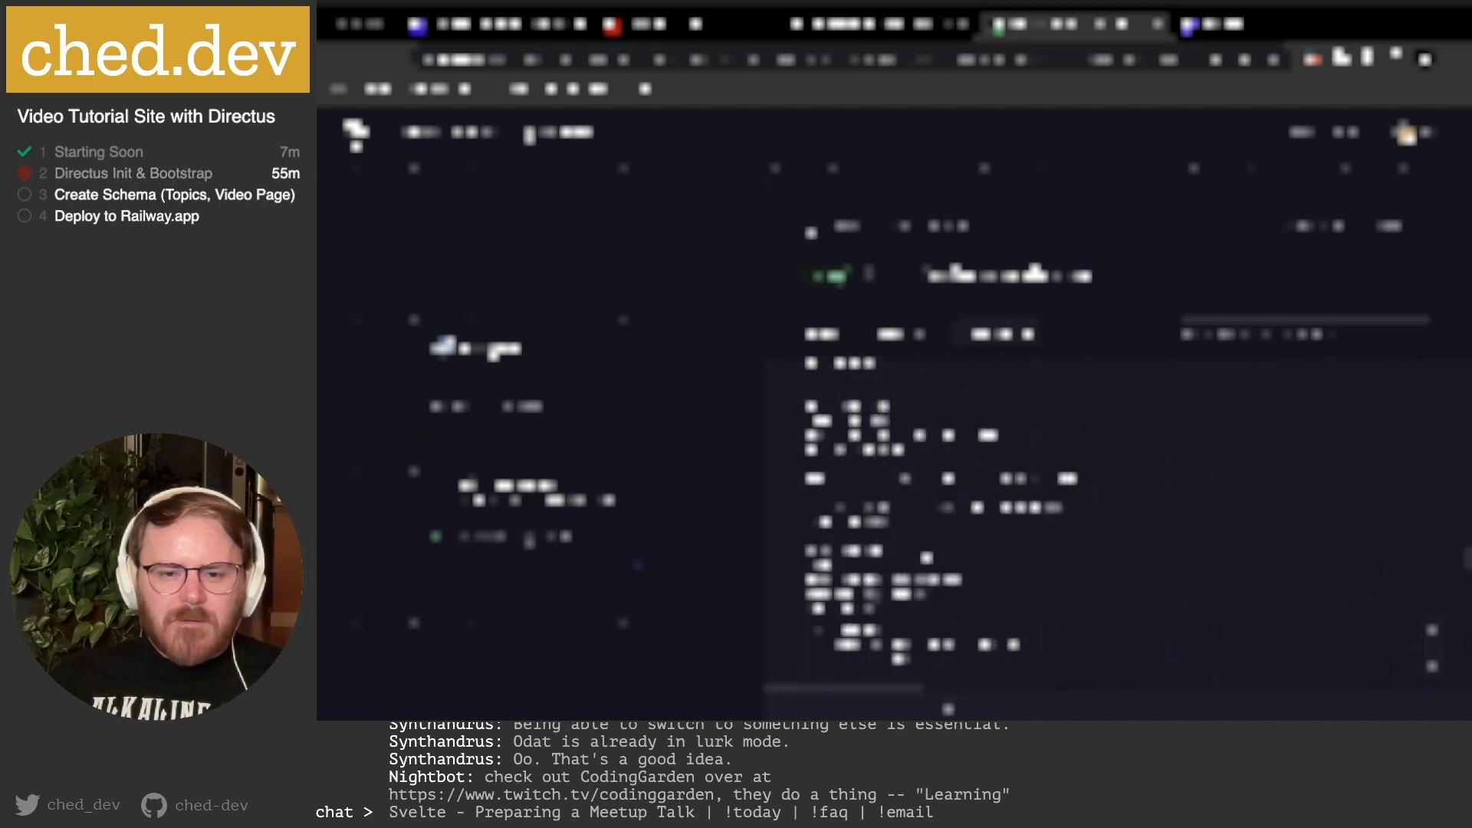
scroll(927, 558, "up", 3)
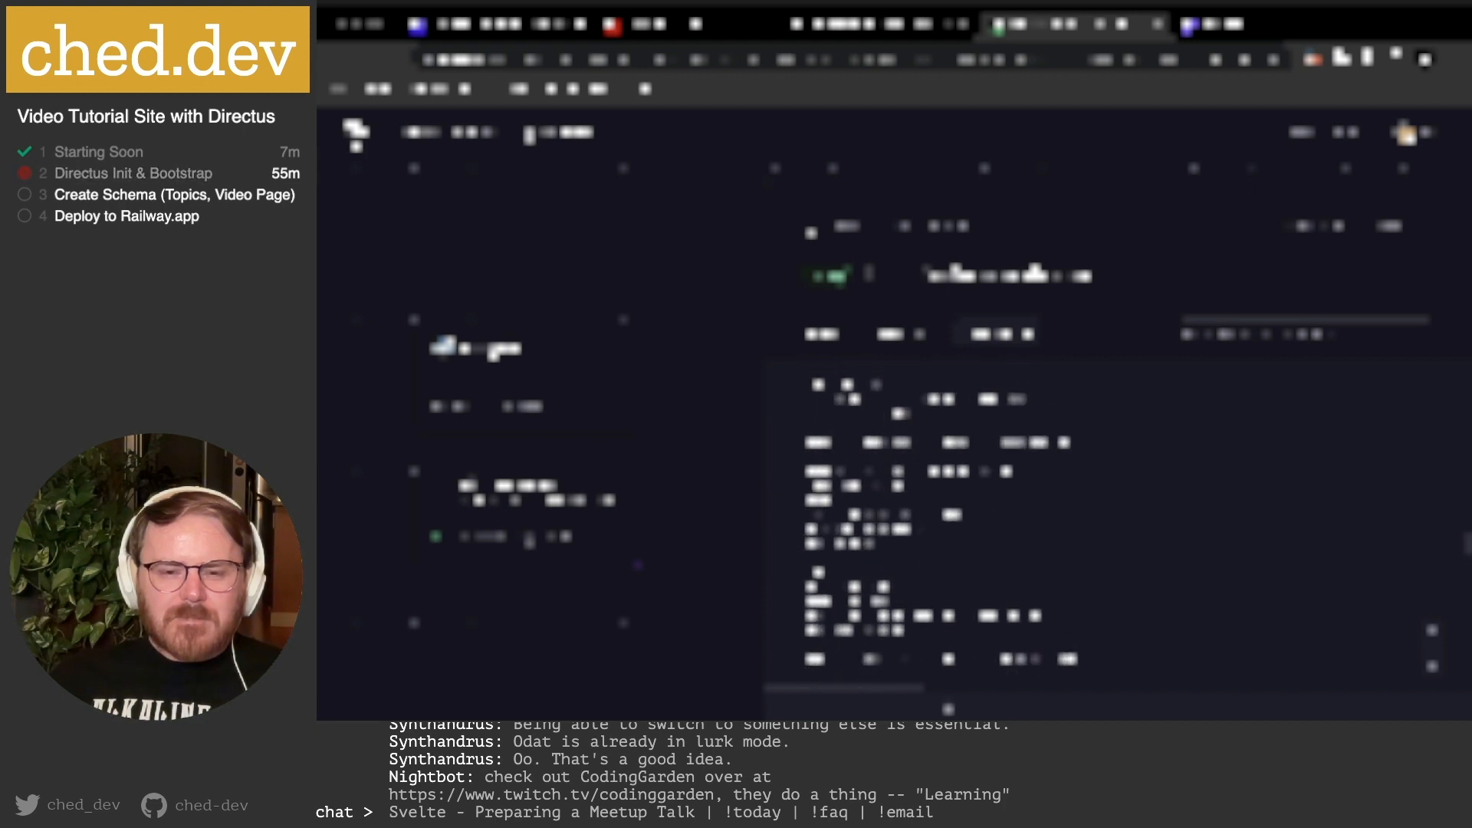
scroll(927, 554, "up", 4)
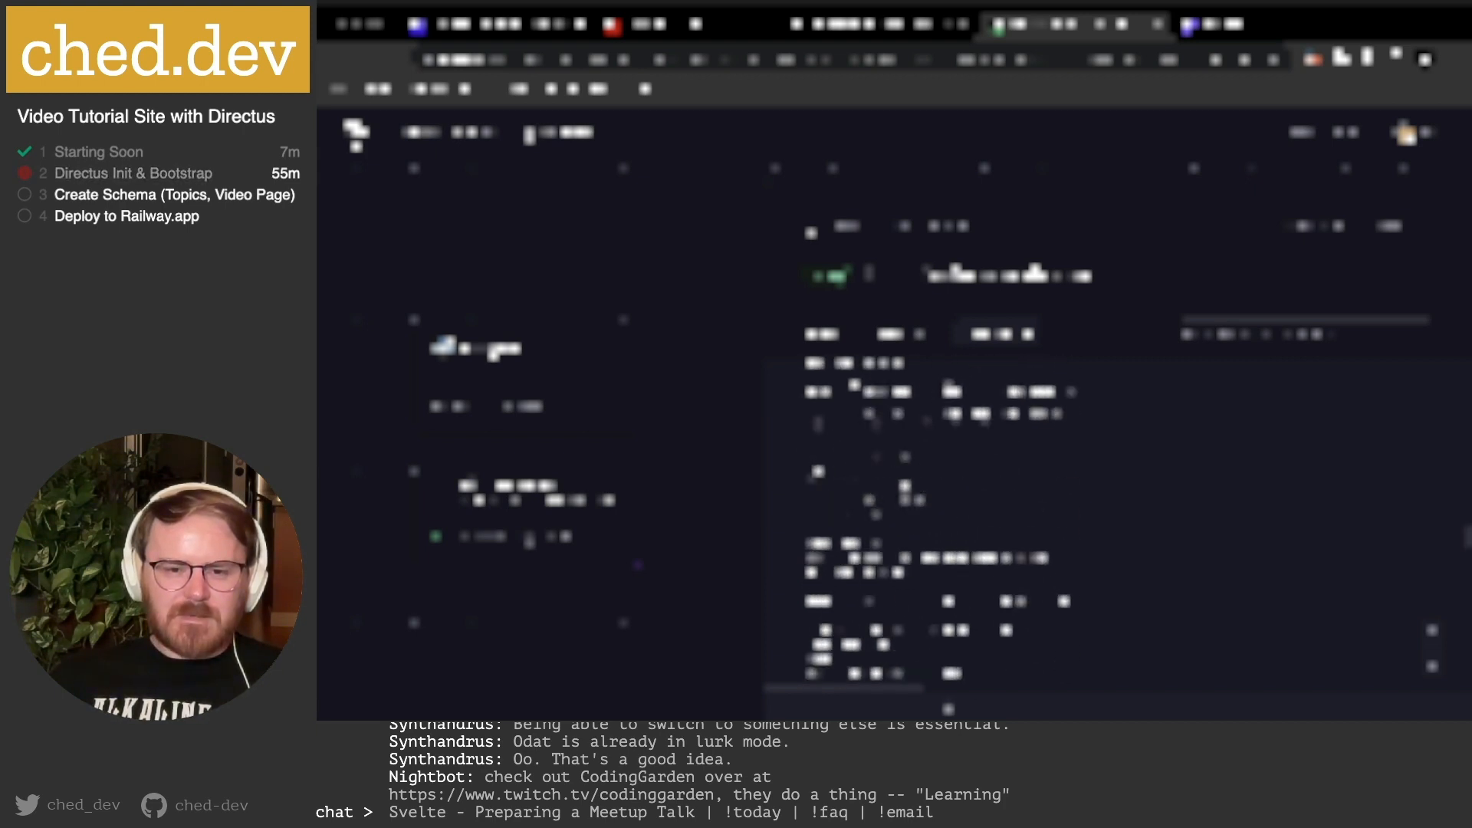
scroll(927, 498, "up", 3)
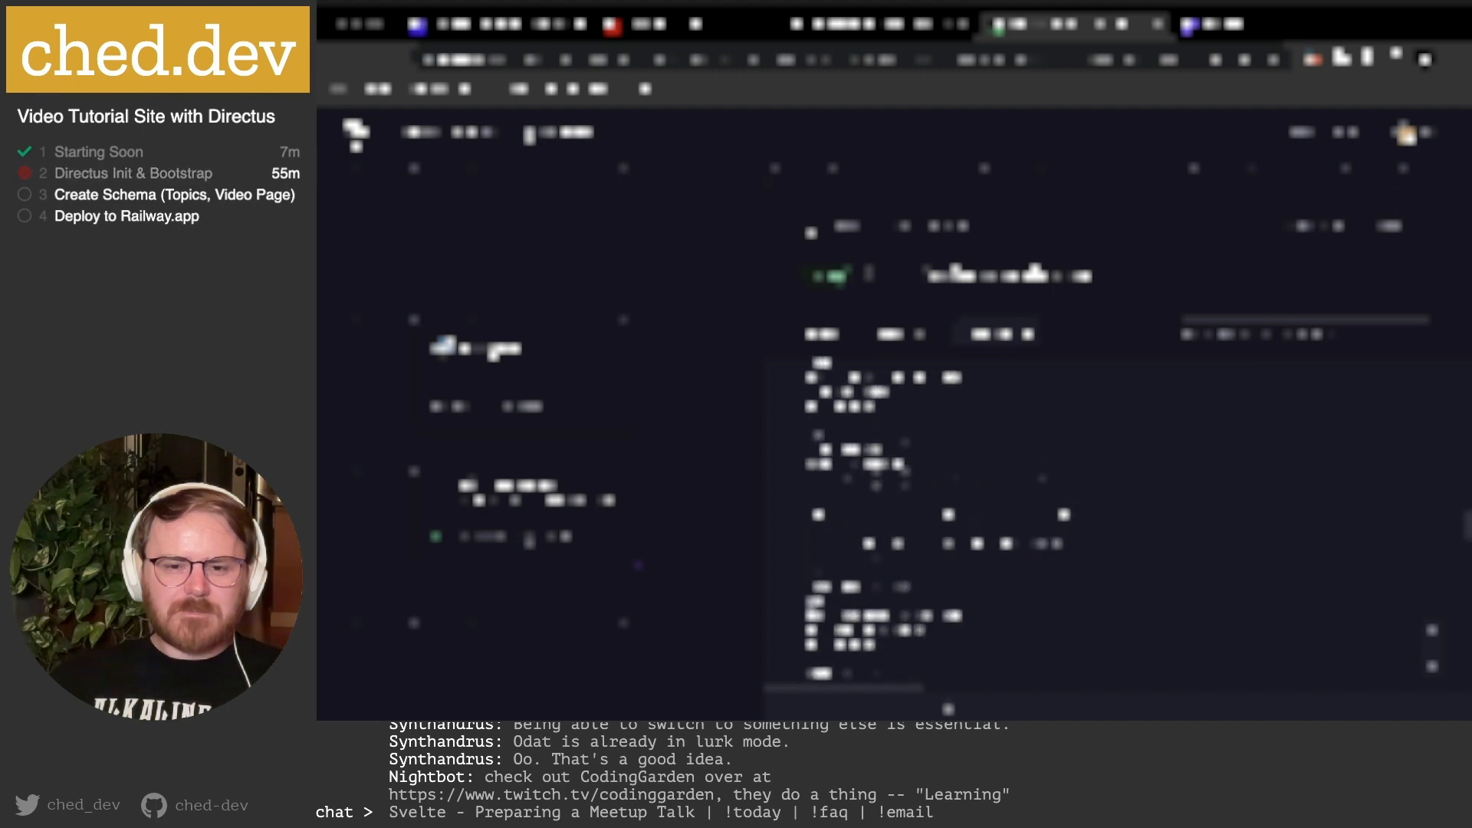
scroll(927, 498, "up", 1)
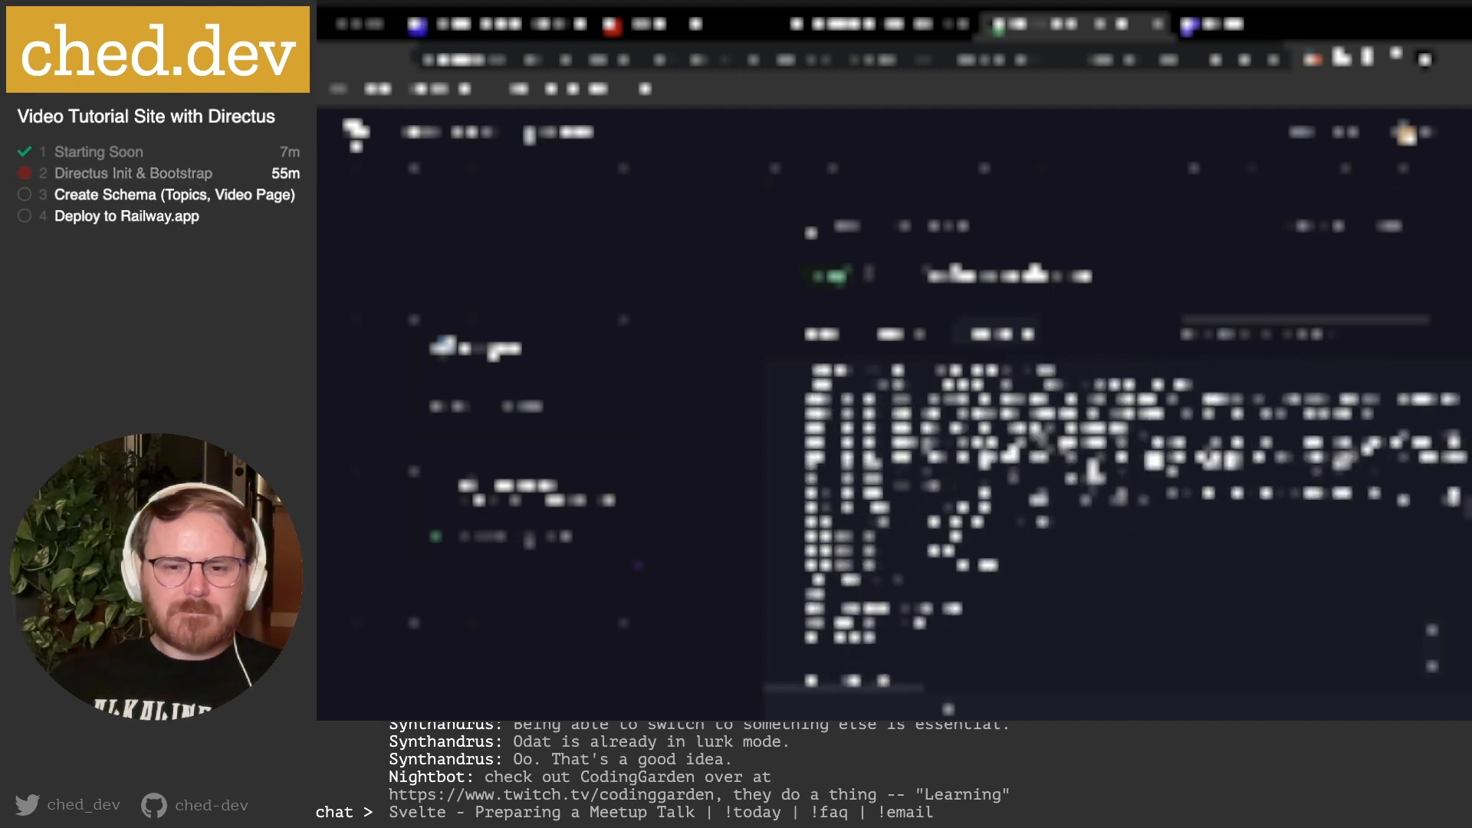
scroll(1057, 587, "down", 10)
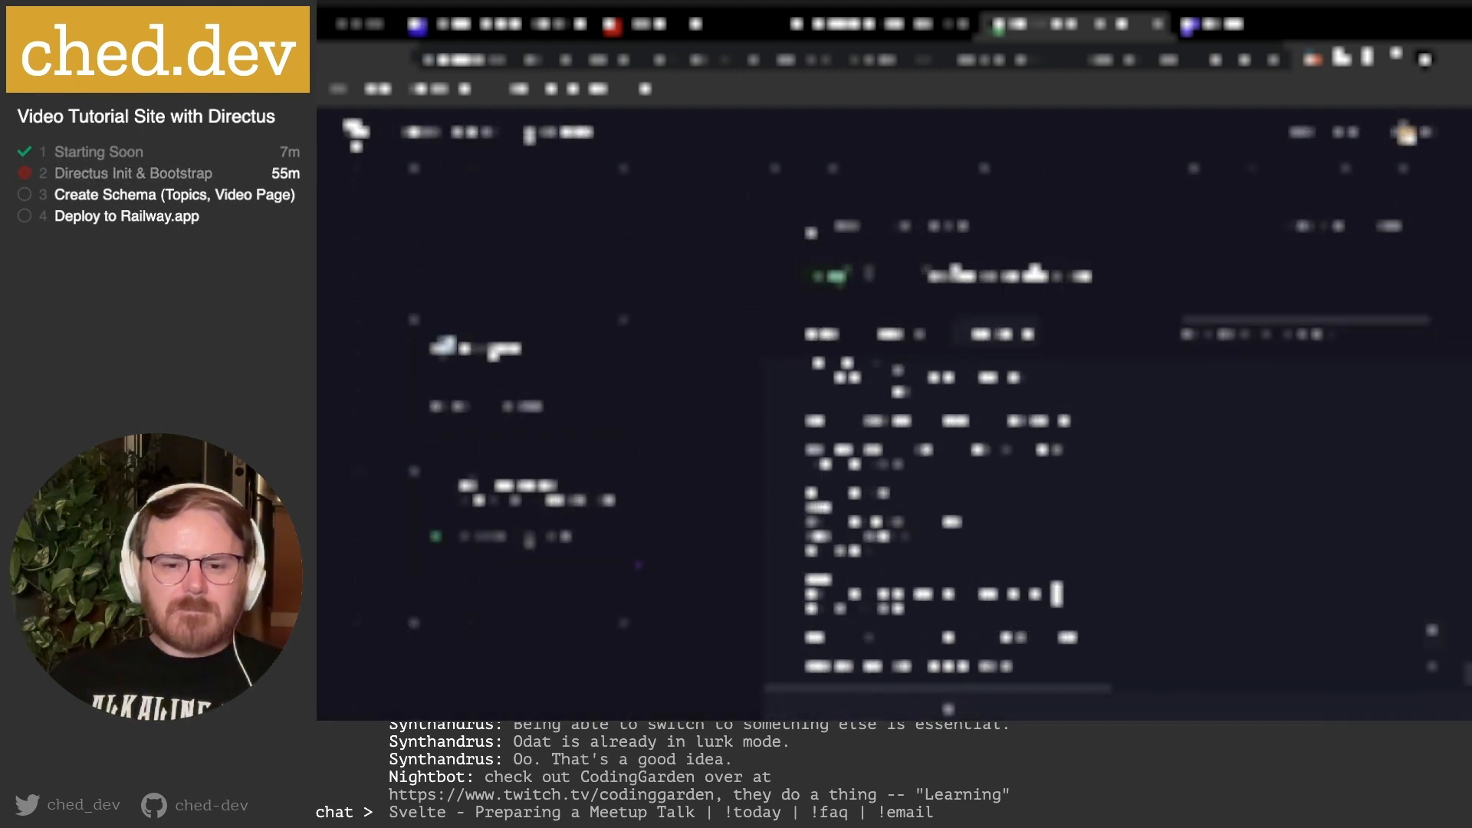
On the Directus sign-in page, use Forgot password to send a reset link to the admin e-mail.
left_click(1272, 26)
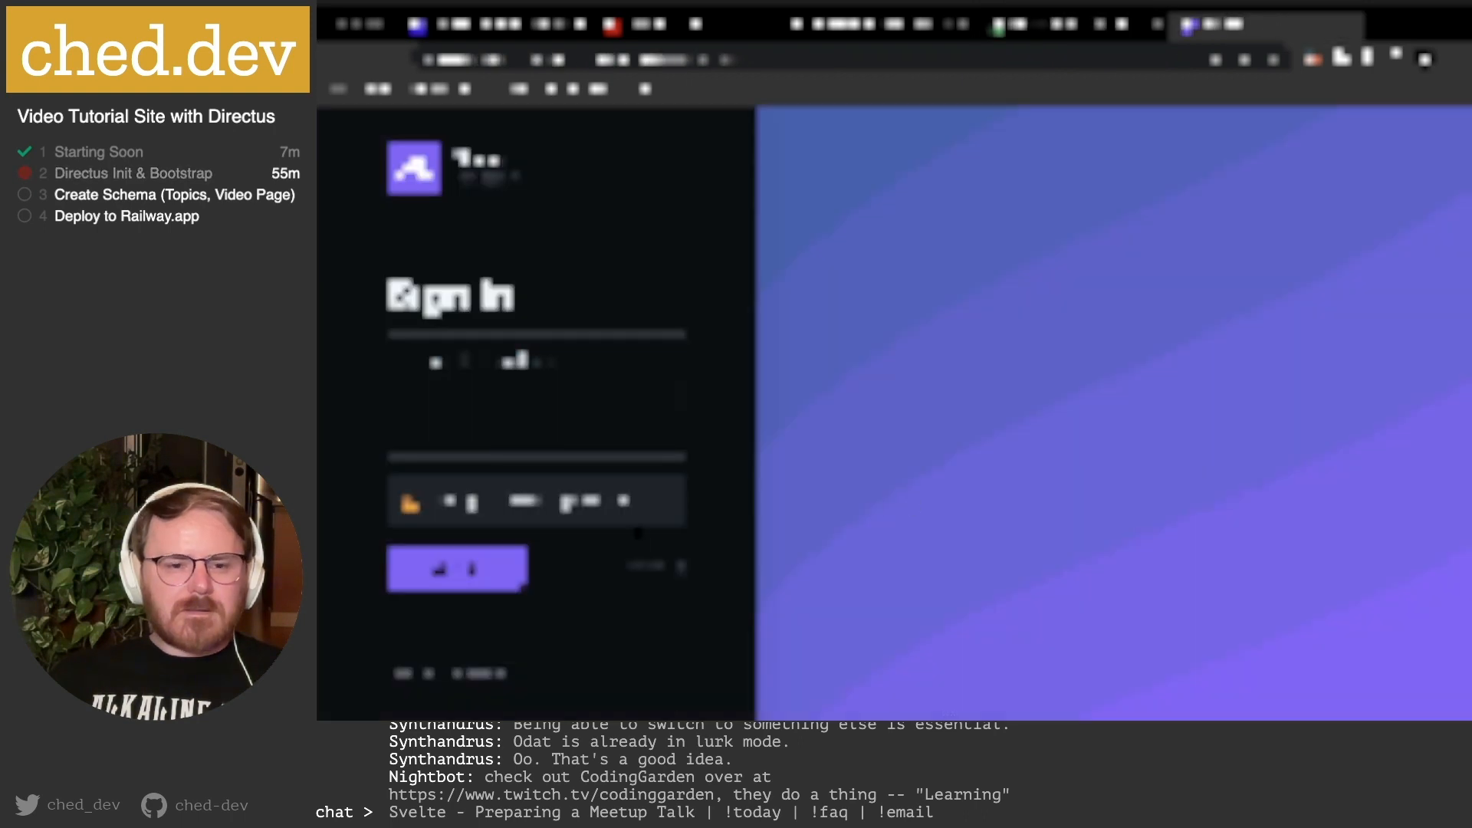
left_click(644, 567)
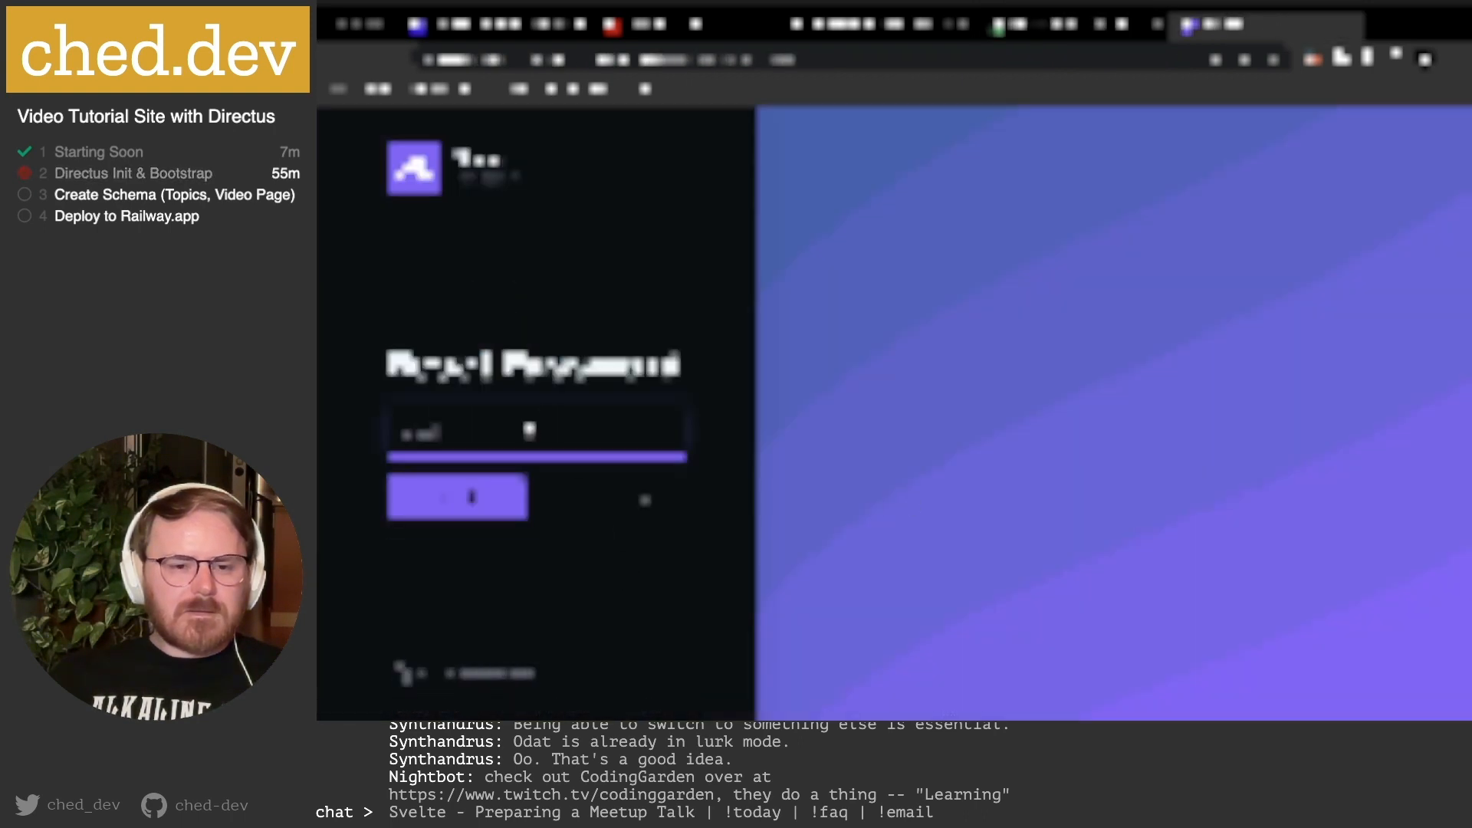
type("admin@ex")
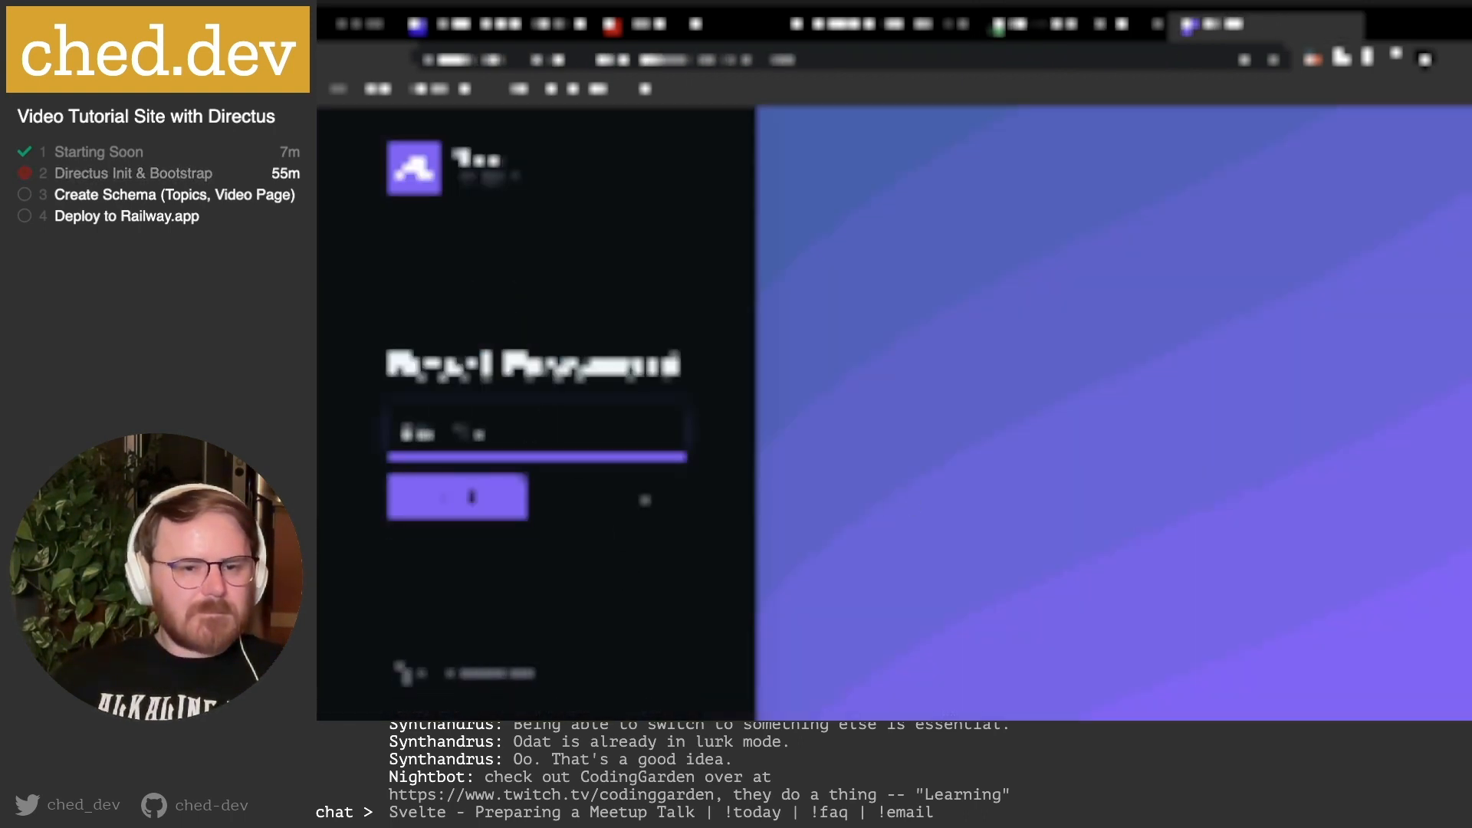
type("ample.com")
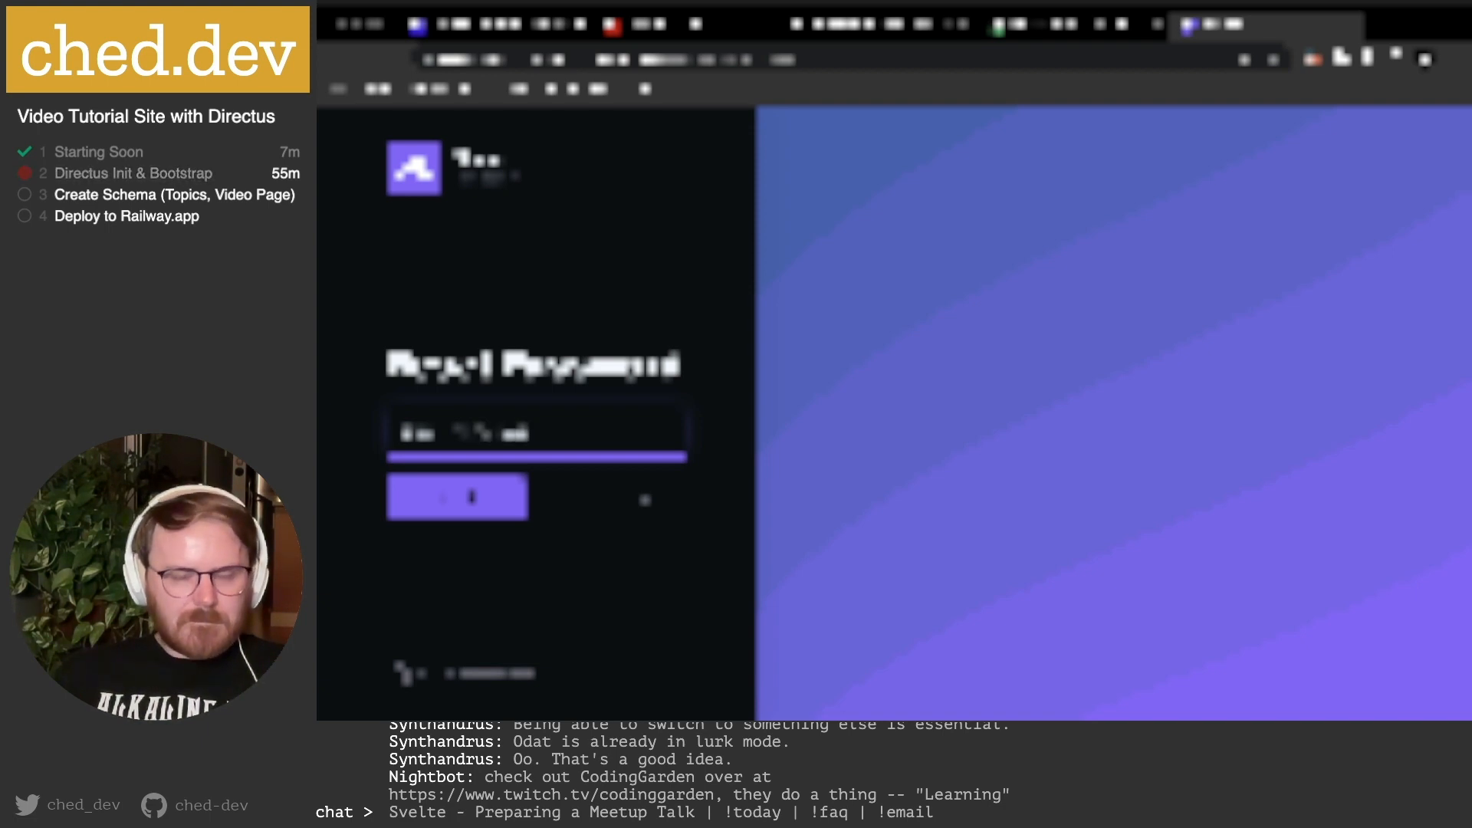
left_click(469, 497)
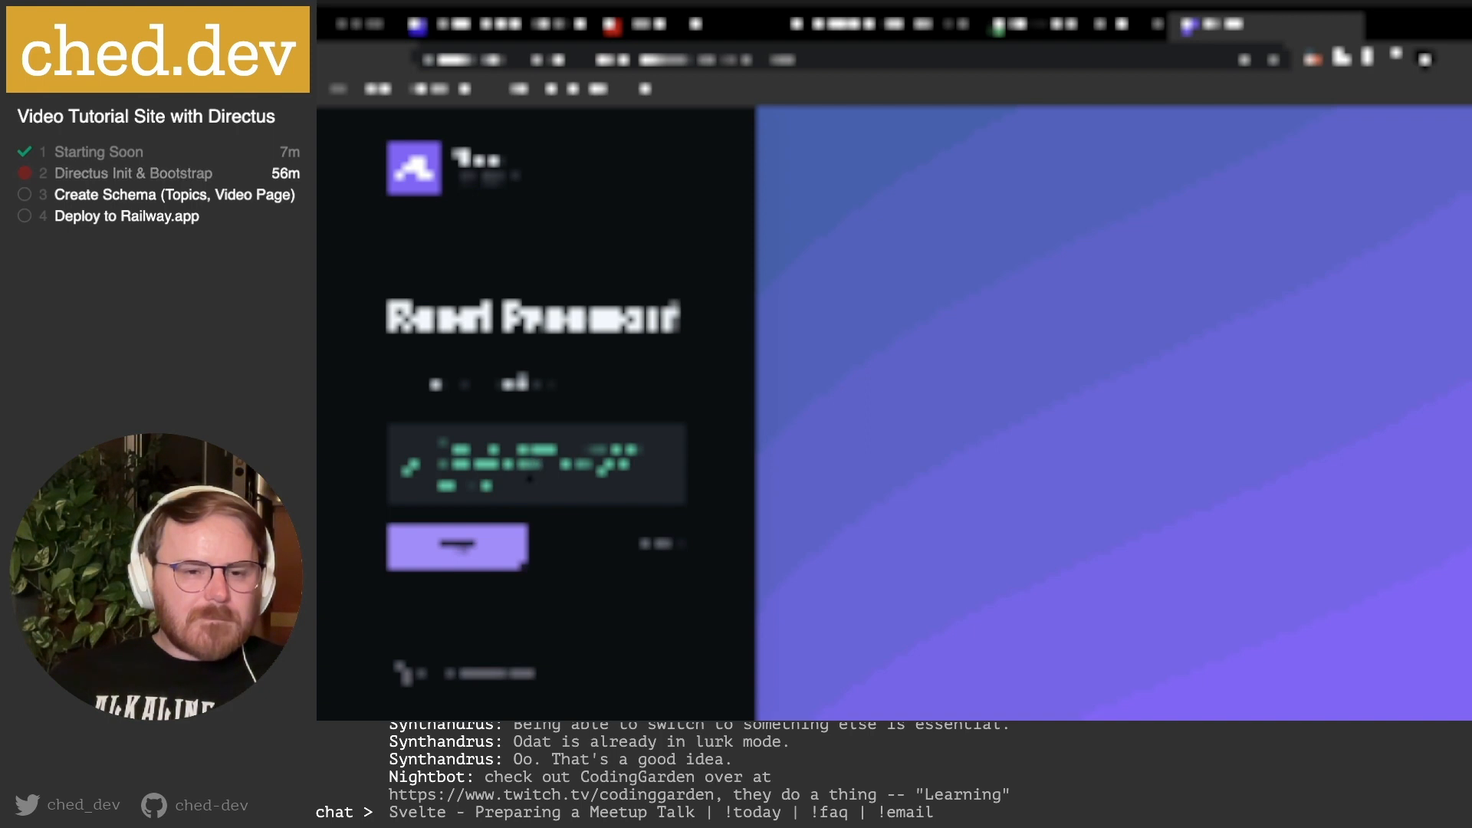
Back in Railway, browse the directus service panel and reveal a row's full value, then close the panel.
left_click(1073, 24)
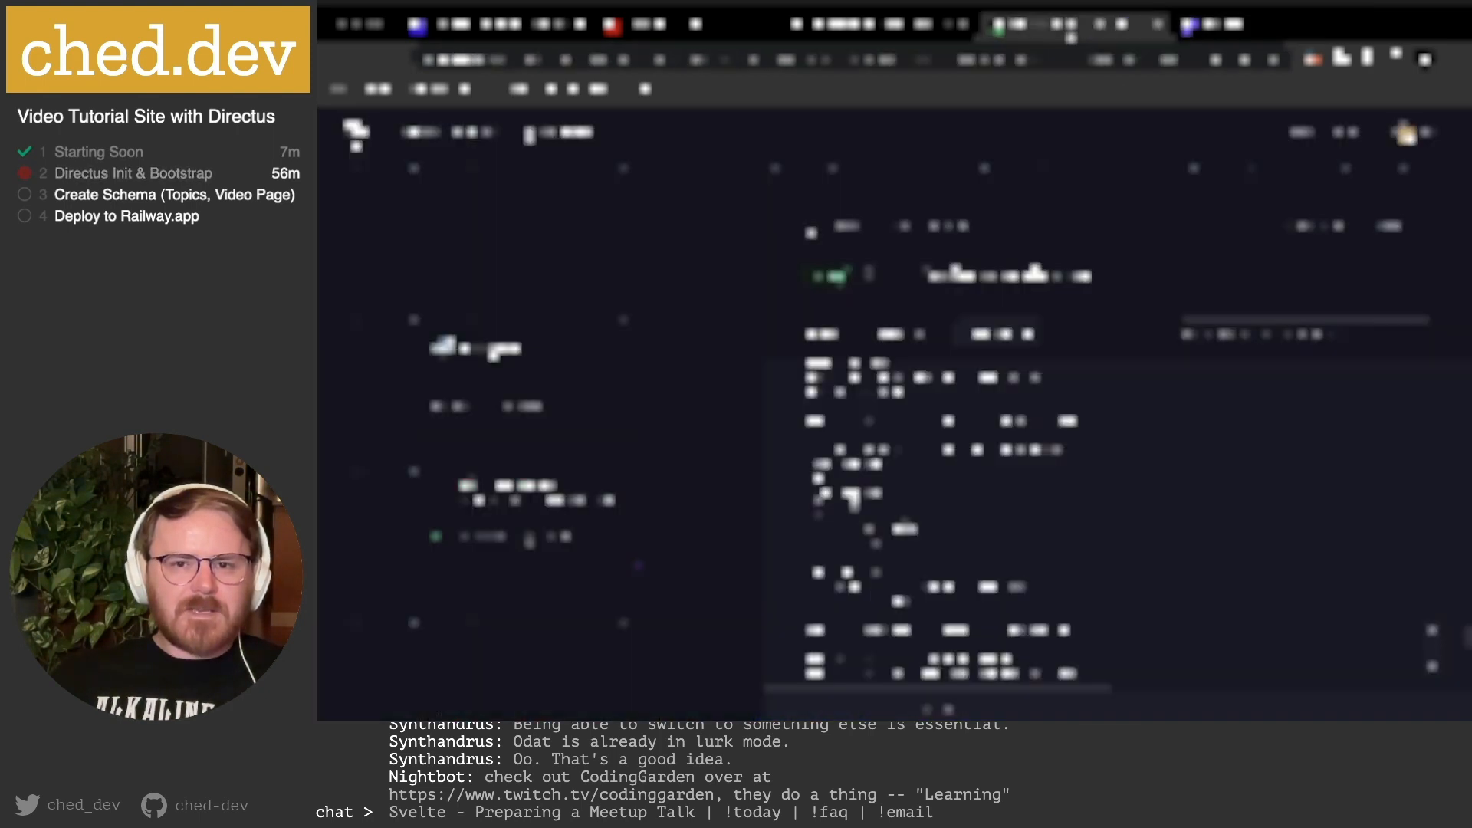
scroll(1005, 619, "down", 1)
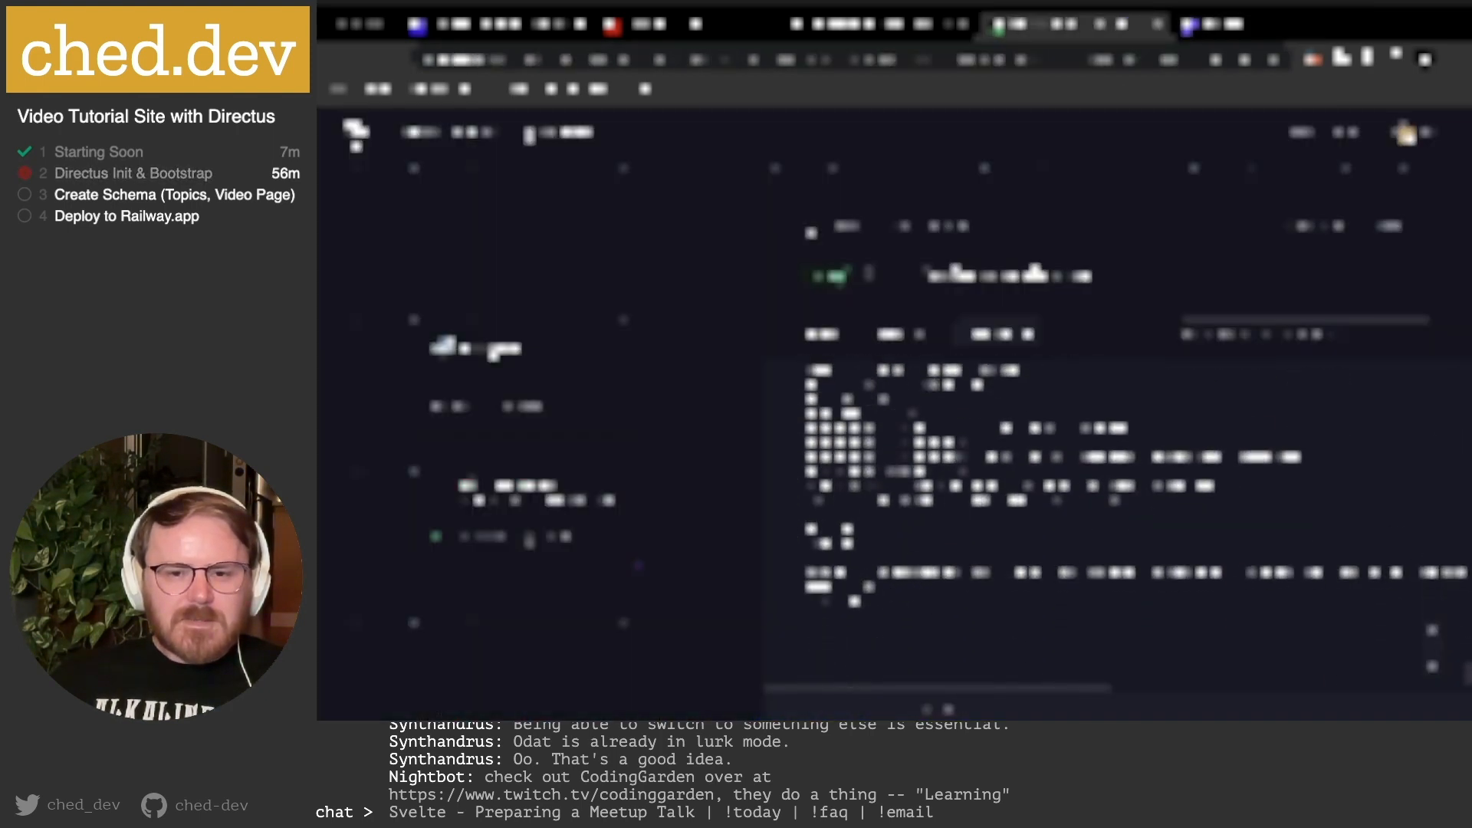
scroll(1035, 553, "up", 1)
scroll(1035, 553, "up", 1)
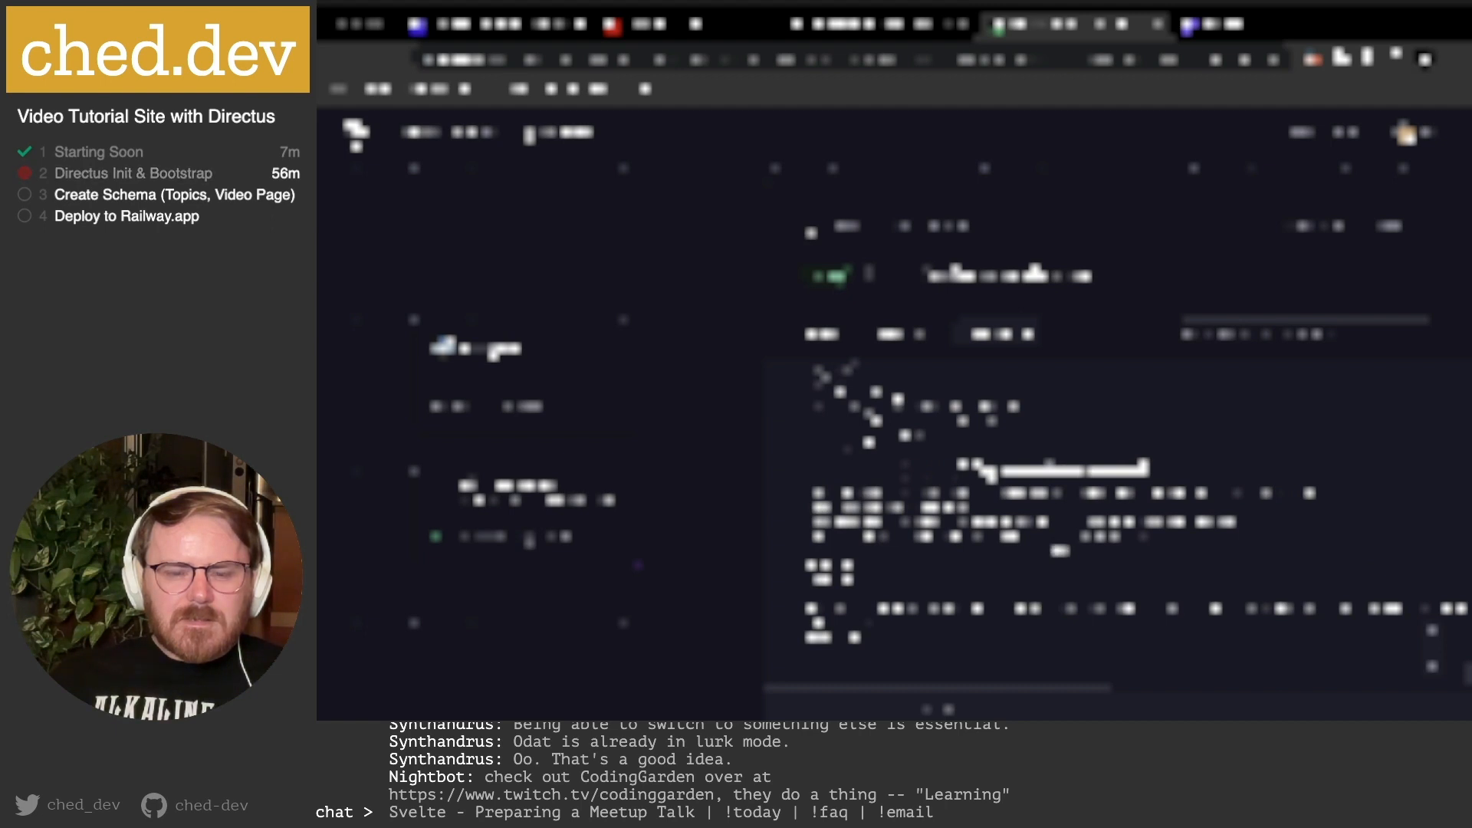
scroll(1060, 551, "up", 1)
scroll(1059, 551, "up", 2)
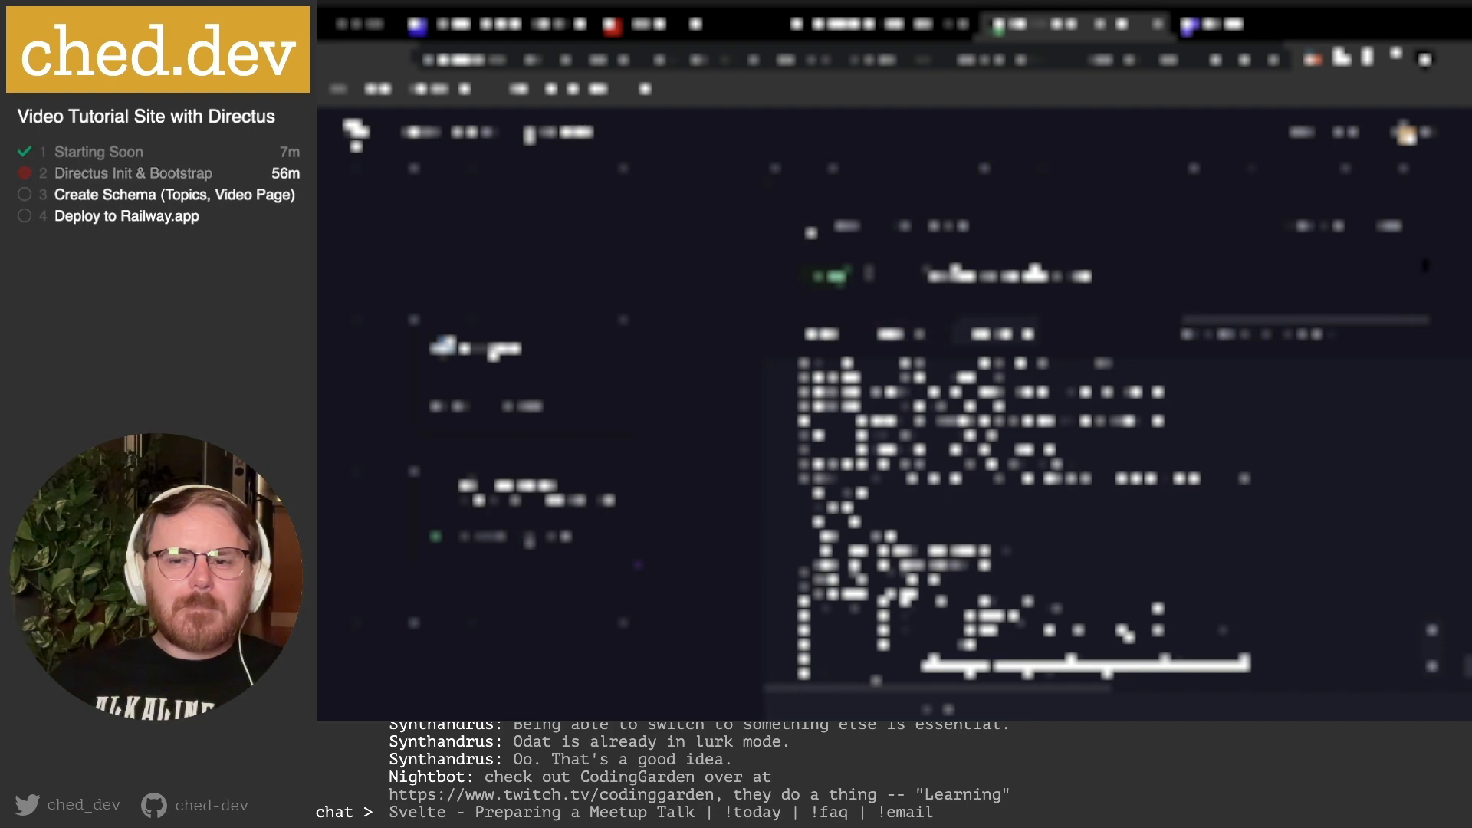
left_click(1417, 234)
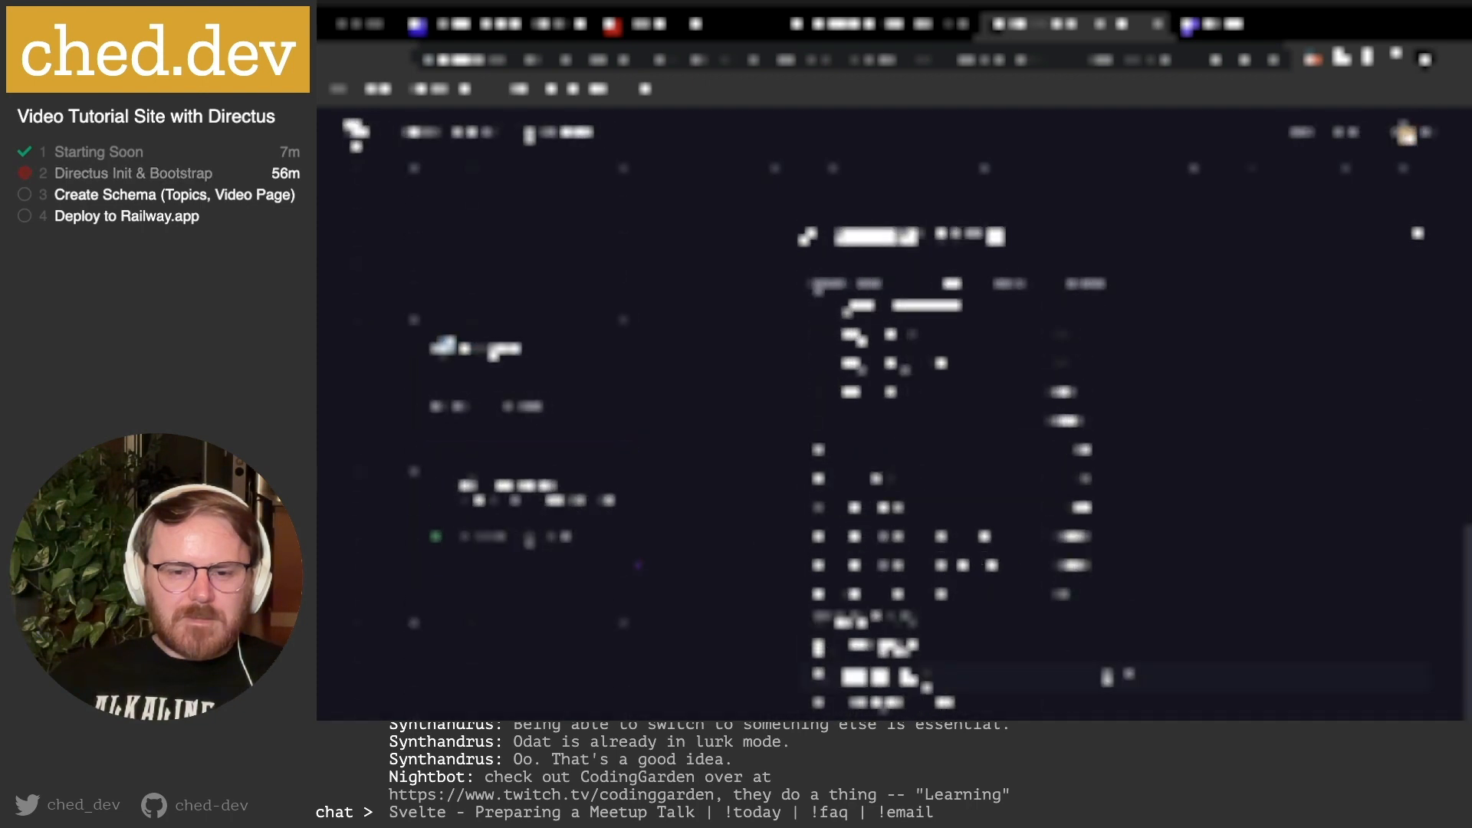
left_click(1107, 678)
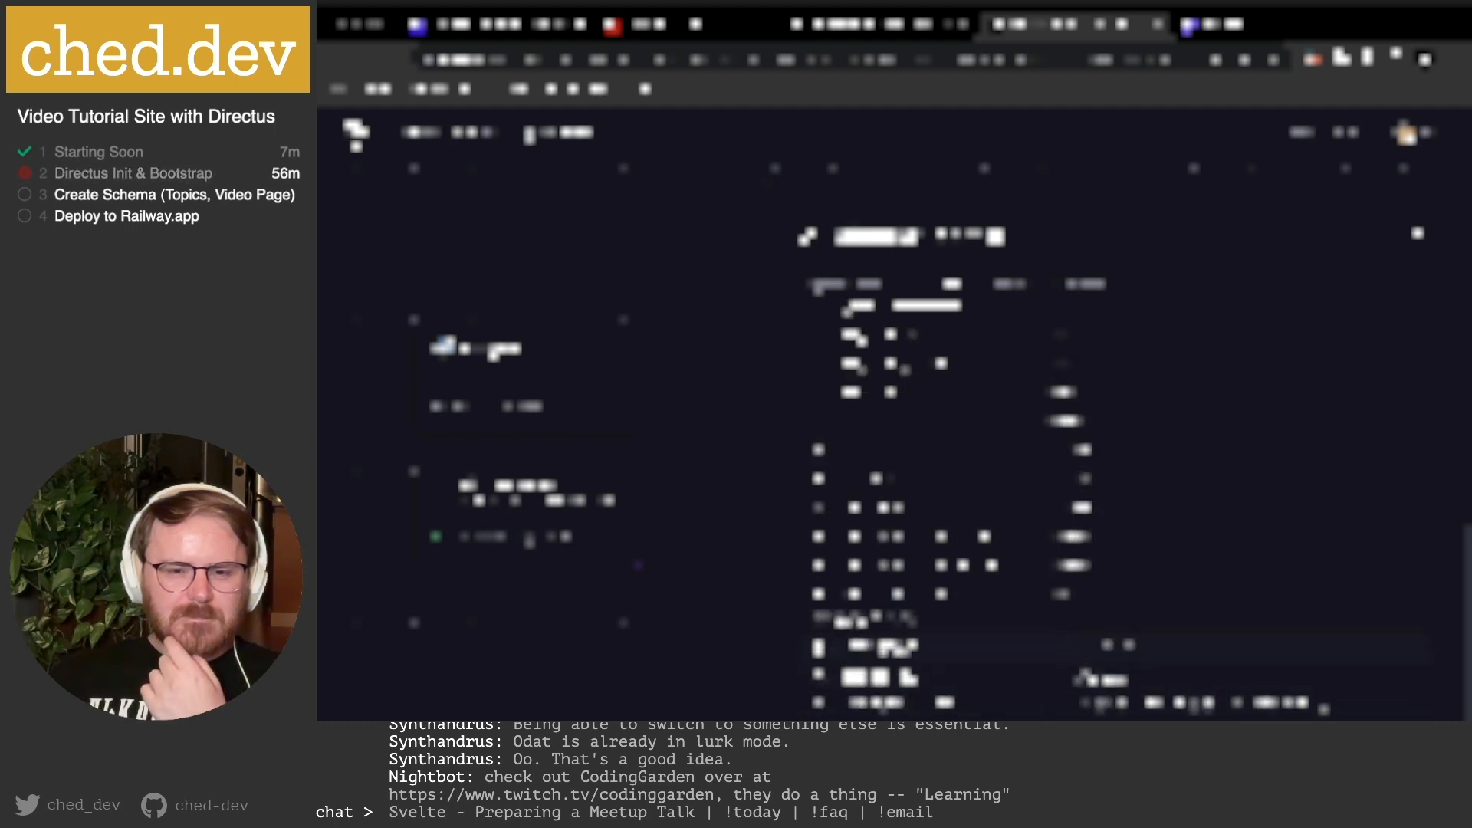
scroll(1071, 429, "up", 9)
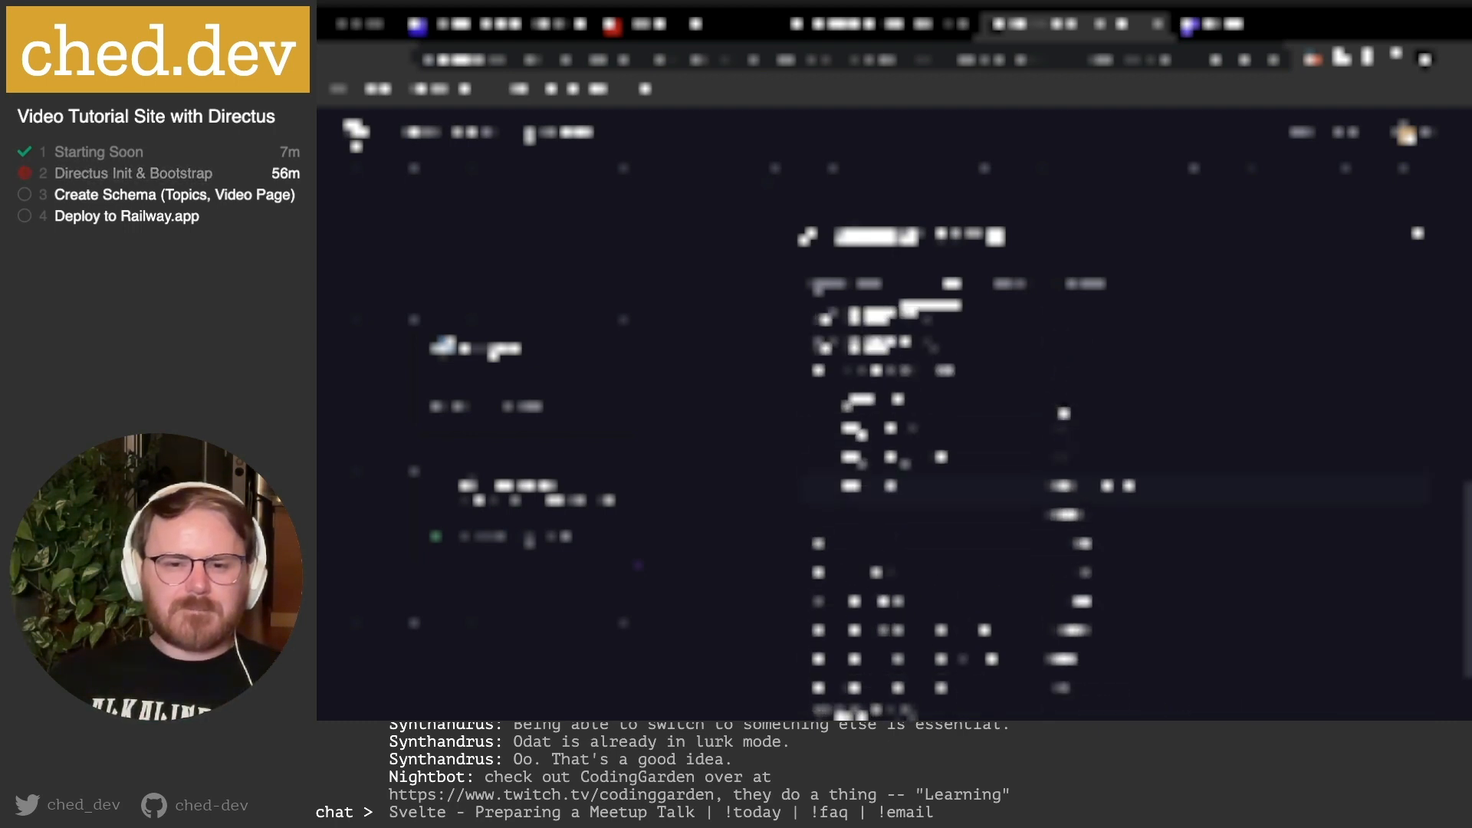
left_click(840, 285)
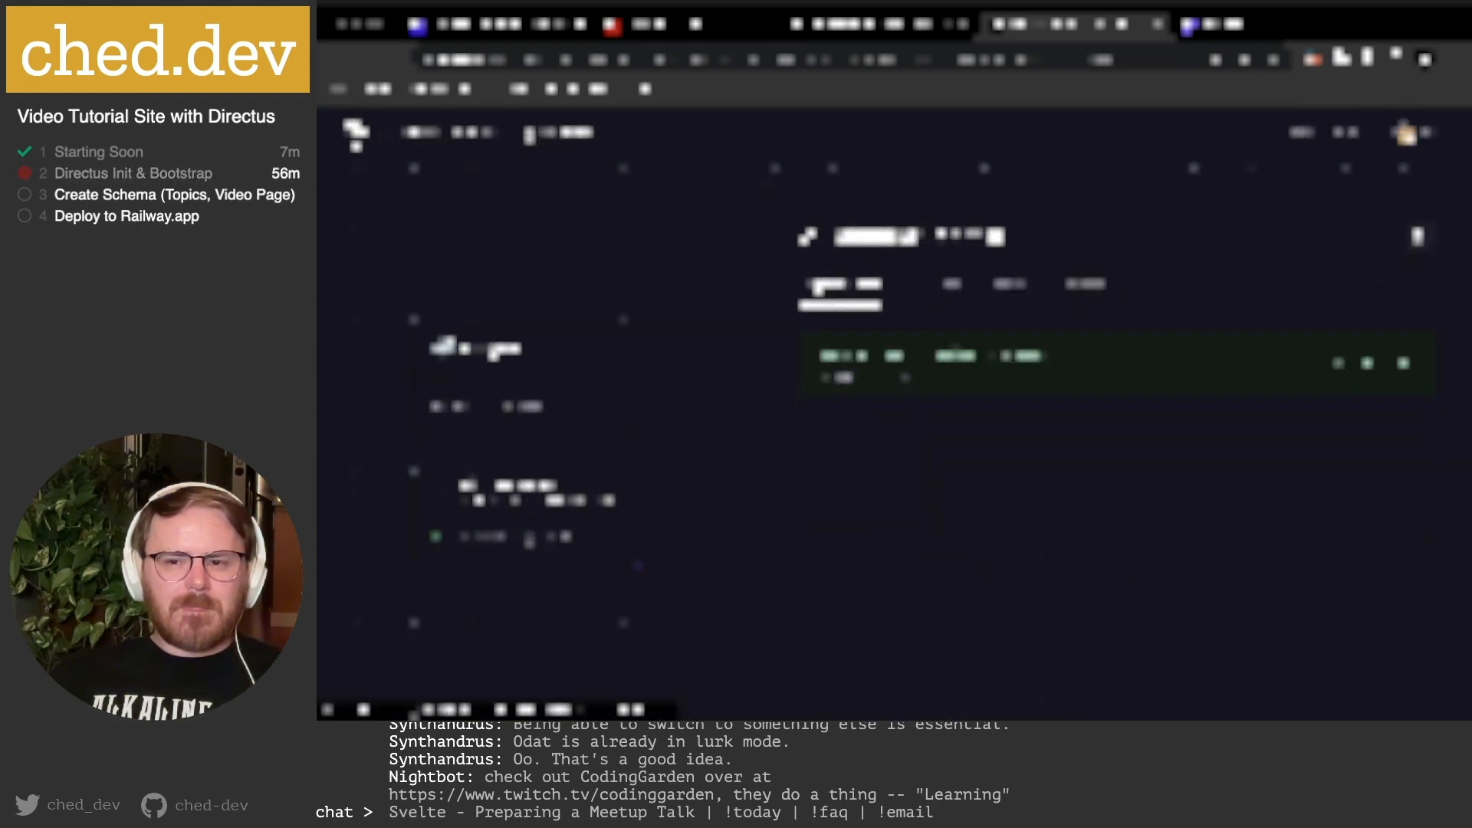
left_click(1418, 234)
Look through the database service panel's sections, then bring the full-screen Terminal to the front.
left_click(755, 454)
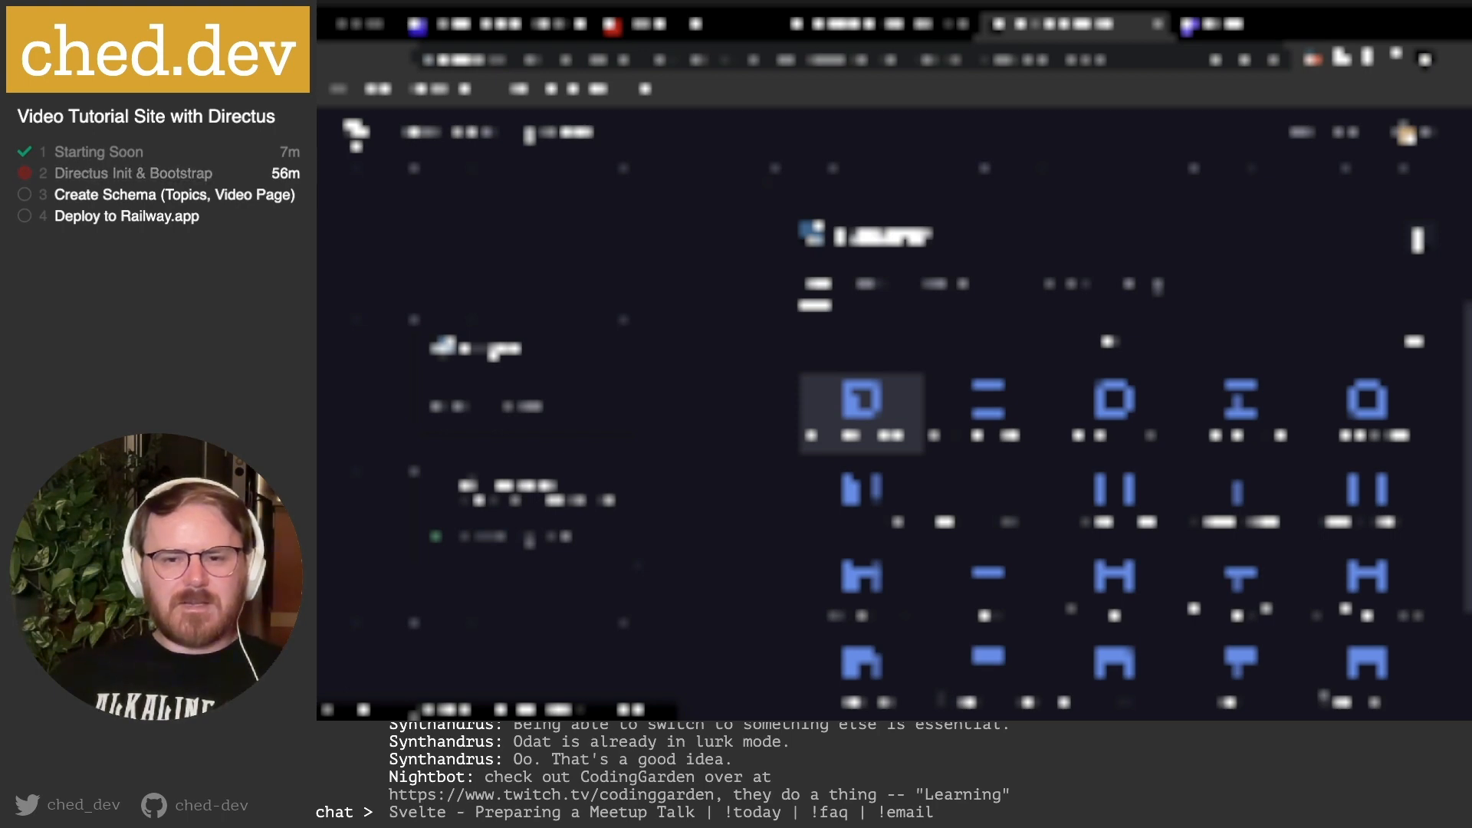
left_click(1143, 286)
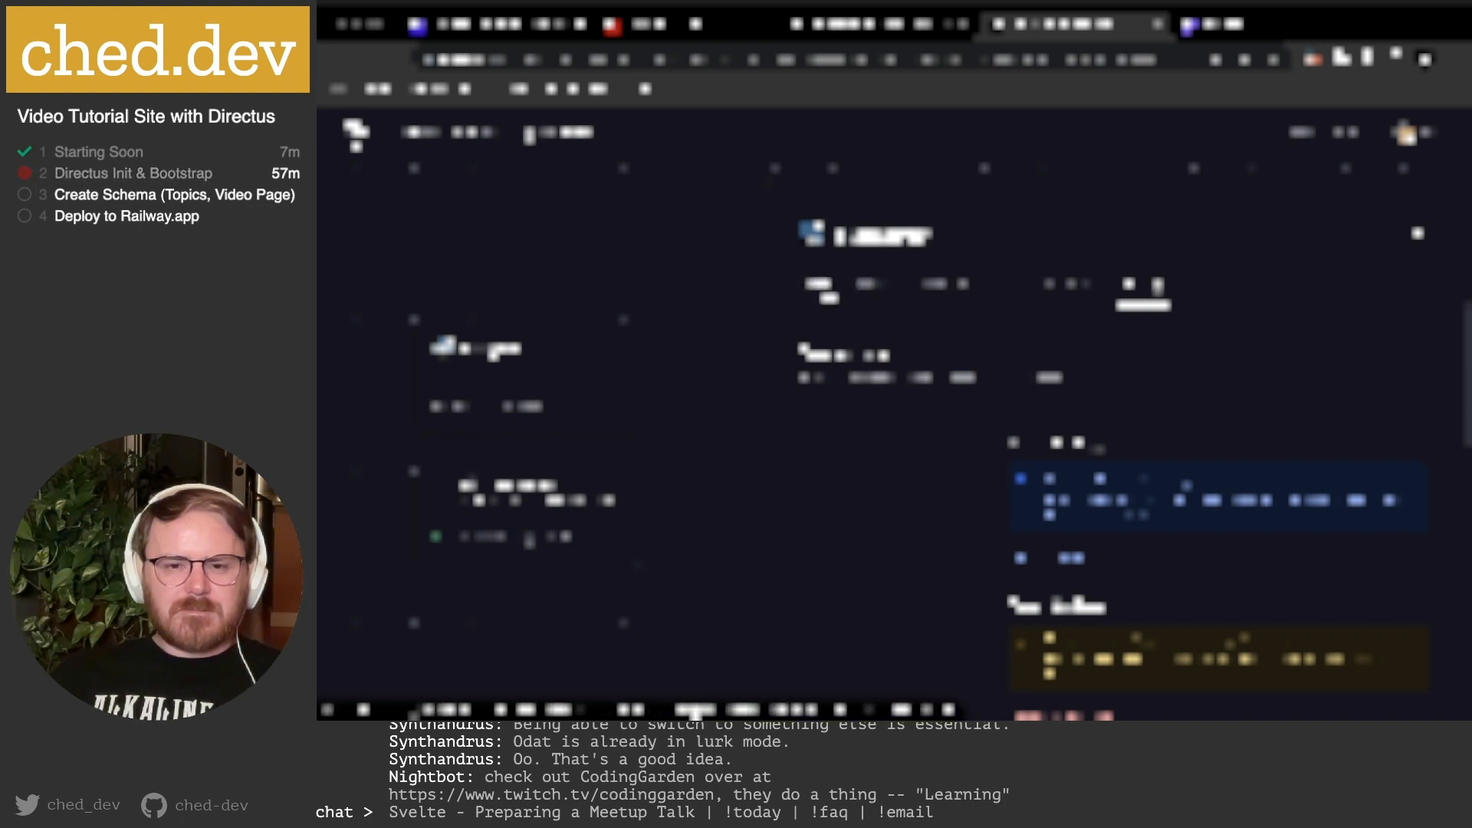
left_click(820, 286)
left_click(935, 285)
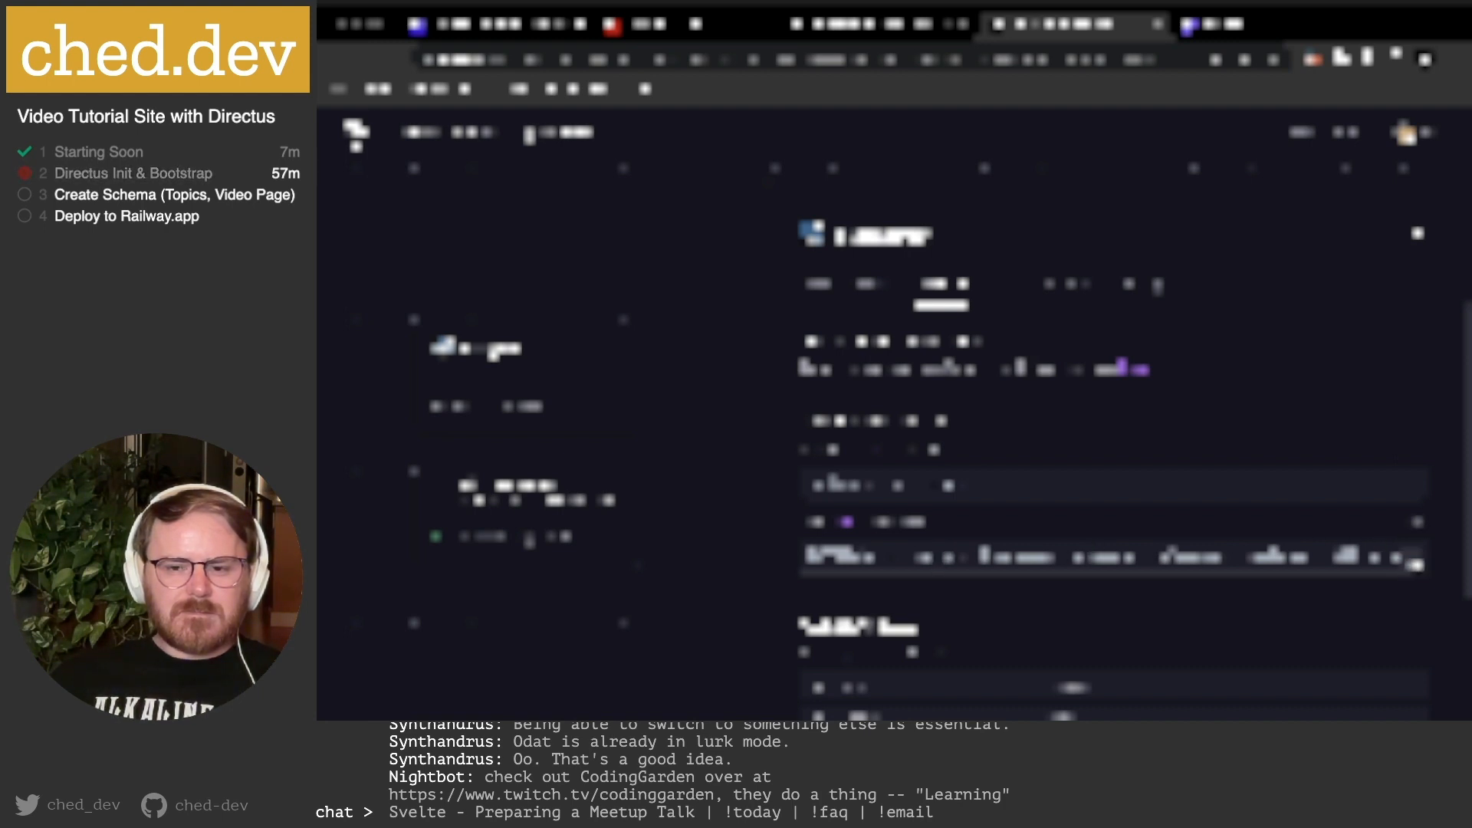
mouse_move(675, 715)
left_click(628, 689)
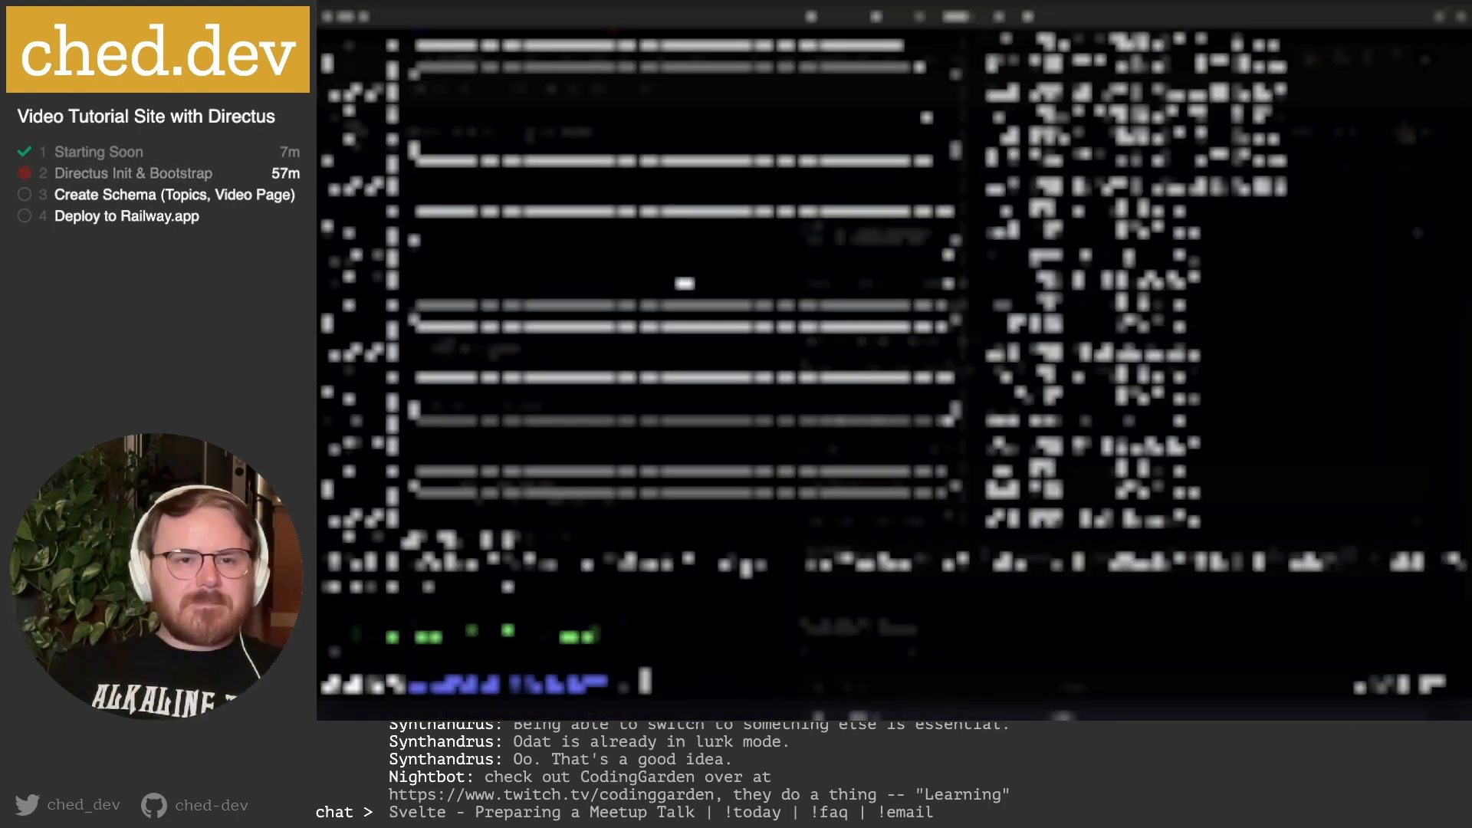
Open a second Terminal window and drag it aside.
key("super+n")
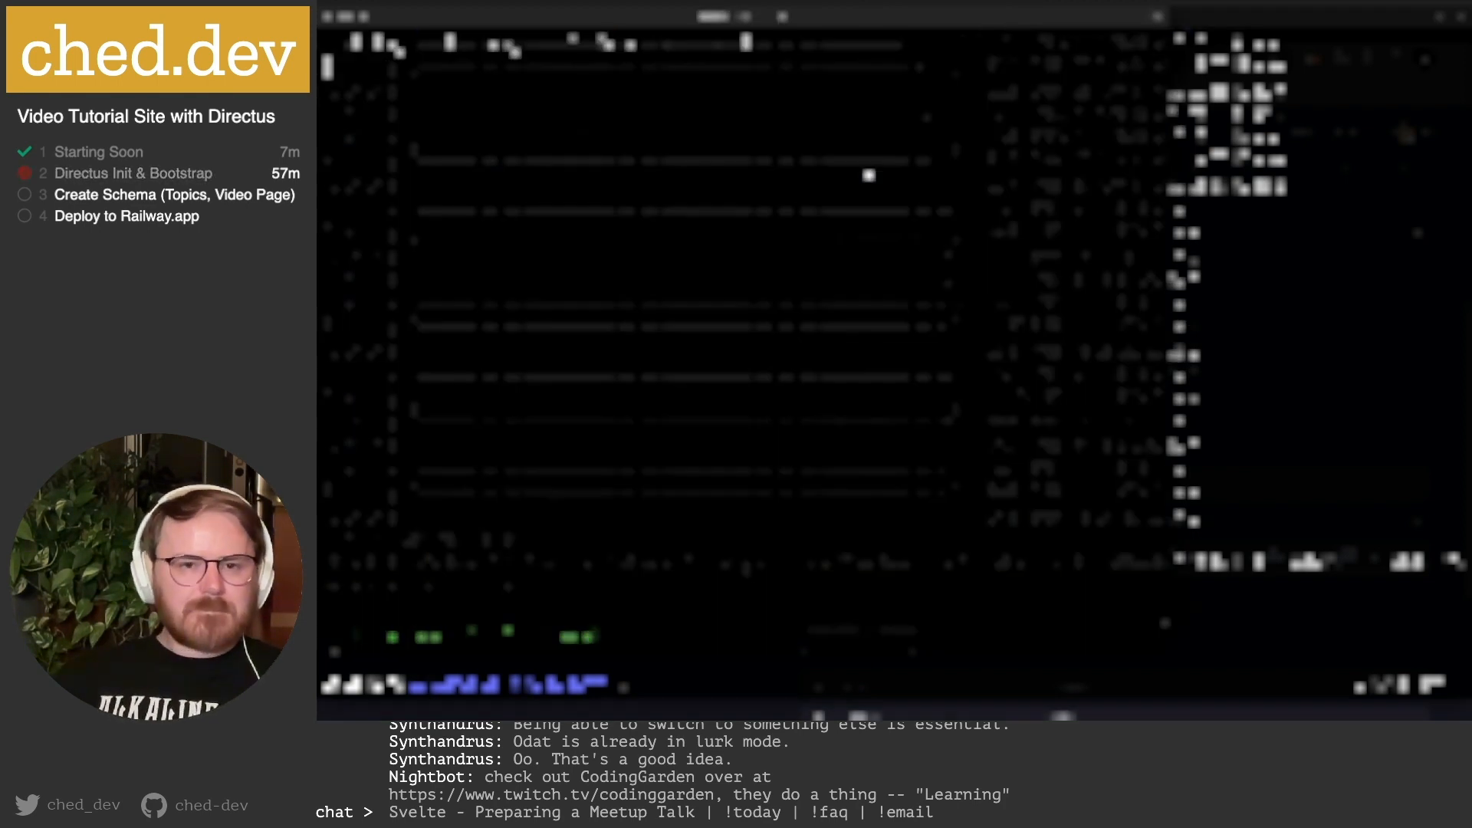
left_click_drag(909, 16, 318, 73)
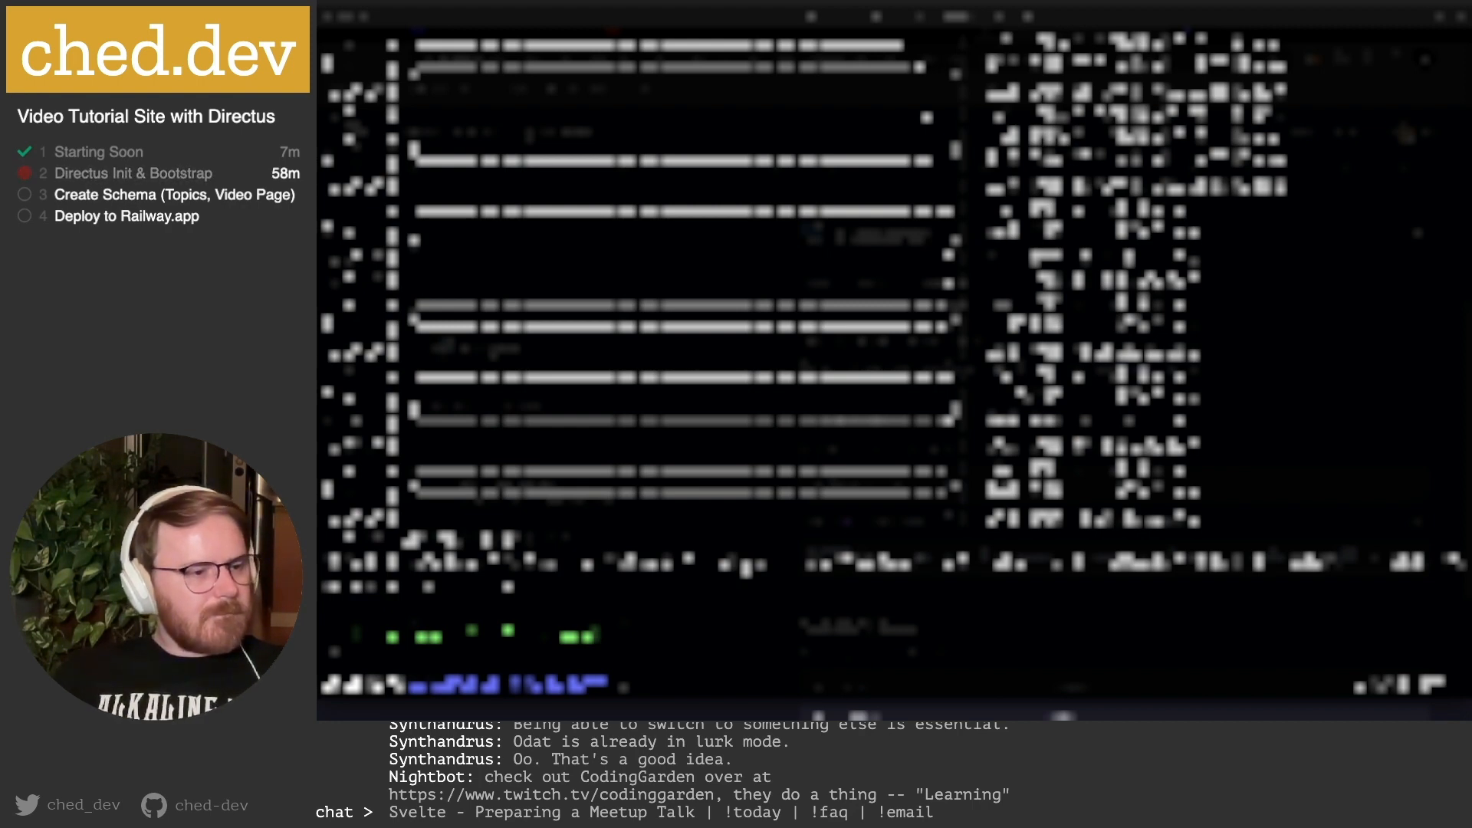
left_click(746, 420)
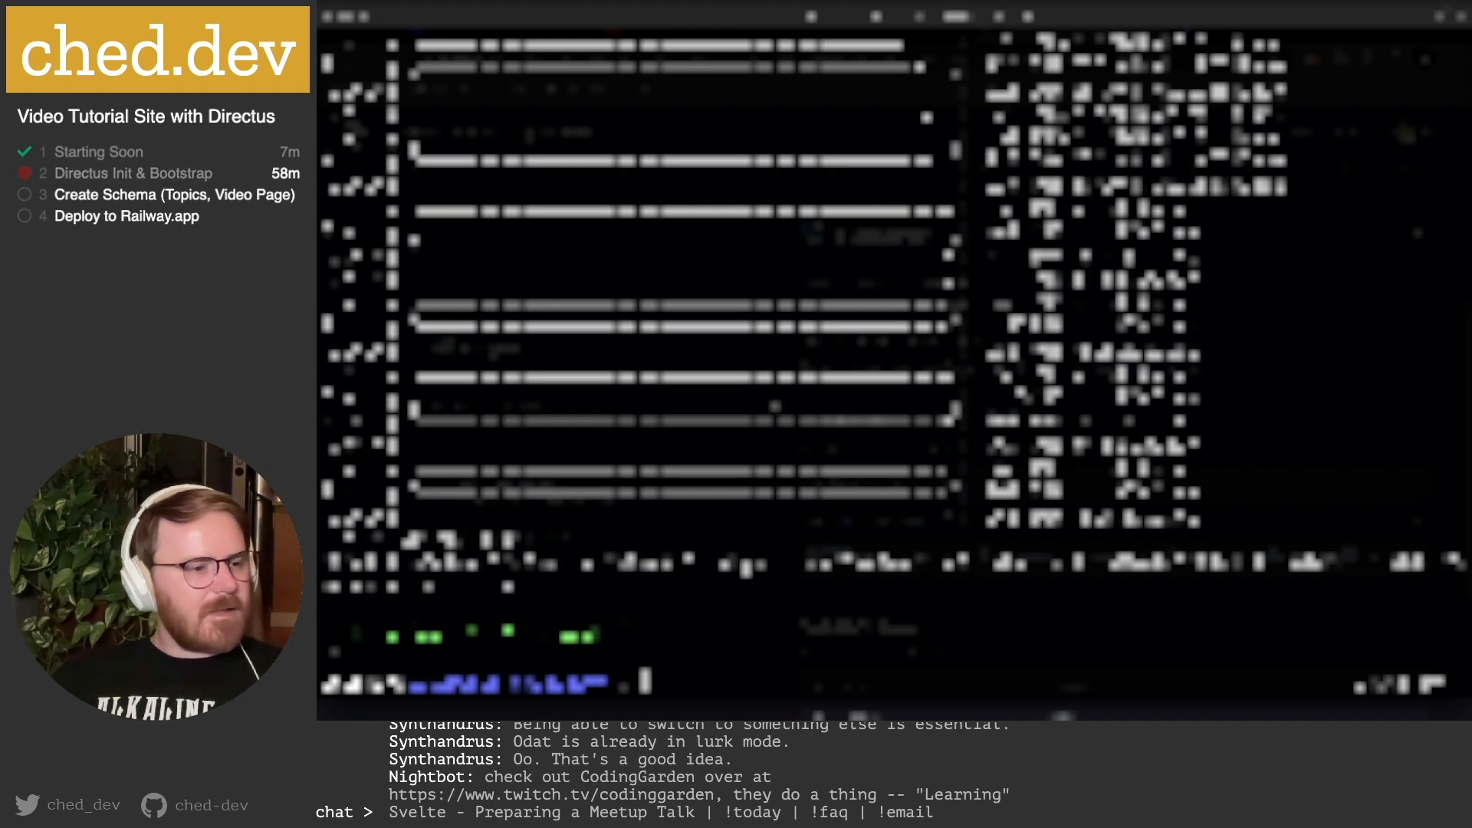
Switch to VS Code, then back to the Railway project in the browser.
key("super+Tab")
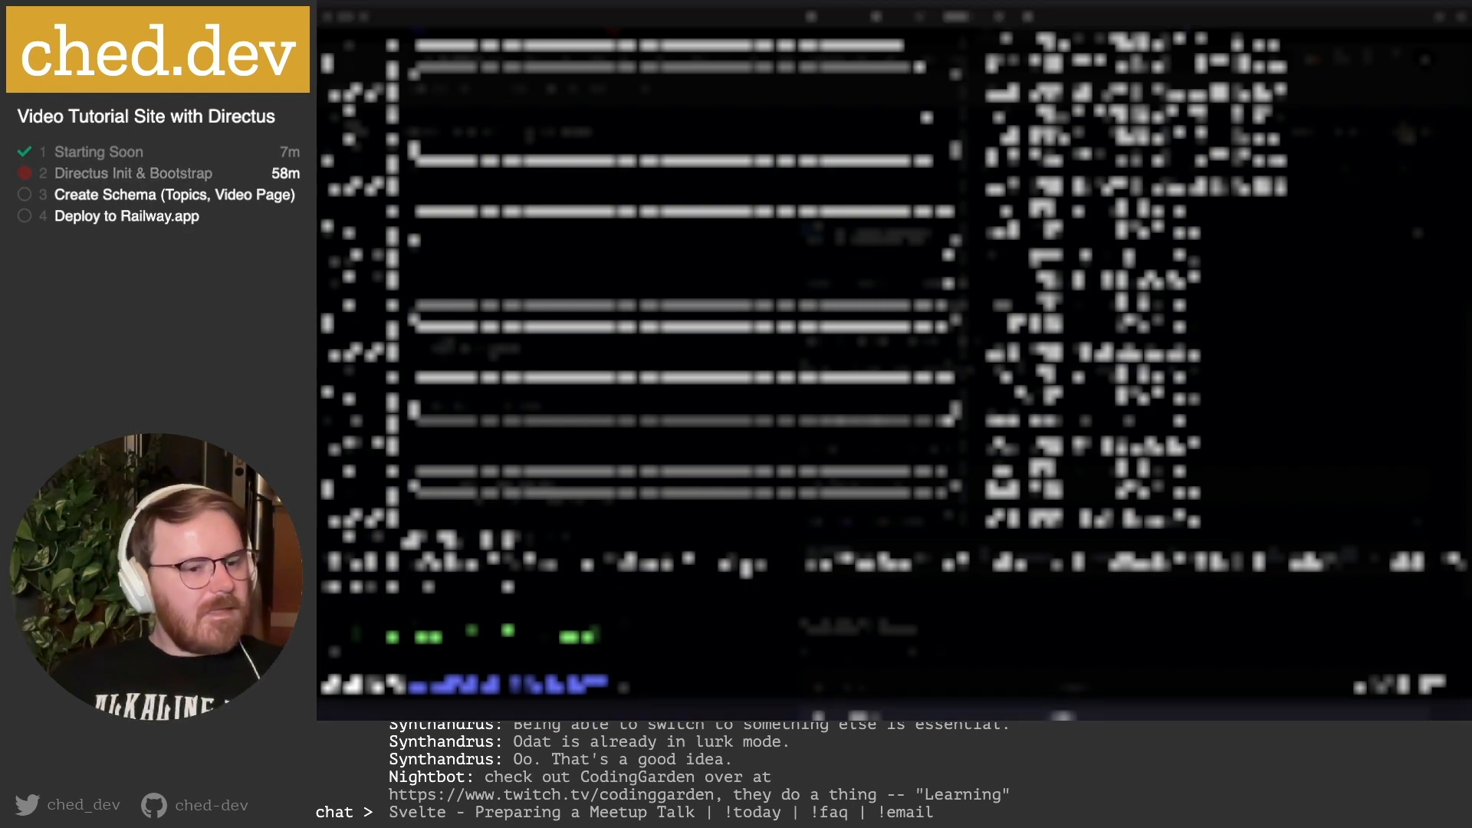
mouse_move(544, 717)
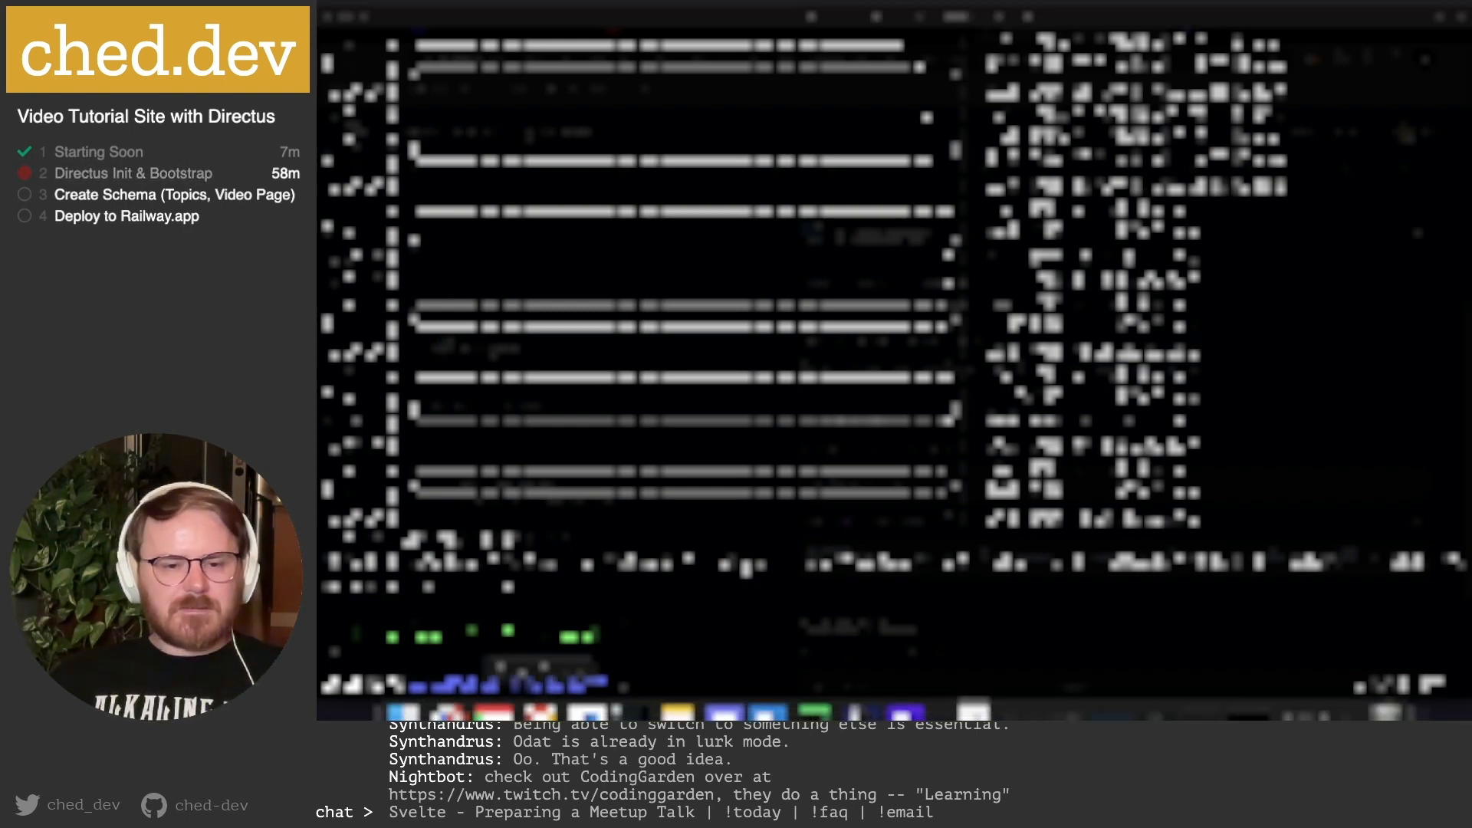
left_click(630, 686)
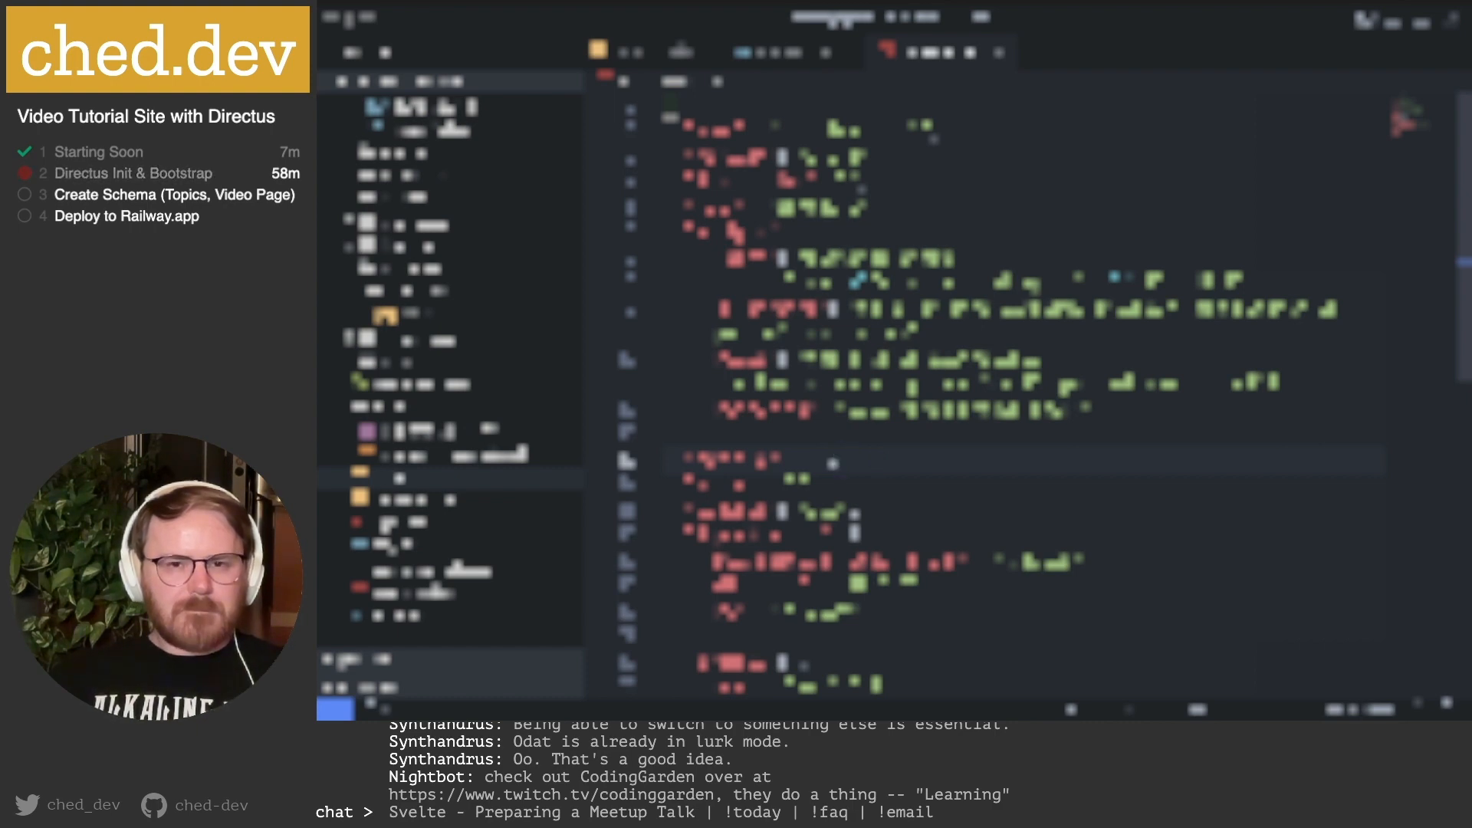
left_click(816, 701)
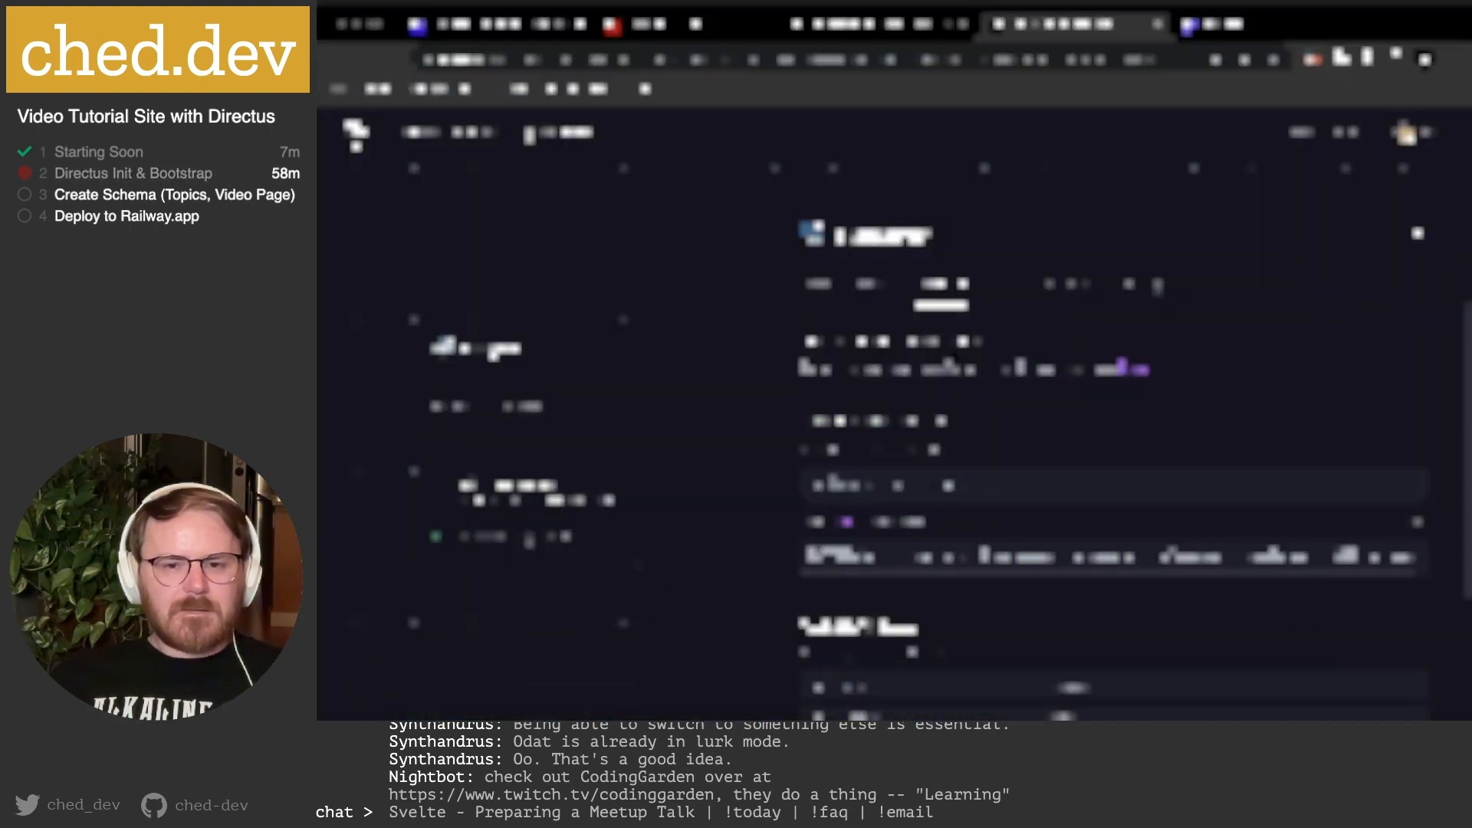
Browse the database service's grid of tables in its panel.
left_click(882, 285)
left_click(821, 286)
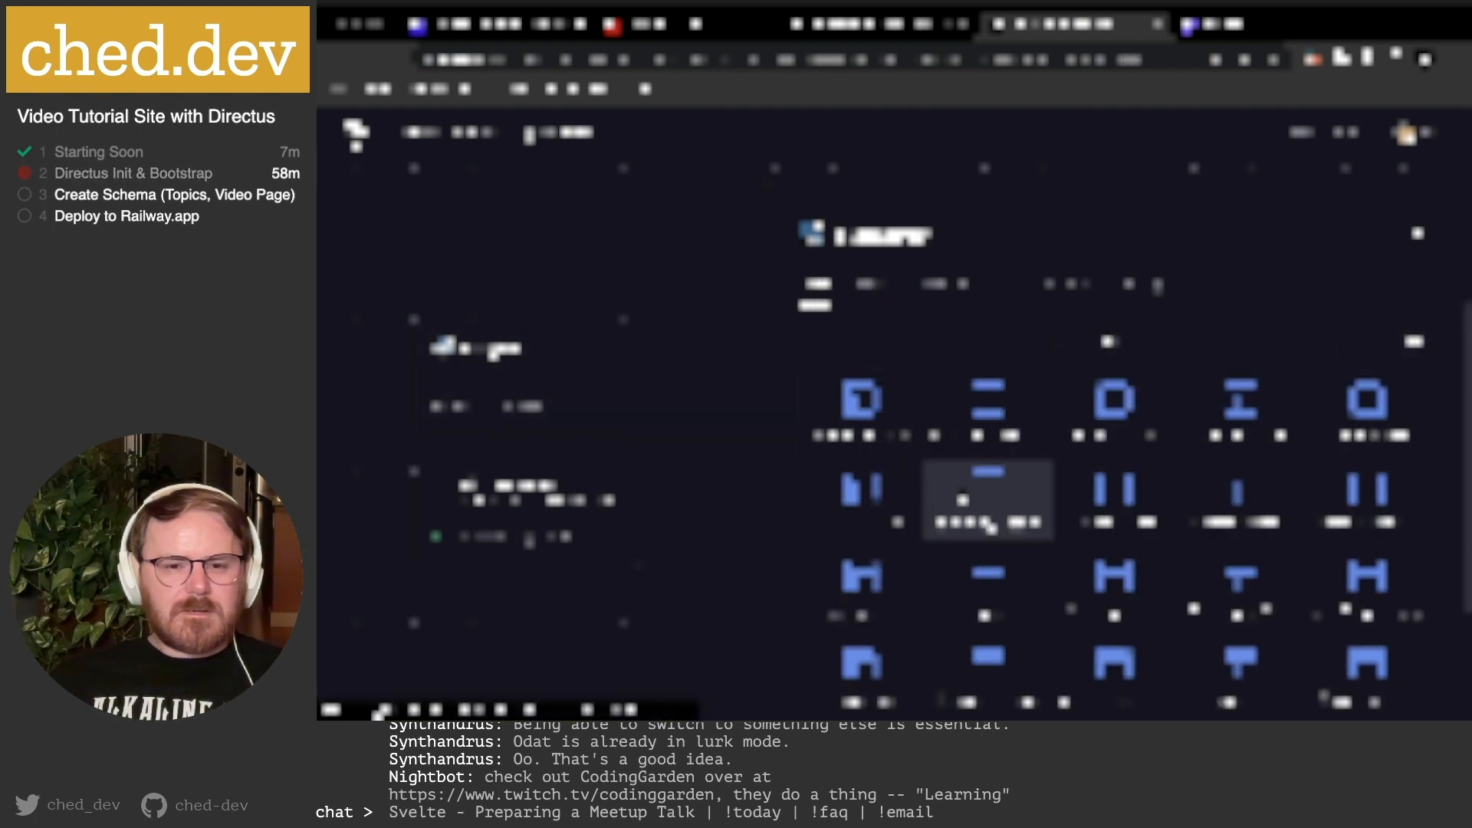
scroll(964, 493, "down", 3)
scroll(973, 503, "up", 2)
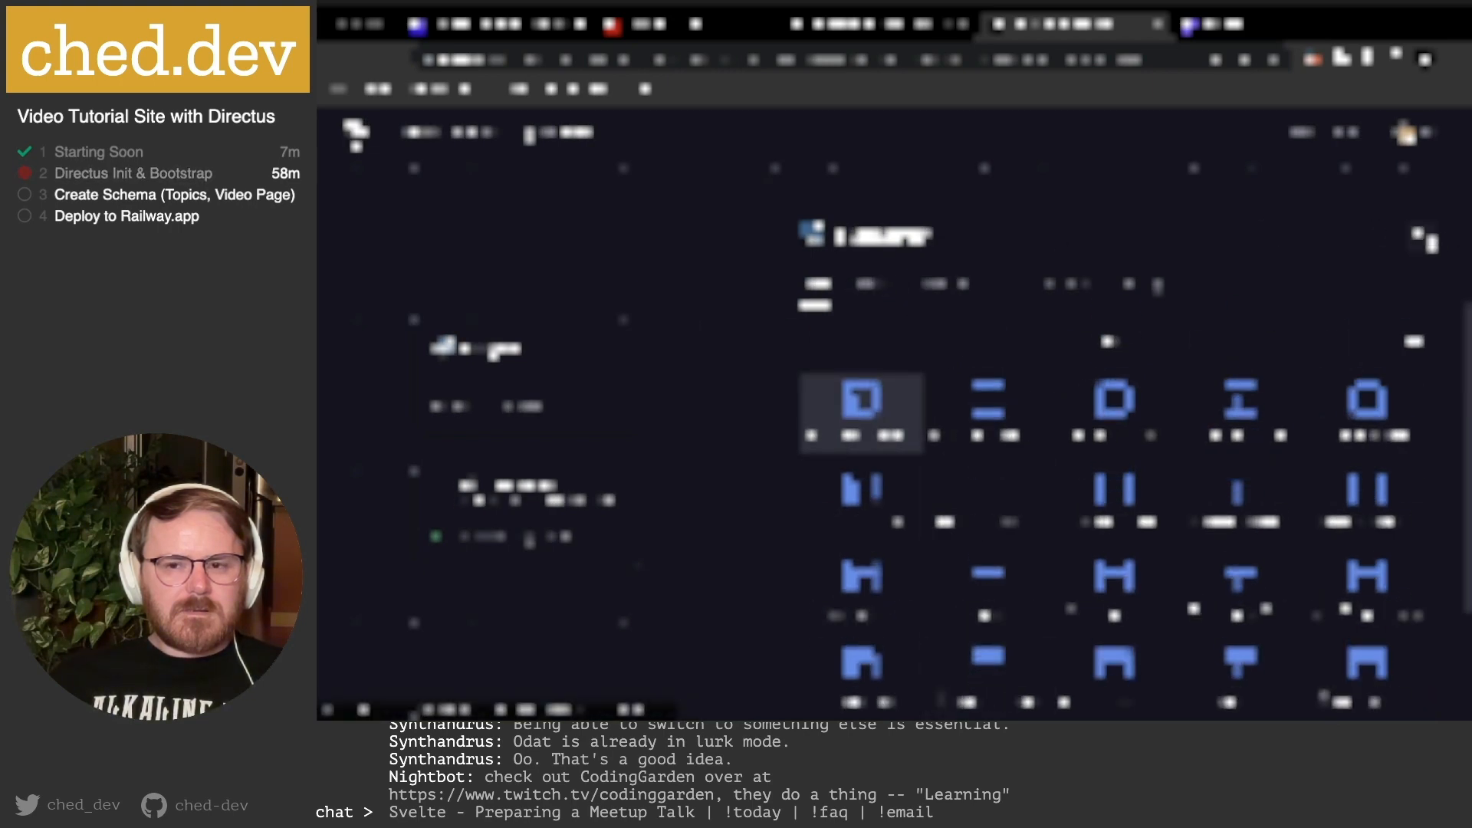
Close and reopen the database card, check another section, then bring Terminal to the front.
left_click(1422, 236)
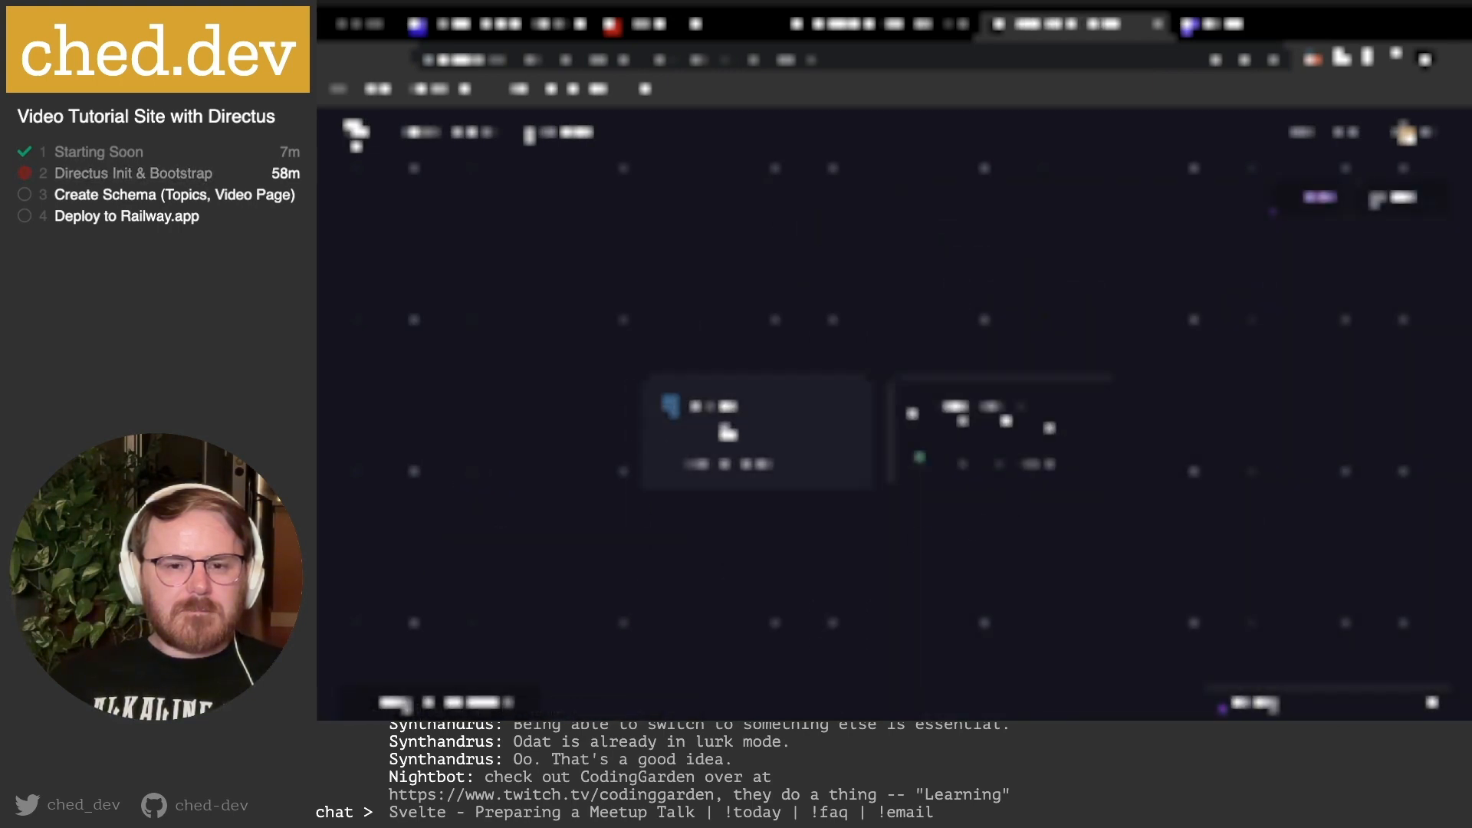
left_click(645, 464)
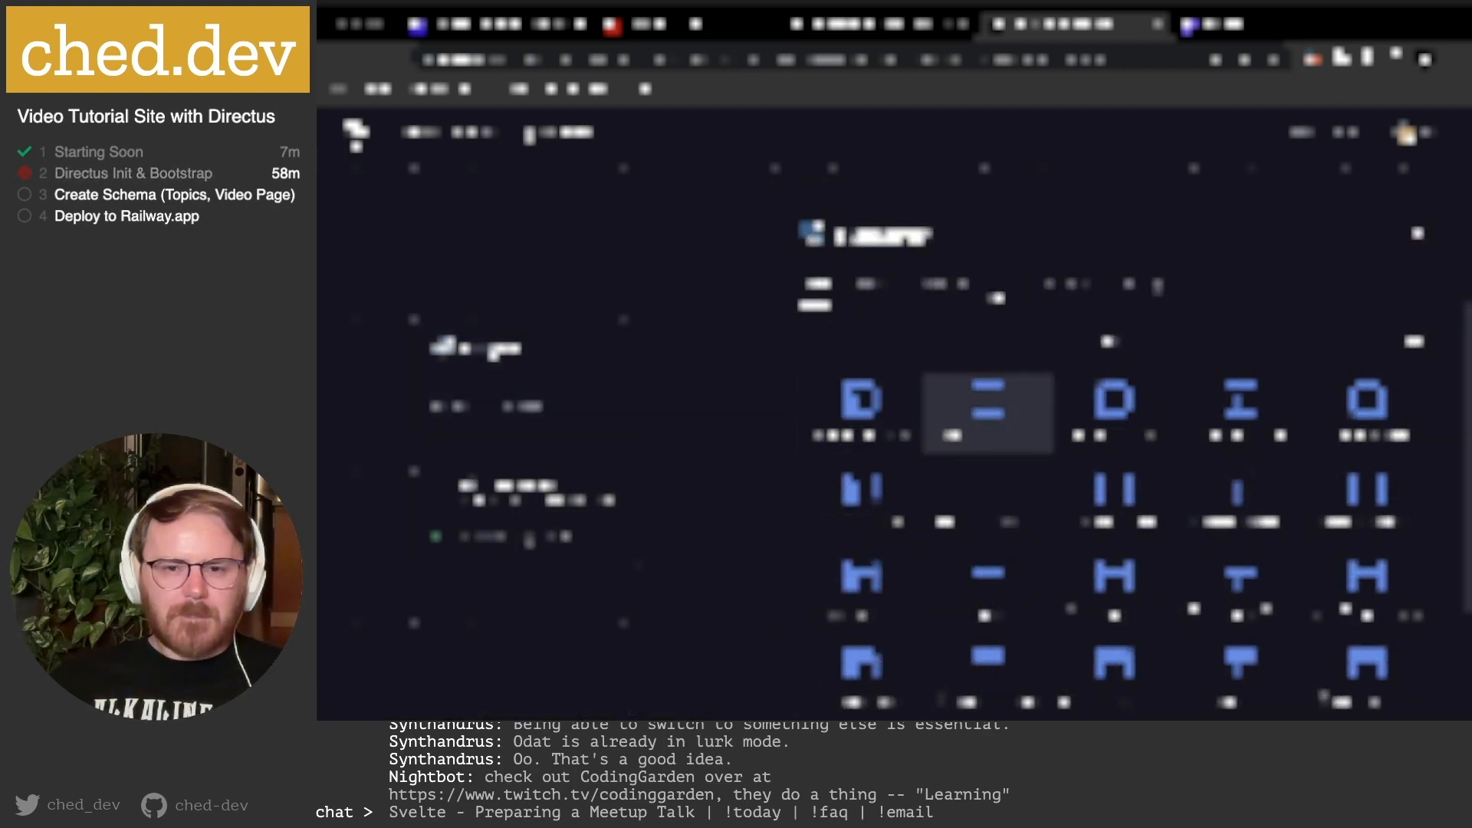
left_click(866, 285)
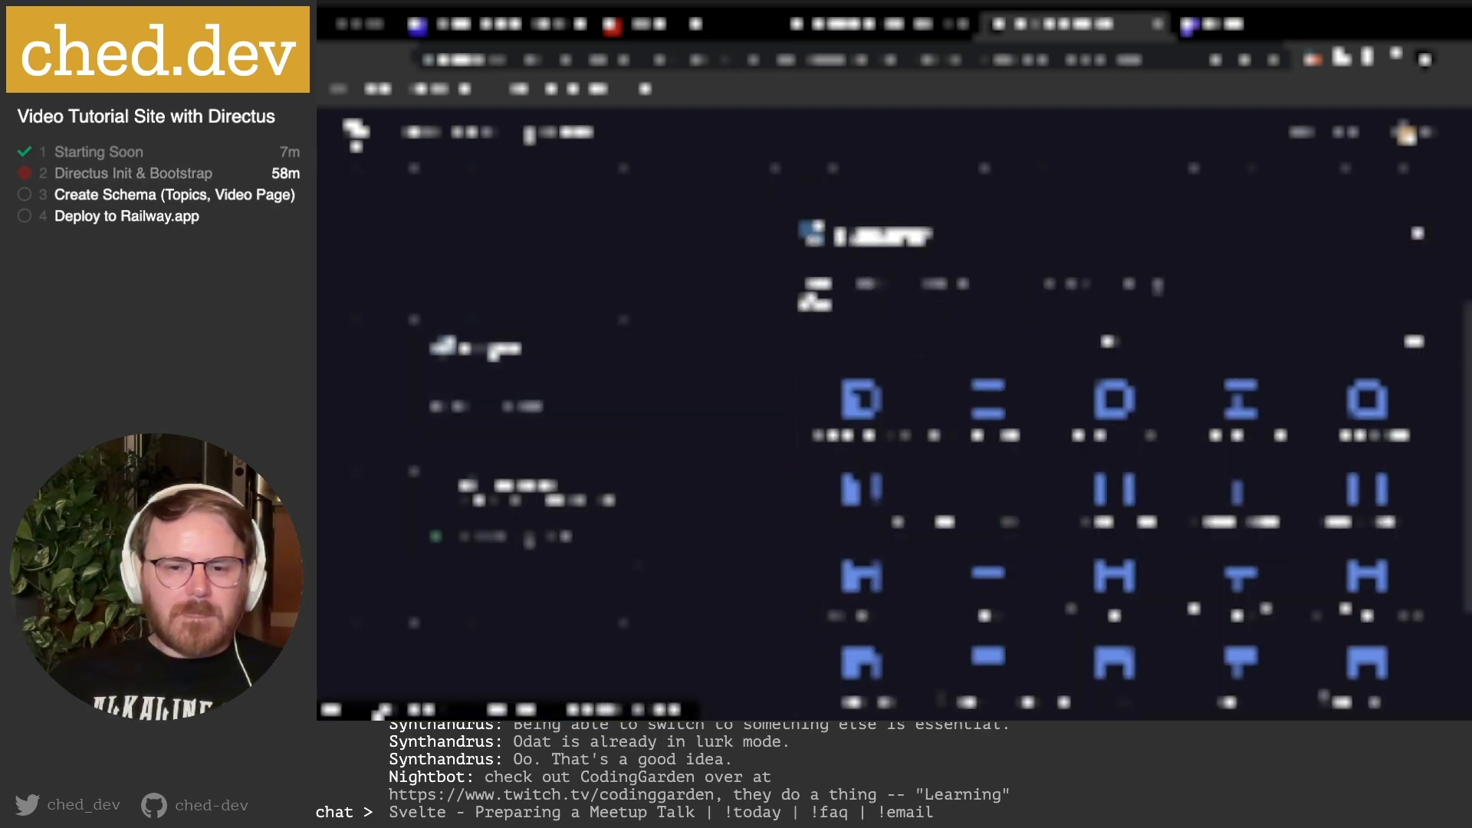
scroll(1239, 391, "down", 2)
scroll(1237, 384, "up", 2)
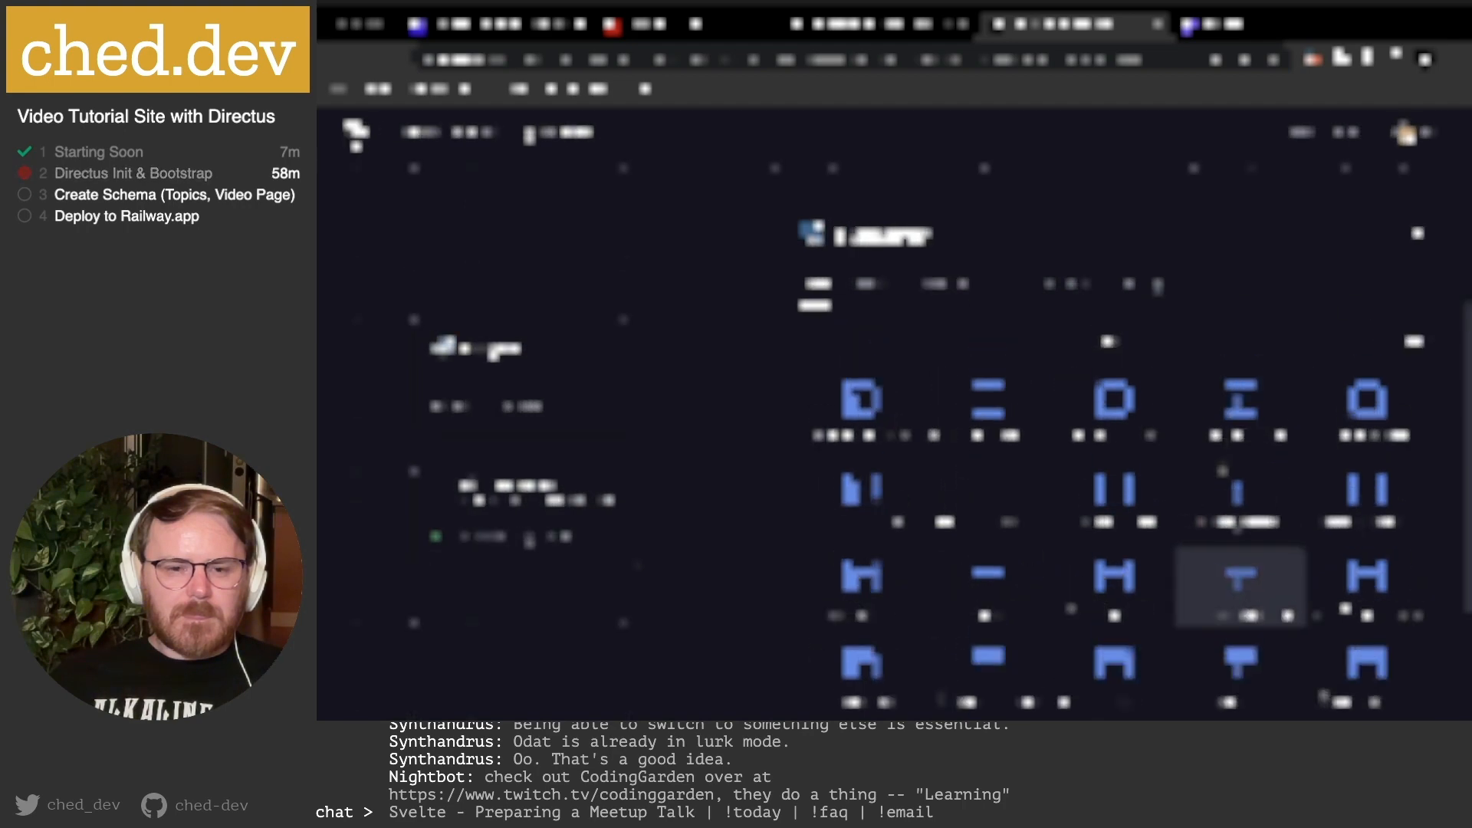
mouse_move(724, 714)
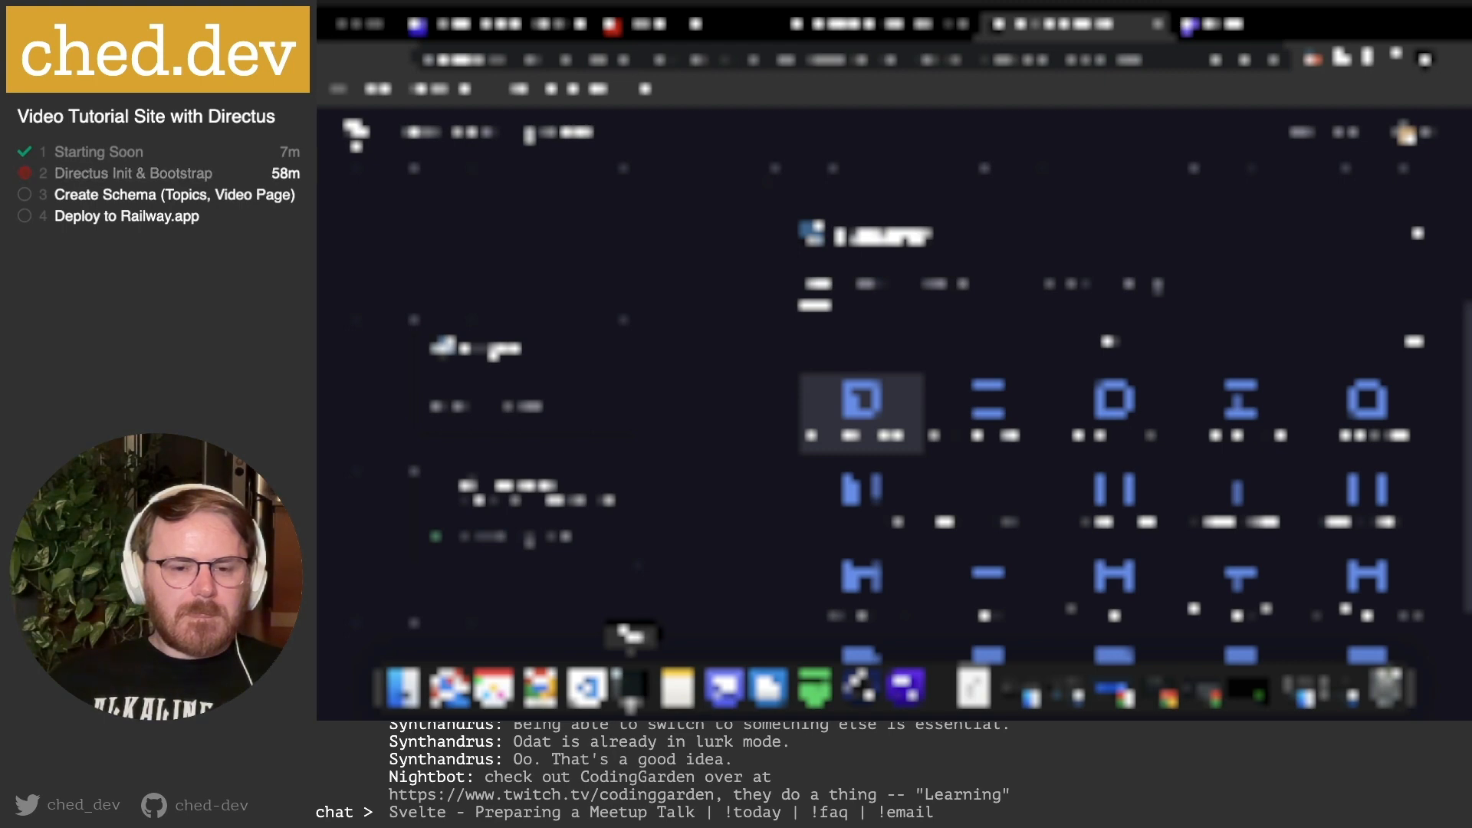
left_click(630, 690)
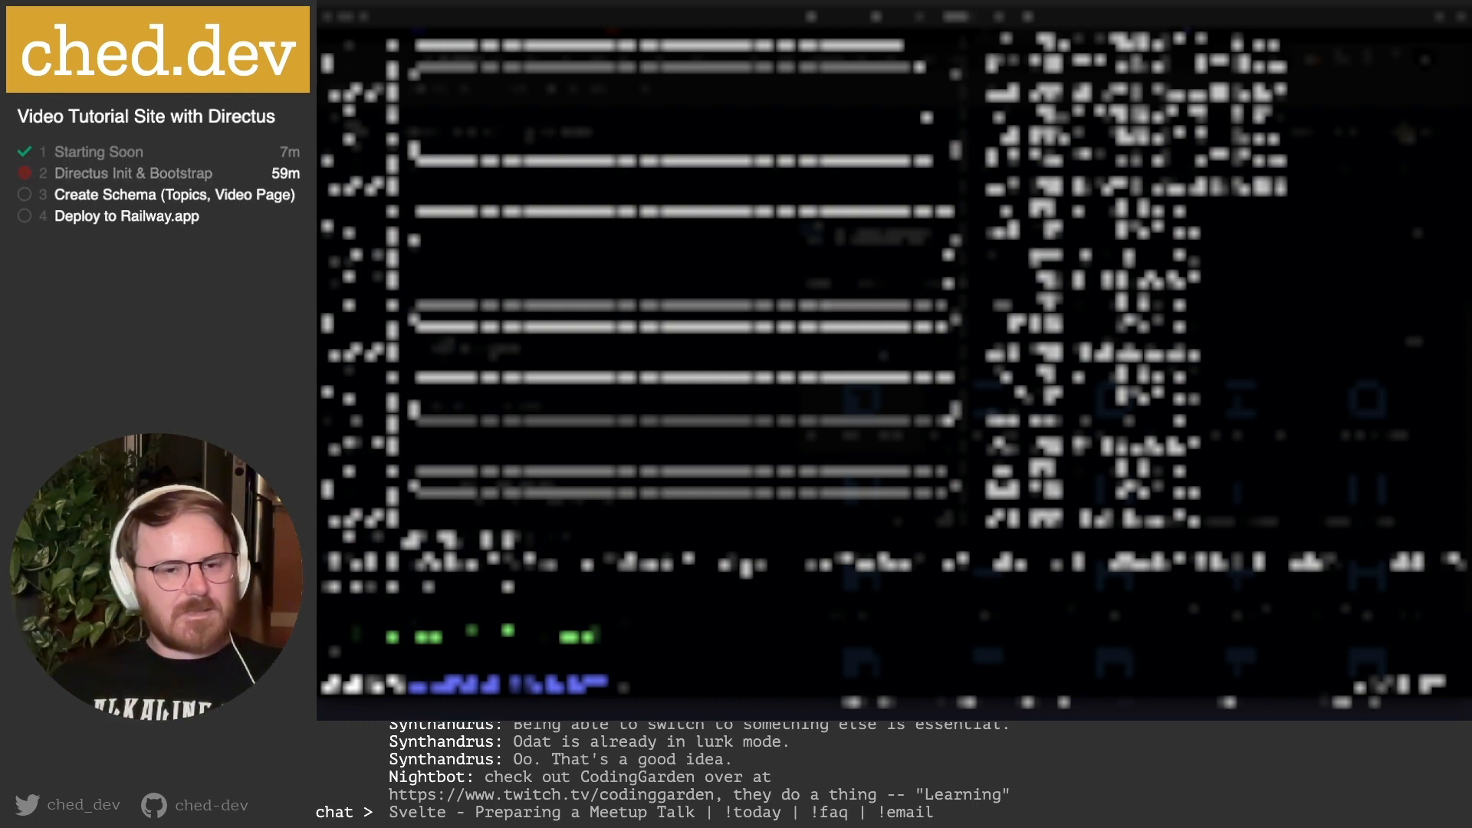
Focus the Terminal window, then return to the Railway database panel in the browser.
left_click(884, 341)
mouse_move(662, 711)
left_click(541, 688)
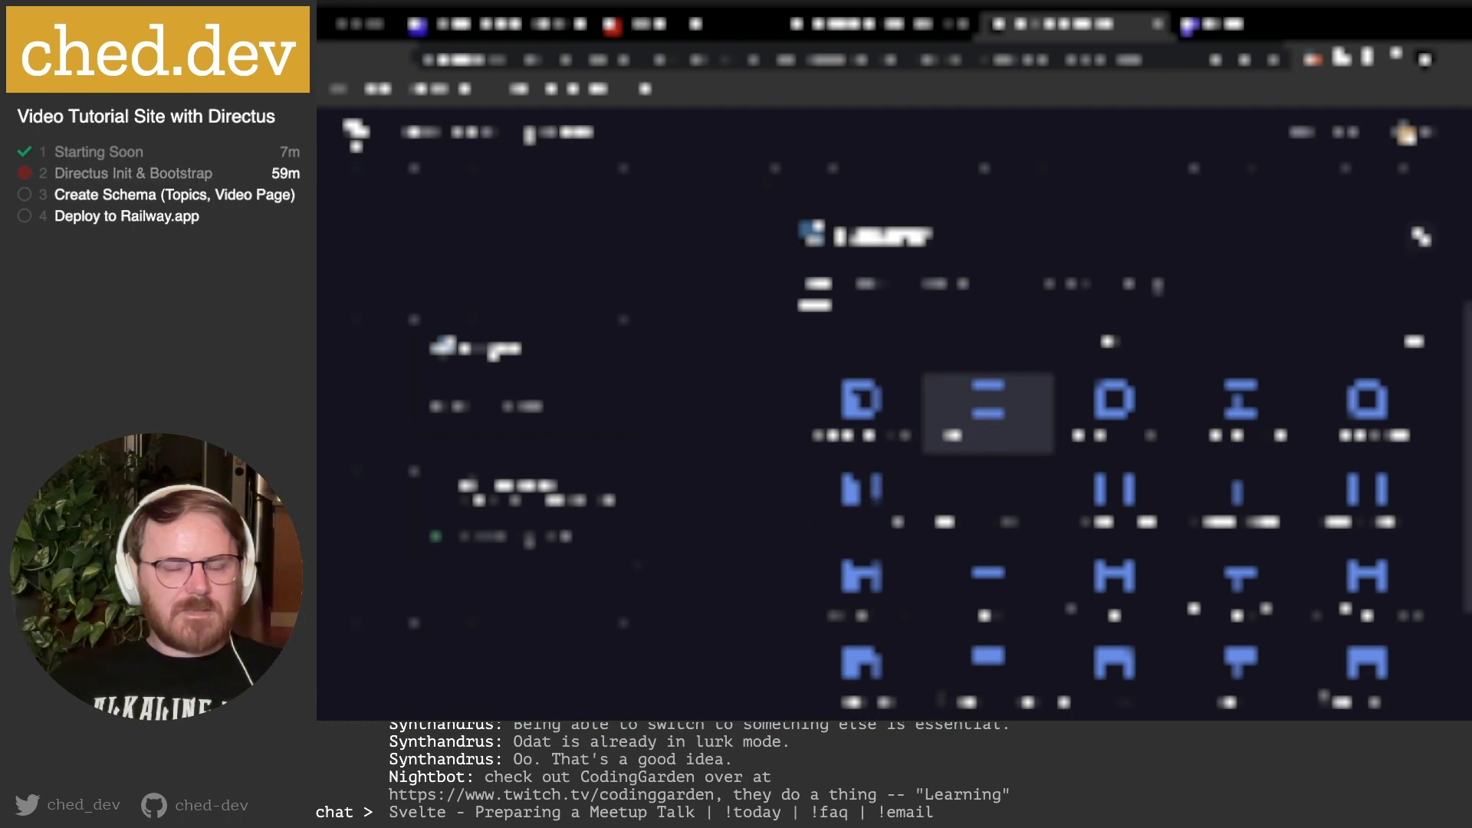
Delete the database service from its Settings danger zone, pasting its name as confirmation.
left_click(1417, 233)
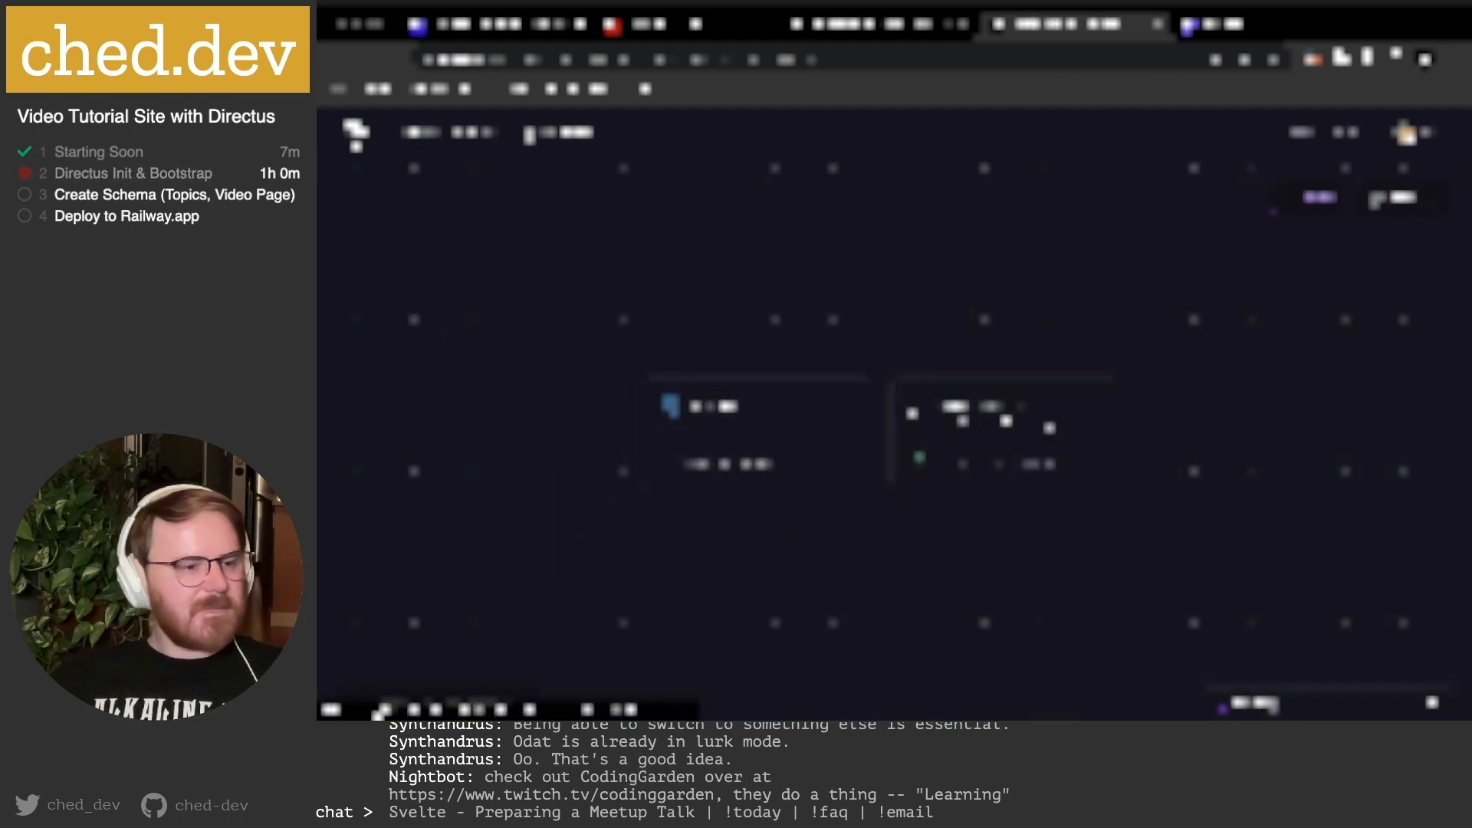
left_click(766, 457)
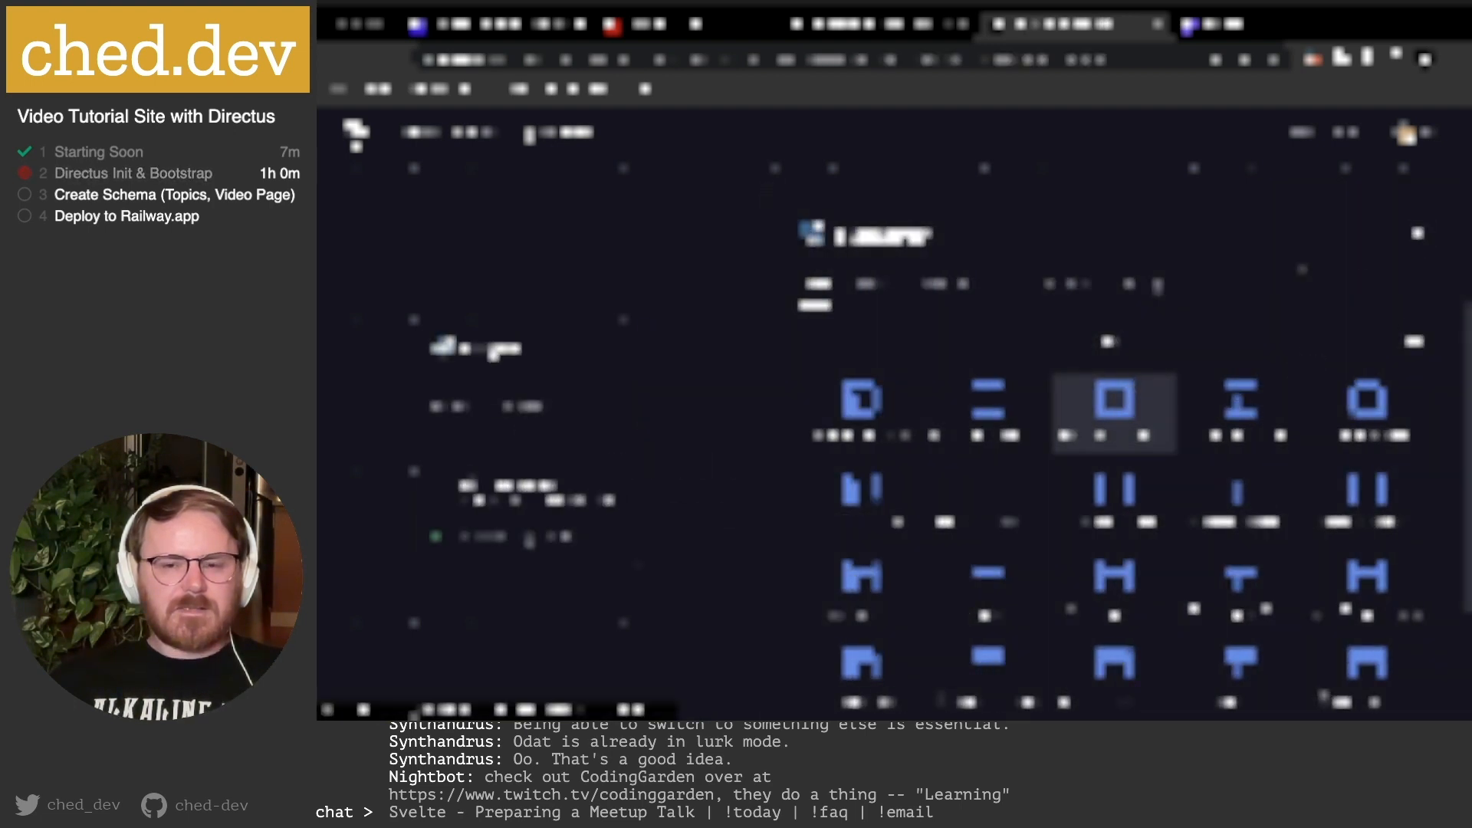
left_click(1158, 287)
scroll(1096, 491, "down", 10)
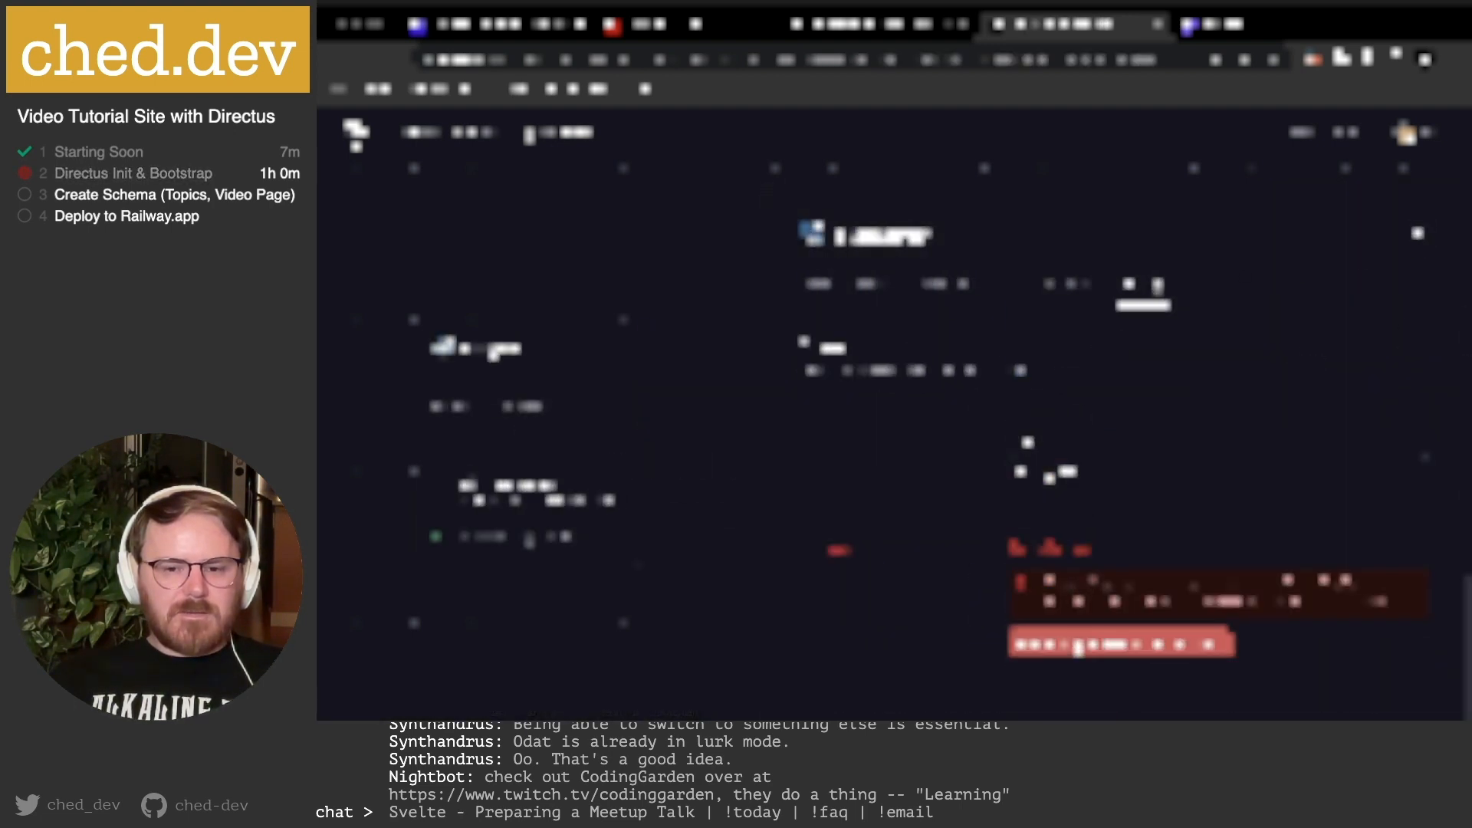
left_click(1079, 648)
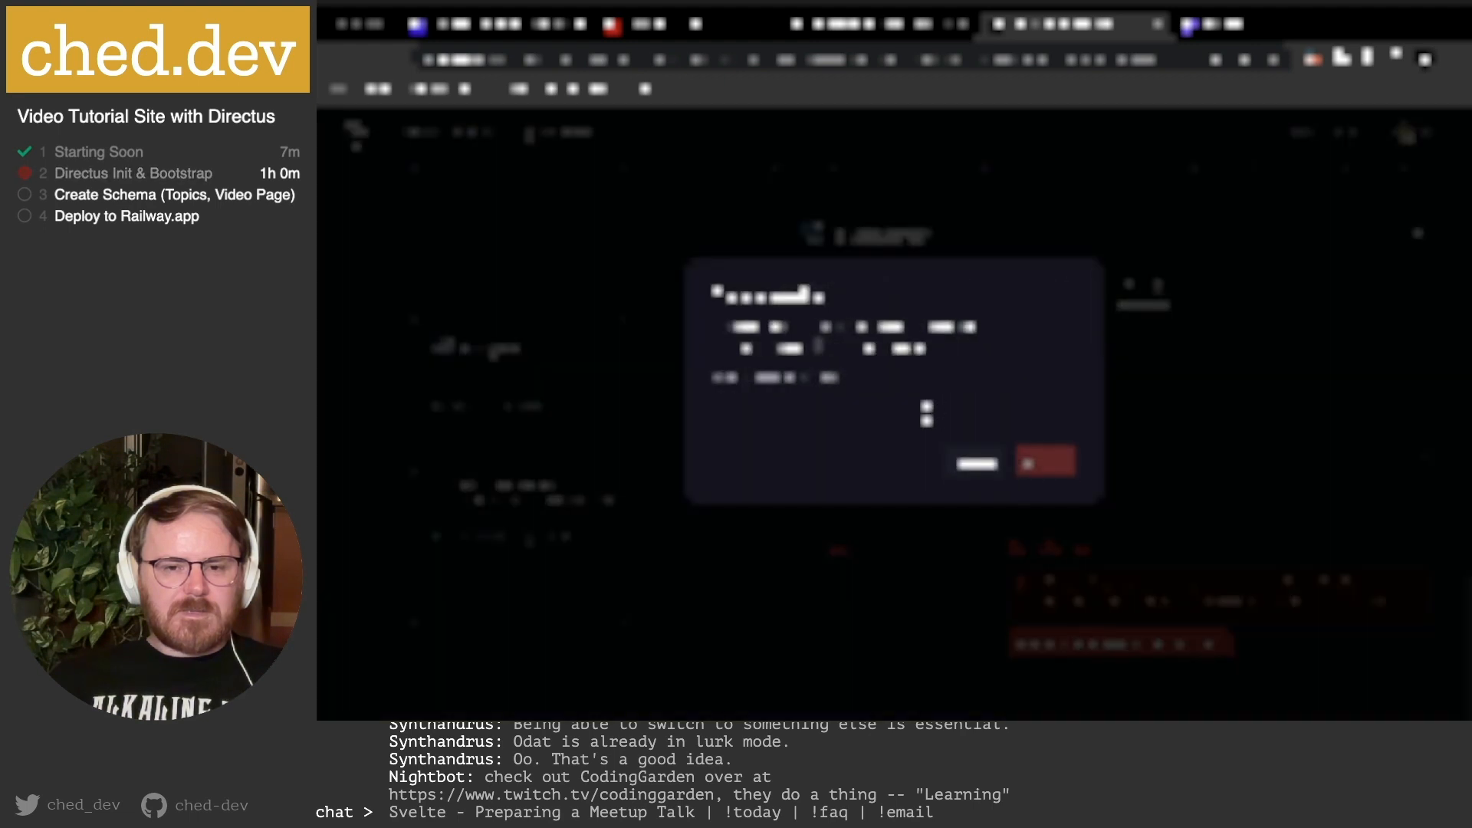
double_click(777, 376)
key("super+c")
left_click(774, 414)
key("super+v")
left_click(1053, 459)
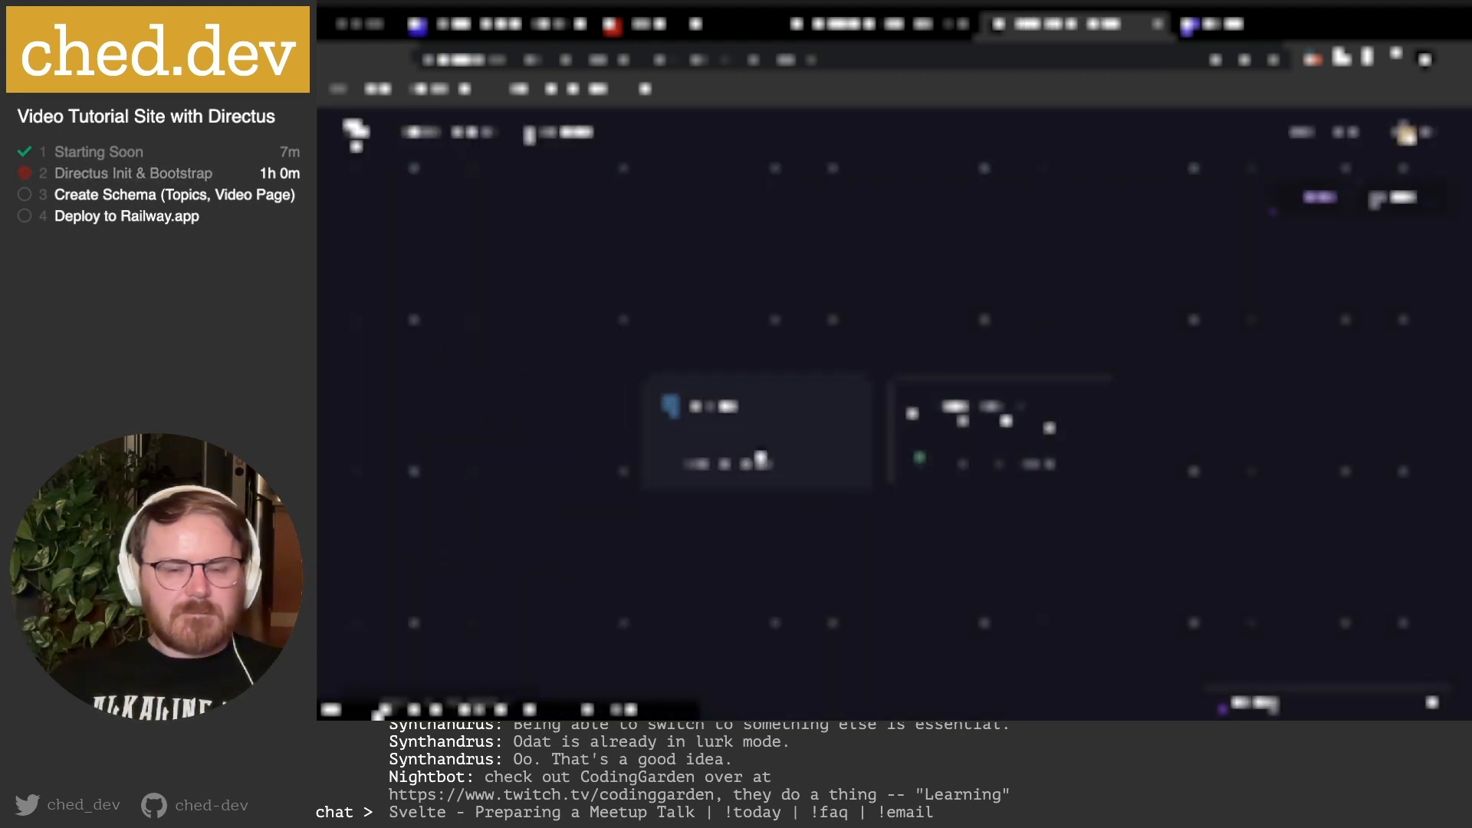
Add a new database service to the project and open its details.
left_click(1317, 201)
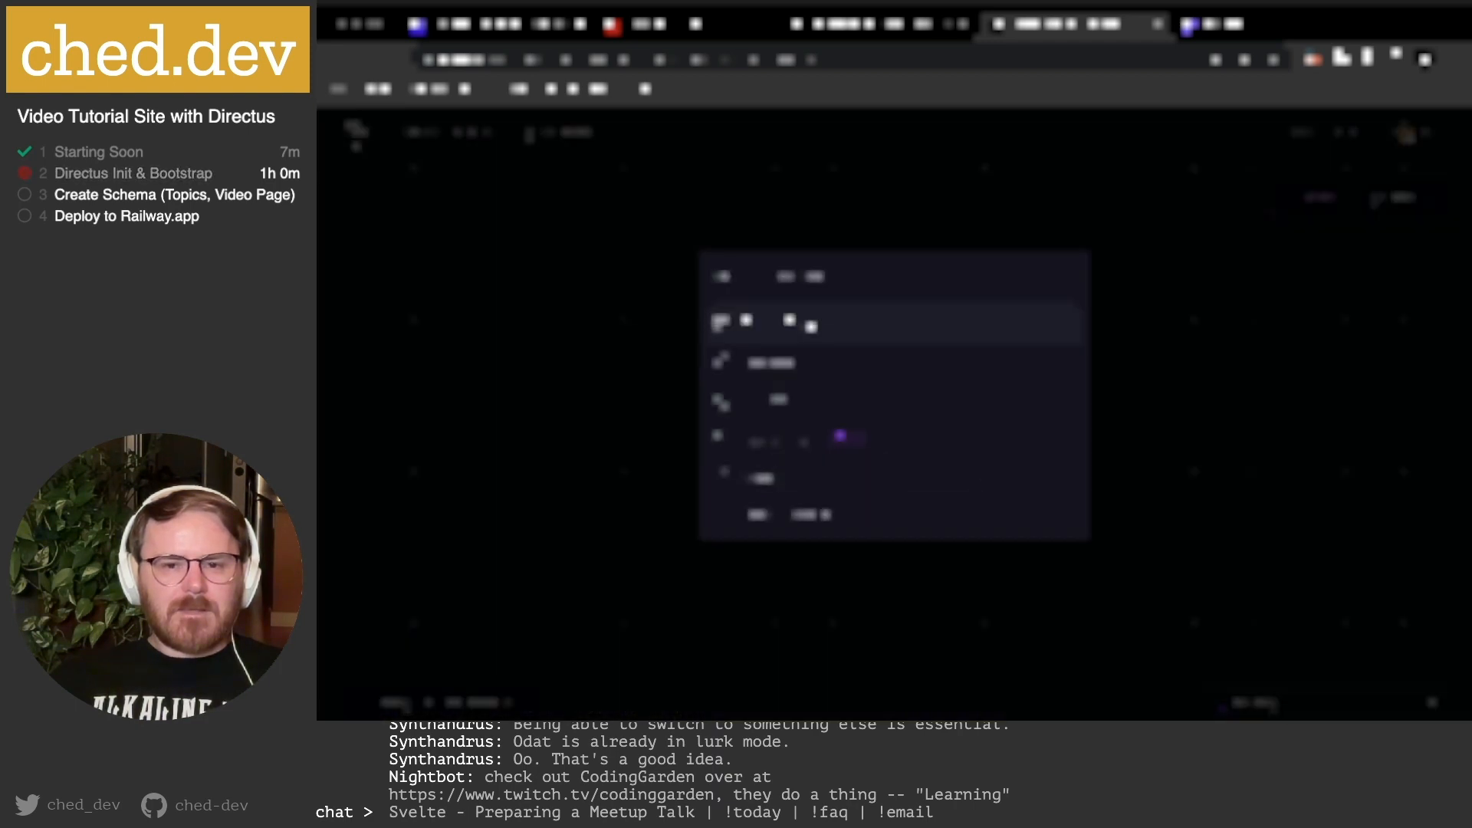
left_click(826, 412)
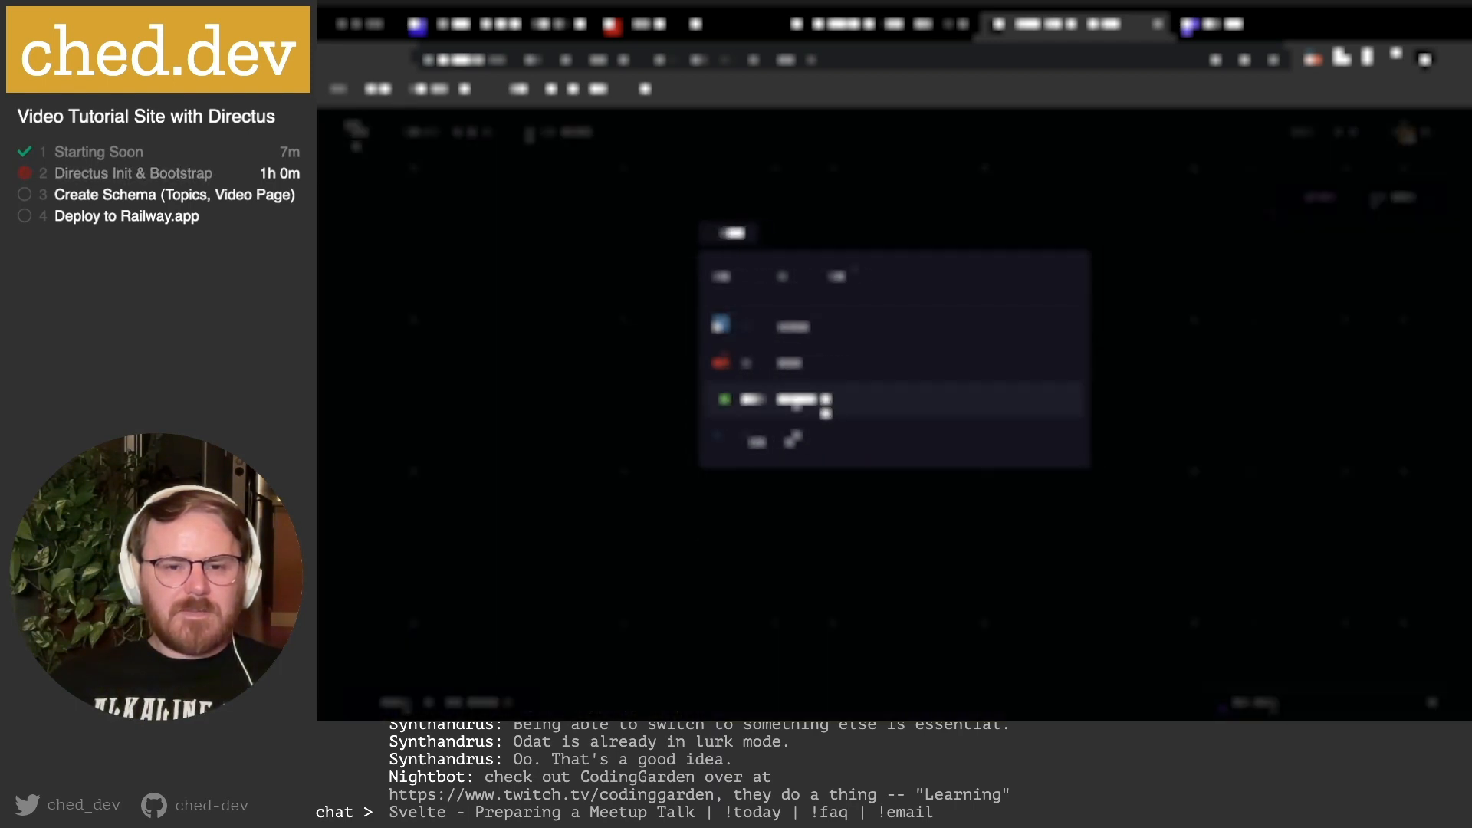
left_click(810, 330)
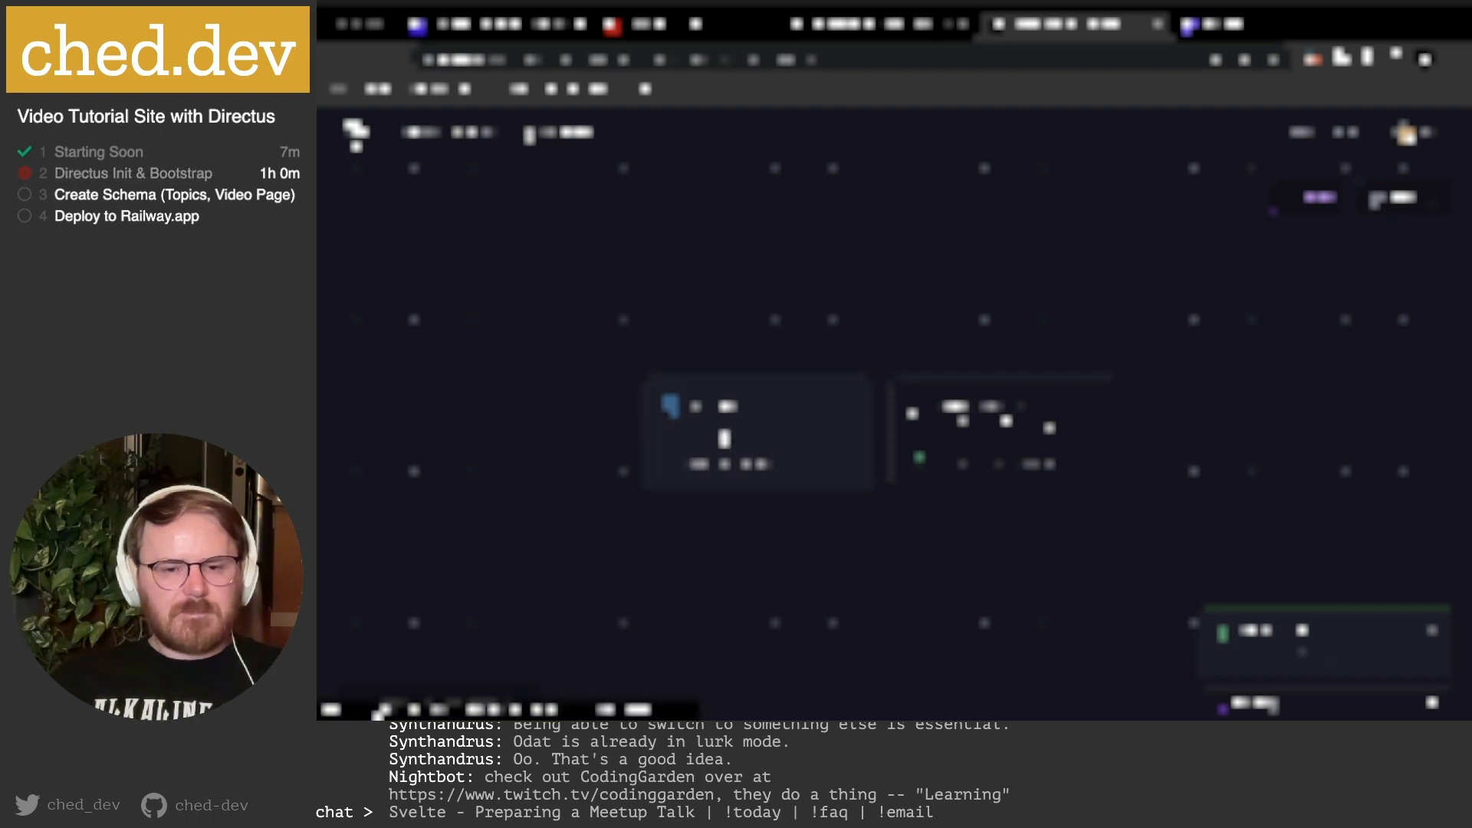
left_click(723, 438)
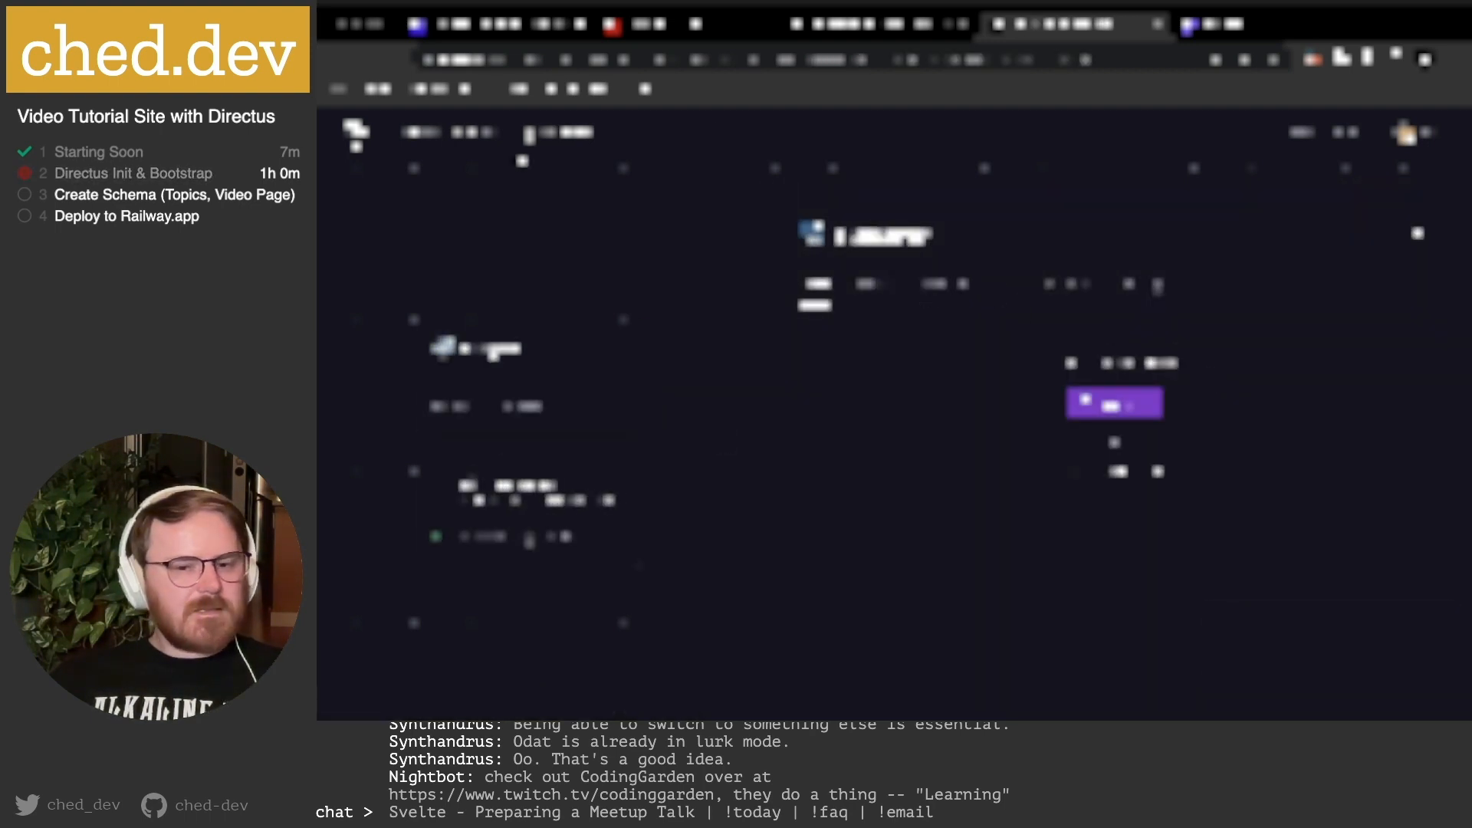
After checking the terminal, reveal the first variable's value in the new service's Variables tab.
left_click(653, 699)
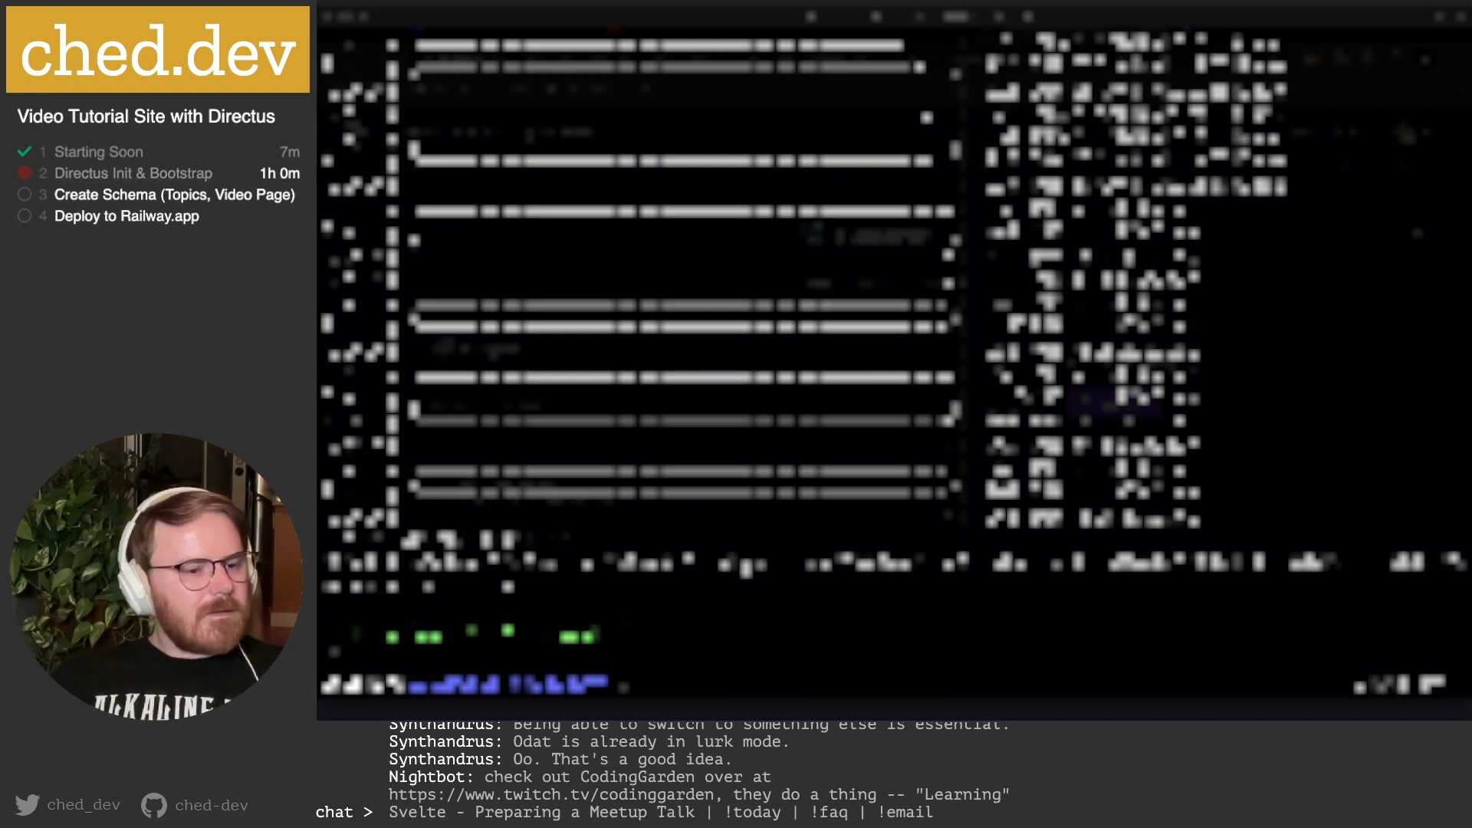
left_click(768, 570)
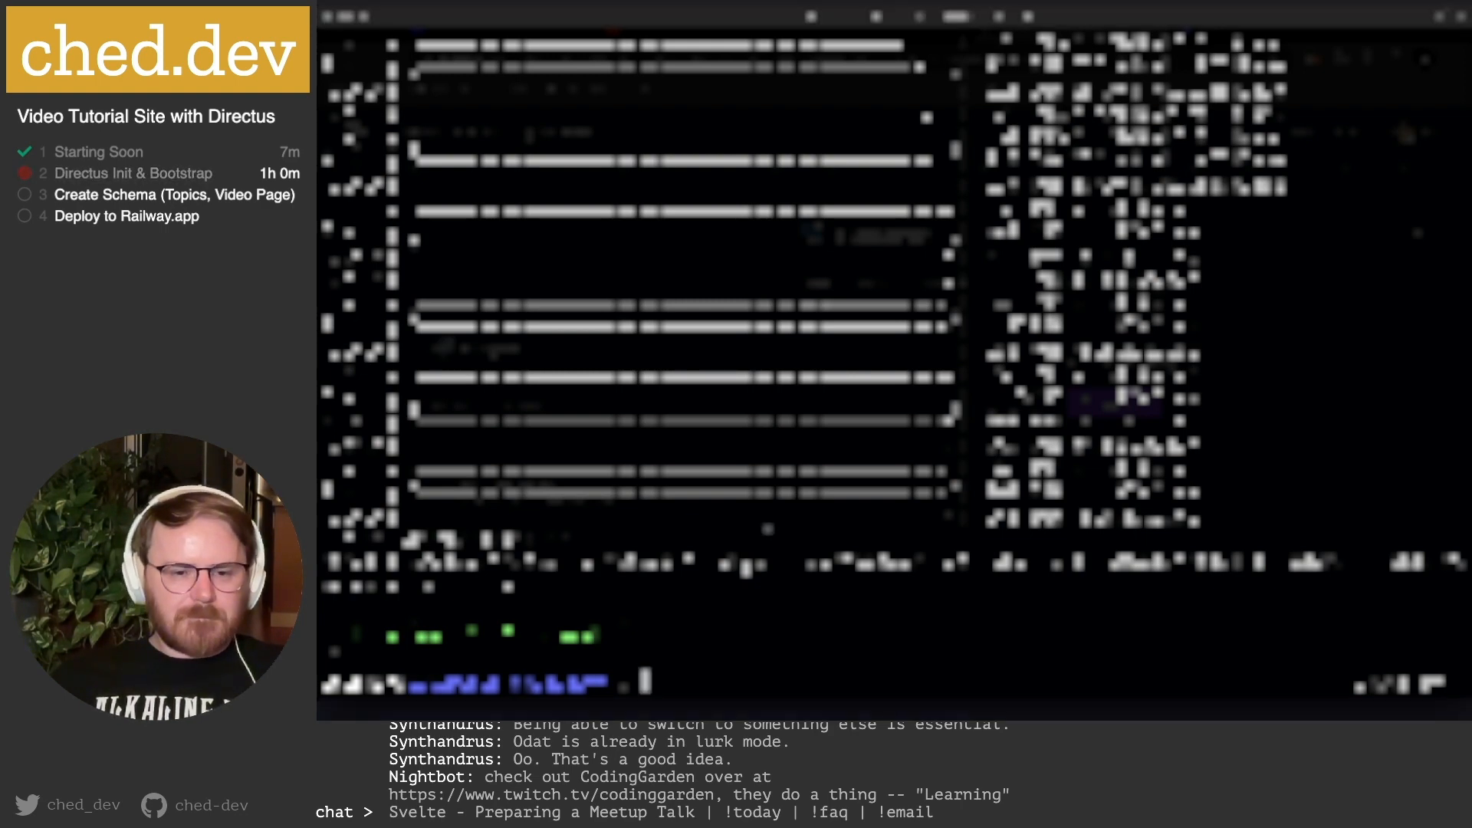
left_click(554, 706)
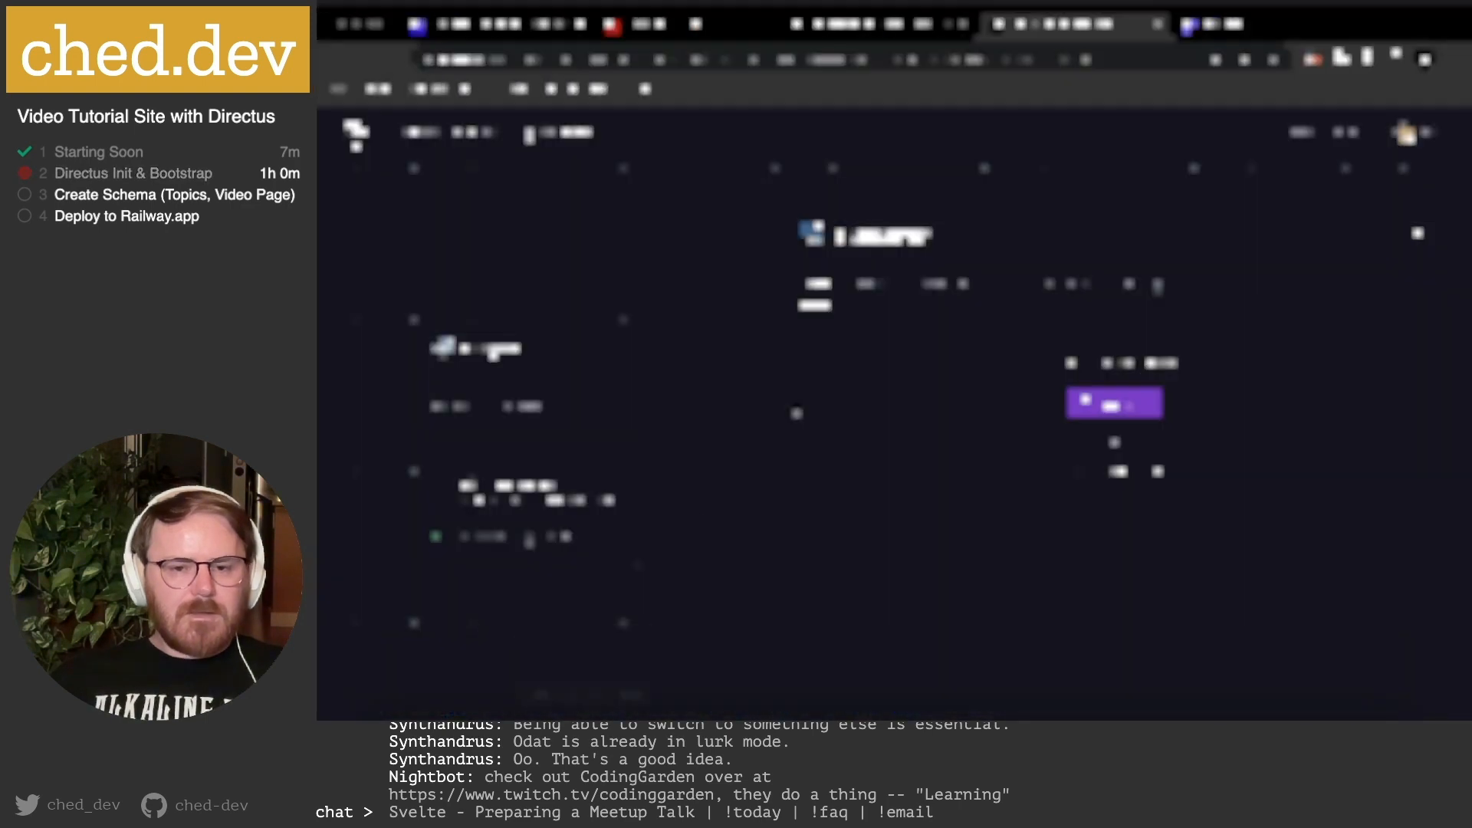
left_click(937, 285)
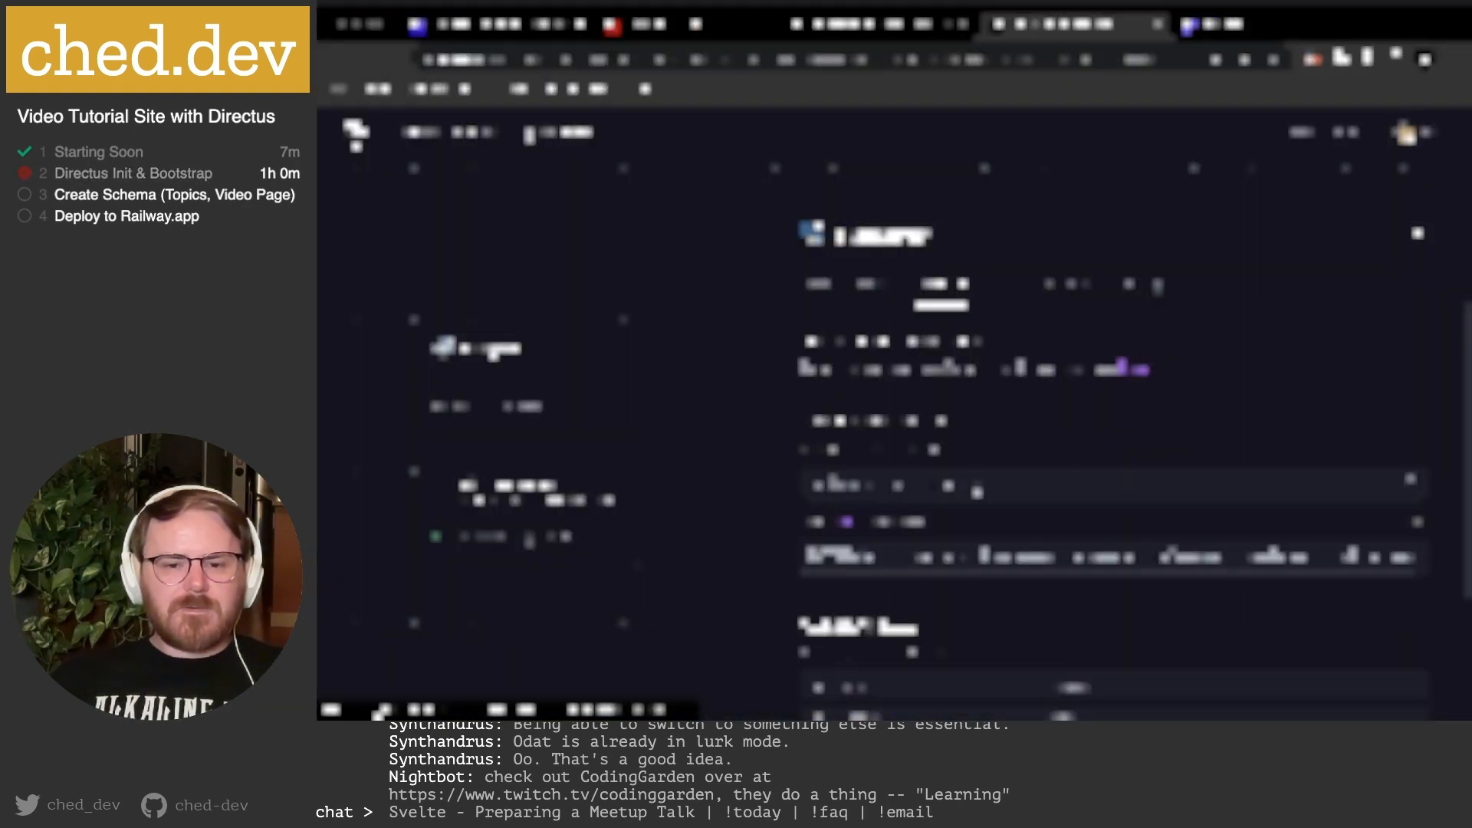
scroll(977, 492, "down", 3)
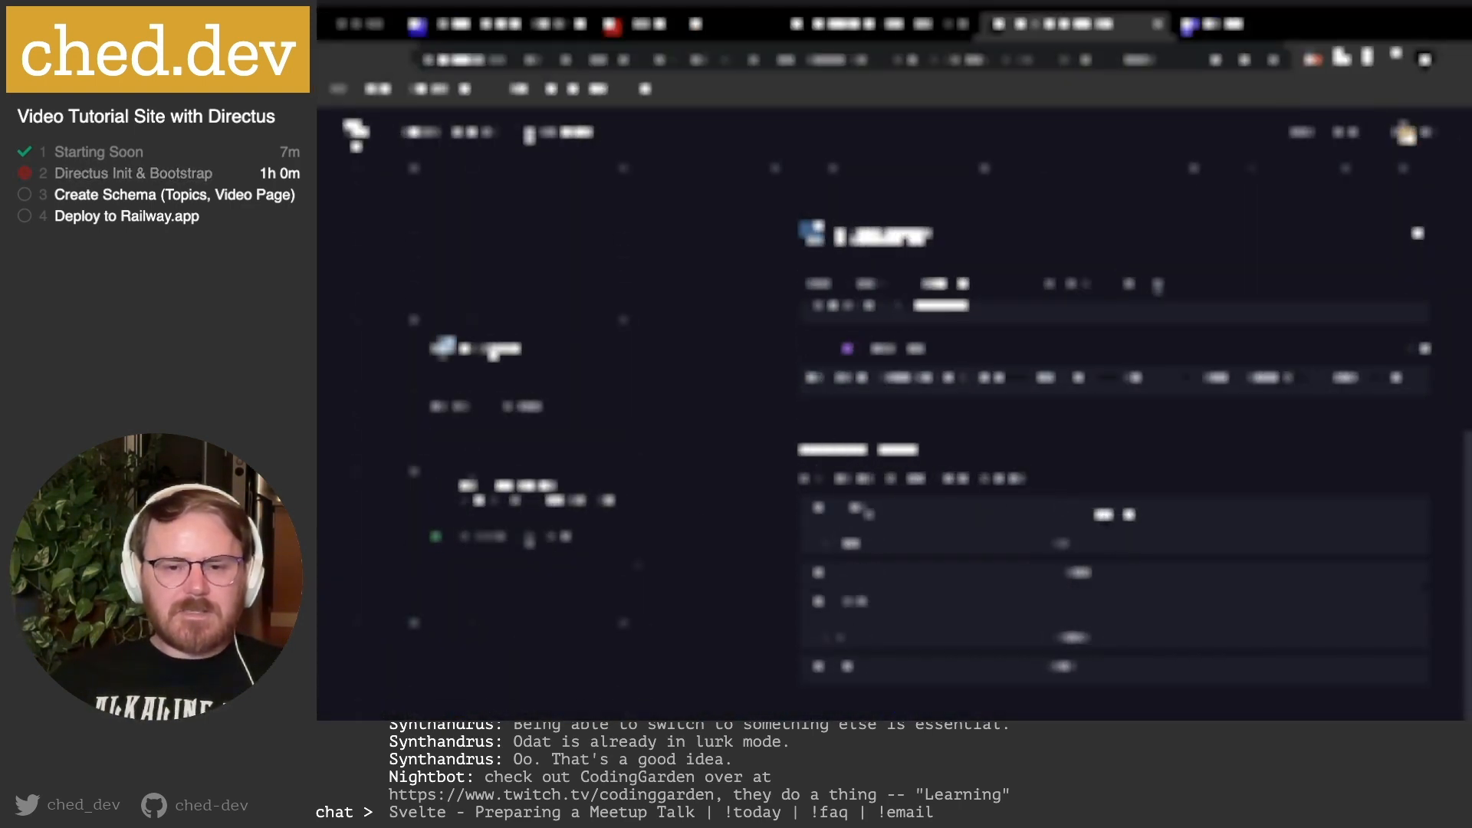
left_click(1104, 515)
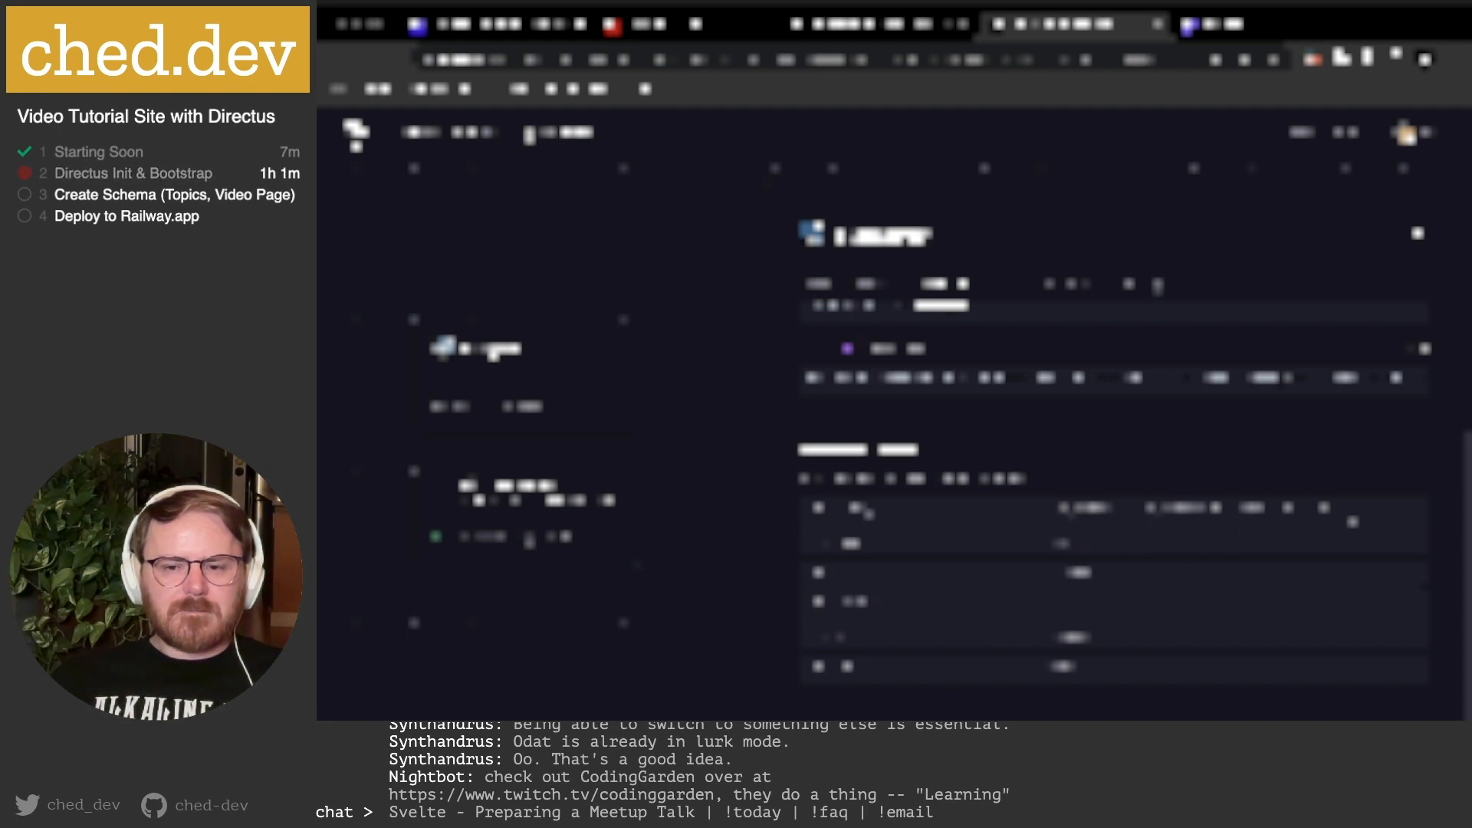
left_click(594, 698)
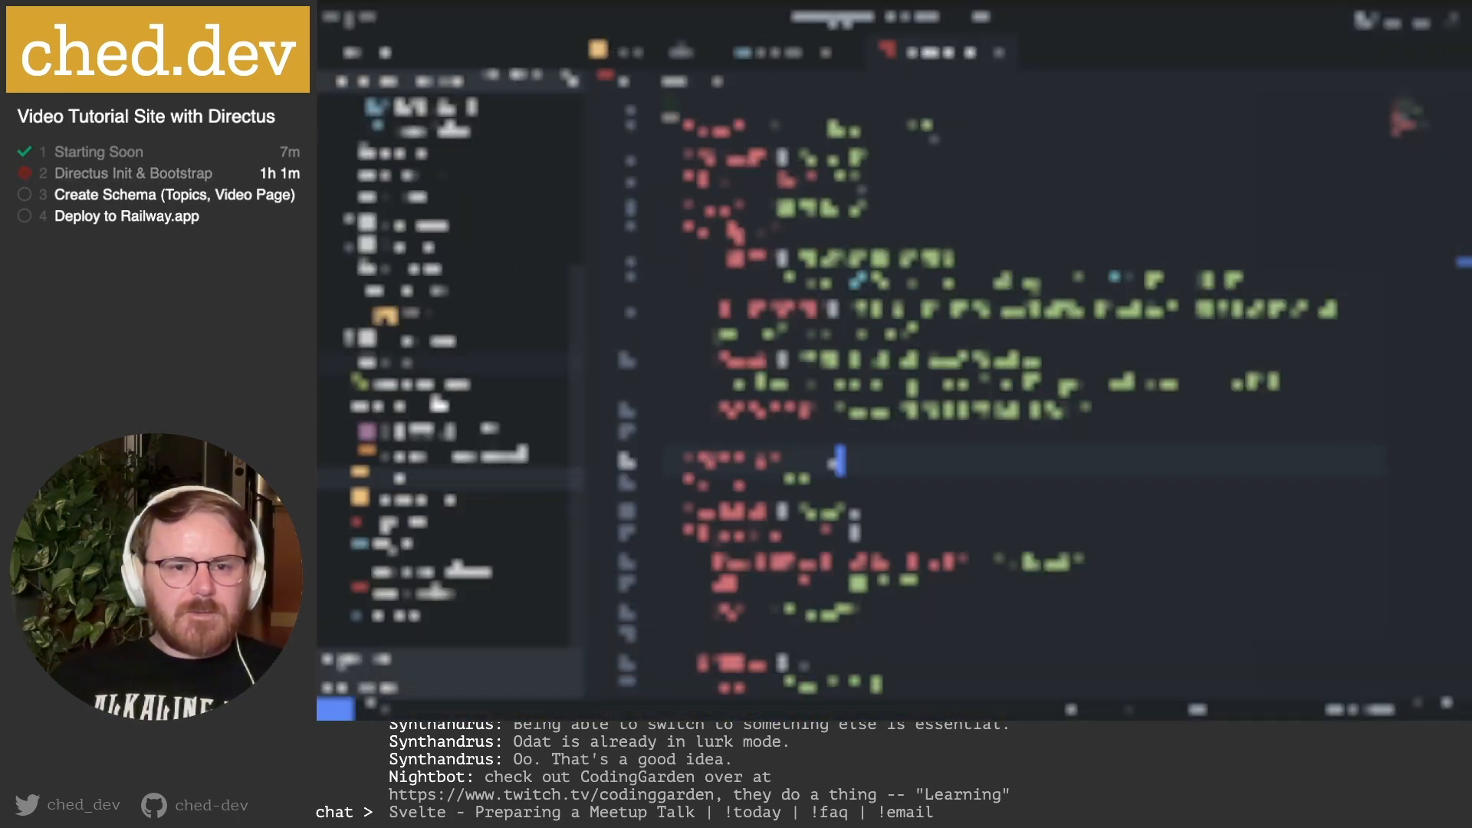
Open .env, unmask its values, and paste the Railway connection string as a new comment line.
left_click(397, 482)
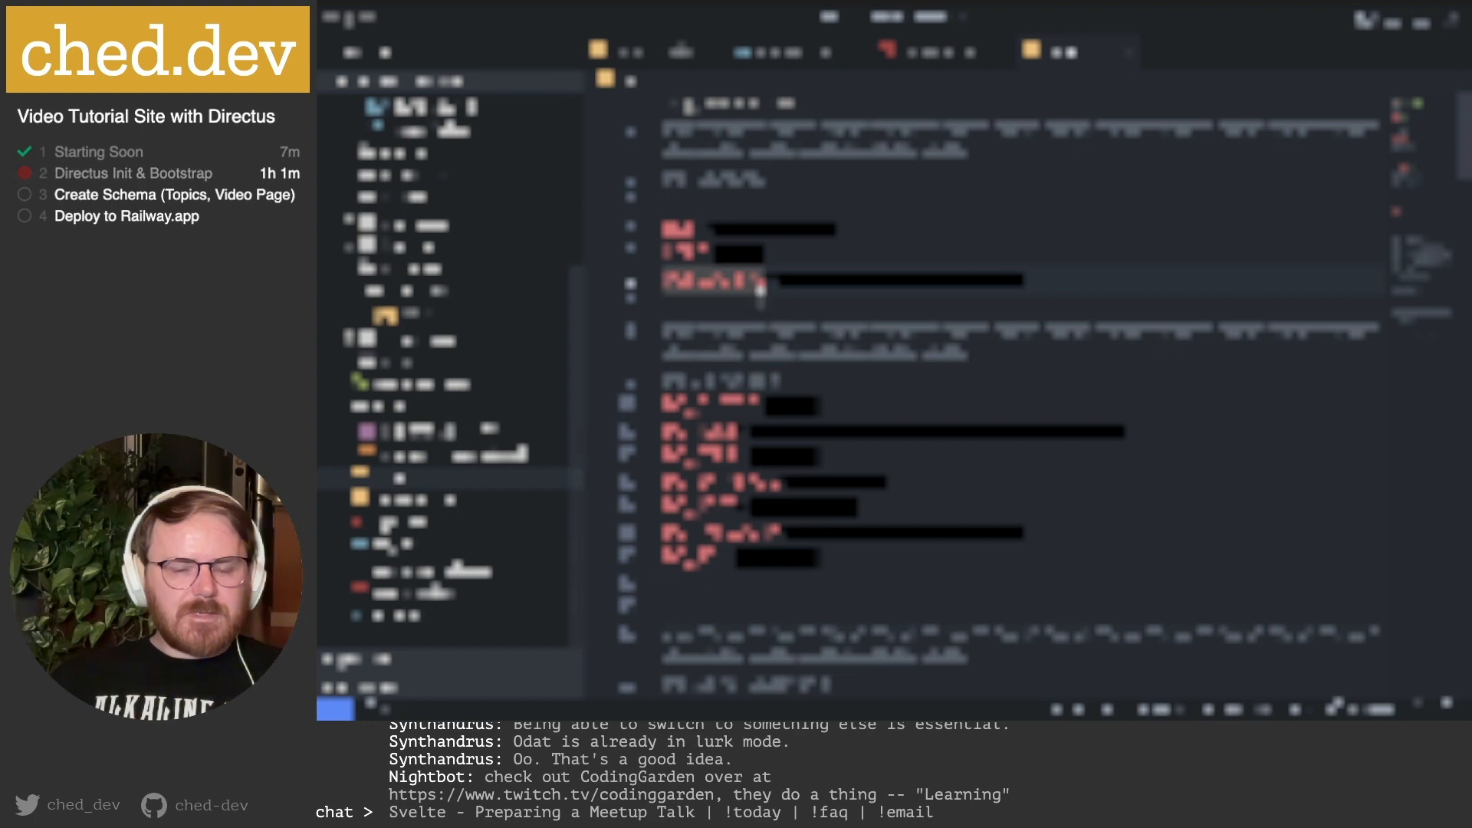
left_click(720, 107)
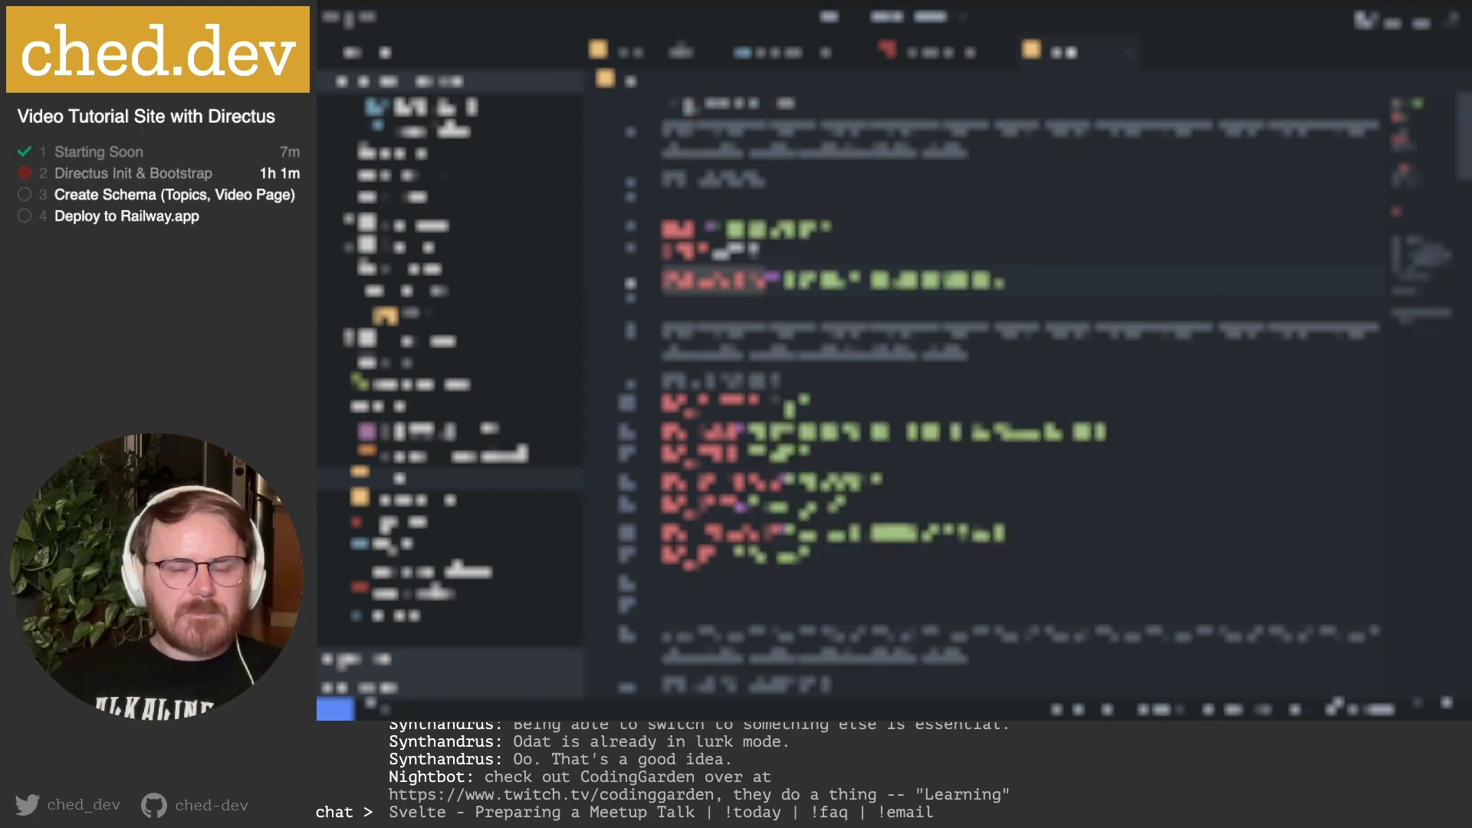
scroll(803, 395, "down", 3)
left_click(862, 443)
key("Return")
type("#")
key("super+v")
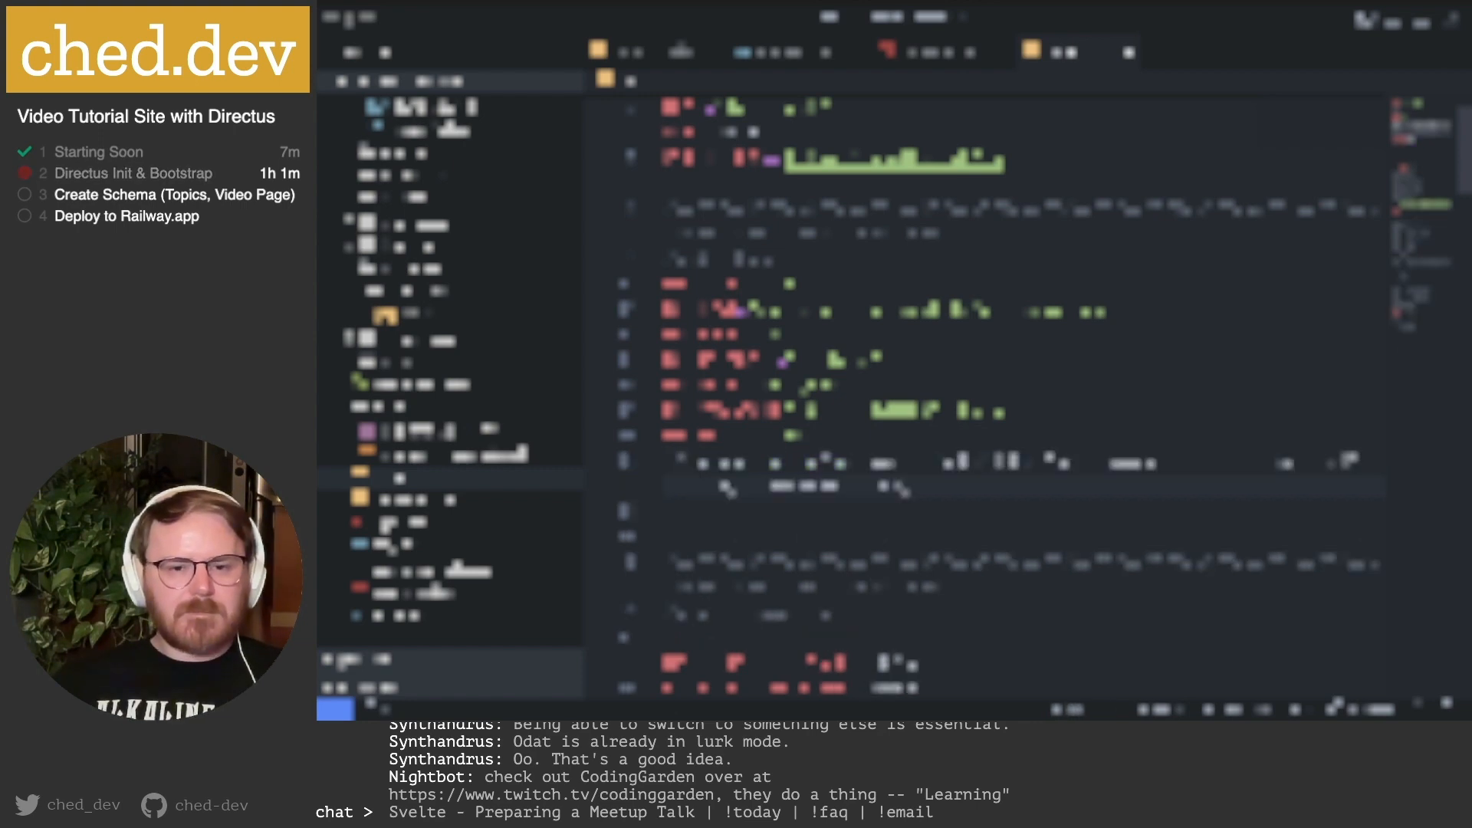
Cut chunks of the pasted connection string into the matching settings' values.
left_click(766, 460)
key("super+Left")
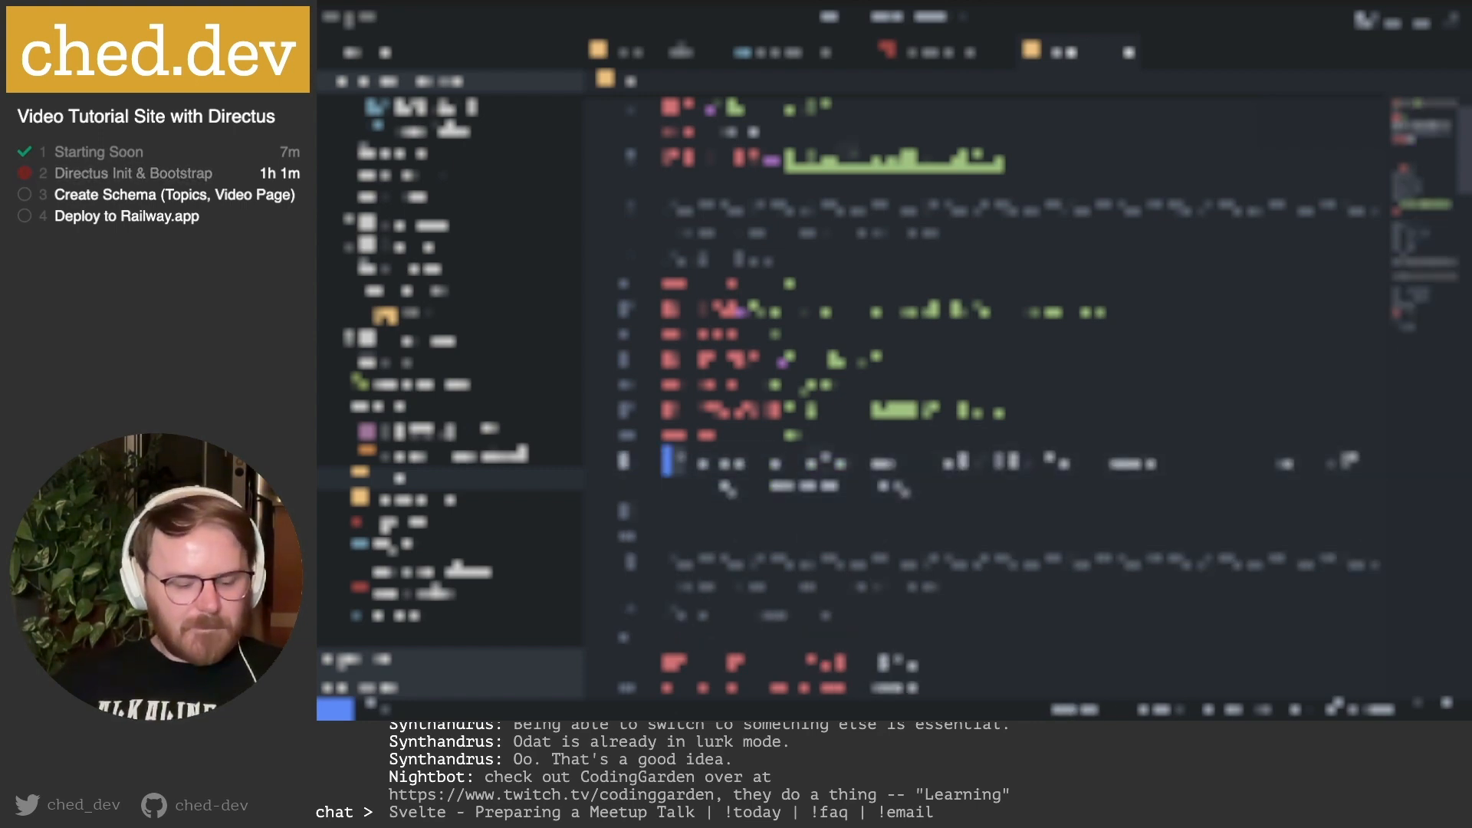
type("#")
left_click(768, 463)
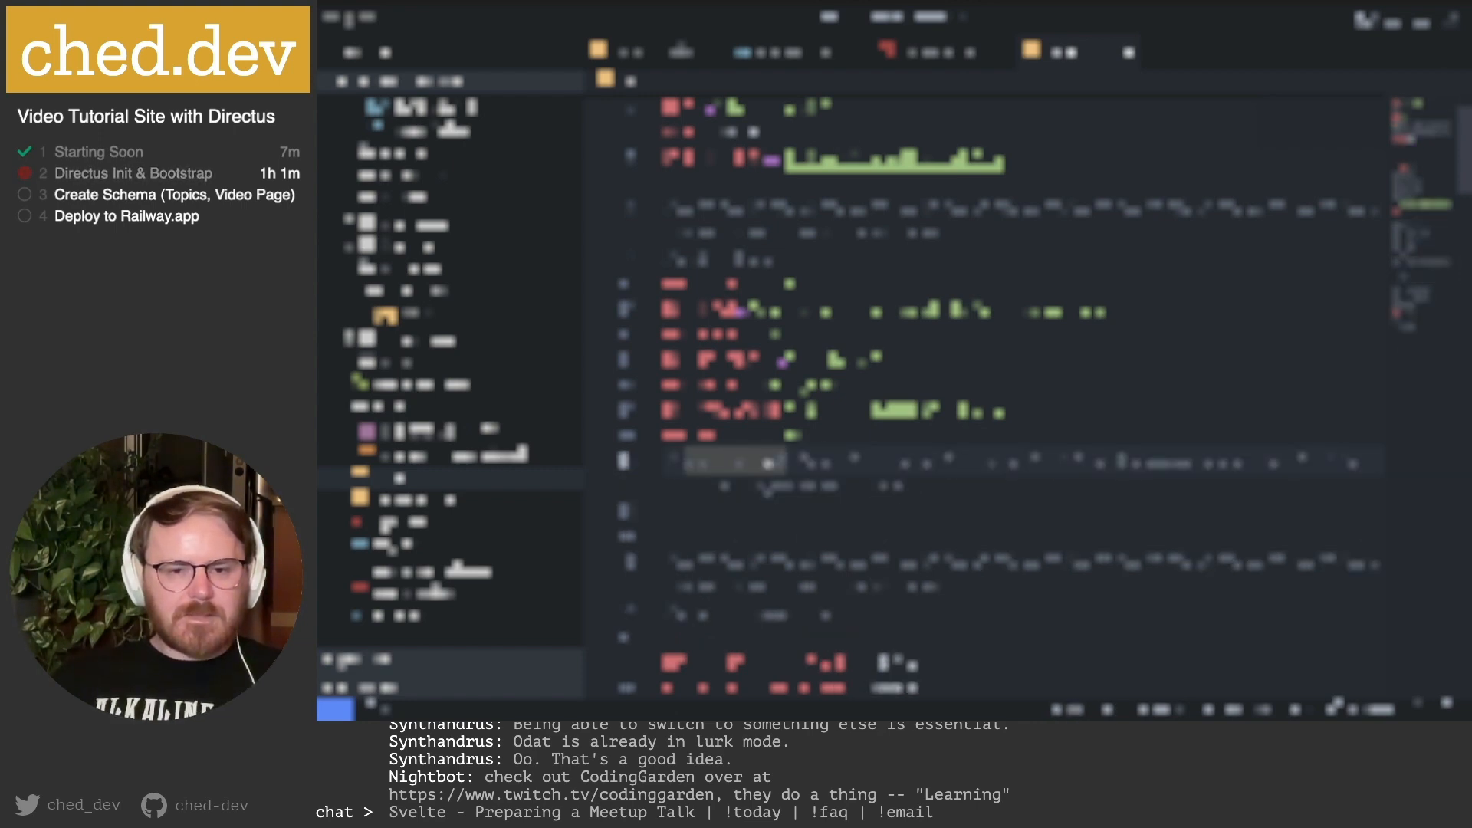
double_click(1010, 462)
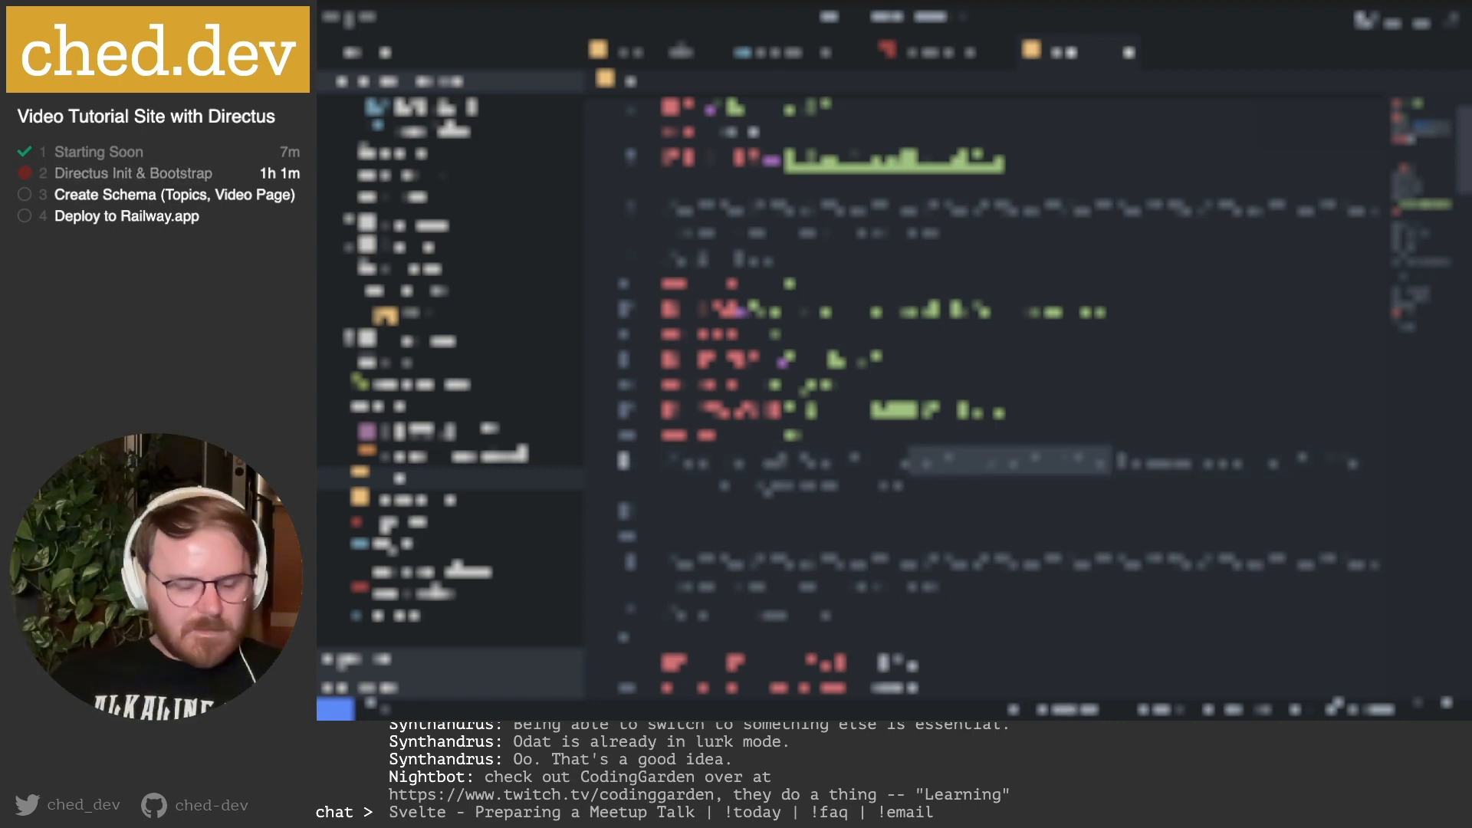
key("BackSpace")
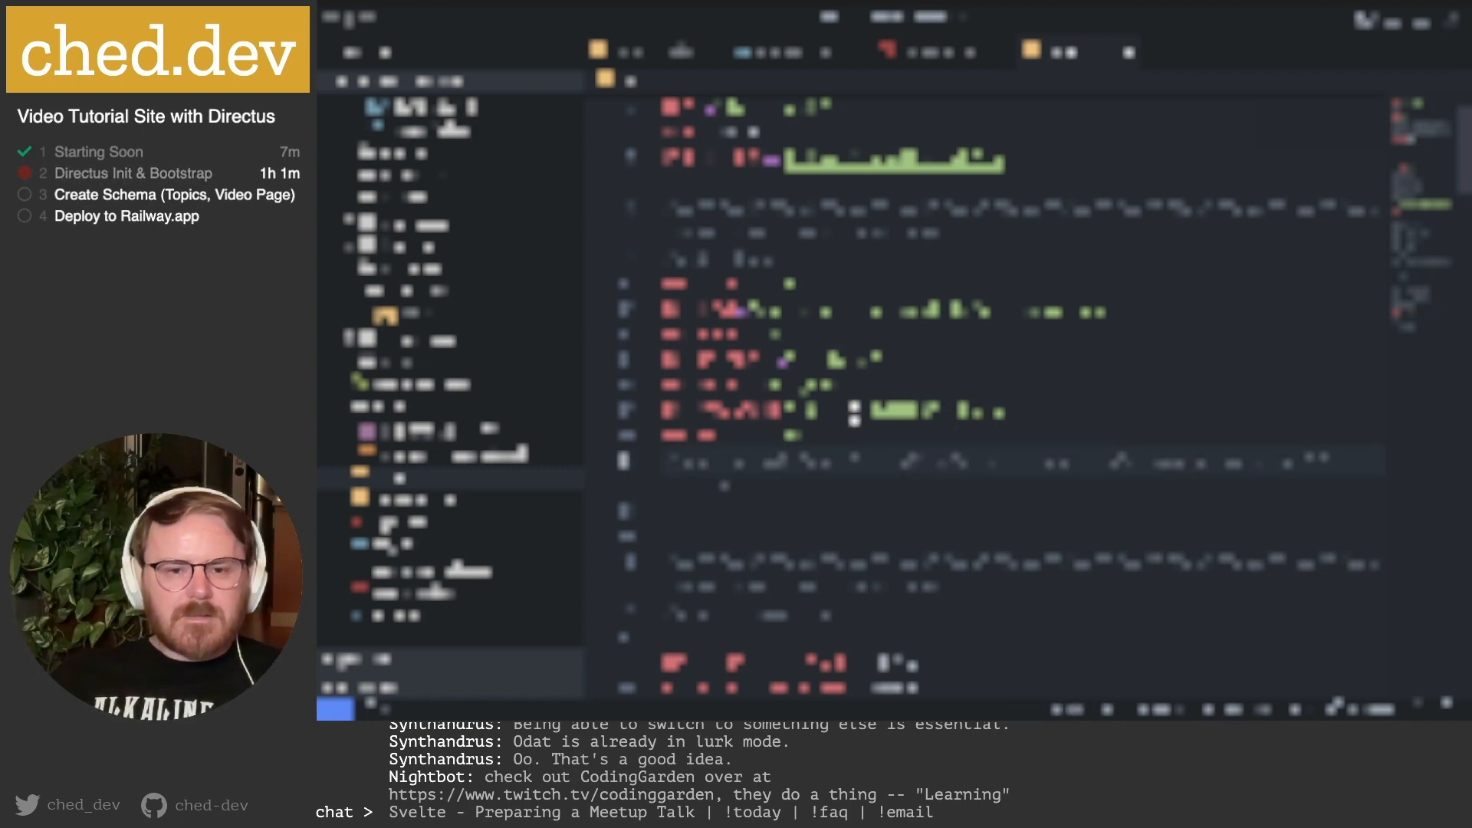
double_click(840, 412)
key("super+v")
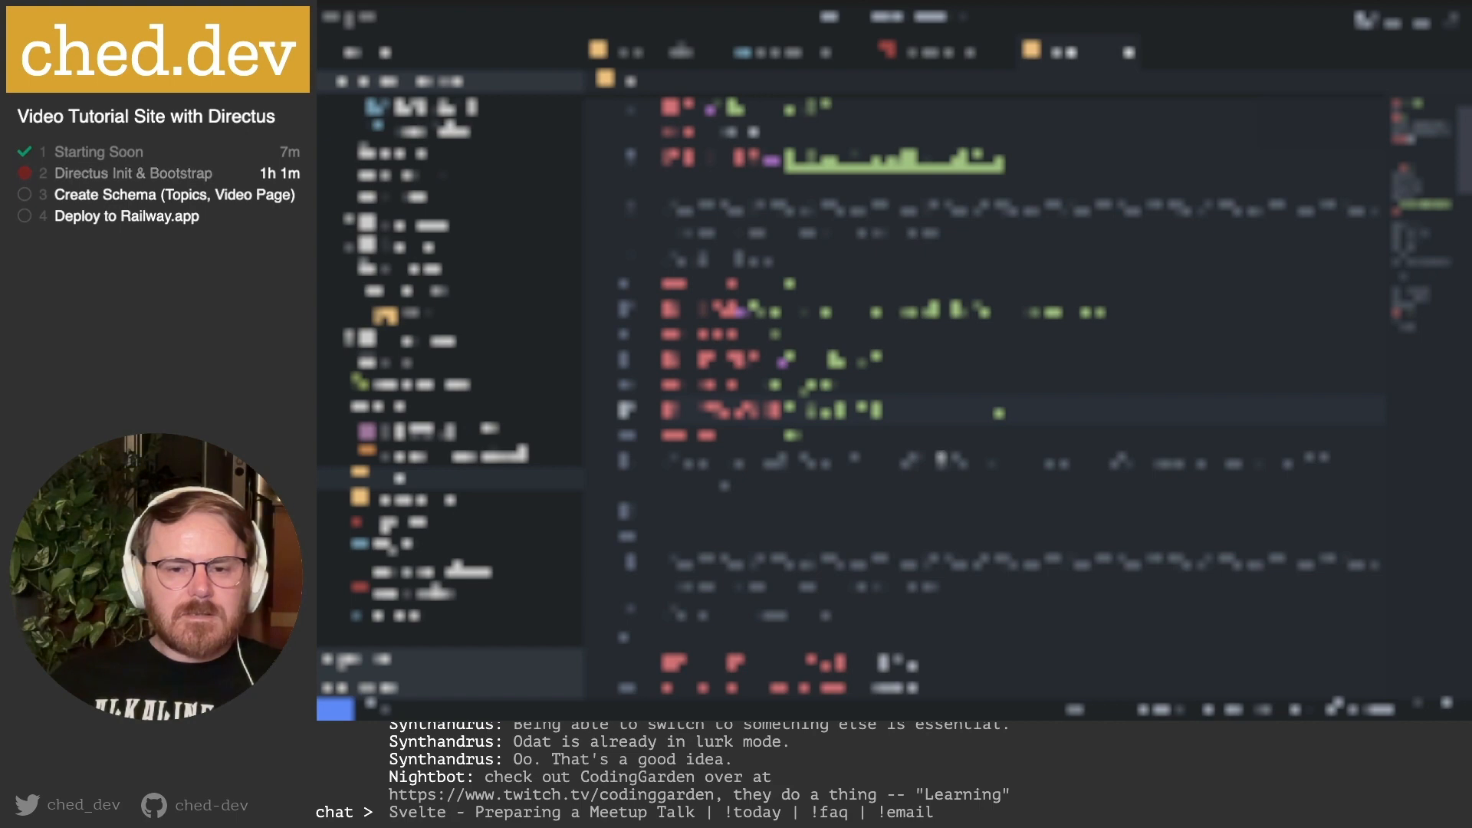
double_click(962, 459)
left_click_drag(962, 457, 1249, 458)
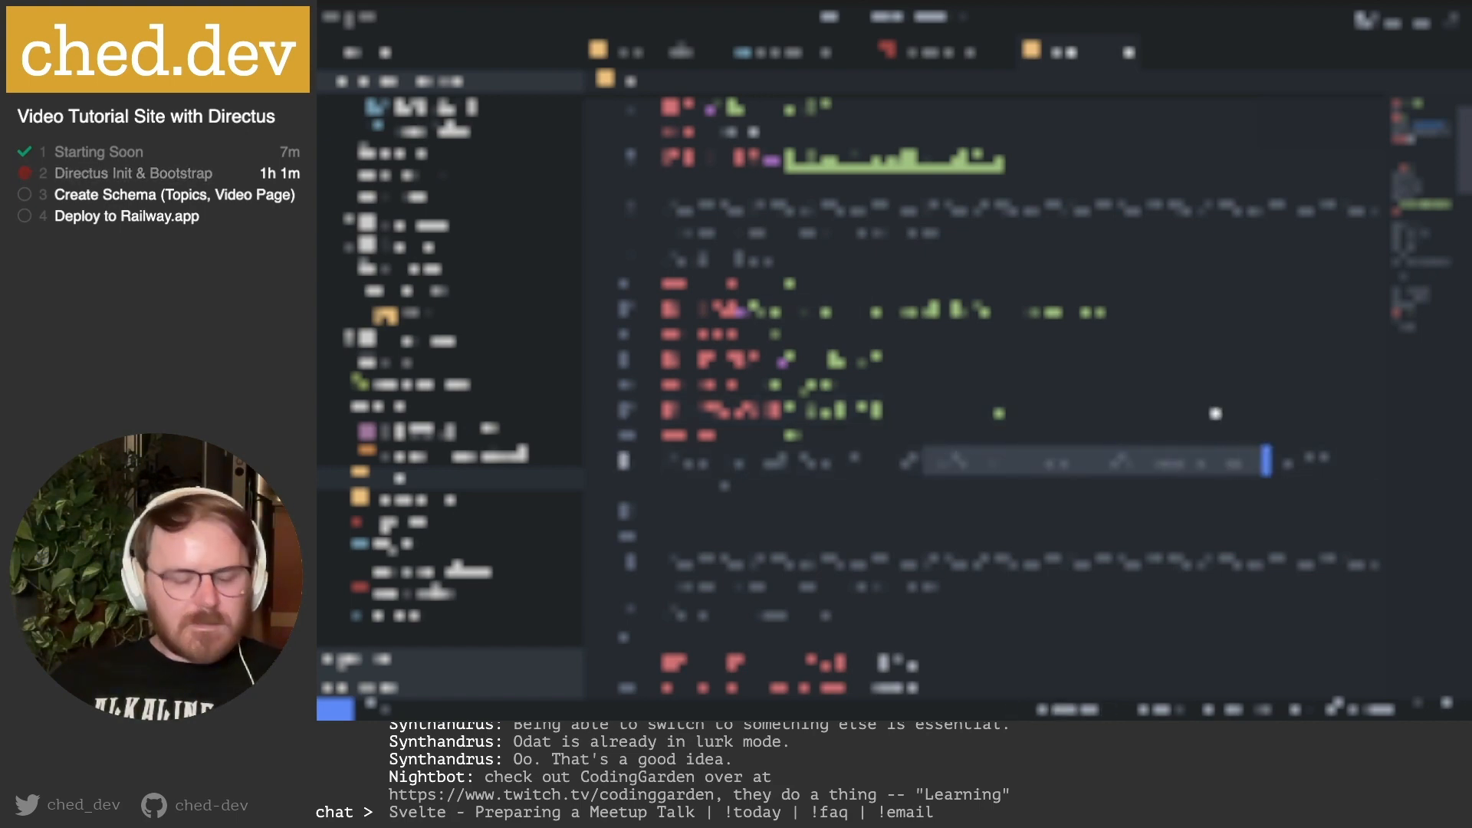
key("BackSpace")
left_click_drag(757, 311, 1084, 309)
key("super+v")
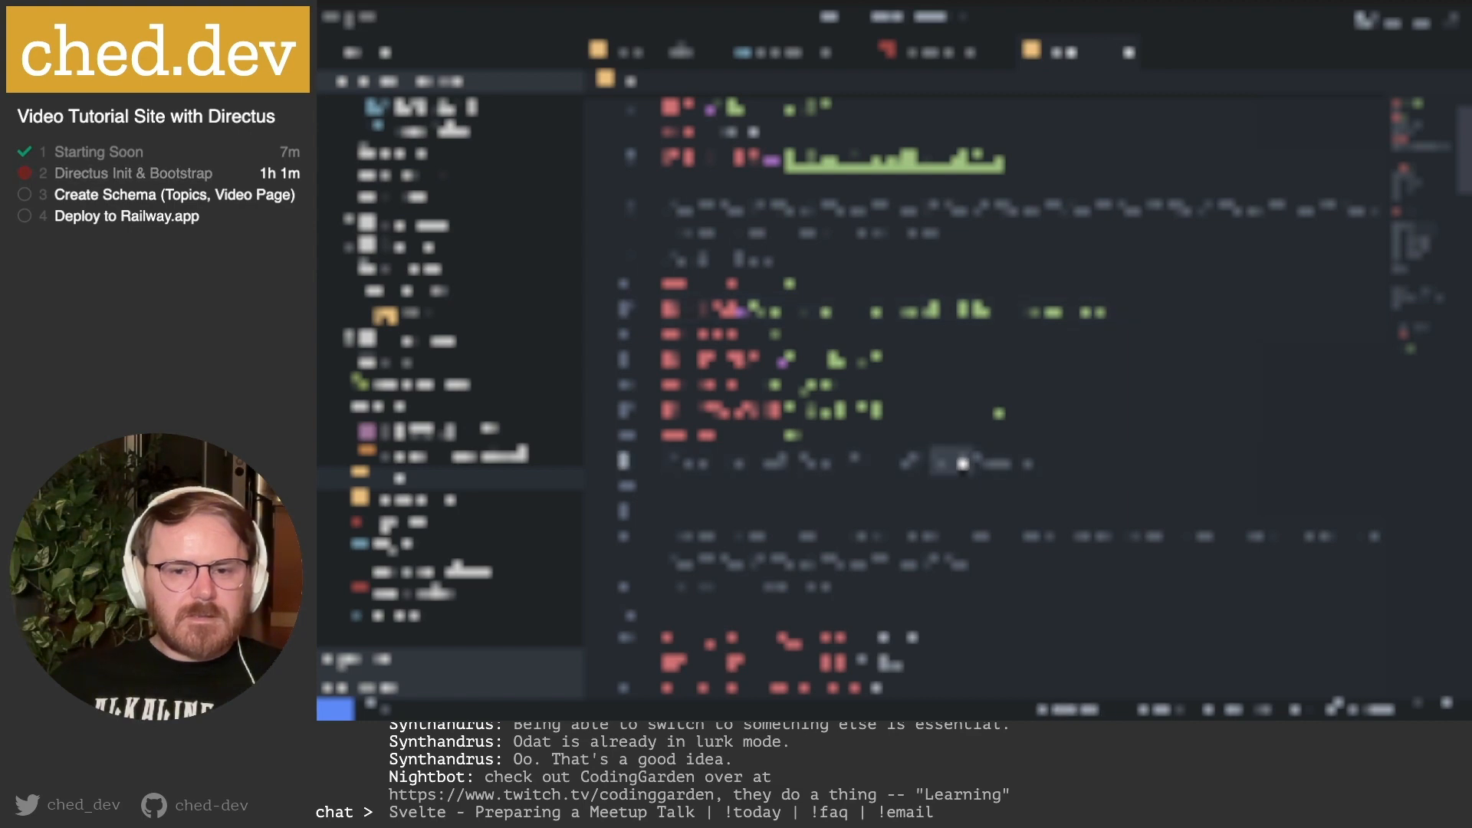
Move the last short piece into its setting, delete the leftover comment line, and close .env.
double_click(962, 461)
key("super+x")
left_click(780, 337)
key("super+v")
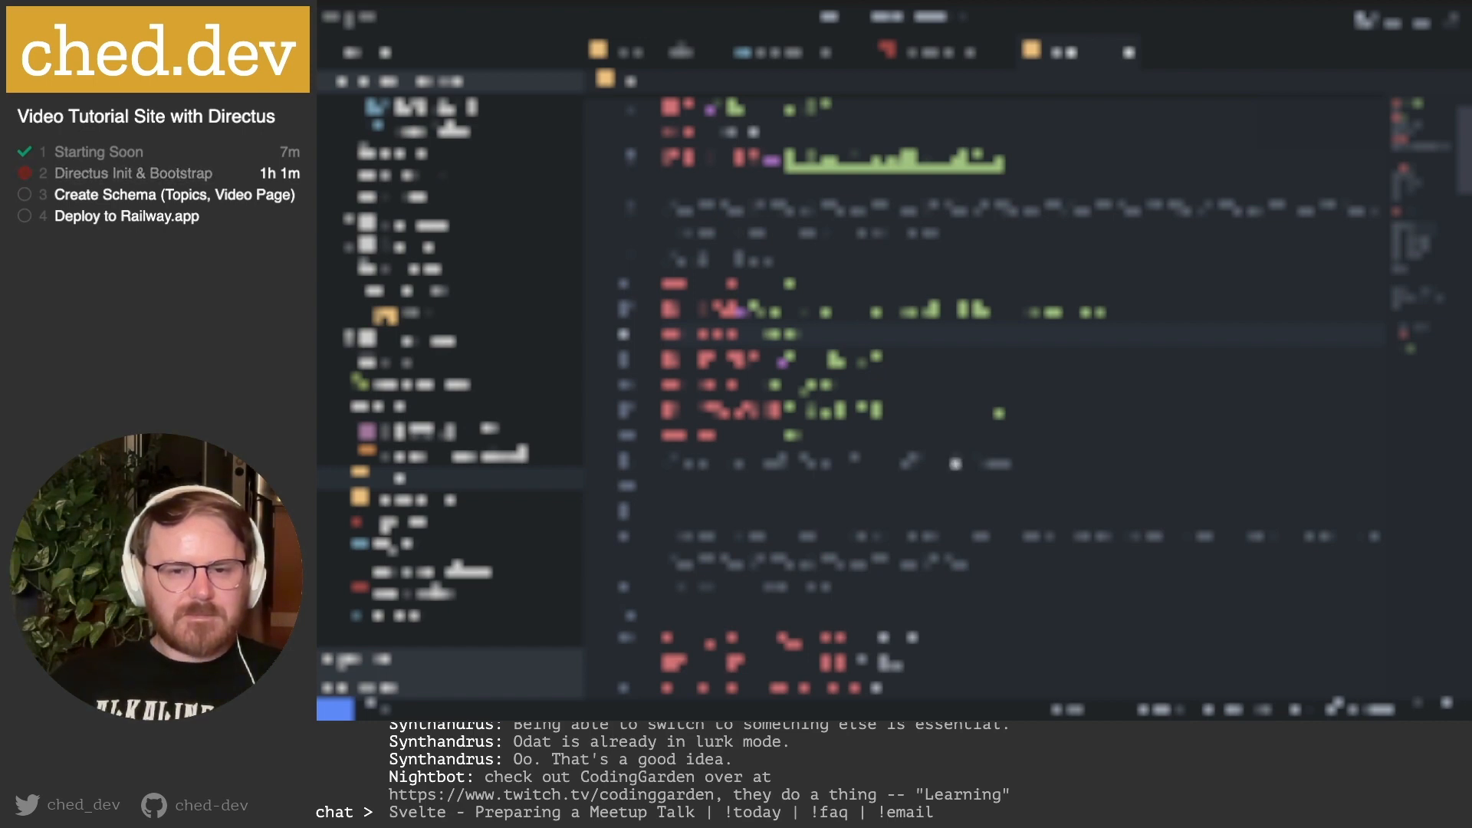
left_click(803, 435)
left_click_drag(1042, 460, 547, 460)
key("BackSpace")
key("BackSpace")
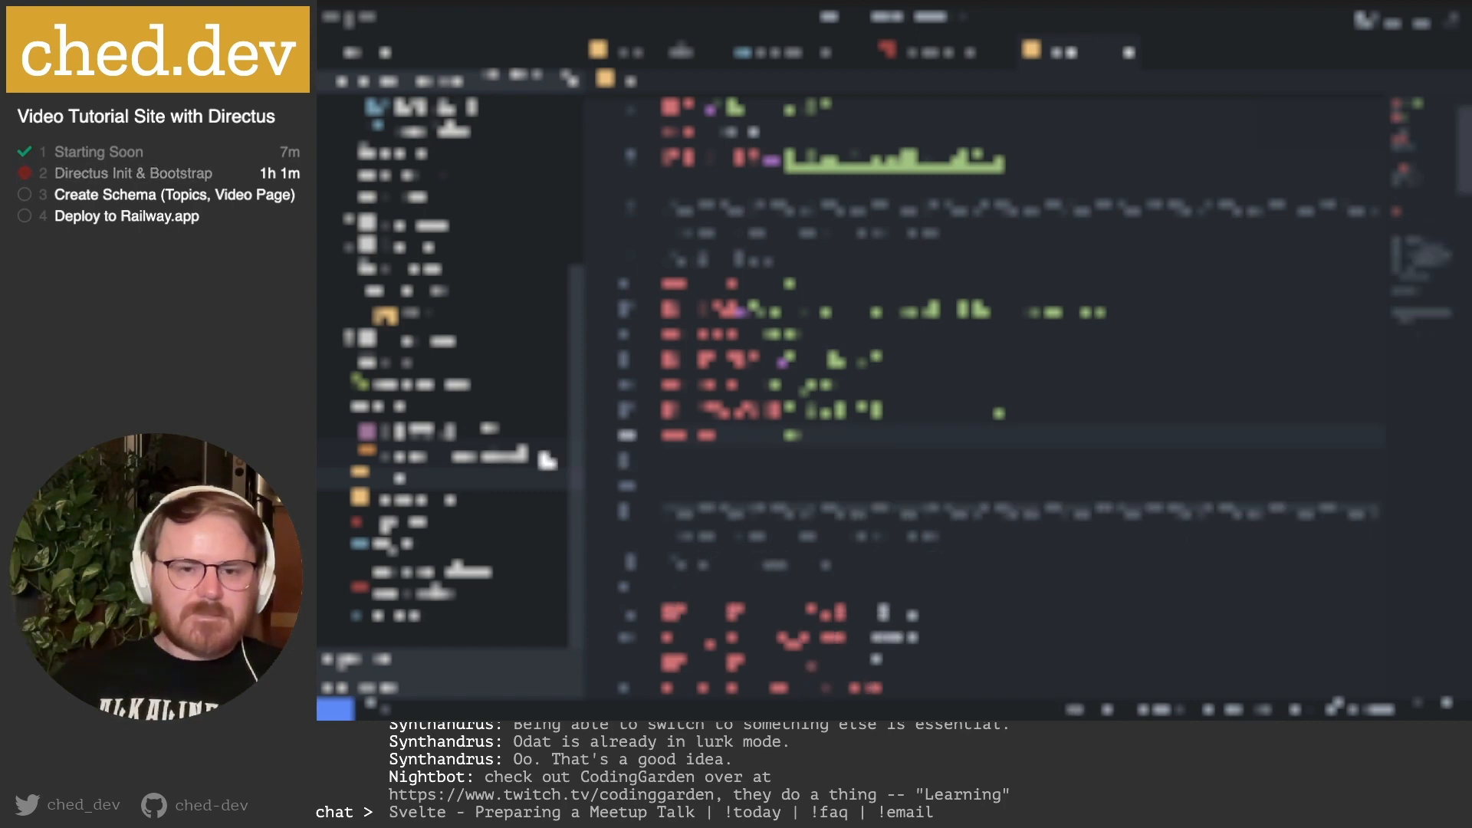
left_click_drag(1026, 413, 891, 411)
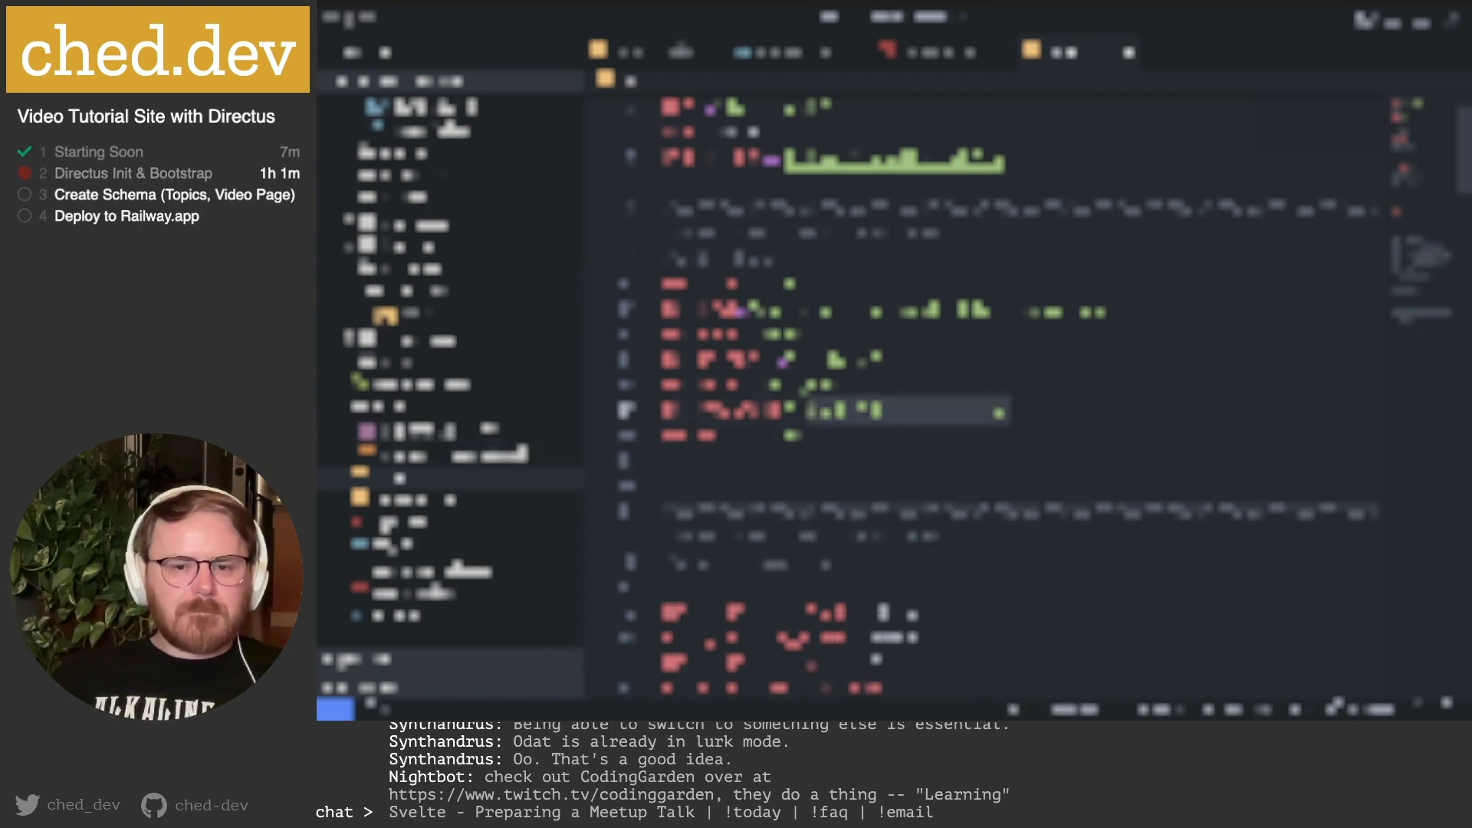
left_click(1041, 410)
left_click_drag(1041, 411, 516, 299)
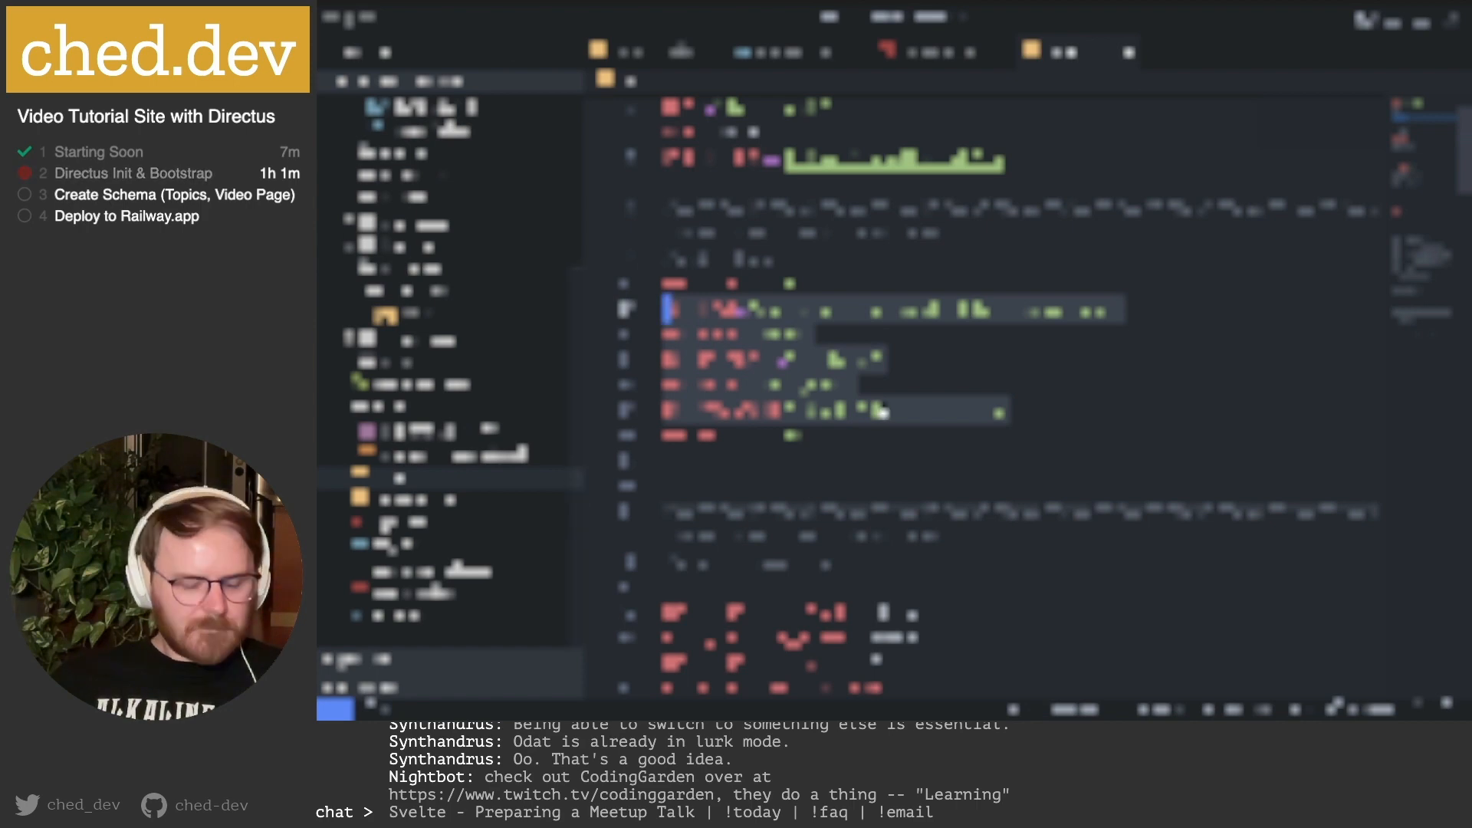
scroll(839, 264, "up", 2)
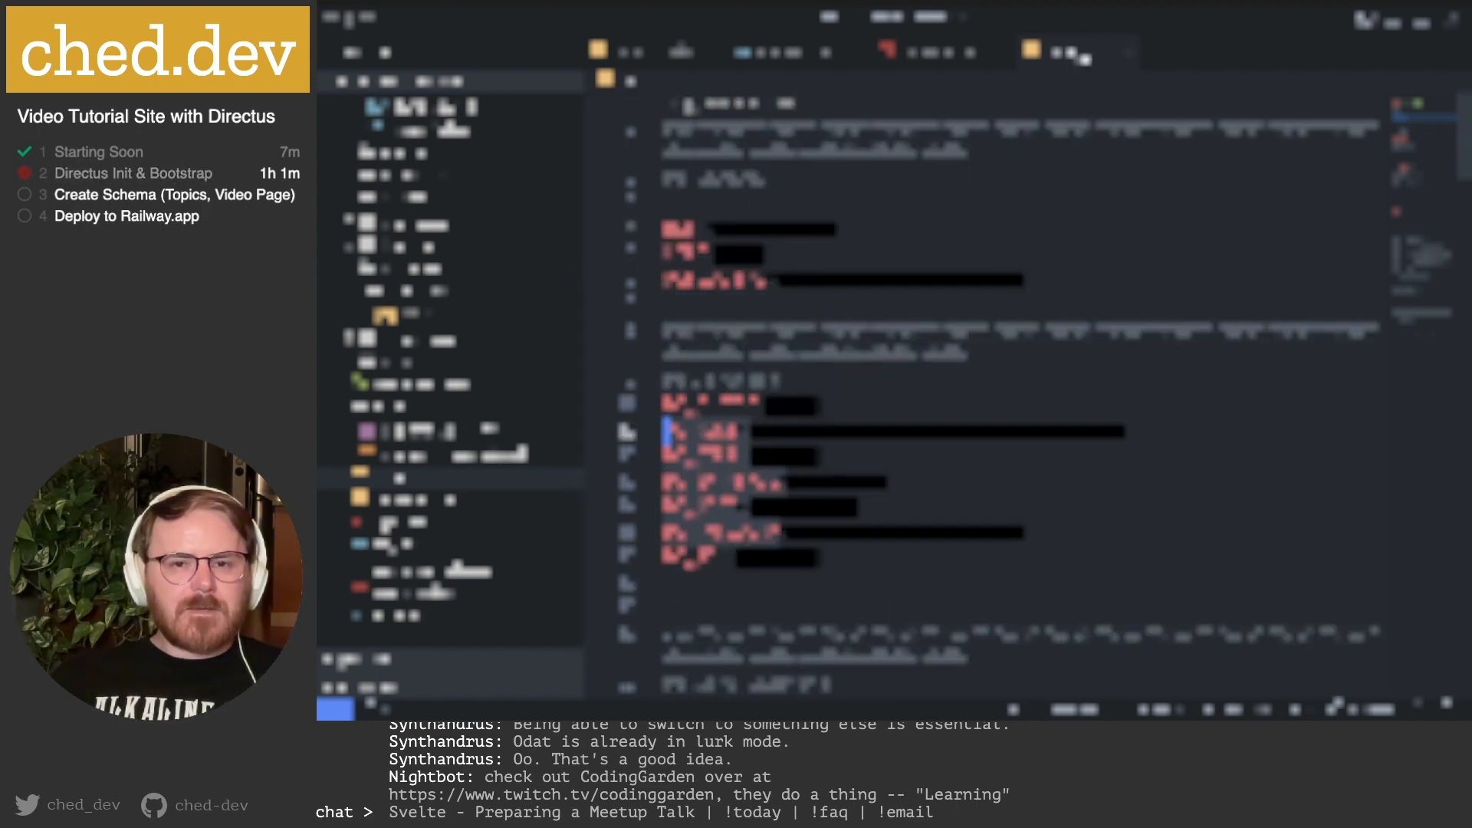
left_click(1129, 52)
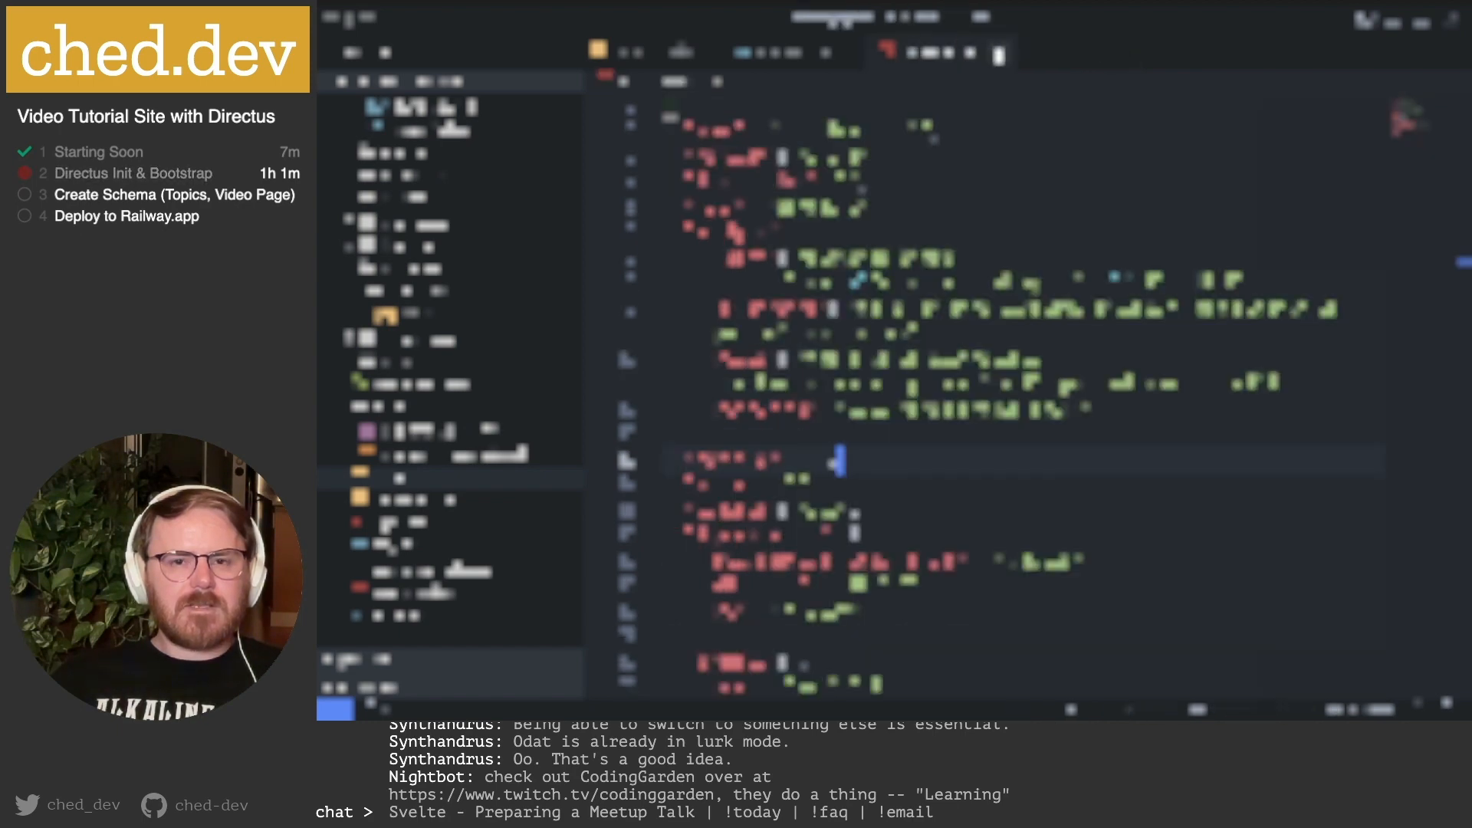
Back in Railway, open the service's variables list in the RAW Editor.
mouse_move(546, 709)
left_click(628, 696)
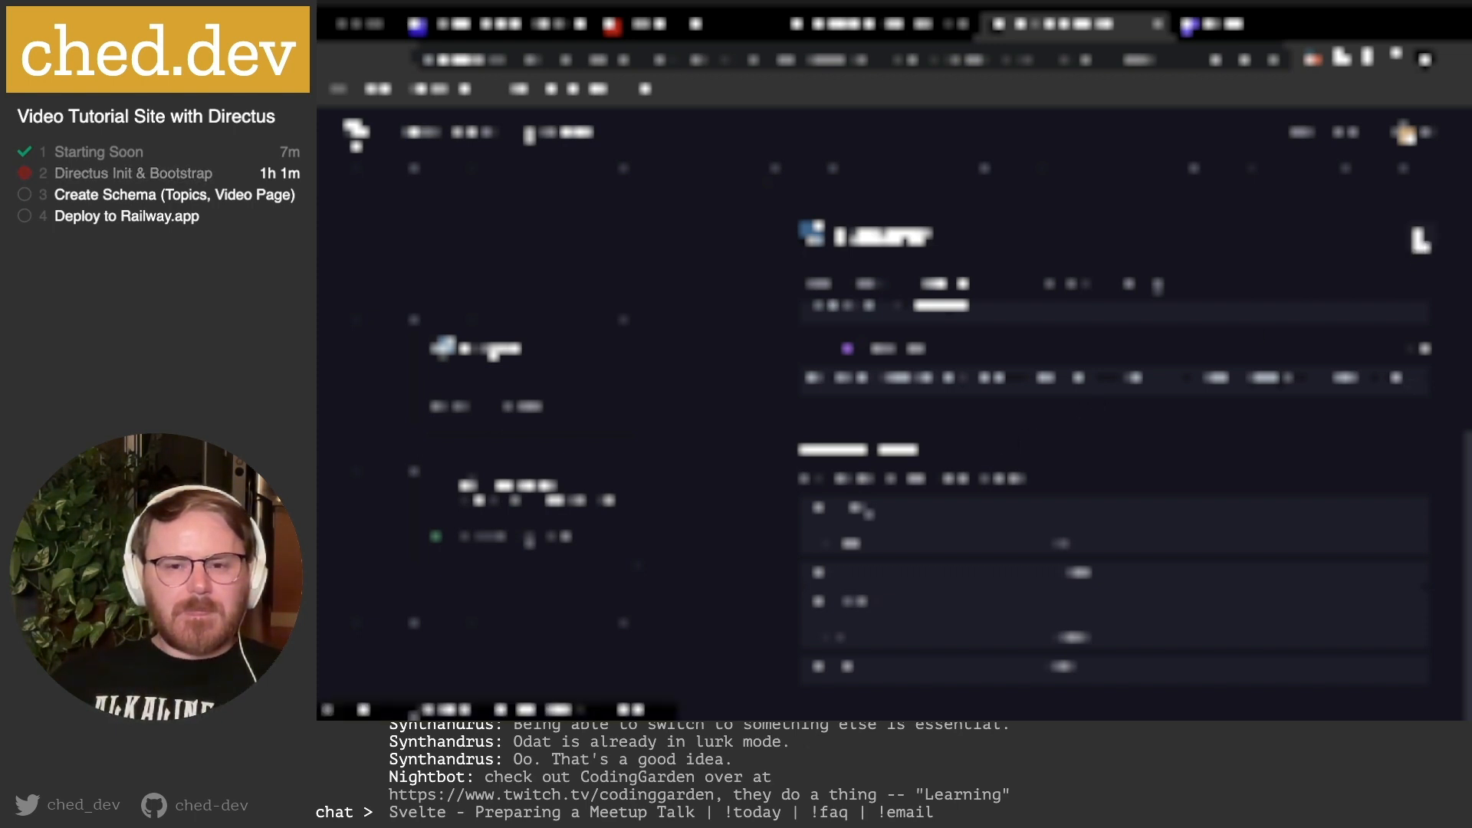
left_click(1421, 240)
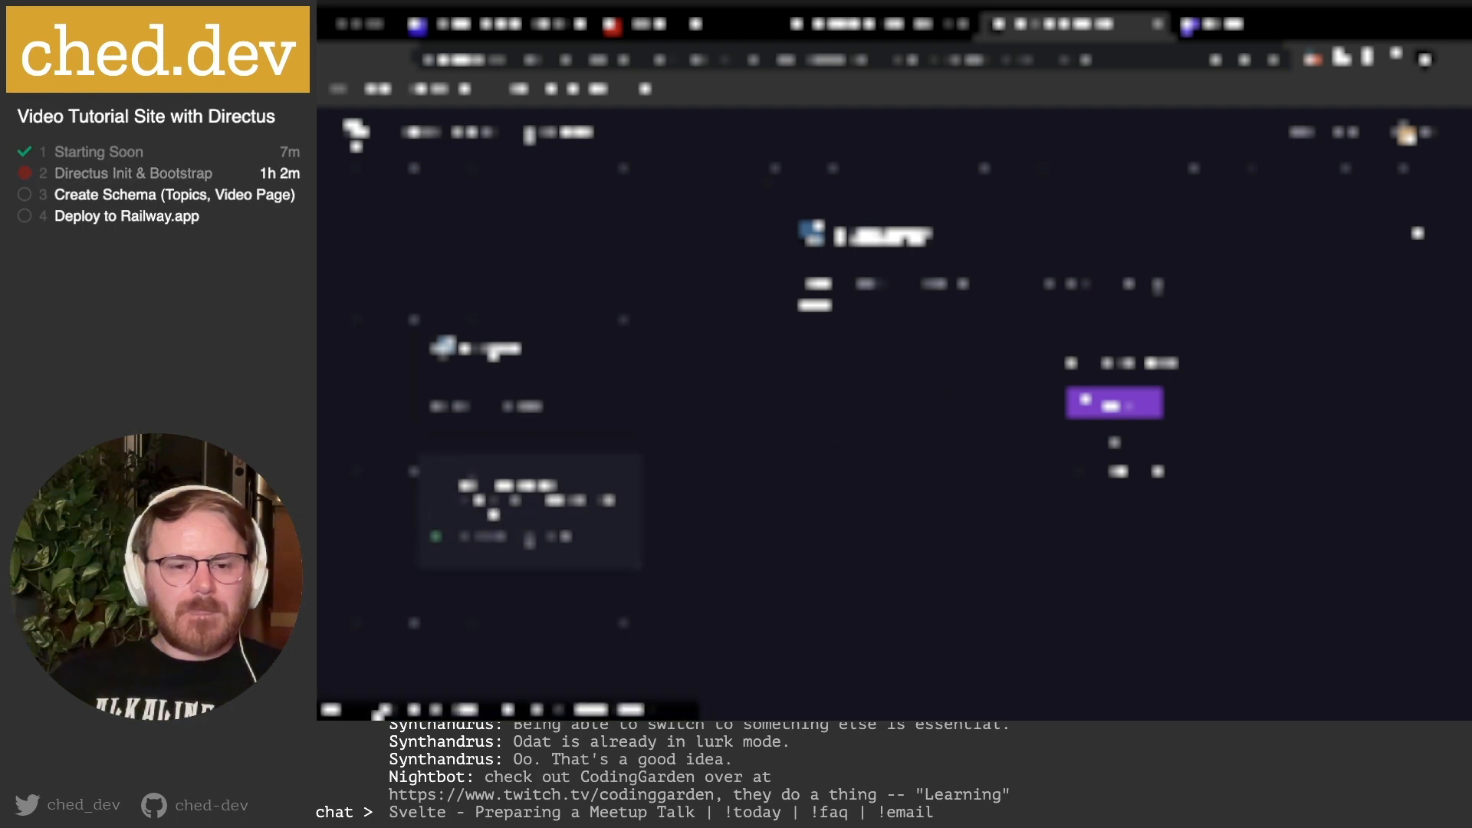
left_click(529, 509)
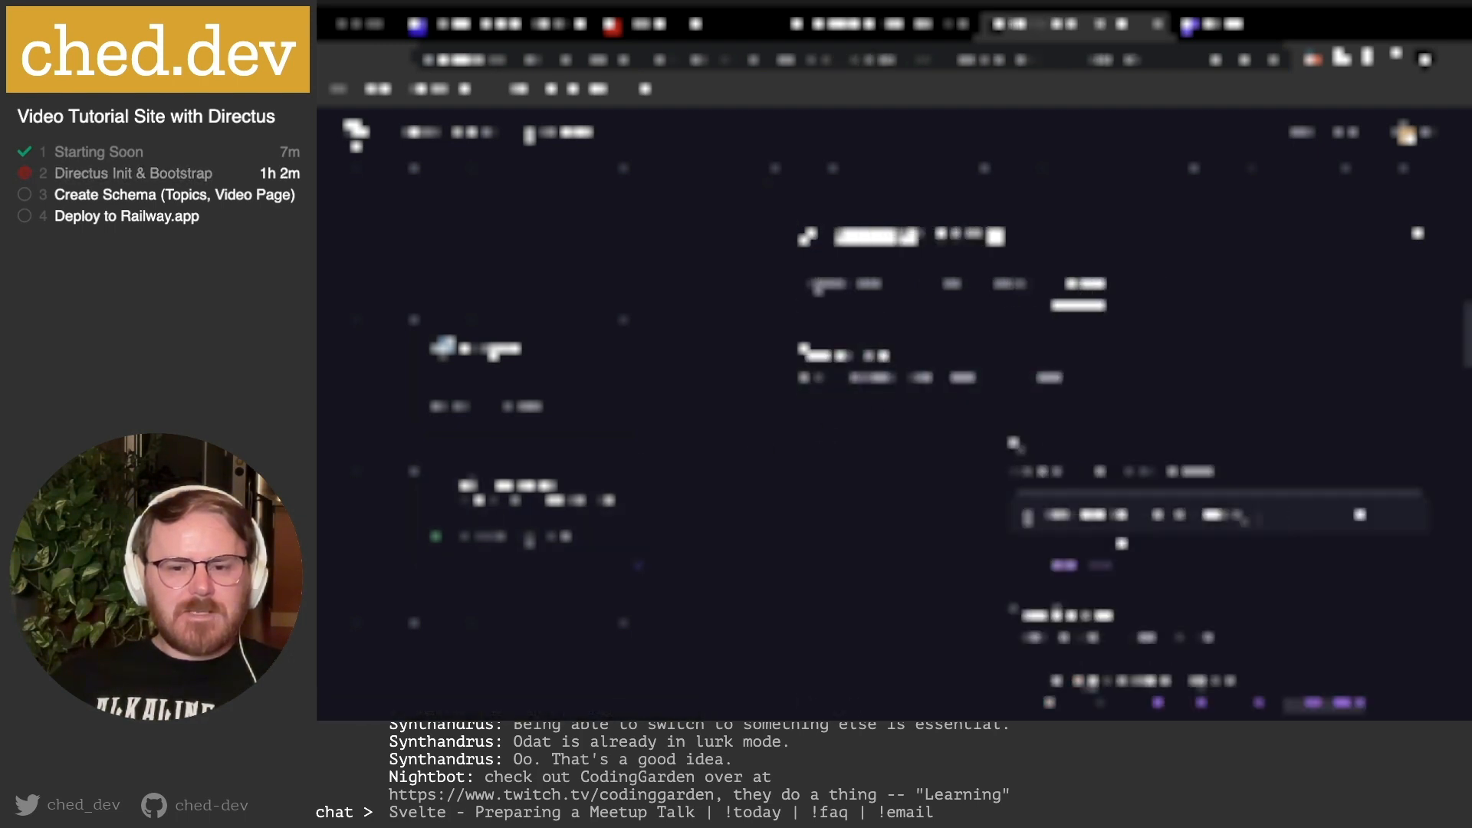
left_click(952, 285)
scroll(1101, 428, "down", 5)
scroll(1100, 428, "up", 5)
left_click(1263, 343)
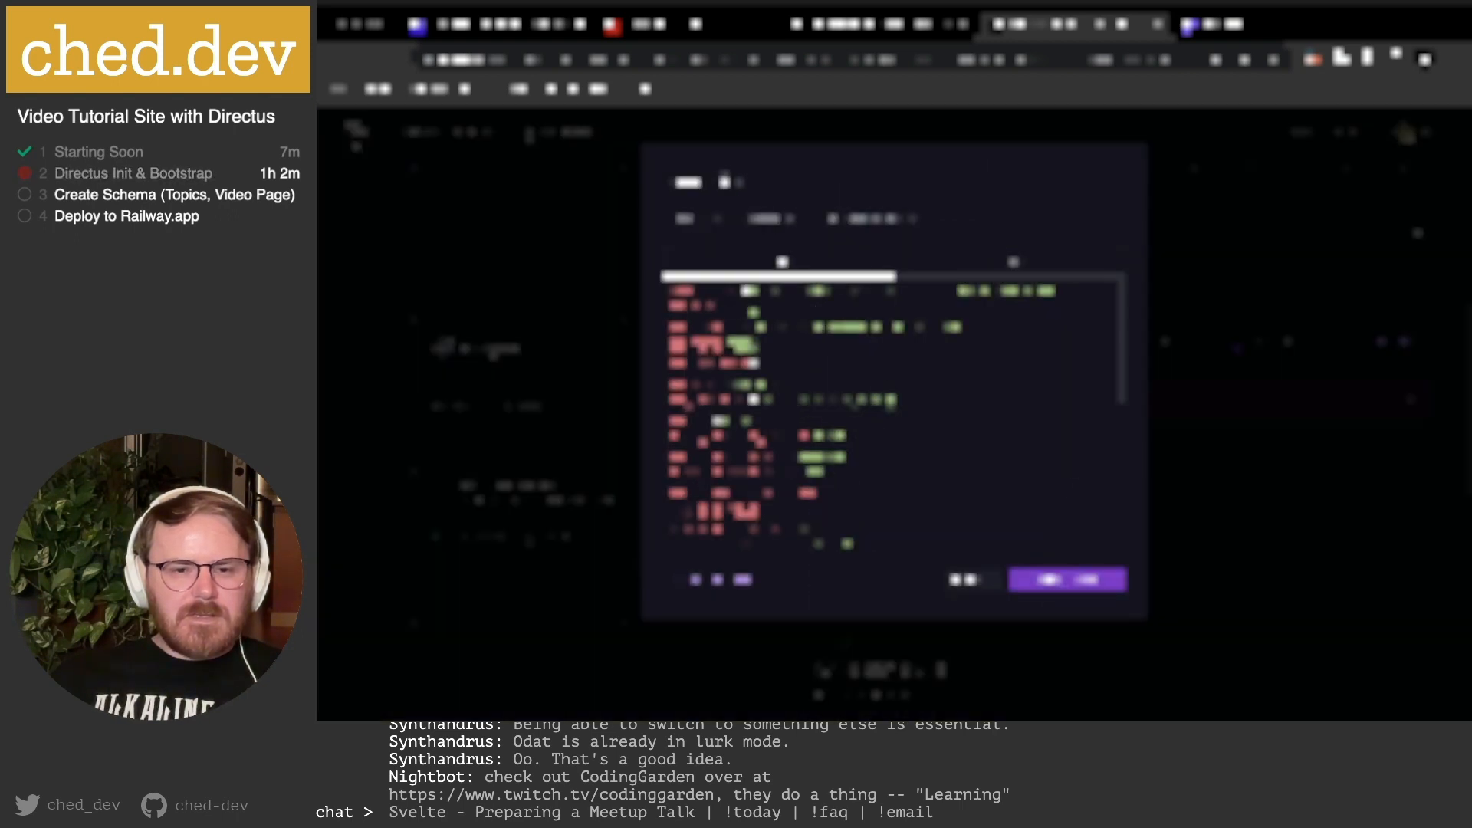
Review the variable lines in the RAW Editor.
left_click_drag(919, 400, 630, 334)
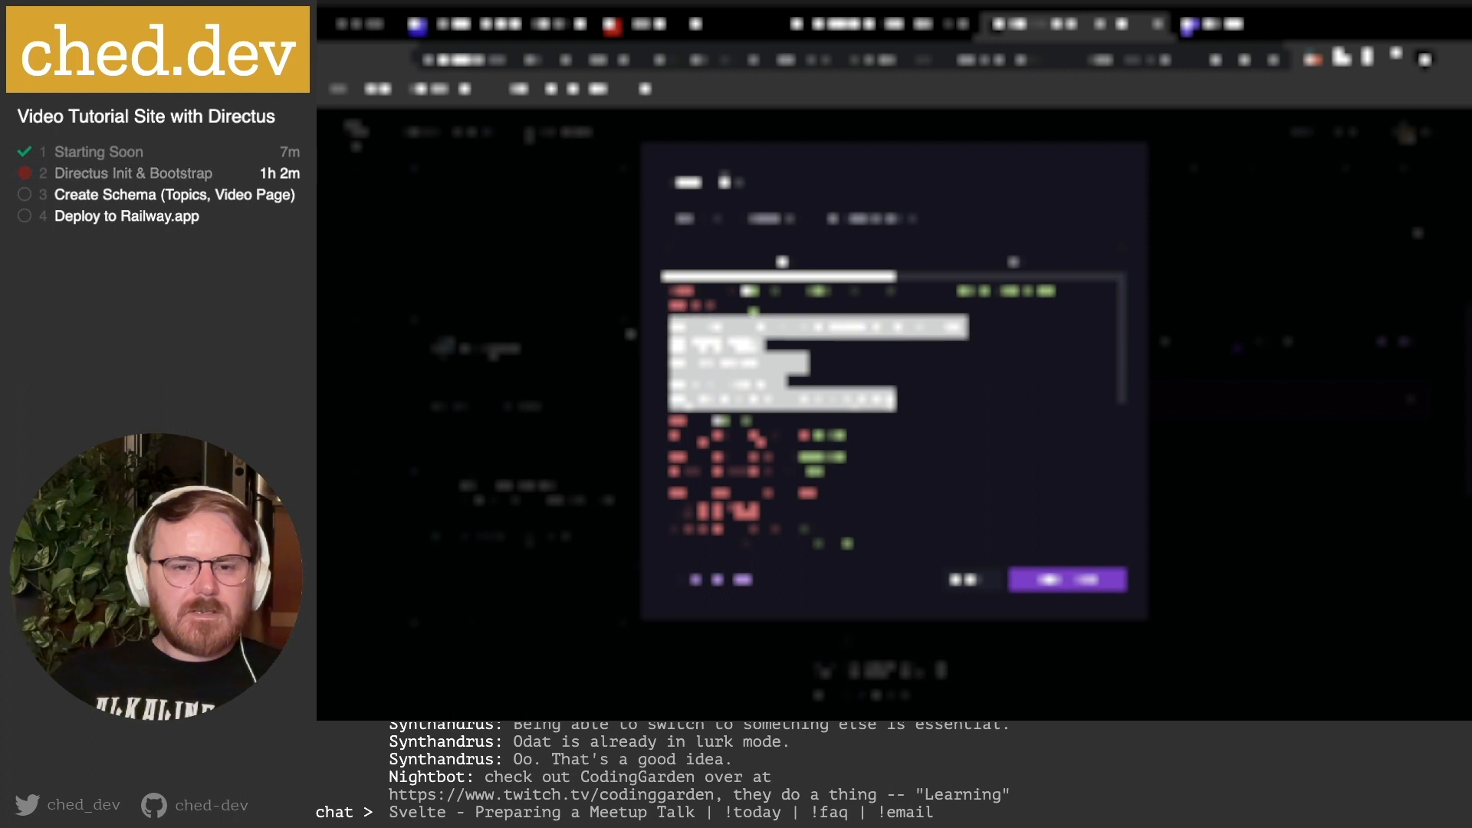
left_click(998, 370)
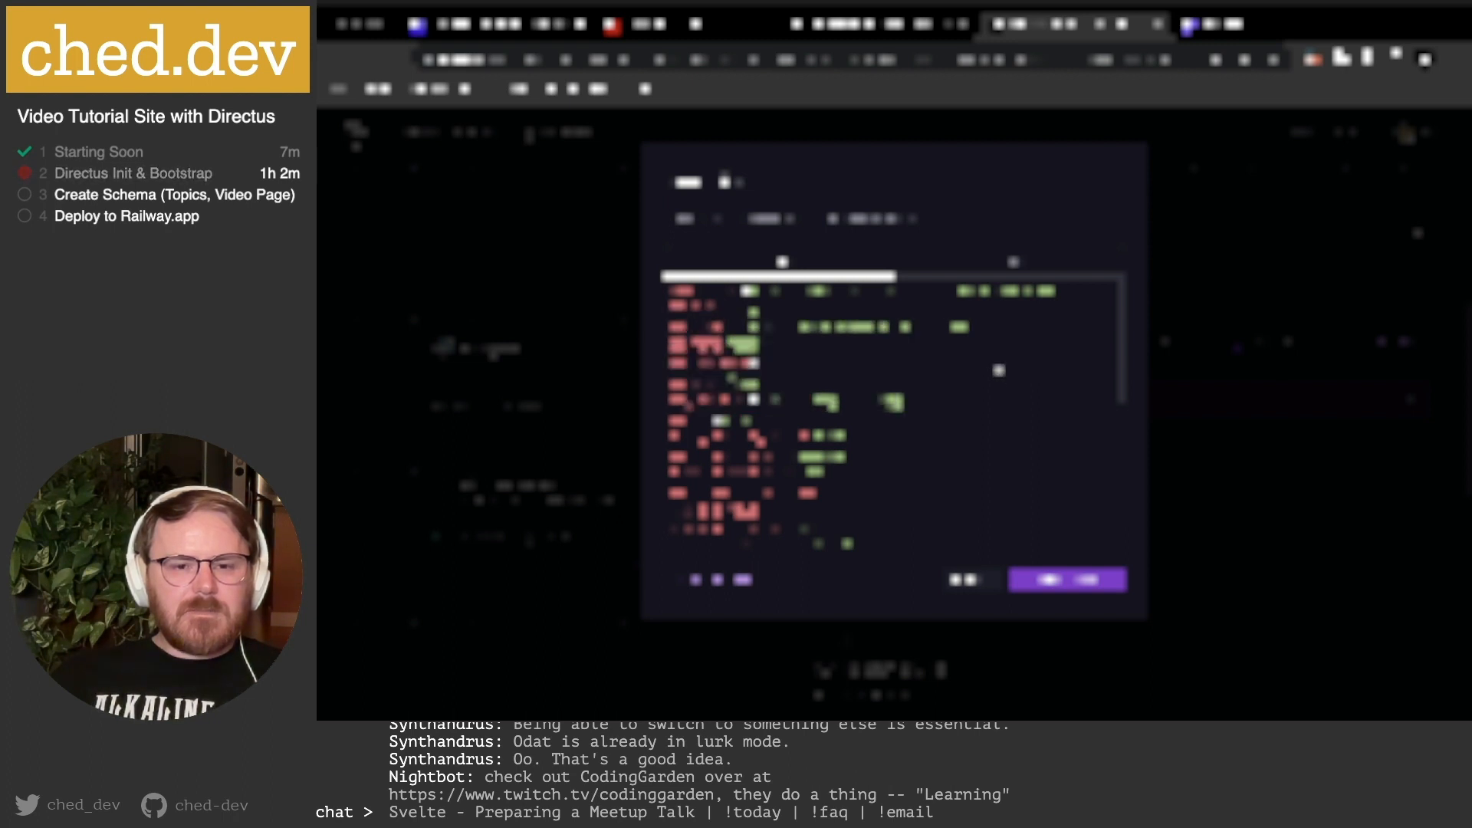
scroll(956, 395, "down", 5)
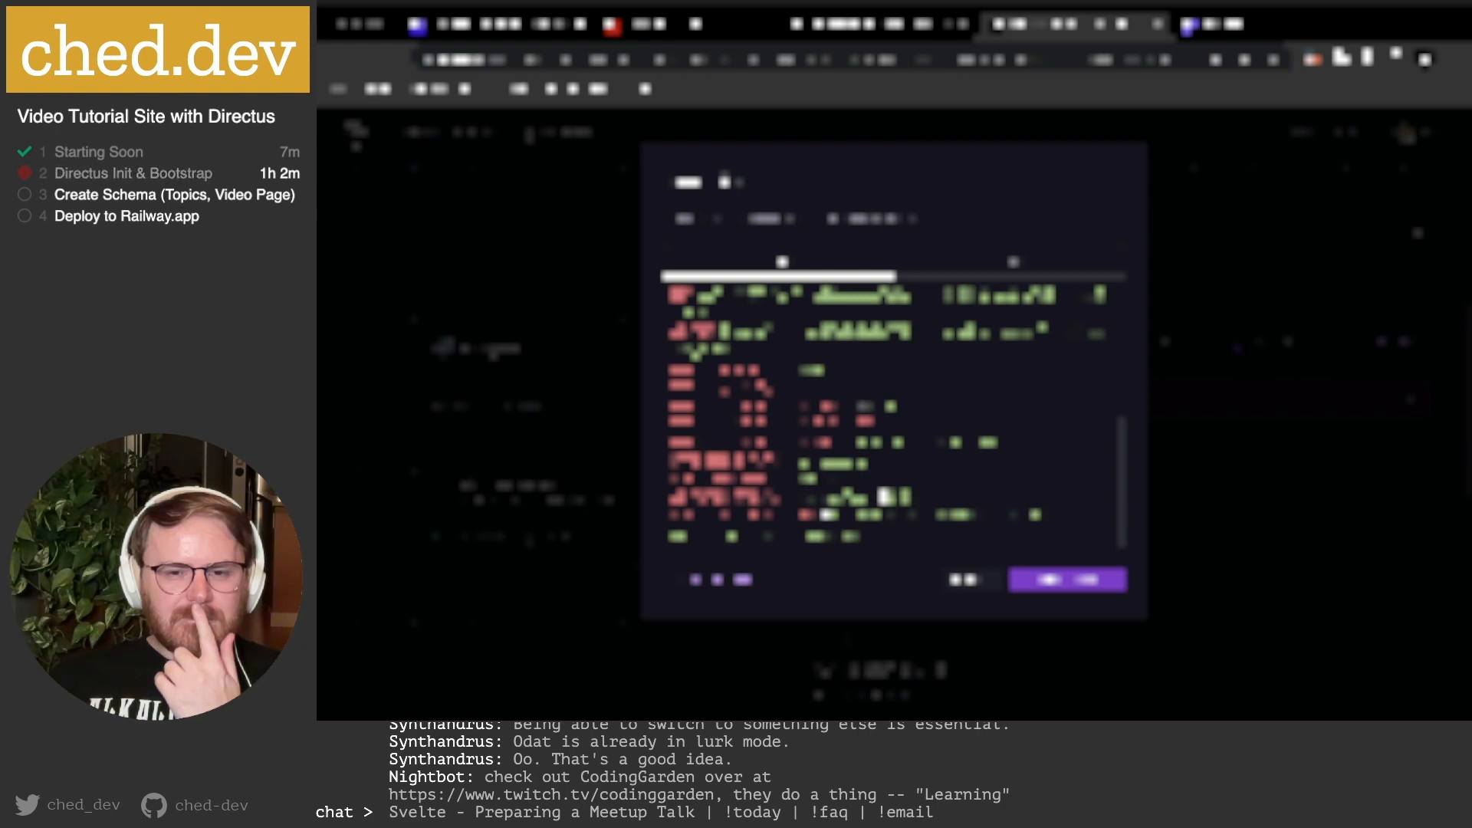
scroll(893, 413, "up", 3)
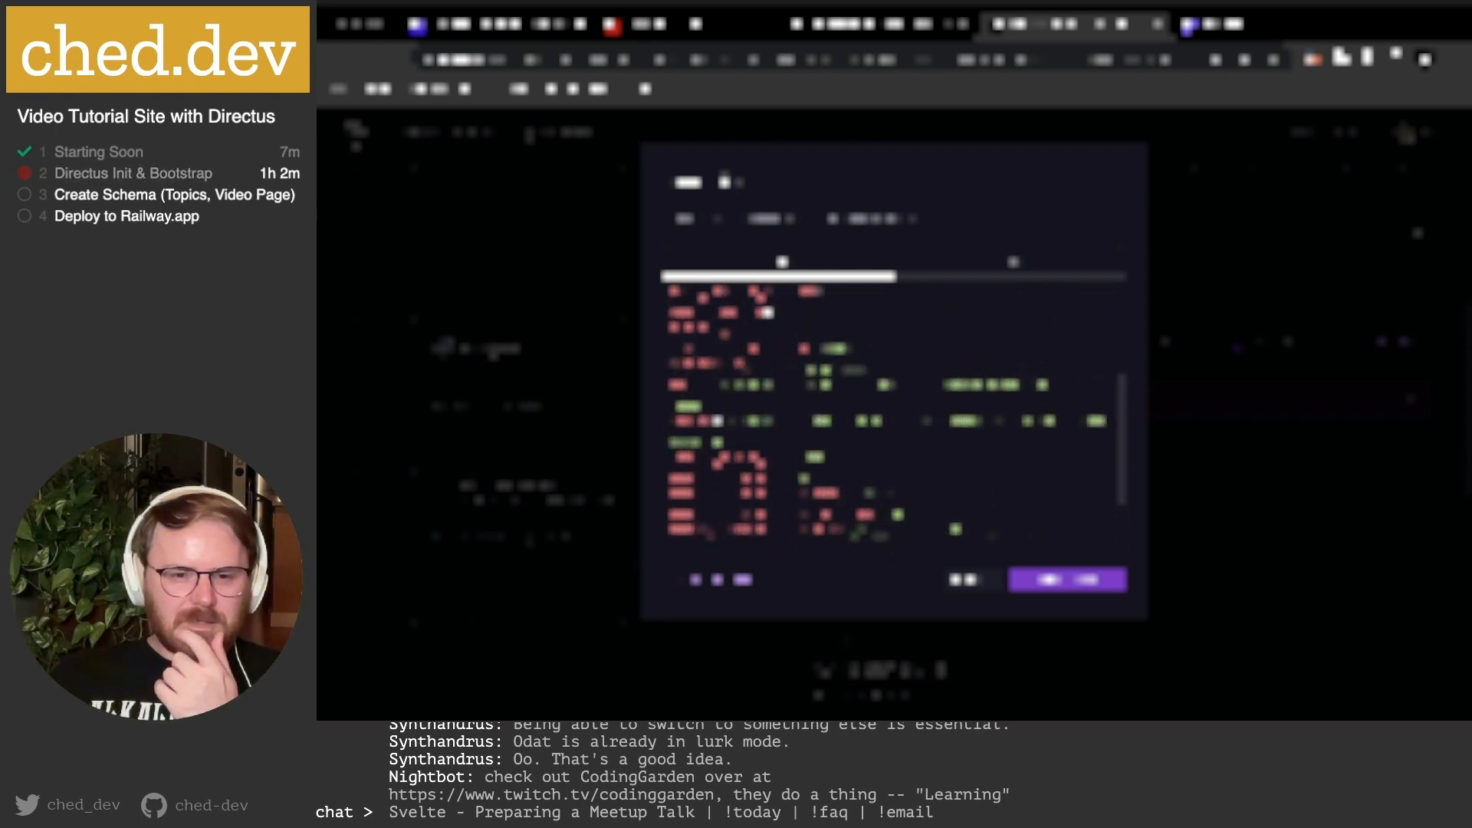
scroll(893, 414, "up", 5)
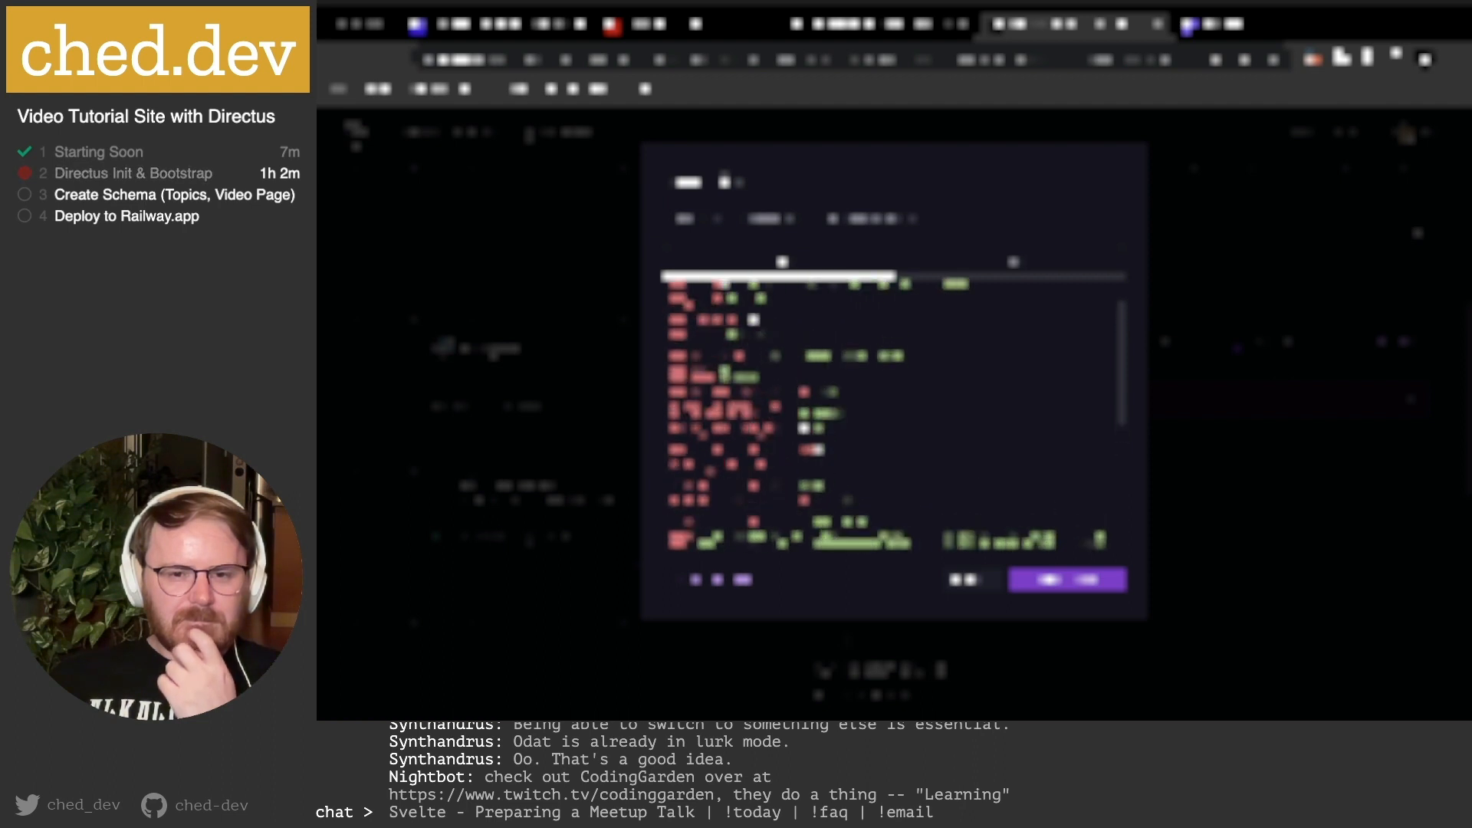
scroll(809, 391, "up", 3)
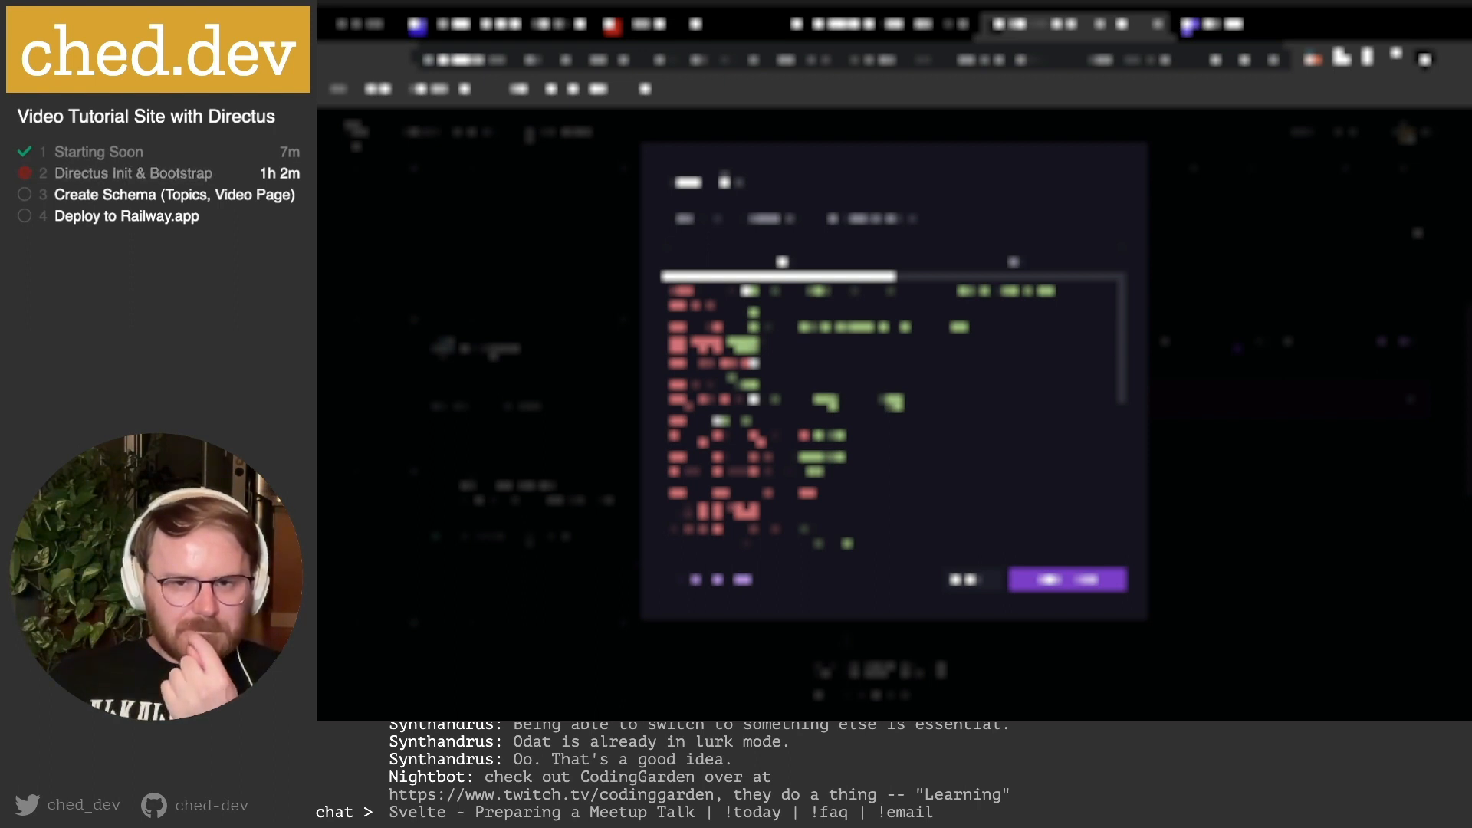
Glance at the Directus Reset Password tab, then confirm the RAW Editor update.
left_click(1230, 24)
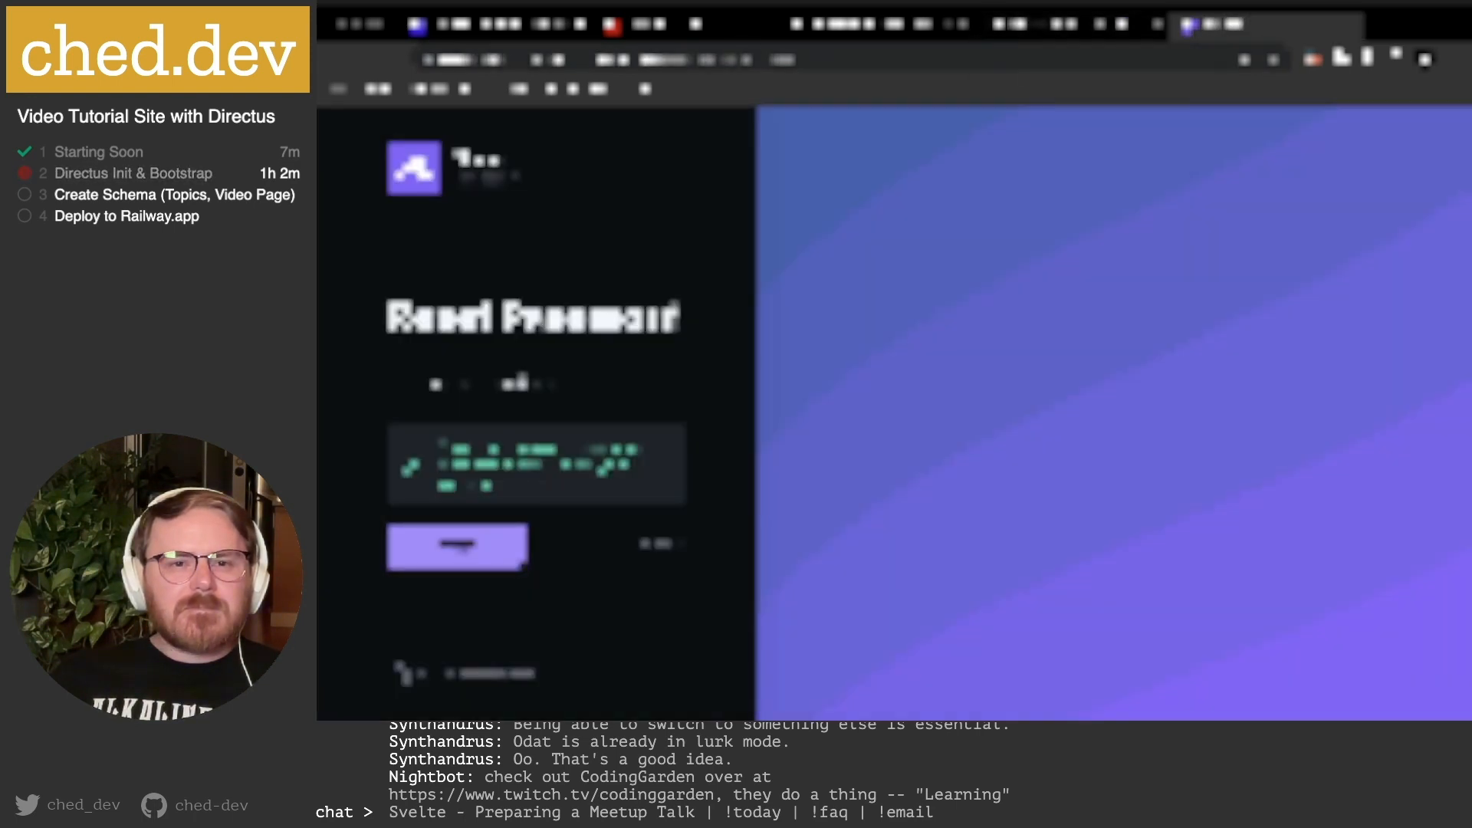
left_click_drag(664, 58, 419, 57)
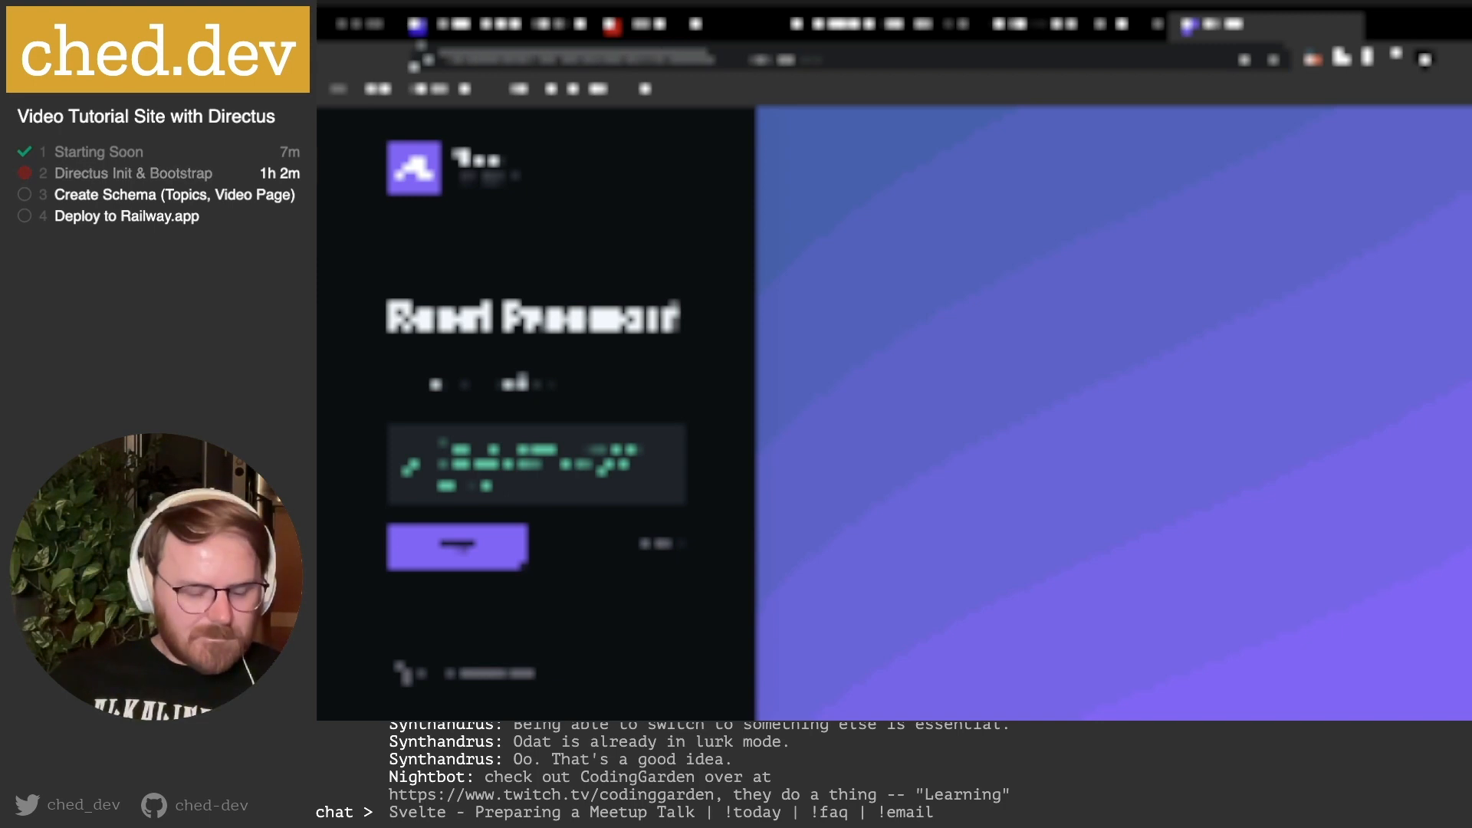
left_click(1084, 26)
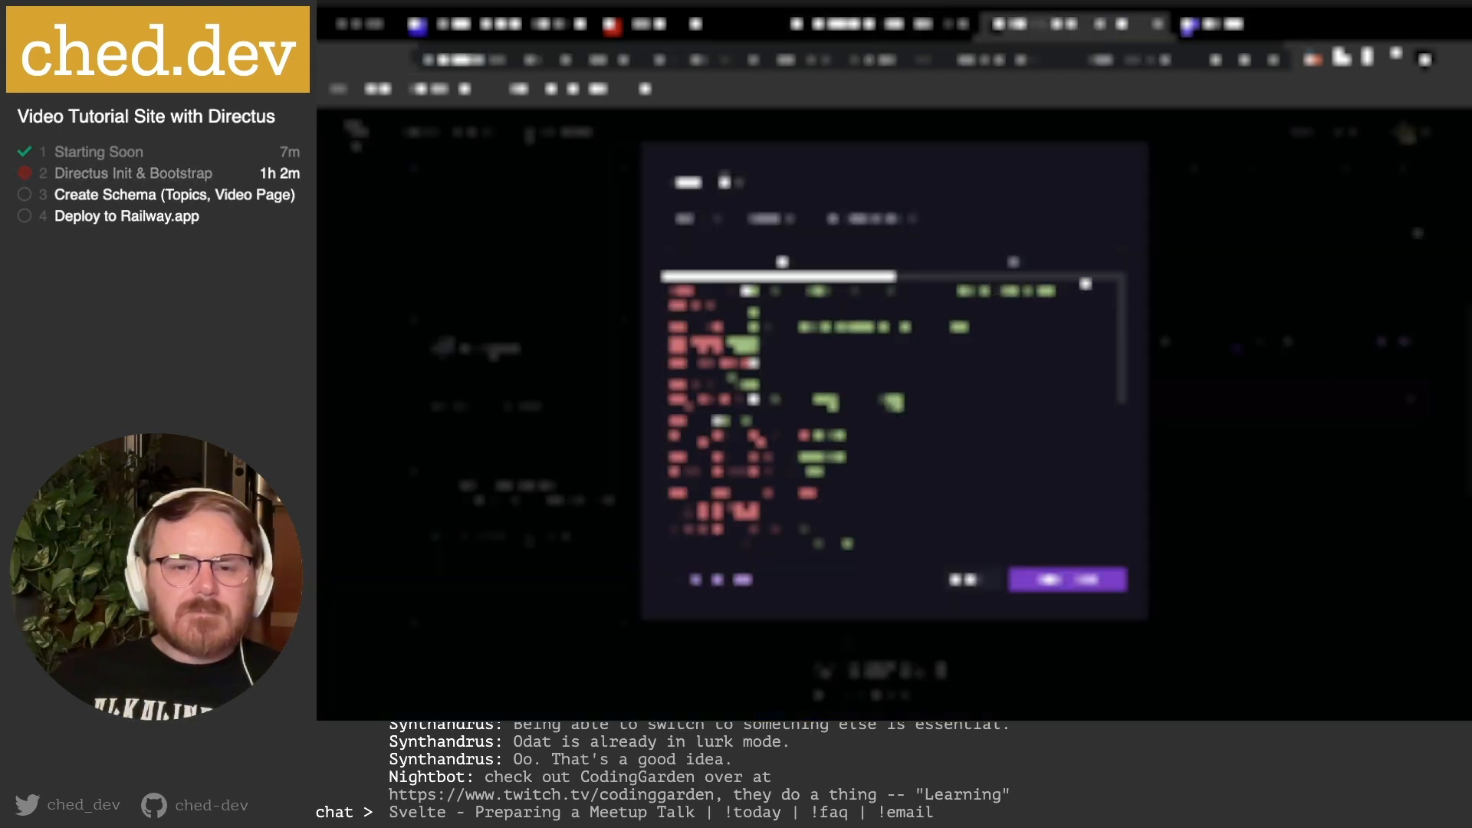
left_click(1078, 590)
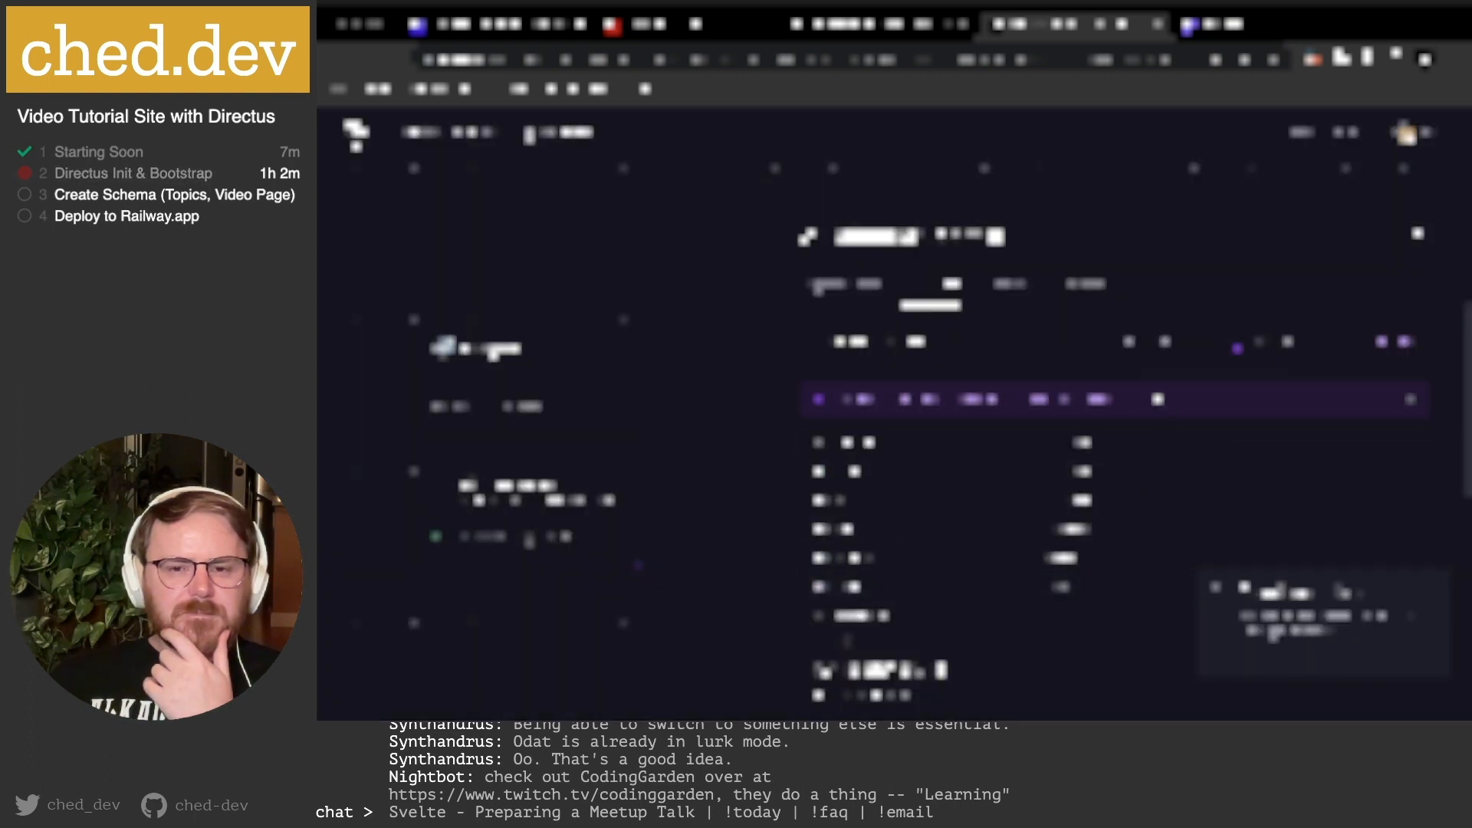
Review the 27 directus-admin service variables while the new build runs.
scroll(1194, 426, "down", 7)
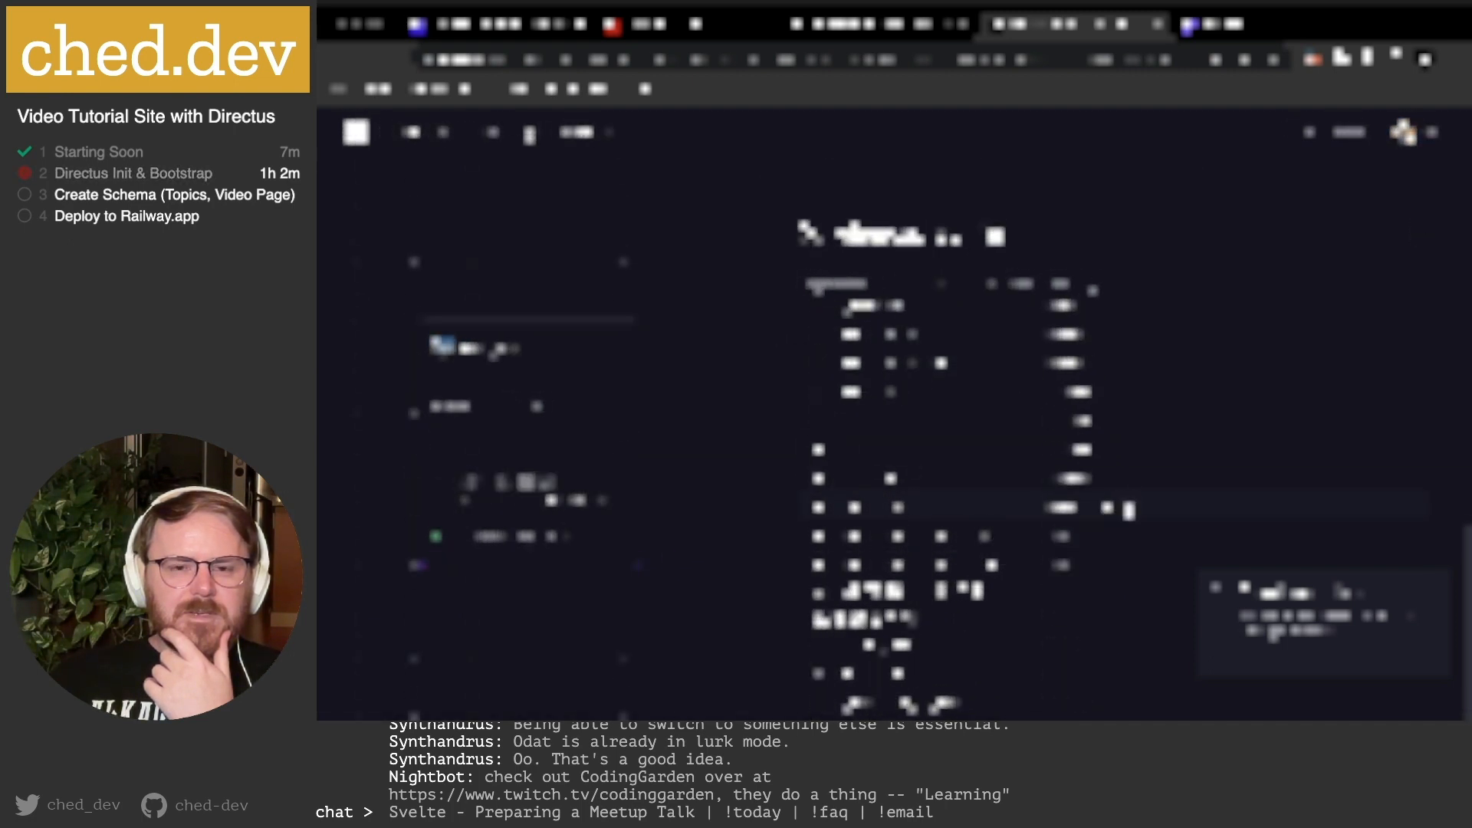
scroll(1135, 497, "up", 5)
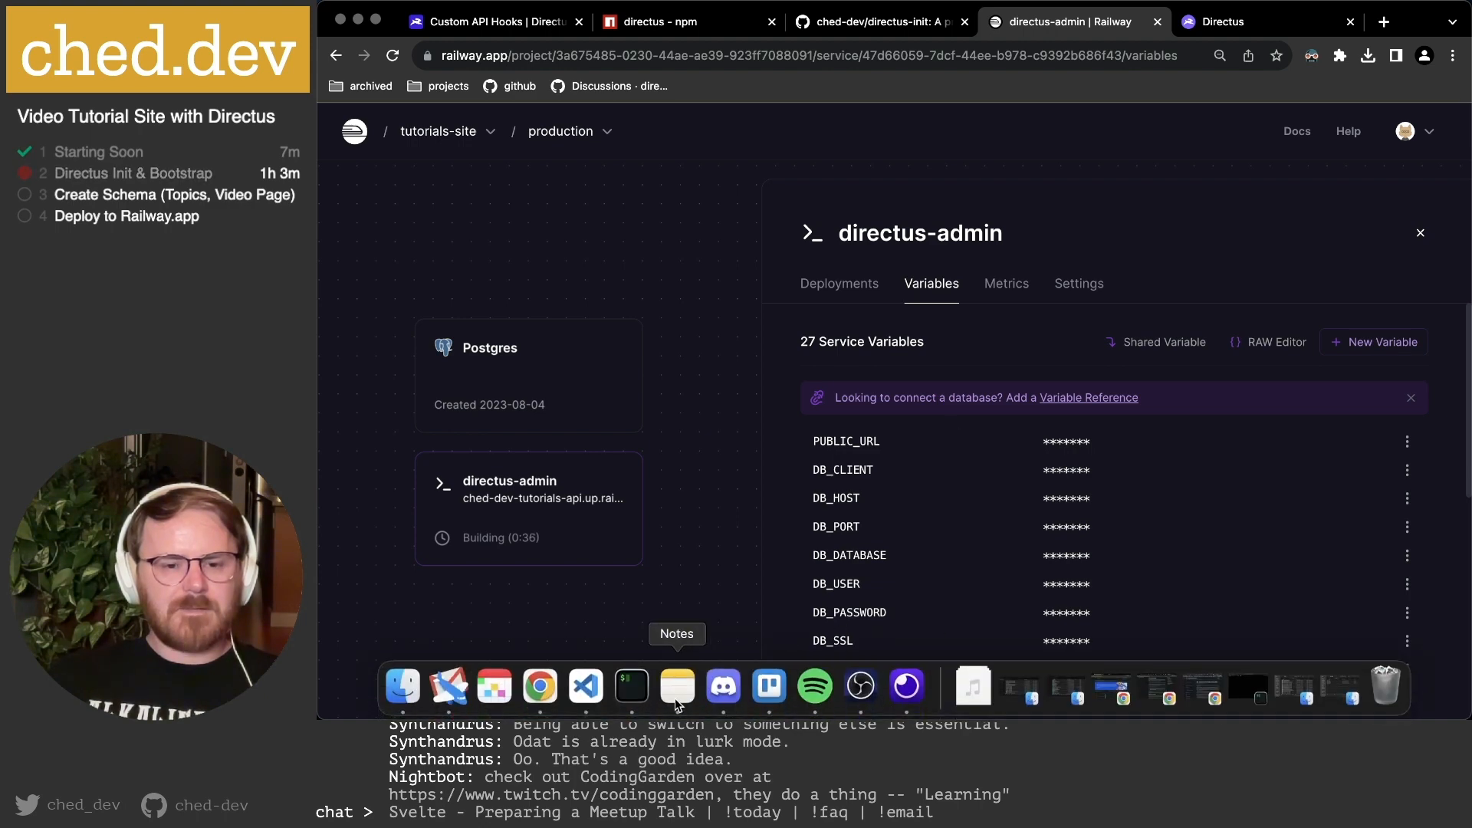
left_click(628, 690)
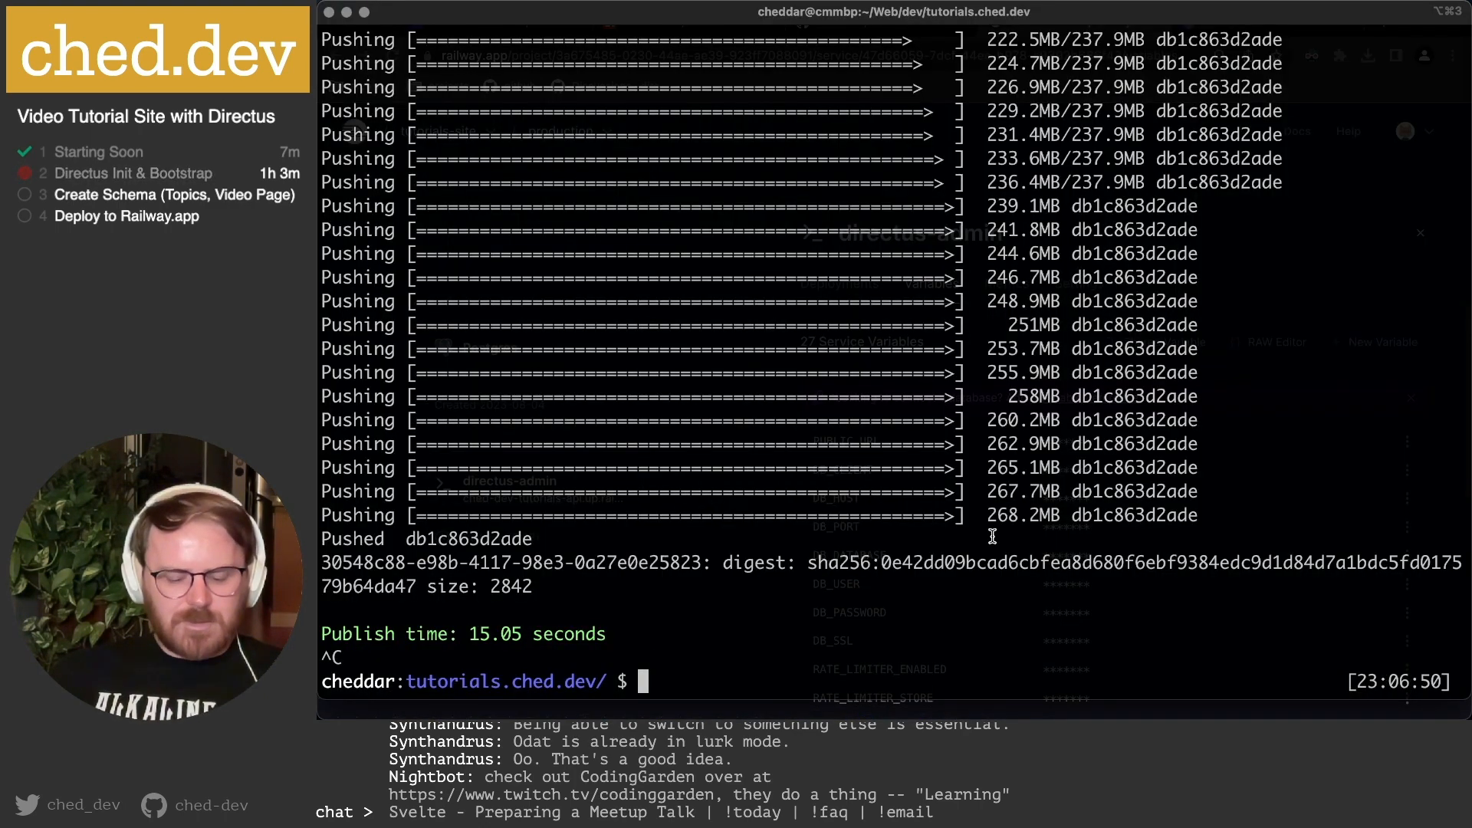
Enter npx directus bootstrap at the Terminal prompt without running it, then return to Railway.
type("npx directus bootstrap")
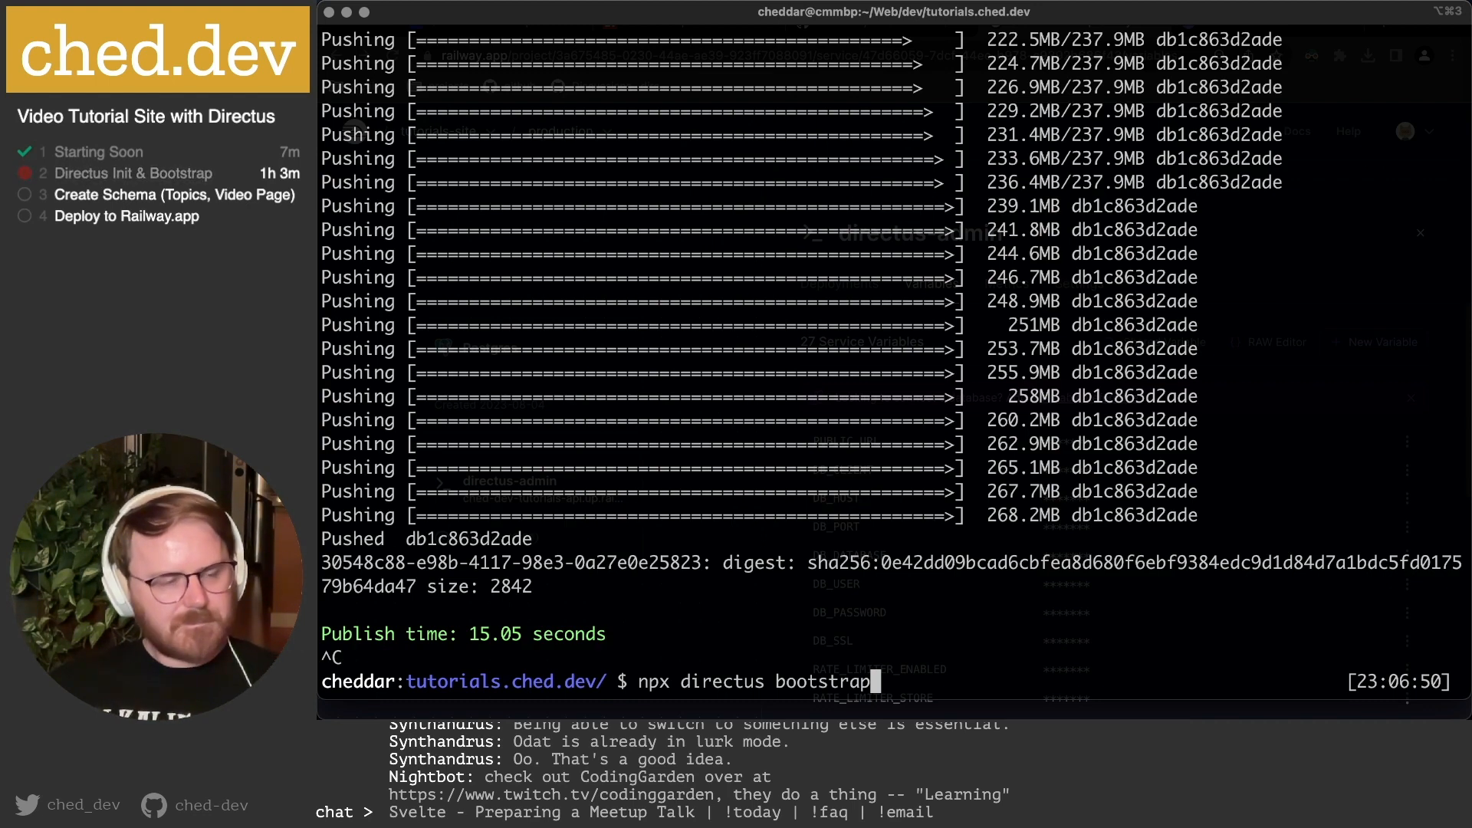
key("super+Tab")
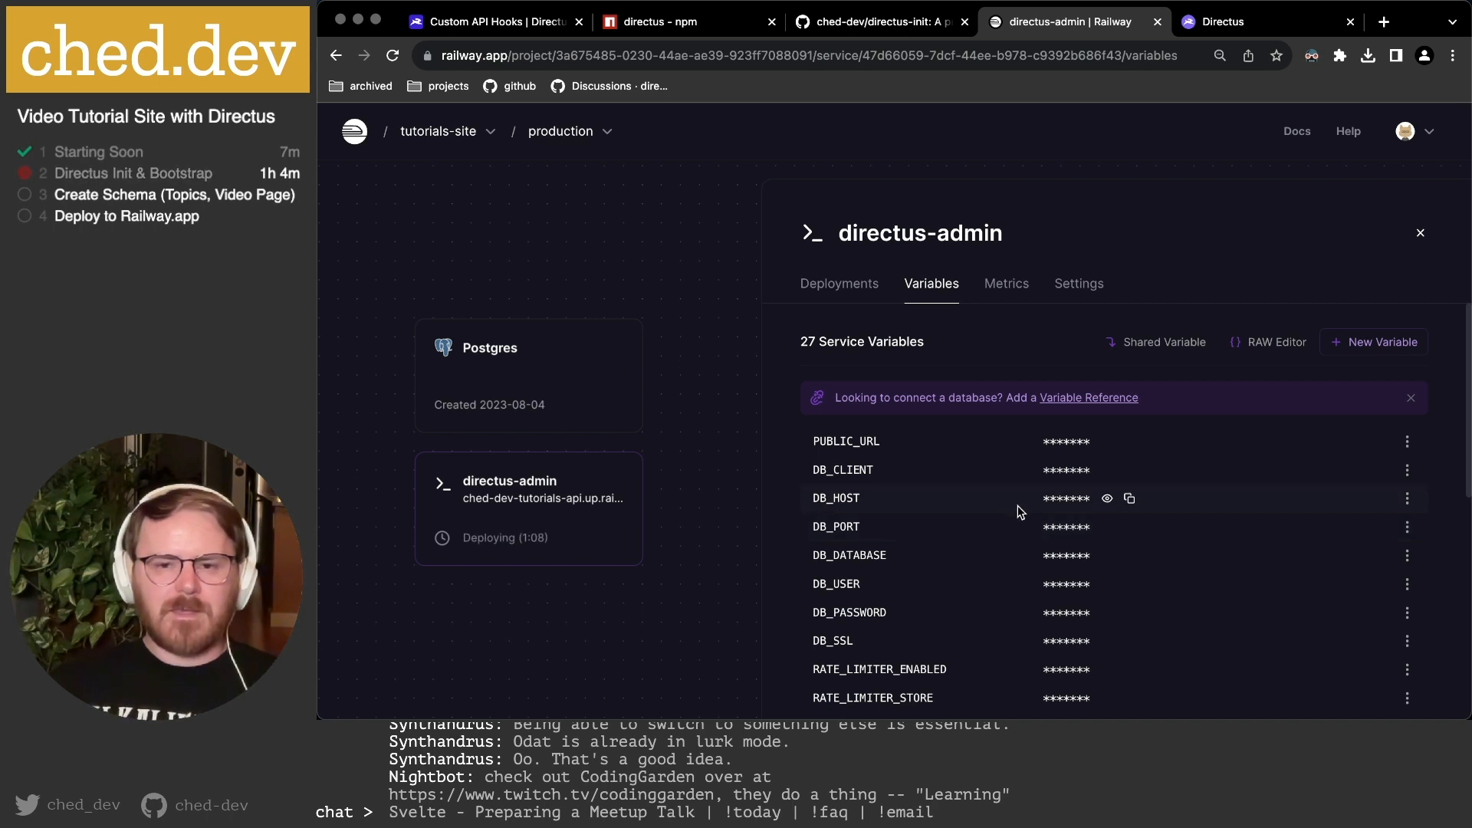
Check the directus-admin deployment progress and view the shared-variables information.
left_click(855, 286)
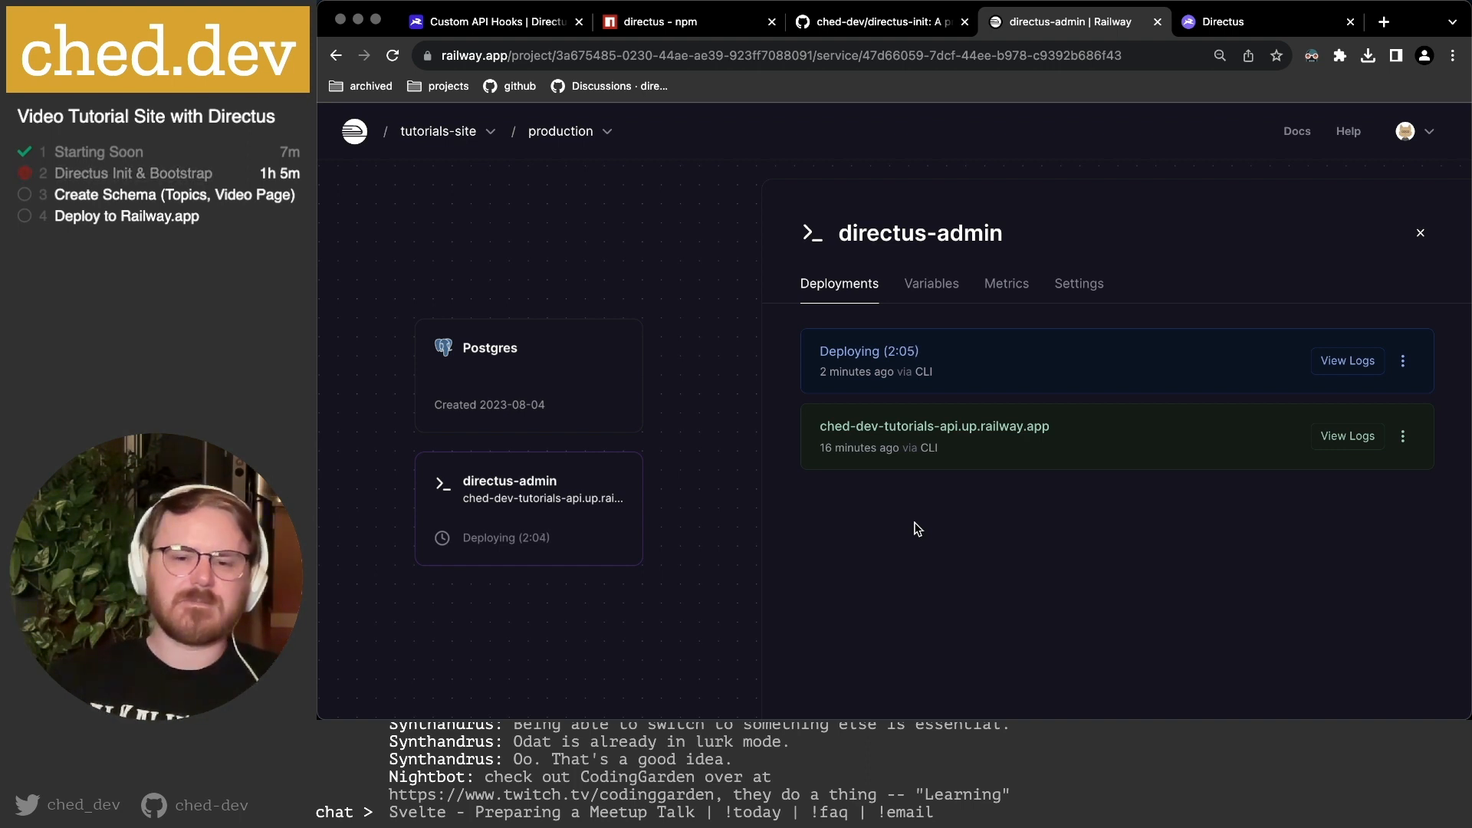
left_click(932, 285)
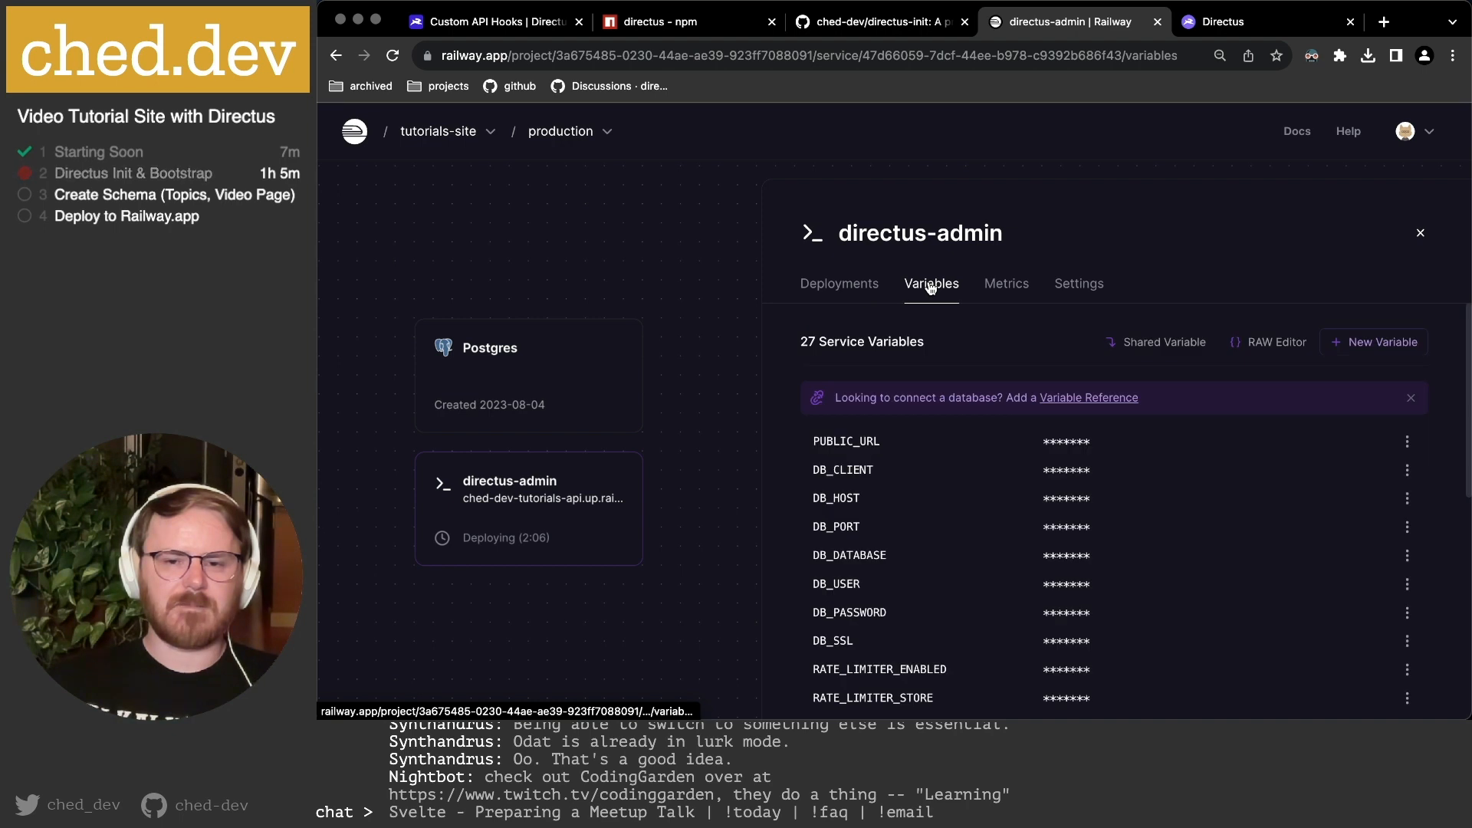
left_click(1165, 342)
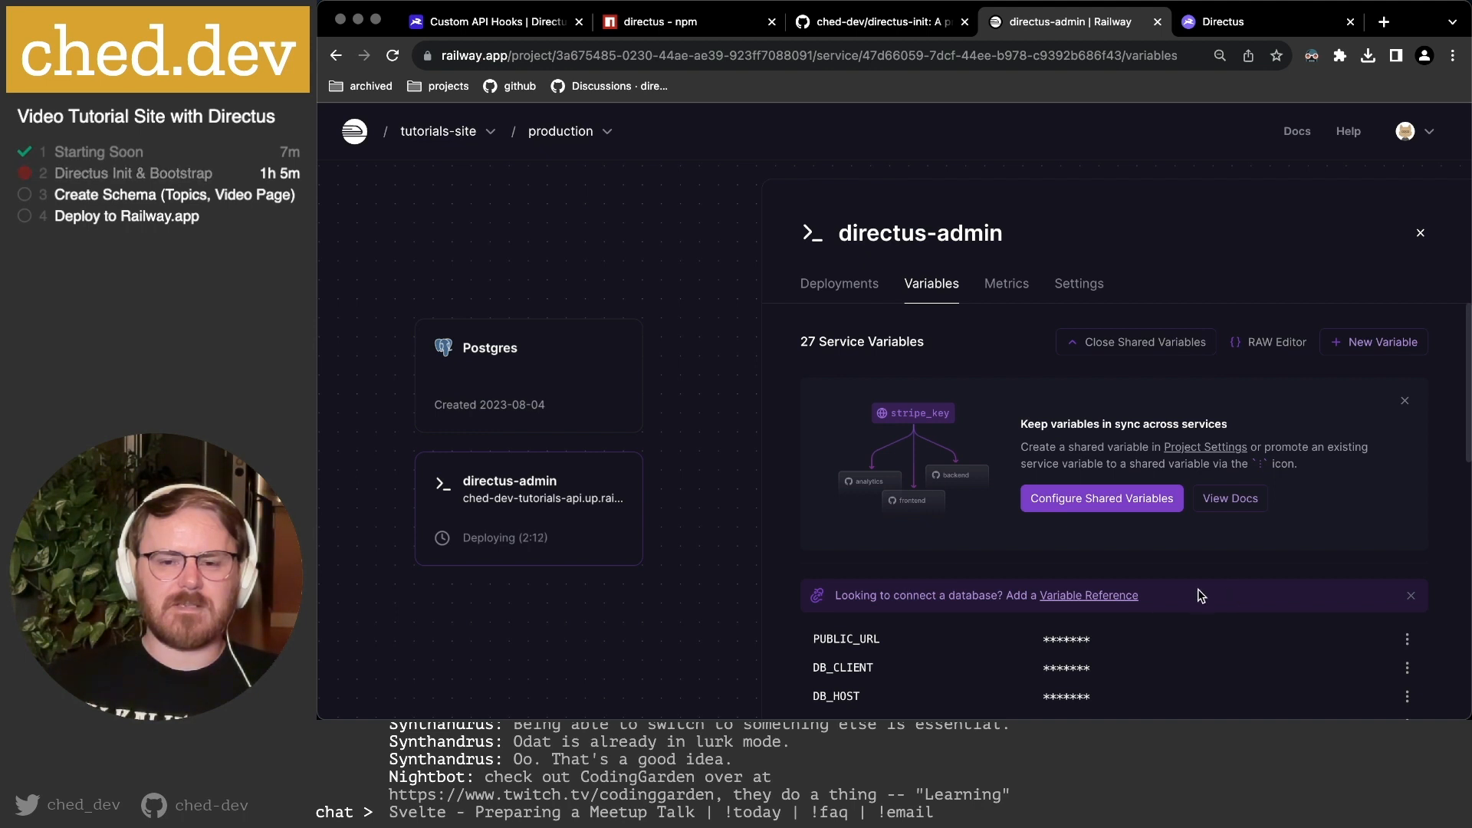
Start a variable referencing Postgres DATABASE_URL, cancel it, and check the deployment is live.
left_click(1090, 596)
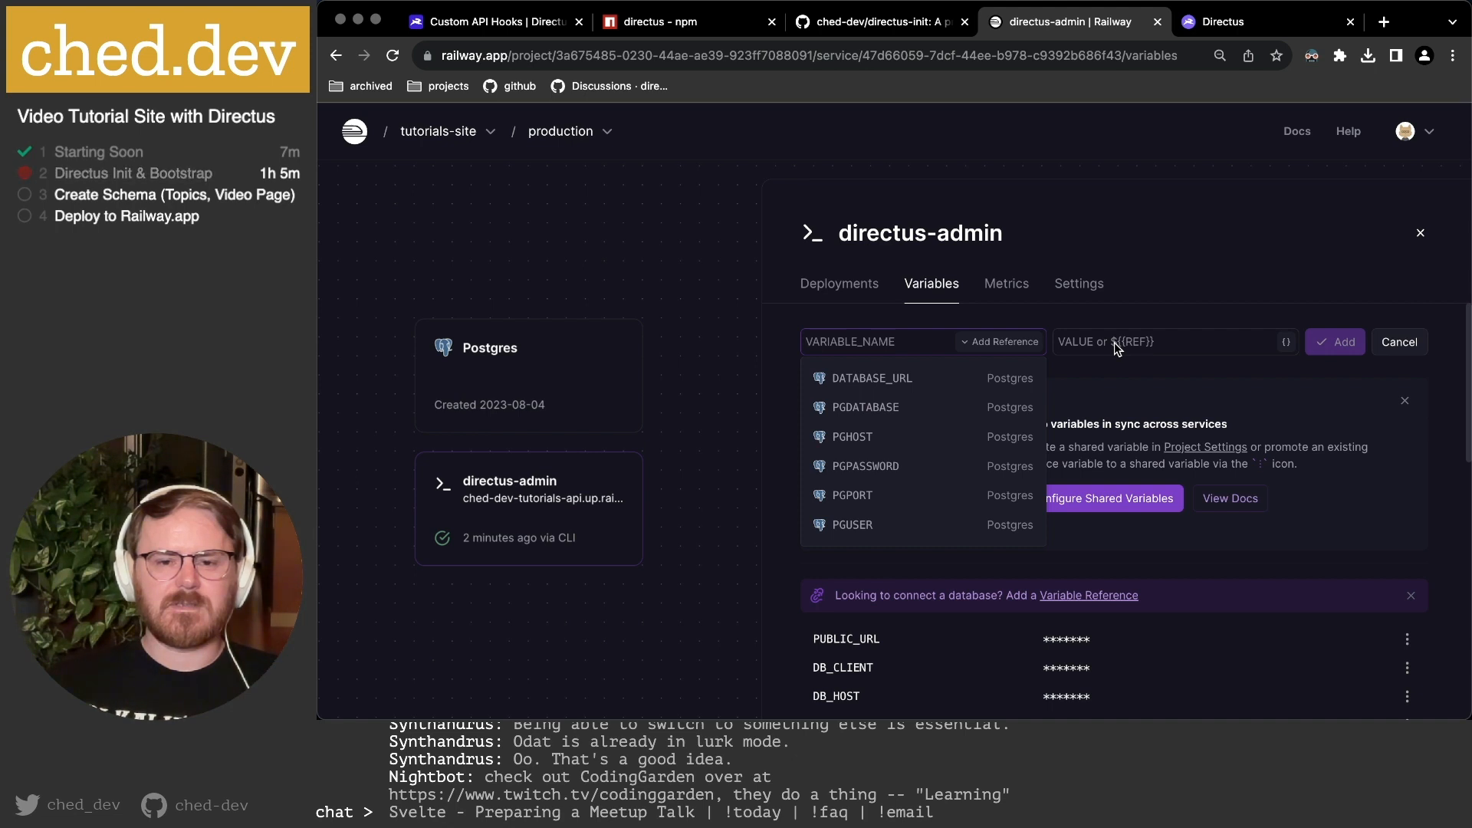
left_click(960, 374)
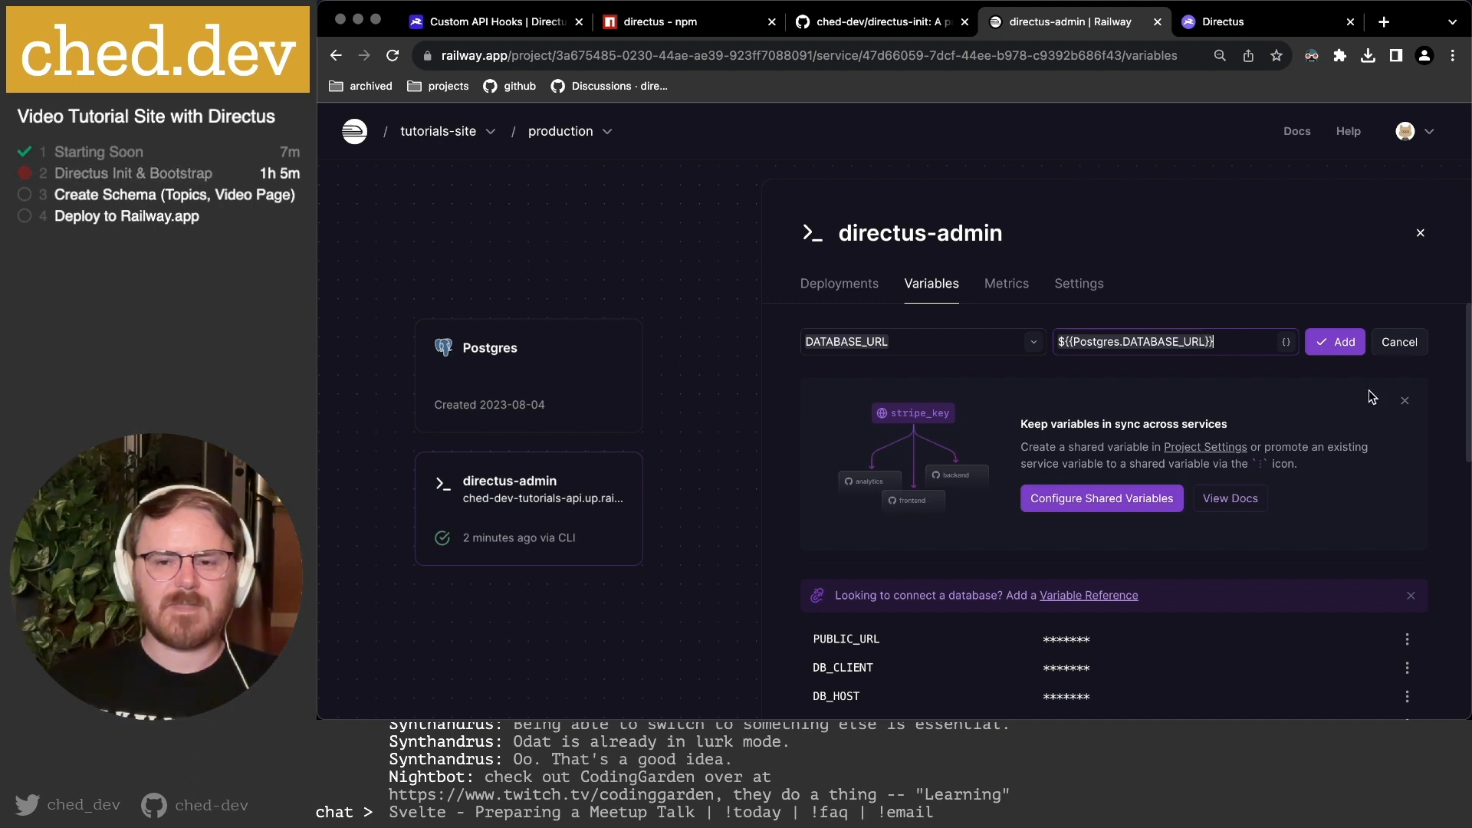
left_click(1392, 349)
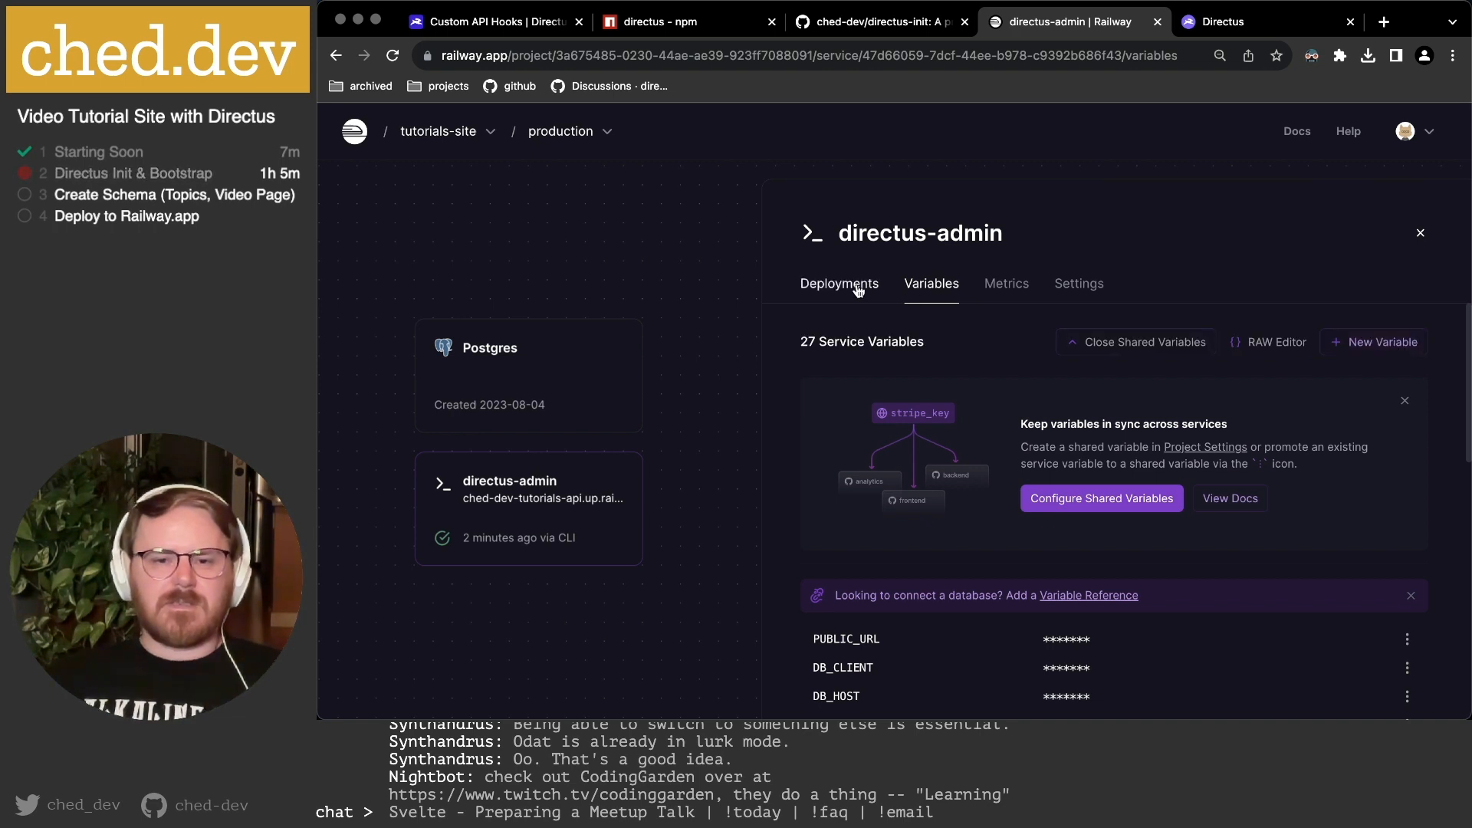
left_click(880, 300)
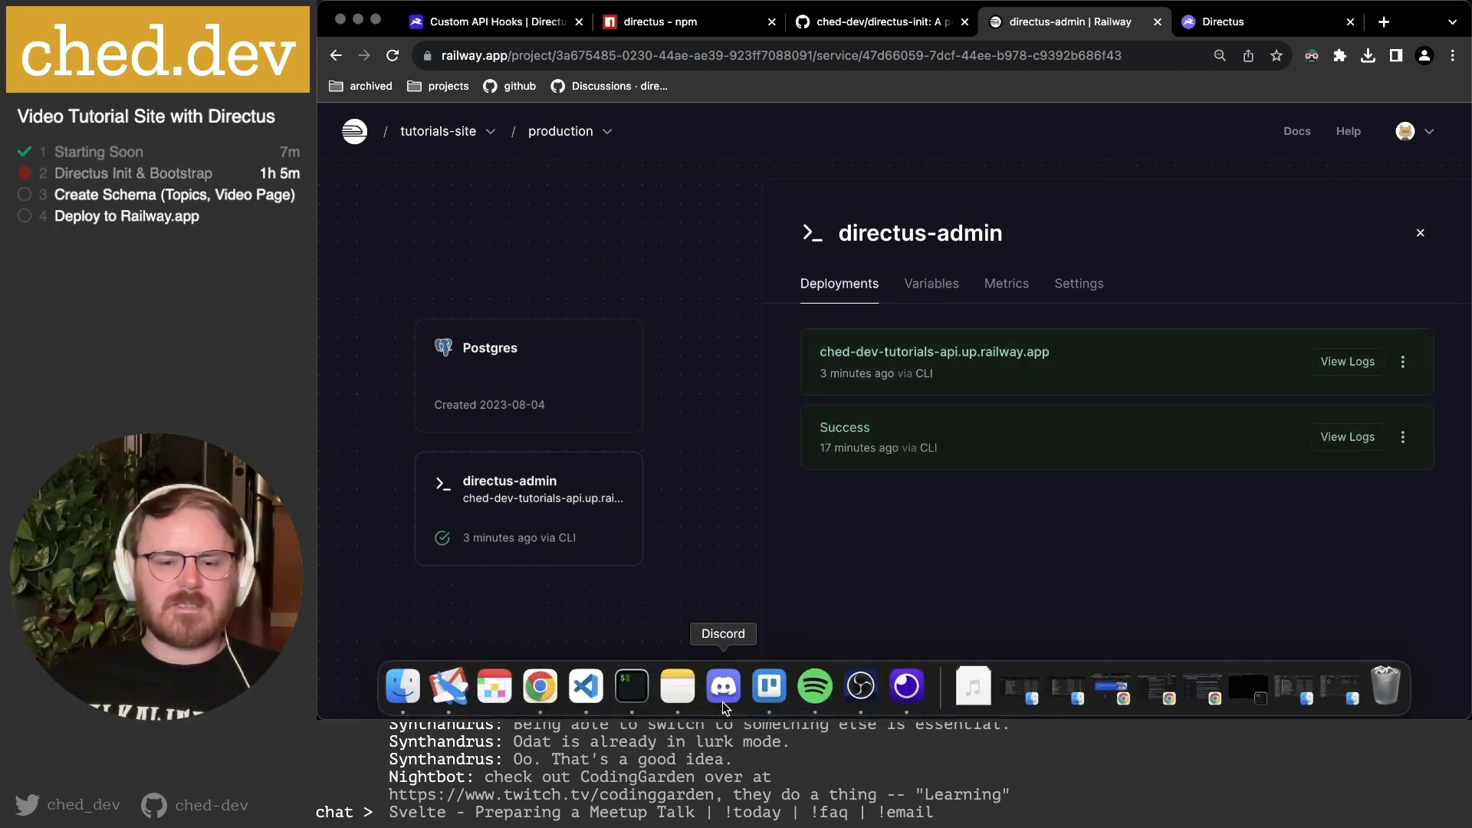
Run npx directus bootstrap in Terminal and view the Postgres database tables in Railway.
left_click(628, 689)
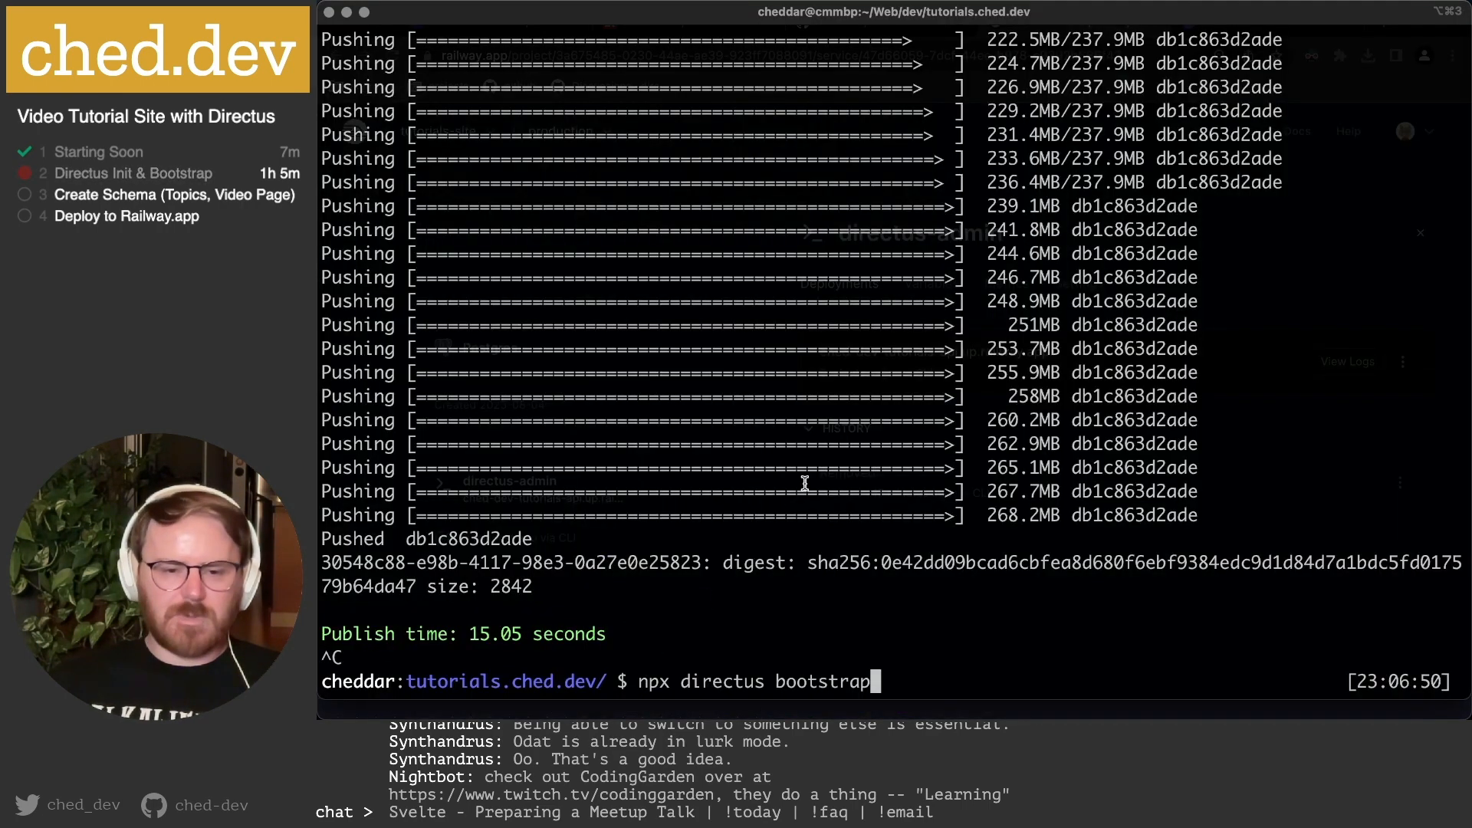
key("Return")
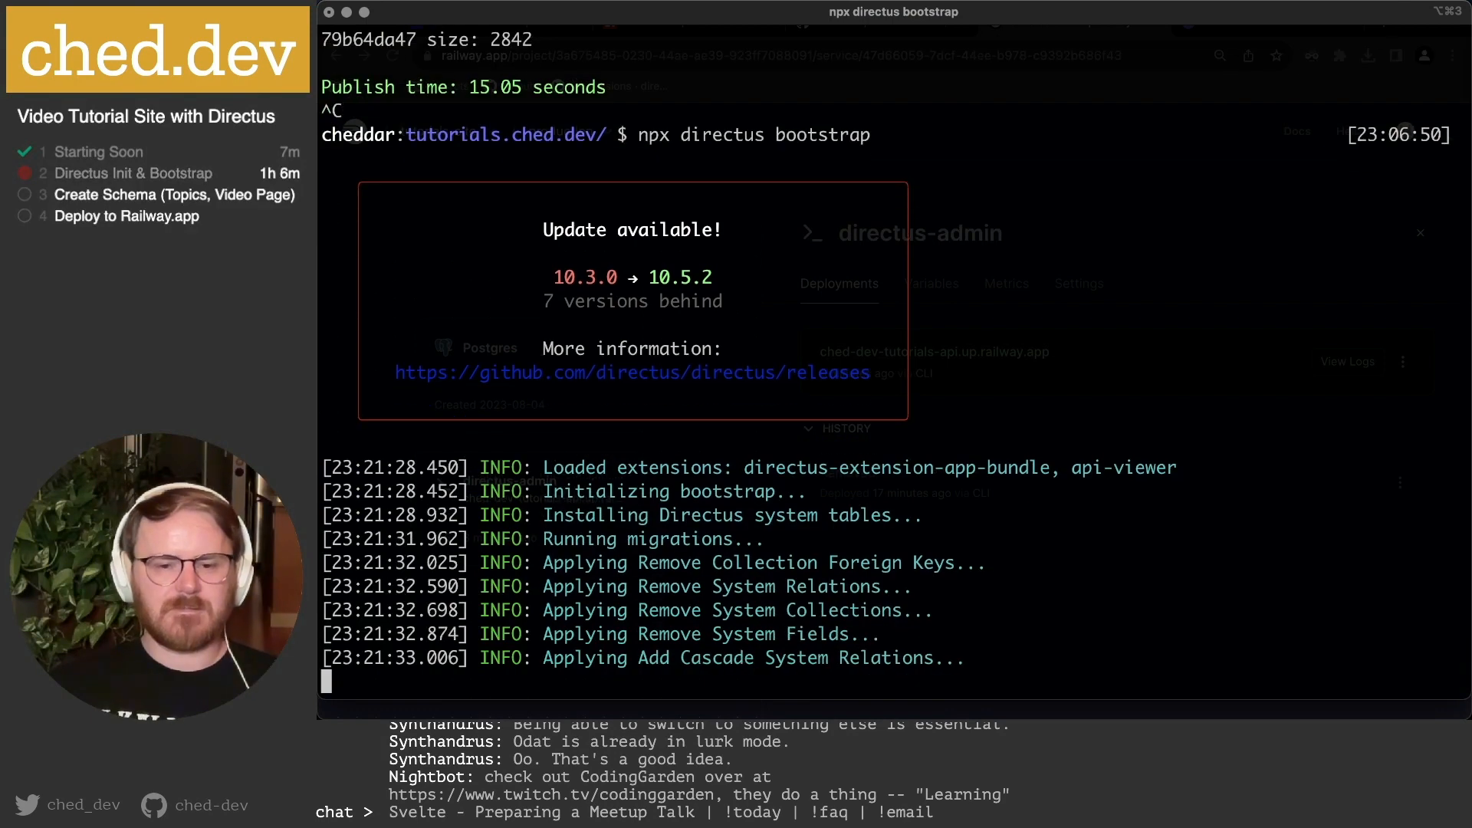
left_click(470, 677)
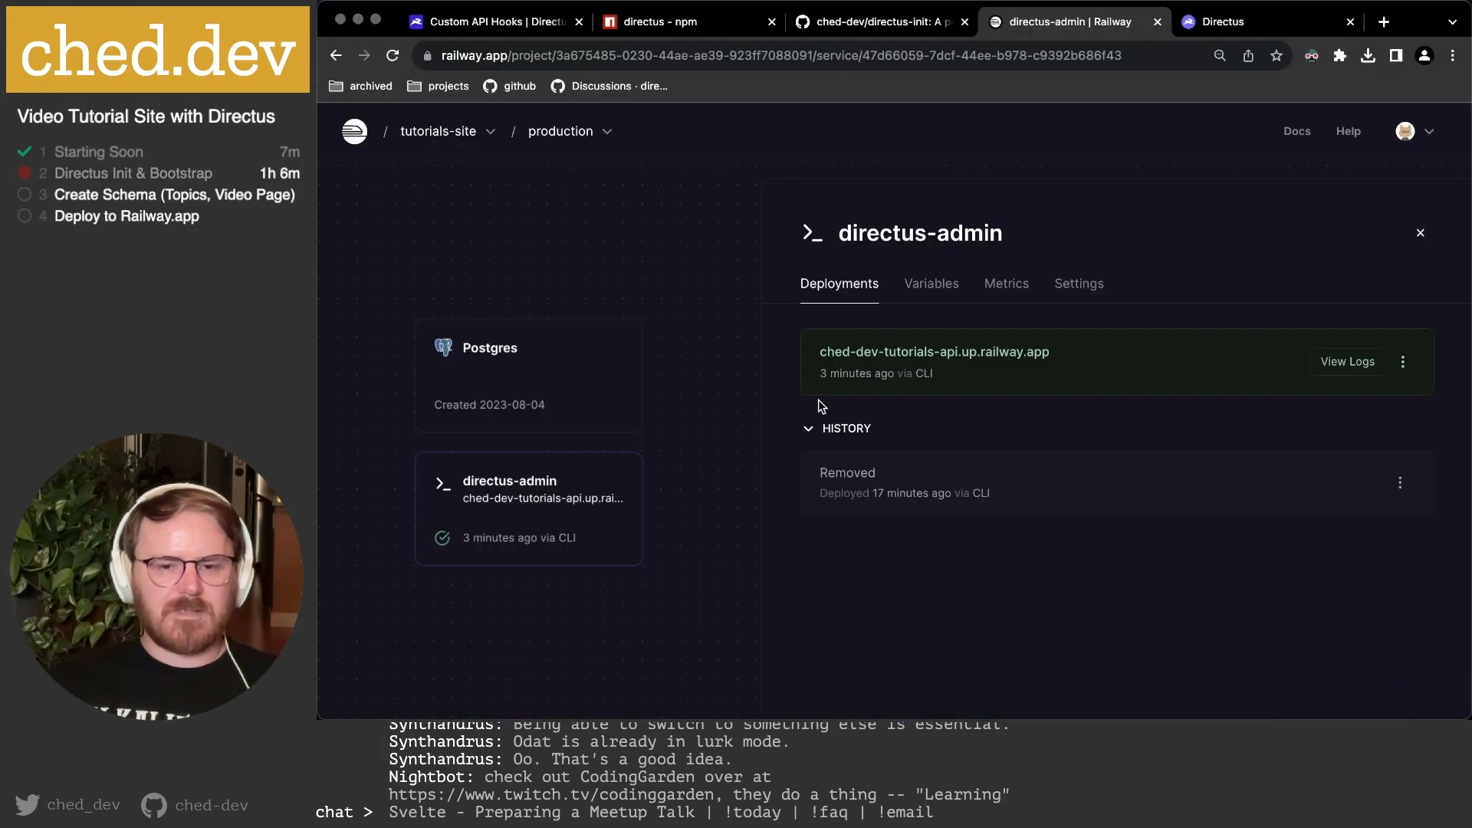
left_click(473, 359)
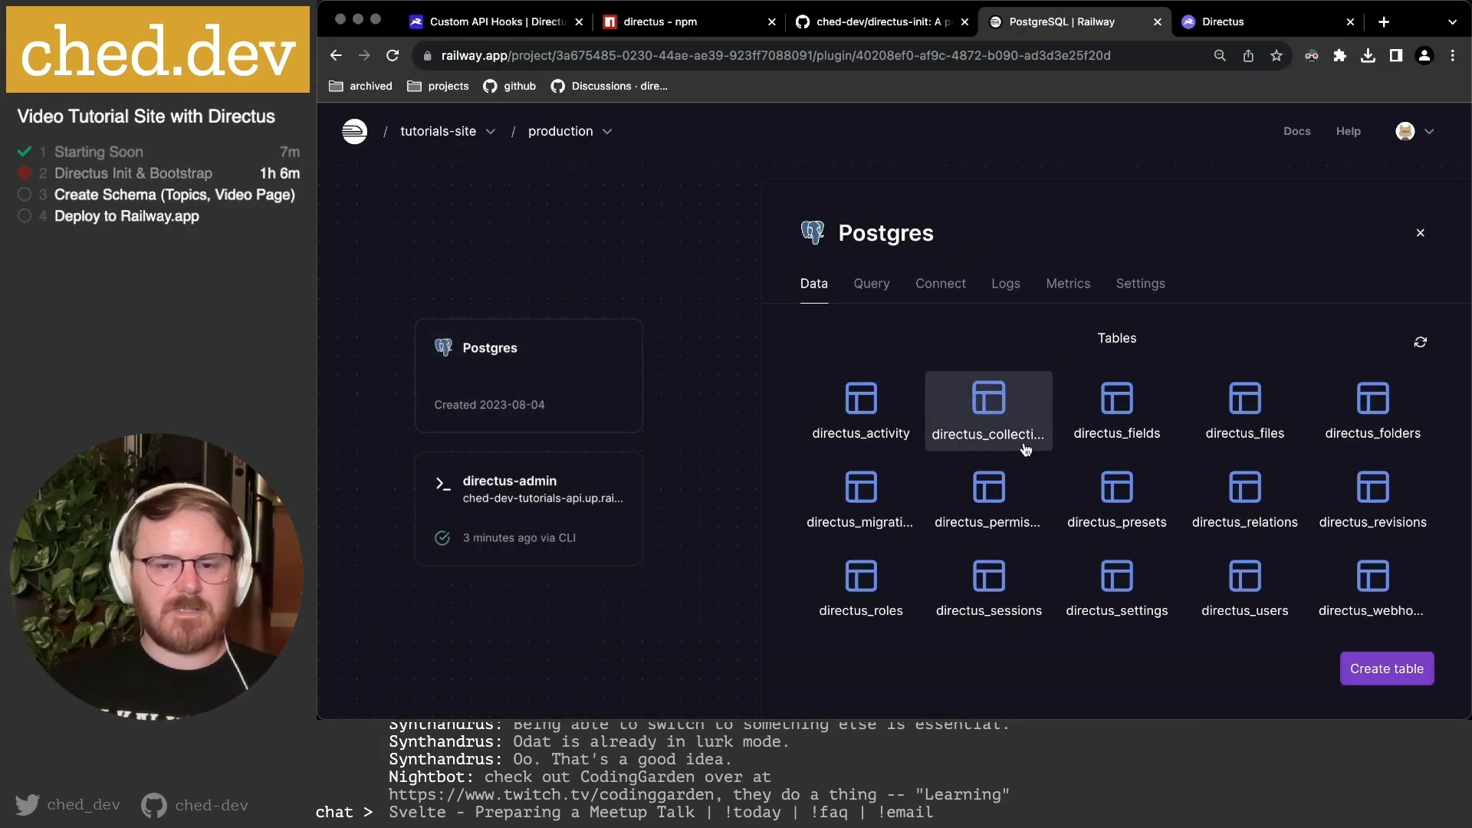
key("super+Tab")
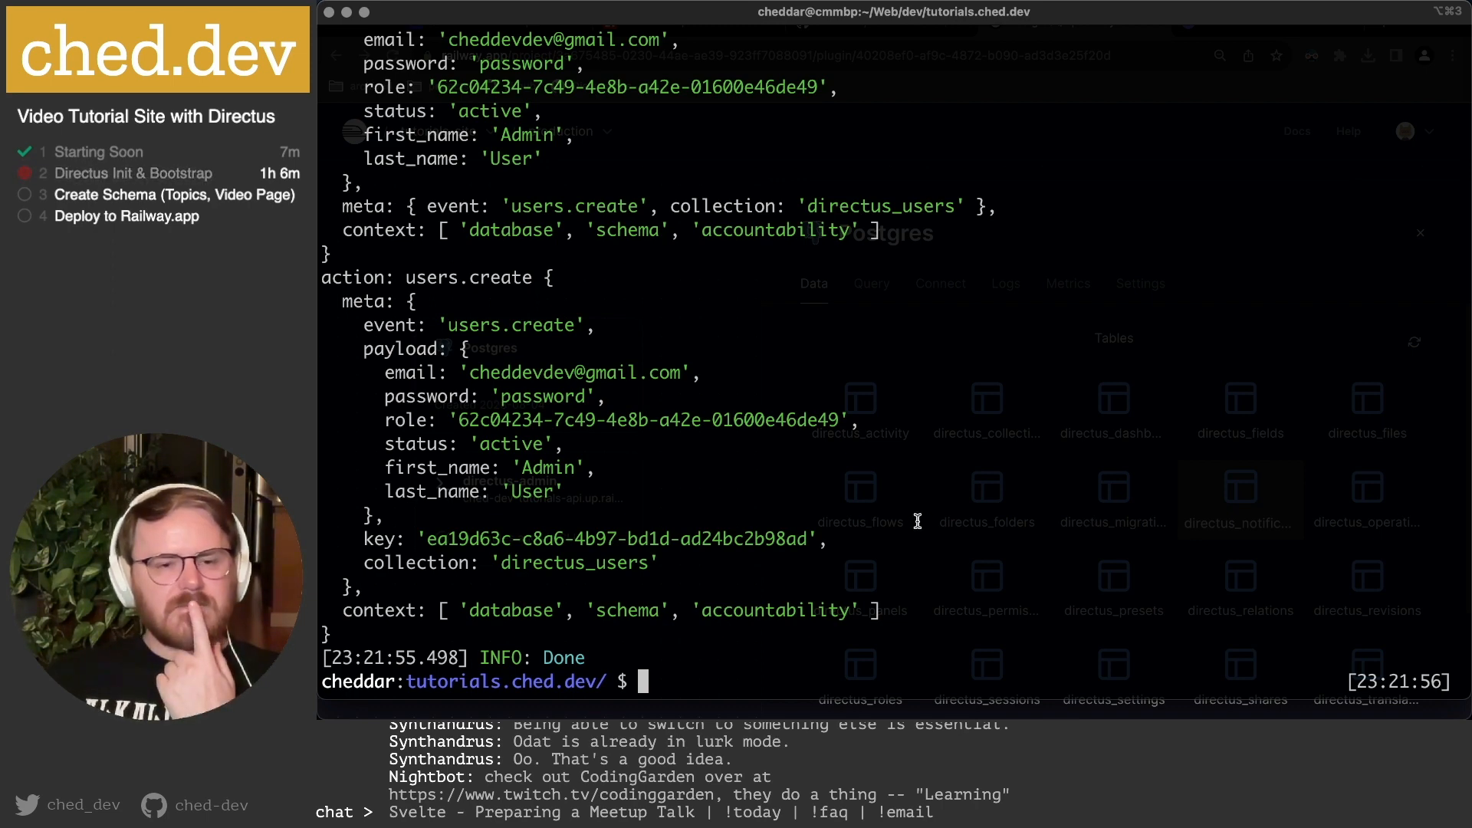
Once bootstrap reports Done, refresh the Postgres tables to show the directus_ system tables.
scroll(917, 521, "up", 5)
scroll(918, 521, "down", 5)
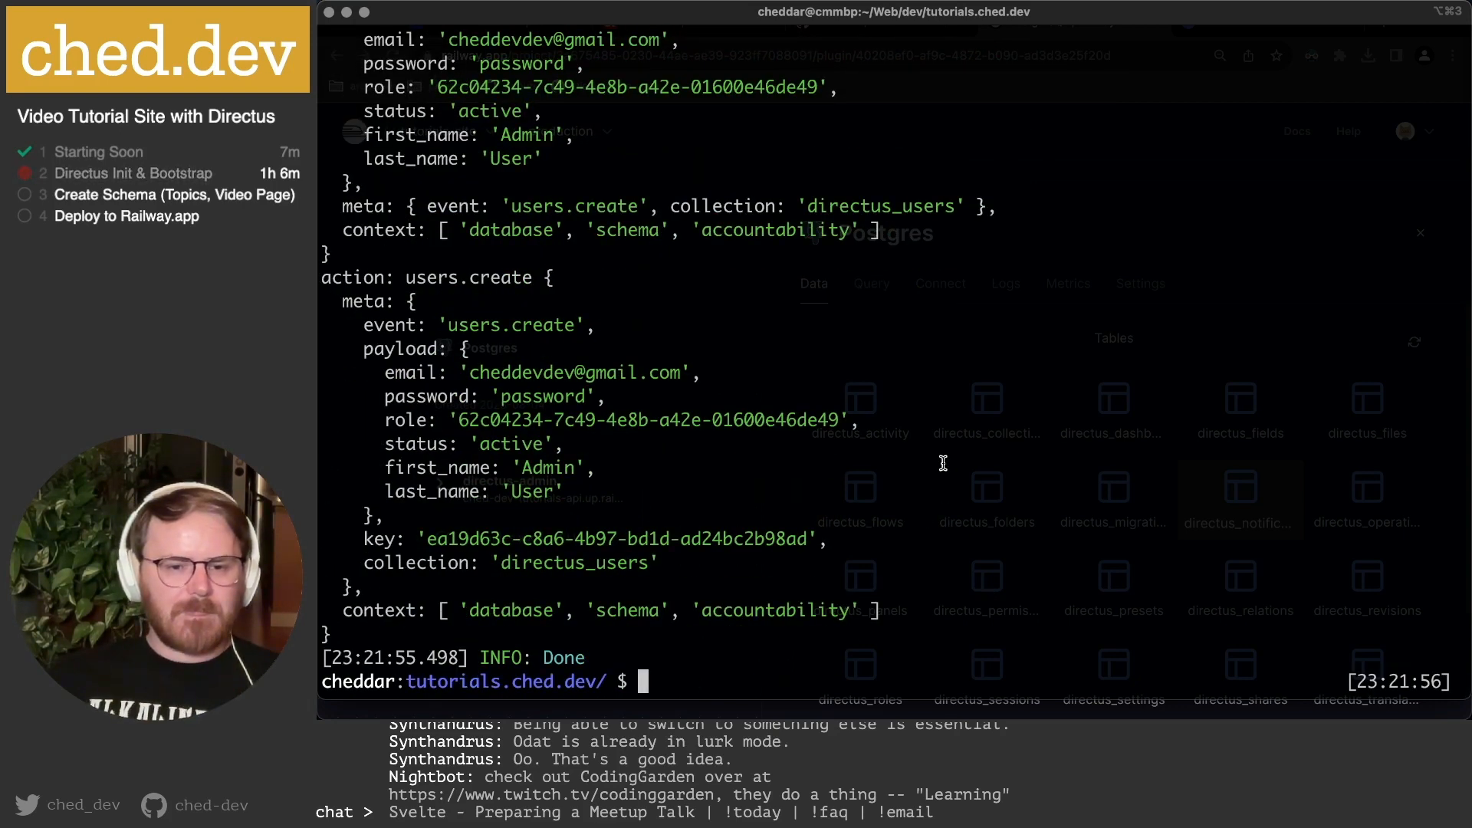
key("super+Tab")
left_click(1415, 342)
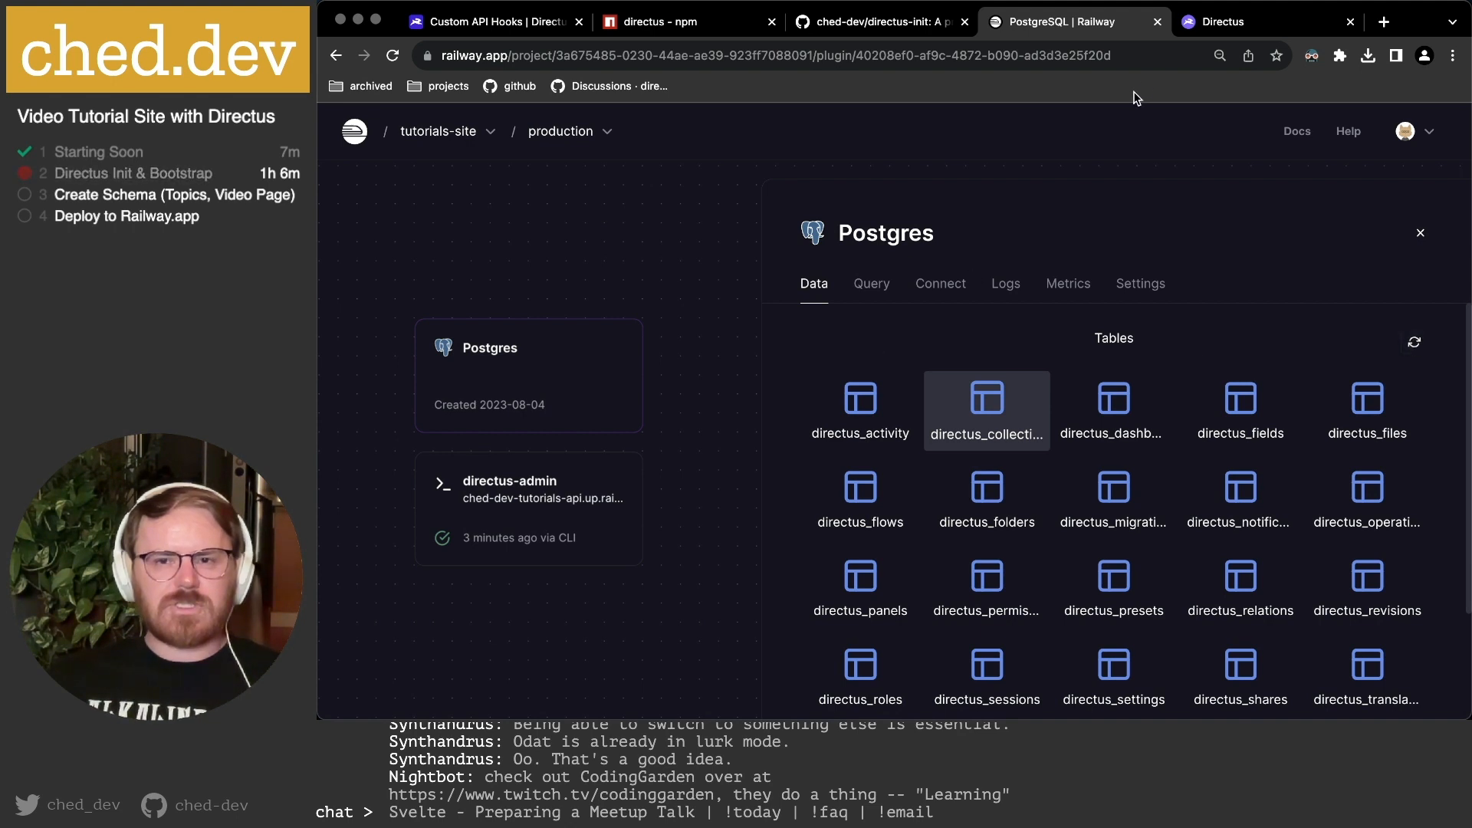
Copy the admin e-mail from the Directus reset password page and reload the sign-in page.
left_click(1224, 23)
left_click(581, 400)
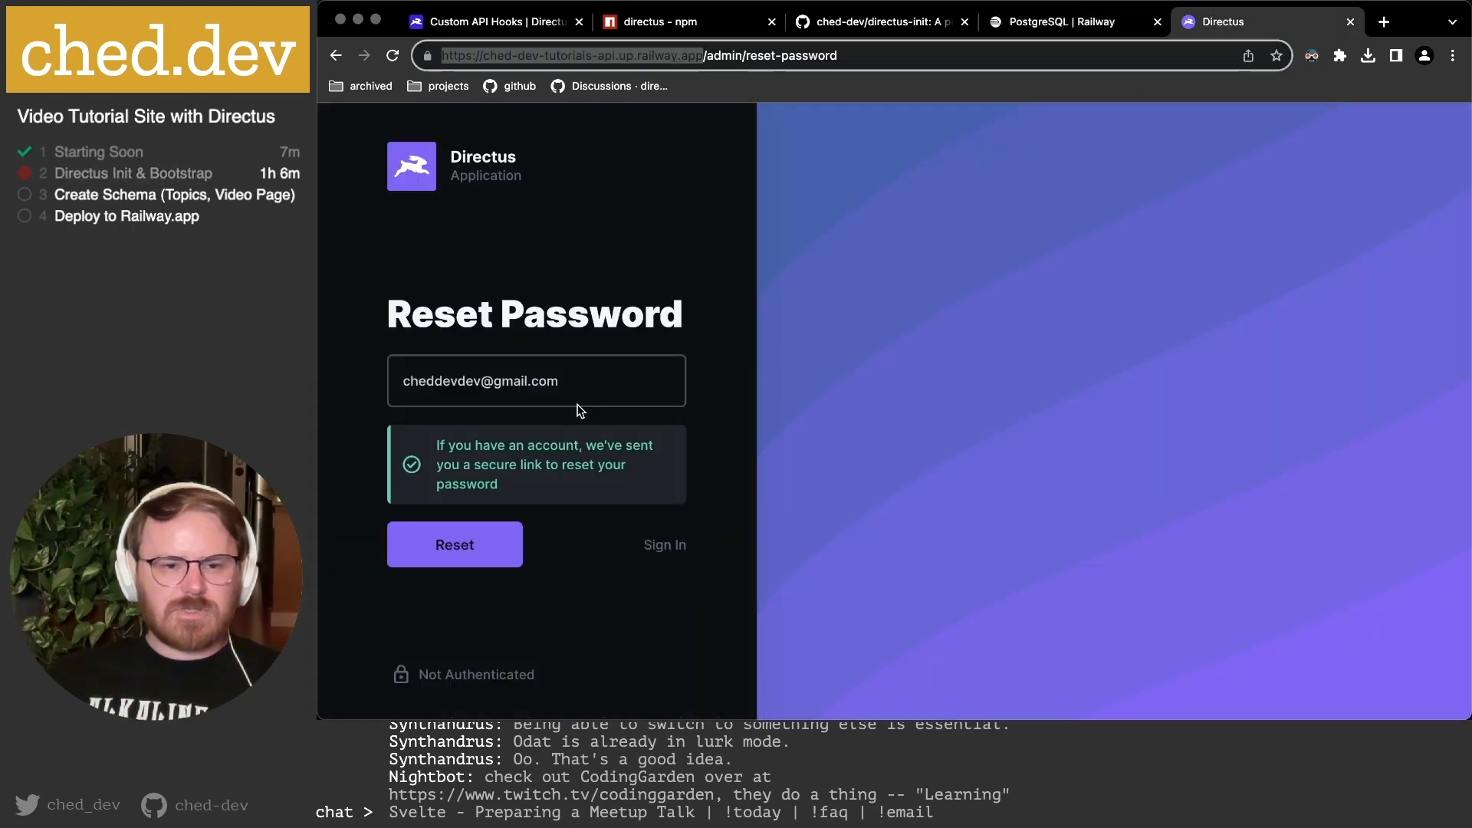
left_click_drag(552, 381, 321, 359)
key("super+c")
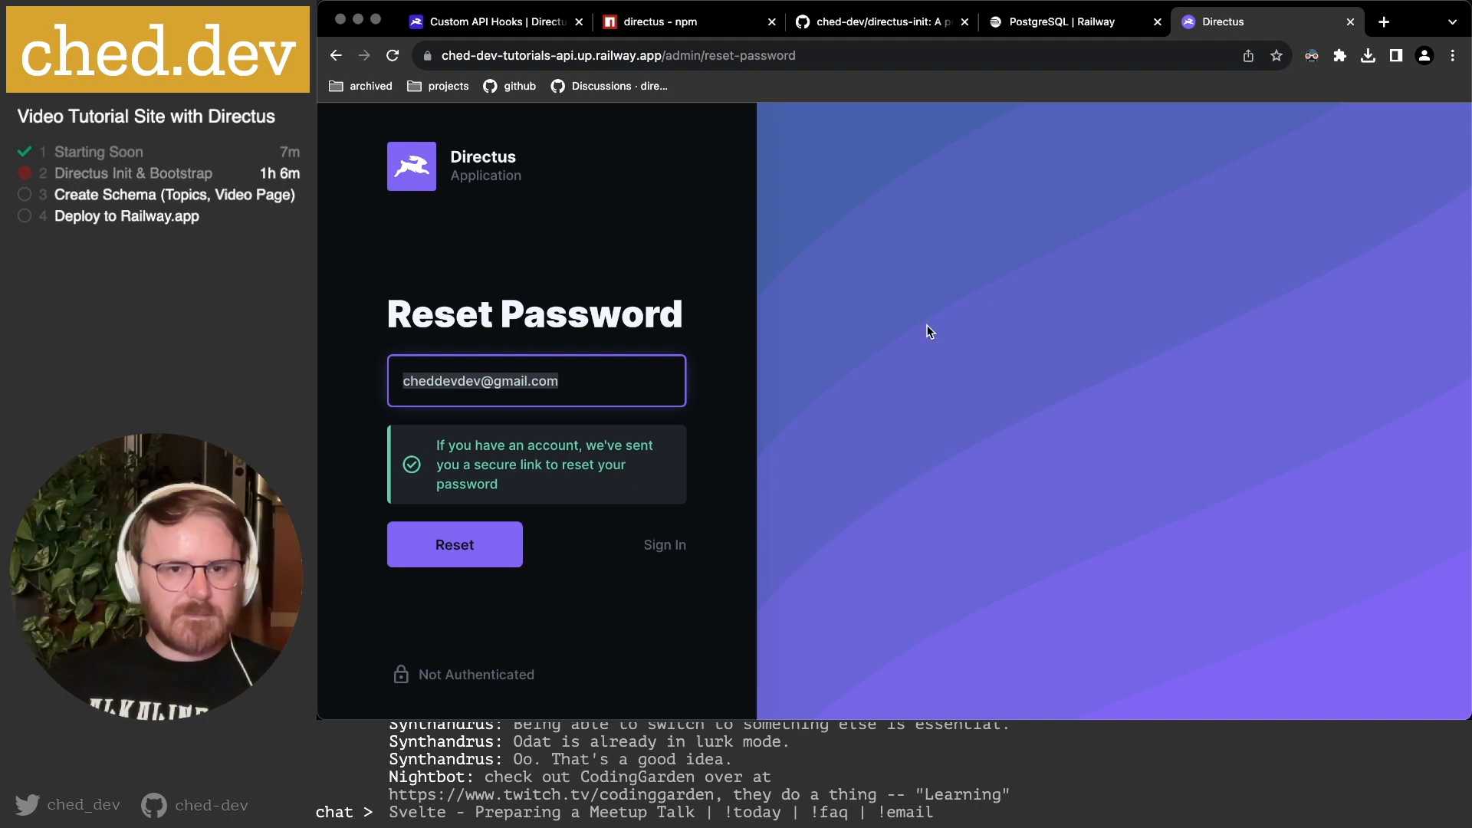
left_click(491, 163)
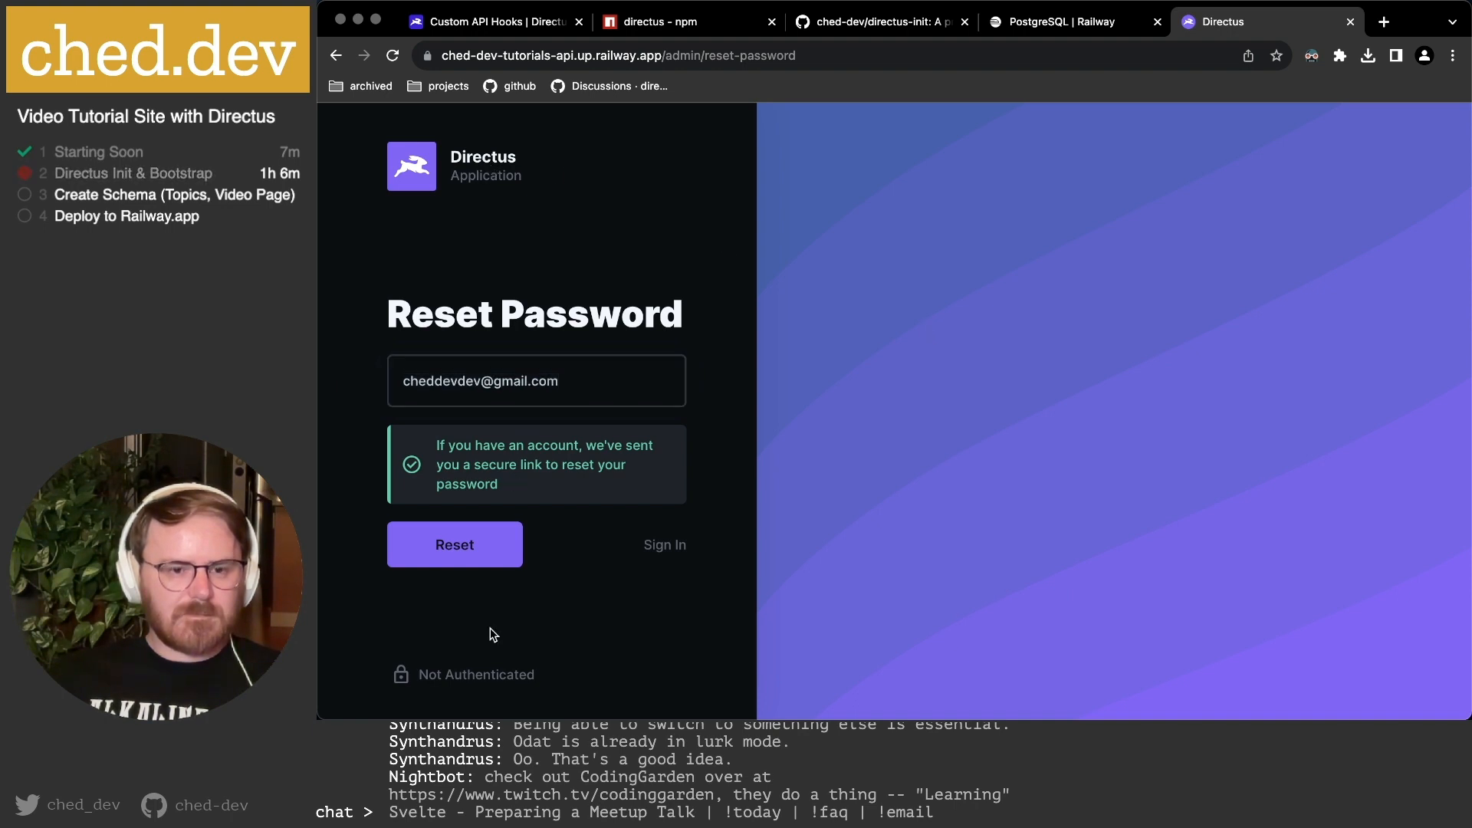
left_click(665, 545)
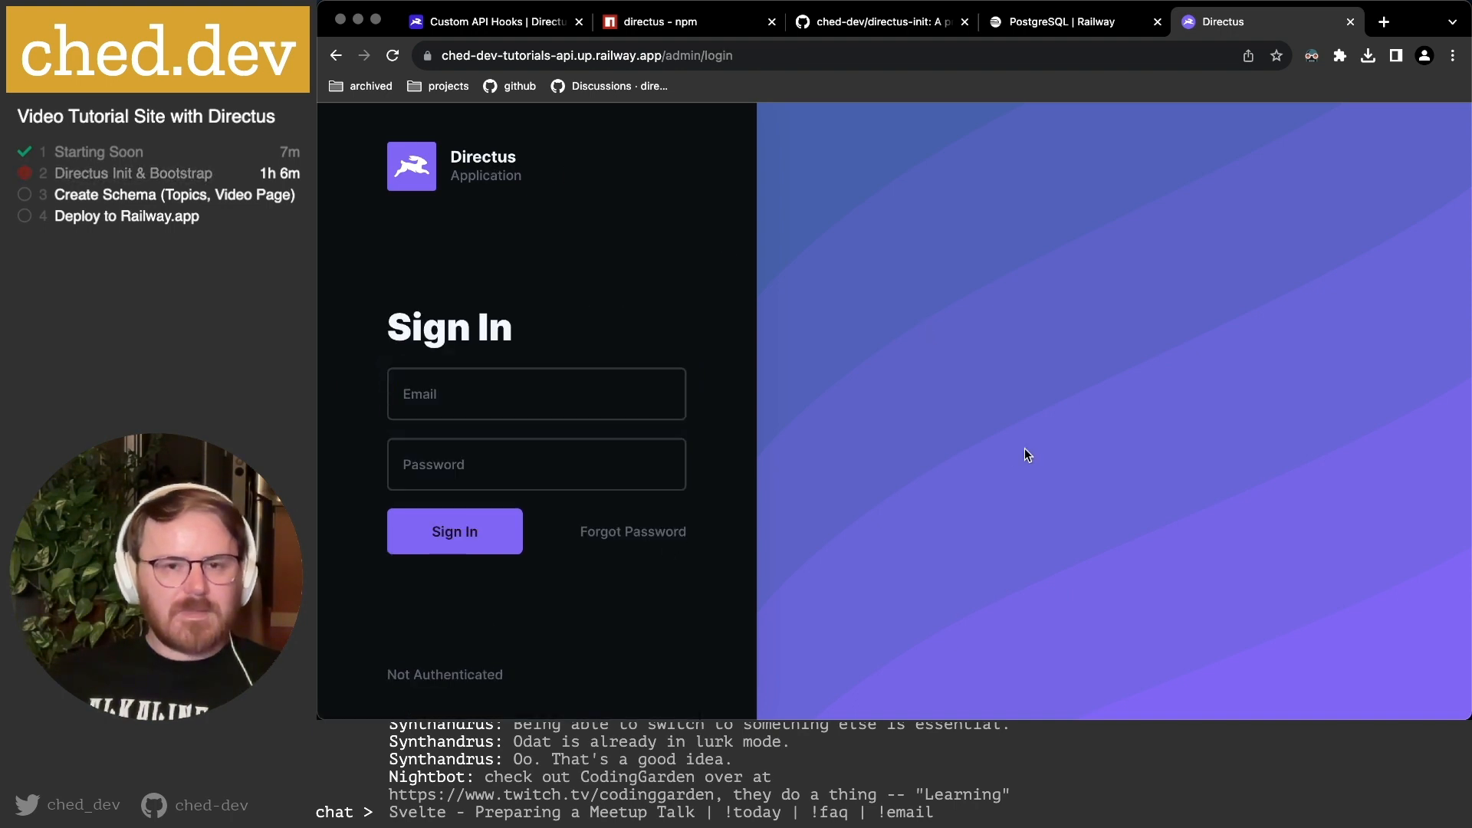
key("super+r")
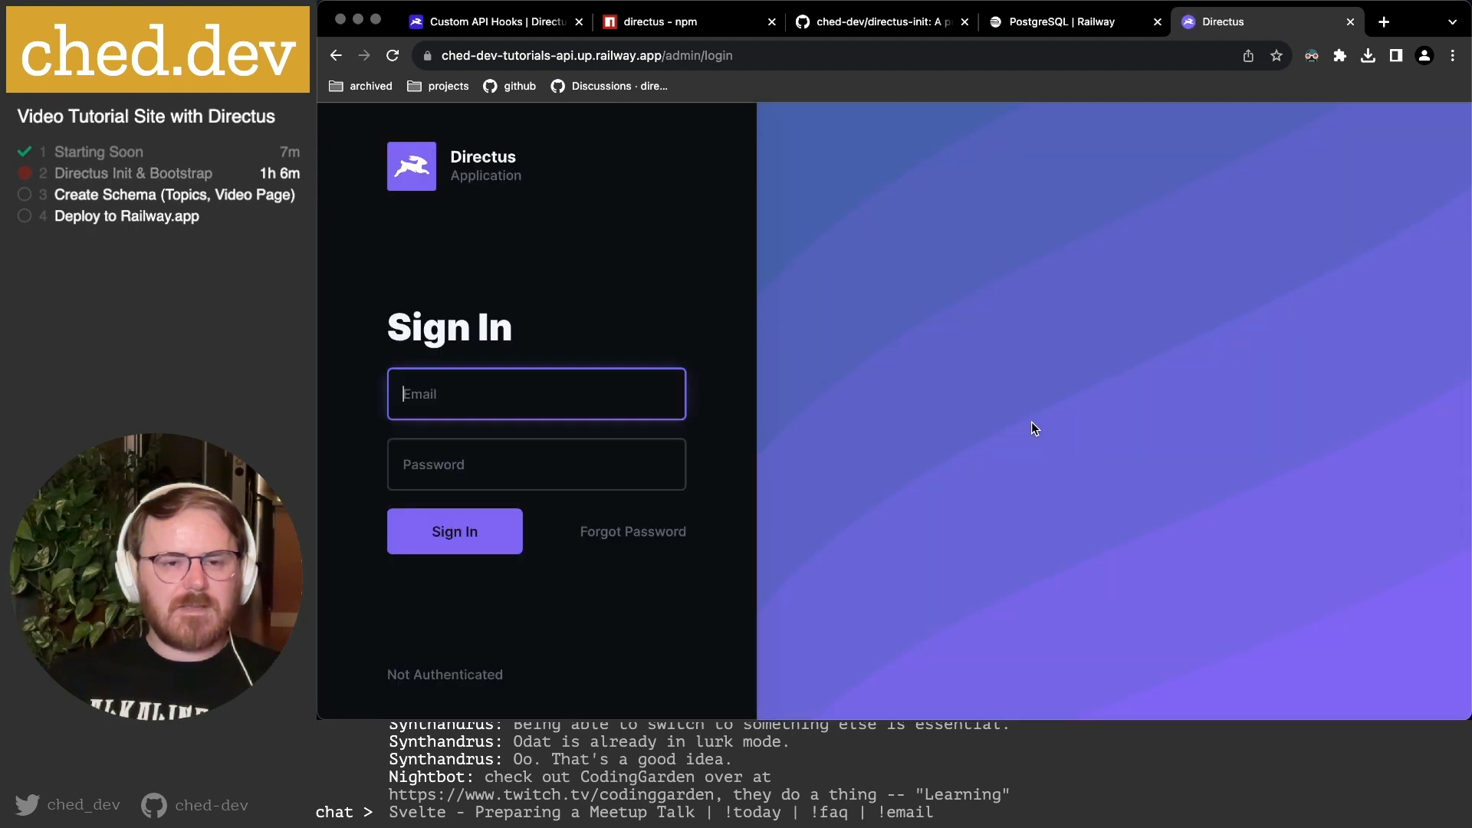
Sign into the live Directus app with the admin e-mail and password.
key("super+v")
left_click(500, 460)
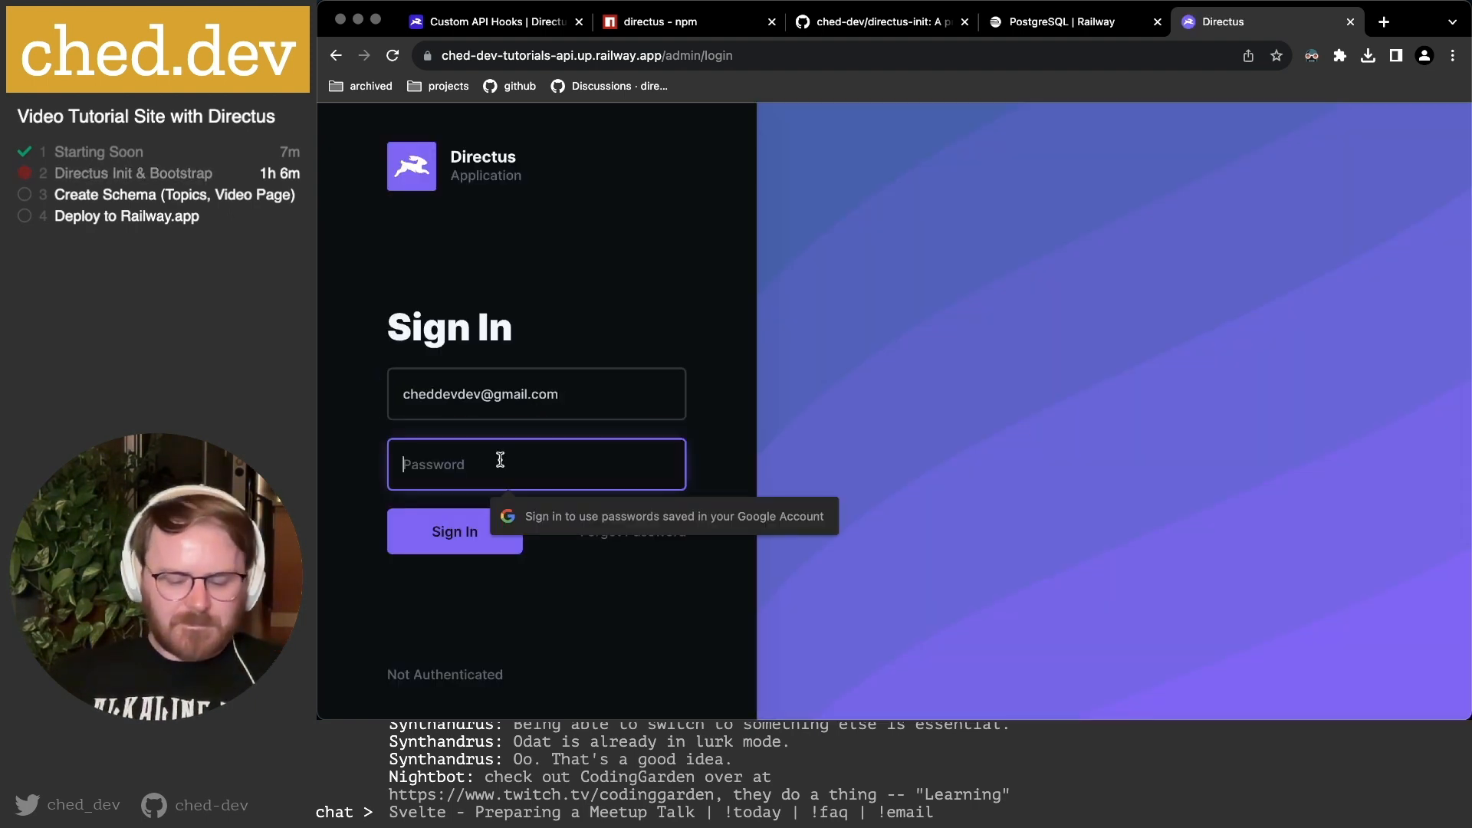
type("•••••••••")
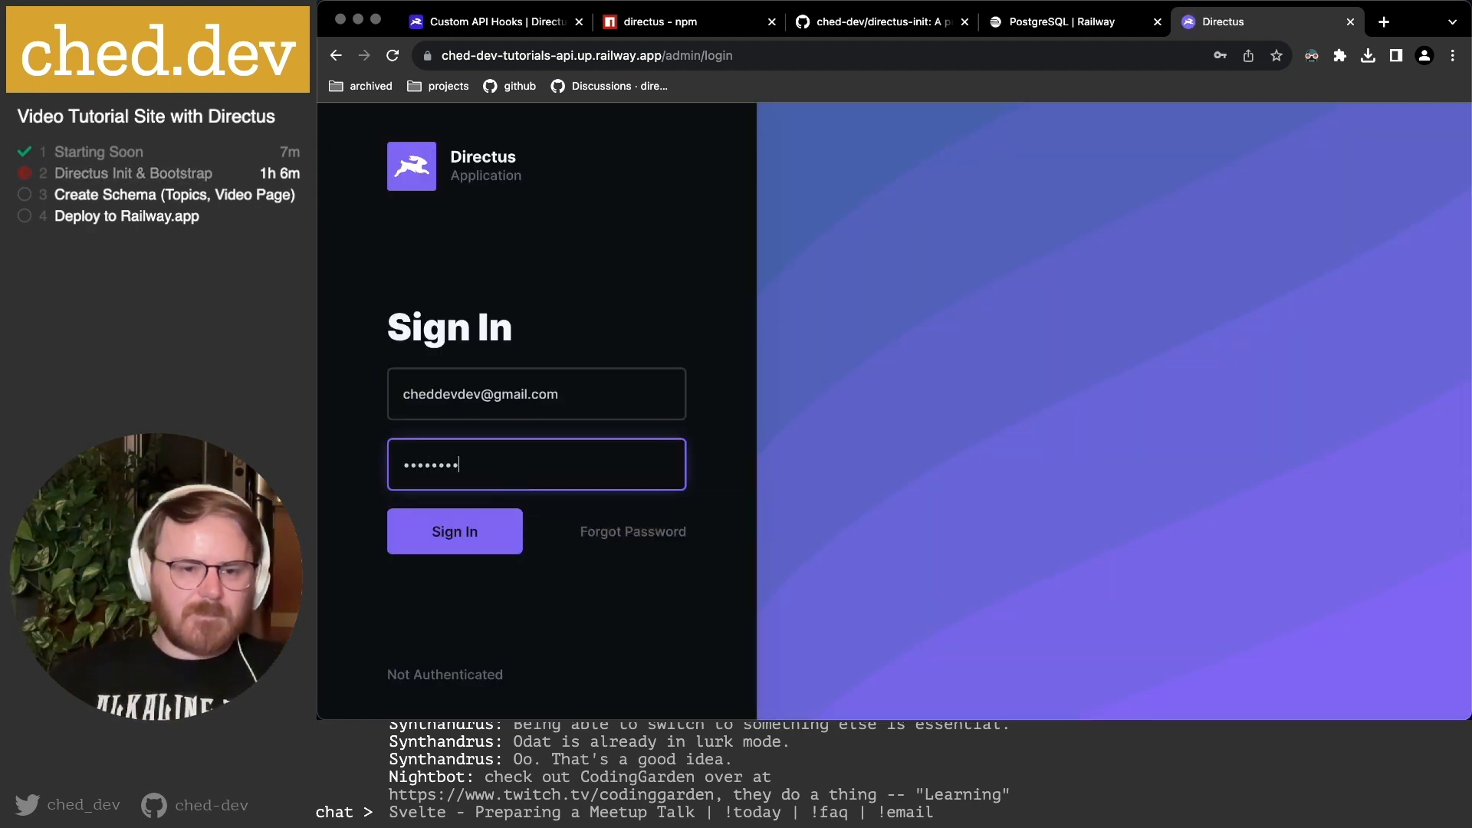
left_click(465, 519)
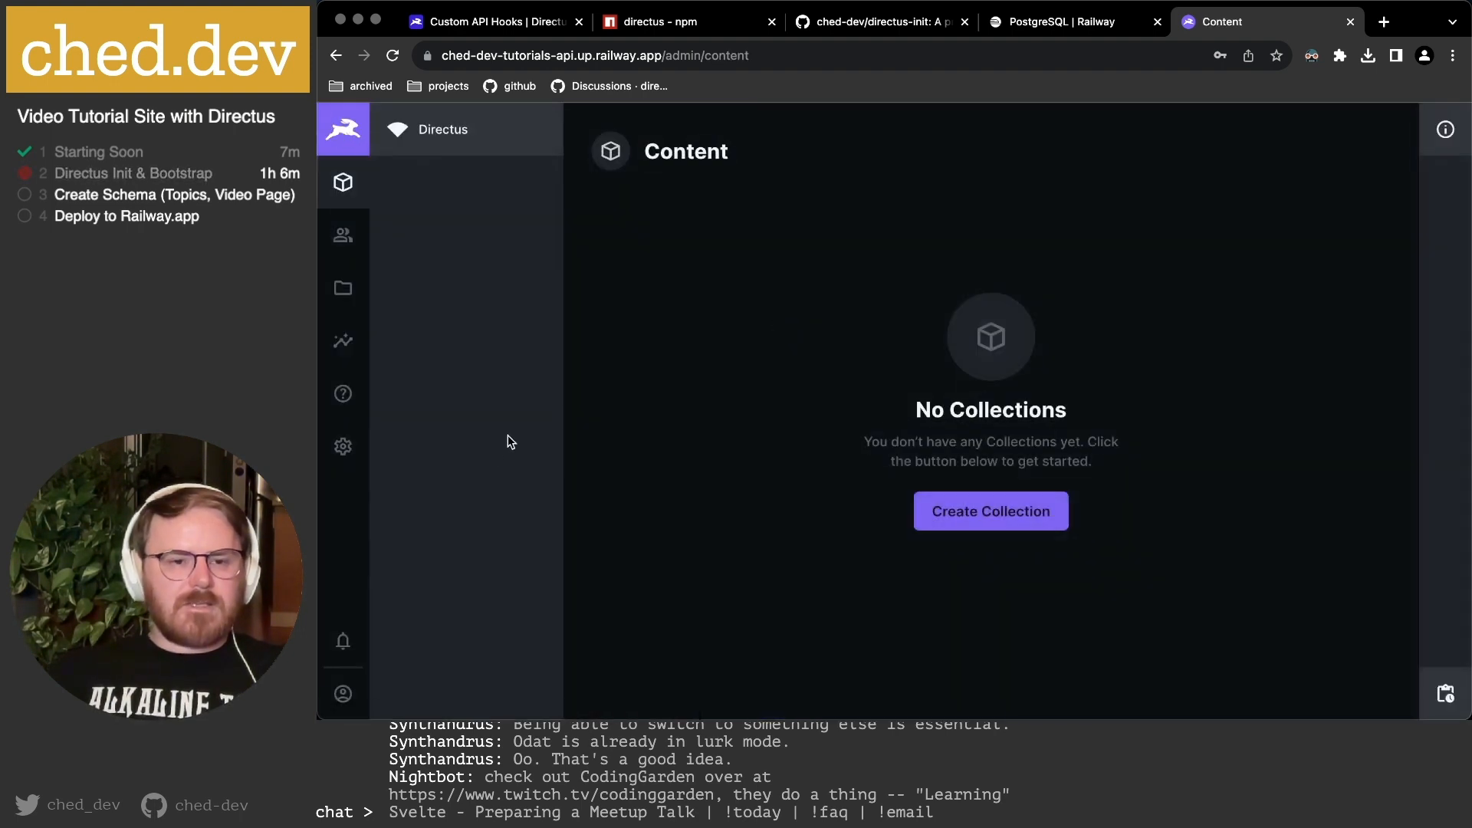
left_click(342, 448)
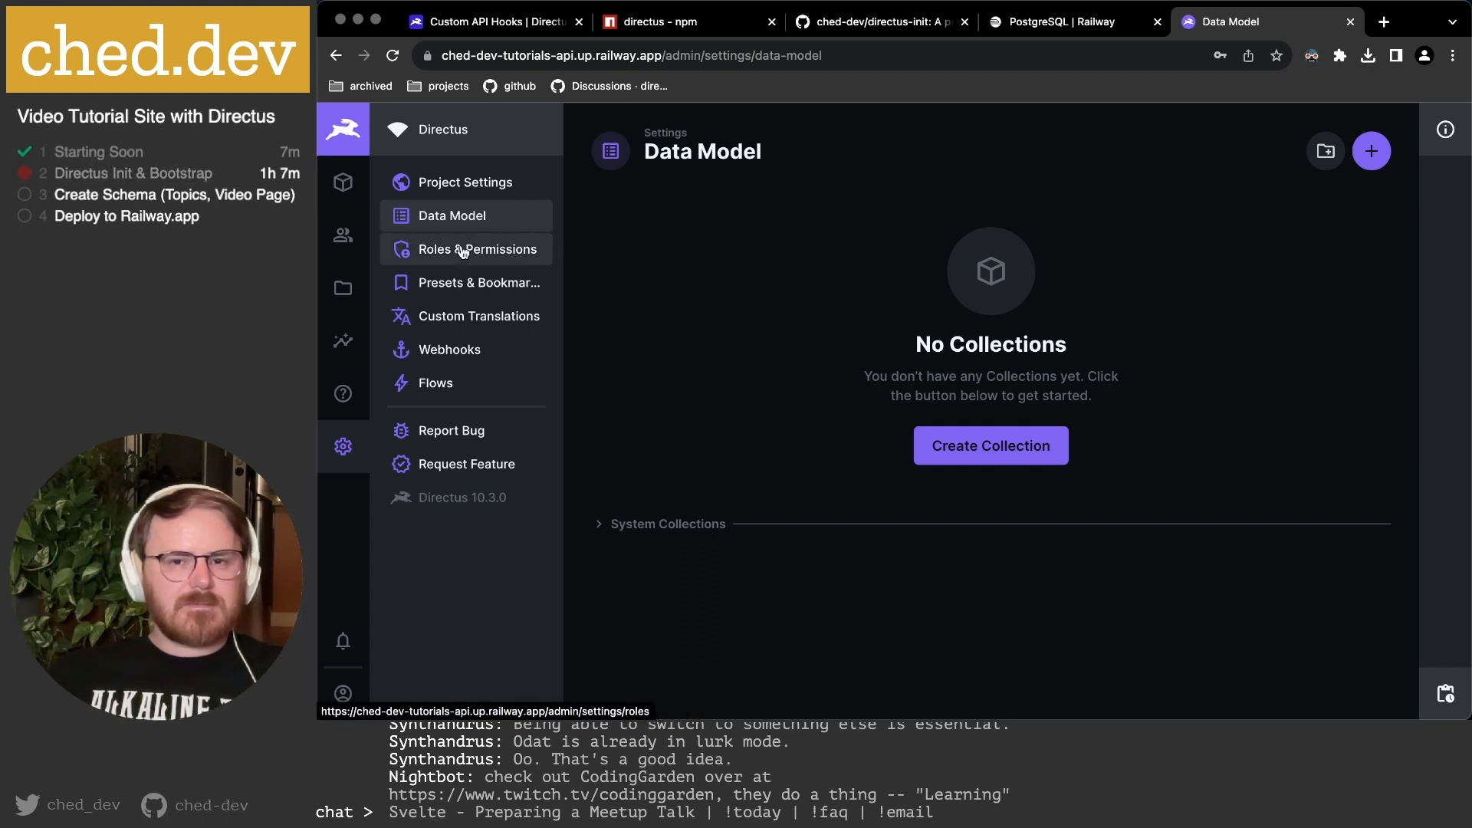
Enter a new password for the Admin User in the User Directory and save it.
left_click(343, 235)
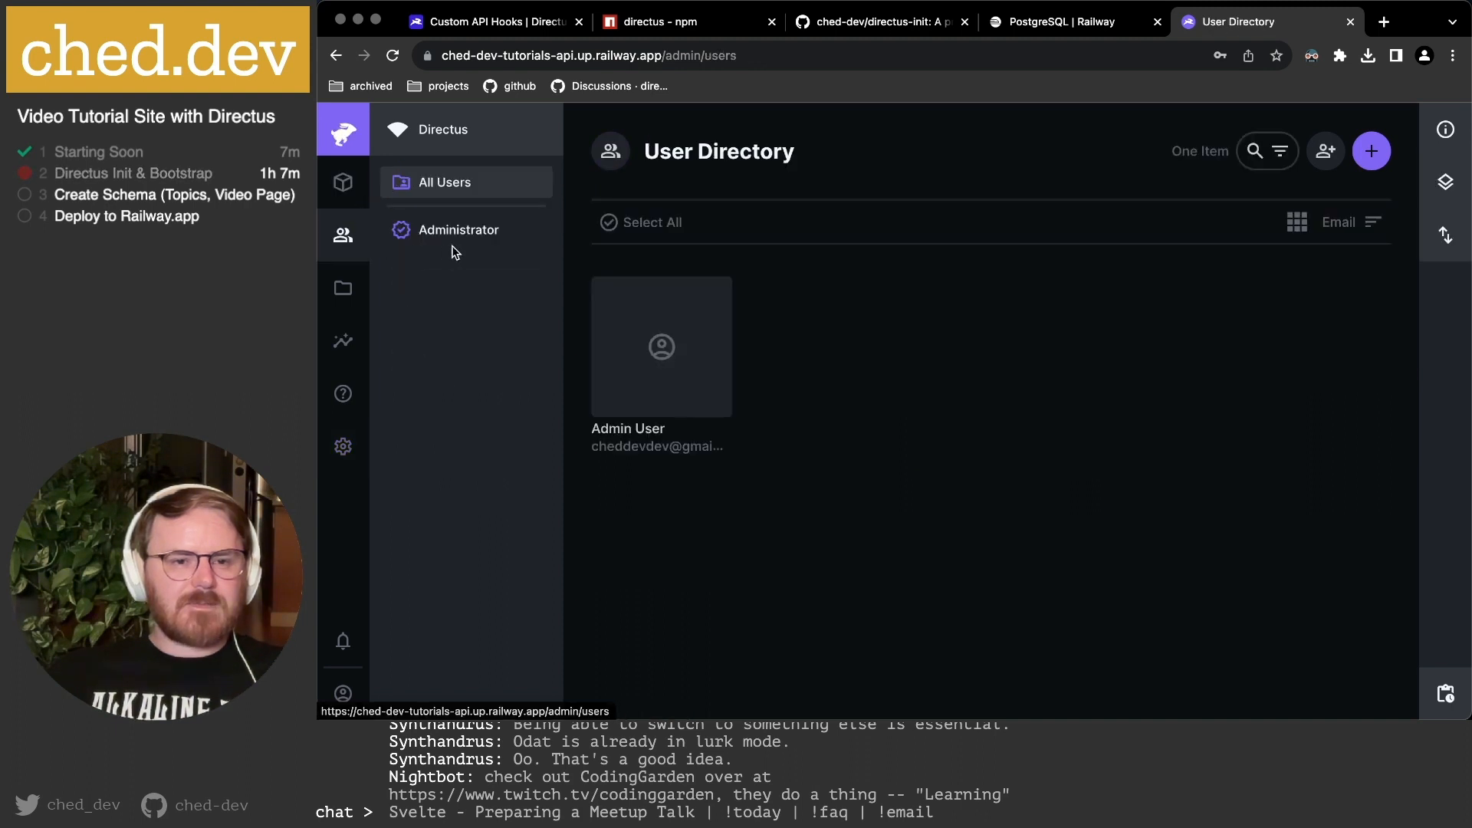
left_click(685, 373)
left_click(1056, 589)
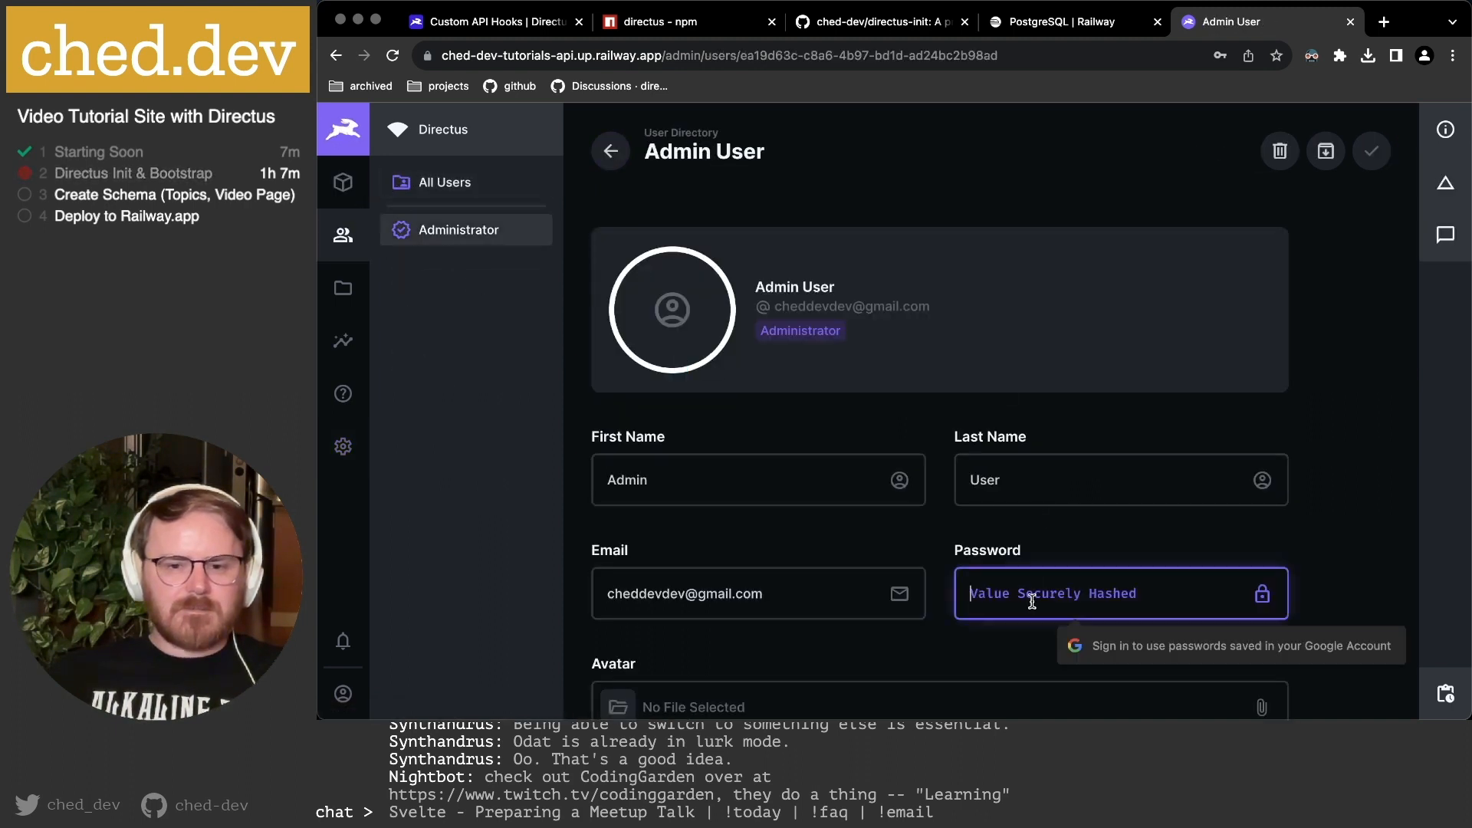
type("ad••••")
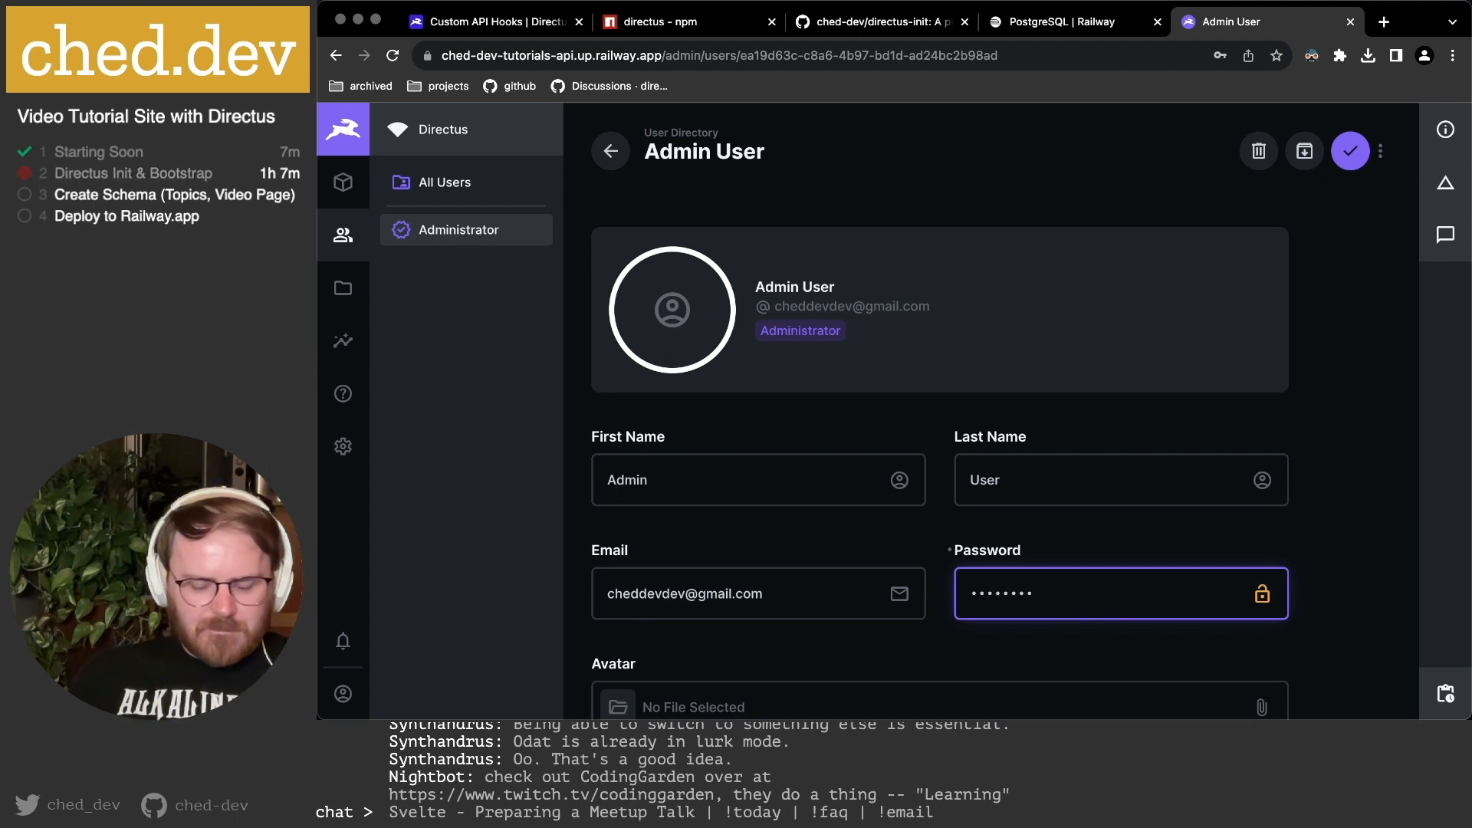
type("••••••")
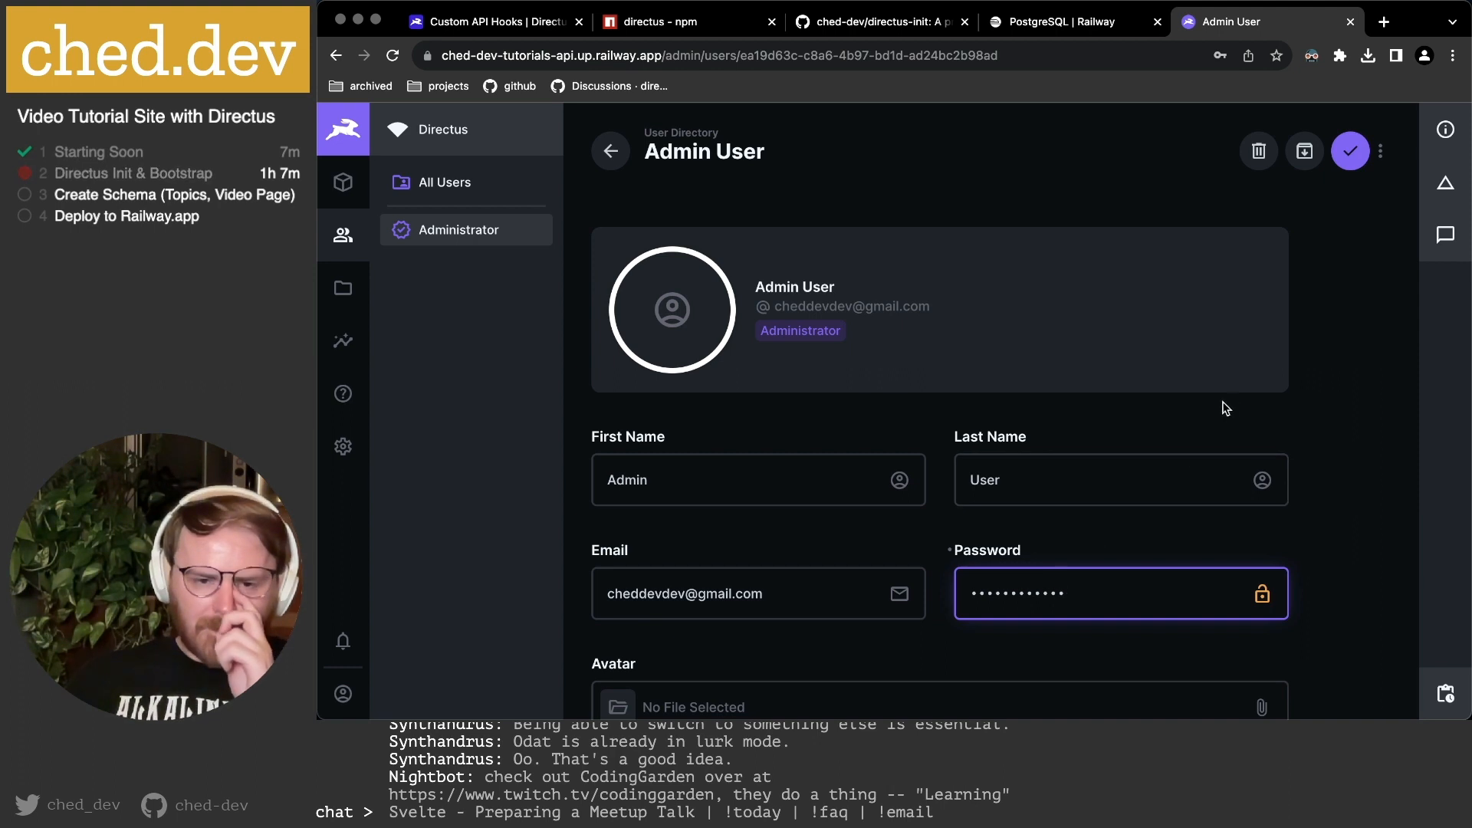
left_click(1351, 152)
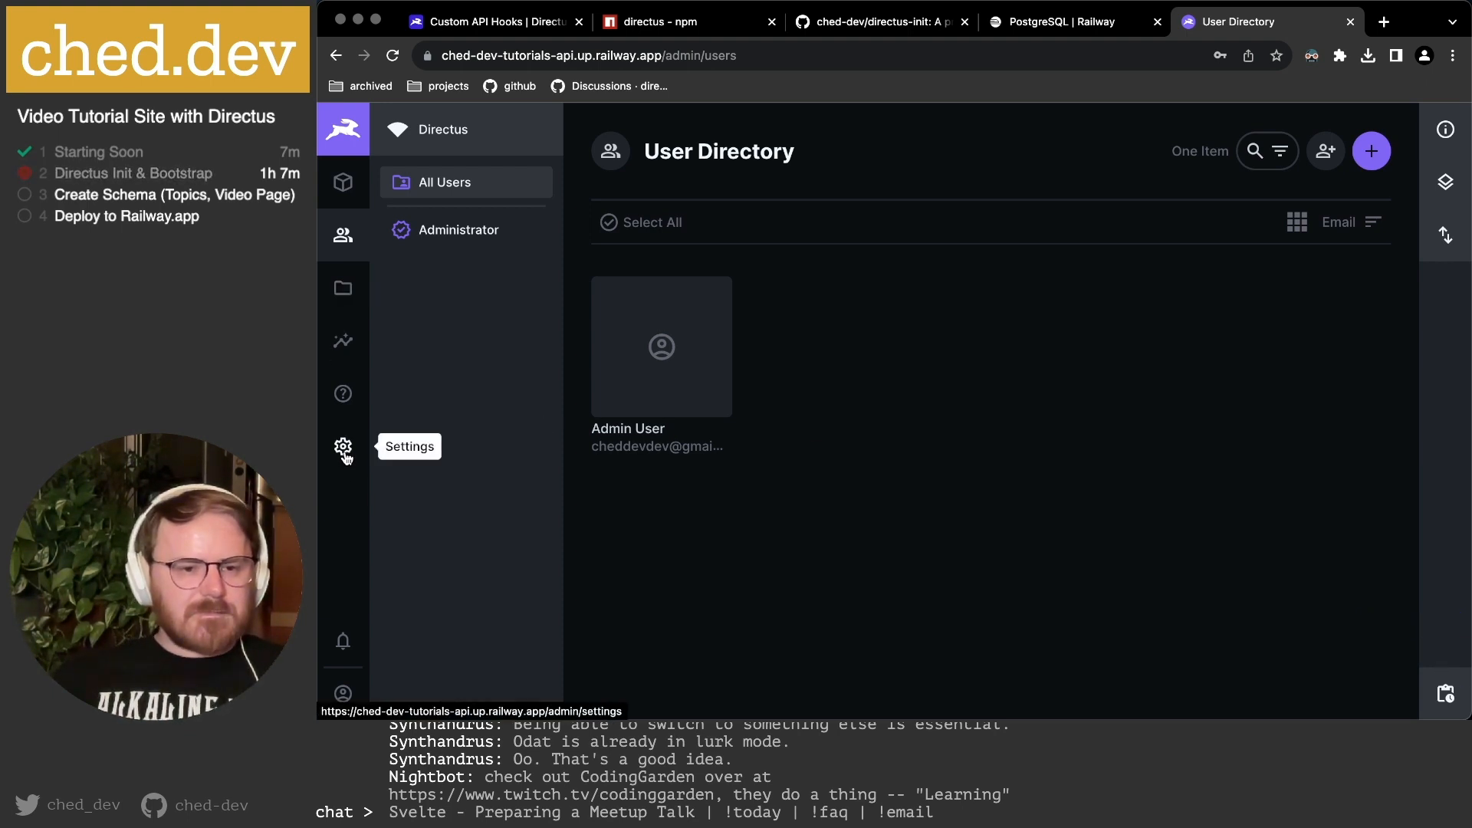
mouse_move(343, 692)
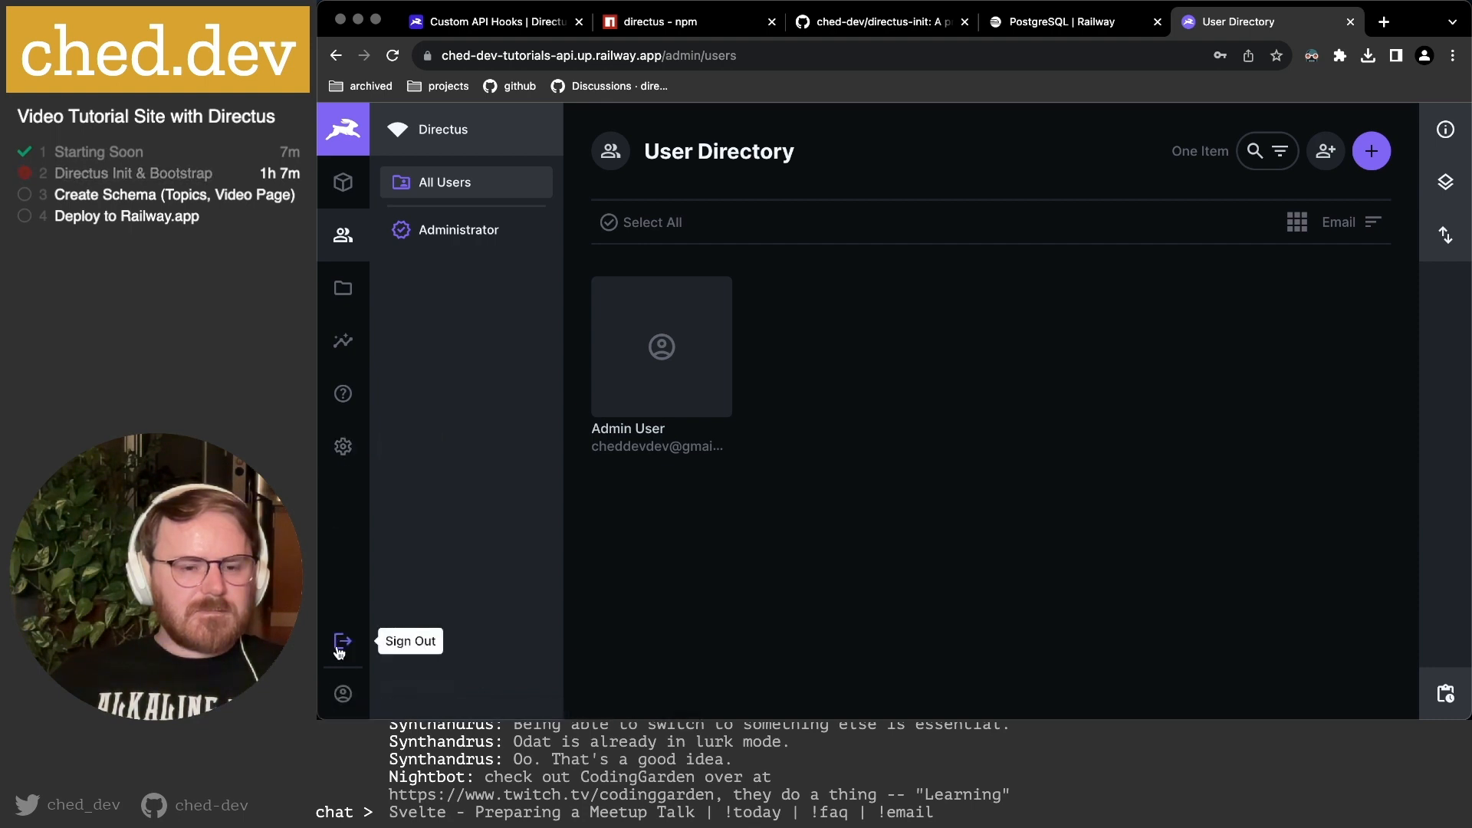
left_click(340, 650)
Confirm sign-out, then sign back in with the admin e-mail and the new password.
left_click(1039, 438)
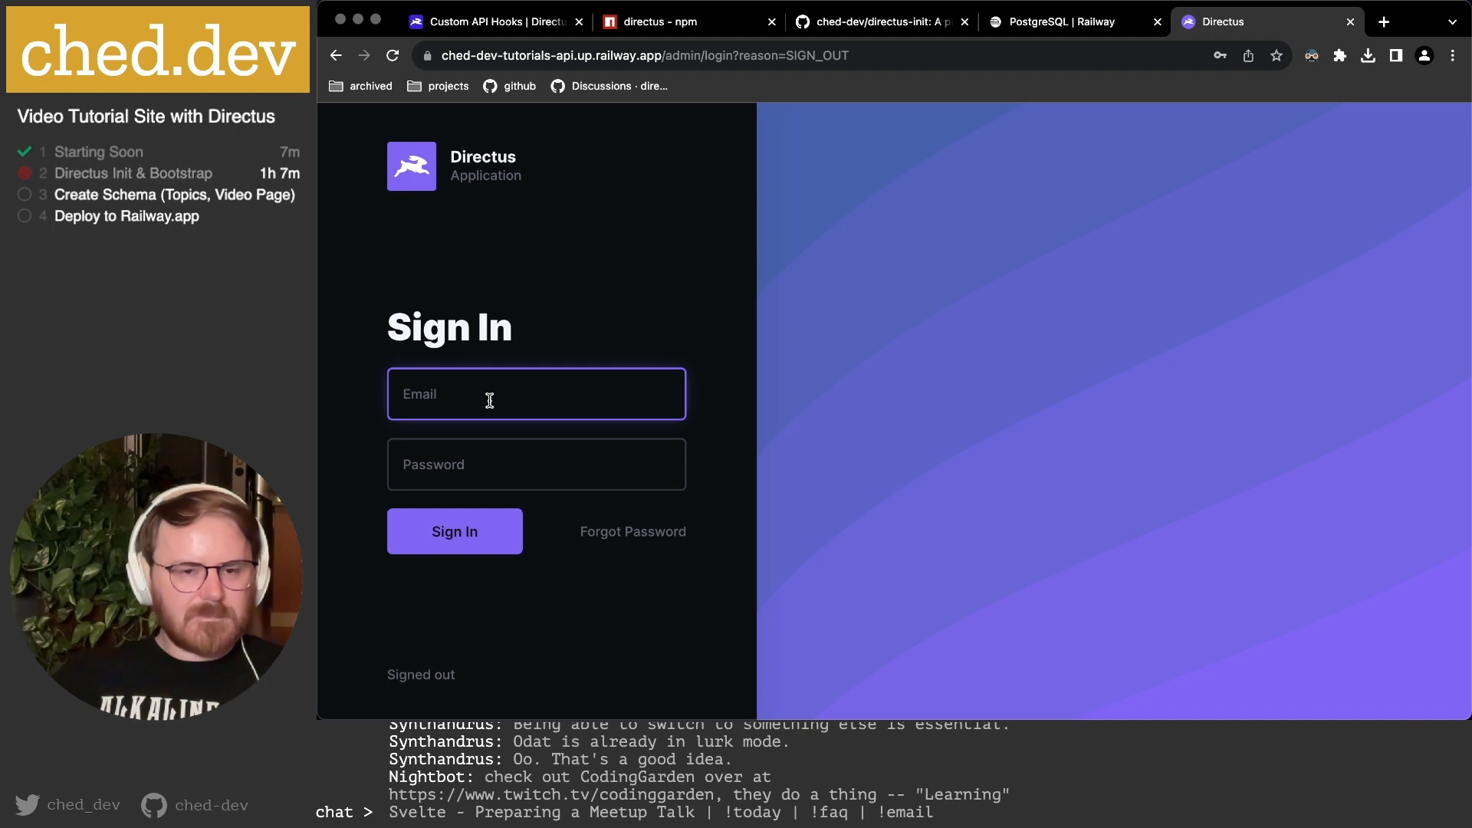
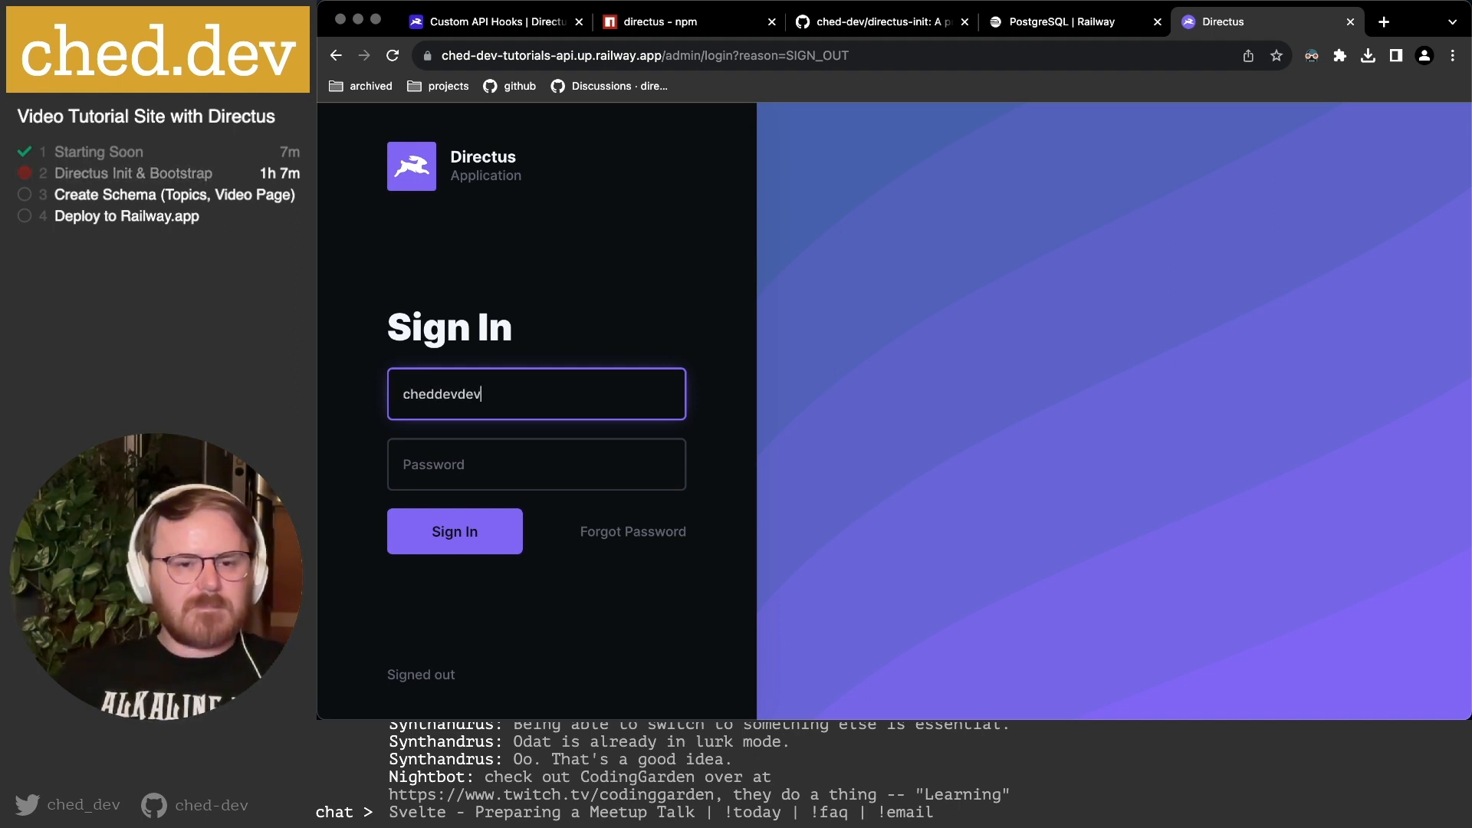
key("Tab")
type("****")
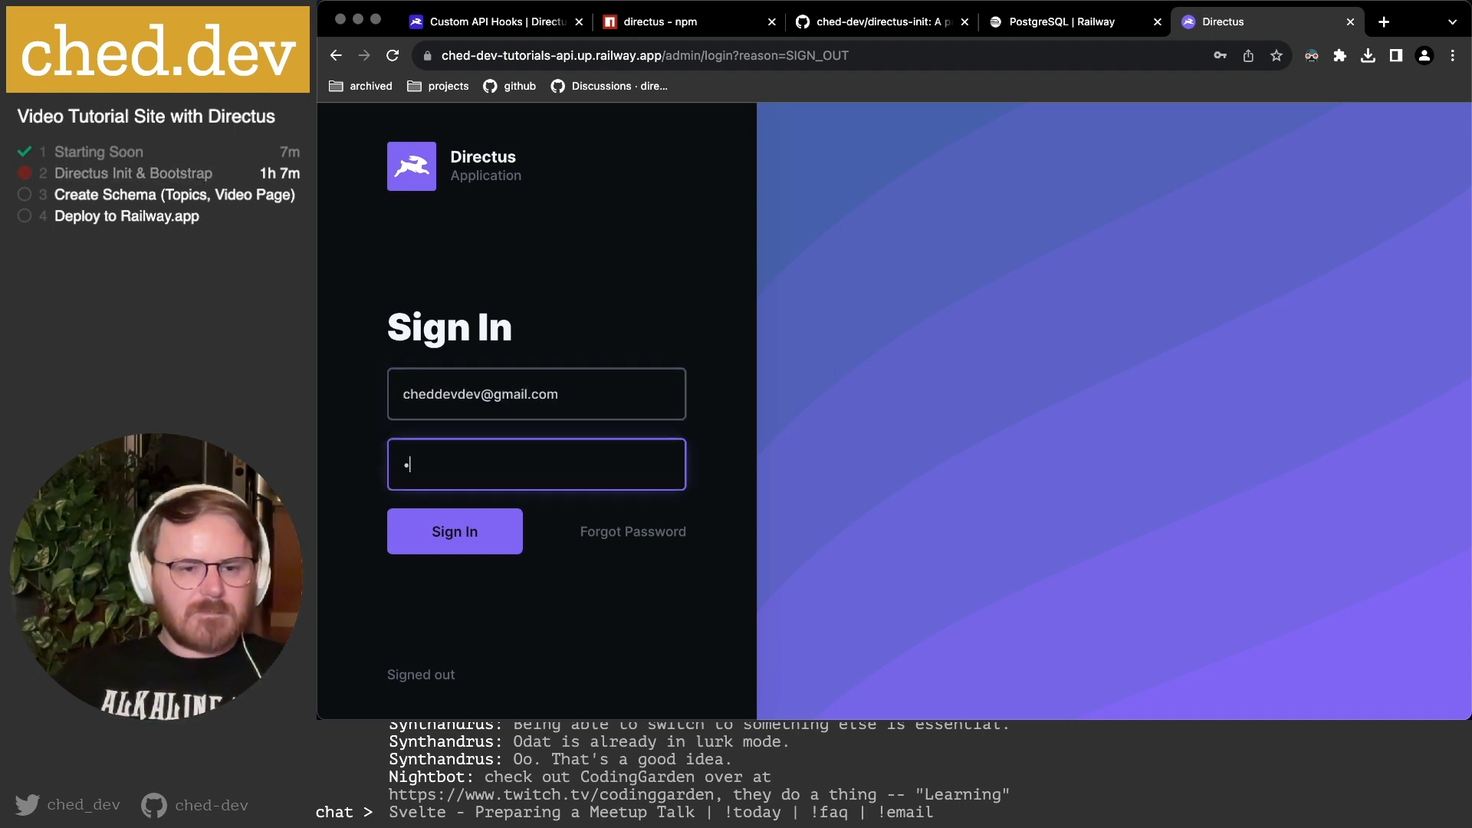
type("***")
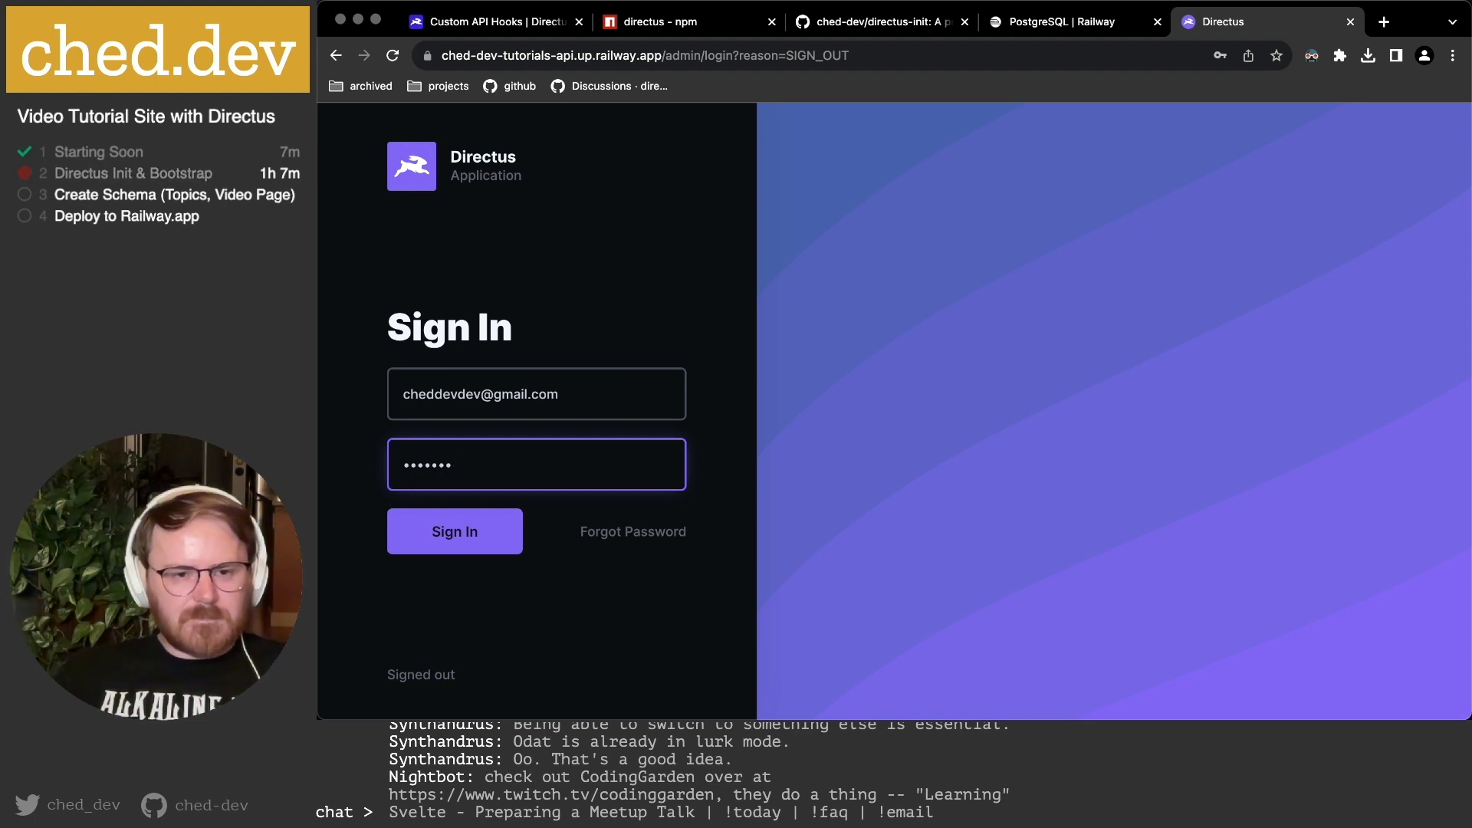
type("*****")
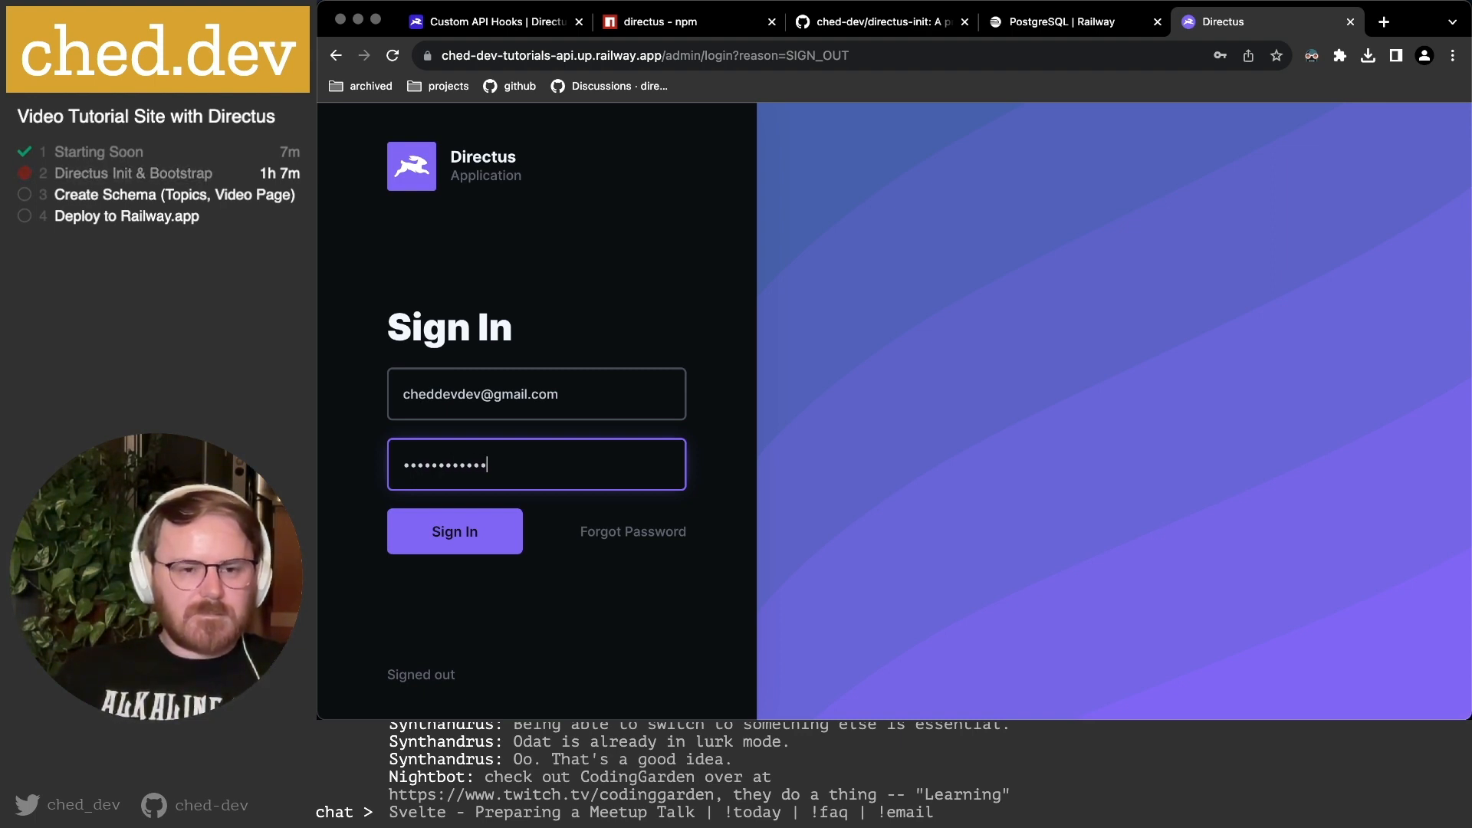
key("Return")
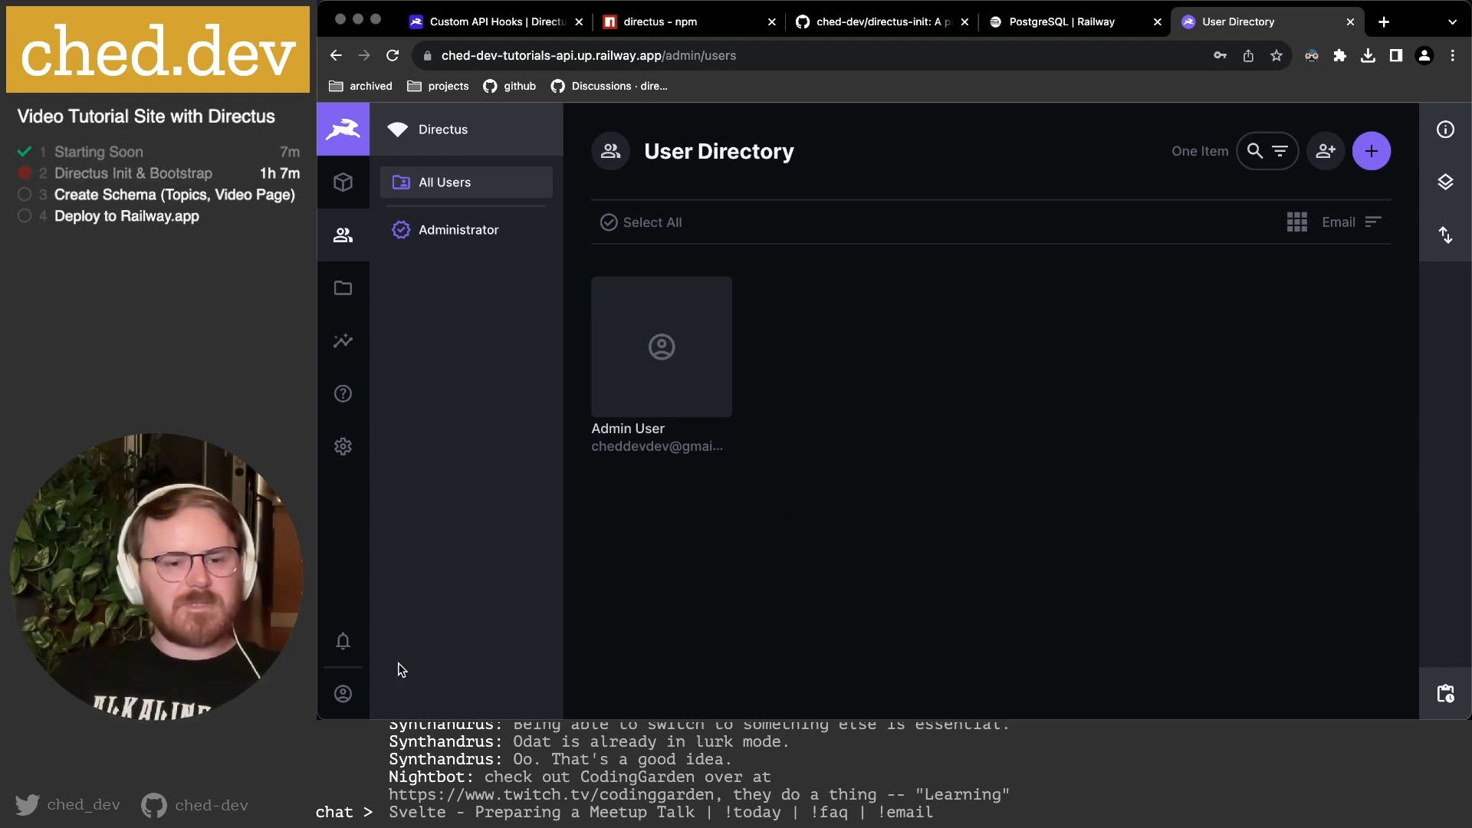
Open the Data Model settings, then open and close the Create Collection form unused.
left_click(345, 458)
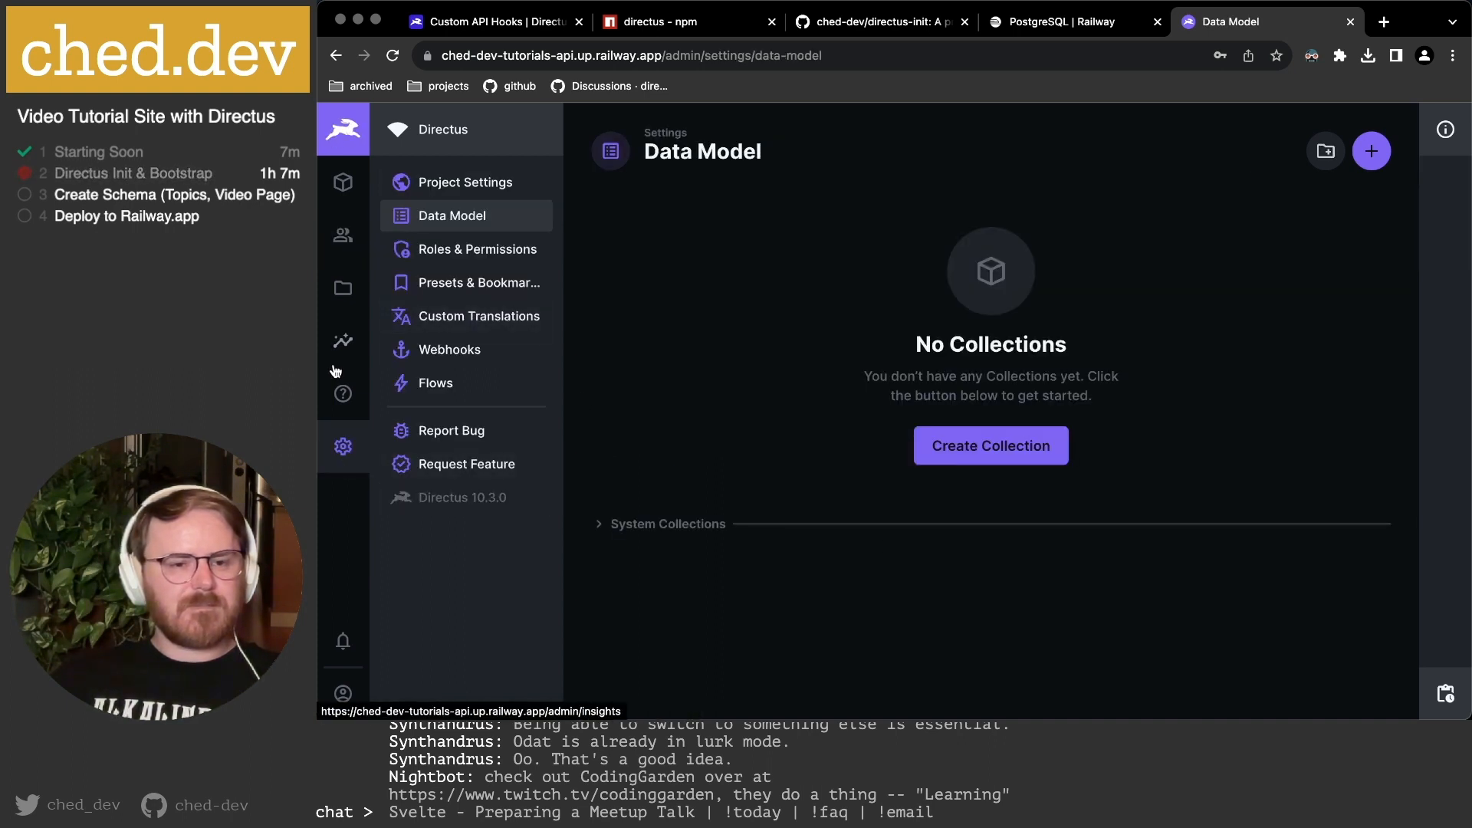
left_click(344, 183)
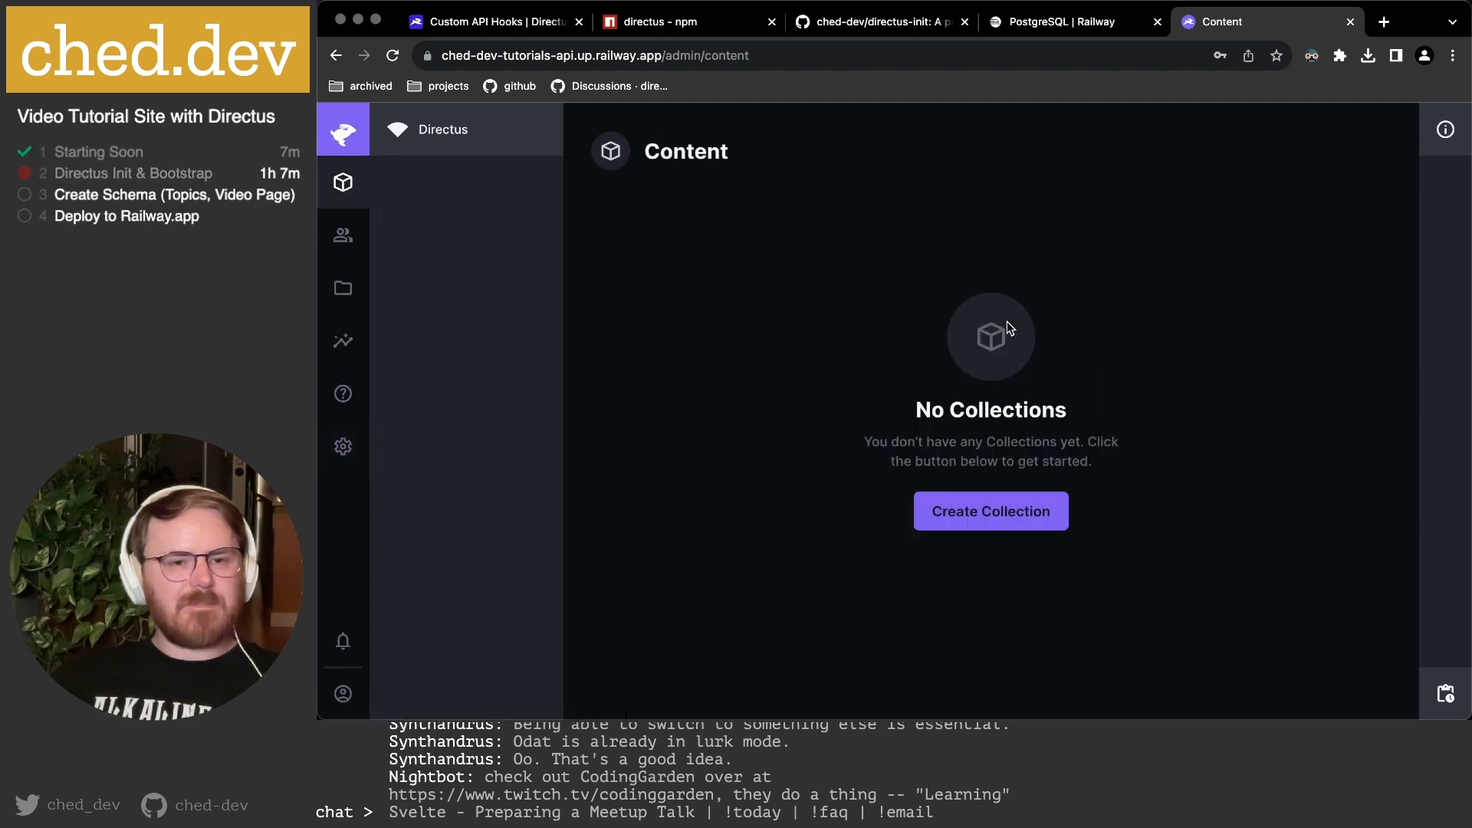
left_click(951, 507)
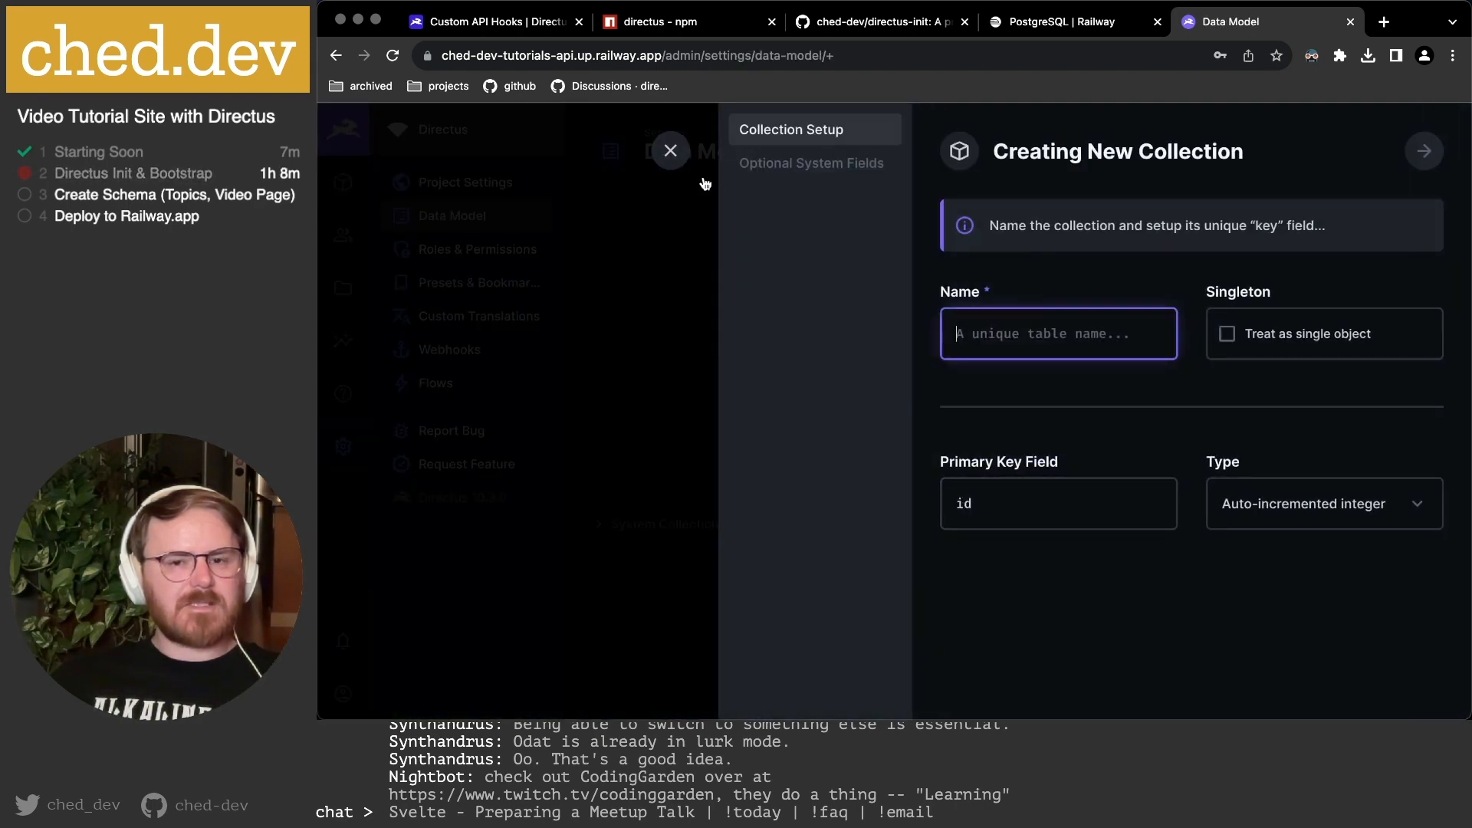
left_click(670, 150)
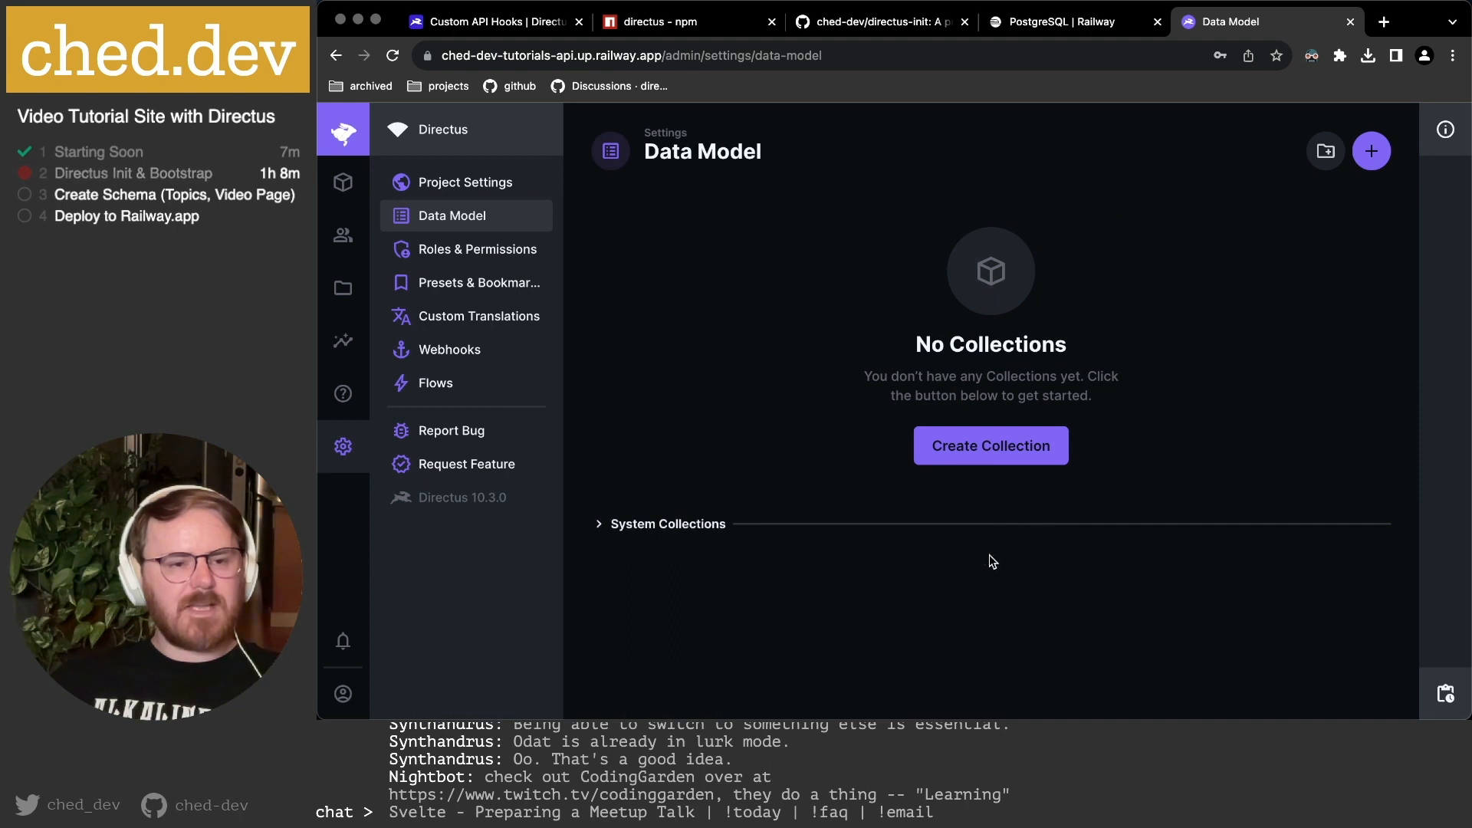
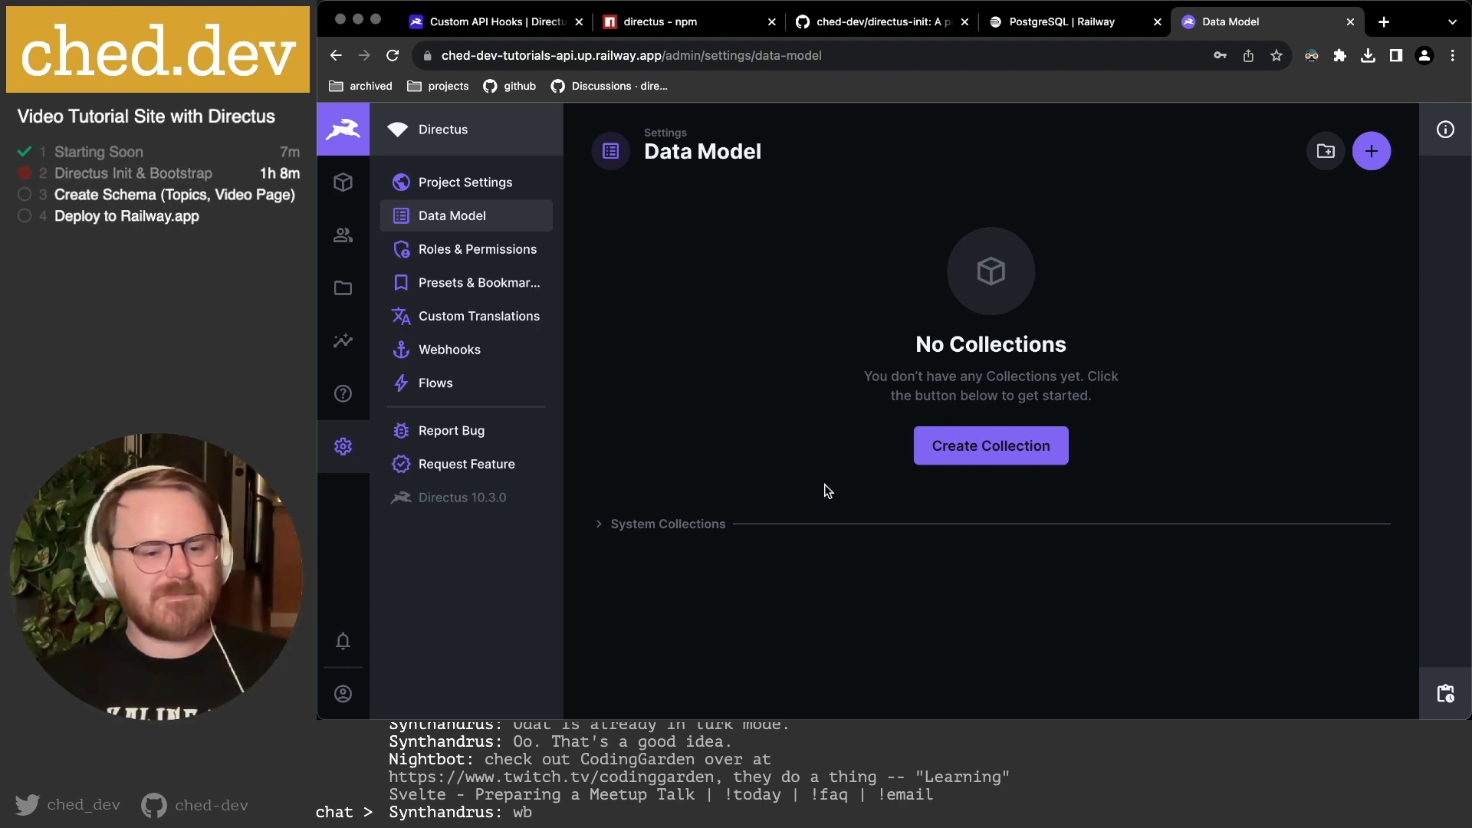
Move the Video Page section in the notes to directly under the Directus Collections heading.
key("super+Tab")
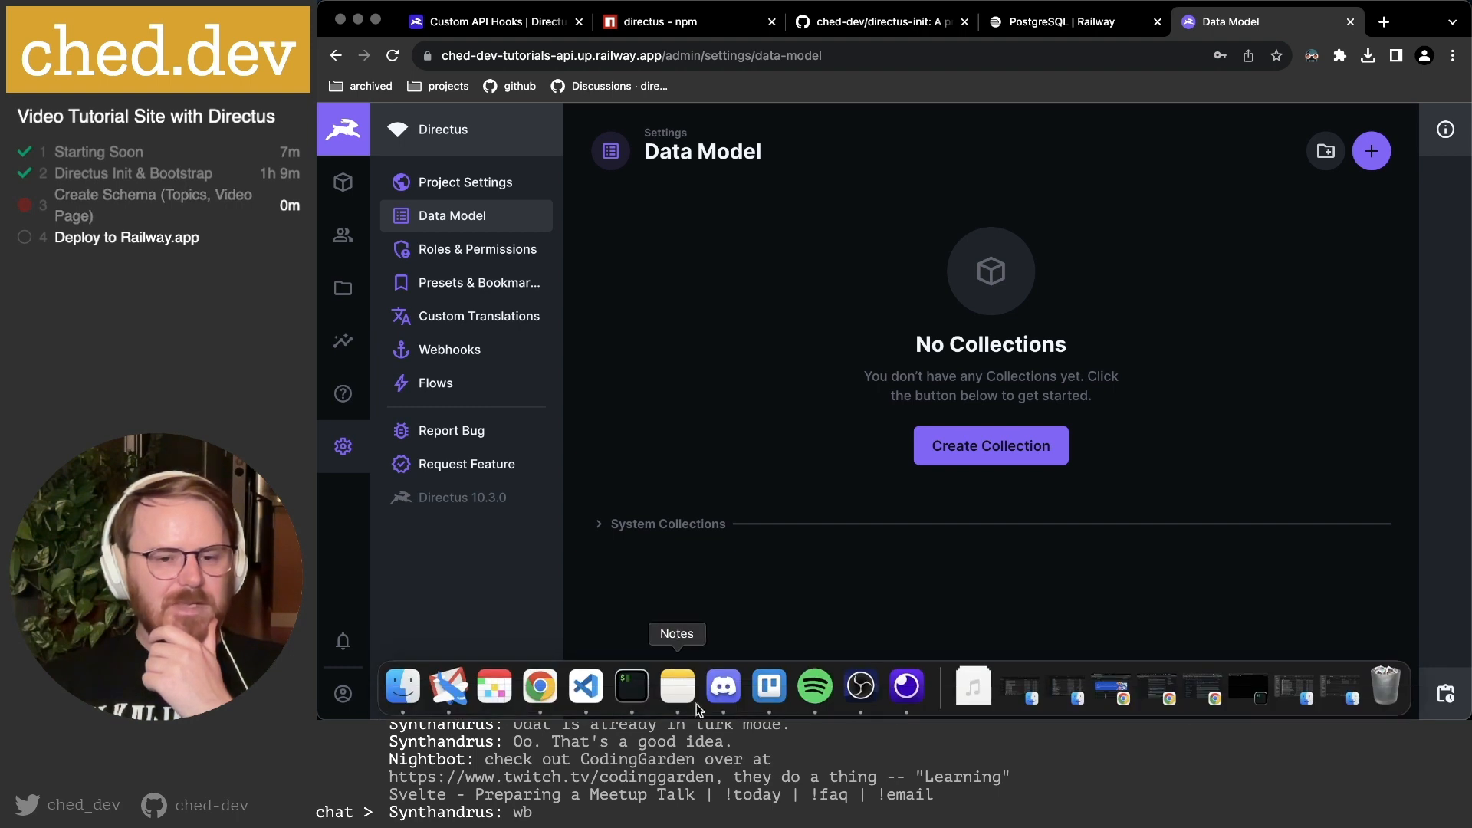
left_click(678, 690)
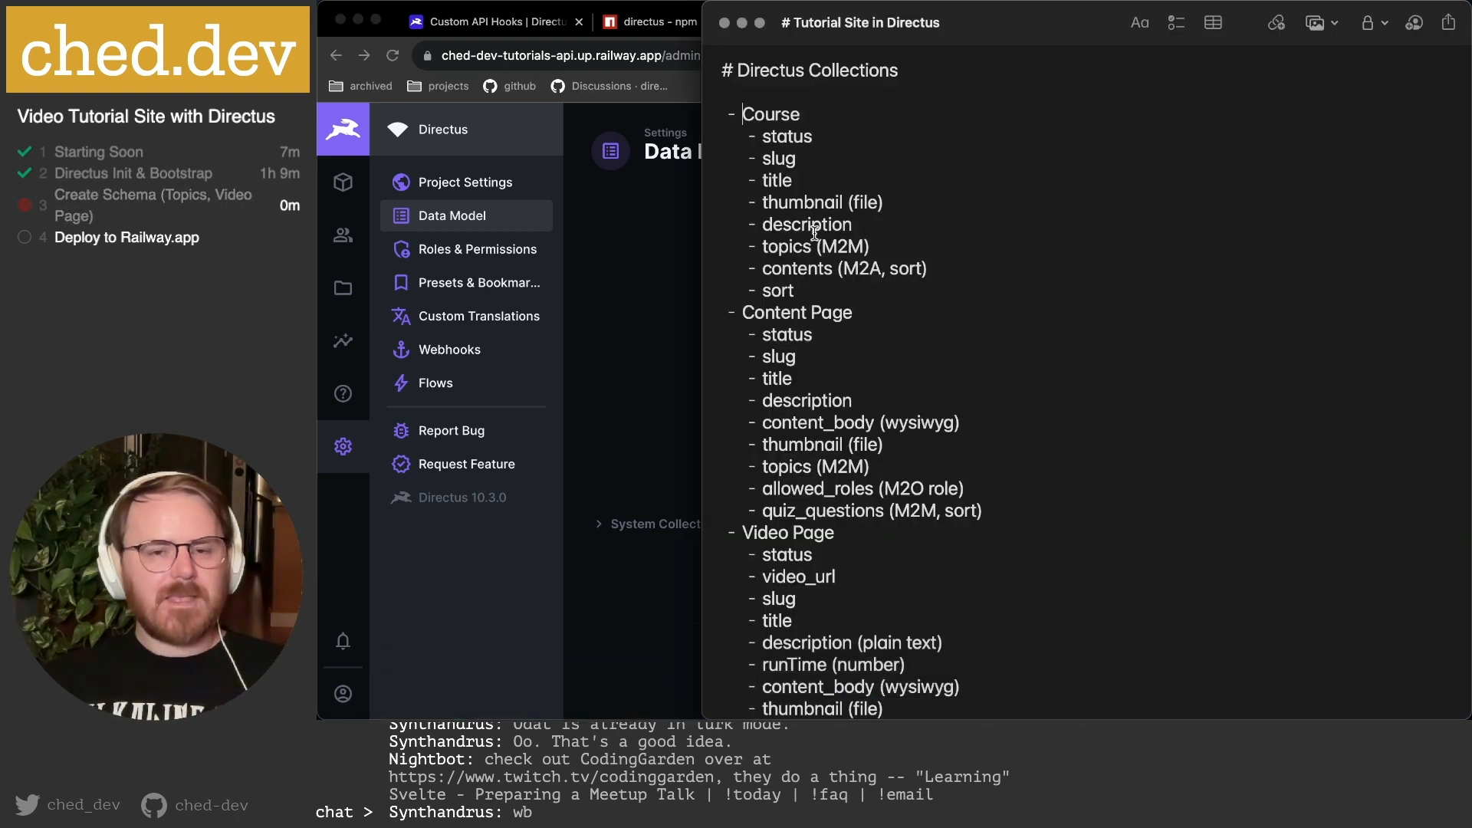
scroll(822, 200, "down", 8)
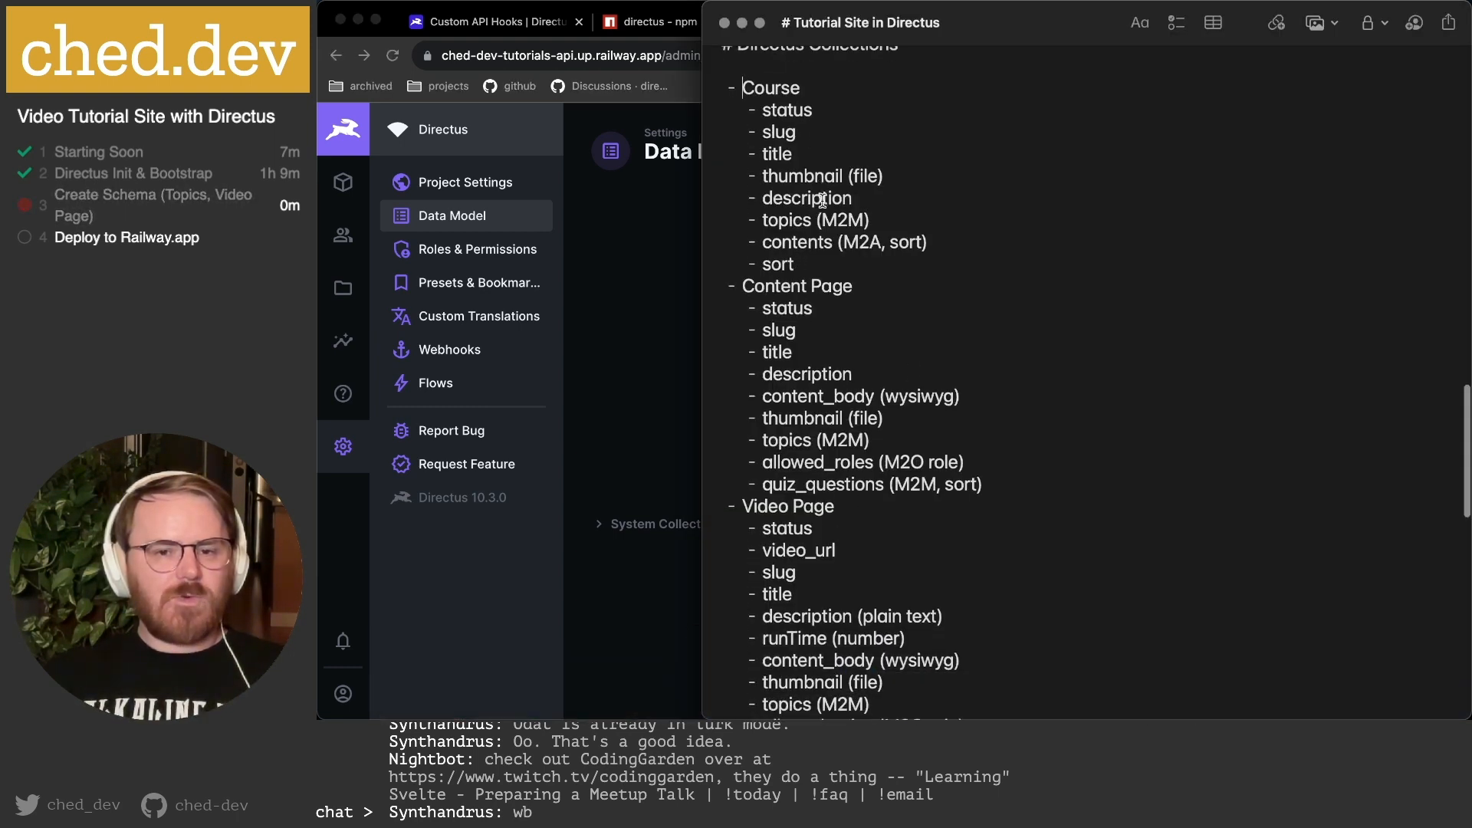
left_click_drag(746, 204, 1080, 464)
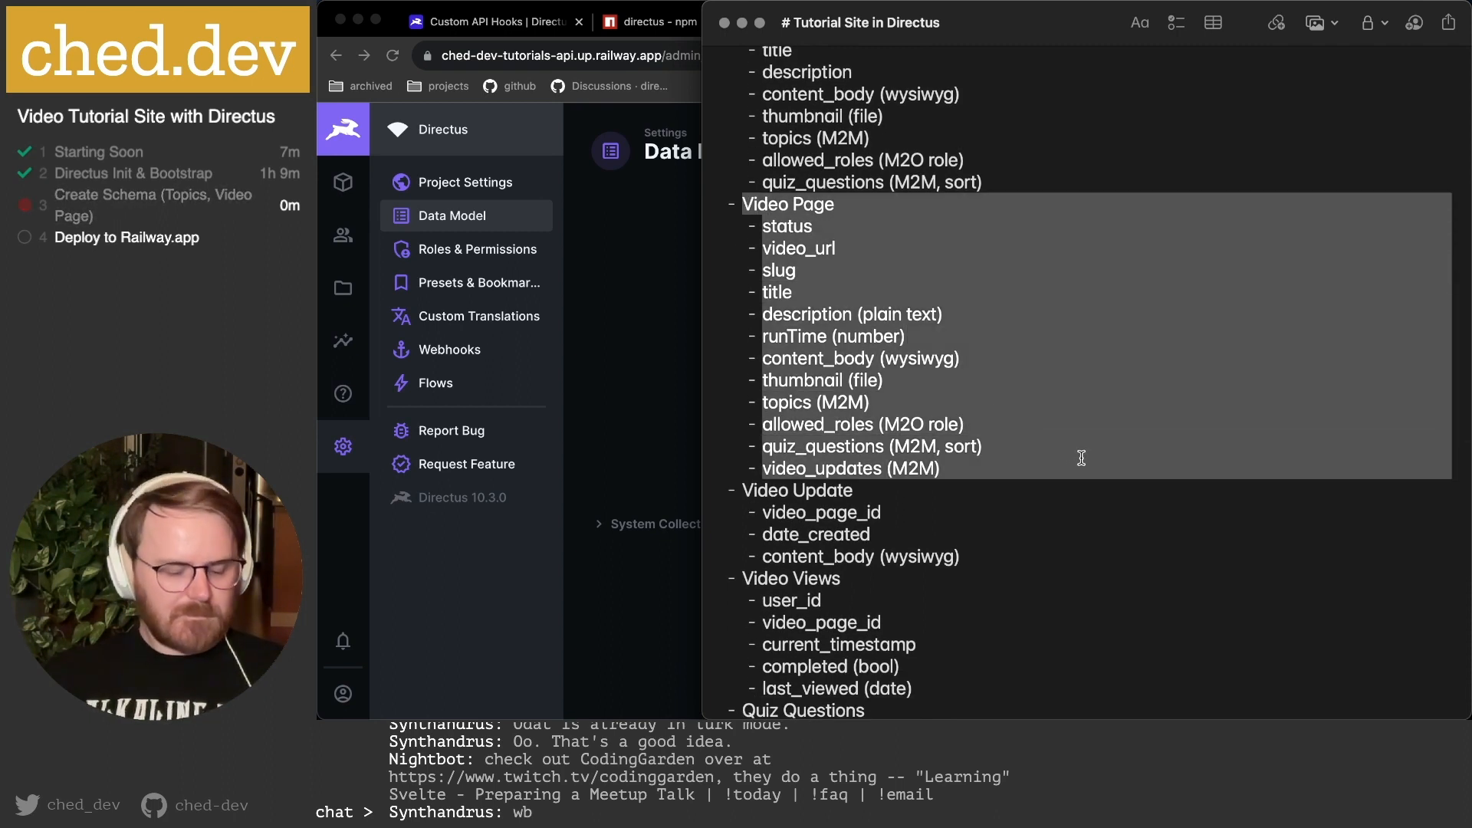
key("super+x")
scroll(858, 258, "up", 10)
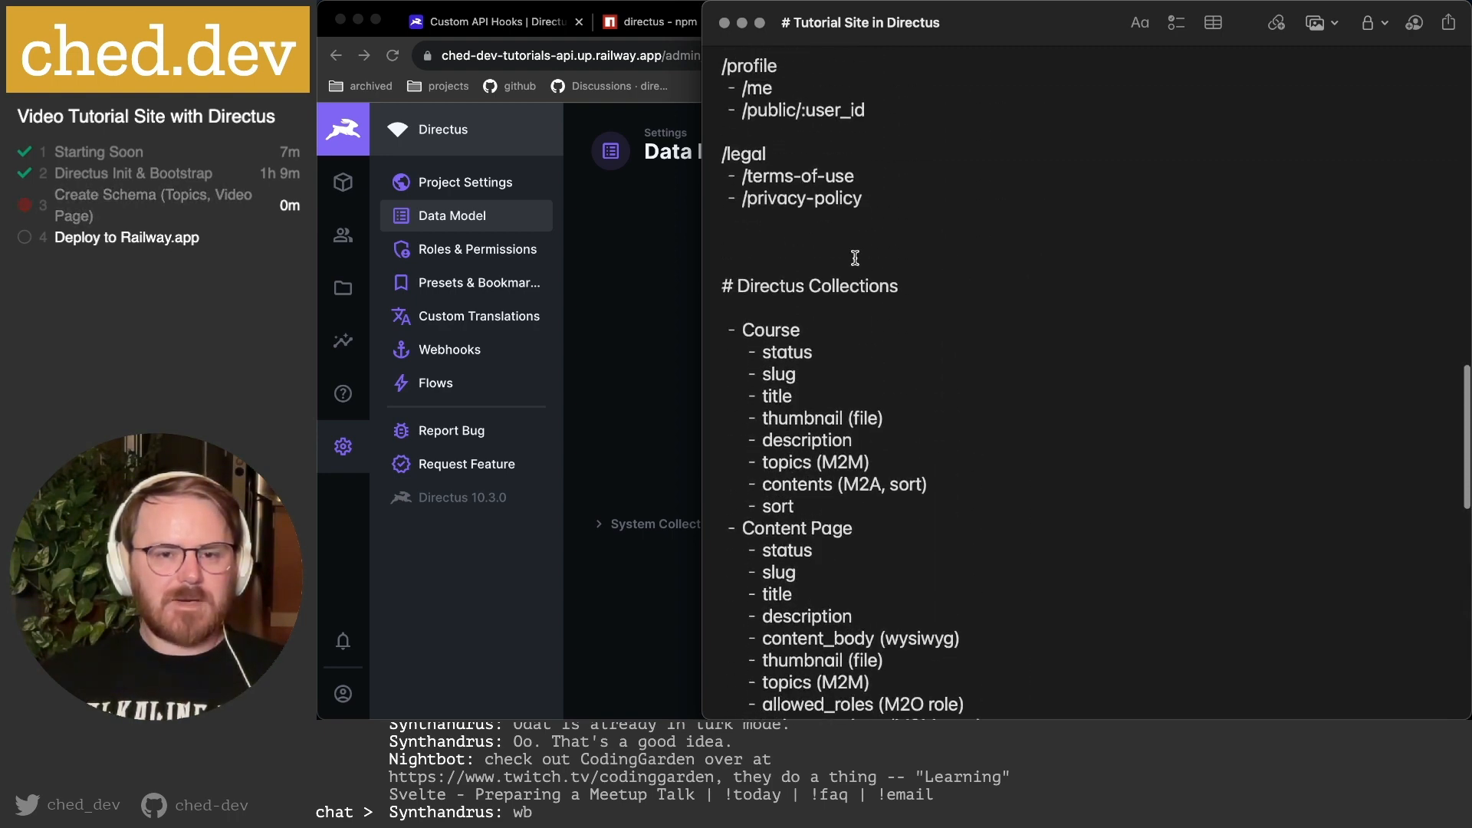
left_click(790, 316)
key("Return")
key("Return")
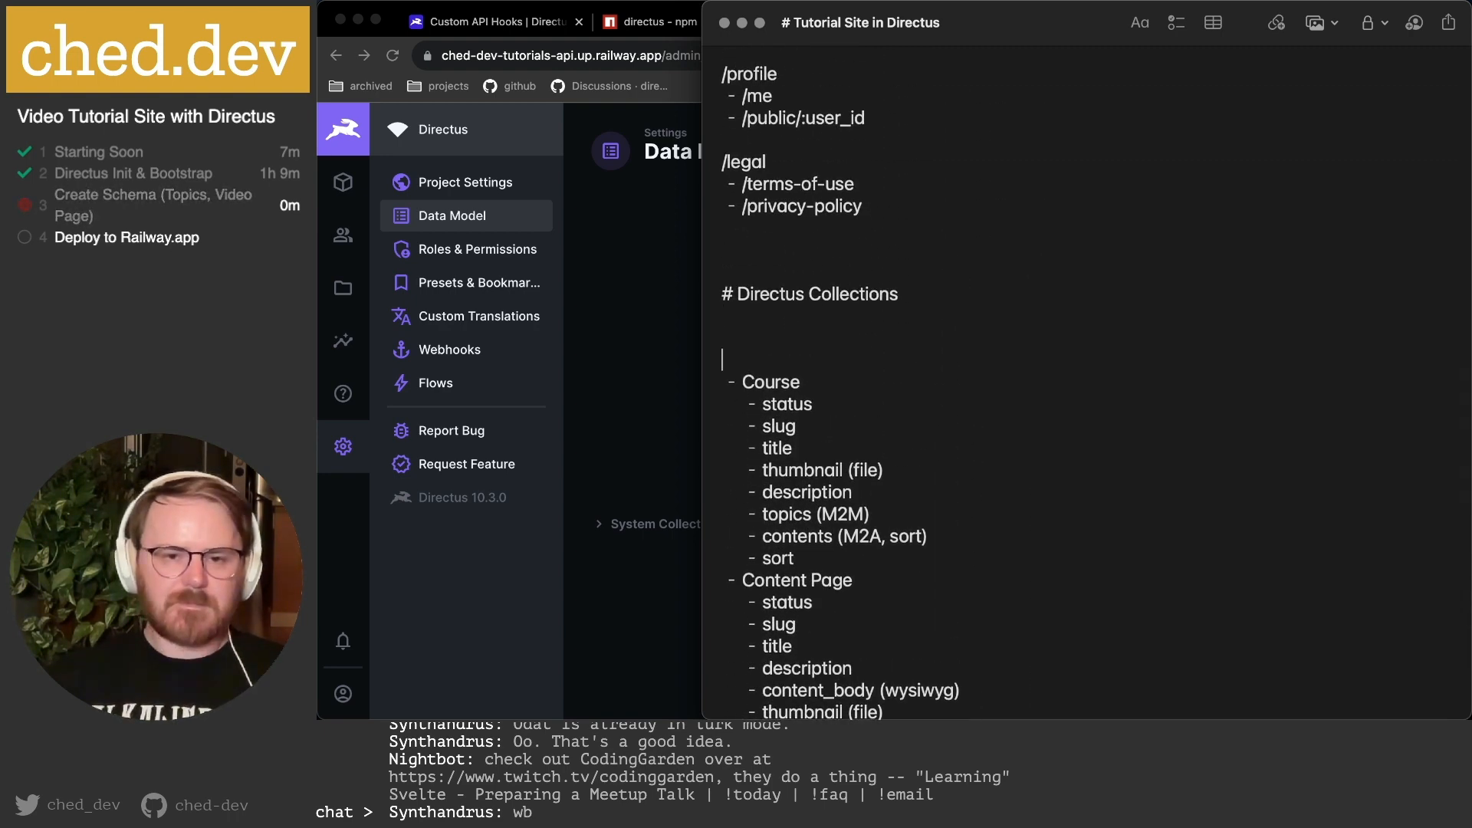
key("super+v")
Move the Topics block to sit directly below the Video Page section.
scroll(920, 373, "down", 8)
scroll(921, 373, "down", 8)
left_click_drag(729, 284, 998, 393)
key("super+x")
scroll(951, 354, "up", 5)
scroll(951, 355, "up", 10)
left_click(894, 555)
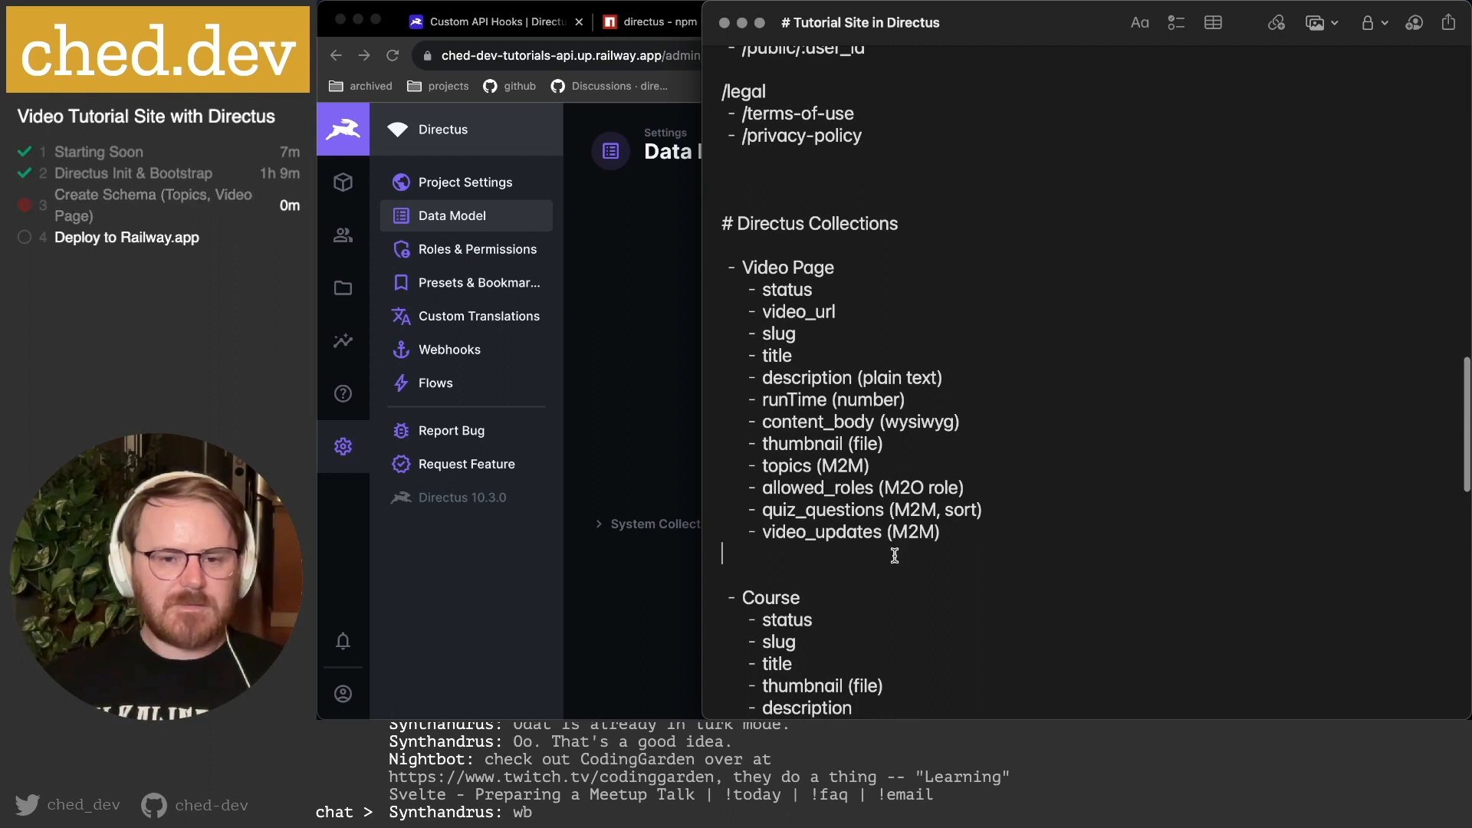
key("super+v")
scroll(1045, 444, "down", 3)
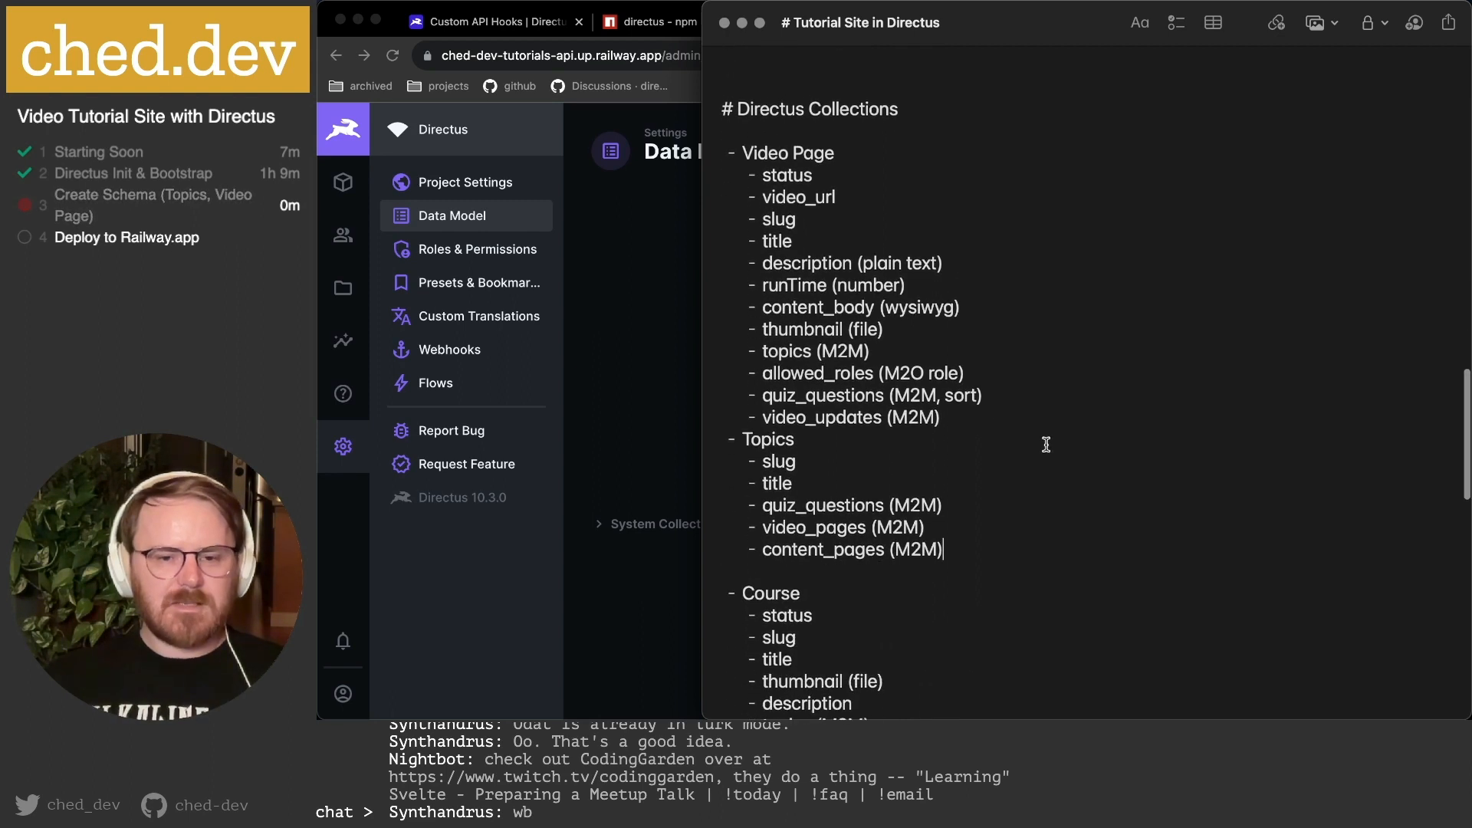
key("Return")
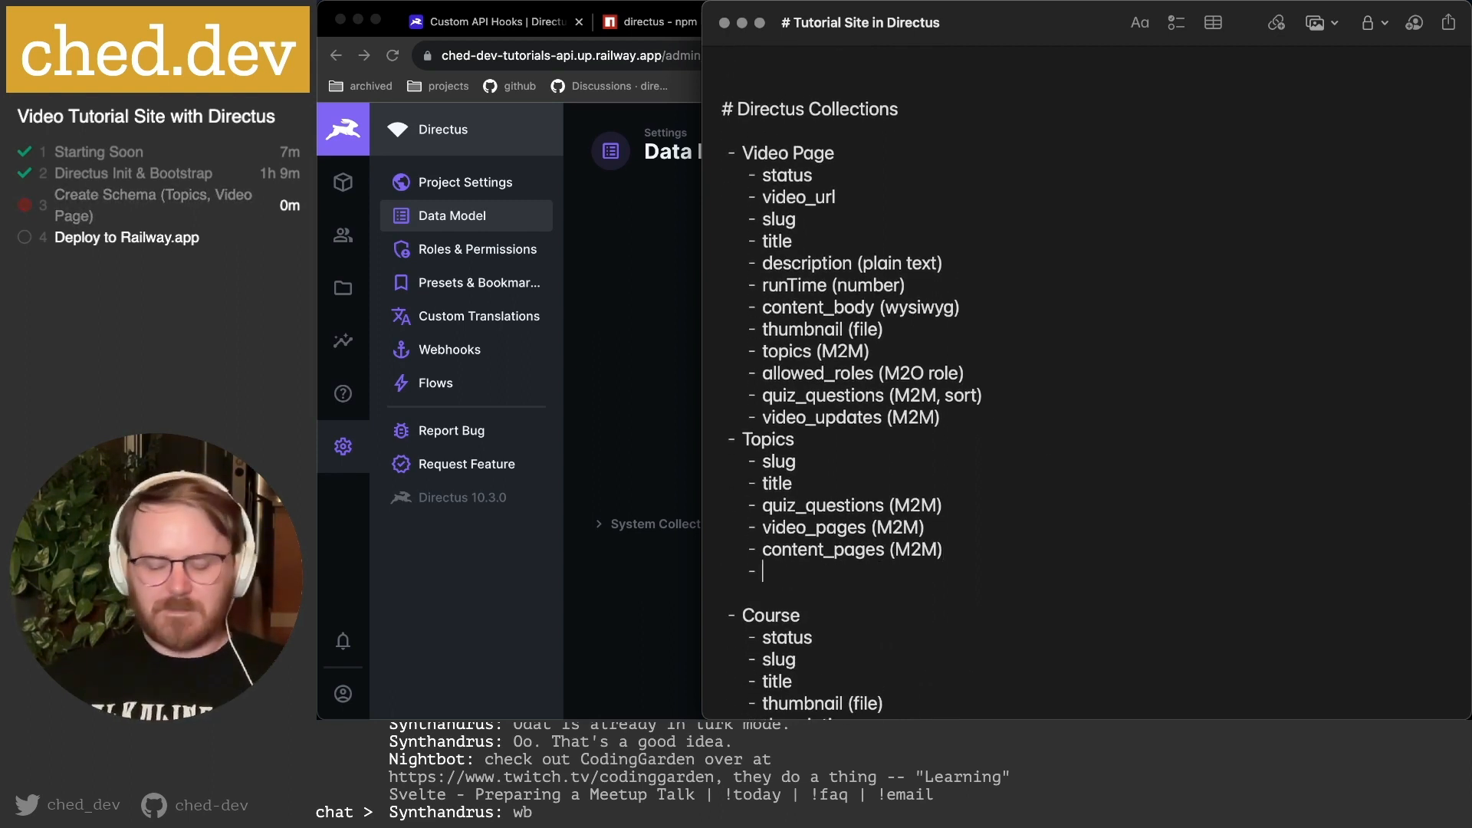
key("BackSpace")
key("BackSpace")
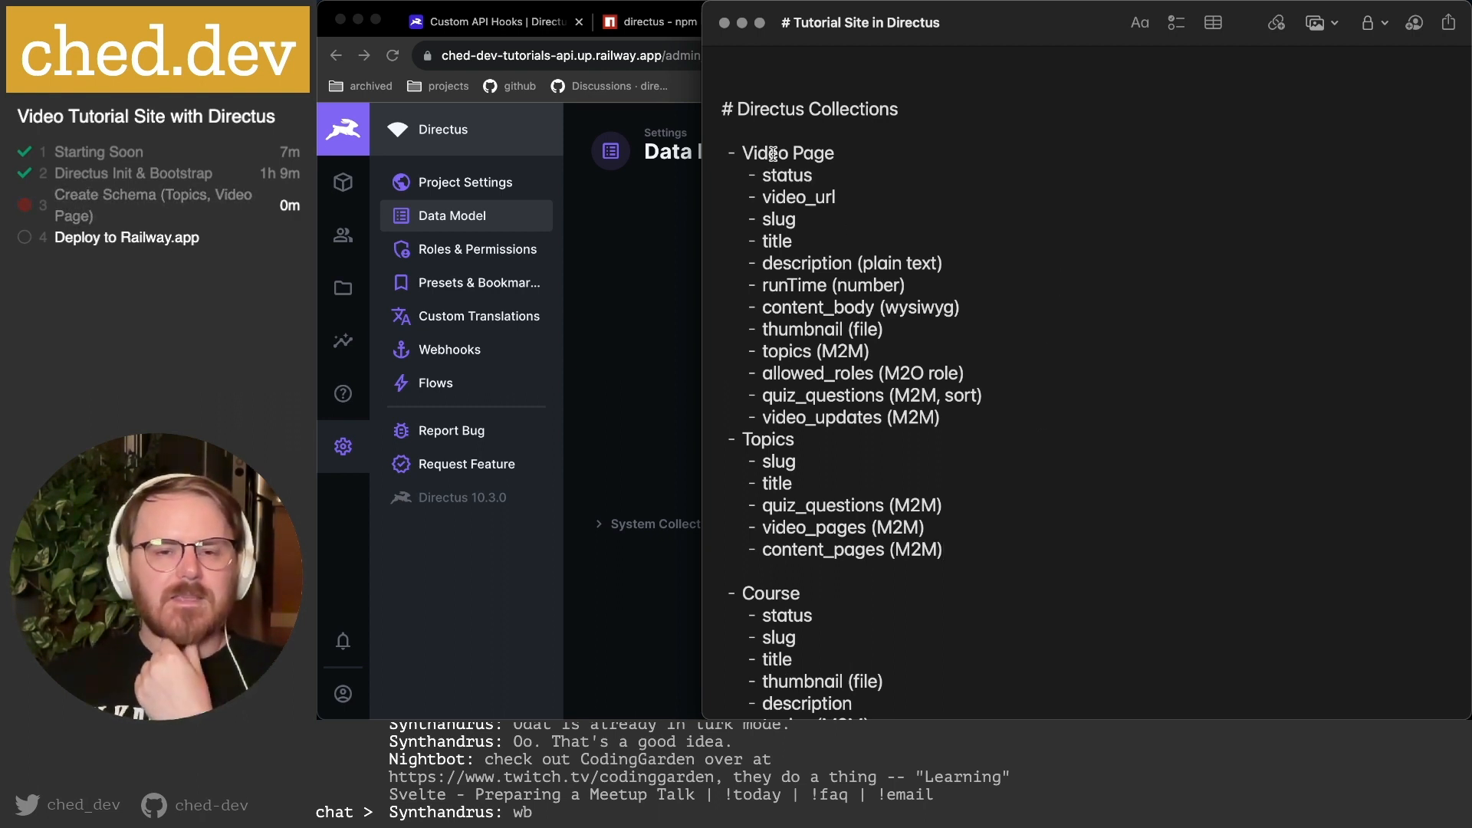
Rename the Video Page field runTime to run_time in the notes.
left_click_drag(780, 174, 859, 174)
left_click(859, 174)
double_click(784, 173)
left_click(838, 171)
double_click(780, 173)
left_click(807, 173)
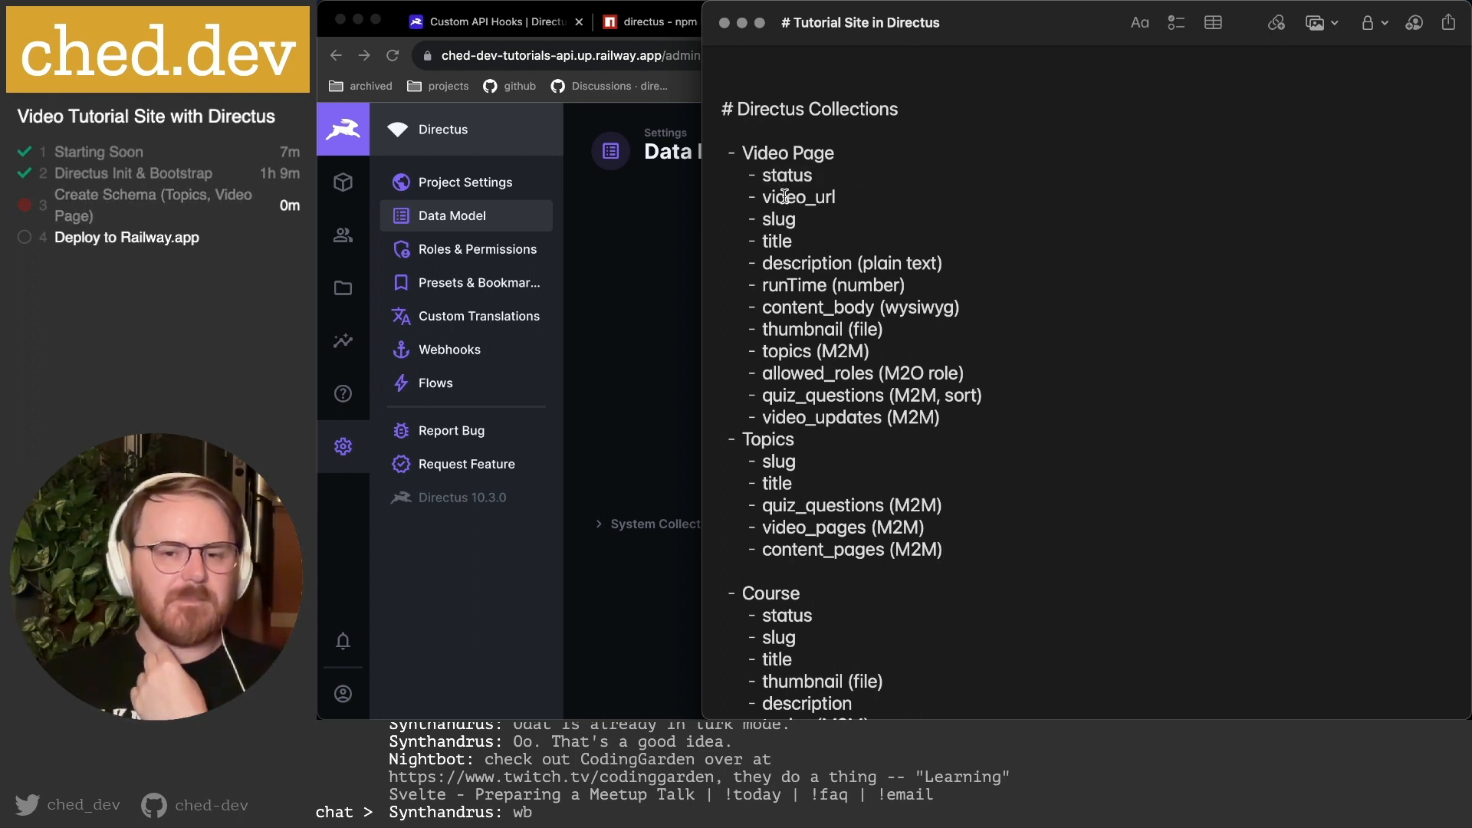
left_click_drag(785, 197, 866, 201)
left_click(866, 201)
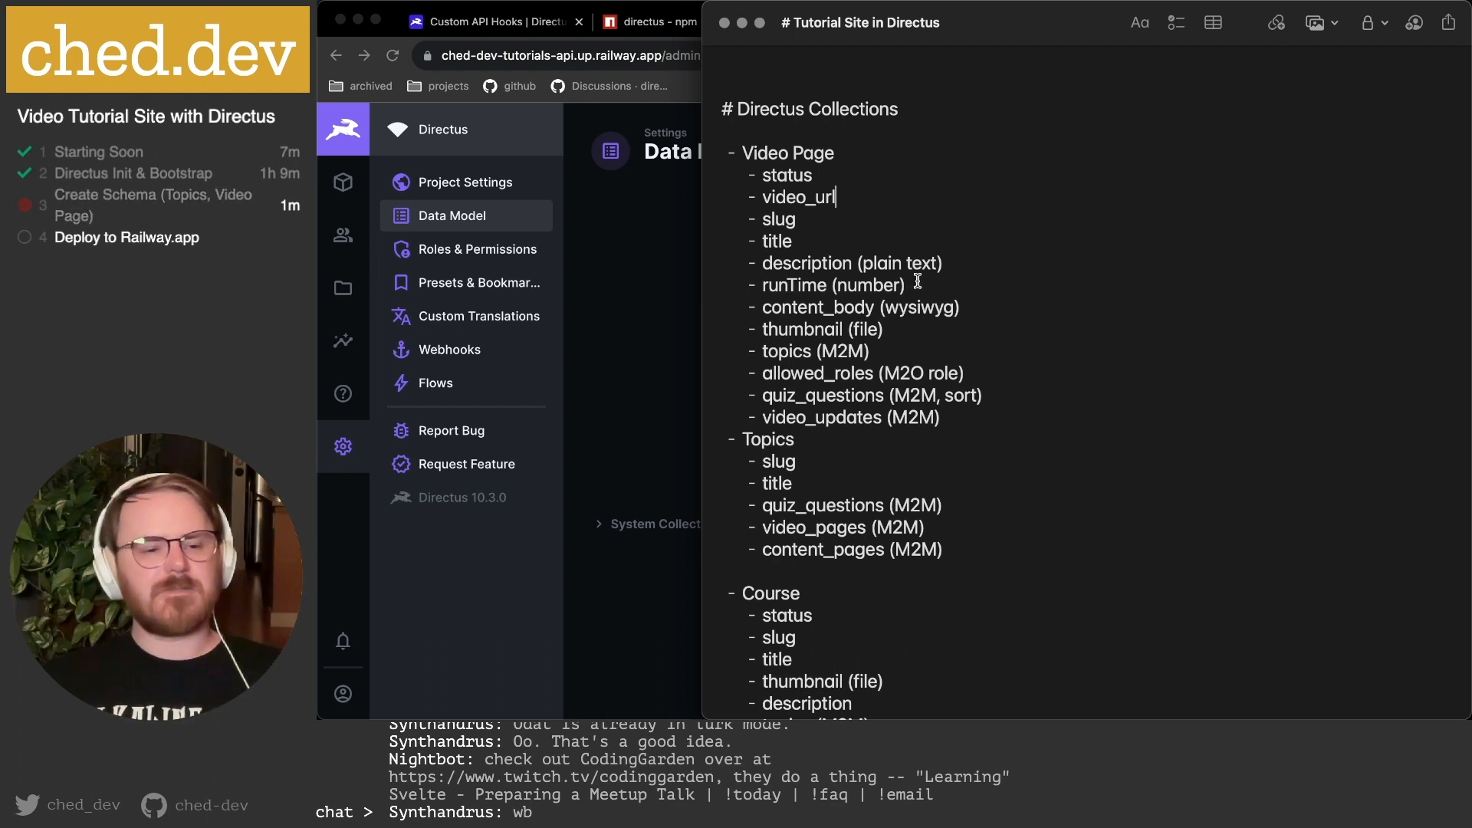
left_click(844, 307)
left_click(797, 285)
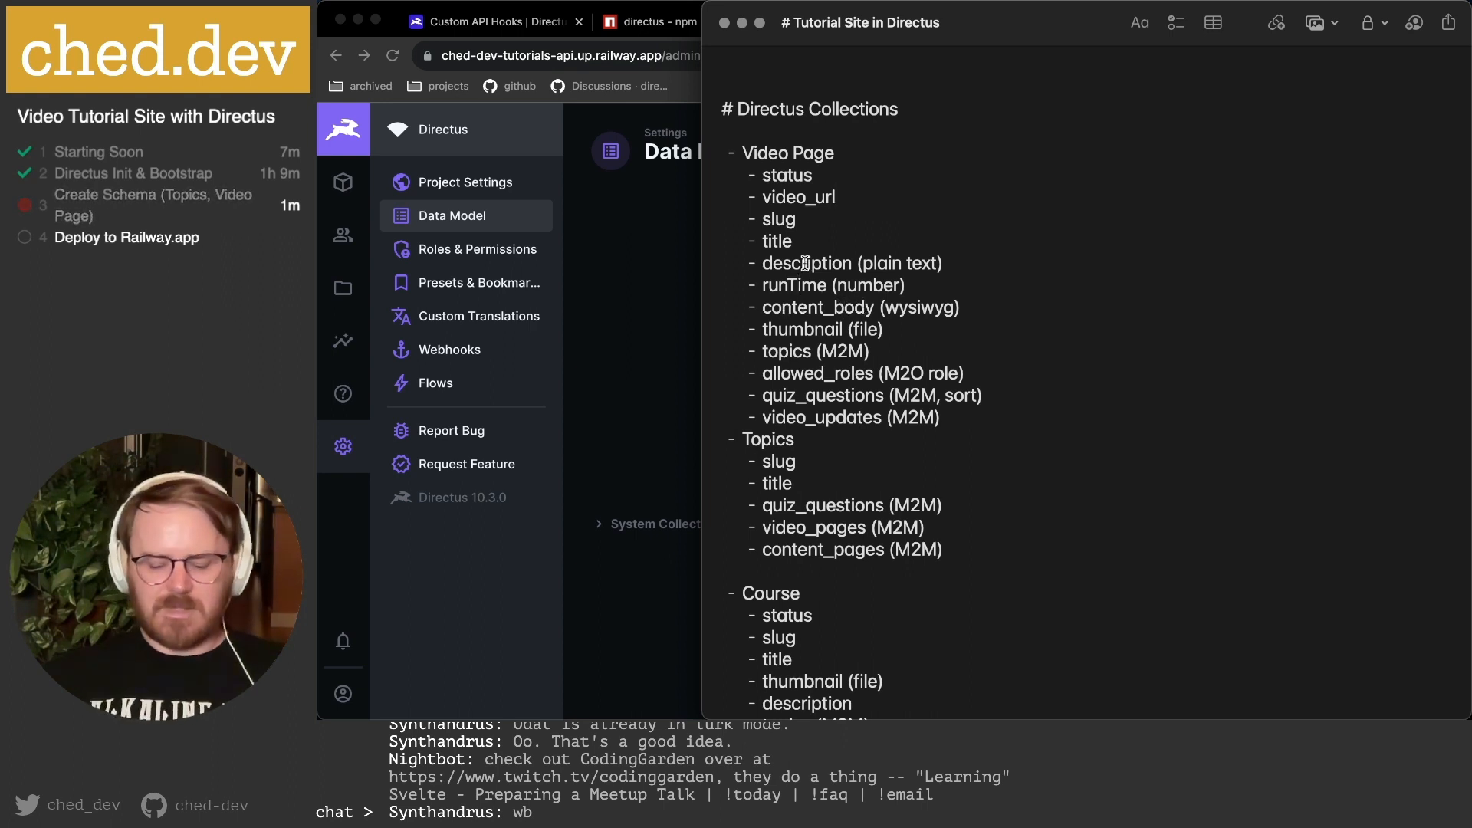
key("BackSpace")
type("_tt")
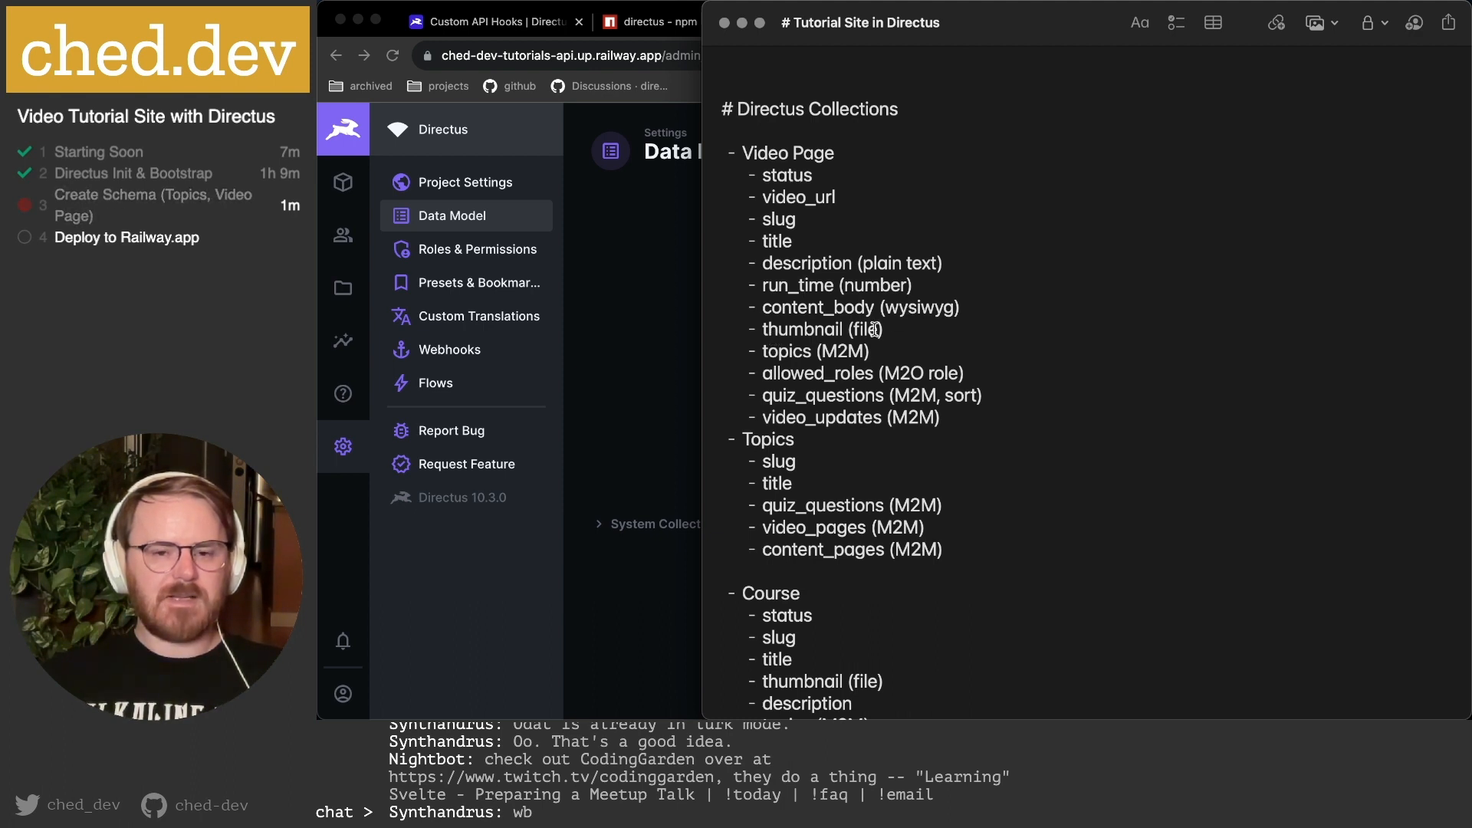
Review the topics, allowed_roles, quiz_questions and video_updates lines of Video Page.
mouse_move(765, 353)
left_mouse_down()
mouse_move(950, 348)
mouse_move(769, 349)
left_mouse_up()
left_click(910, 348)
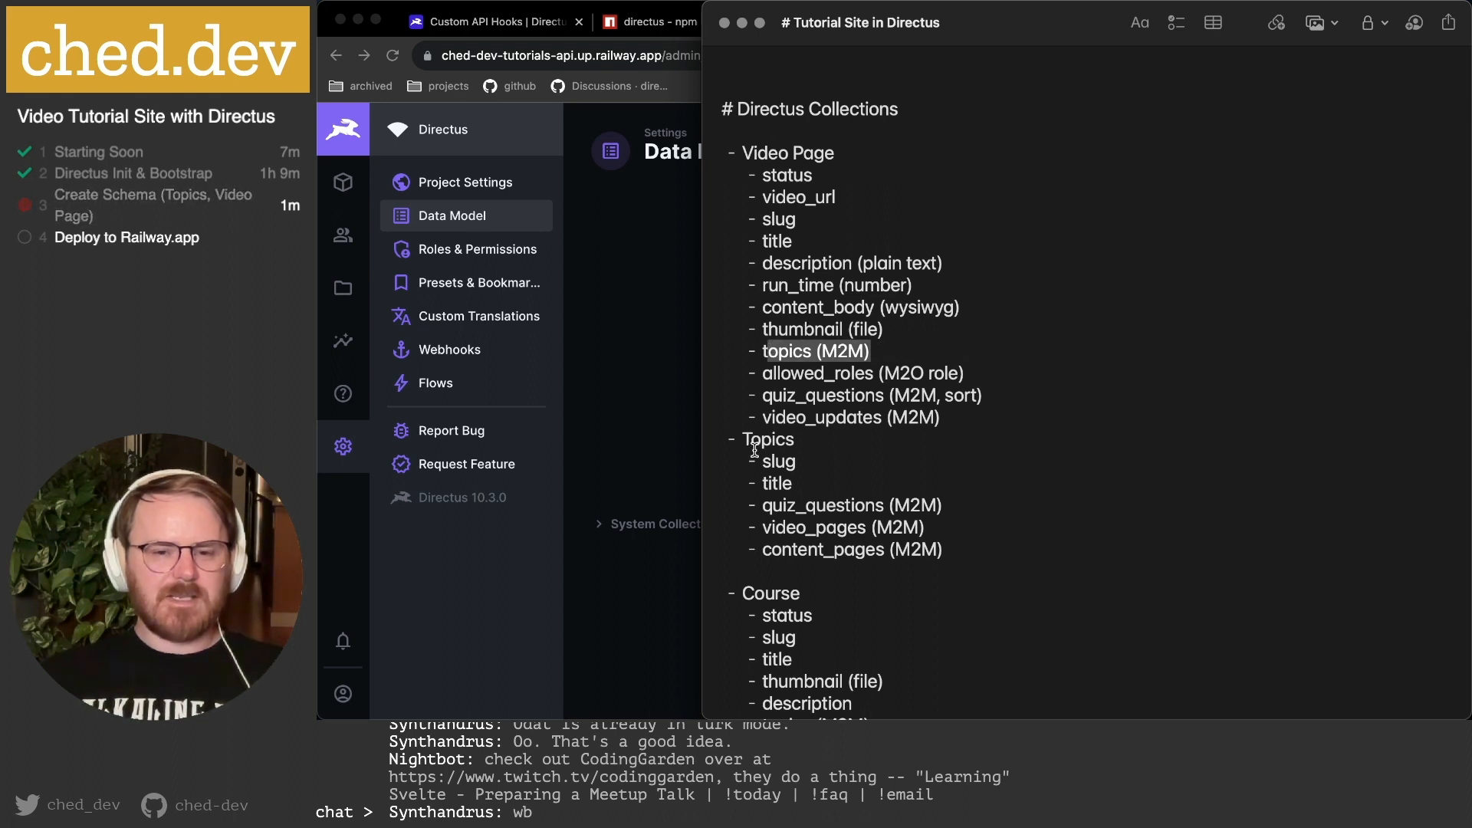
left_click(795, 379)
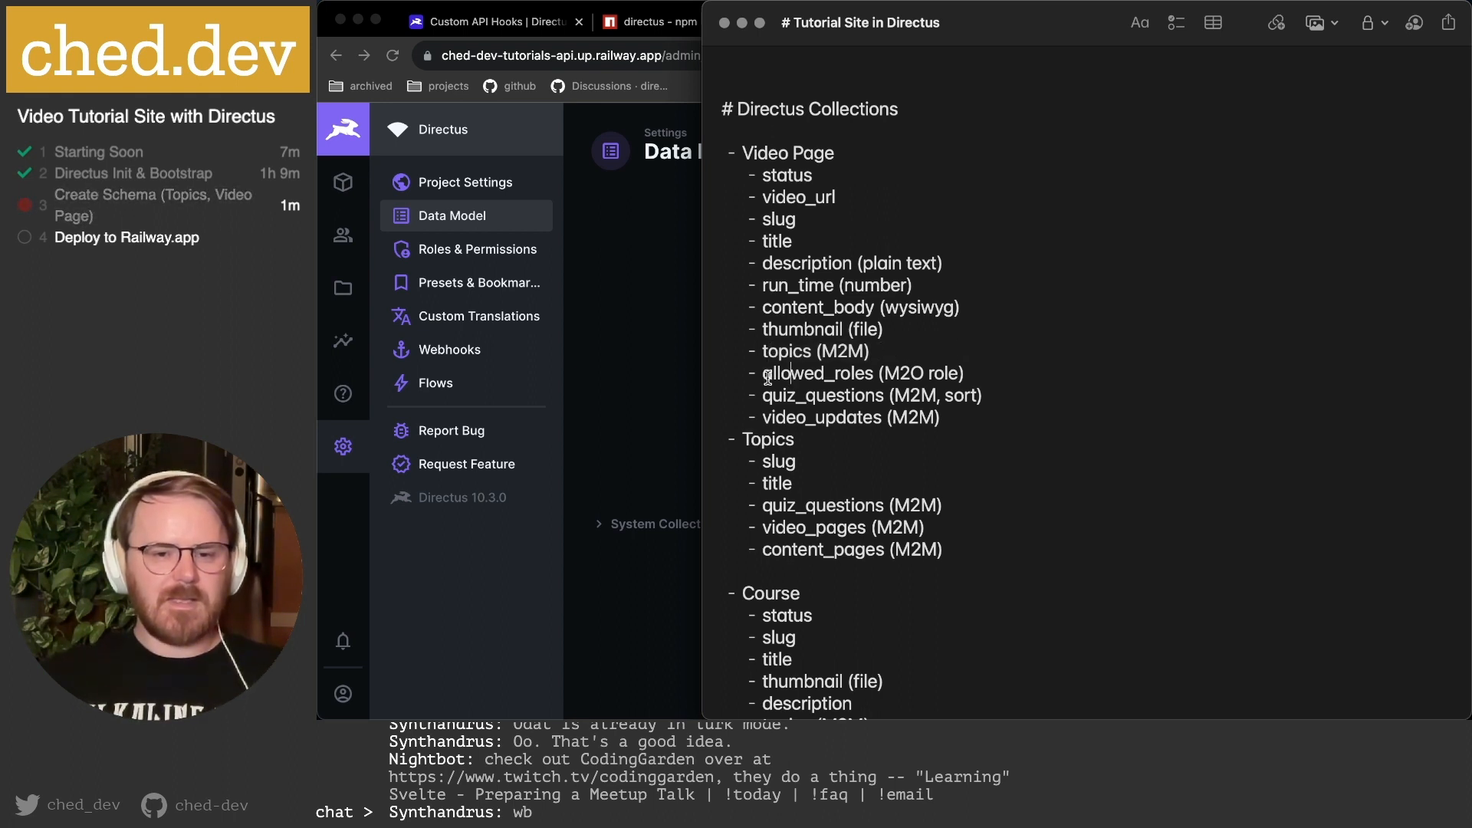
left_click_drag(761, 373, 994, 373)
left_click(993, 373)
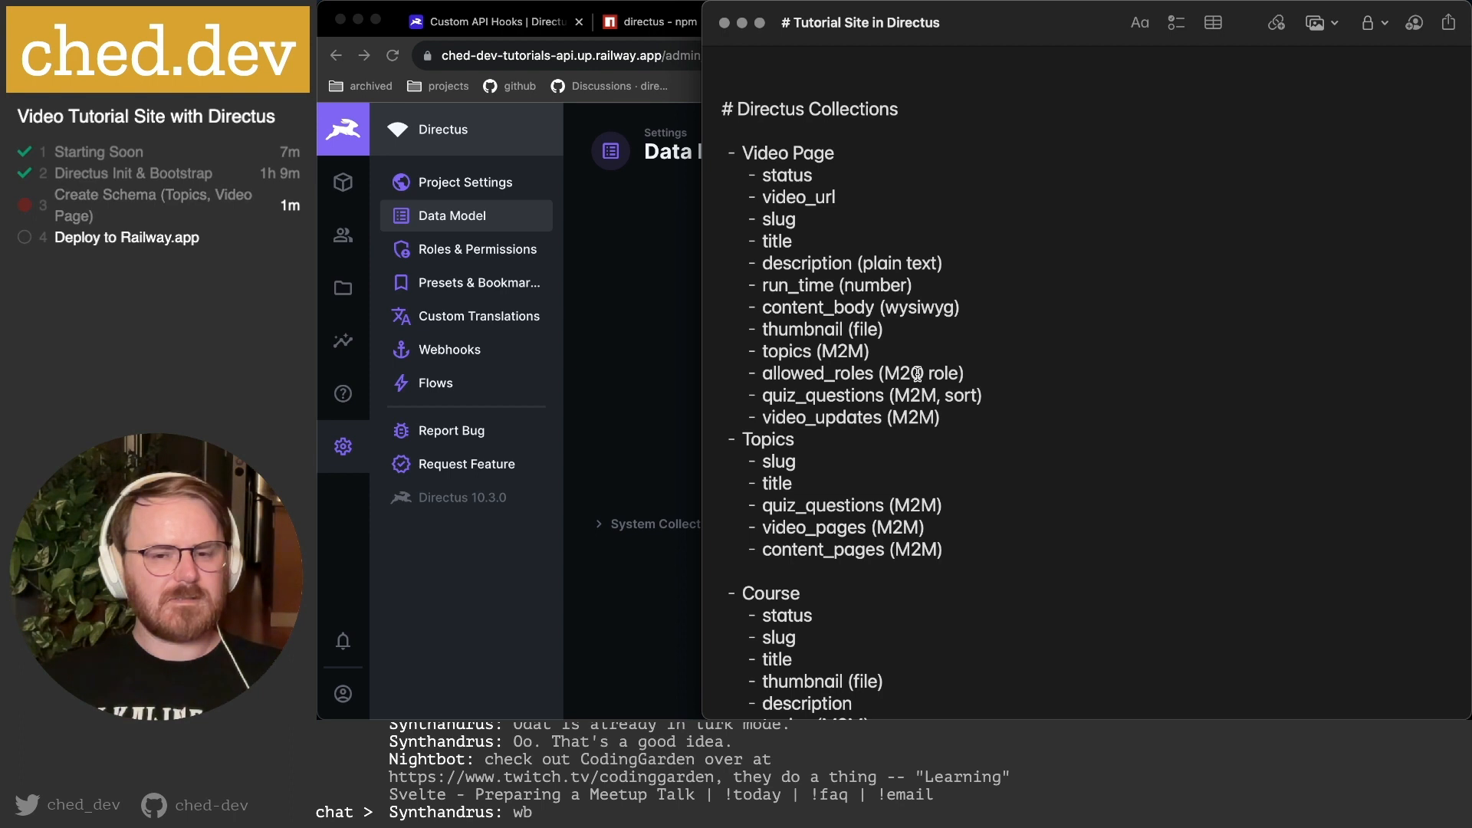
left_click_drag(760, 396, 993, 412)
Mark the quiz_questions and video_updates lines of Video Page with a lowercase x.
left_click(994, 414)
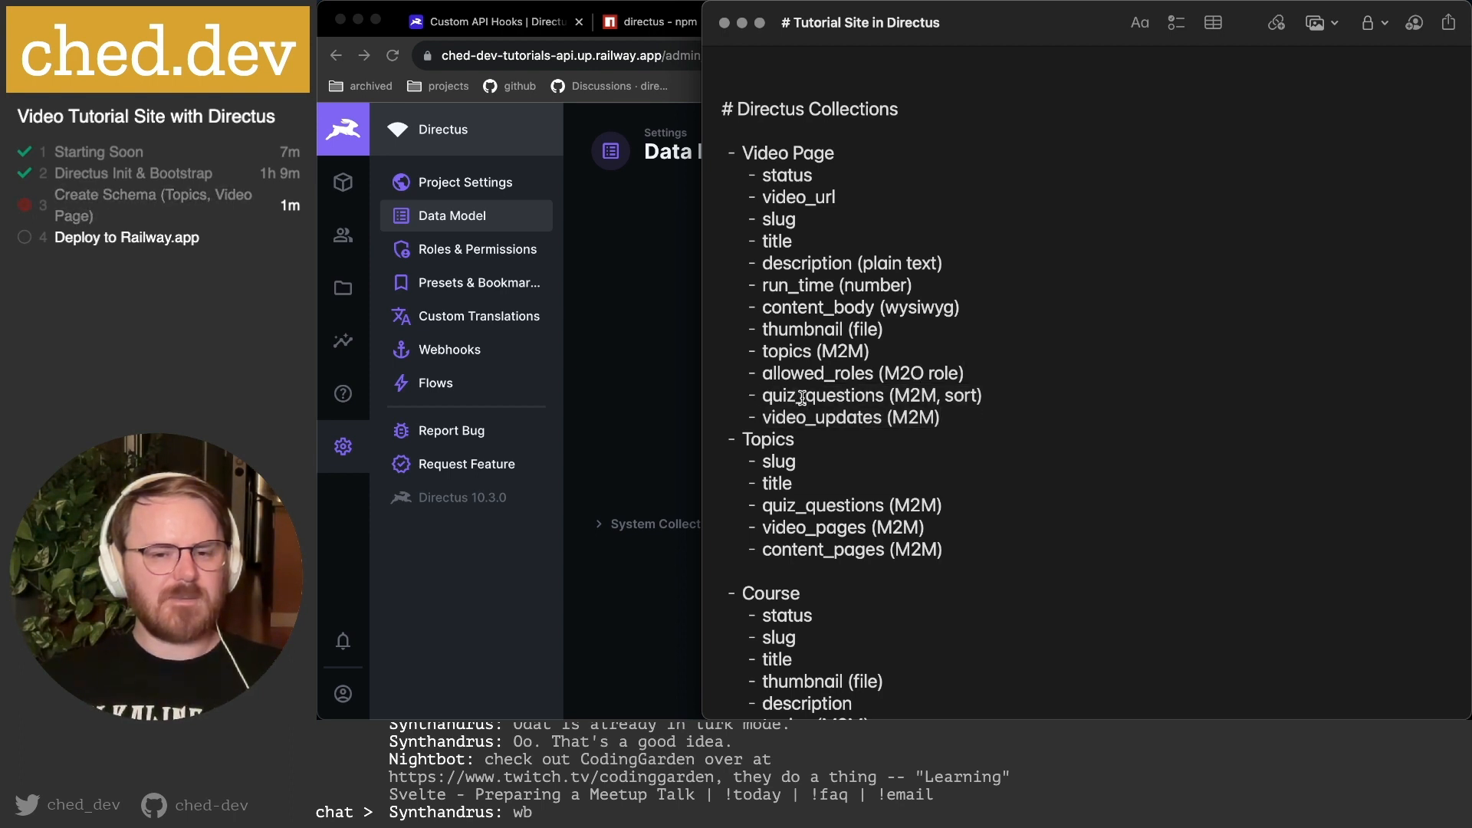
left_click(765, 396)
type("X")
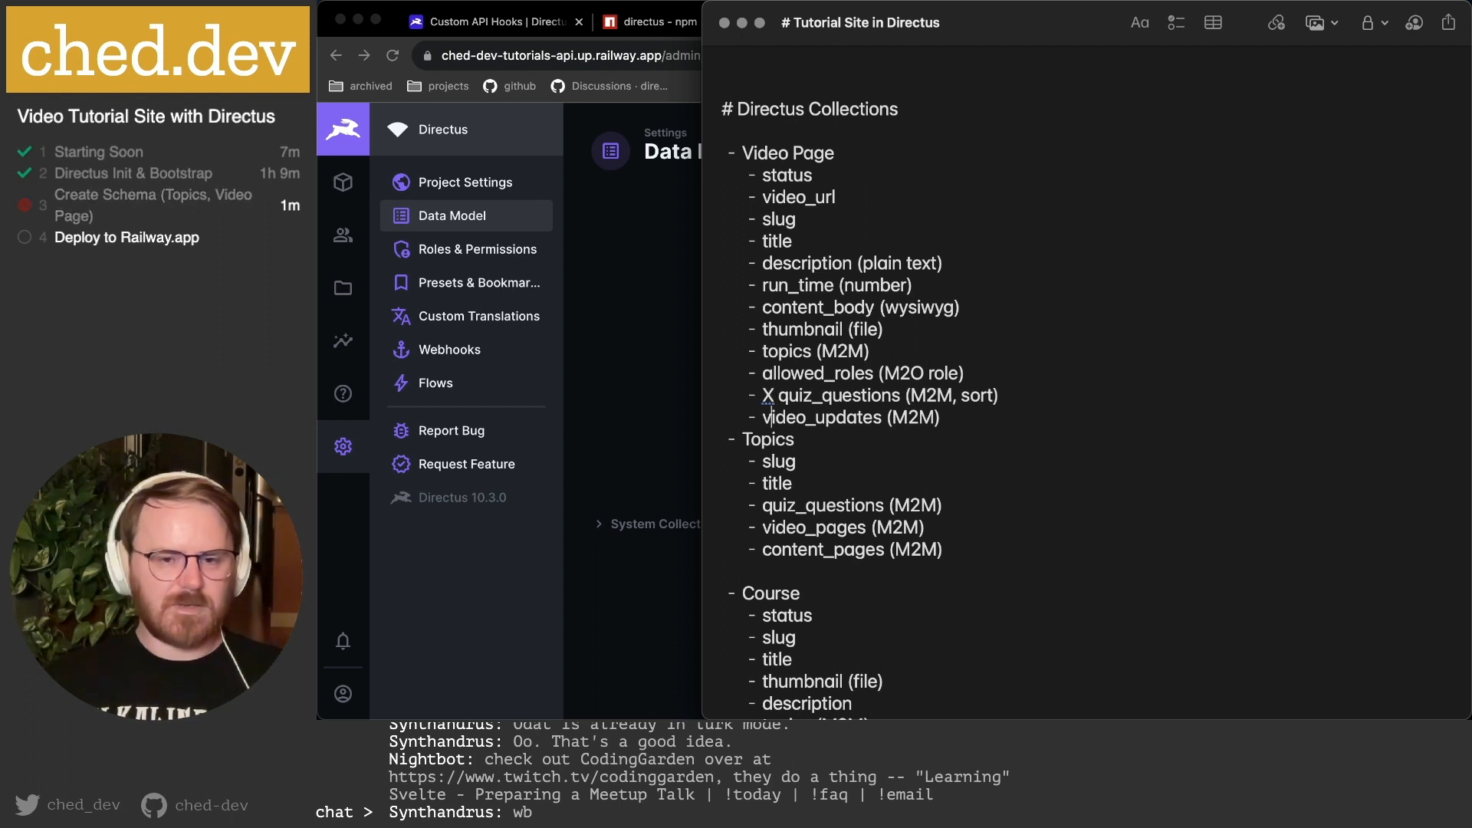
left_click(763, 417)
type("X")
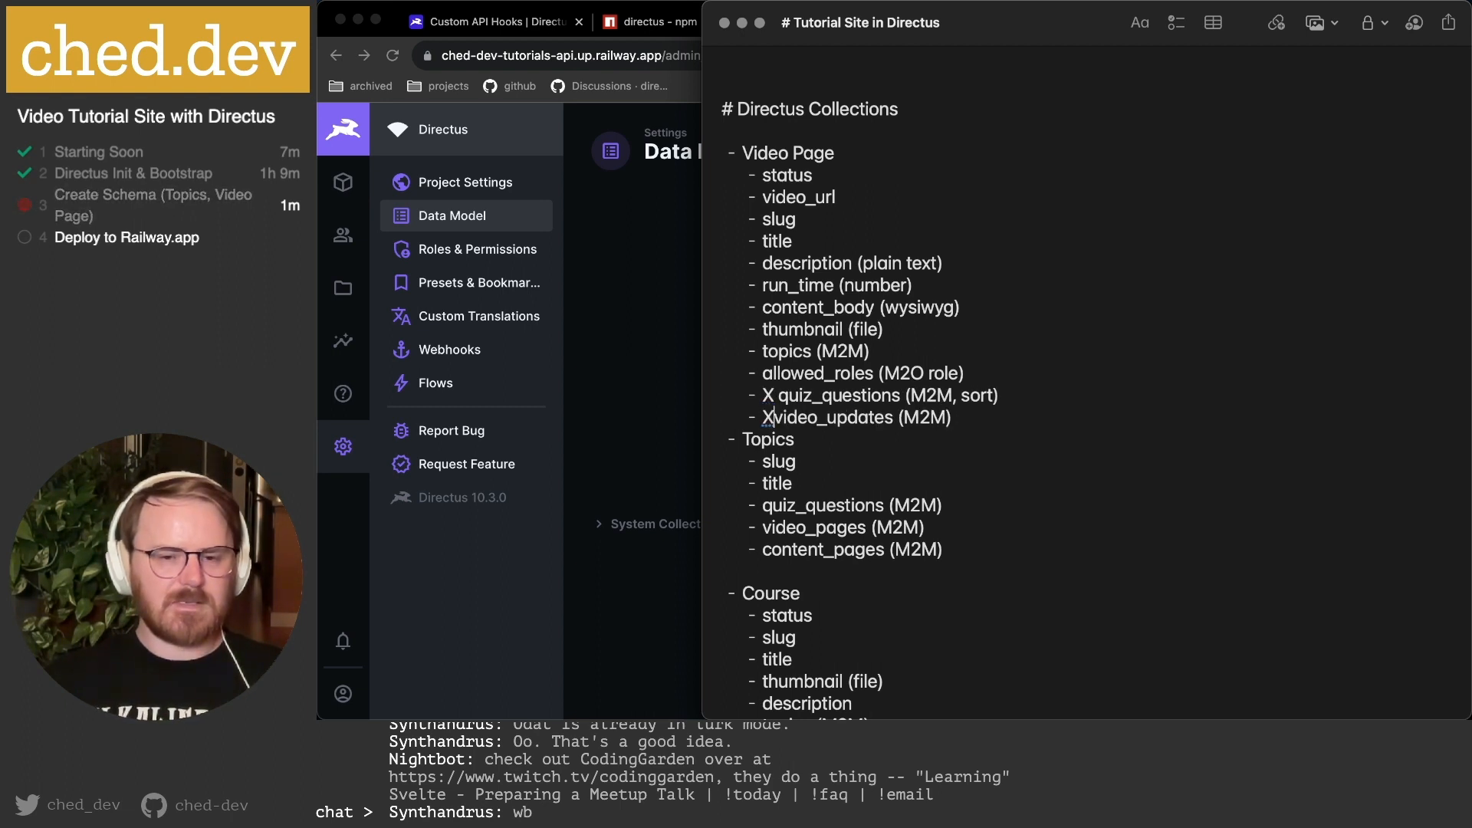
key("BackSpace")
key("BackSpace")
type("x")
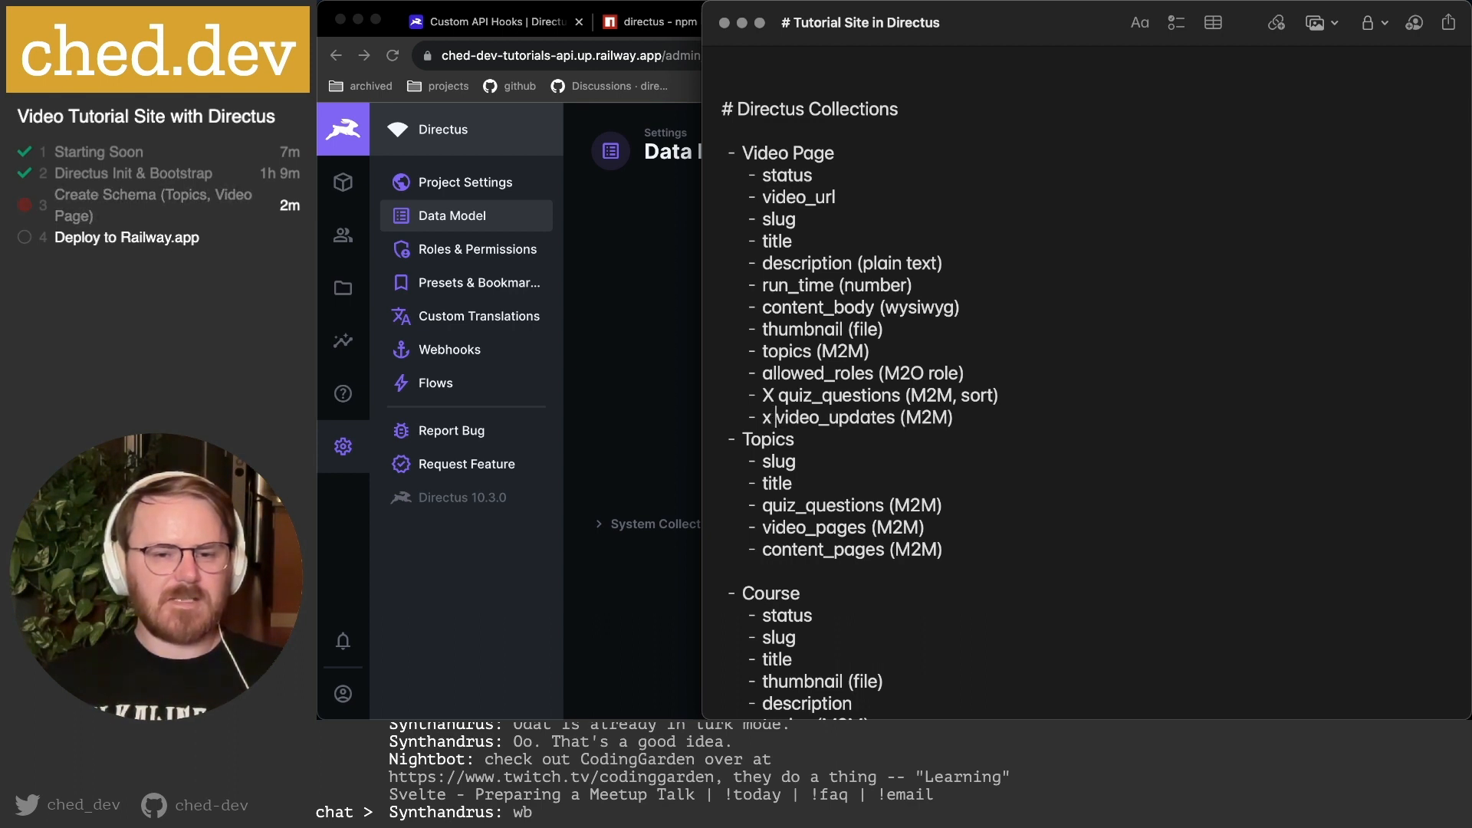
left_click(774, 396)
key("BackSpace")
key("BackSpace")
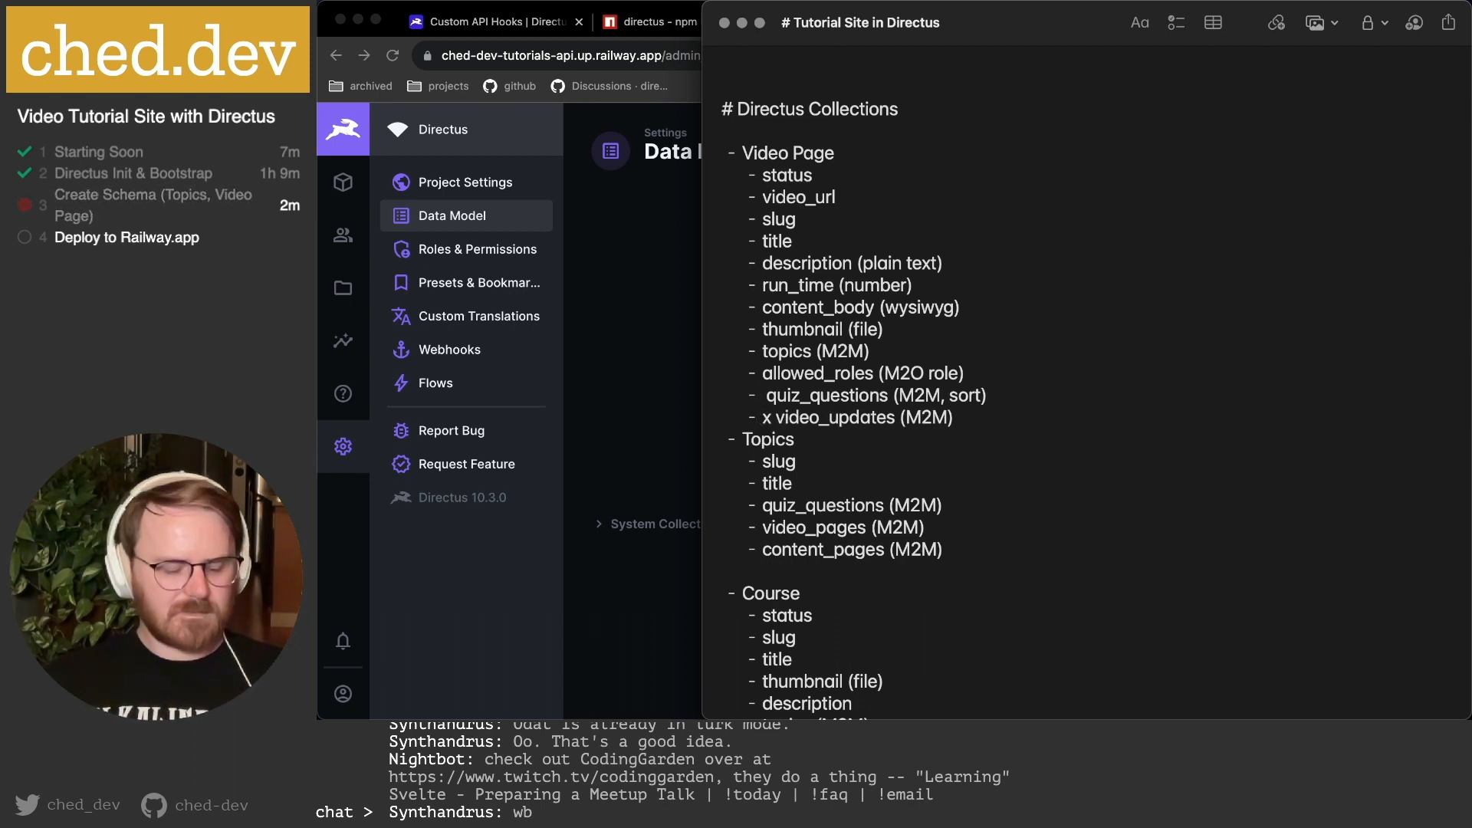
type("x")
key("Escape")
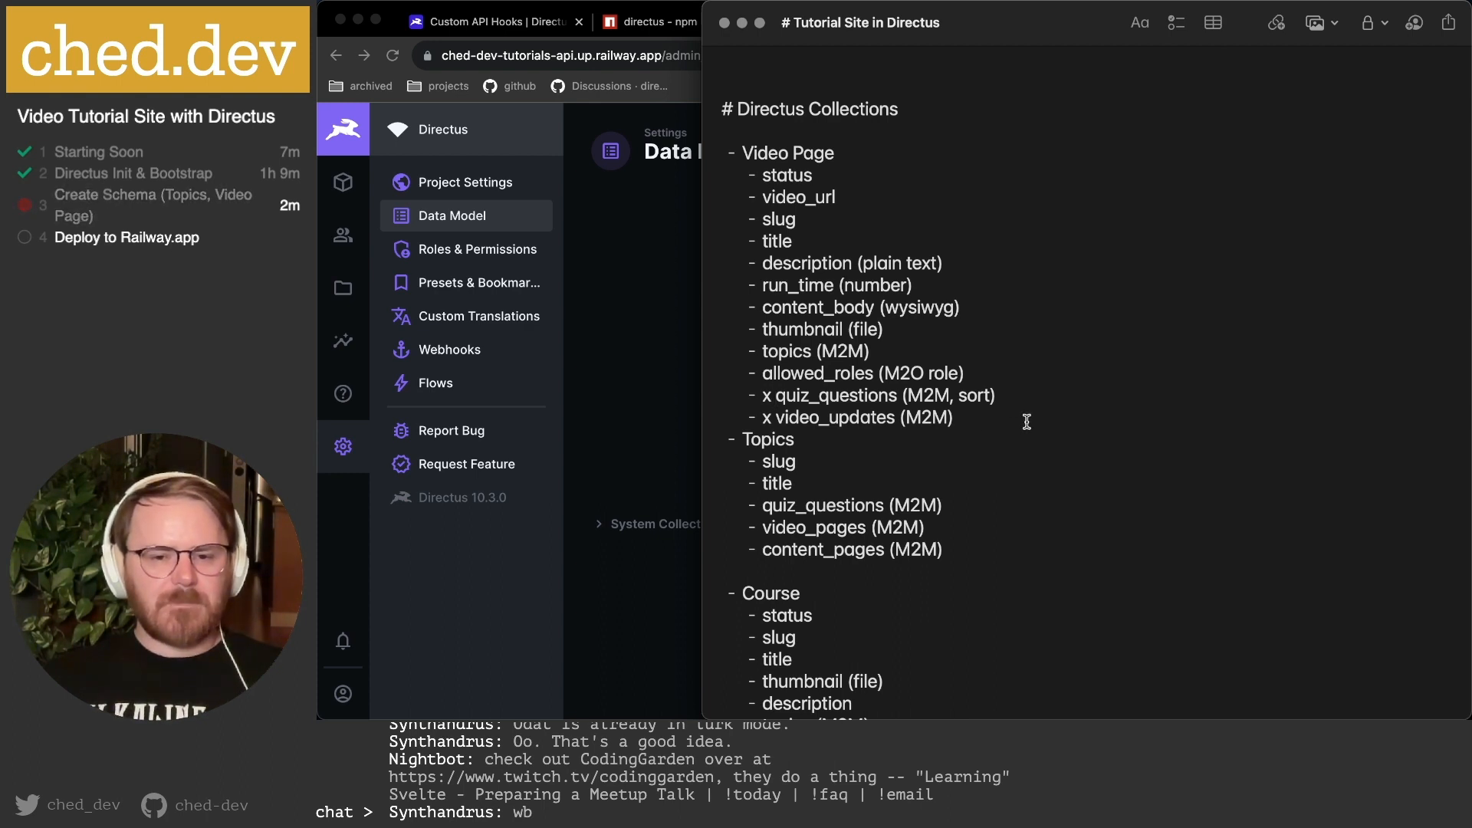
Mark the quiz_questions and content_pages lines under Topics with a lowercase x.
left_click(793, 510)
key("Left")
key("Left")
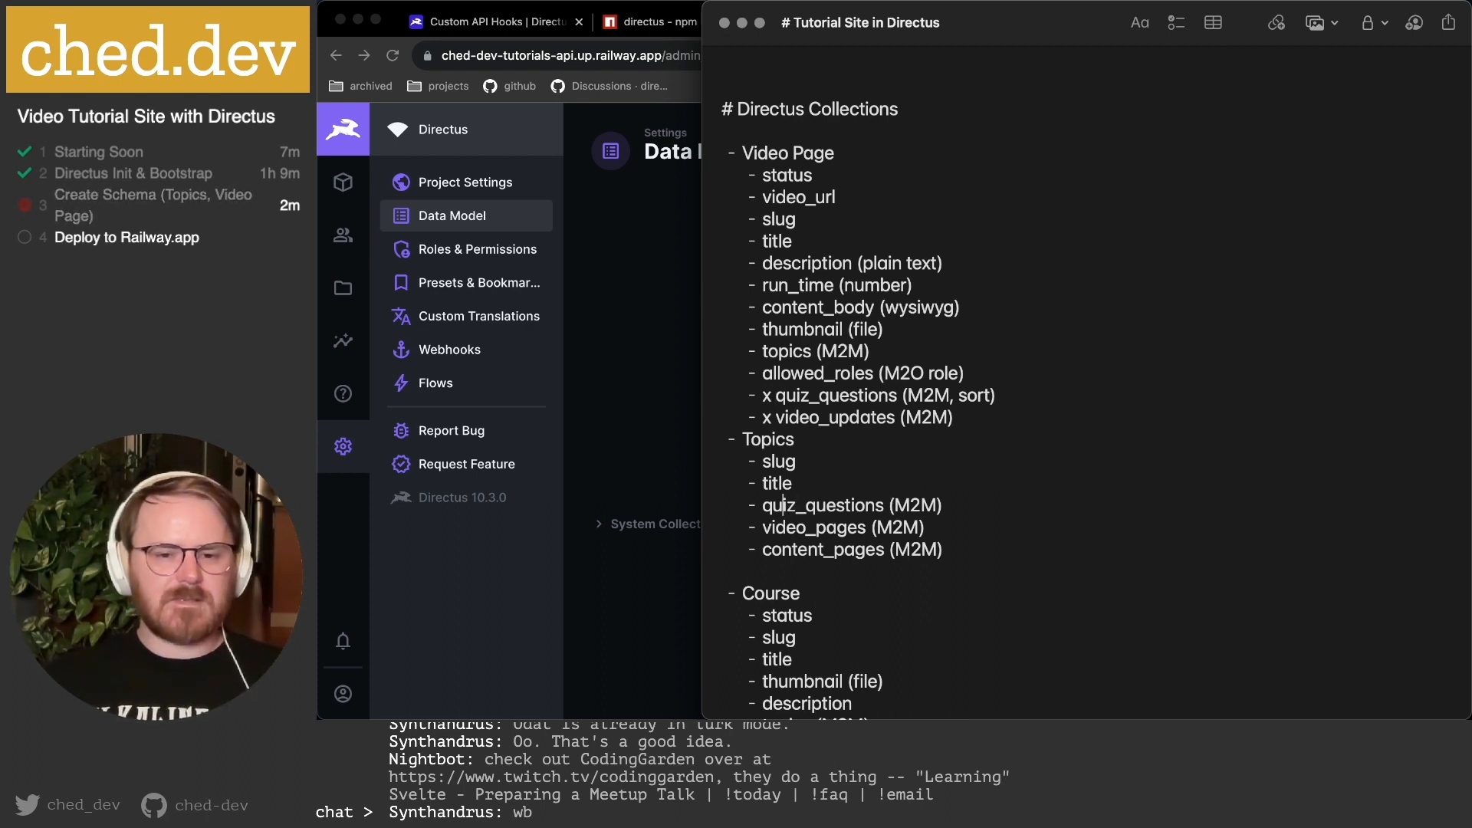
key("Left")
key("Left")
type("x")
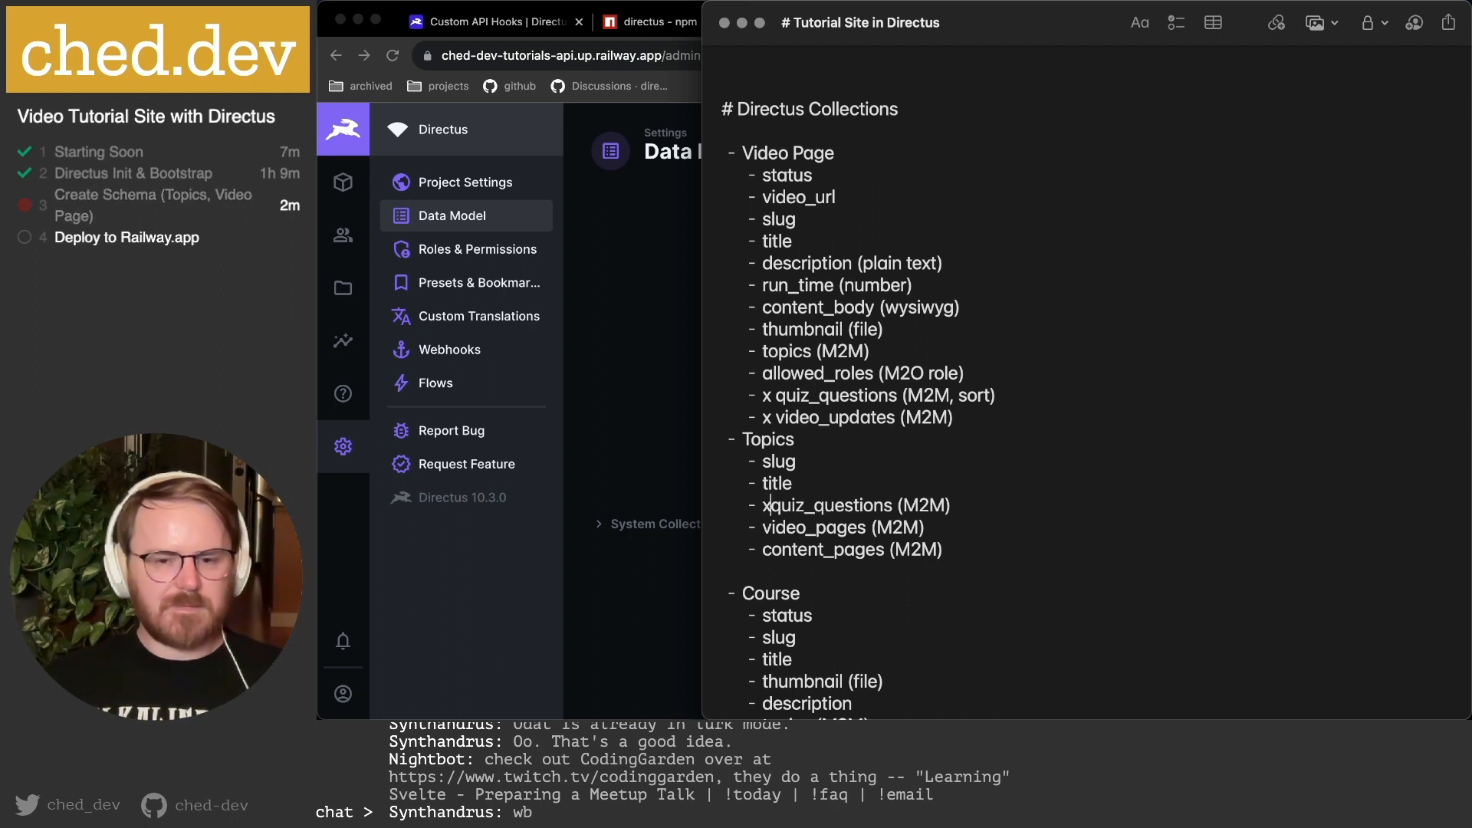
key("Left")
key("BackSpace")
type("x")
key("Escape")
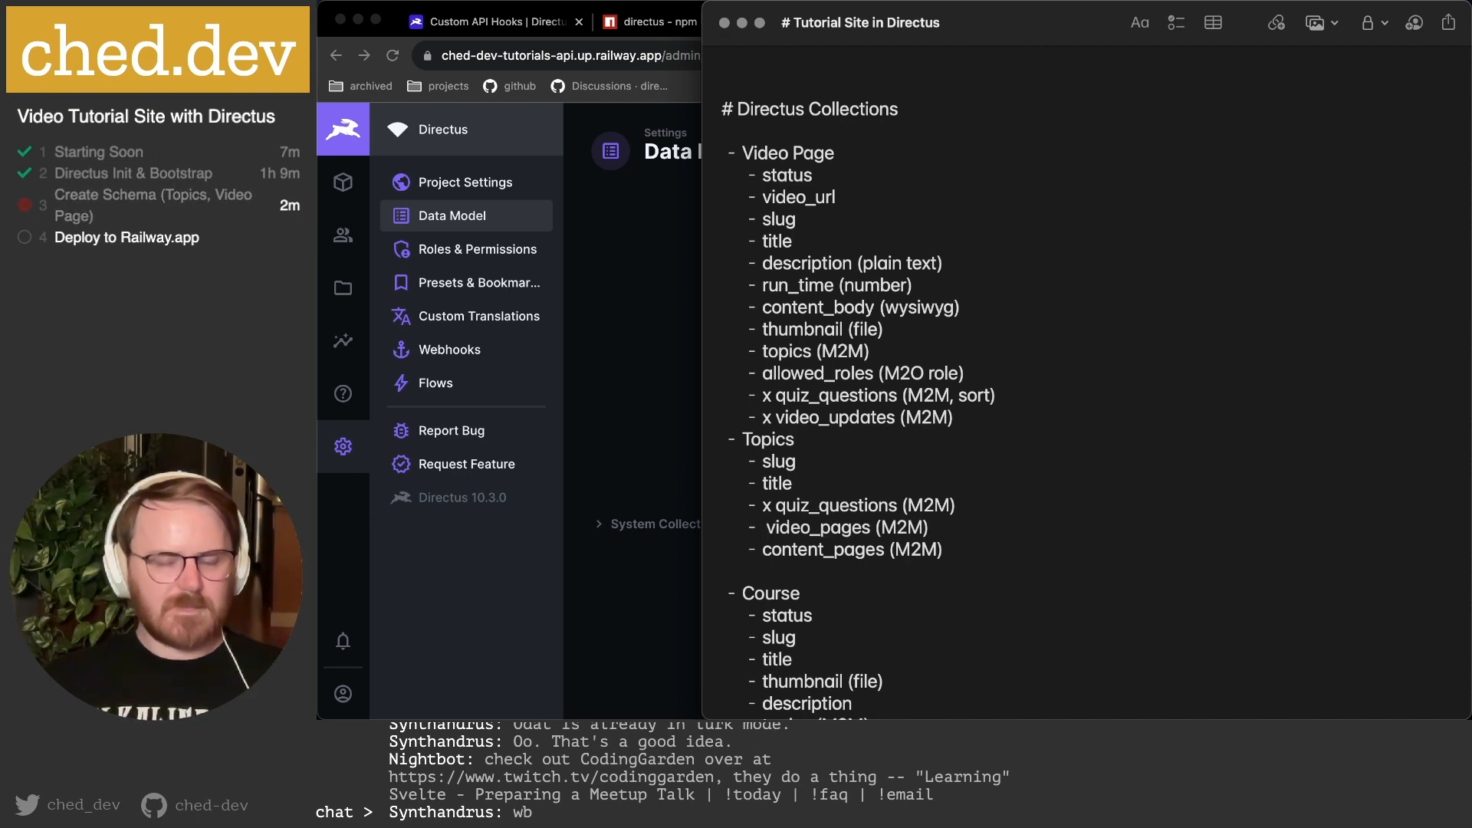
key("BackSpace")
key("Down")
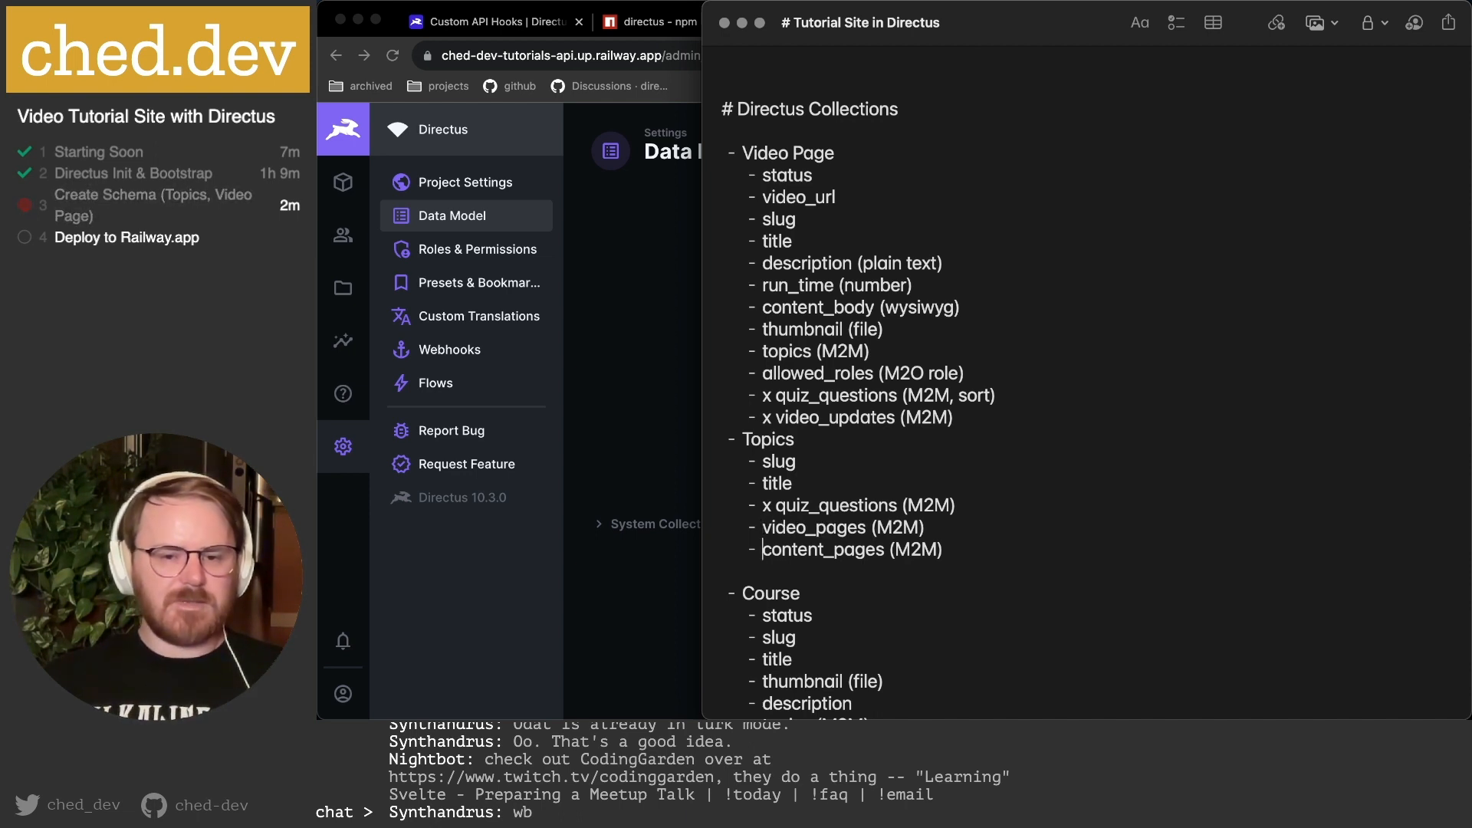
type("x")
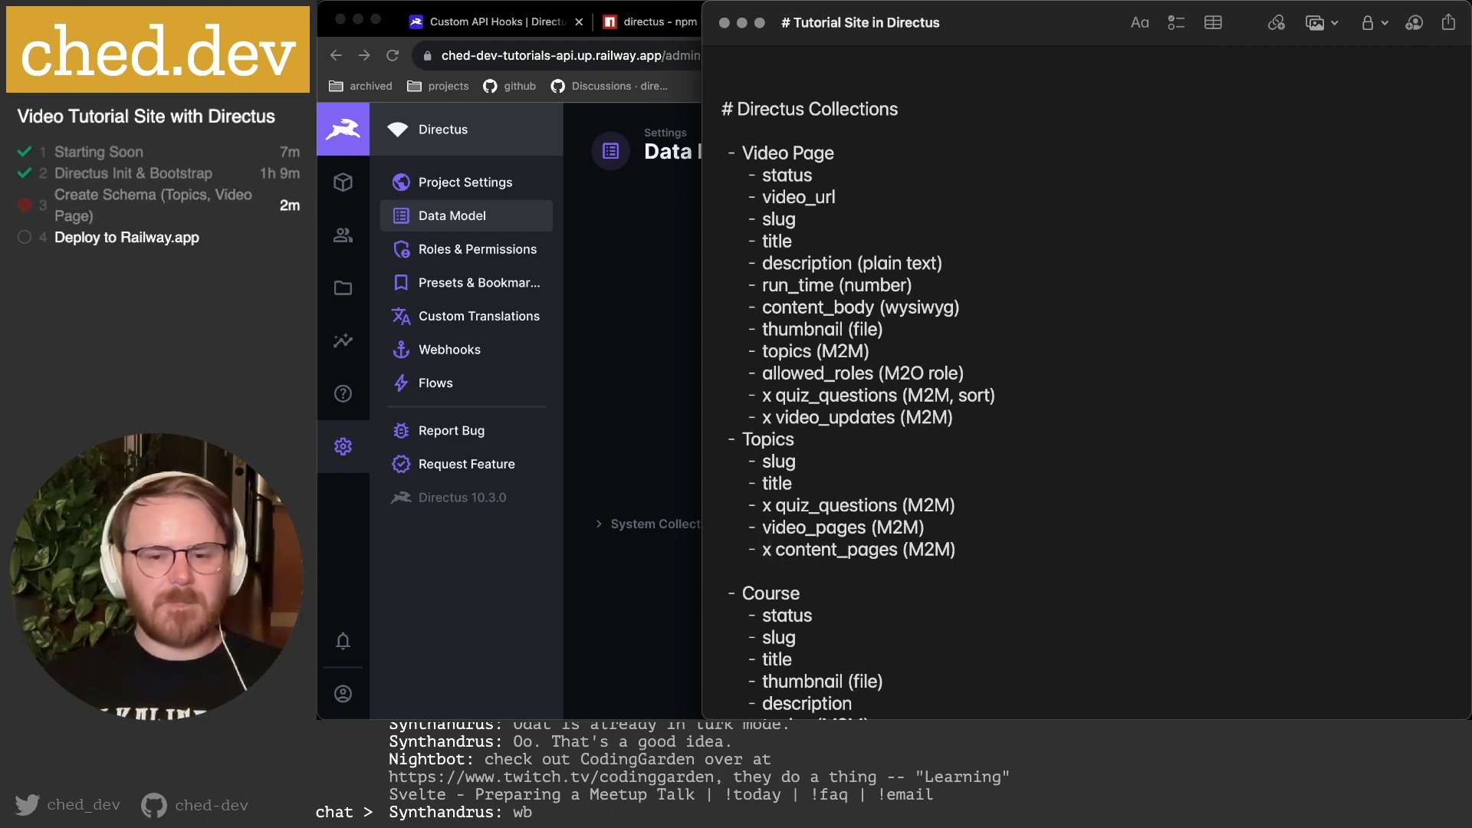
Change the allowed_roles relation from M2O role to M2M role.
left_click(939, 519)
left_click(910, 372)
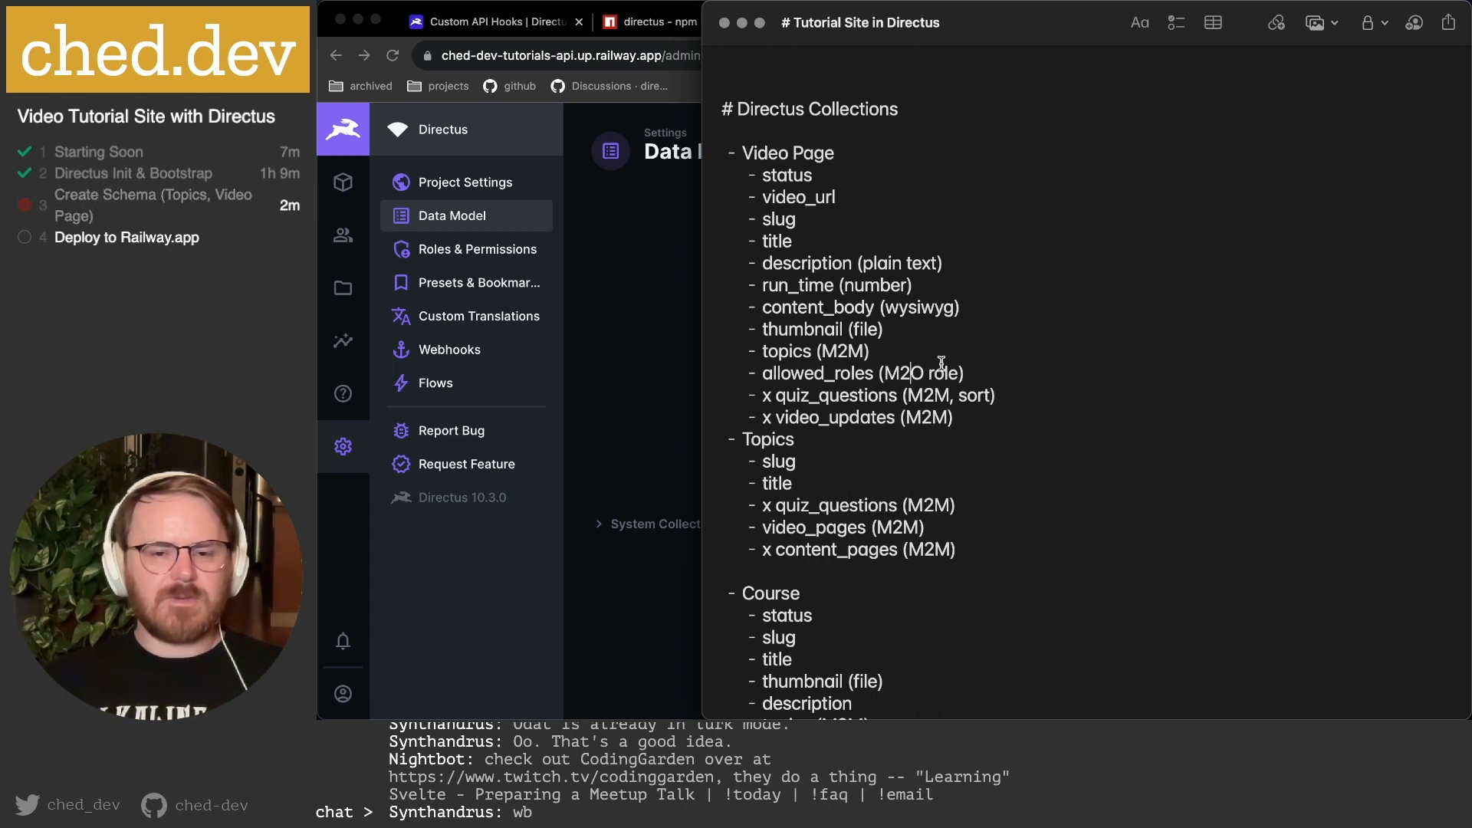
key("shift+Right")
type("M")
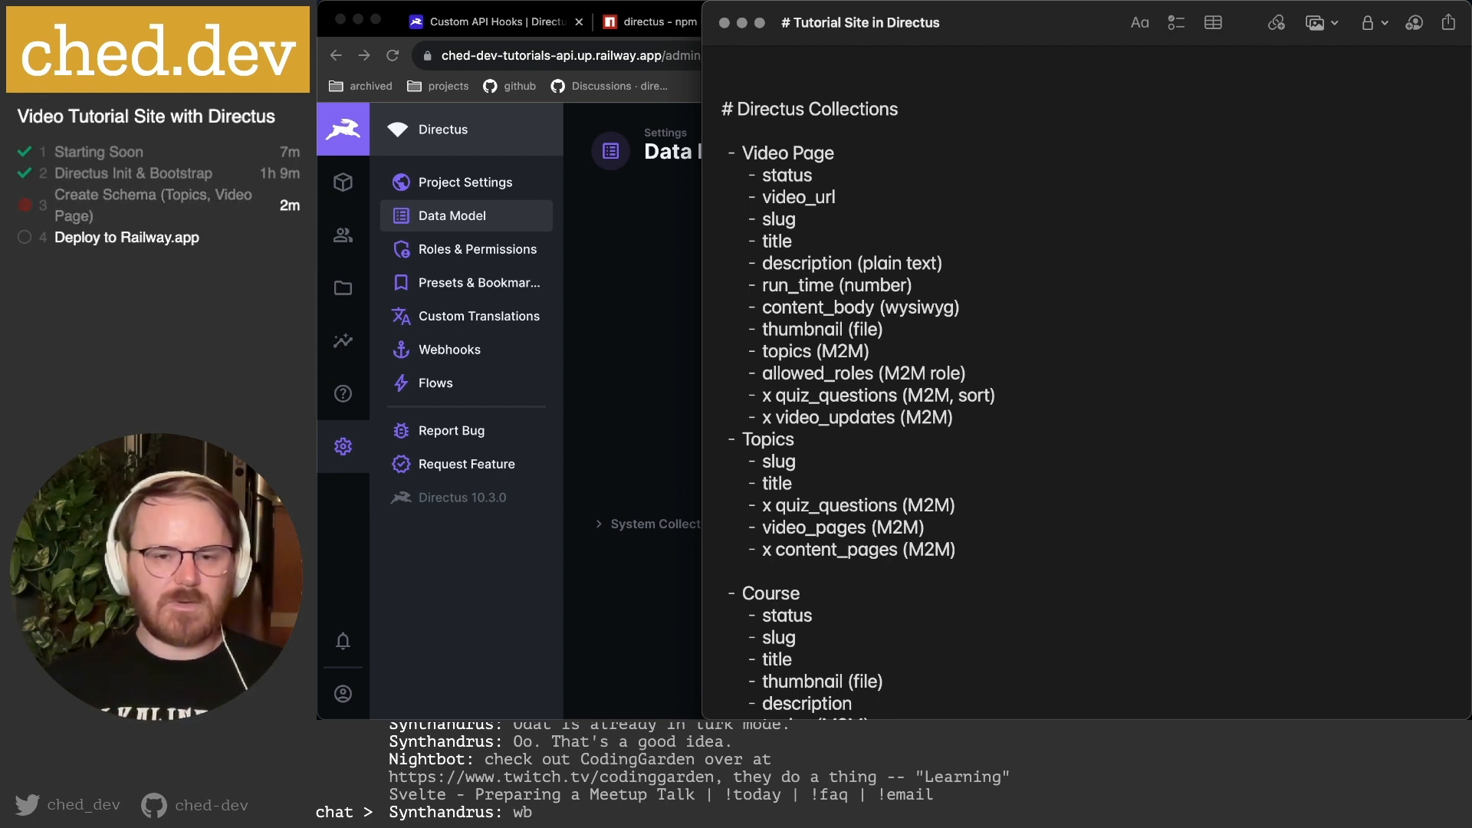
Look over the Topics field lines, then bring the Directus Data Model page forward.
scroll(864, 383, "up", 1)
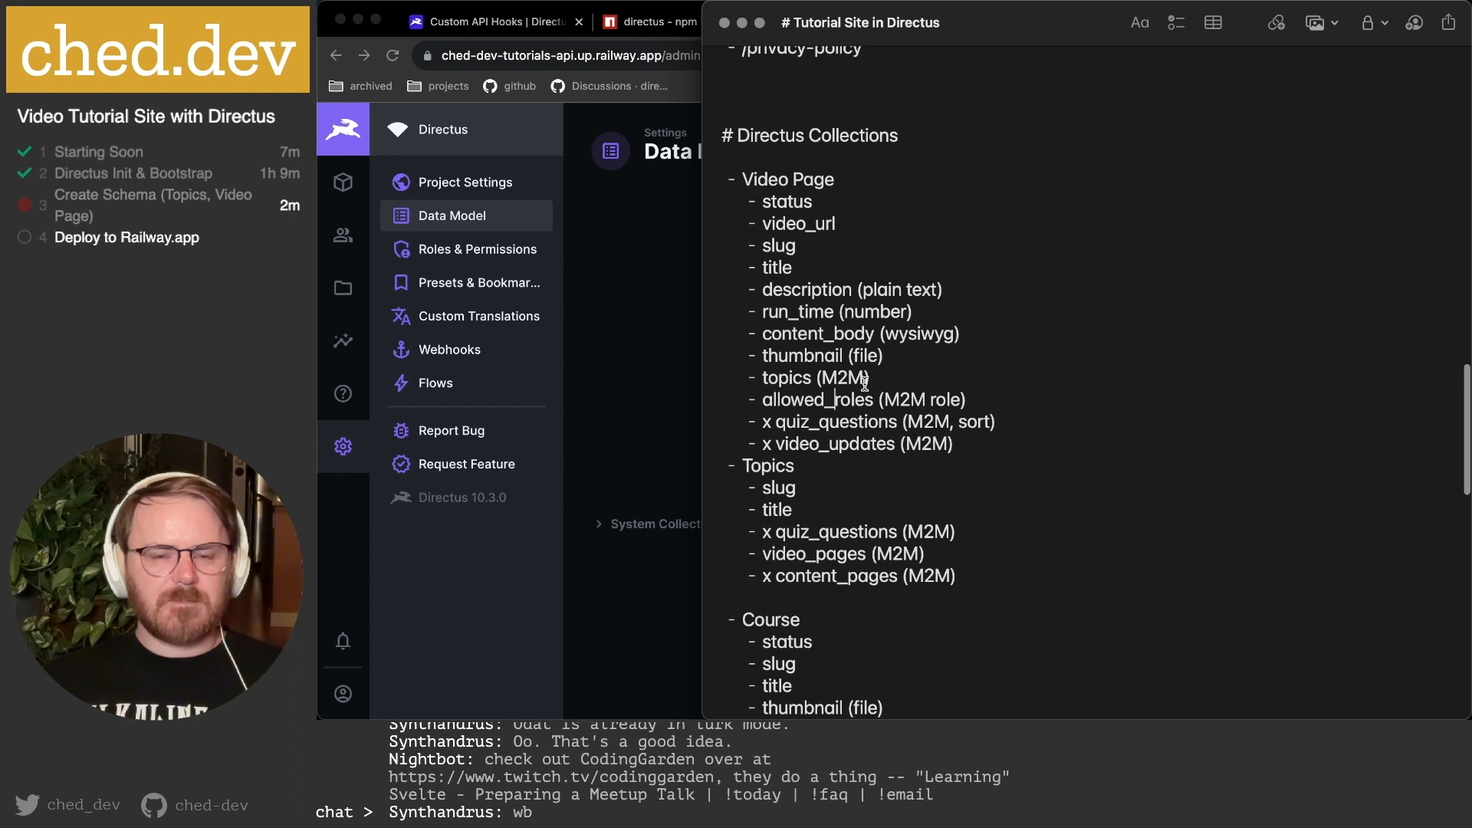
left_click(764, 509)
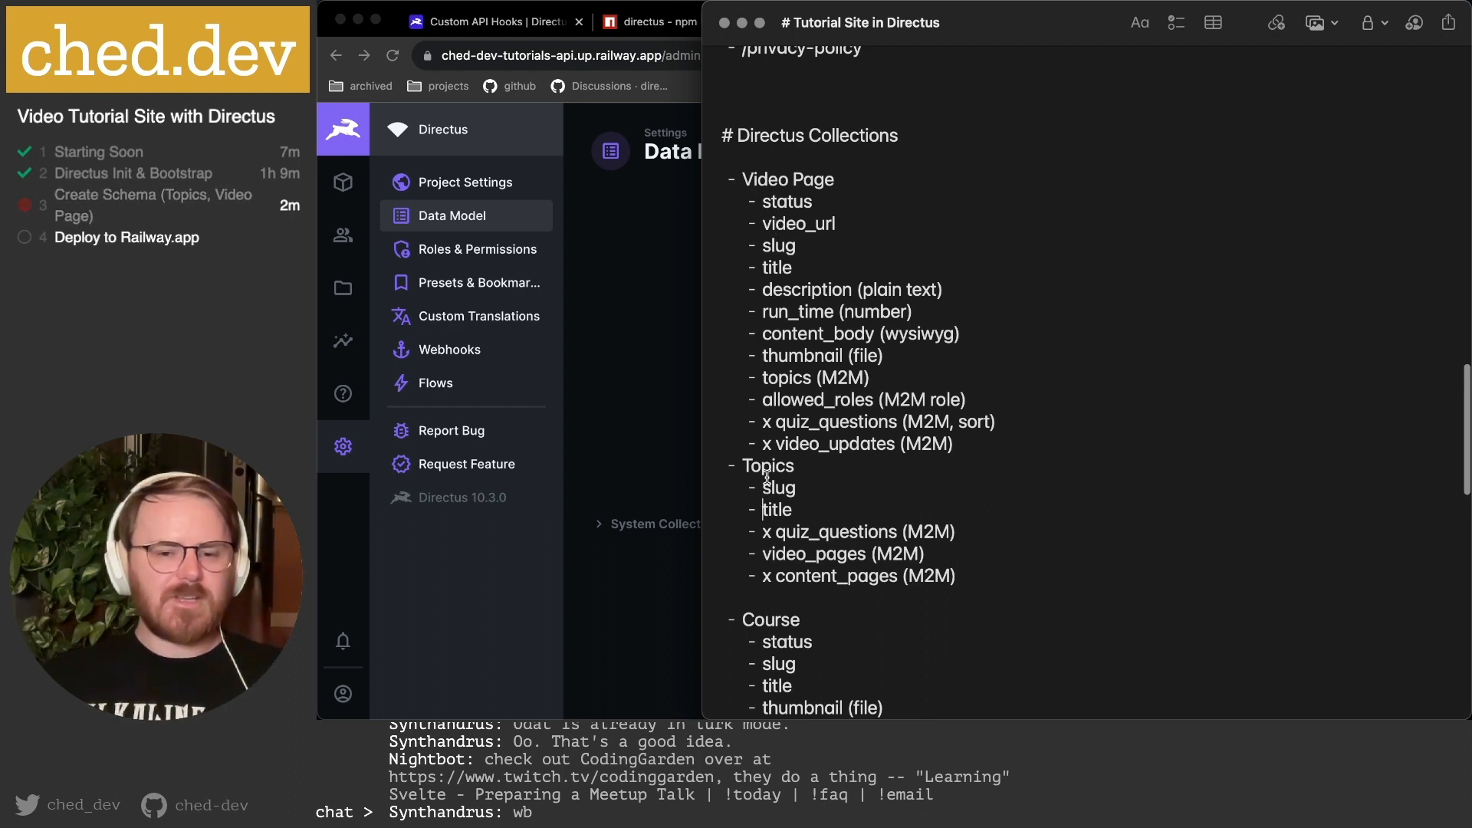
left_click_drag(767, 477, 976, 565)
left_click(981, 566)
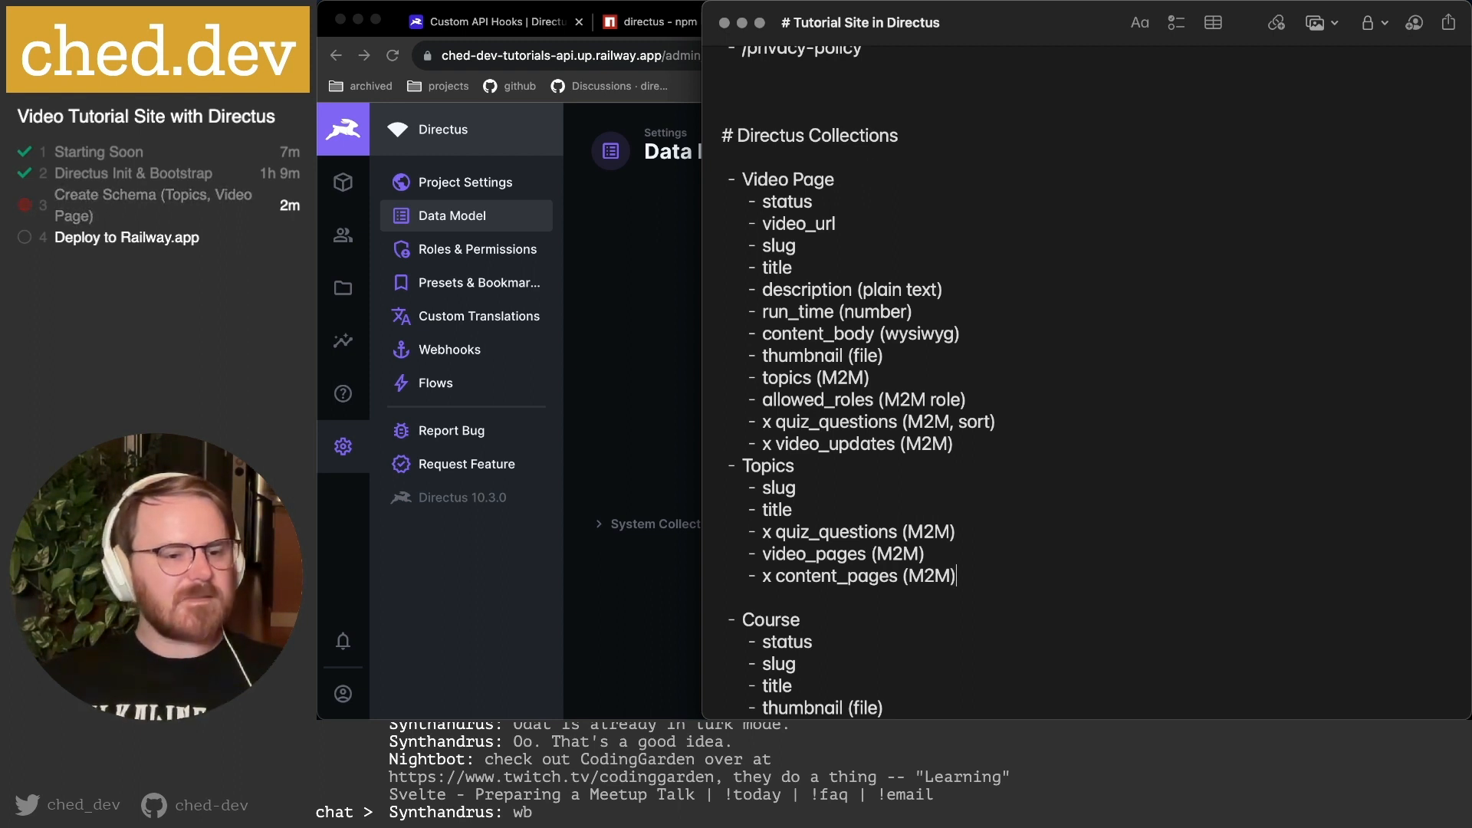
mouse_move(1072, 717)
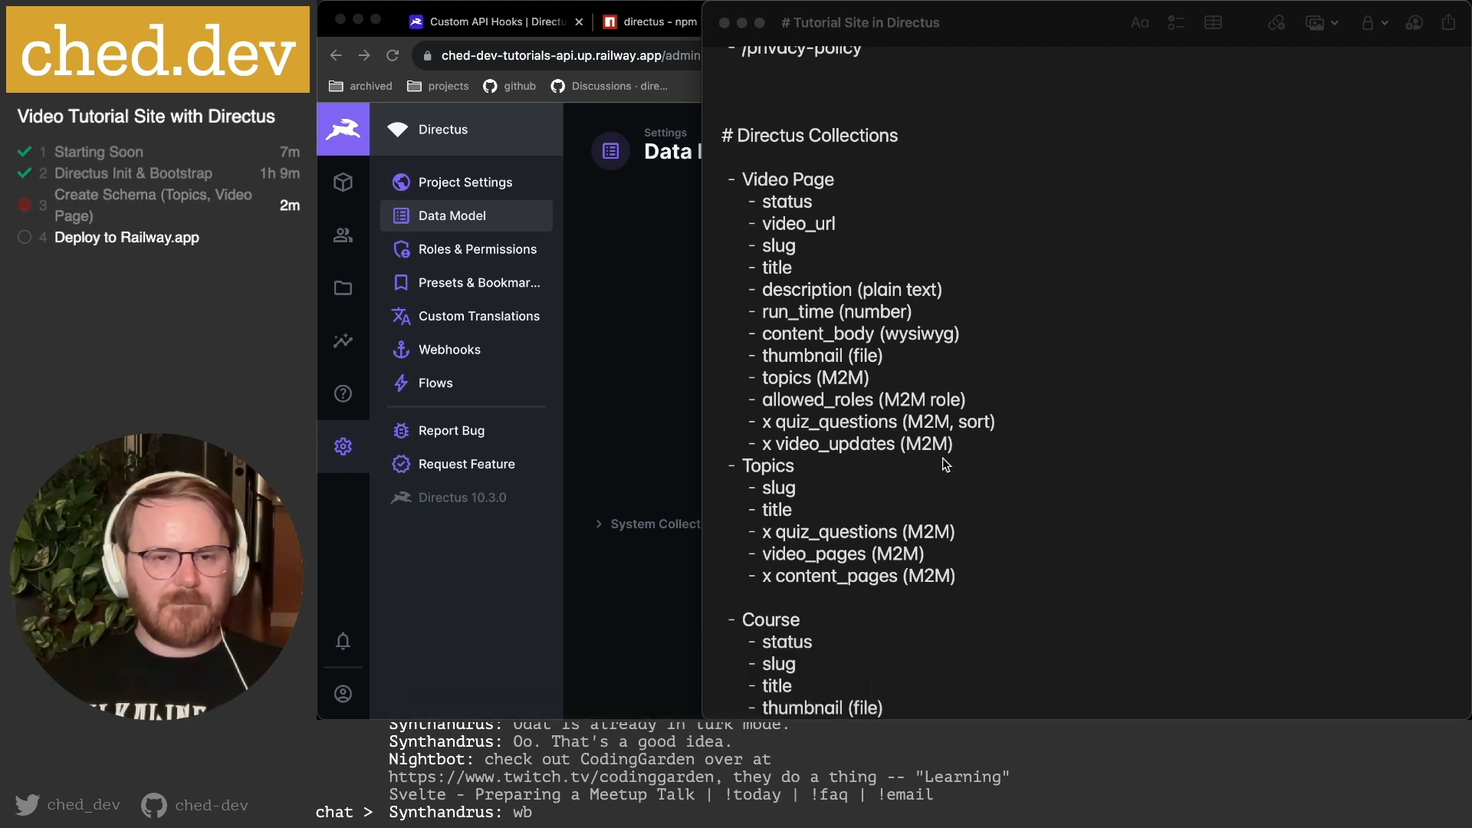
left_click(670, 342)
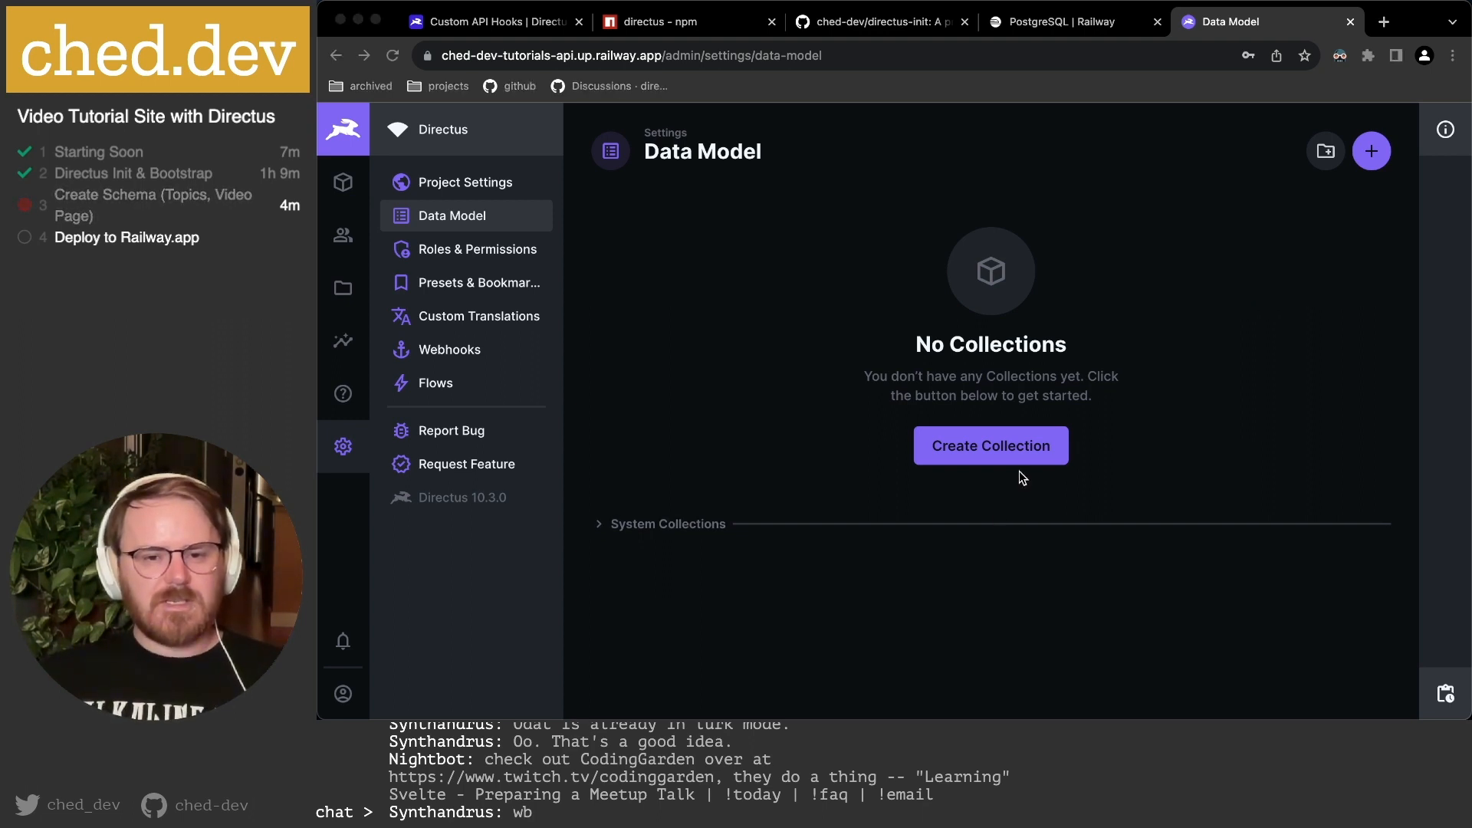
Add a 'description (plain text)' line below title under Topics.
mouse_move(815, 690)
left_click(677, 687)
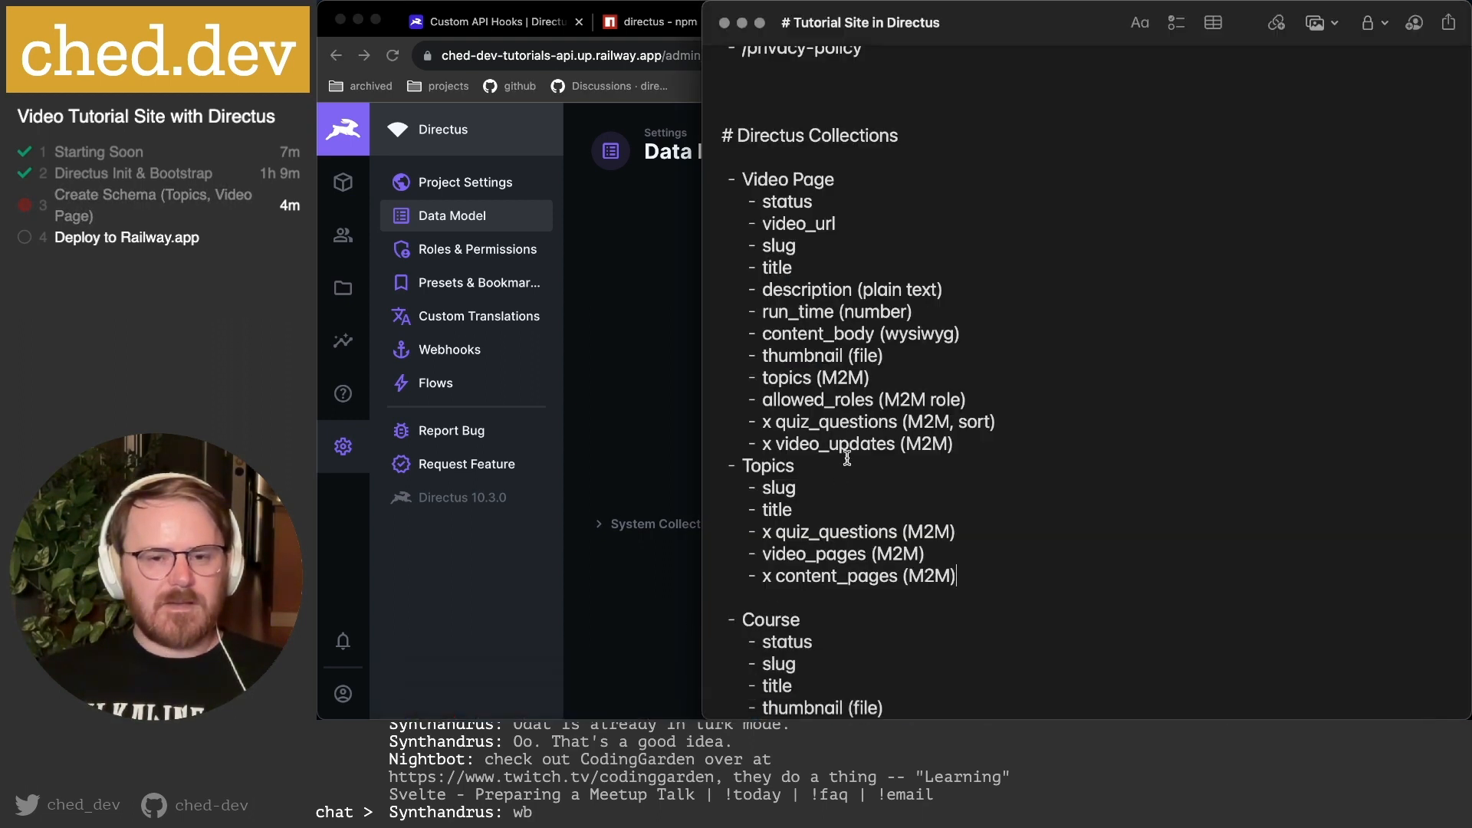
left_click(811, 517)
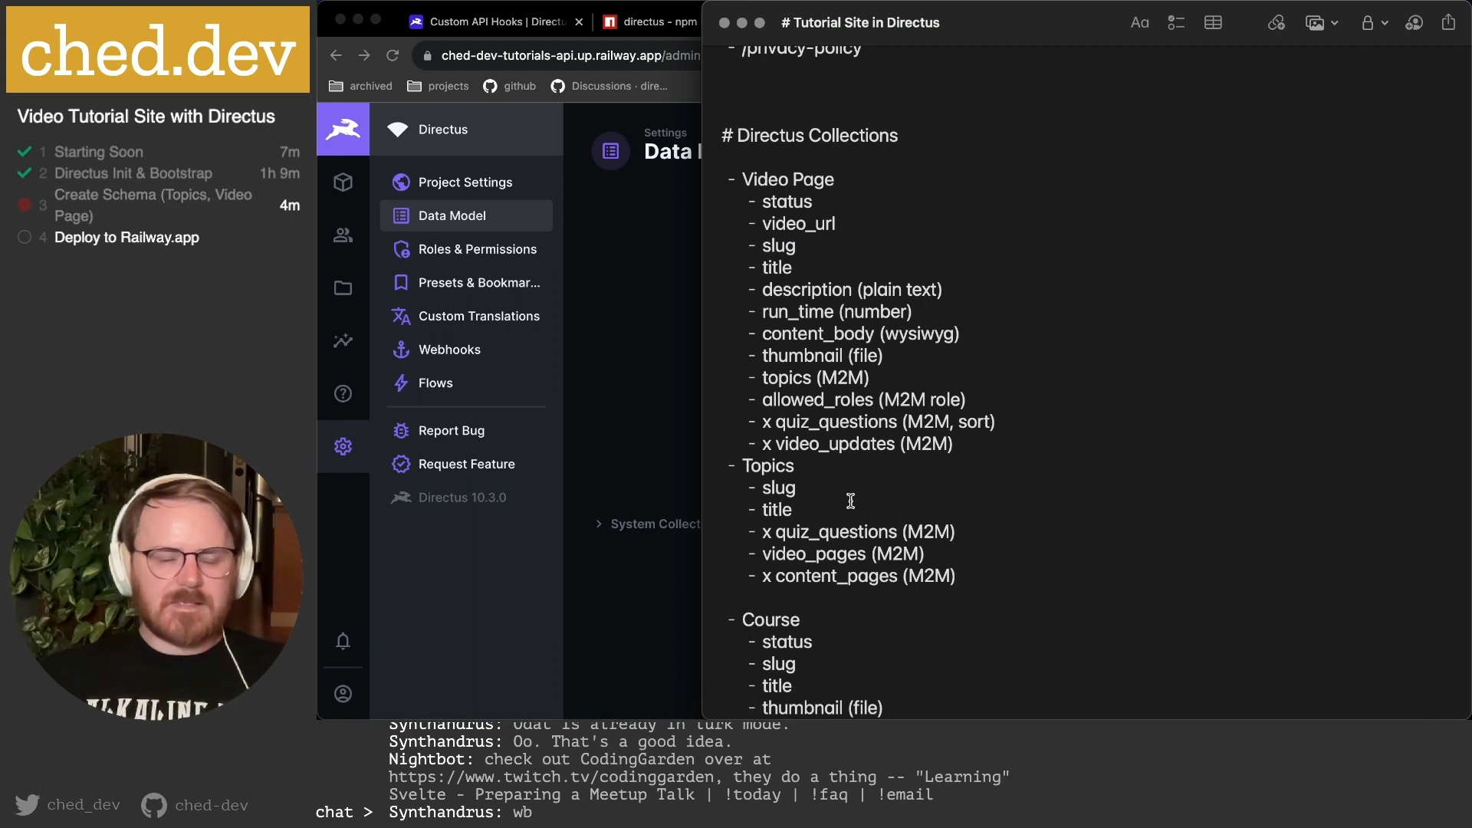
key("Return")
type("description")
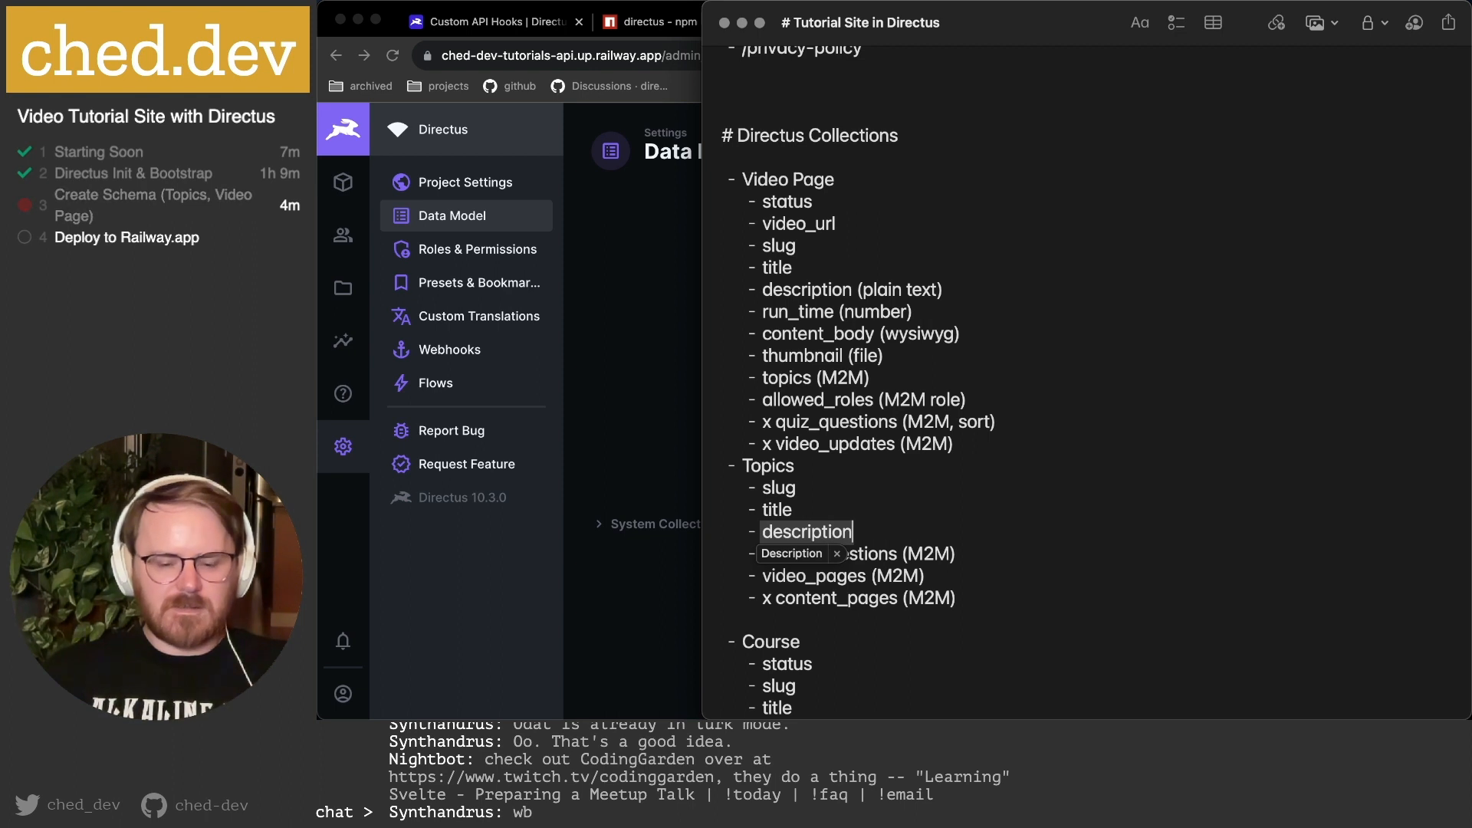
key("Escape")
type("(plai")
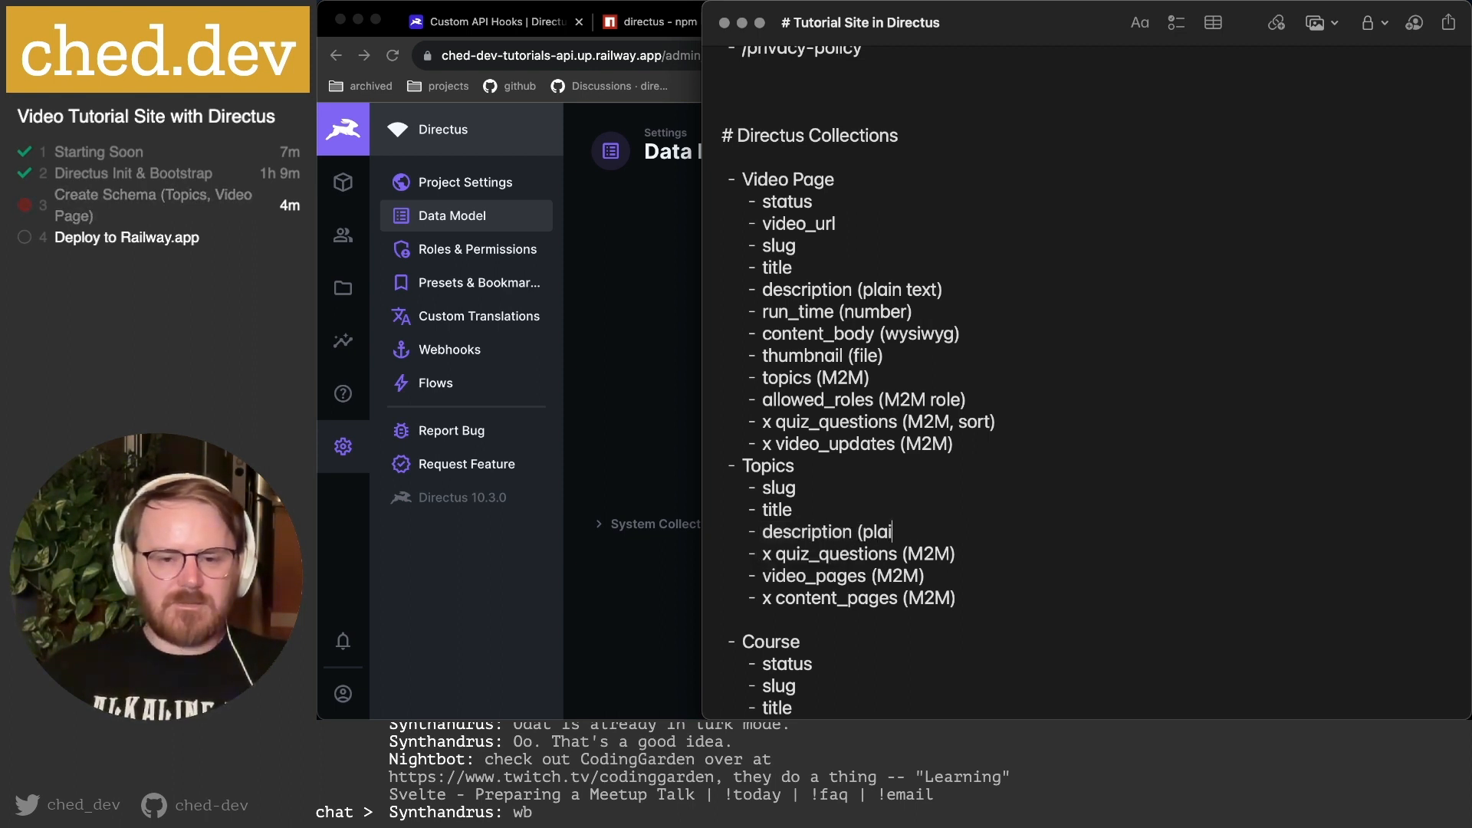
type("n text)")
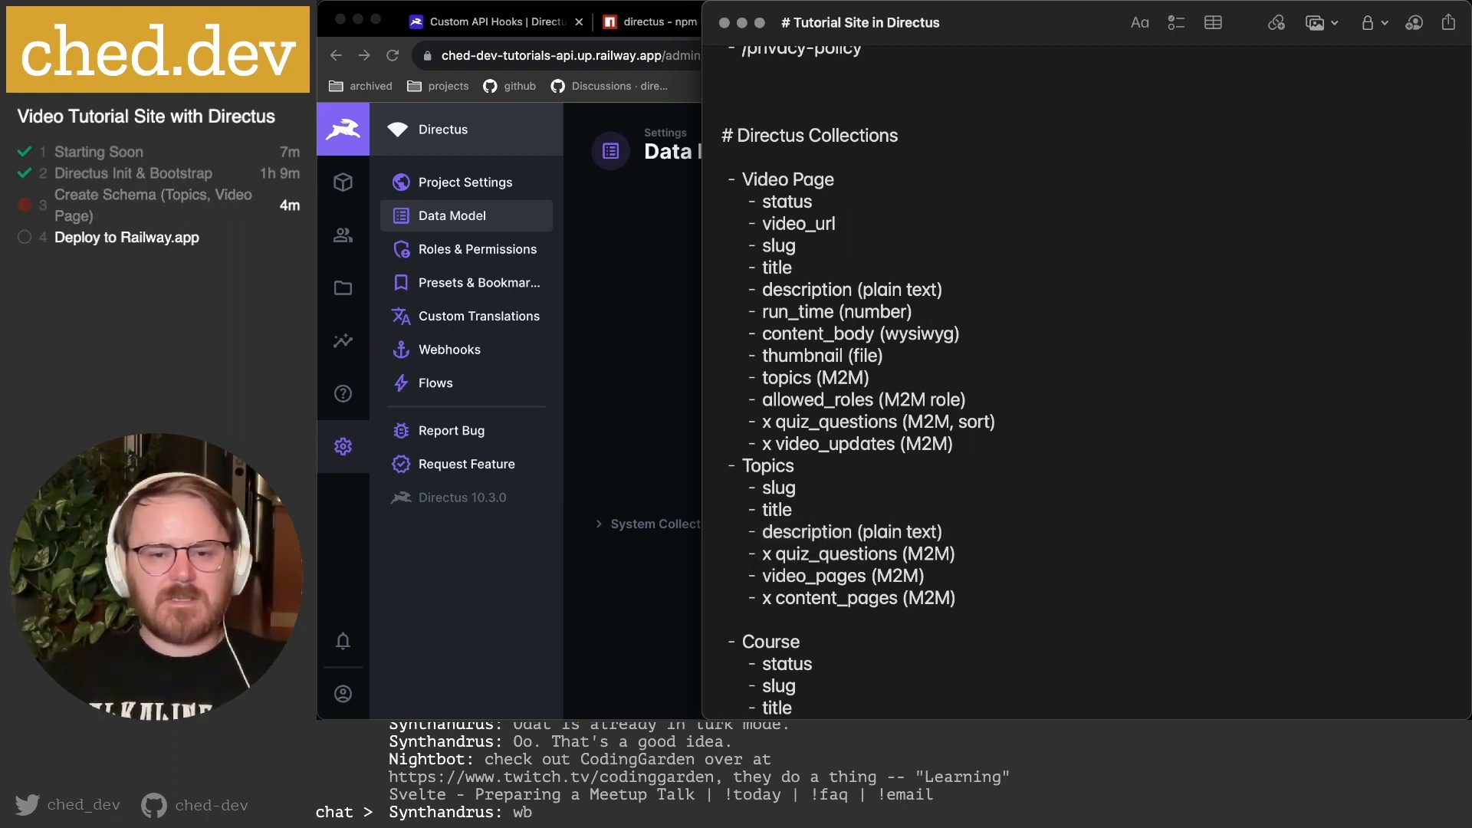
Copy the content_body (wysiwyg) and thumbnail (file) lines from Video Page into Topics.
scroll(994, 325, "down", 1)
left_click(994, 325)
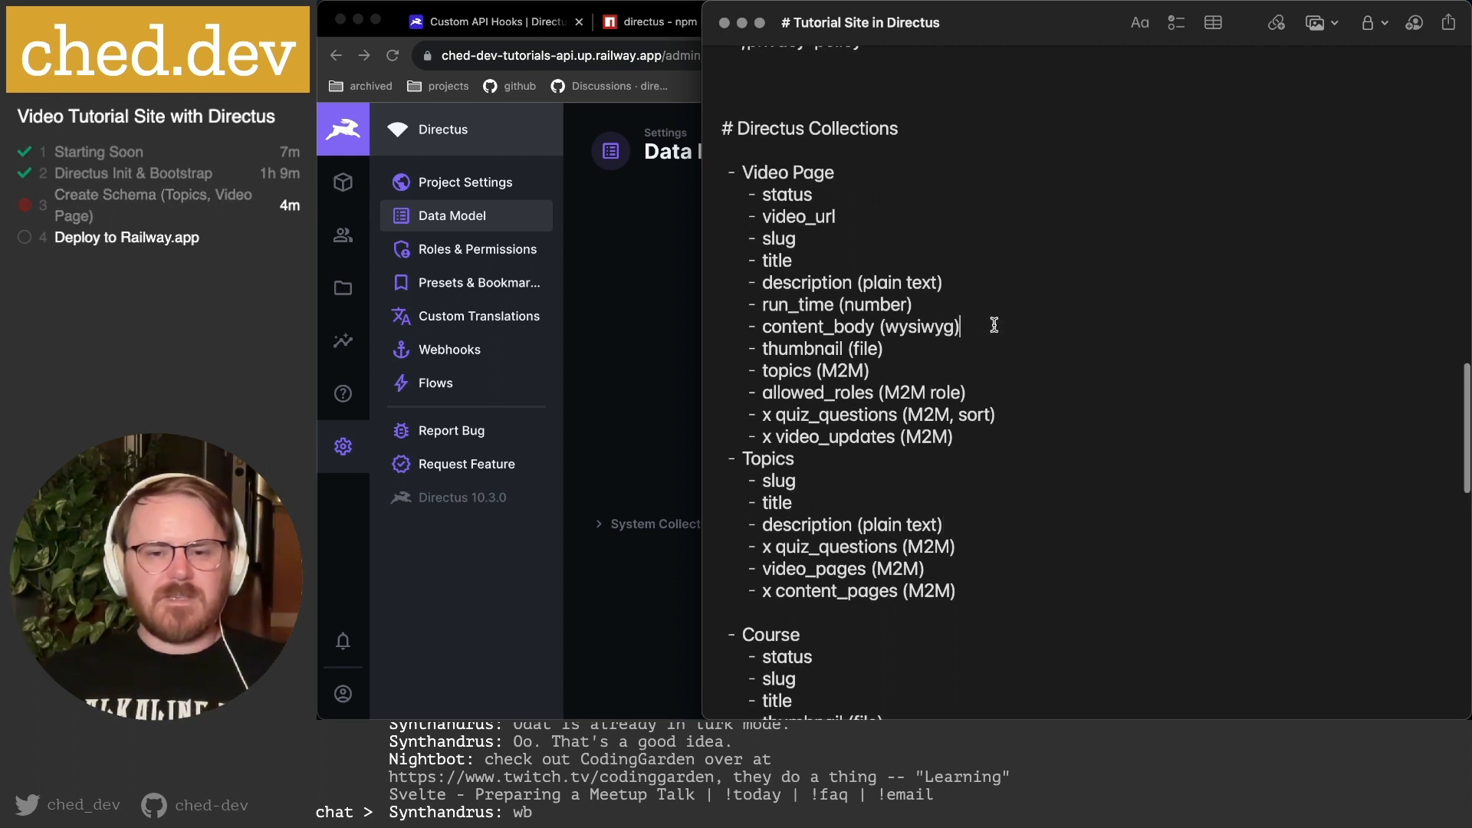
double_click(786, 286)
left_click(966, 327)
key("super+shift+Left")
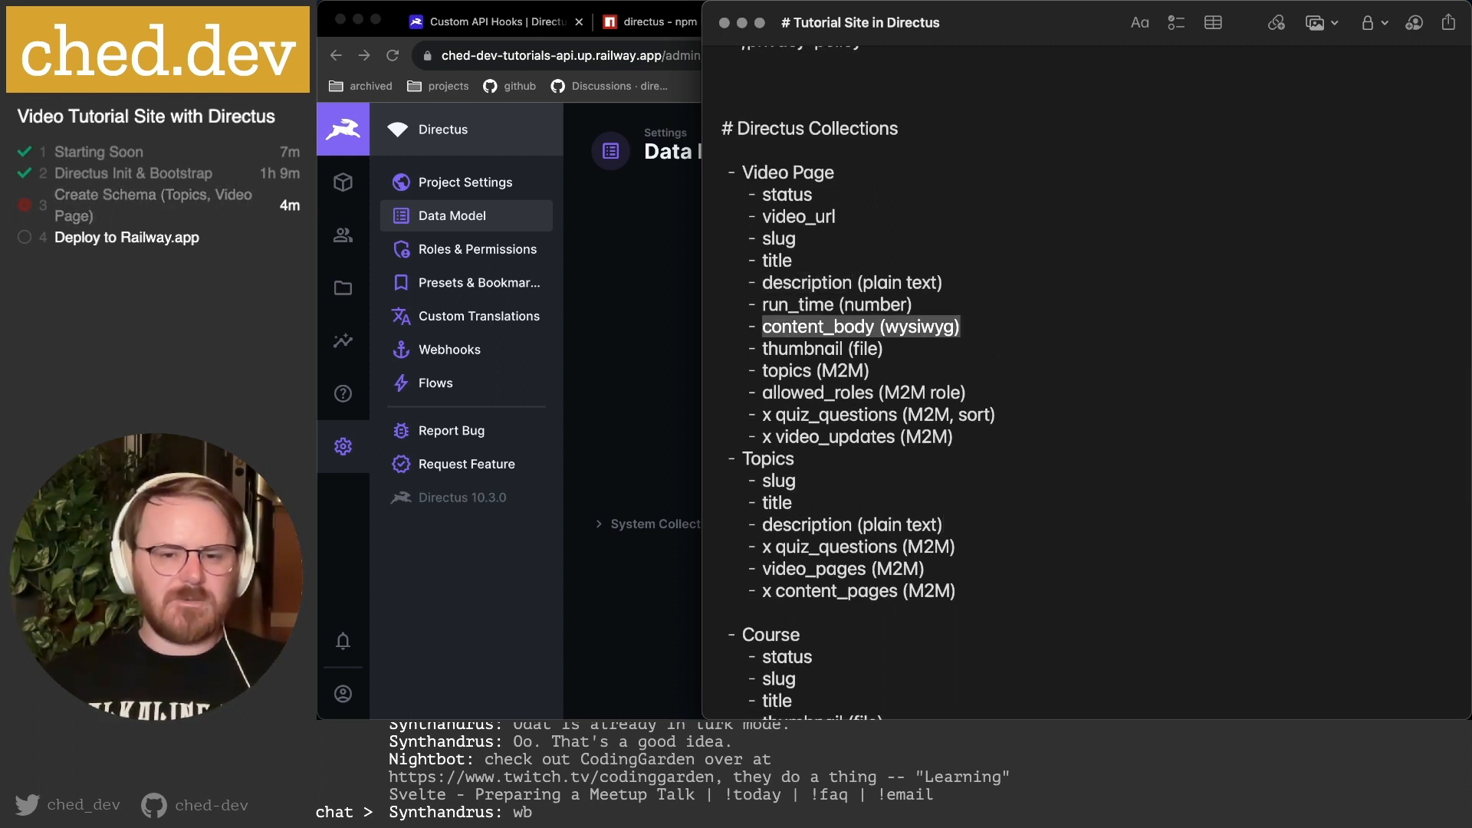
left_click(909, 347)
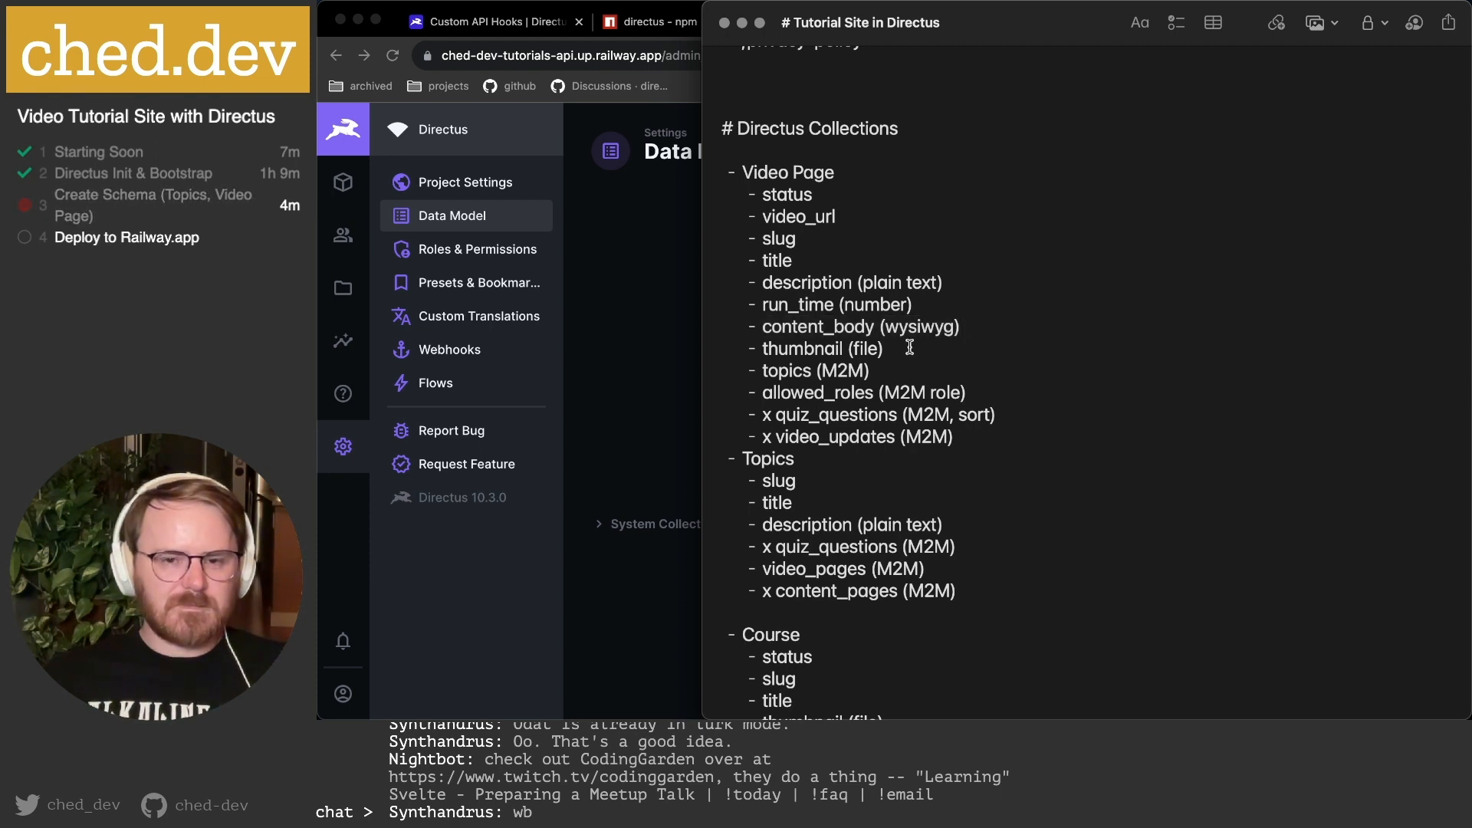
key("shift+Up")
key("super+shift+Left")
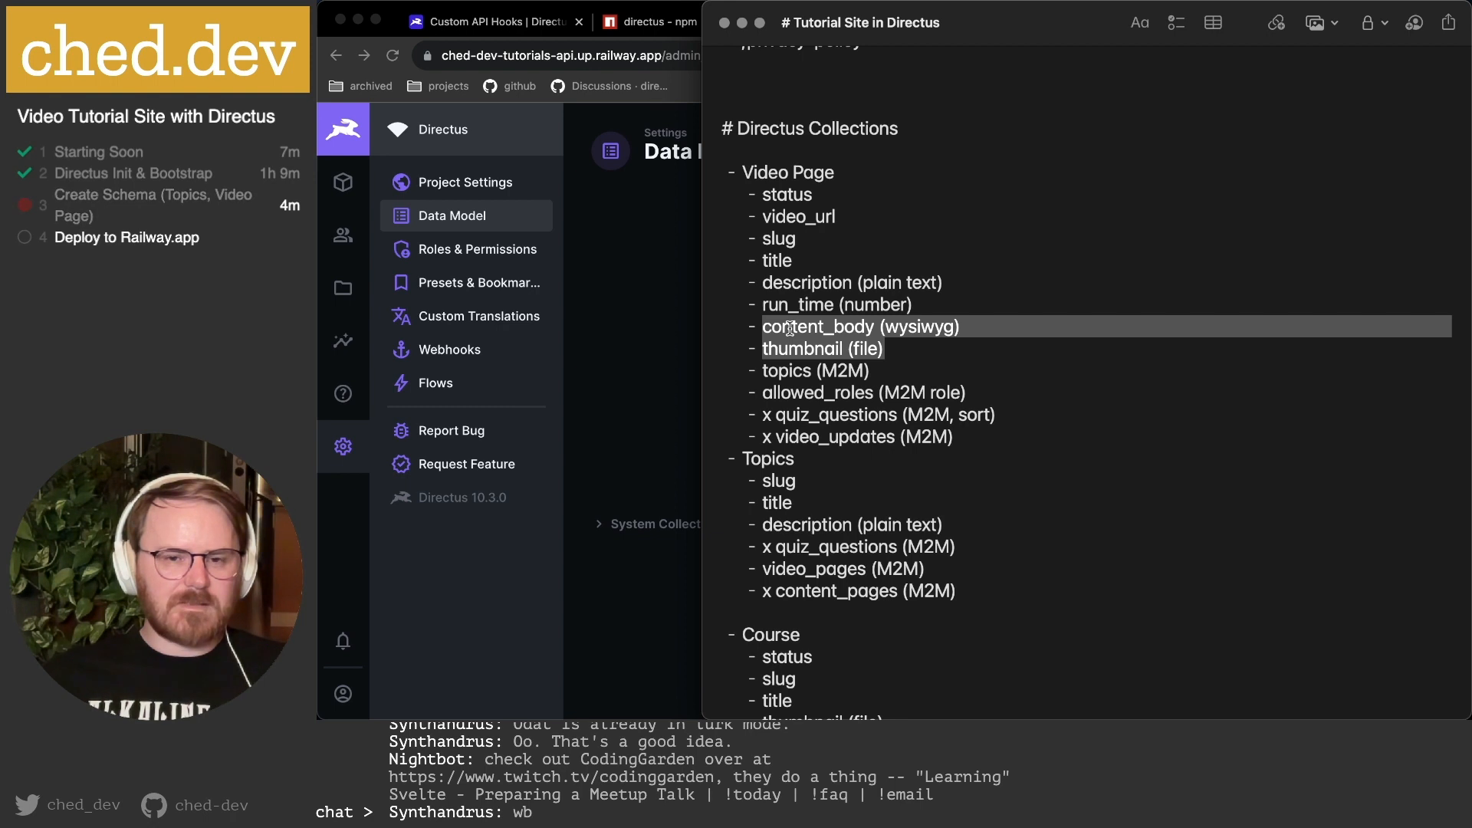
left_click(764, 242)
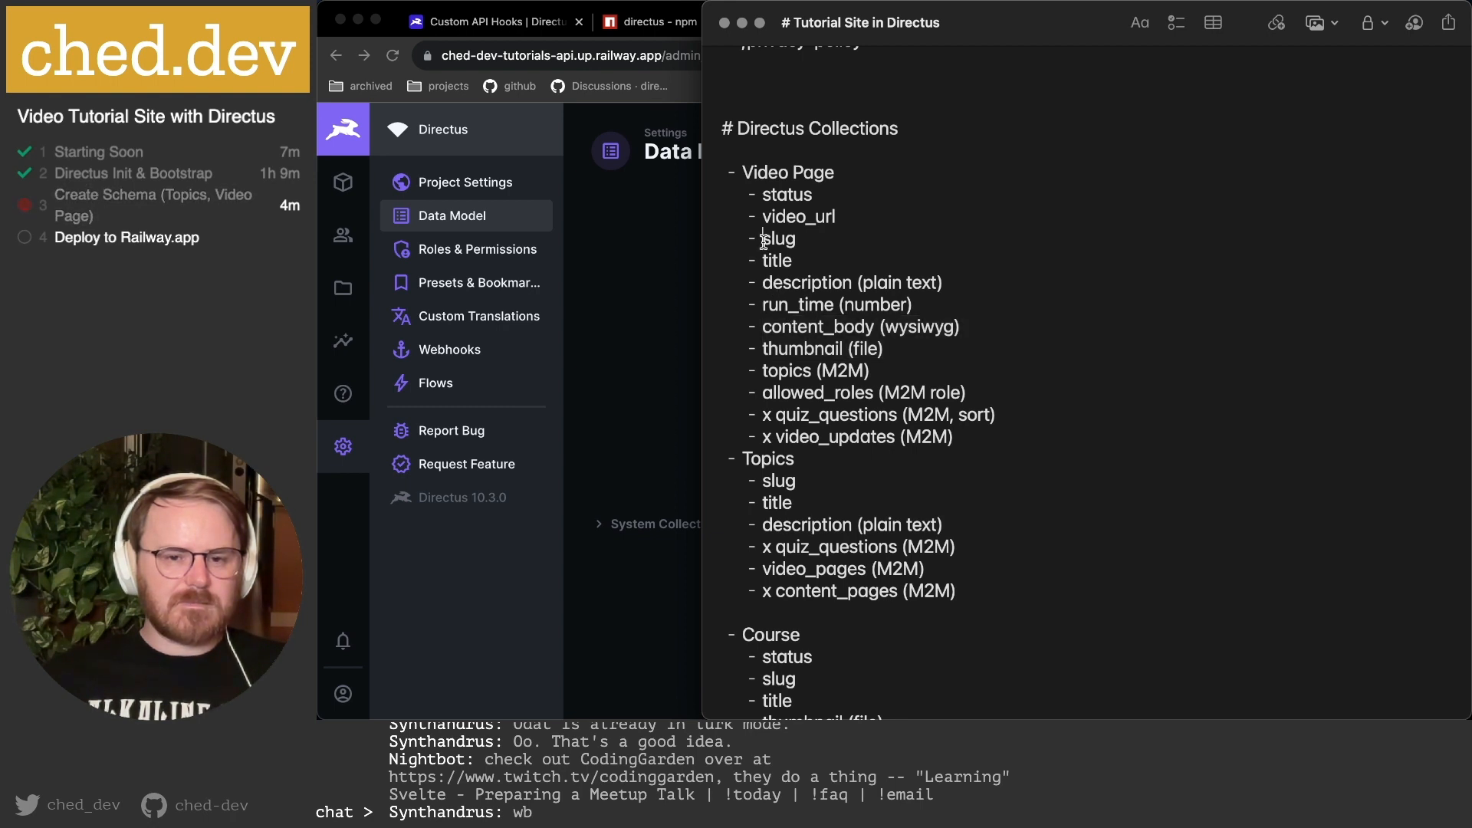
left_click_drag(764, 242, 931, 349)
key("super+c")
left_click(764, 290)
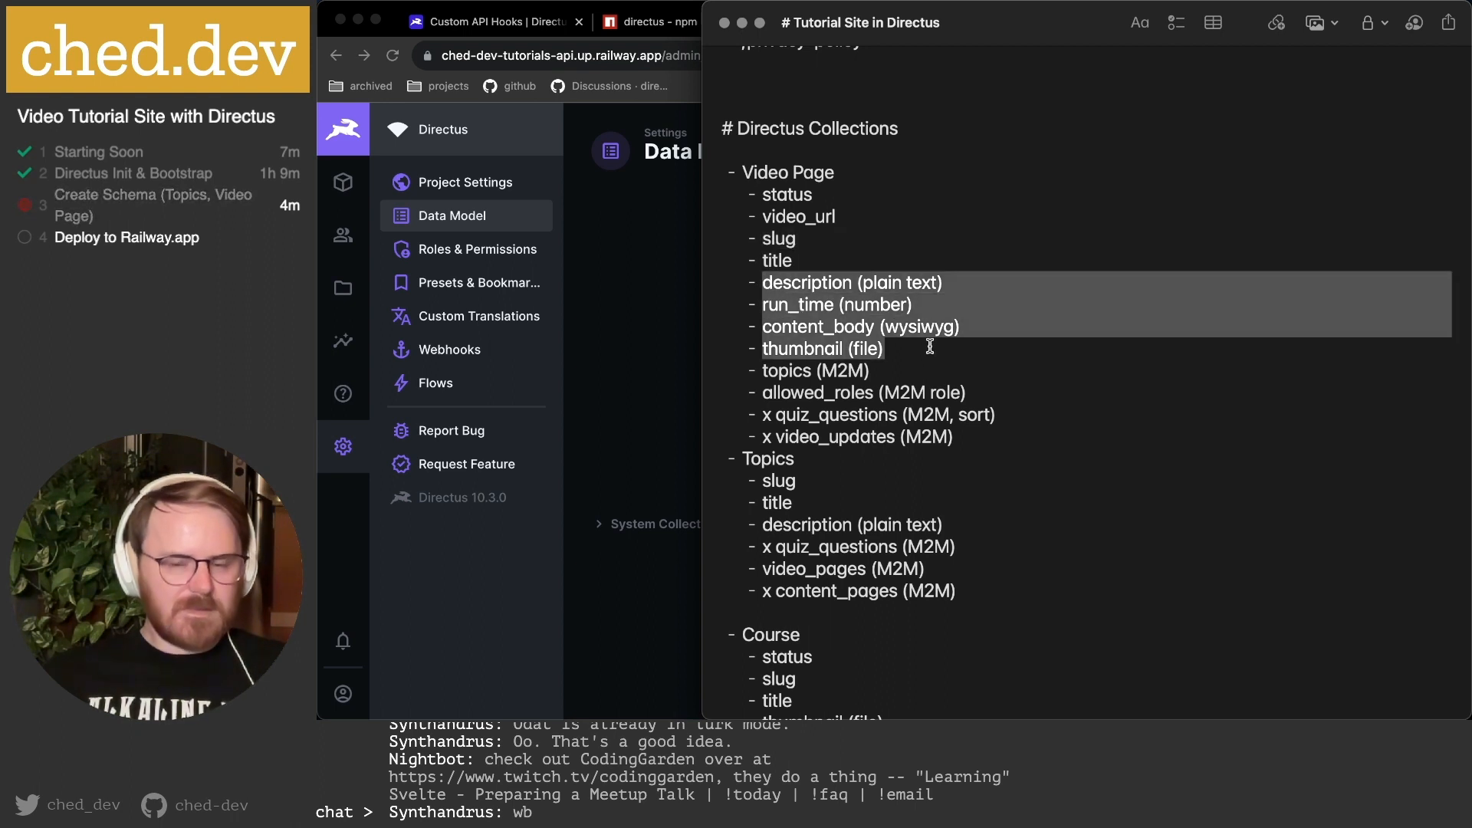
left_click_drag(944, 524, 758, 524)
key("super+v")
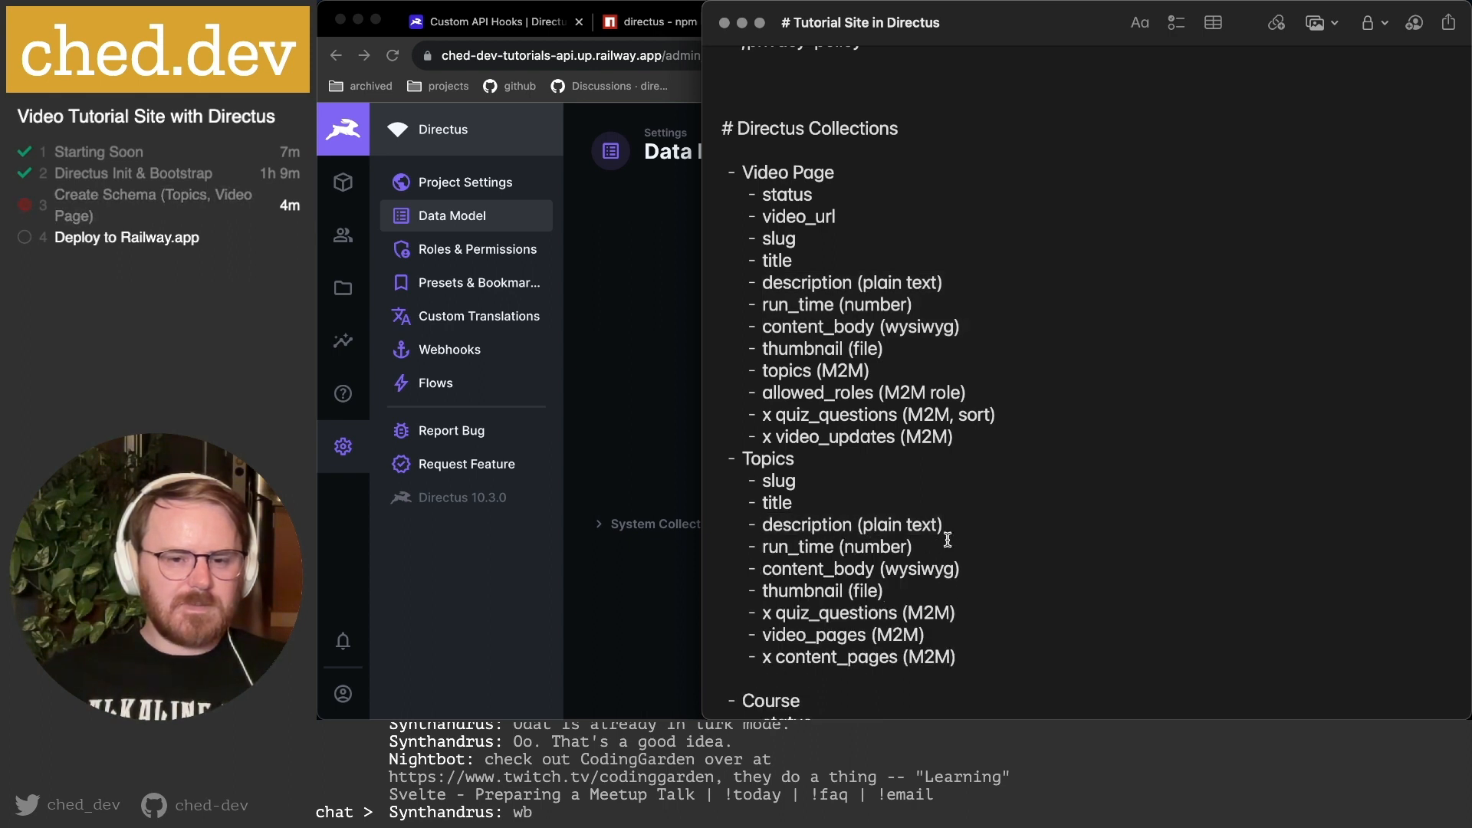
Remove the stray run_time (number) line from Topics and return to Directus.
left_click_drag(909, 524, 912, 546)
key("BackSpace")
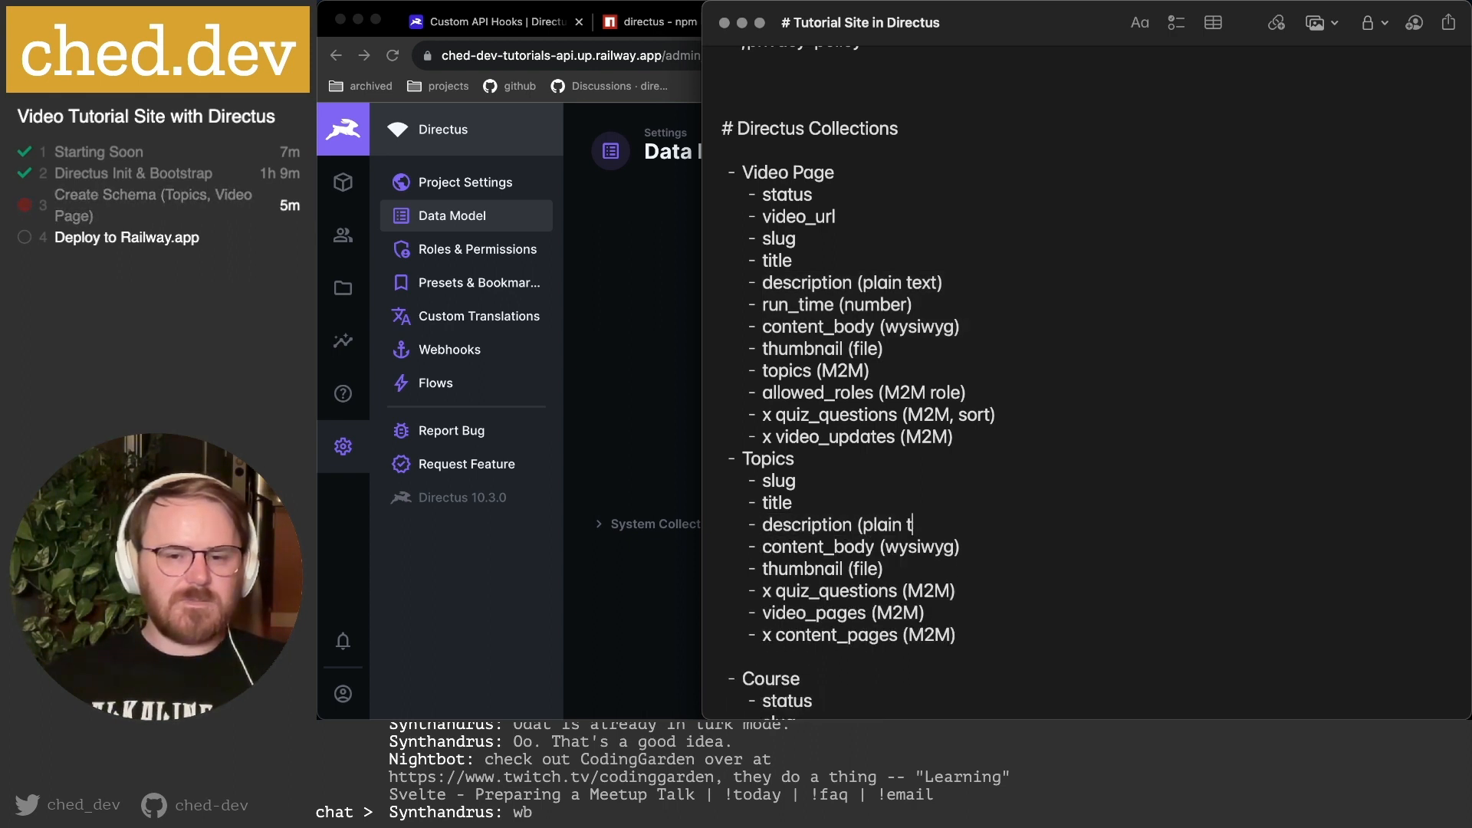
key("super+z")
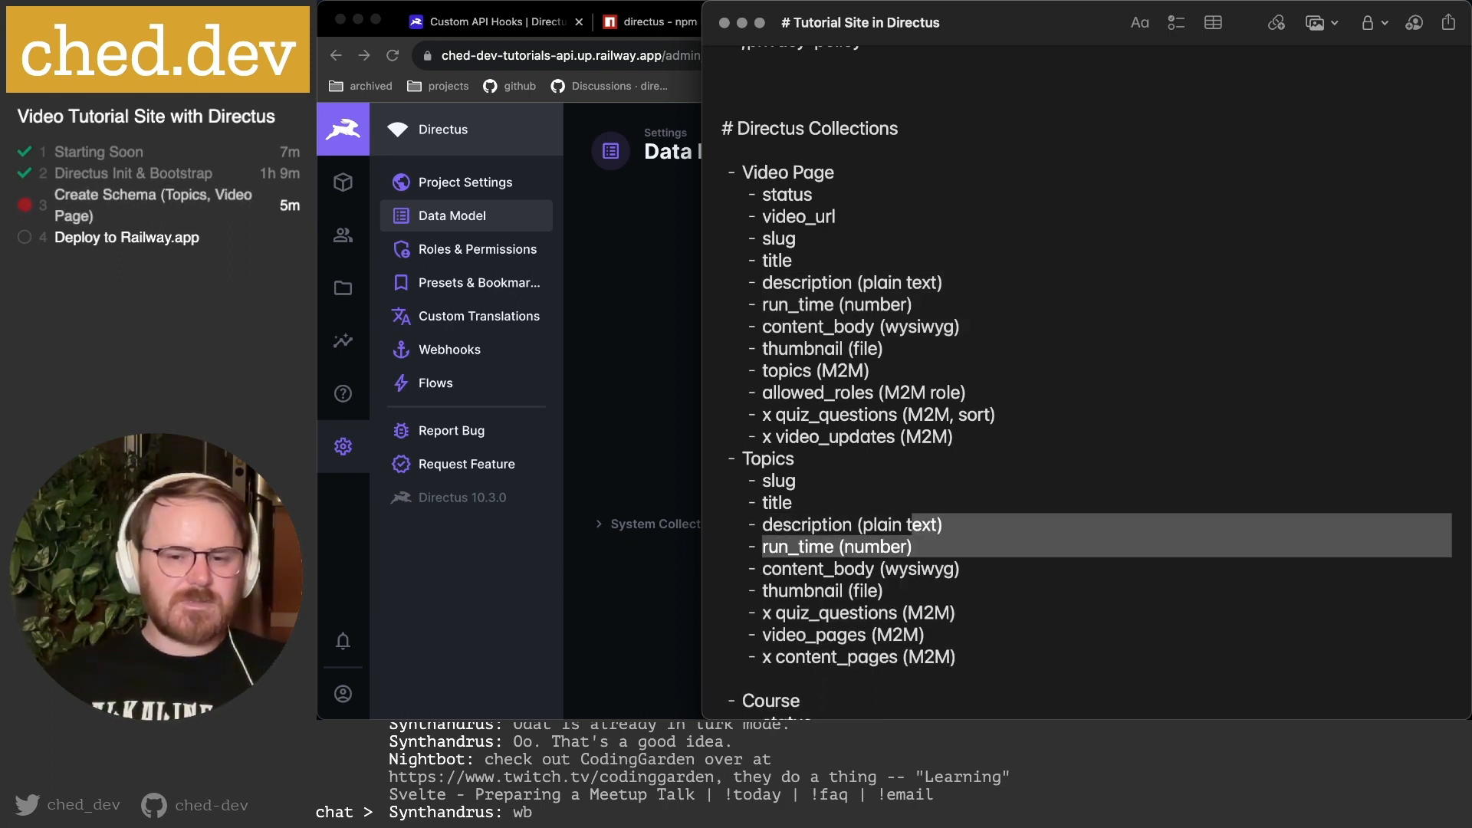
left_click(924, 560)
key("shift+Up")
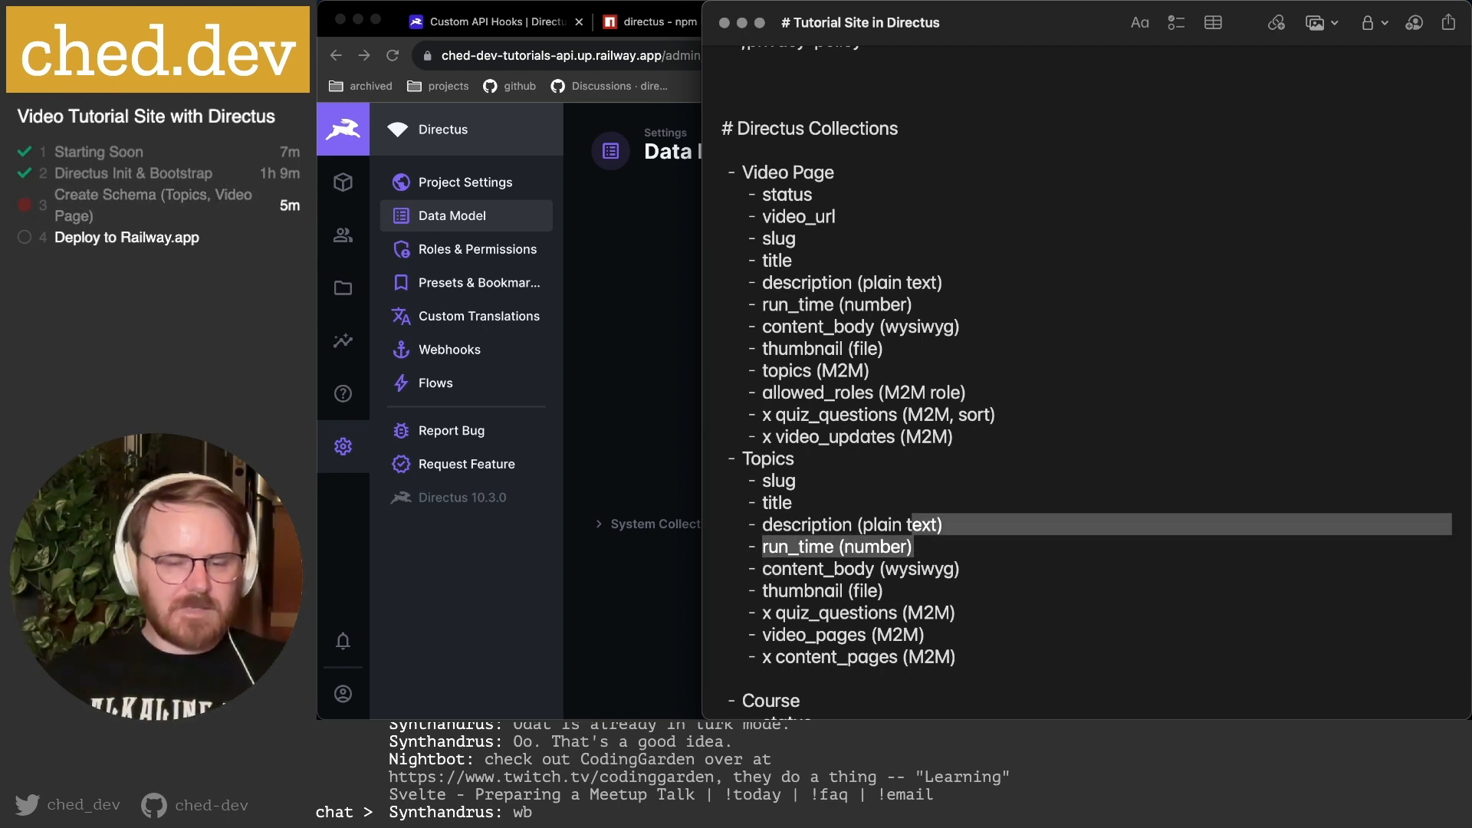
key("shift+Right")
key("shift+Right")
key("shift+Right")
key("shift+Right")
key("BackSpace")
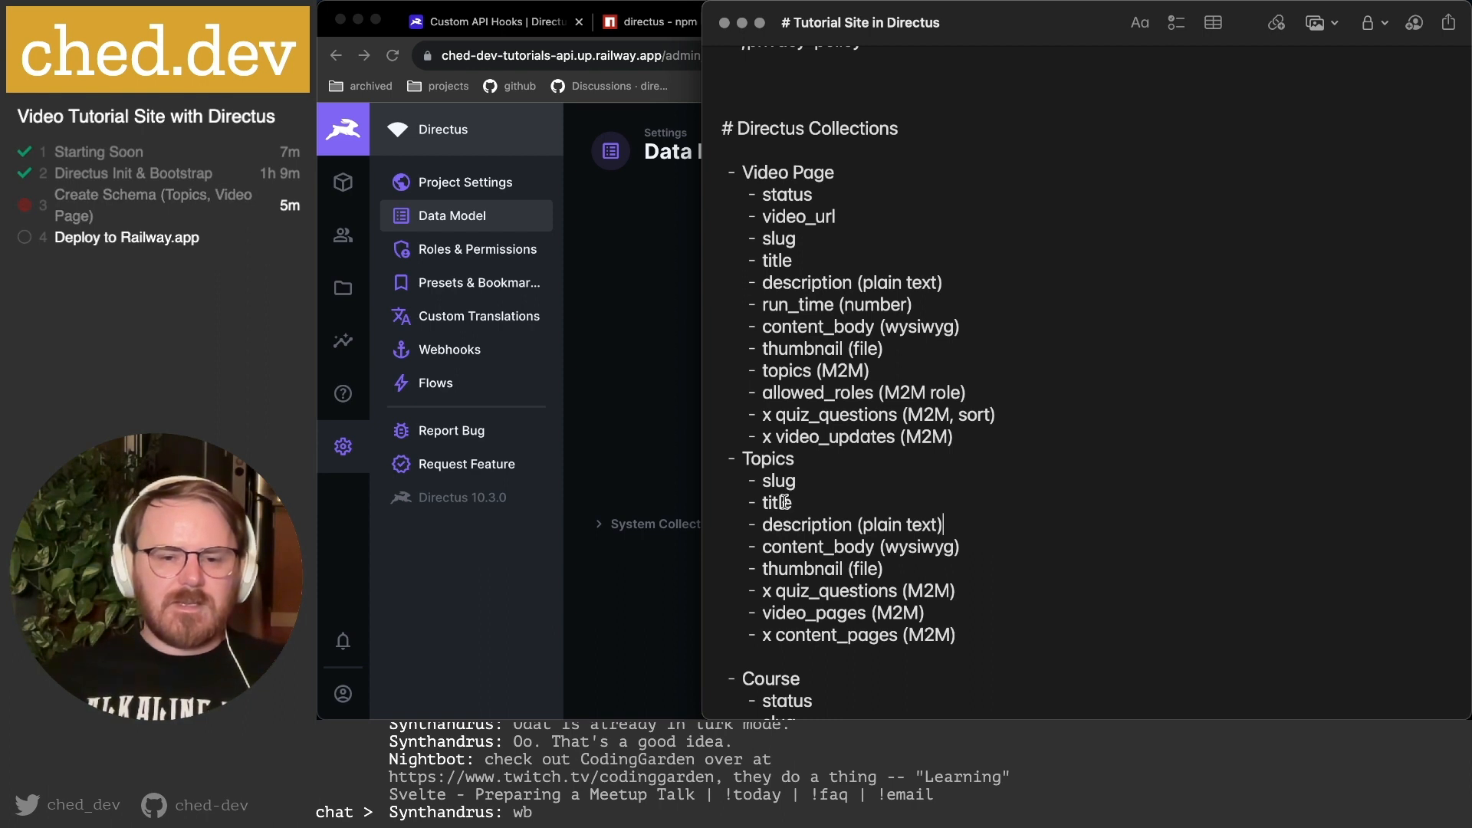
left_click(803, 568)
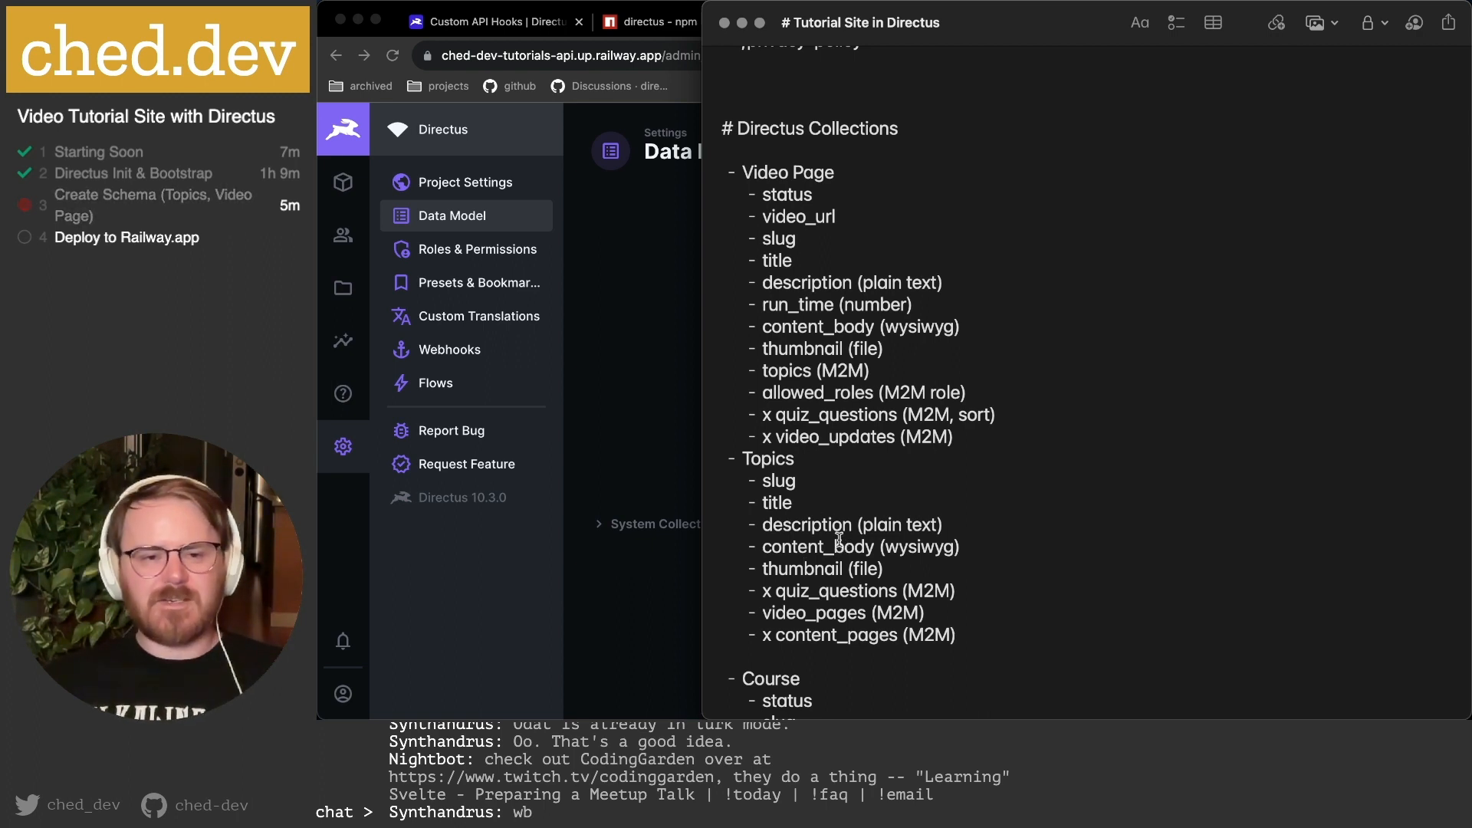
left_click(641, 279)
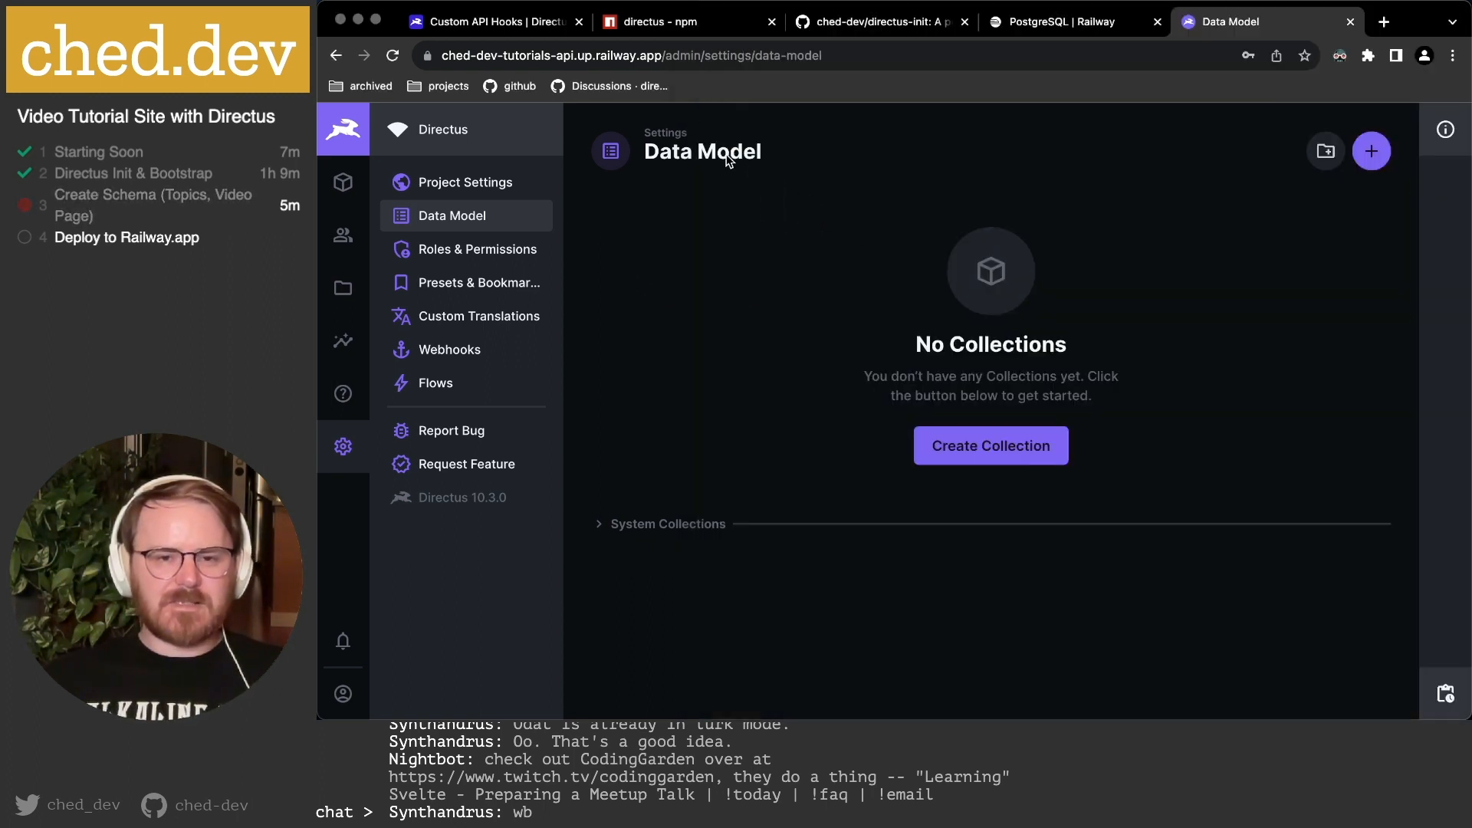
Start a new collection, trying the names 'topics_something' and 'Topic_Things'.
left_click(985, 450)
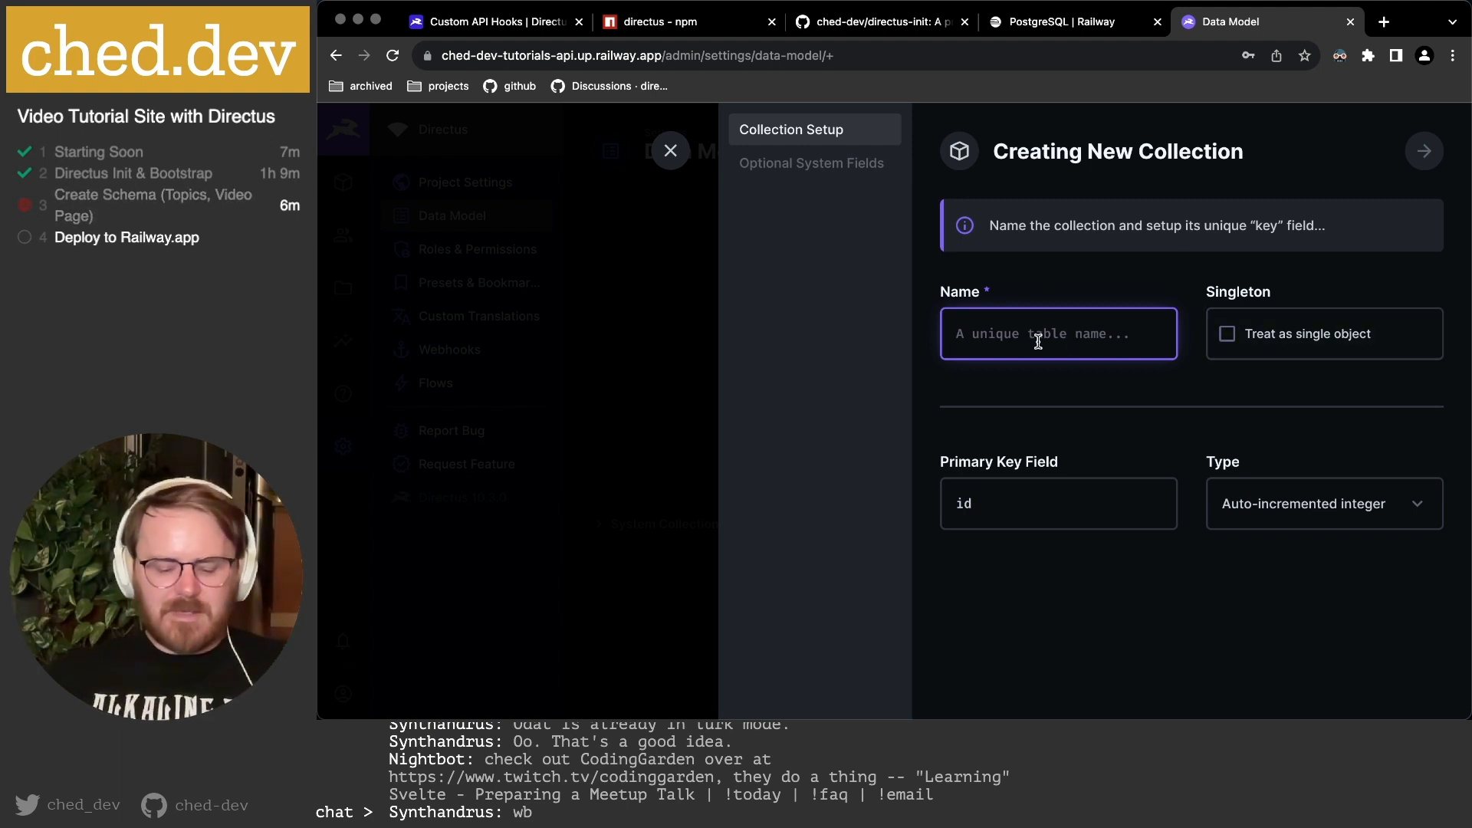
type("topics")
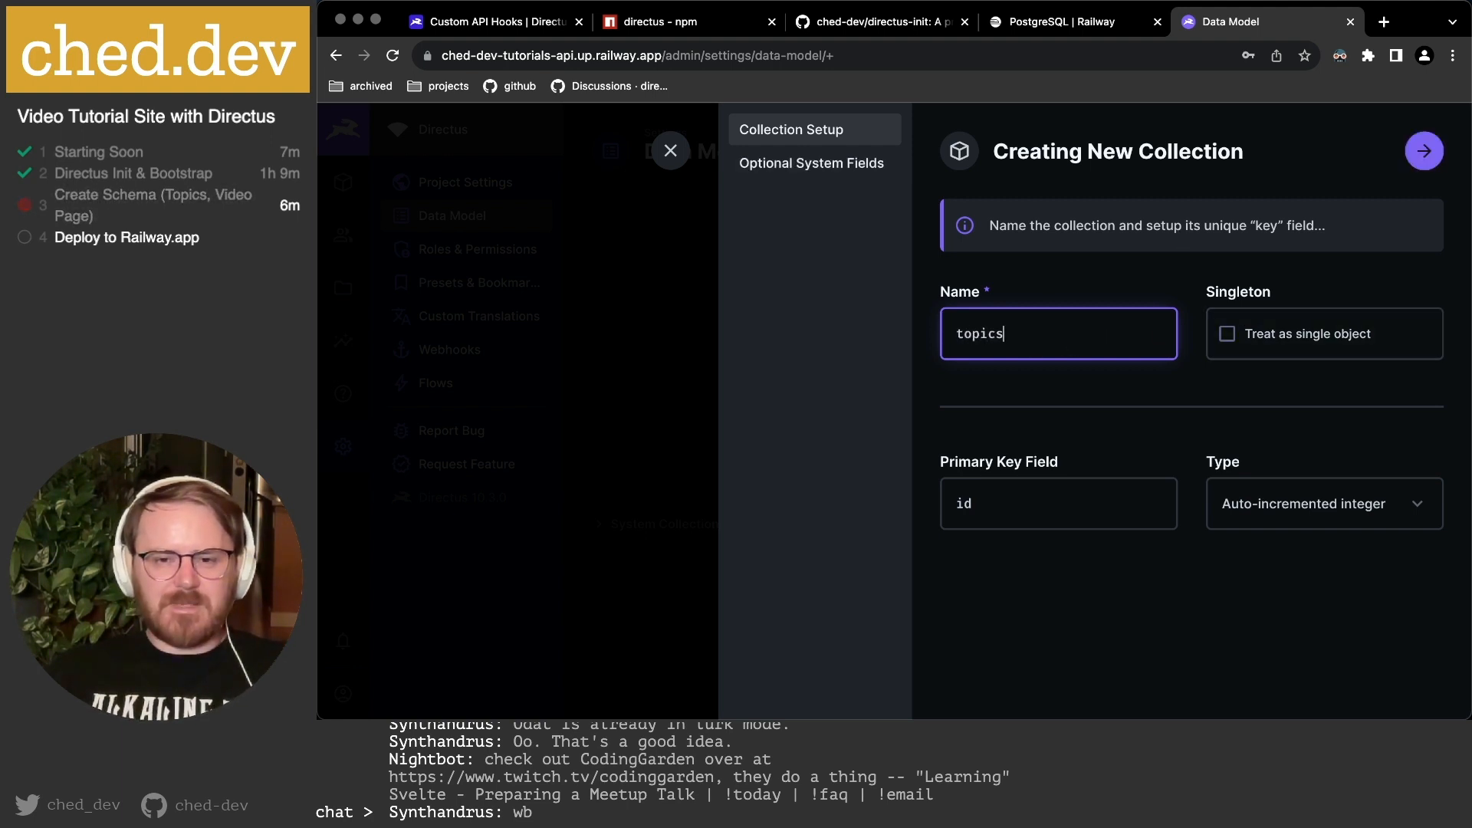
type("_something")
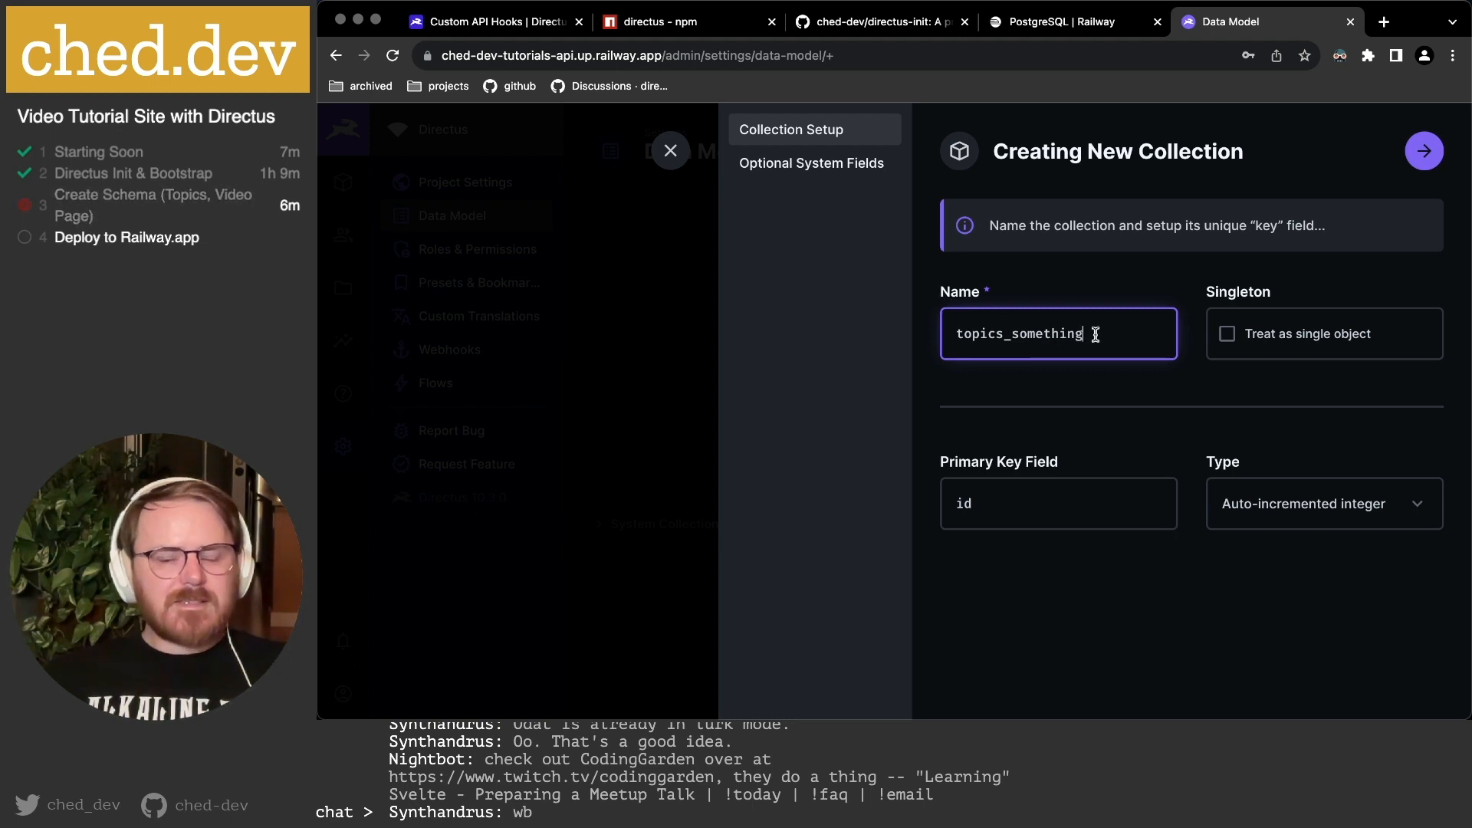
left_click_drag(1096, 335, 913, 324)
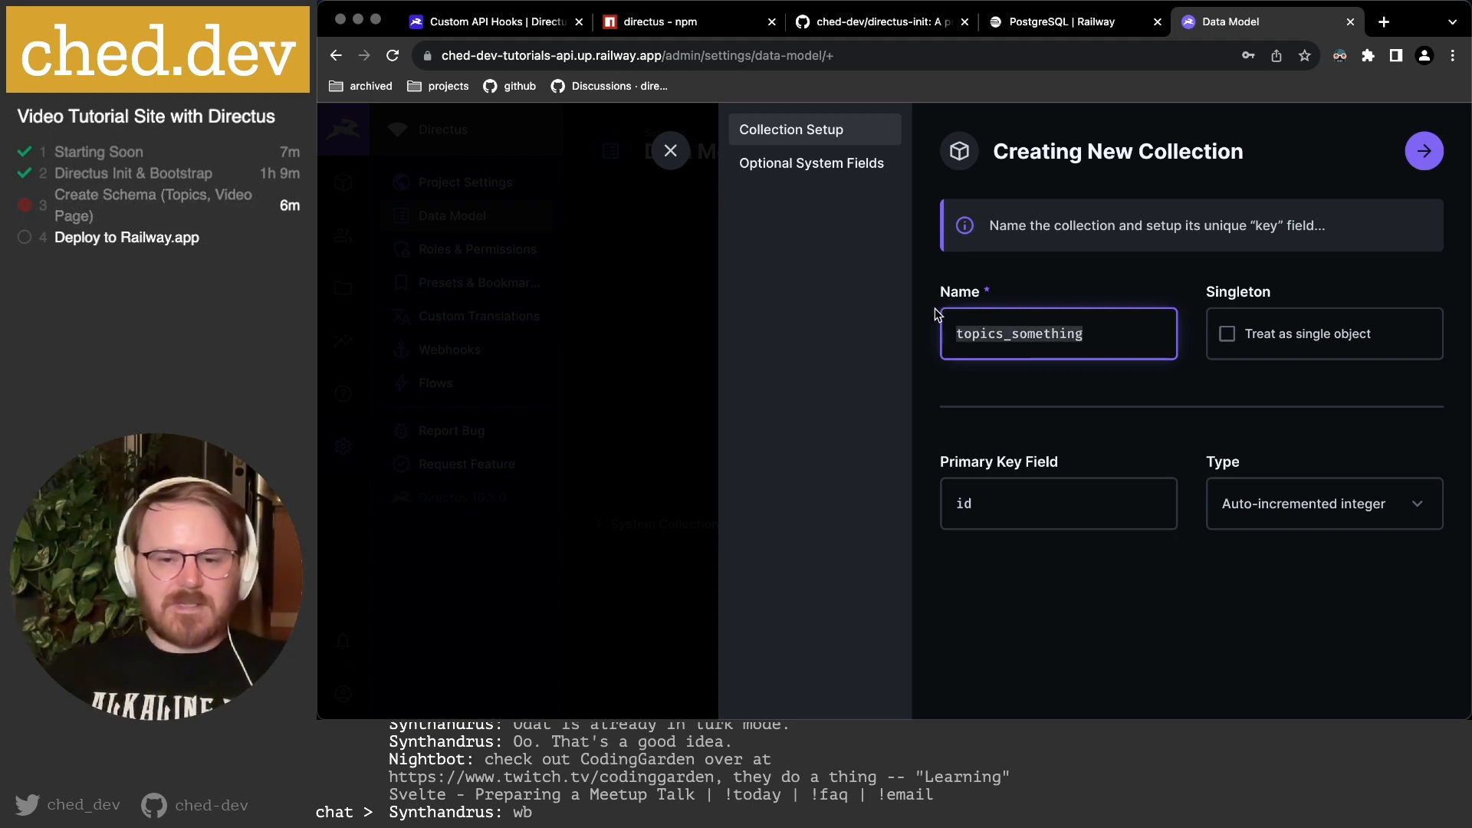
type("Topi")
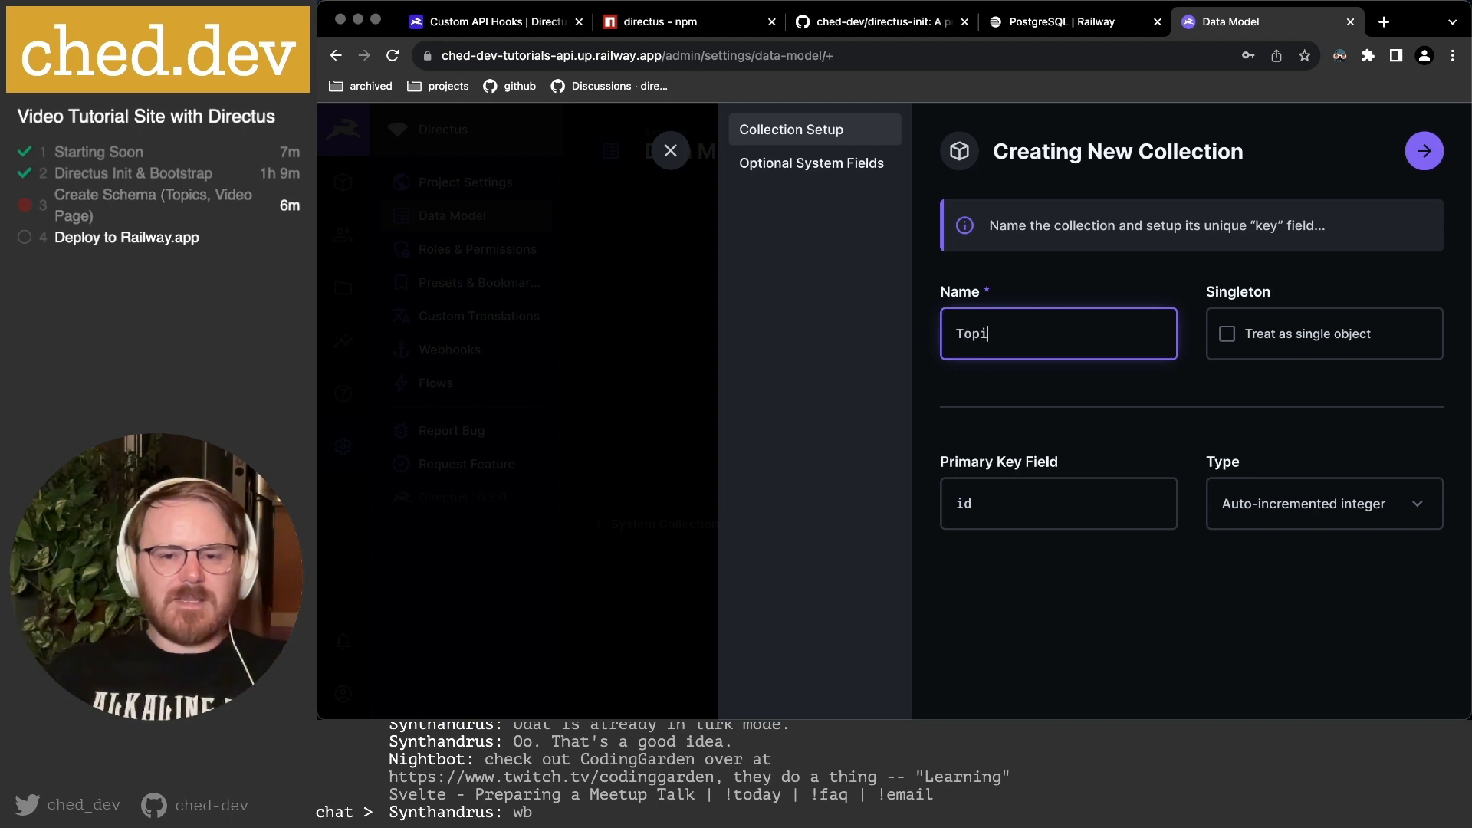
type("c_Things")
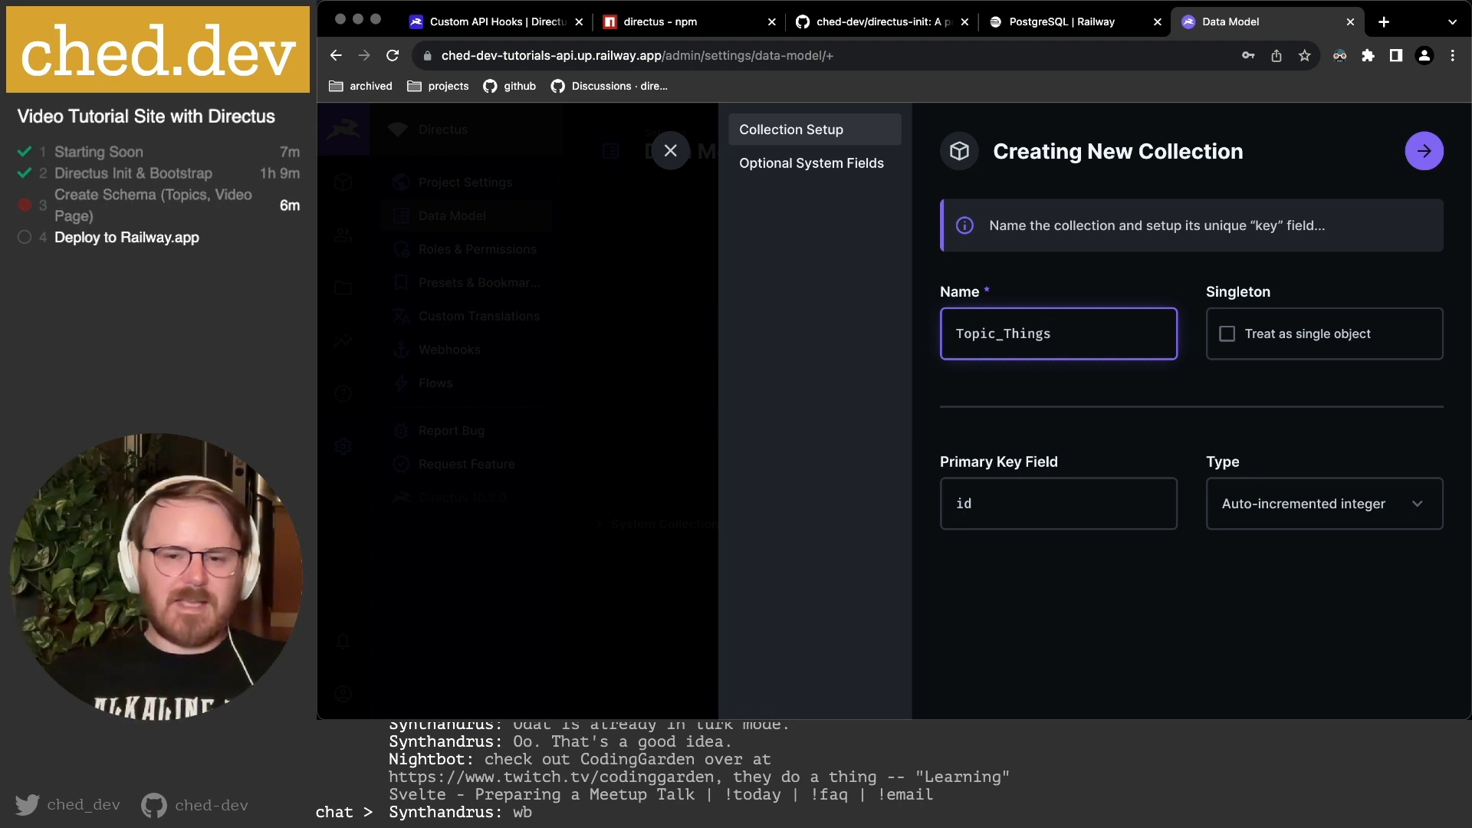
Settle the collection name as 'topics', keeping the auto-incremented integer id key.
key("BackSpace")
key("BackSpace")
key("BackSpace")
key("BackSpace")
key("BackSpace")
key("BackSpace")
key("BackSpace")
key("BackSpace")
key("BackSpace")
key("BackSpace")
key("BackSpace")
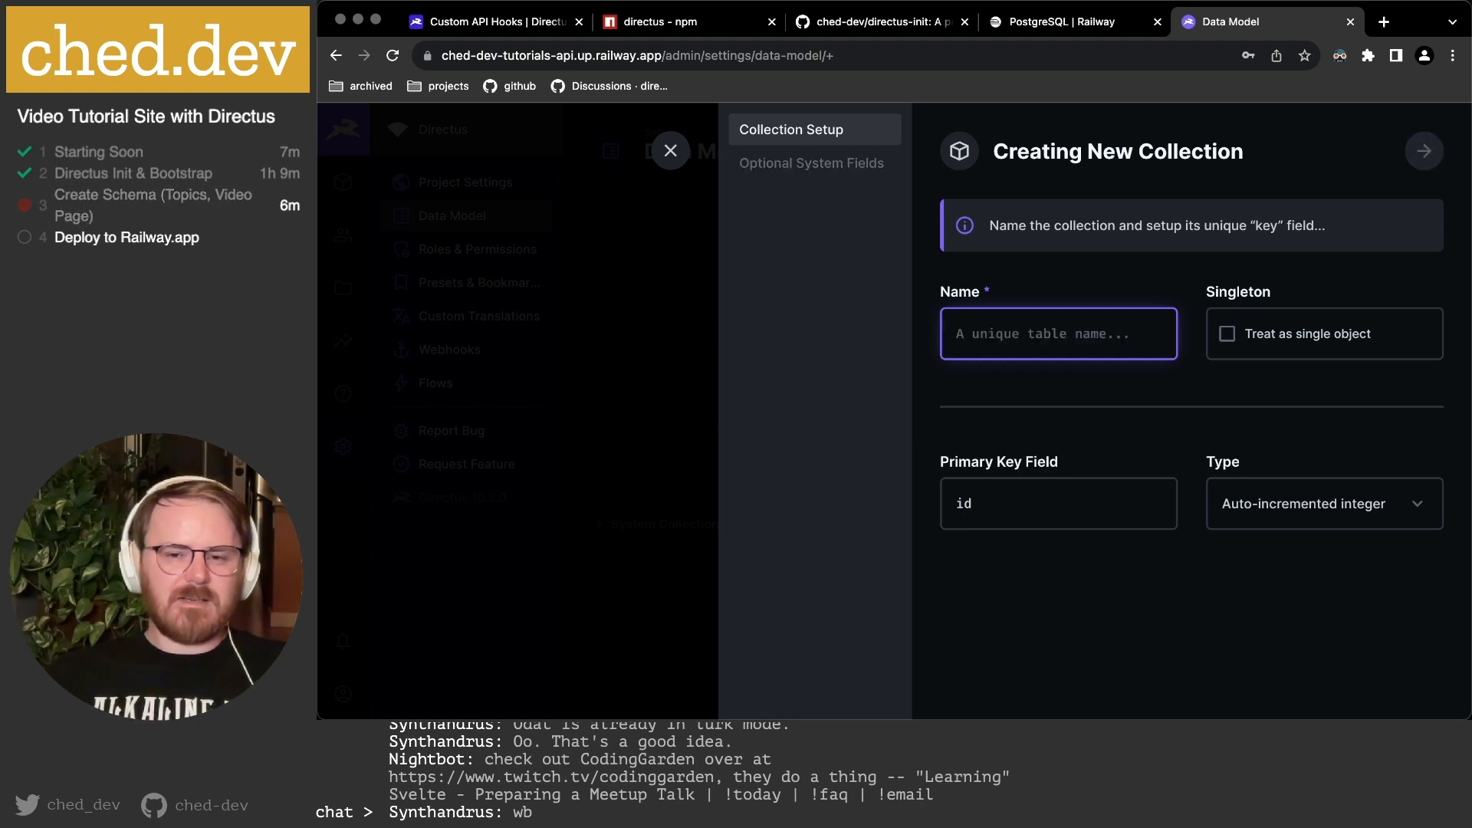
type("topic")
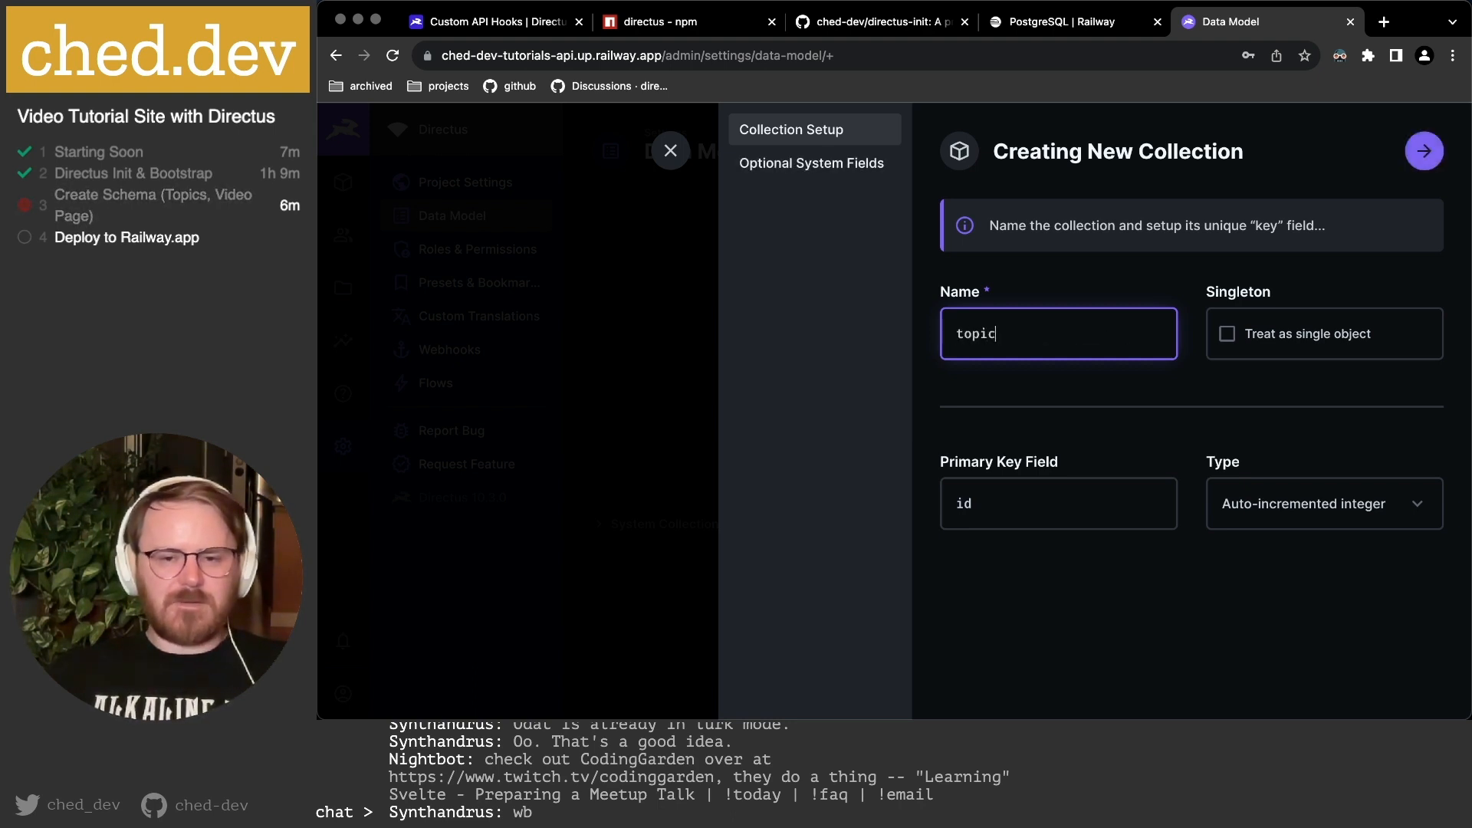
type("s_")
key("BackSpace")
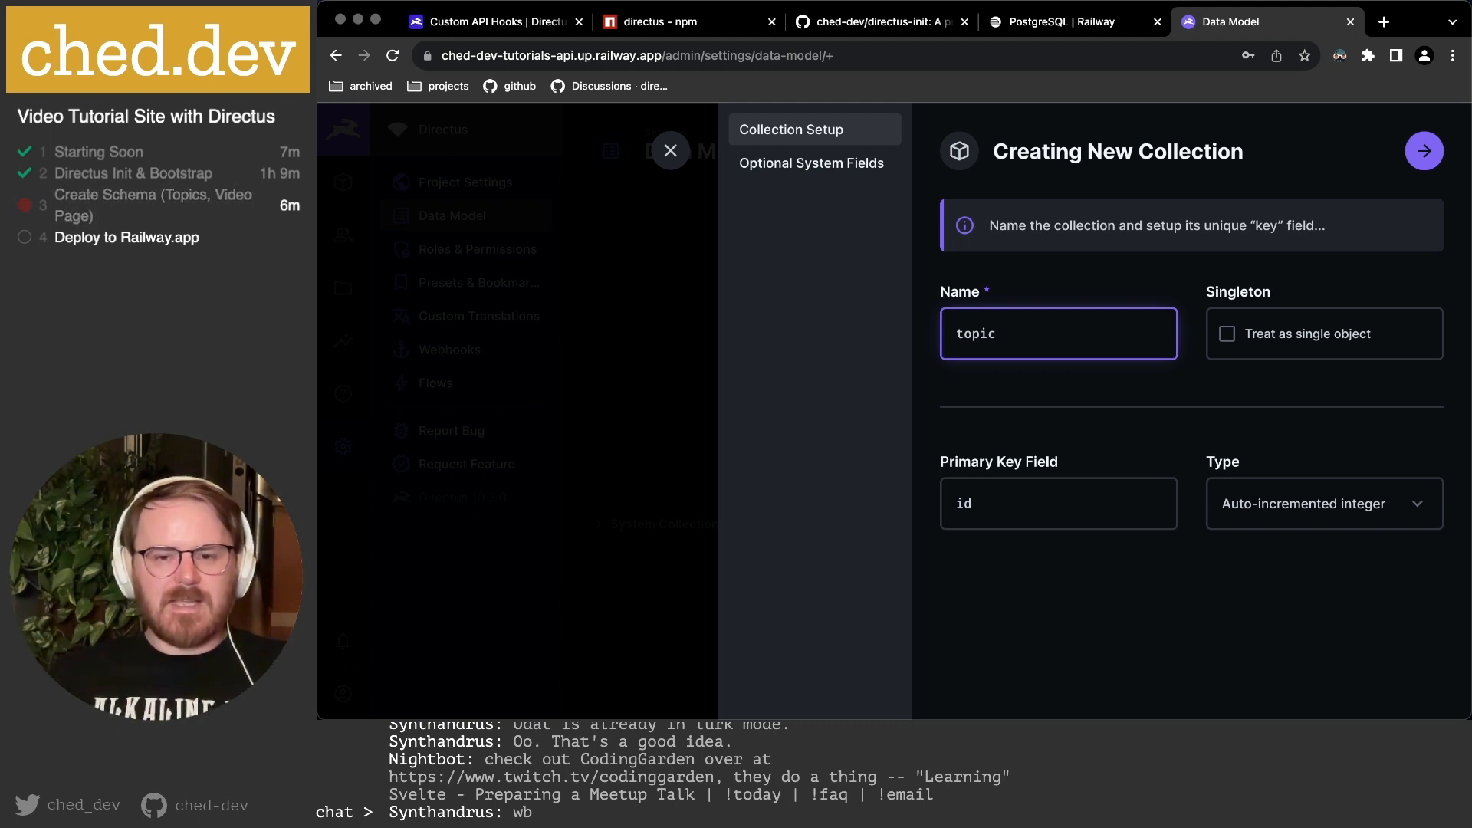
type("s")
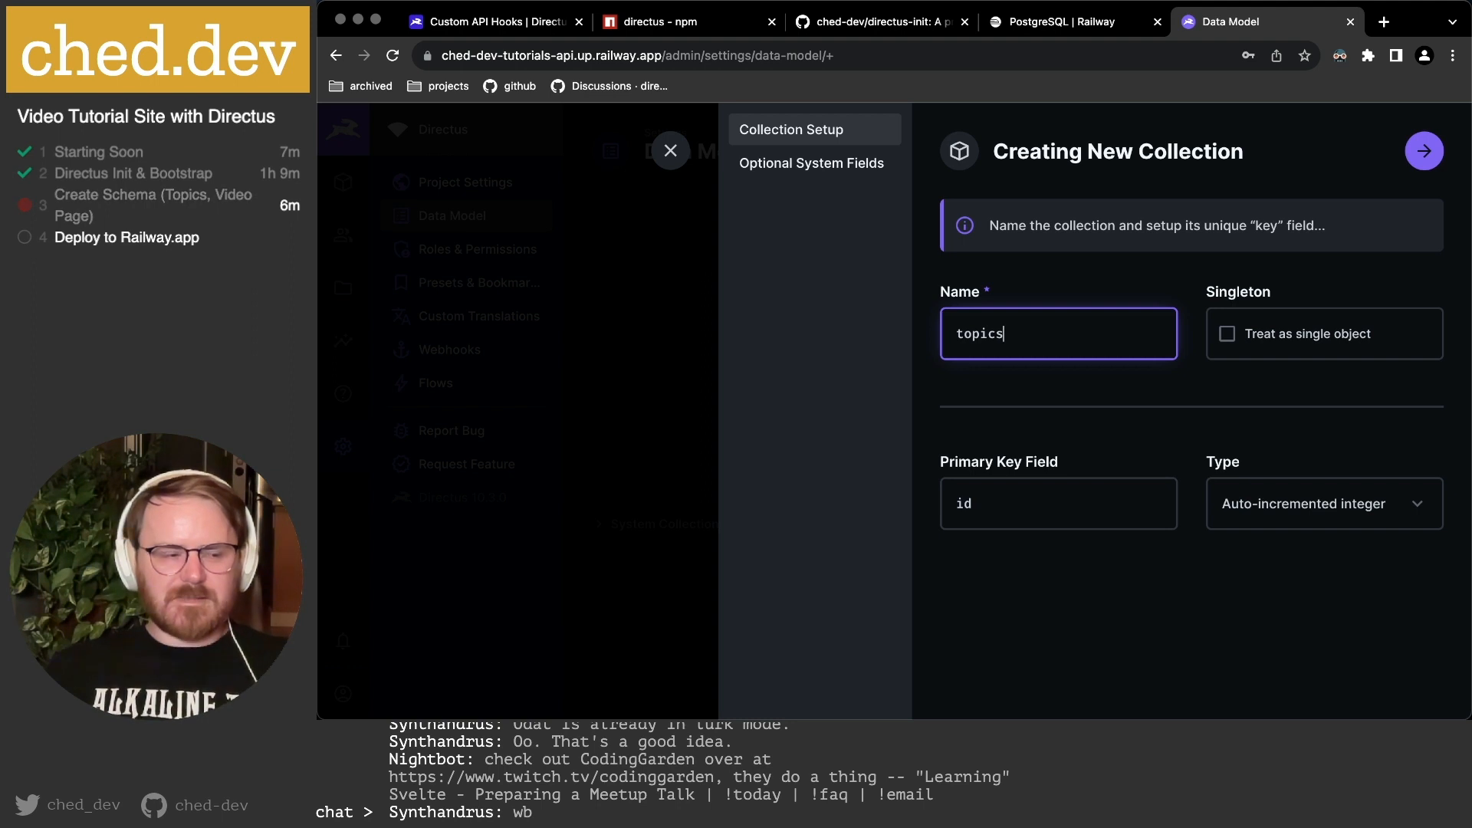
key("BackSpace")
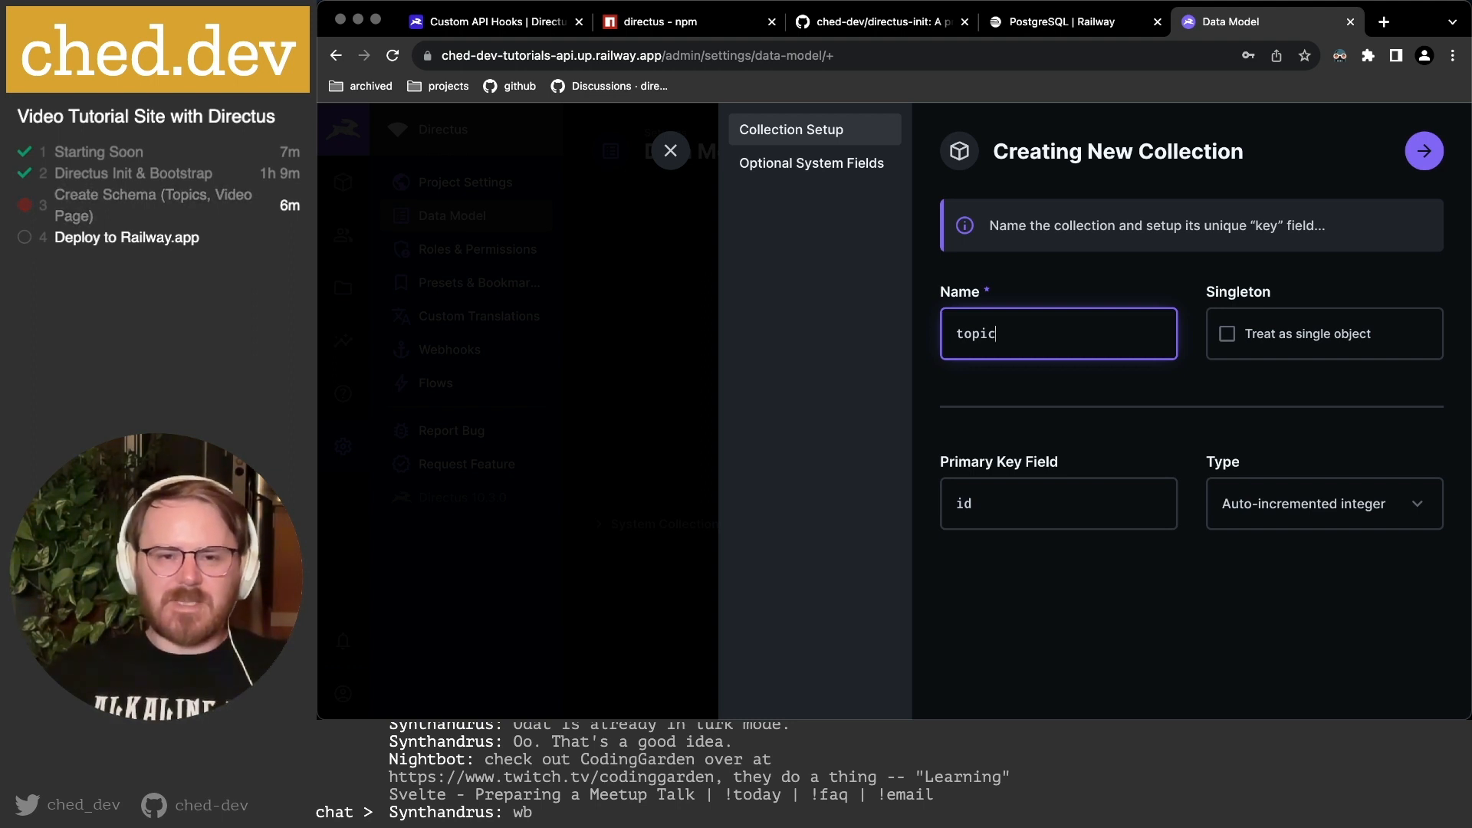
type("s")
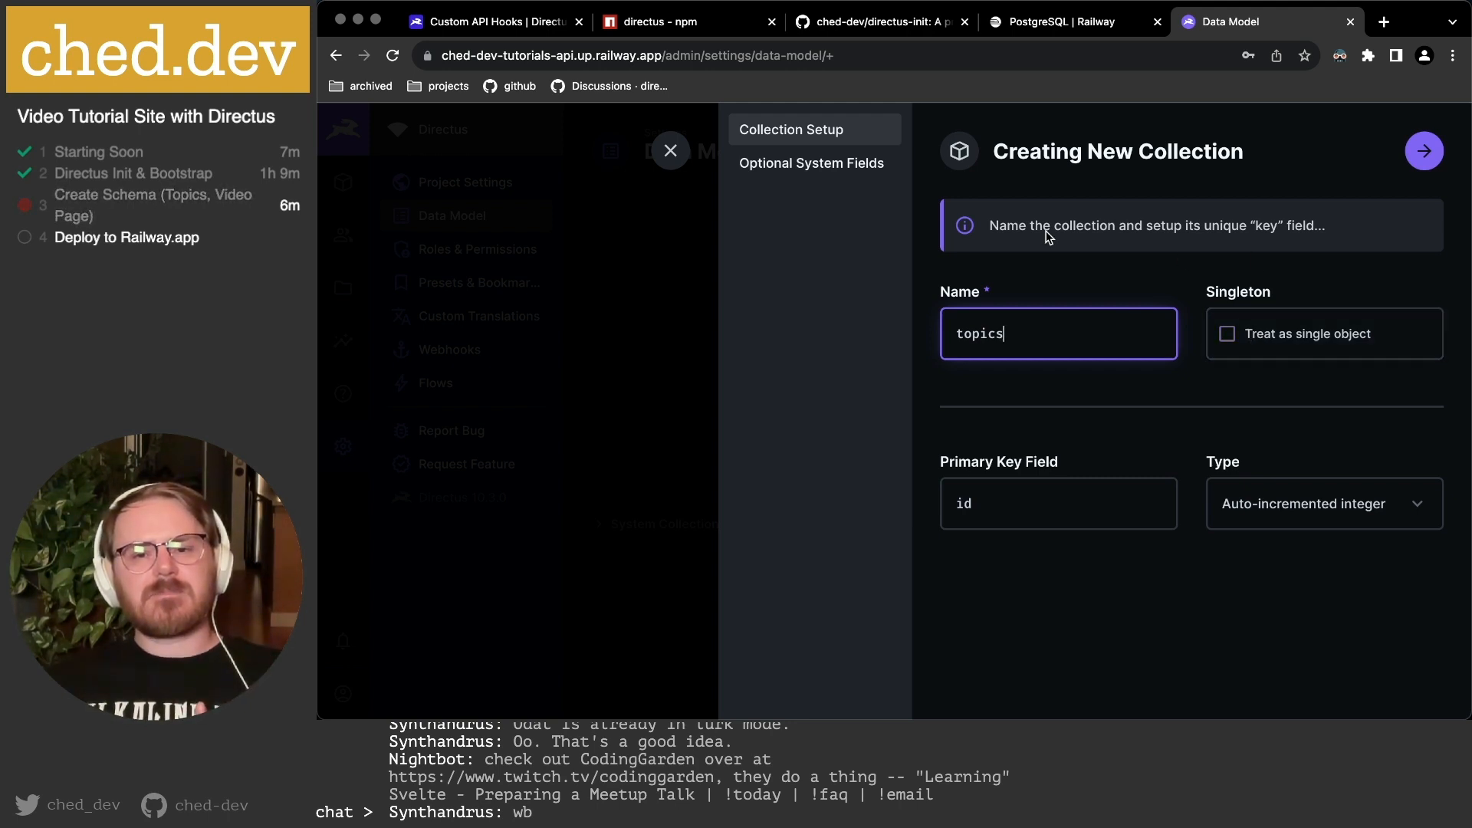
left_click(1000, 228)
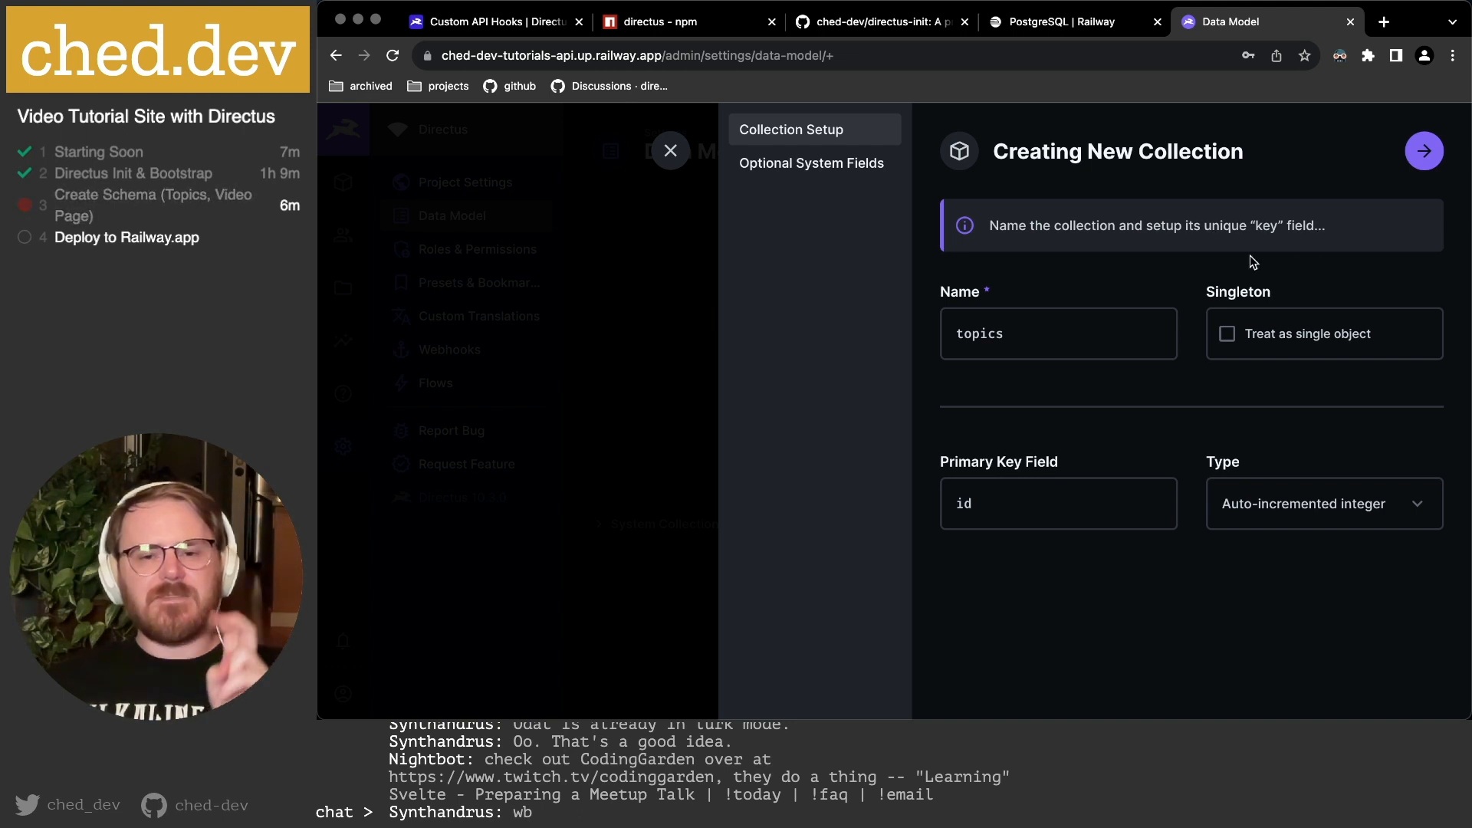
left_click(1074, 333)
double_click(987, 334)
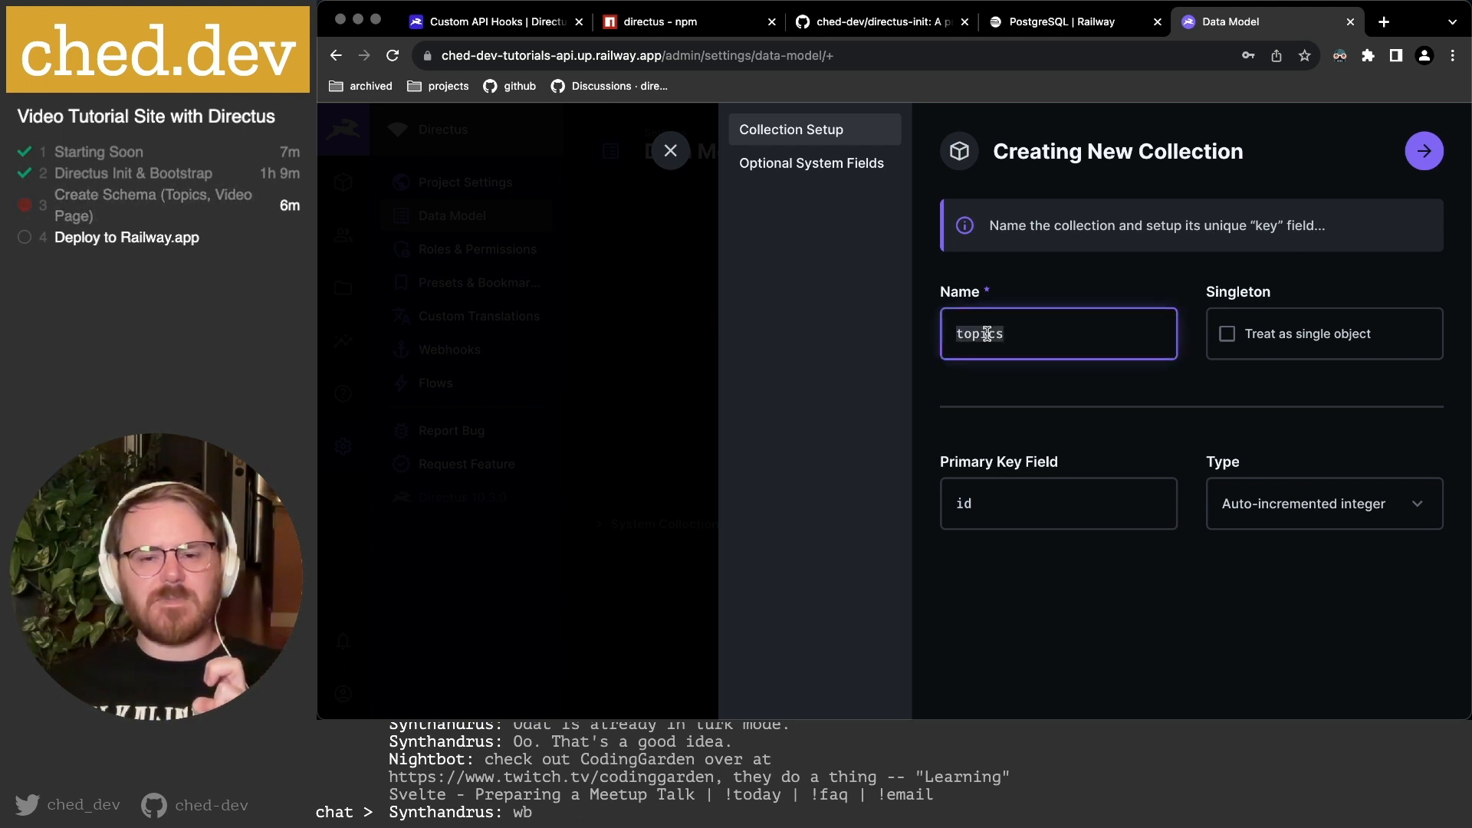
left_click(1078, 334)
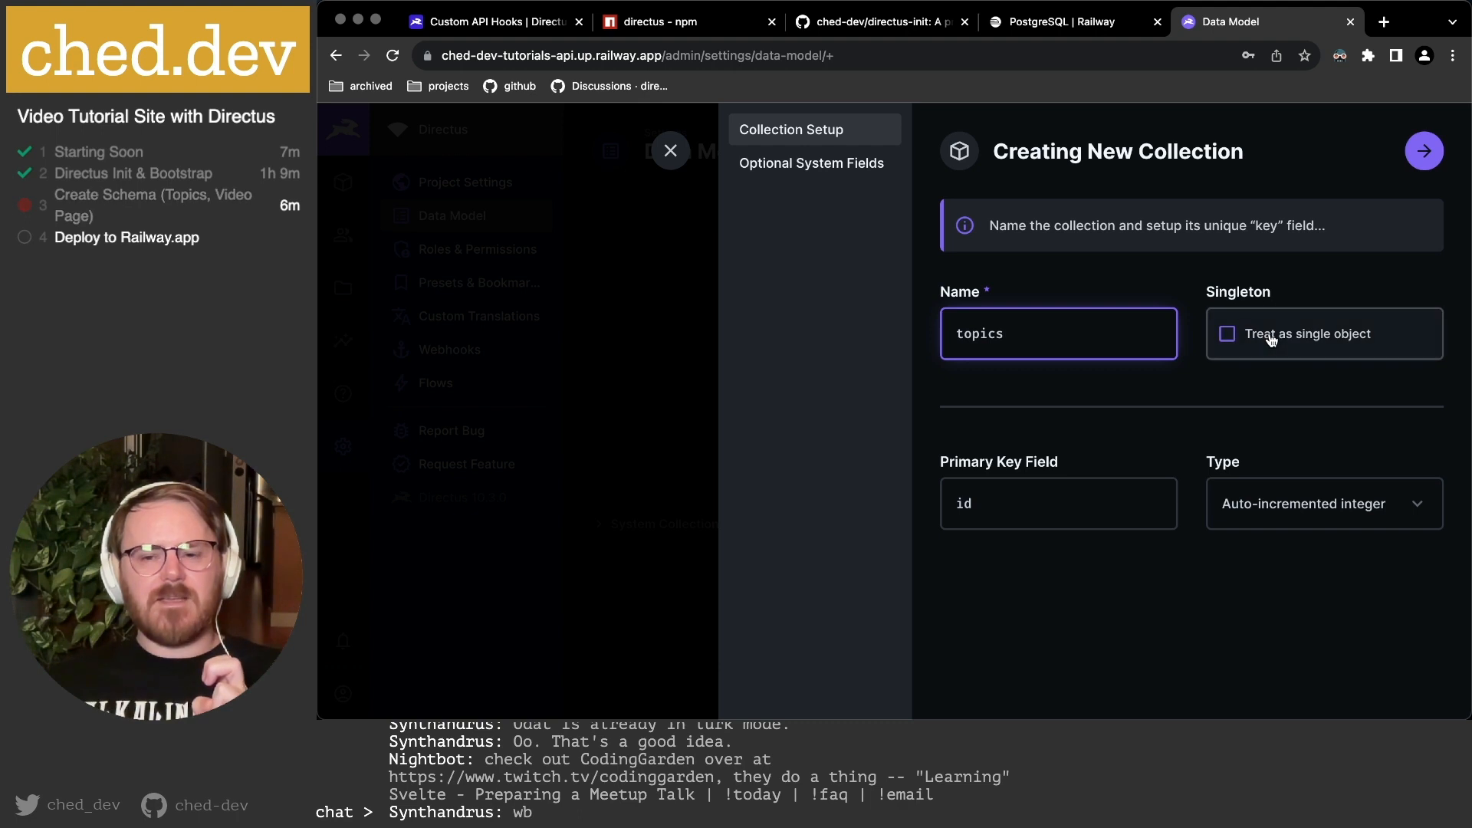
left_click(1271, 347)
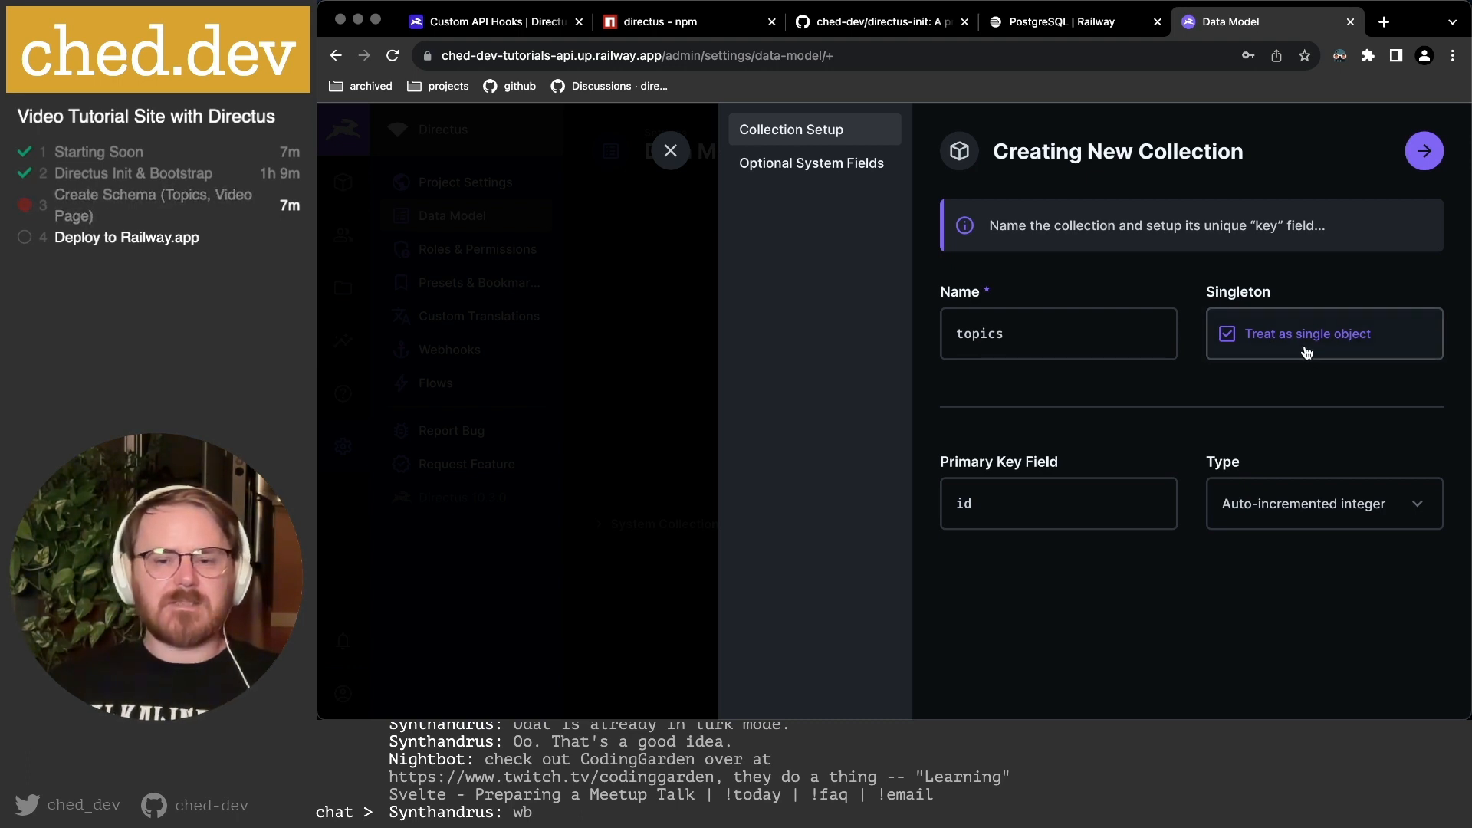
left_click(1288, 345)
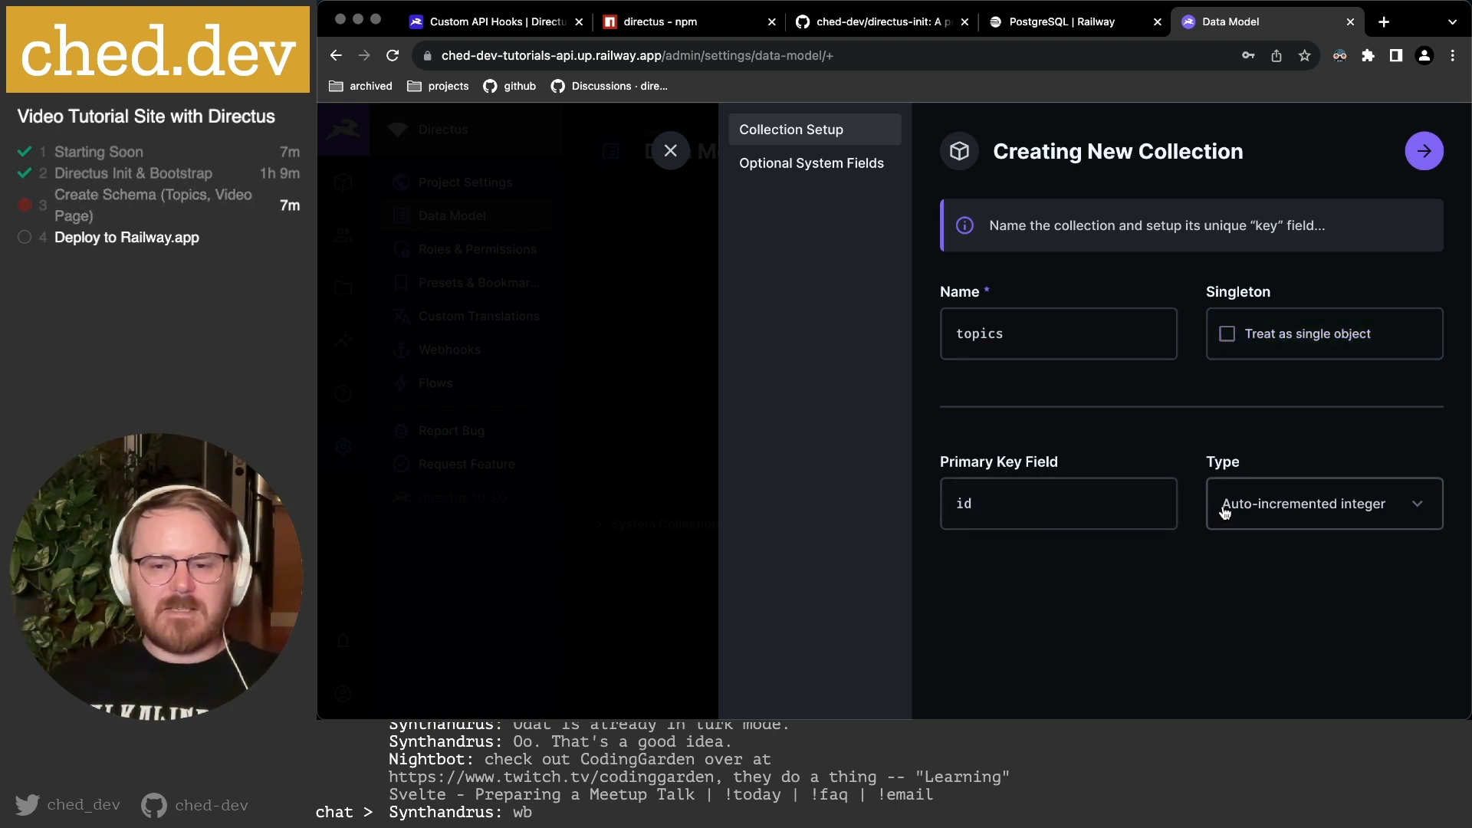
Review the primary key type choices, then open a new blank browser tab.
left_click(1325, 512)
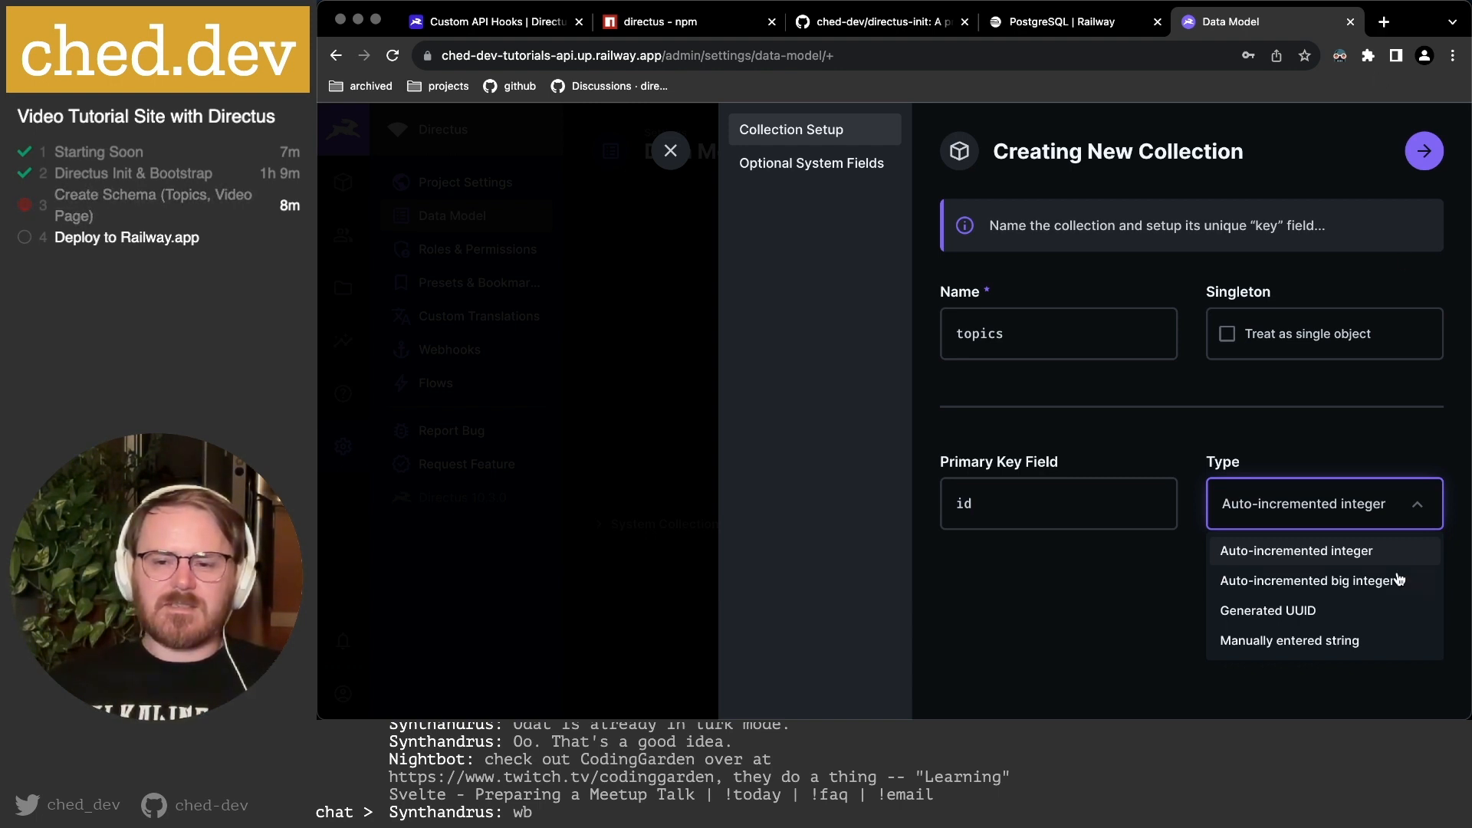
left_click(1385, 23)
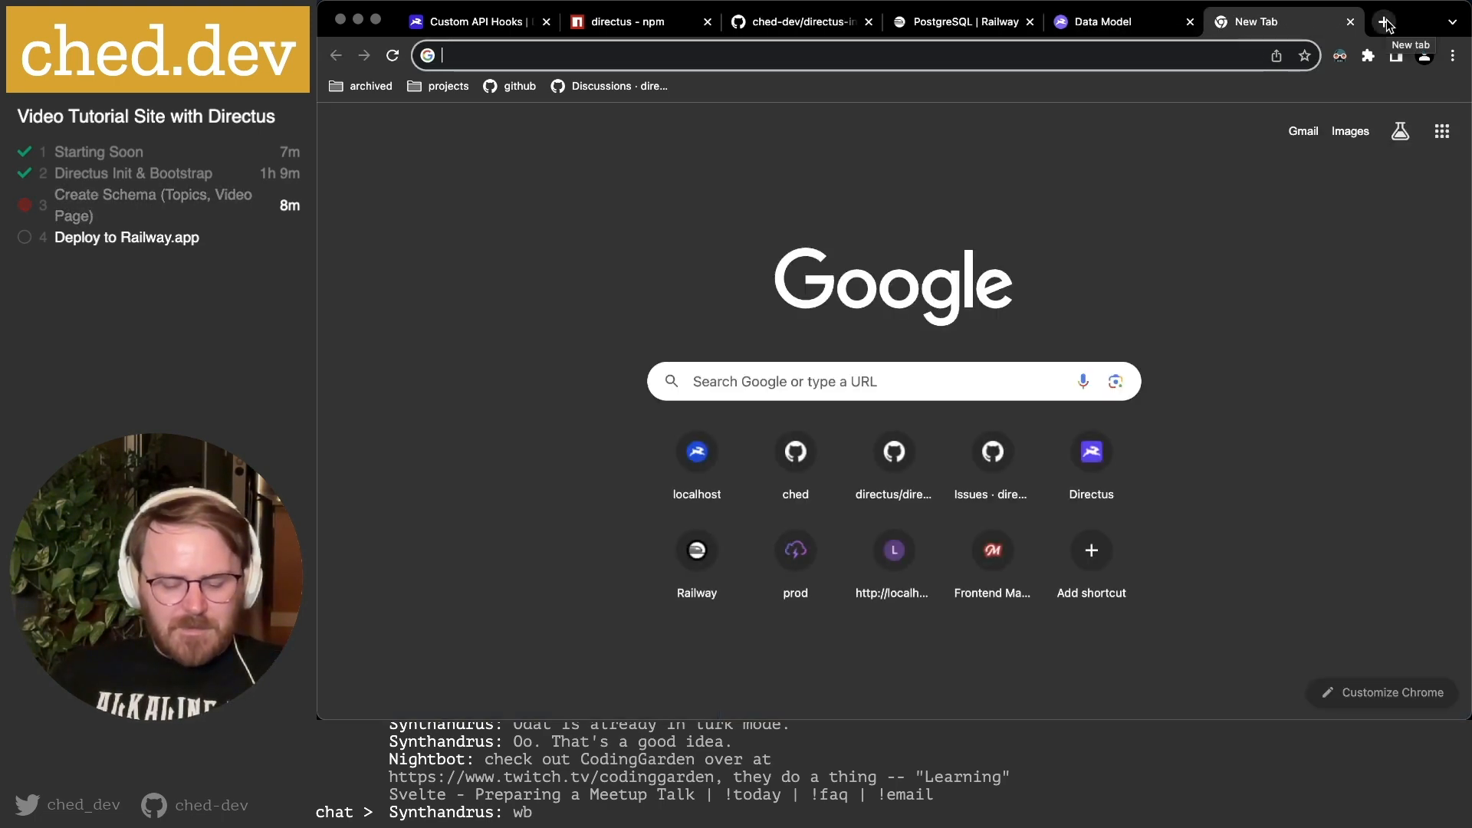
Search Google for 'sql auto increment limit' and open the Stack Overflow answer.
type("sql ")
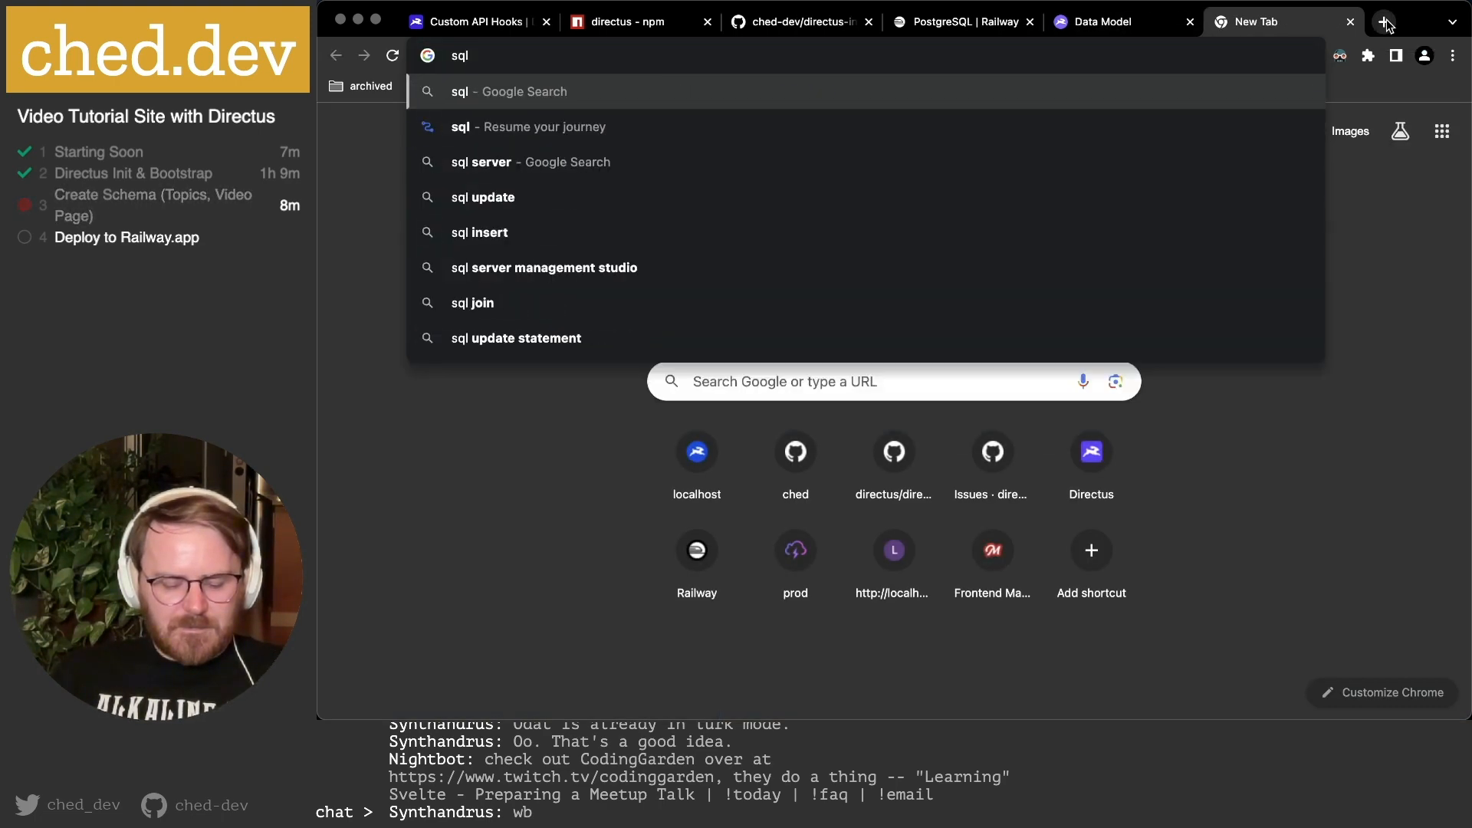
type("auto increment limit")
key("Return")
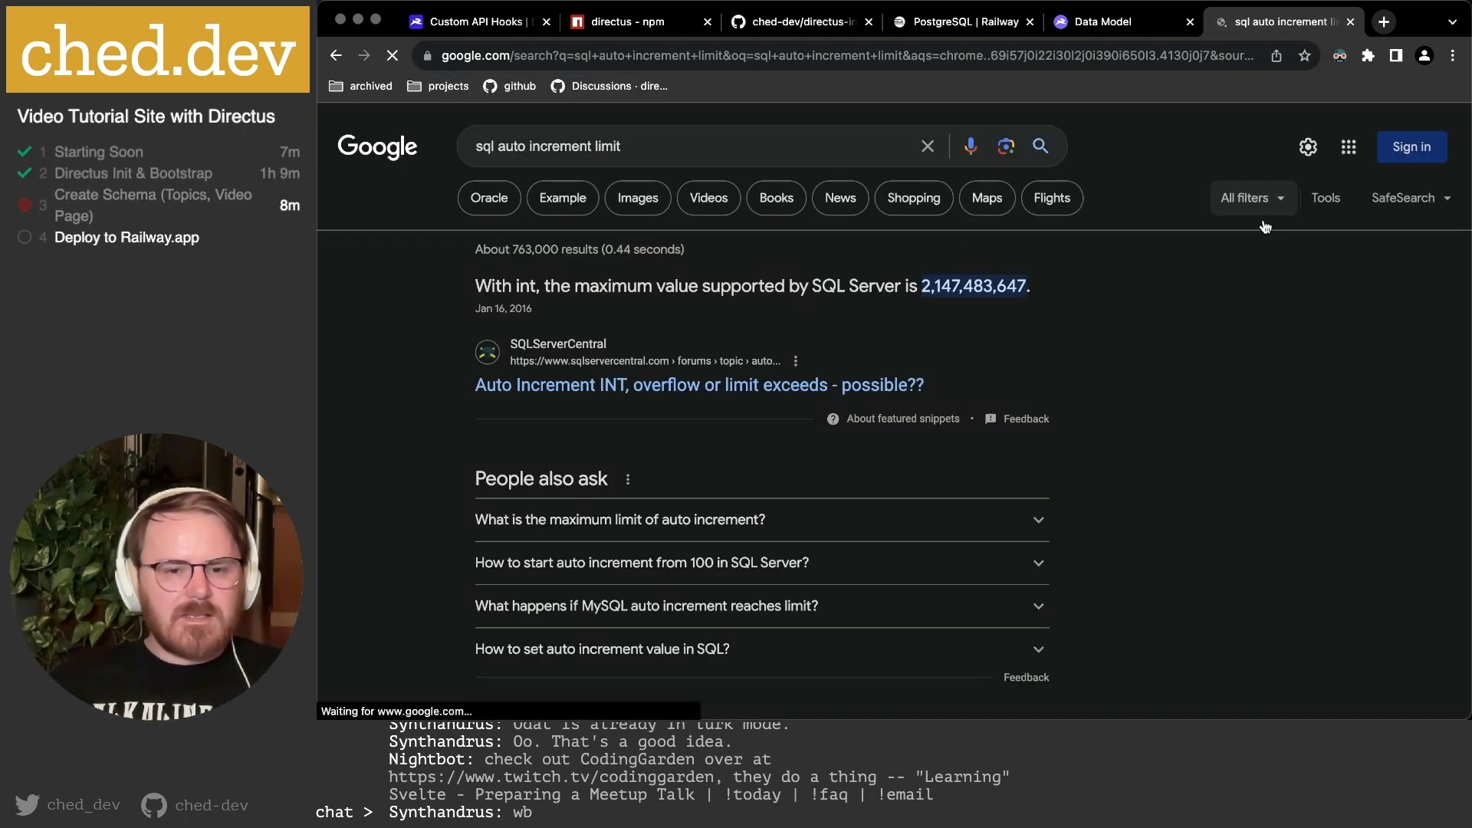
scroll(596, 390, "down", 3)
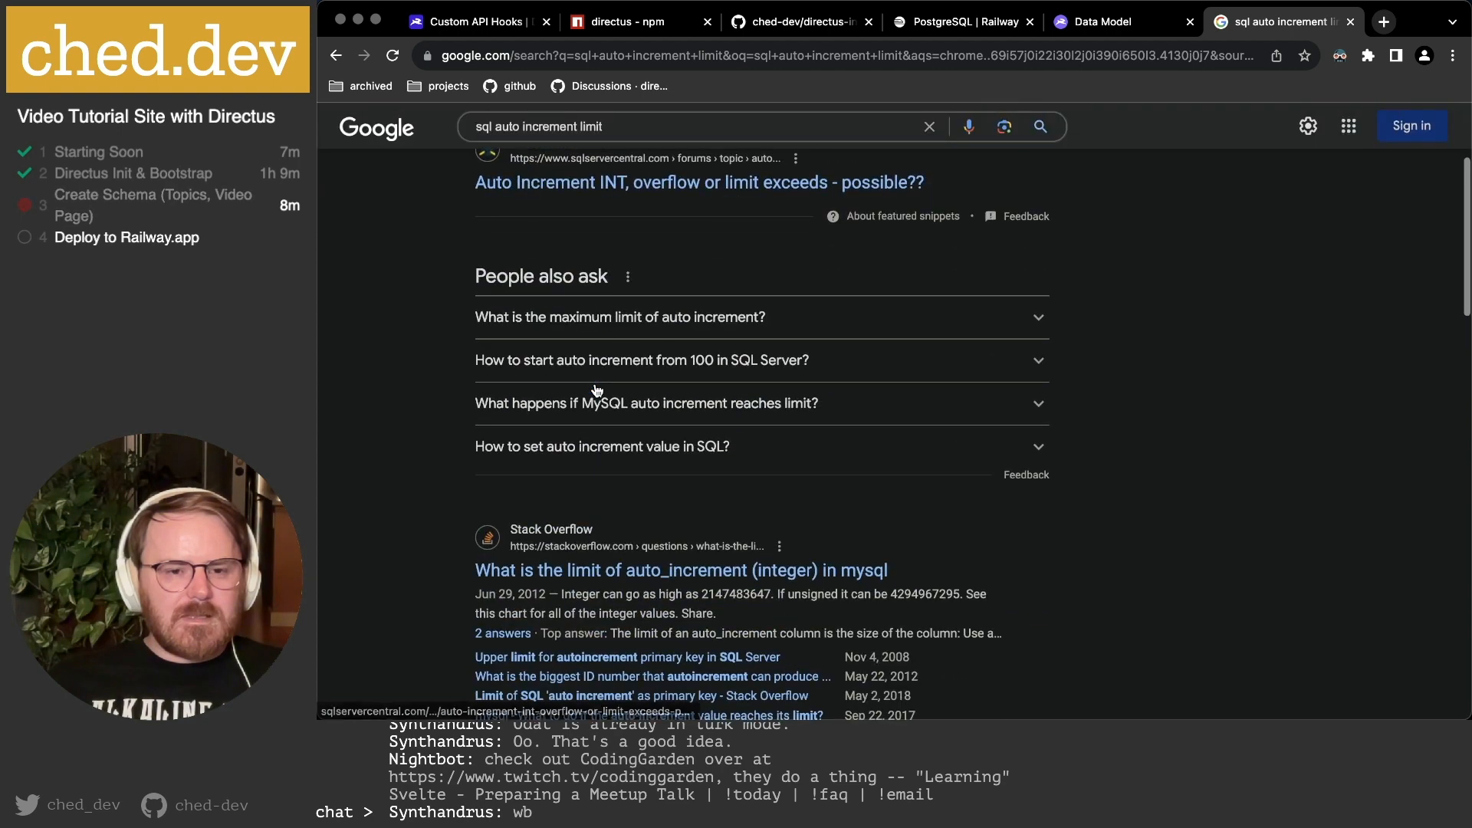
left_click(673, 575)
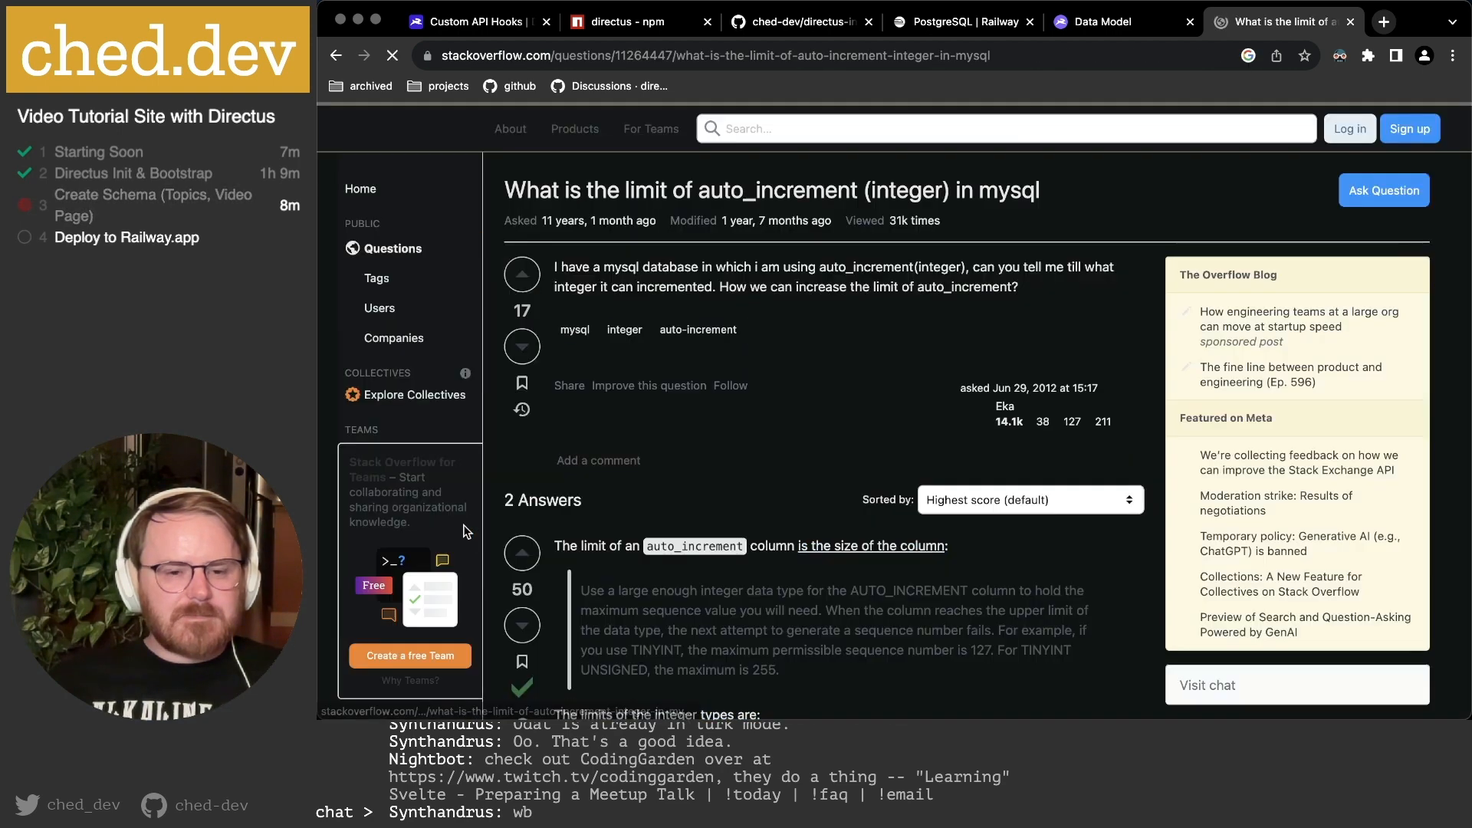
scroll(671, 500, "down", 2)
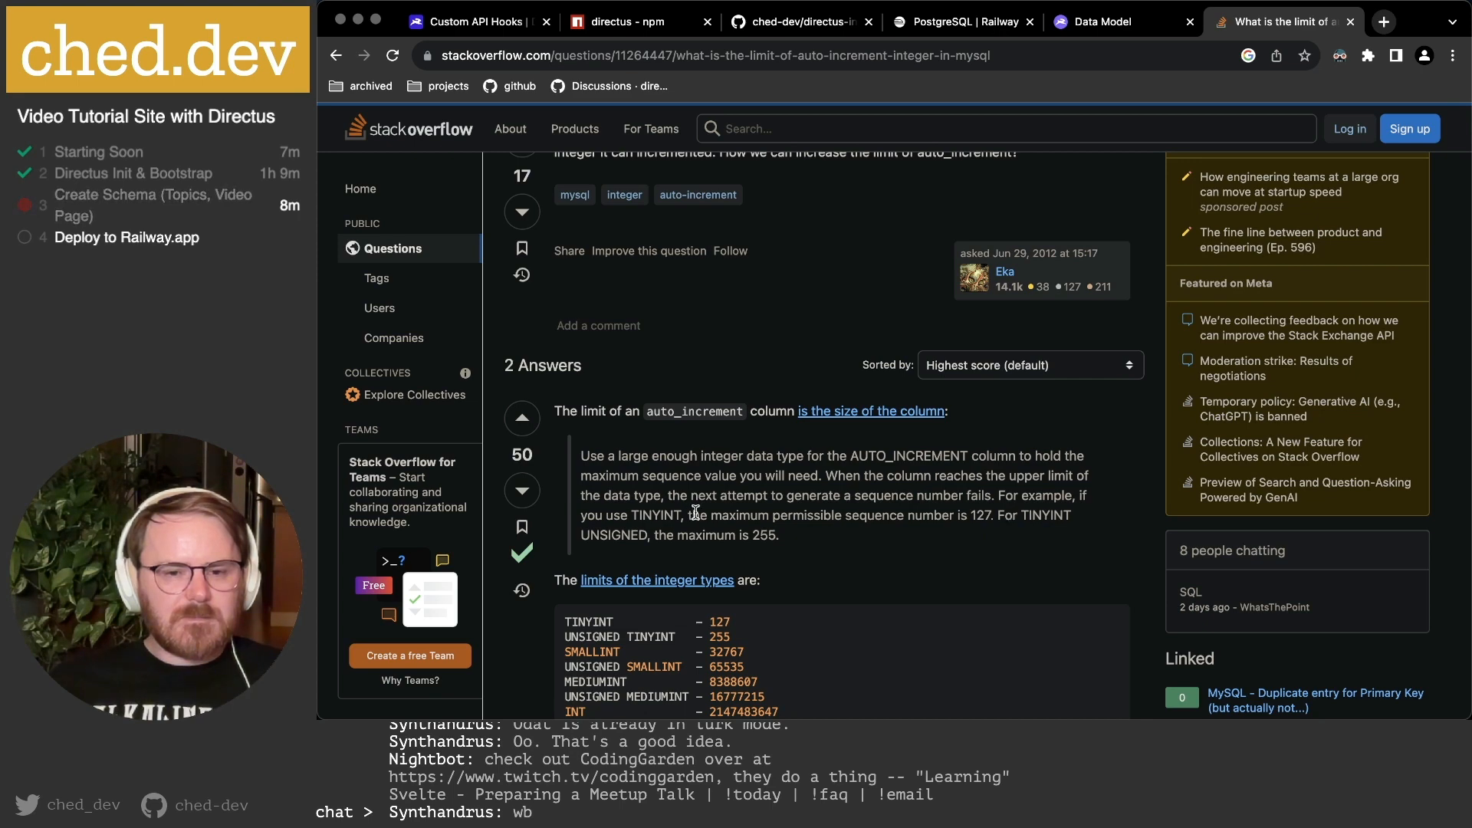
scroll(694, 513, "down", 3)
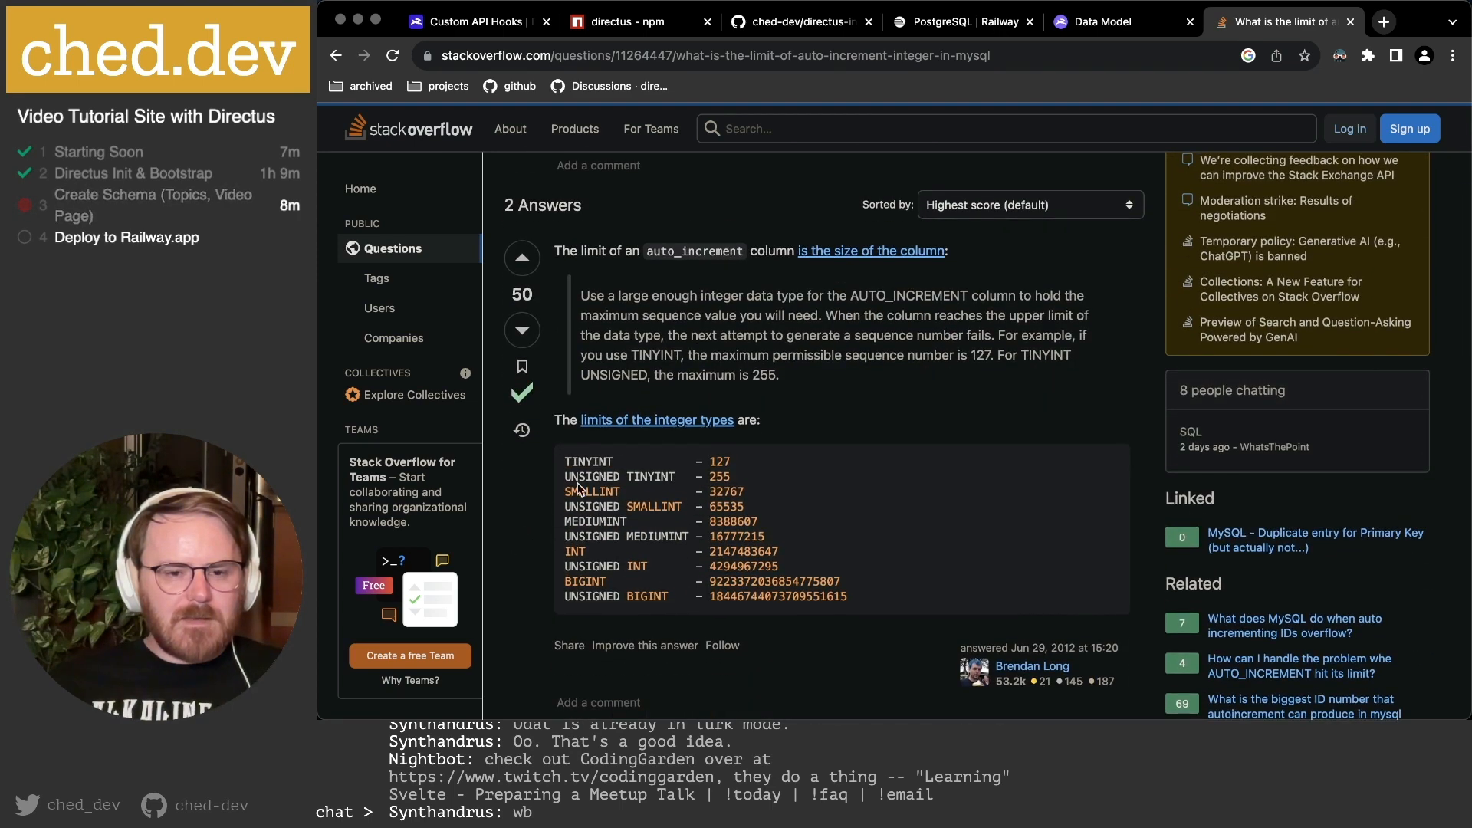
left_click_drag(574, 546, 824, 550)
left_click(727, 537)
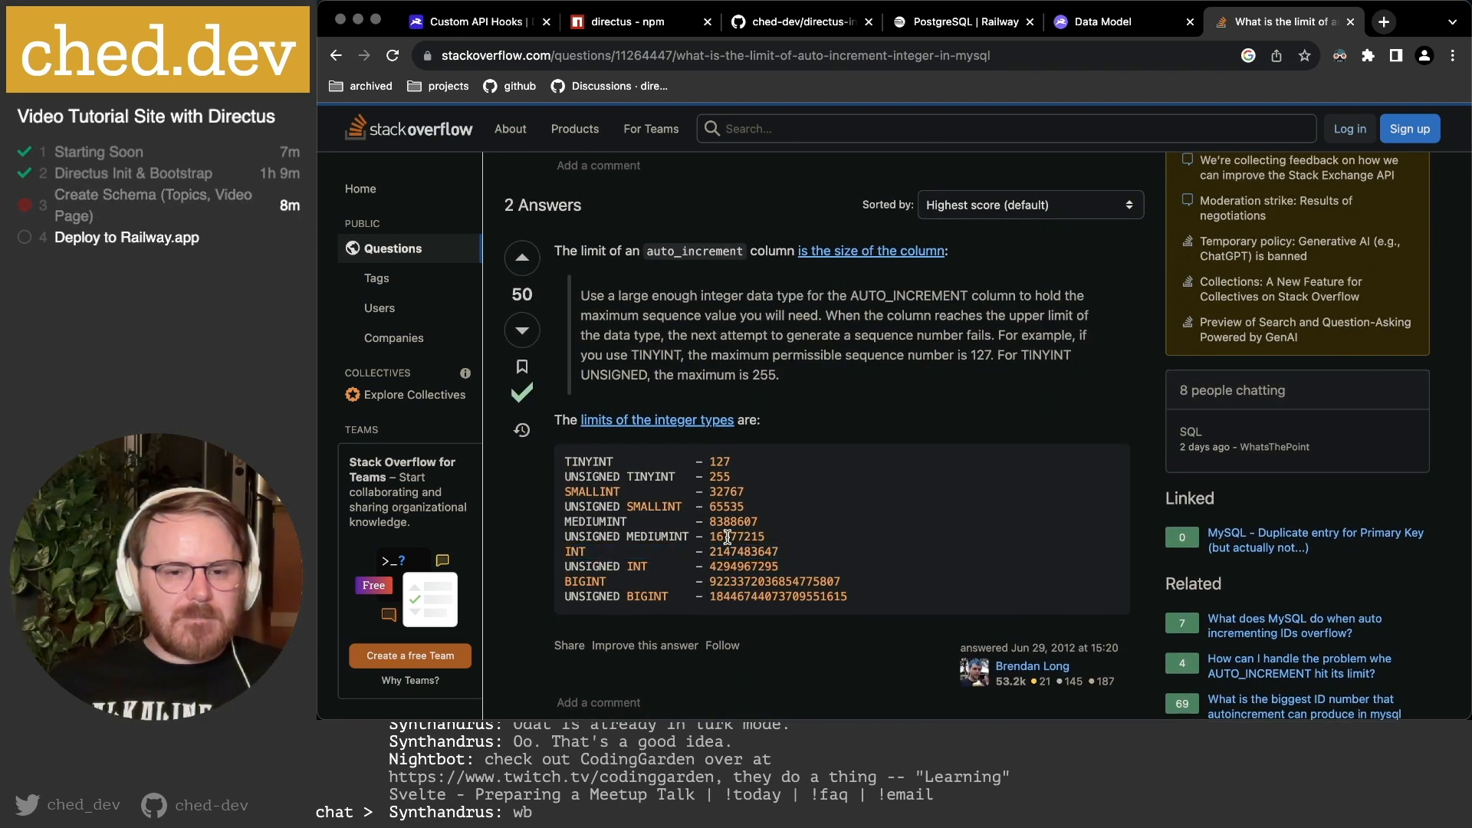
triple_click(740, 547)
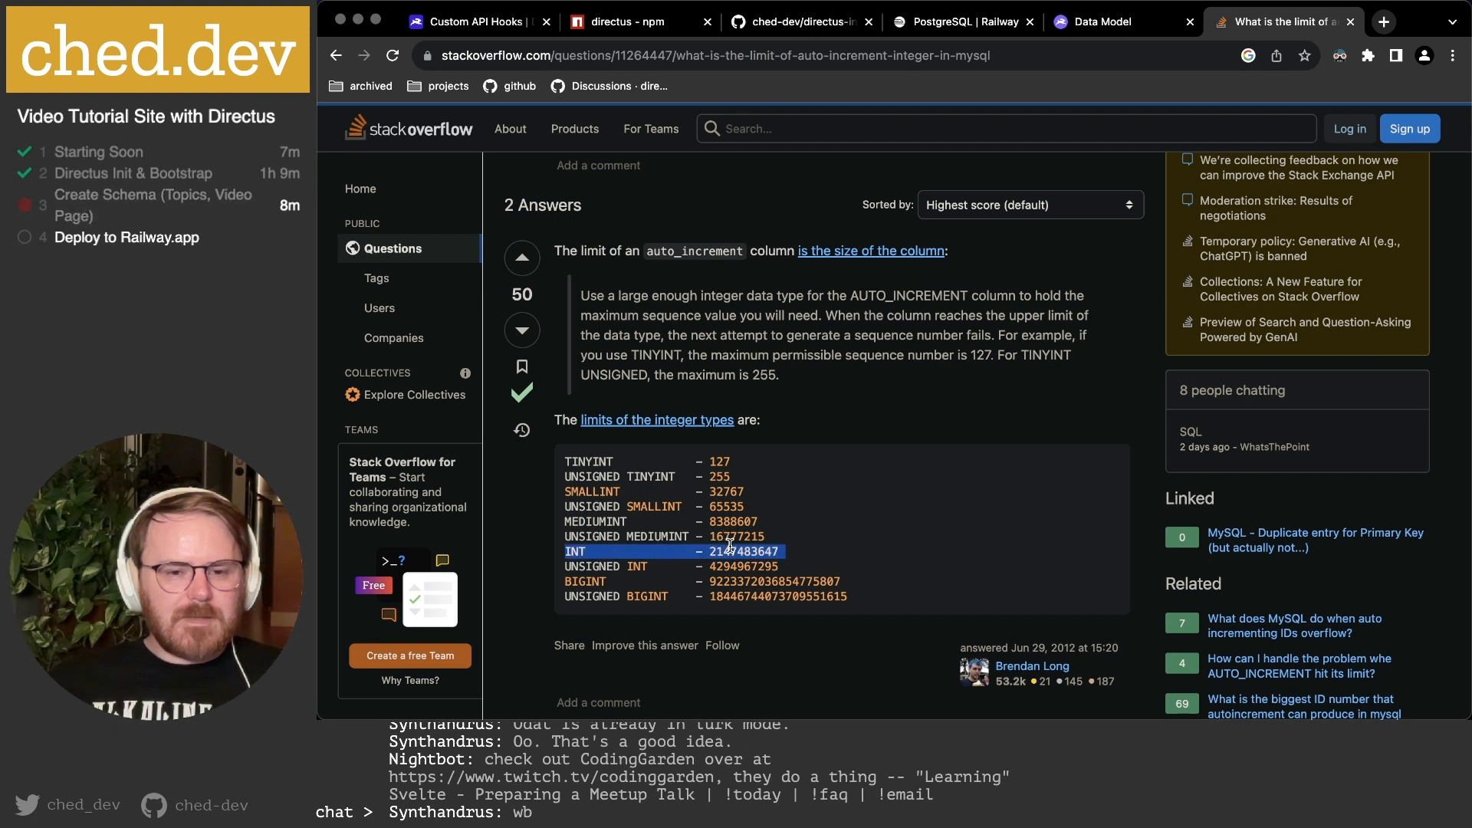
left_click_drag(731, 552, 710, 553)
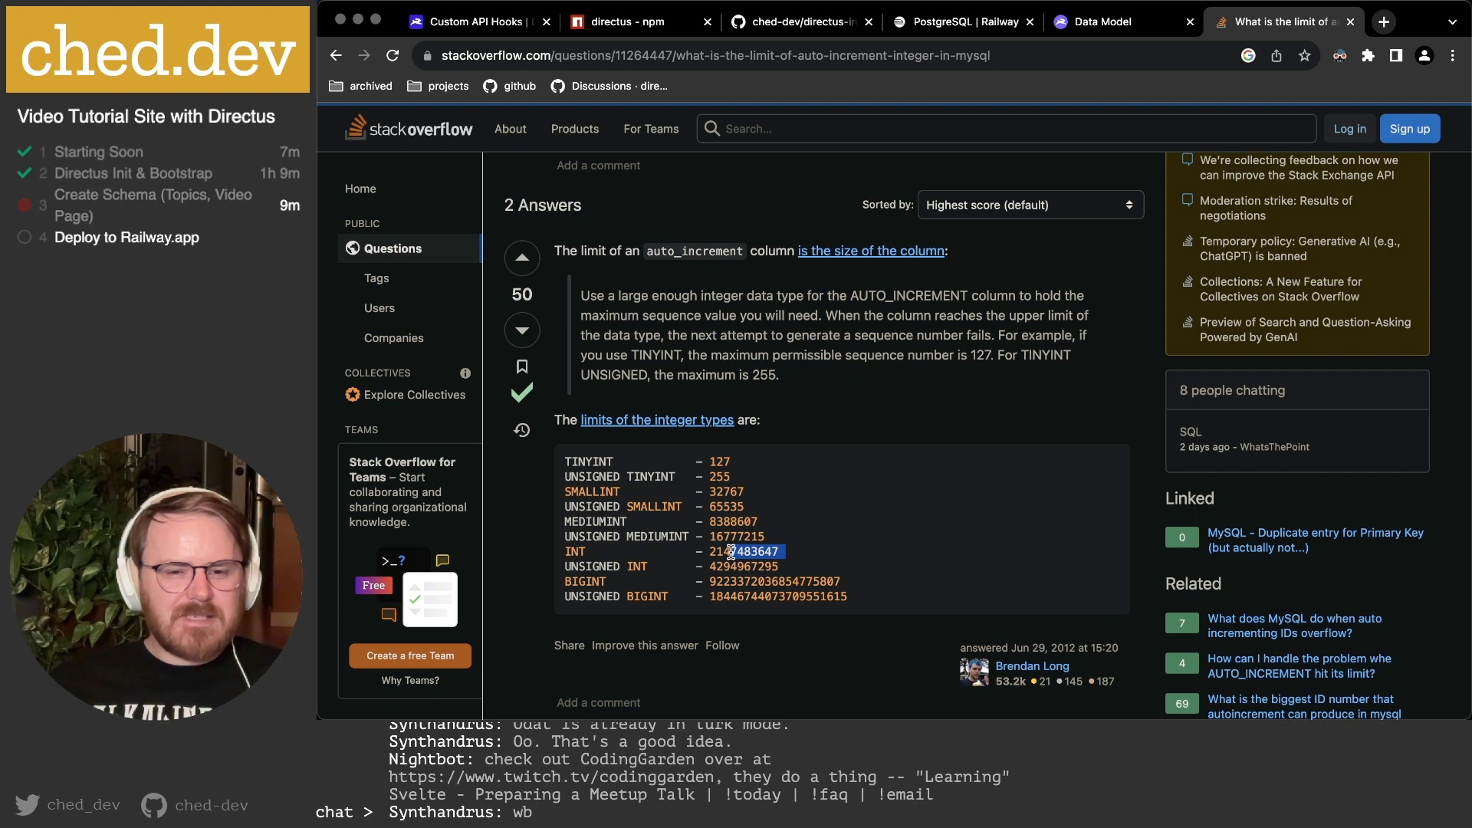
left_click(736, 552)
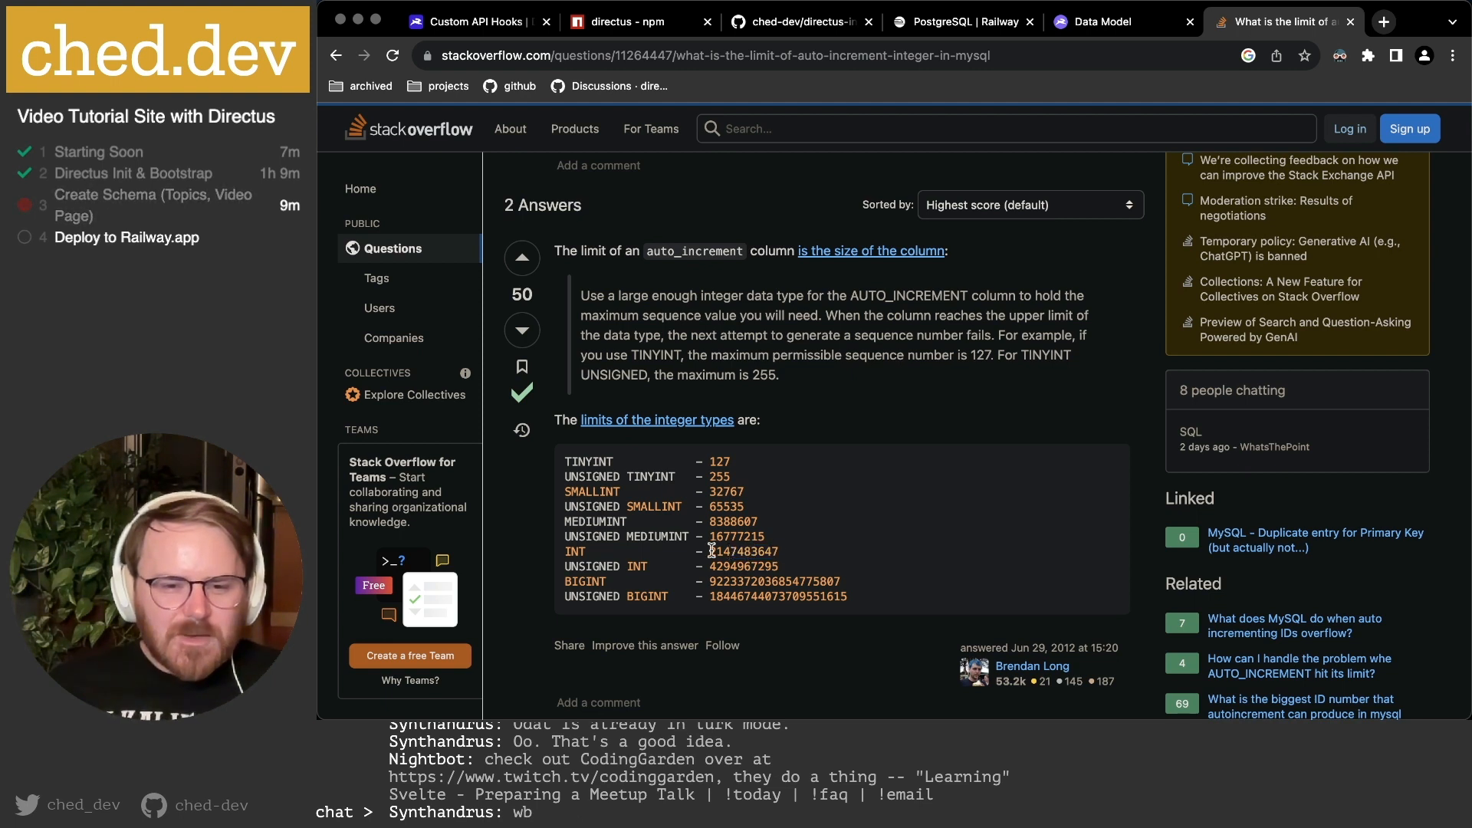
left_click_drag(789, 553, 717, 552)
left_click(758, 550)
left_click(737, 552)
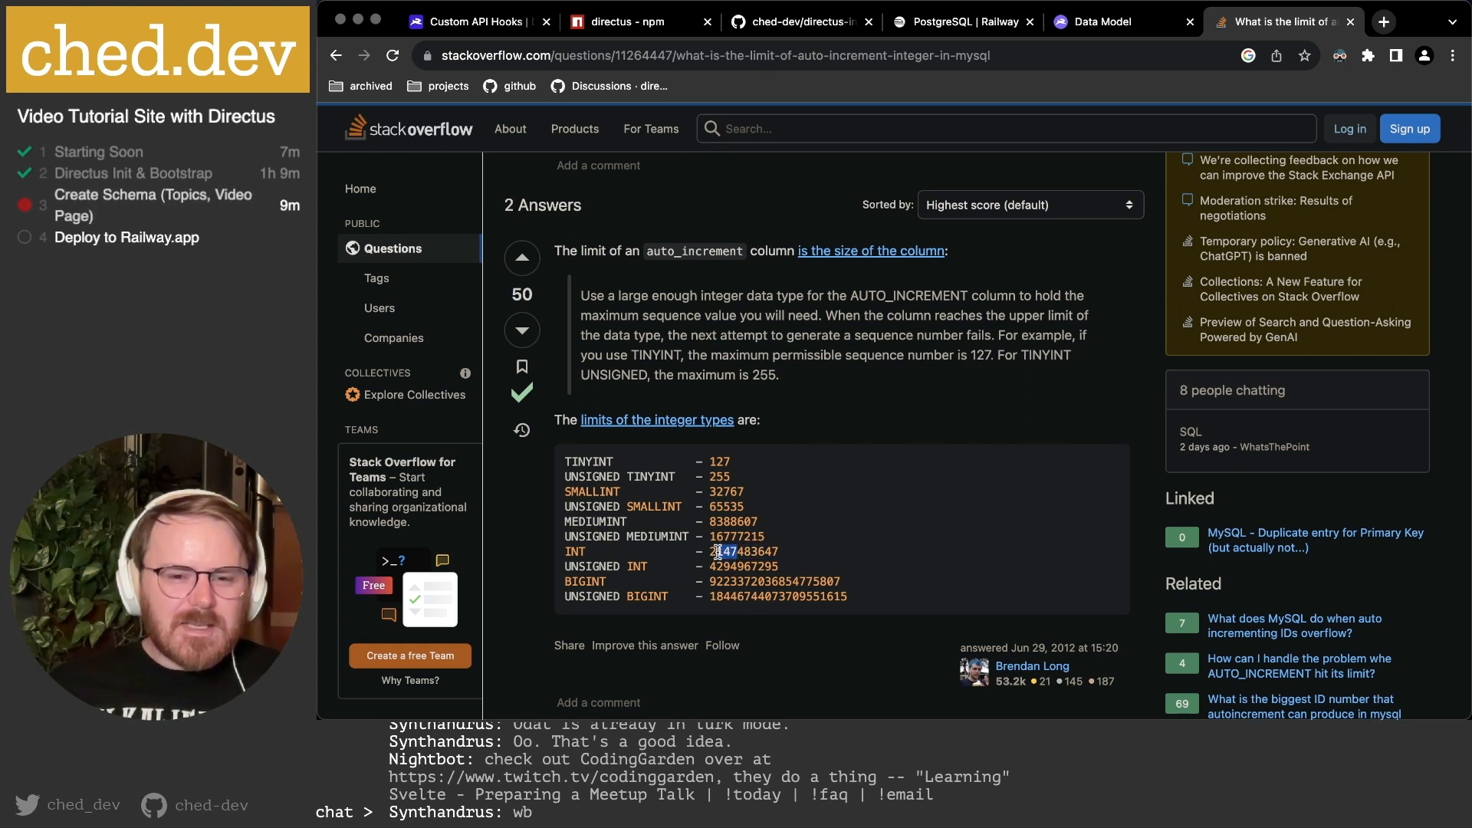
left_click(830, 549)
scroll(830, 548, "down", 2)
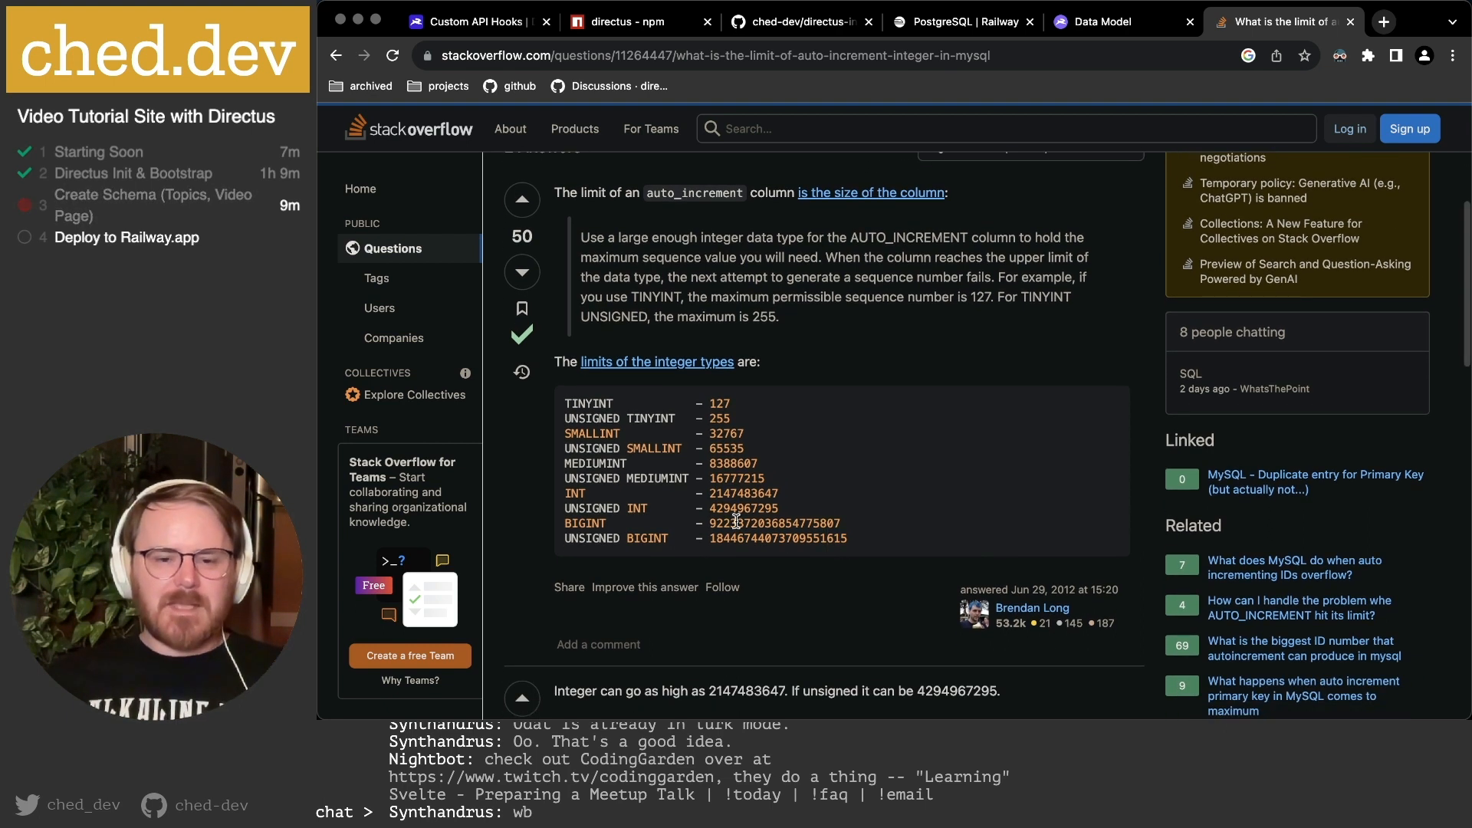
double_click(734, 522)
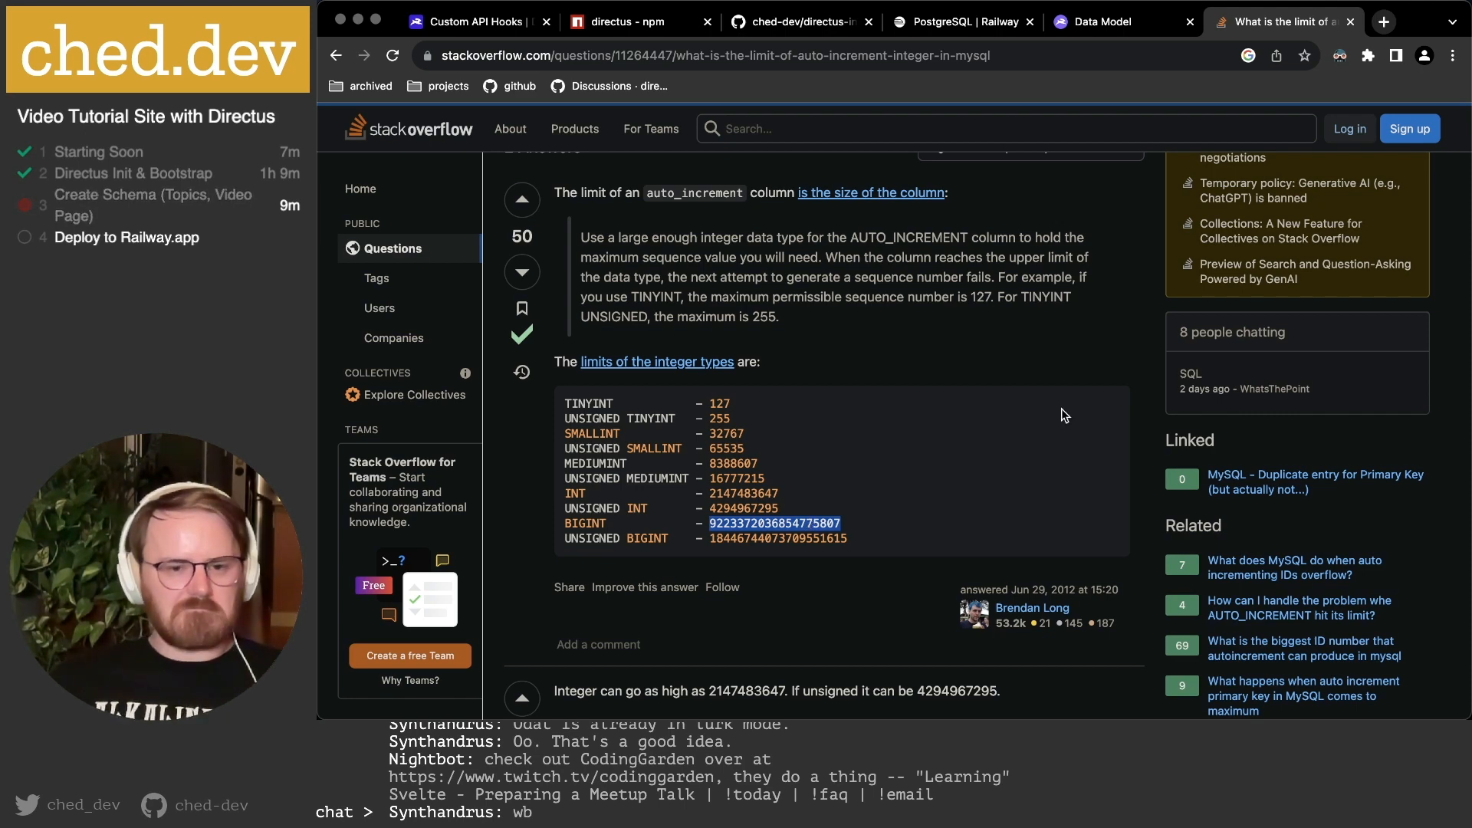
key("super+w")
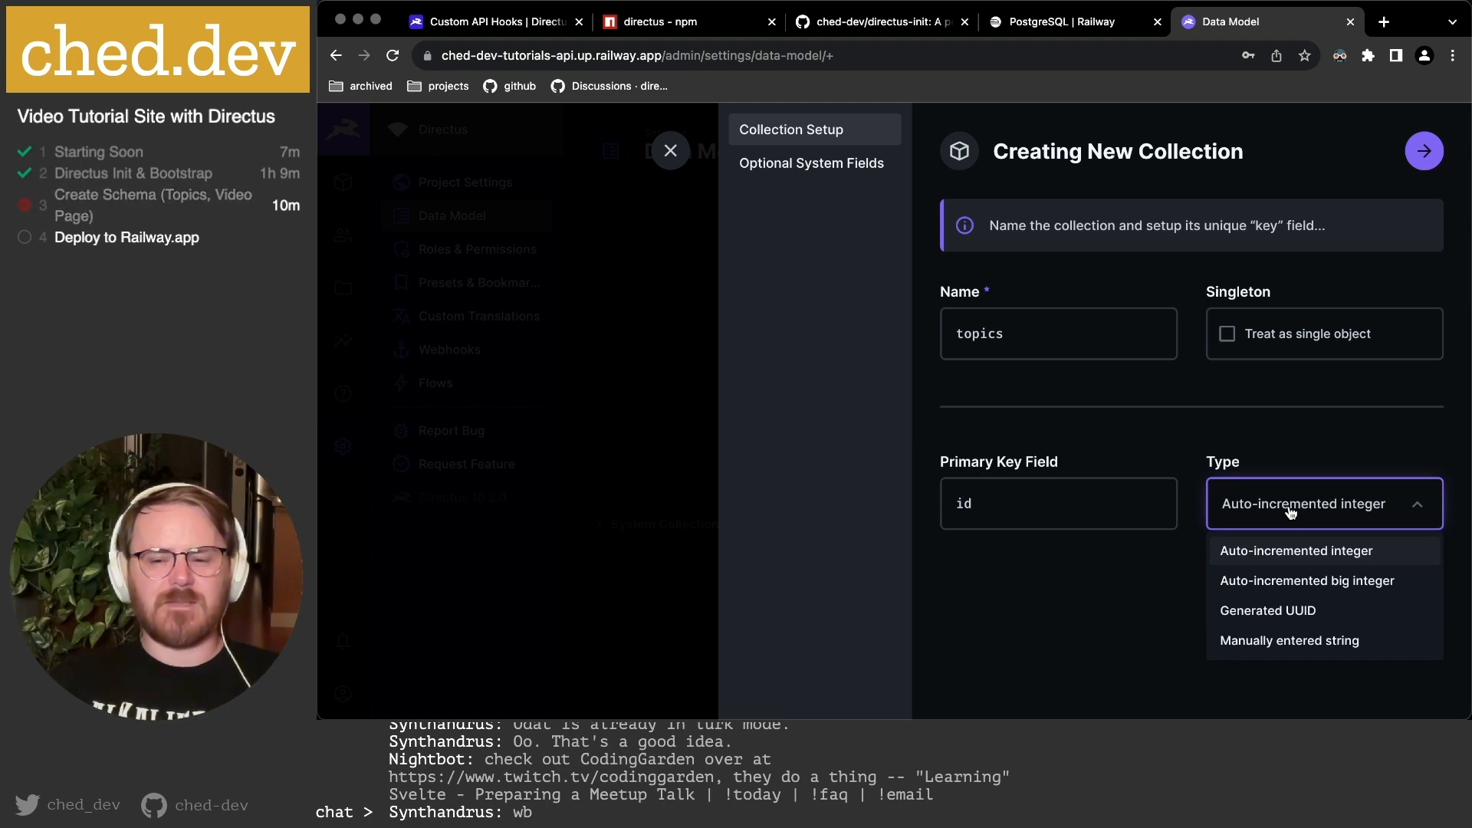
Switch the id key type to Generated UUID and advance to Optional System Fields.
left_click(1292, 615)
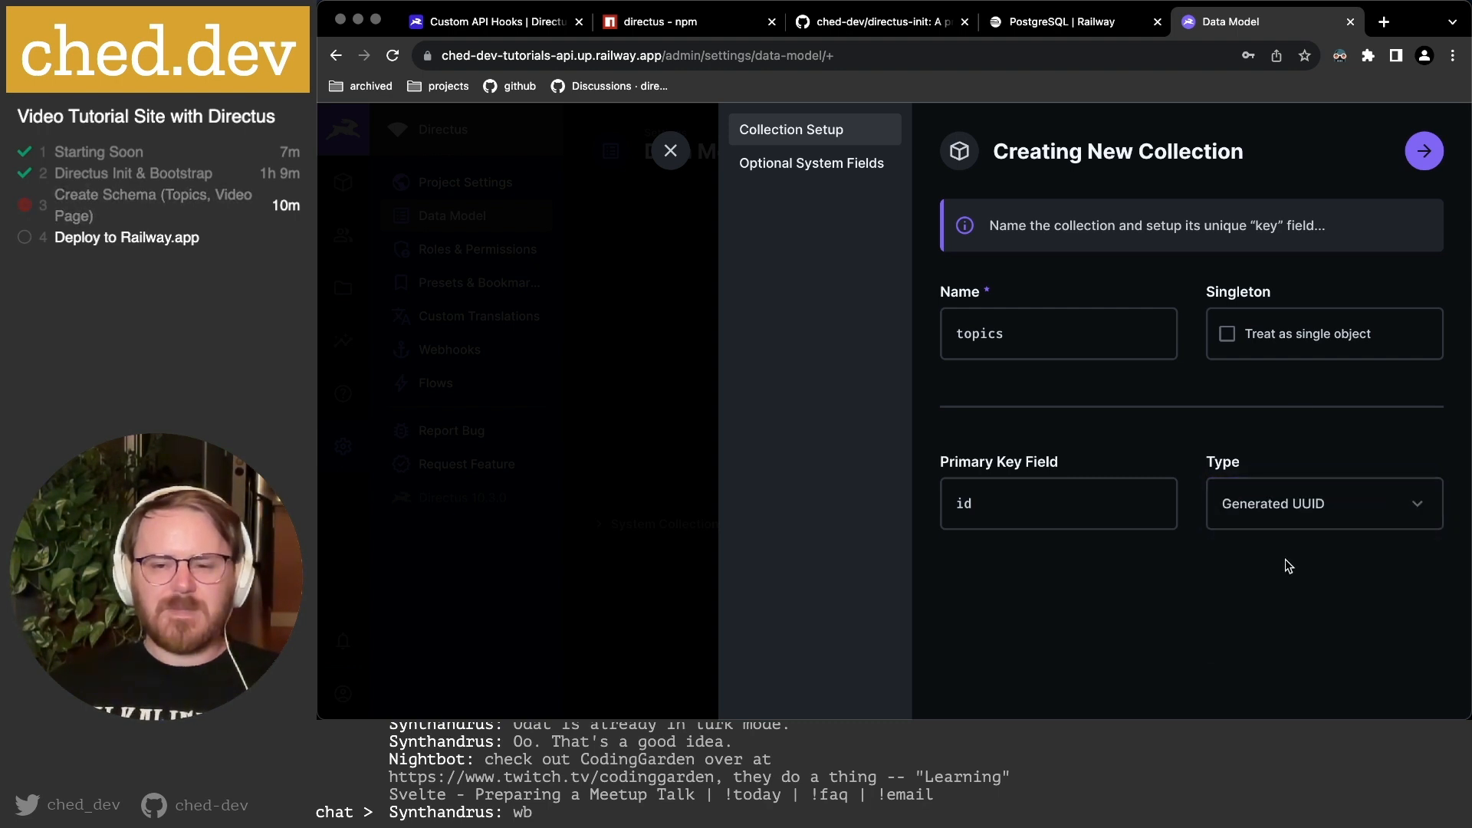
left_click(1422, 158)
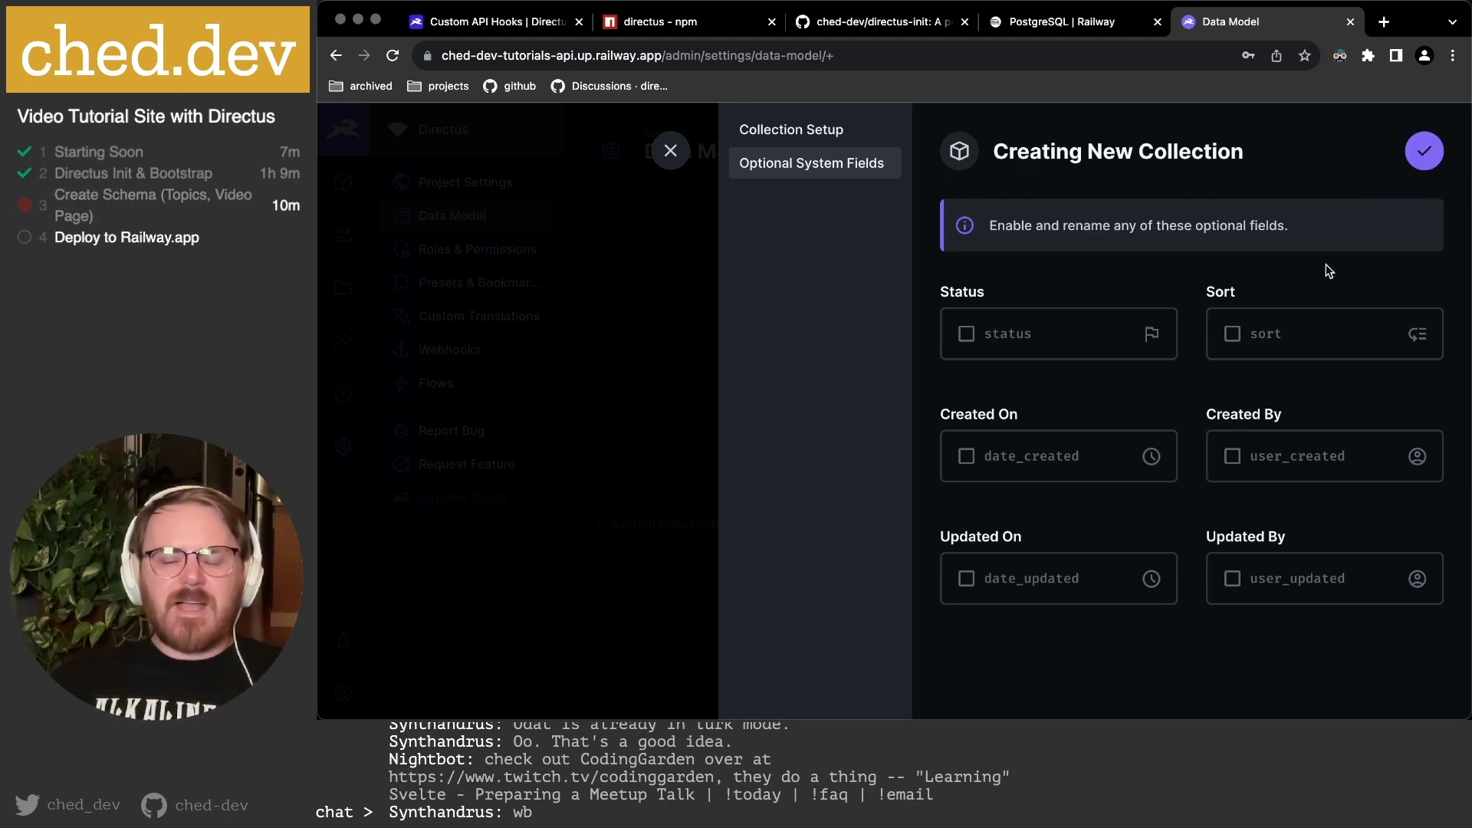
Enable the Sort, Status, Created On and Updated On fields and finish the topics setup.
left_click(1232, 335)
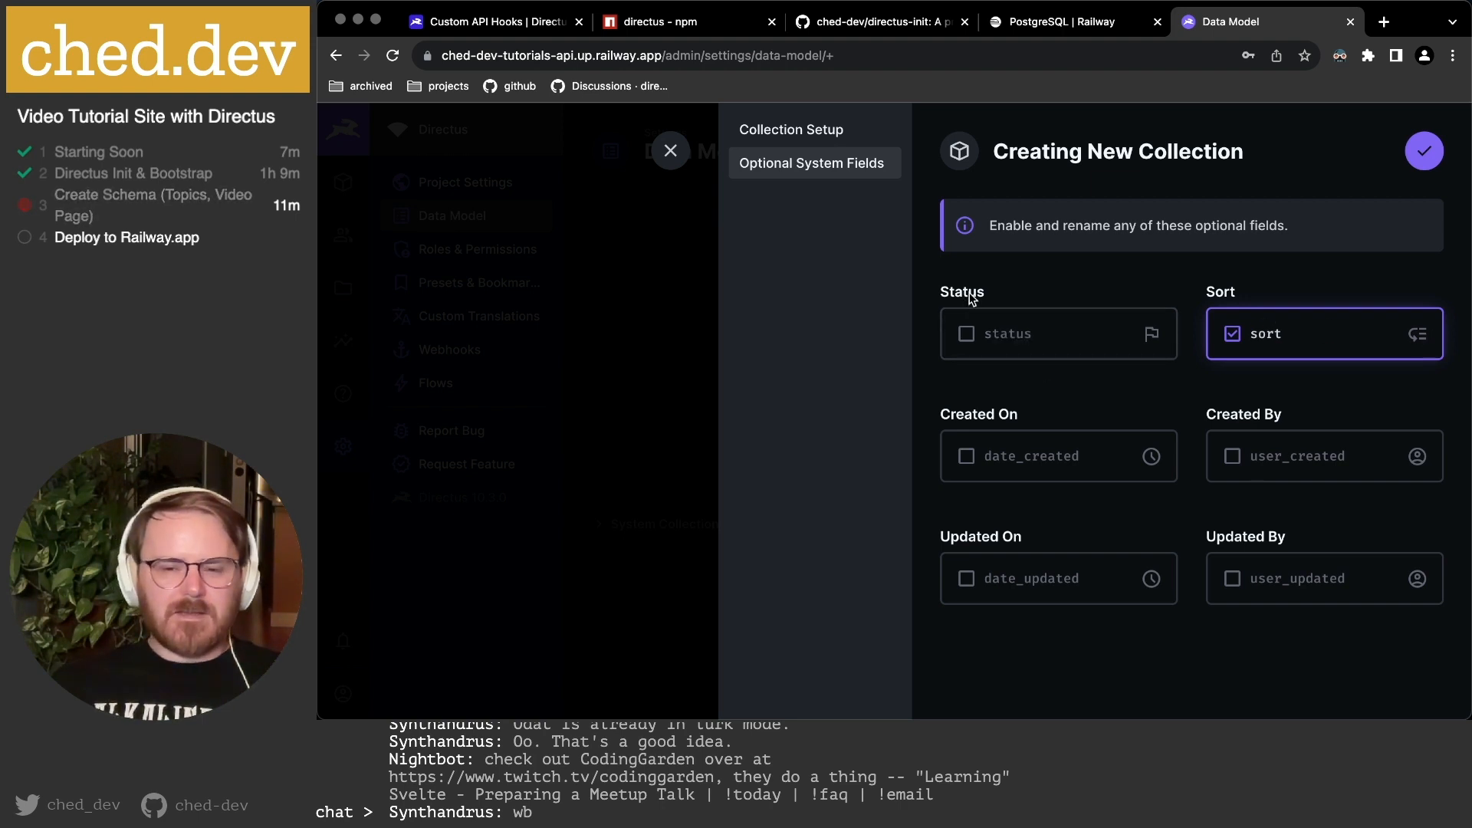
left_click(967, 334)
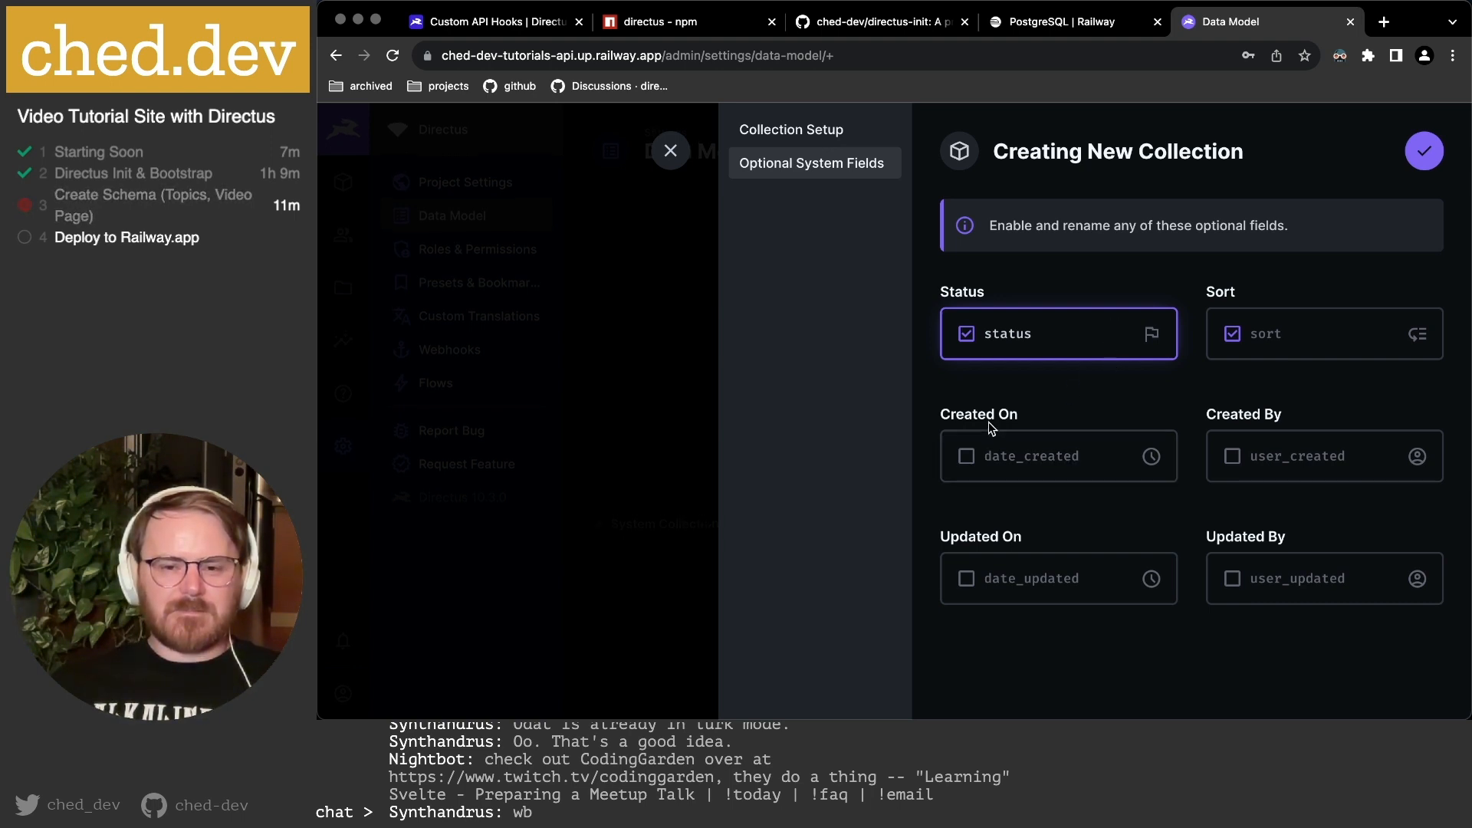
left_click(965, 457)
left_click(966, 580)
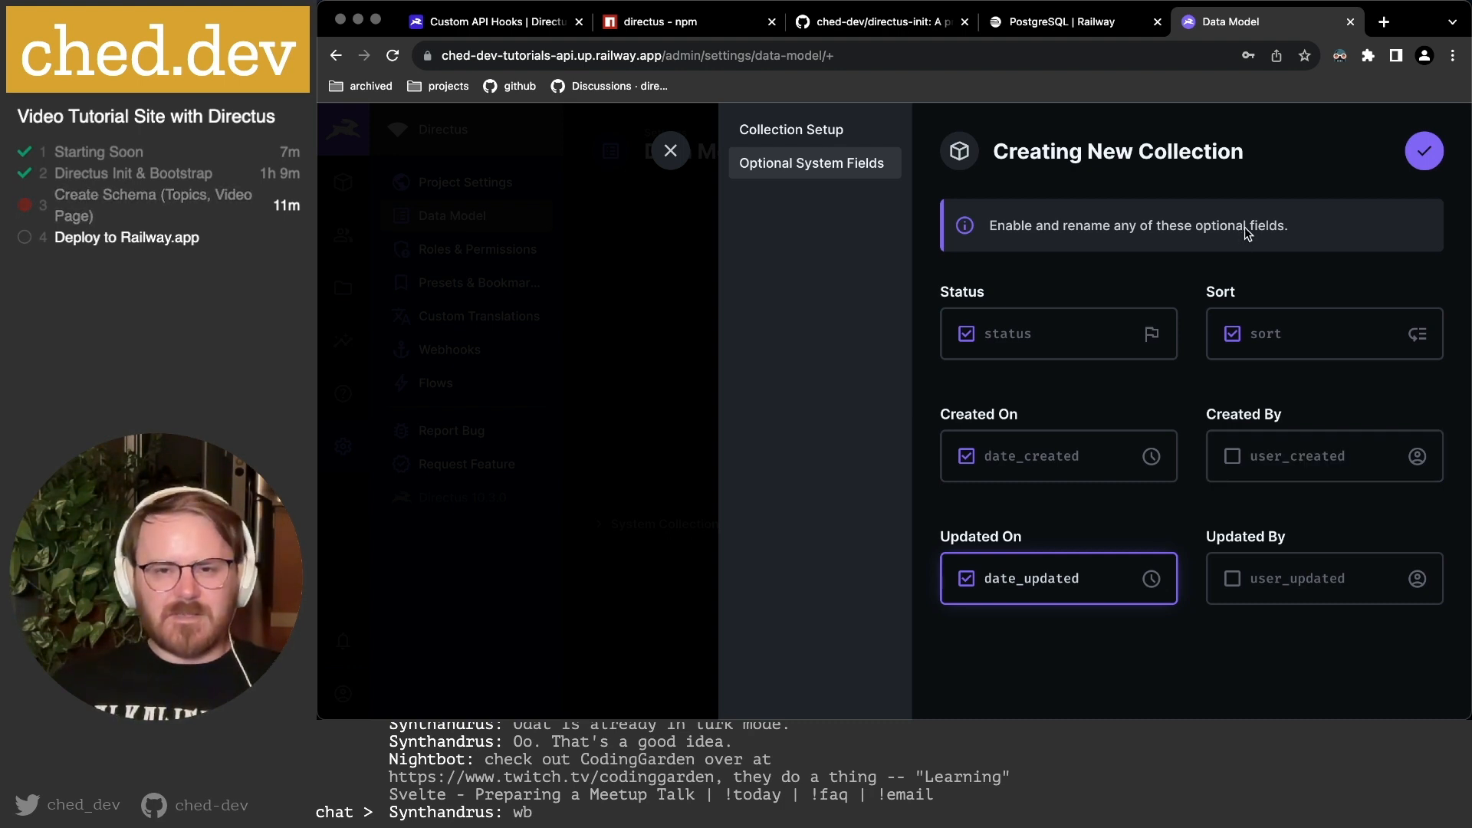
left_click(1423, 157)
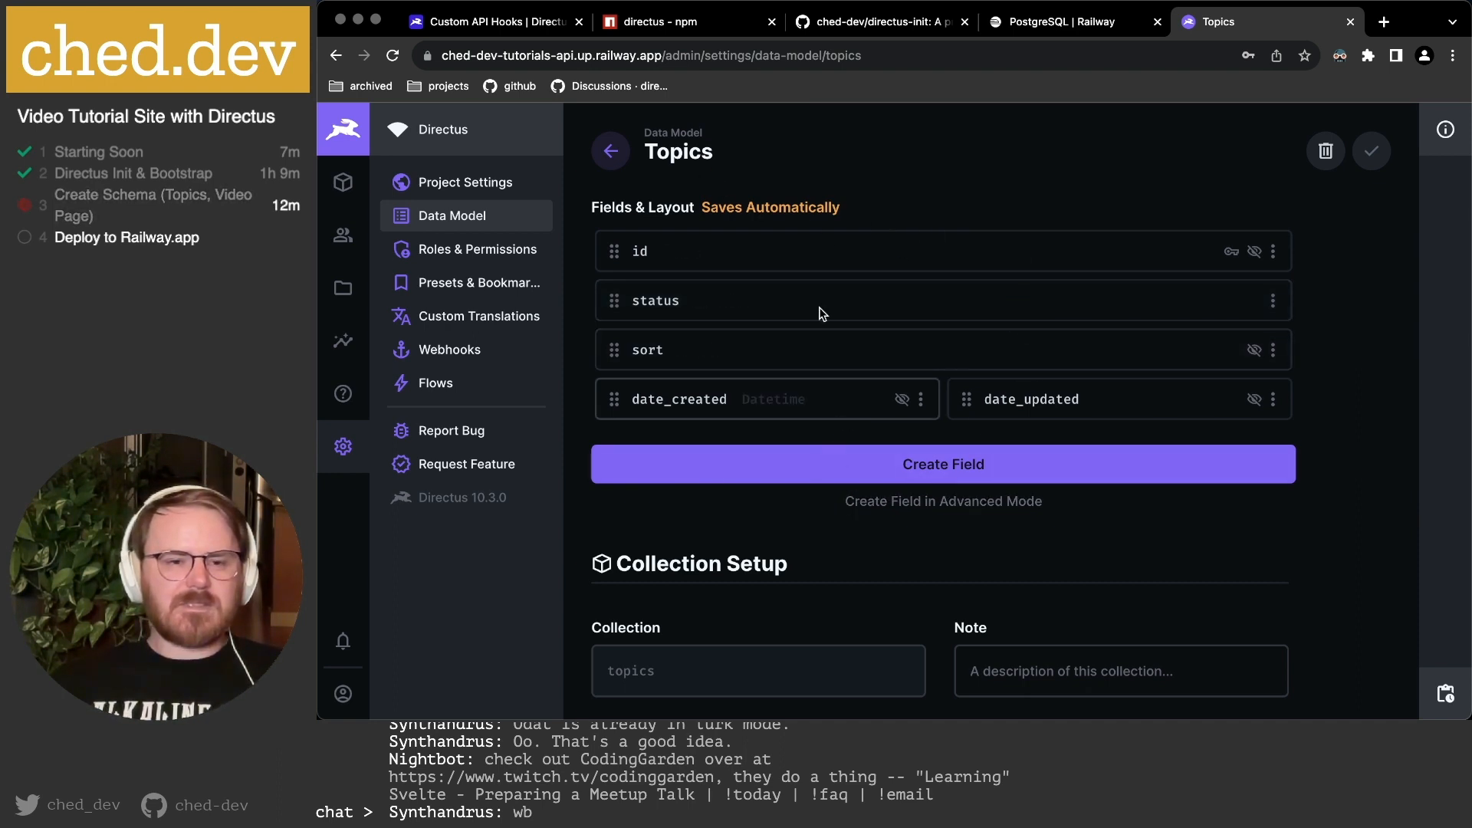
Open the collection Icon picker, try the searches 'tag' and 'block', then clear the search.
scroll(972, 241, "down", 5)
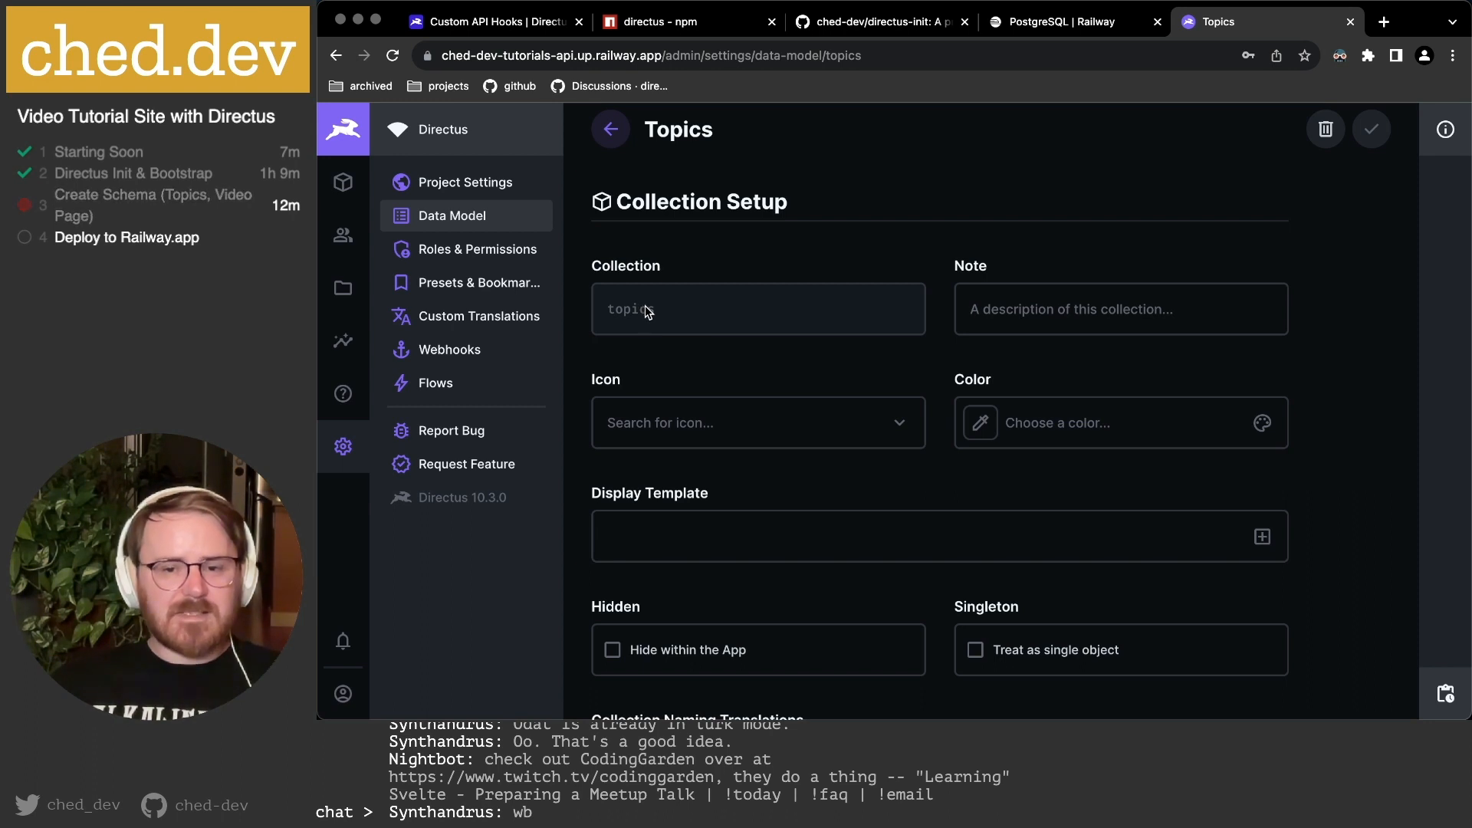
left_click(902, 427)
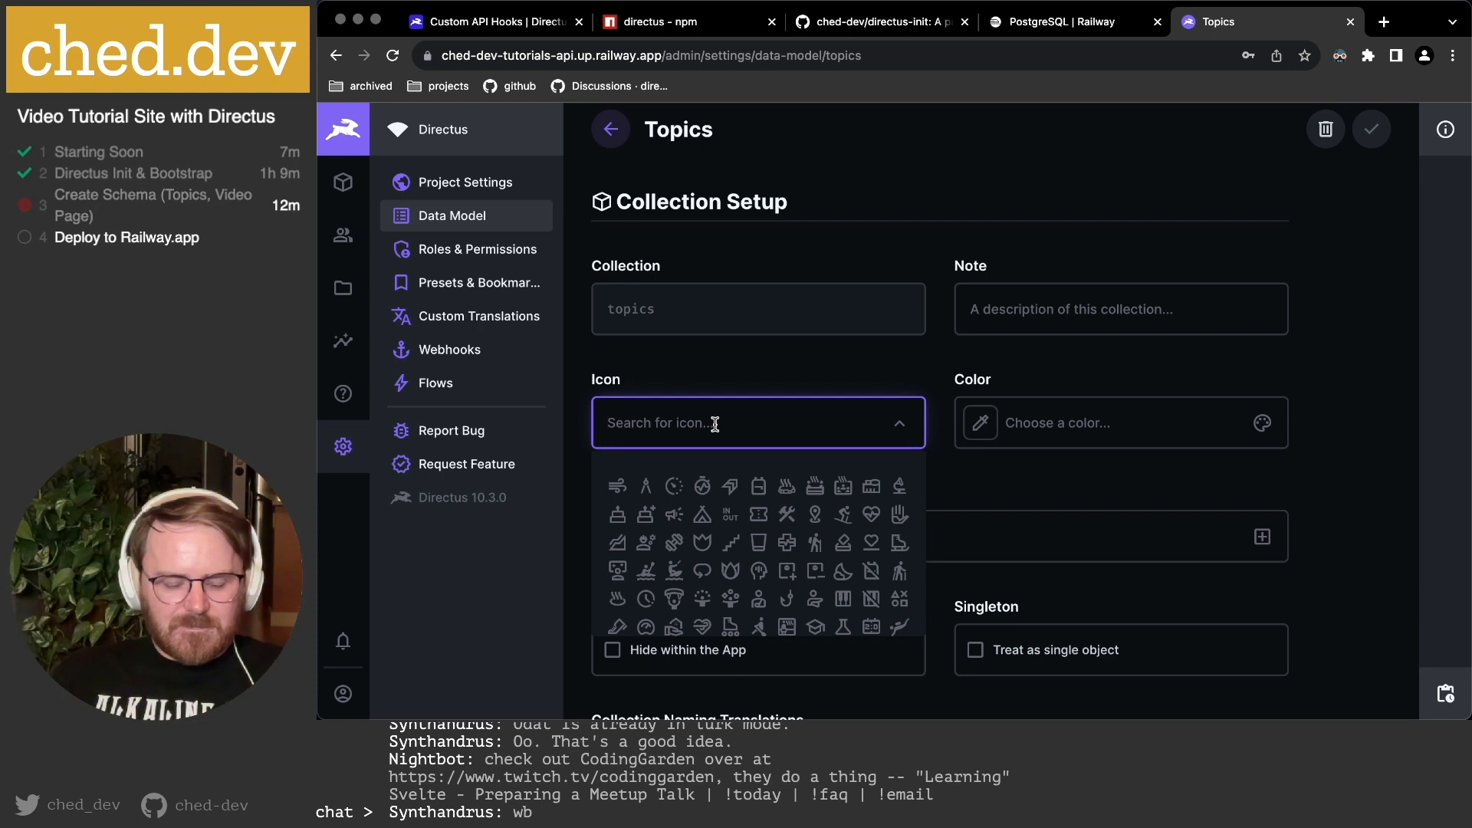
type("tag")
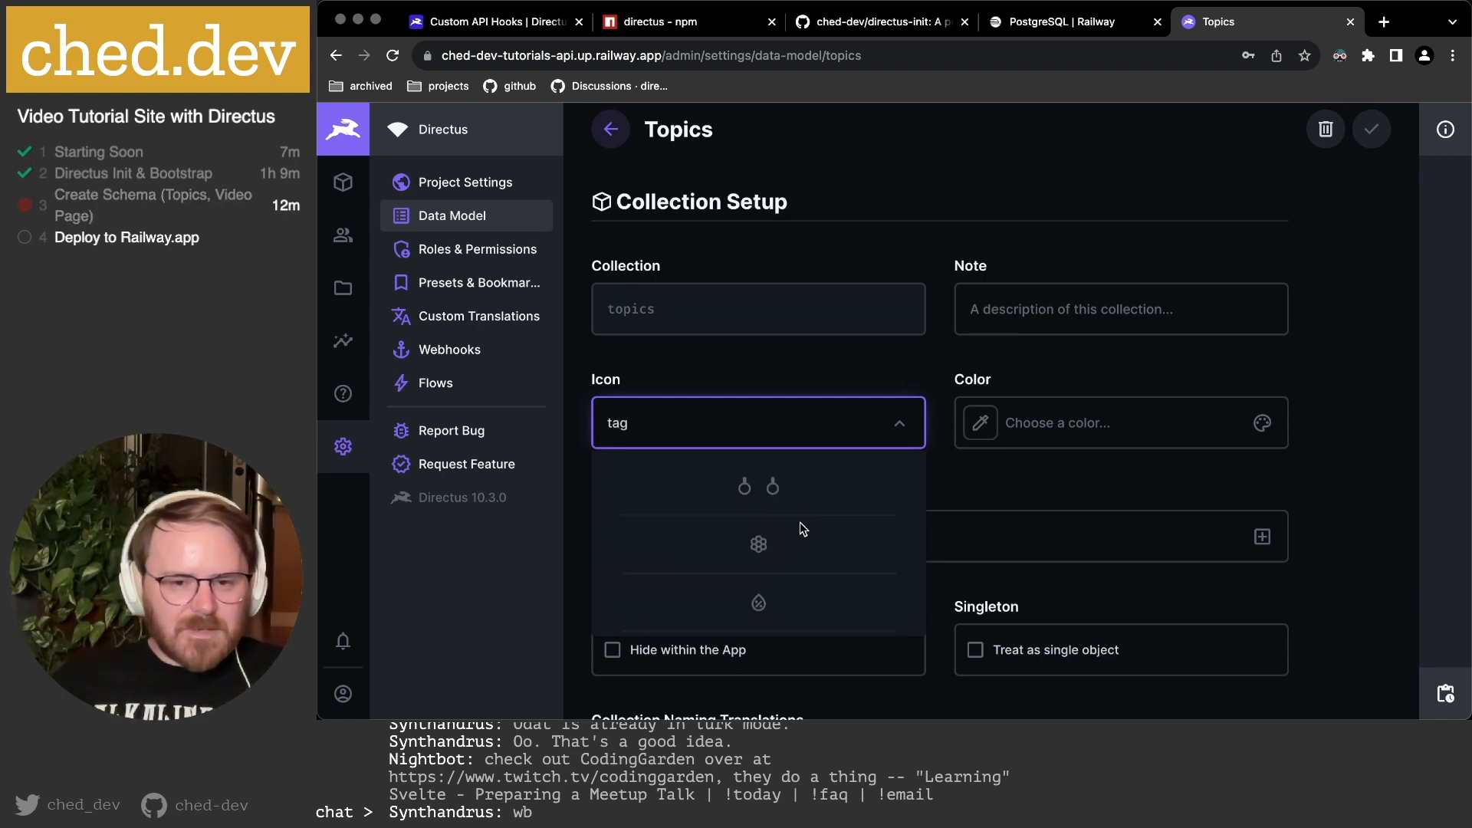
scroll(799, 522, "down", 4)
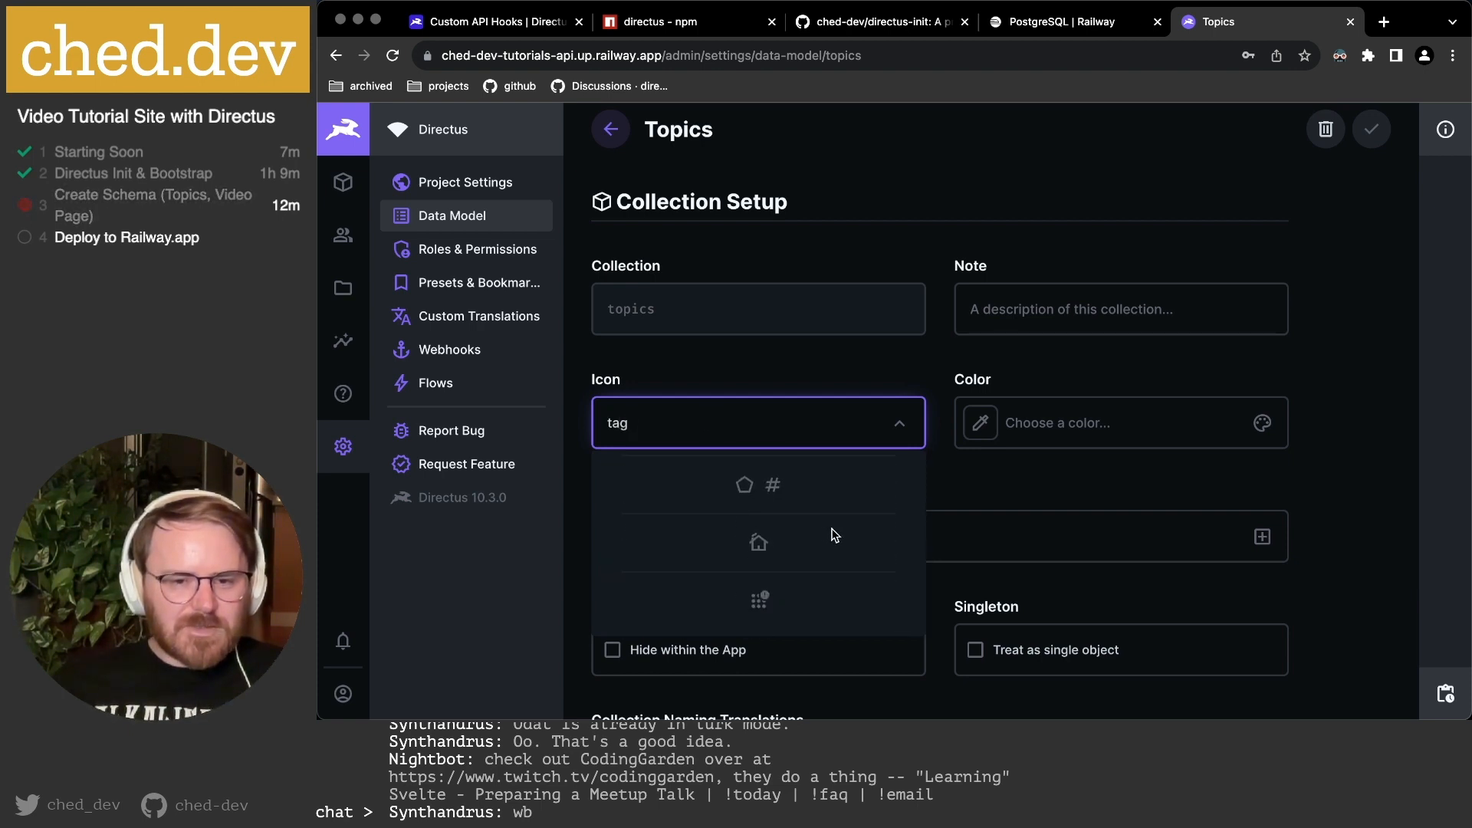
scroll(831, 536, "up", 5)
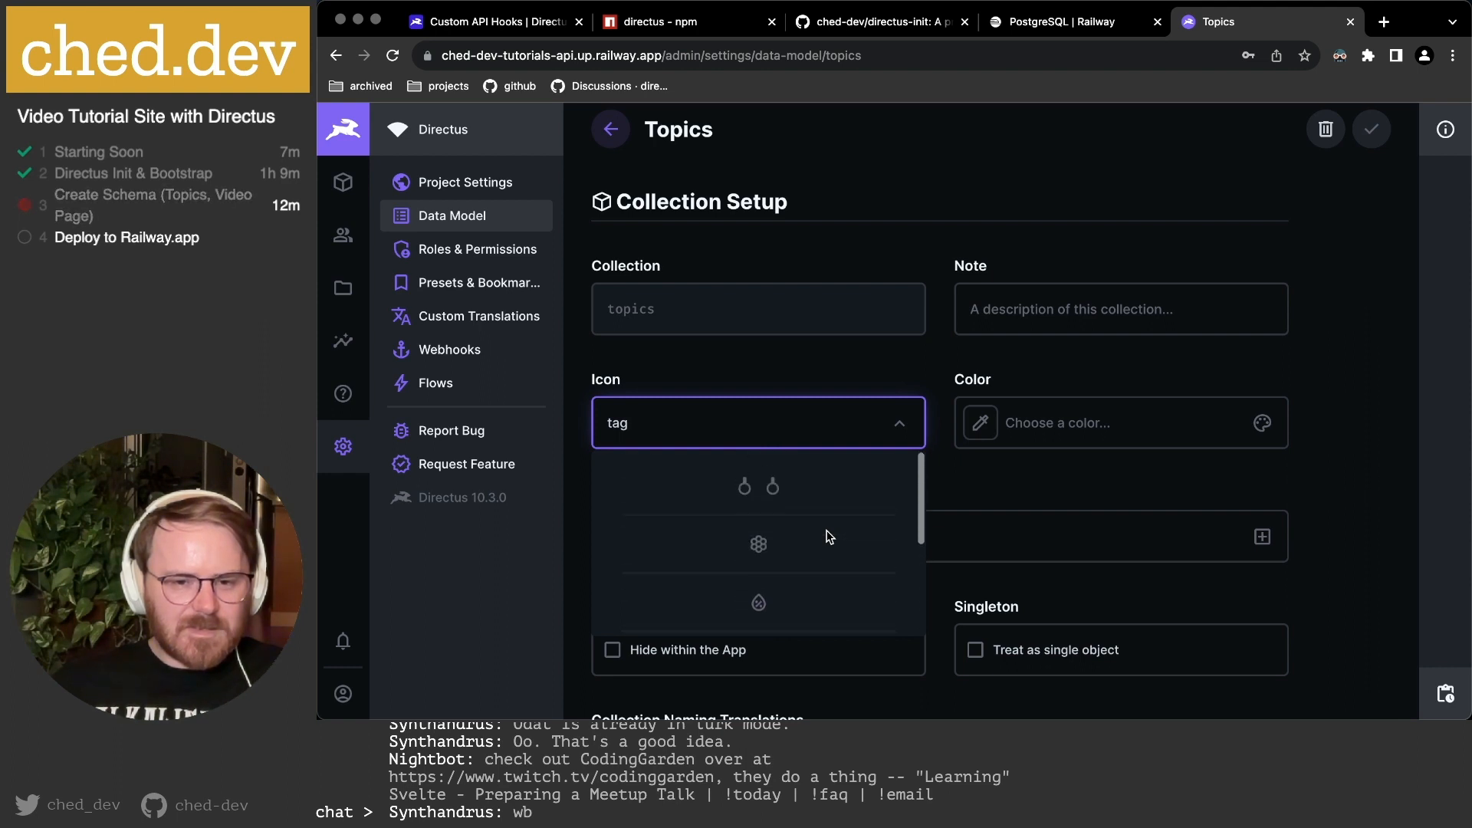
key("super+a")
type("block")
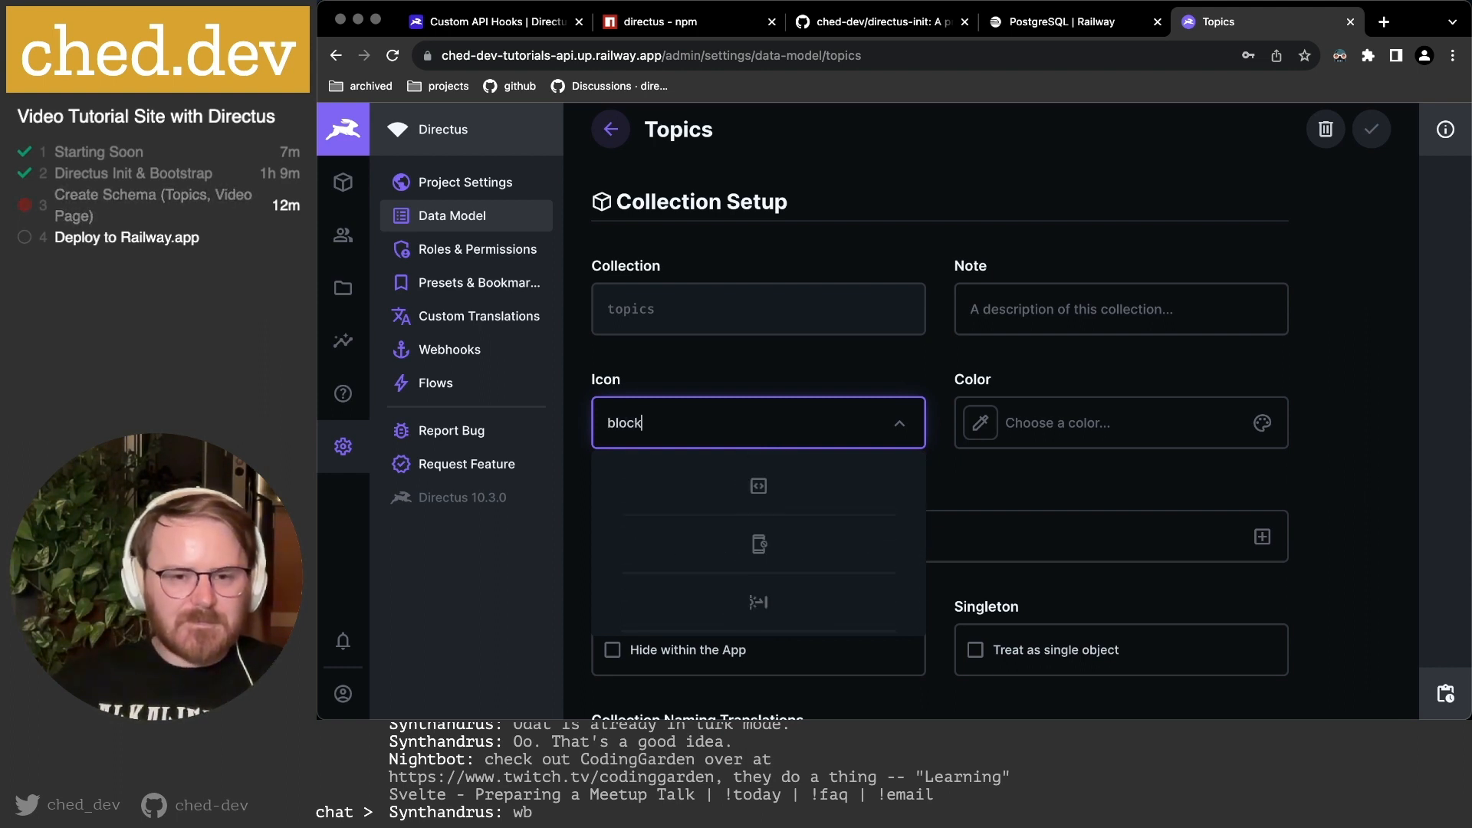
scroll(805, 564, "down", 1)
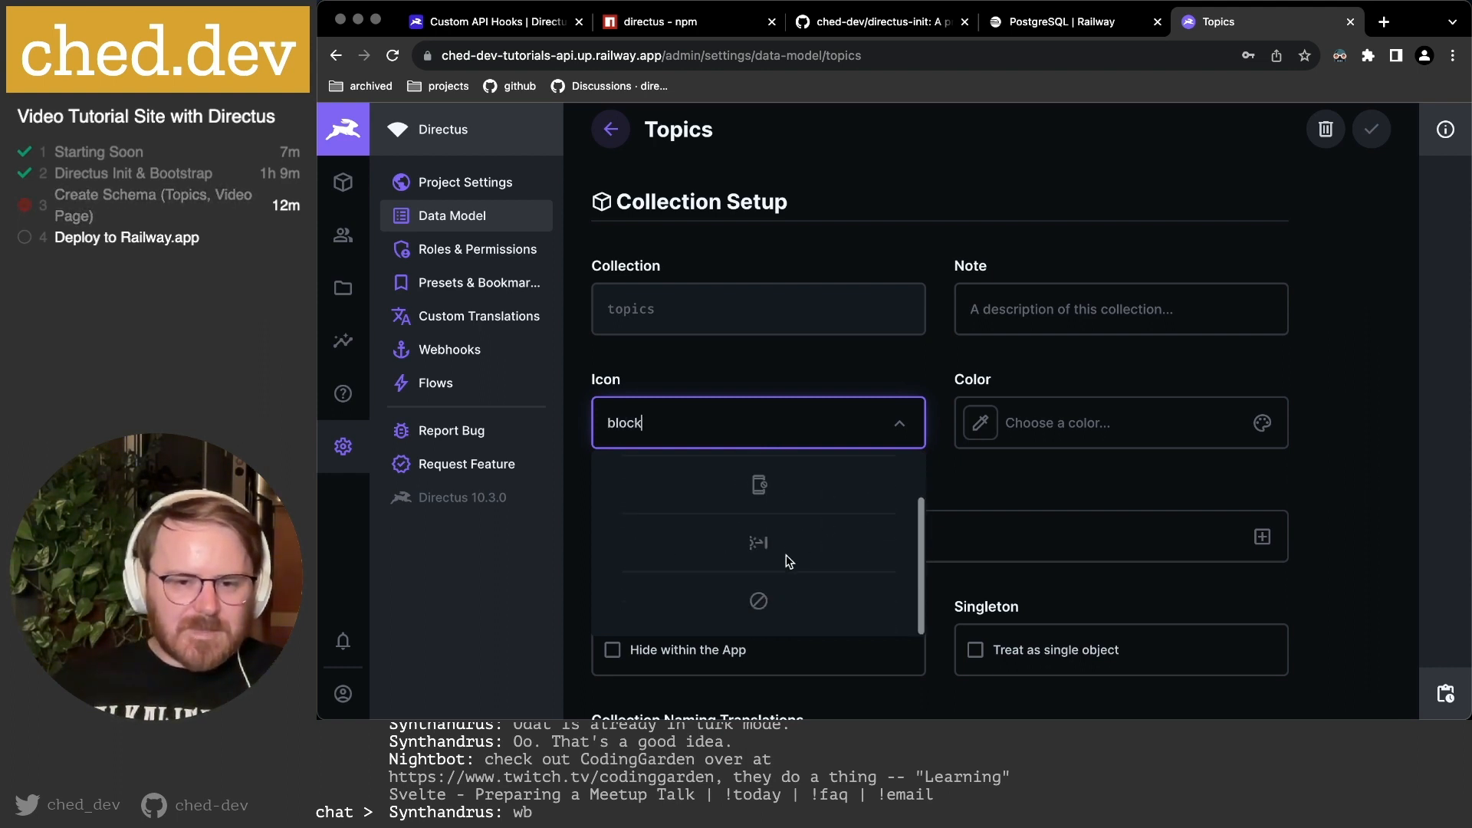
scroll(805, 545, "up", 1)
key("super+a")
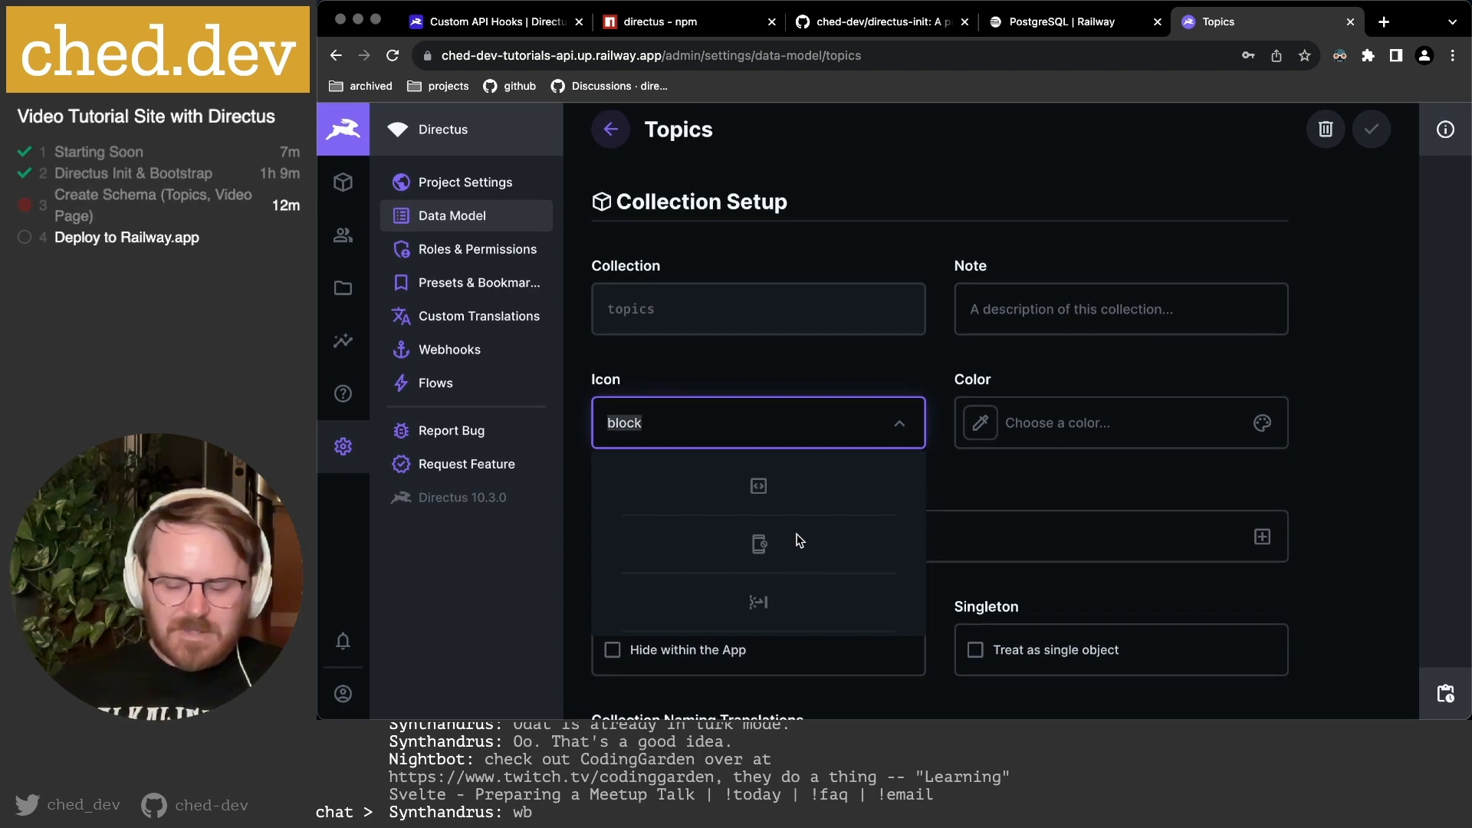
key("BackSpace")
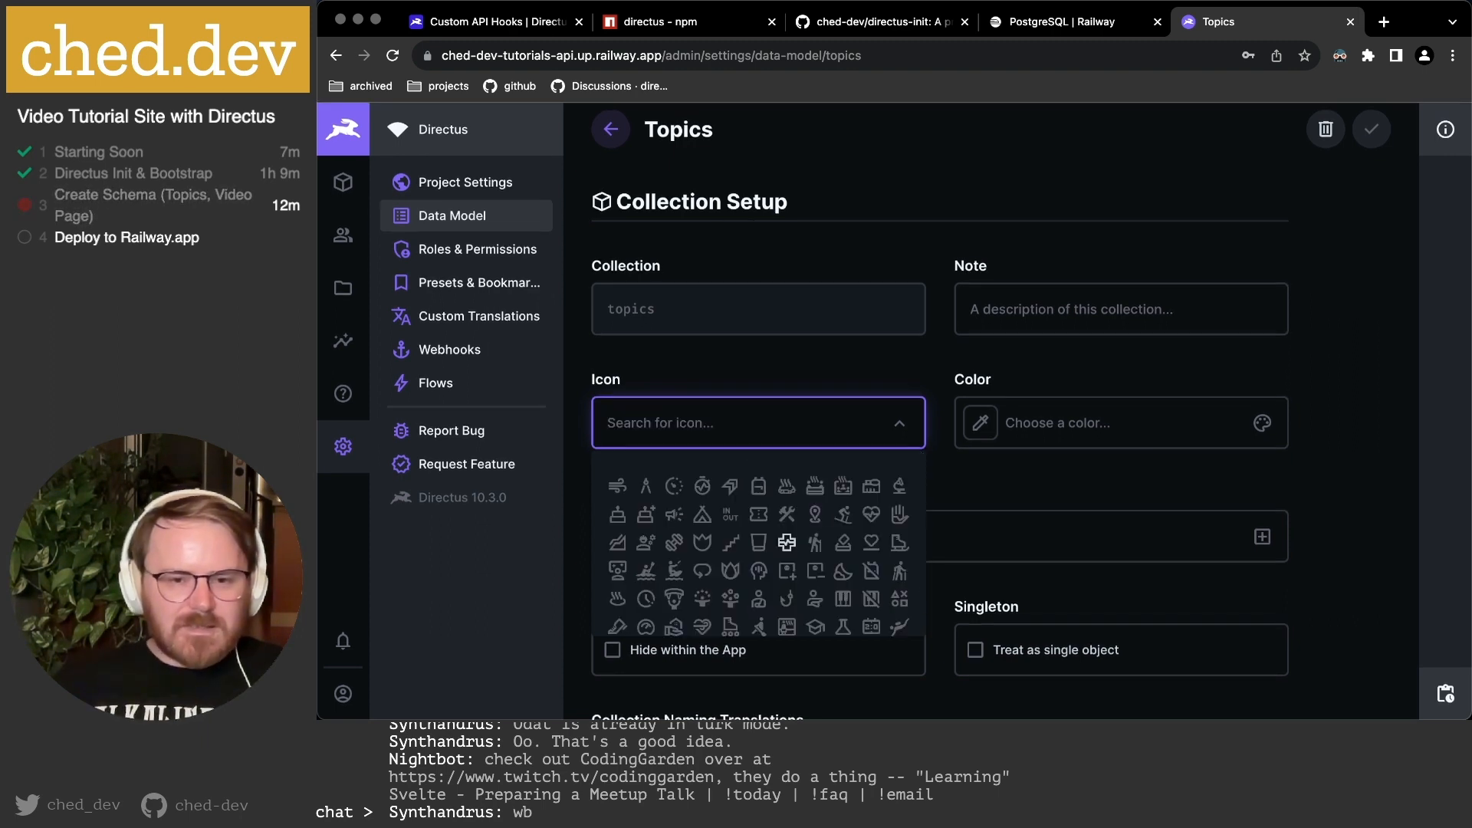
Browse the full icon list and pick the sell tag icon for topics.
scroll(787, 542, "down", 5)
scroll(785, 542, "down", 8)
scroll(767, 557, "down", 5)
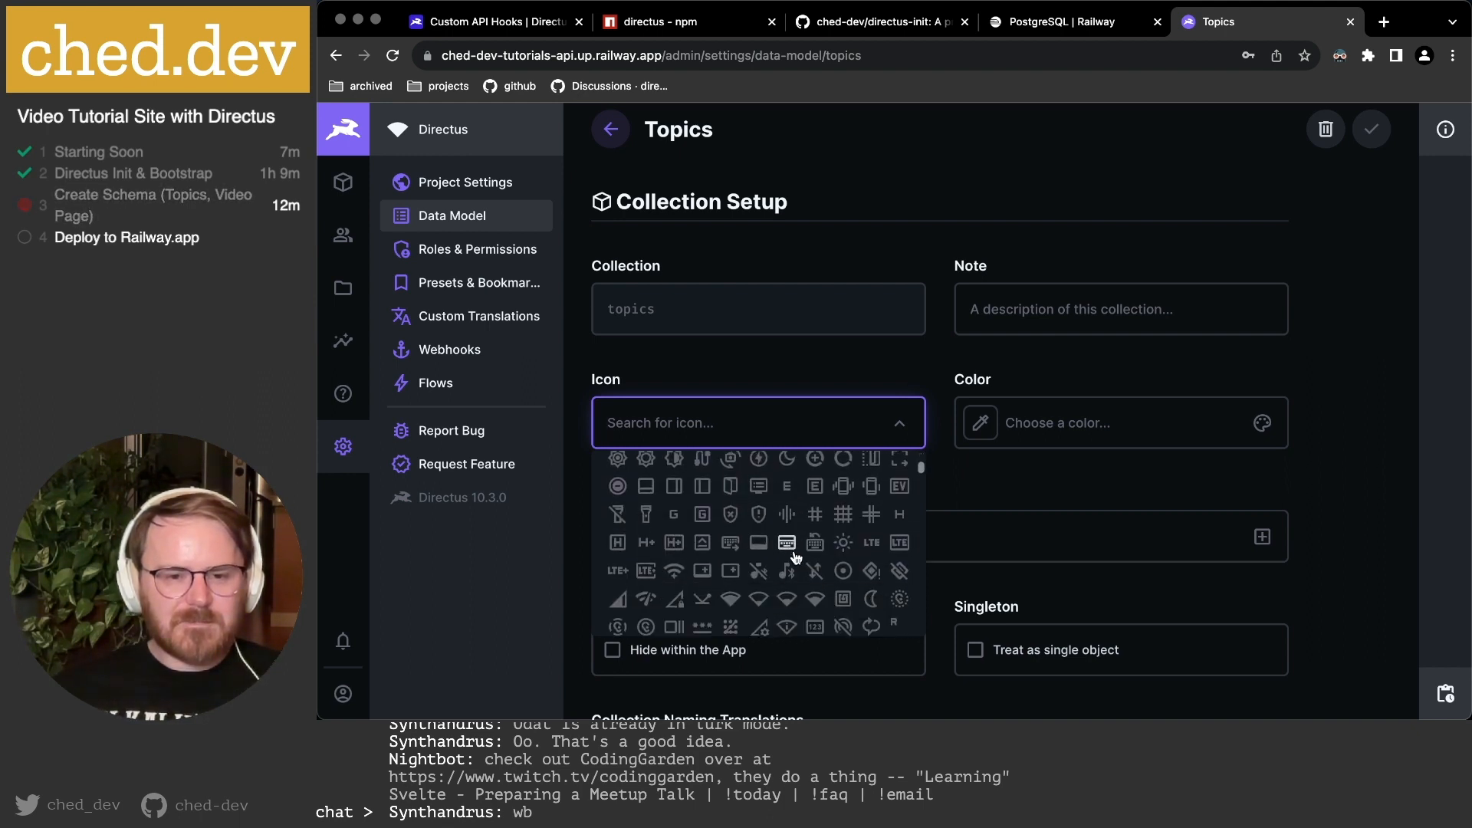
scroll(795, 553, "down", 5)
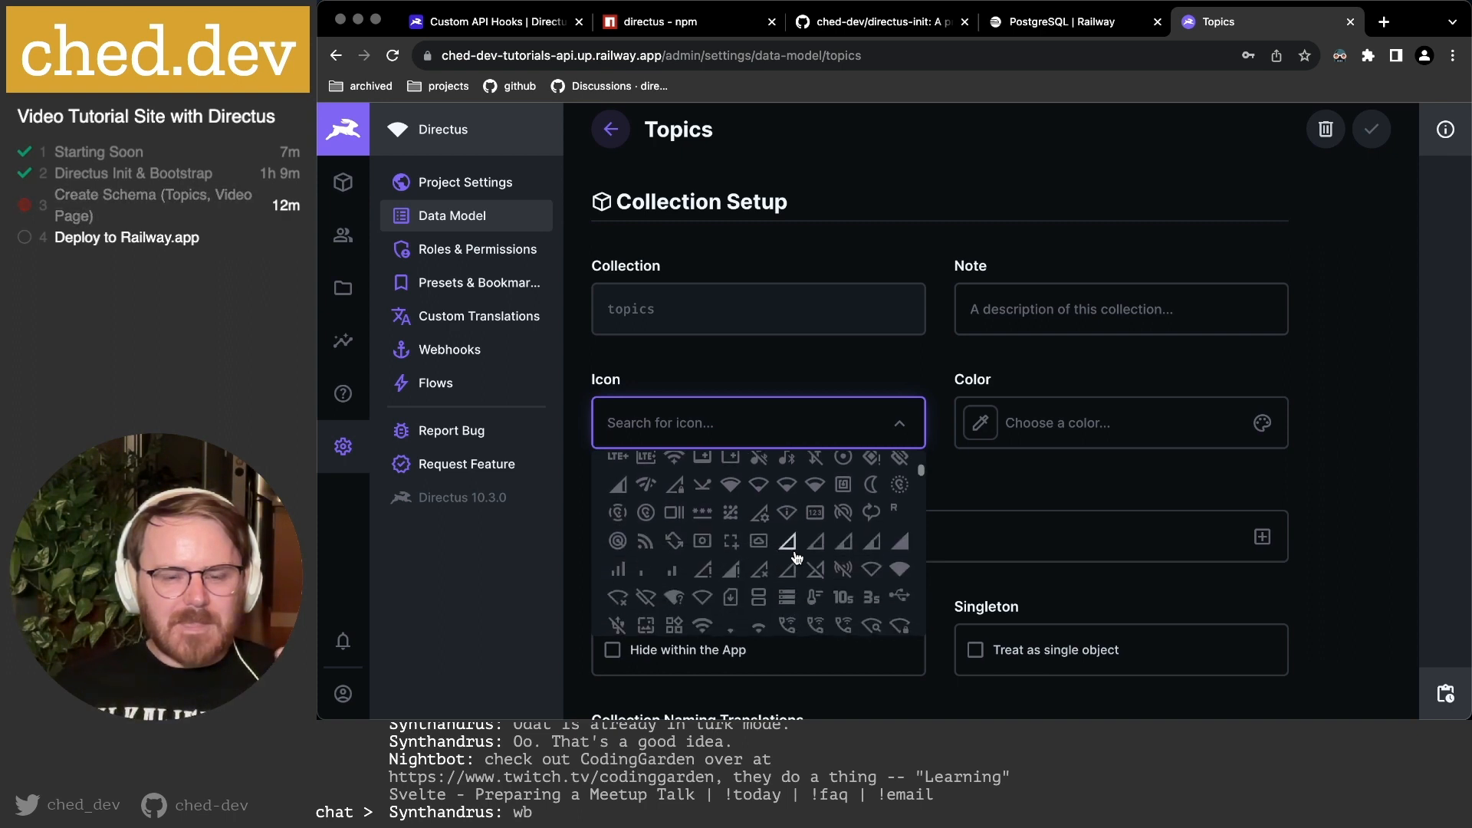
scroll(797, 558, "down", 10)
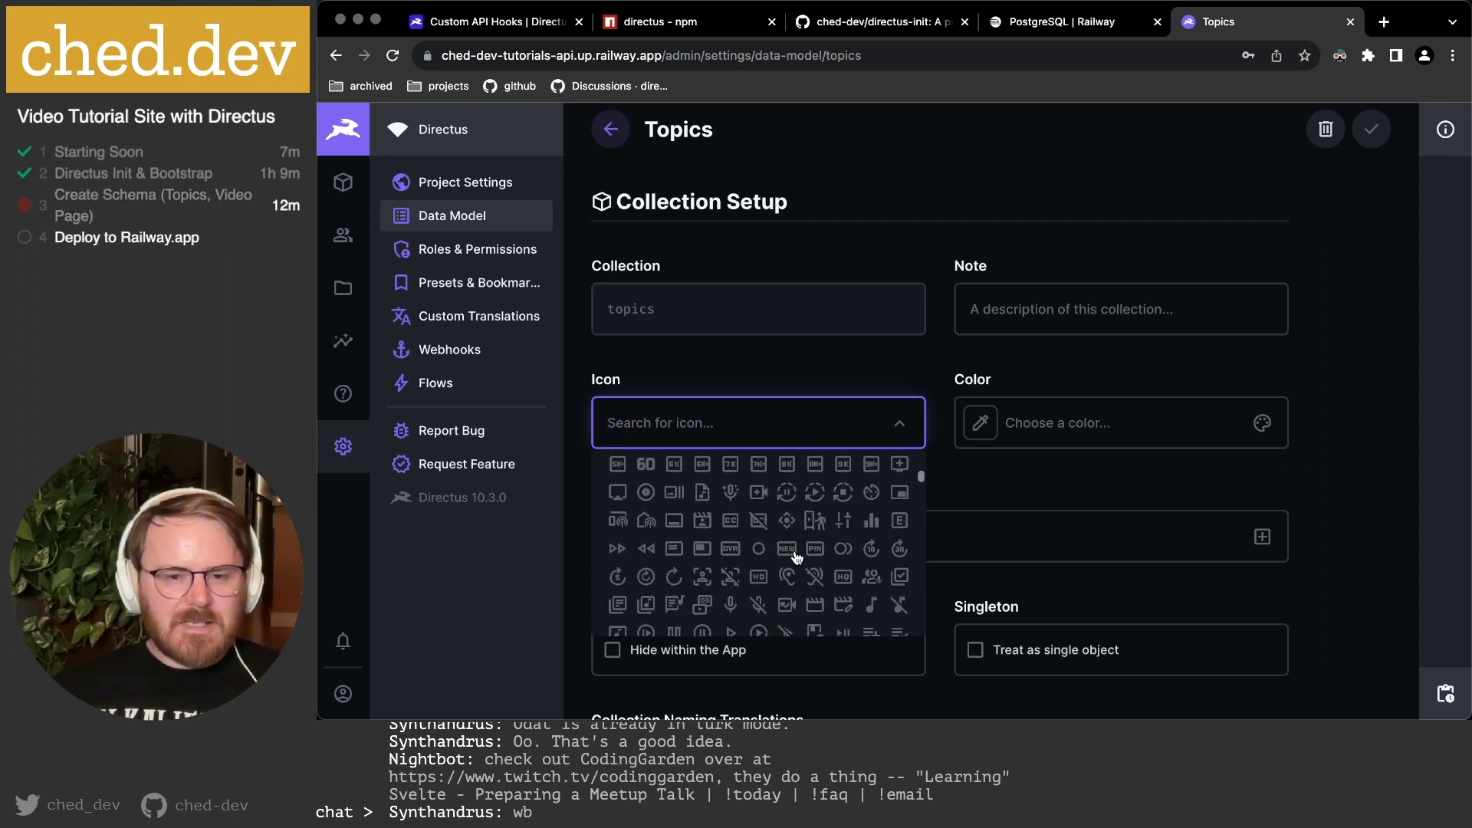
scroll(797, 557, "down", 3)
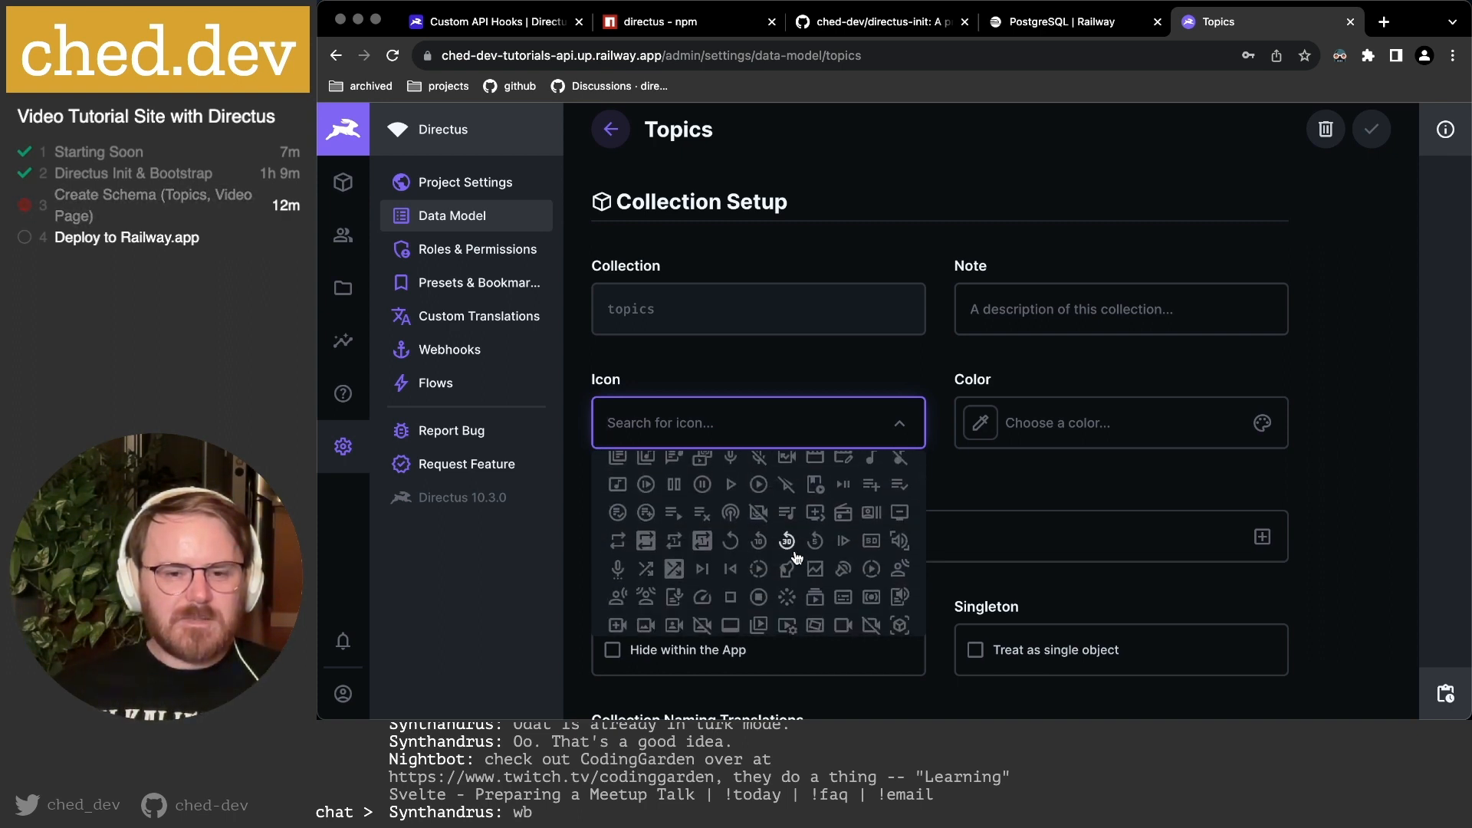
scroll(796, 557, "down", 2)
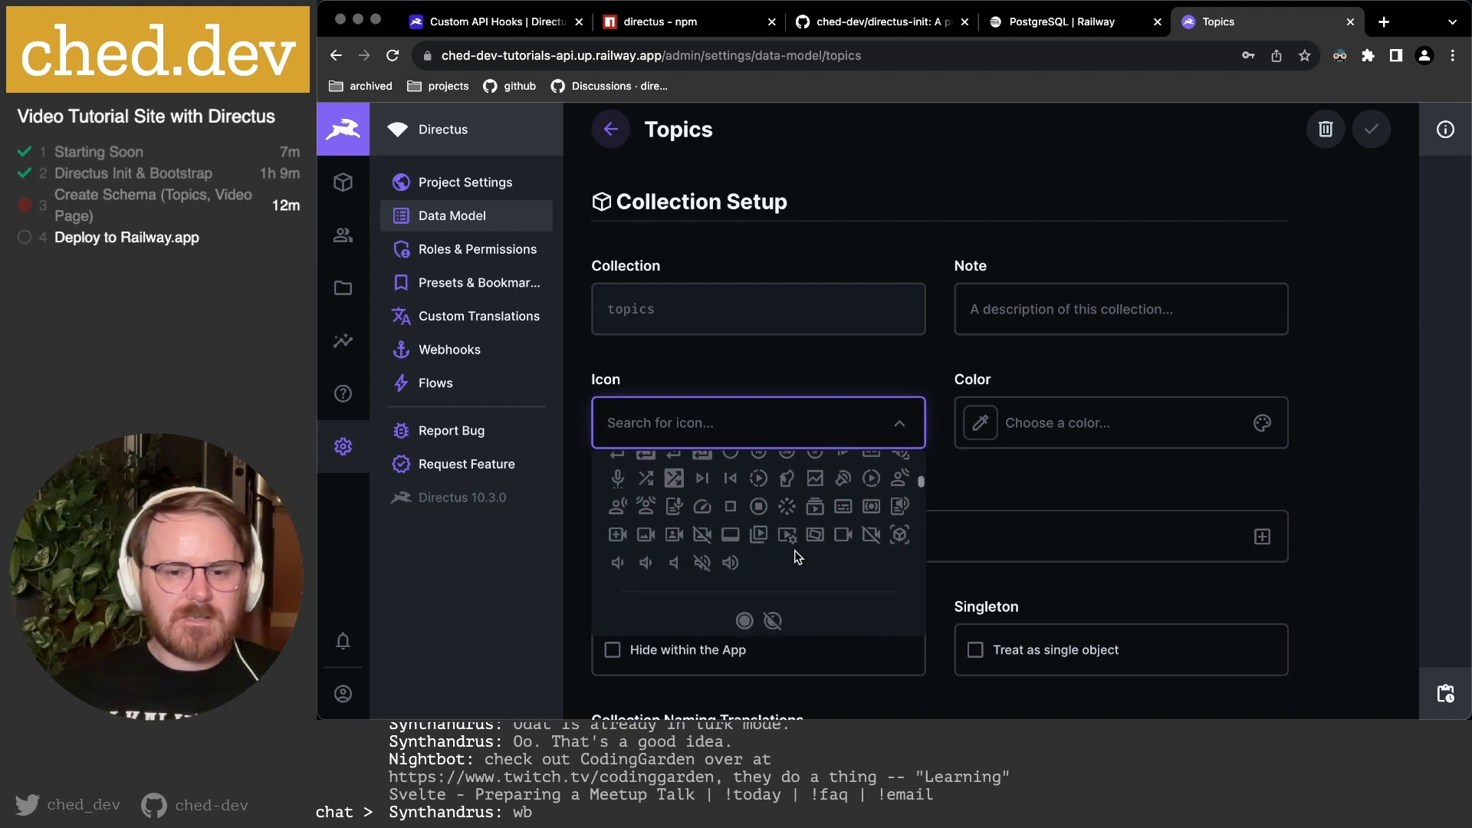
scroll(817, 549, "down", 3)
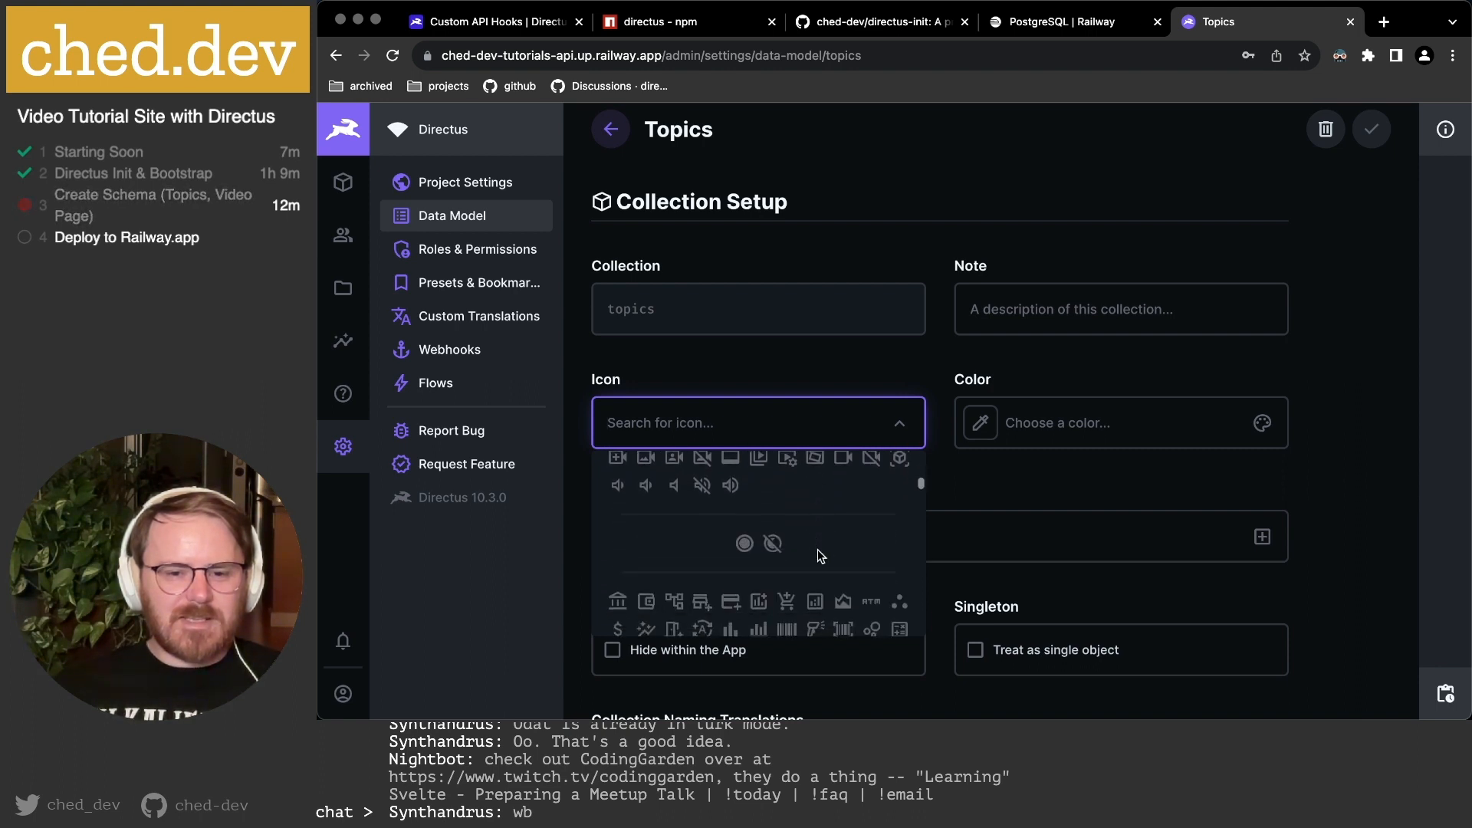
scroll(817, 549, "down", 3)
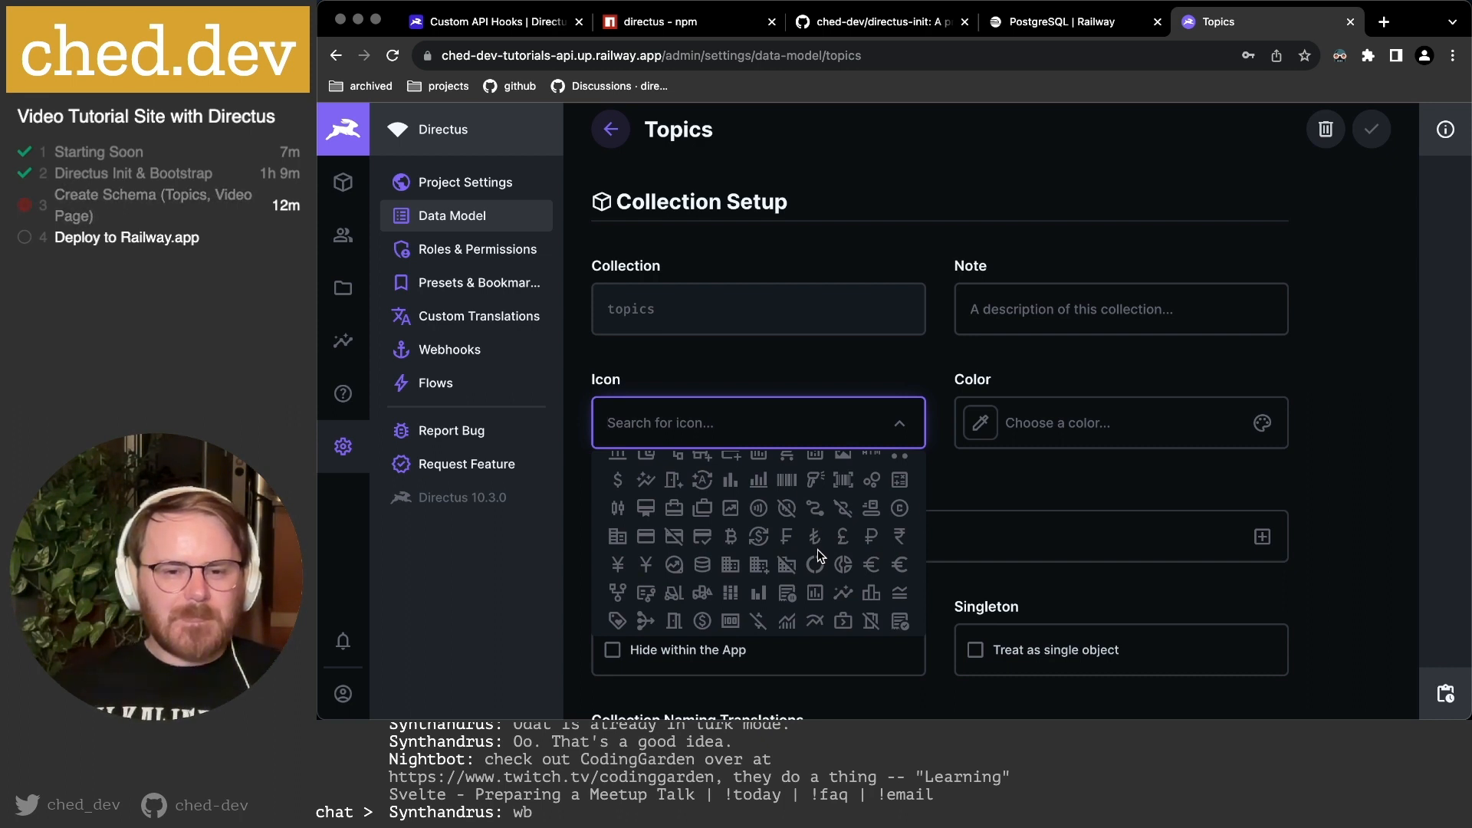
scroll(763, 566, "down", 2)
scroll(765, 565, "down", 5)
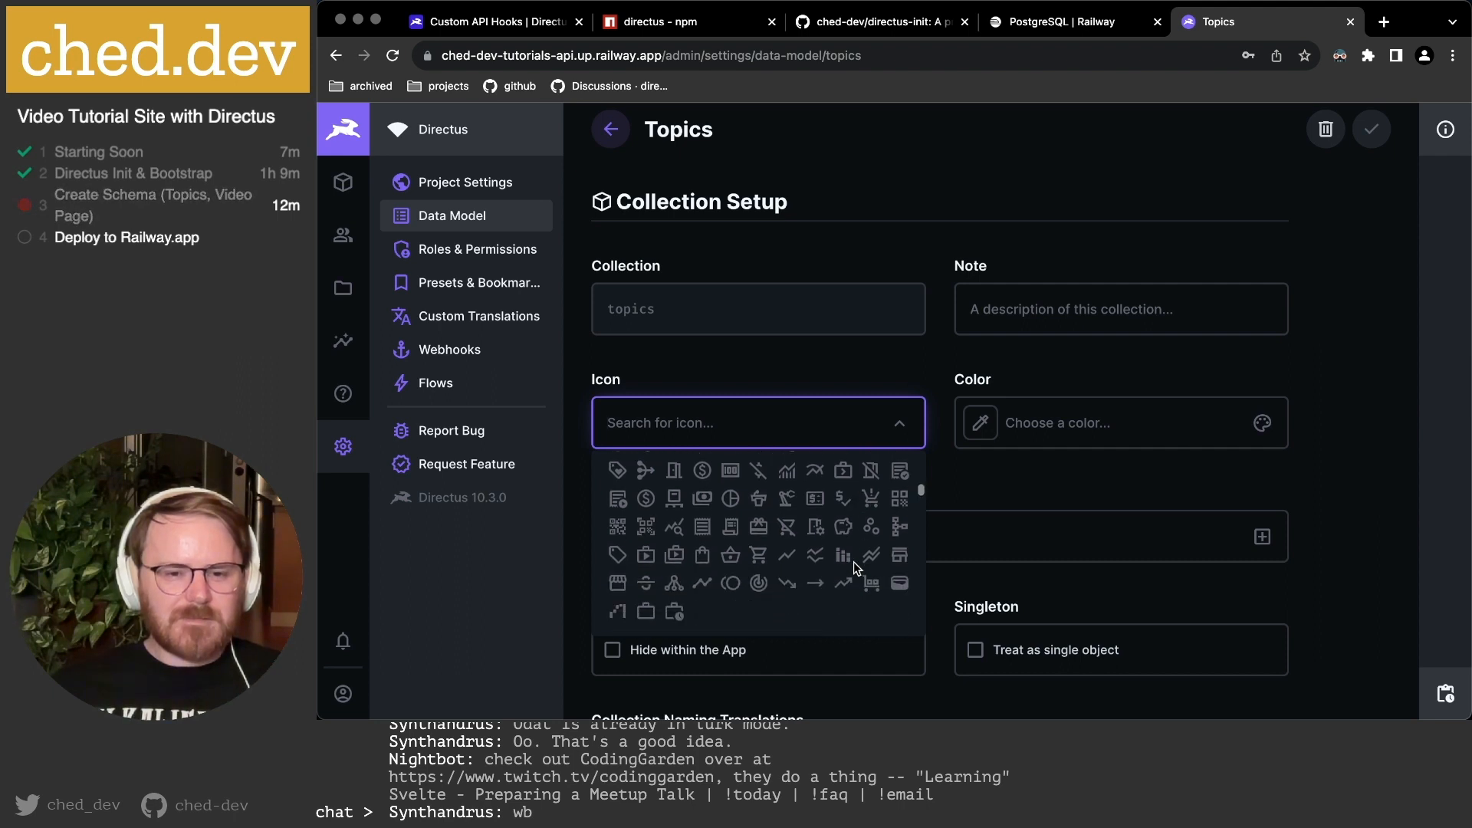
left_click(617, 553)
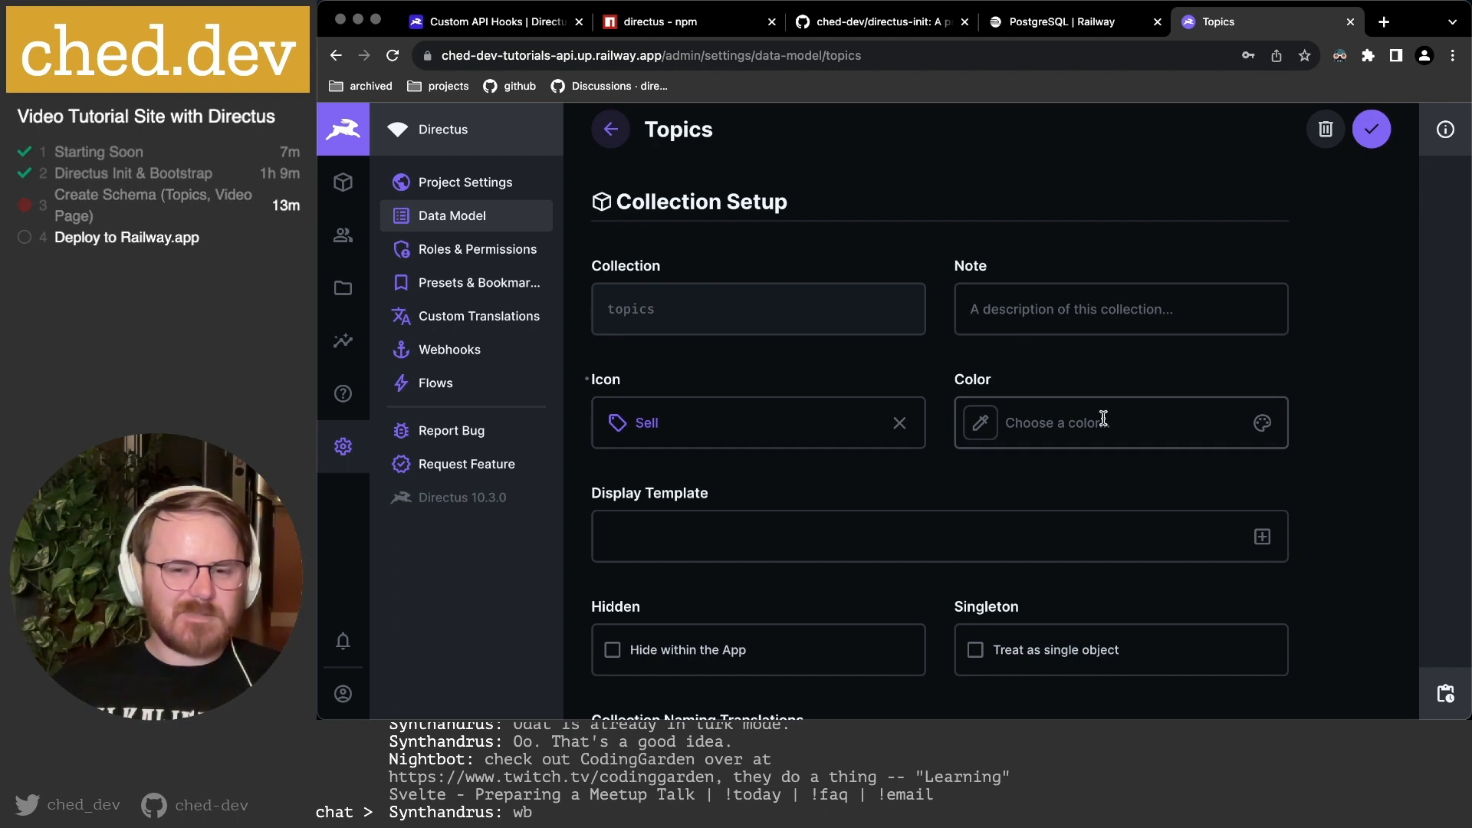
left_click(1041, 416)
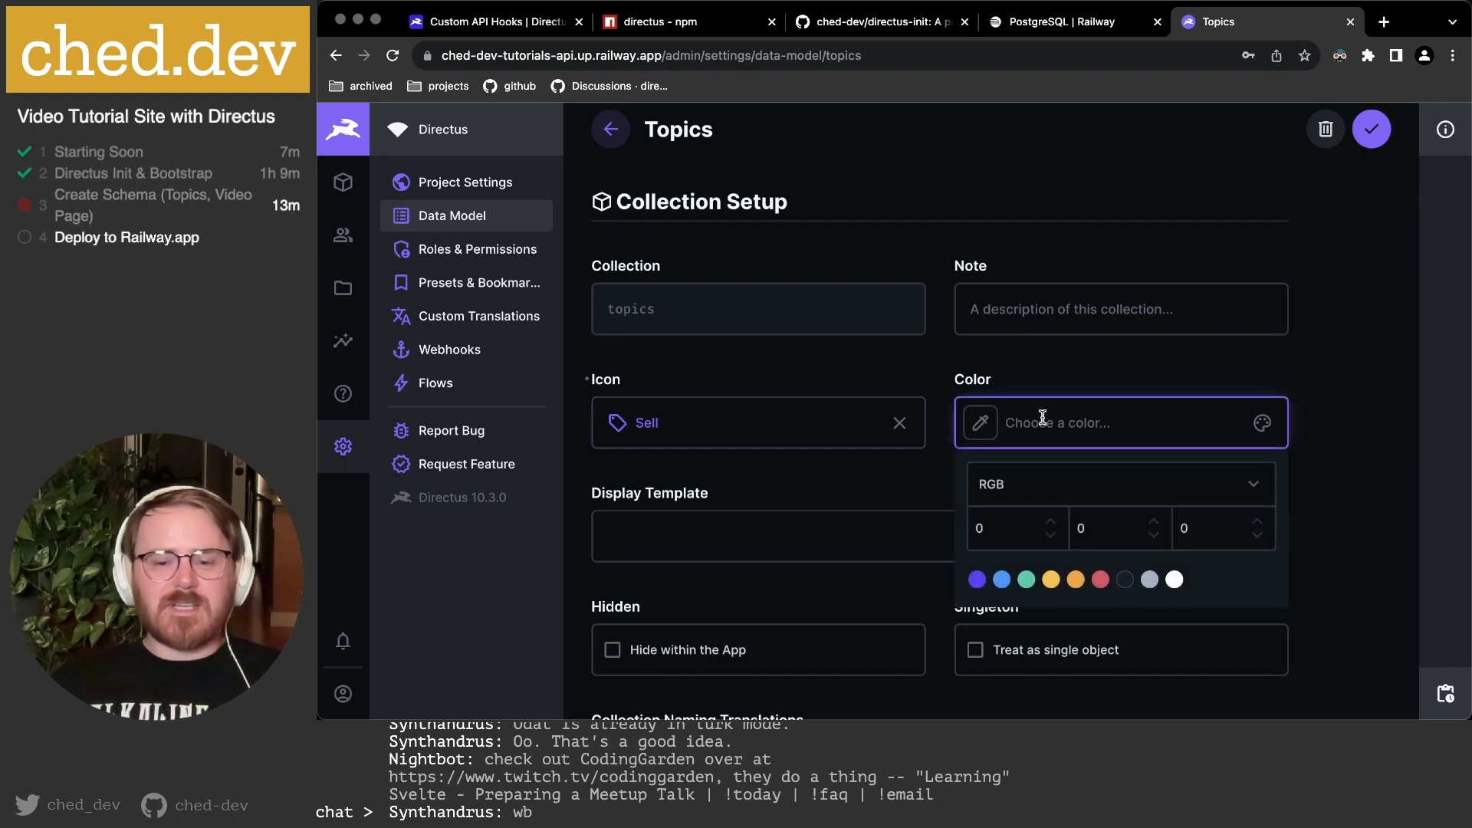
left_click(1028, 586)
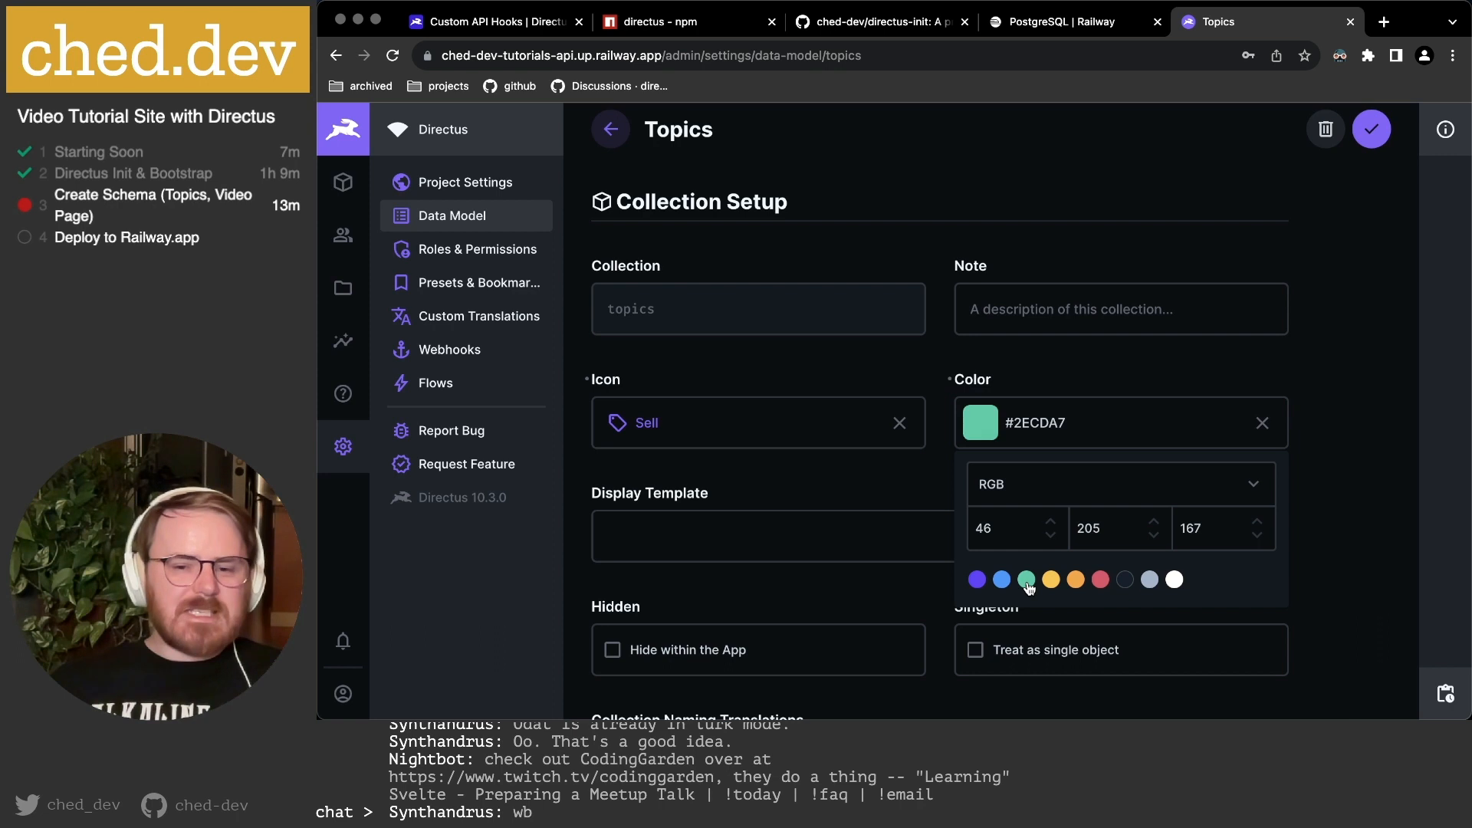
left_click(1338, 432)
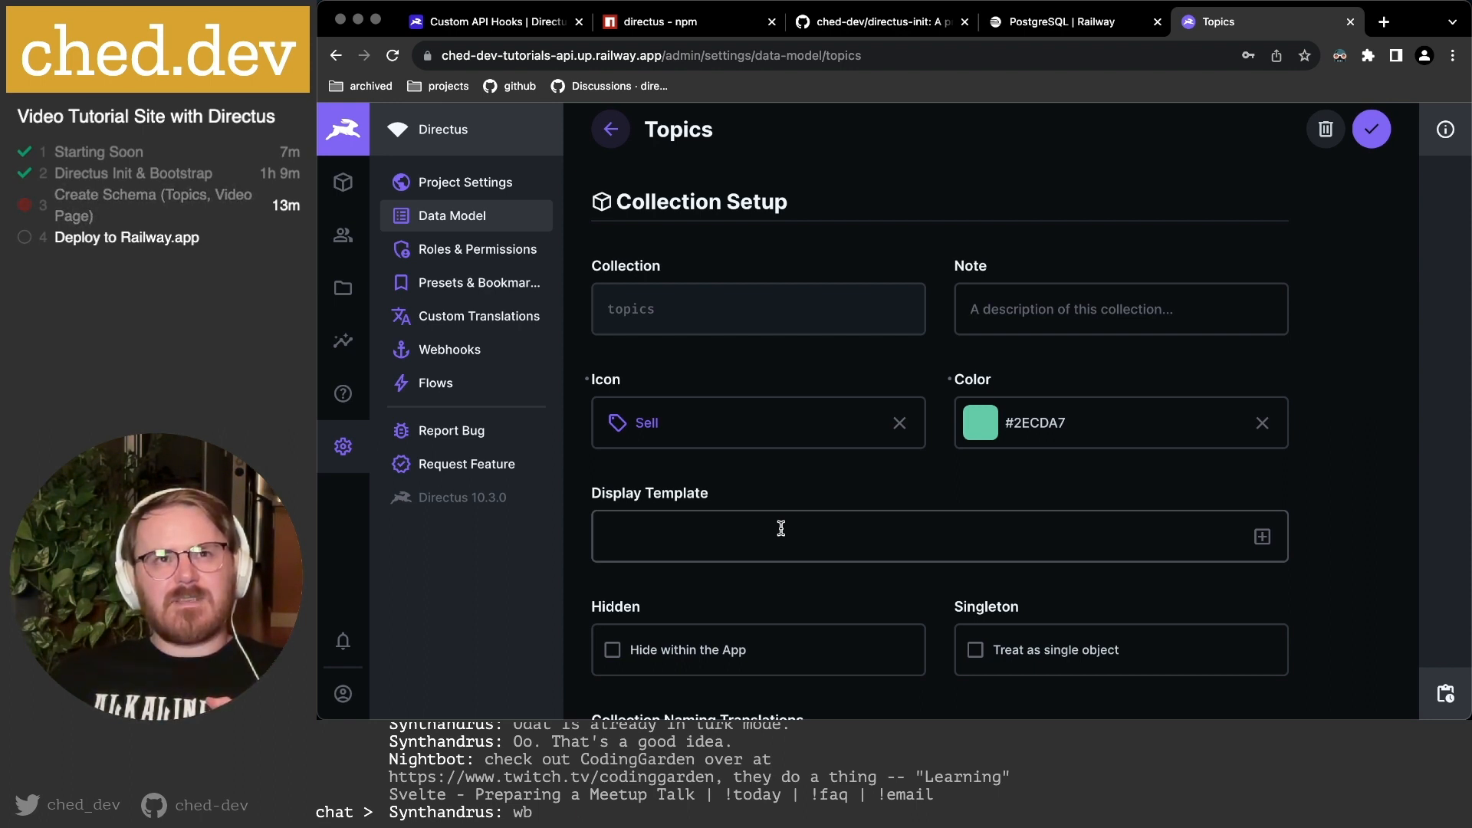
scroll(781, 528, "down", 3)
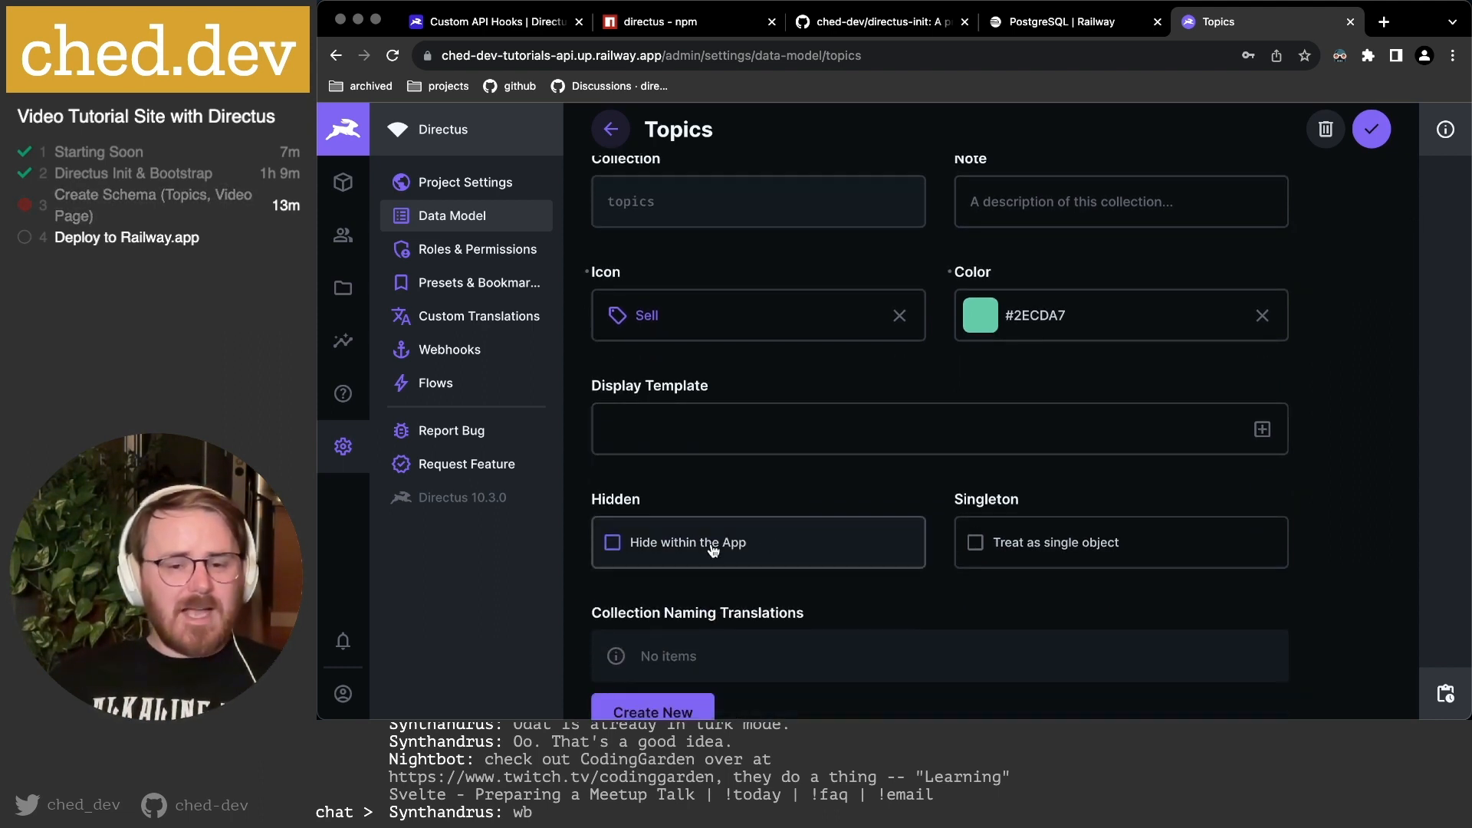
scroll(858, 549, "down", 3)
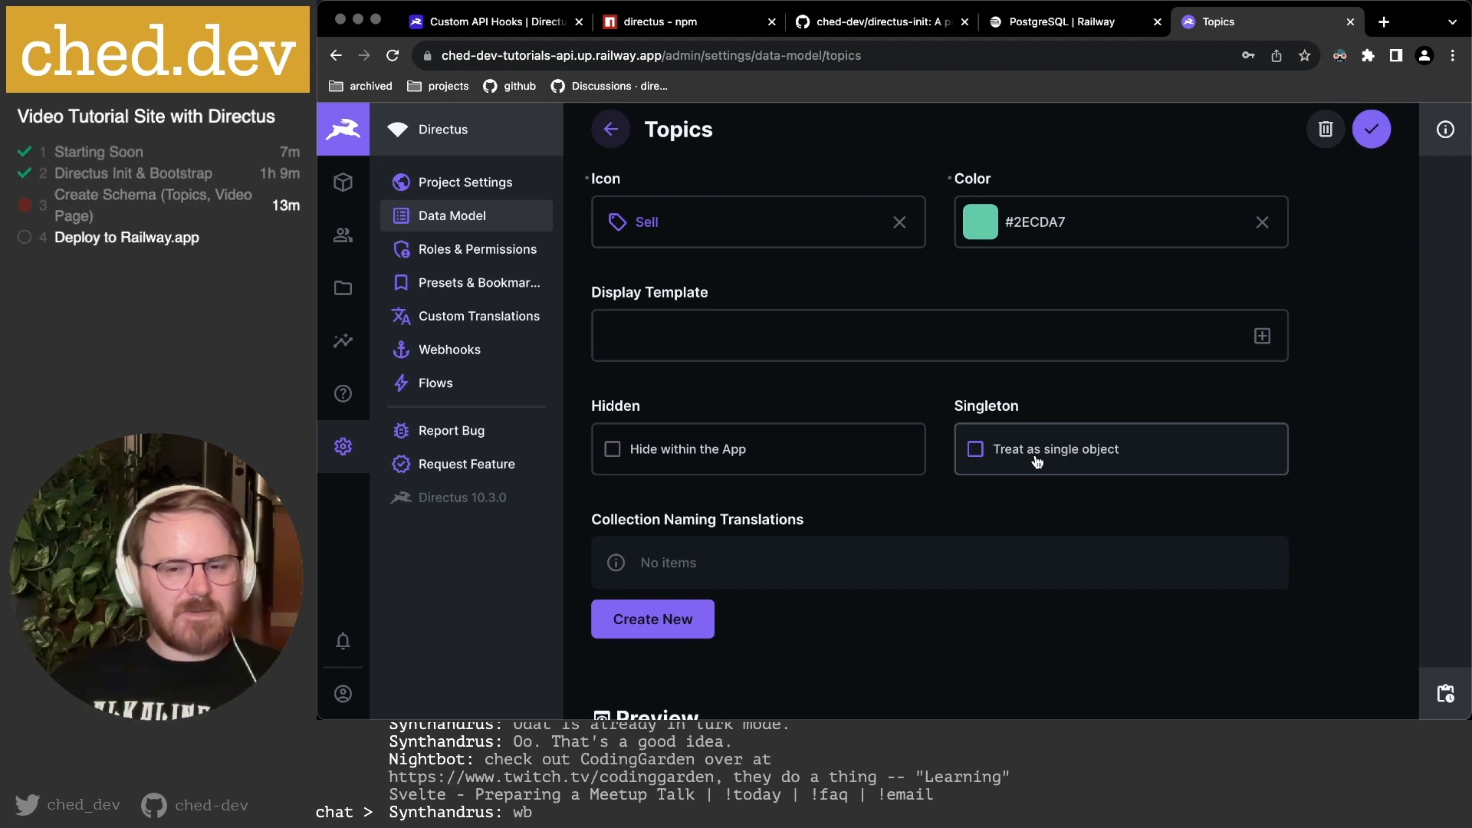
scroll(1036, 460, "down", 3)
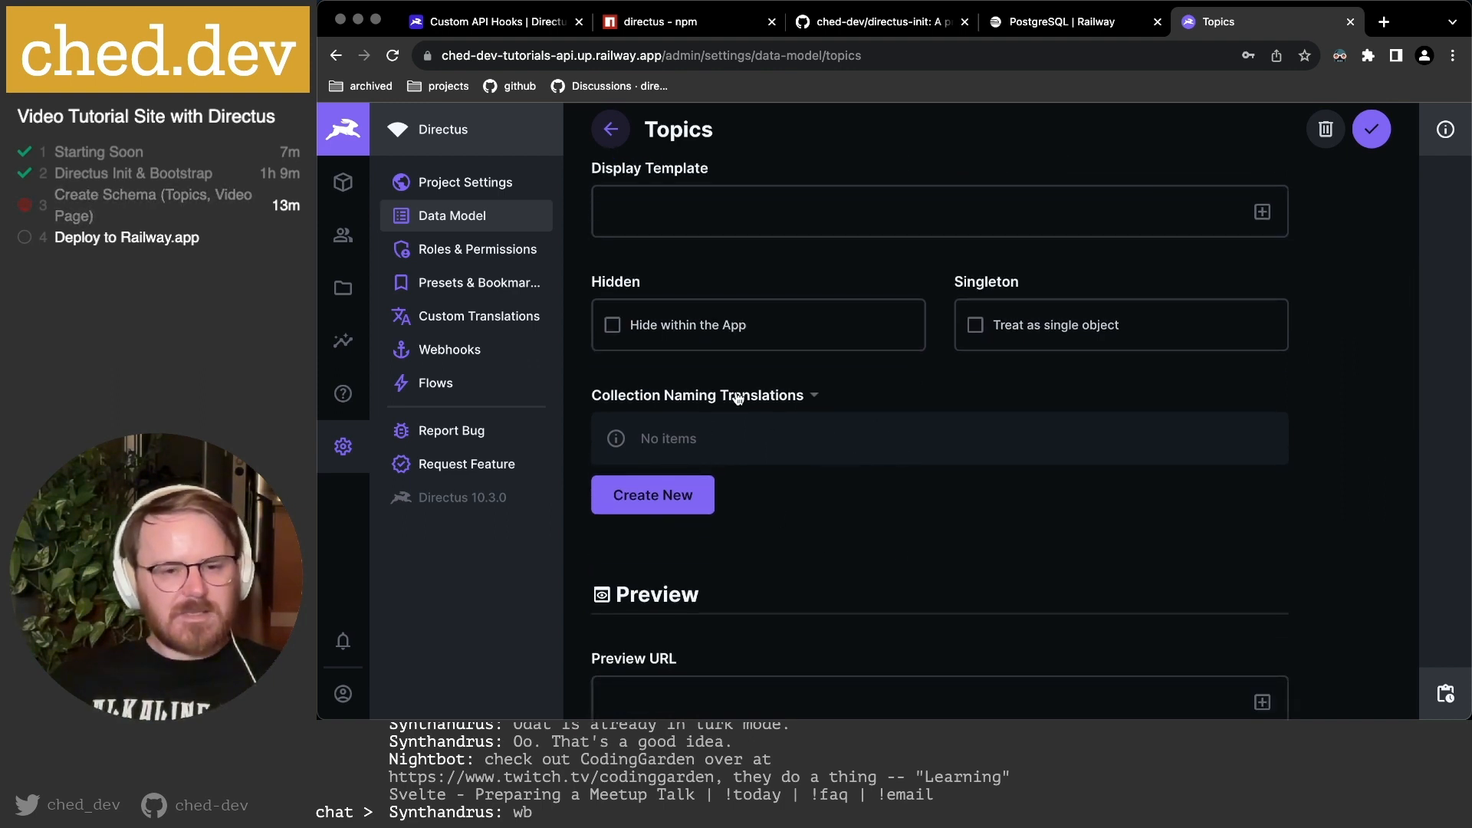
scroll(852, 463, "down", 4)
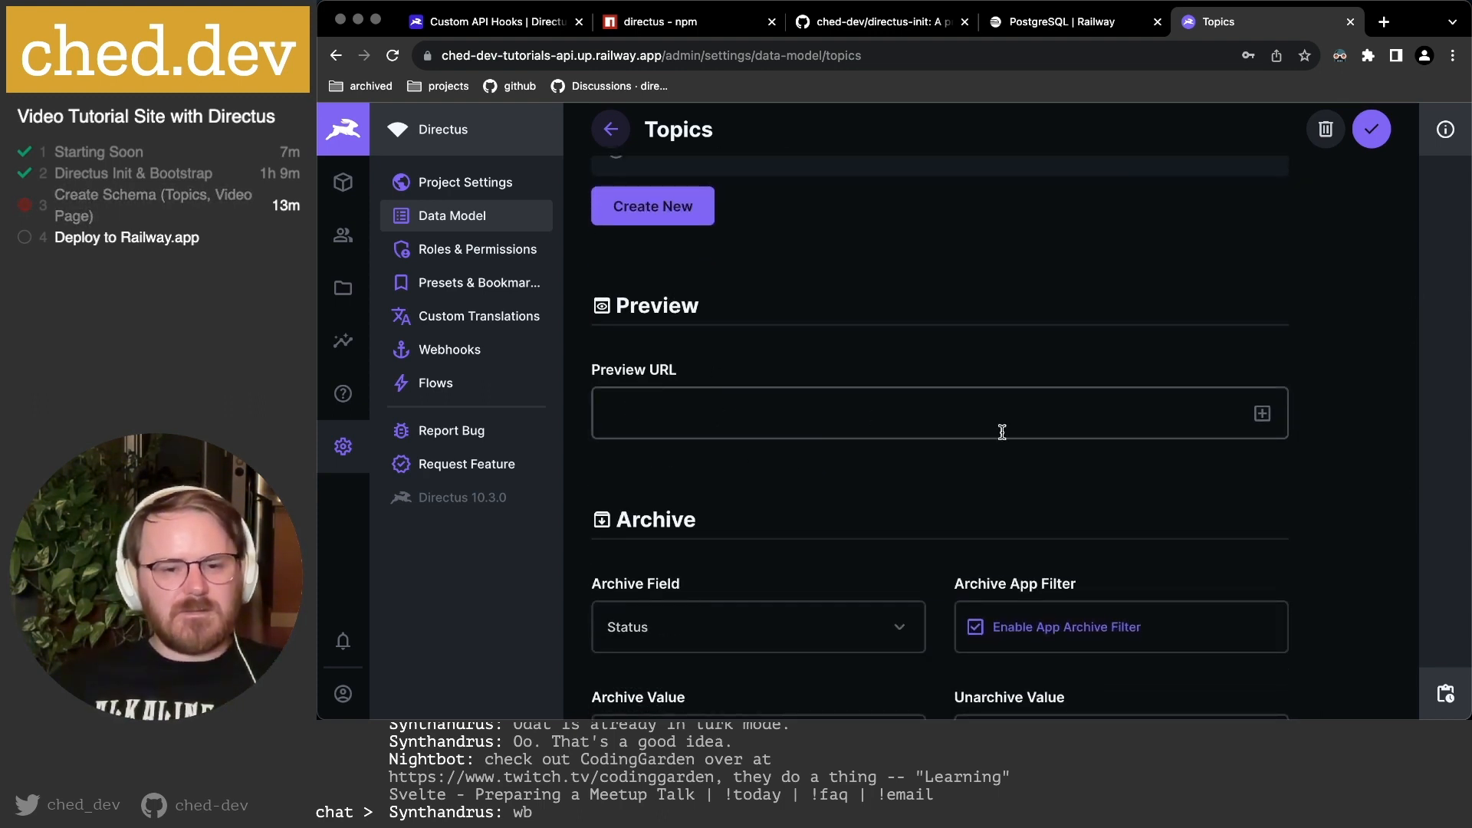
scroll(992, 432, "down", 3)
scroll(829, 358, "down", 1)
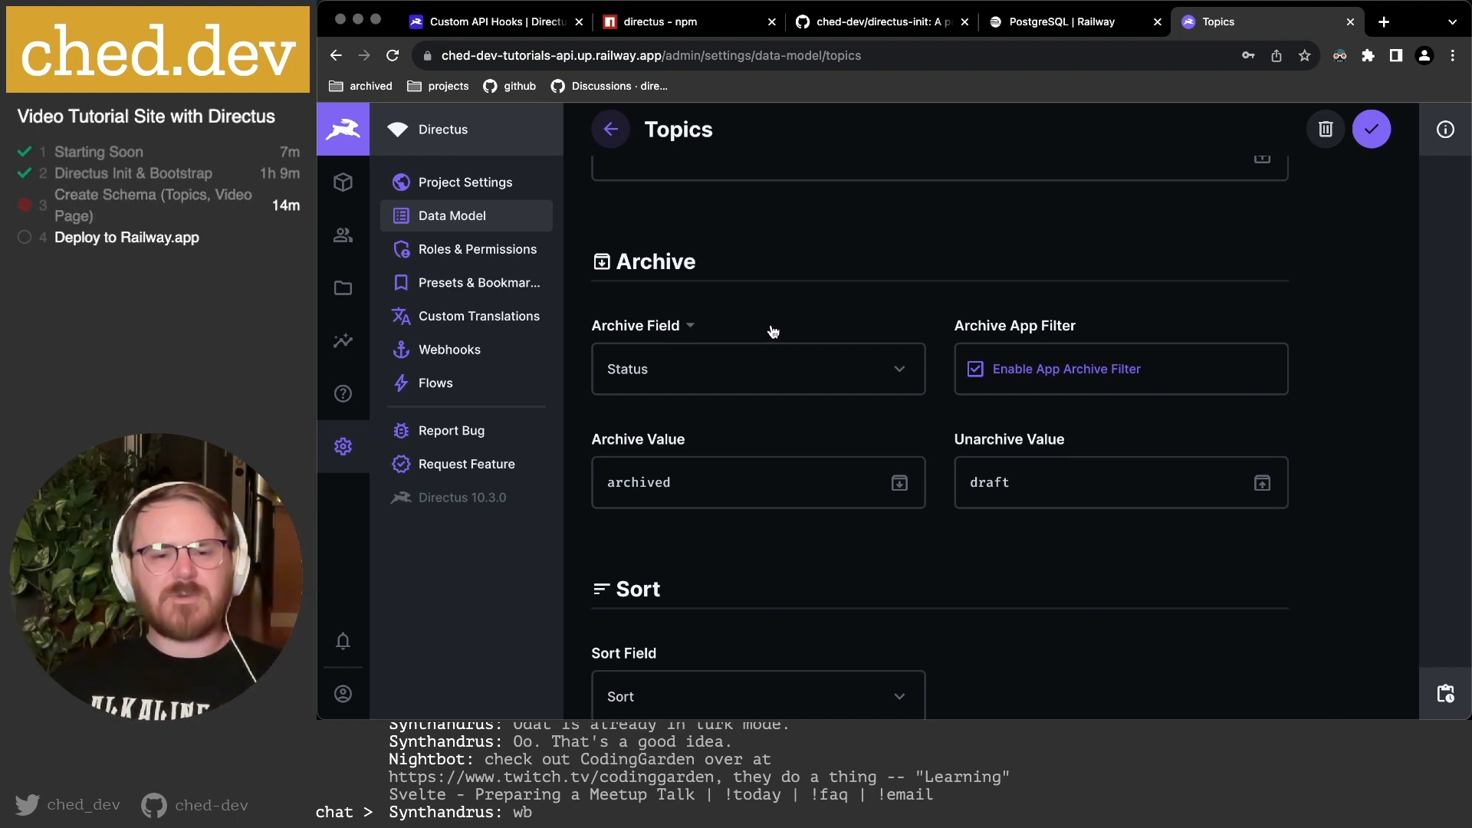
left_click(867, 383)
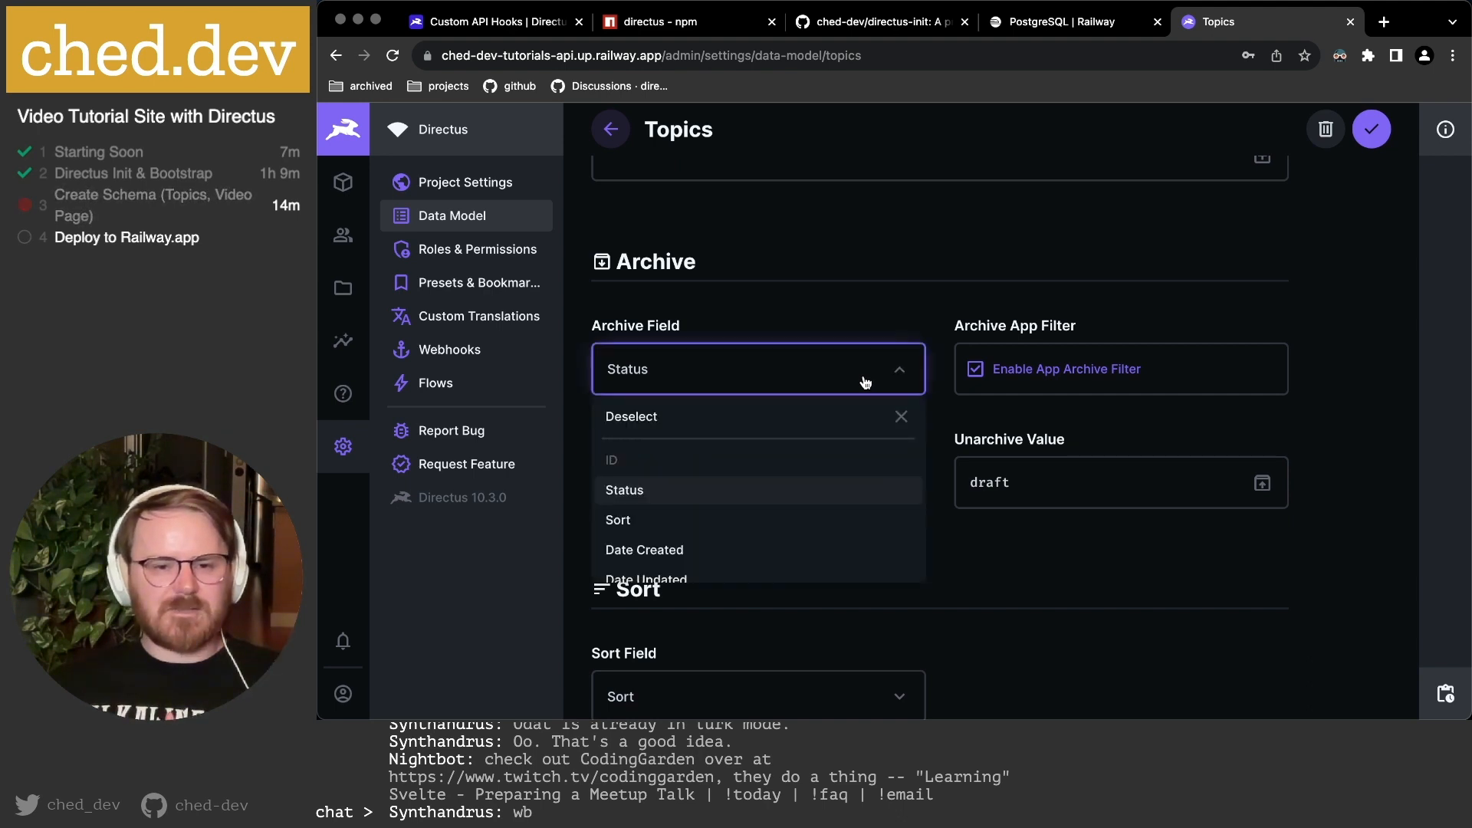
left_click(844, 376)
left_click(822, 369)
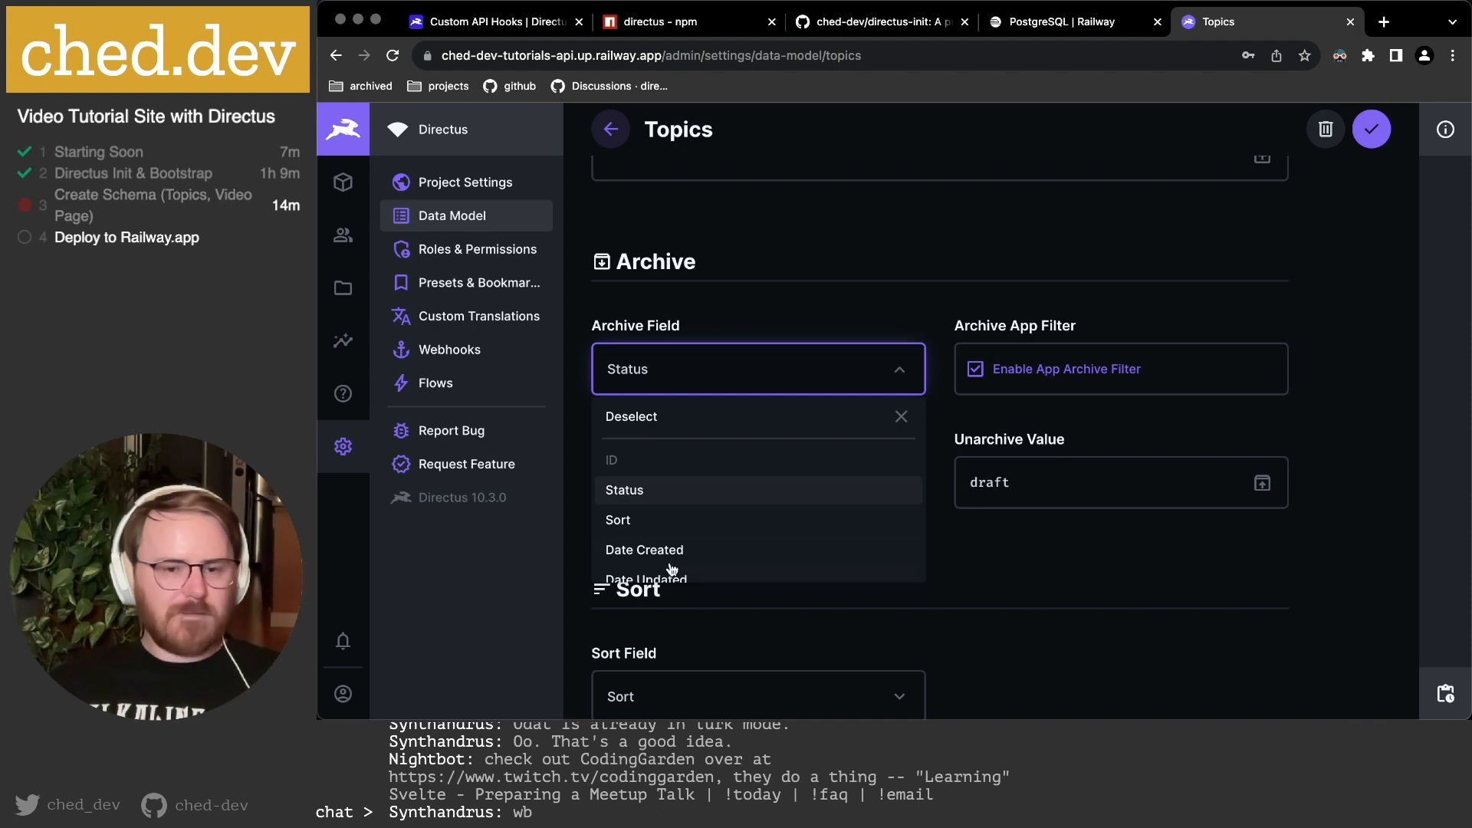
scroll(657, 561, "down", 1)
left_click(734, 320)
left_click(637, 481)
double_click(636, 482)
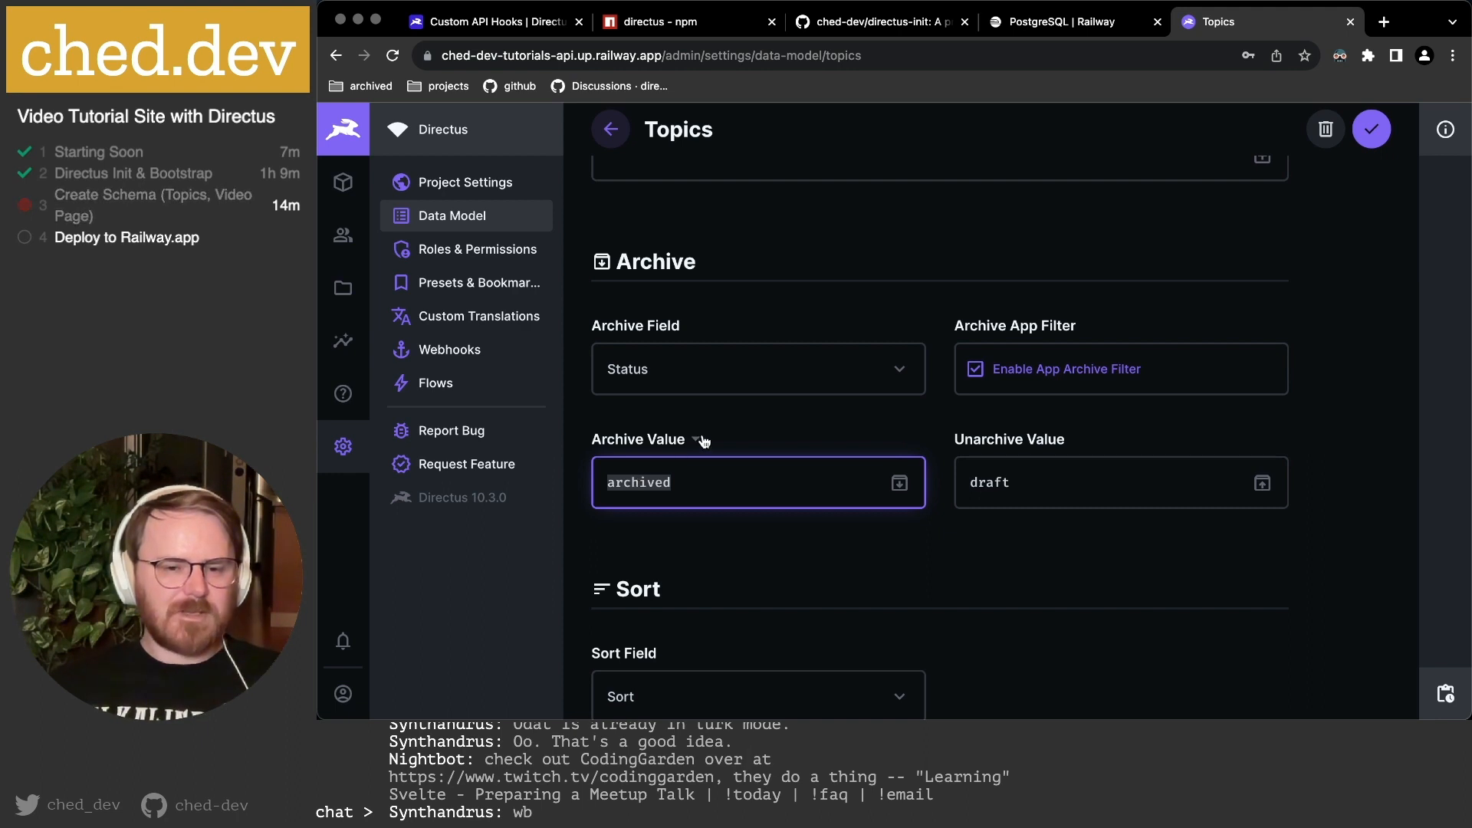
left_click(664, 481)
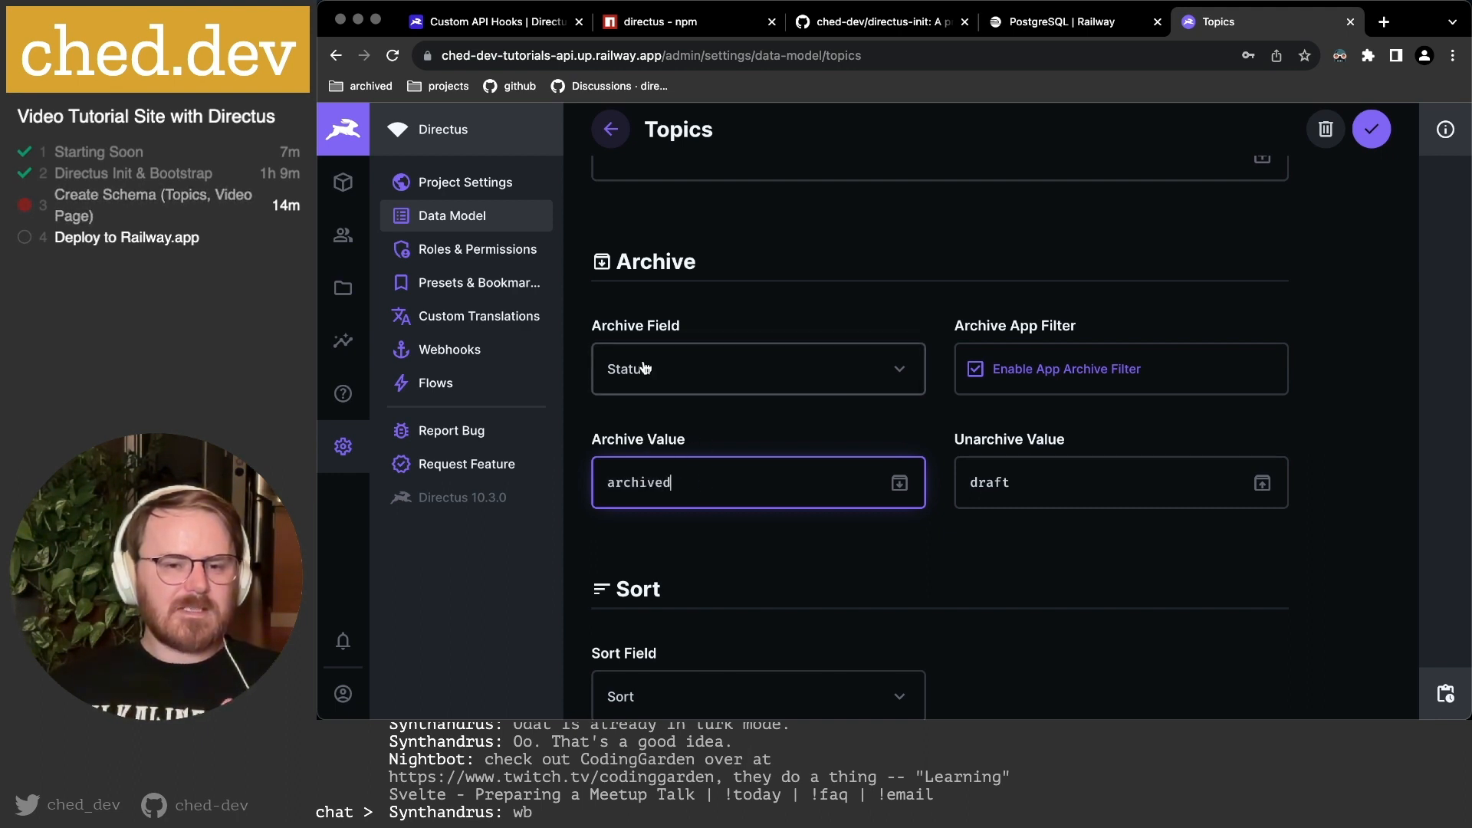
double_click(692, 476)
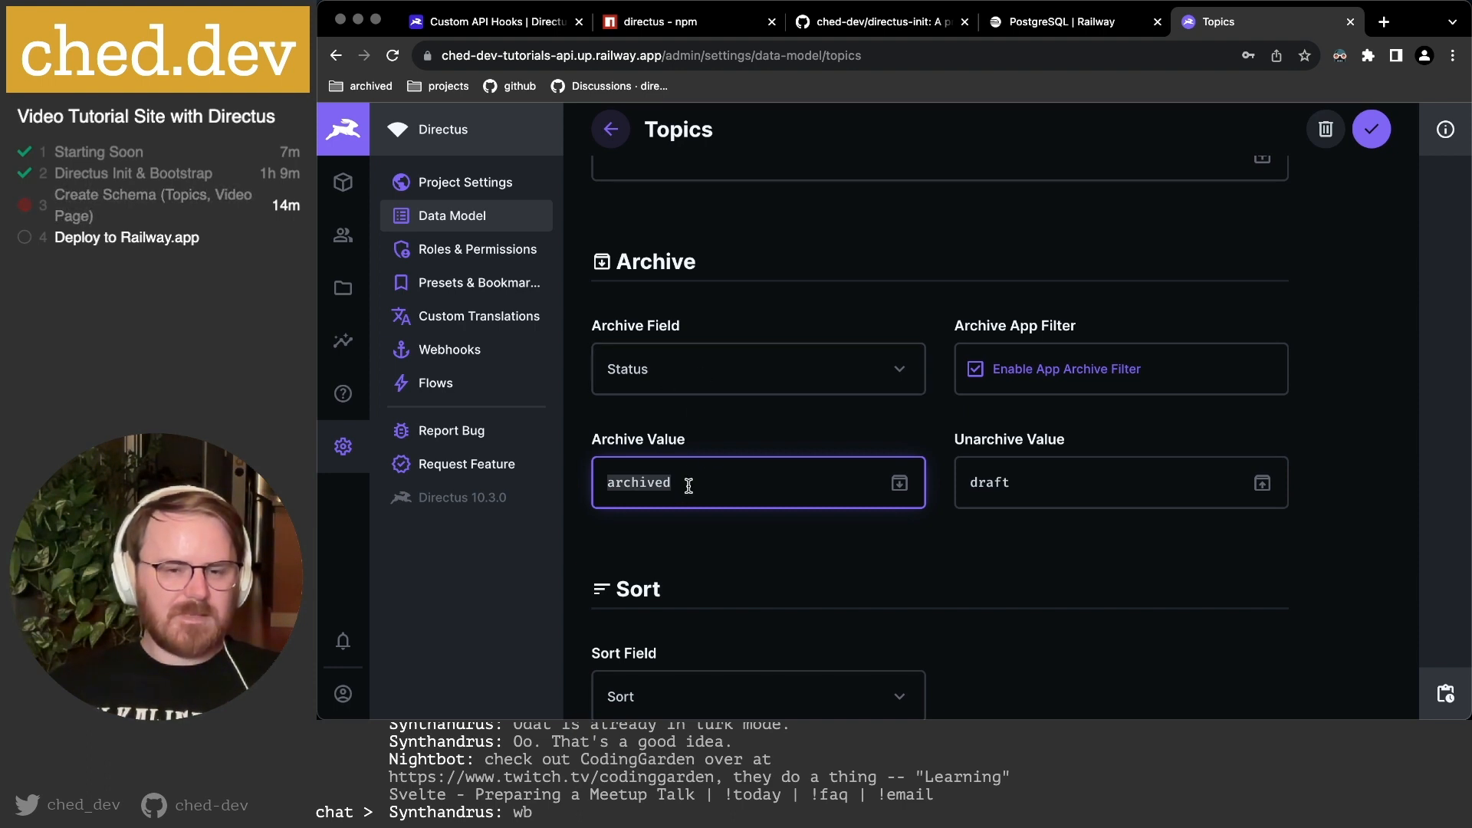
left_click(687, 486)
scroll(687, 486, "down", 1)
left_click_drag(700, 479, 600, 473)
left_click(702, 467)
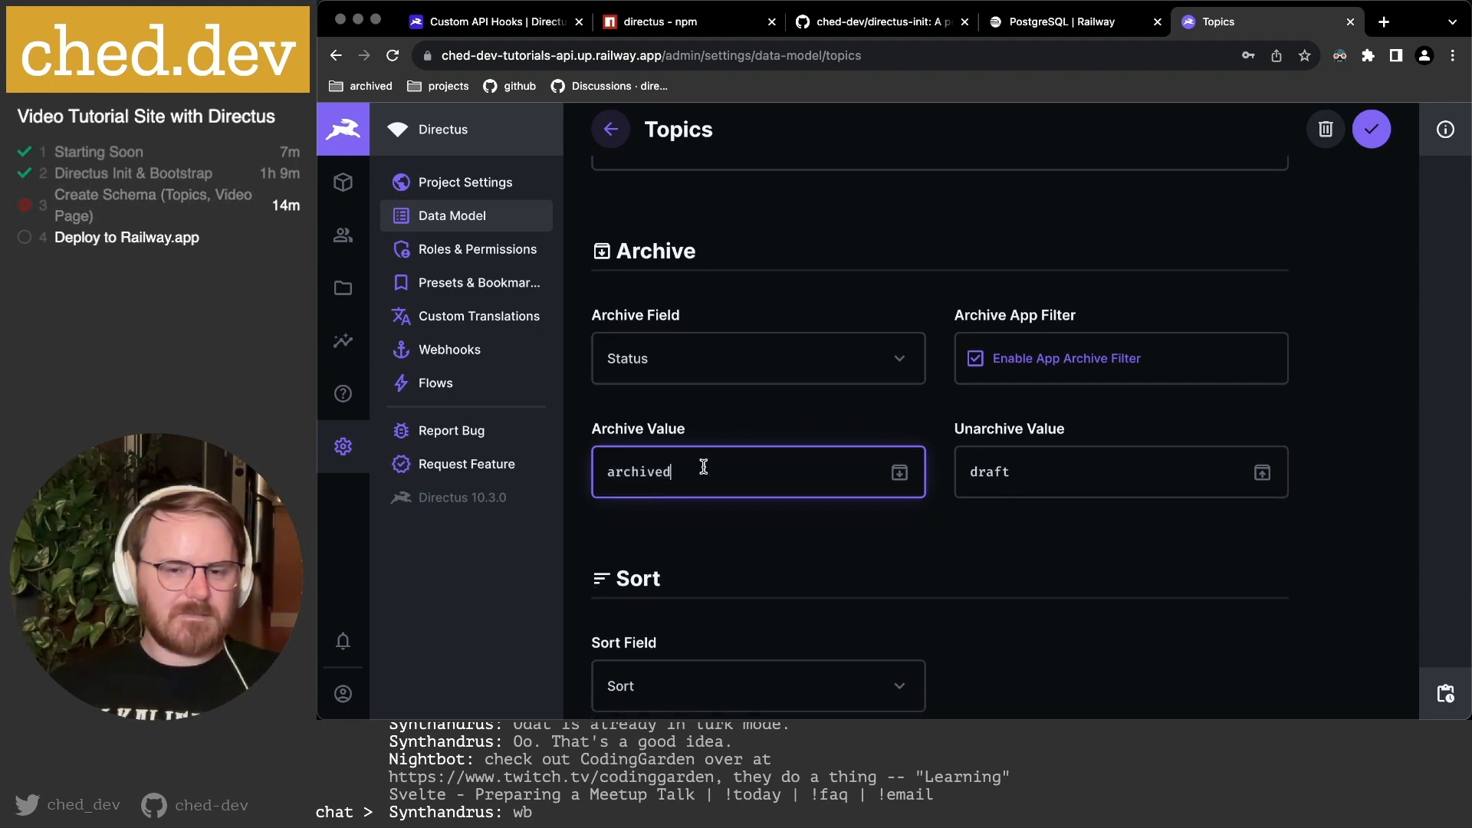
scroll(894, 470, "down", 1)
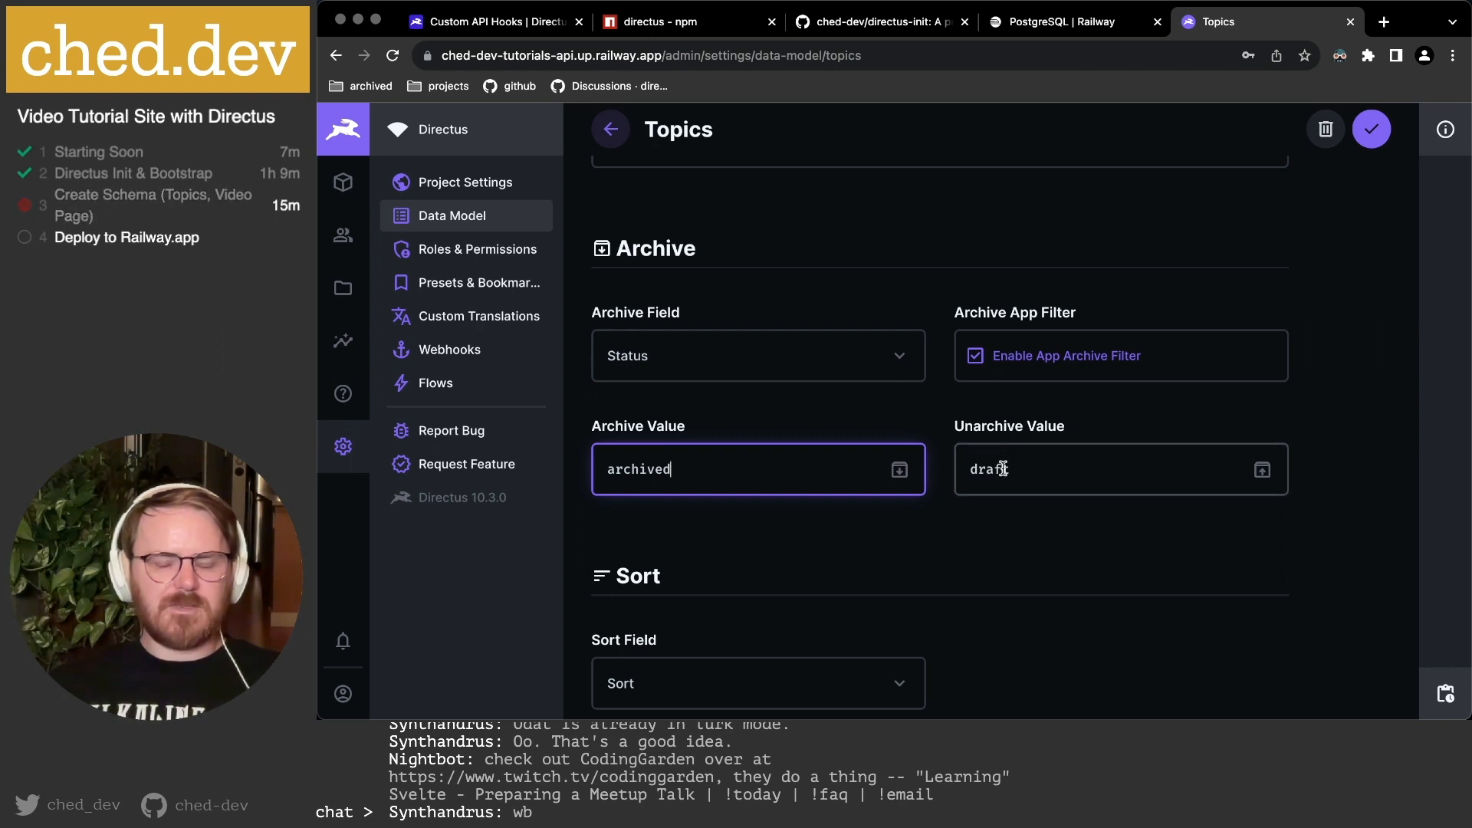
left_click(1047, 470)
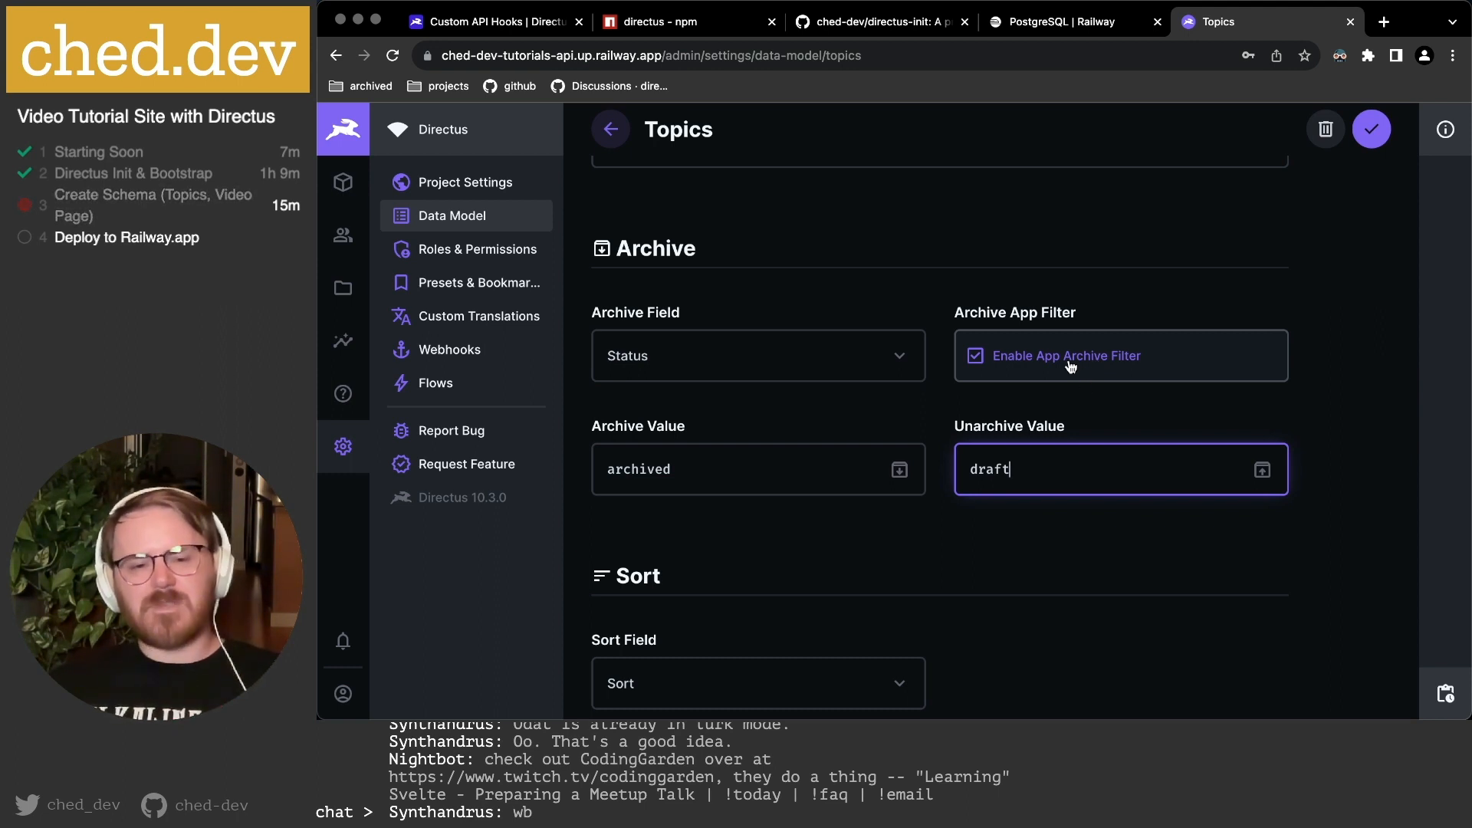
left_click(1068, 397)
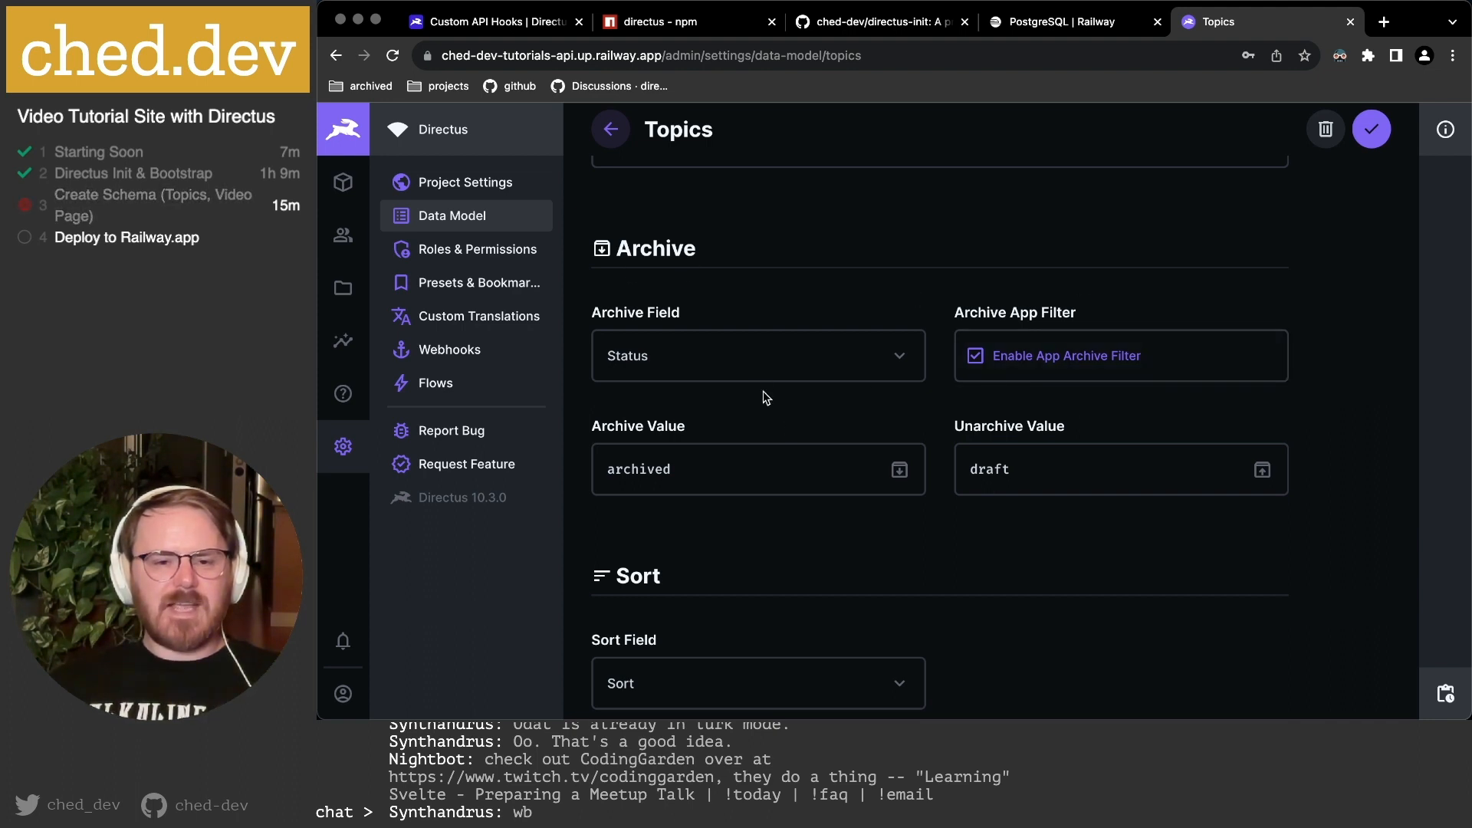
scroll(1051, 430, "down", 3)
scroll(1040, 428, "up", 1)
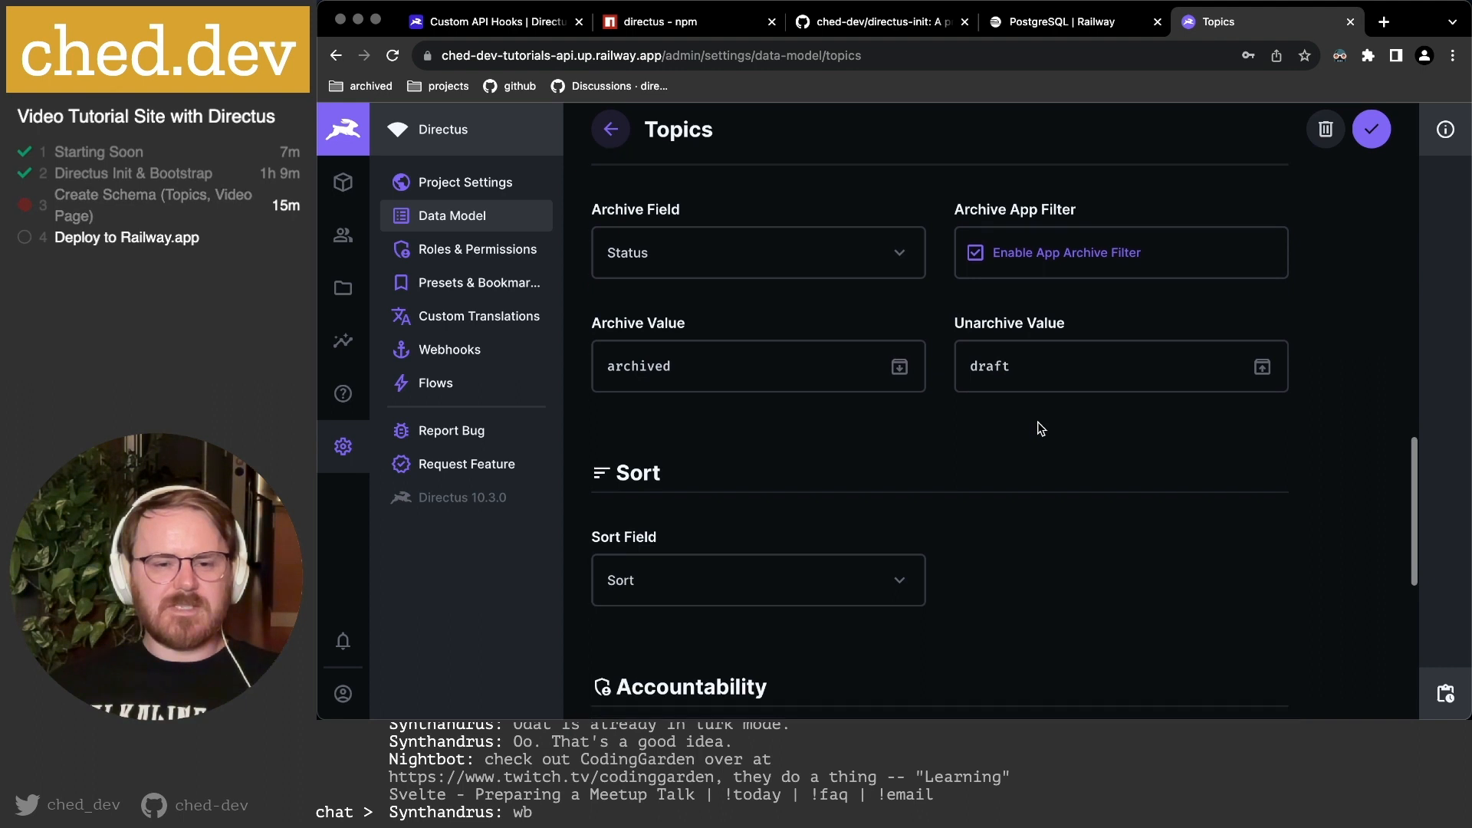
scroll(759, 356, "down", 4)
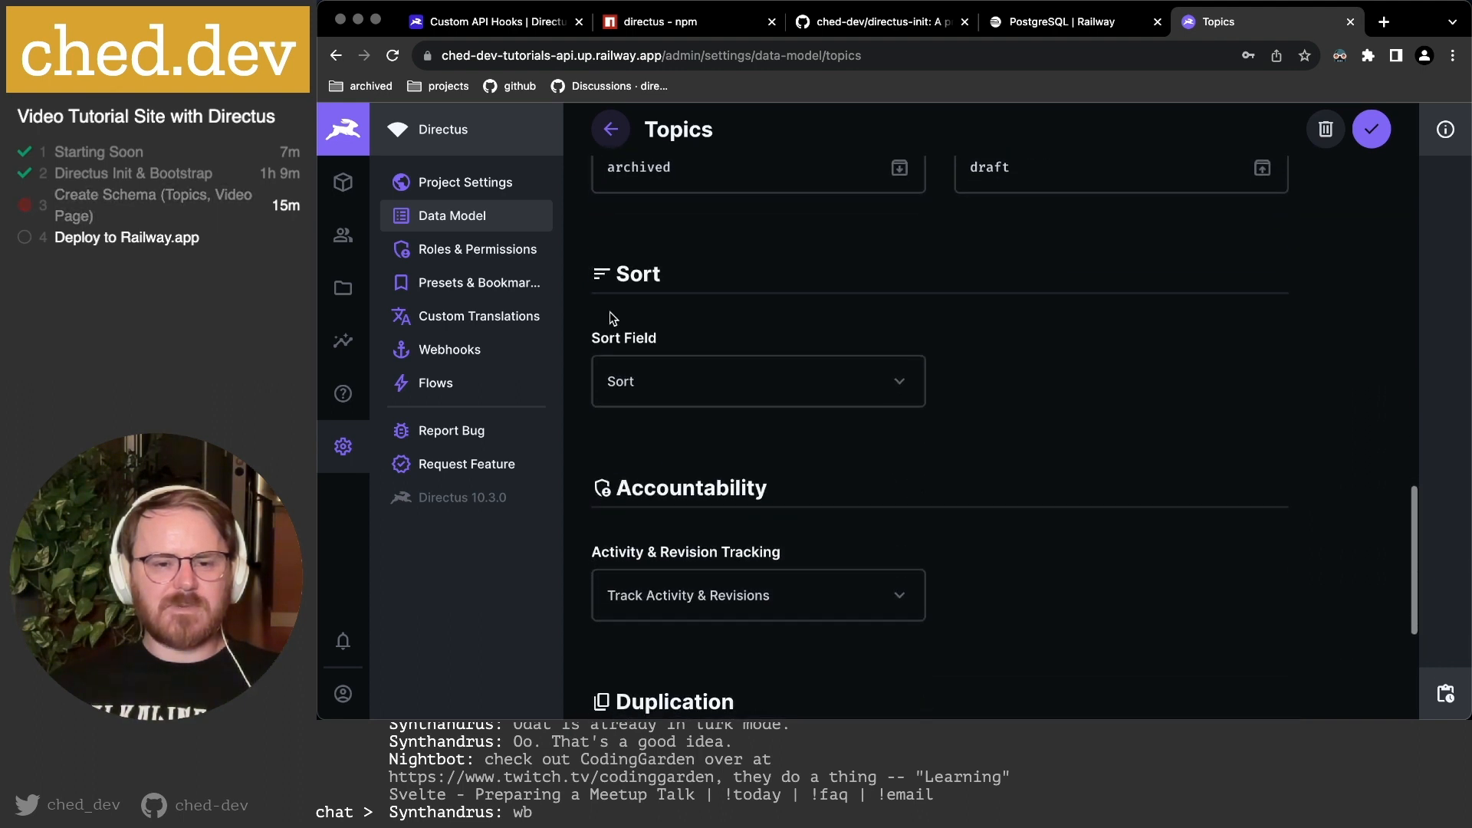
left_click(657, 388)
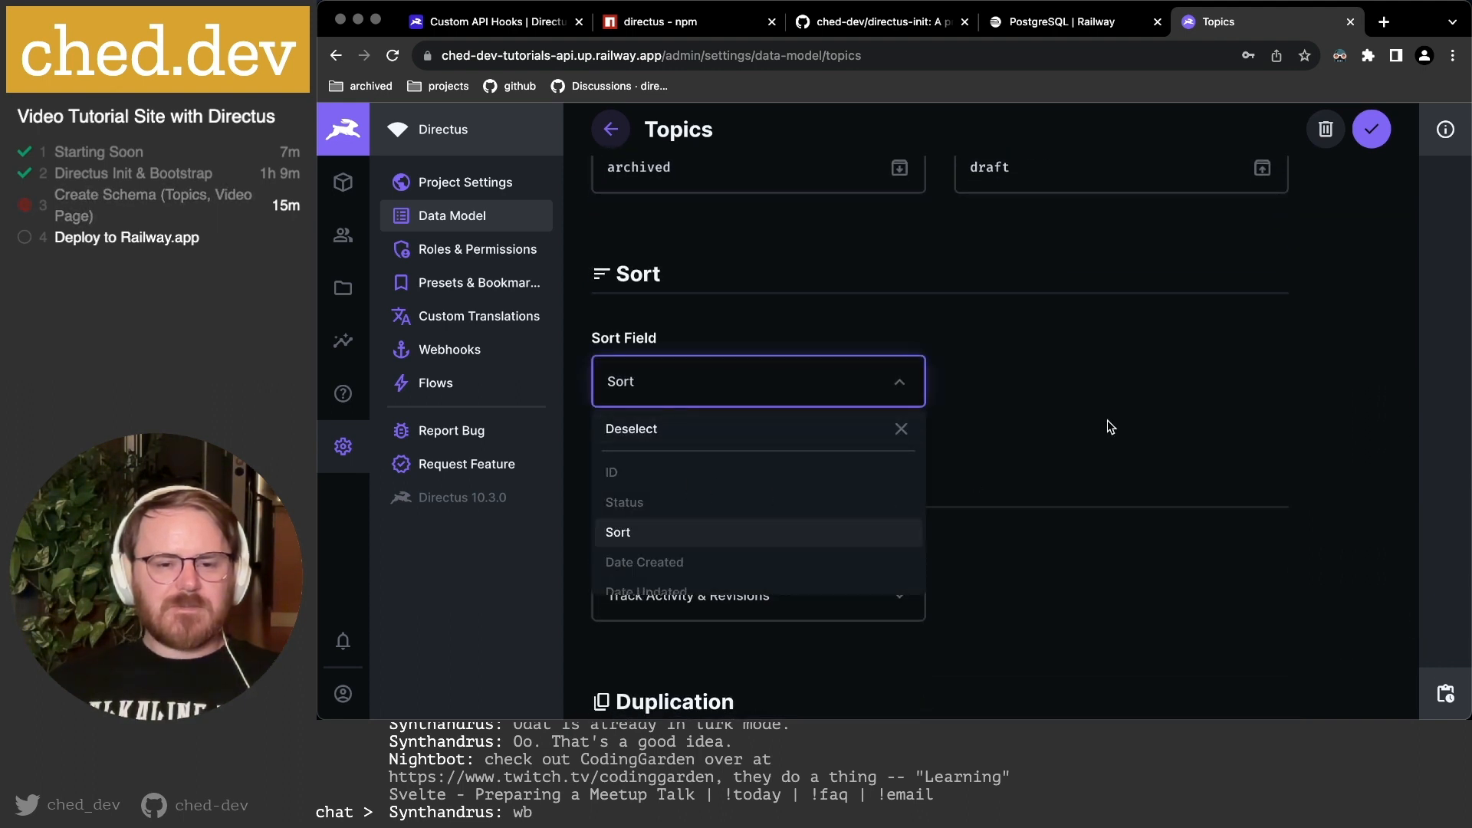
left_click(991, 419)
scroll(644, 288, "up", 2)
scroll(663, 303, "down", 2)
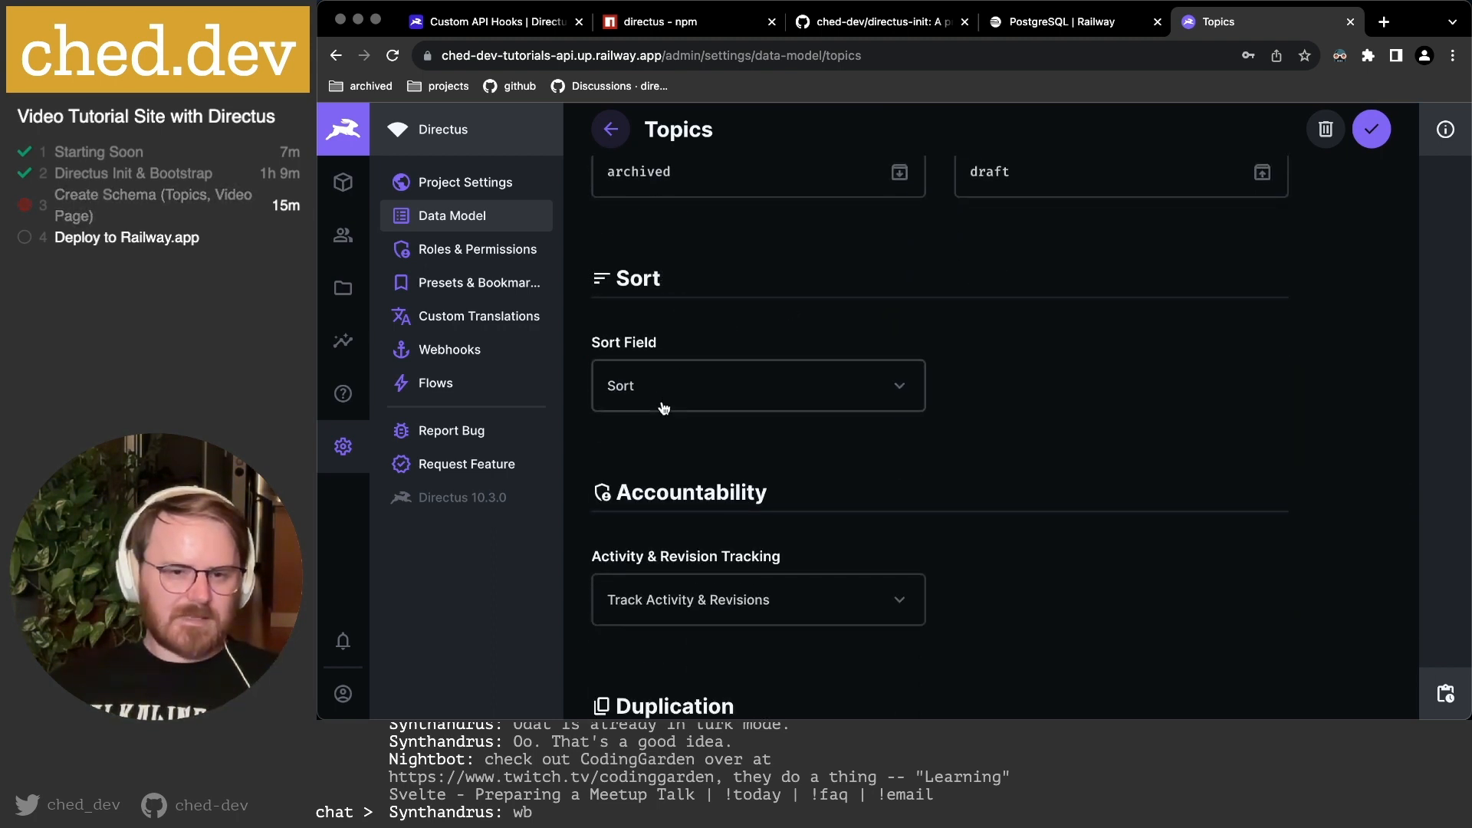
scroll(690, 388, "down", 2)
scroll(694, 390, "down", 4)
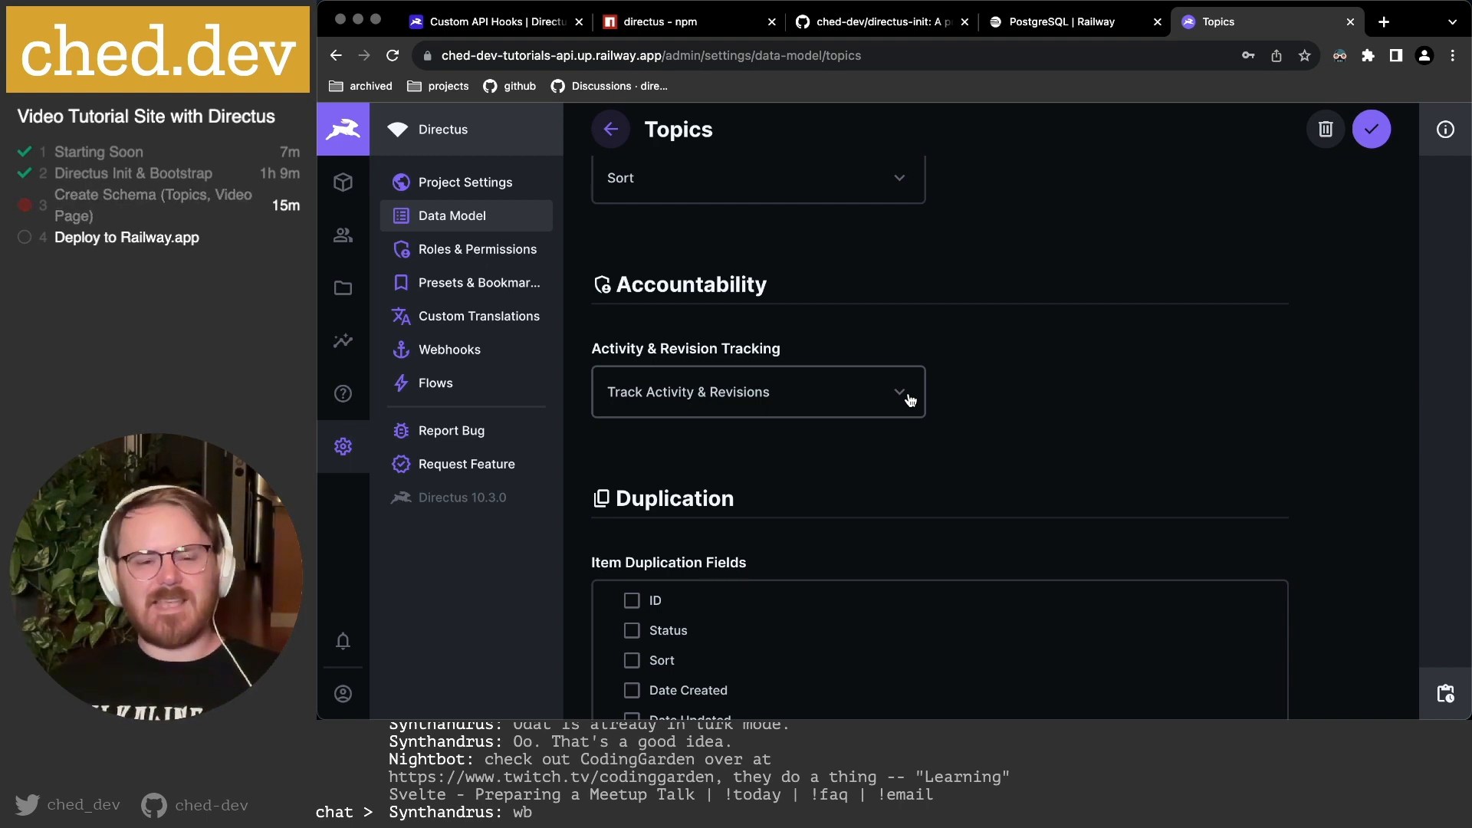
Set Activity & Revision Tracking for topics to Do Not Track Anything.
left_click(844, 403)
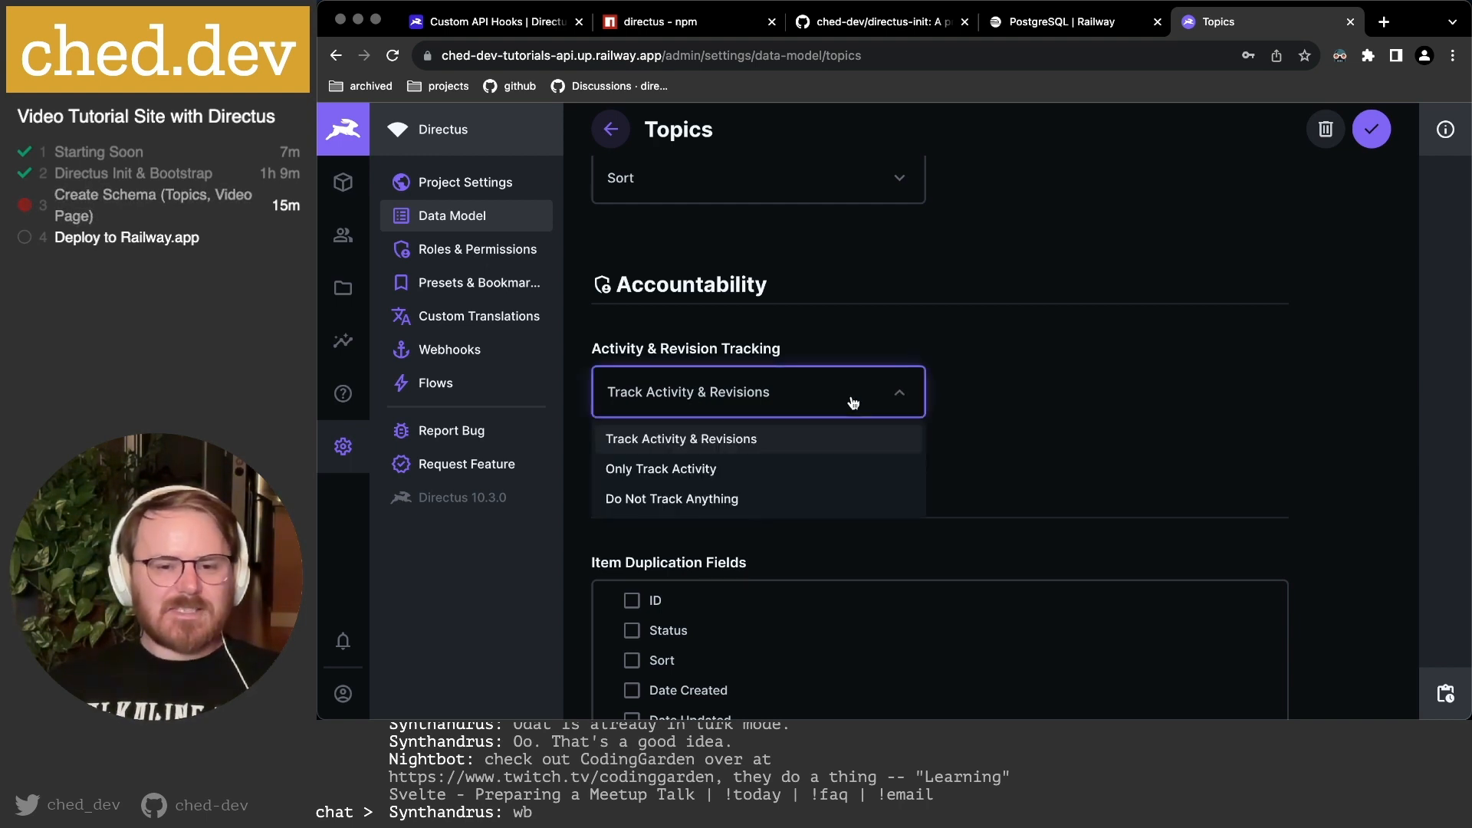
left_click(742, 499)
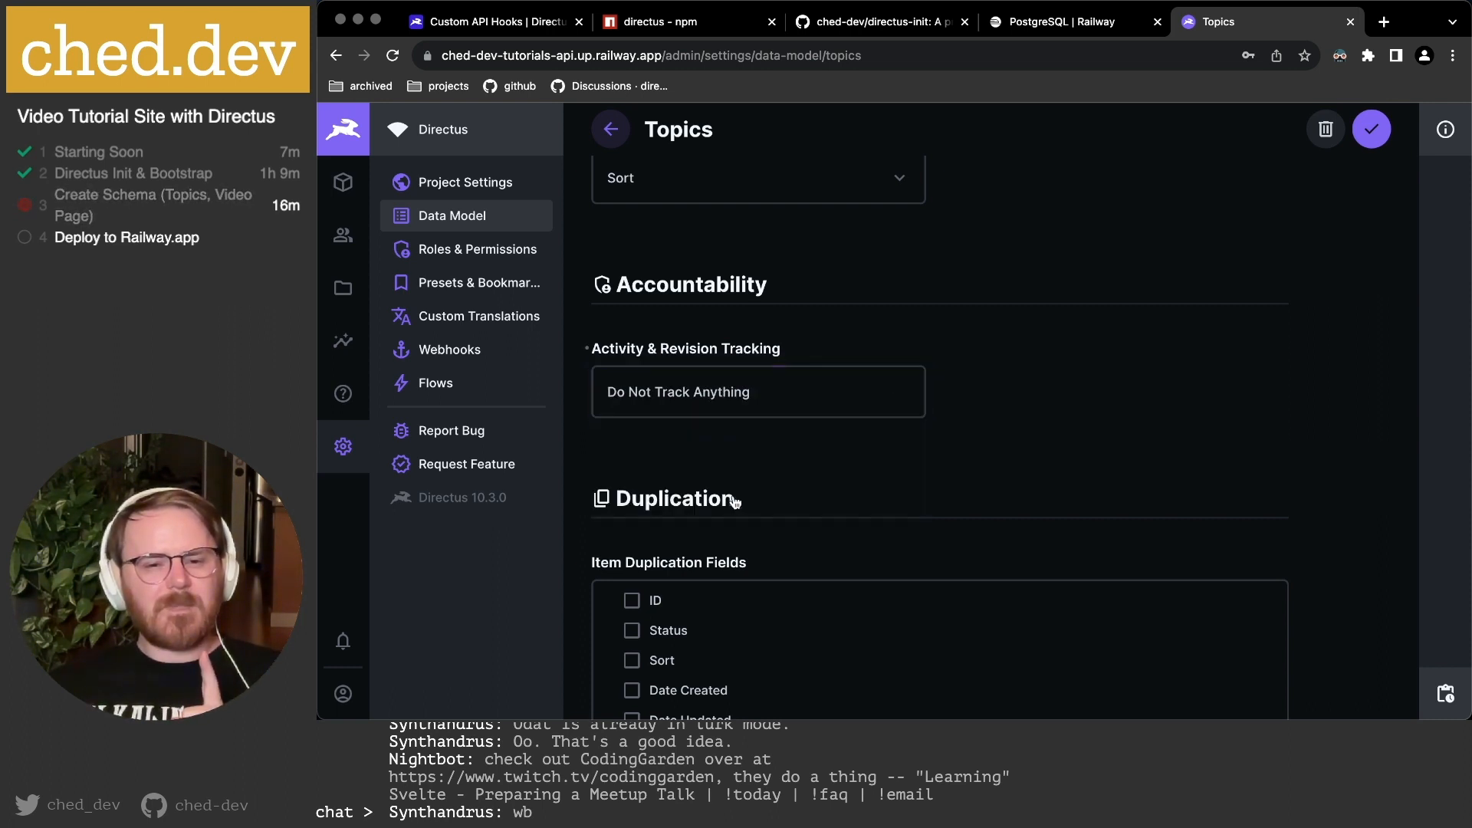
left_click(713, 395)
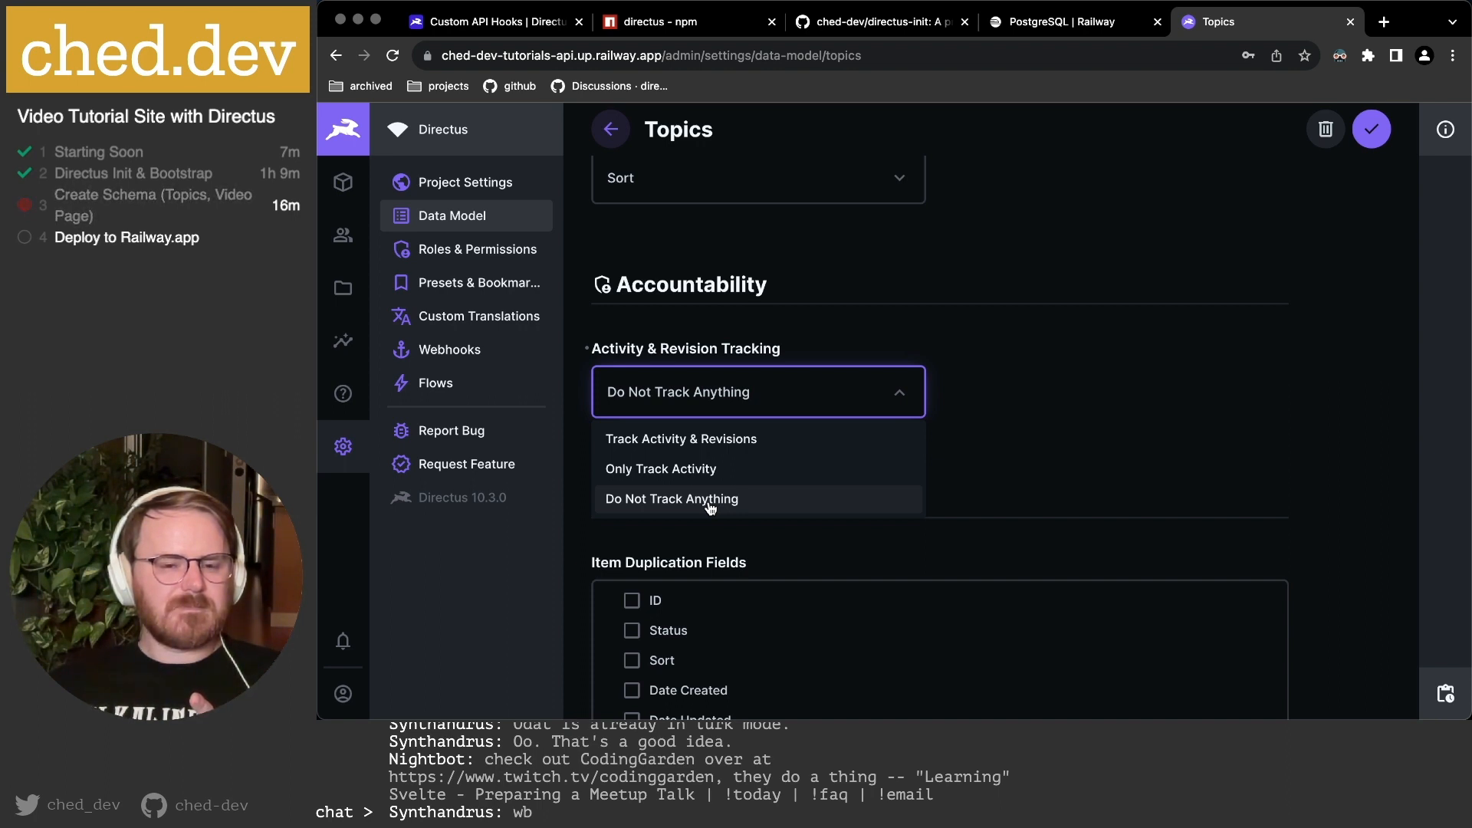
left_click(711, 508)
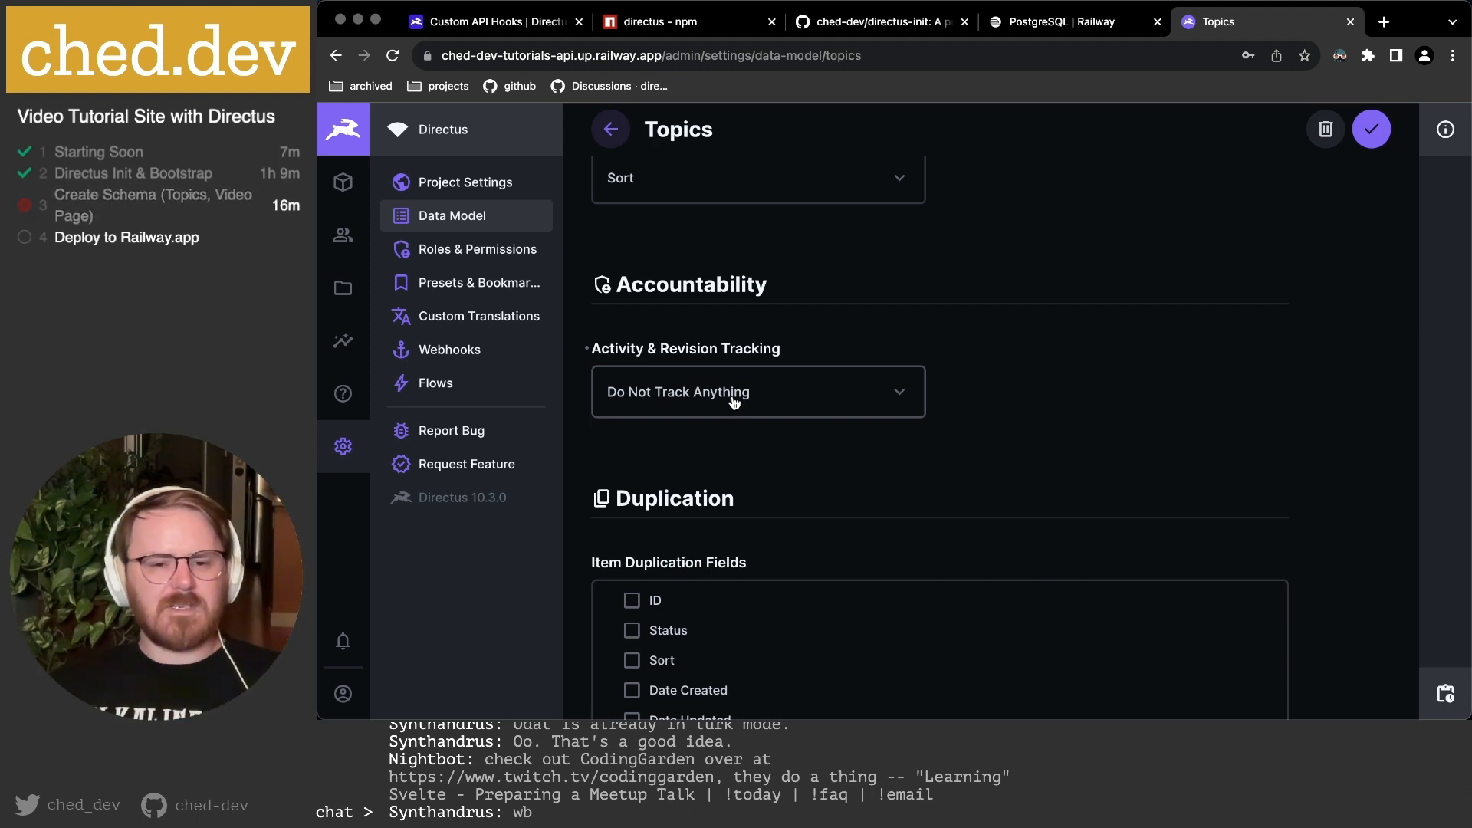
left_click(696, 394)
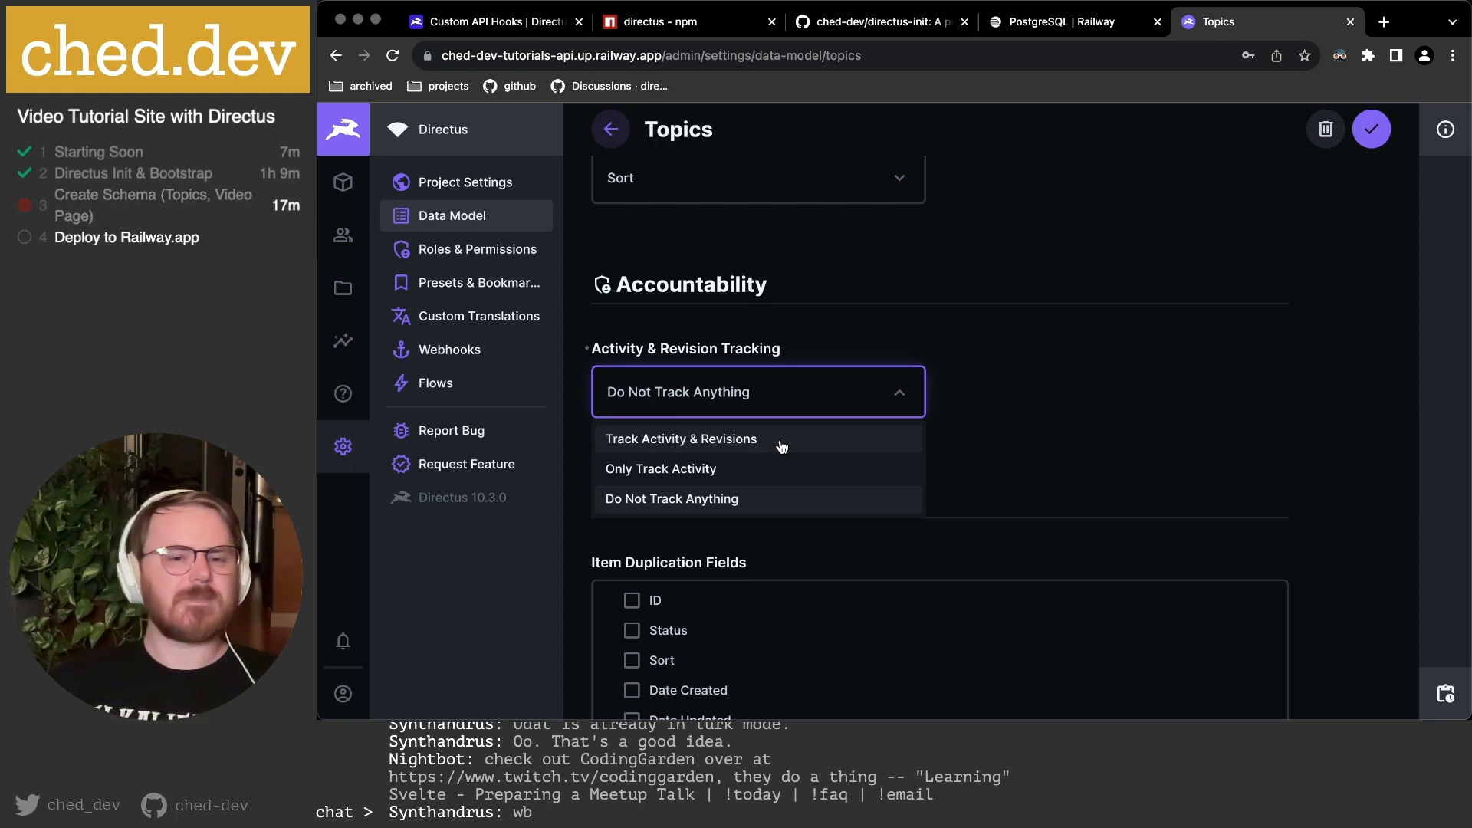
left_click(717, 499)
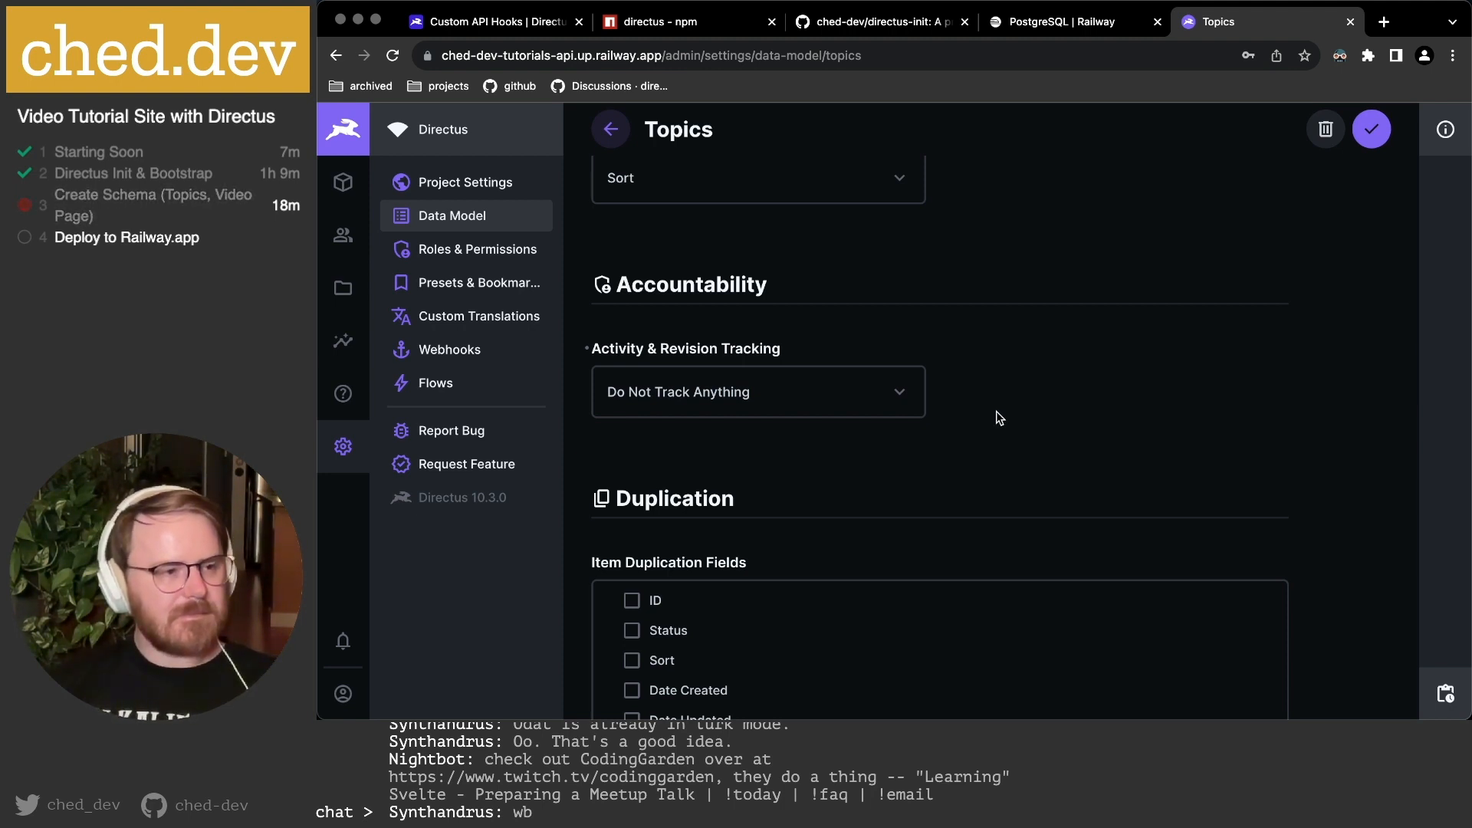
scroll(1002, 416, "down", 2)
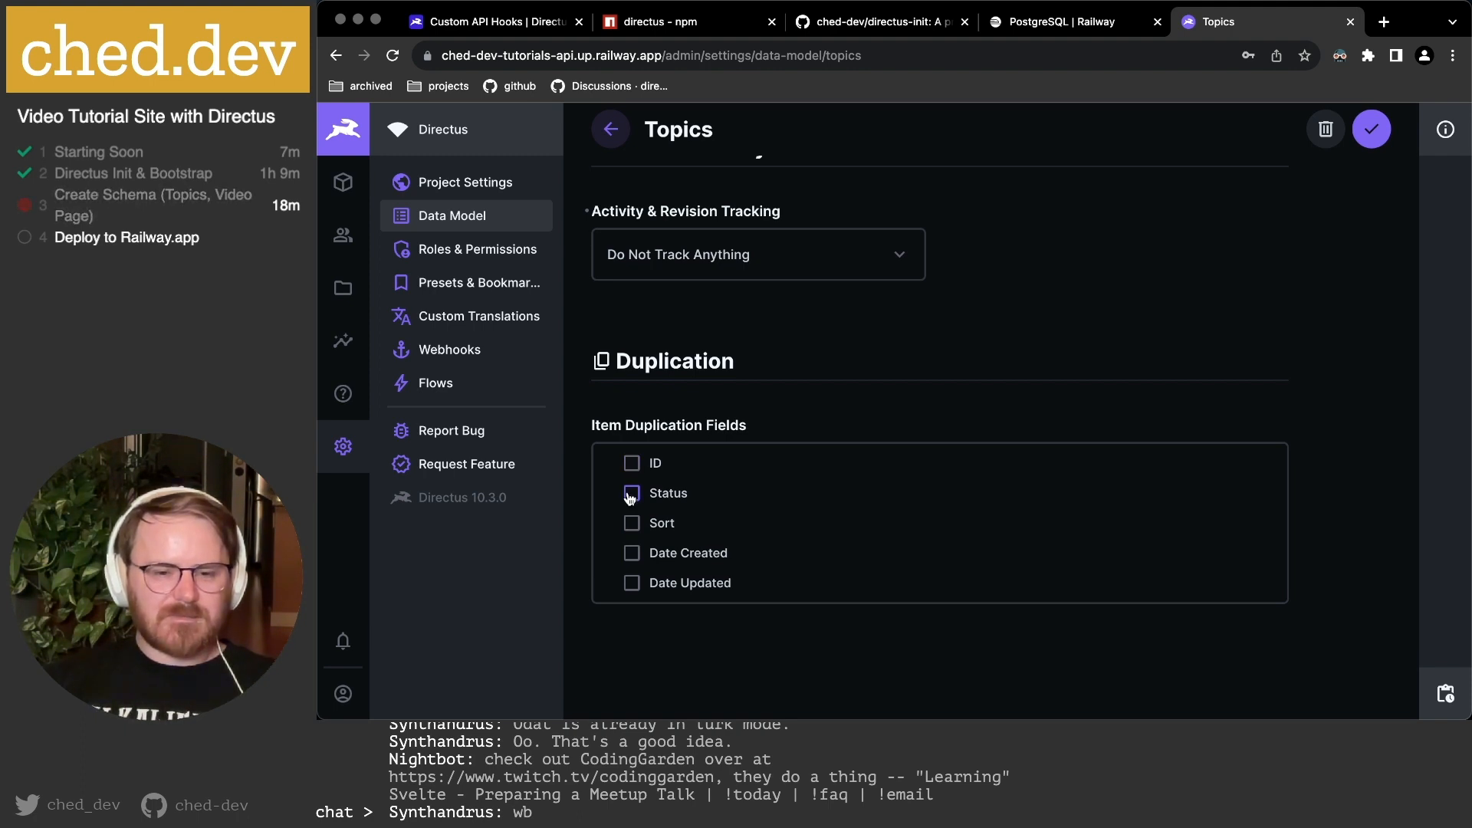
Save the Topics collection settings and view the empty Topics content list.
scroll(1008, 473, "up", 15)
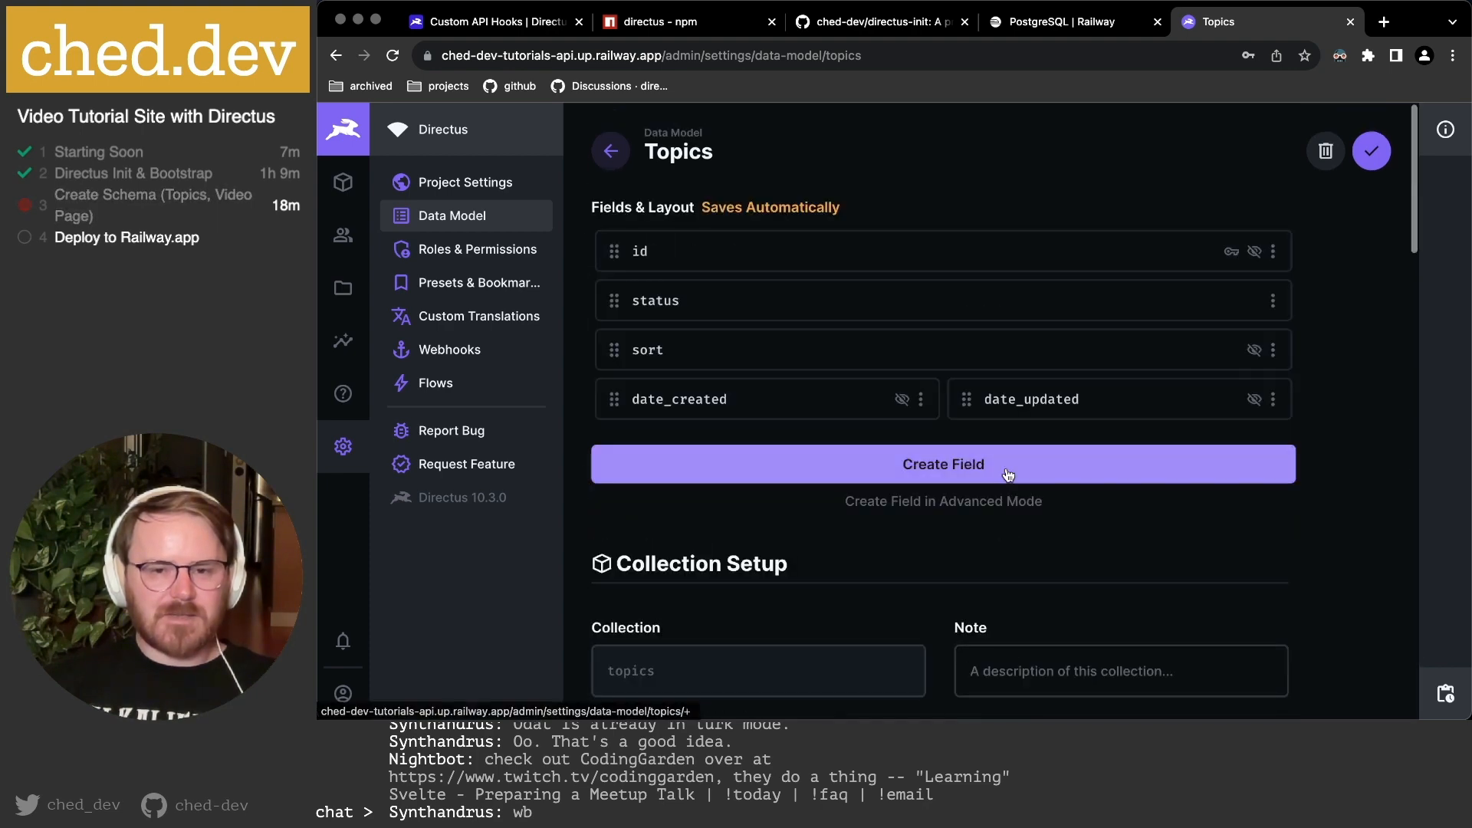
left_click(1371, 151)
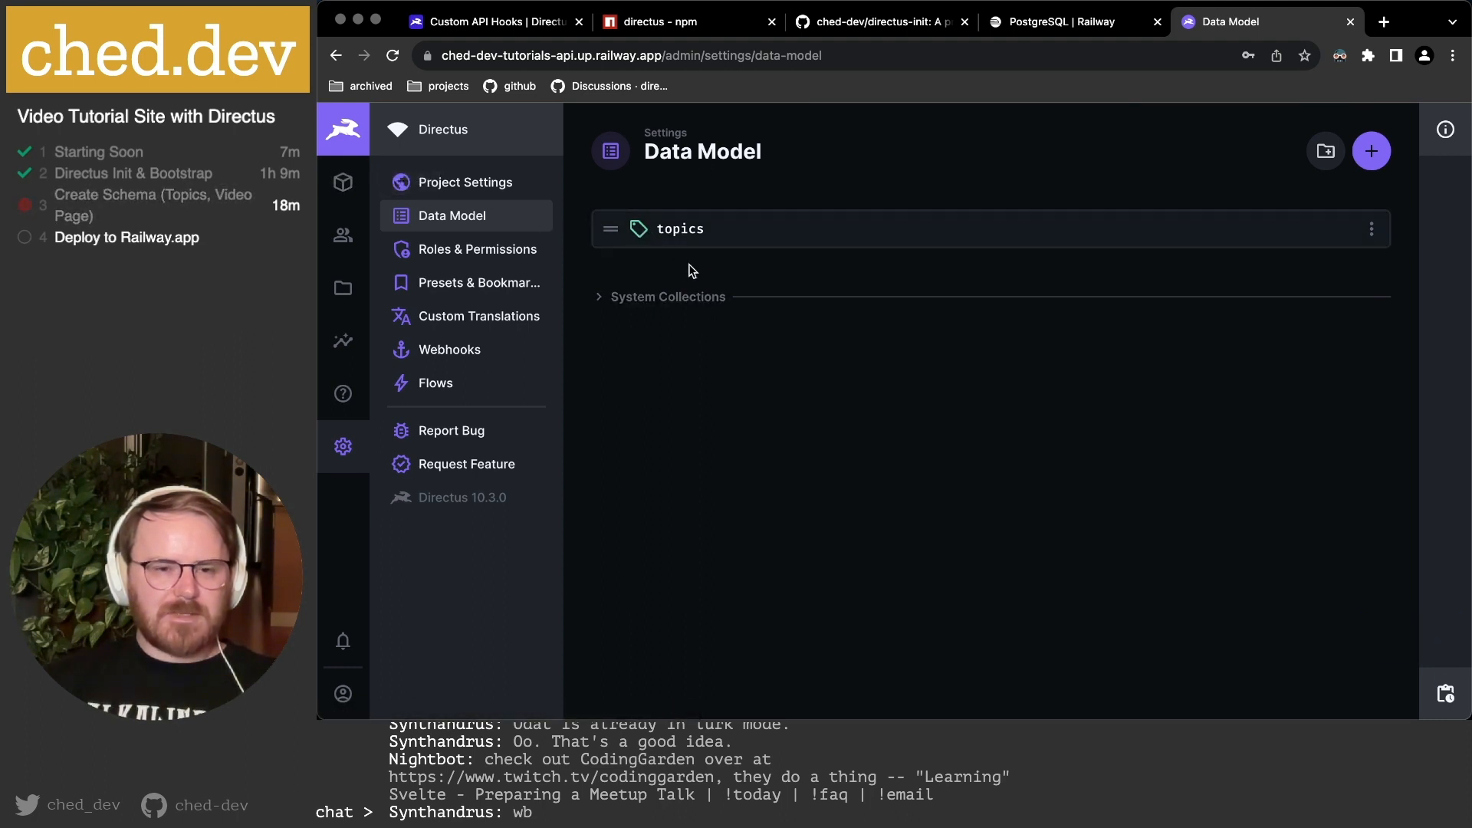
left_click(343, 183)
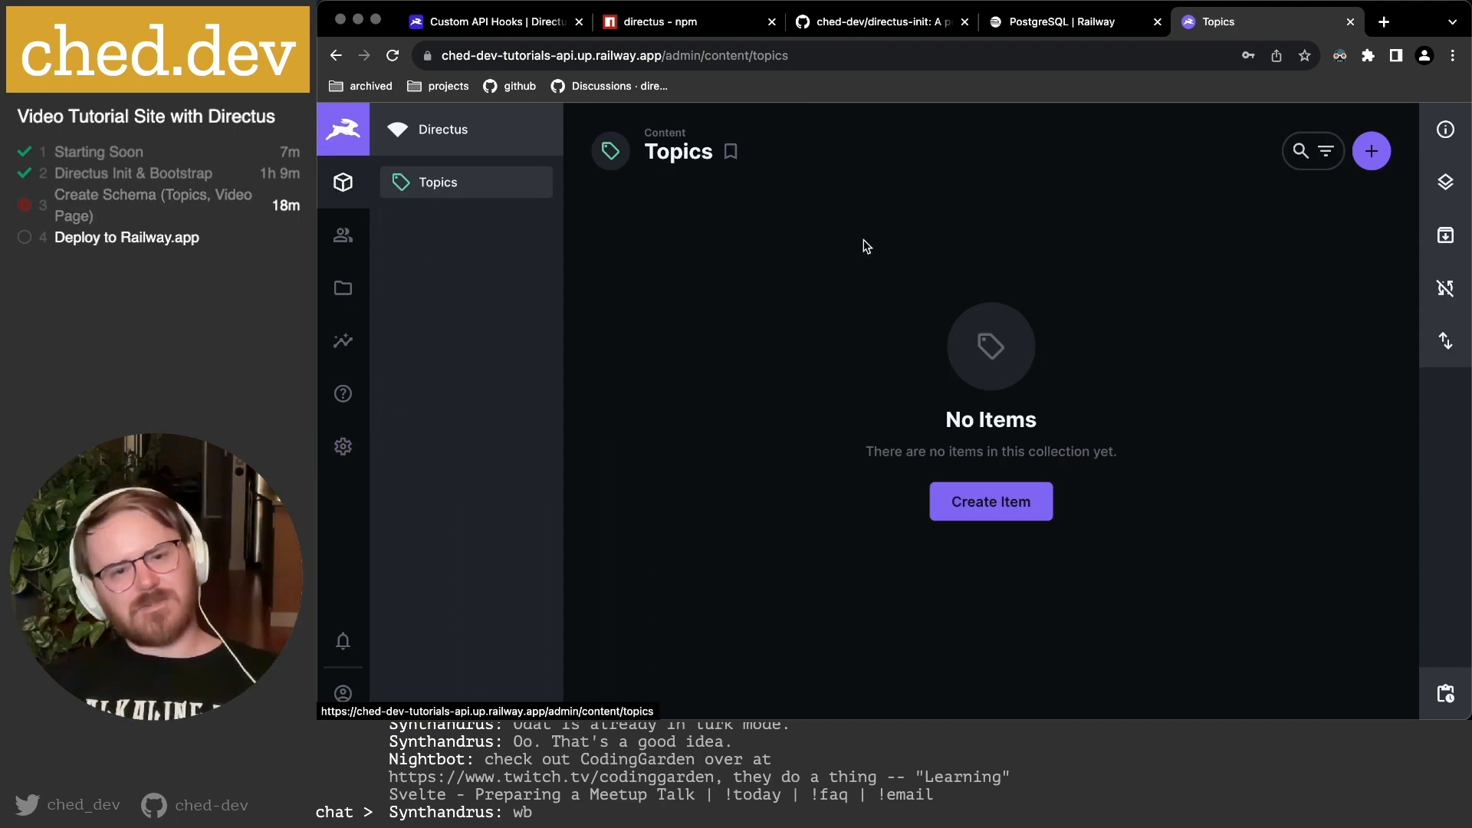
Start a new Topics item and check its Status options, leaving Draft.
left_click(1001, 502)
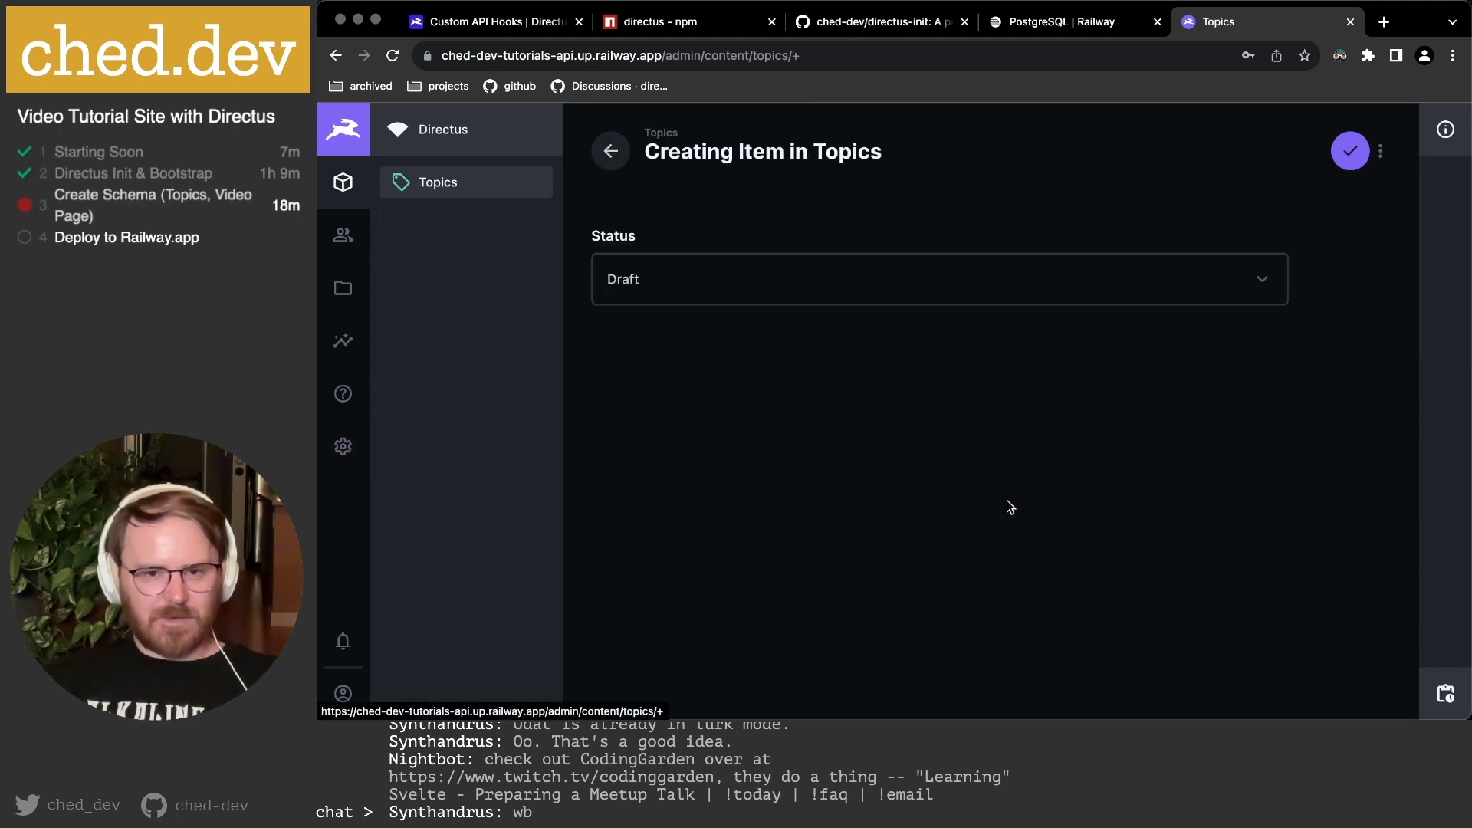
left_click(696, 291)
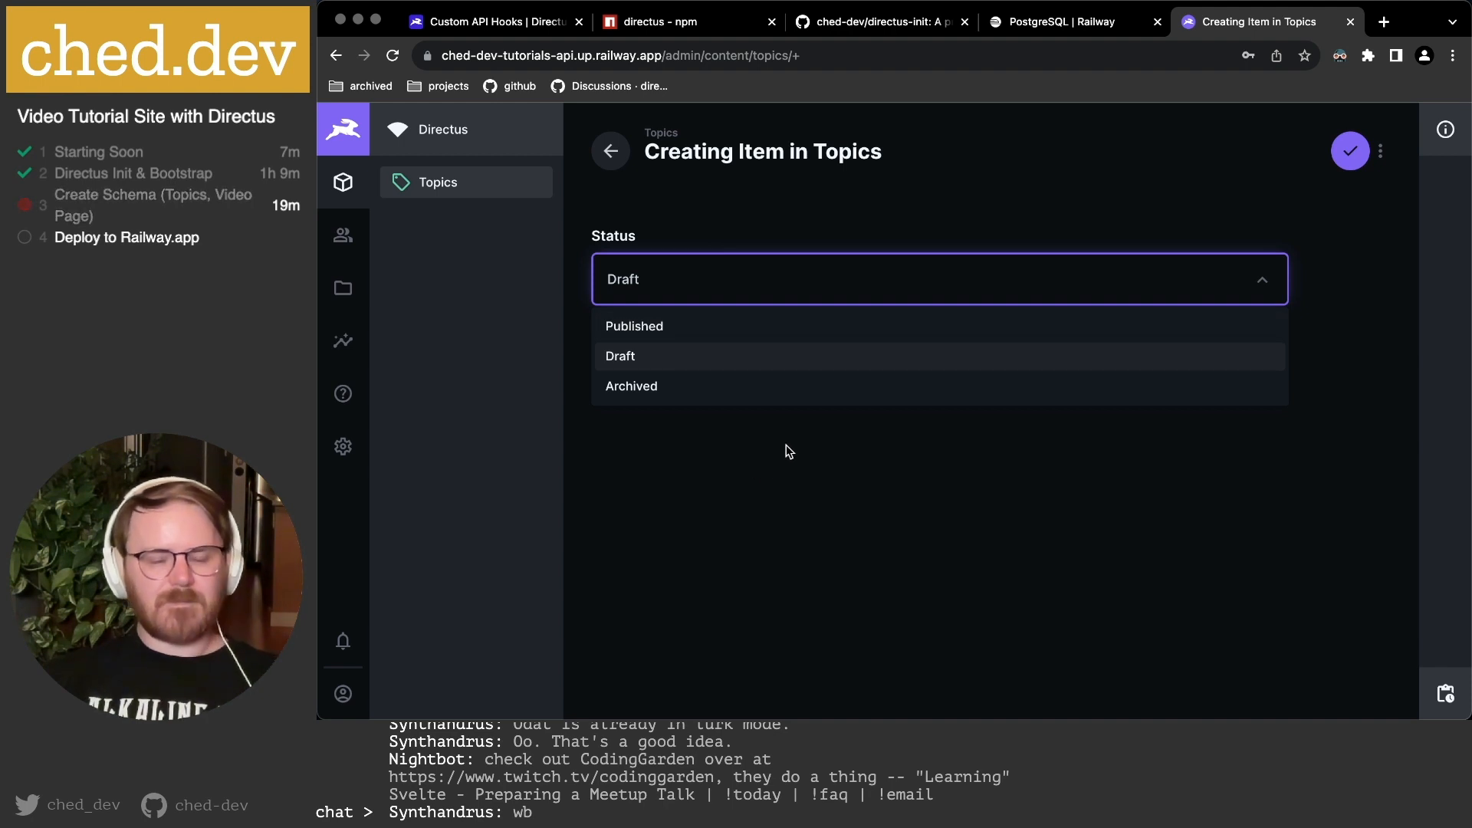
left_click(825, 450)
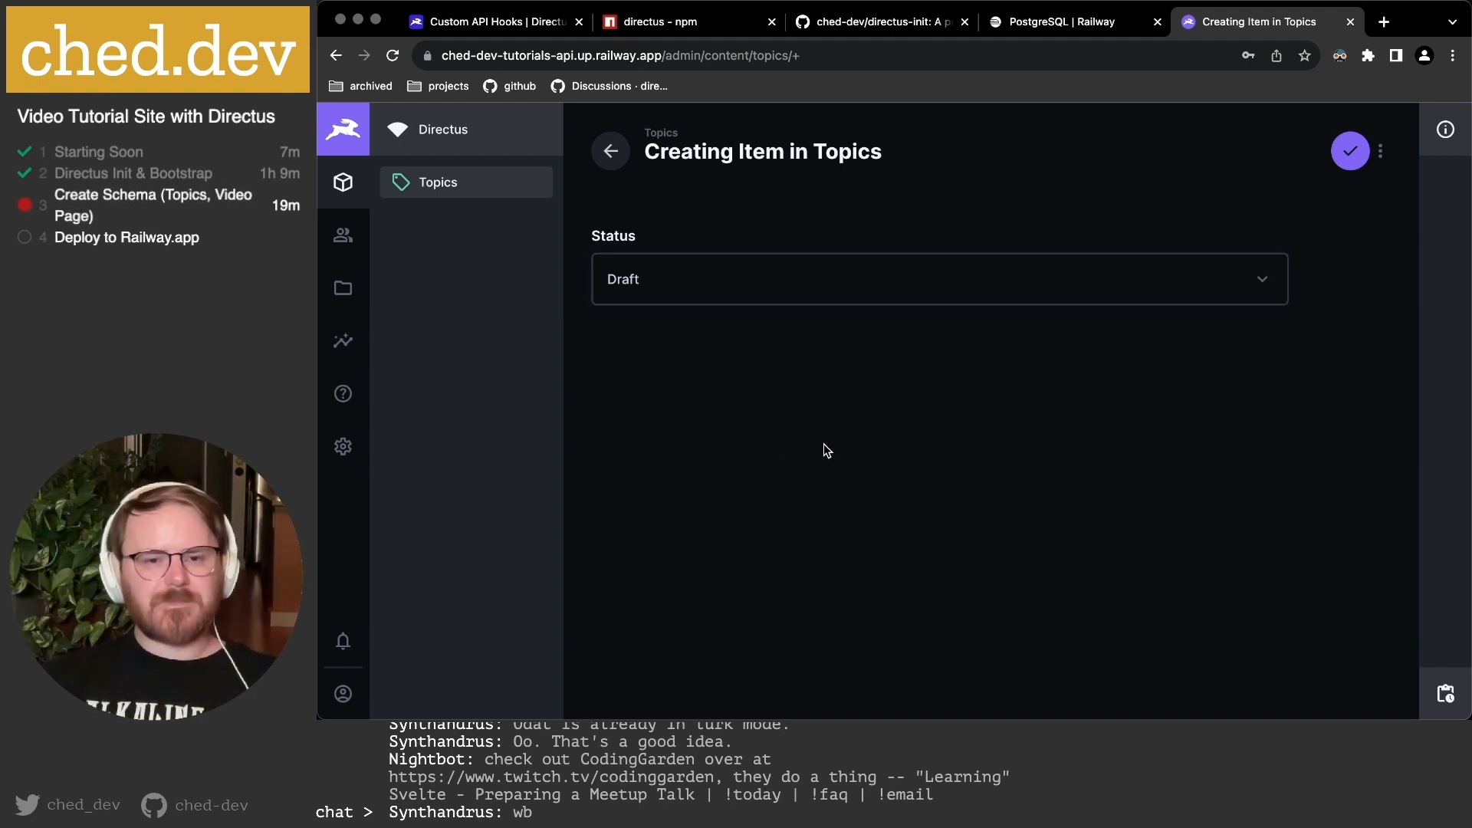
left_click(689, 291)
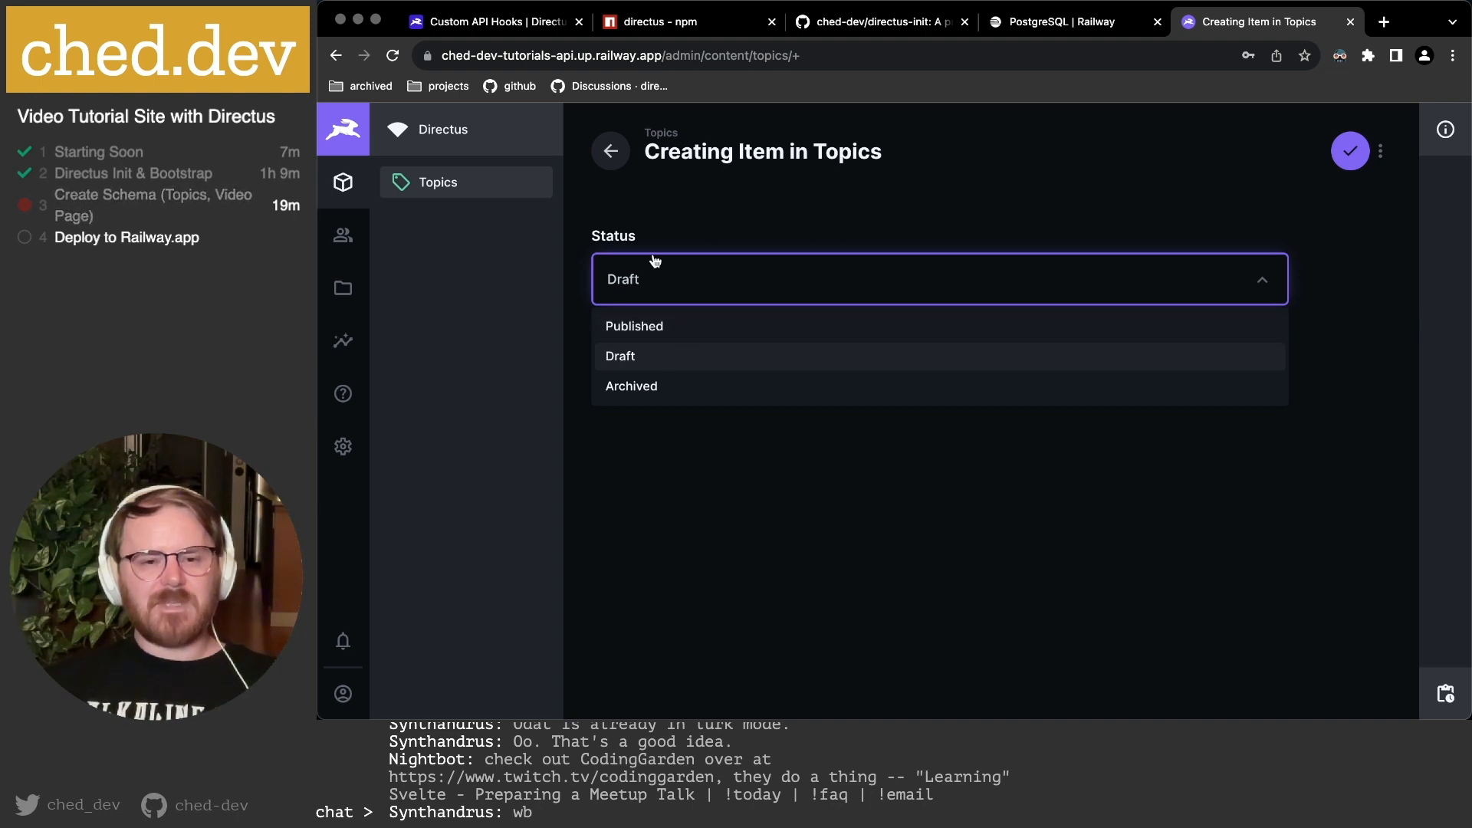
left_click(817, 508)
Go back and reopen the topics collection under Settings > Data Model.
left_click(611, 150)
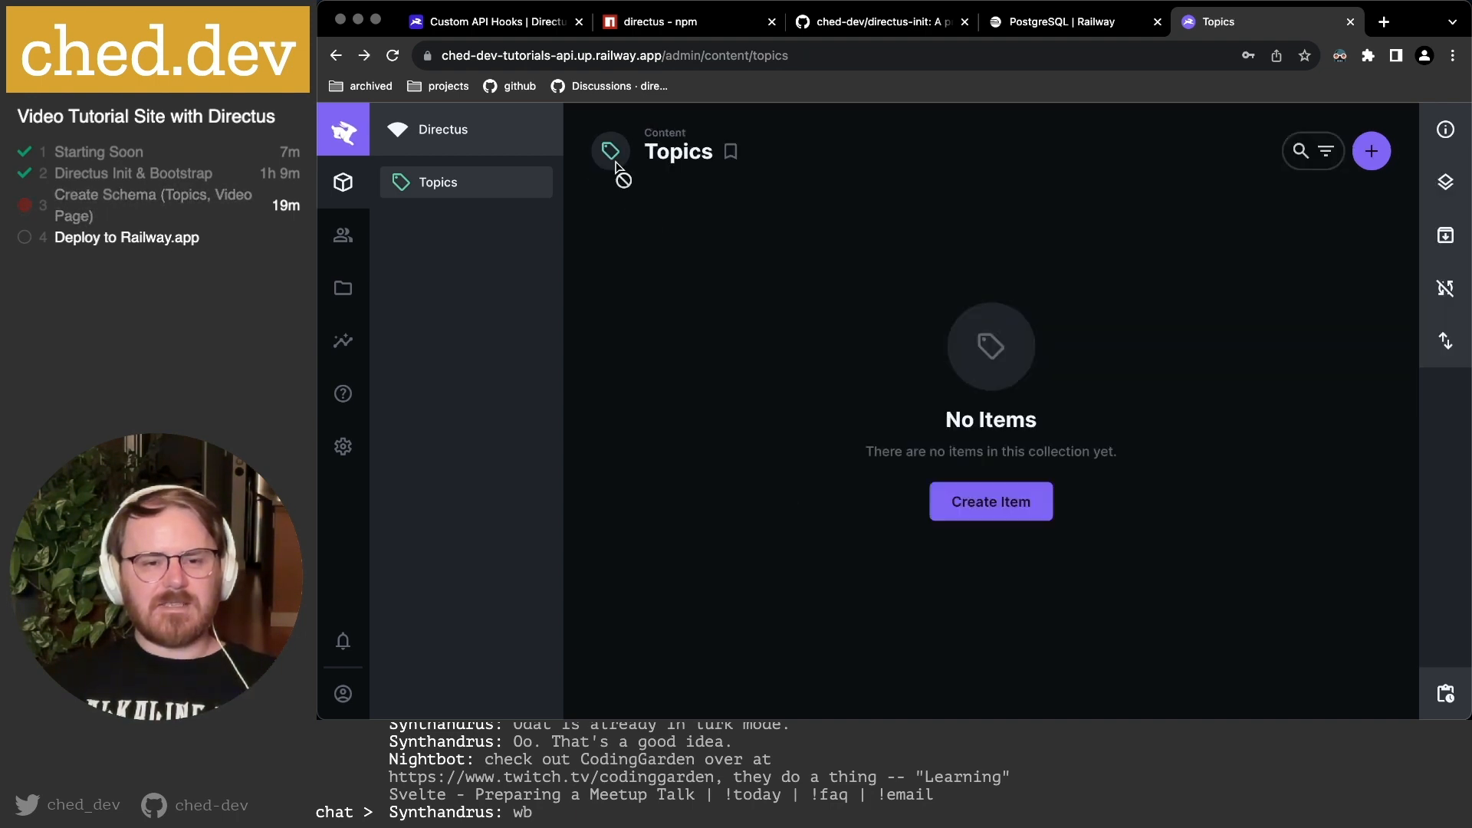
left_click(343, 446)
left_click(713, 230)
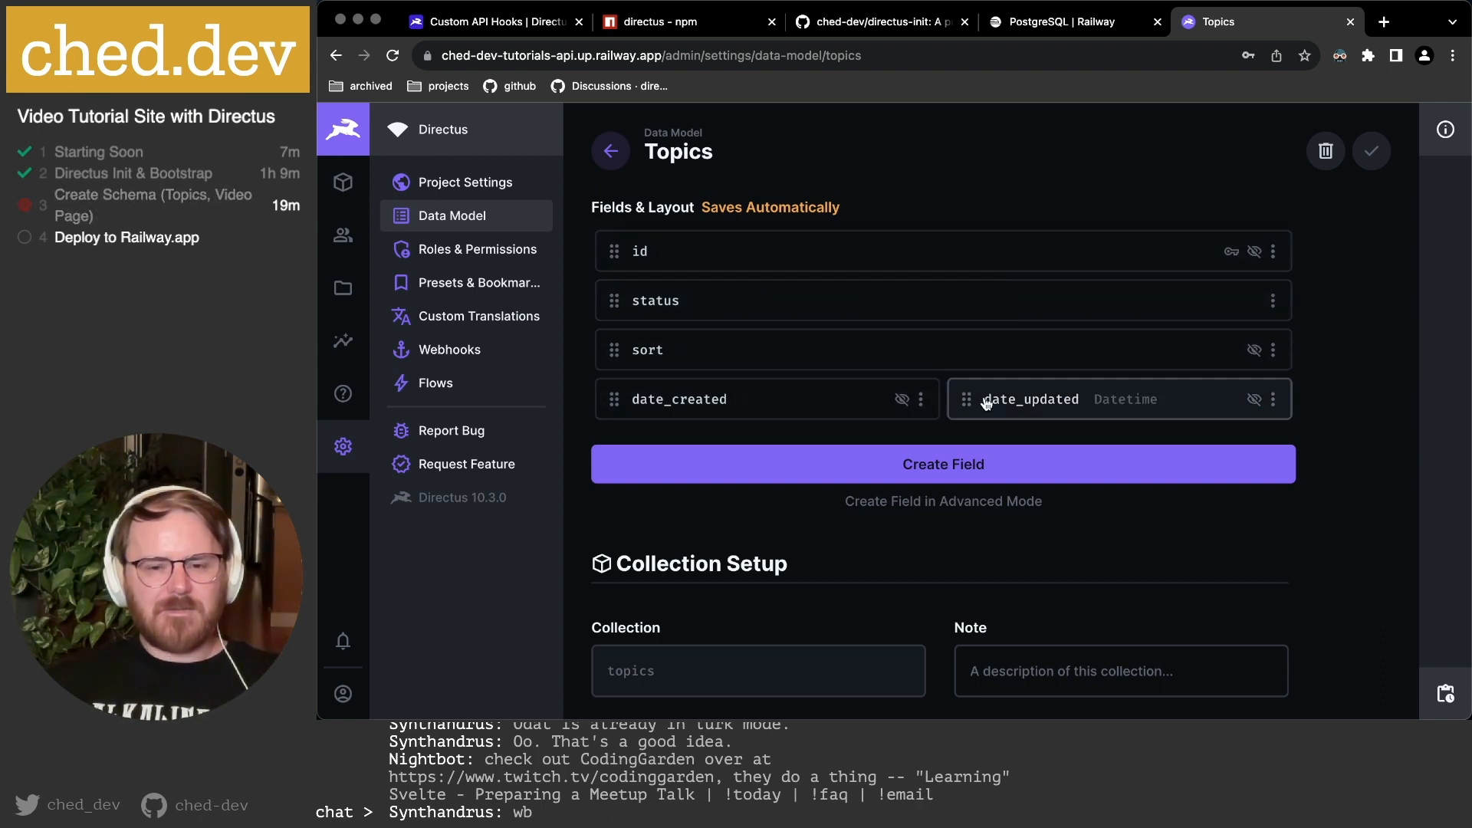
Open the date_created field options, then open Content in a new browser tab.
left_click(920, 400)
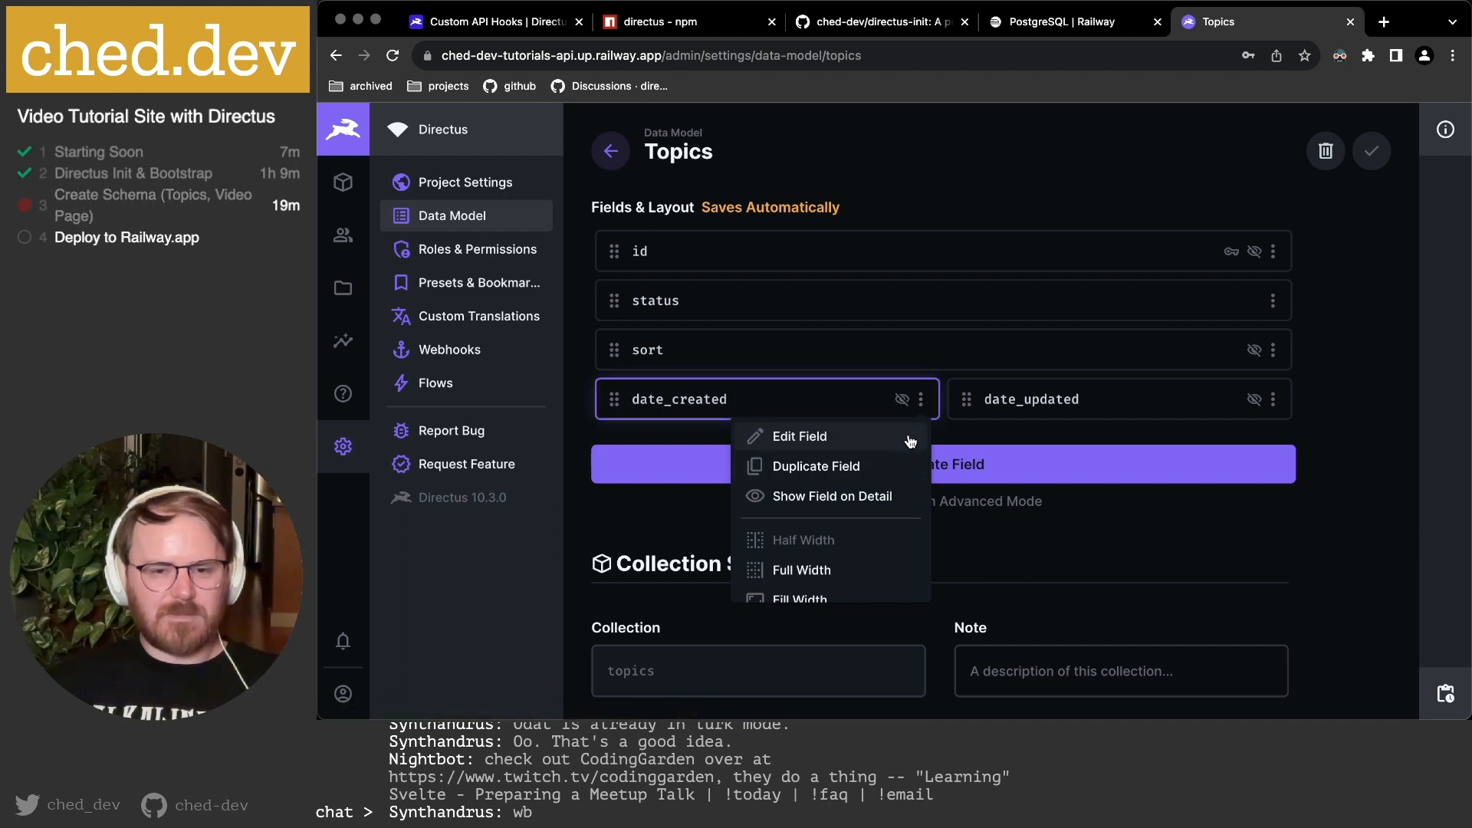
scroll(880, 529, "down", 2)
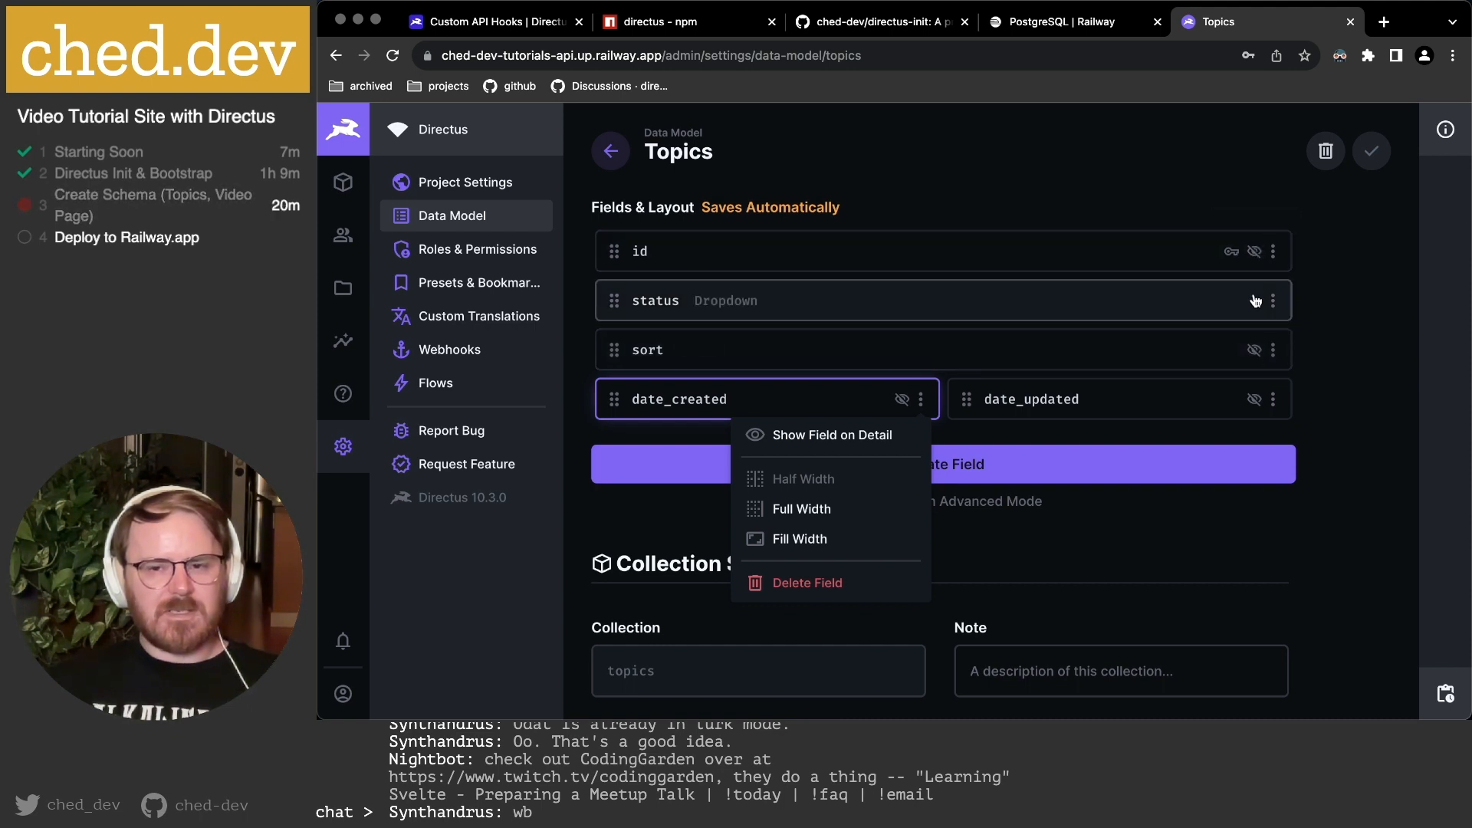
right_click(345, 184)
left_click(364, 188)
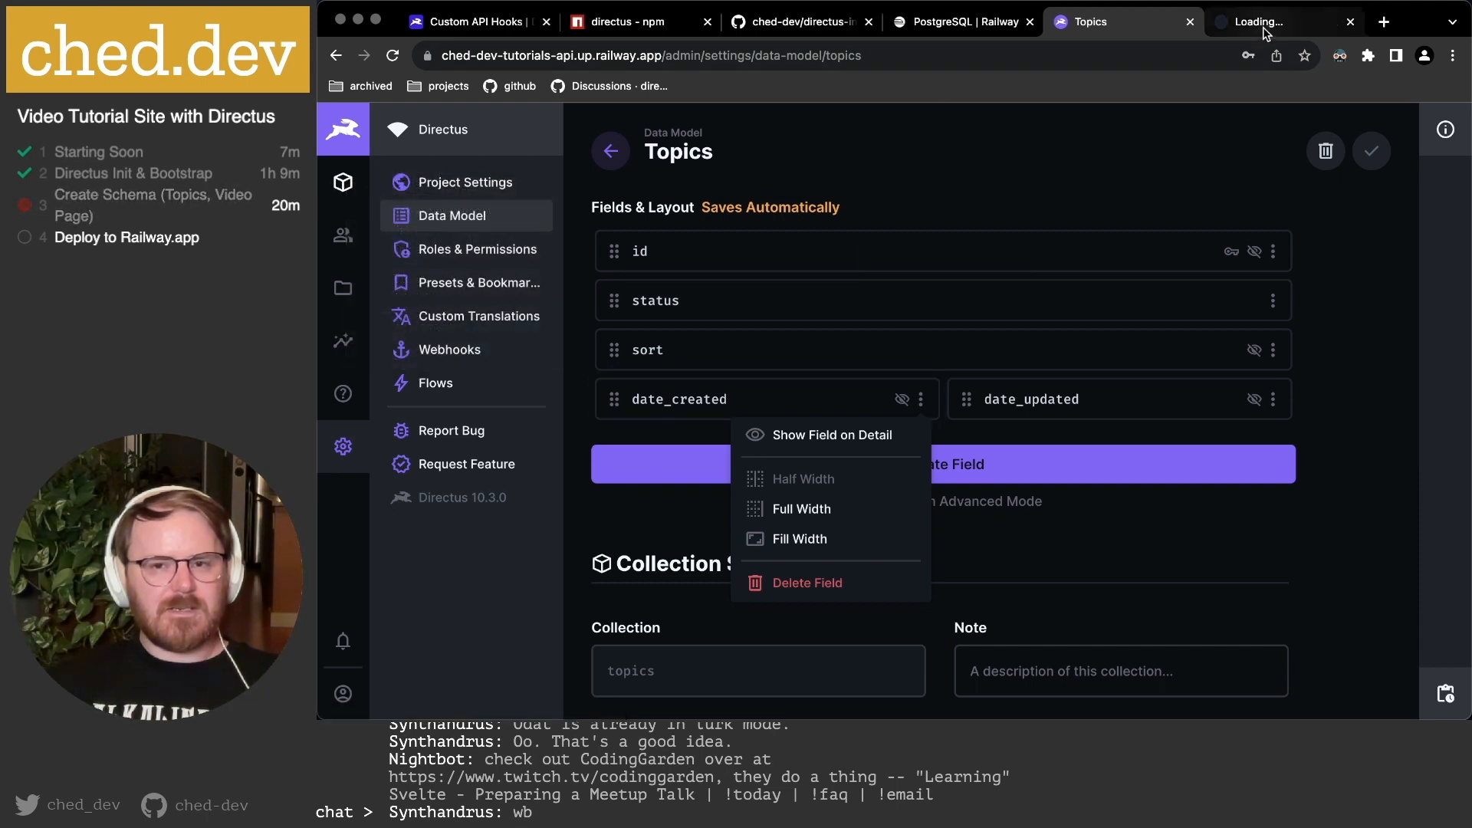
left_click(1263, 28)
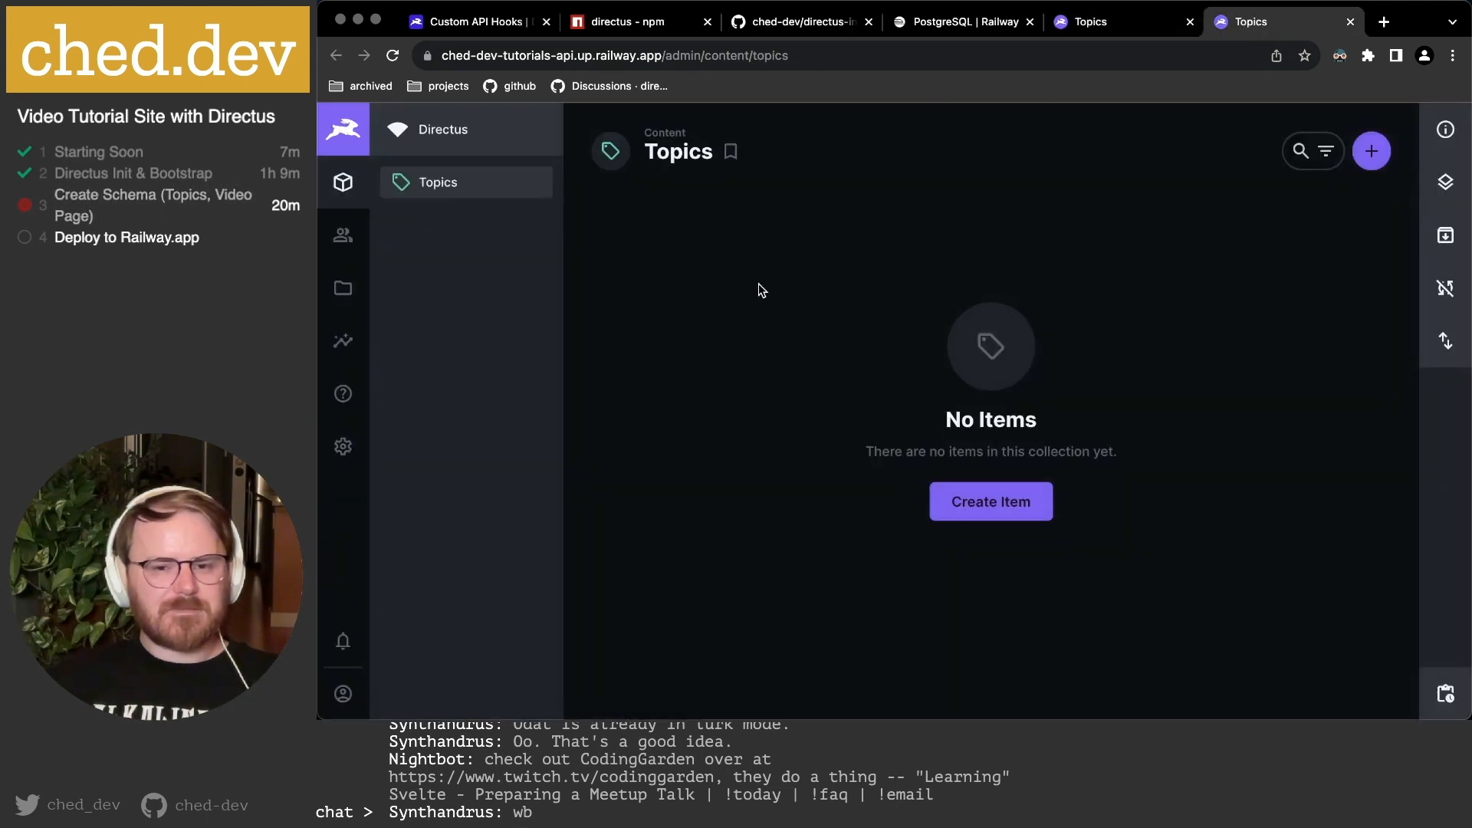
Start a new Topics item in the second tab, keep Status as Draft, and return to the data model.
left_click(992, 504)
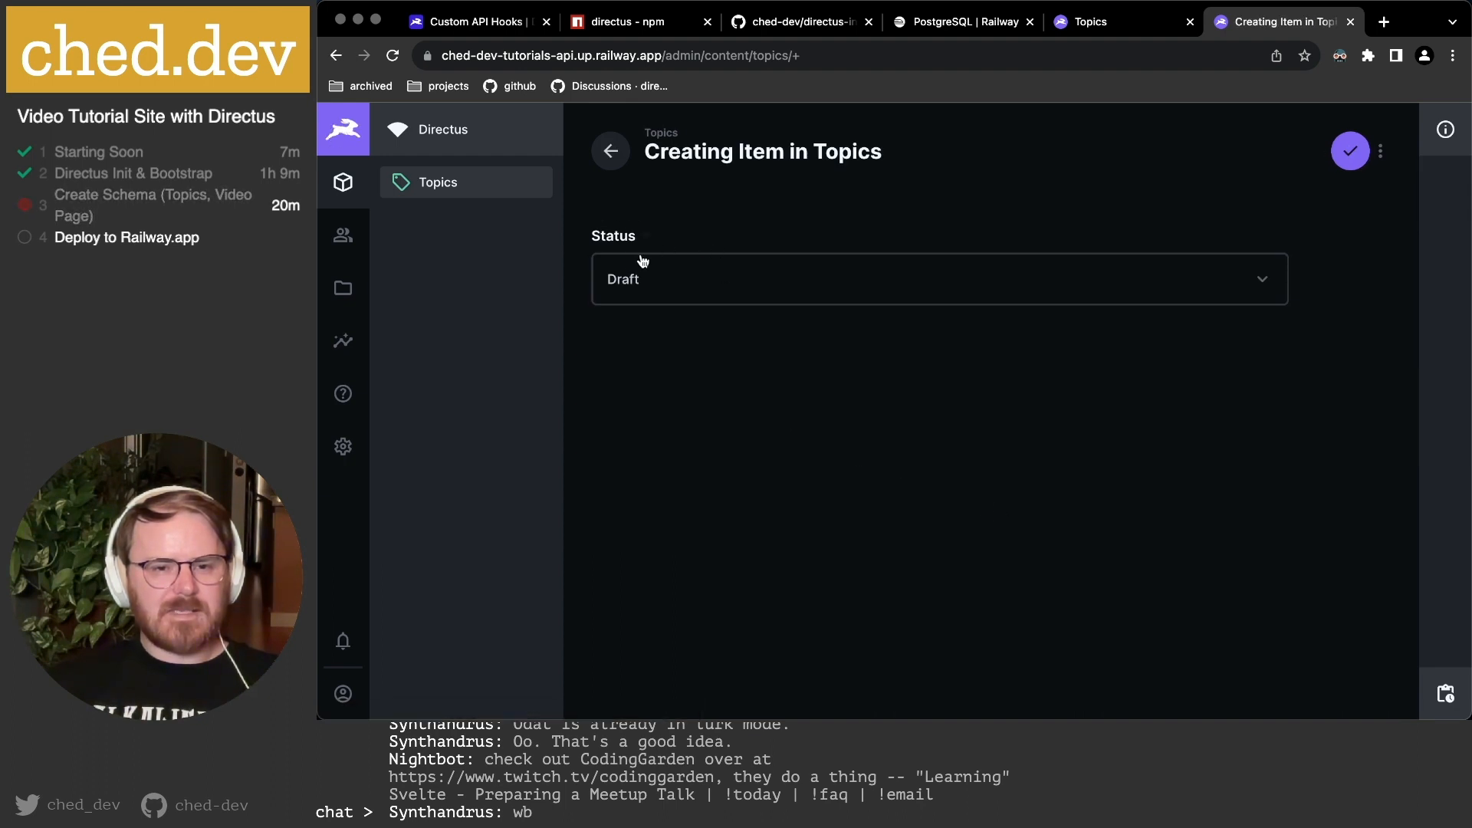
left_click(686, 278)
left_click(925, 458)
left_click(1113, 25)
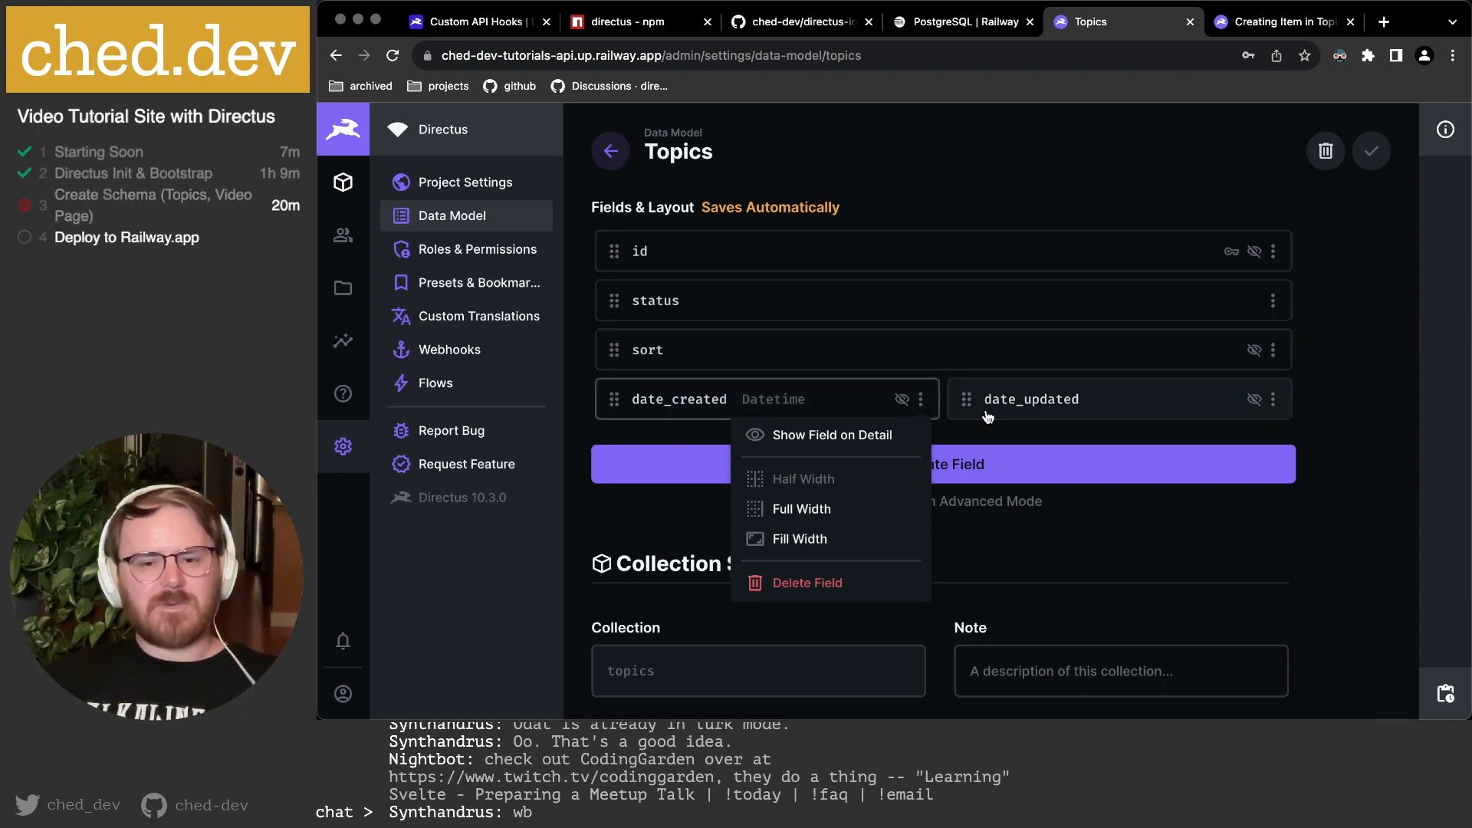
Dismiss the date_created options and preview the Create Field panel before closing it.
left_click(1367, 377)
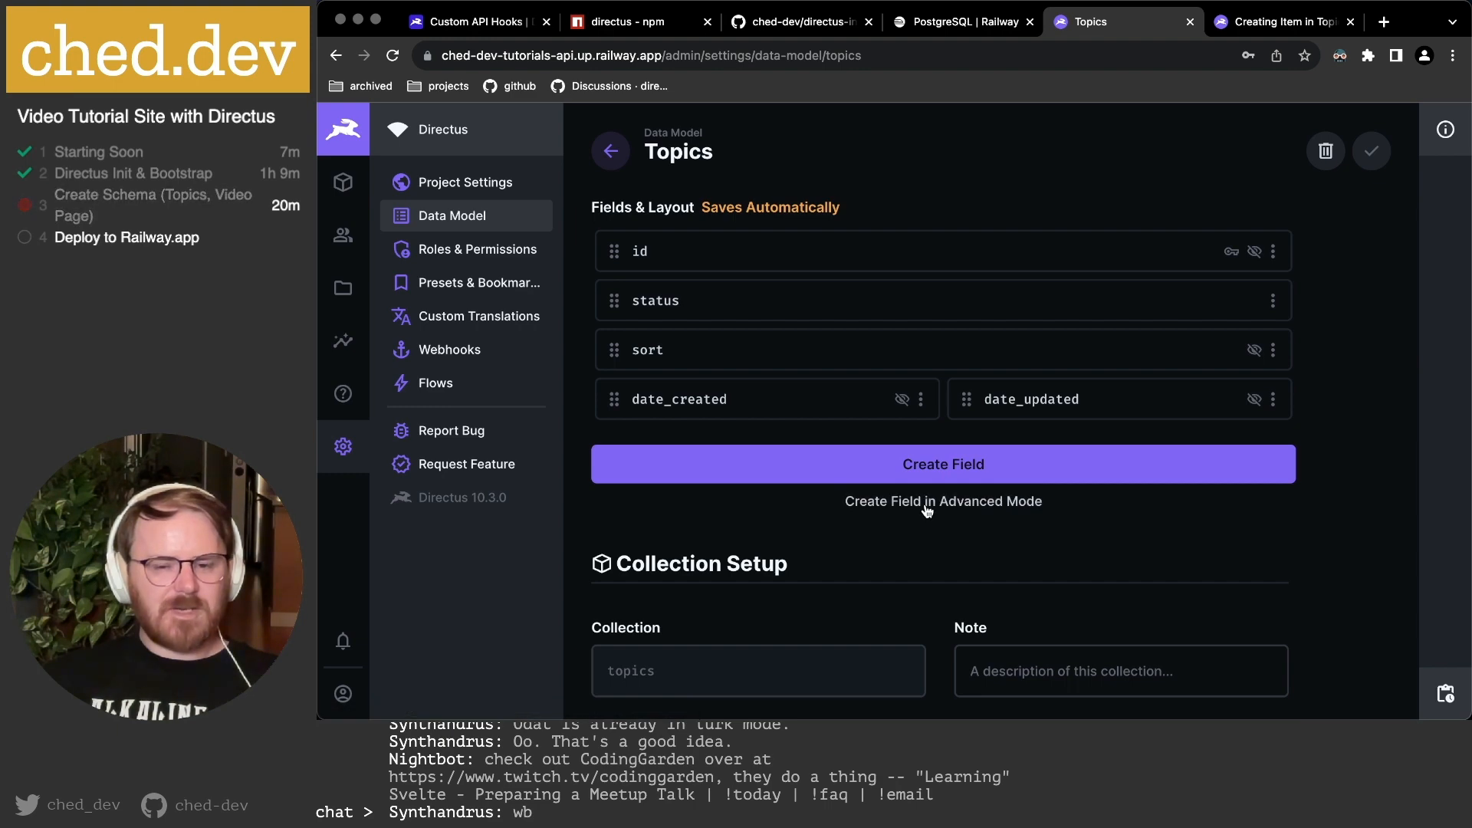
left_click(955, 469)
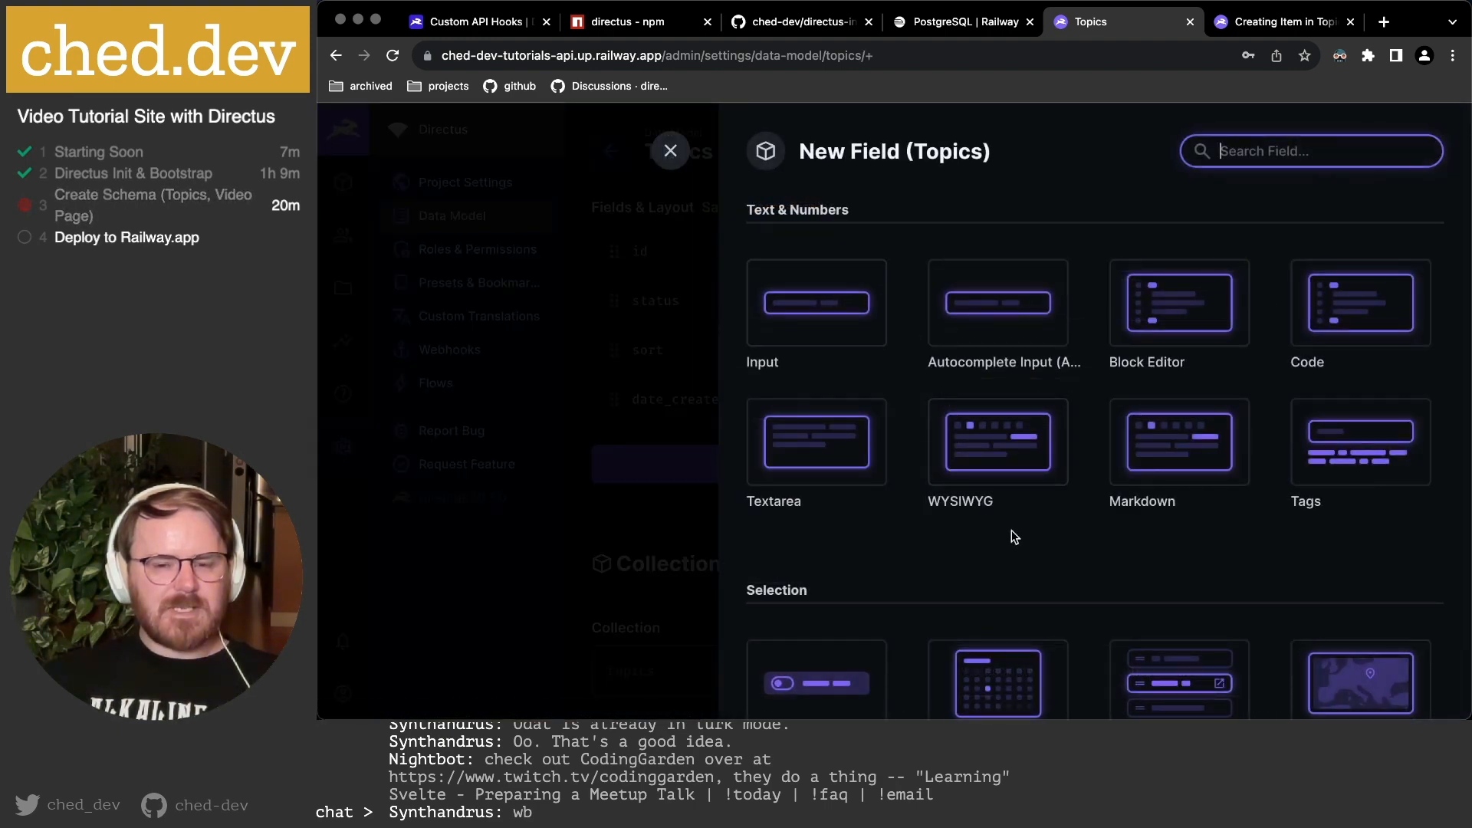
scroll(1247, 558, "down", 3)
scroll(1248, 558, "down", 15)
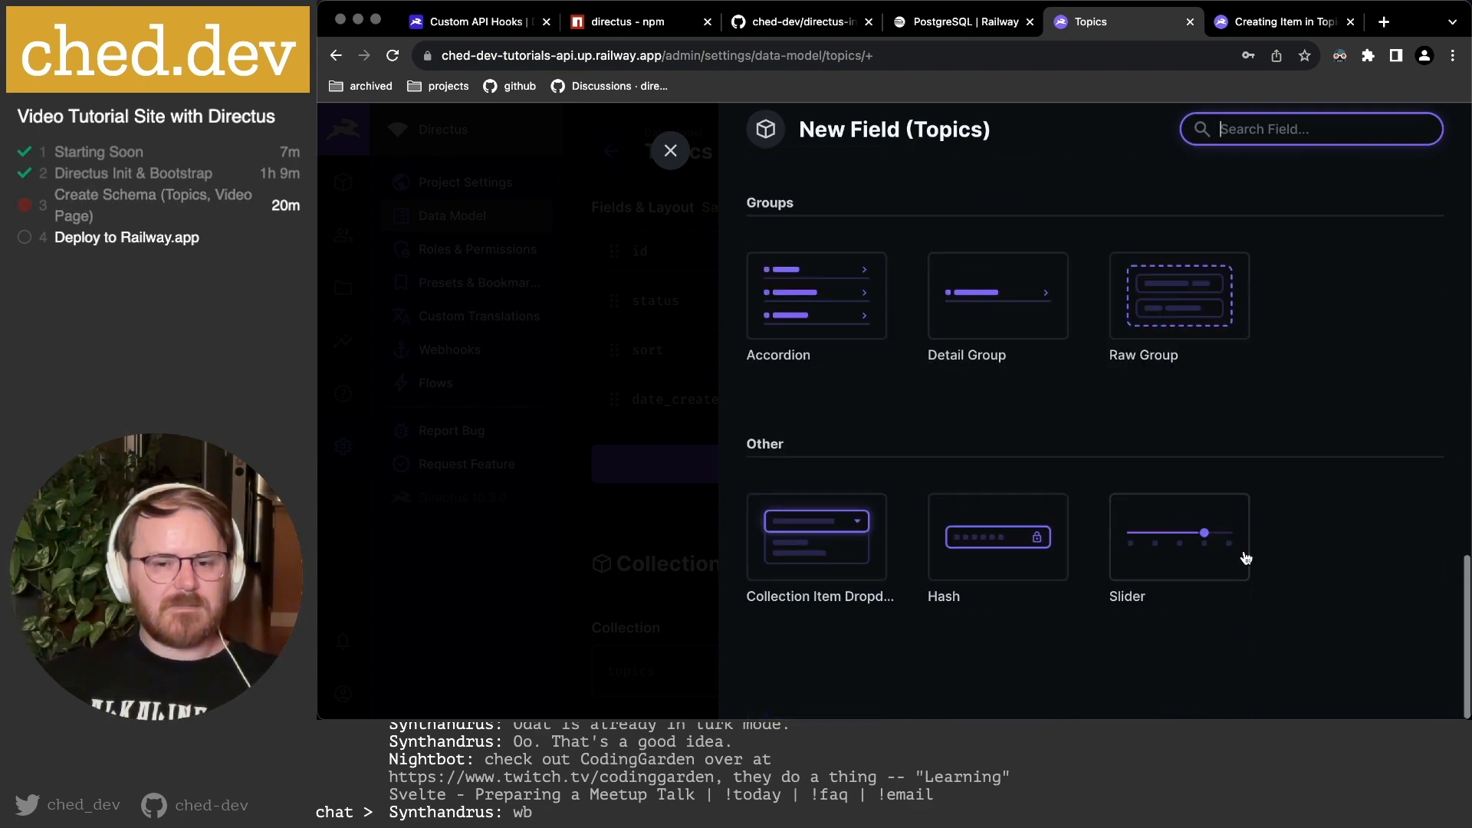
scroll(1231, 549, "up", 20)
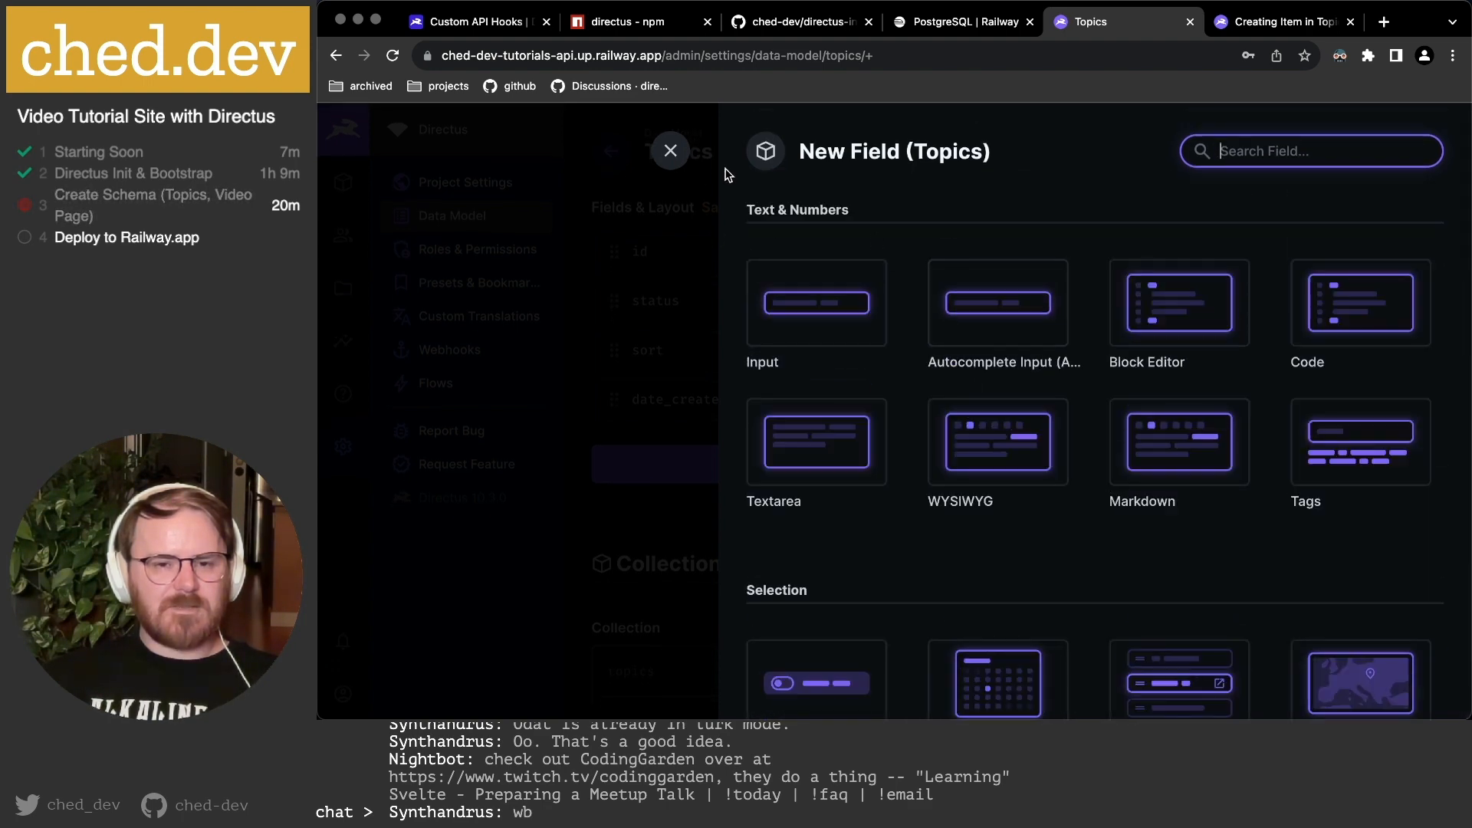
left_click(670, 152)
Explore the Advanced Mode choices and open the New Field (Topics) drawer.
left_click(932, 502)
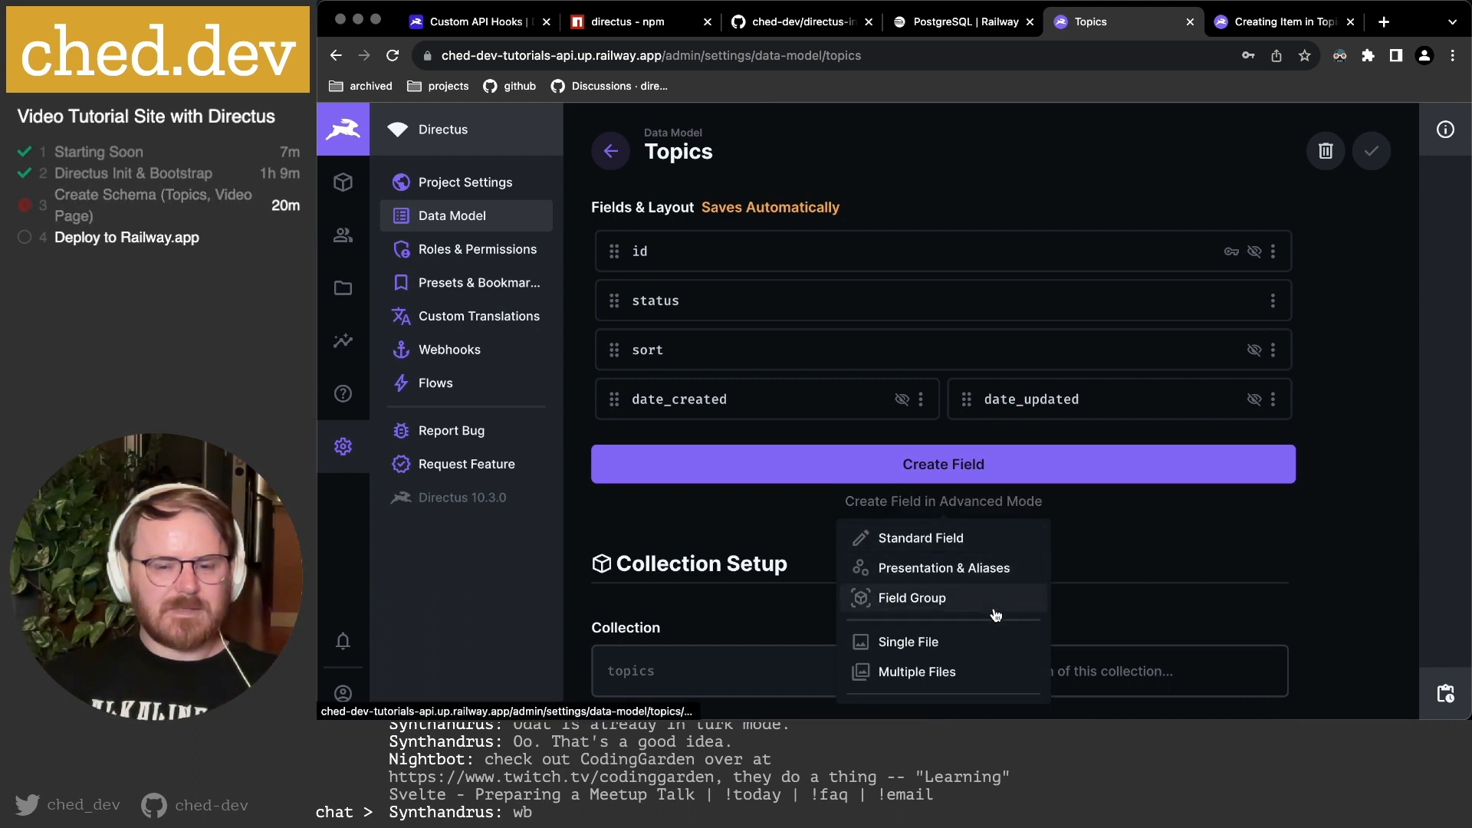
scroll(1001, 598, "down", 3)
scroll(993, 582, "up", 3)
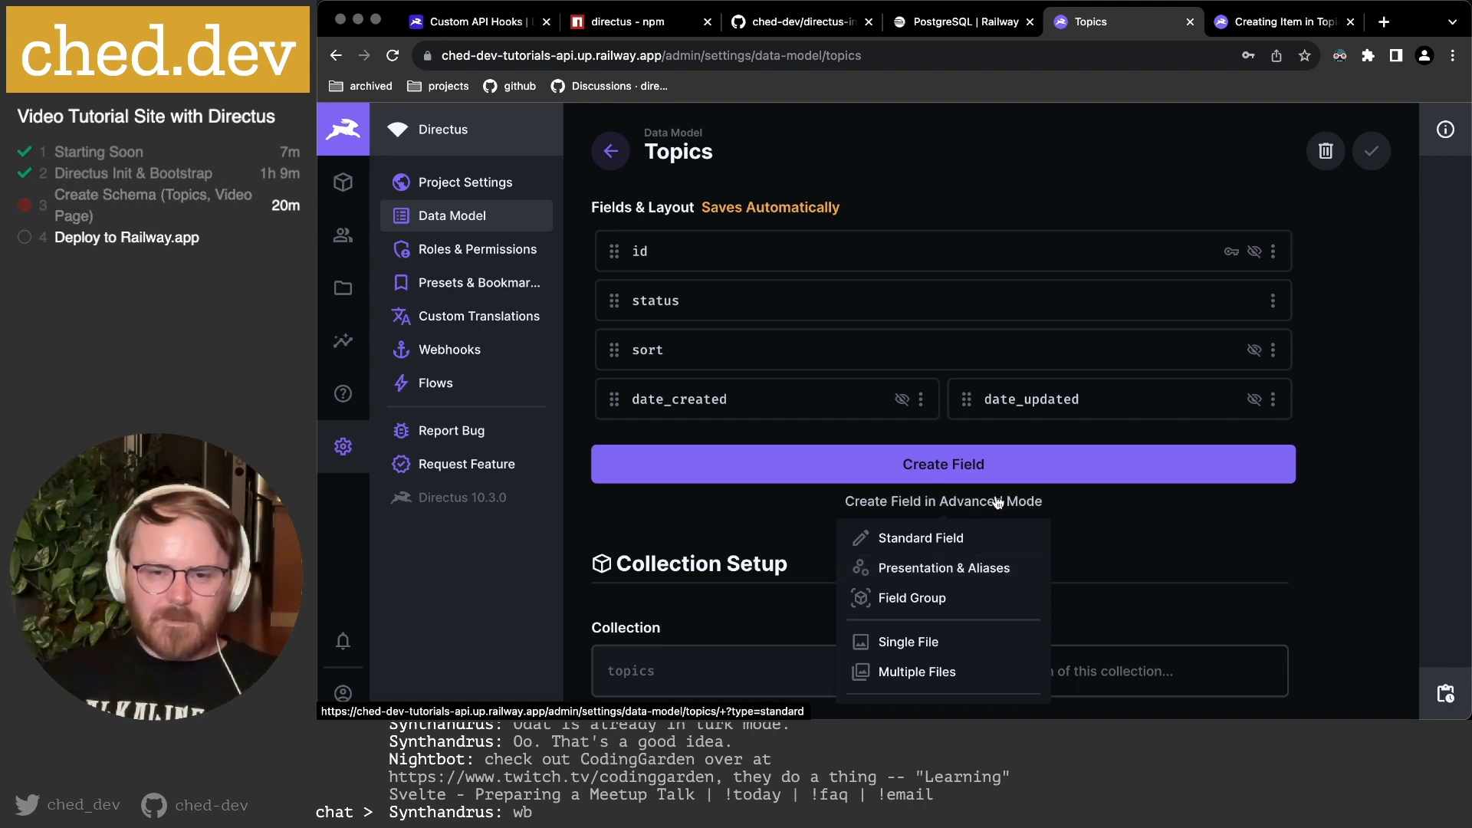
left_click(983, 466)
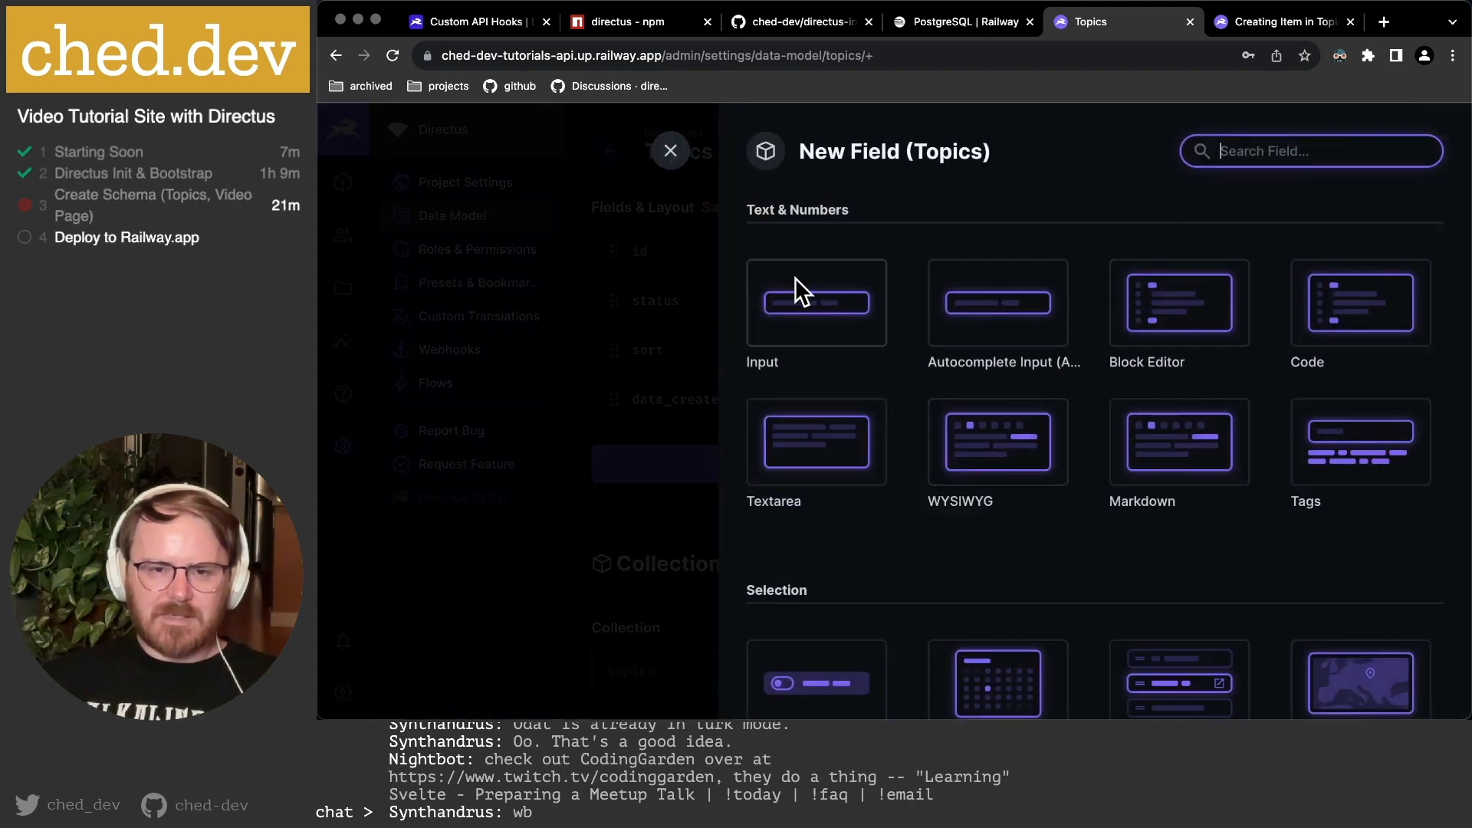
scroll(1232, 453, "down", 10)
scroll(1232, 450, "down", 5)
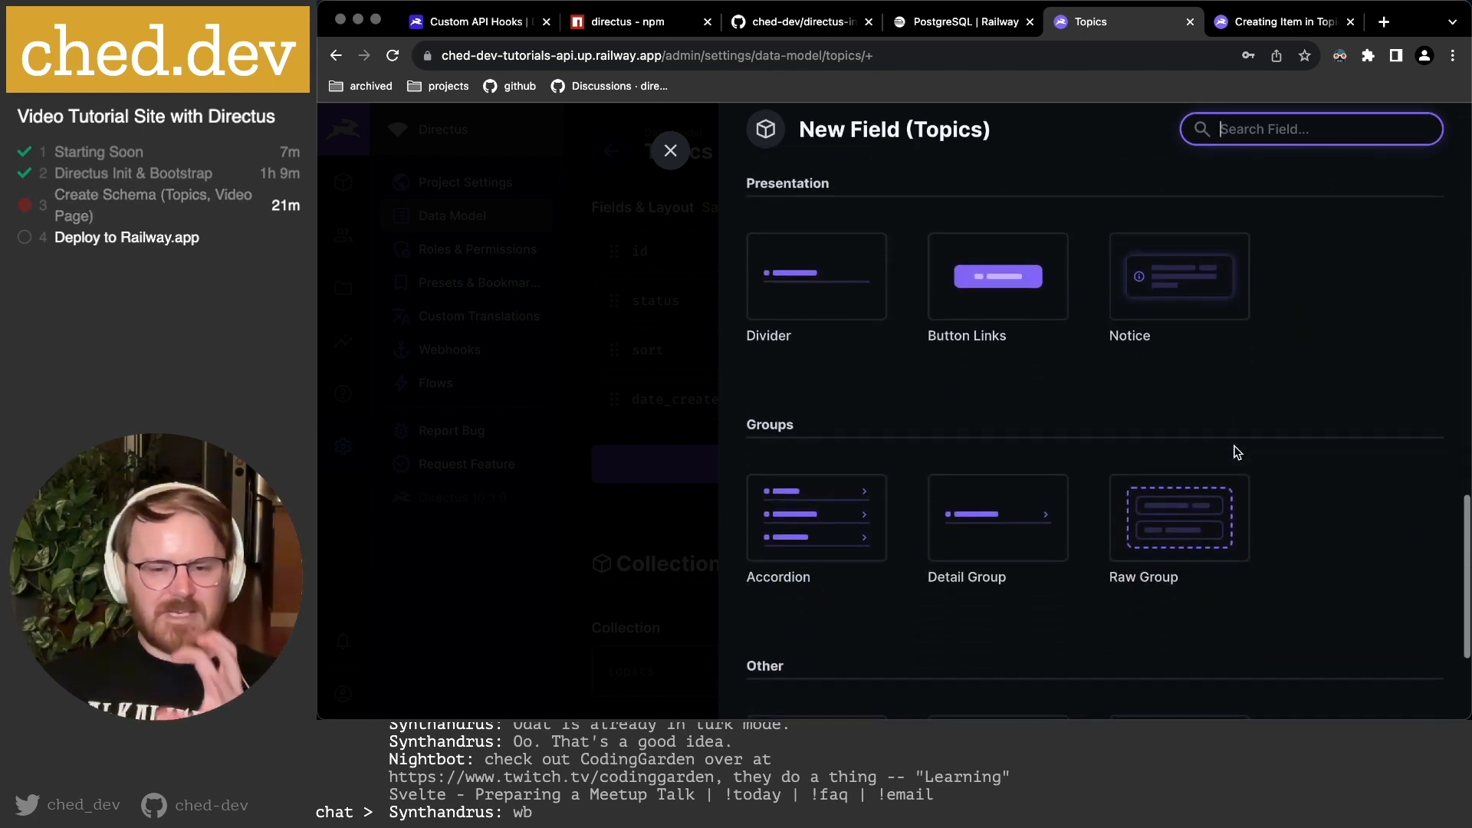
left_click(670, 150)
left_click(945, 503)
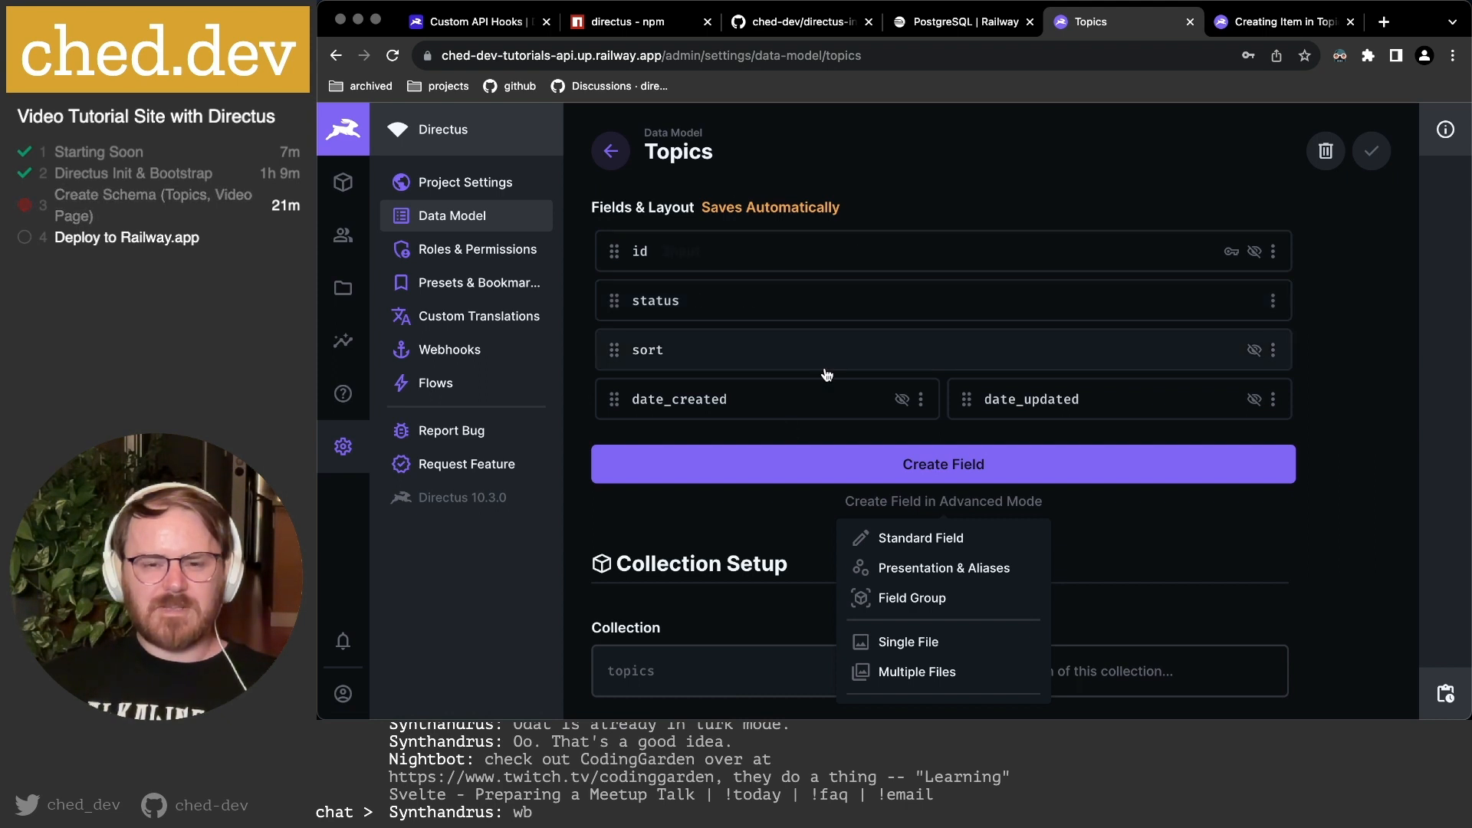
scroll(965, 626, "down", 3)
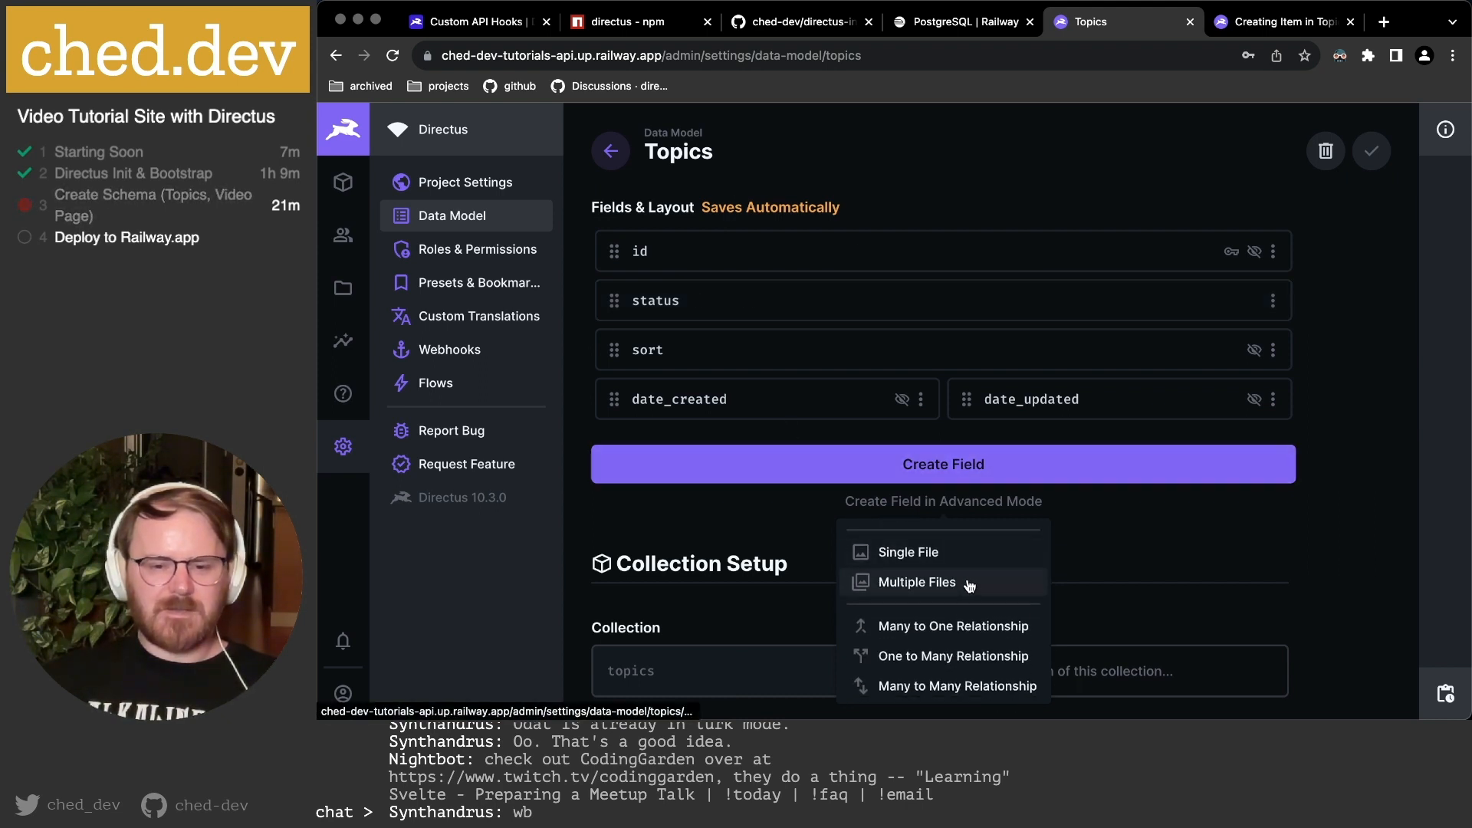
scroll(969, 586, "down", 2)
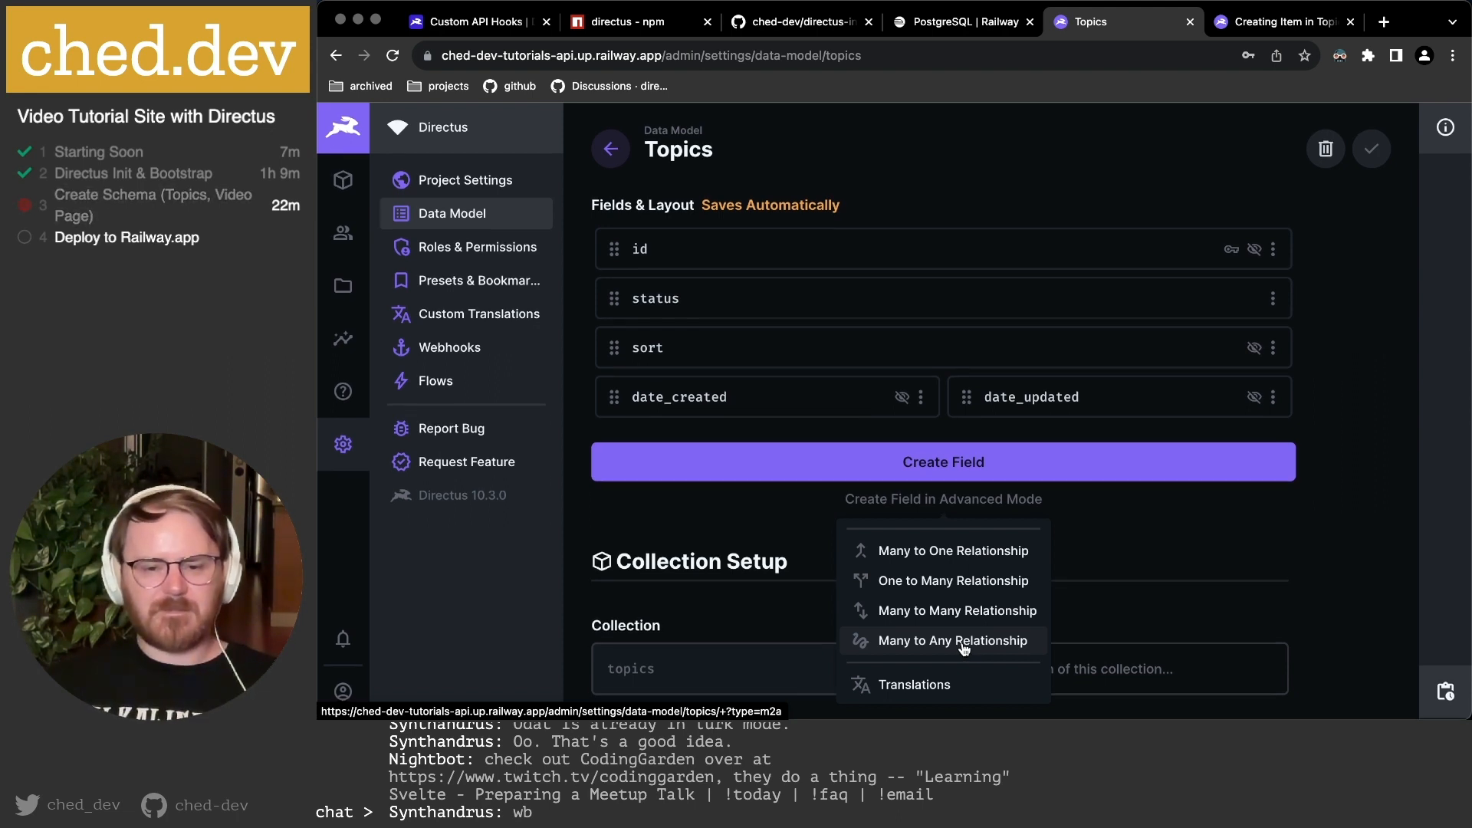
scroll(928, 683, "up", 5)
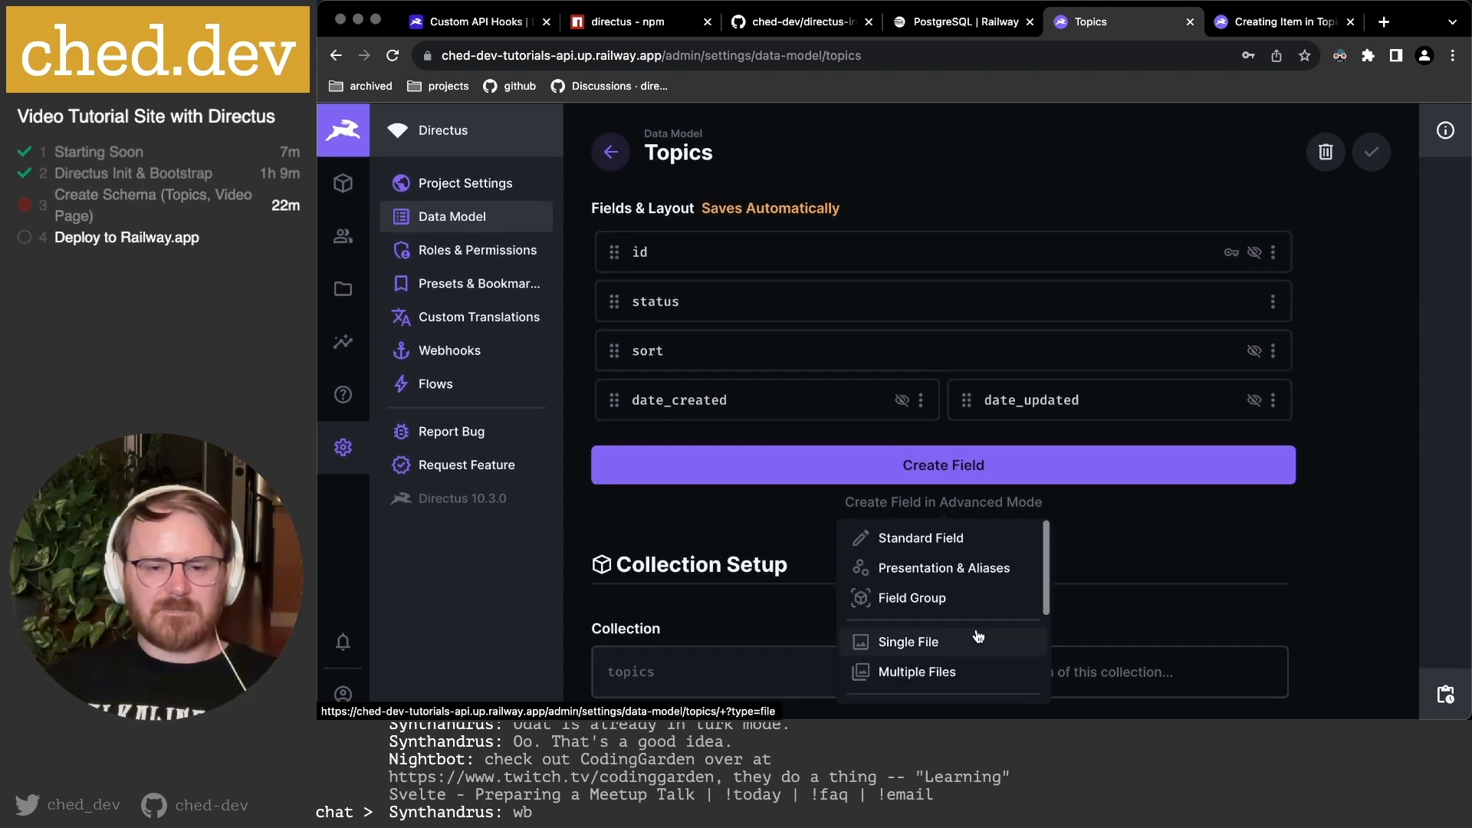
left_click(988, 471)
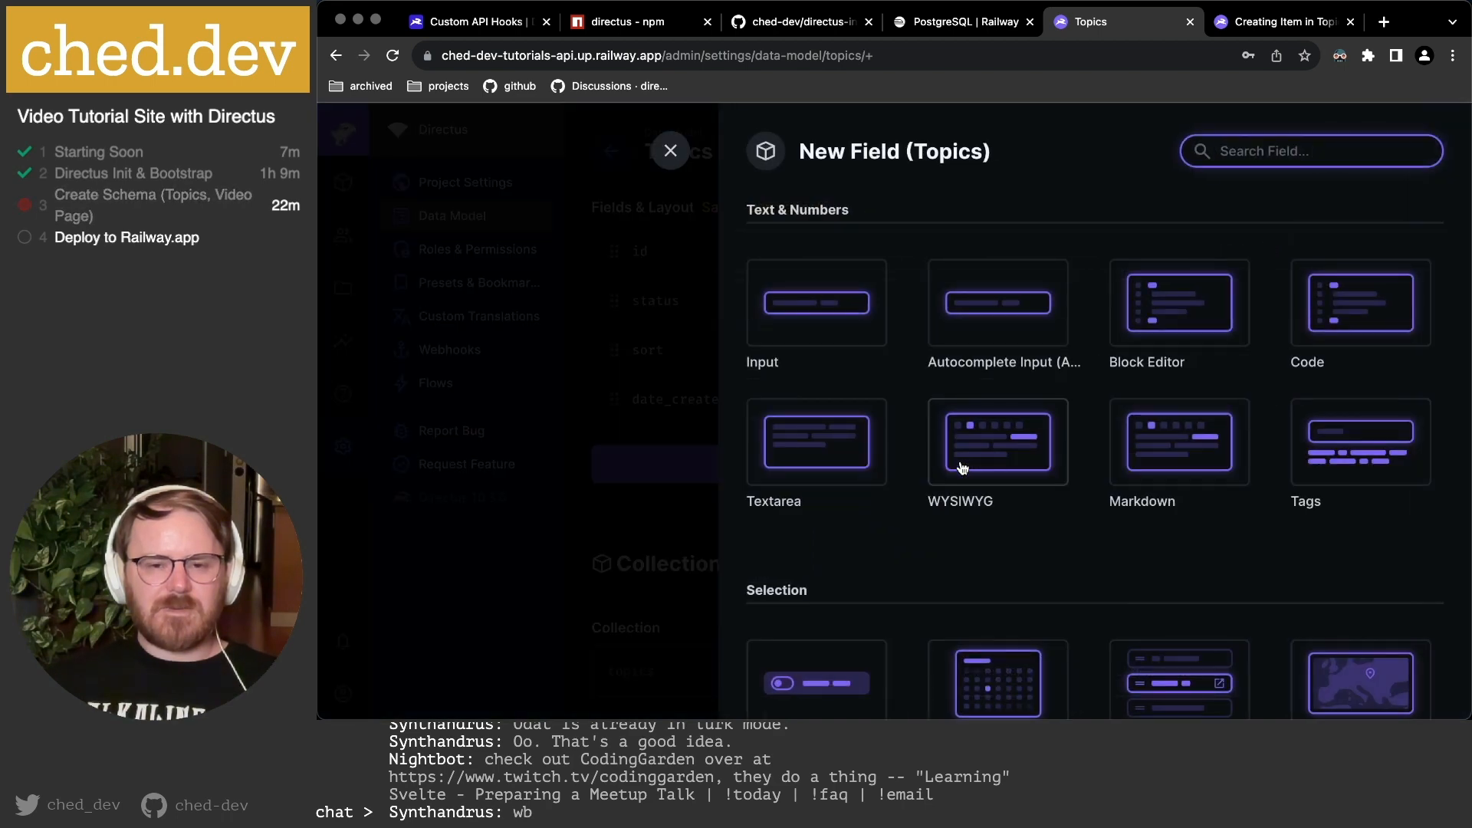
Choose the Input field type and enter 'title' as the field key.
key("super+Tab")
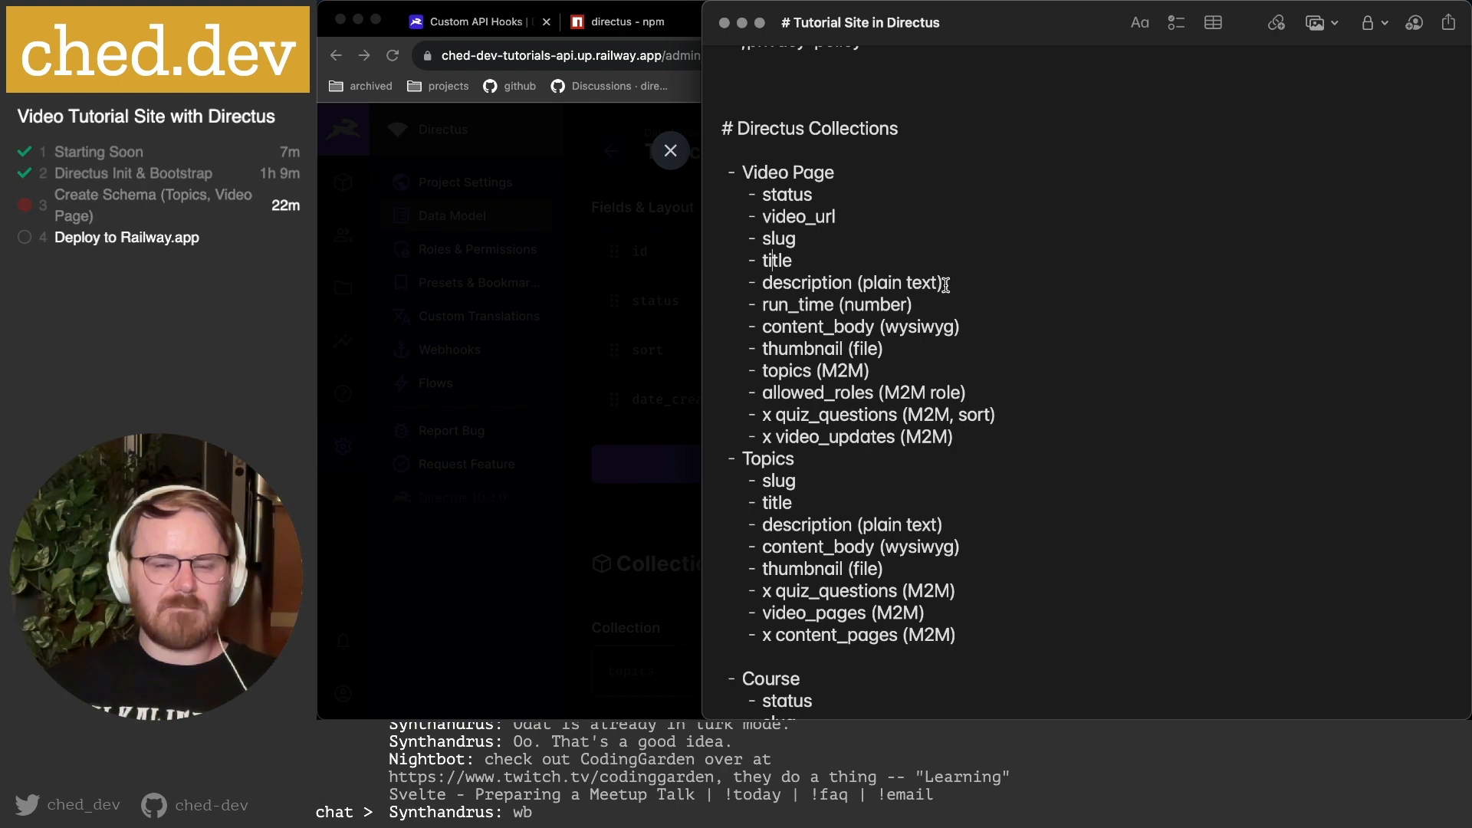
left_click(675, 368)
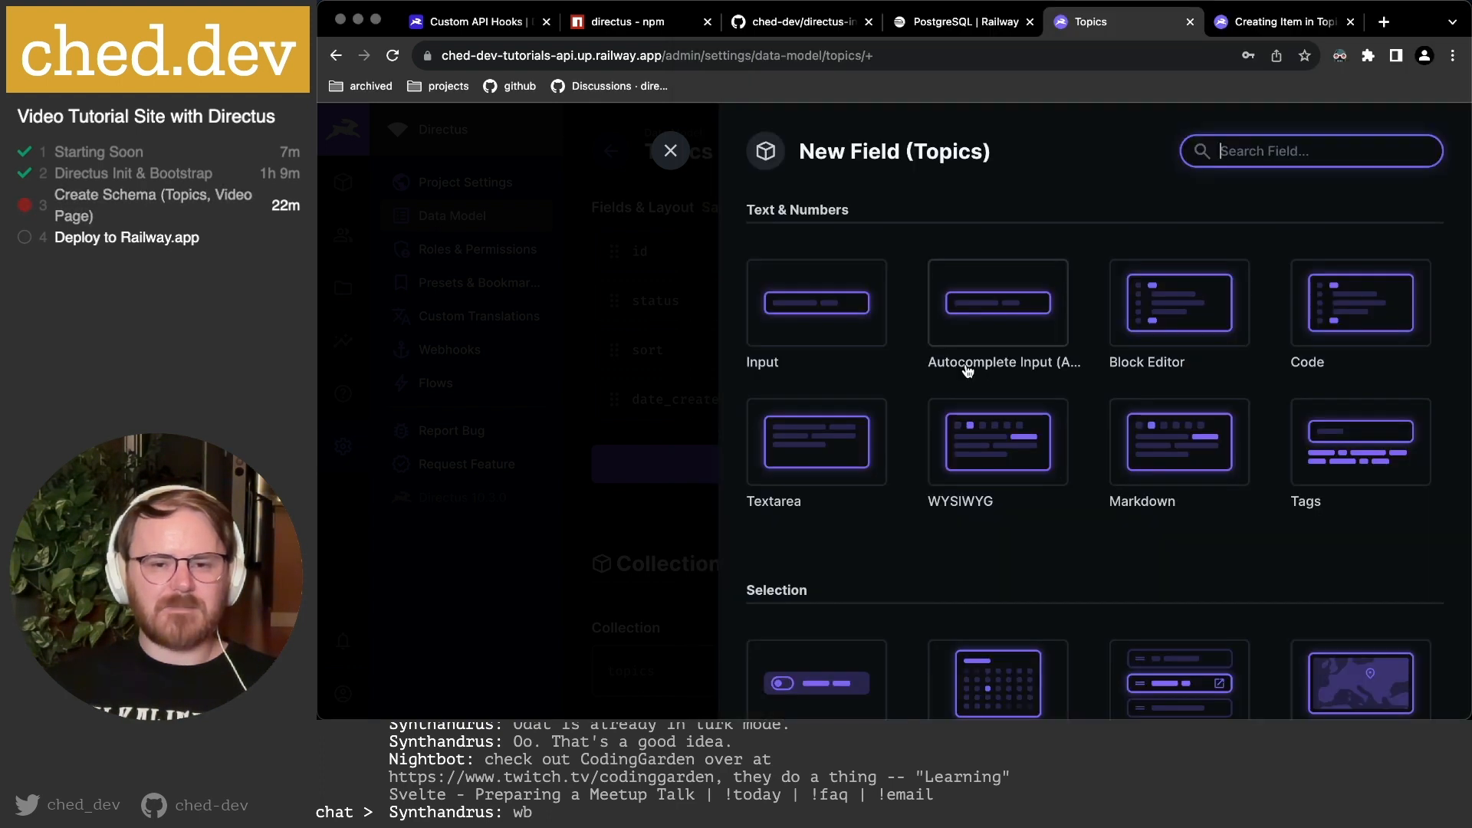
left_click(808, 308)
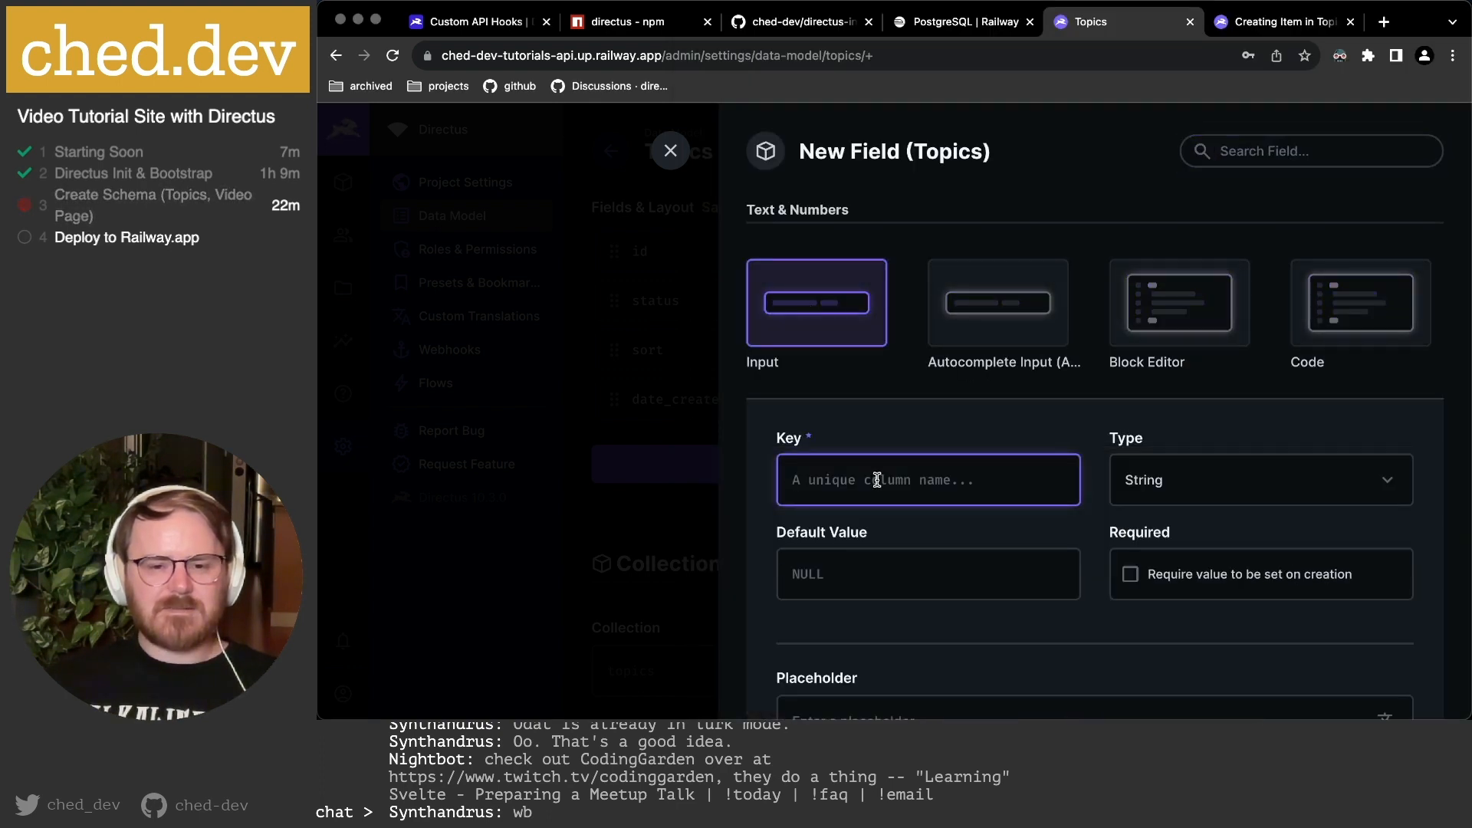
type("title")
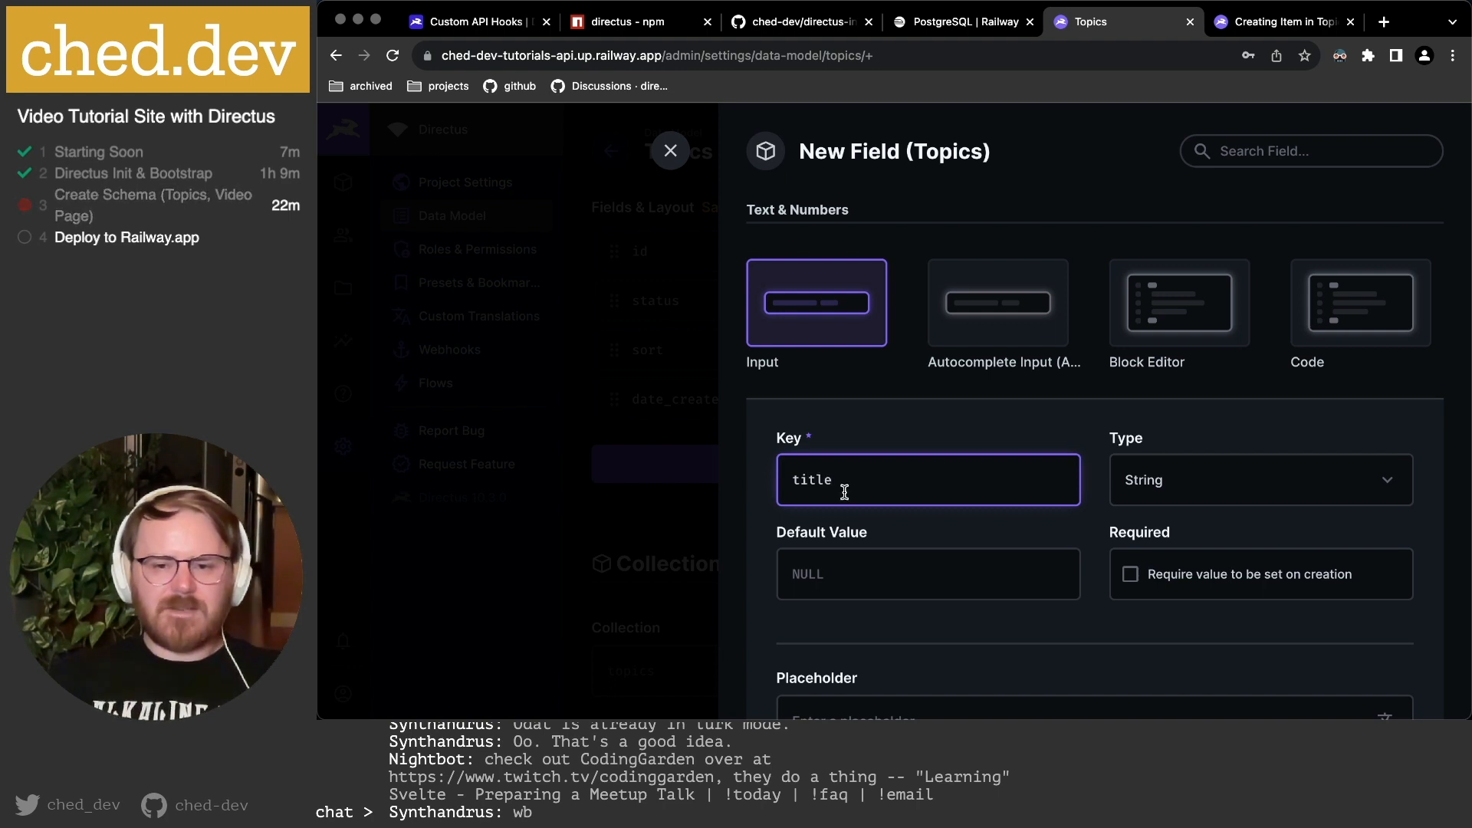
Review the data type list and keep String for the title field.
left_click(1226, 483)
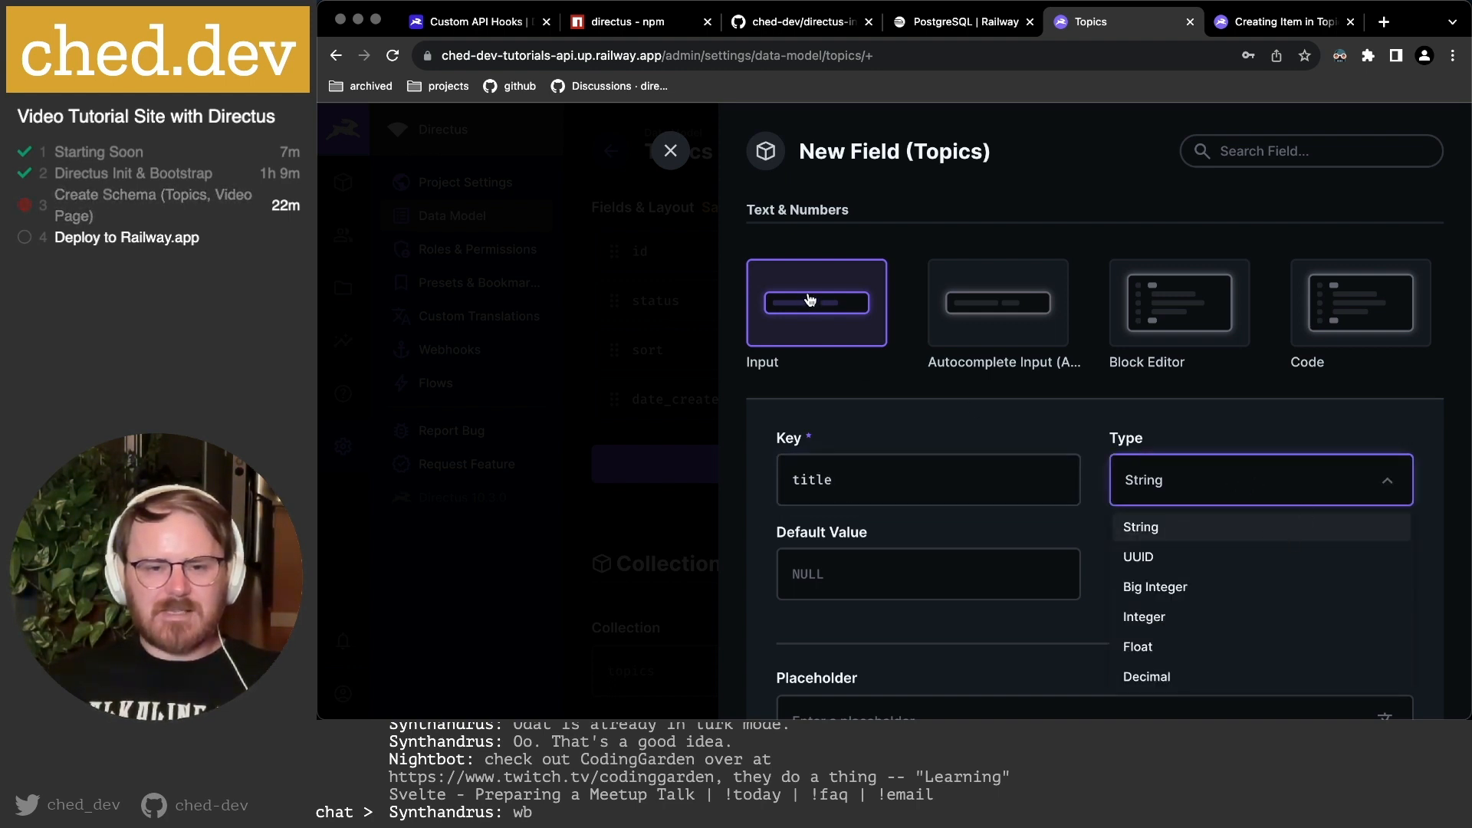
scroll(1295, 659, "down", 1)
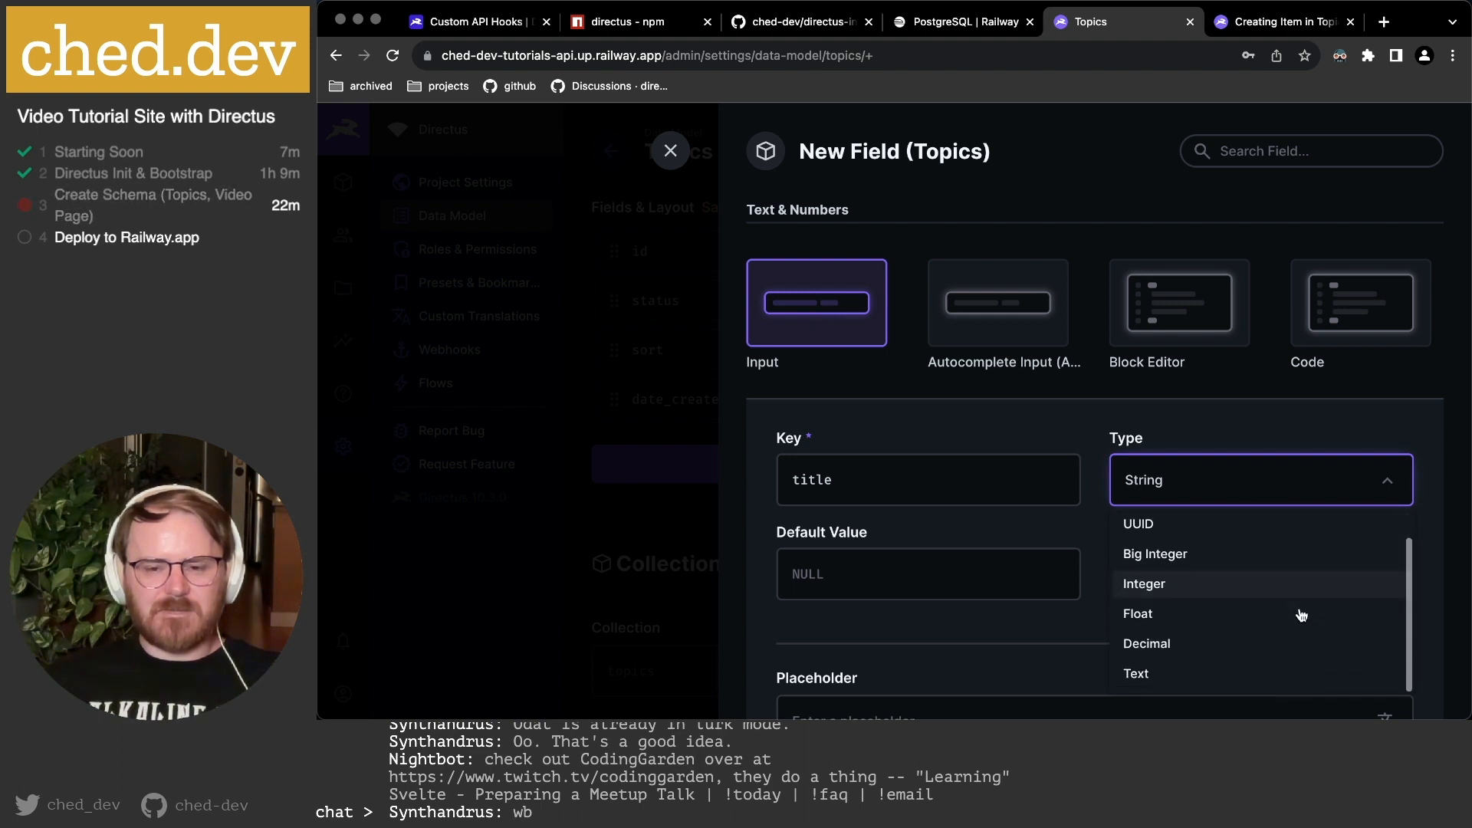
scroll(1193, 555, "up", 1)
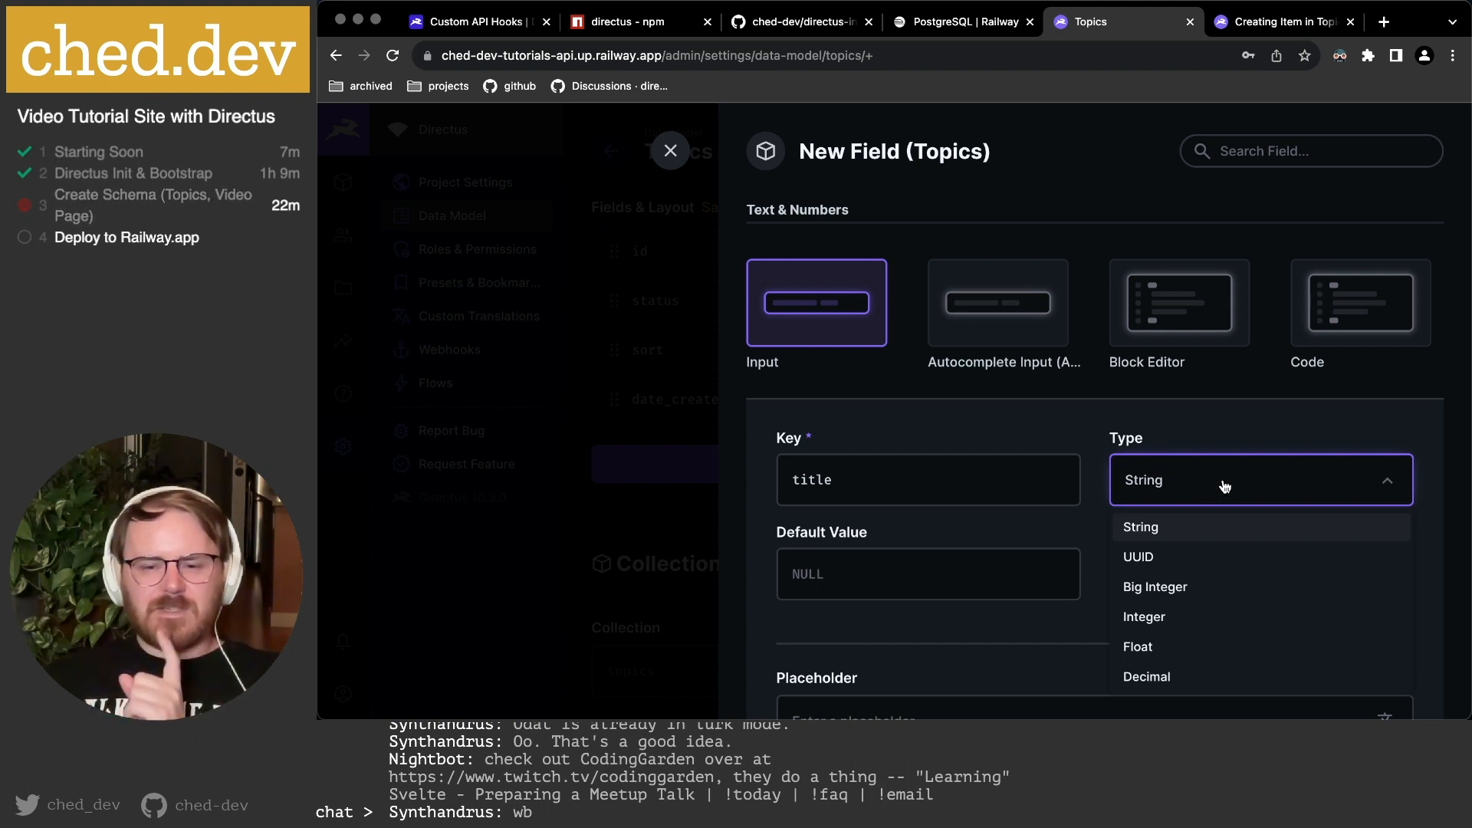
scroll(1256, 520, "down", 1)
scroll(1252, 515, "up", 1)
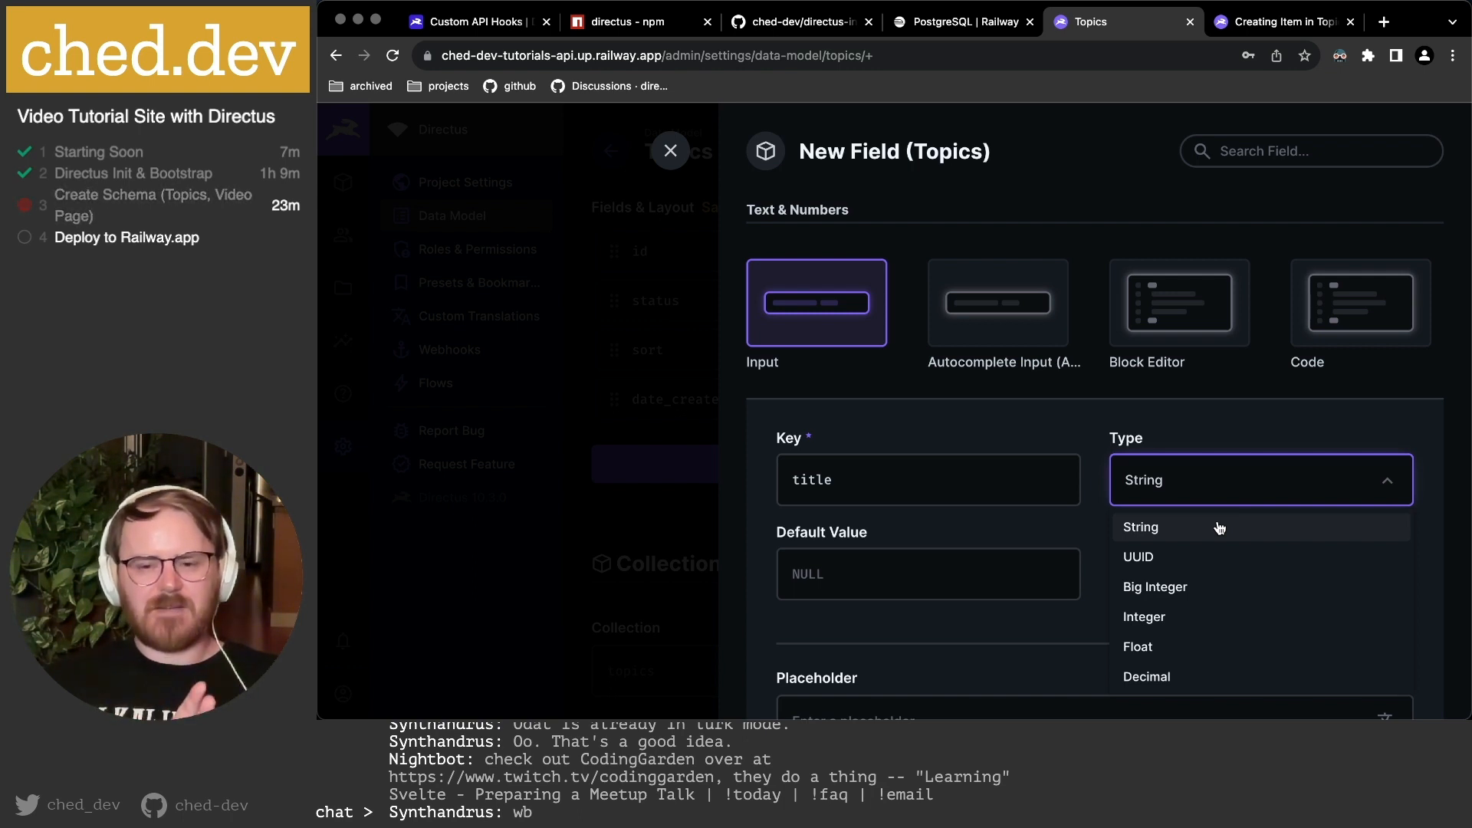
scroll(1193, 614, "down", 1)
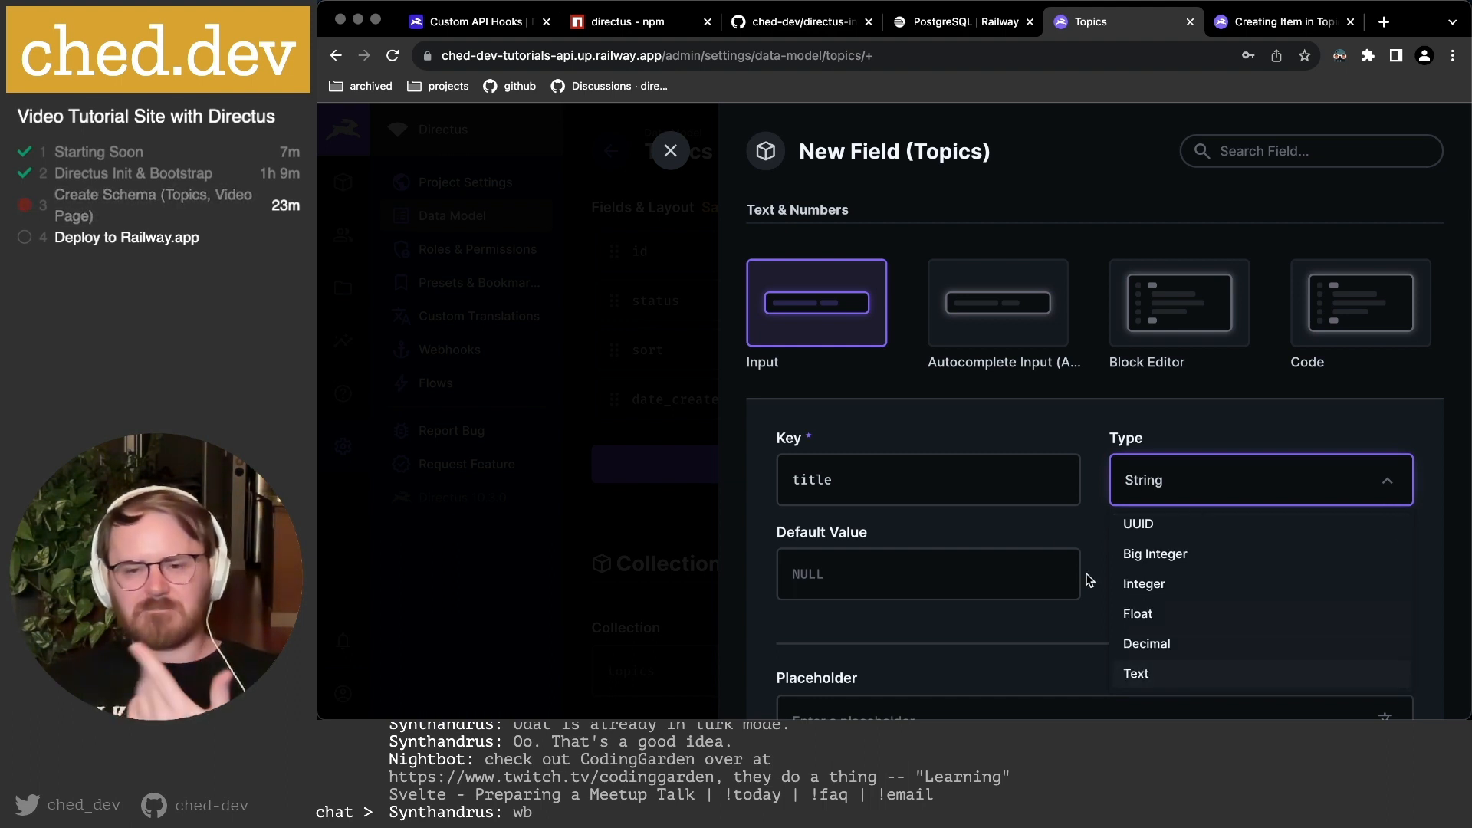
left_click(1087, 535)
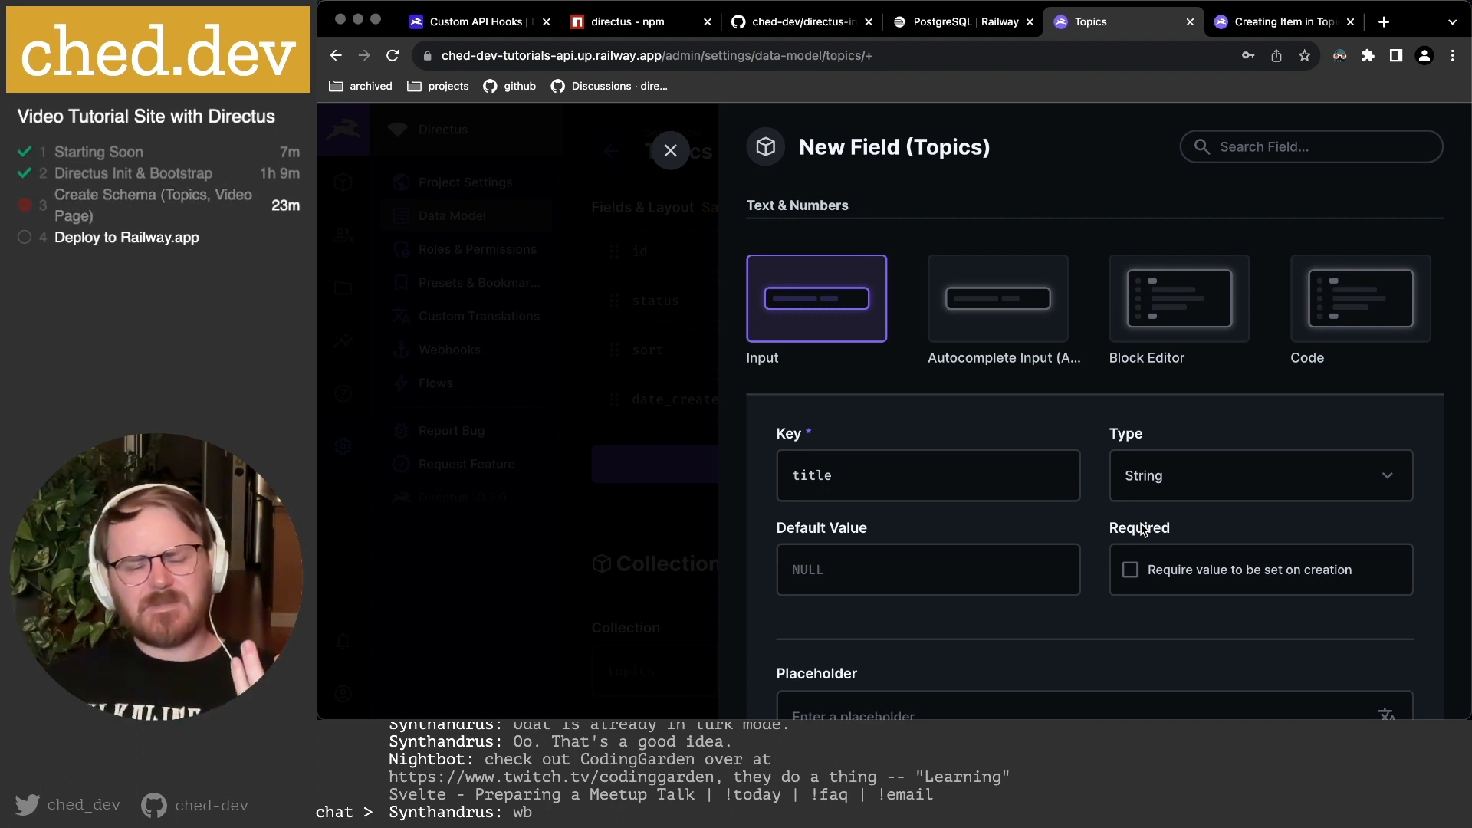
scroll(851, 537, "down", 1)
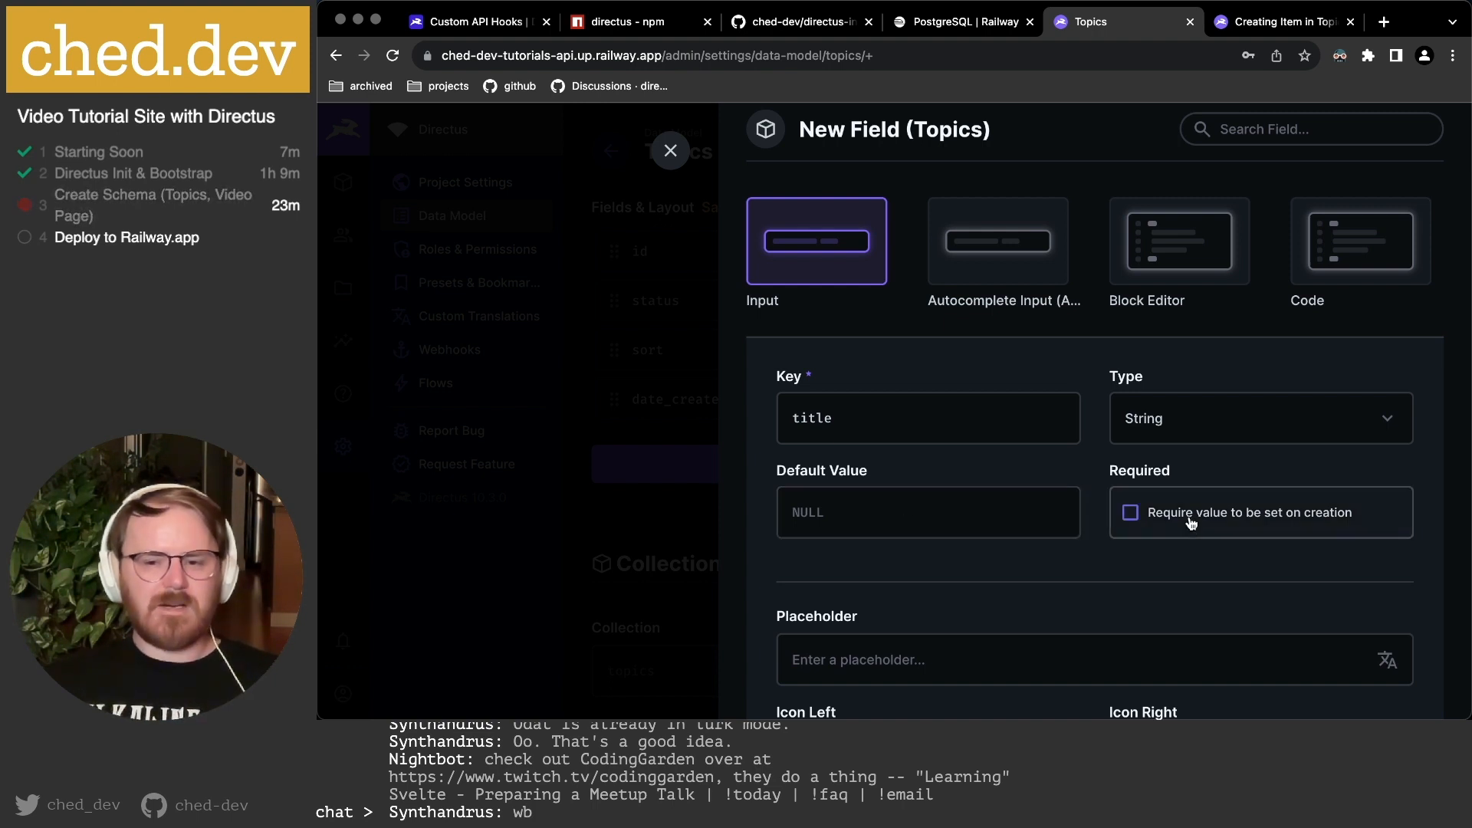
Make title required on creation with the placeholder 'Video Title...'.
left_click(1190, 523)
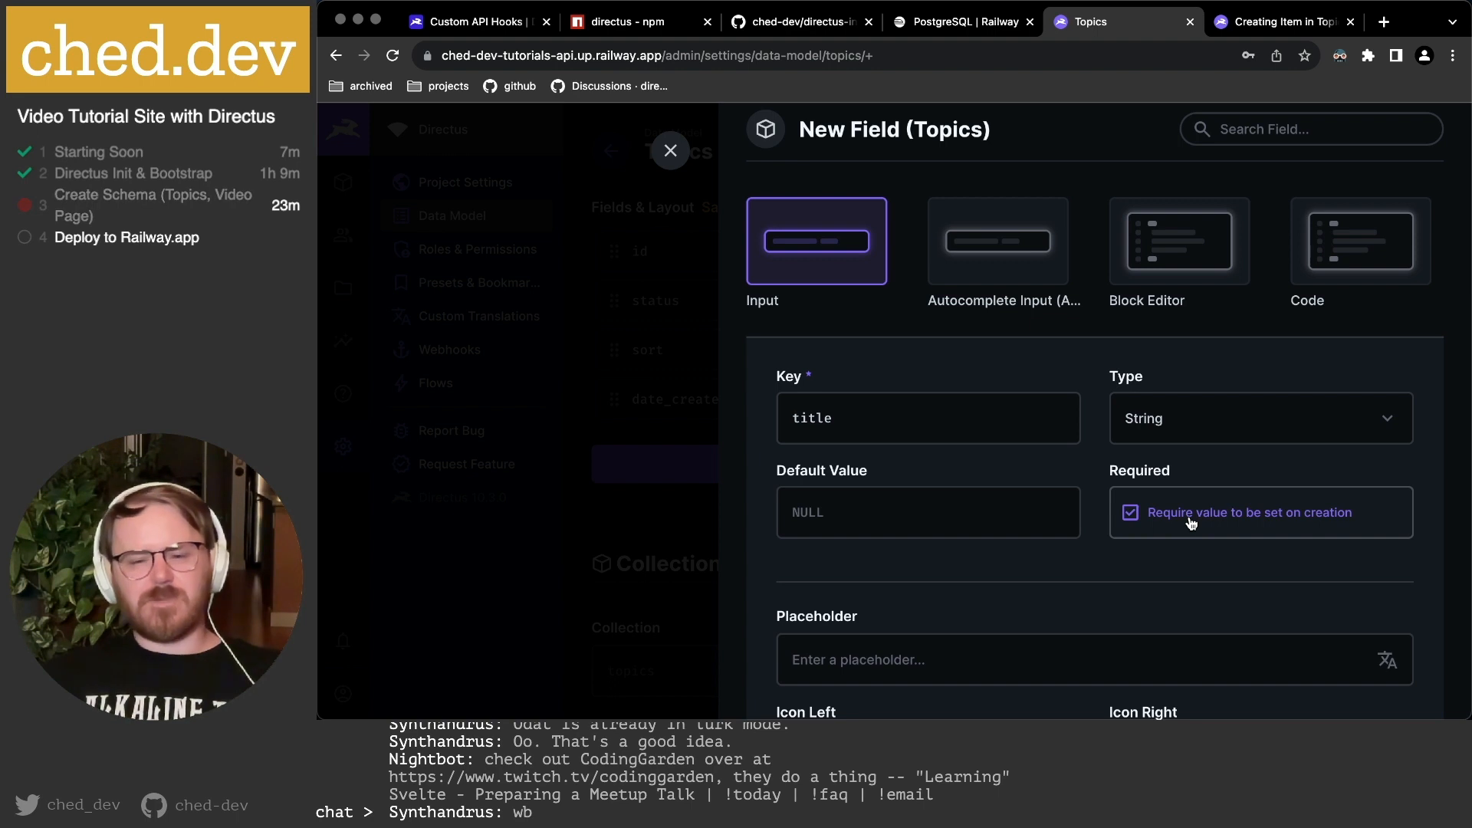
scroll(1194, 523, "down", 3)
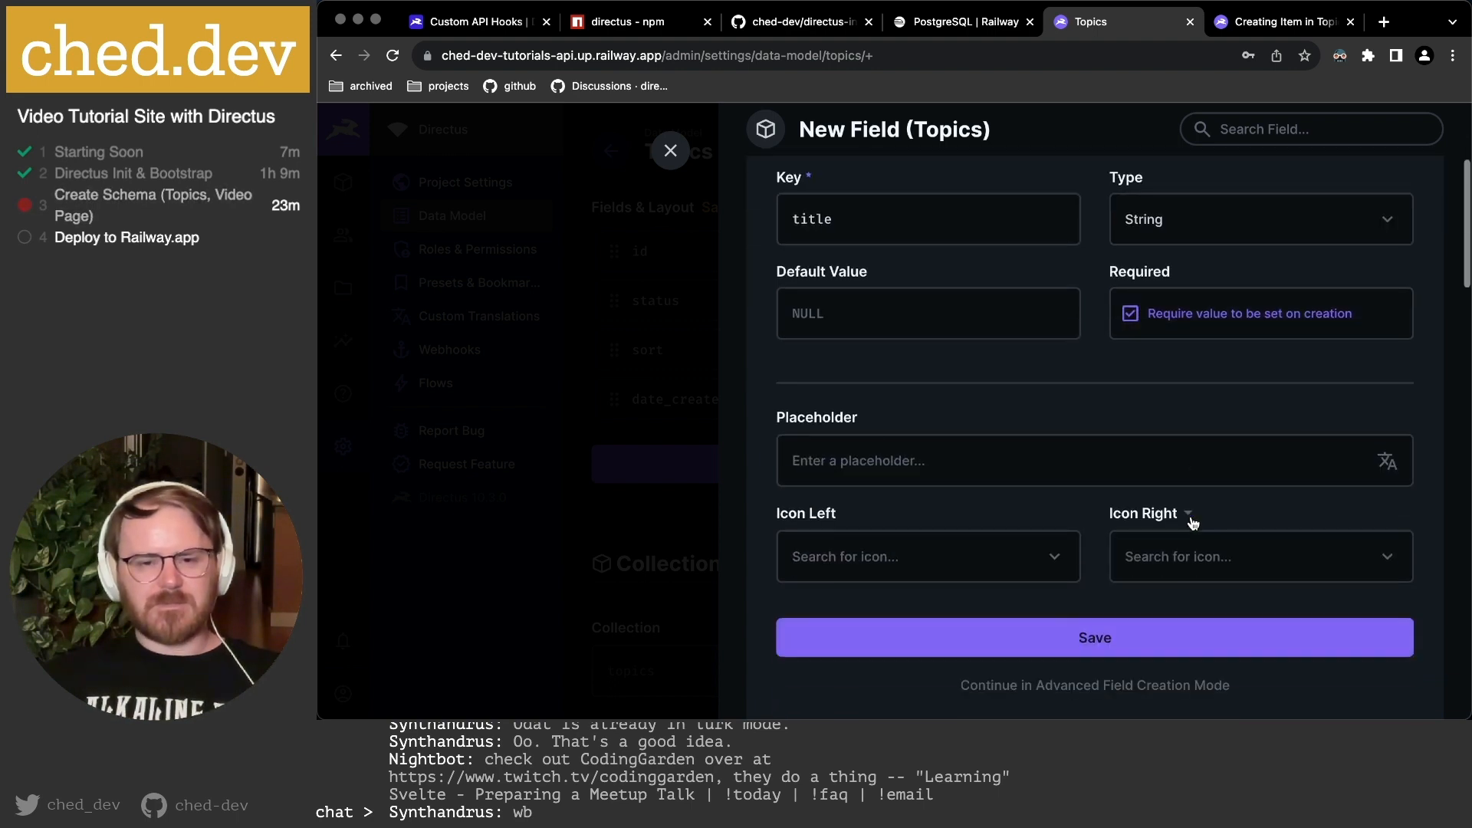
left_click(915, 457)
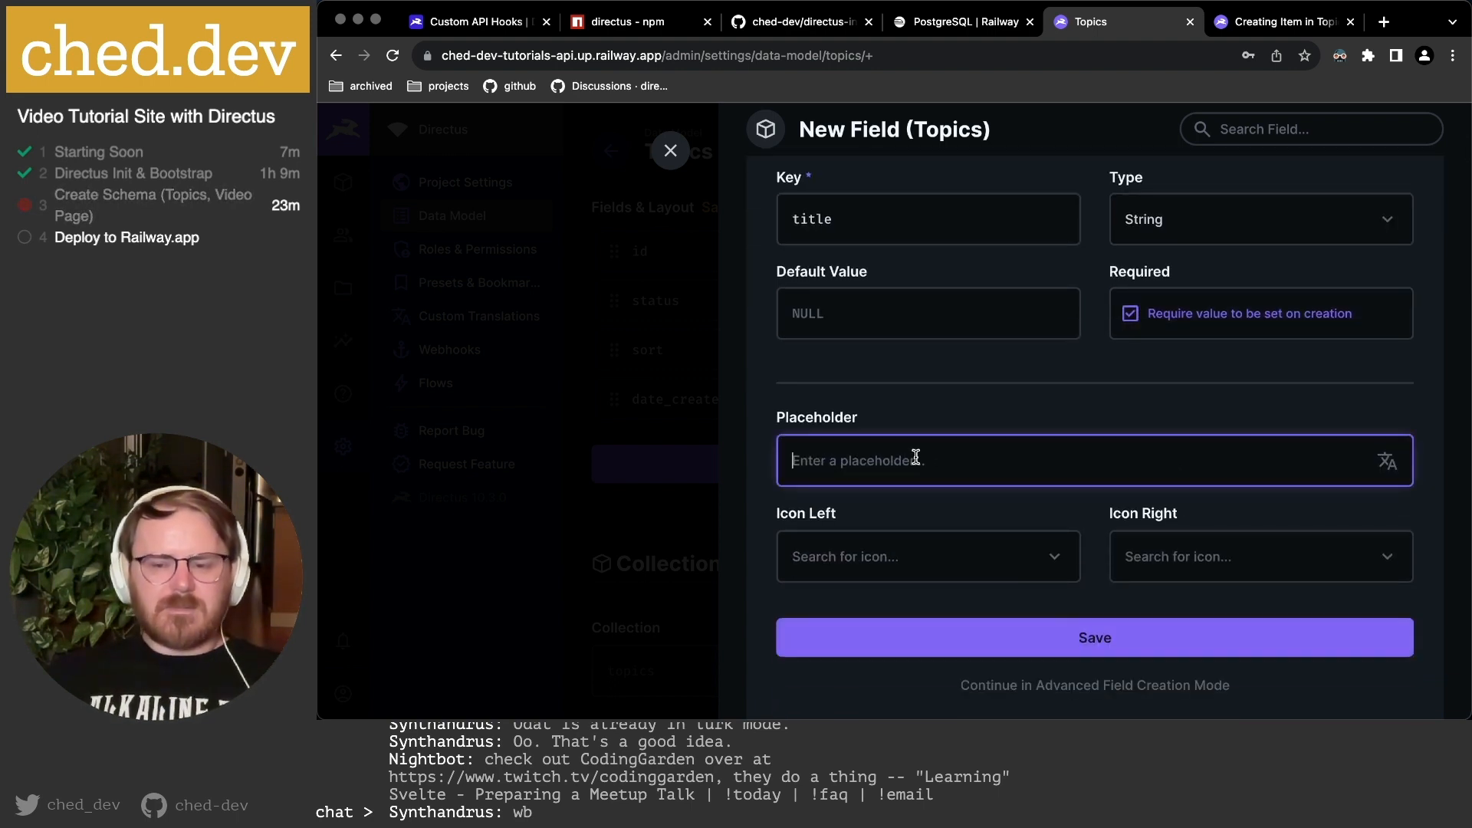
type("Video Title")
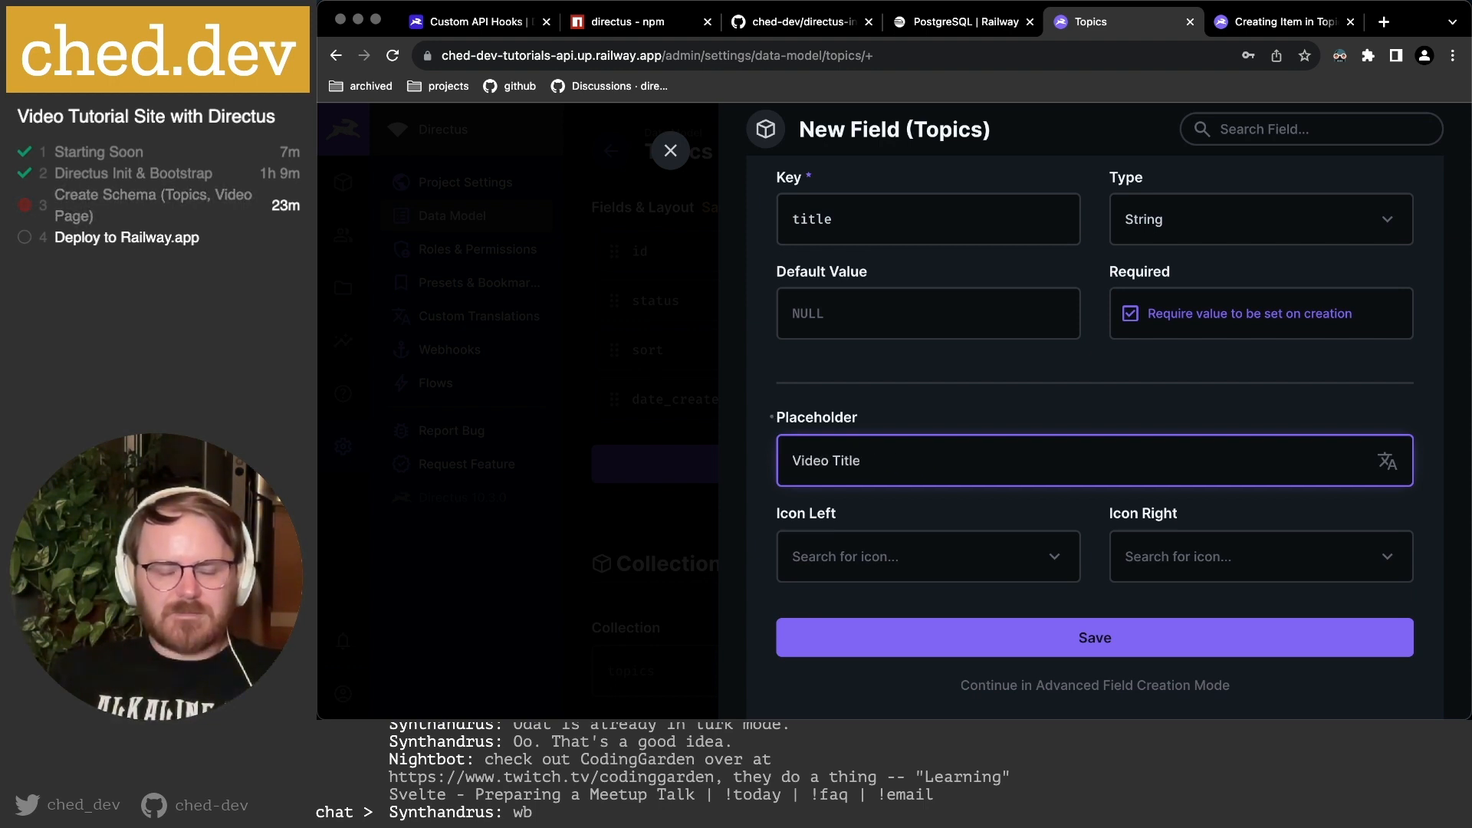
type("...")
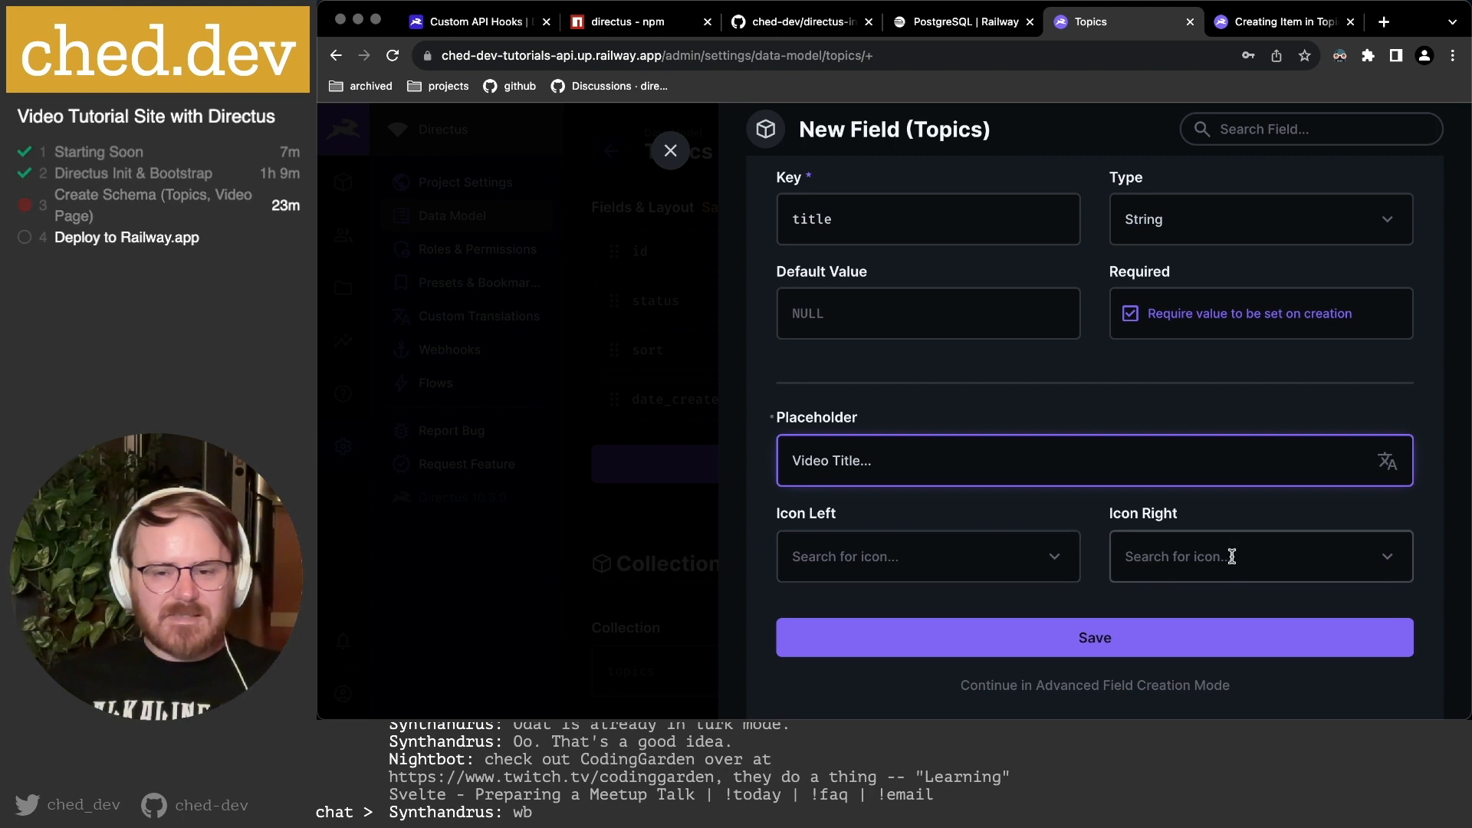
Try Icon Left searches 'text', 'head' and 'type', then close it without choosing an icon.
scroll(1058, 568, "down", 2)
left_click(1057, 500)
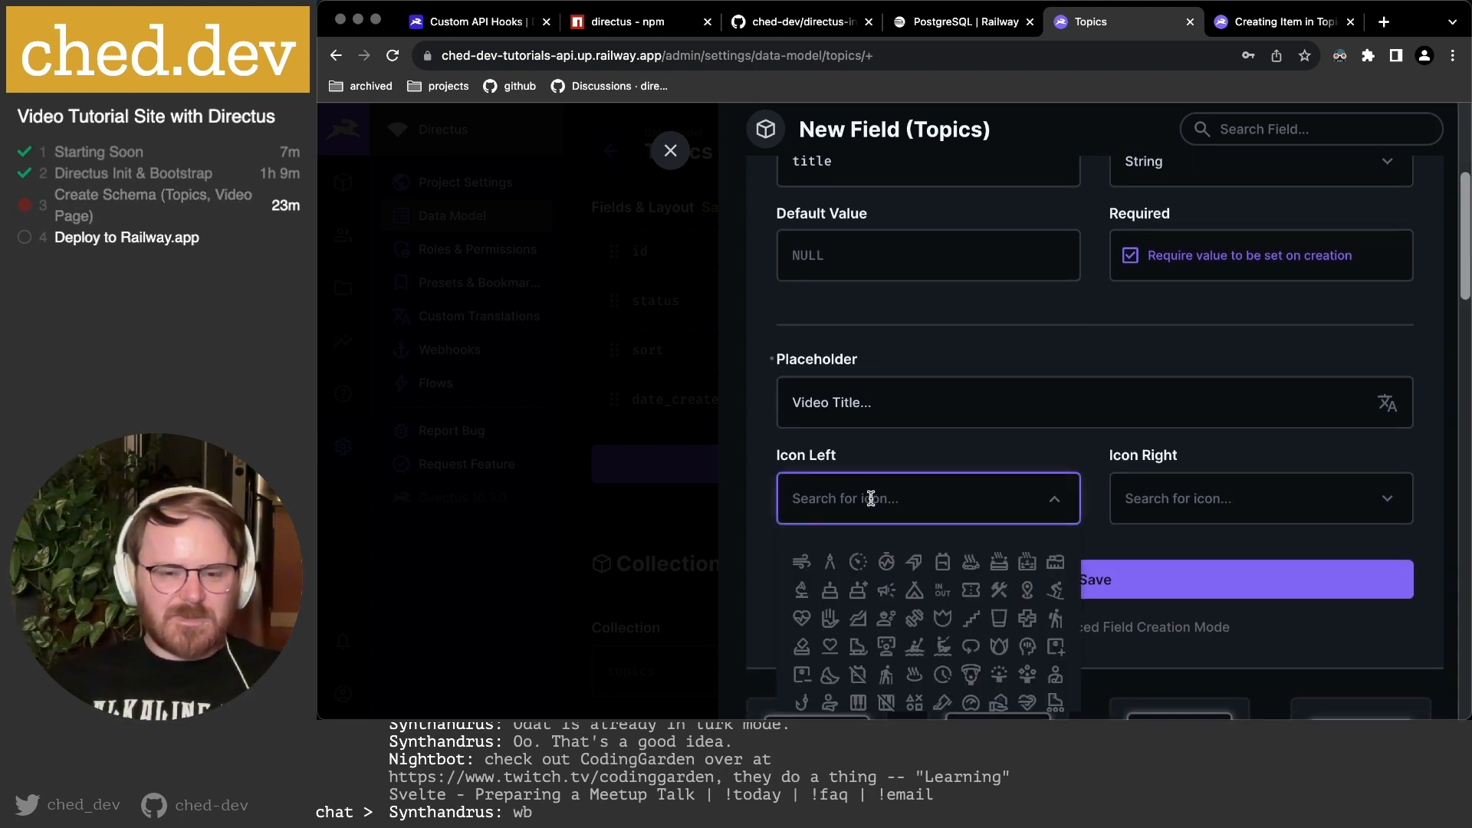
type("text")
key("super+a")
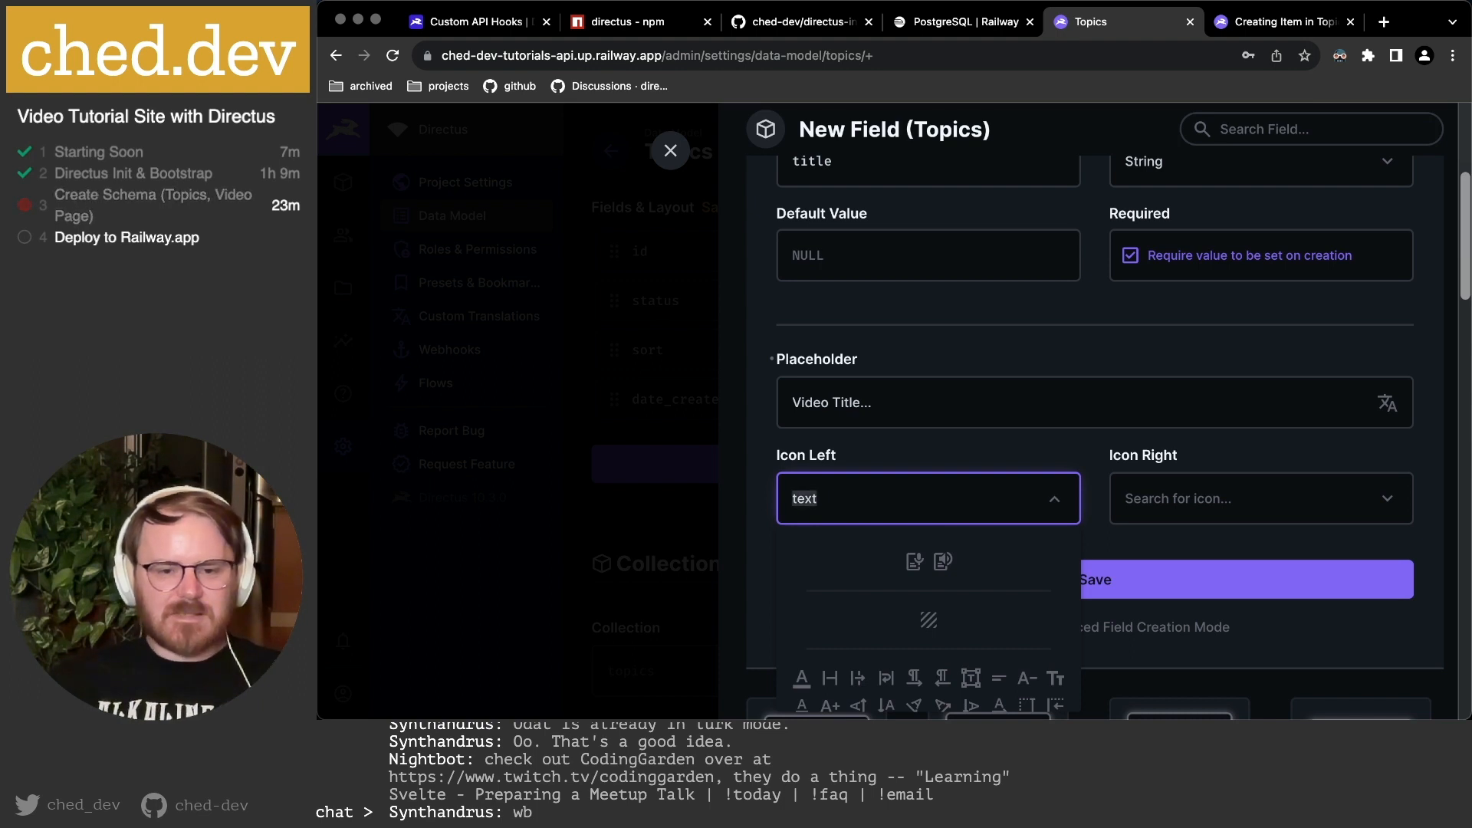
type("head")
key("super+a")
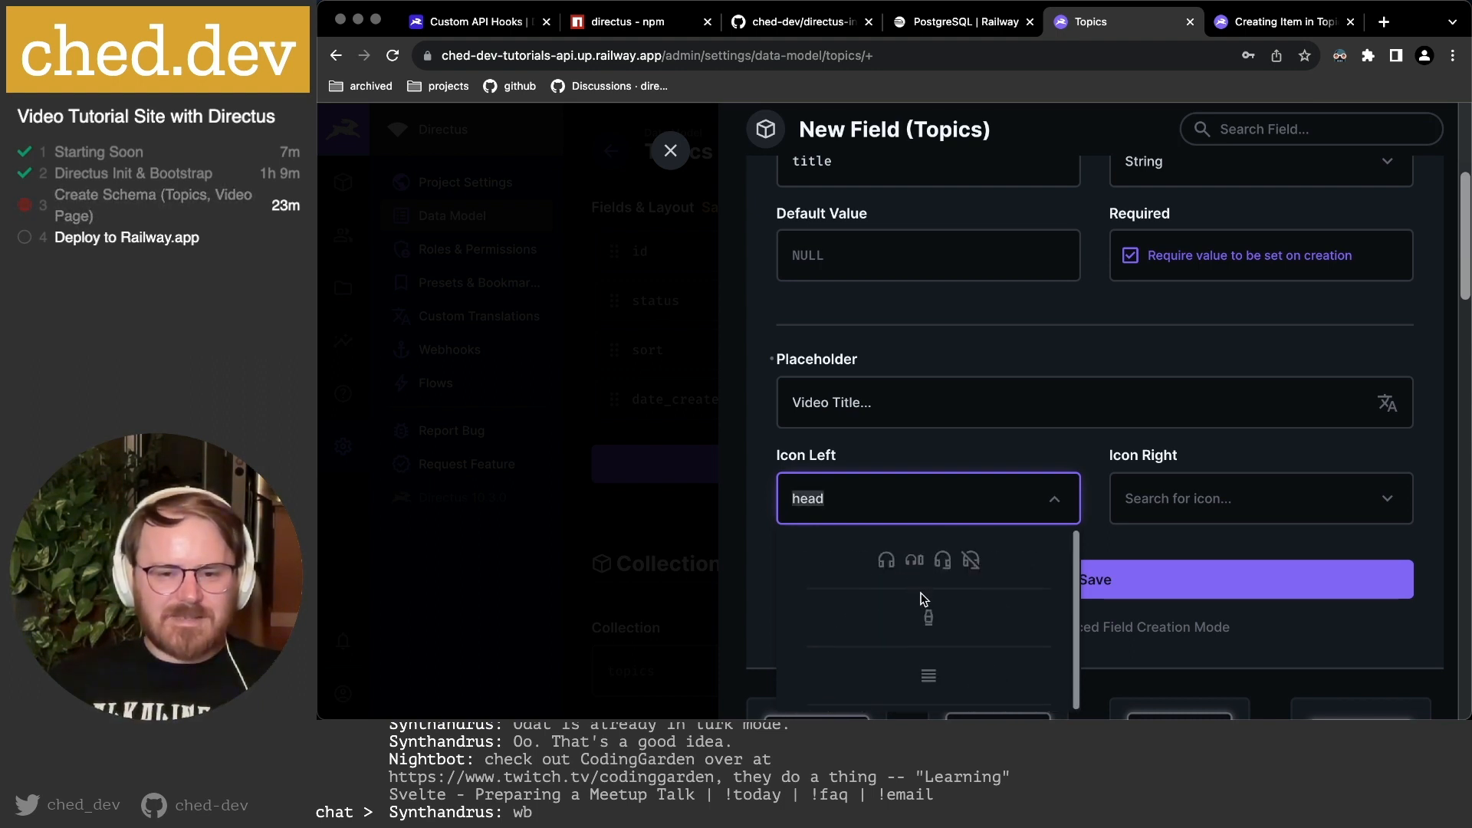
left_click(867, 502)
key("super+a")
key("BackSpace")
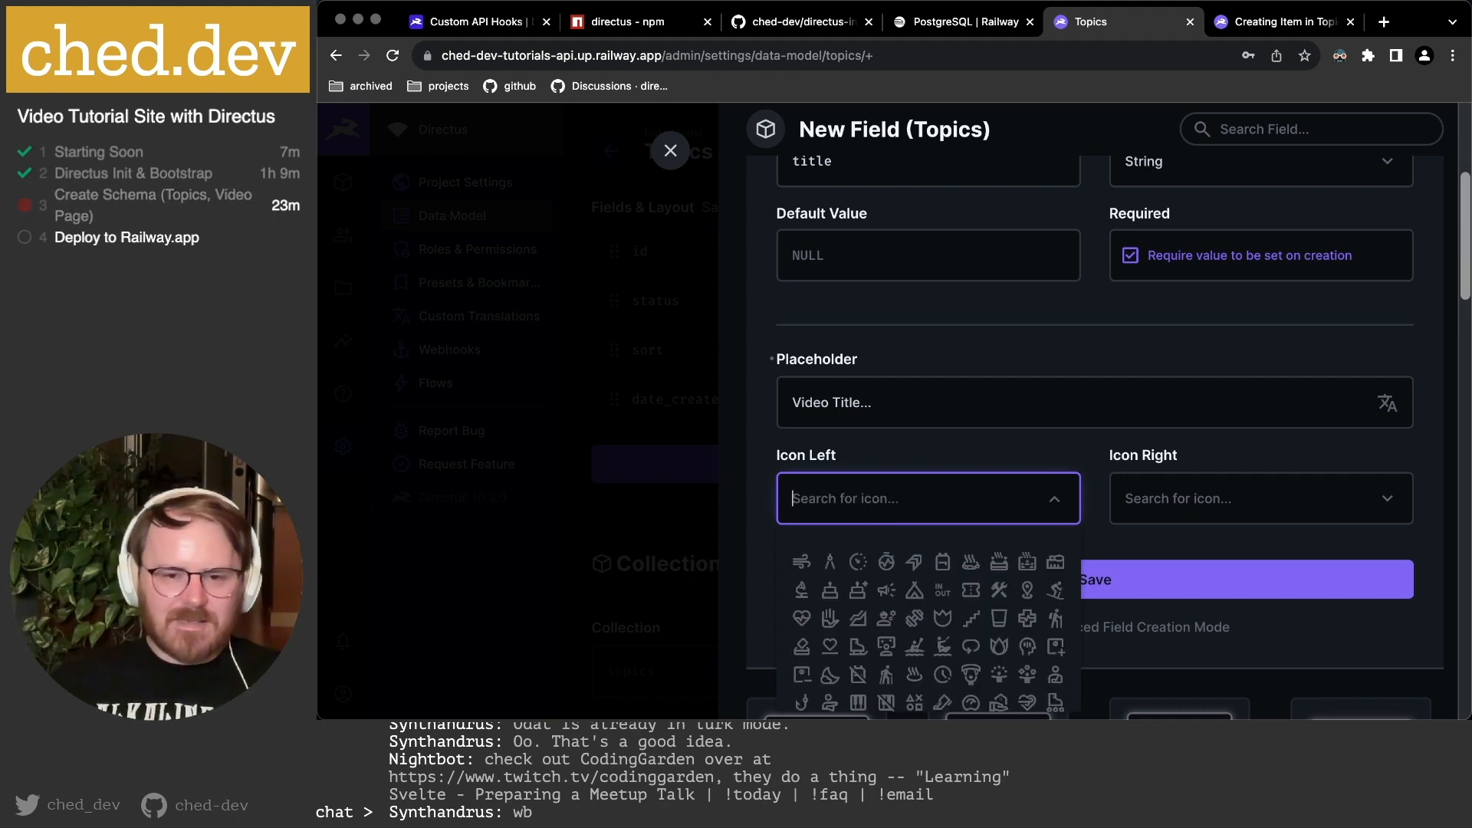
scroll(861, 580, "down", 8)
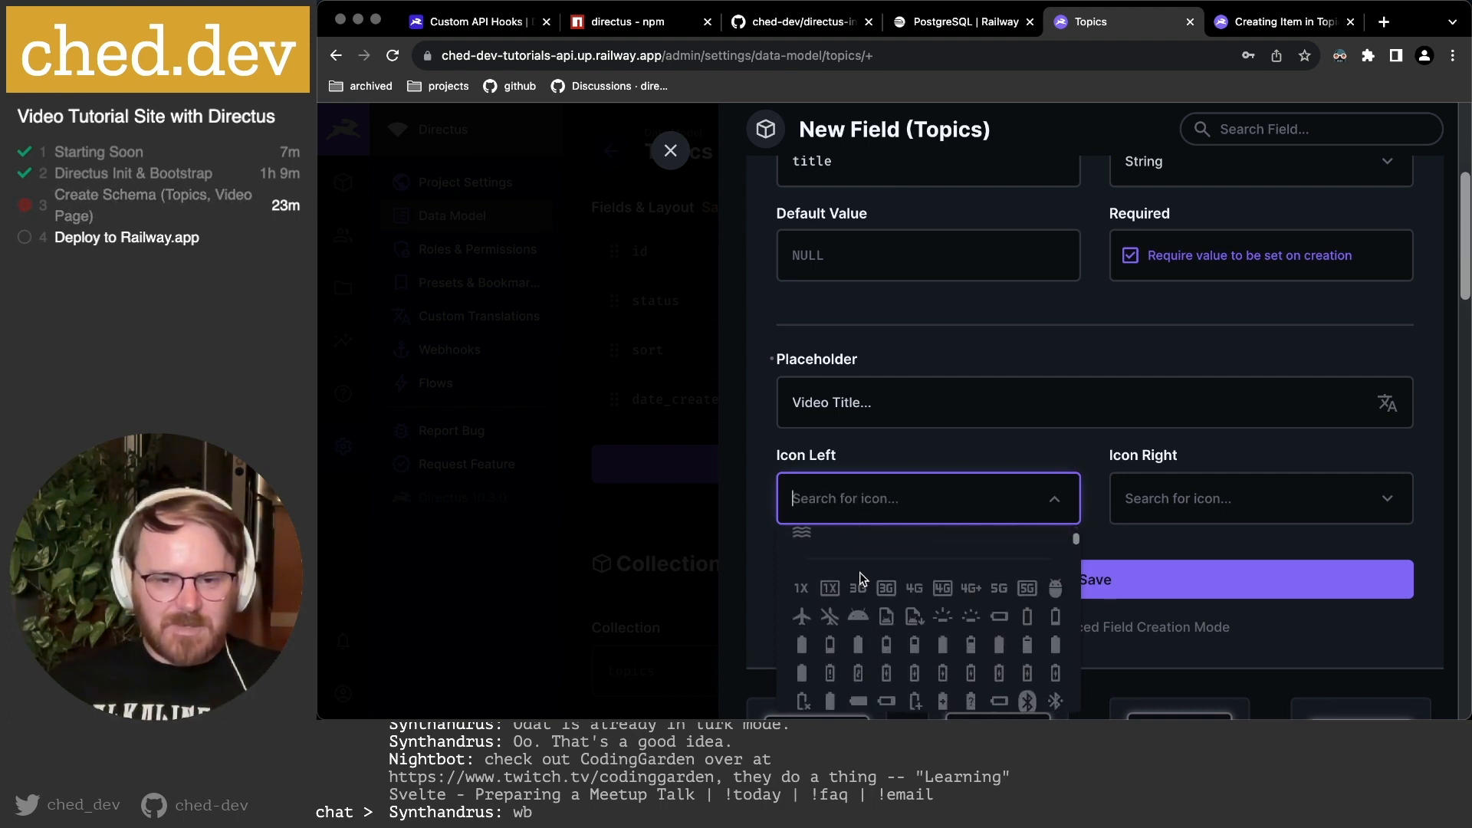
scroll(917, 591, "down", 10)
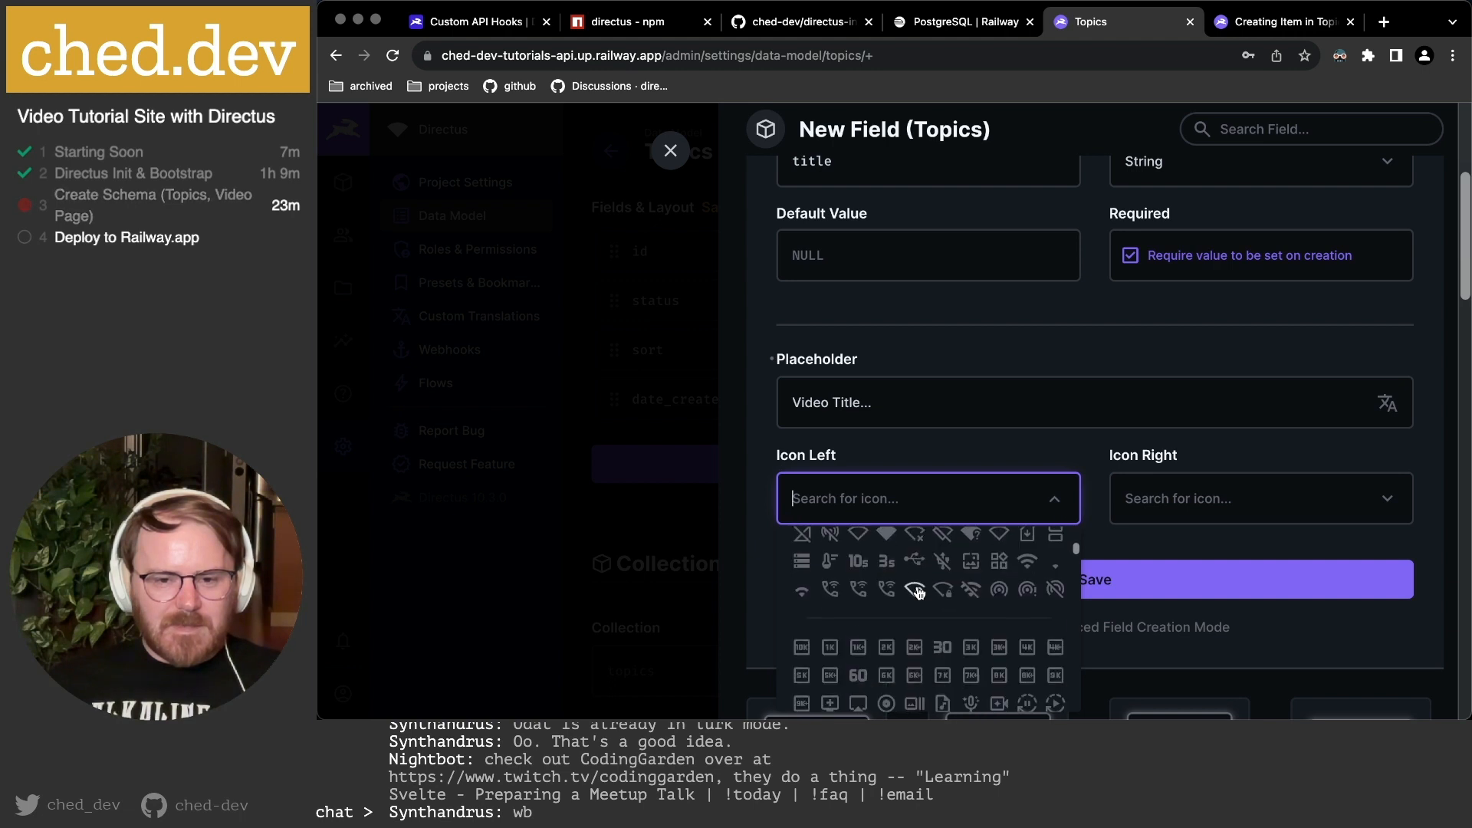
type("type")
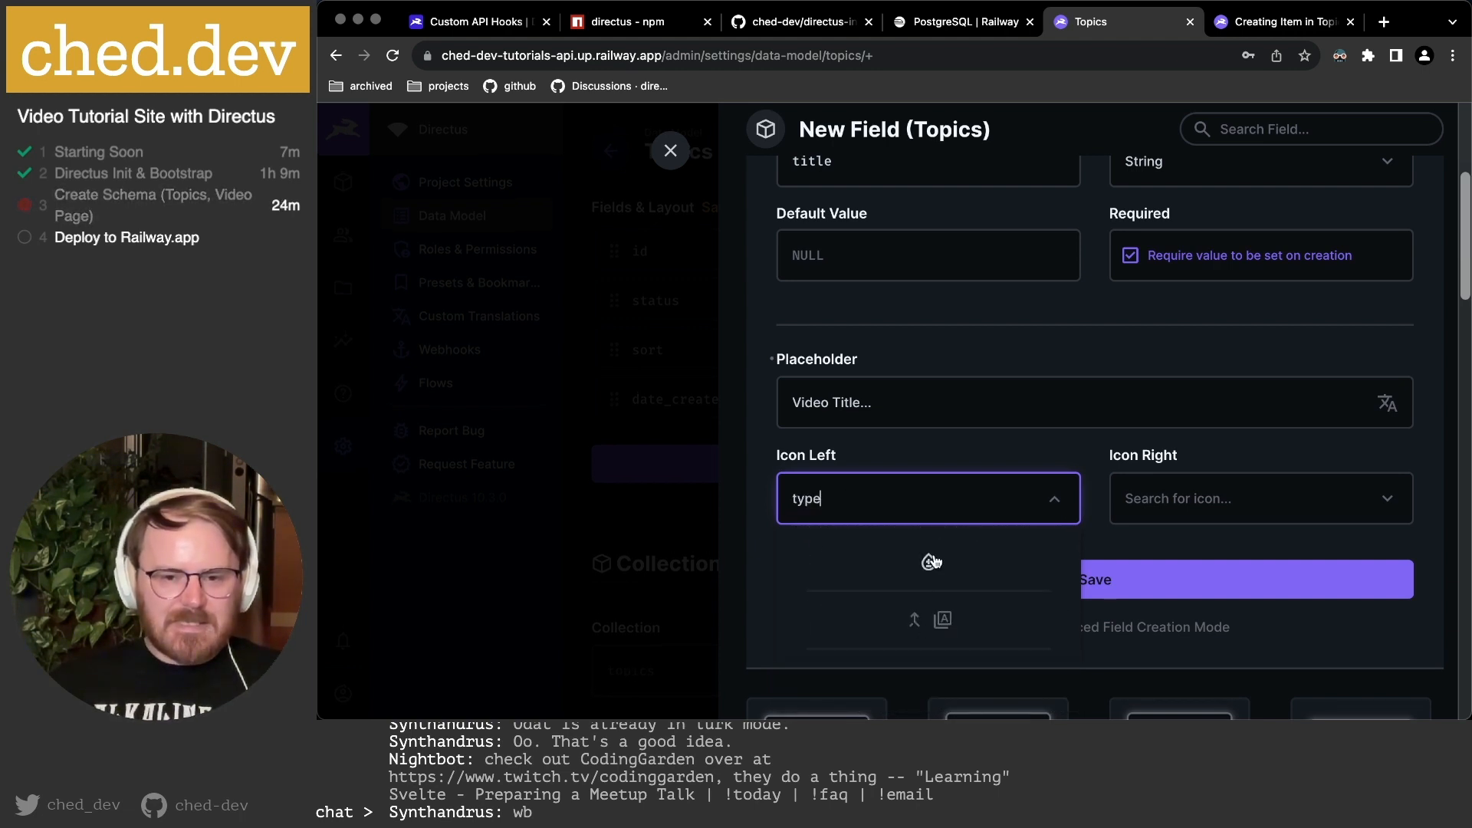
double_click(844, 499)
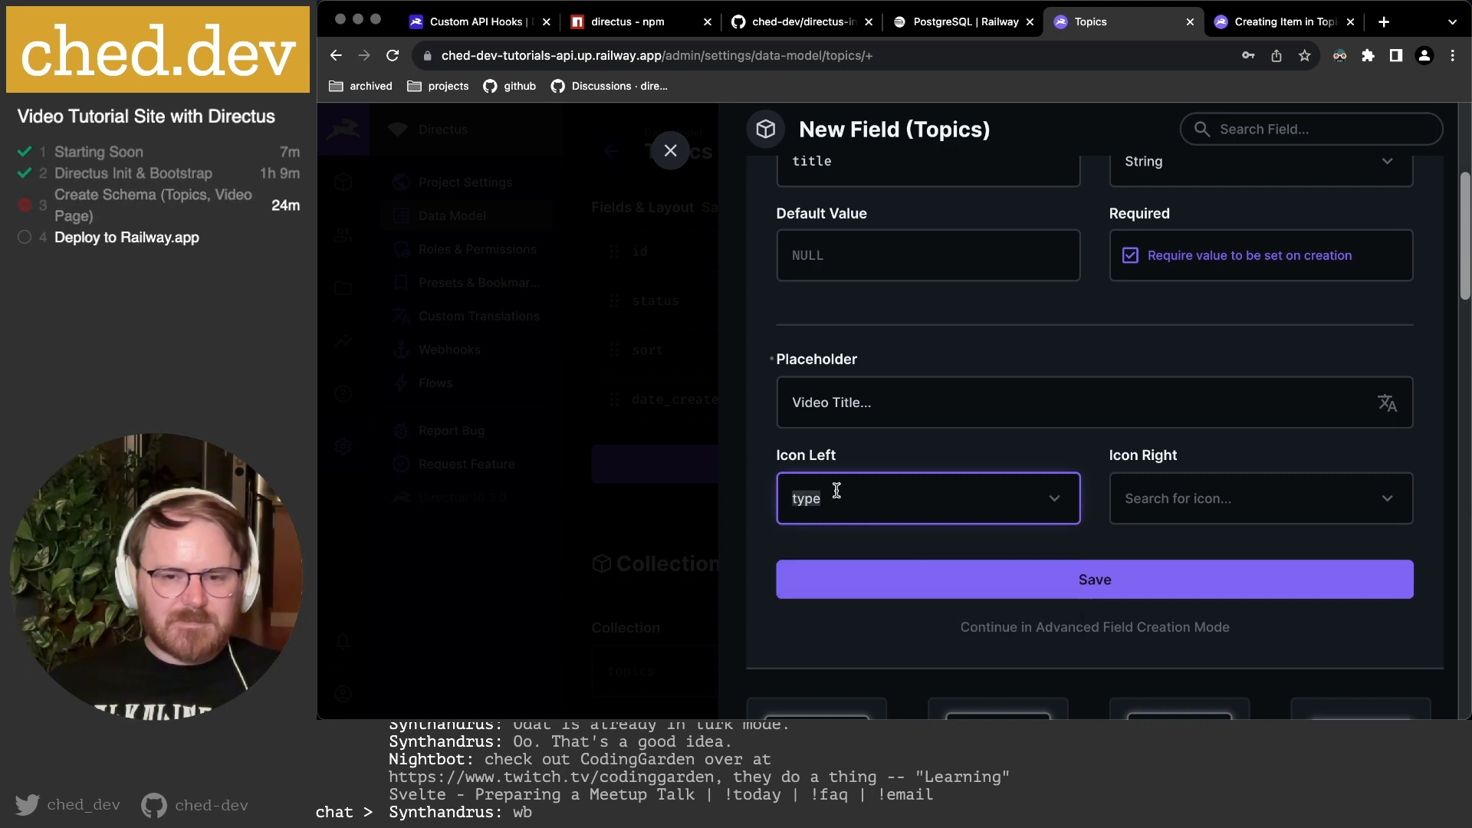
key("BackSpace")
left_click(1099, 475)
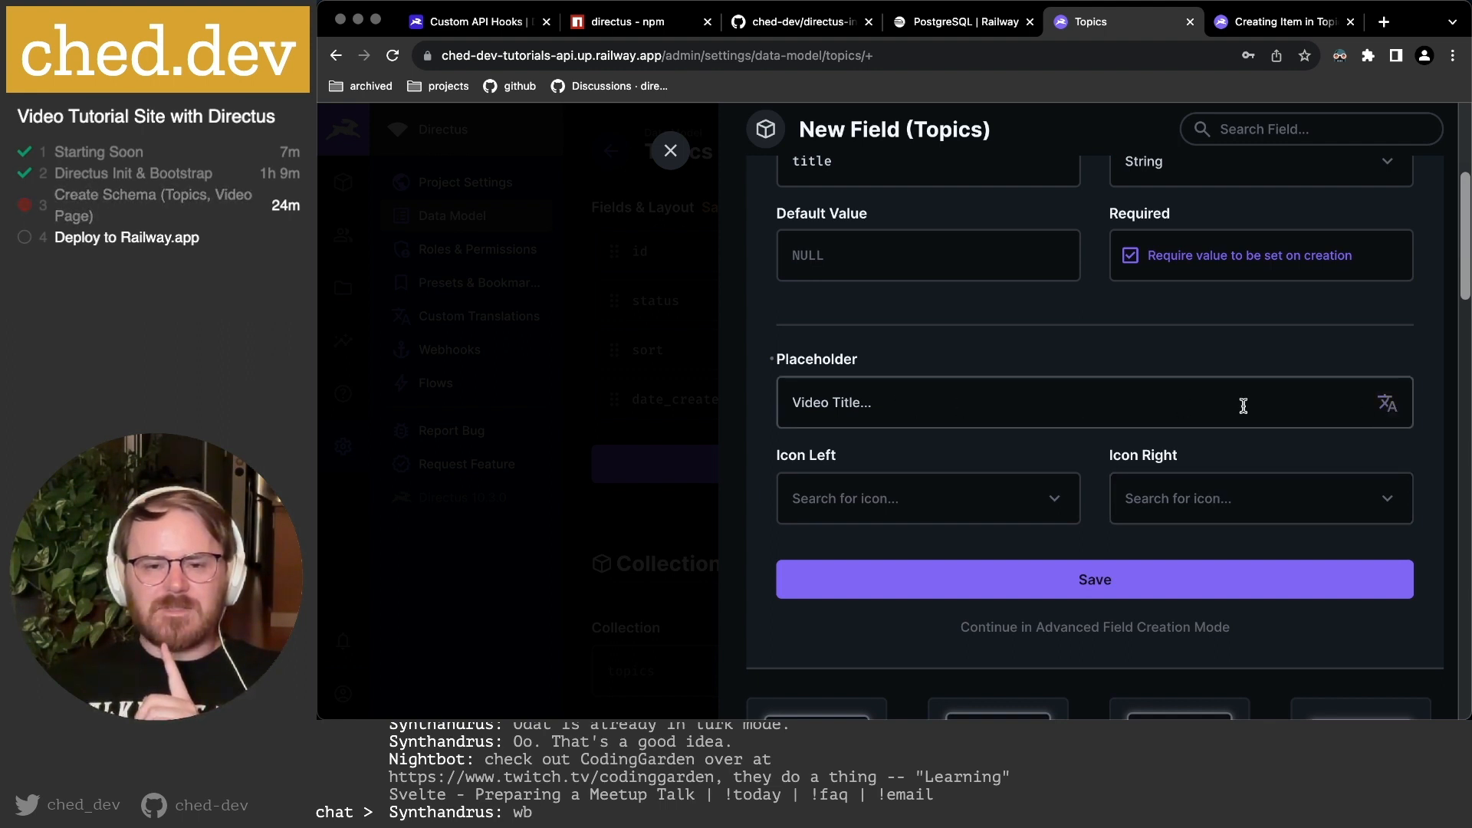
Preview the placeholder translation options, then continue in Advanced Field Creation Mode.
left_click(1389, 406)
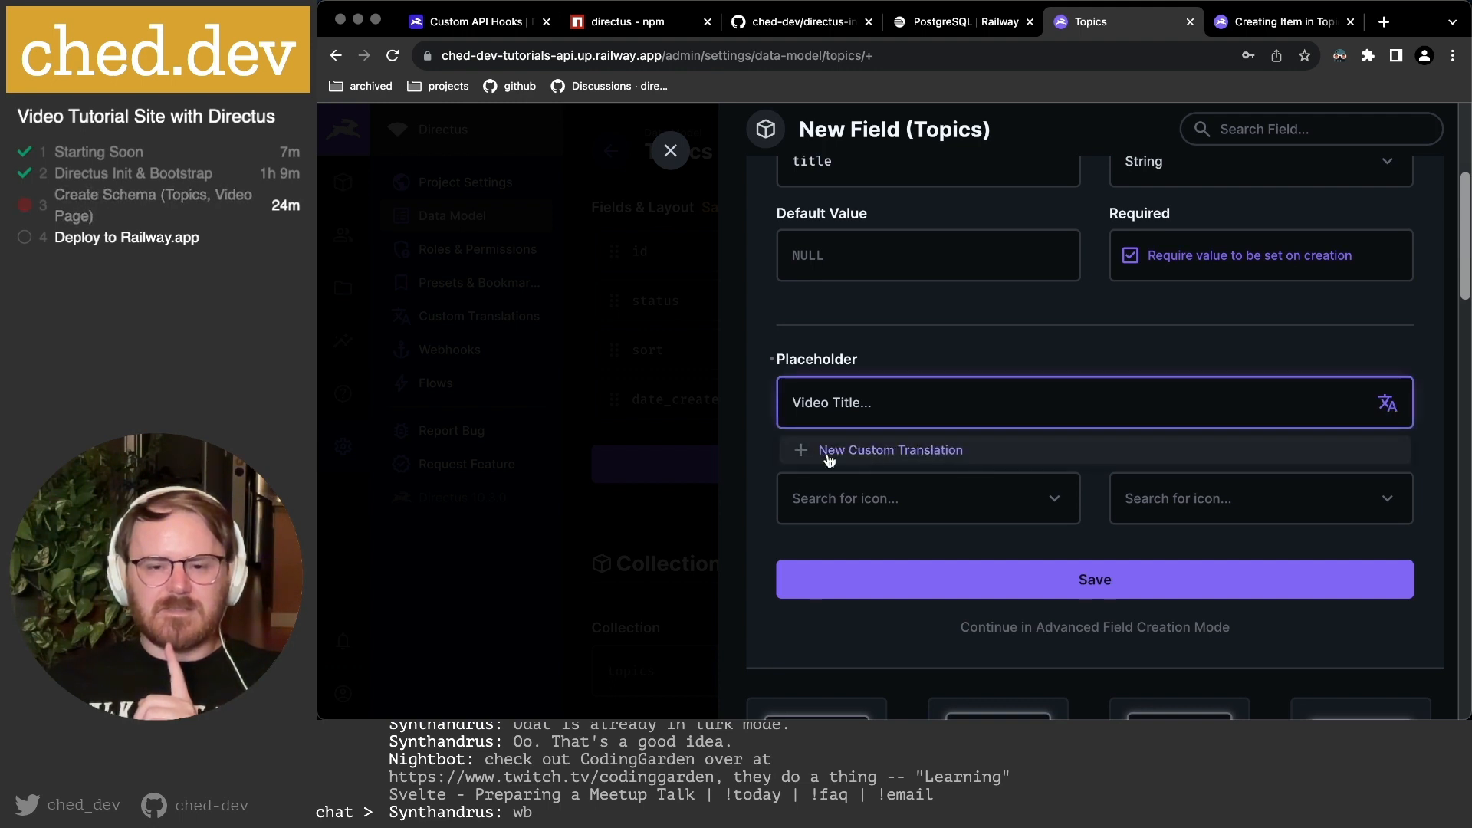
left_click(925, 344)
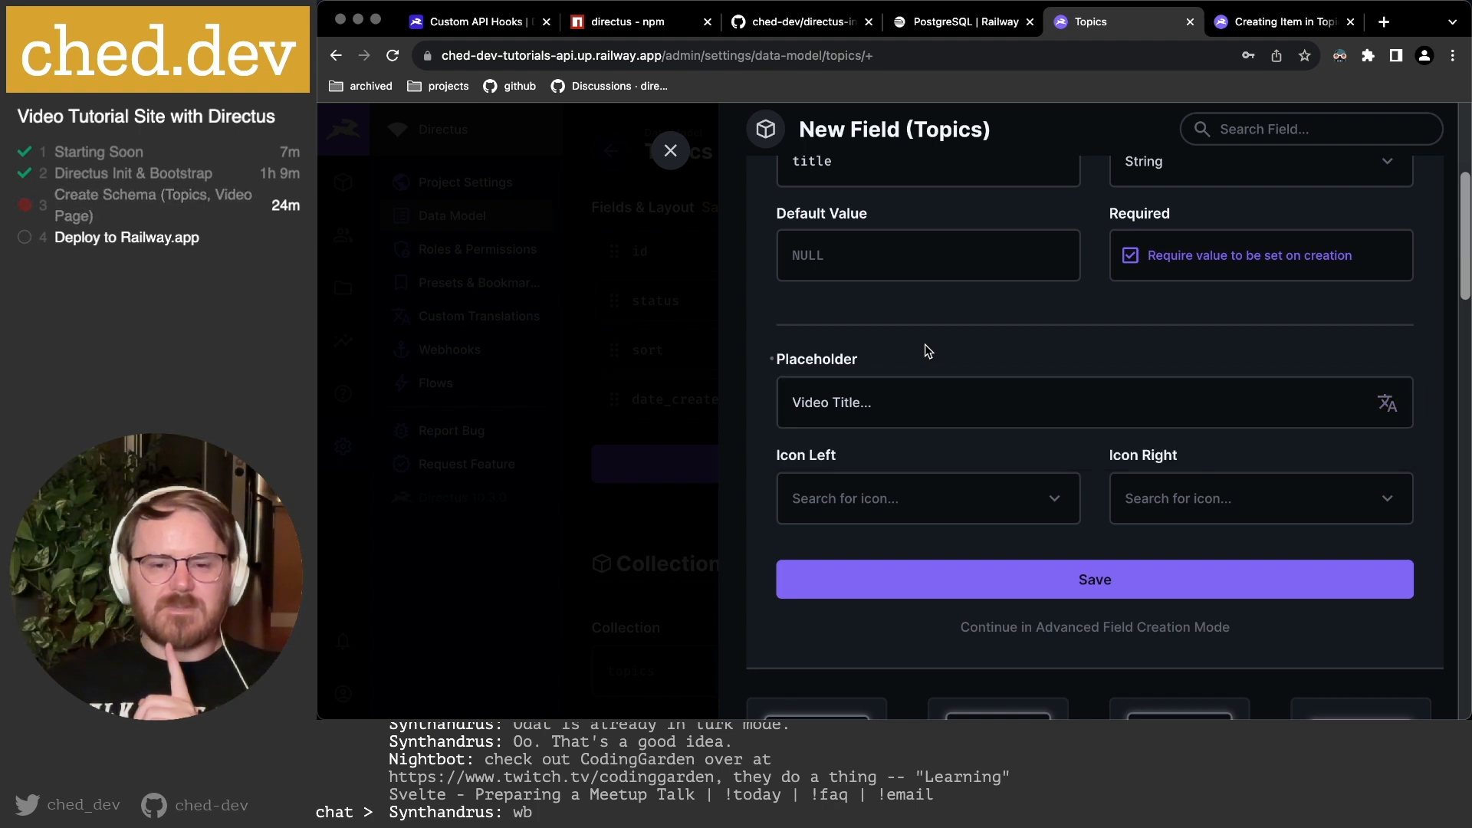
left_click(1134, 635)
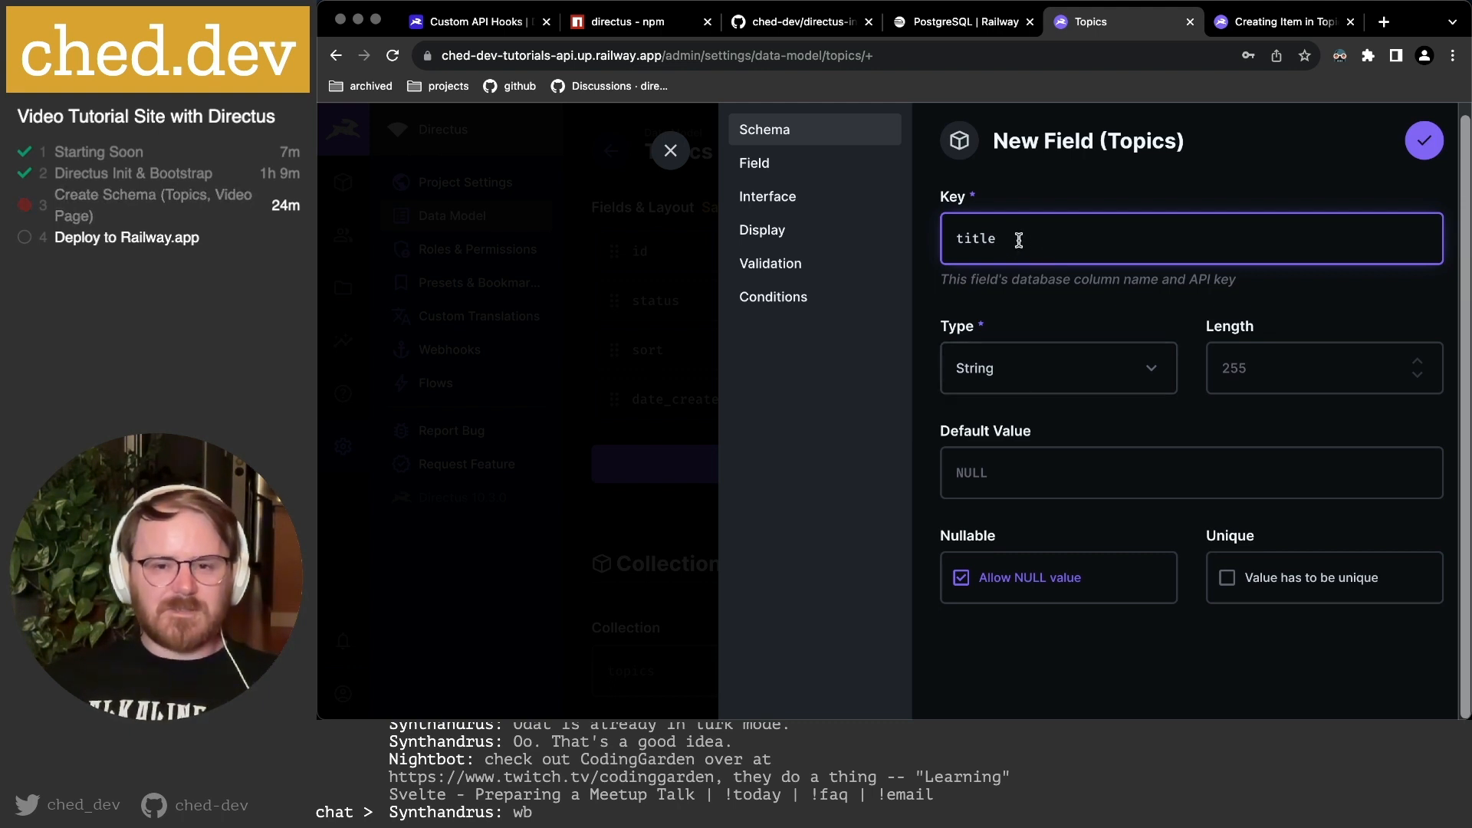
Disallow NULL values for title, leave it non-unique, and review its Field settings.
left_click(1273, 368)
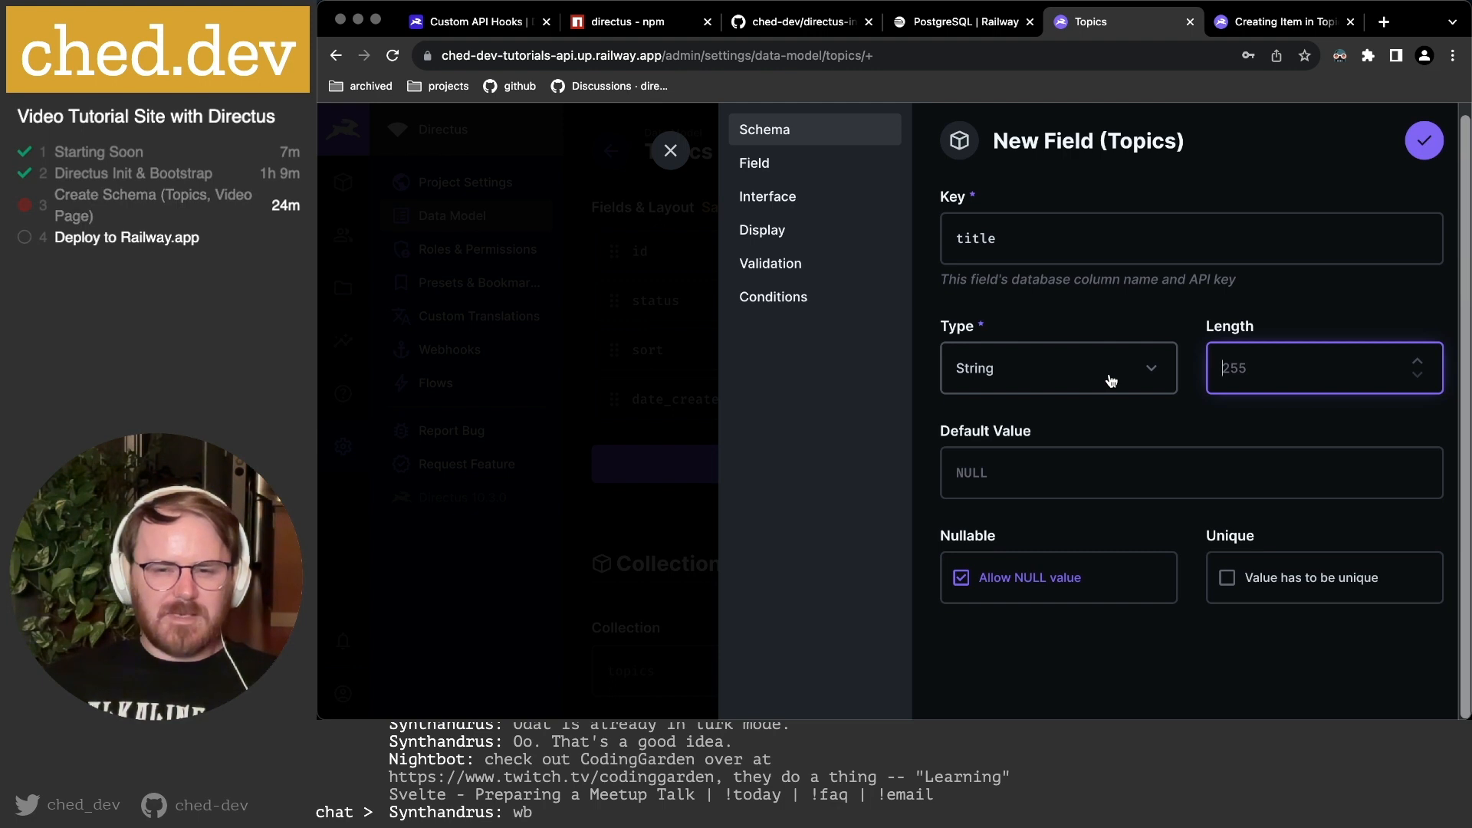
left_click(1048, 458)
left_click(1021, 524)
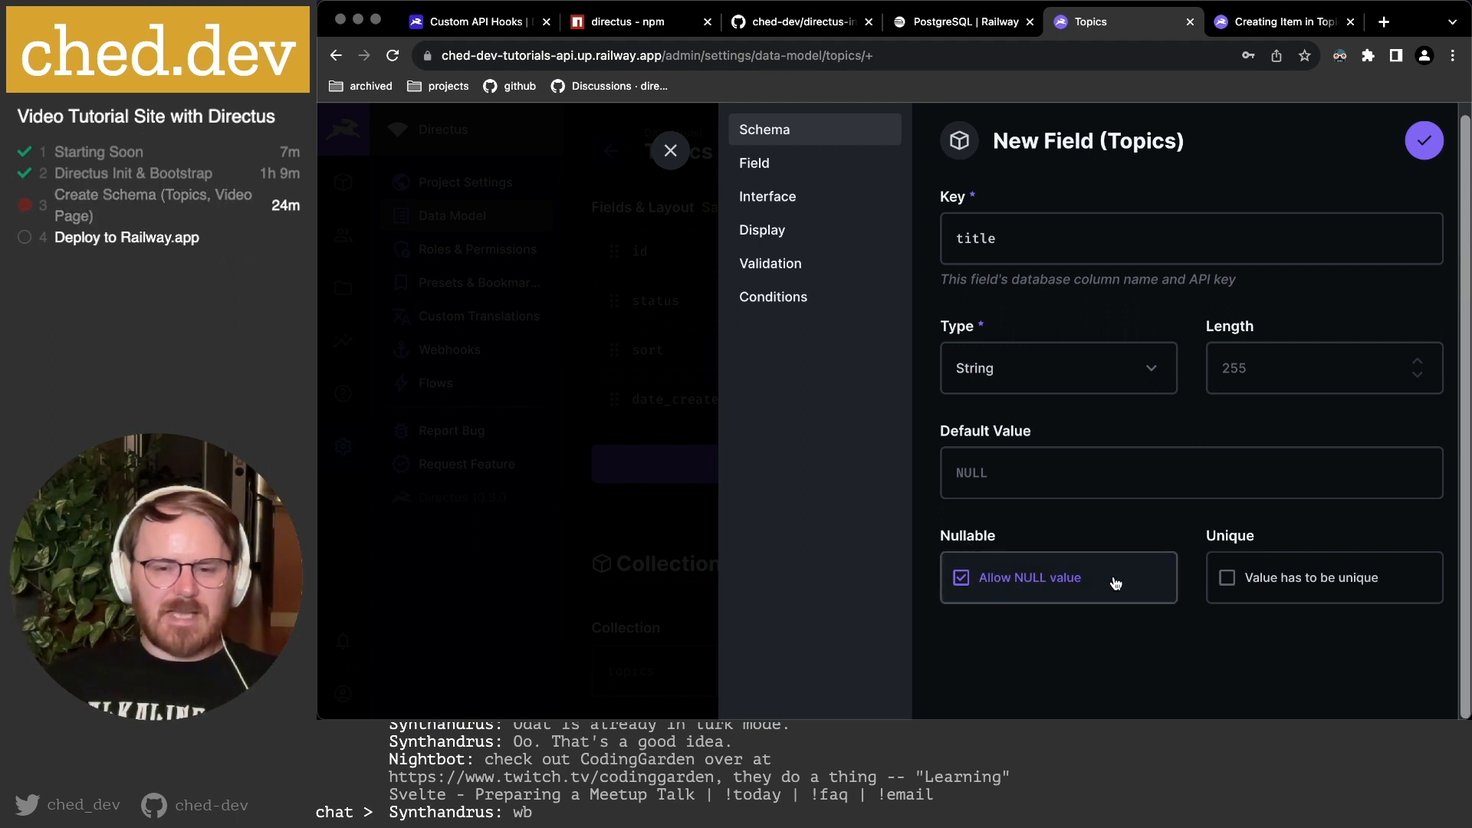
left_click(997, 587)
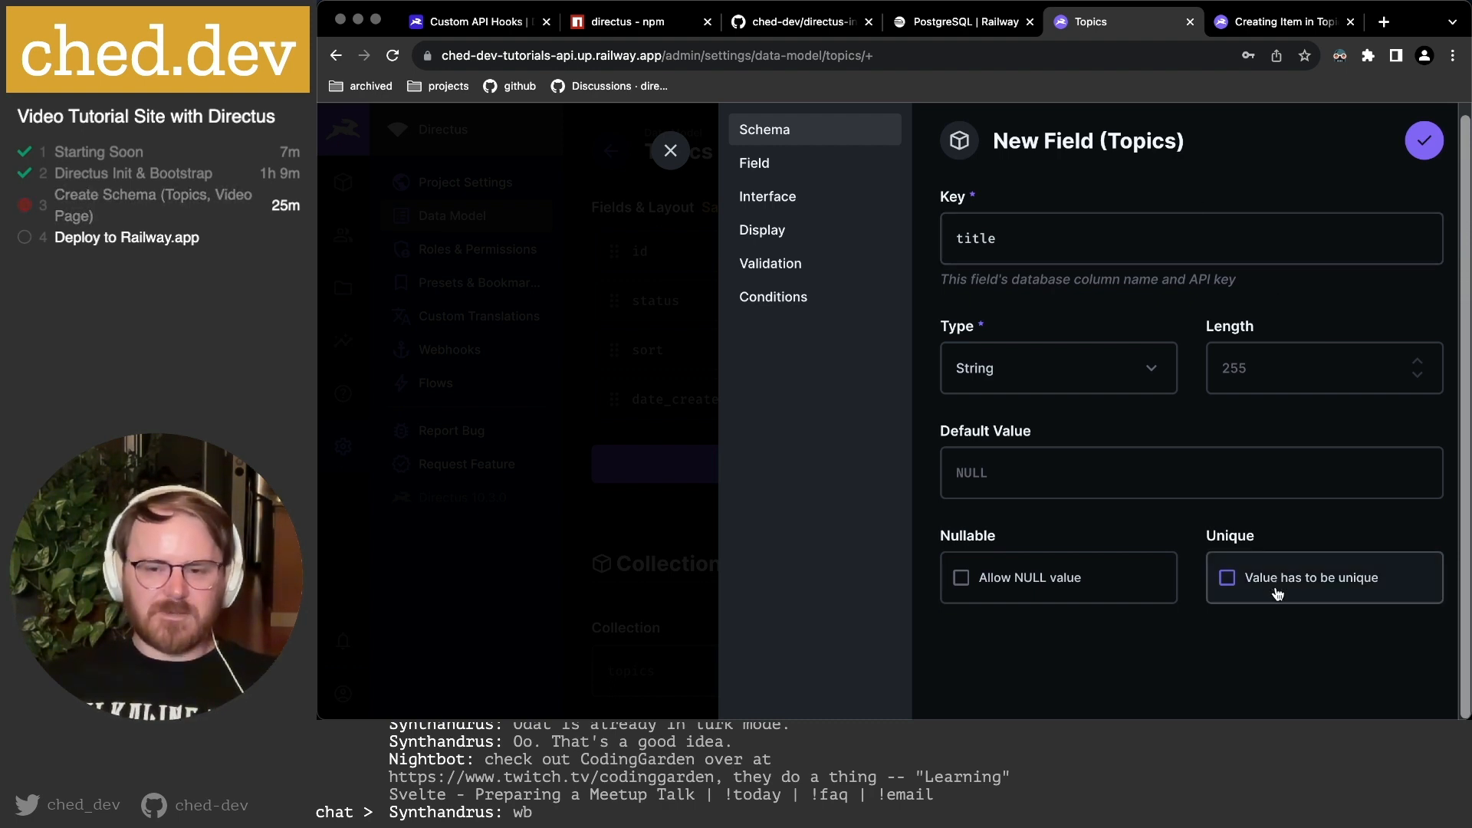
left_click(1301, 591)
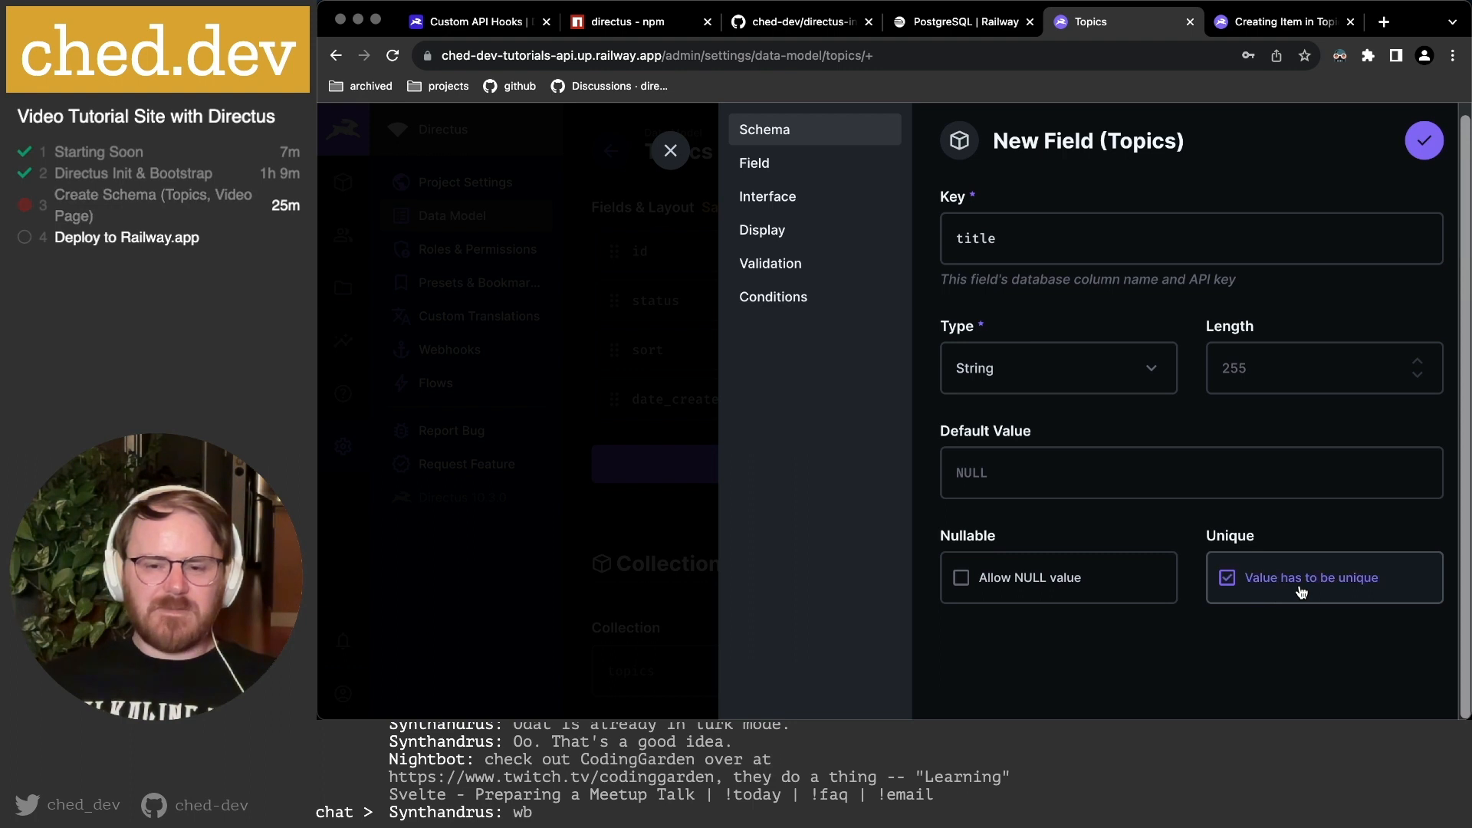
left_click(1301, 591)
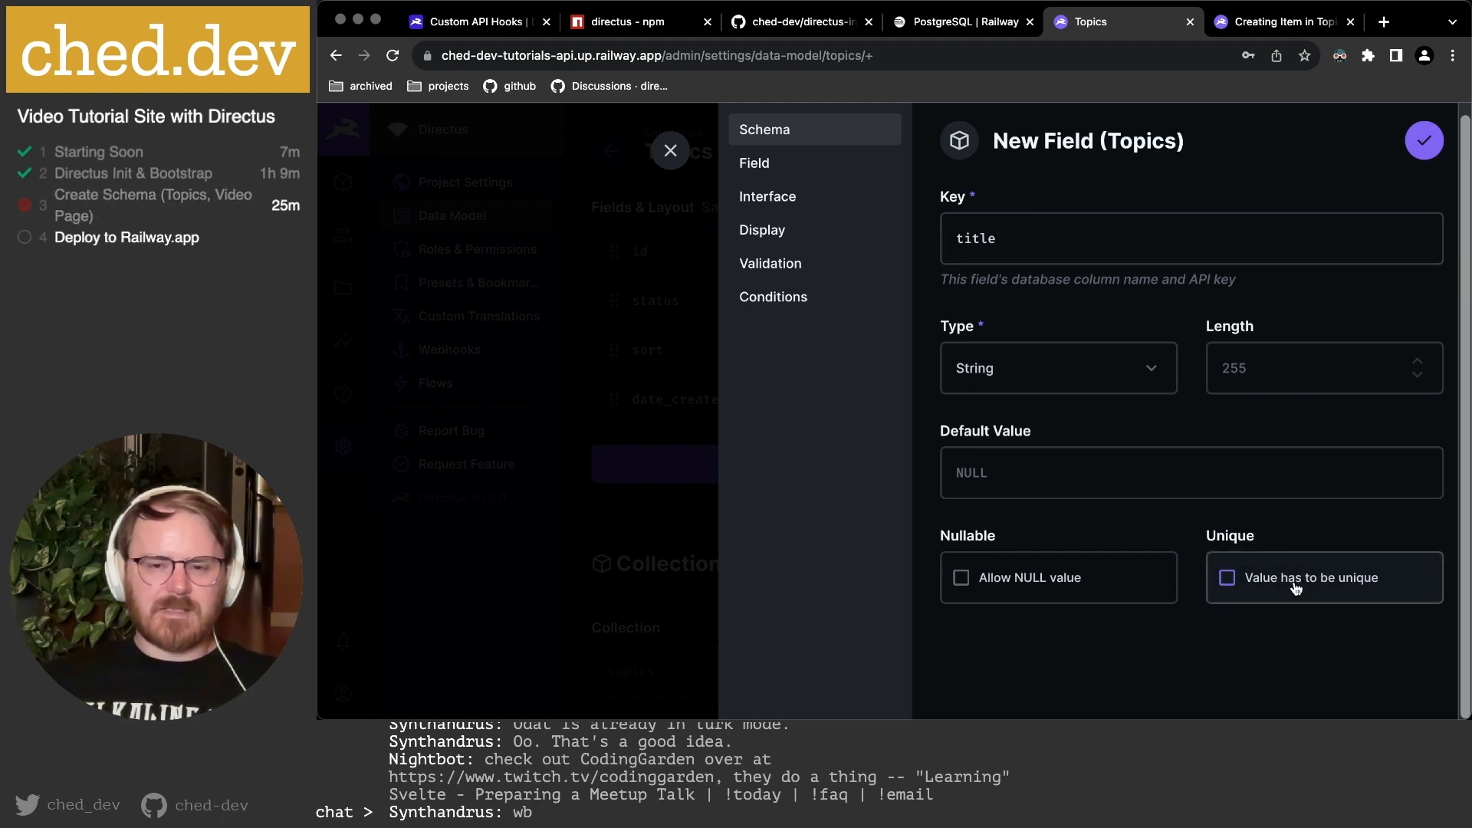
left_click(812, 162)
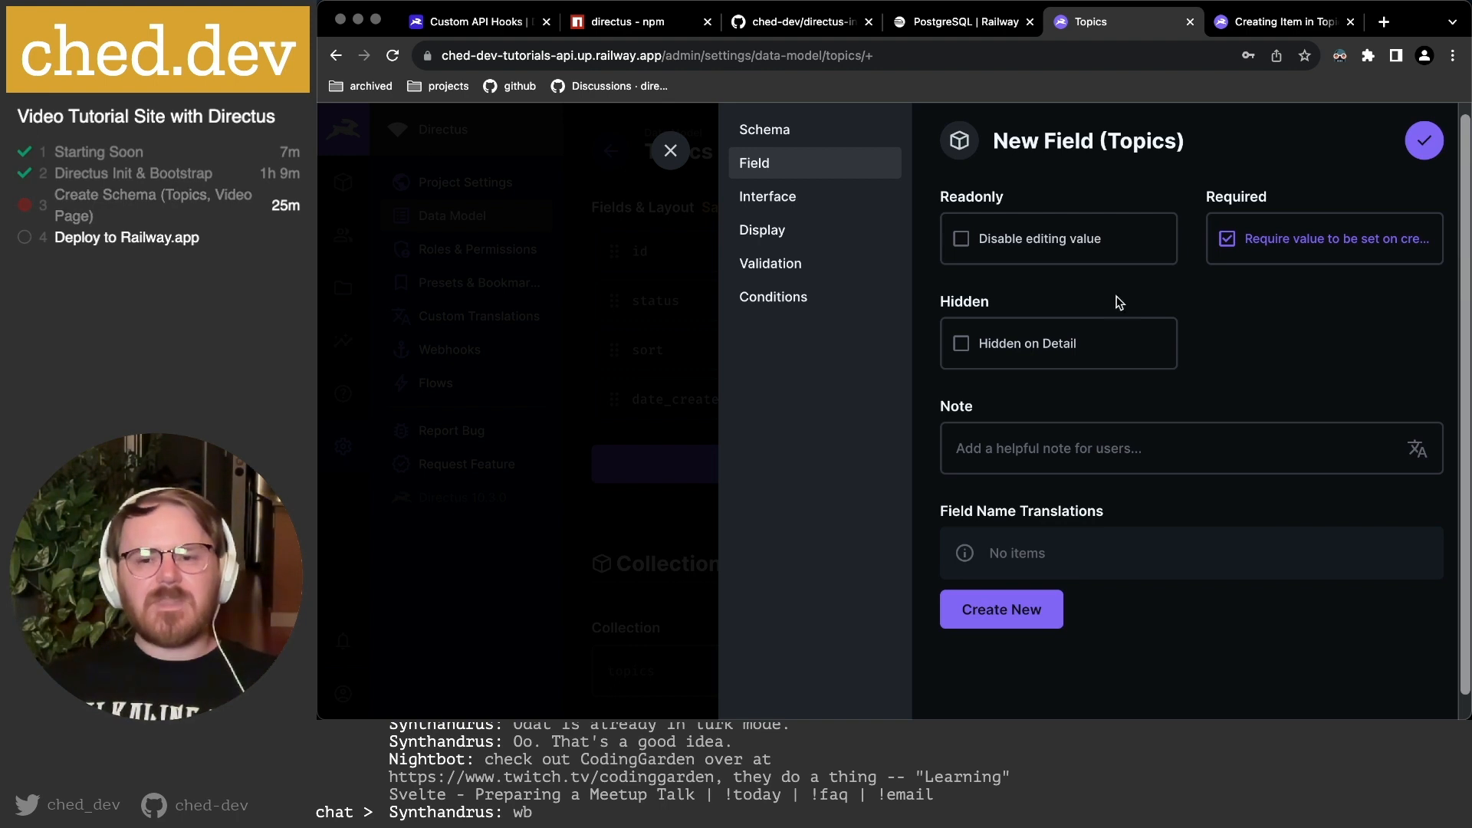
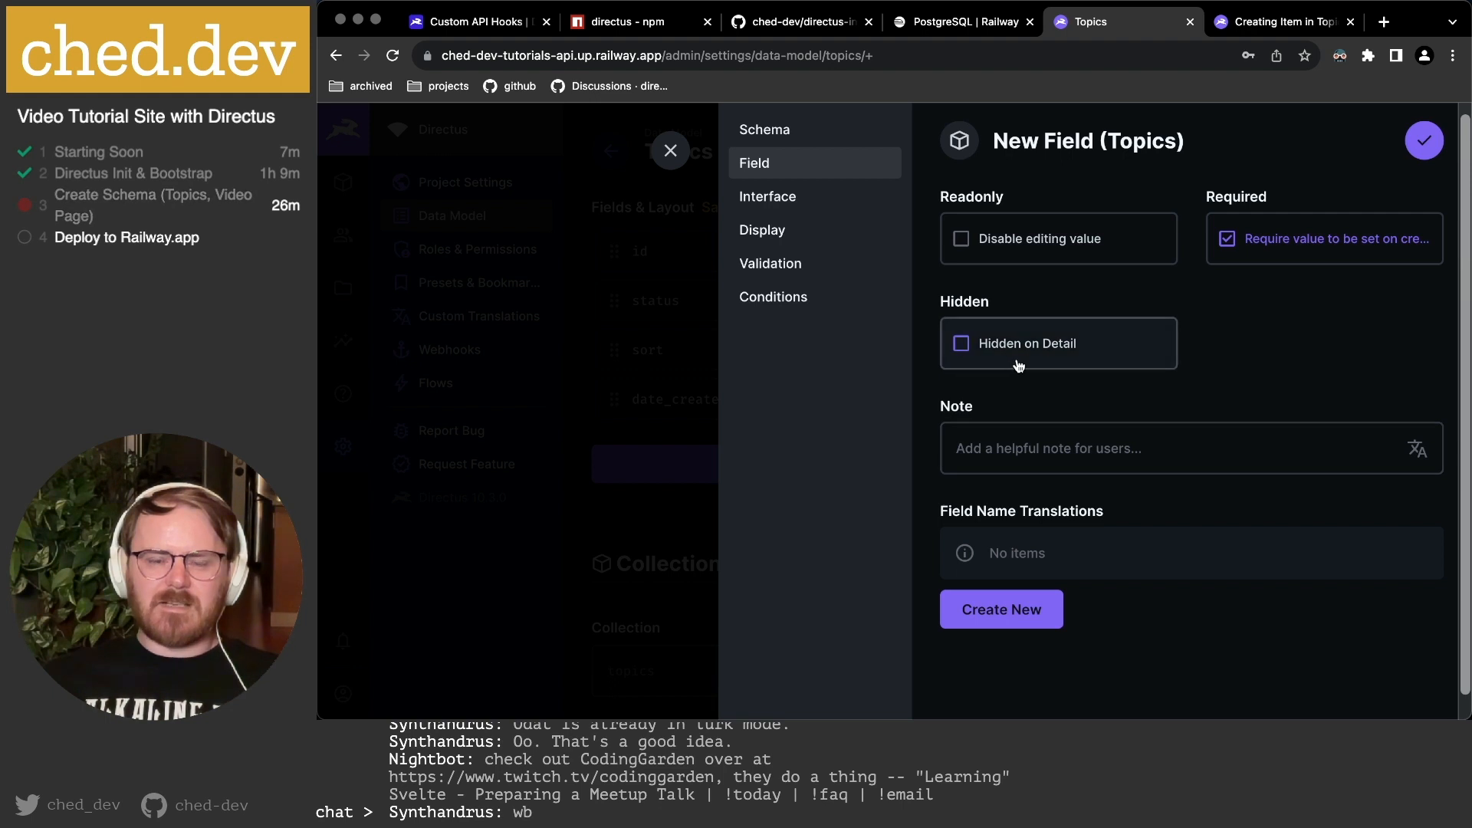
Start a field-name translation and browse the languages, then discard it and go to Interface settings.
scroll(1005, 442, "down", 1)
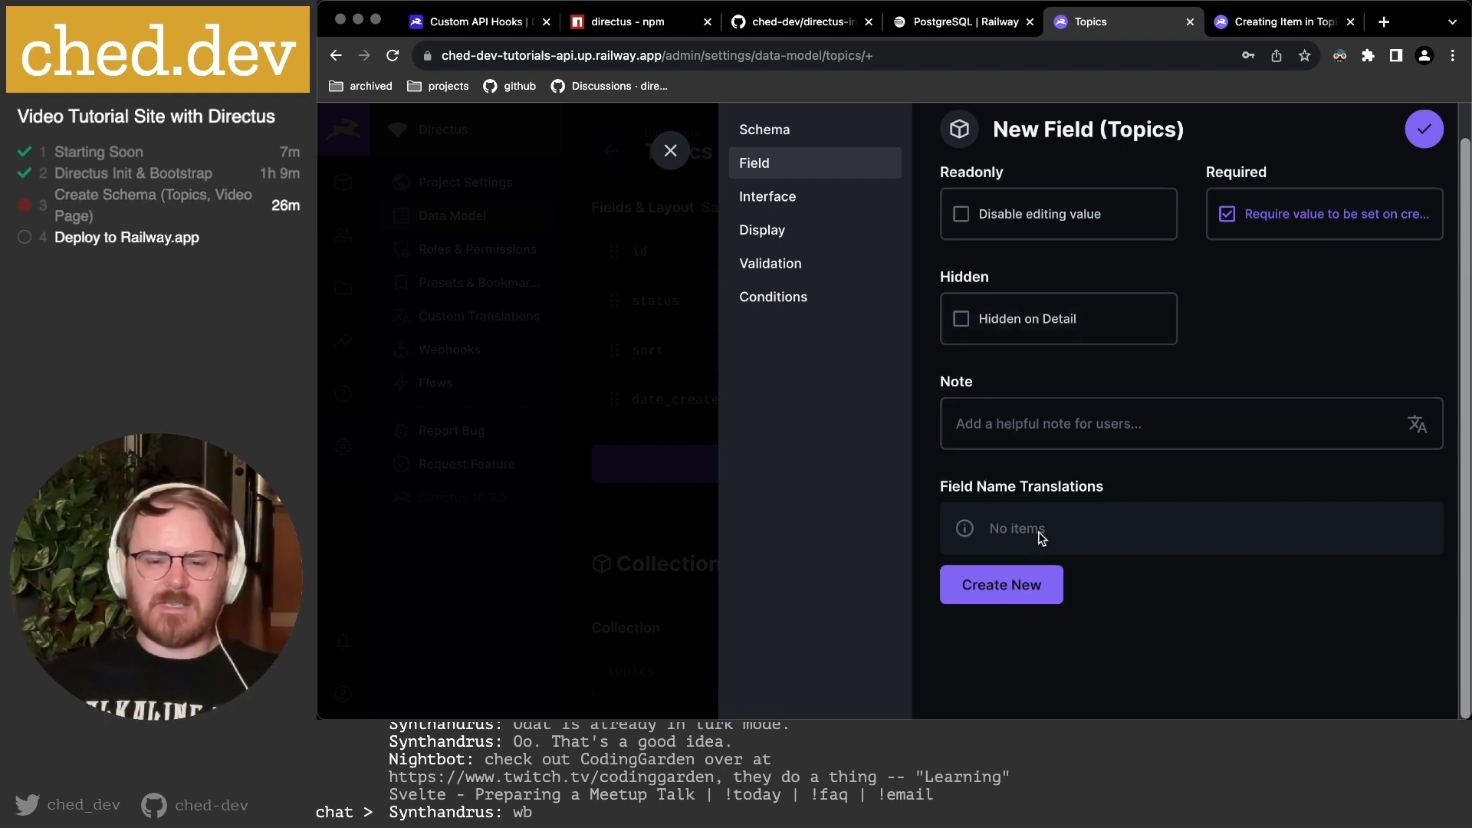
left_click(1012, 596)
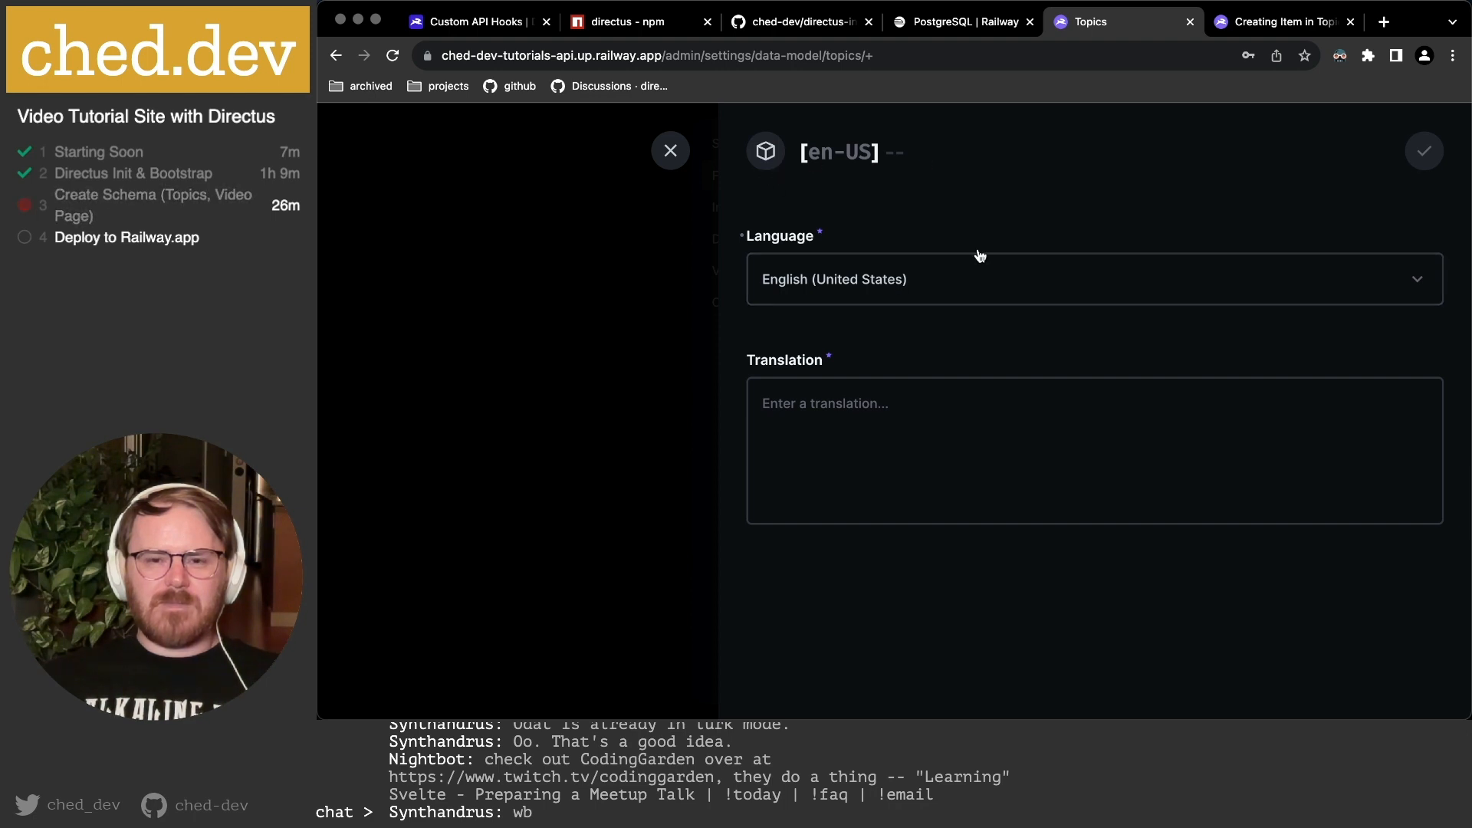
left_click(860, 299)
left_click(917, 214)
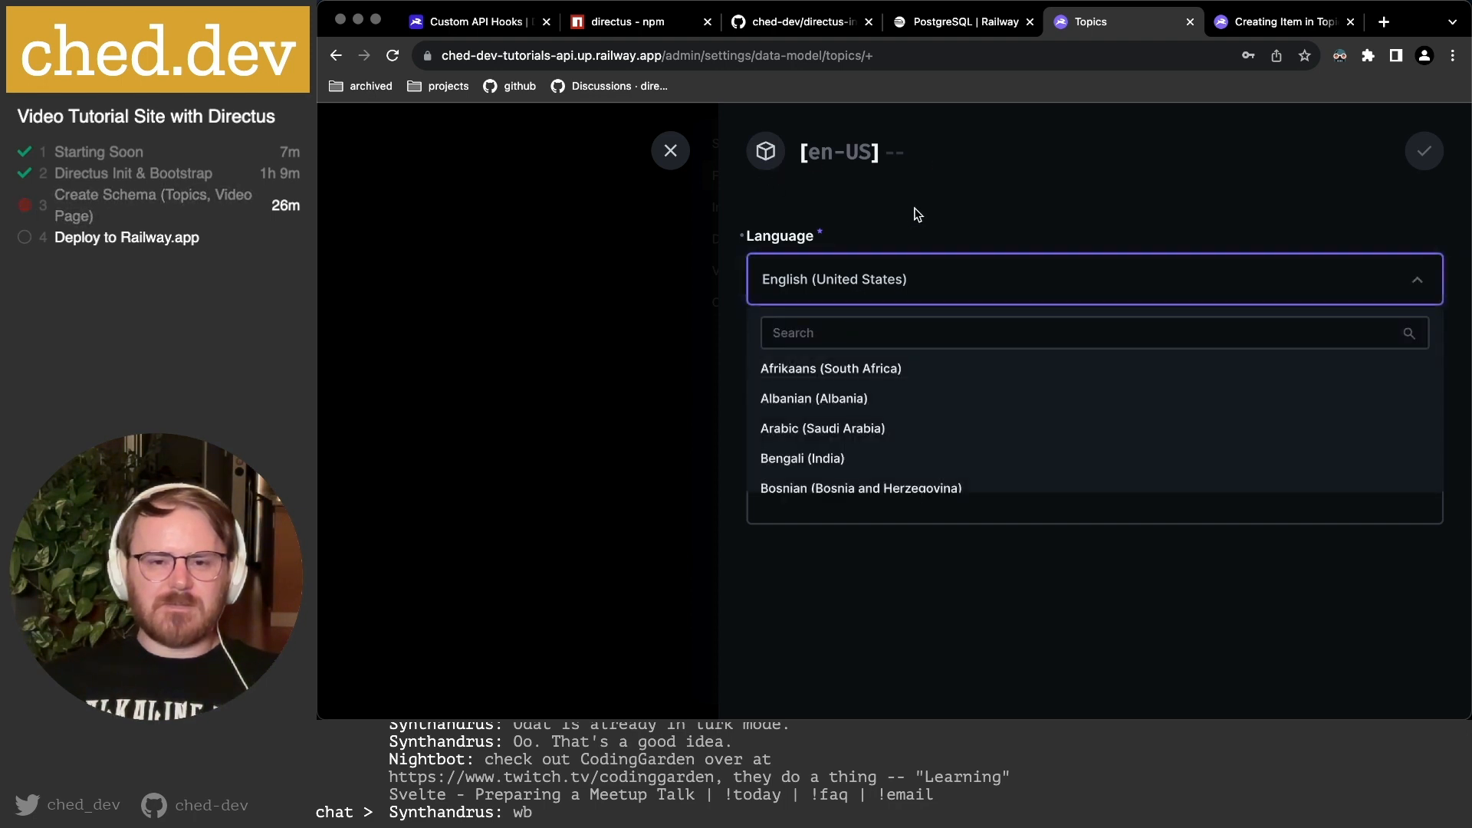
left_click(856, 400)
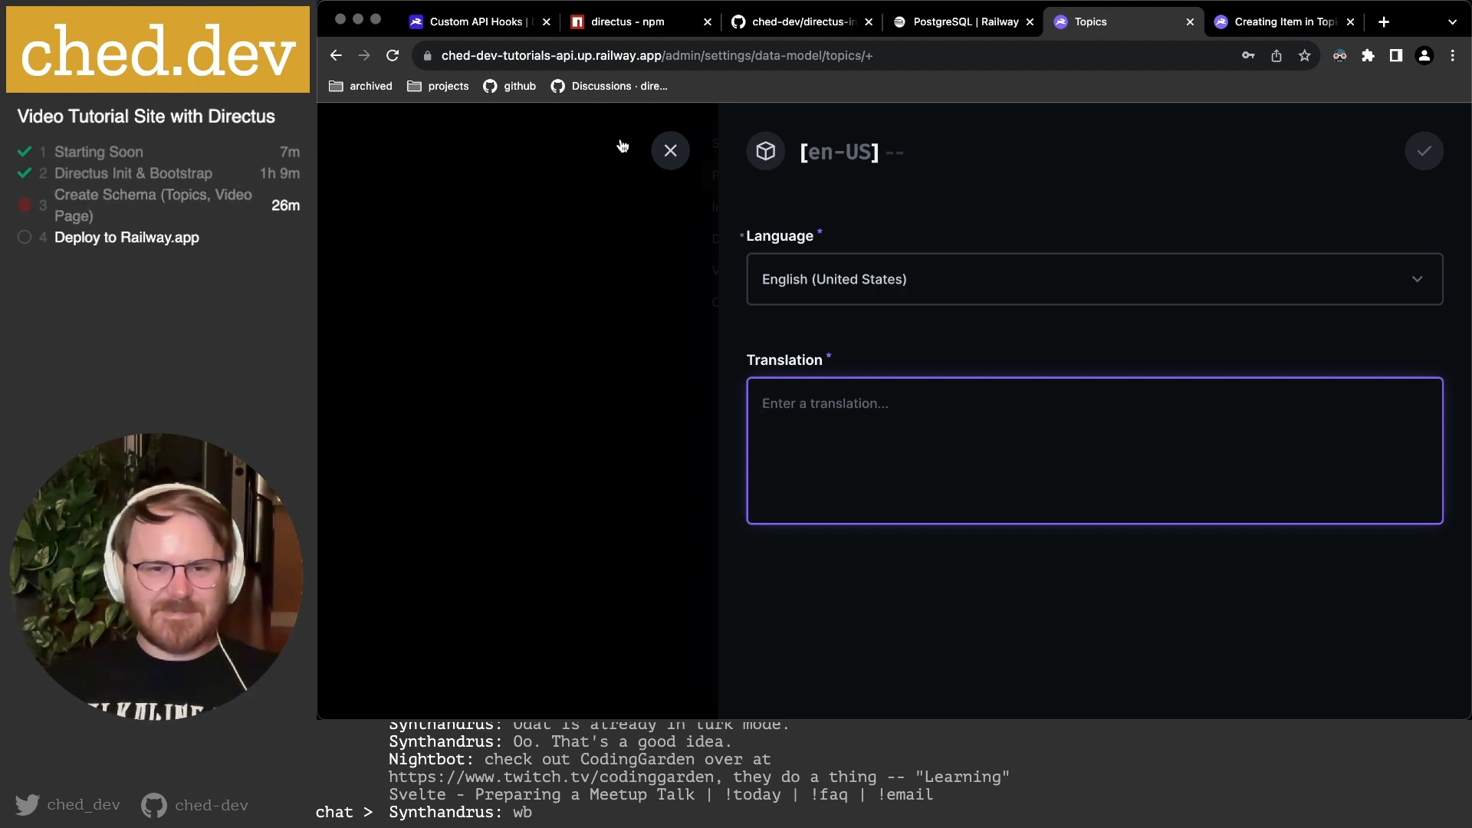
left_click(669, 150)
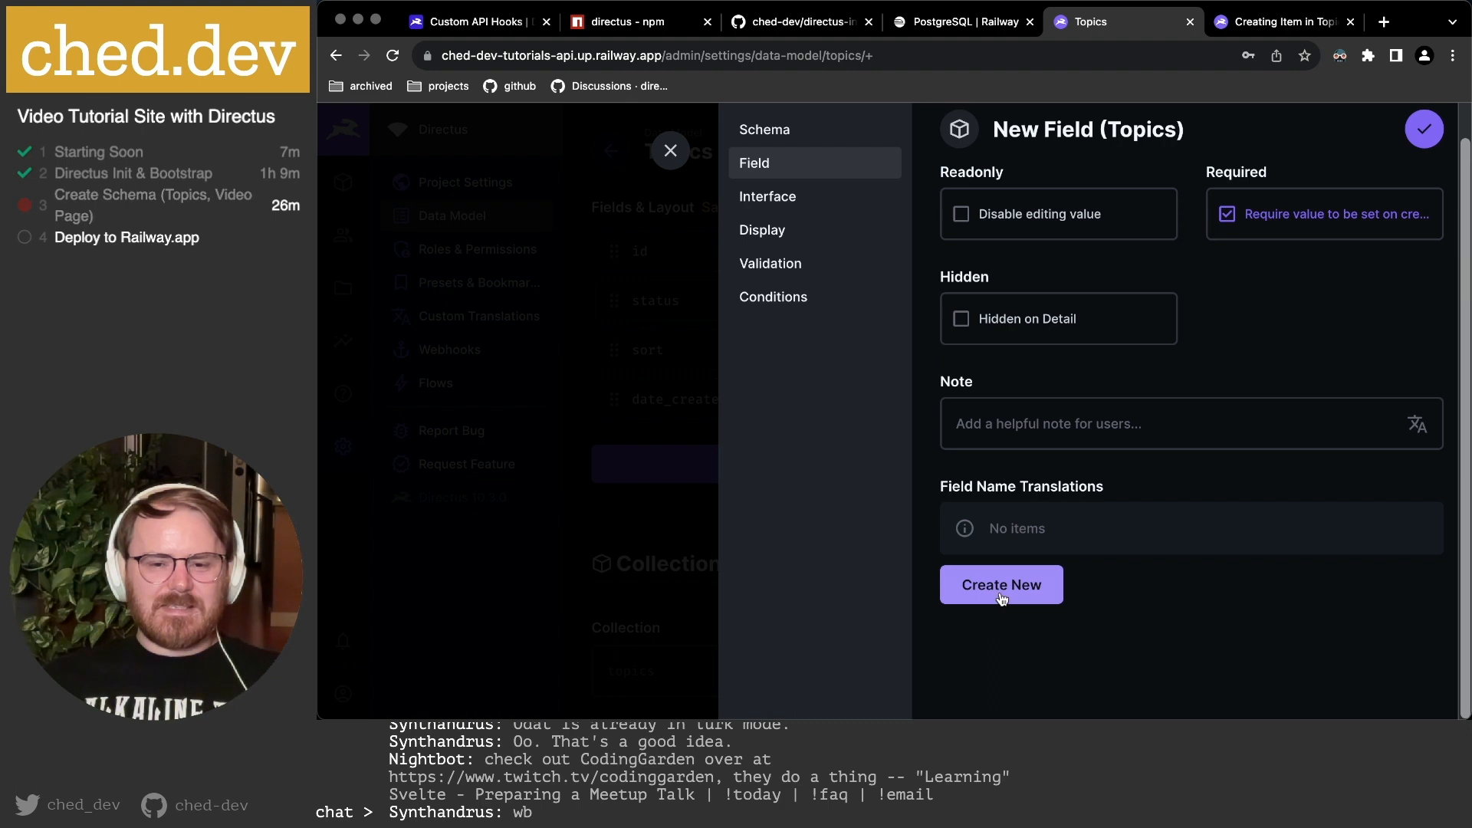
left_click(786, 197)
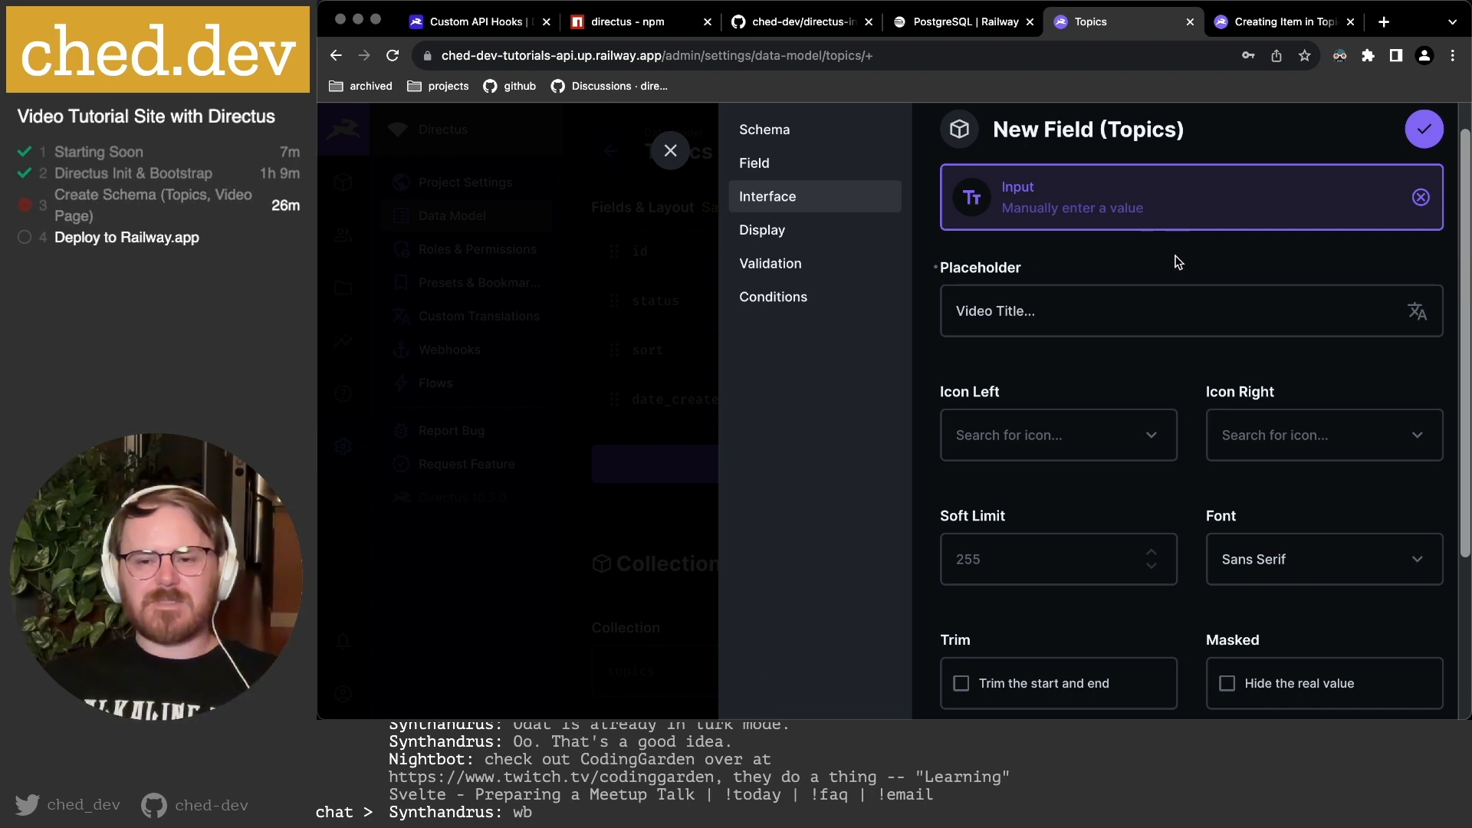
scroll(1178, 263, "down", 3)
scroll(1178, 263, "up", 3)
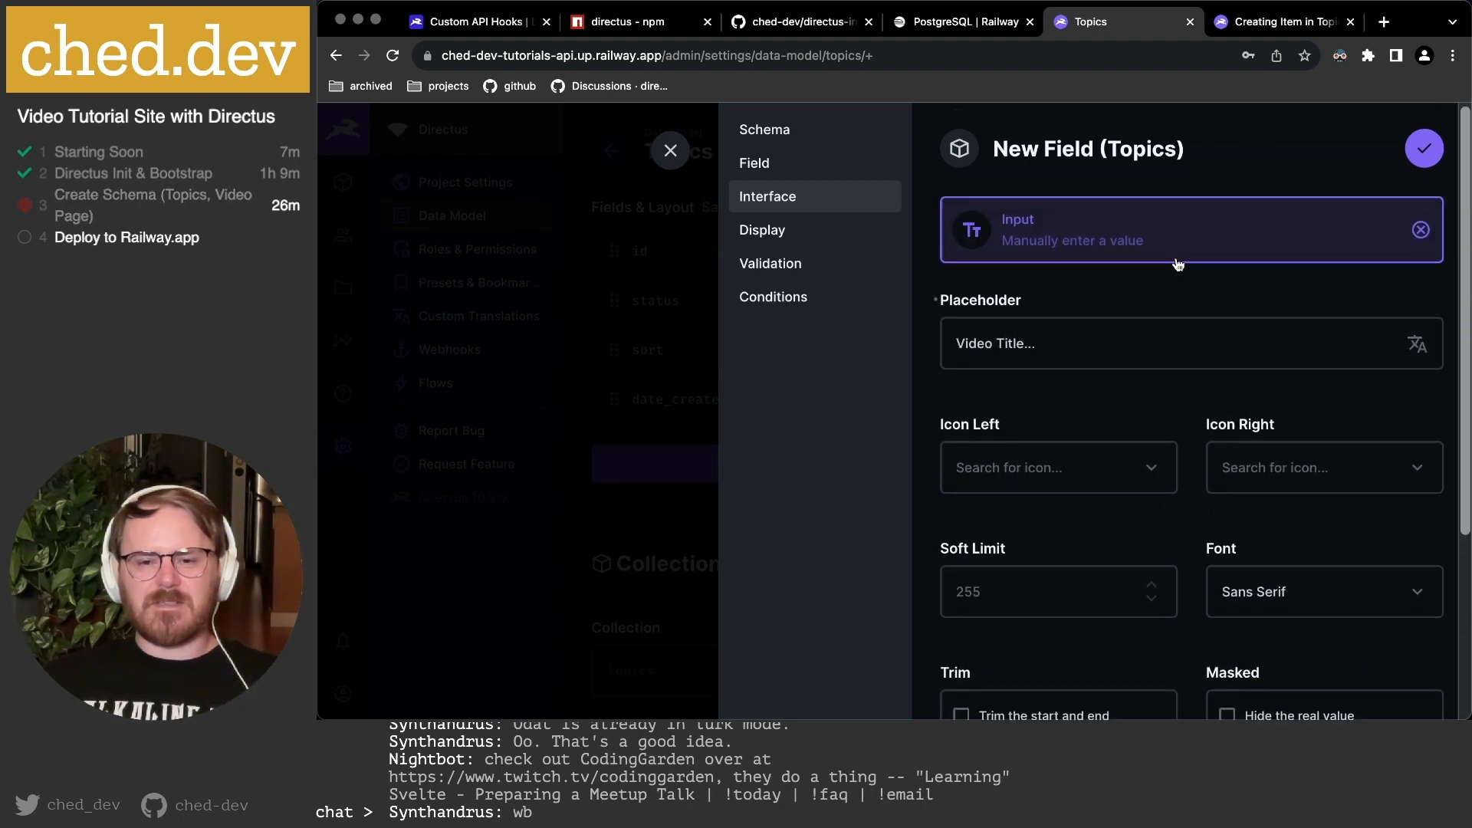
left_click(1103, 343)
left_click_drag(1103, 342, 883, 347)
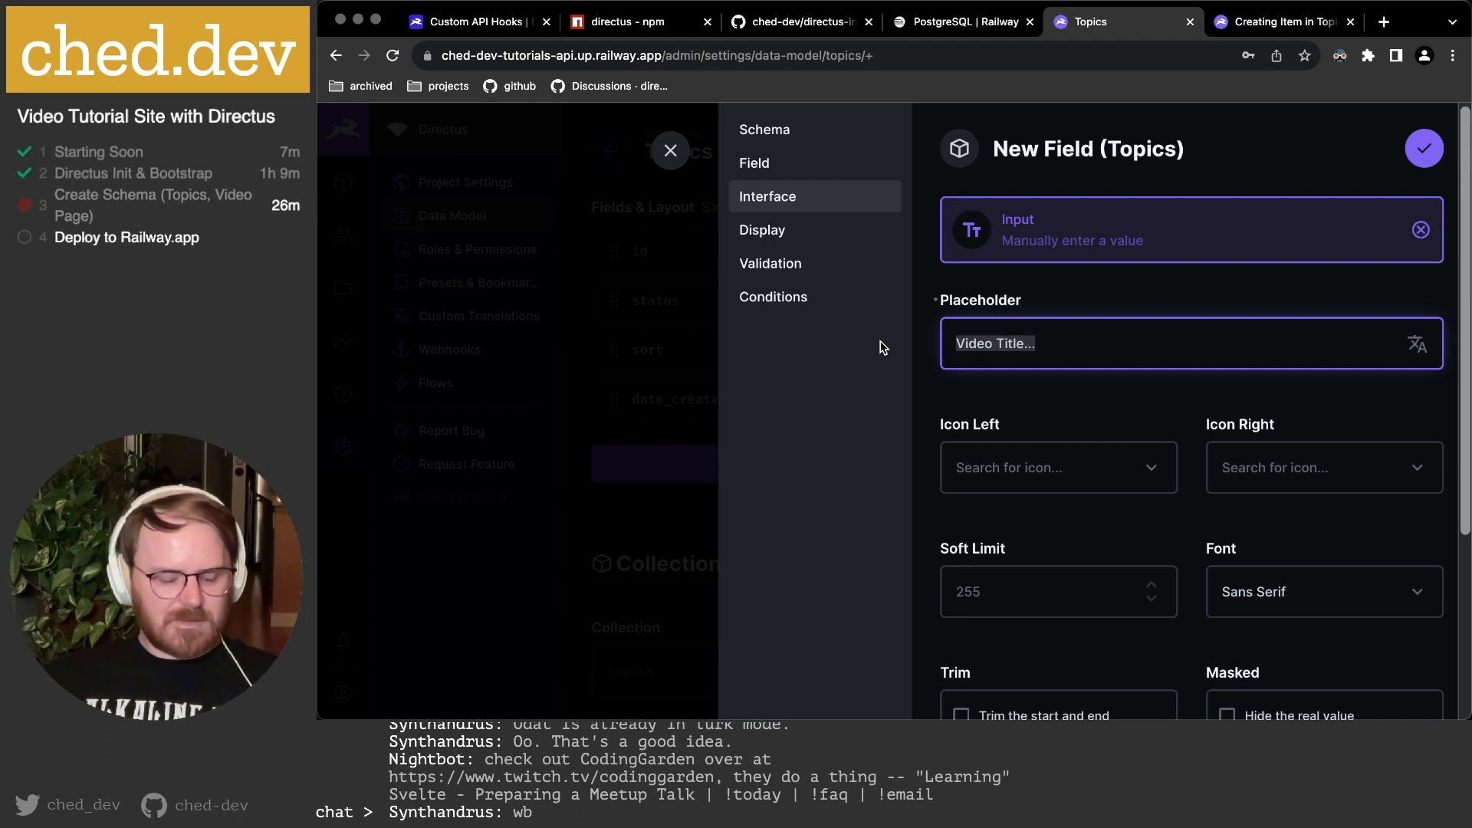
left_click(1162, 224)
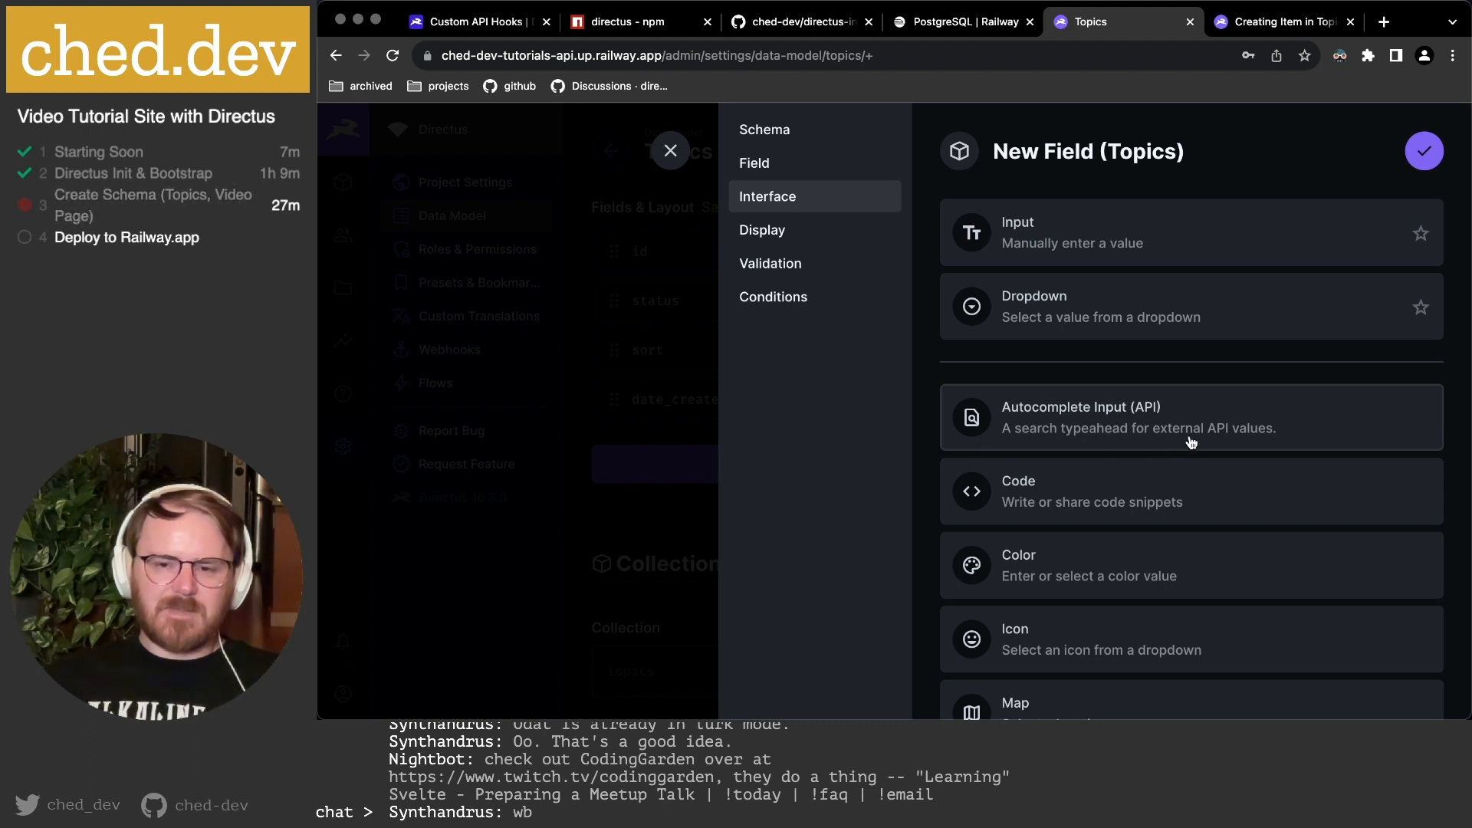
scroll(1251, 438, "down", 2)
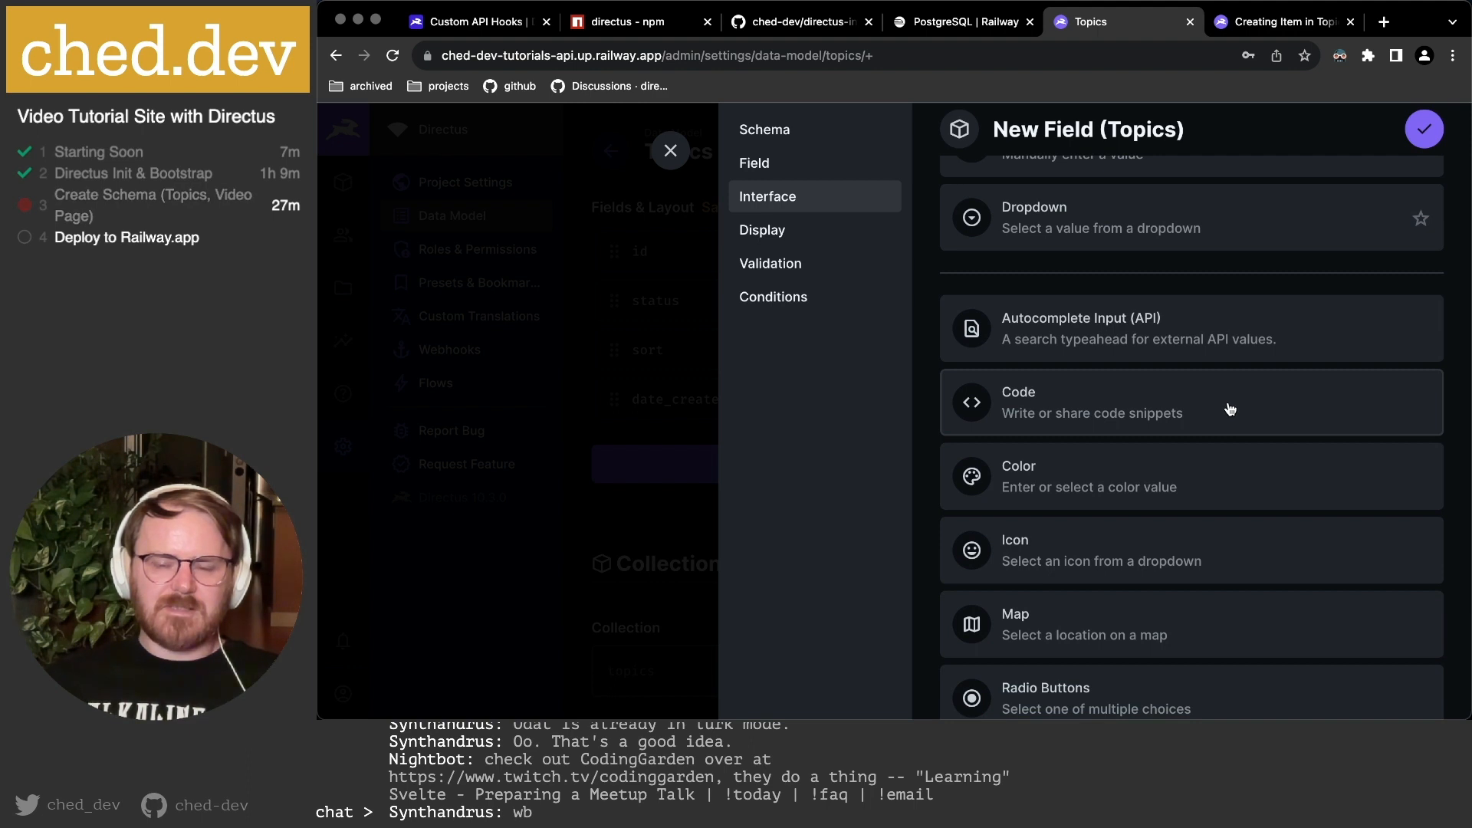
scroll(1180, 397, "down", 2)
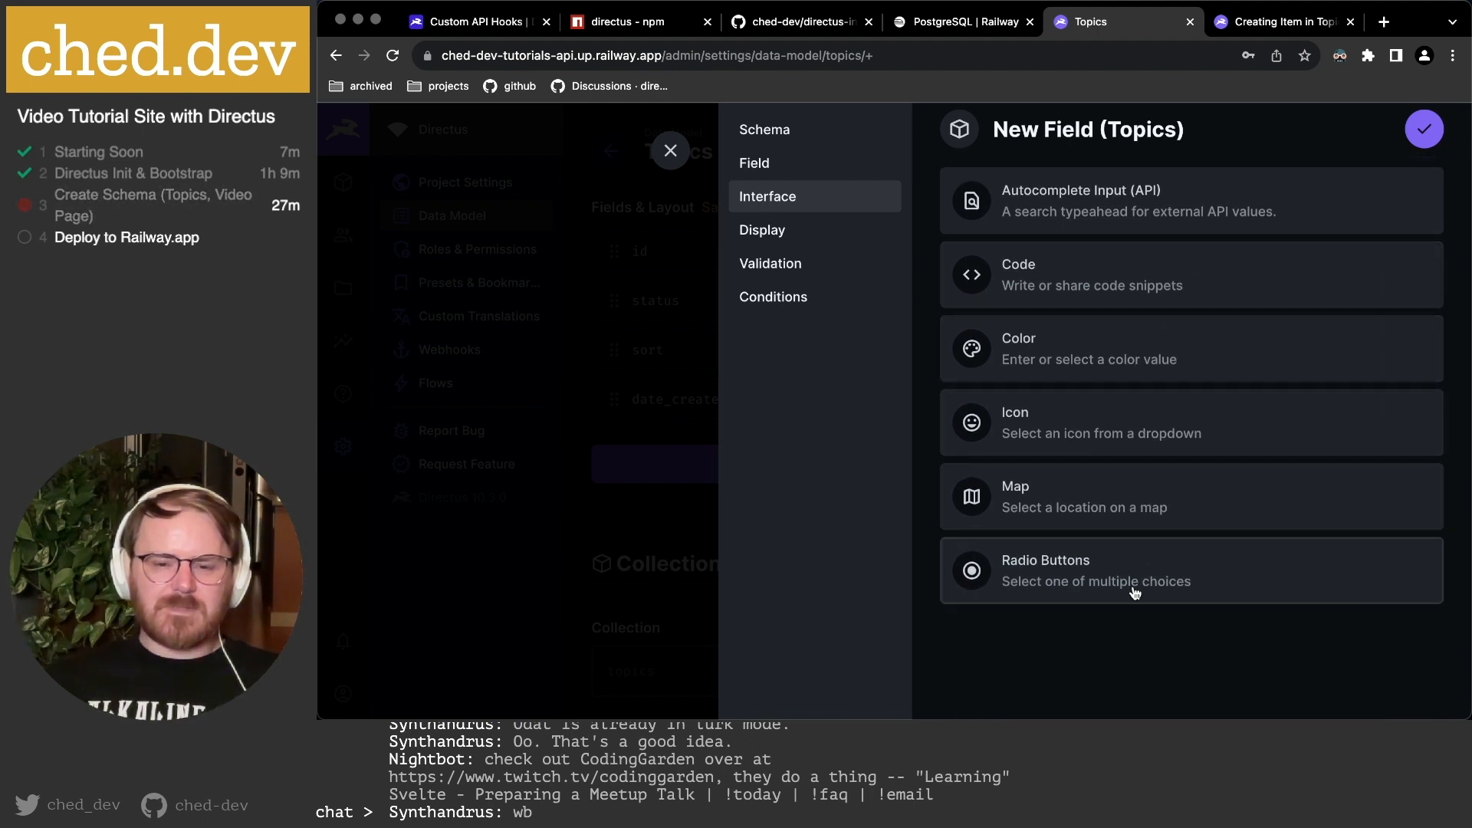
scroll(1158, 518, "up", 1)
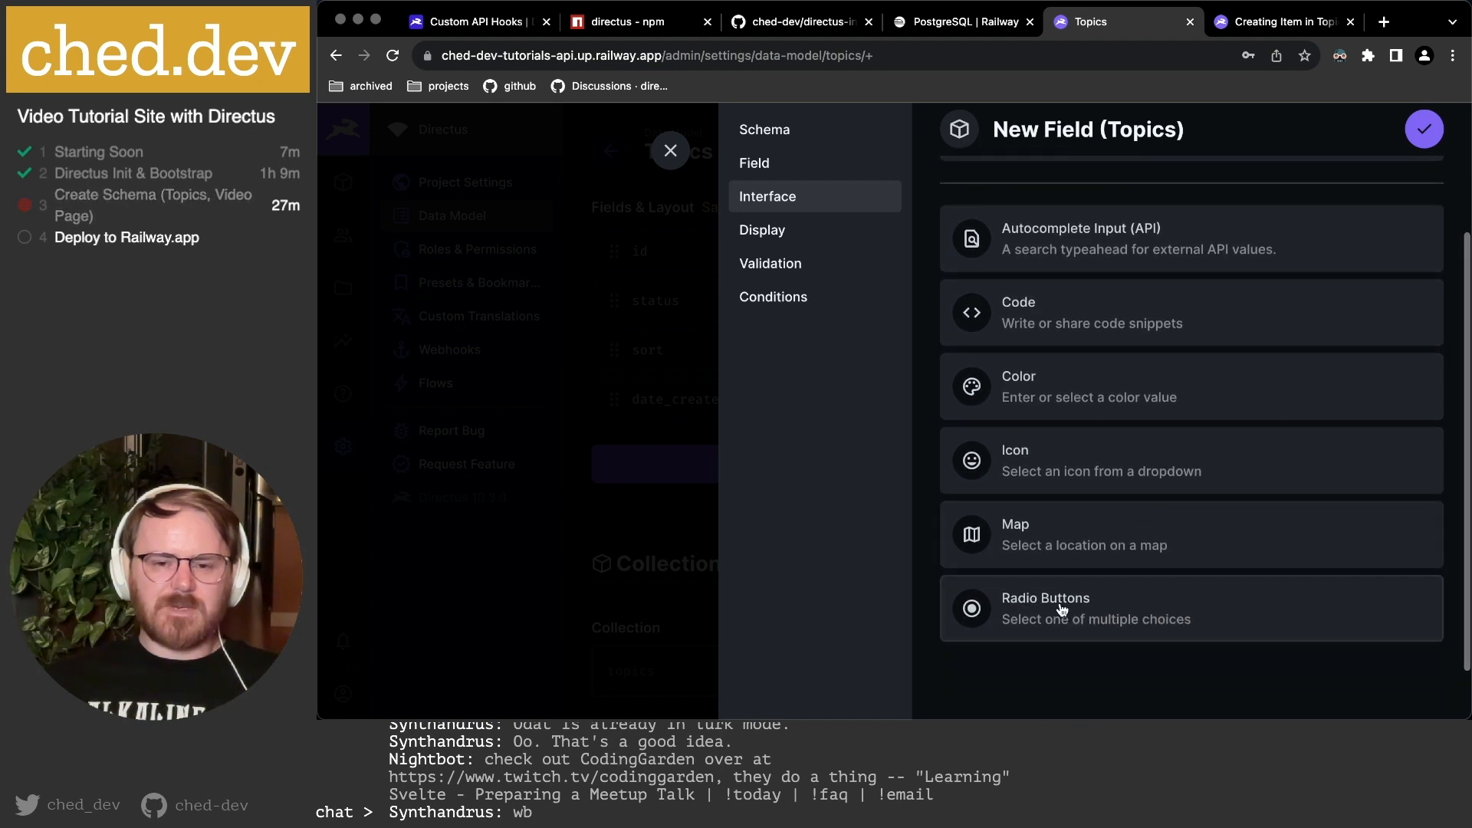
scroll(1063, 607, "up", 3)
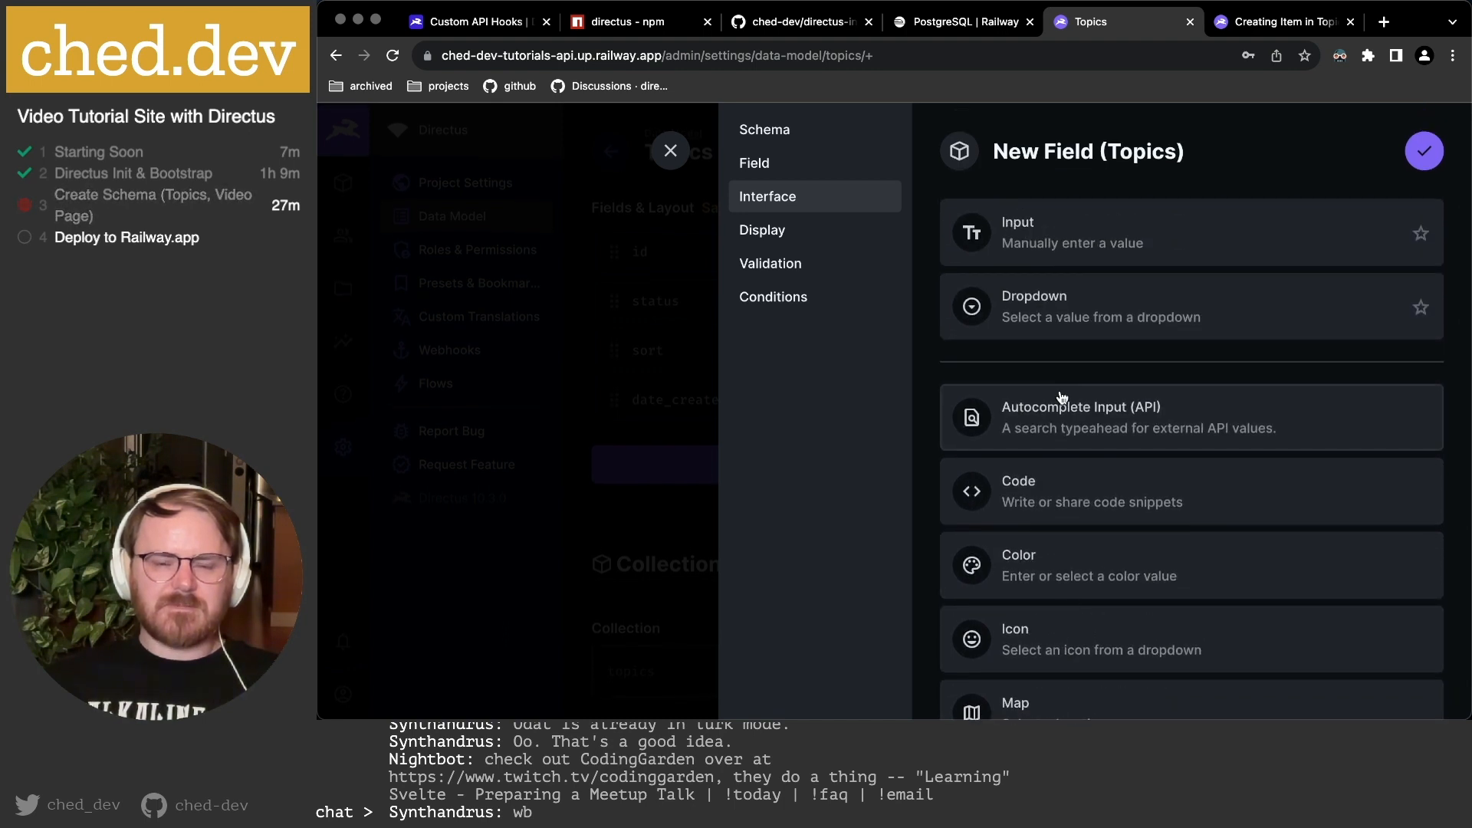
left_click(1053, 230)
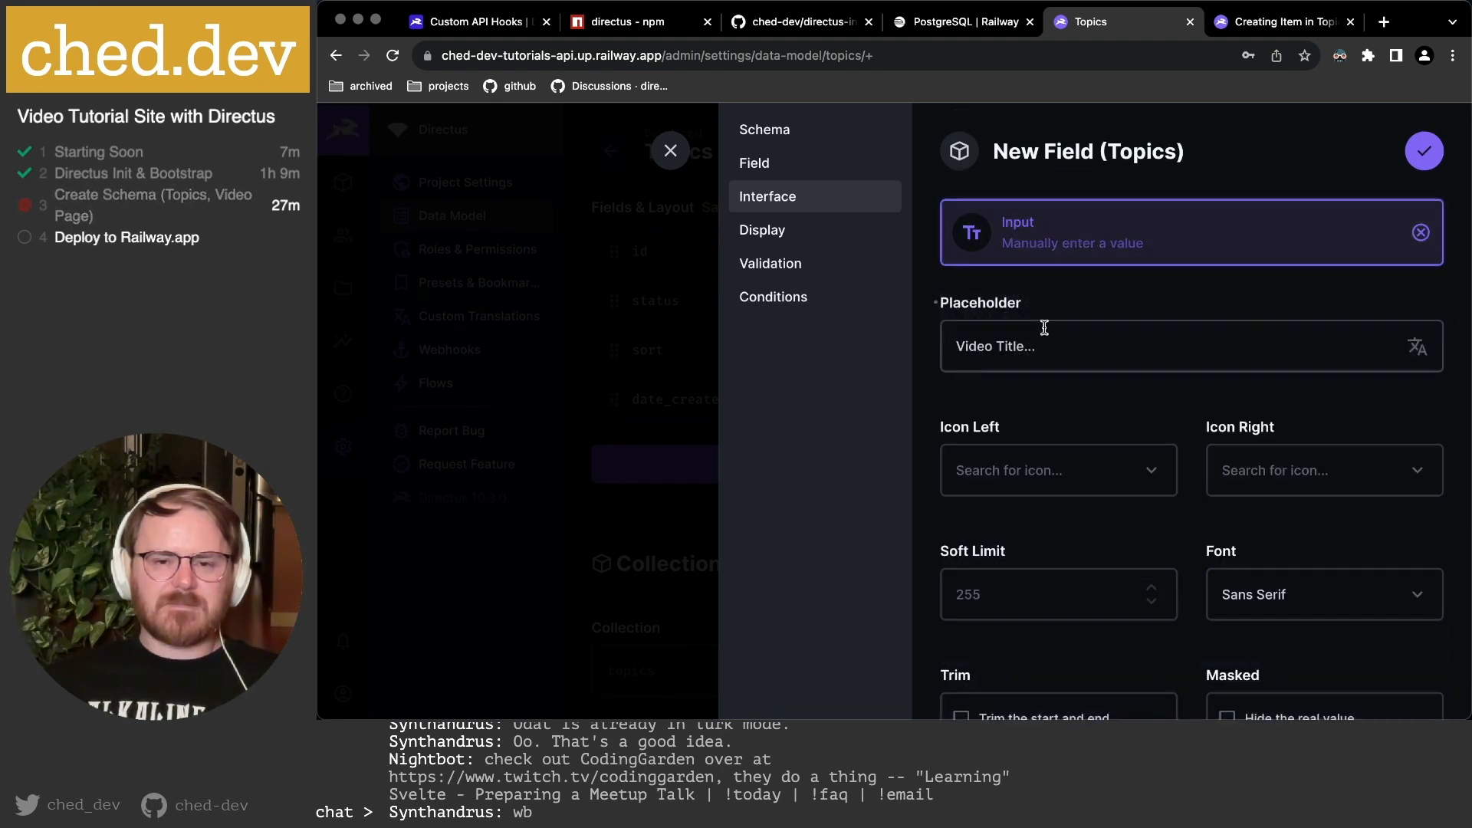
Set the field's input font to Serif.
left_click(1099, 341)
scroll(1104, 345, "down", 3)
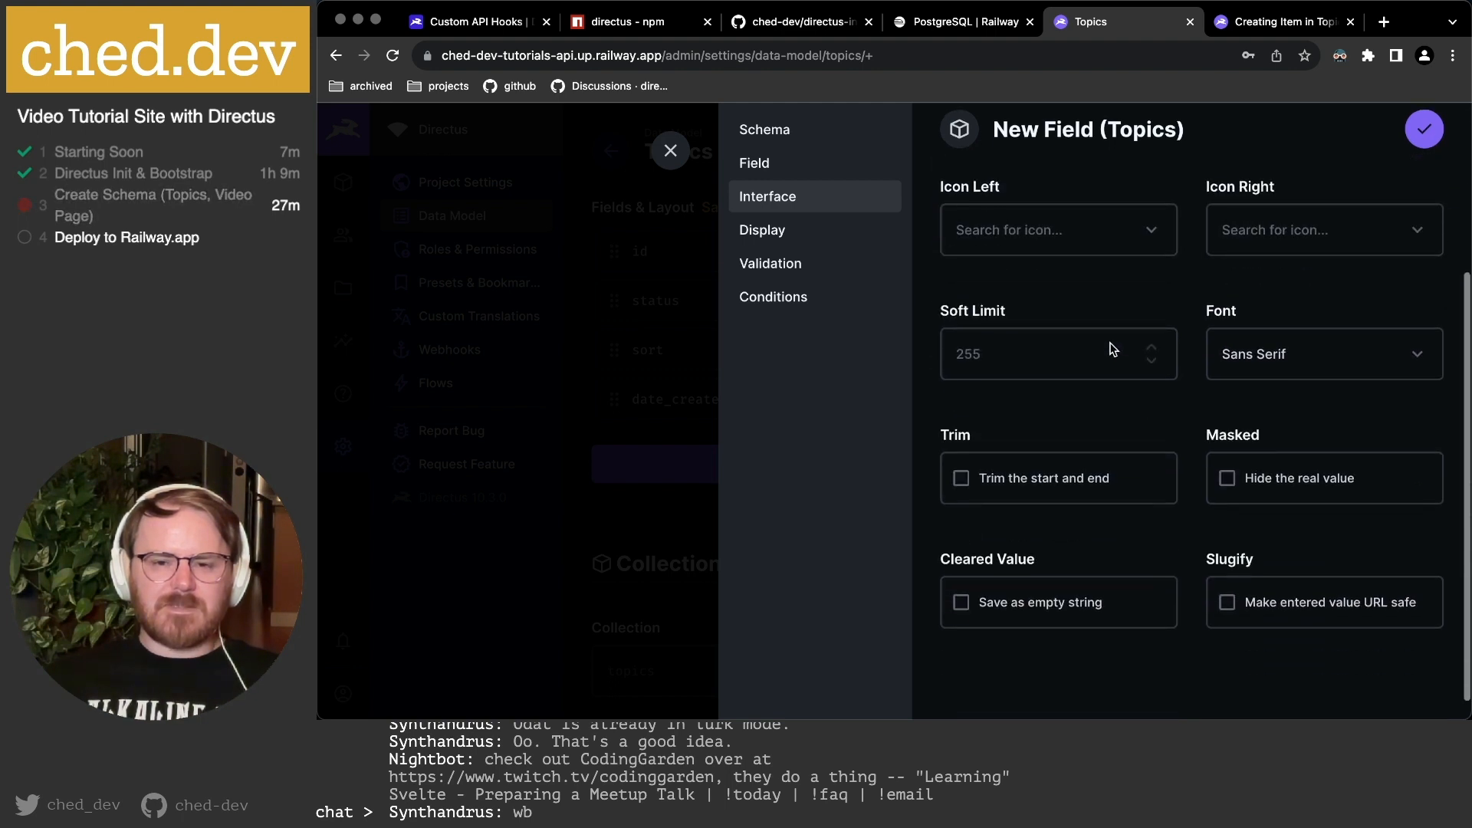
scroll(1111, 344, "up", 3)
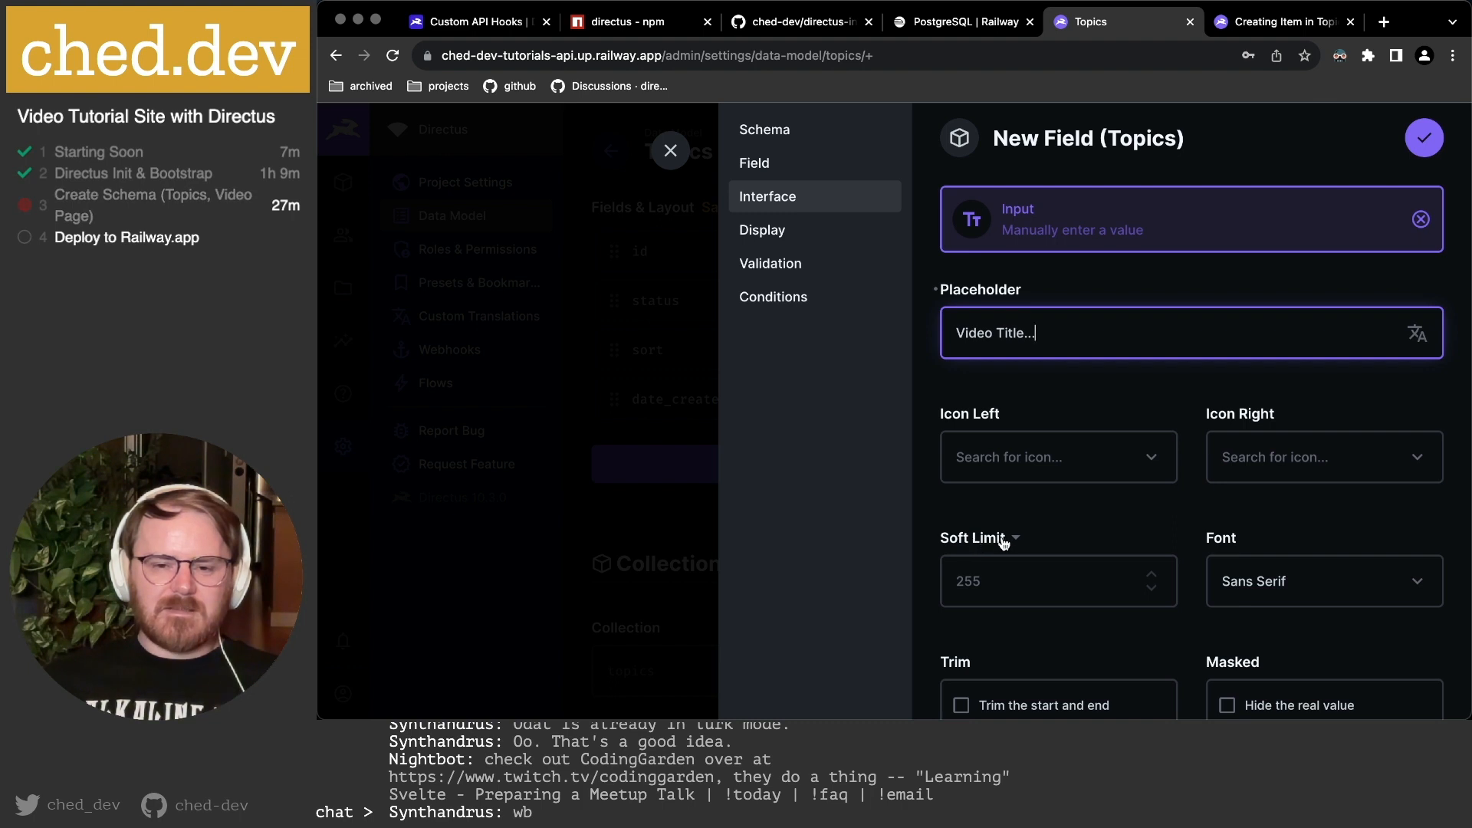
scroll(989, 583, "down", 2)
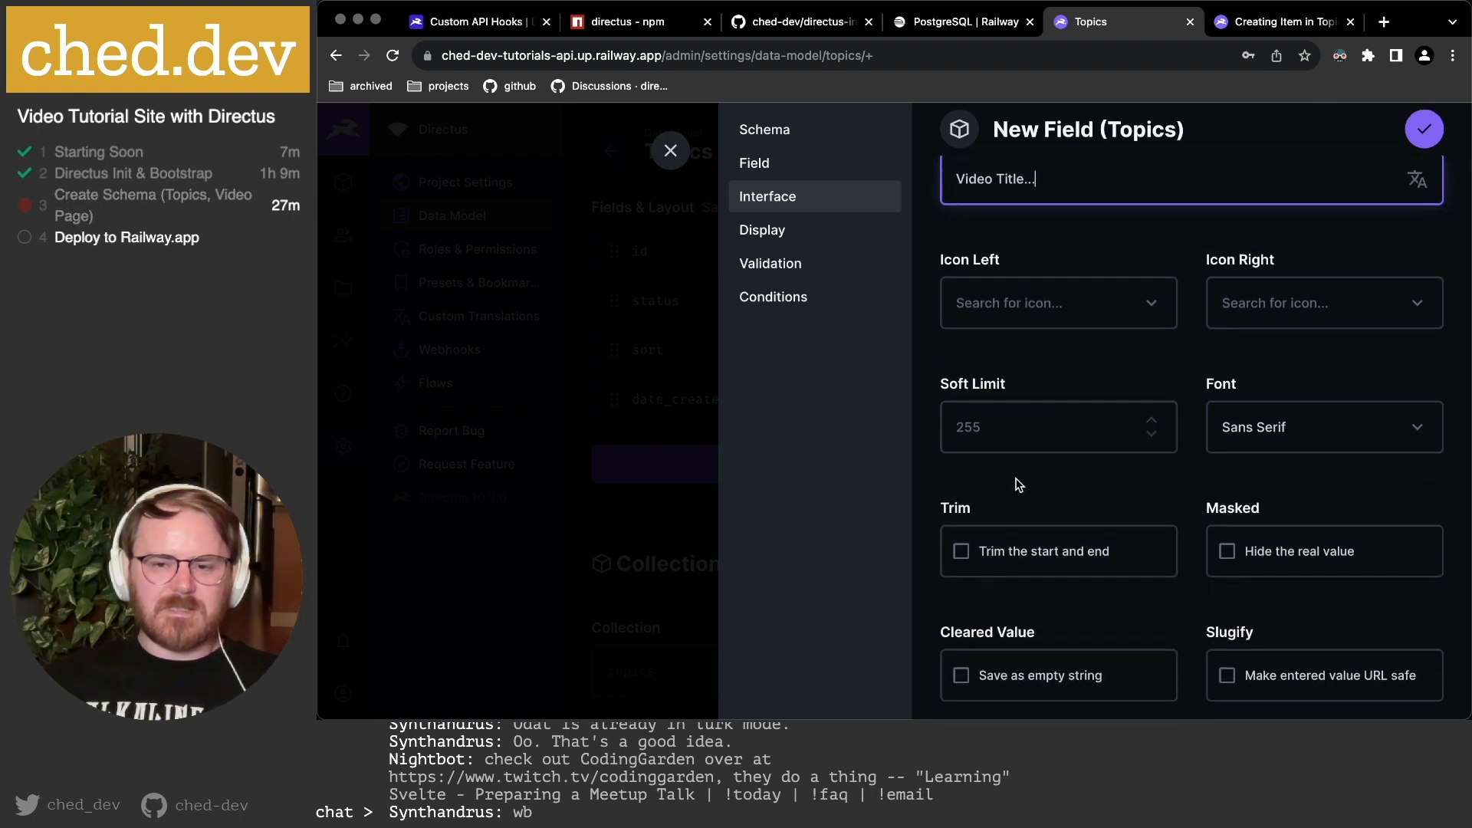
left_click(1325, 433)
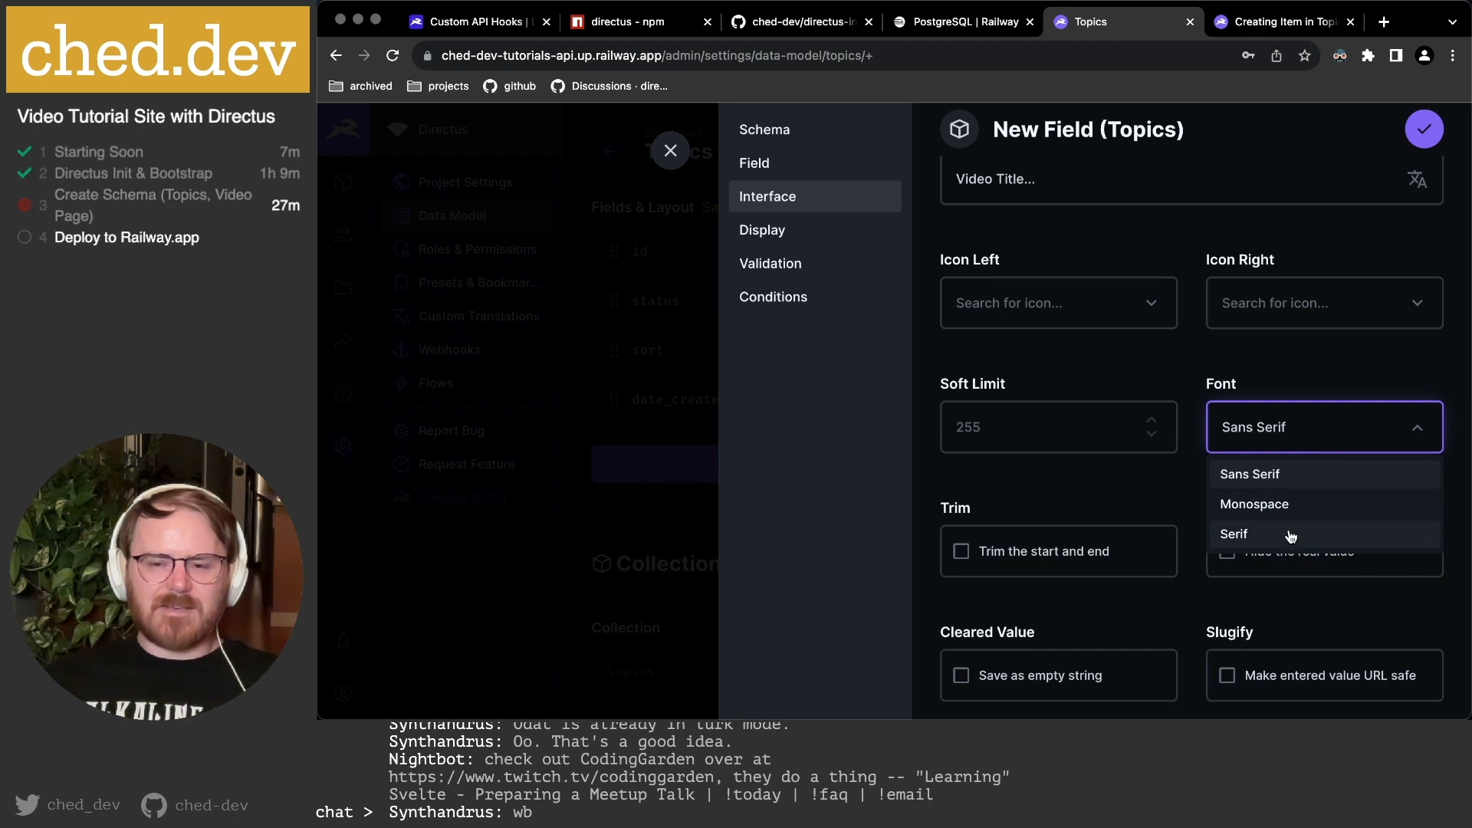
left_click(1265, 531)
left_click(1251, 437)
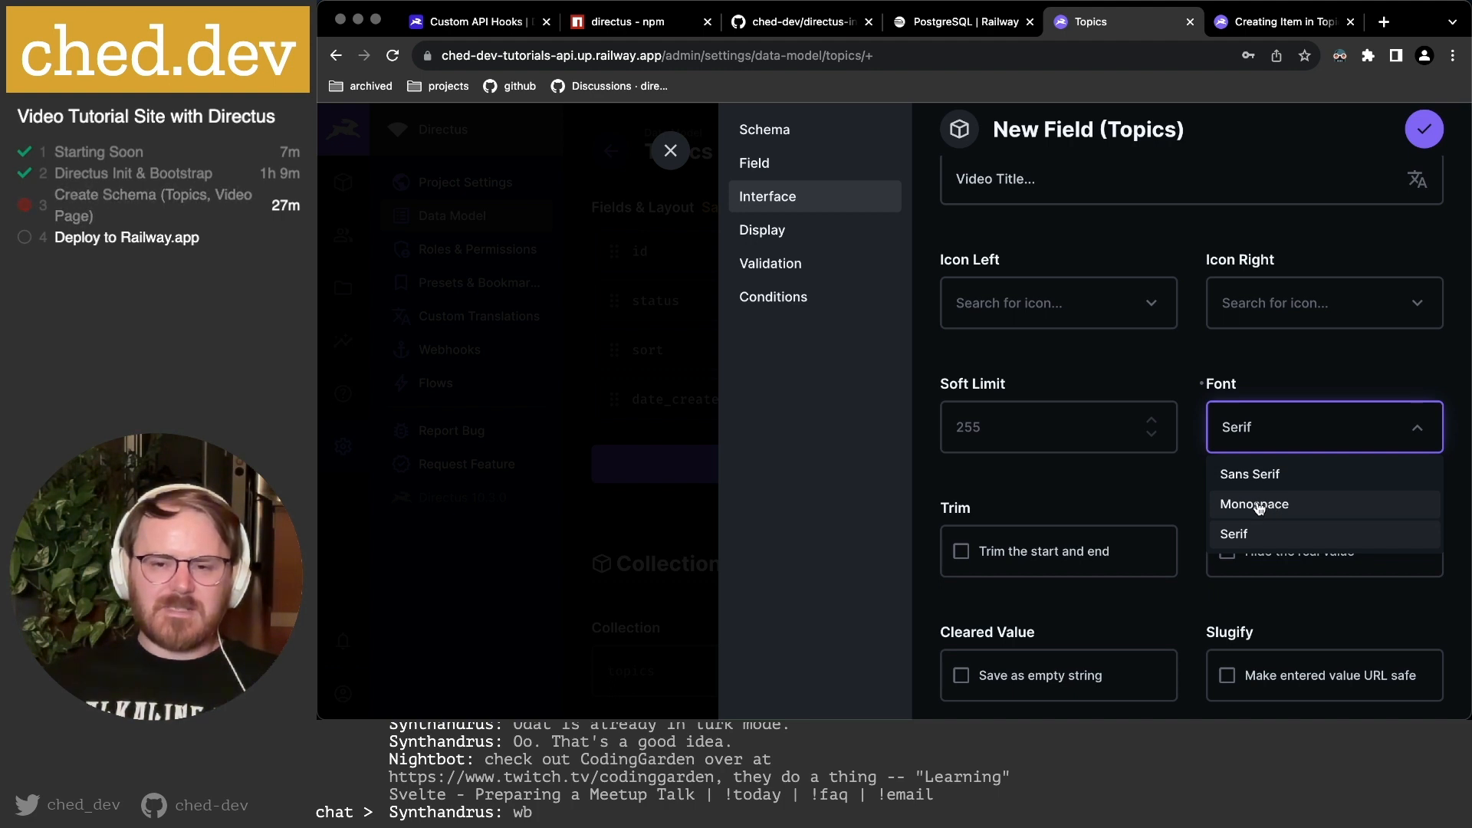
left_click(1186, 493)
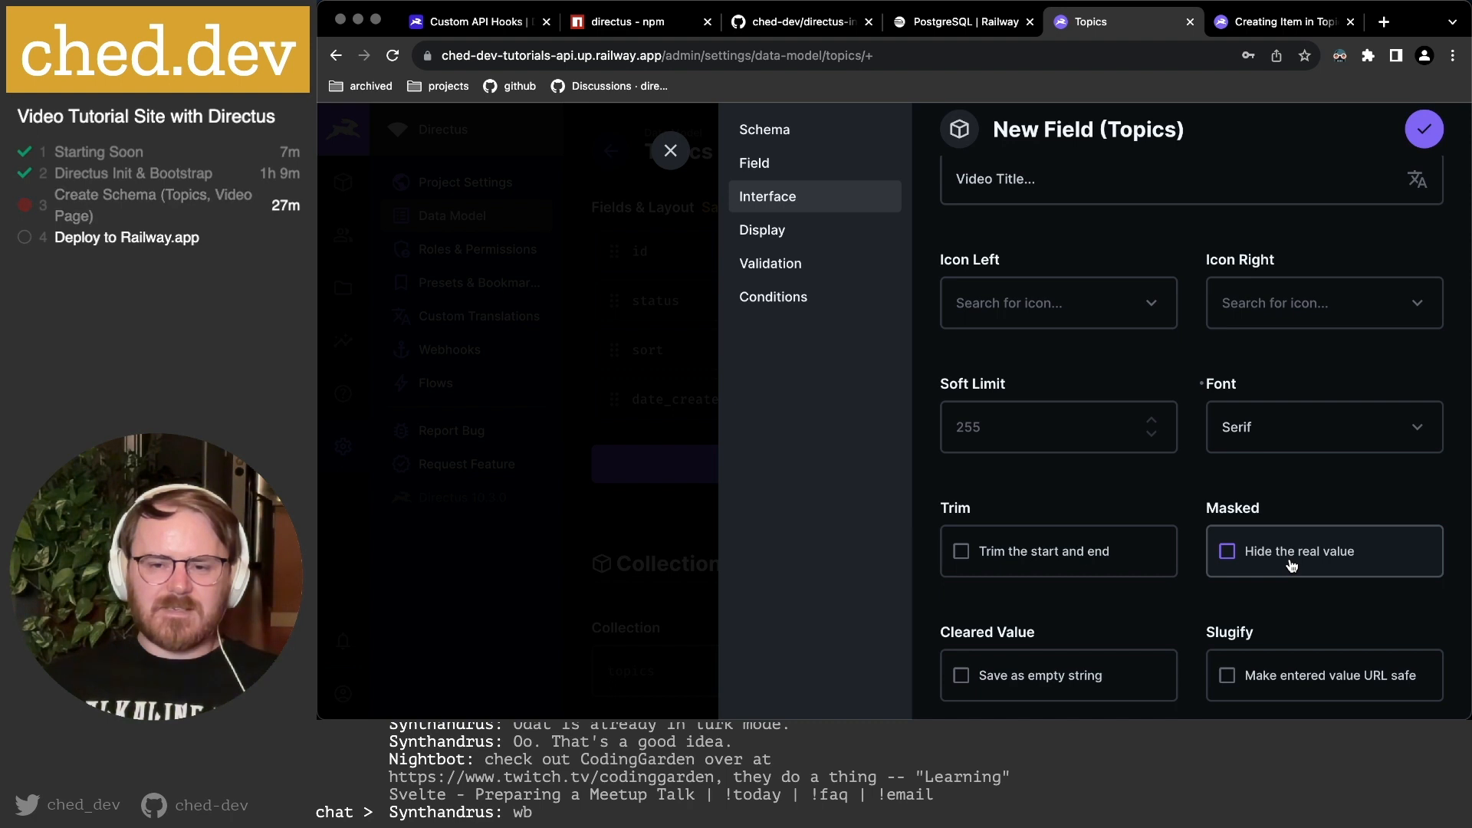
Enable 'Trim the start and end' of entered values and move to Display settings.
scroll(1291, 565, "down", 1)
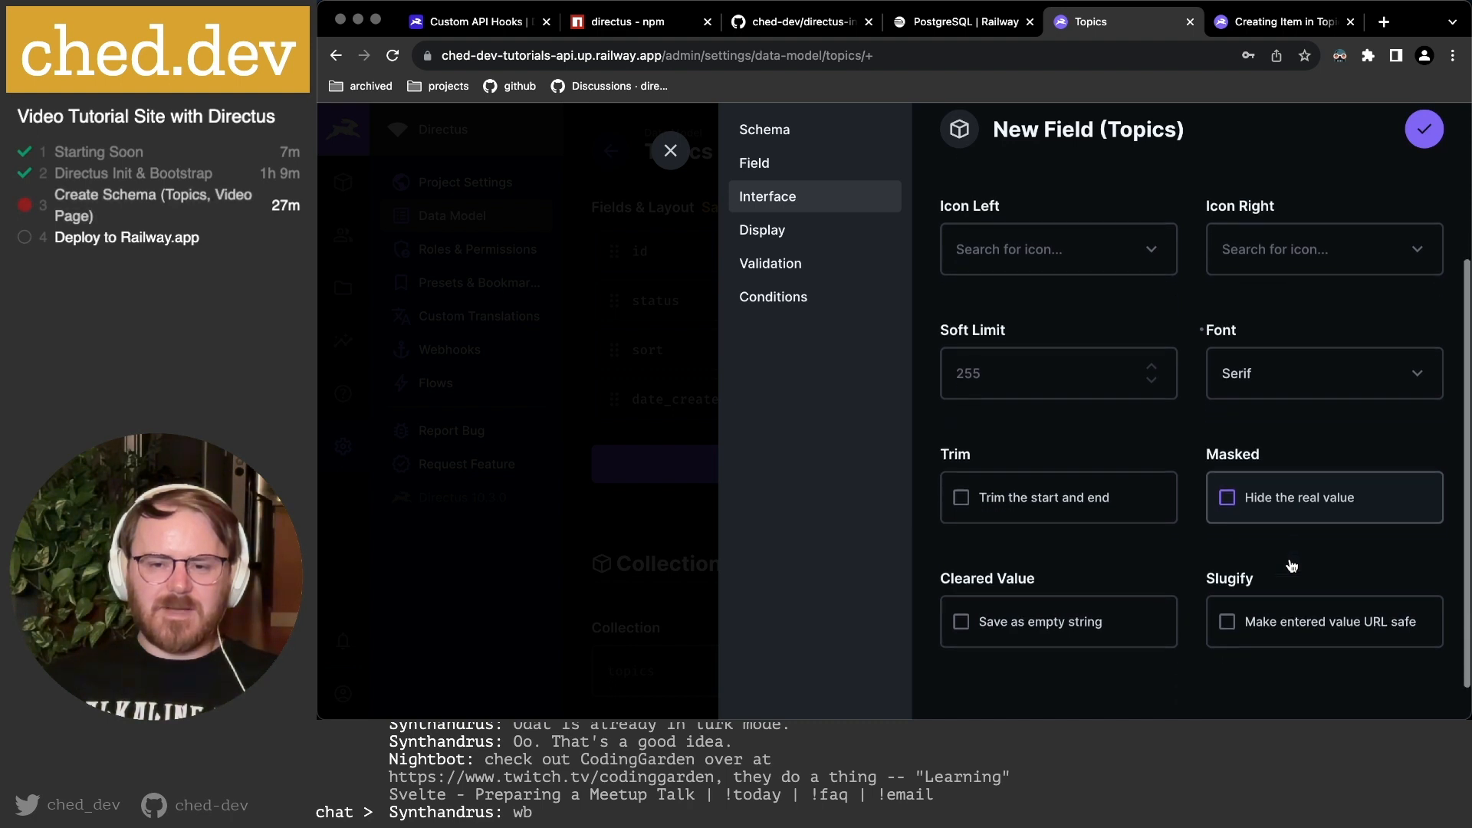
left_click(1029, 505)
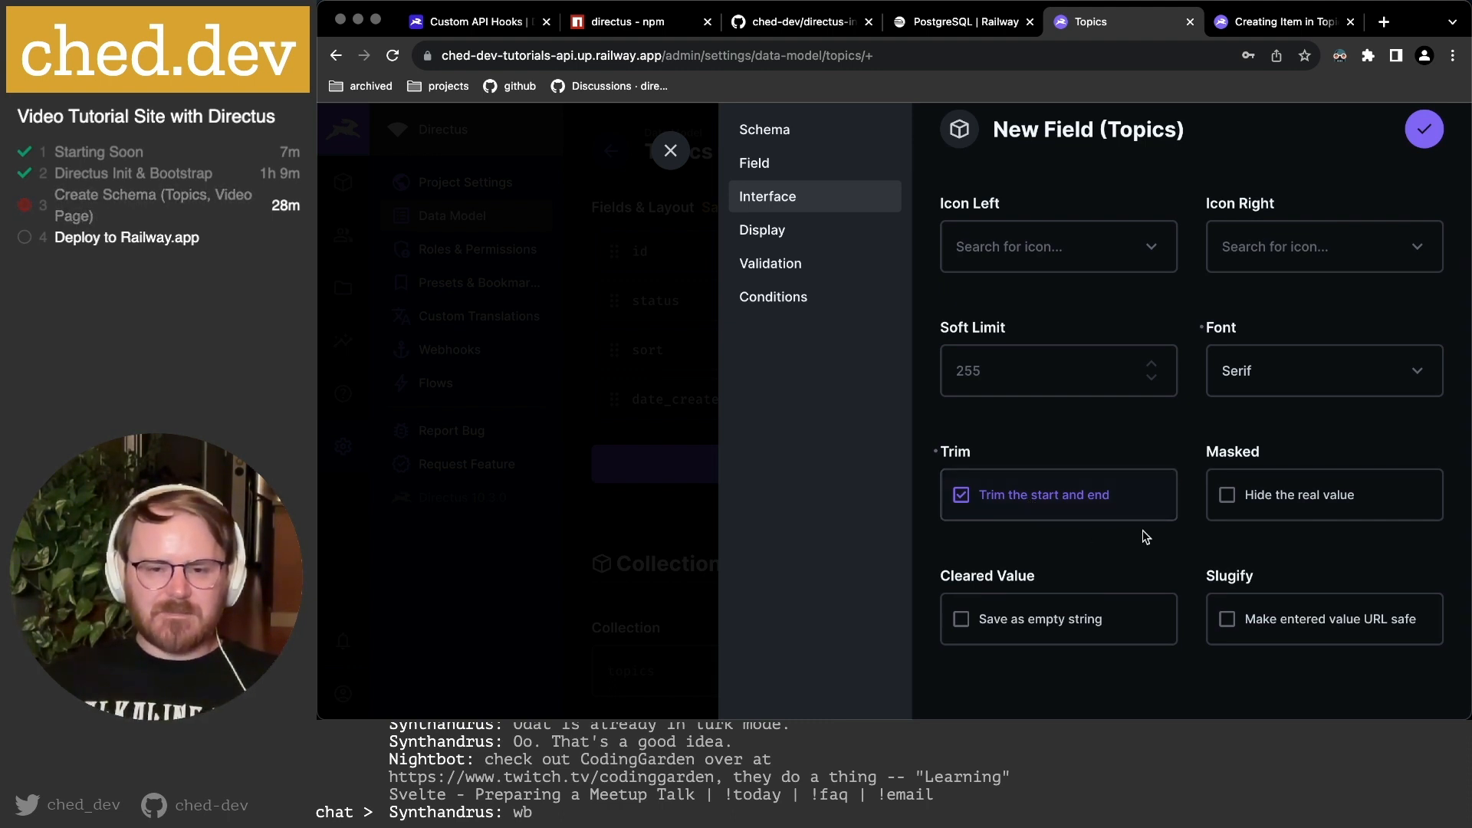
scroll(1142, 537, "down", 1)
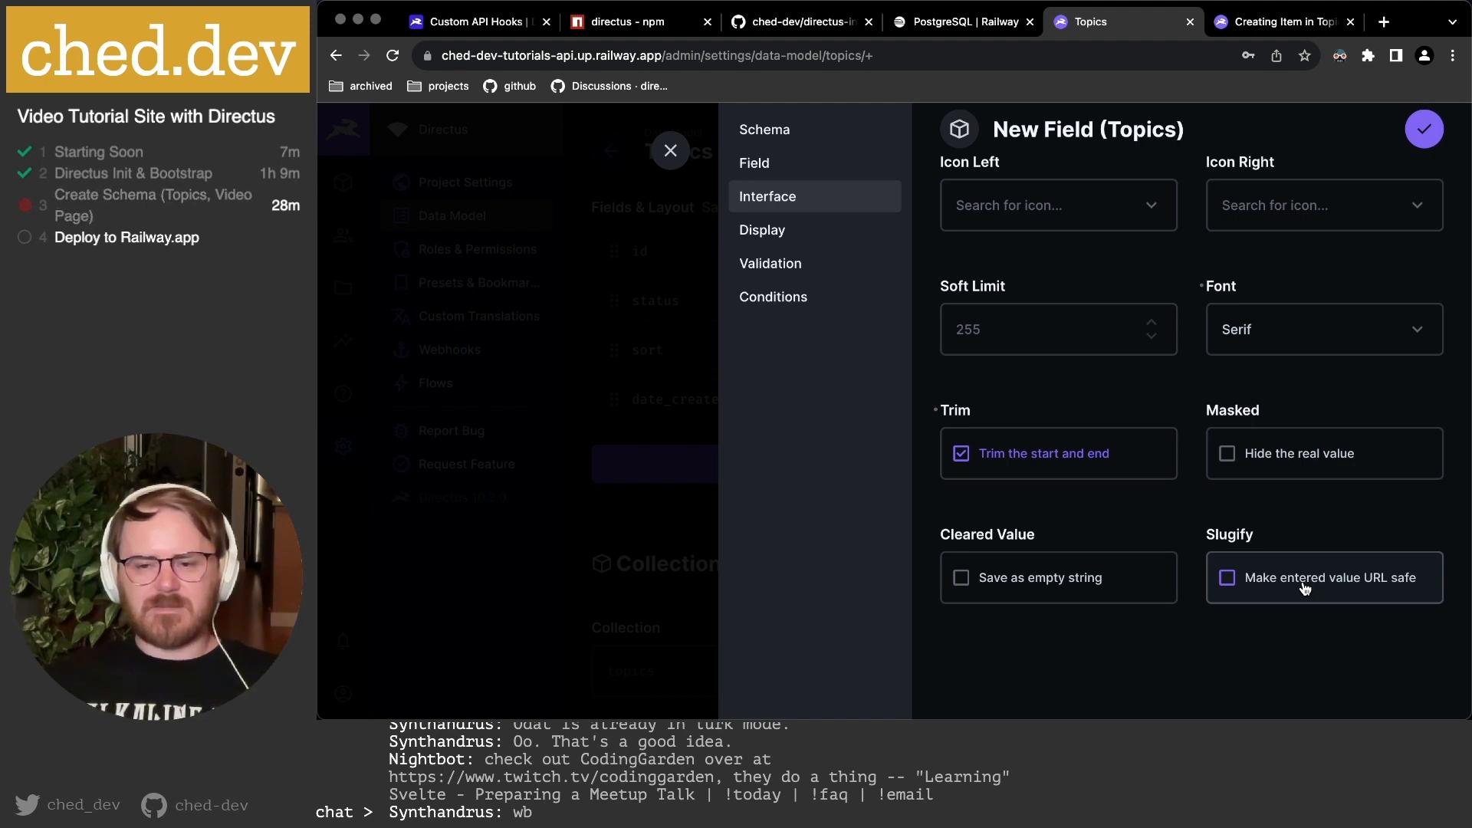
left_click(775, 232)
scroll(1058, 284, "up", 3)
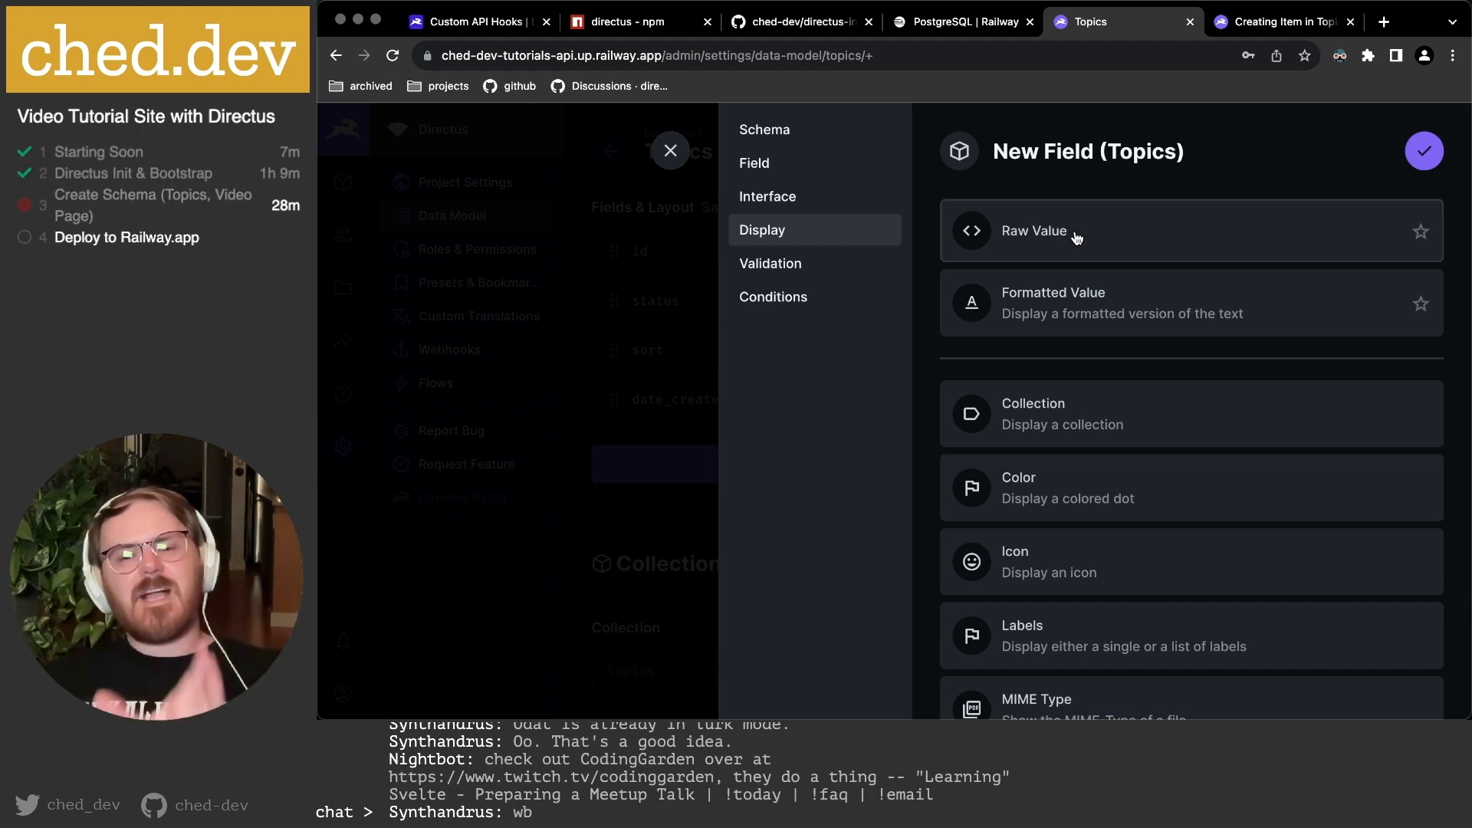
Choose the Formatted Value display with Serif font, then scroll down to the empty Conditional Styles.
left_click(1119, 240)
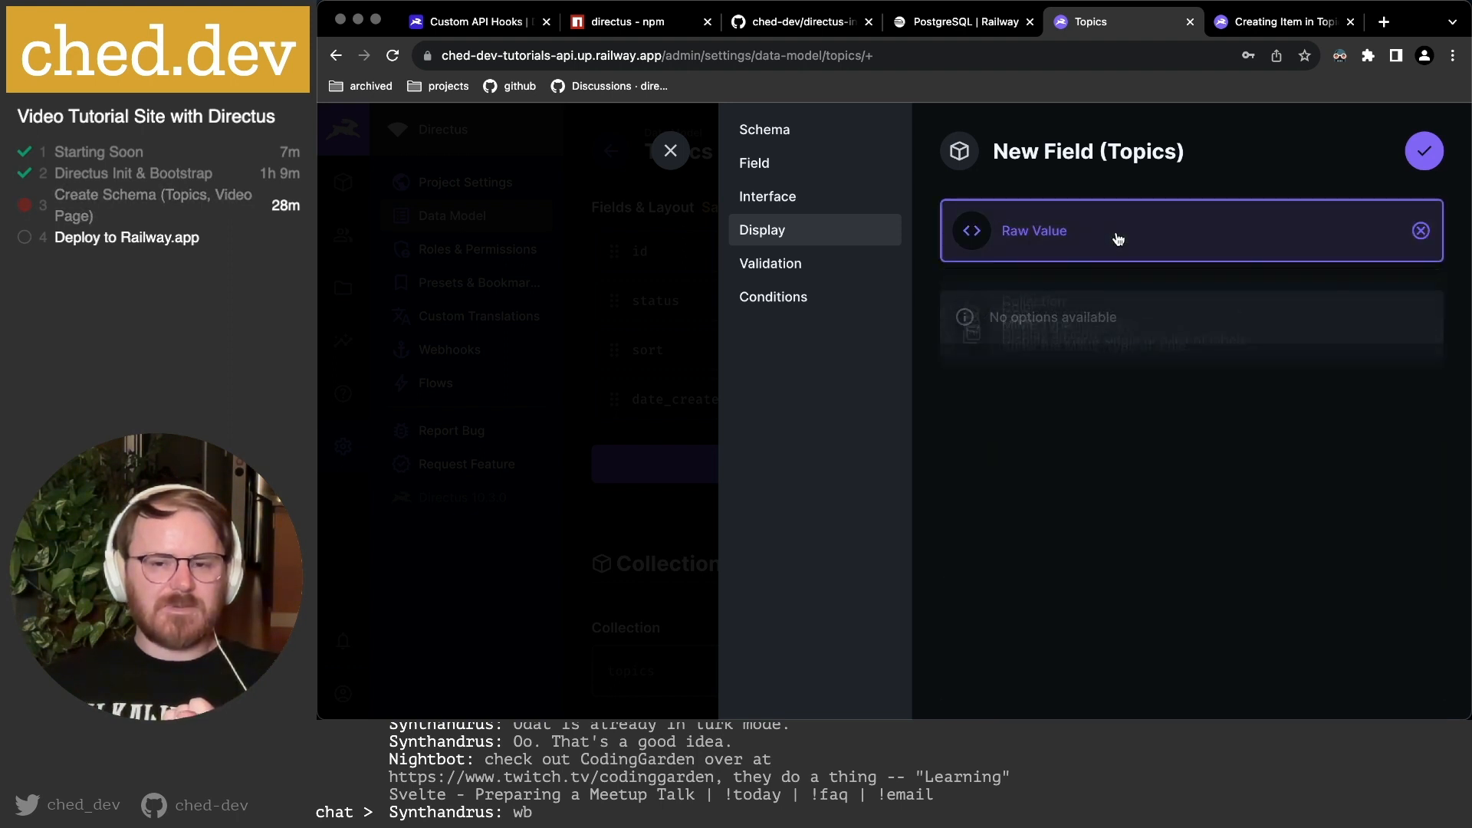
left_click(1119, 240)
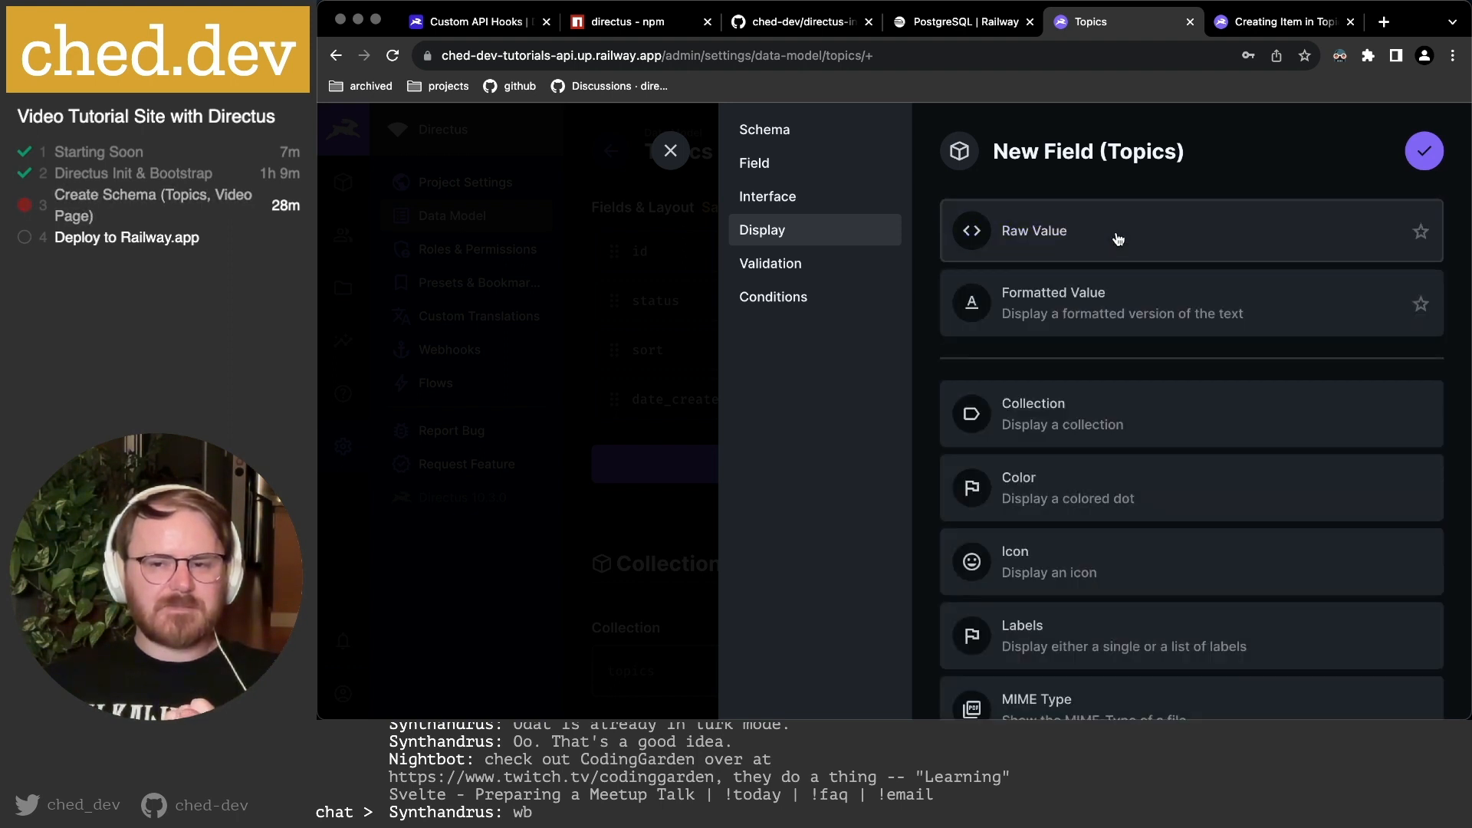
left_click(1060, 320)
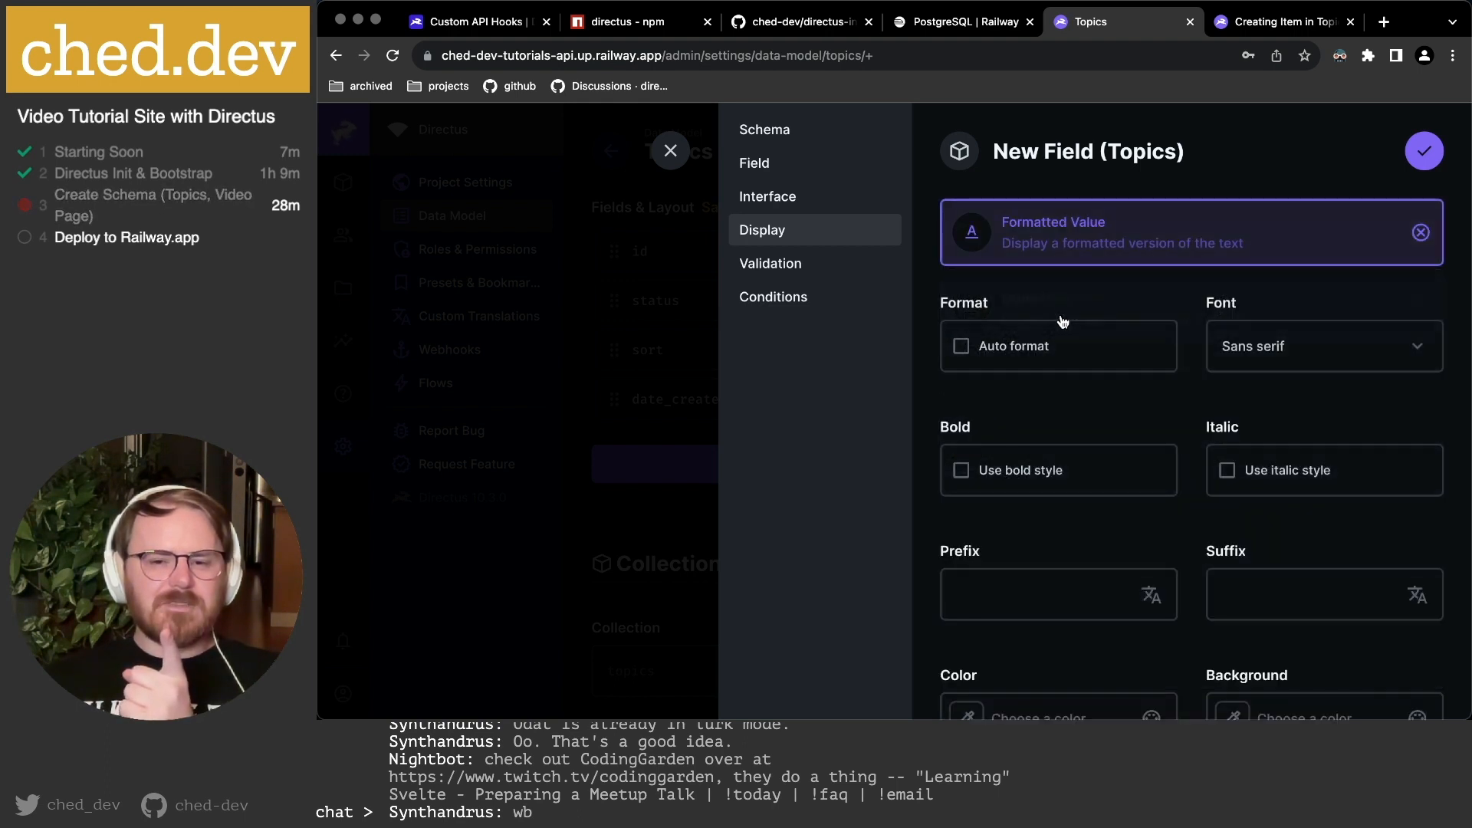
left_click(1267, 360)
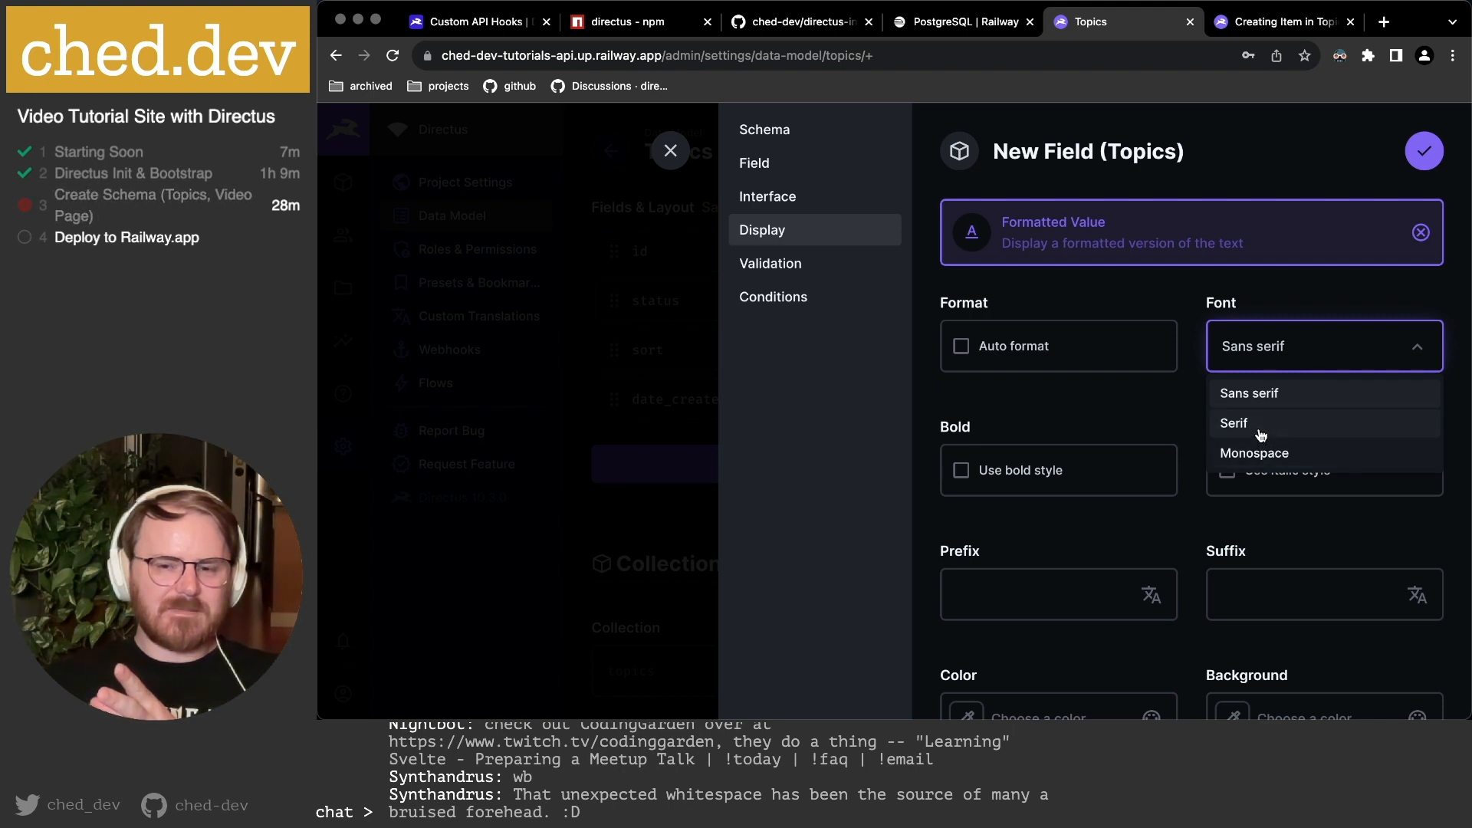
left_click(1067, 410)
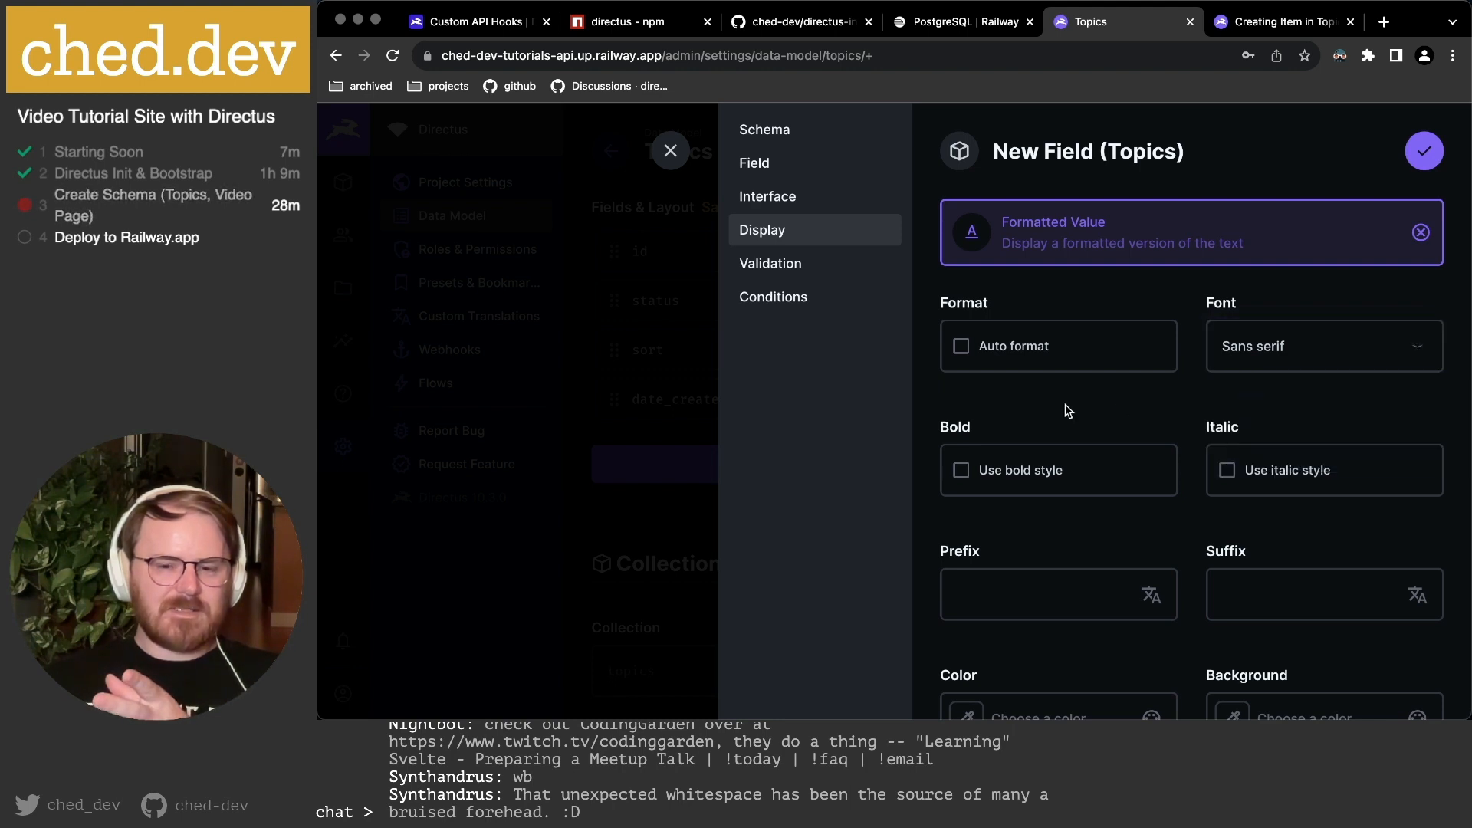
left_click(1232, 337)
left_click(1230, 422)
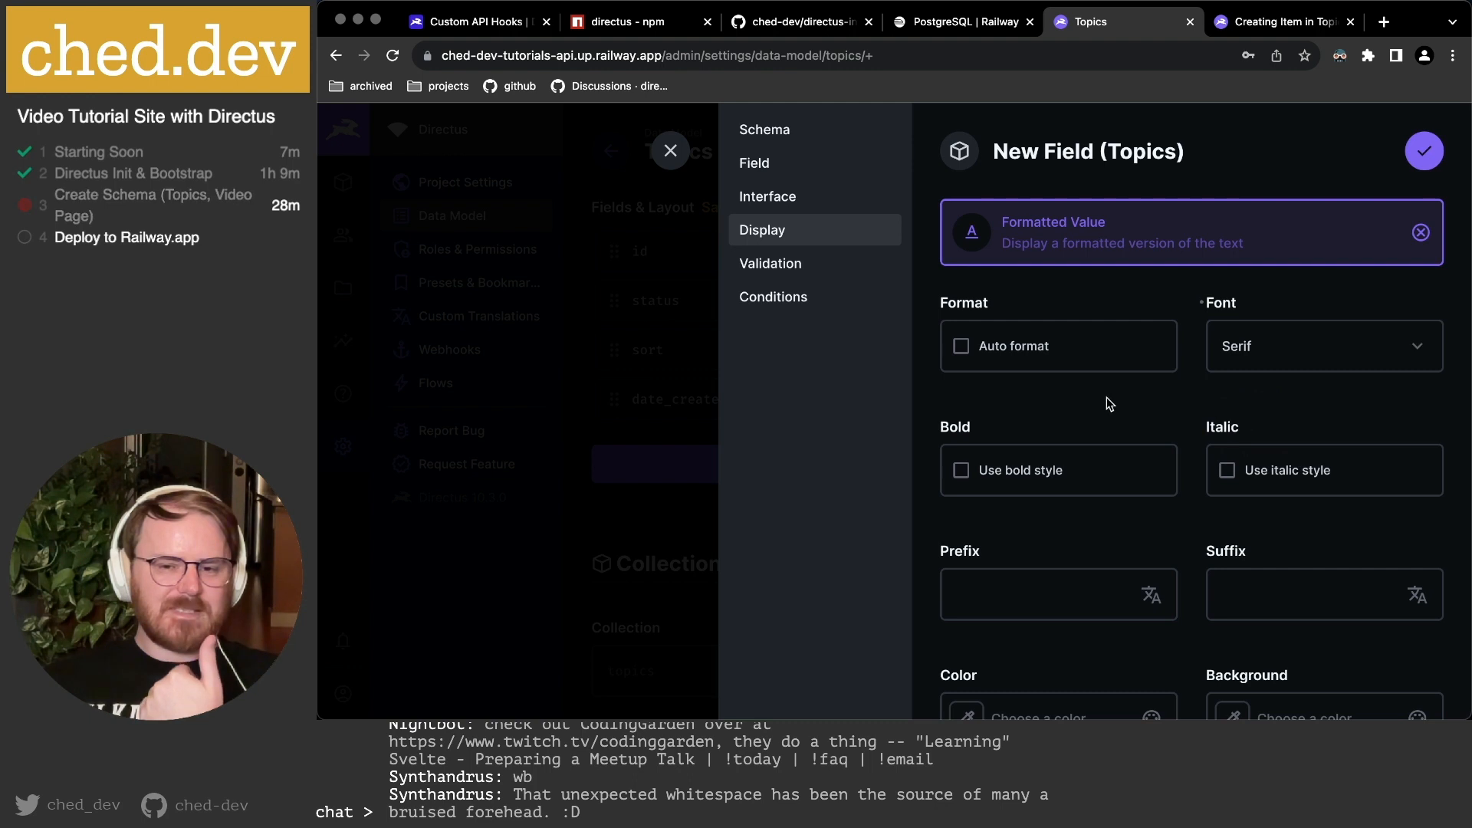
scroll(1105, 400, "down", 2)
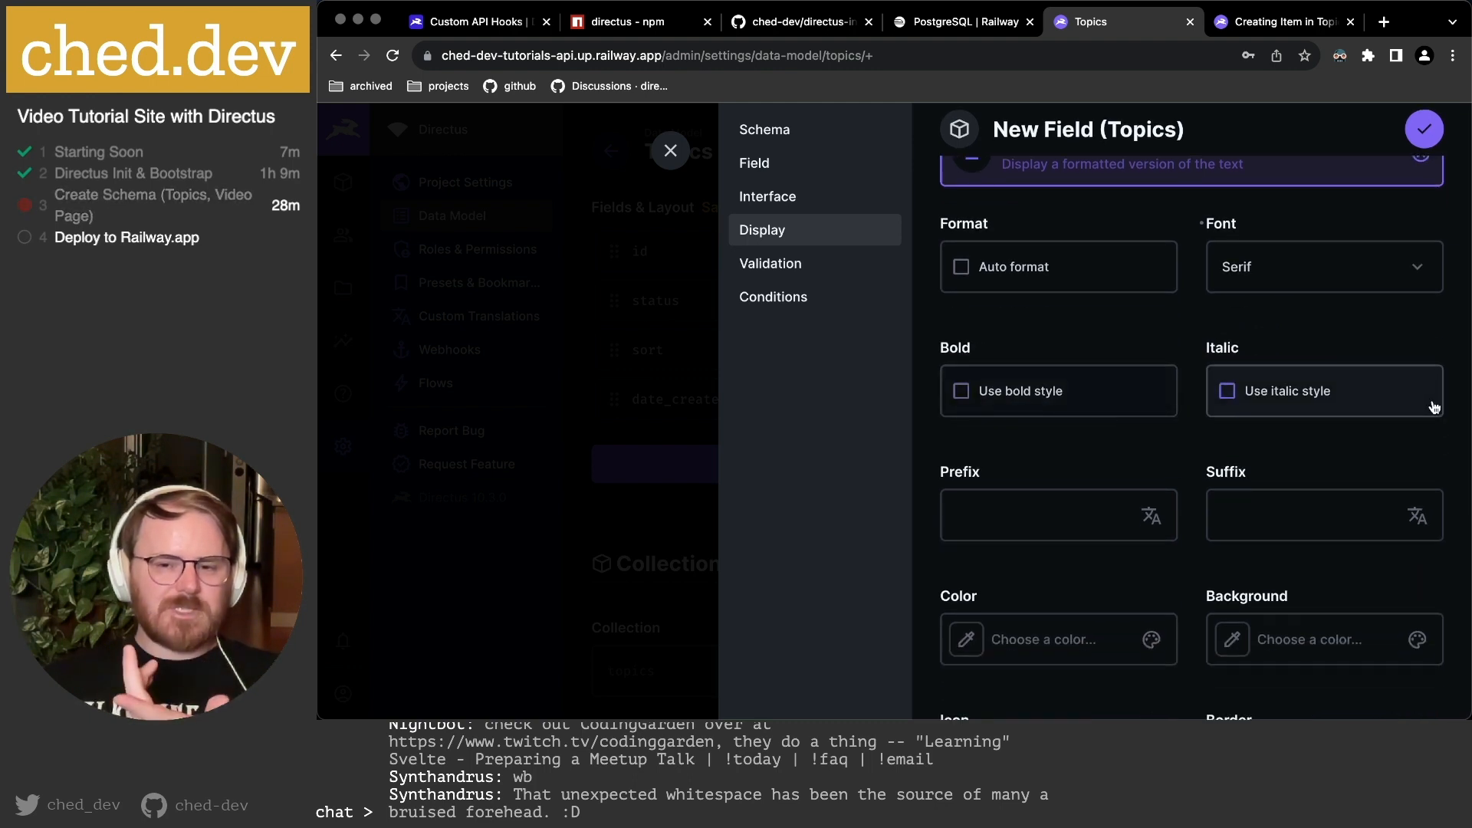
scroll(1249, 470, "down", 3)
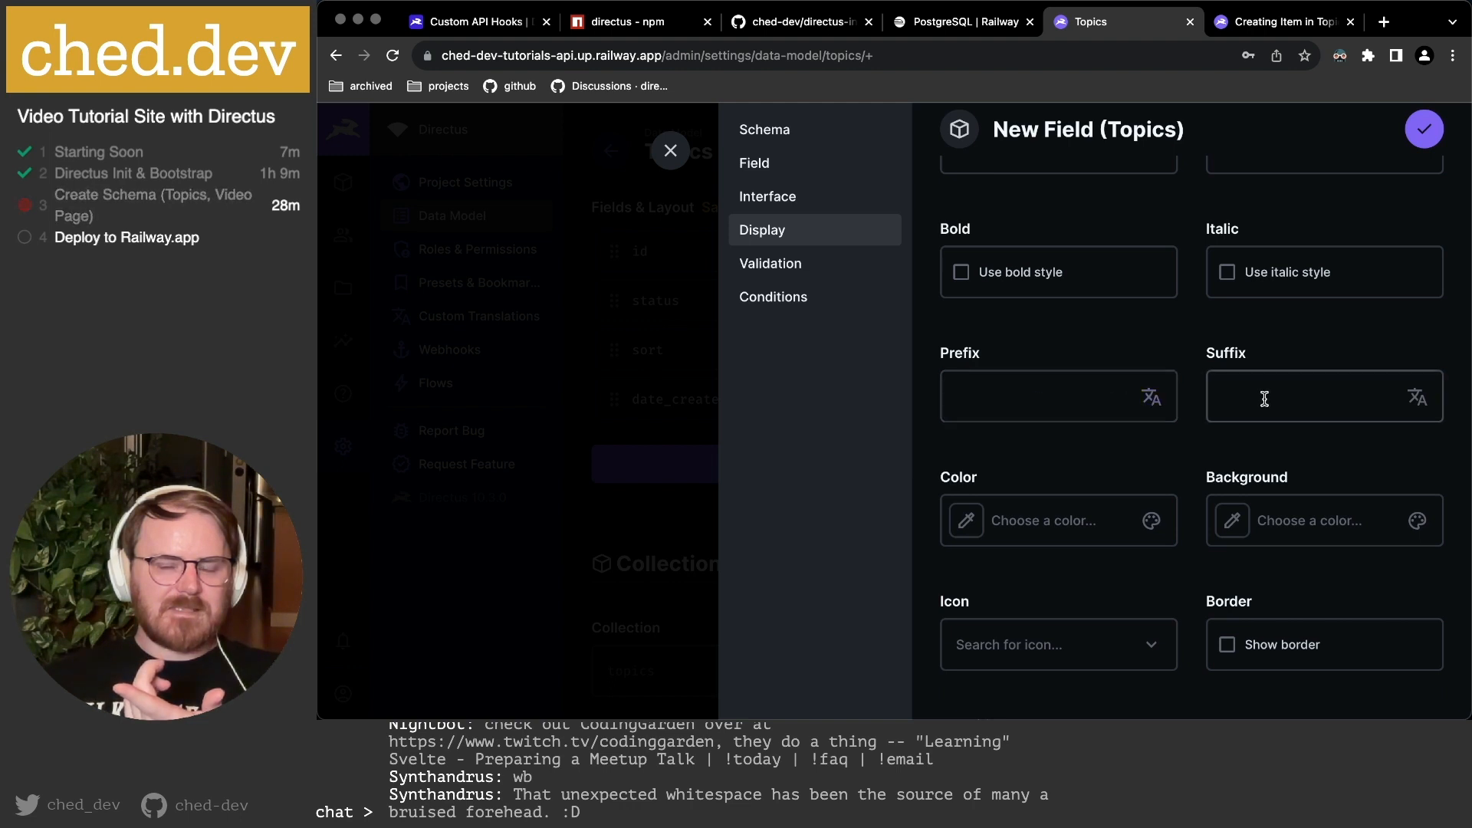
scroll(1242, 406, "down", 5)
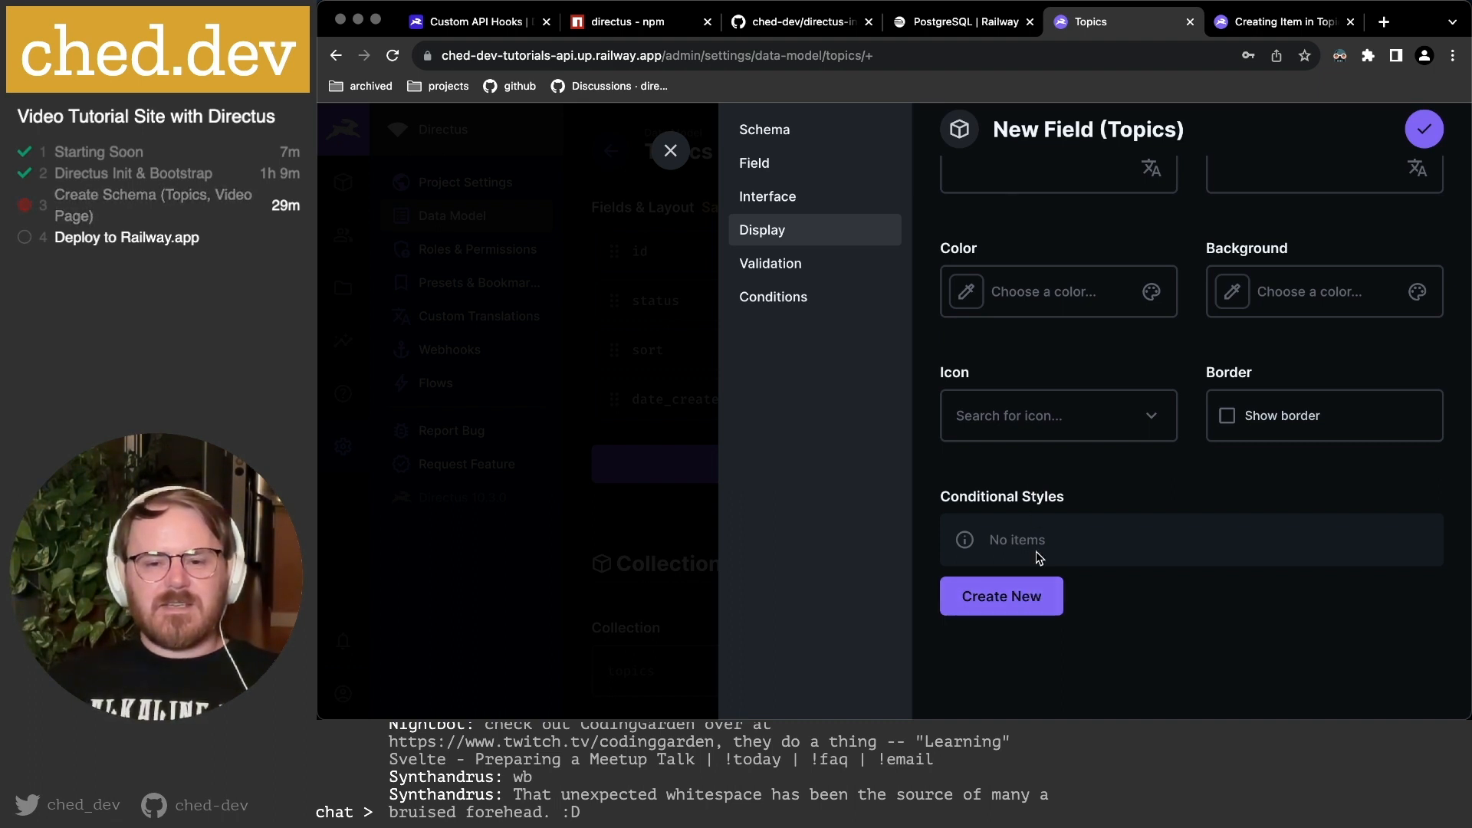
left_click(1007, 599)
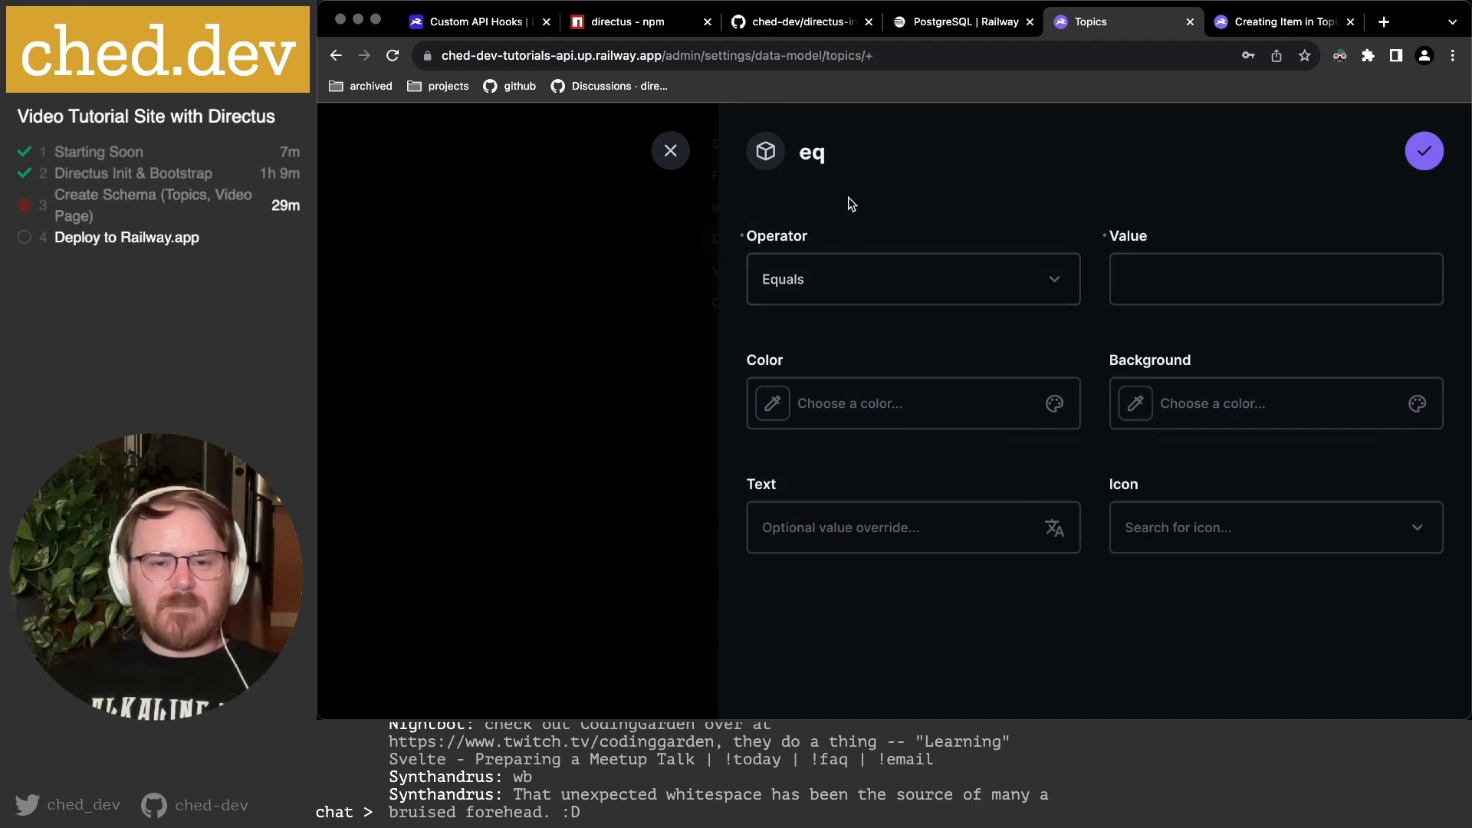
left_click(849, 282)
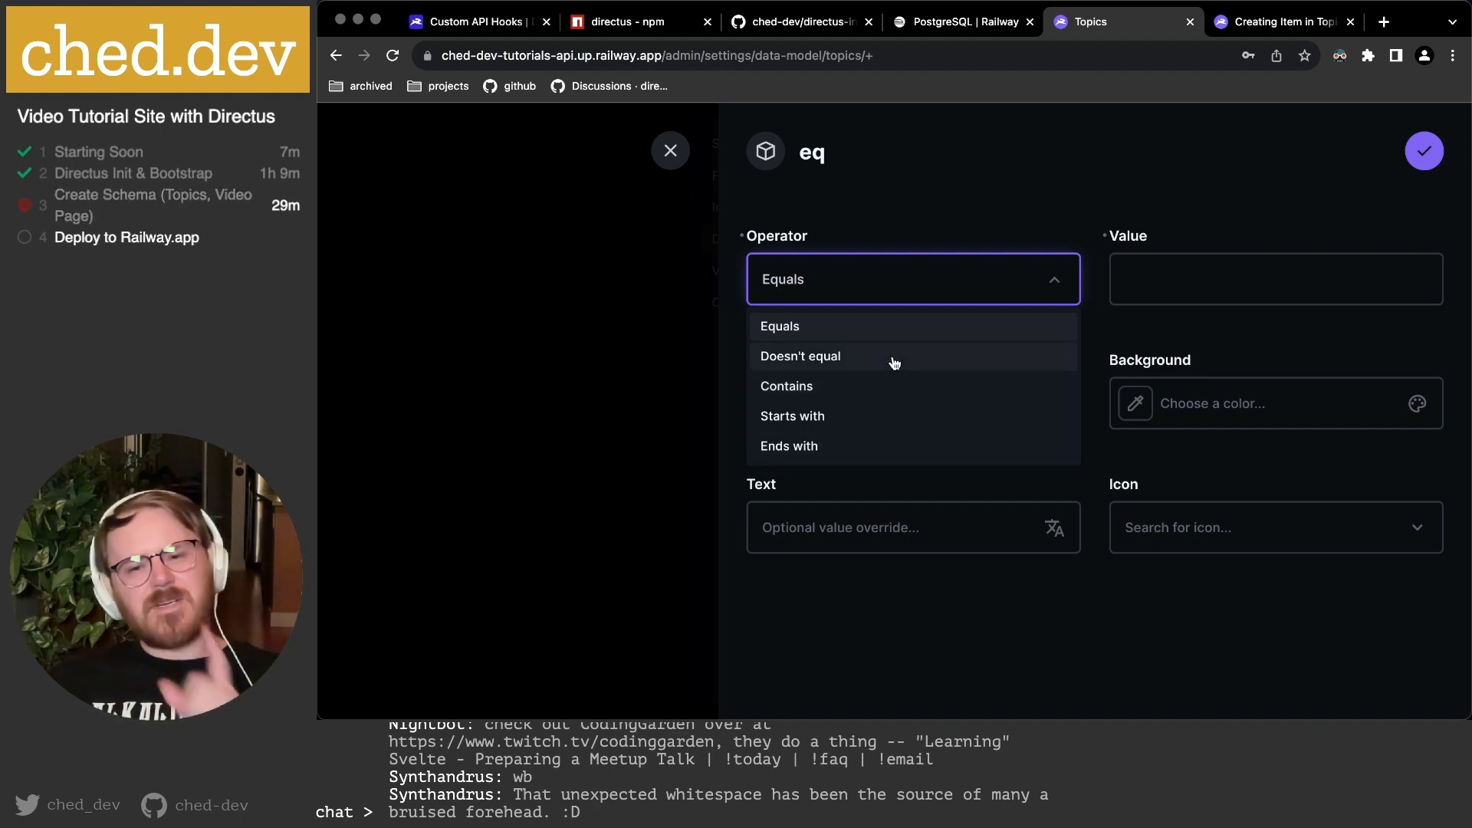
left_click(911, 218)
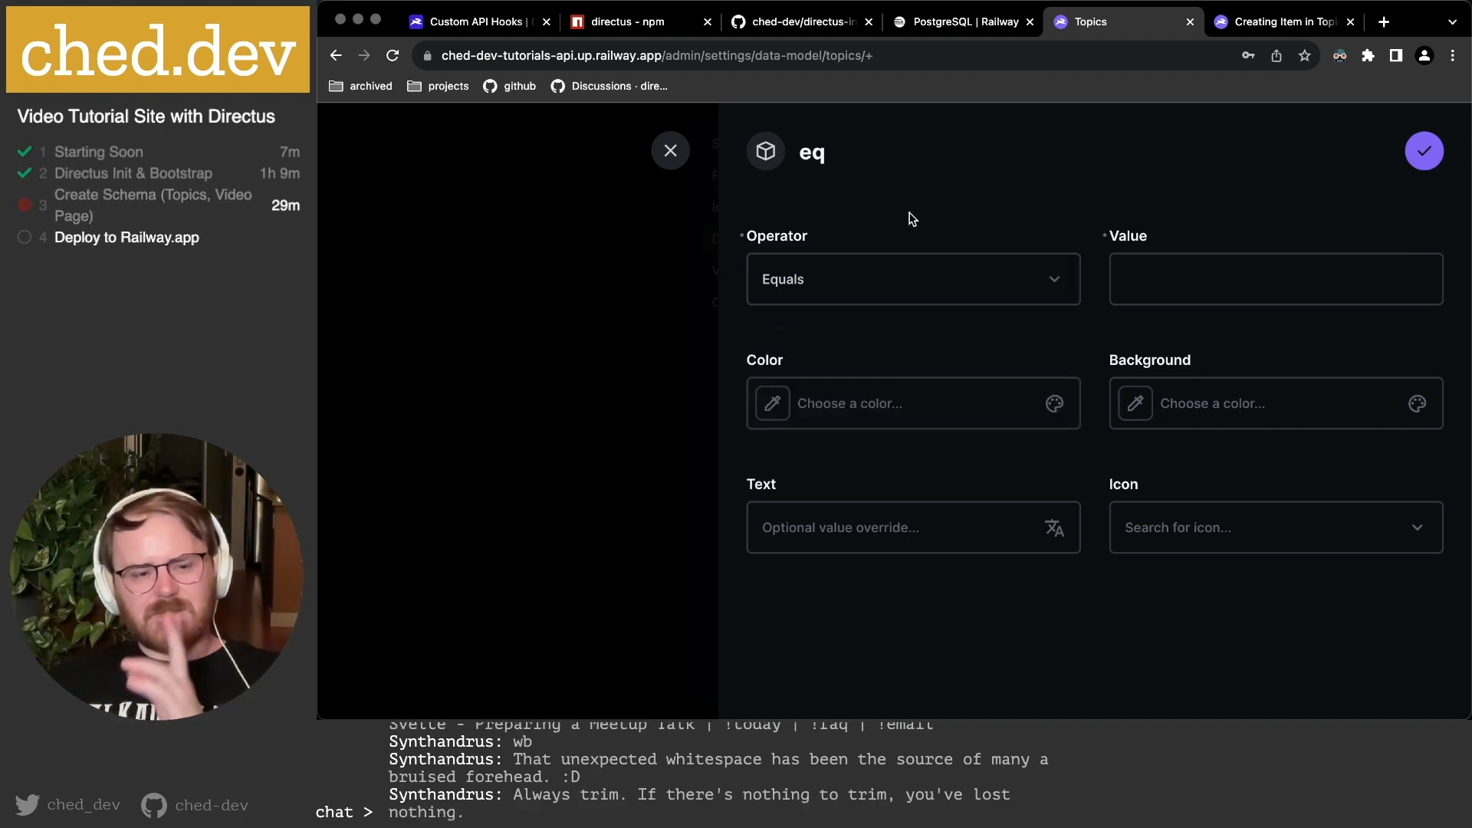
left_click(924, 273)
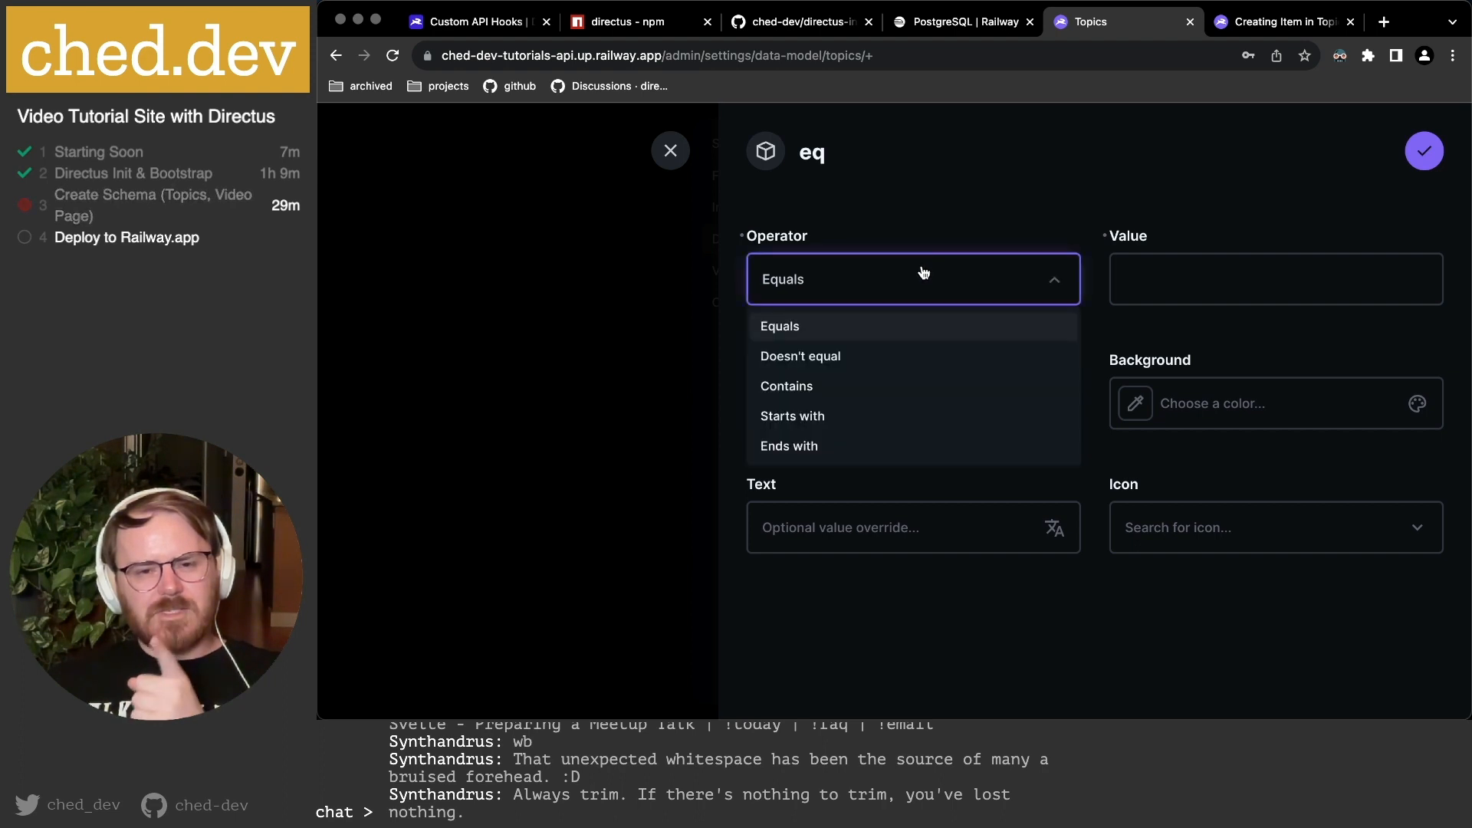
left_click(948, 221)
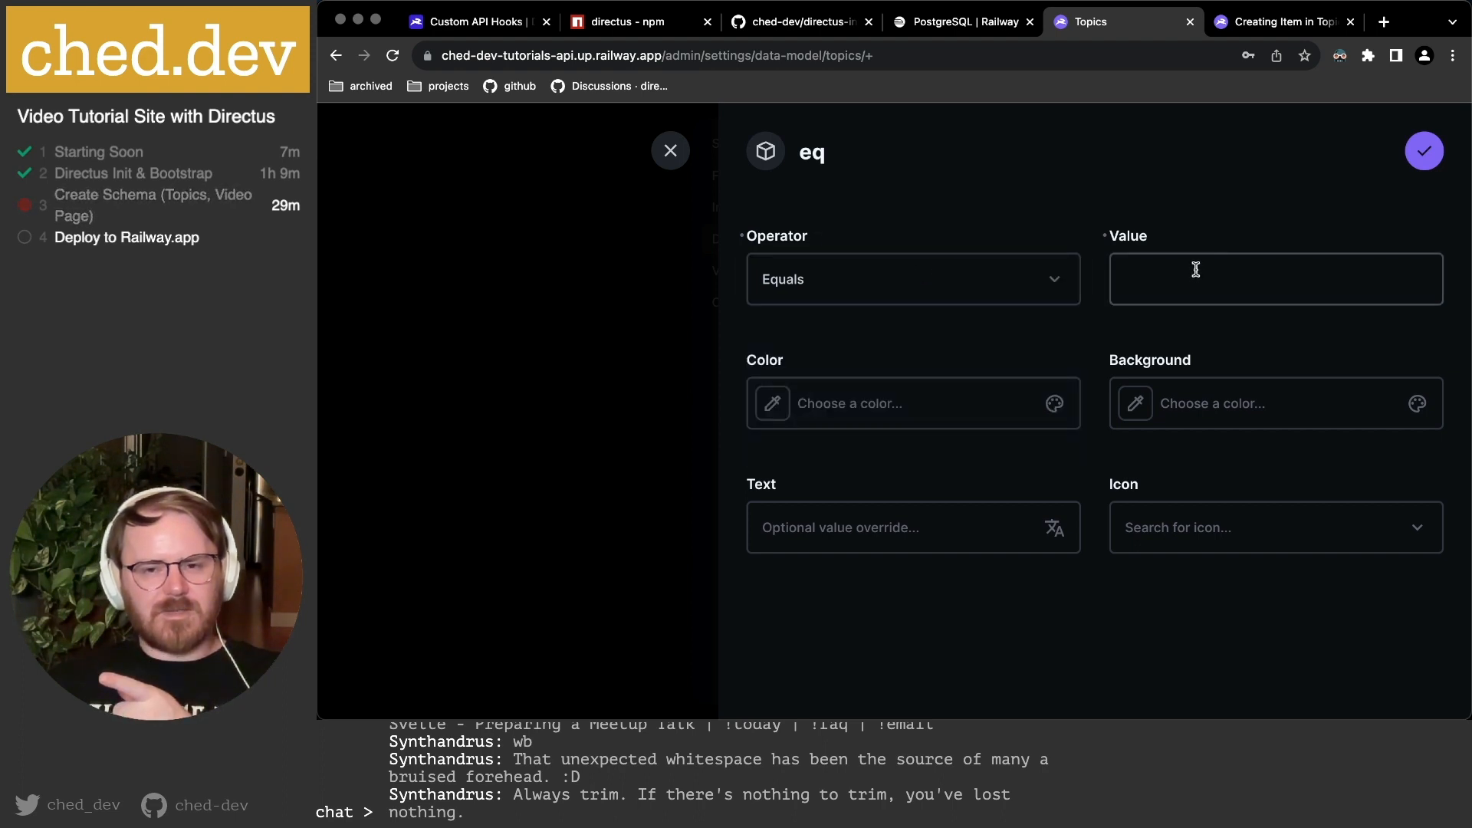
left_click(1193, 273)
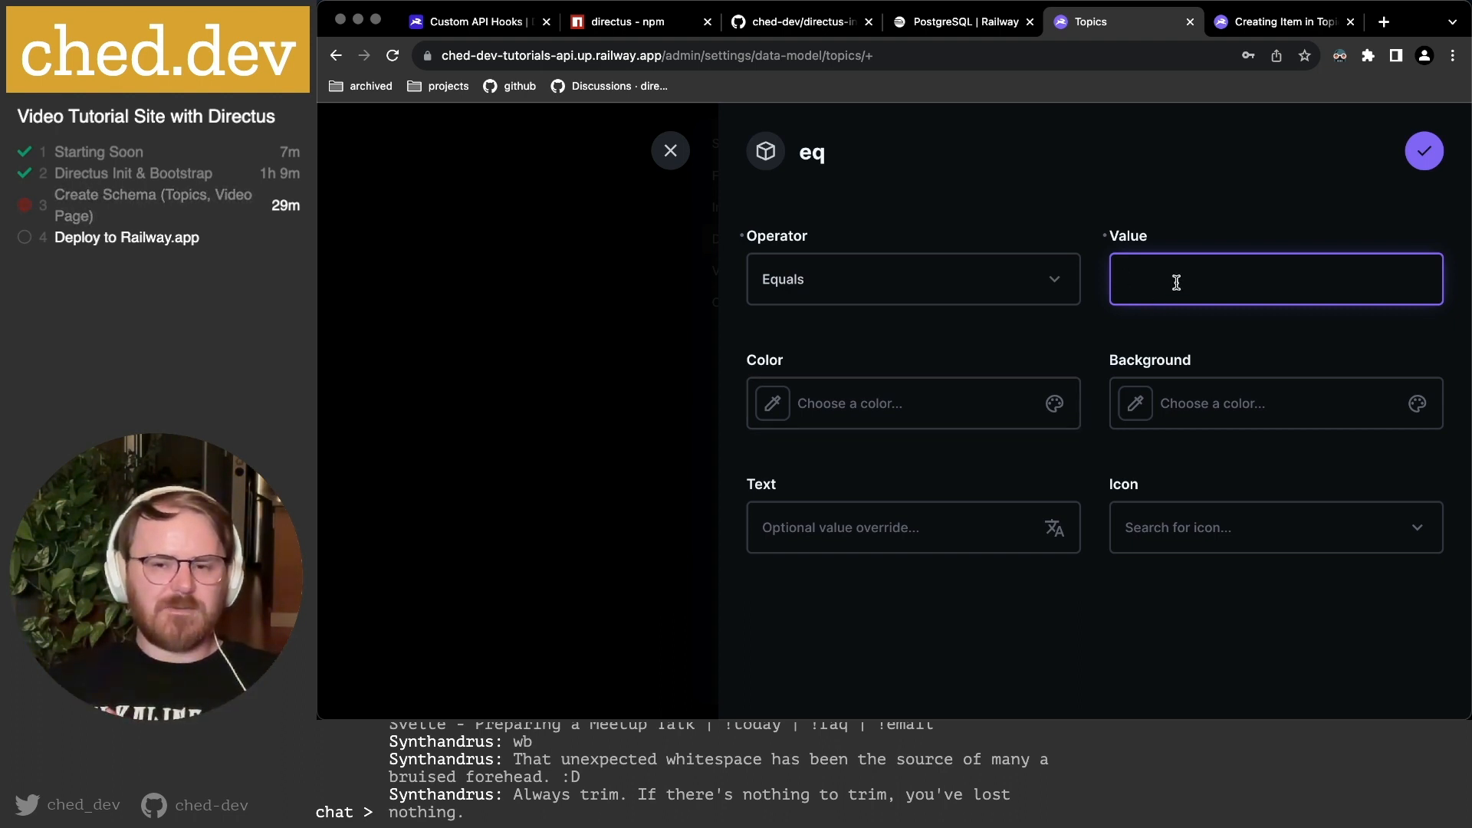
left_click(887, 527)
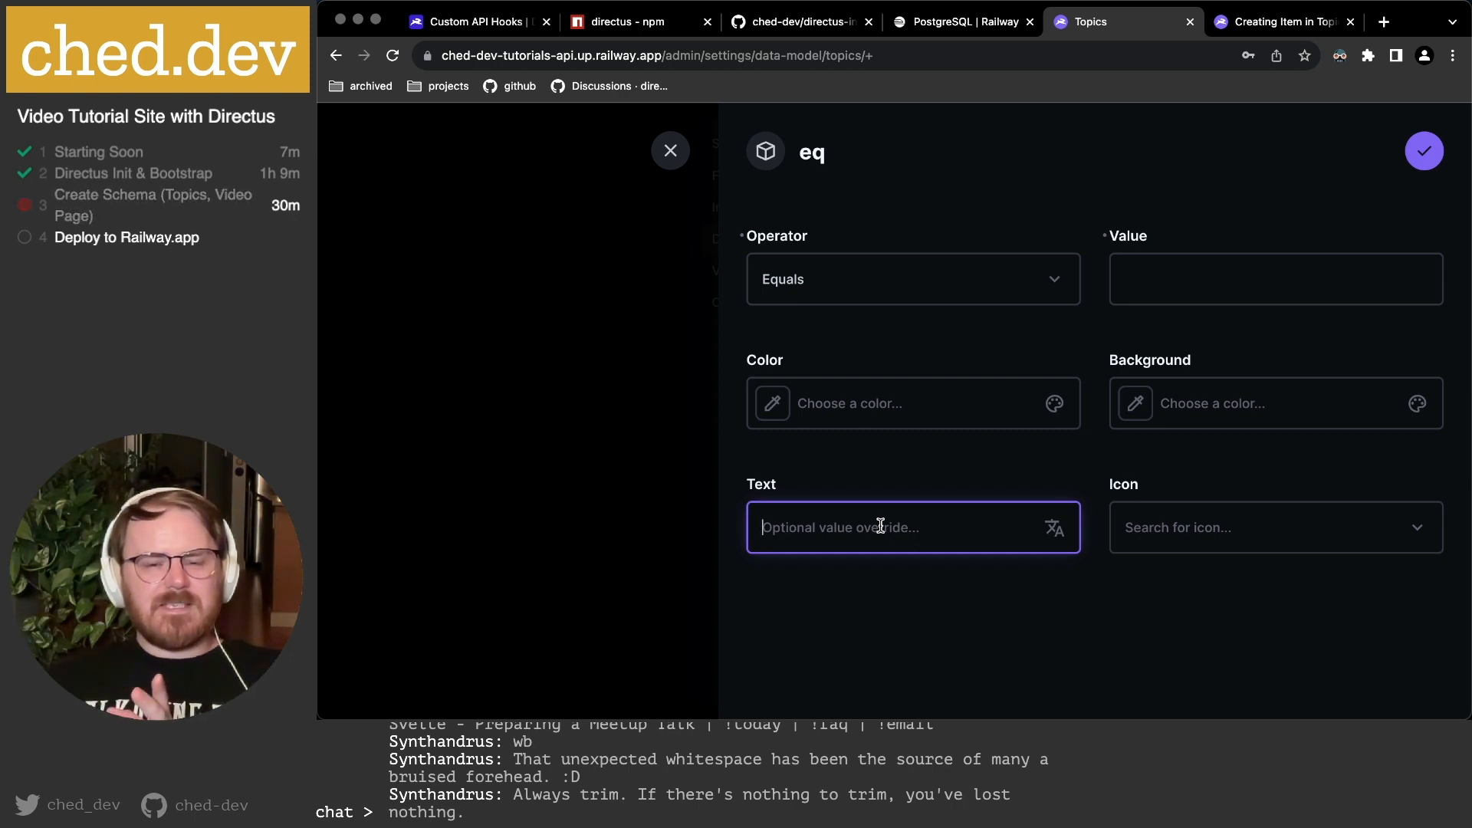
left_click(938, 288)
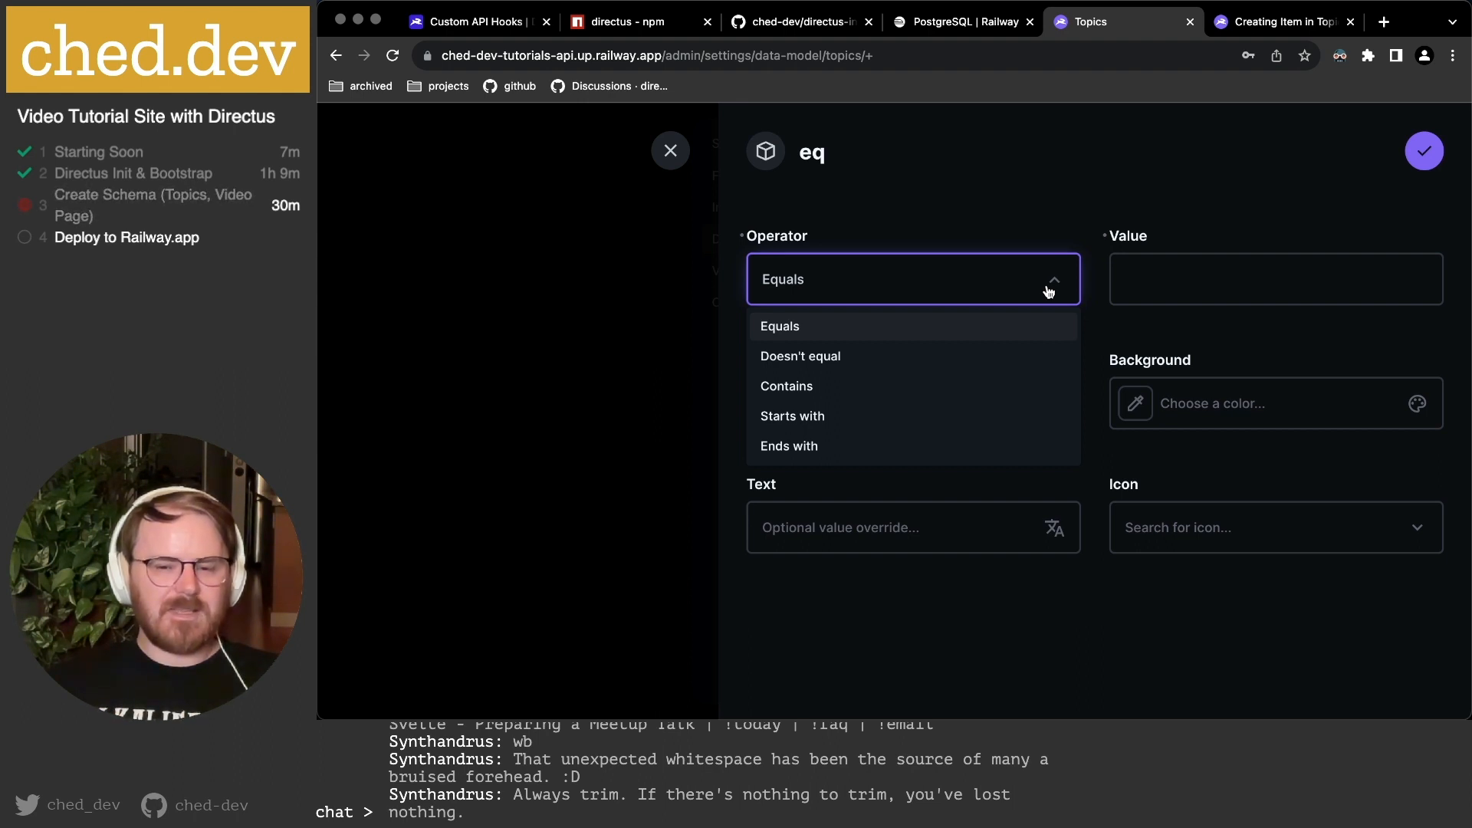
left_click(1183, 322)
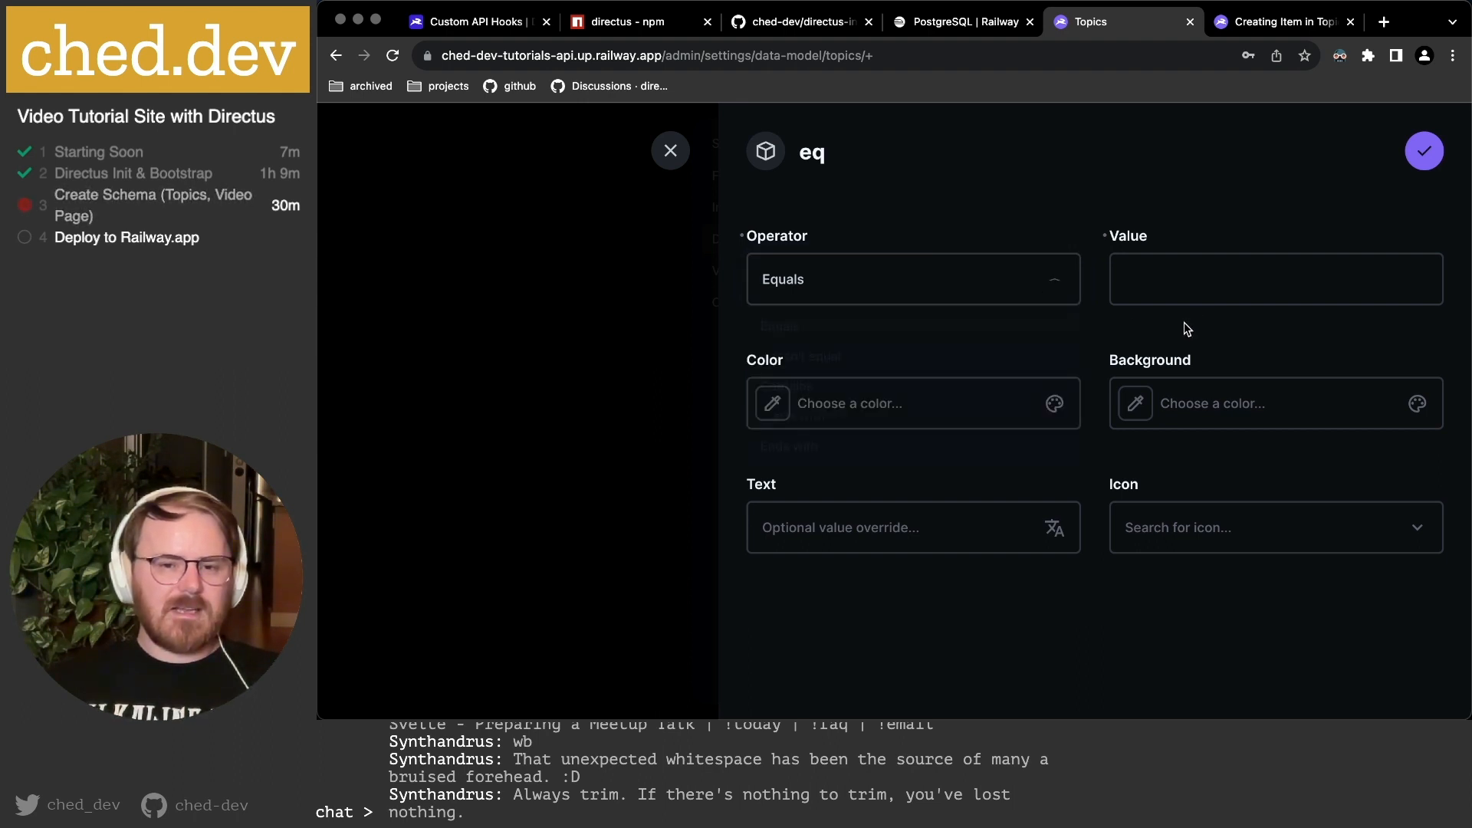
left_click(1033, 293)
left_click(920, 444)
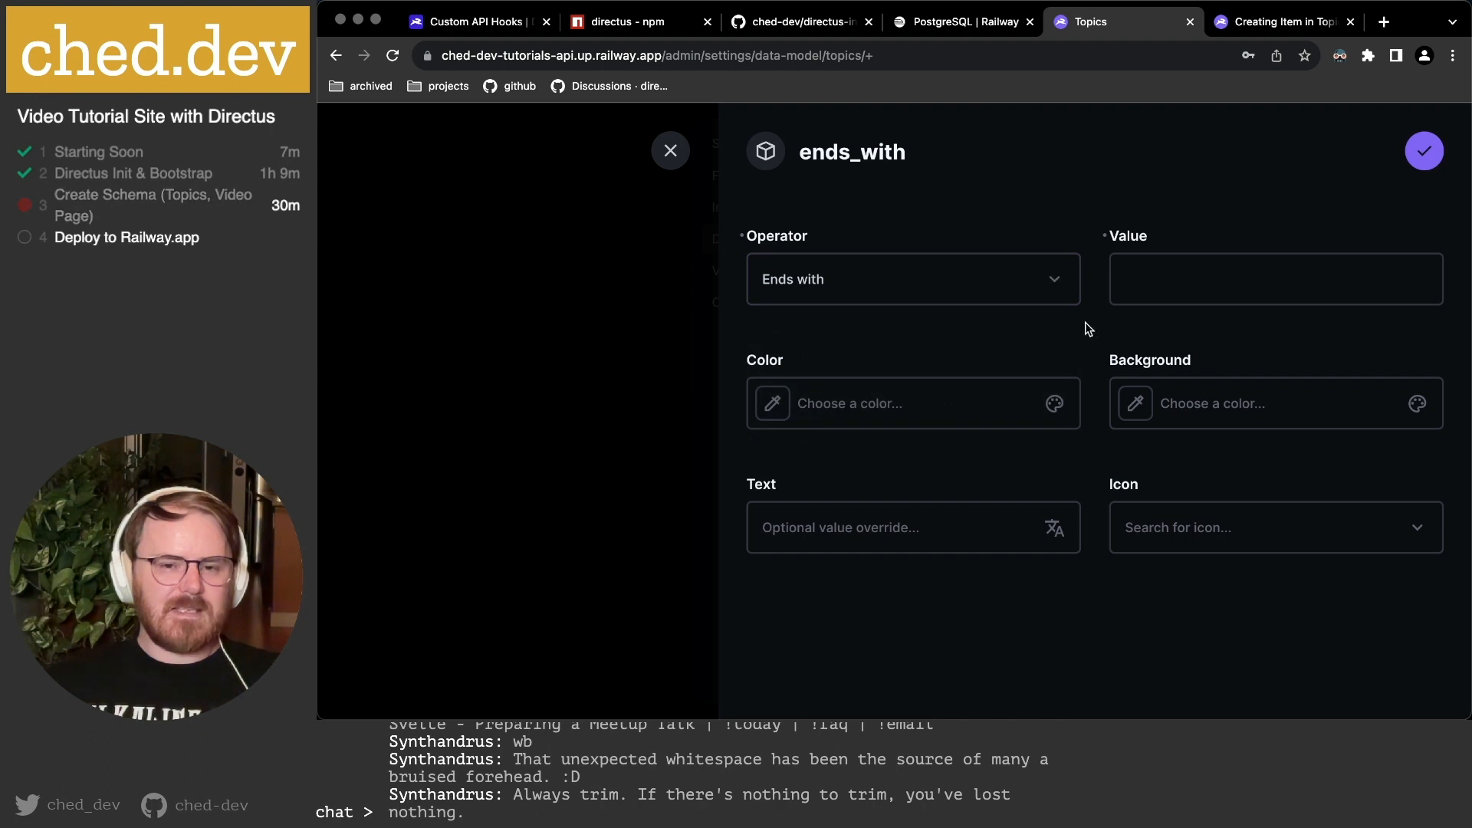
left_click(988, 289)
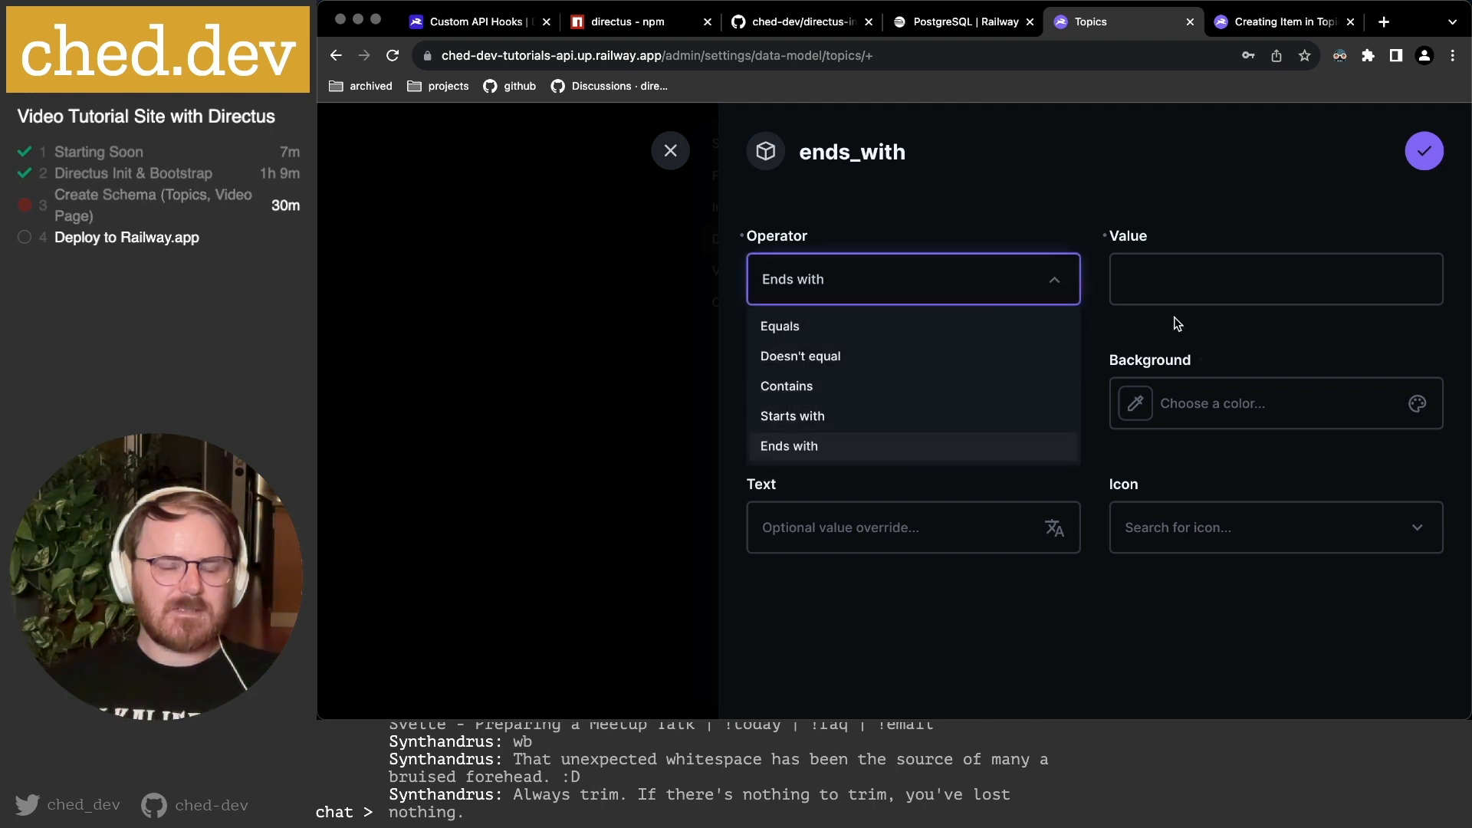
left_click(1139, 282)
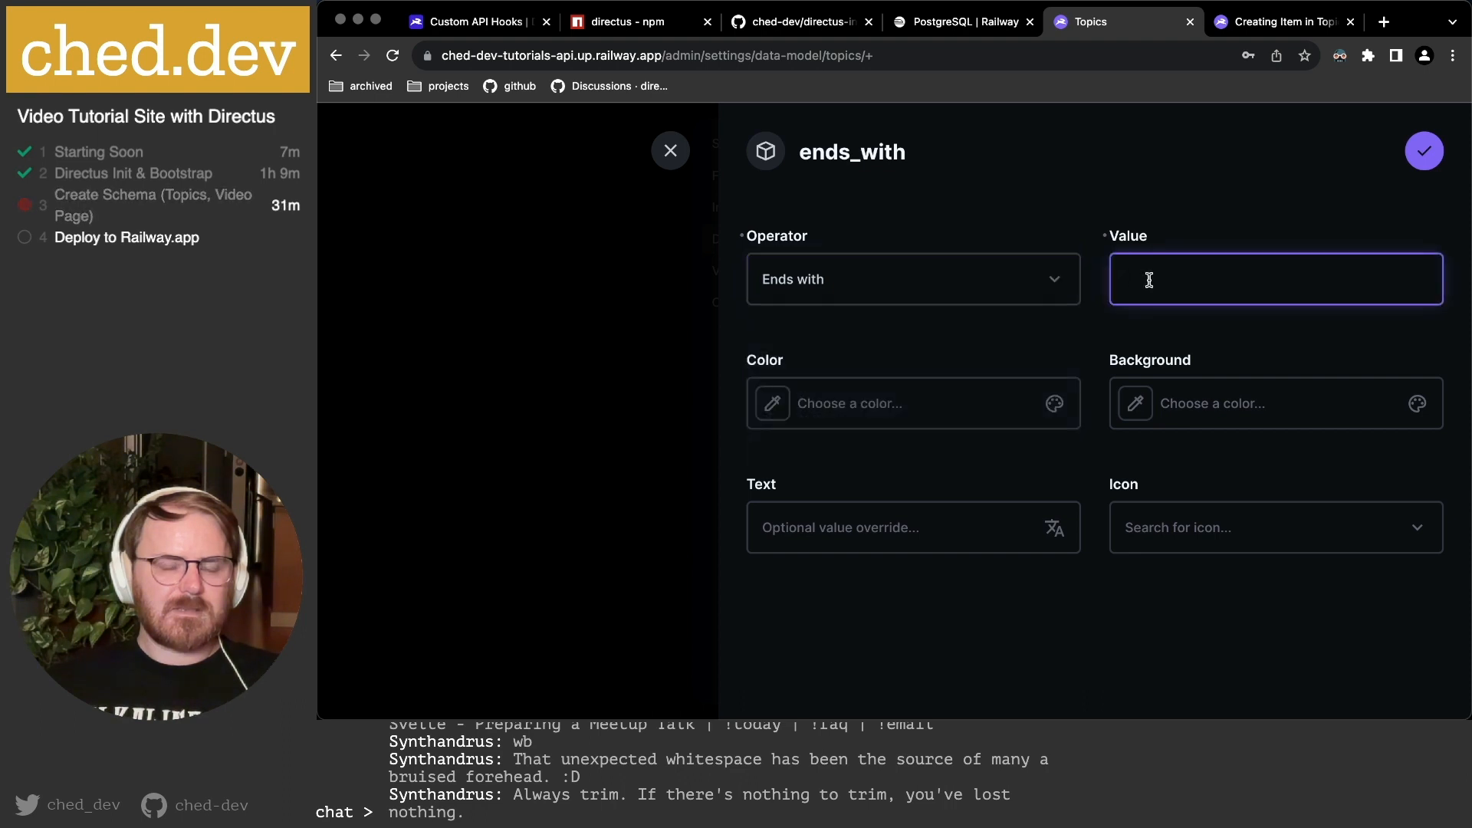
left_click(1036, 277)
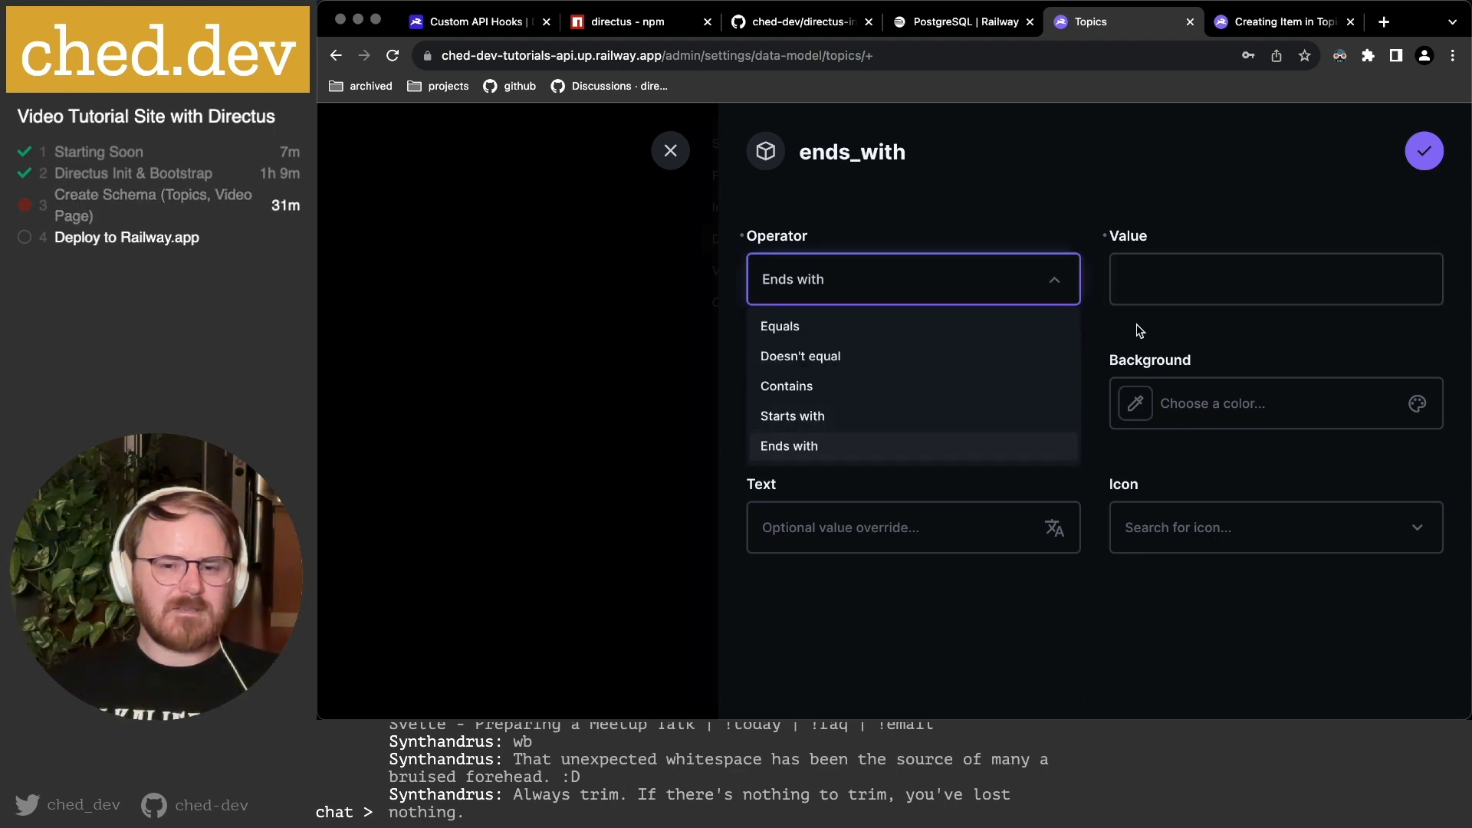
left_click(1171, 276)
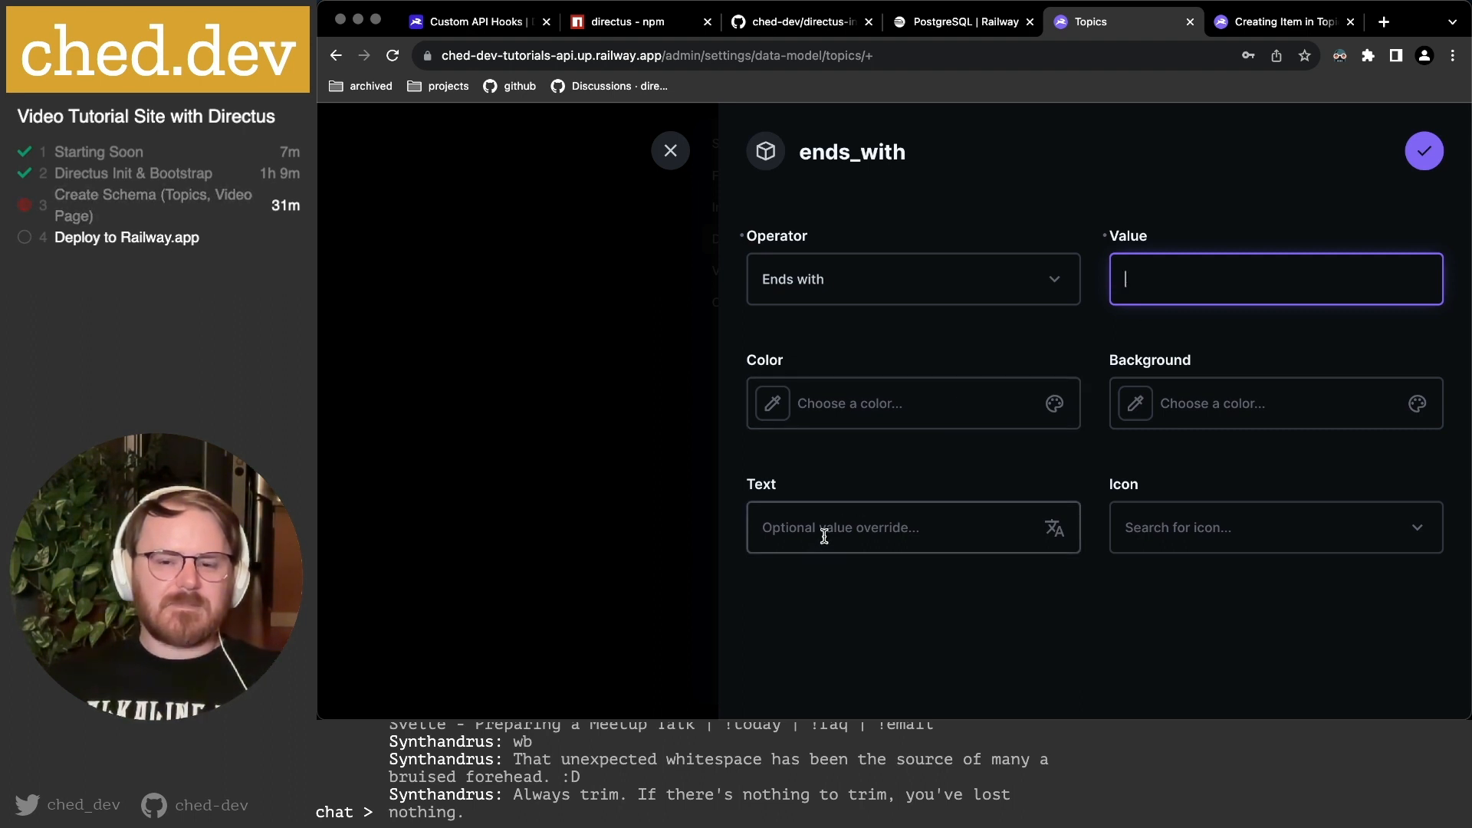
left_click(1383, 526)
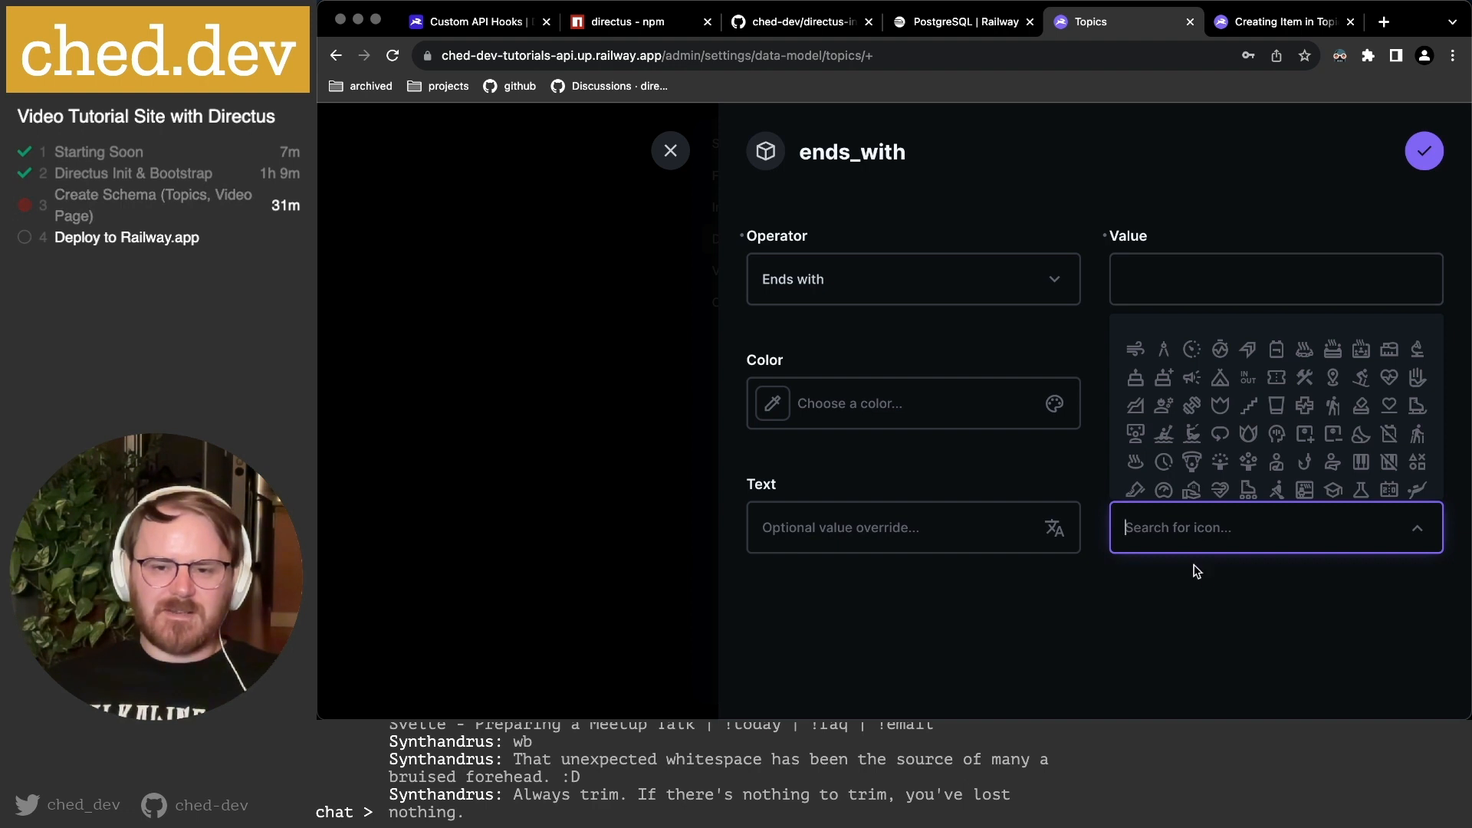
left_click(1217, 586)
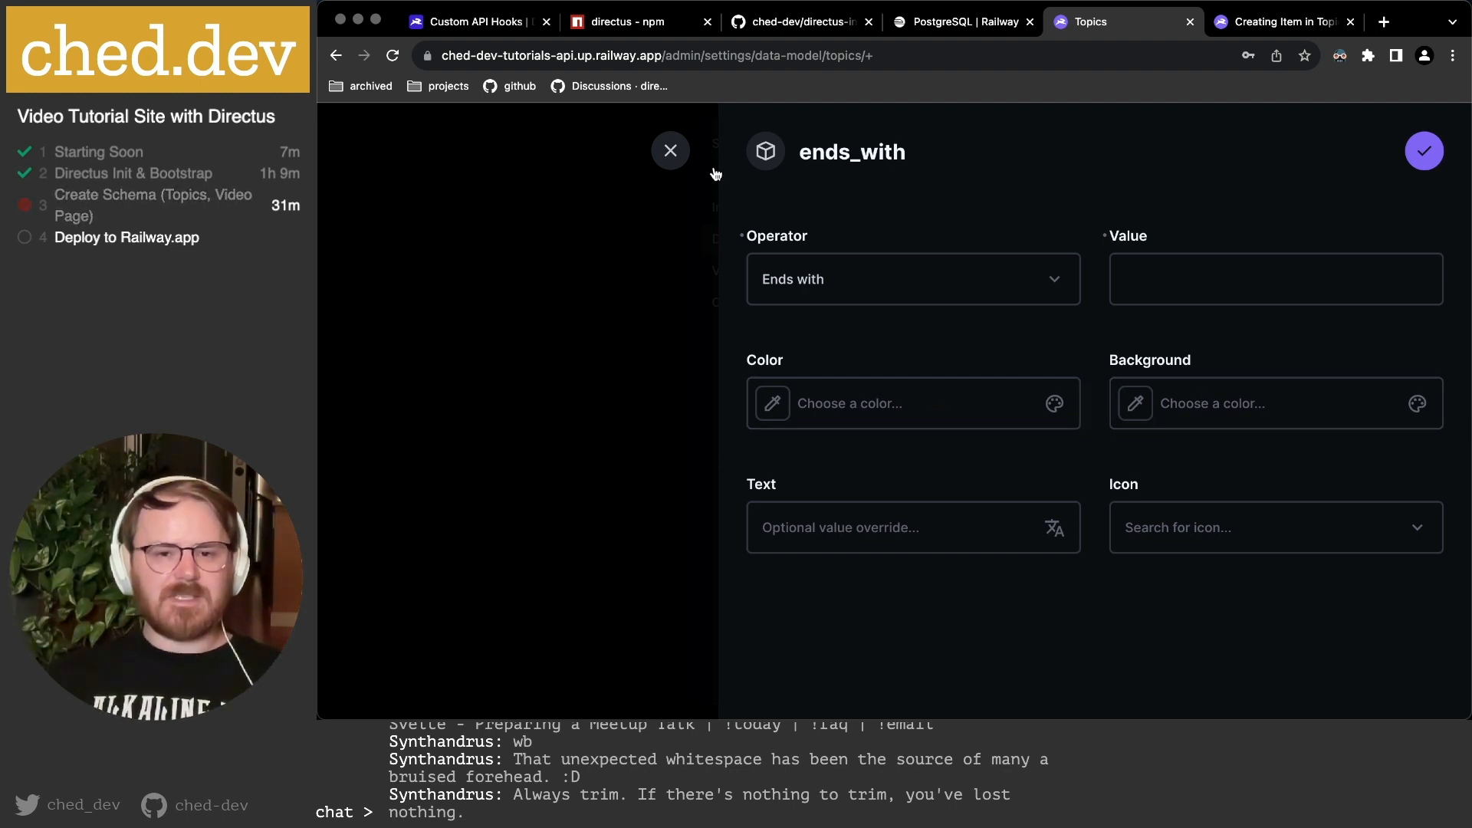
left_click(678, 152)
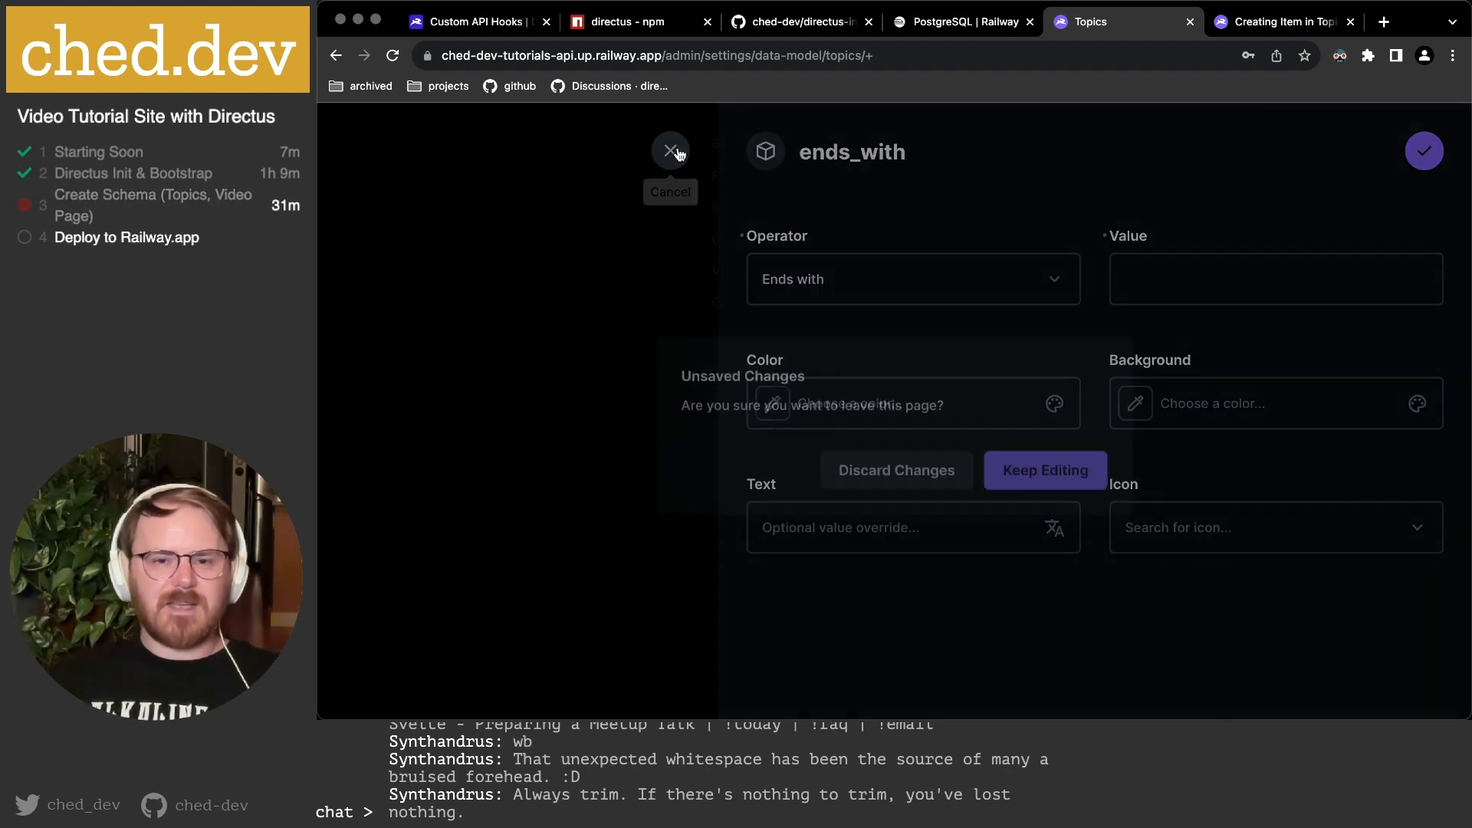
left_click(939, 465)
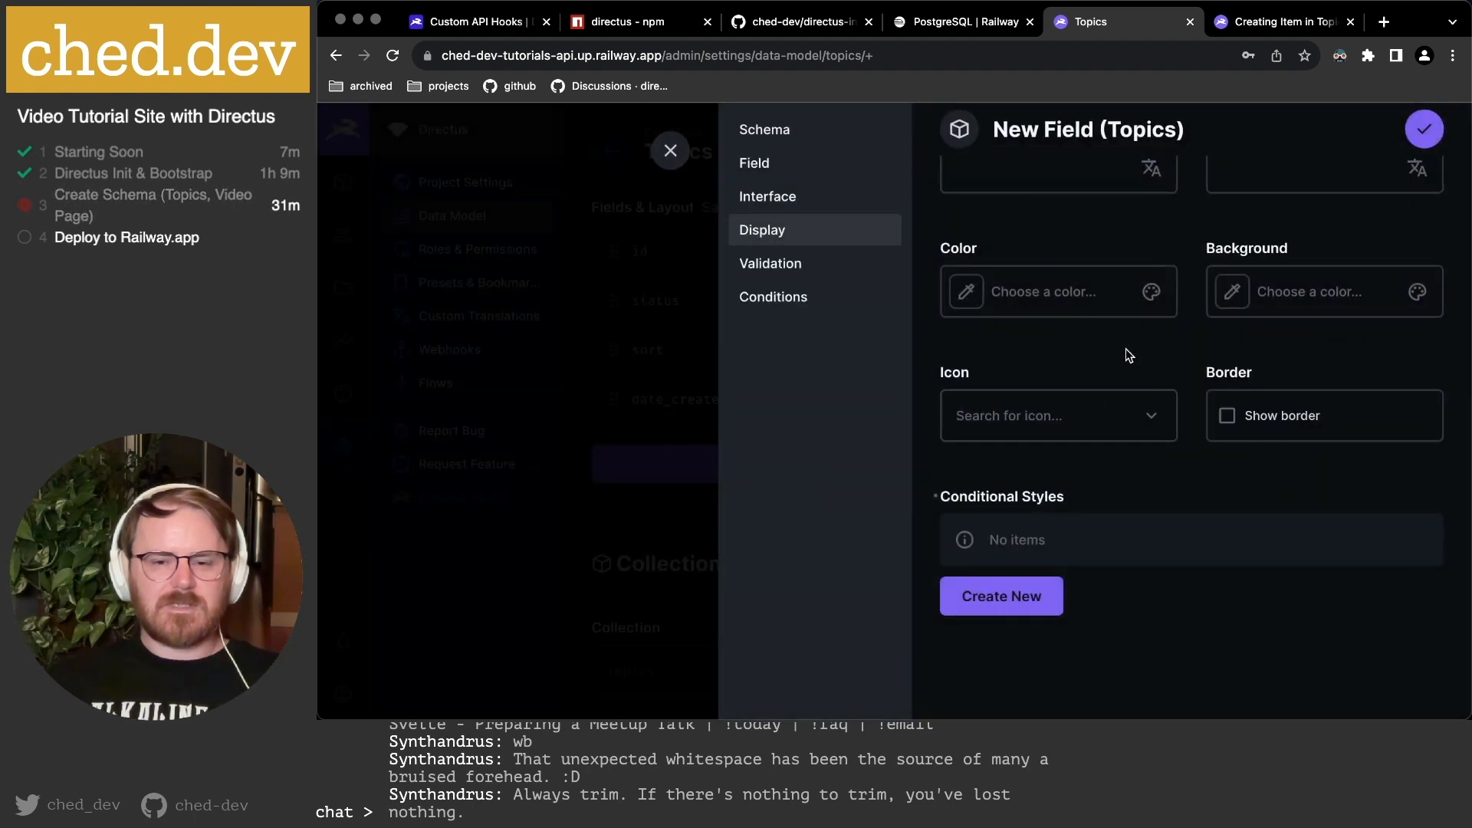
Add a trial title Contains validation filter, browse its operators, then delete it.
scroll(1126, 348, "down", 1)
left_click(805, 266)
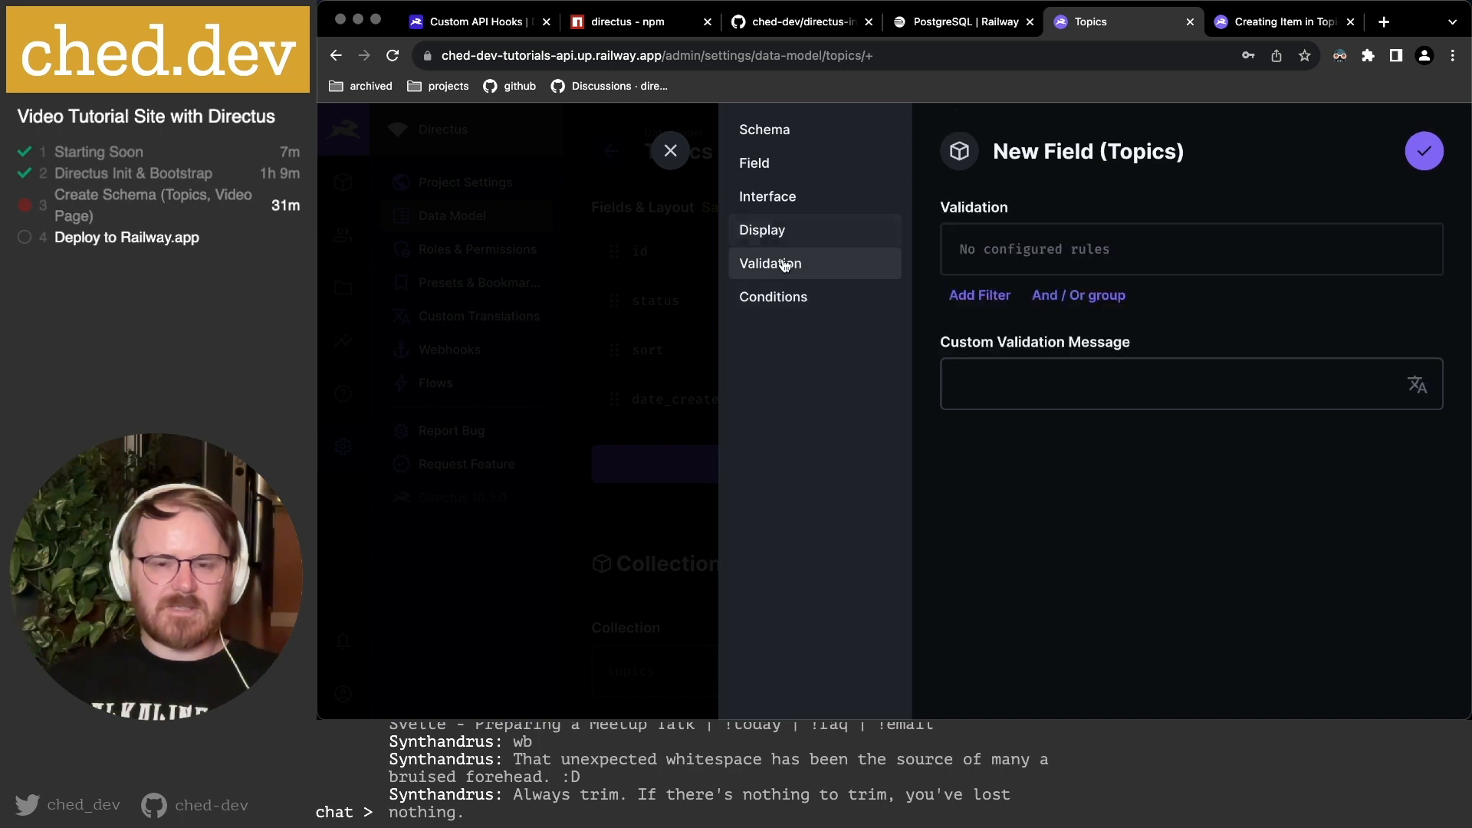
left_click(995, 302)
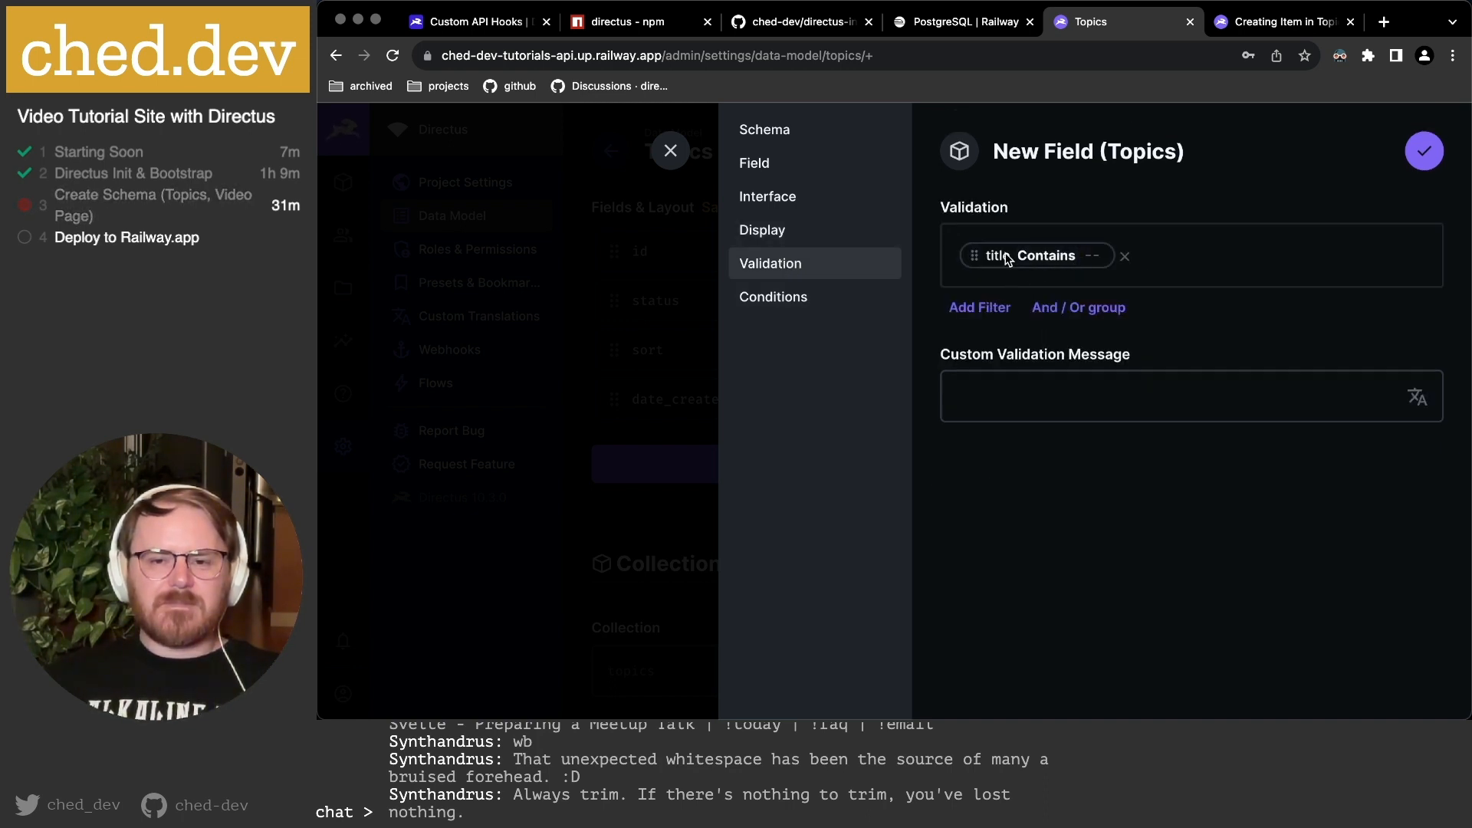
left_click(1046, 256)
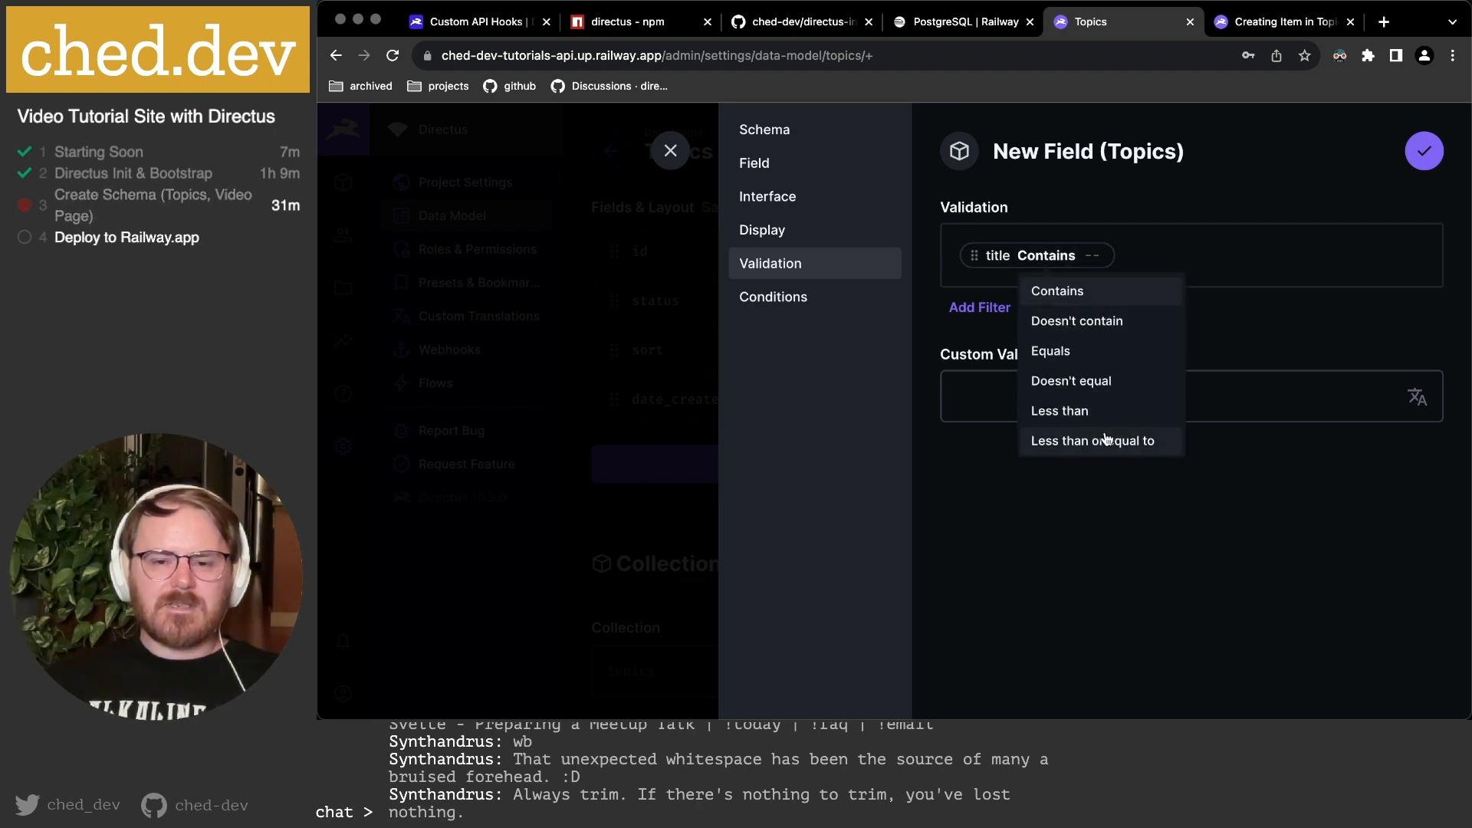
scroll(1124, 406, "down", 3)
scroll(1123, 402, "up", 2)
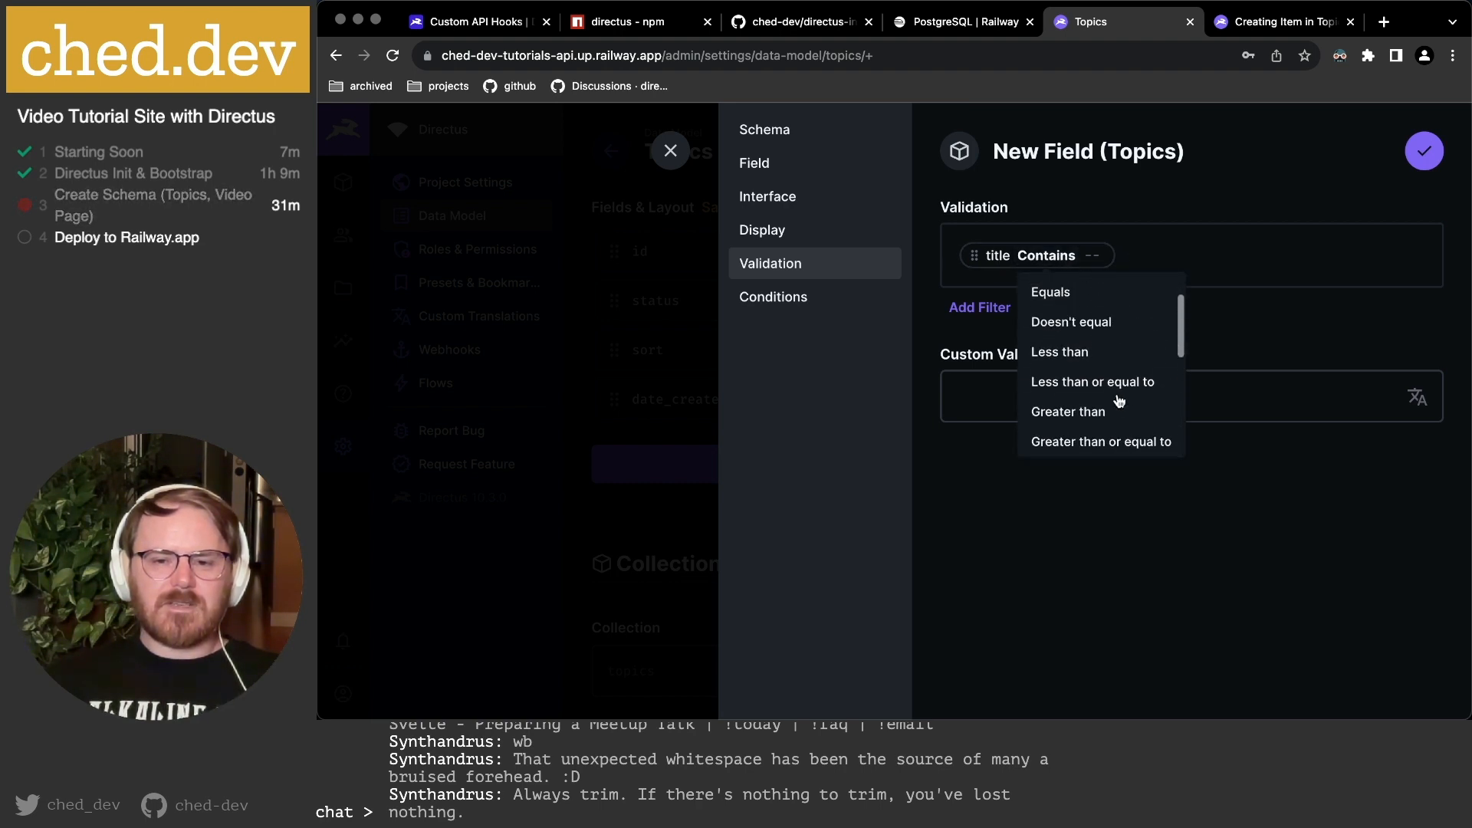
scroll(1116, 387, "down", 3)
scroll(1115, 391, "down", 4)
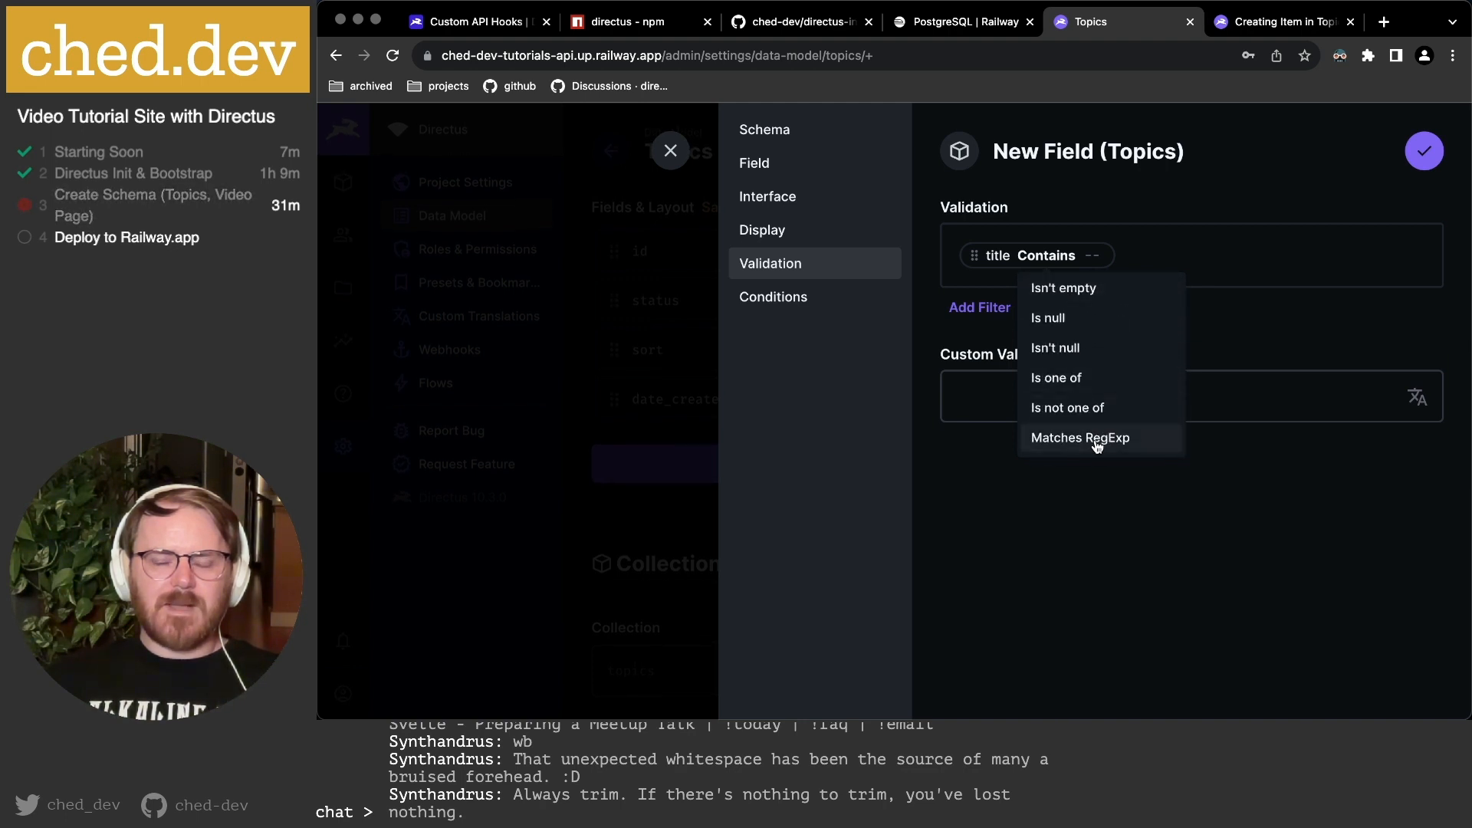
scroll(1104, 399, "up", 8)
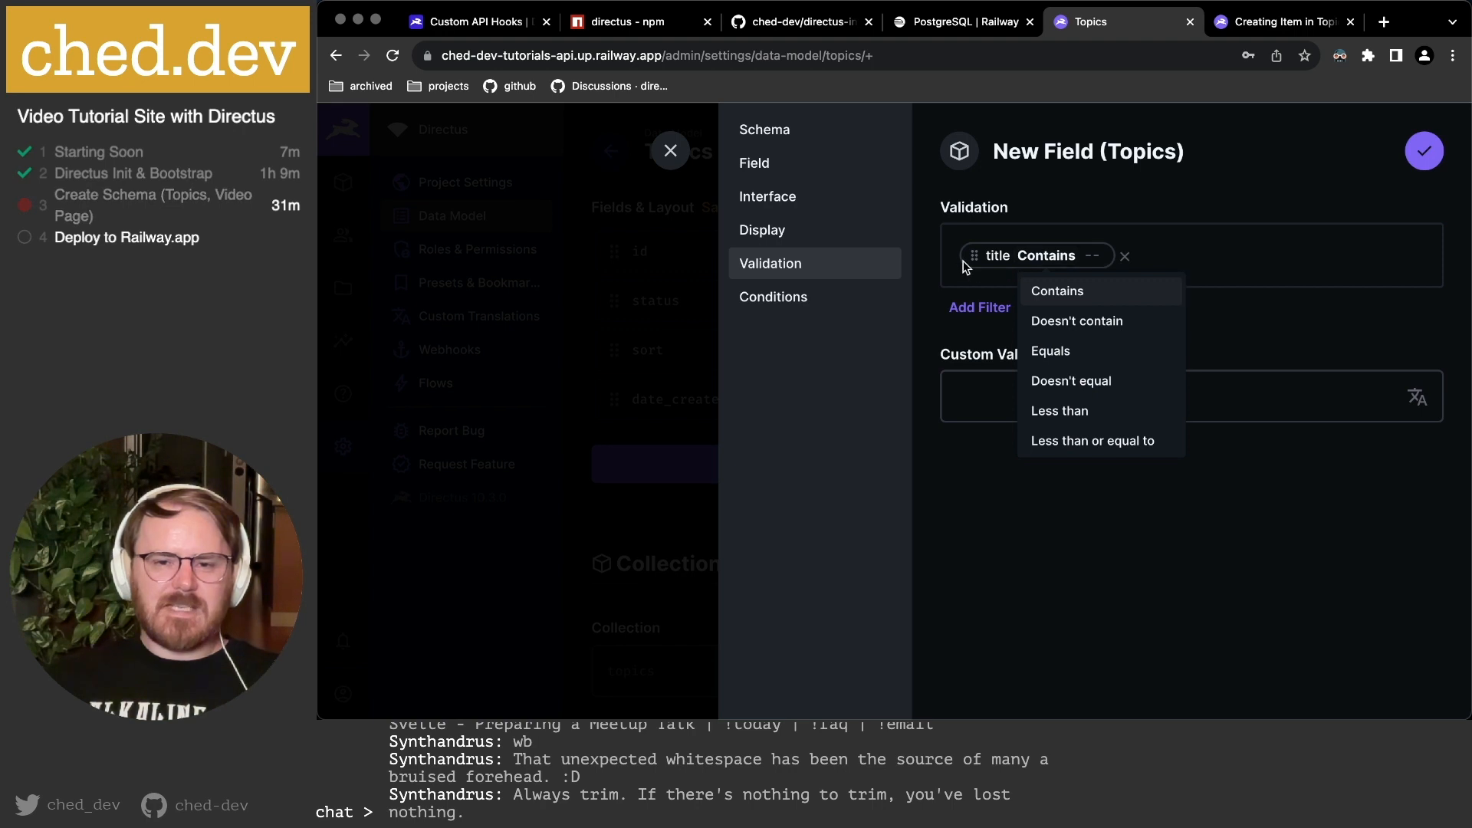
left_click(1021, 264)
left_click(1125, 256)
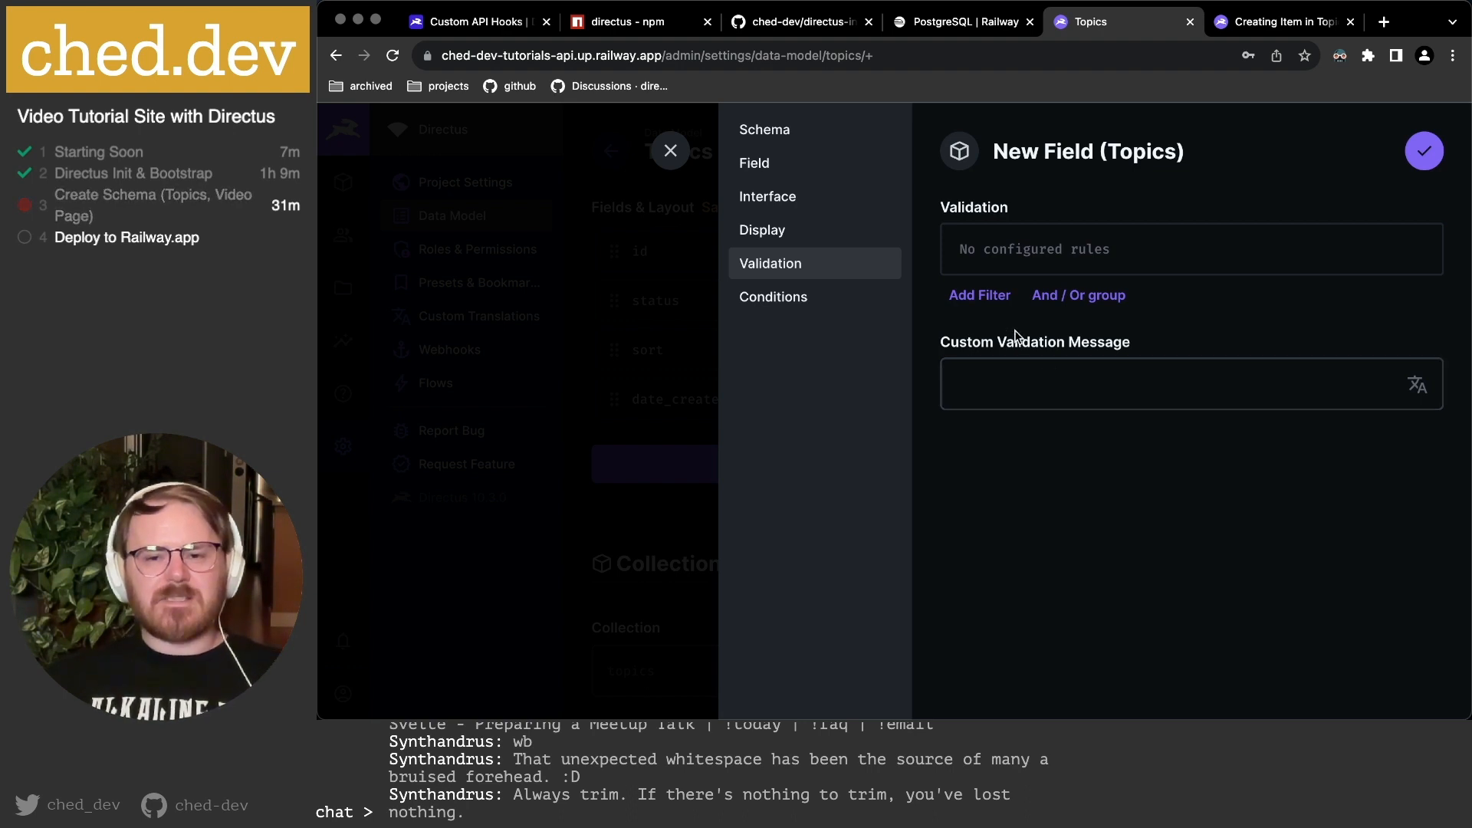
Leave the custom validation message empty and move to the Conditions settings.
left_click(1031, 388)
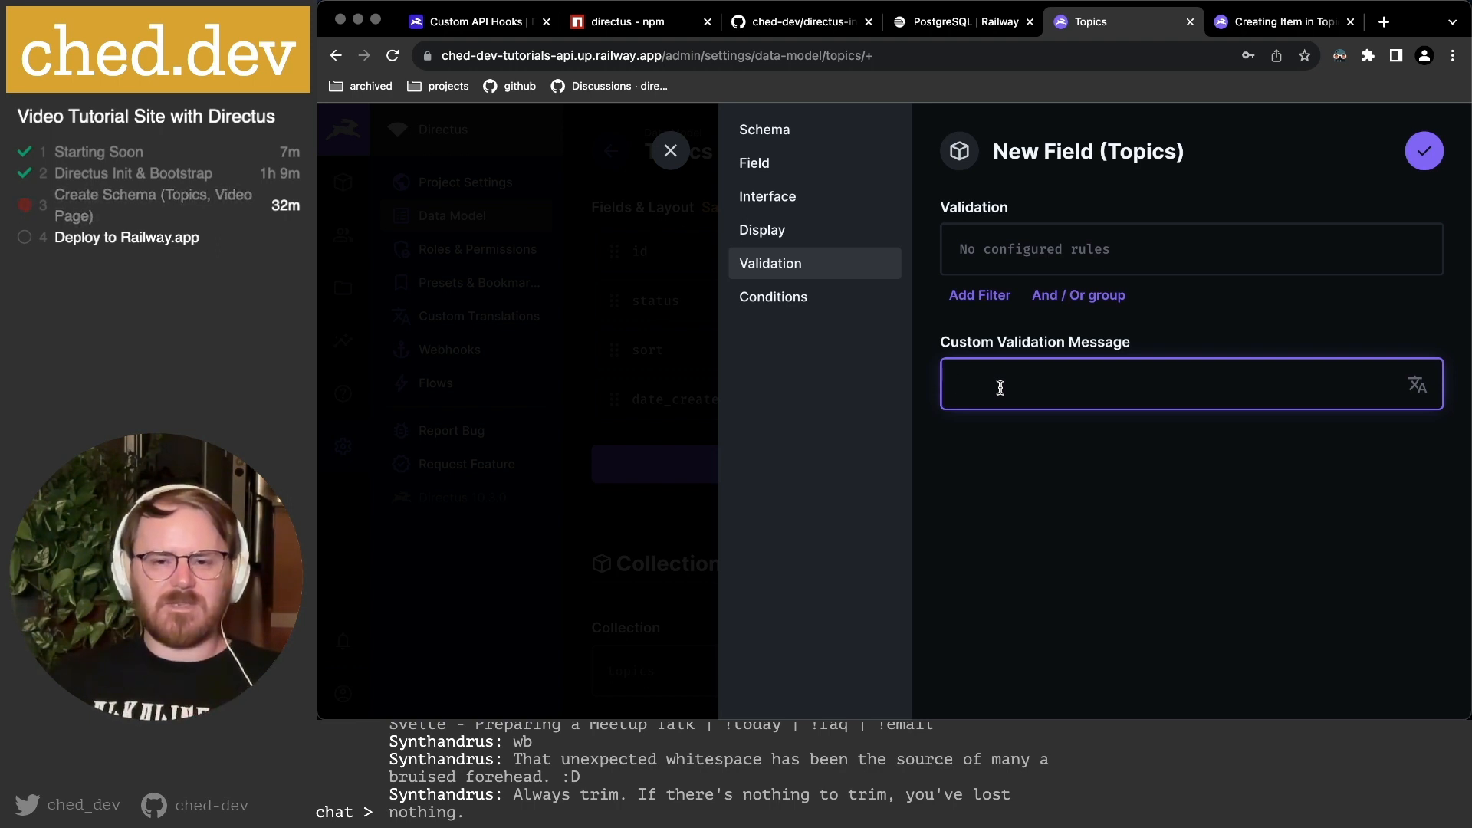
left_click(776, 296)
Close a new condition without adding a rule, then save the required title field to Topics.
left_click(986, 281)
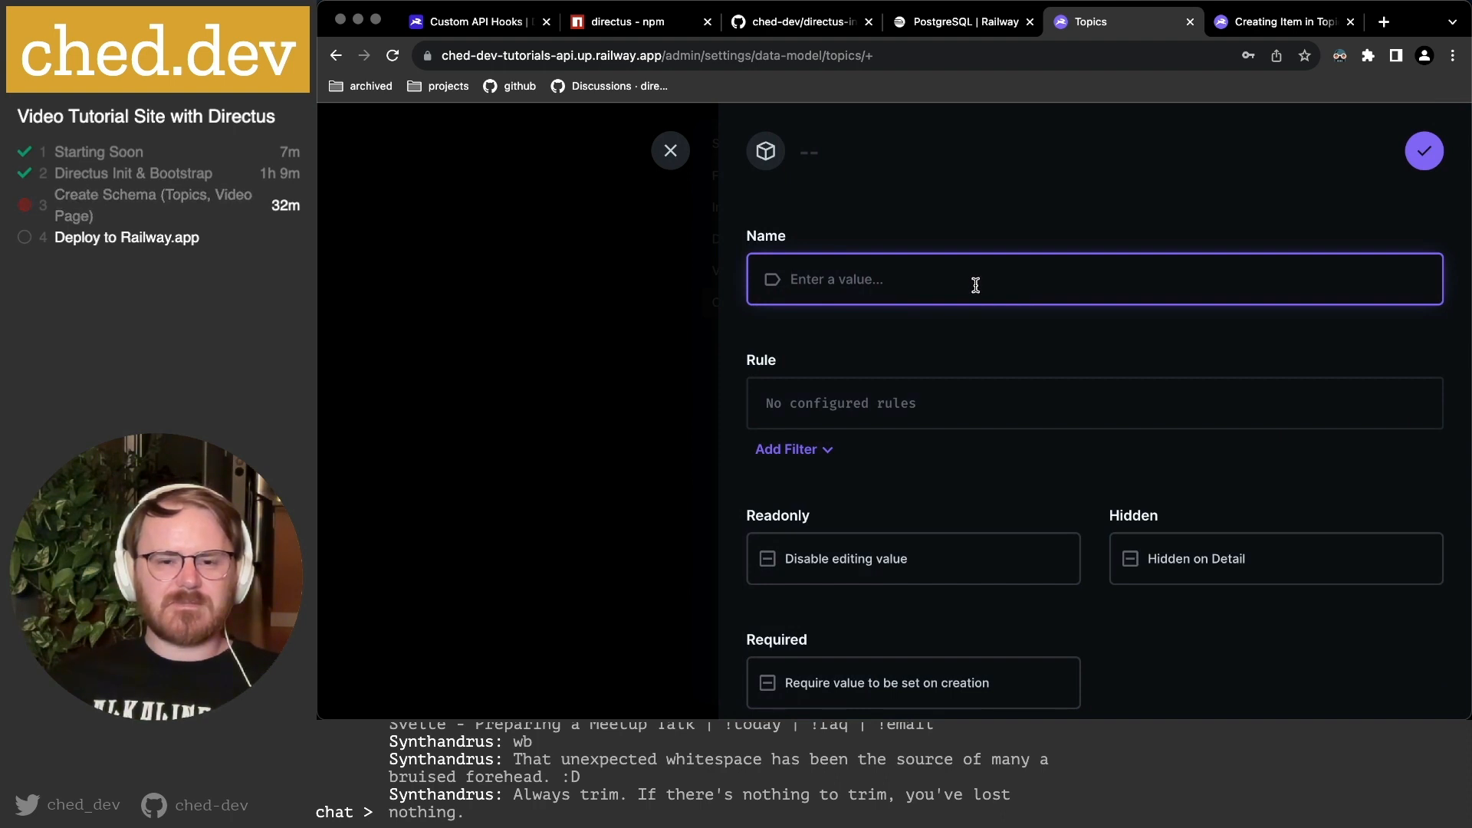
scroll(952, 374, "down", 3)
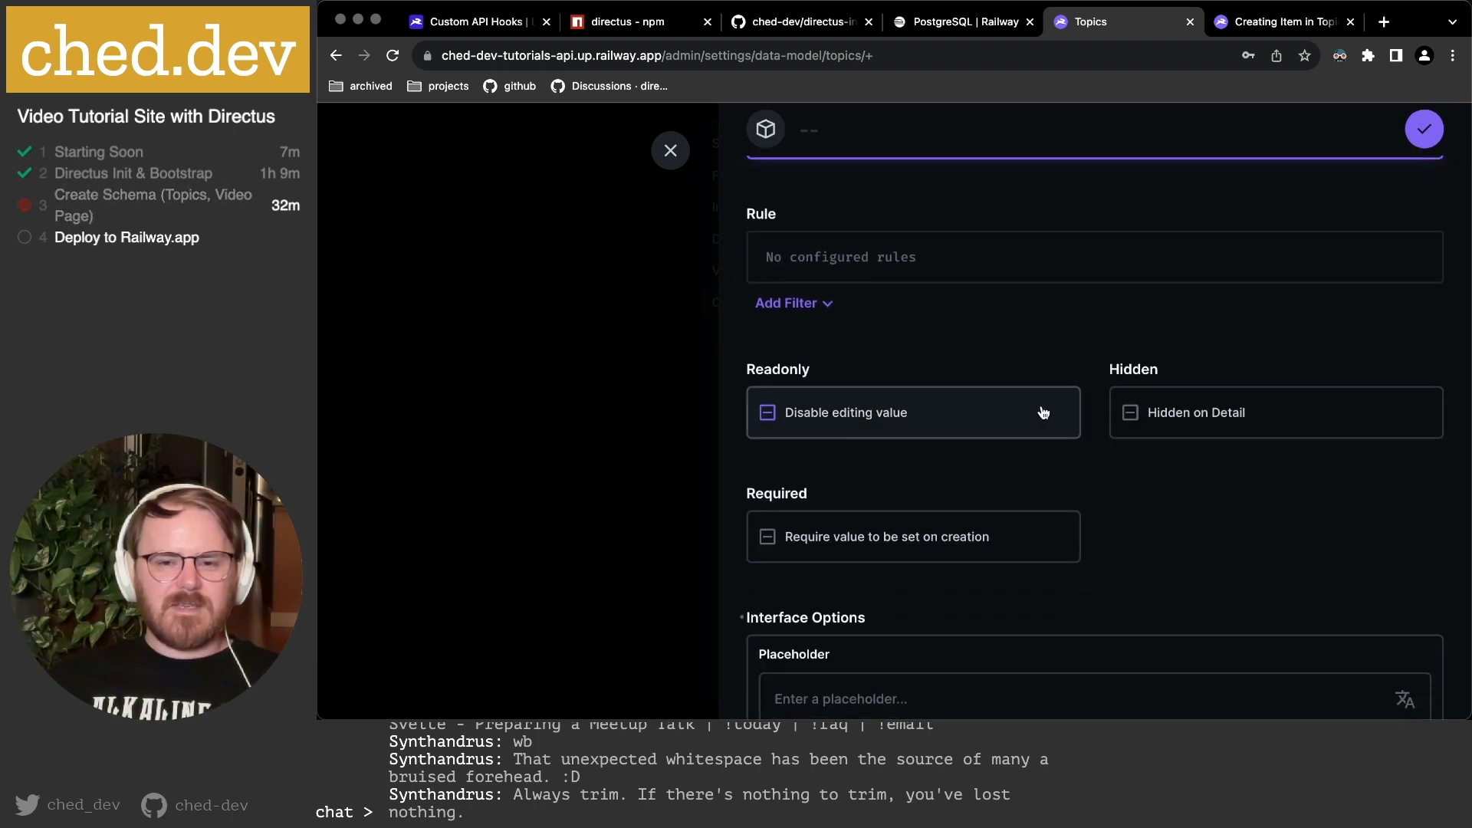
scroll(1226, 403, "down", 3)
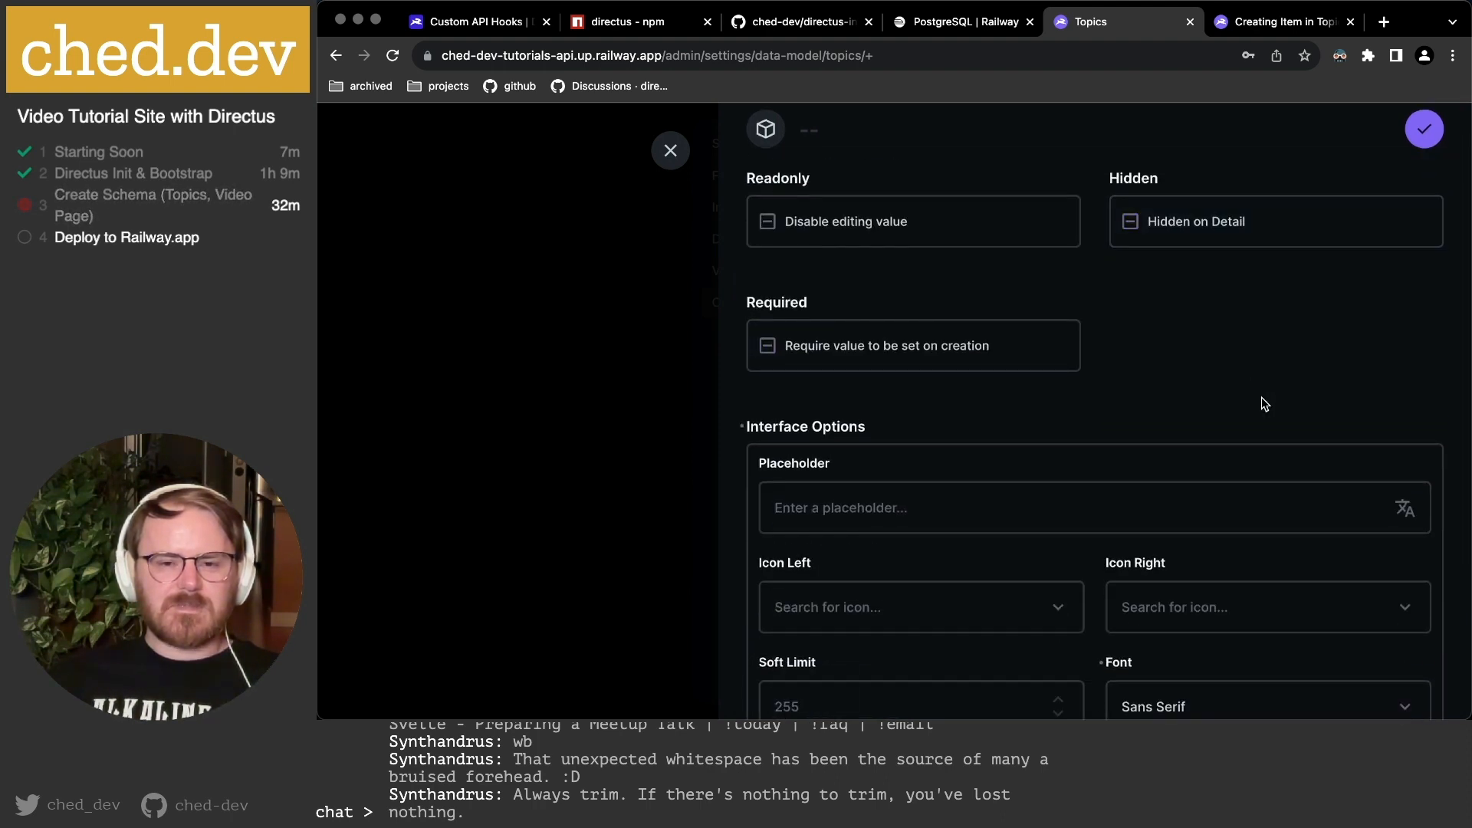
scroll(1263, 403, "down", 4)
scroll(864, 334, "down", 2)
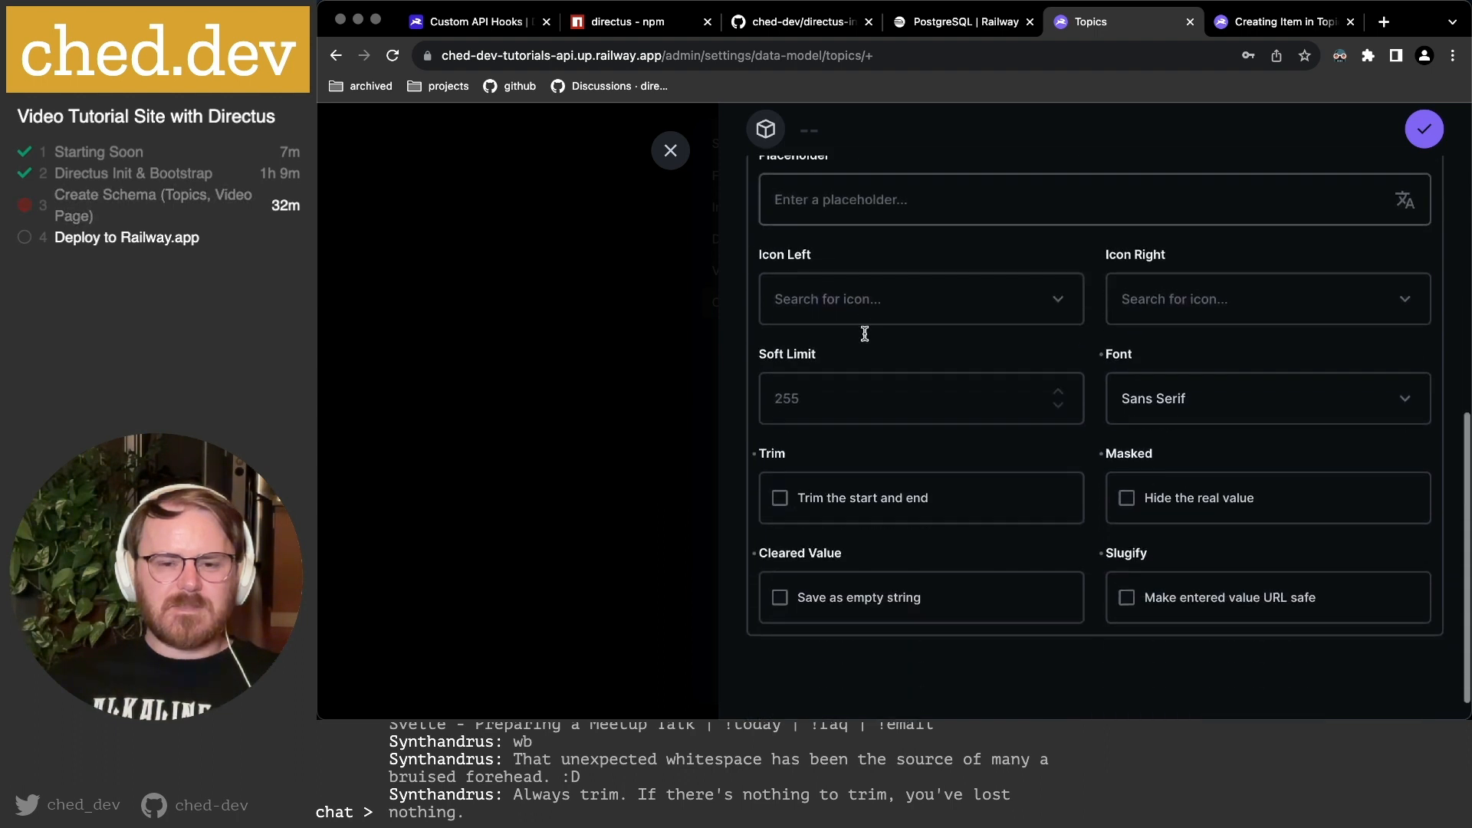
scroll(865, 334, "up", 2)
scroll(865, 333, "down", 3)
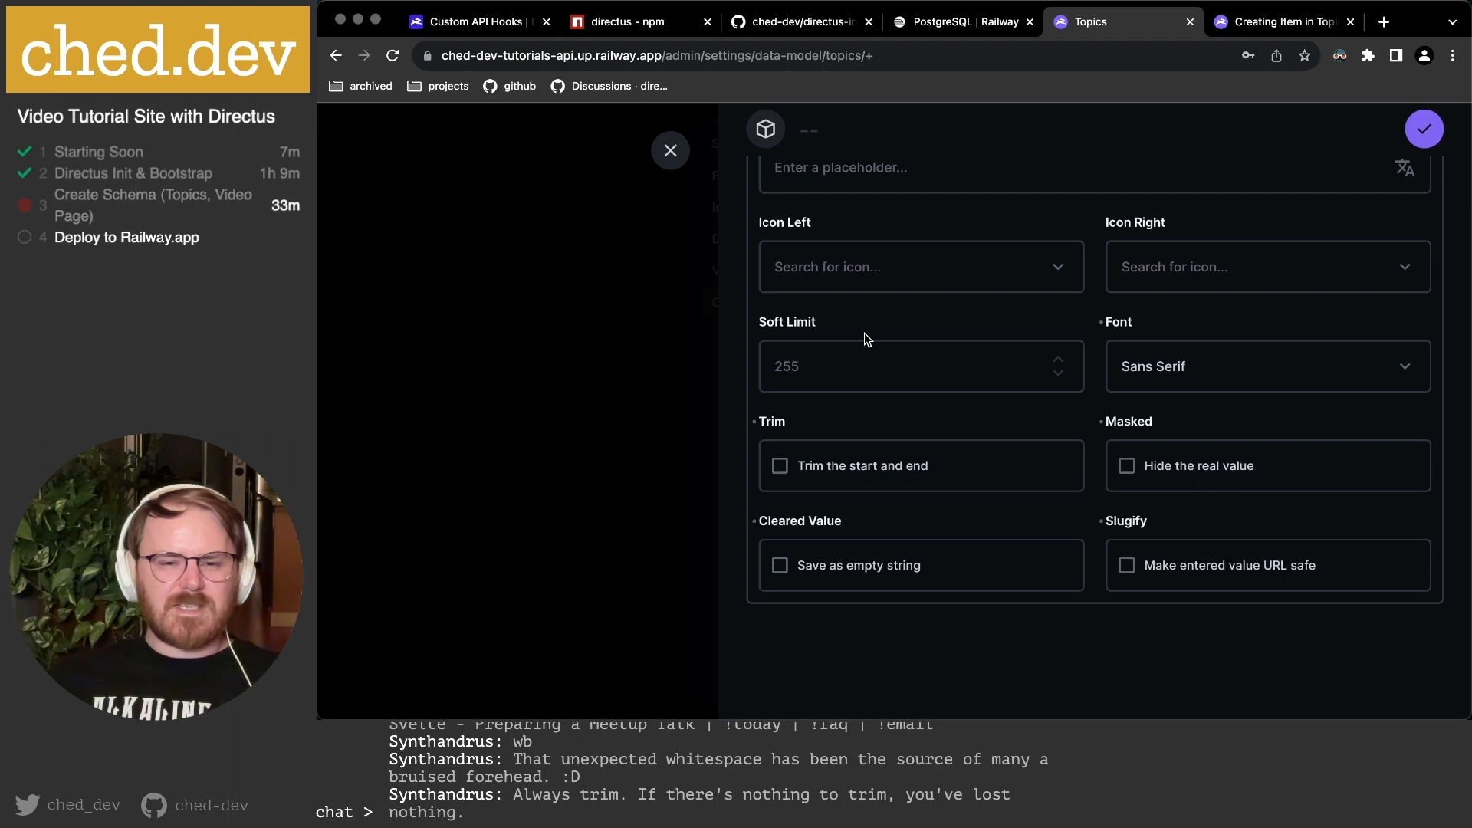
scroll(865, 333, "up", 7)
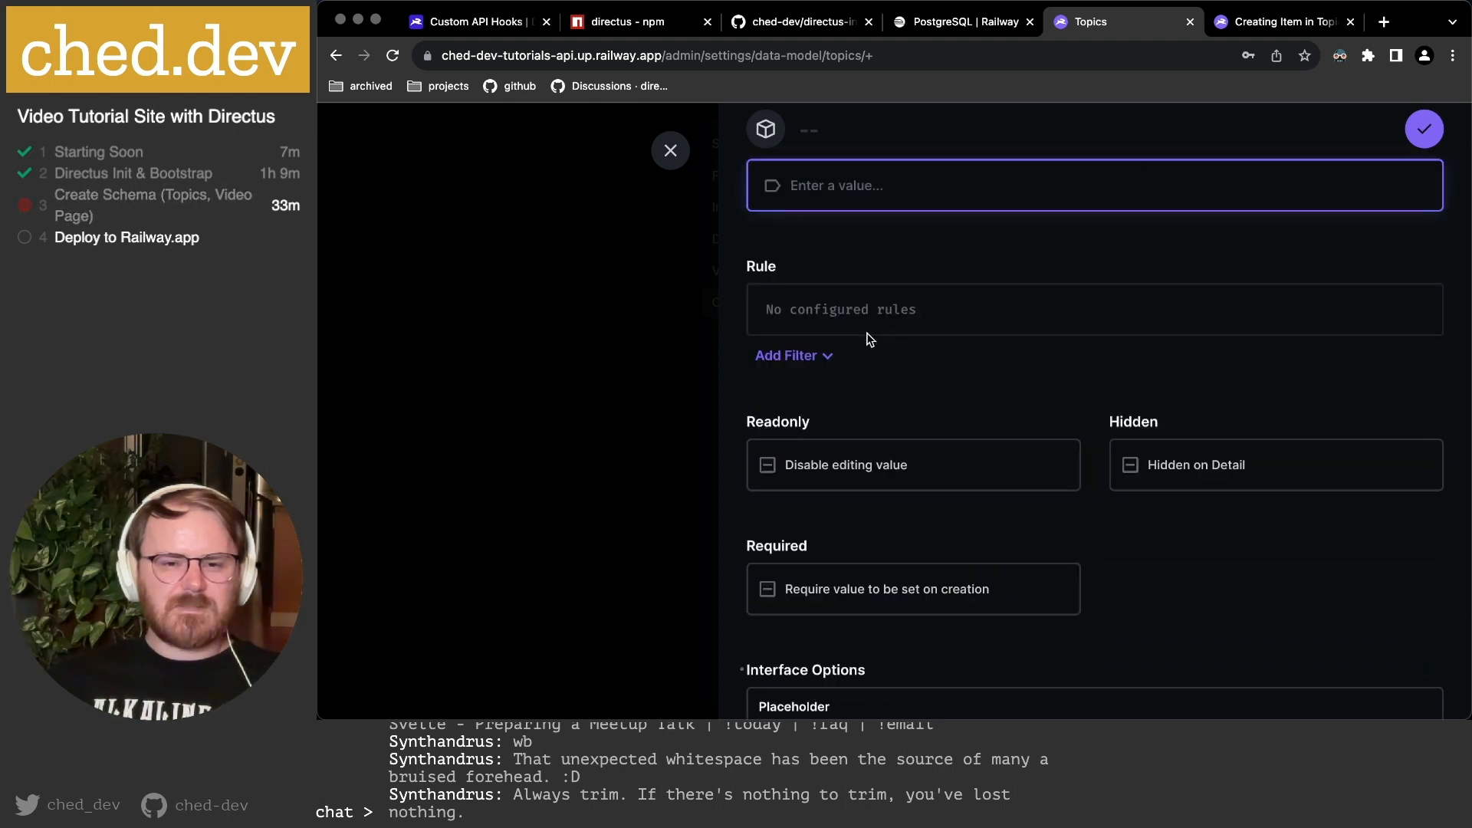
scroll(868, 339, "up", 2)
left_click(670, 150)
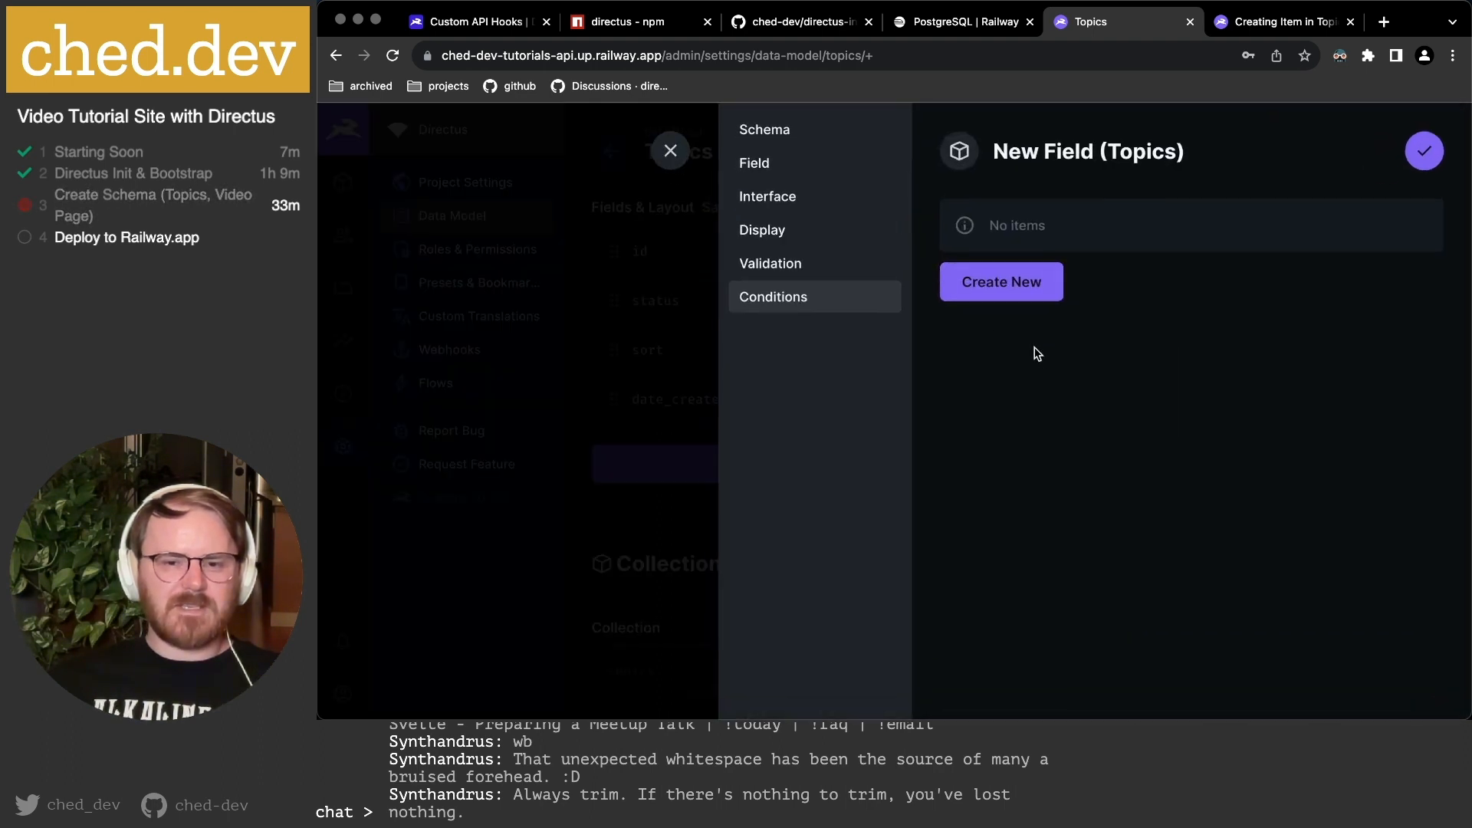
left_click(1423, 150)
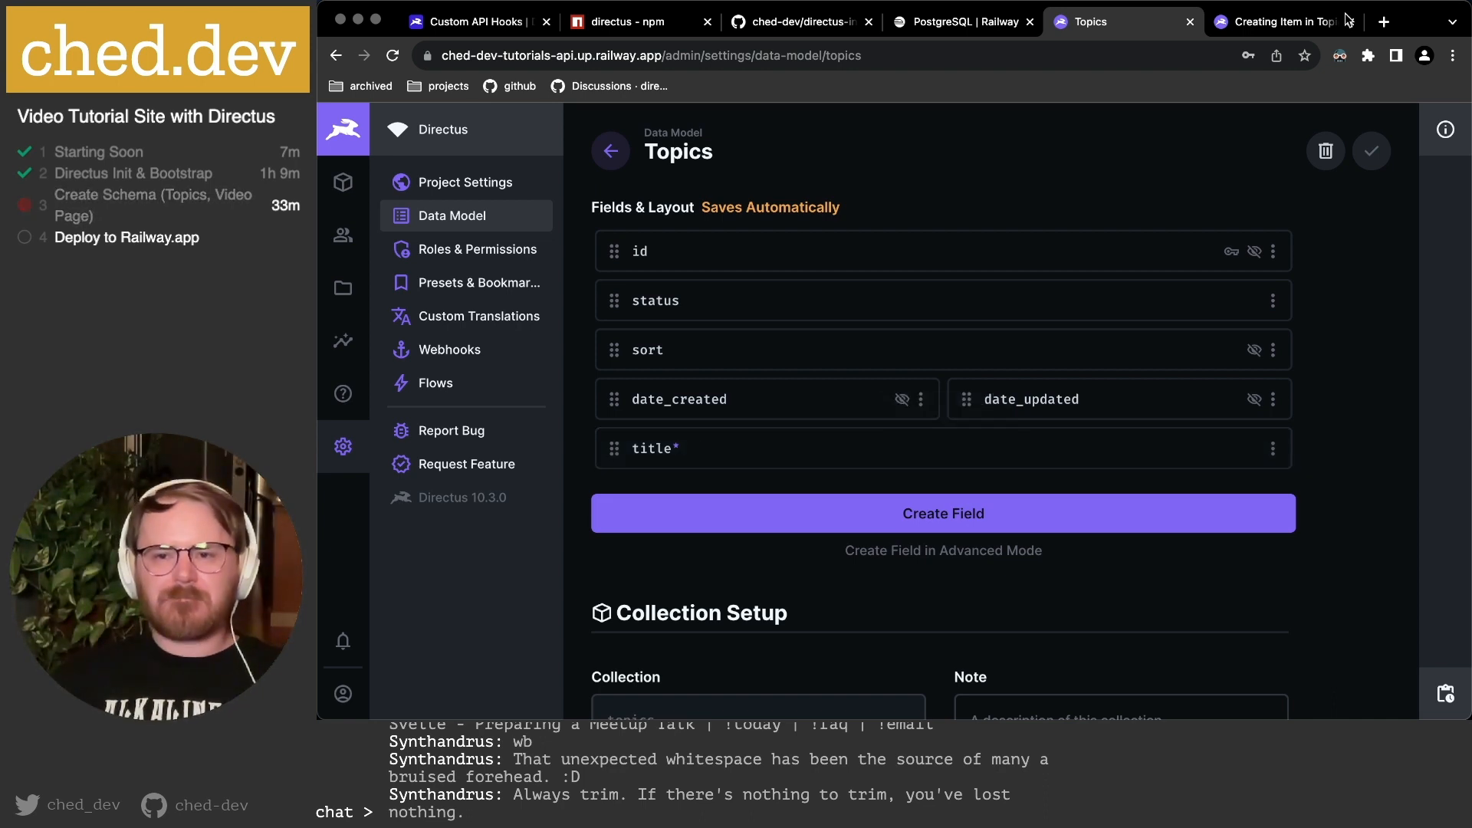
In the reloaded item form, enter the title 'This is my first post from the admin of the directus dashboard'.
left_click(1260, 25)
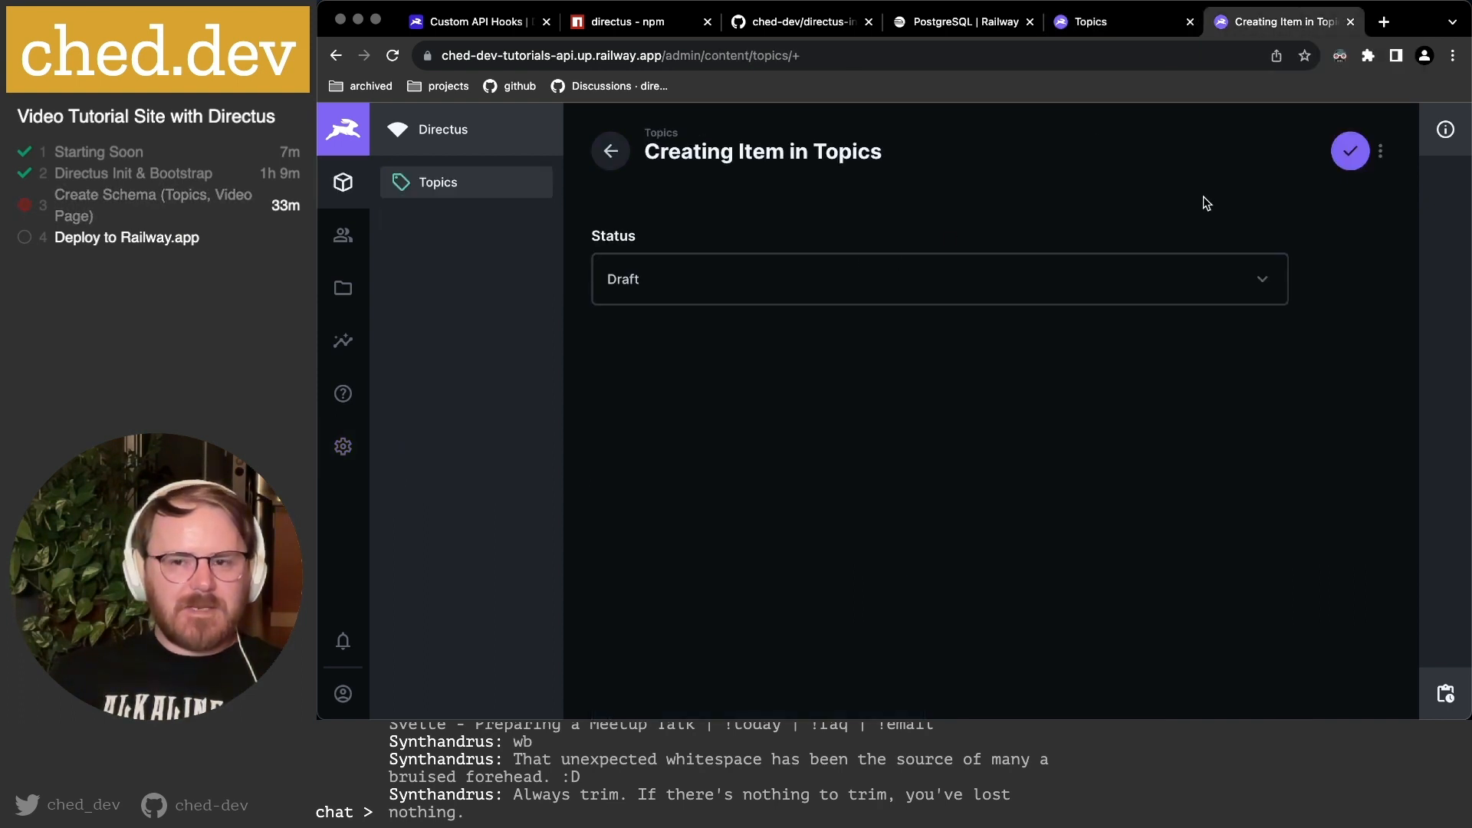
key("super+r")
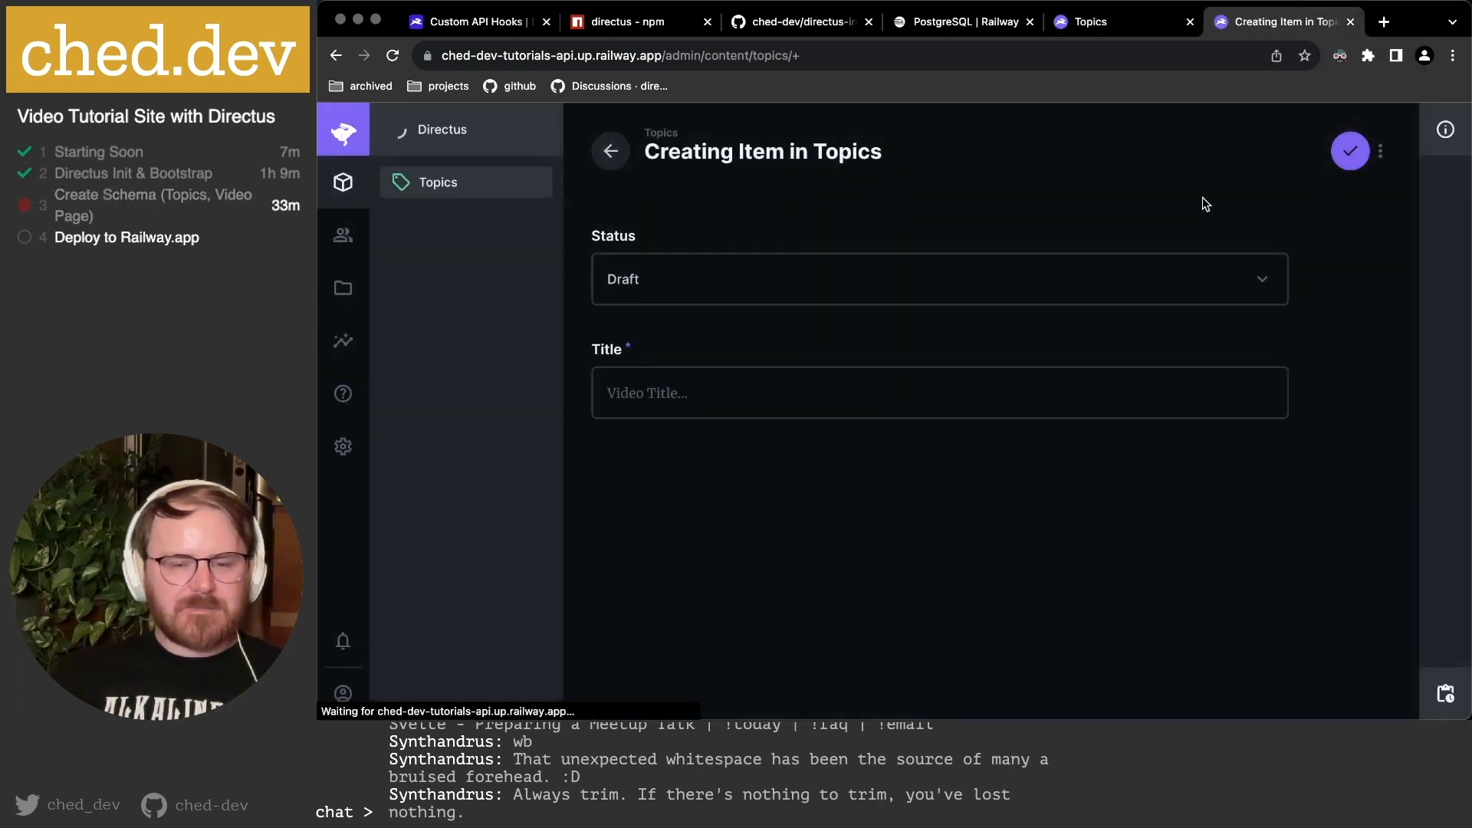
left_click(657, 394)
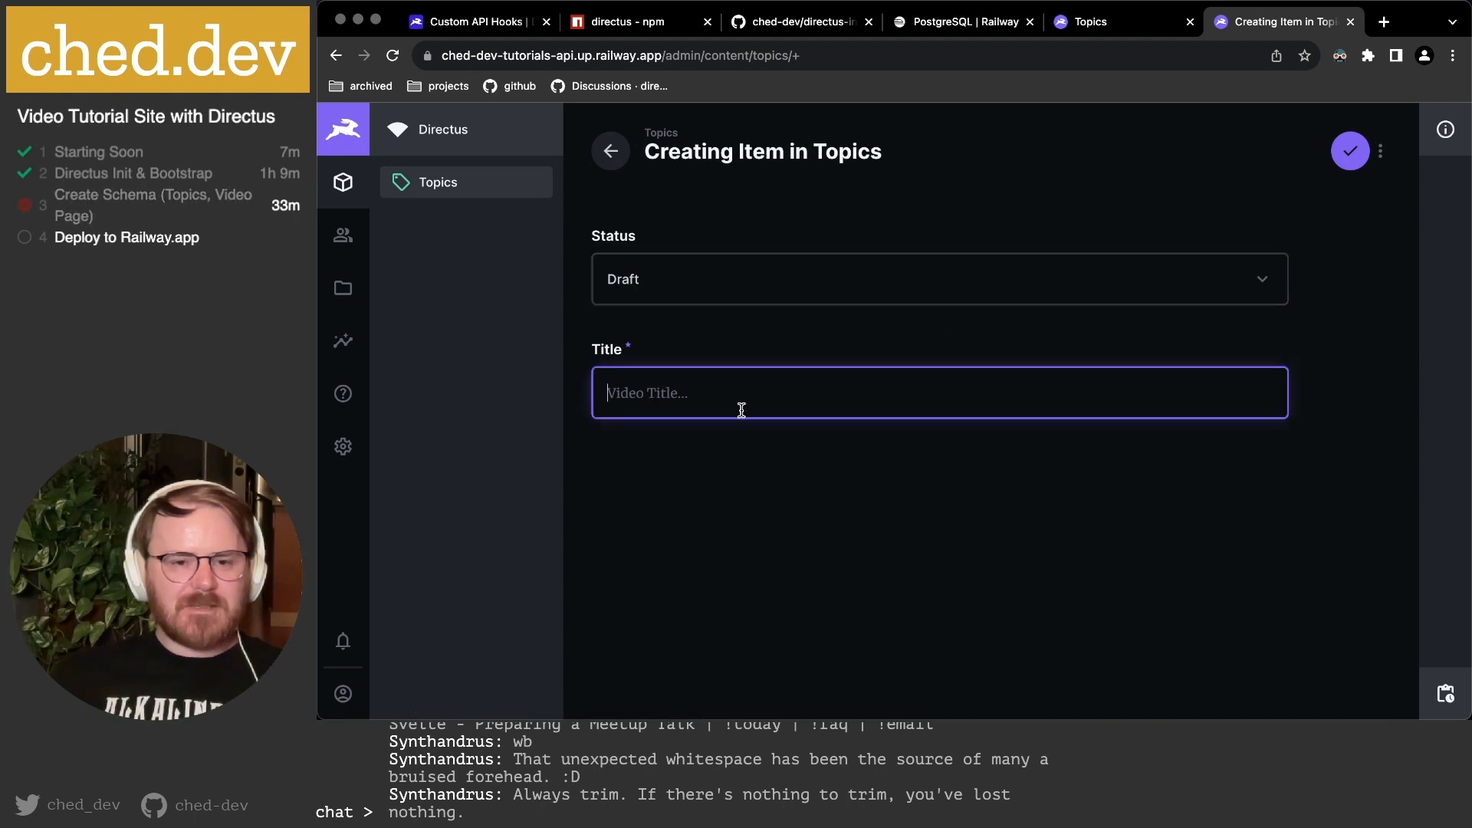
type("Thjis is my first post from the admin of the dire")
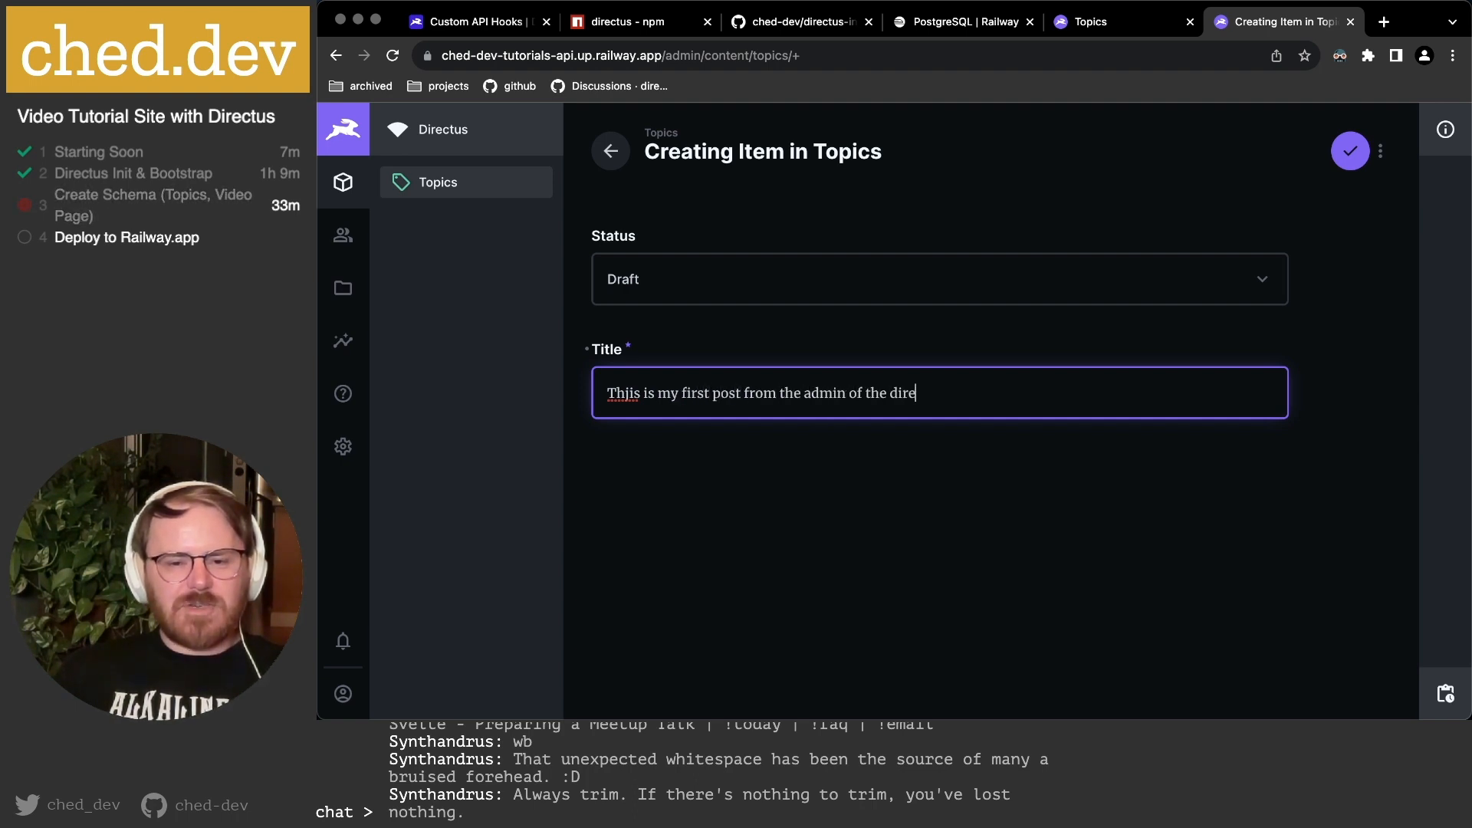
type("ctus dashboard")
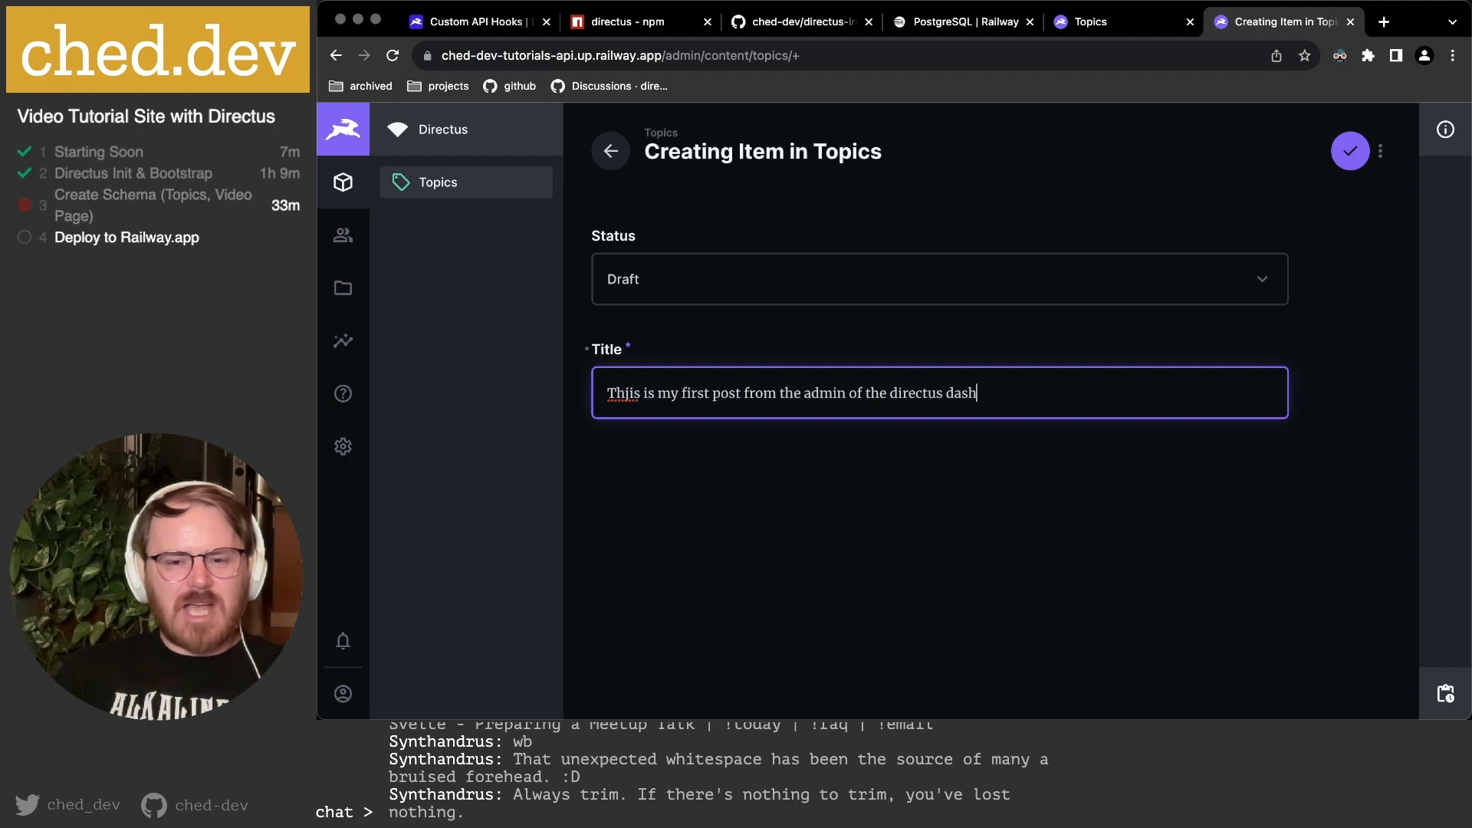
key("super+Left")
key("BackSpace")
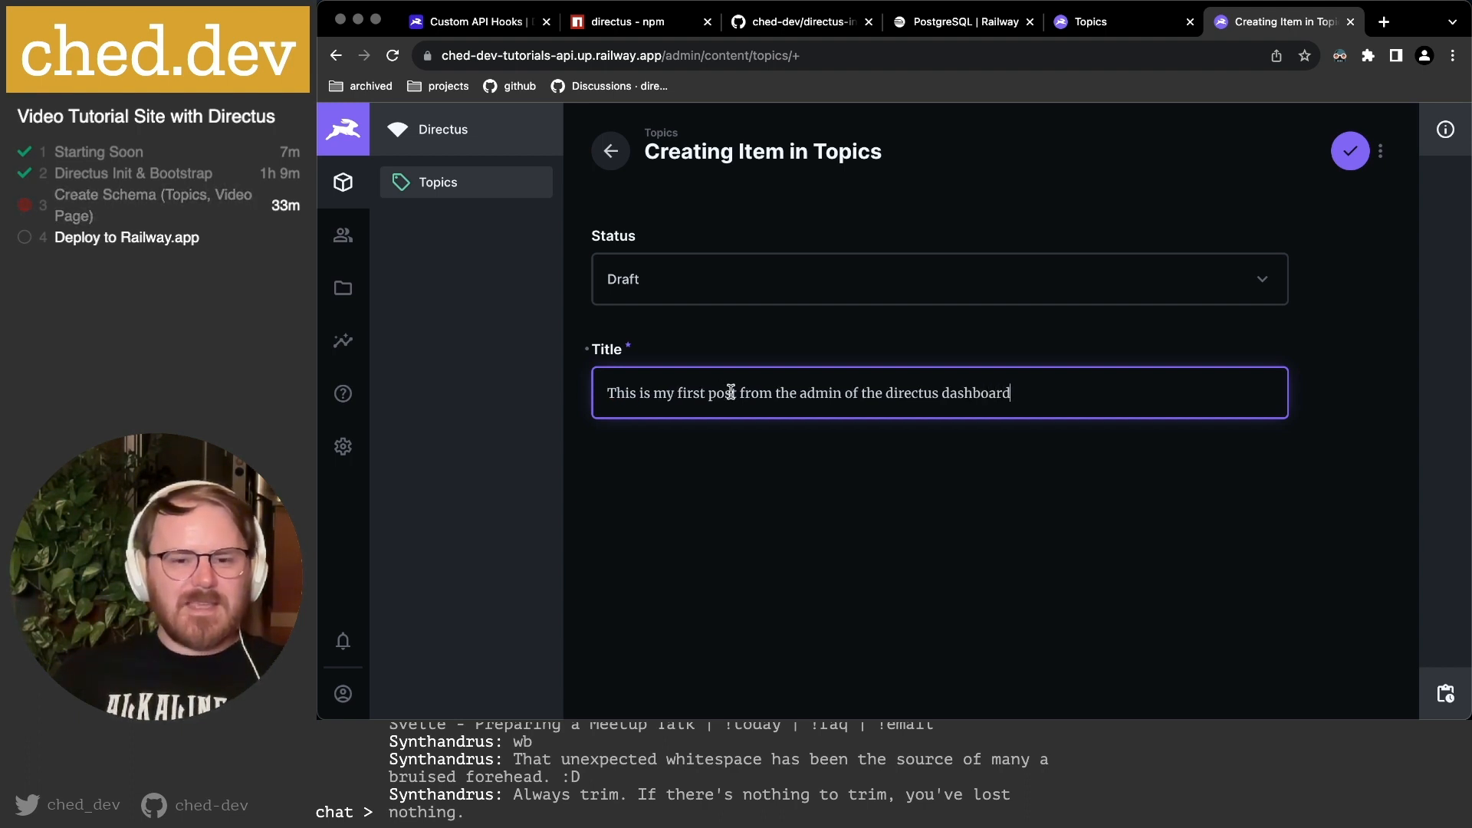
Check the title, open and close the save options without saving, then return to Topics.
left_click_drag(1073, 396, 522, 408)
left_click(679, 406)
left_click(1042, 394)
left_click(852, 501)
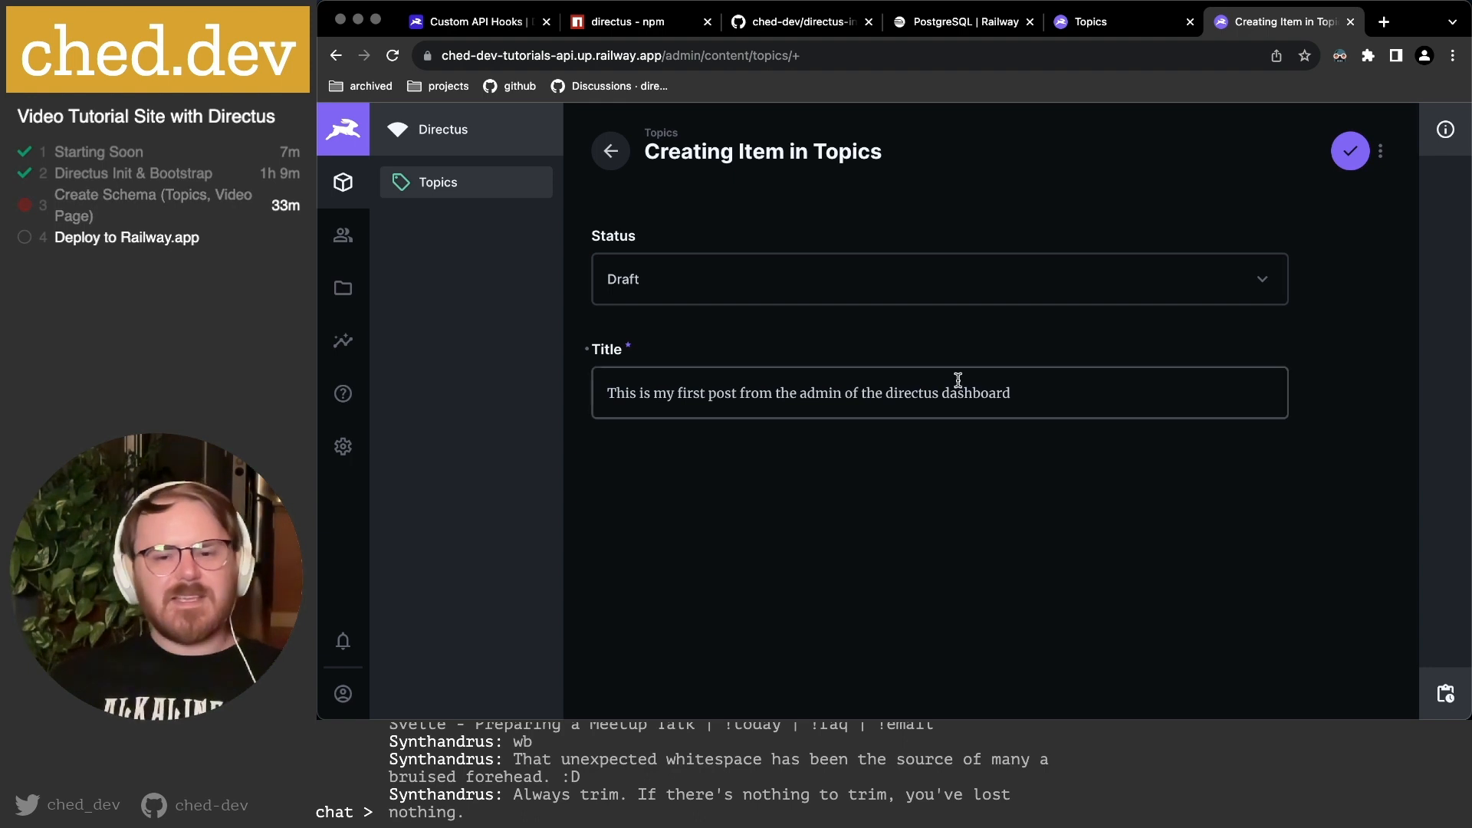
left_click(1035, 392)
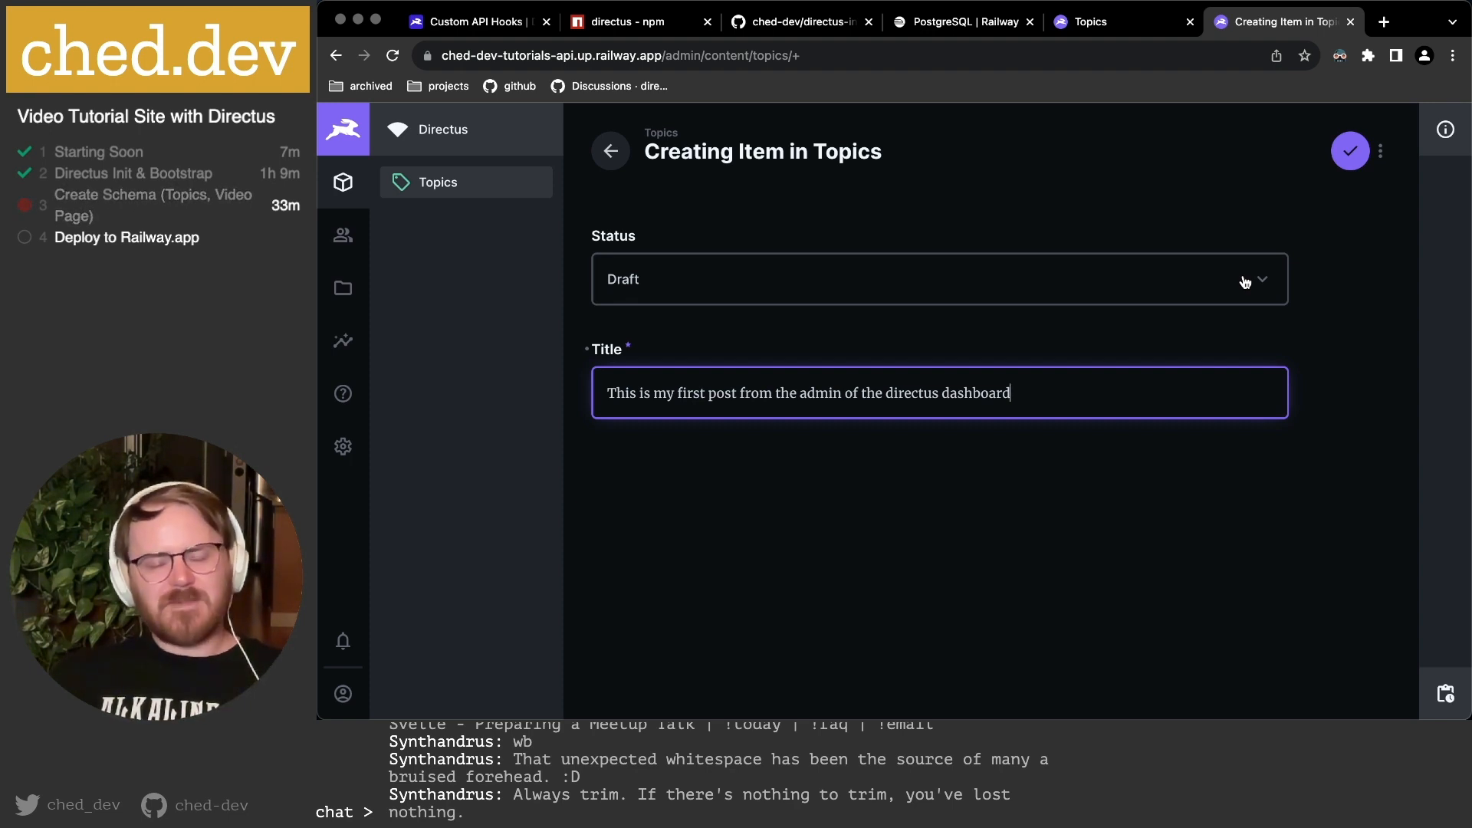
left_click(1366, 312)
left_click(1383, 154)
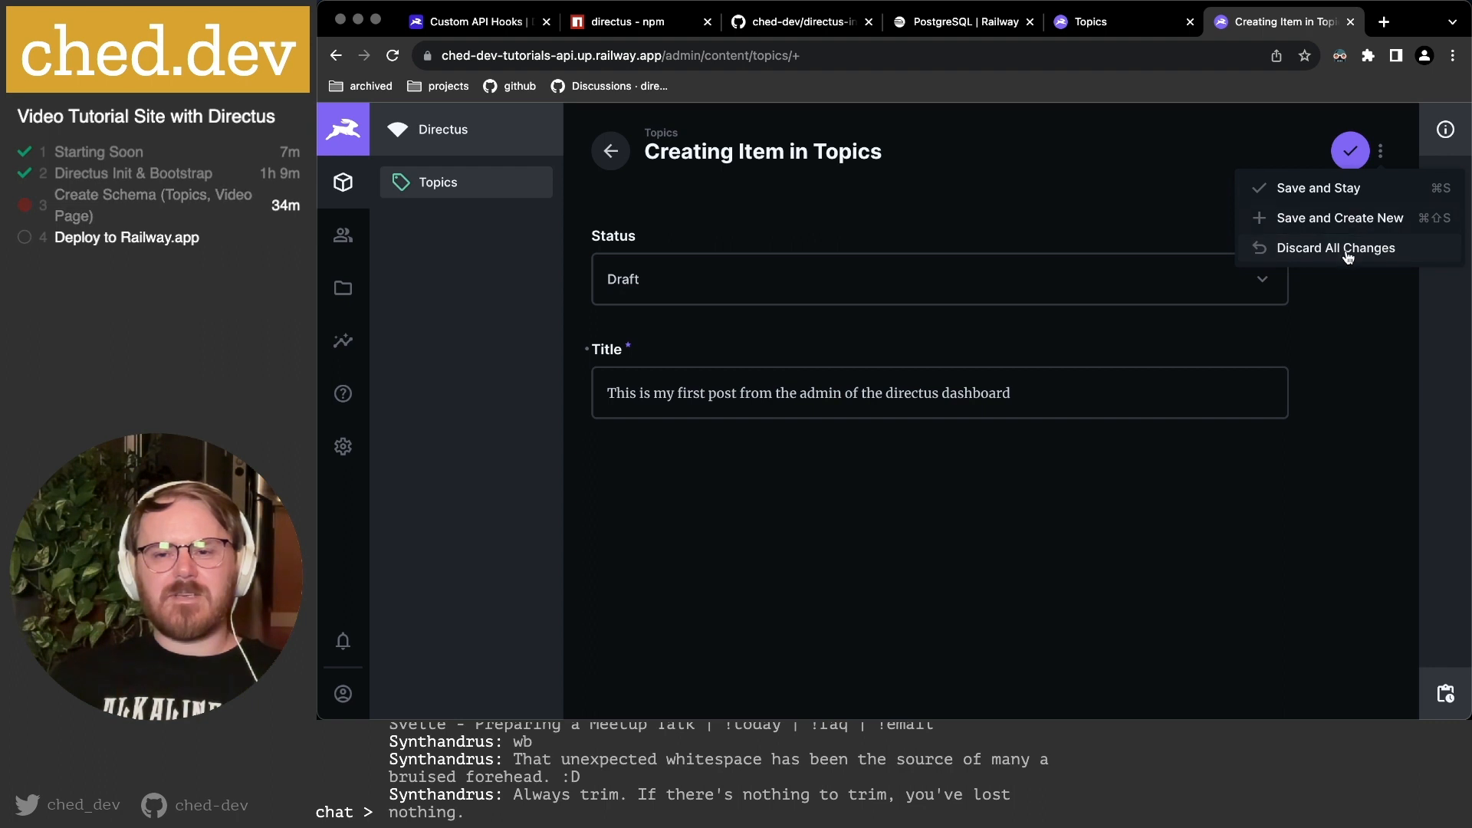
left_click(1347, 349)
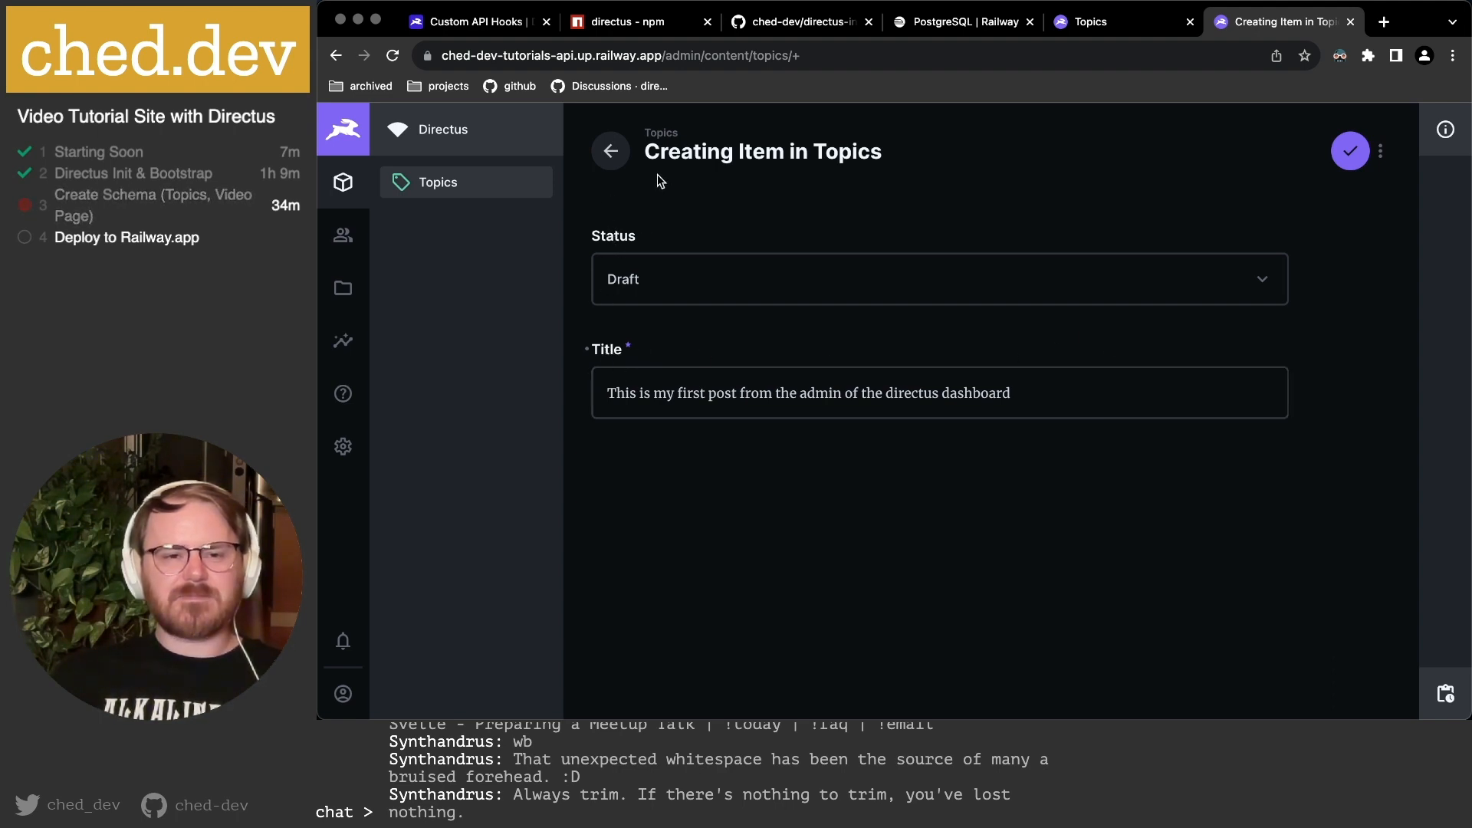
left_click(1085, 21)
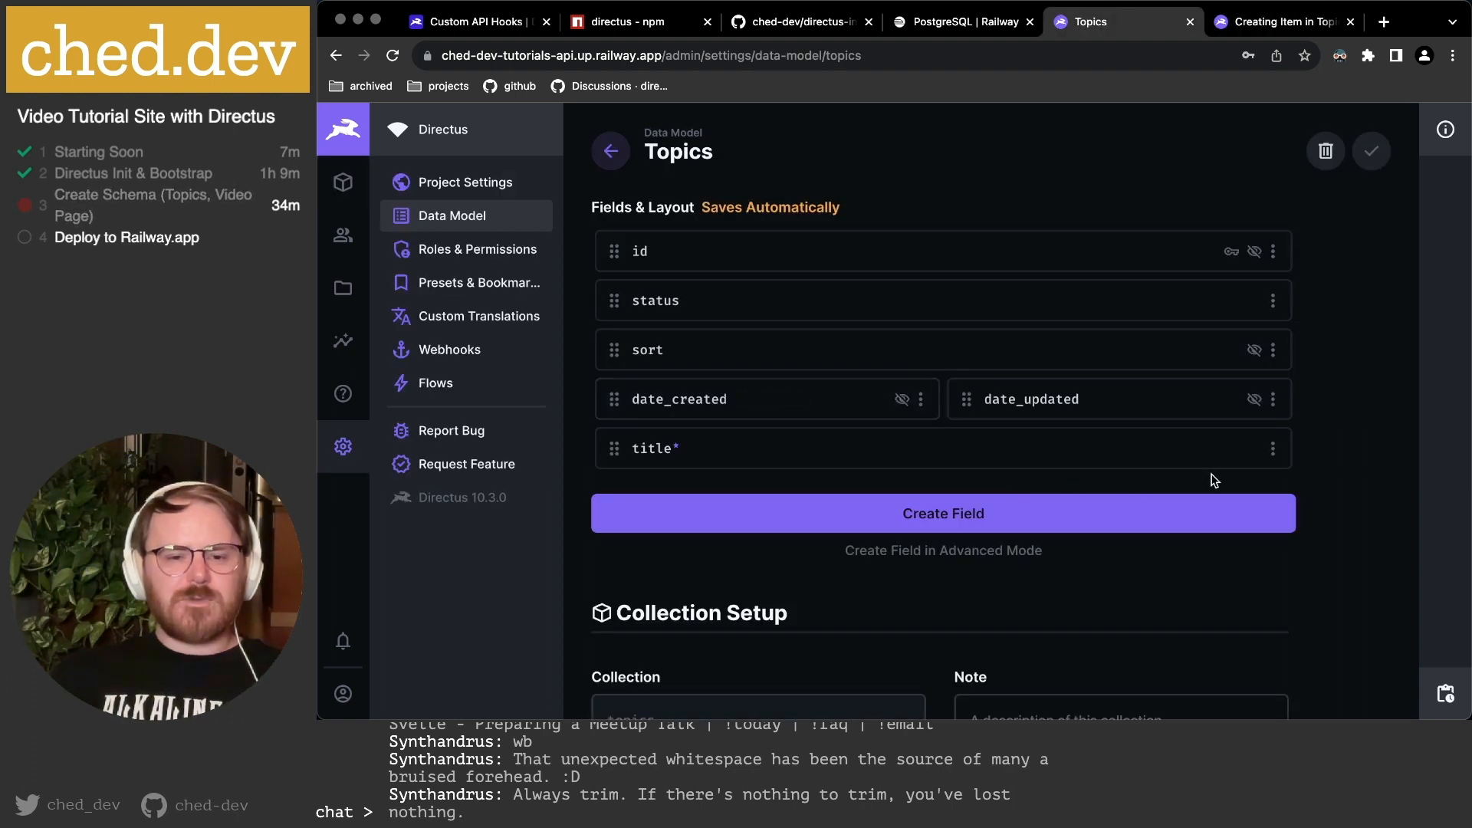
Move status below title and reload the item form to confirm Title now shows above Status.
mouse_move(615, 450)
left_mouse_down()
mouse_move(610, 328)
mouse_move(614, 515)
mouse_move(612, 449)
left_mouse_up()
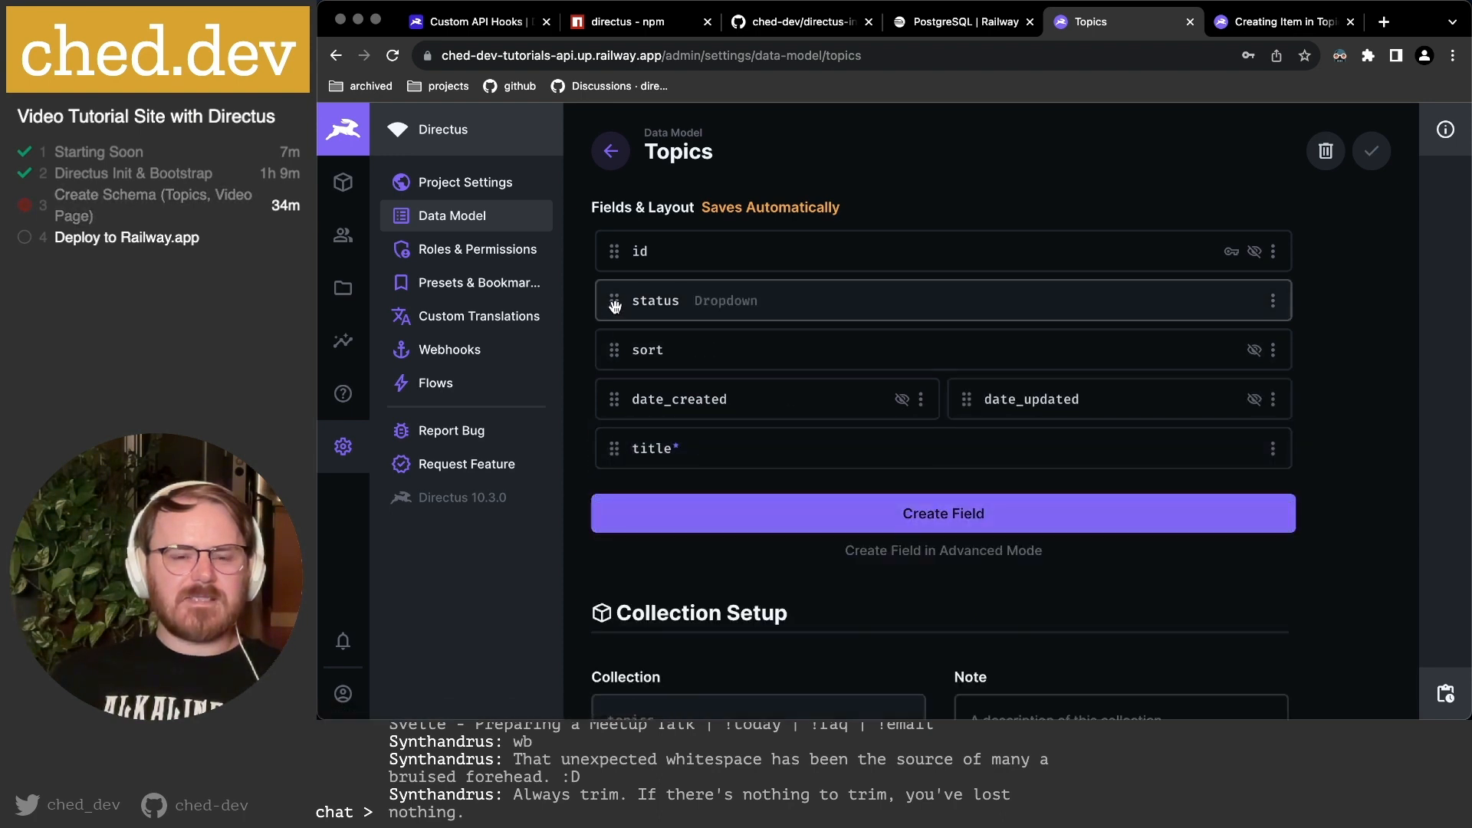
left_click_drag(615, 305, 616, 447)
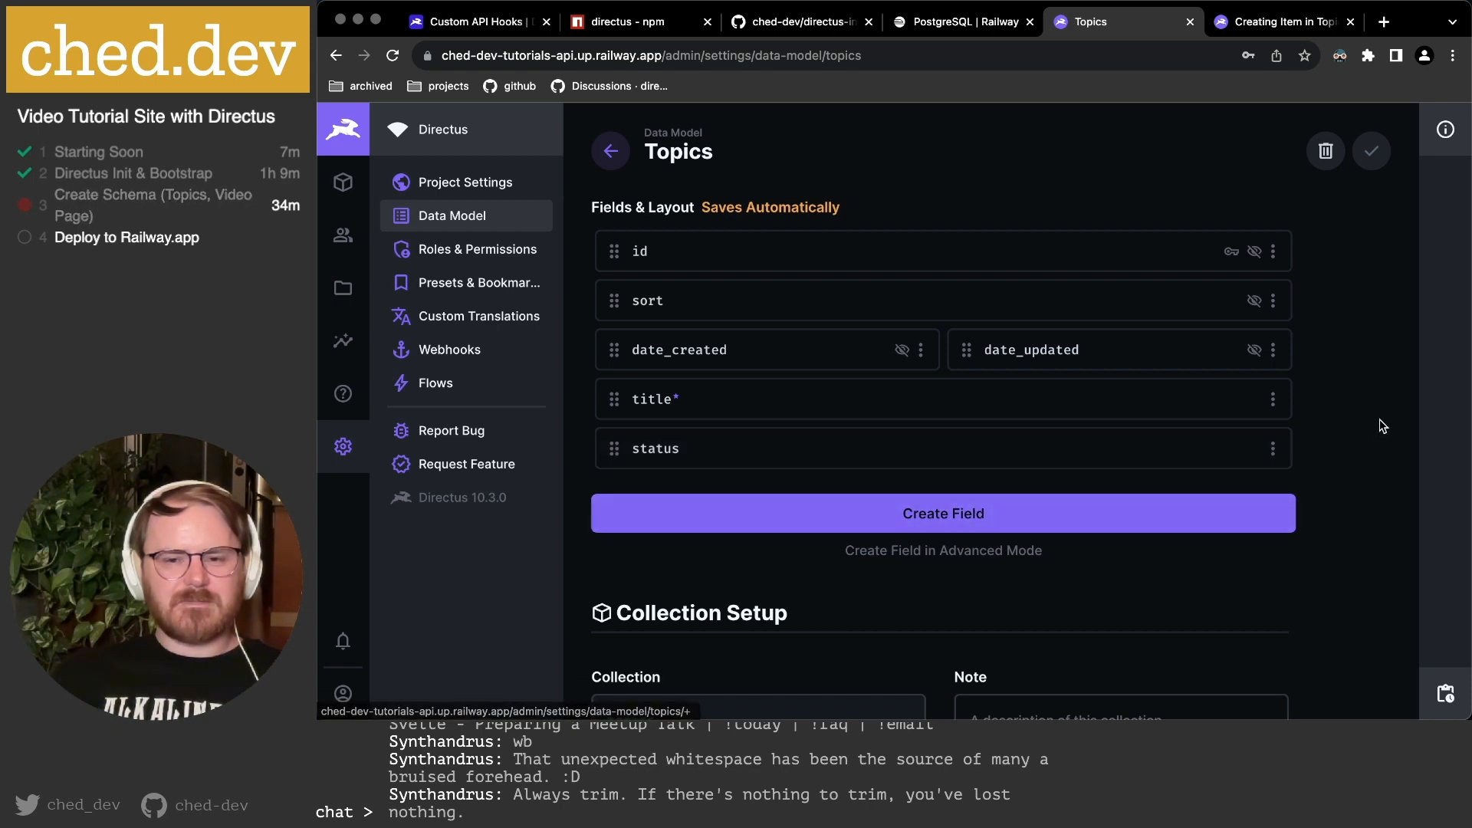
left_click(1273, 23)
key("super+r")
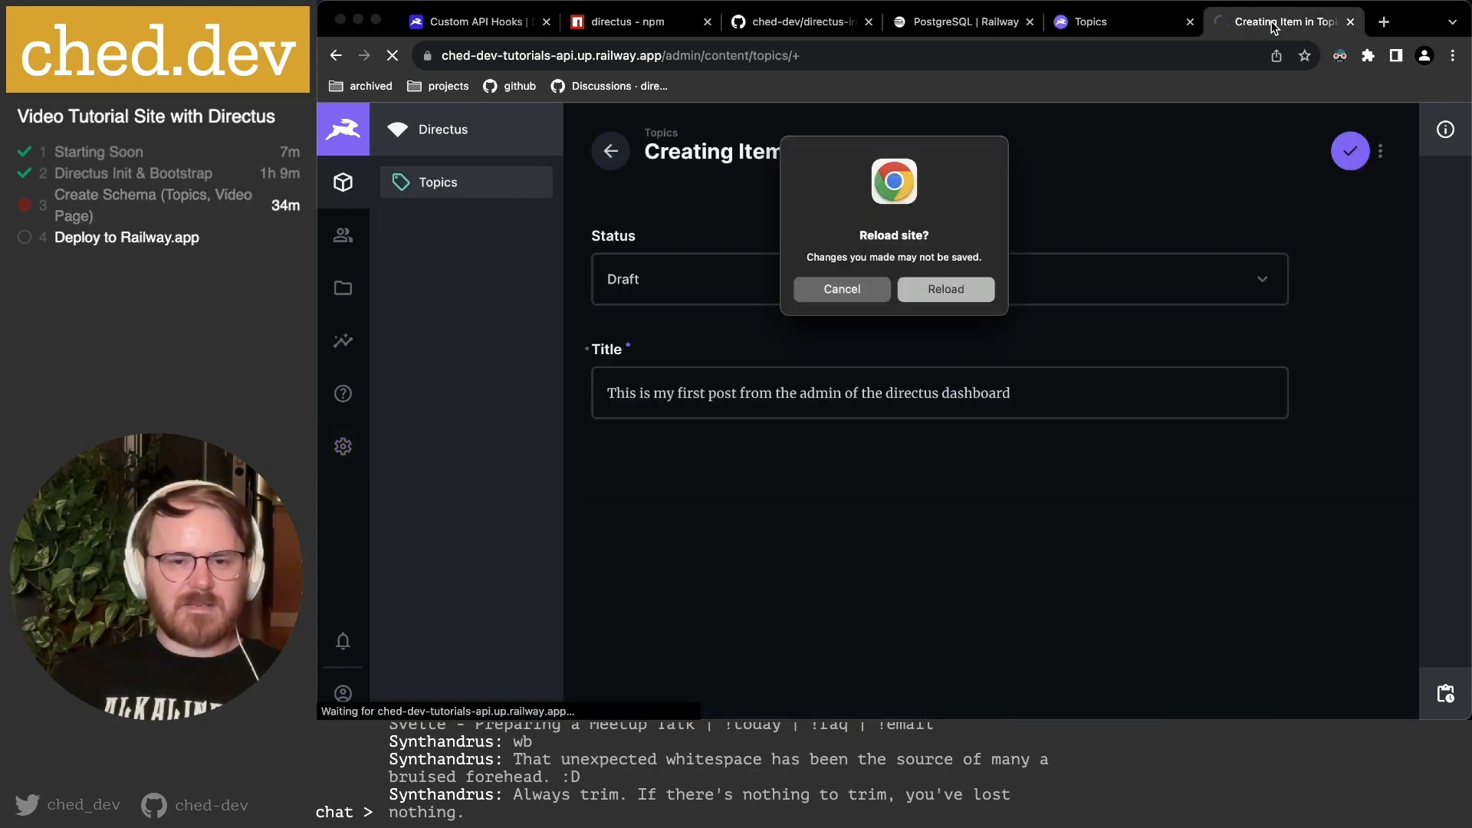
left_click(947, 290)
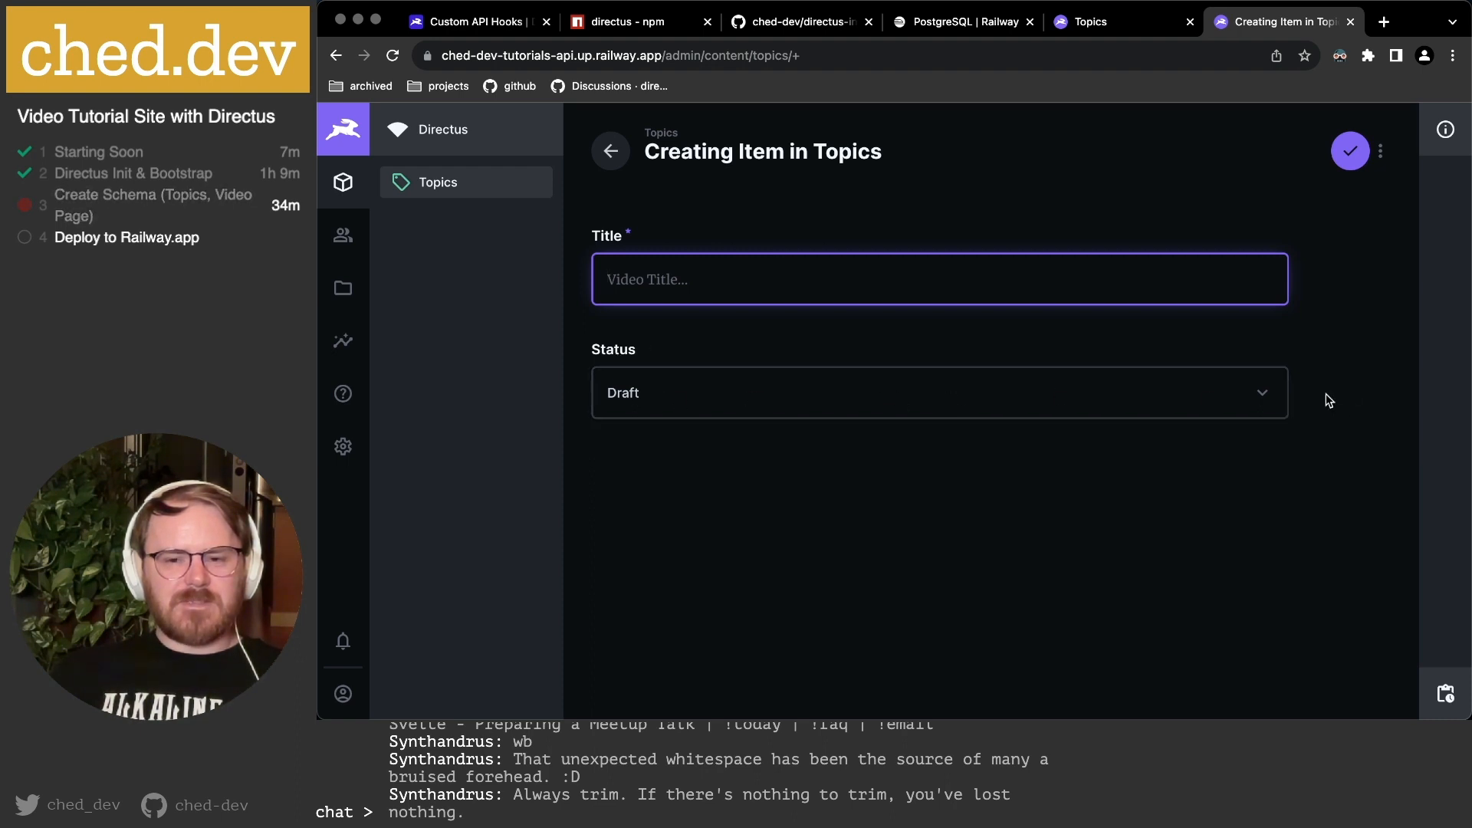
left_click(1165, 22)
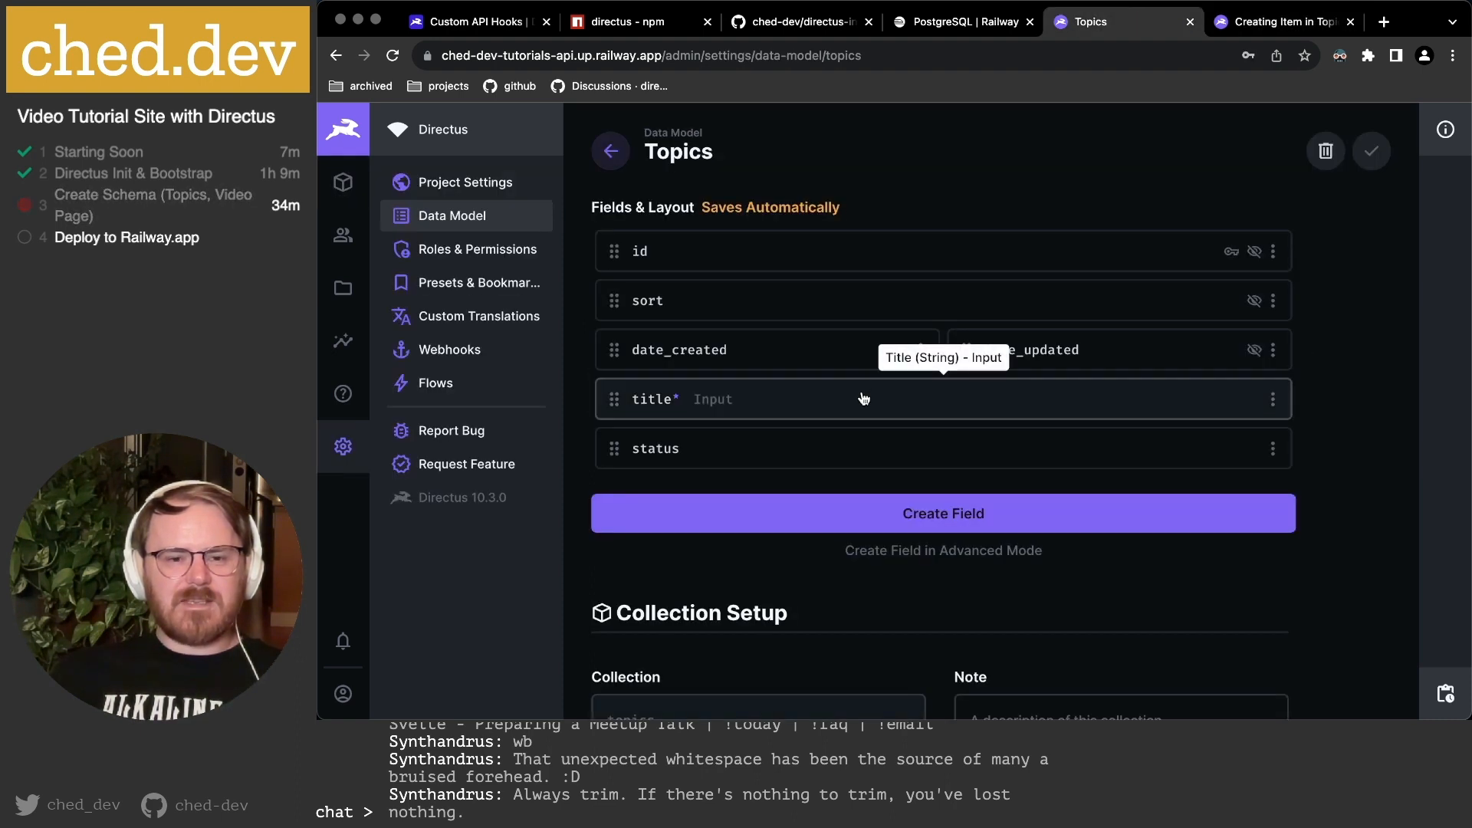
Make the status field half width.
left_click(1272, 448)
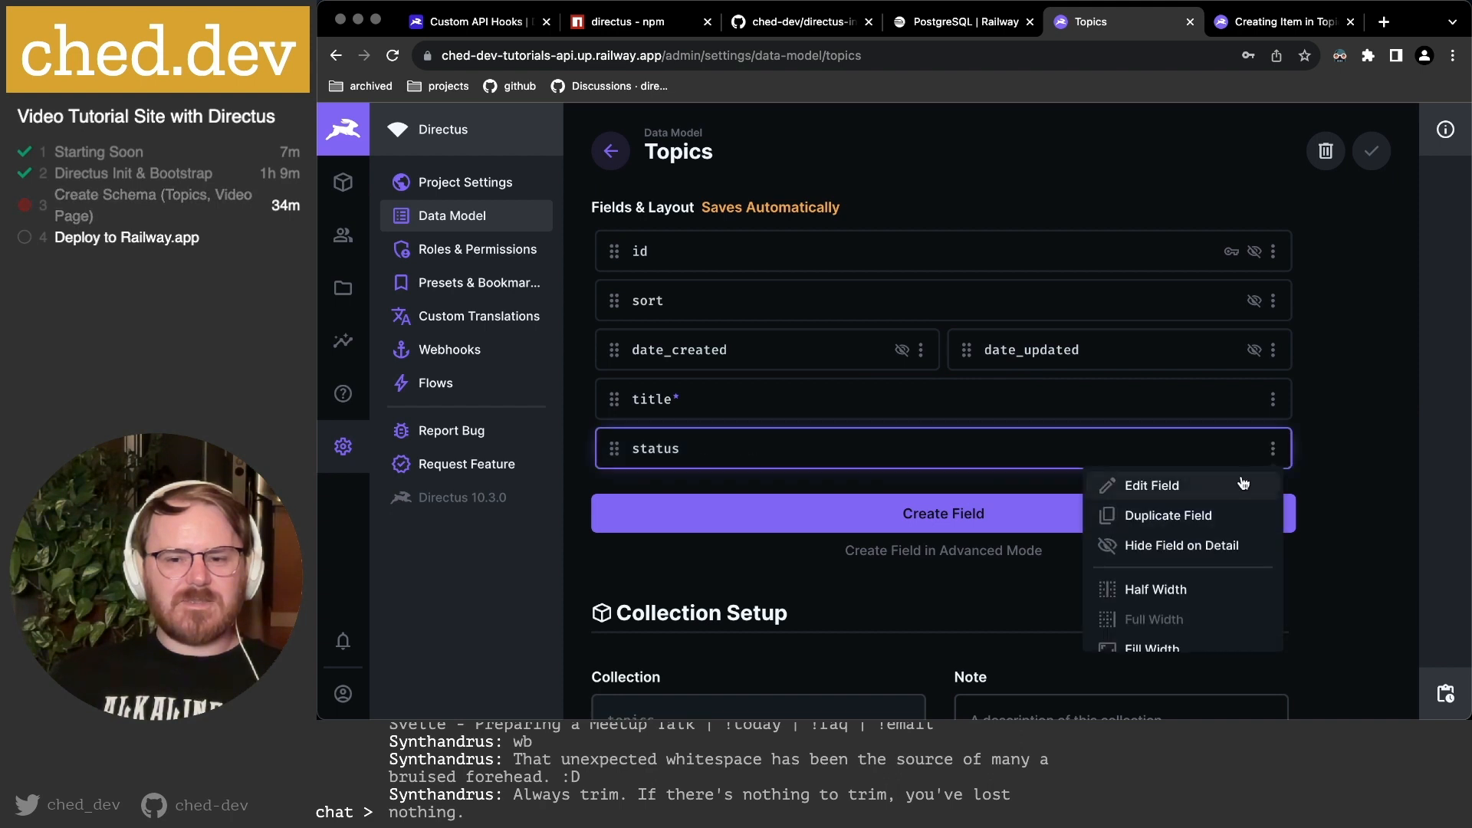
scroll(1188, 587, "down", 2)
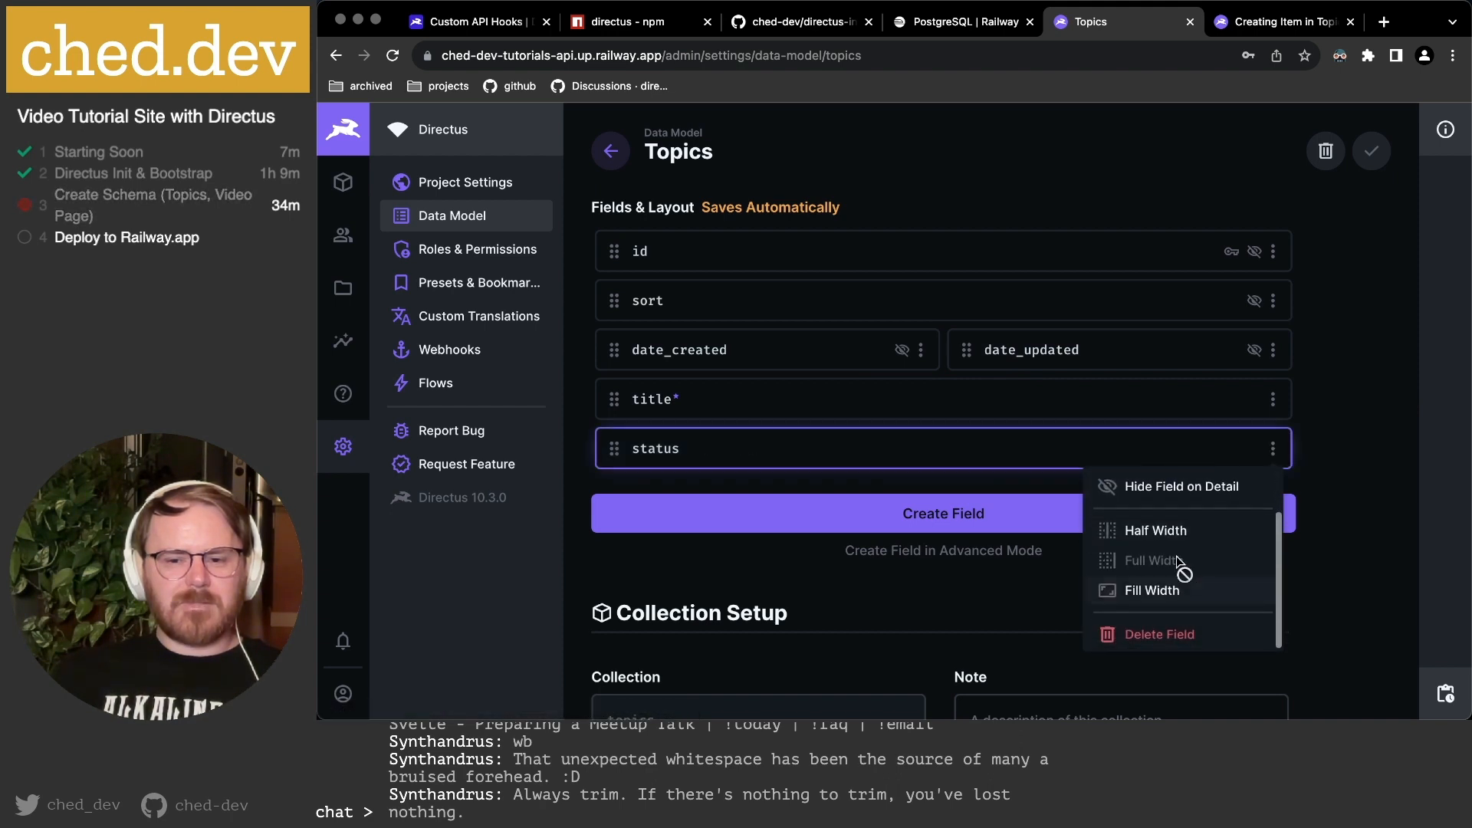
left_click(1165, 528)
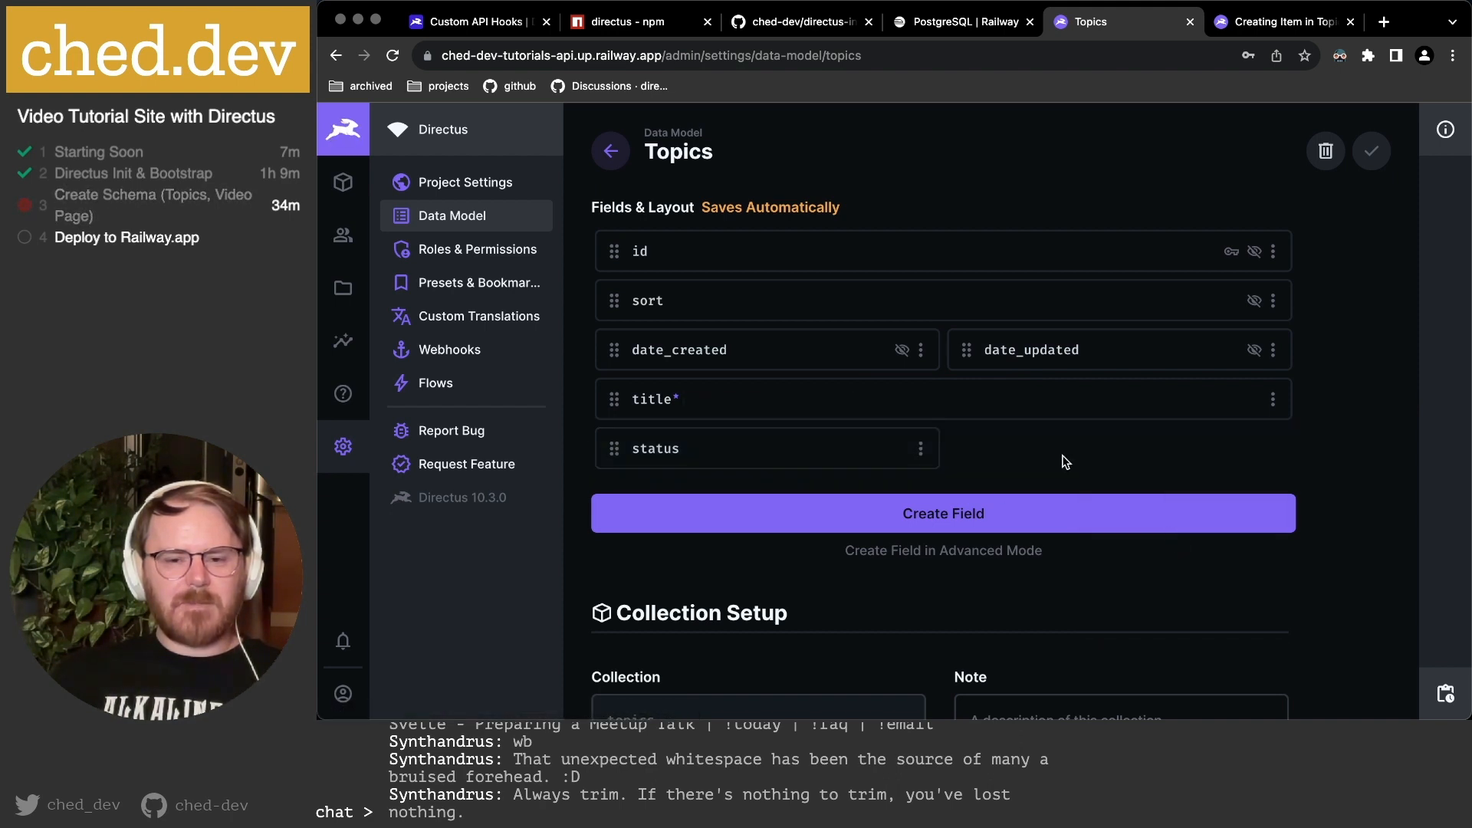
Open and close Create Field, then start duplicating title as title_copy and cancel.
left_click(957, 524)
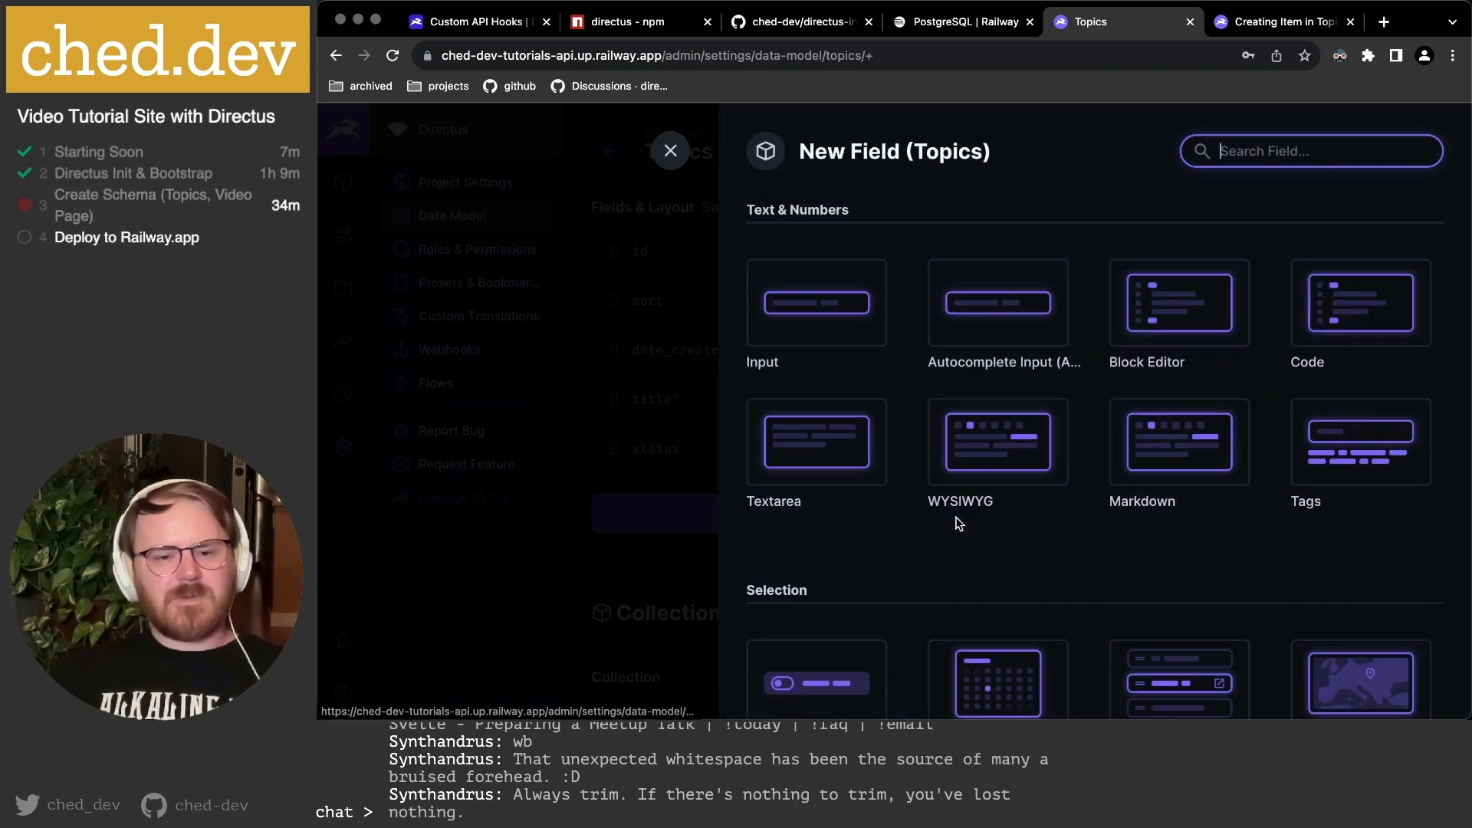
left_click(671, 150)
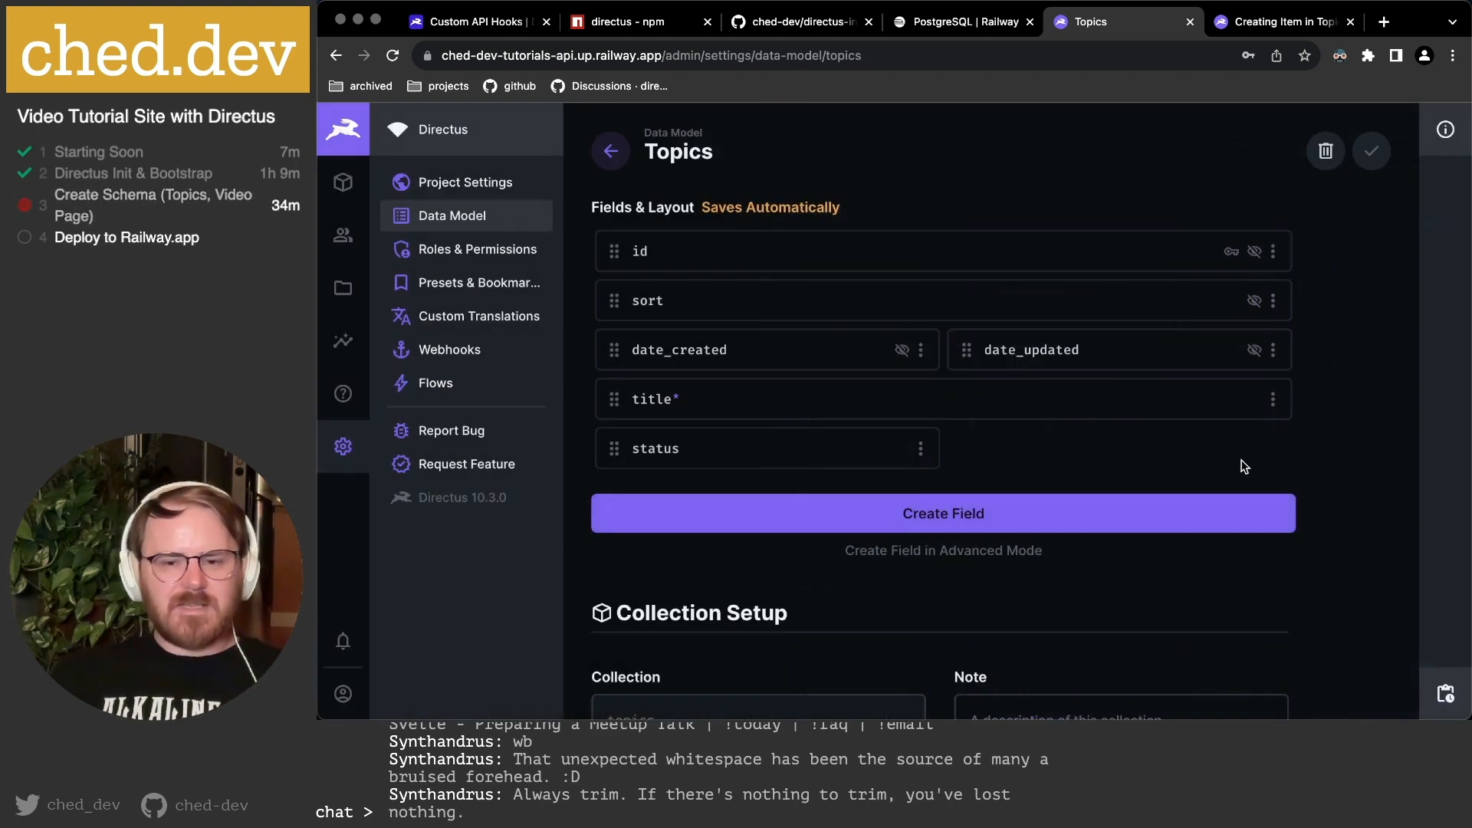
left_click(1272, 400)
left_click(1202, 467)
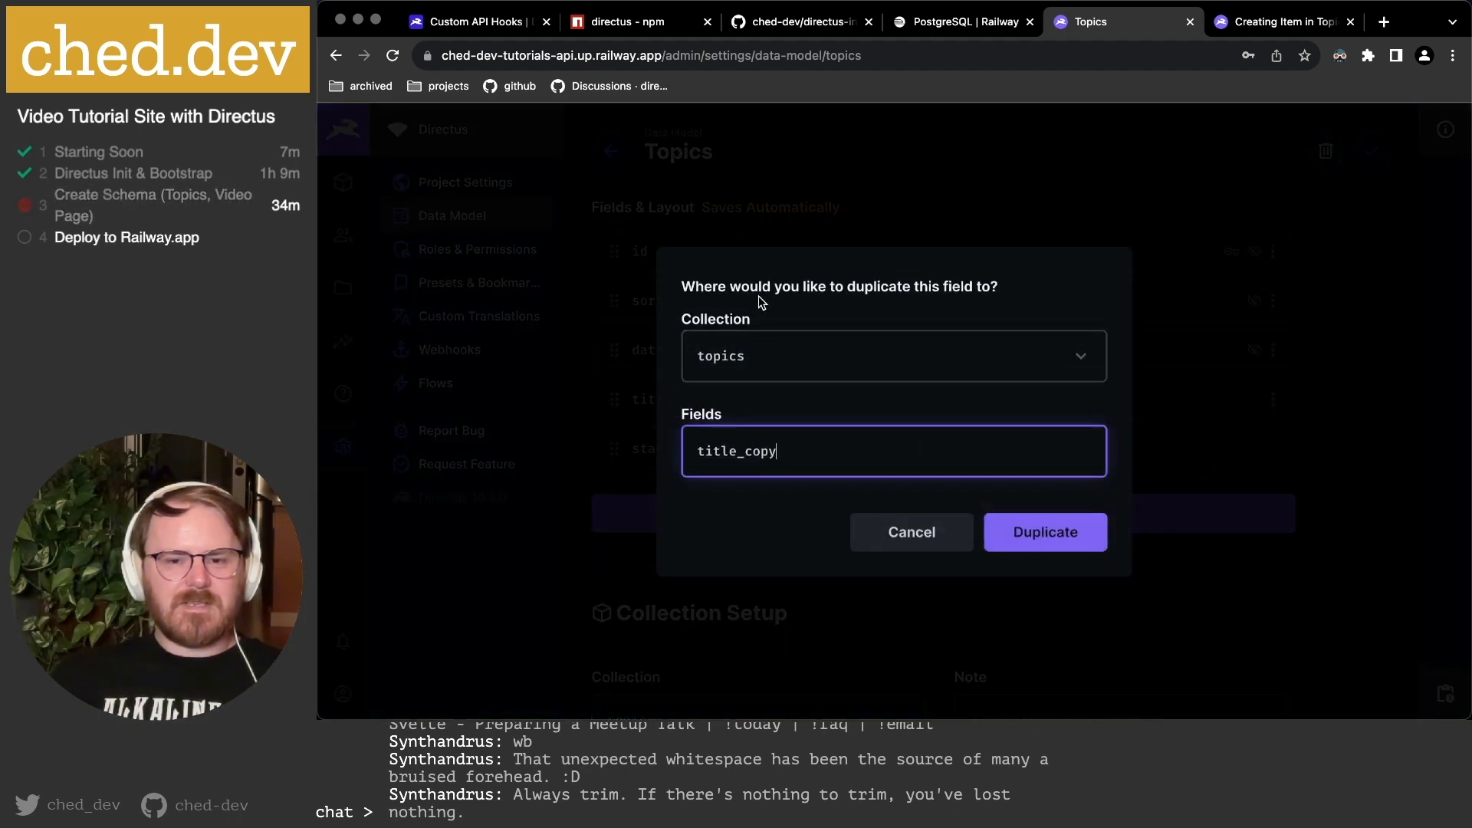
left_click(732, 358)
left_click(907, 537)
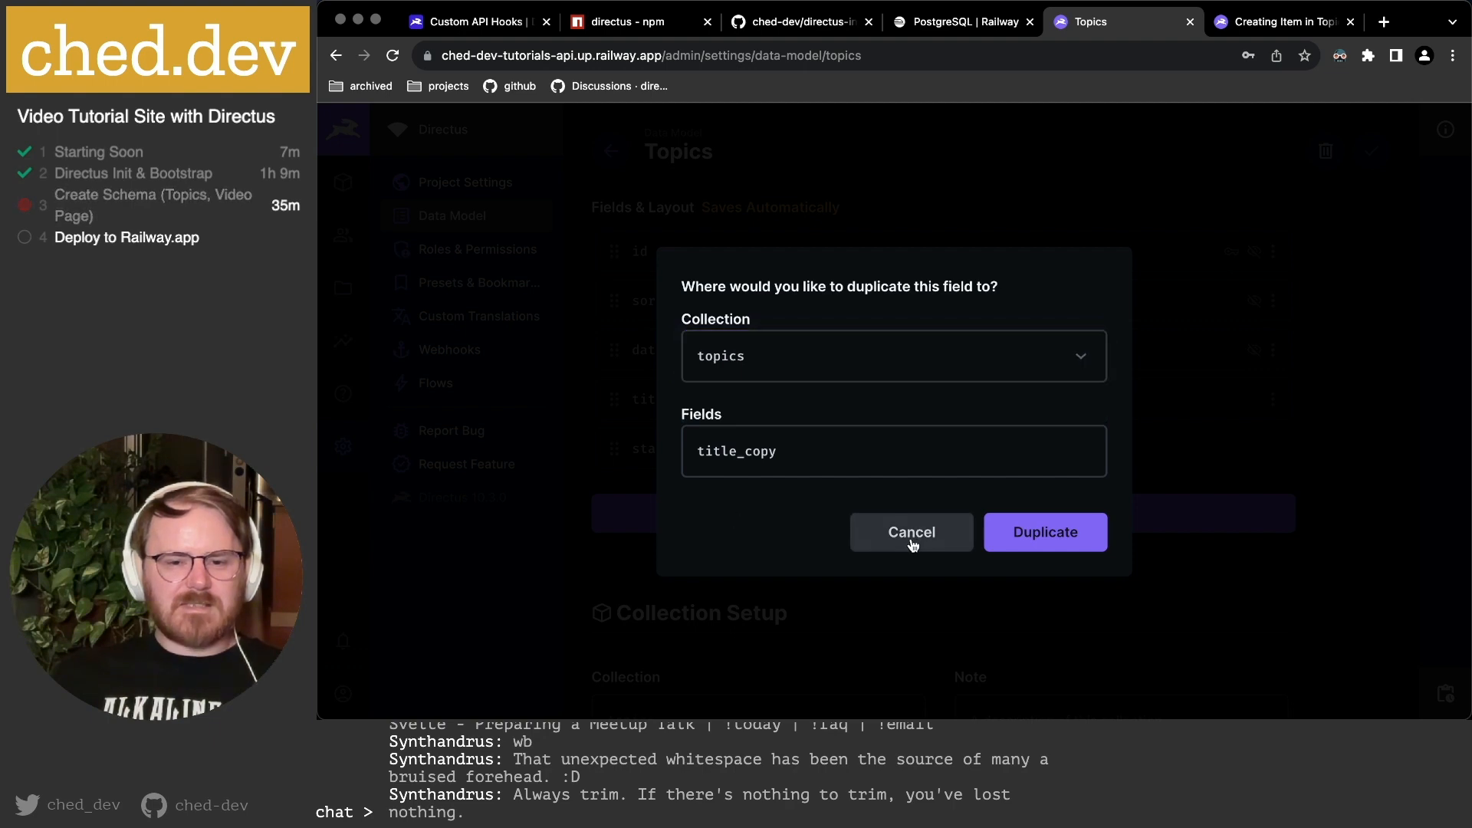
left_click(911, 534)
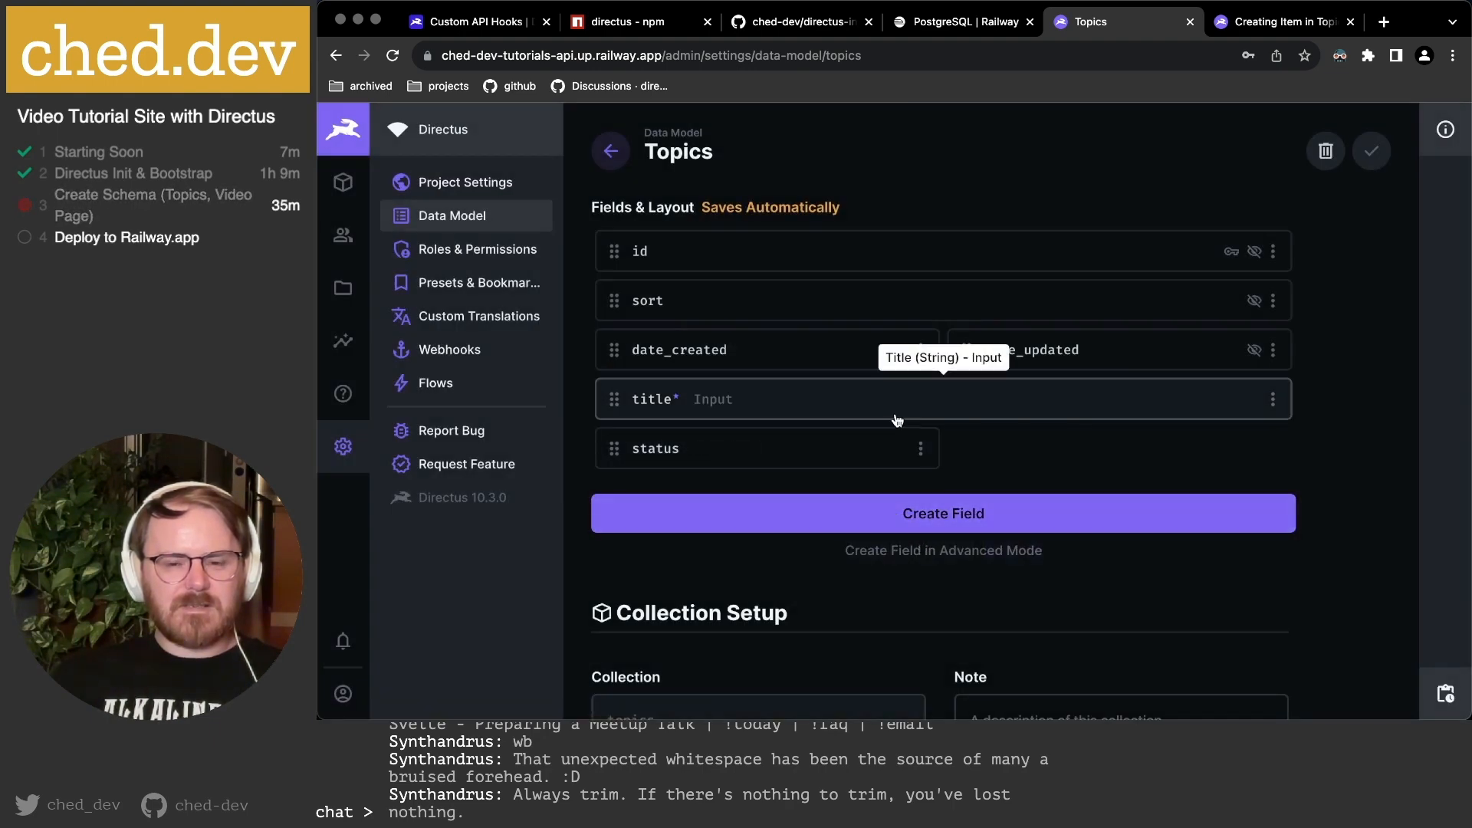
Create a new Input field named slug and mark it required.
left_click(933, 513)
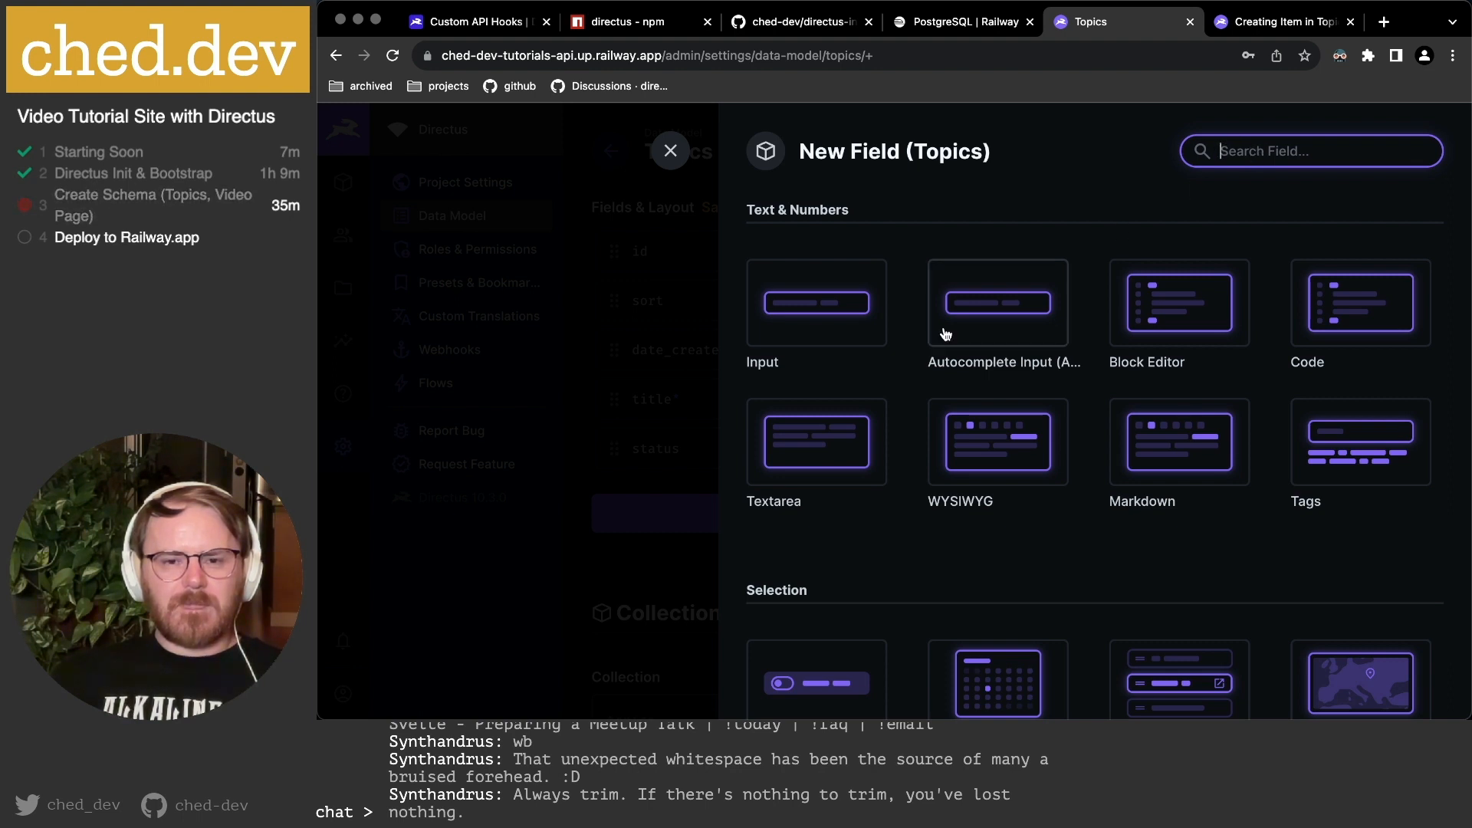
type("slug")
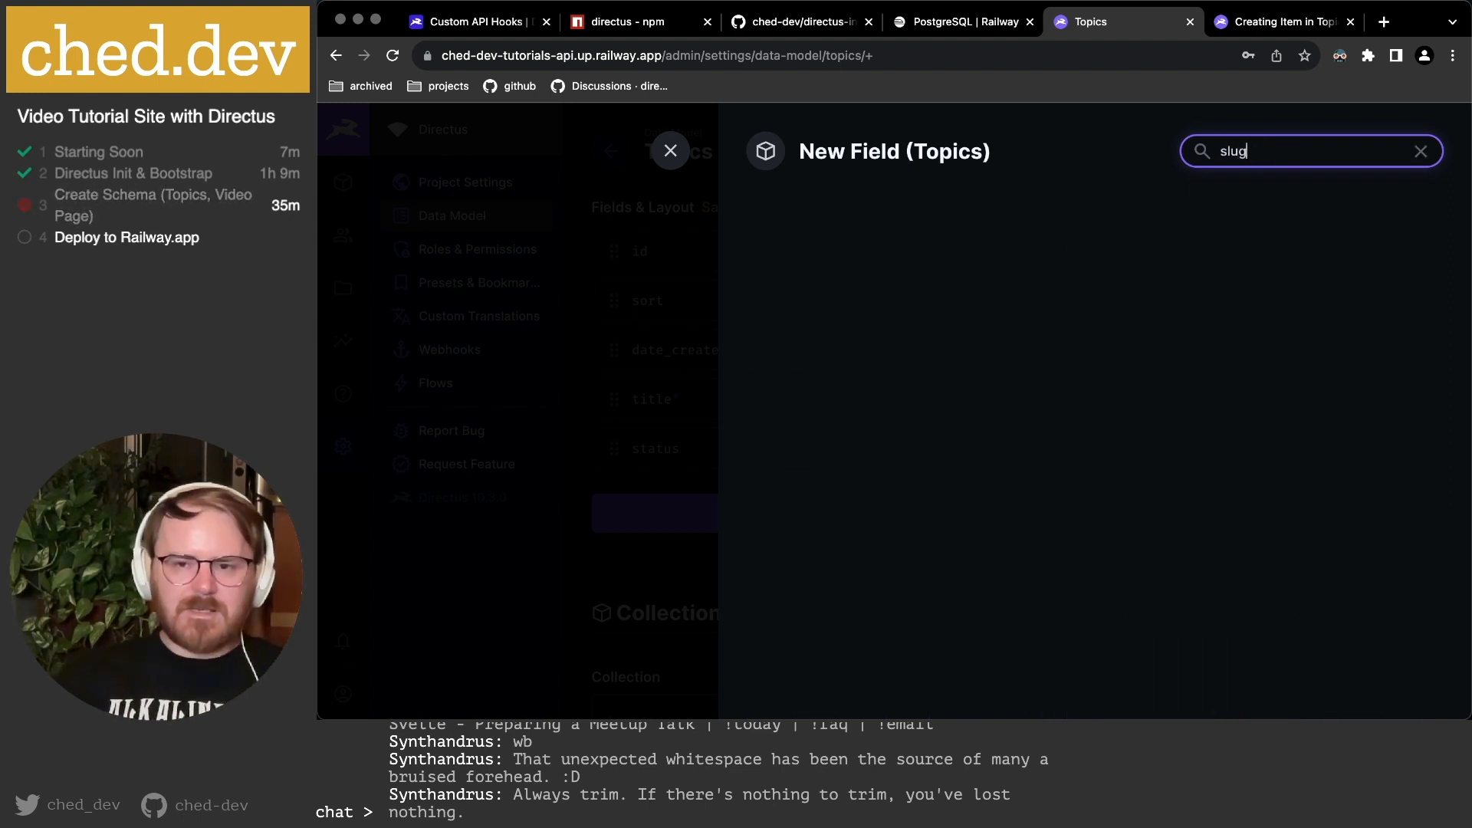
key("alt+BackSpace")
left_click(803, 306)
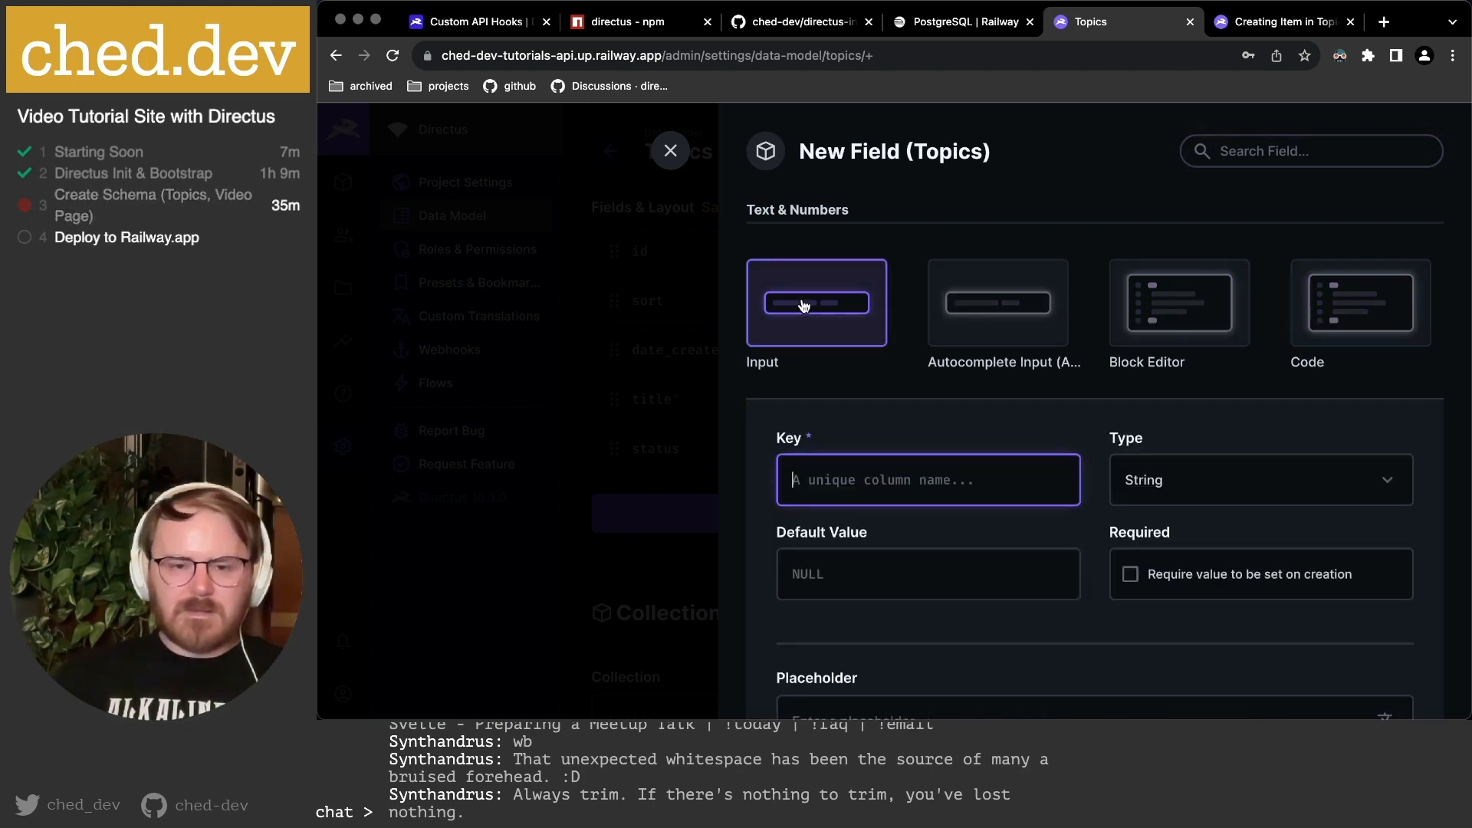
type("slug")
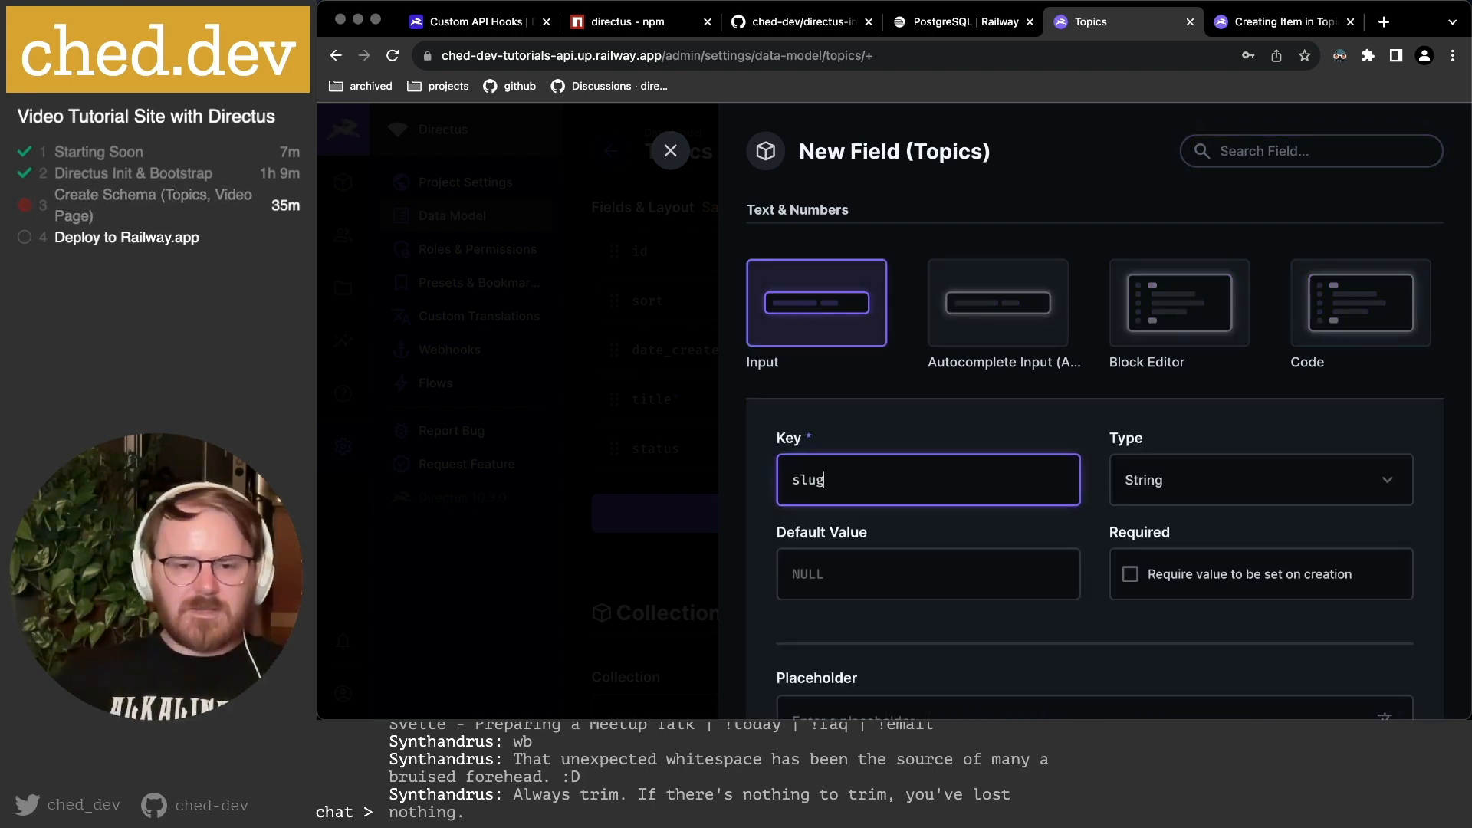
scroll(1193, 468, "down", 3)
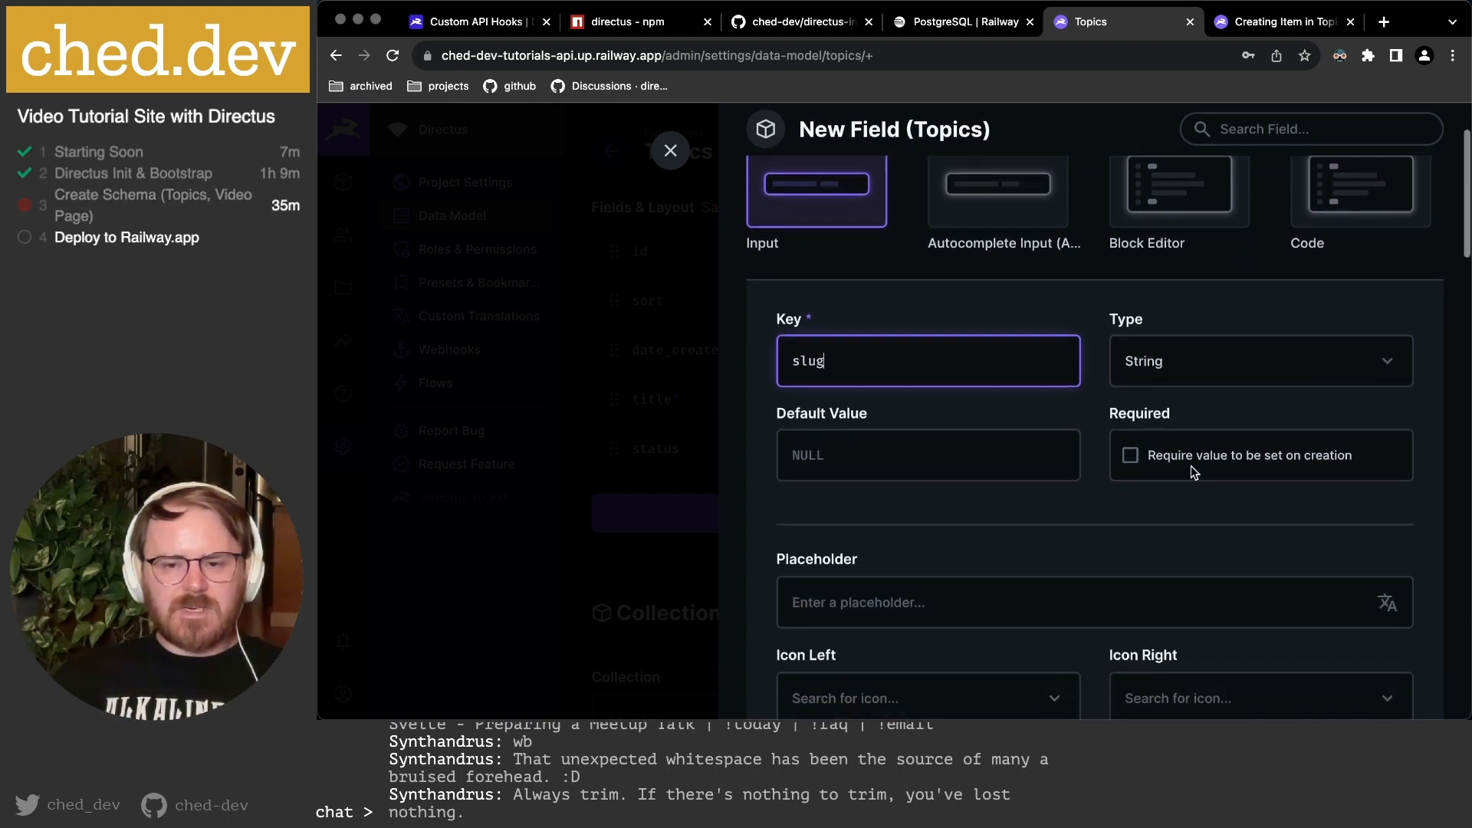
left_click(1154, 458)
Give slug the placeholder 'this-is-a-slug-url' and a Link icon on the left.
scroll(1199, 462, "down", 1)
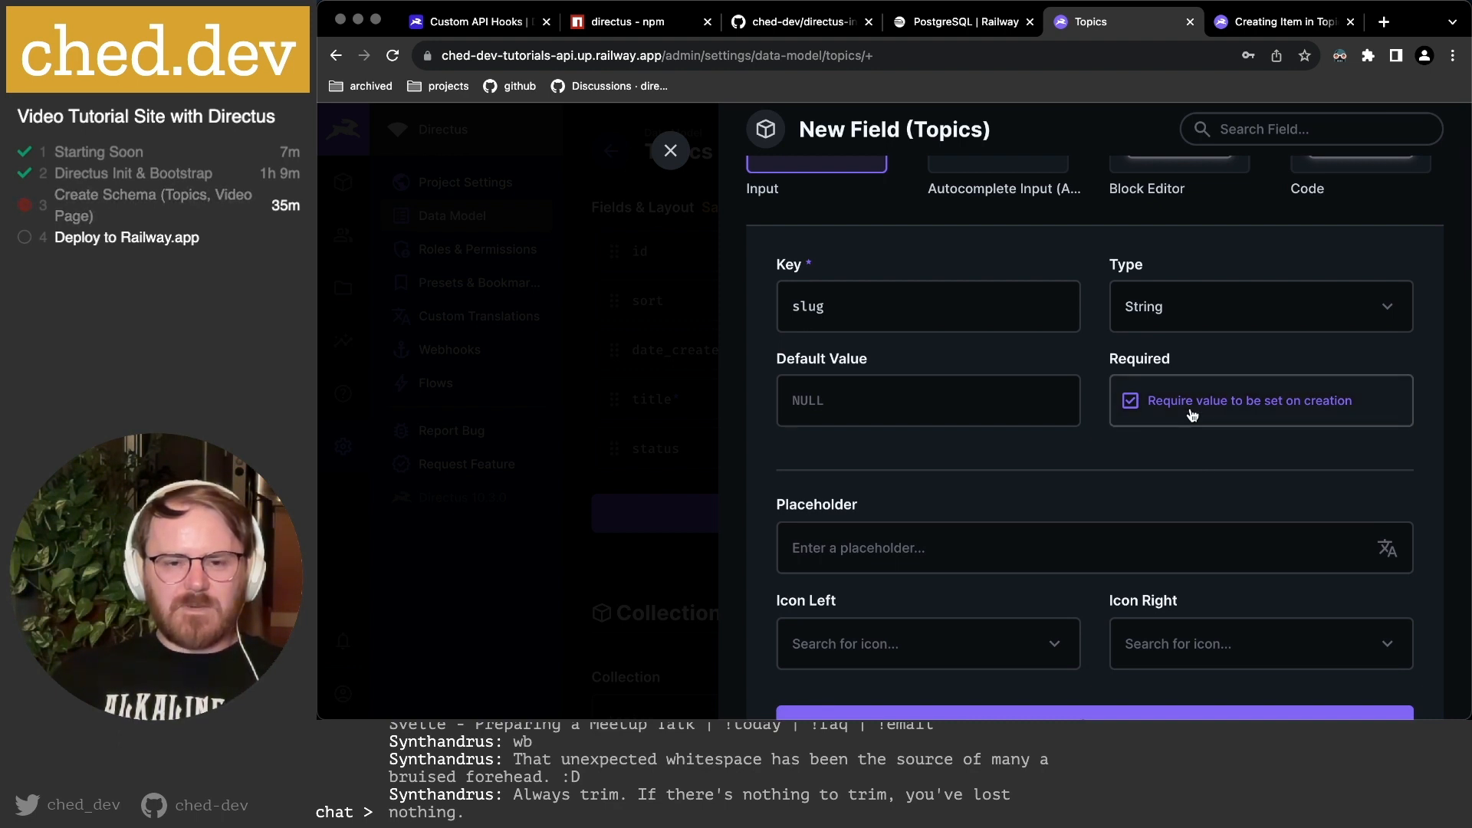
scroll(1192, 415, "down", 1)
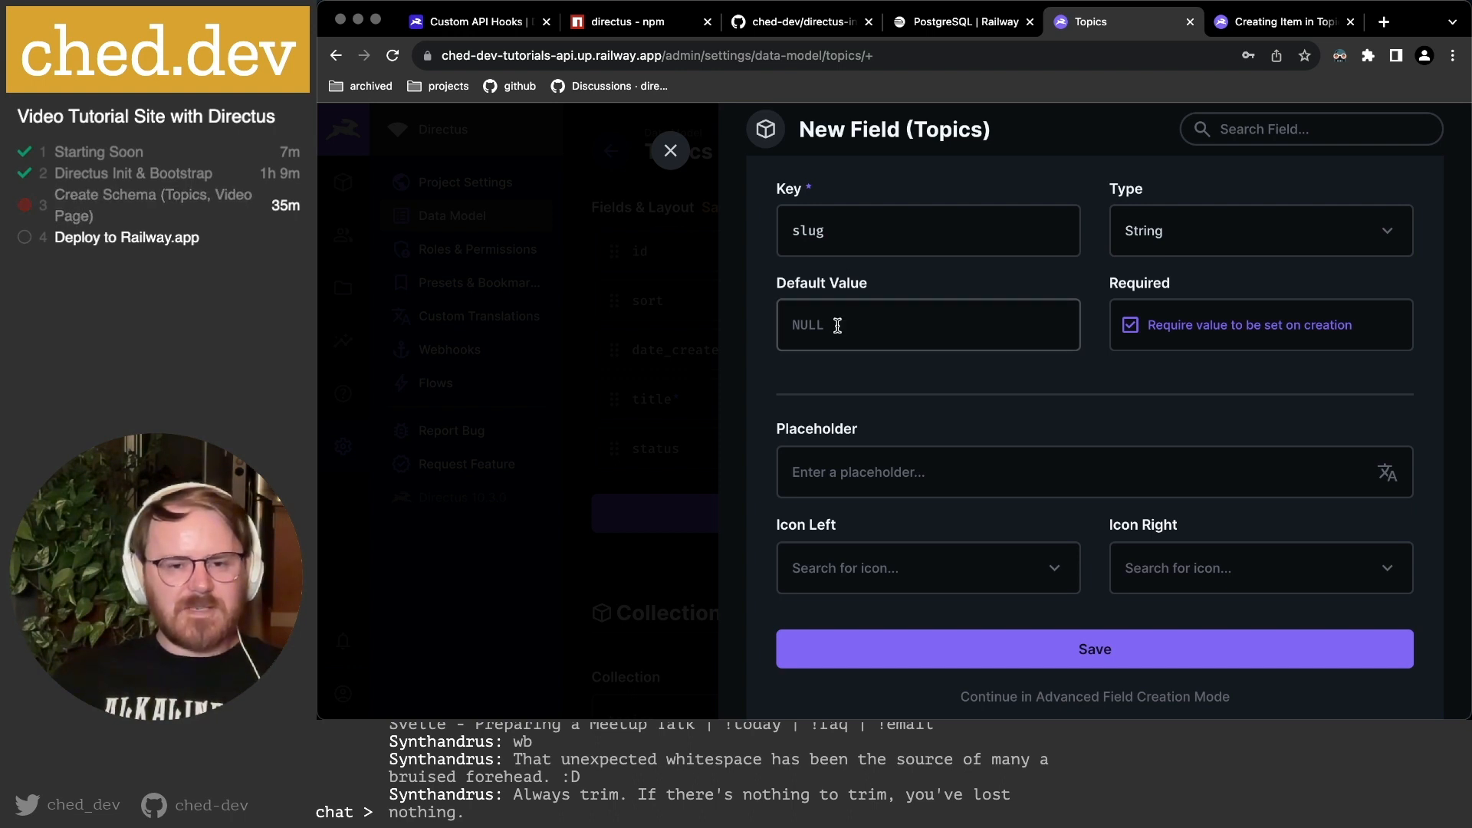
scroll(1070, 374, "down", 1)
left_click(932, 393)
type("this-is-a-slug-url")
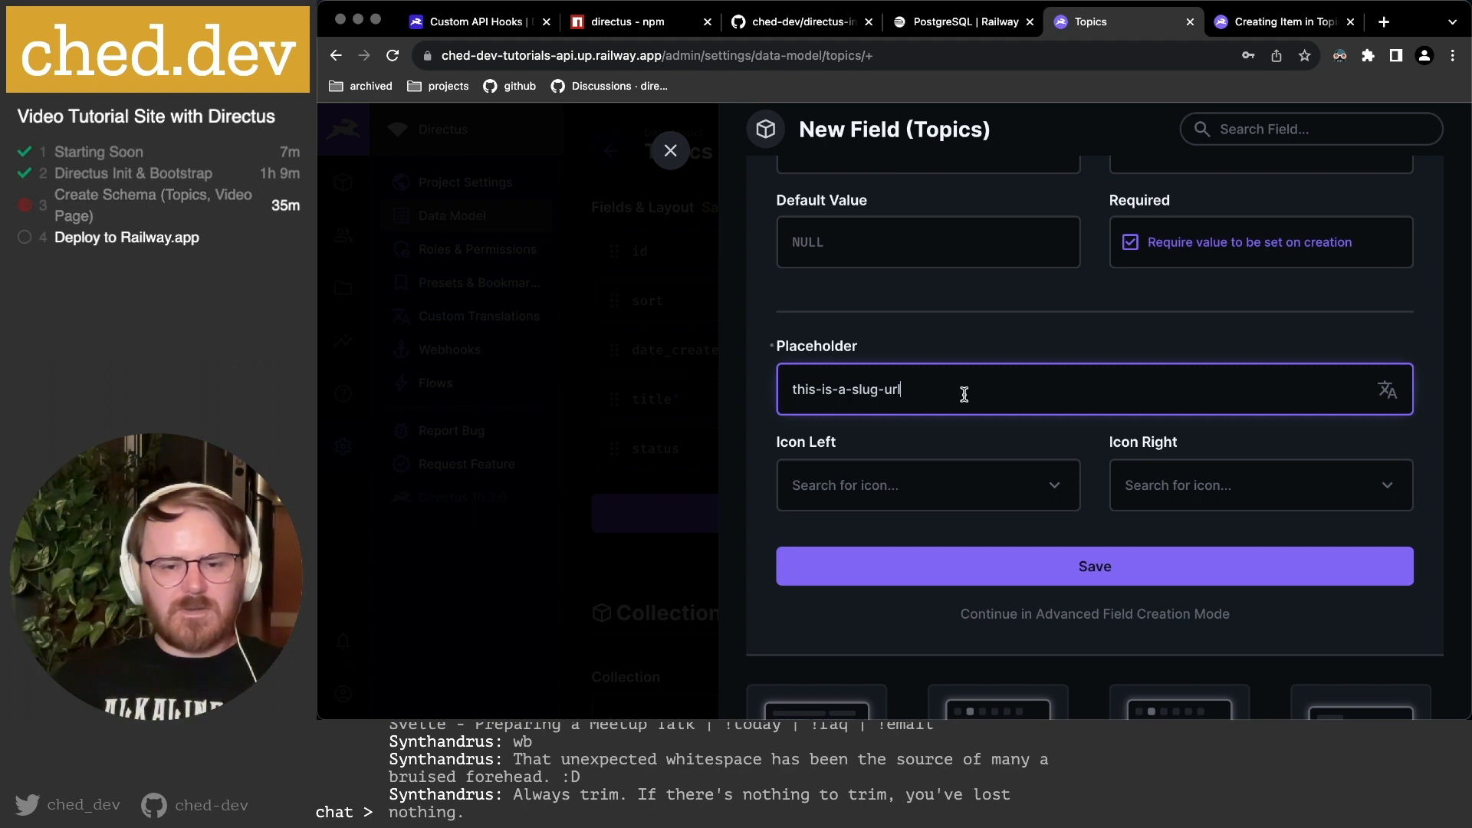
left_click(1049, 494)
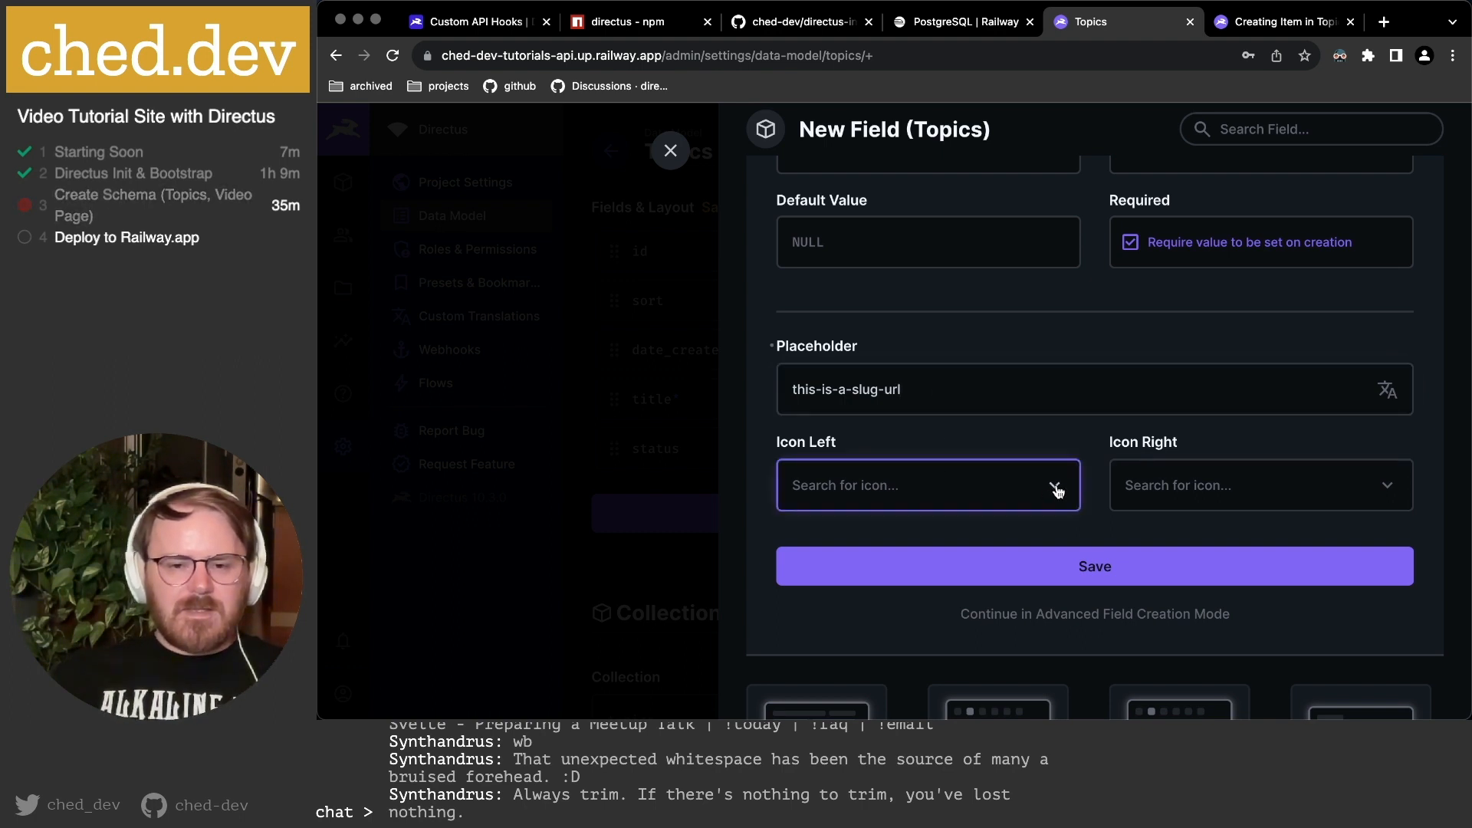
type("link")
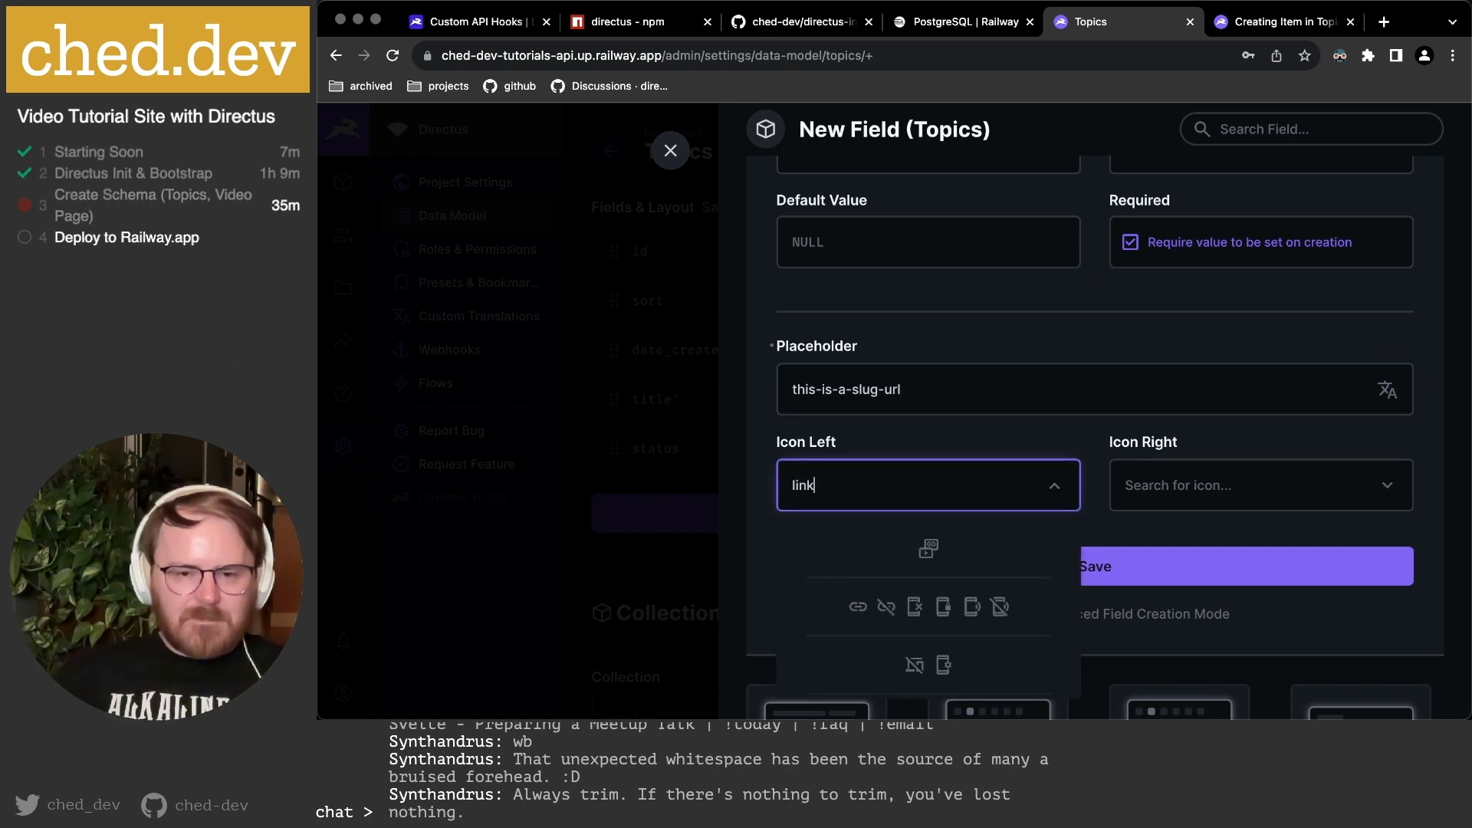
left_click(859, 608)
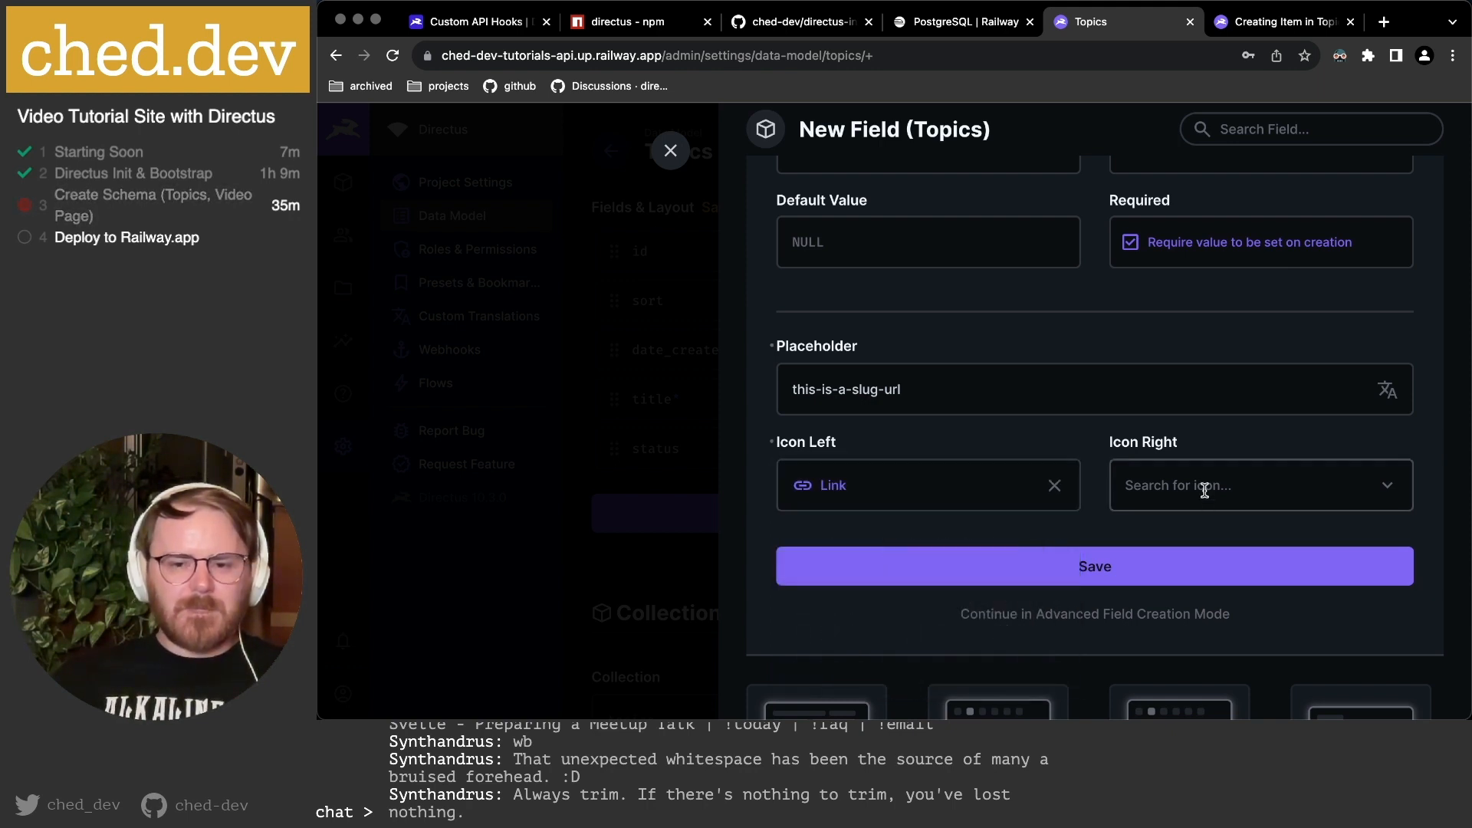
In the full field settings, disallow NULL values and require unique values for the slug.
left_click(1140, 615)
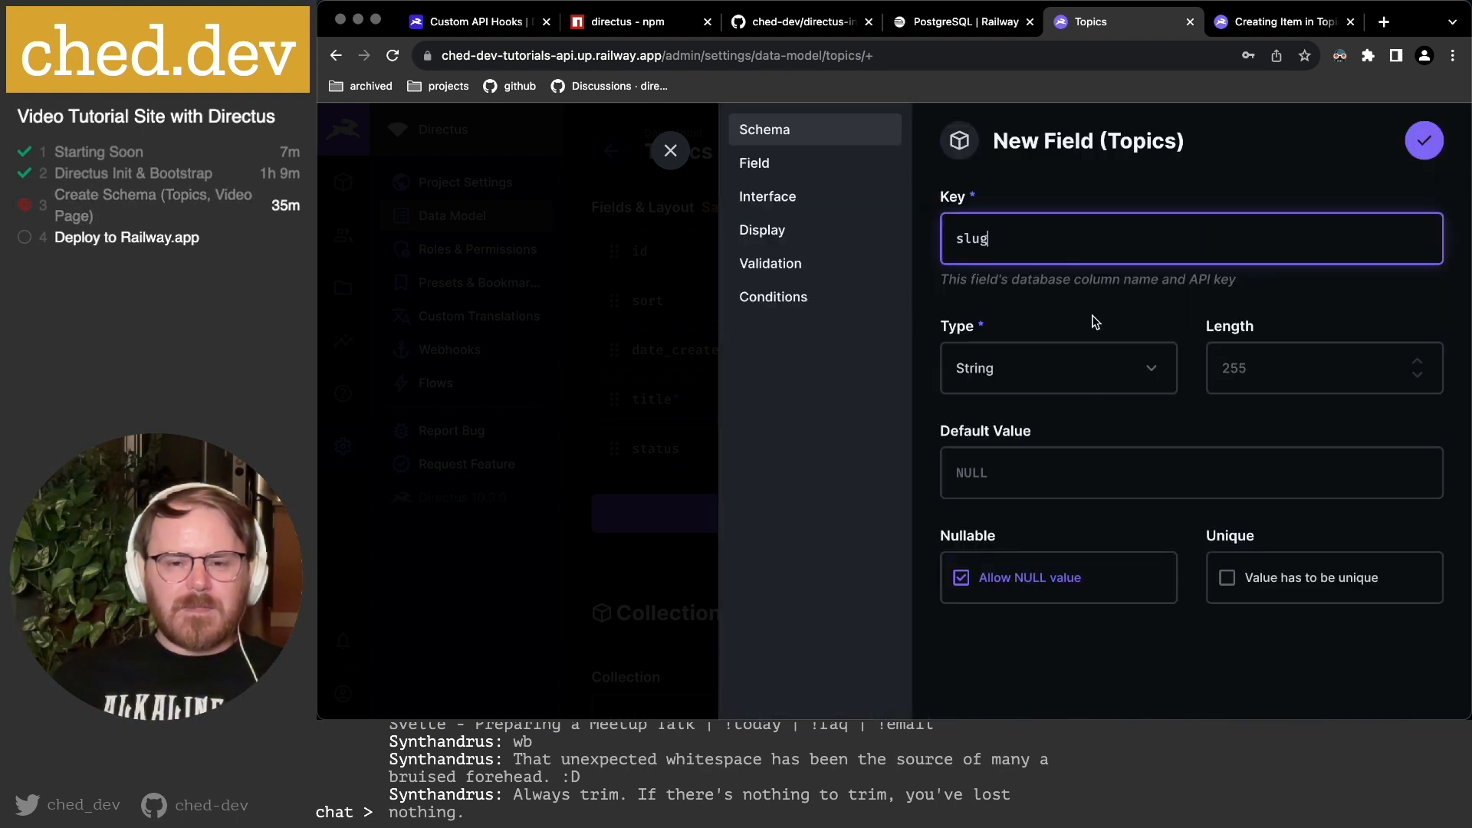
left_click(1027, 585)
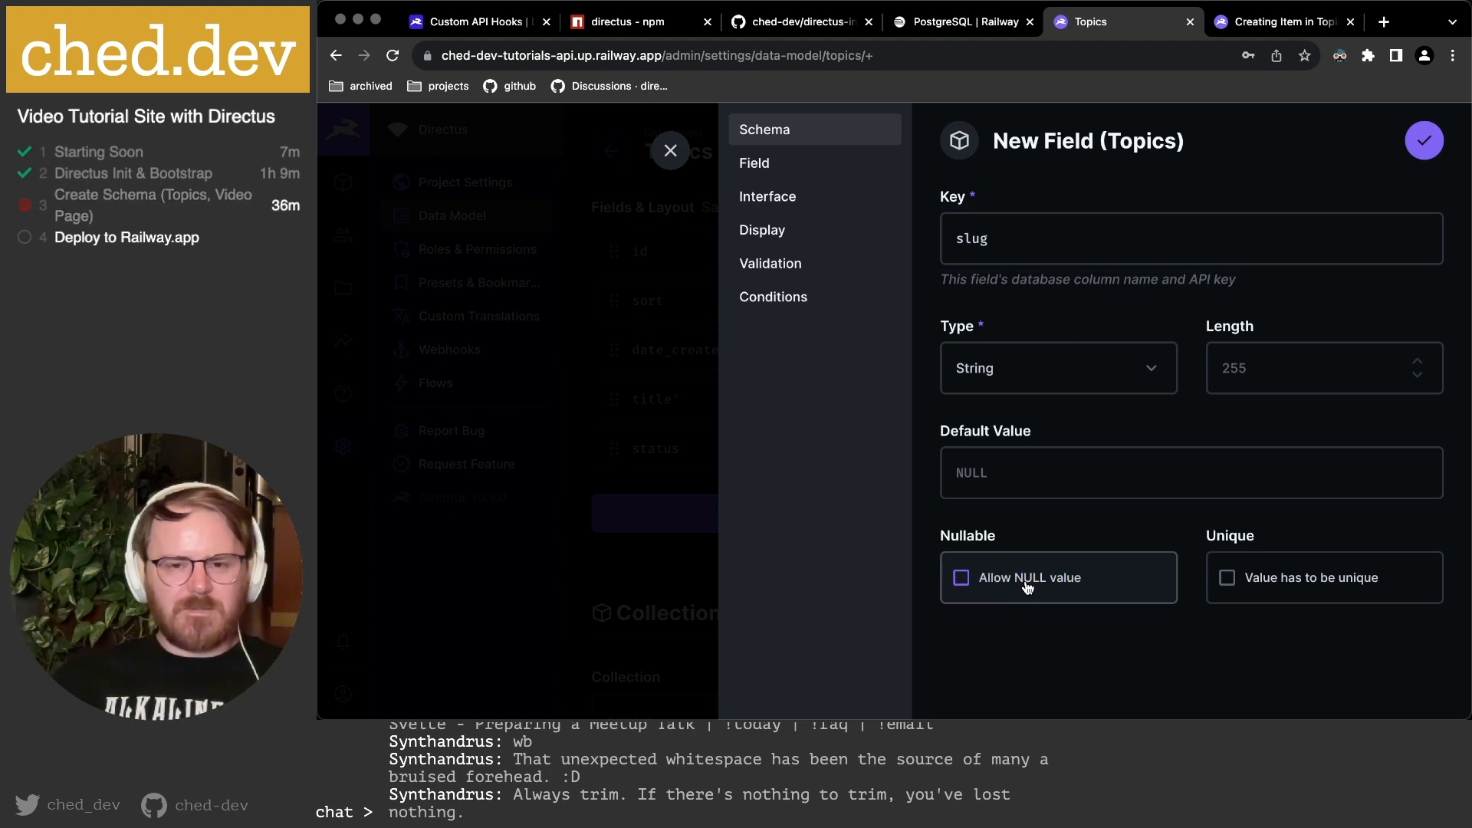
left_click(1276, 587)
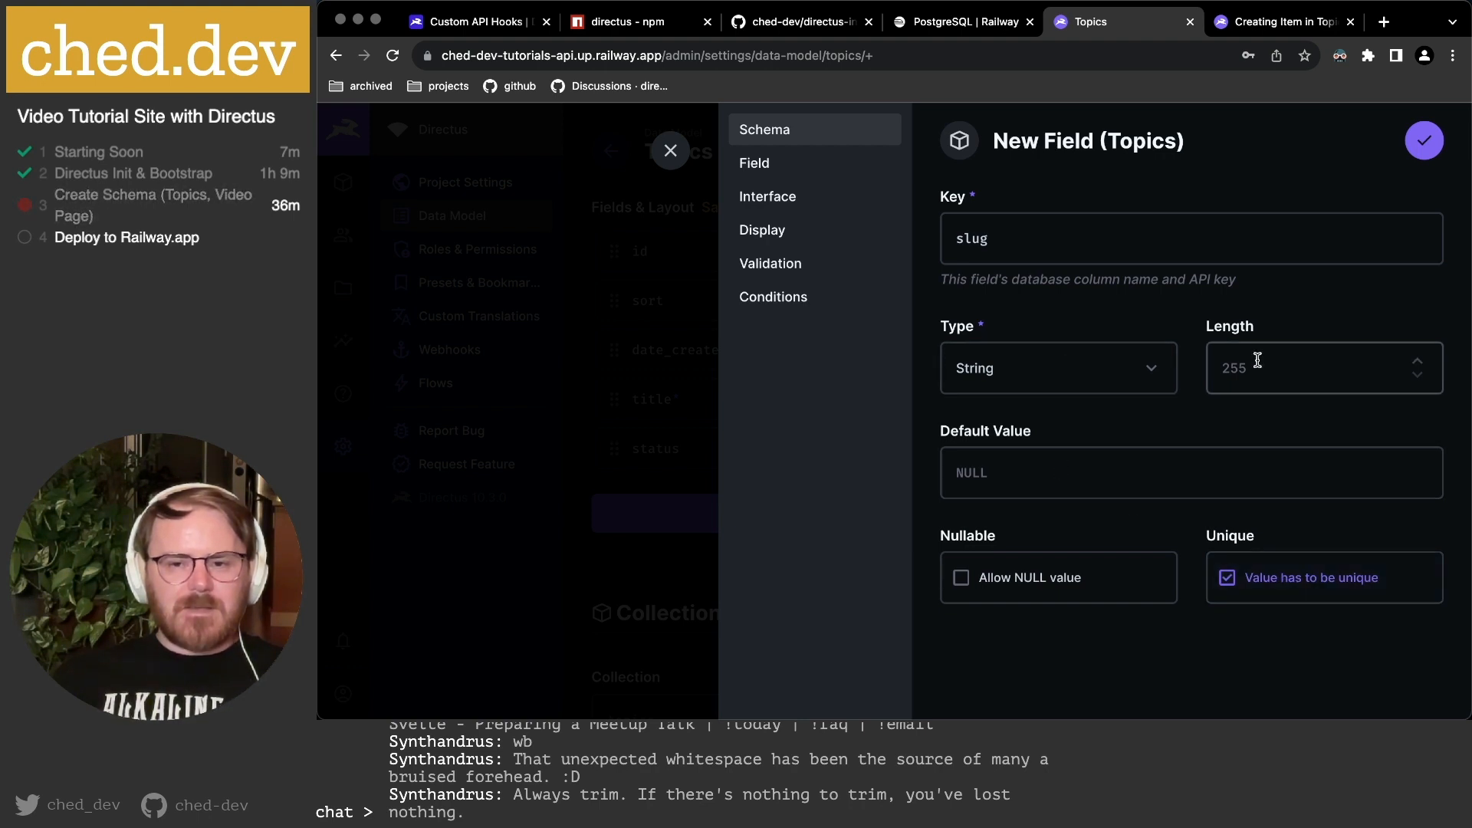
Add the field note 'Must be unique across Topics'.
left_click(769, 166)
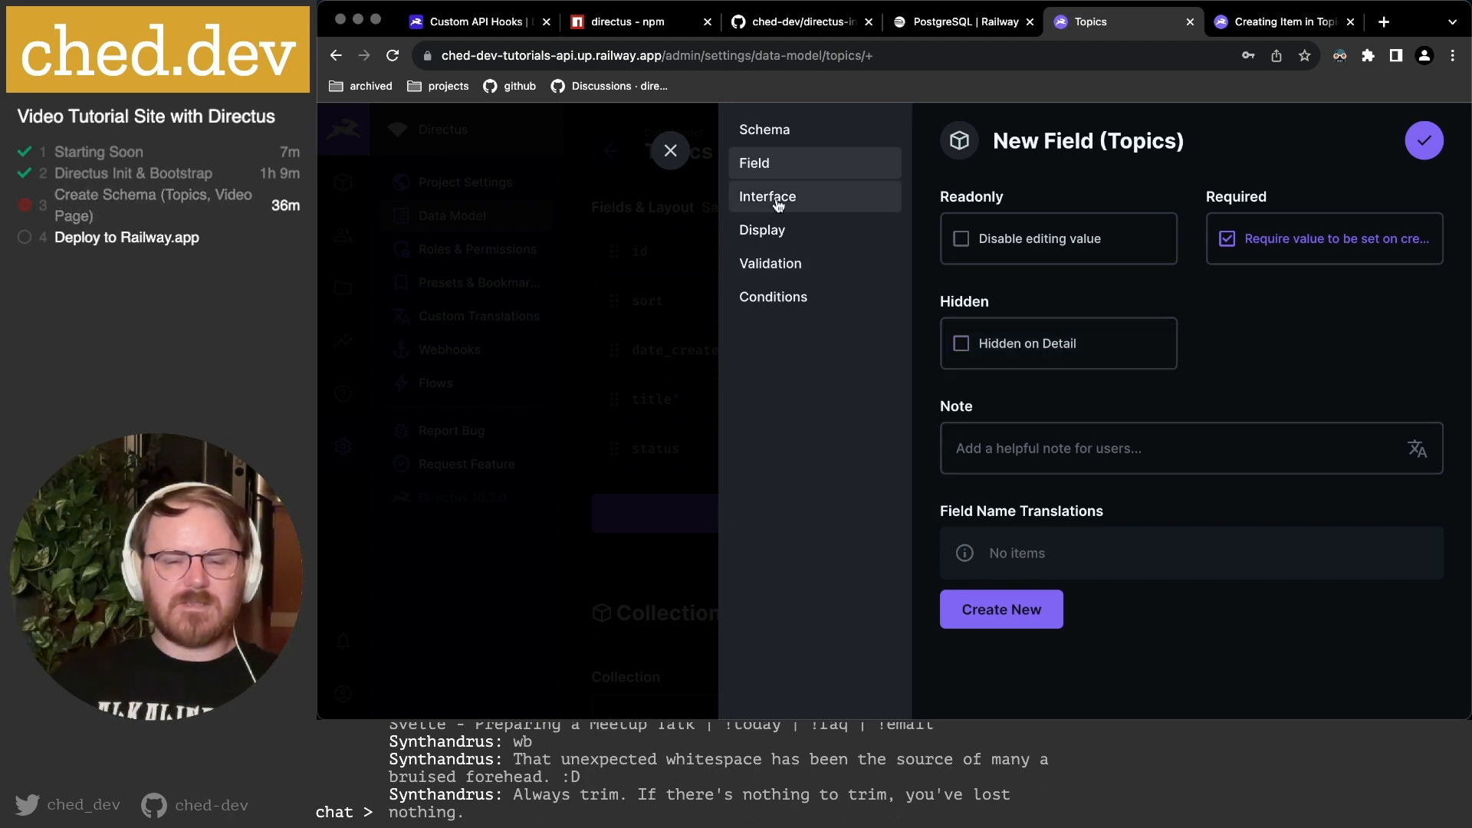
left_click(1022, 442)
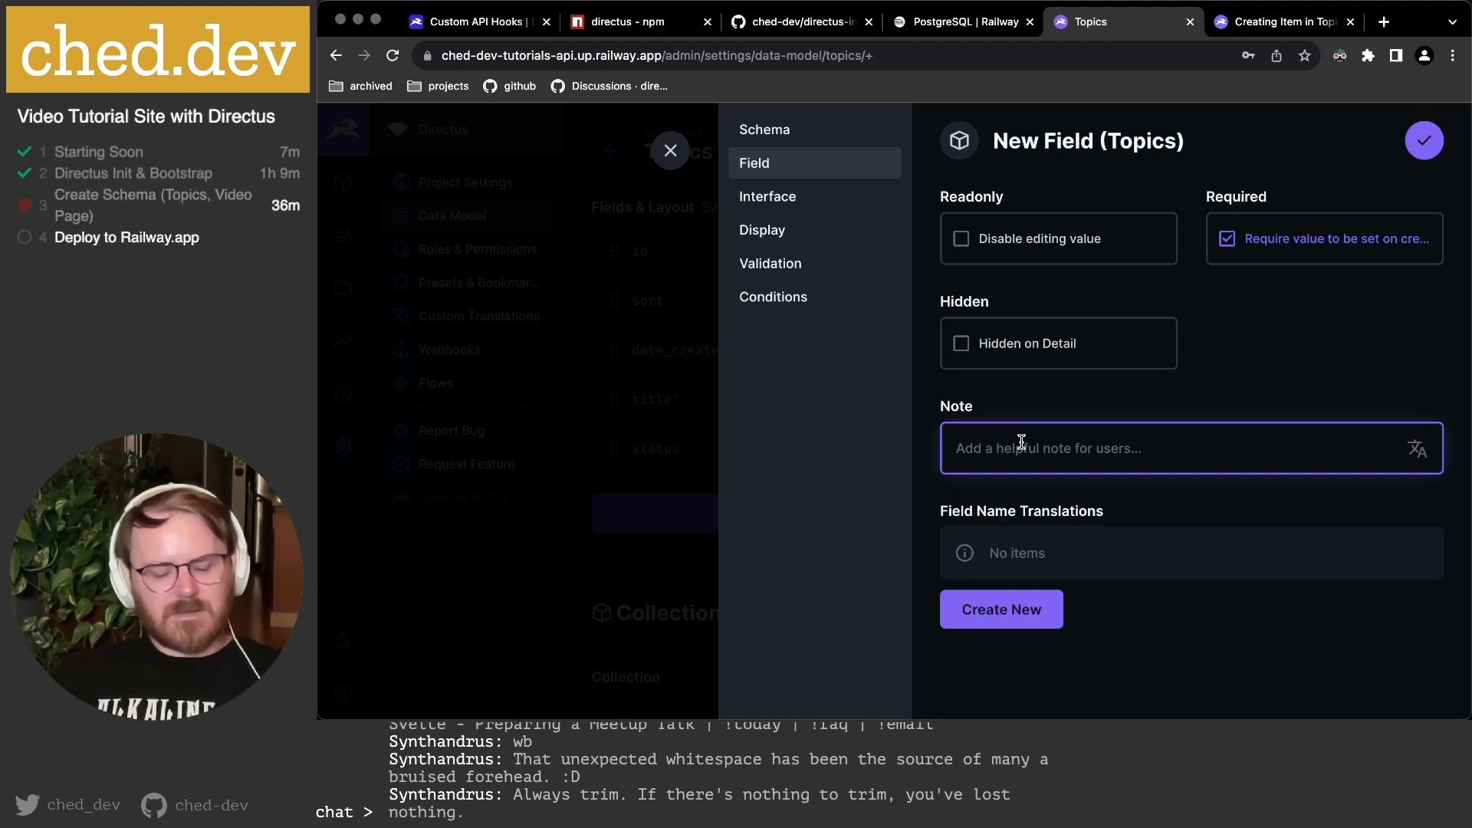
type("must ")
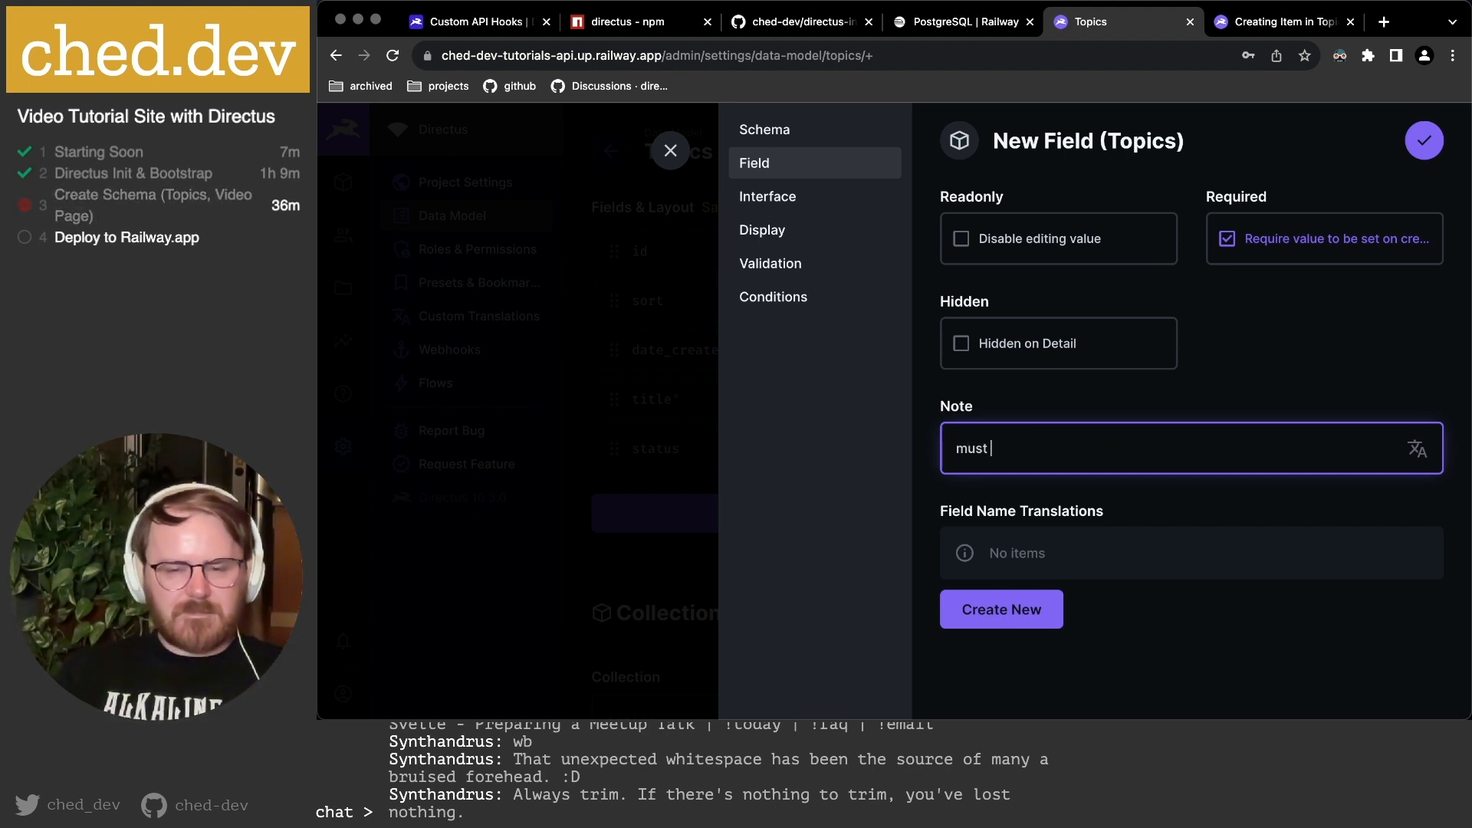
type("be undique across")
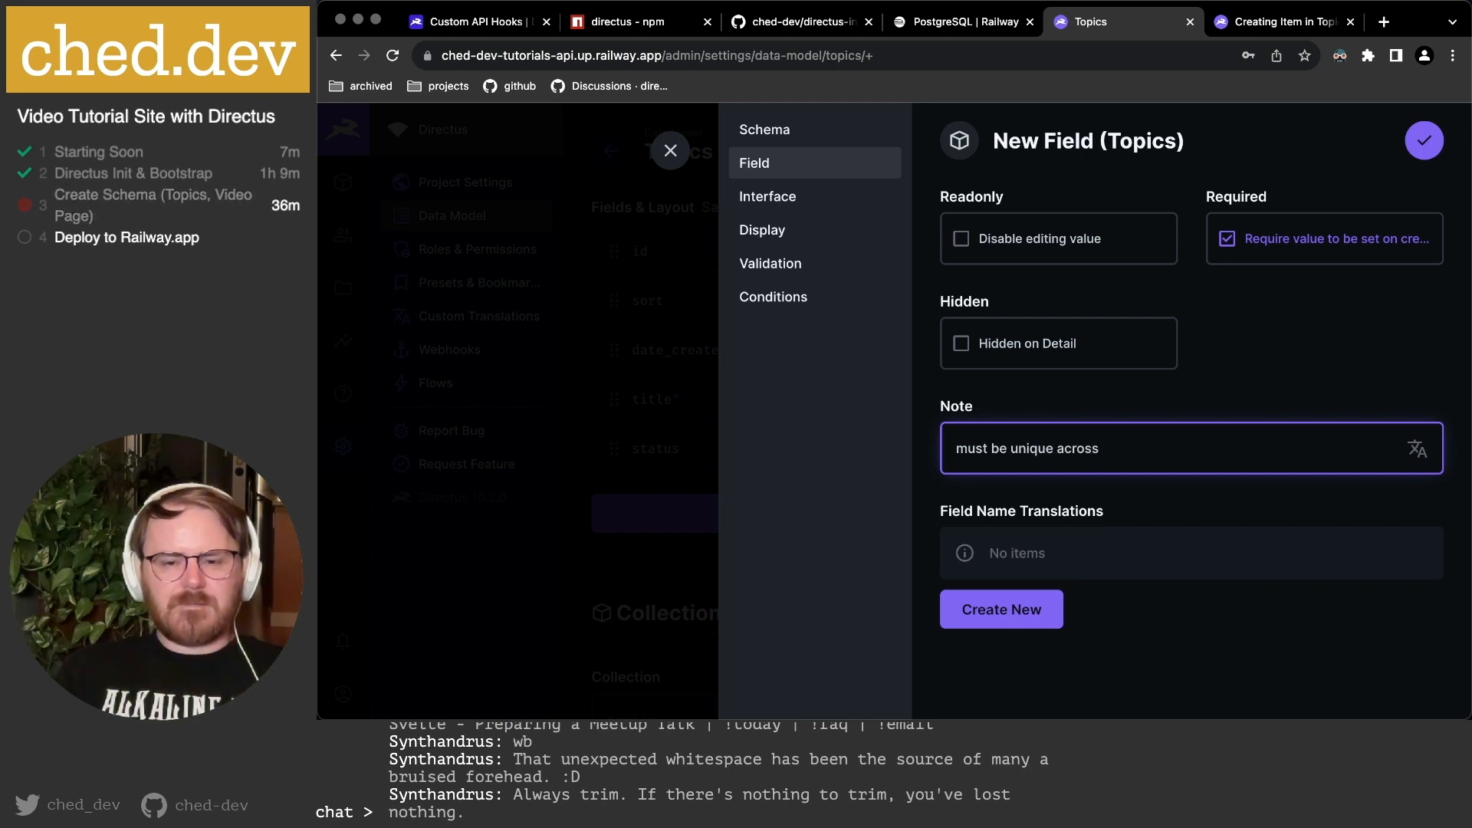
type(" Topics")
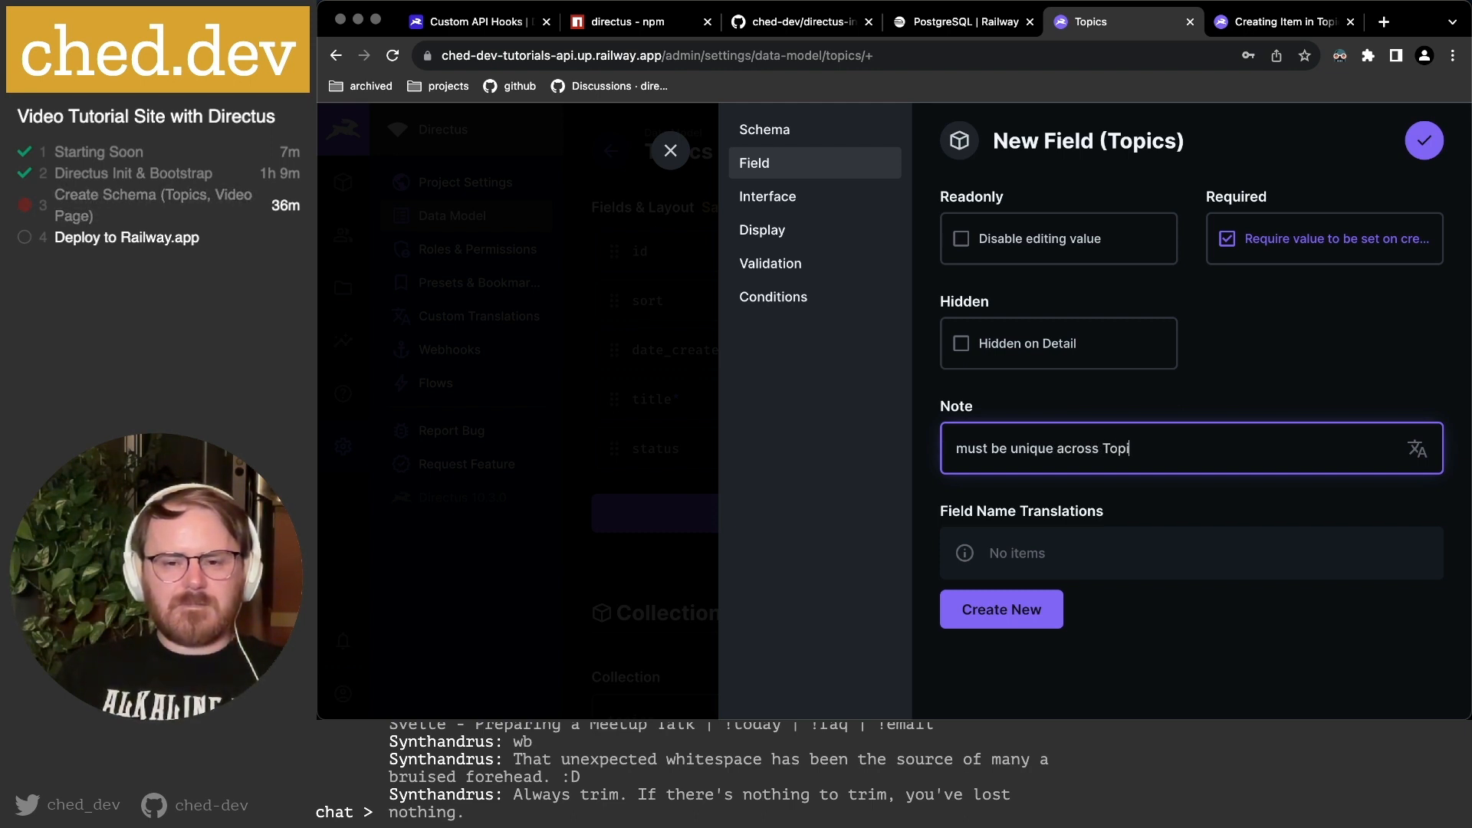
left_click(960, 450)
key("BackSpace")
type("M")
left_click(1181, 454)
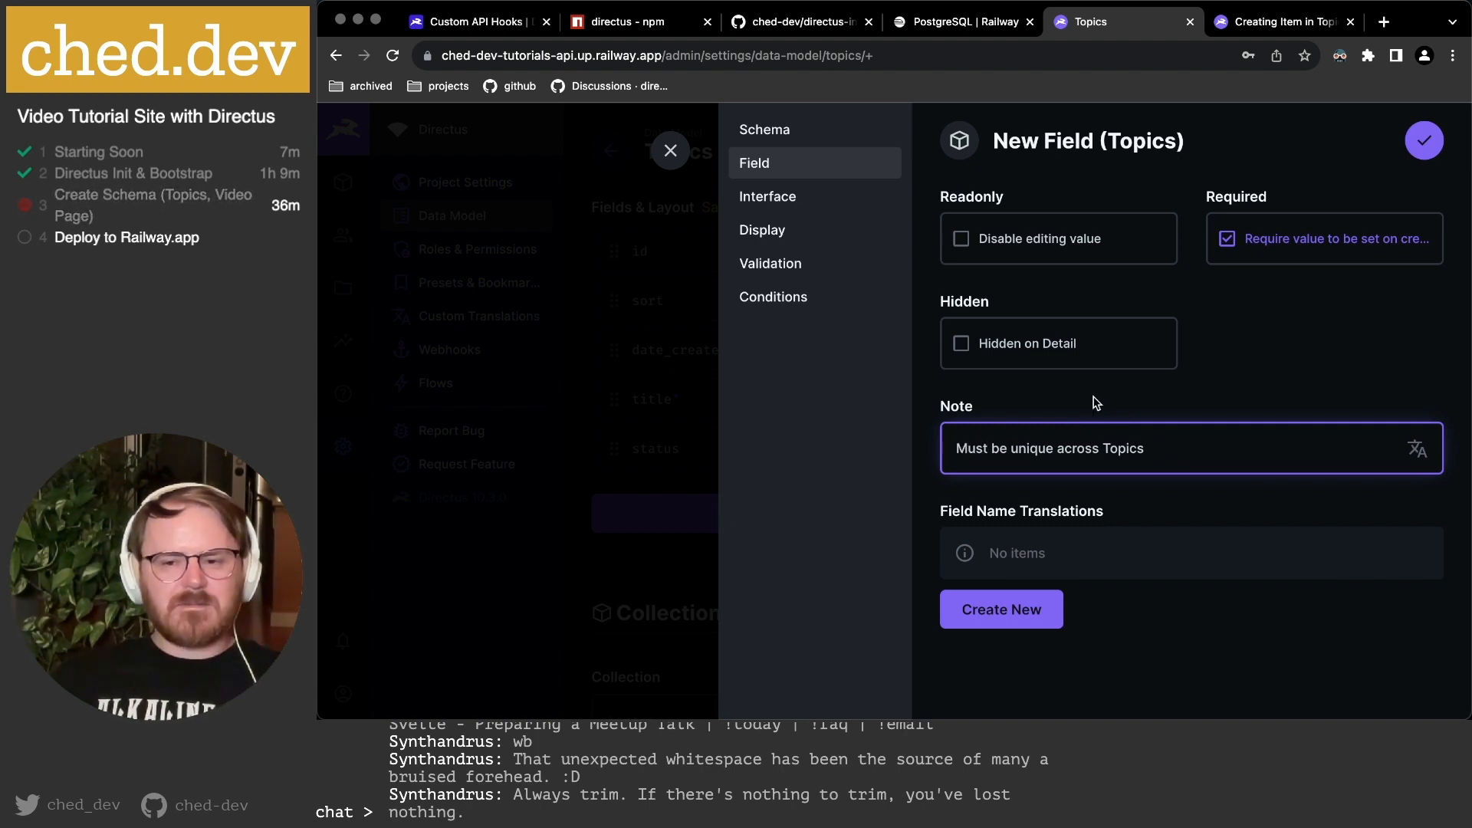
Give the slug input a Monospace font with Trim and Slugify enabled.
left_click(797, 202)
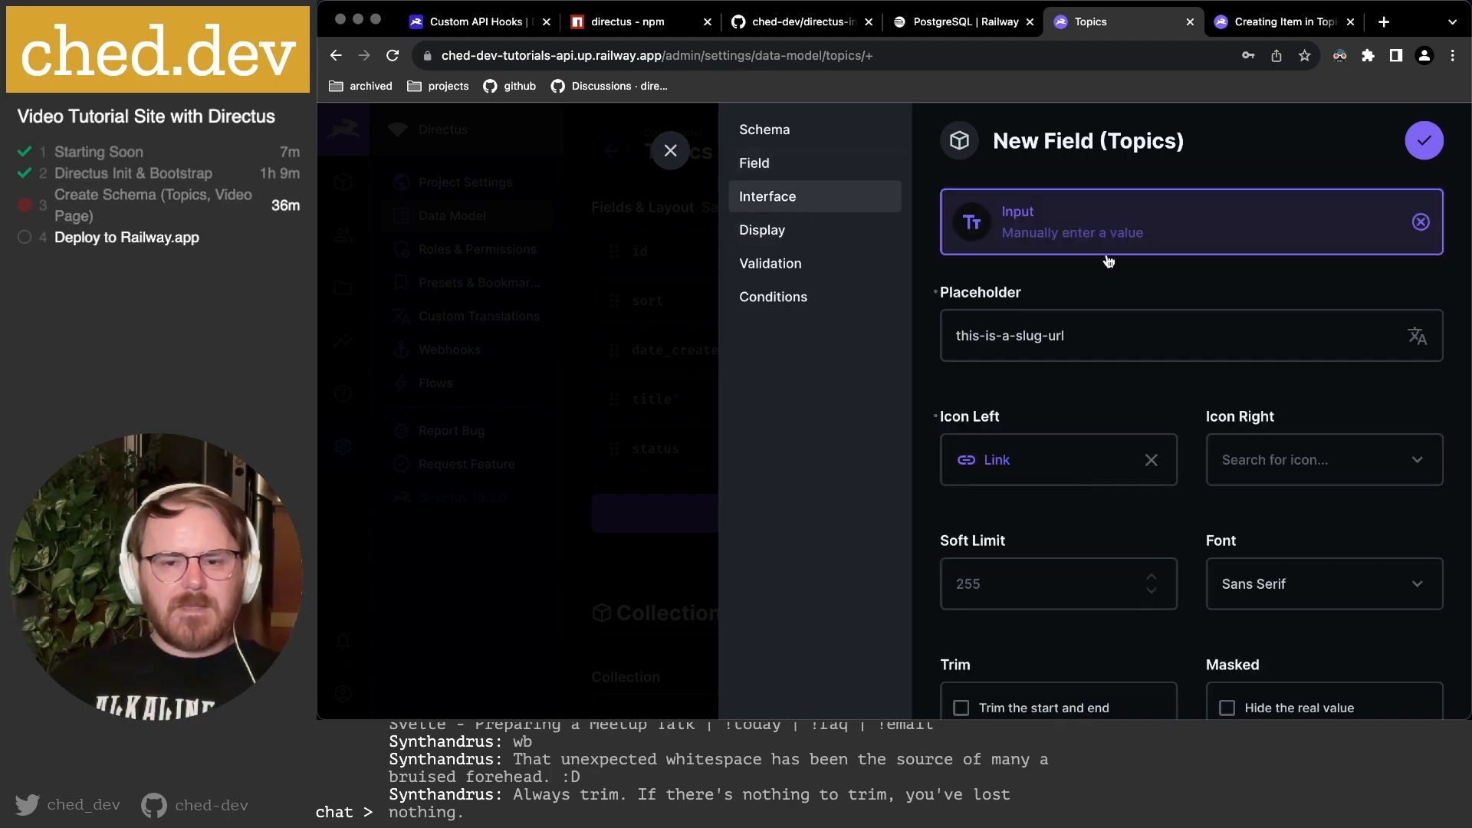
scroll(1137, 355, "down", 4)
scroll(1143, 360, "down", 3)
left_click(1378, 341)
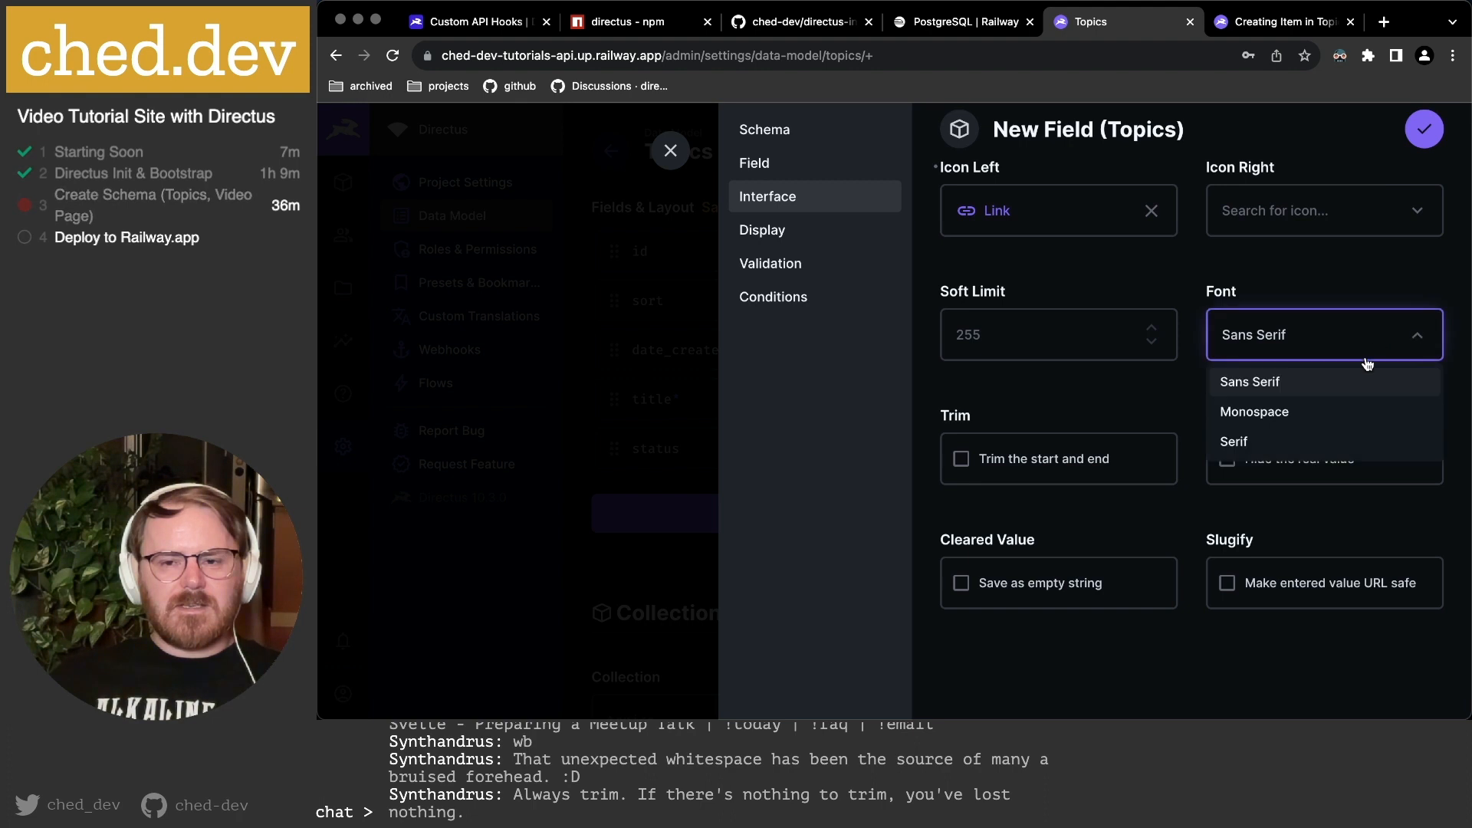
left_click(1317, 418)
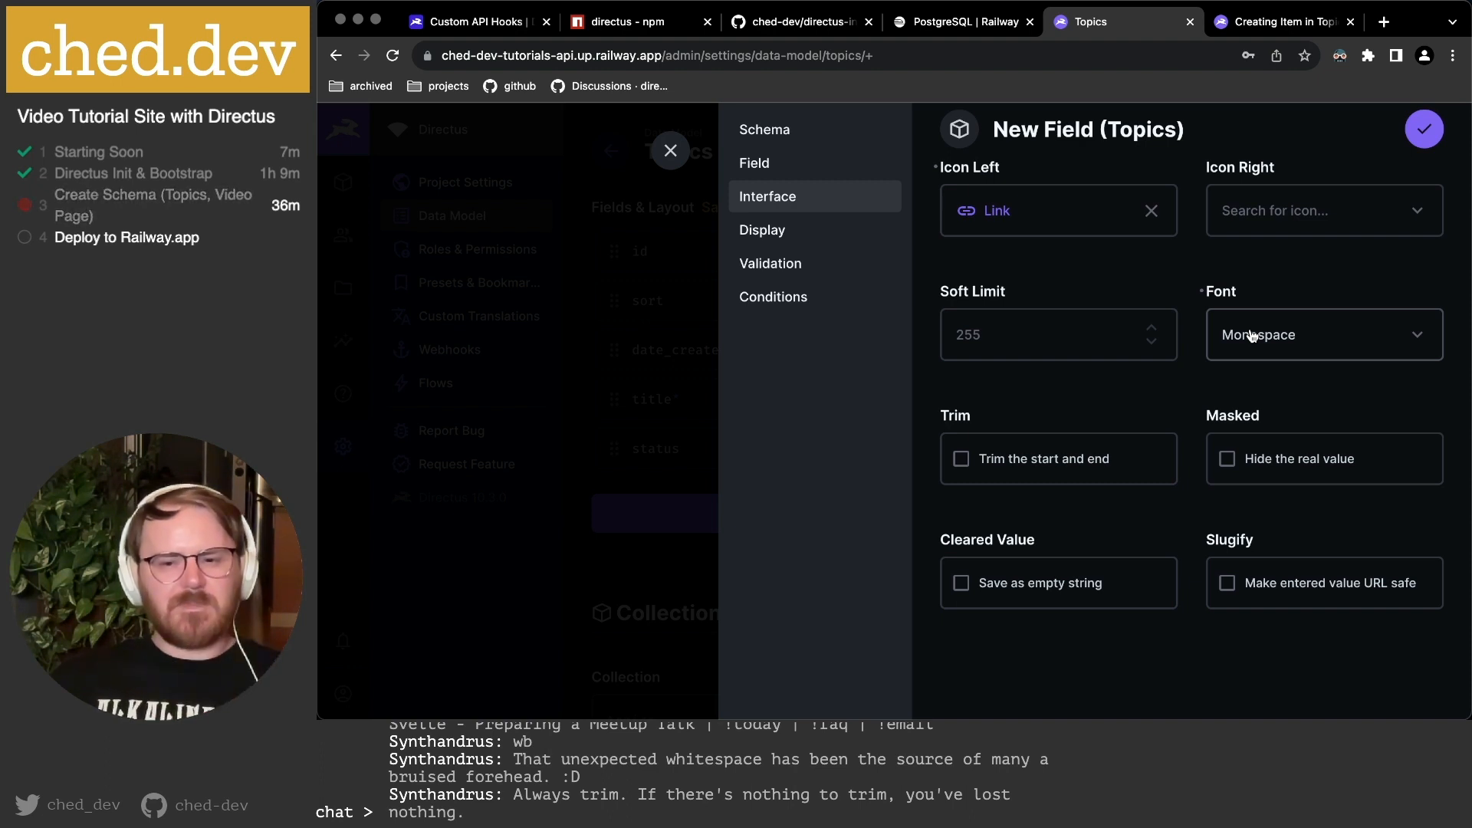
left_click(1025, 465)
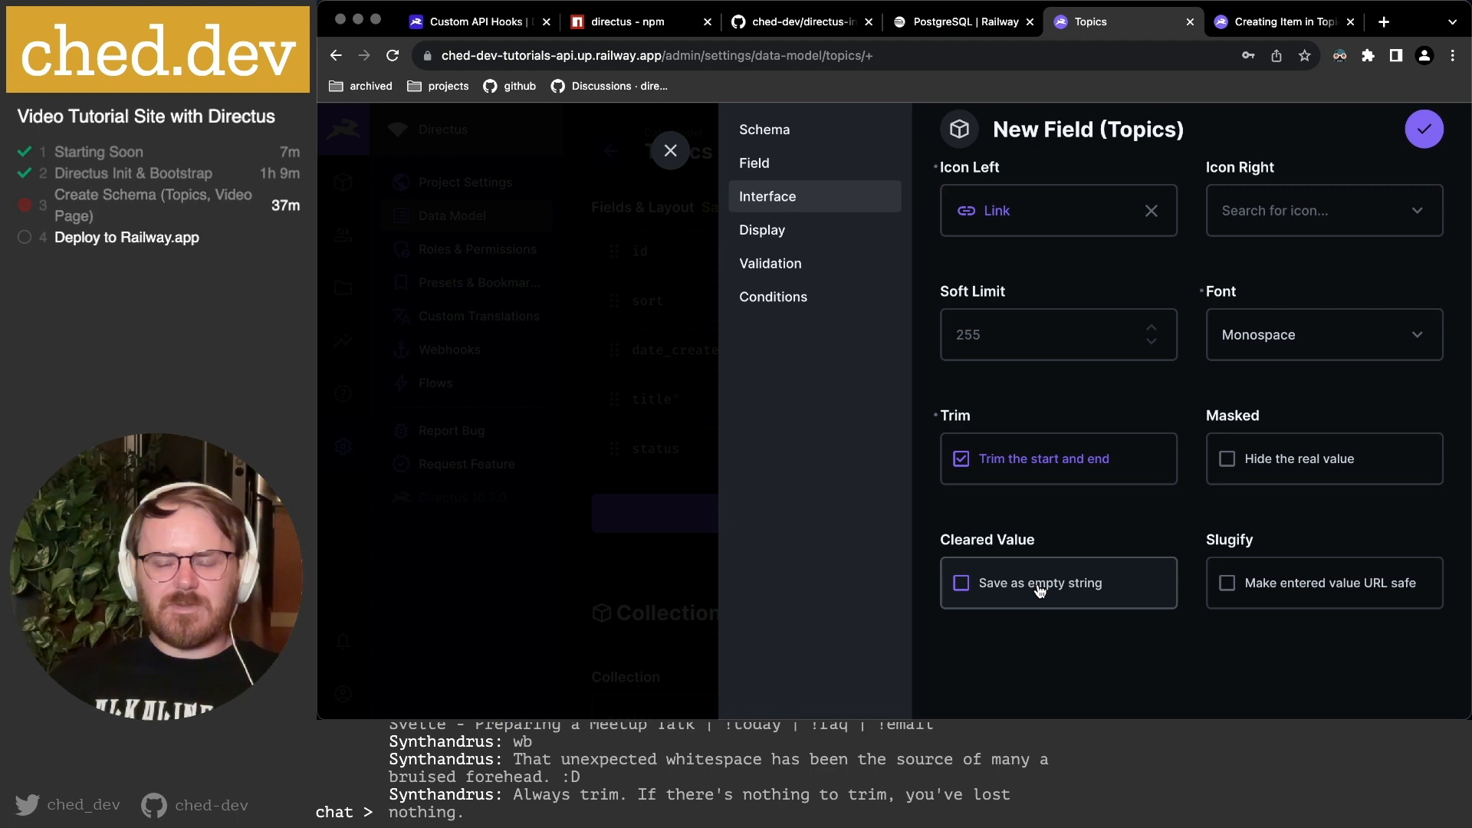
left_click(1310, 587)
scroll(1326, 582, "down", 1)
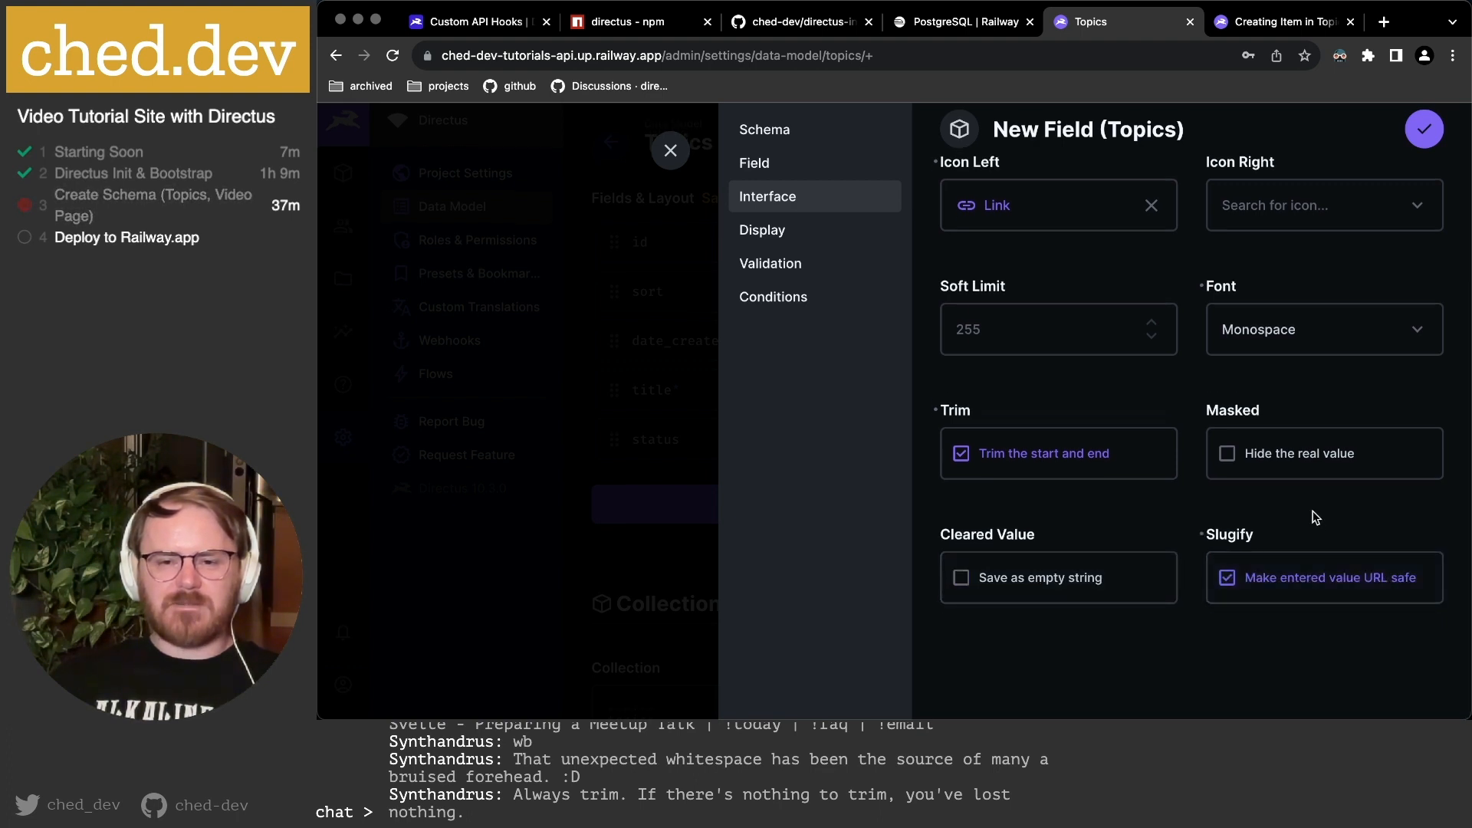
scroll(1315, 529, "up", 4)
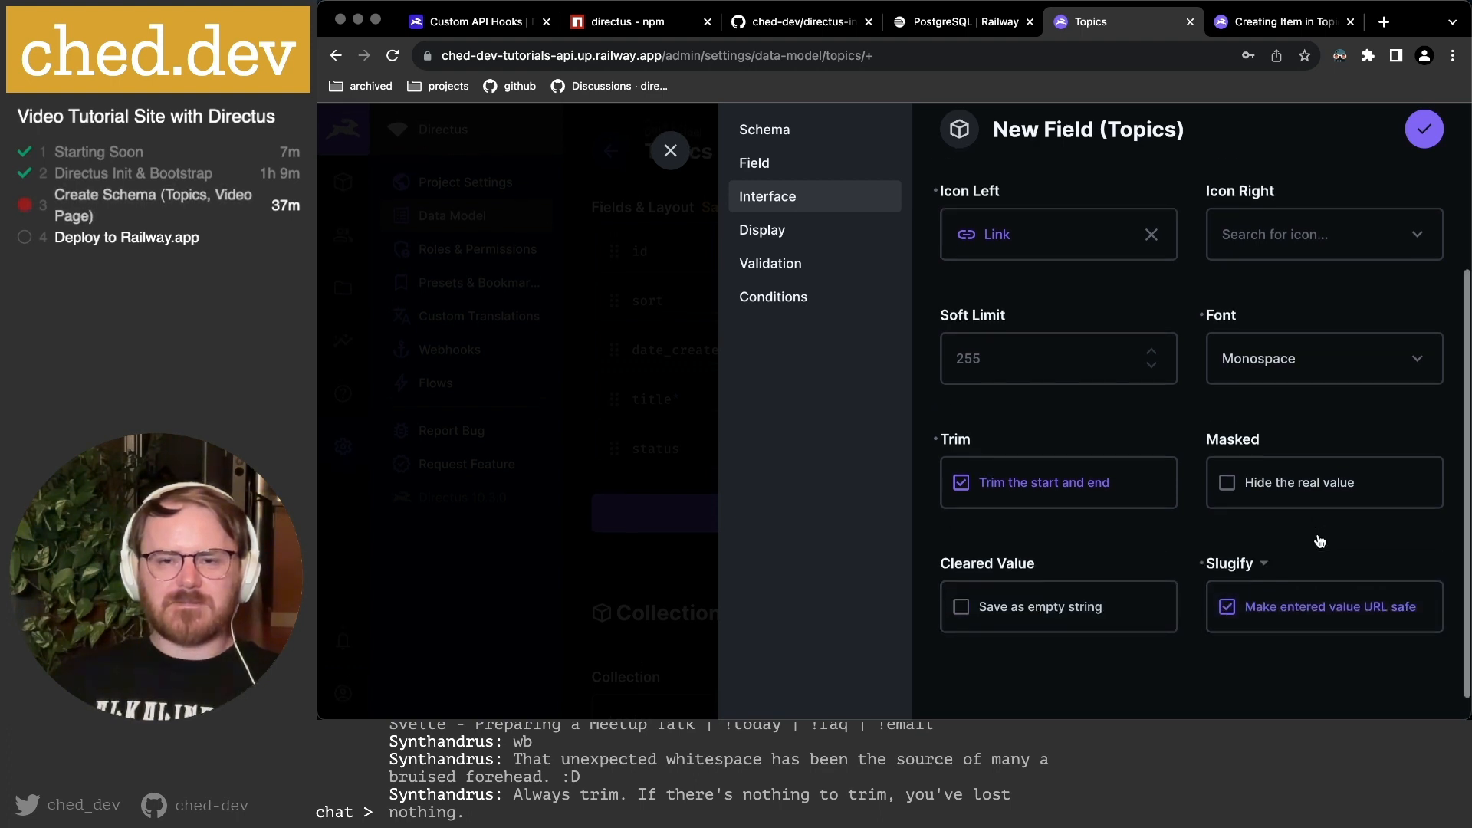
Display the slug as a Formatted Value in Monospace font.
left_click(823, 237)
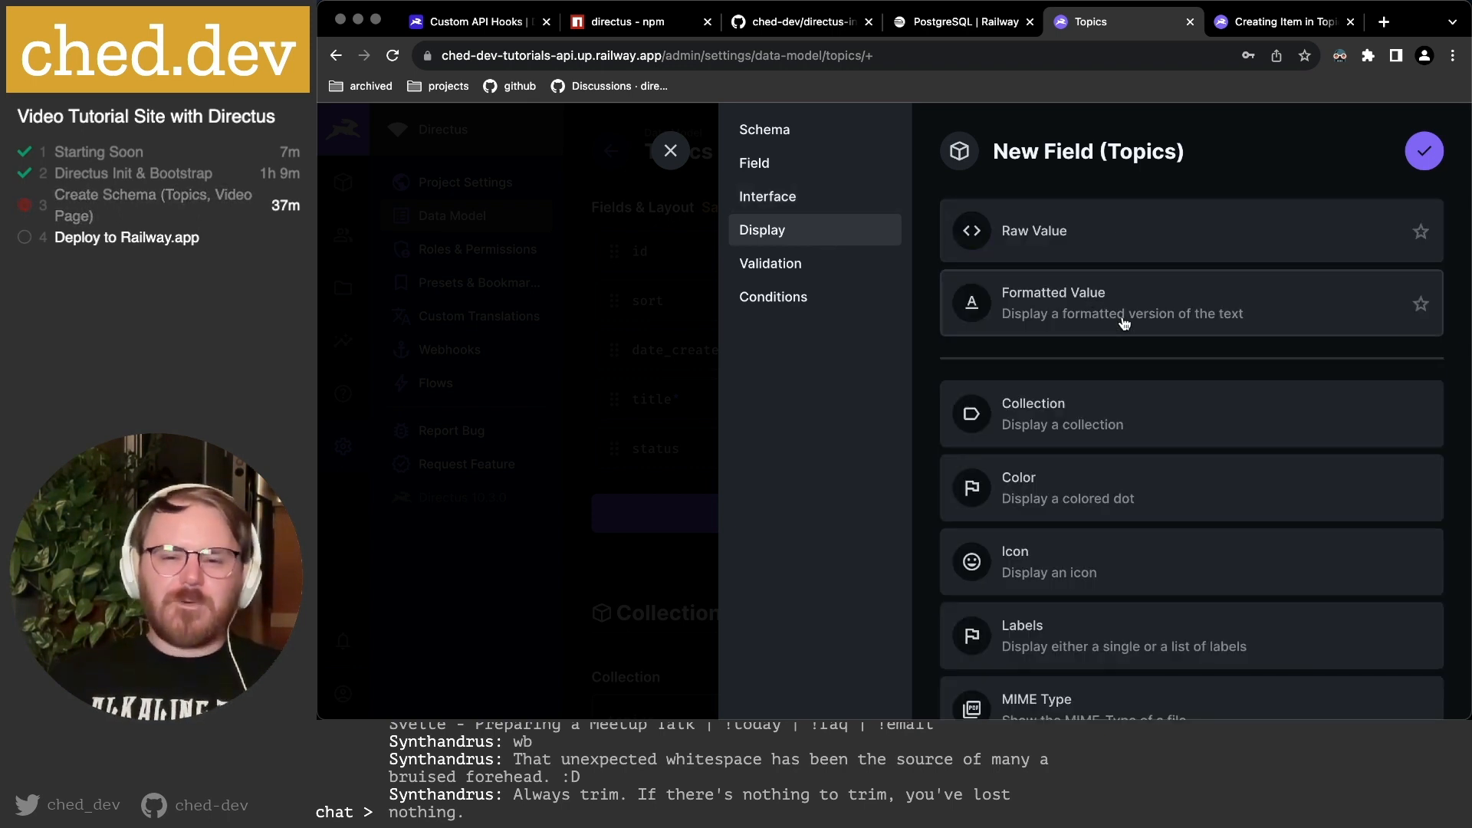
scroll(1126, 325, "down", 3)
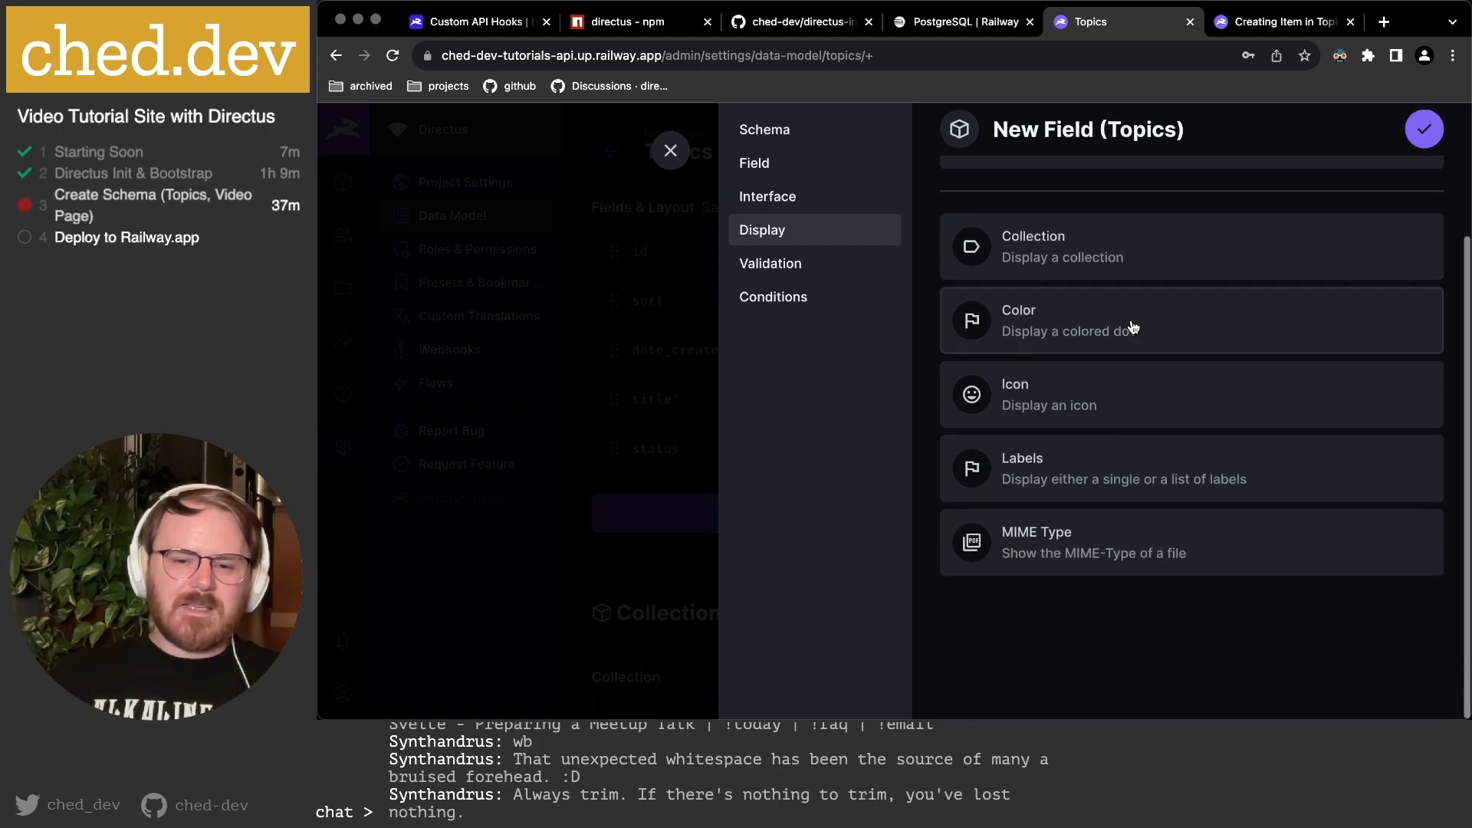
left_click(1117, 404)
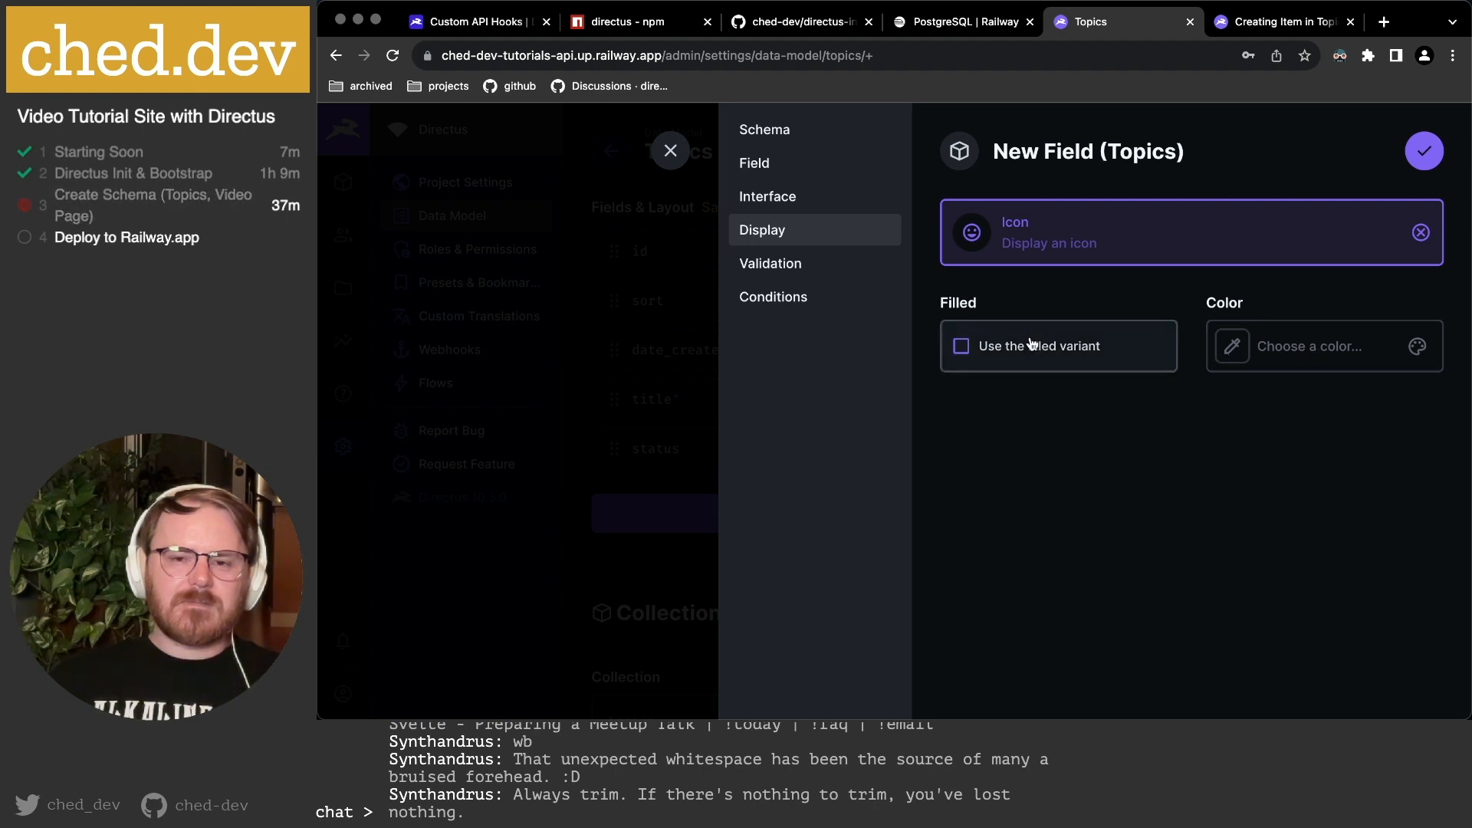
left_click(1102, 234)
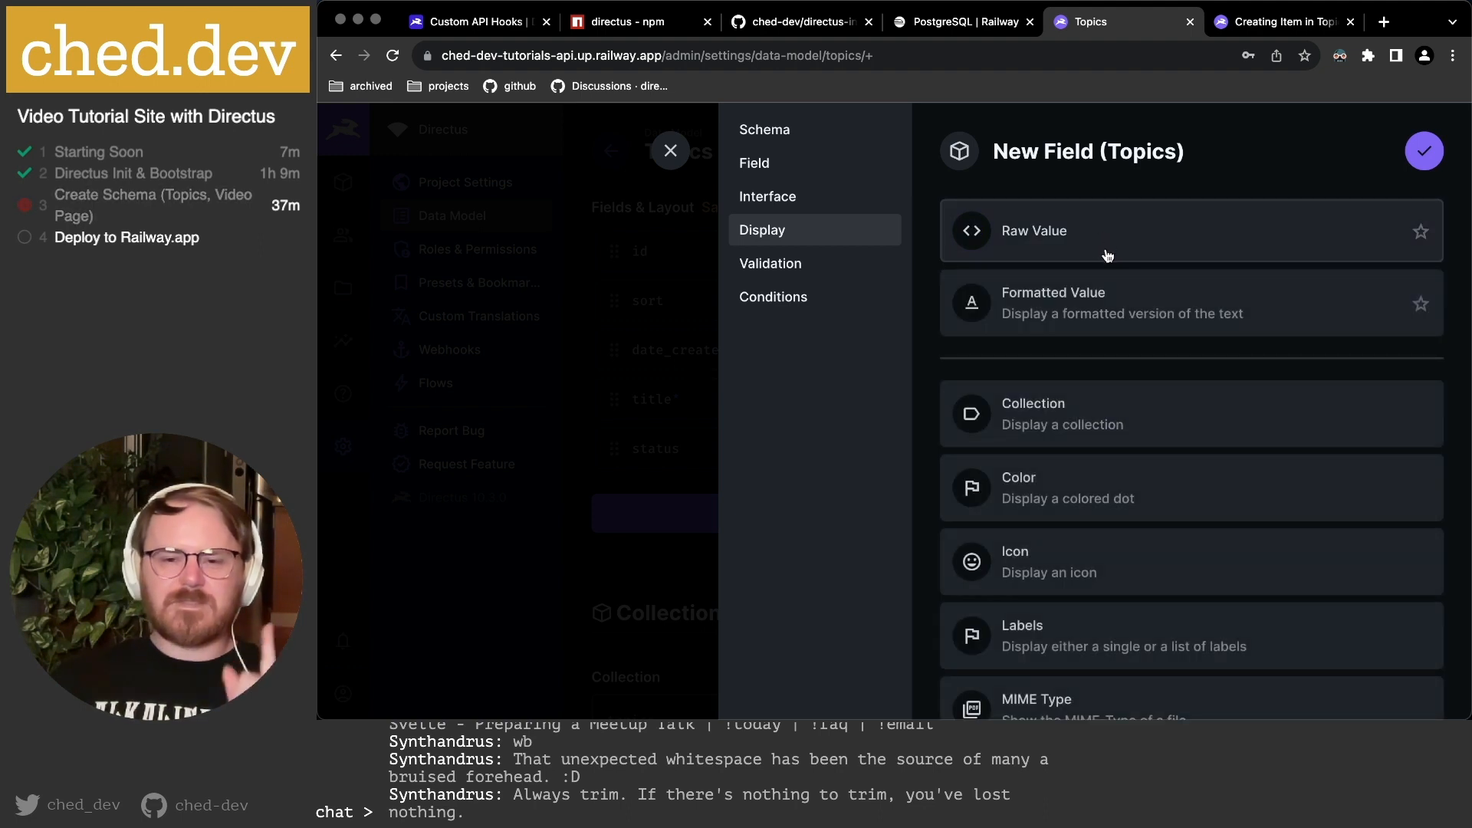
left_click(1104, 303)
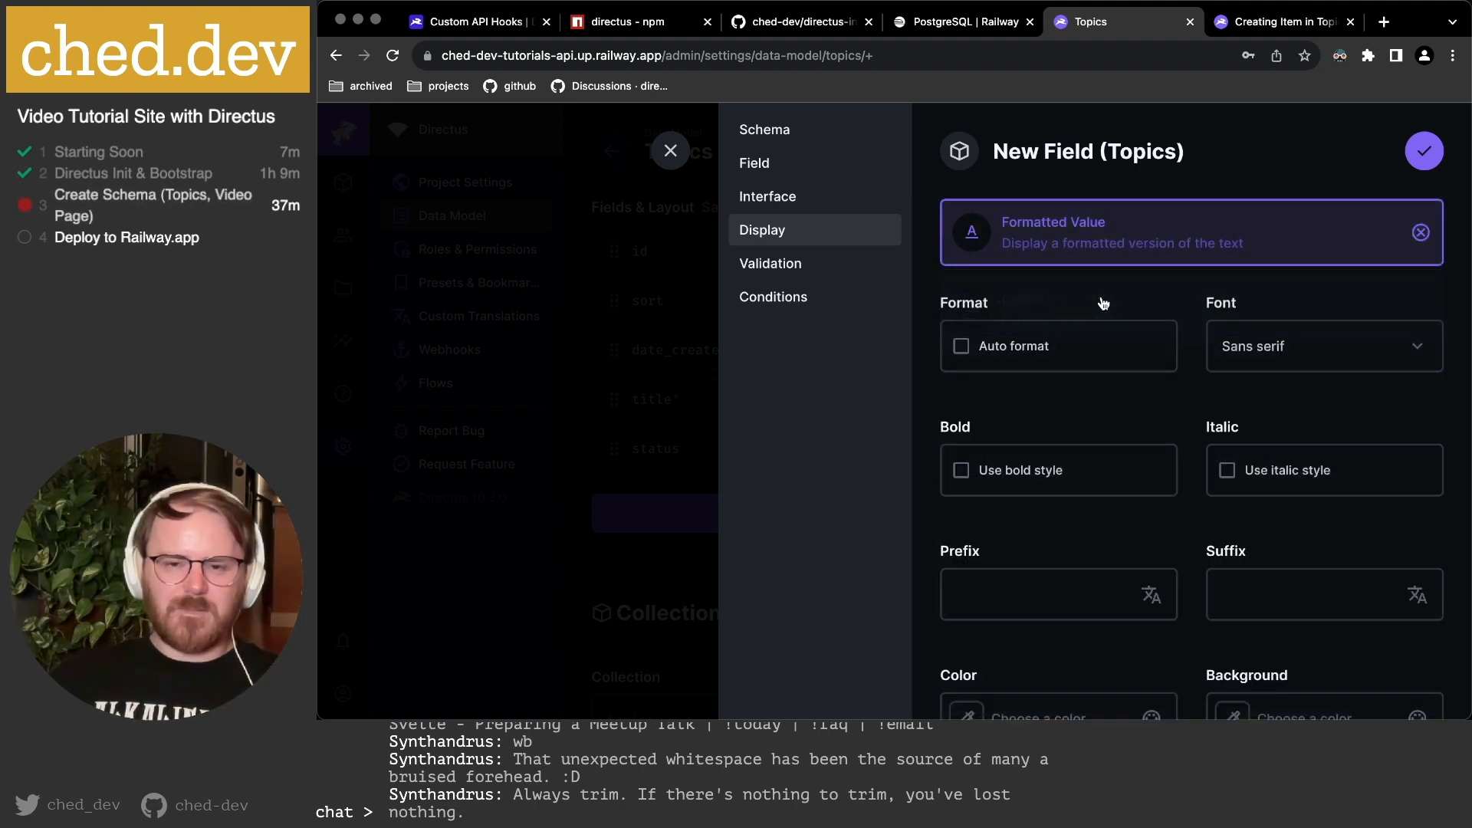
left_click(1288, 360)
left_click(1285, 452)
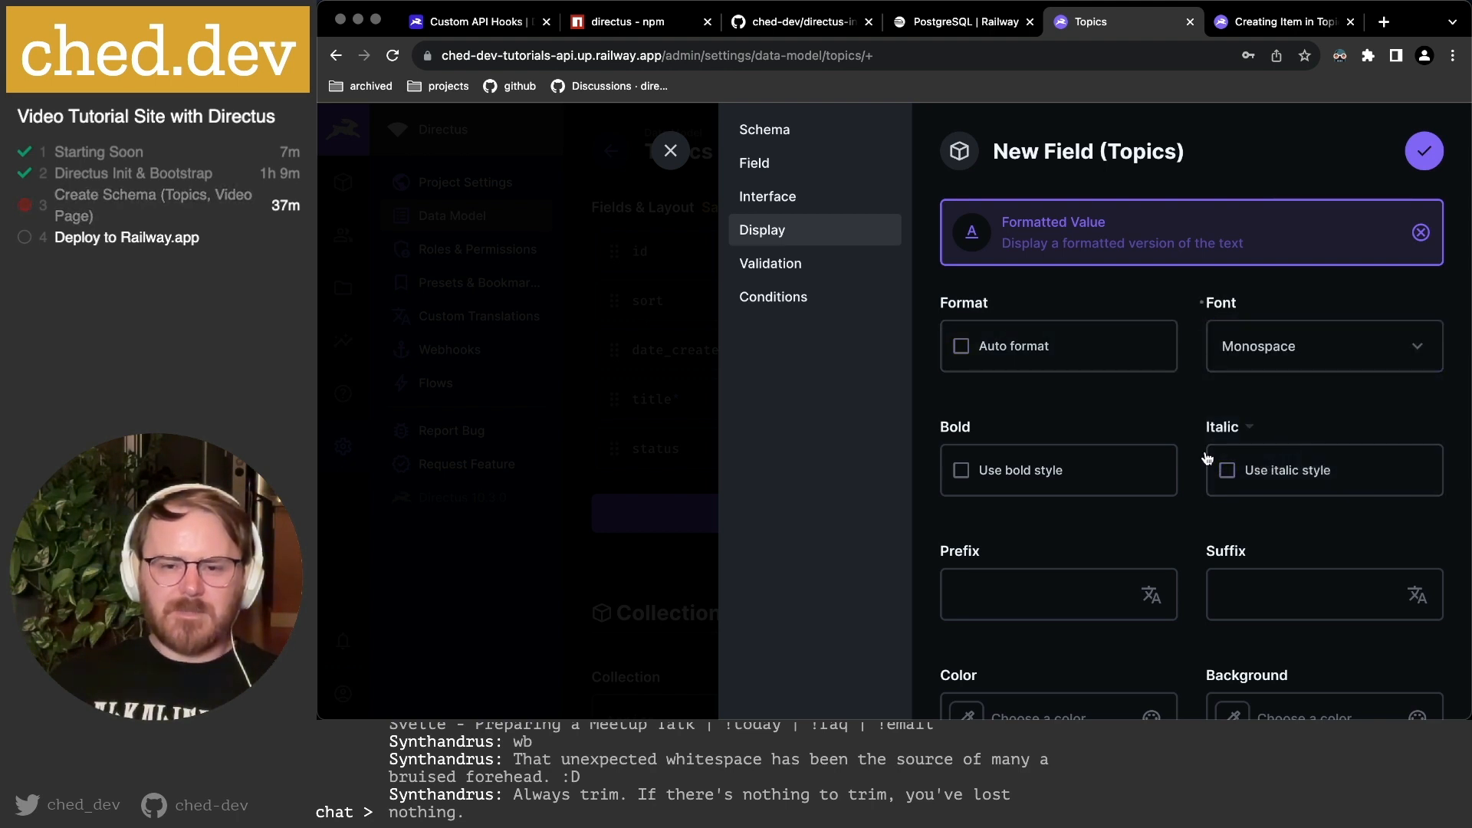
scroll(1211, 444, "down", 2)
scroll(1176, 447, "down", 5)
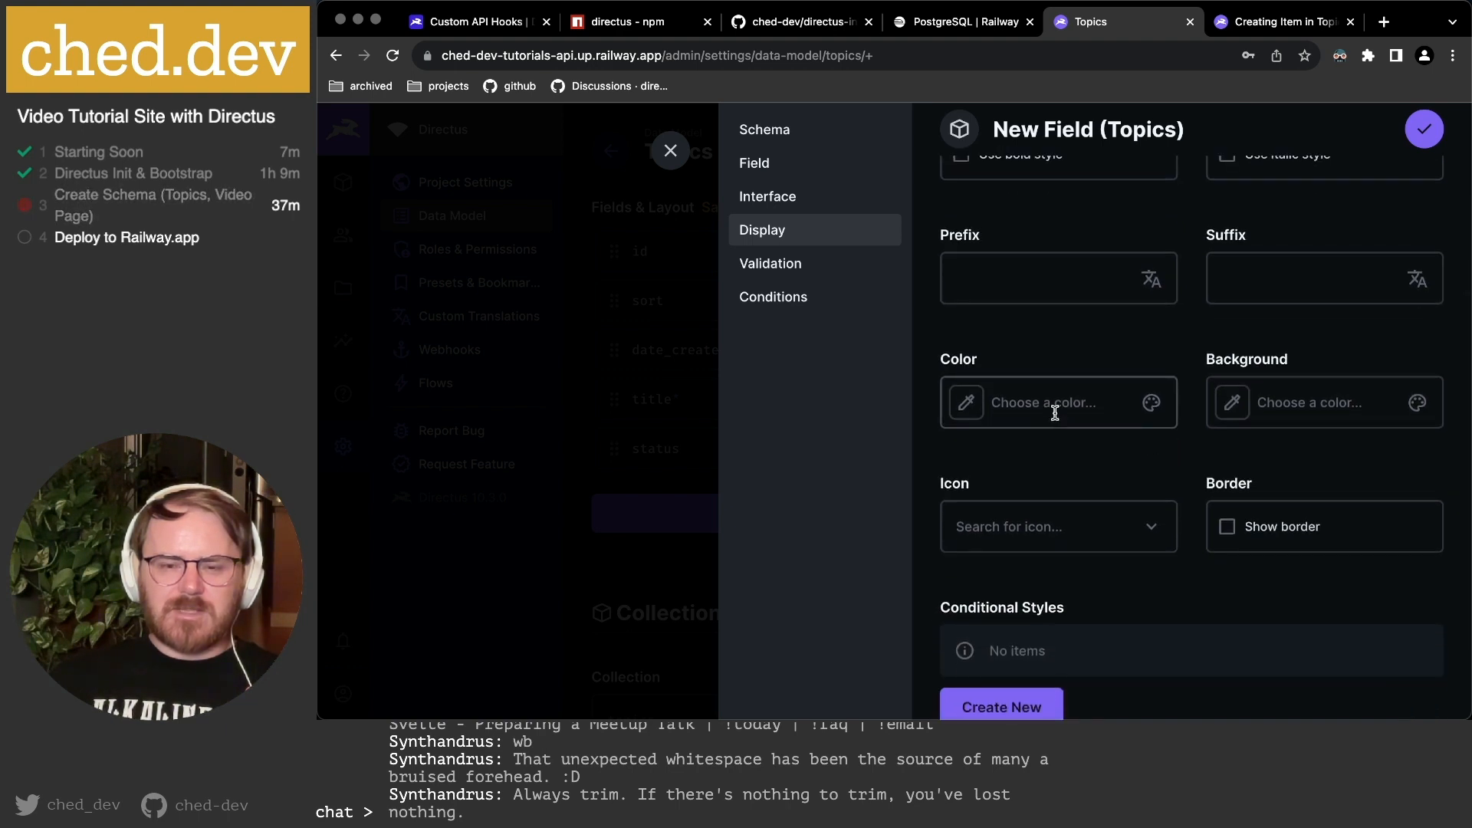
Set the display prefix to /topics/.
left_click(984, 274)
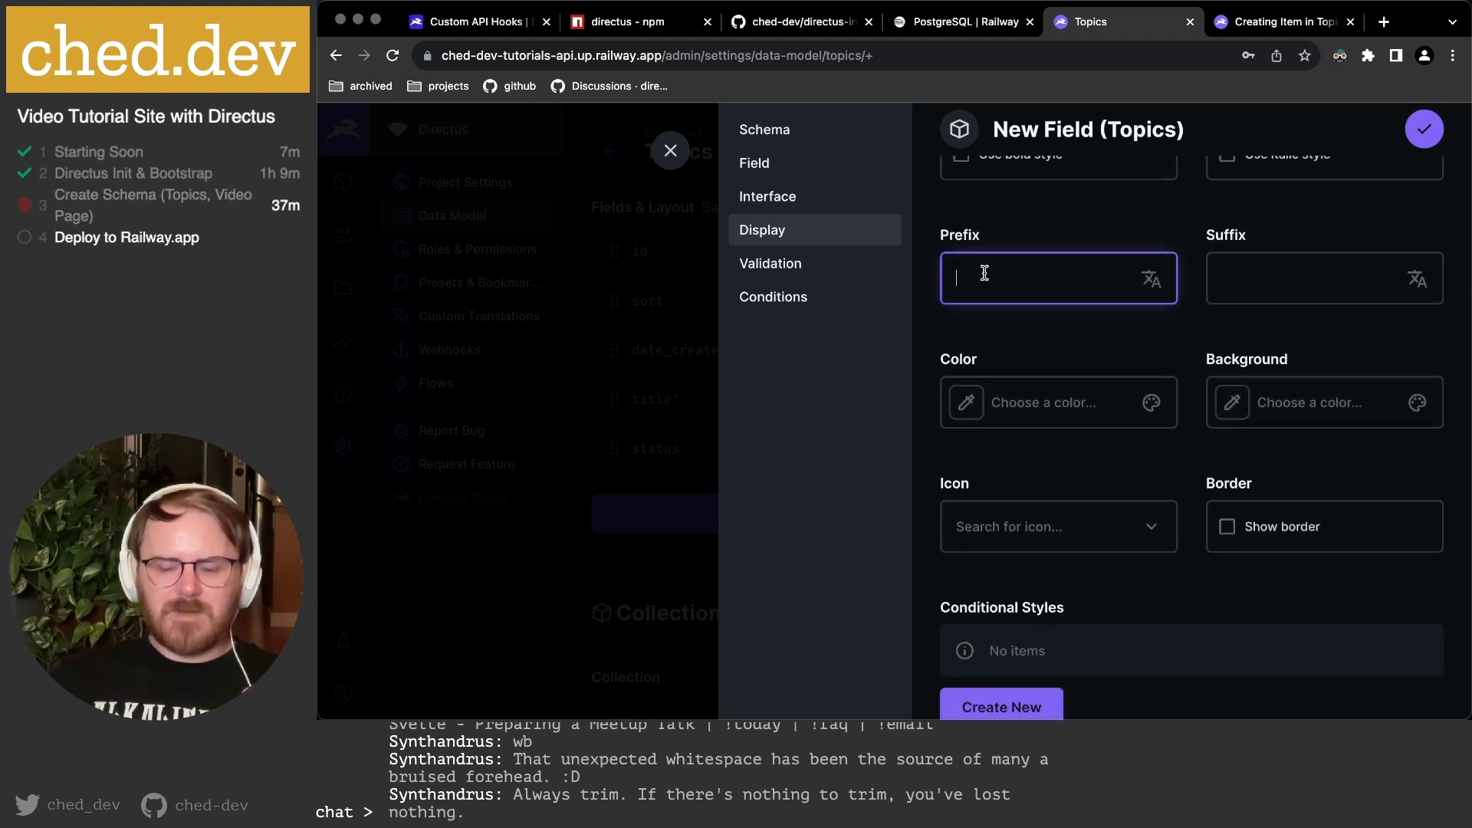
type("/")
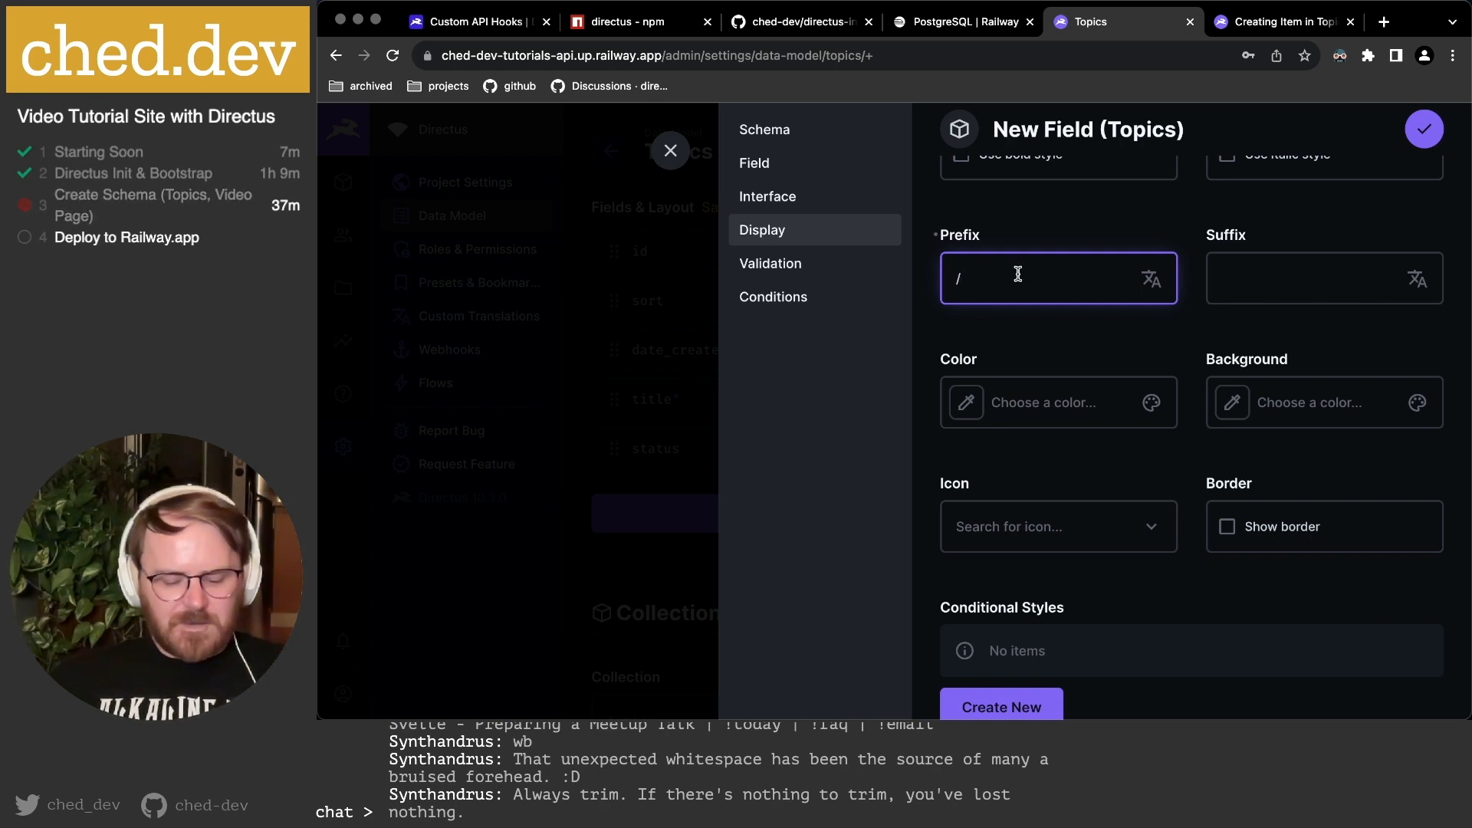
type("topics/")
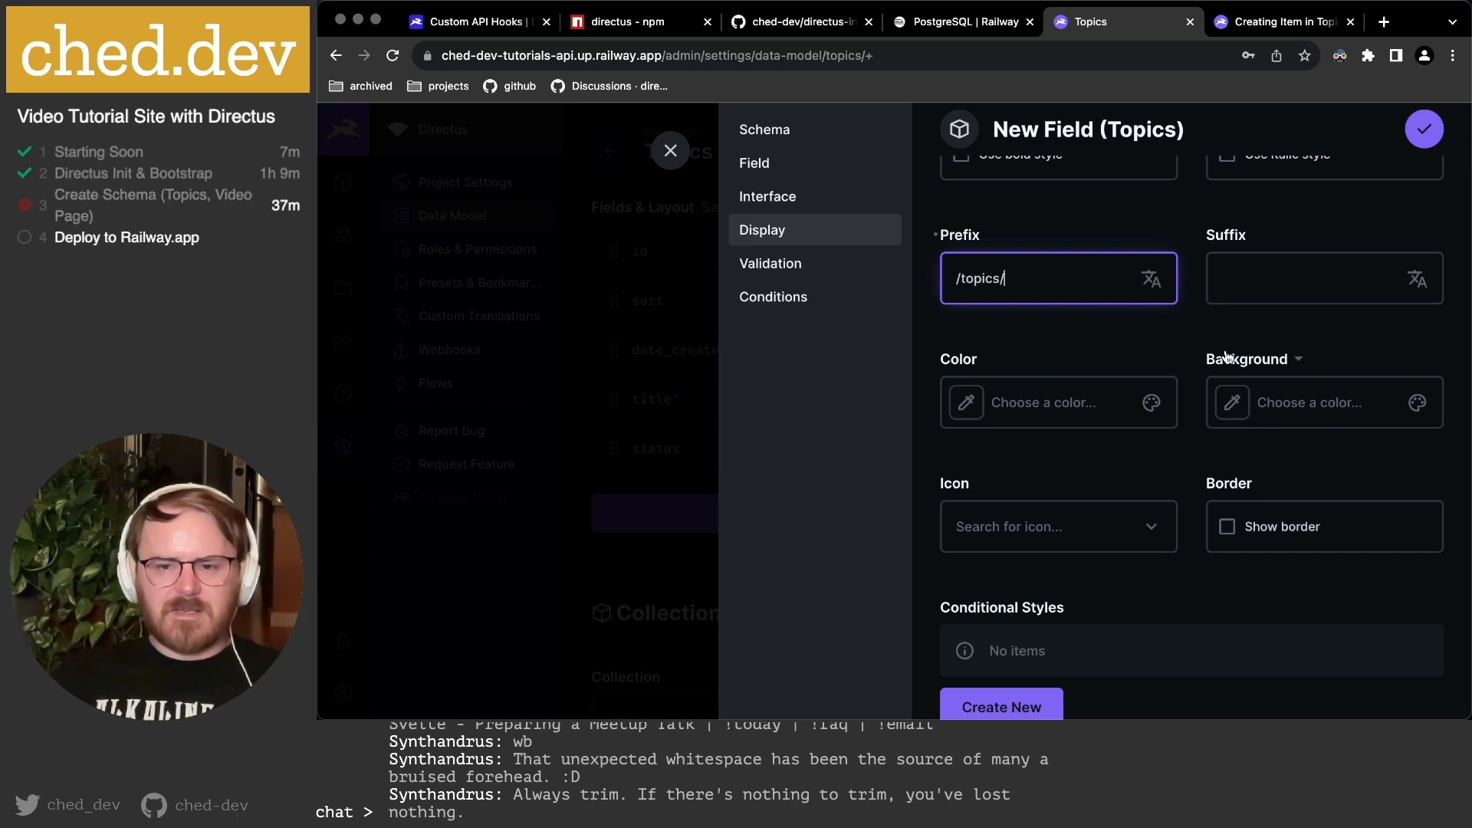
left_click(1172, 336)
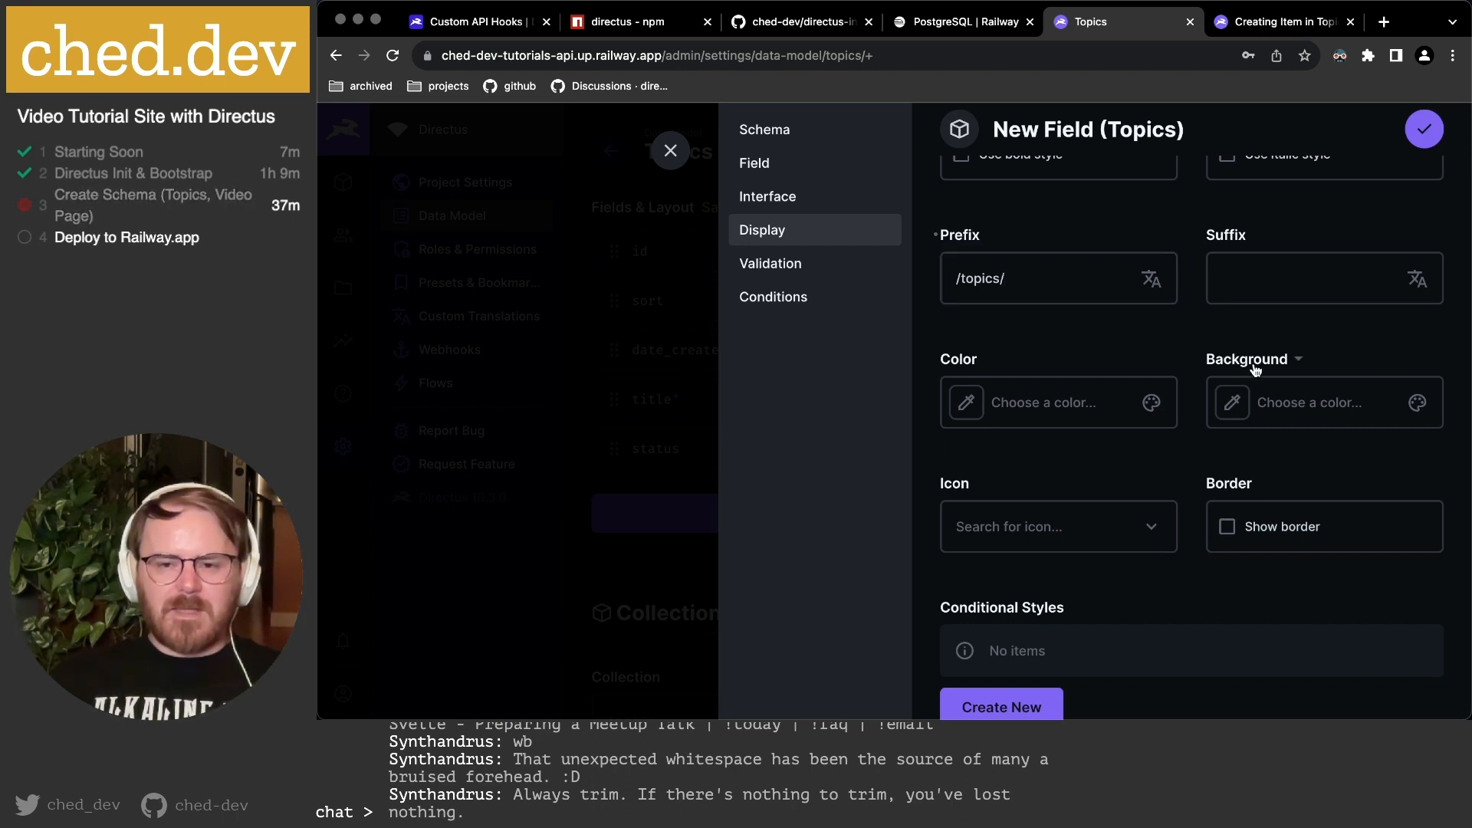
Give the display a Link icon, then review the Validation and Conditions settings.
scroll(1266, 403, "down", 3)
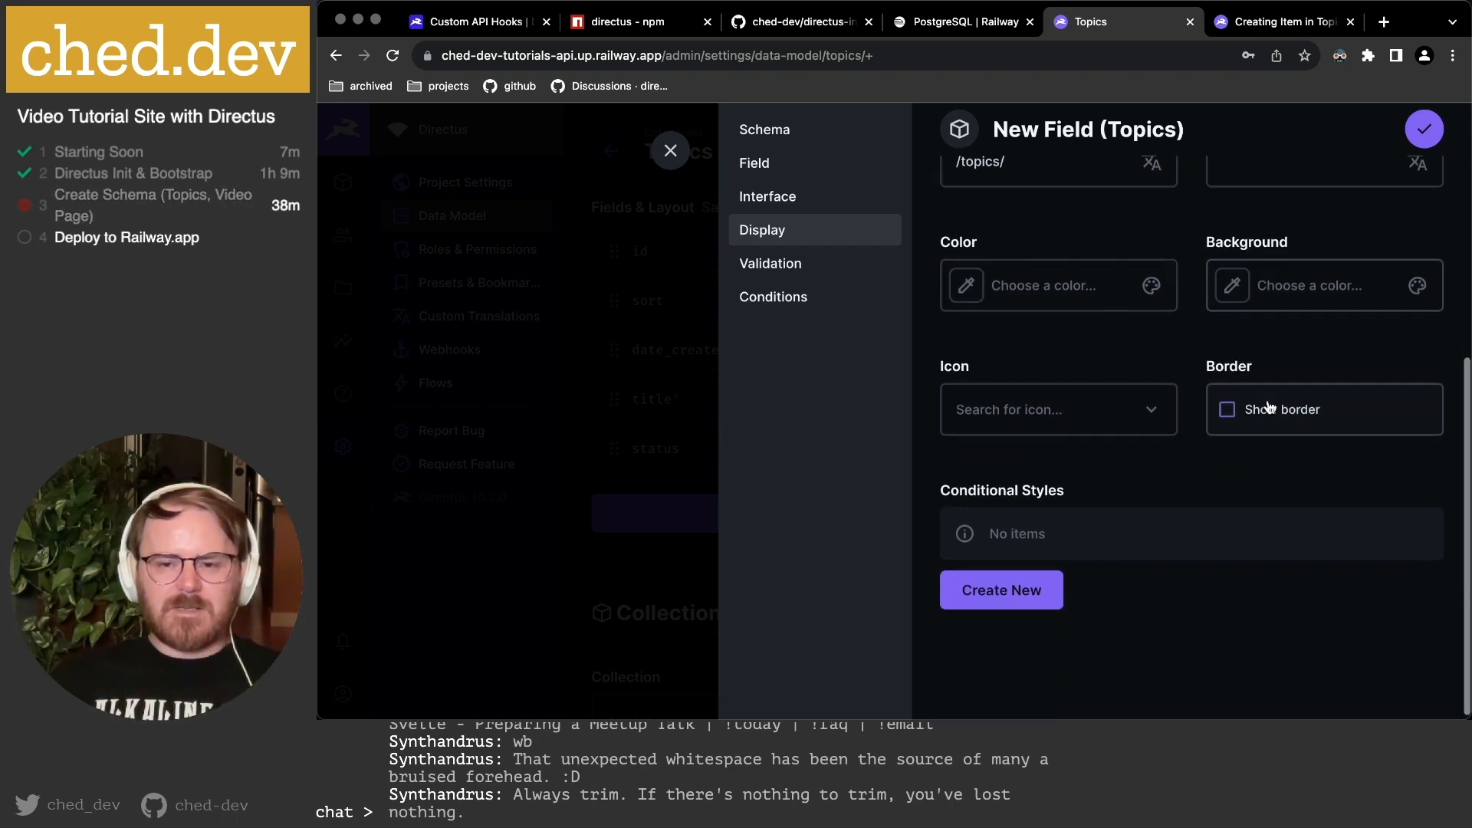
left_click(1062, 412)
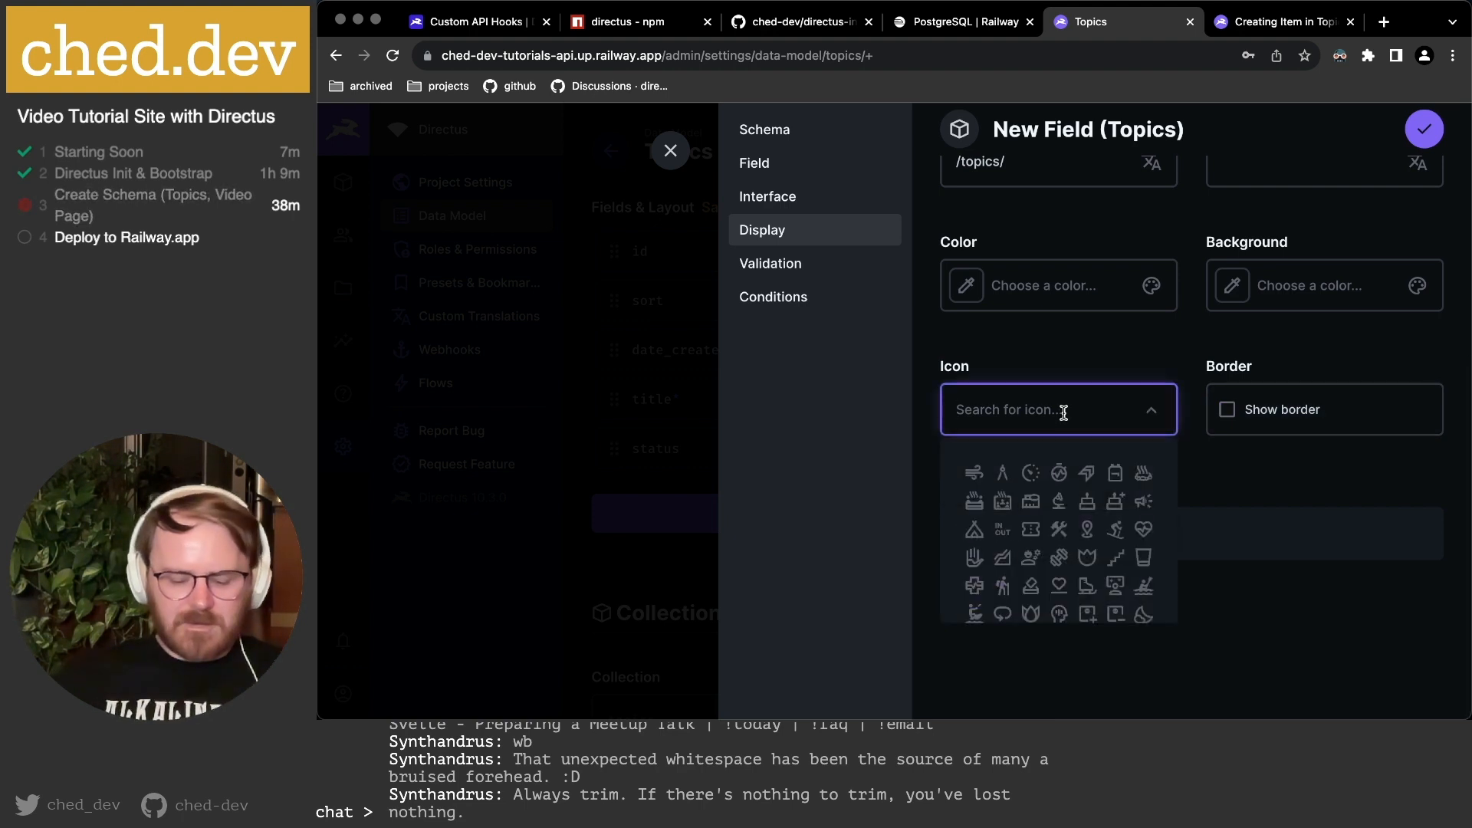
type("link")
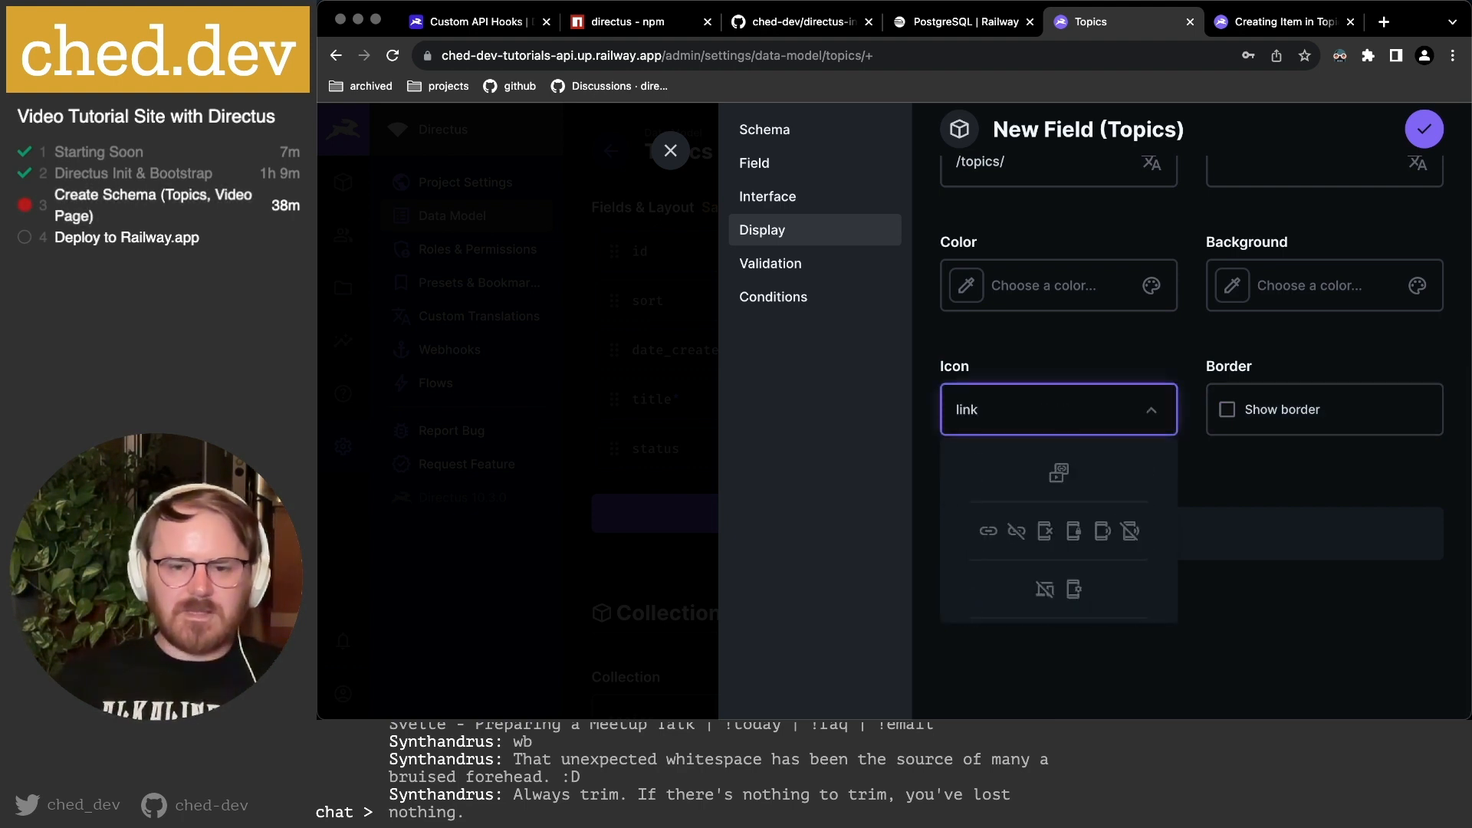
left_click(988, 530)
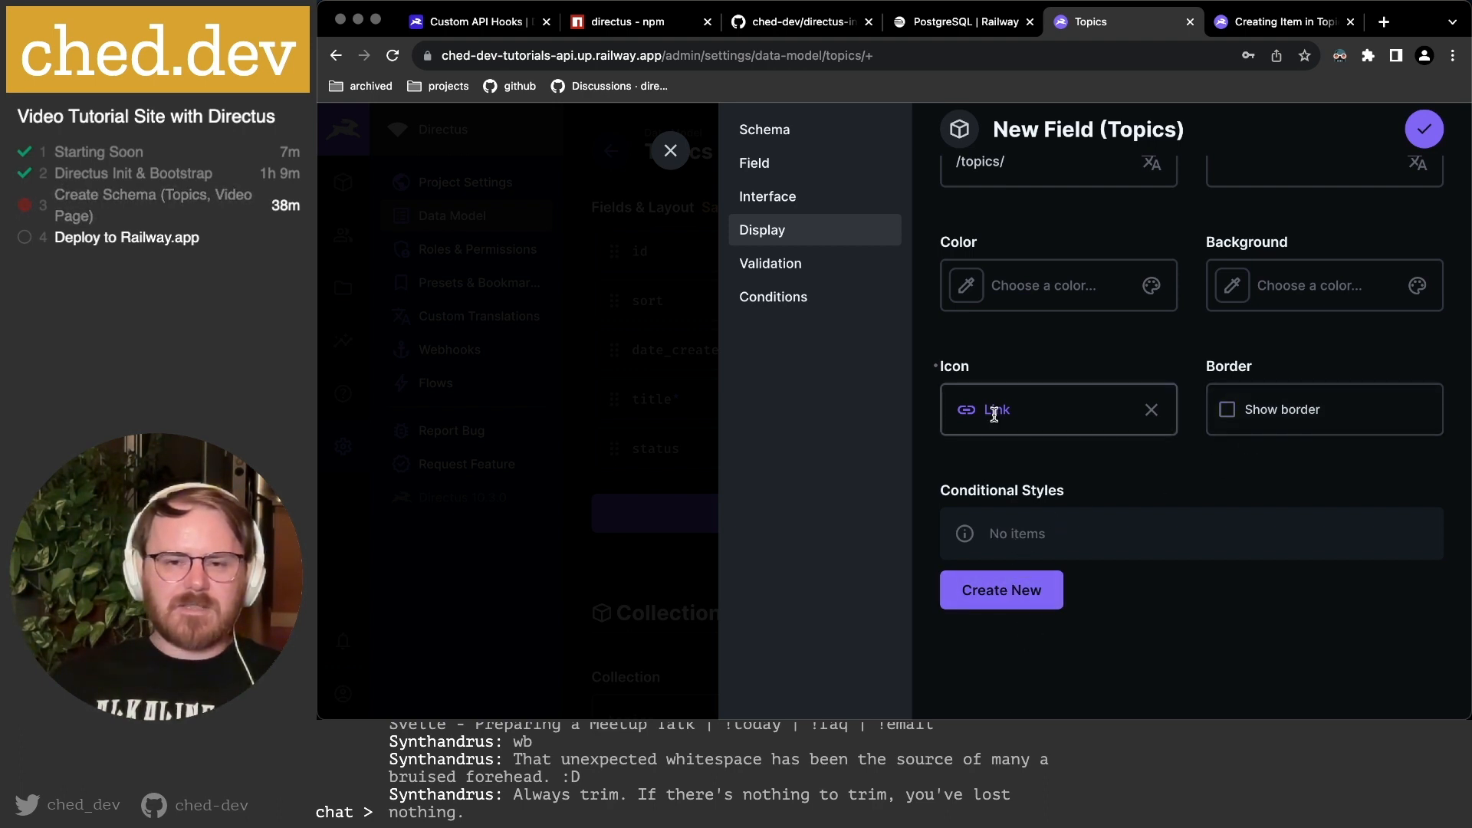
left_click(819, 267)
left_click(803, 307)
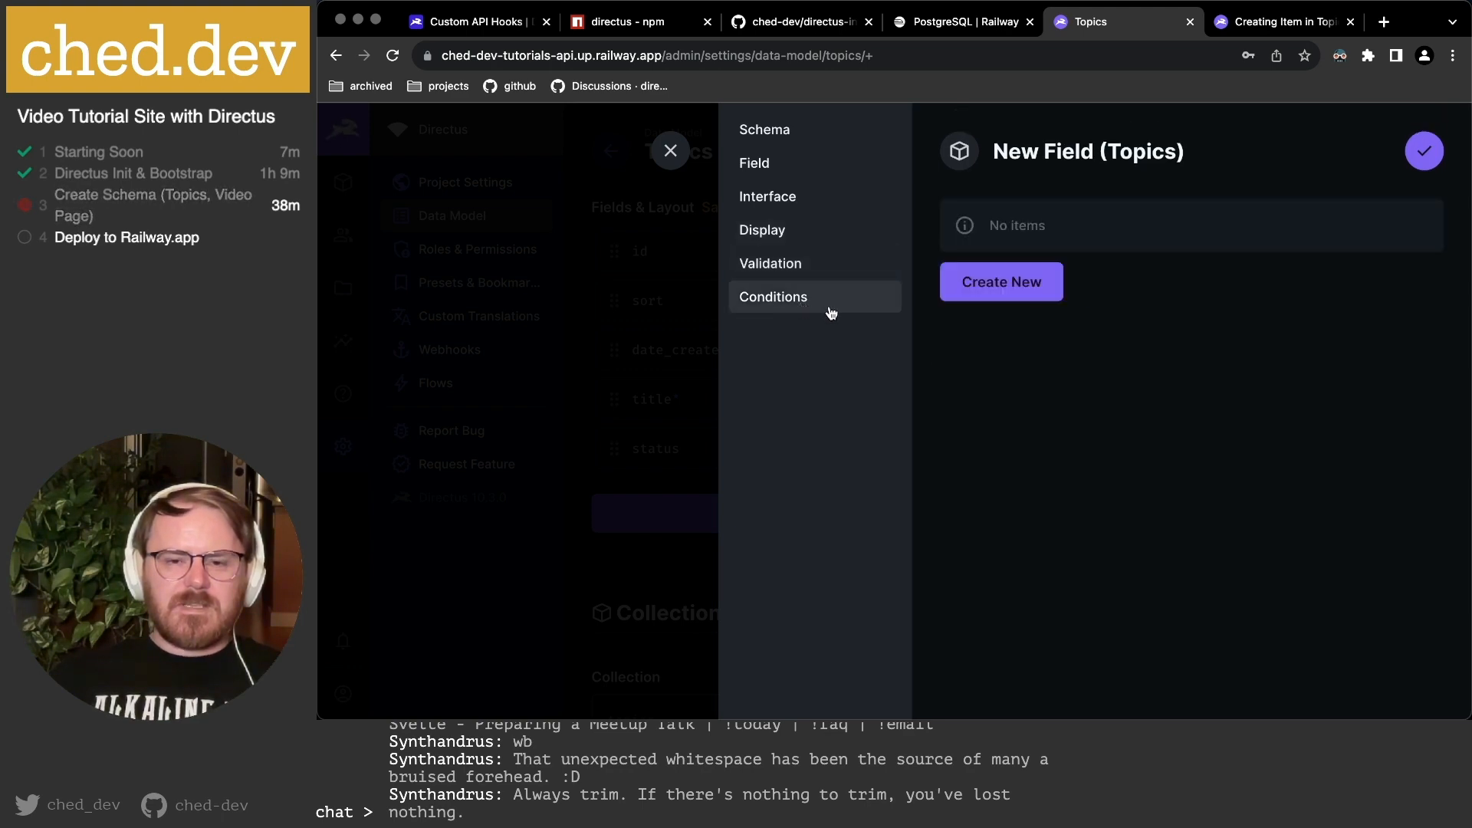
Save the slug field, make it half width, and place it left of status.
left_click(1421, 155)
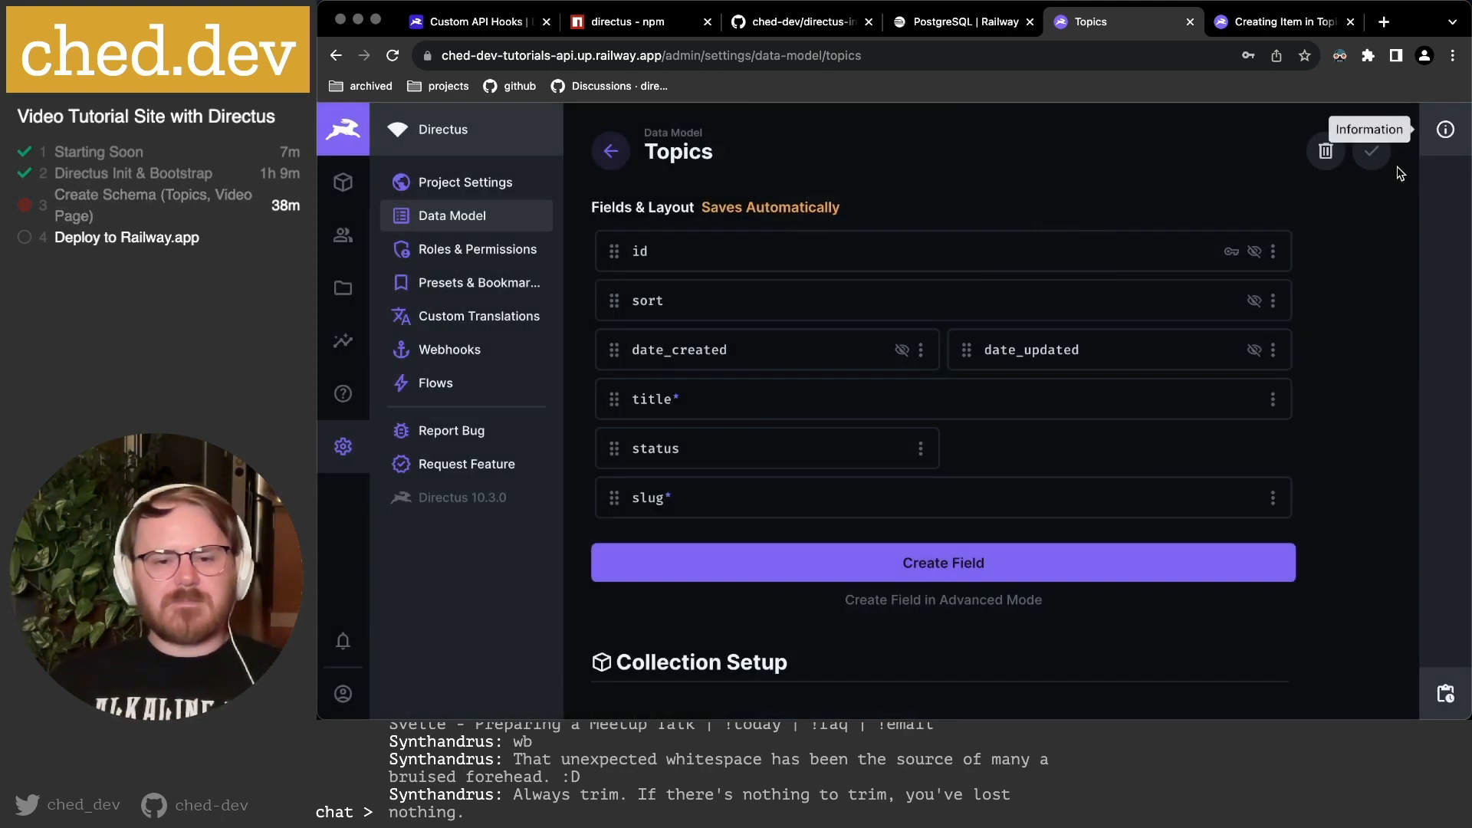
left_click(1272, 500)
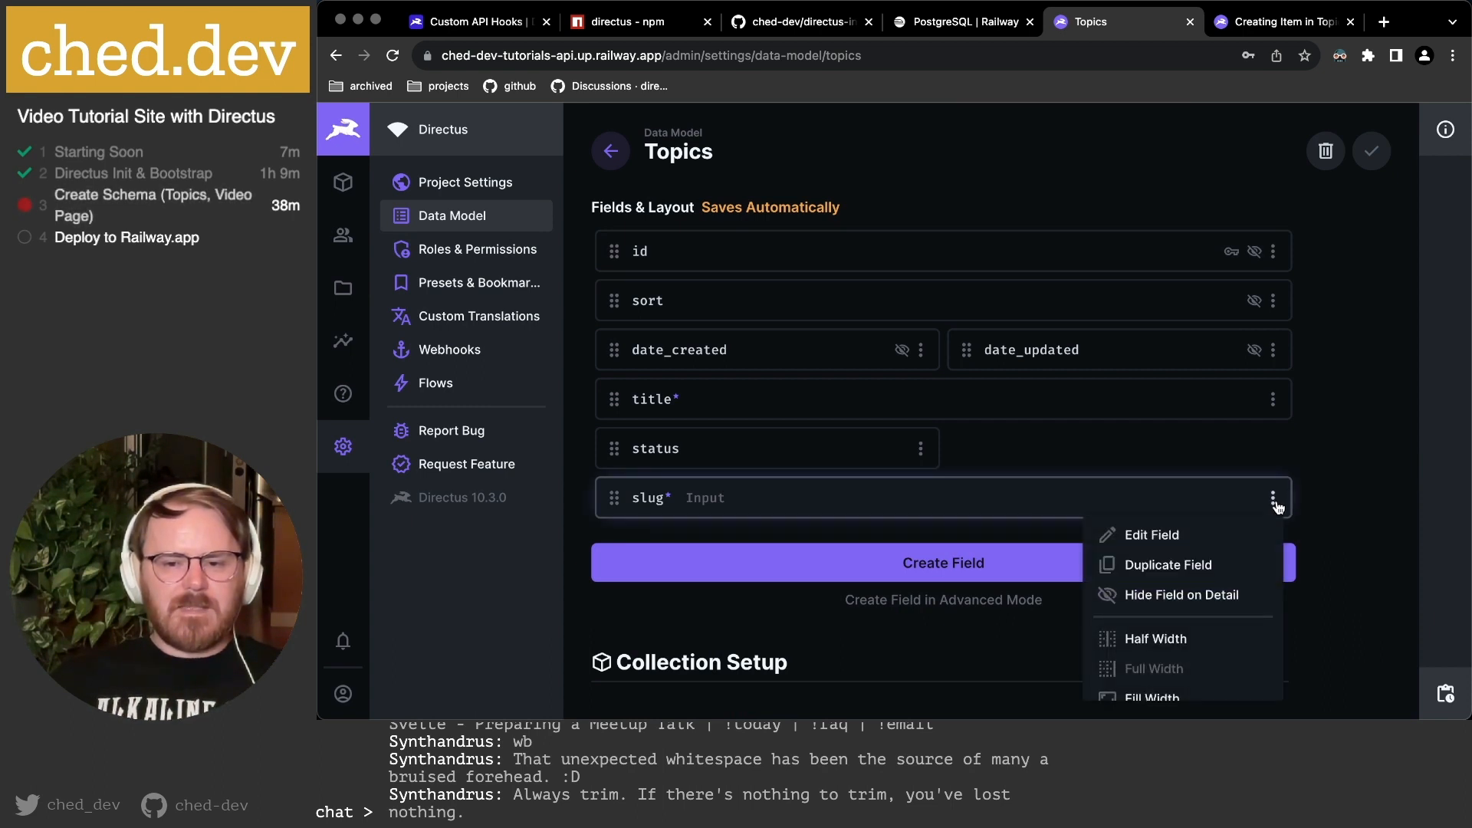
left_click(1194, 639)
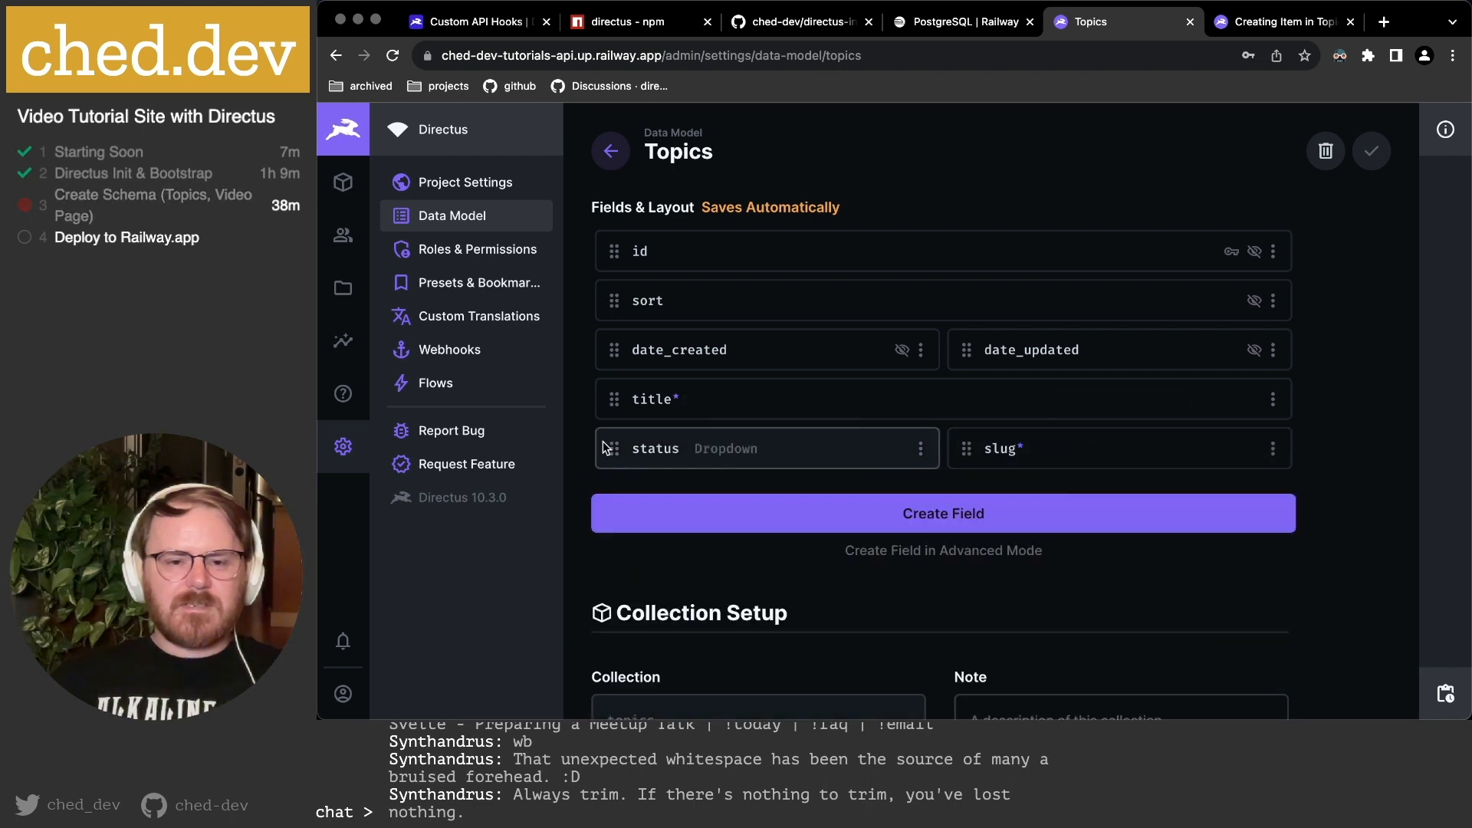
left_click_drag(964, 448, 755, 464)
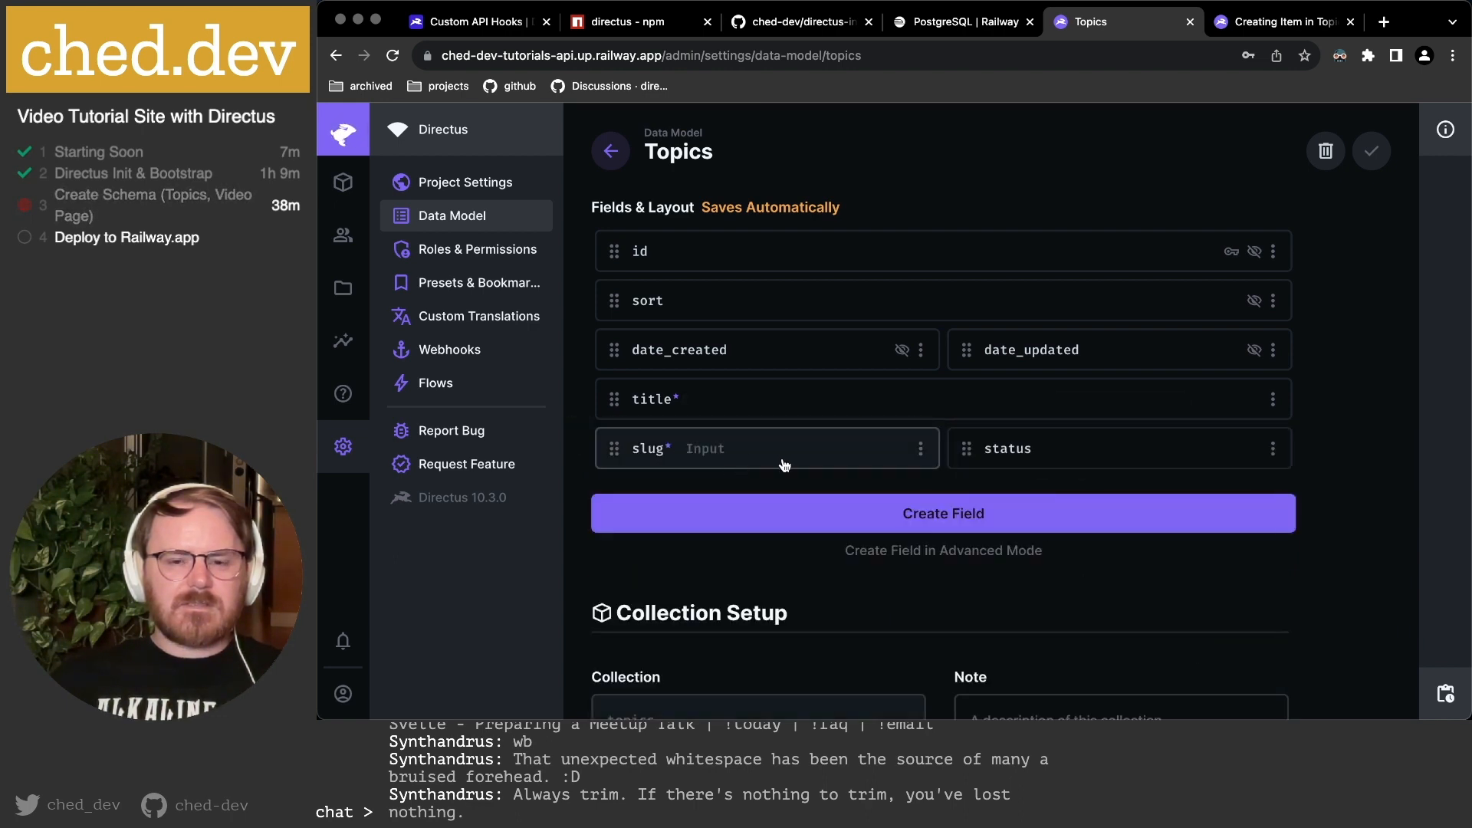
Reload the new Topics item form so the Slug field appears beside Title.
left_click(1304, 23)
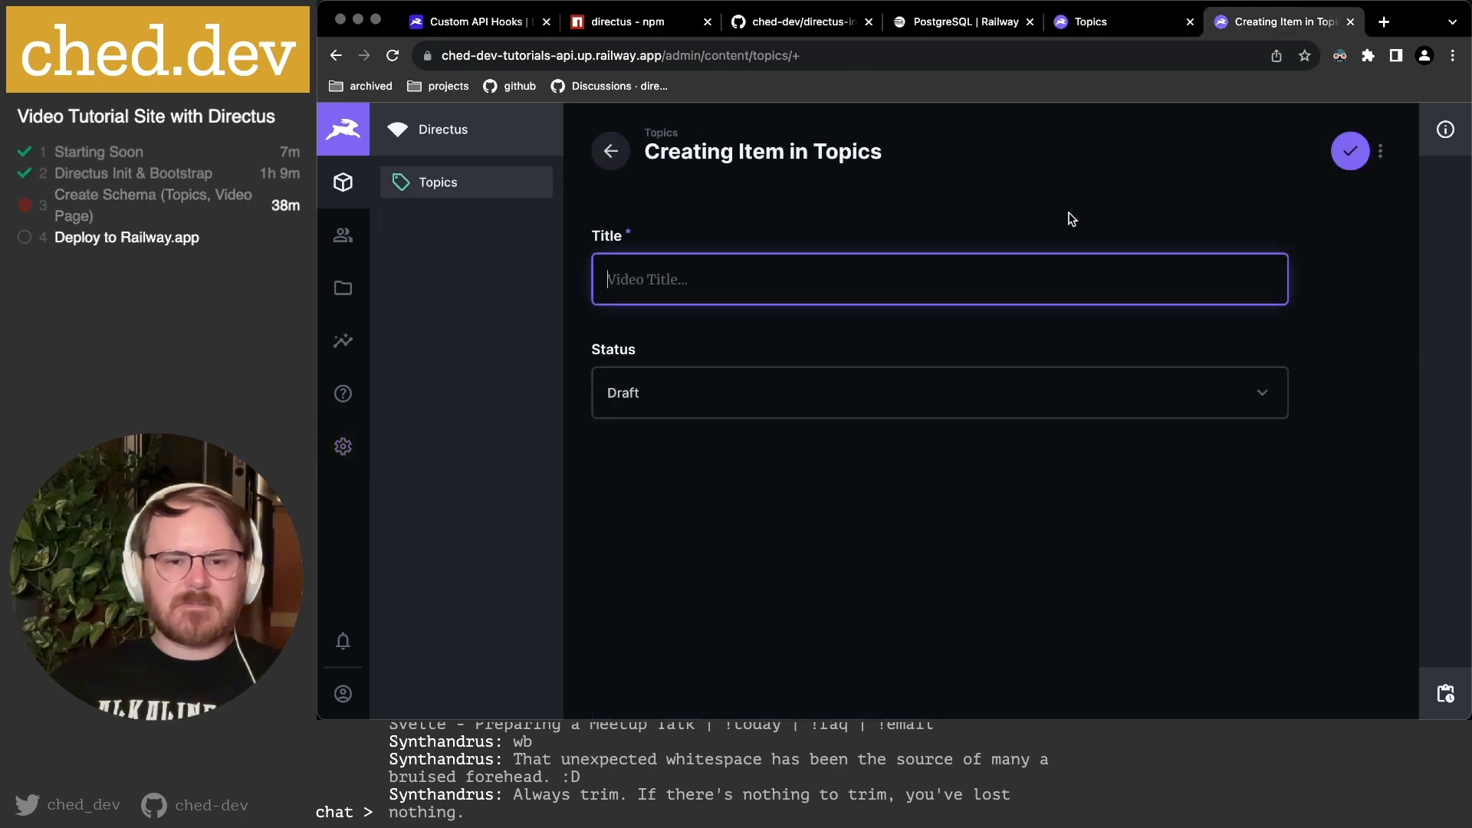
key("super+r")
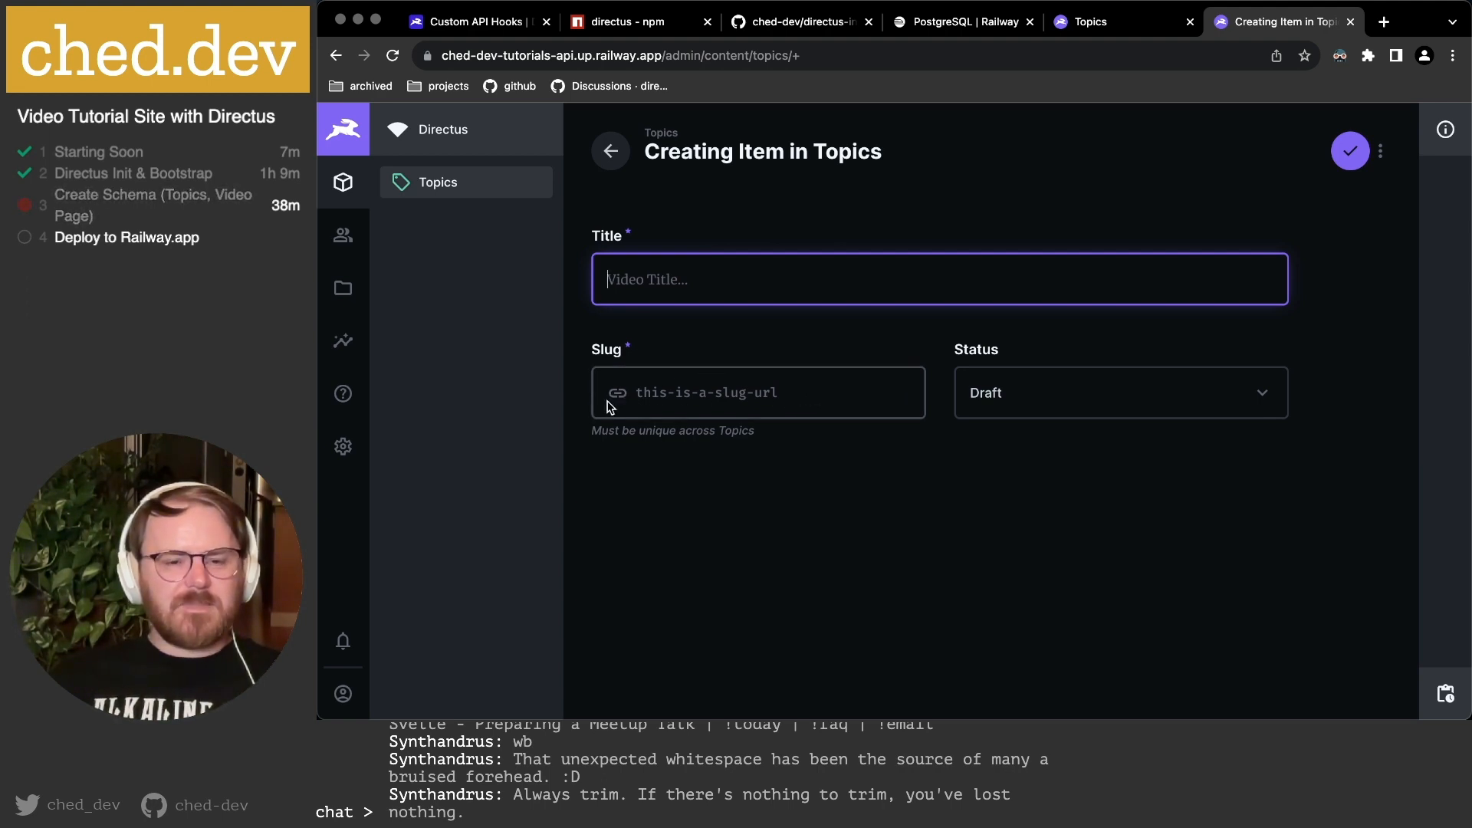
left_click(649, 394)
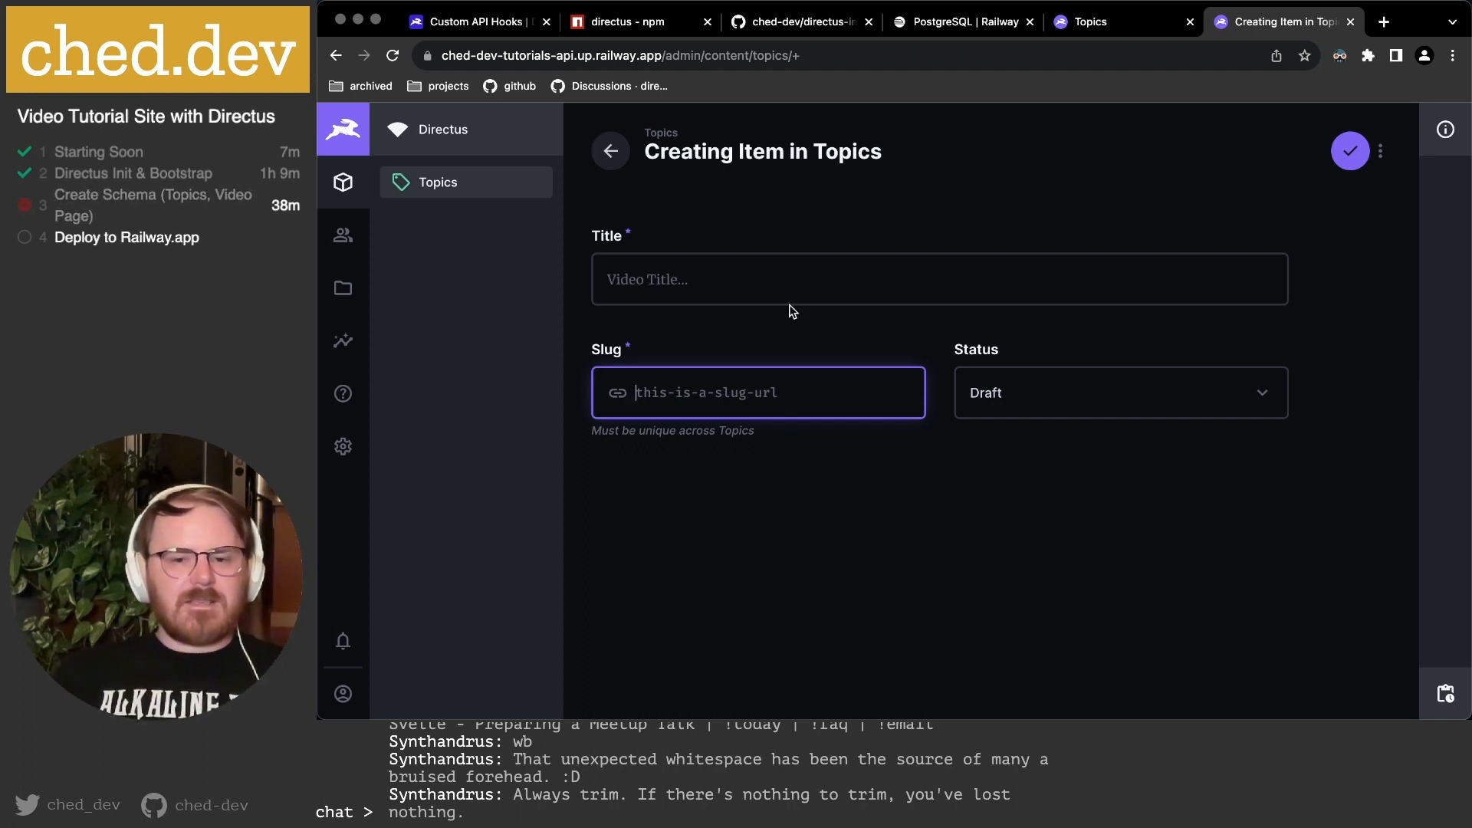
left_click(725, 280)
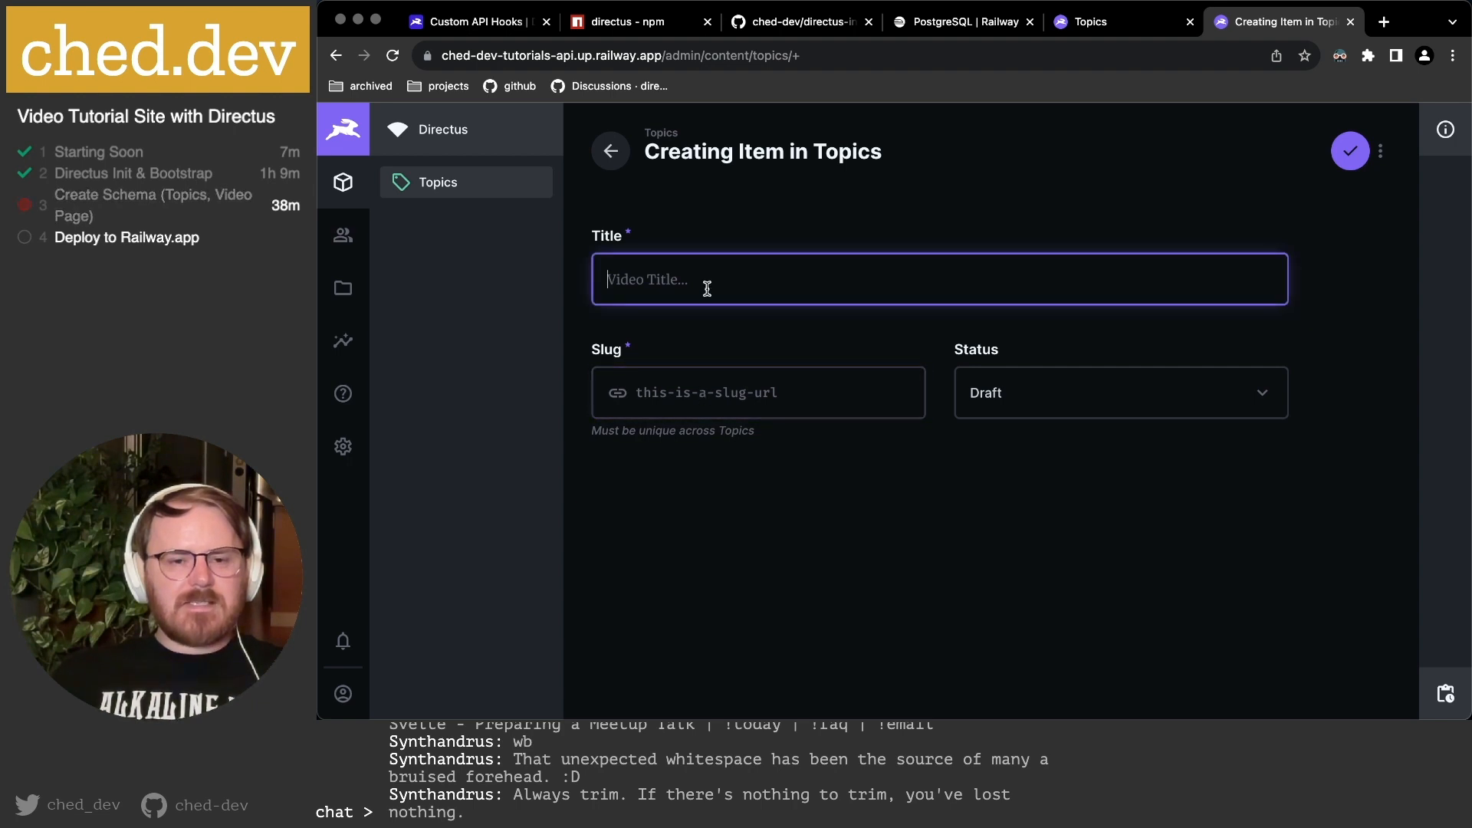
left_click(681, 388)
left_click(680, 279)
left_click(692, 403)
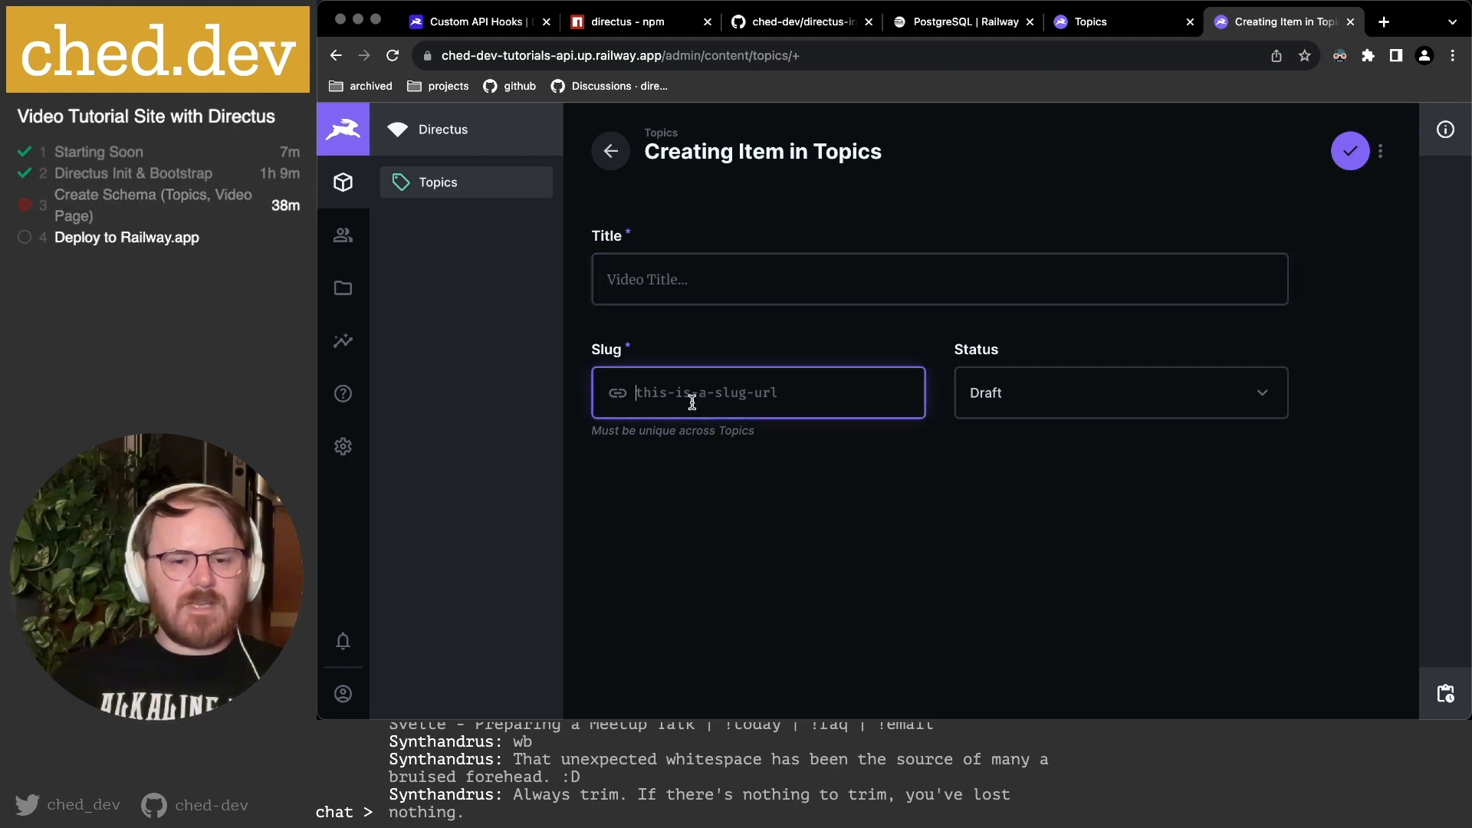
left_click(692, 278)
left_click(685, 388)
left_click(693, 280)
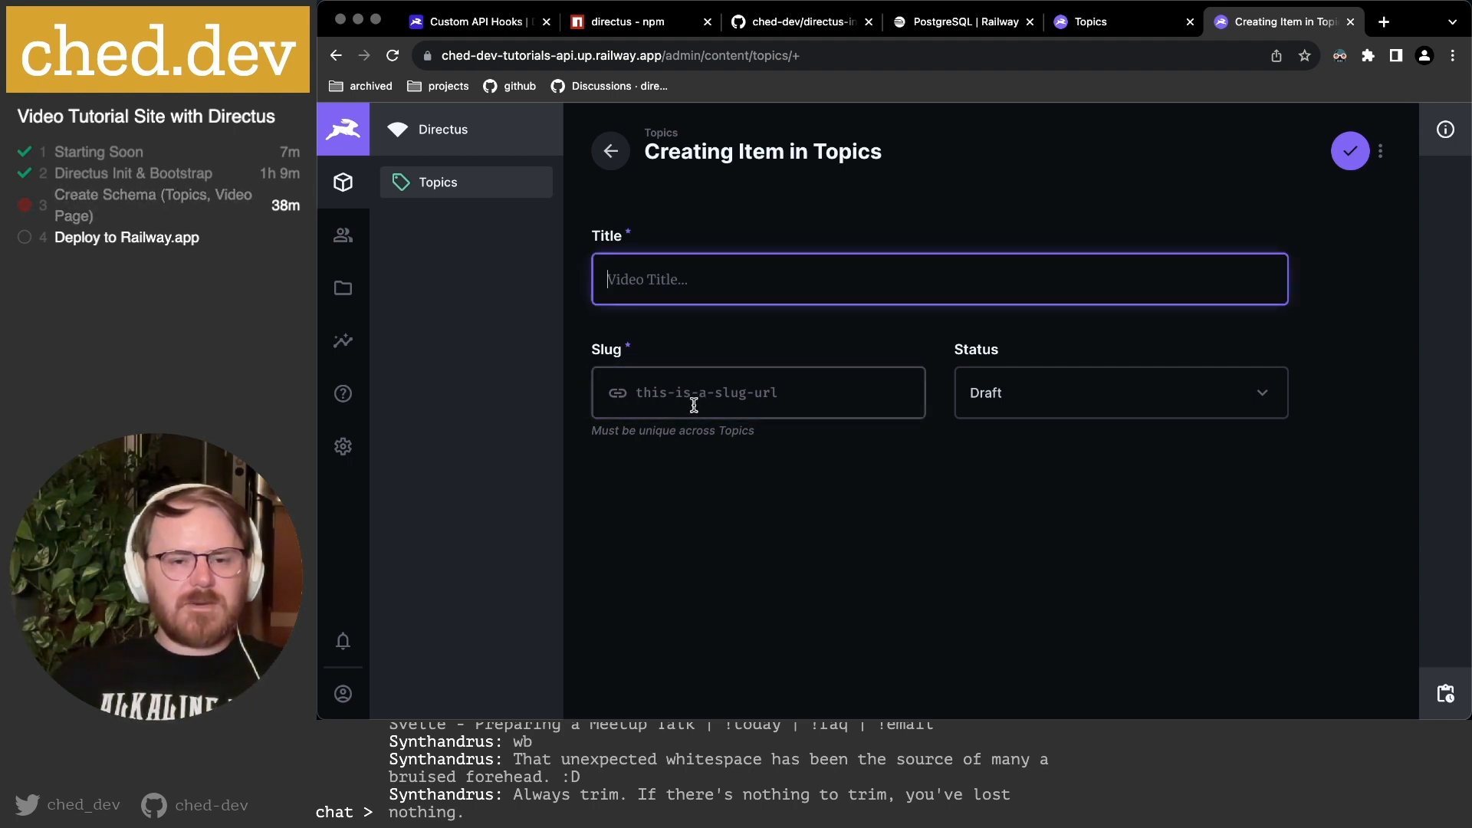
left_click(712, 391)
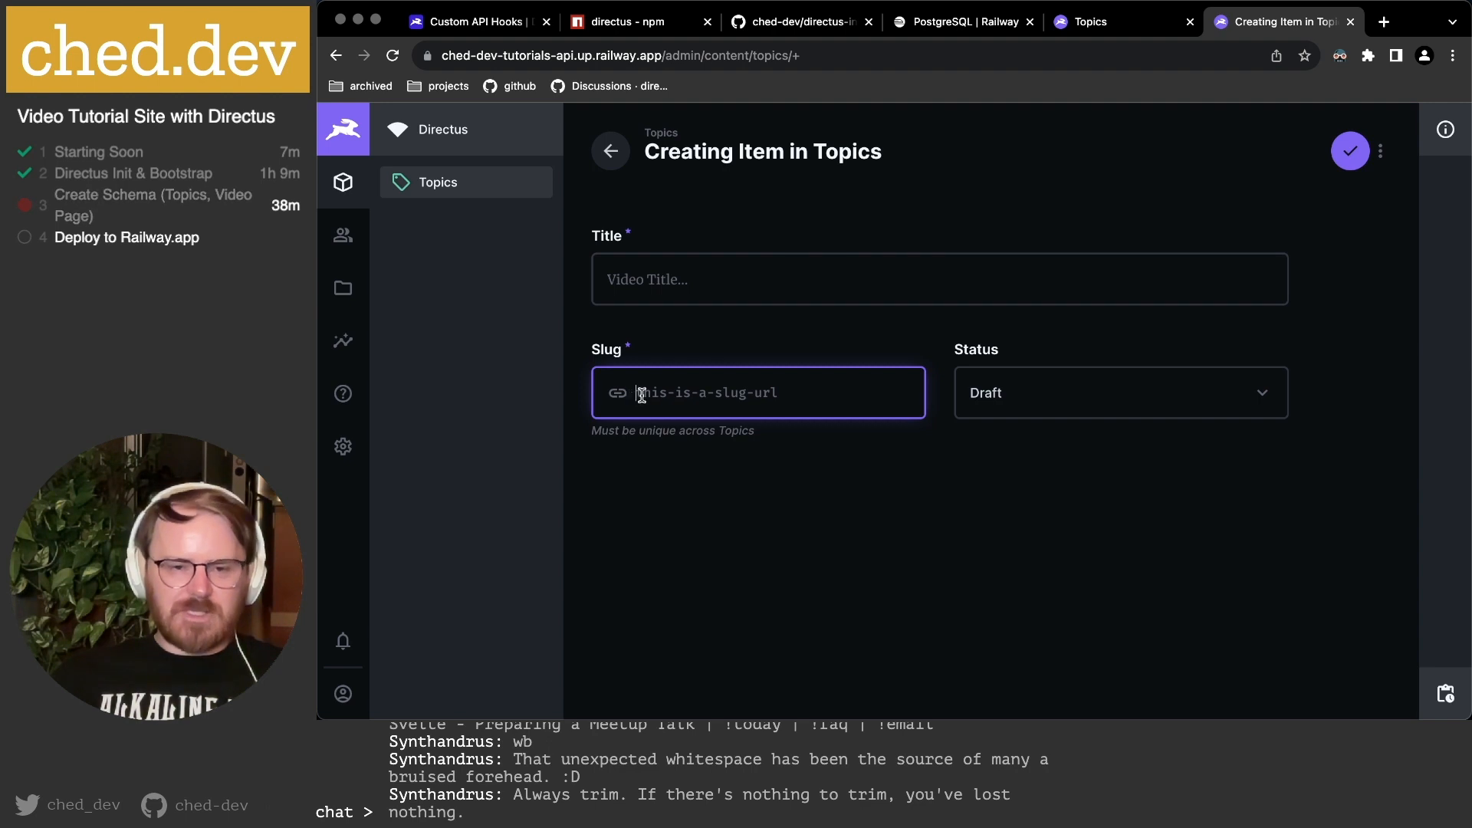
Enter JavaScript as the new item's title.
left_click(641, 279)
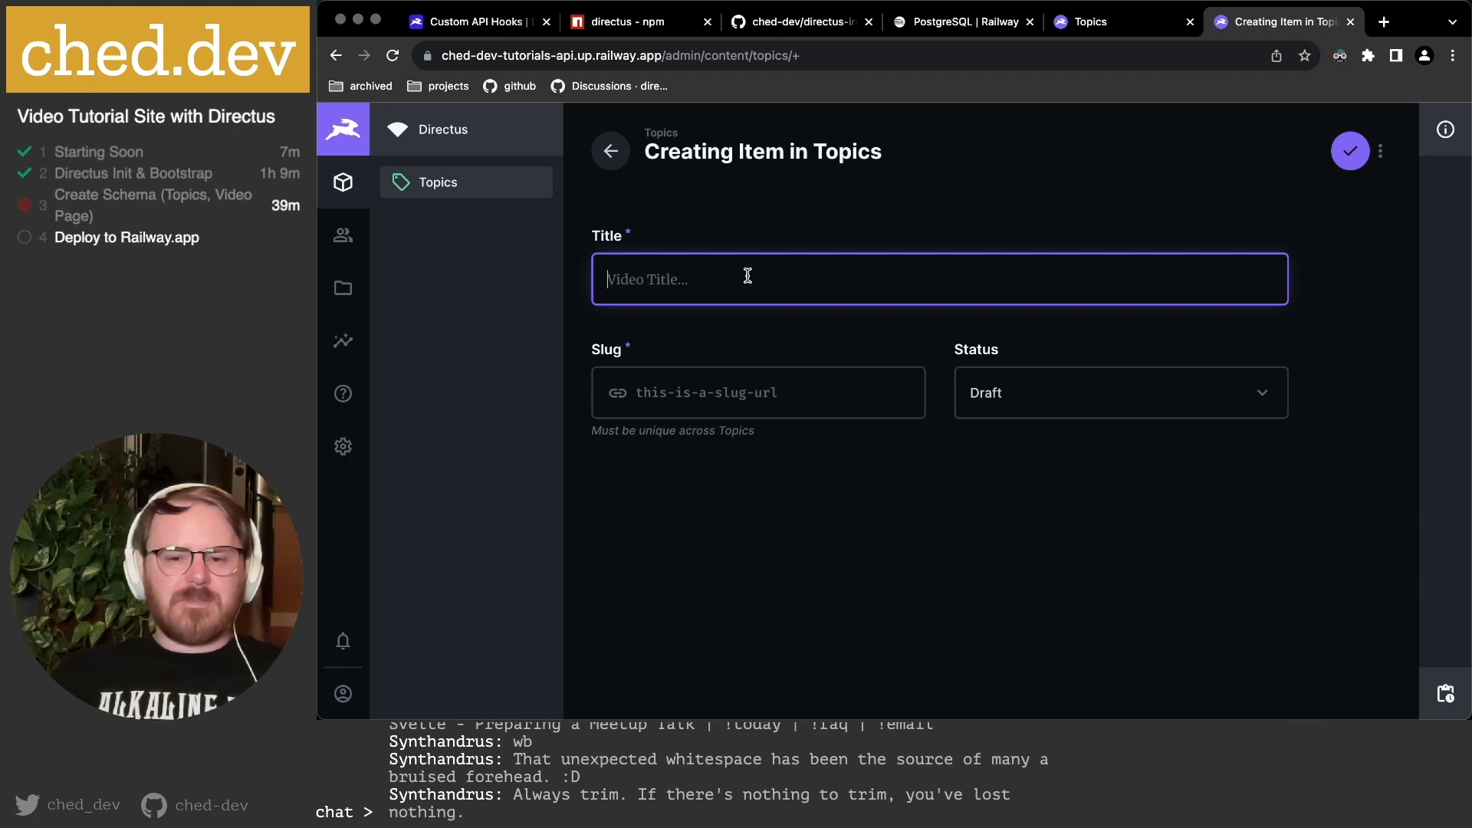
type("This")
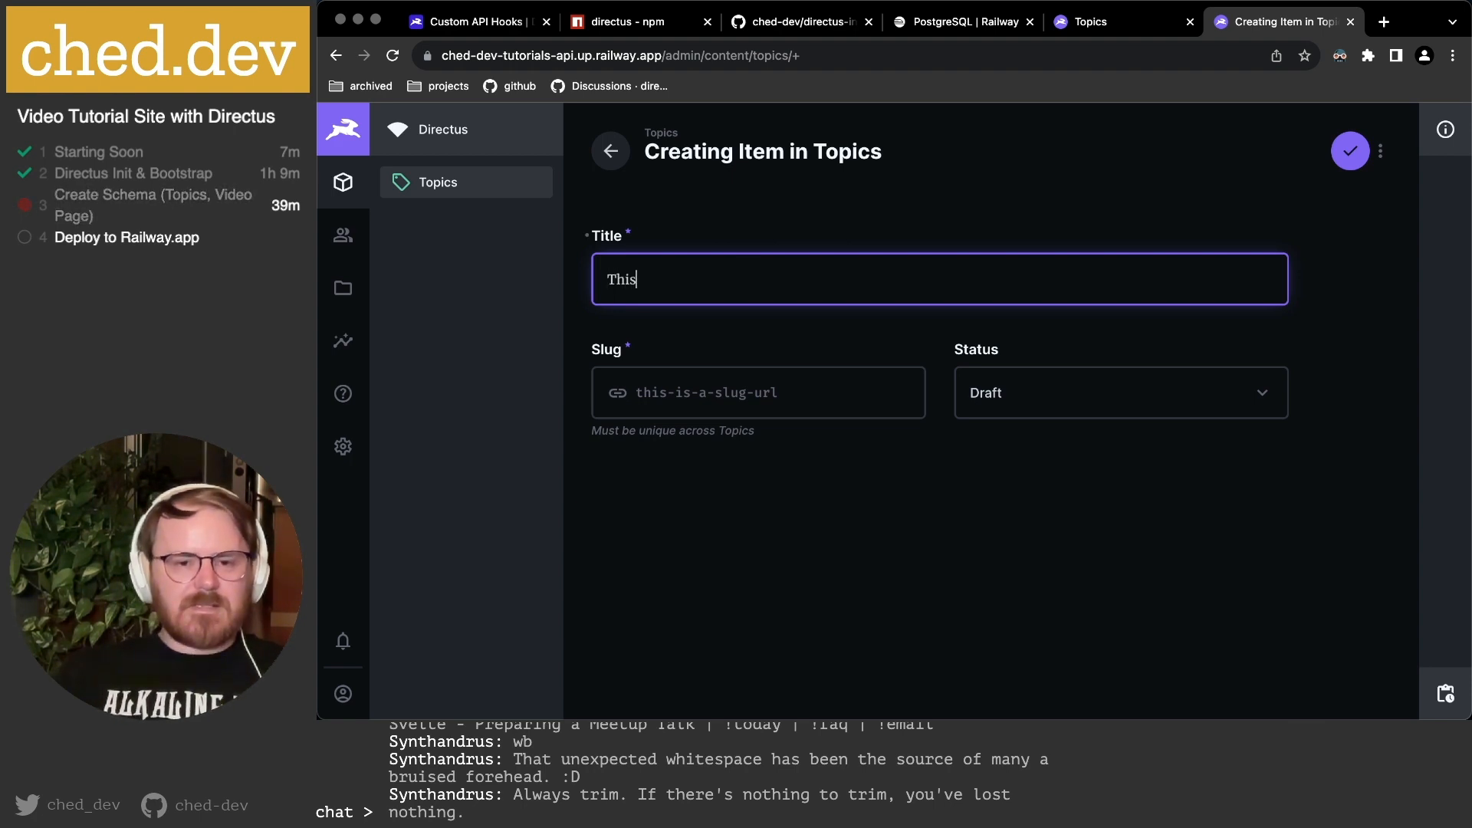
type(" is my first v")
key("BackSpace")
key("super+a")
type("T")
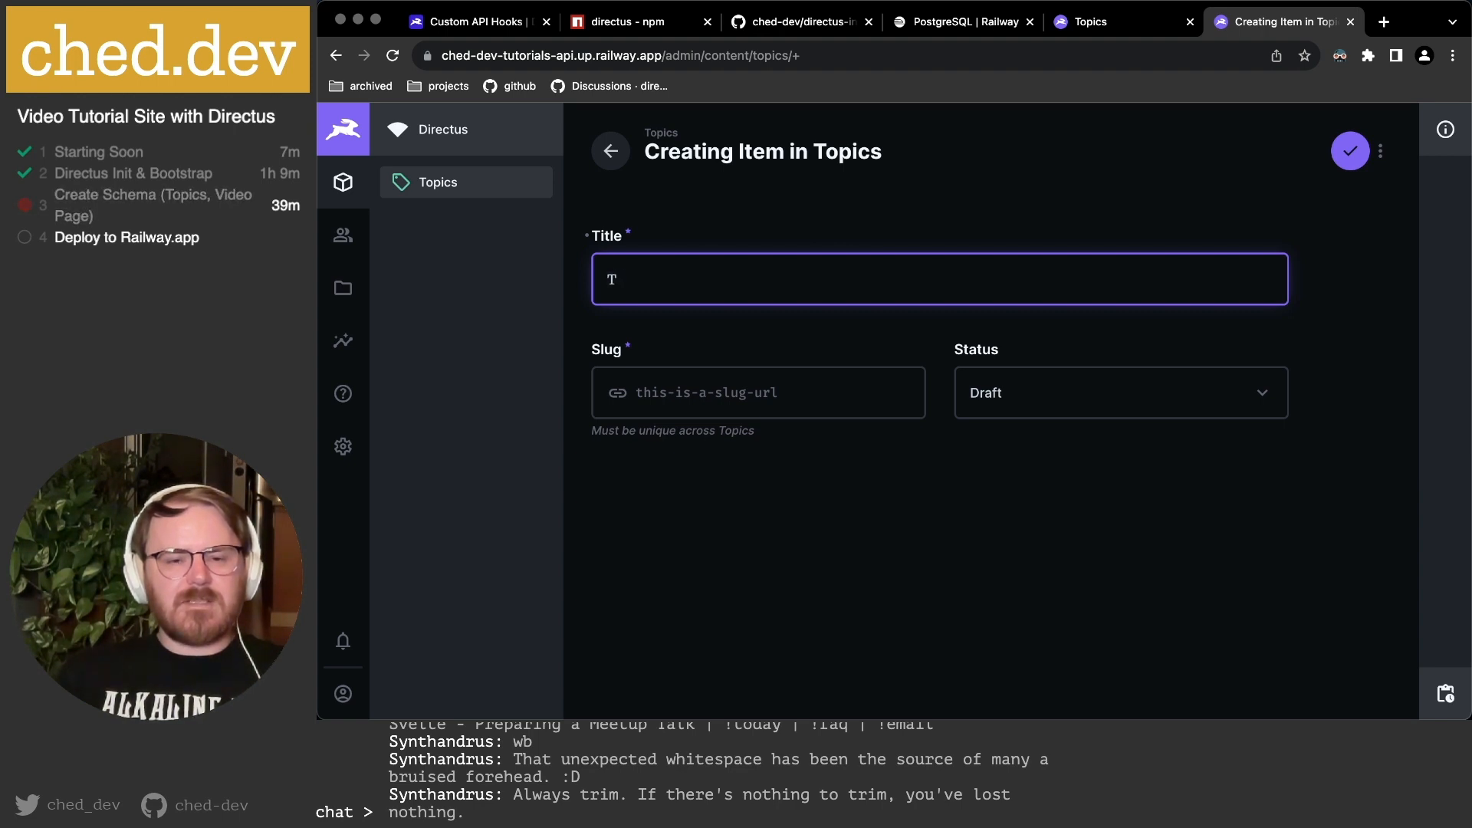
type("o")
key("BackSpace")
key("BackSpace")
type("JavaScript")
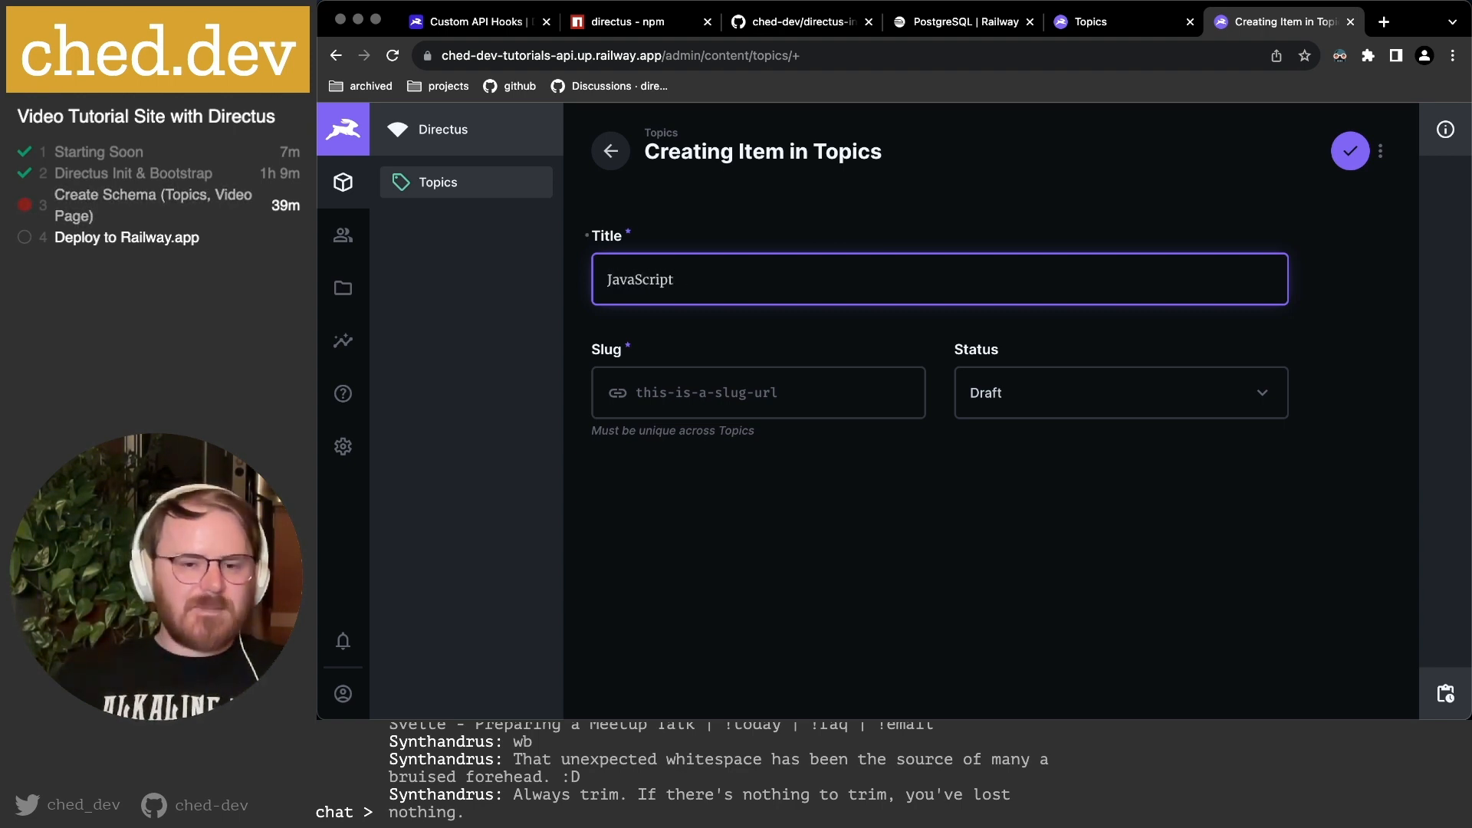
Fill in the slug javascript and save the JavaScript topic.
left_click(725, 391)
type("jab")
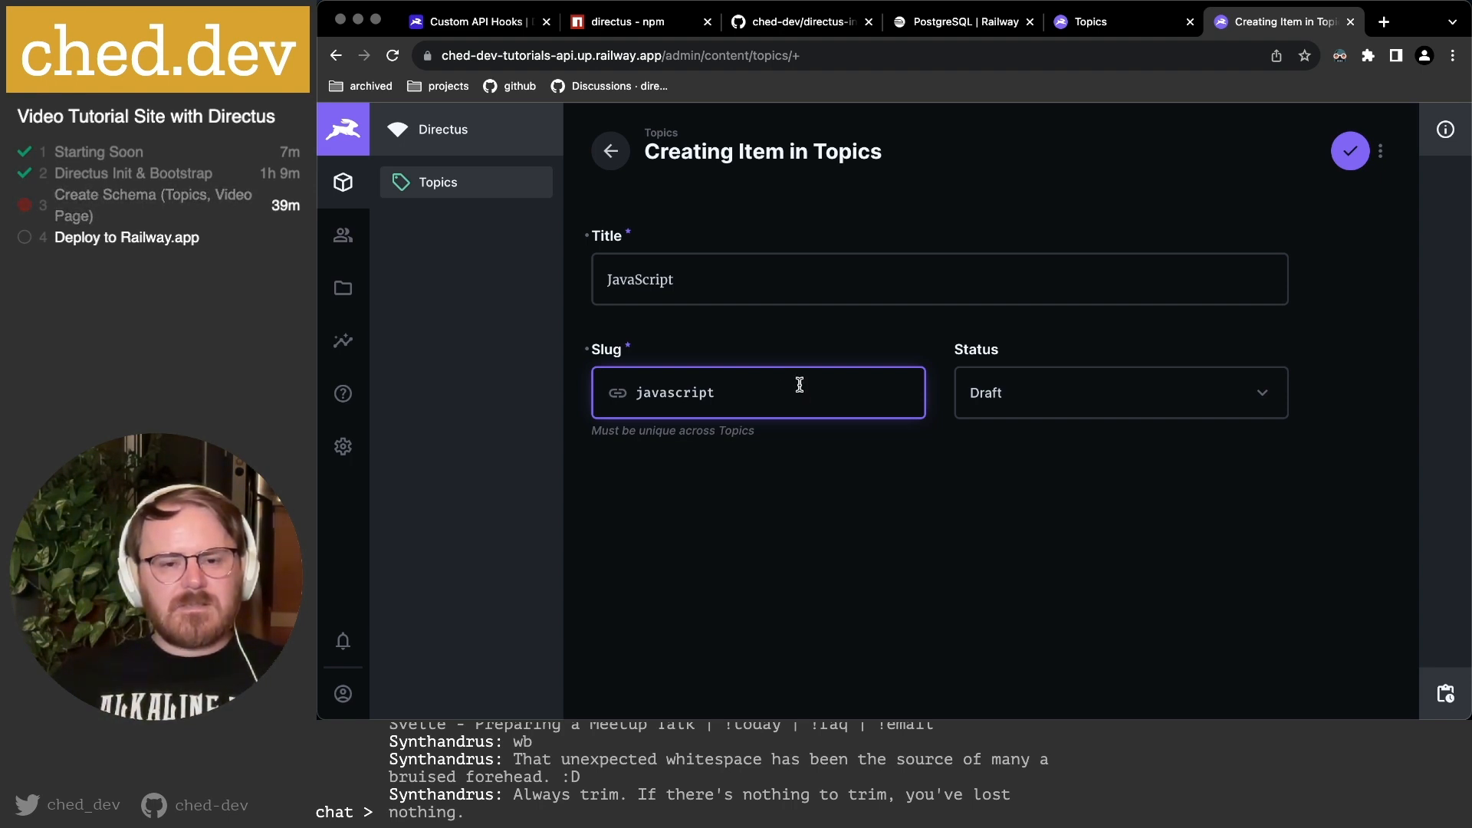
left_click(730, 275)
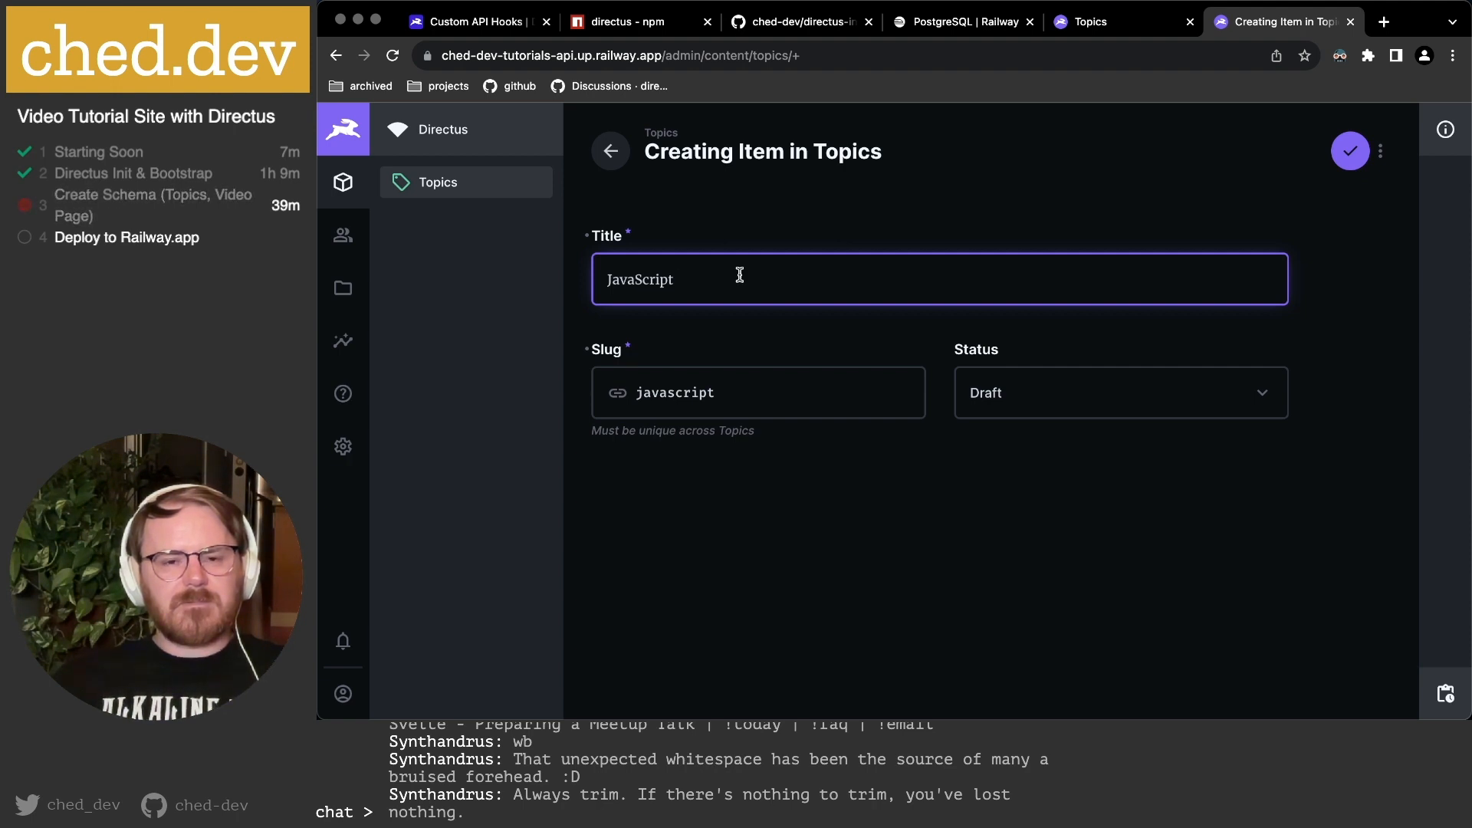
type("(ECMAScrop")
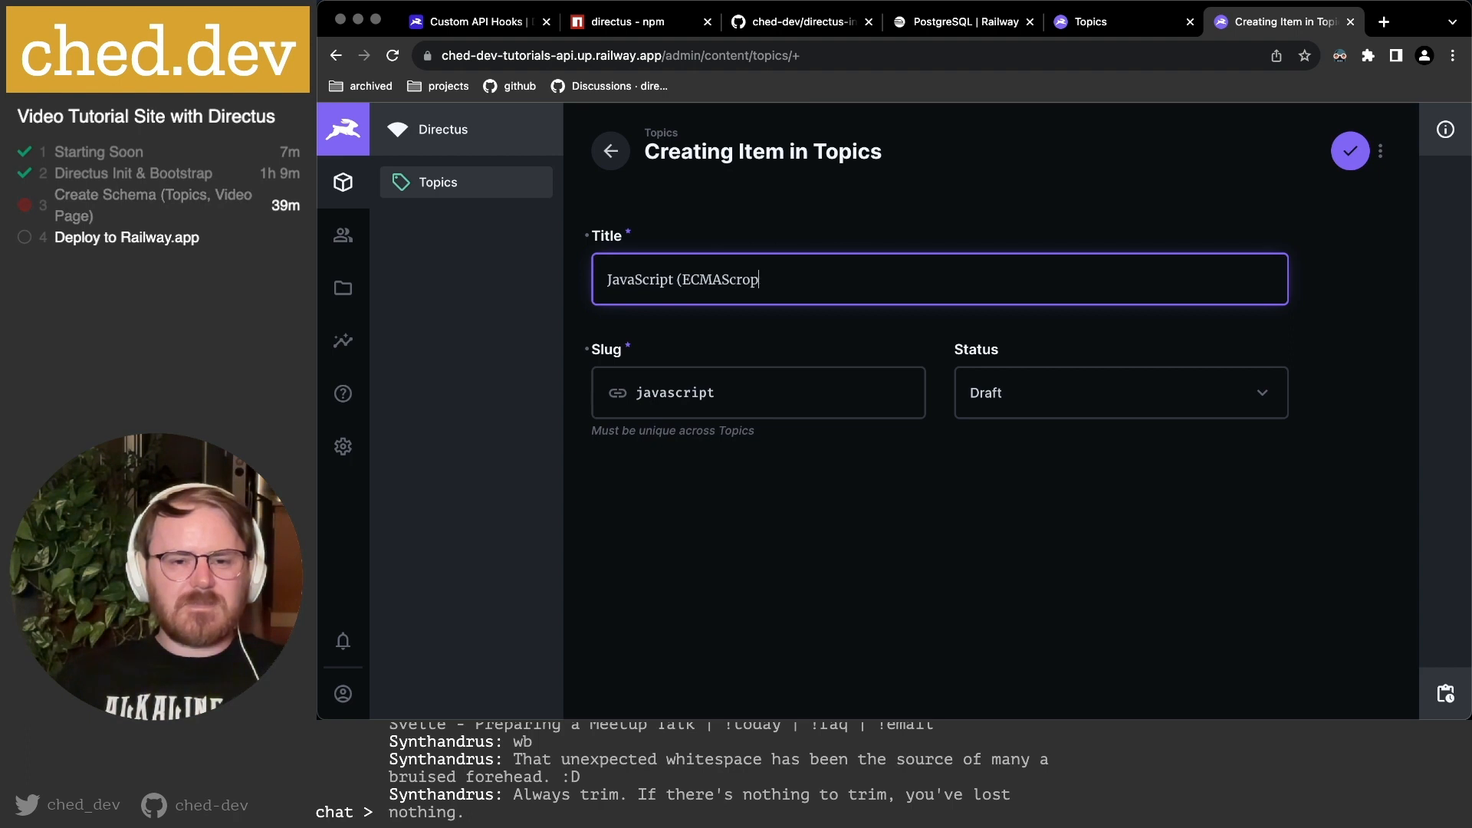
key("BackSpace")
key("BackSpace")
key("BackSpace")
key("BackSpace")
key("BackSpace")
key("BackSpace")
key("BackSpace")
key("BackSpace")
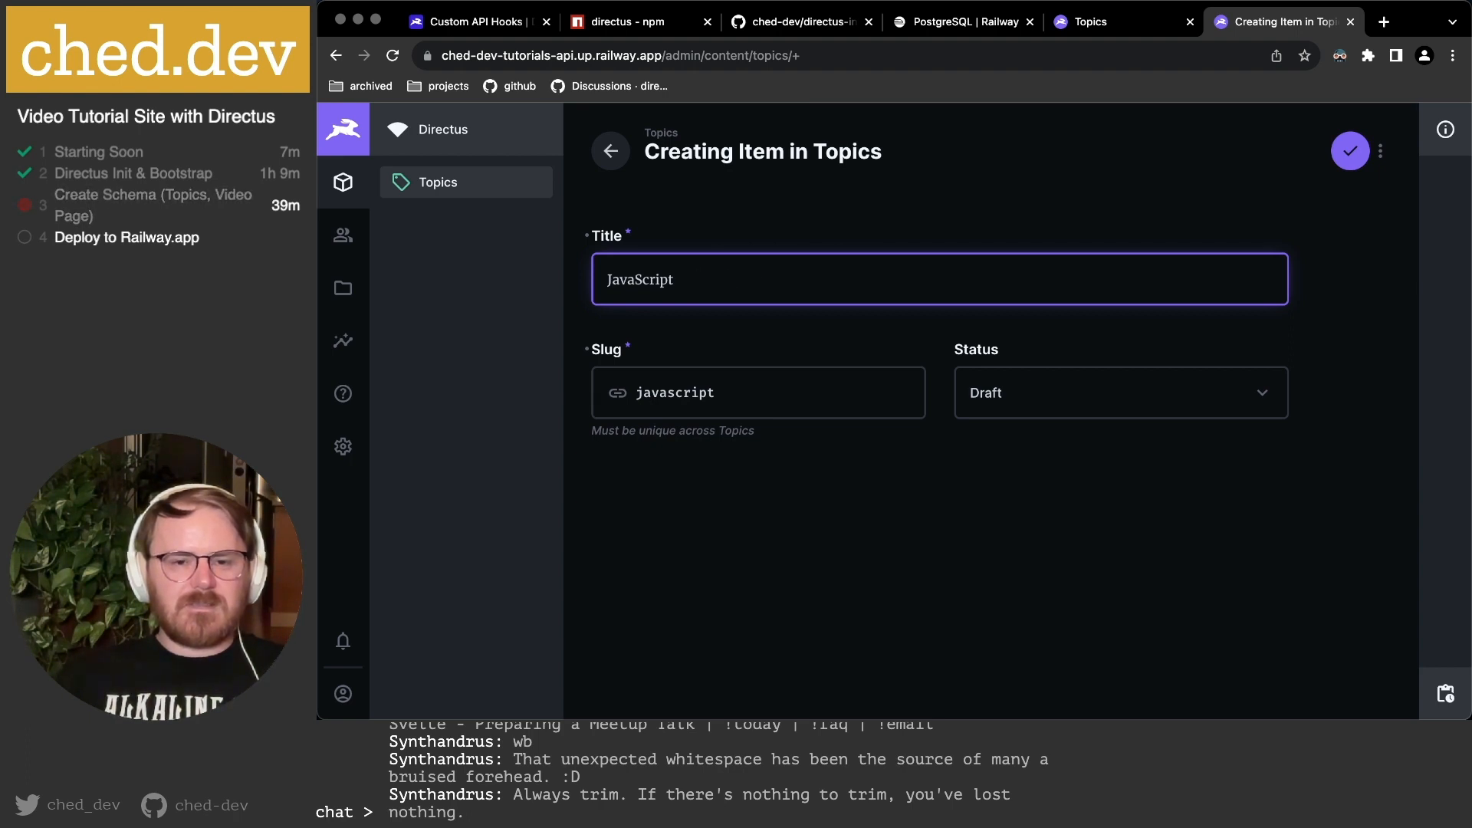
left_click(745, 392)
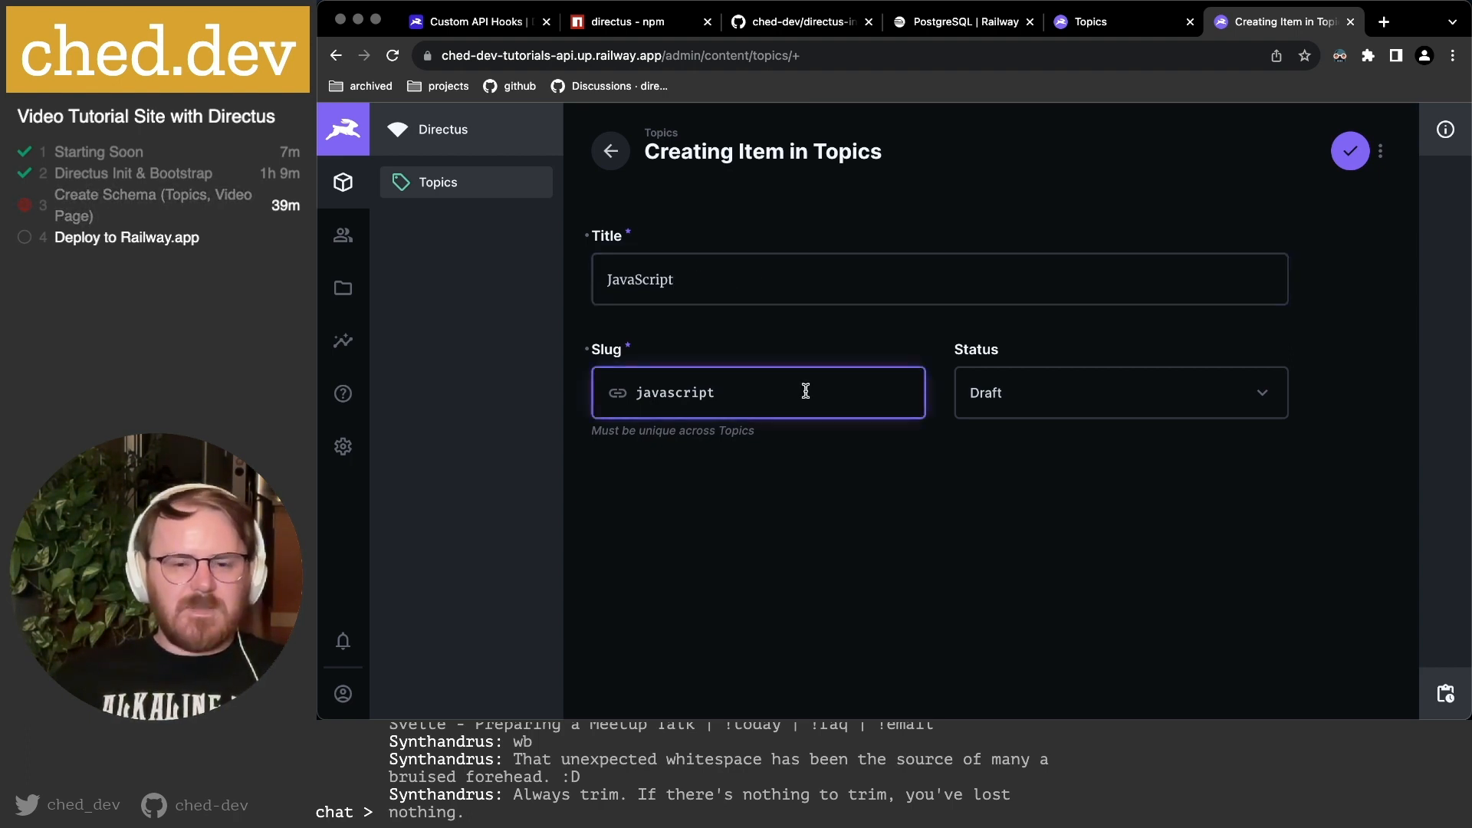
left_click(1353, 162)
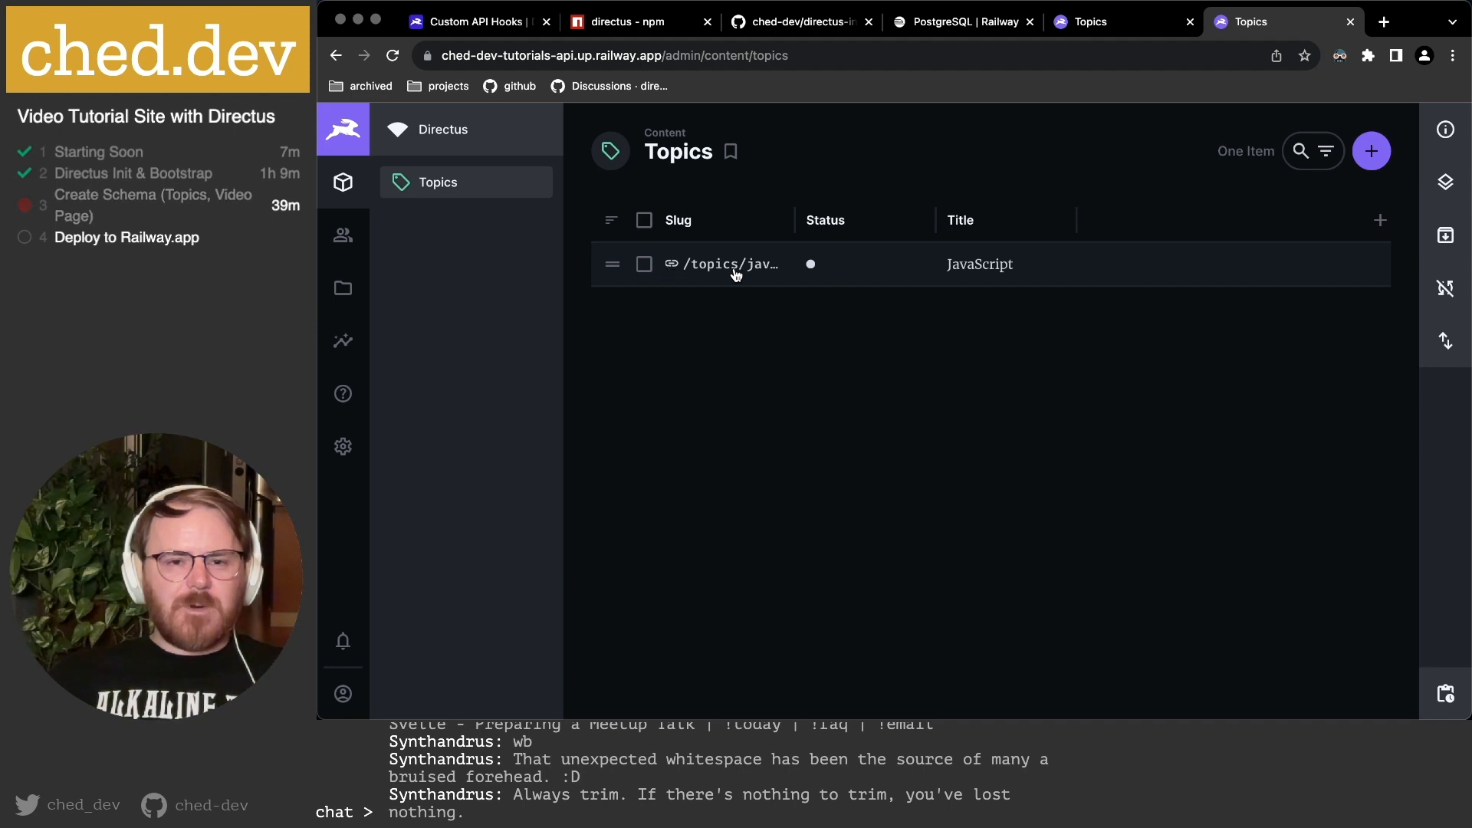
Widen the Slug and Title columns and move Title ahead of Status.
left_click_drag(793, 224, 910, 224)
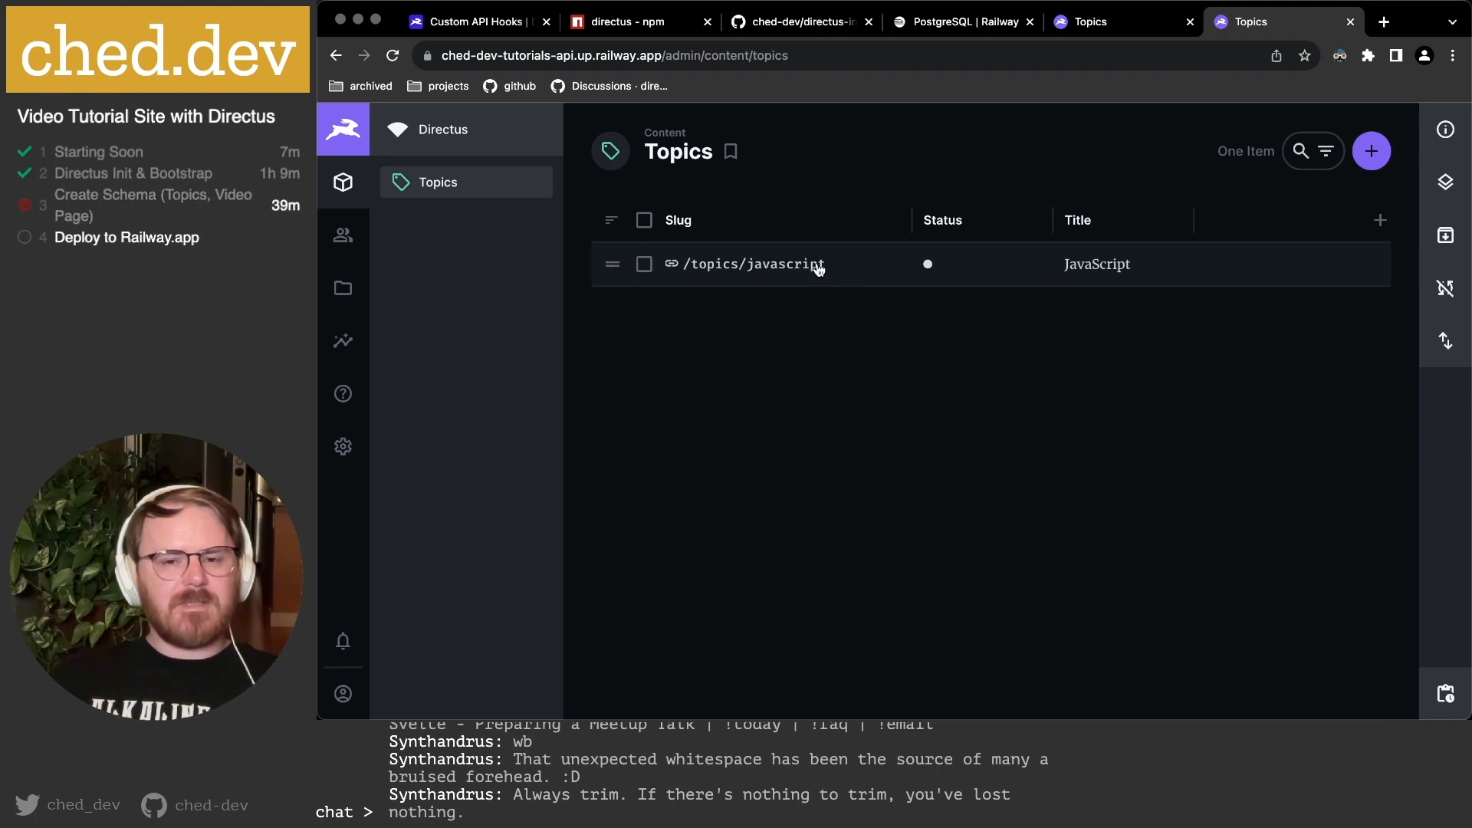
right_click(776, 265)
left_click(686, 334)
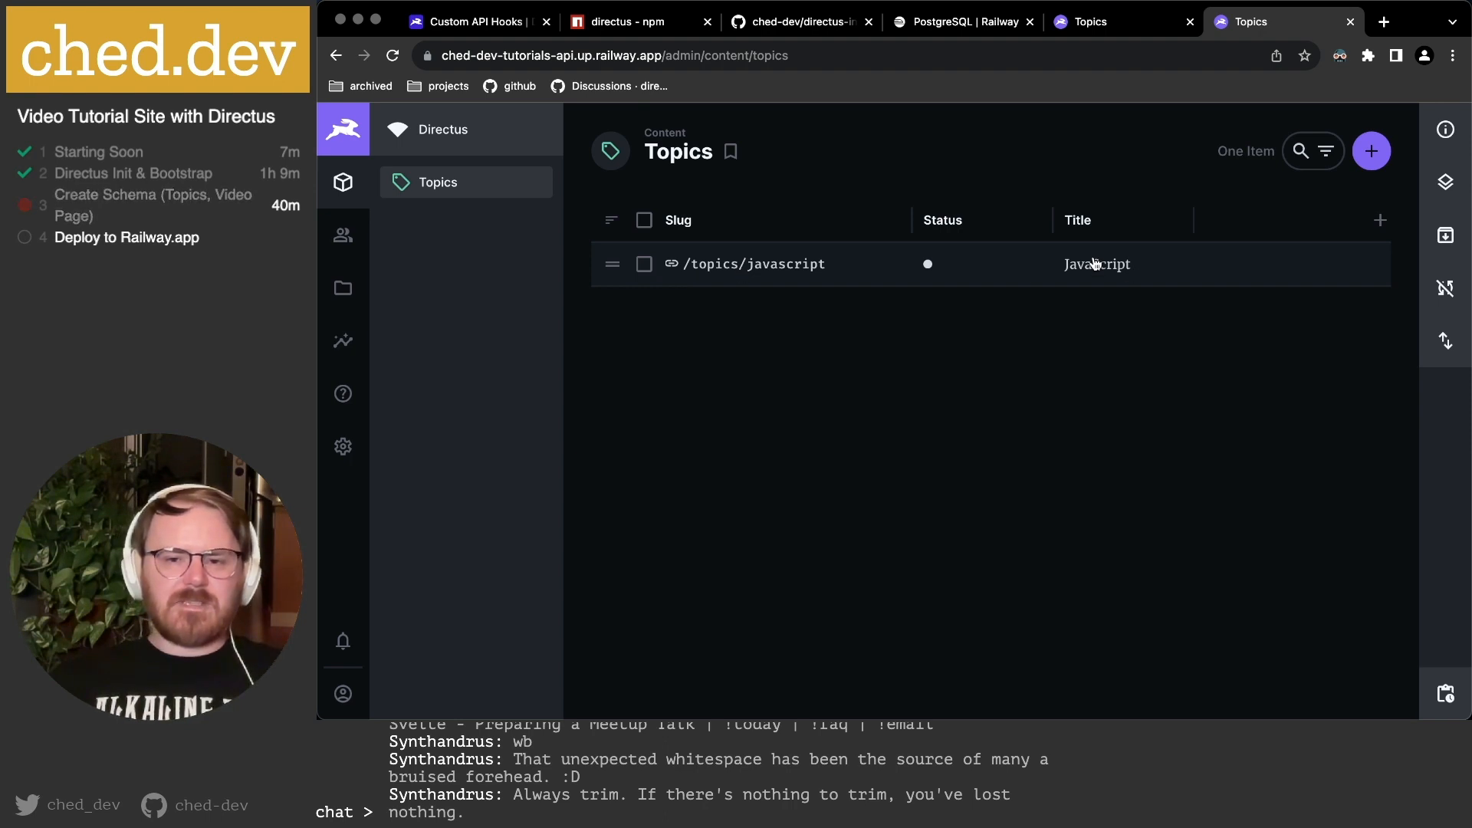
left_click_drag(1081, 223, 932, 228)
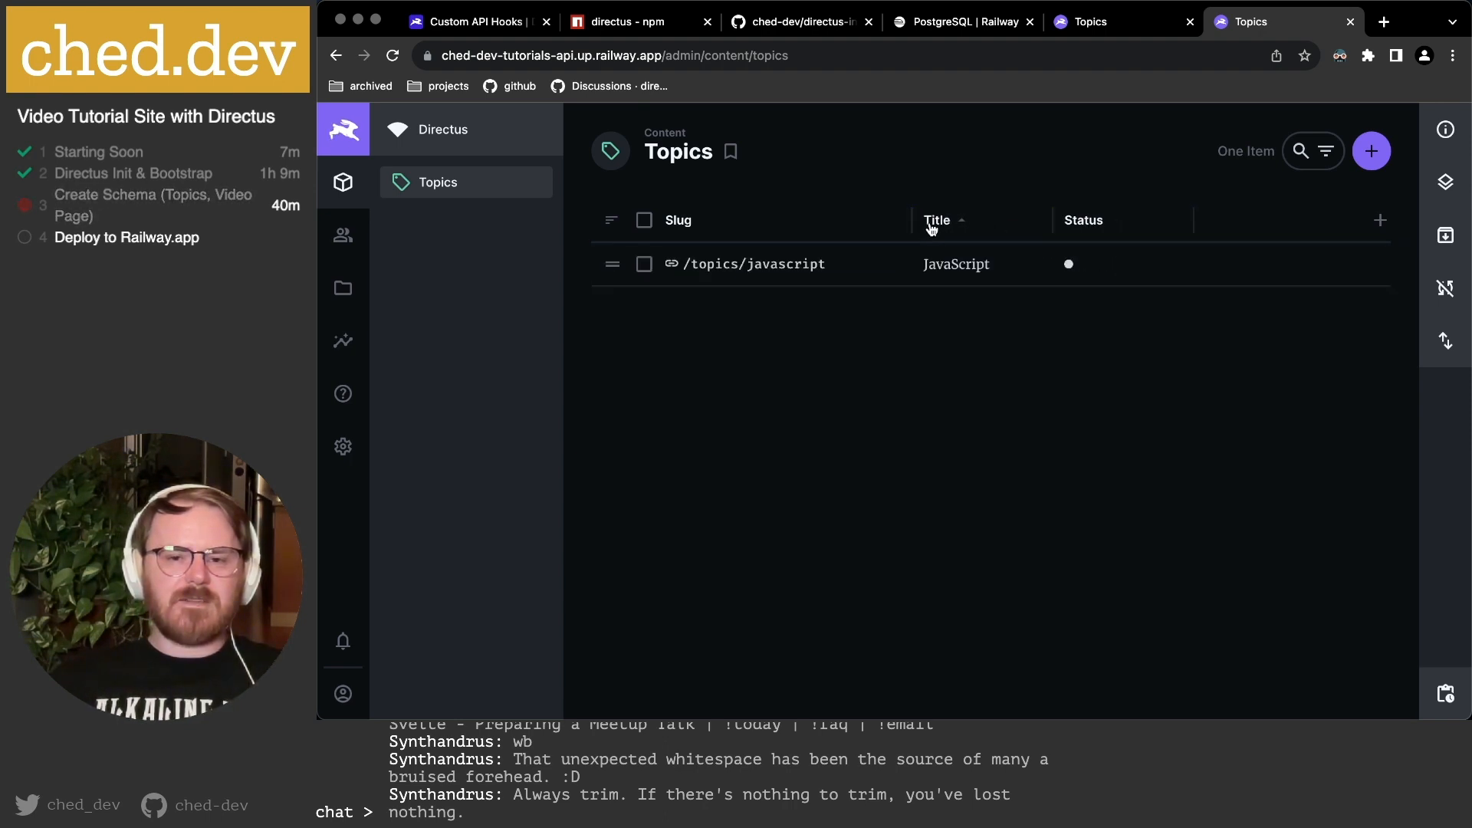
left_click(934, 224)
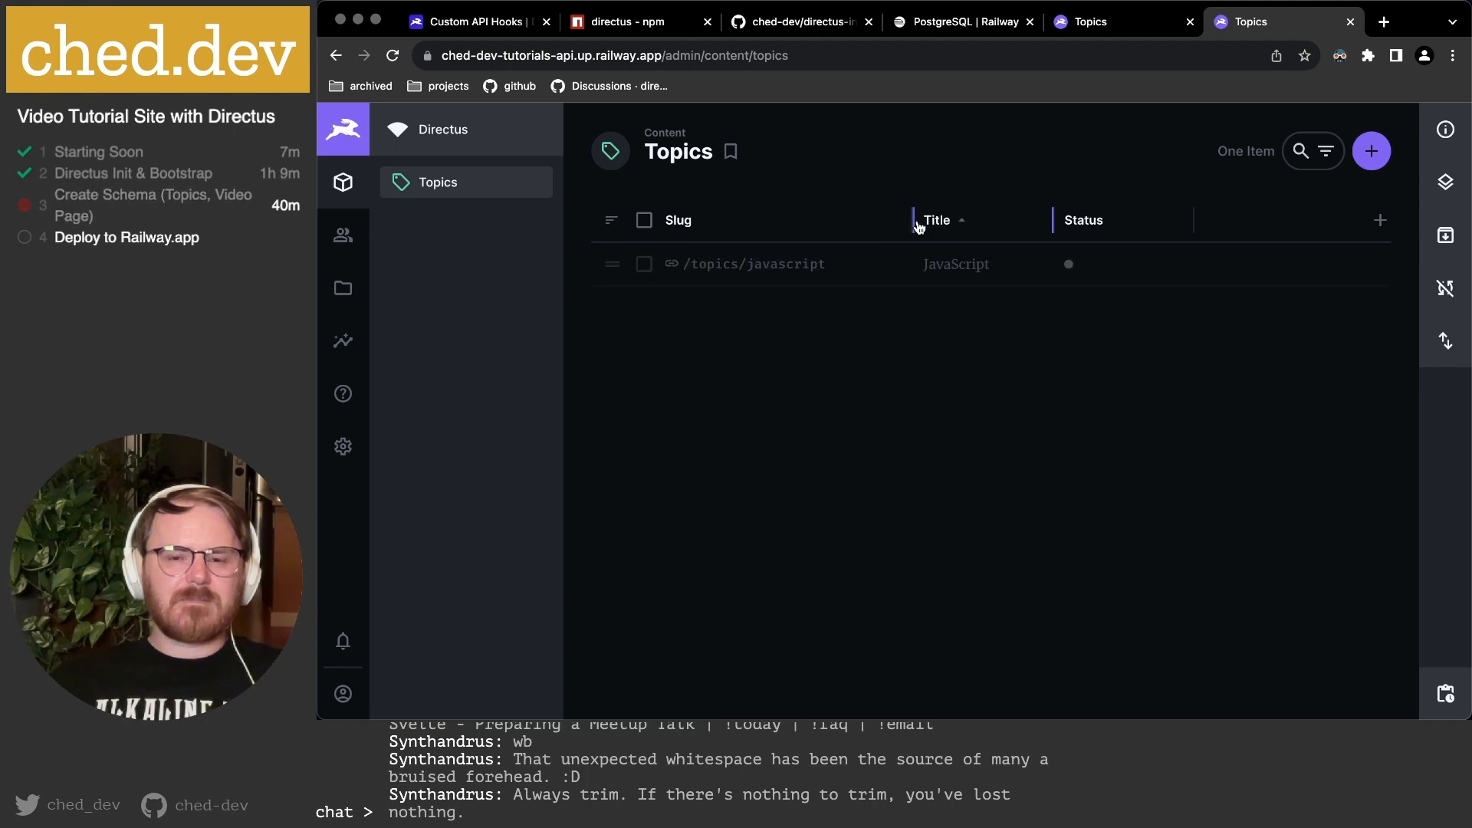
left_click_drag(1056, 225, 1227, 225)
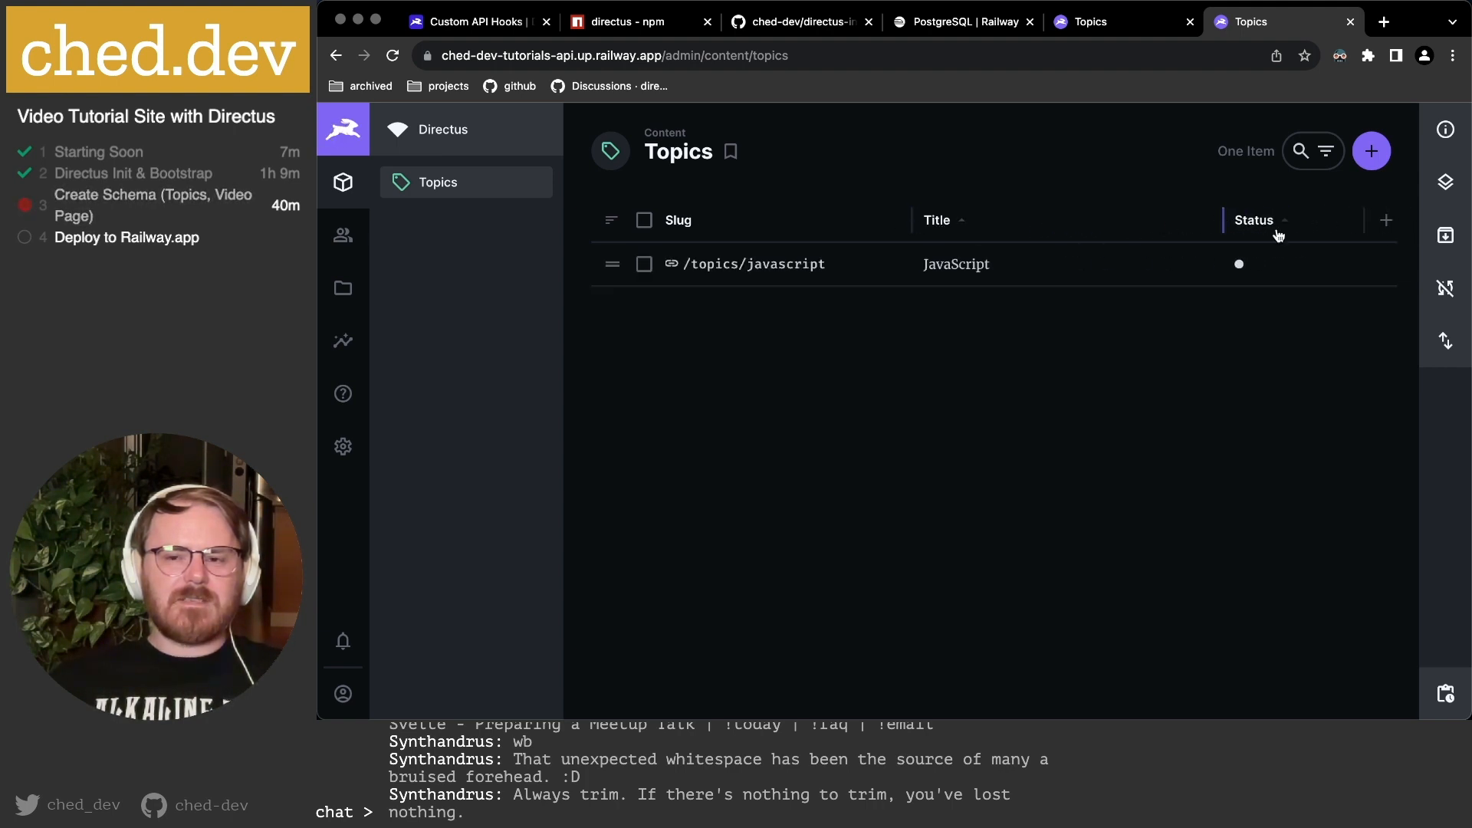
left_click(1386, 222)
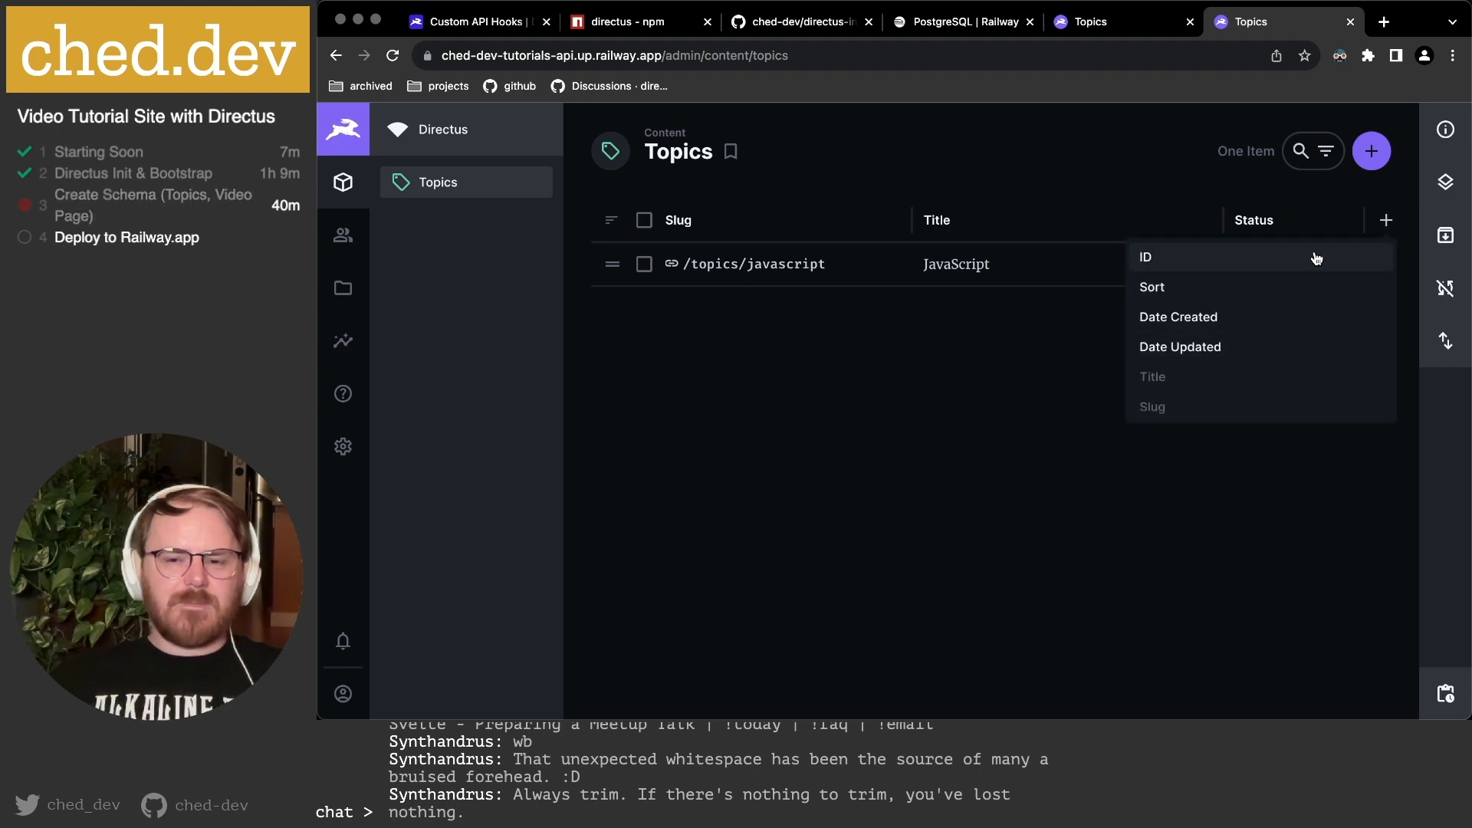
Add a Sort column to the Topics table.
left_click(1308, 287)
left_click(928, 423)
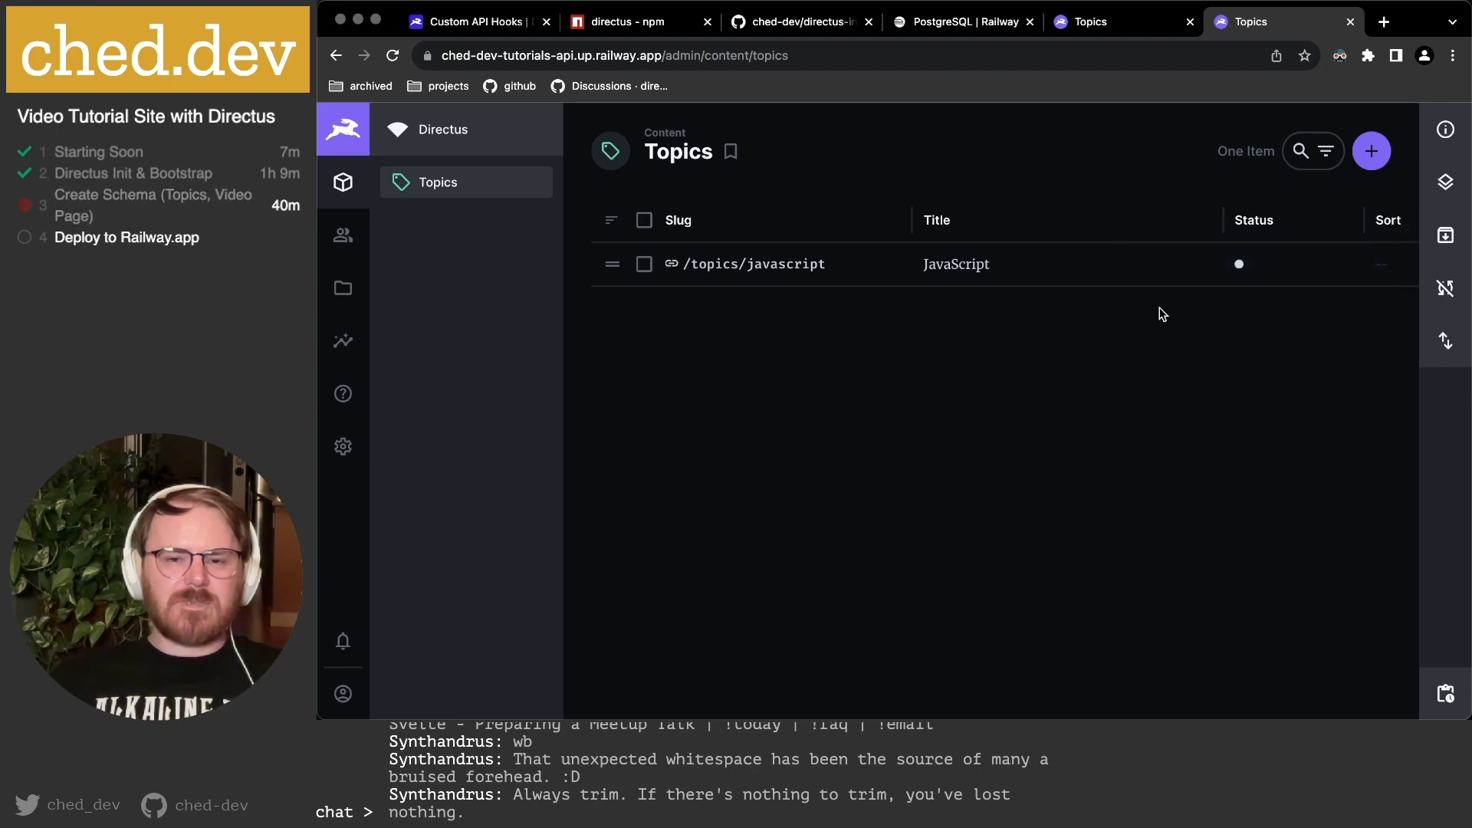
scroll(1165, 269, "right", 3)
scroll(1196, 275, "left", 3)
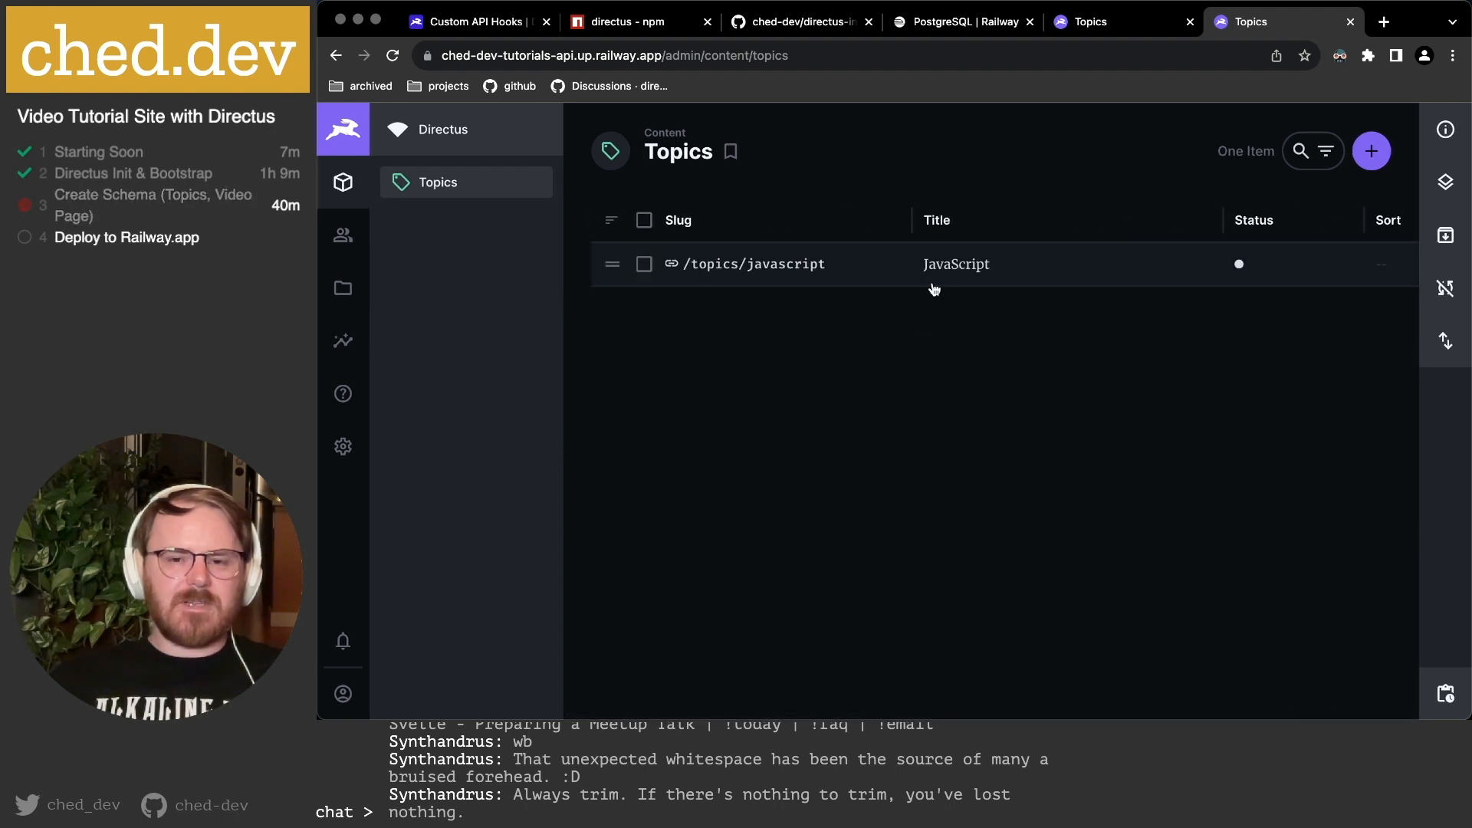
scroll(955, 285, "right", 3)
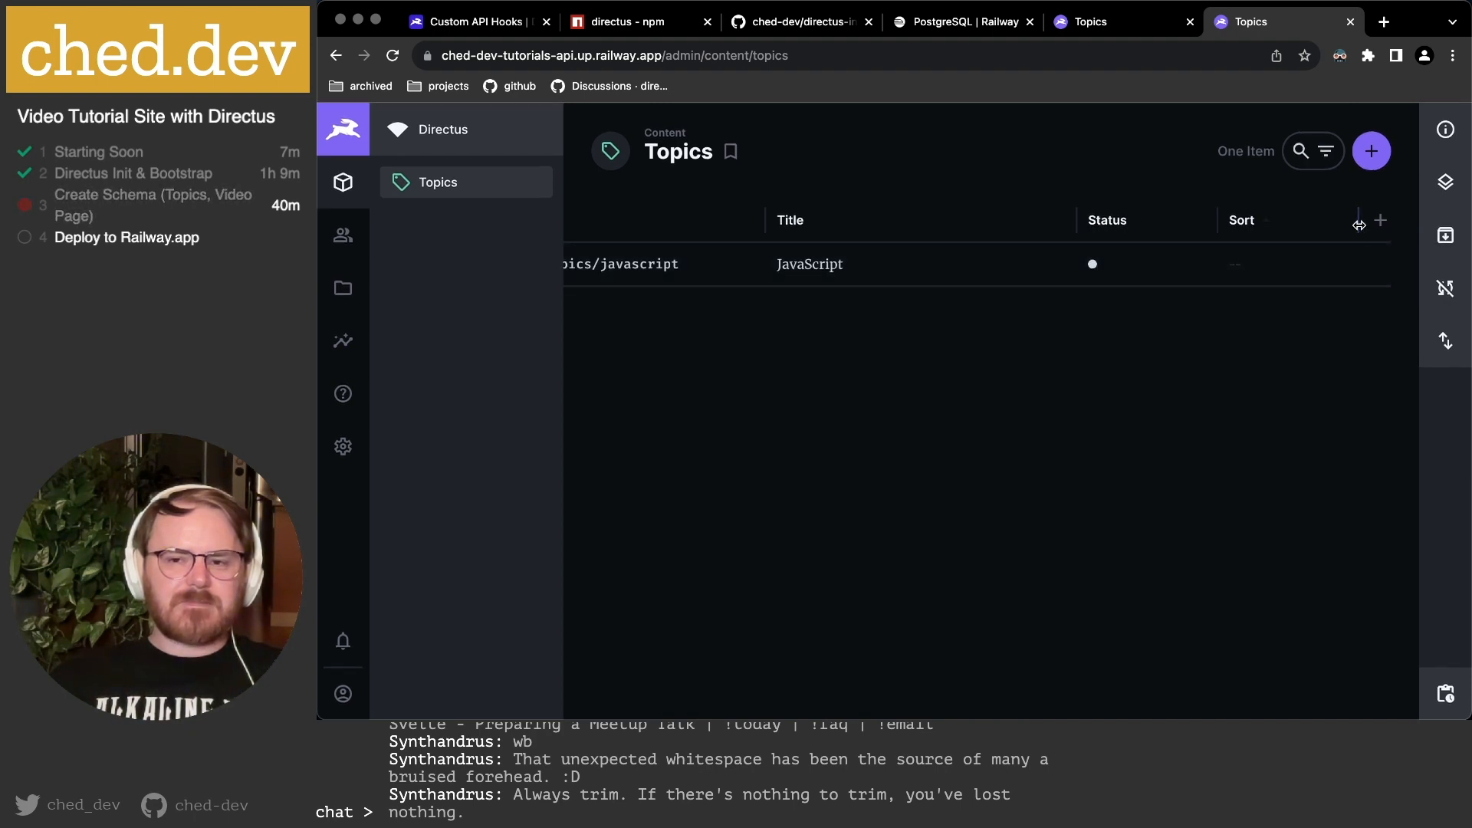
scroll(1358, 225, "left", 2)
Add a Date Created column to the table after Sort.
left_click(1388, 222)
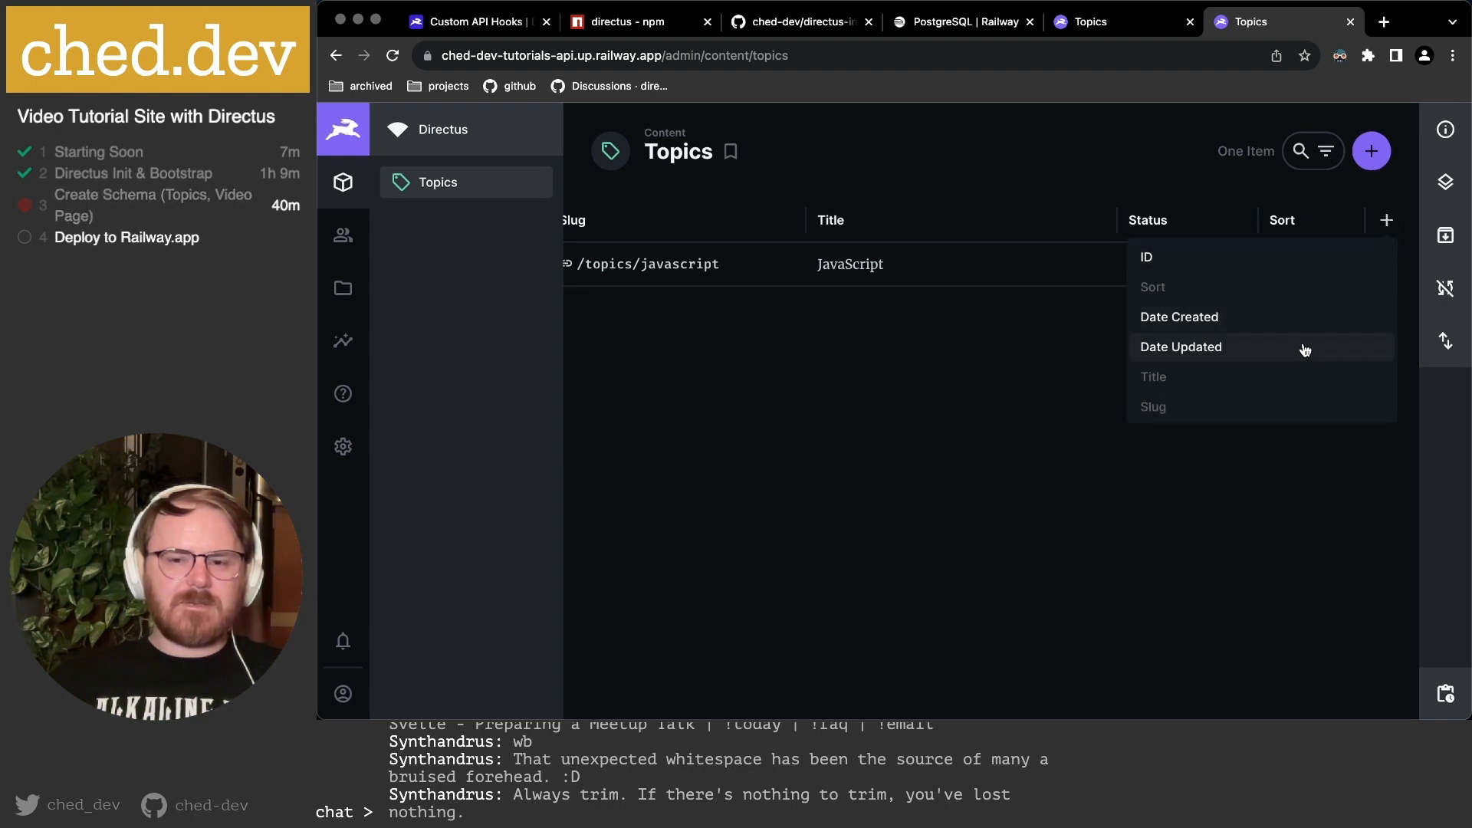
left_click(1309, 321)
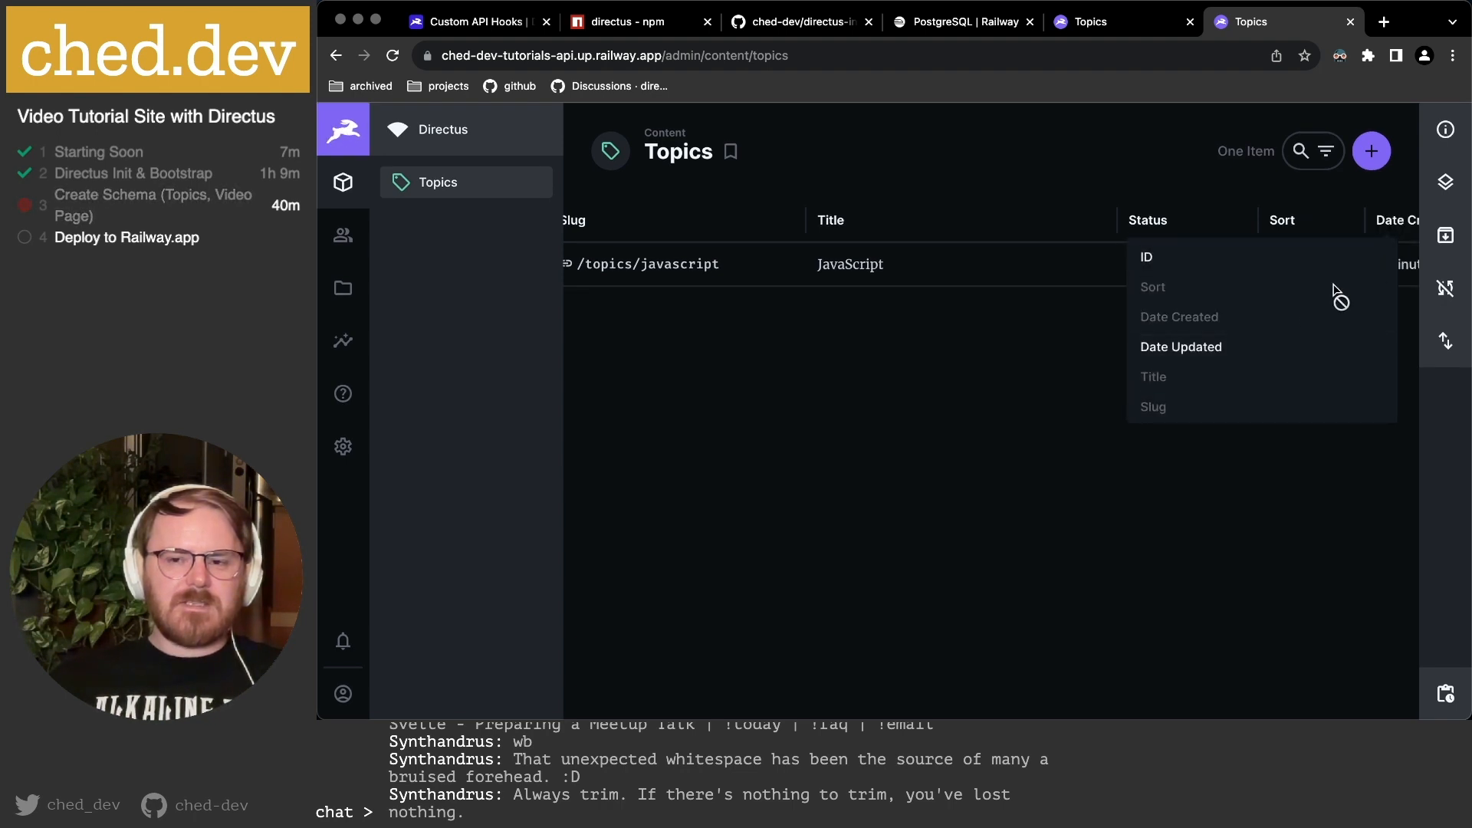
scroll(1357, 267, "right", 2)
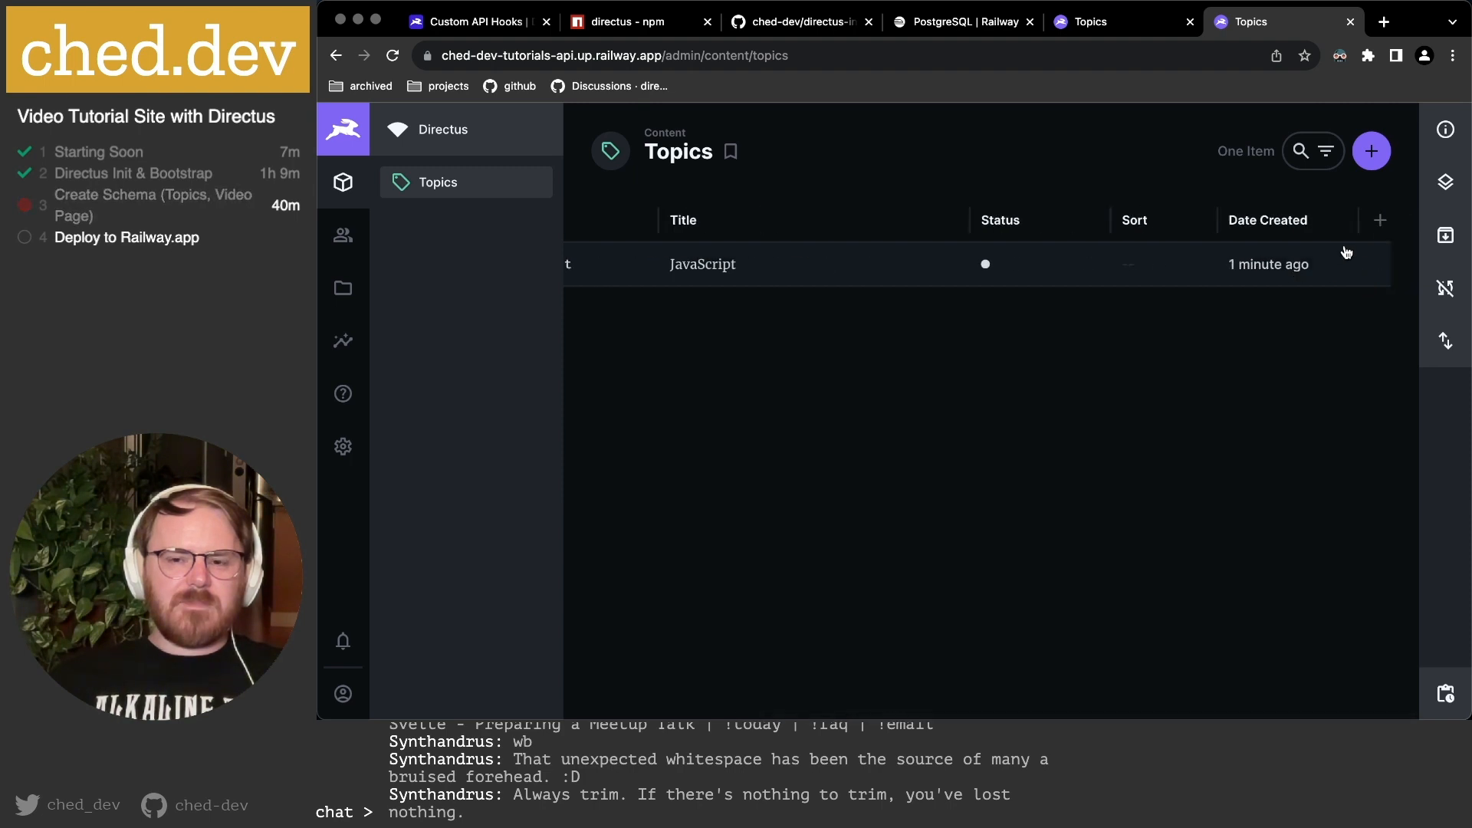
left_click(1380, 220)
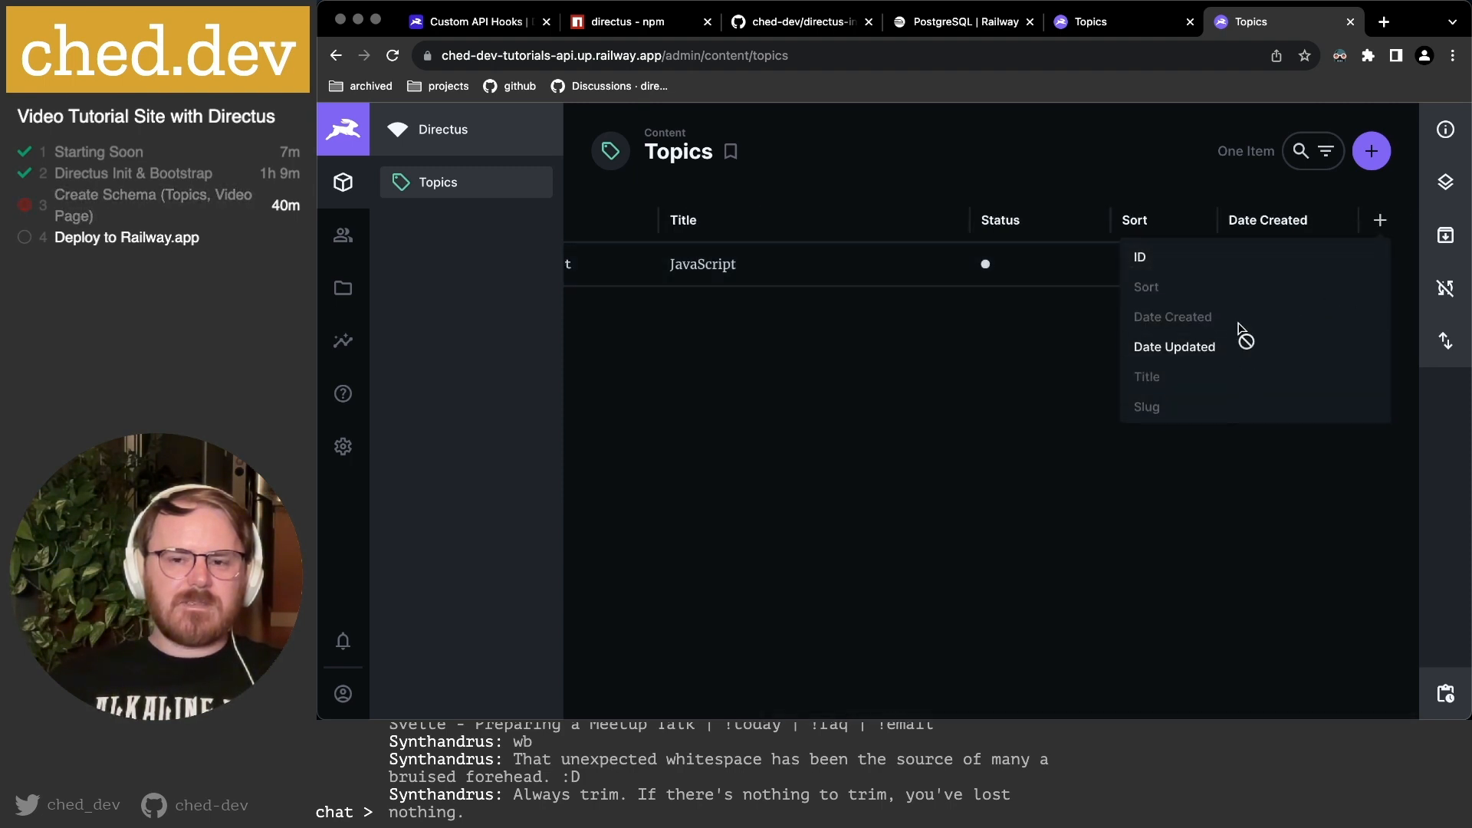
left_click(1066, 328)
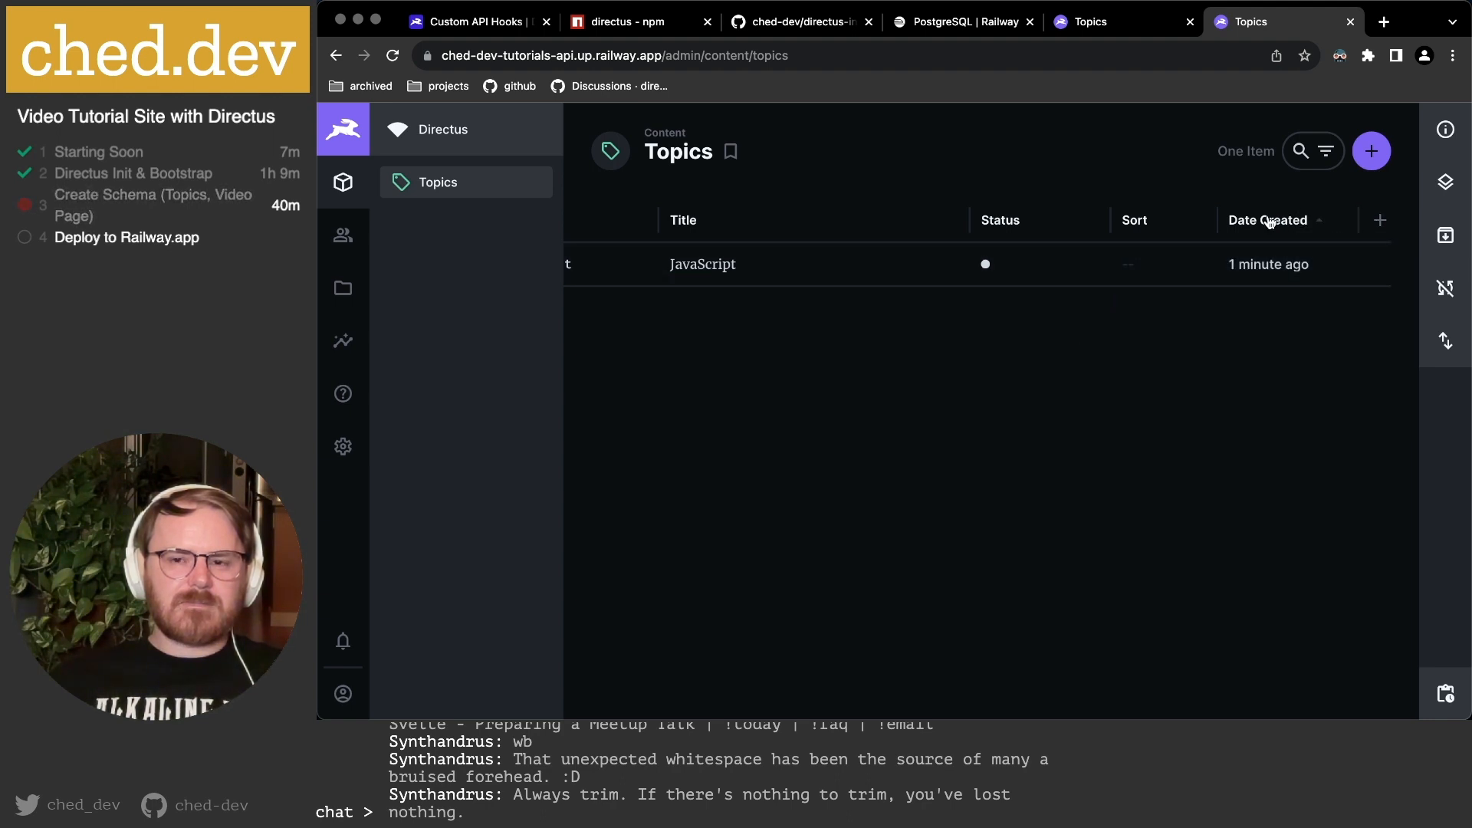
left_click_drag(1265, 219, 1238, 262)
left_click_drag(1382, 340, 1342, 276)
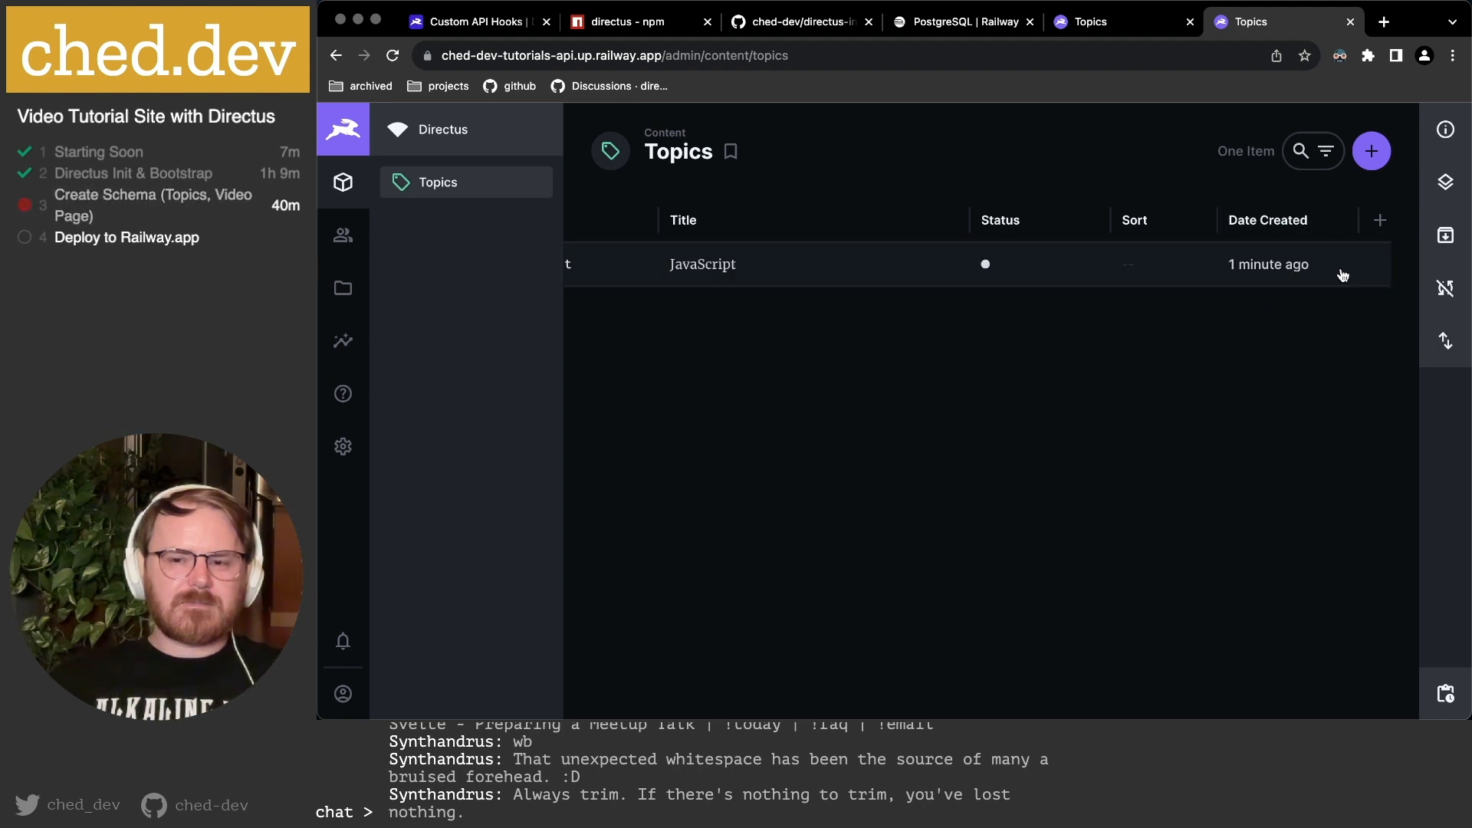
right_click(1294, 225)
left_click(1366, 395)
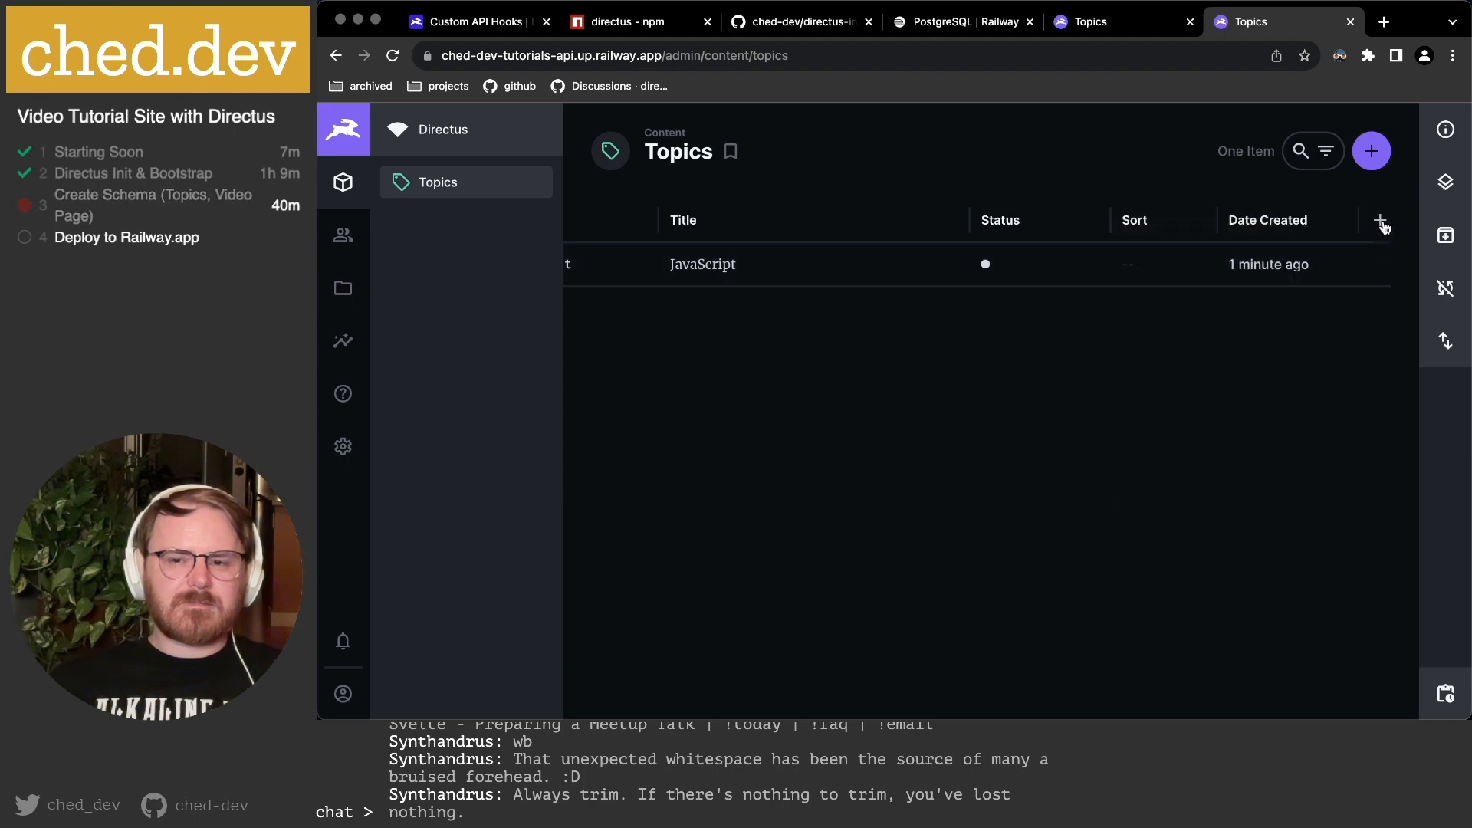
left_click(1381, 223)
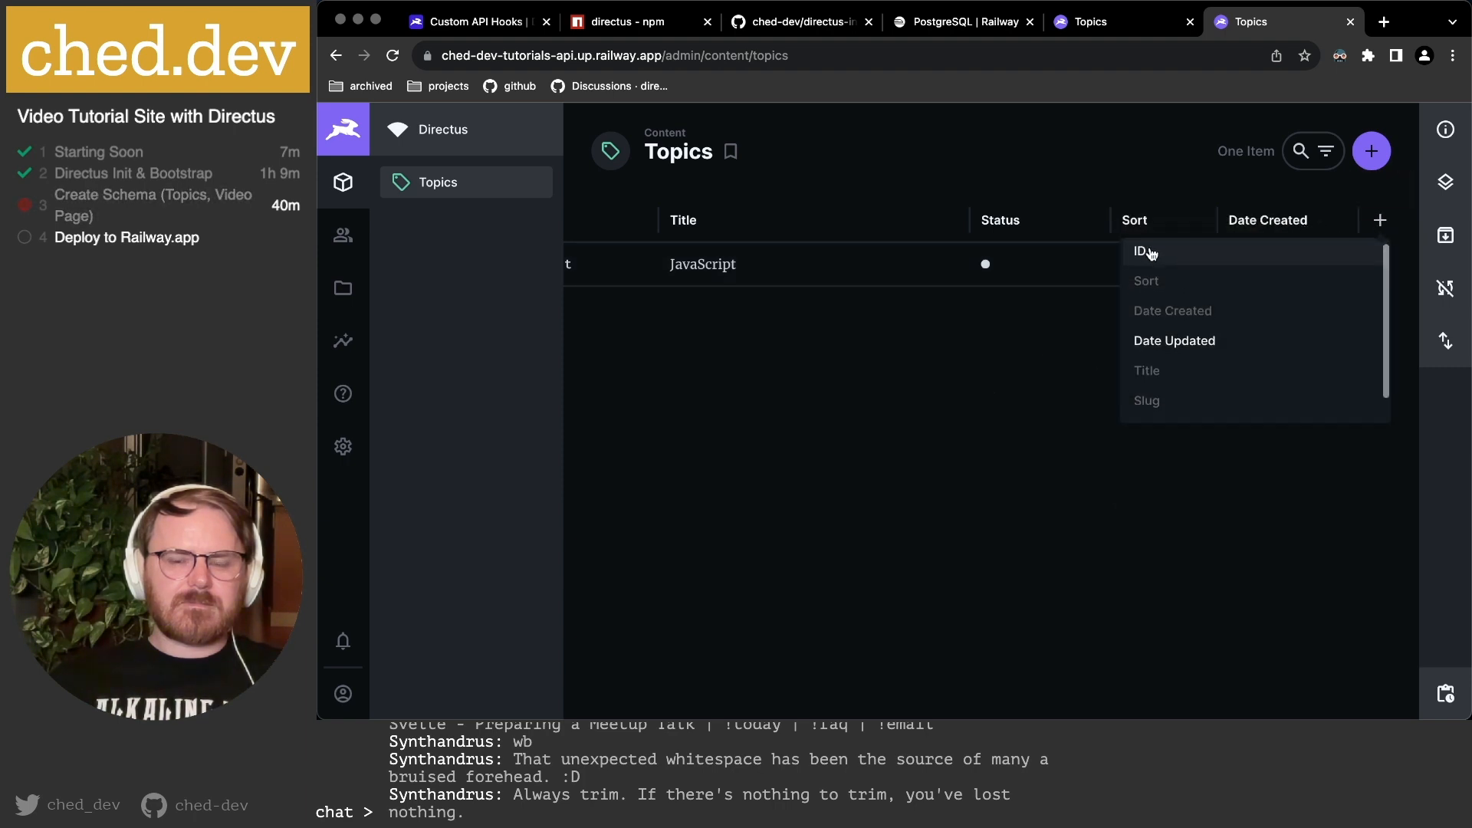
scroll(1158, 345, "down", 1)
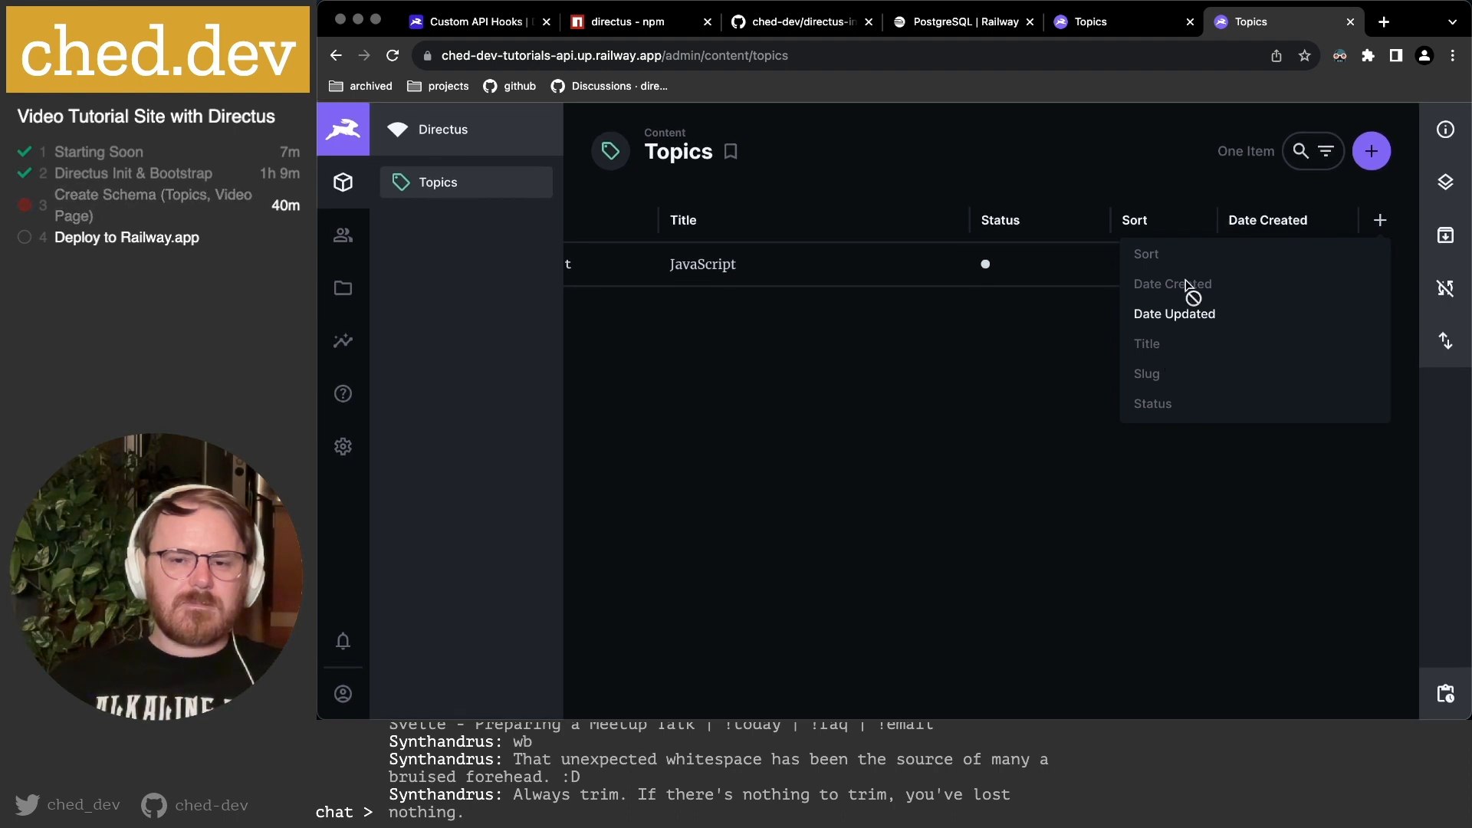
left_click(999, 358)
scroll(892, 260, "left", 3)
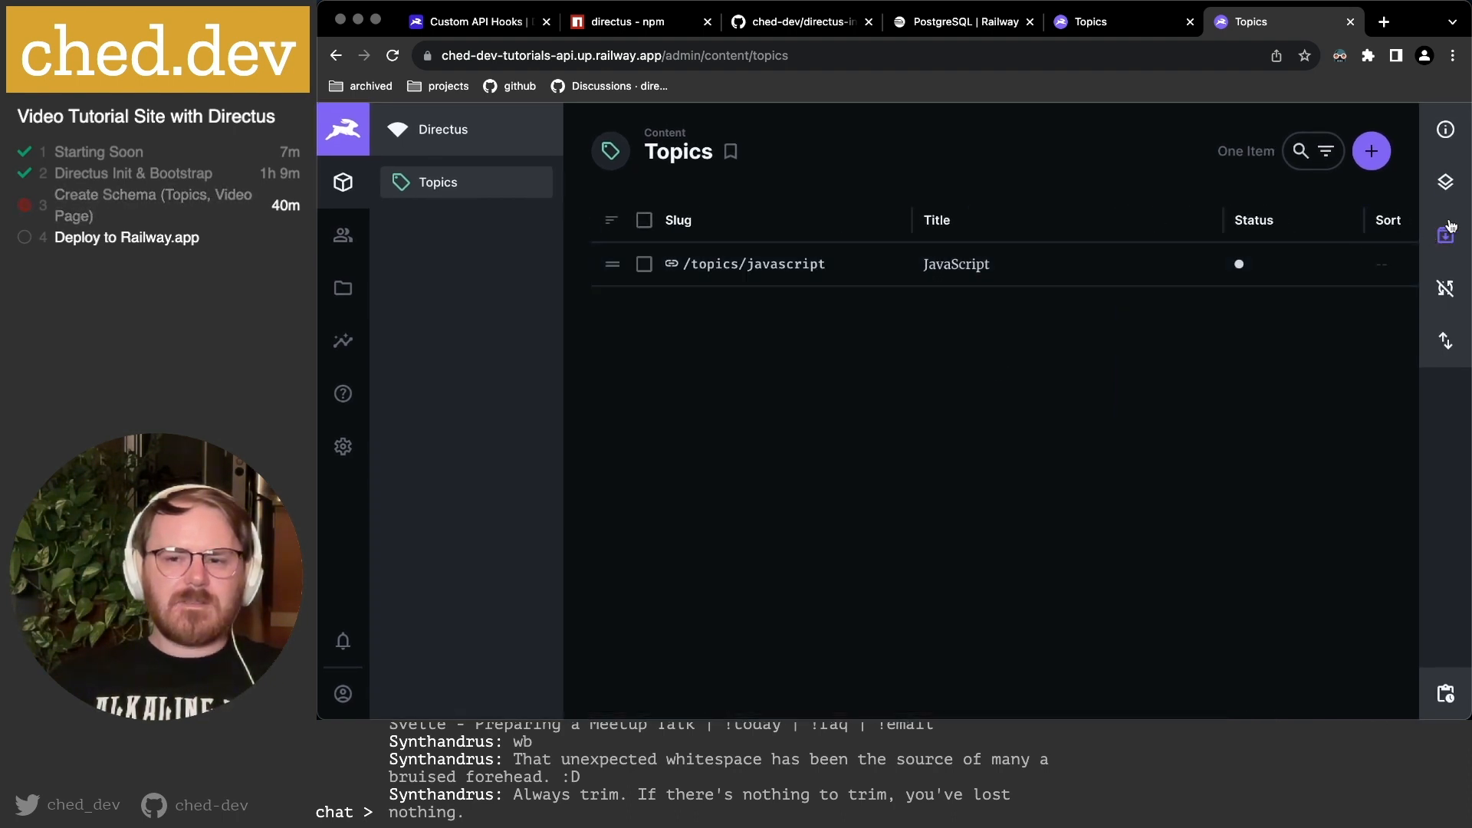
Switch the Topics layout to Calendar.
left_click(1453, 144)
left_click(1367, 342)
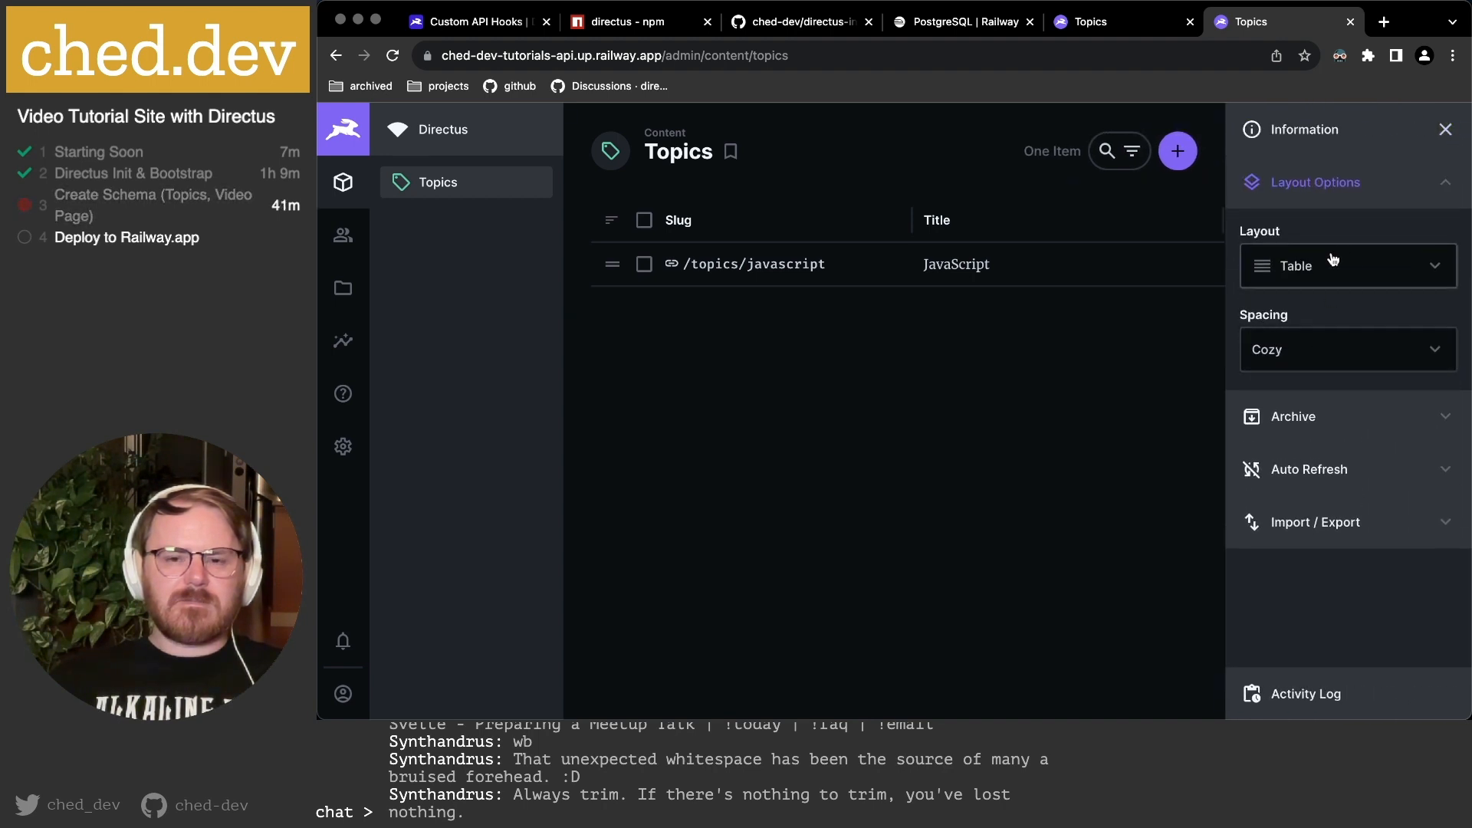
left_click(1365, 266)
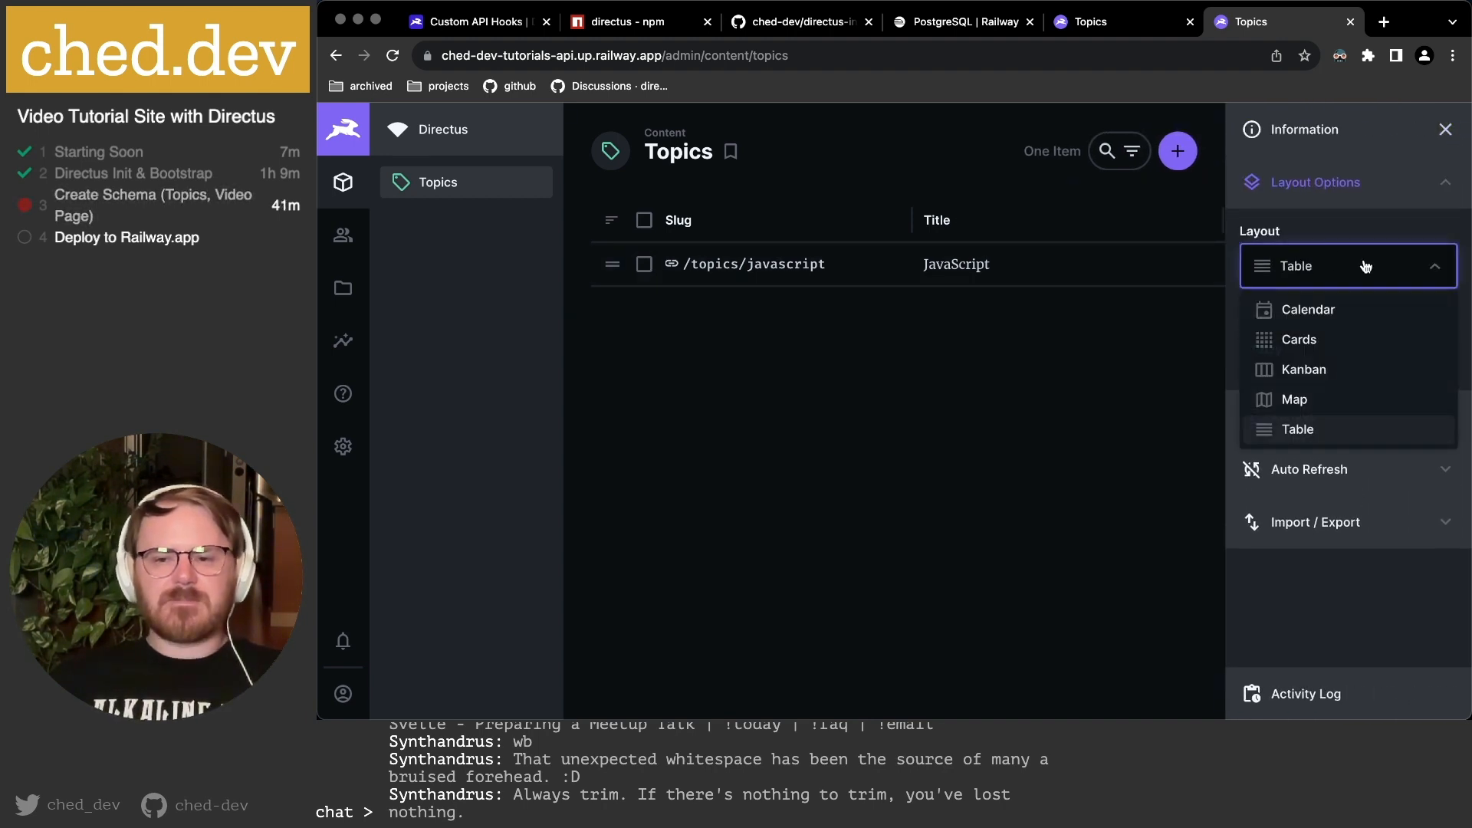
left_click(1375, 317)
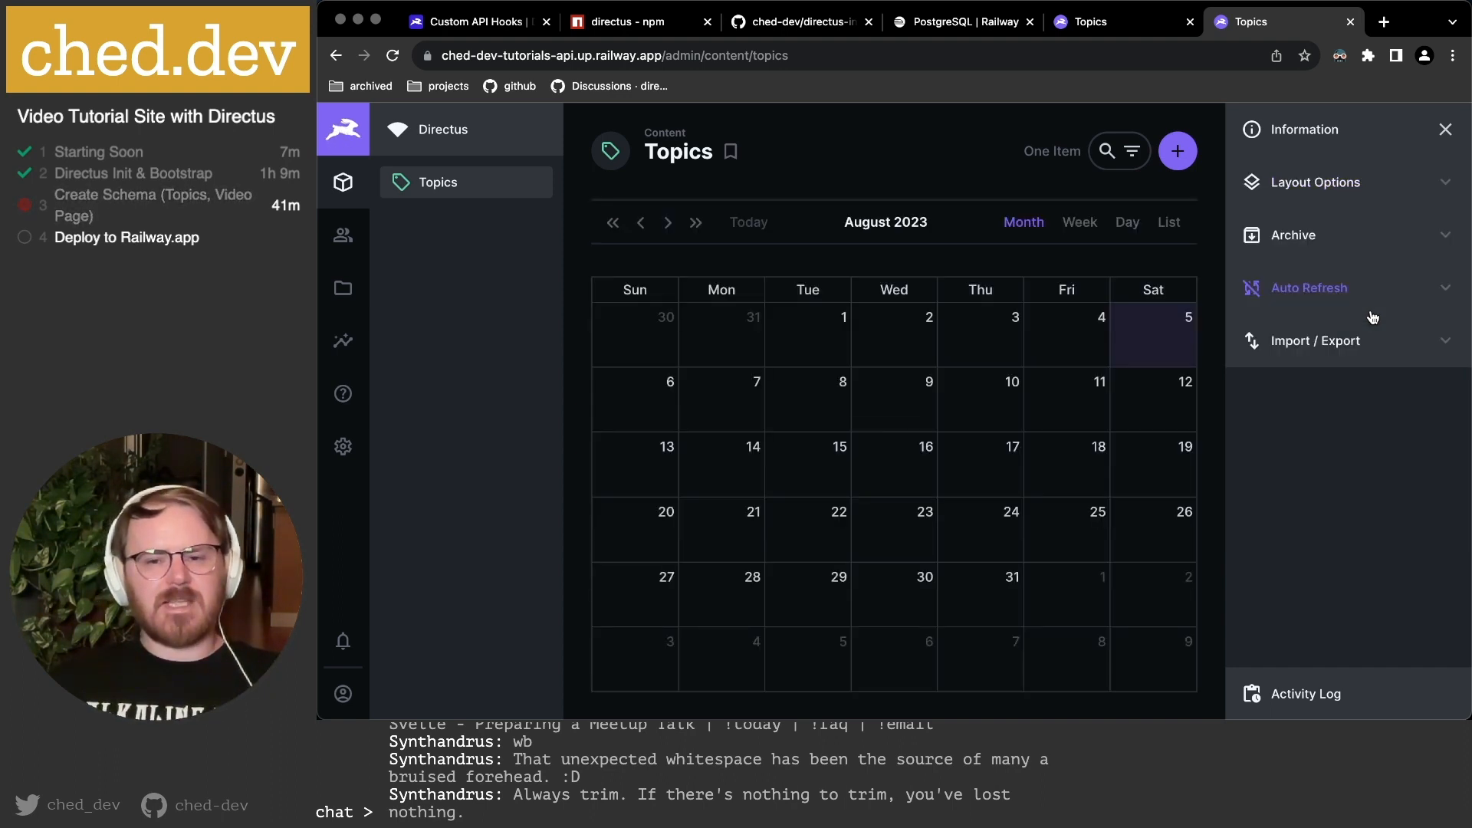
Key the calendar on Date Created and label entries with their Title.
left_click(1307, 187)
scroll(1344, 341, "down", 3)
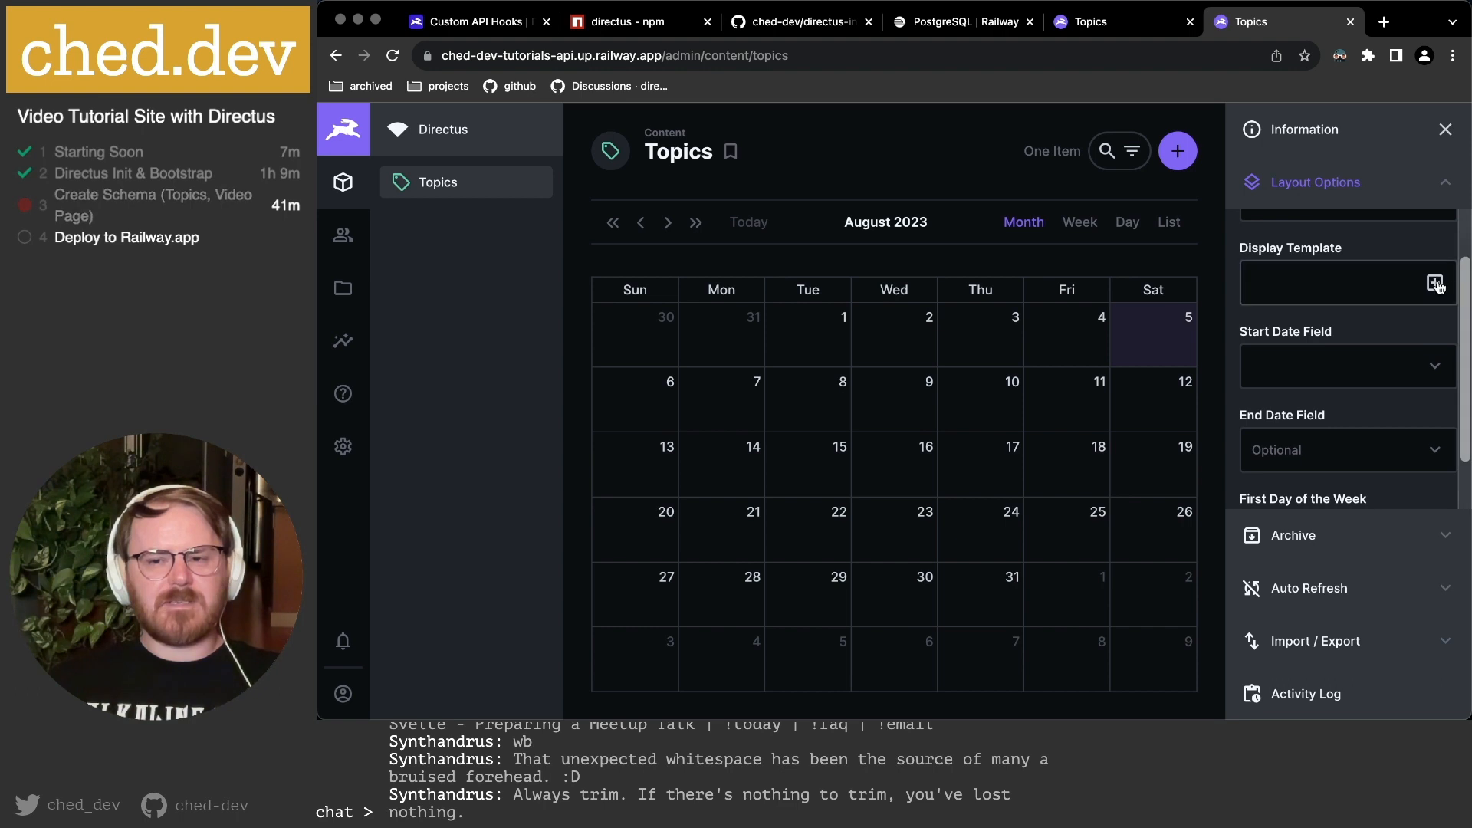
left_click(1376, 374)
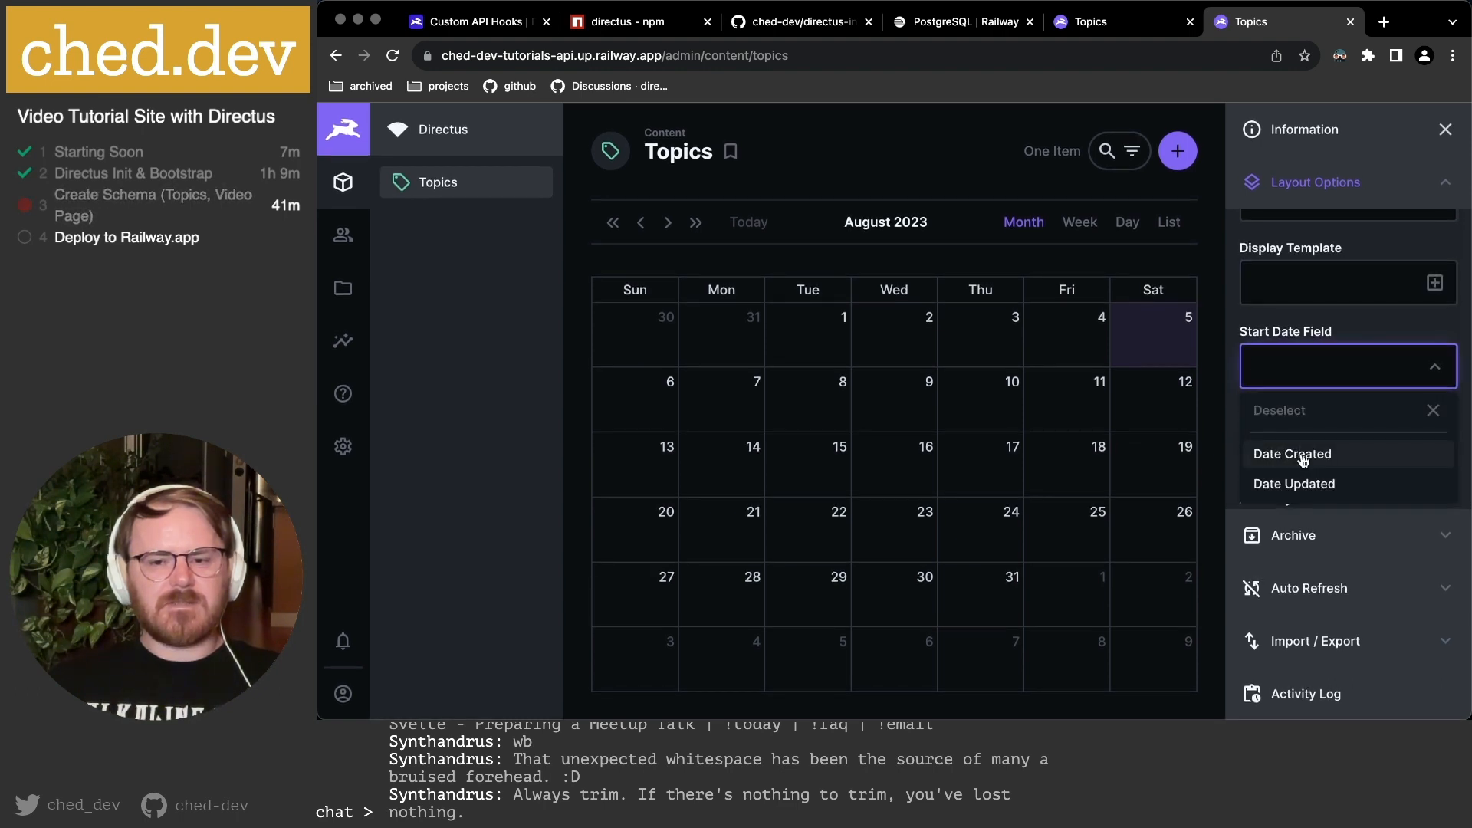
left_click(1326, 456)
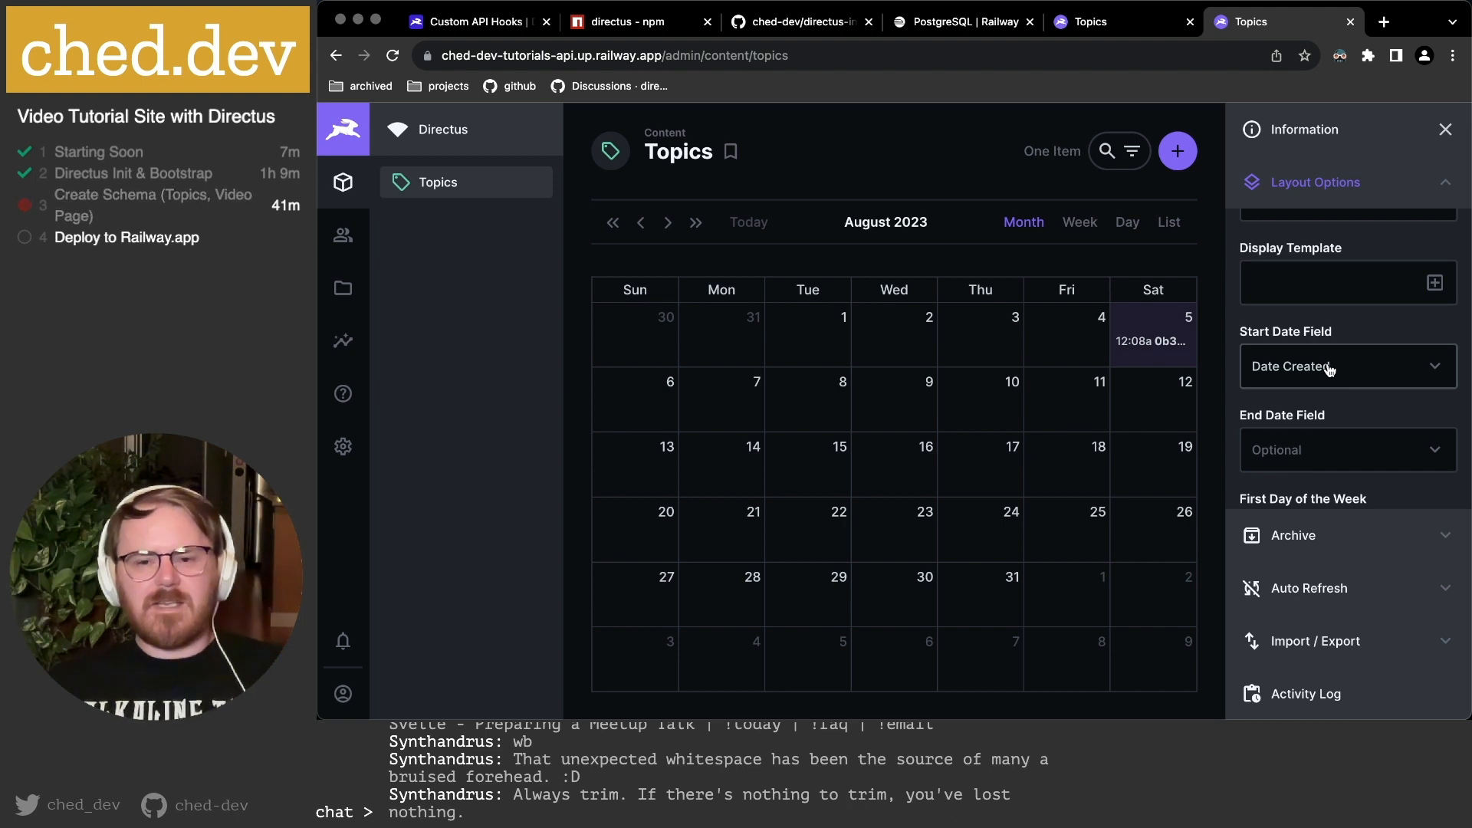
left_click(1429, 285)
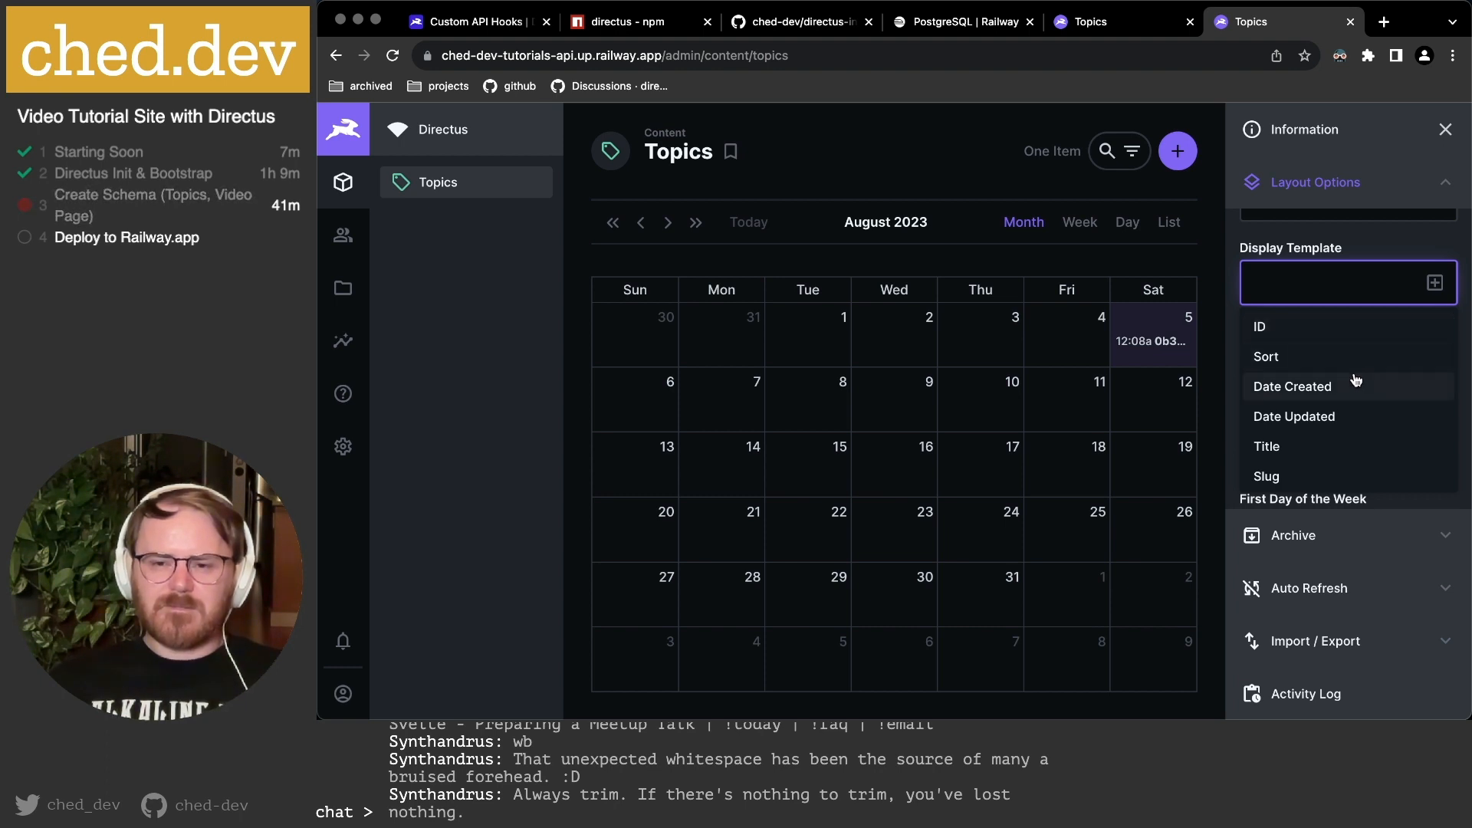
left_click(1338, 445)
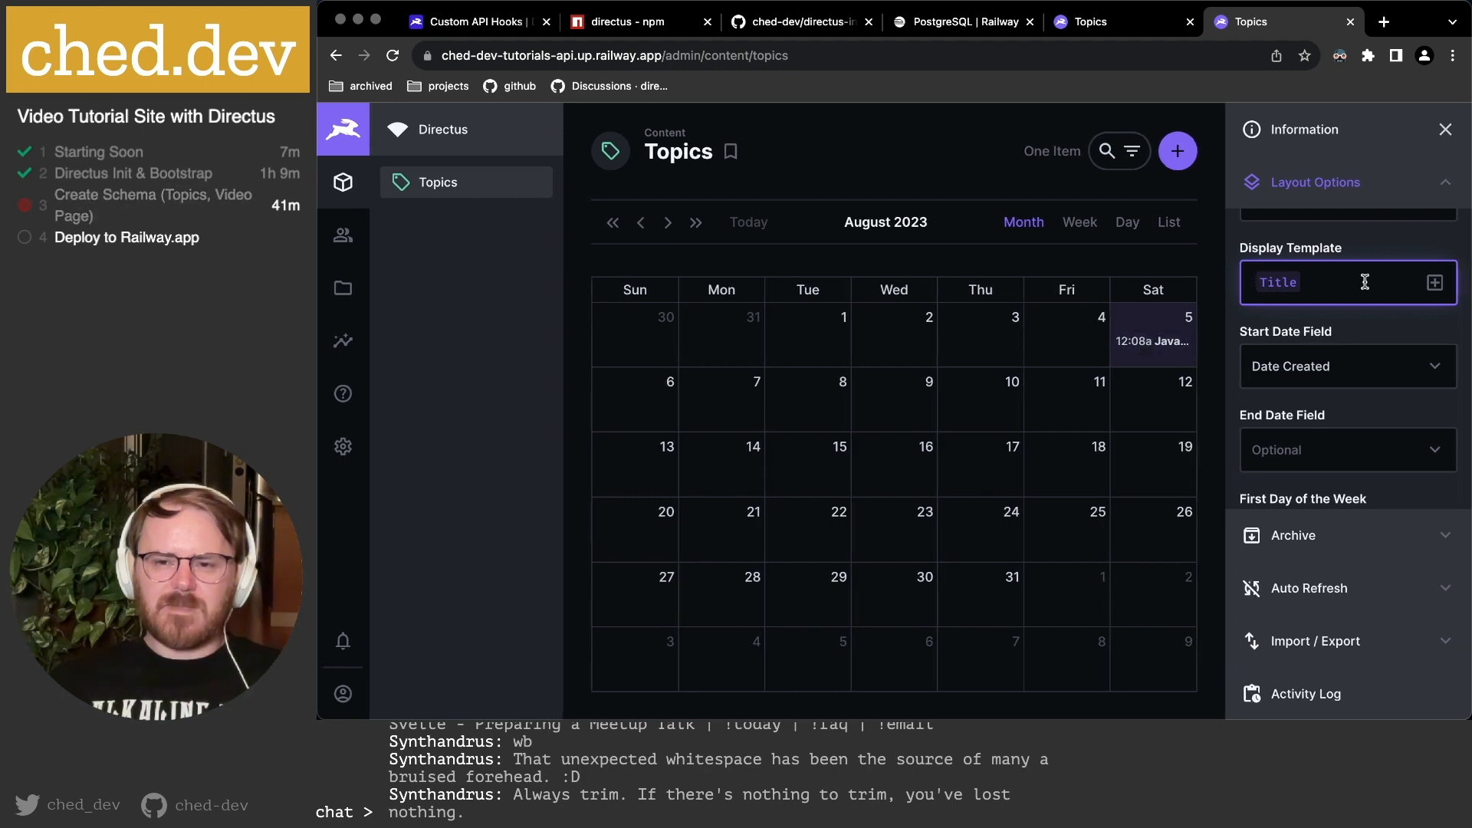
scroll(1364, 283, "down", 2)
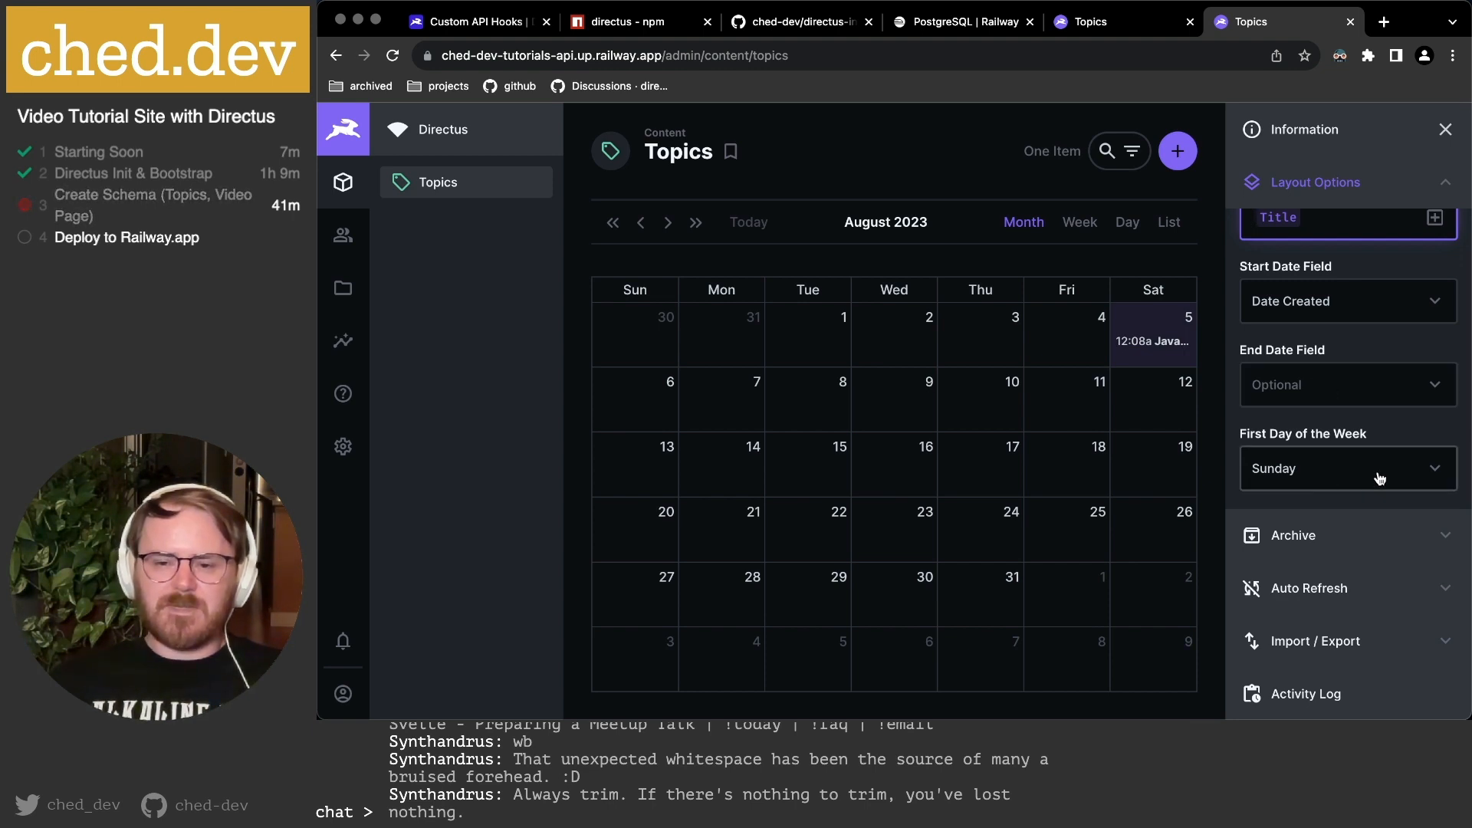
scroll(1344, 263, "up", 2)
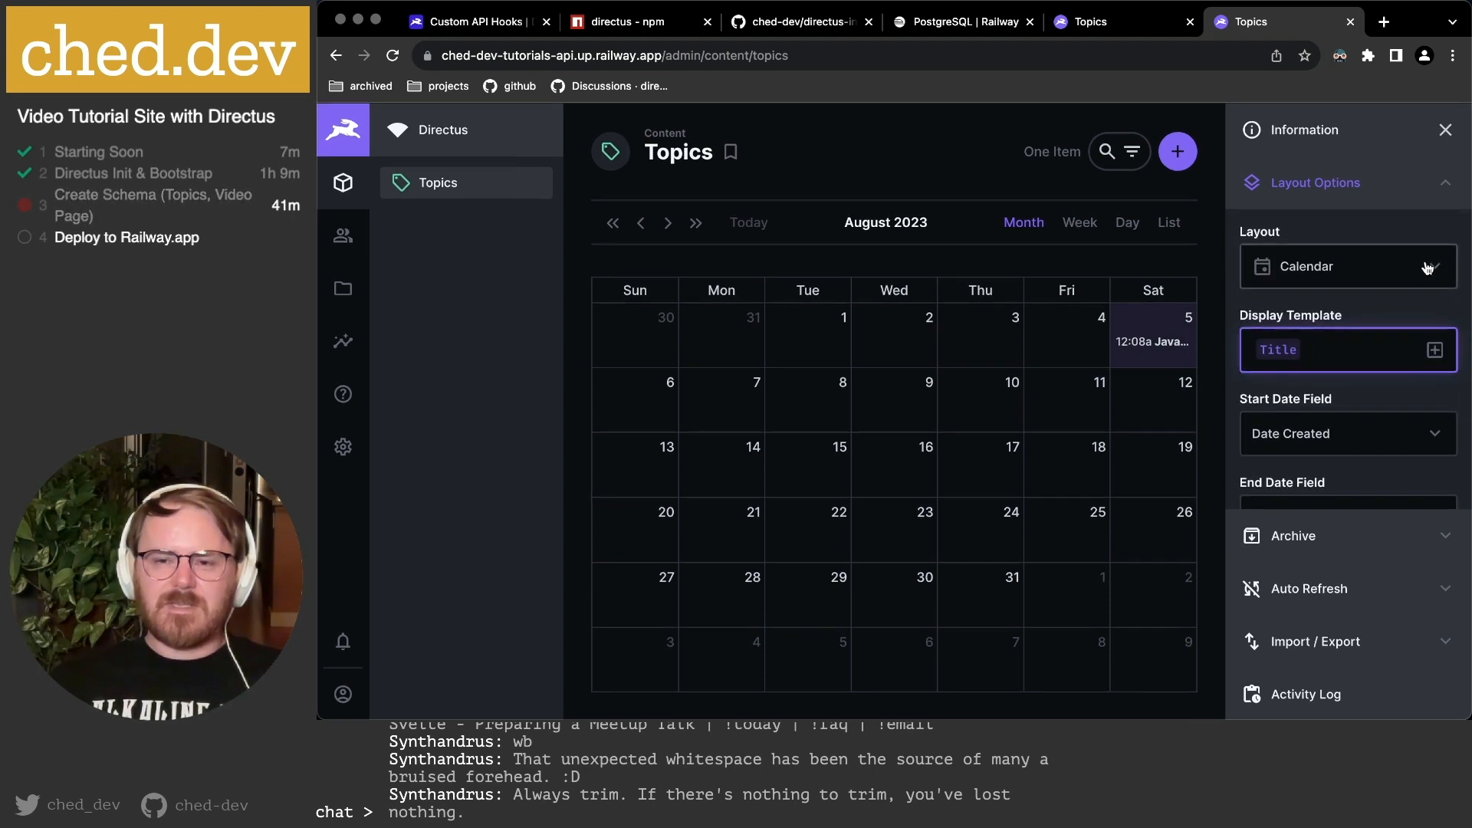
left_click(946, 251)
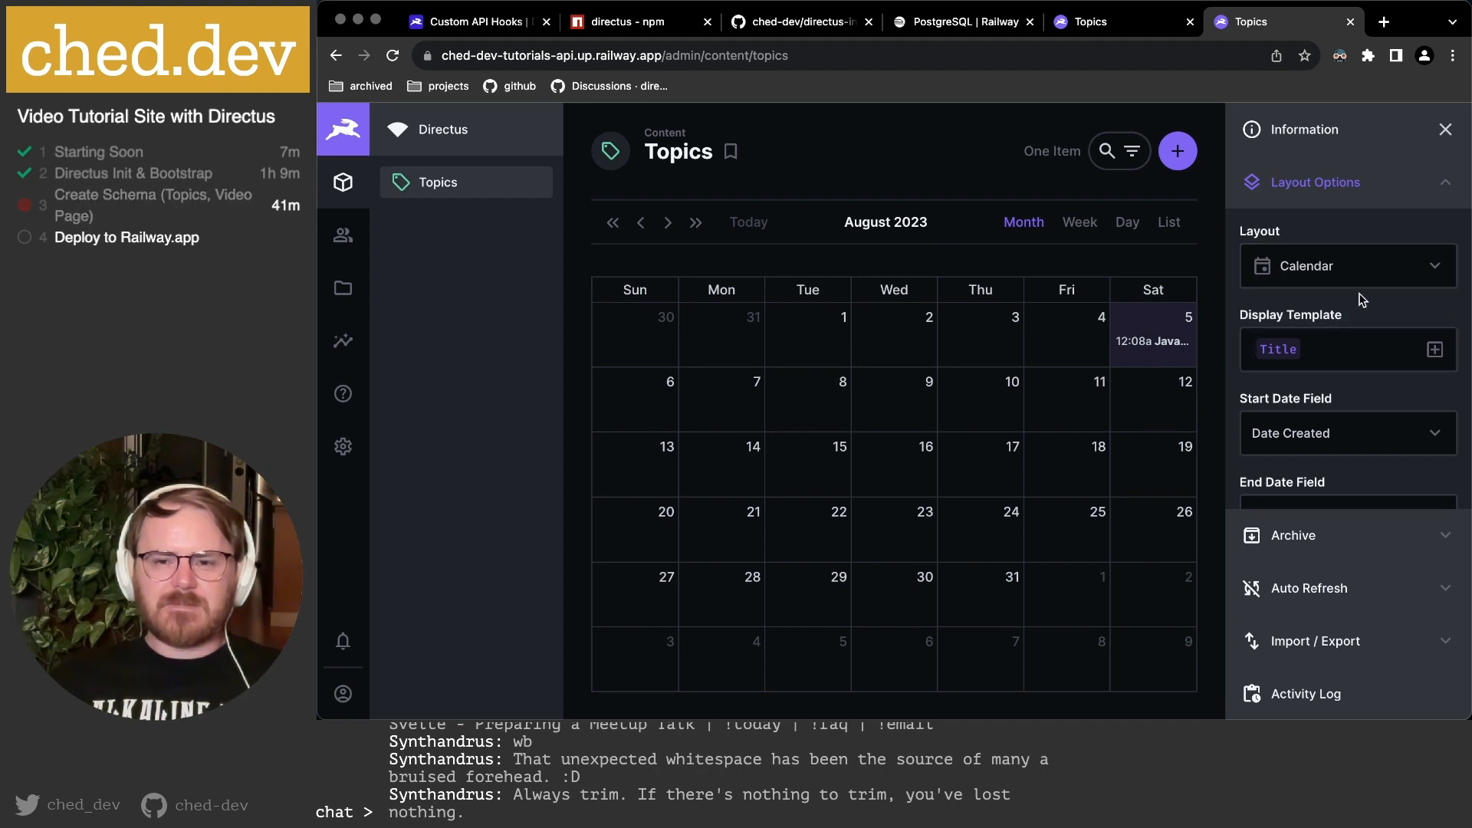
left_click(1303, 262)
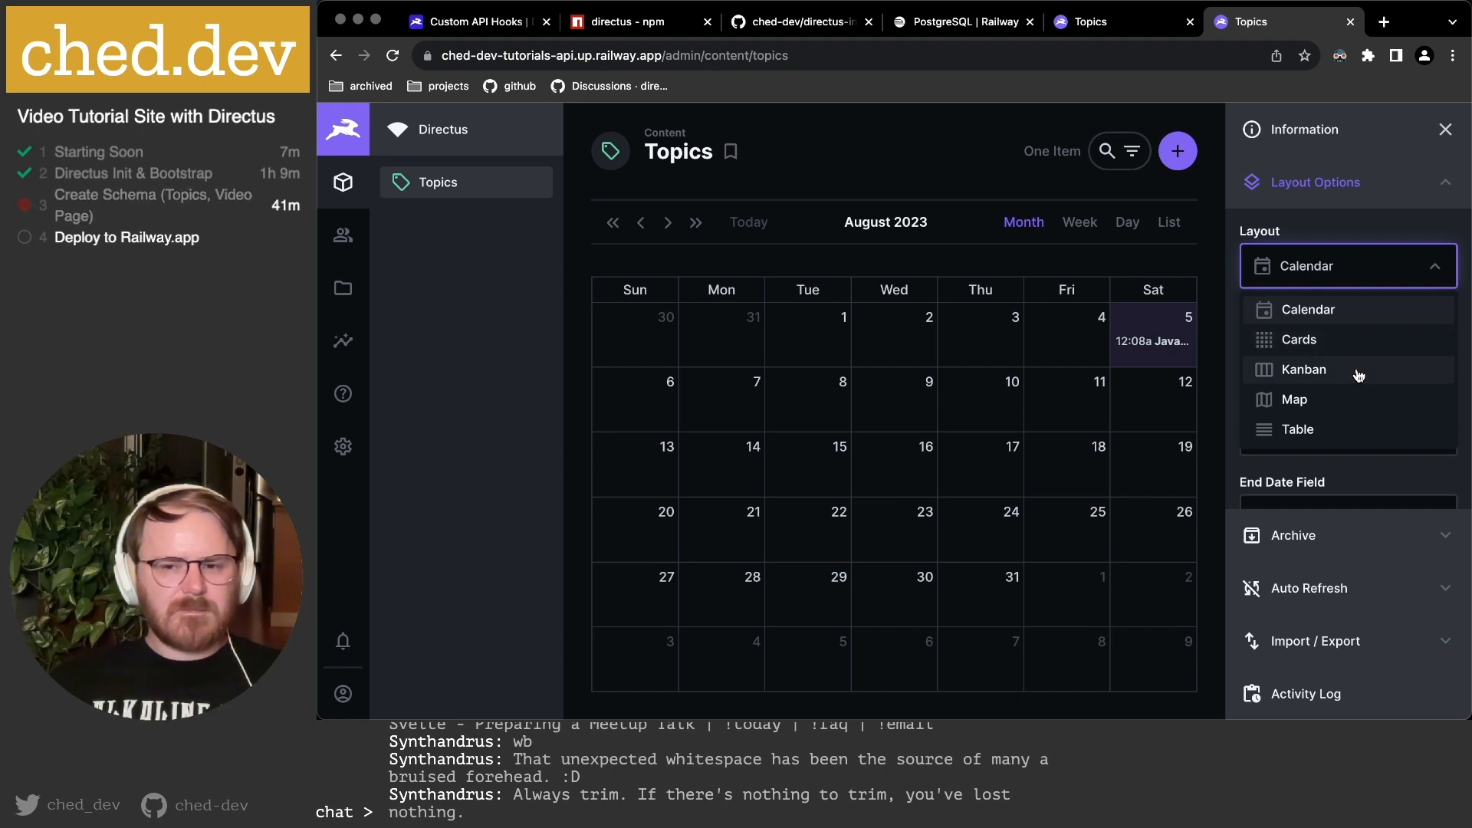
Return Topics to Table layout and review the Archive, Auto Refresh and Import / Export panels.
left_click(1312, 435)
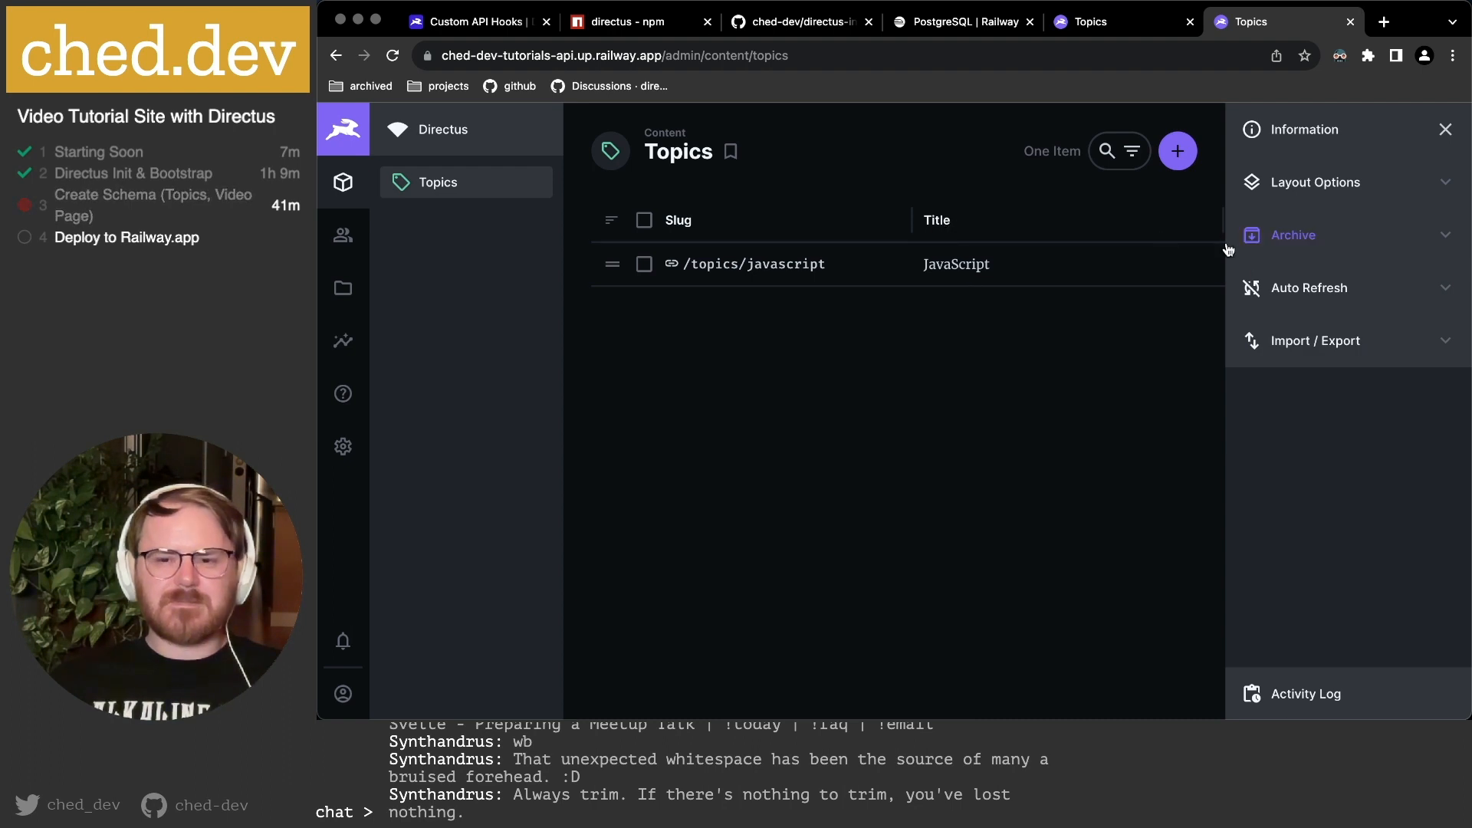
left_click(1384, 247)
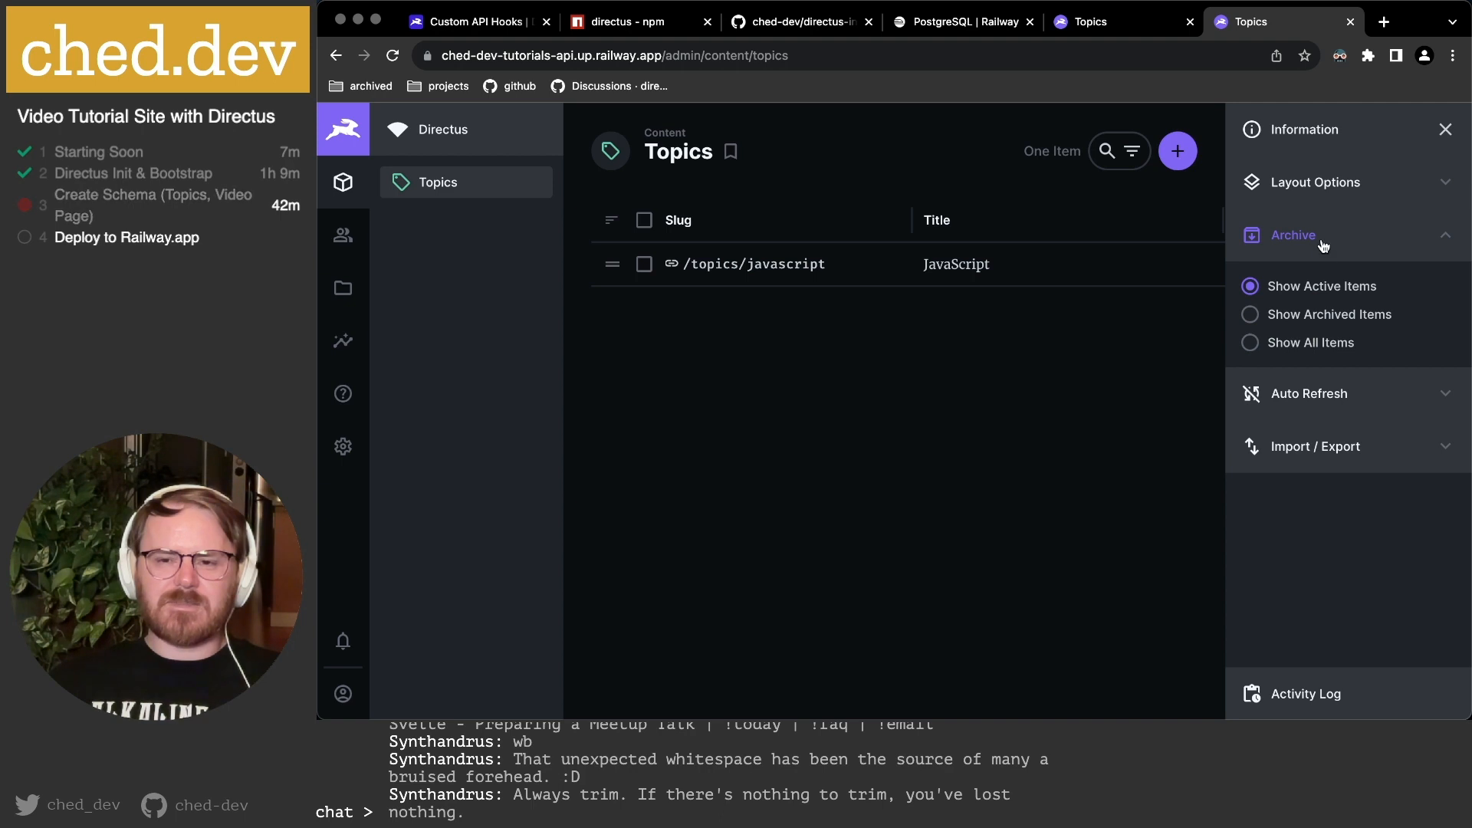
left_click(1401, 395)
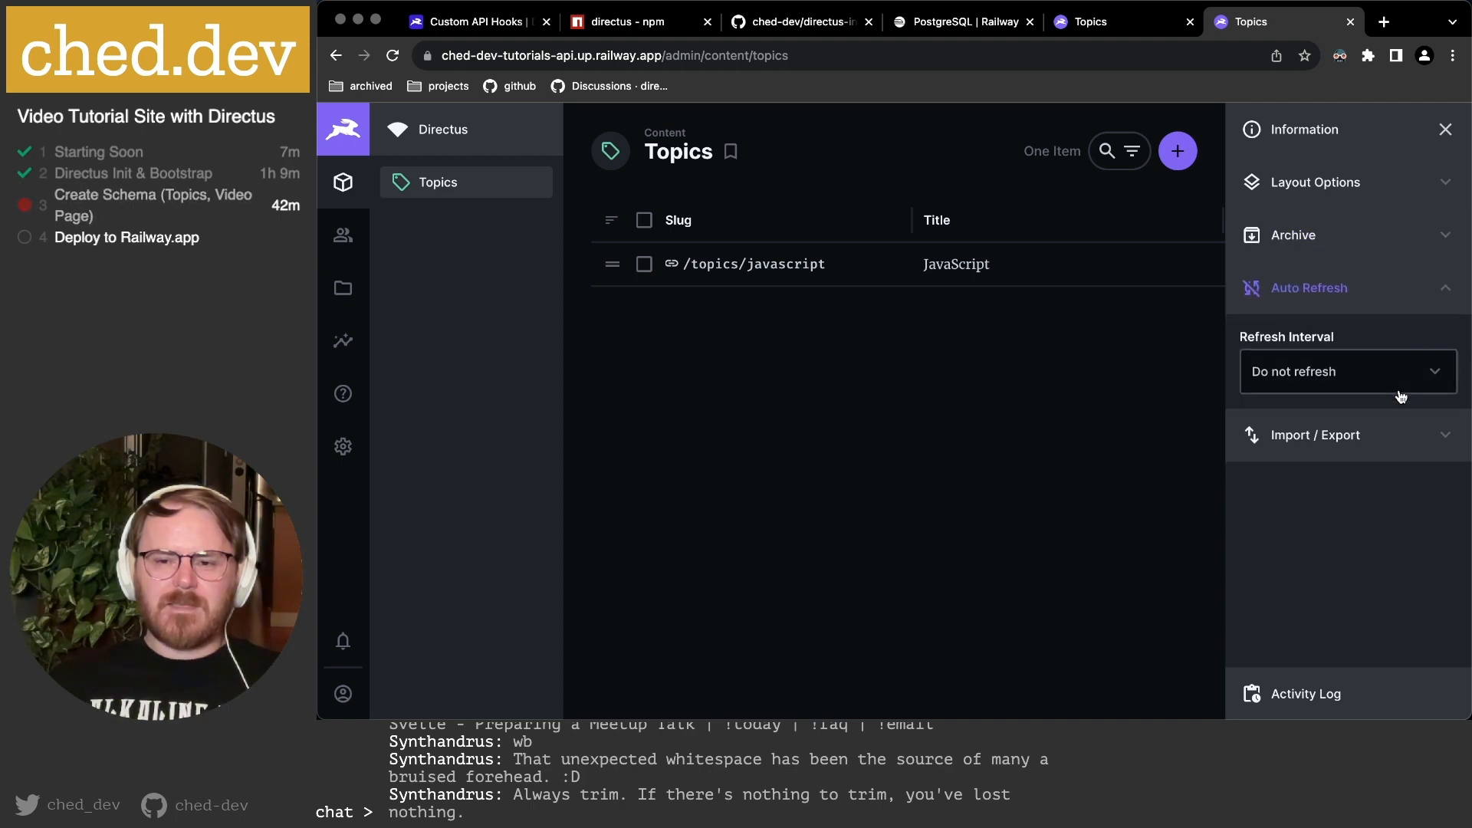
left_click(1295, 376)
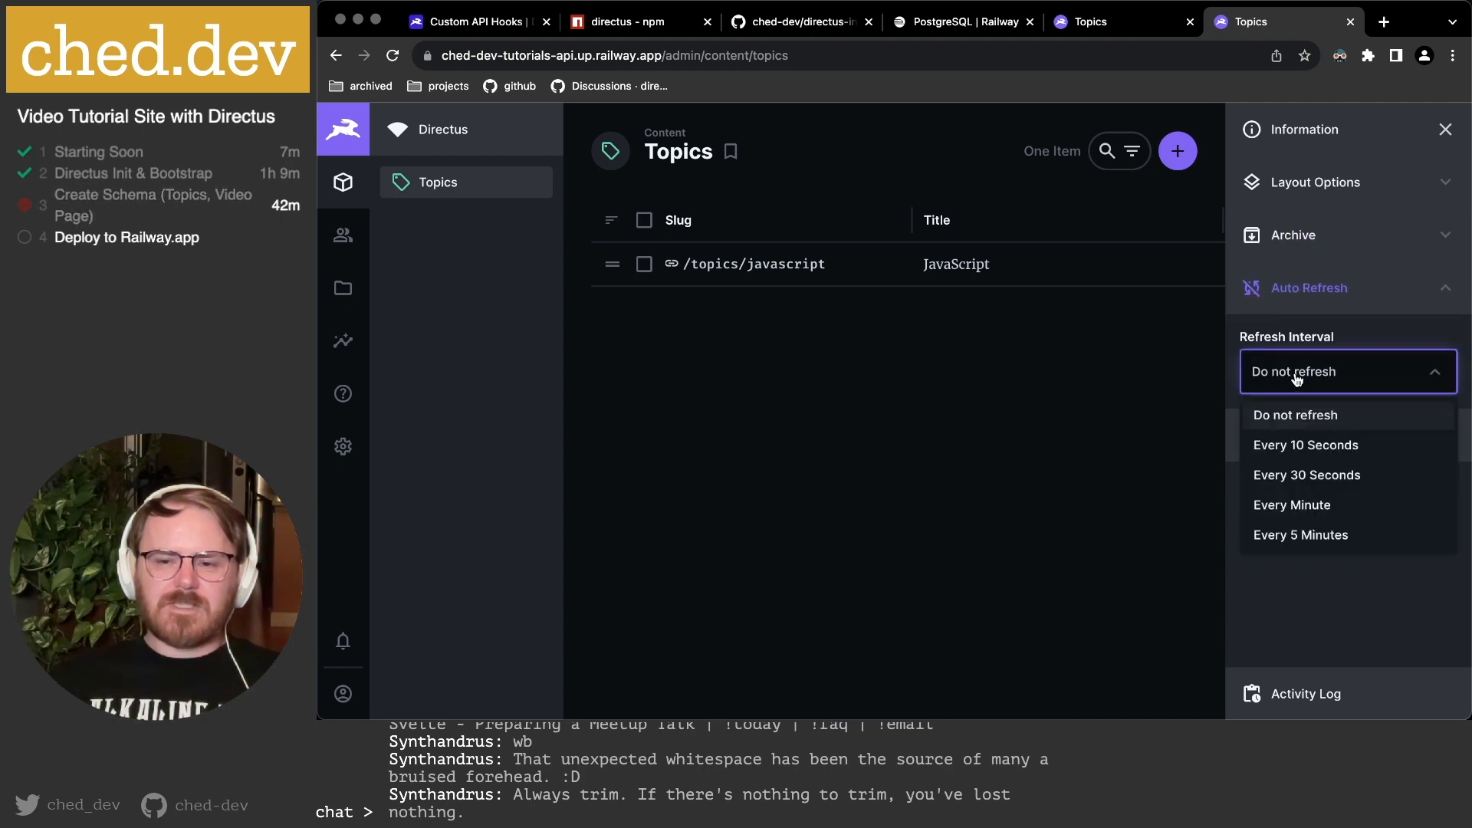
left_click(1349, 320)
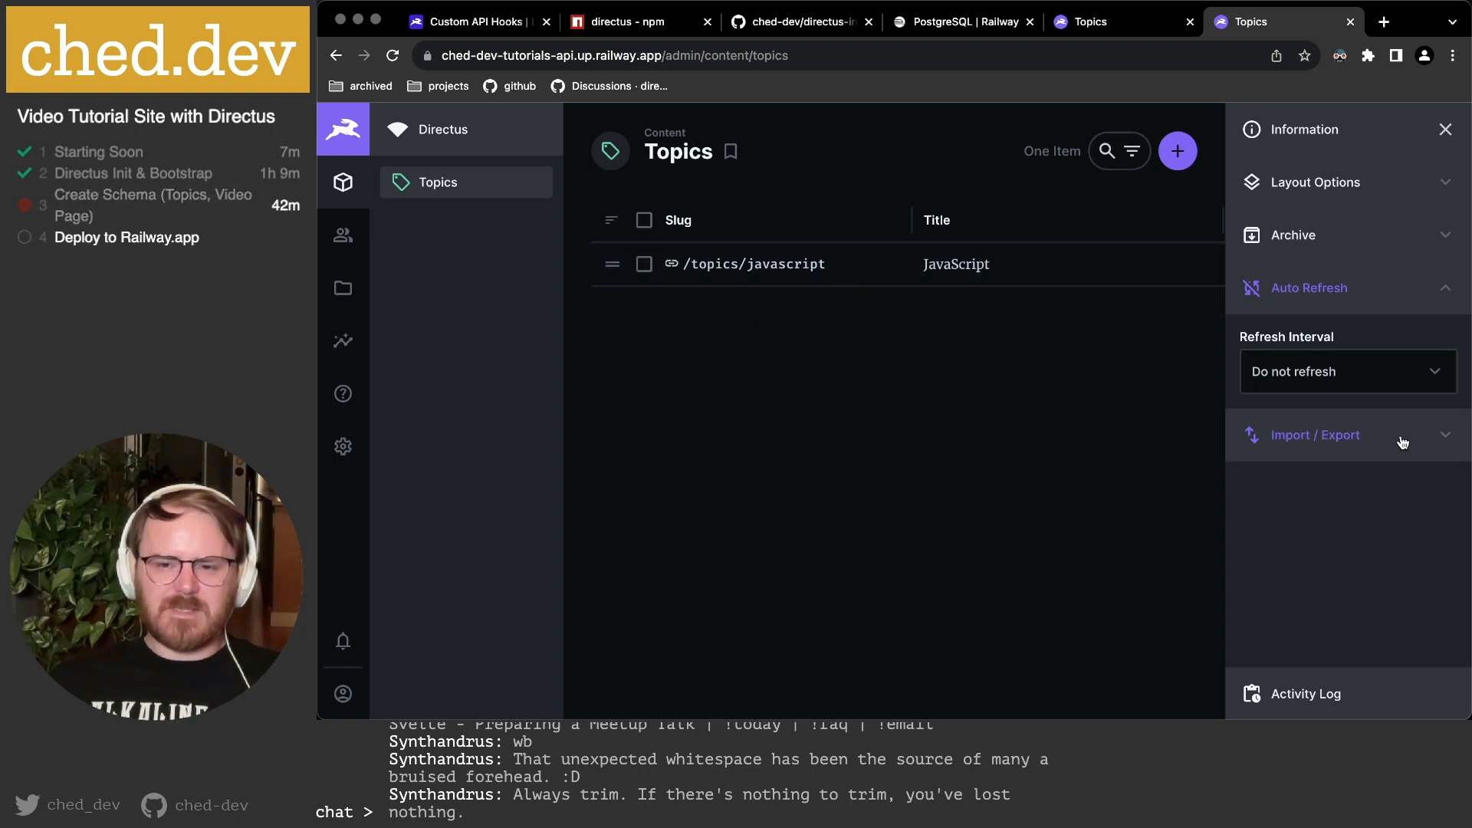
left_click(1441, 440)
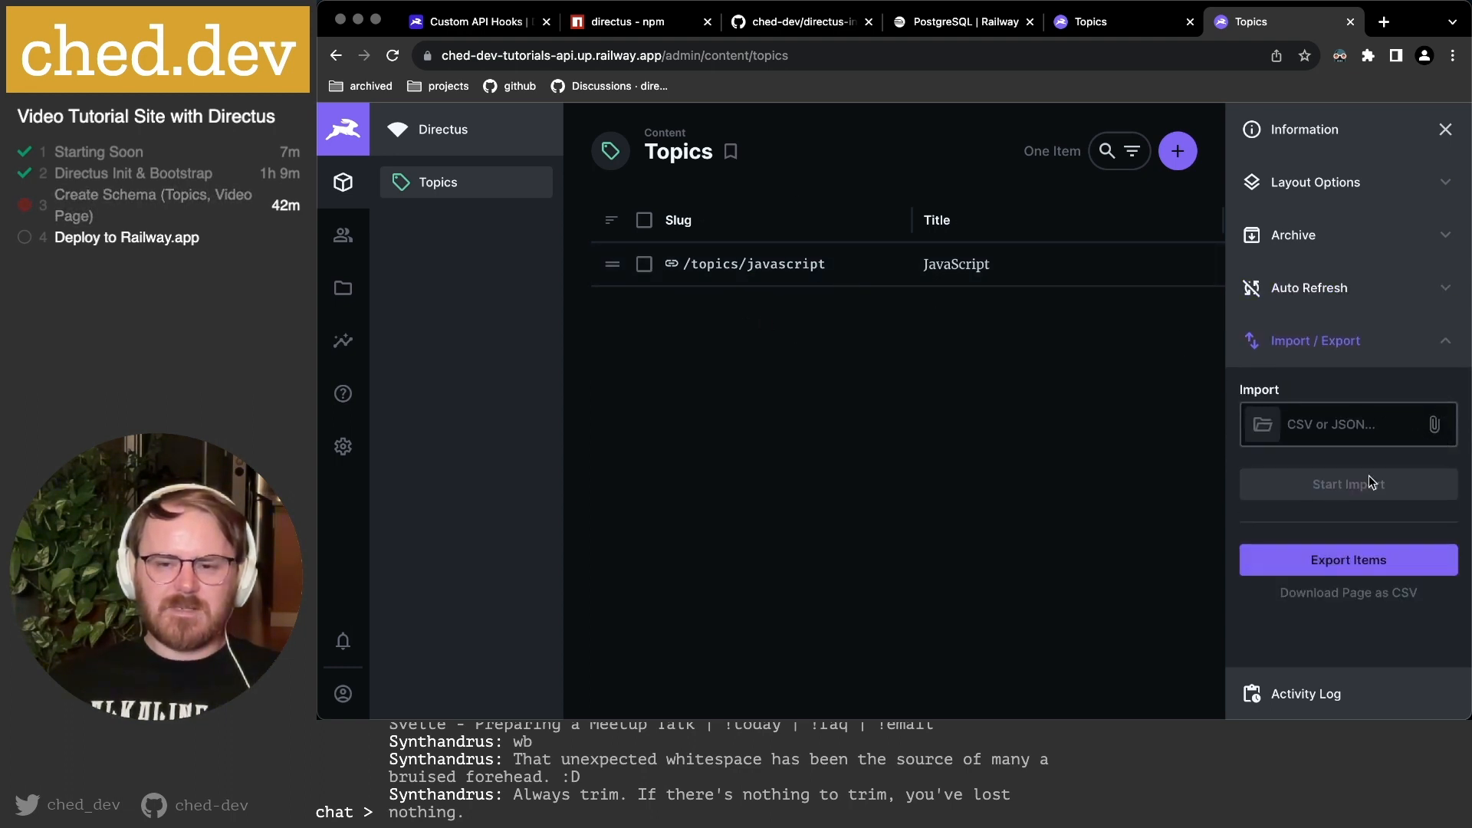
left_click(1323, 698)
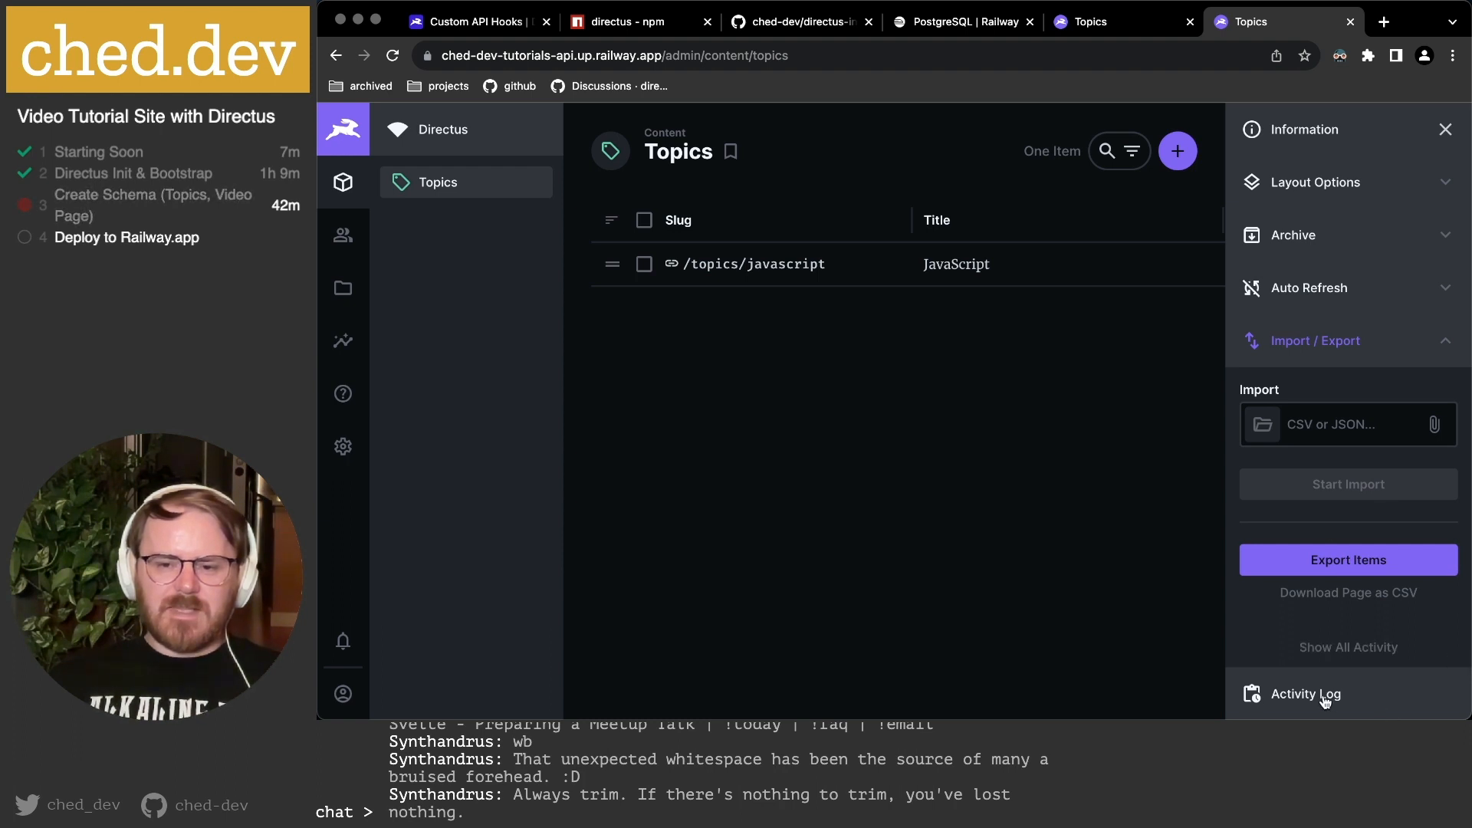
Open the full activity feed, then go back to the Topics collection list.
left_click(1364, 648)
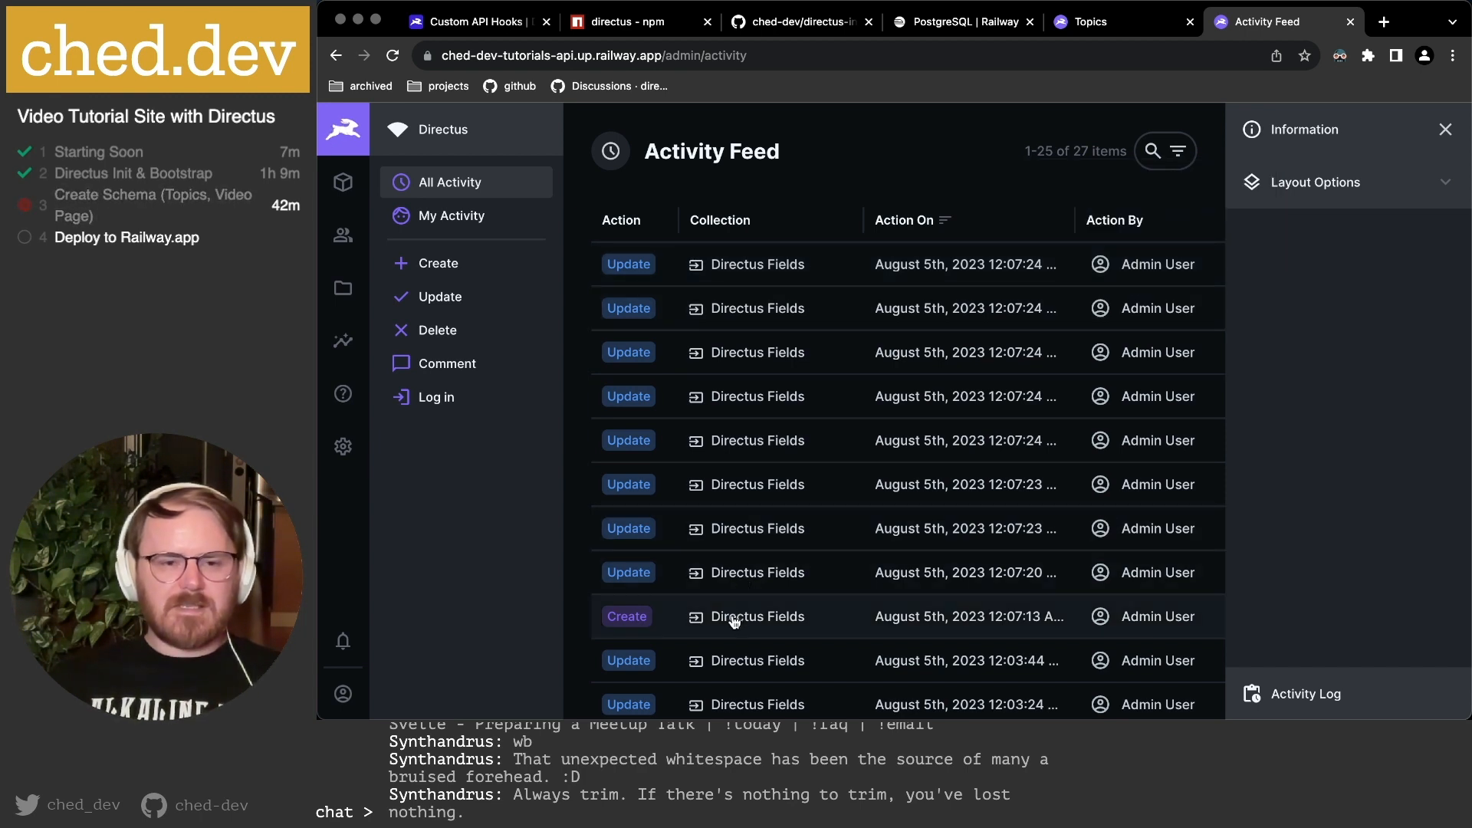
left_click(336, 55)
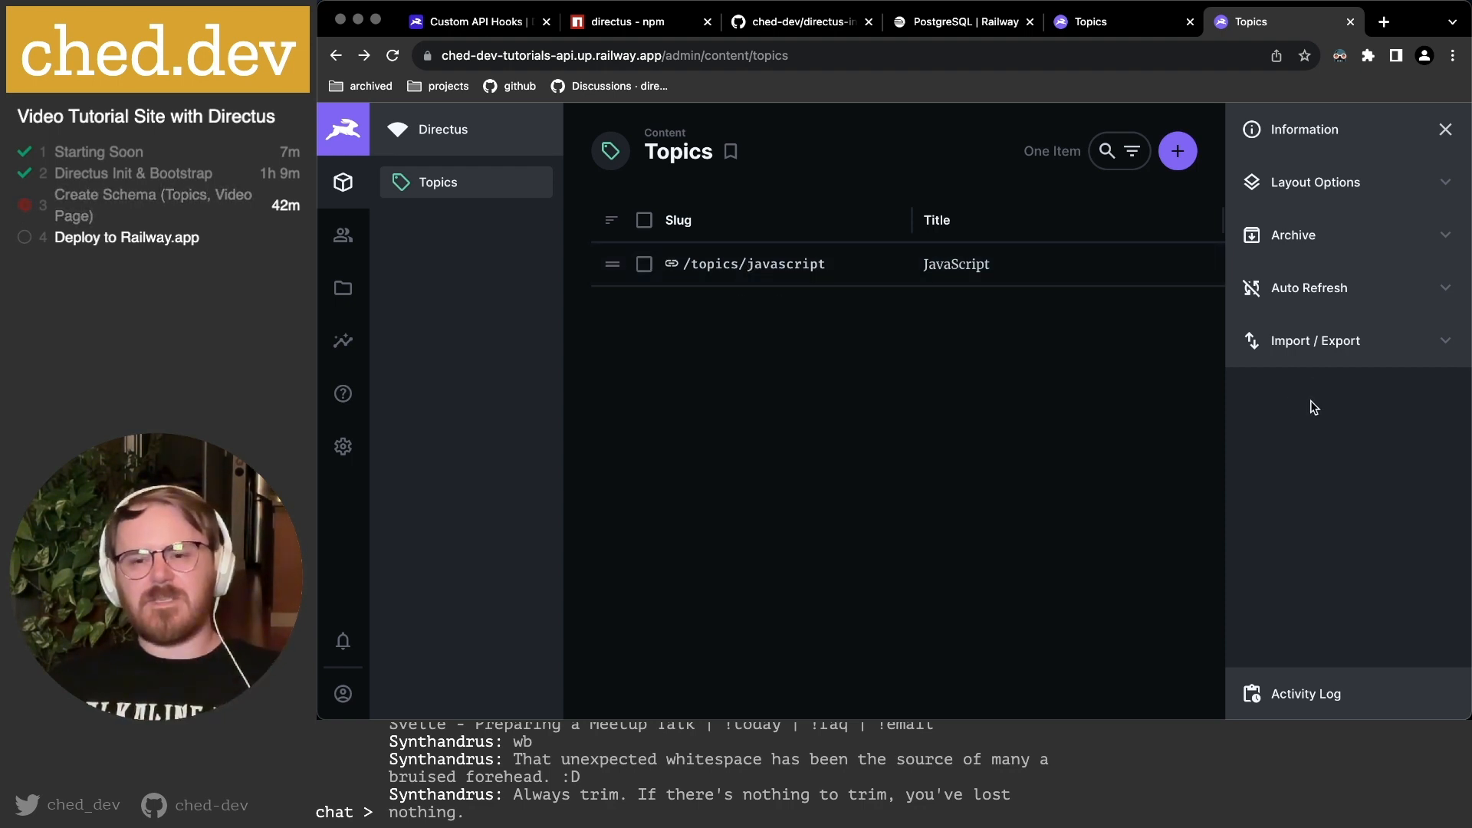
Narrow the Status column in the Topics table.
scroll(996, 268, "right", 8)
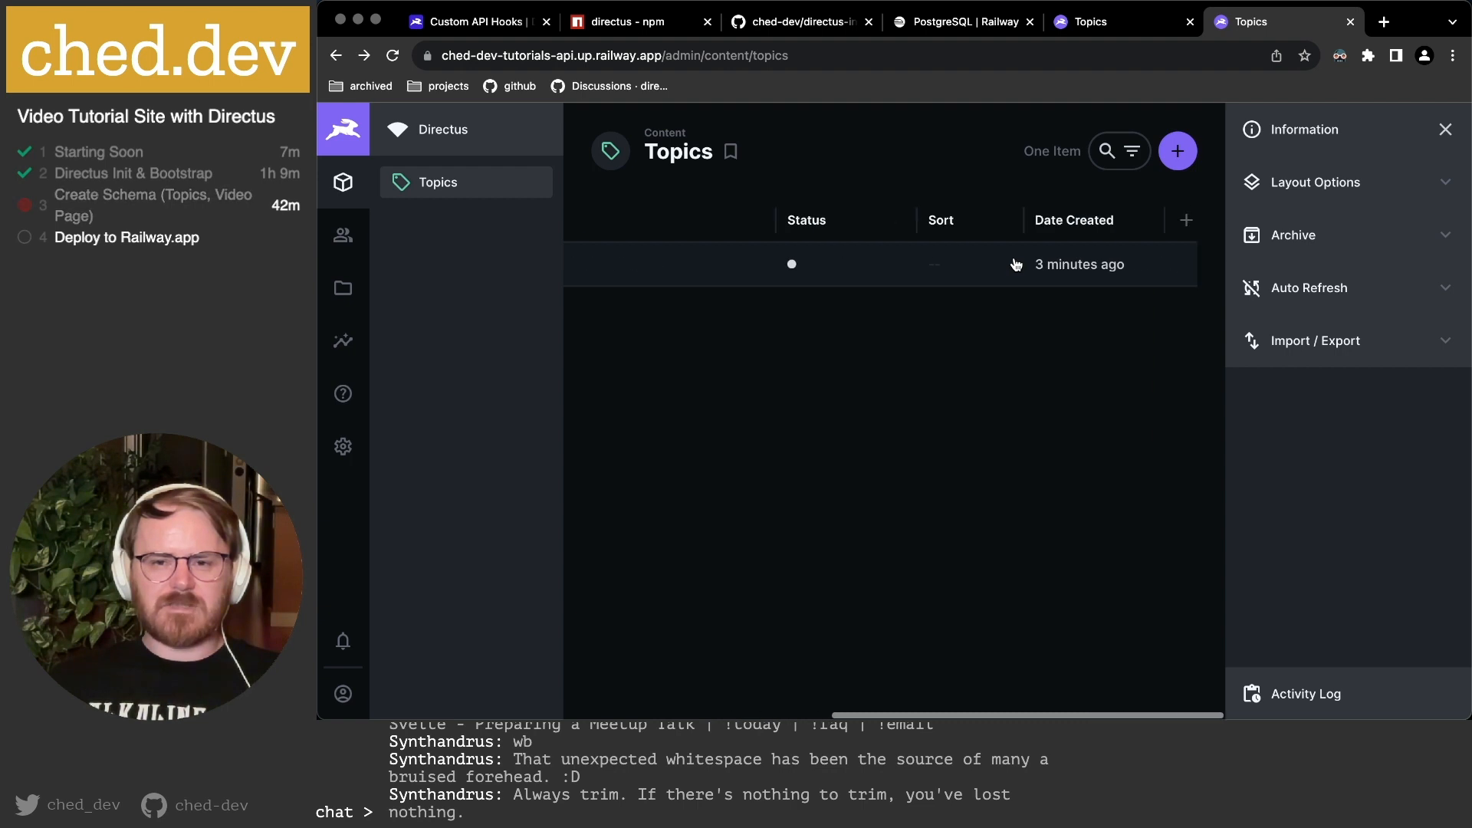
mouse_move(1076, 227)
left_mouse_down()
mouse_move(1206, 248)
mouse_move(1055, 228)
left_mouse_up()
scroll(1056, 228, "left", 5)
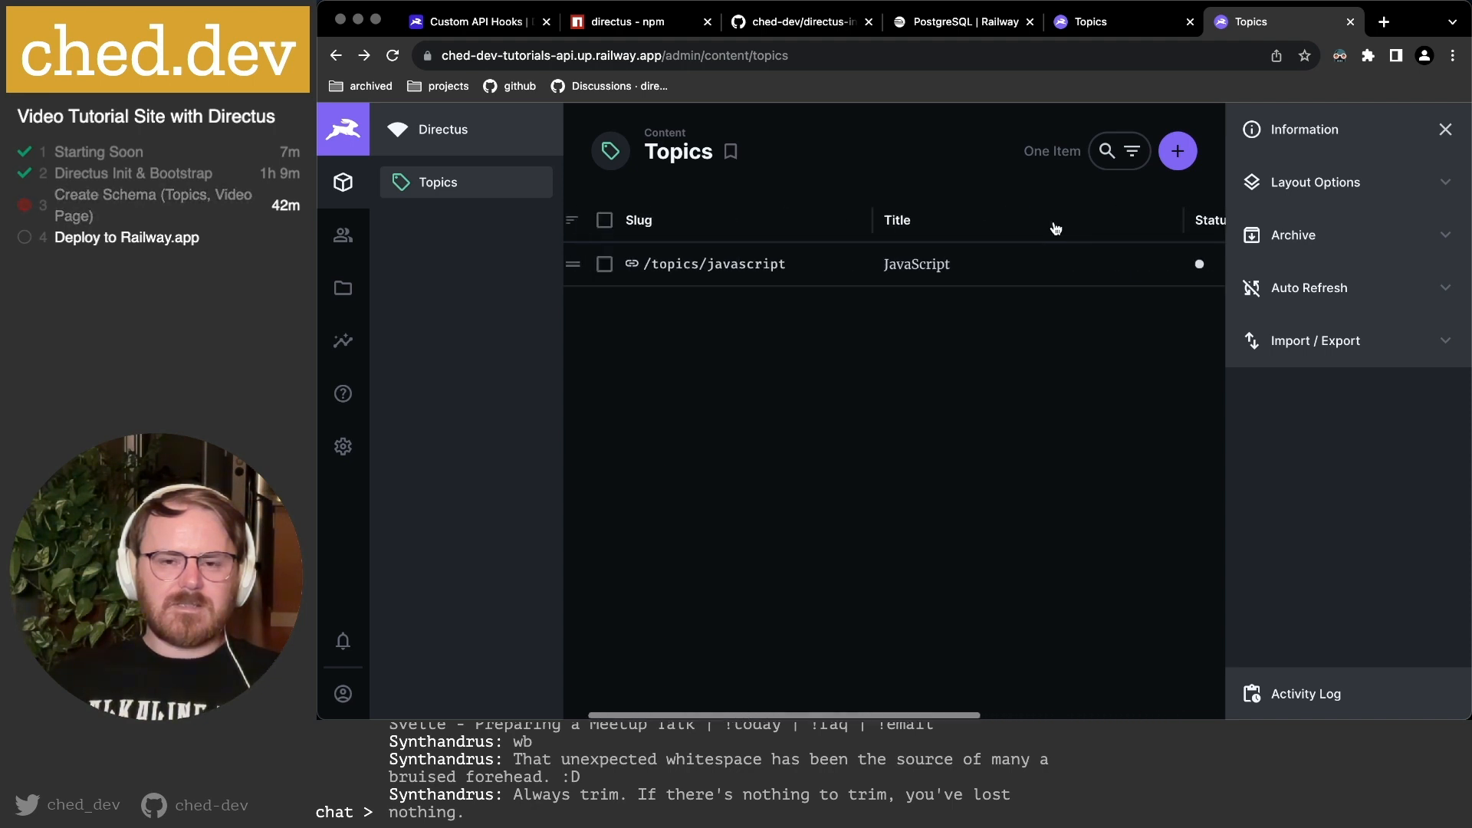
scroll(1055, 228, "right", 5)
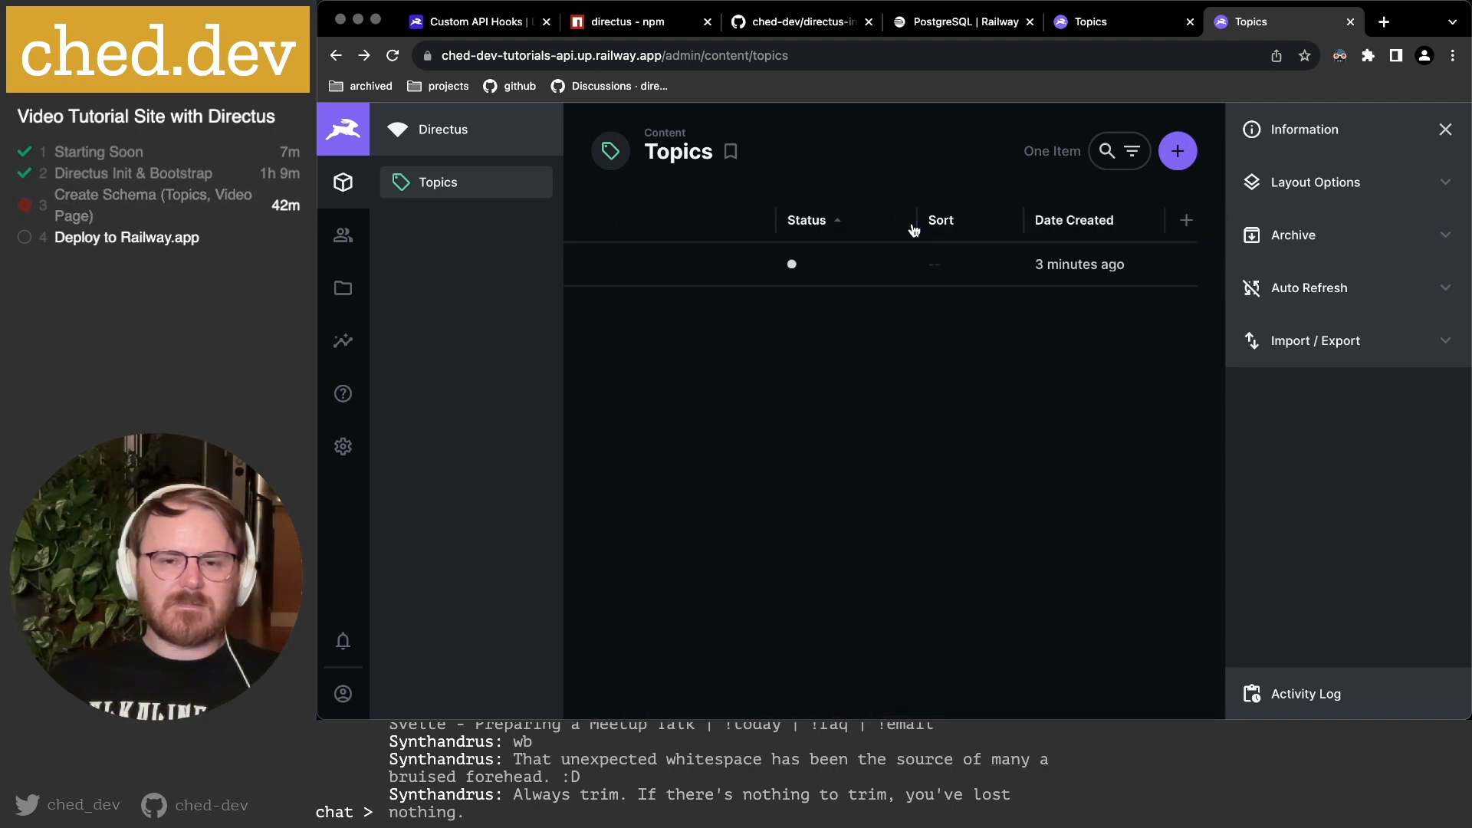
left_click_drag(917, 223, 873, 230)
Set the table's row spacing to Comfortable after trying Compact.
left_click(1395, 182)
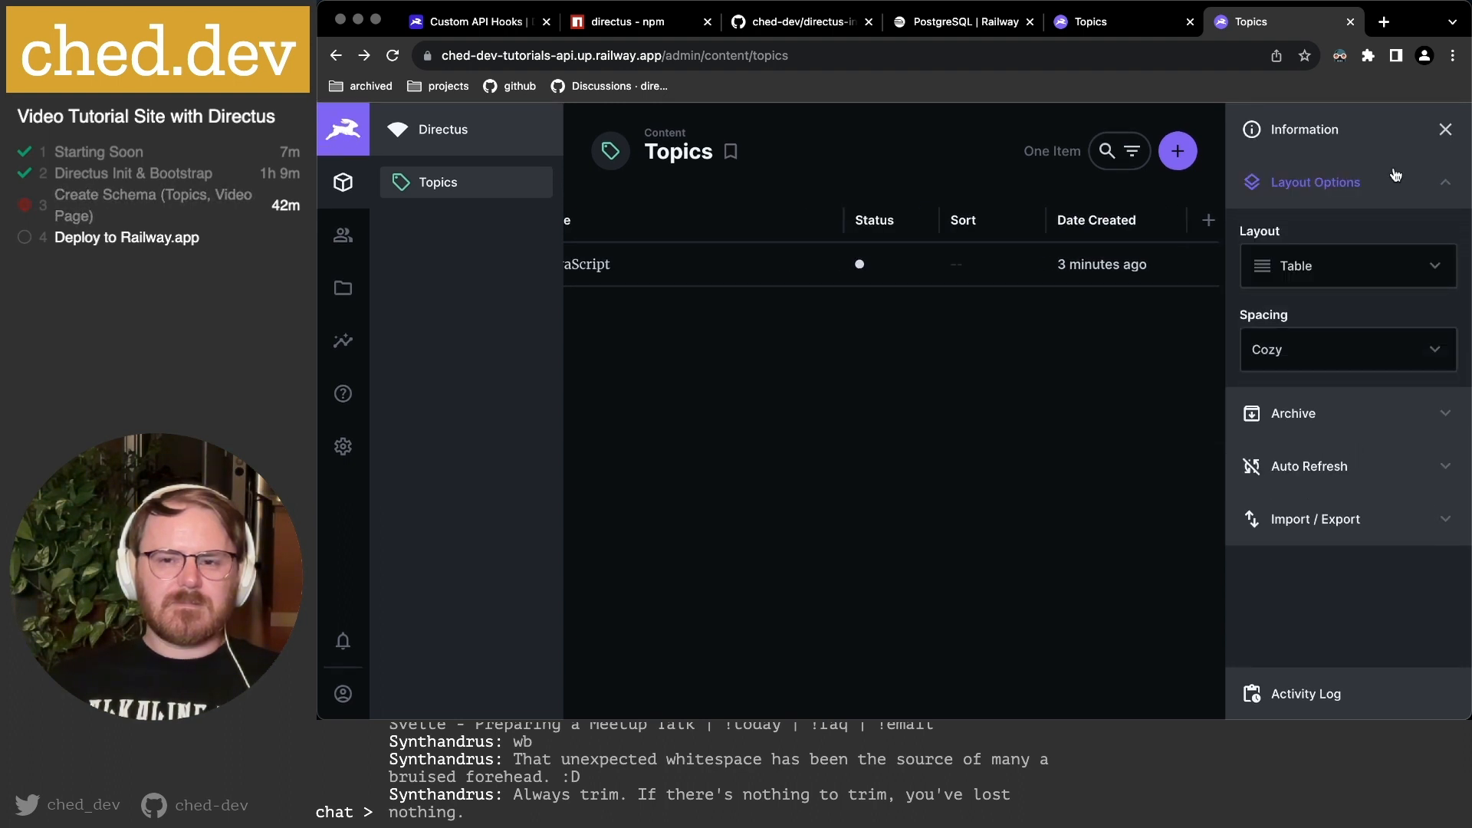
left_click(1301, 352)
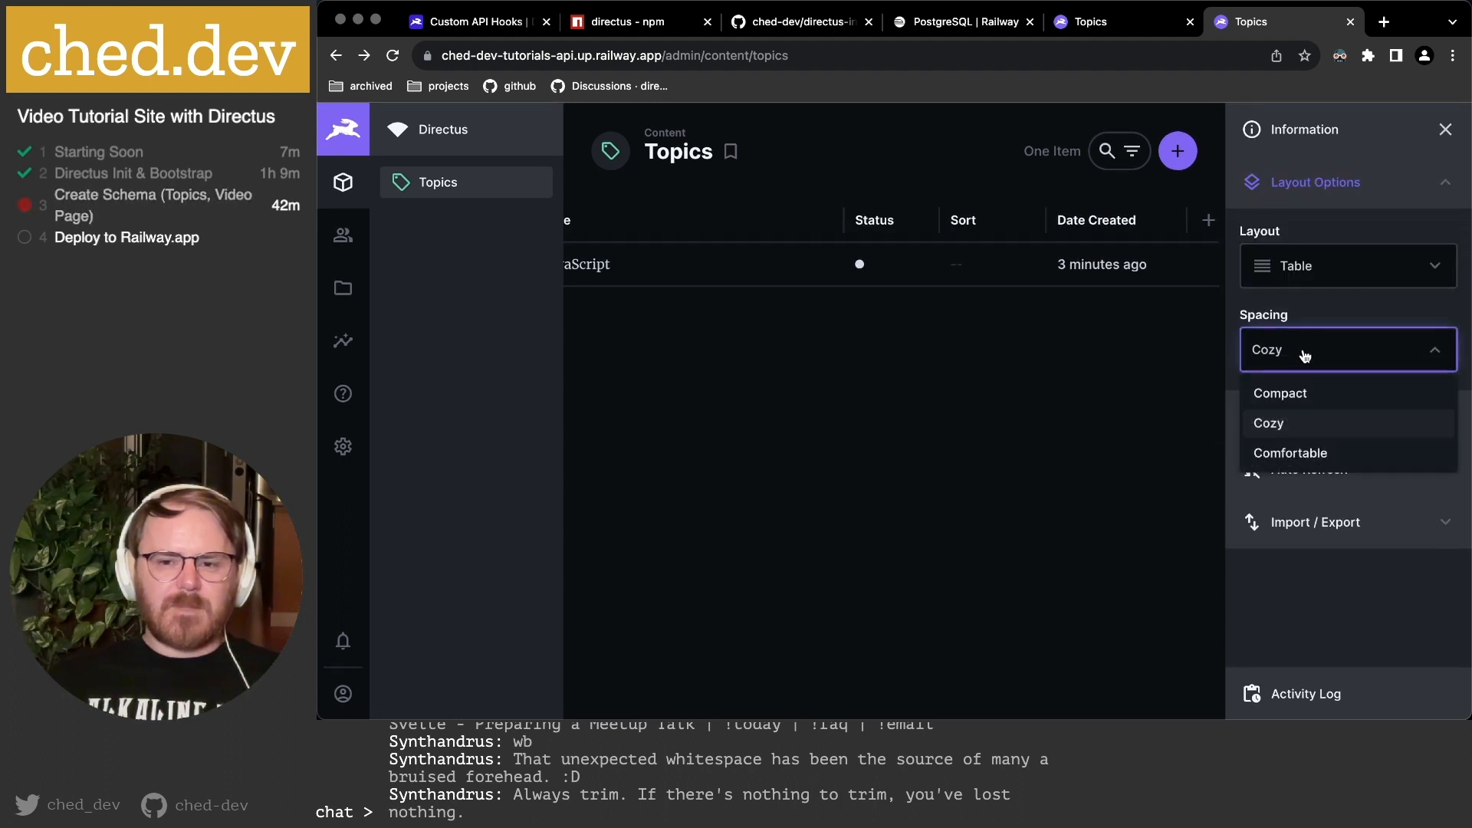
left_click(1304, 453)
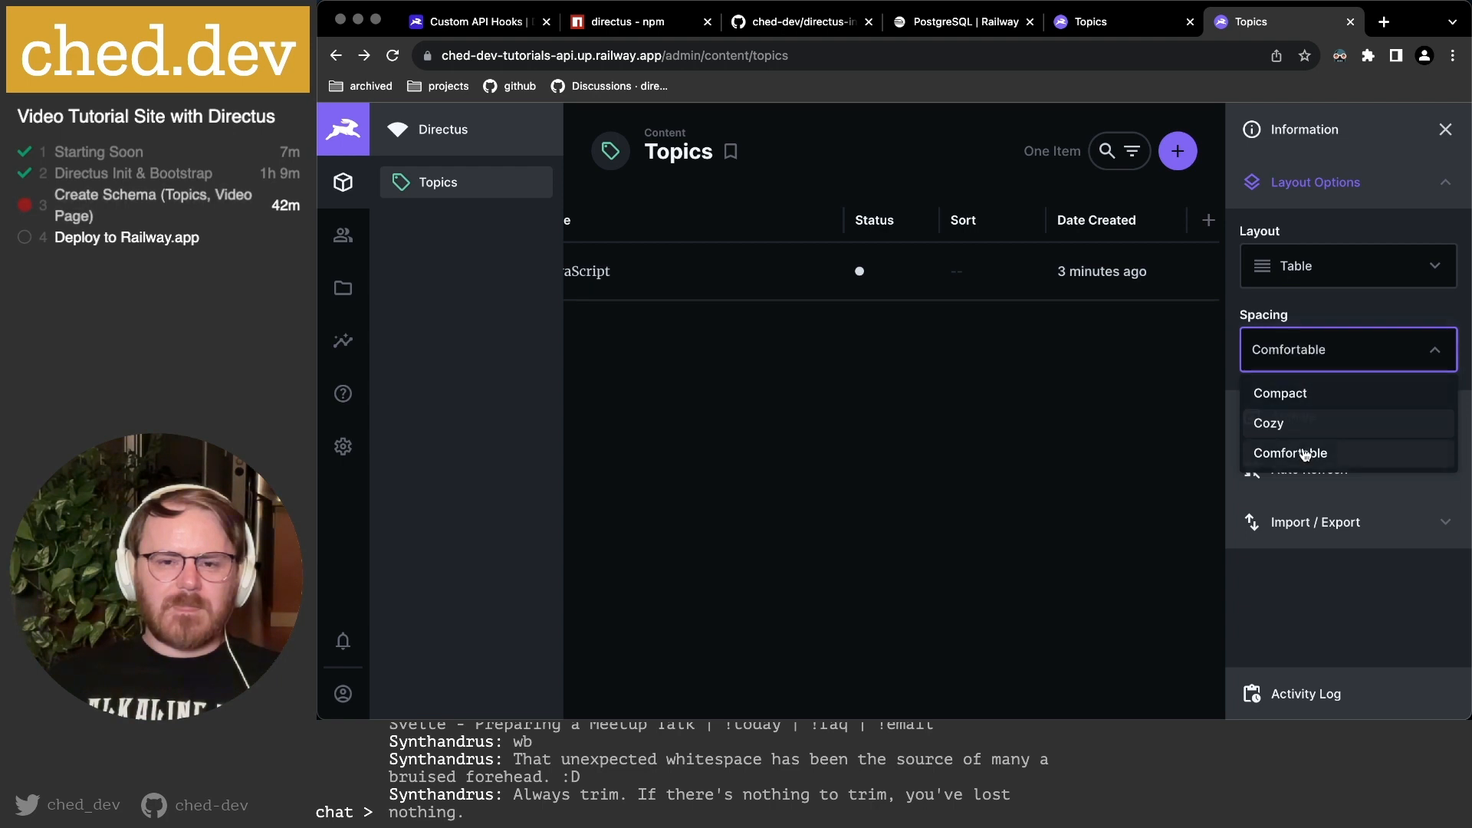
left_click(1314, 351)
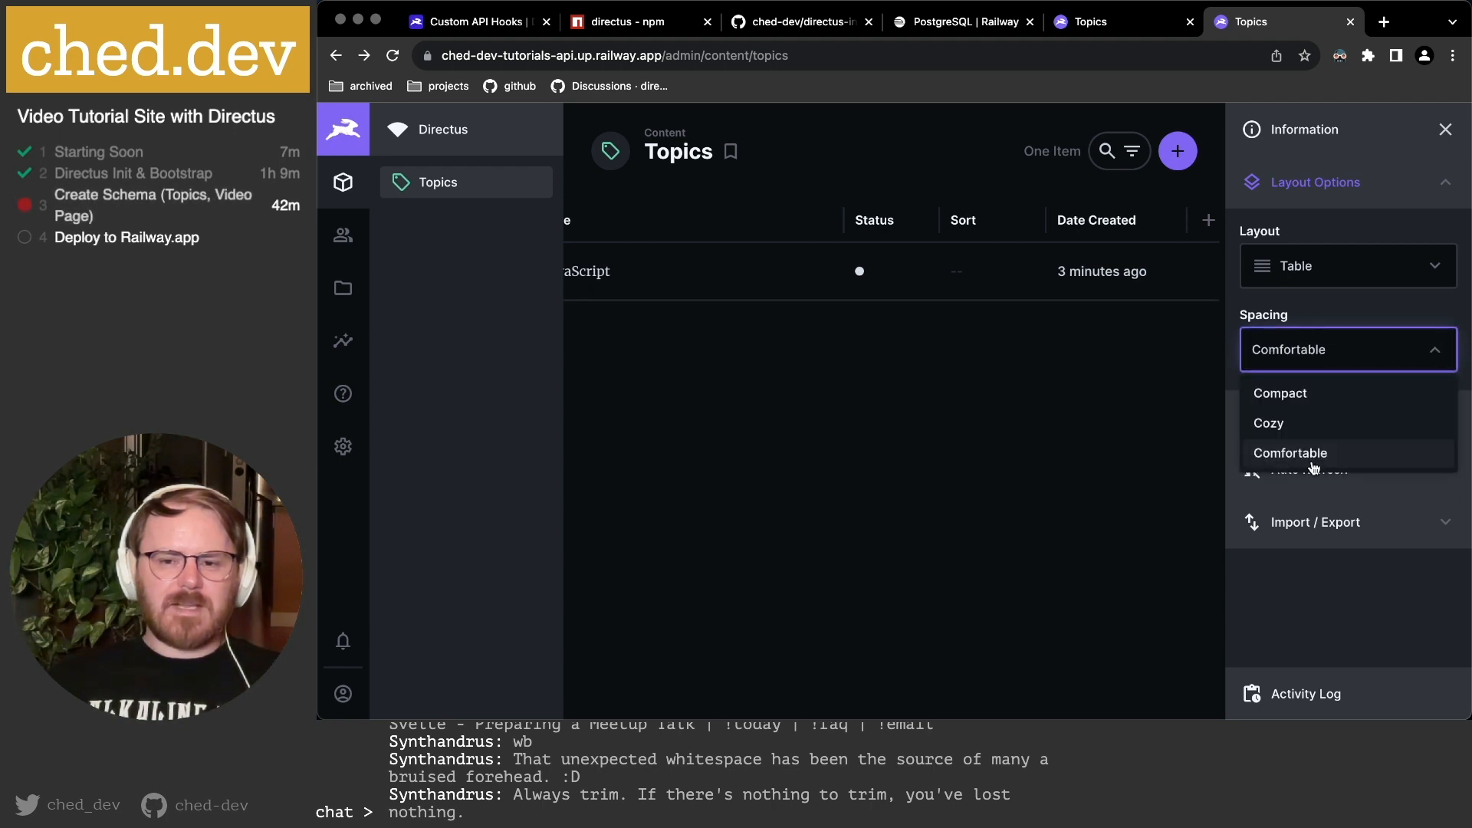
left_click(1303, 395)
left_click(1309, 363)
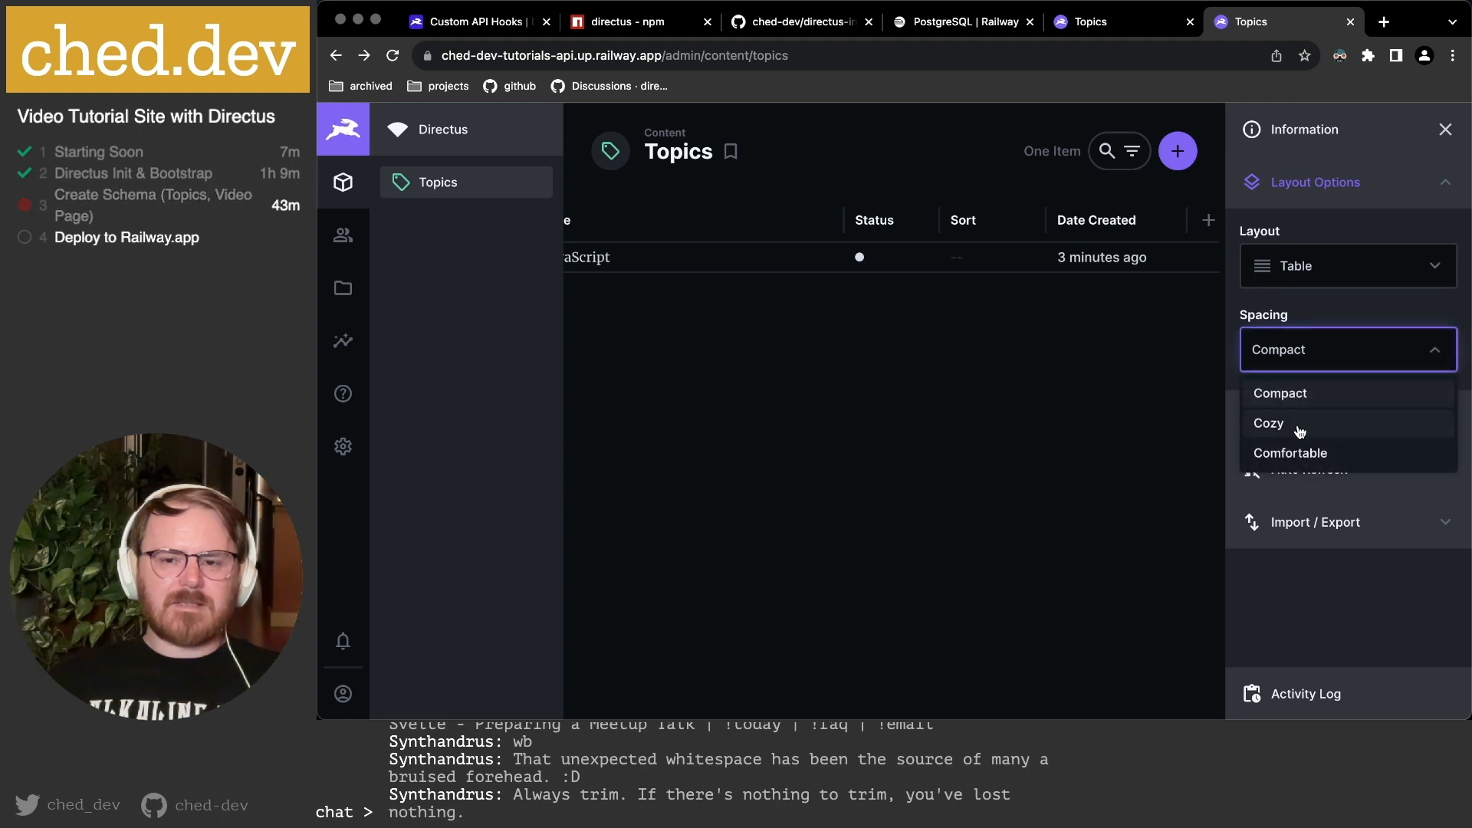
left_click(1293, 455)
scroll(905, 414, "left", 10)
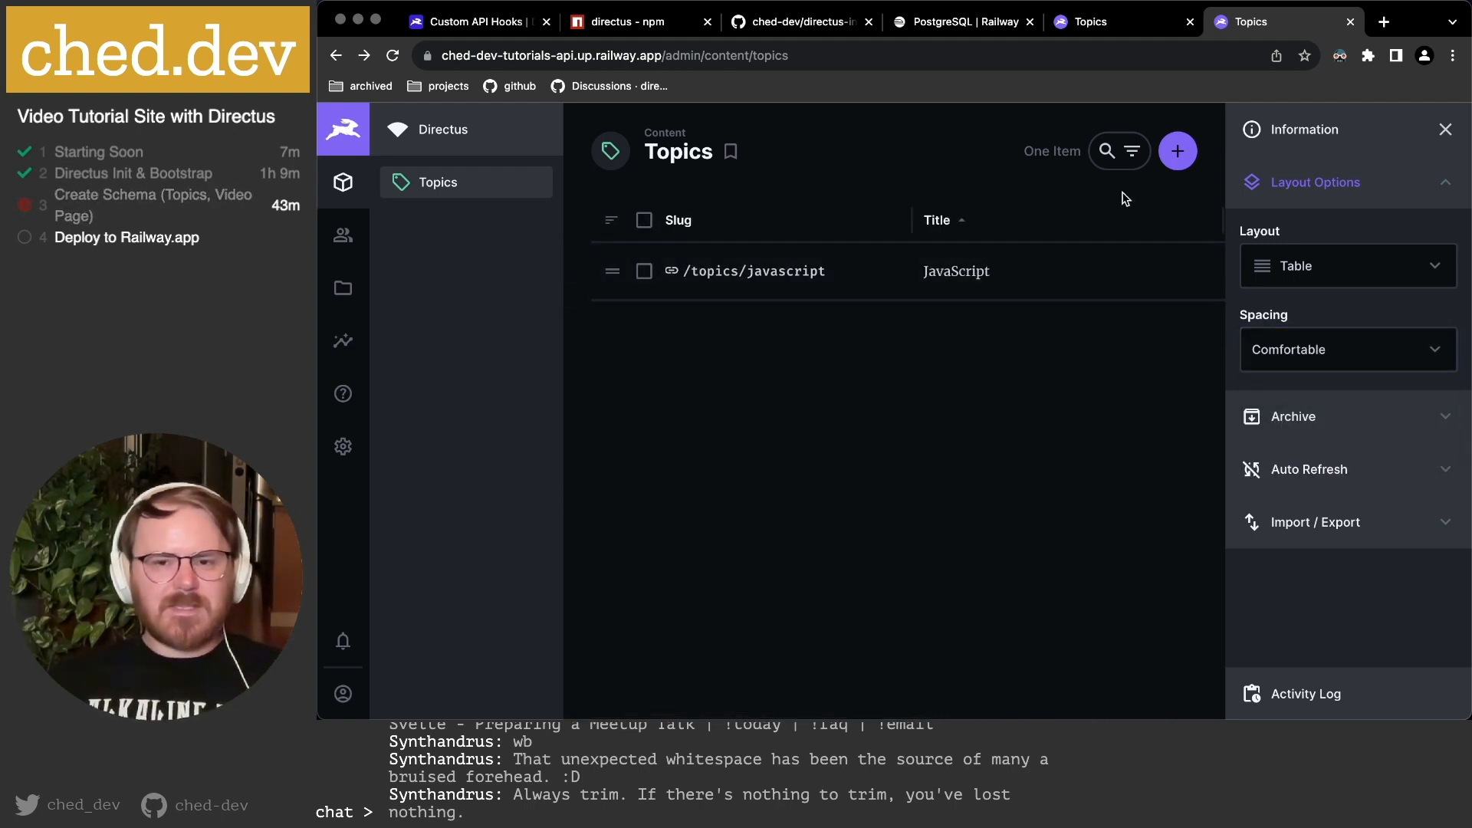
left_click(1189, 155)
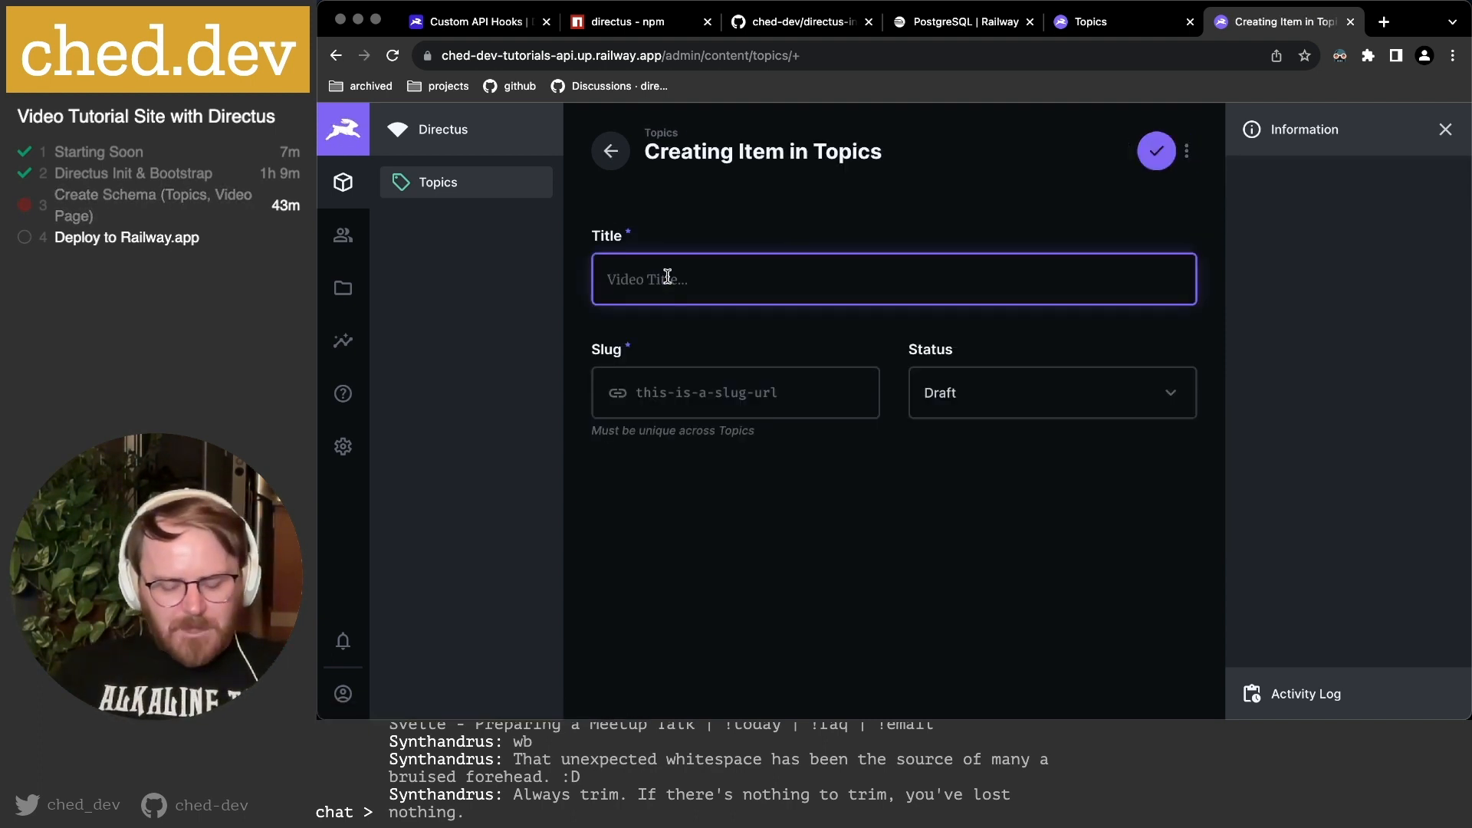
Save a new topic titled TypeScript with slug typescript and status Published.
type("TypeScript")
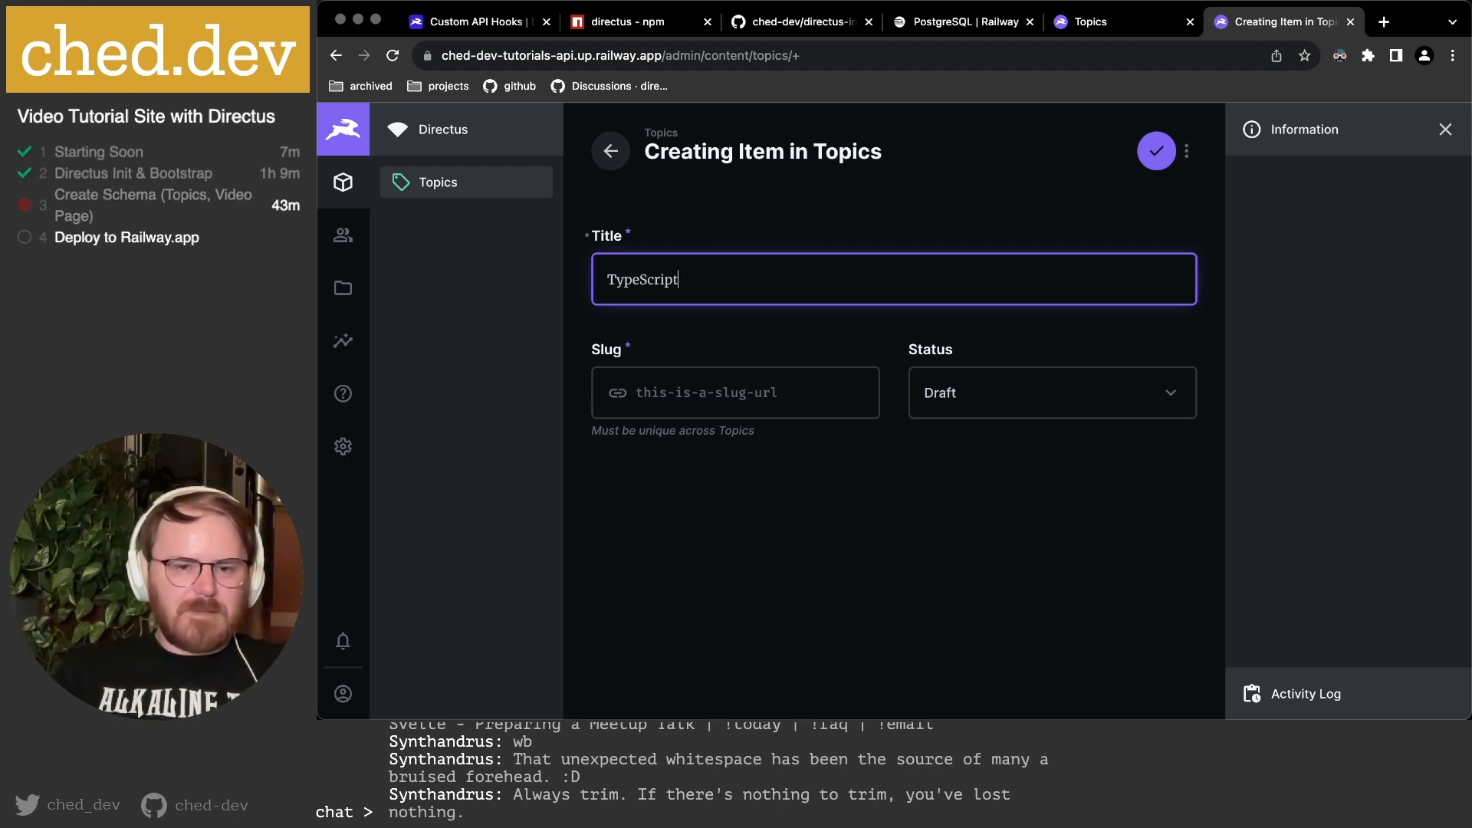
left_click(667, 387)
type("typescript")
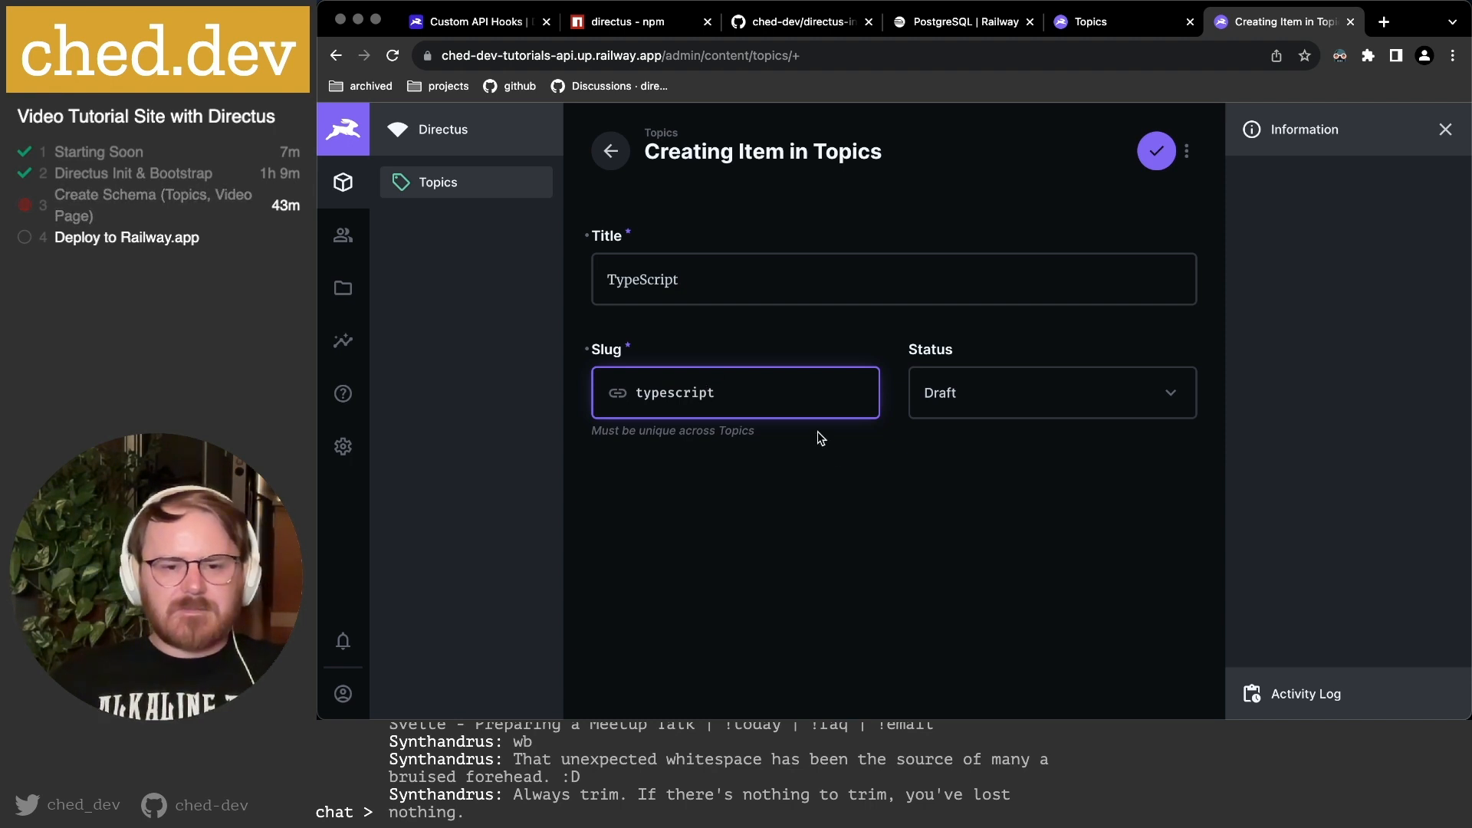
left_click(999, 402)
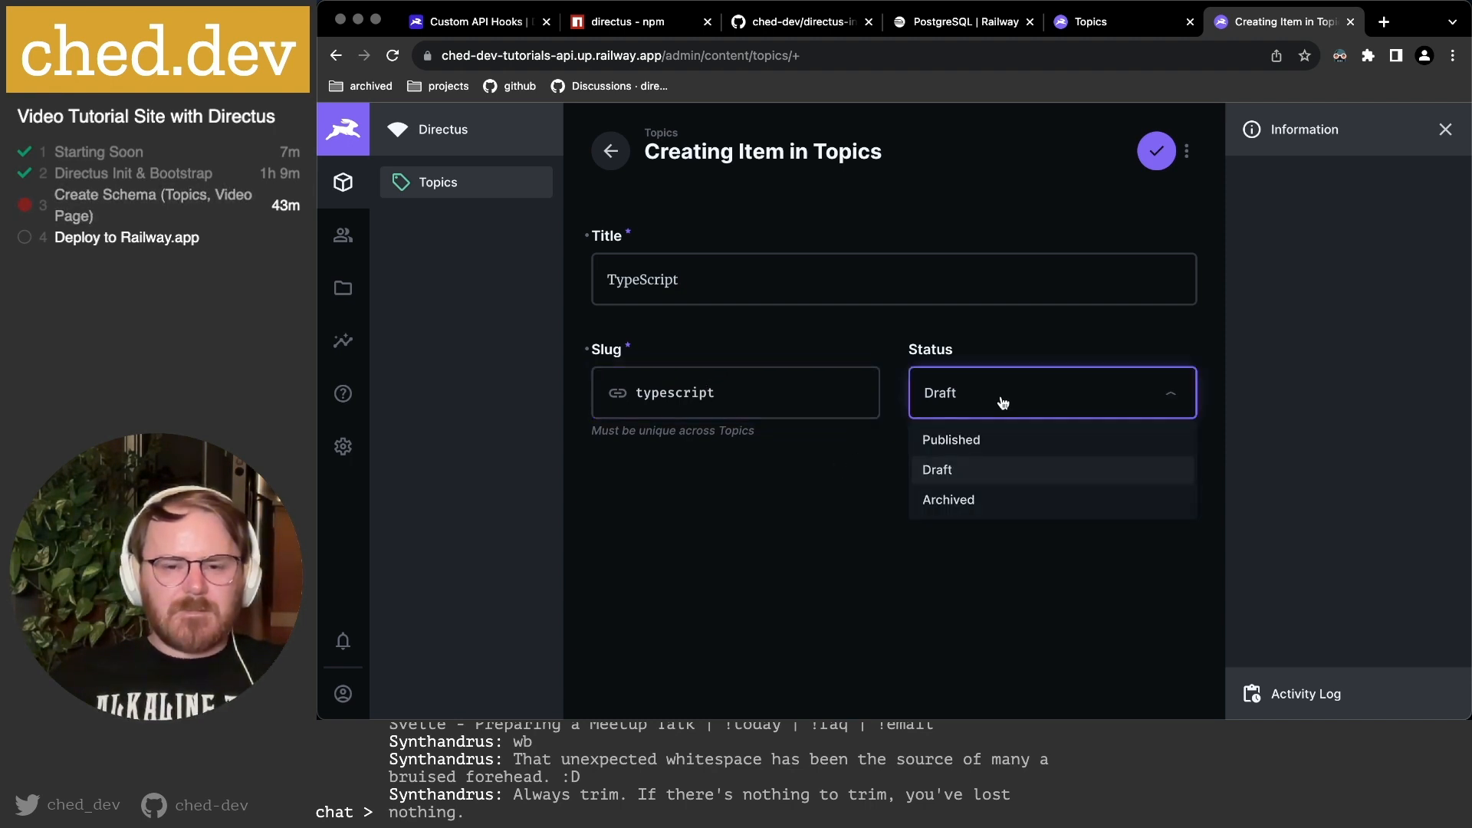
left_click(1003, 441)
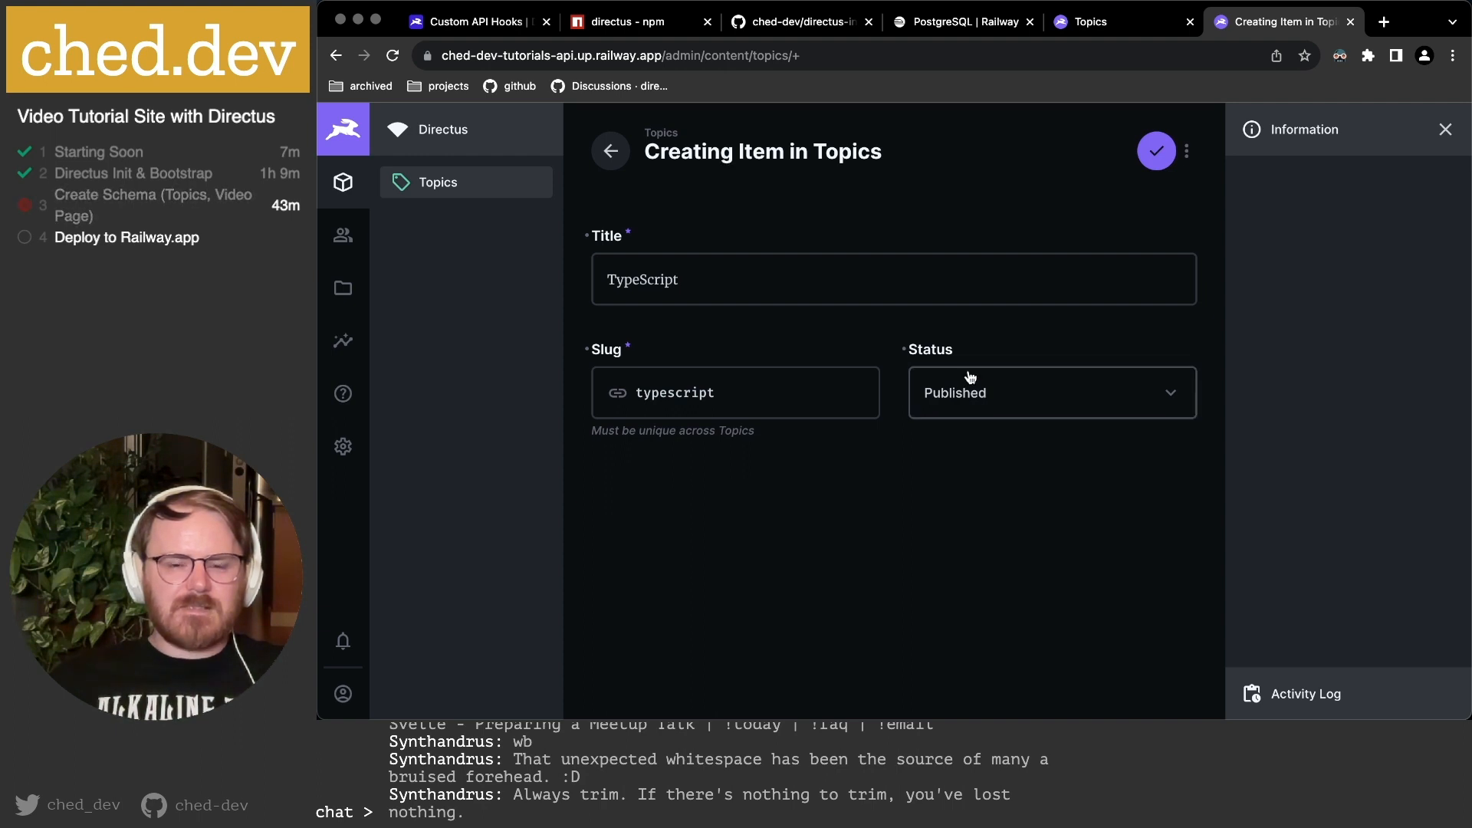
left_click(1159, 161)
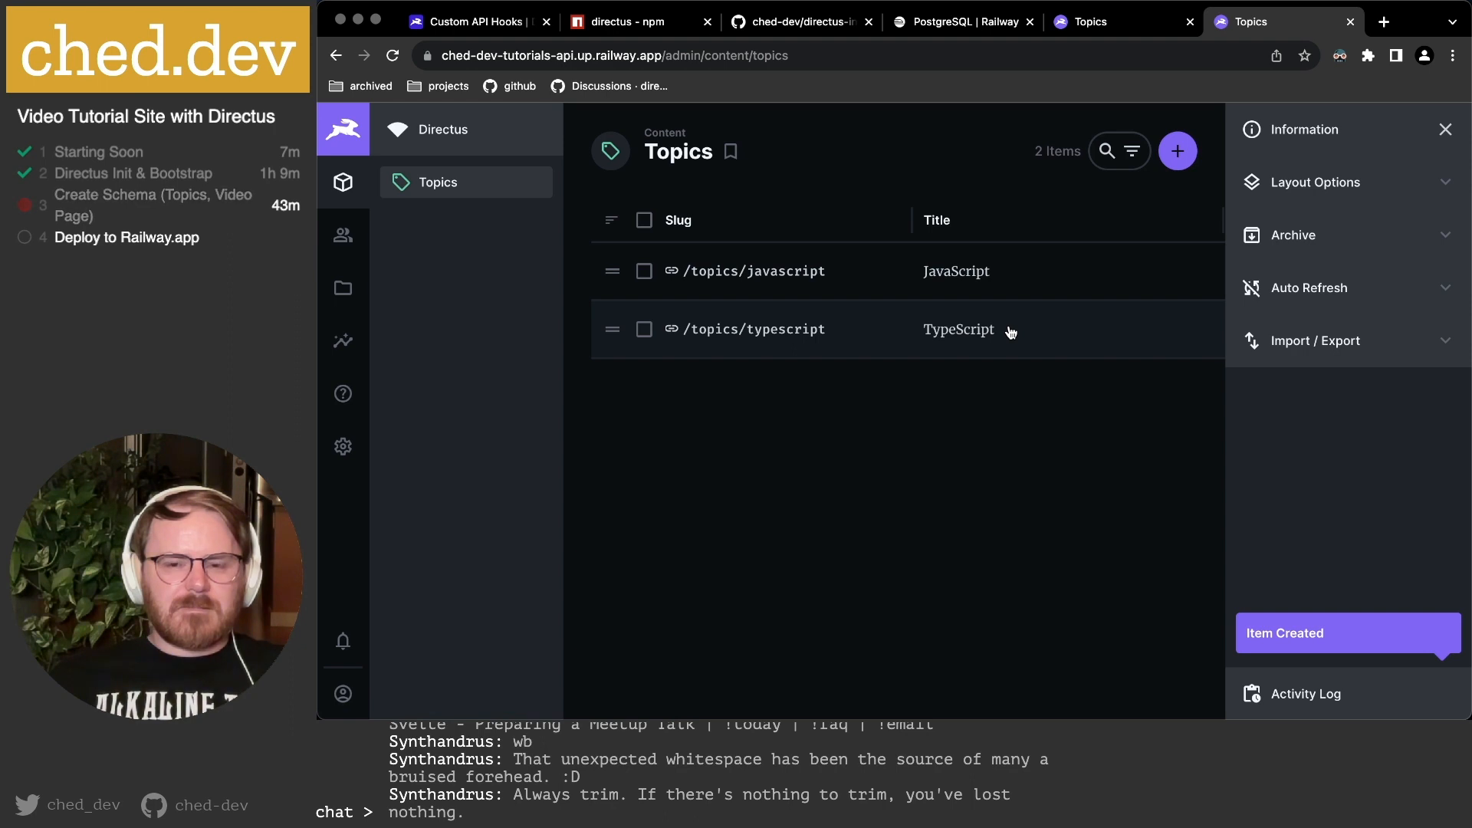
scroll(1011, 332, "right", 5)
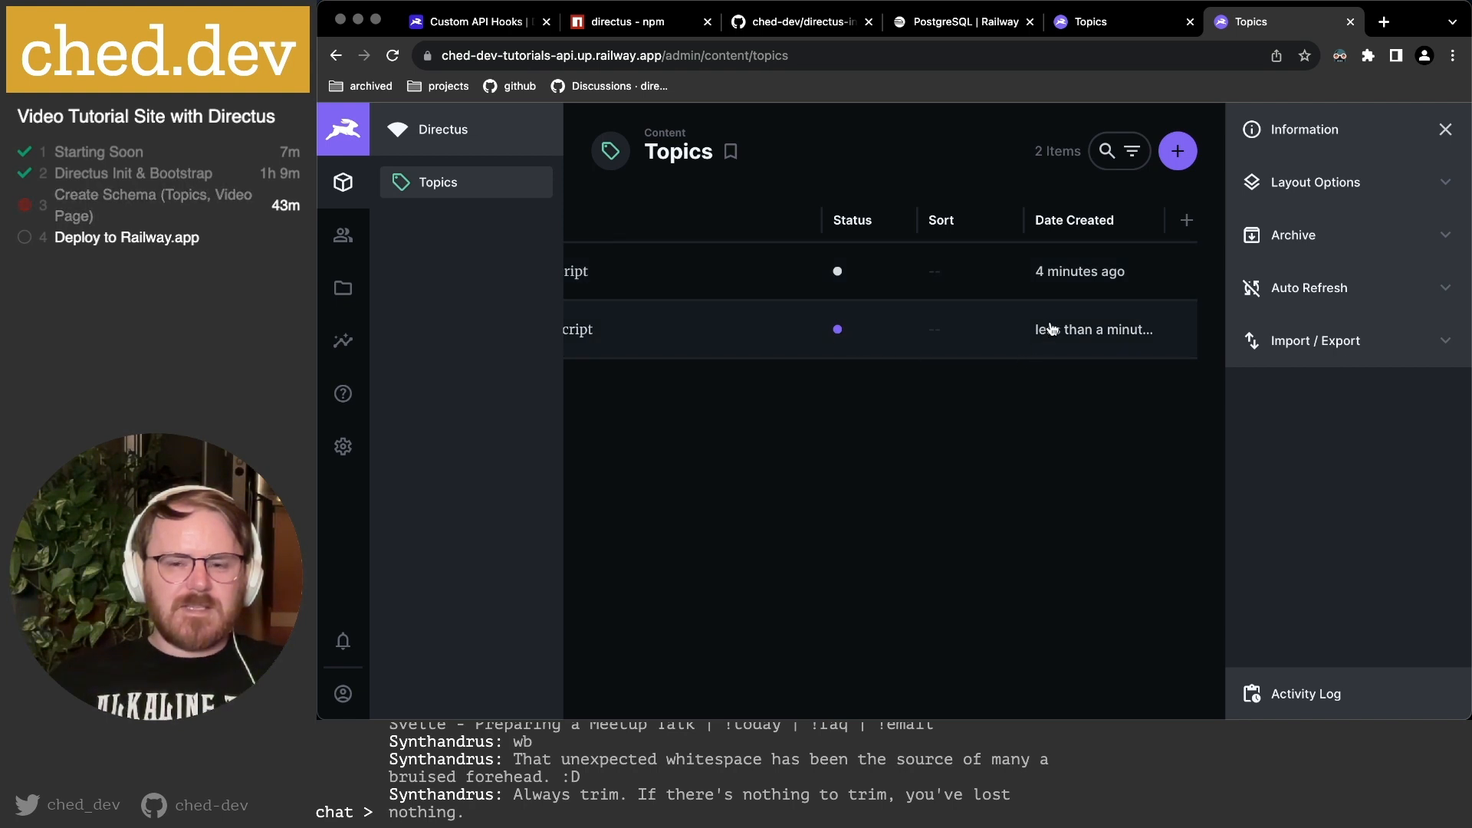
Reload the Topics page and check the search and layout options.
scroll(1050, 330, "left", 5)
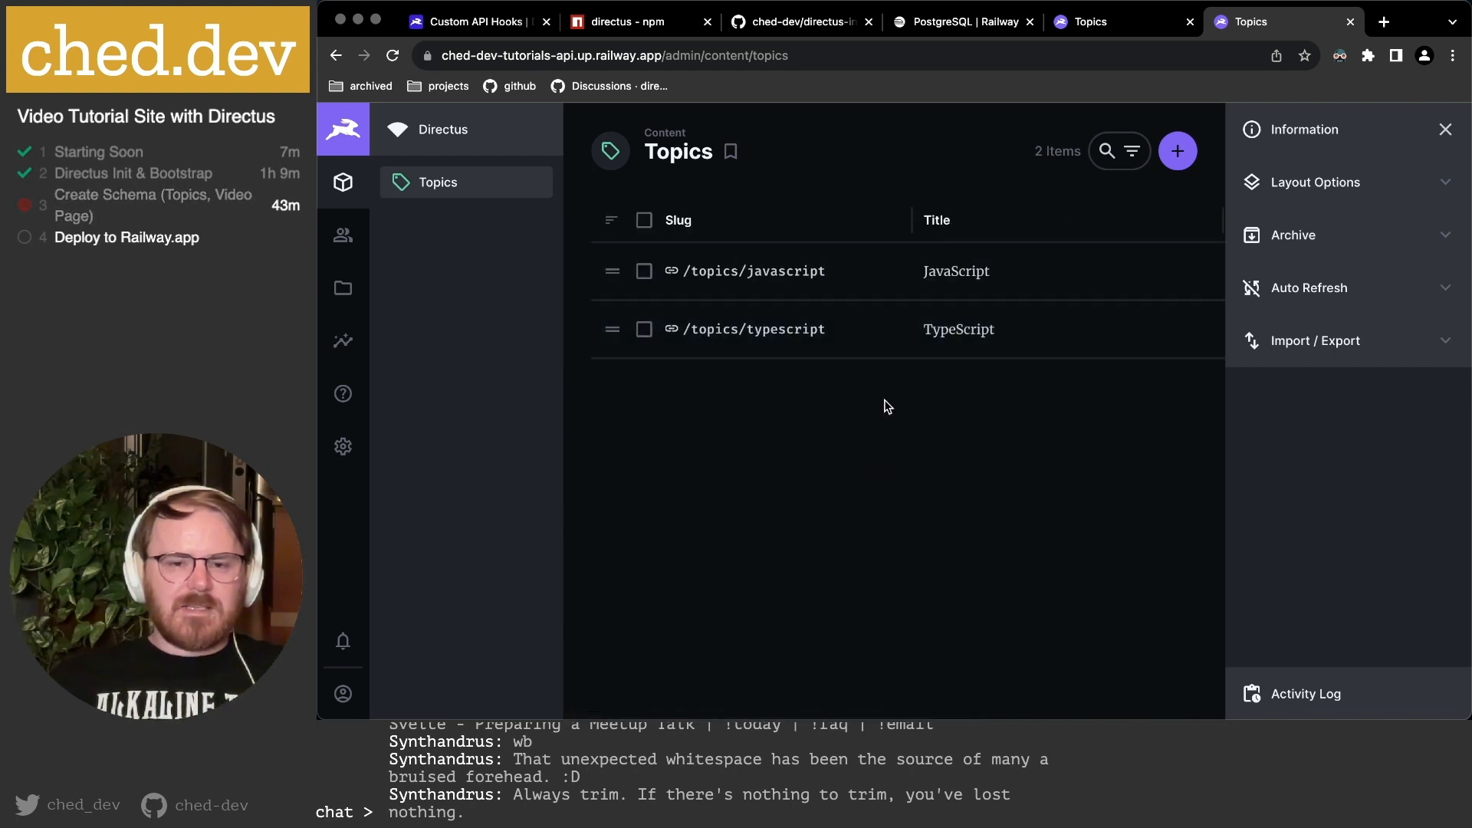
key("super+r")
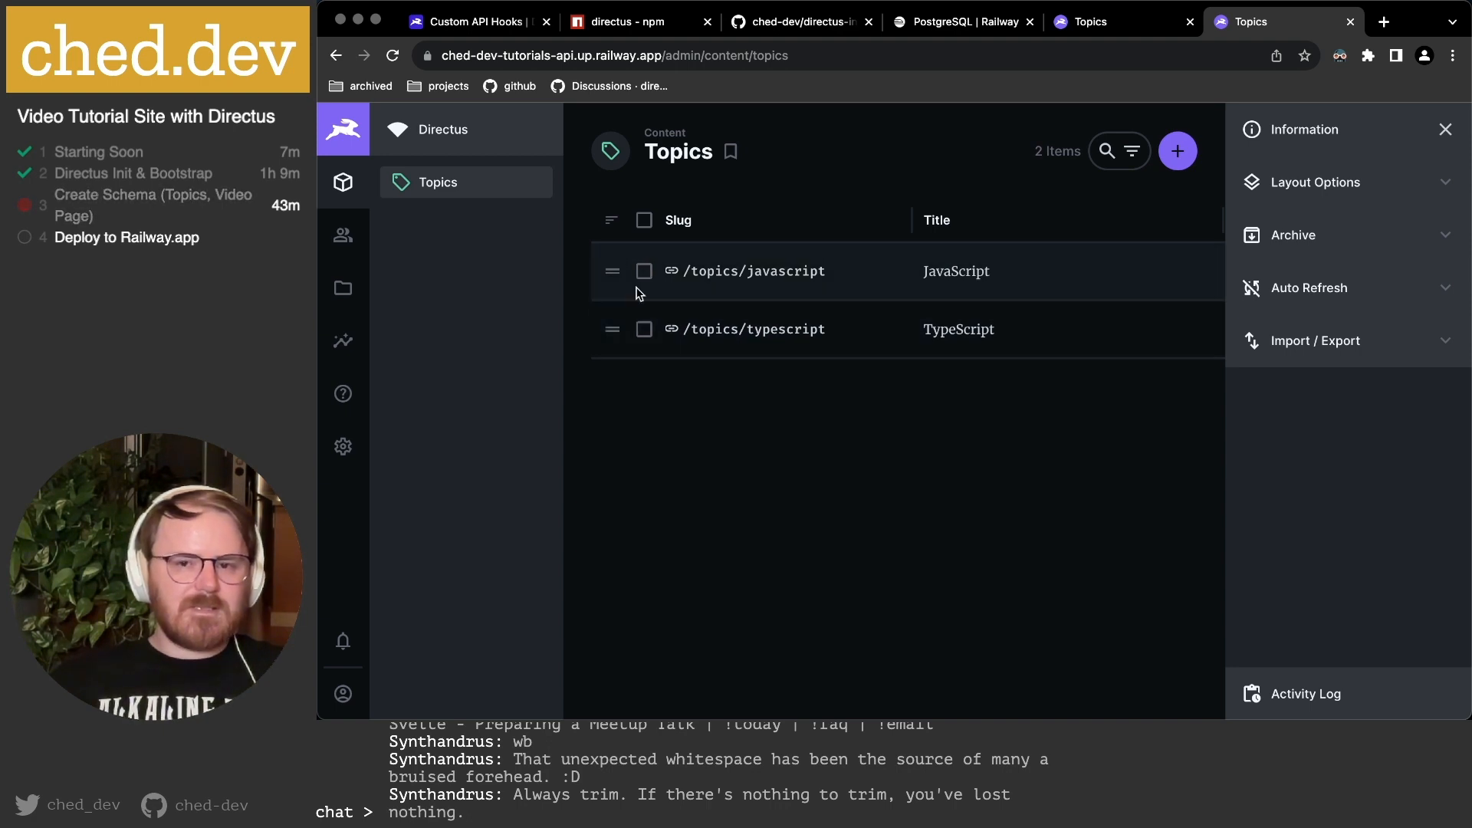
left_click(1127, 152)
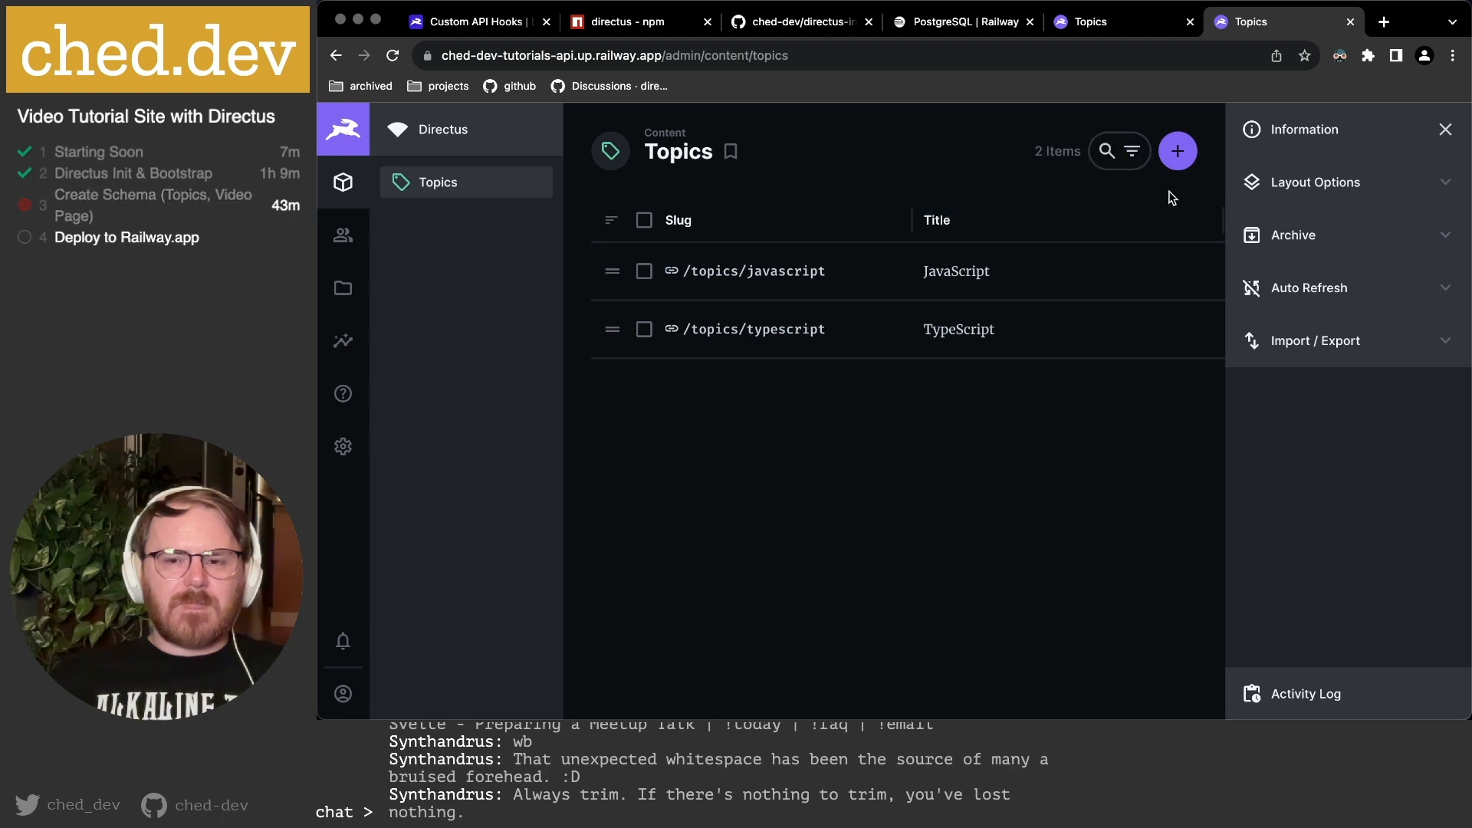
left_click(1379, 188)
left_click(1379, 189)
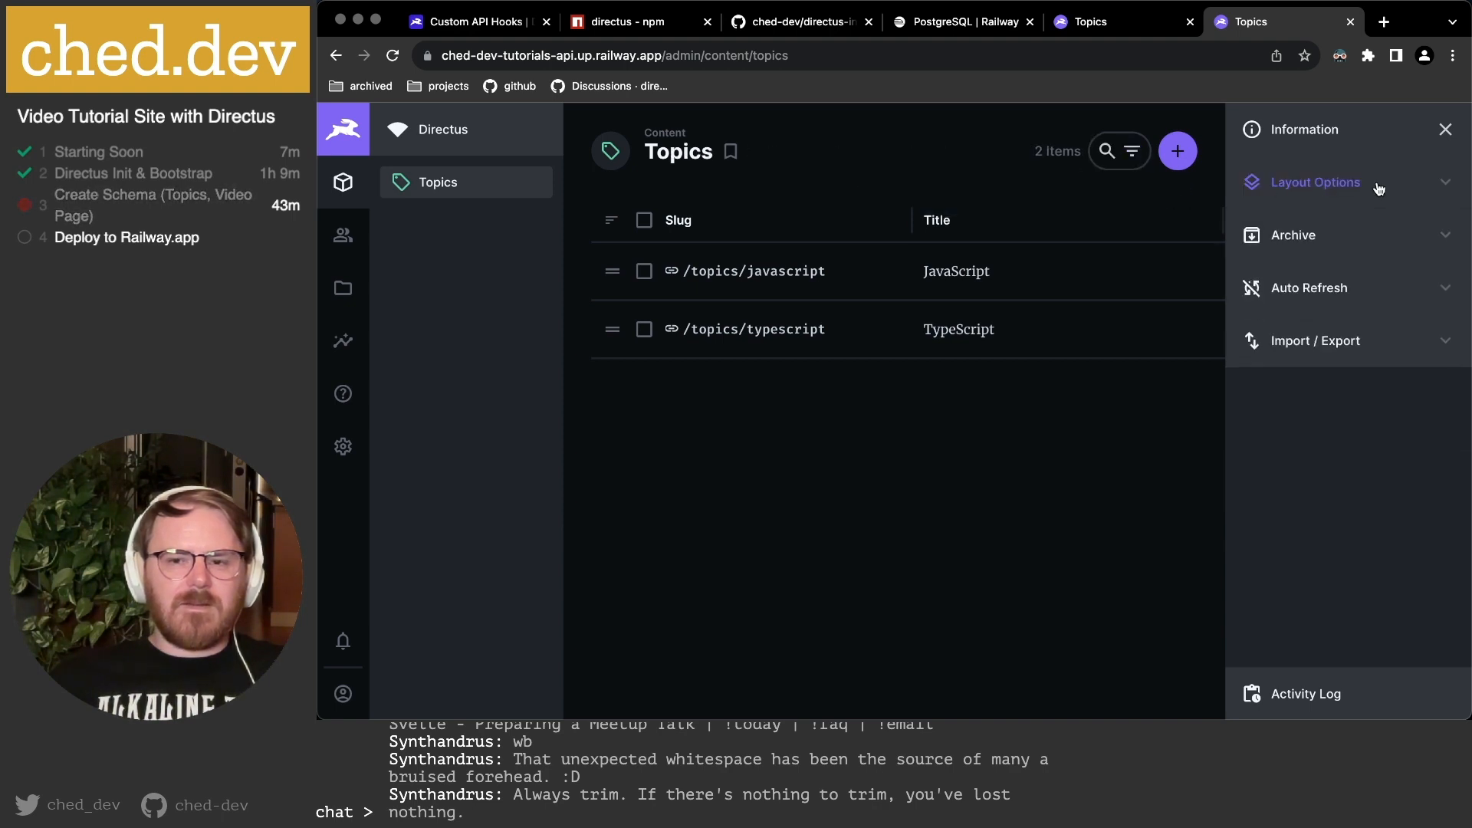
Switch the table to manual ordering by Sort, then open and close the JavaScript item.
scroll(1073, 312, "right", 5)
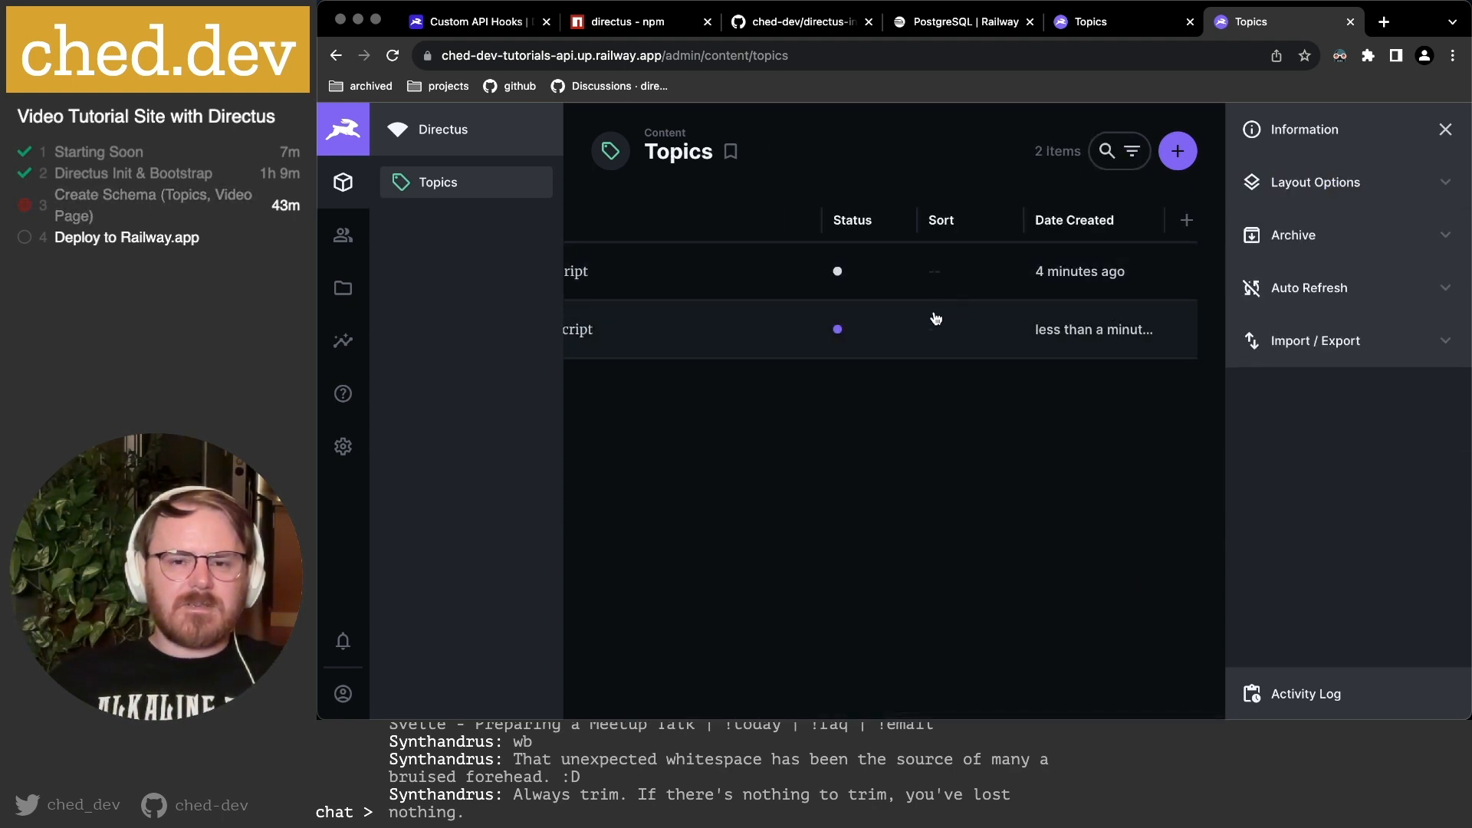
left_click(956, 234)
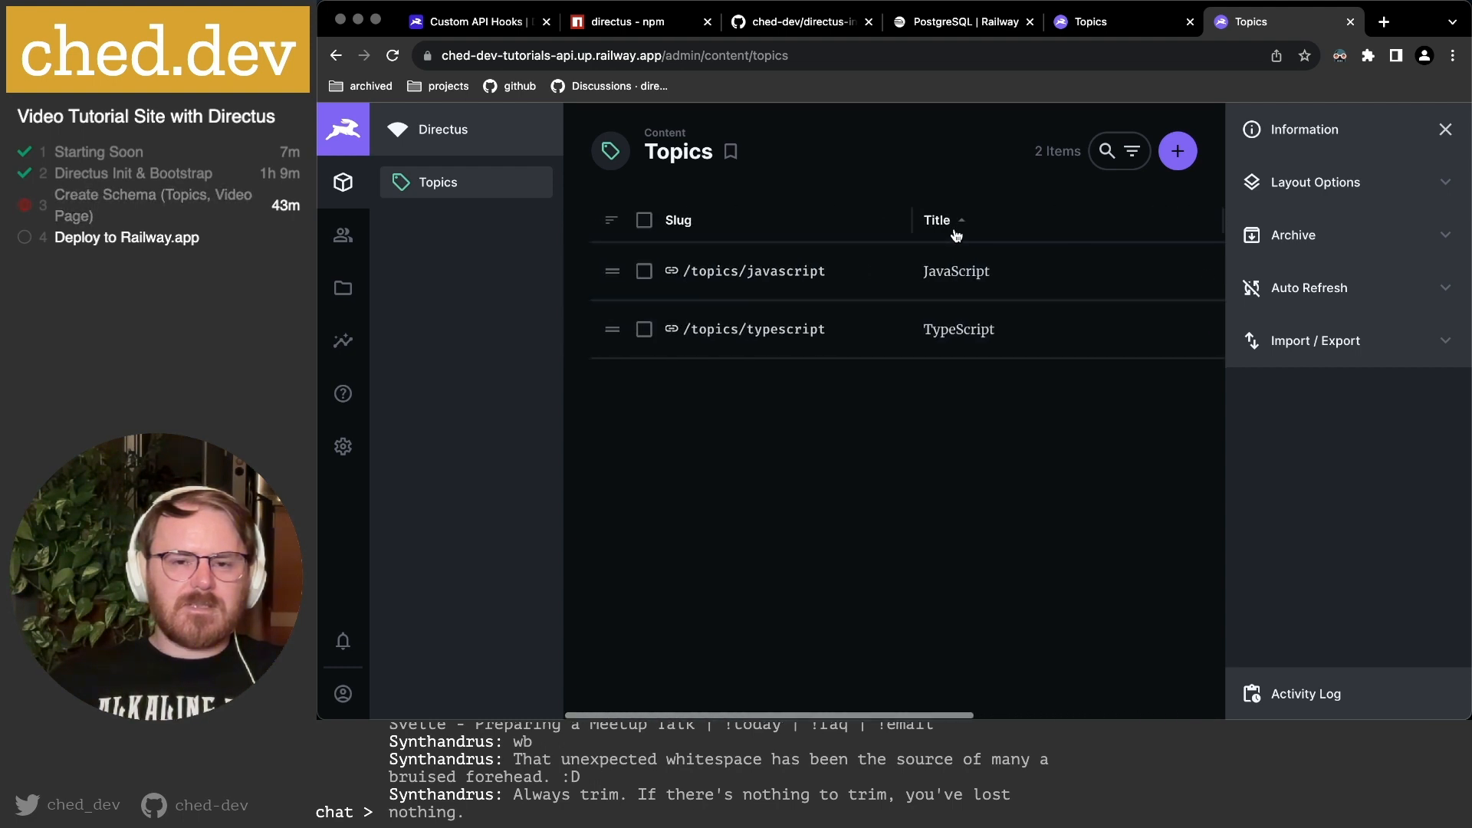
left_click(736, 278)
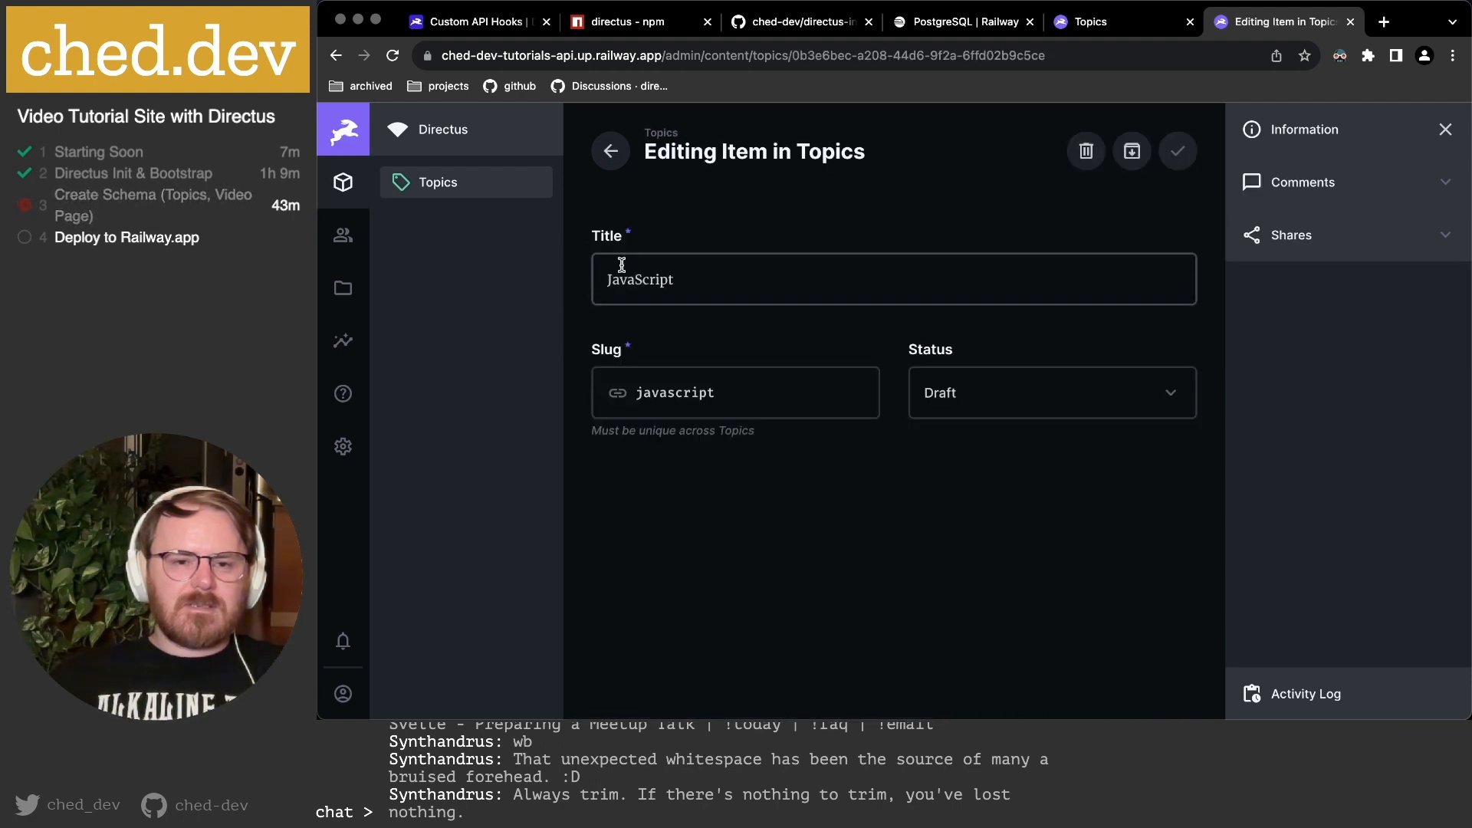
left_click(611, 151)
left_click(643, 271)
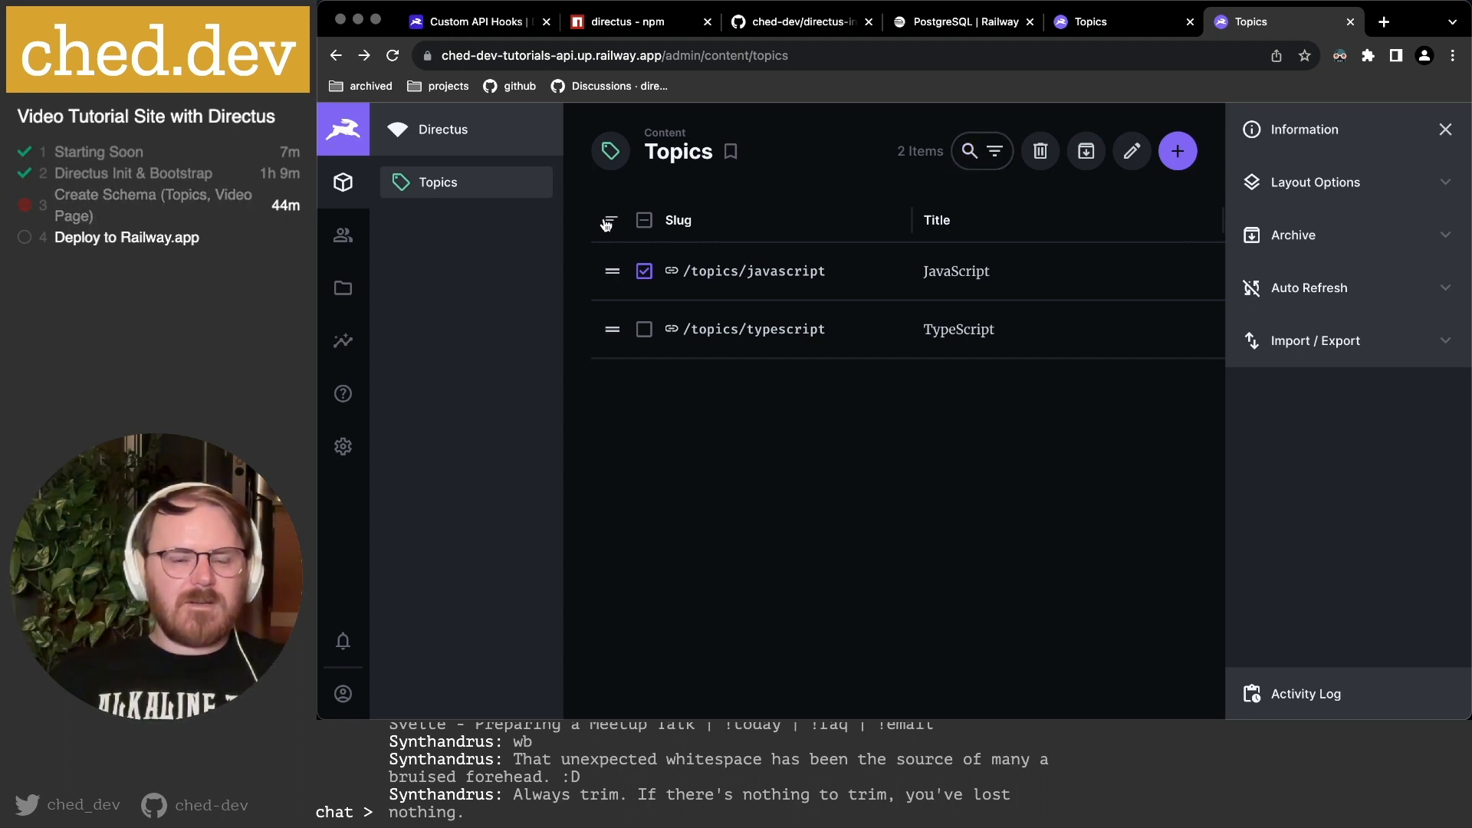
left_click(639, 272)
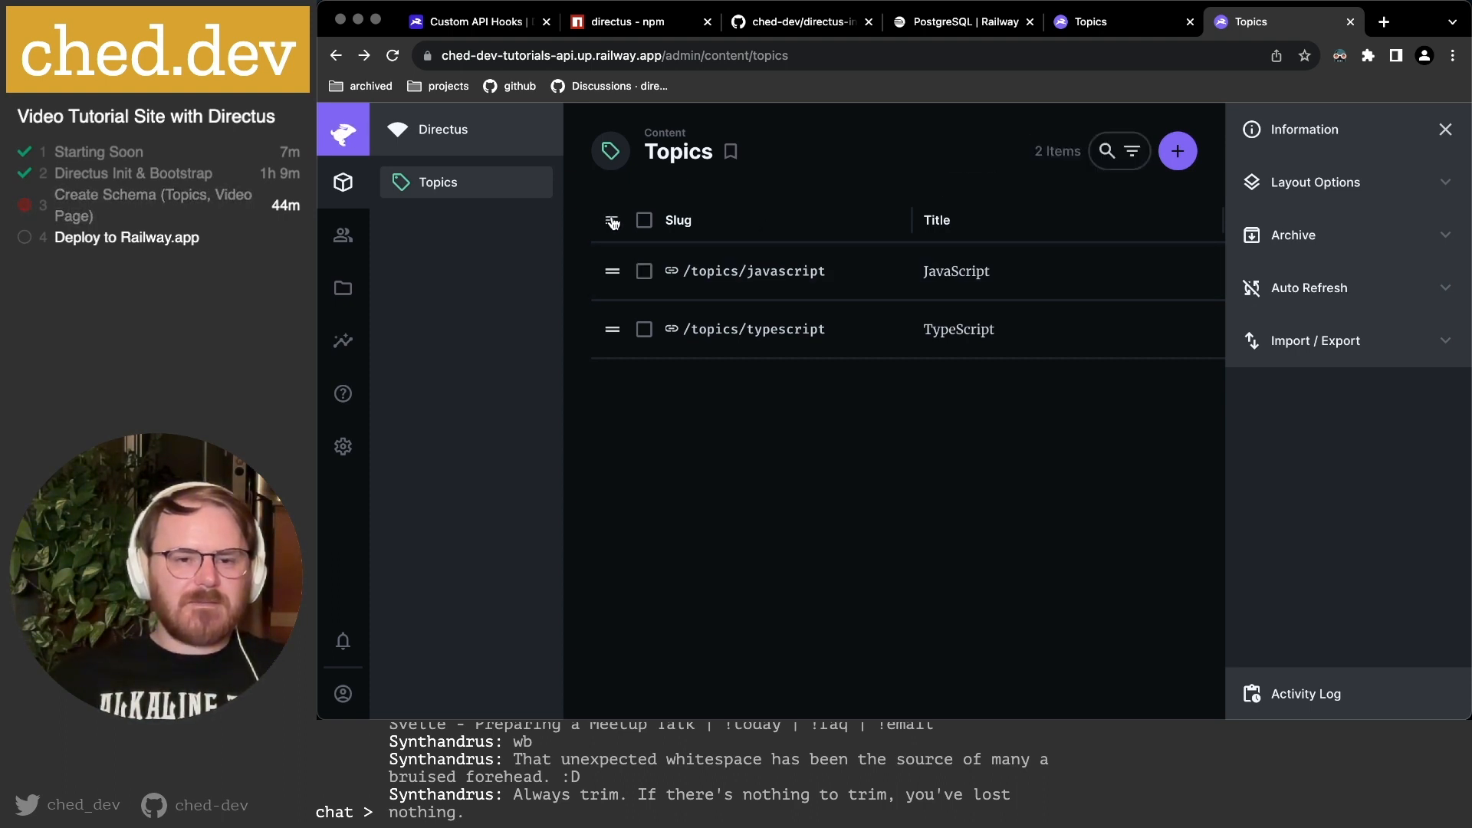
left_click_drag(612, 331, 611, 273)
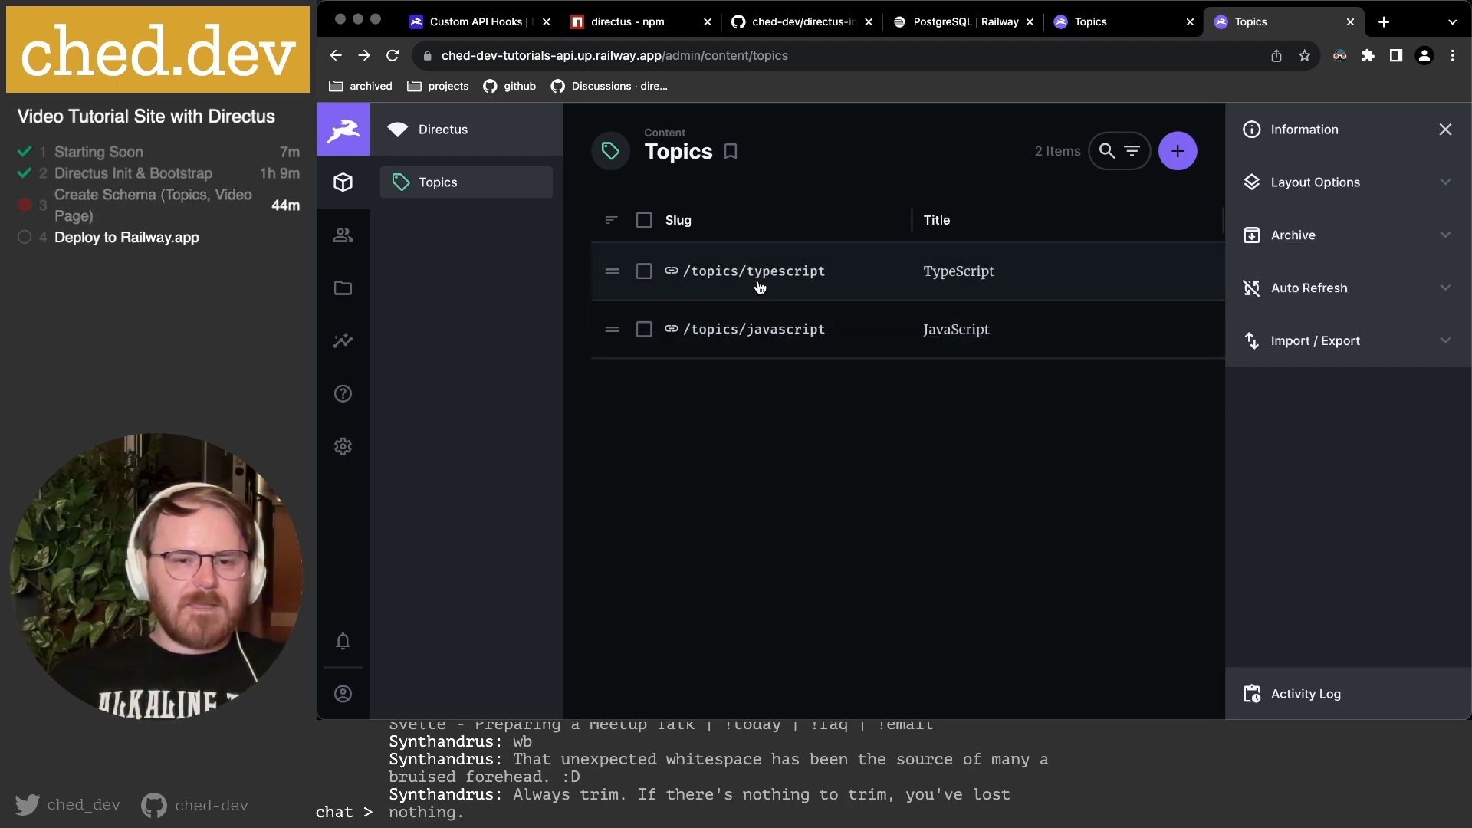
scroll(805, 288, "right", 5)
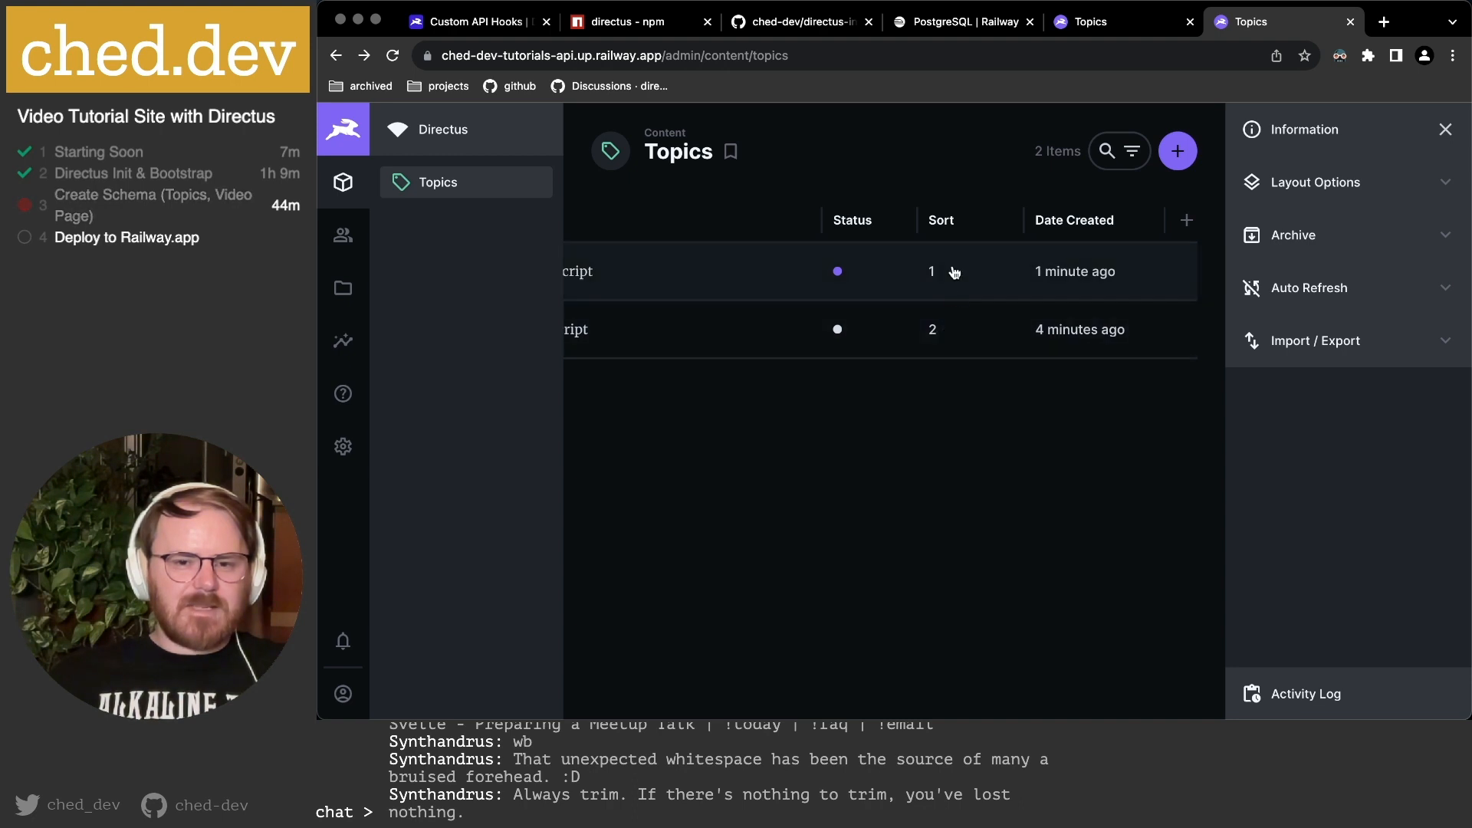
scroll(955, 349, "left", 5)
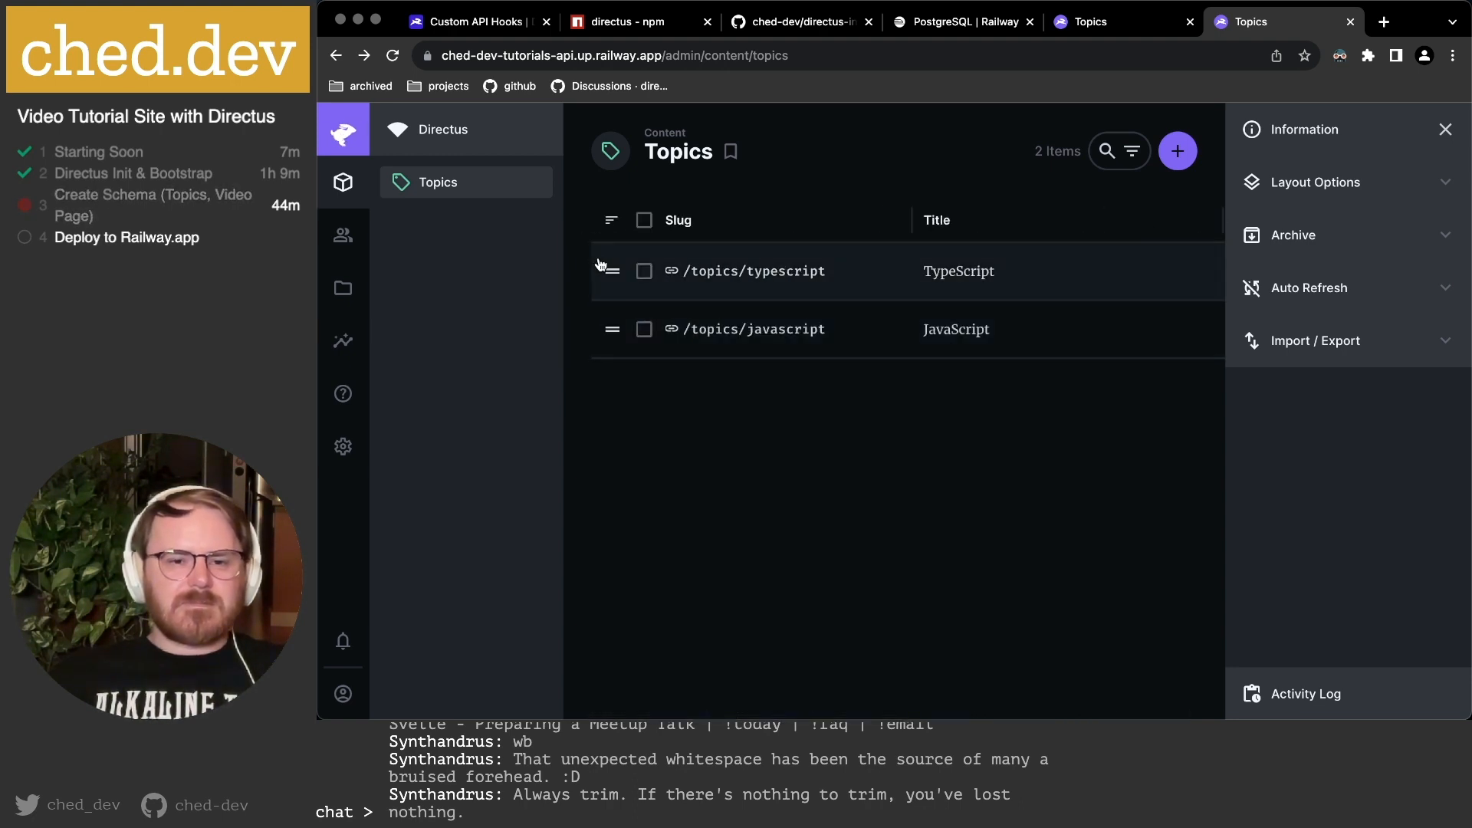
left_click_drag(608, 270, 609, 322)
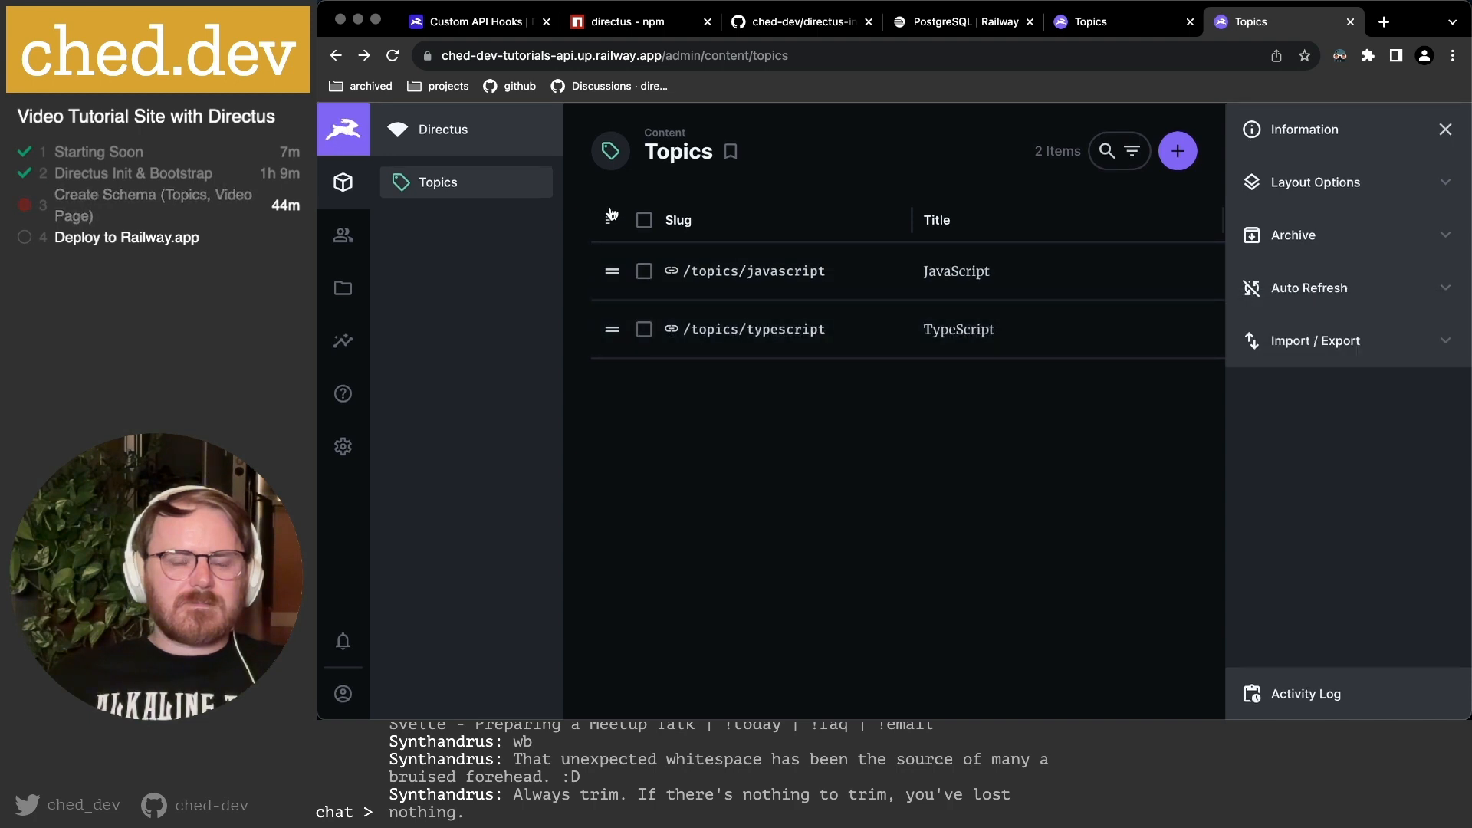
scroll(822, 335, "right", 1)
scroll(822, 335, "right", 5)
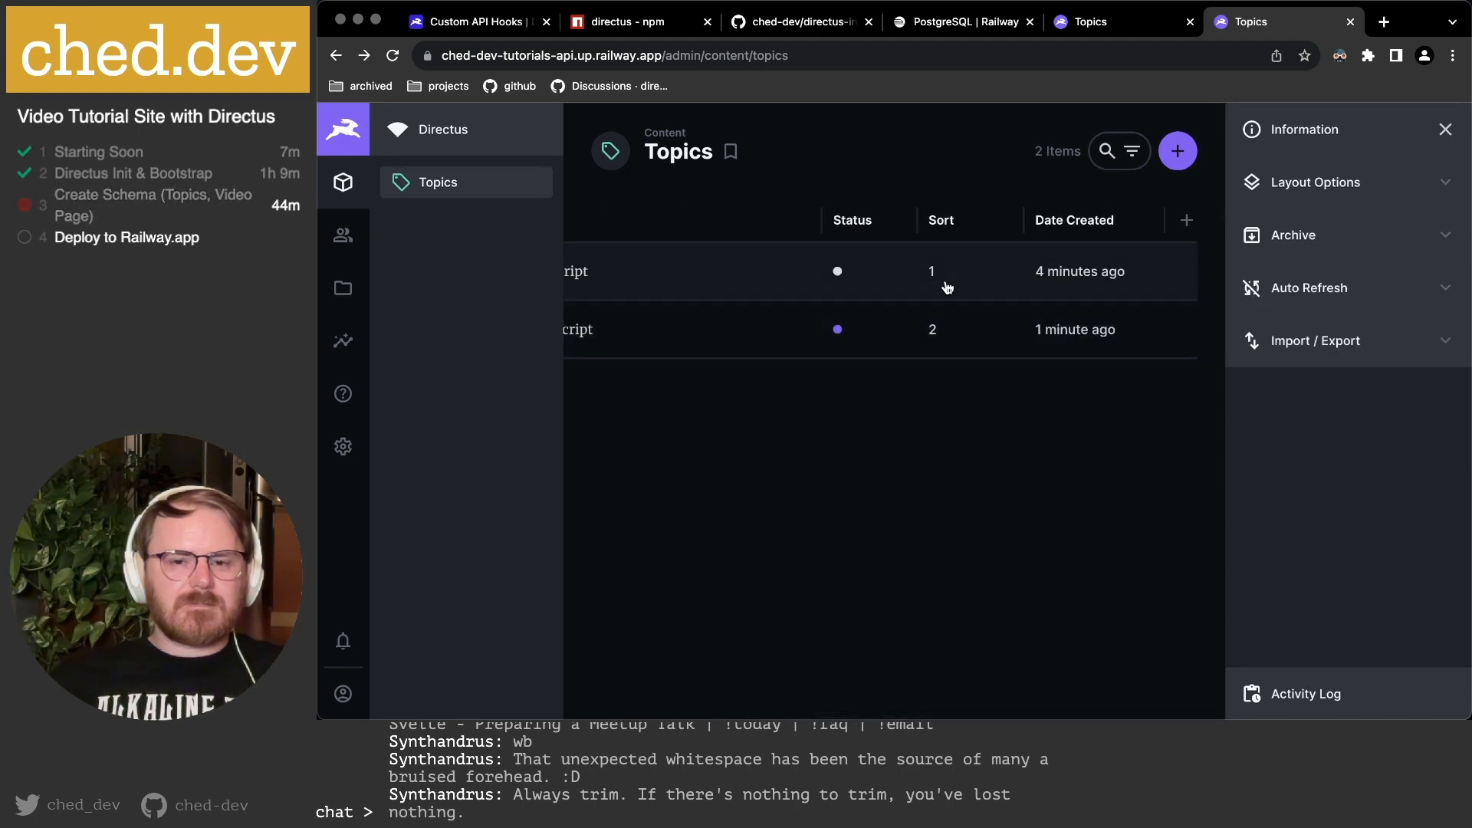
scroll(953, 357, "left", 6)
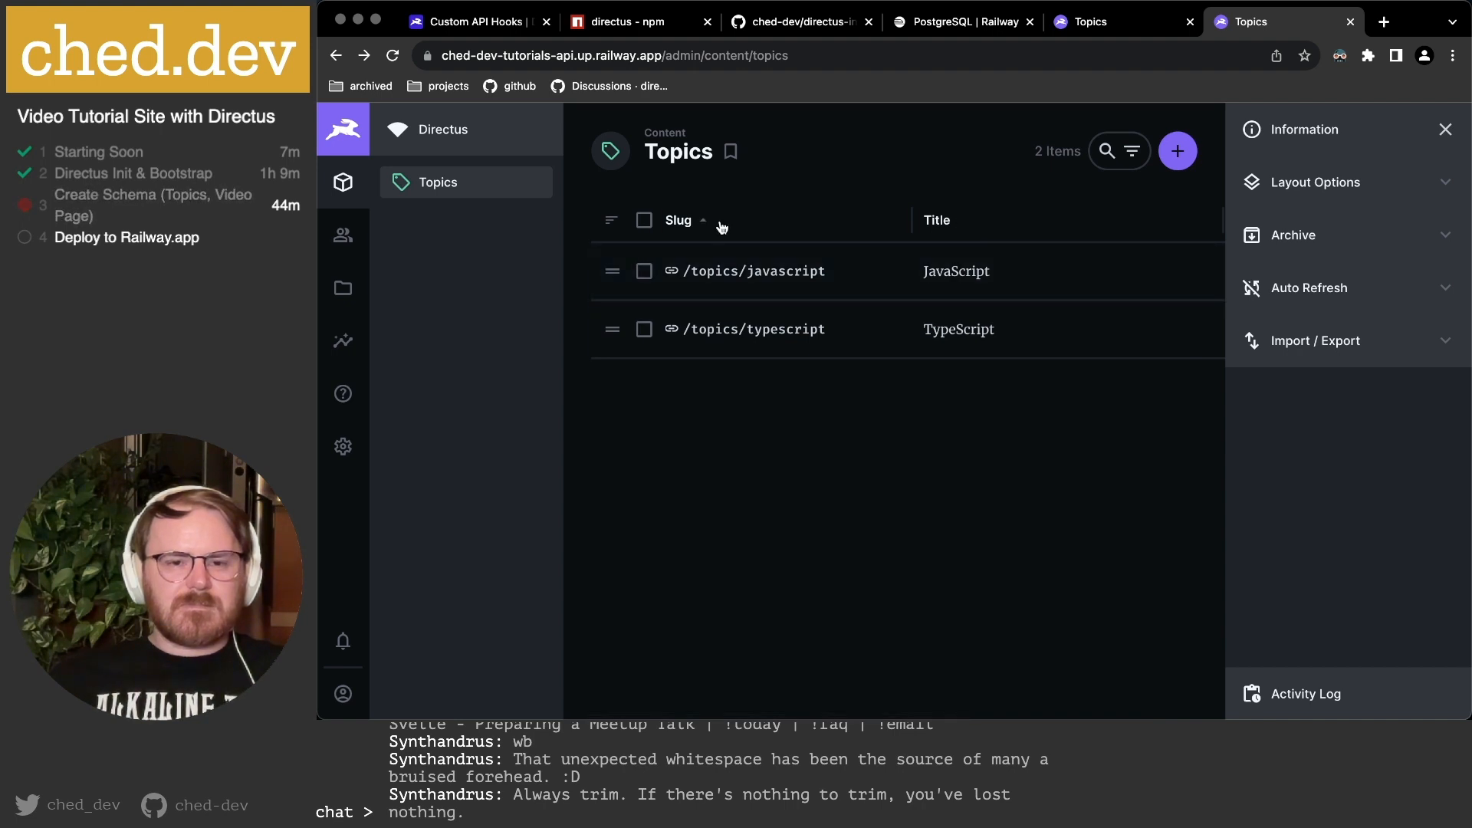
Hide the Sort column from the Topics table.
left_click(986, 228)
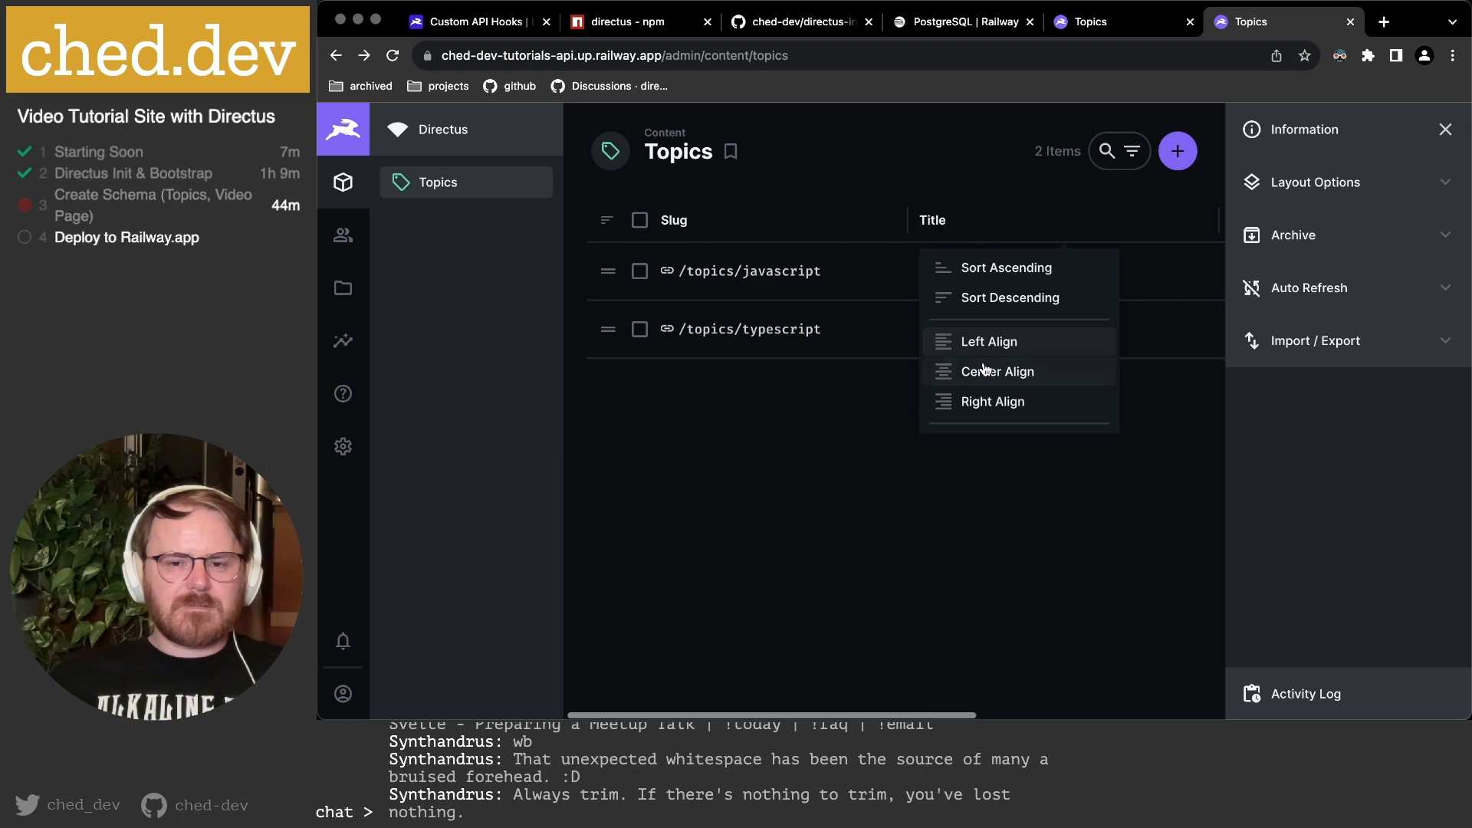
scroll(985, 369, "down", 1)
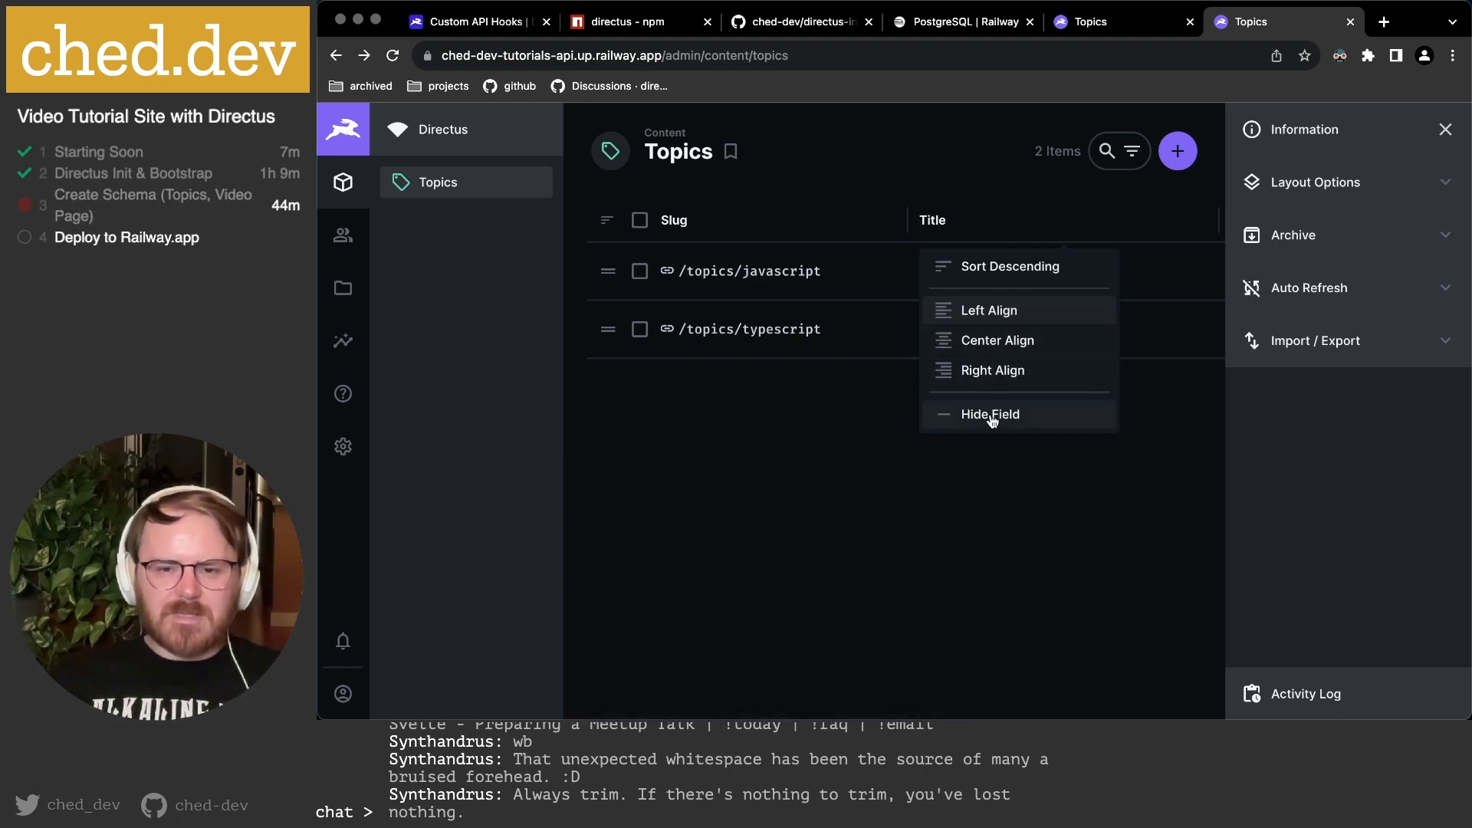
left_click(847, 412)
scroll(1060, 210, "right", 6)
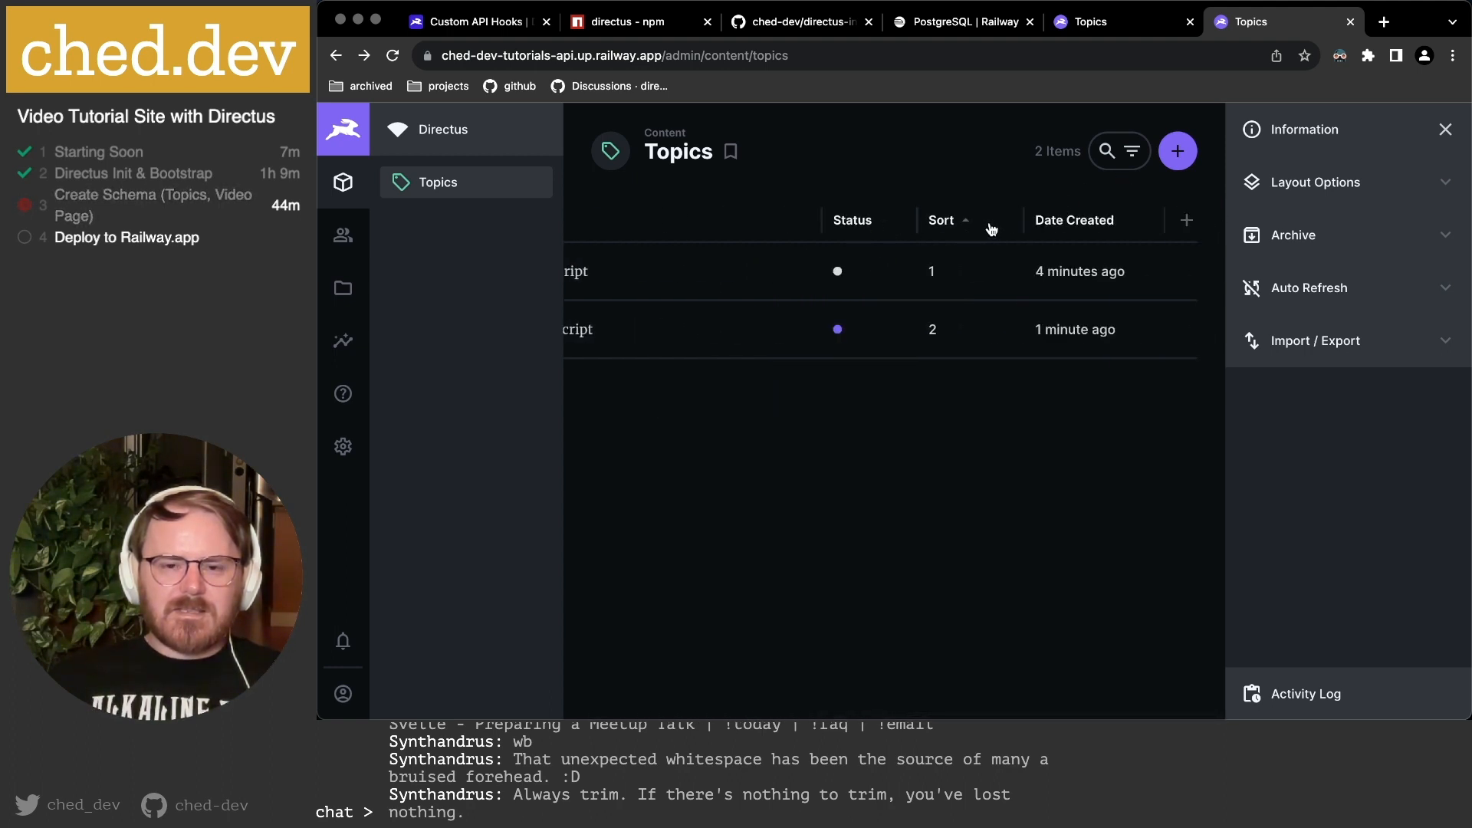
left_click(991, 228)
scroll(1001, 414, "down", 1)
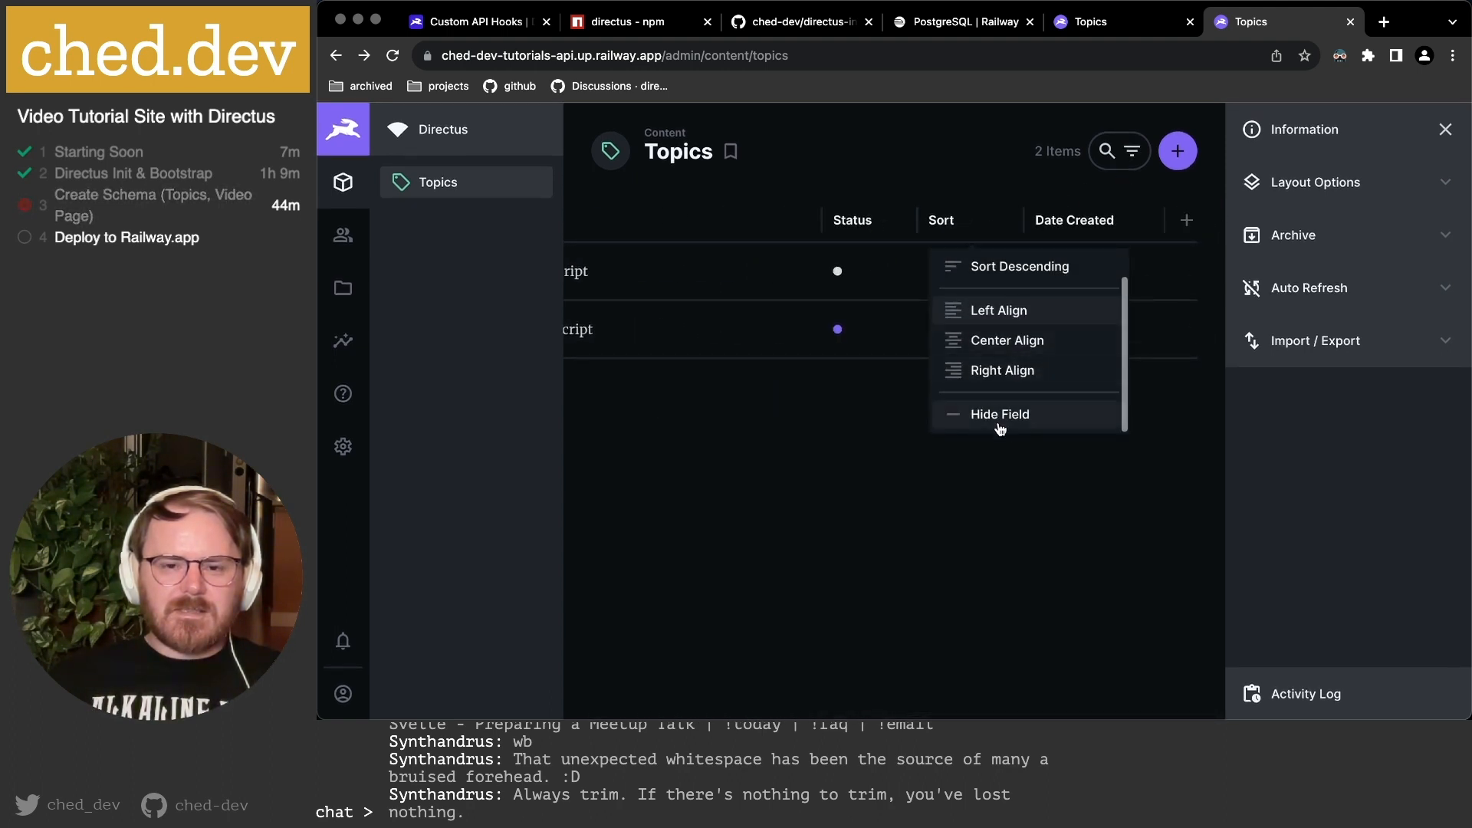
left_click(1000, 419)
Hide the Date Created column and close the information sidebar.
left_click(1095, 222)
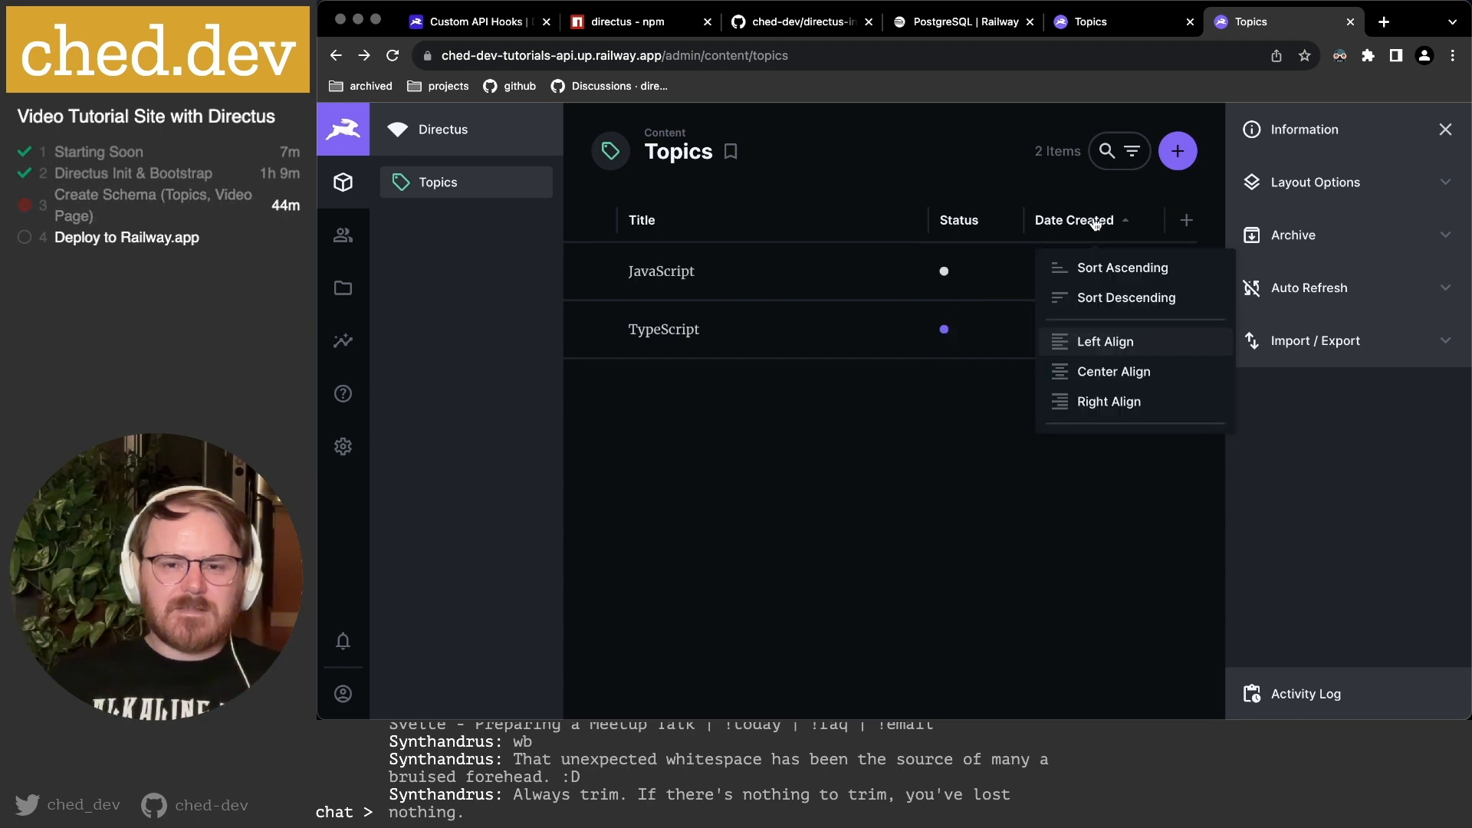
scroll(1083, 405, "down", 1)
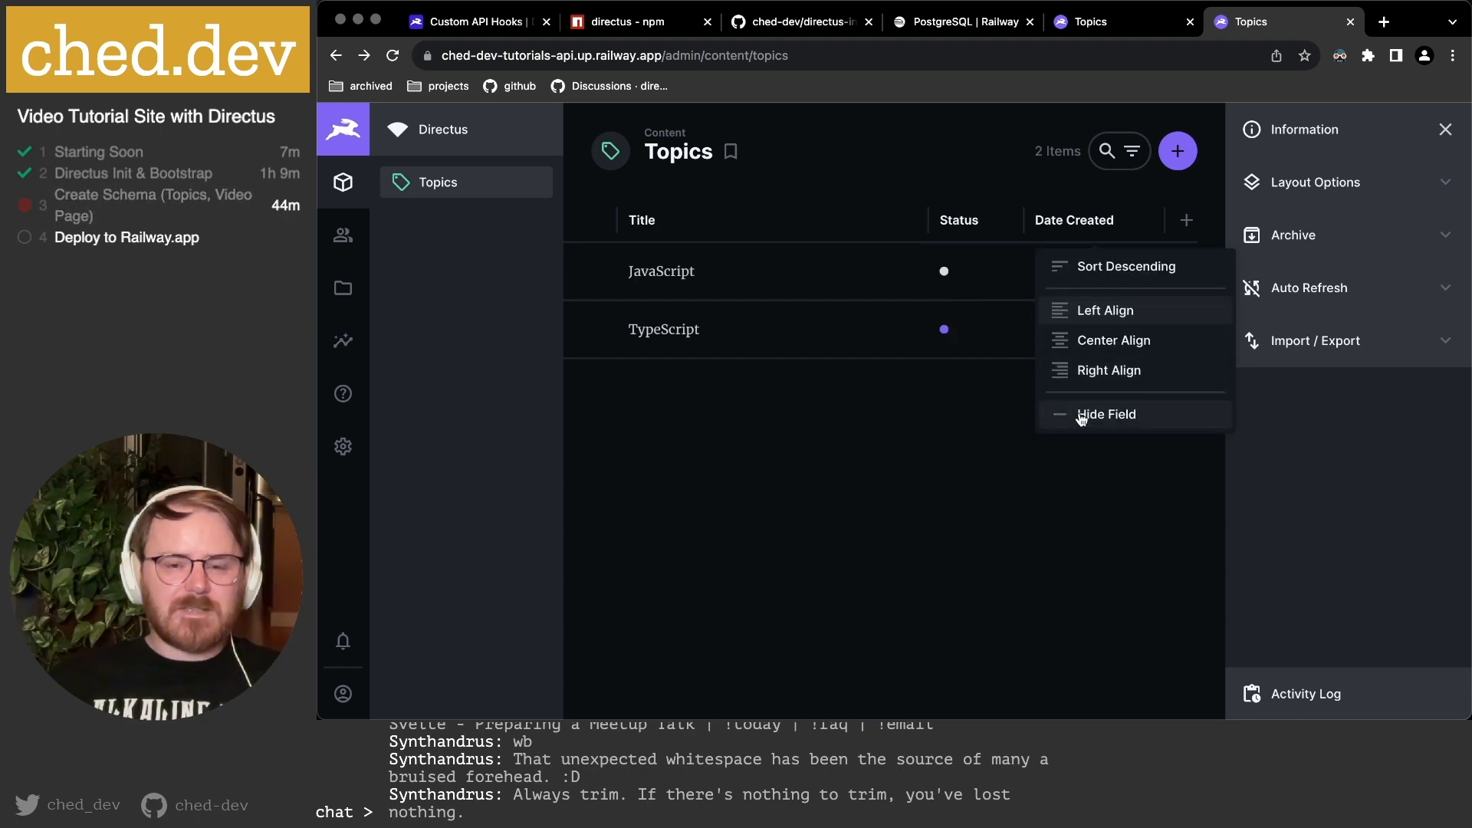
left_click(1081, 419)
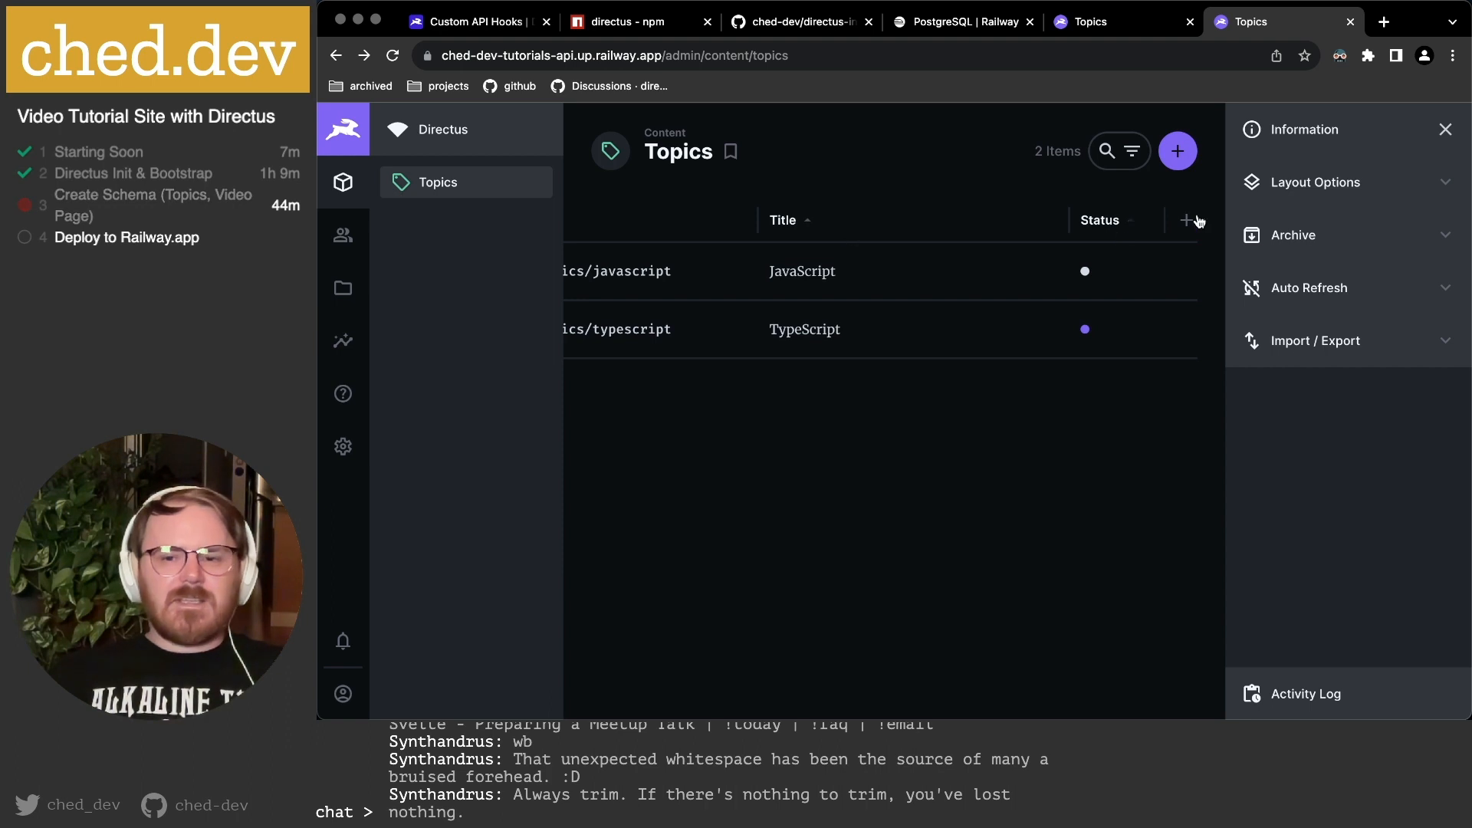
left_click(1445, 129)
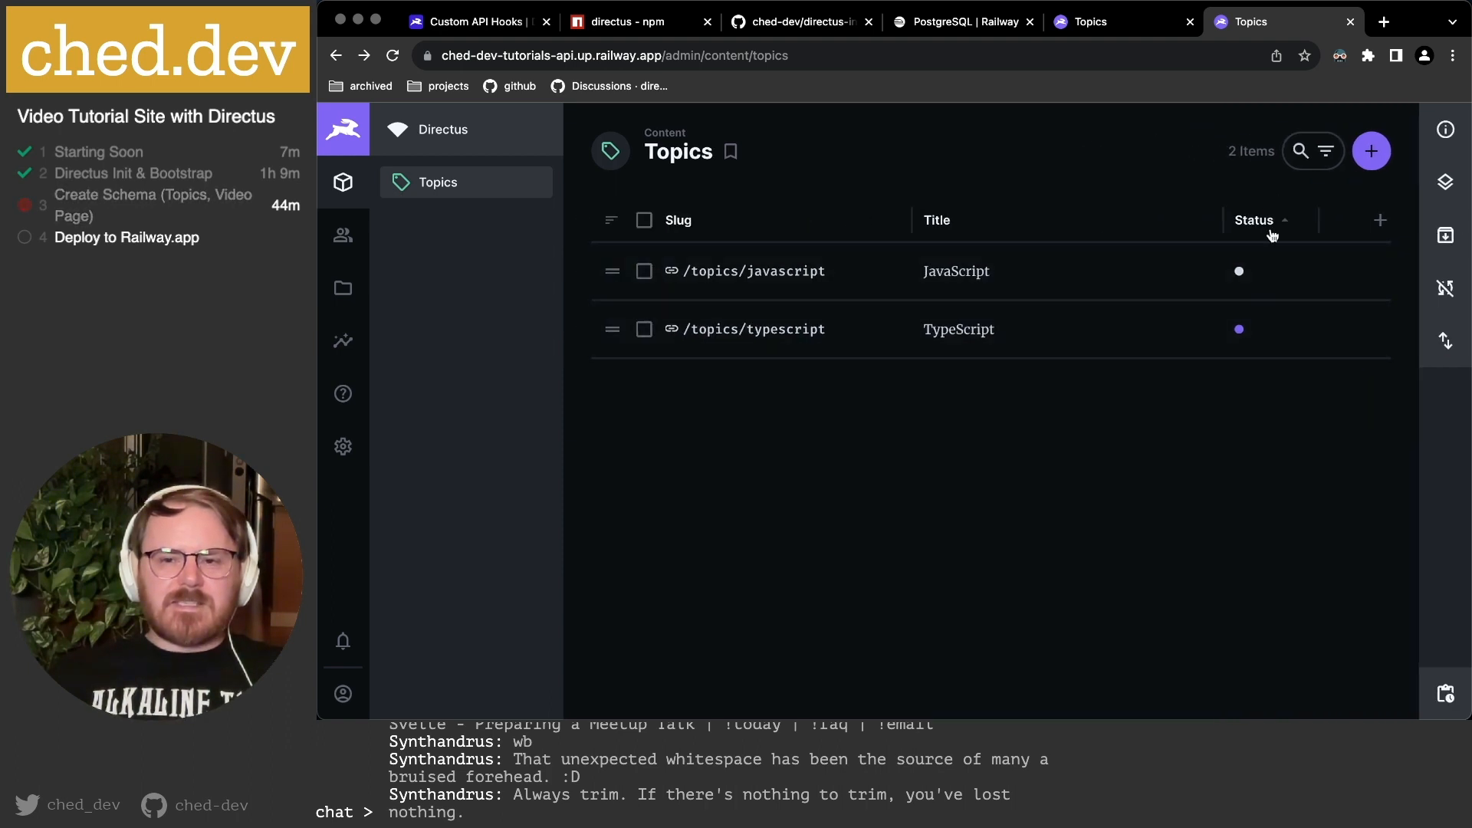
left_click(1111, 21)
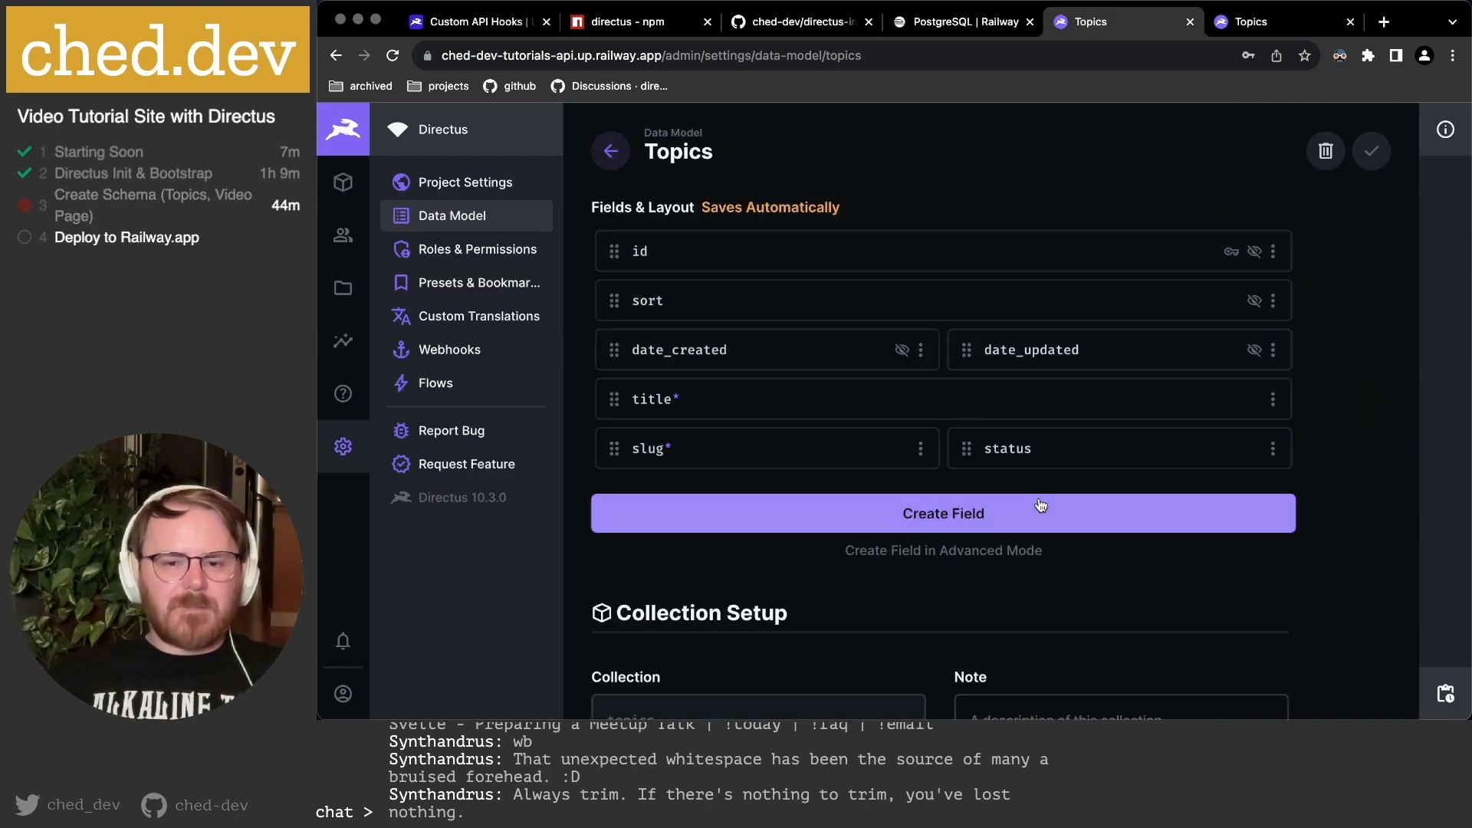
Give the status field default value published and make it required on create.
left_click(1009, 450)
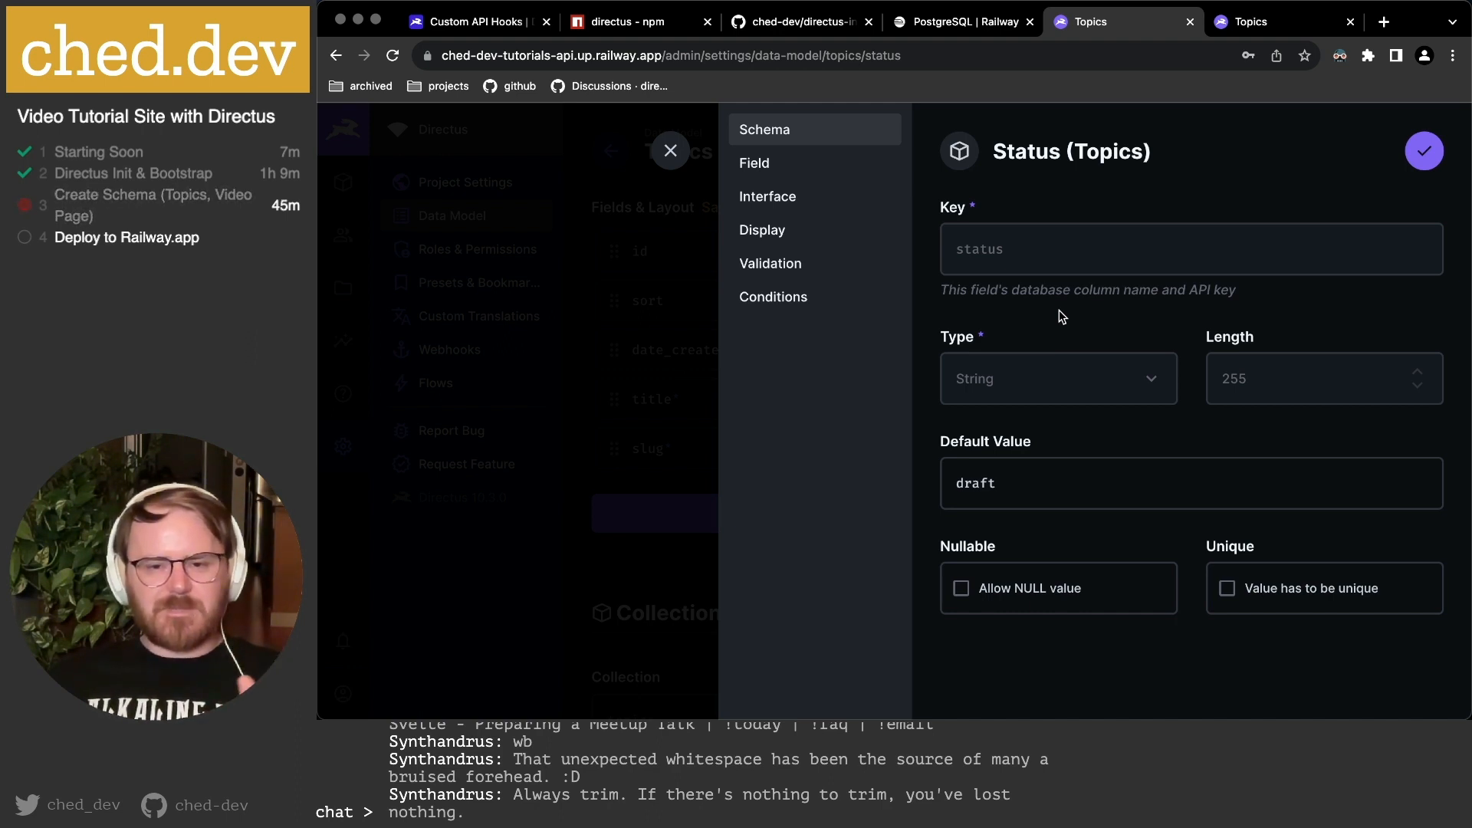
left_click_drag(1061, 483, 836, 467)
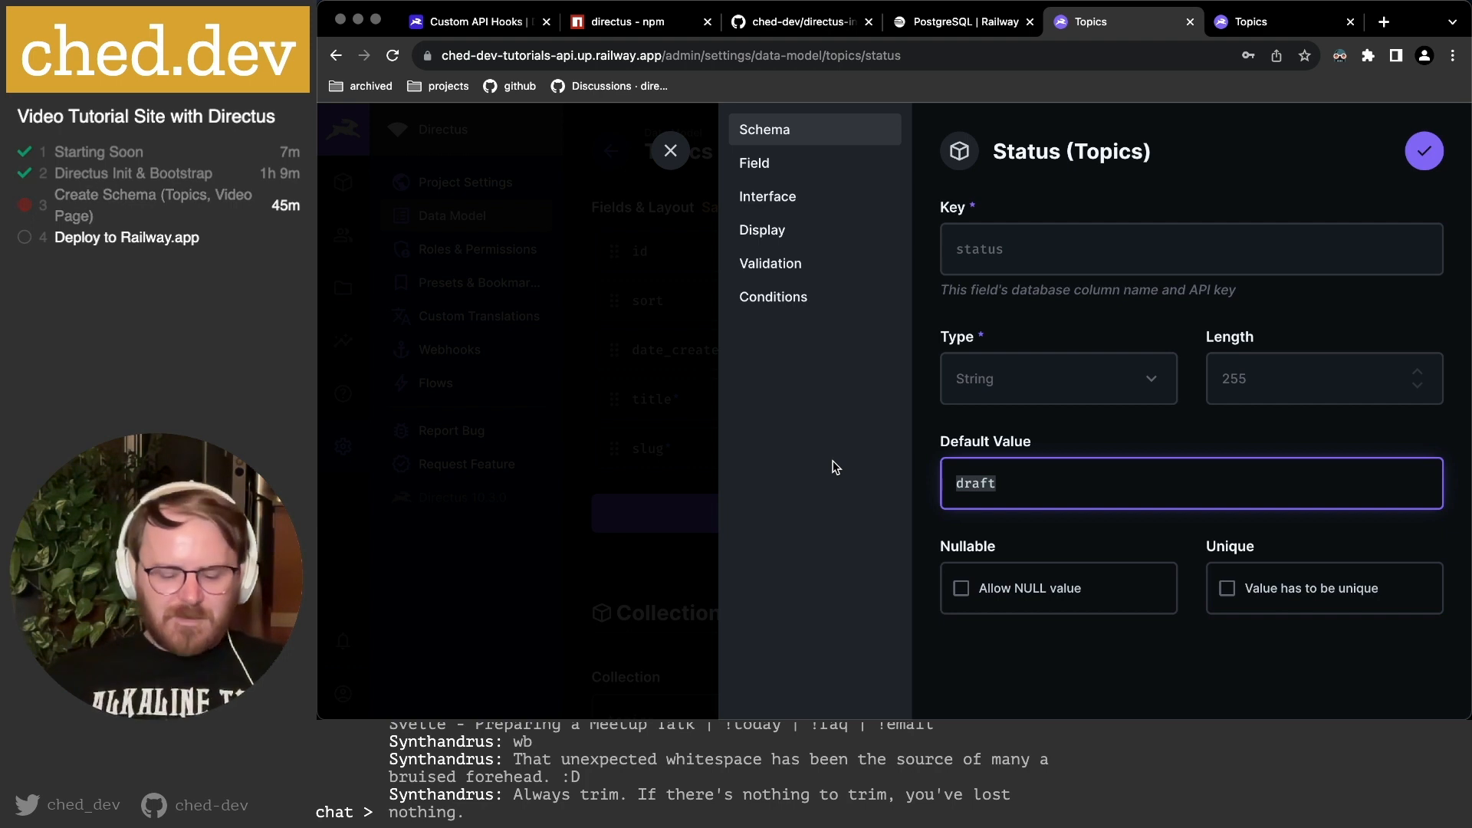
type("published")
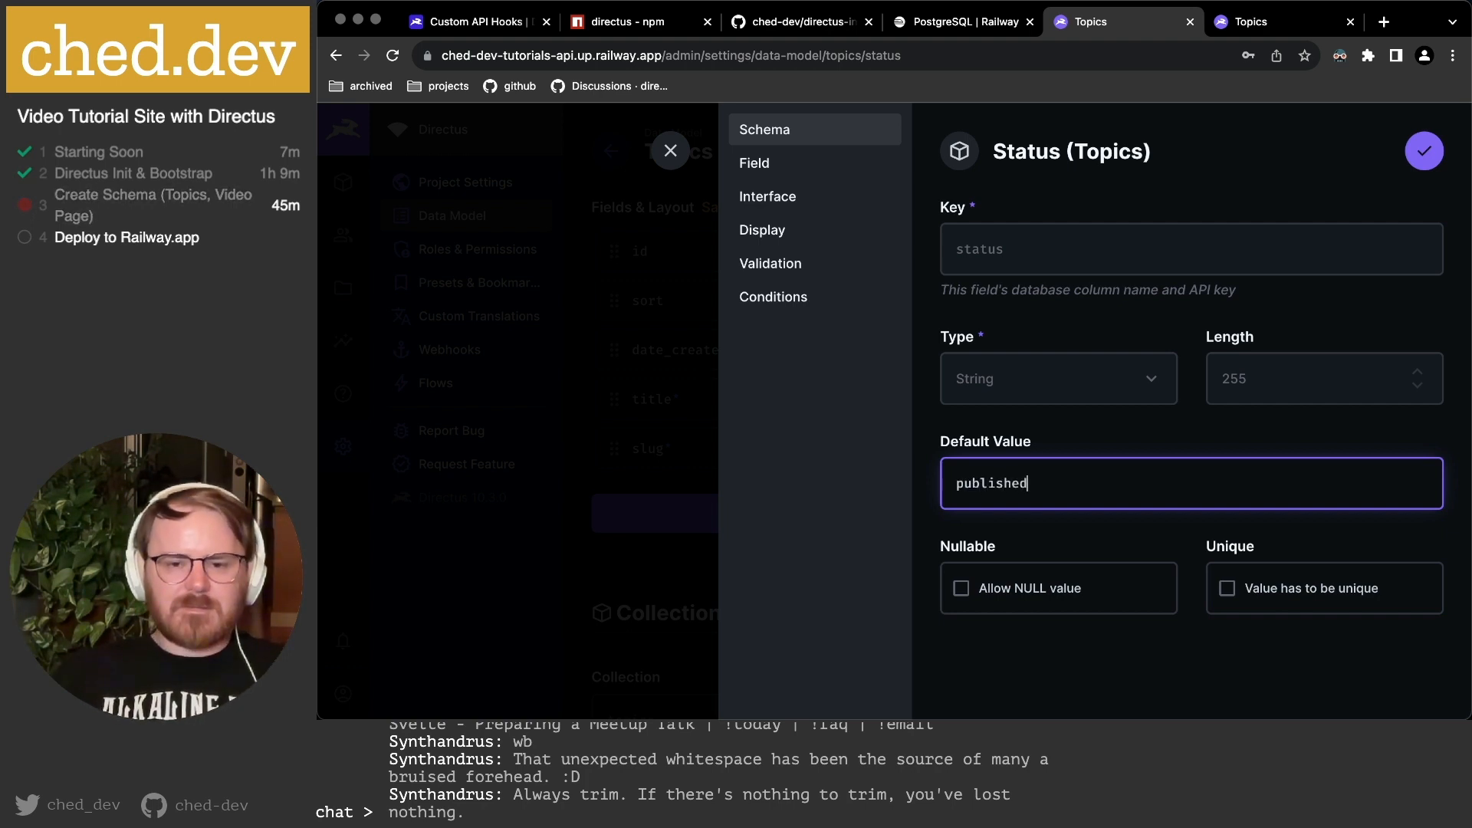
left_click(1141, 686)
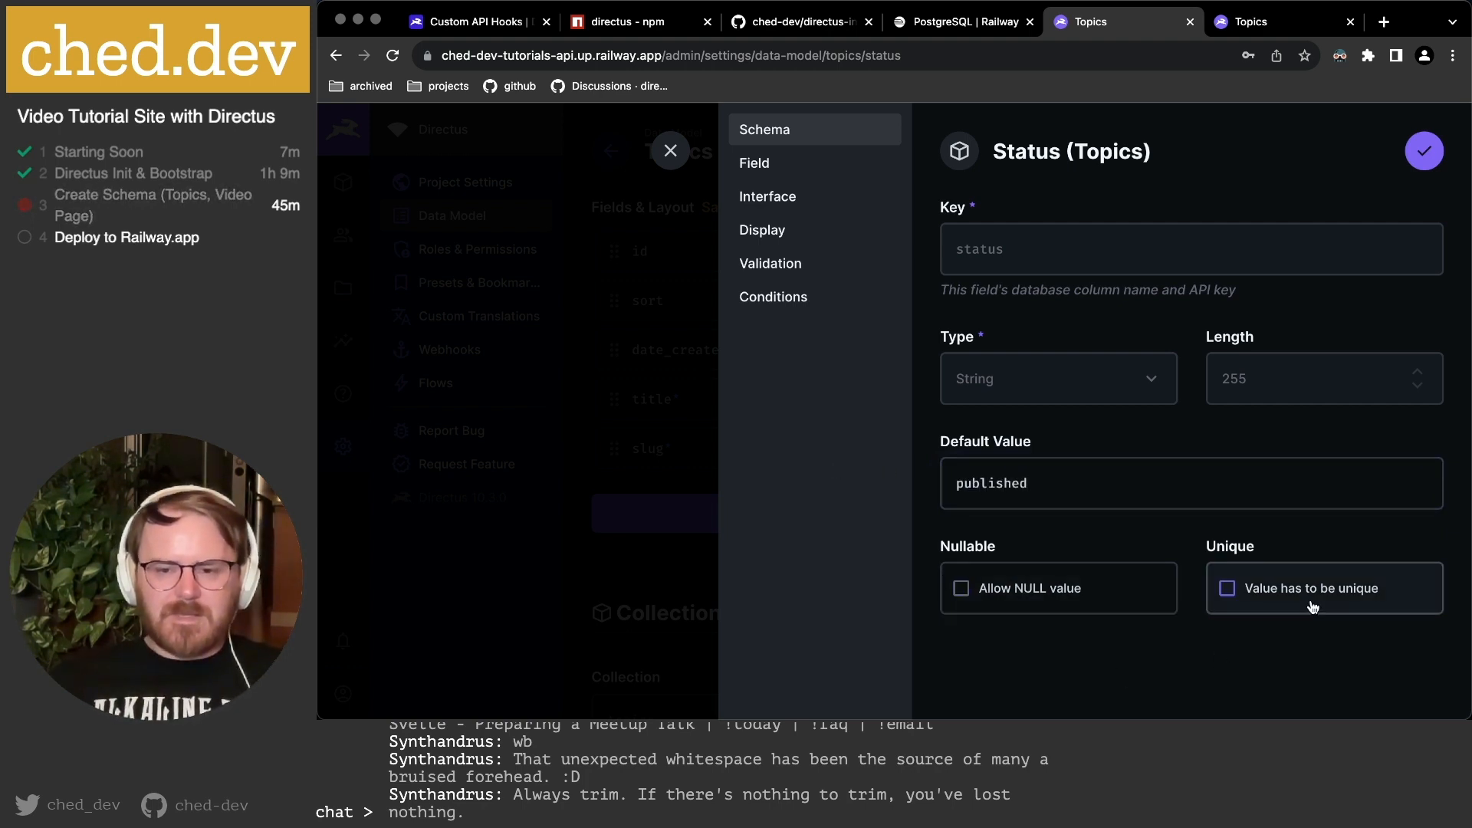
left_click(764, 165)
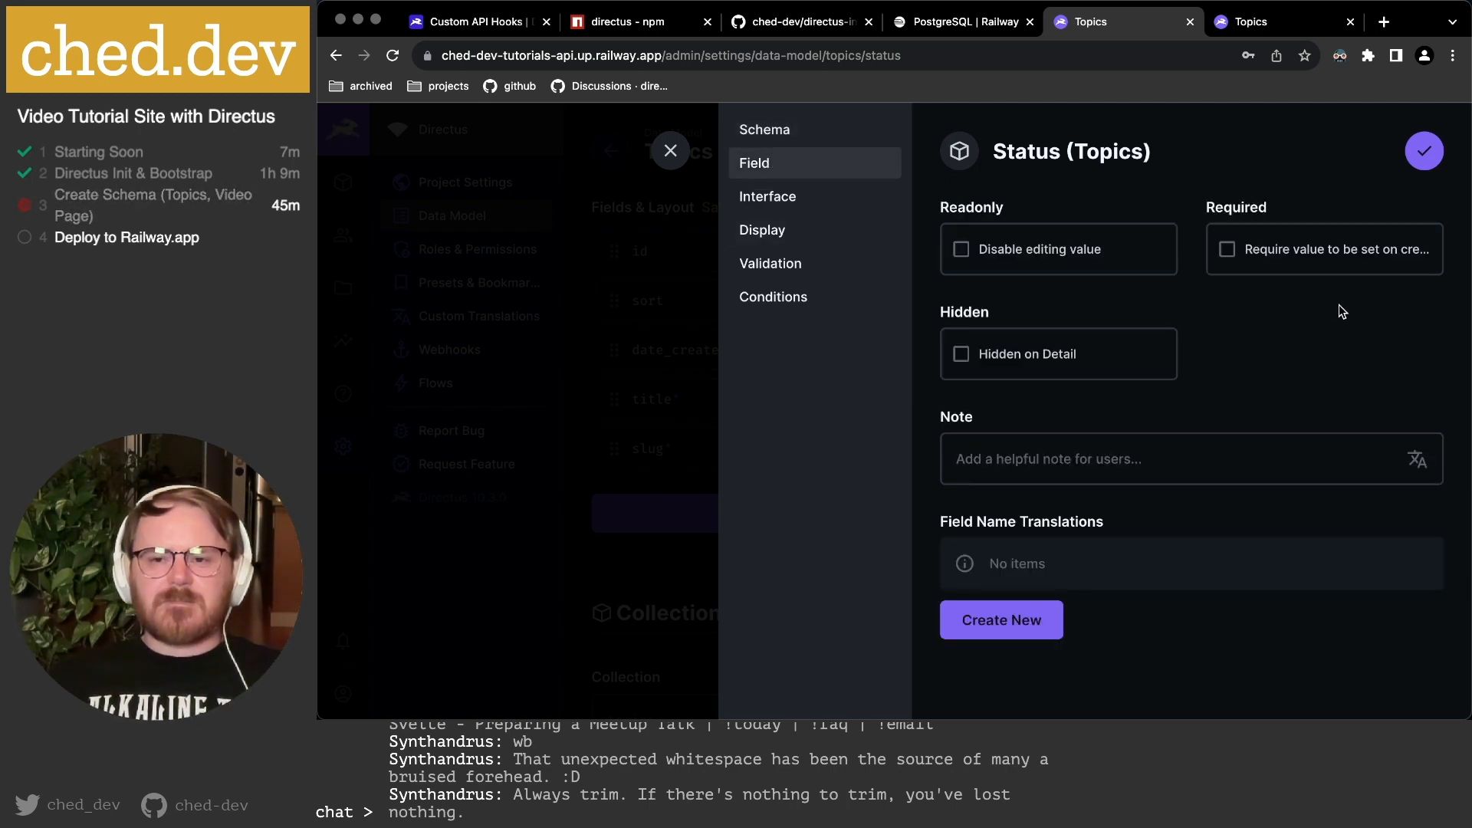
left_click(1229, 251)
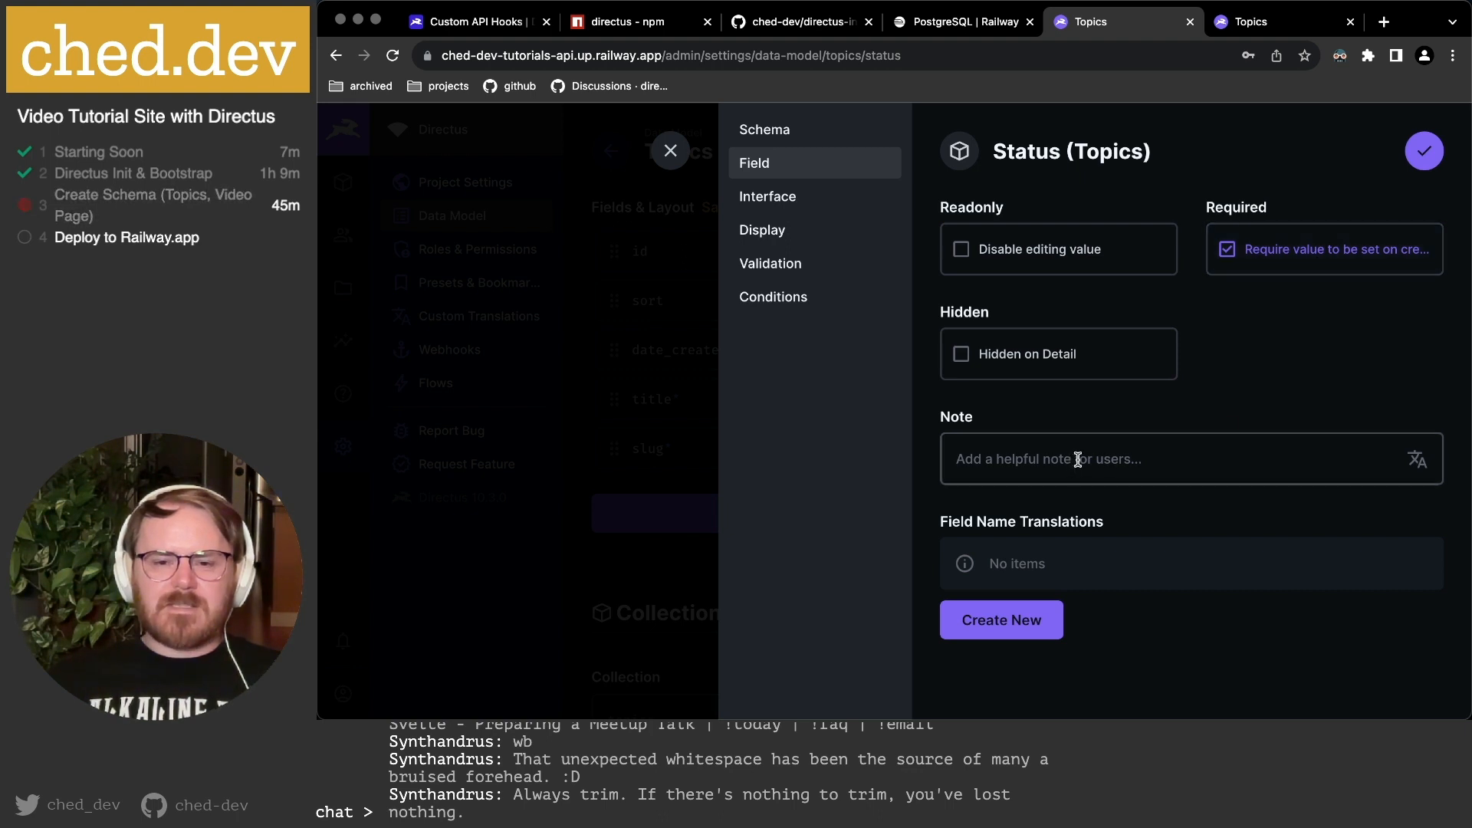
Move Draft to the top of the status dropdown choices.
left_click(816, 201)
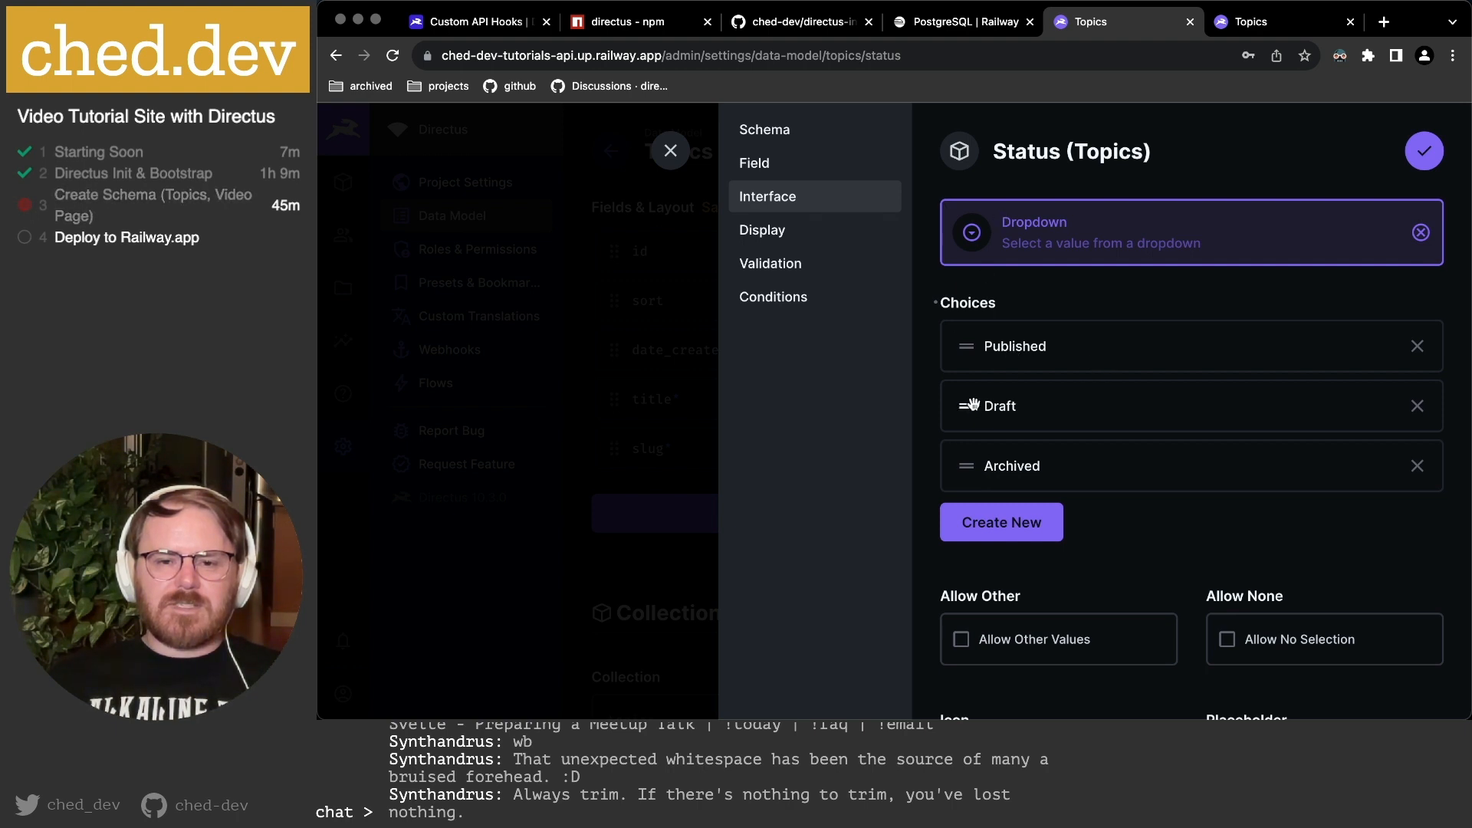
left_click_drag(972, 406, 976, 345)
scroll(1248, 492, "down", 3)
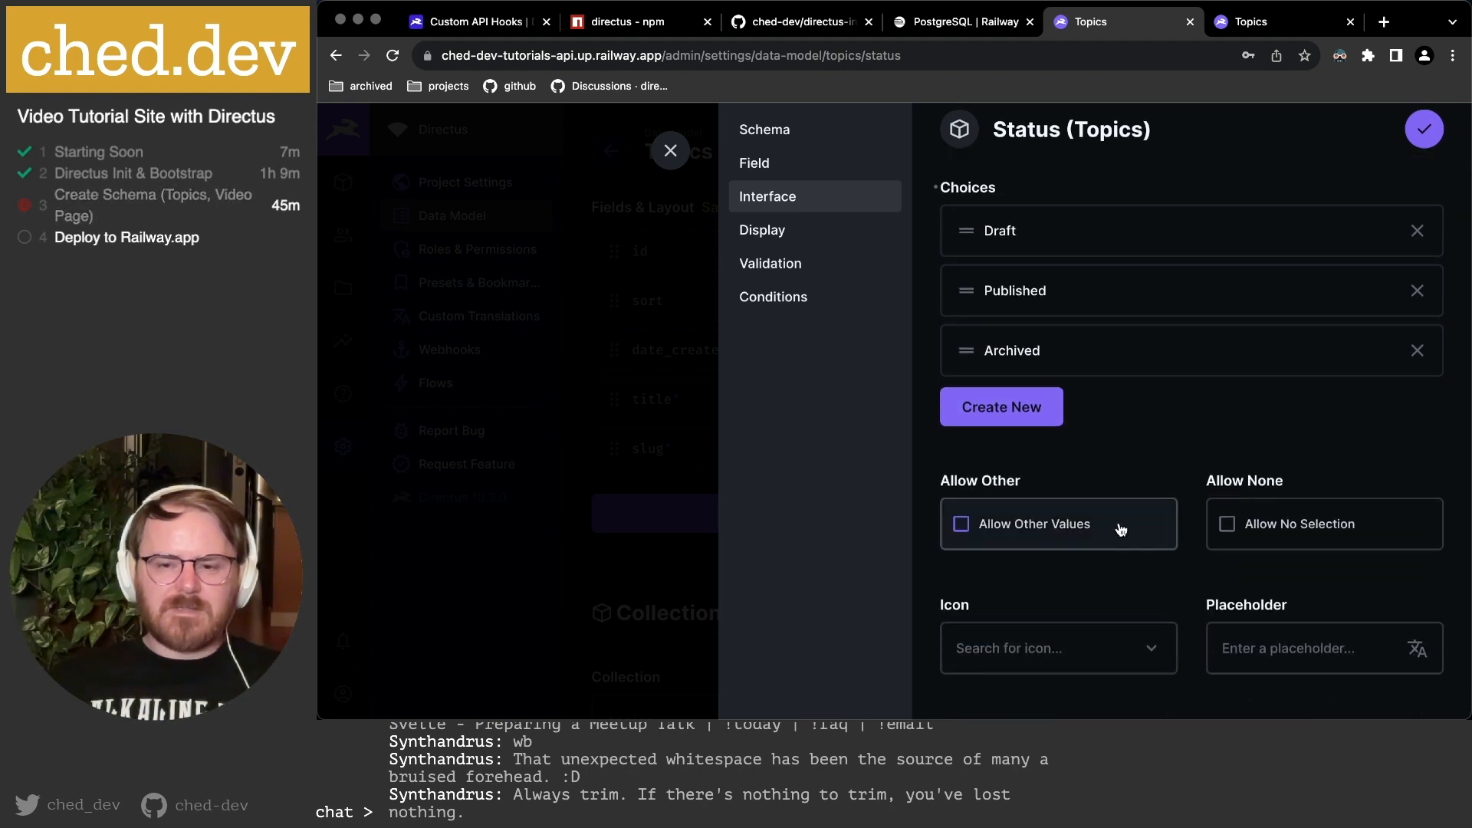
scroll(1120, 528, "down", 2)
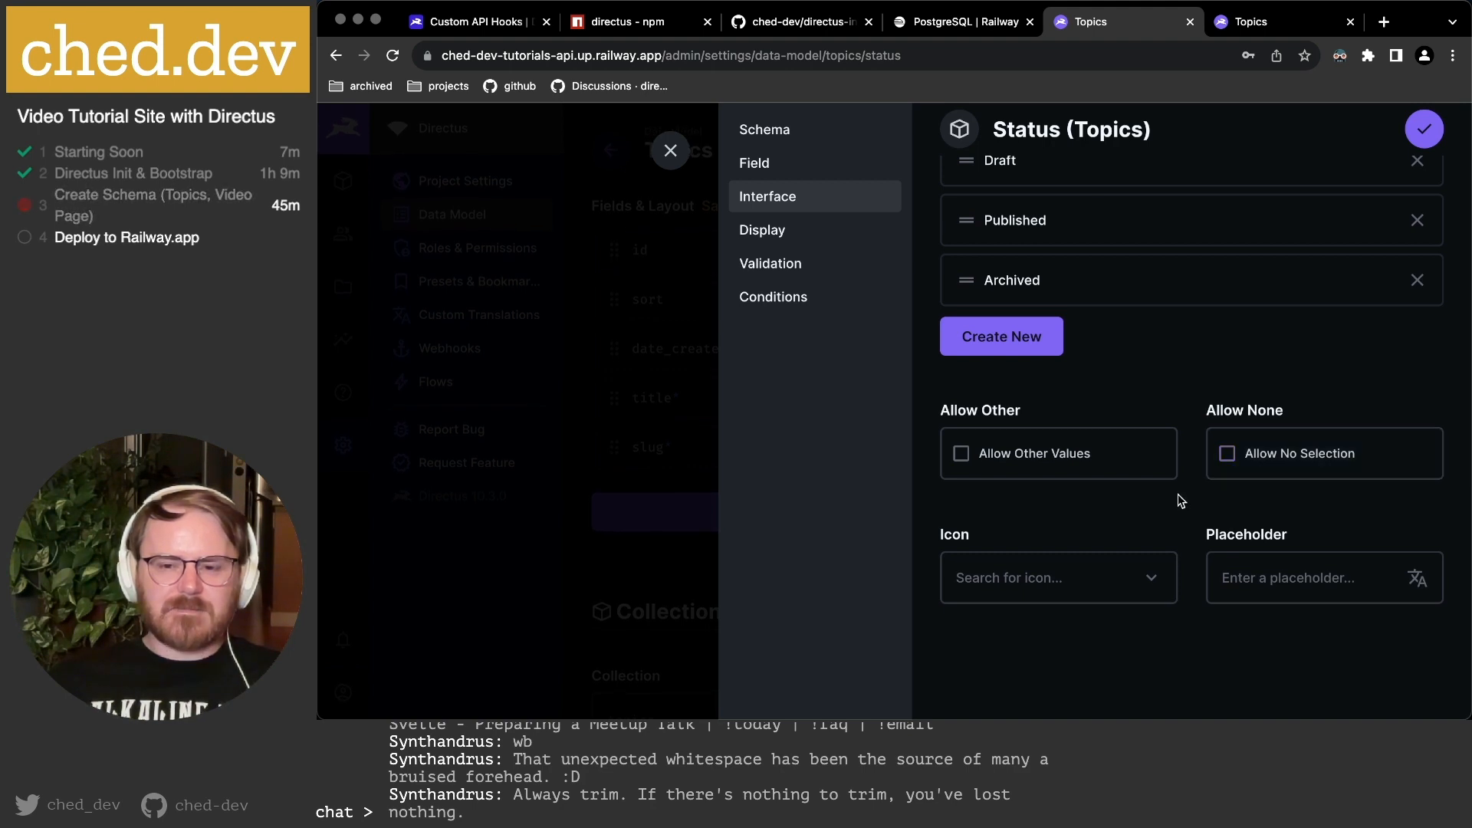
scroll(1147, 512, "up", 3)
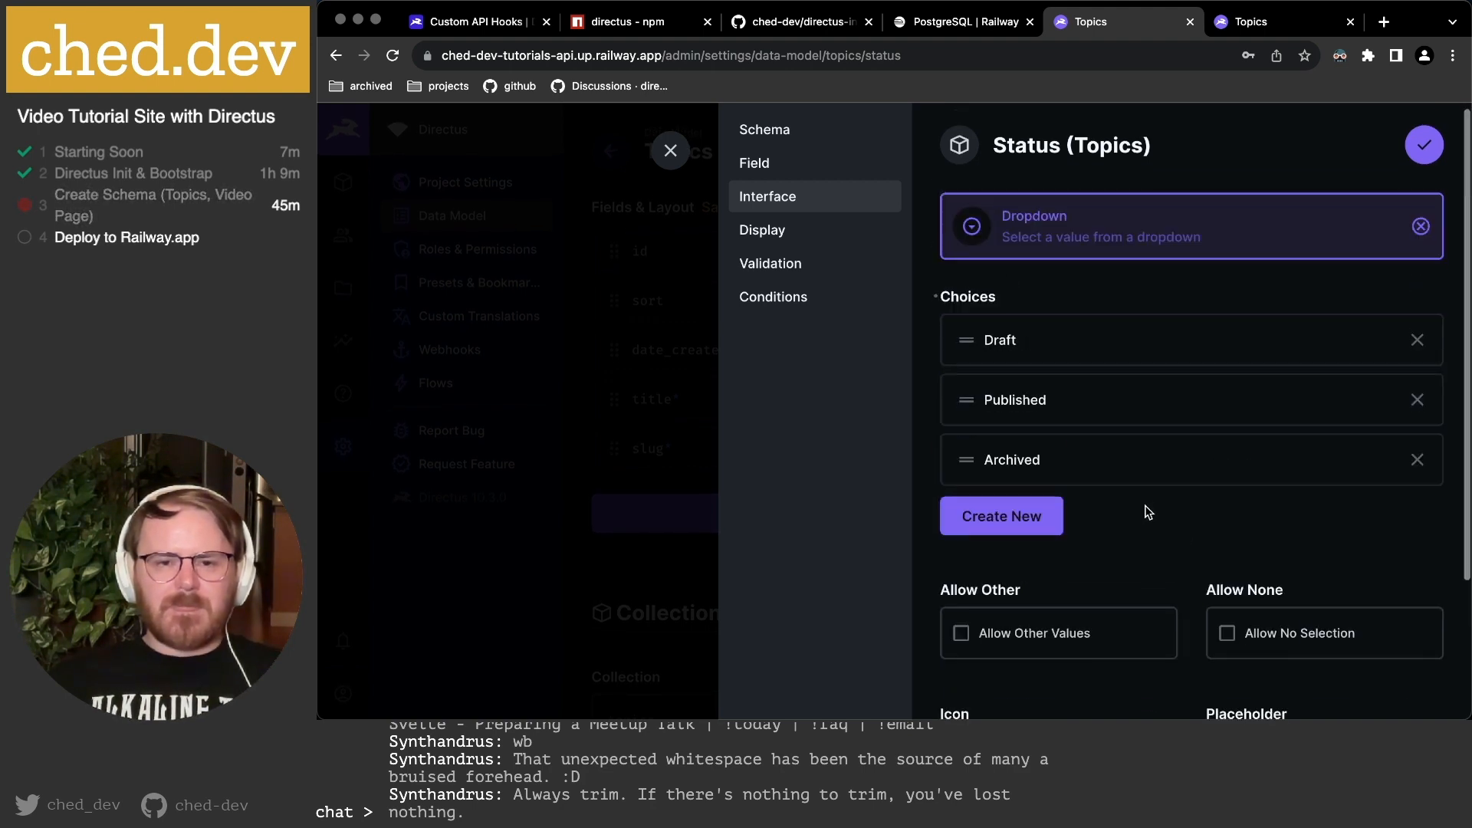
left_click(807, 241)
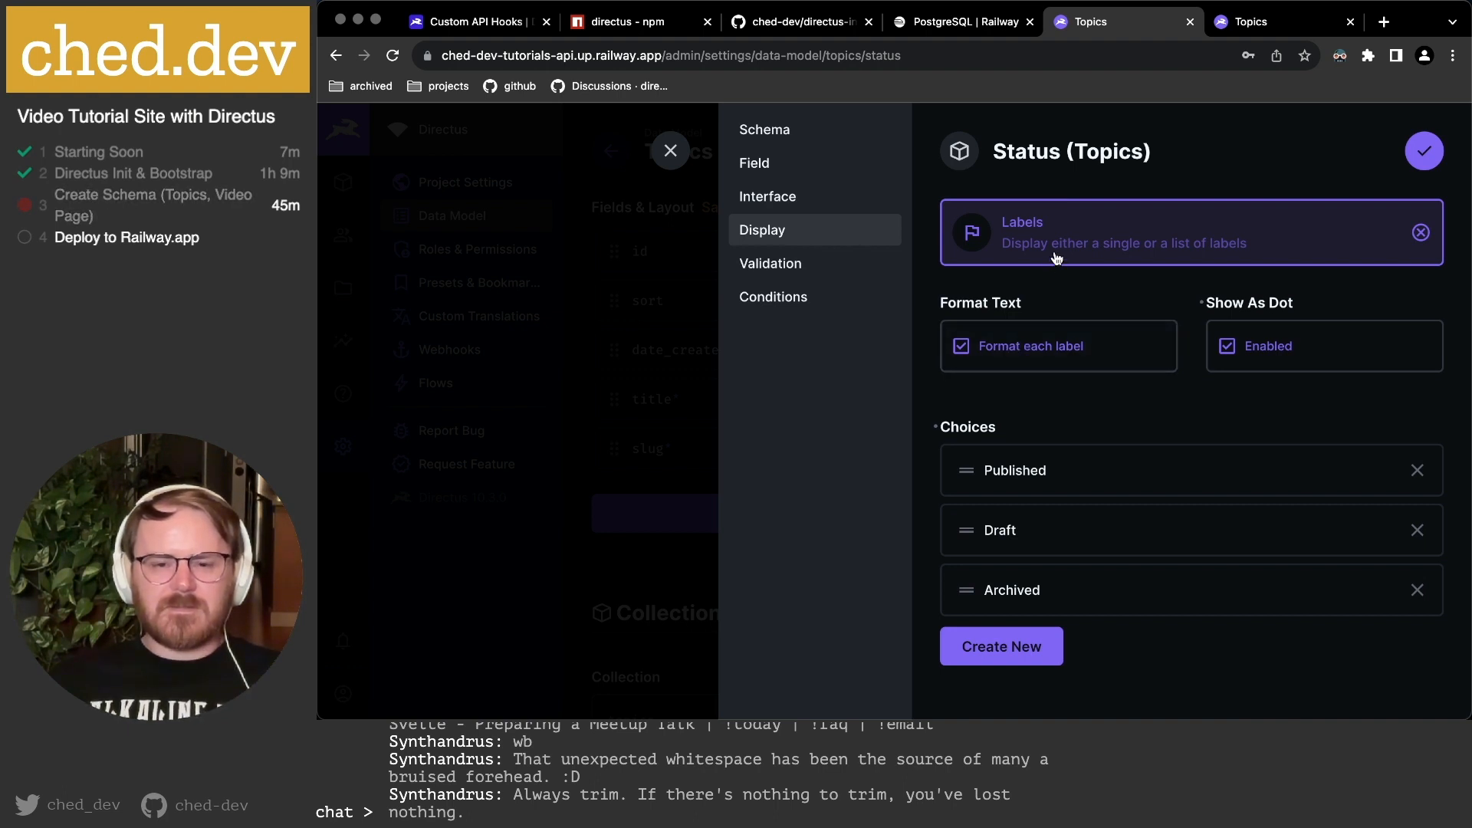
Move the Draft label above Published and give it a #777A7E grey background.
left_click_drag(967, 532, 969, 474)
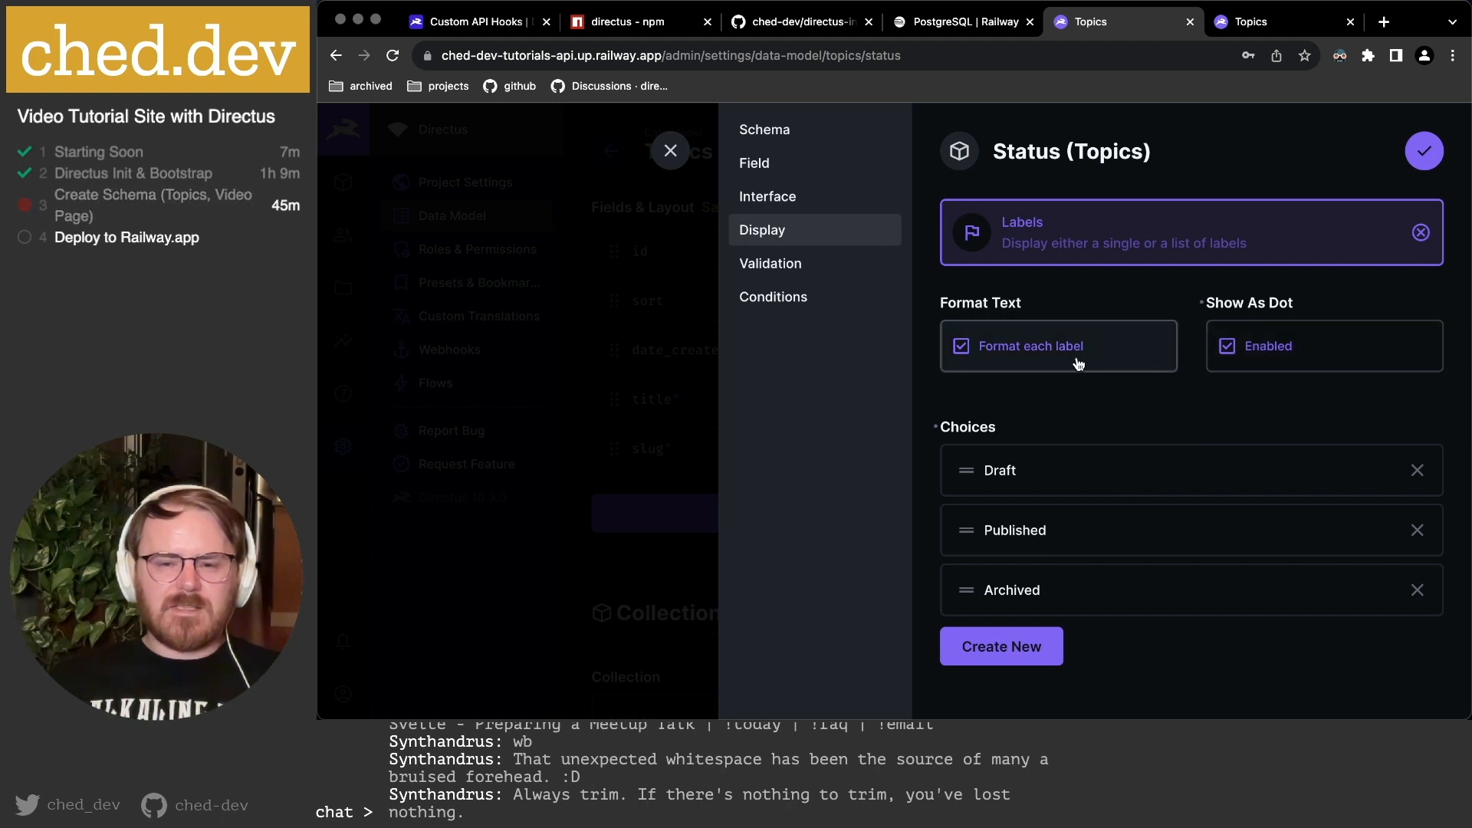
left_click(998, 473)
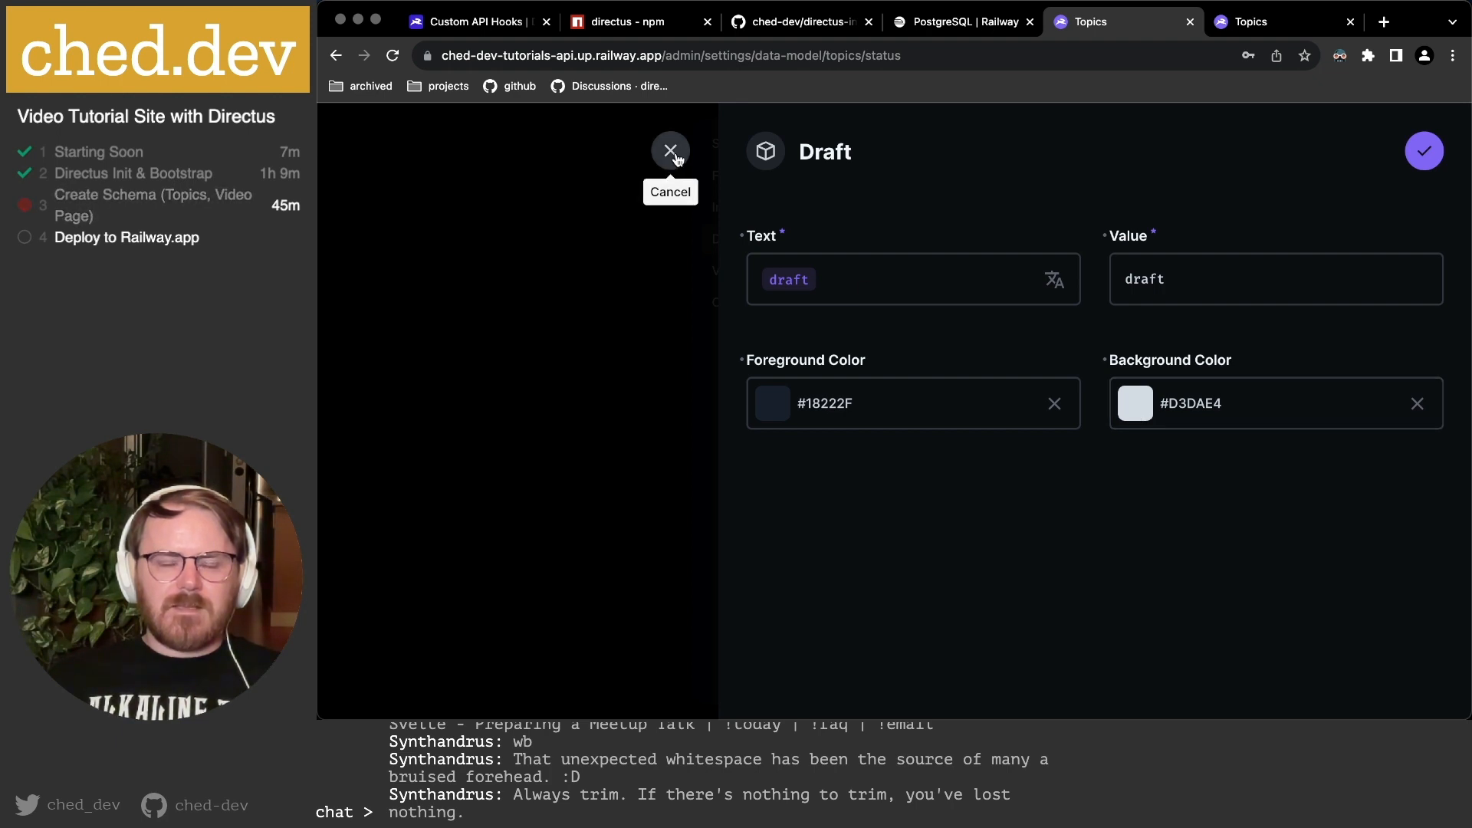
left_click(1151, 424)
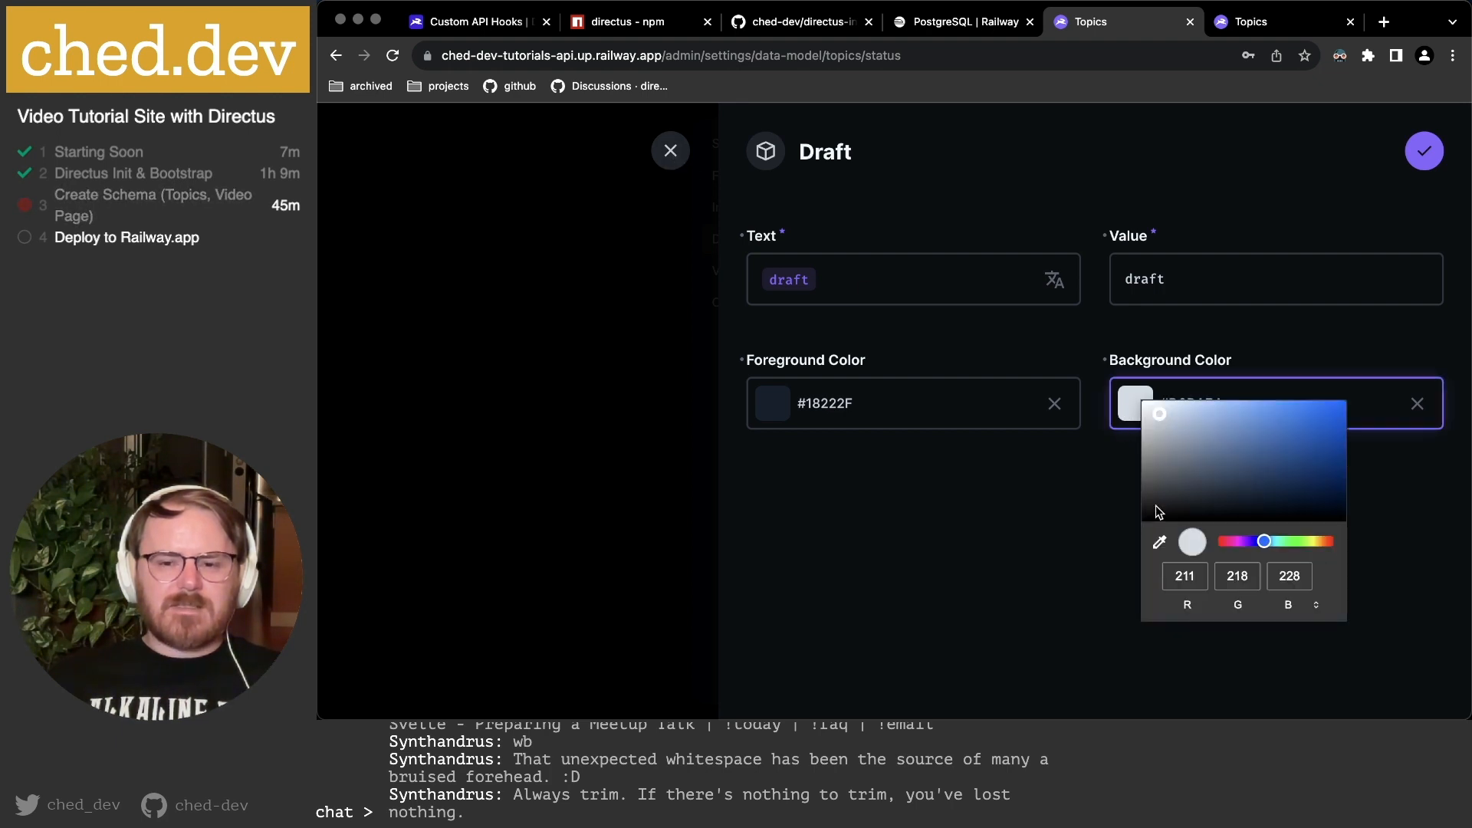
left_click(1171, 487)
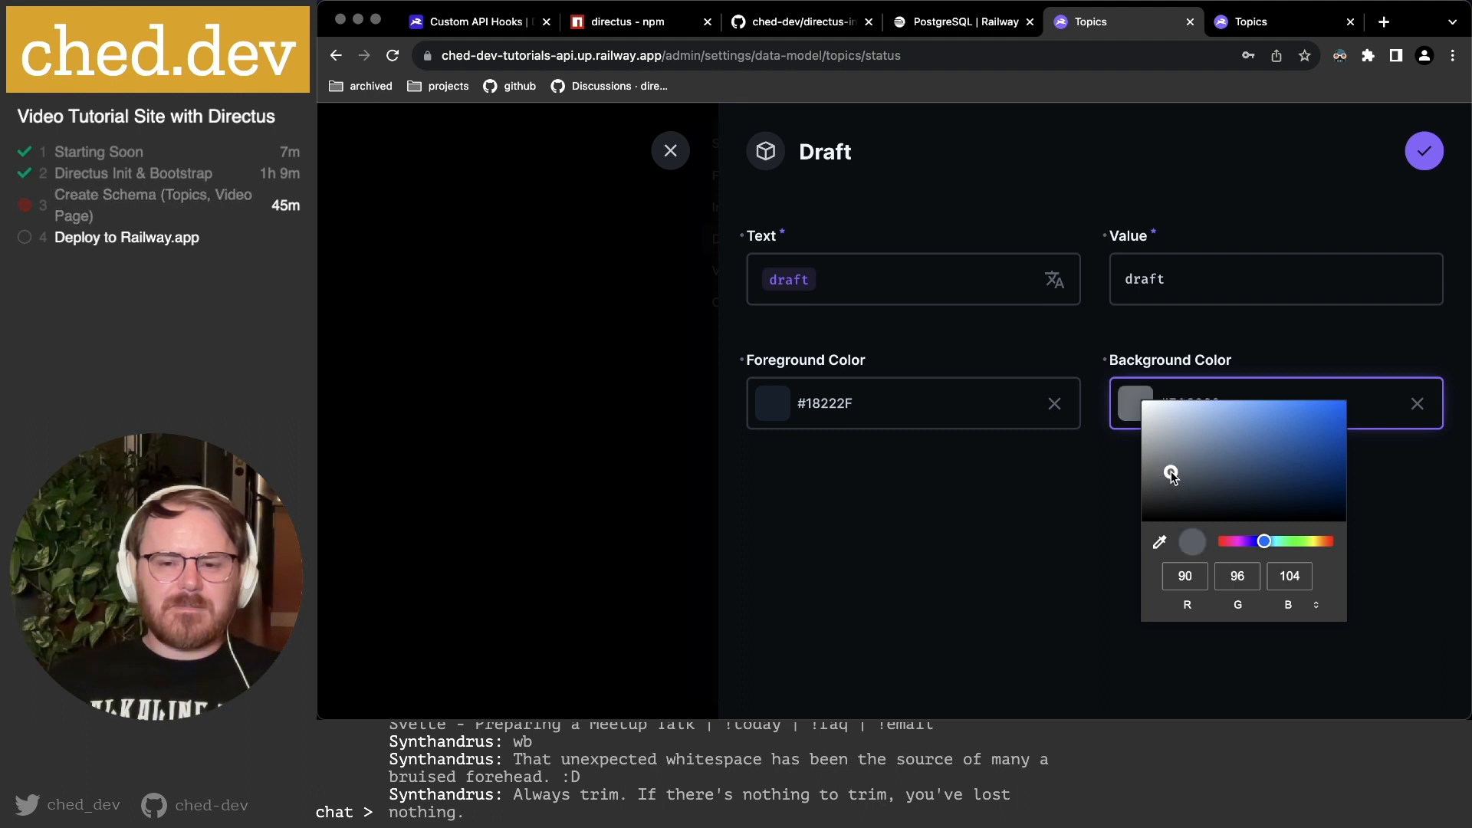
left_click_drag(1171, 487, 1153, 469)
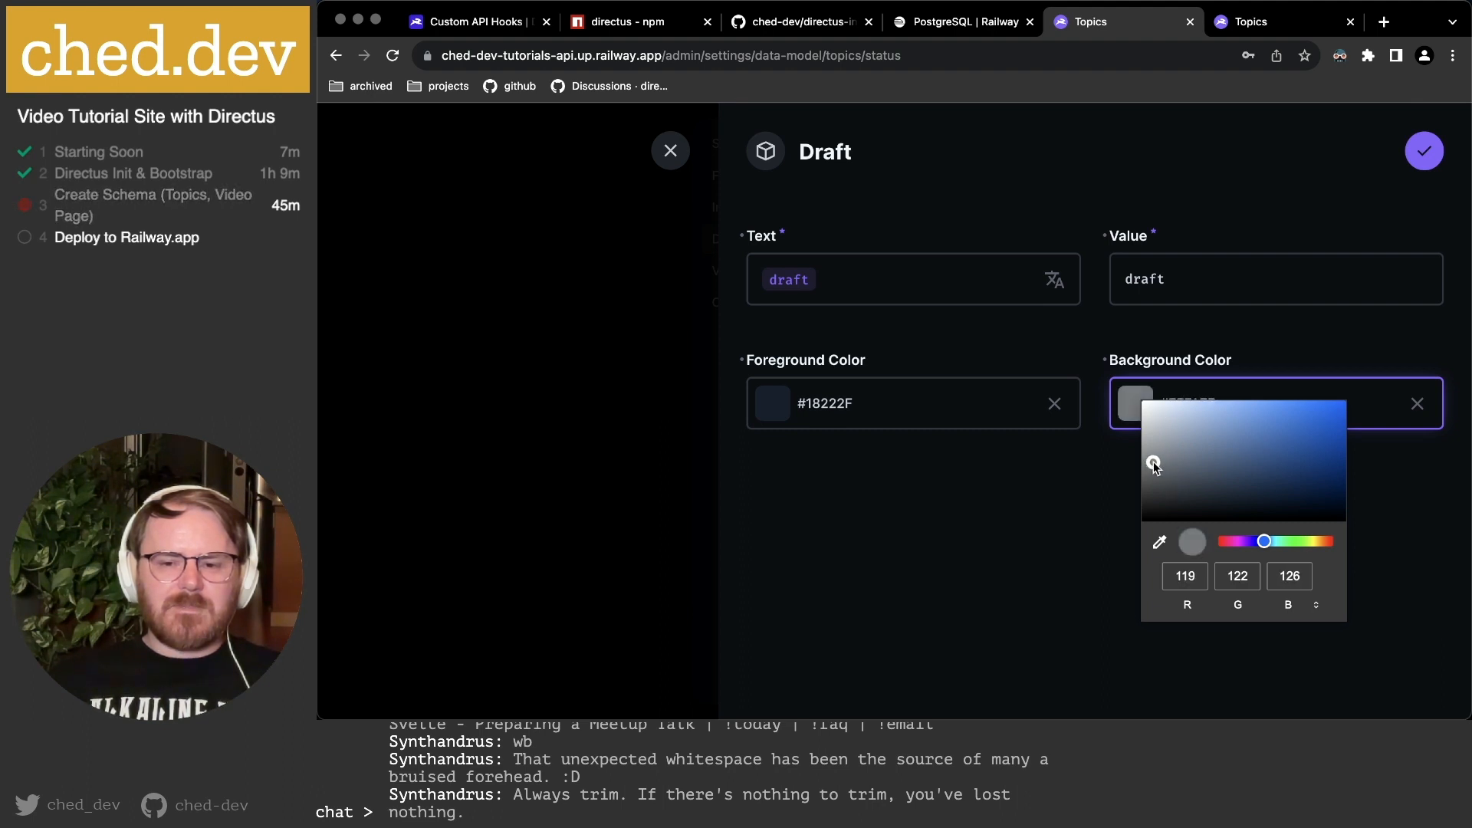
left_click(1019, 493)
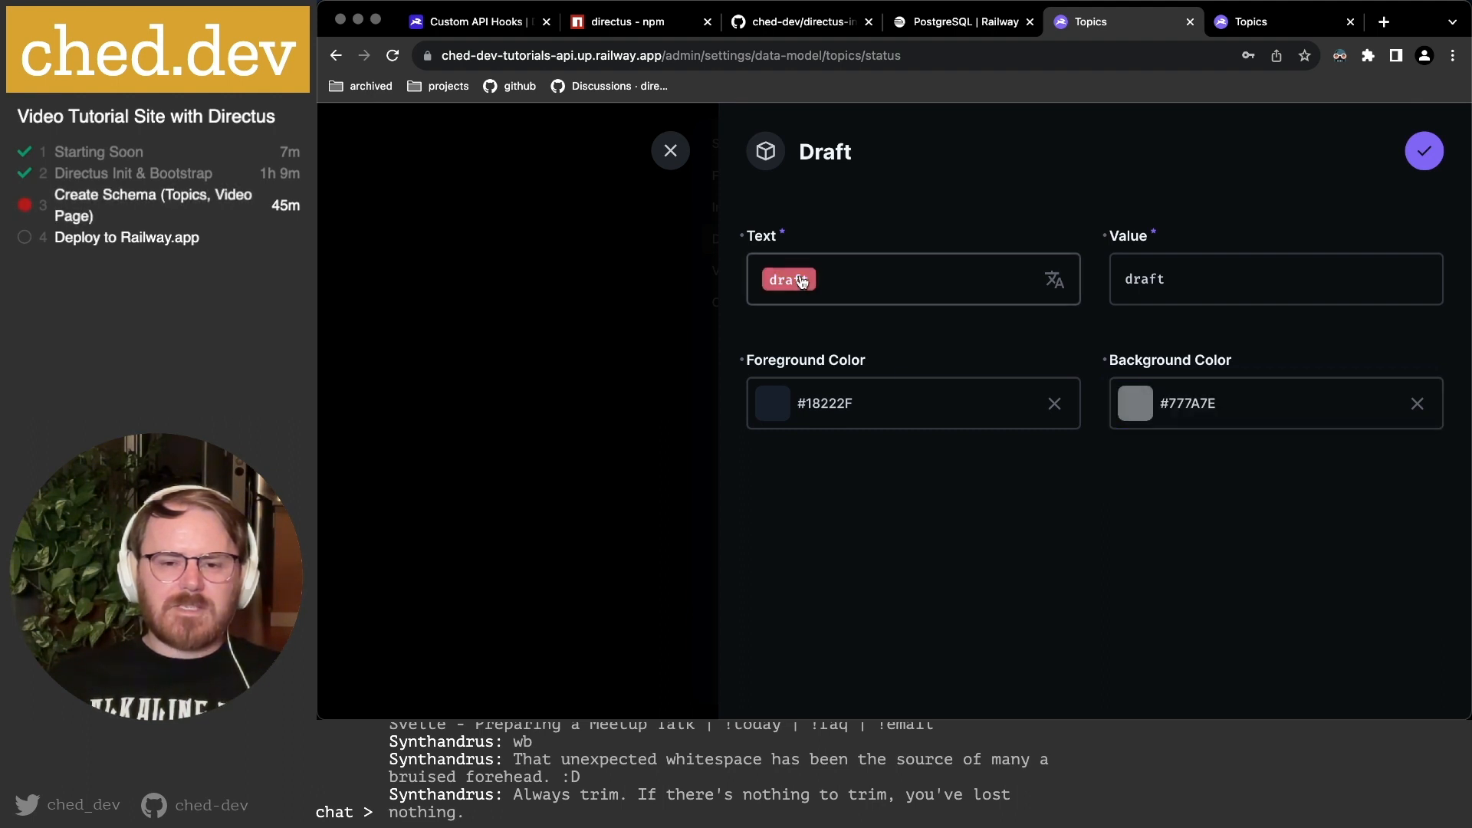
left_click(1424, 151)
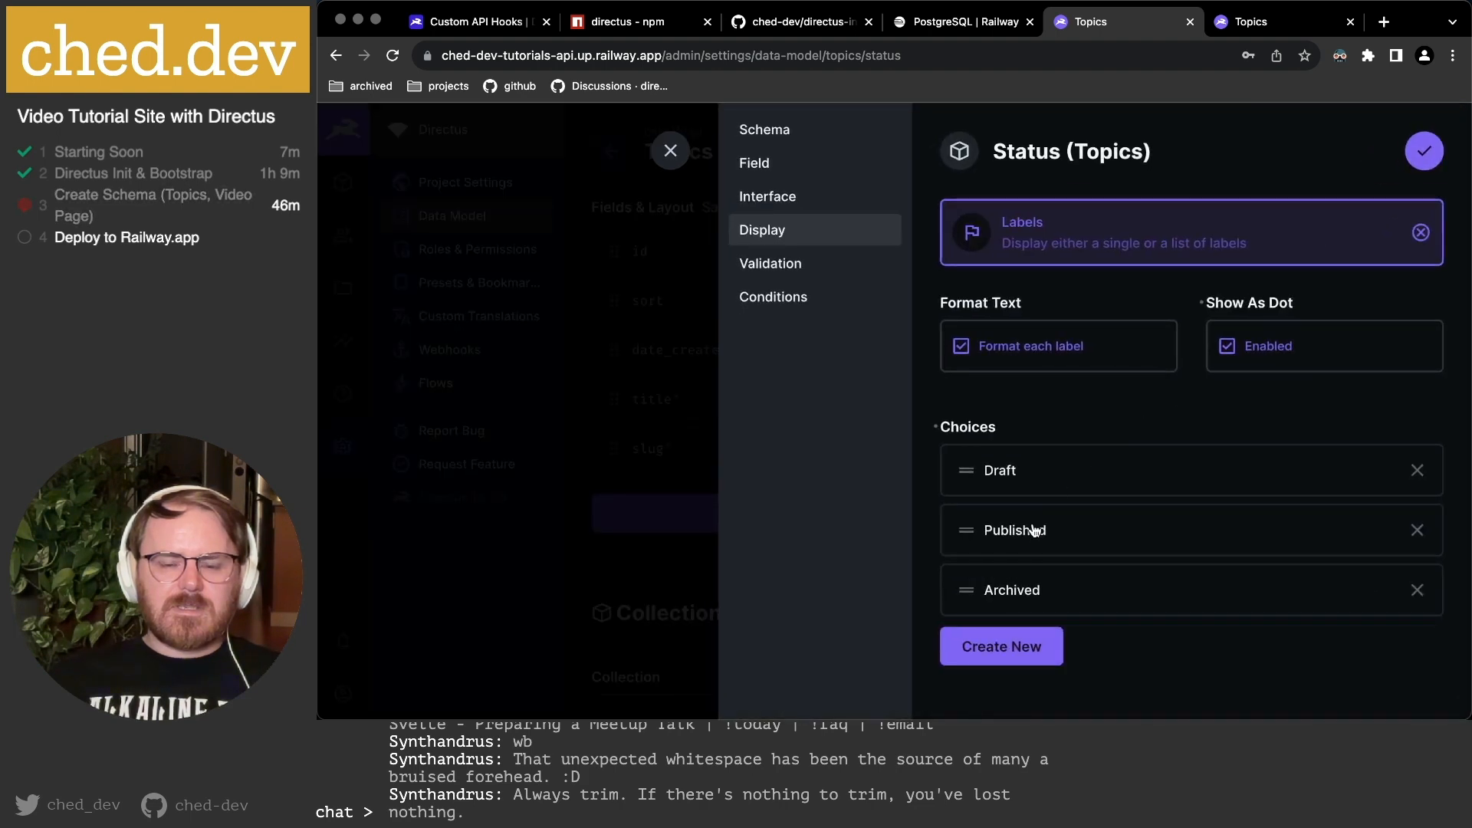
Give the Published label a green background.
left_click(1037, 529)
left_click(1184, 404)
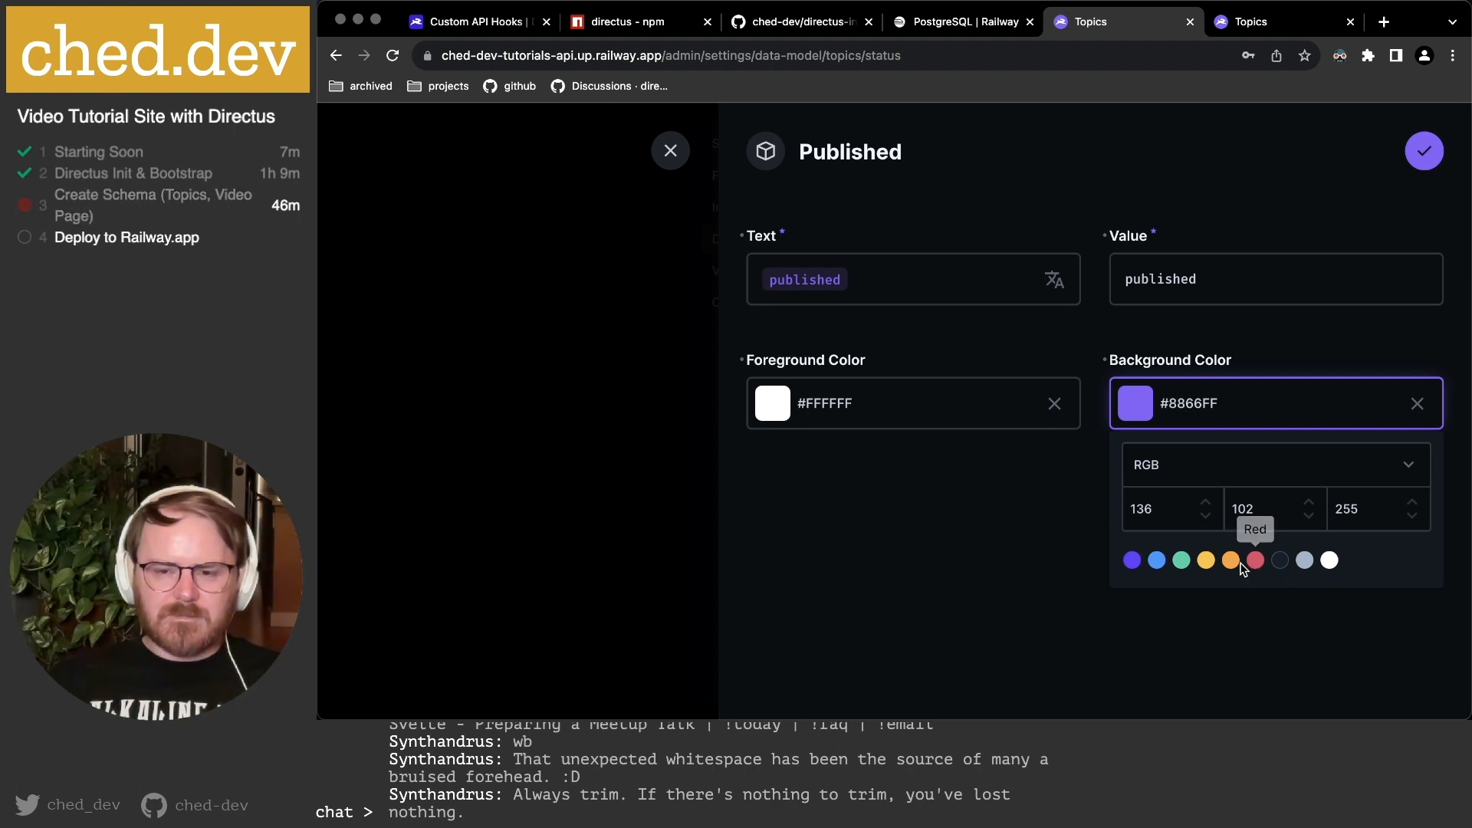
left_click(1182, 565)
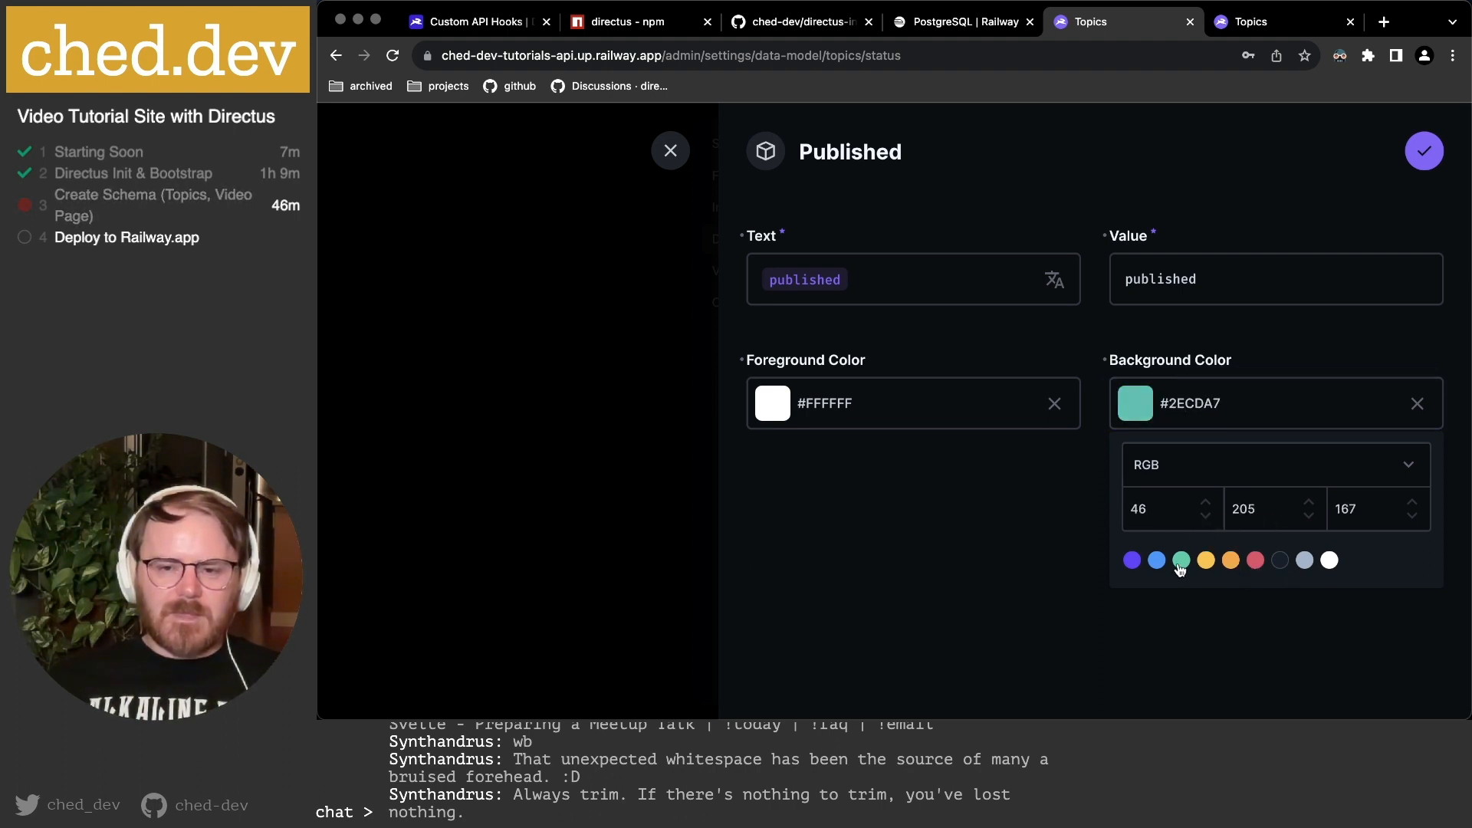
left_click(960, 540)
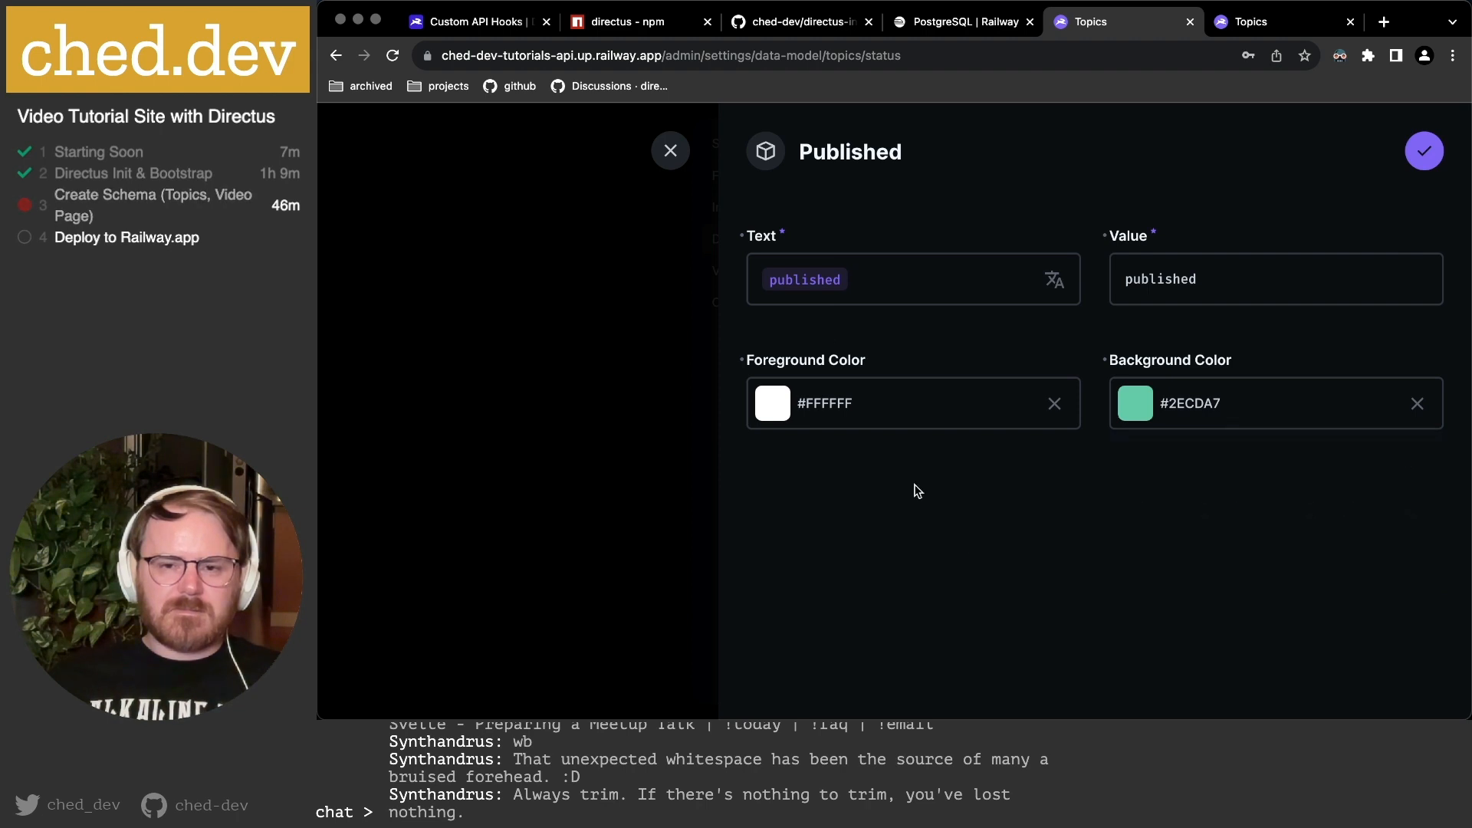
left_click(1430, 158)
Give the Archived label a yellow background.
left_click(1015, 599)
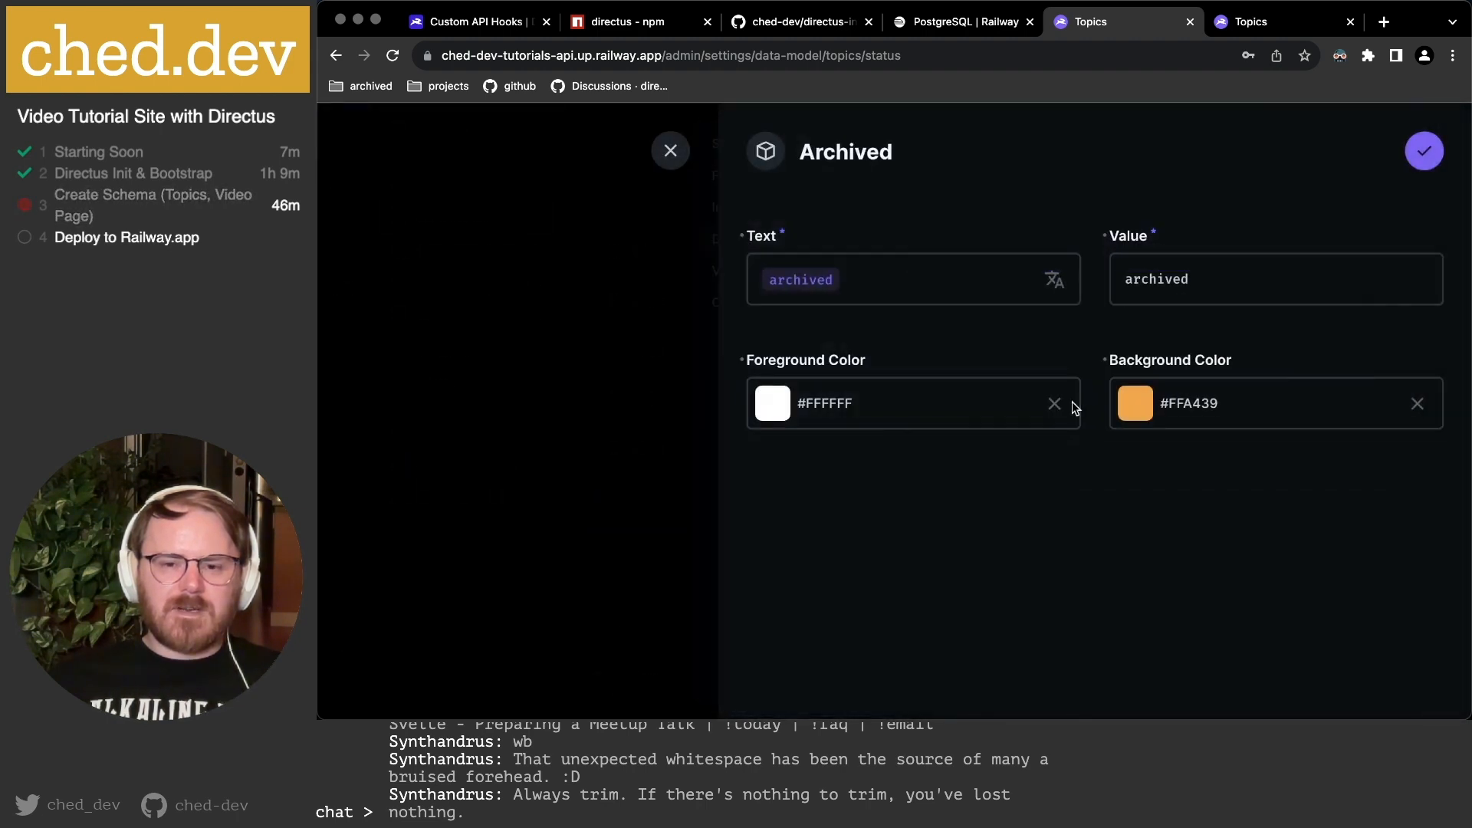
left_click(1133, 412)
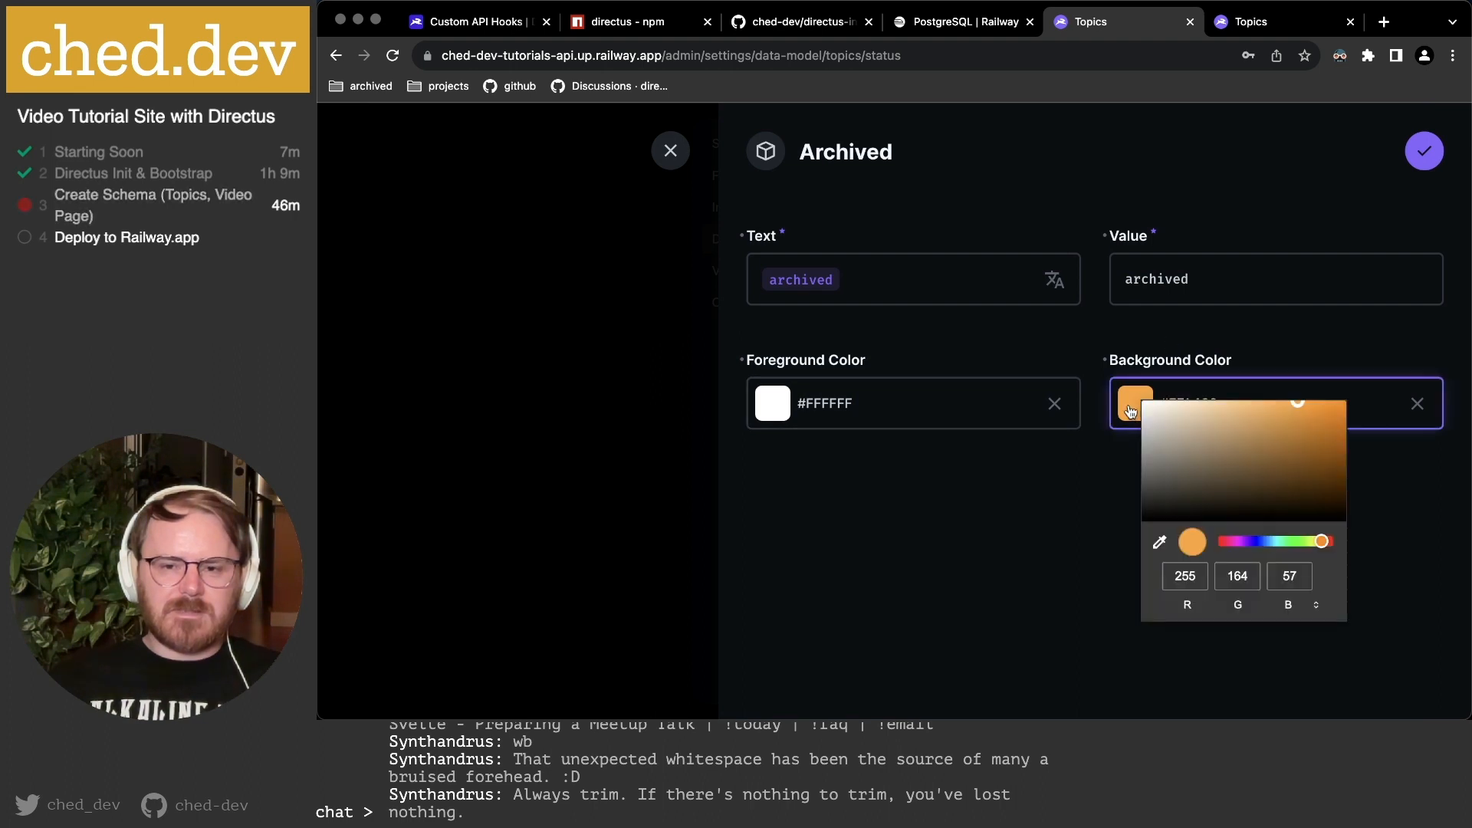
left_click(1314, 545)
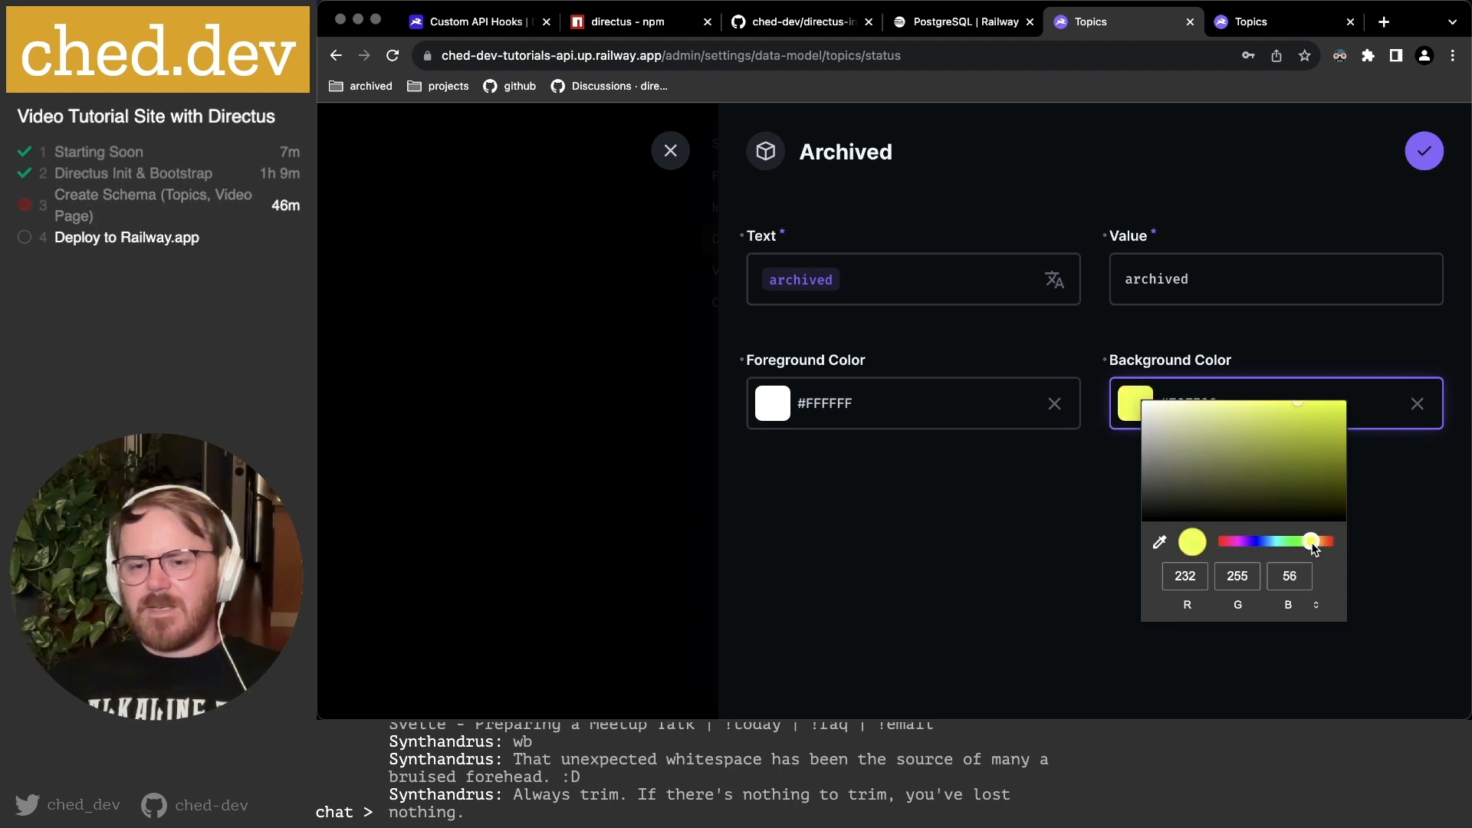
left_click_drag(1312, 543, 1314, 541)
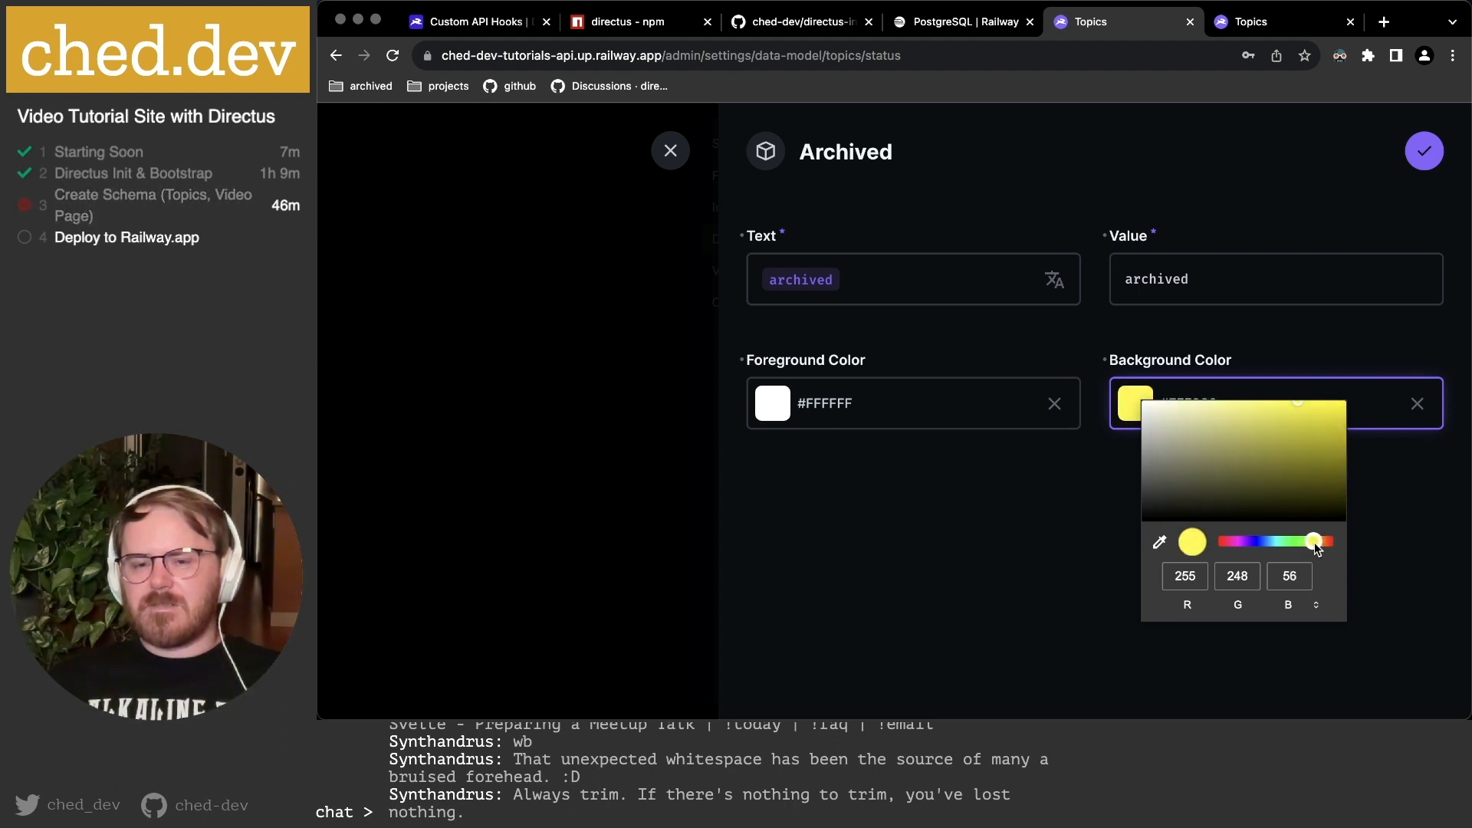
left_click(1028, 520)
left_click(1423, 151)
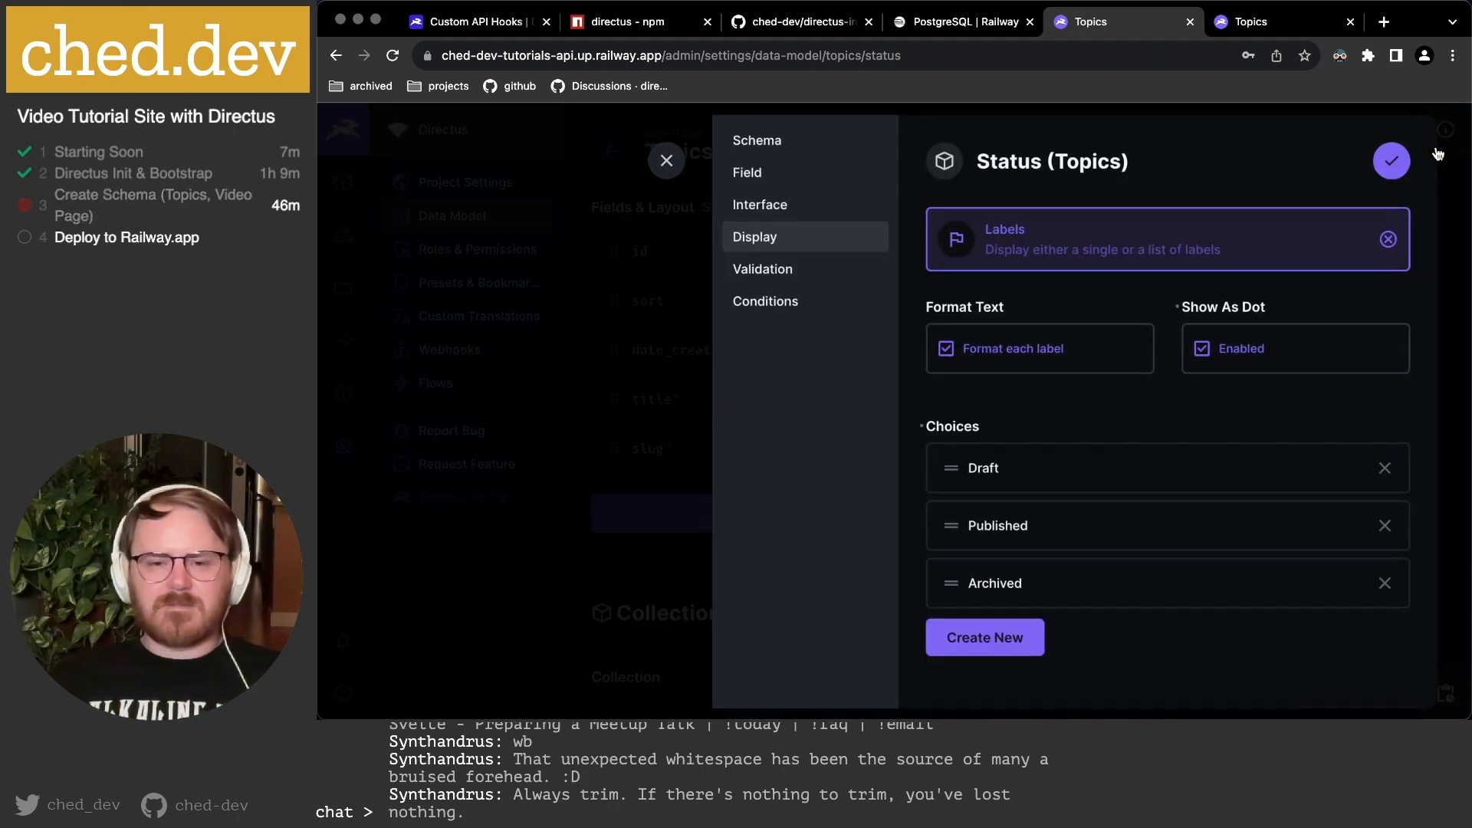
Review Draft, Validation and Conditions, save the Status field, and reload the Topics list.
left_click(1146, 471)
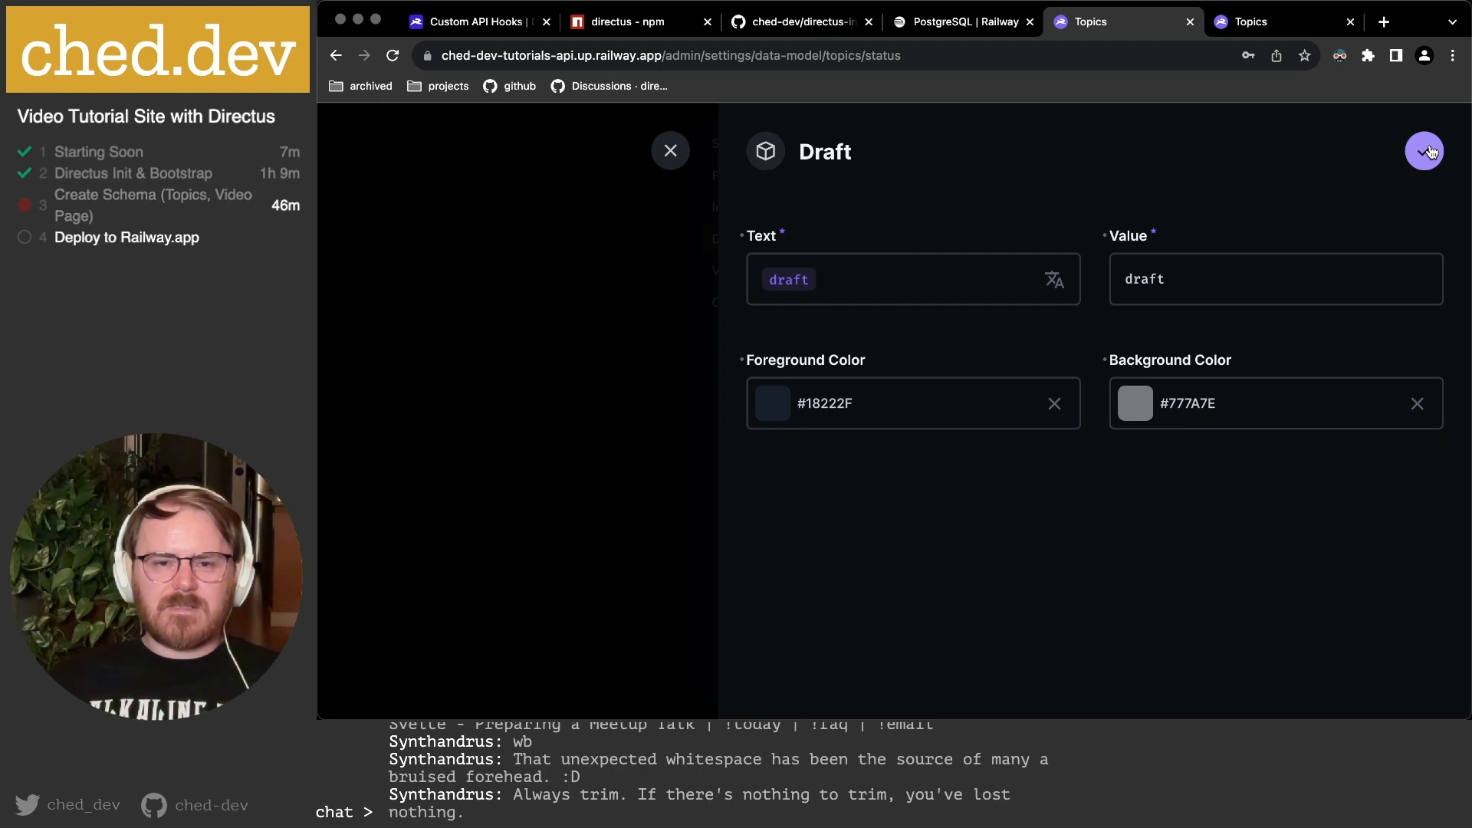
left_click(1424, 153)
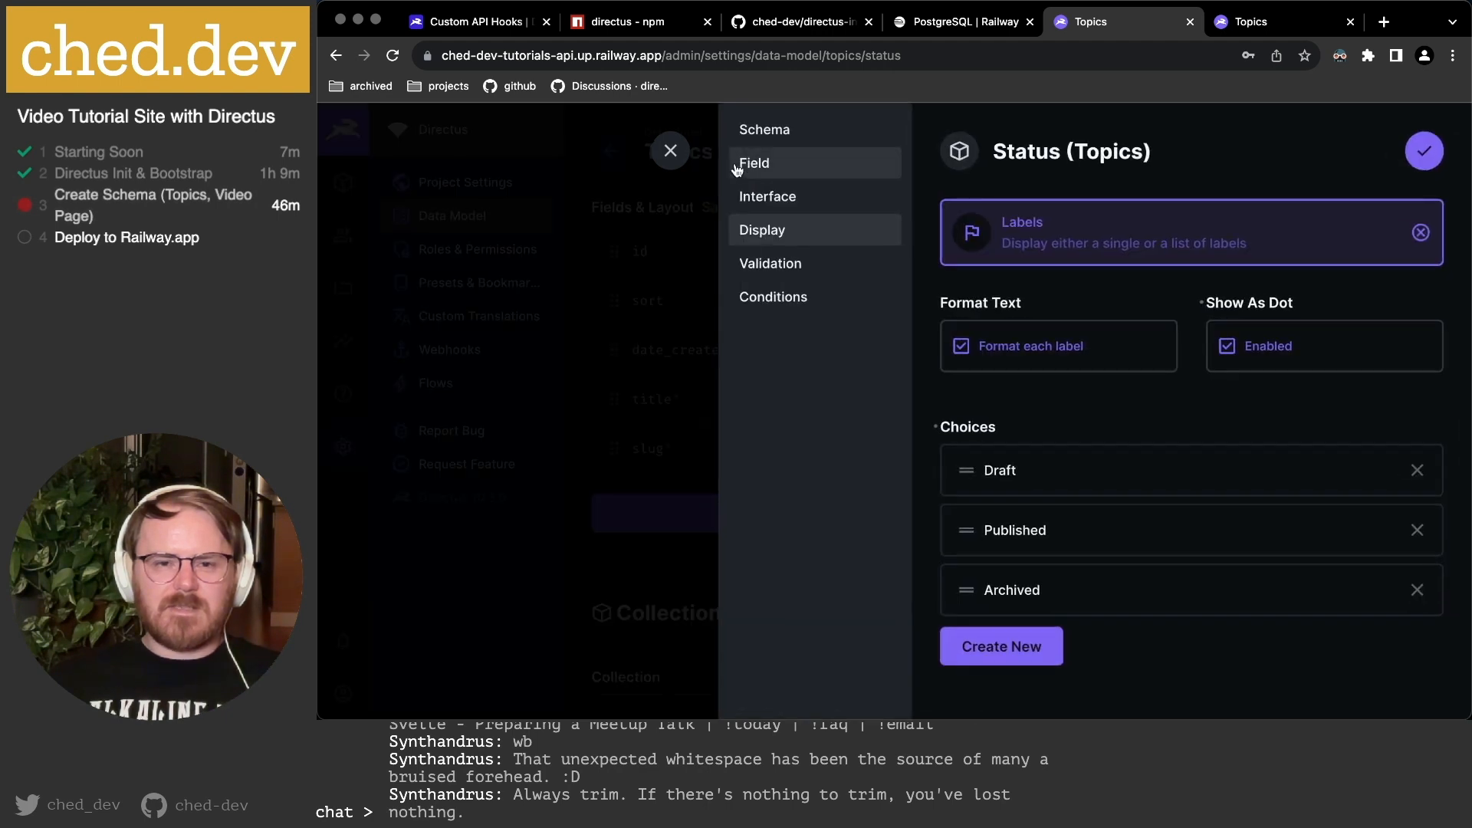
left_click(783, 263)
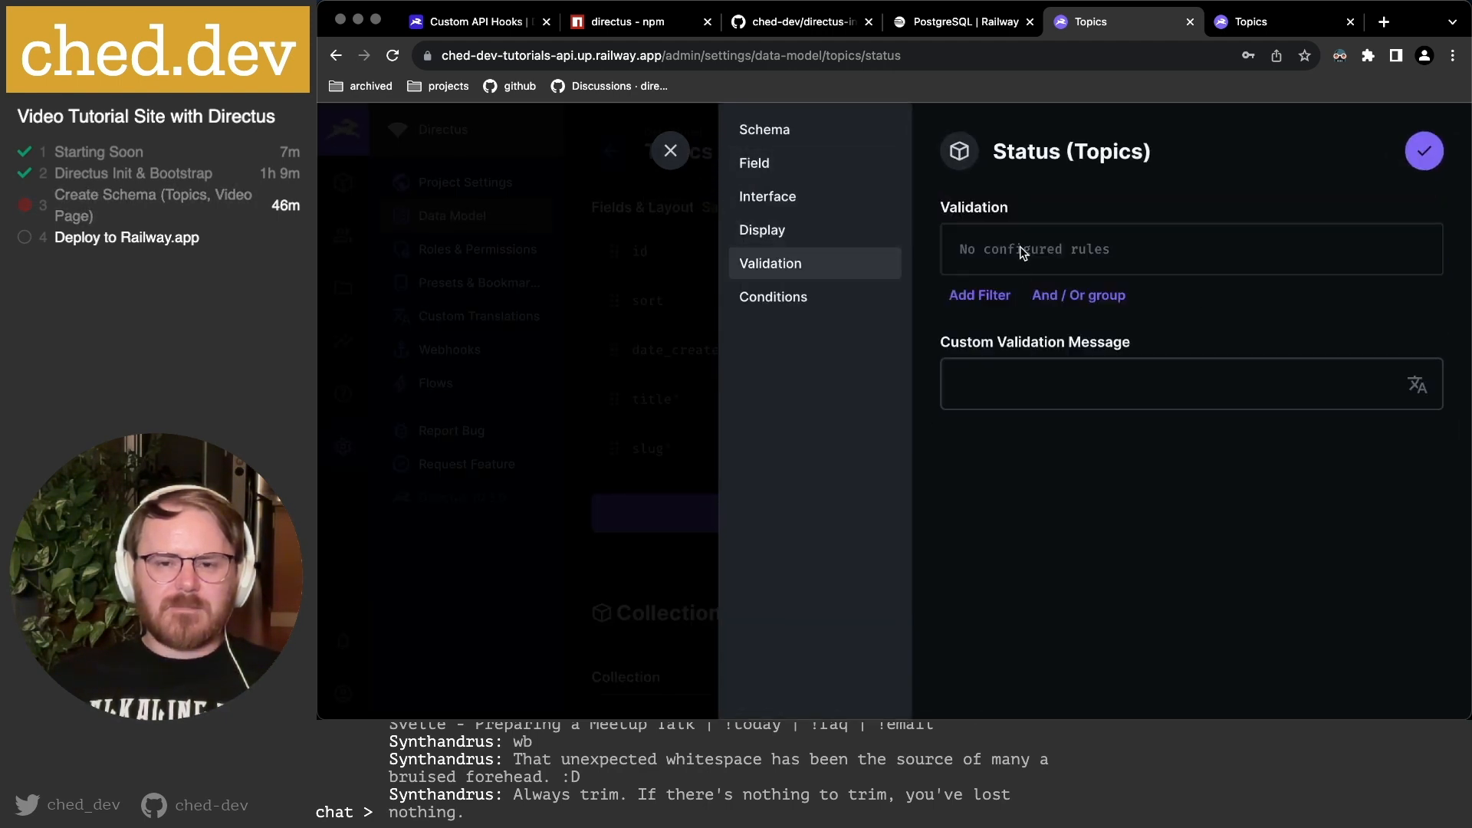
left_click(792, 307)
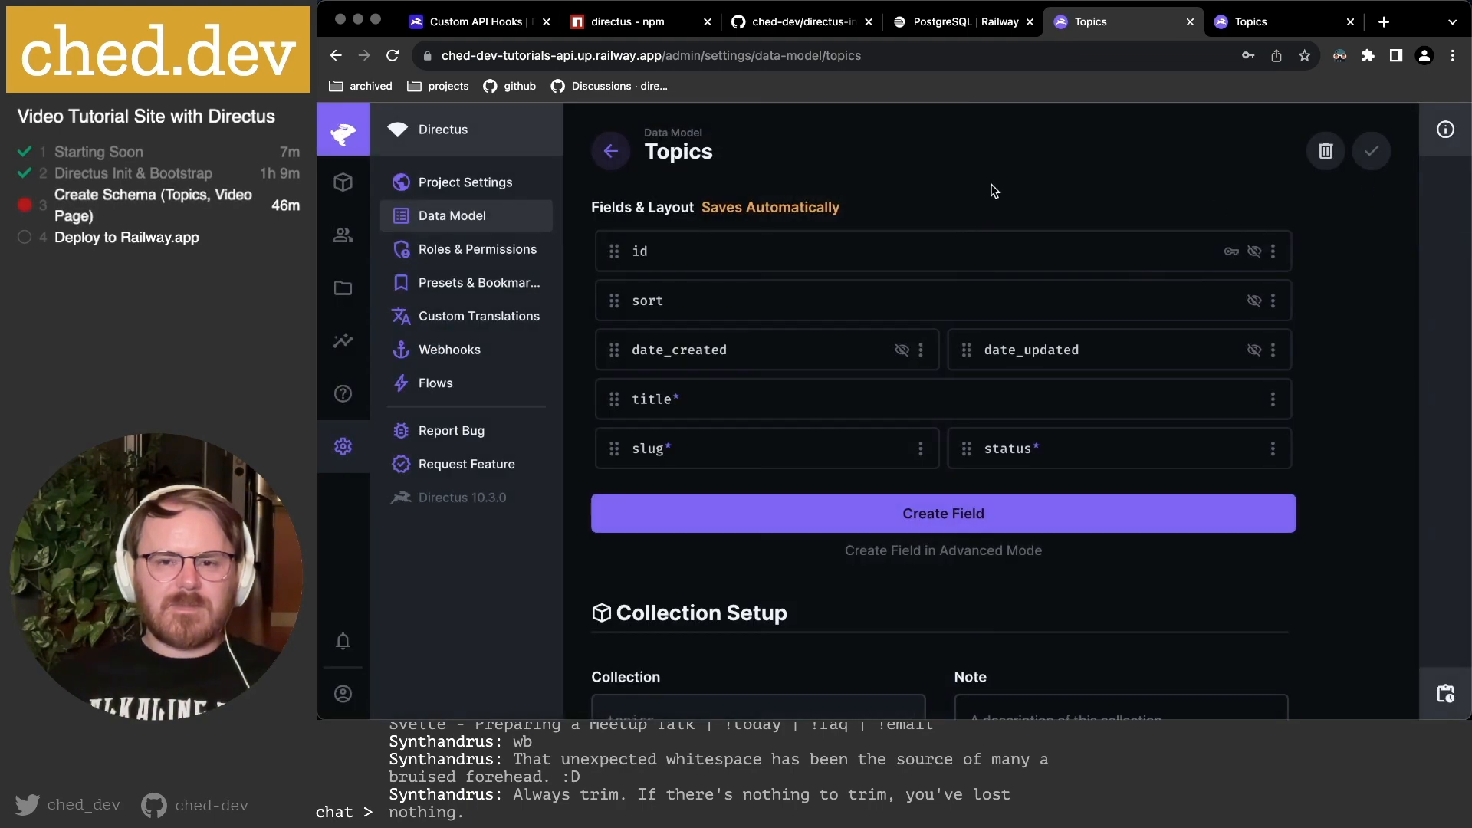
left_click(1258, 21)
left_click(392, 55)
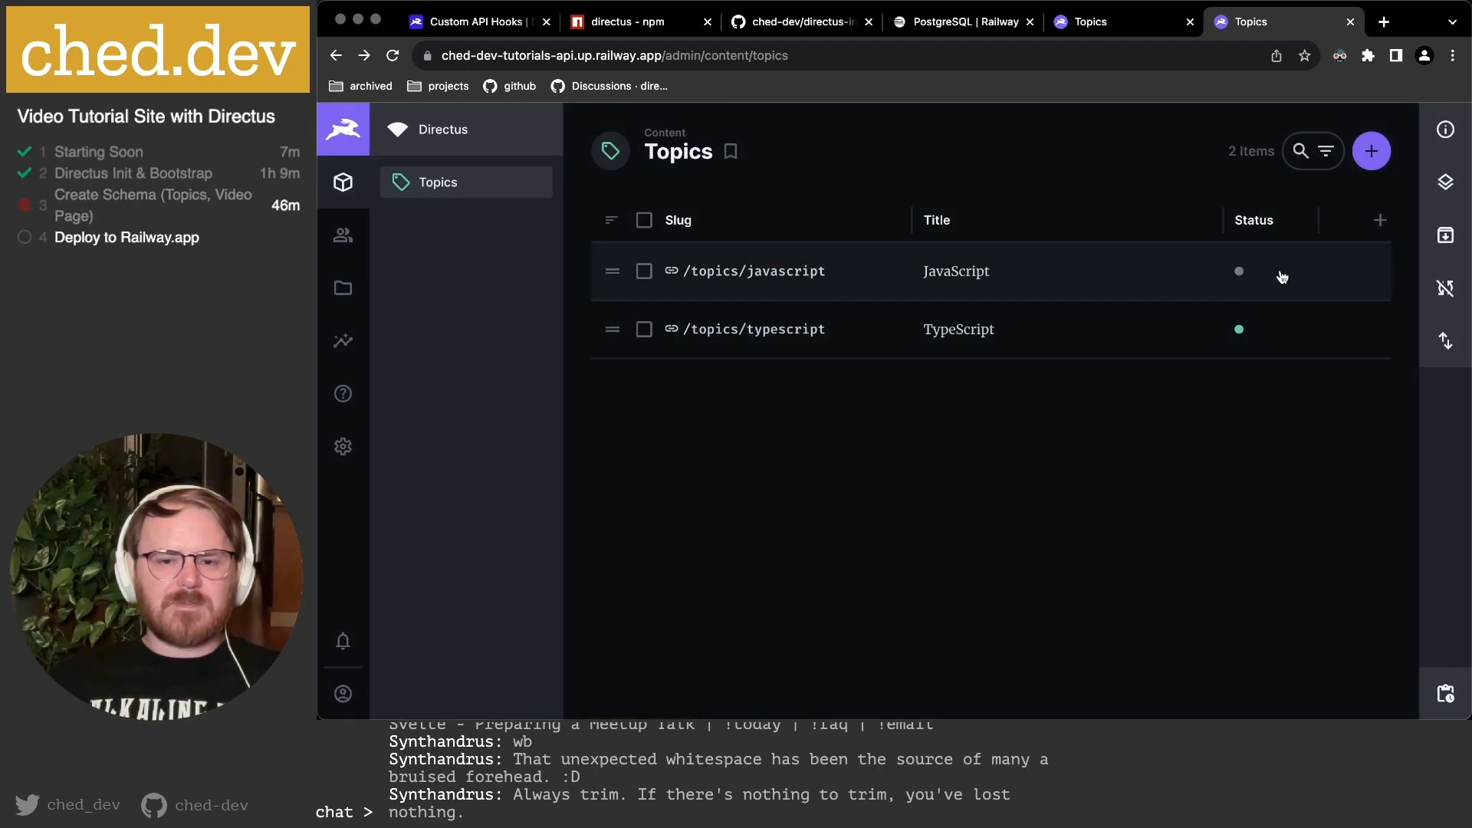
Check the status tooltips: Draft for JavaScript, Published for TypeScript.
mouse_move(1240, 275)
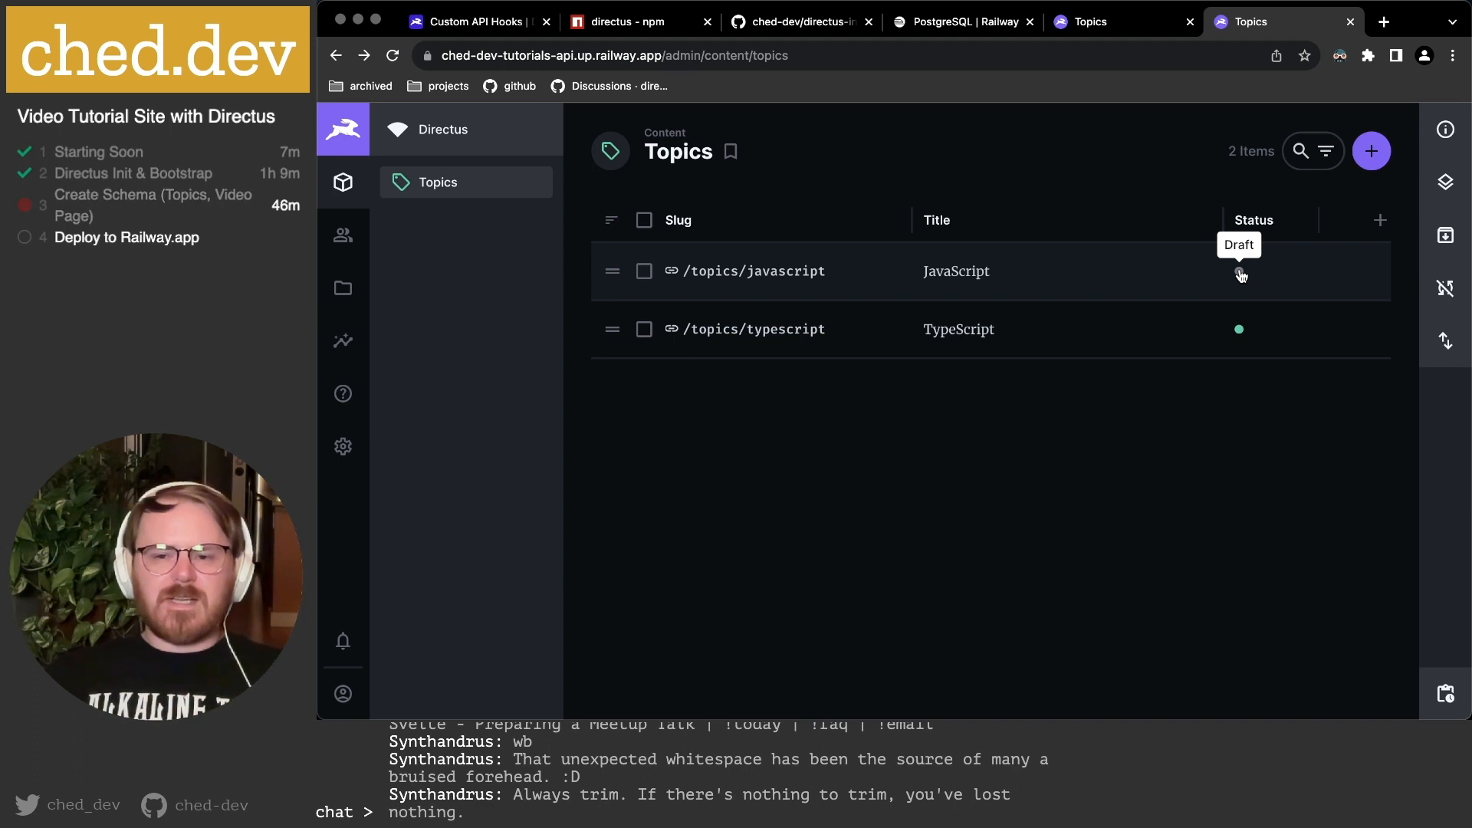
mouse_move(1242, 331)
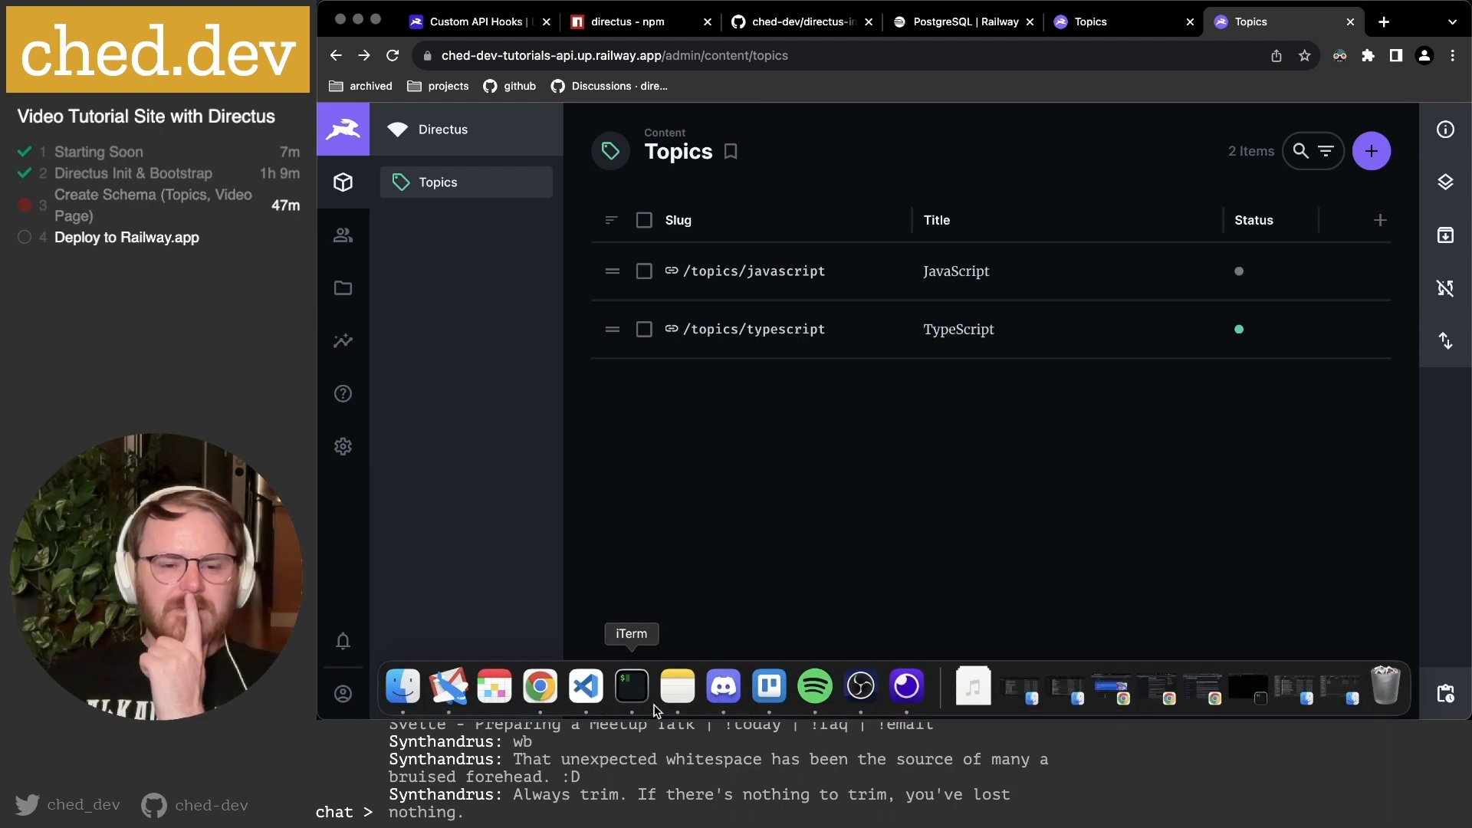
left_click(674, 681)
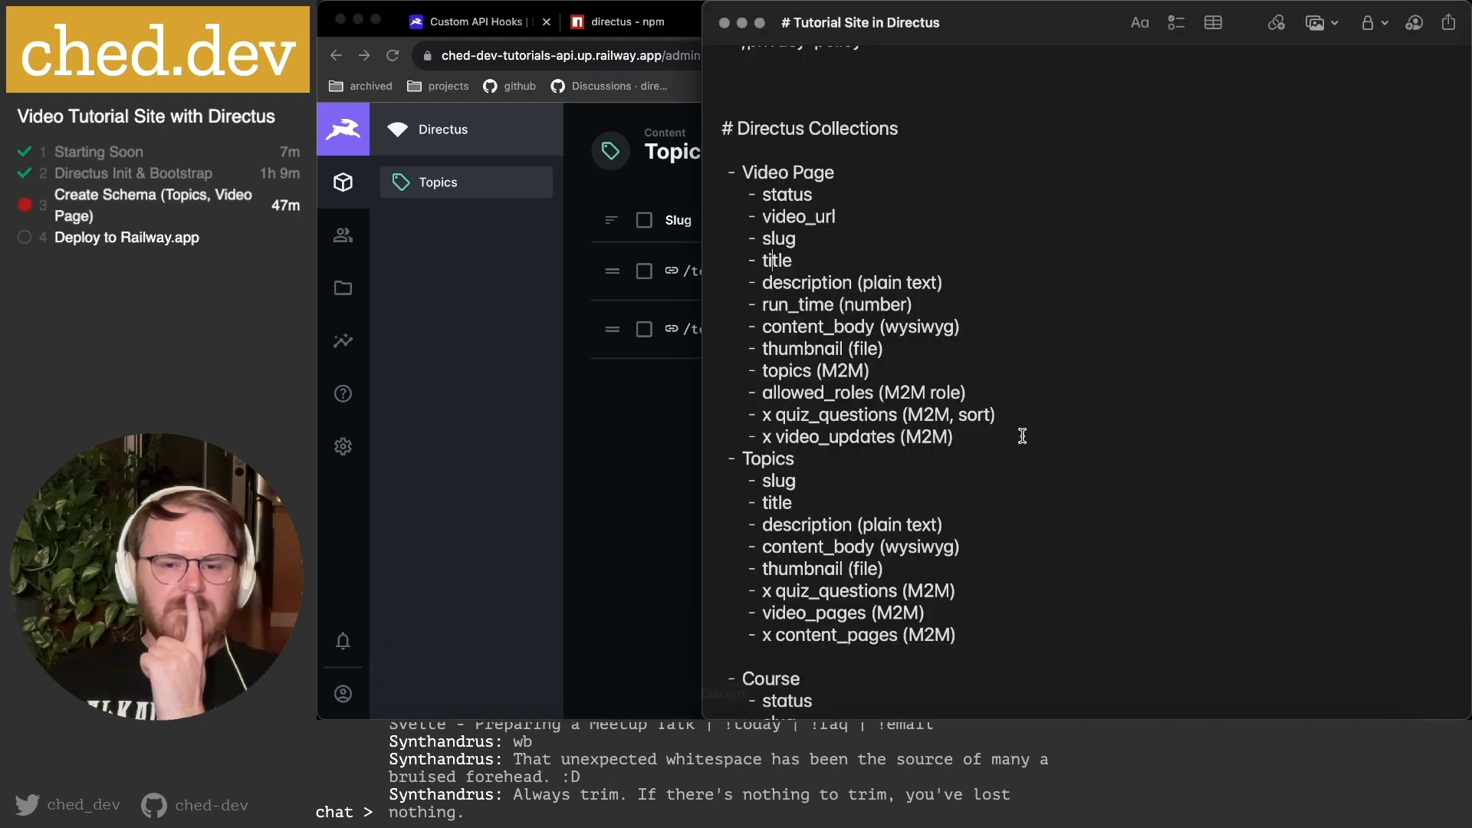
left_click(787, 236)
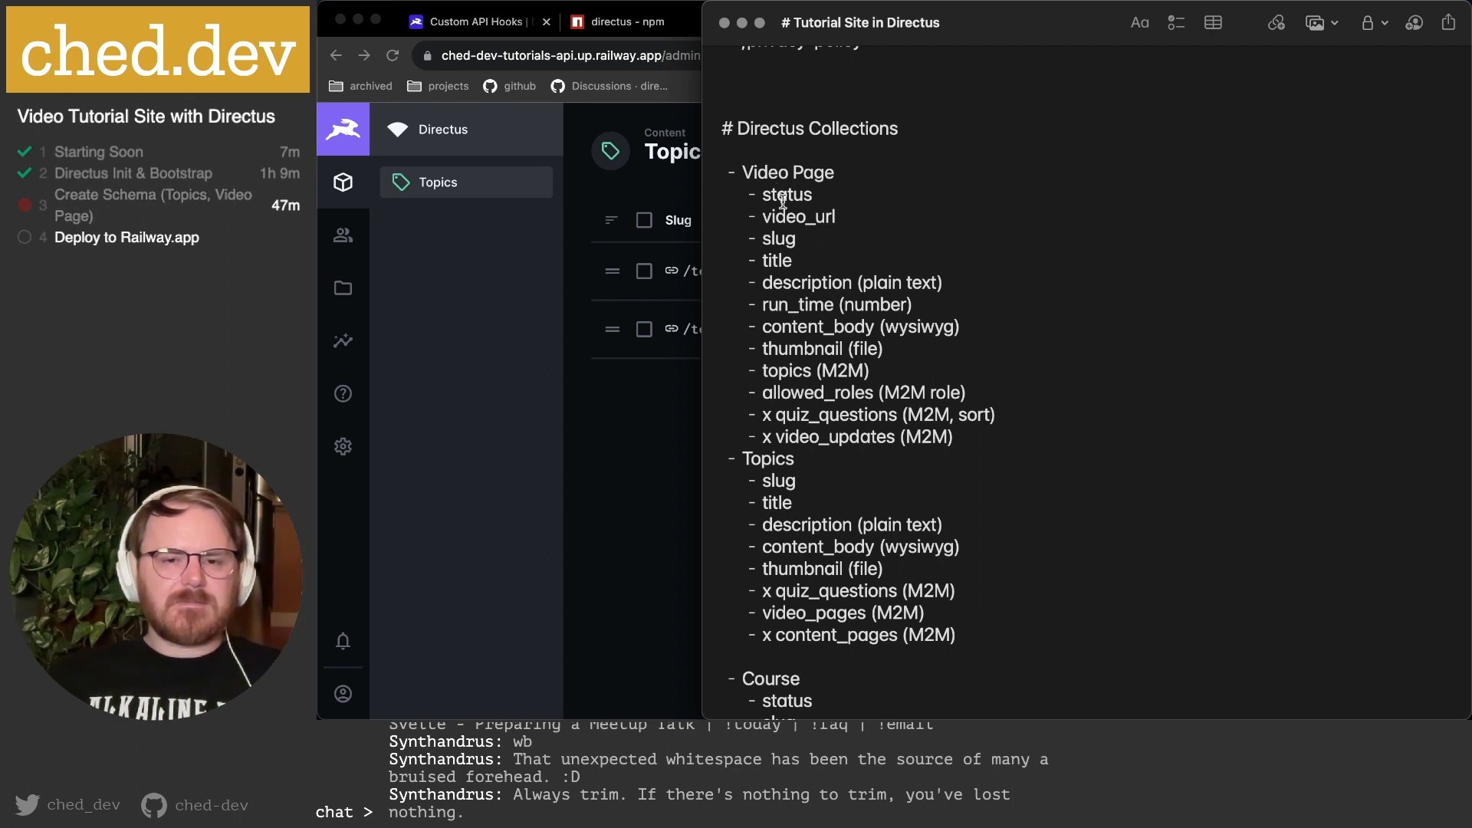
left_click_drag(774, 238, 783, 268)
left_click(796, 218)
left_click(663, 406)
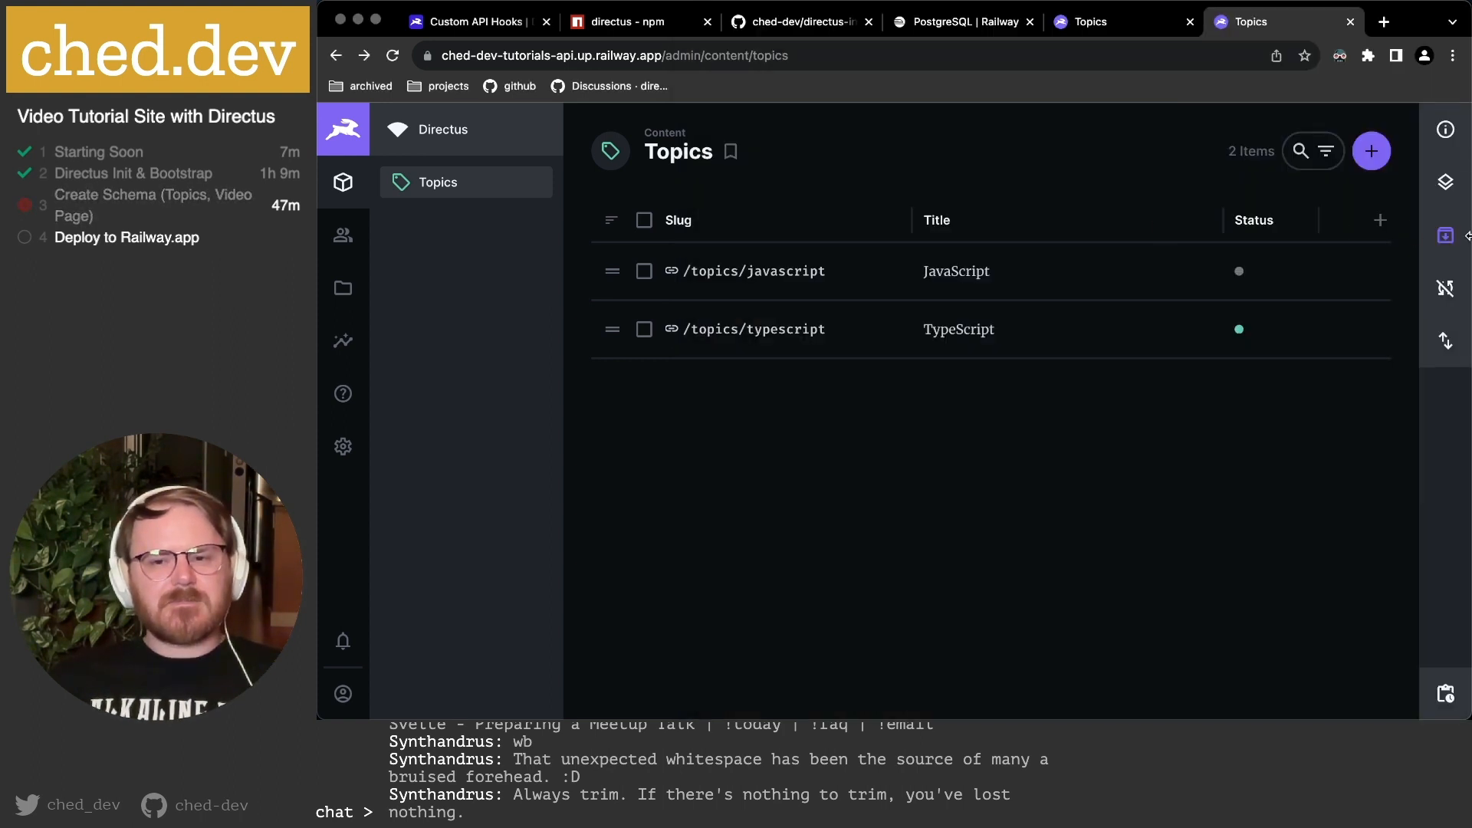
Add an optional Input field to Topics with key video_id.
left_click(1104, 29)
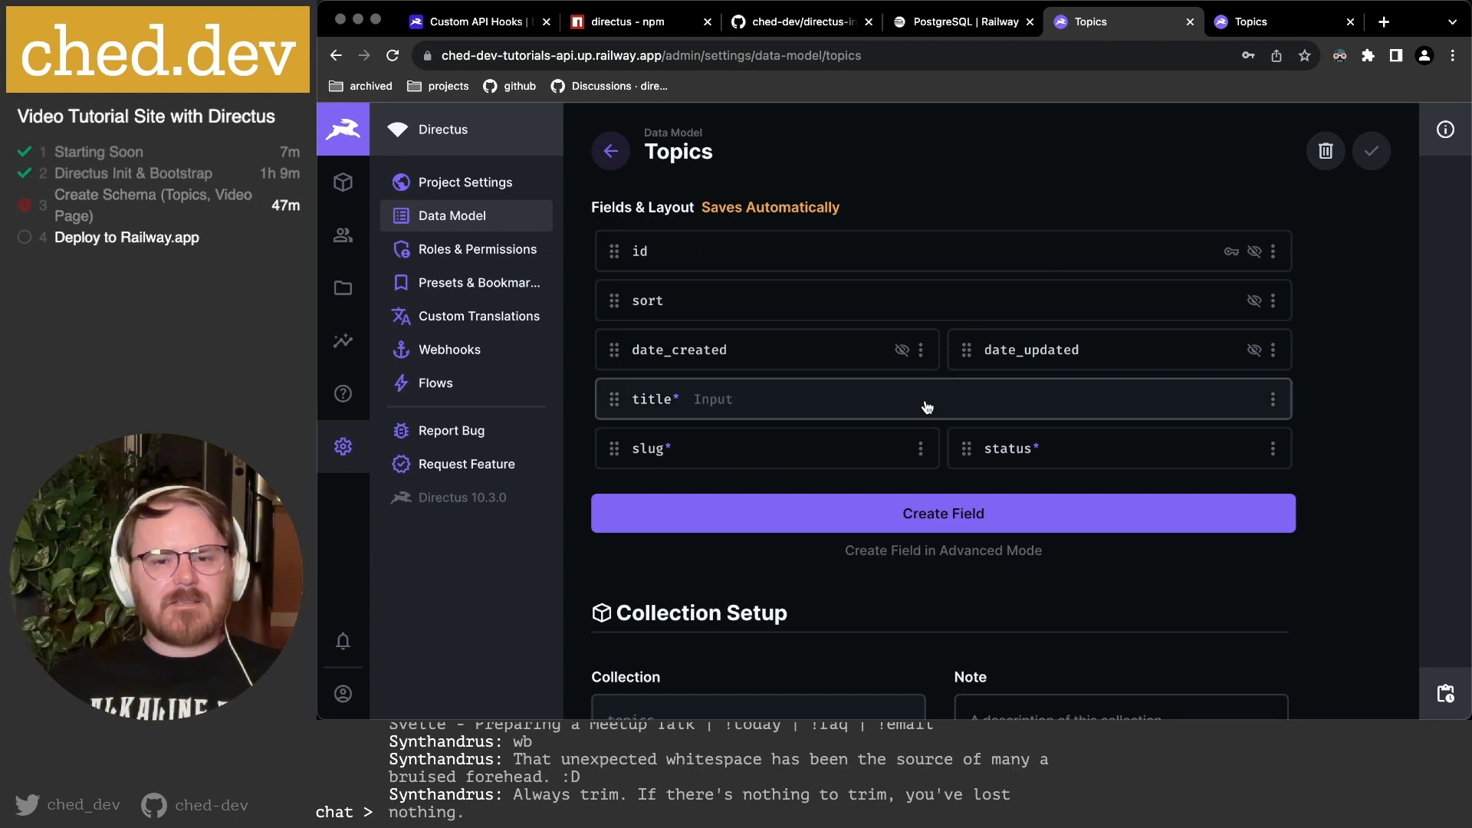
left_click(930, 515)
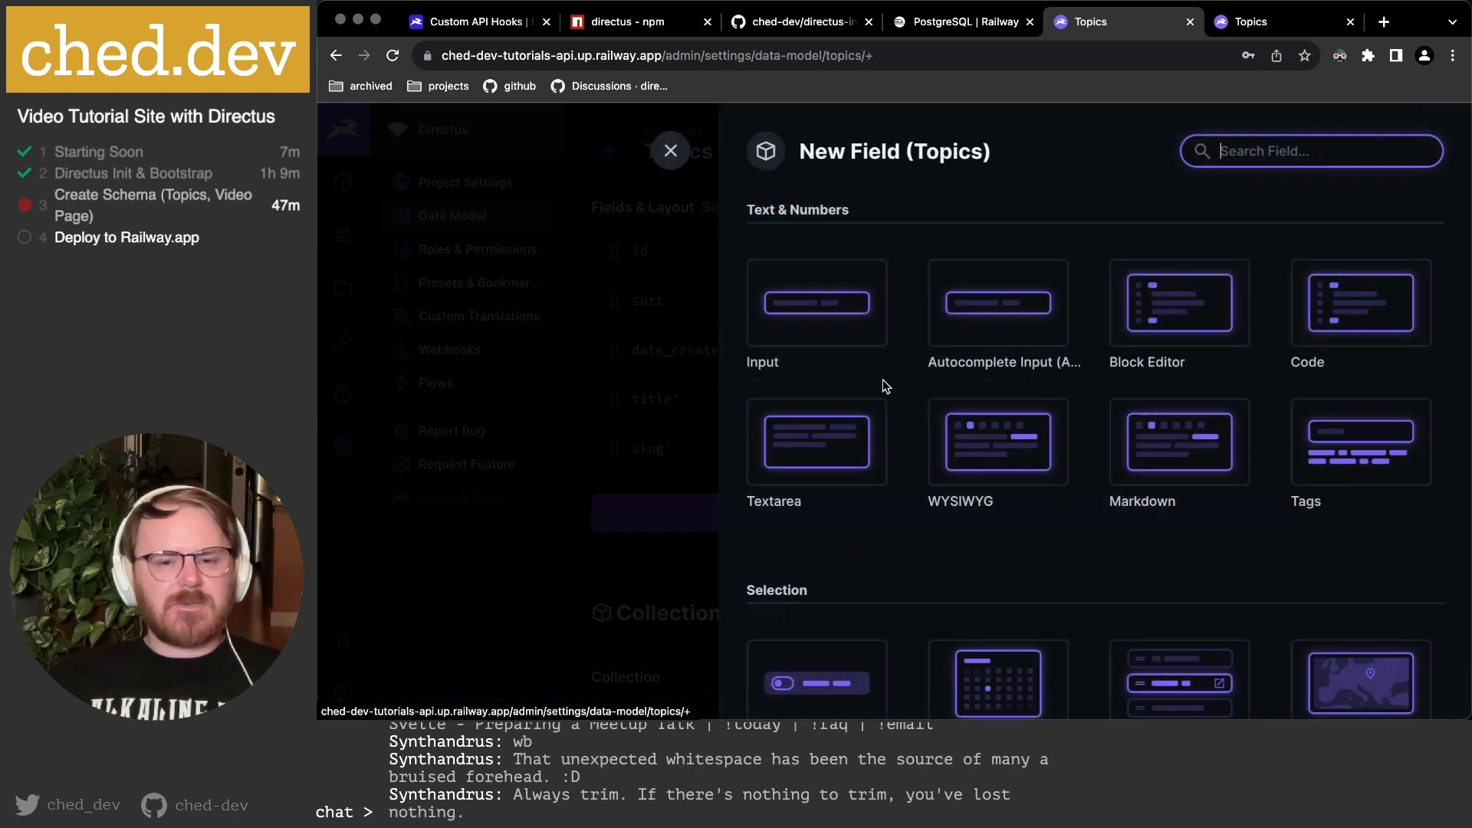
left_click(838, 316)
type("video_id")
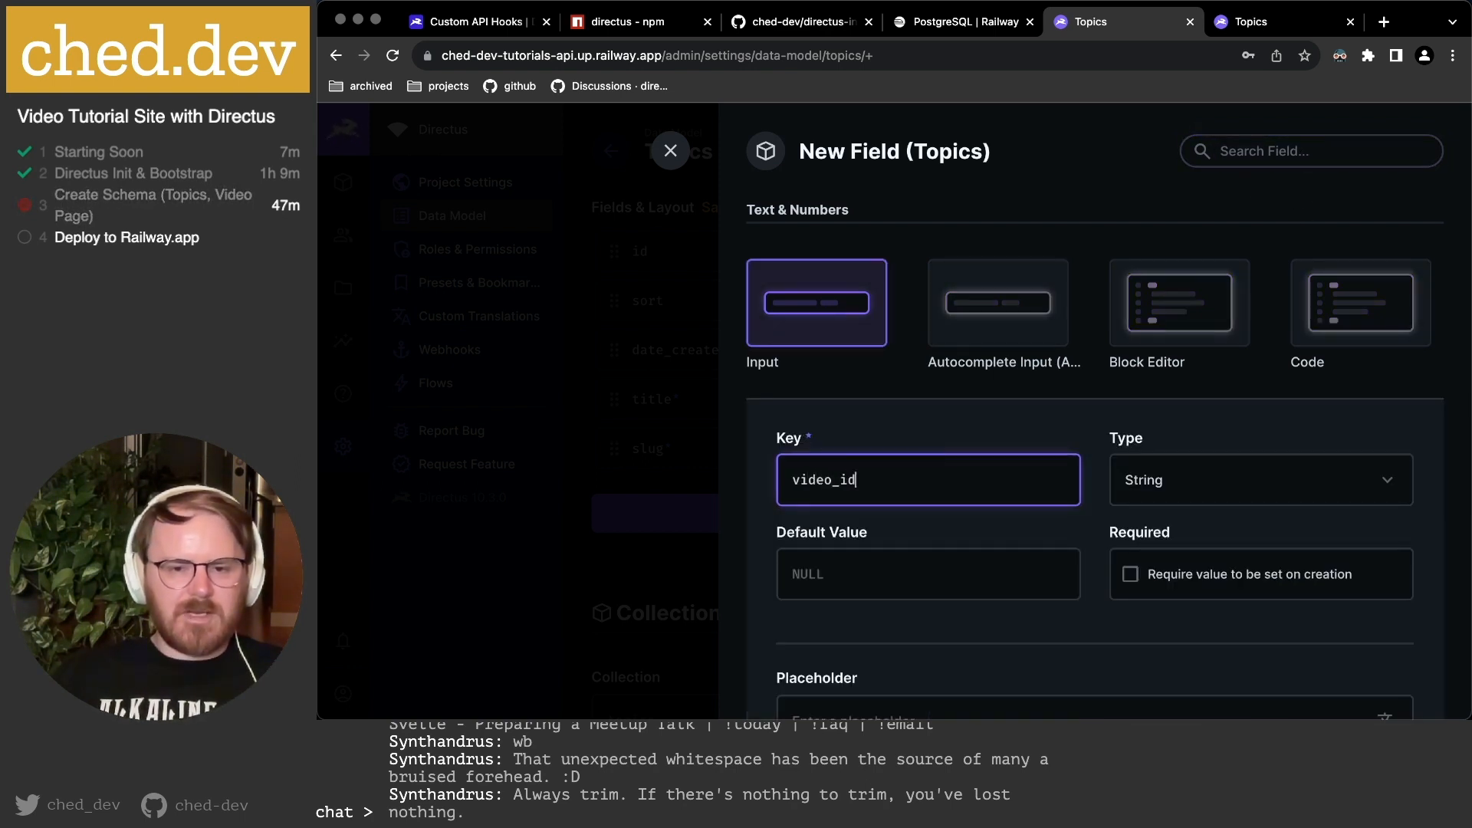
scroll(927, 453, "down", 3)
left_click(1262, 451)
left_click(1262, 452)
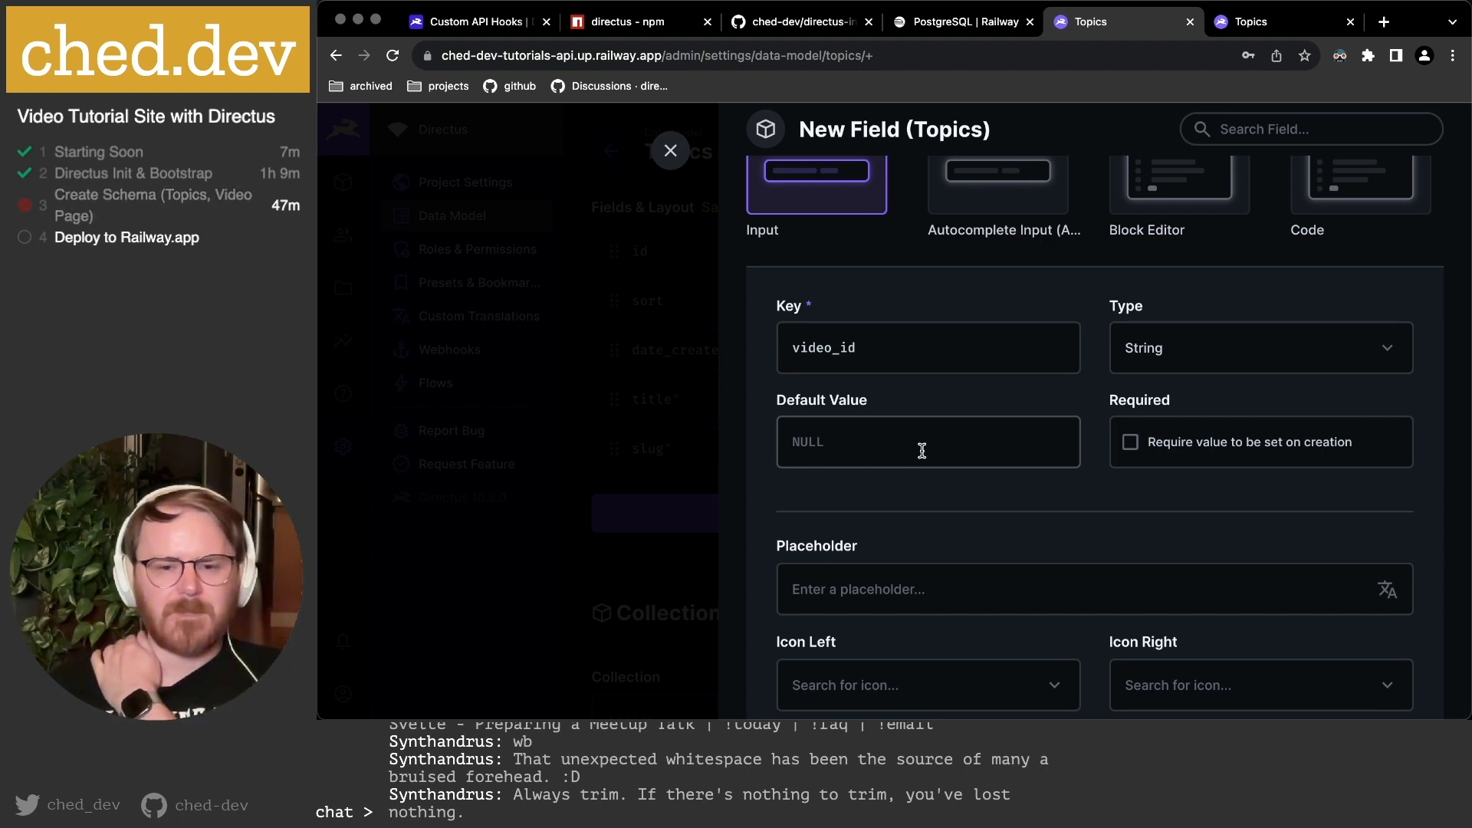
Set placeholder Vimeo Video ID, change the key to vimeo_video_id, and continue to advanced settings.
scroll(921, 451, "down", 5)
left_click(895, 428)
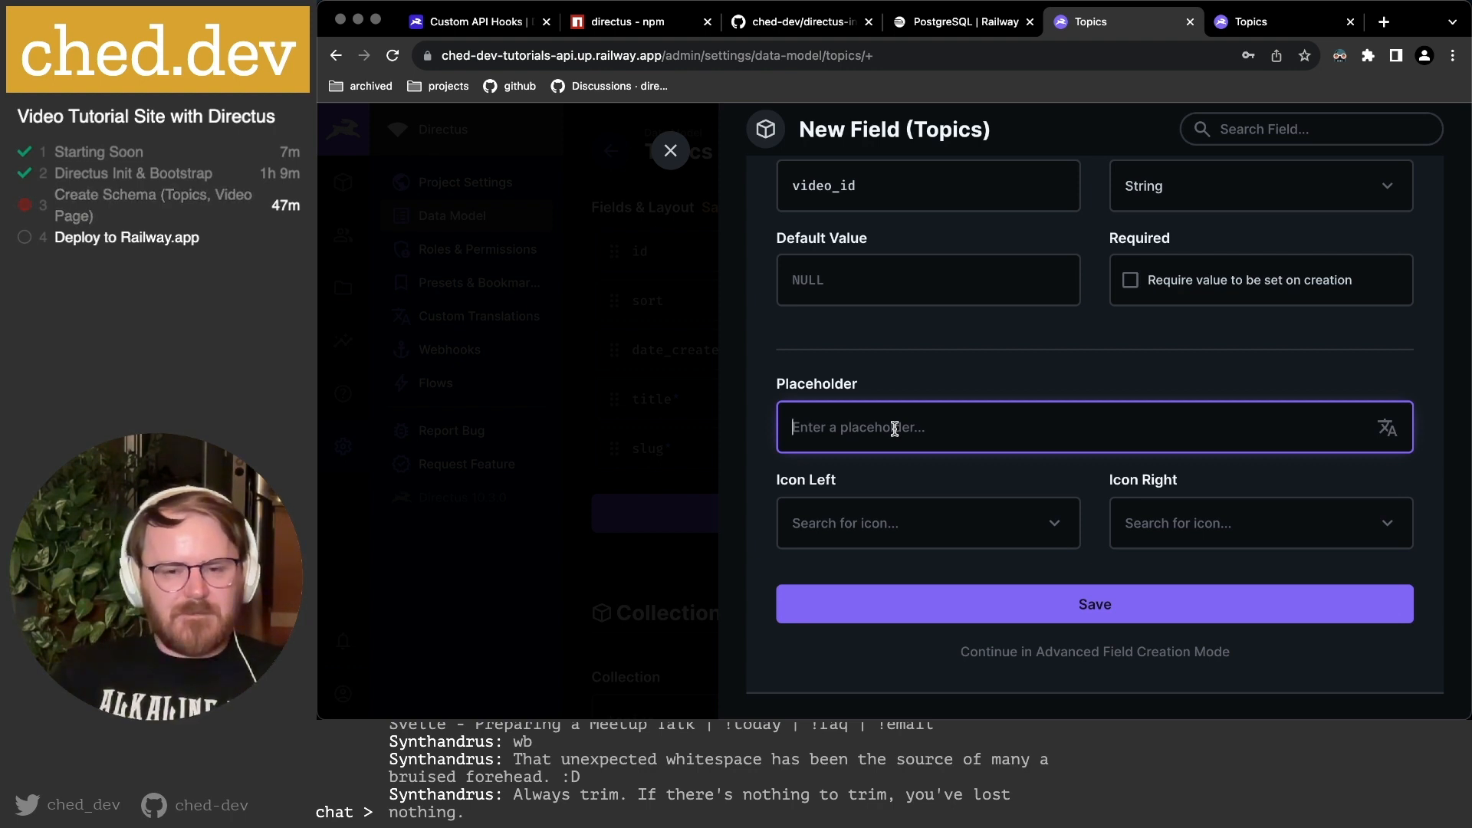
type("Vim")
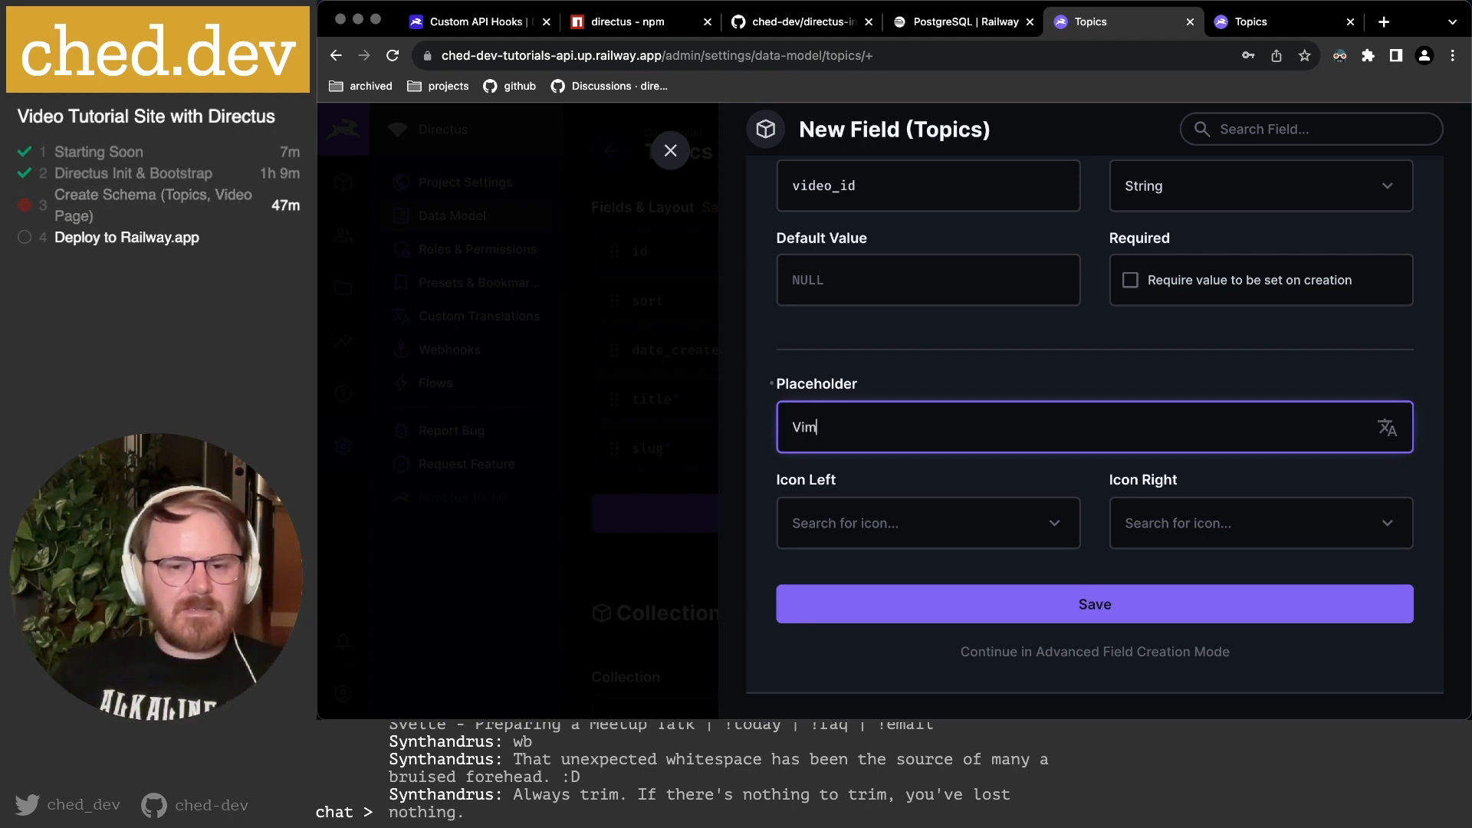
type("eo Video ID")
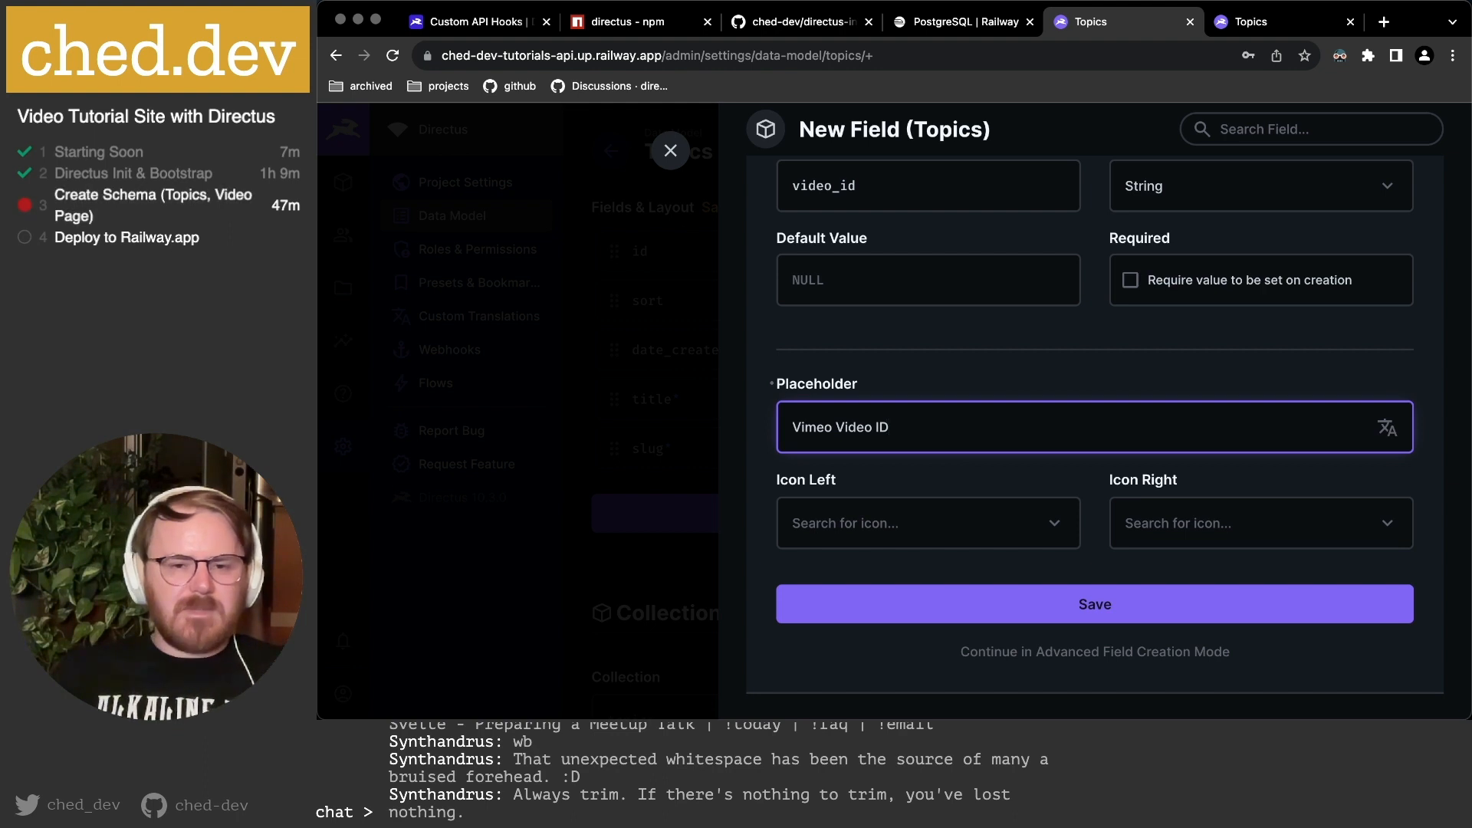
scroll(982, 305, "up", 3)
left_click(917, 318)
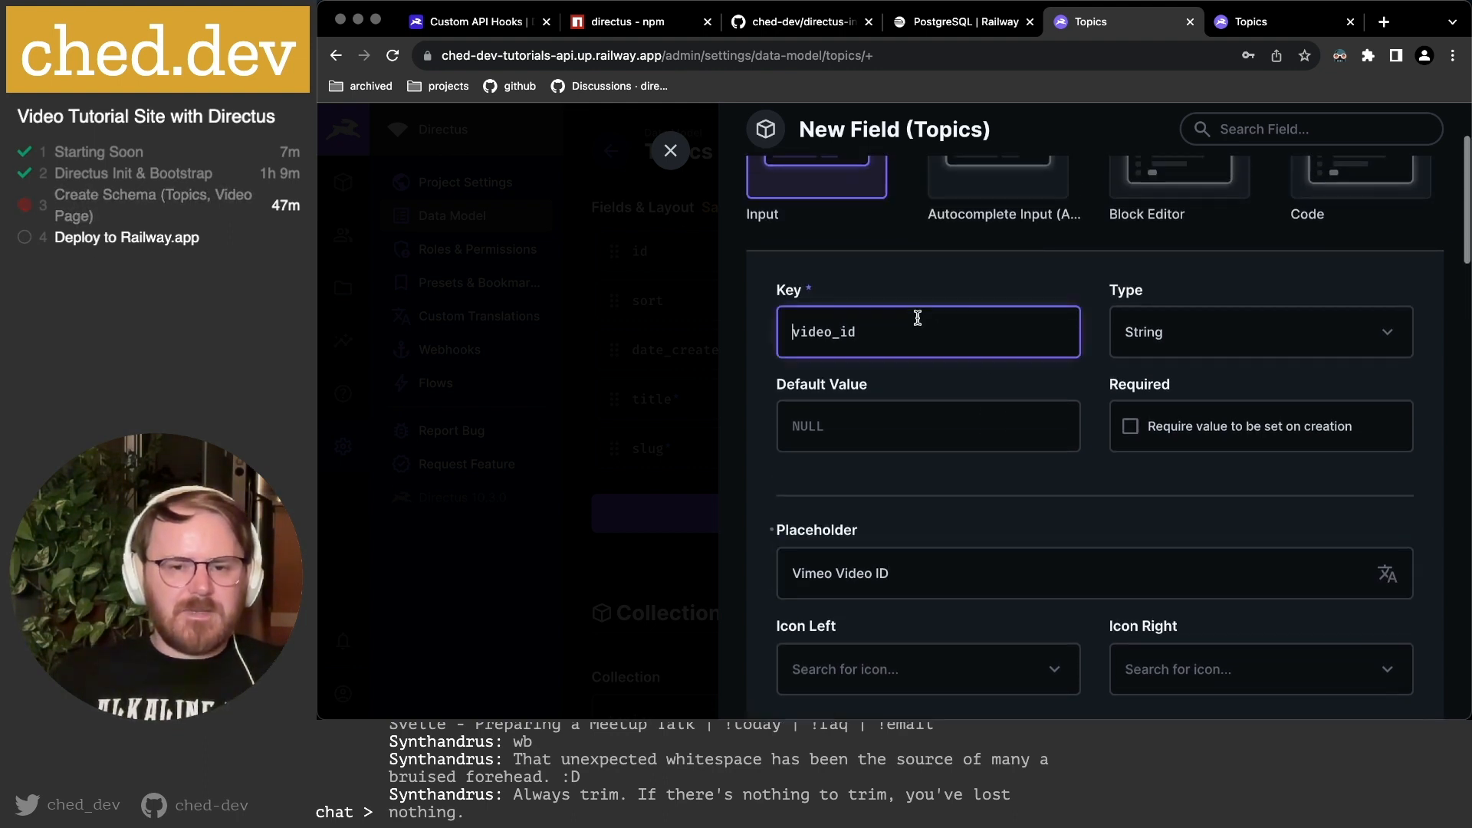
type("vimeo_")
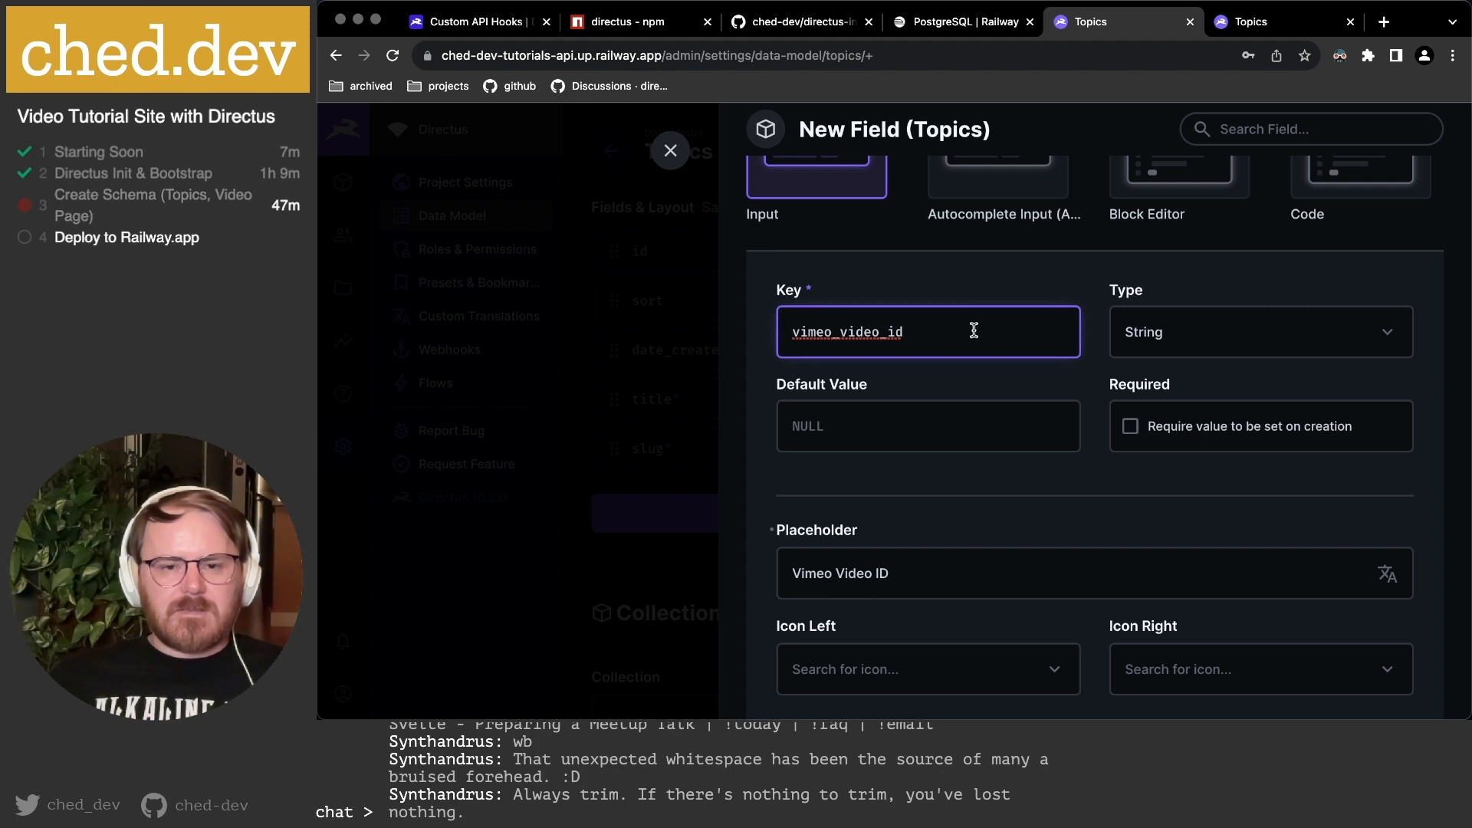
scroll(1088, 414, "down", 2)
scroll(1087, 414, "up", 2)
scroll(1088, 414, "down", 2)
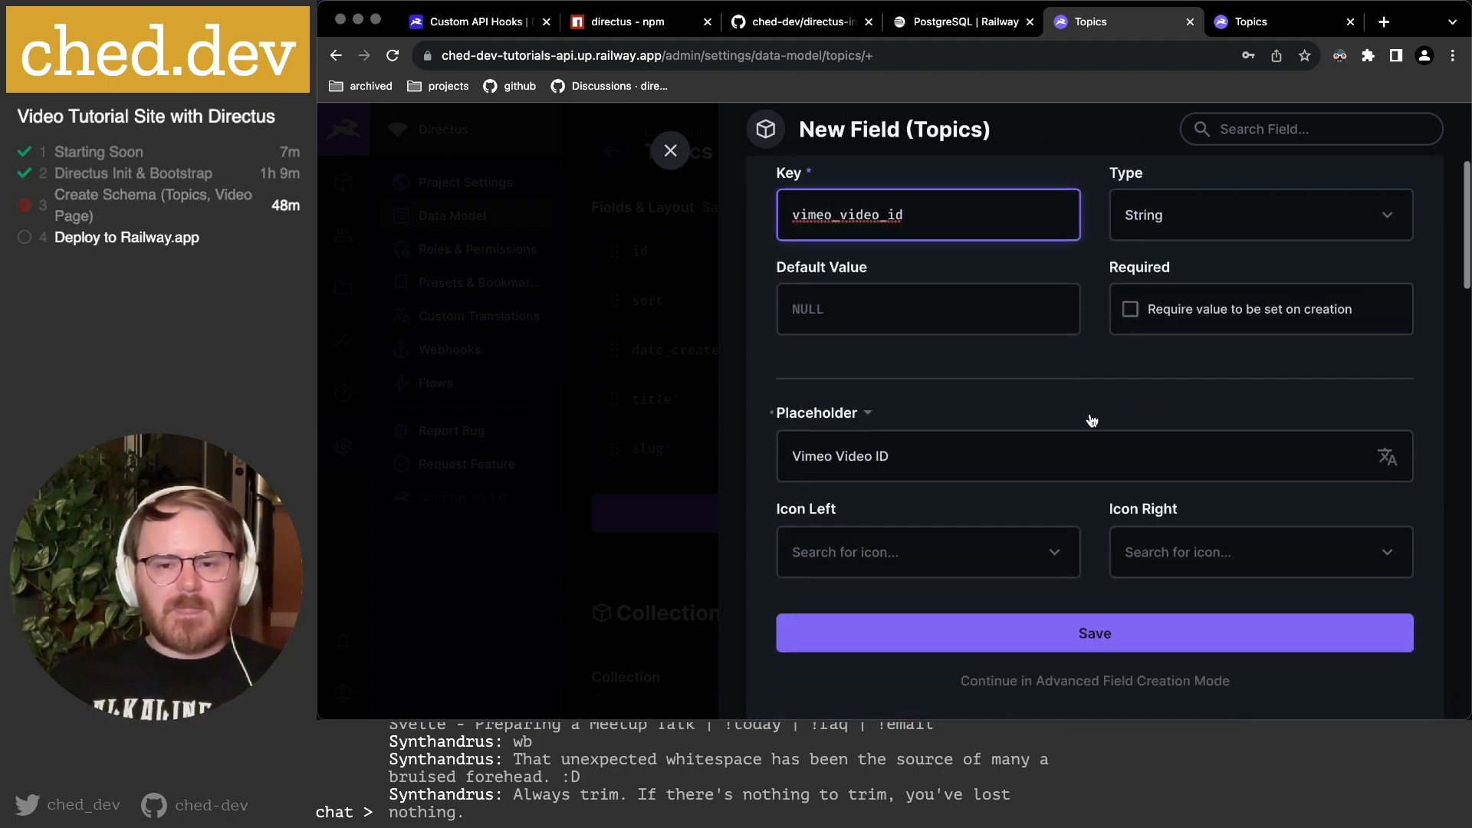
scroll(1090, 414, "down", 2)
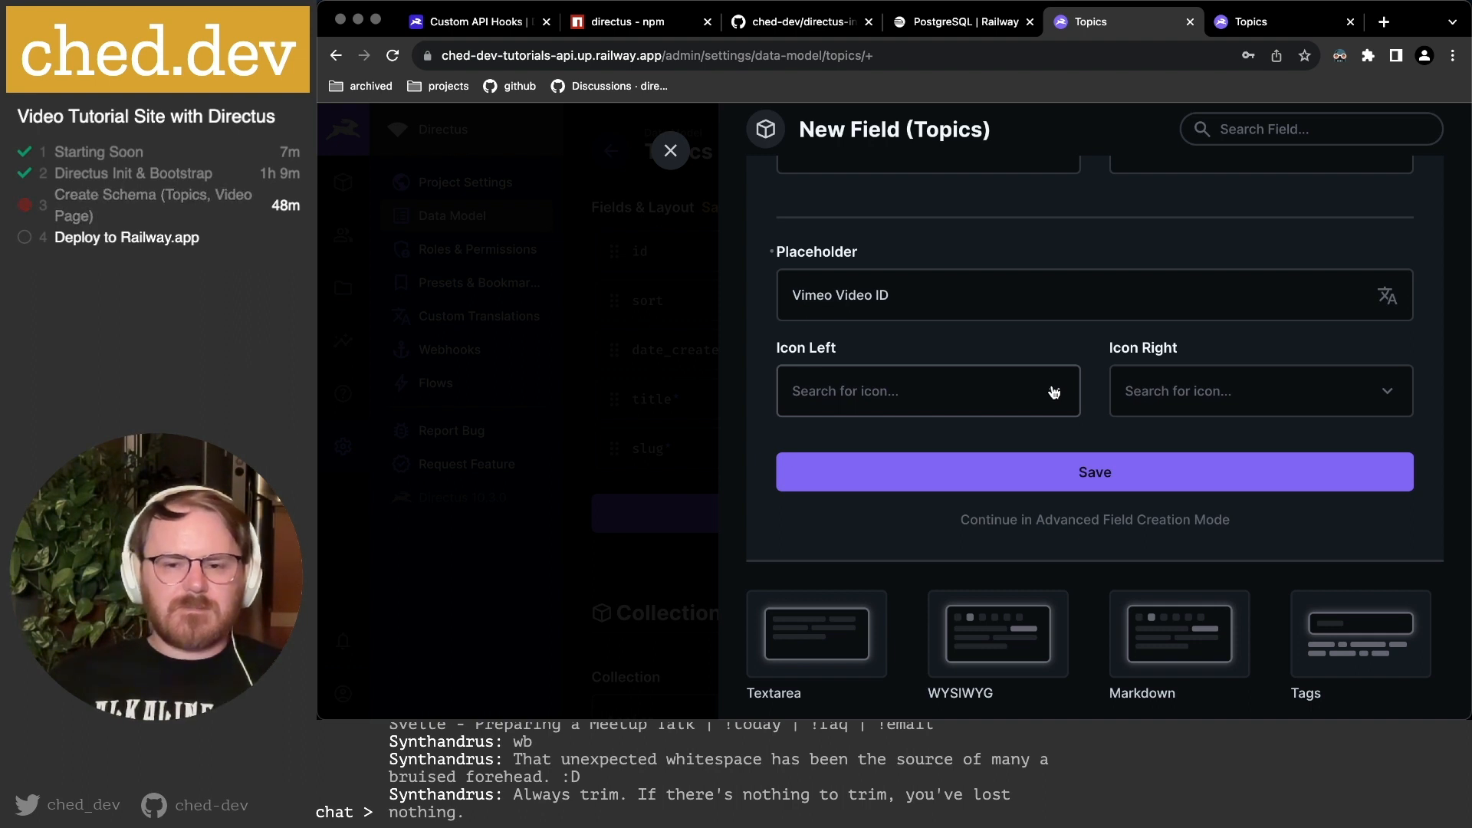
left_click(1128, 519)
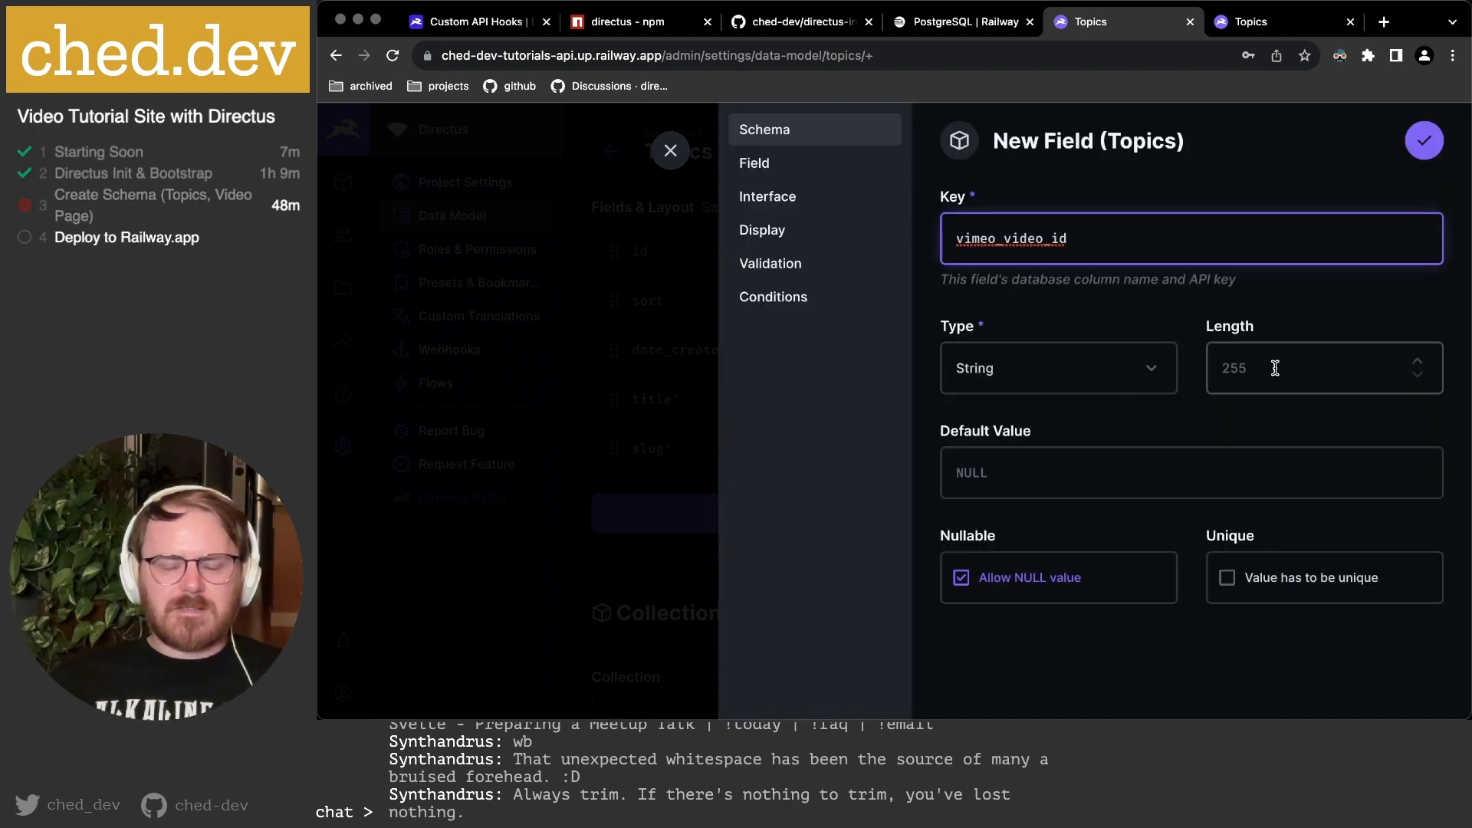
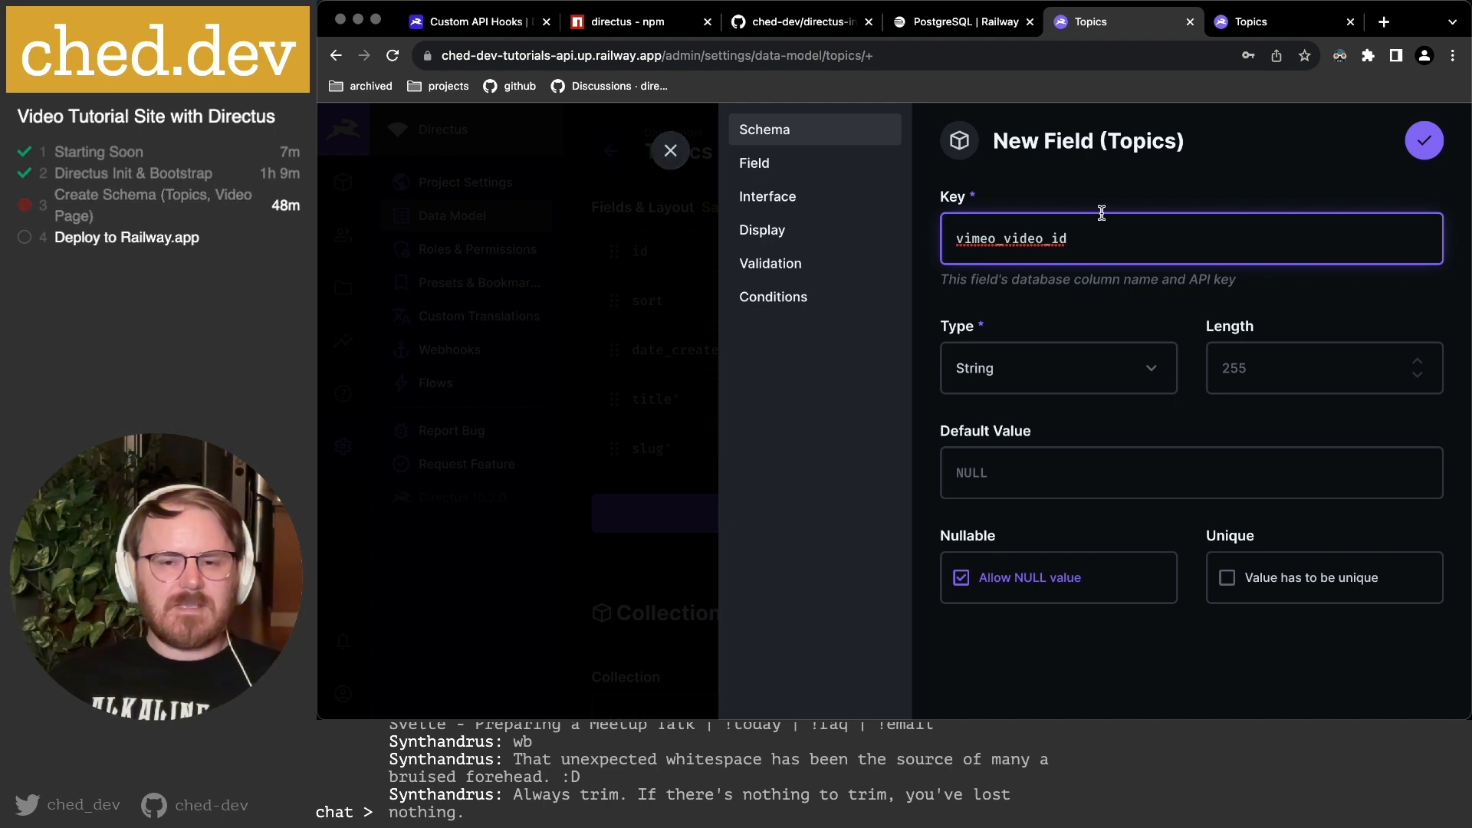
Review the planned Topics fields (slug, title, description) in the notes, then discard the unsaved vimeo_video_id field.
key("super+Tab")
left_click_drag(767, 172, 941, 295)
left_click_drag(763, 482, 943, 525)
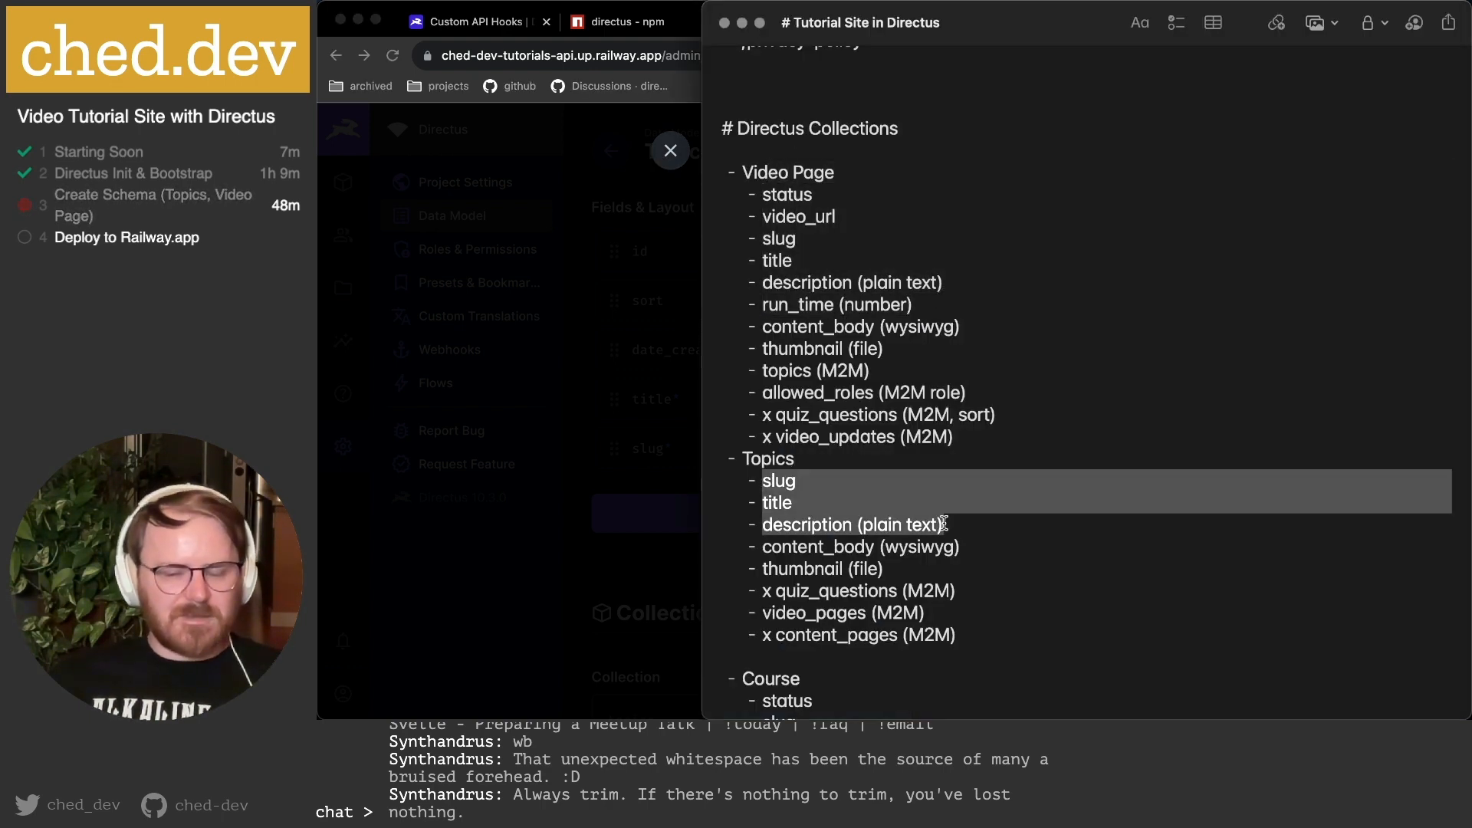
scroll(943, 525, "down", 1)
left_click(811, 486)
left_click_drag(764, 442, 839, 483)
scroll(839, 479, "down", 1)
left_click(819, 406)
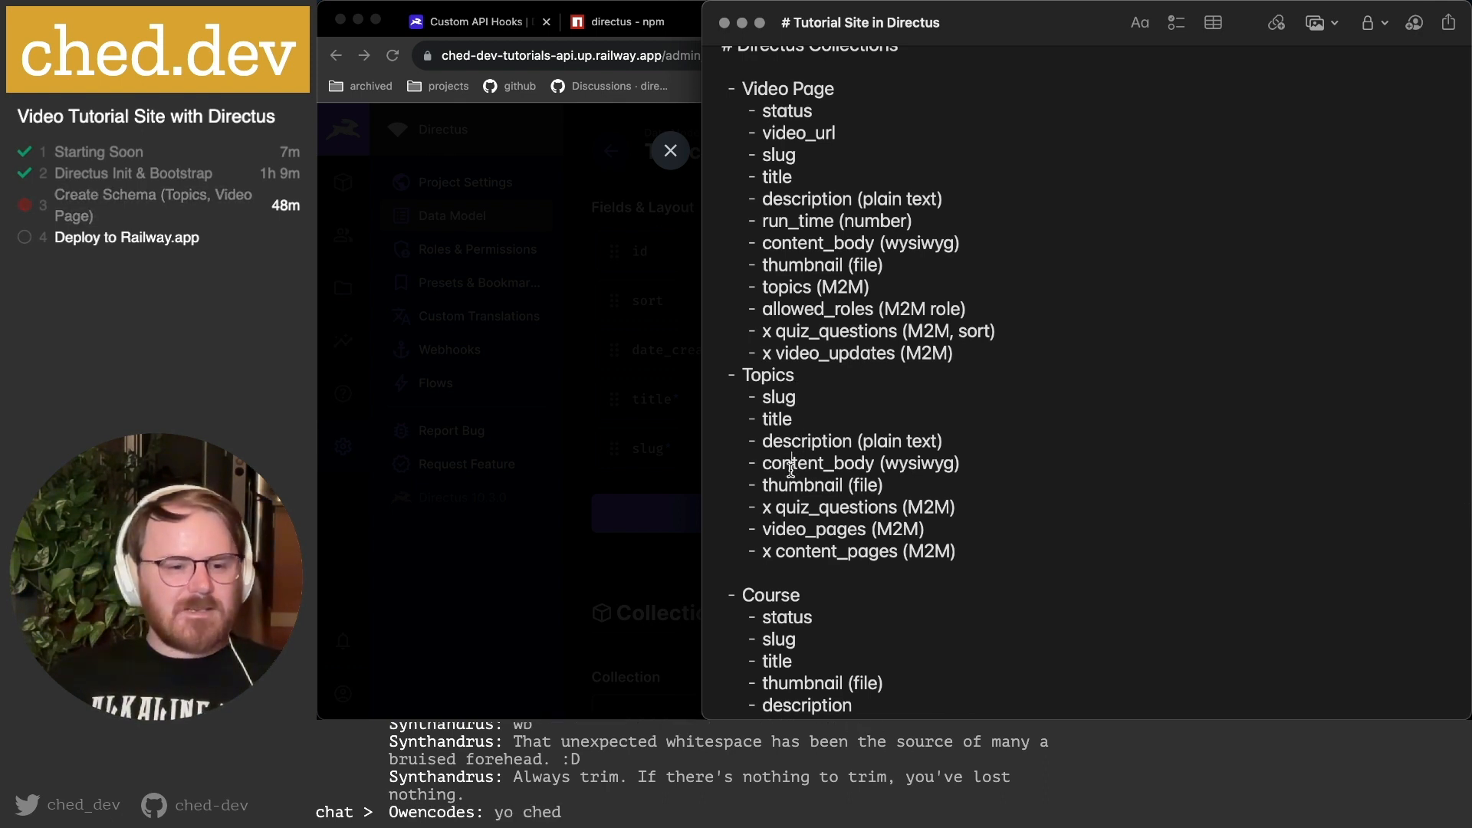
key("super+Tab")
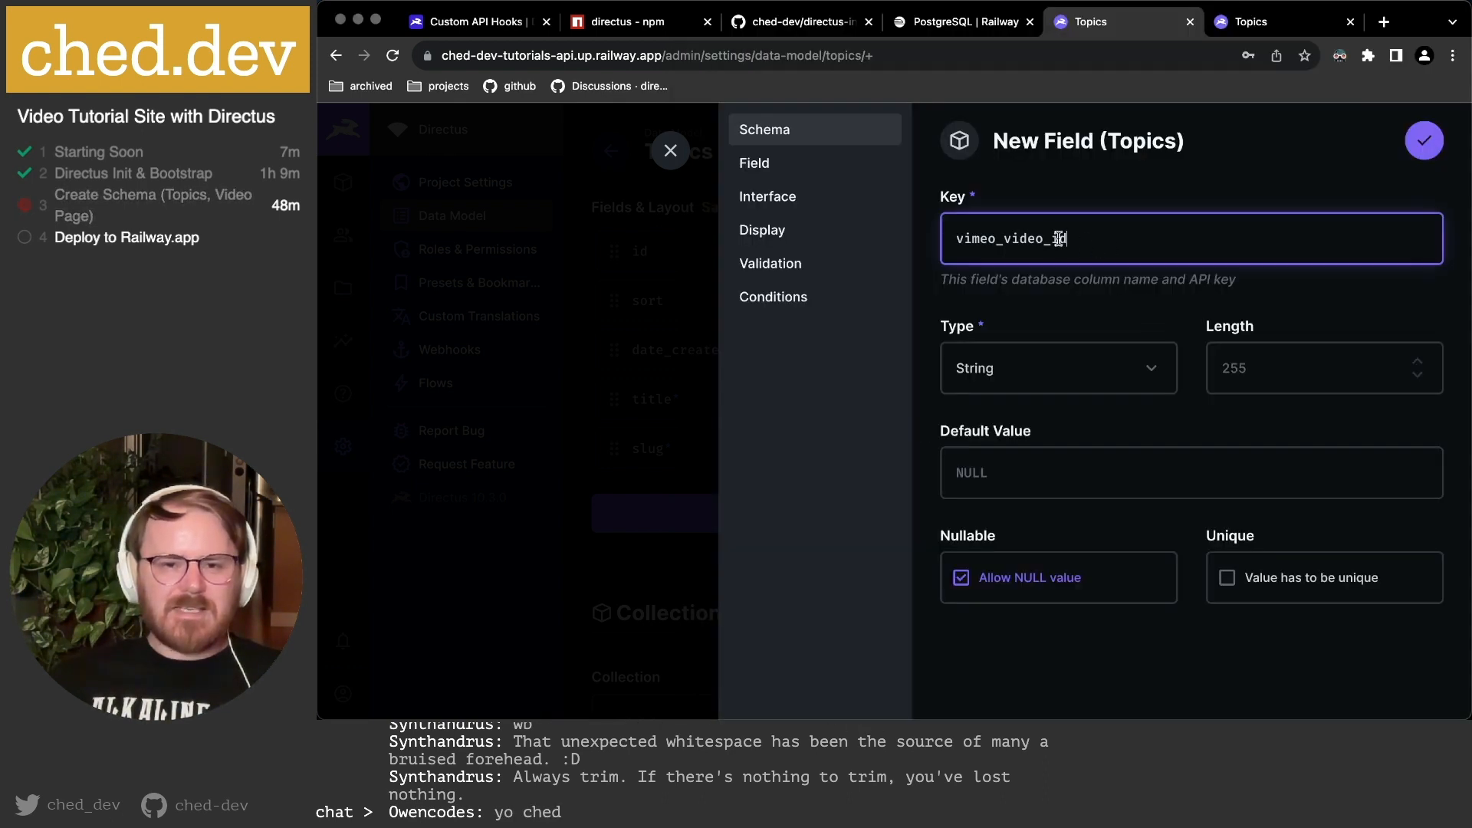
left_click(670, 149)
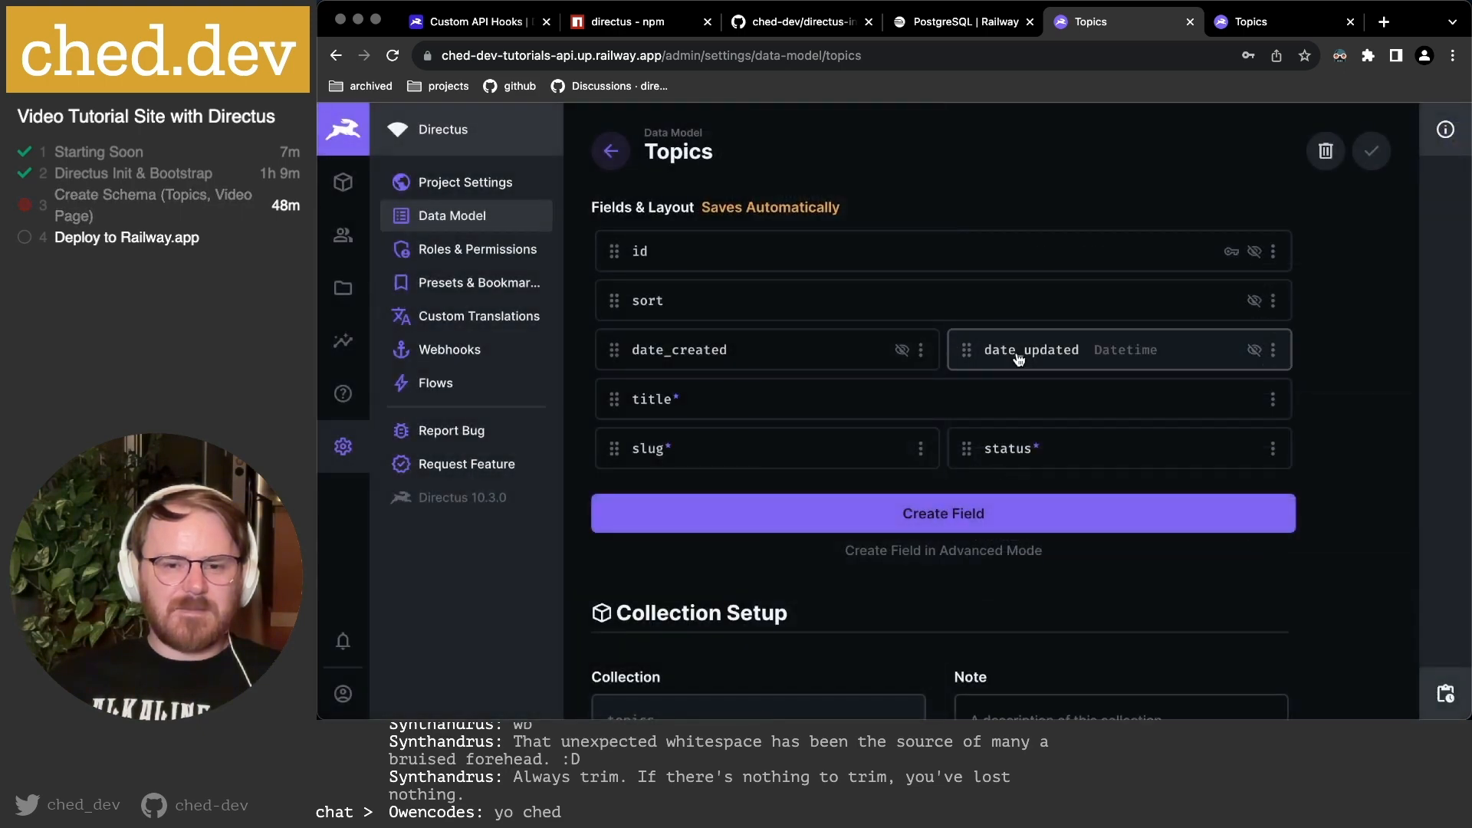
Start a new Topics field with a Textarea interface and key description.
left_click(938, 522)
key("super+Tab")
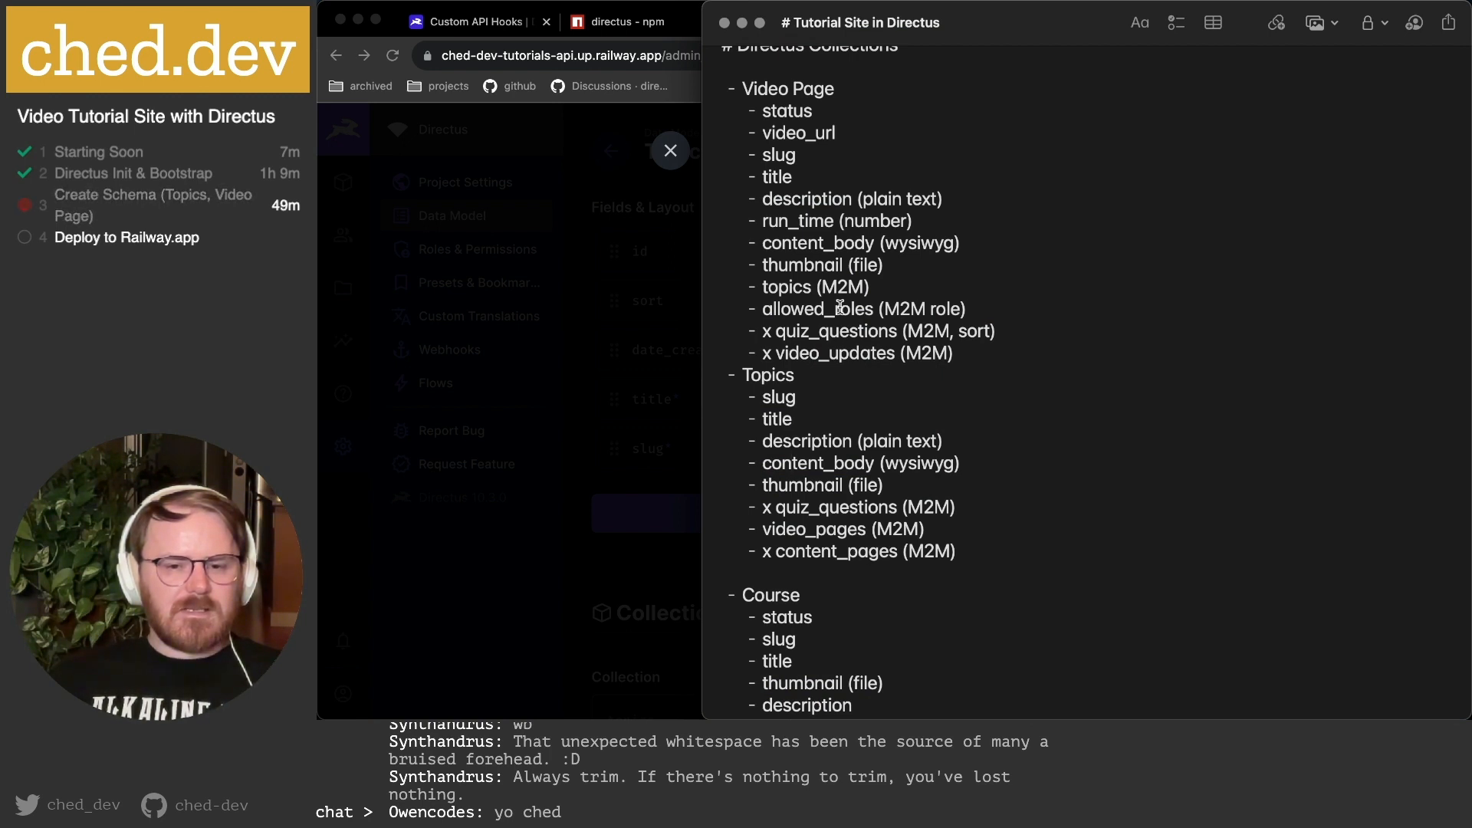
key("super+Tab")
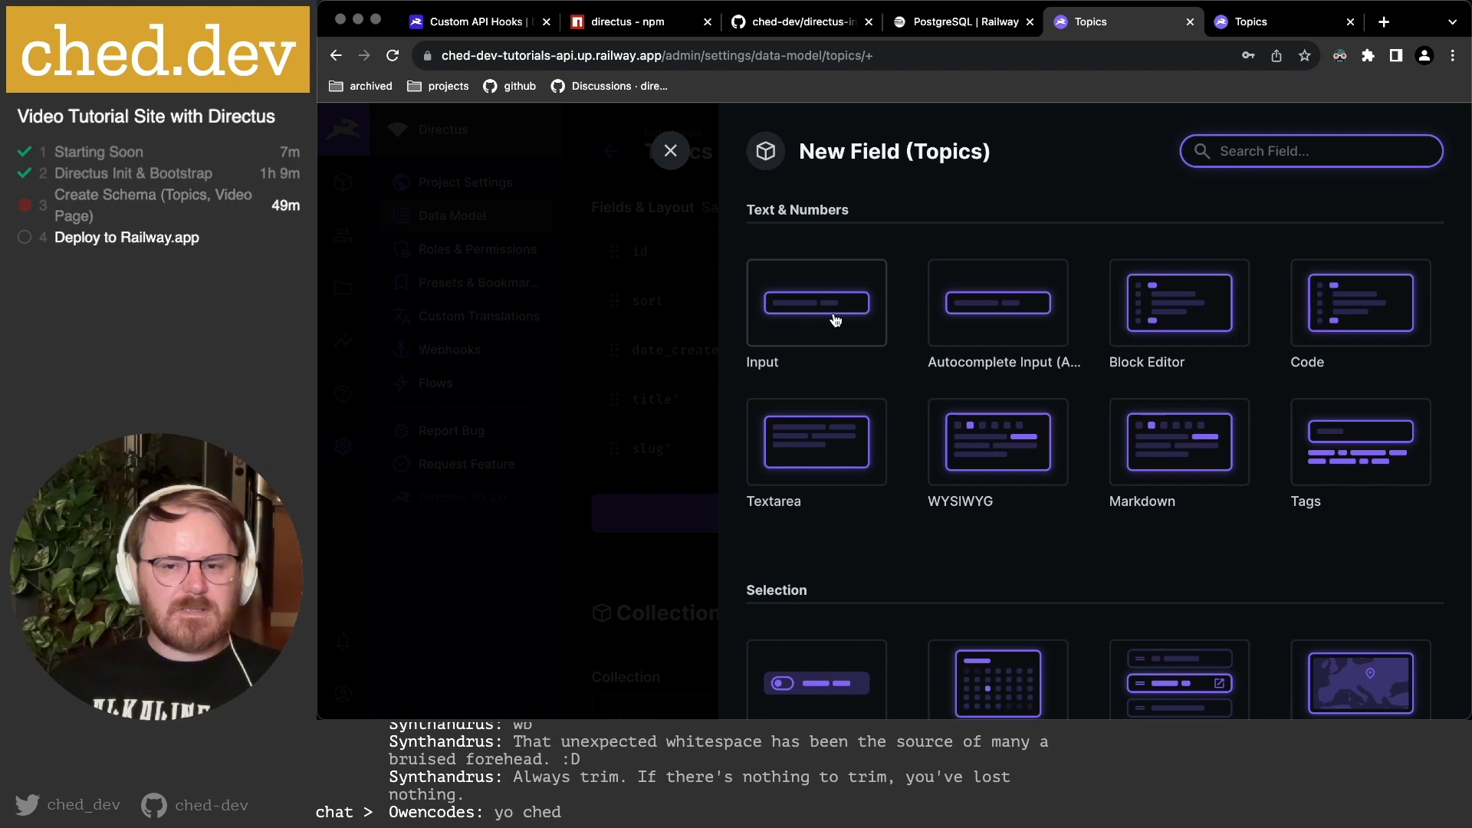
left_click(820, 439)
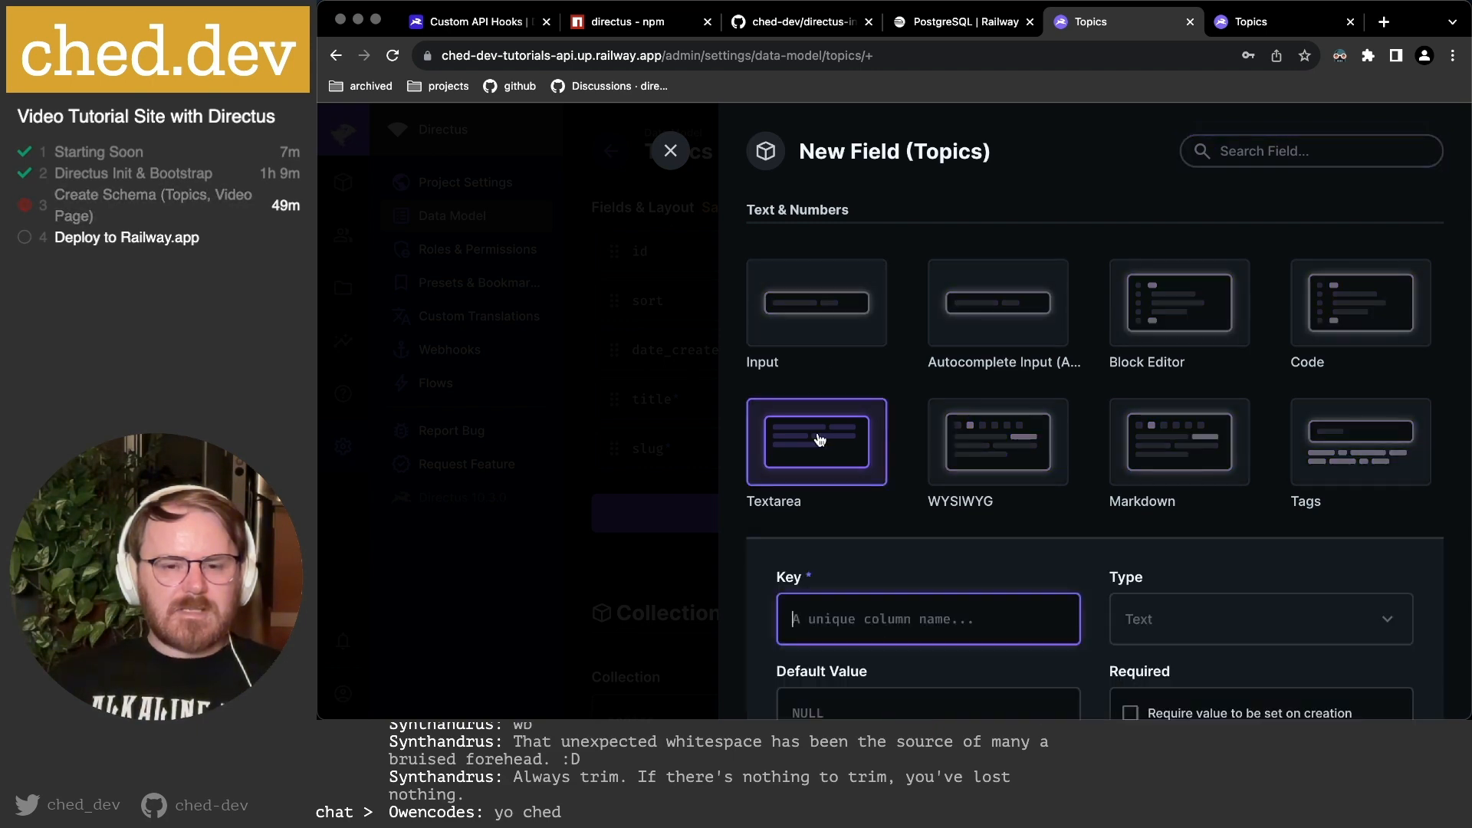
scroll(822, 437, "down", 2)
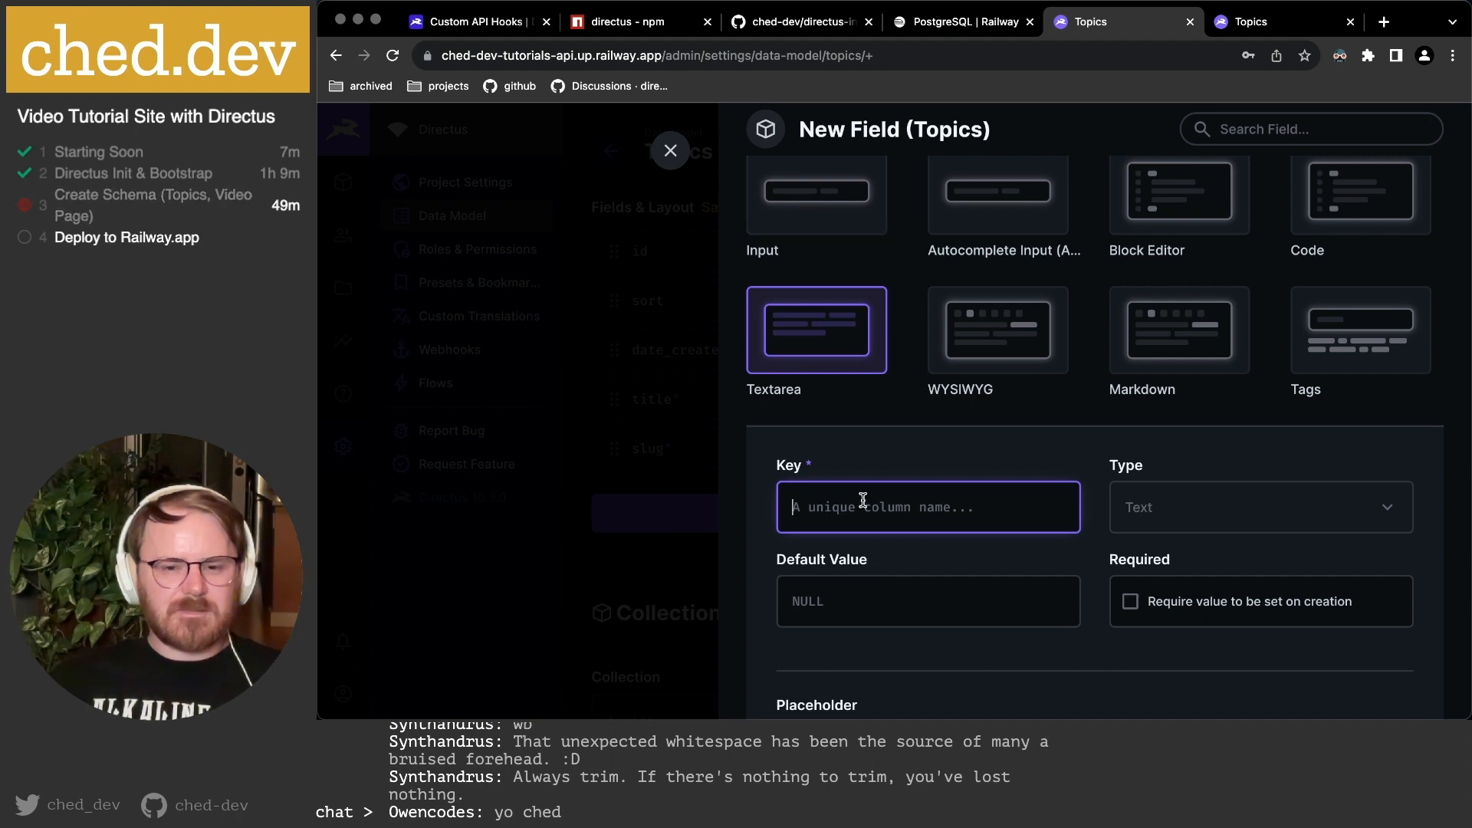
type("description")
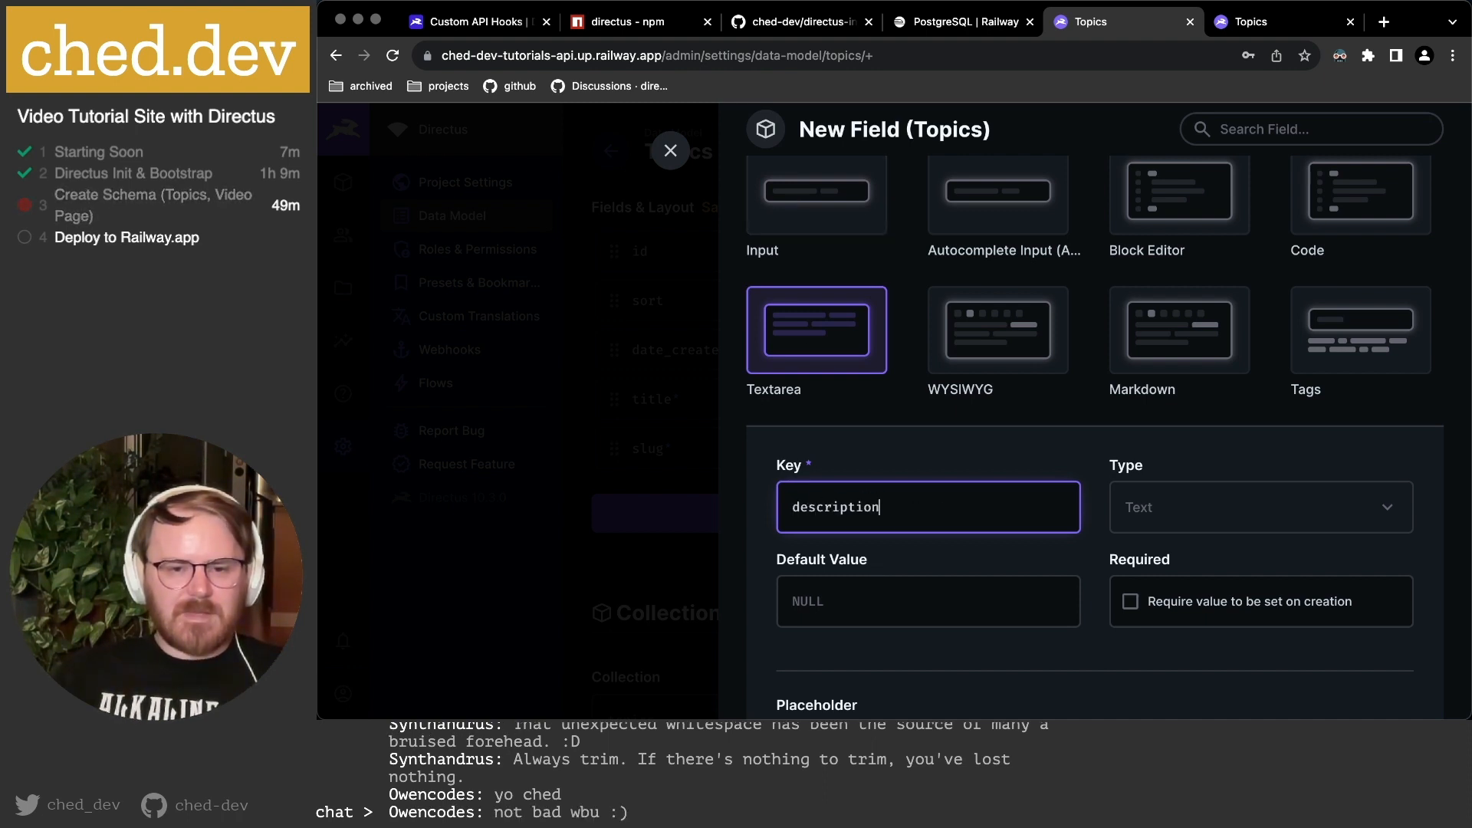
left_click(1150, 512)
Switch the description field to the Input interface with type String, then continue in advanced mode.
scroll(1074, 516, "up", 1)
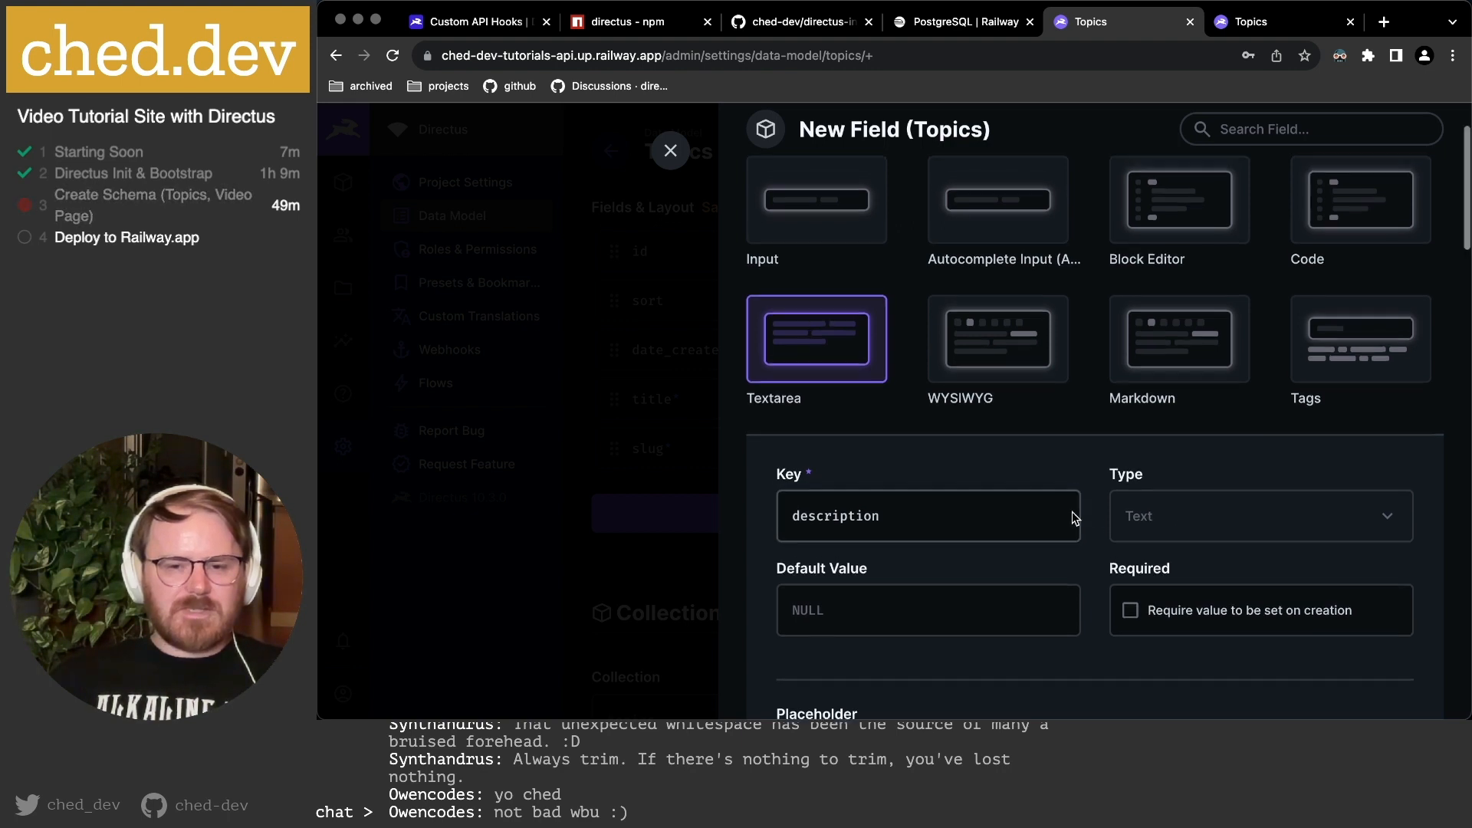
left_click(828, 220)
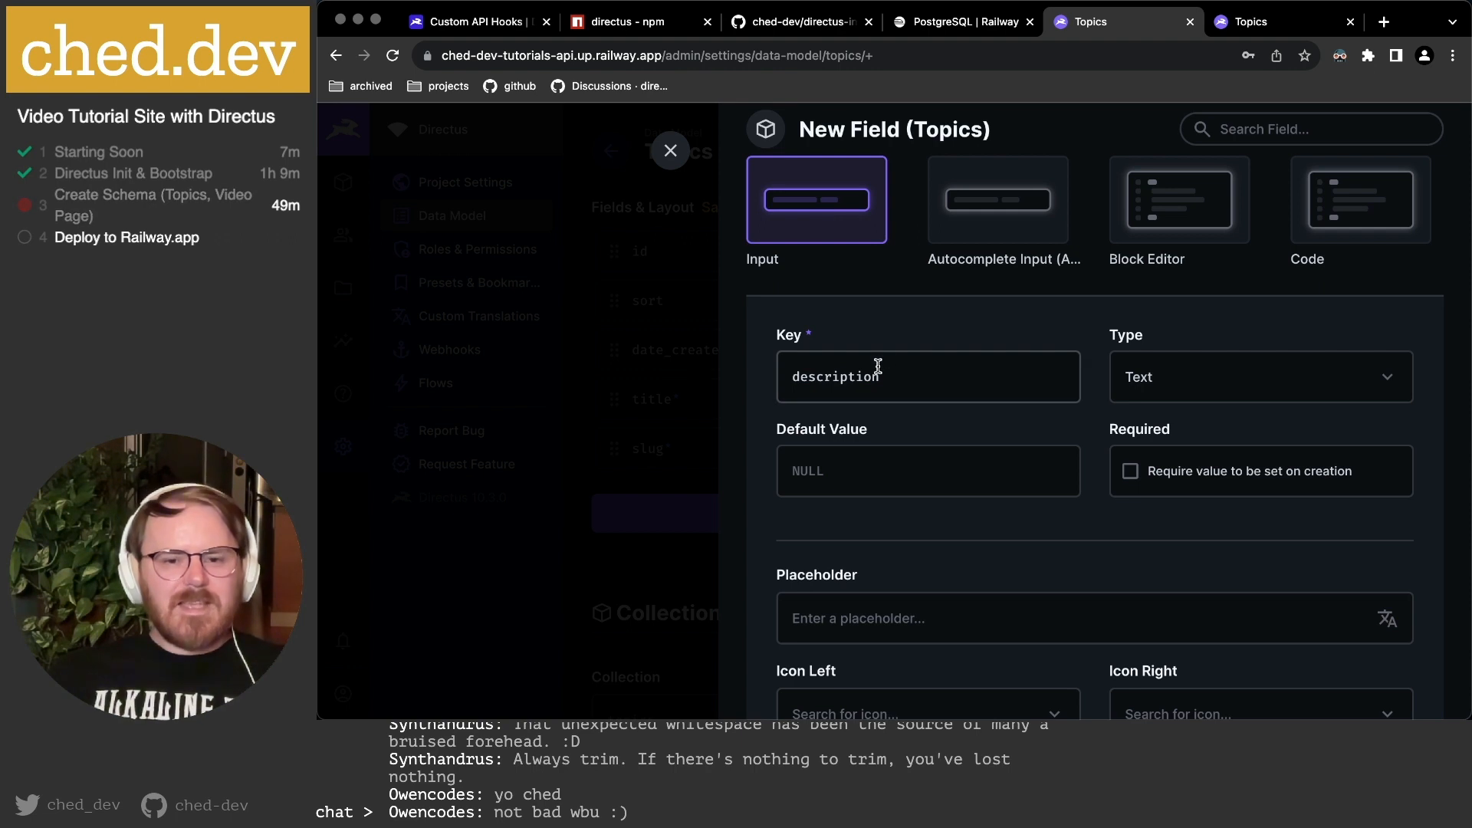
left_click(1147, 377)
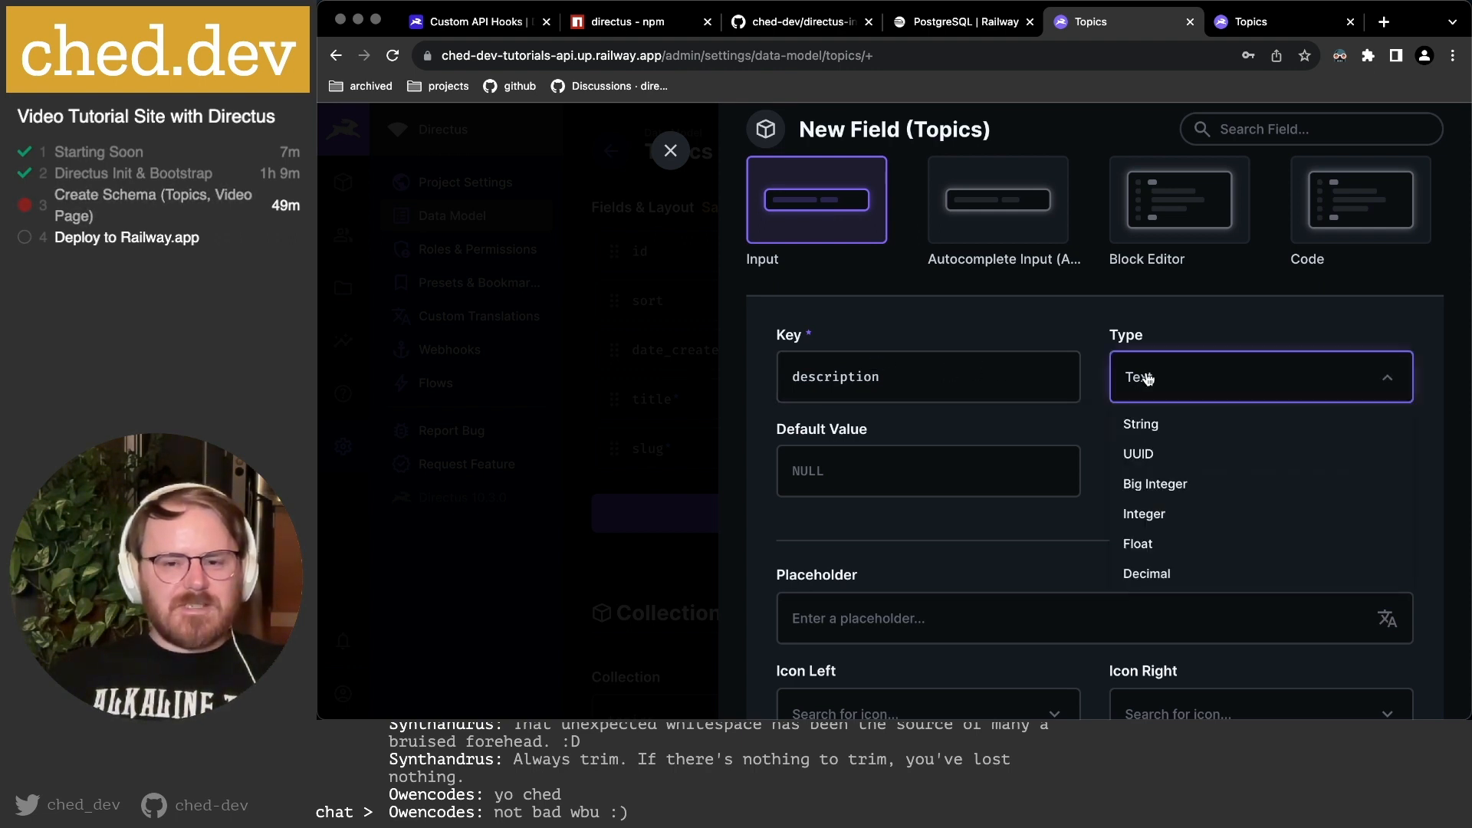
left_click(1175, 427)
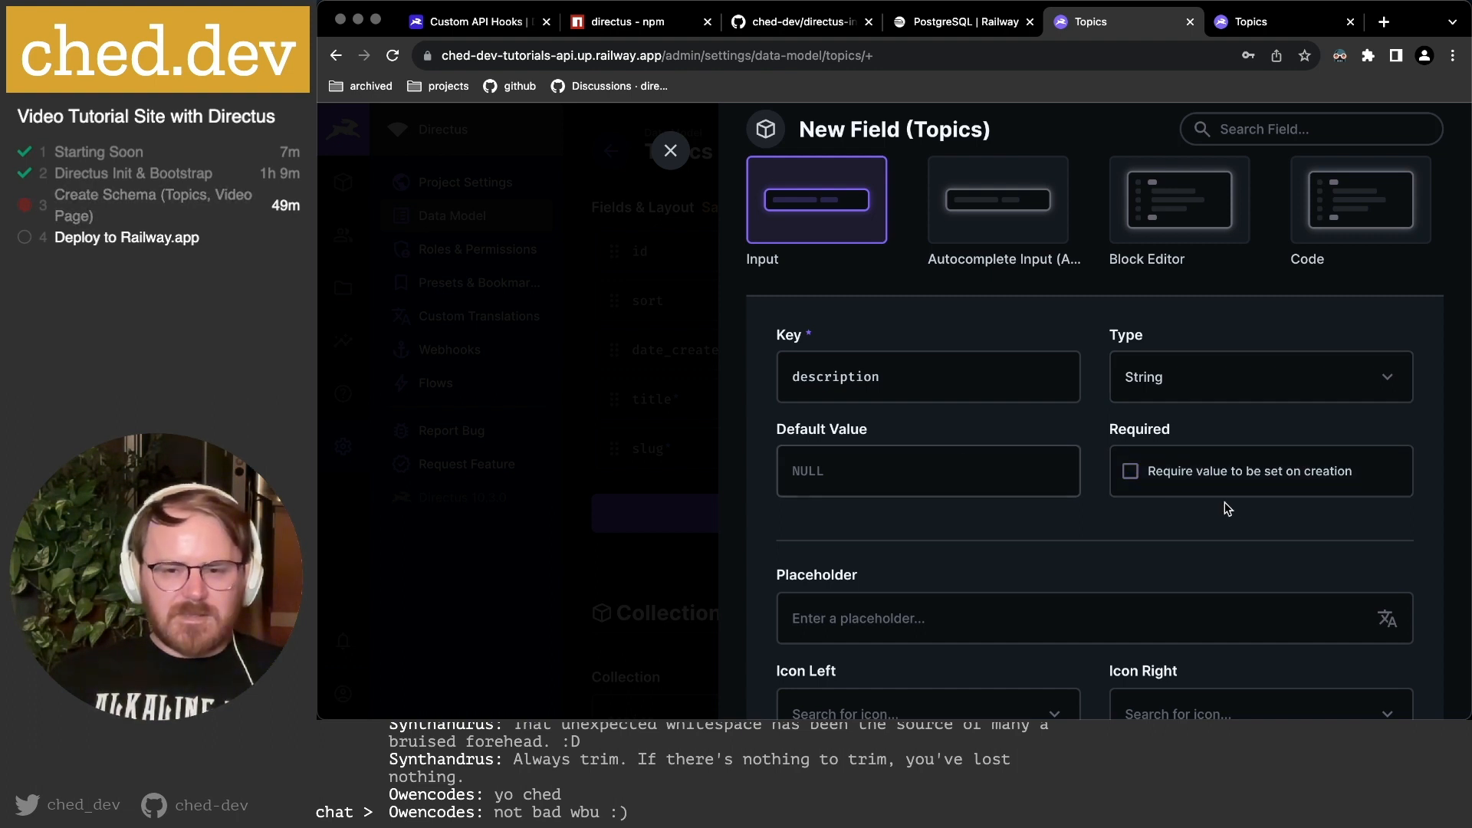
scroll(956, 480, "down", 4)
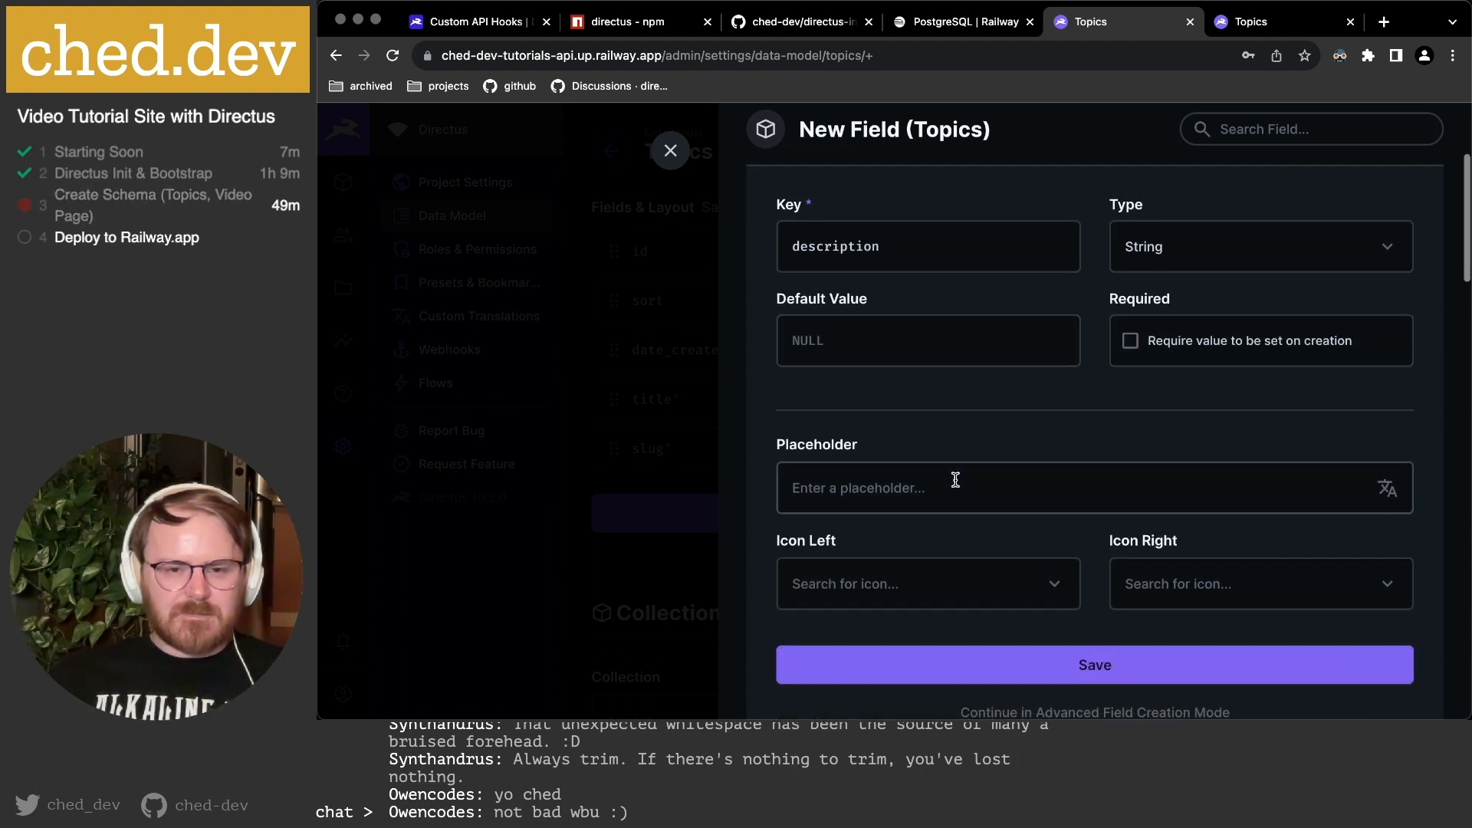
scroll(956, 480, "down", 1)
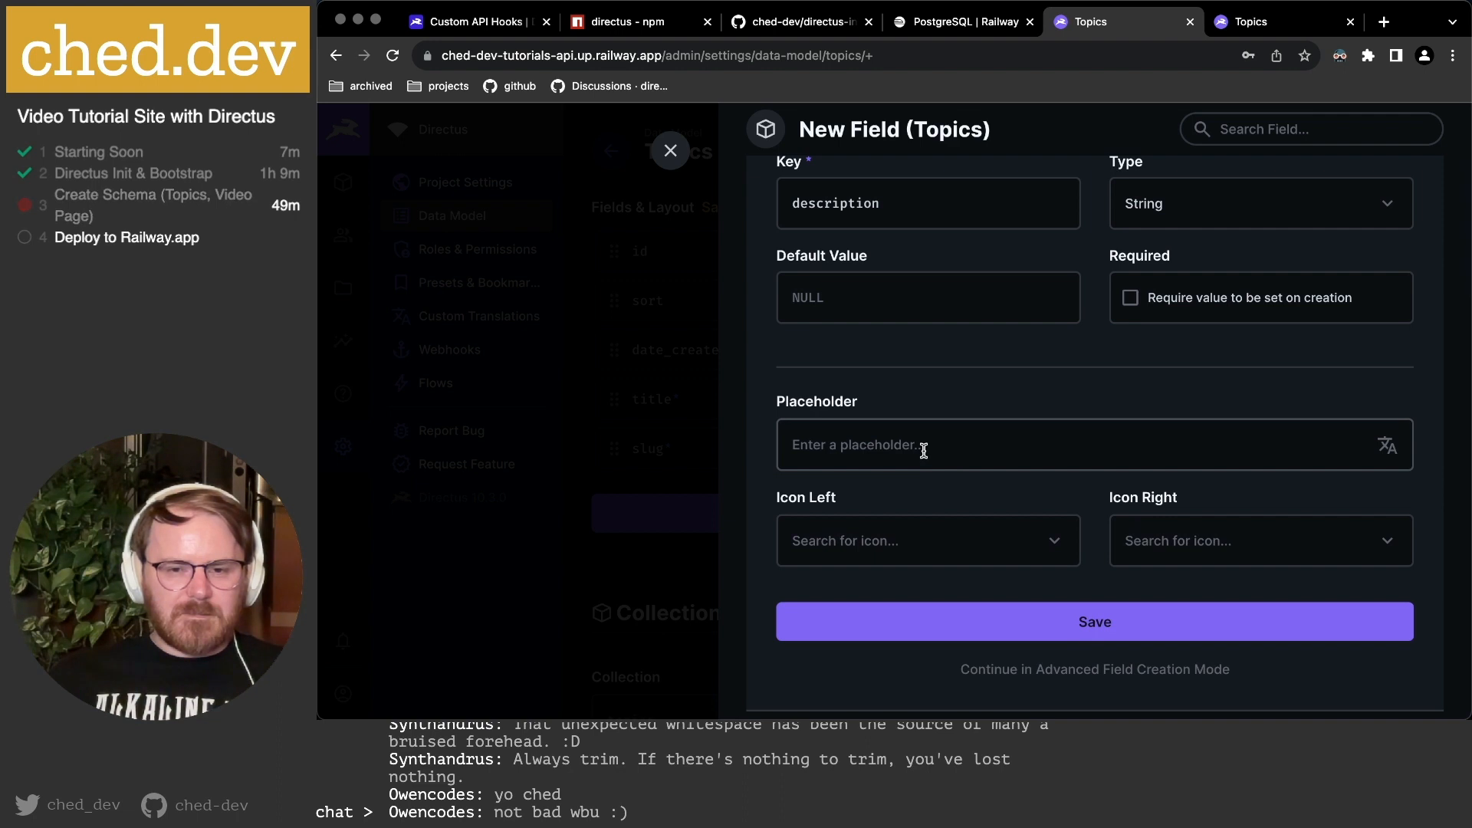
left_click(1115, 670)
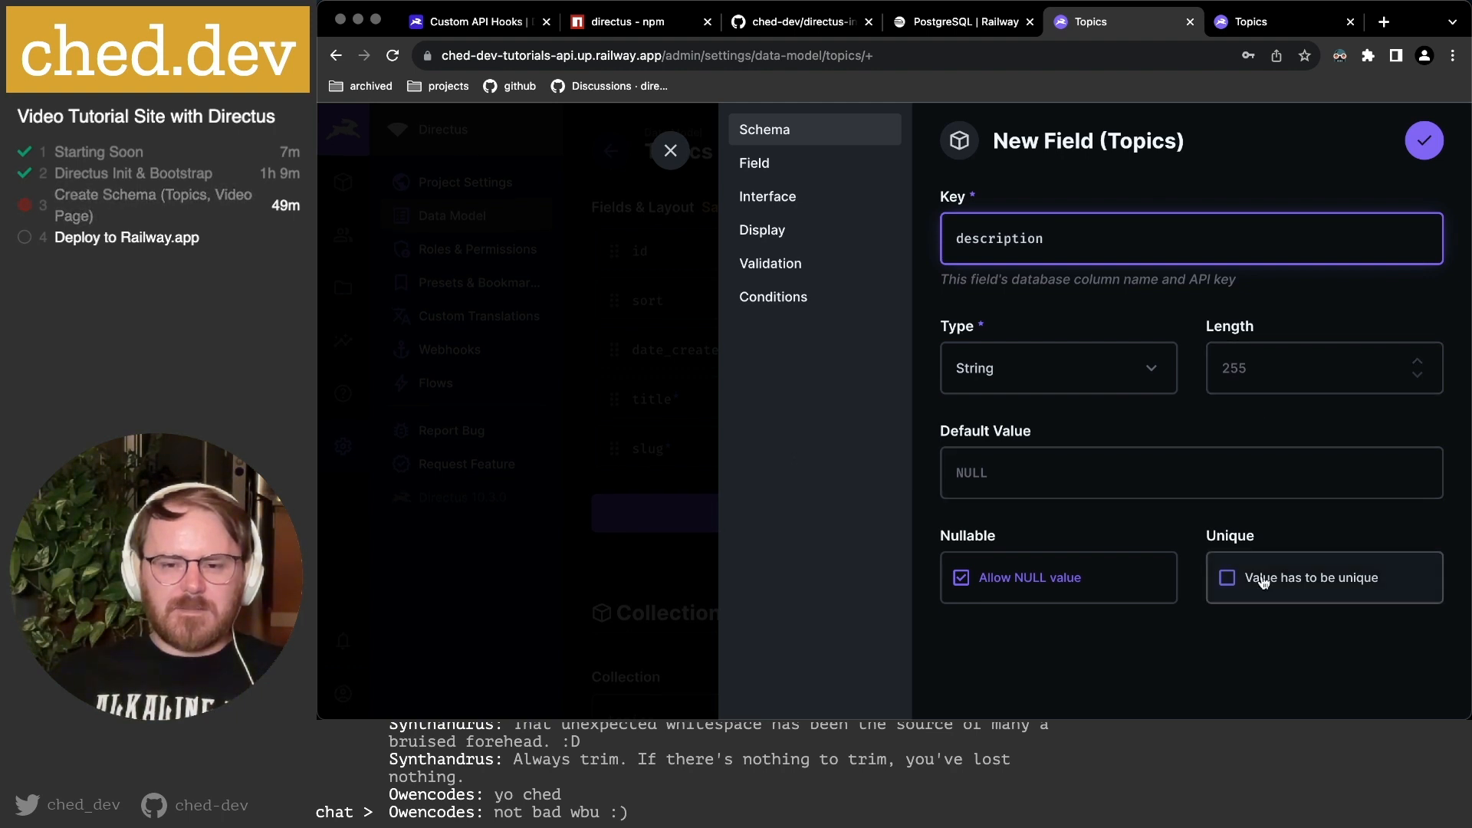
Review the Field and Interface sections, leaving the left icon empty and enabling Trim.
left_click(789, 167)
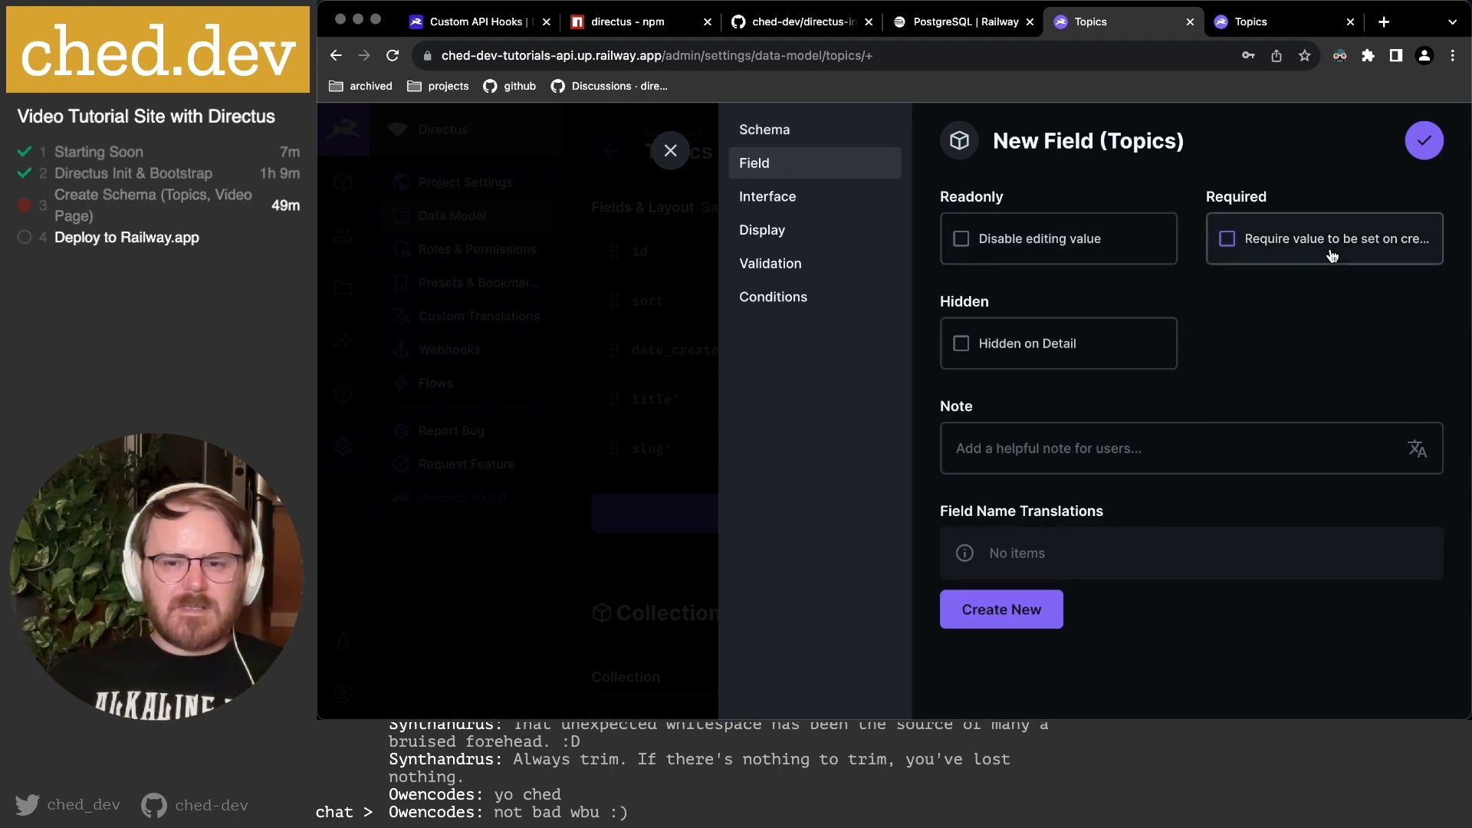
left_click(784, 203)
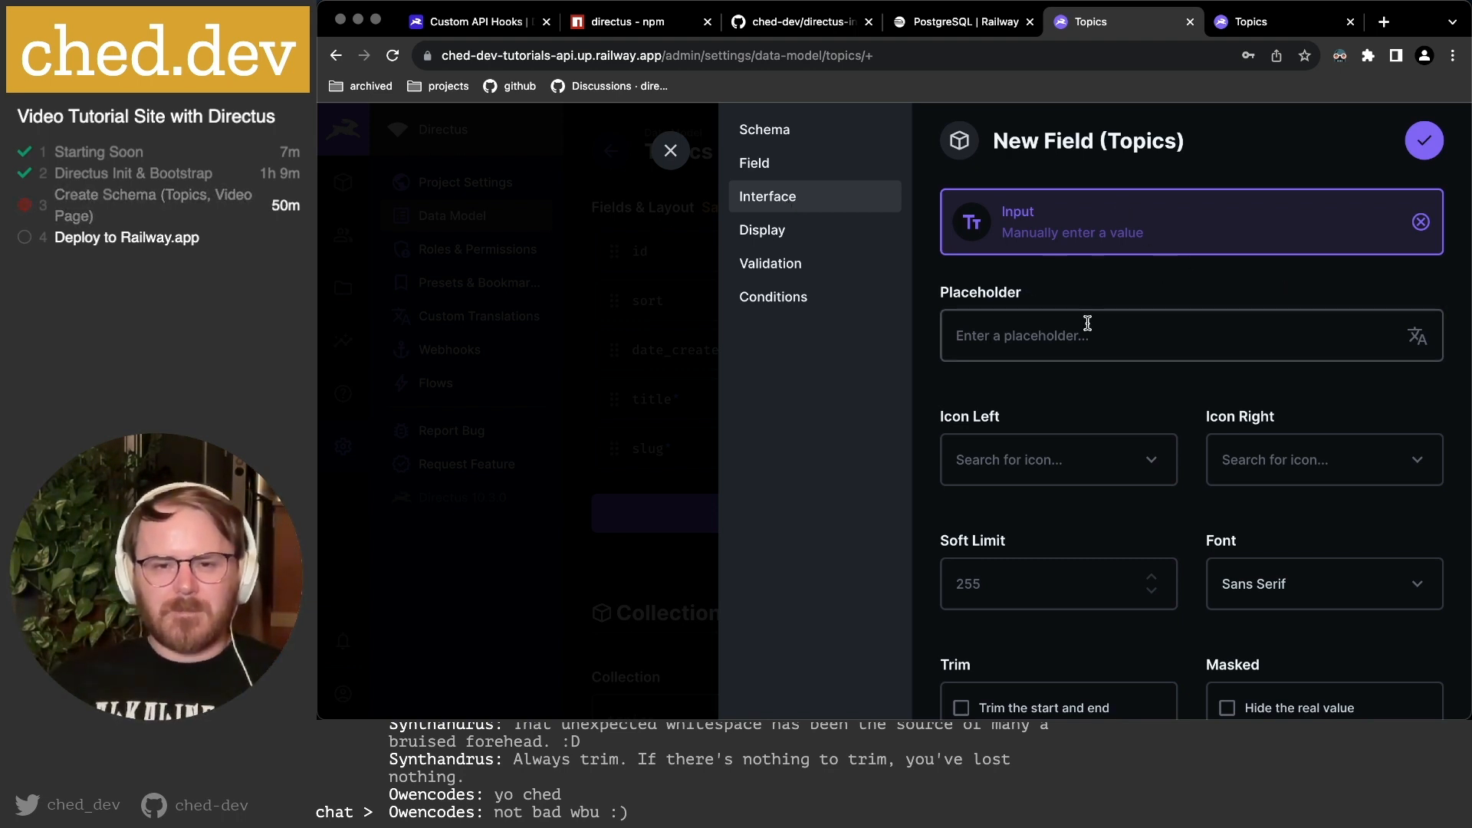
left_click(1050, 458)
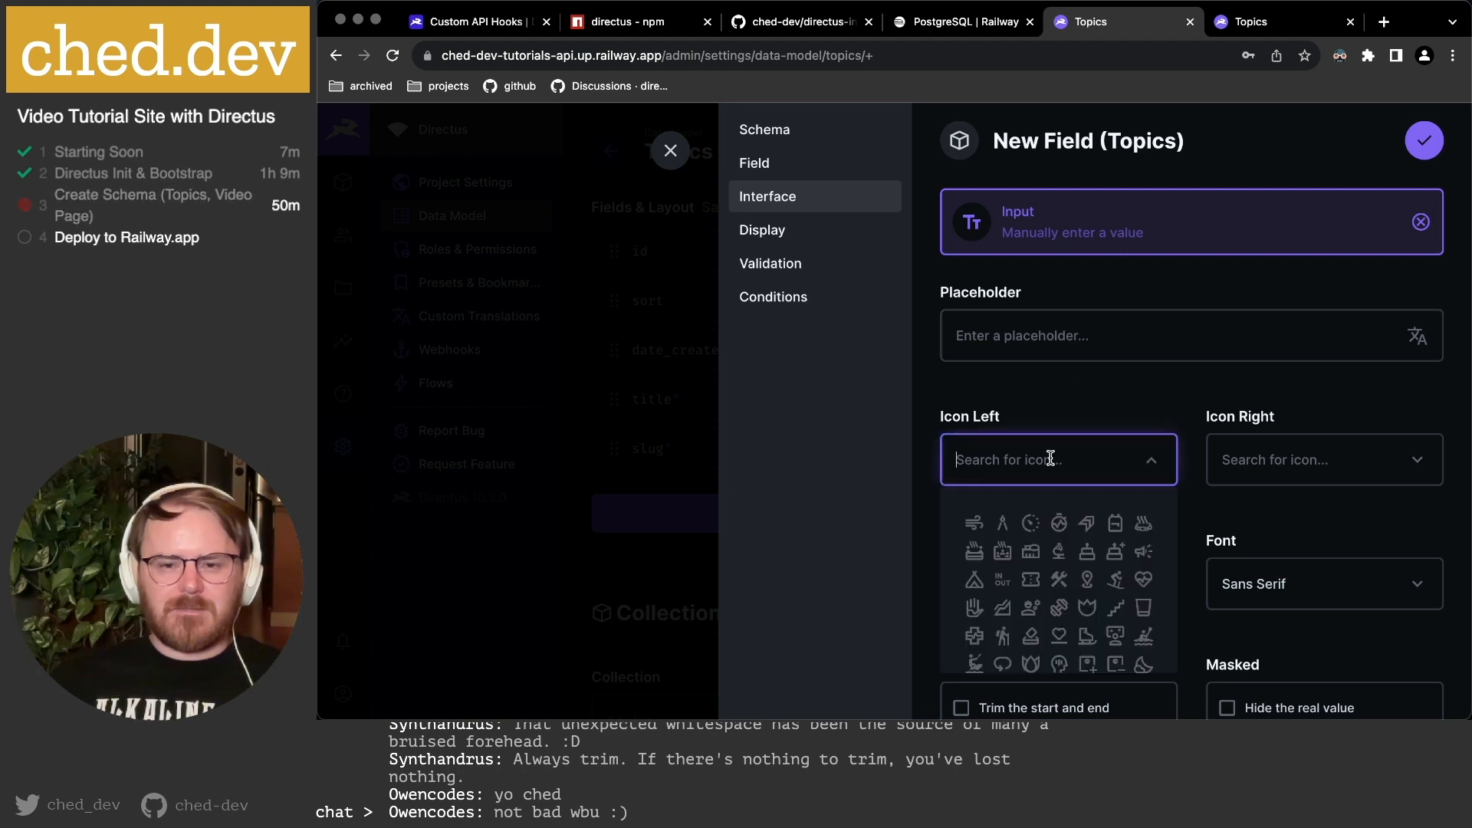
type("vim")
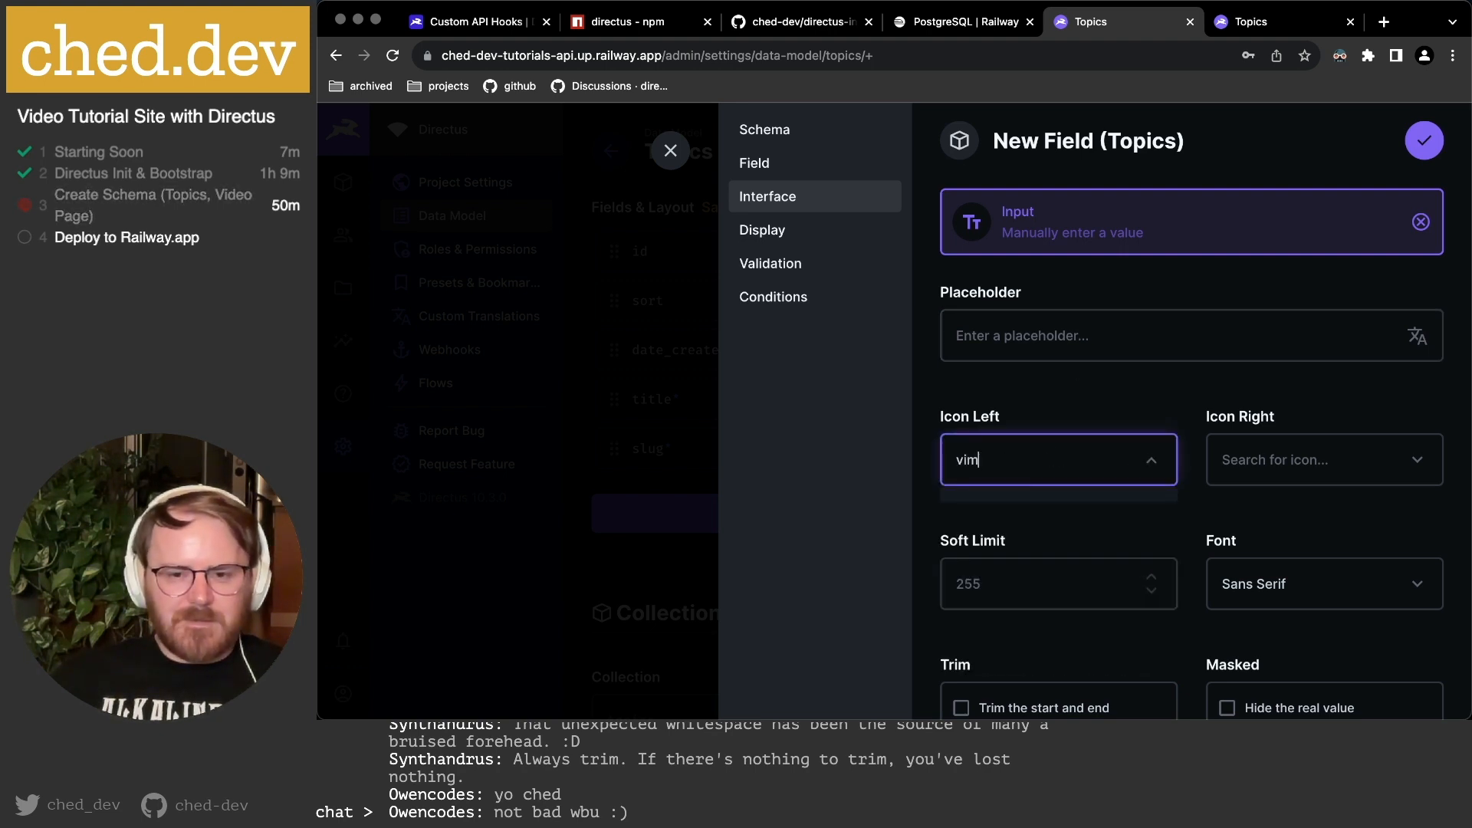
key("BackSpace")
key("BackSpace")
key("BackSpace")
key("BackSpace")
key("BackSpace")
left_click(1113, 407)
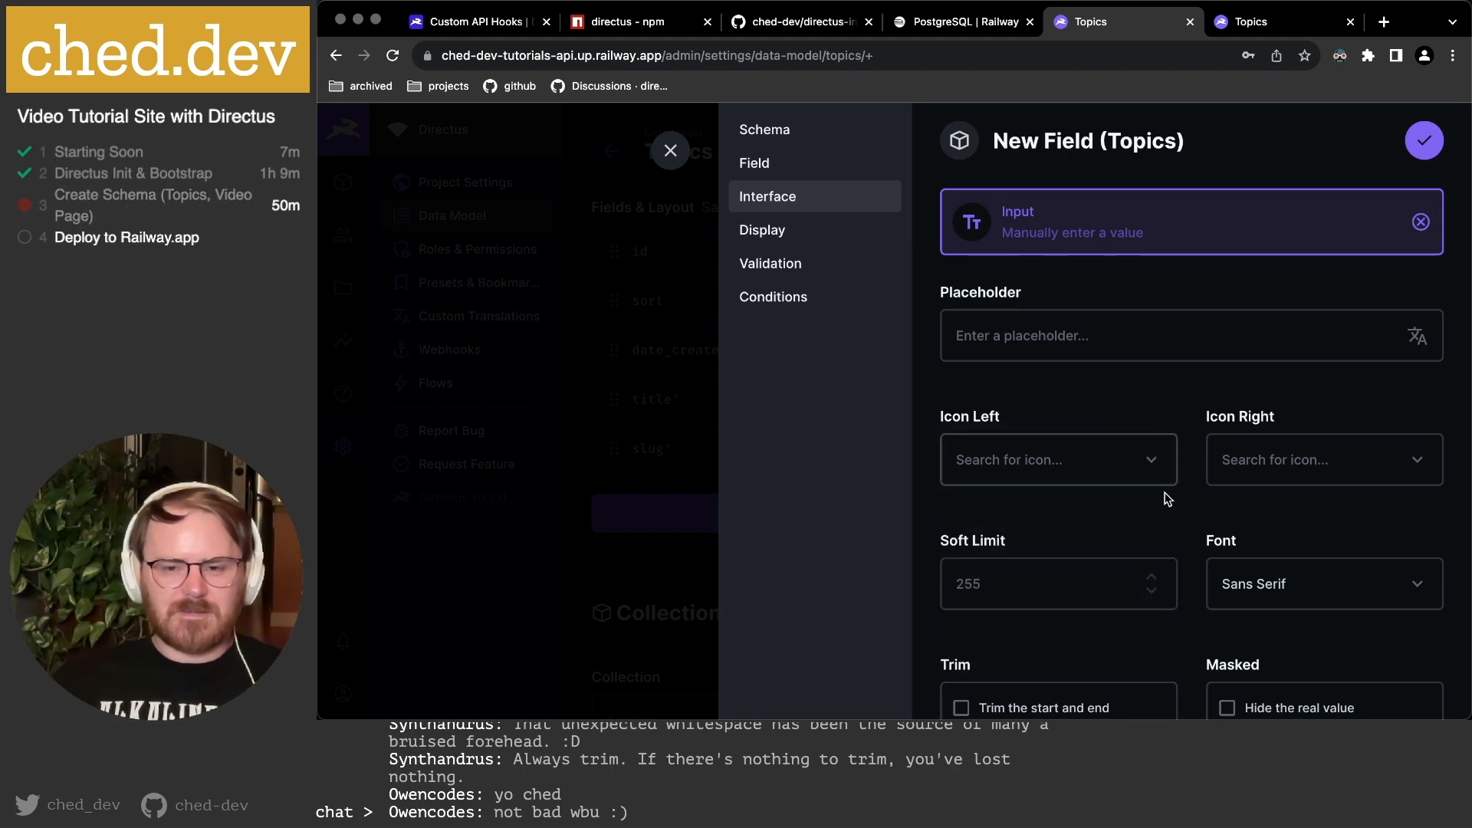
scroll(1165, 500, "down", 1)
scroll(1201, 503, "down", 1)
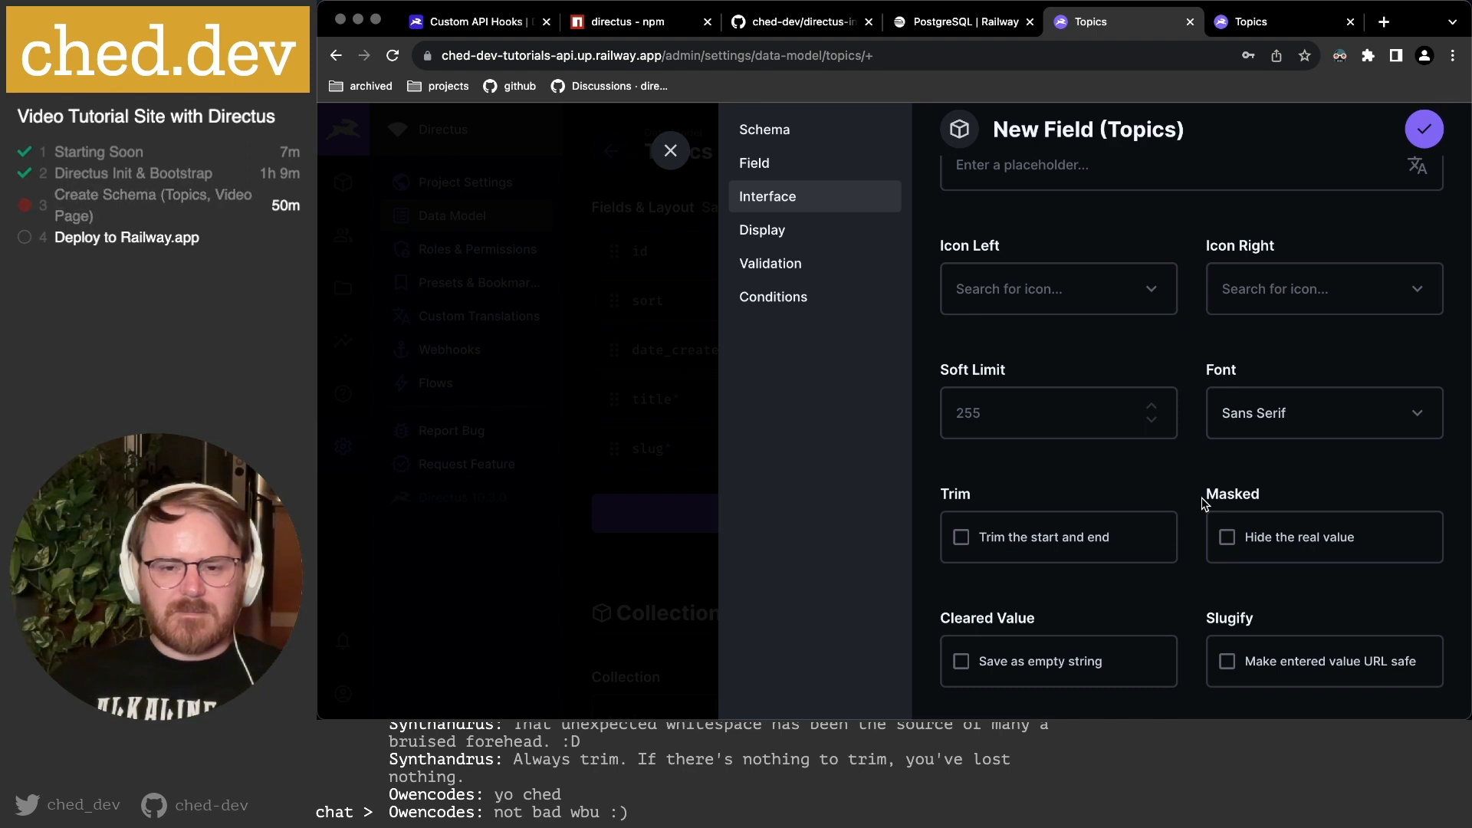
left_click(1094, 540)
scroll(1232, 507, "down", 1)
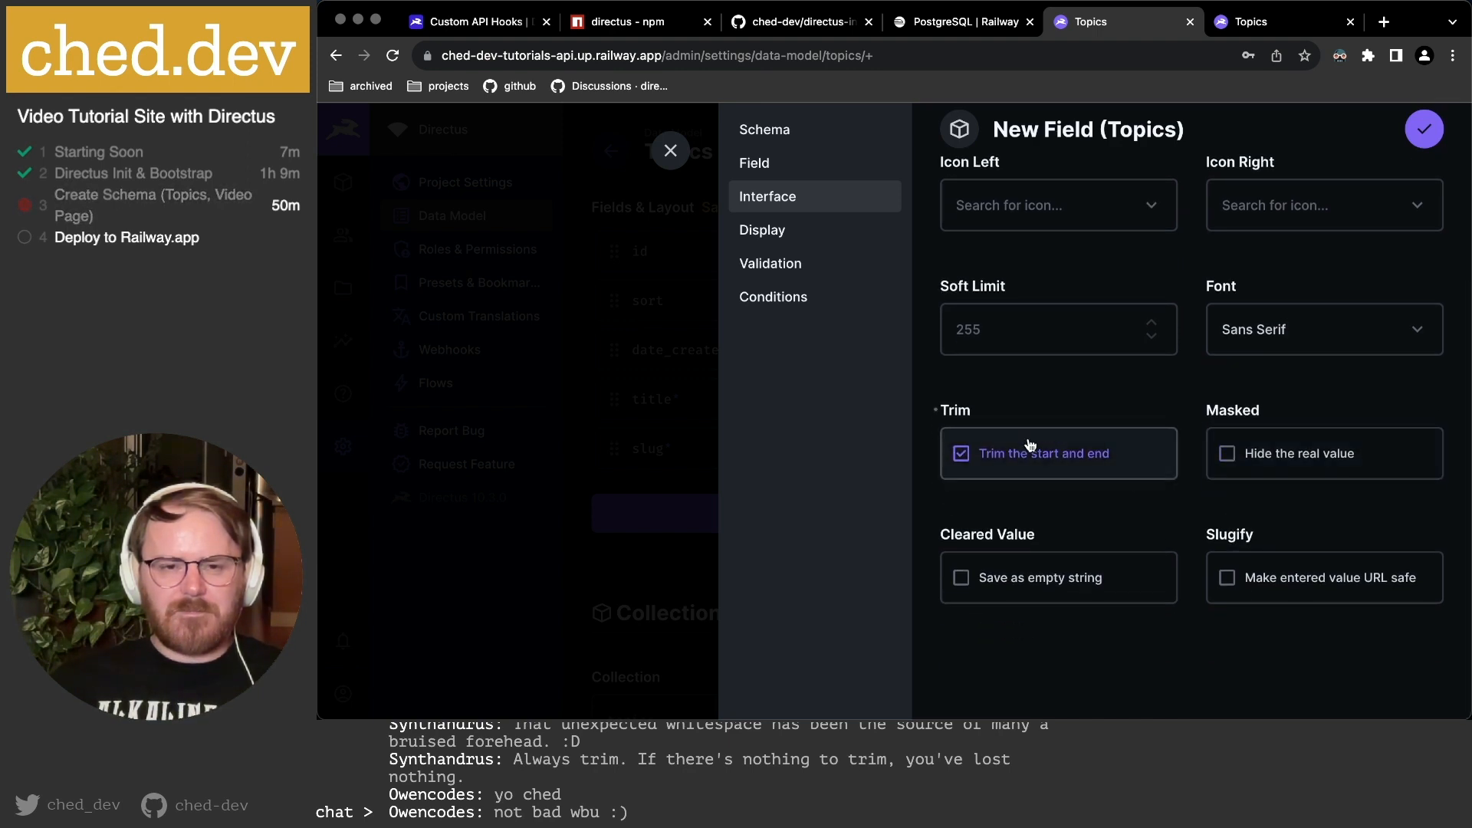
scroll(1060, 457, "up", 2)
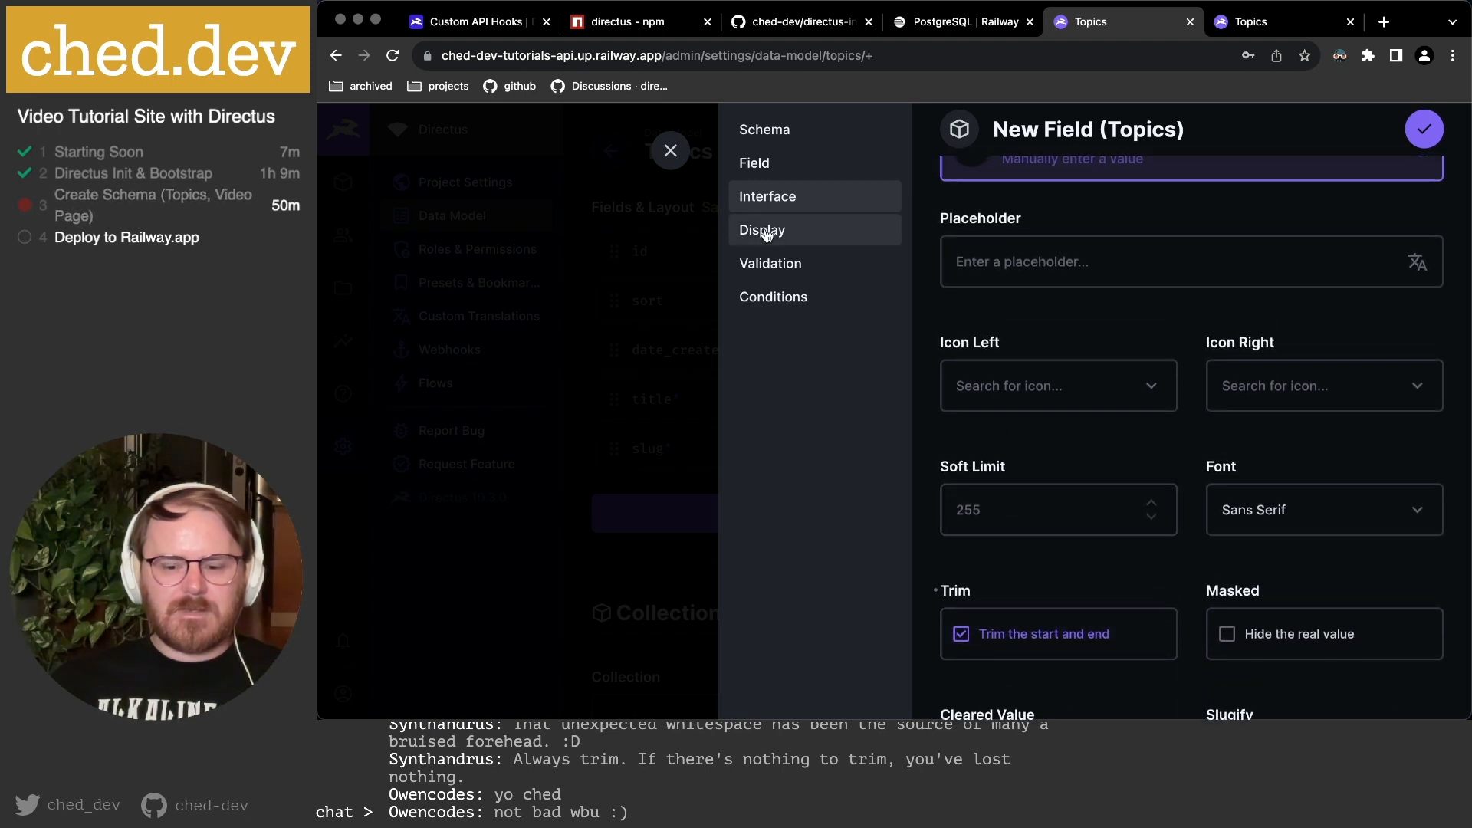
Check the Display options and keep the single-line Input interface.
left_click(765, 233)
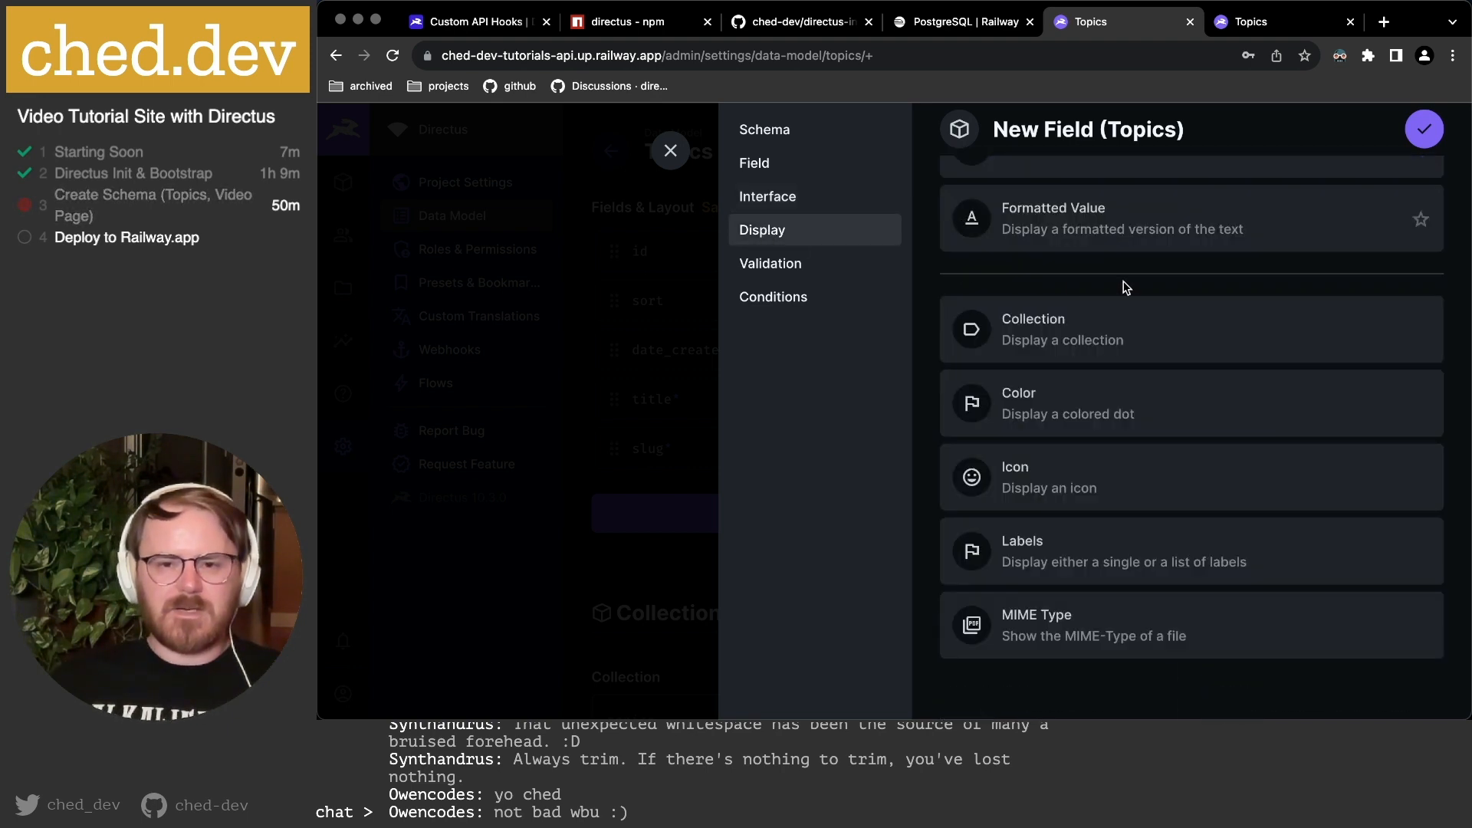
scroll(1124, 280, "up", 1)
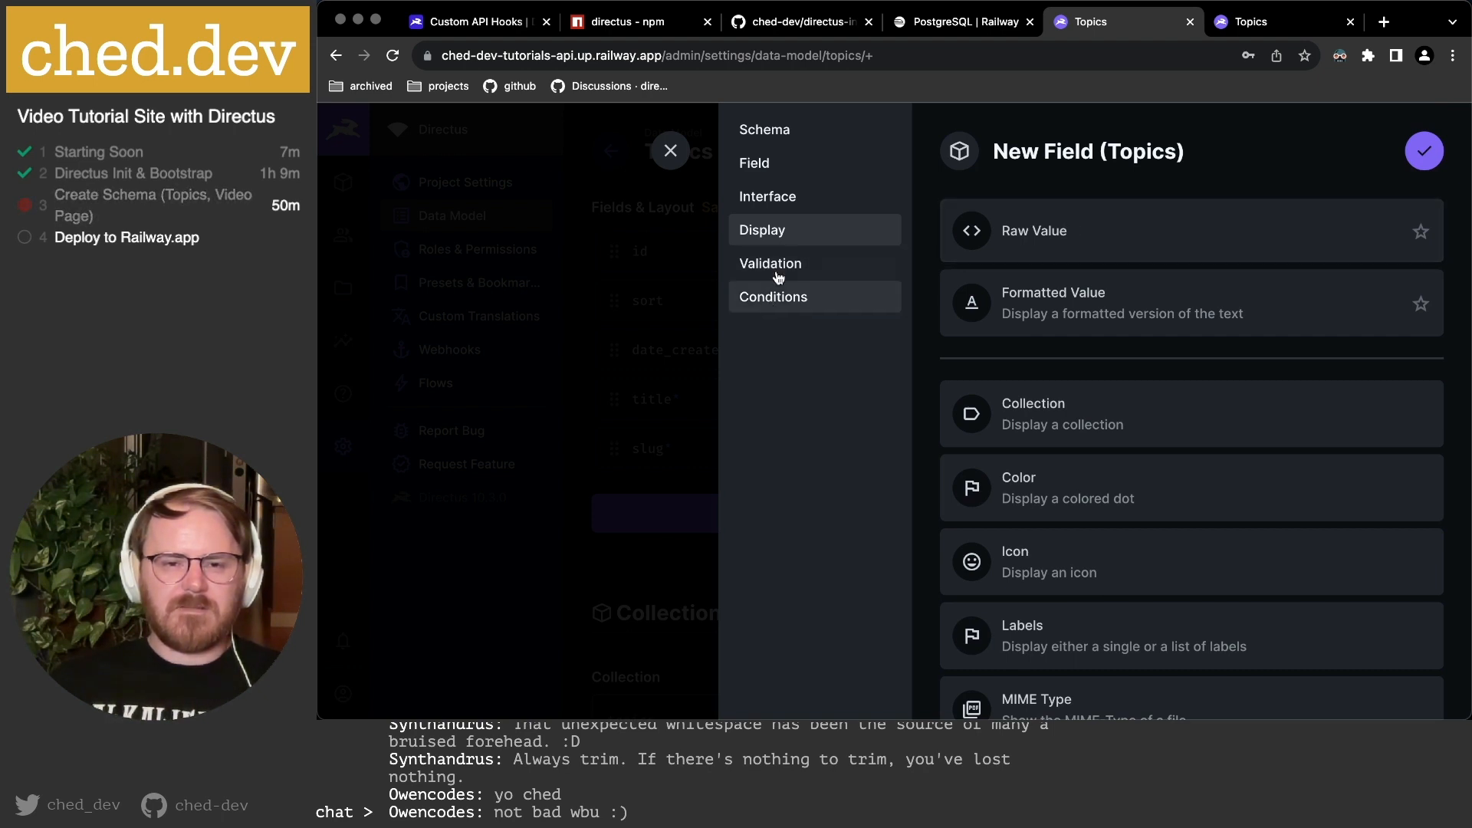
left_click(782, 202)
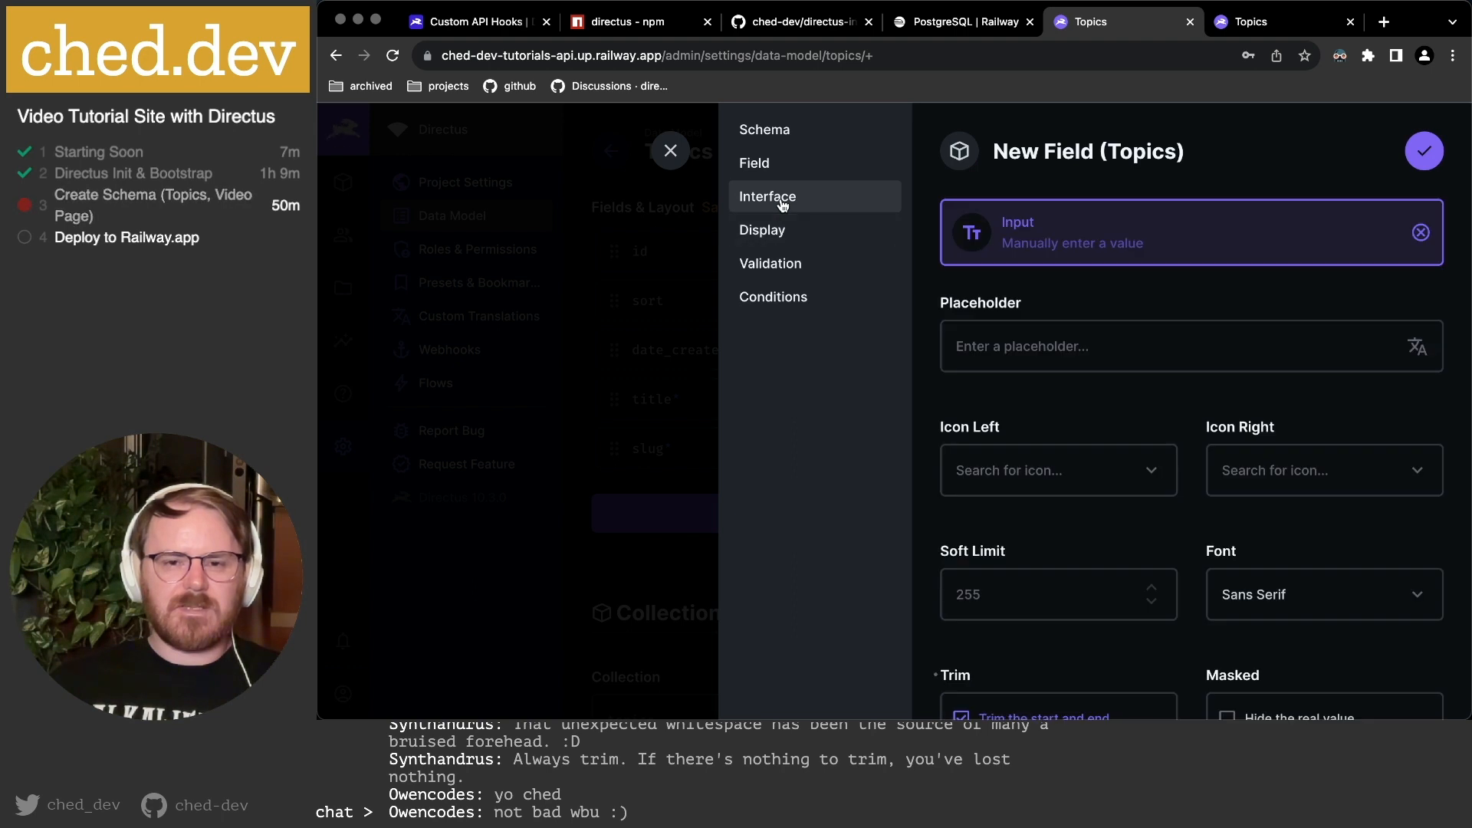
left_click(1111, 238)
scroll(1088, 357, "down", 1)
scroll(1092, 364, "down", 3)
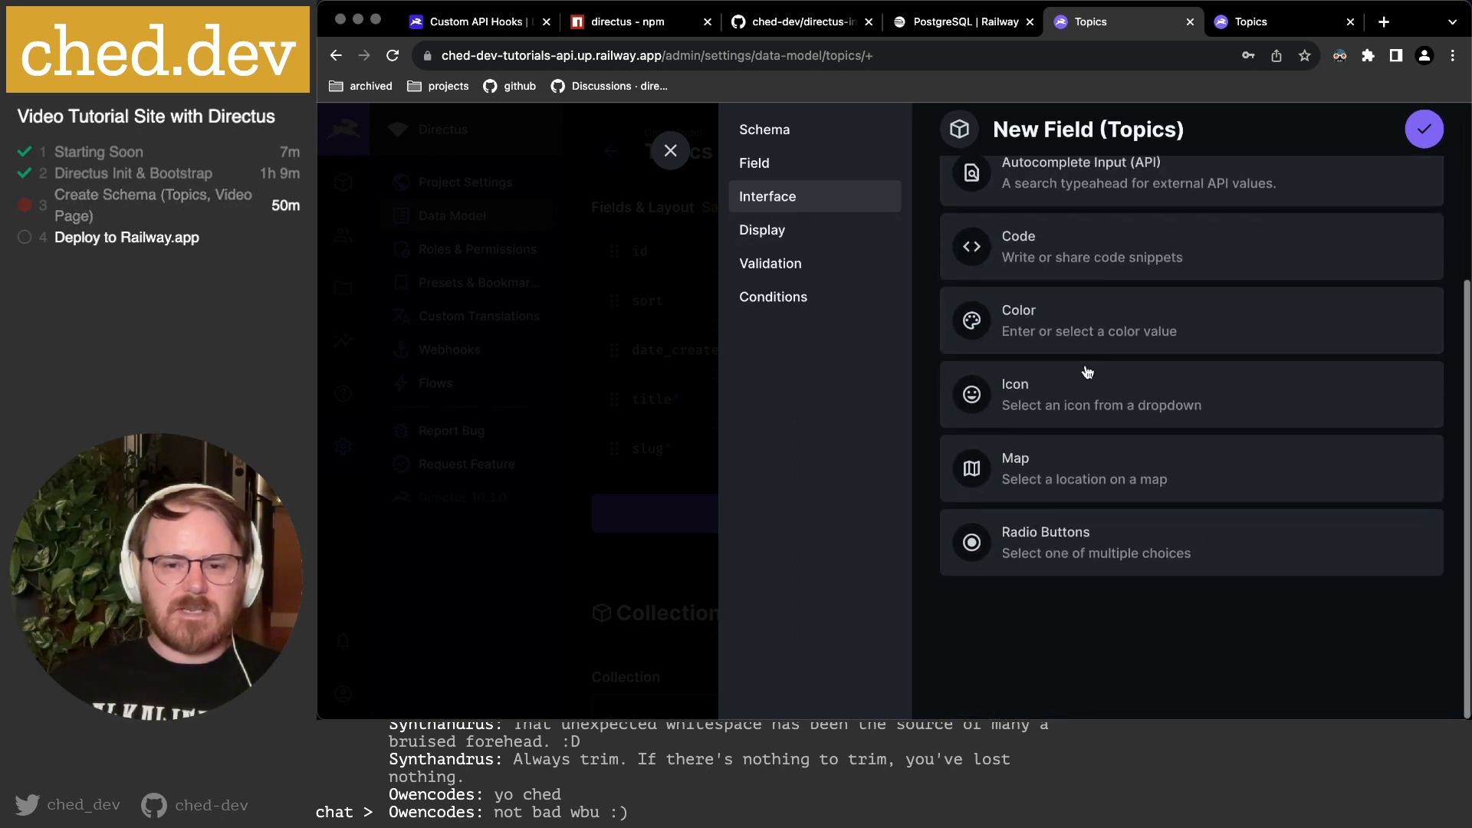
scroll(1081, 458, "up", 3)
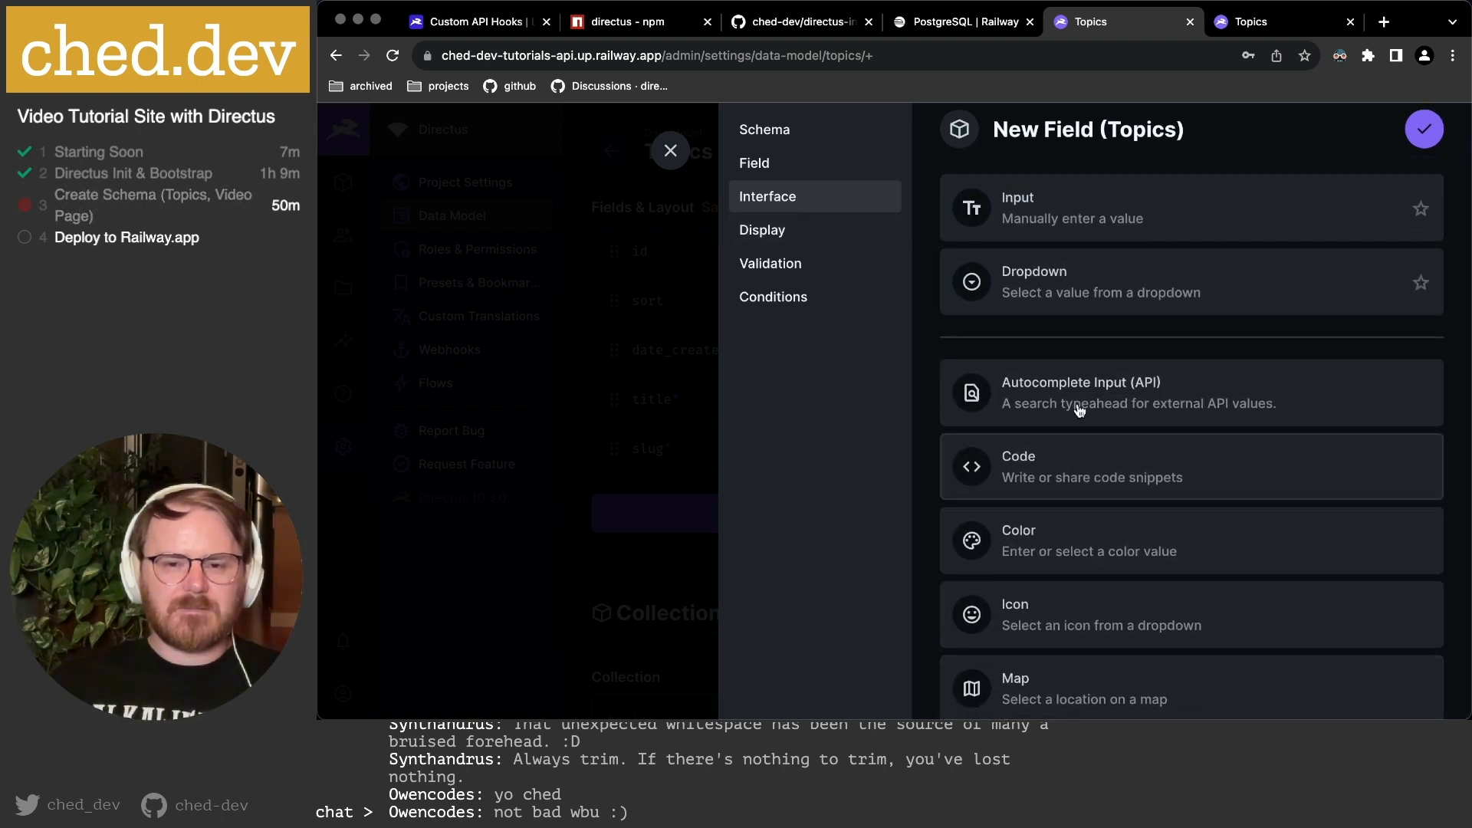
left_click(1023, 205)
scroll(1113, 343, "down", 3)
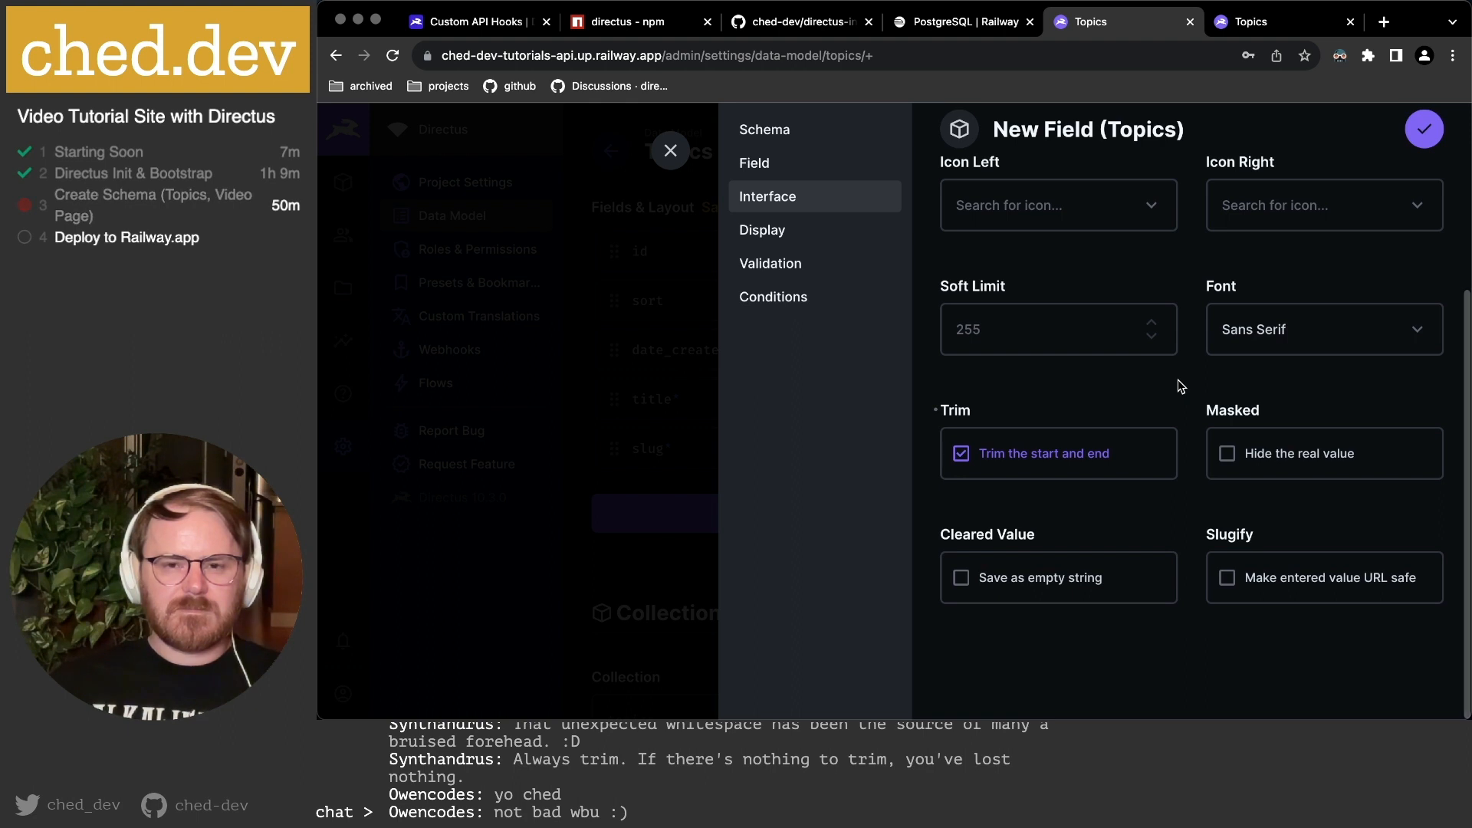
scroll(1180, 386, "up", 3)
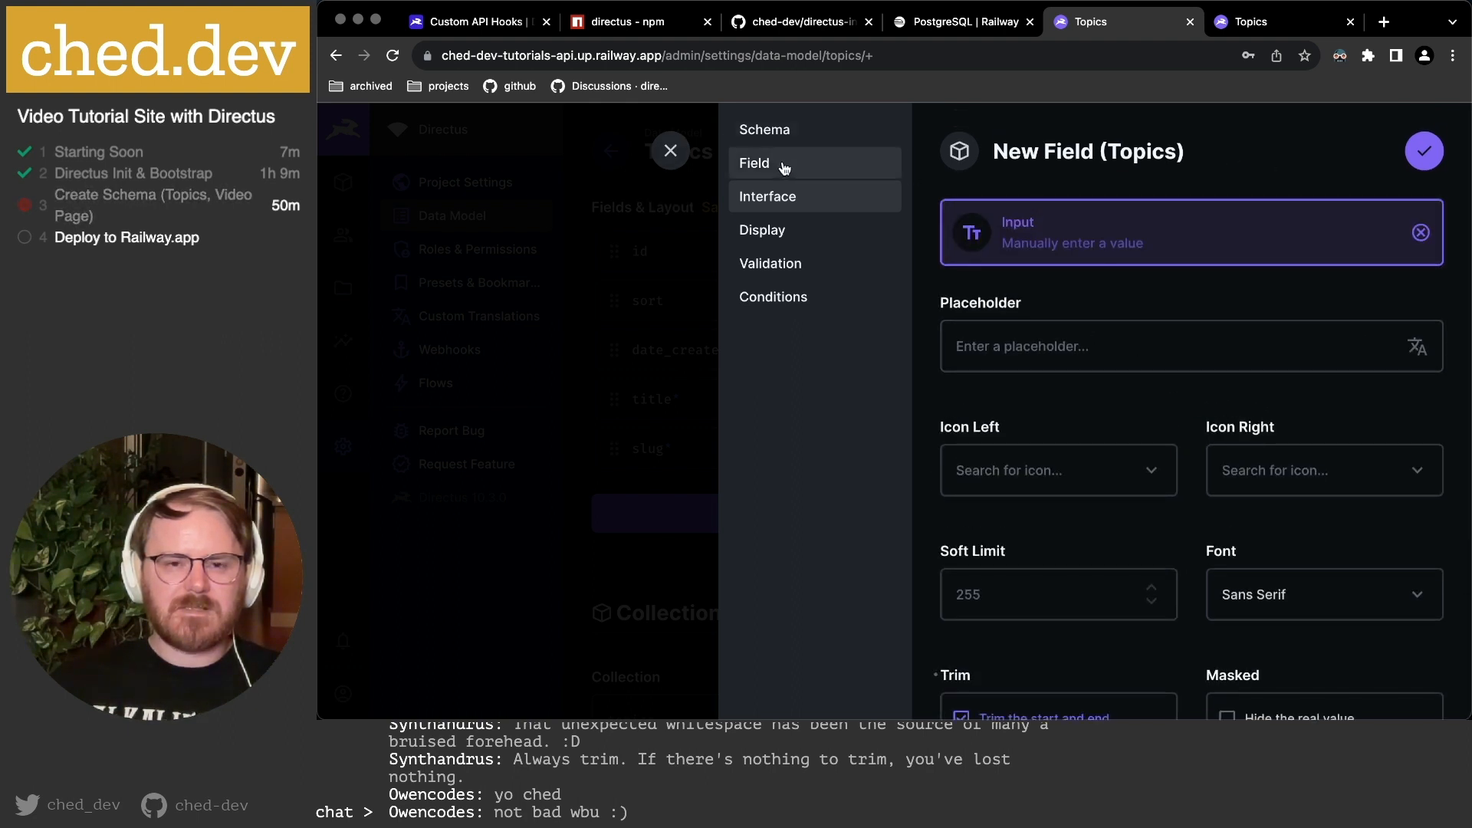
Save the description field and start a Textarea field description_text with trimming enabled.
left_click(1424, 151)
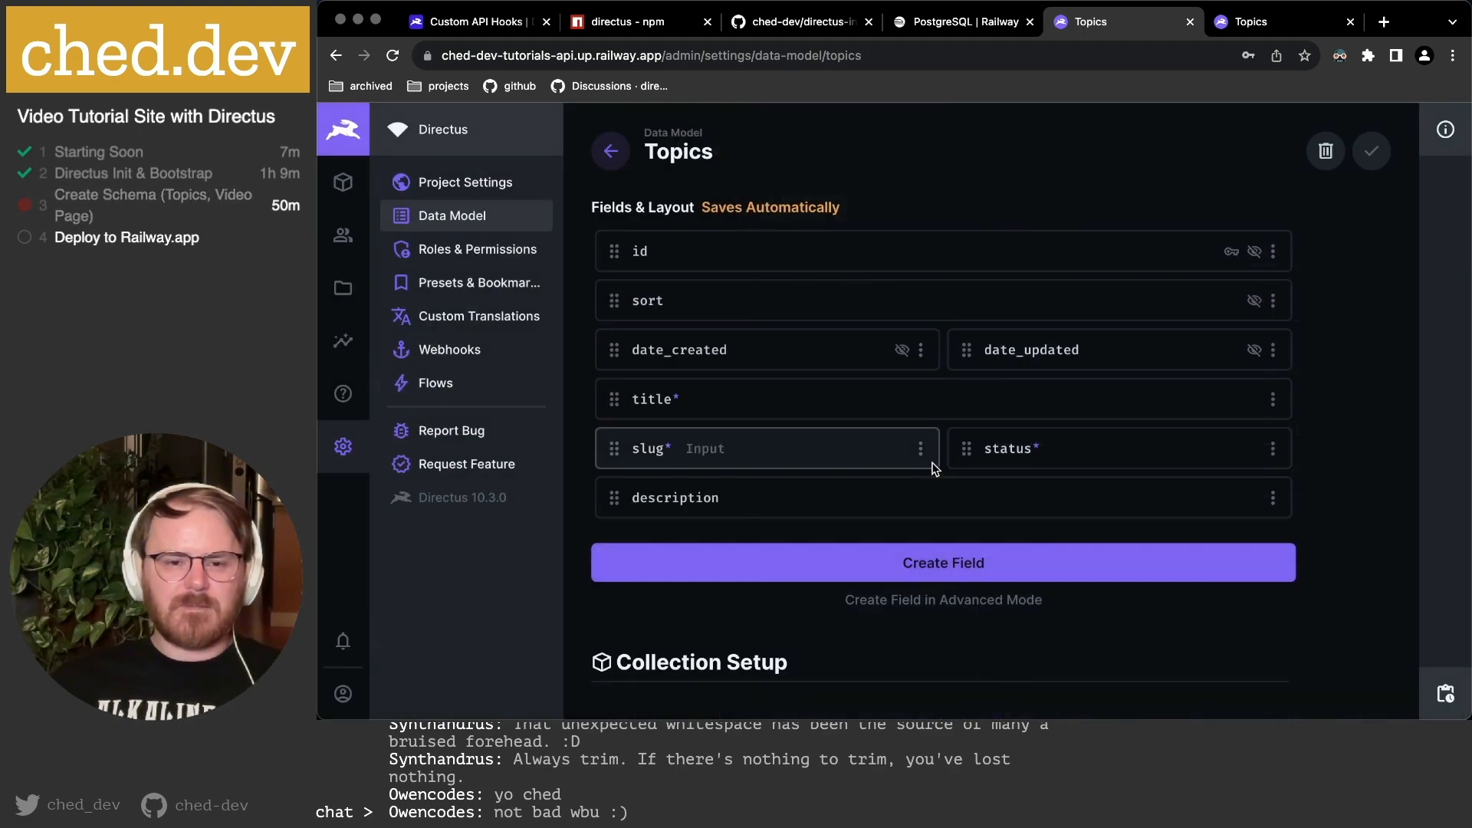
left_click(947, 573)
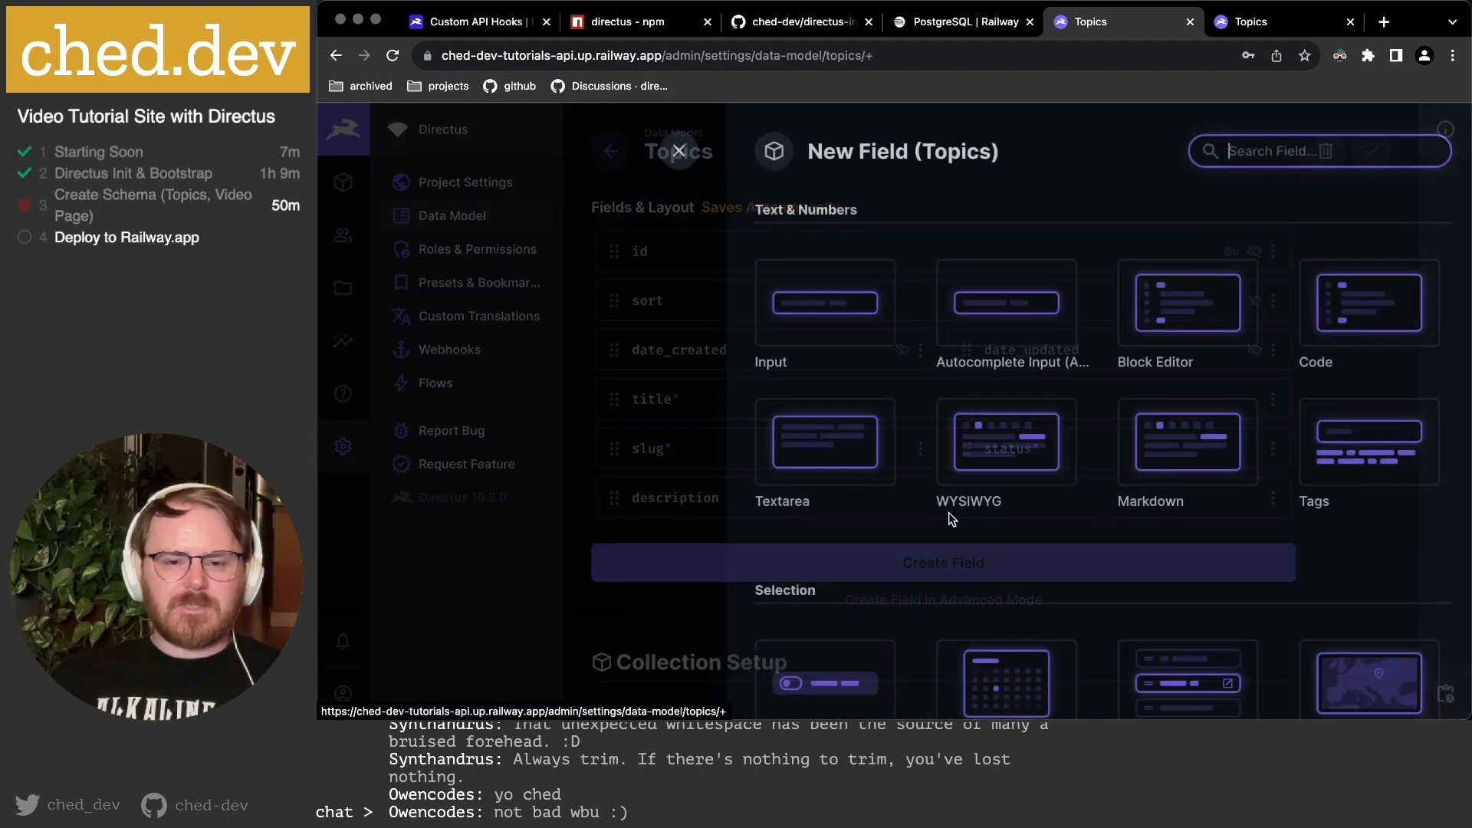
left_click(817, 441)
type("description_text")
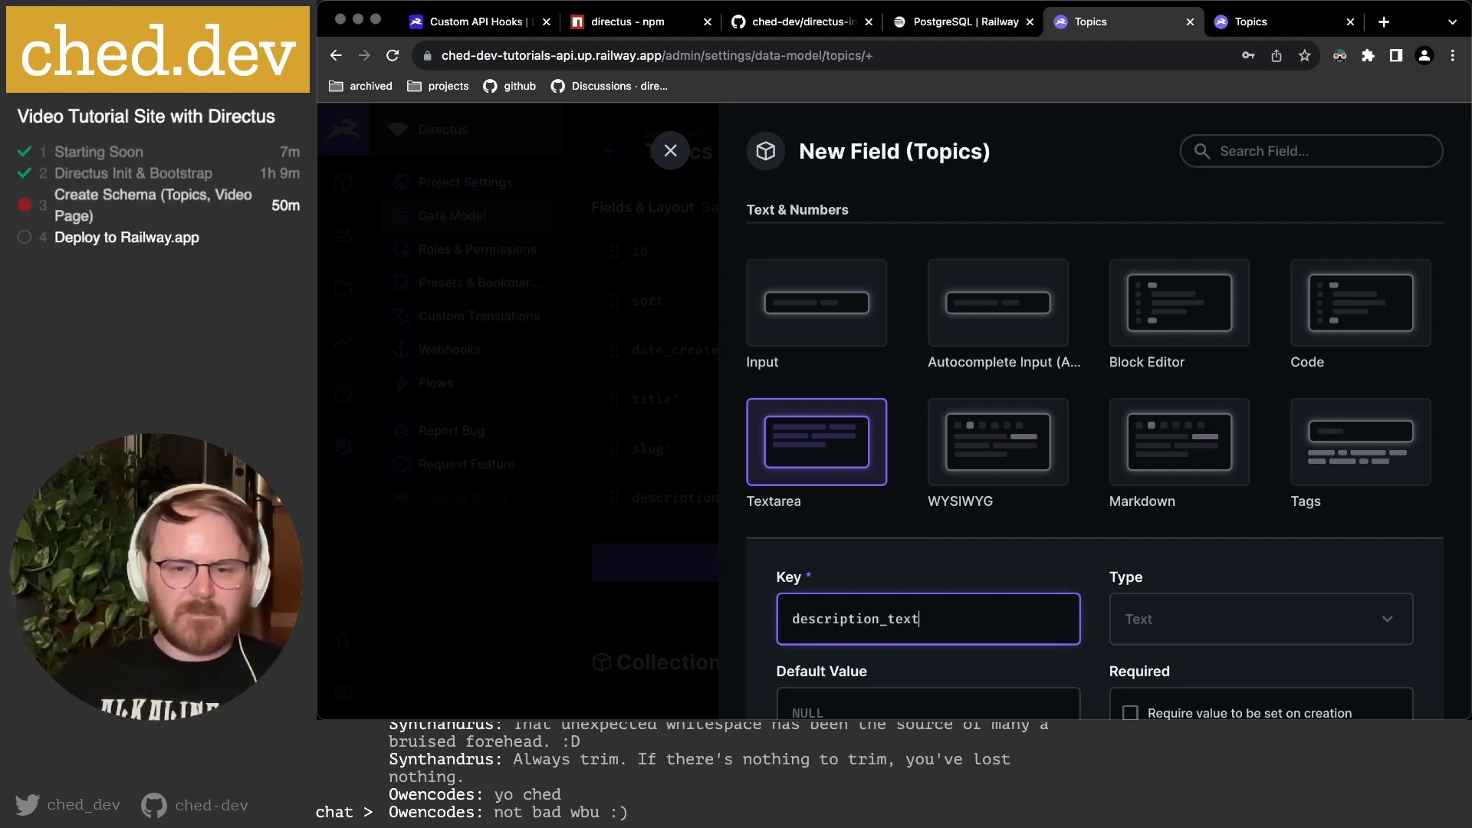
scroll(972, 516, "down", 4)
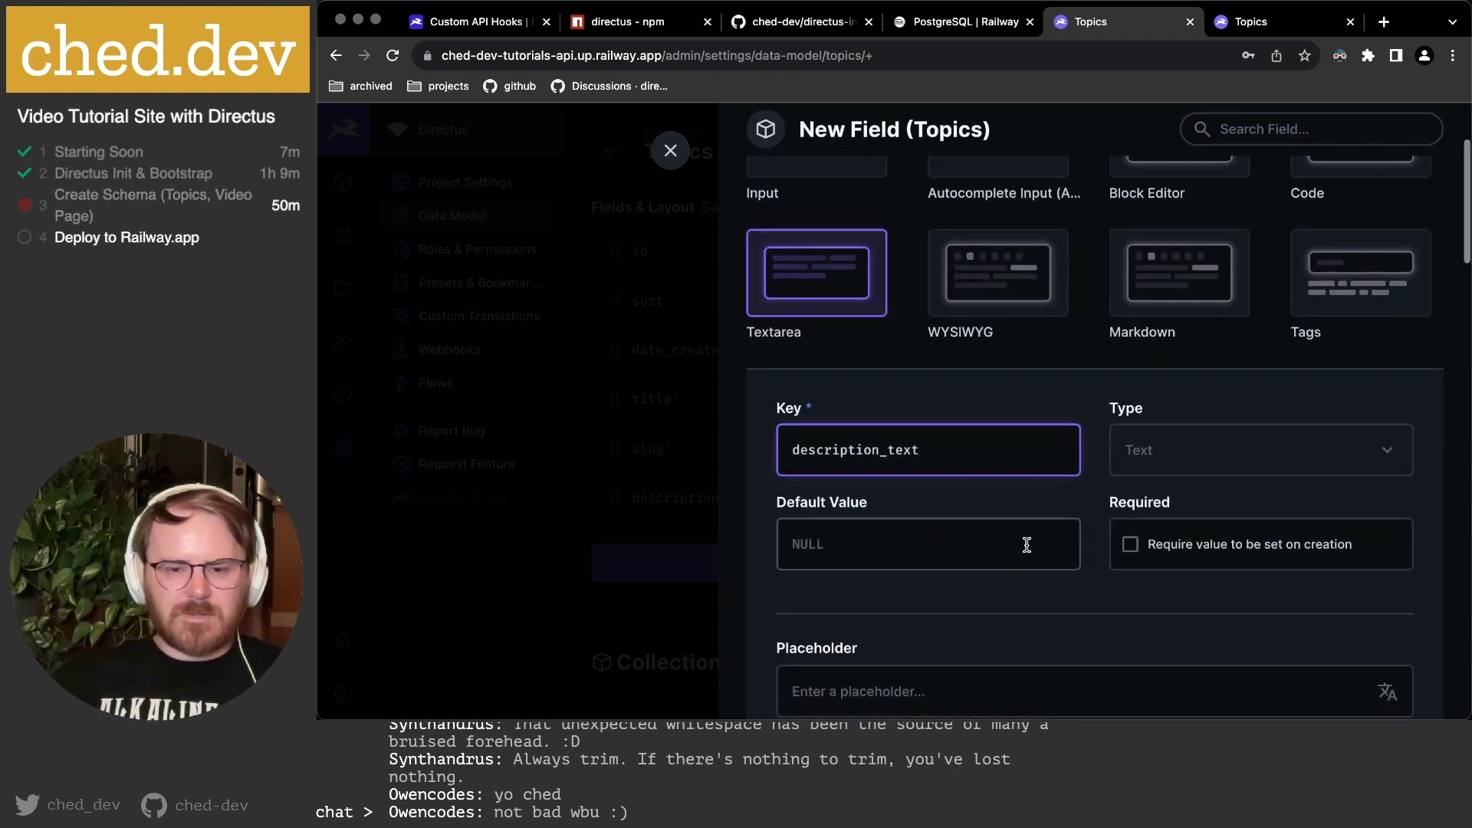
scroll(1119, 494, "down", 3)
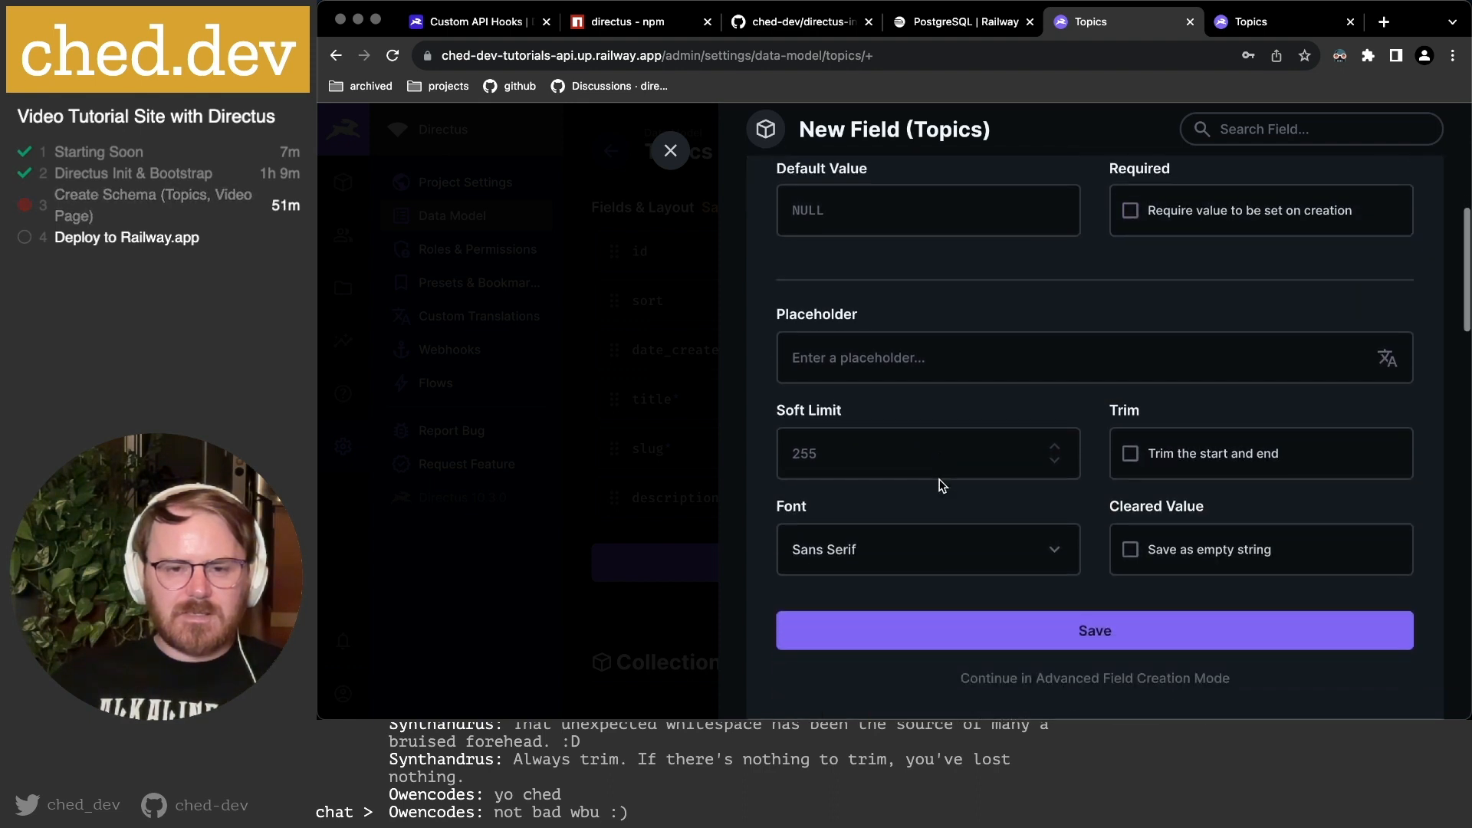
left_click(1242, 456)
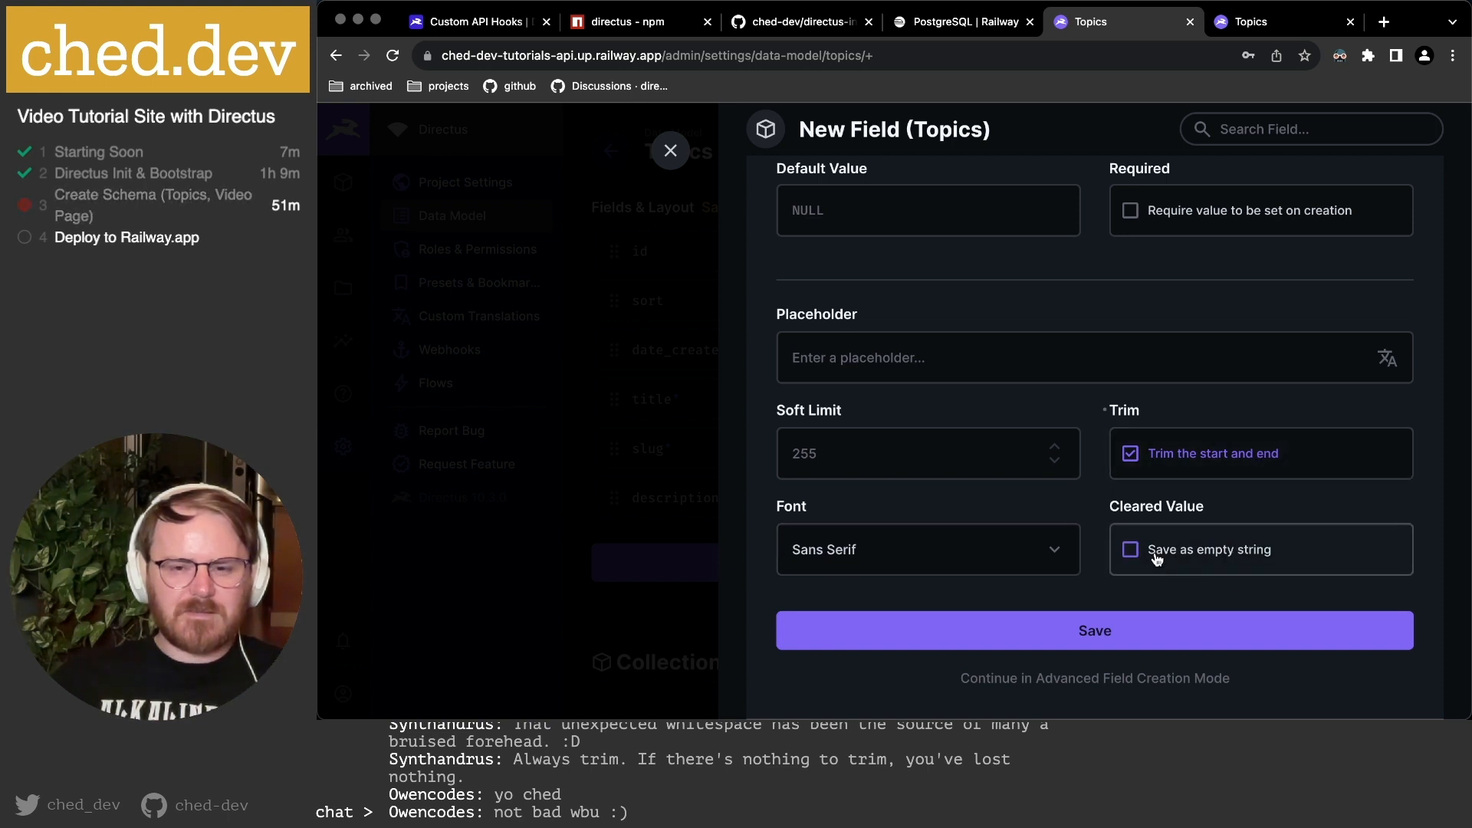
Review description_text's advanced Field, Interface and Display sections, then save it.
left_click(1111, 679)
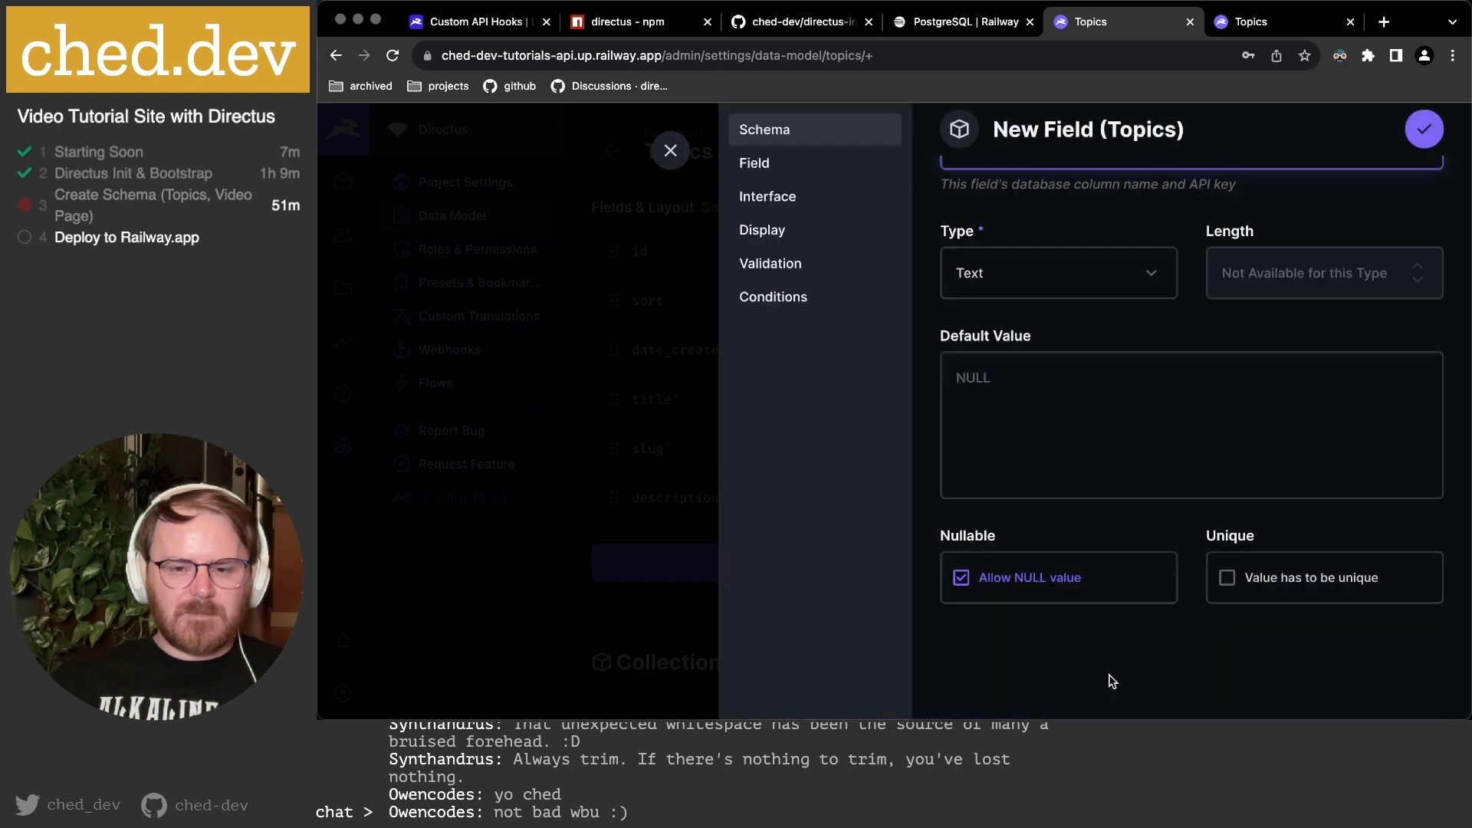
scroll(1027, 232, "up", 3)
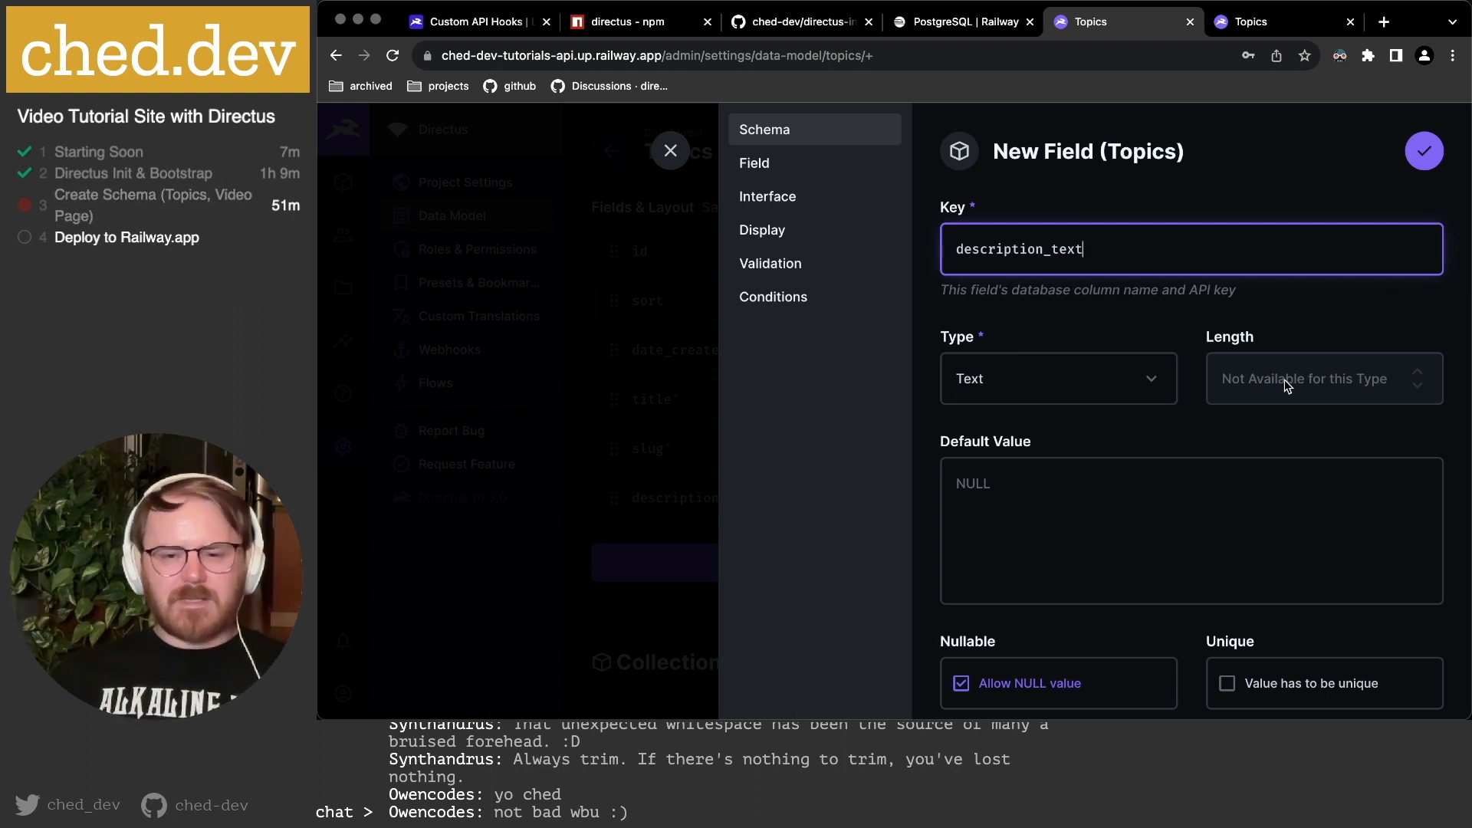
scroll(1285, 379, "down", 3)
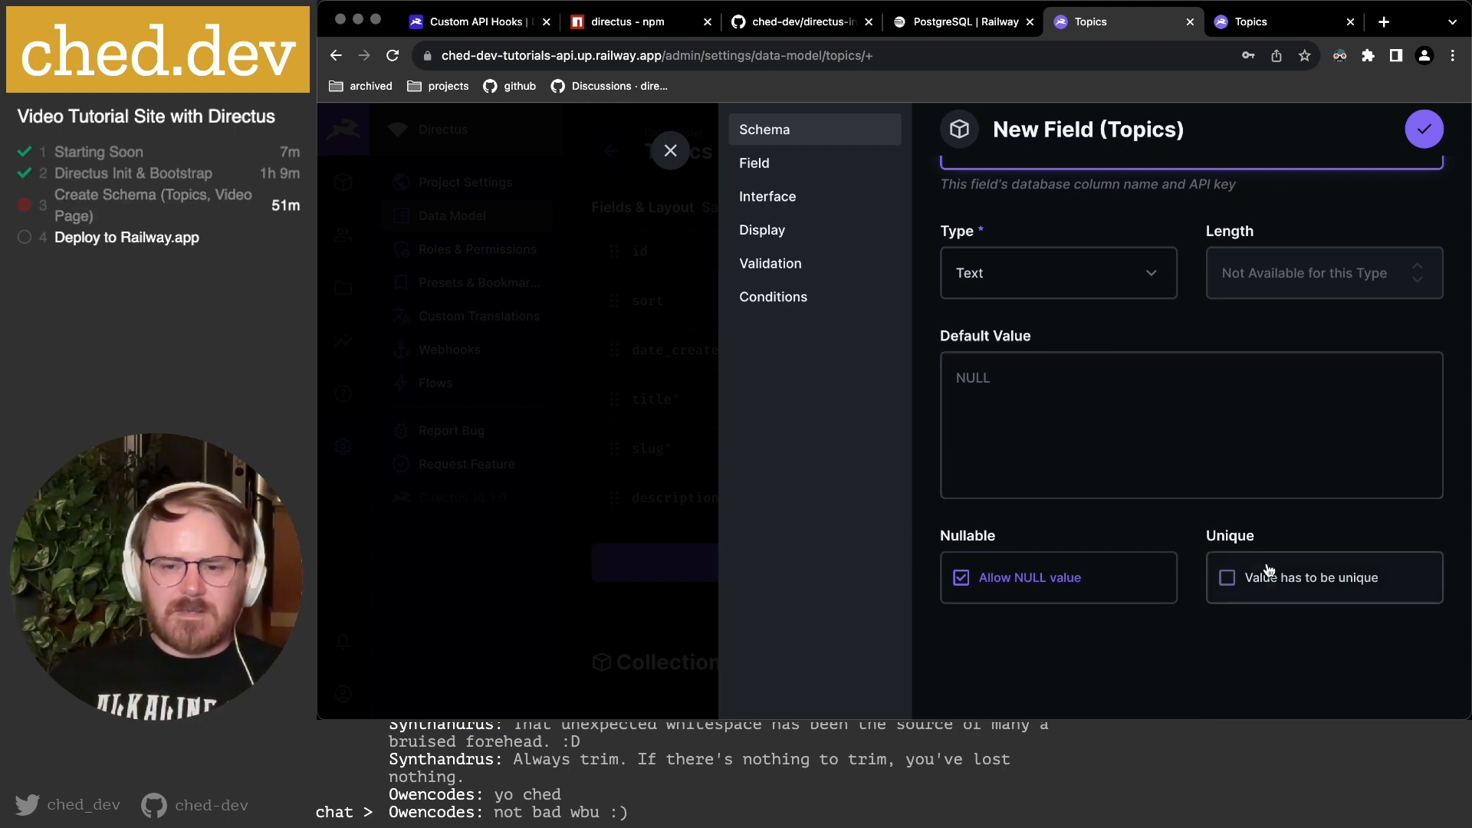
left_click(750, 161)
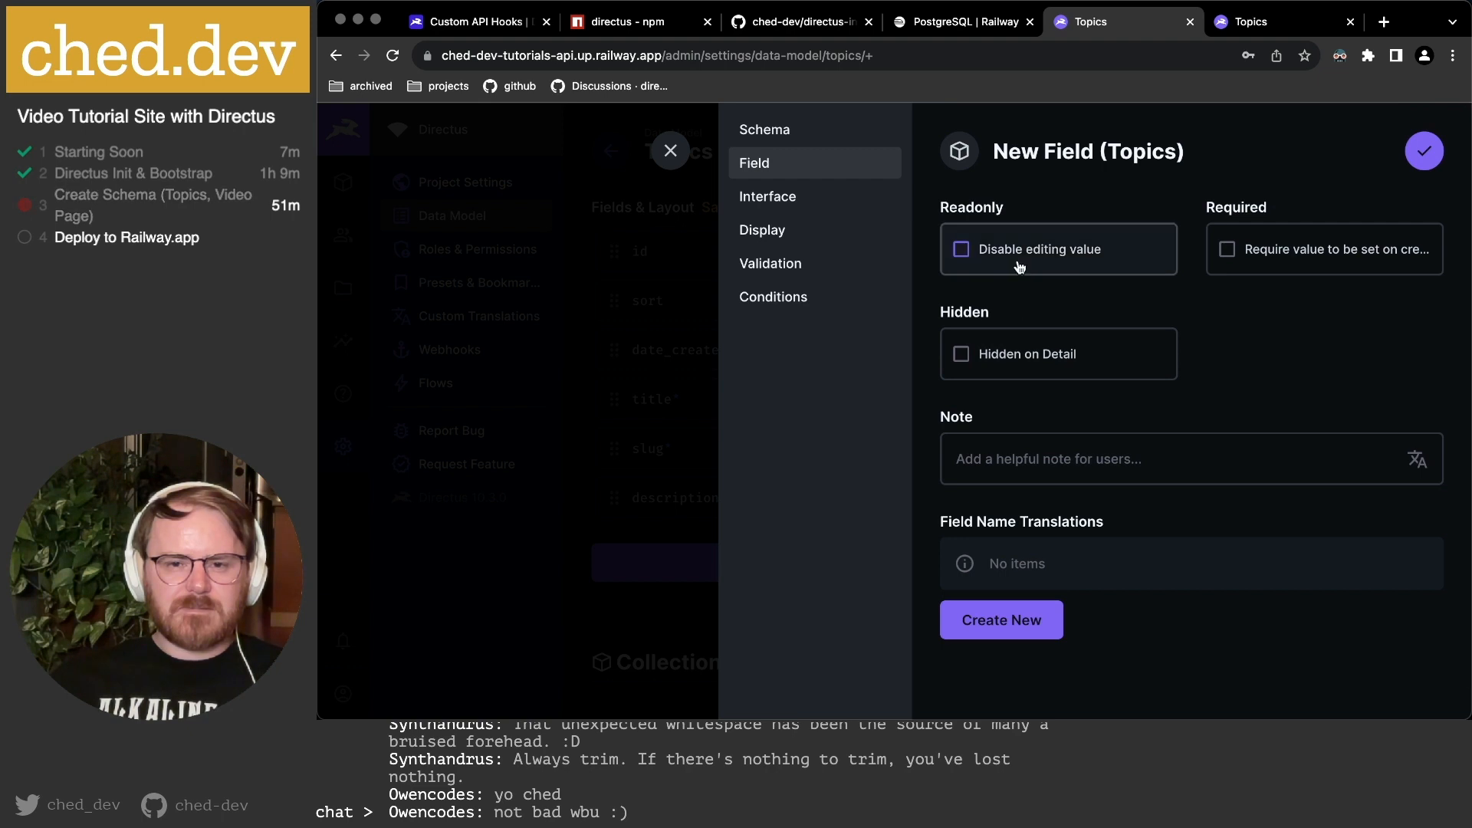
left_click(805, 201)
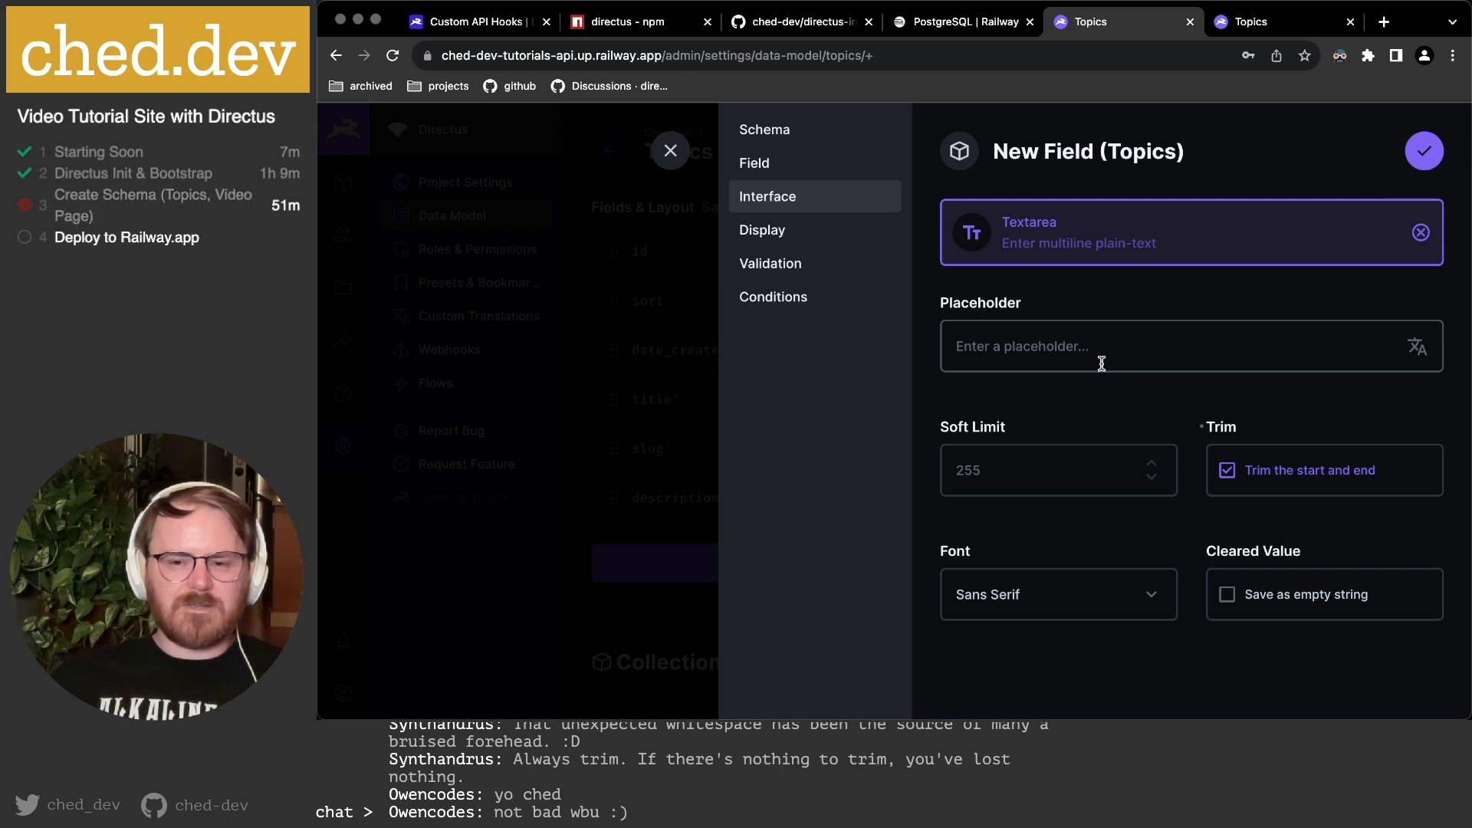
left_click(783, 232)
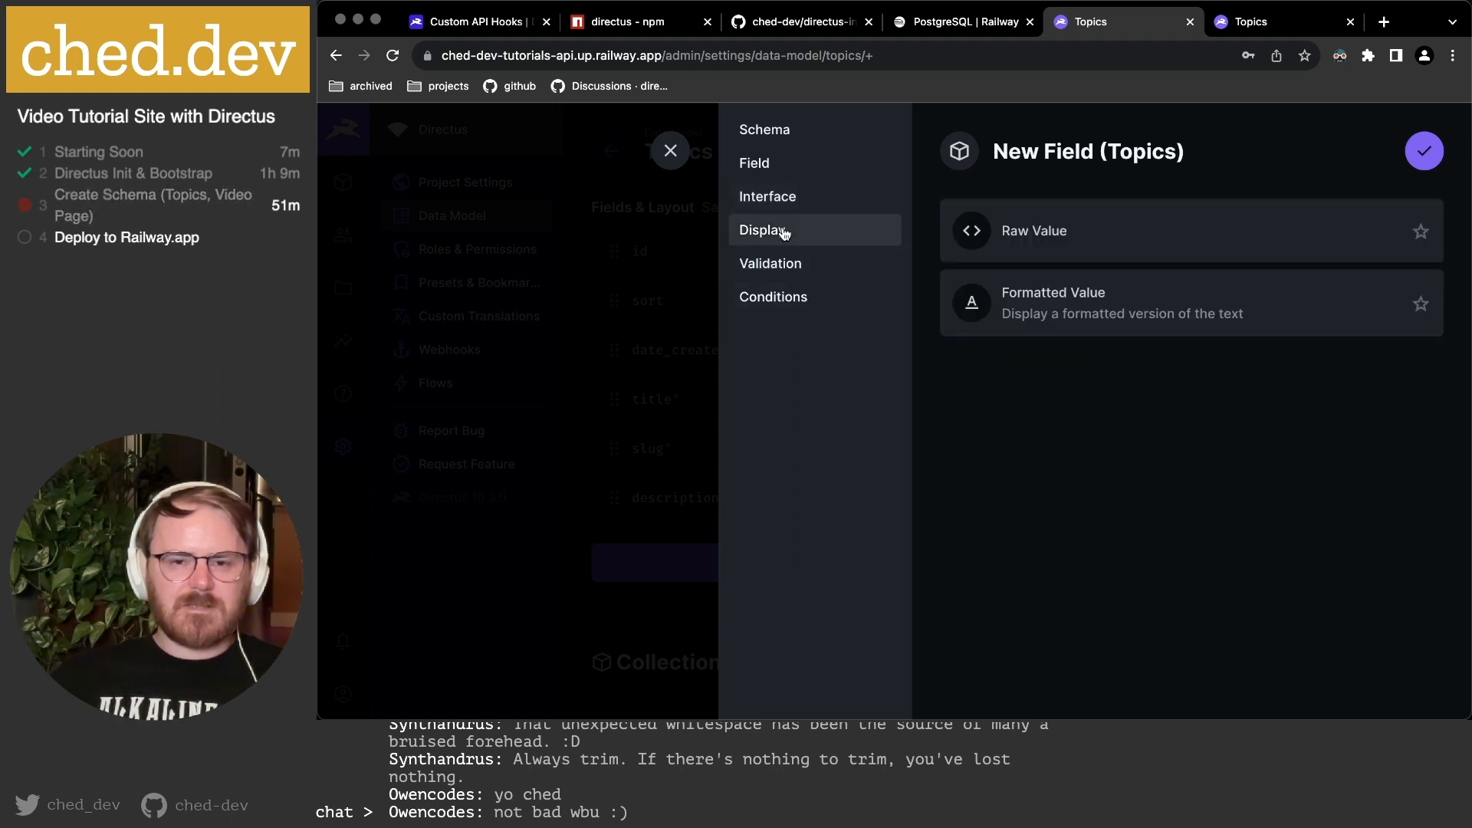
left_click(1430, 158)
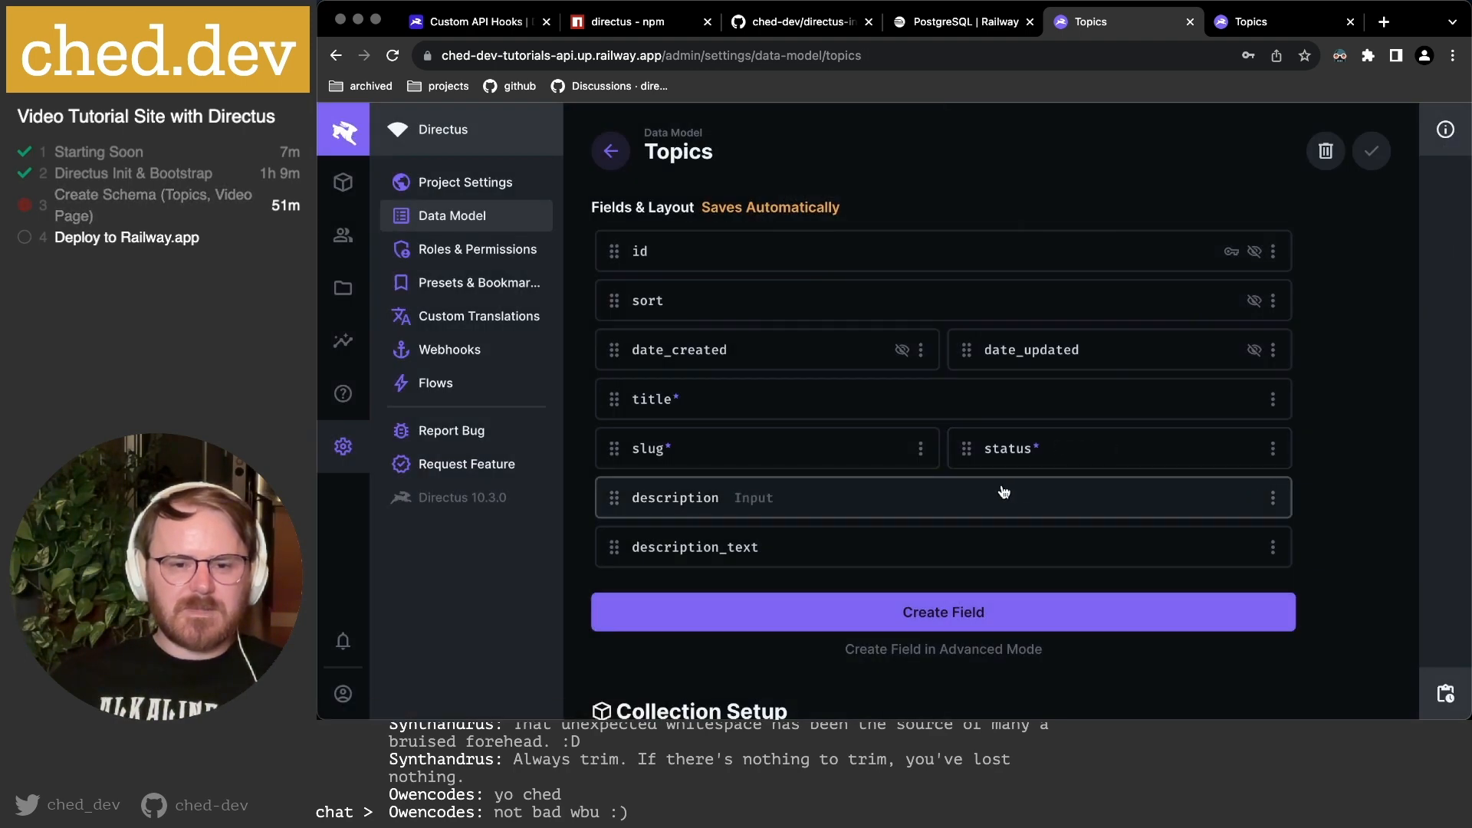
left_click(825, 508)
left_click(801, 193)
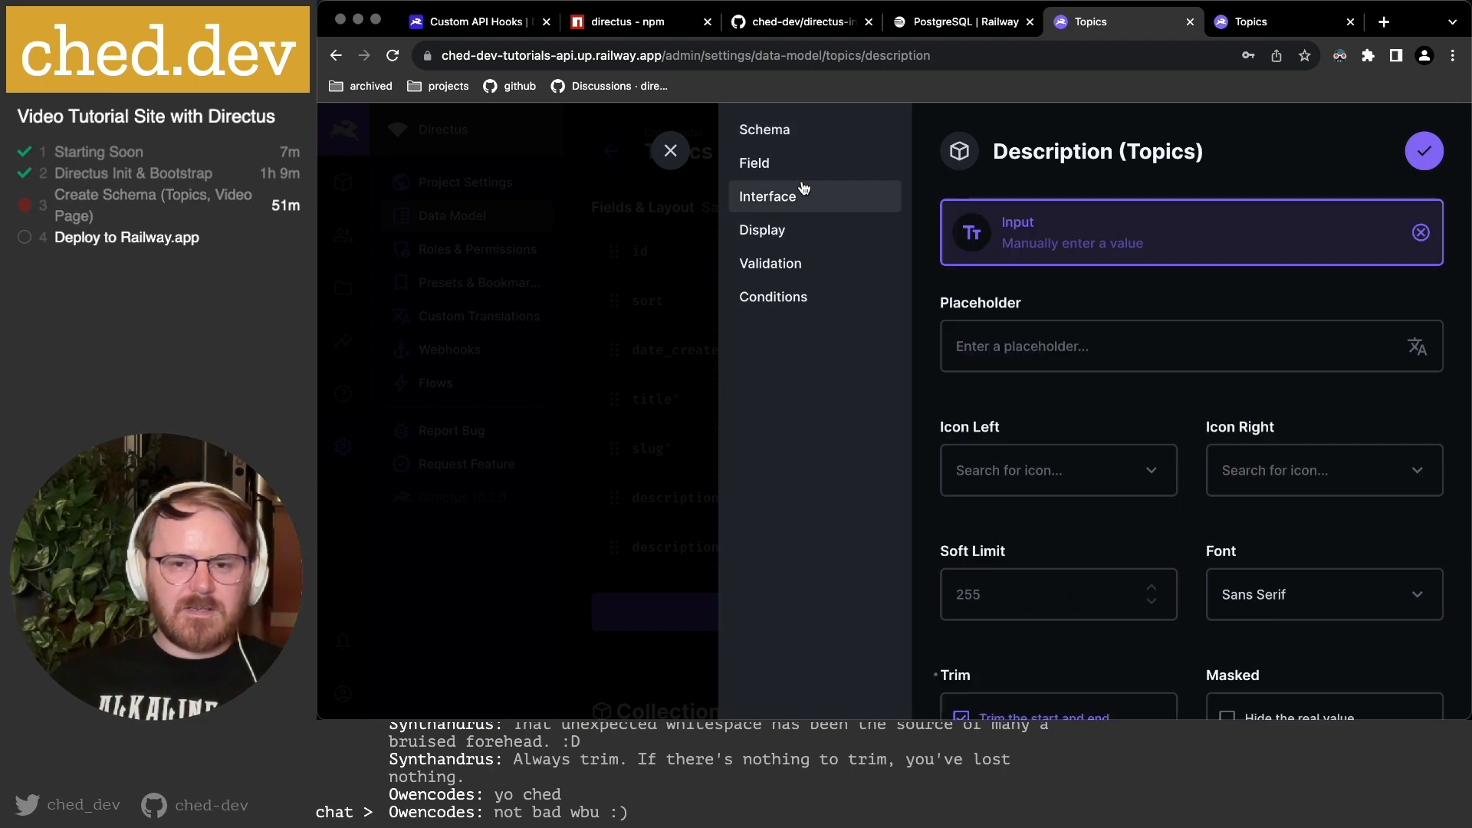
left_click(1176, 234)
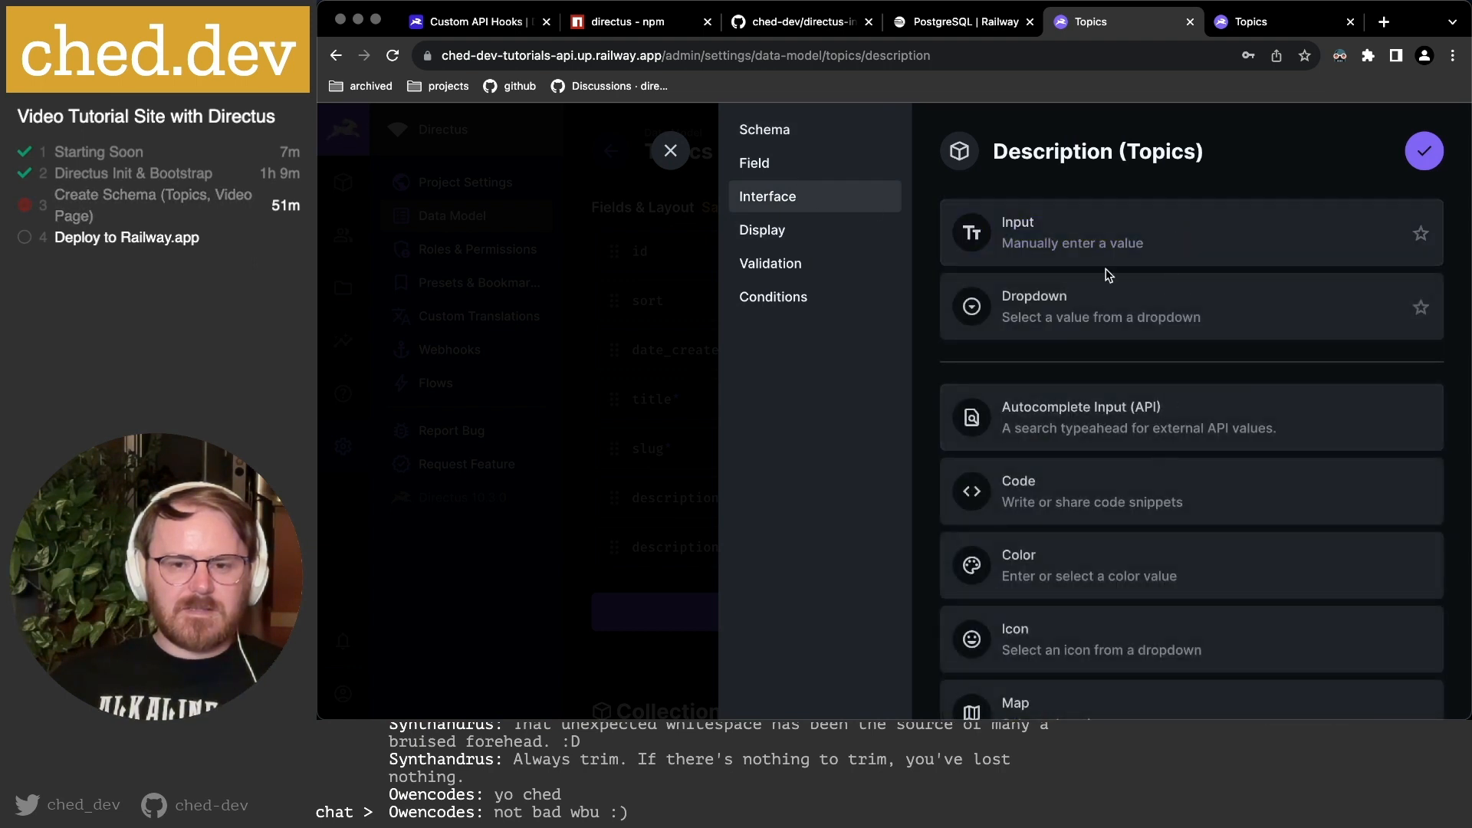
scroll(1116, 416, "down", 3)
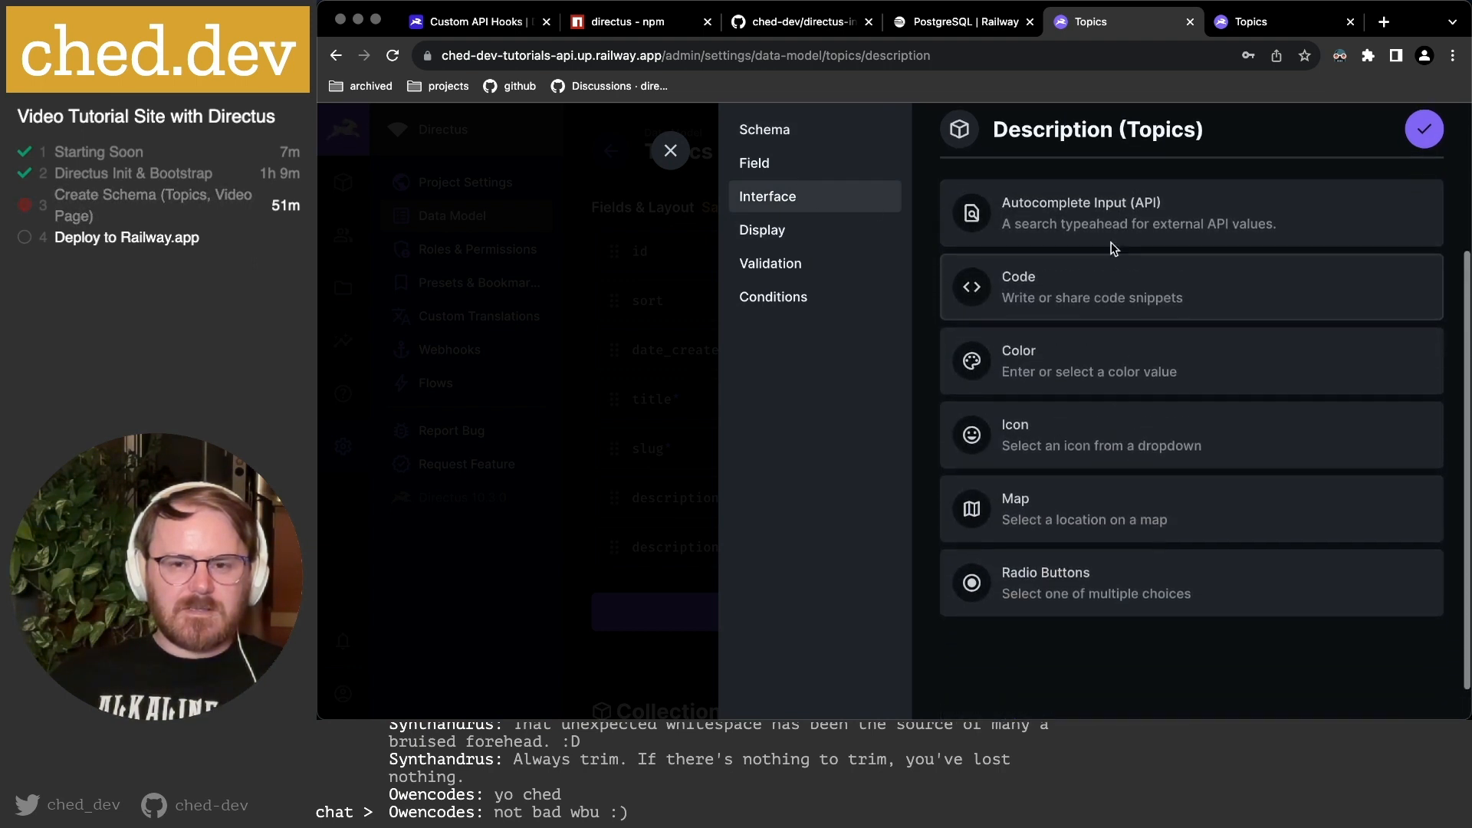
scroll(1108, 537, "up", 5)
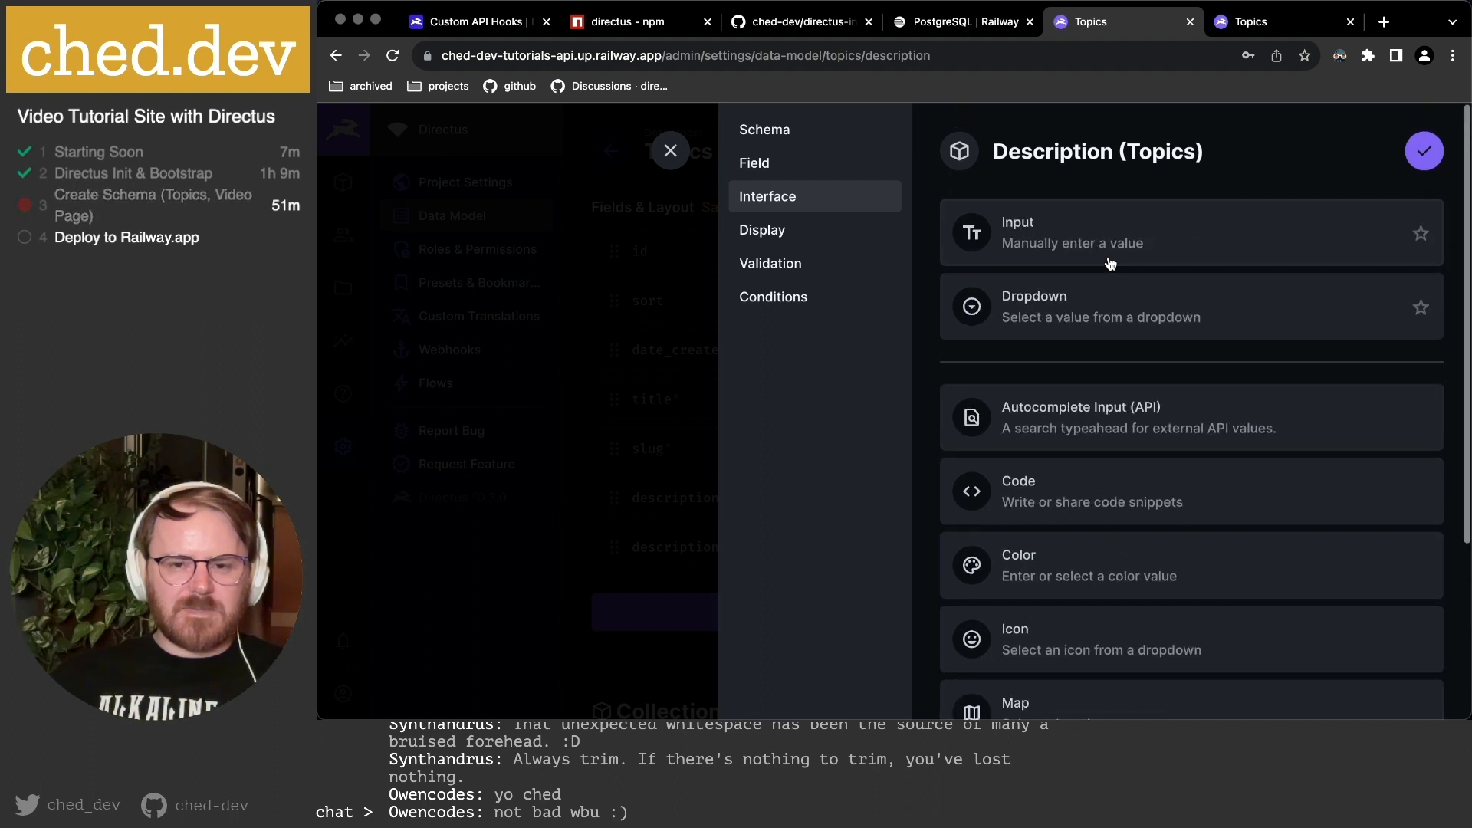
left_click(1072, 234)
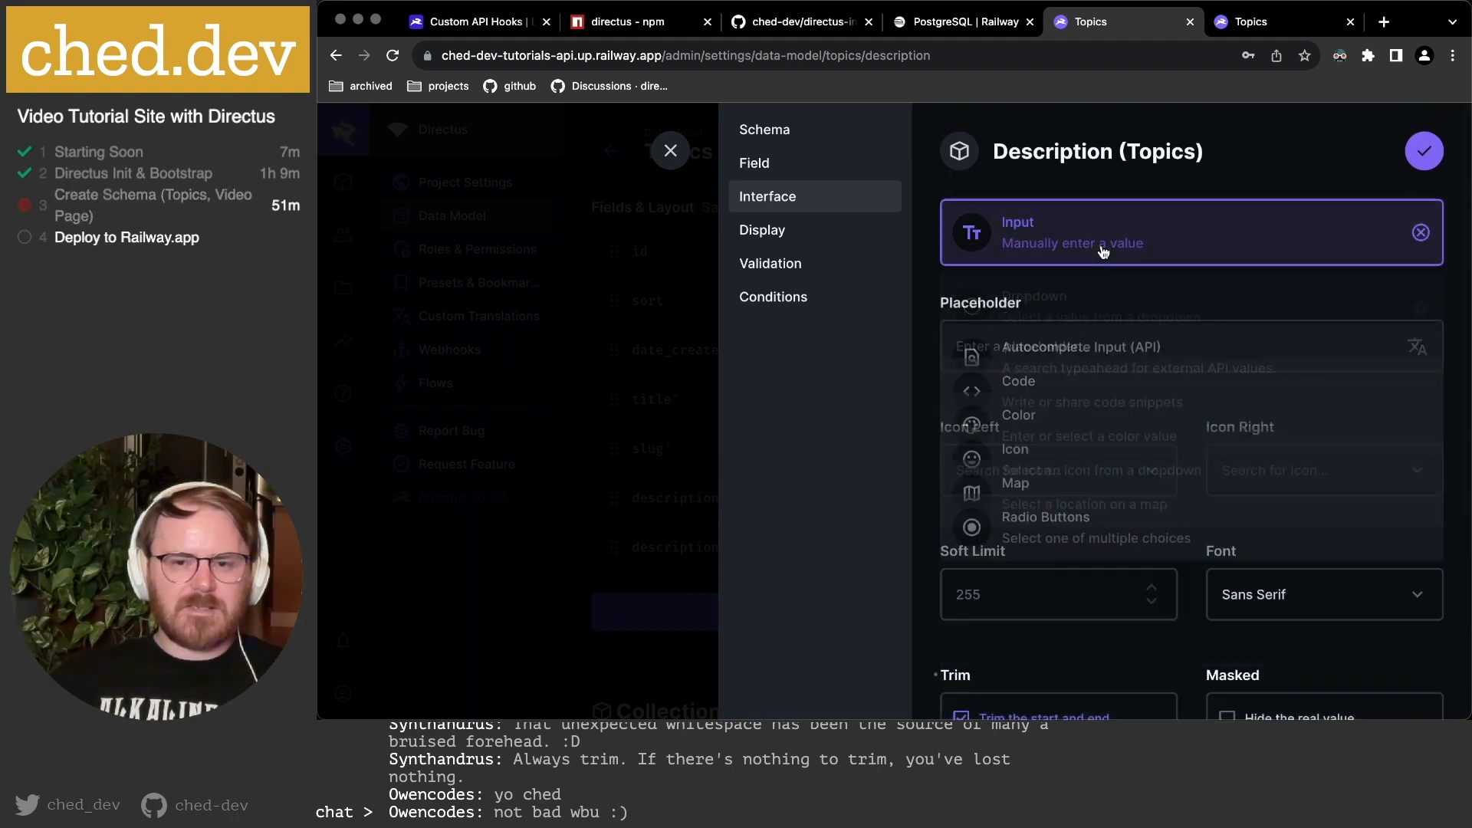
scroll(1058, 335, "down", 3)
scroll(1058, 335, "up", 3)
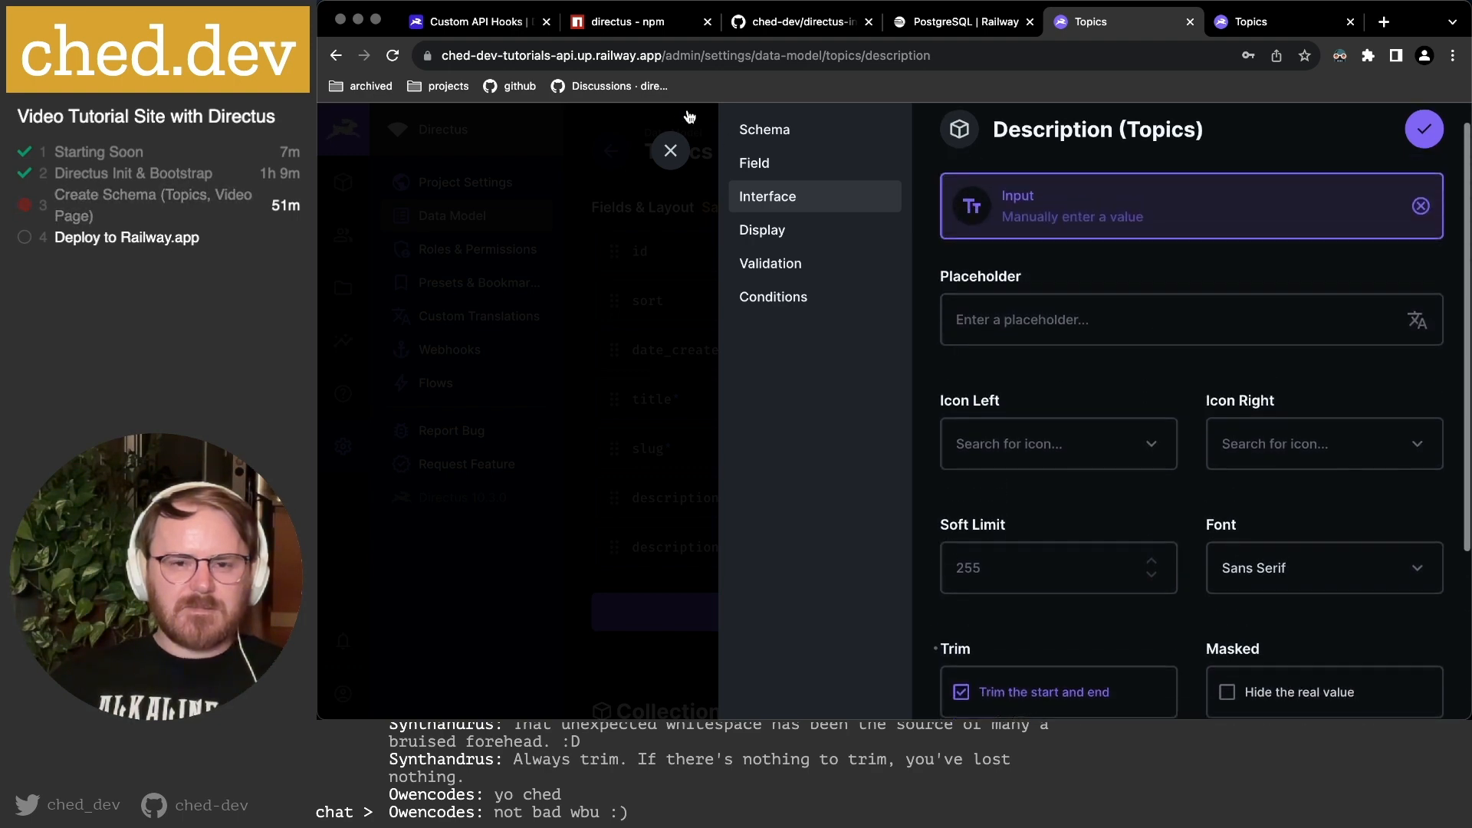
left_click(670, 151)
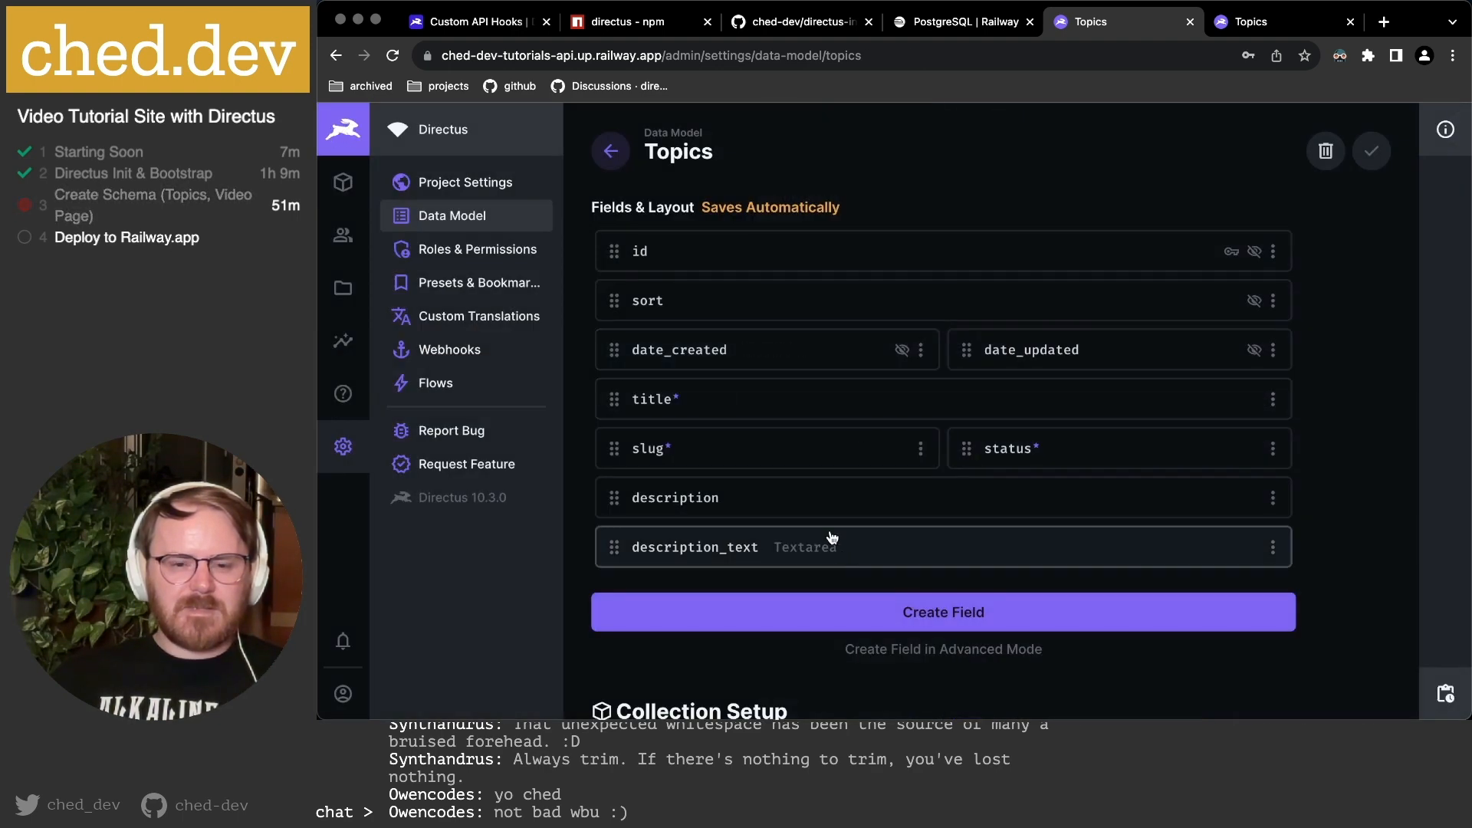
Open the JavaScript topic and try the Description and Description Text inputs.
left_click(1257, 23)
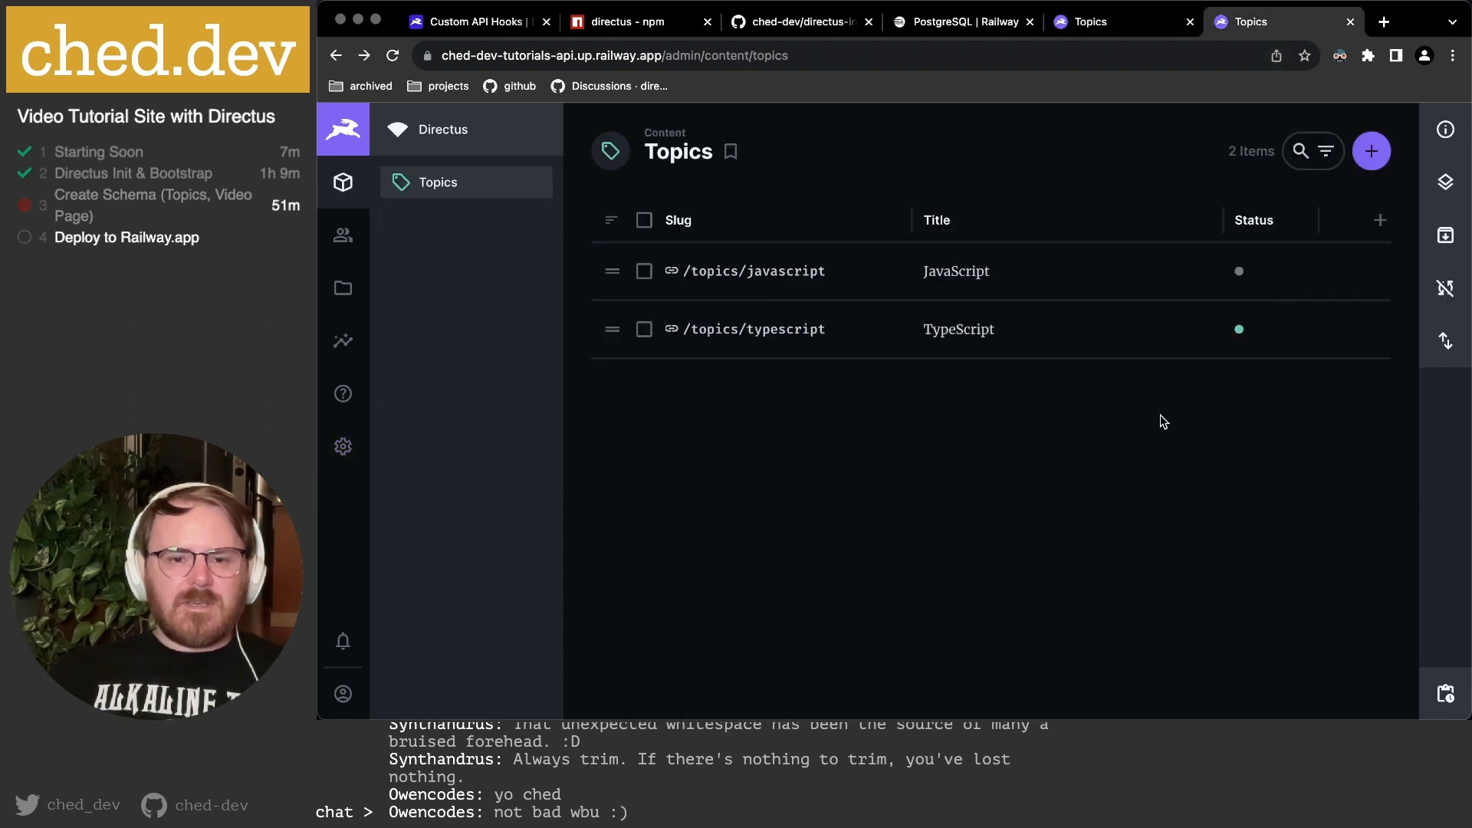
left_click(870, 273)
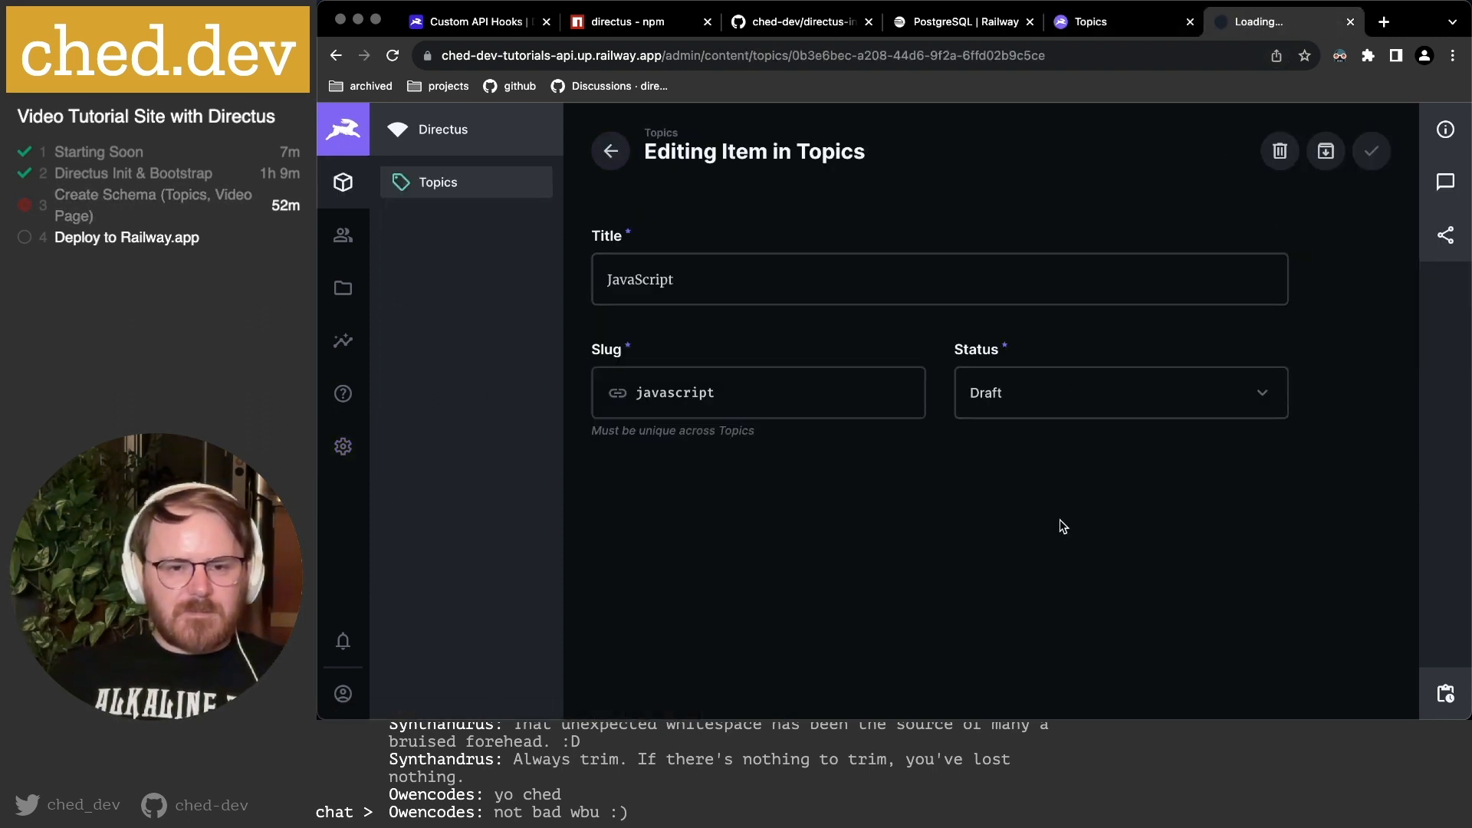
scroll(931, 437, "down", 3)
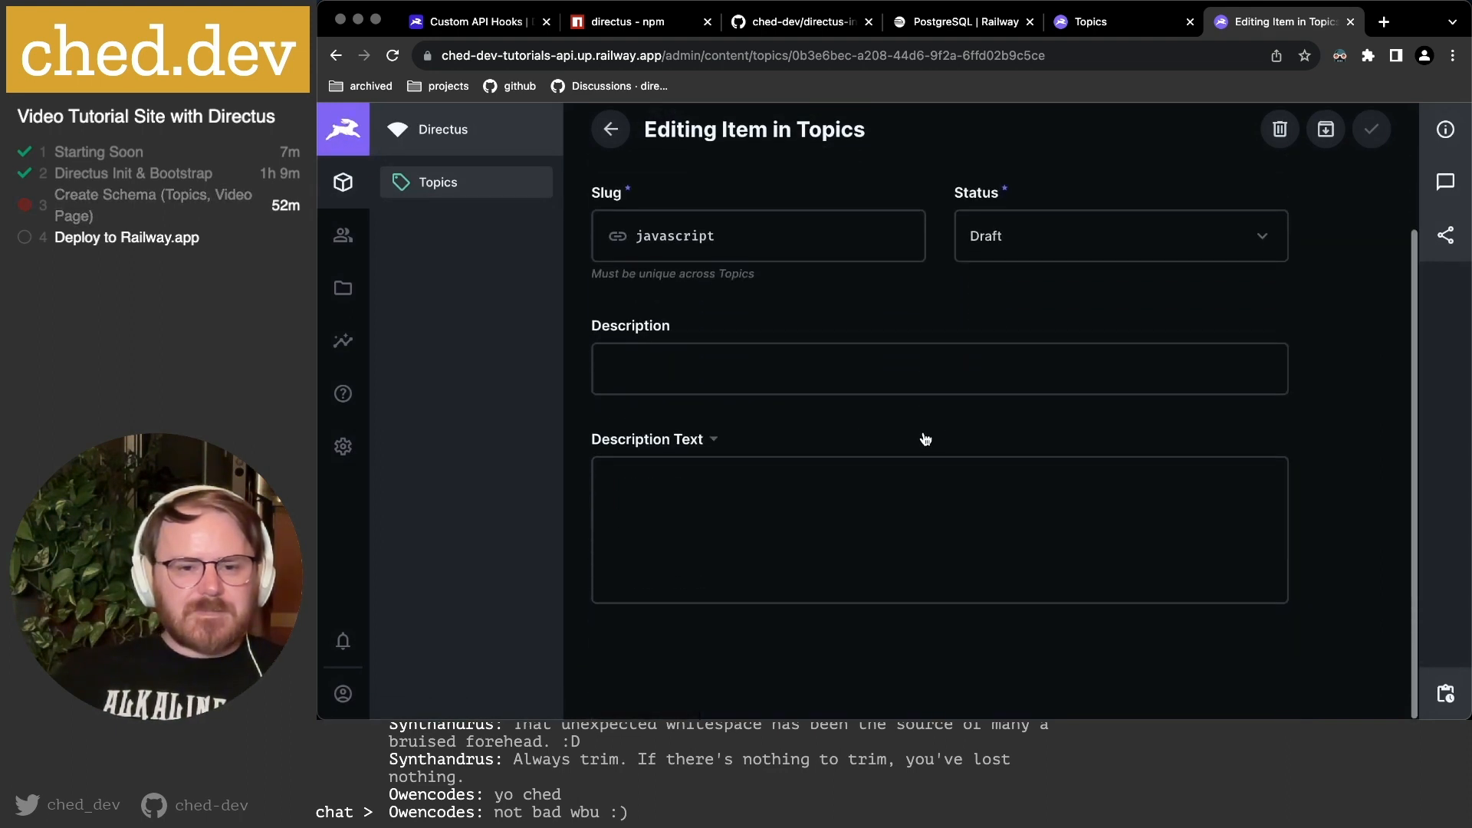
left_click(728, 364)
left_click(798, 517)
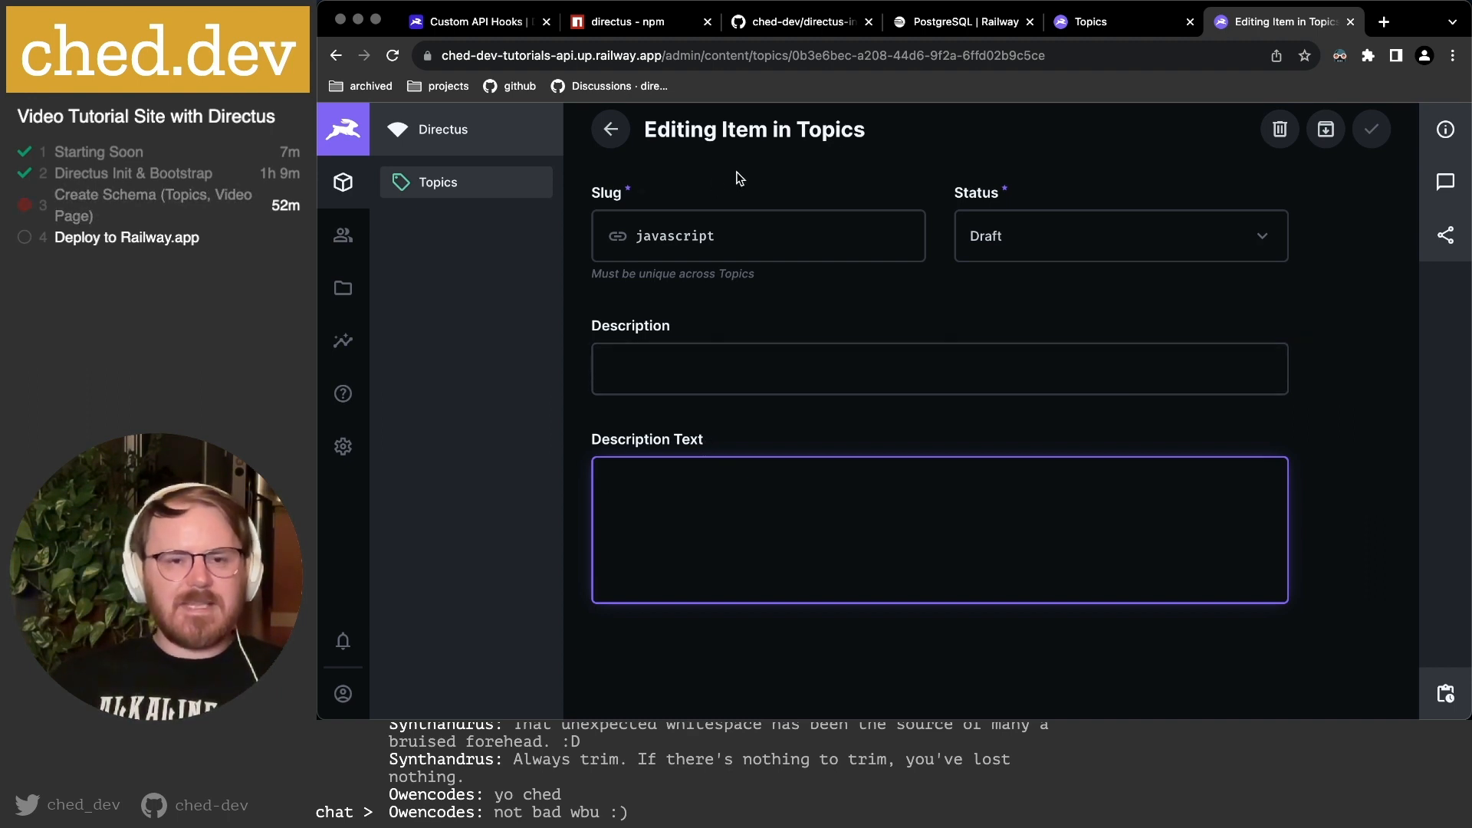
Delete the description and description_text fields from Topics and bring up the new-field picker.
left_click(1097, 22)
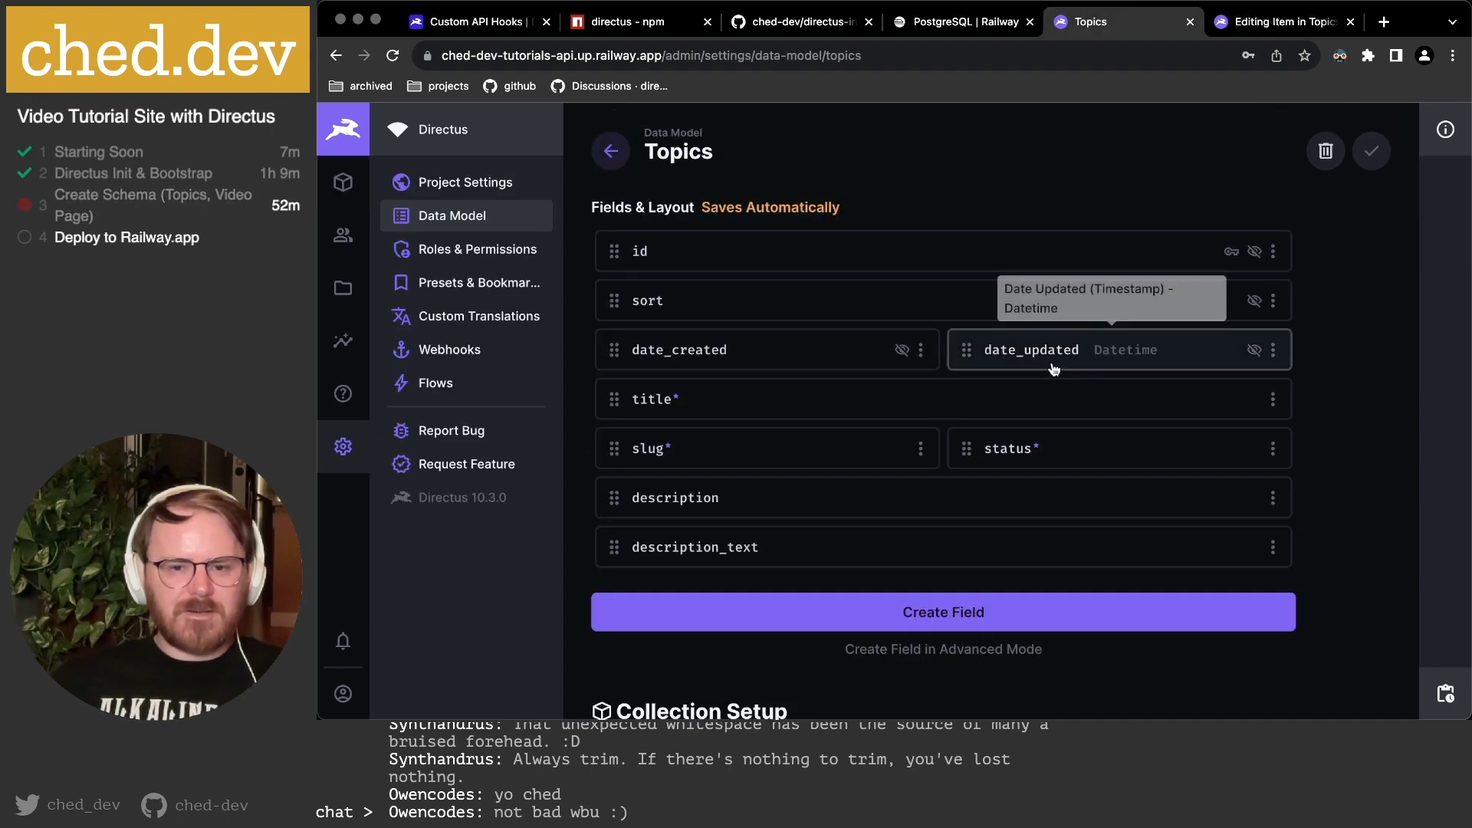
left_click(1273, 498)
scroll(1196, 614, "down", 2)
left_click(1178, 680)
left_click(1031, 458)
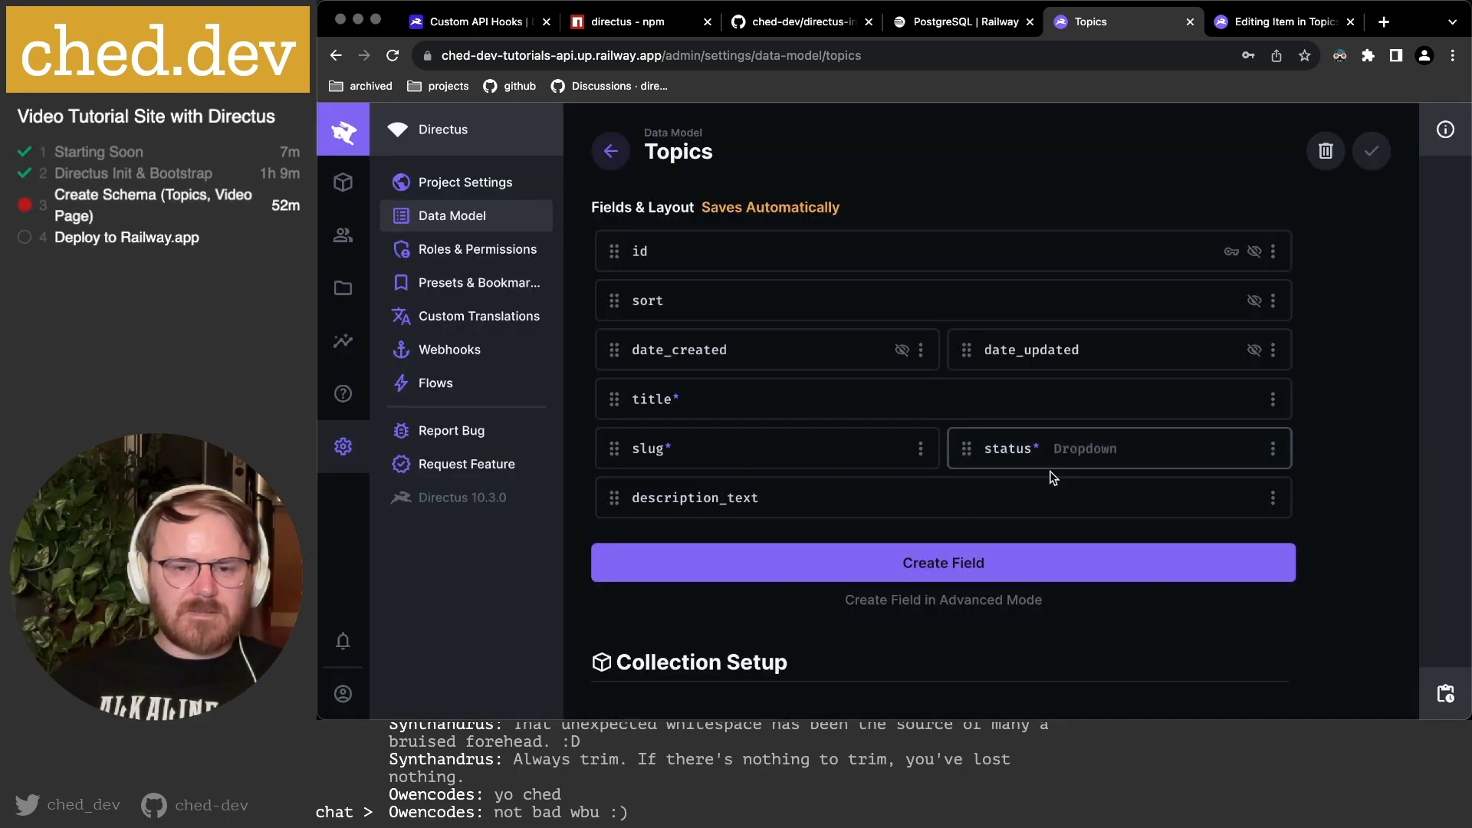
left_click(1273, 498)
scroll(1190, 696, "down", 2)
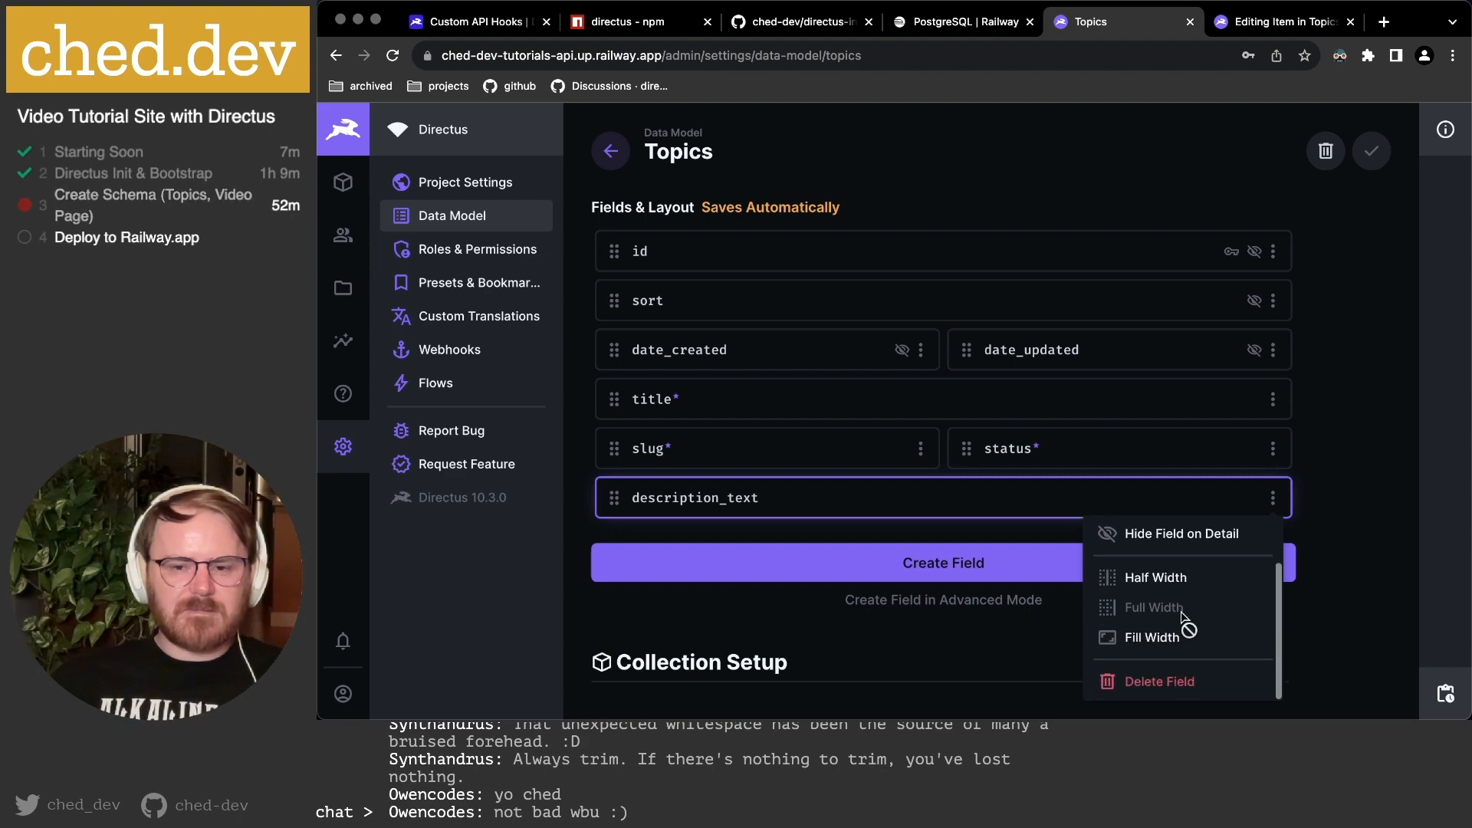
left_click(1174, 680)
left_click(1068, 457)
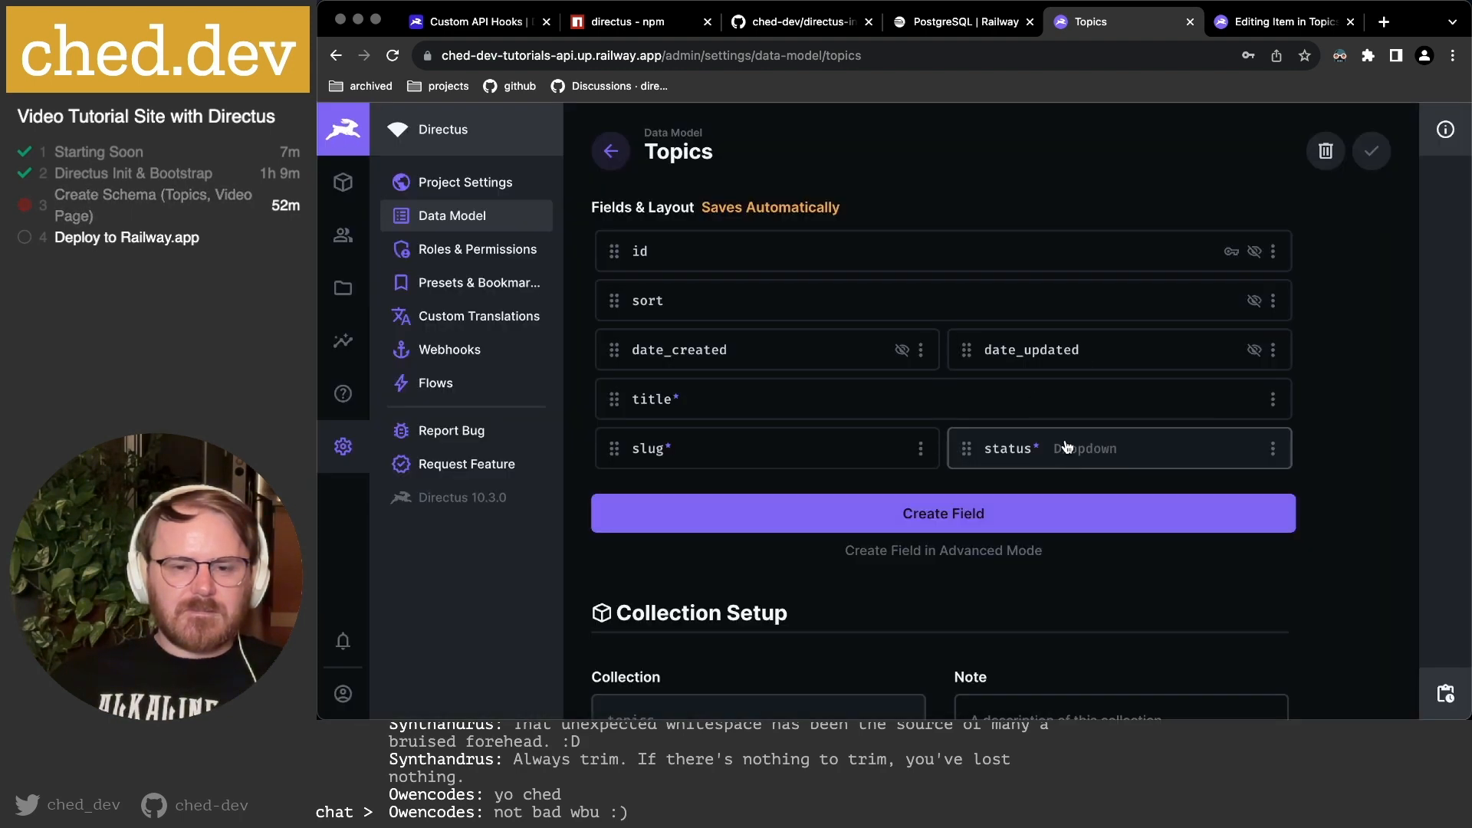
left_click(1001, 514)
Set up a Textarea field keyed description with start/end trimming, in advanced mode.
left_click(821, 448)
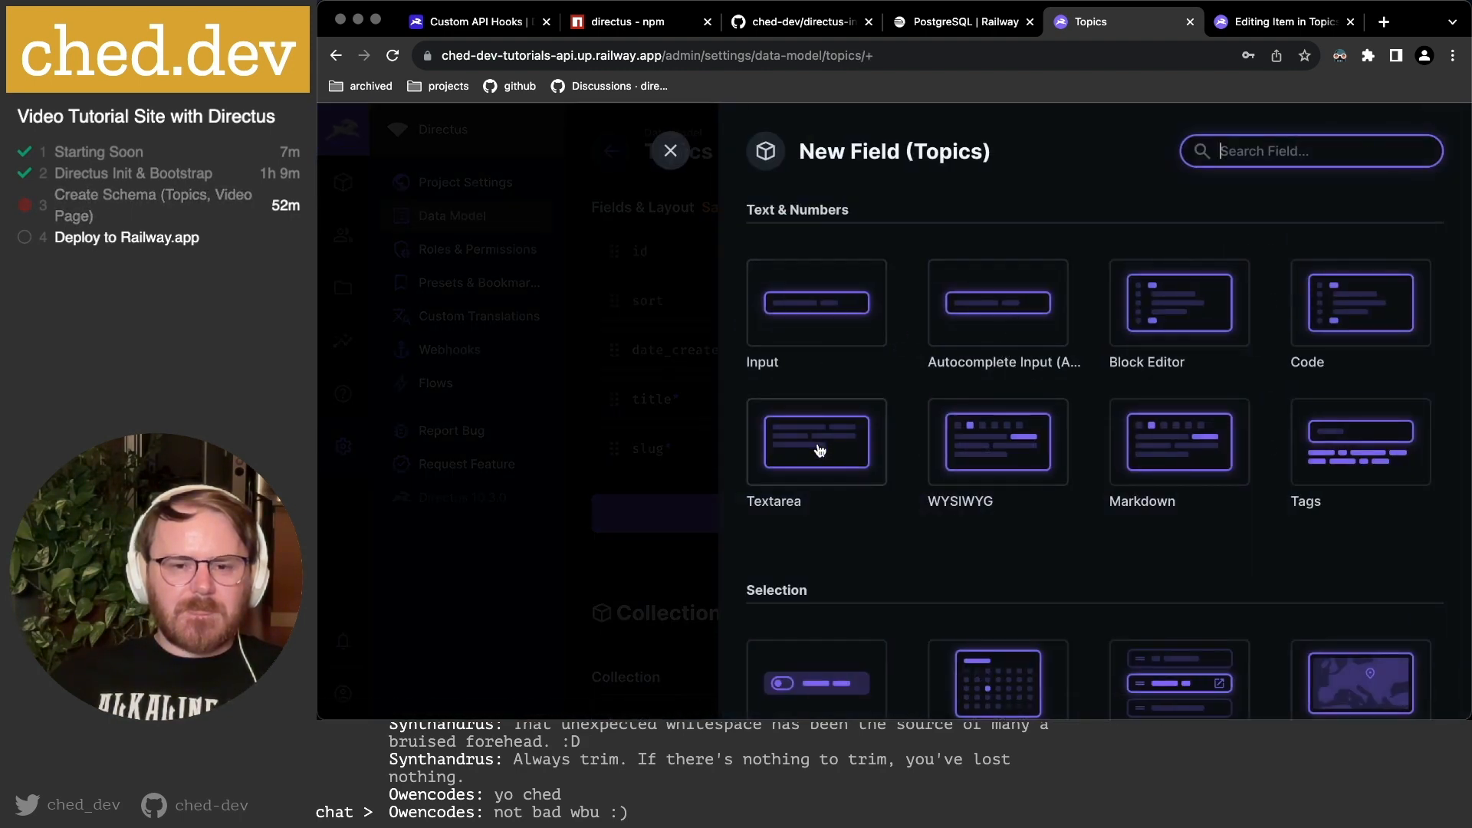
type("description")
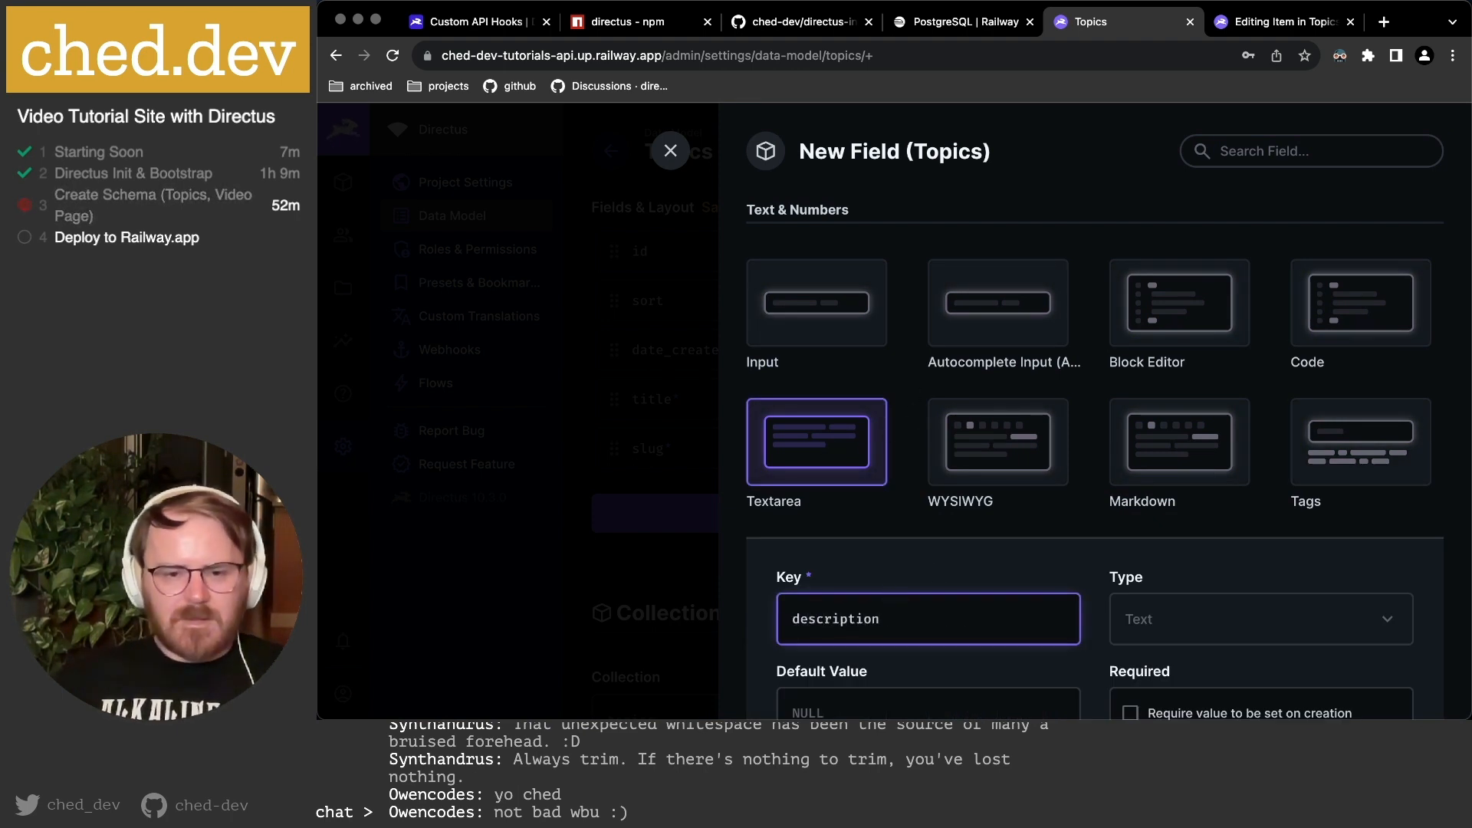
scroll(941, 560, "down", 5)
scroll(1051, 520, "down", 2)
left_click(1184, 499)
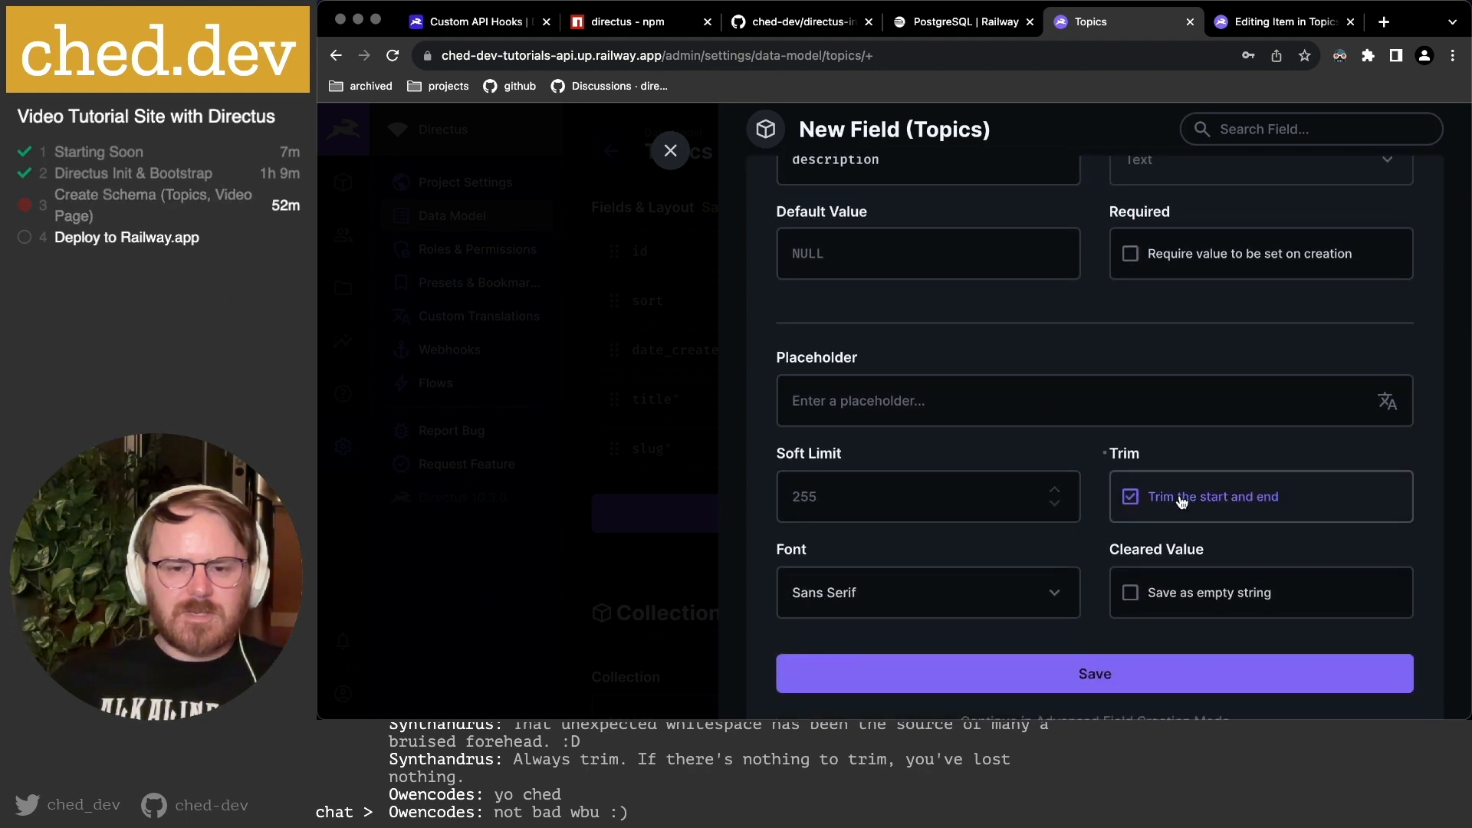
scroll(1183, 499, "down", 3)
left_click(1093, 568)
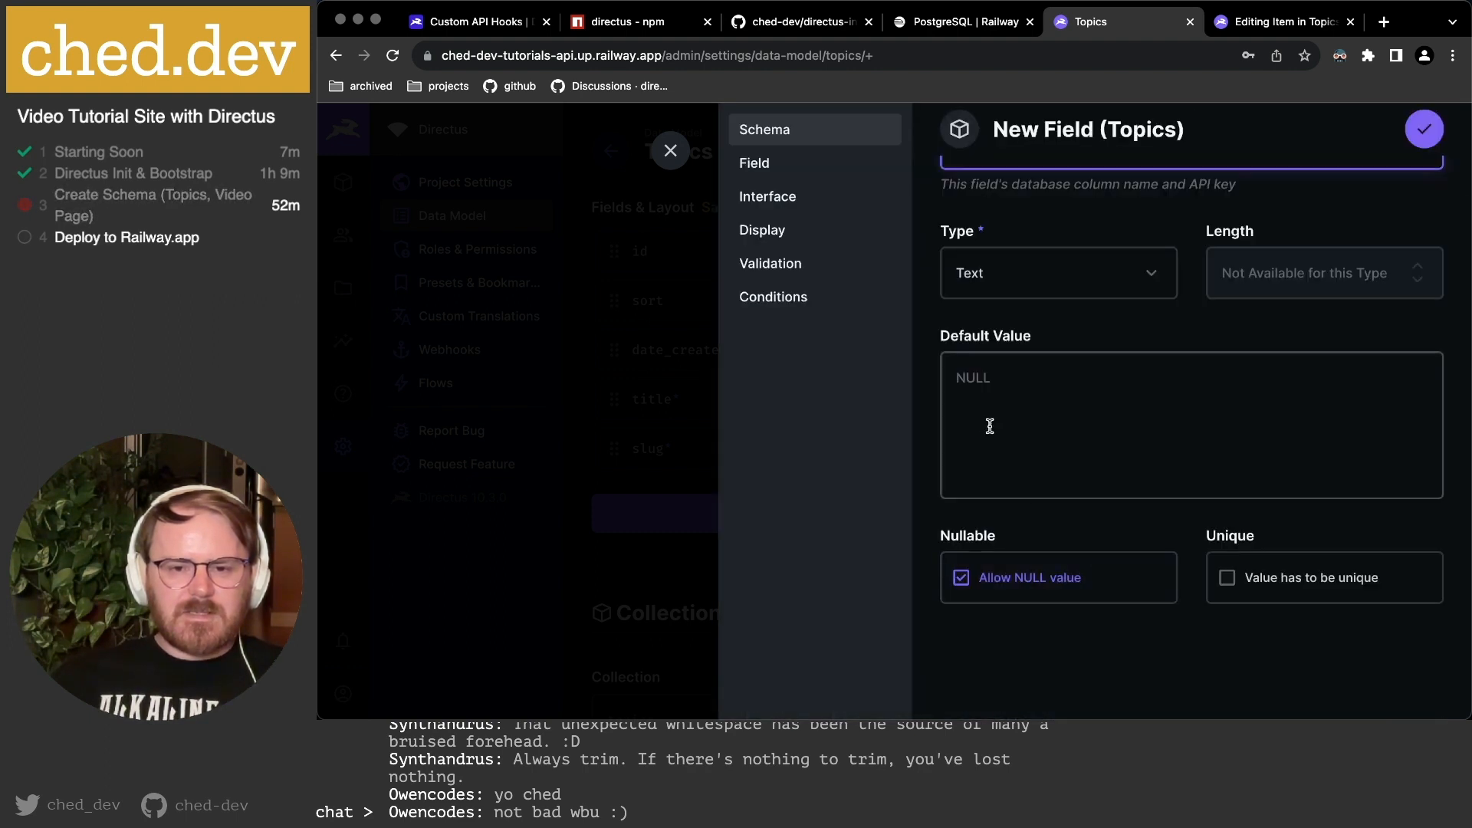
Review the Field, Interface and Display sections and save the description field.
scroll(990, 427, "up", 2)
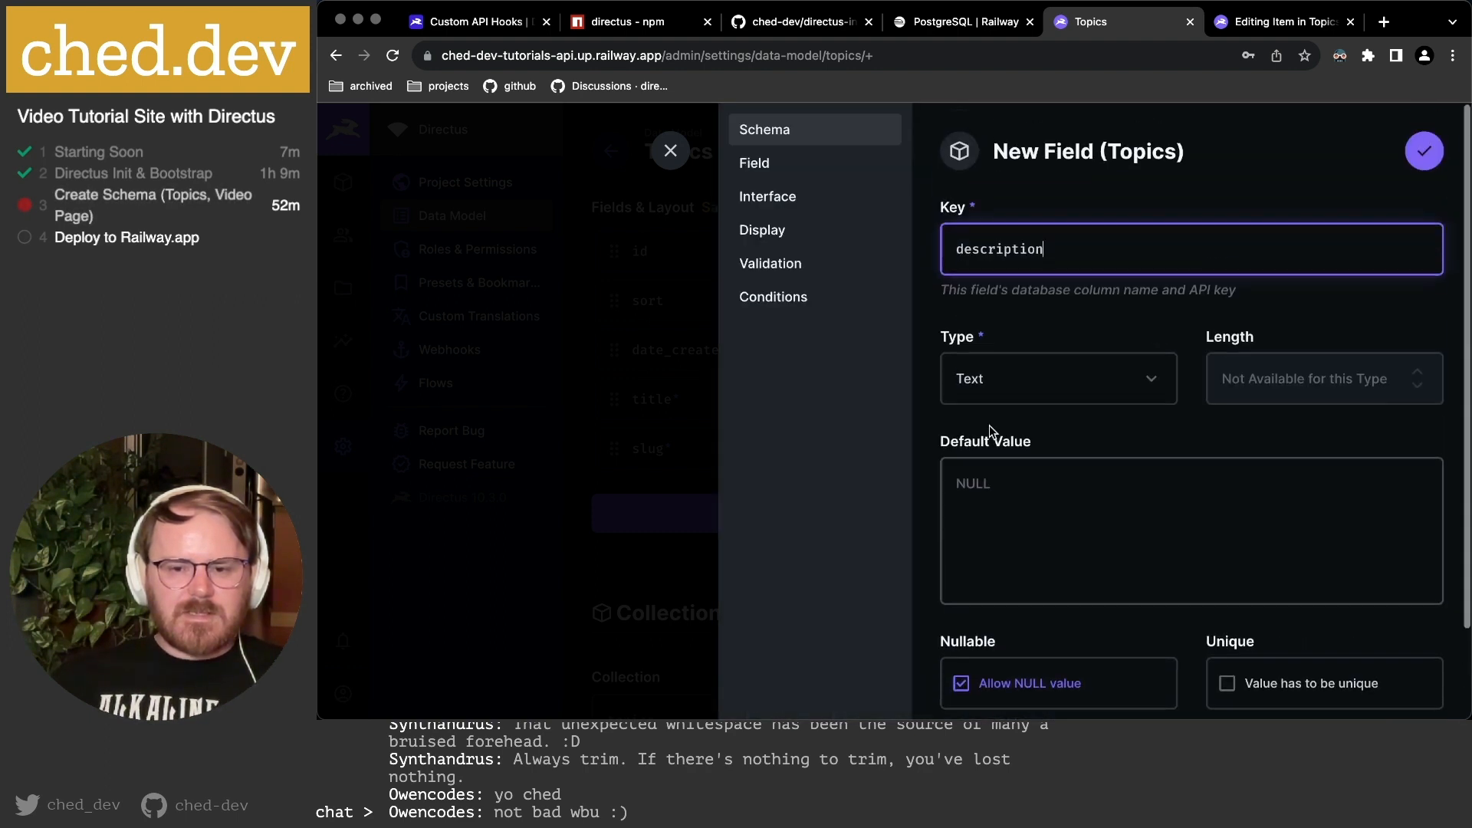
left_click(759, 176)
left_click(764, 196)
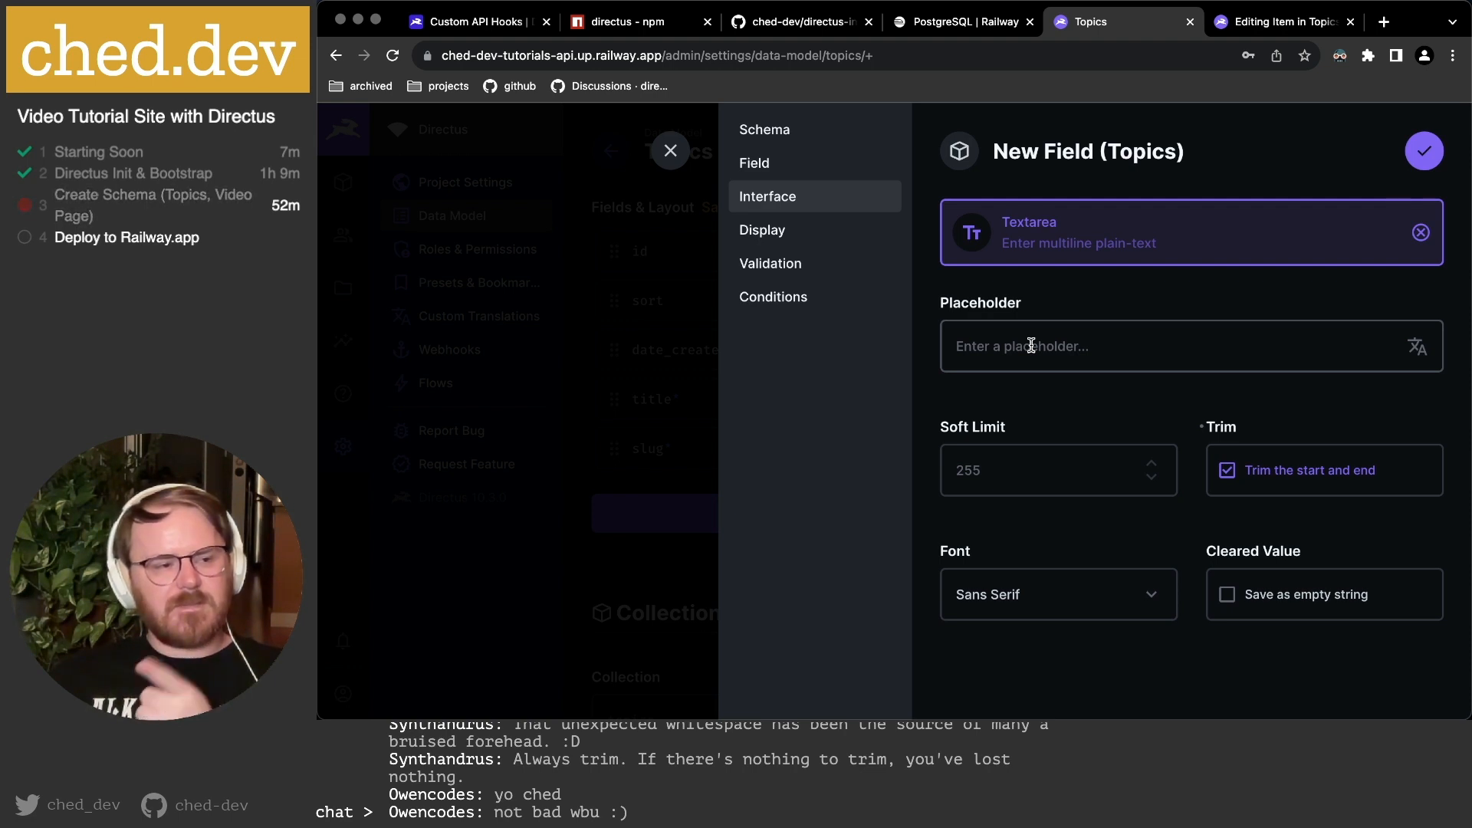
scroll(1035, 345, "down", 1)
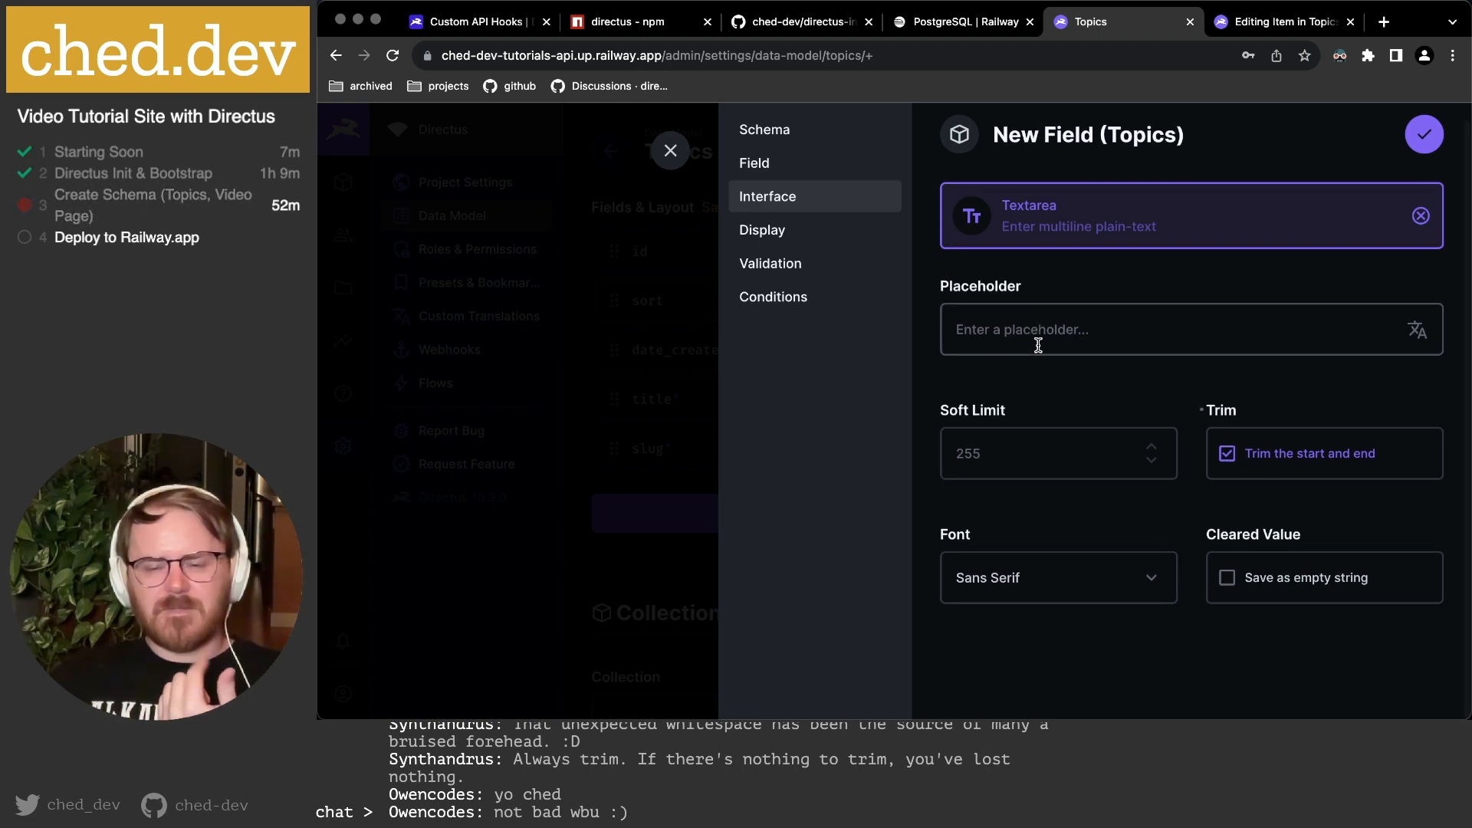
left_click(807, 232)
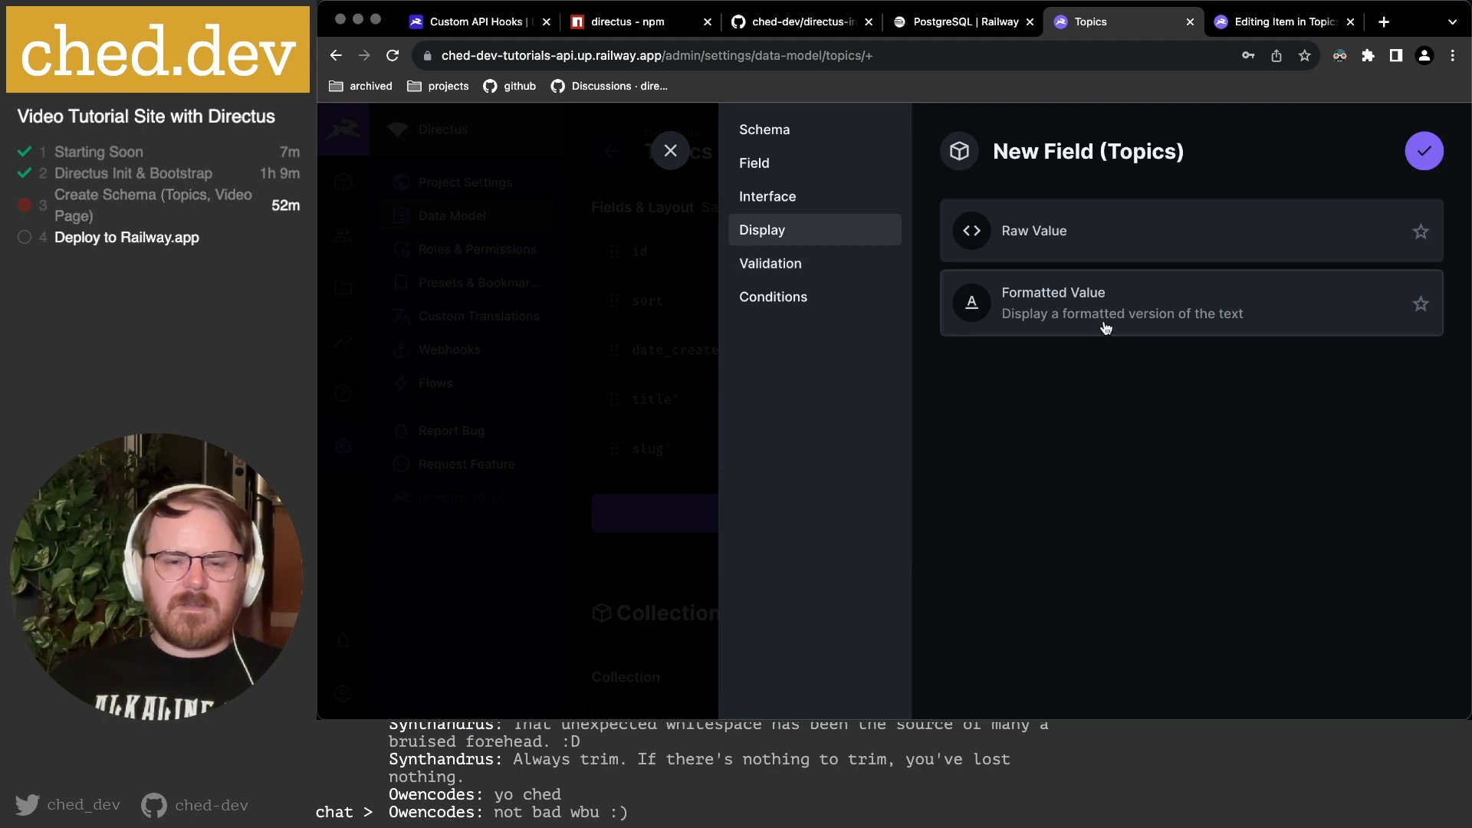
left_click(1423, 151)
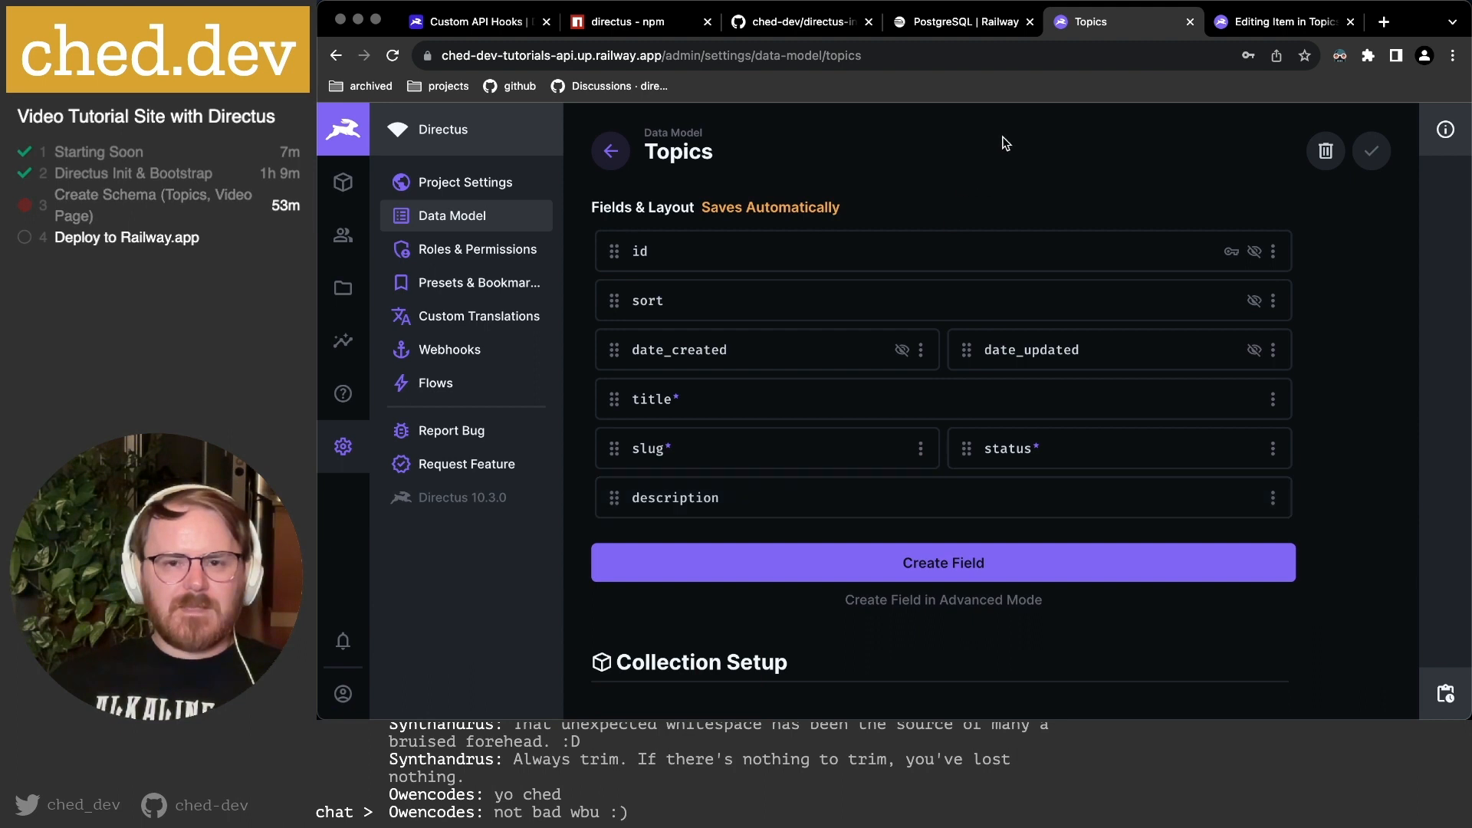
Reload the JavaScript topic and enter description 'JavaScript is the best language on the internet today.'.
left_click(1266, 27)
key("super+r")
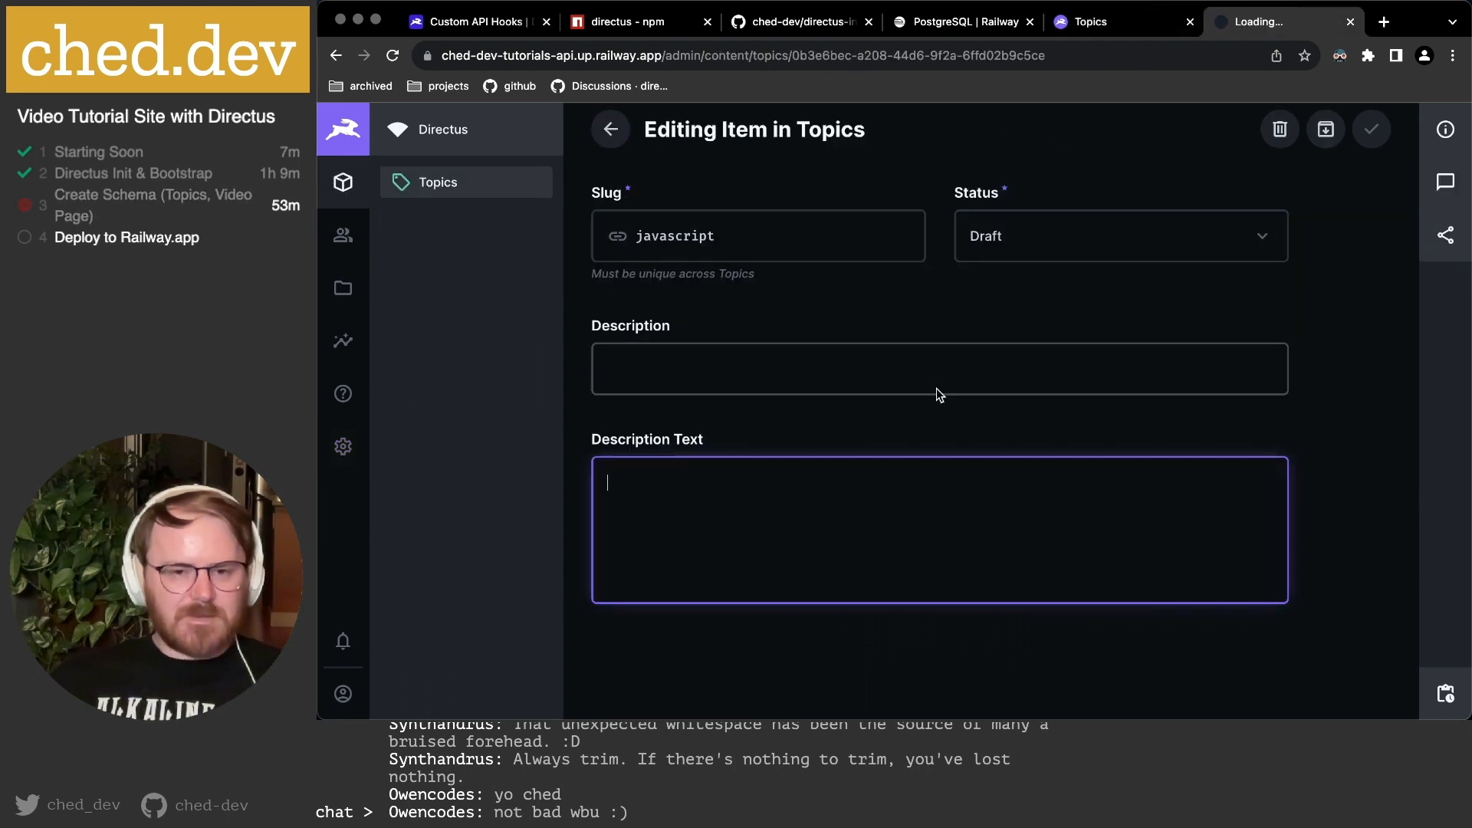
left_click(777, 515)
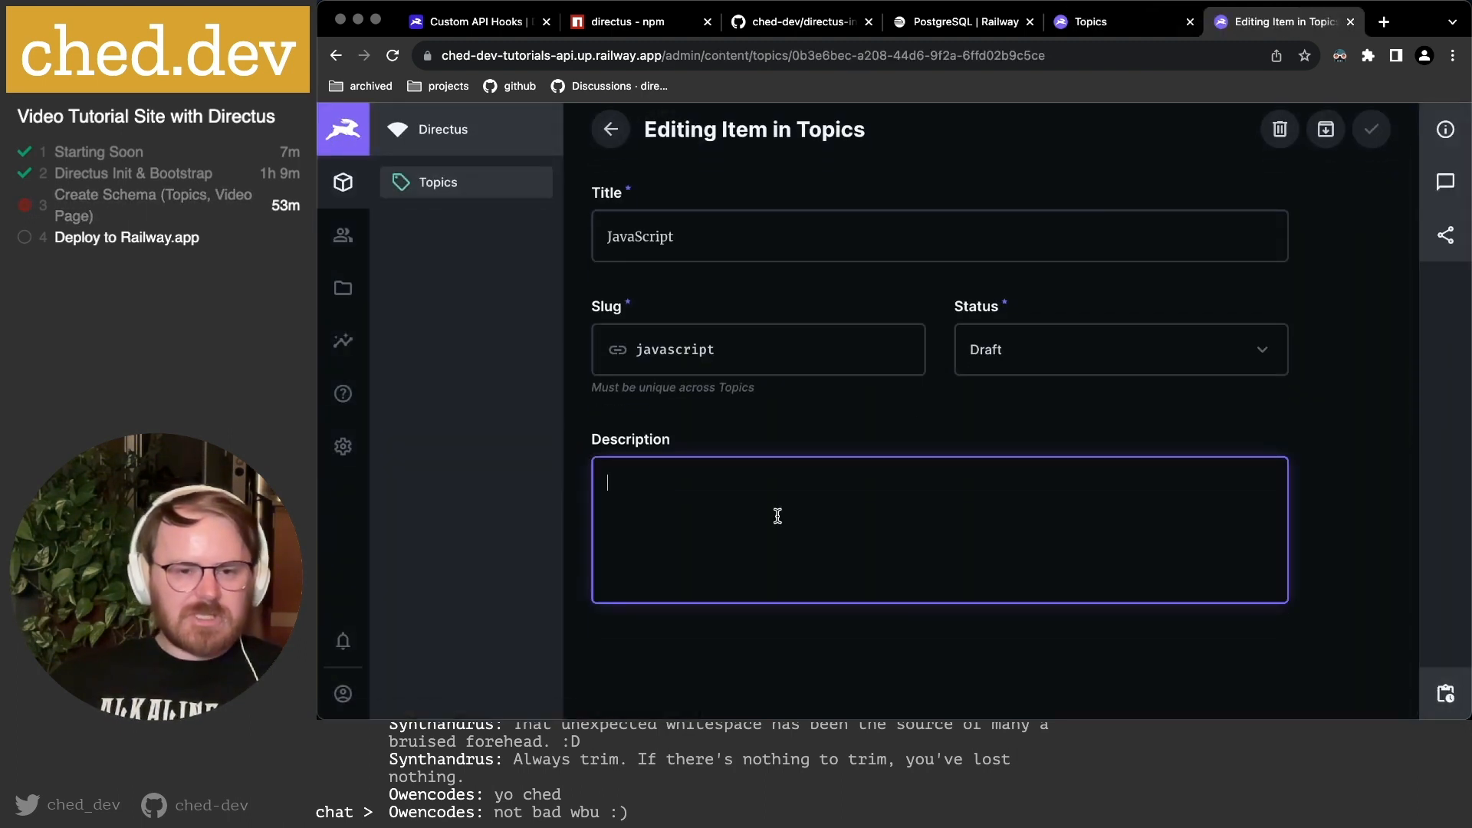
type("JavaScri")
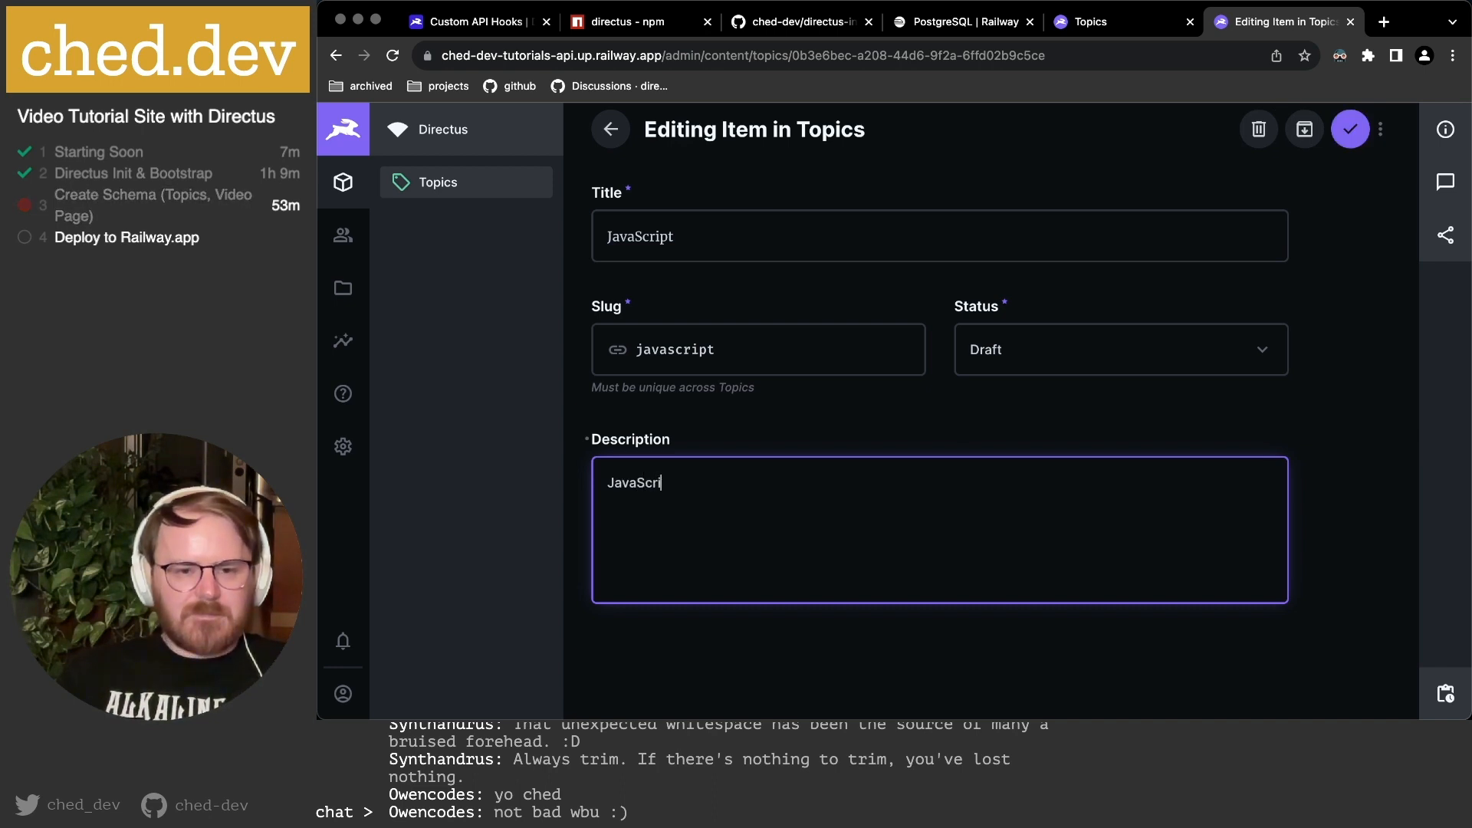
type("pt is the best lang")
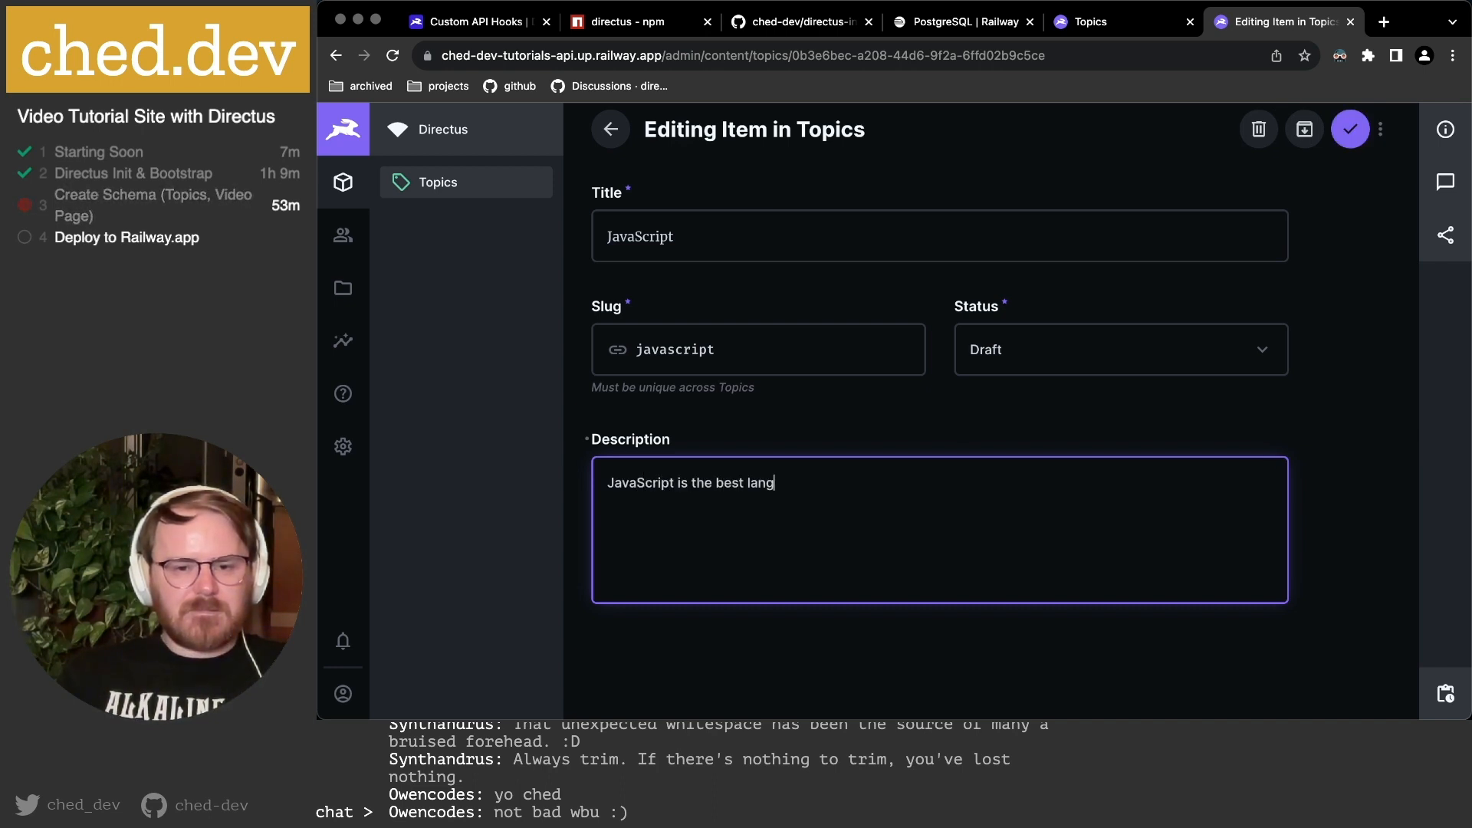
type("uagte")
key("BackSpace")
type("on the internet today.")
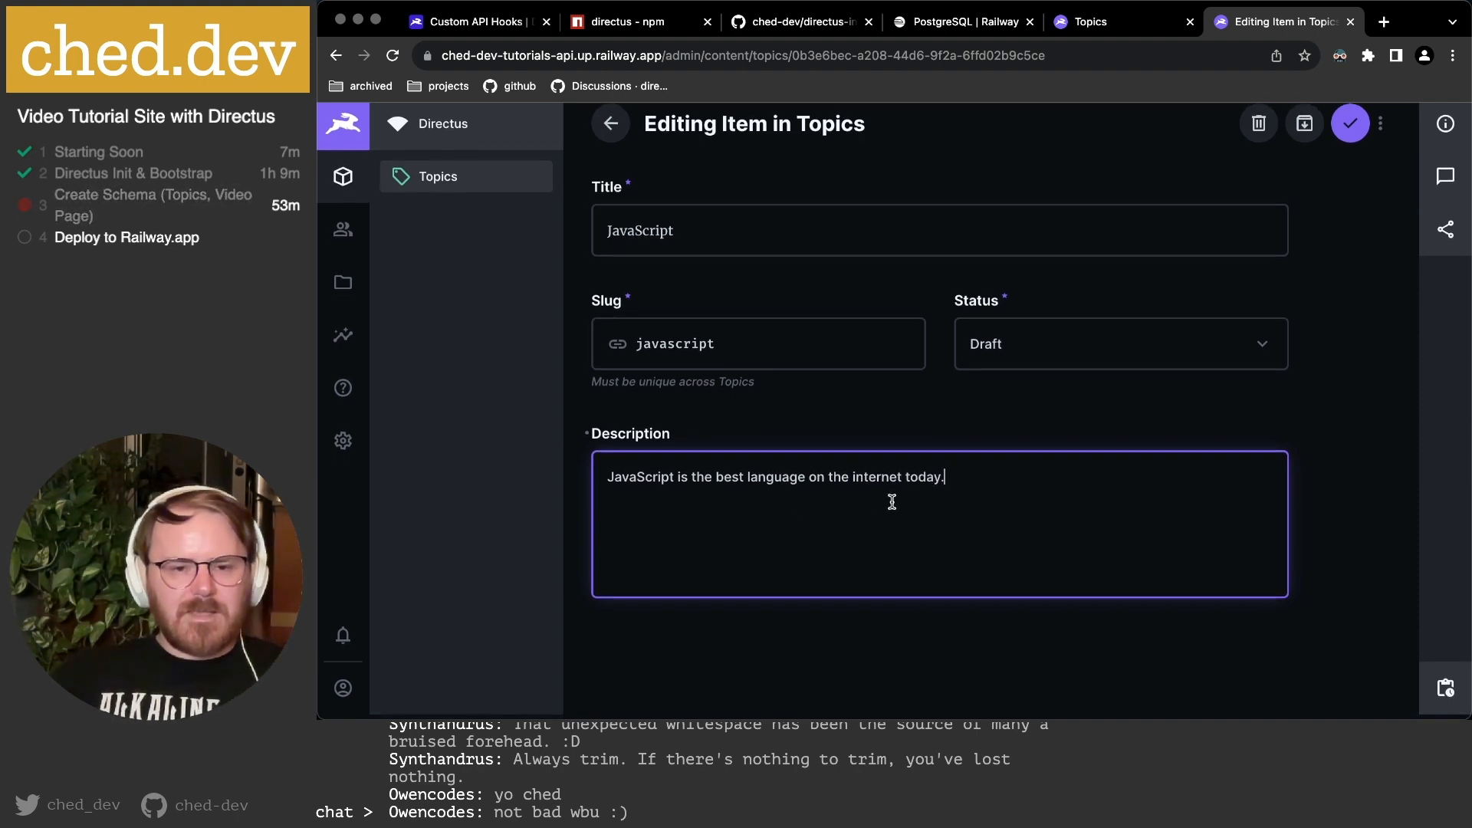
Set the JavaScript topic's status to Published and save it.
scroll(1332, 227, "up", 2)
left_click(1046, 407)
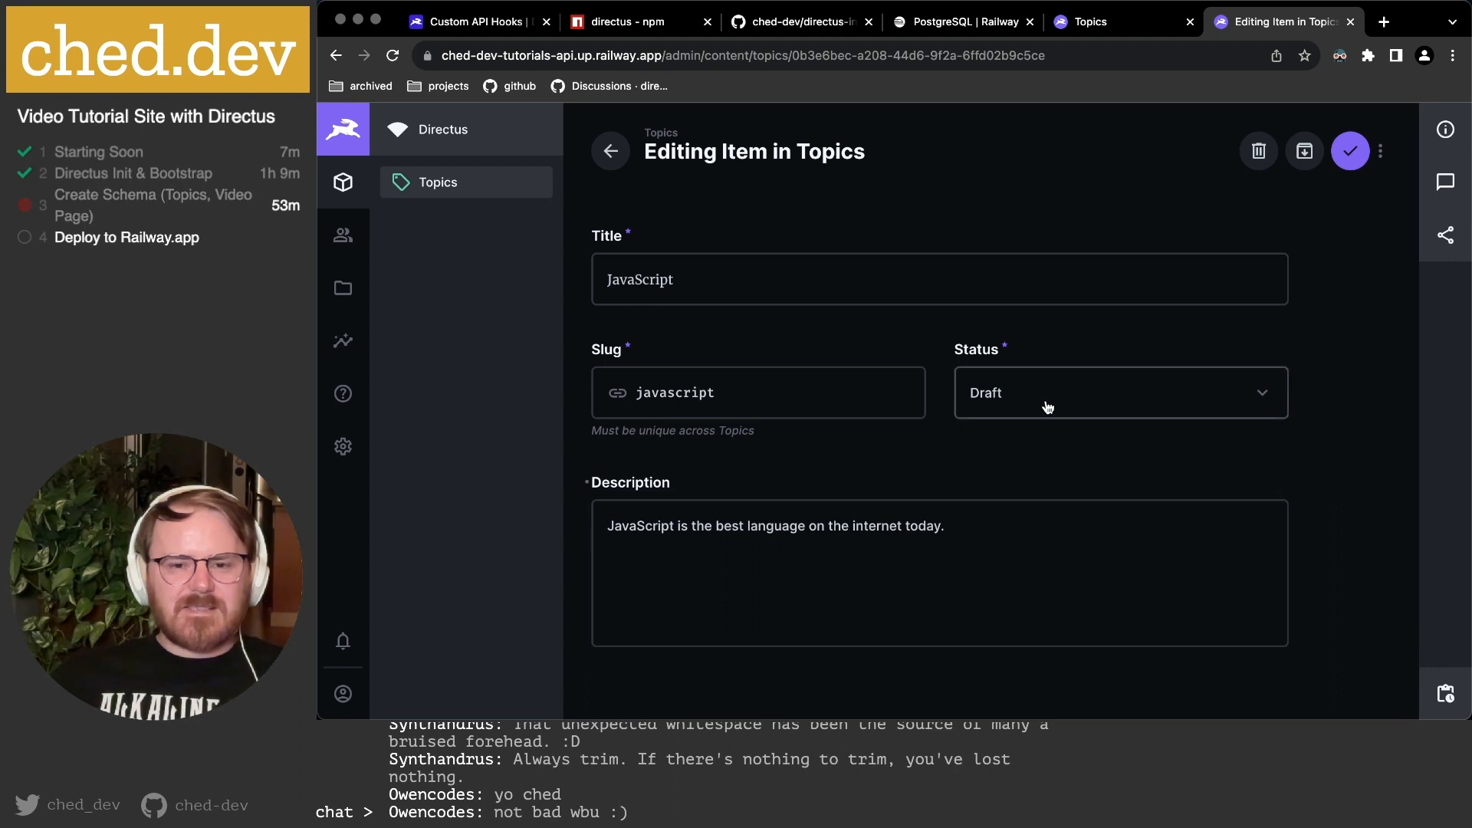
left_click(1015, 463)
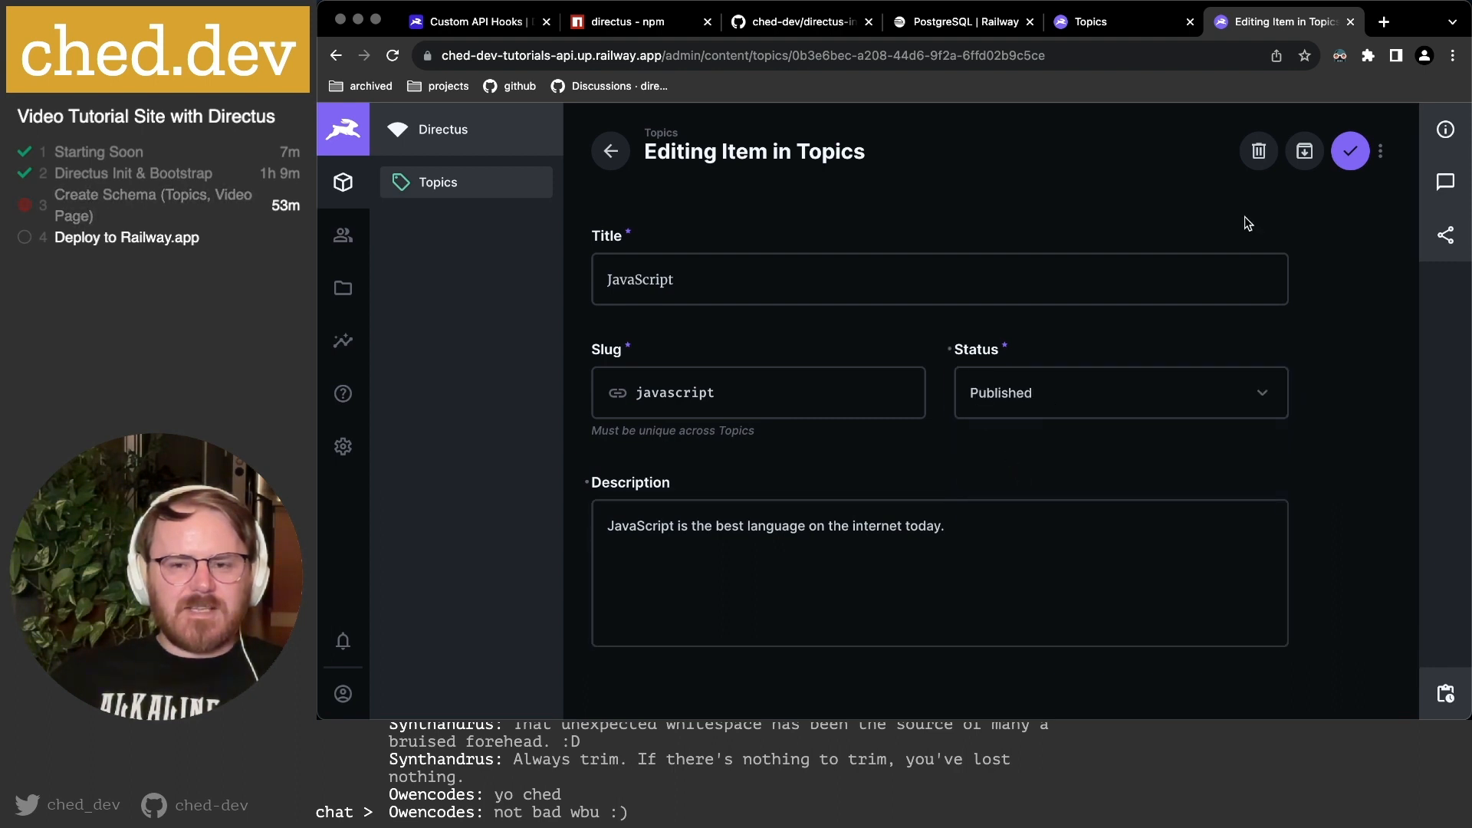
left_click(1031, 398)
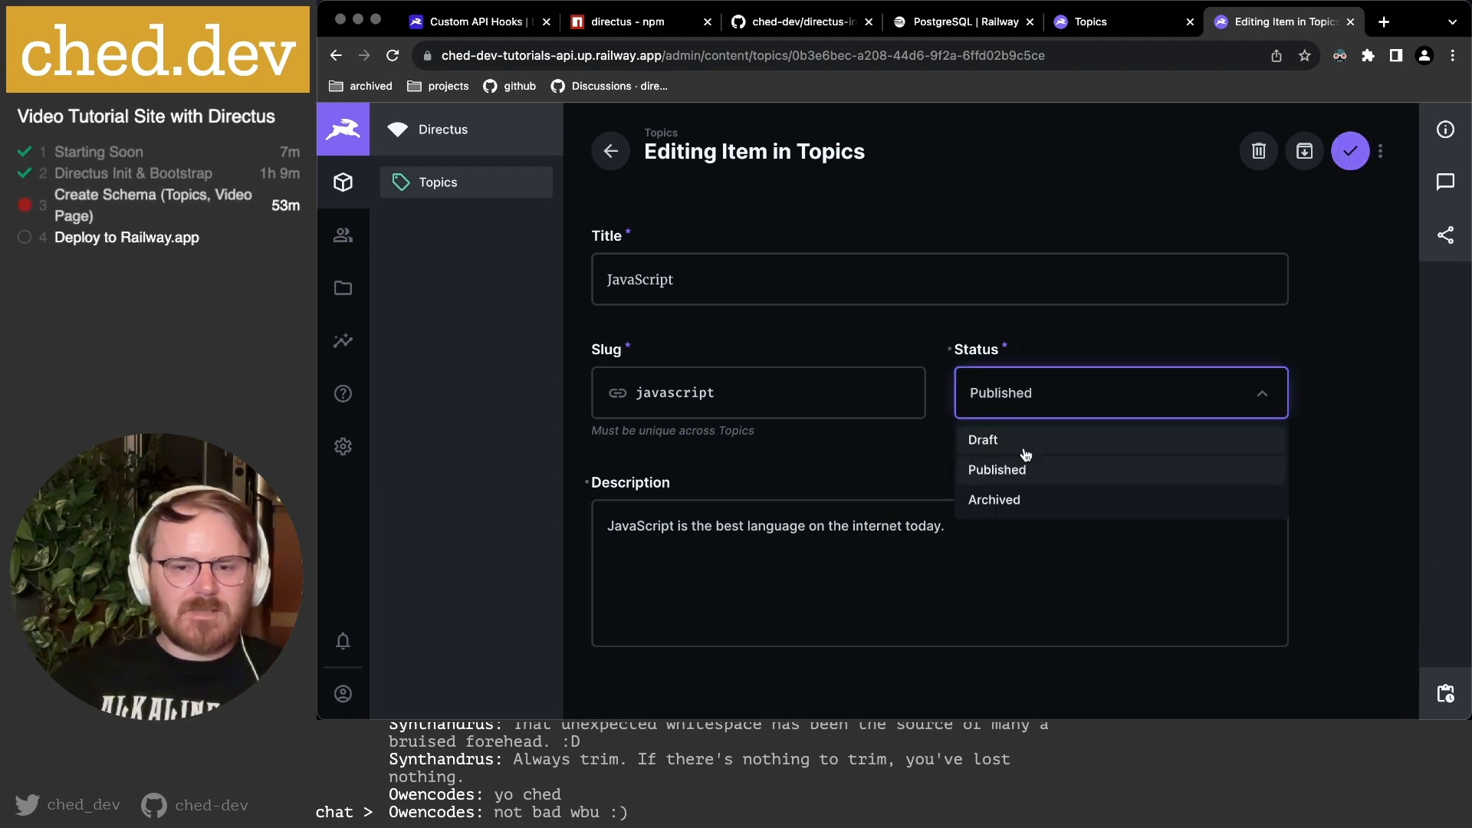
left_click(922, 463)
left_click(1350, 151)
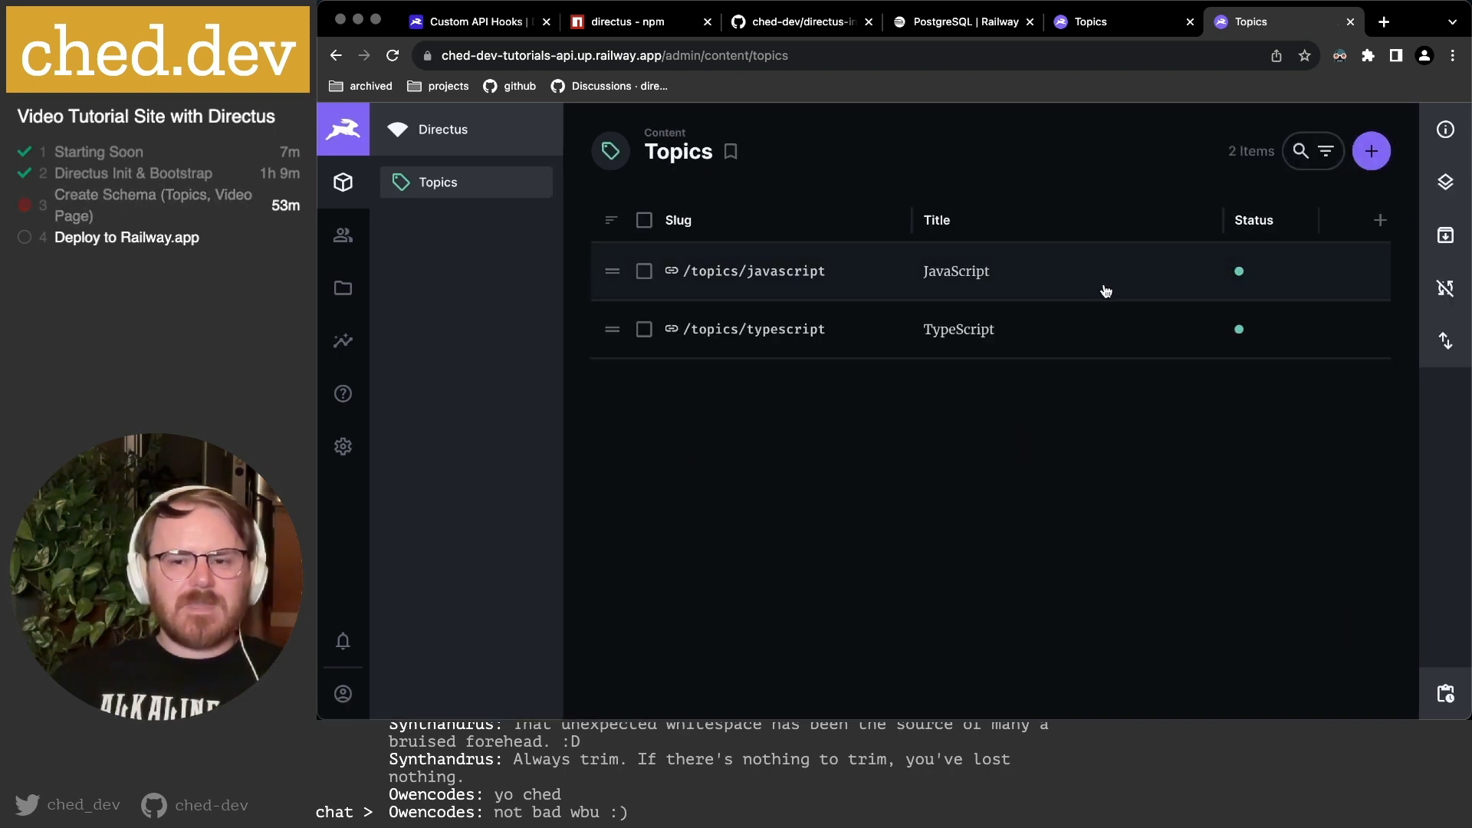
Add the Description column to the Topics table, sort by it, then hide it.
left_click(1377, 227)
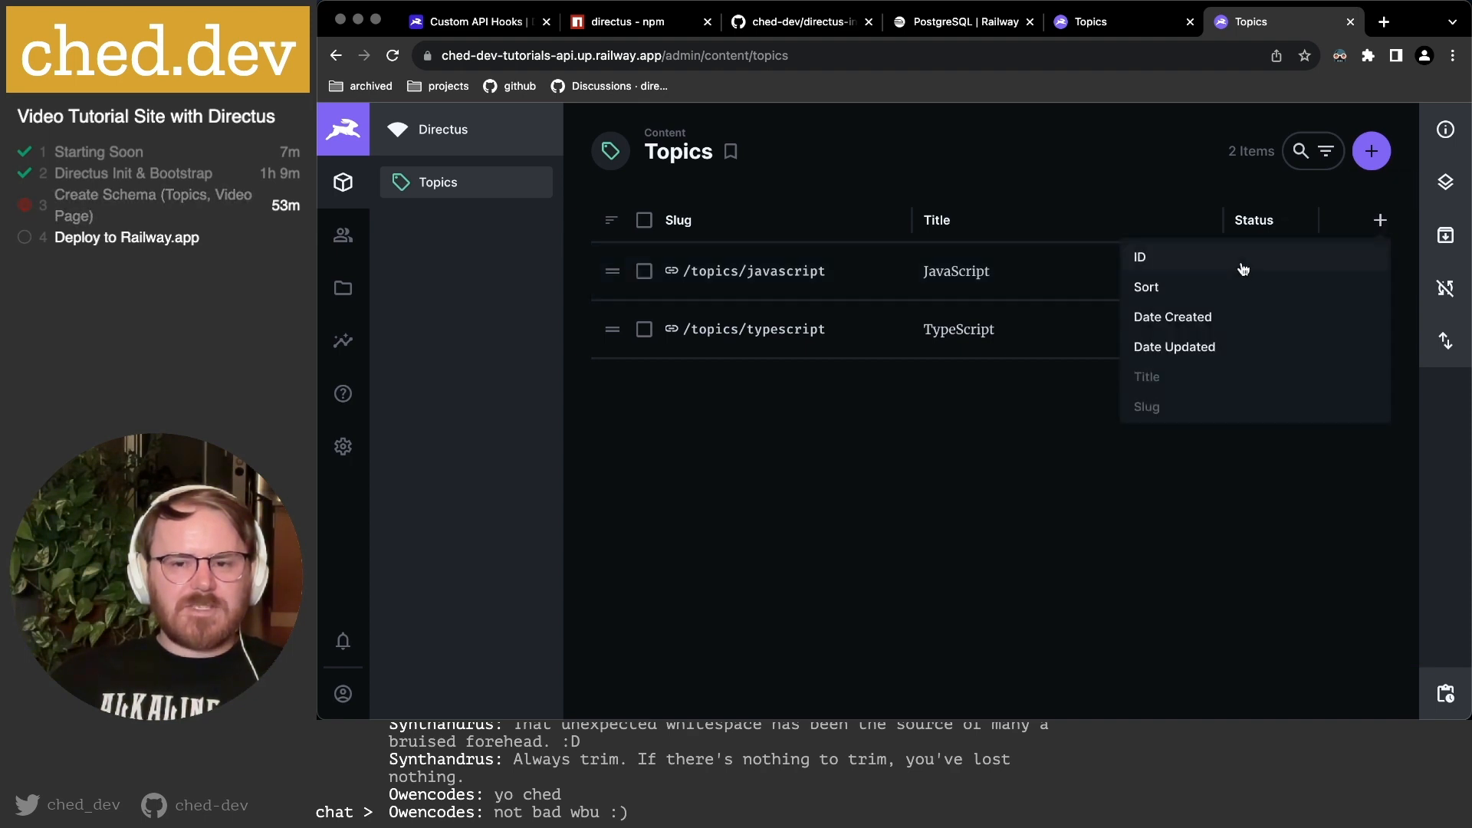
scroll(1173, 338, "down", 2)
left_click(1166, 404)
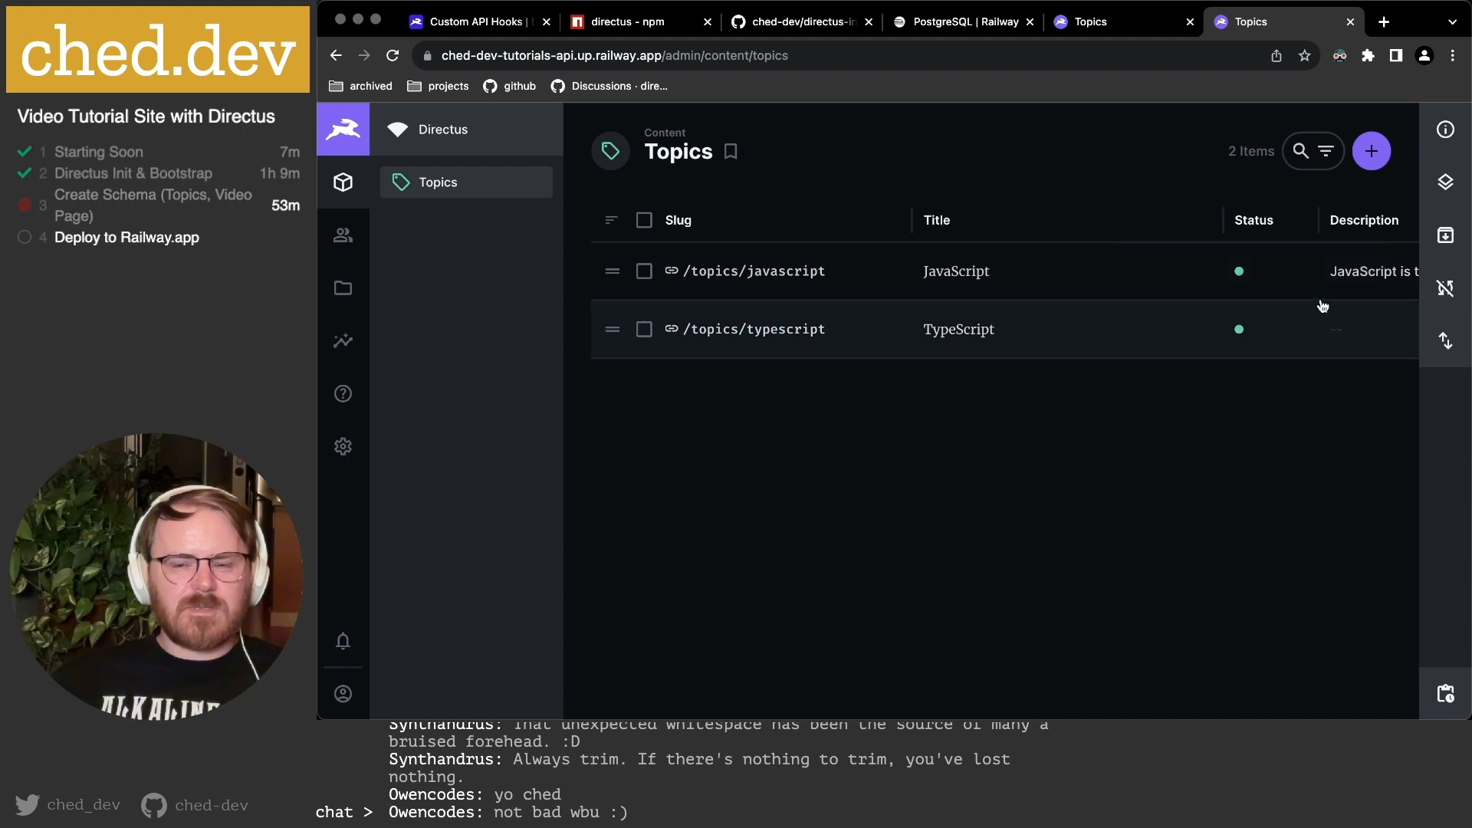
scroll(1219, 316, "right", 3)
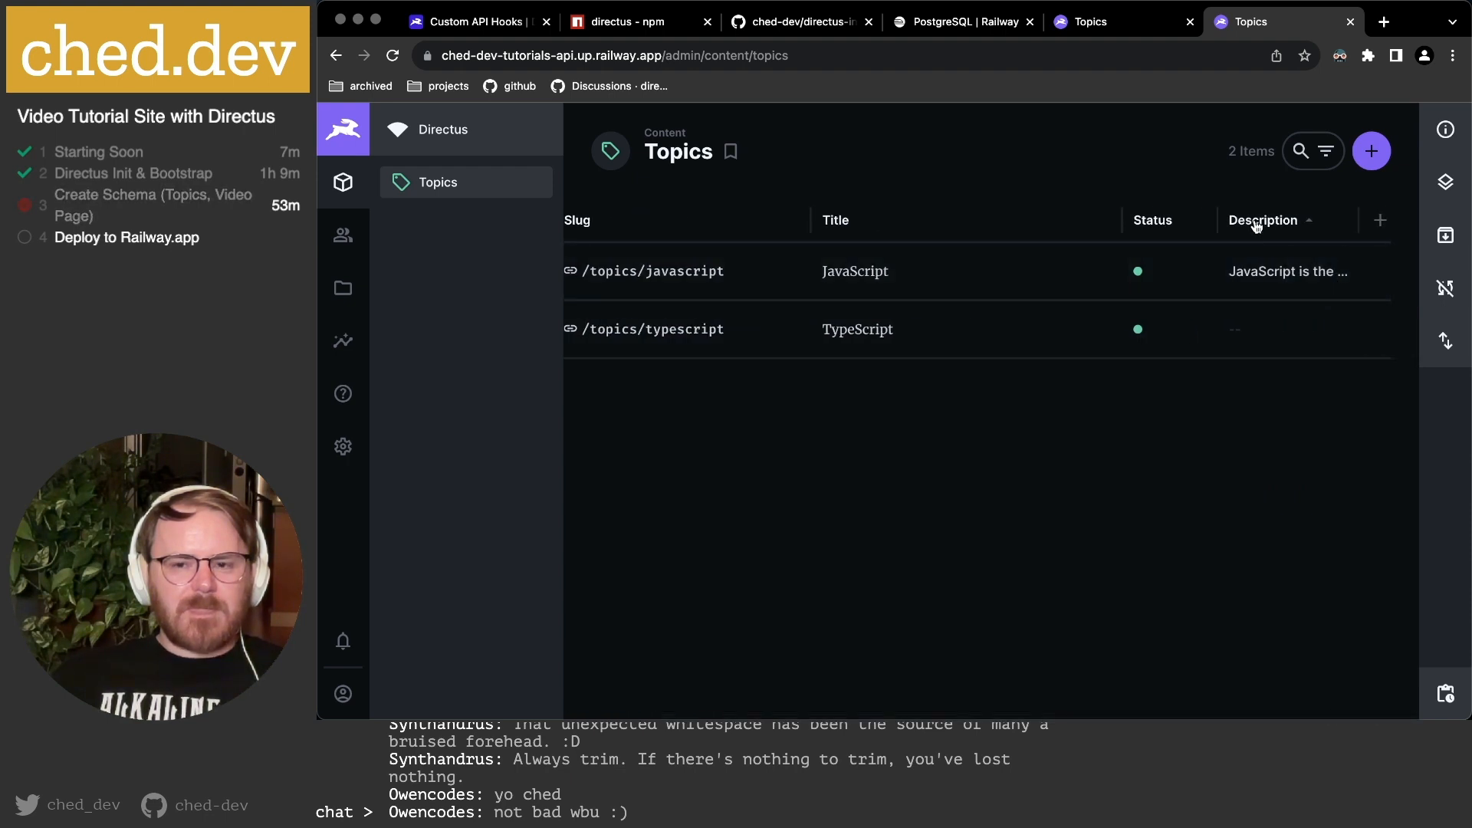
left_click(1280, 225)
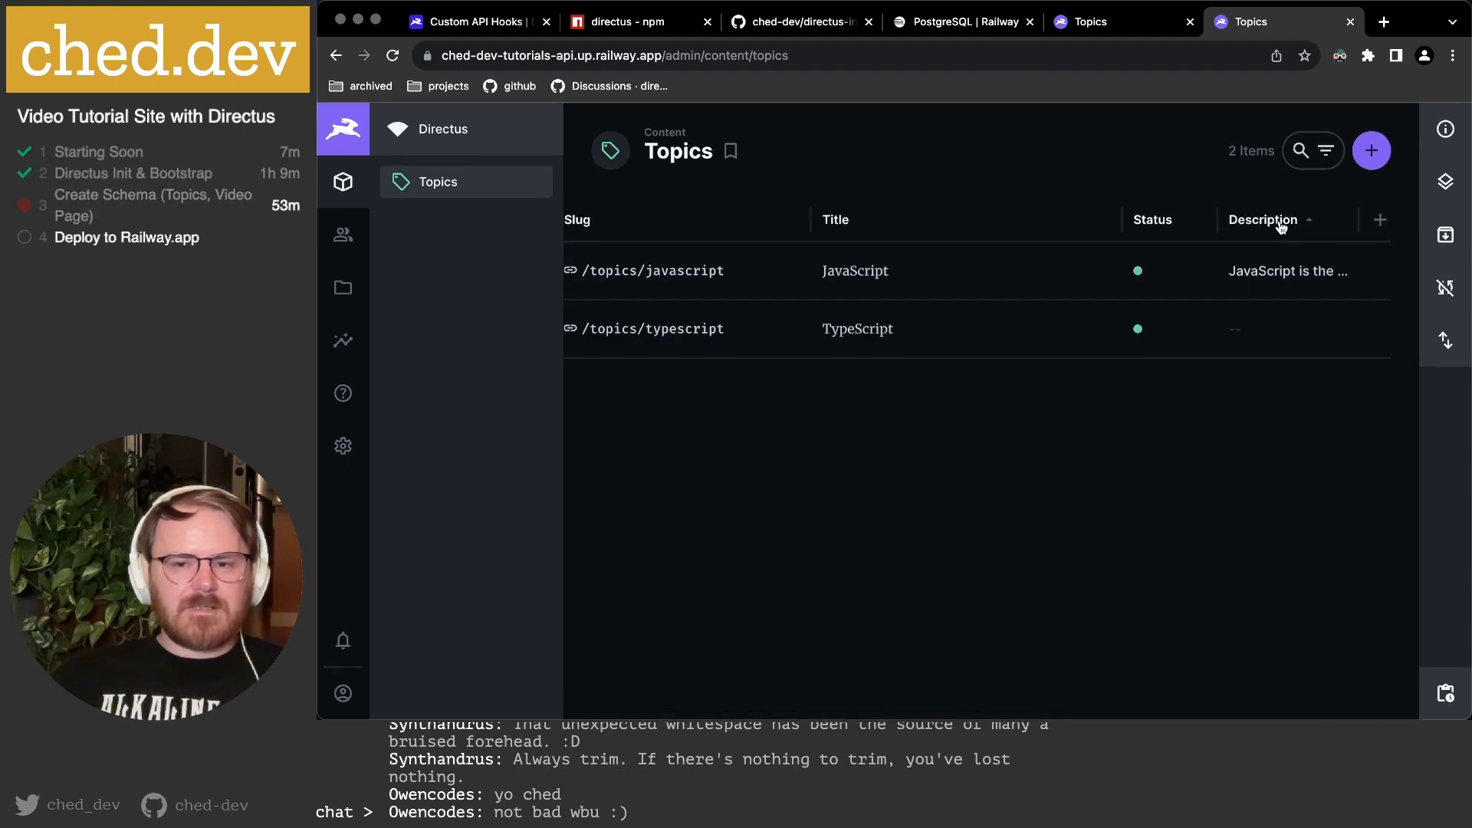
left_click(1281, 225)
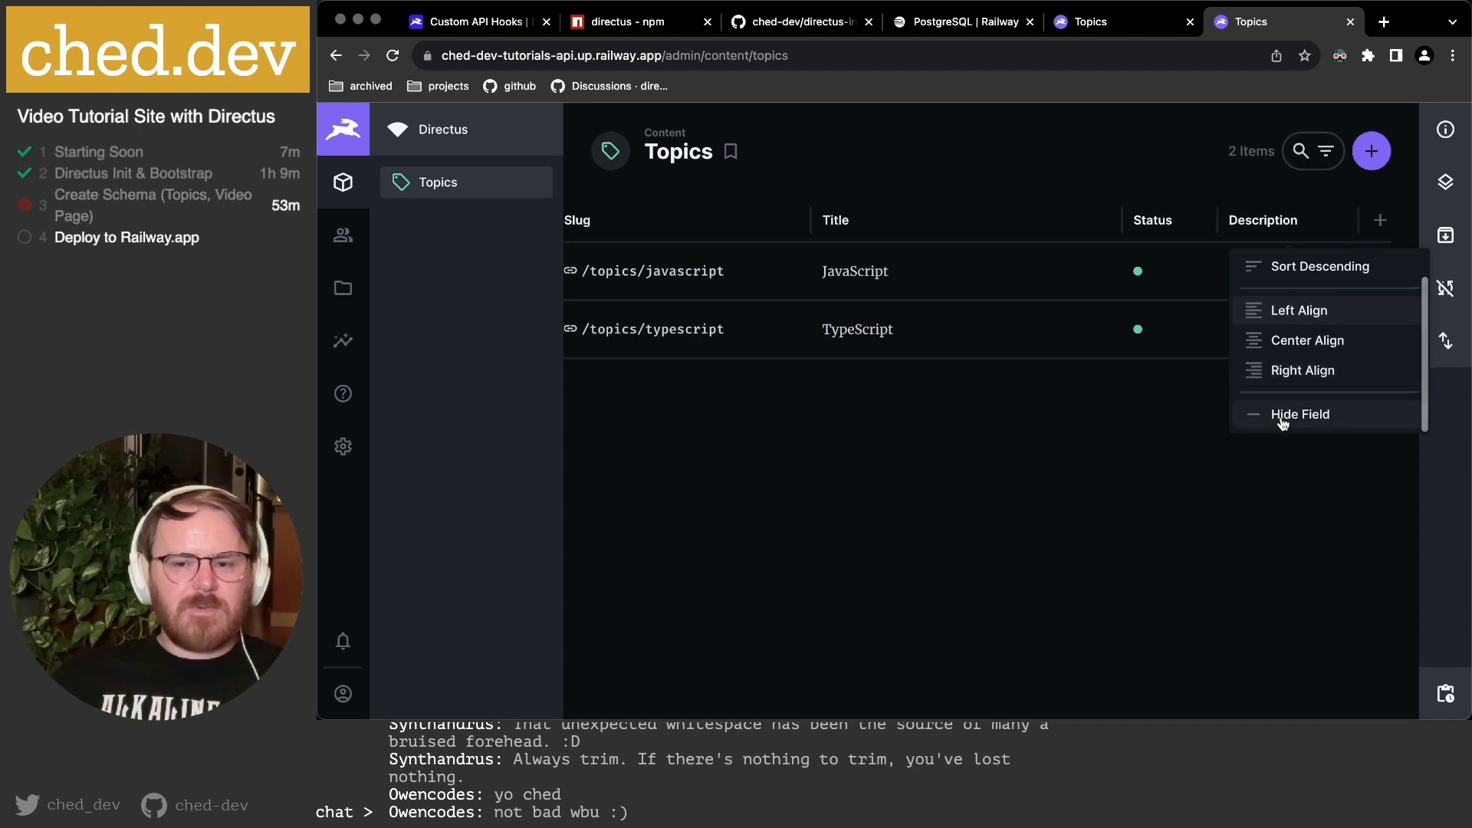
left_click(1280, 417)
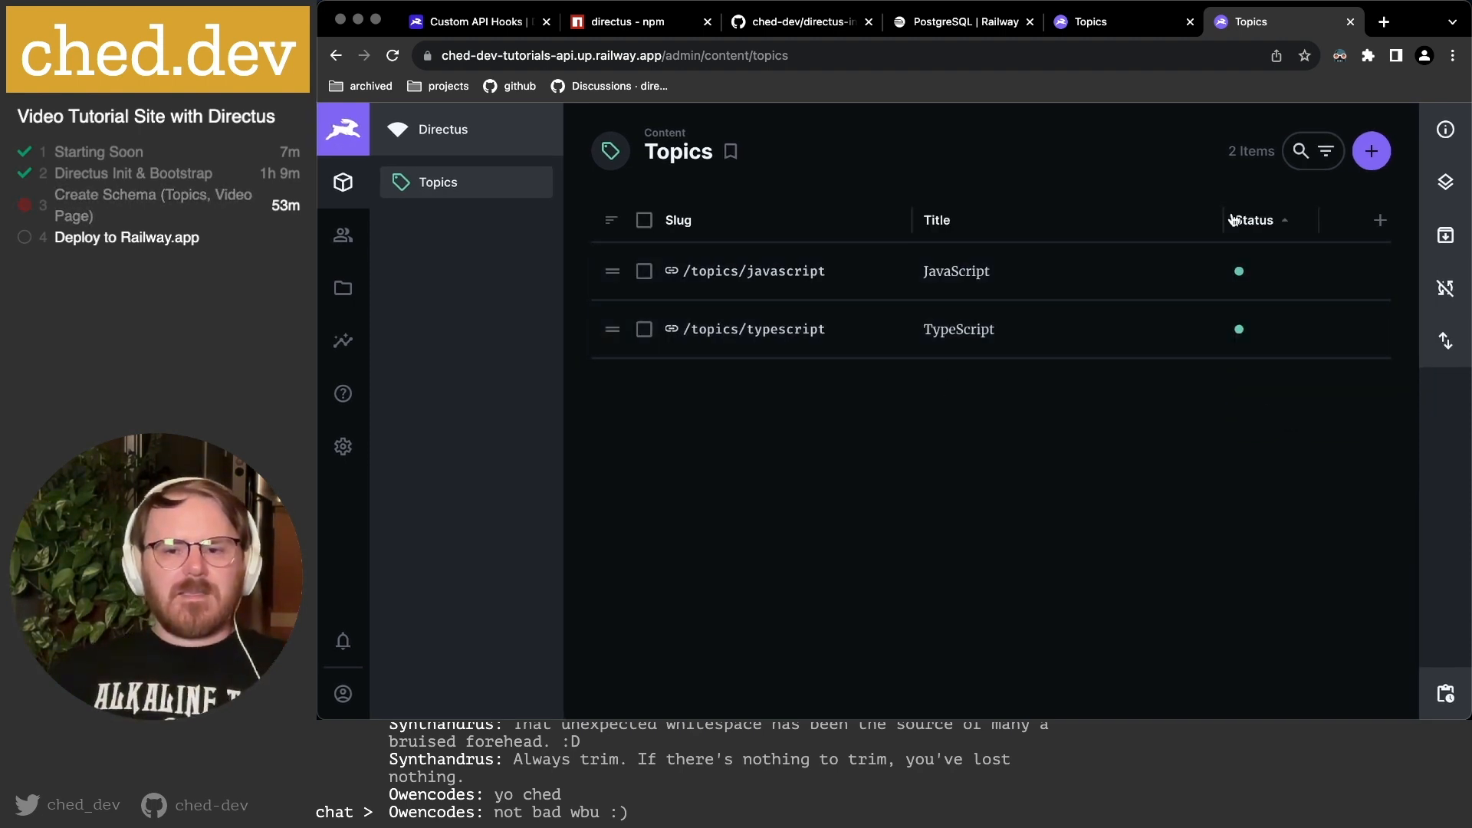
Narrow the Title column and return to the Topics data-model page.
left_click_drag(1224, 220, 1016, 227)
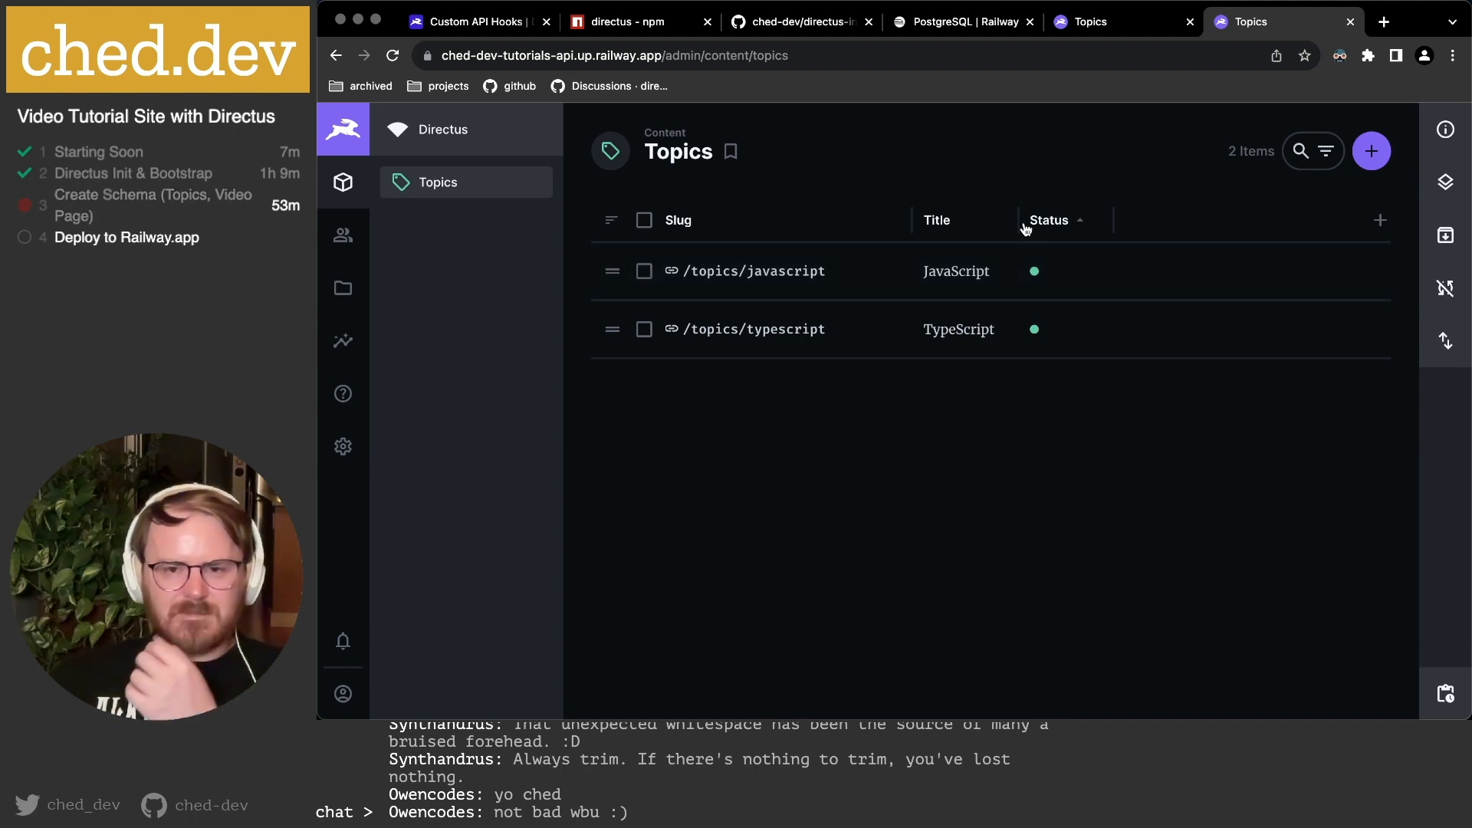
left_click_drag(1021, 230, 1036, 227)
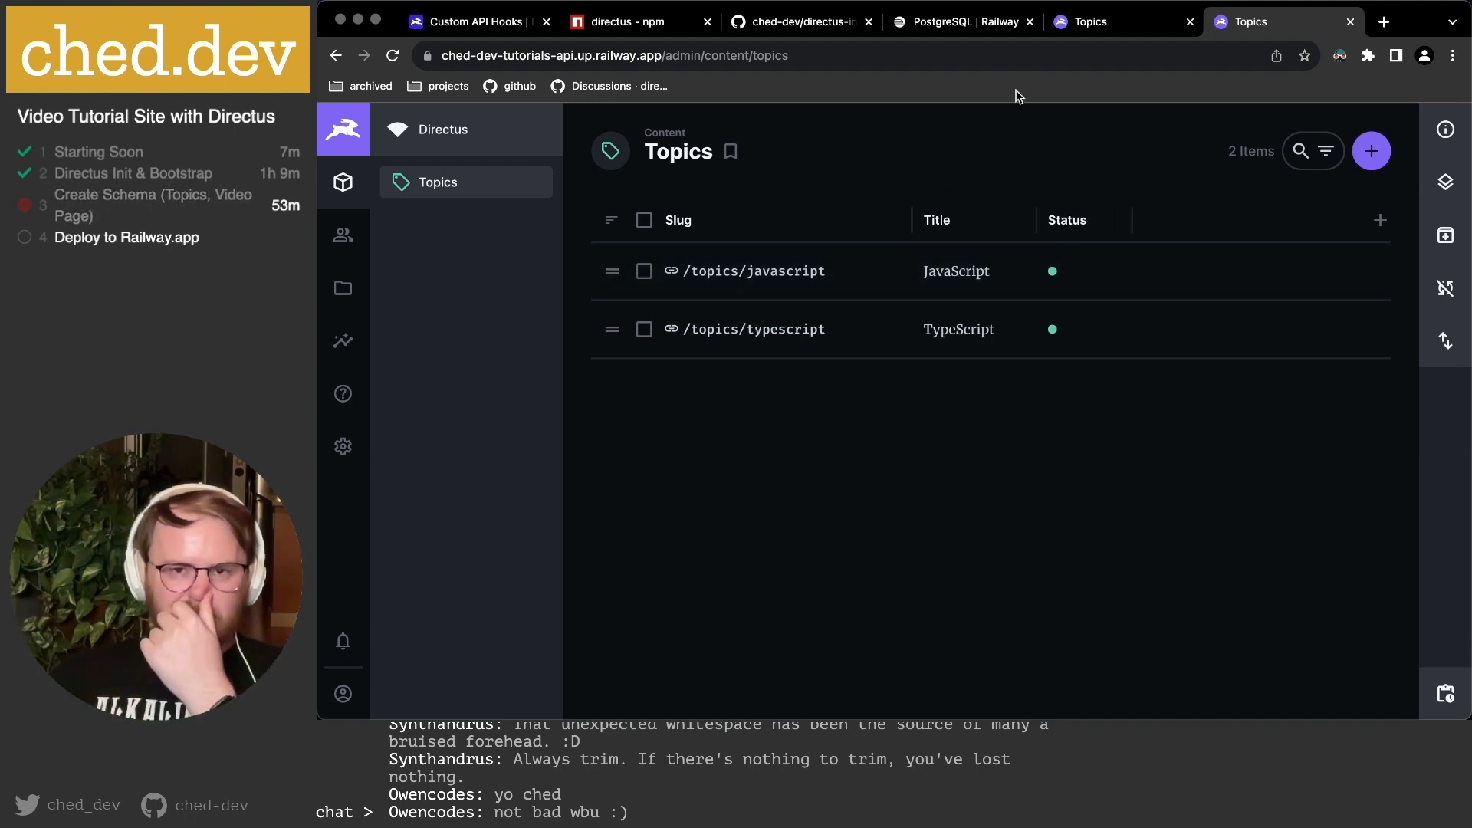
left_click(1090, 28)
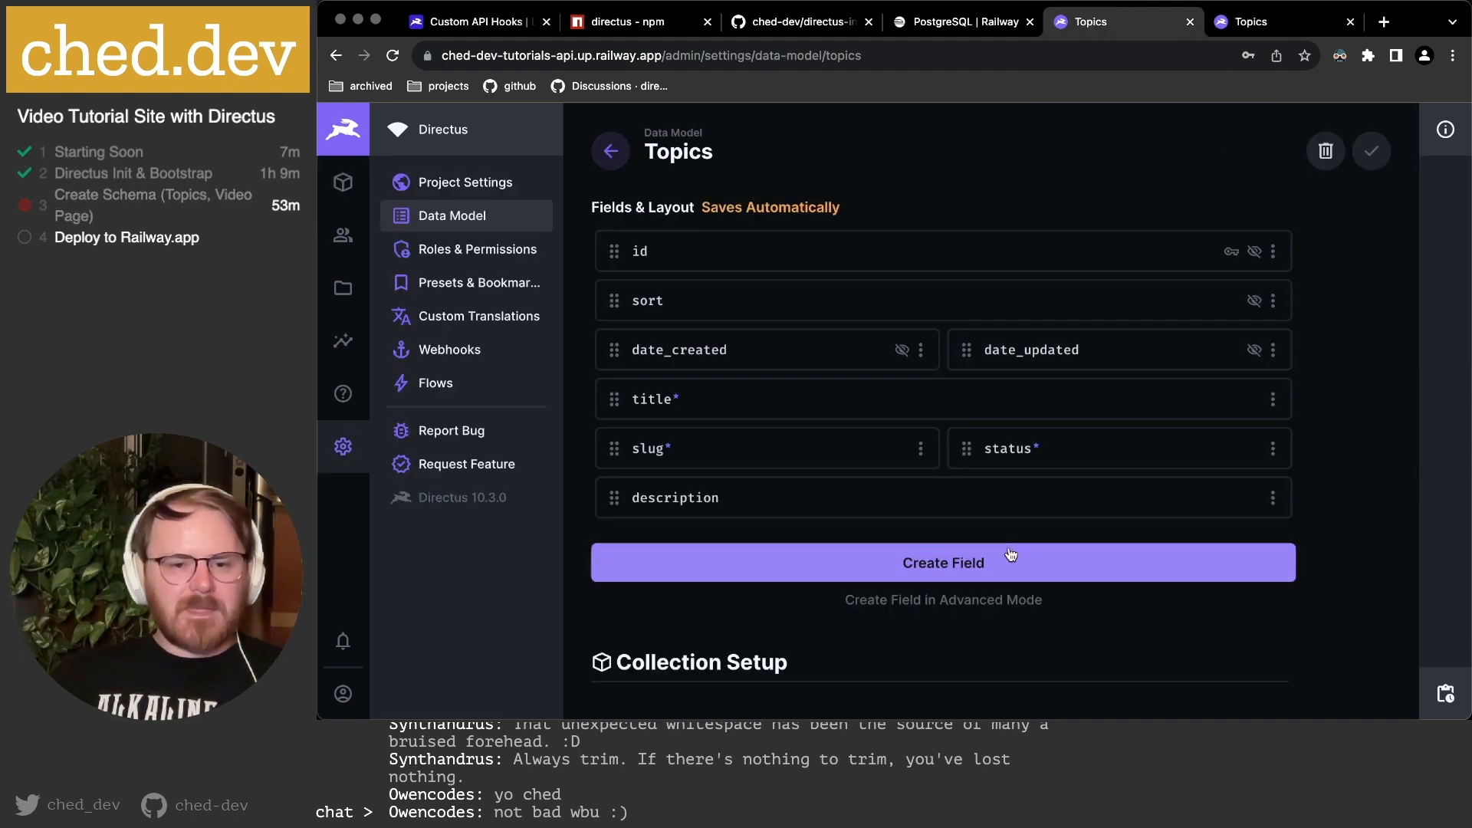
key("super+Tab")
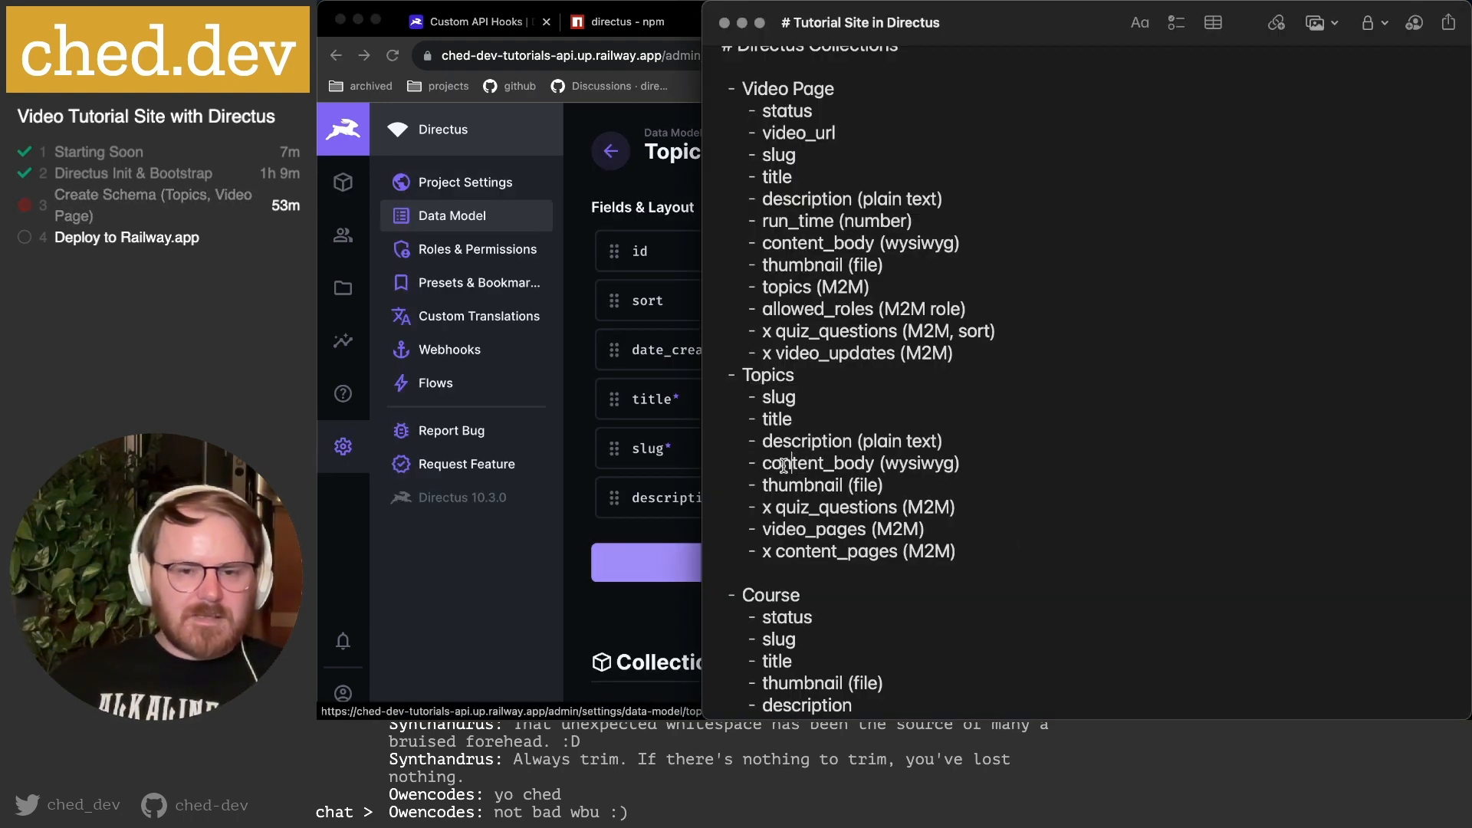
double_click(782, 463)
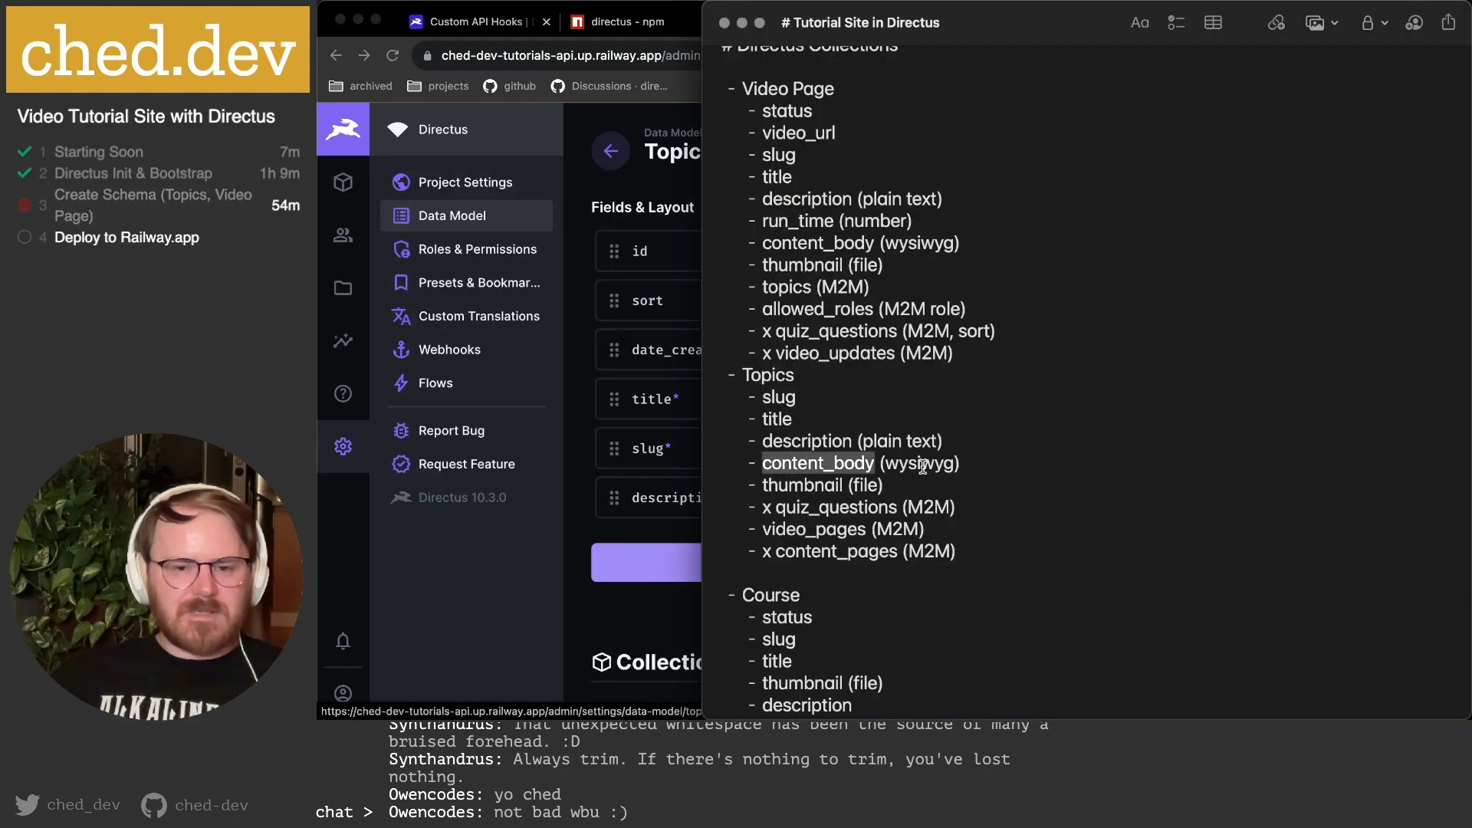
key("super+Tab")
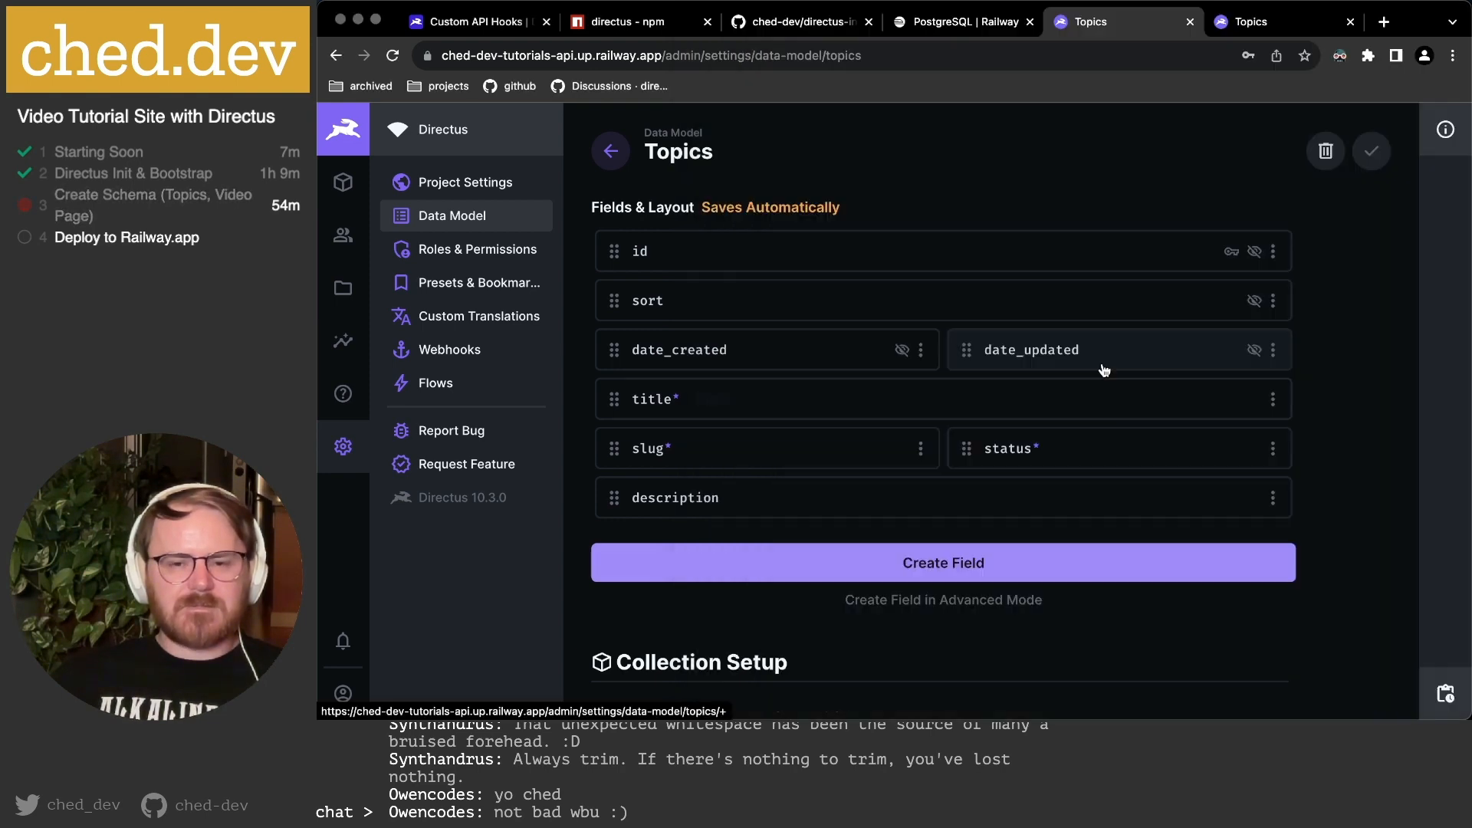
Start a new Topics field with the Markdown interface and key content_markdown.
left_click(956, 570)
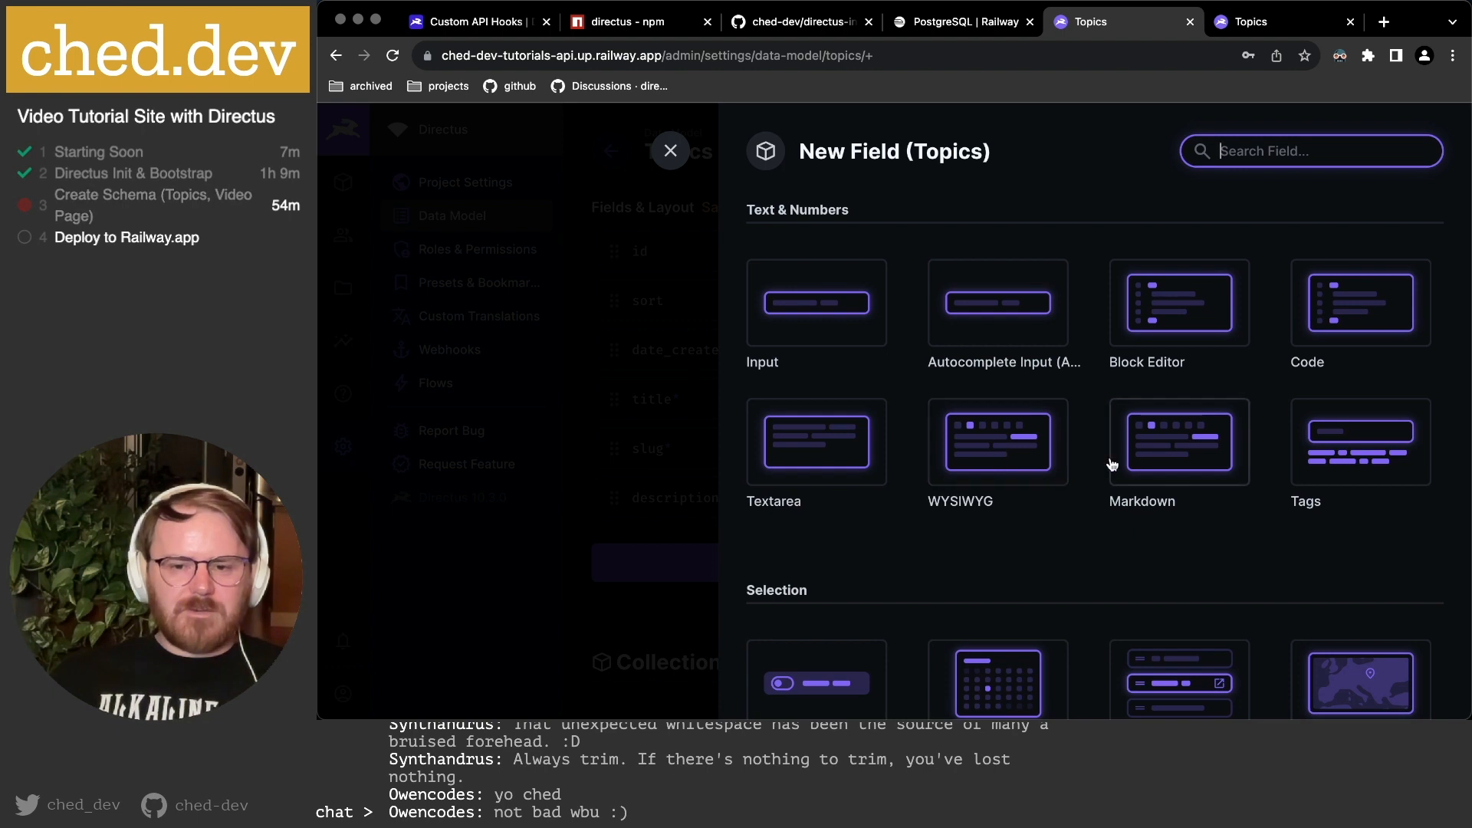
left_click(1150, 467)
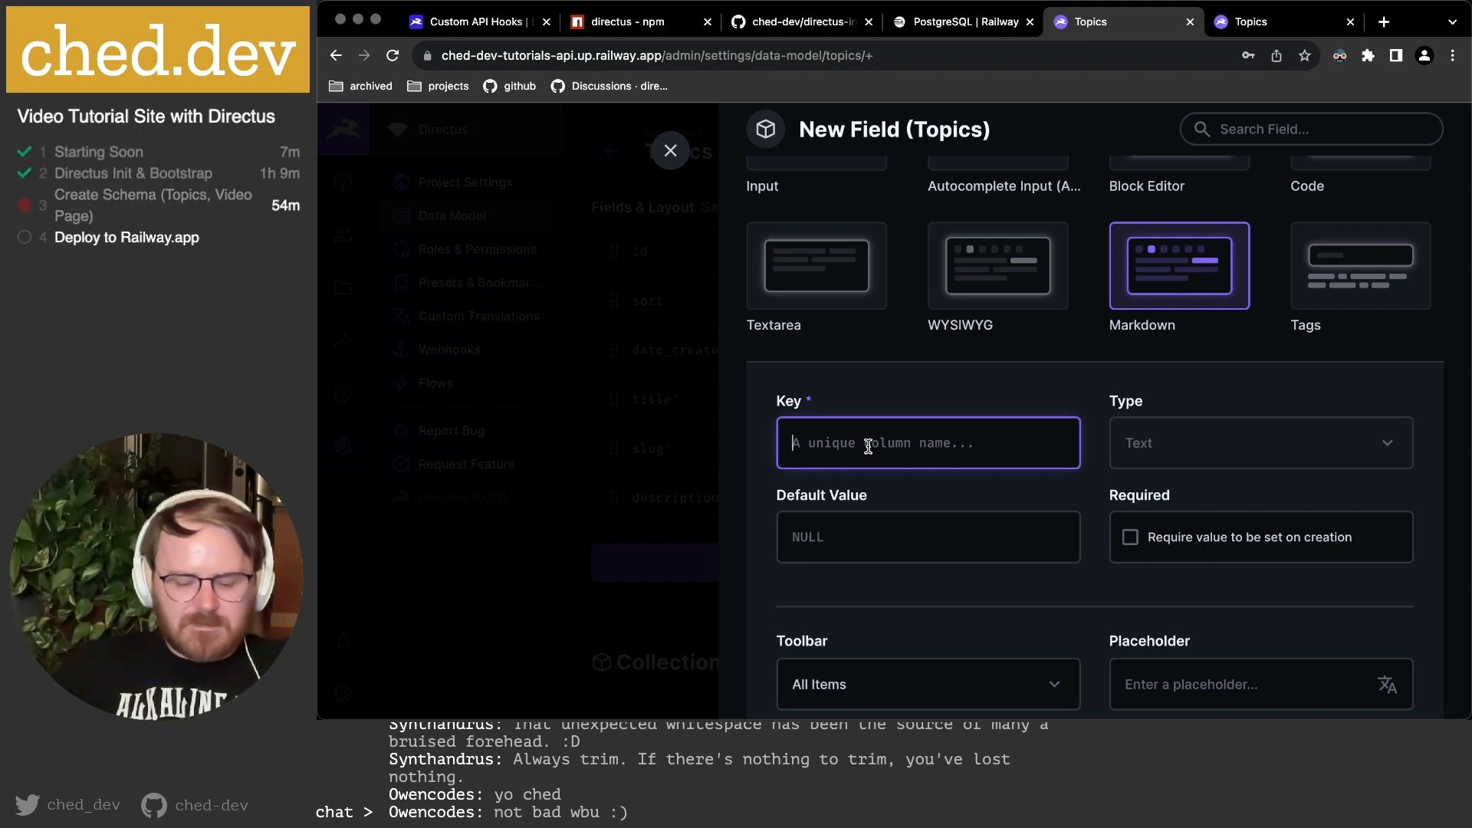
type("content_markdown")
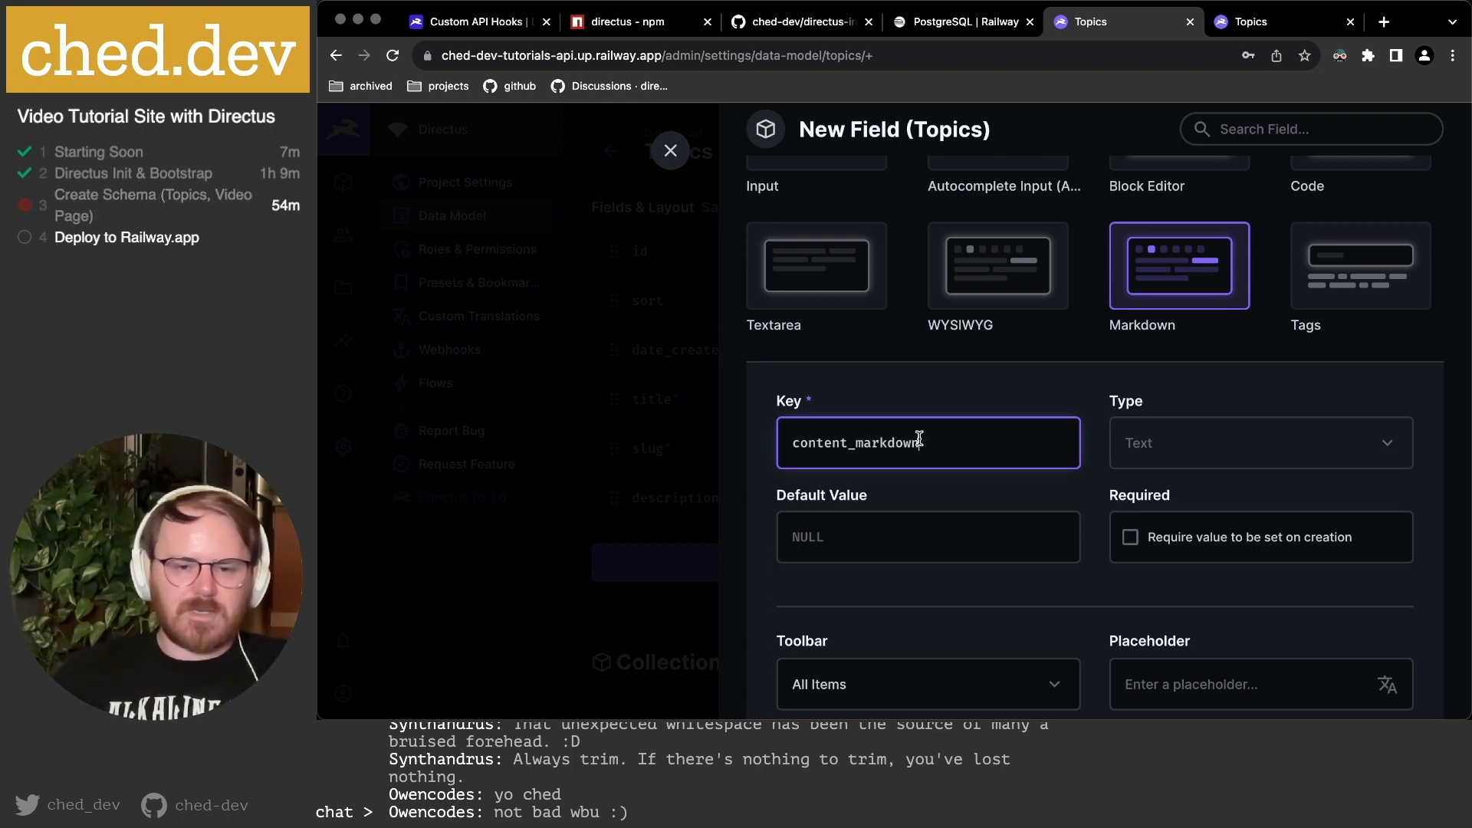
scroll(908, 437, "down", 2)
scroll(1150, 421, "down", 2)
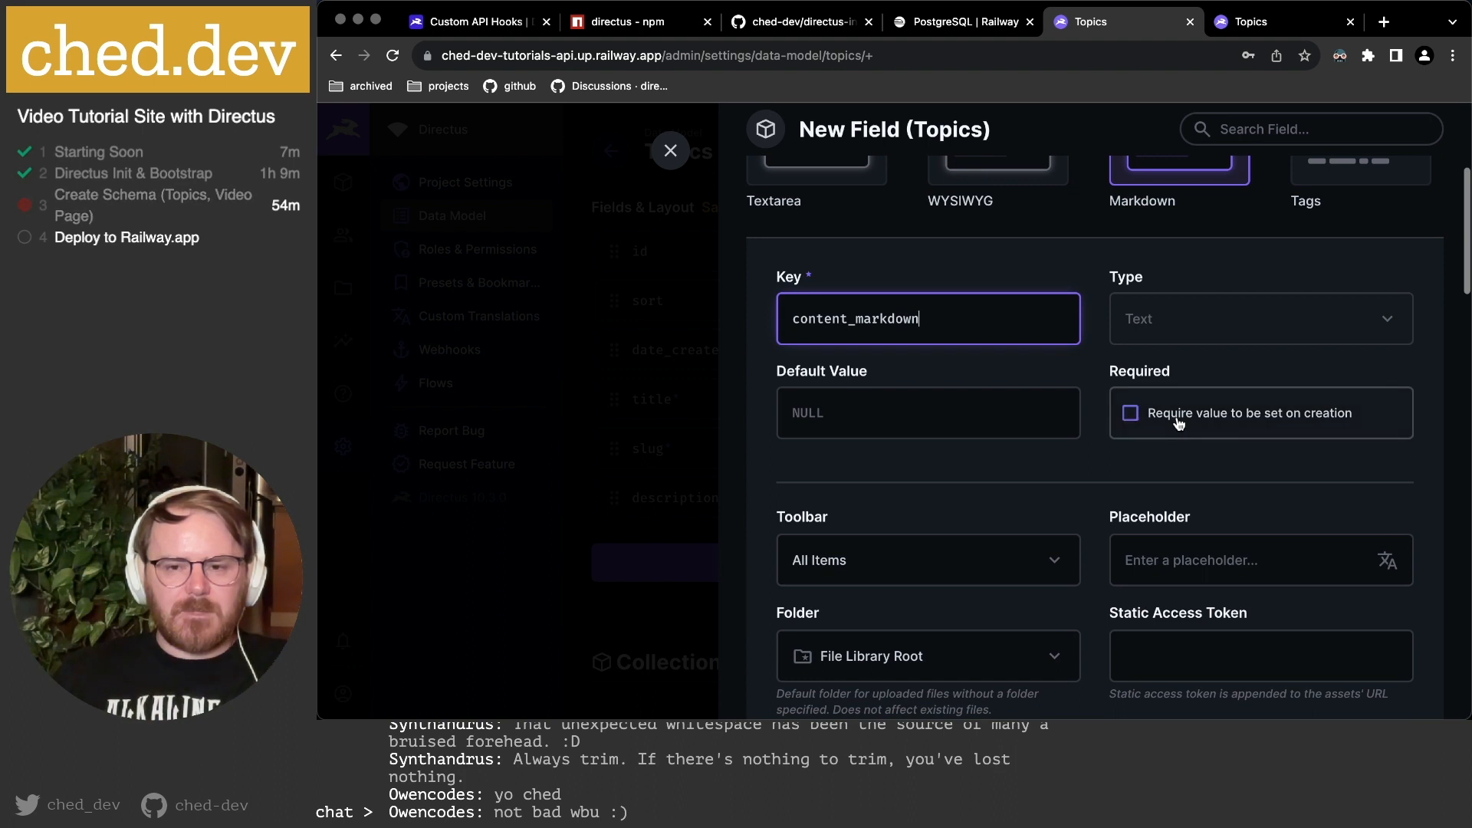
scroll(1074, 422, "down", 3)
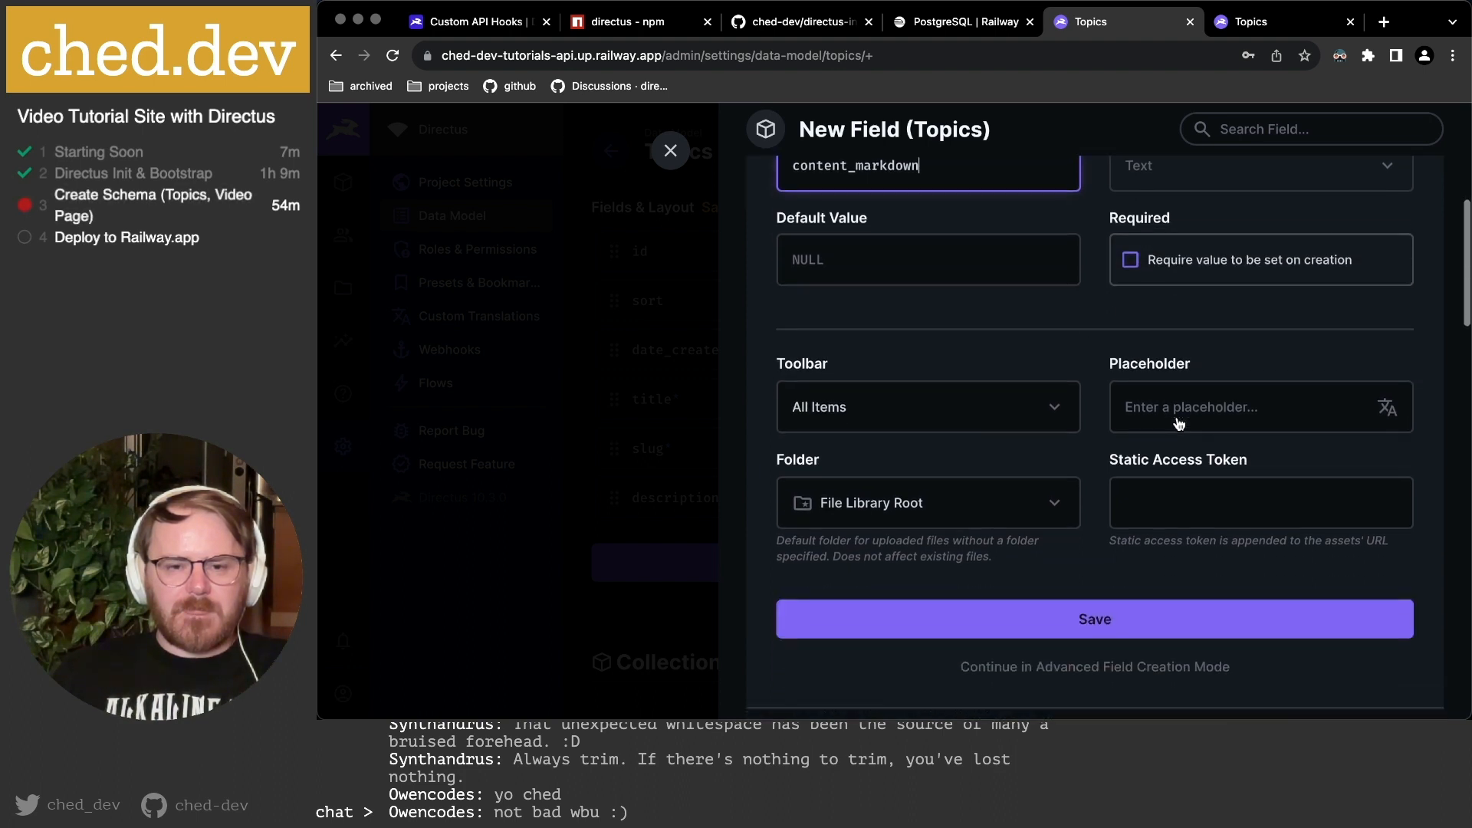
Keep All Items in the toolbar and File Library Root as the upload folder.
left_click(985, 419)
scroll(968, 476, "down", 3)
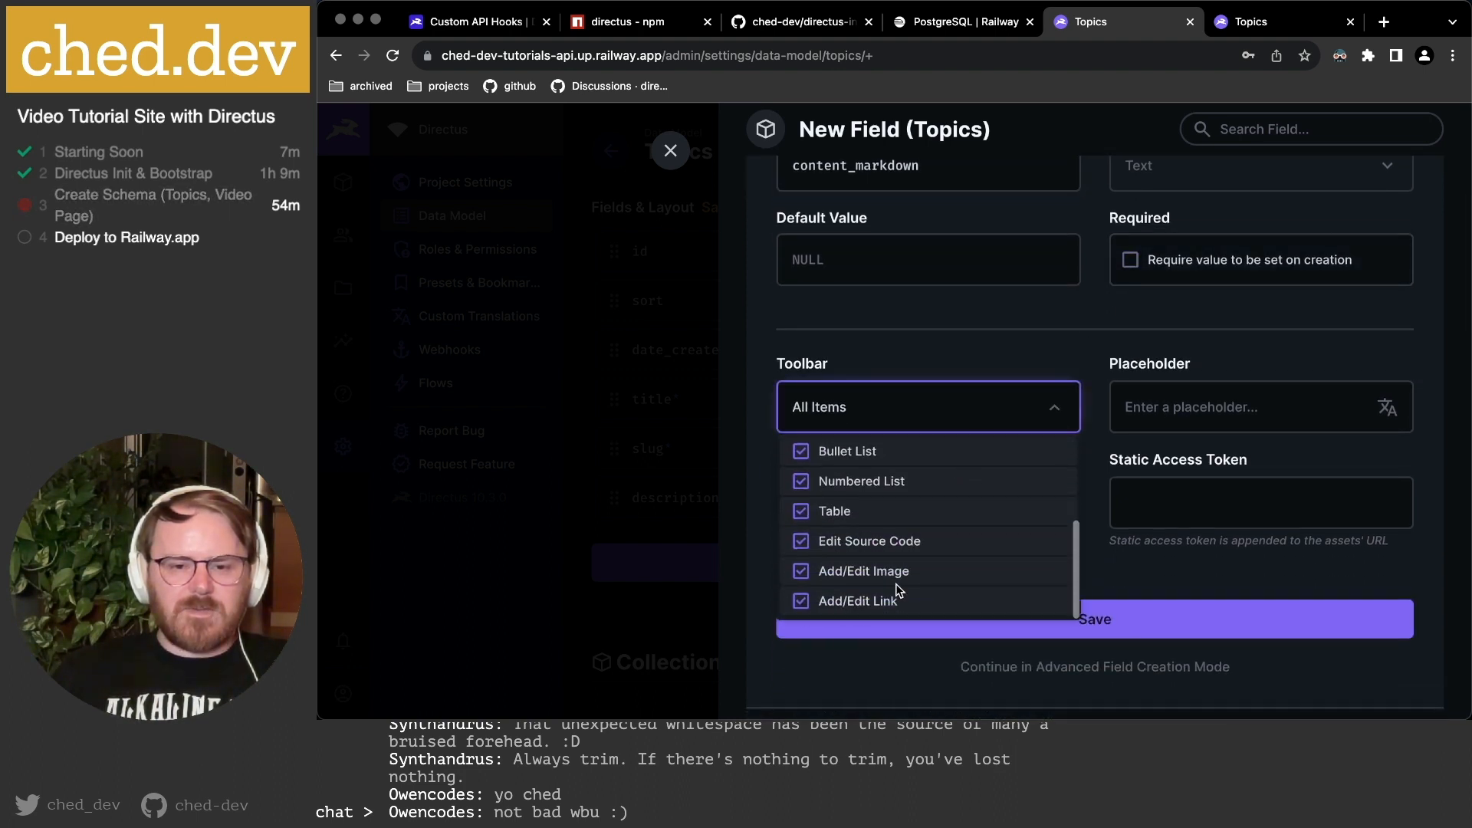
scroll(951, 579, "up", 3)
left_click(1065, 324)
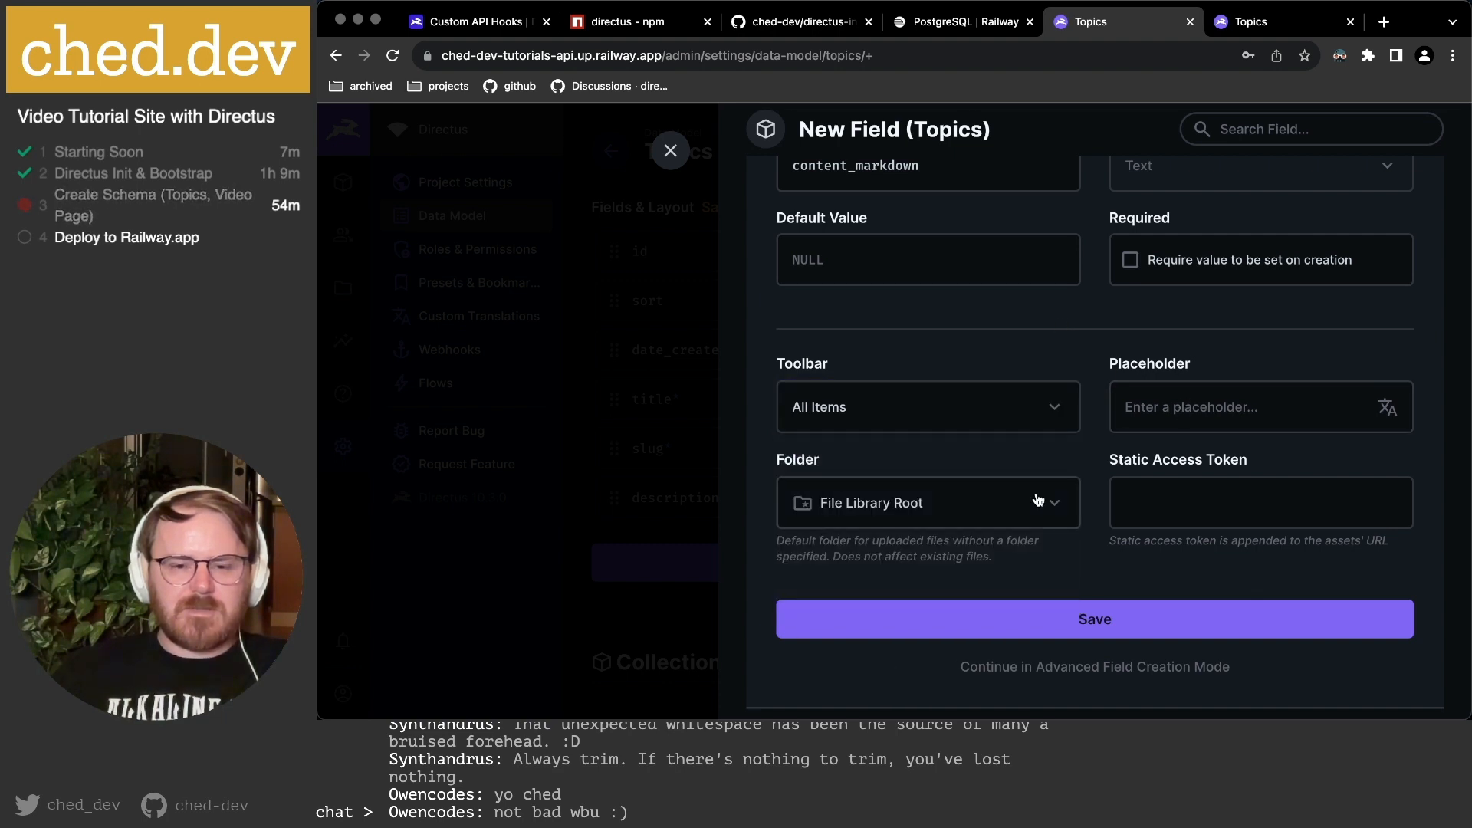
scroll(958, 429, "down", 2)
left_click(976, 440)
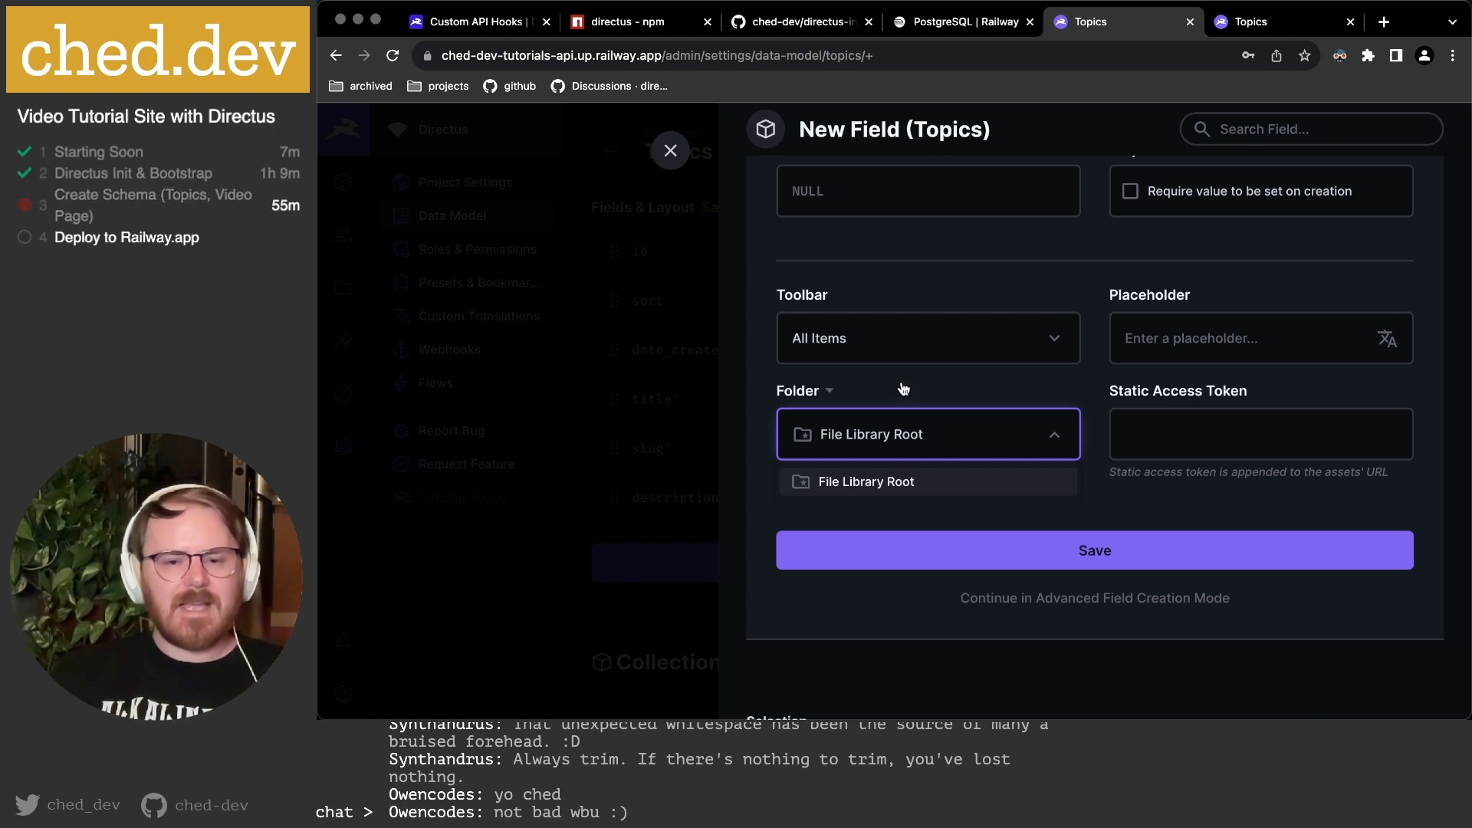
left_click(941, 389)
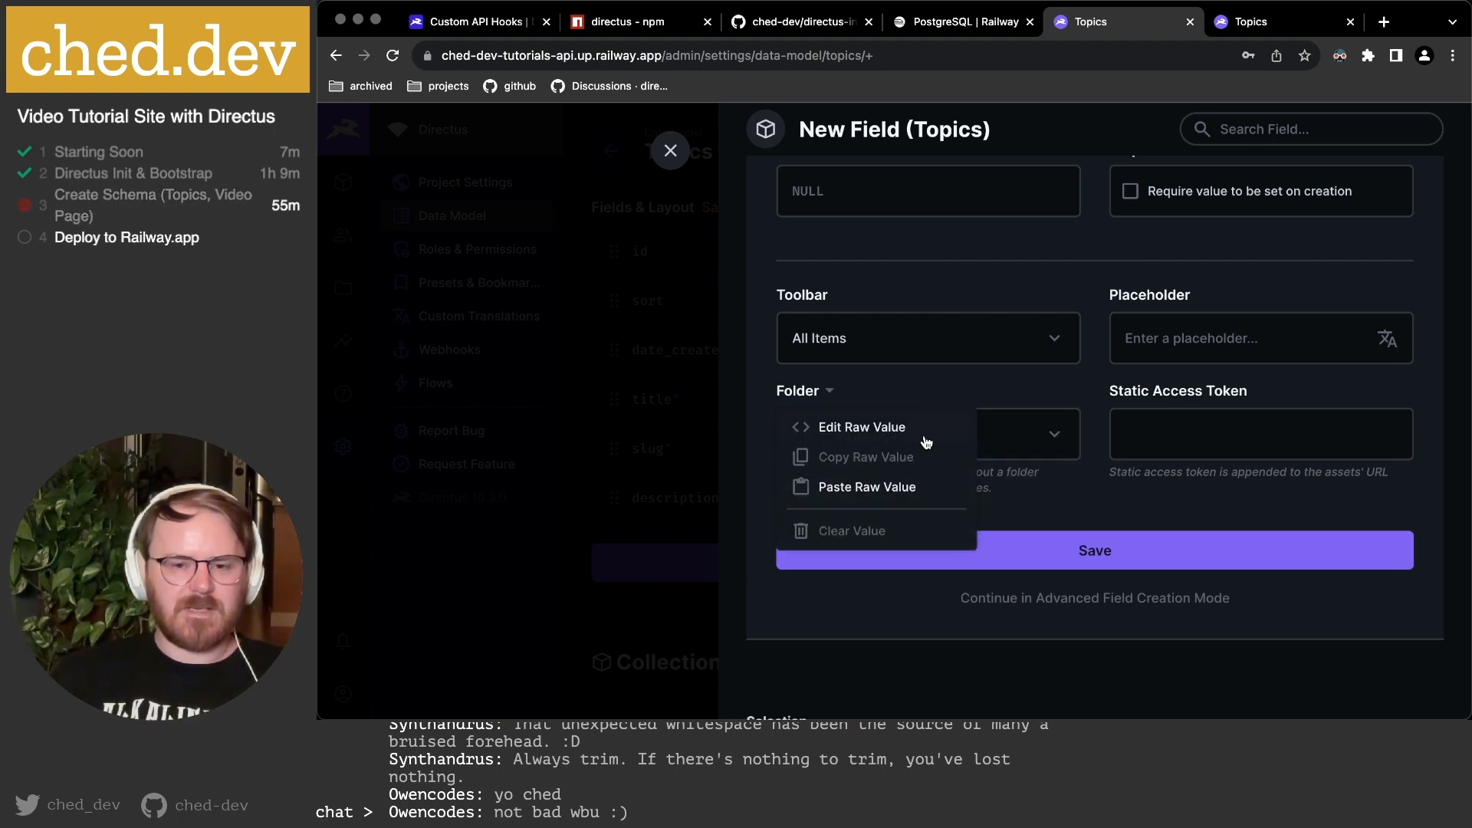
left_click(1035, 393)
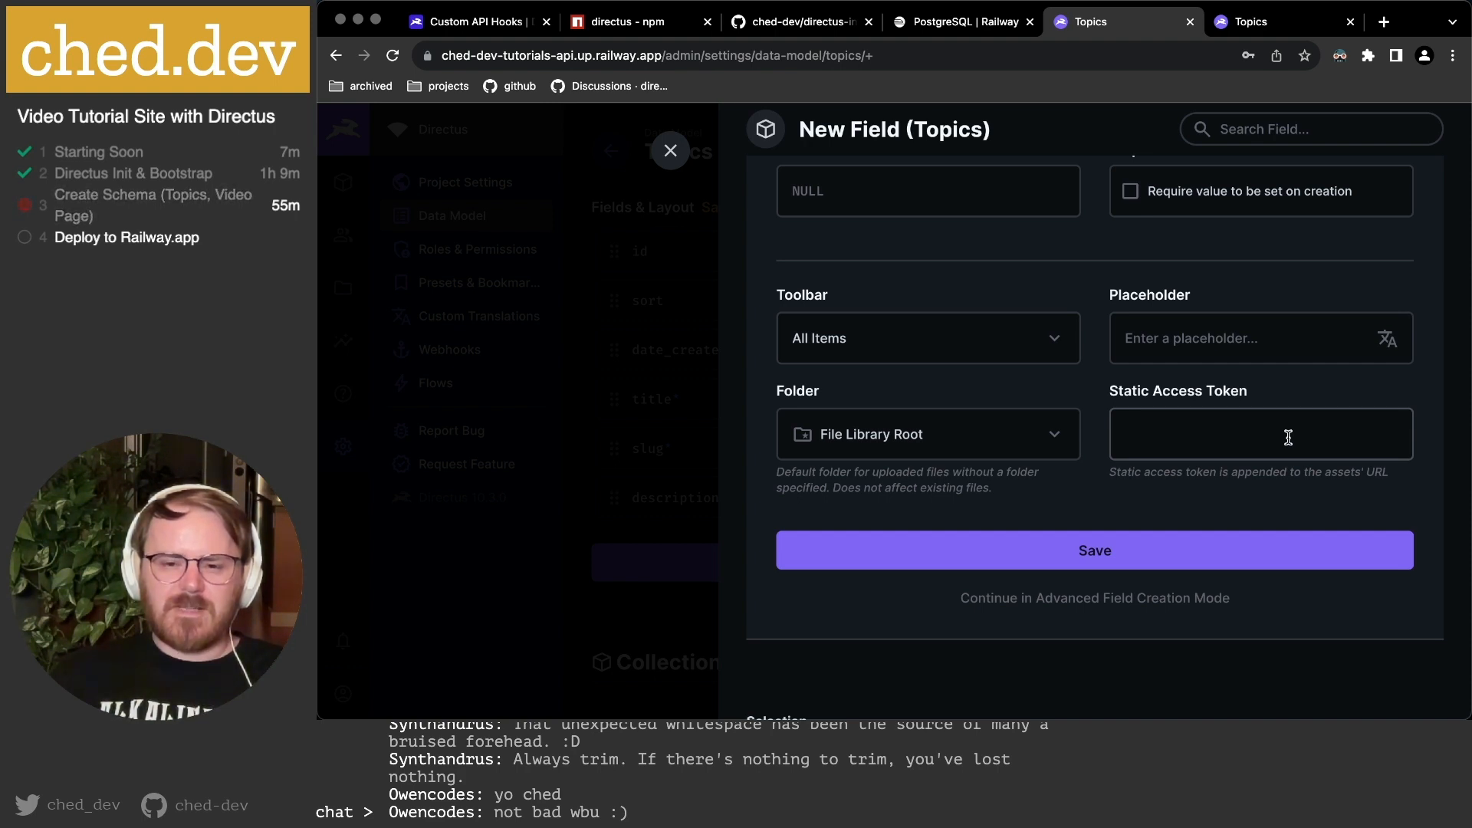
Continue the content_markdown field in advanced mode and look through its settings sections.
left_click(1209, 598)
scroll(981, 383, "up", 3)
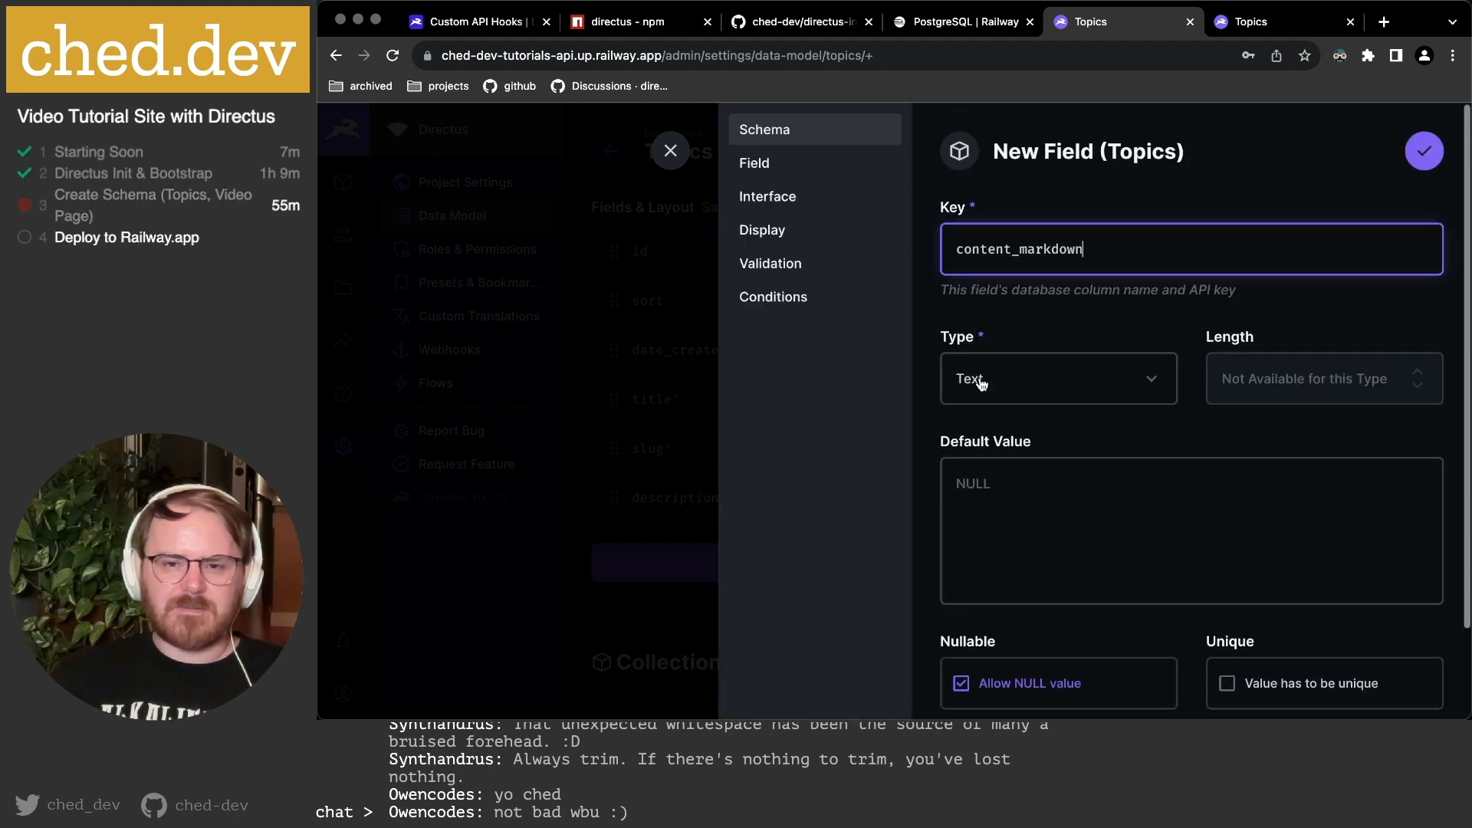
scroll(1055, 379, "down", 2)
scroll(1054, 378, "up", 2)
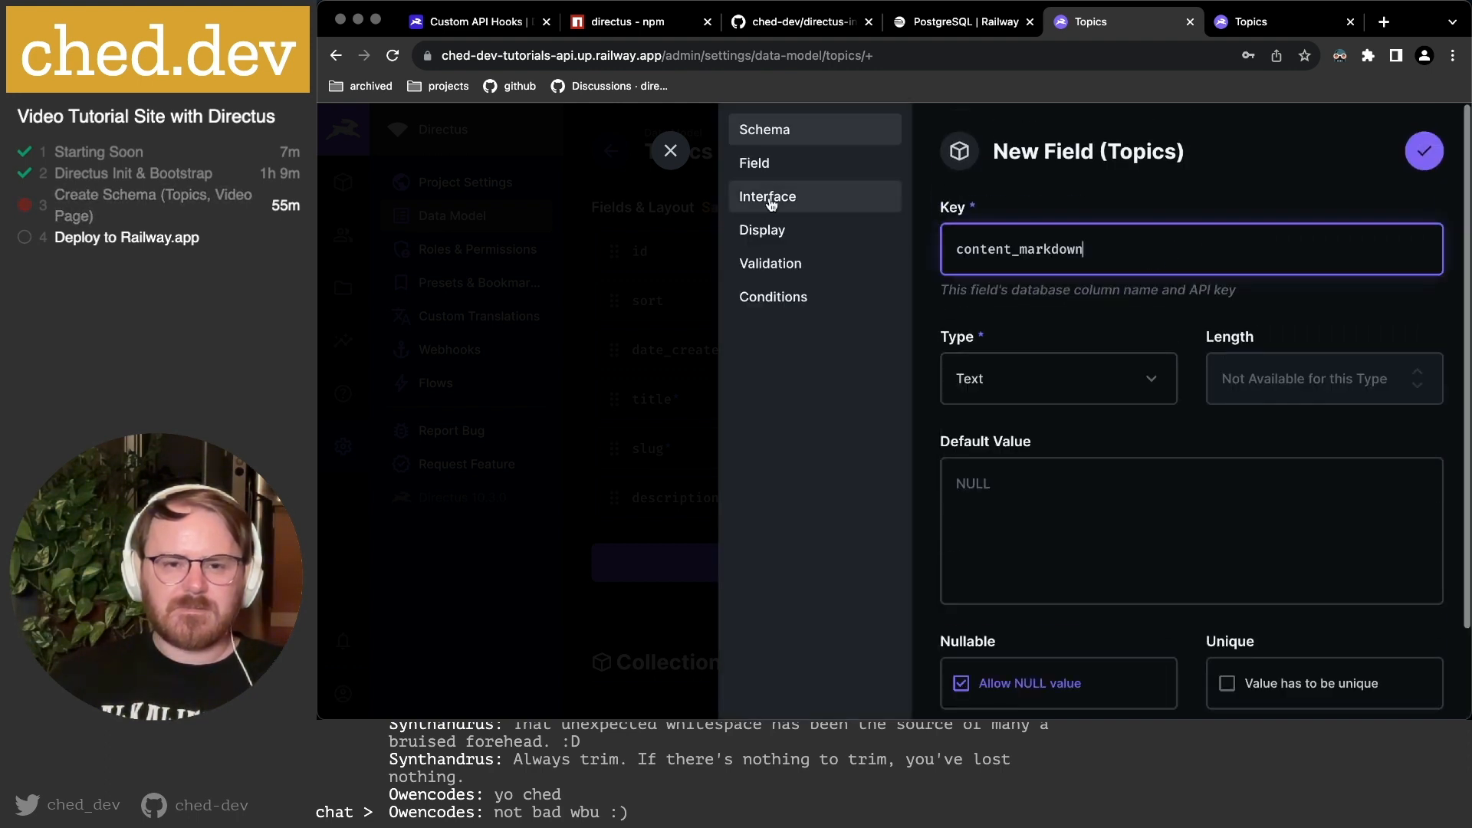
left_click(767, 164)
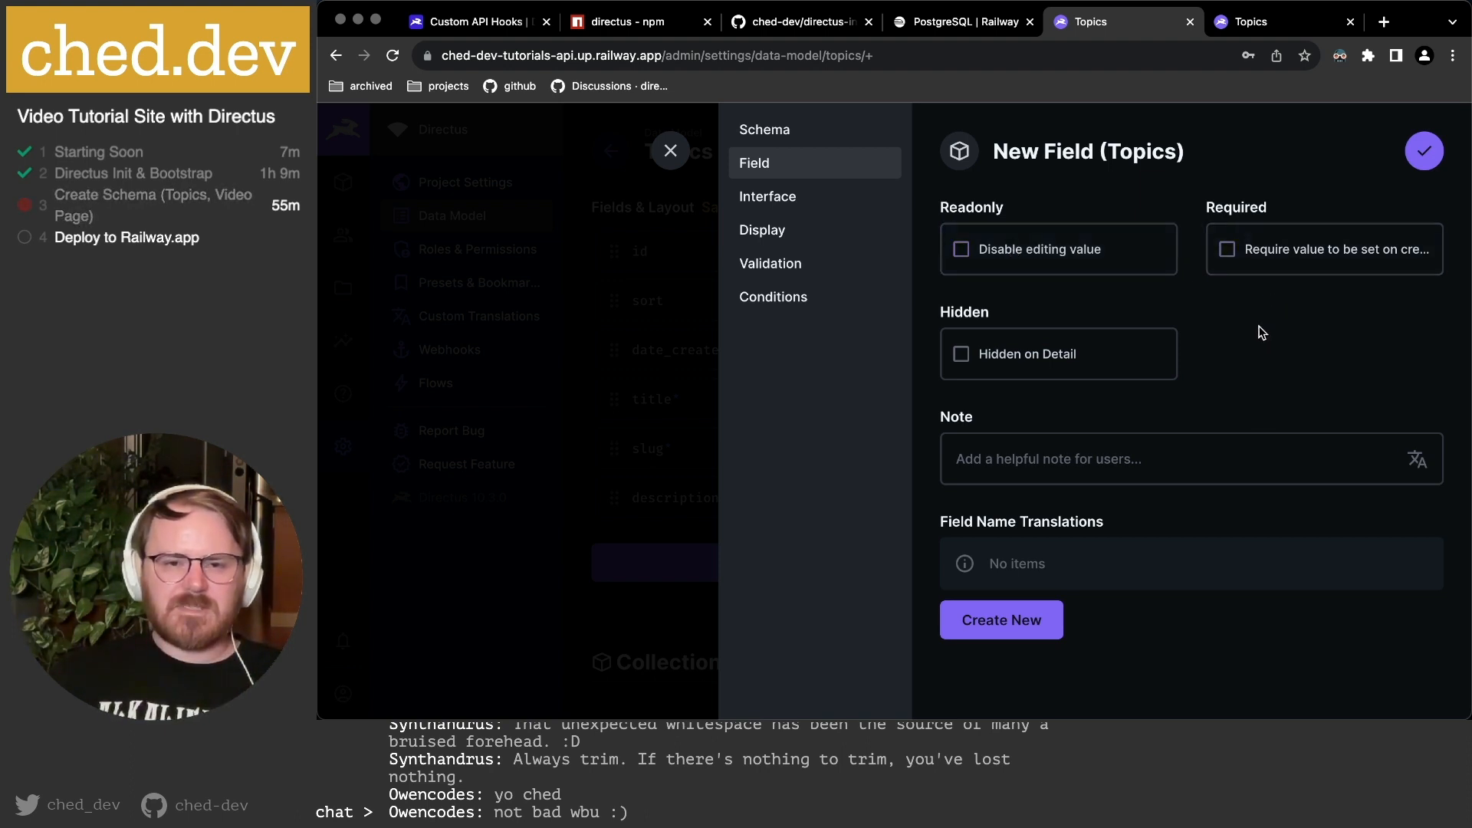
left_click(839, 128)
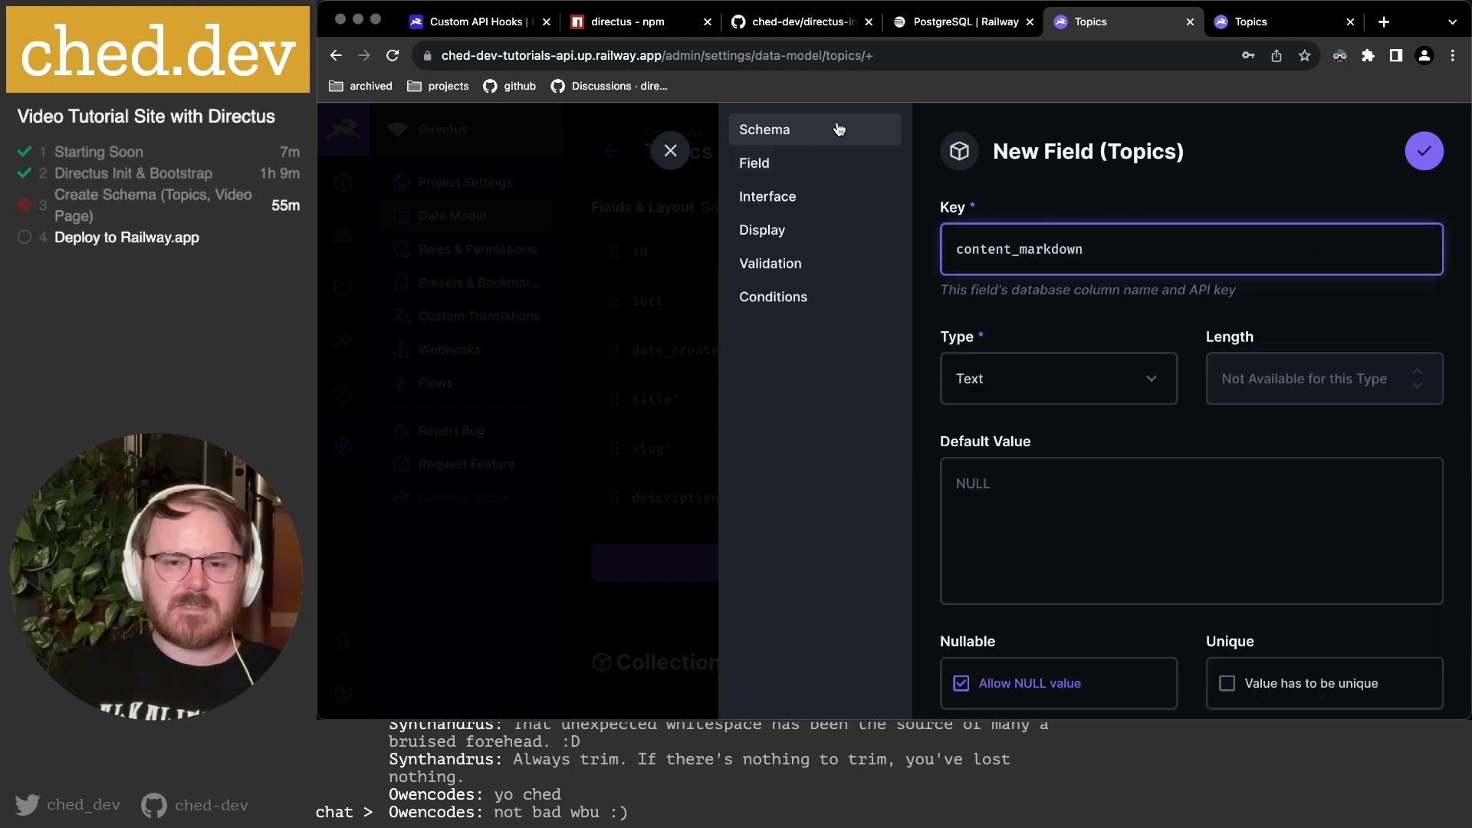
left_click(836, 158)
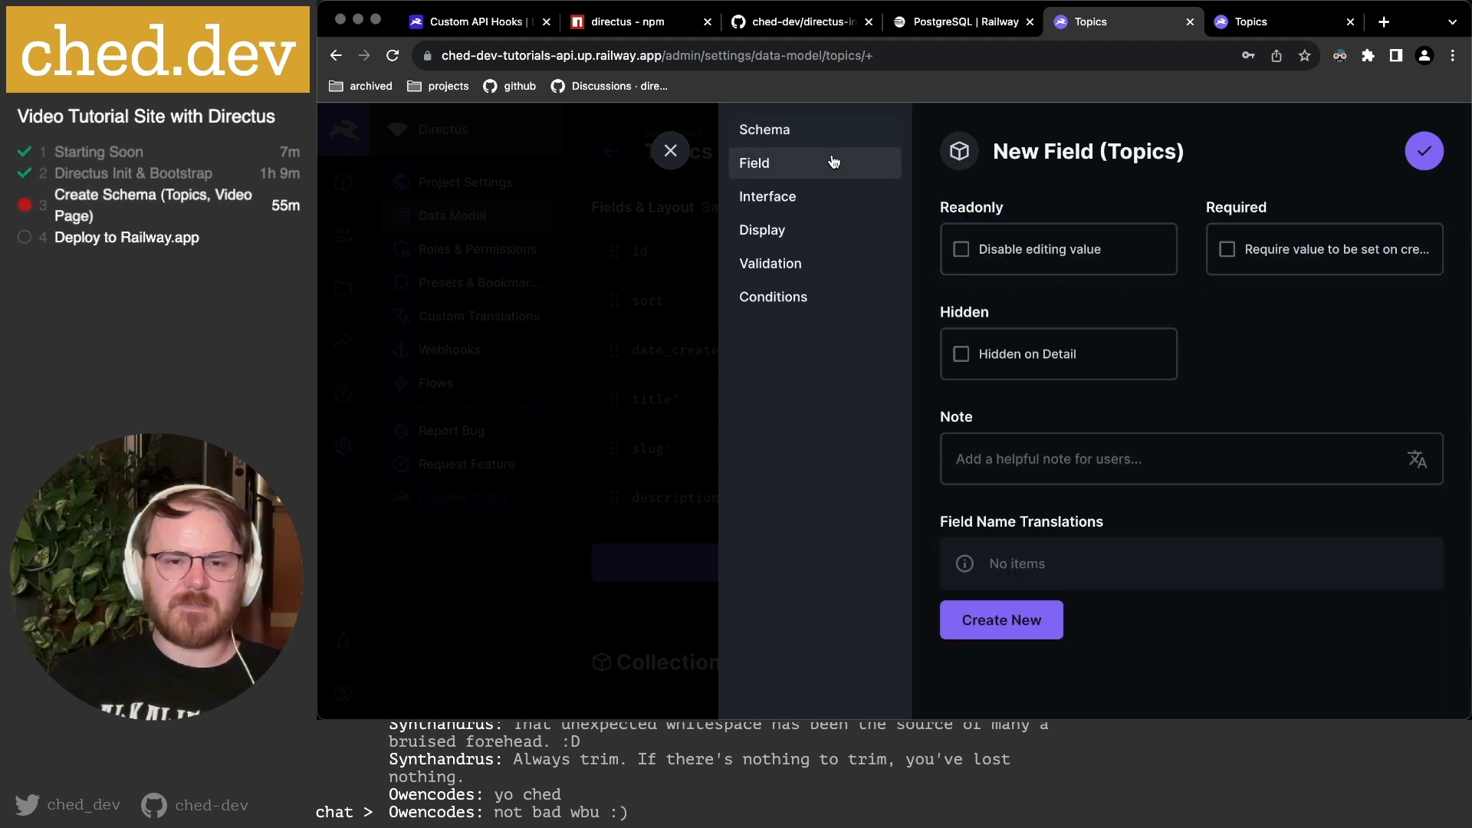
left_click(836, 200)
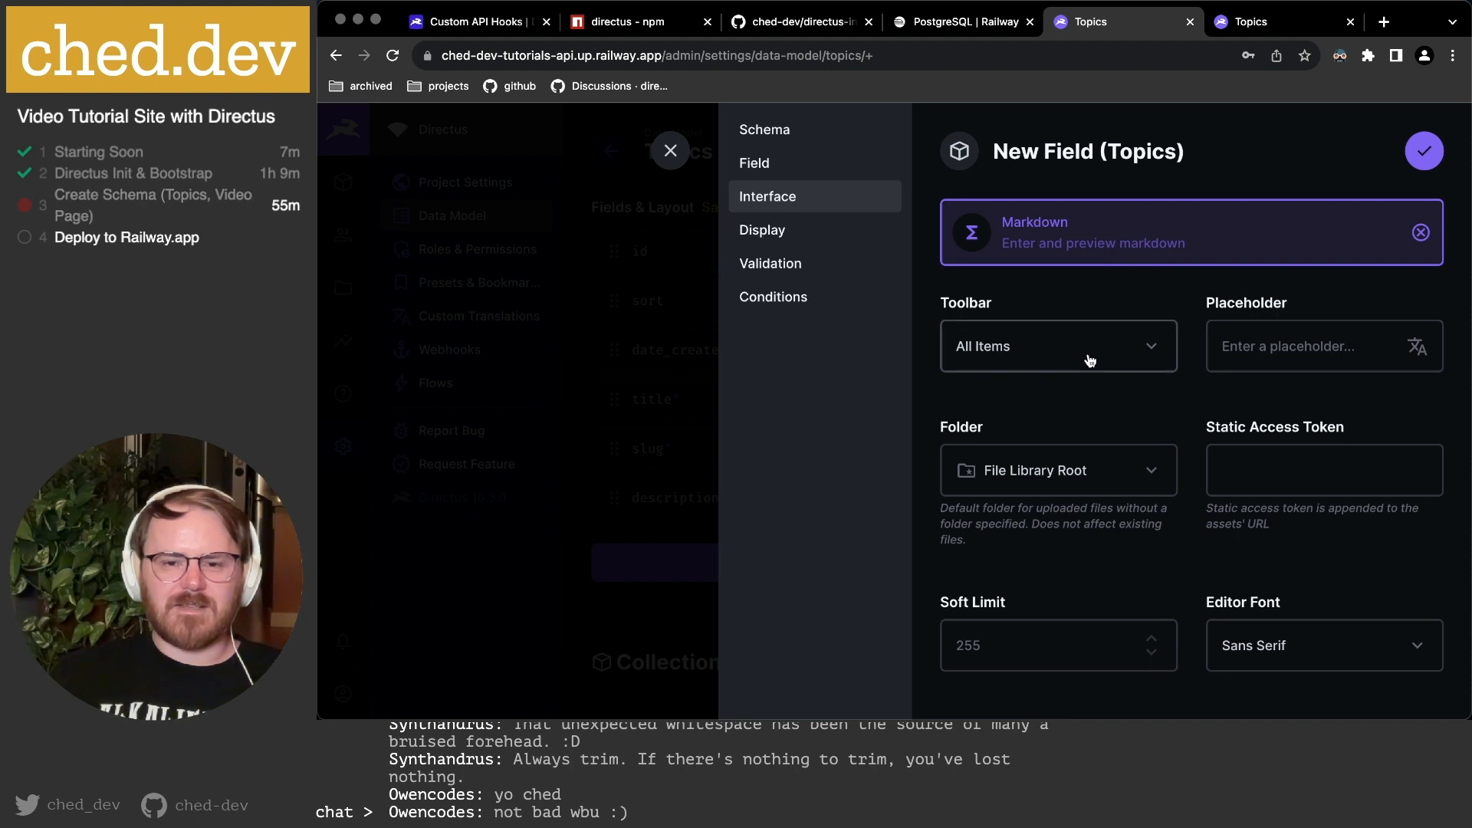
Set the Markdown editor font and preview font both to Serif.
scroll(1073, 421, "down", 3)
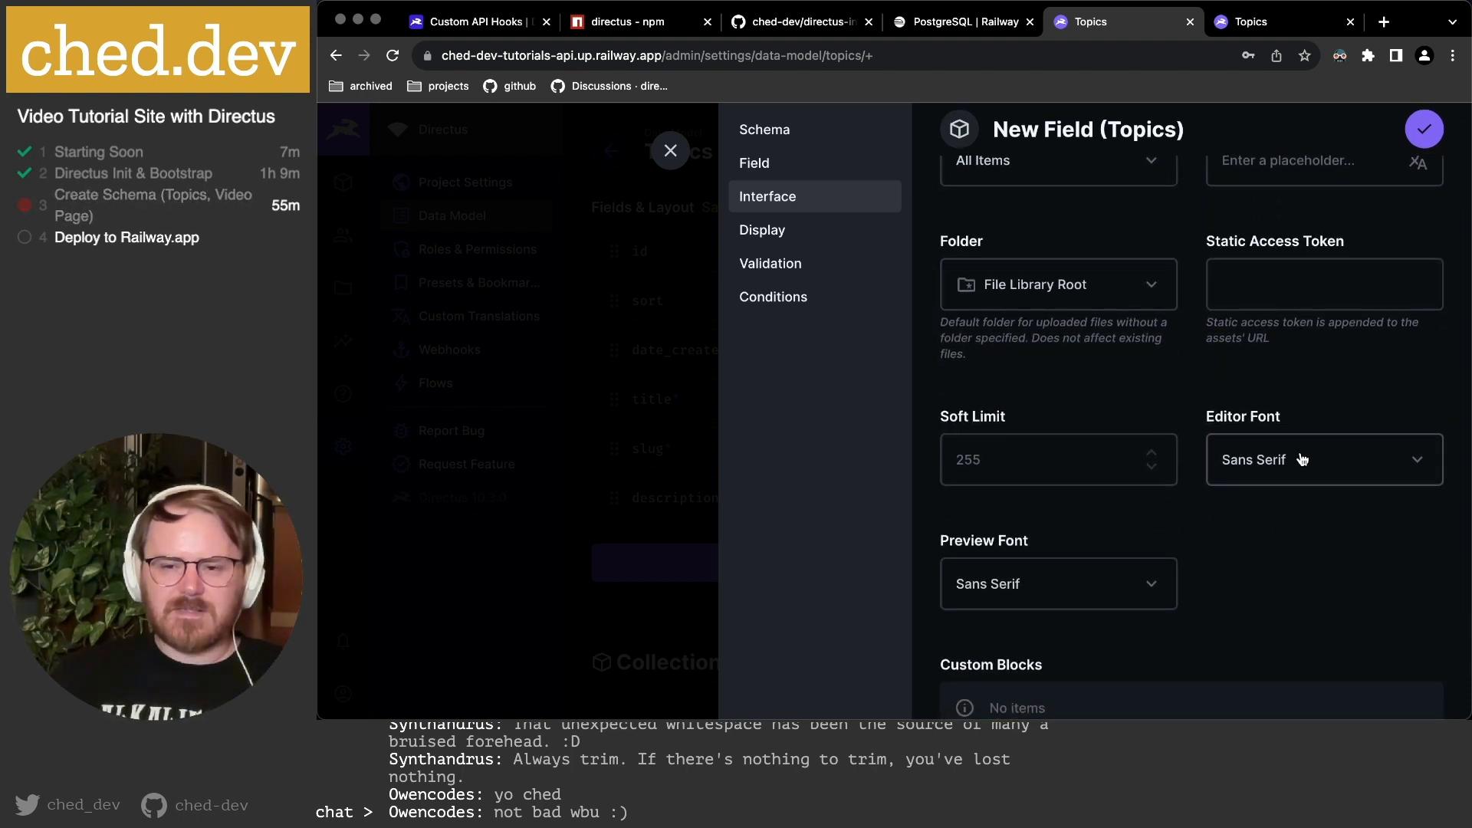
left_click(1301, 459)
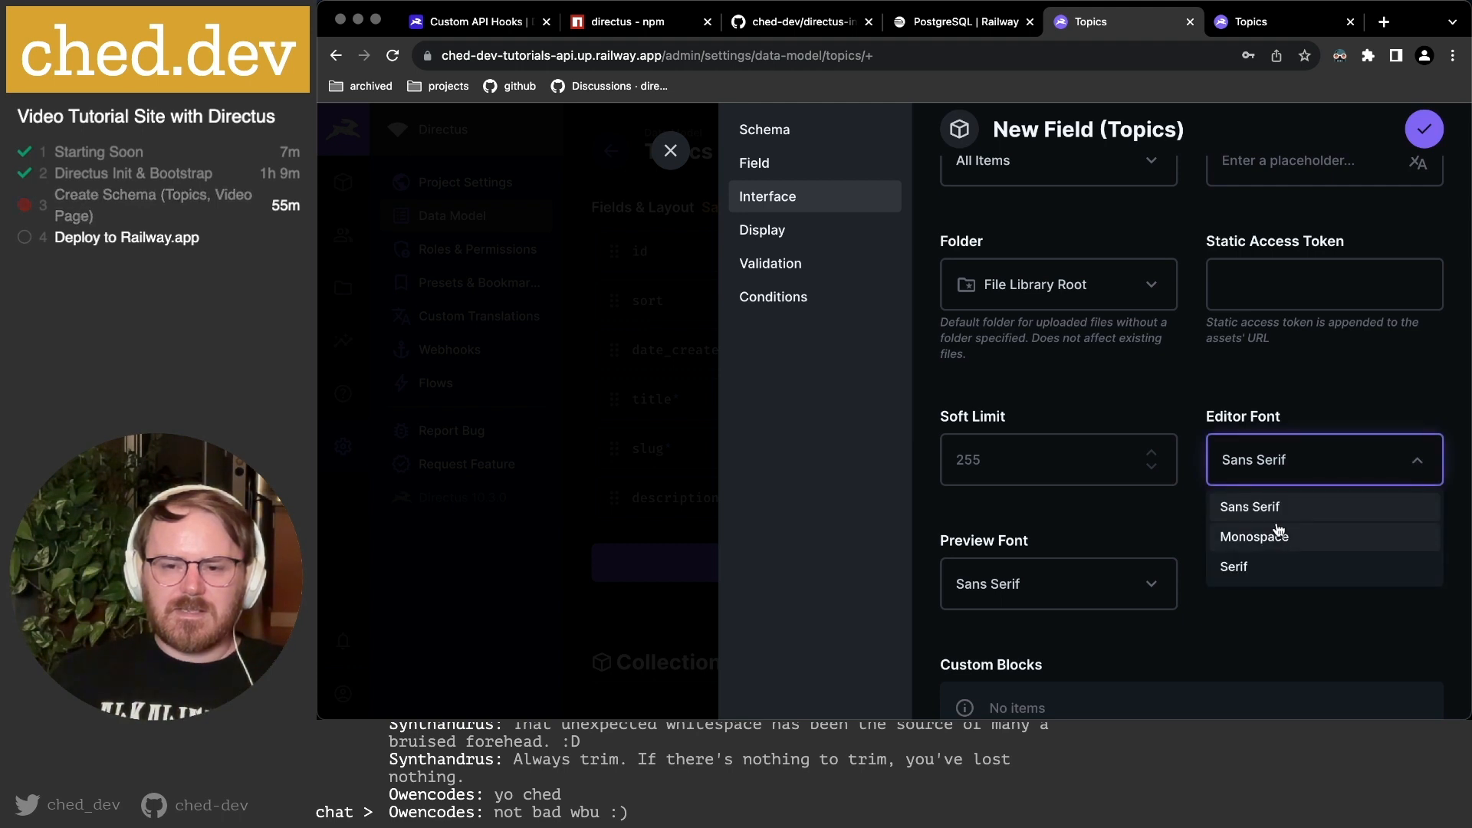
left_click(1254, 567)
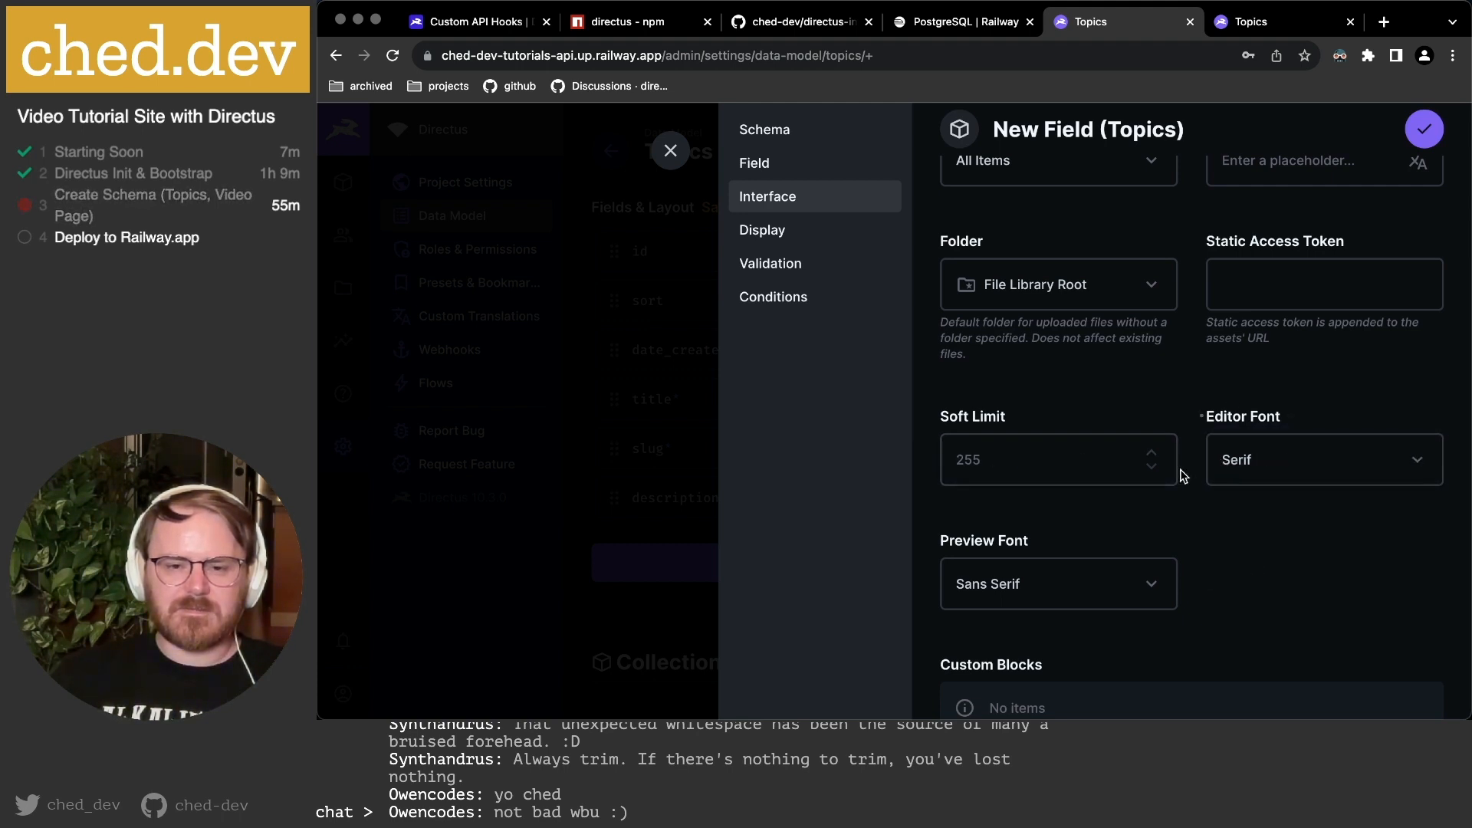
scroll(1181, 470, "down", 2)
left_click(1072, 470)
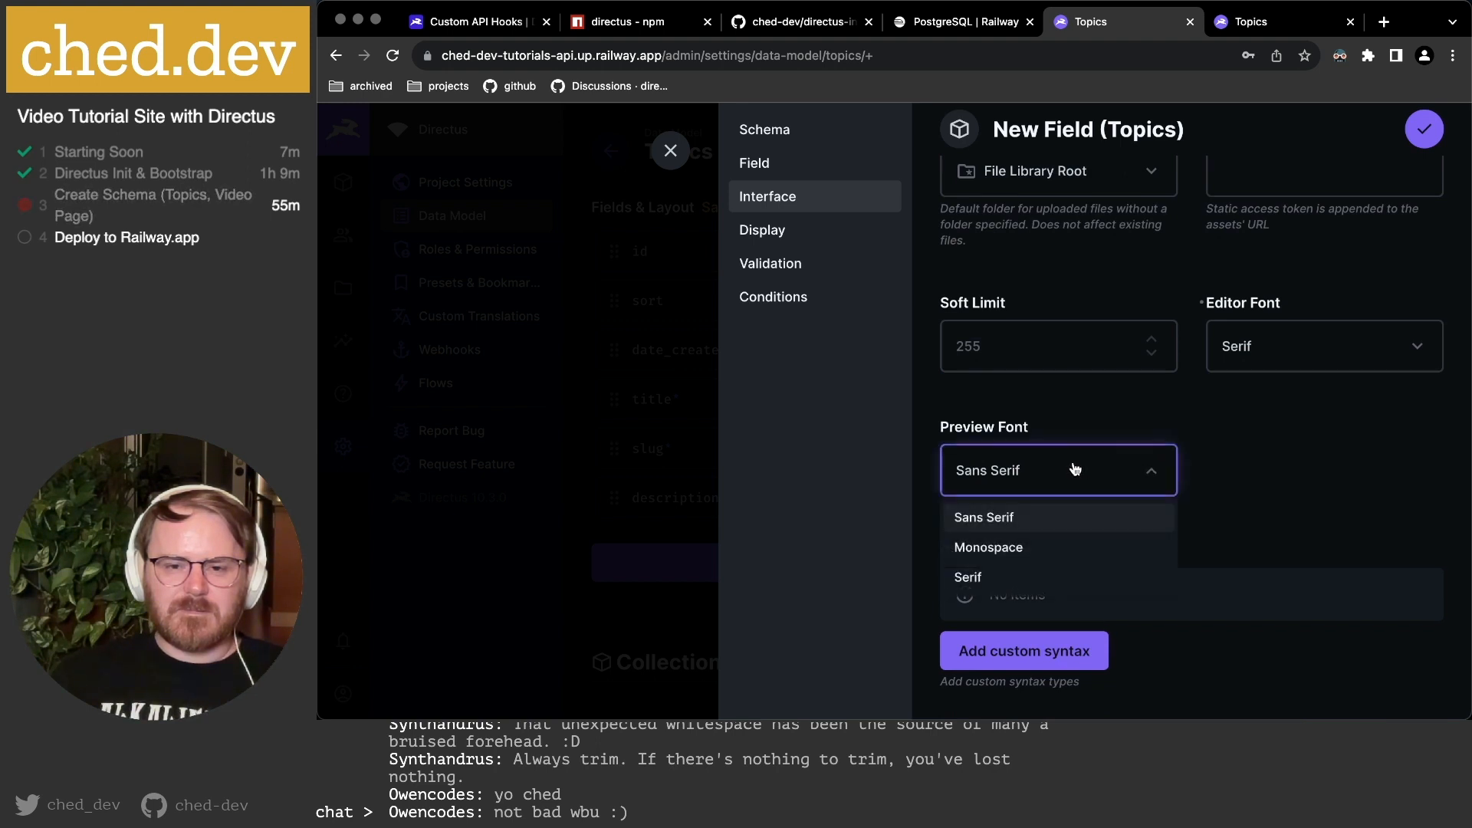
left_click(1041, 577)
Abandon a custom syntax block and bring up the Display choices, Raw Value and Formatted Value.
scroll(1226, 505, "down", 1)
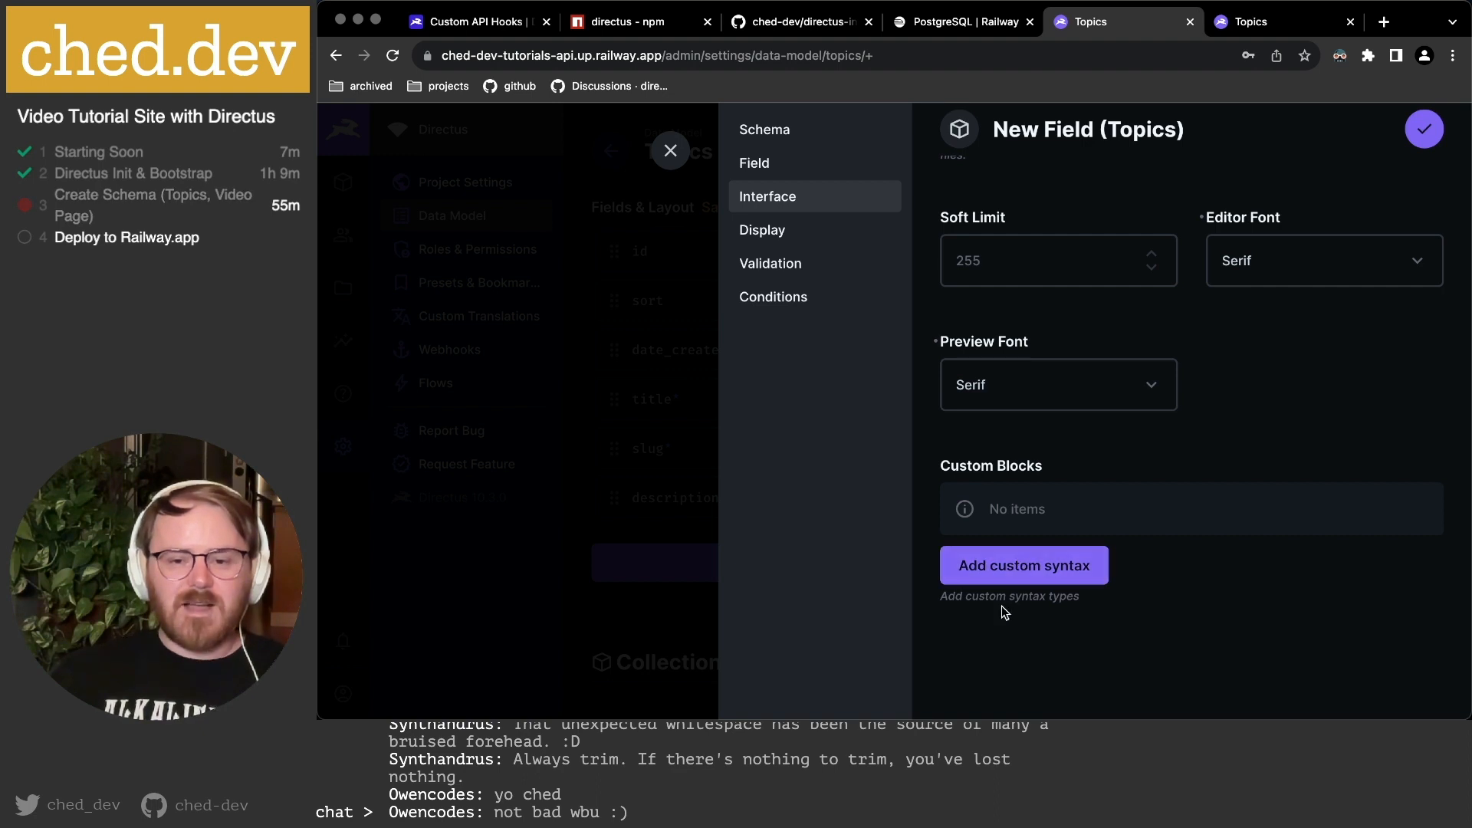
left_click(1025, 565)
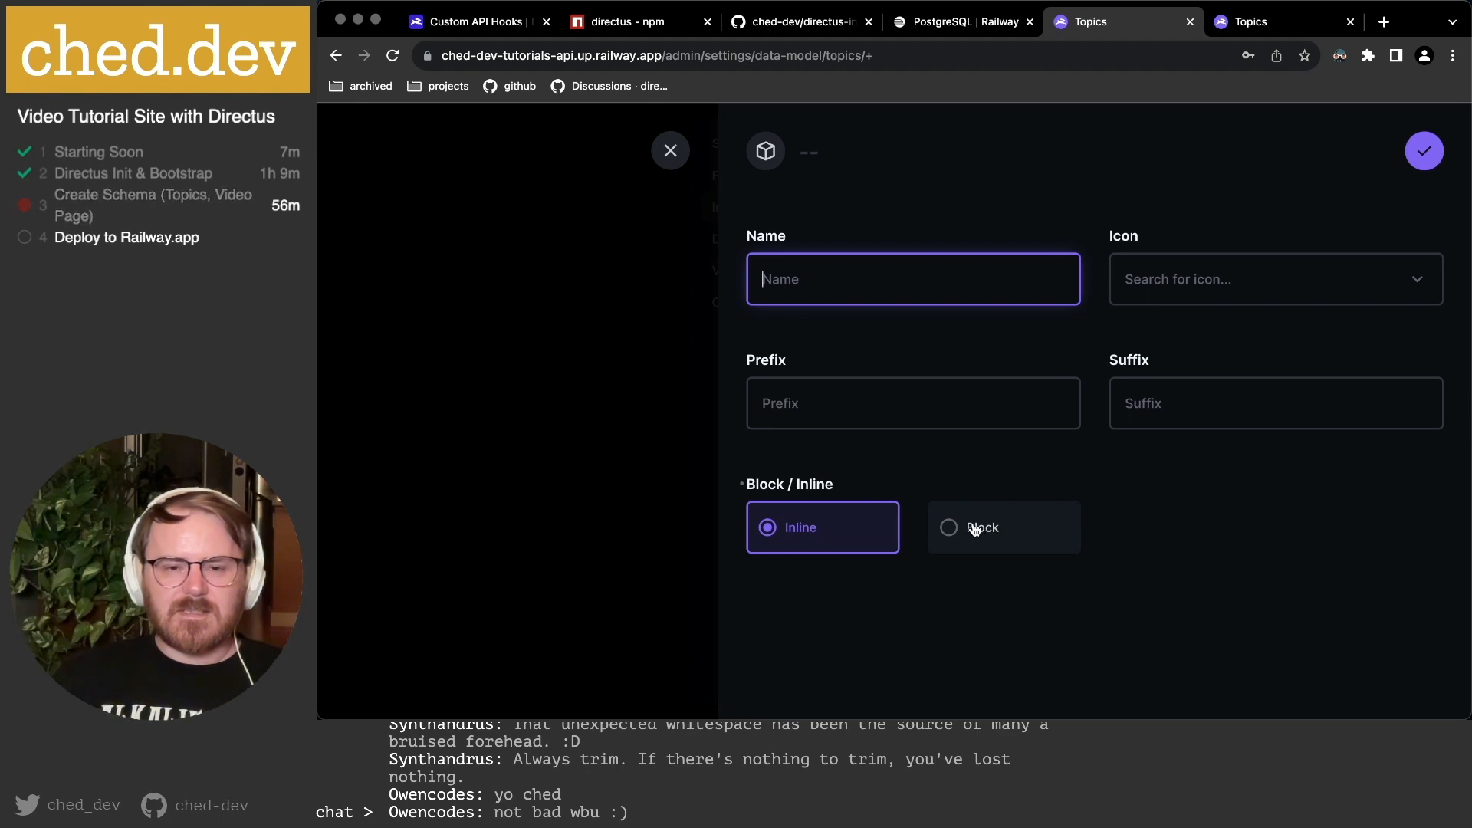
left_click(675, 153)
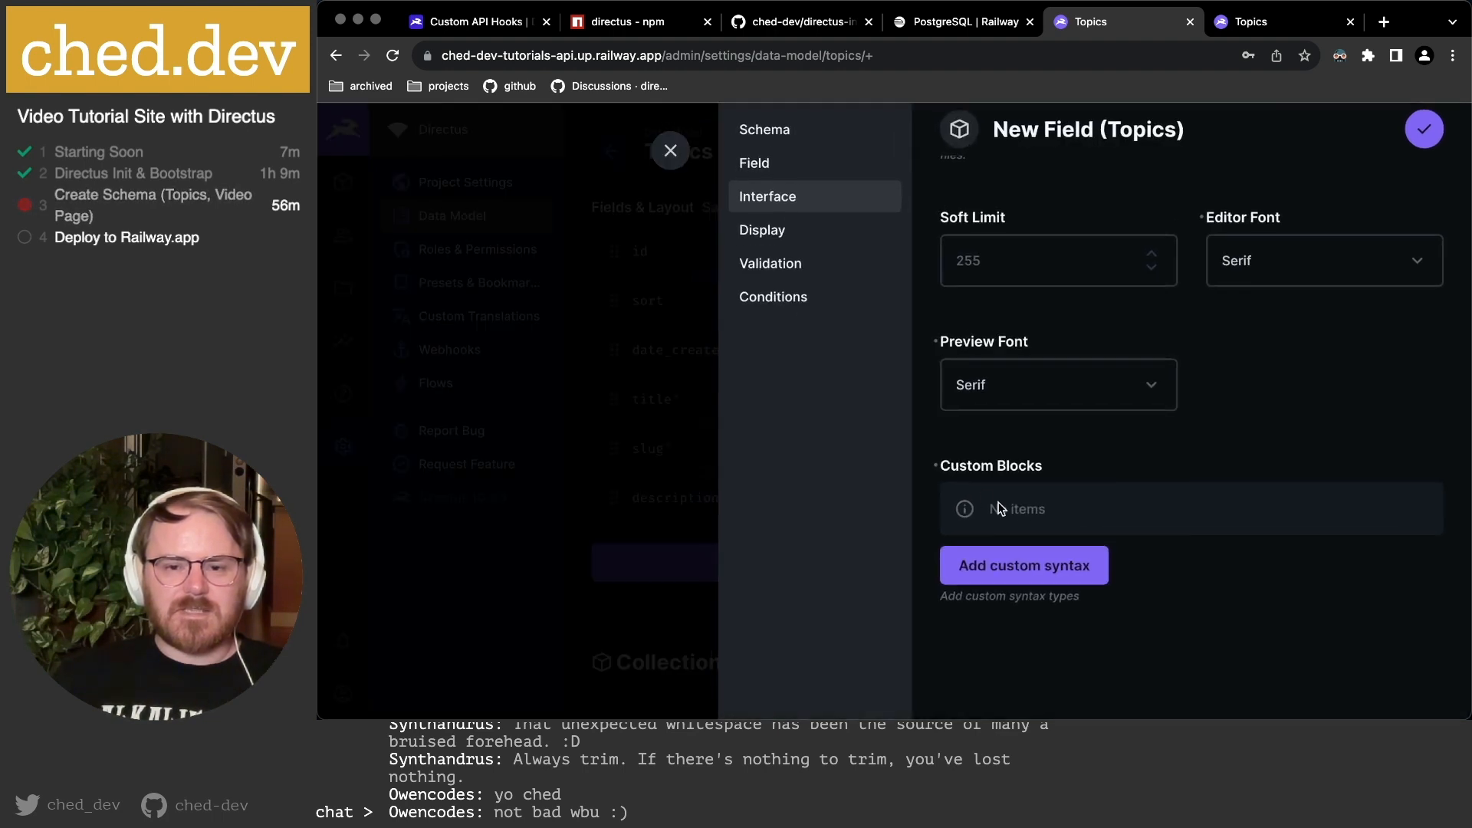
left_click(822, 242)
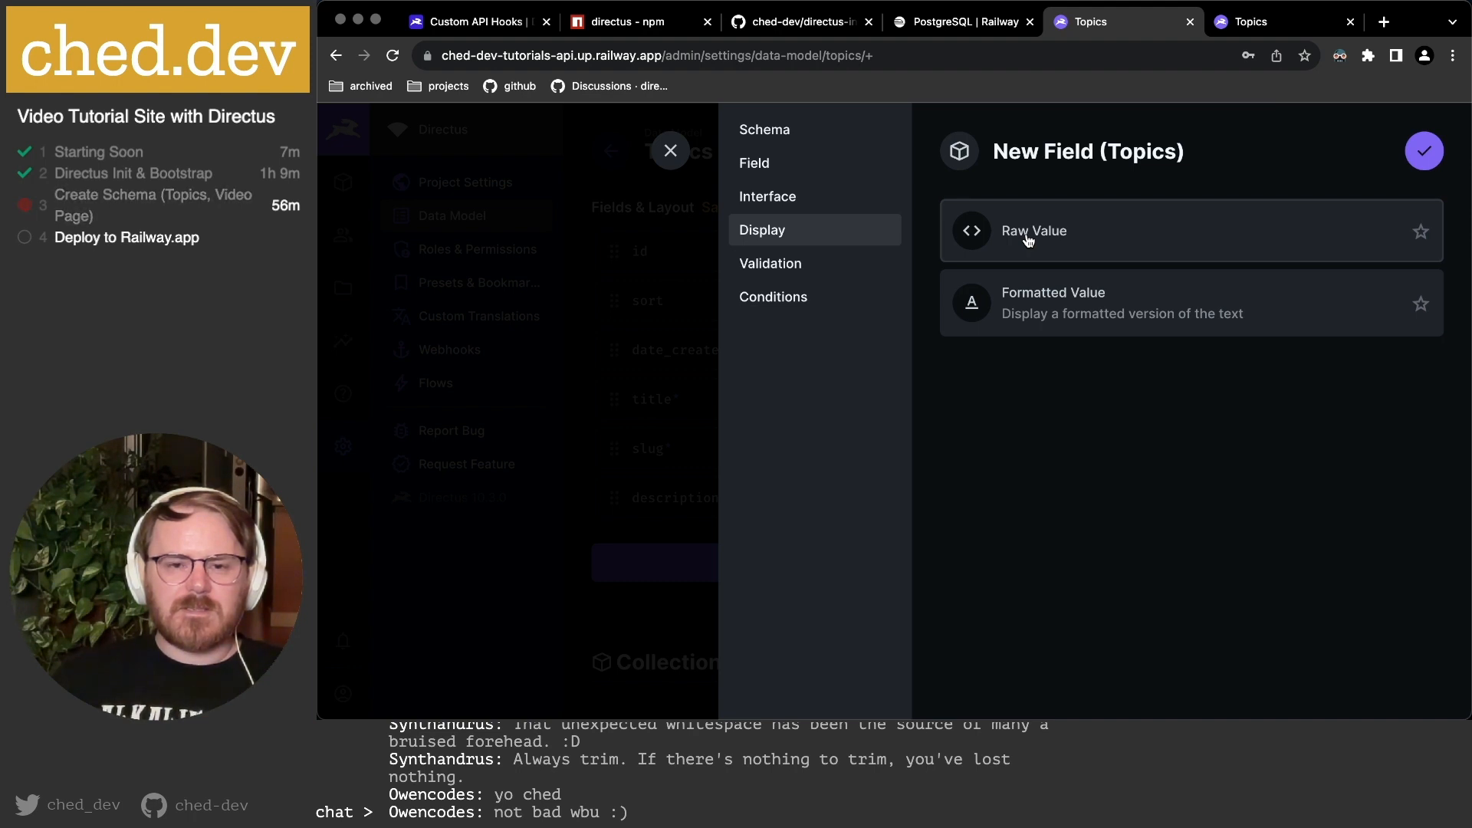
Choose the Formatted Value display, save content_markdown, and reload the Topics content list.
left_click(1028, 315)
scroll(1029, 314, "down", 2)
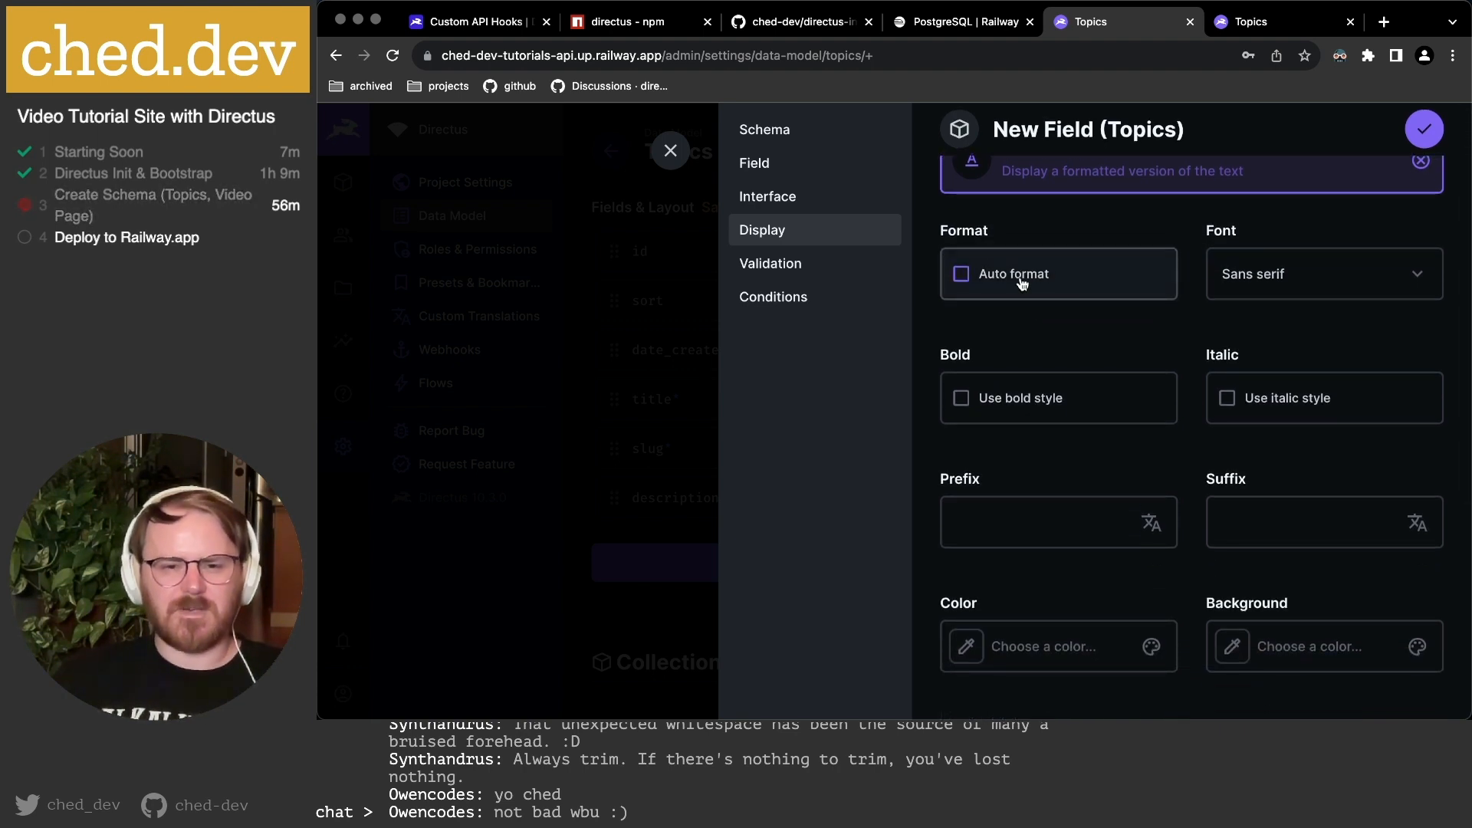
scroll(1091, 315, "down", 10)
scroll(1094, 317, "up", 12)
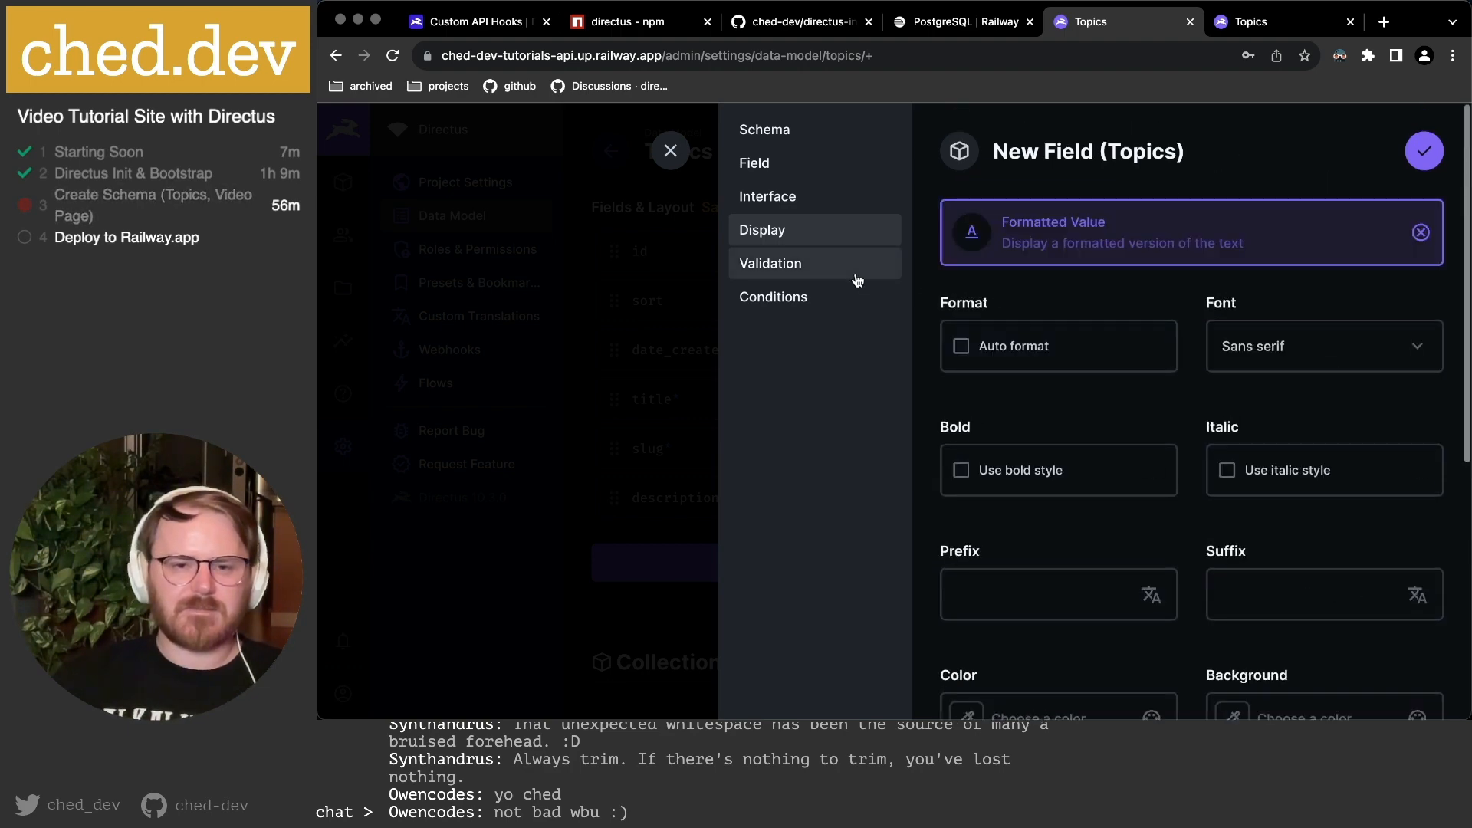
left_click(1423, 151)
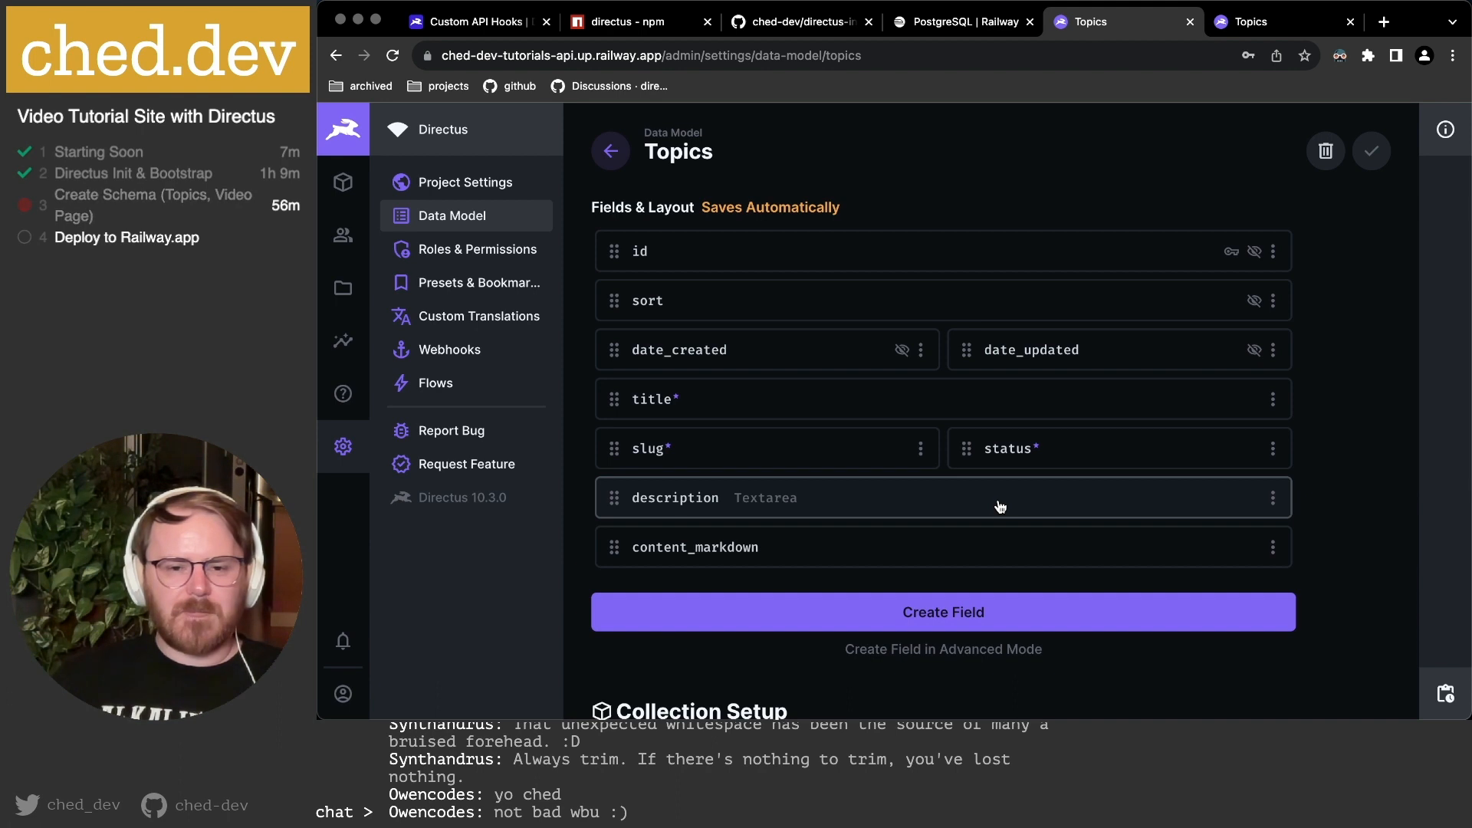
left_click(1267, 22)
key("super+r")
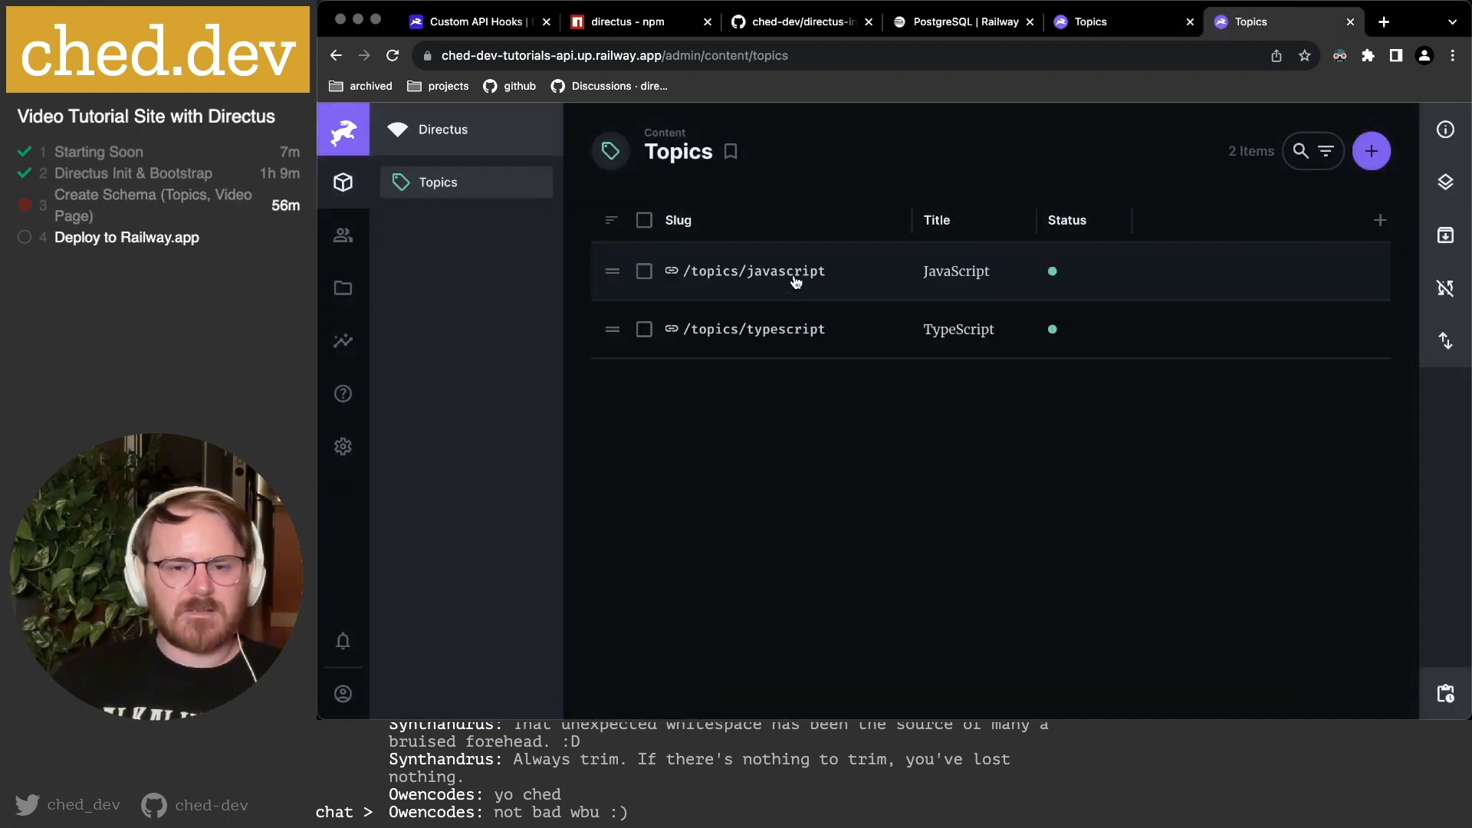
In the JavaScript topic, add the level 1 heading 'This is the content you've been waiting for'.
left_click(796, 282)
scroll(864, 370, "down", 5)
scroll(863, 370, "down", 1)
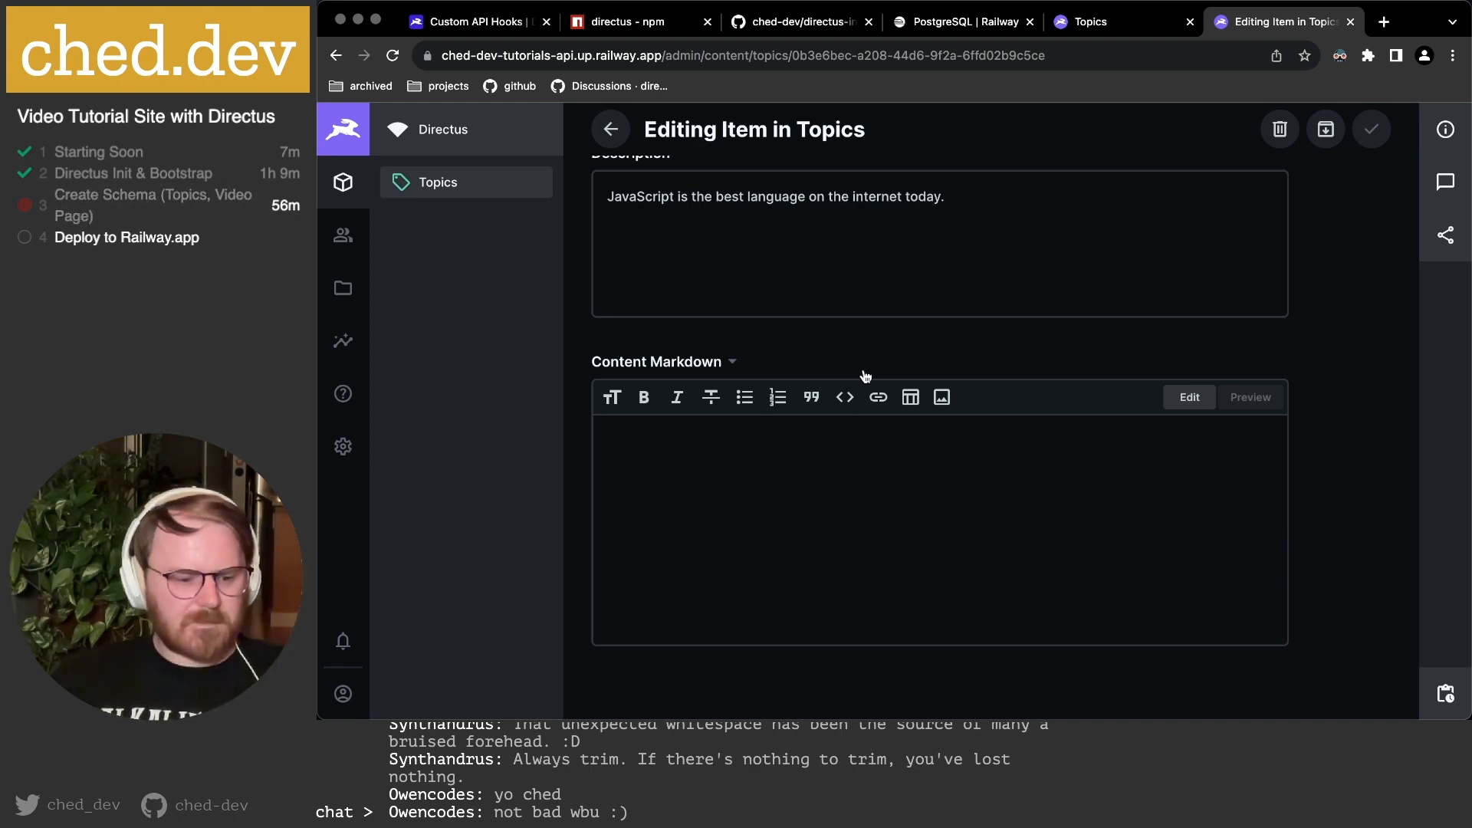
left_click(745, 494)
left_click(612, 398)
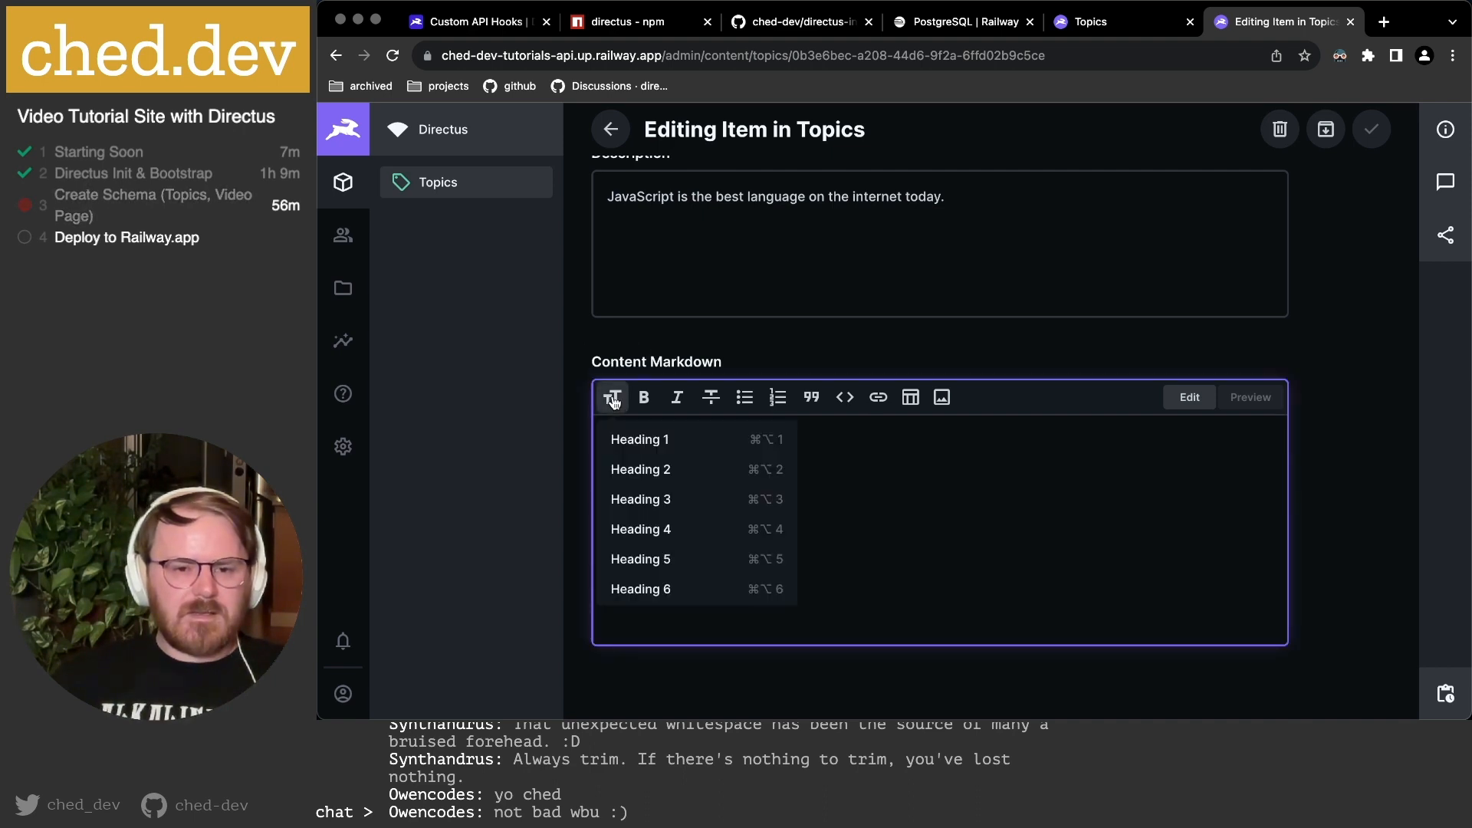
left_click(637, 498)
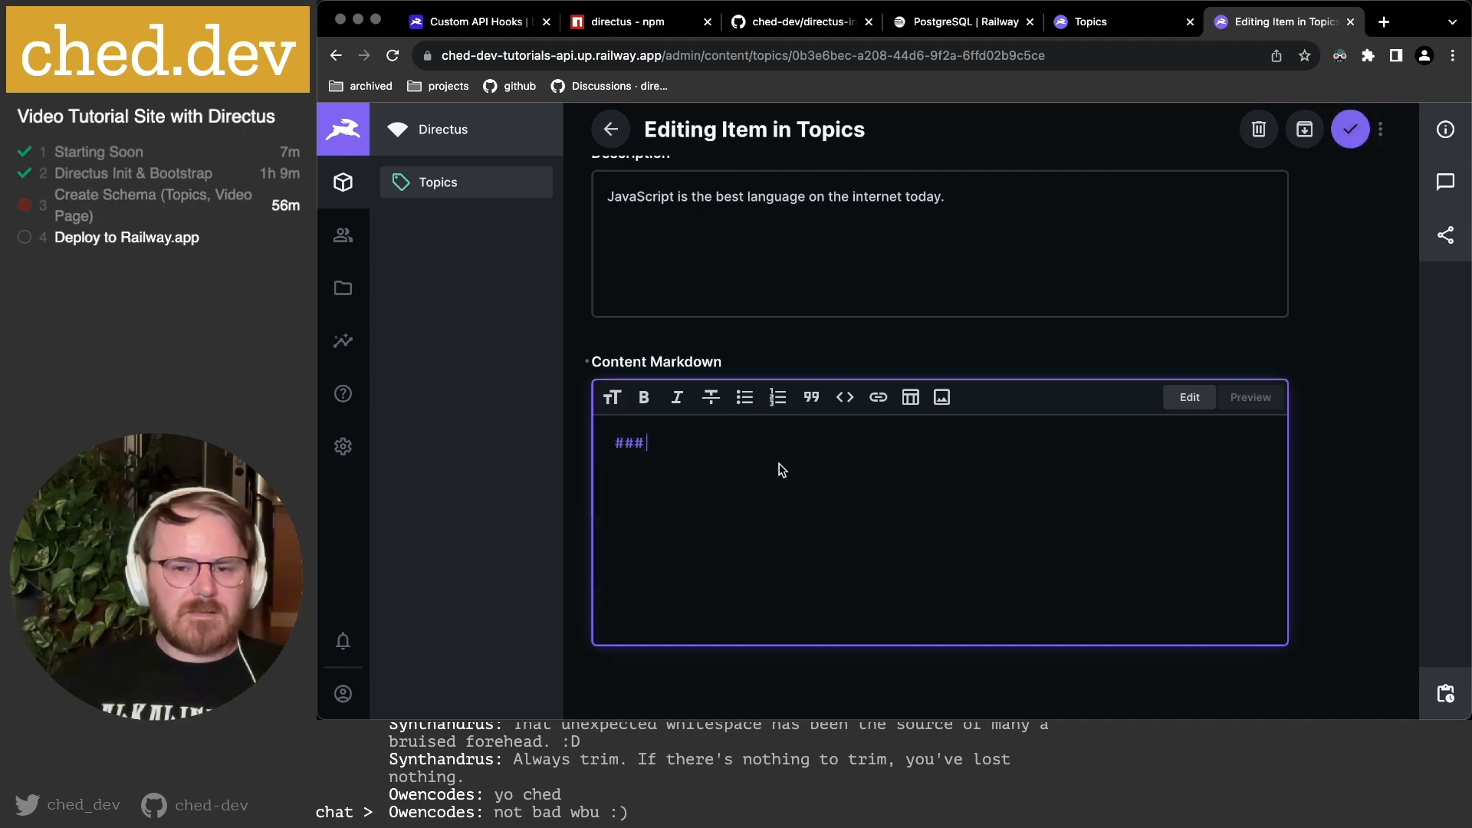
key("BackSpace")
key("BackSpace")
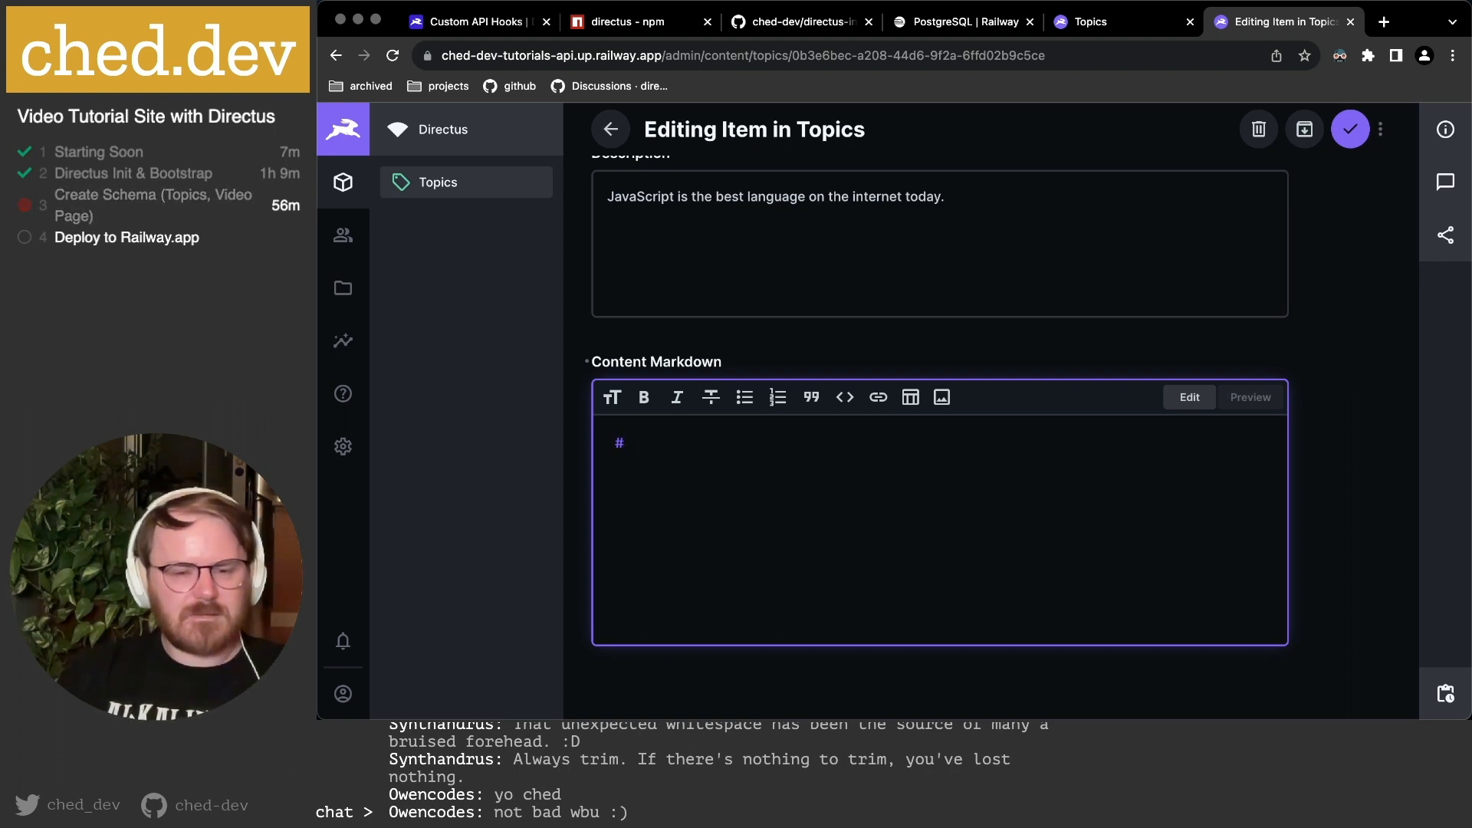
type("Thi")
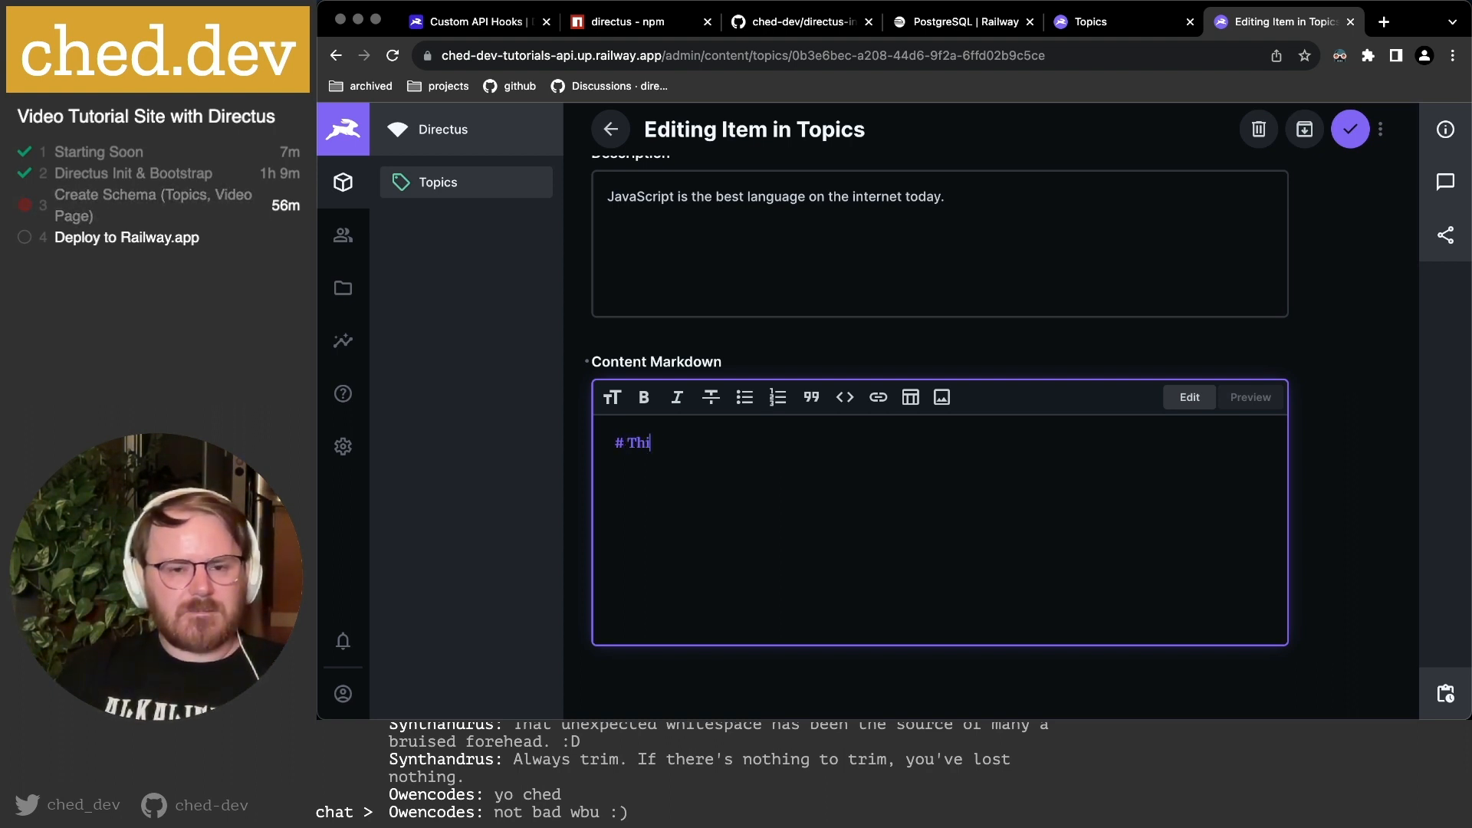
type("s is the content yo")
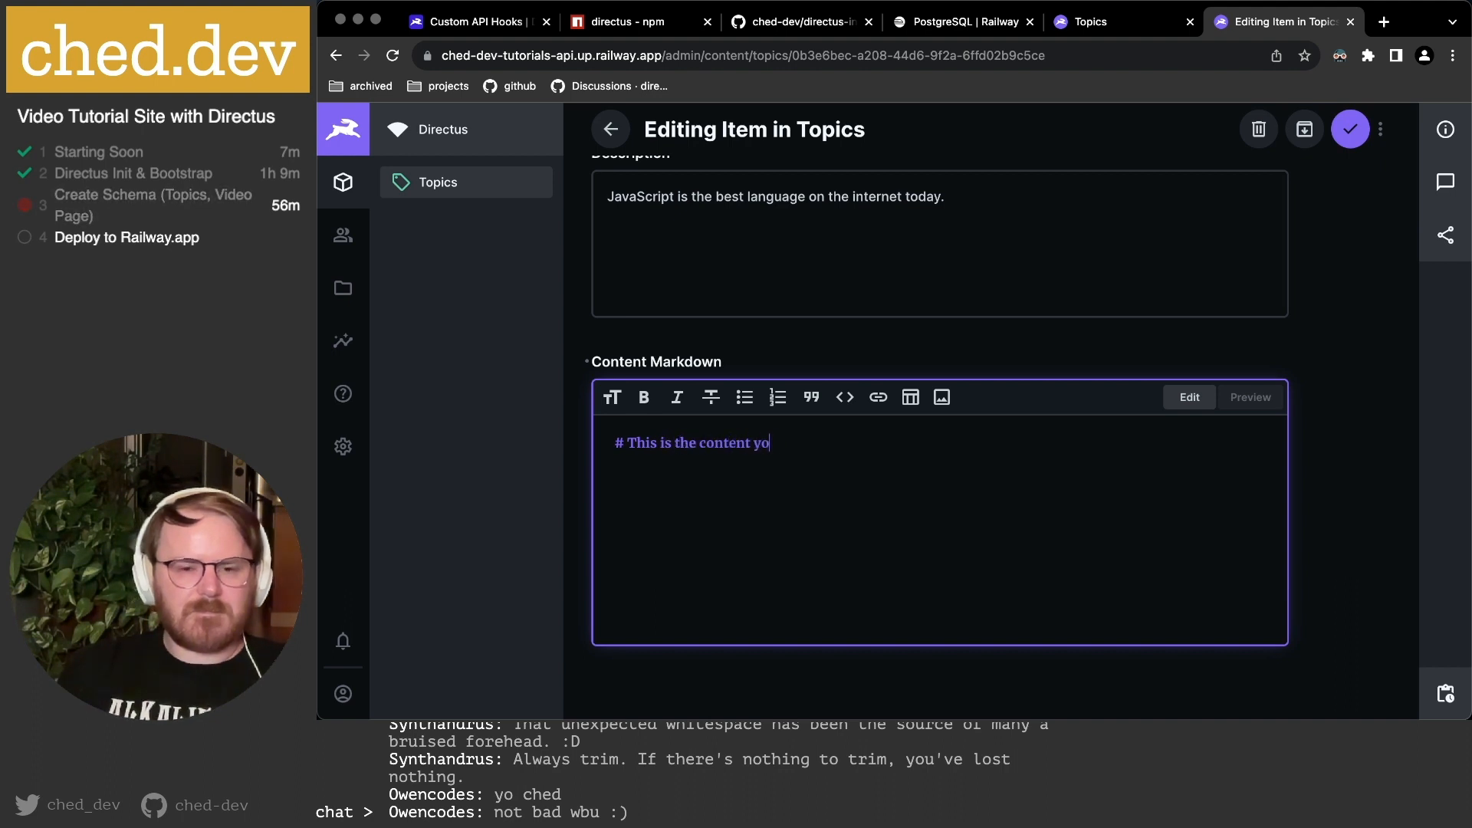
type("u've been waiting for")
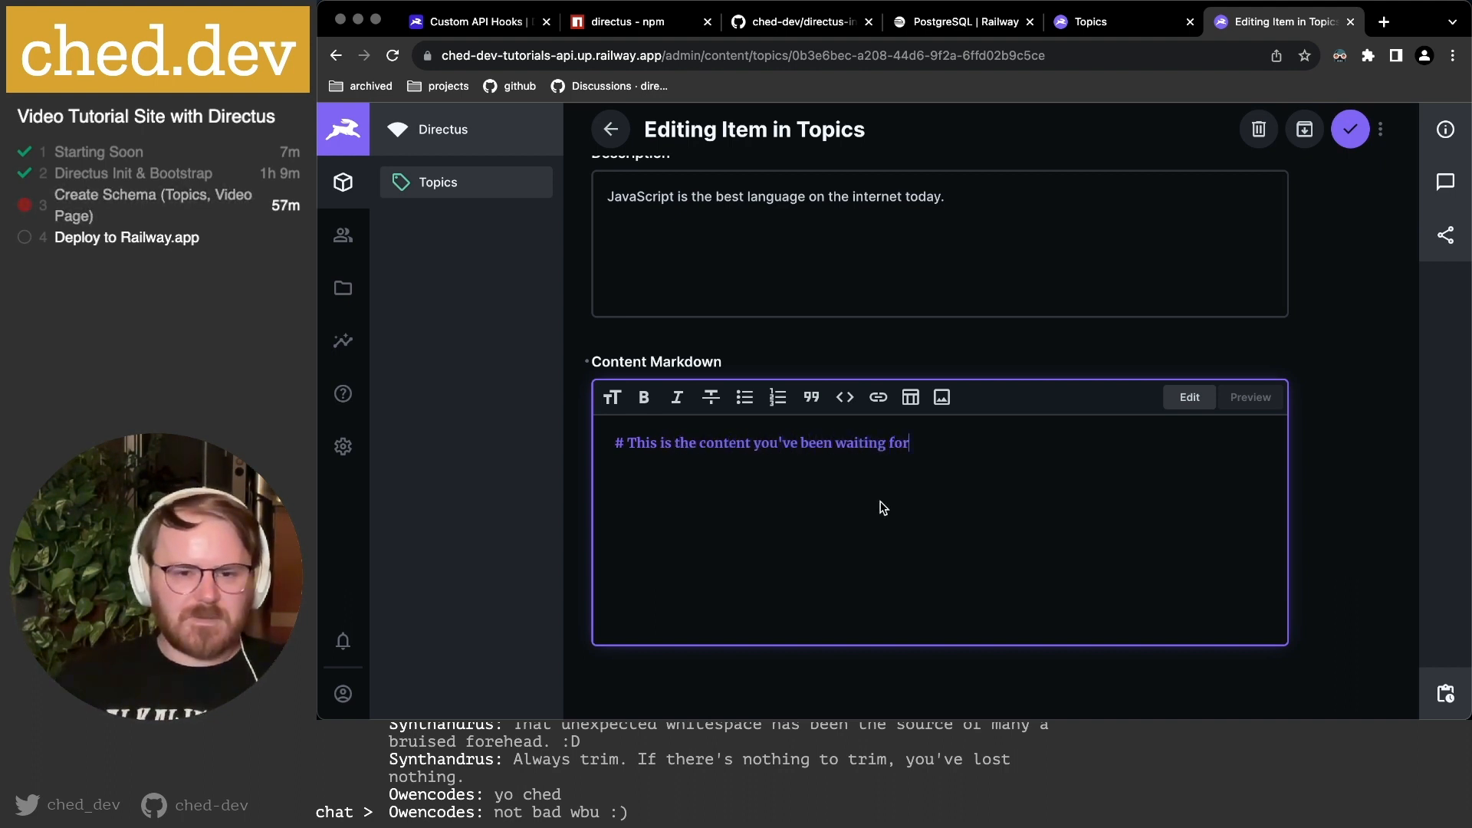
Add the line 'Just kidding dude, this is it.' with dude wrapped in ** for bold.
left_click(948, 322)
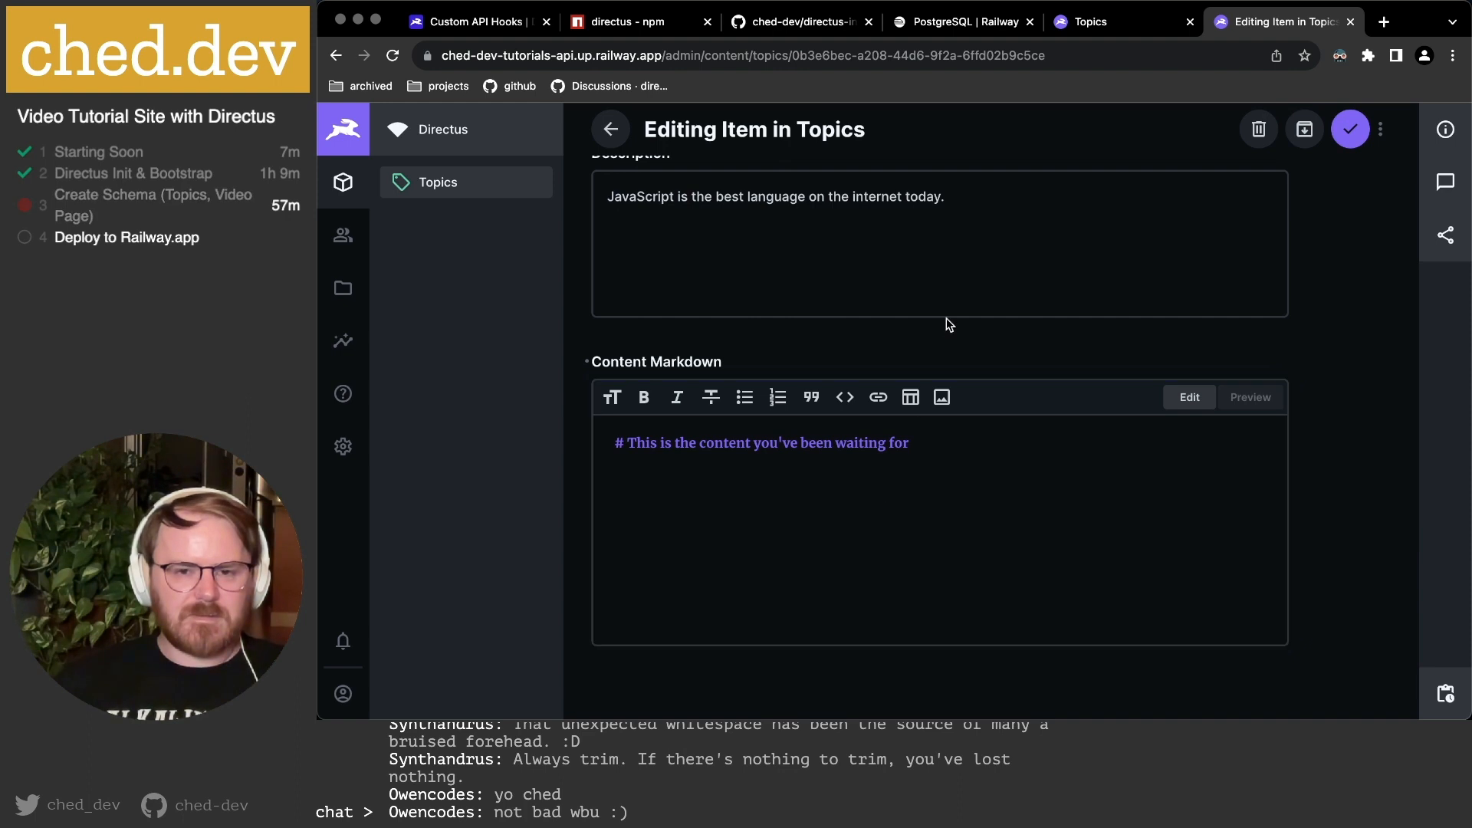
left_click(918, 484)
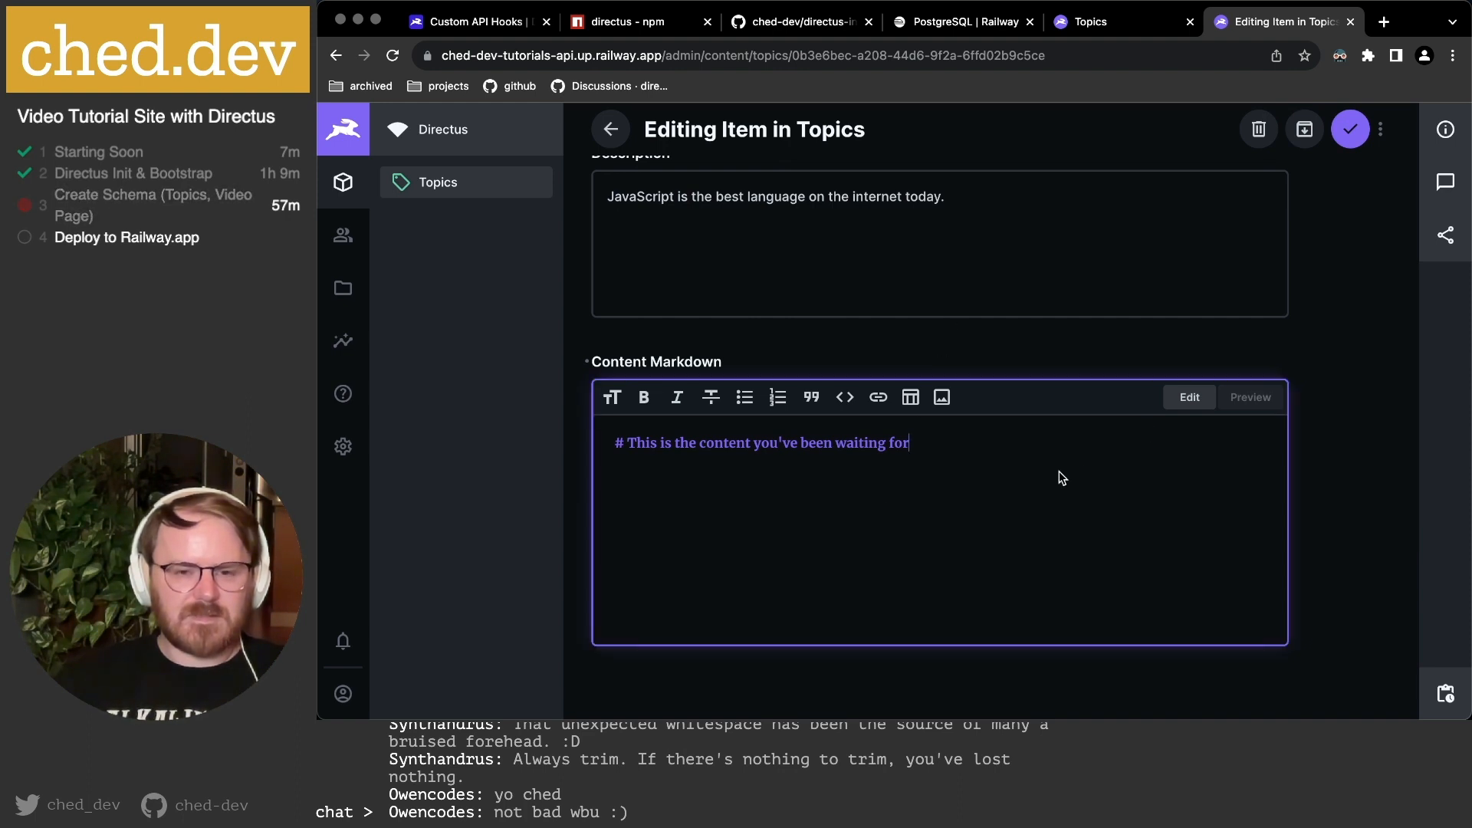
type("Just kidding")
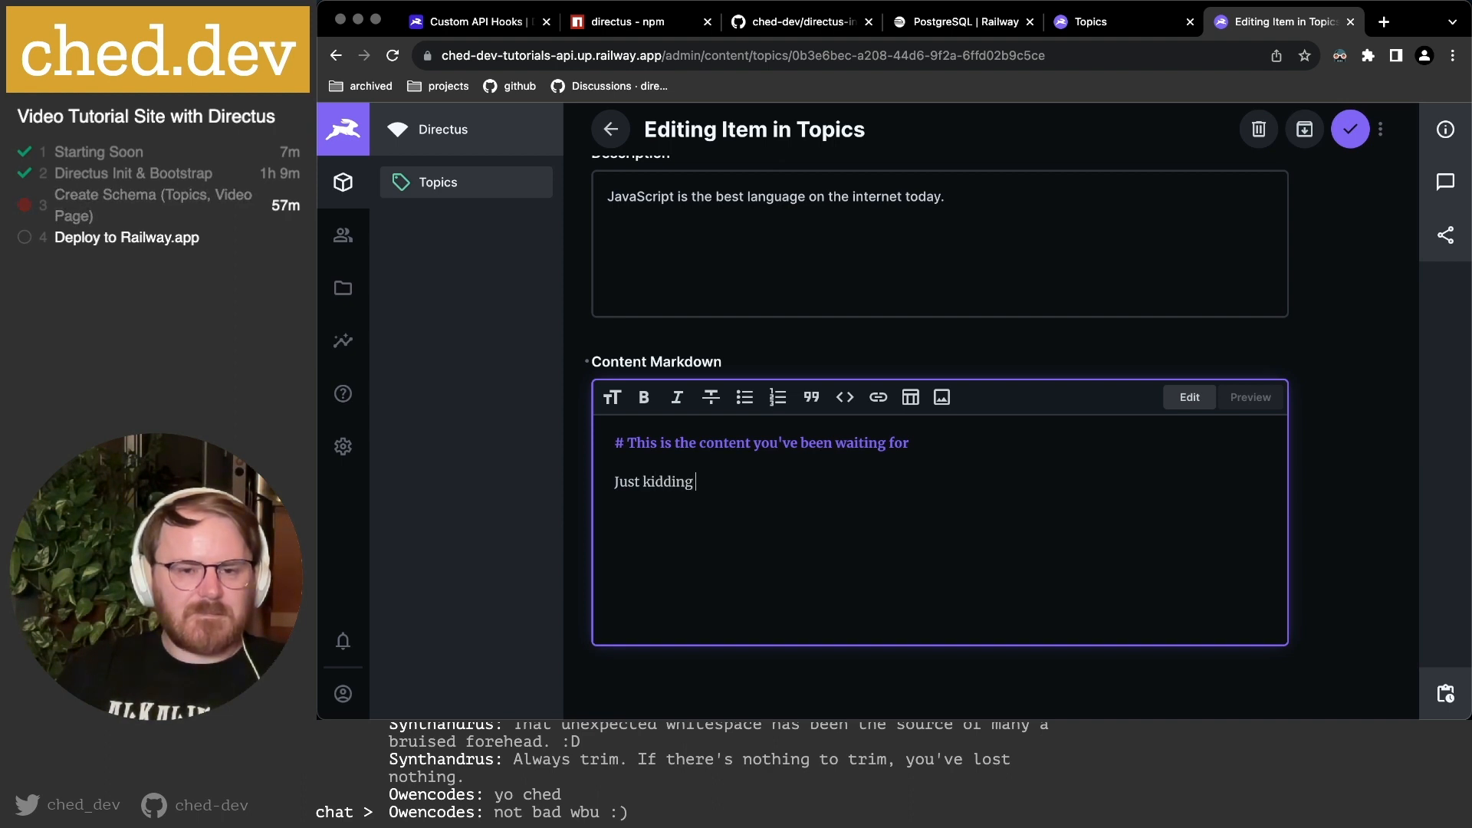
type(" dude, this is it.")
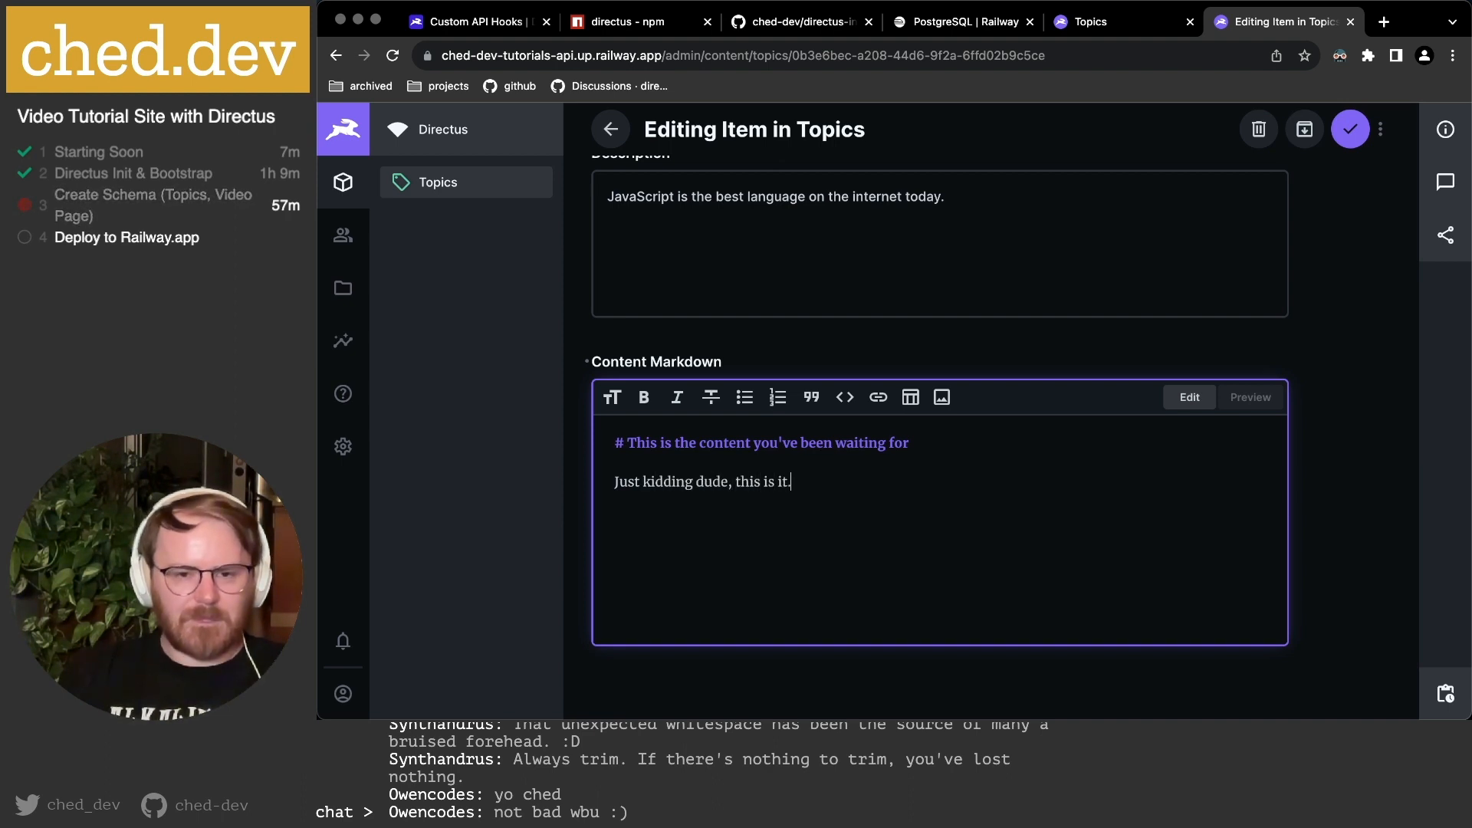
scroll(1284, 506, "down", 2)
scroll(1135, 504, "up", 1)
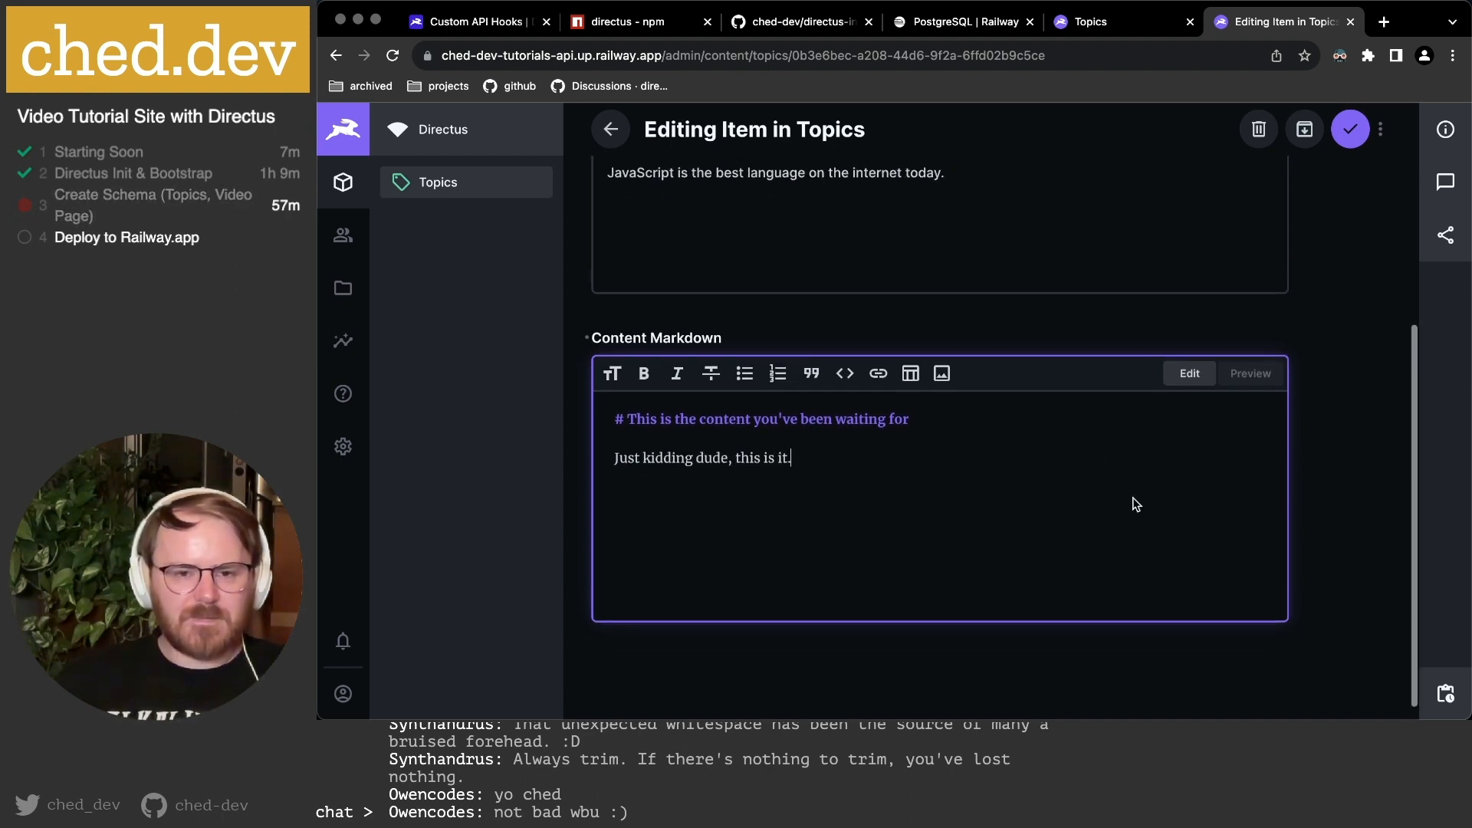
key("Left")
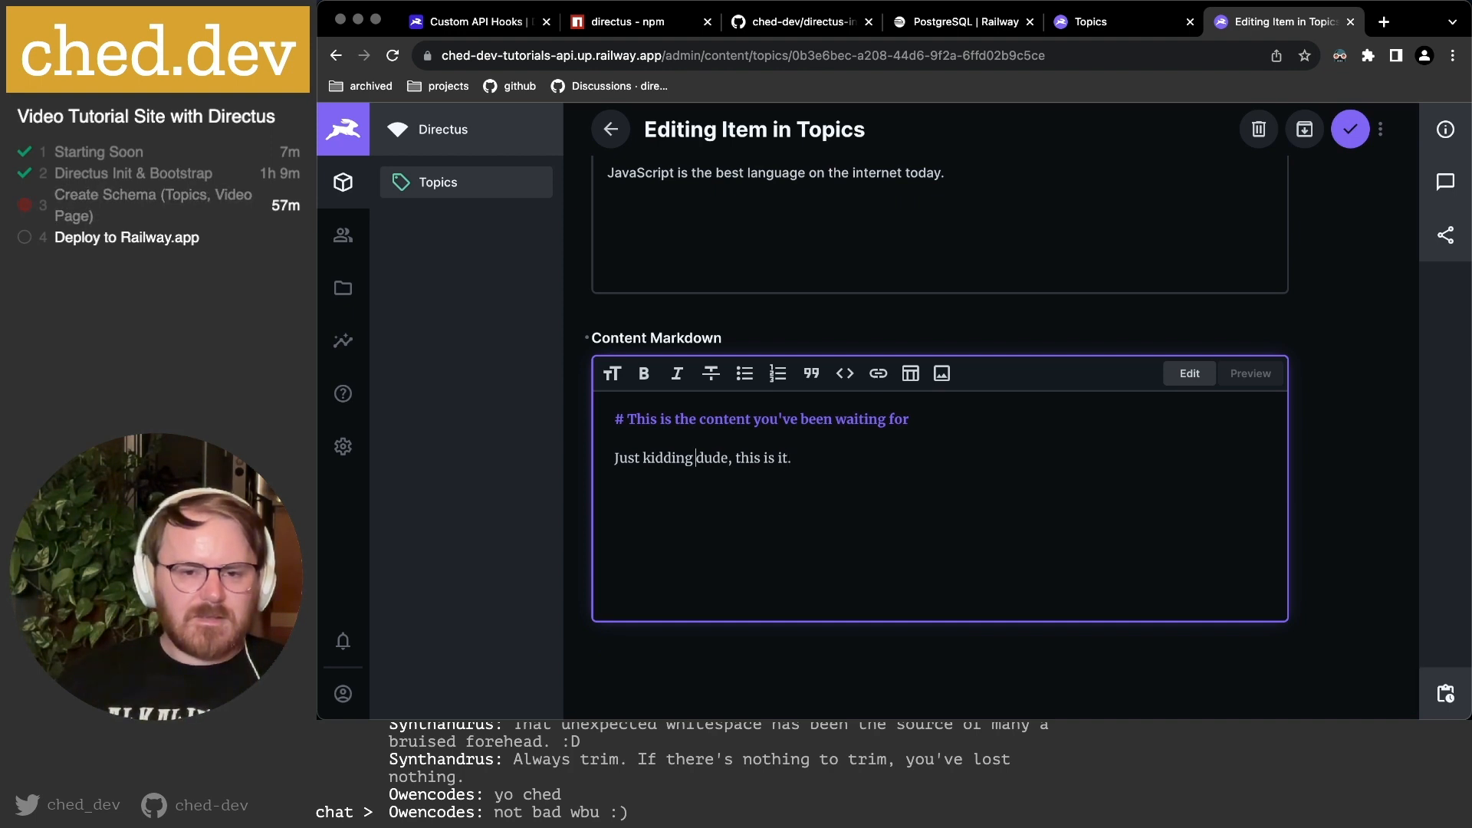
type("**dude")
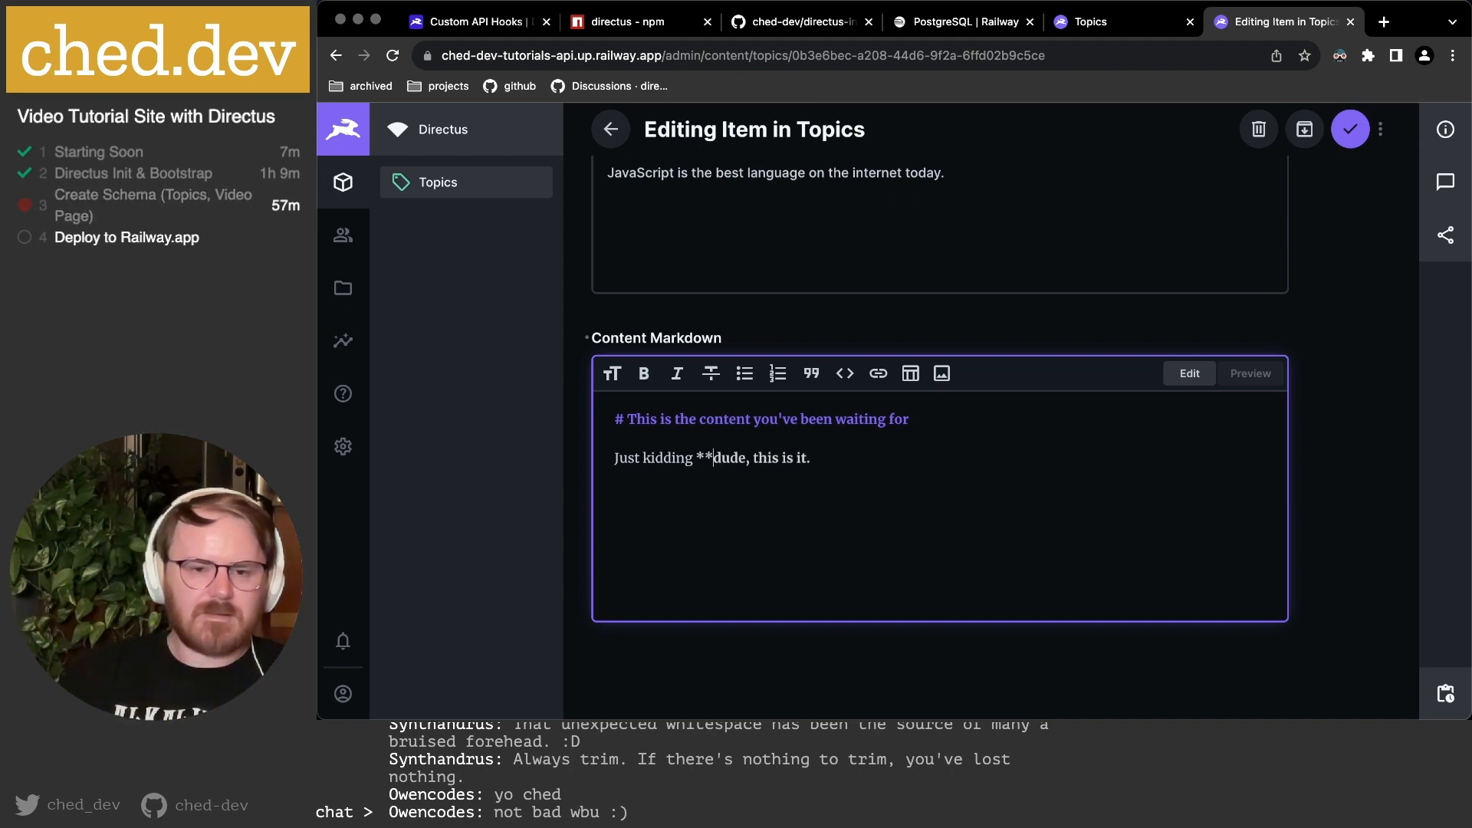
type("**")
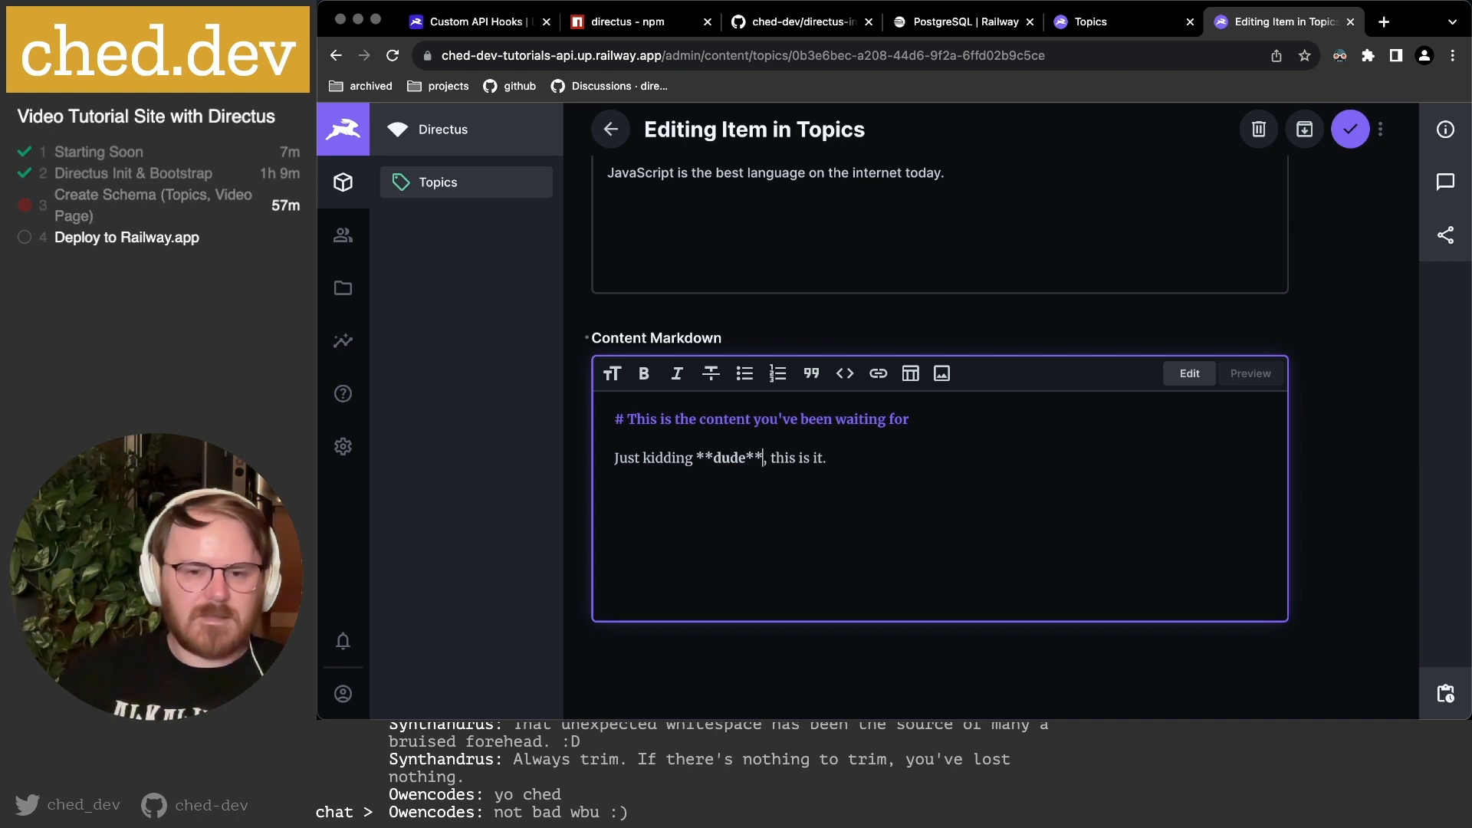
left_click(996, 468)
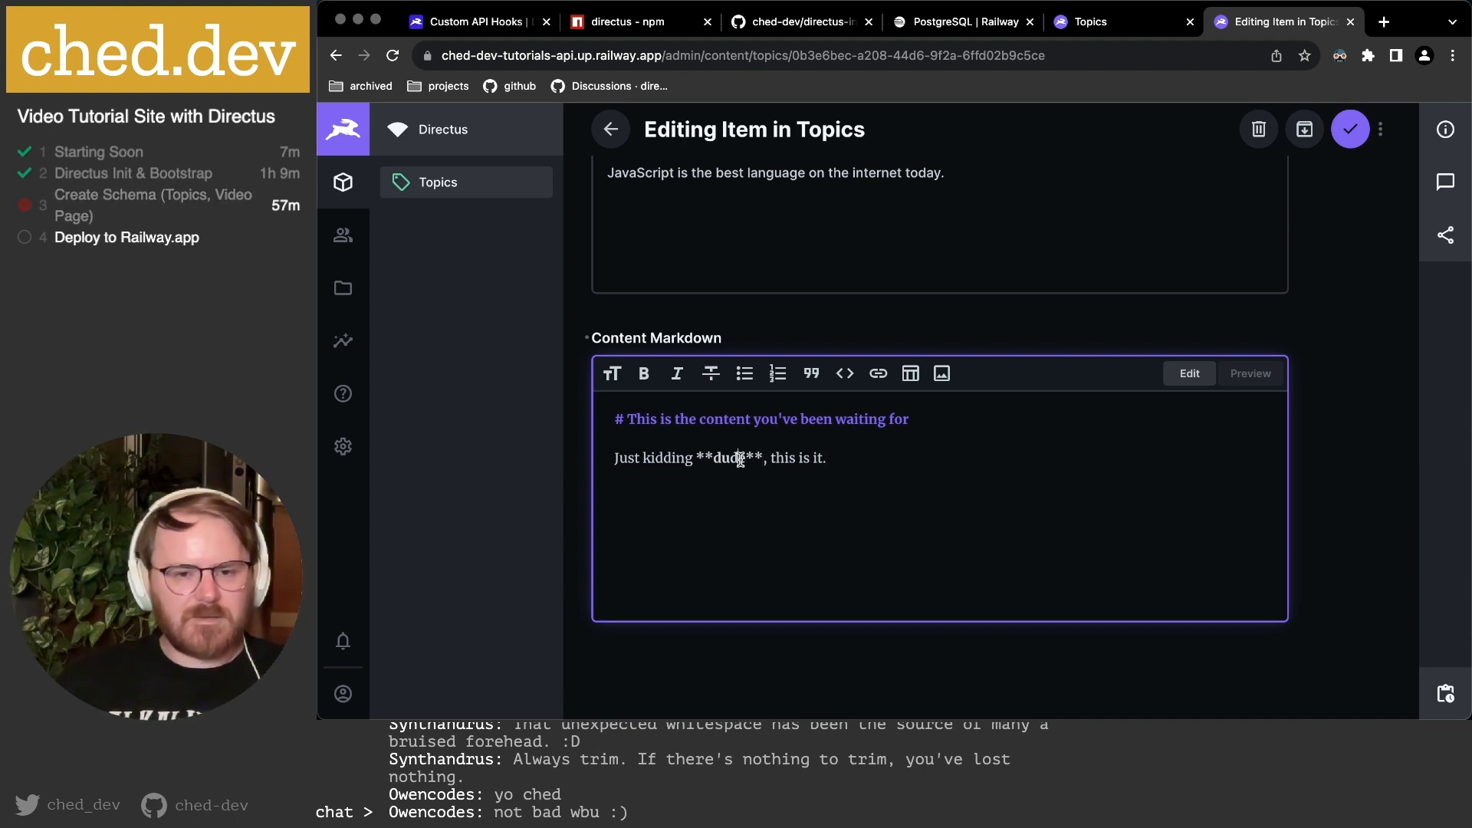
Preview the rendered markdown, then return to the Edit view.
left_click(1245, 380)
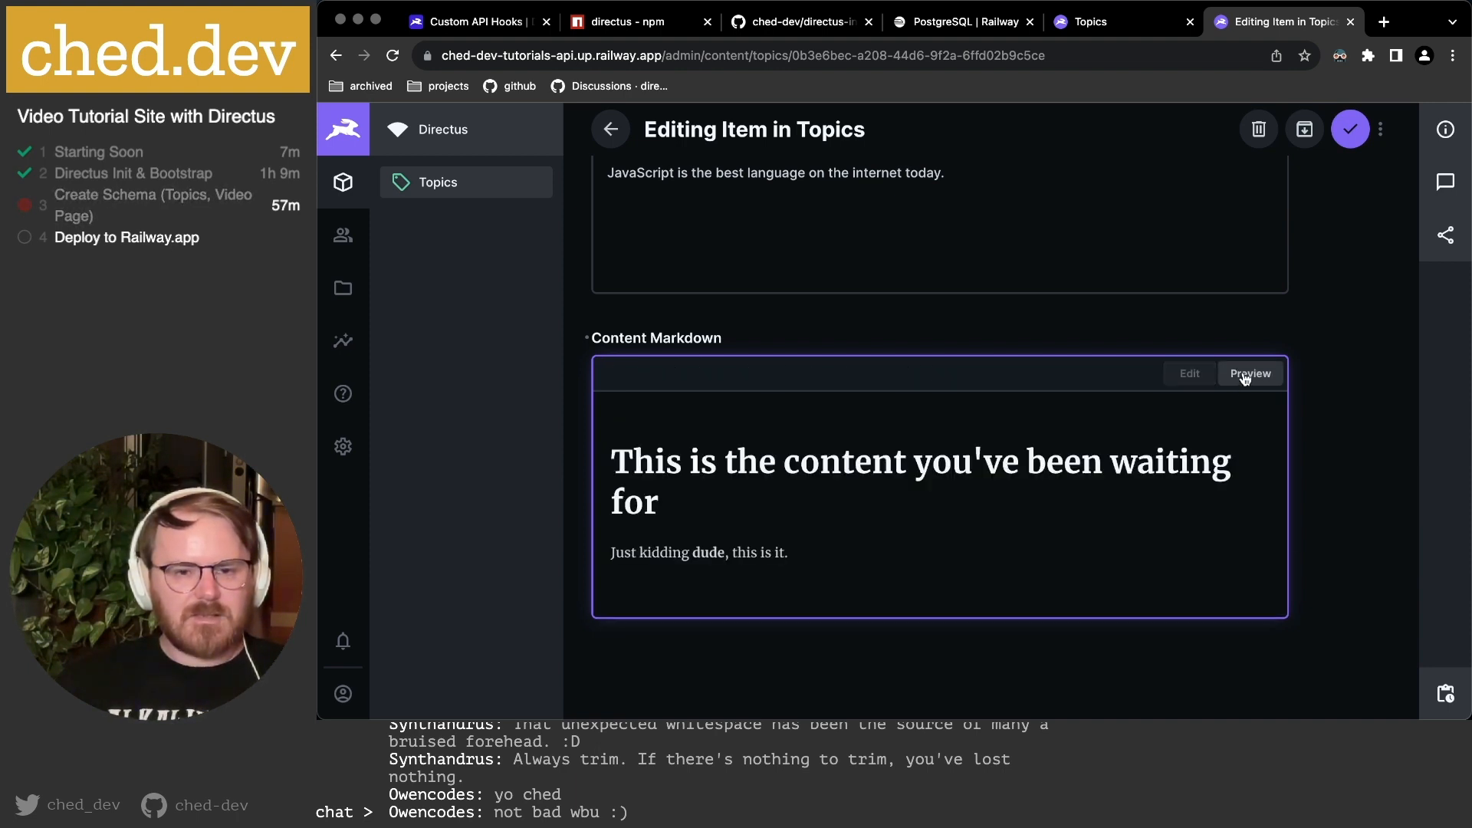
left_click(634, 461)
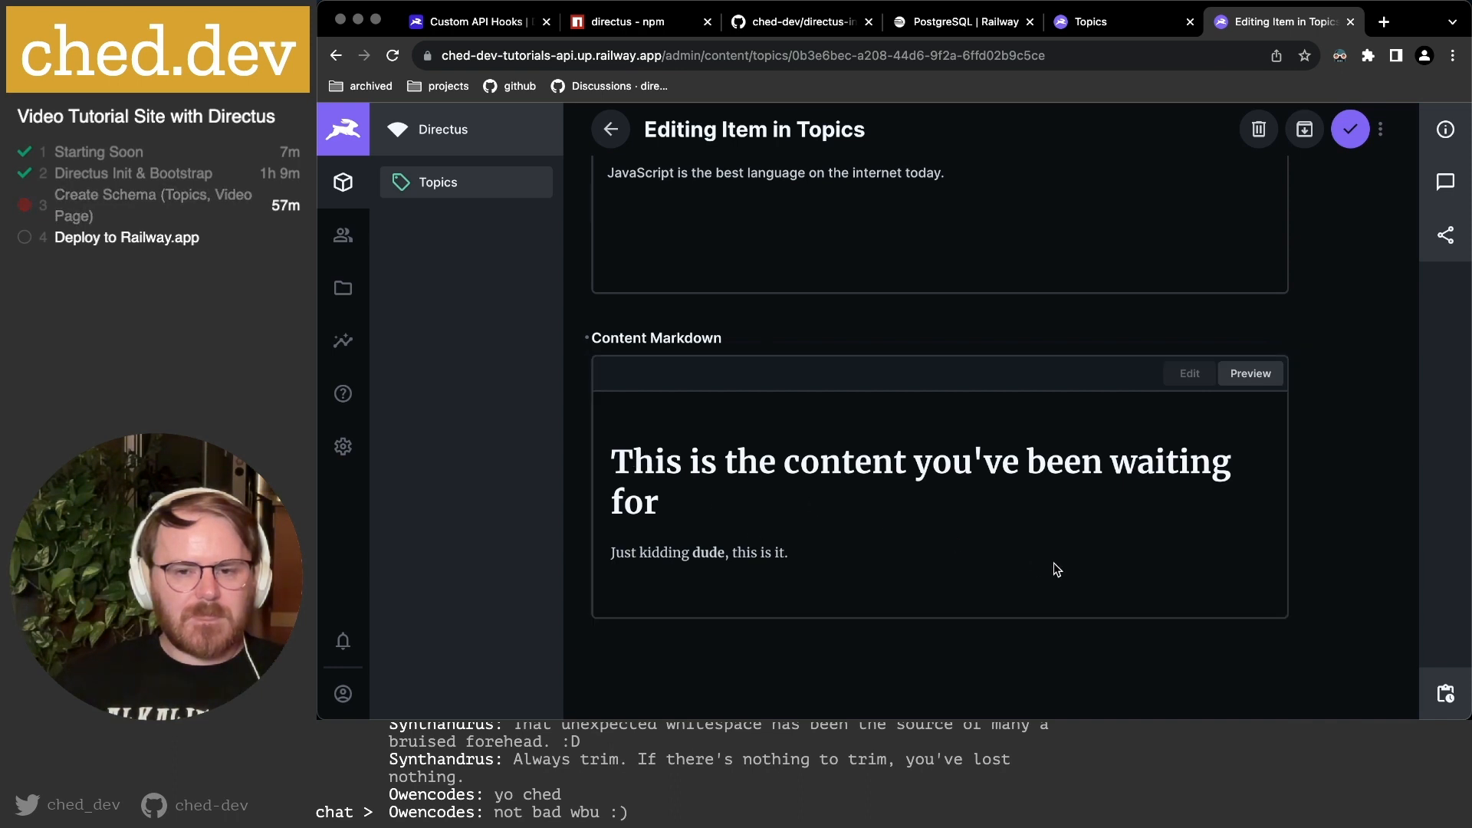
scroll(1073, 460, "down", 1)
left_click(1187, 358)
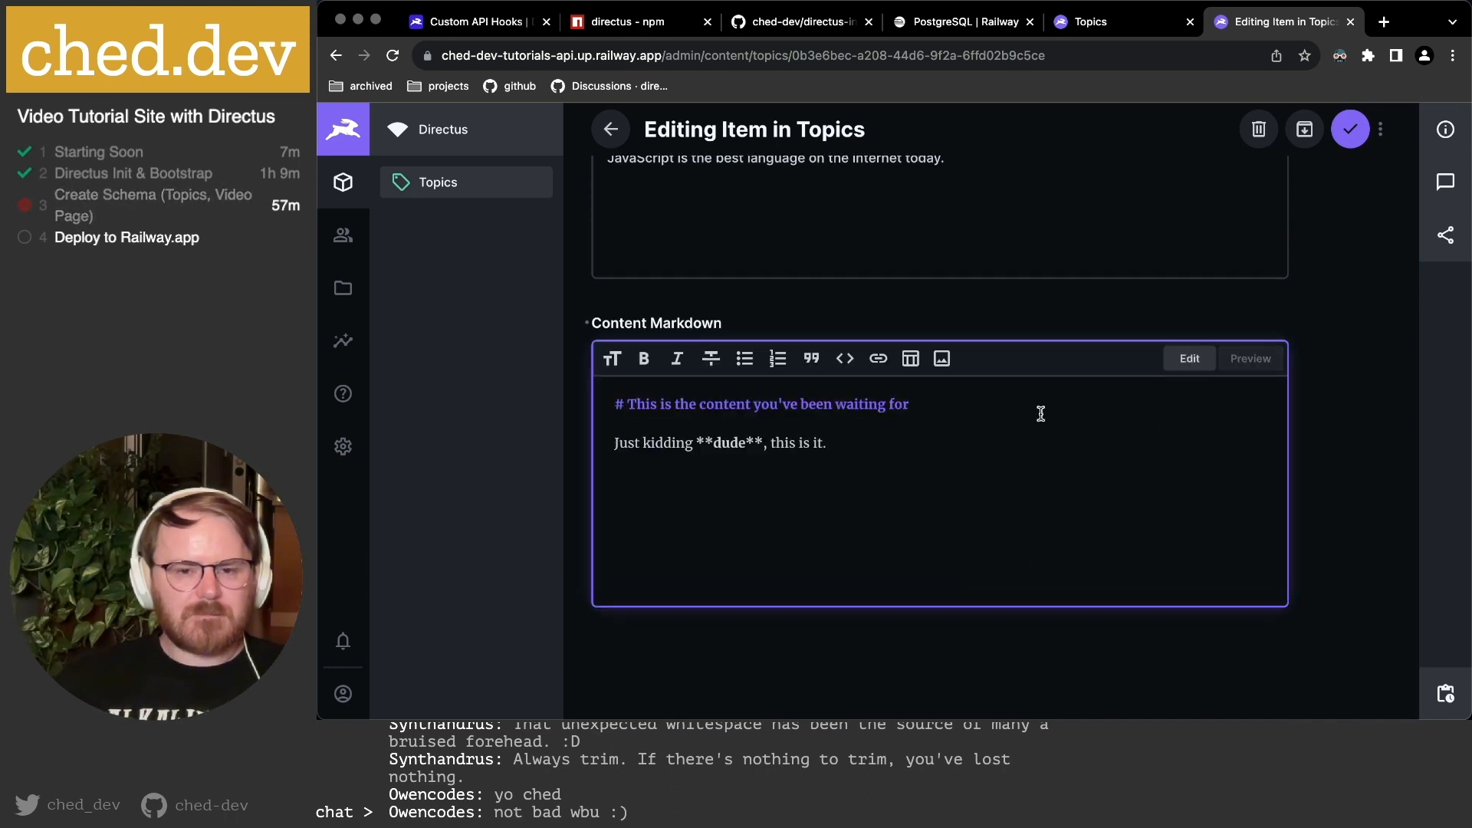
scroll(904, 460, "up", 2)
scroll(905, 460, "down", 2)
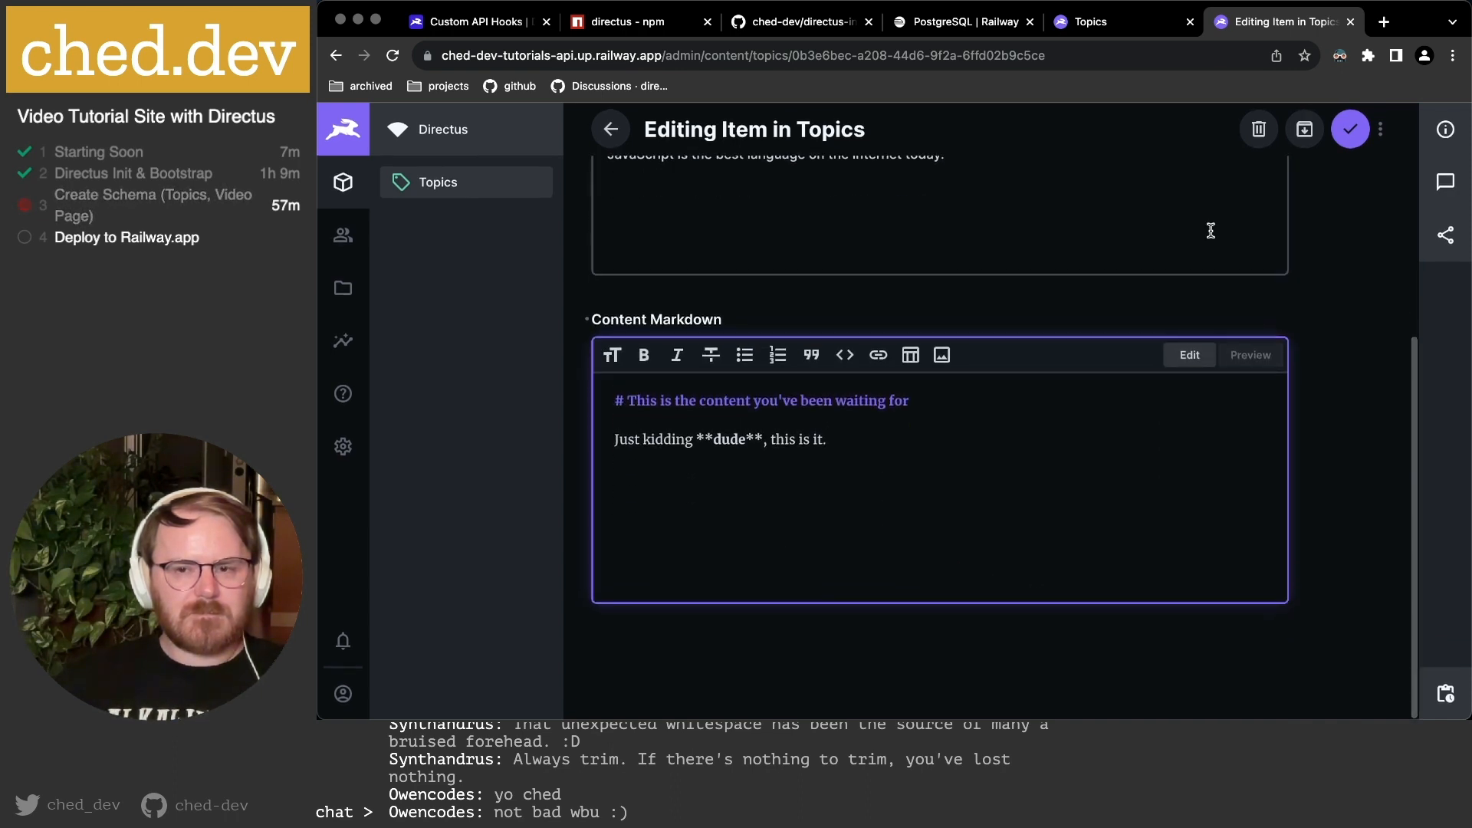
Save the JavaScript topic and add Content Markdown as a column in the Topics list.
left_click(1349, 143)
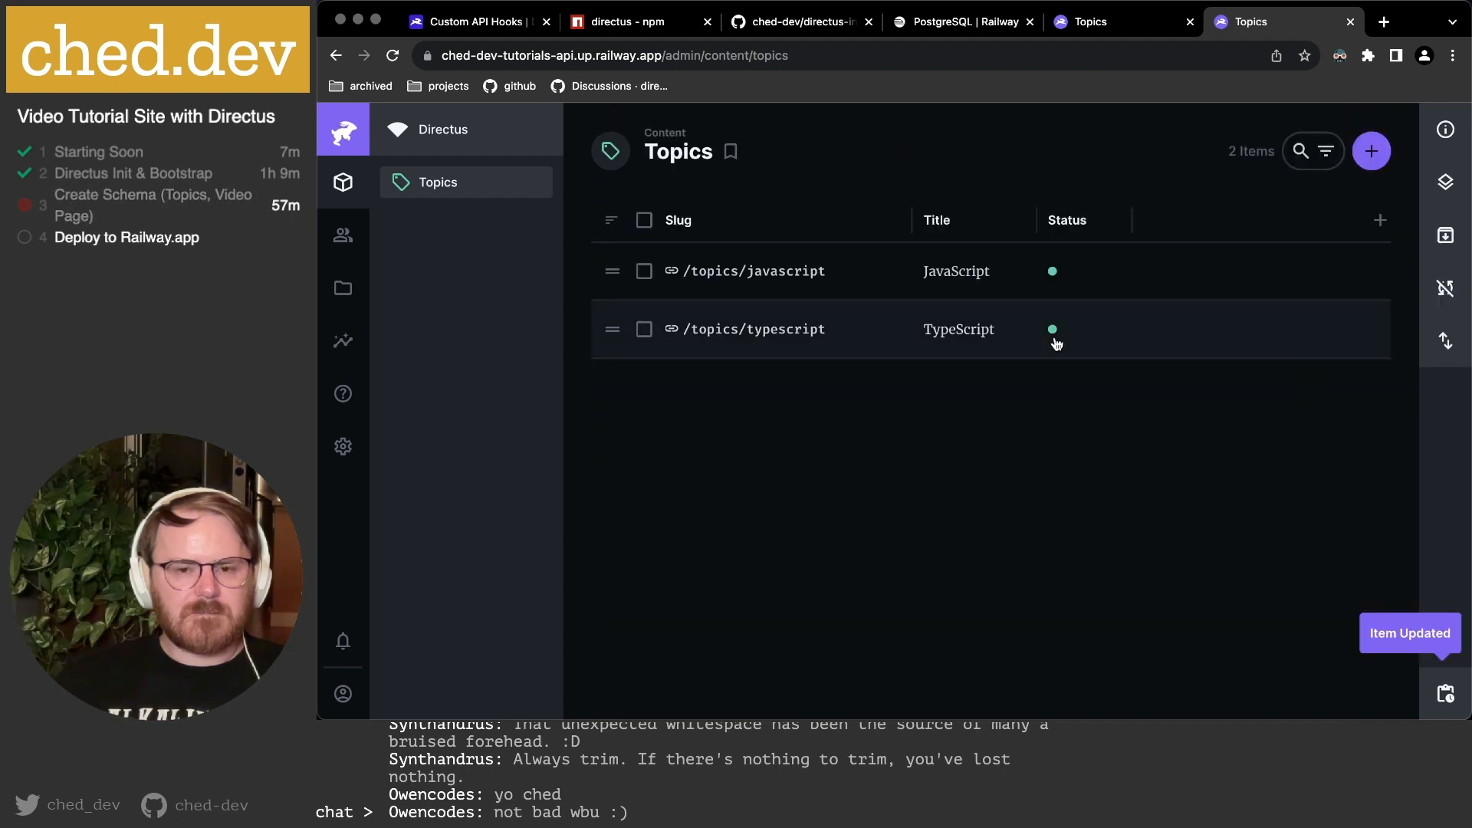
left_click(1380, 221)
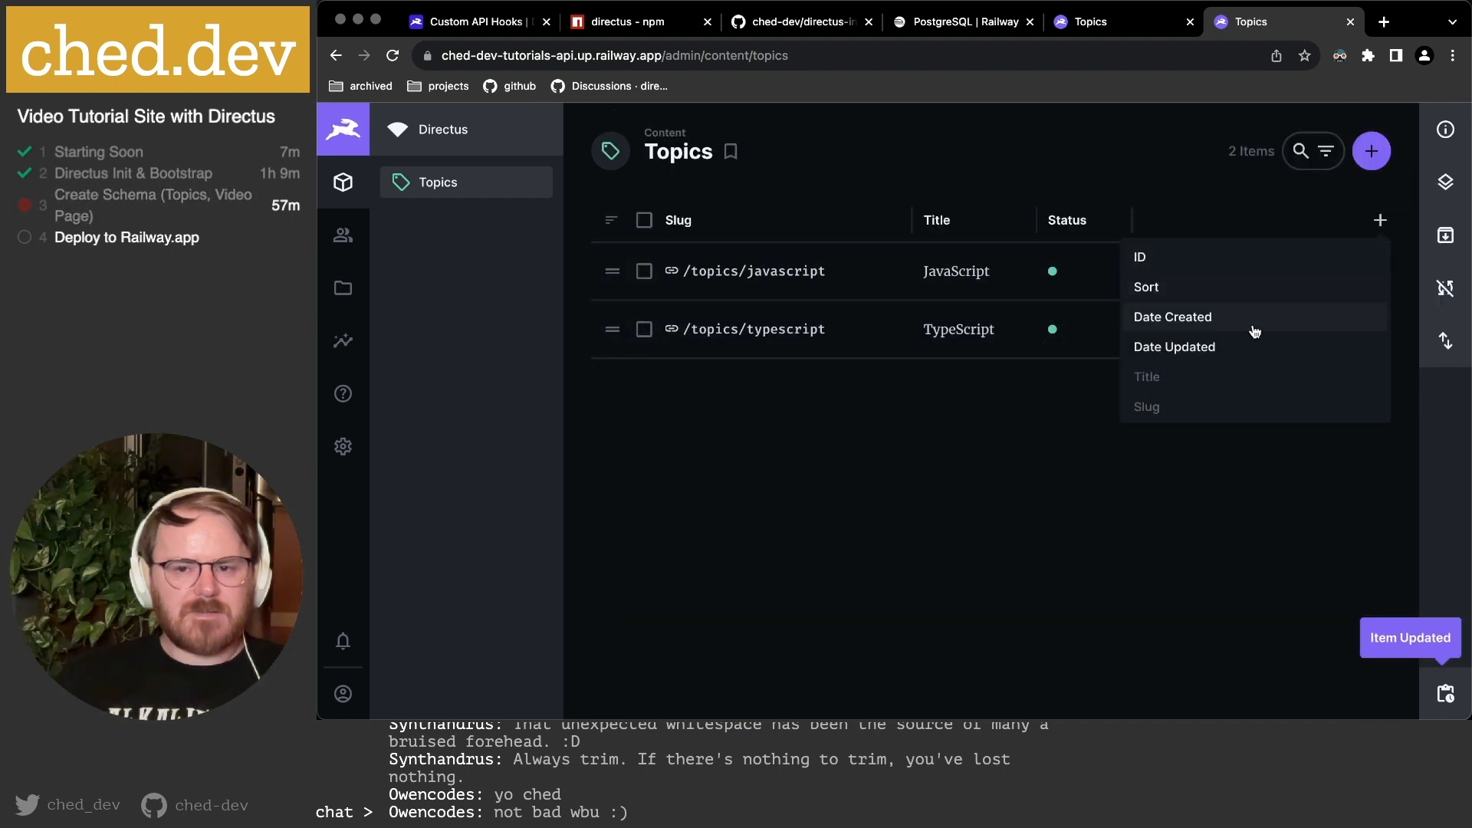
scroll(1225, 360, "down", 2)
left_click(1216, 401)
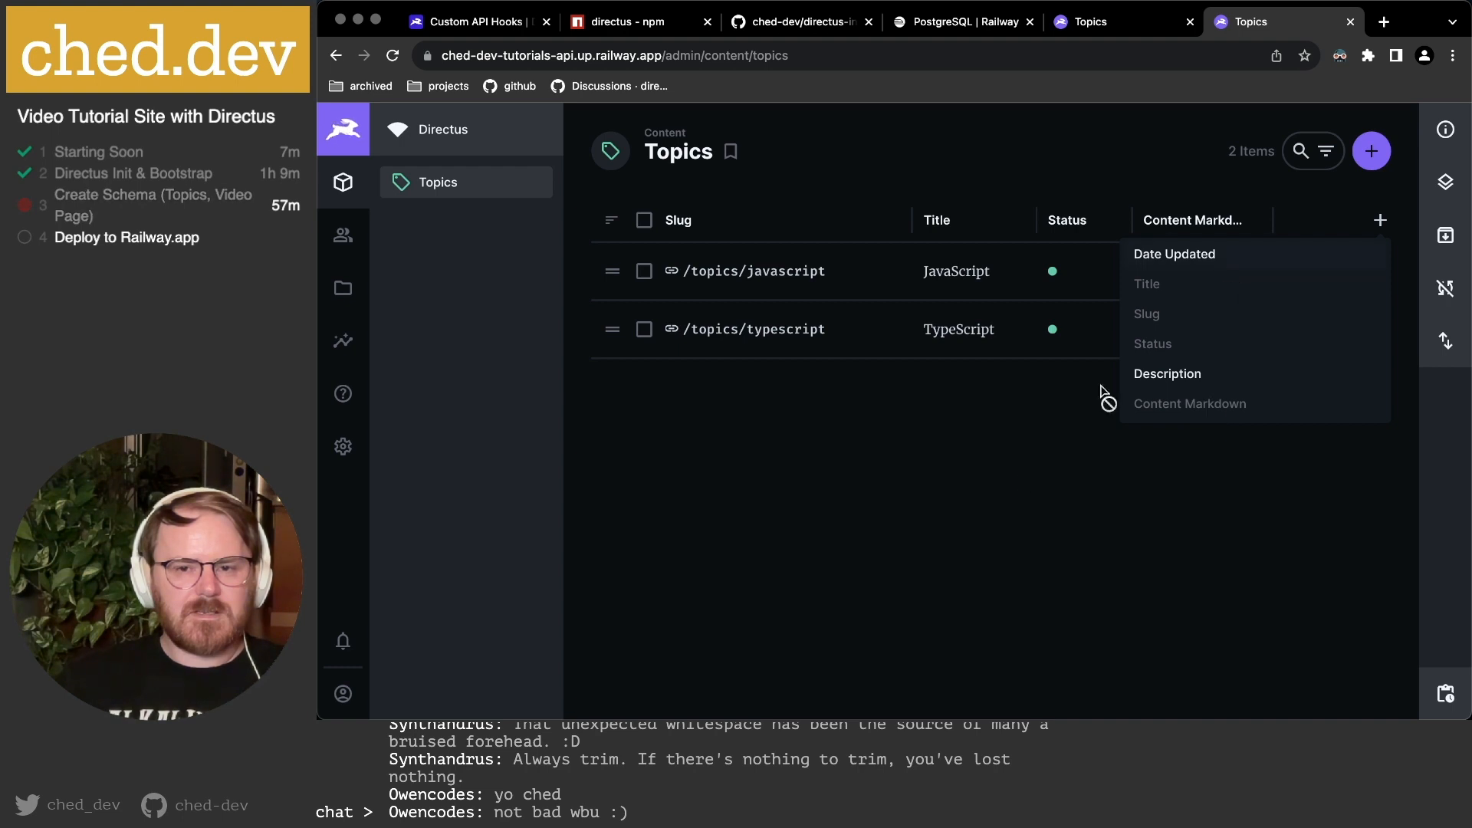
left_click(1094, 433)
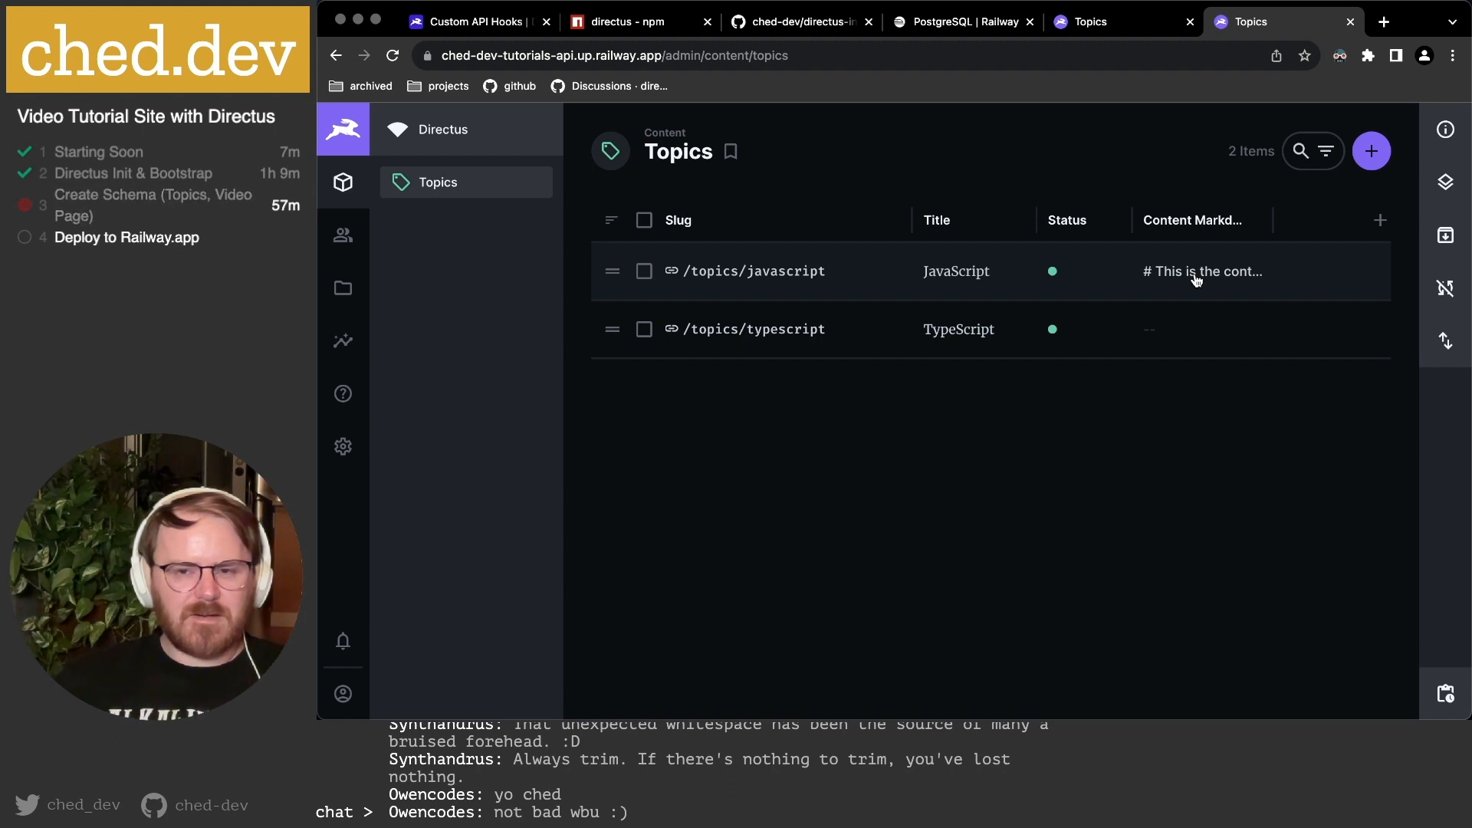
Hide the Content Markdown column again, leaving Slug, Title and Status.
left_click(1193, 222)
scroll(1207, 406, "down", 2)
left_click(1207, 413)
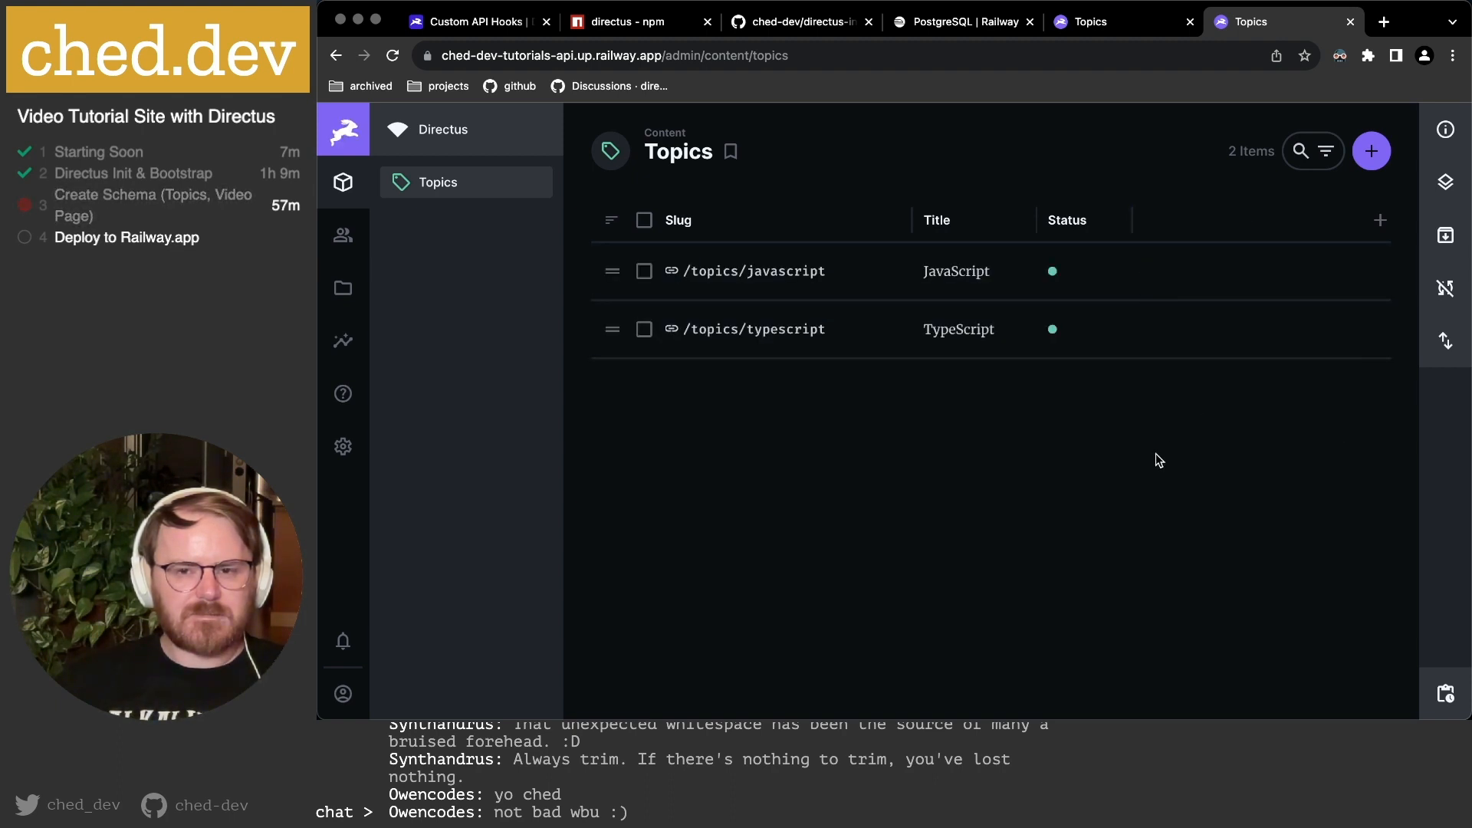
Return to the Topics data model page after glancing at the planning notes.
left_click(1107, 29)
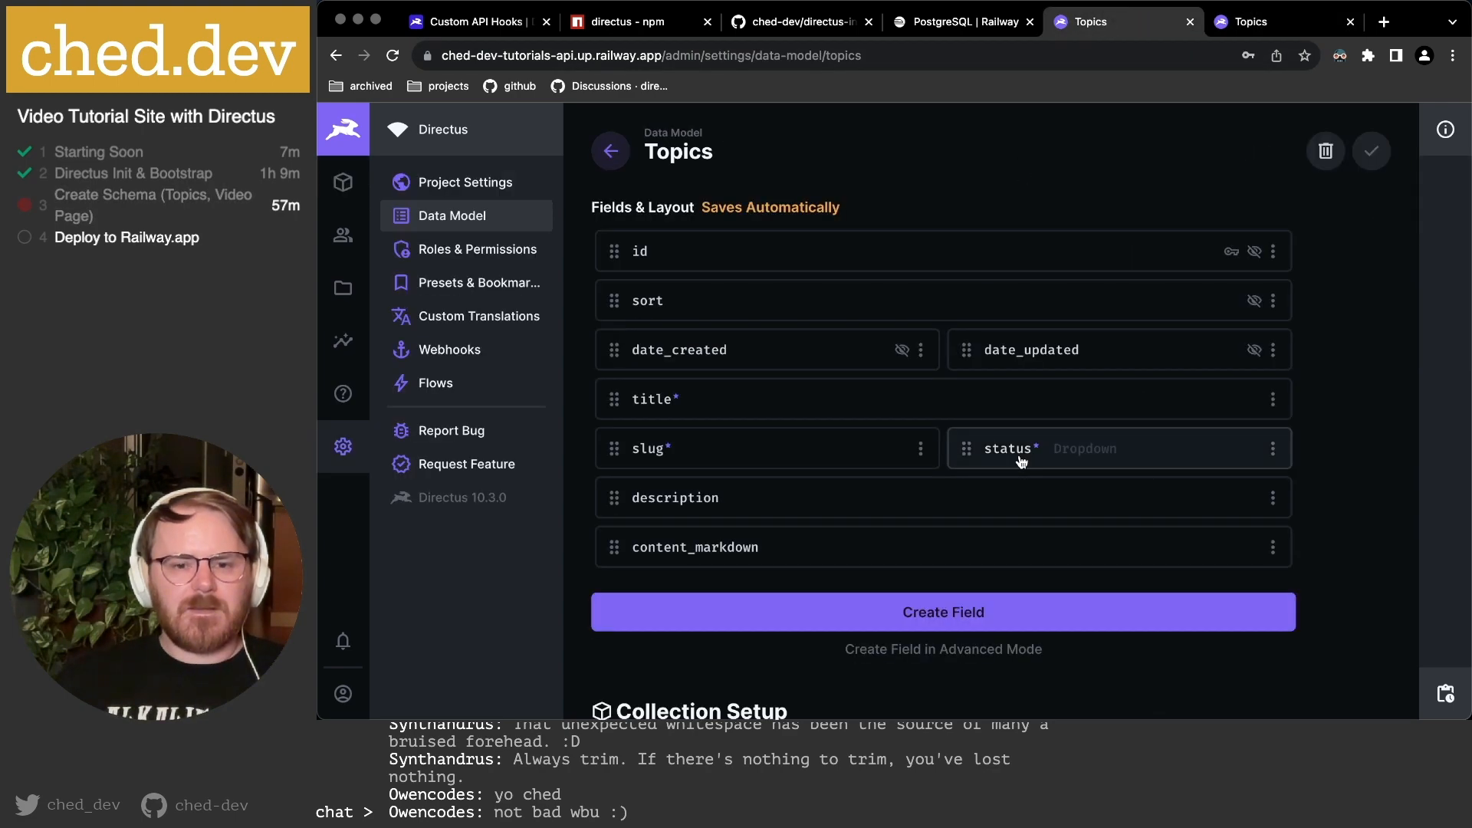
key("super+Tab")
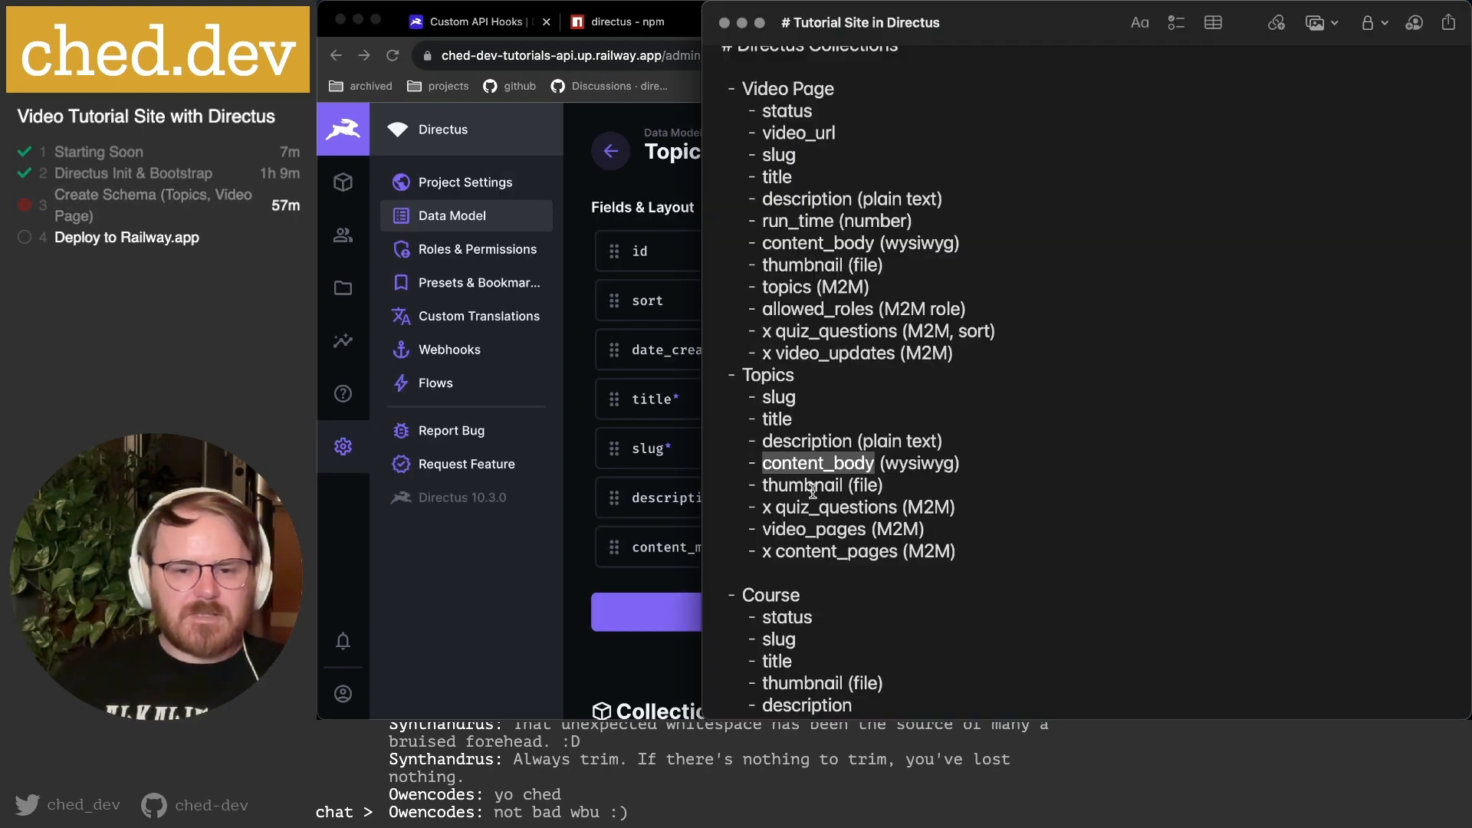
key("super+Tab")
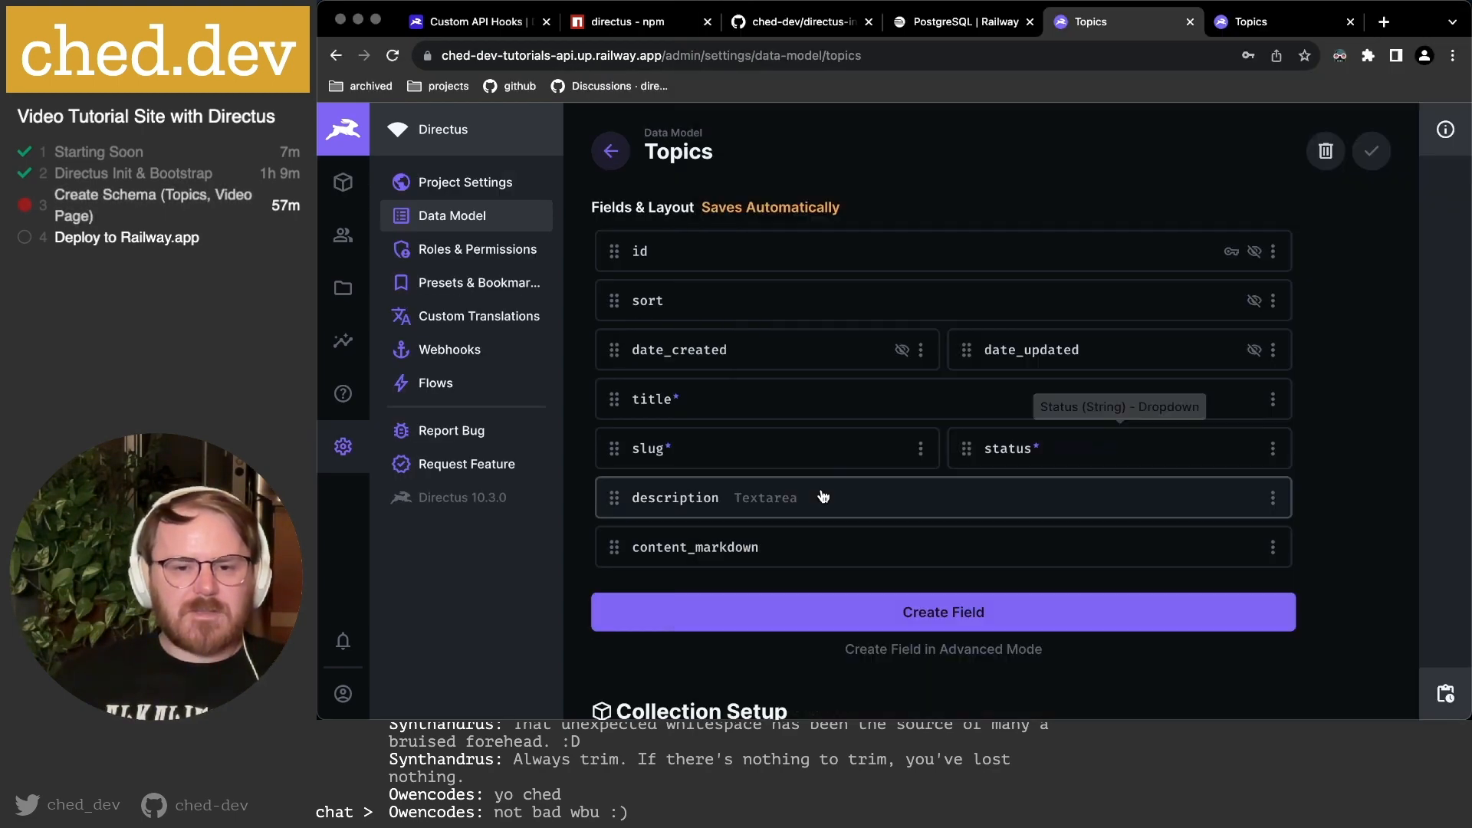
Start a new Image field for Topics with the key 'thumbnail'.
left_click(958, 618)
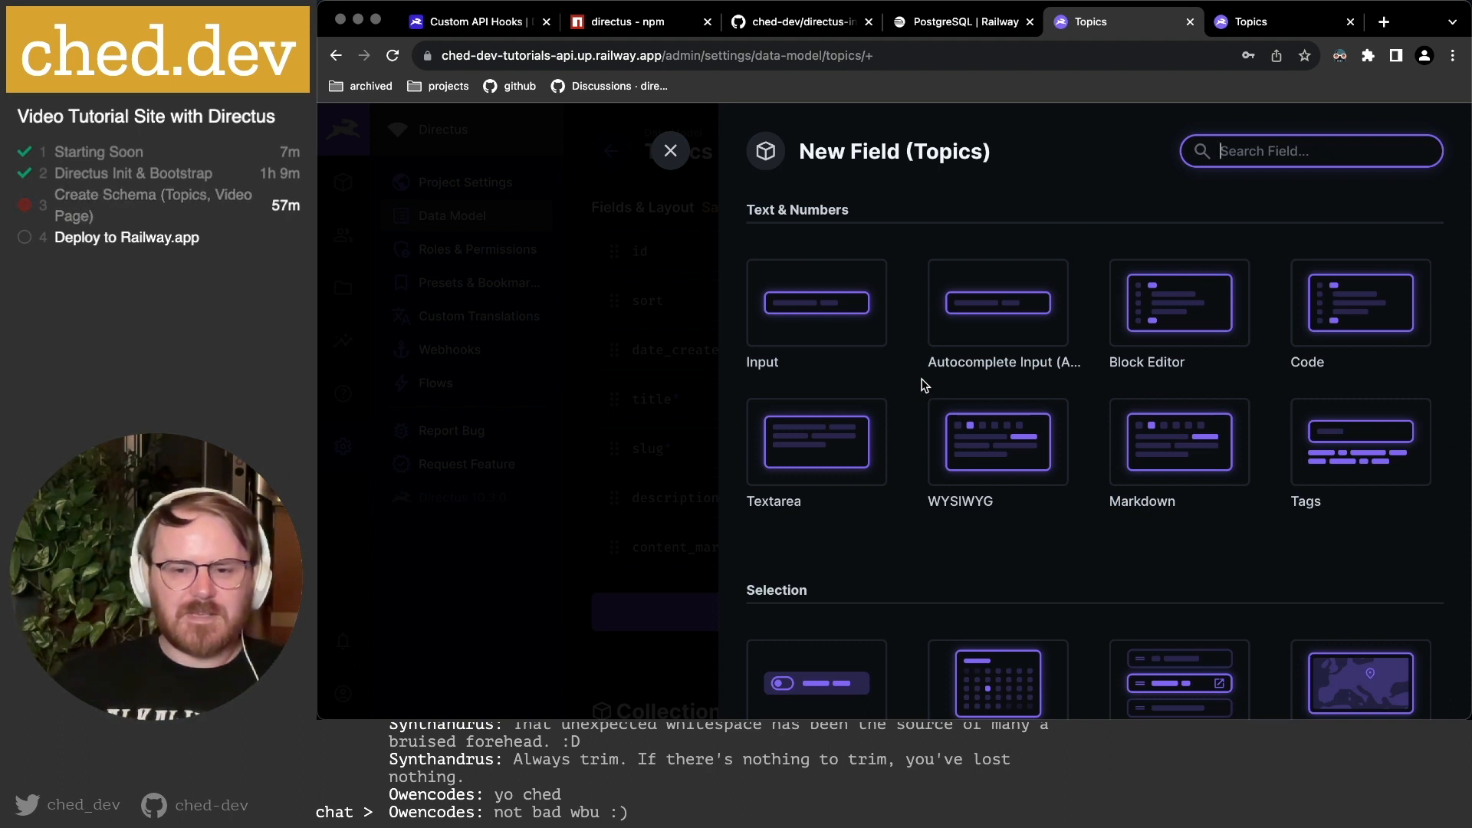
type("image")
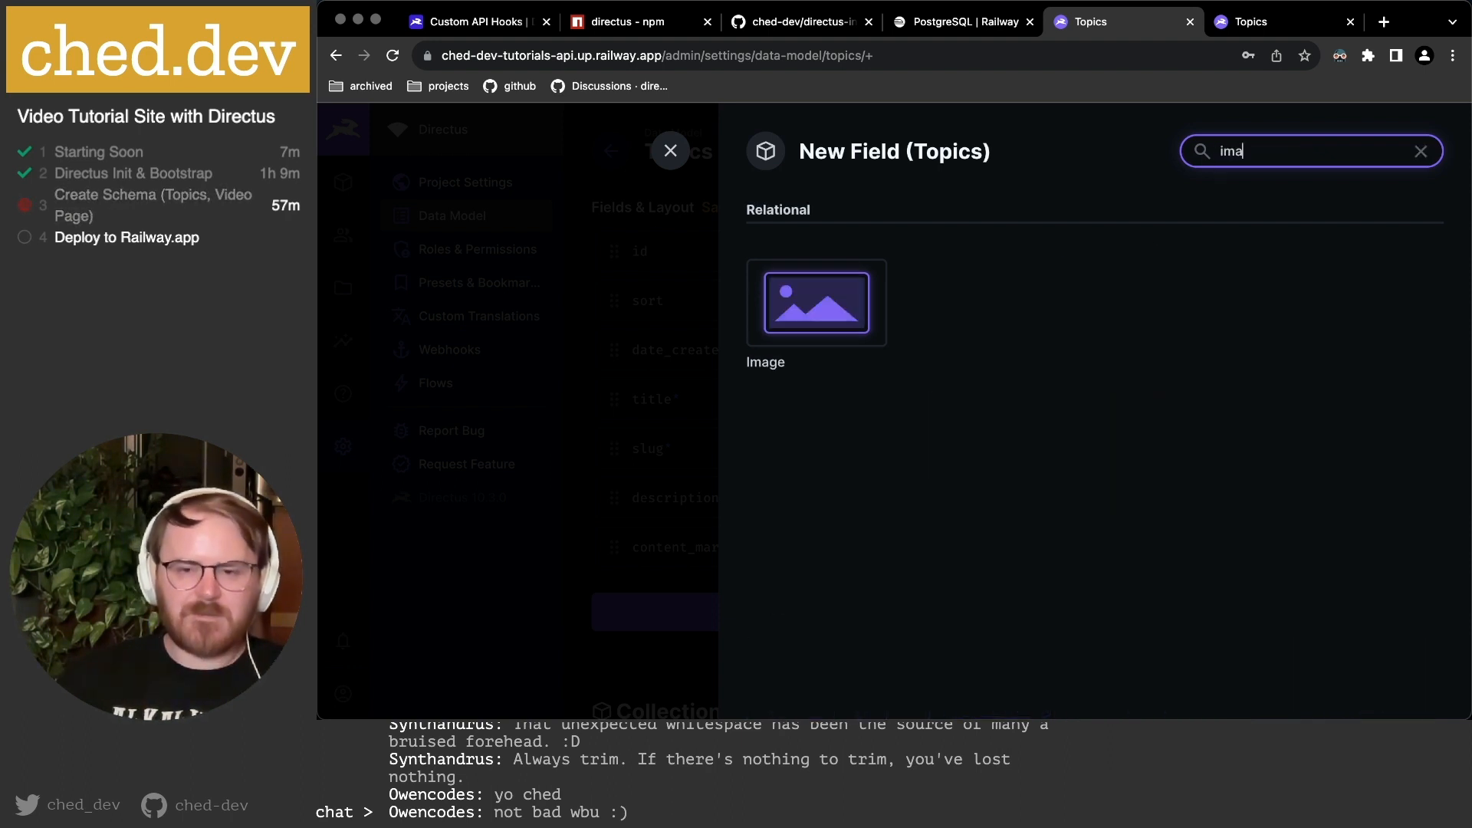
left_click(789, 295)
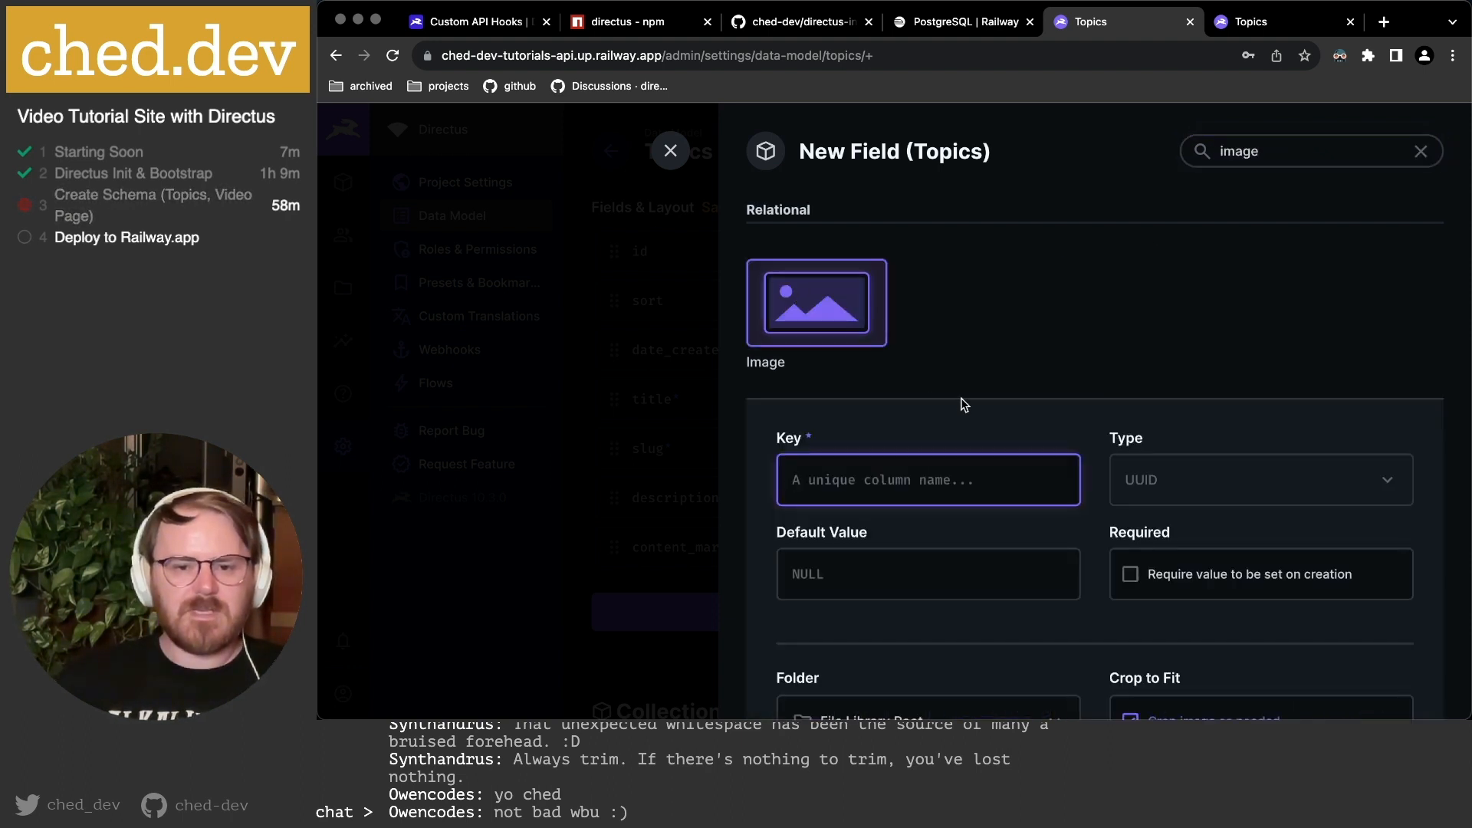
scroll(961, 403, "down", 2)
type("thumbnail")
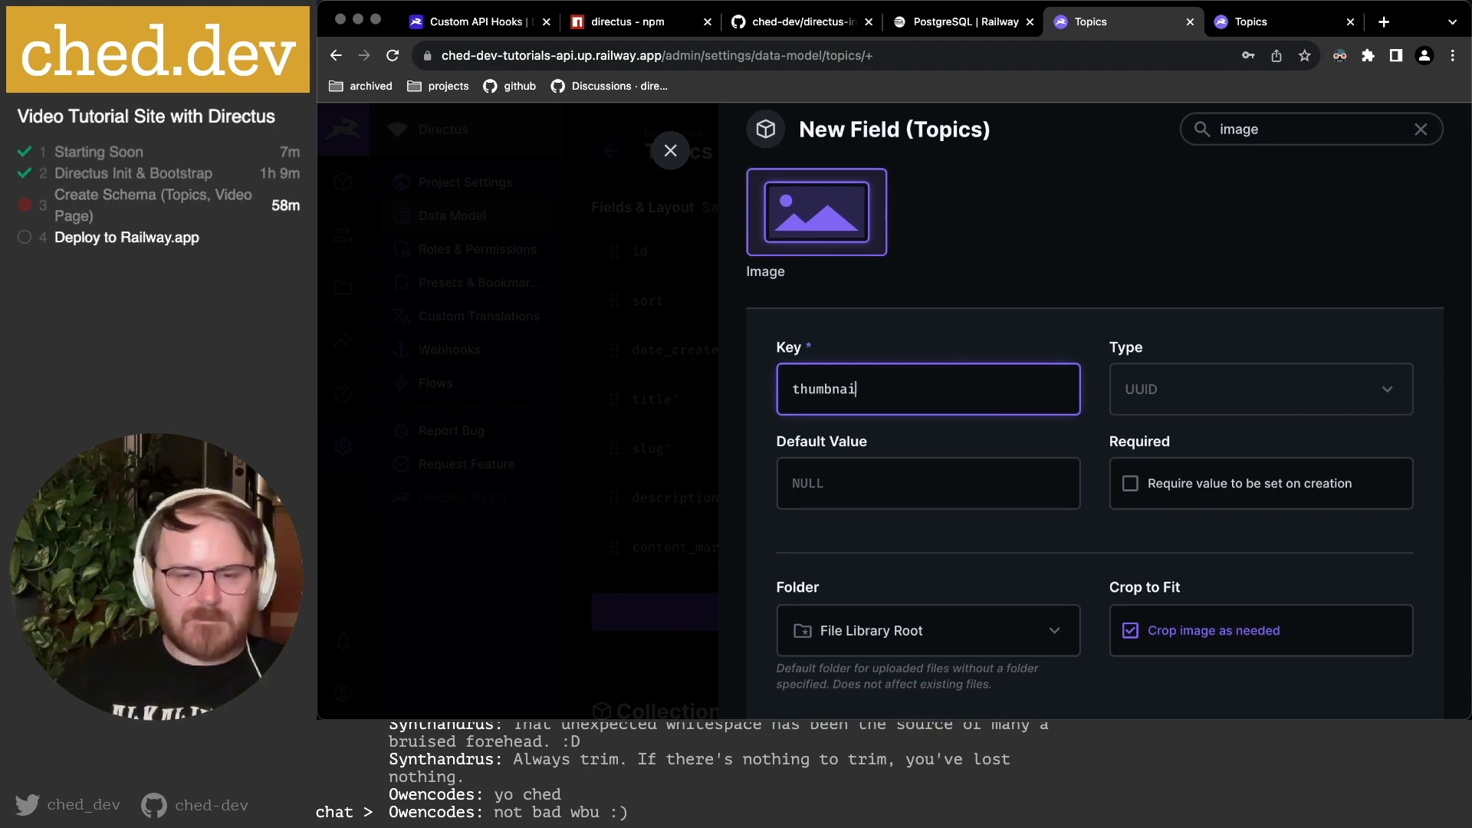
scroll(1058, 385, "down", 1)
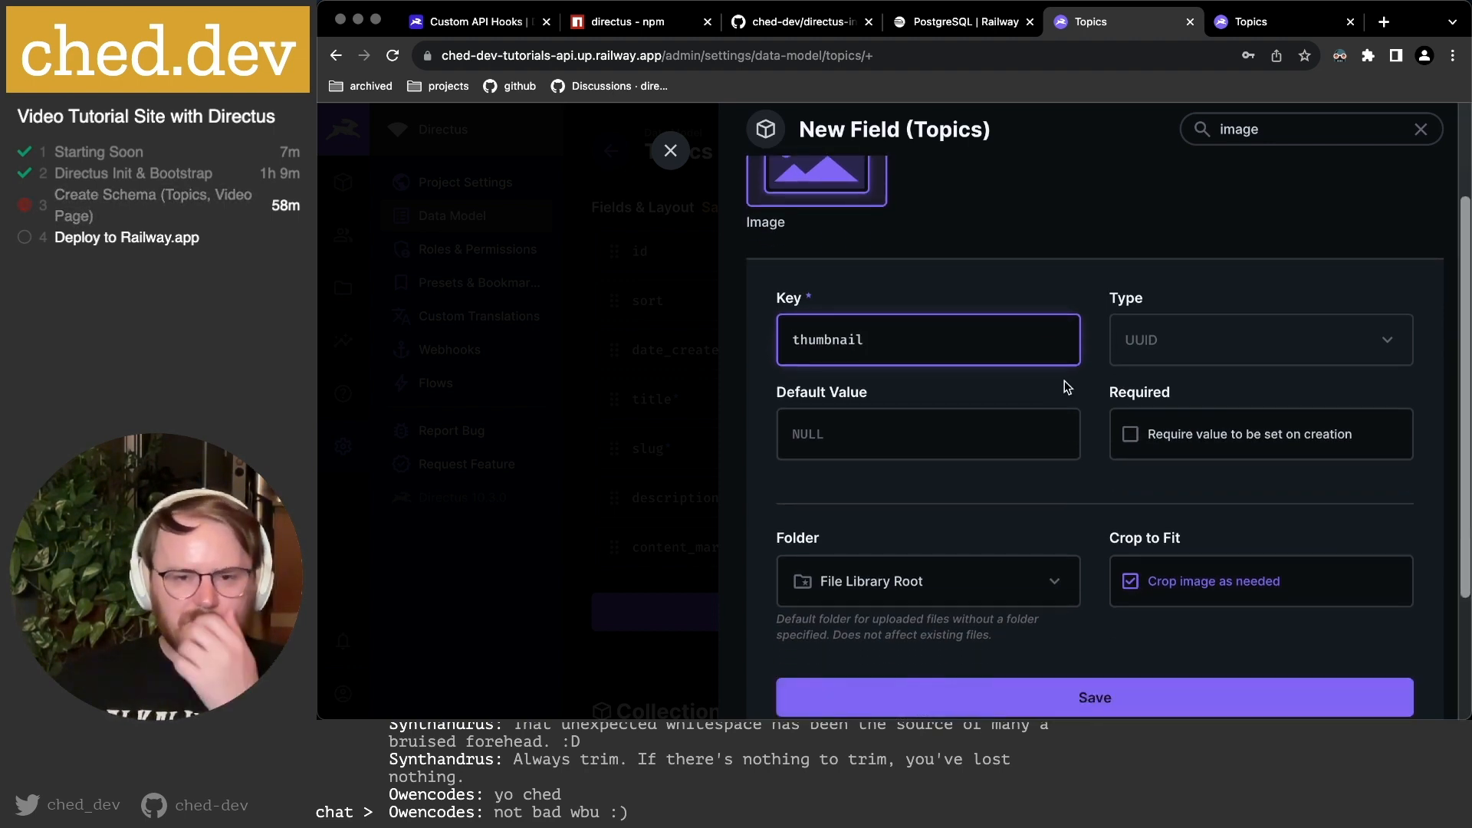
scroll(1067, 387, "down", 2)
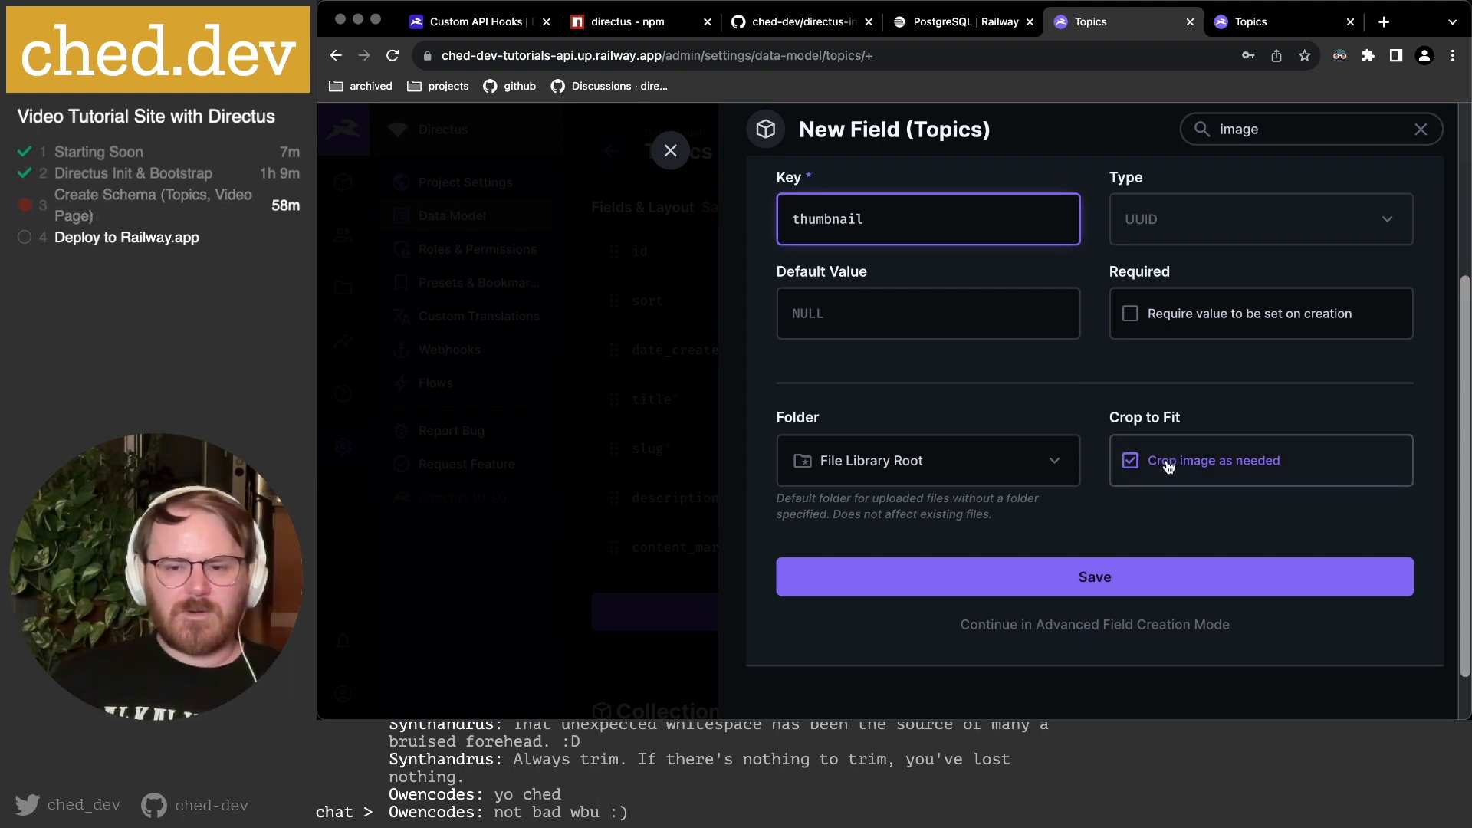
scroll(1061, 557, "down", 1)
In advanced mode, keep the thumbnail relation's On Delete behaviour as Nullify.
left_click(1083, 605)
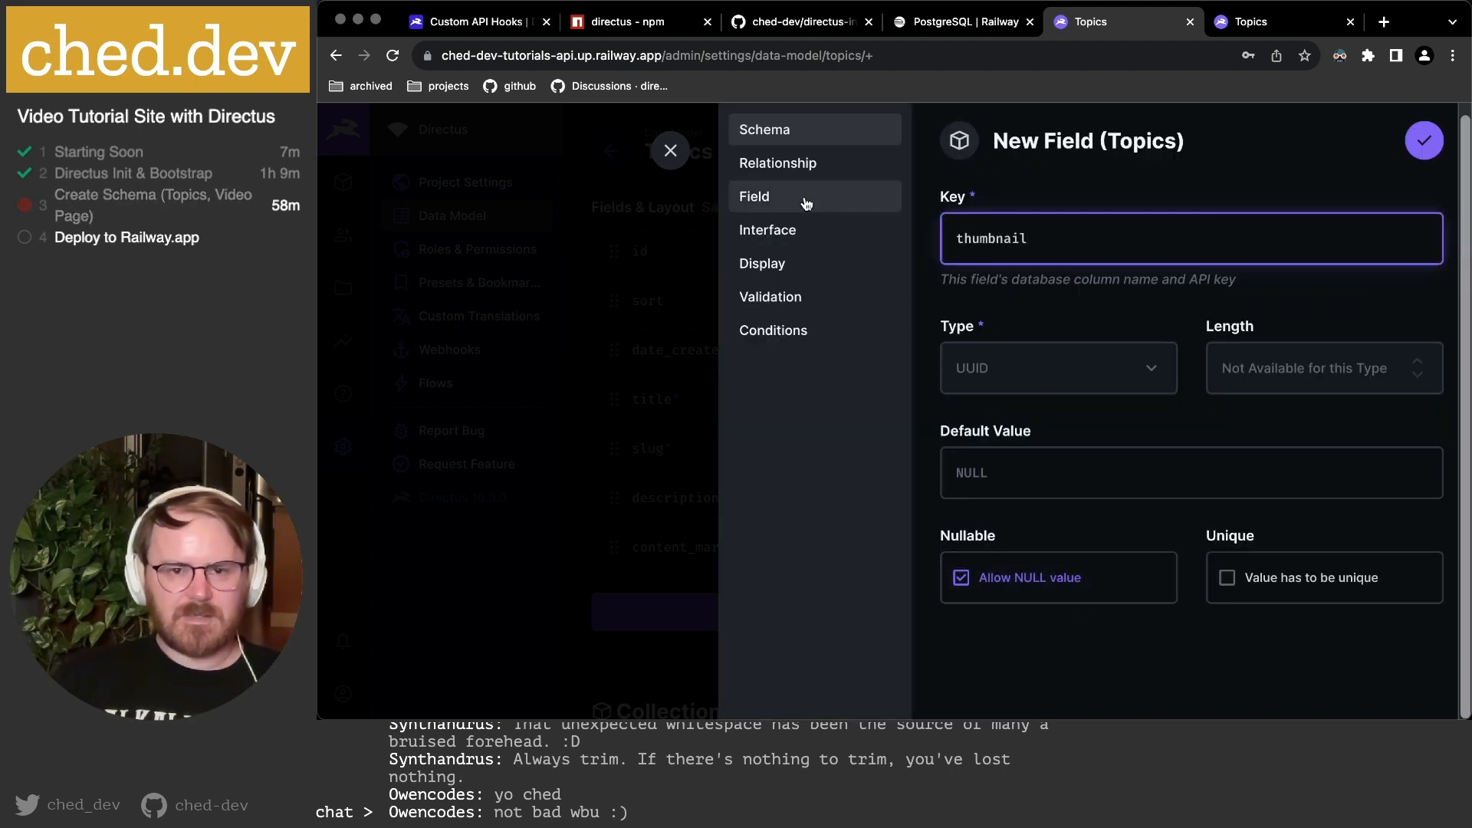
left_click(794, 165)
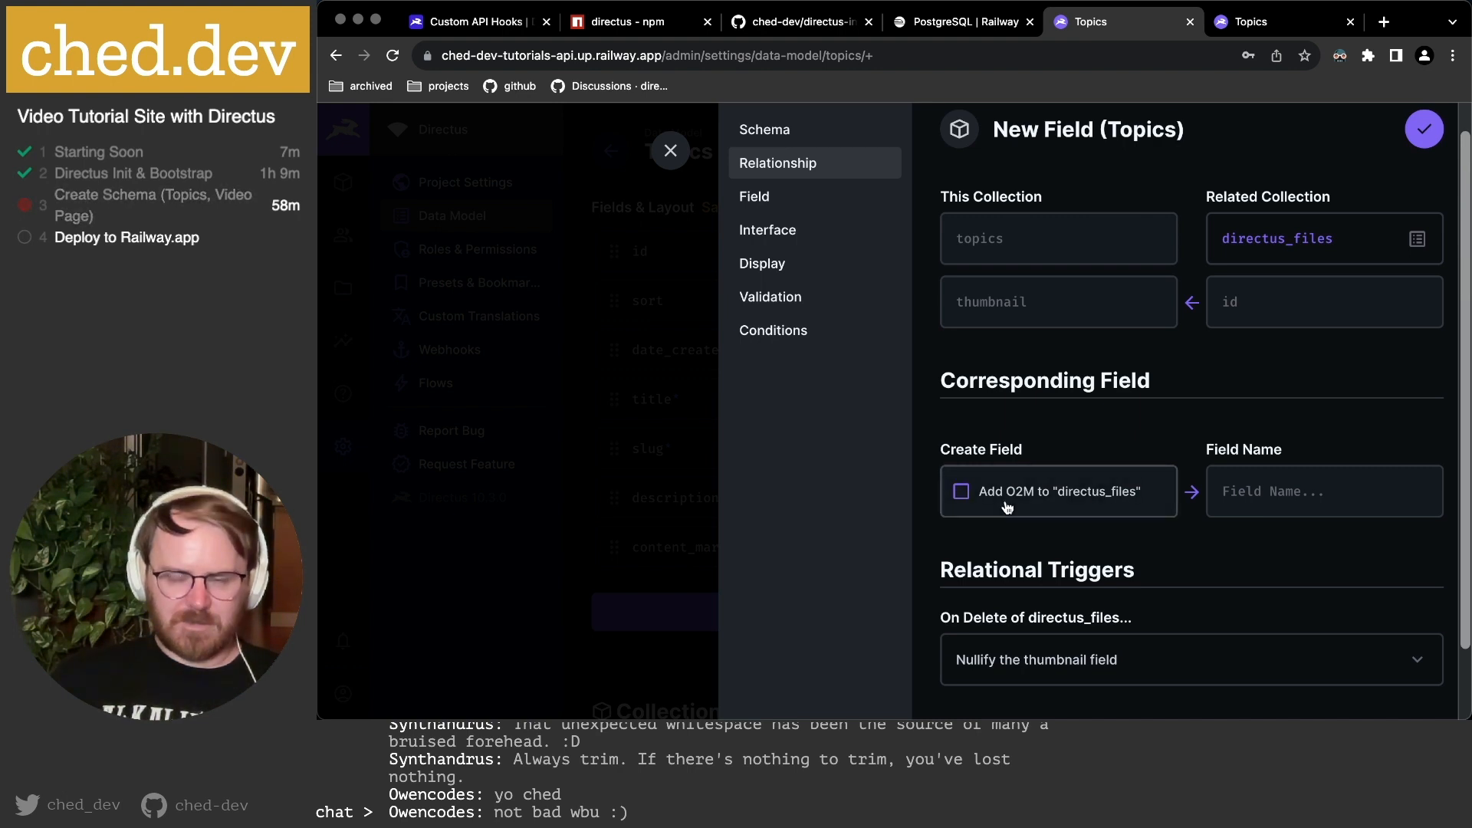
scroll(1009, 506, "down", 2)
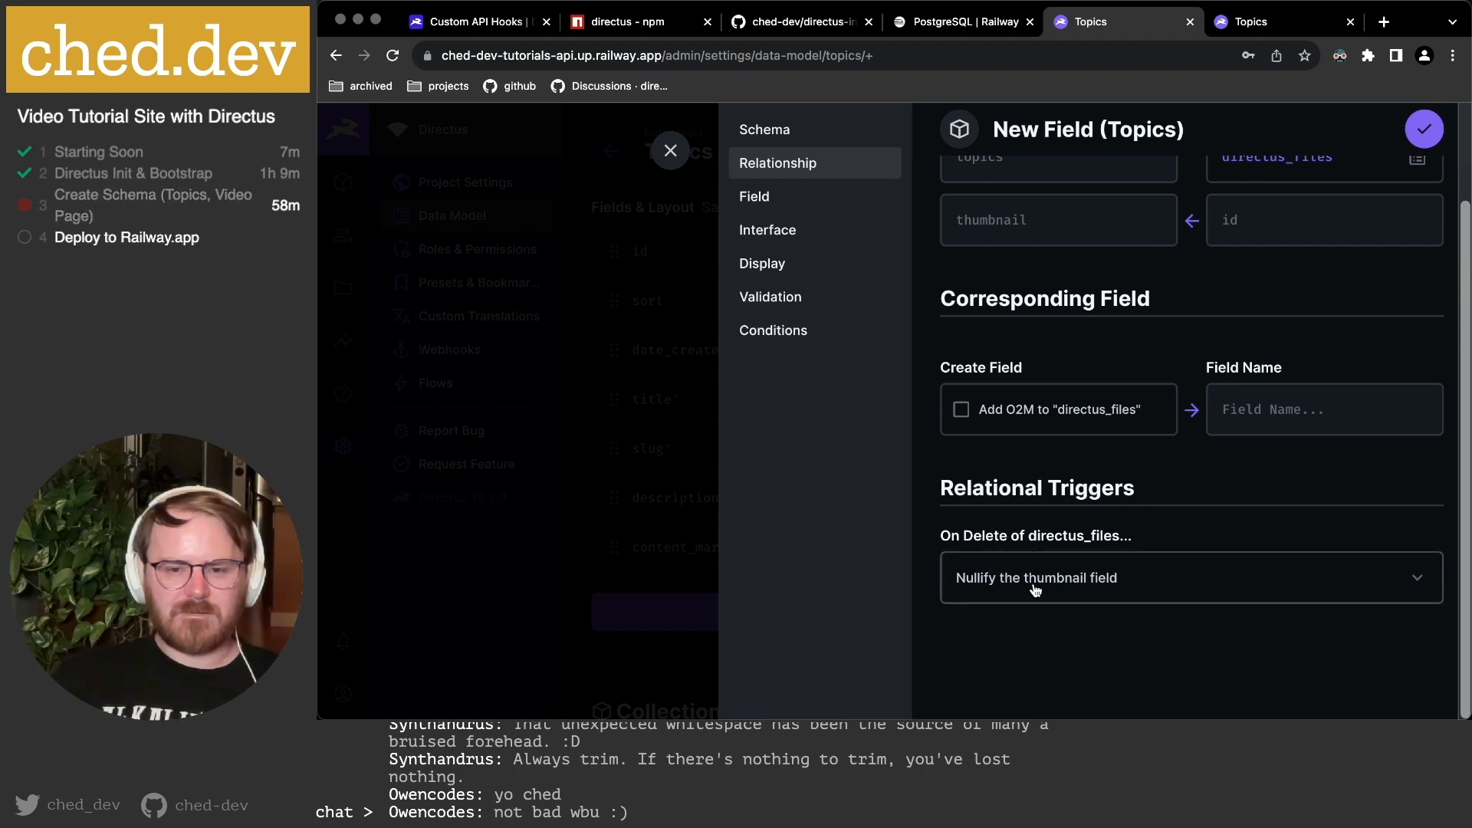
left_click(1099, 589)
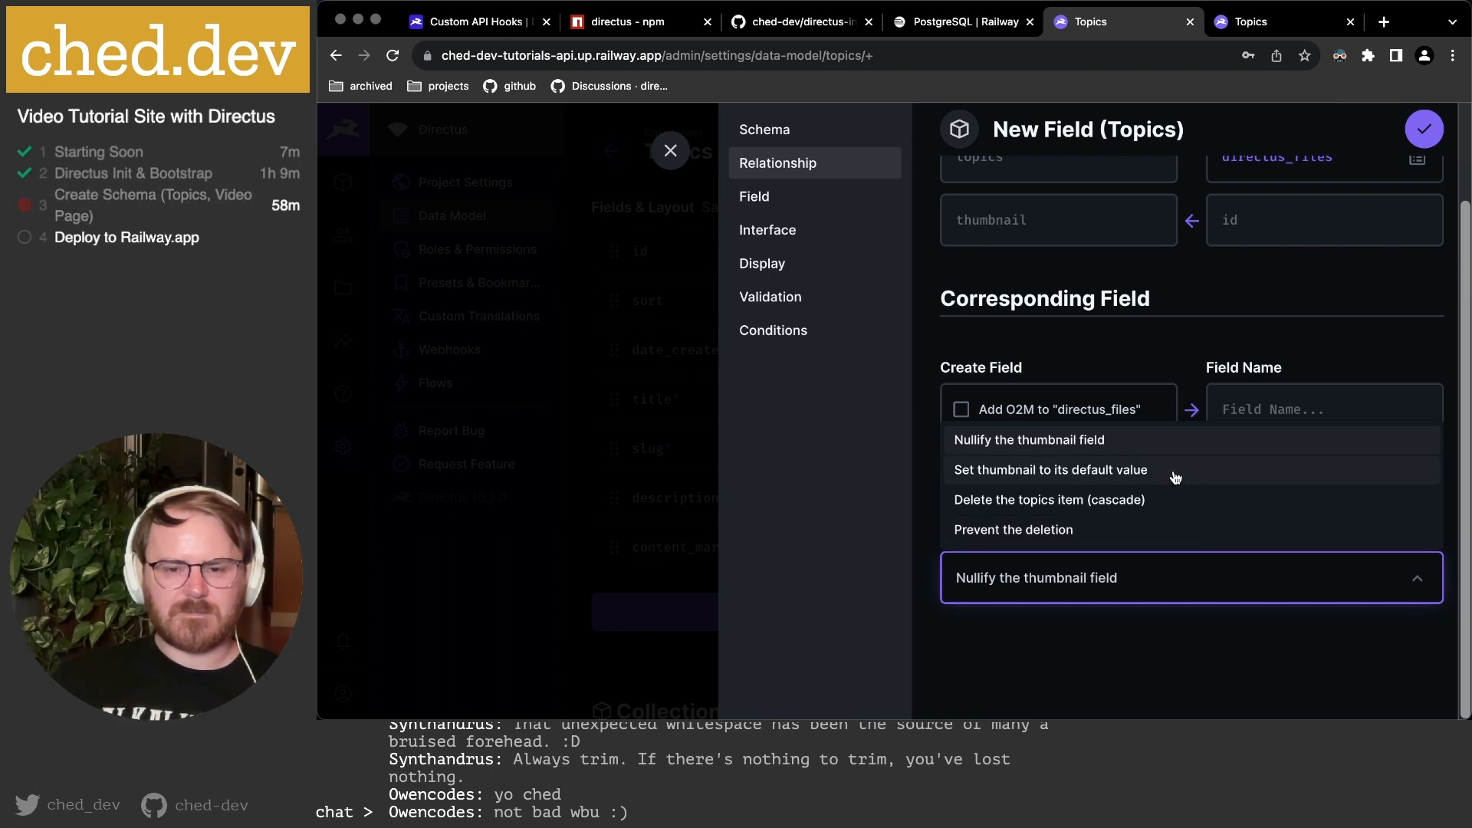
left_click(986, 655)
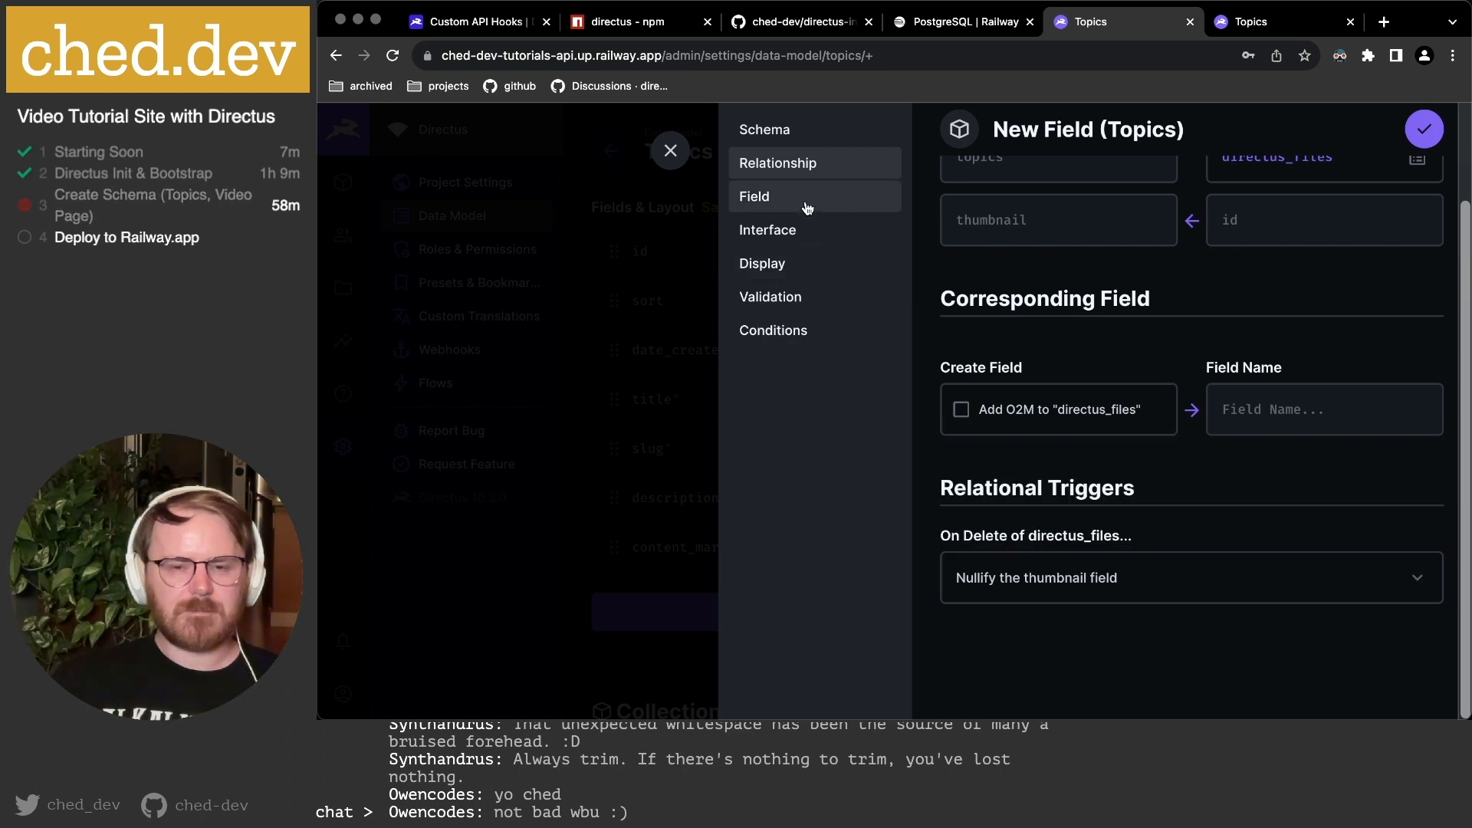
Give the thumbnail field an Image interface and Image display, and save it.
left_click(807, 197)
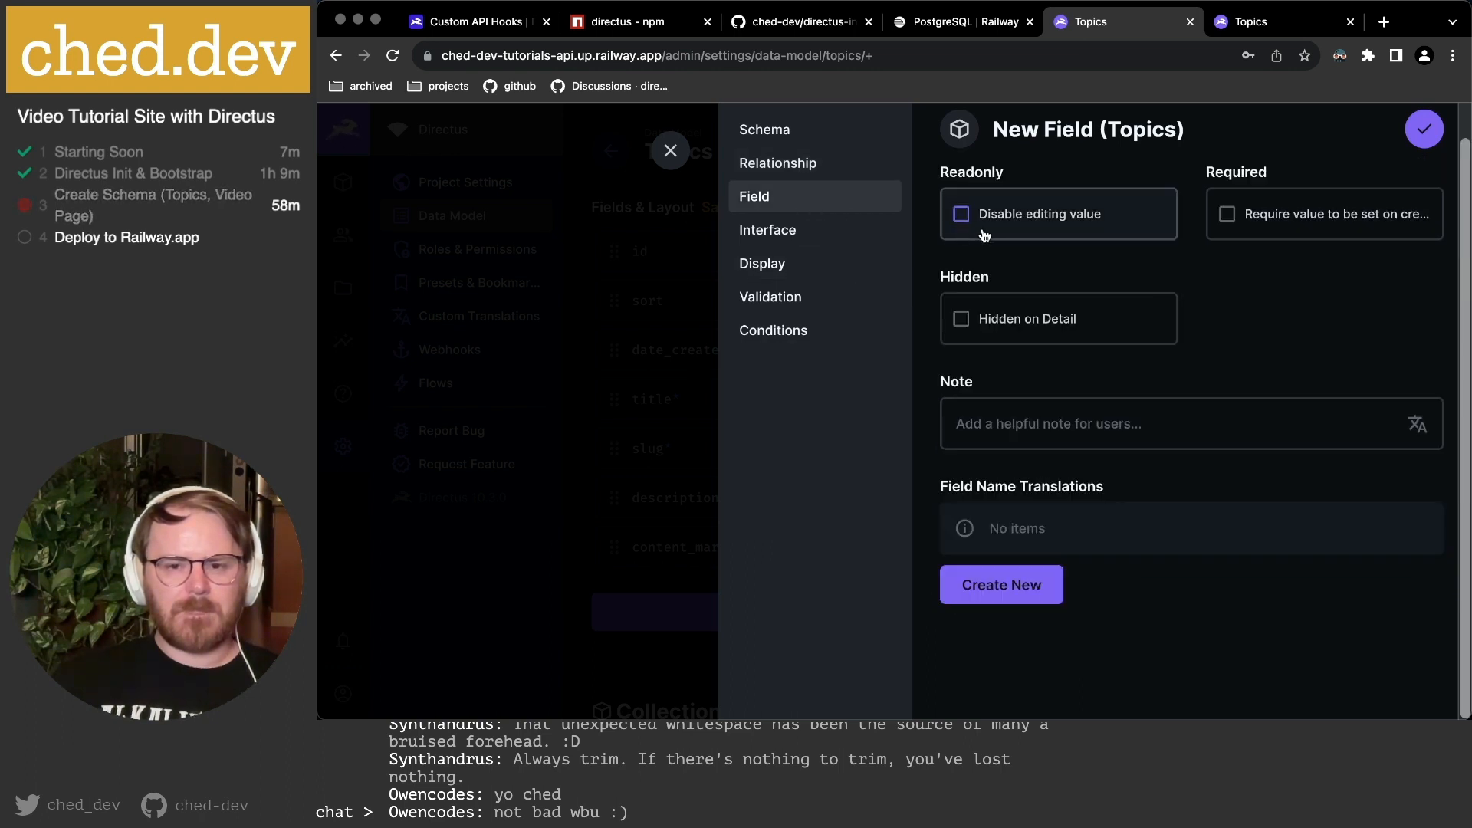
left_click(802, 234)
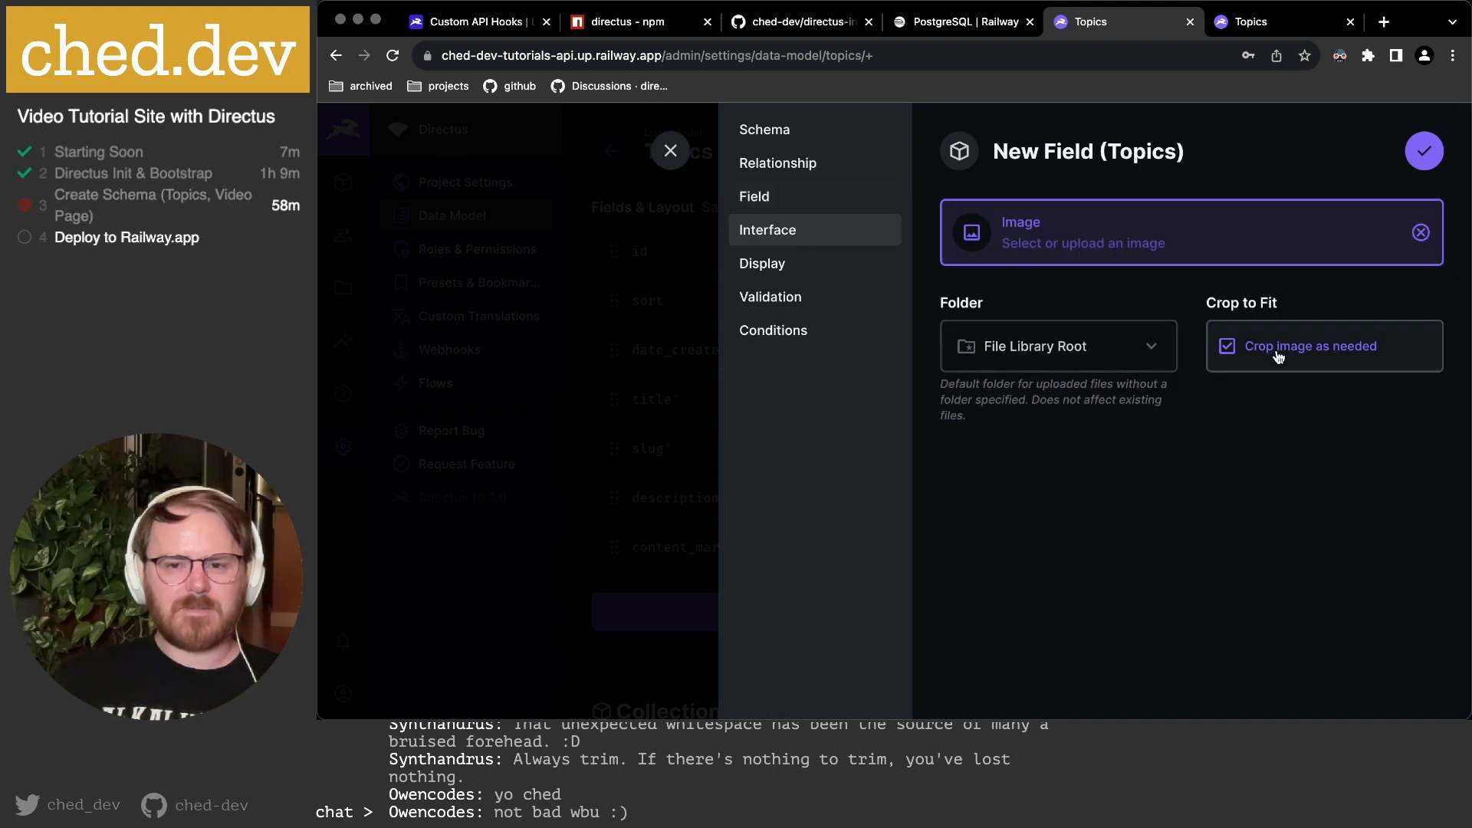
left_click(825, 271)
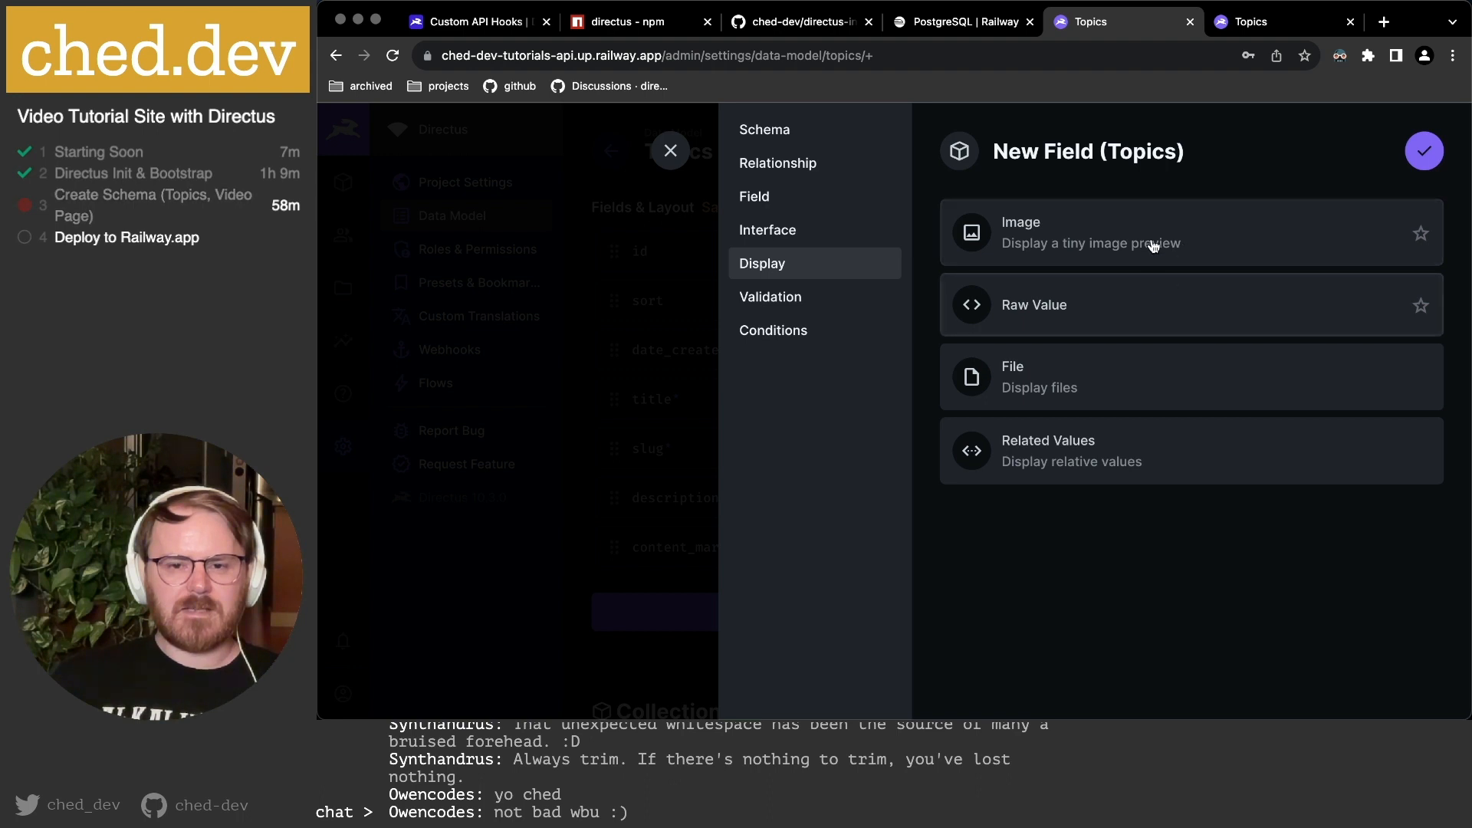
left_click(1174, 260)
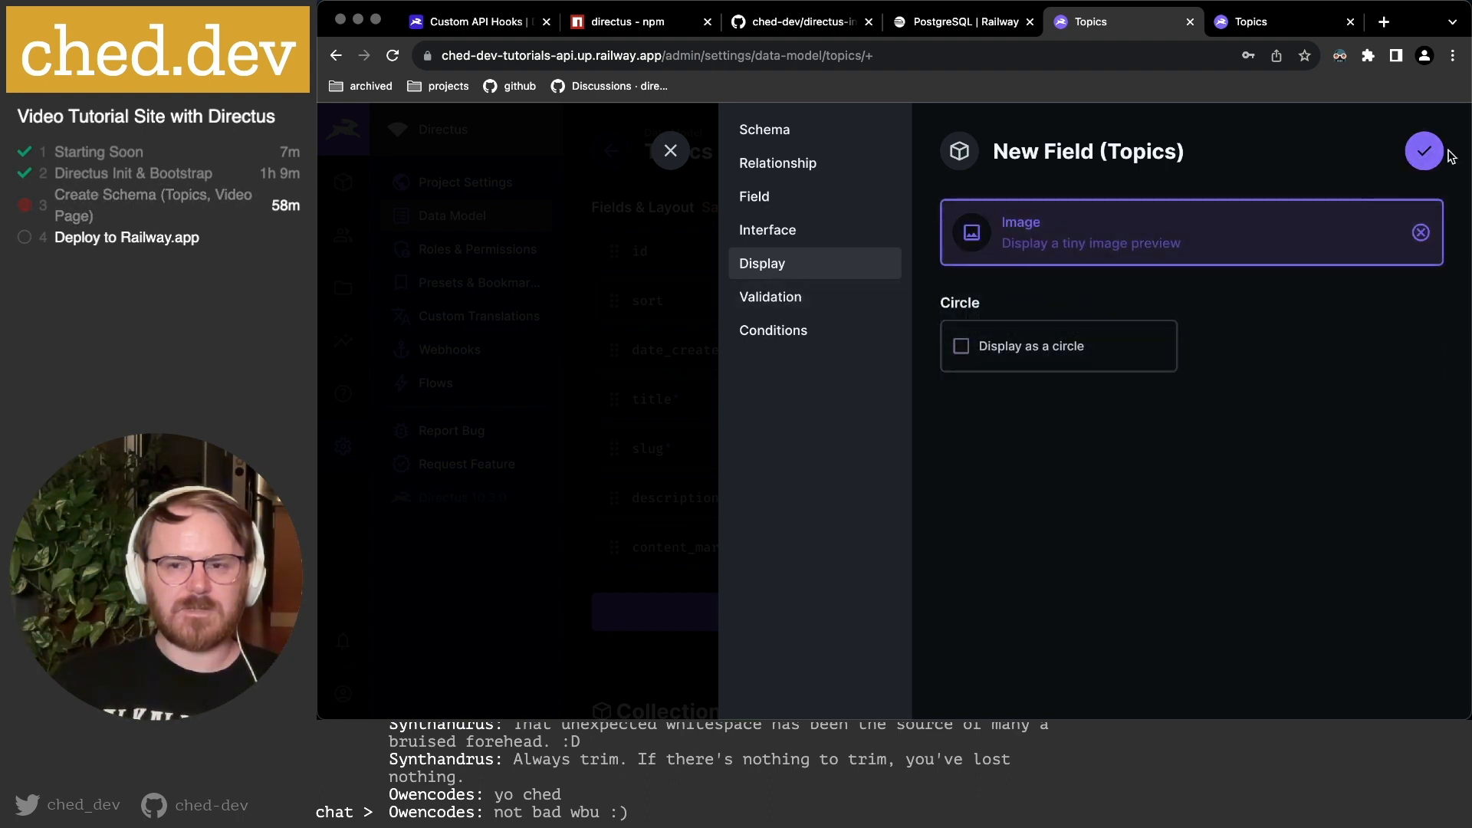
left_click(1424, 153)
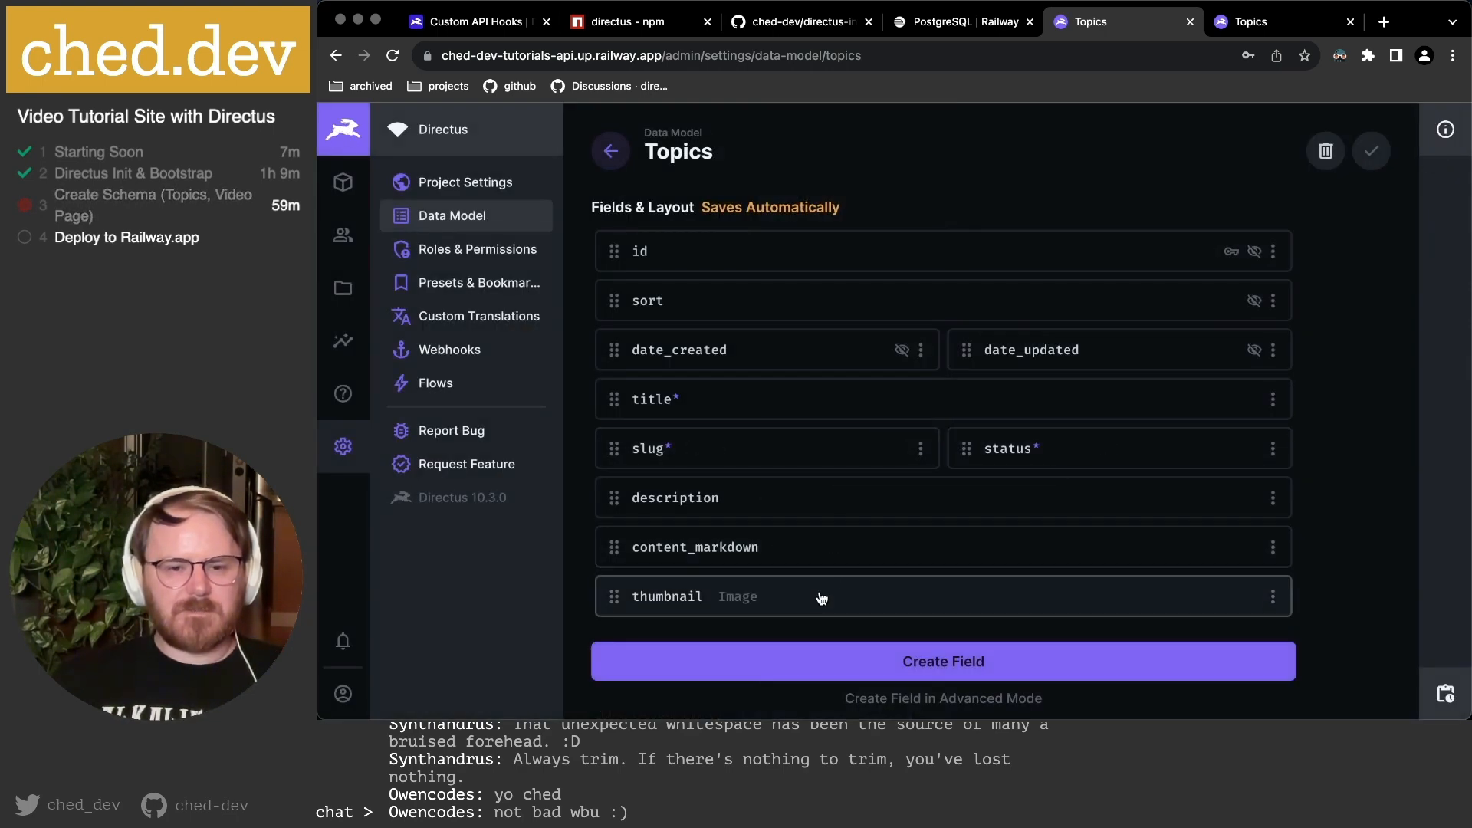
Check the JavaScript topic's empty Thumbnail field, then highlight video_pages in the planning notes.
left_click(1251, 23)
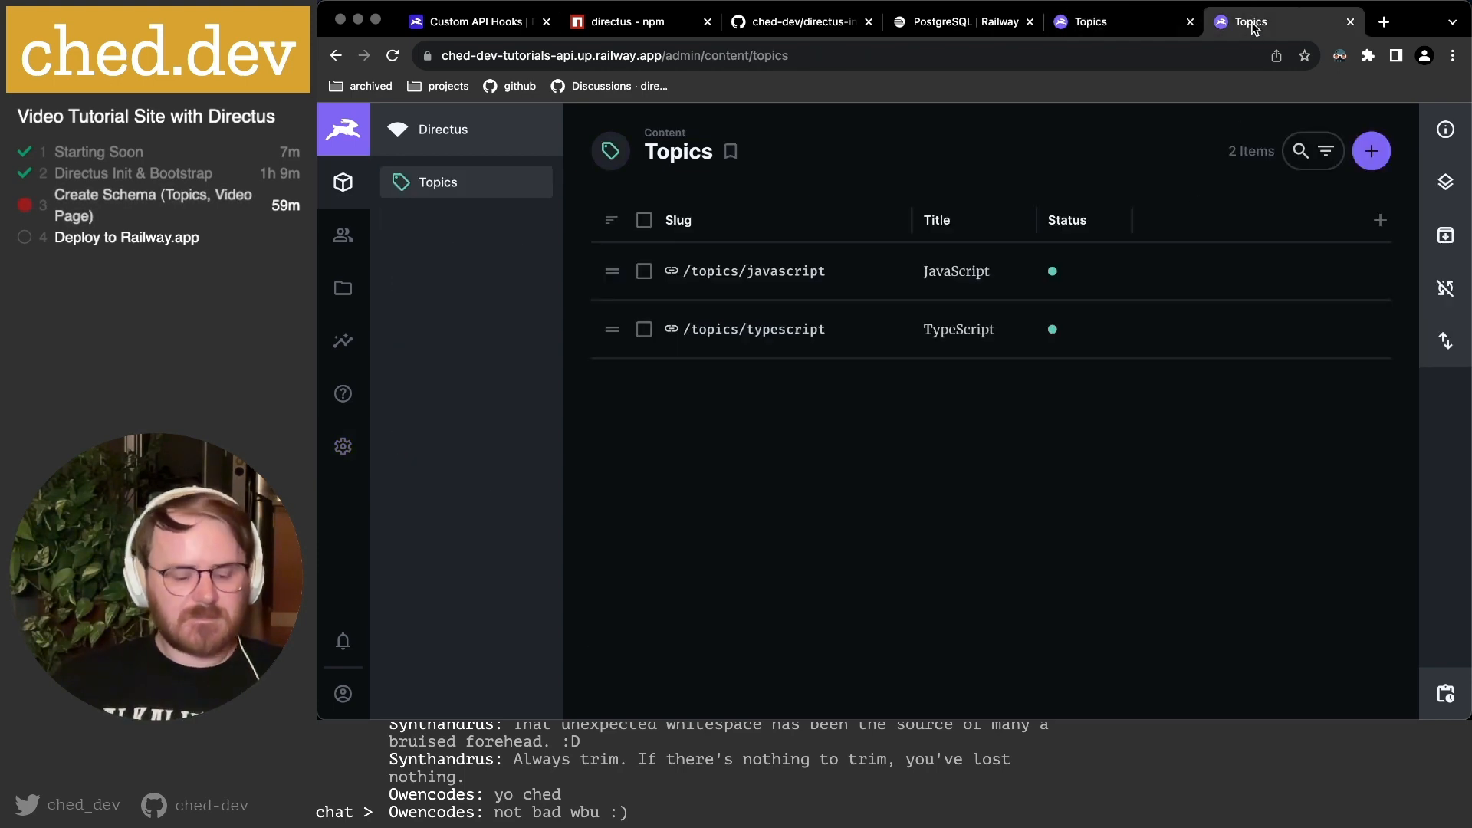
left_click(786, 285)
scroll(1117, 538, "down", 5)
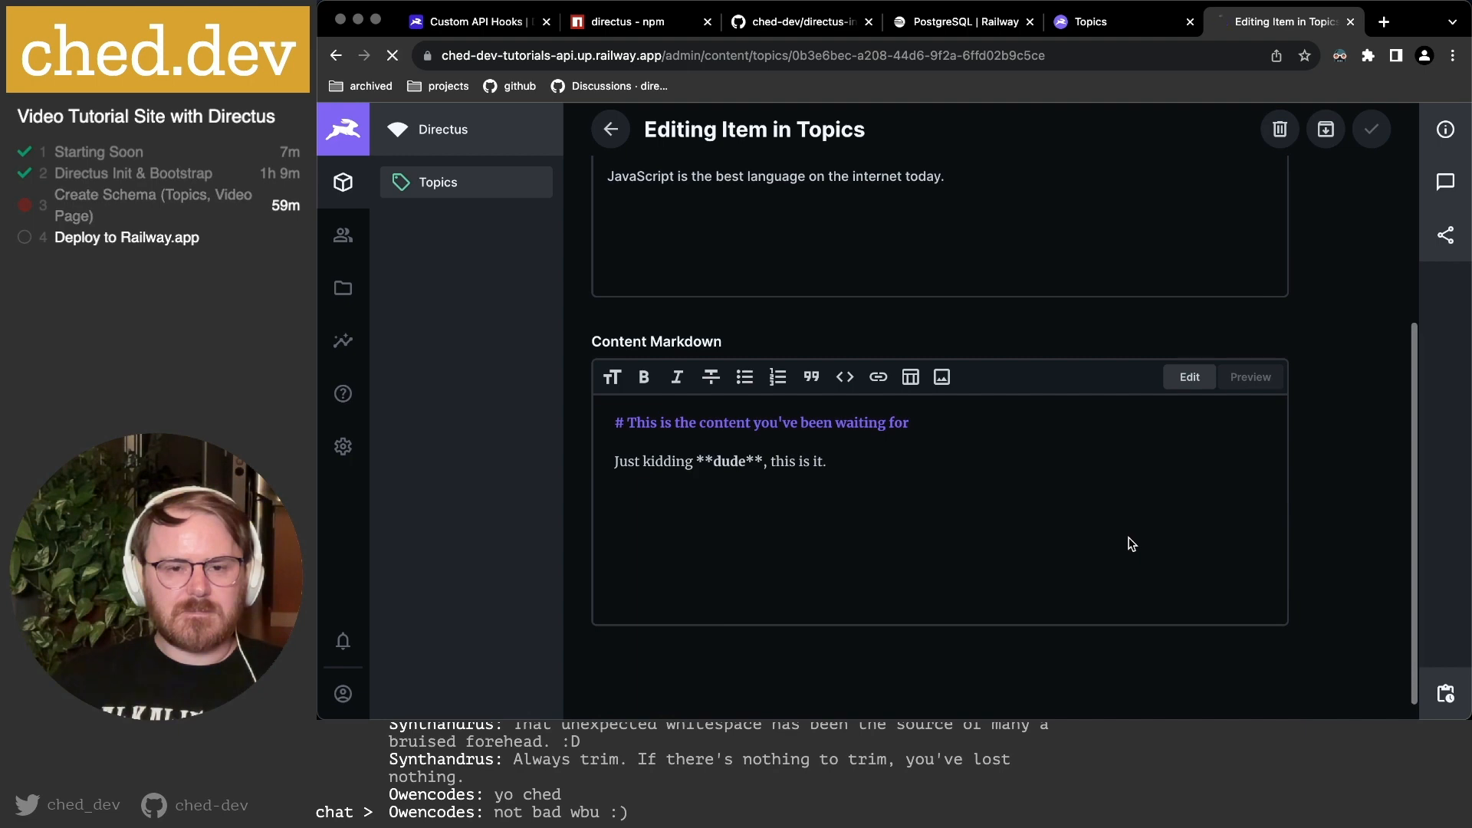
scroll(1028, 526, "down", 8)
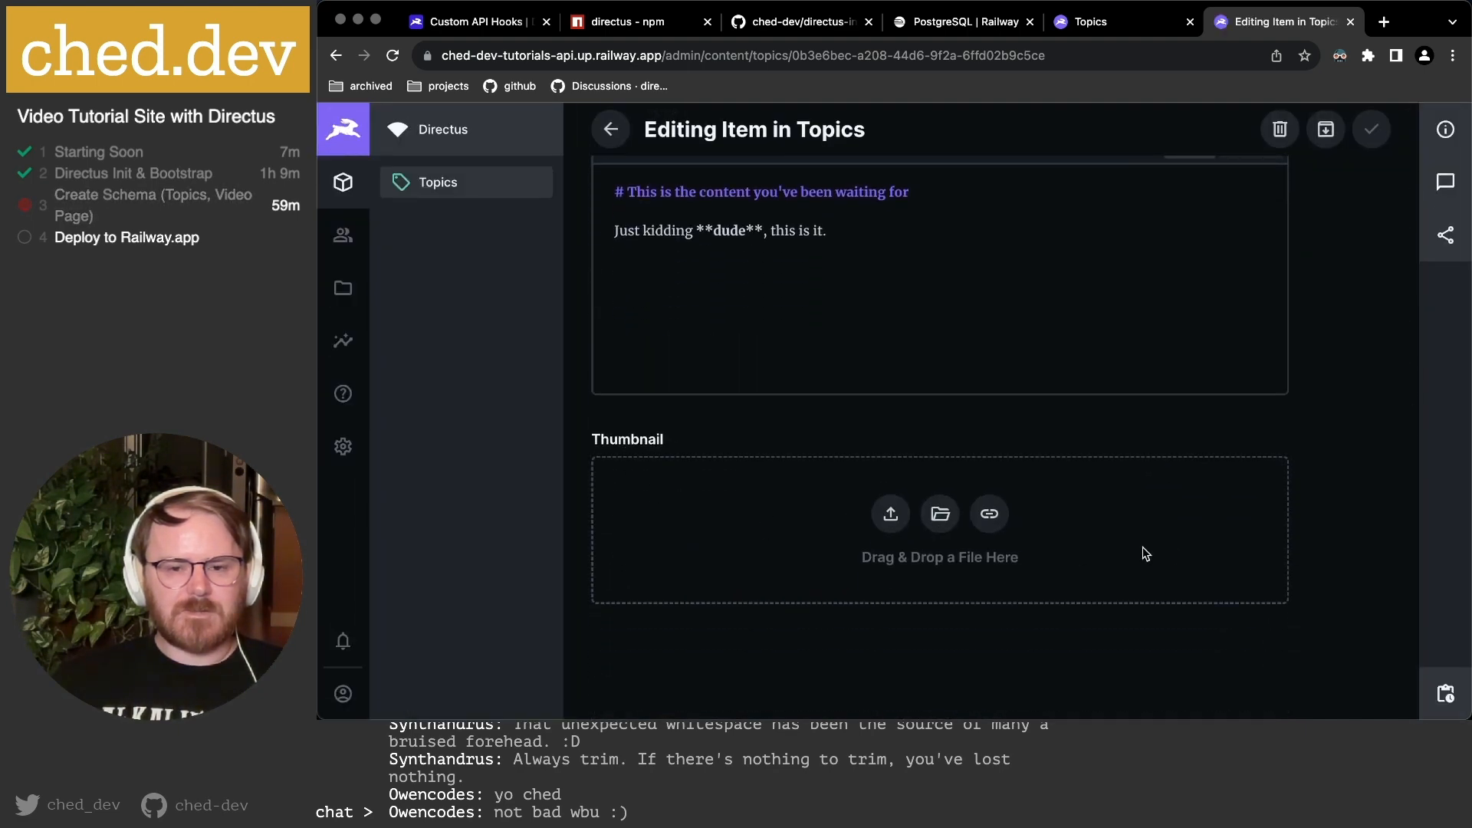
scroll(1150, 552, "up", 2)
scroll(1172, 546, "up", 6)
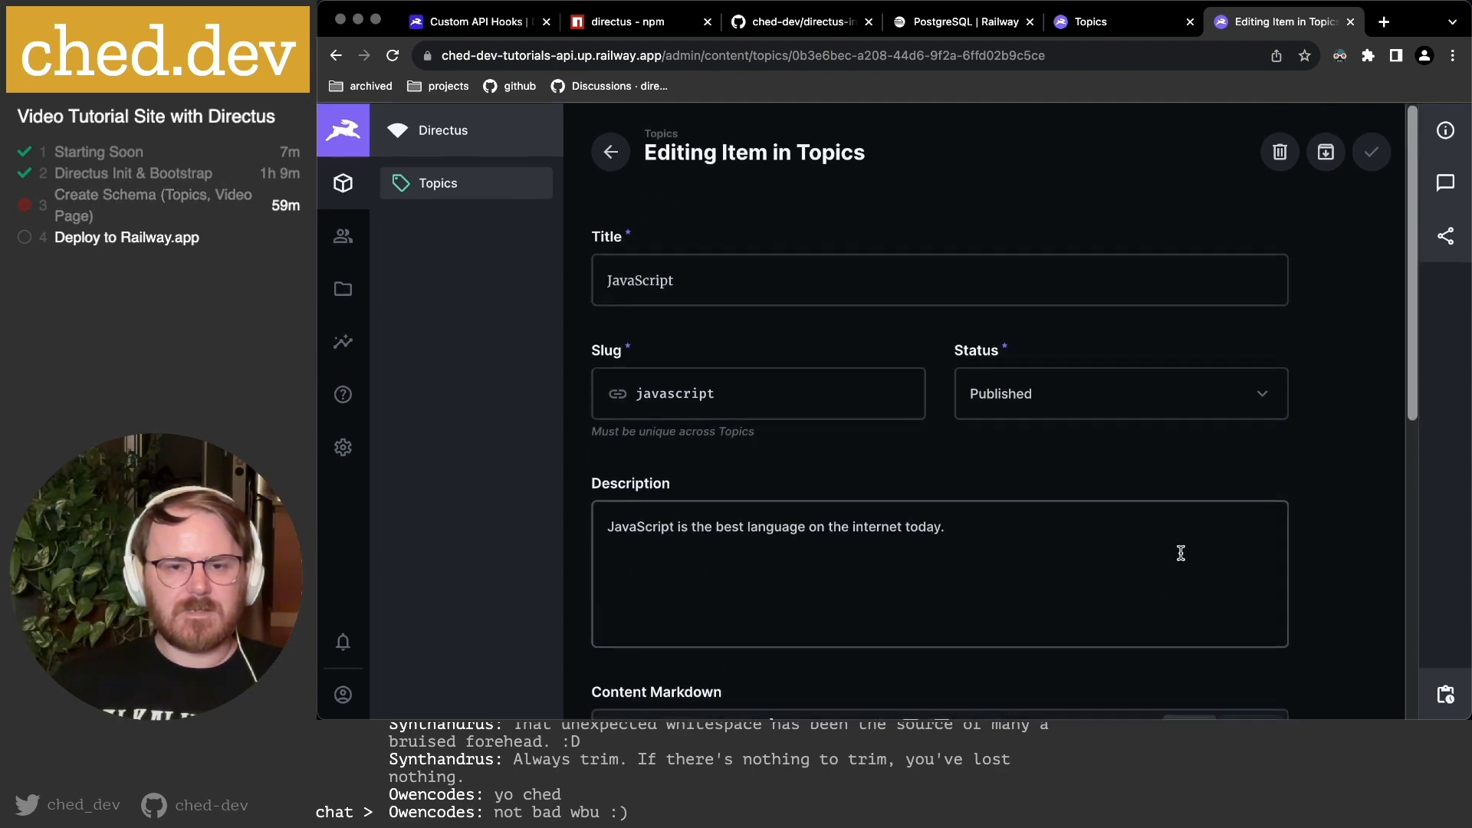
key("super+Tab")
left_click_drag(777, 531, 955, 522)
left_click(958, 526)
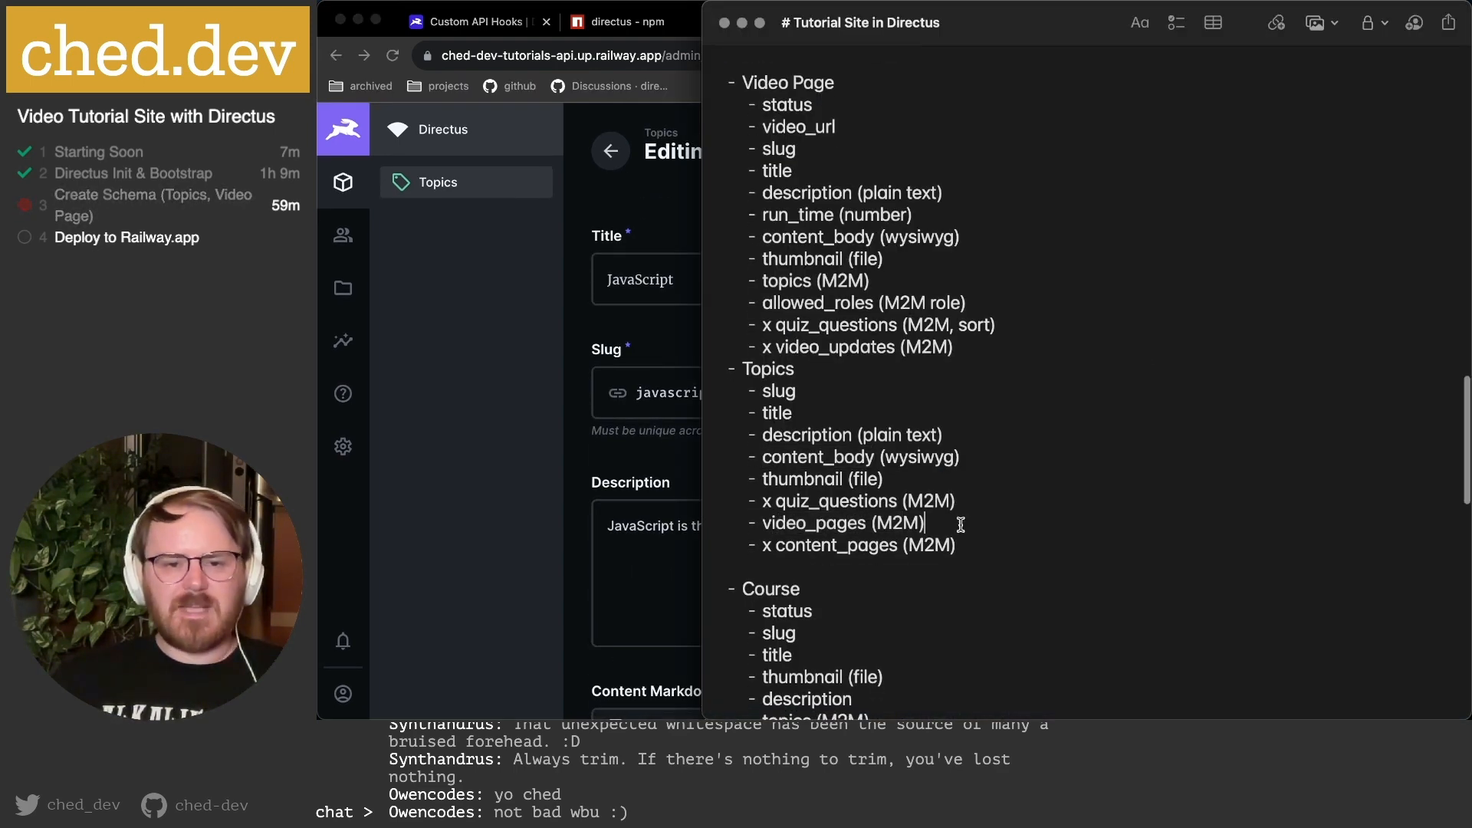
scroll(959, 524, "up", 3)
left_click_drag(763, 201, 858, 290)
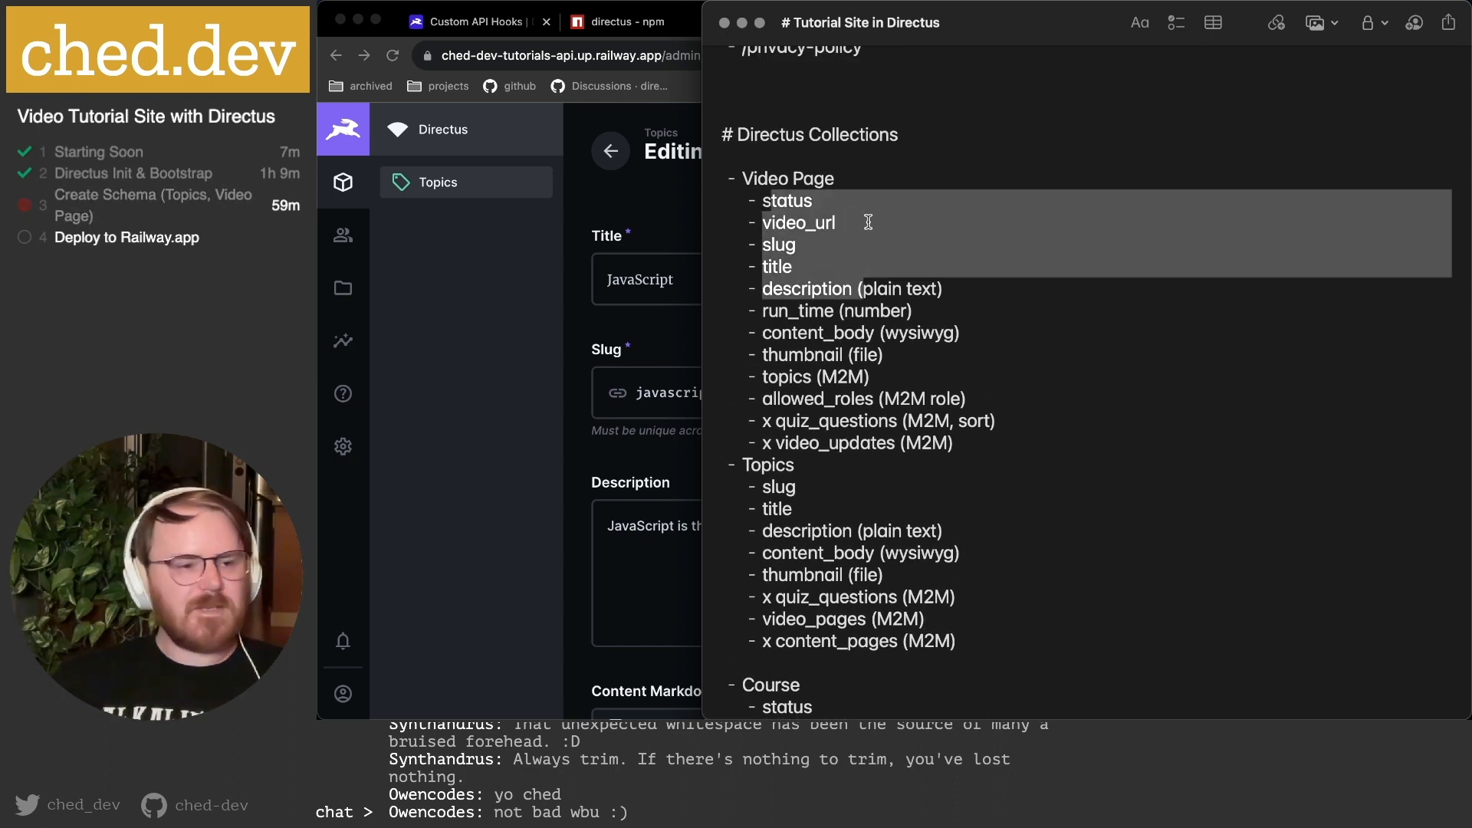
left_click(868, 222)
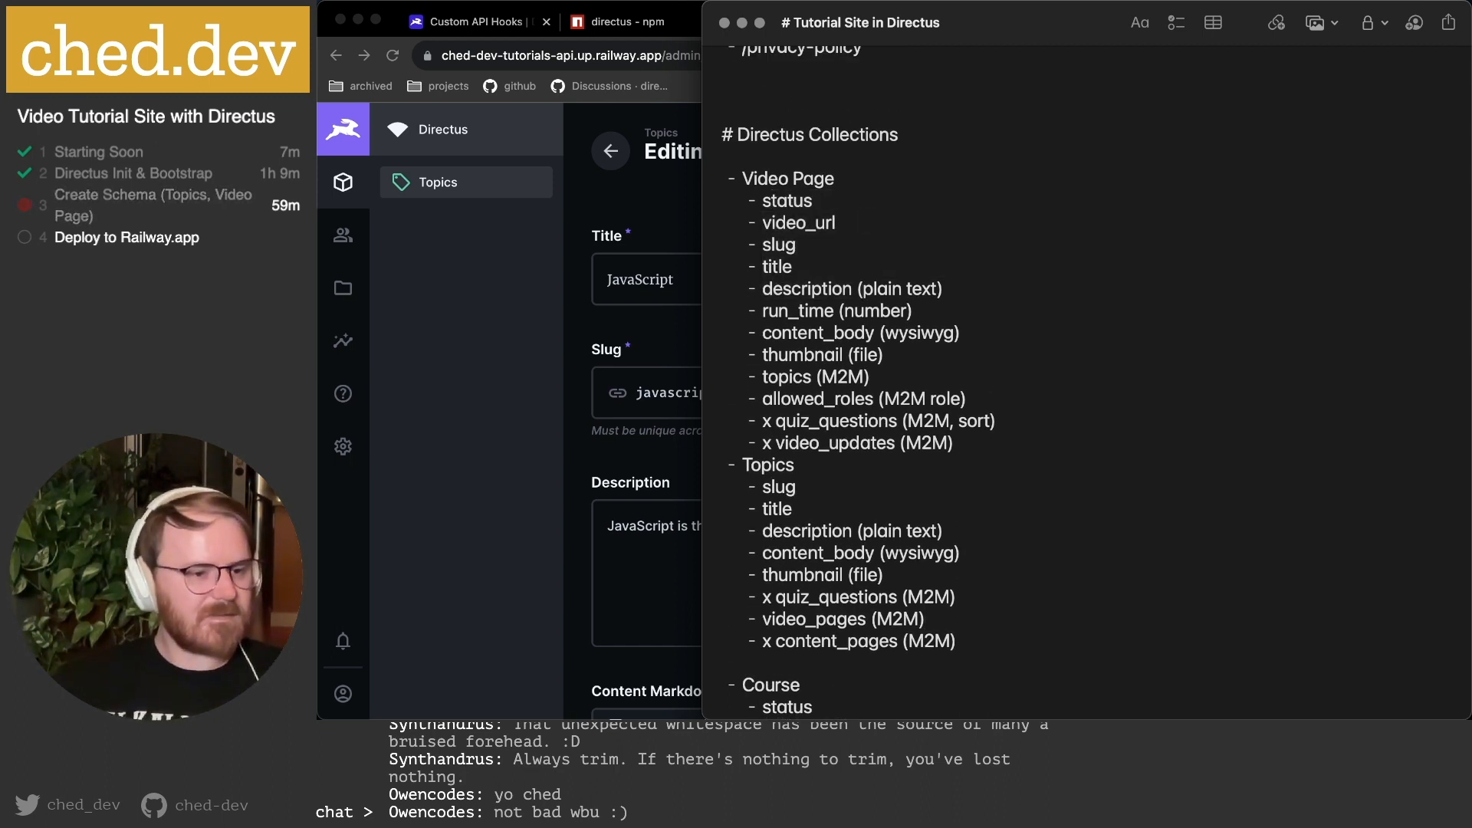
key("super+Tab")
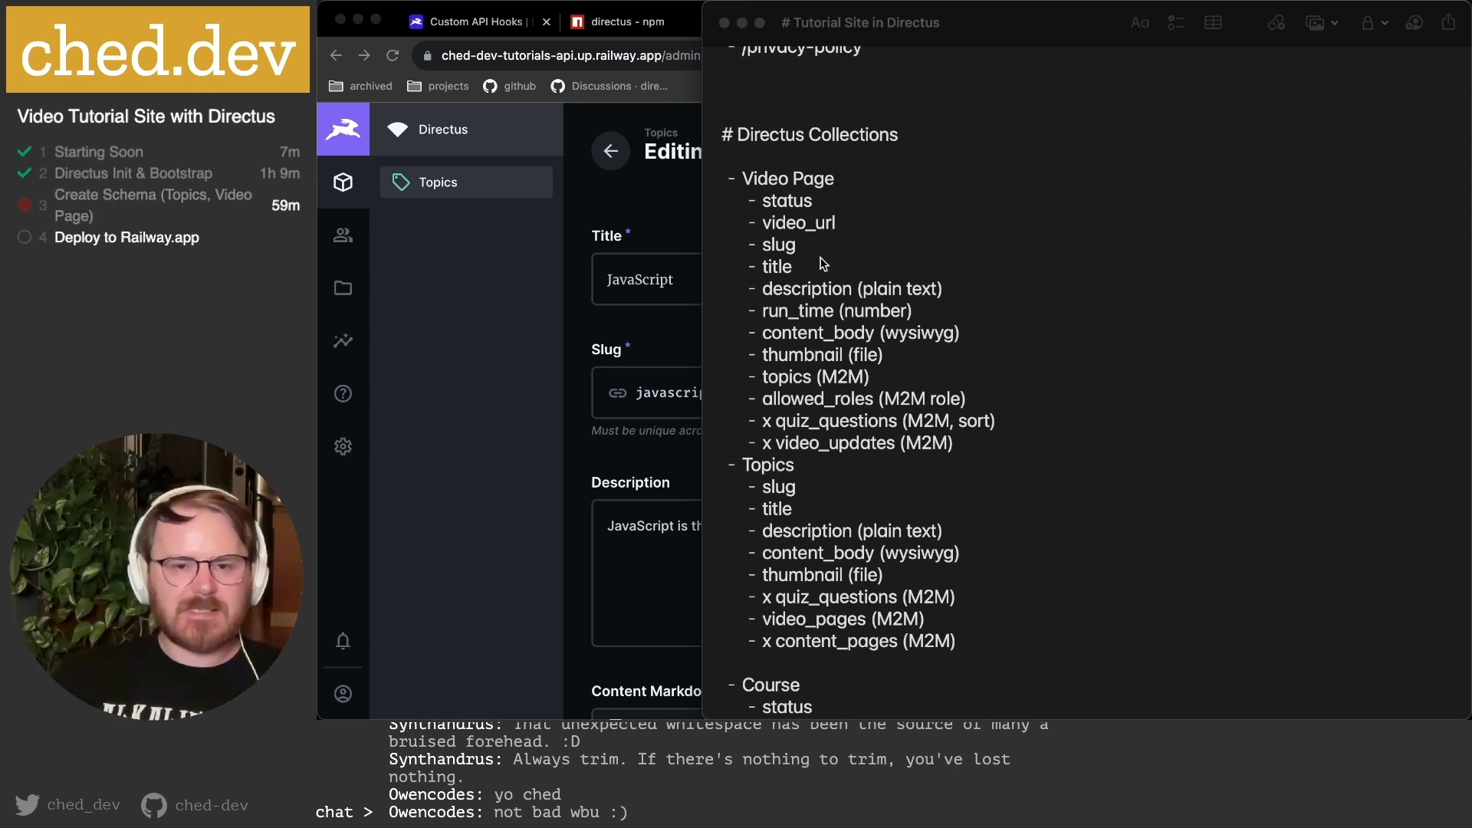
left_click(438, 365)
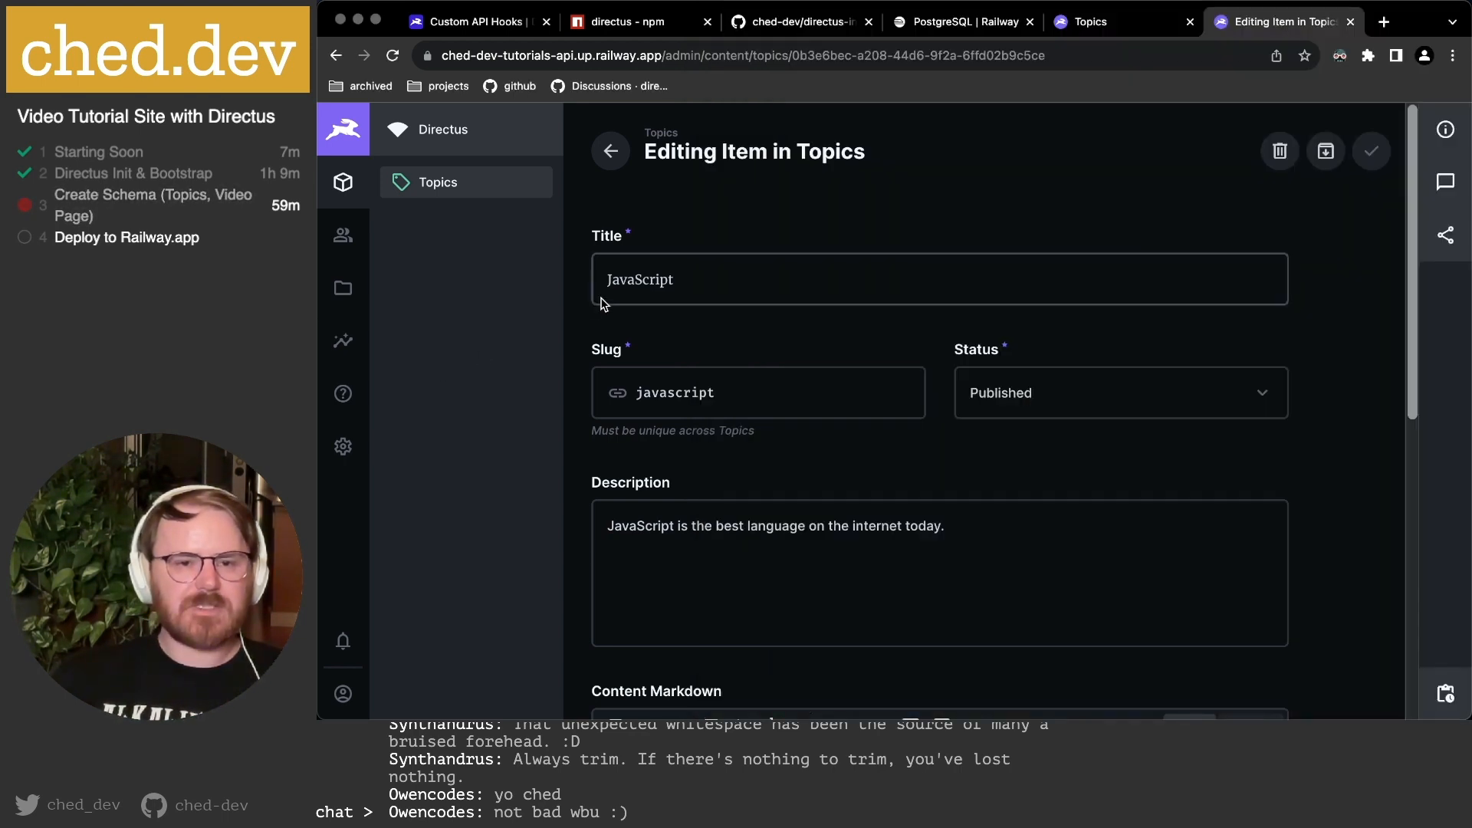
Go back to the Topics list and open the Data Model settings.
left_click(611, 151)
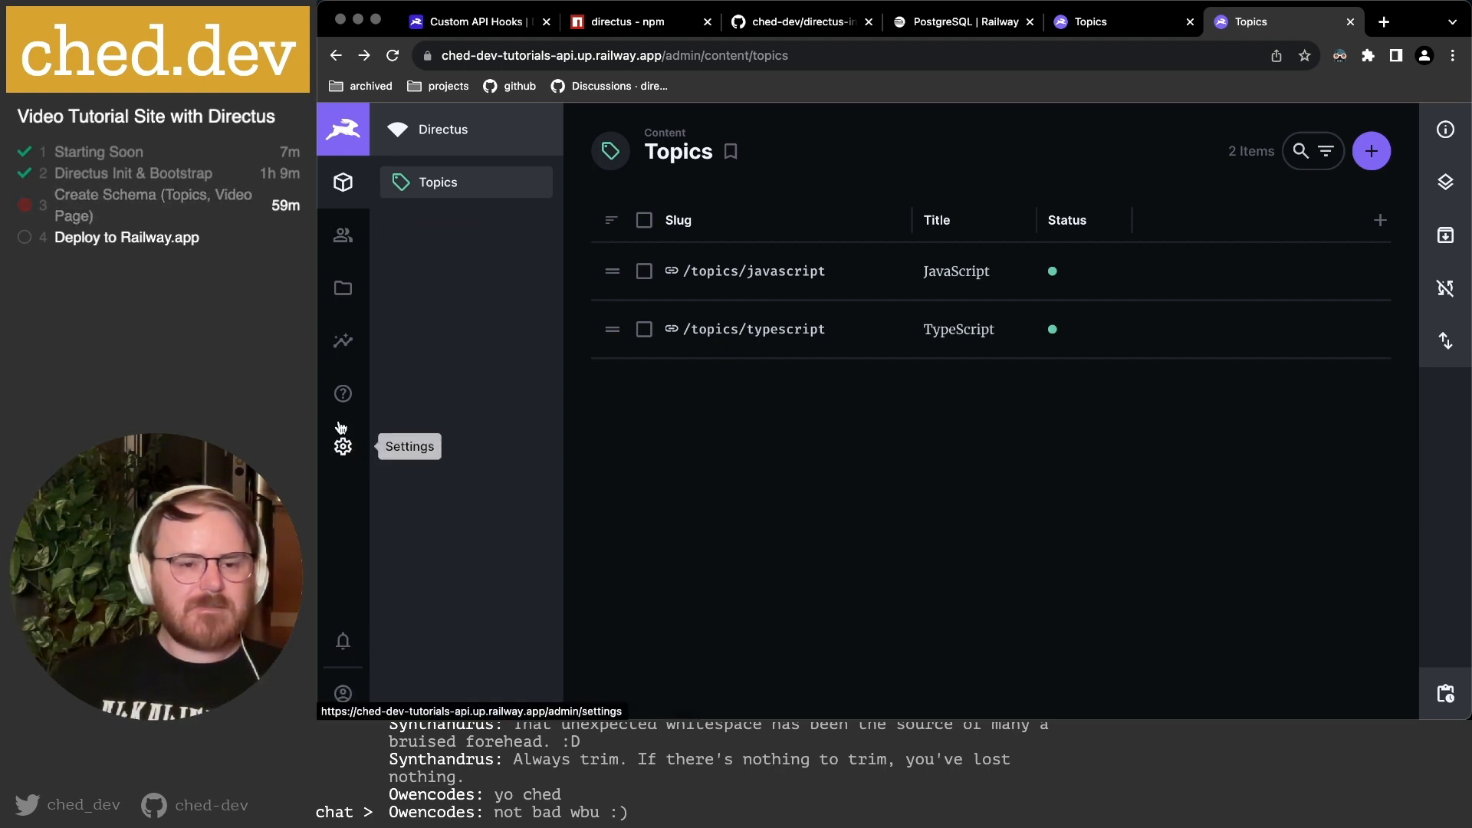
left_click(342, 446)
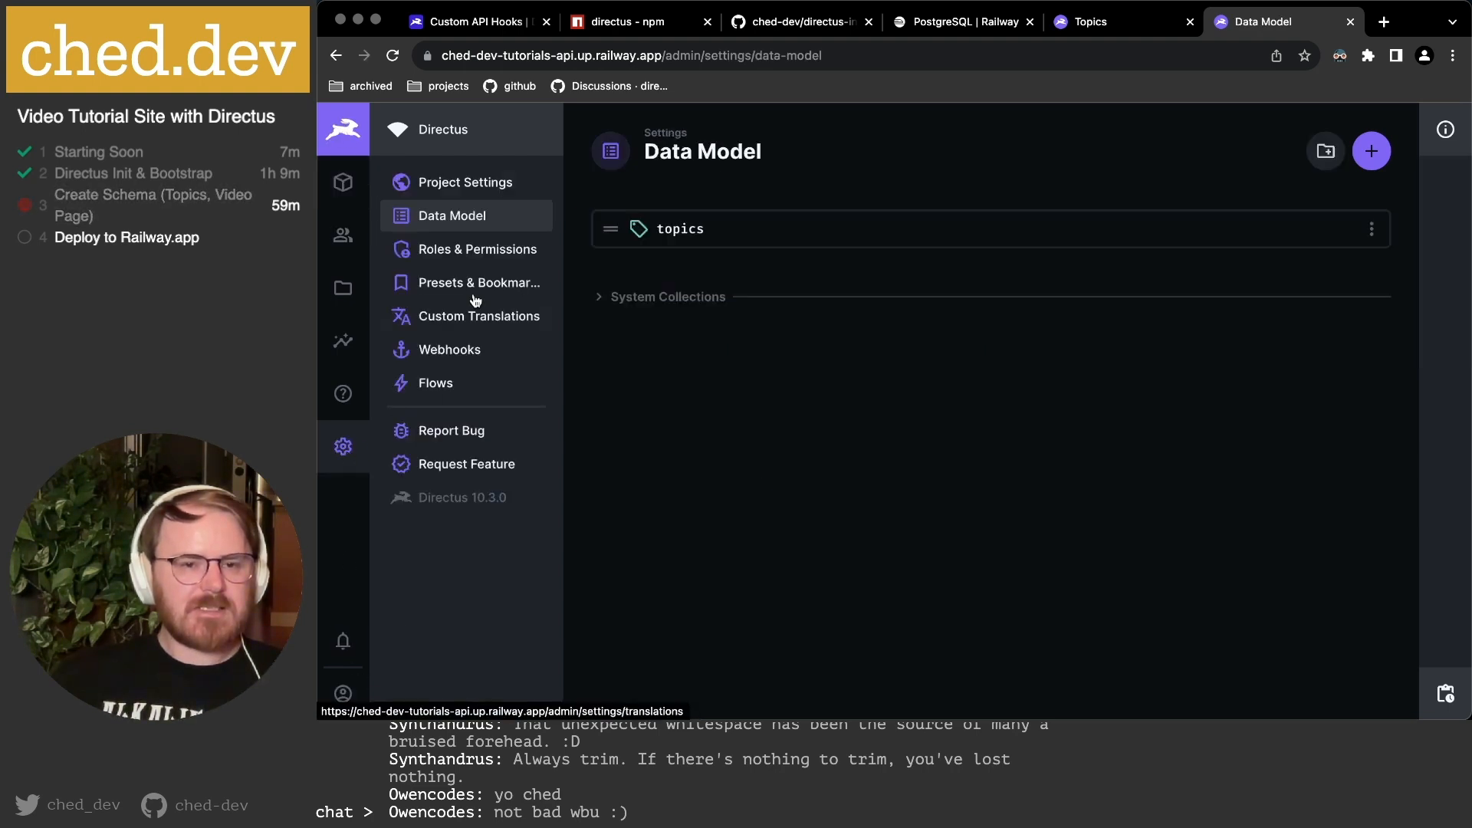
Create a collection named video_page with a Generated UUID primary key.
left_click(1371, 151)
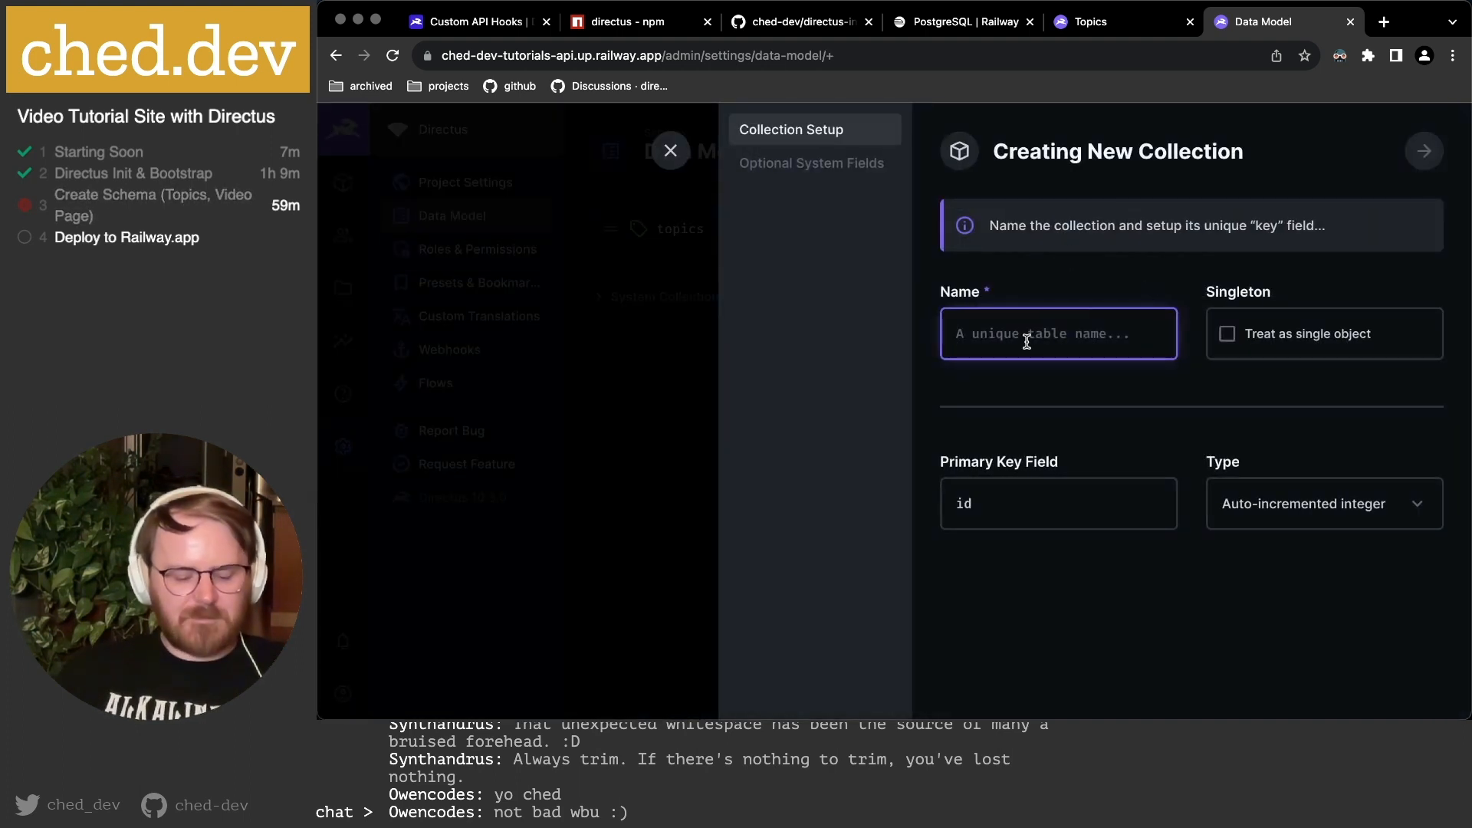
type("video_page")
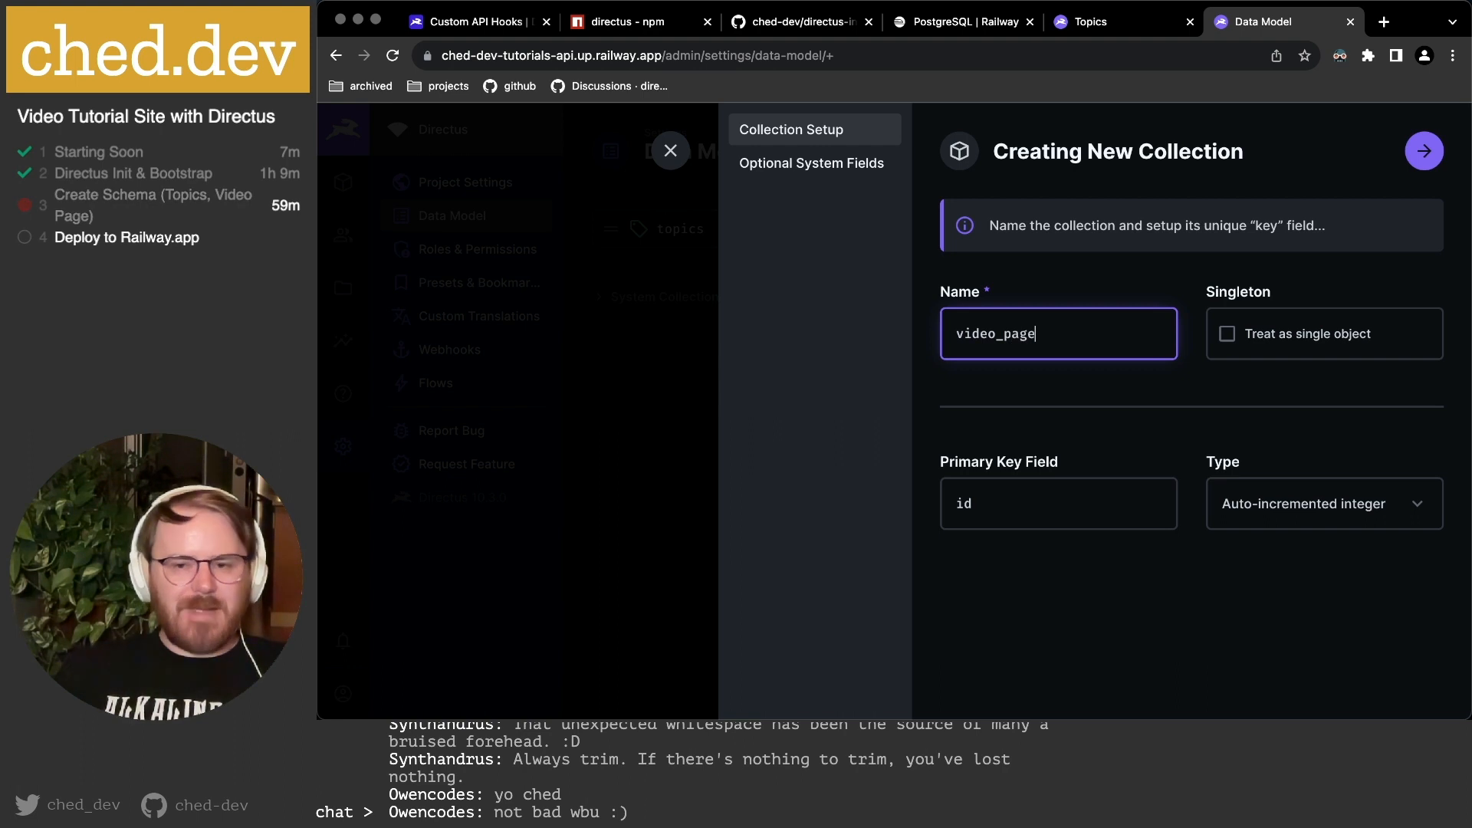
left_click(1132, 395)
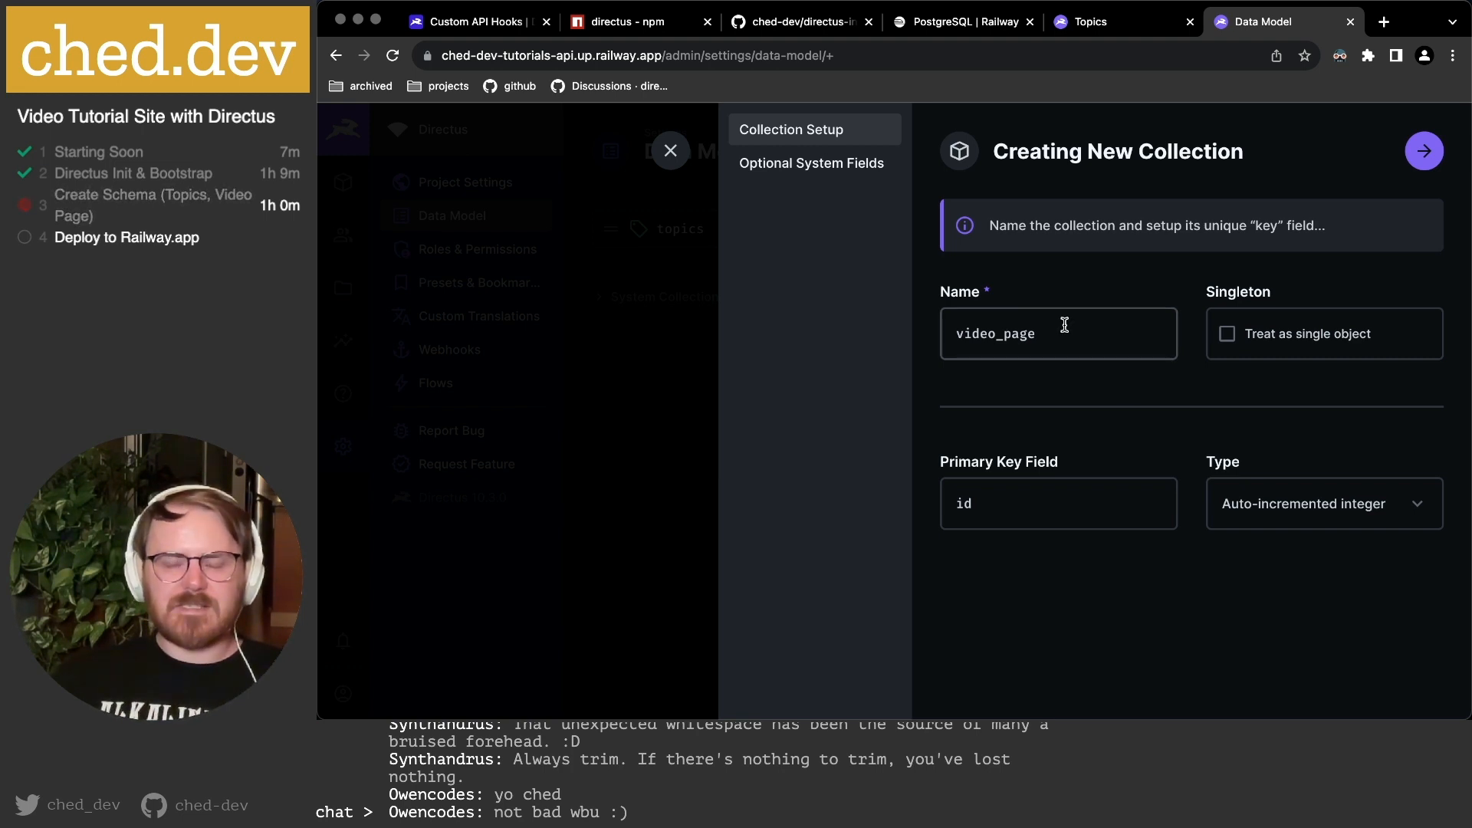
left_click(1274, 503)
left_click(1277, 613)
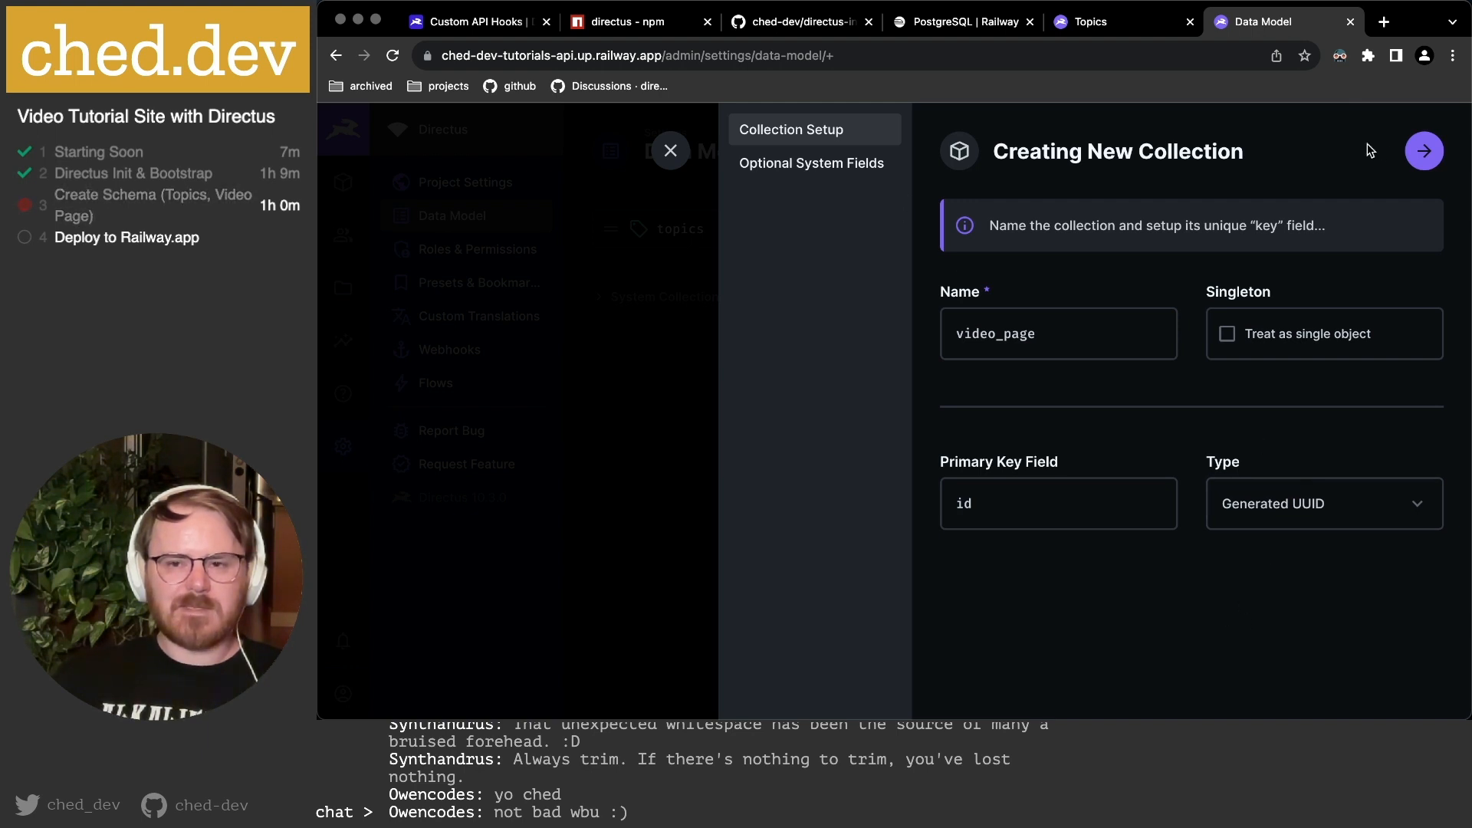
Add the status, date_created and date_updated system fields and finish setup.
left_click(1425, 154)
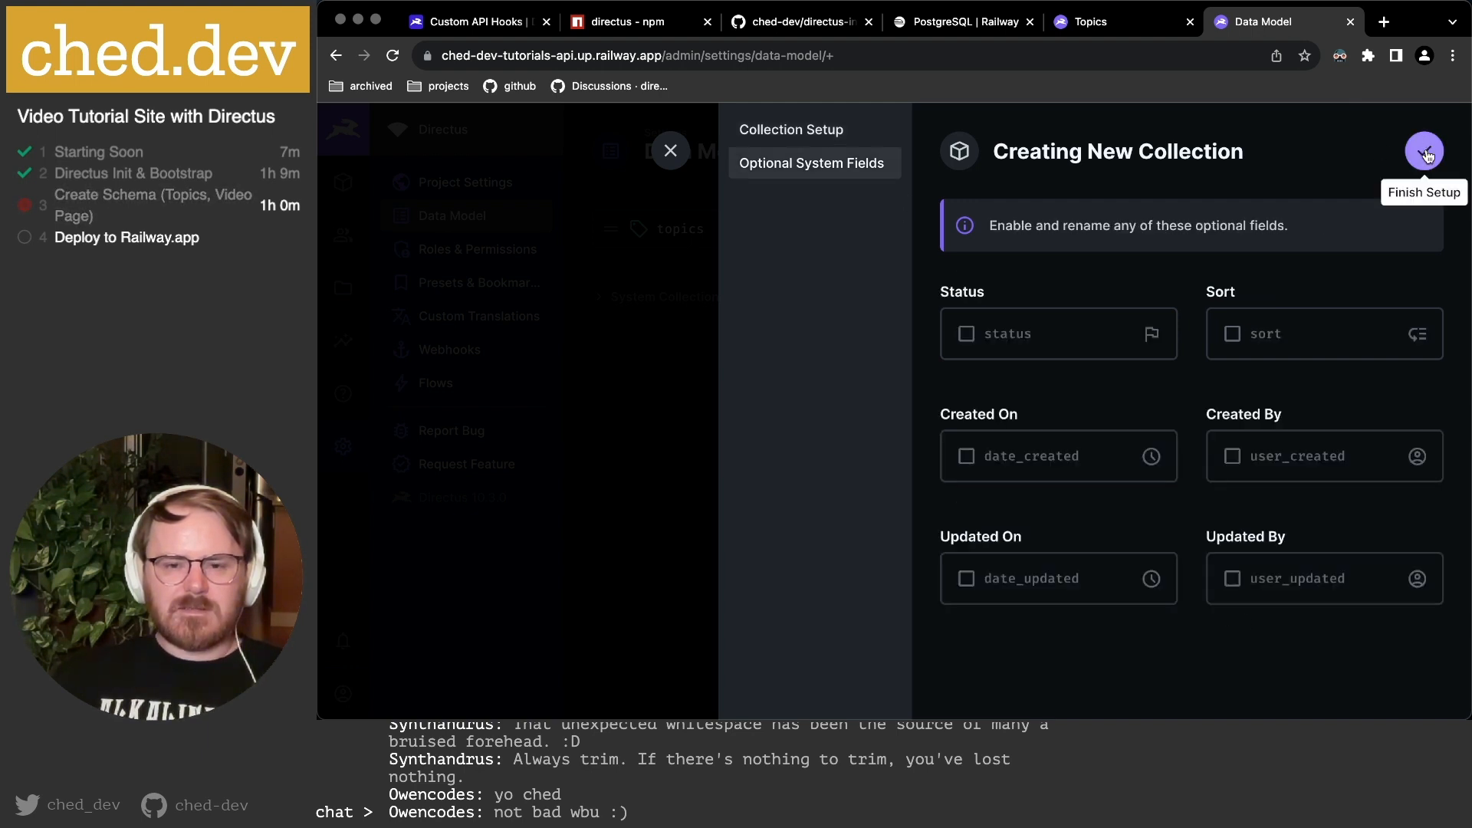
left_click(970, 338)
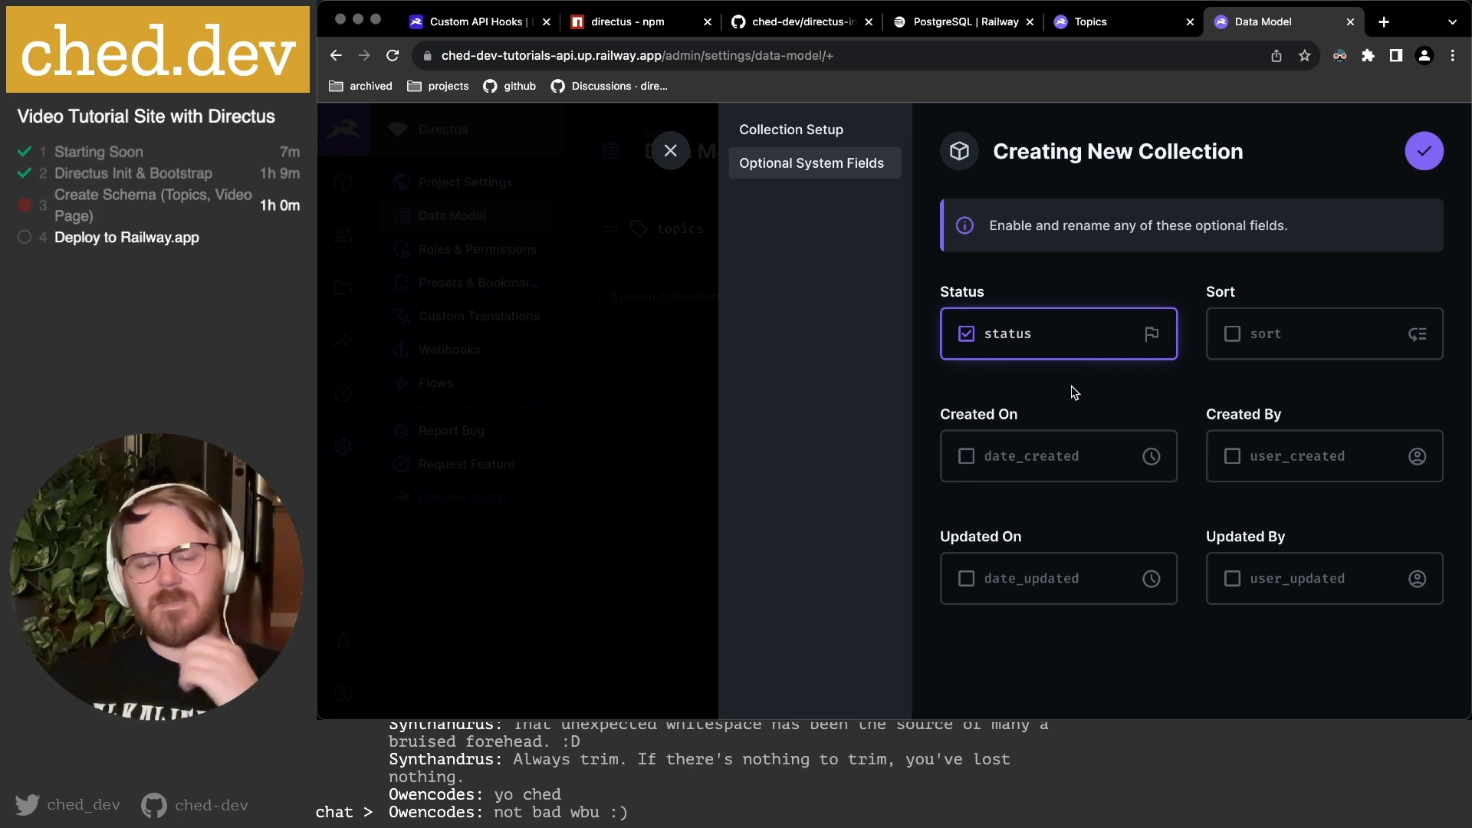
left_click(967, 458)
left_click(968, 583)
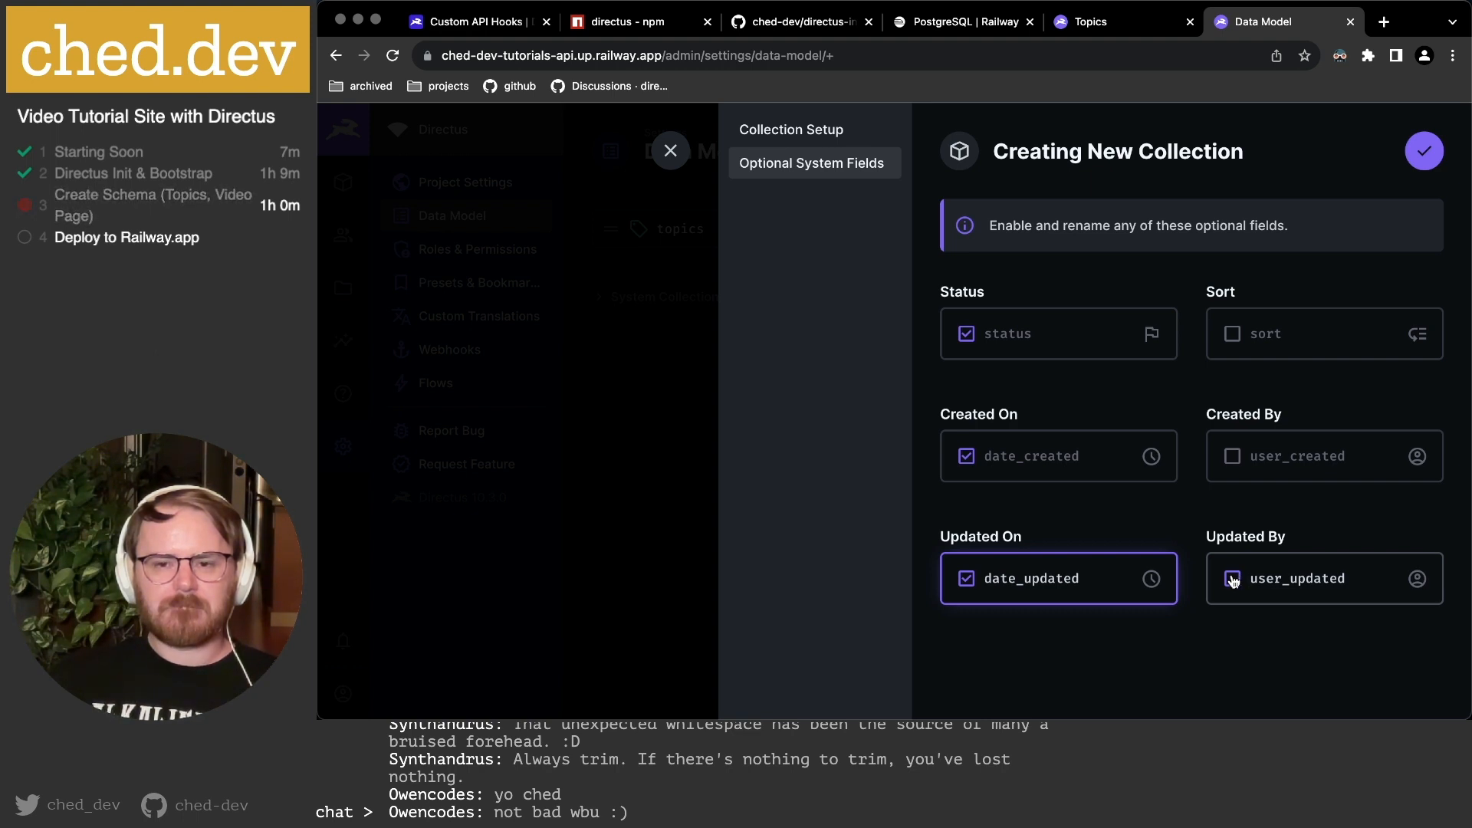
left_click(1425, 155)
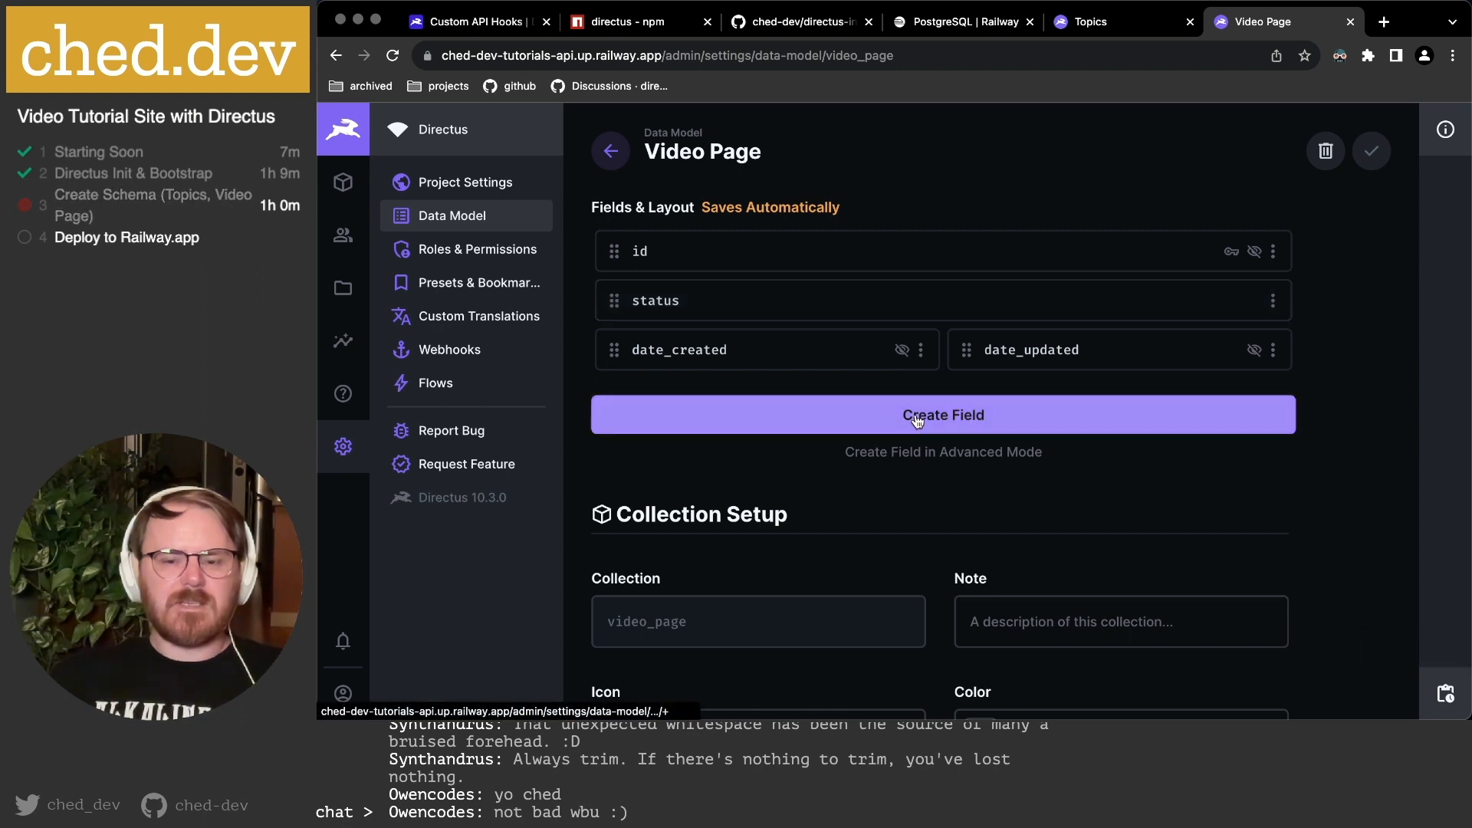
Give the video_page collection the video camera icon.
scroll(882, 418, "down", 5)
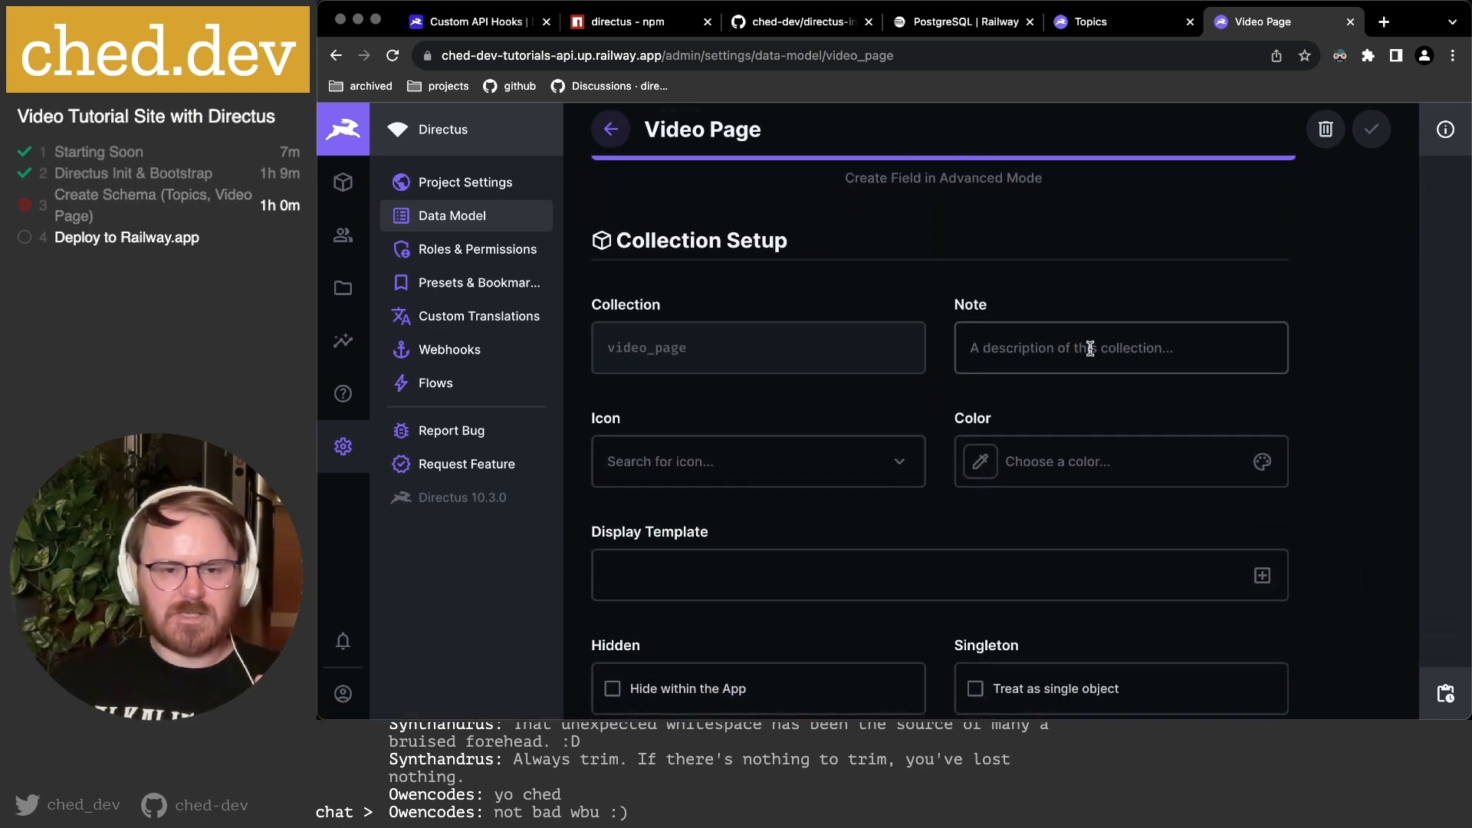
scroll(1088, 348, "down", 2)
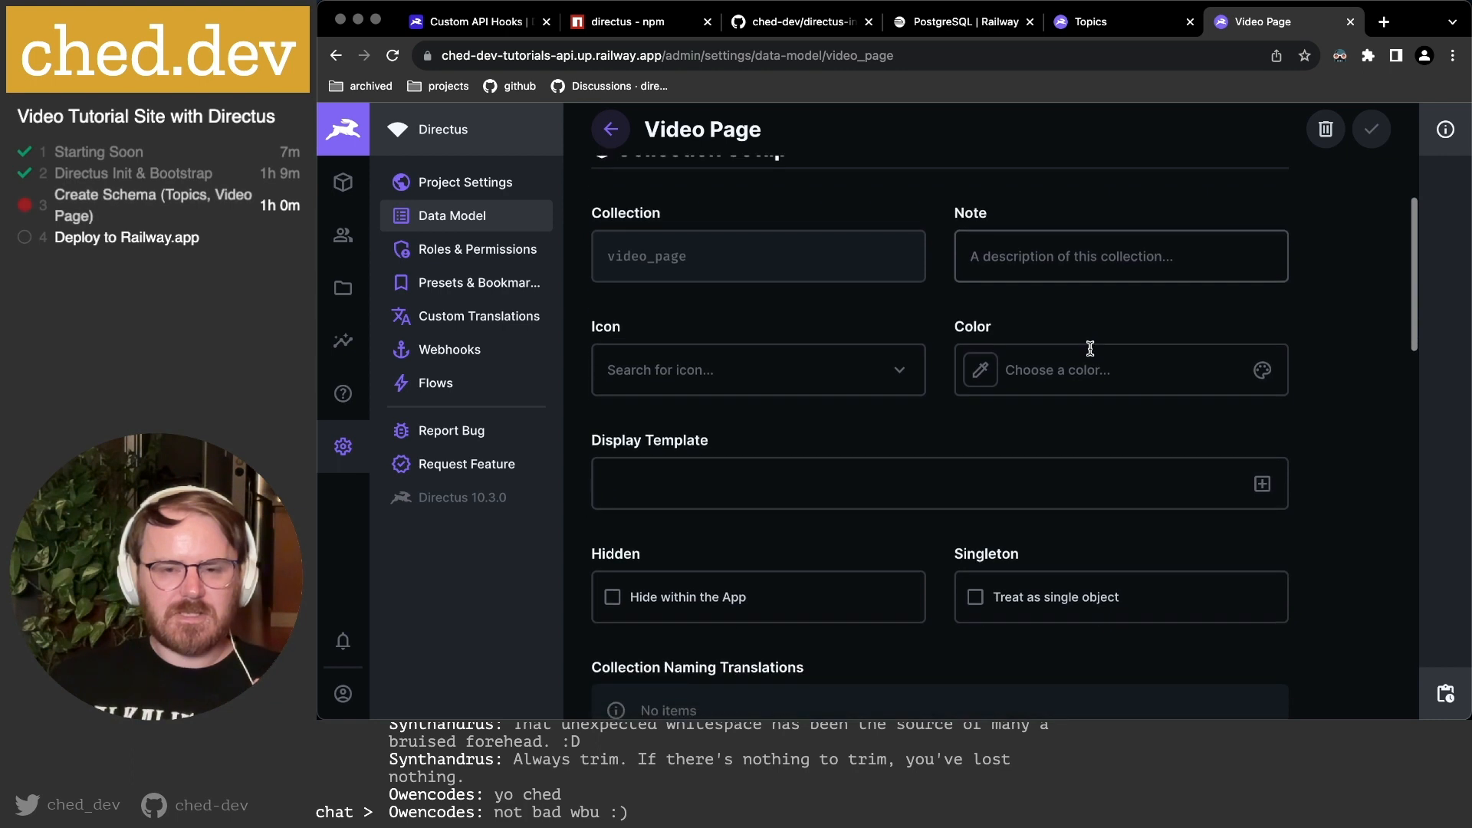
left_click(766, 368)
type("camera")
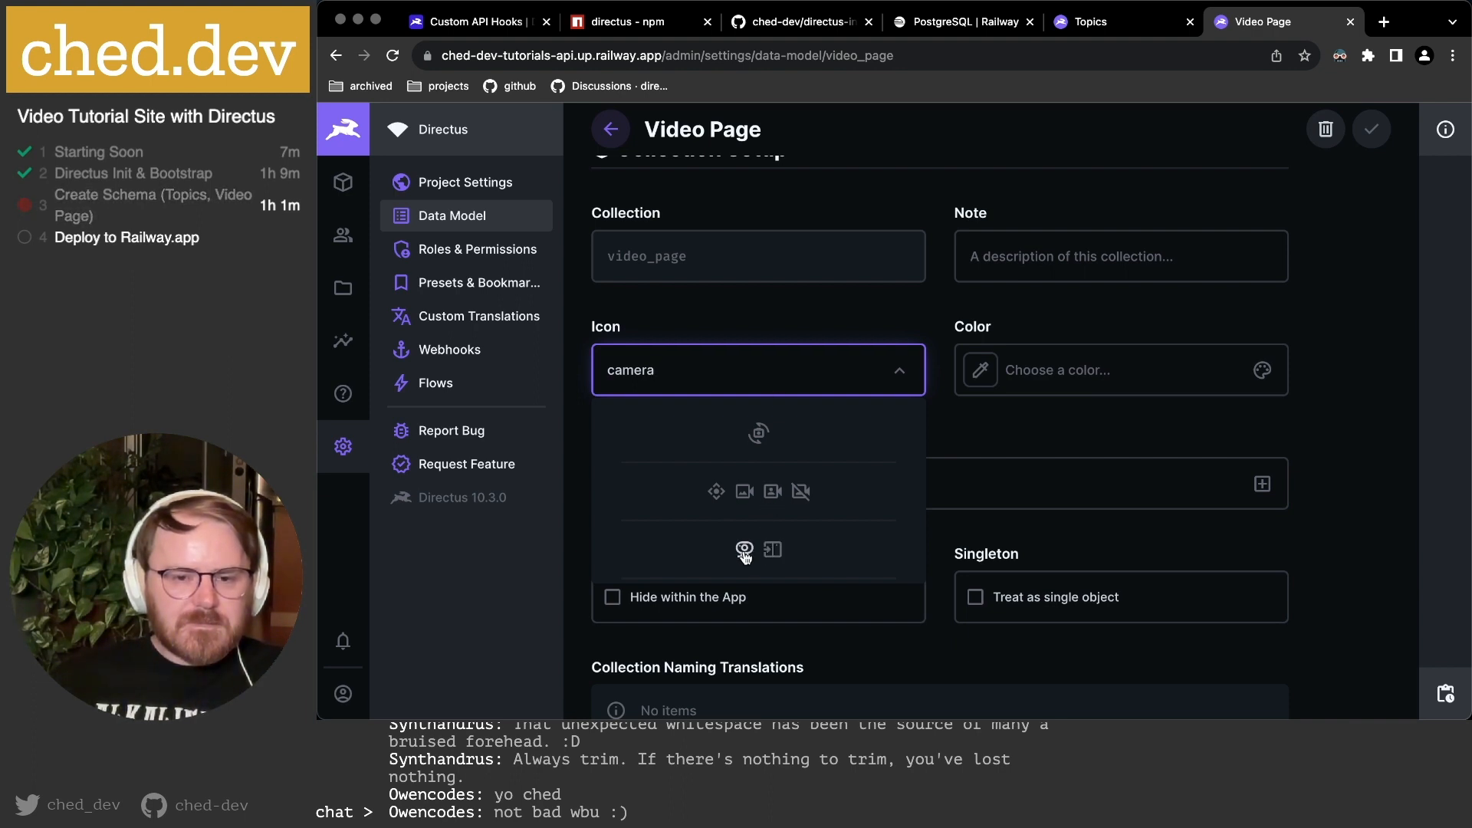
left_click(773, 495)
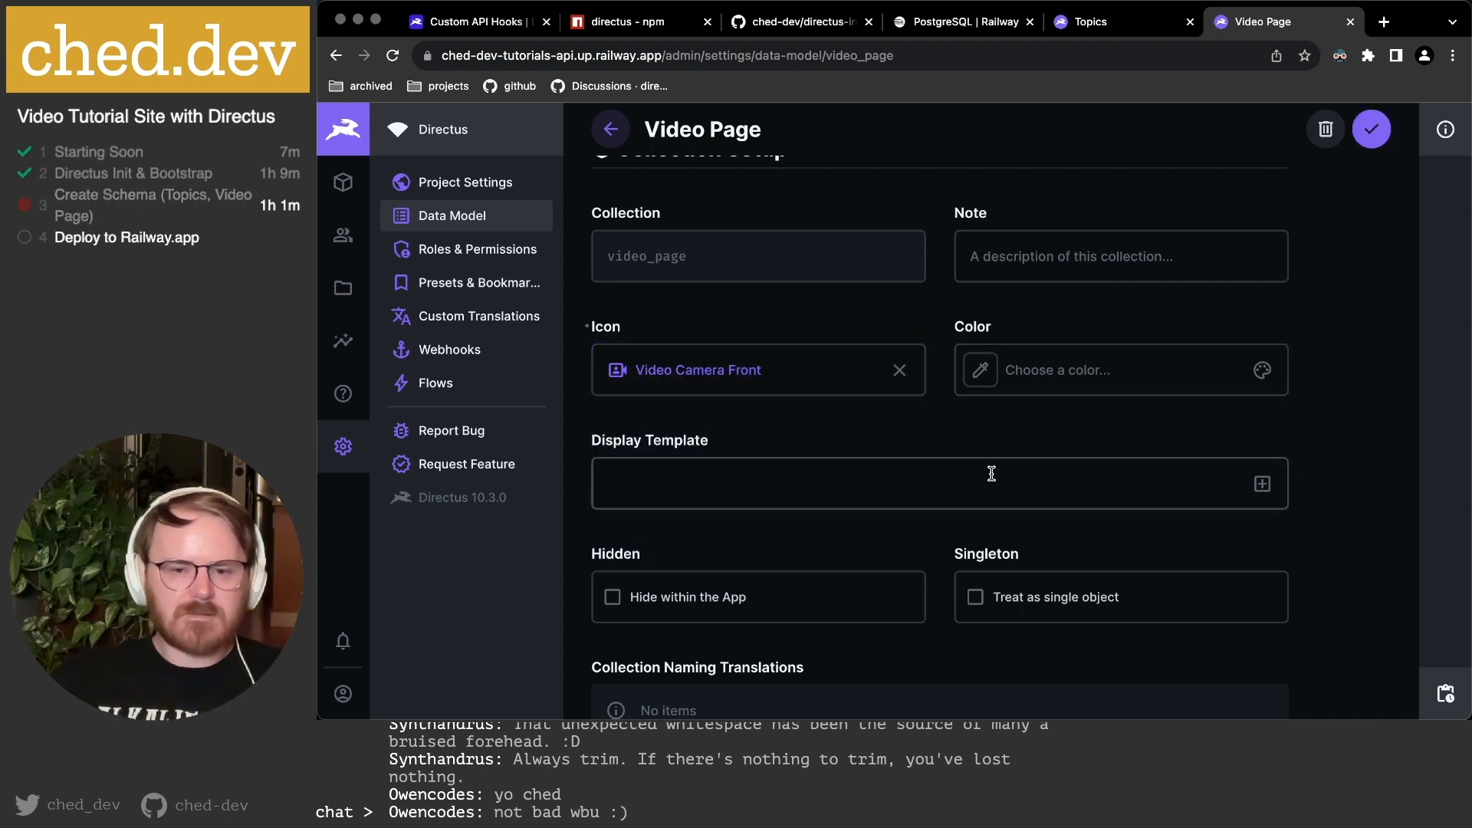
Set Activity & Revision Tracking to Do Not Track Anything and save the collection.
scroll(991, 473, "up", 2)
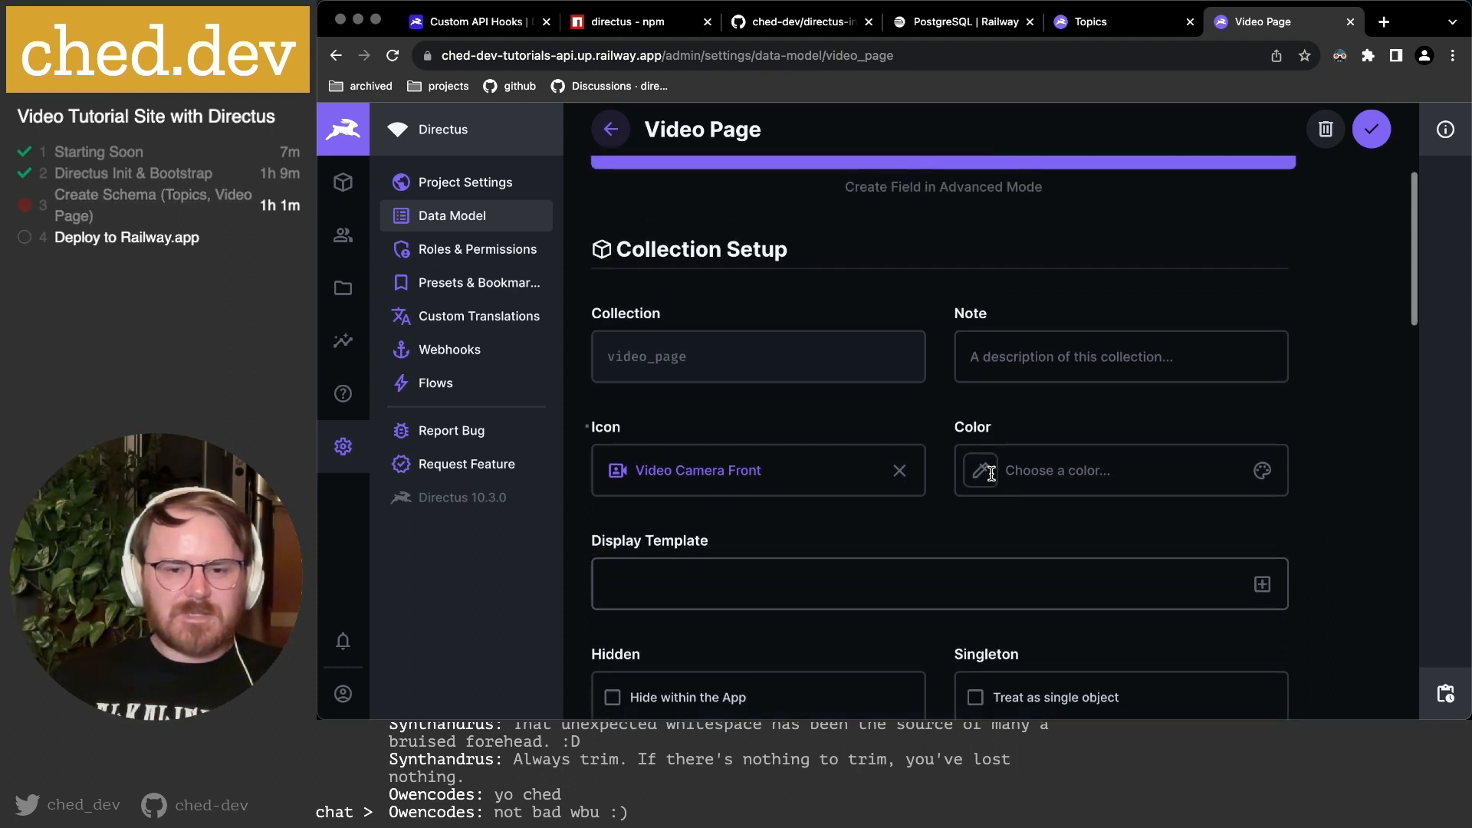
scroll(887, 543, "down", 4)
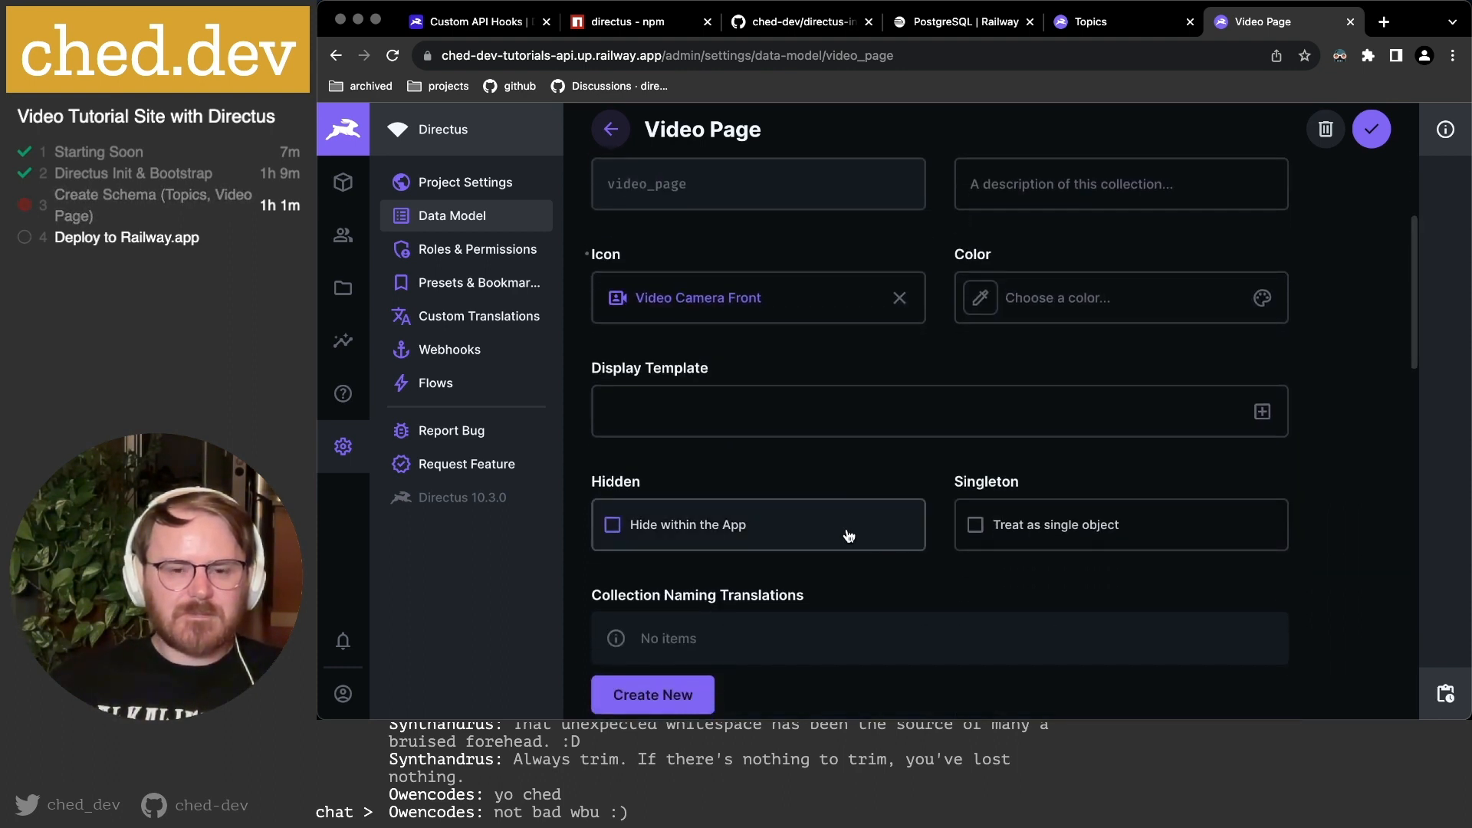
scroll(849, 534, "down", 6)
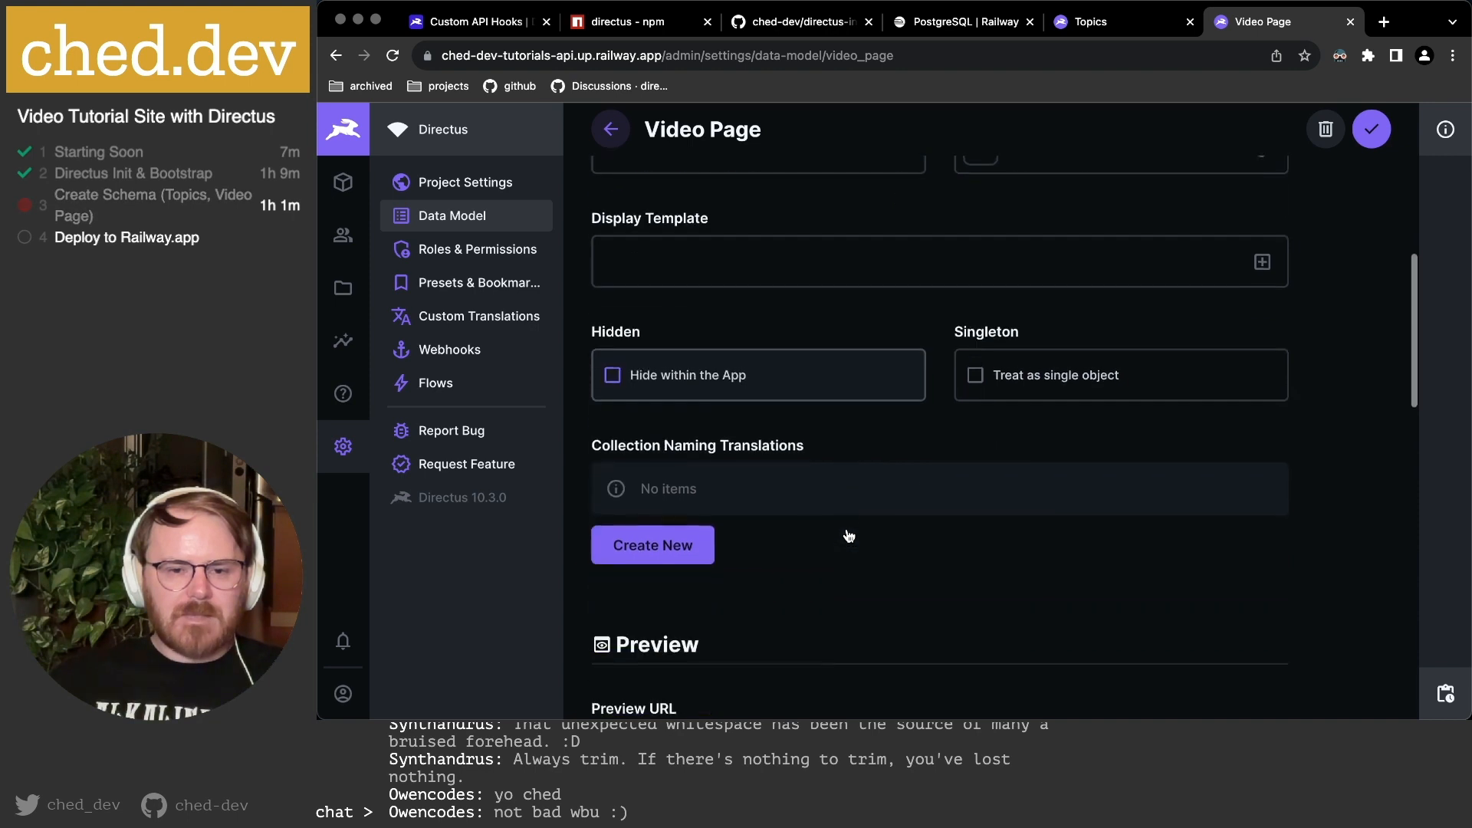
scroll(846, 528, "down", 5)
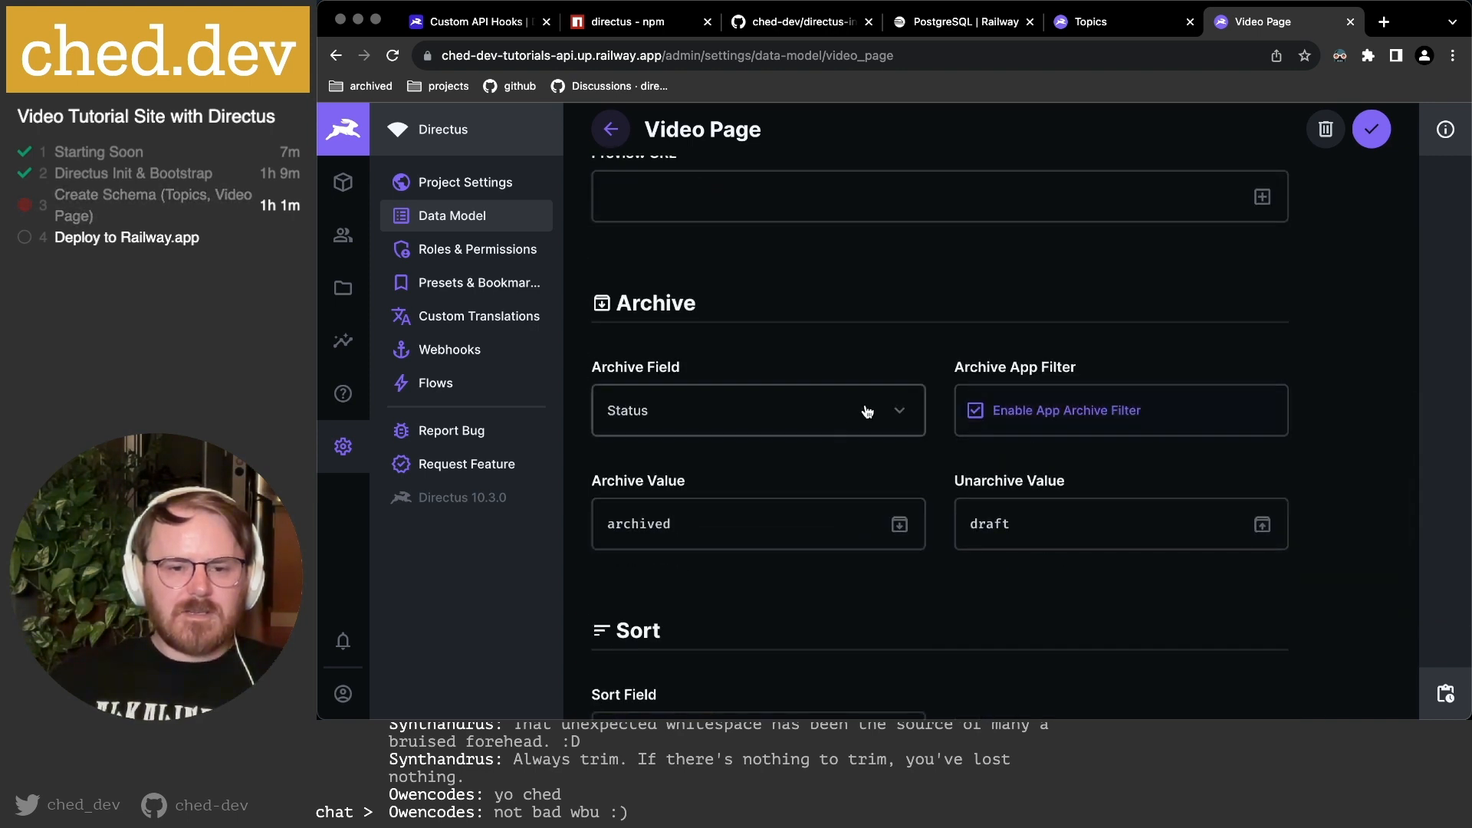
scroll(1075, 518, "down", 1)
scroll(1074, 518, "down", 5)
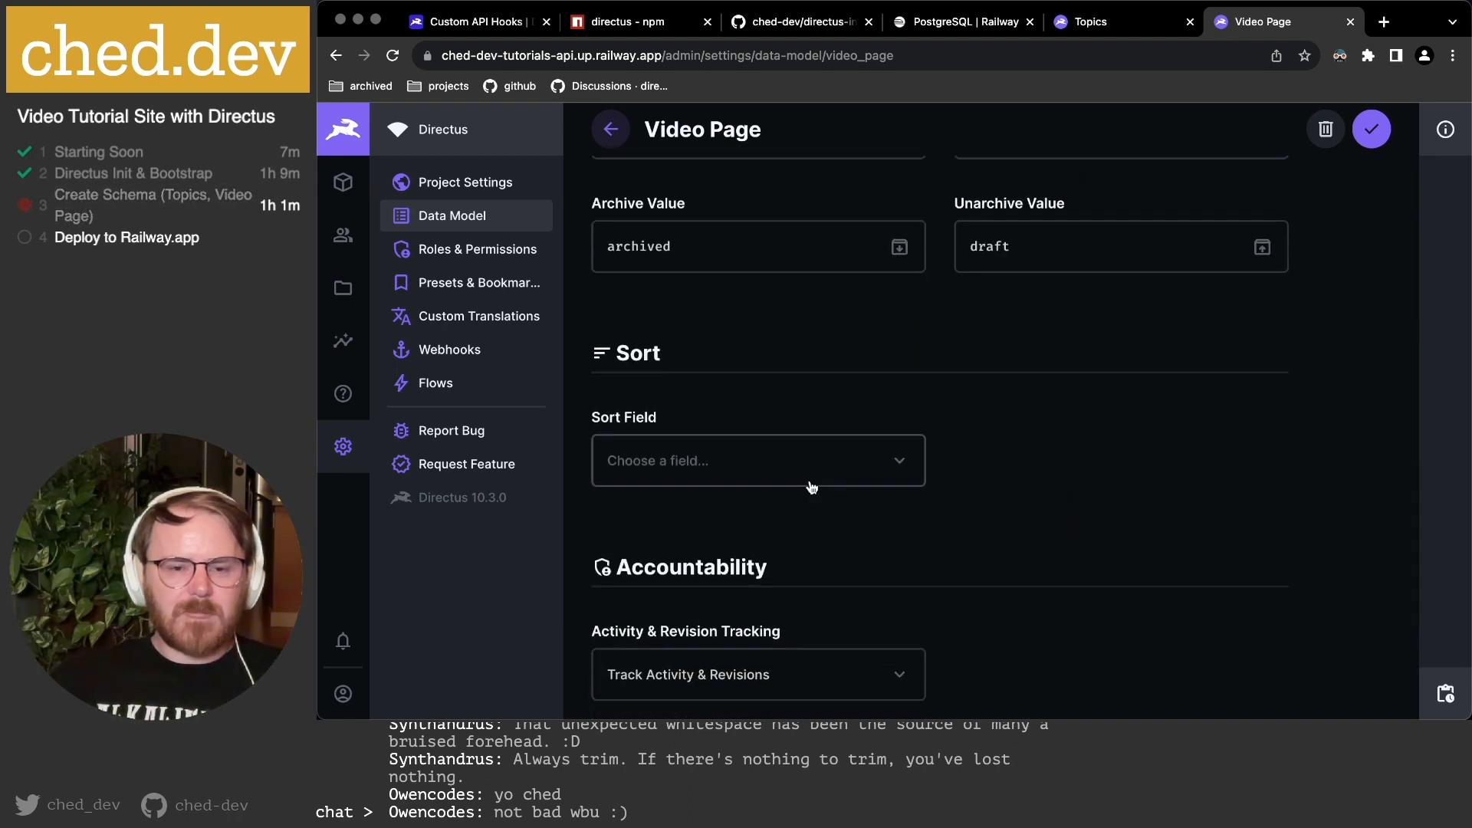
scroll(964, 476, "down", 2)
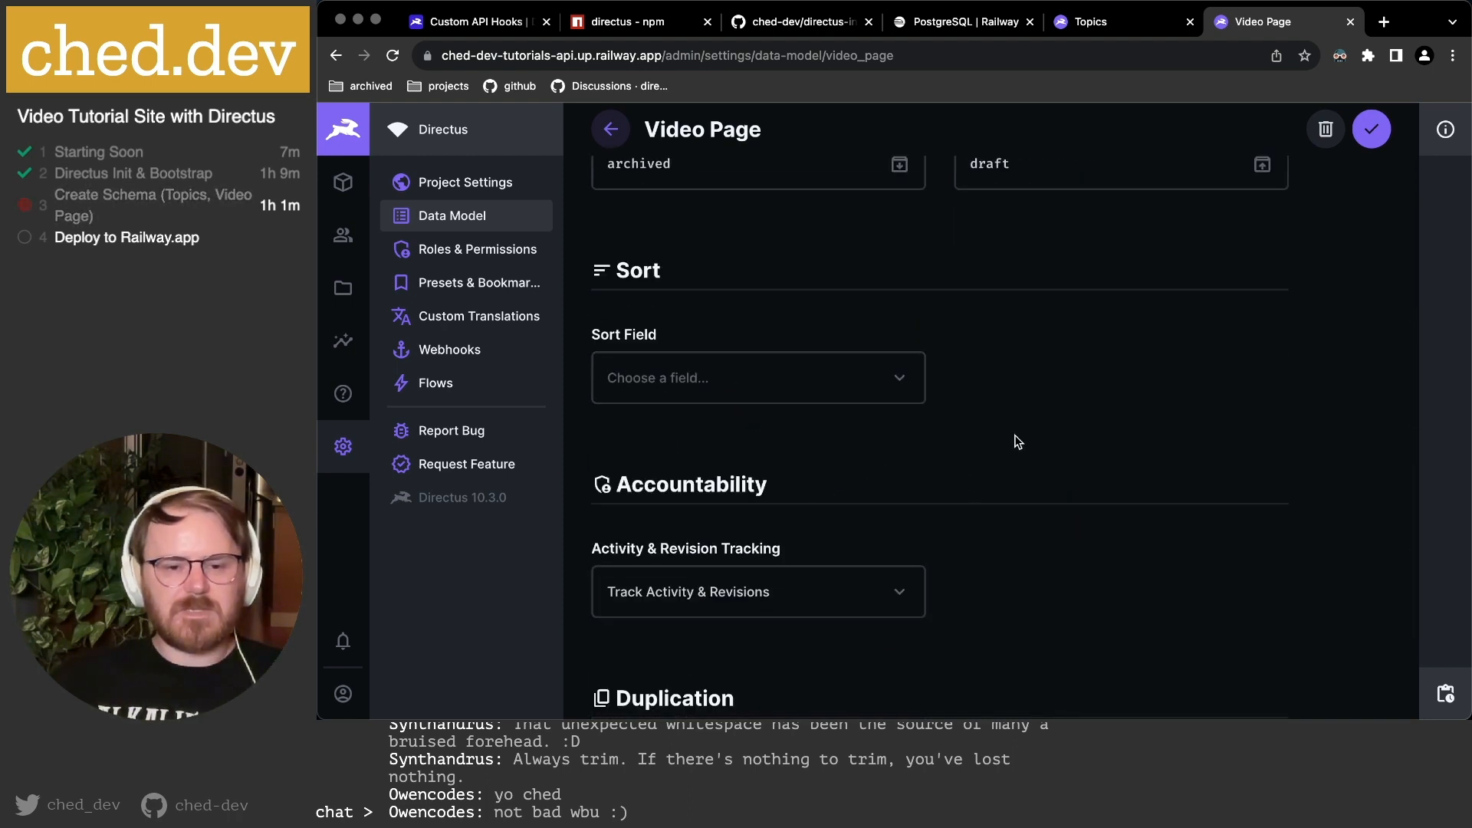
scroll(843, 440, "down", 4)
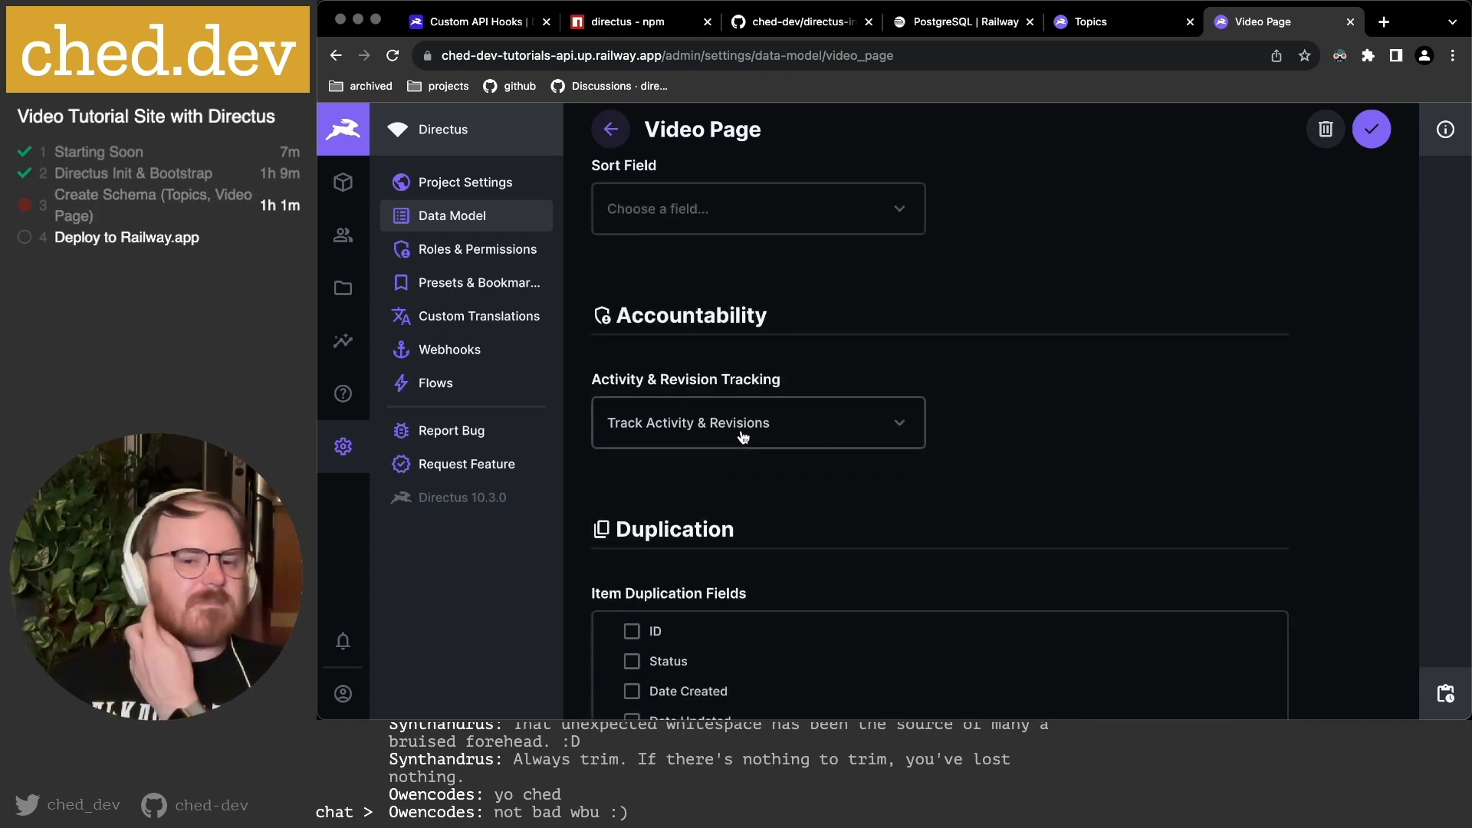
left_click(742, 437)
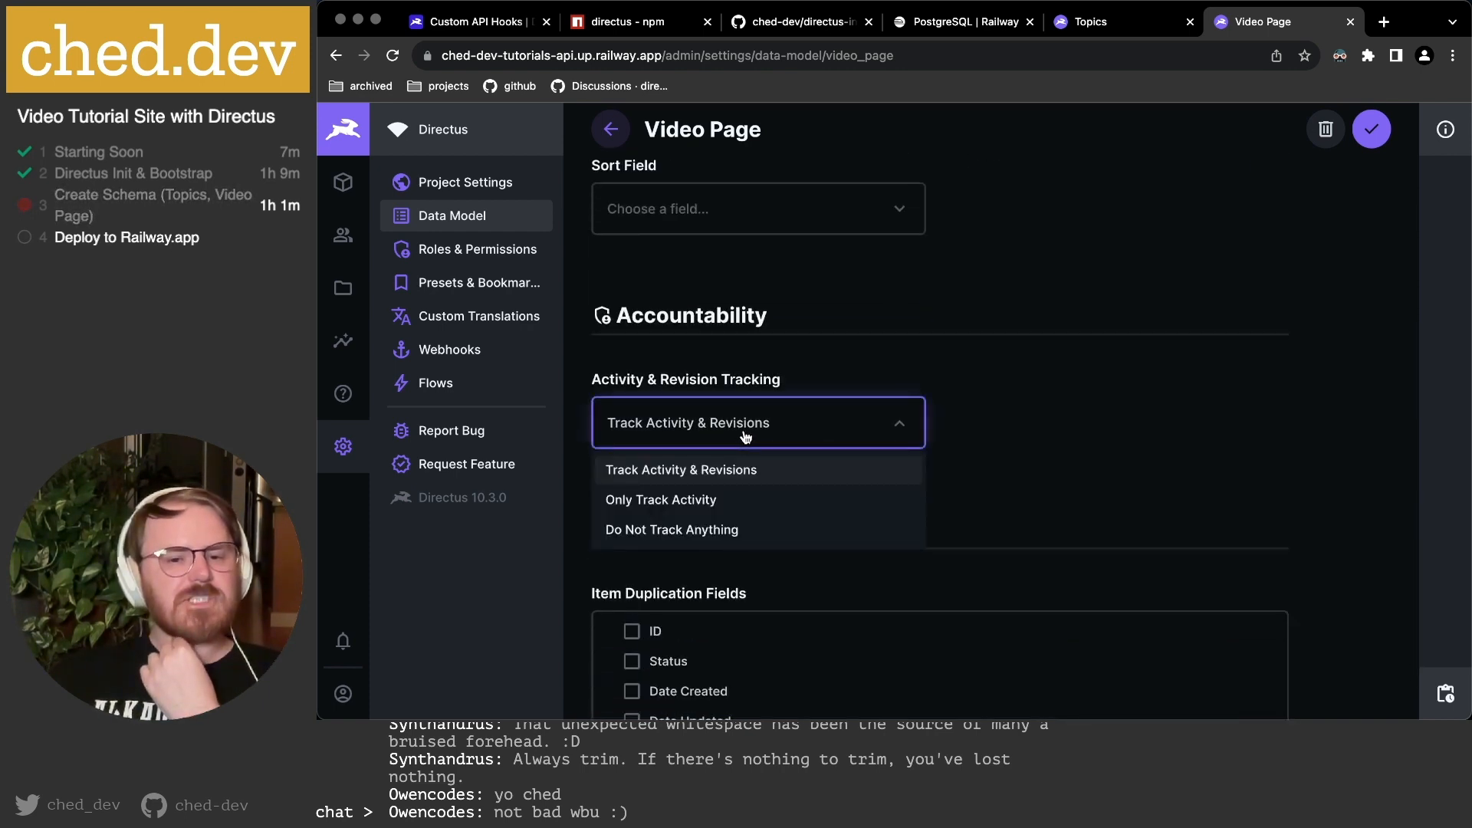
left_click(702, 530)
scroll(851, 501, "down", 3)
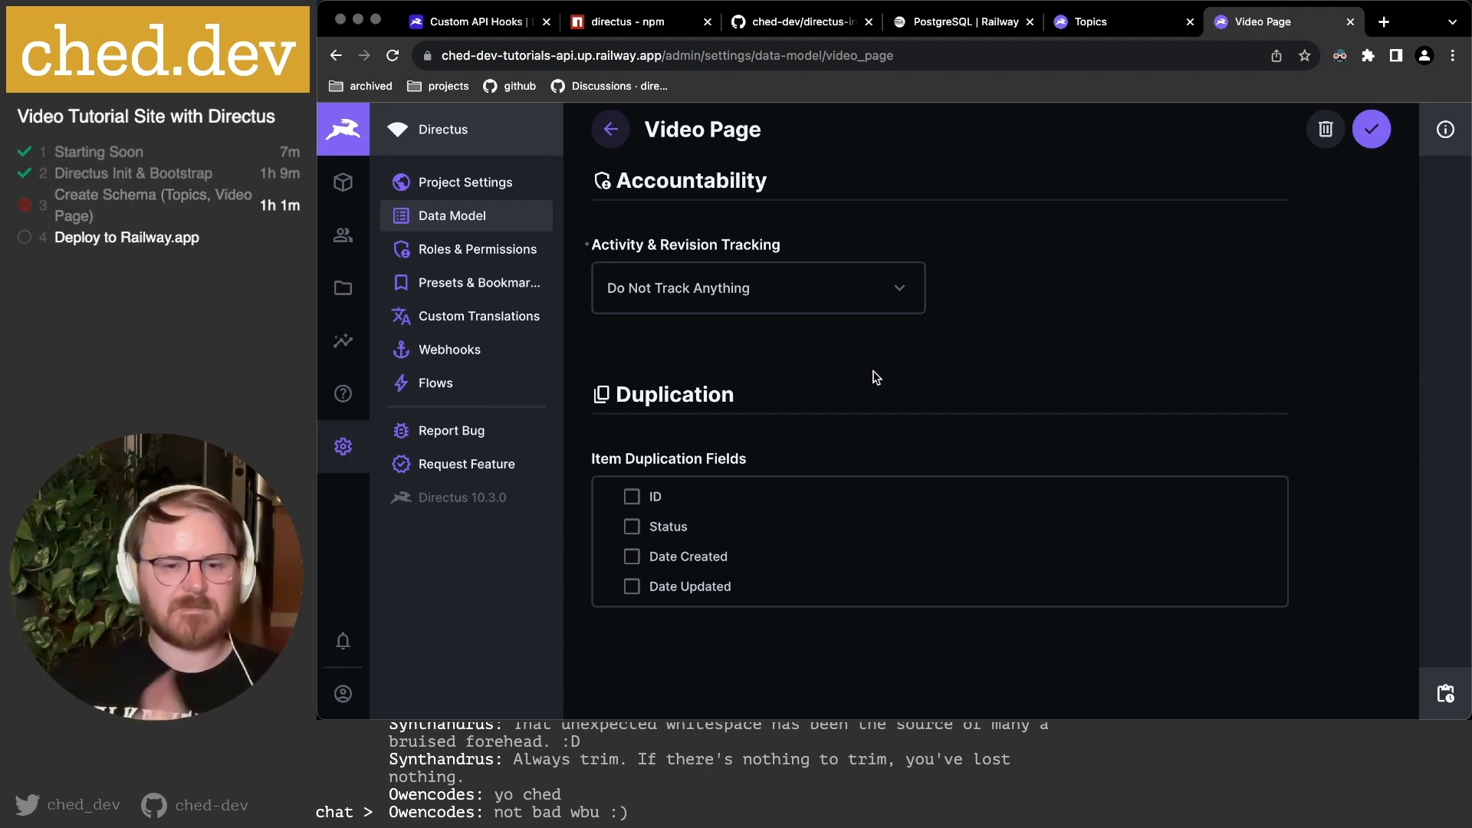
left_click(1370, 131)
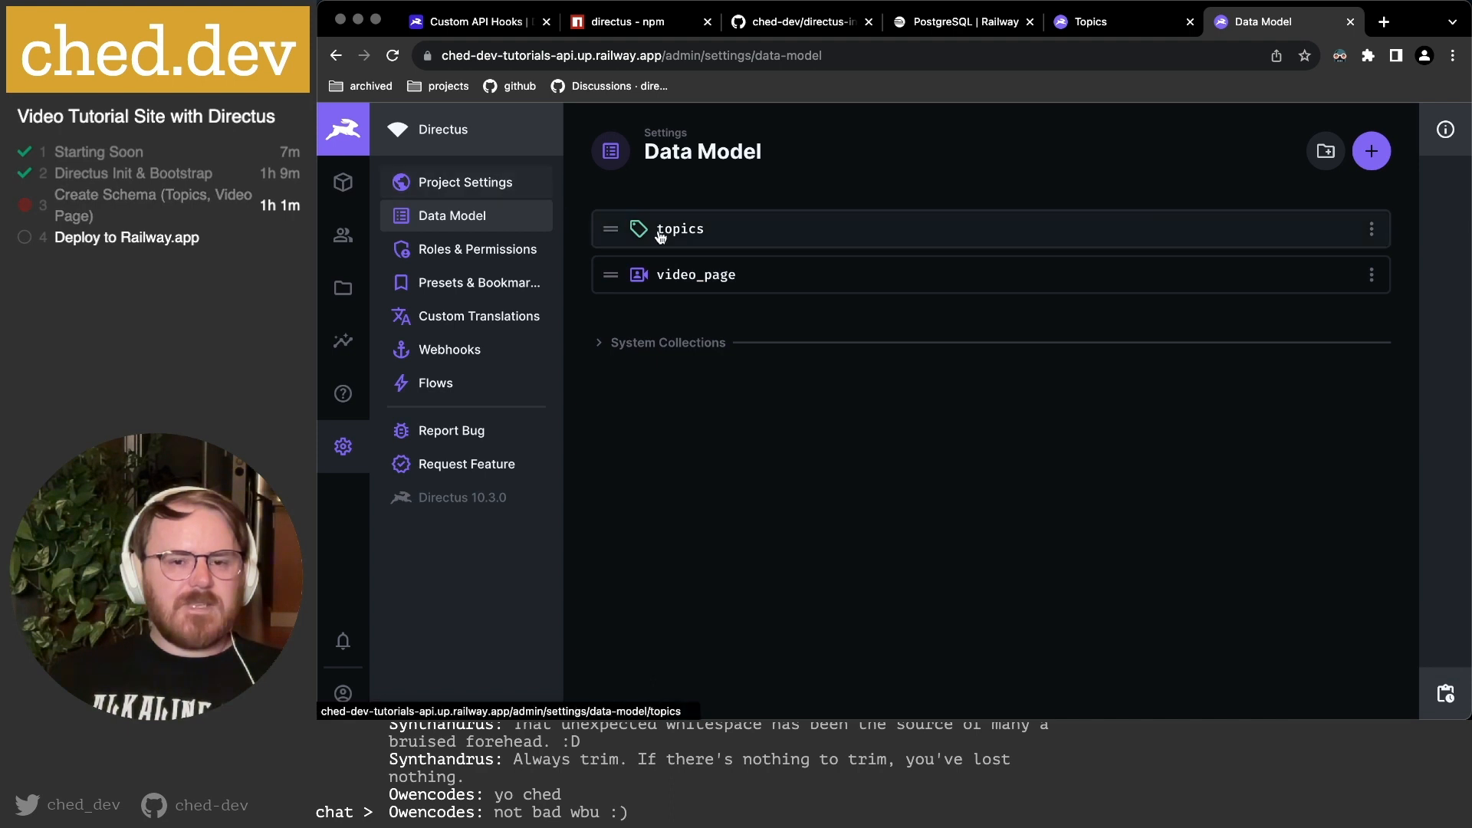
Confirm the Video Page collection is empty, then delete the video_page collection from the Data Model.
left_click(357, 190)
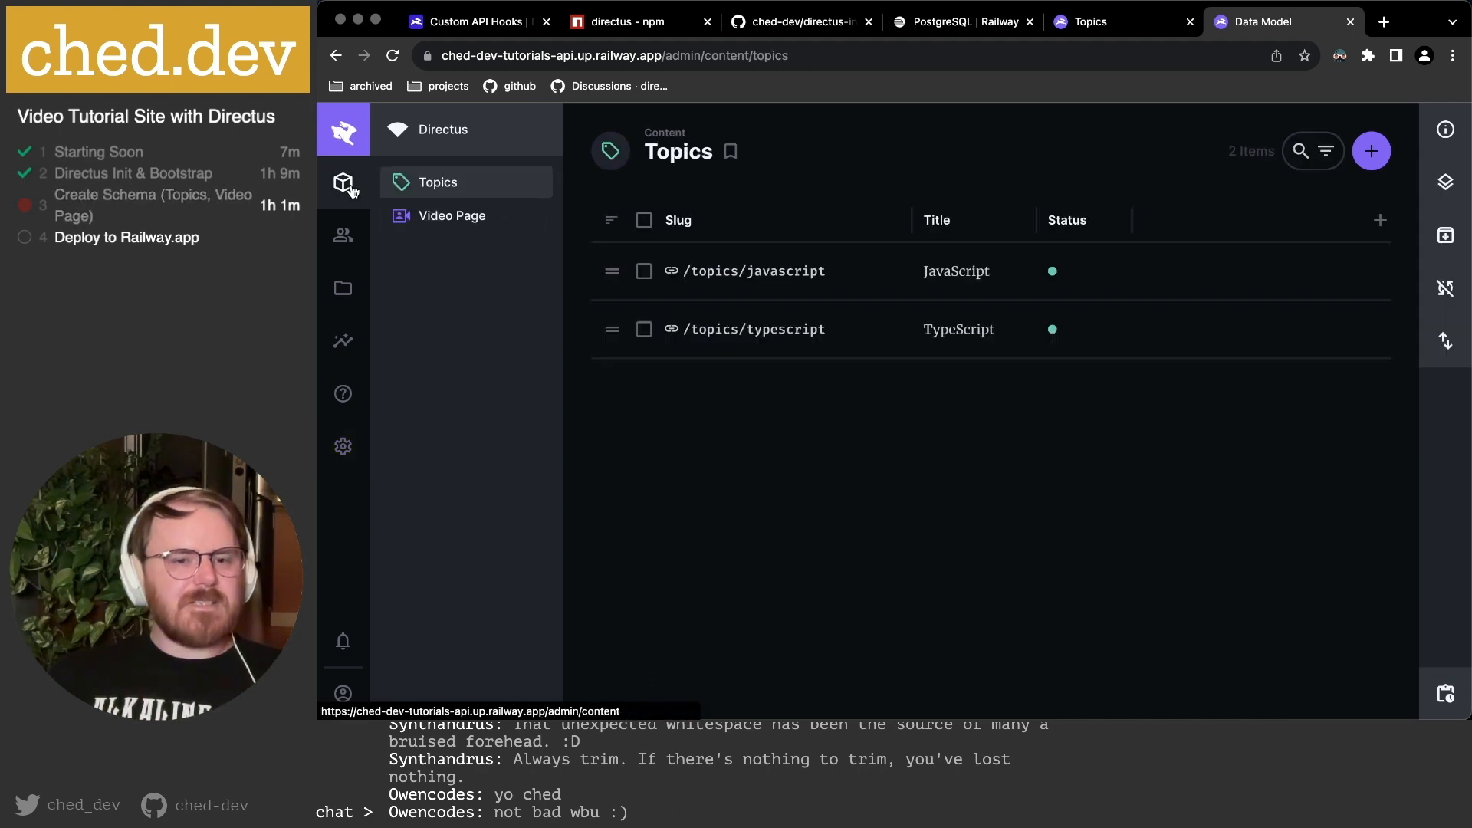
left_click(496, 223)
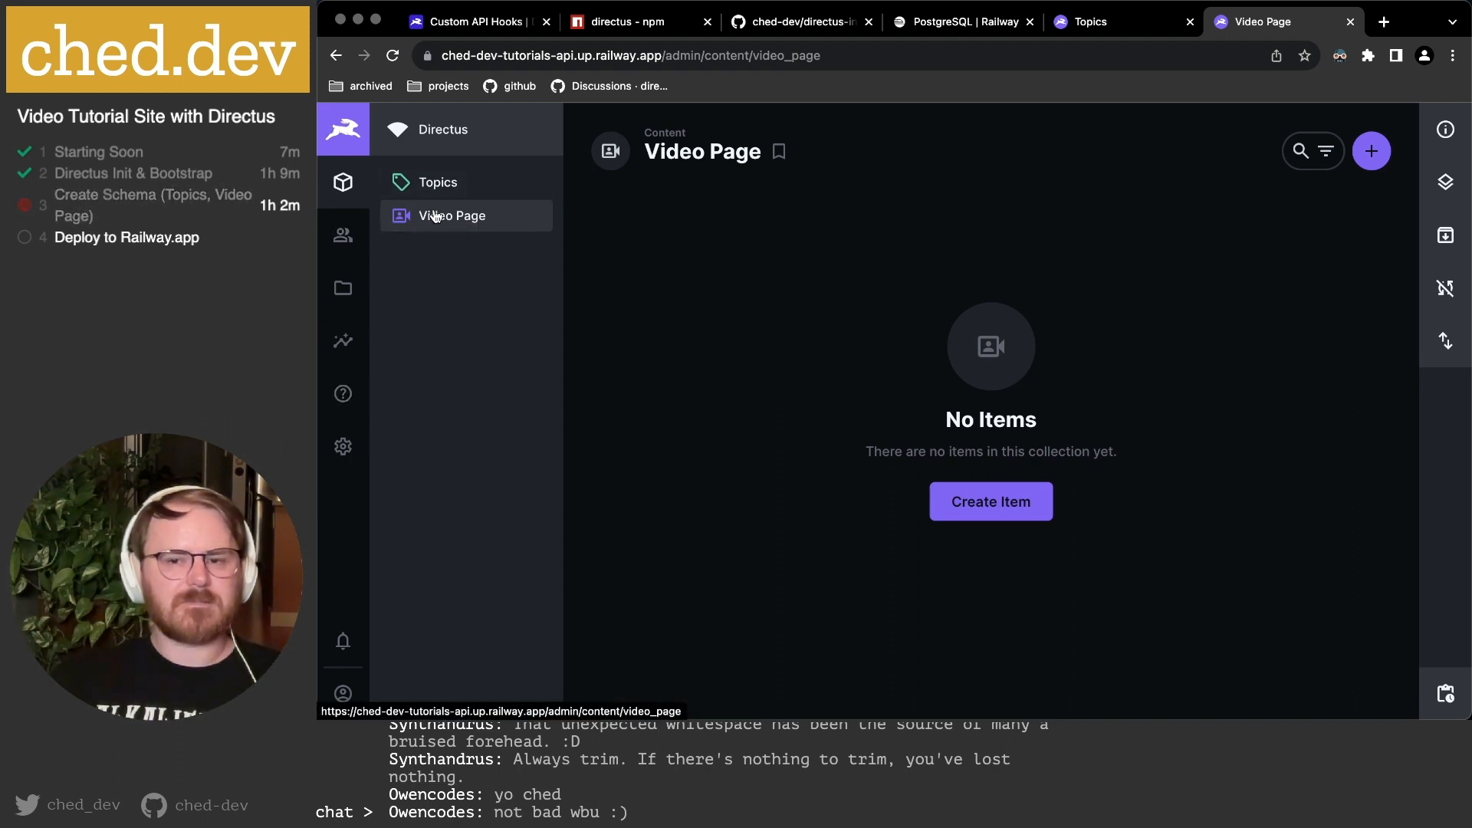
left_click(343, 446)
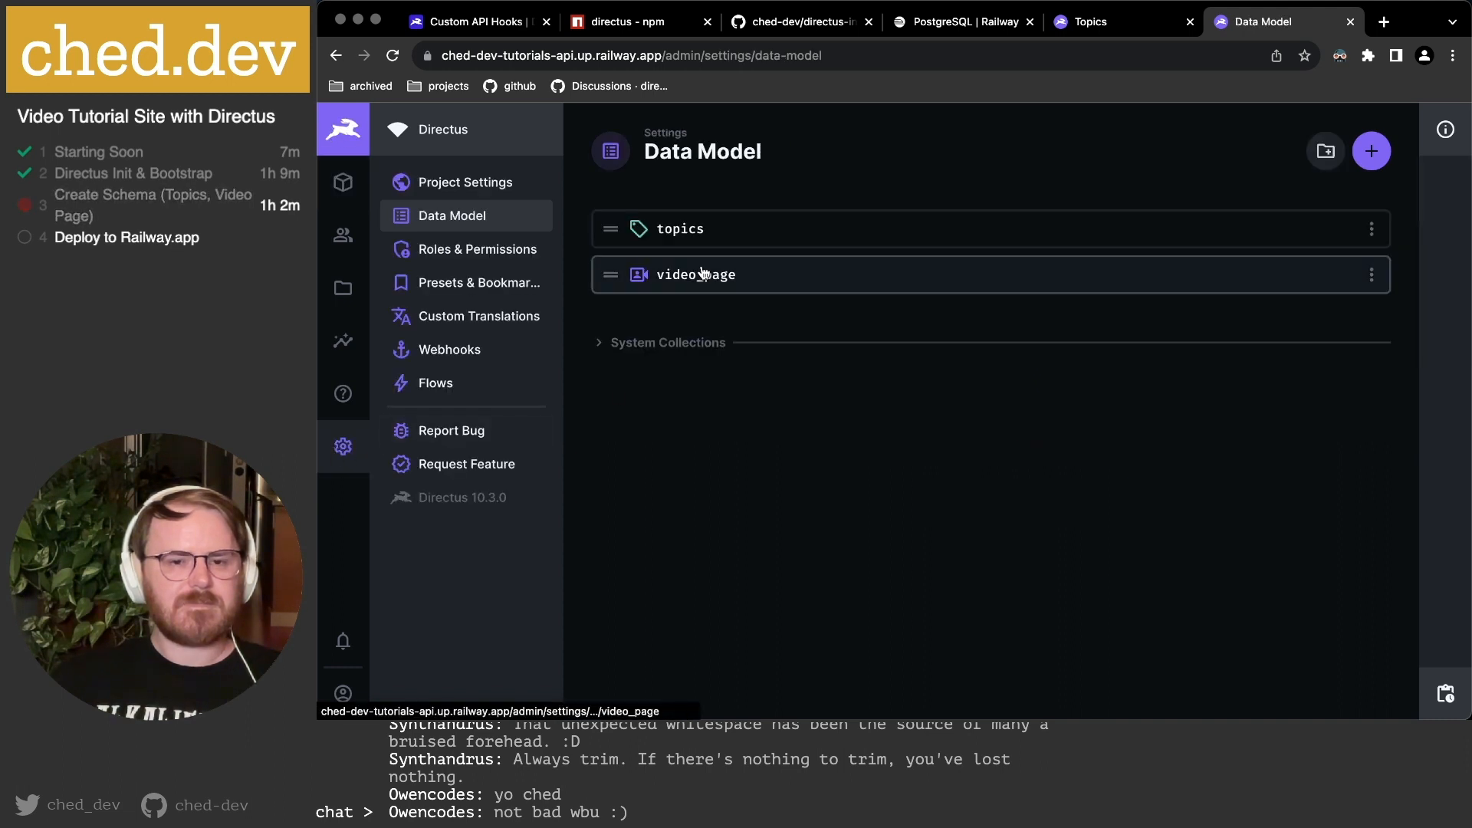
left_click(1372, 276)
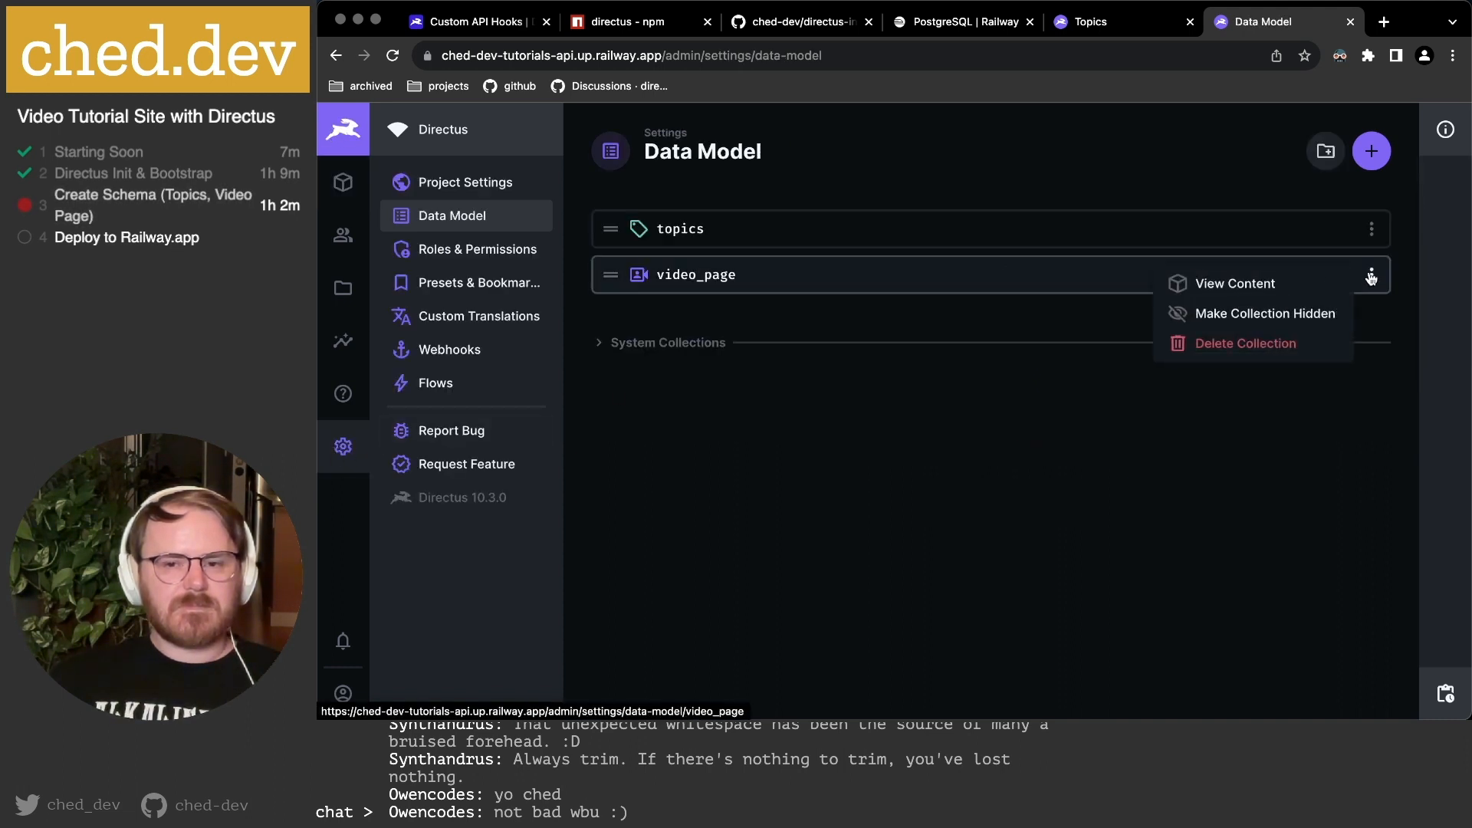
left_click(1257, 343)
left_click(1036, 463)
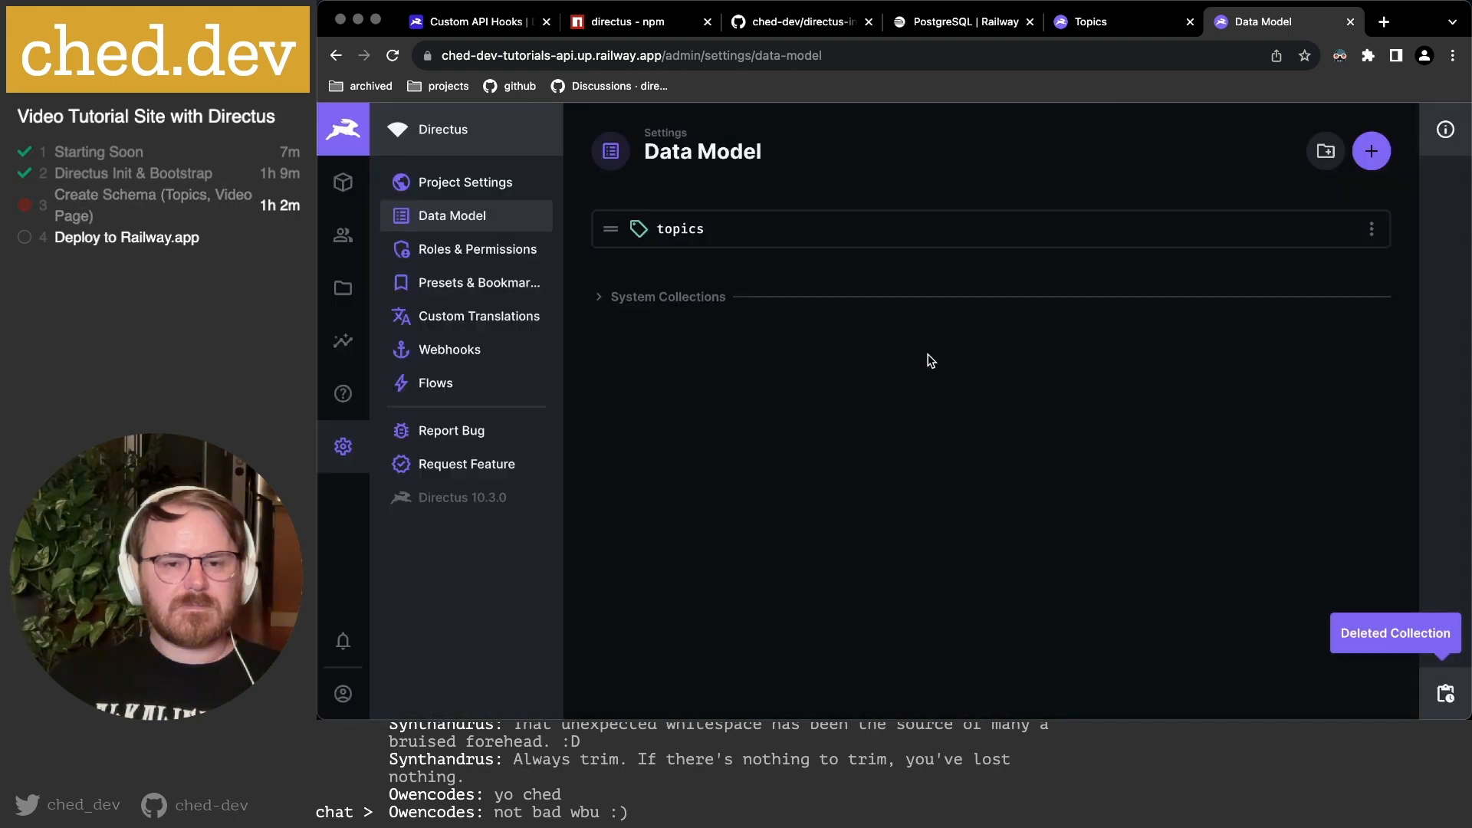
Create collection video_pages with a Generated UUID primary key plus Status, Created On and Updated On fields.
left_click(1371, 151)
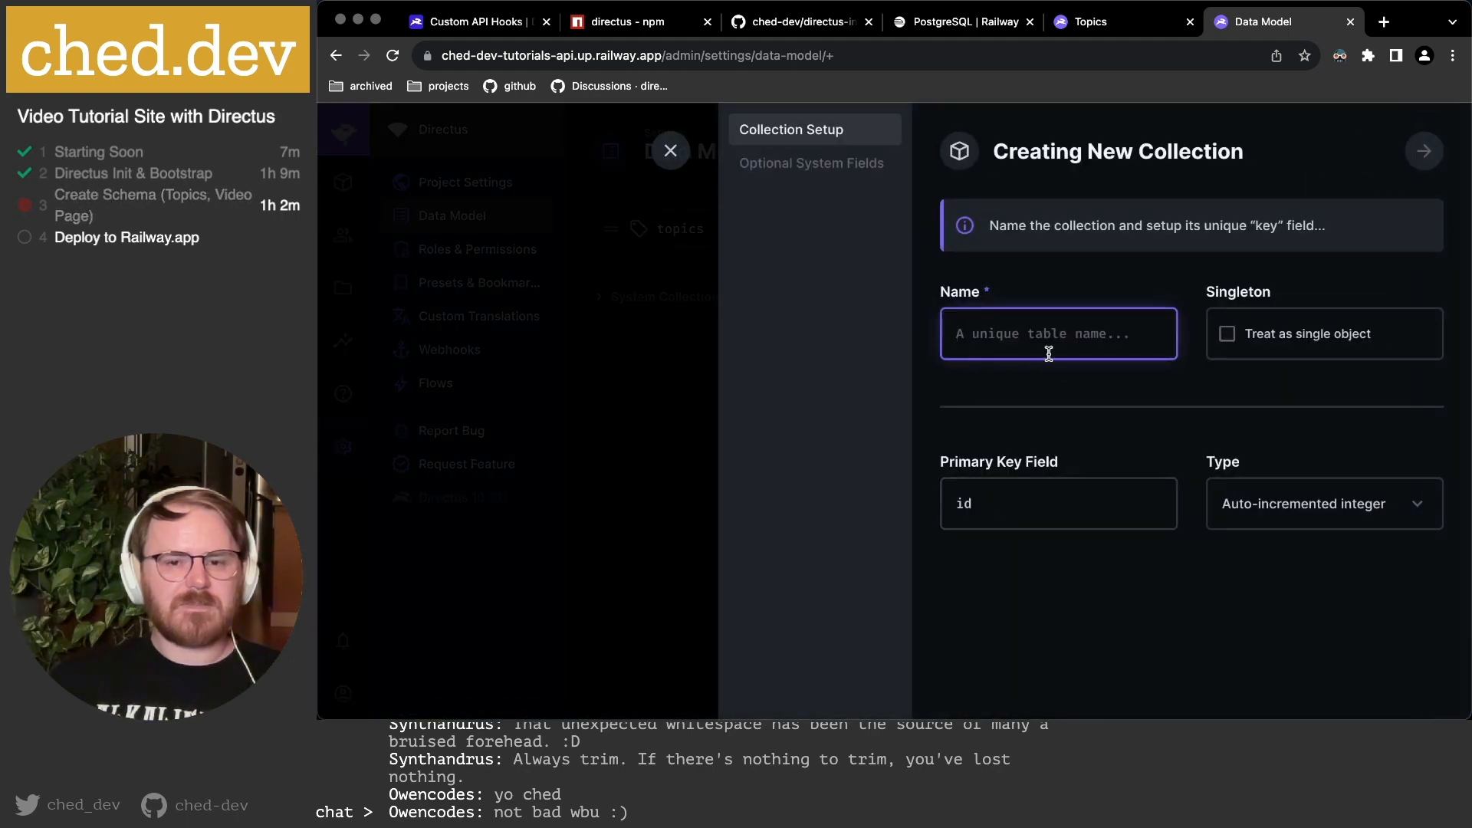
type("video_poag")
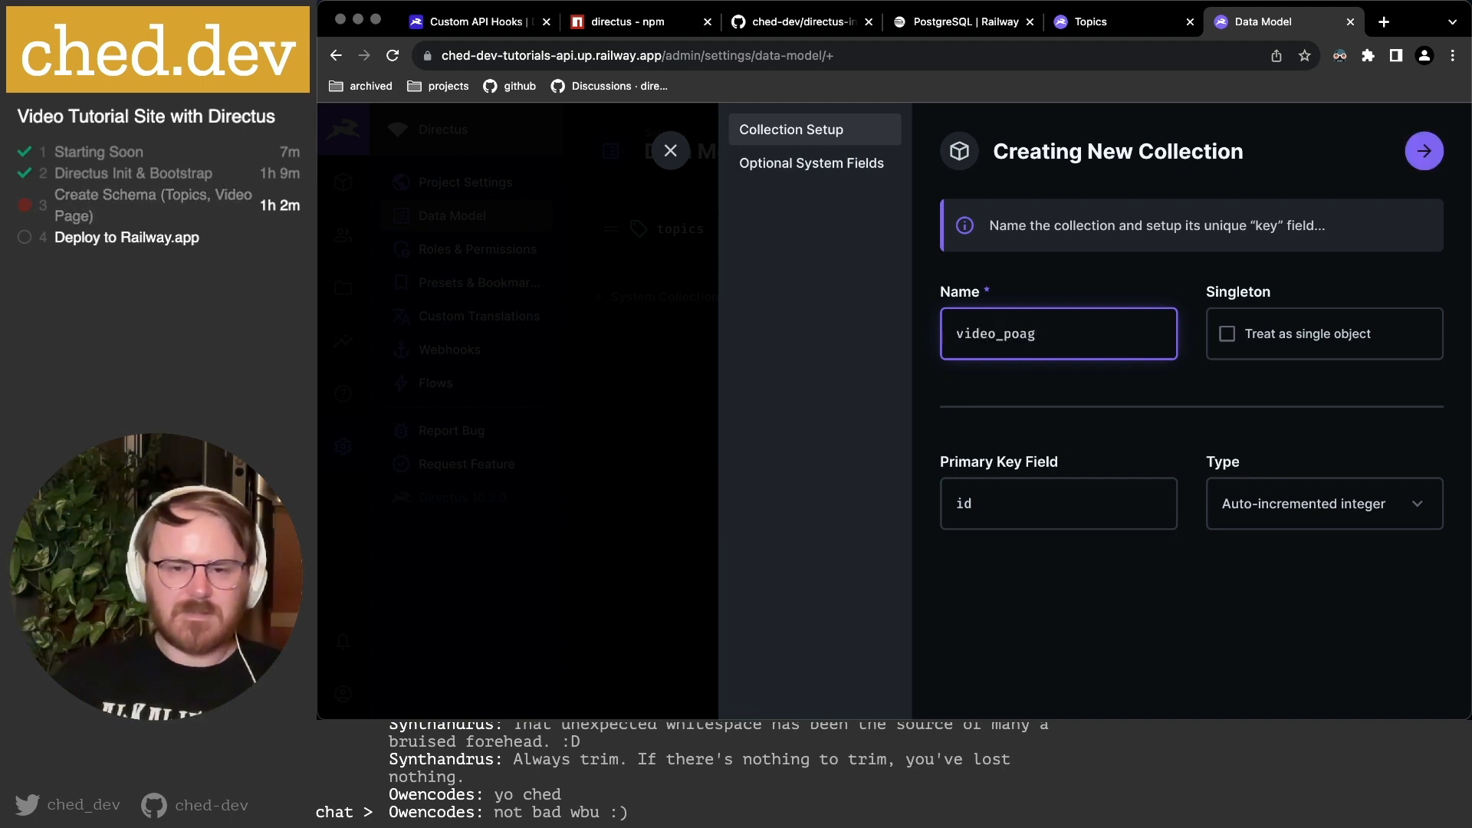
key("BackSpace")
key("BackSpace")
key("BackSpace")
type("ages")
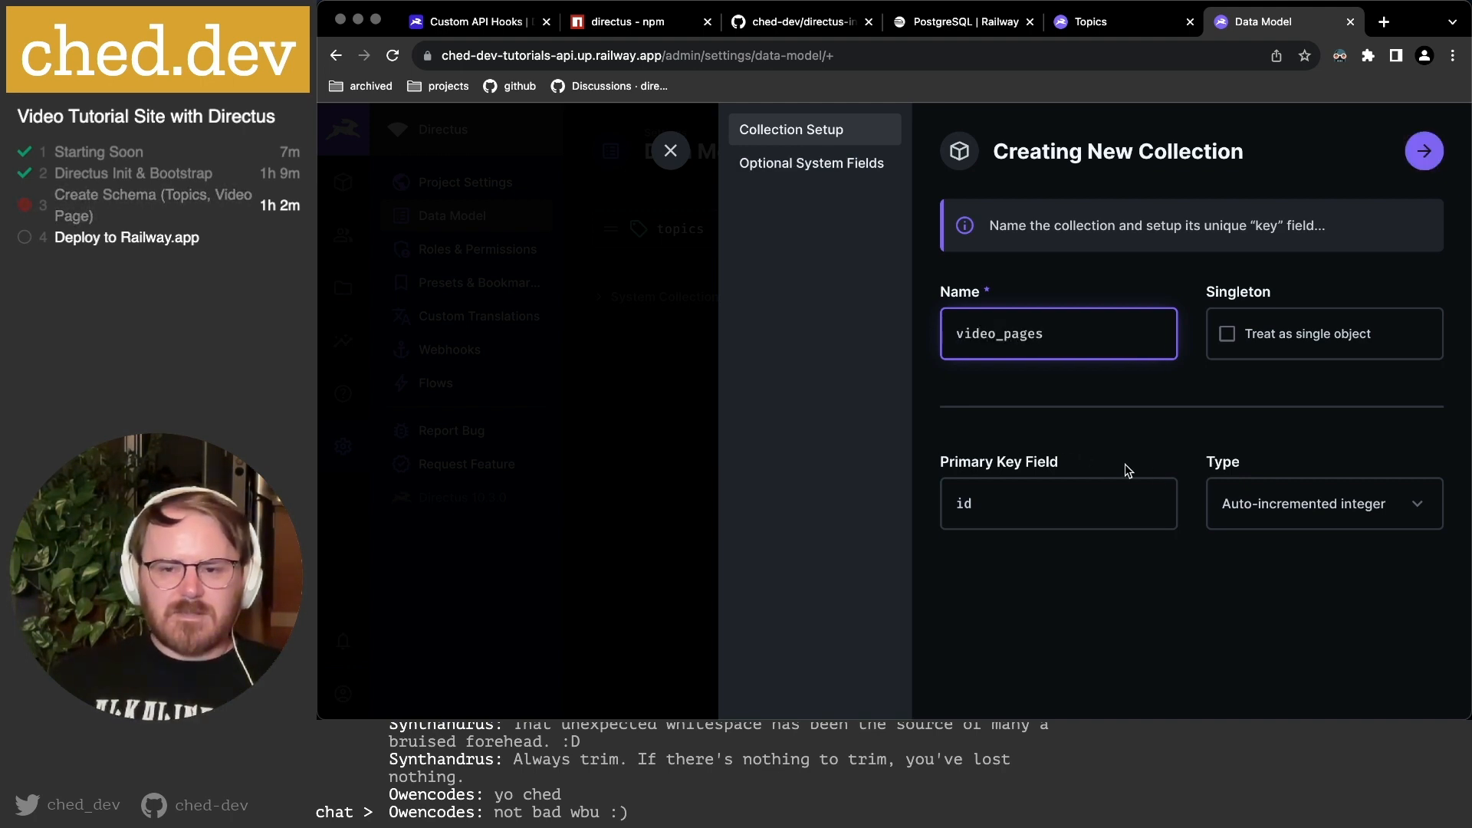
left_click(1303, 503)
left_click(1286, 613)
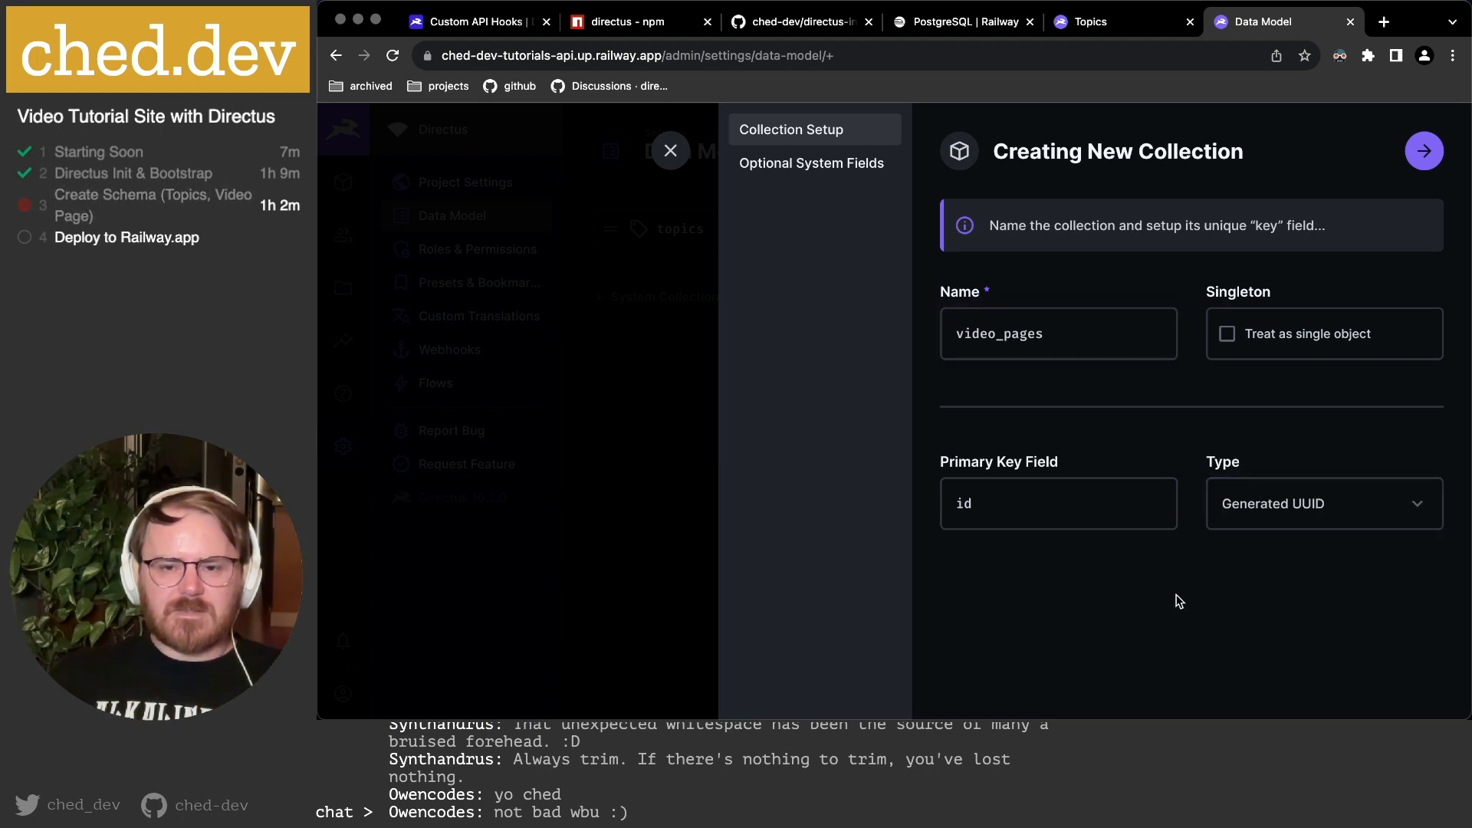
left_click(1424, 150)
left_click(1024, 339)
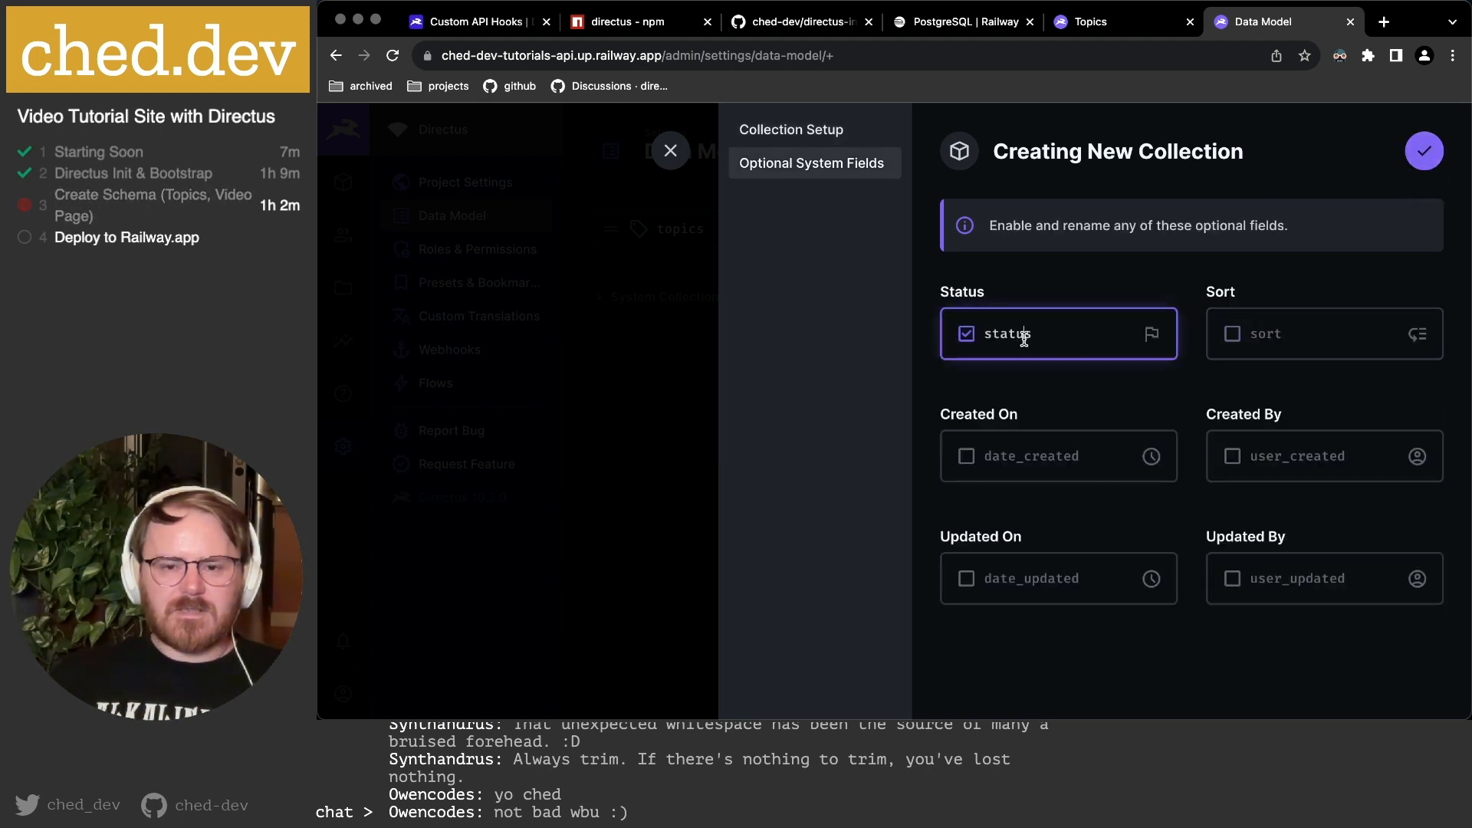
left_click(1002, 457)
left_click(1036, 571)
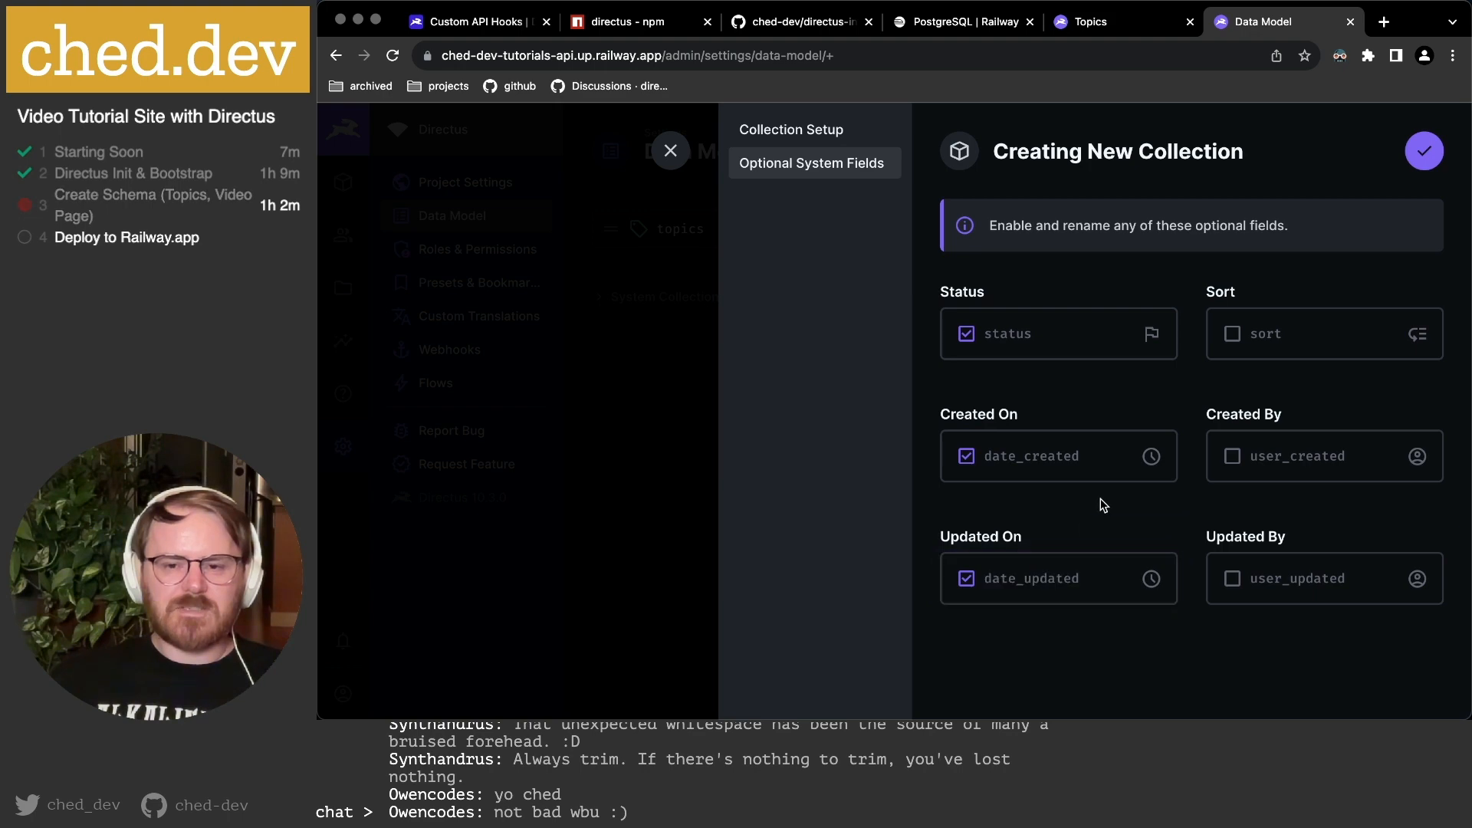
left_click(1424, 149)
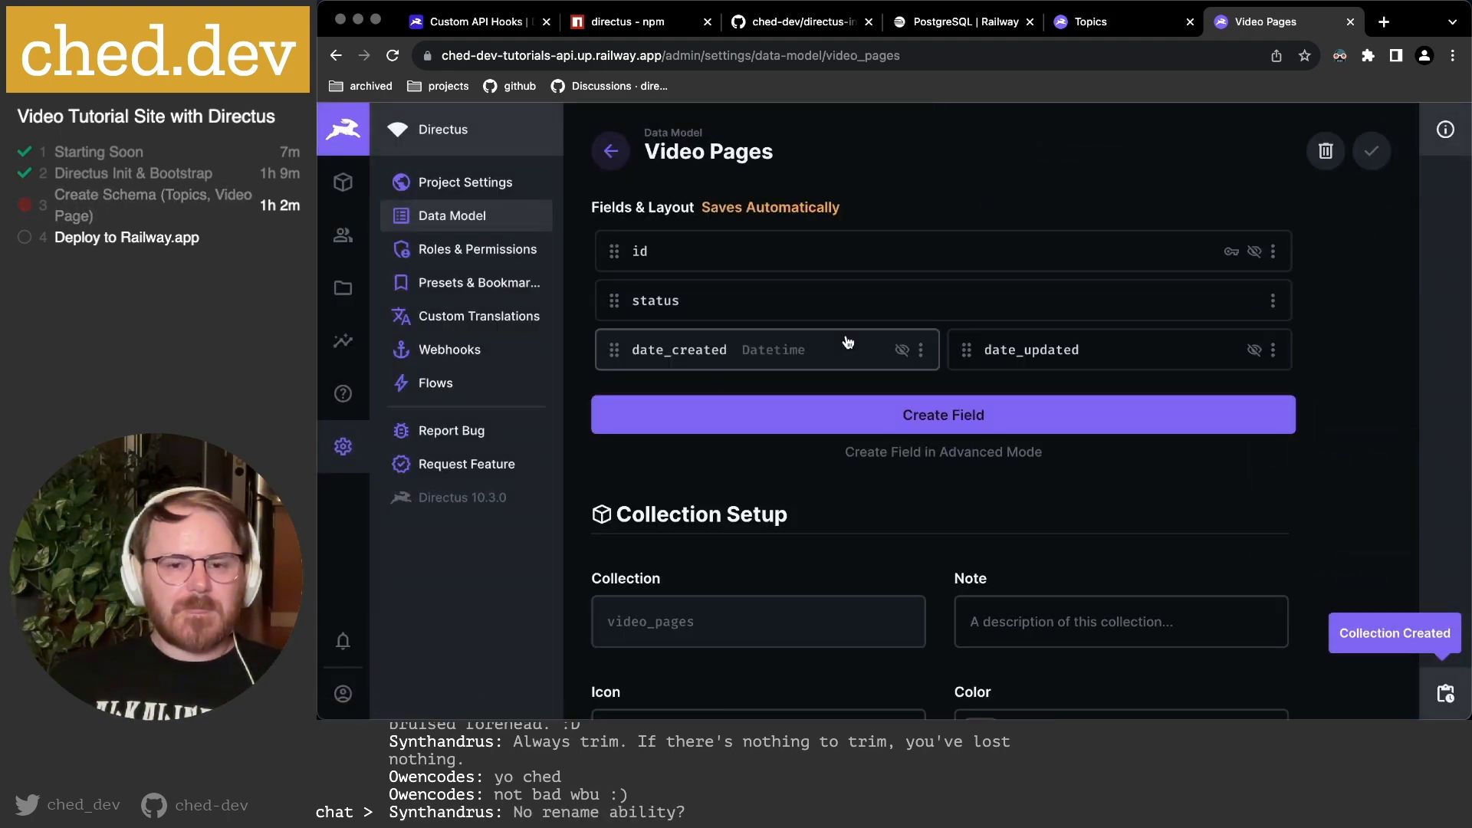
Give the video_pages collection the Slow Motion Video icon, found by searching 'video'.
scroll(866, 490, "down", 5)
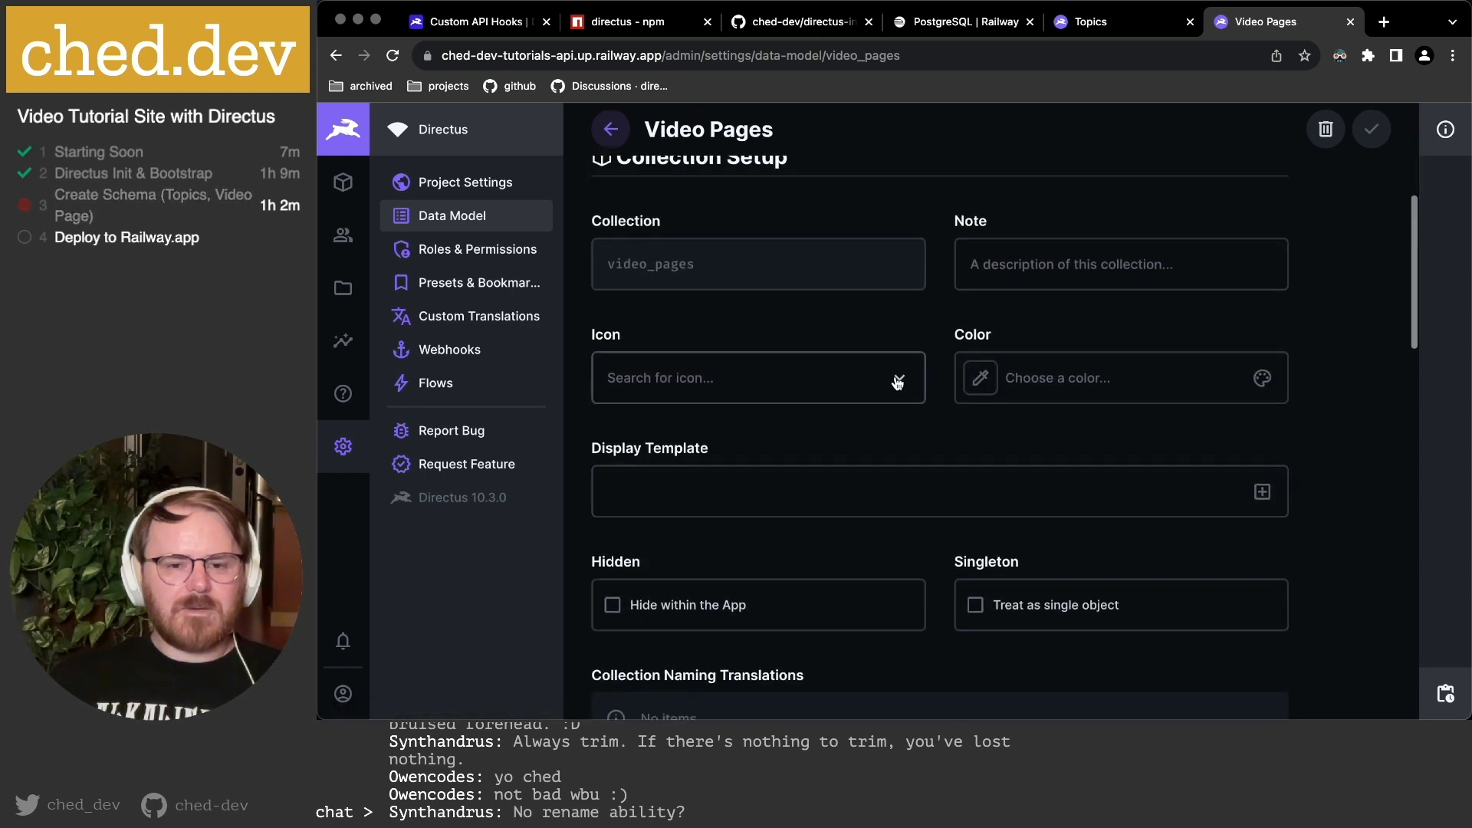
left_click(811, 377)
type("video")
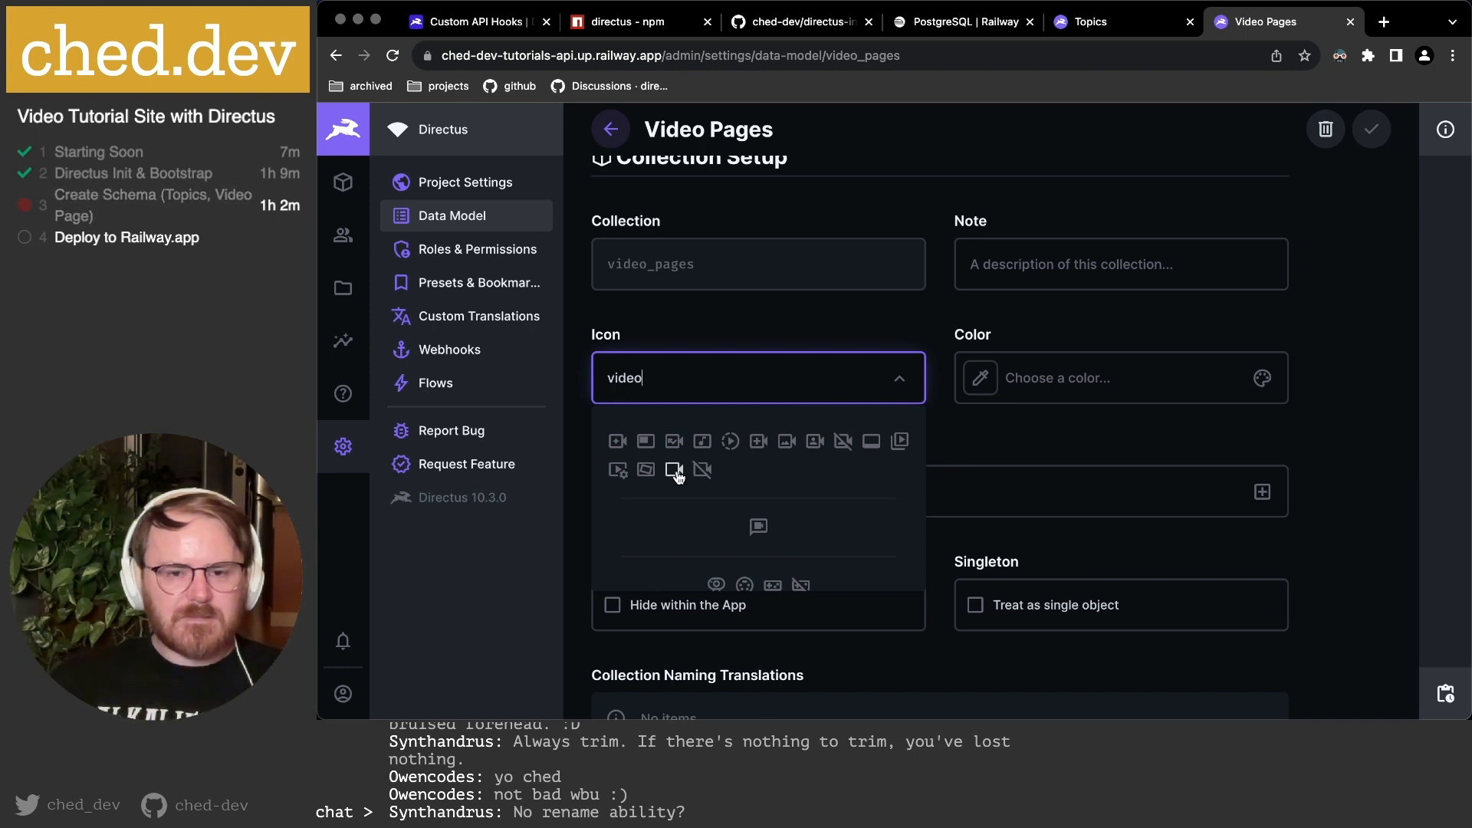
left_click(729, 442)
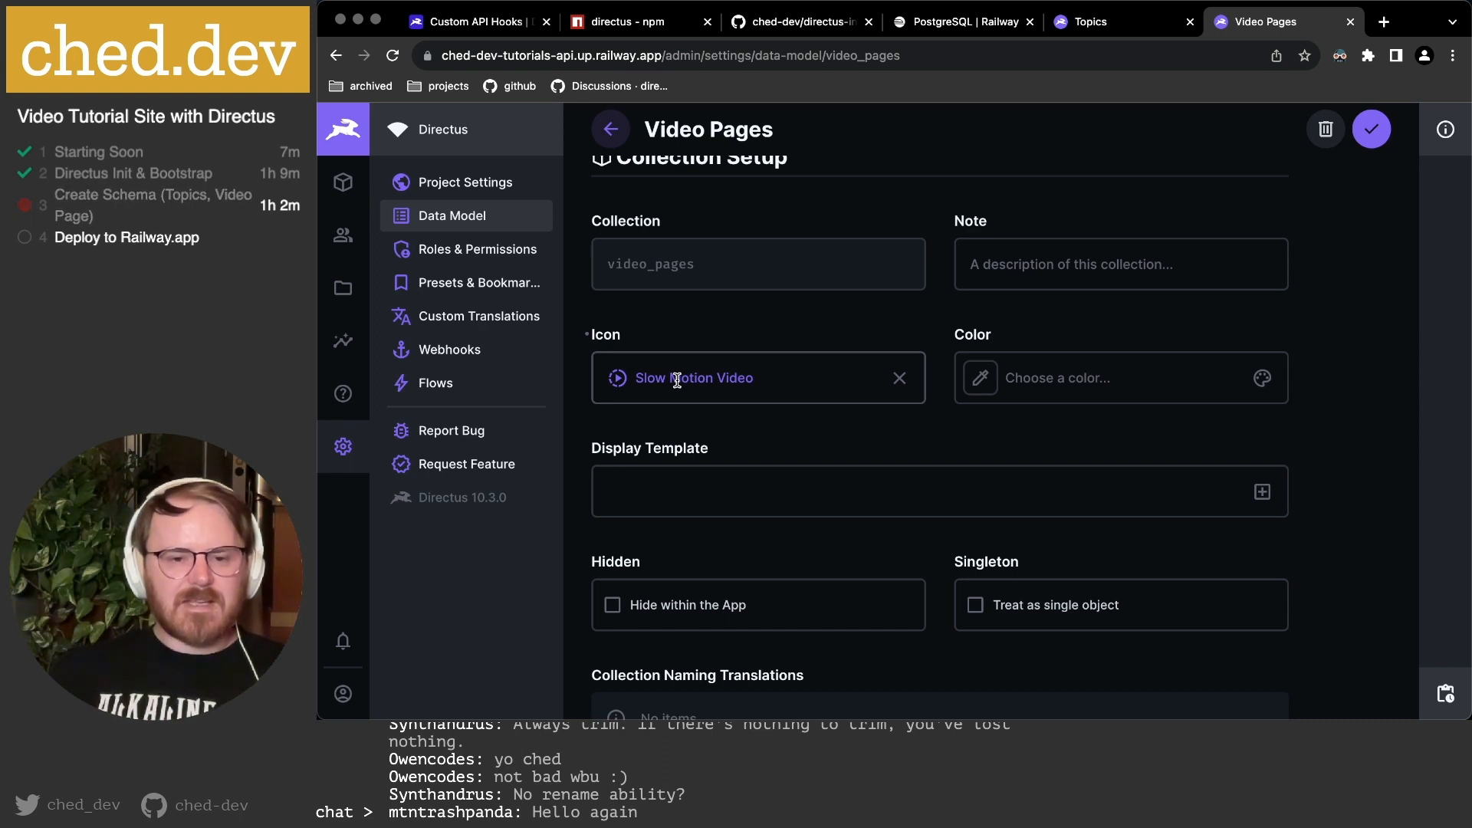
Set Activity & Revision Tracking to Do Not Track Anything and save the collection settings.
scroll(1015, 429, "down", 3)
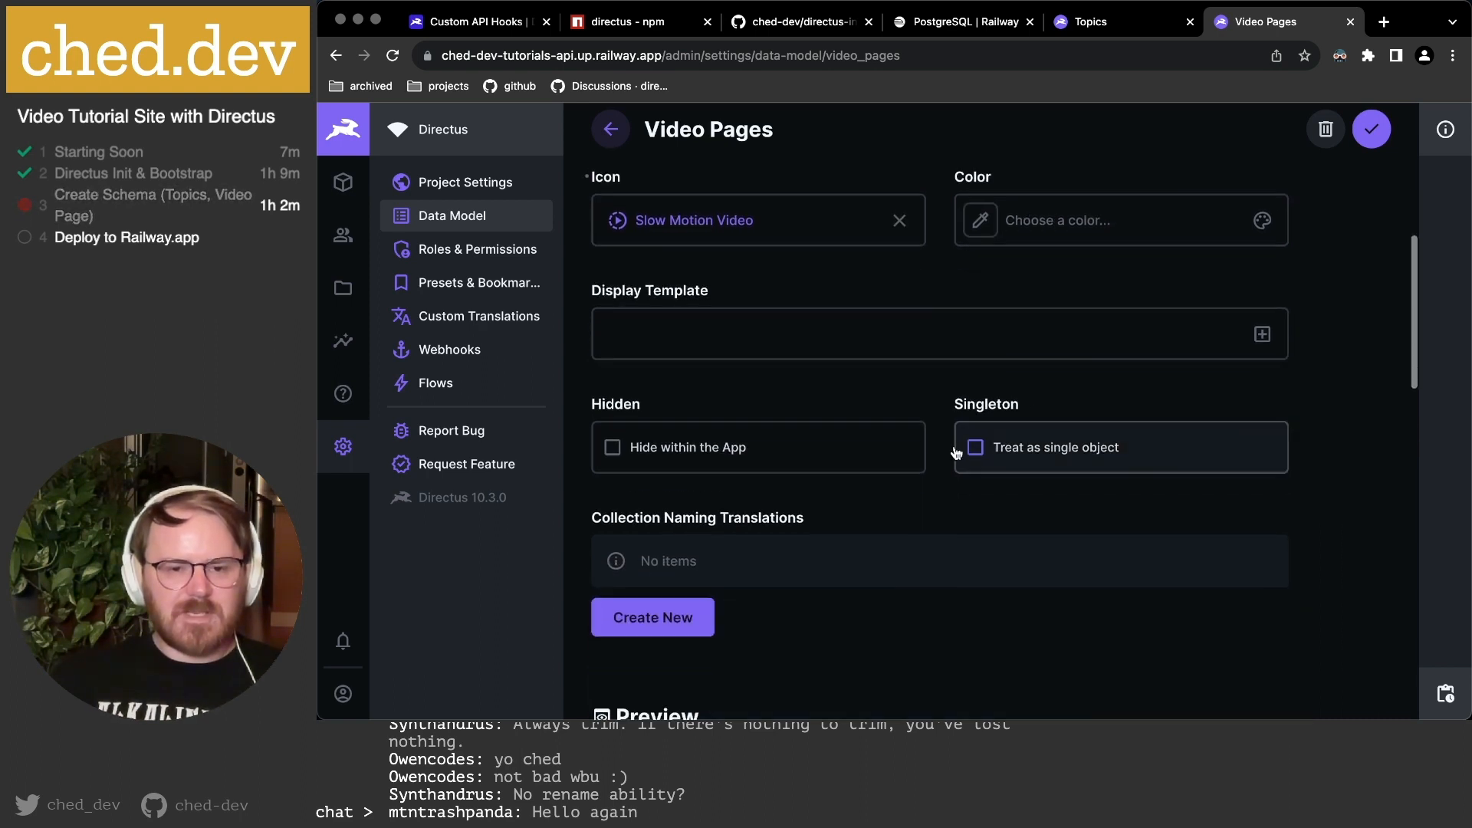
scroll(896, 452, "down", 3)
scroll(896, 465, "down", 10)
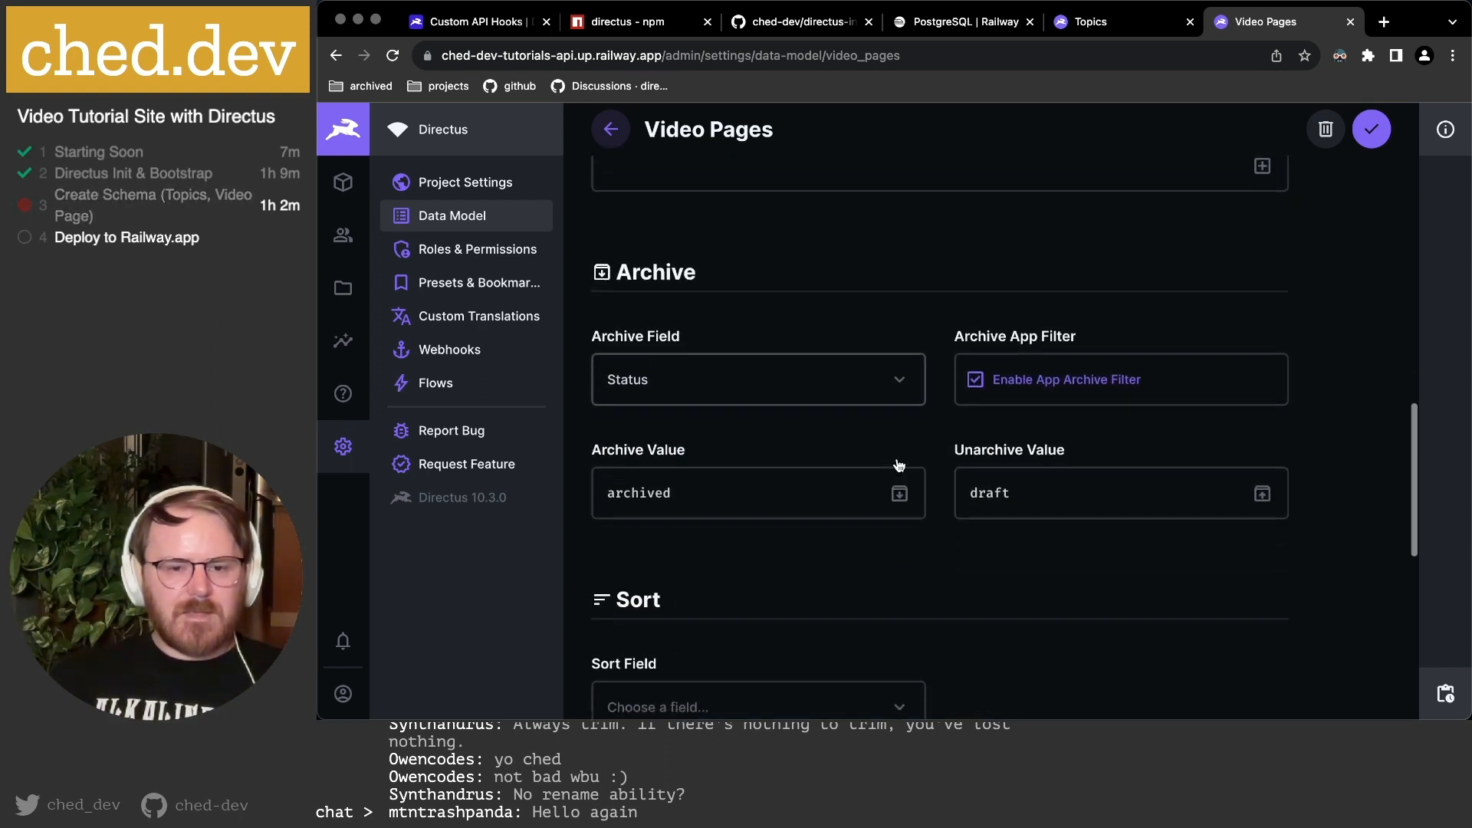
scroll(898, 465, "down", 3)
left_click(774, 414)
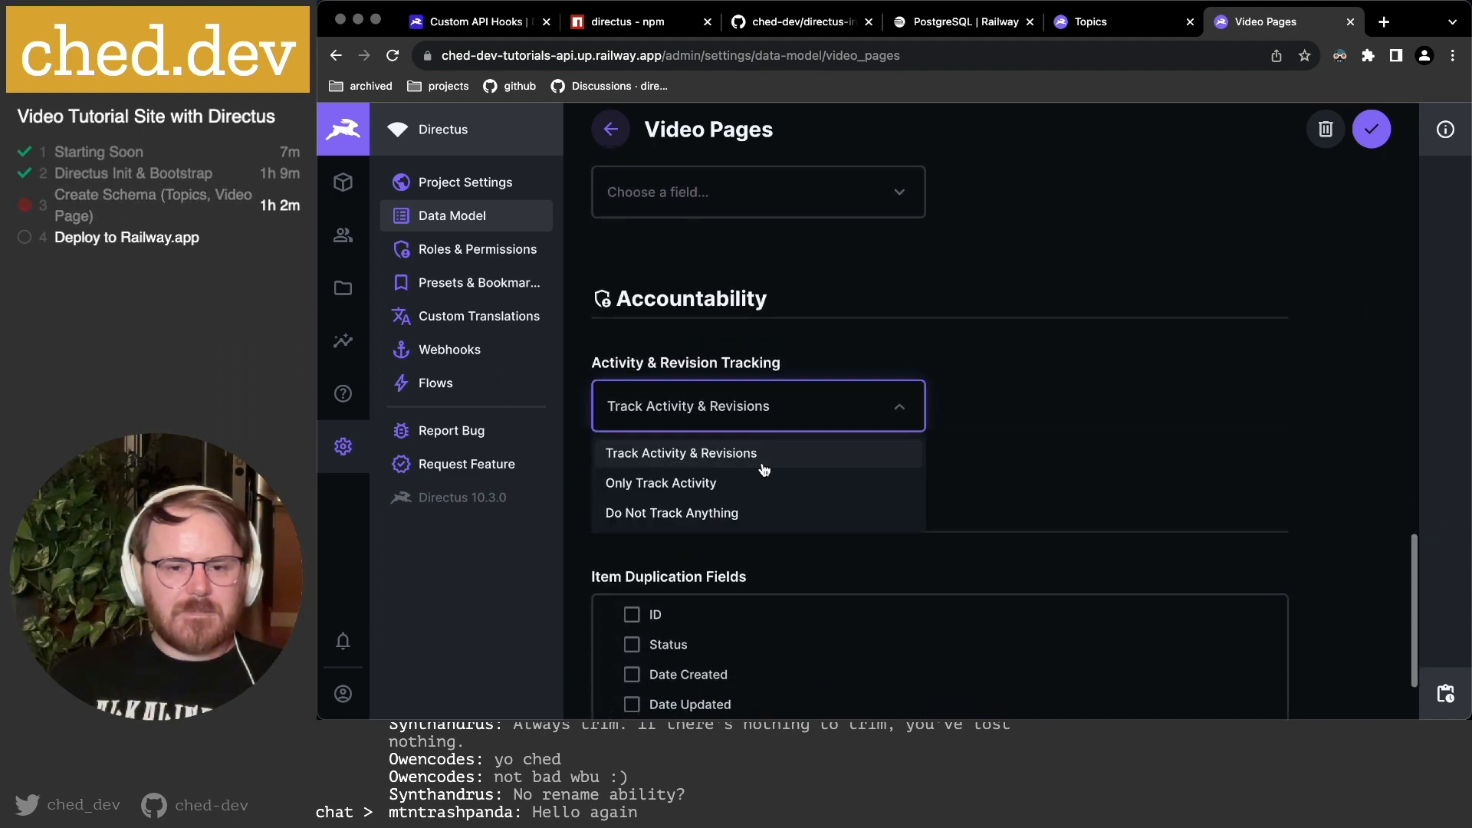
left_click(751, 513)
scroll(881, 506, "down", 2)
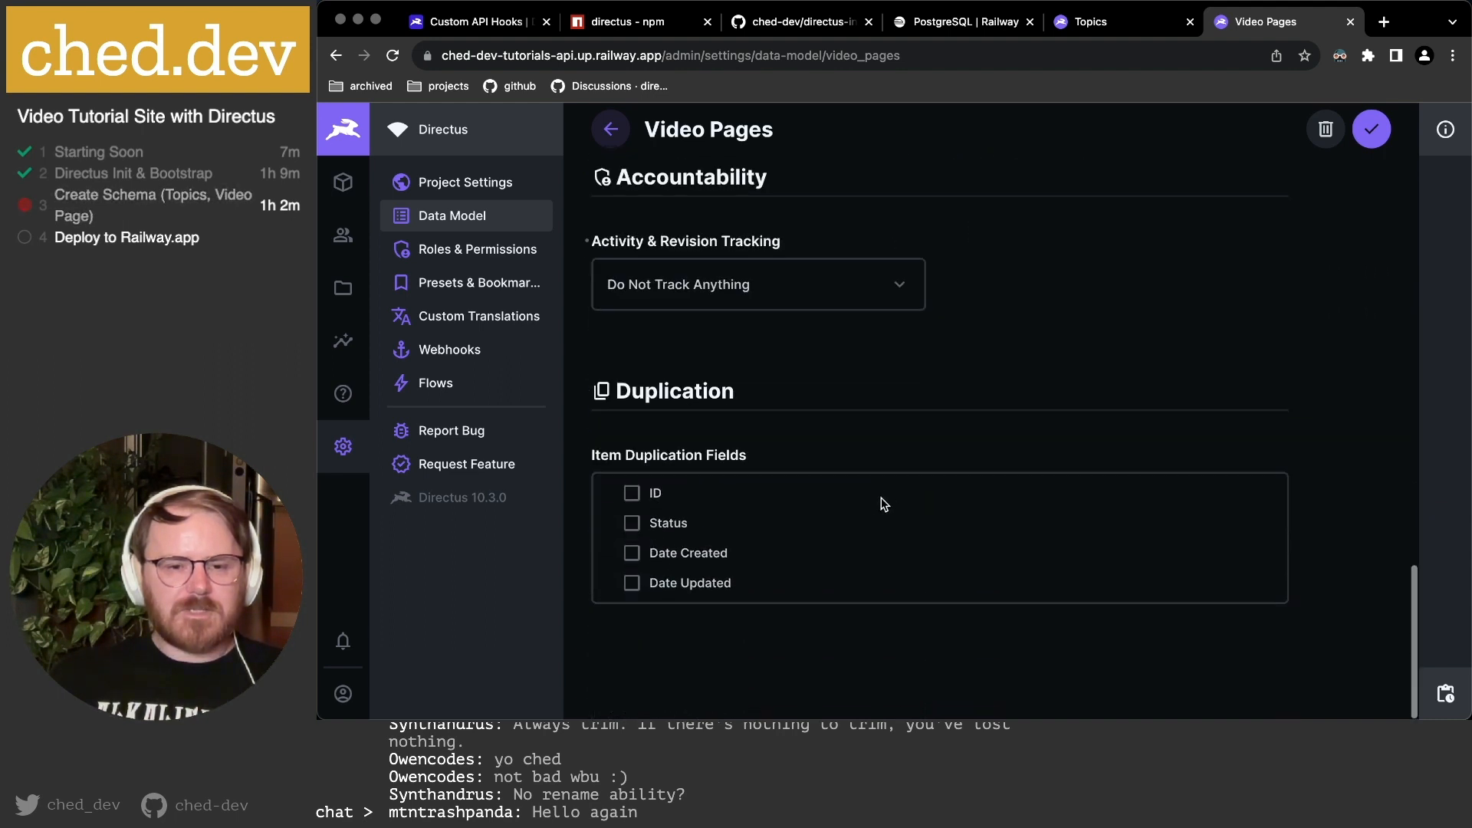
left_click(1376, 135)
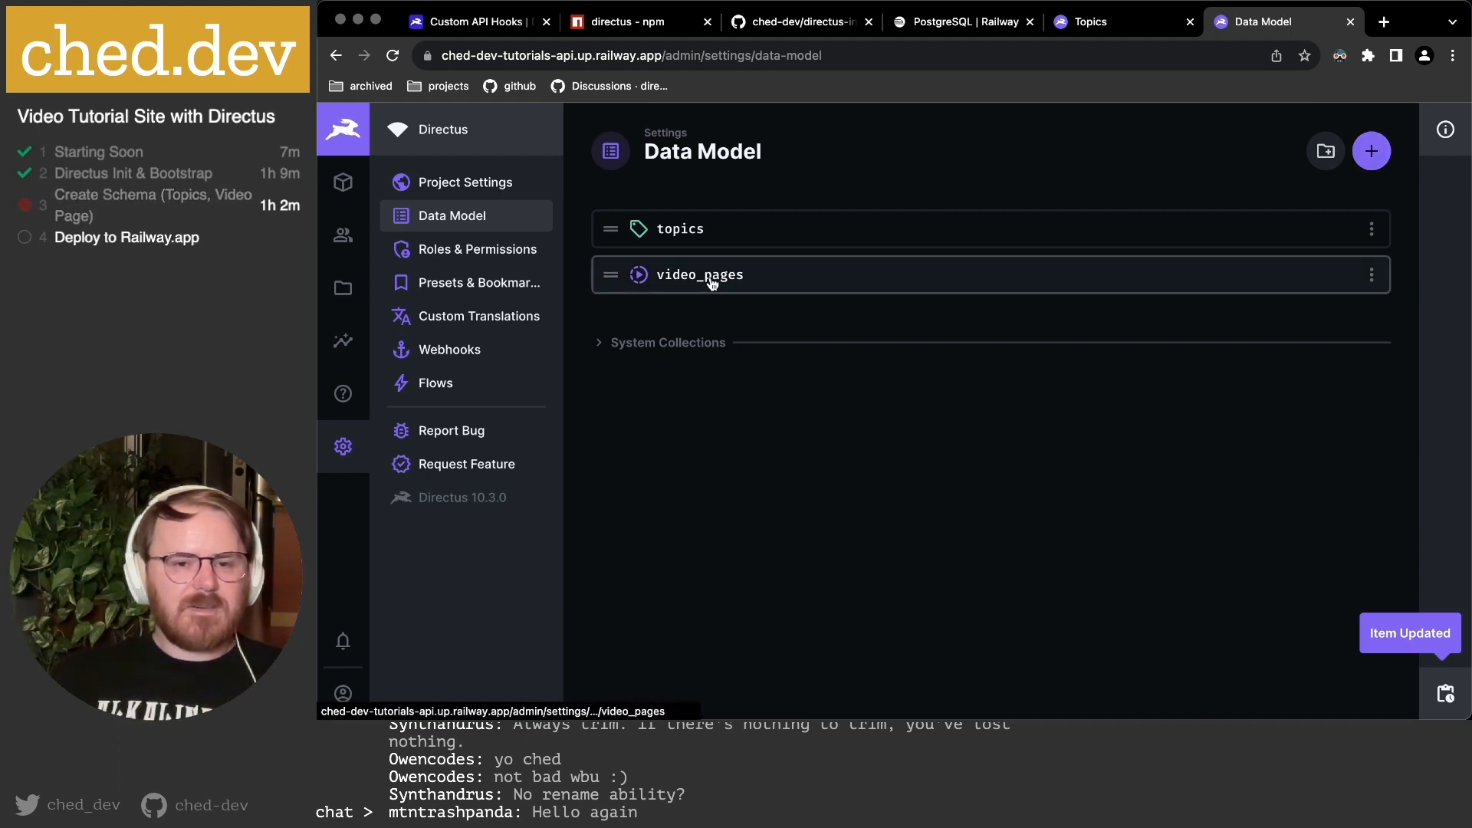
Move video_pages above topics in the collection order and start a new Video Pages item.
left_click_drag(611, 275, 599, 219)
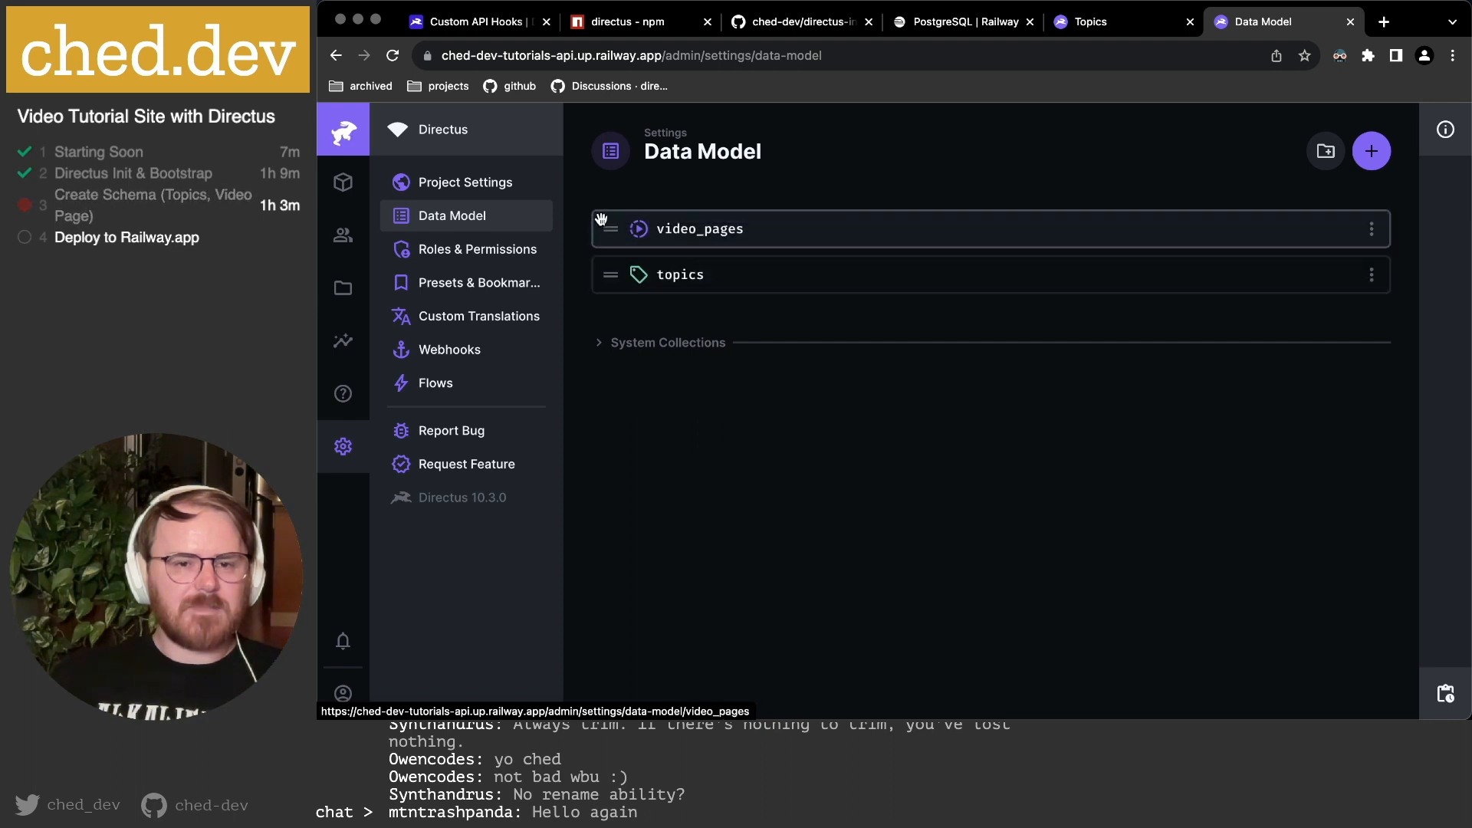
left_click(344, 183)
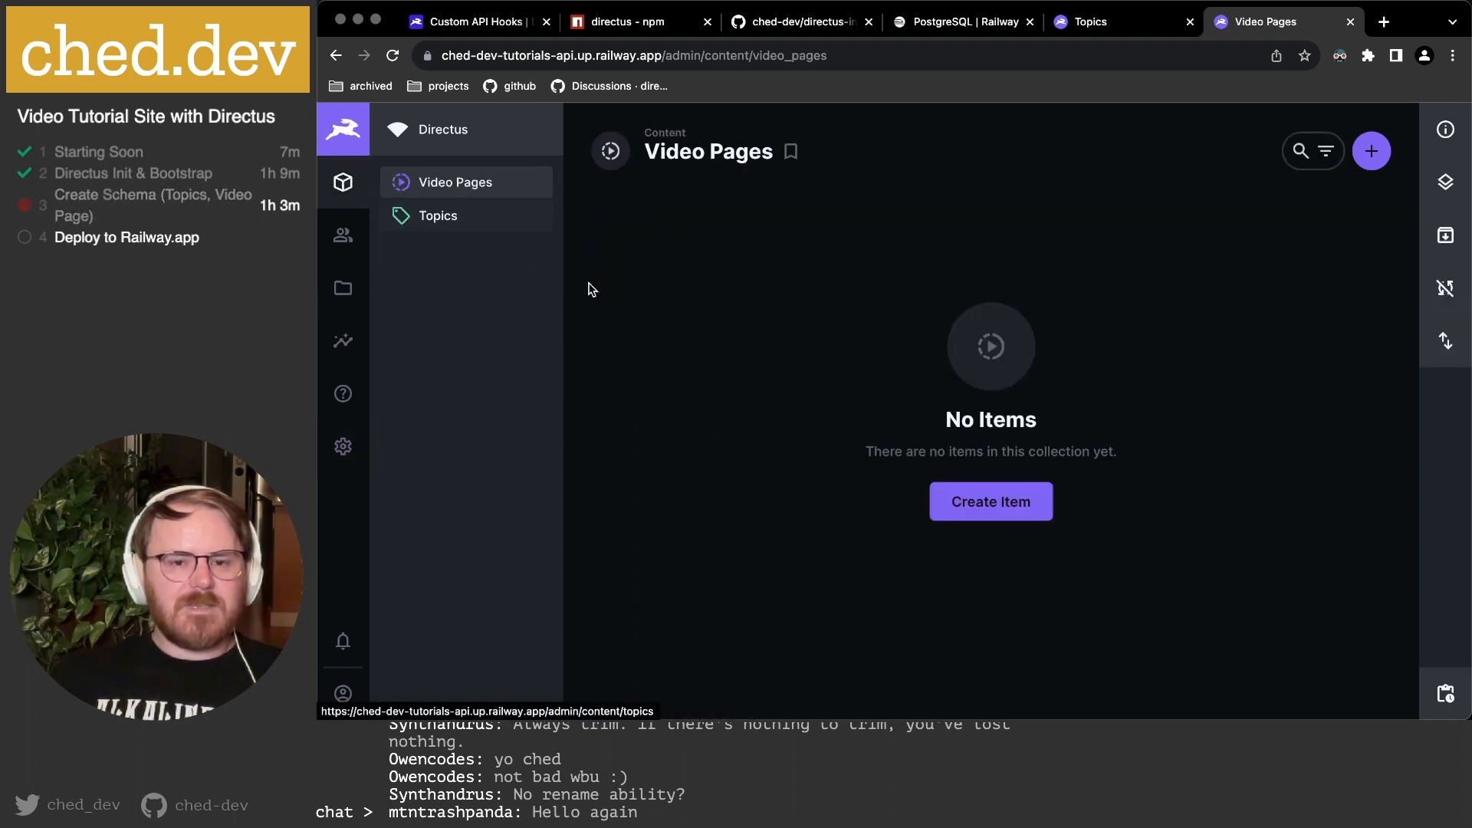
left_click(955, 500)
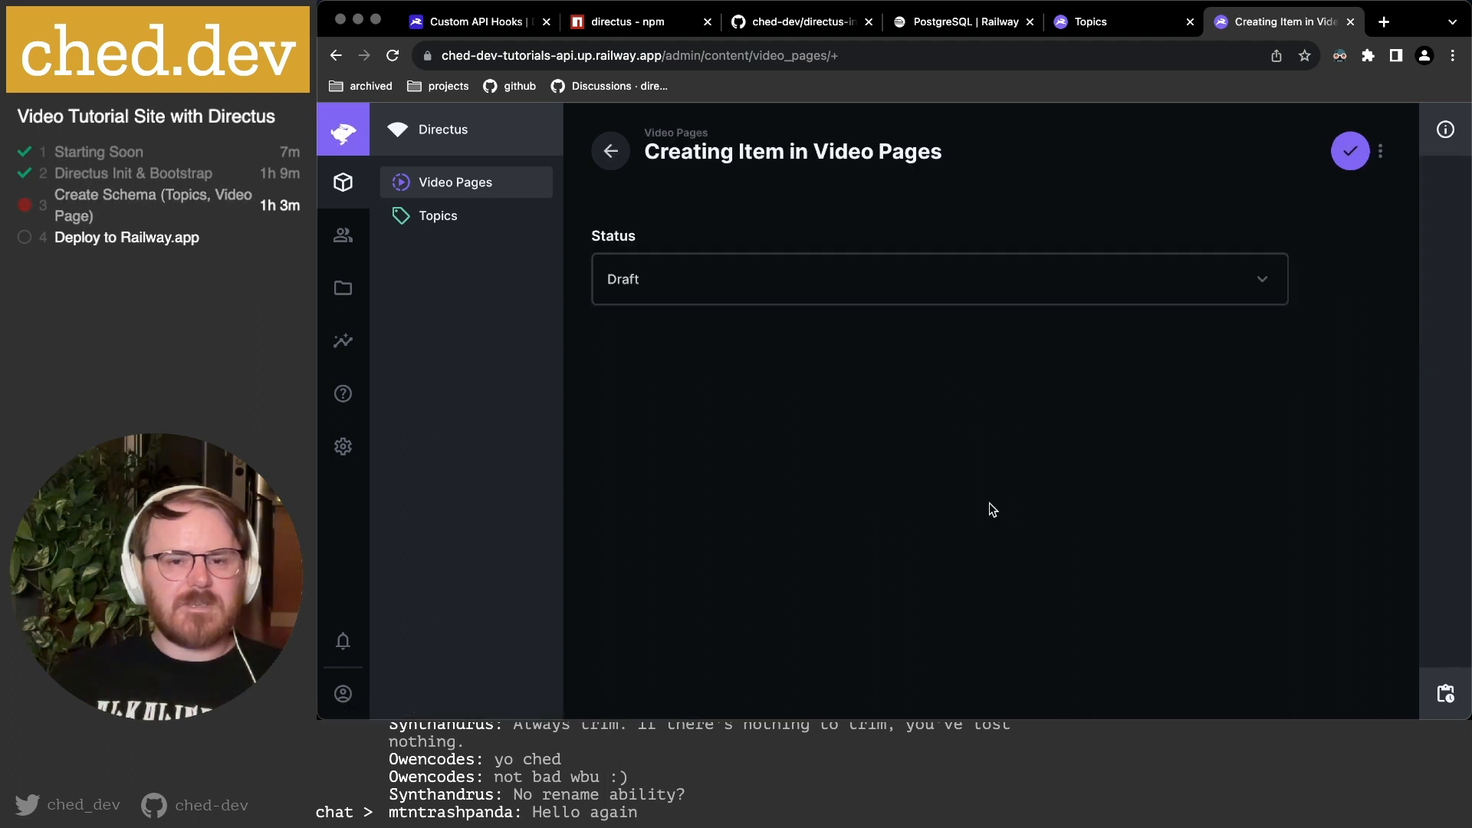
Inspect the Status dropdown and its raw value, confirming it defaults to Draft.
left_click(703, 288)
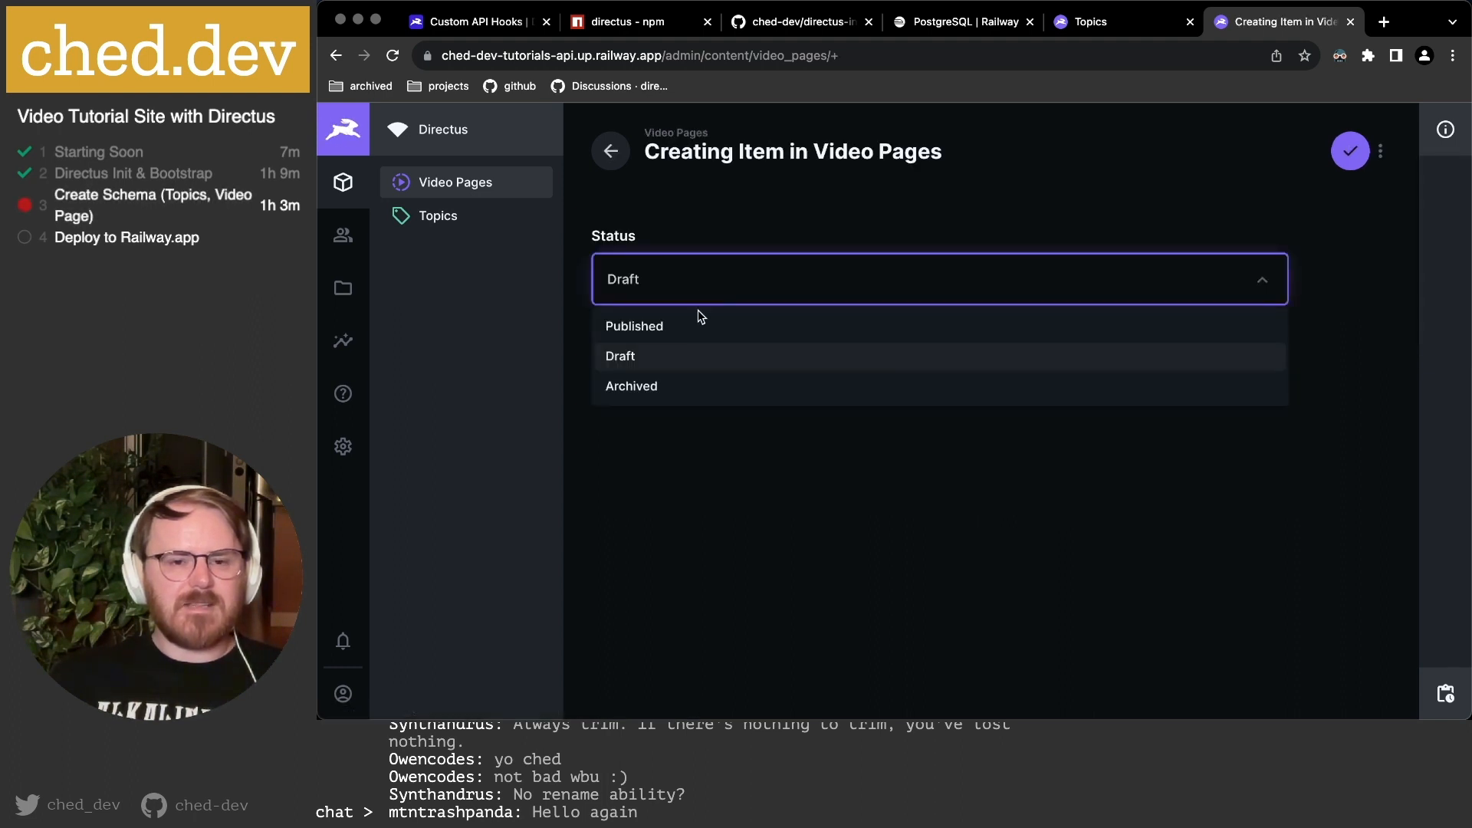
left_click(728, 456)
left_click(640, 244)
left_click(652, 270)
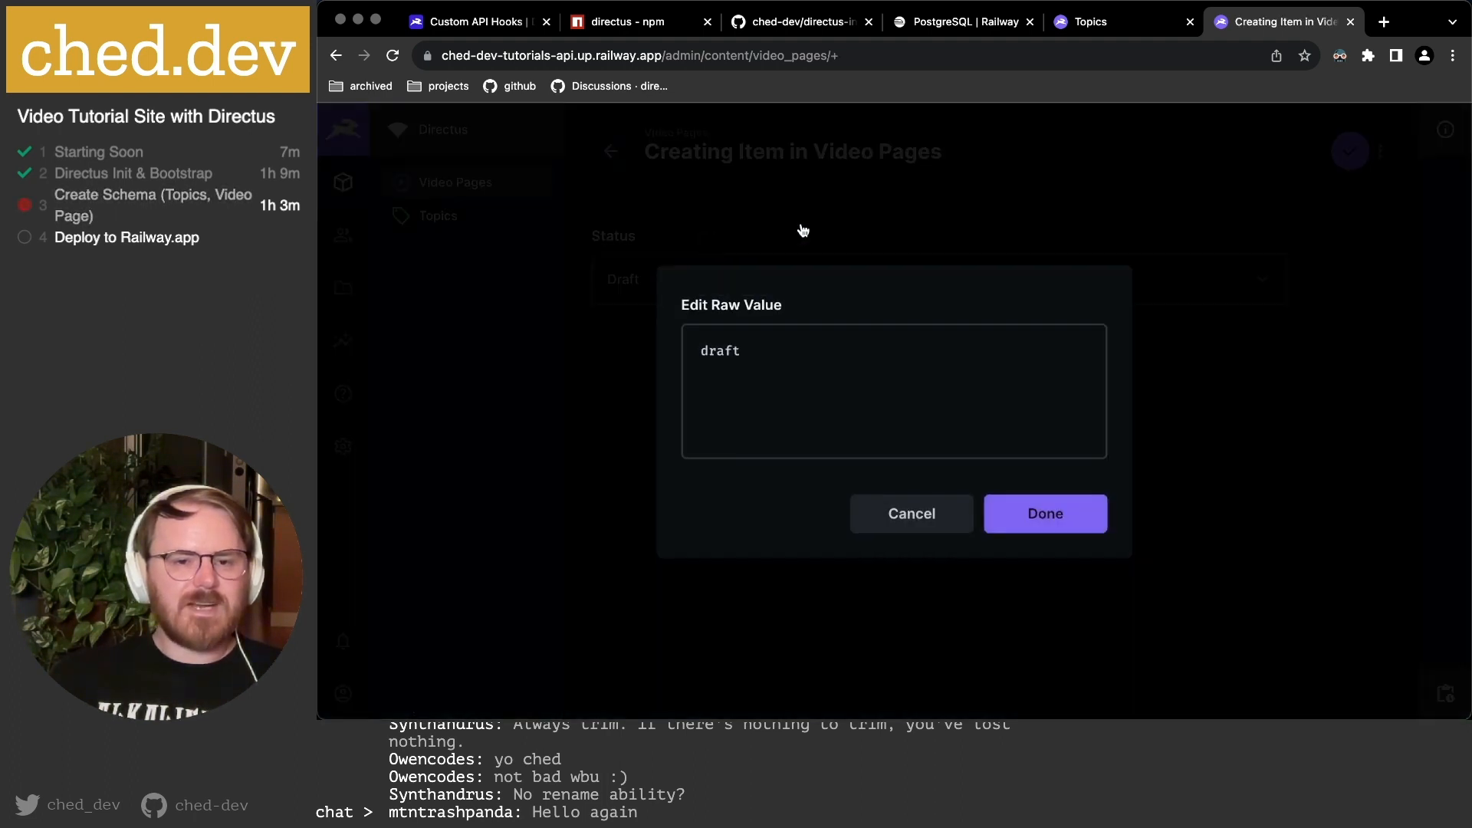
left_click(910, 516)
left_click(663, 295)
left_click(785, 497)
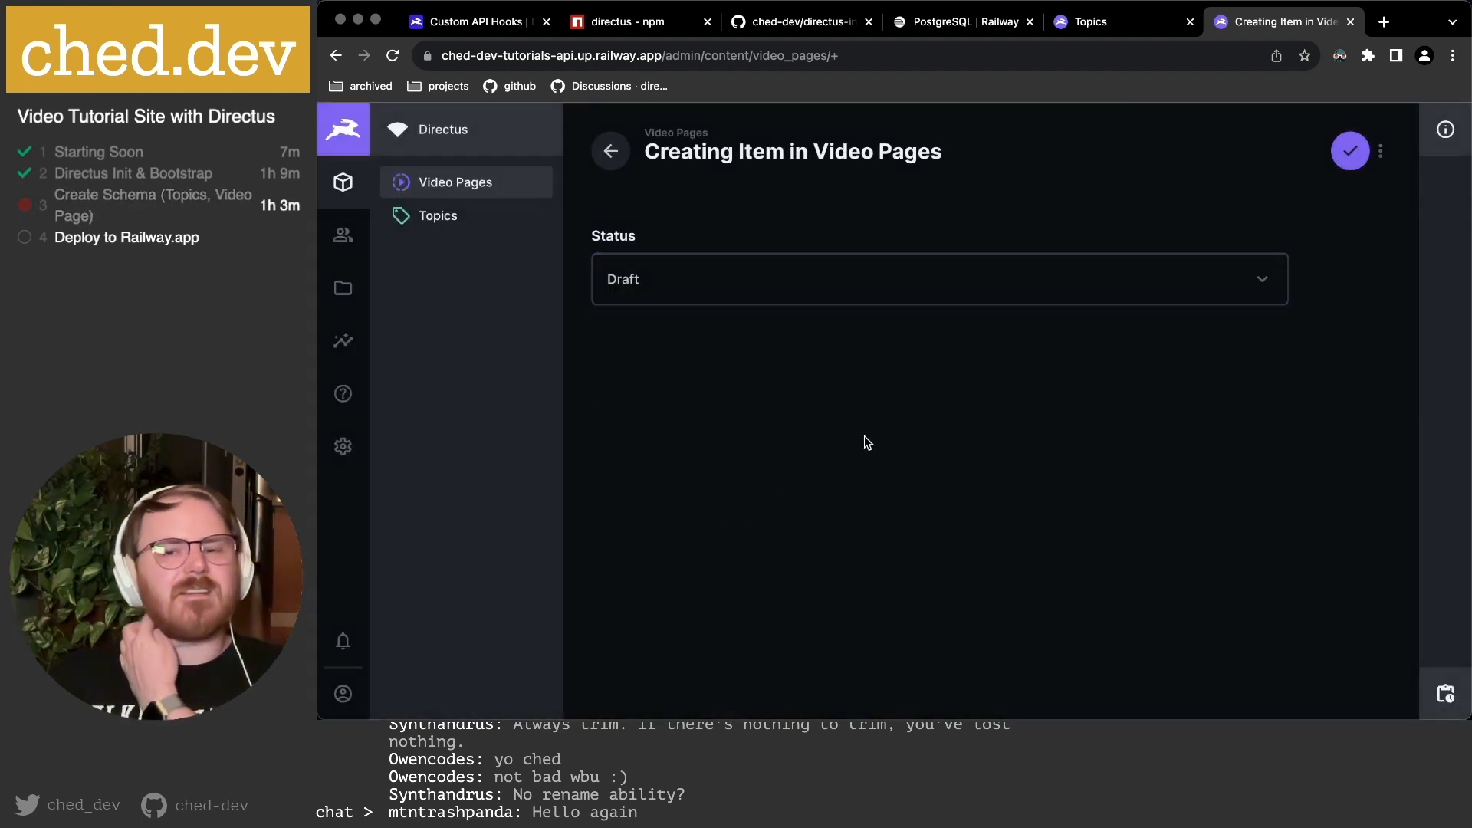
In video_pages, move status below date_created and date_updated, make it Half Width, and open its settings.
left_click(1142, 29)
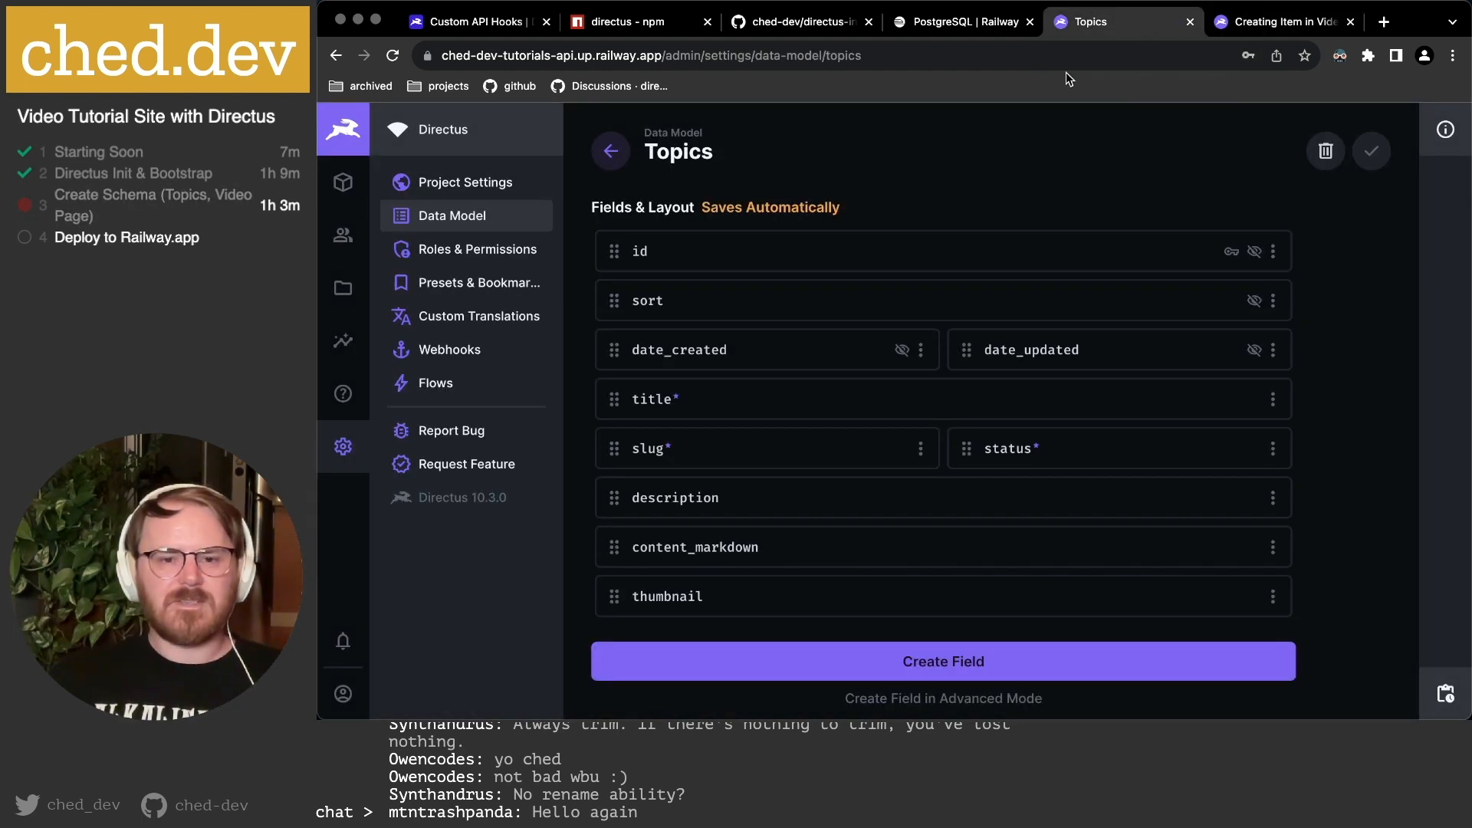
left_click(442, 217)
left_click(675, 227)
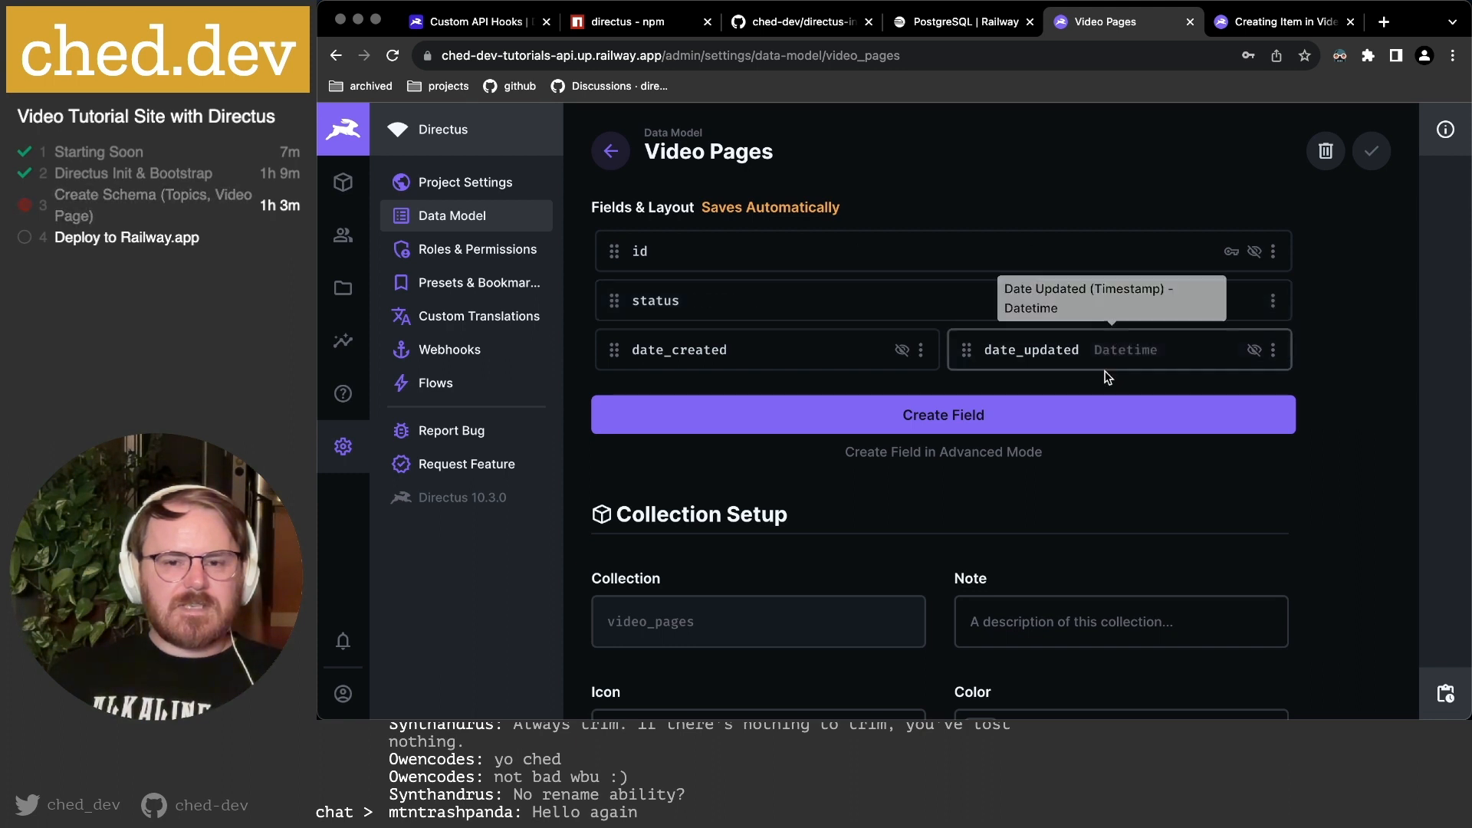
left_click_drag(613, 300, 608, 349)
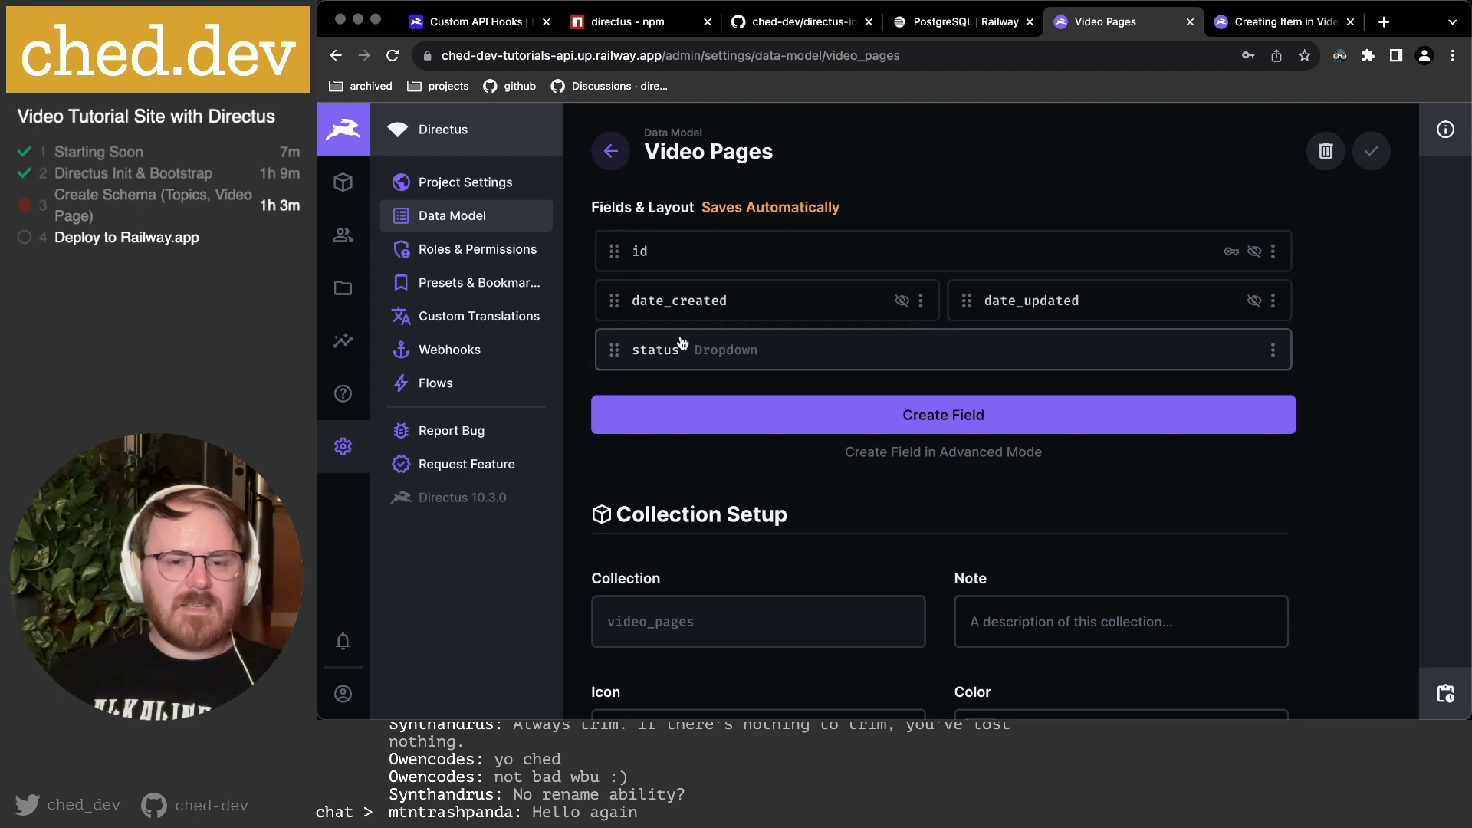
left_click(1271, 349)
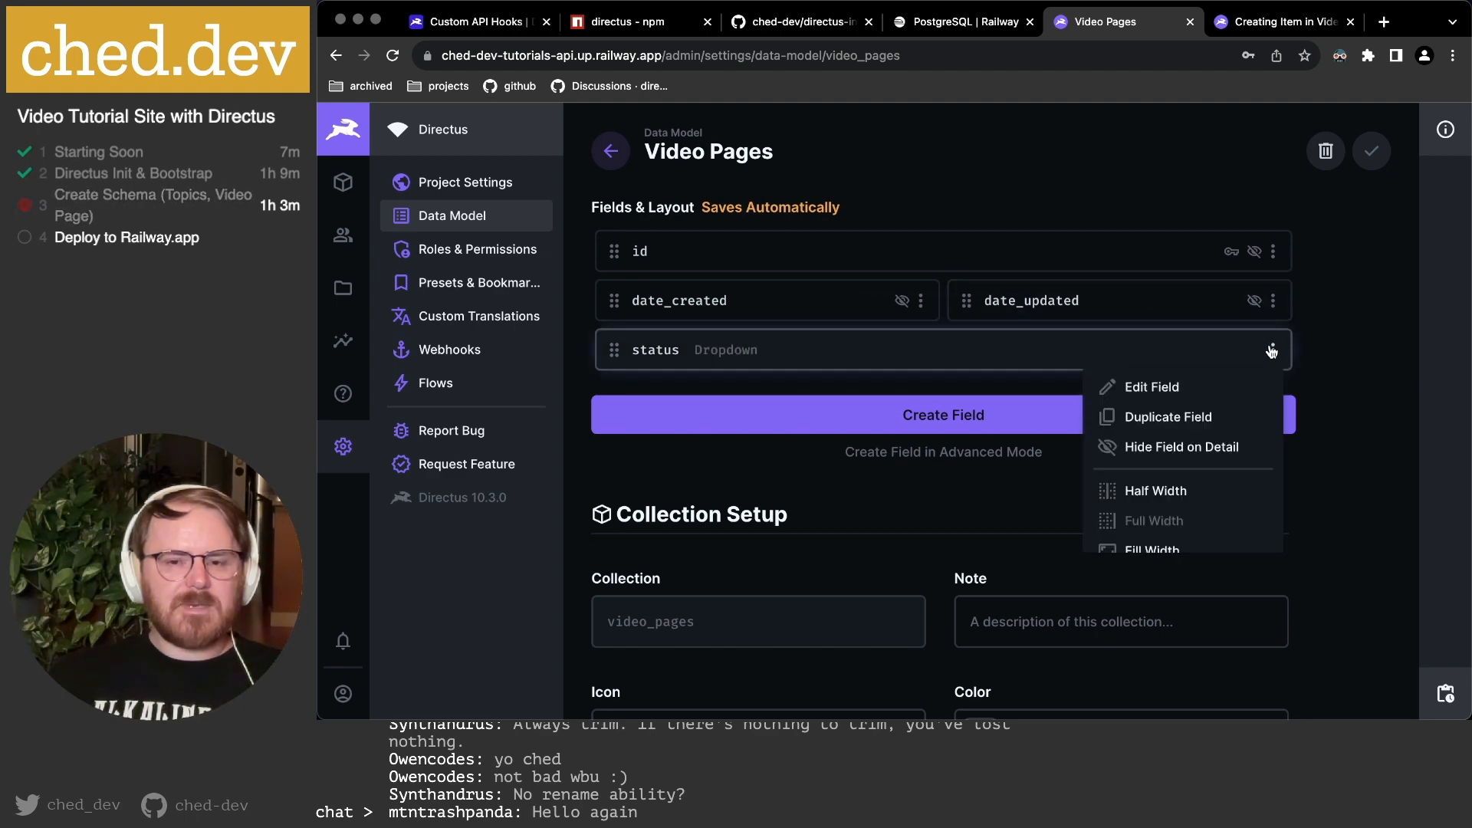
left_click(1189, 489)
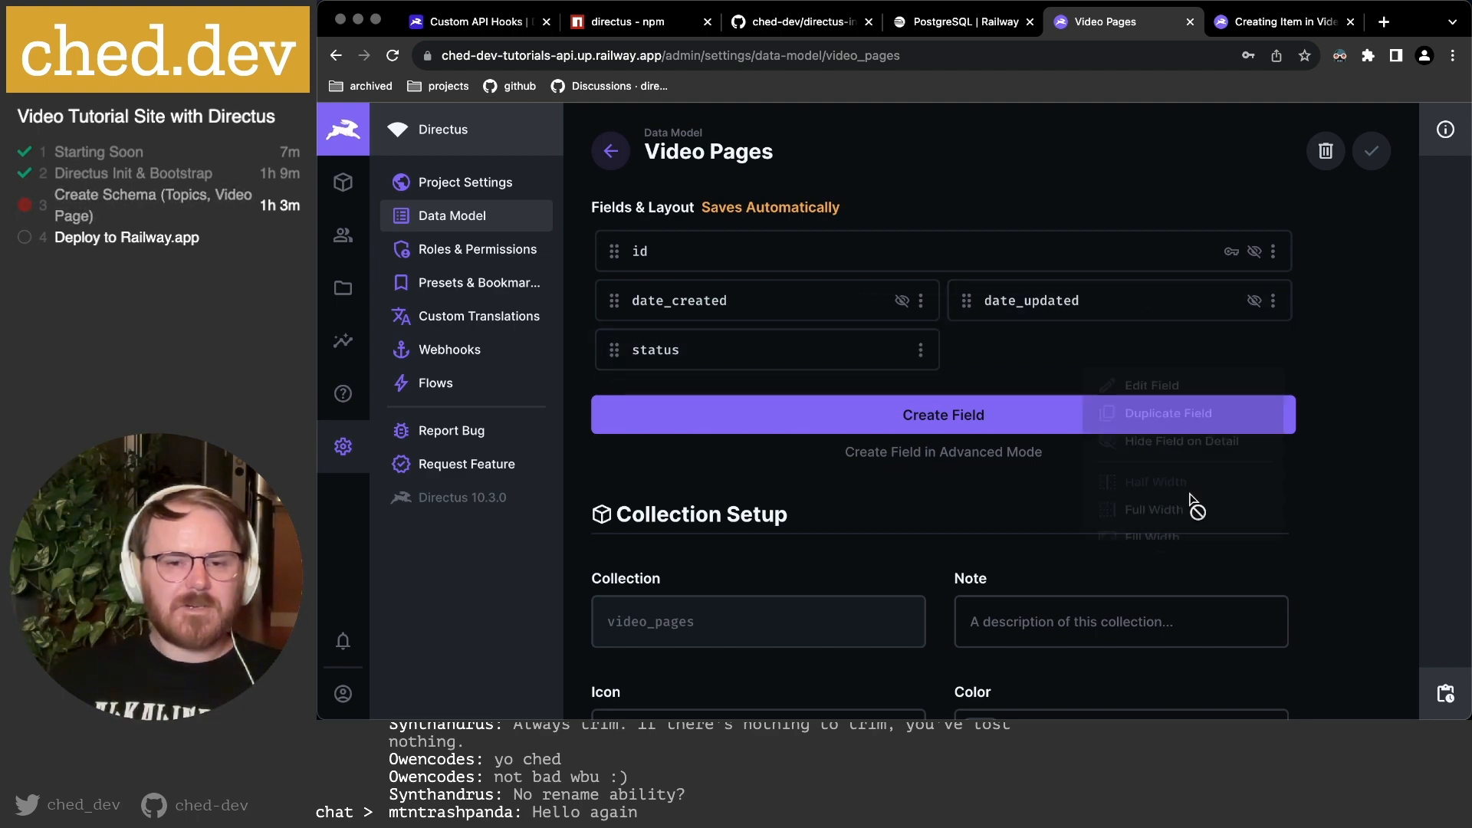
left_click(739, 351)
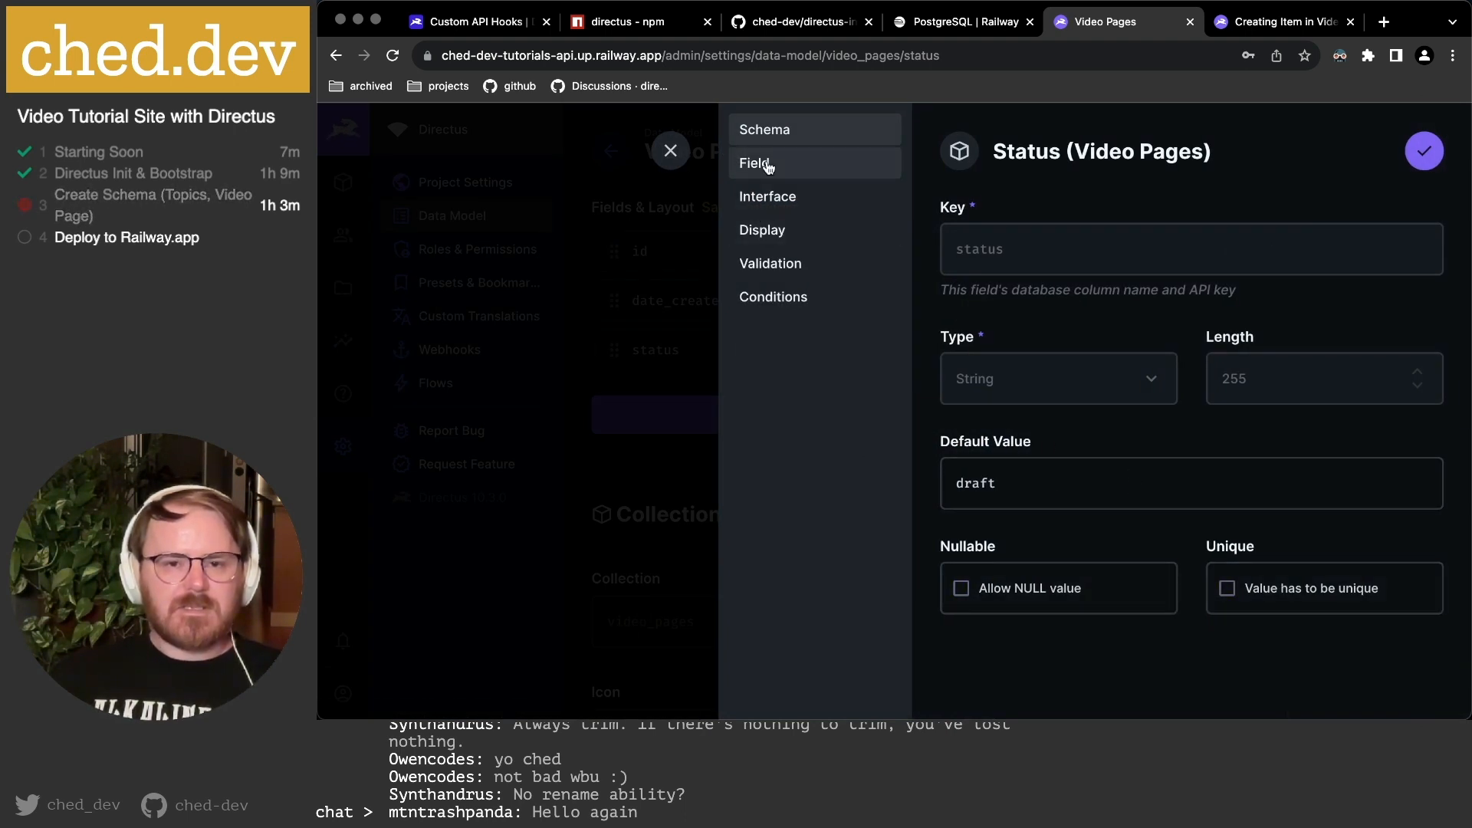
Move Draft to the top of the status field's interface choices.
left_click(852, 163)
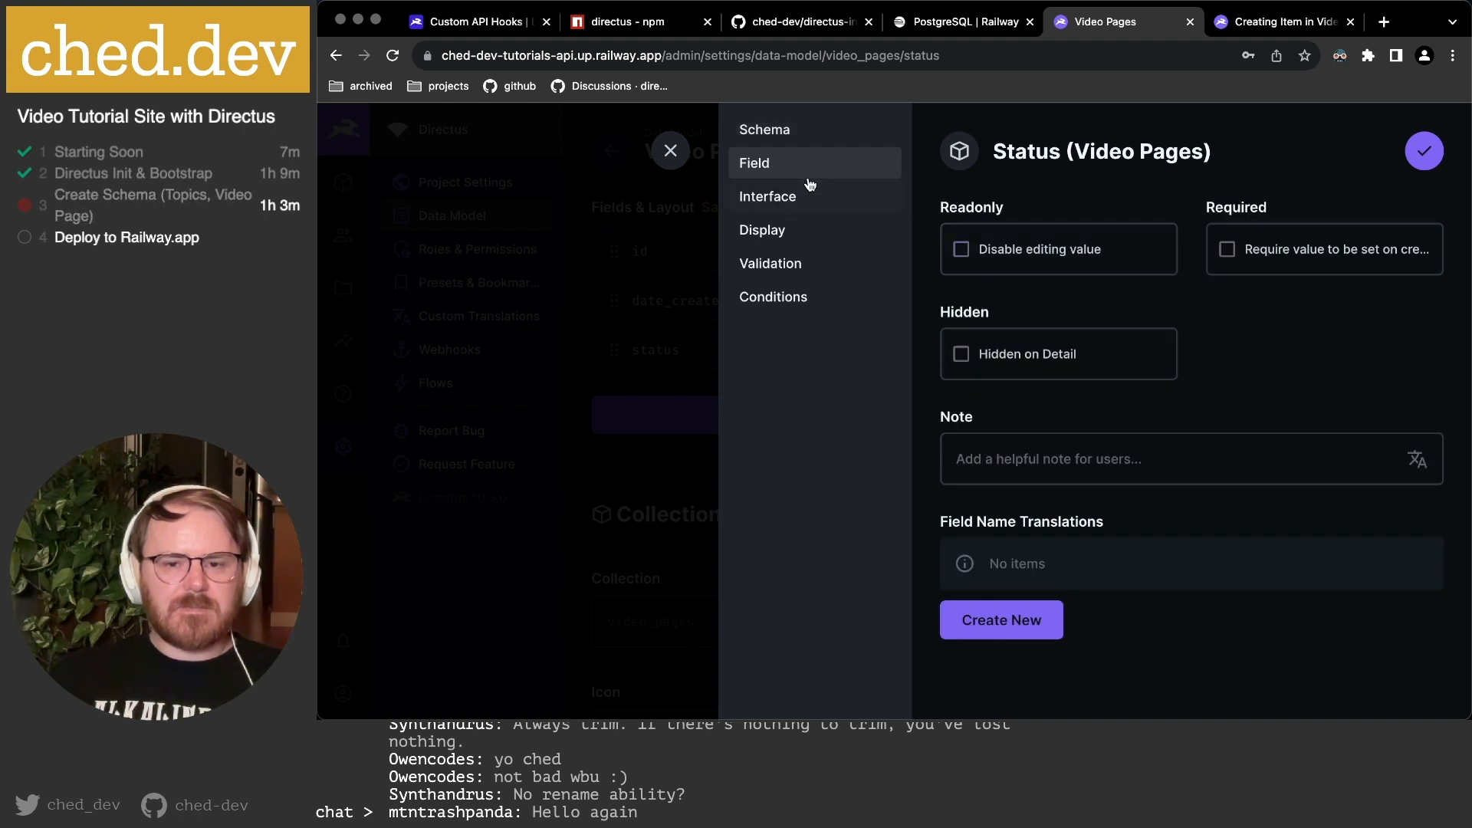
left_click(798, 200)
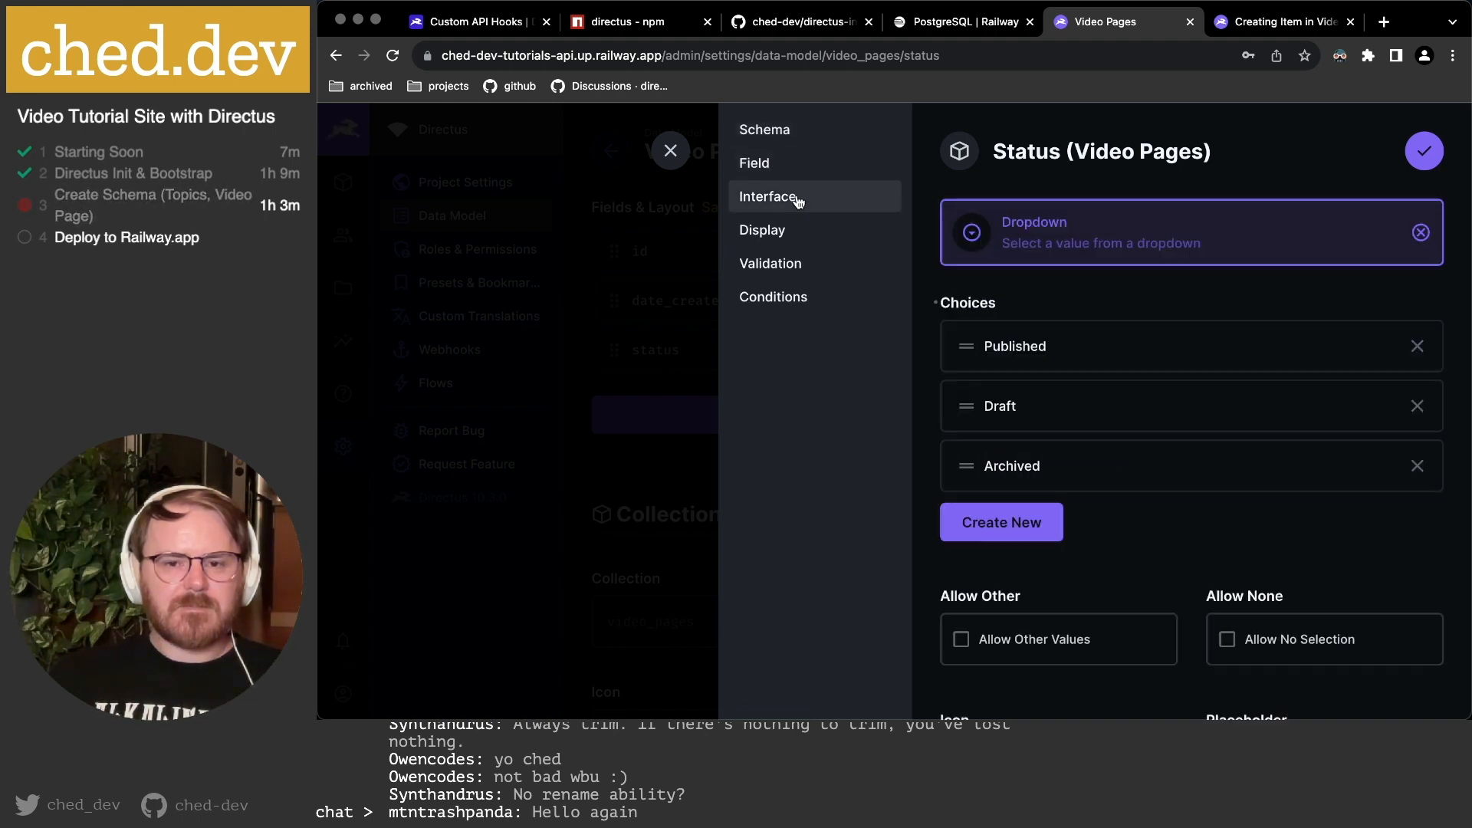
left_click_drag(967, 407, 960, 341)
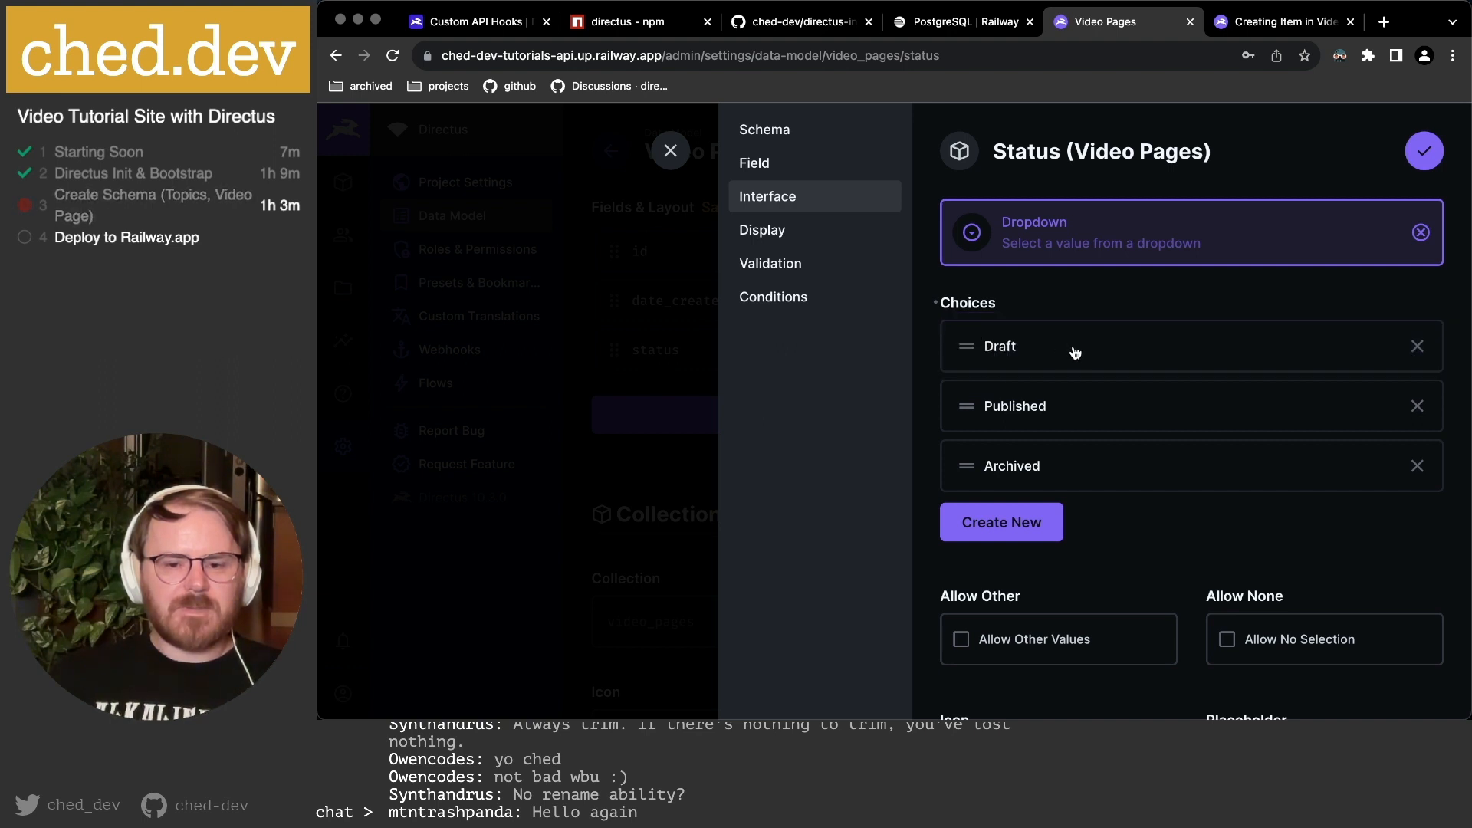
scroll(1075, 352, "down", 3)
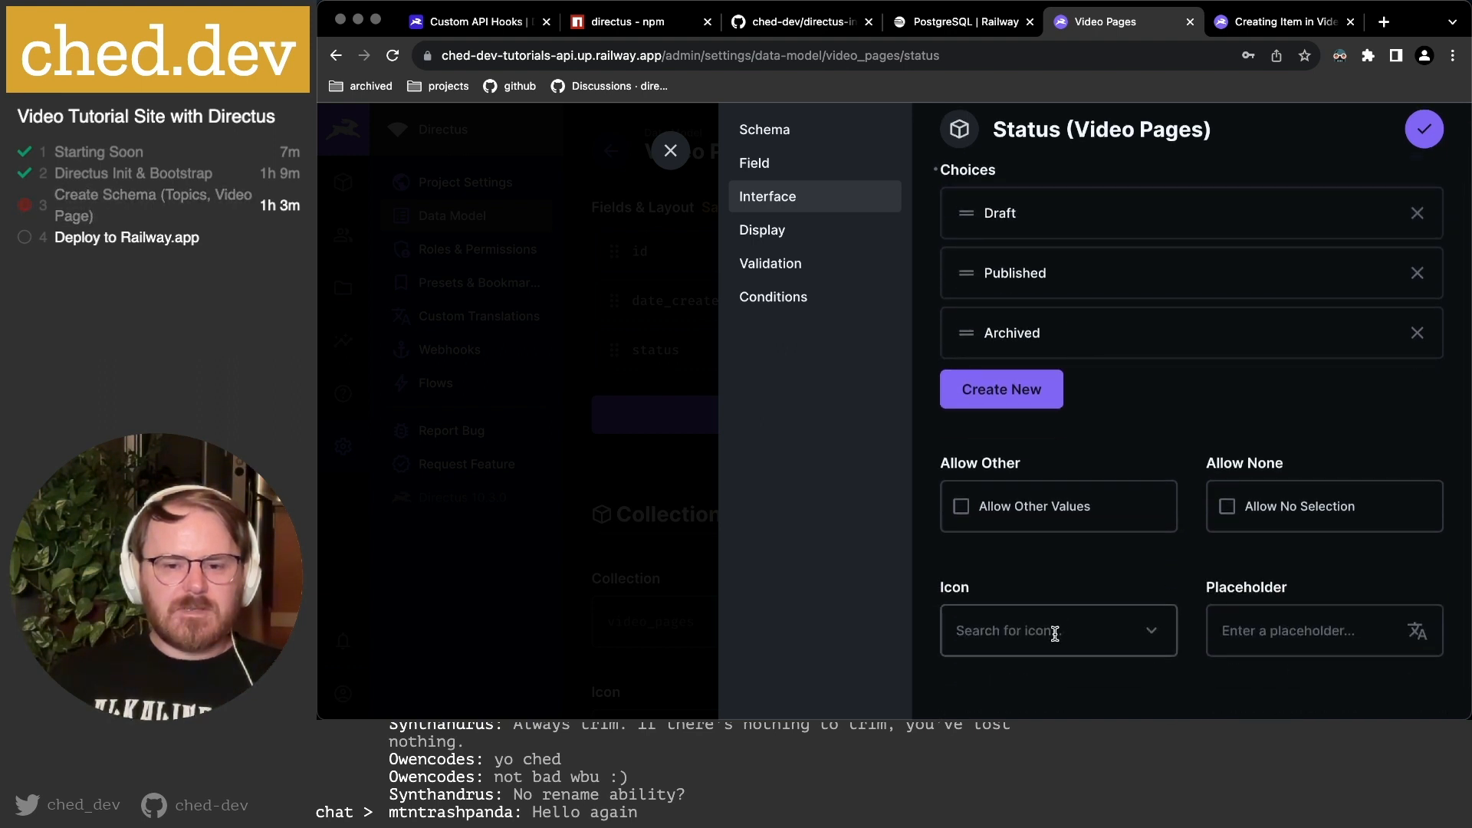
scroll(1185, 613, "up", 3)
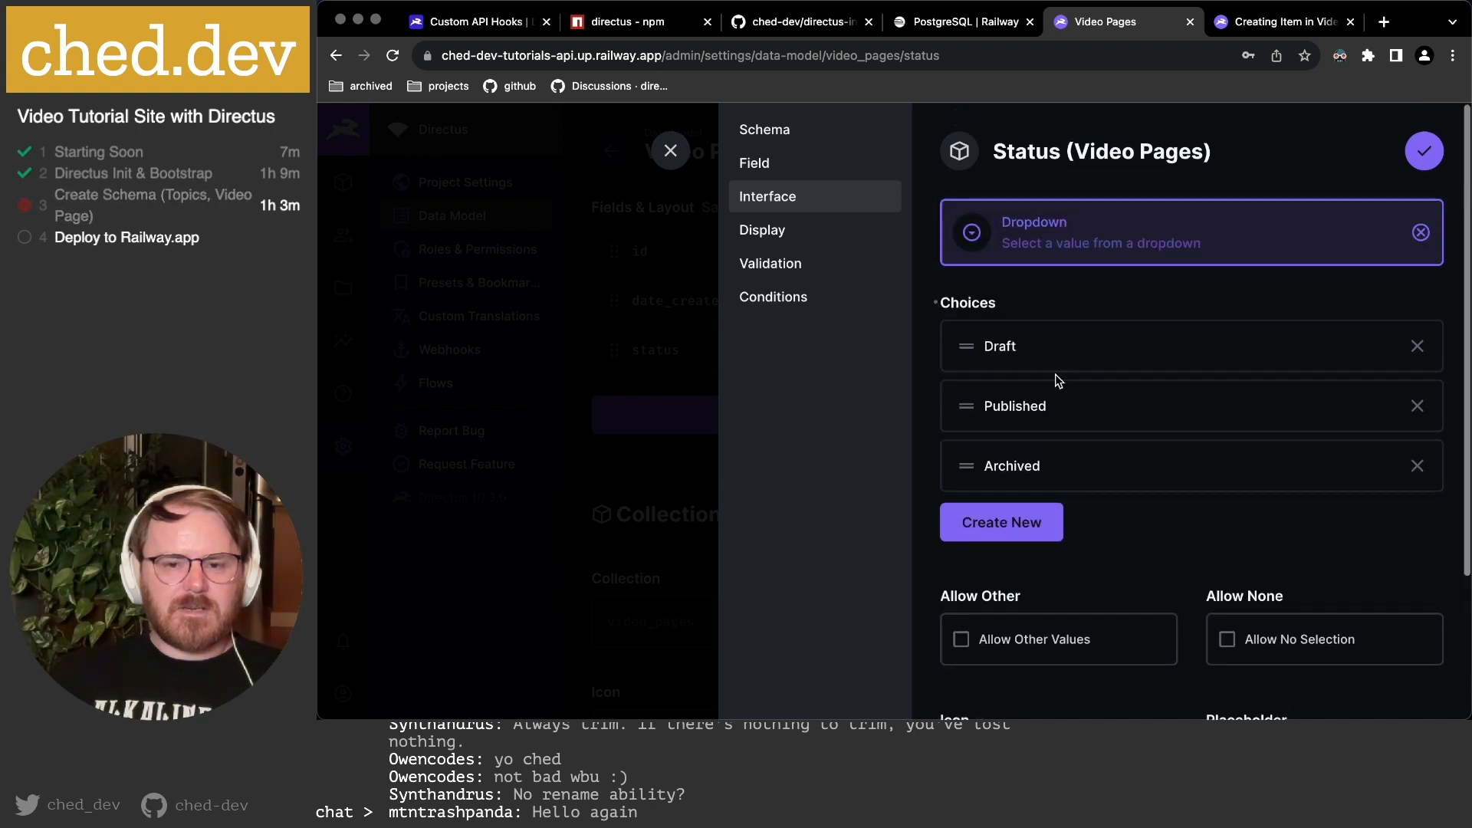
left_click(1045, 349)
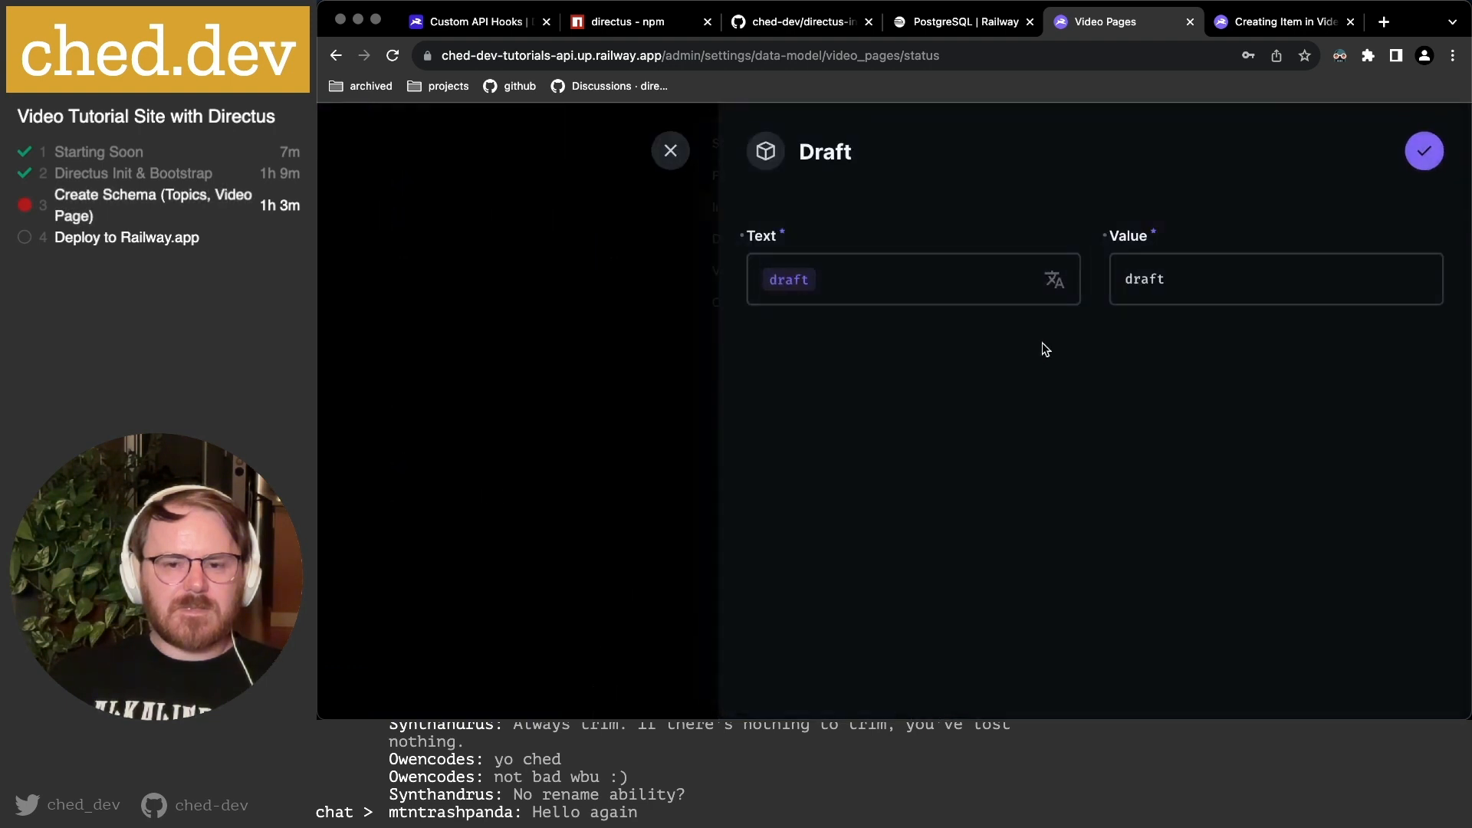
left_click(669, 152)
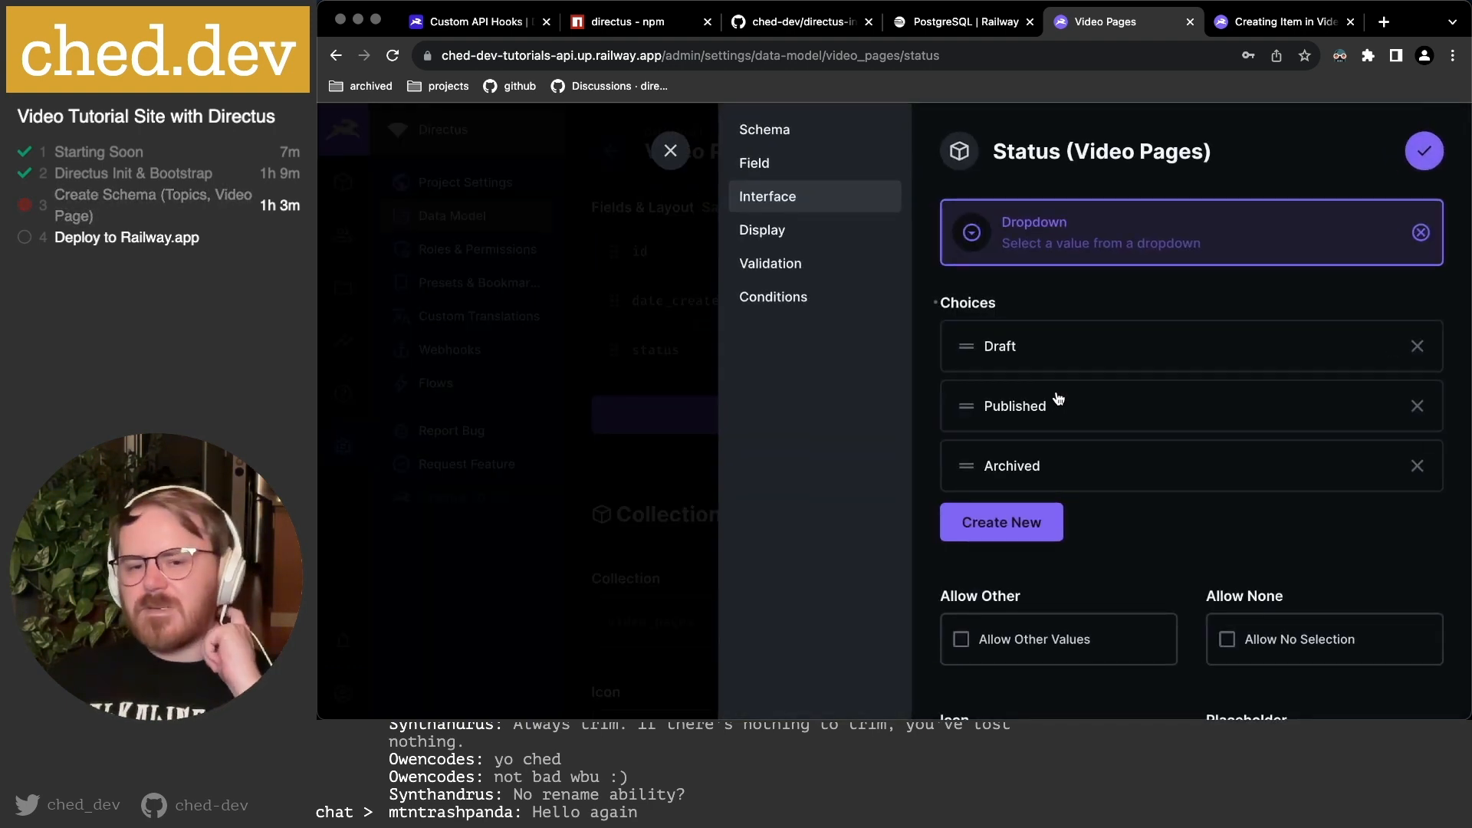
In the display labels, move Draft above Published and give it grey background #606871.
left_click(783, 240)
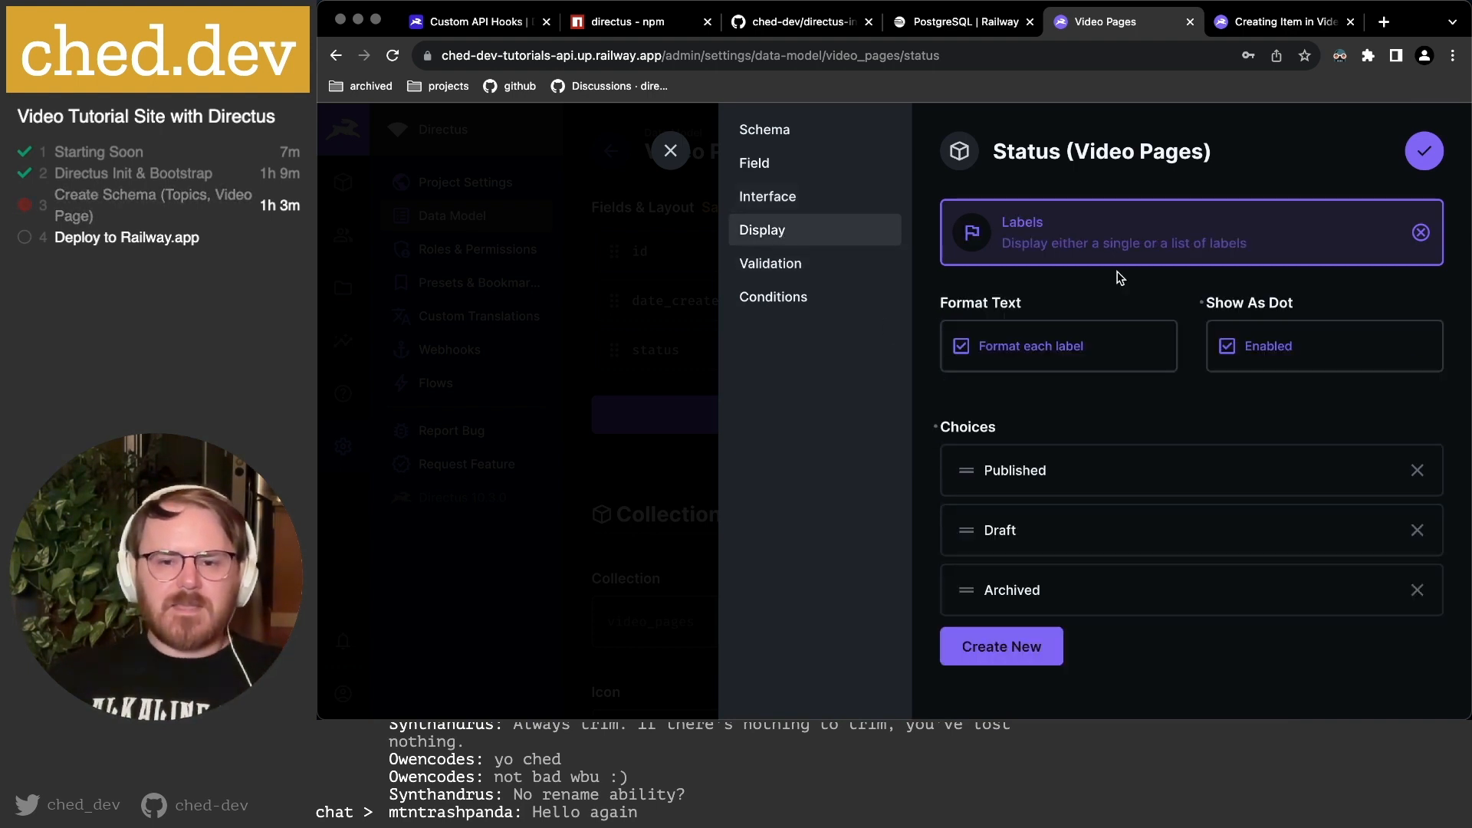
left_click_drag(973, 528, 980, 473)
left_click(1031, 470)
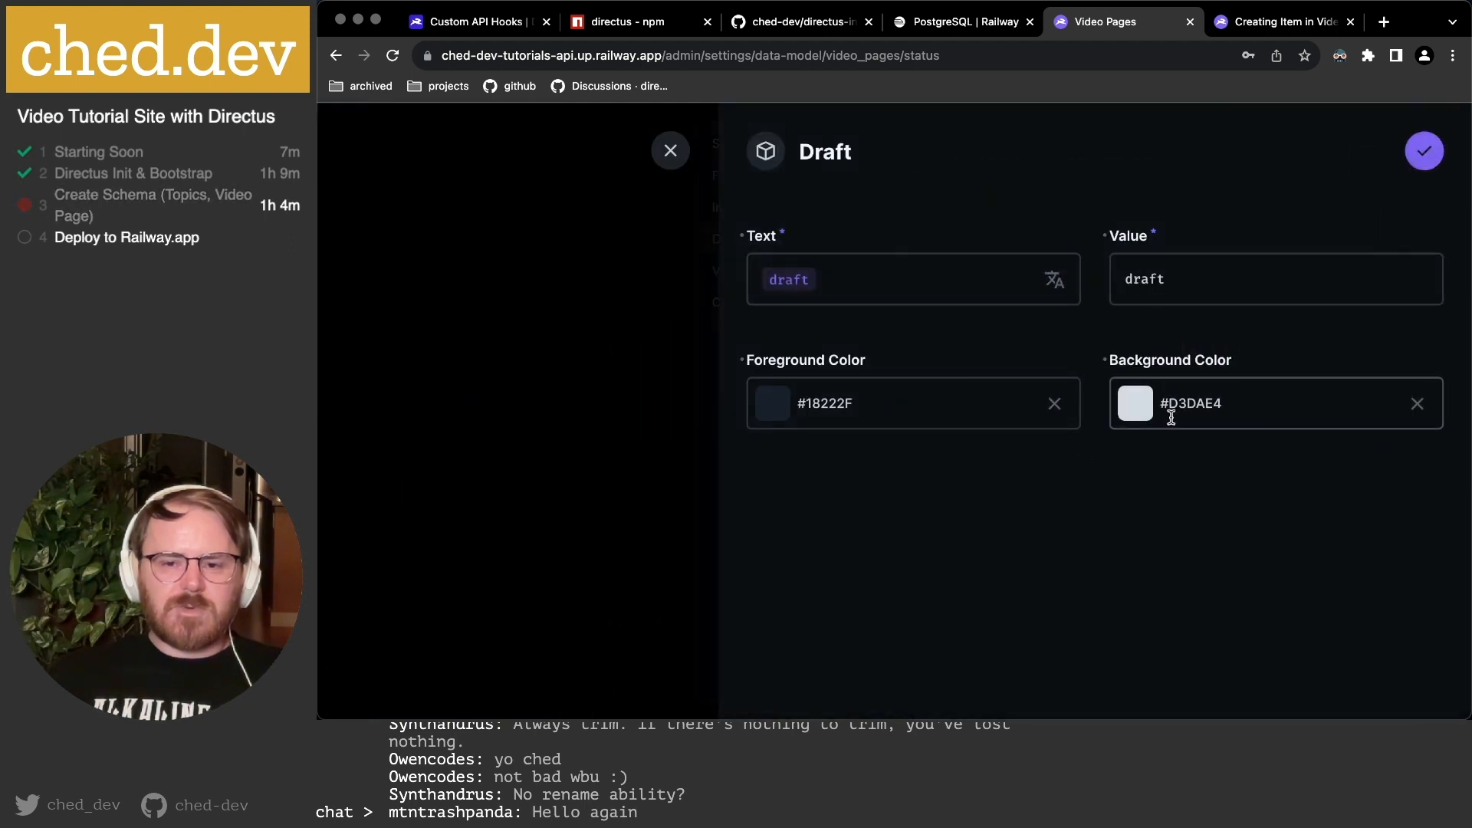
left_click(1217, 403)
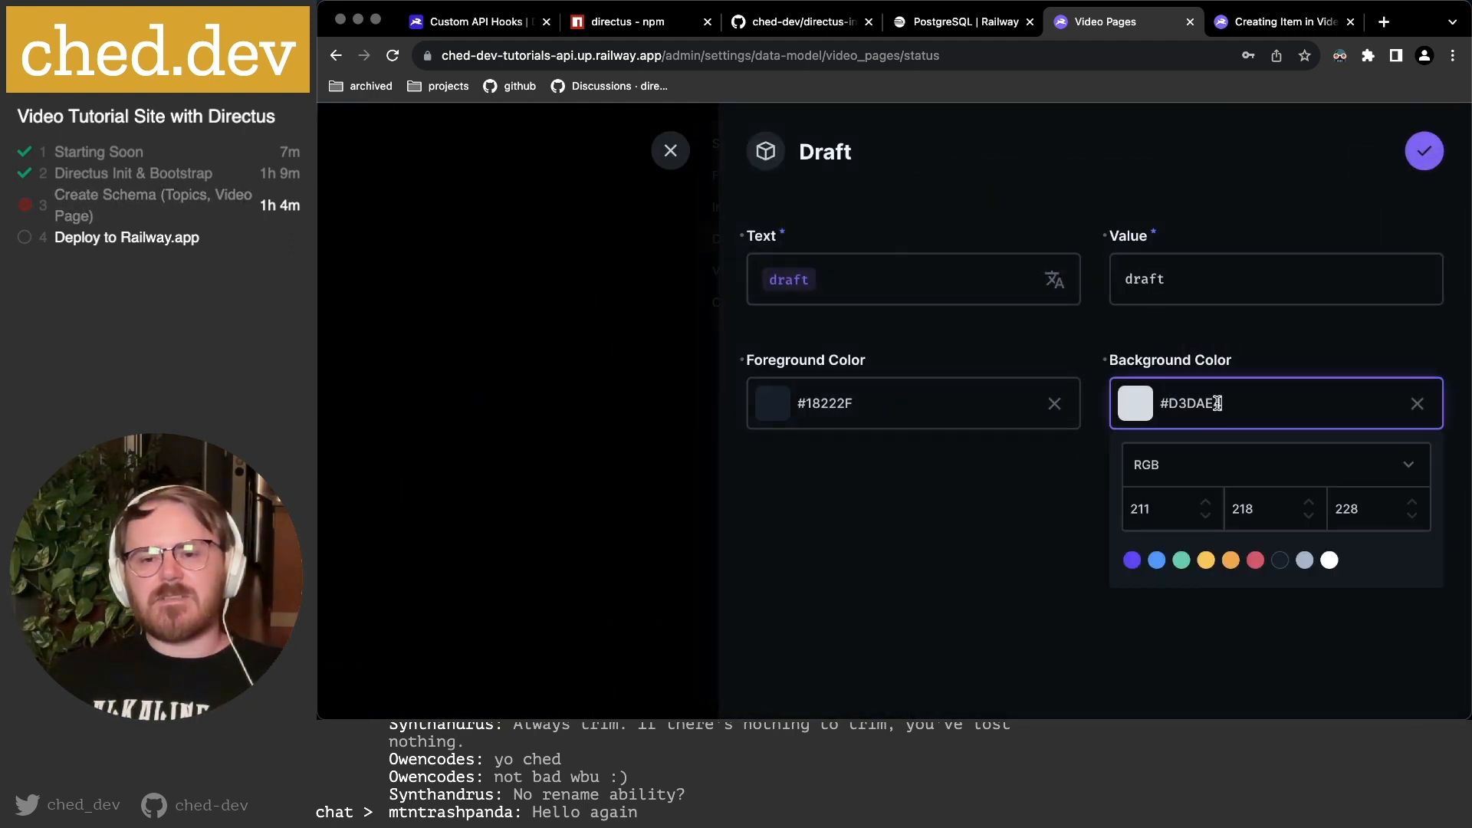
left_click(1304, 560)
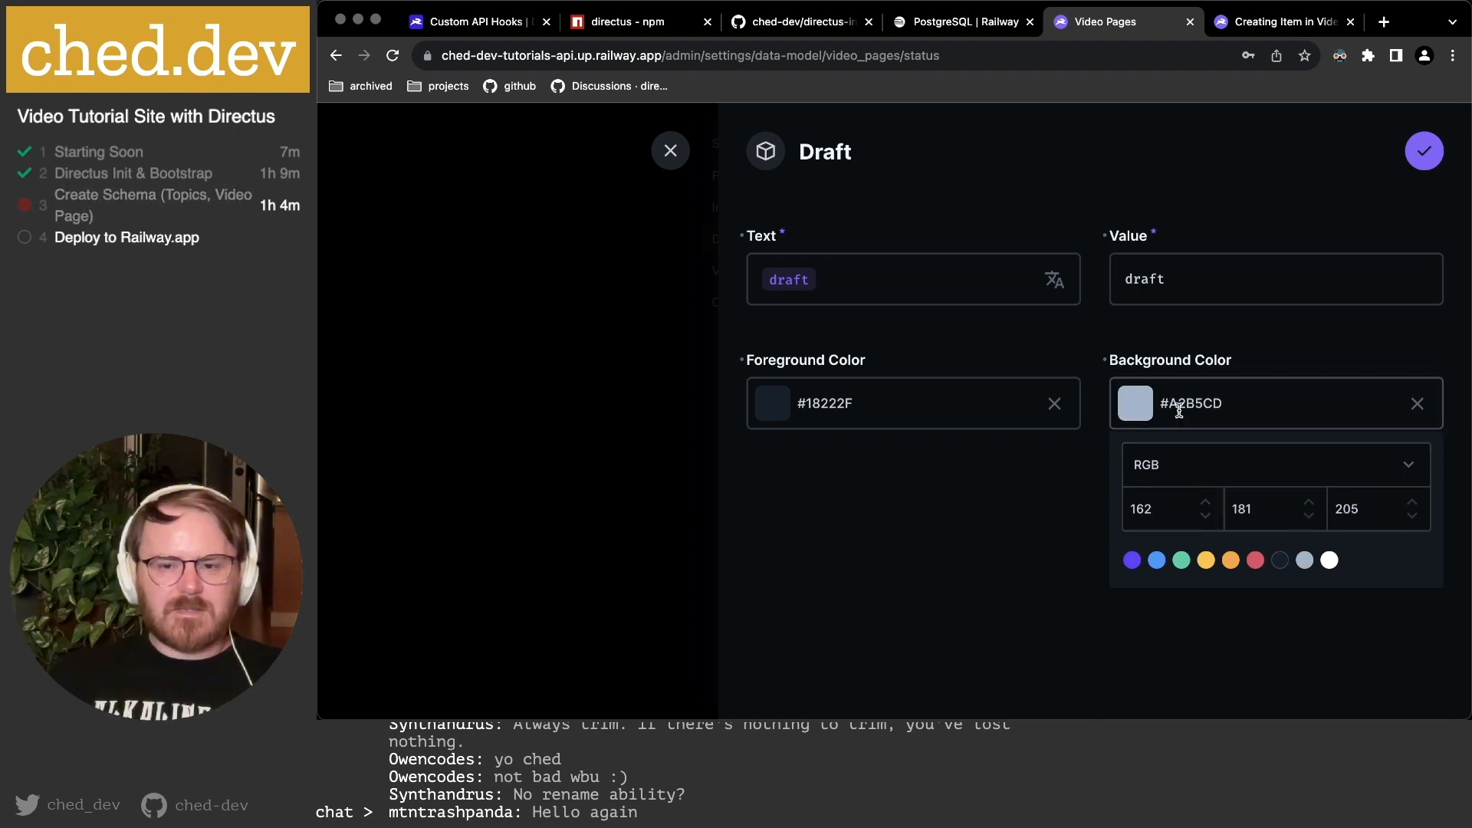
left_click(1135, 404)
left_click_drag(1196, 466, 1174, 470)
left_click(990, 479)
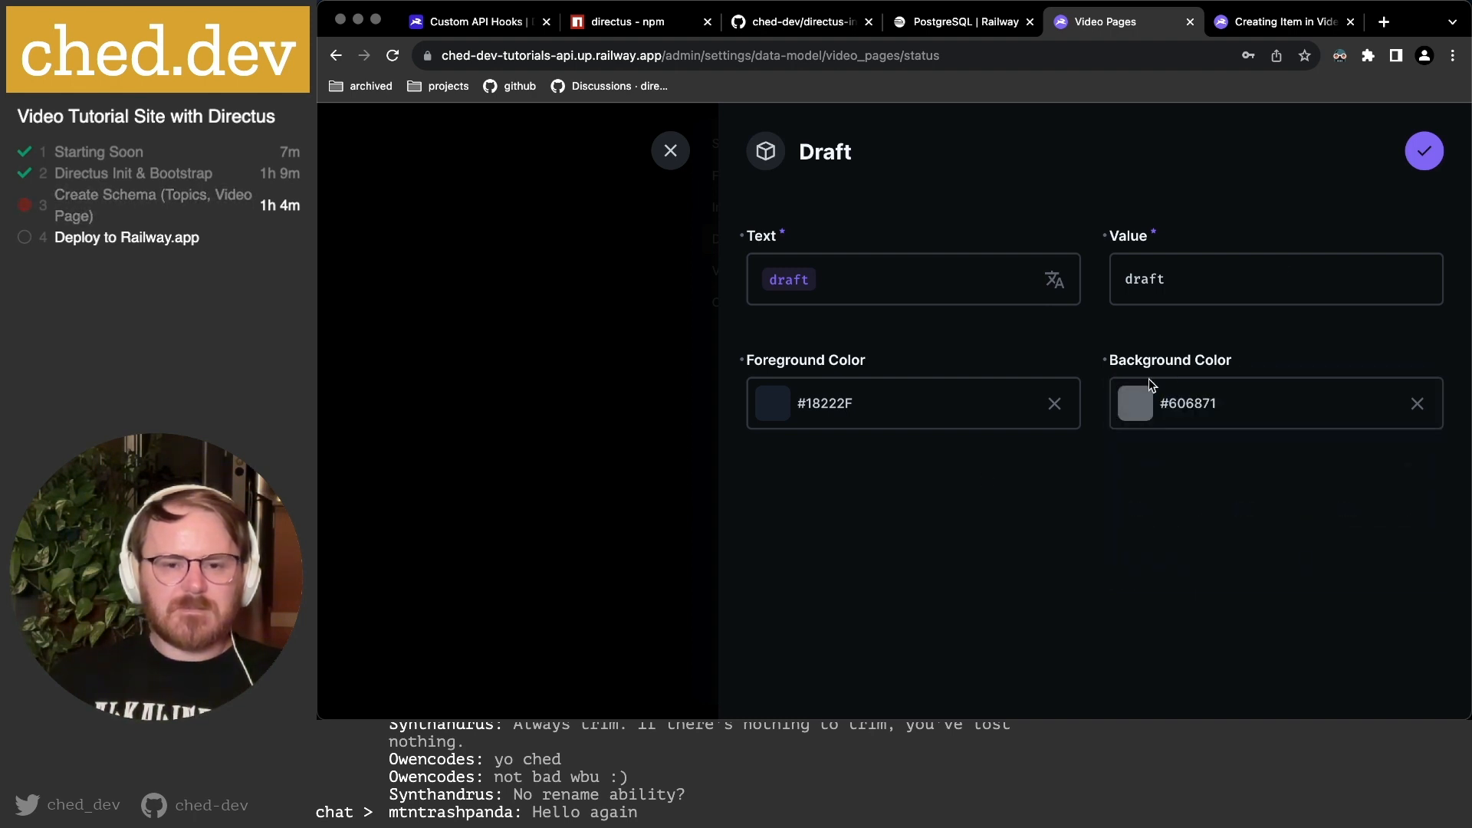
left_click(1424, 151)
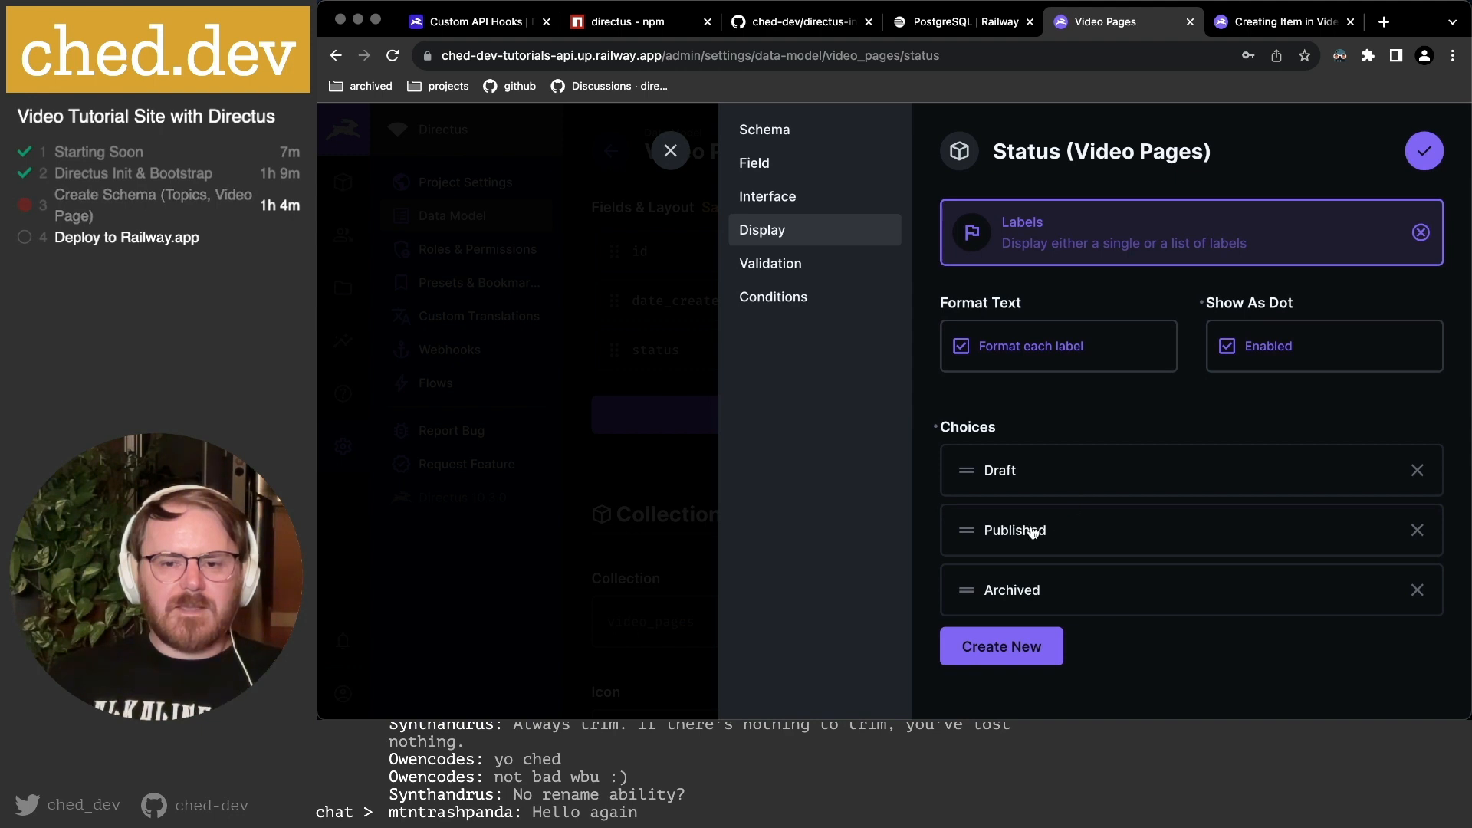
Give the Published label a green background and the Archived label yellow #FFC23B.
left_click(1038, 530)
left_click(1180, 404)
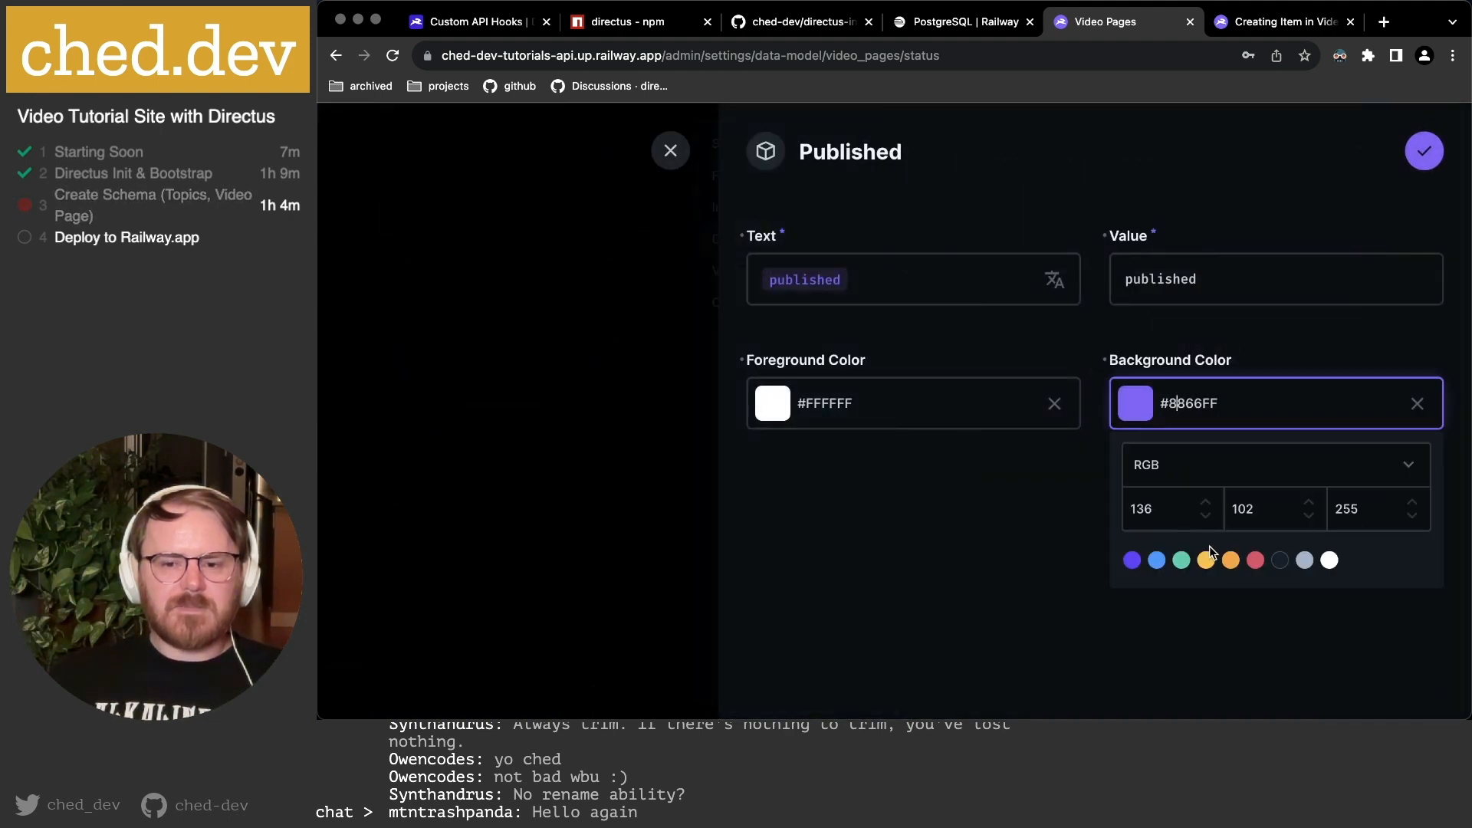
left_click(1182, 560)
left_click(1423, 152)
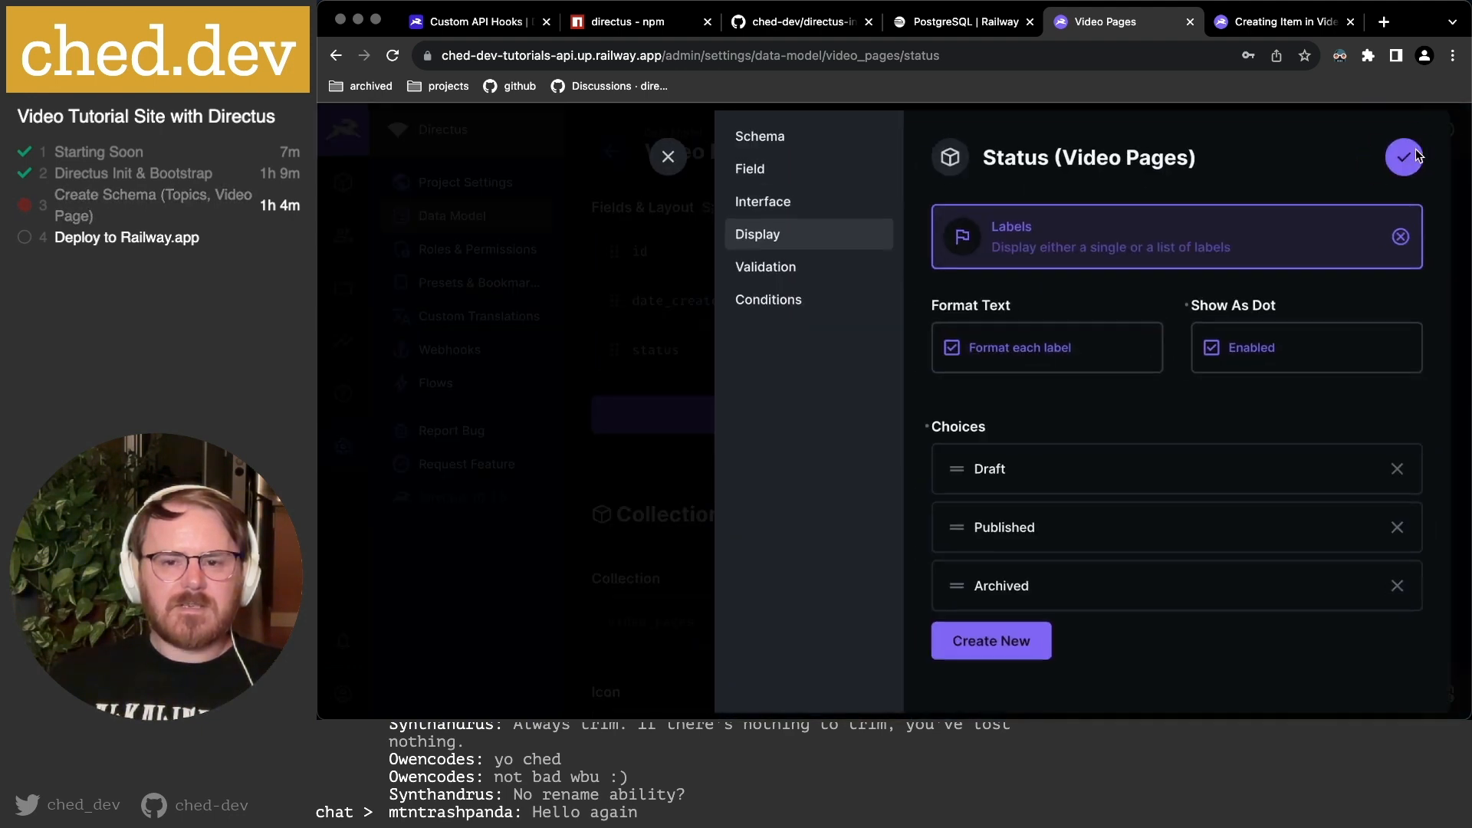
left_click(1027, 590)
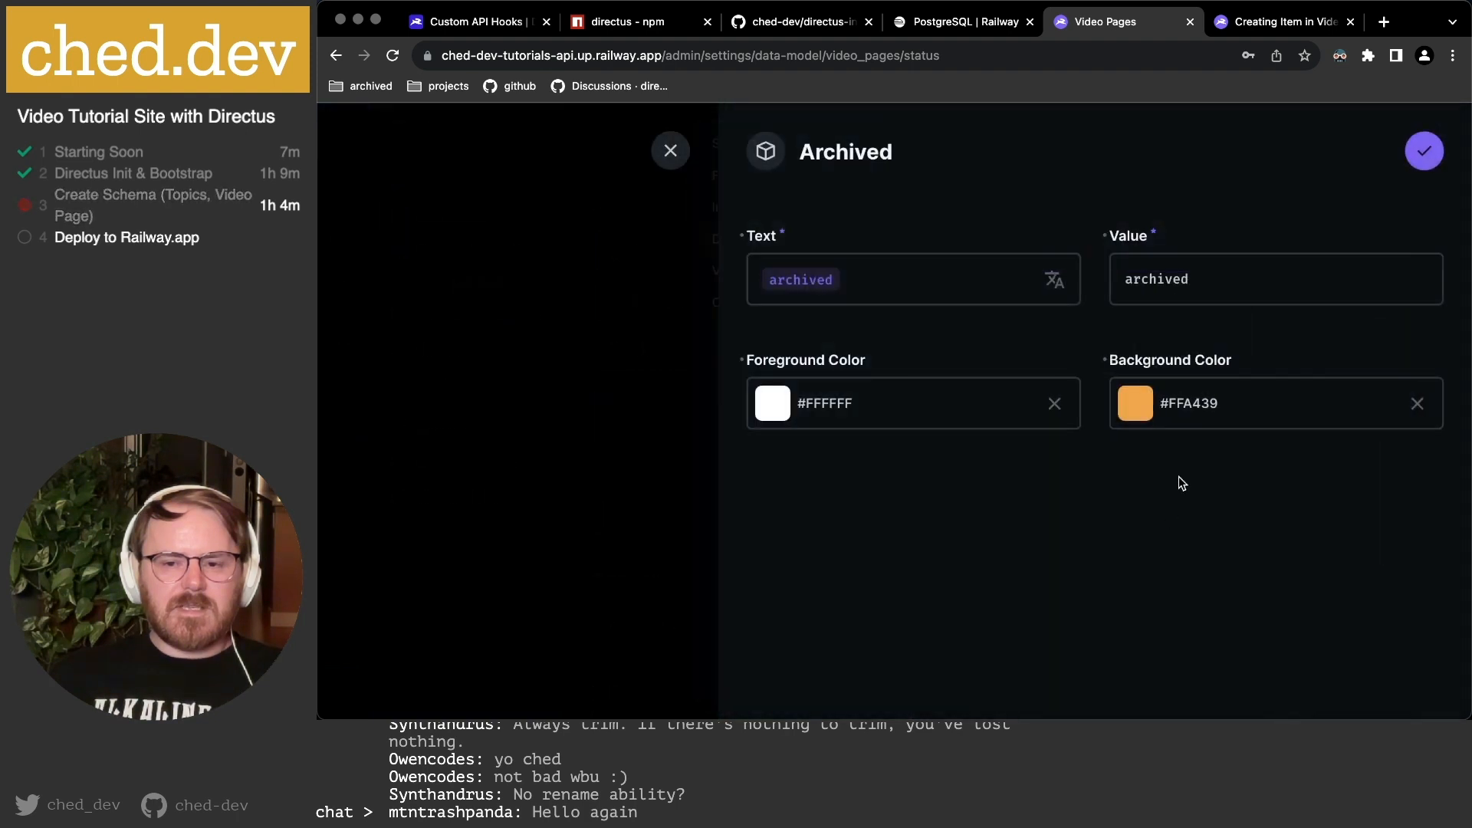
left_click(1184, 404)
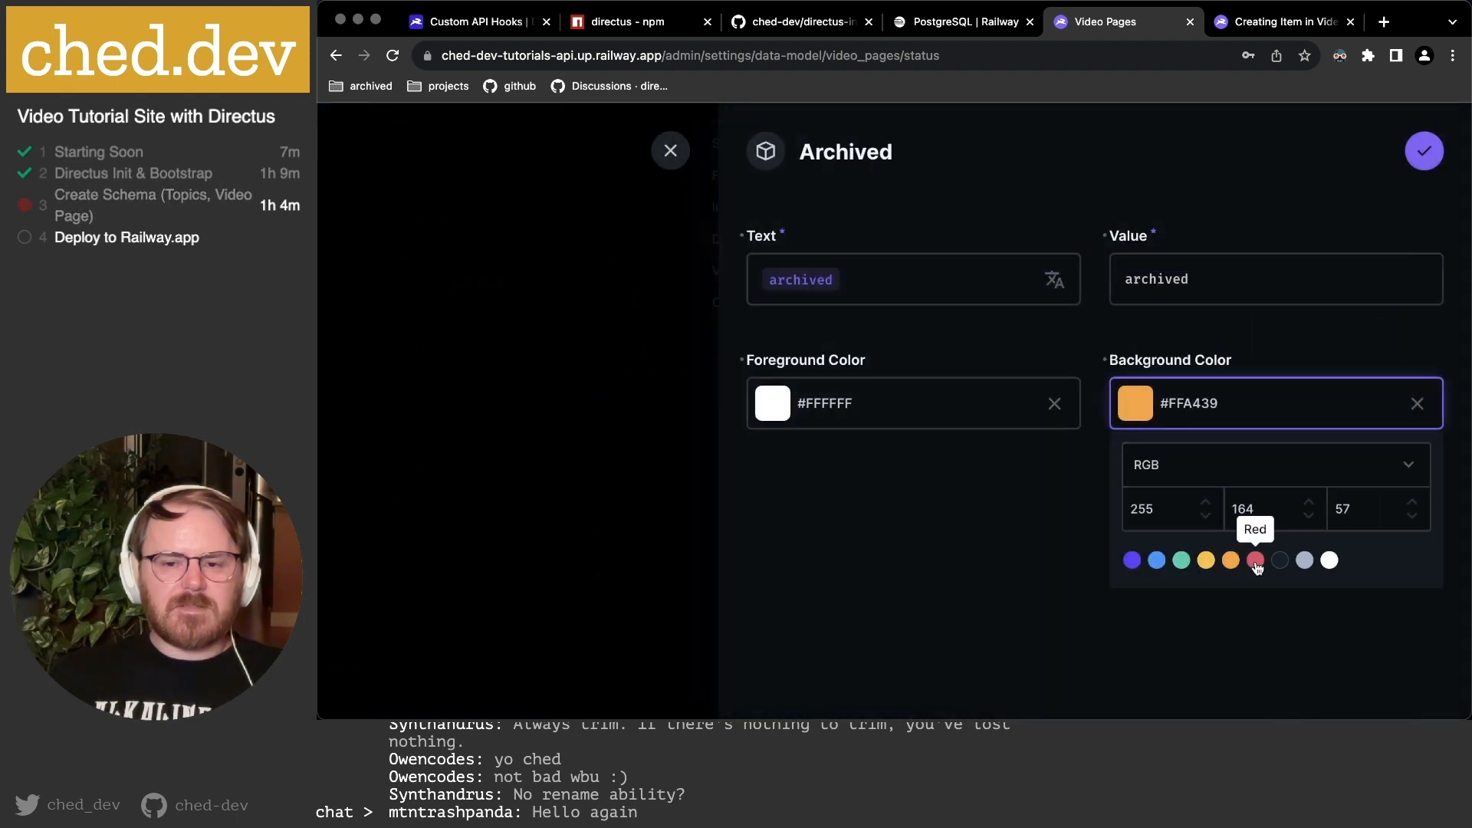
left_click(1206, 561)
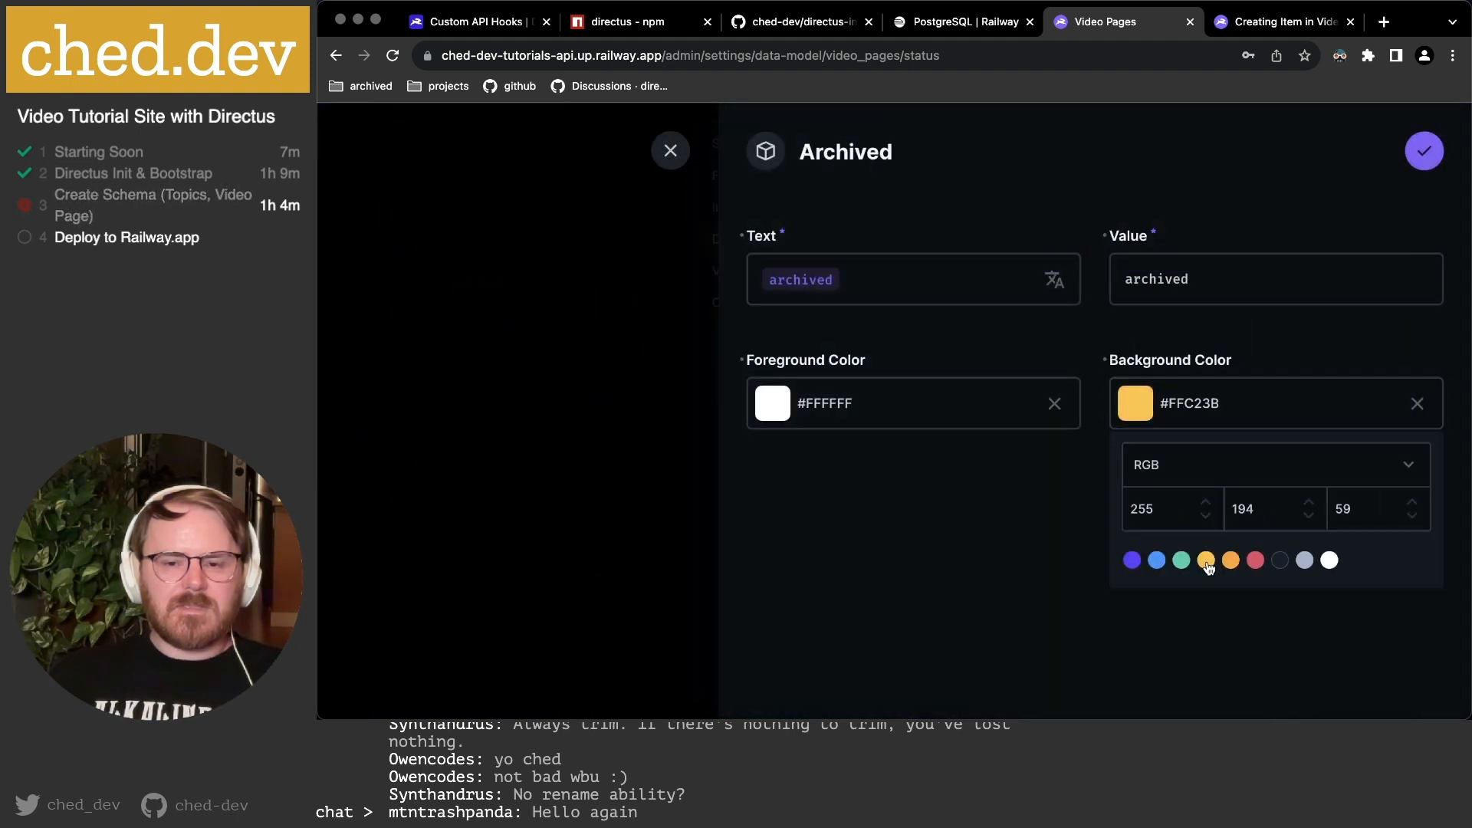
left_click(950, 541)
left_click(1424, 152)
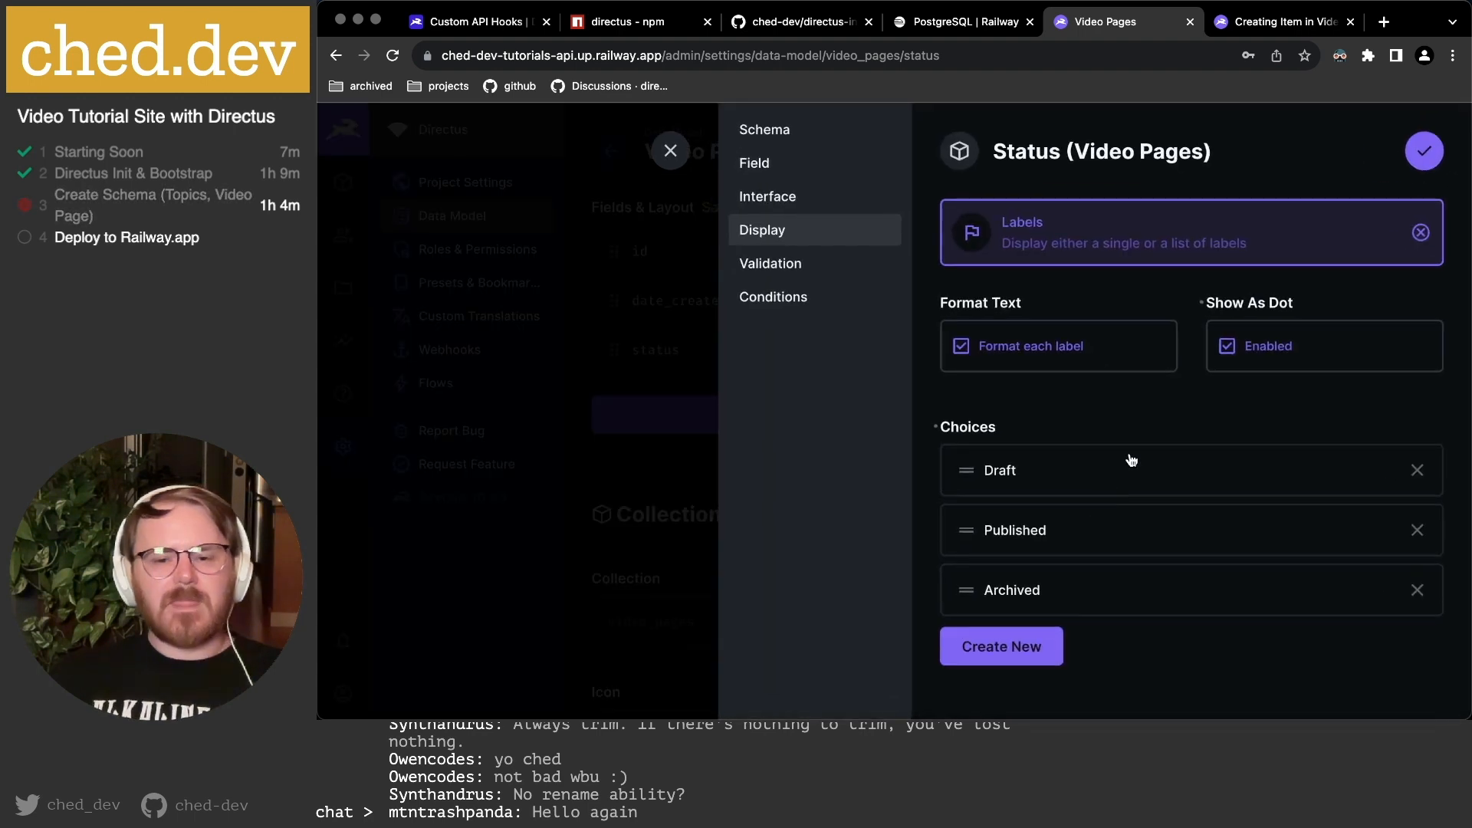
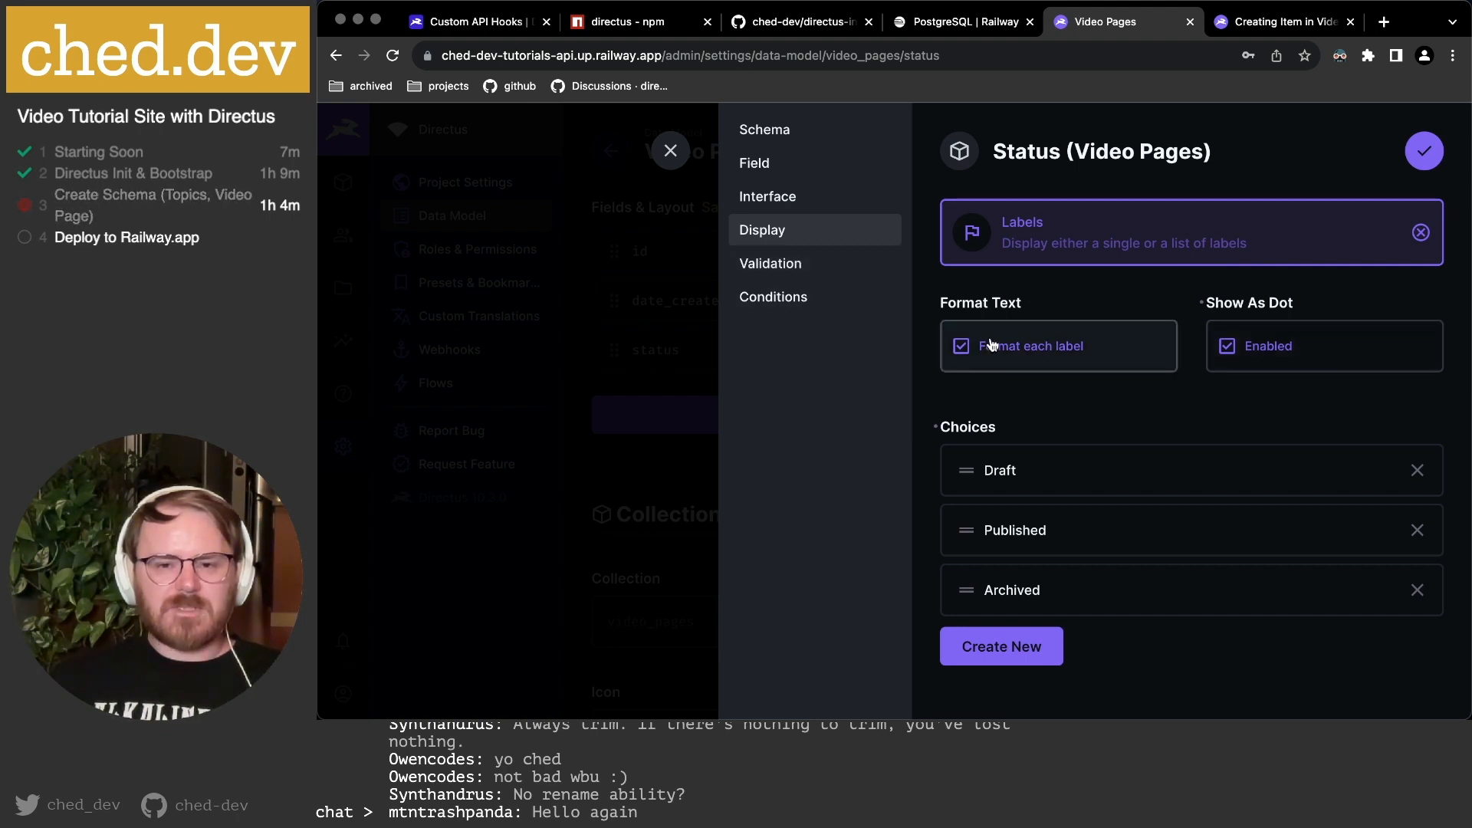
Review the status field's Validation and Conditions settings.
left_click(772, 265)
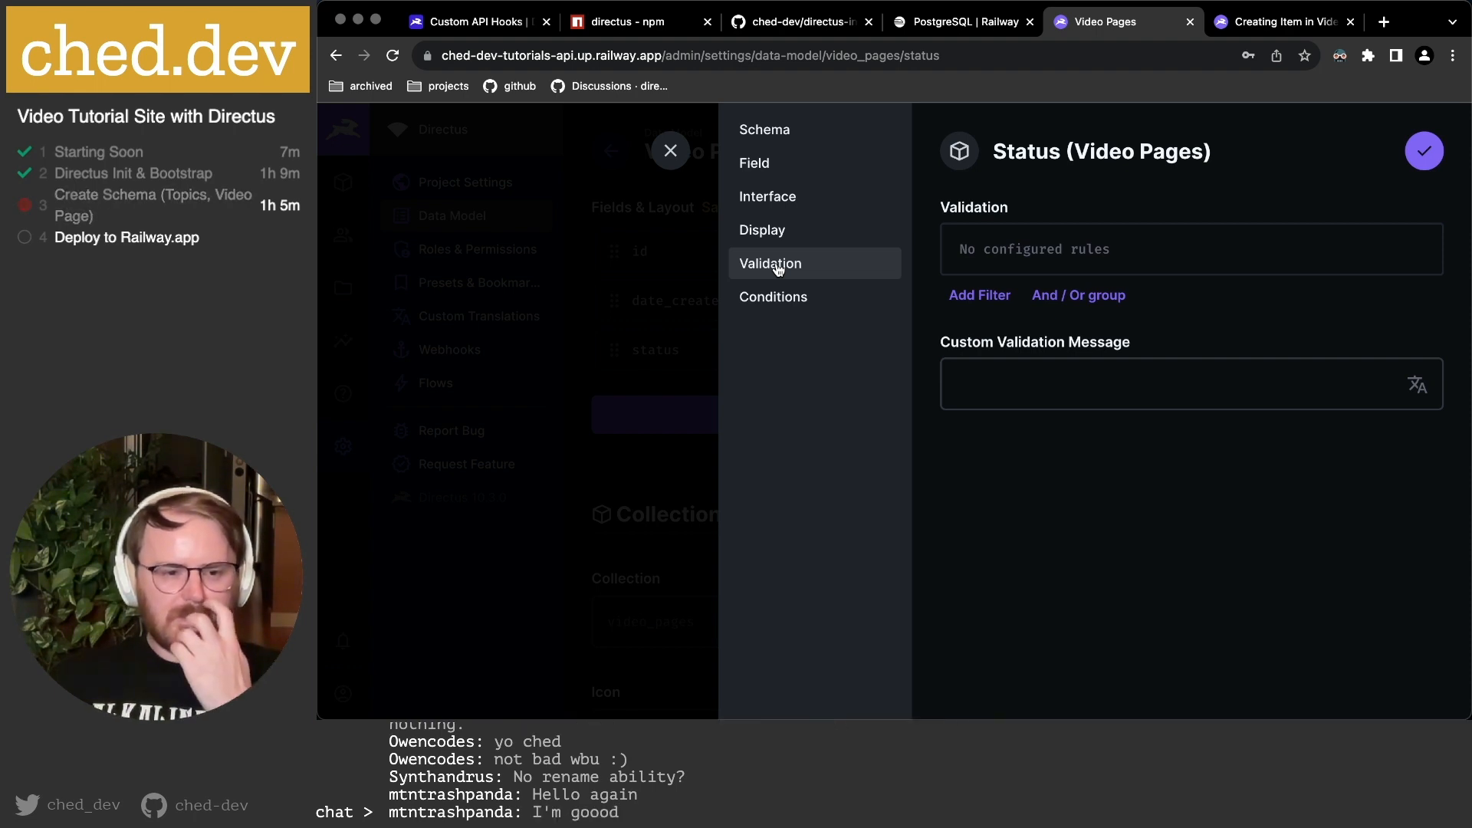
left_click(782, 305)
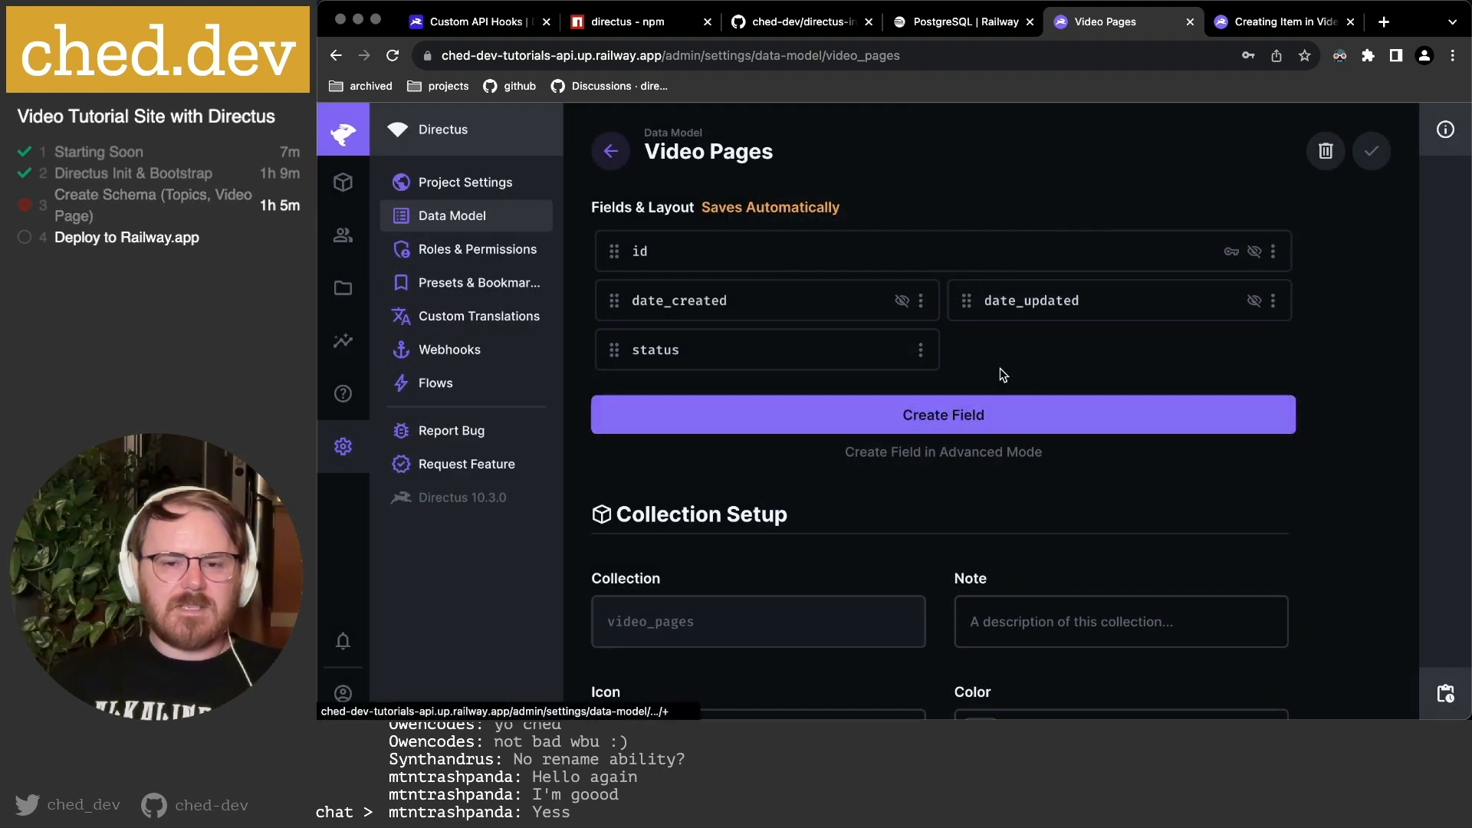
Add a required Input field keyed 'title' with placeholder 'Video Page Title...' in advanced mode.
left_click(930, 420)
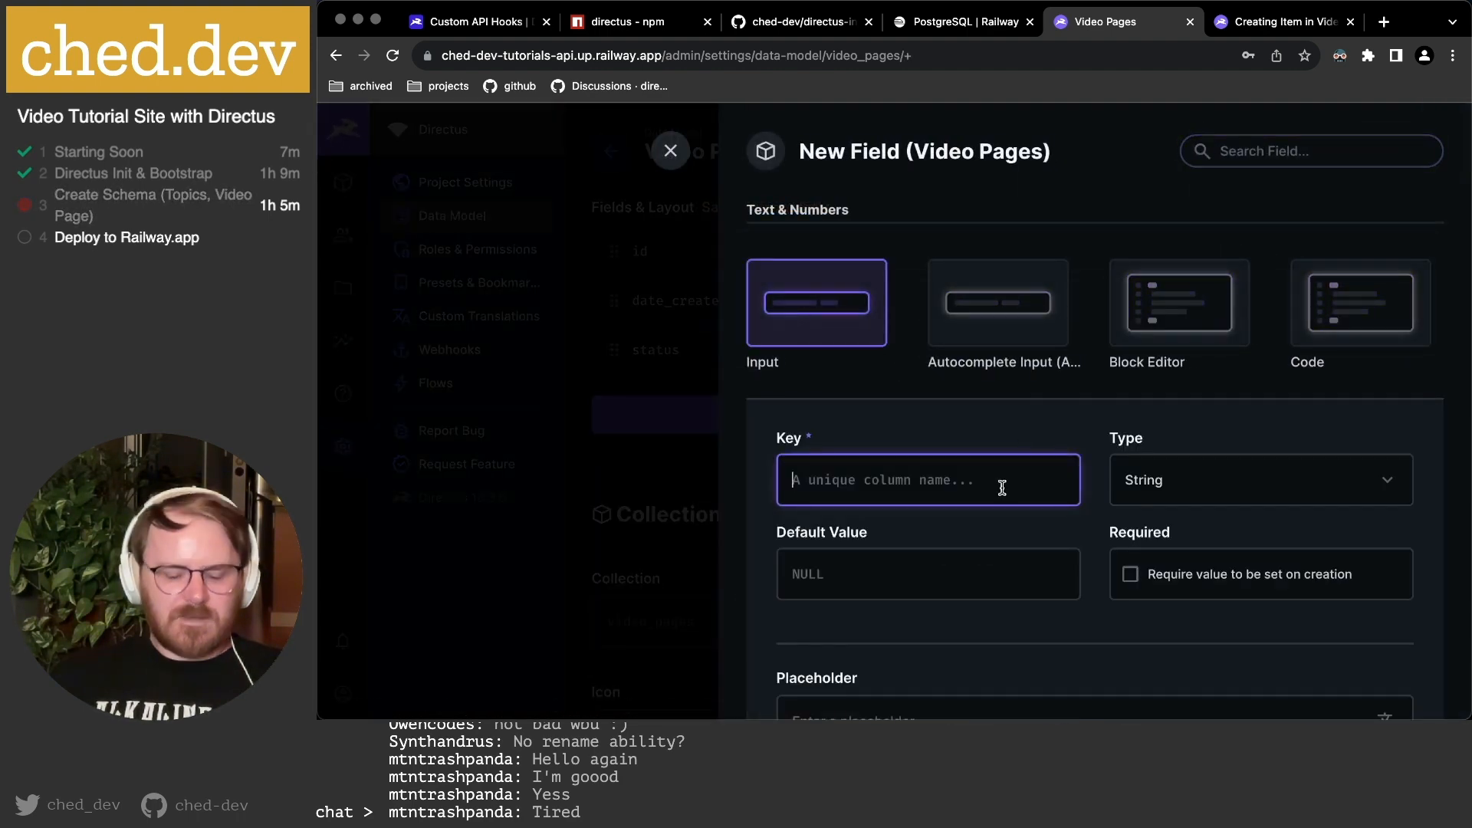
type("title")
scroll(1162, 493, "down", 2)
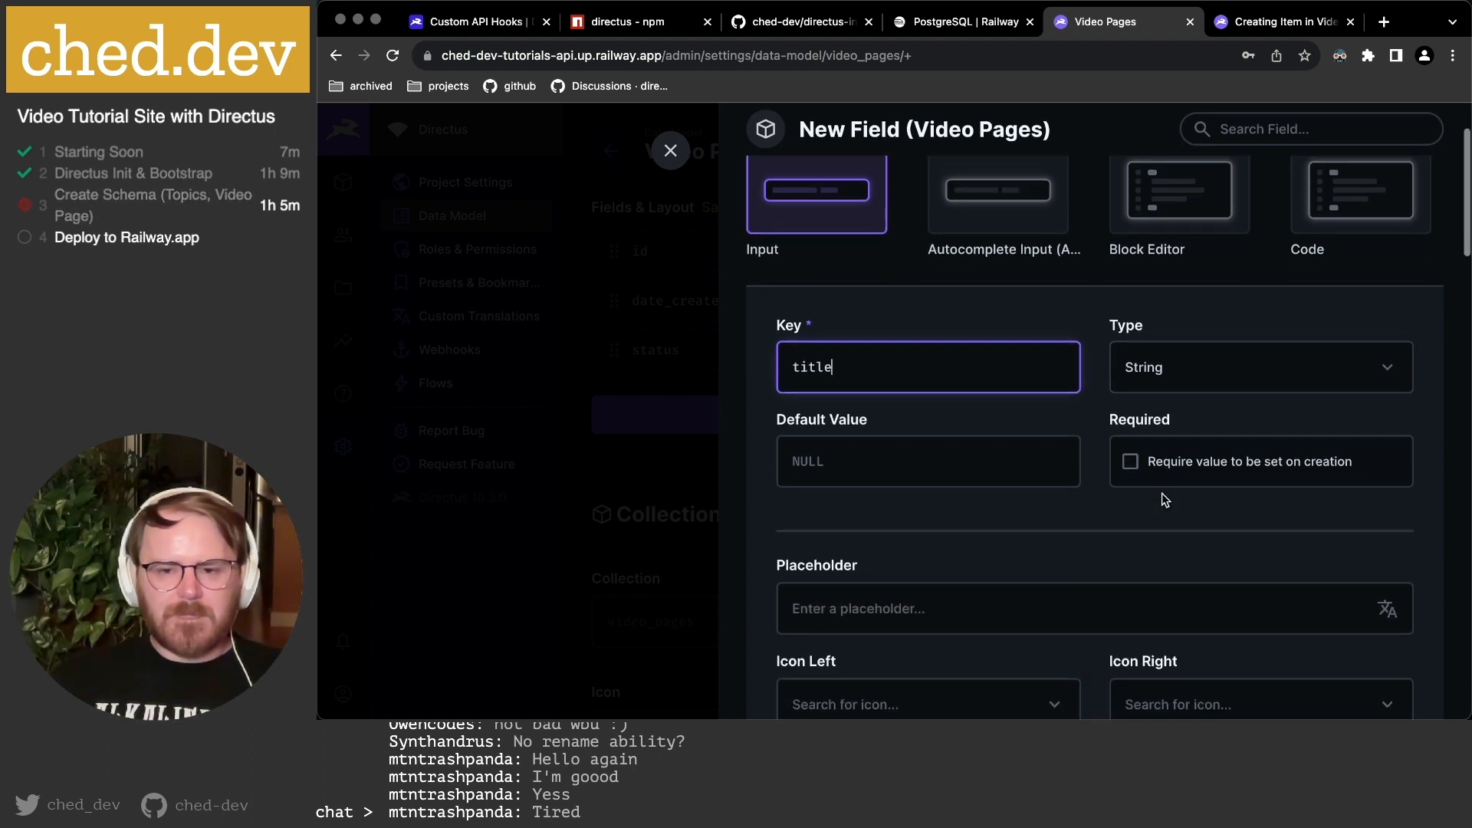
scroll(1088, 455, "down", 2)
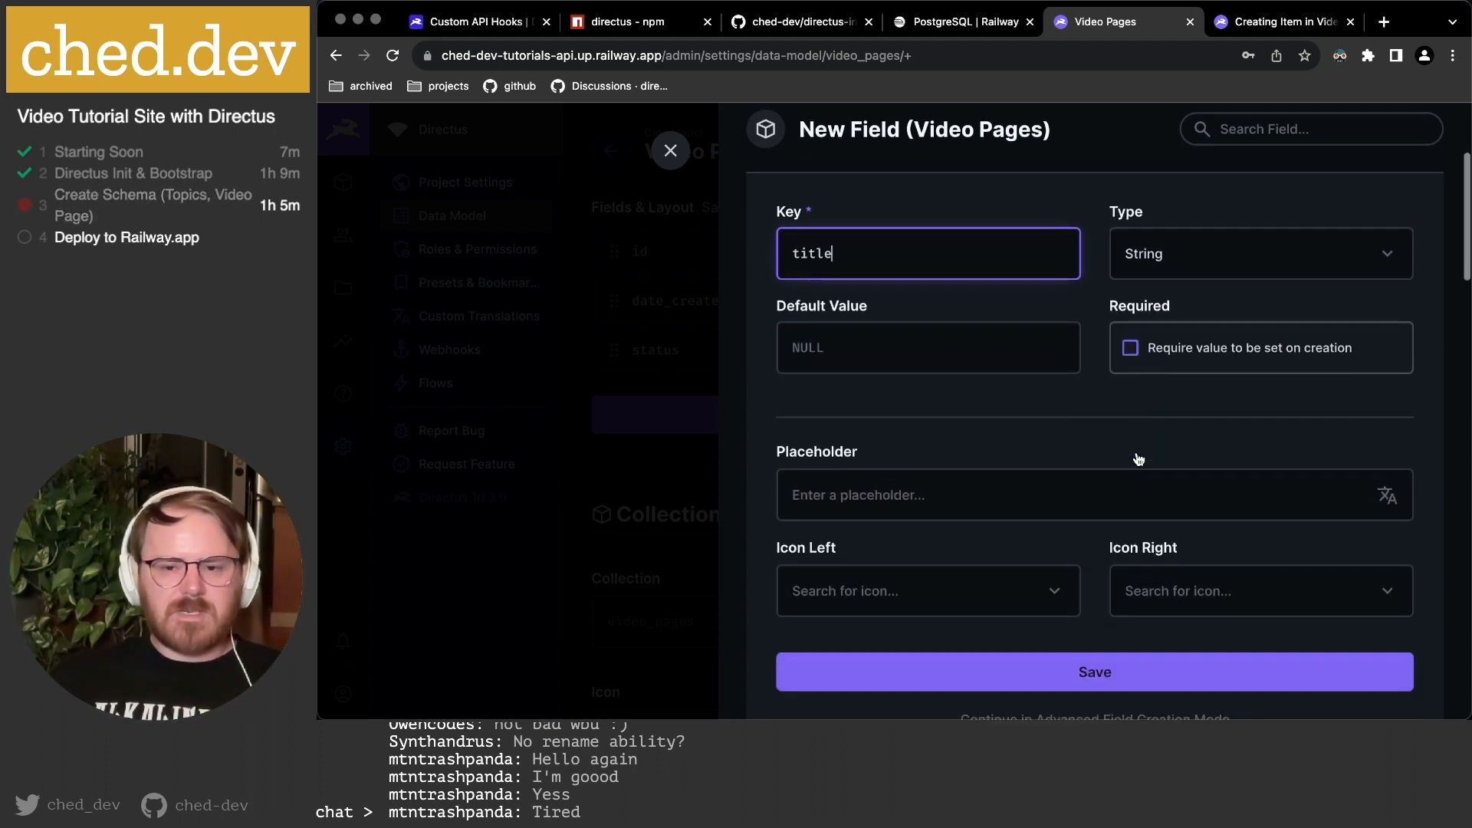
left_click(1190, 362)
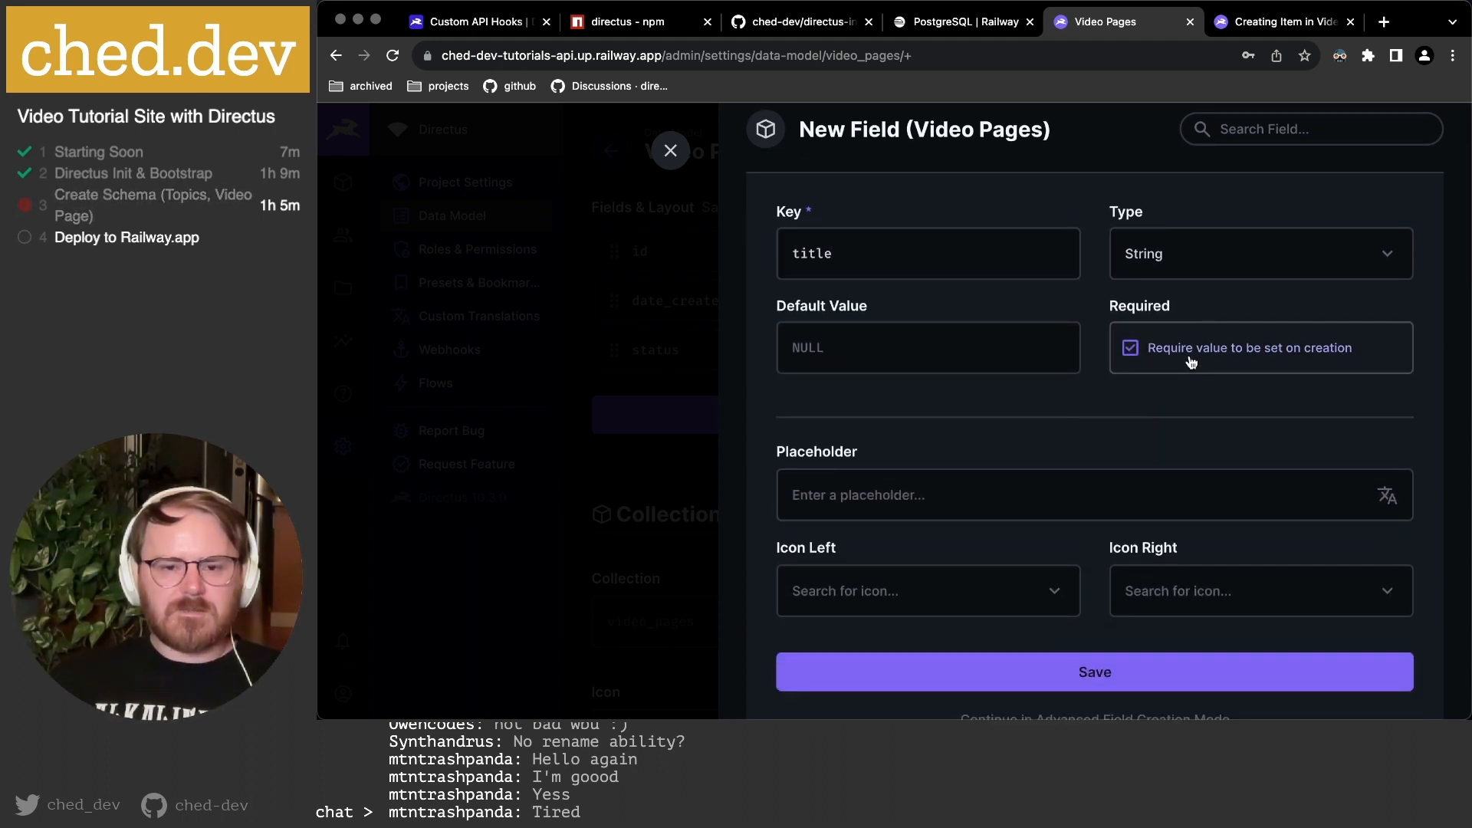
scroll(1124, 440, "down", 1)
left_click(962, 418)
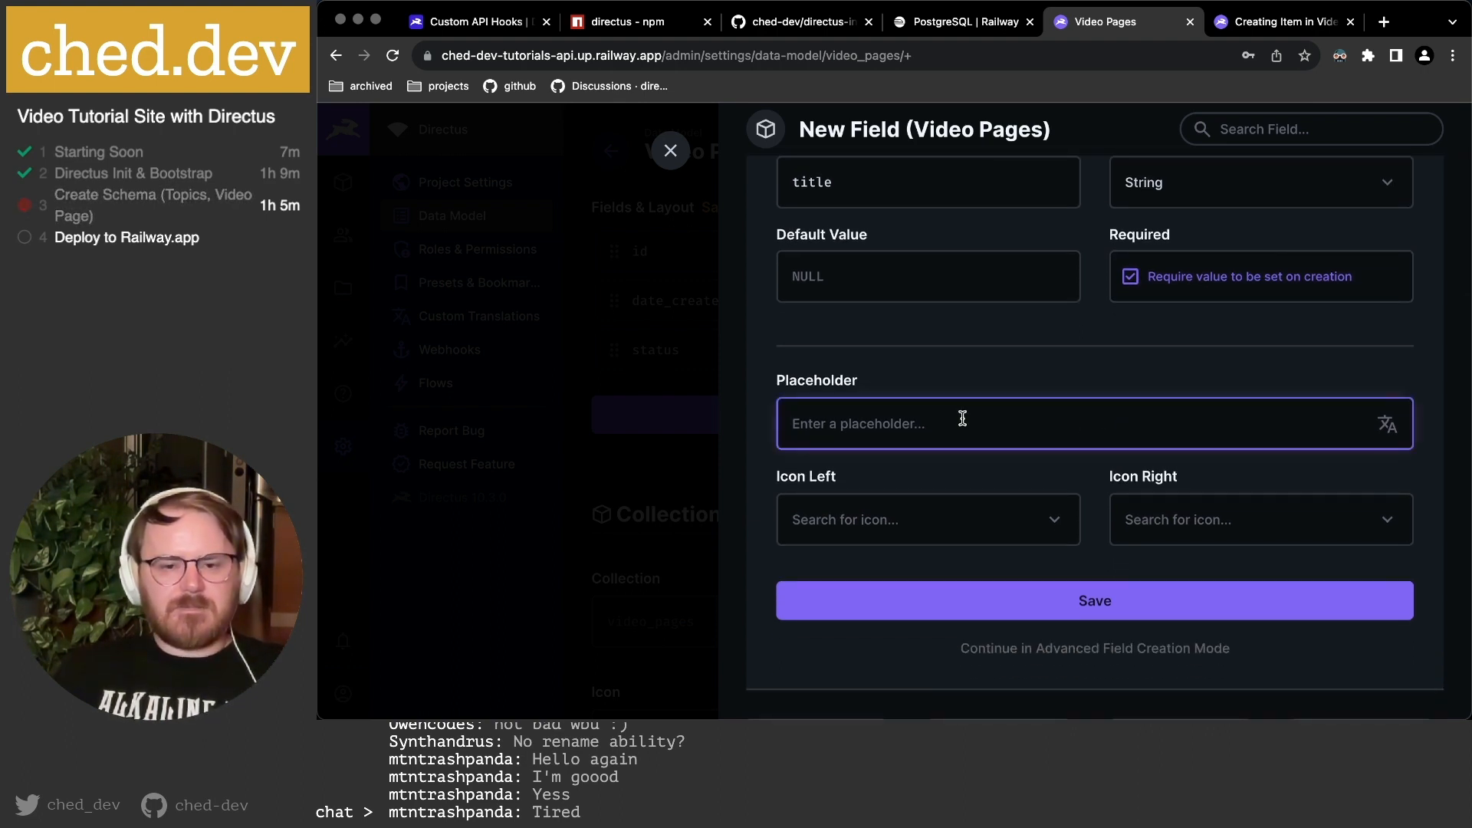
type("Video PAge")
key("BackSpace")
key("BackSpace")
key("BackSpace")
key("BackSpace")
type("age Title...")
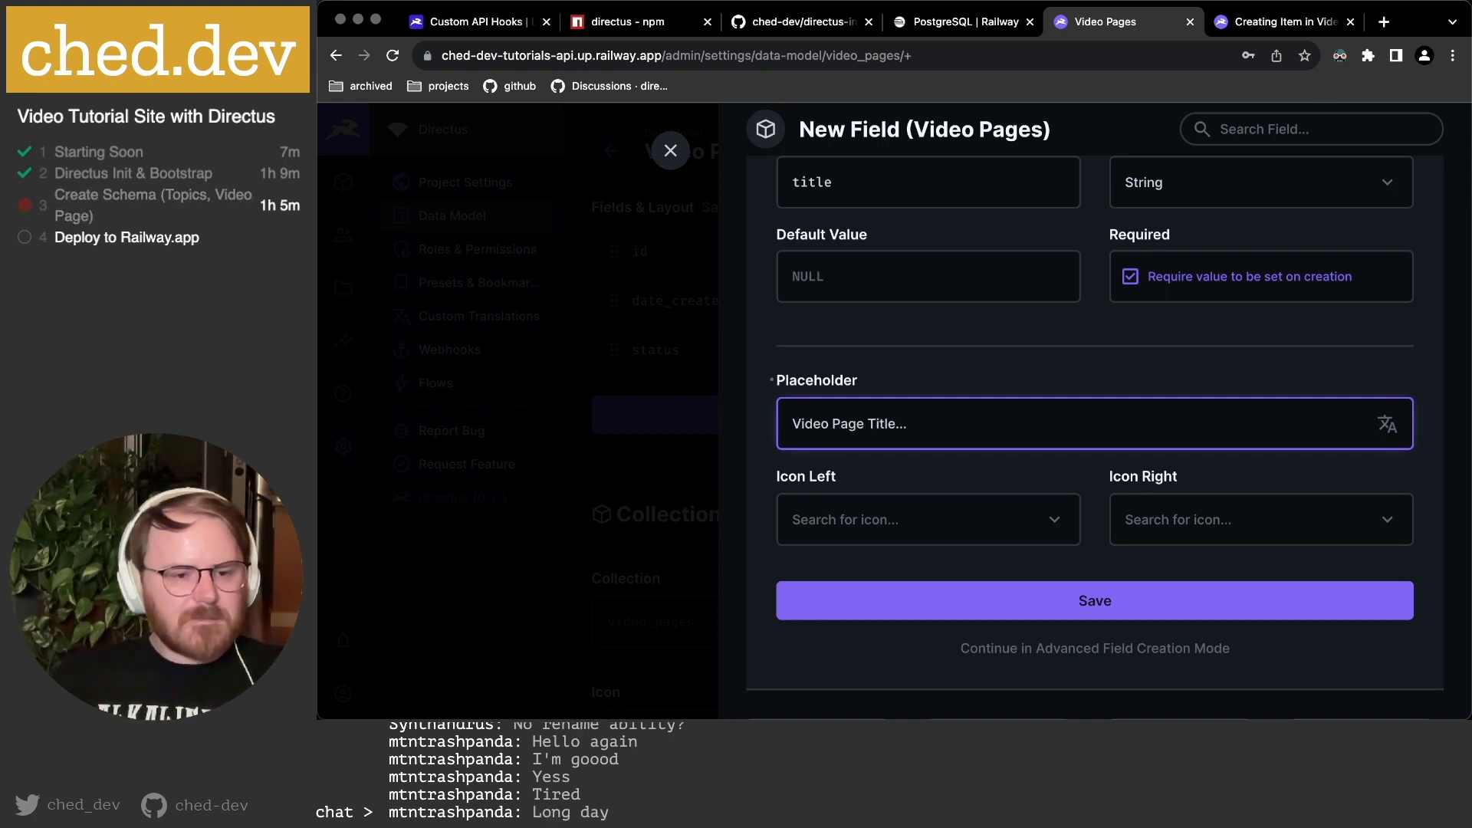
scroll(1161, 424, "down", 2)
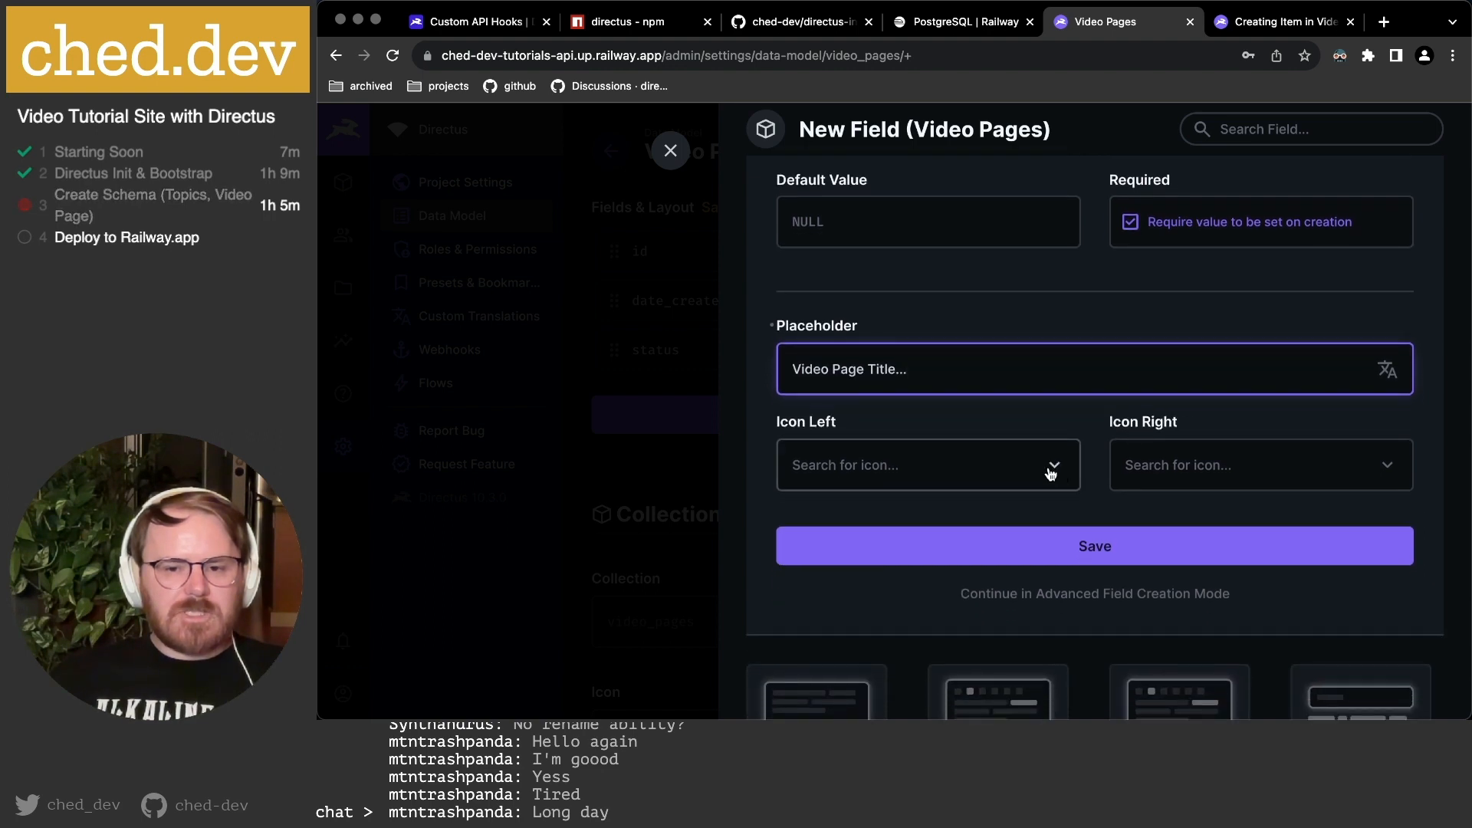
left_click(1100, 594)
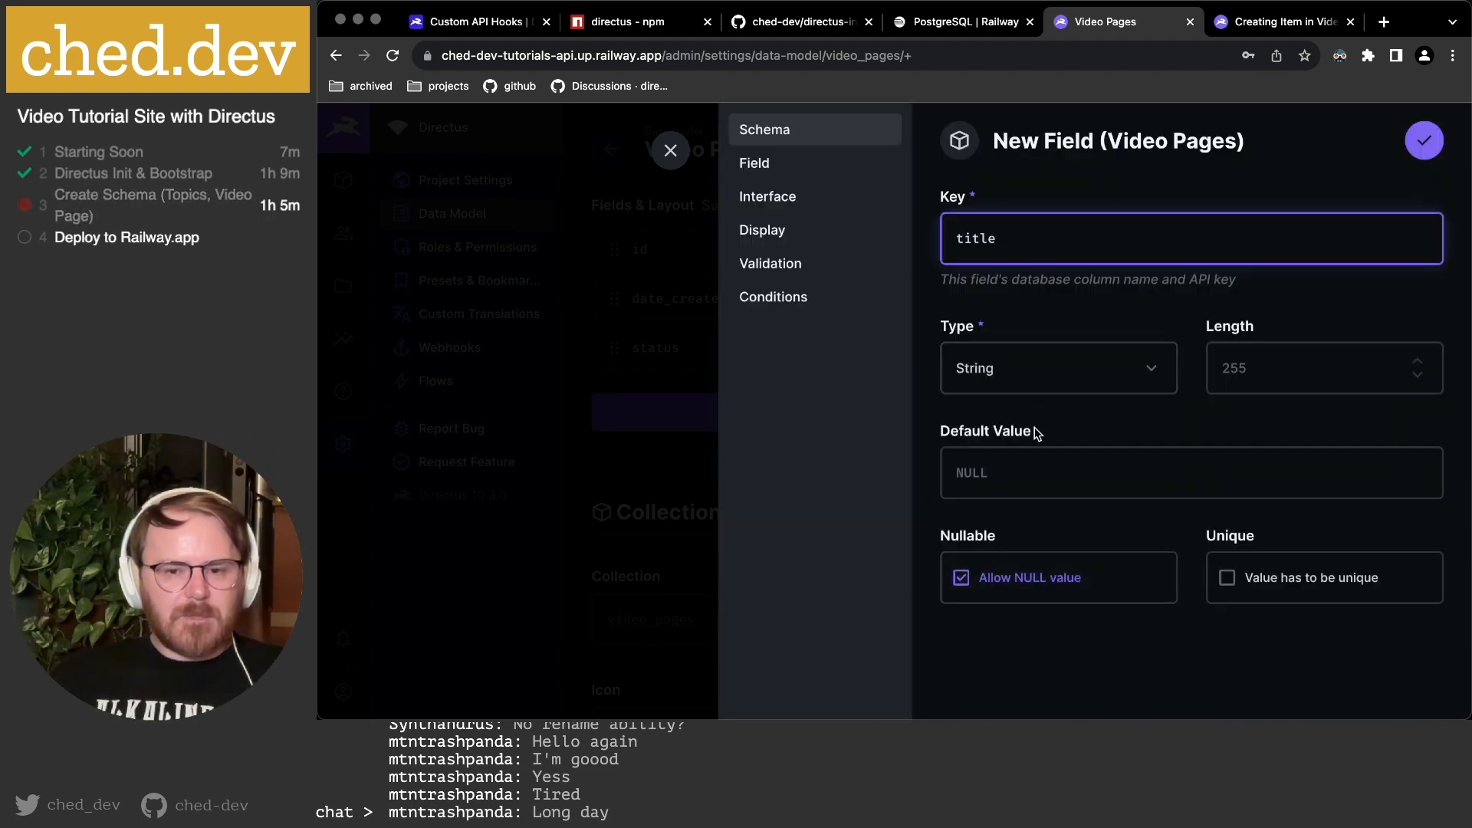
Disallow NULL values for title, leaving it non-unique.
left_click(1042, 586)
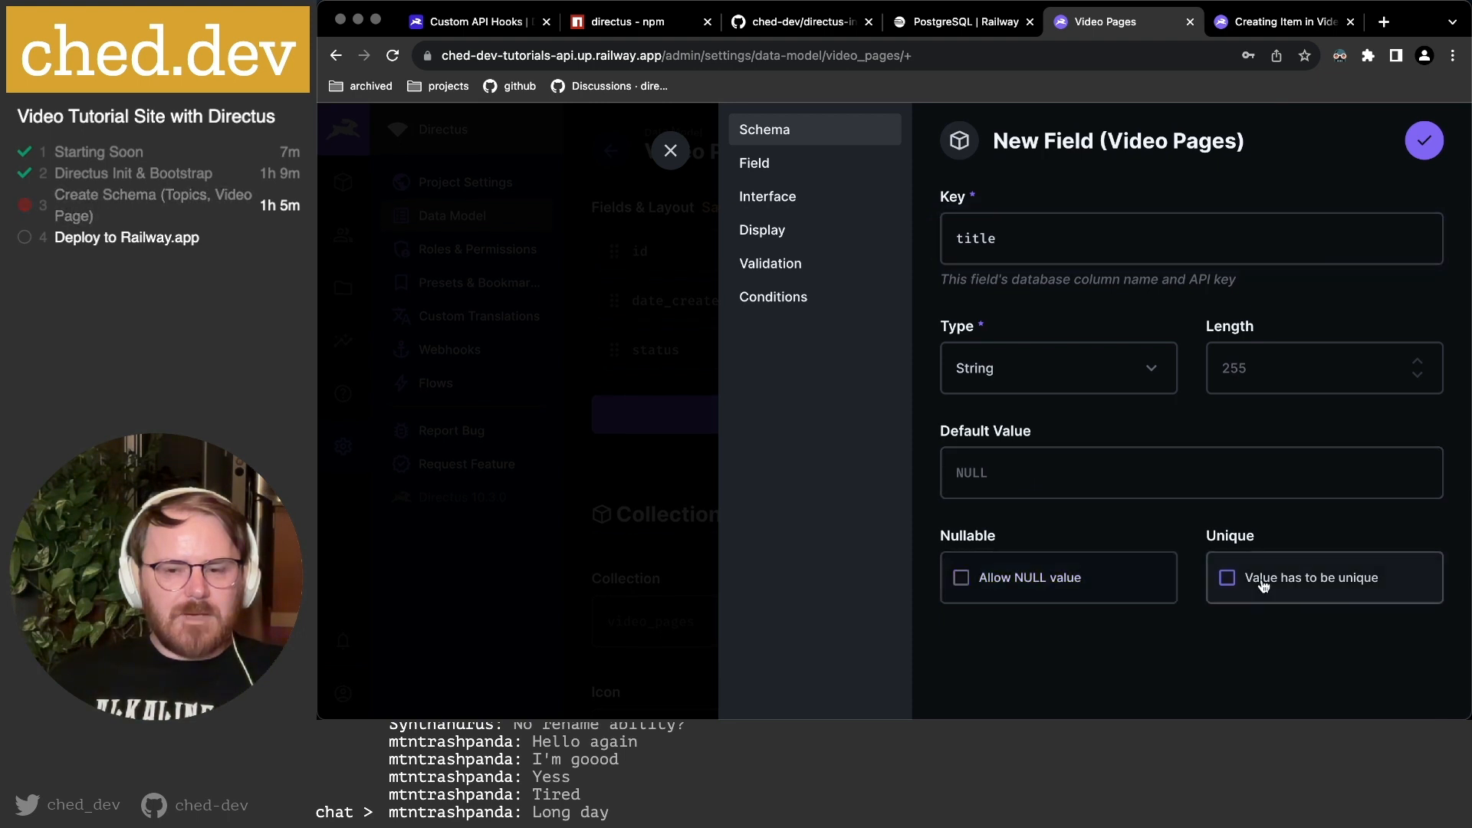
left_click(1268, 585)
left_click(1268, 586)
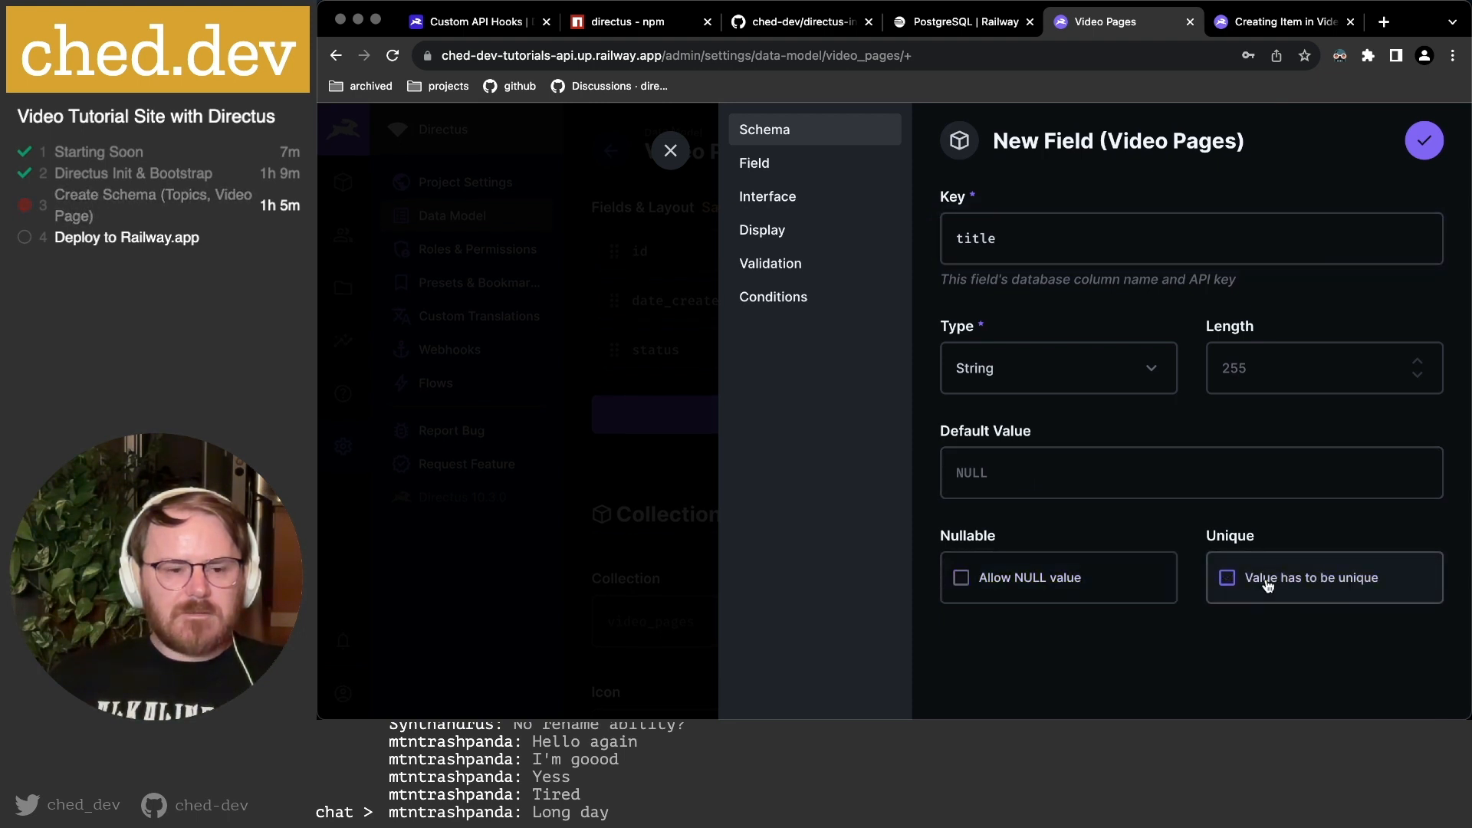
left_click(769, 163)
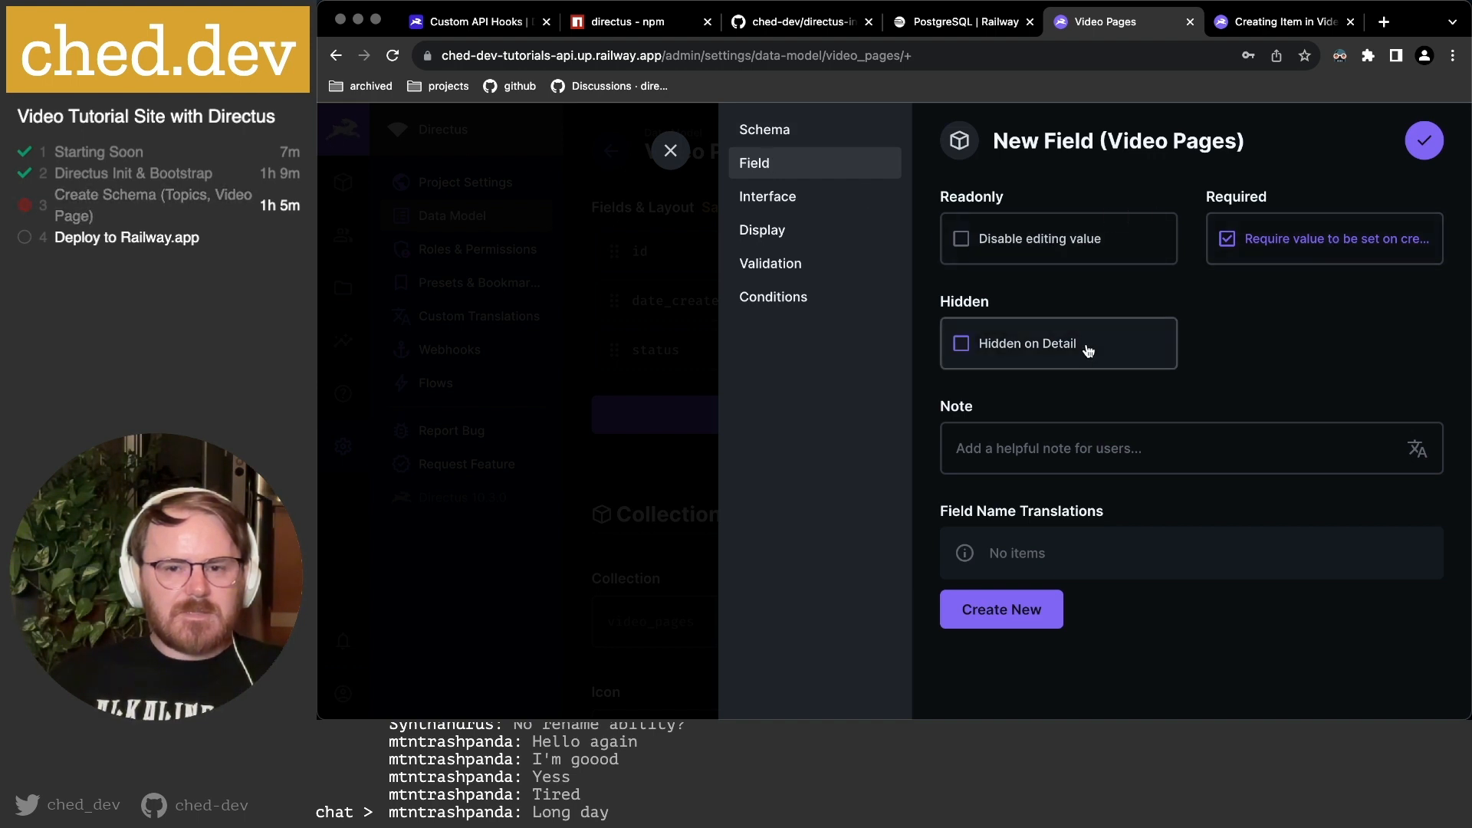
Set the title input font to Serif, enable trimming, and save the field.
left_click(782, 198)
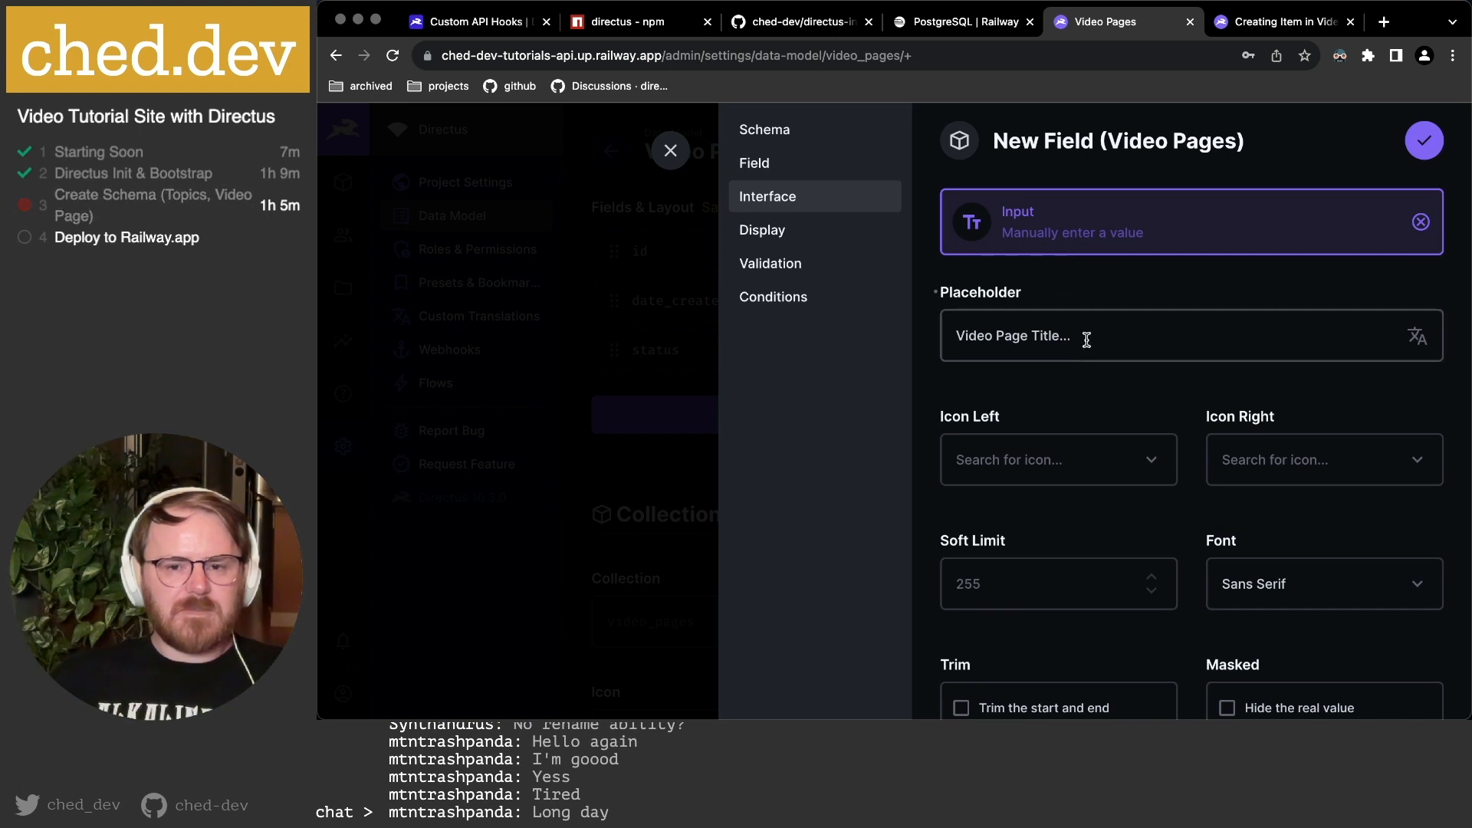
scroll(1093, 356, "down", 4)
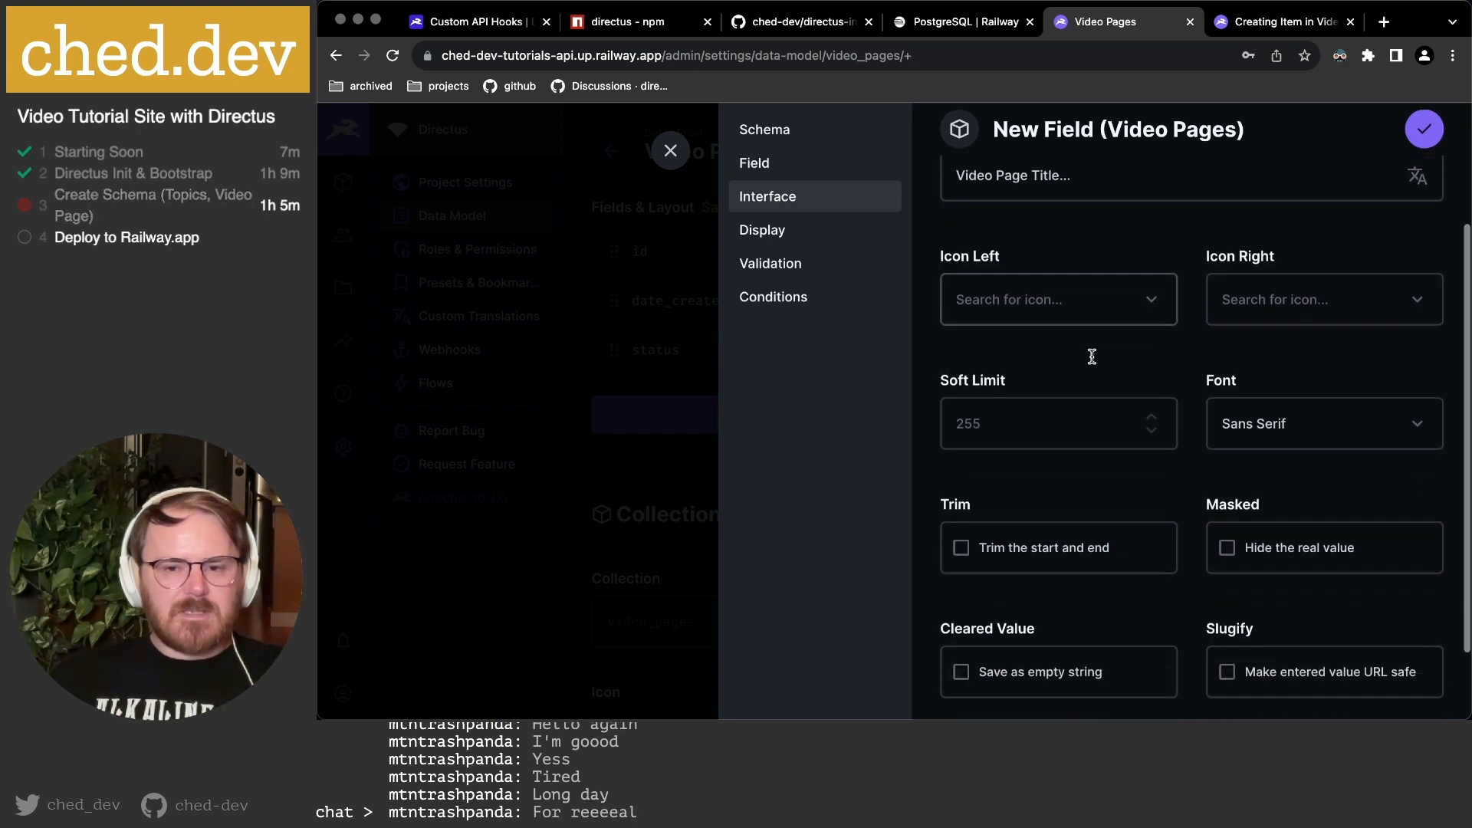
left_click(1265, 421)
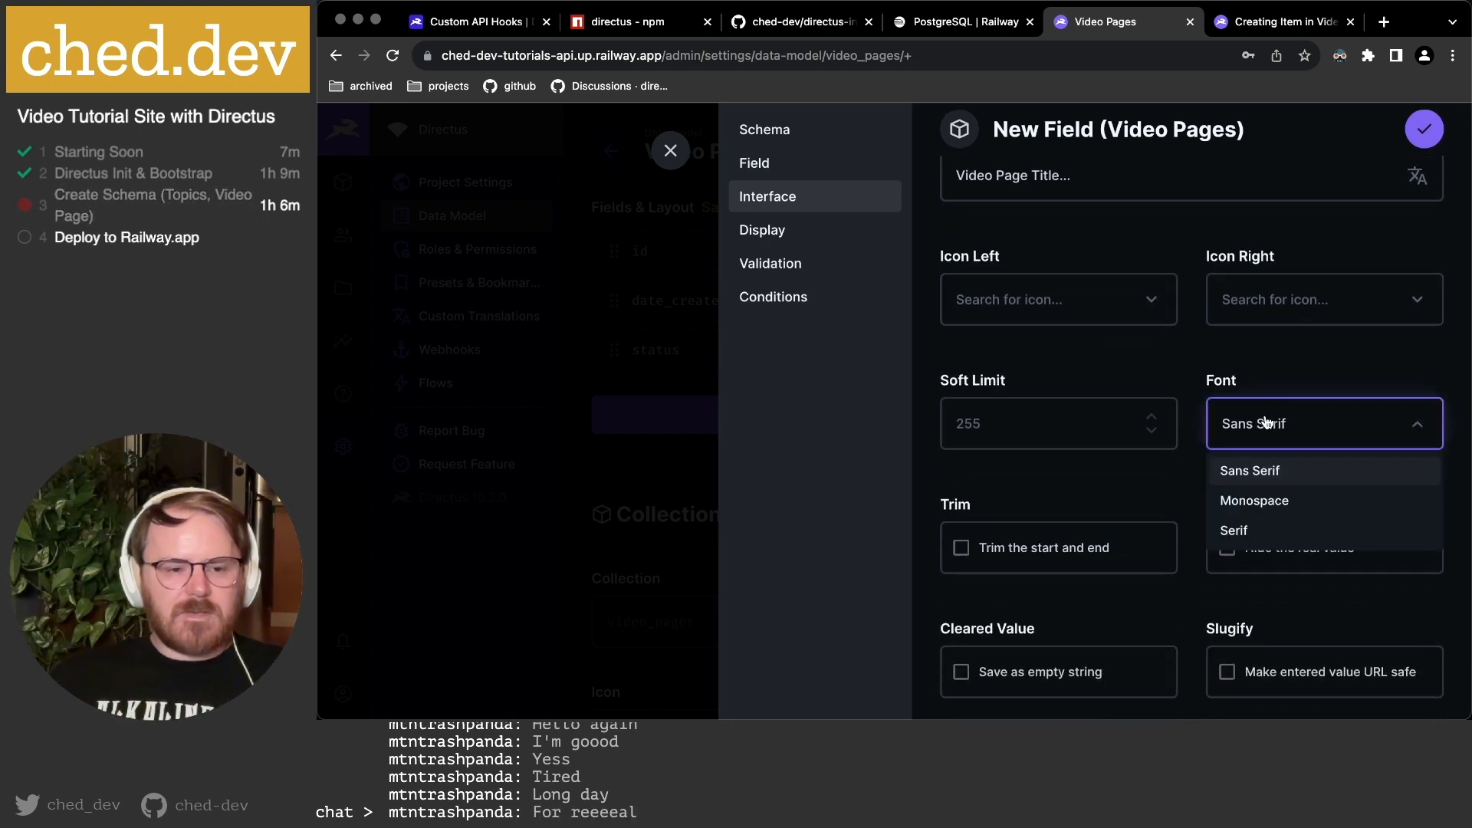
left_click(1257, 529)
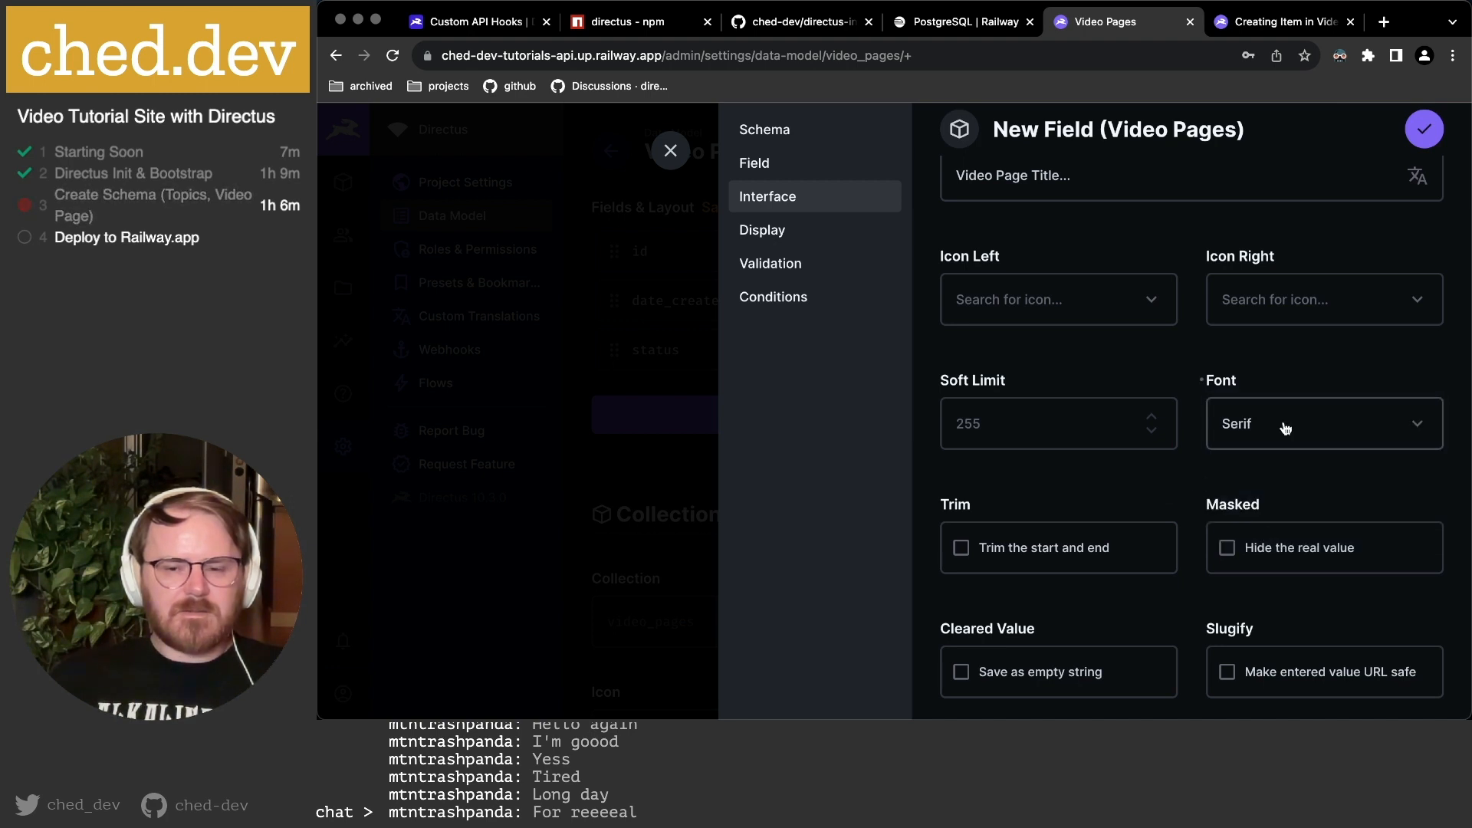
left_click(1246, 424)
left_click(1107, 490)
scroll(1106, 491, "down", 2)
left_click(1061, 491)
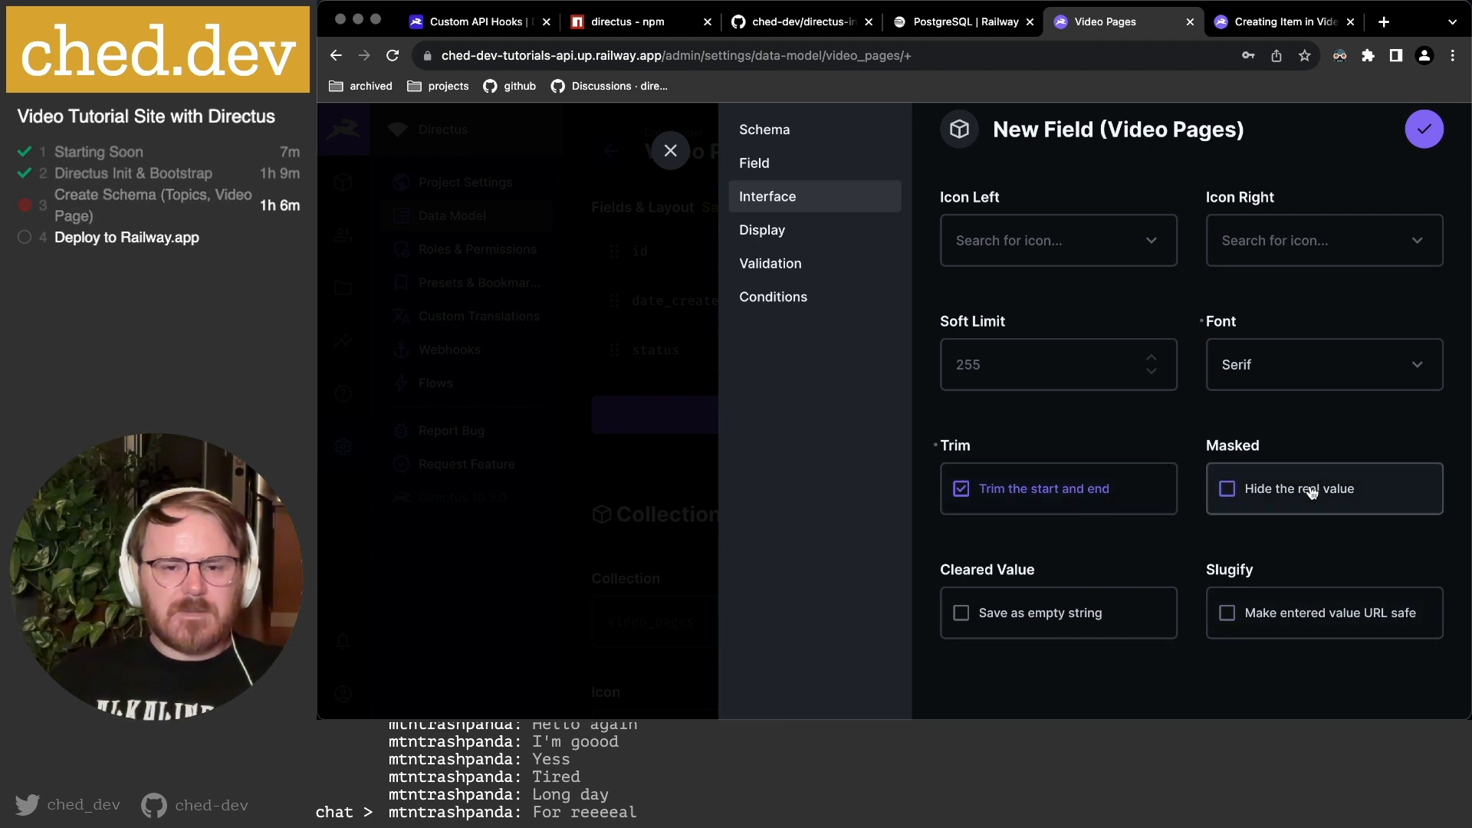
left_click(763, 230)
scroll(1100, 316, "up", 5)
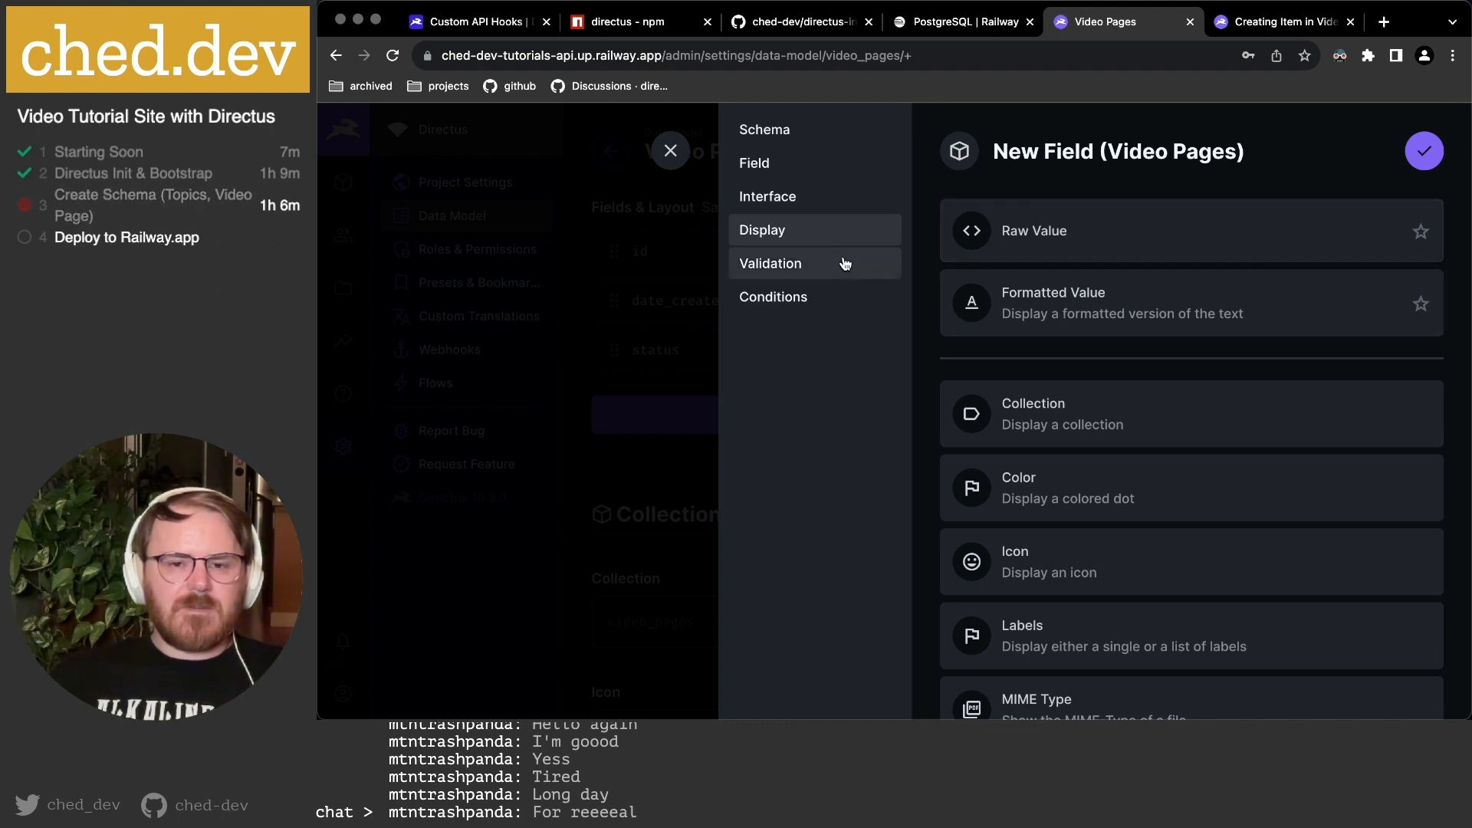
left_click(1424, 157)
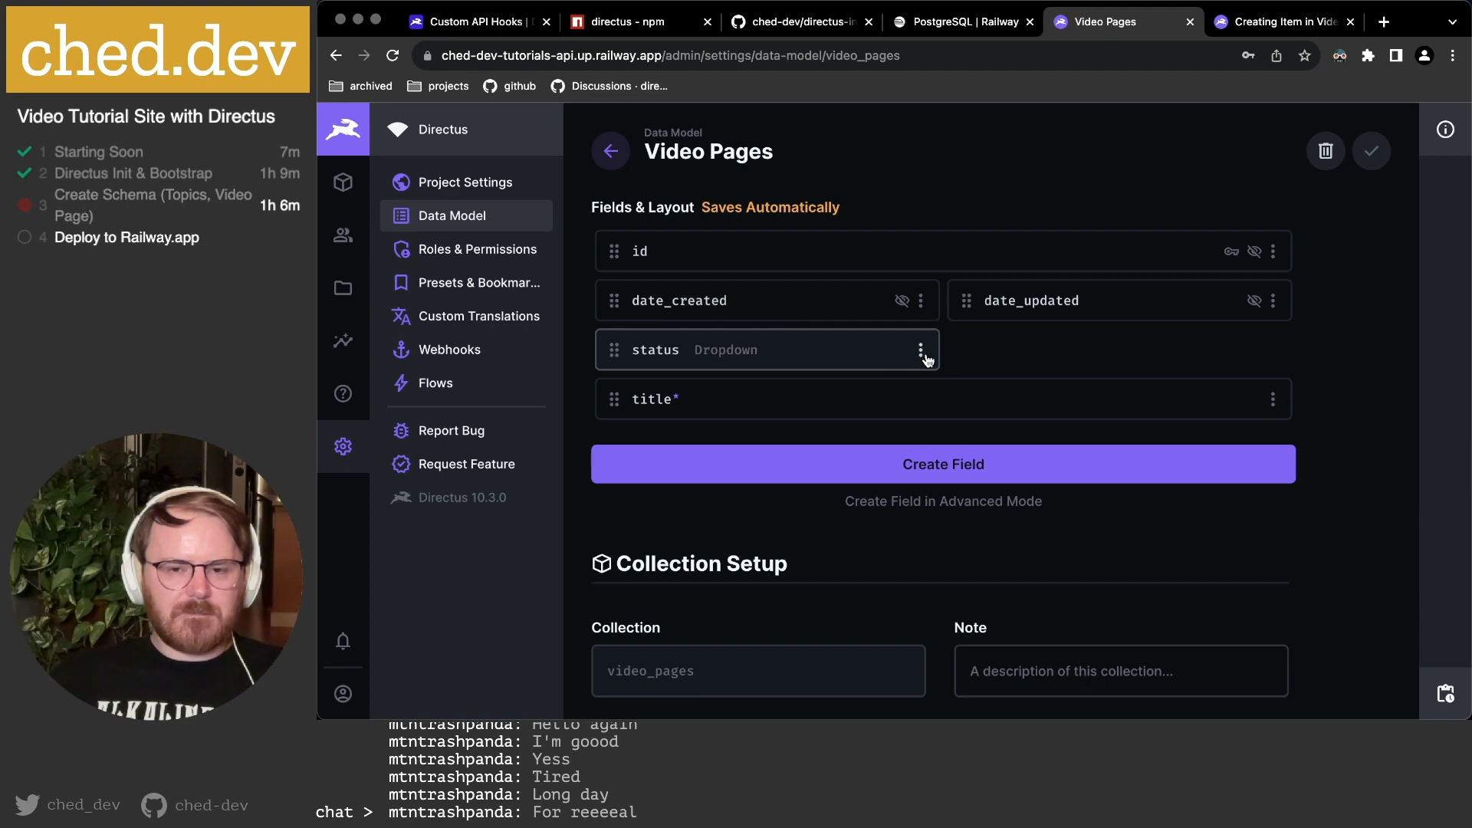
Add an Input field keyed 'slug' with placeholder 'this-is-a-slug' and a Link left icon.
left_click(909, 470)
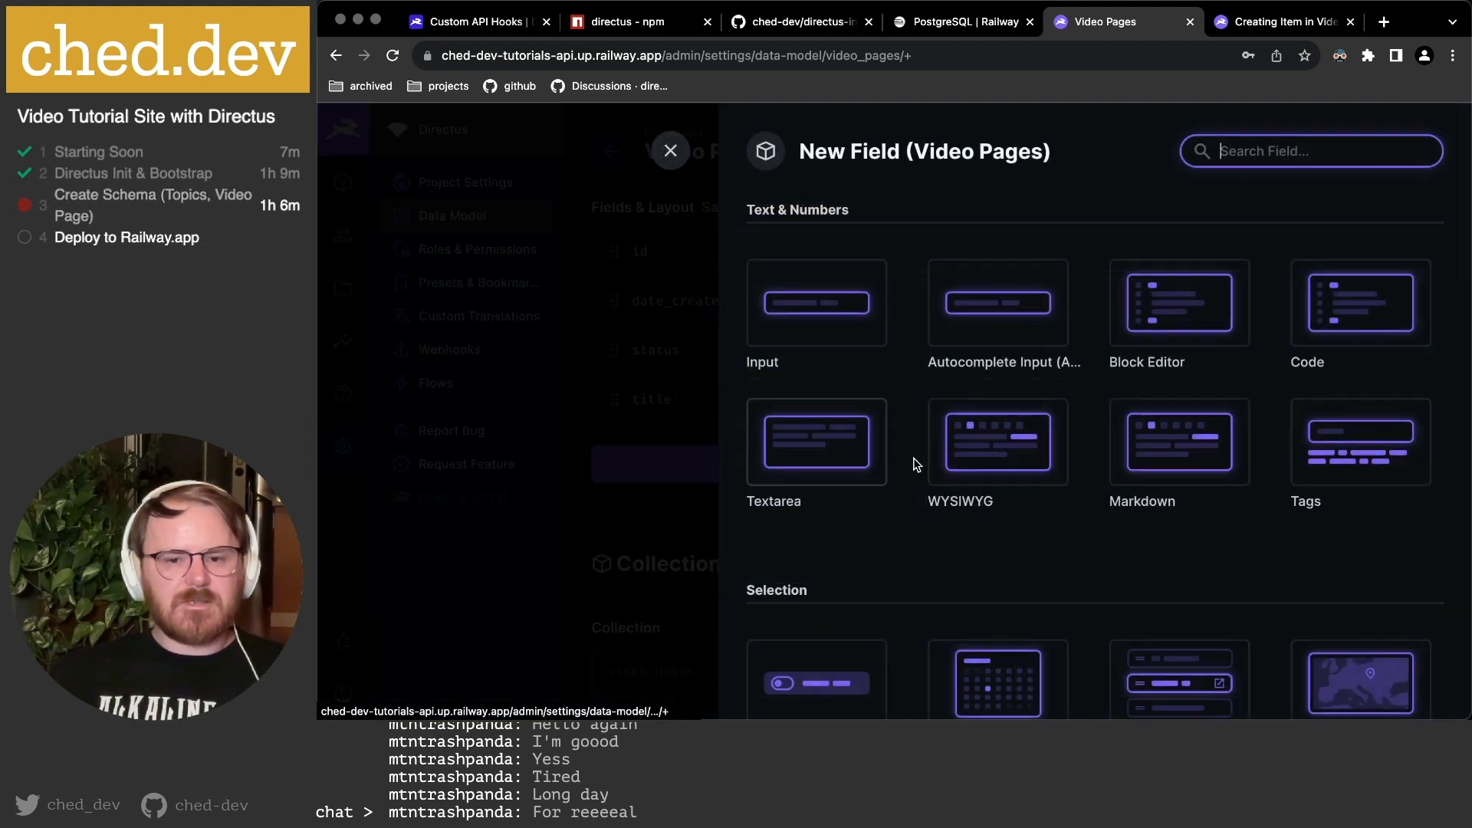
left_click(819, 317)
type("slug")
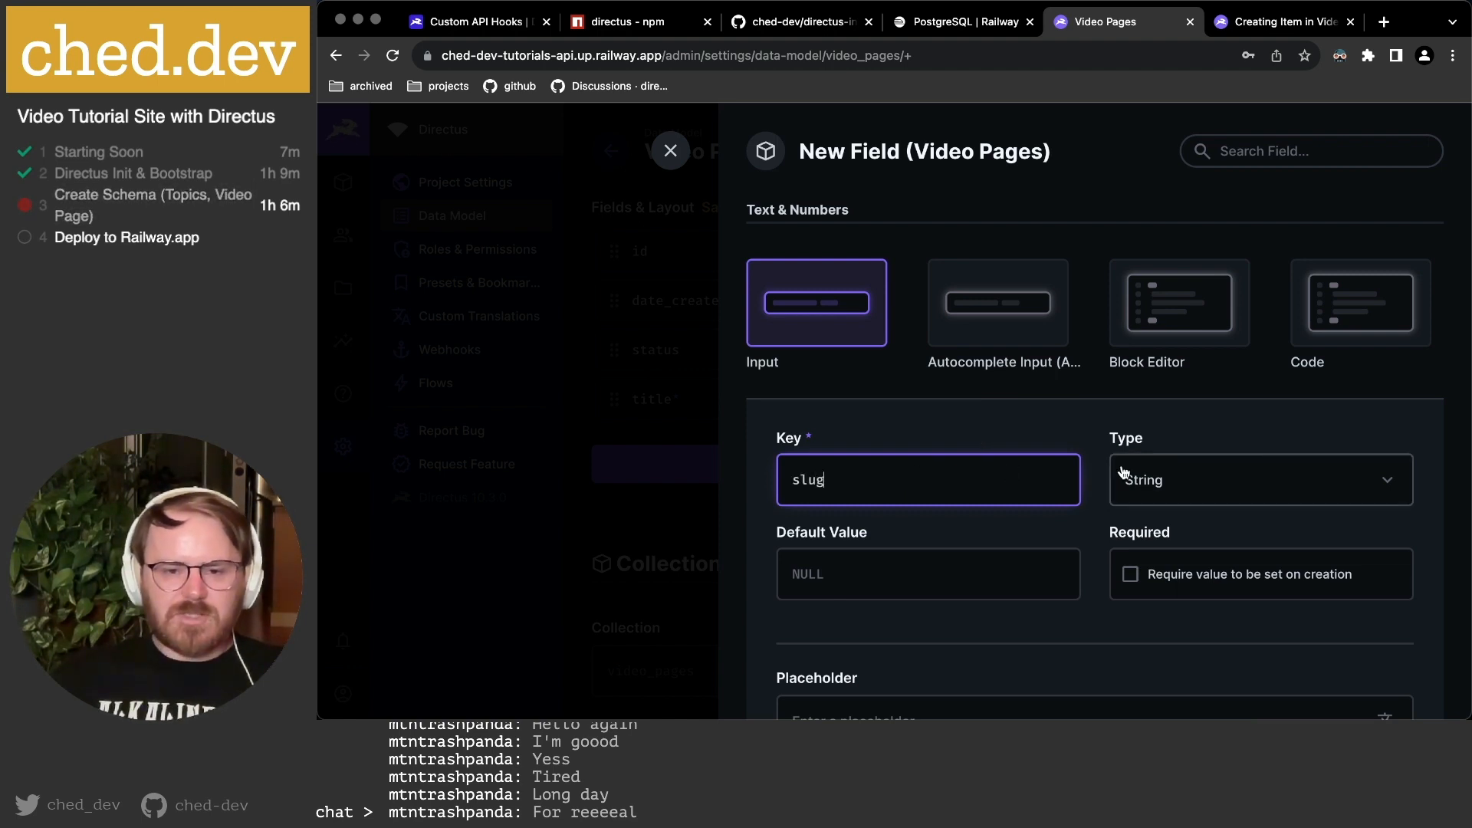
scroll(1087, 476, "down", 3)
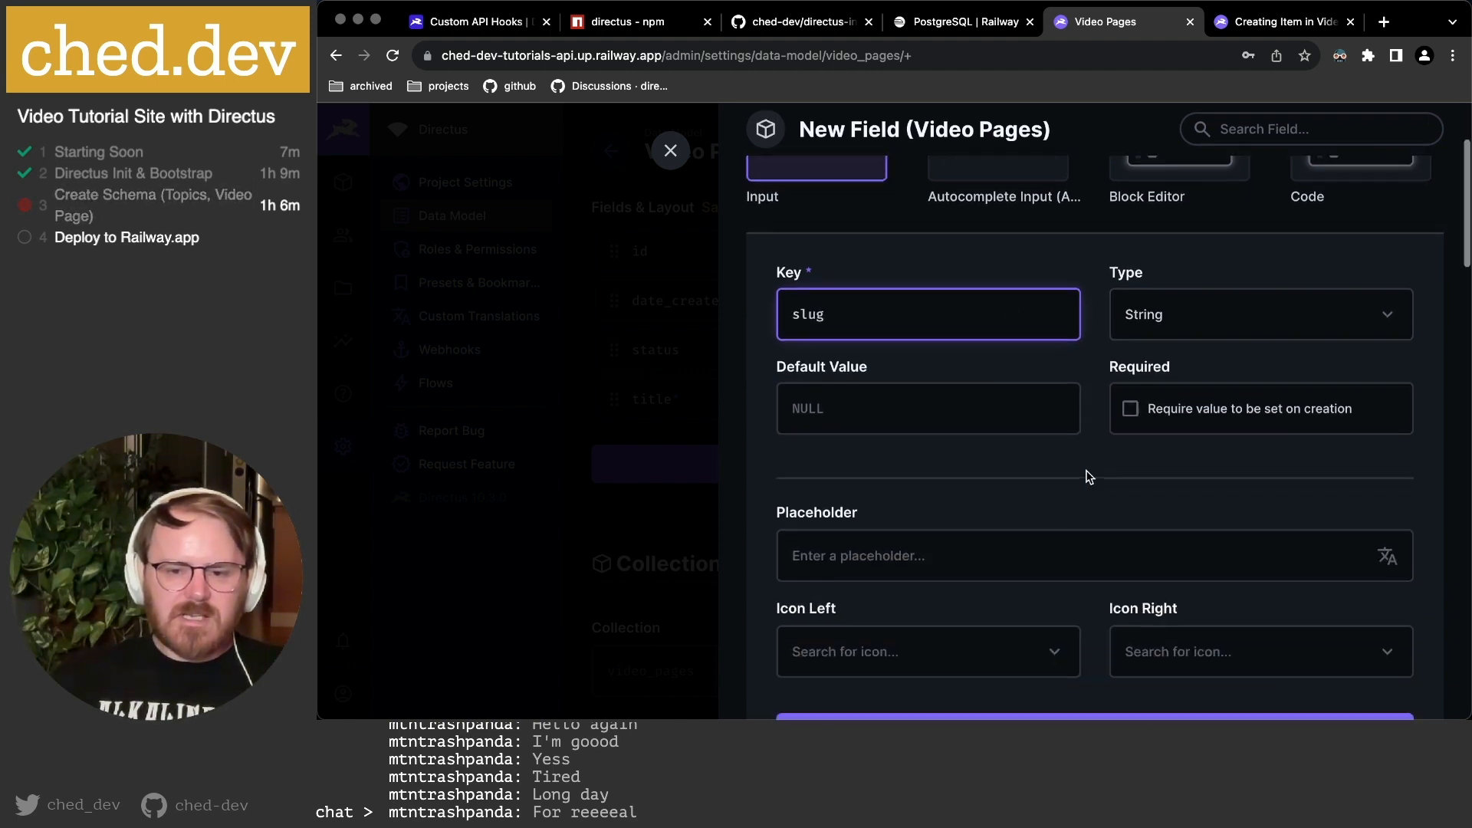
scroll(1088, 476, "down", 2)
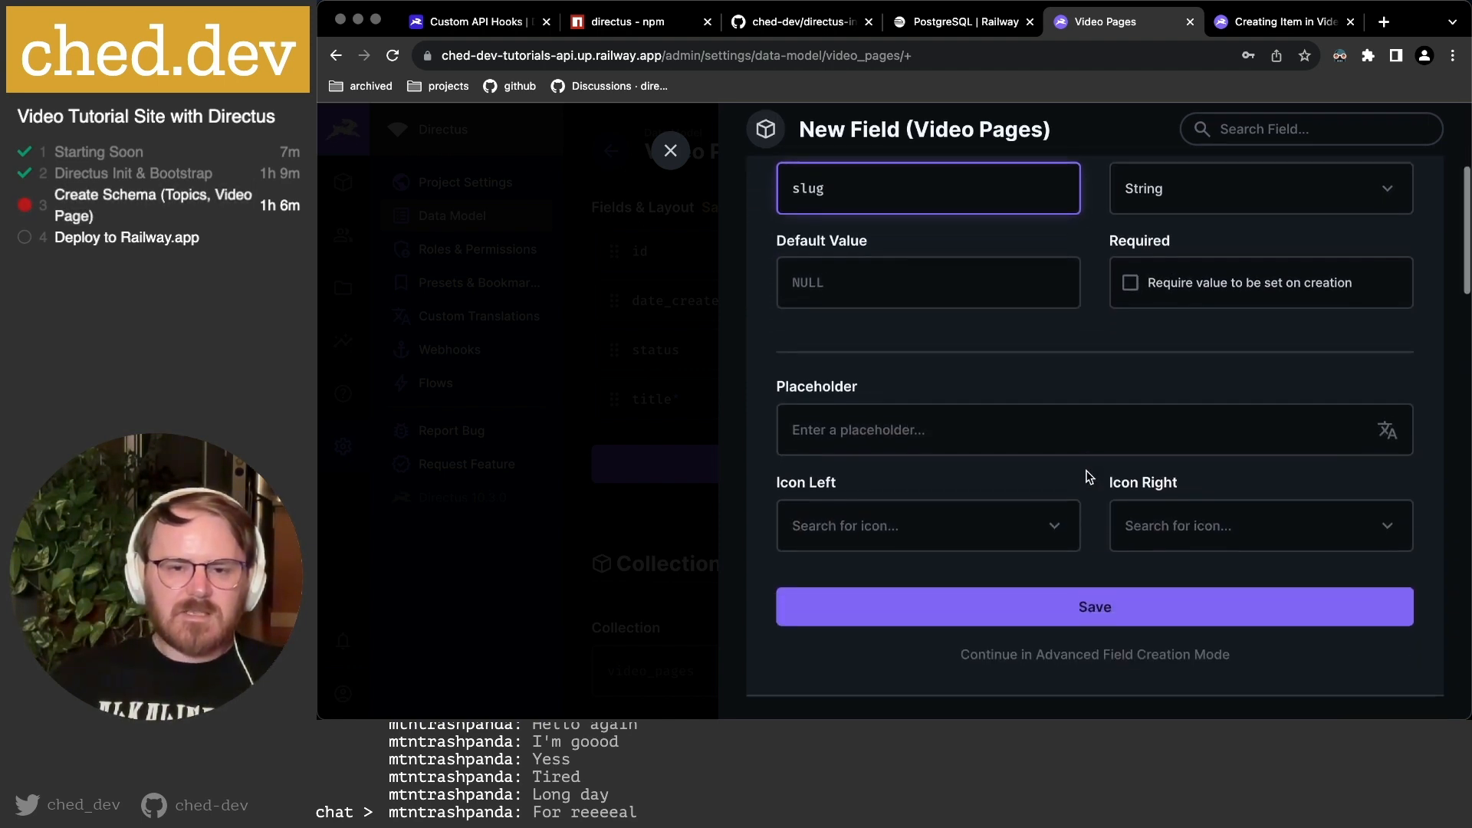
left_click(1008, 428)
type("this-is-a-slug")
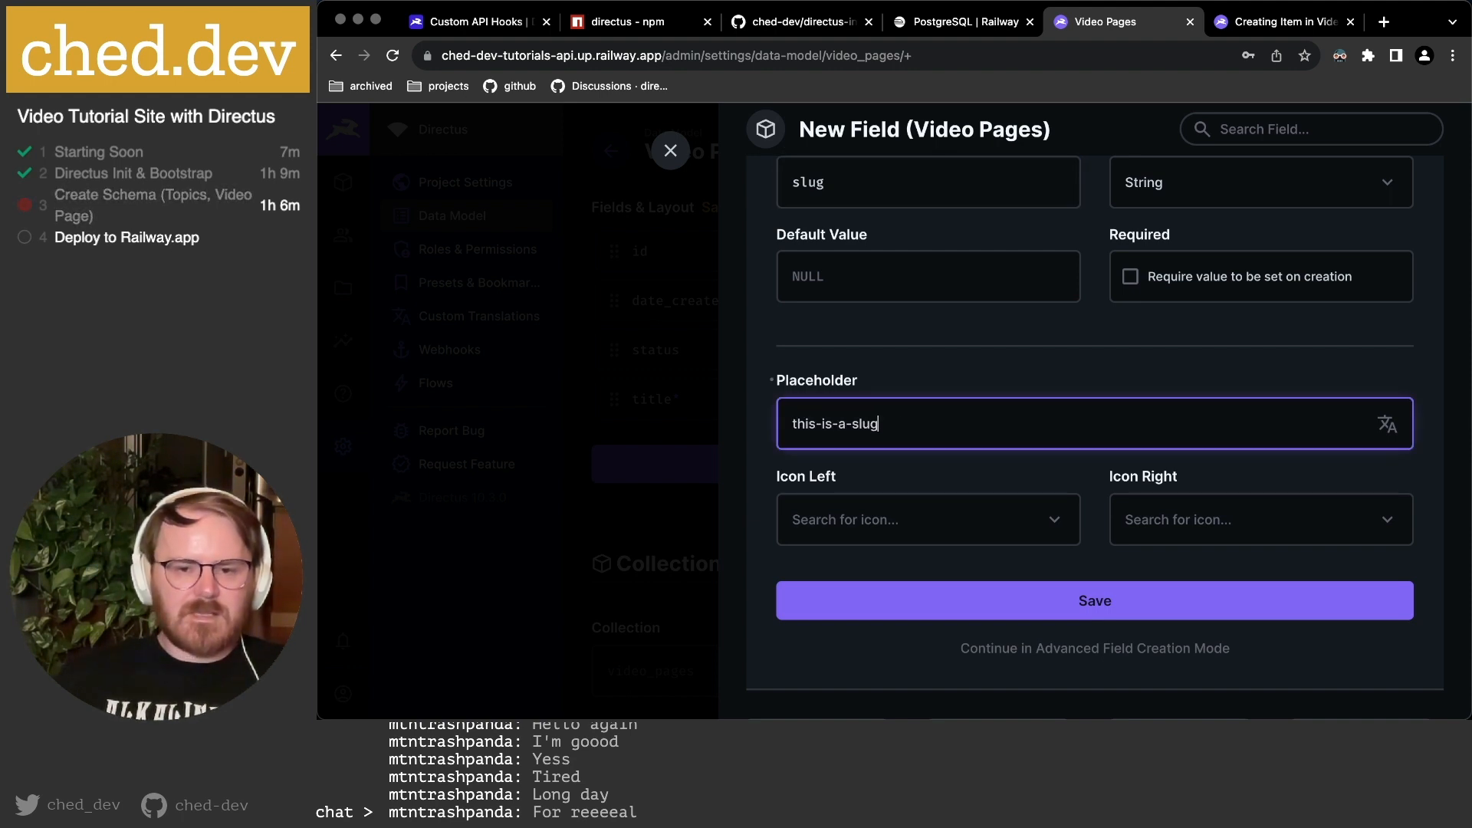
left_click(983, 521)
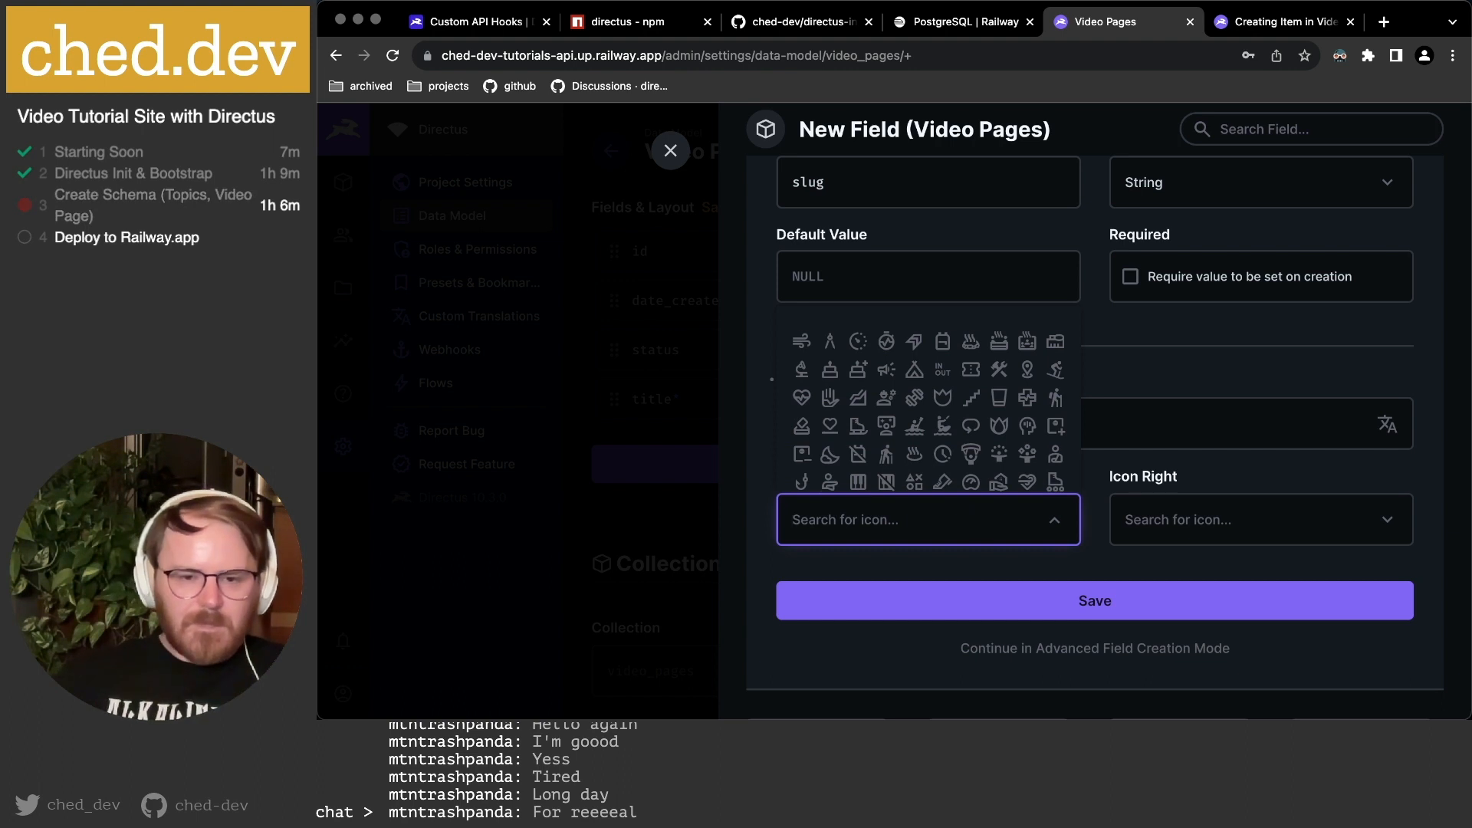
type("link")
left_click(858, 400)
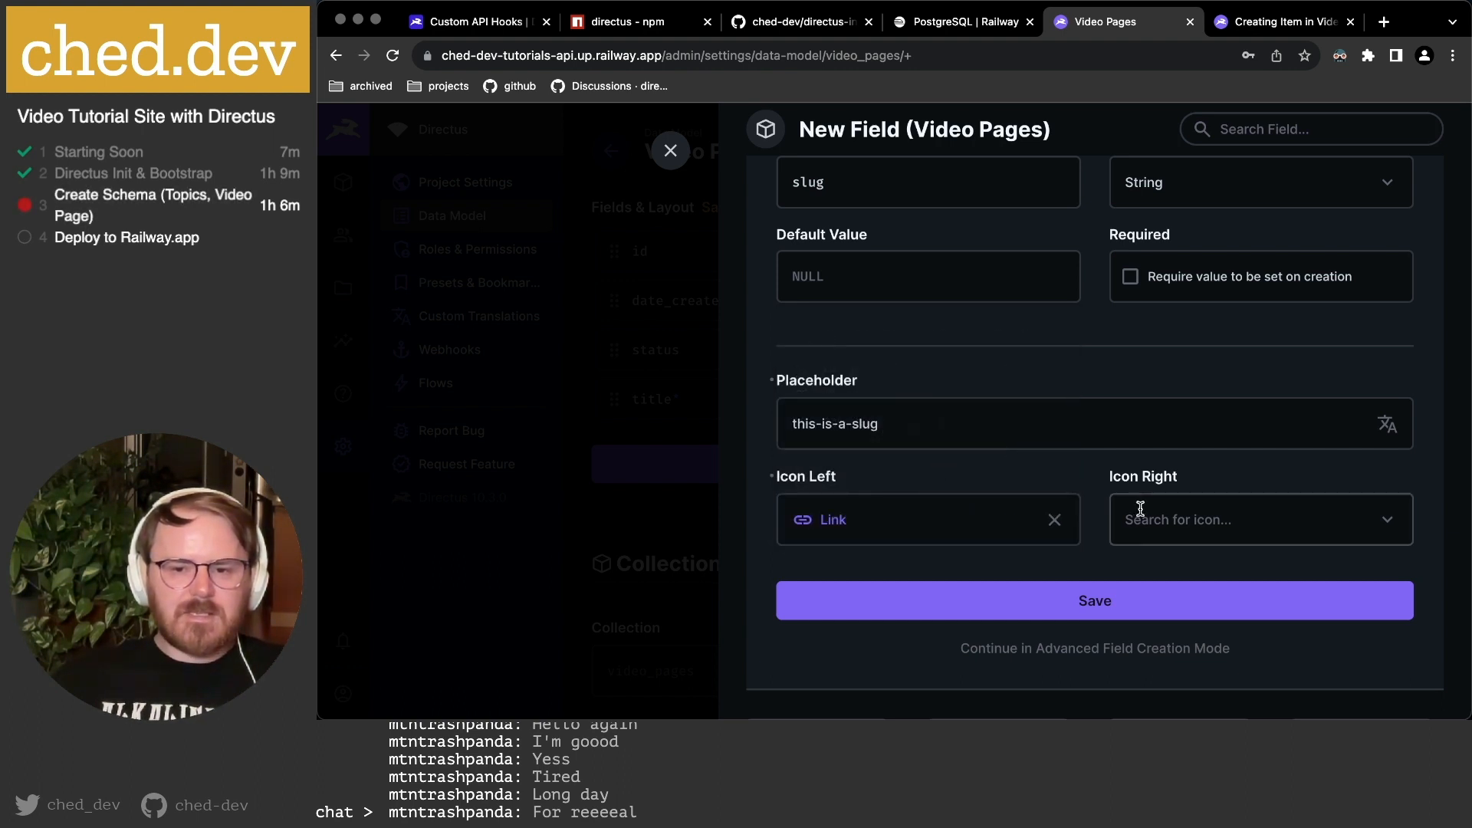
left_click(1143, 650)
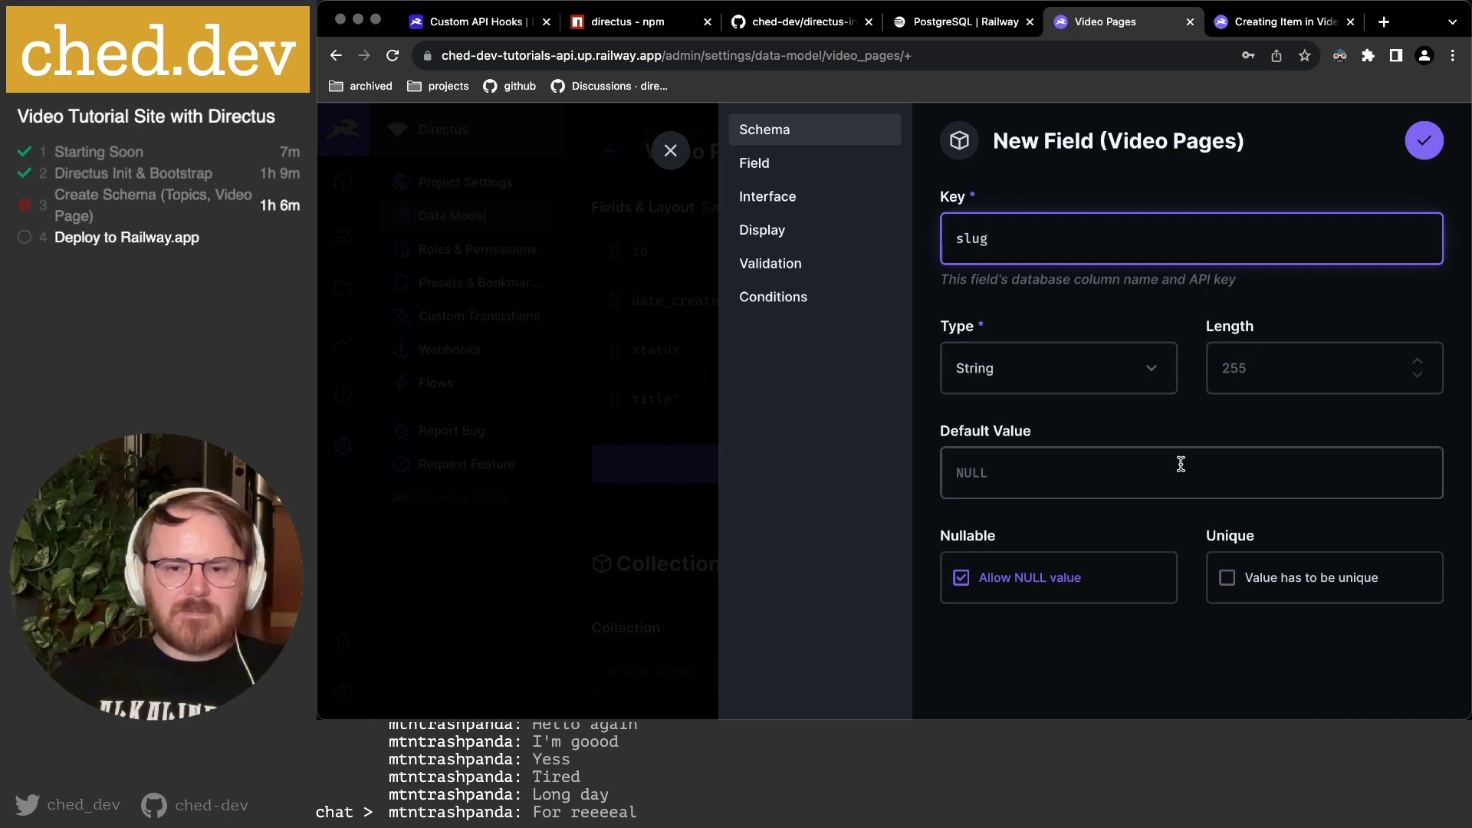
Make slug required and unique, with NULL values disallowed.
left_click(1041, 581)
left_click(1331, 578)
left_click(795, 162)
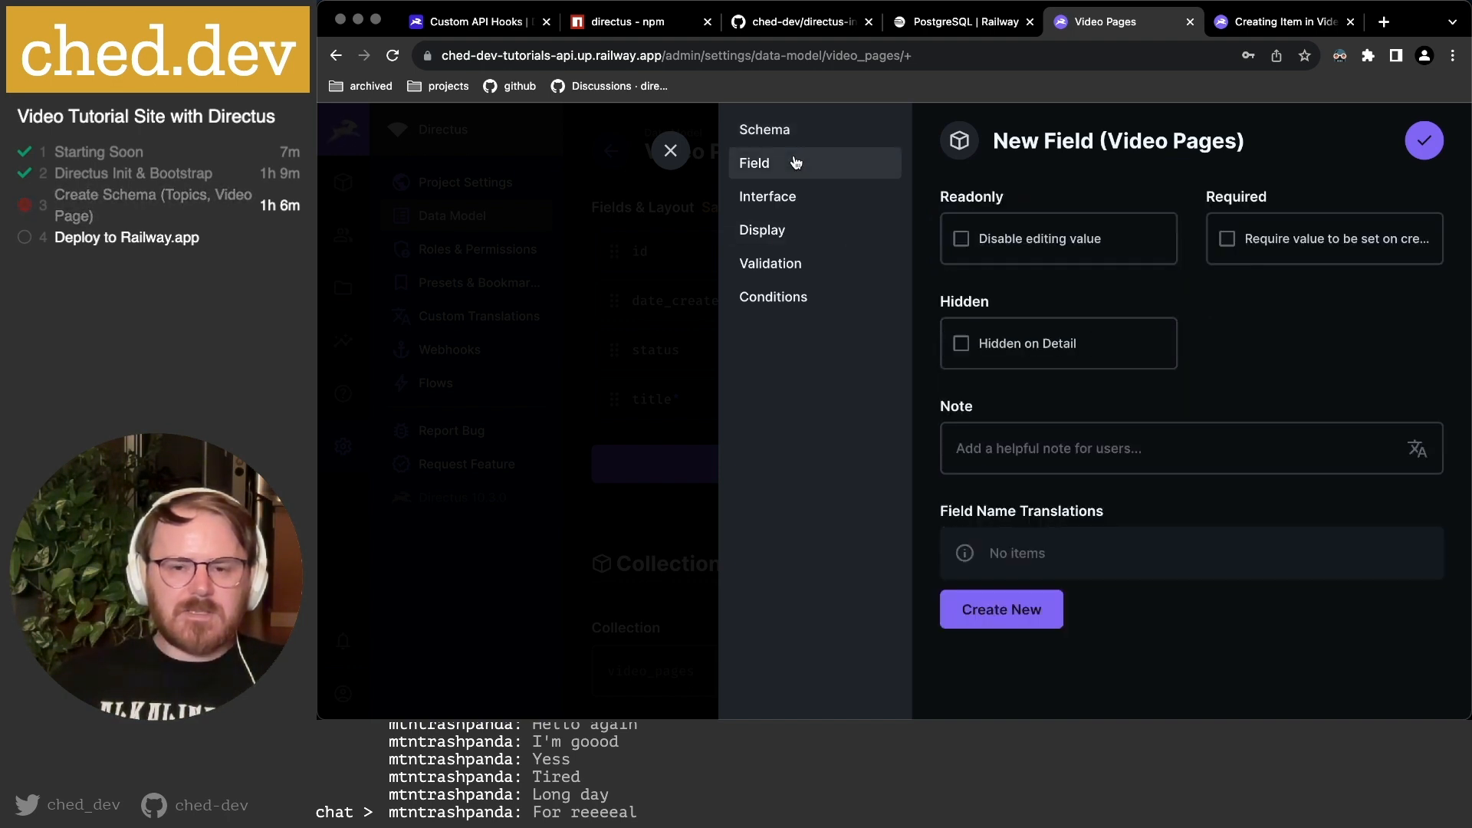
left_click(1311, 244)
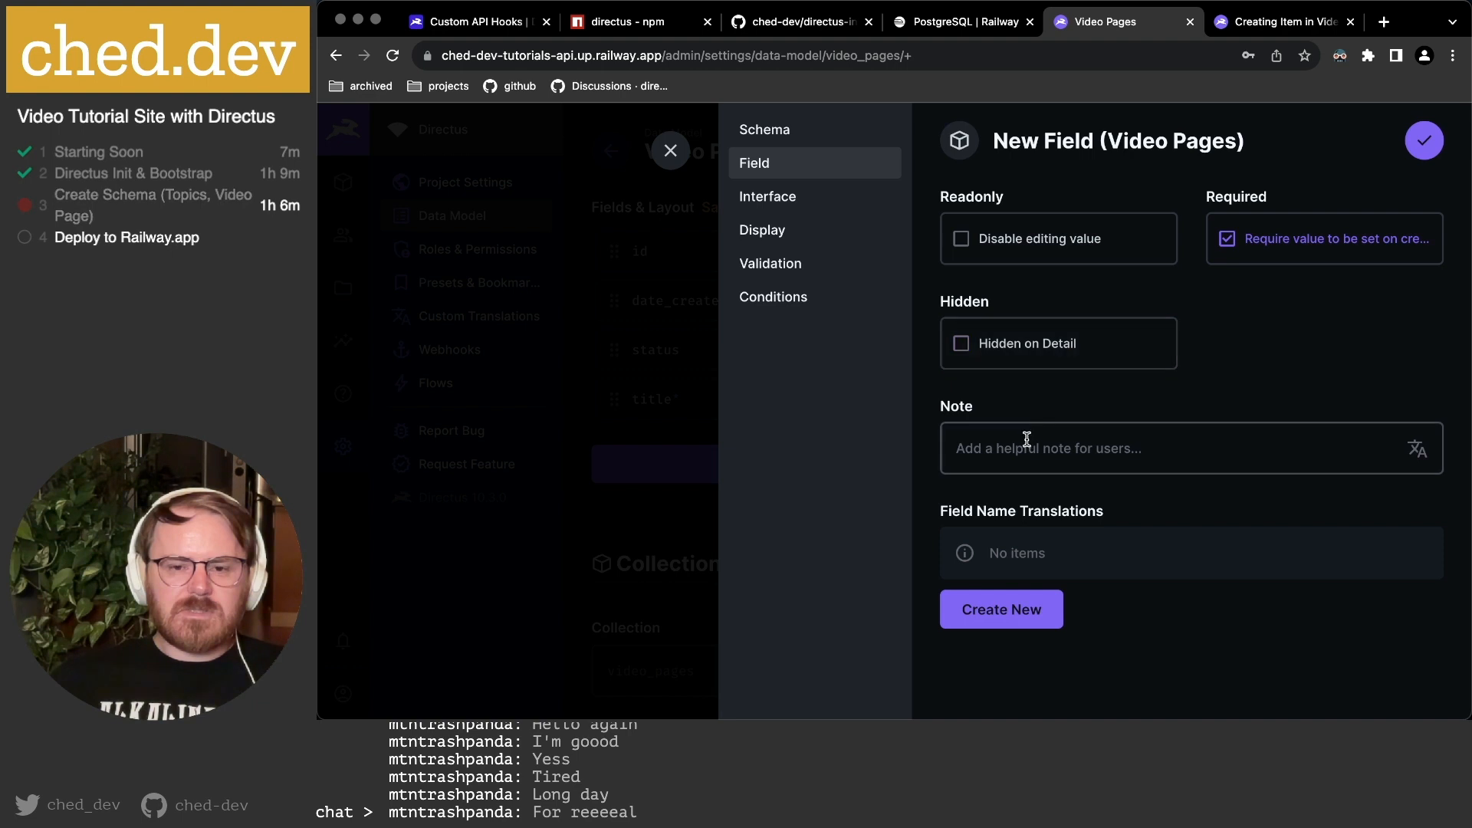
Enable Trim and Slugify on the slug input and set its font to Monospace.
left_click(793, 201)
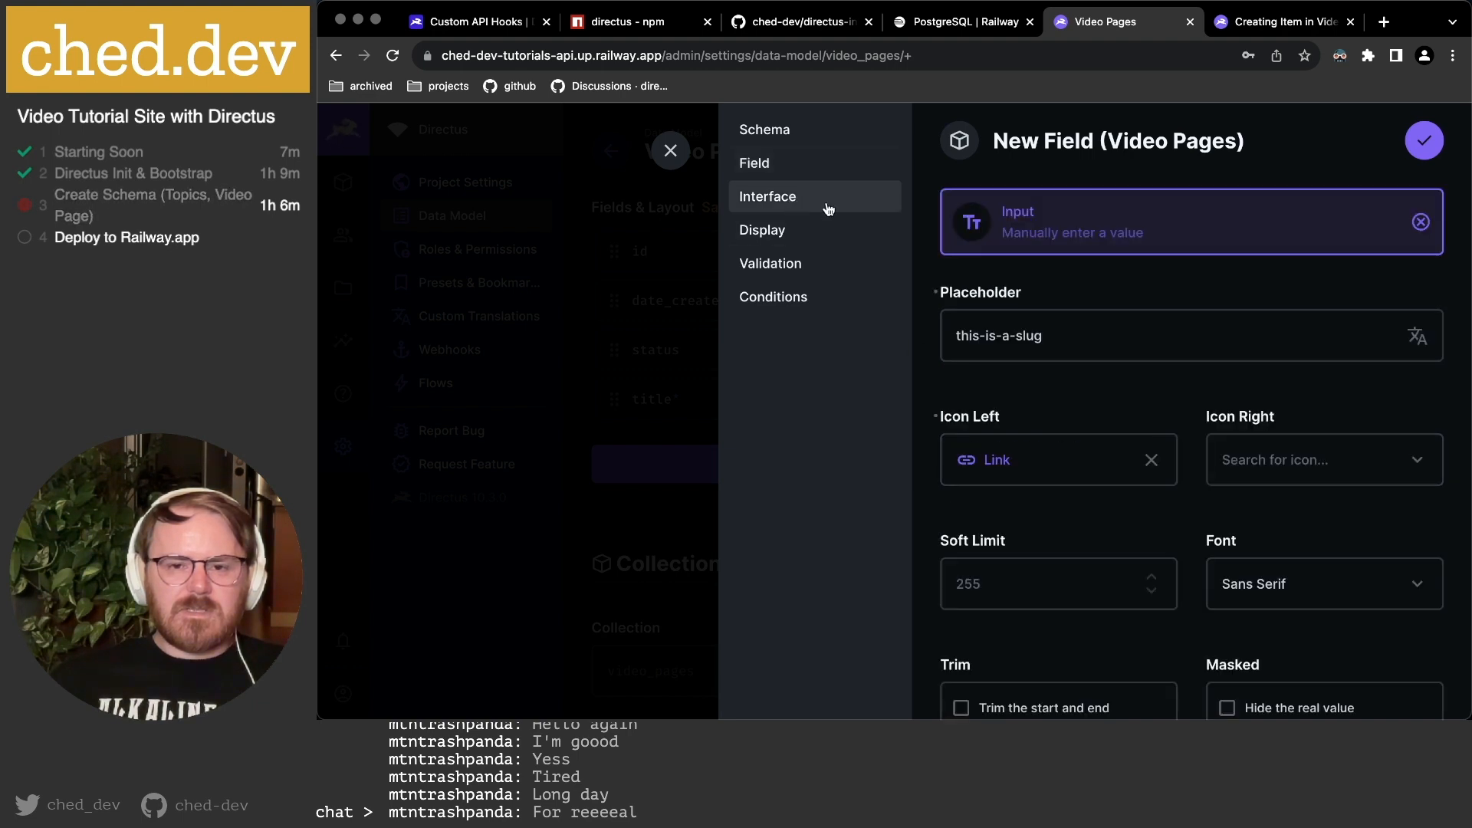
scroll(1120, 345, "down", 2)
scroll(1095, 424, "down", 3)
left_click(1084, 470)
left_click(1304, 588)
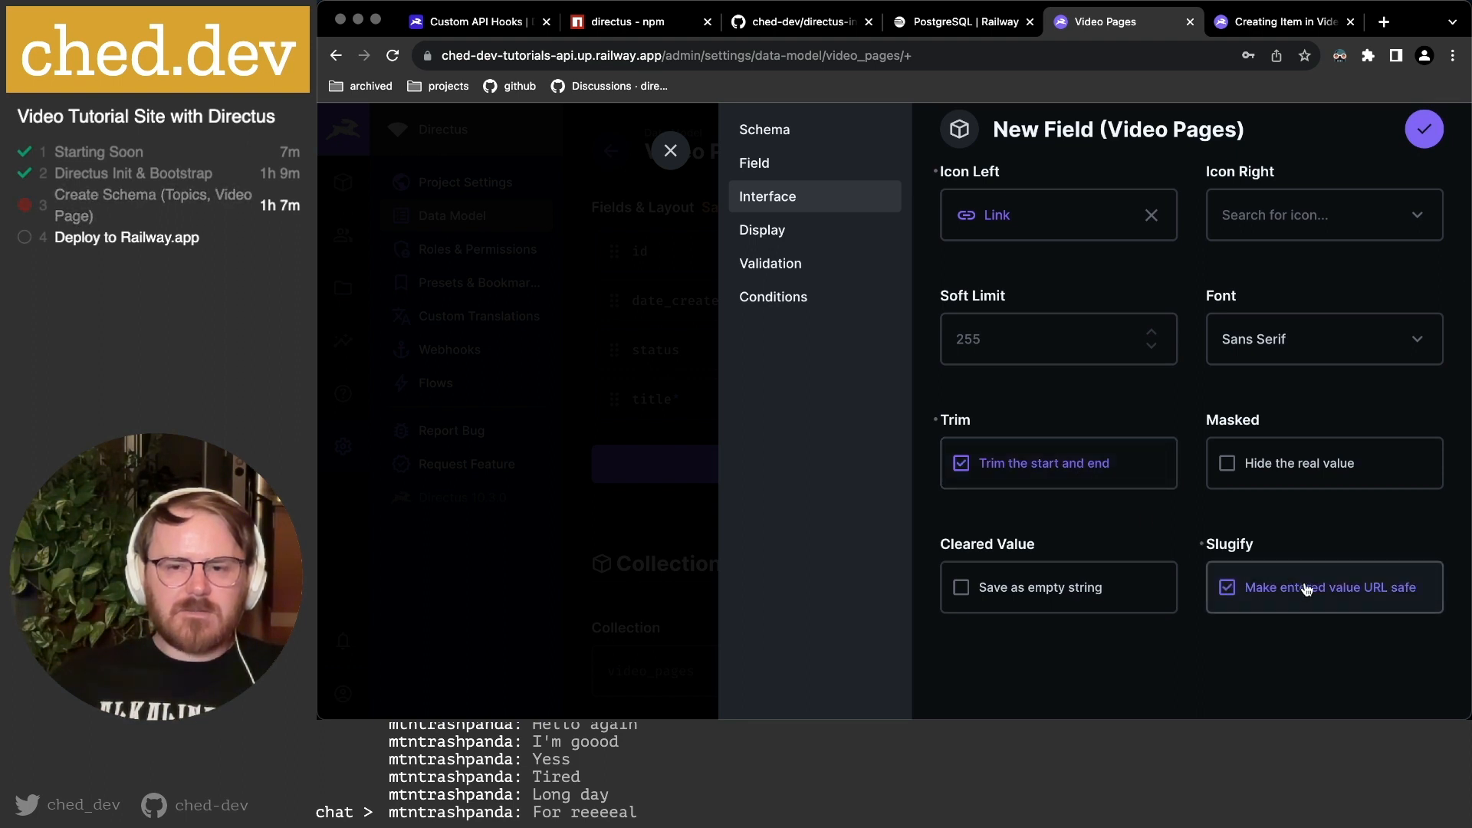
scroll(1143, 516, "up", 3)
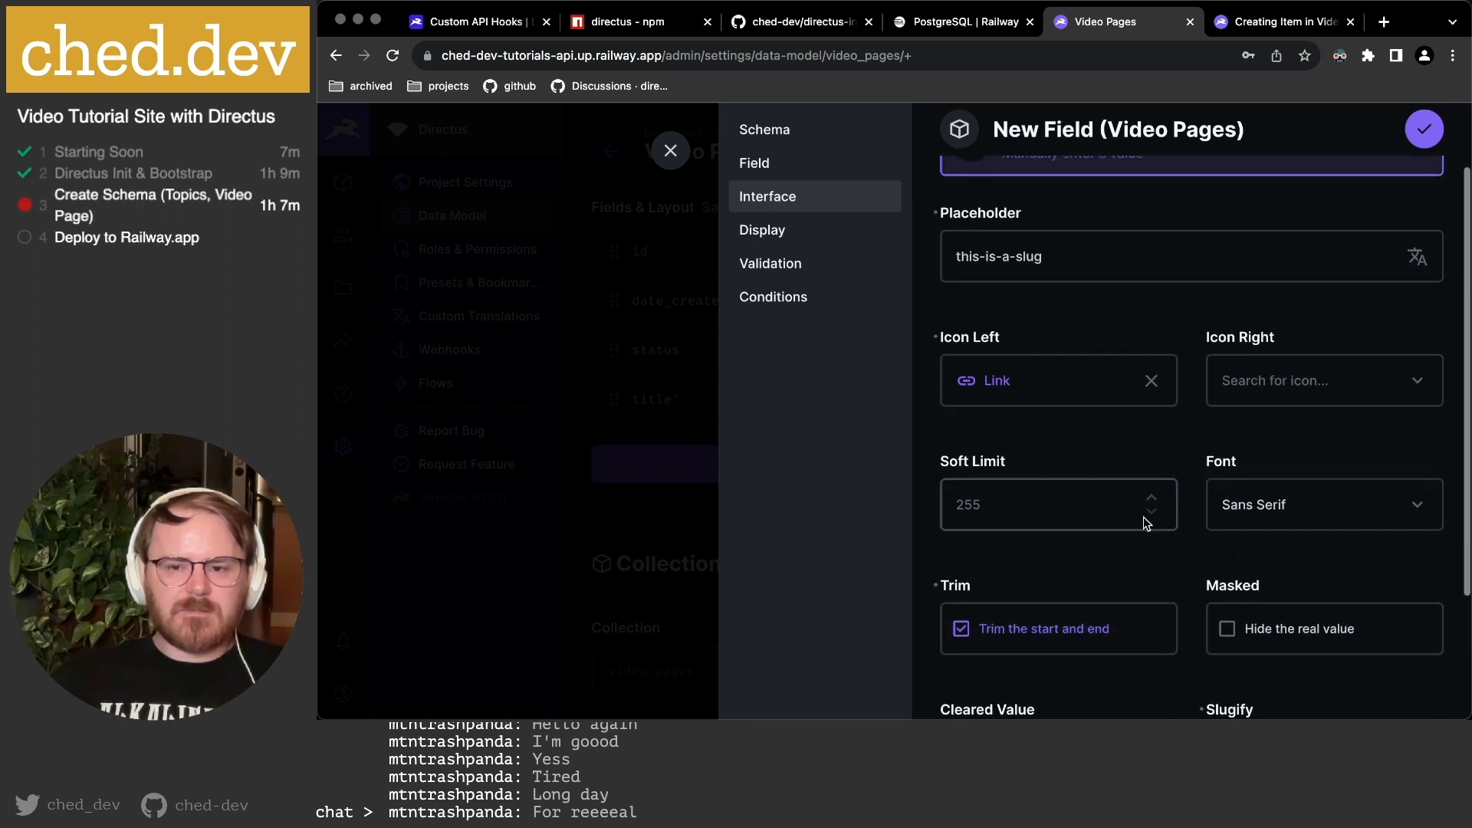
left_click(1306, 495)
left_click(1263, 597)
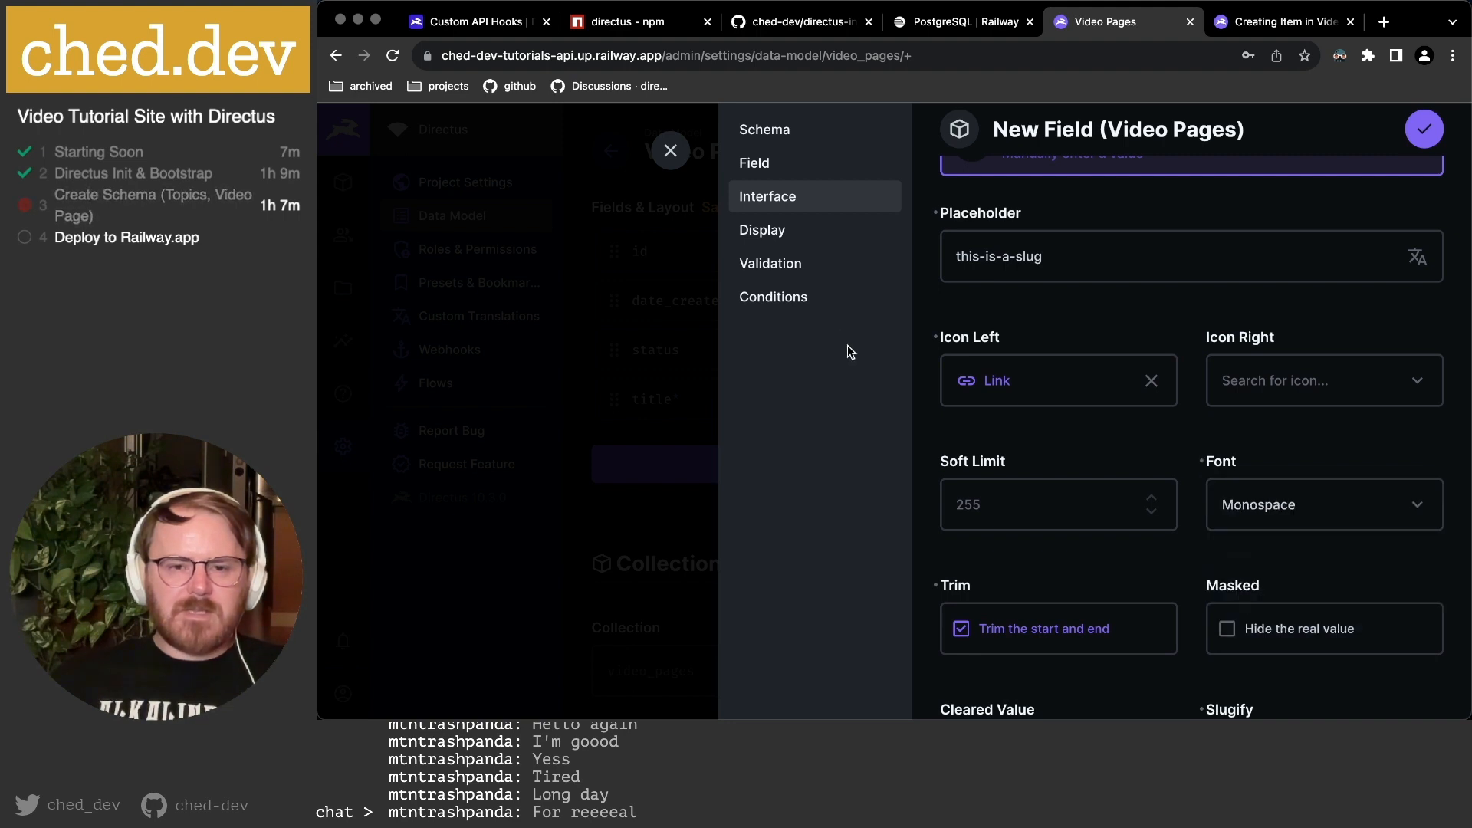
left_click(762, 229)
Display slug as a Monospace formatted value with /videos/ prefix and Link icon, then save.
scroll(1065, 333, "up", 2)
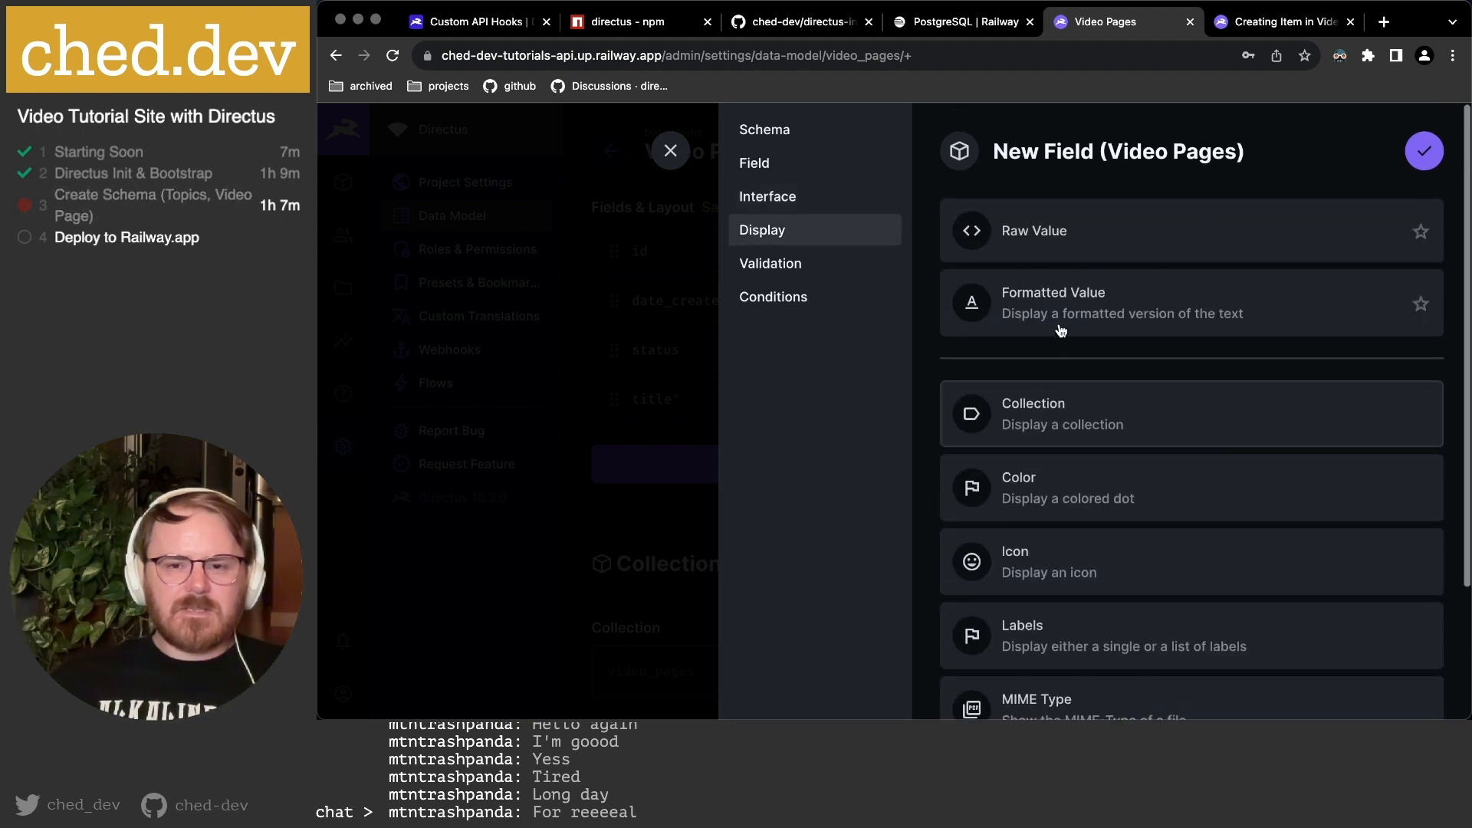
left_click(1074, 295)
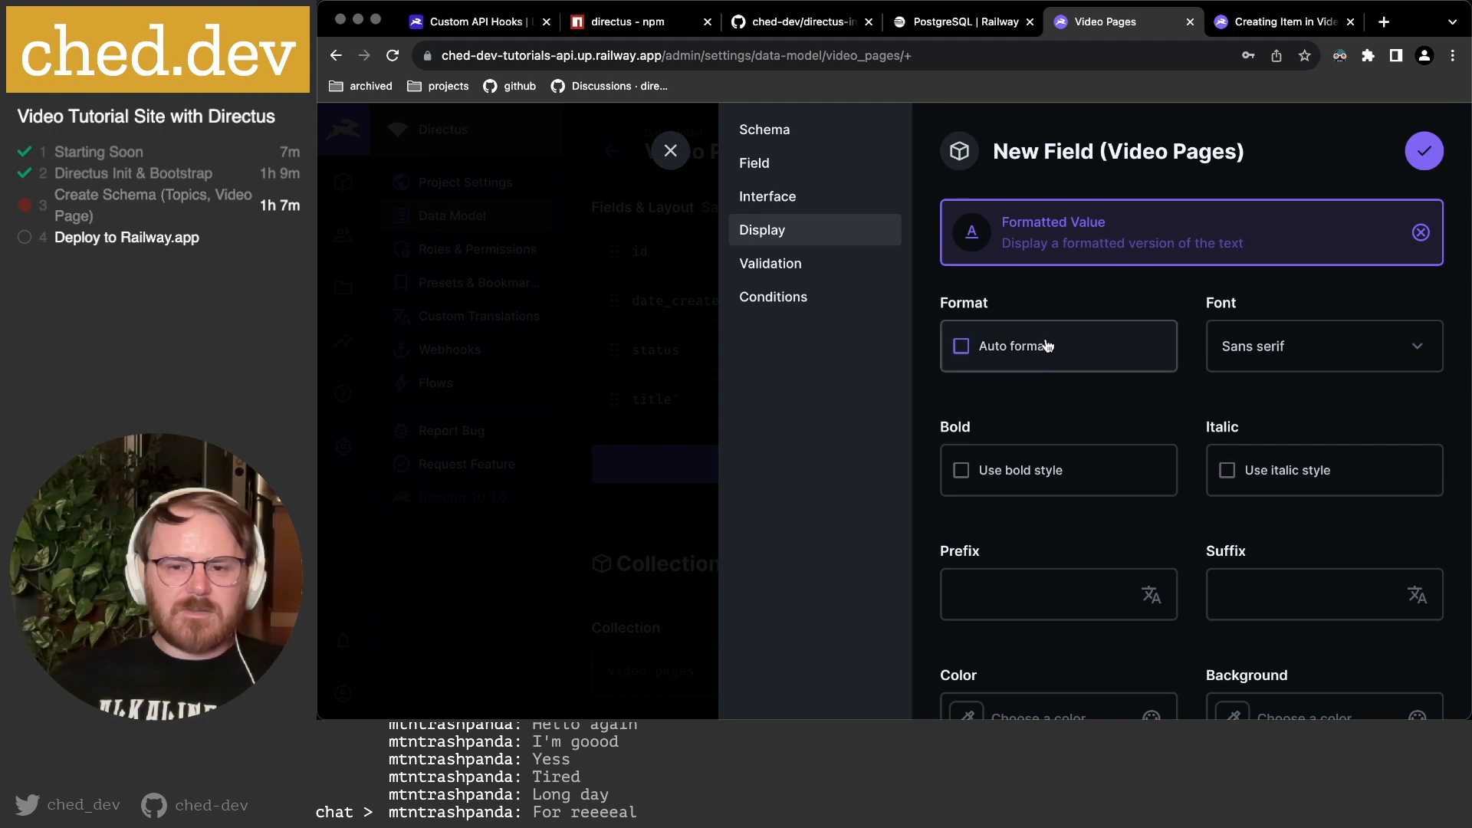
left_click(1285, 345)
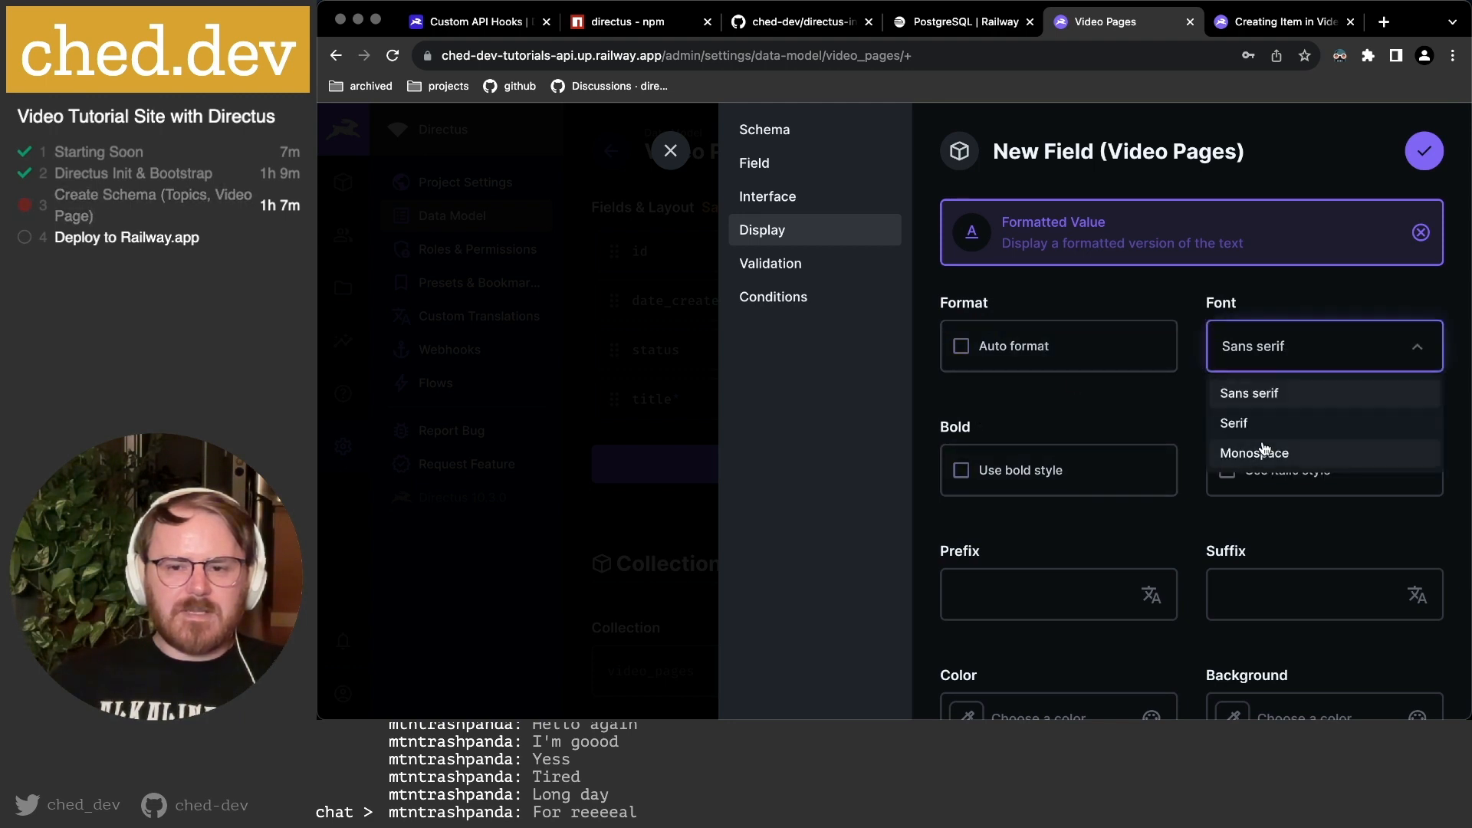
left_click(1266, 452)
scroll(1162, 423, "down", 2)
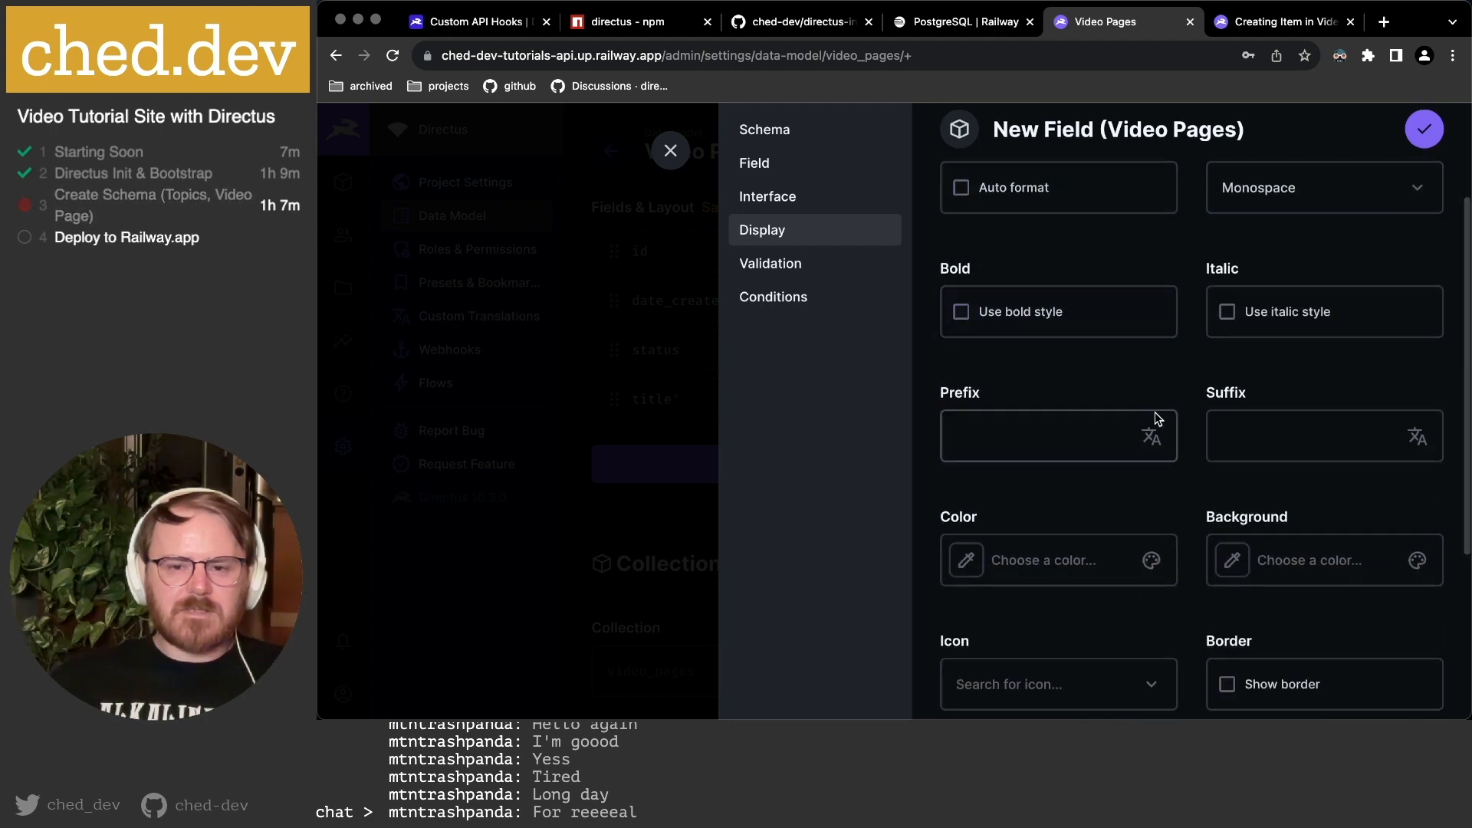
left_click(1085, 427)
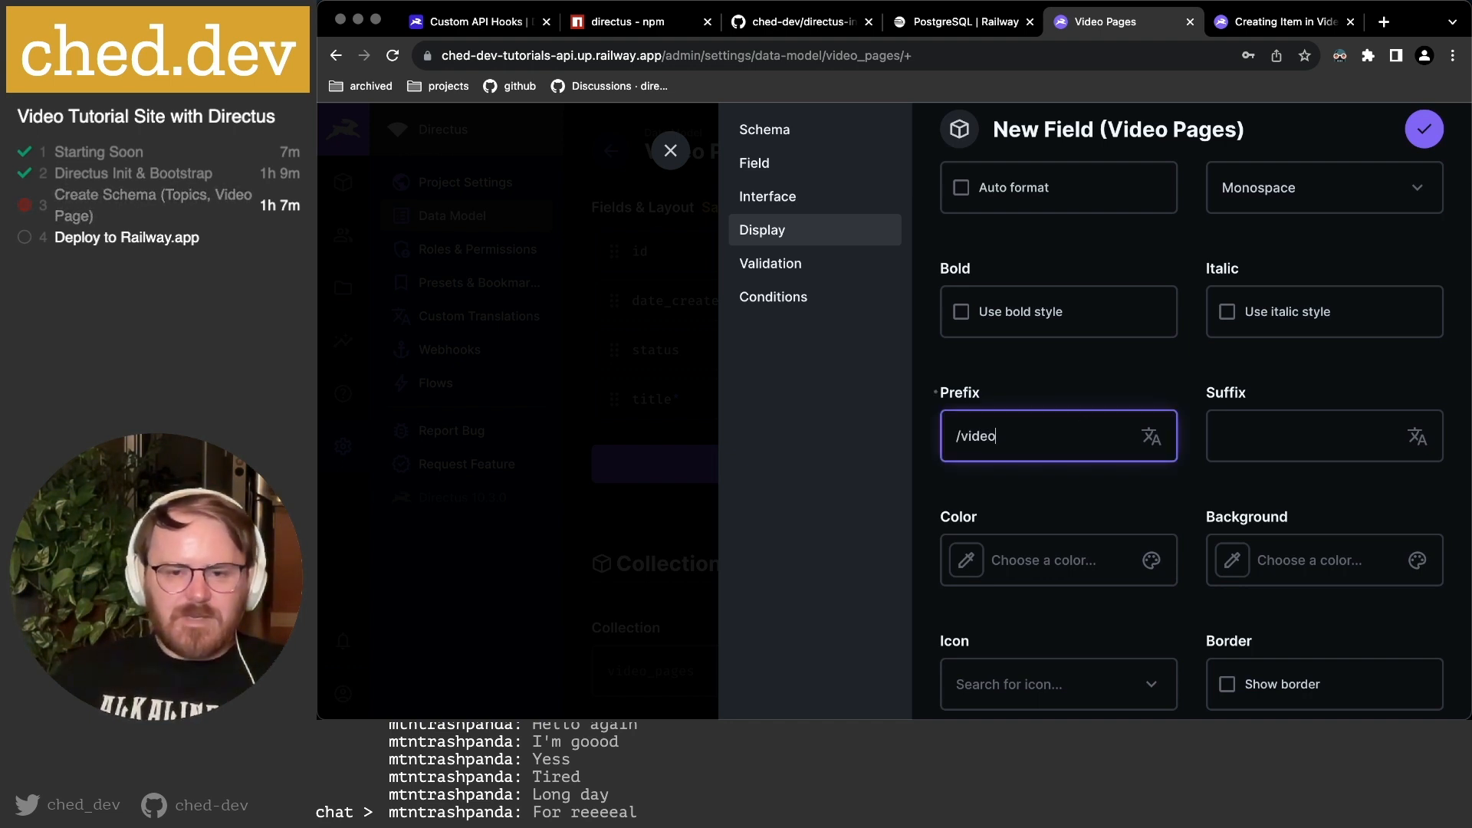
scroll(1216, 429, "down", 2)
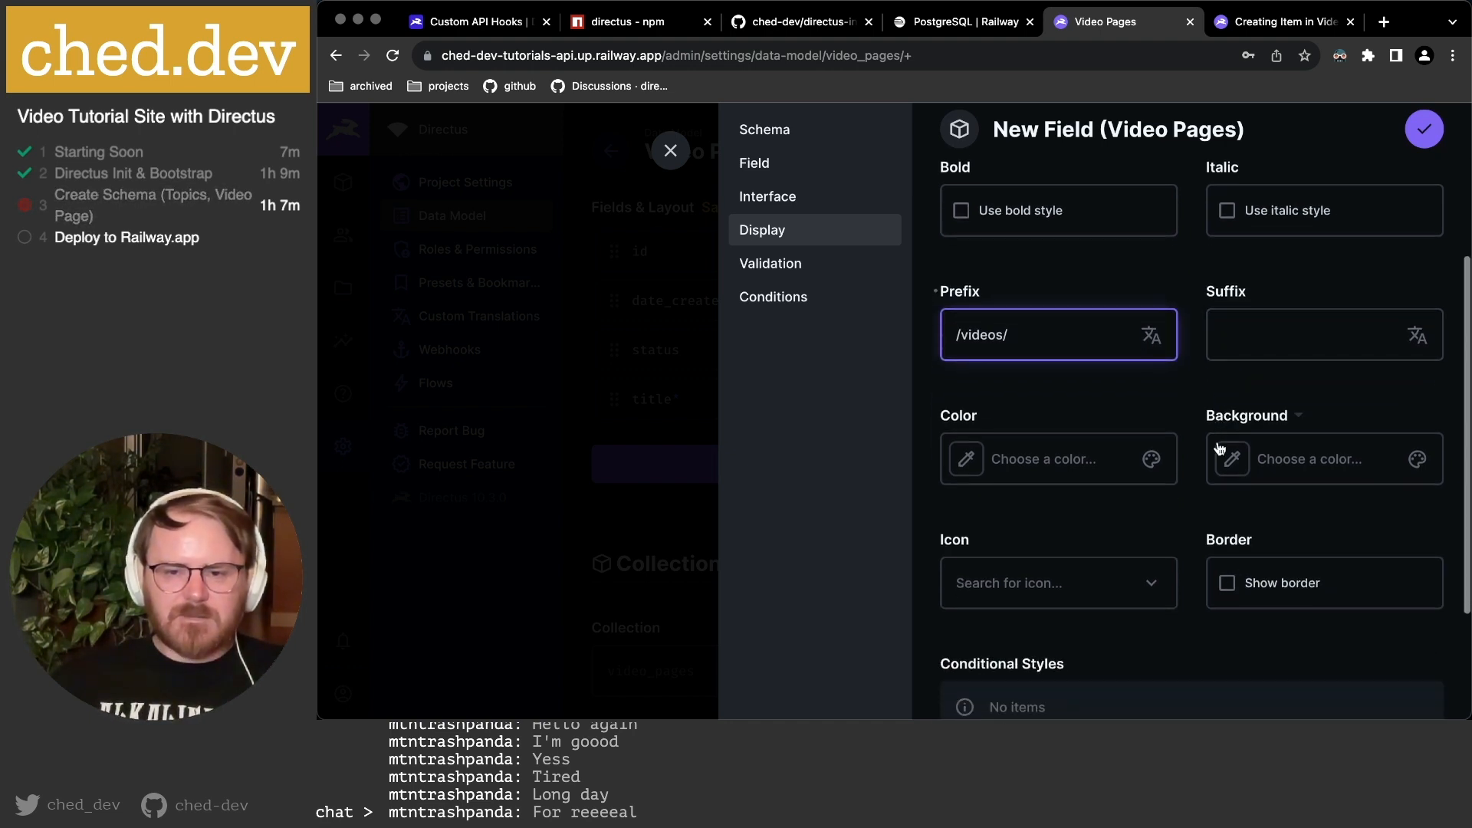
scroll(1300, 490, "down", 1)
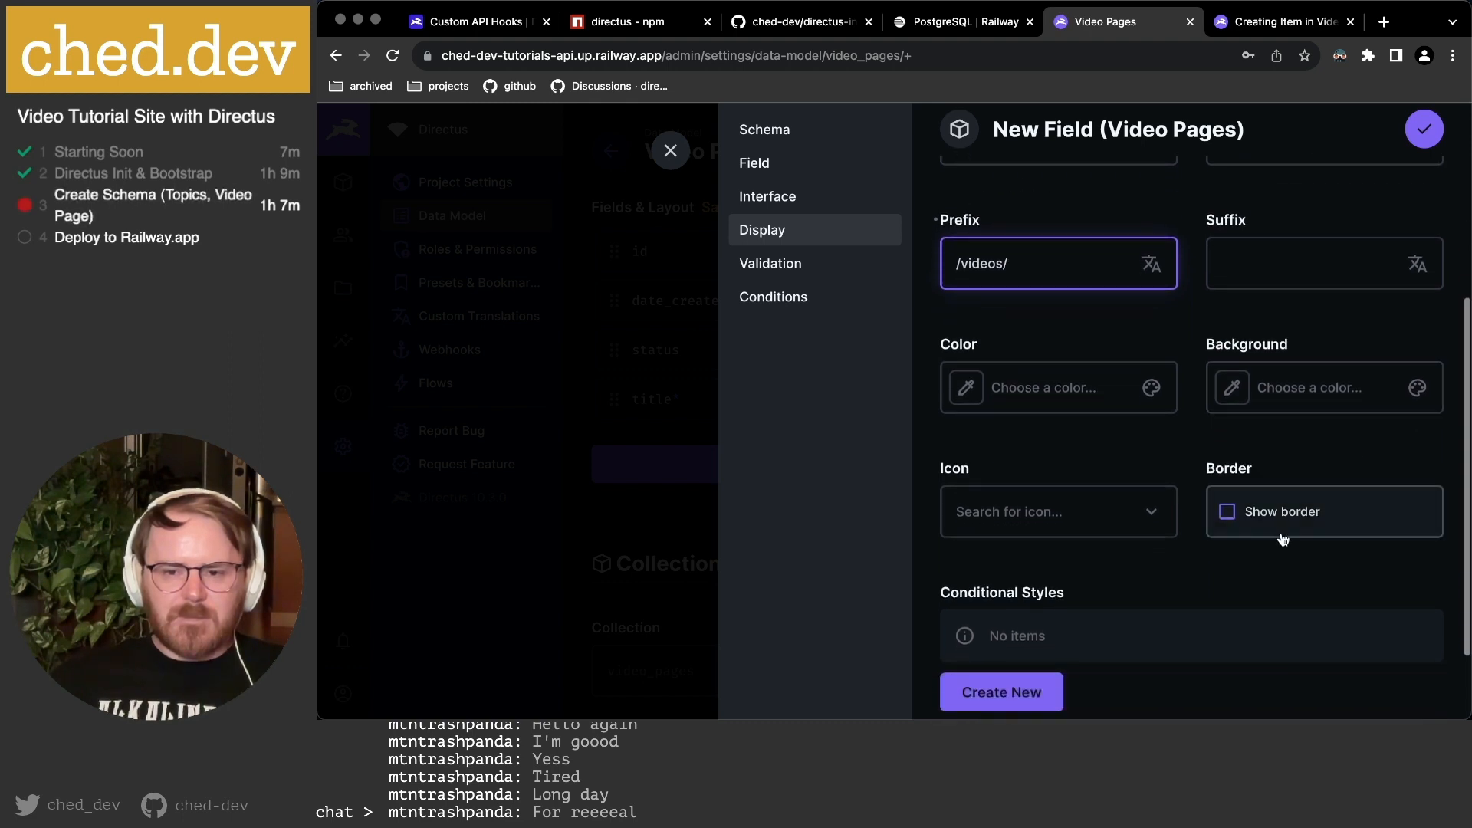
left_click(972, 510)
type("link")
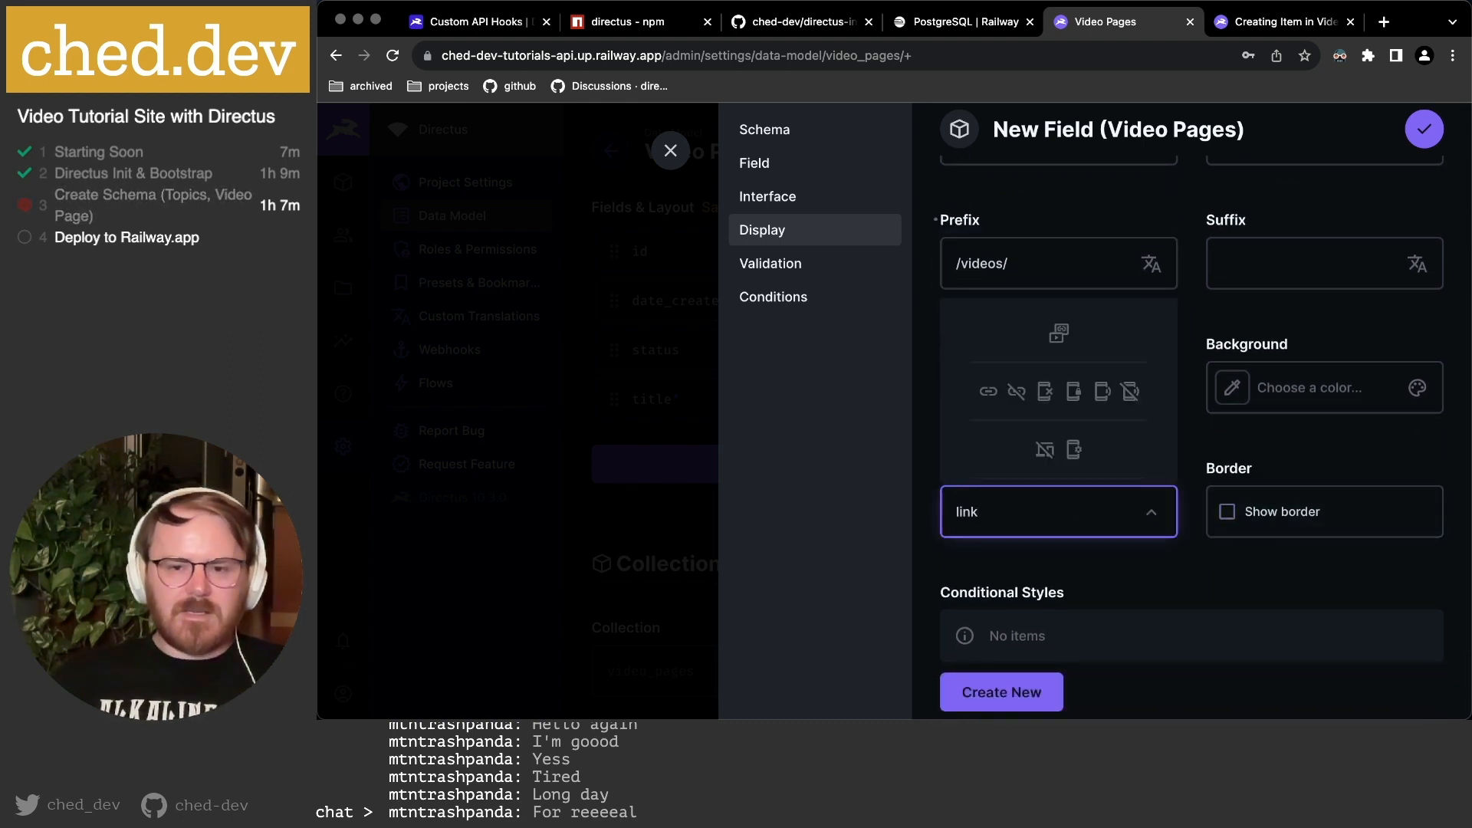
left_click(988, 391)
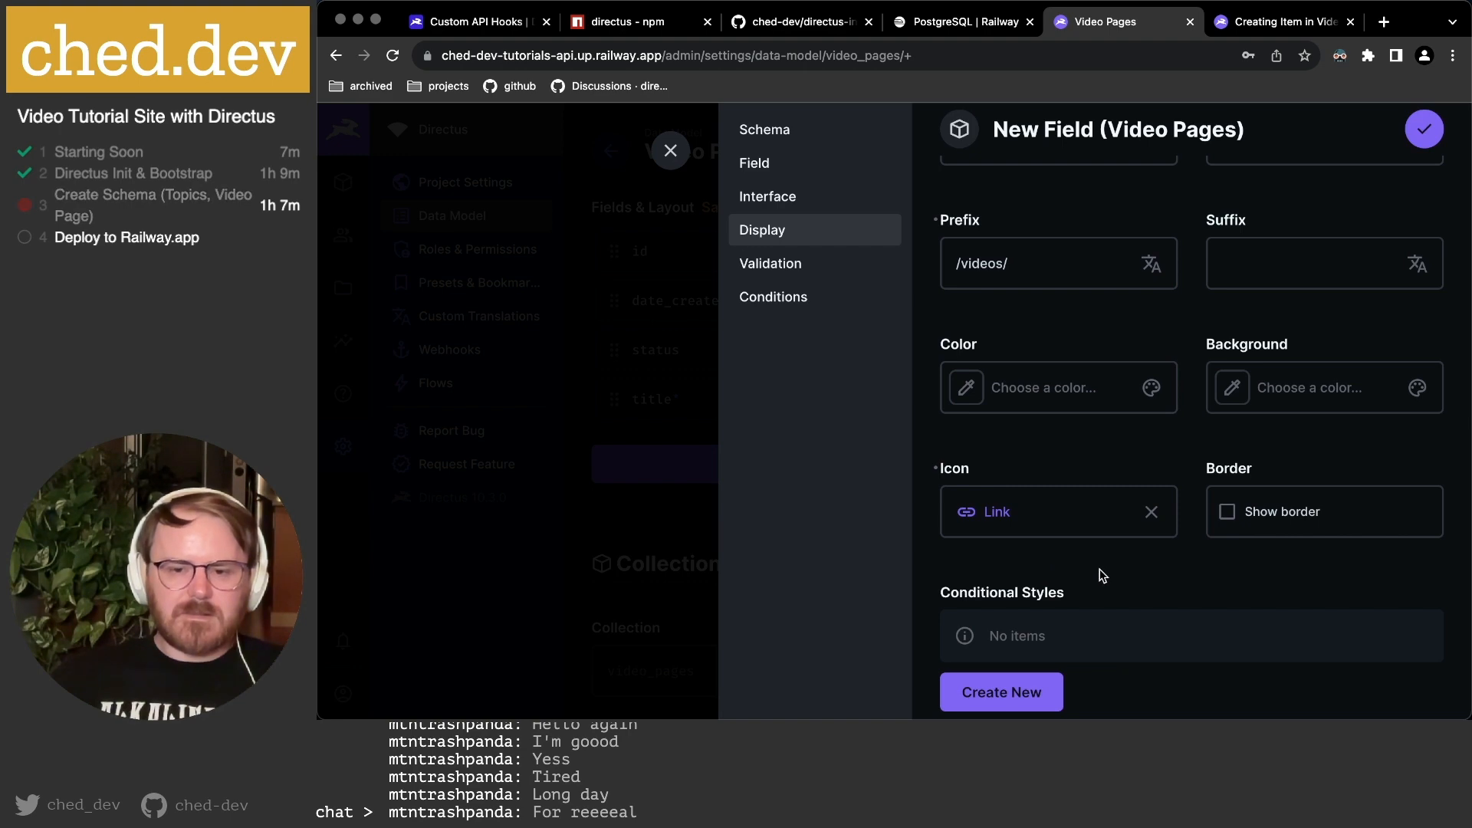
scroll(1100, 575, "down", 1)
left_click(1434, 140)
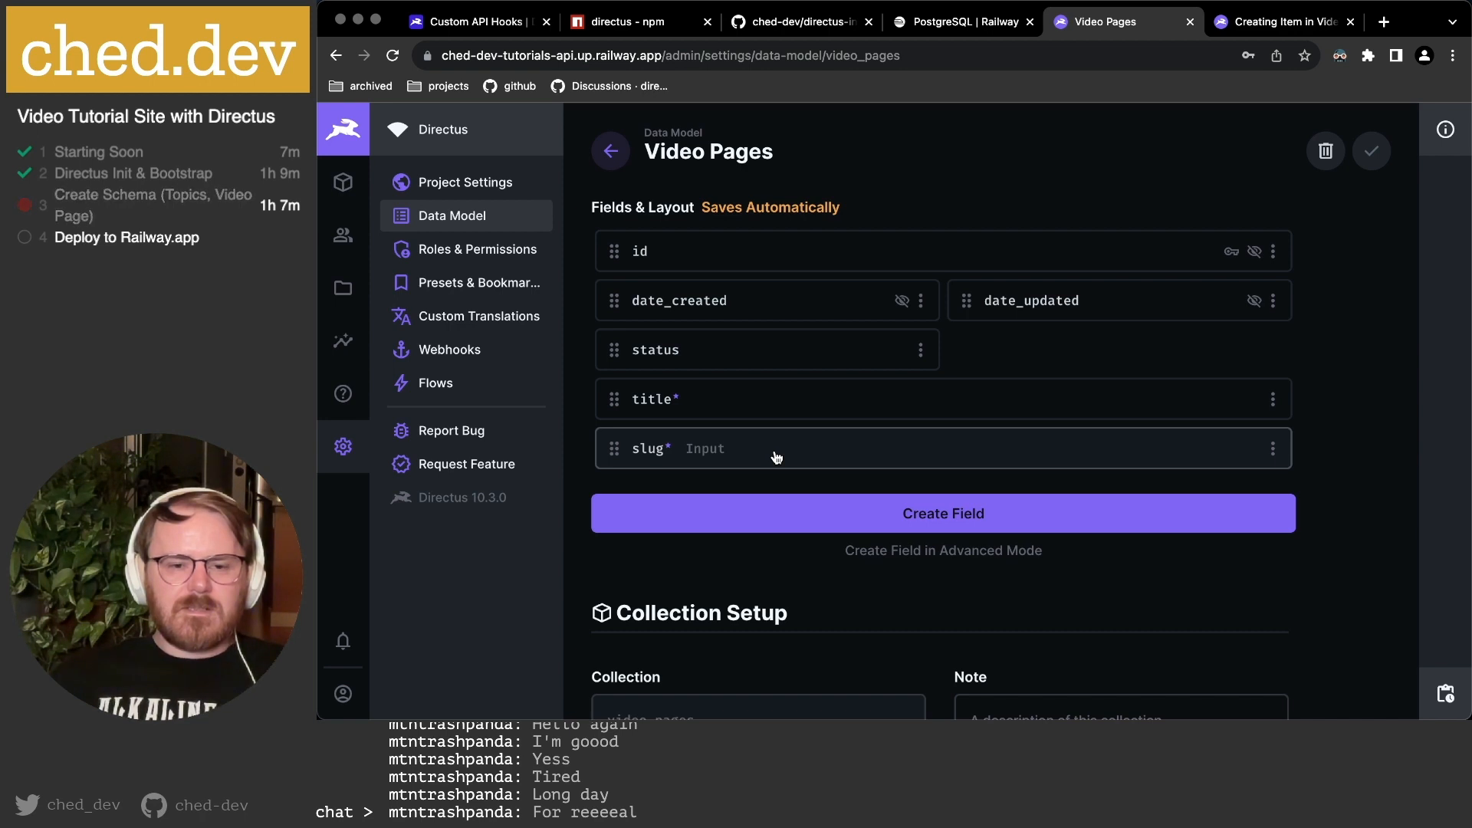
Make slug half width and place status beside it on one row.
left_click(735, 351)
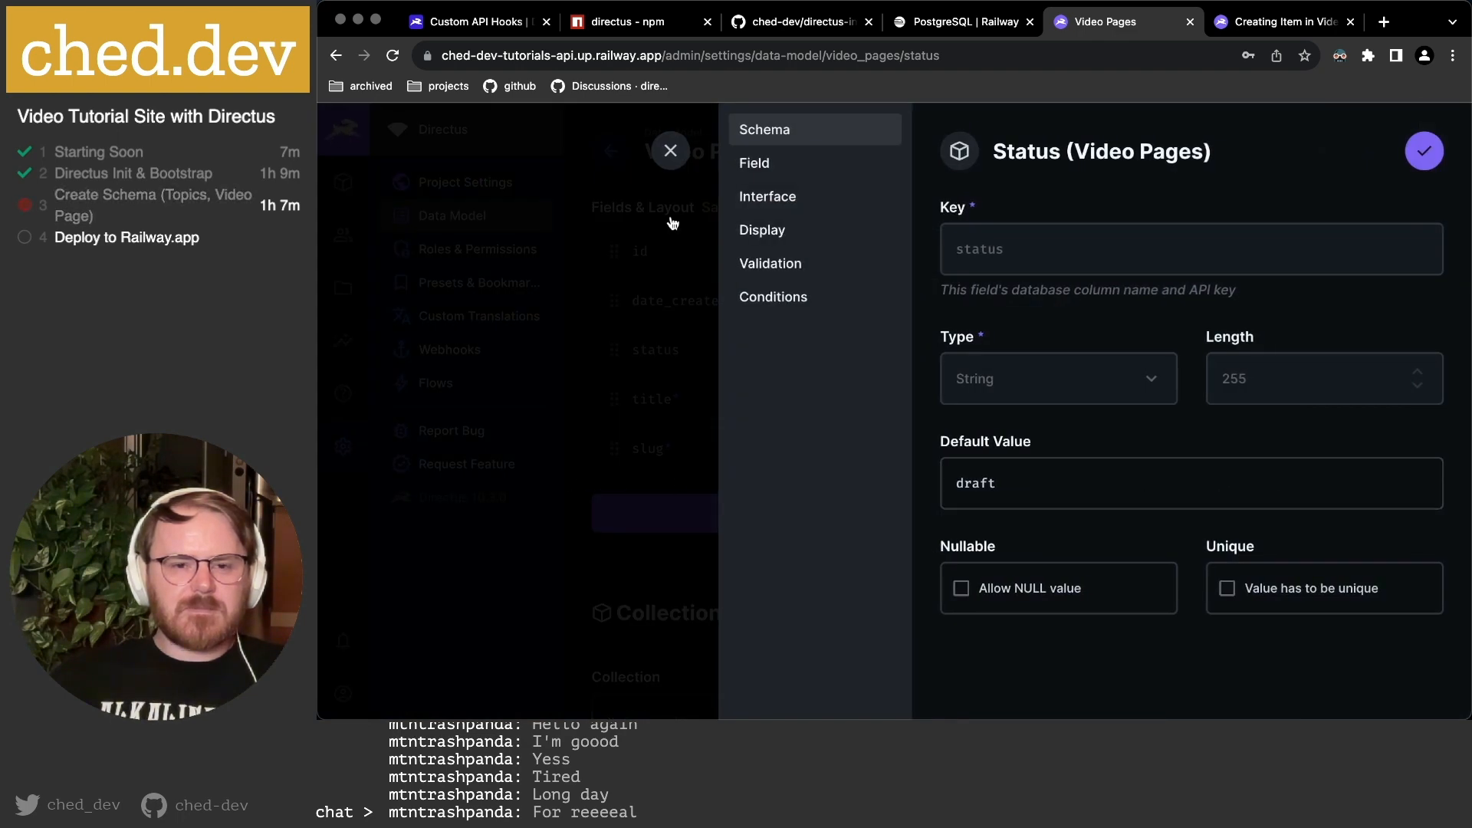
left_click(670, 151)
left_click(1273, 449)
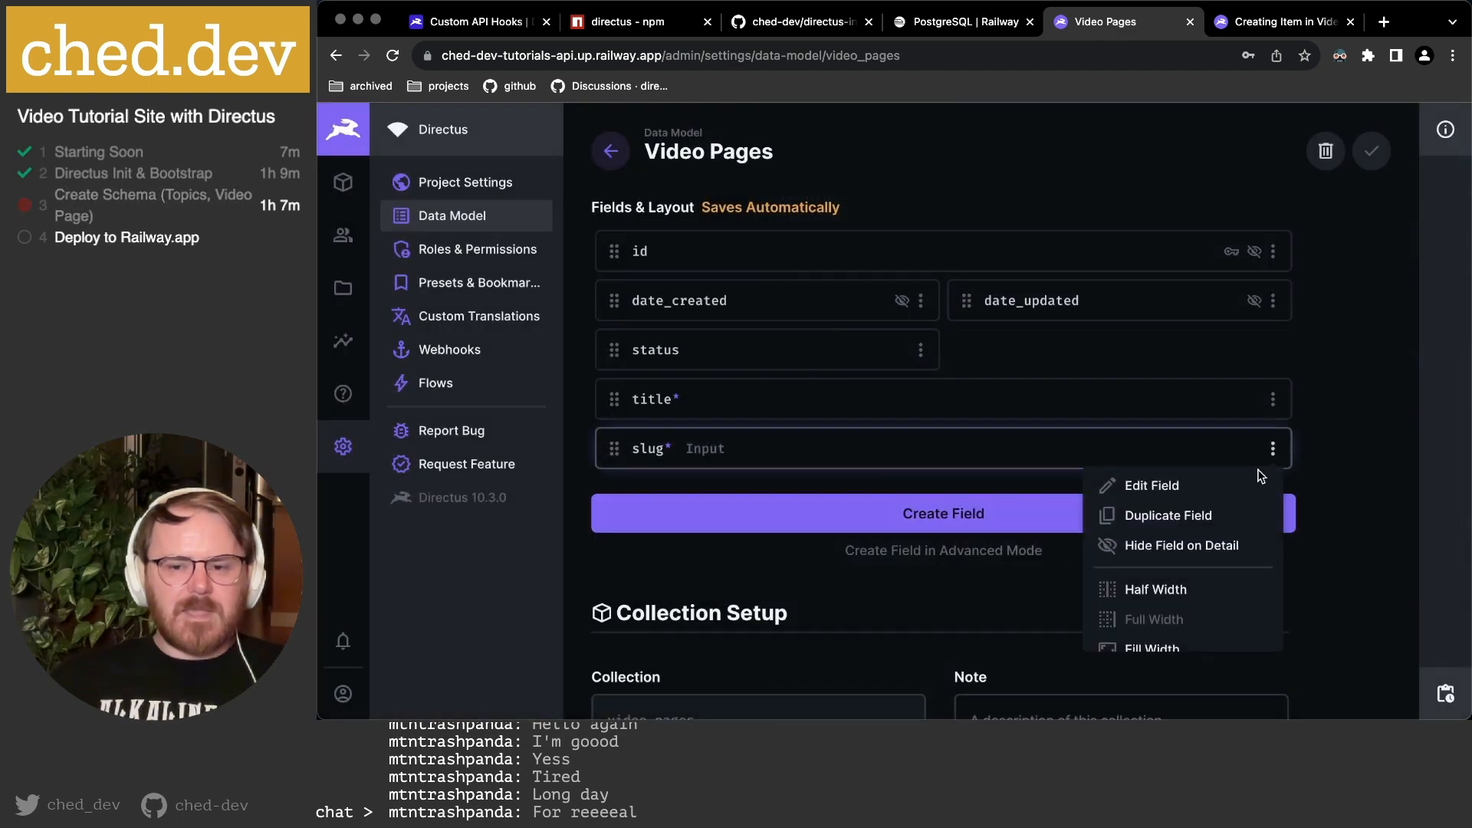
left_click(1154, 590)
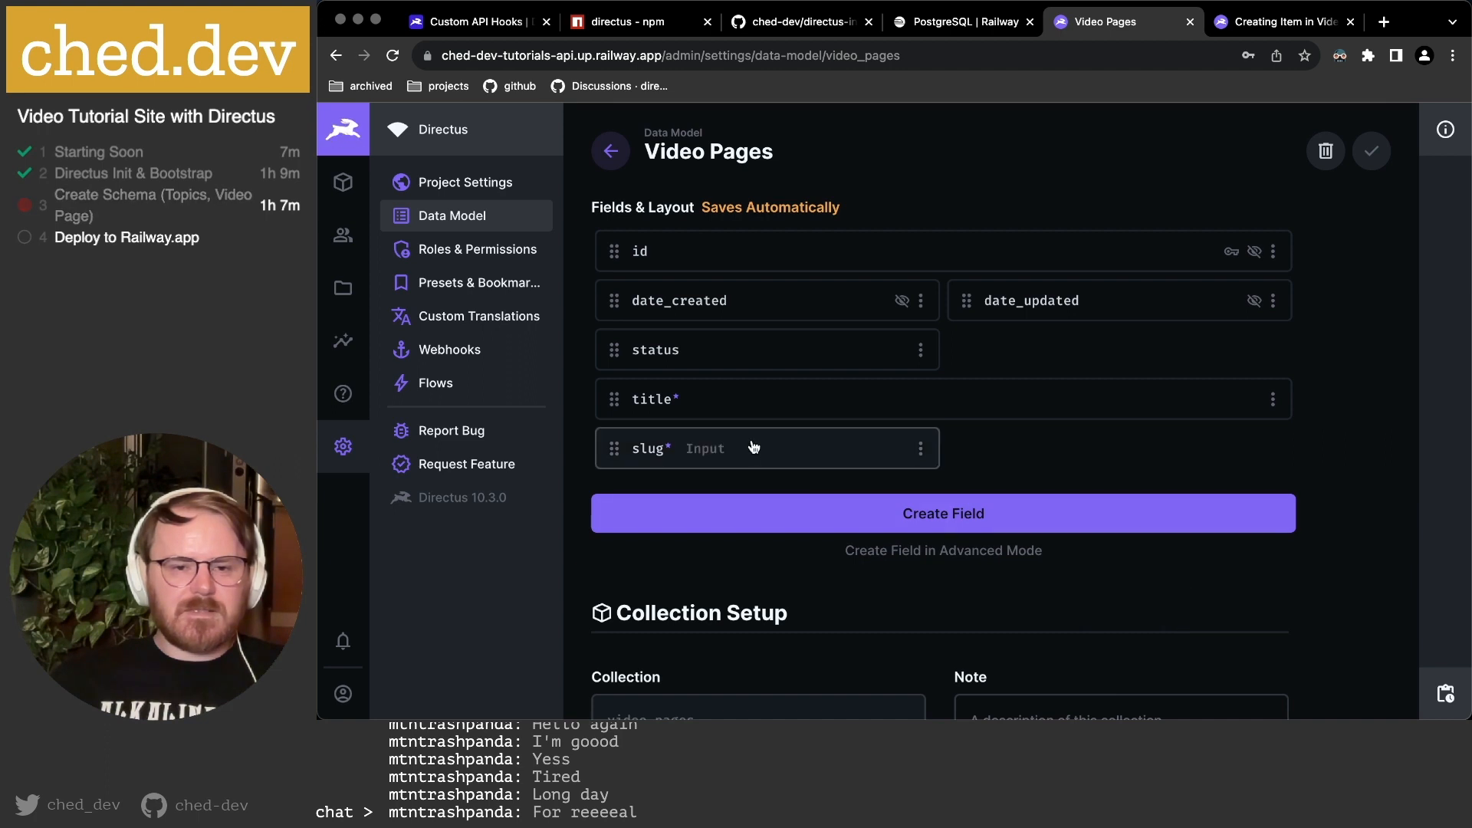
left_click_drag(614, 350, 1009, 404)
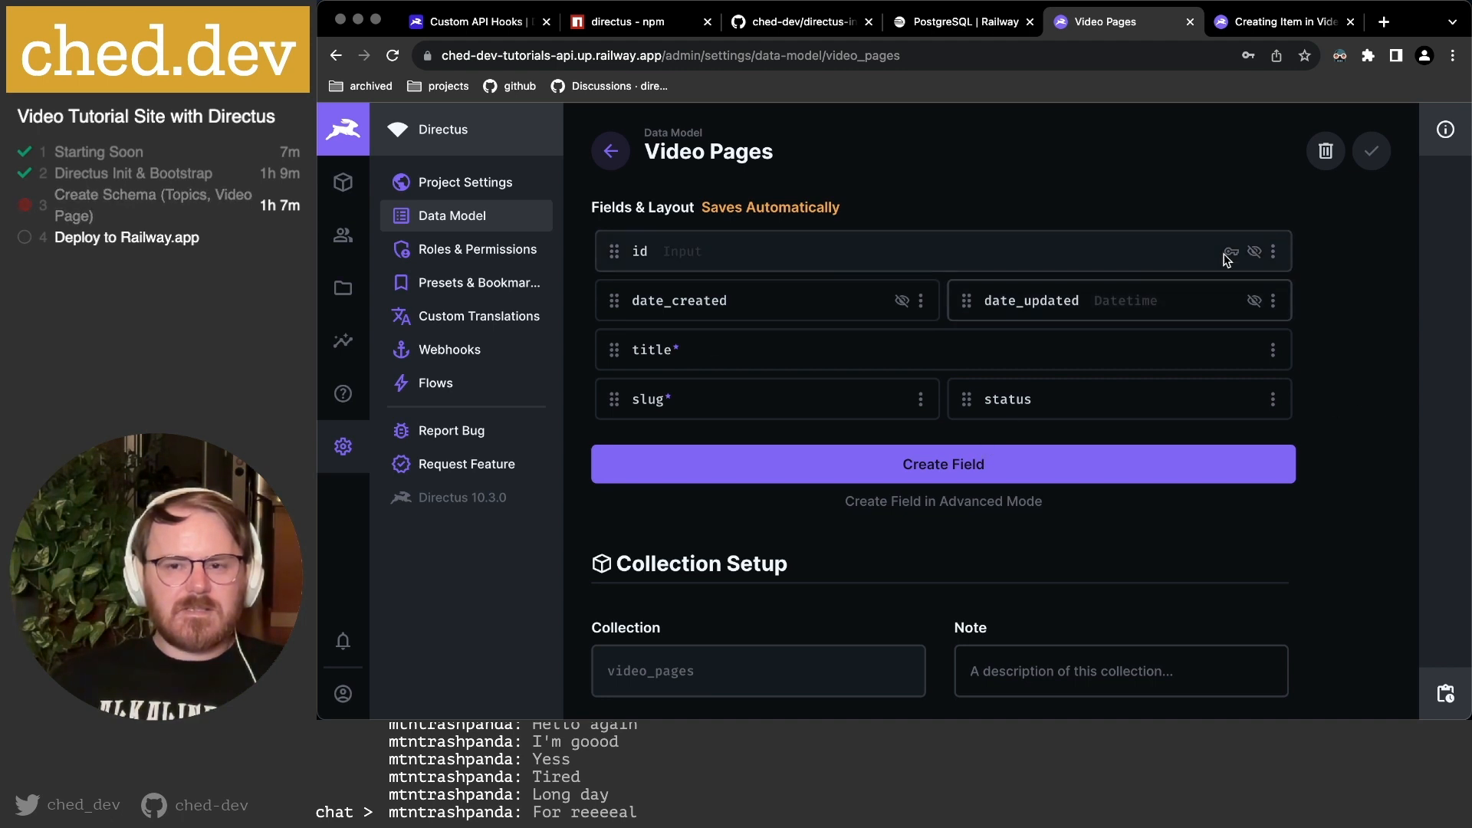
left_click(1251, 18)
Reload the new item form, confirm Status defaults to Draft, and consult the planning notes.
key("super+r")
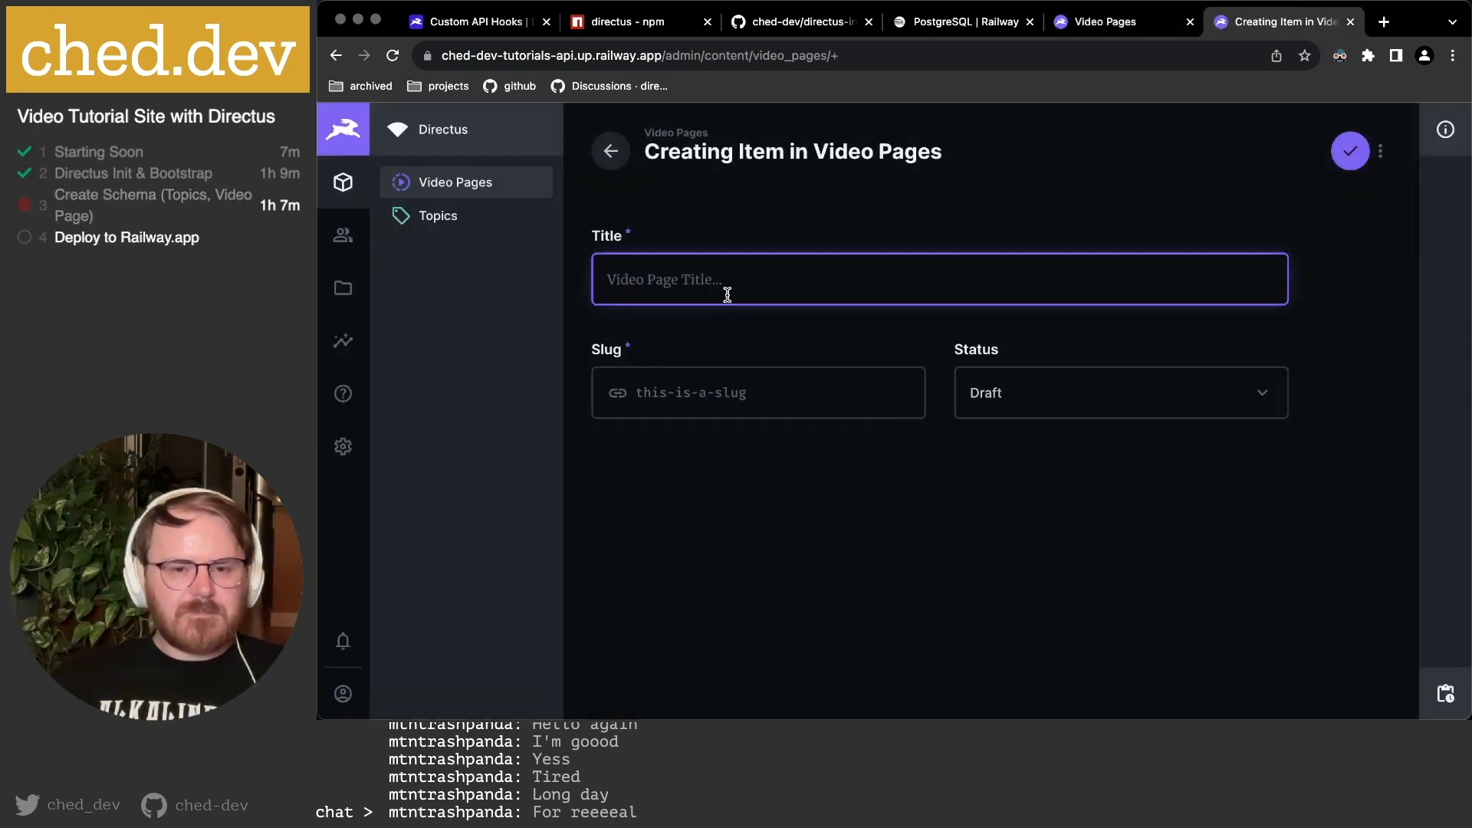
left_click(1012, 391)
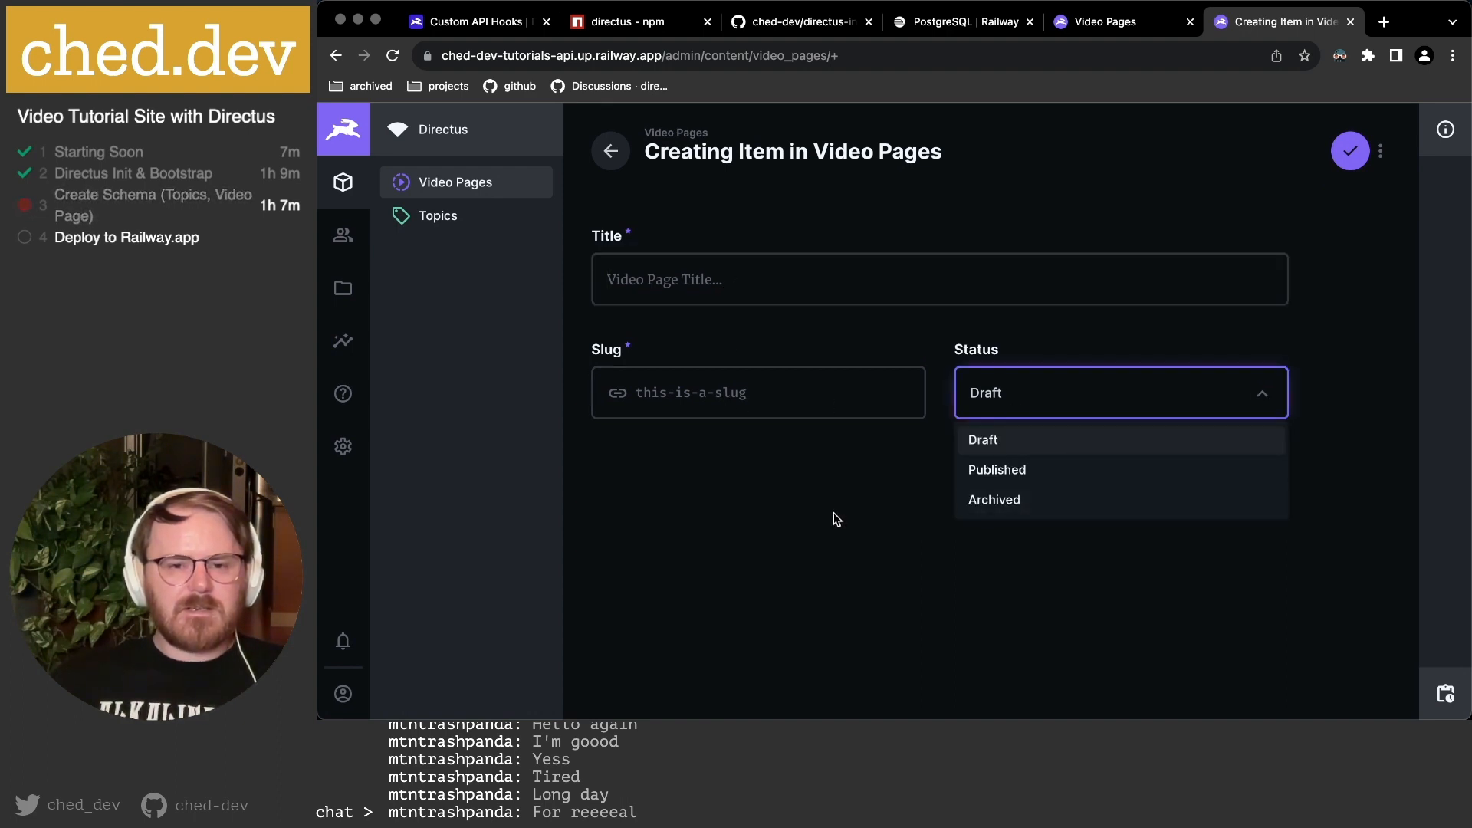
left_click(787, 317)
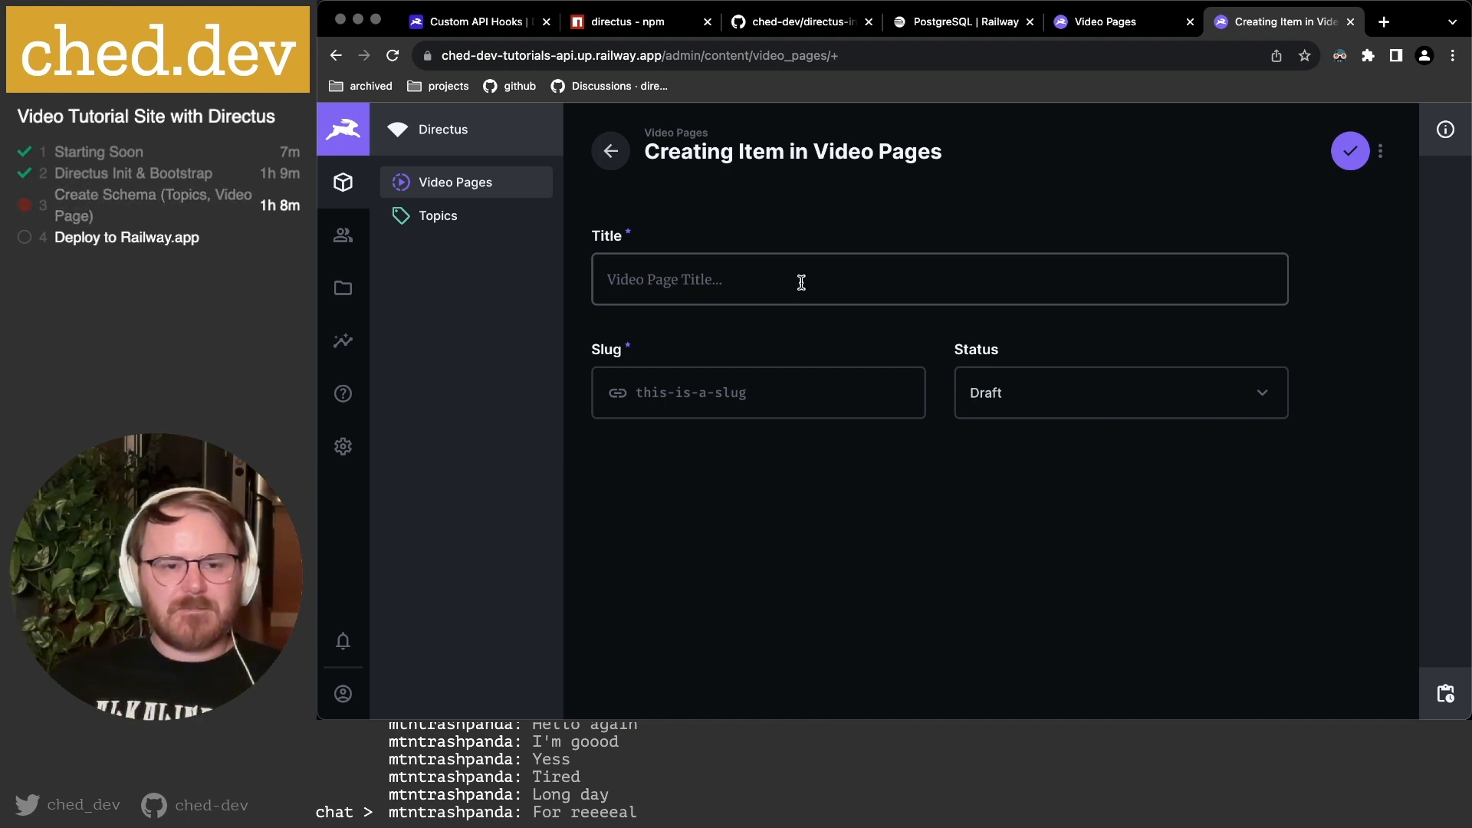
key("super+Tab")
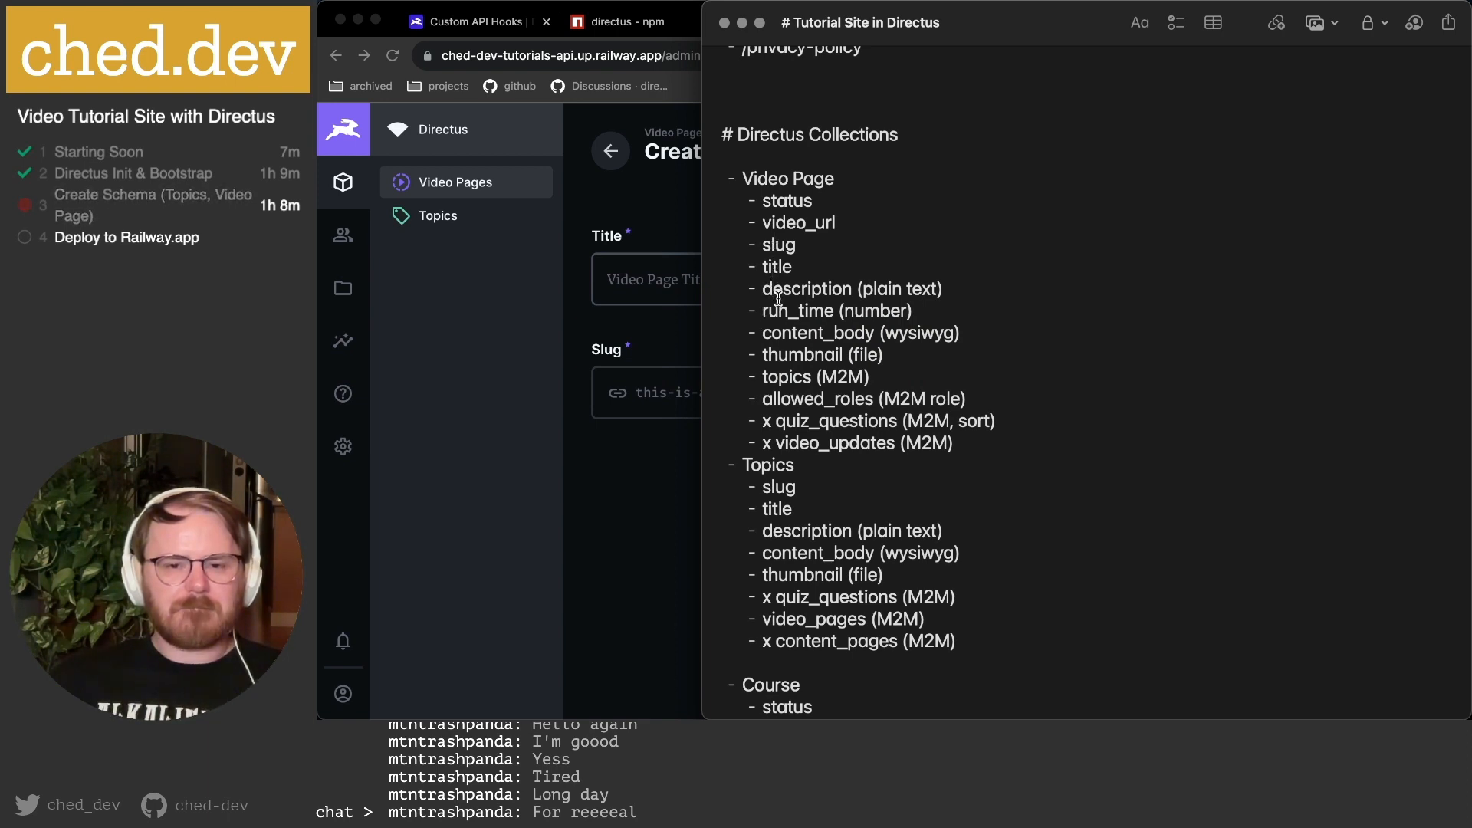
key("super+Tab")
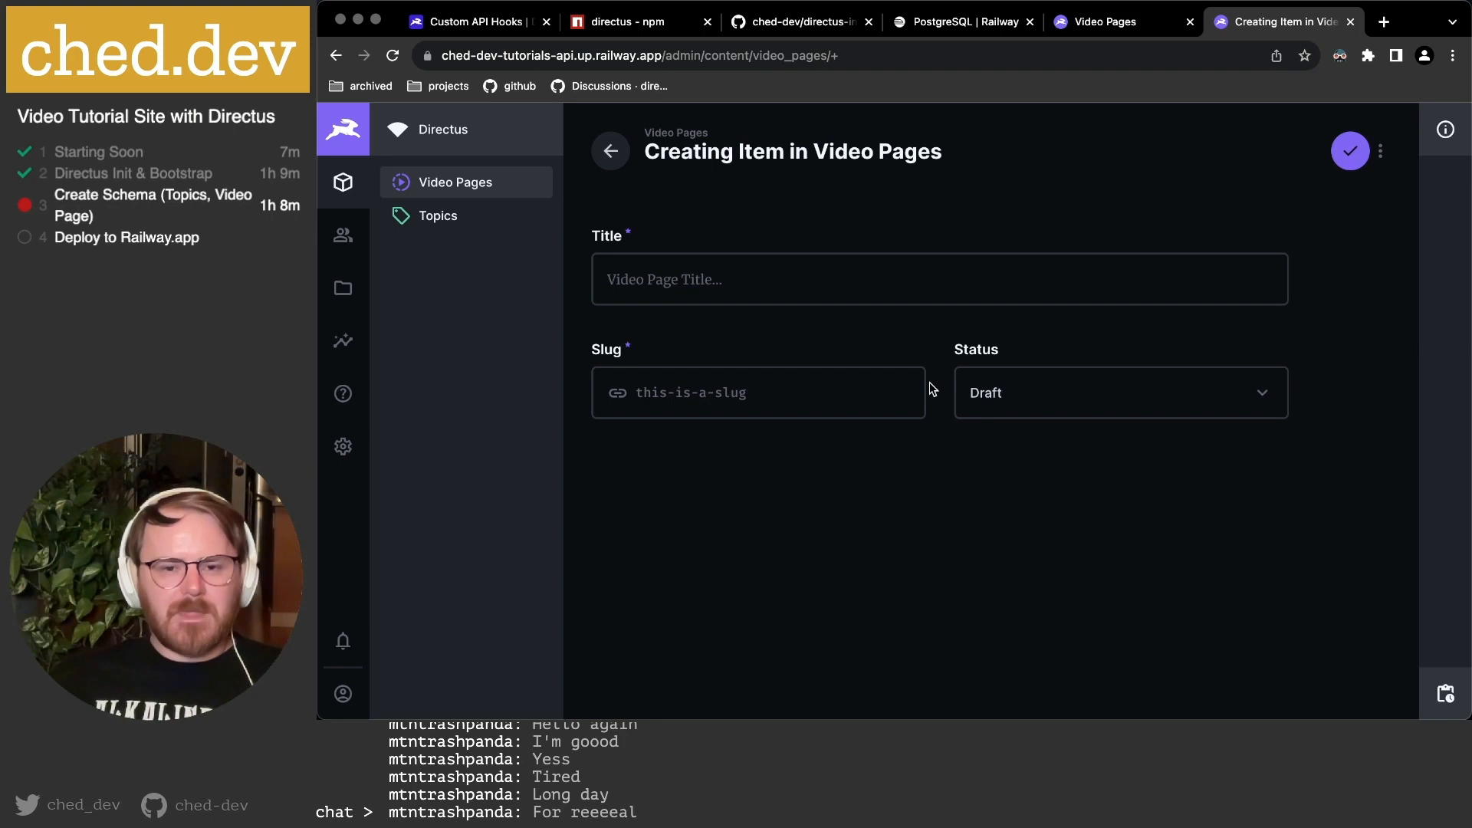
left_click(1105, 23)
Add a multi-line Text field keyed 'description'.
left_click(944, 463)
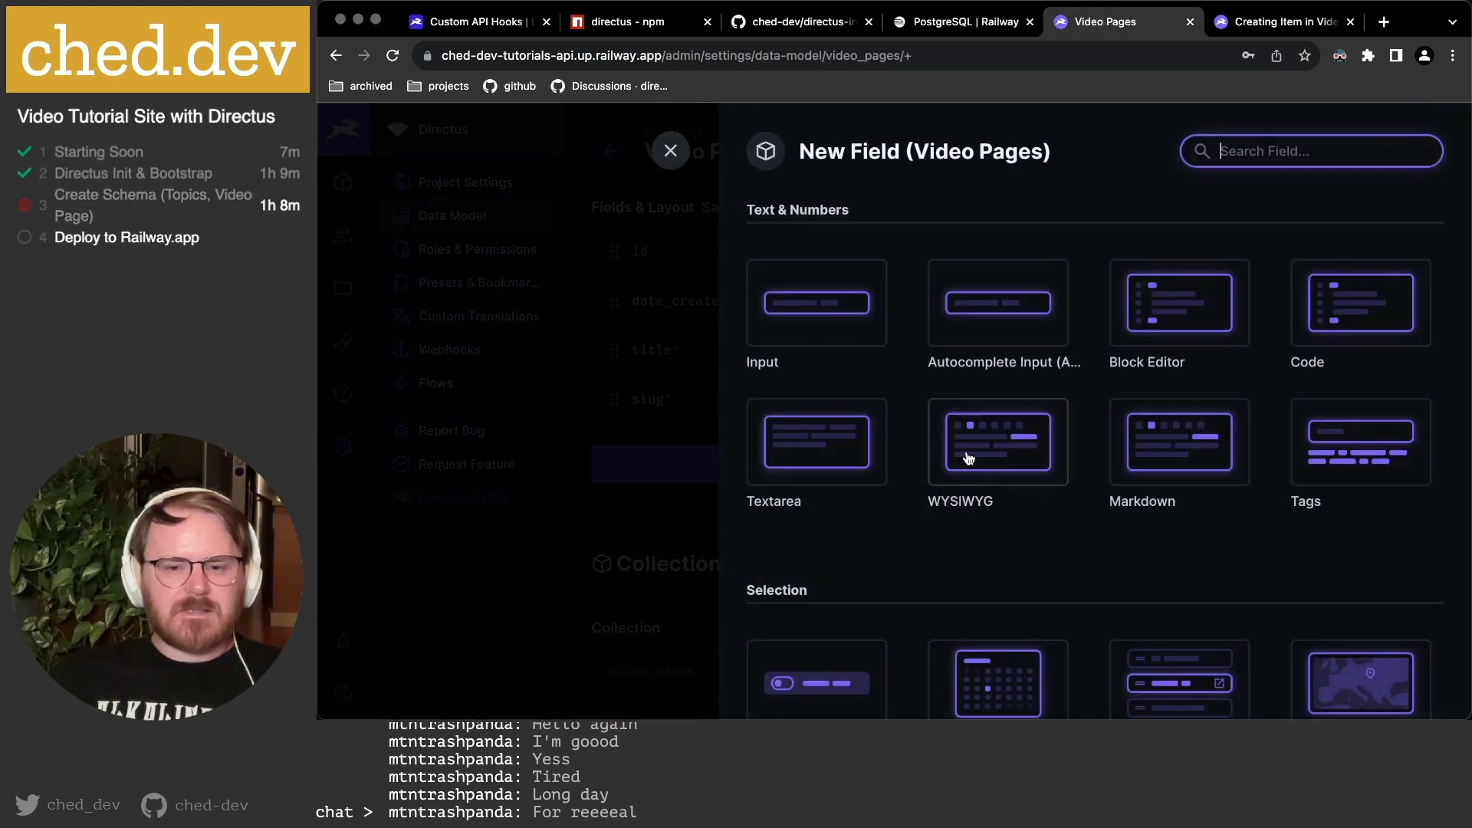
left_click(815, 453)
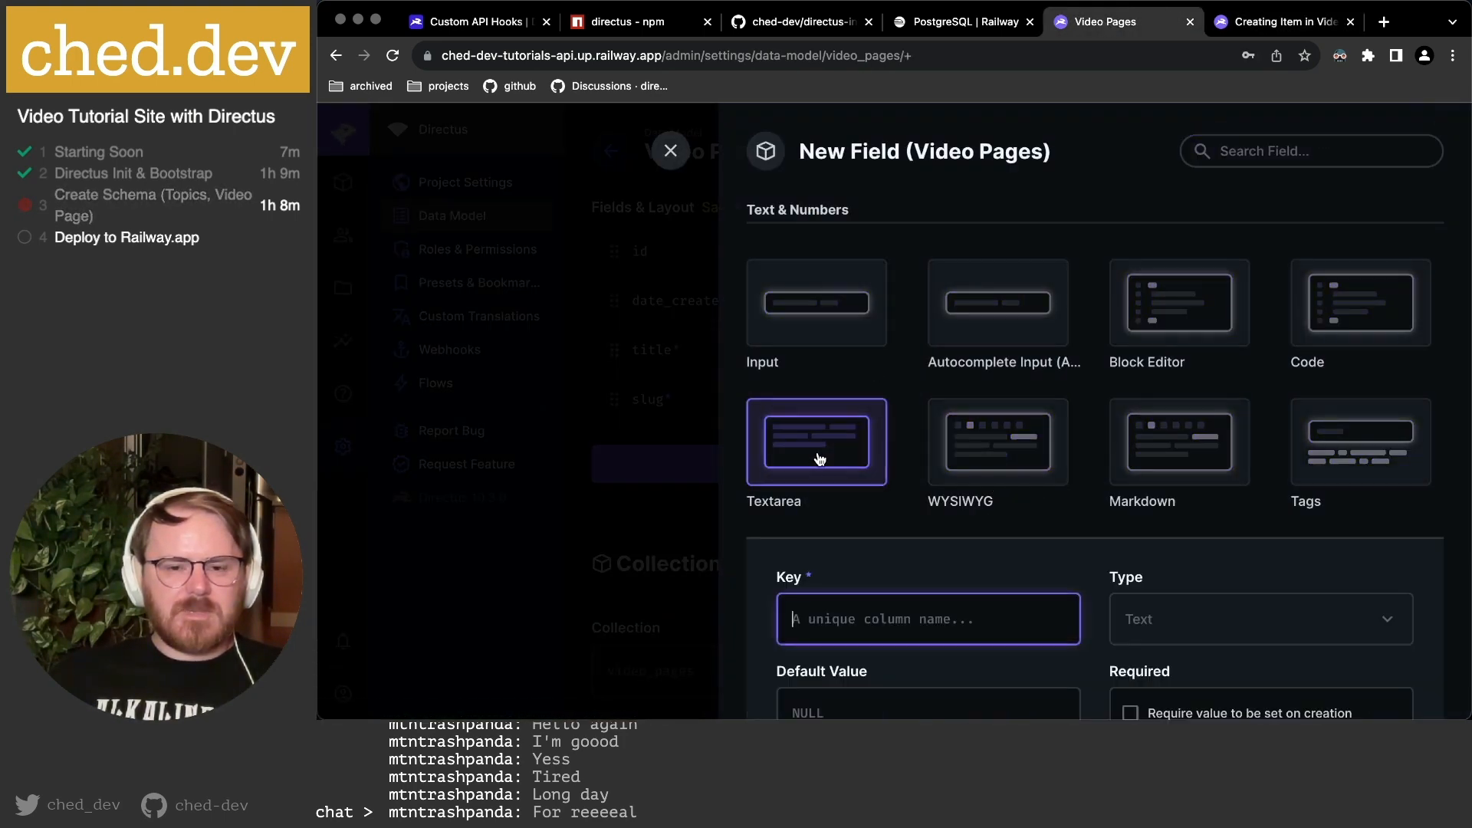
type("descripti")
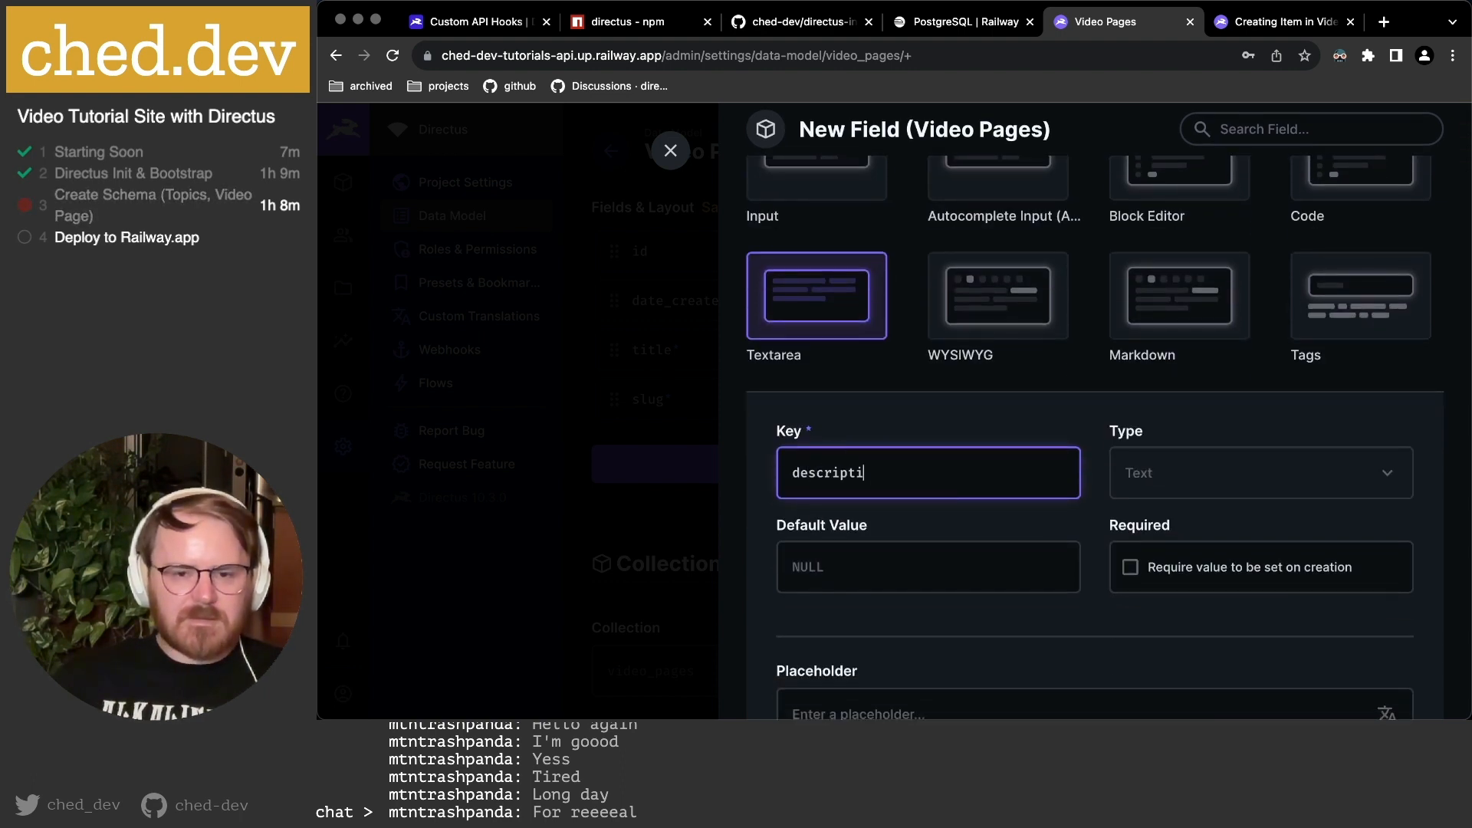
type("on")
scroll(1002, 437, "down", 2)
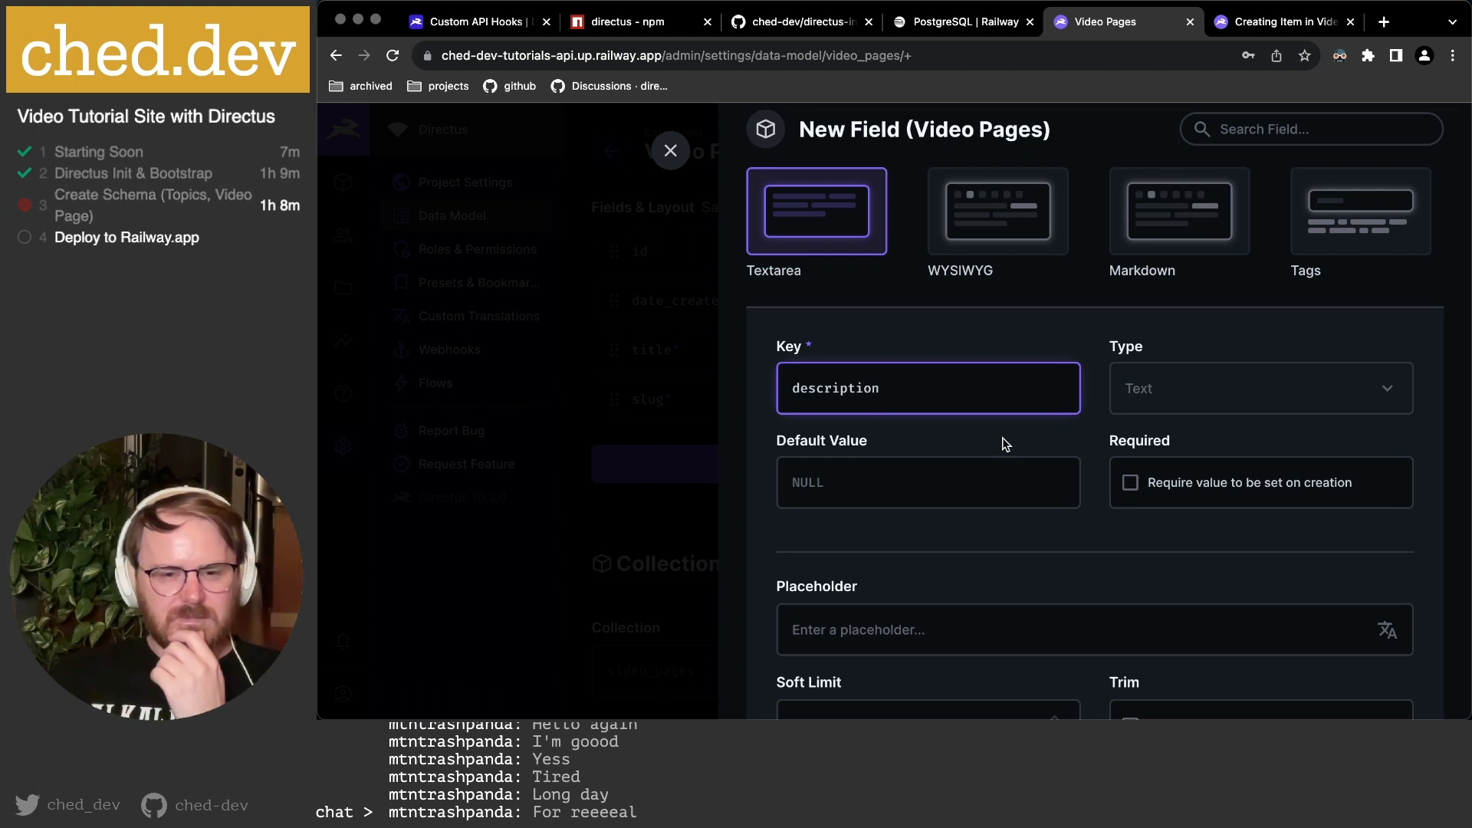
scroll(1005, 445, "down", 1)
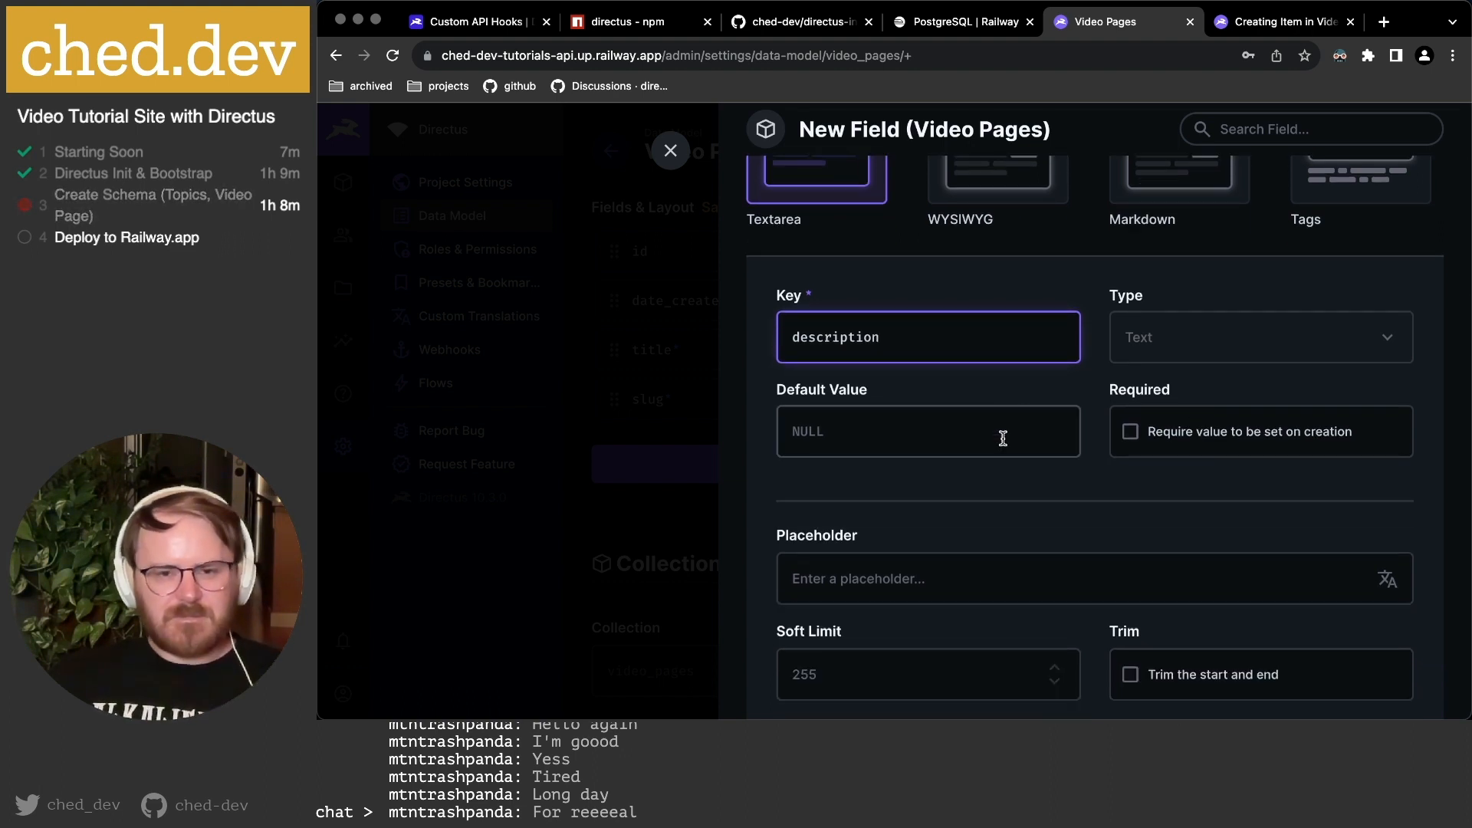
scroll(905, 342, "down", 2)
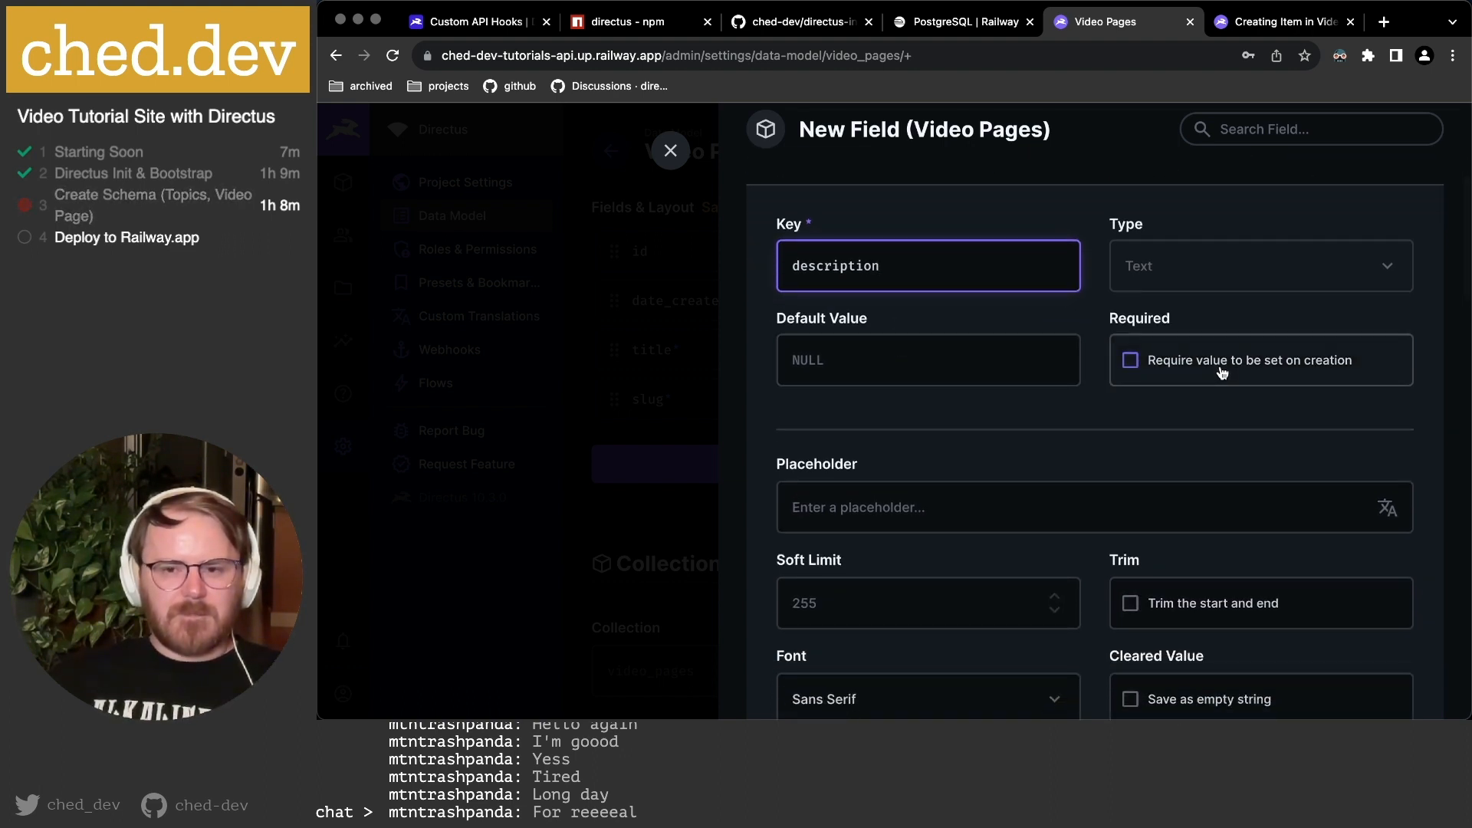
scroll(1222, 373, "down", 2)
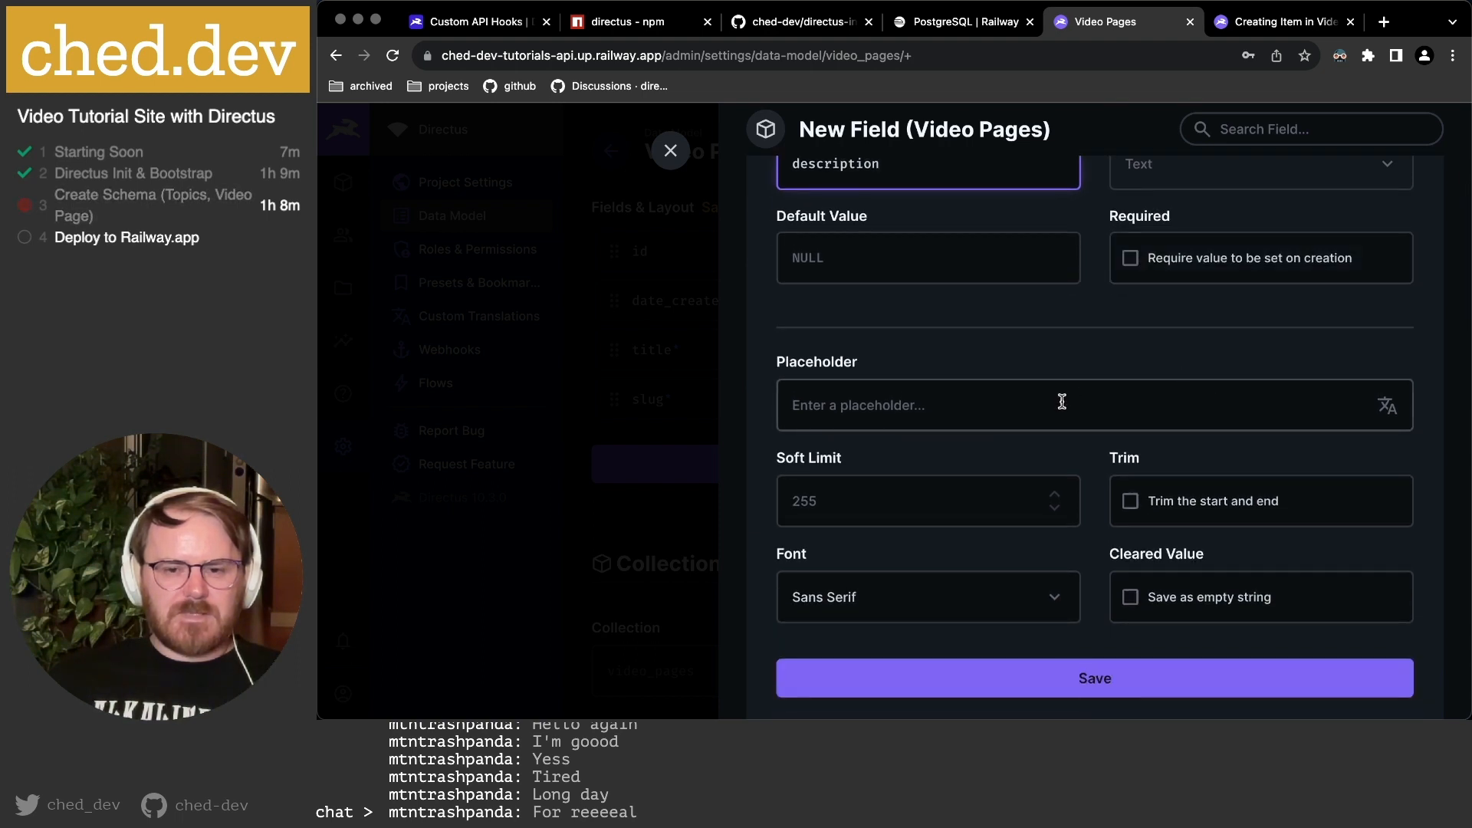
scroll(1062, 402, "down", 2)
Trim description's start and end, set its font to Monospace, and continue in advanced mode.
left_click(1132, 423)
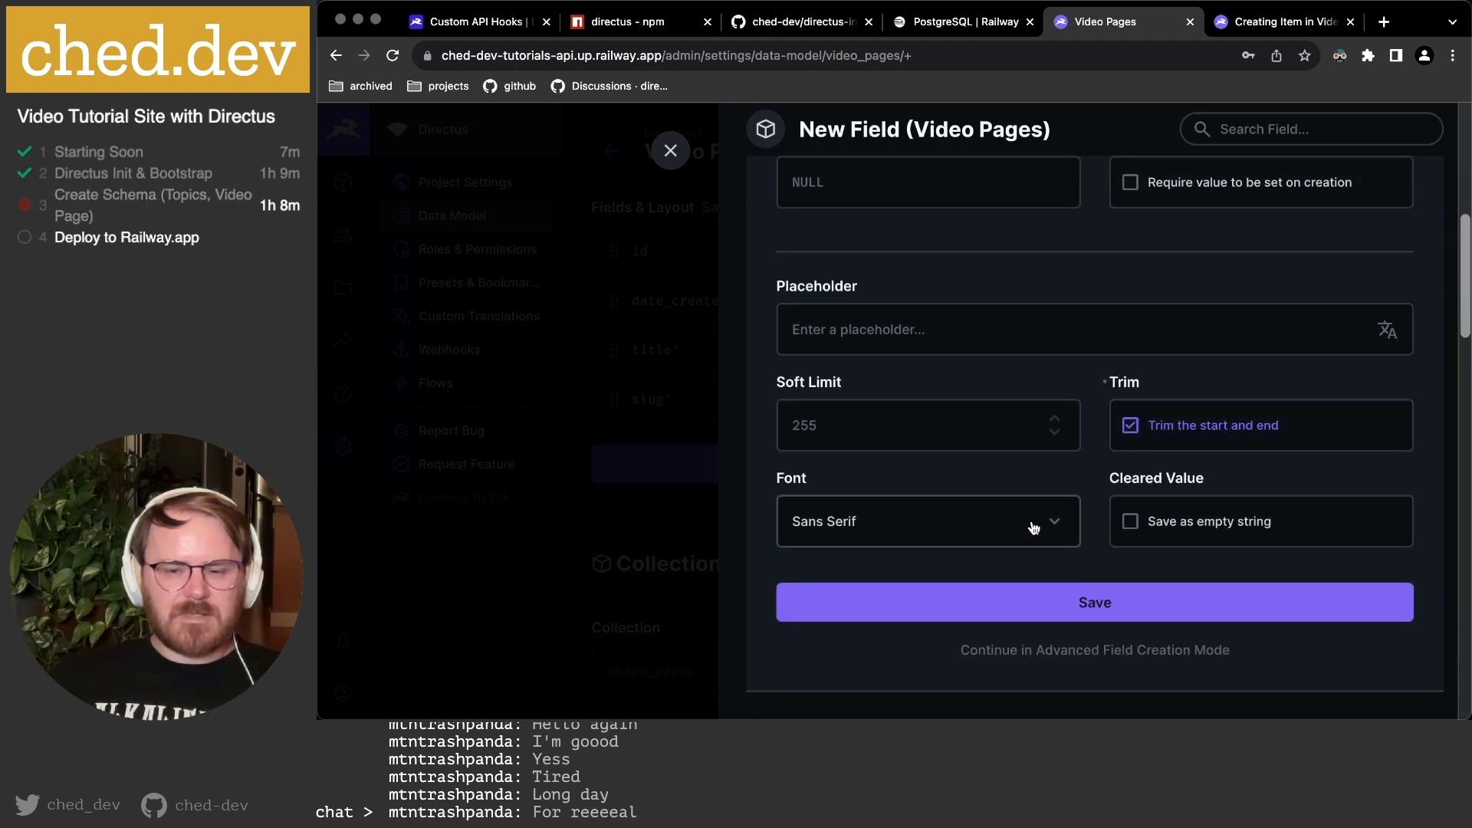
left_click(1033, 527)
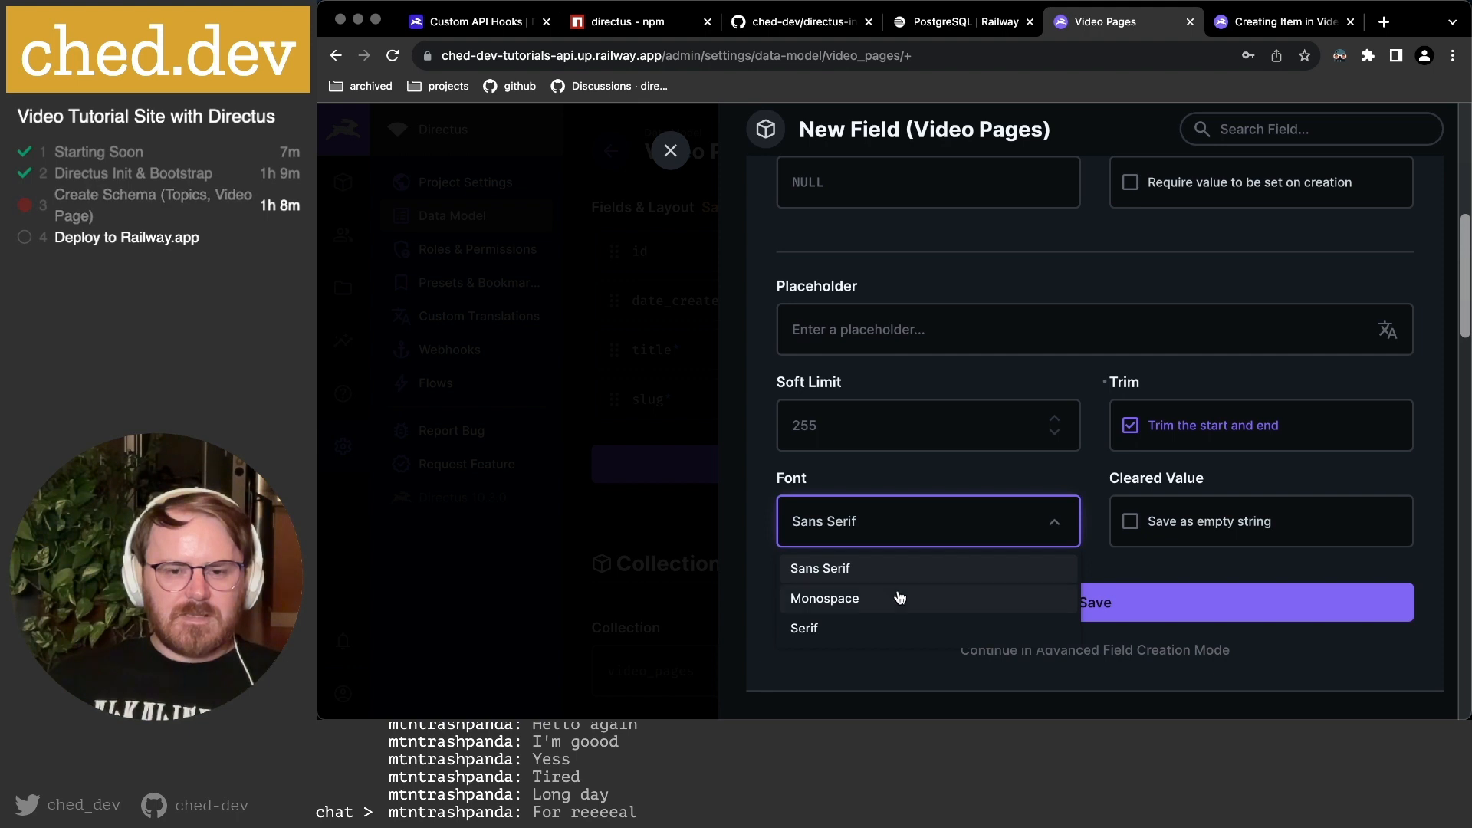
left_click(872, 625)
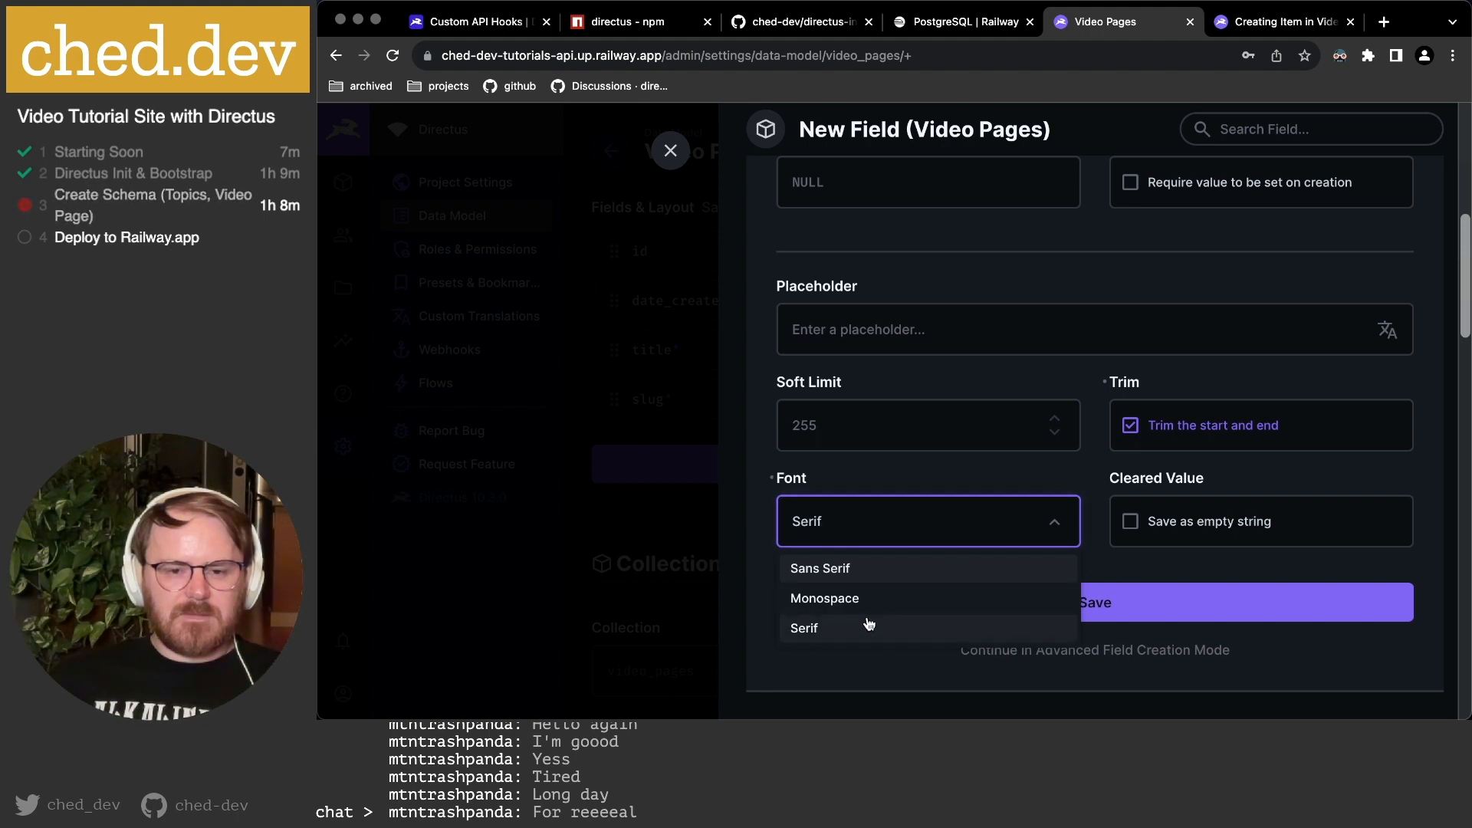
left_click(959, 527)
left_click(808, 598)
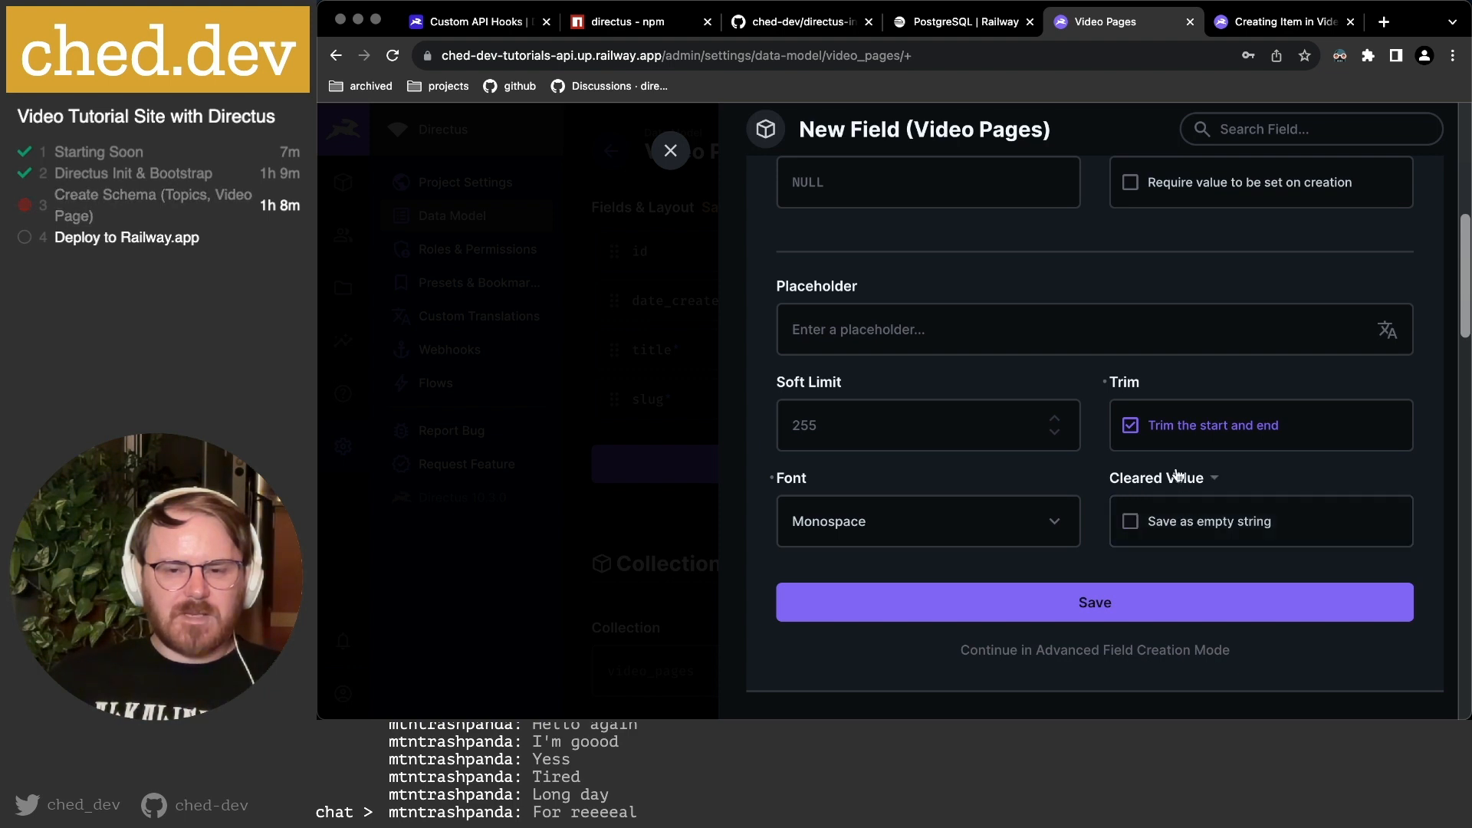
left_click(1119, 648)
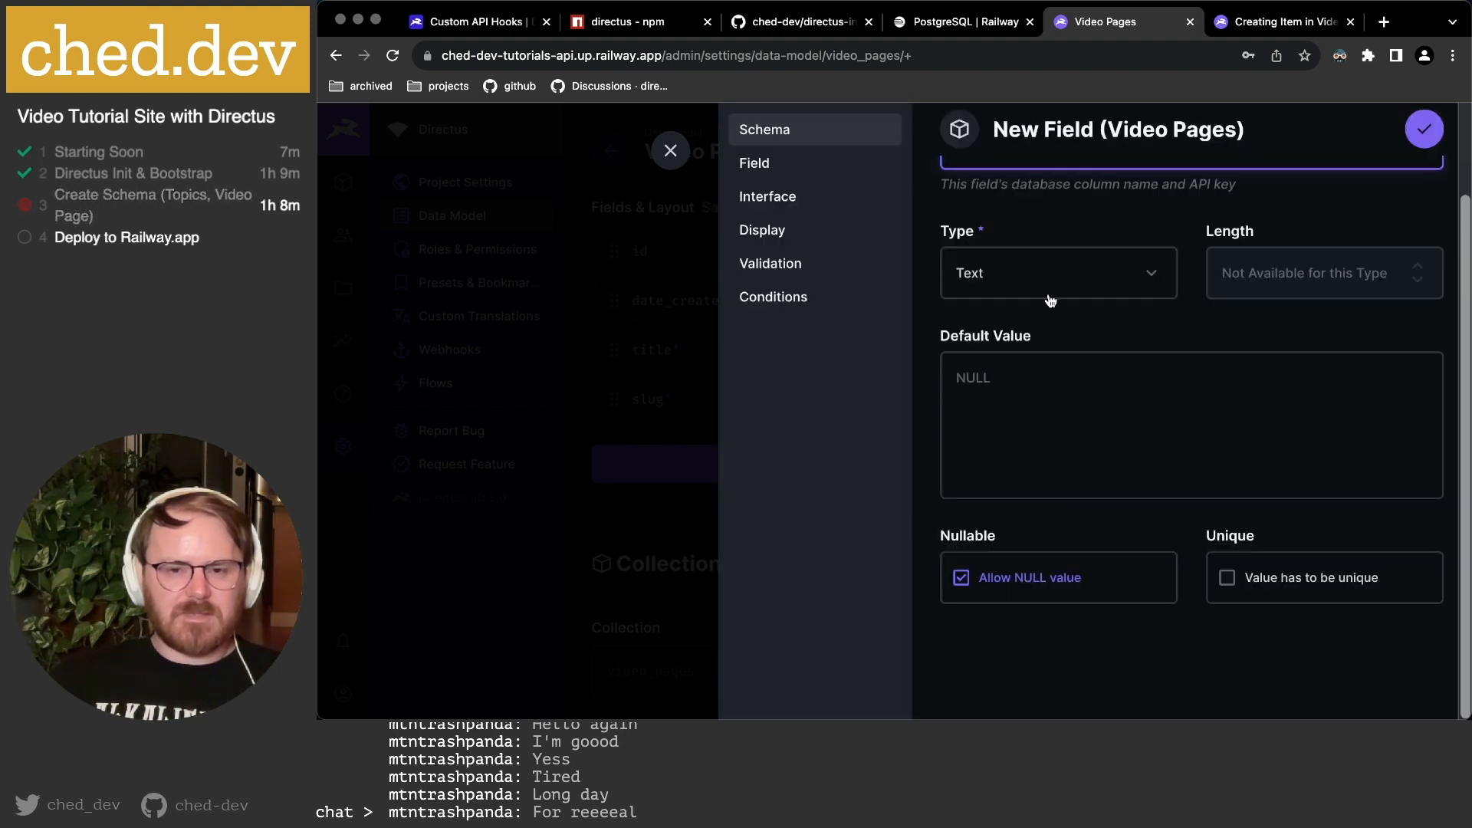
Review description's Field, Interface and Display settings and save it.
scroll(1045, 296, "up", 2)
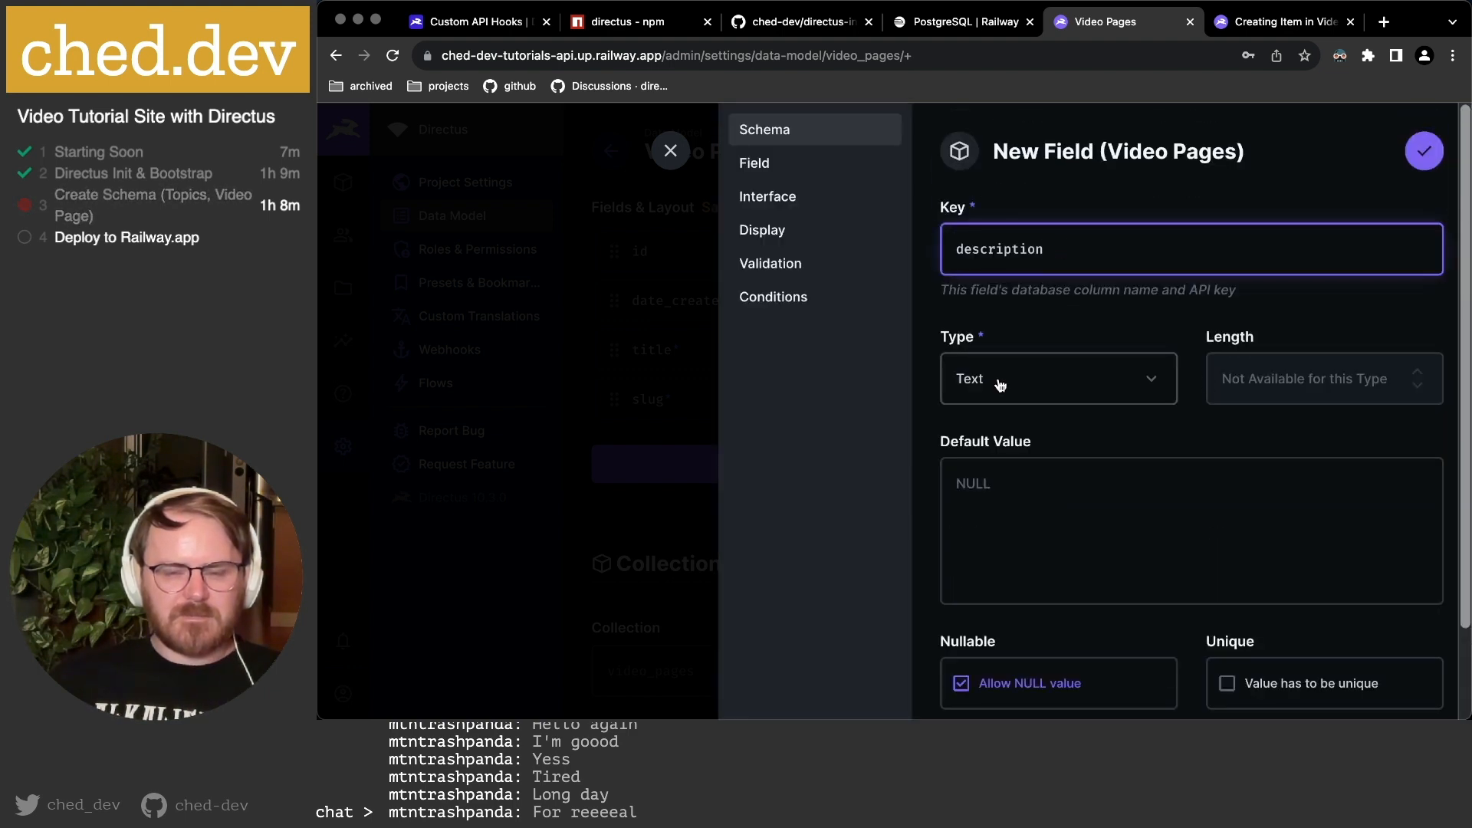
scroll(1136, 500, "down", 1)
scroll(1136, 501, "down", 3)
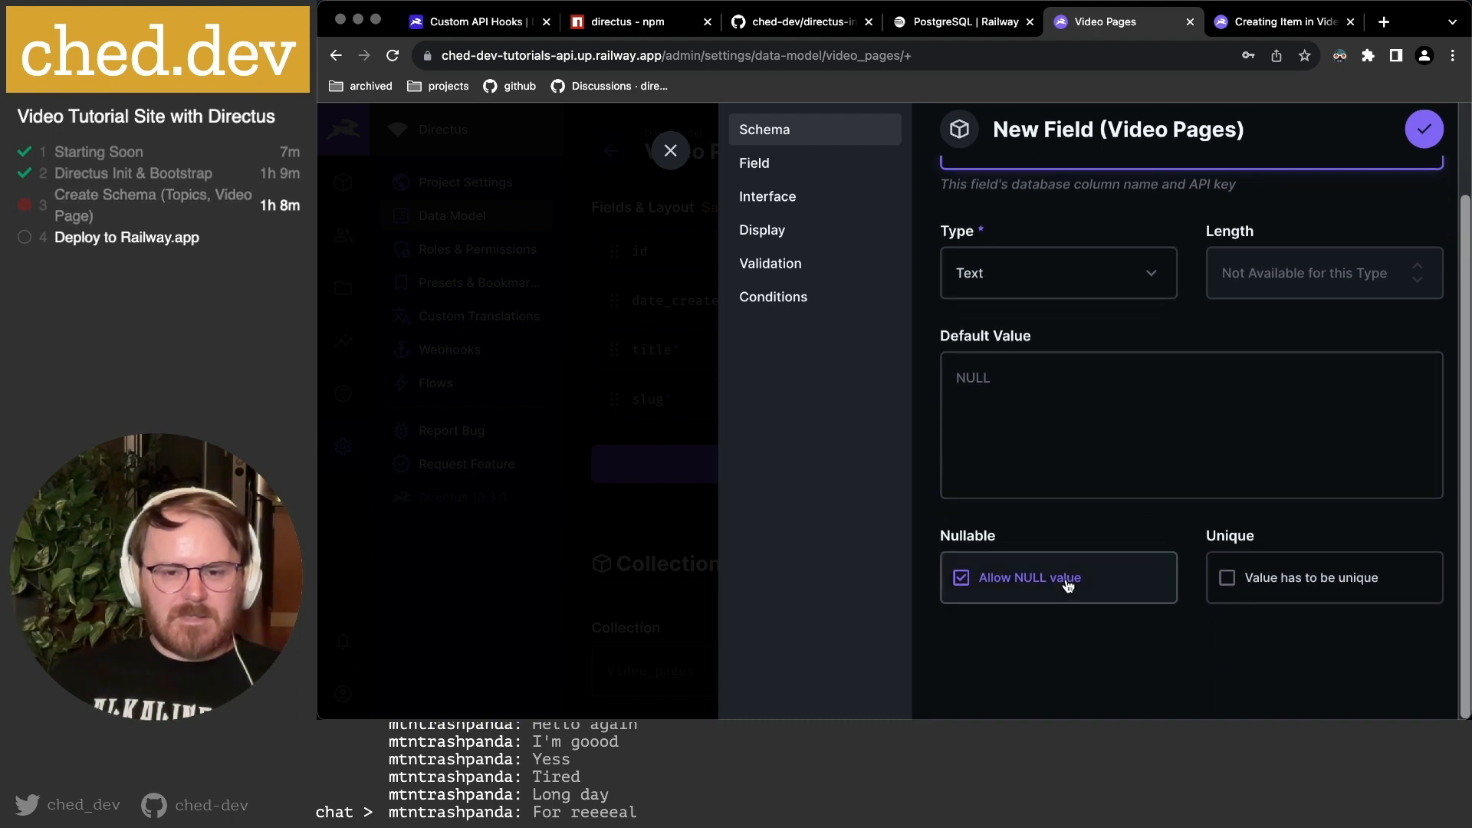
left_click(778, 165)
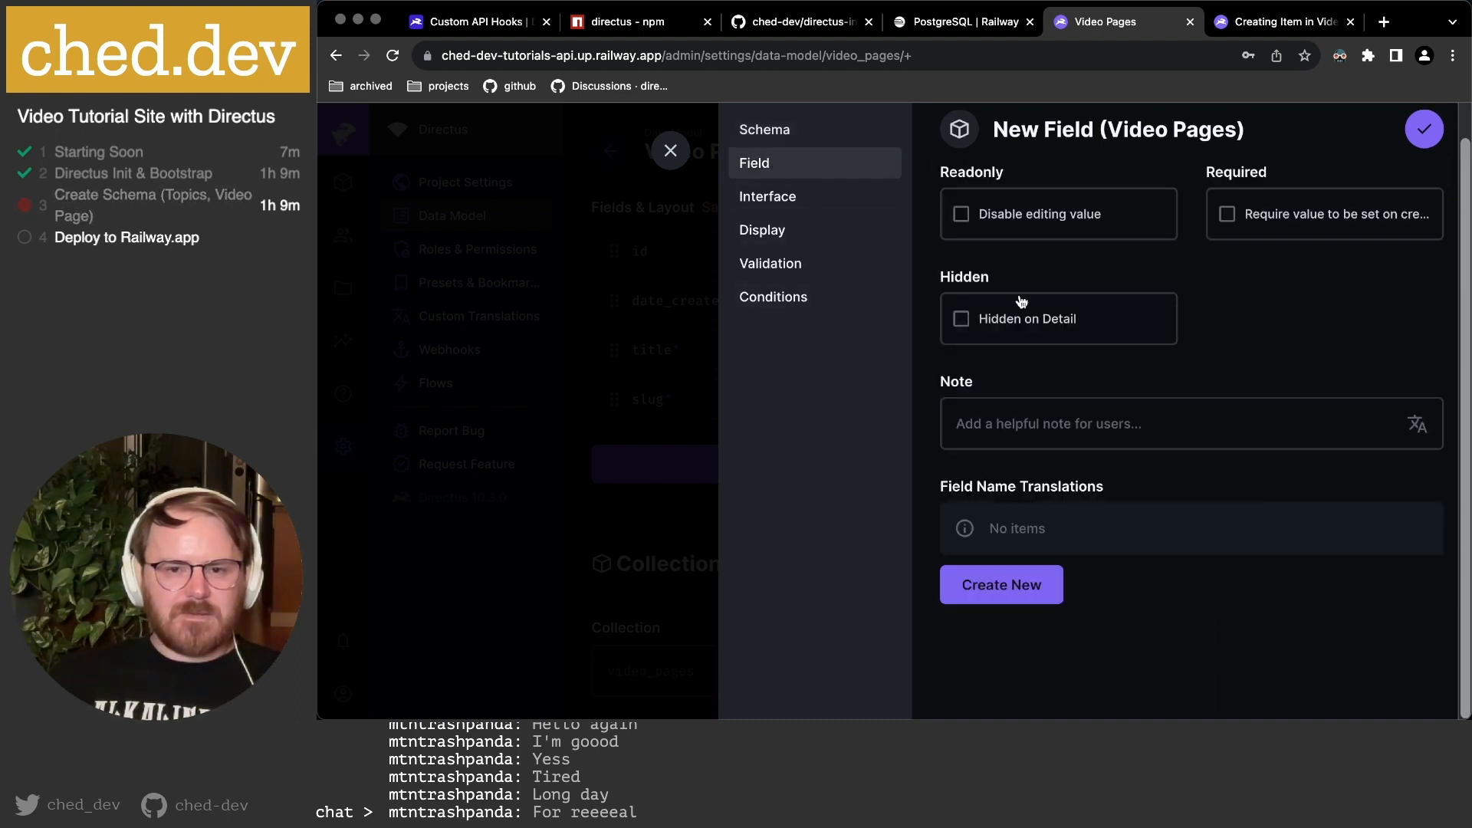
scroll(1065, 307, "up", 1)
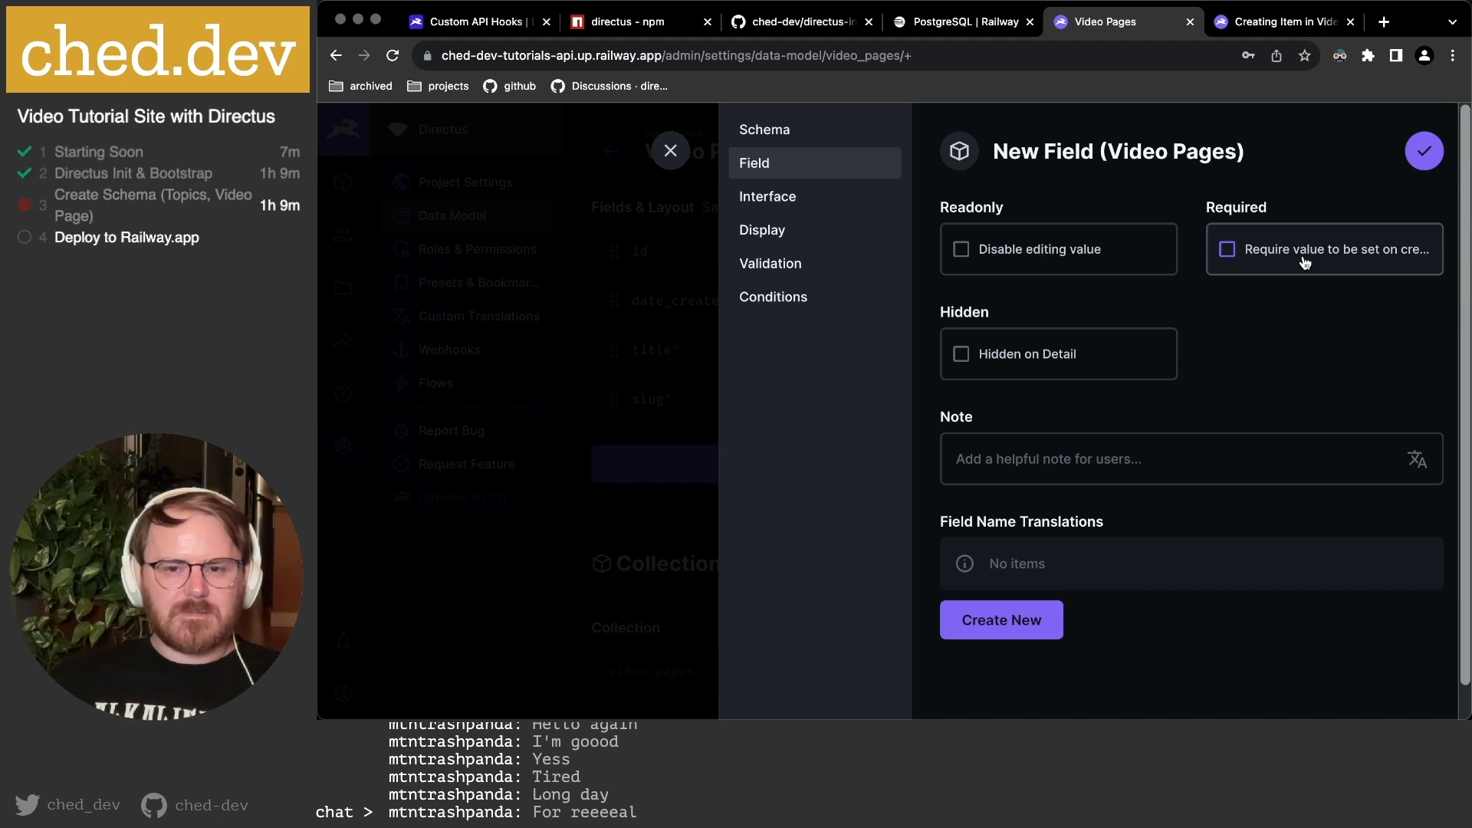
left_click(816, 198)
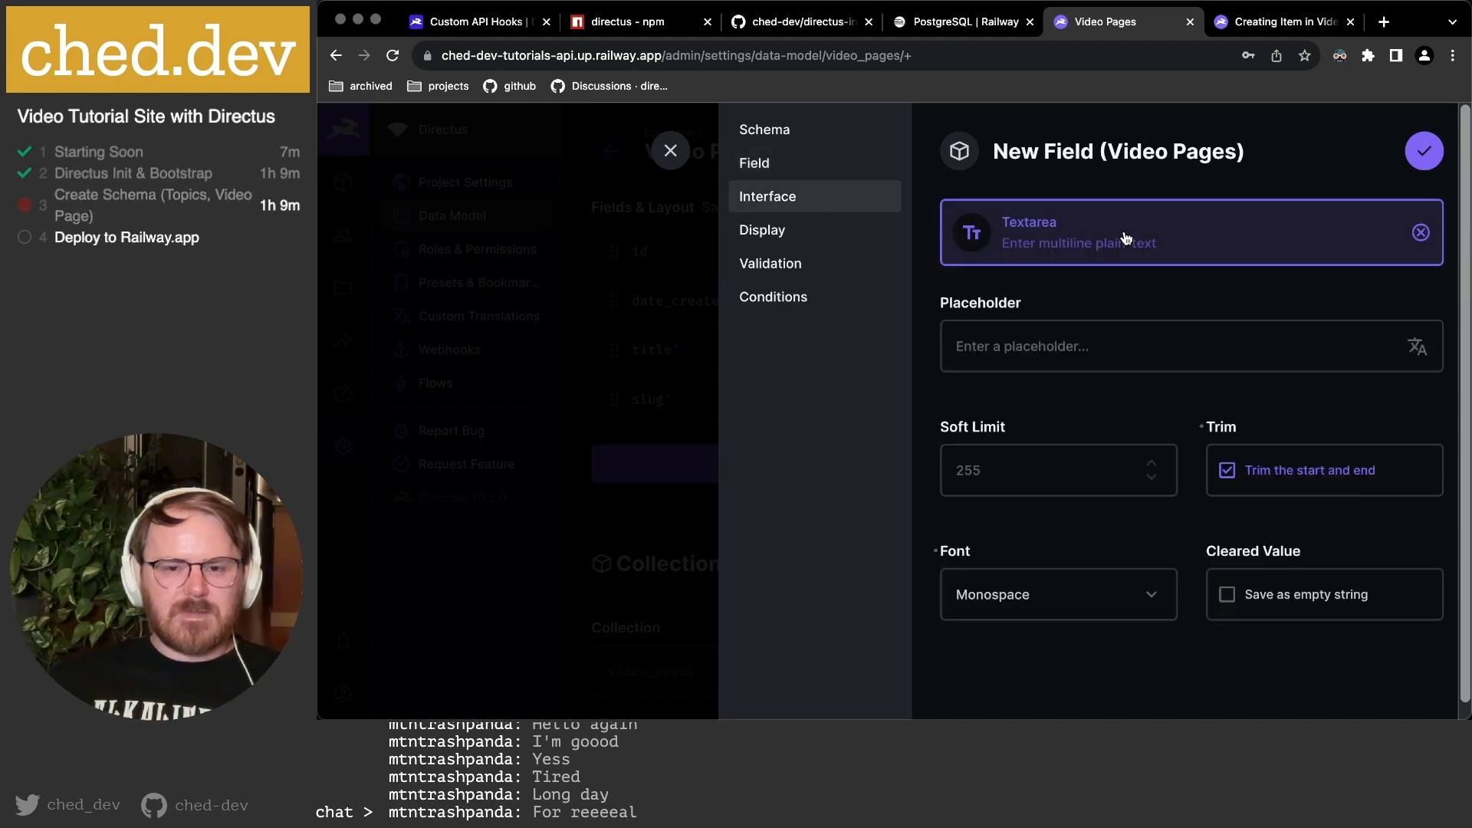
scroll(1138, 305, "down", 1)
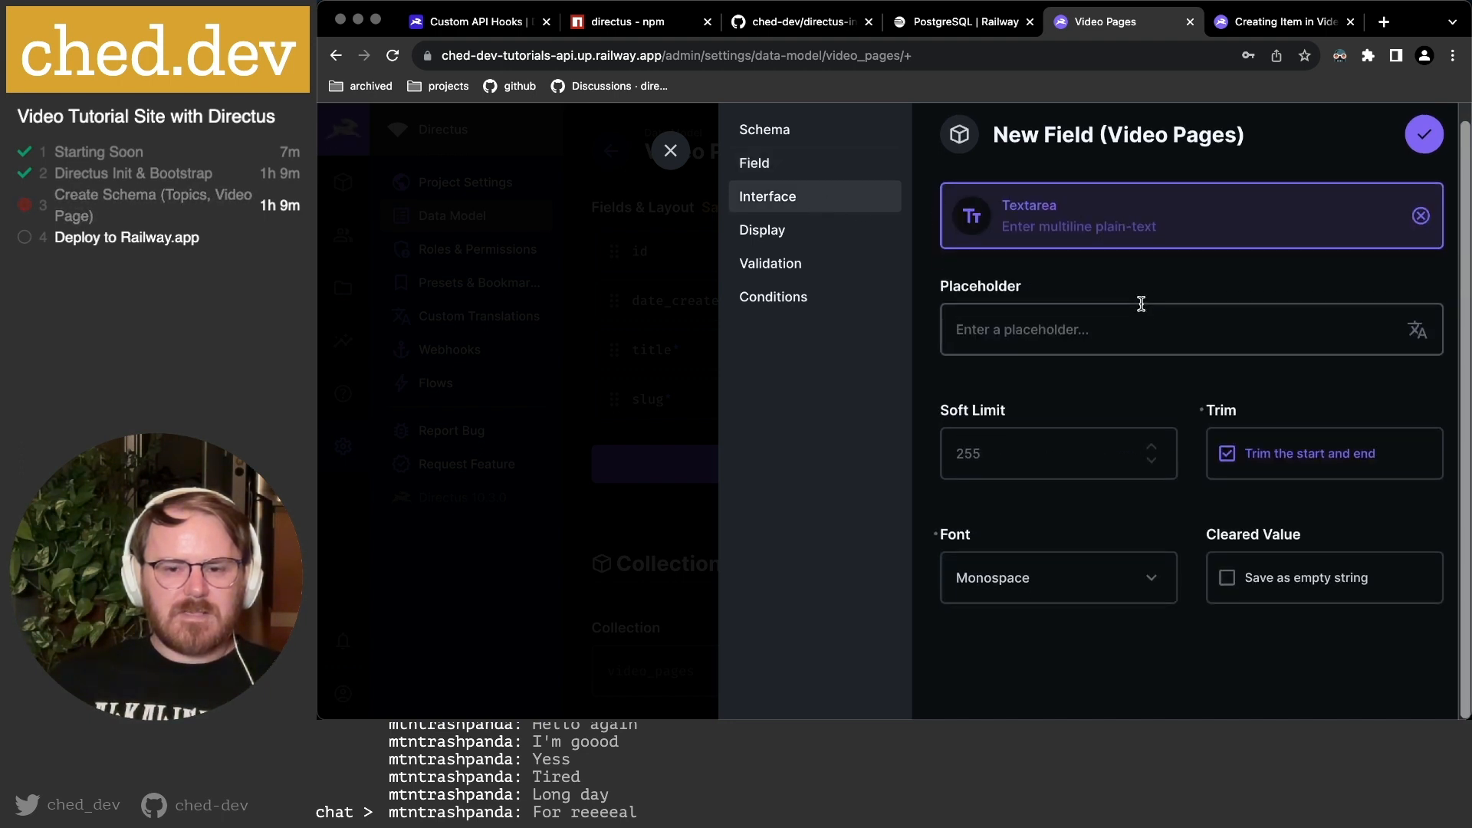
left_click(828, 234)
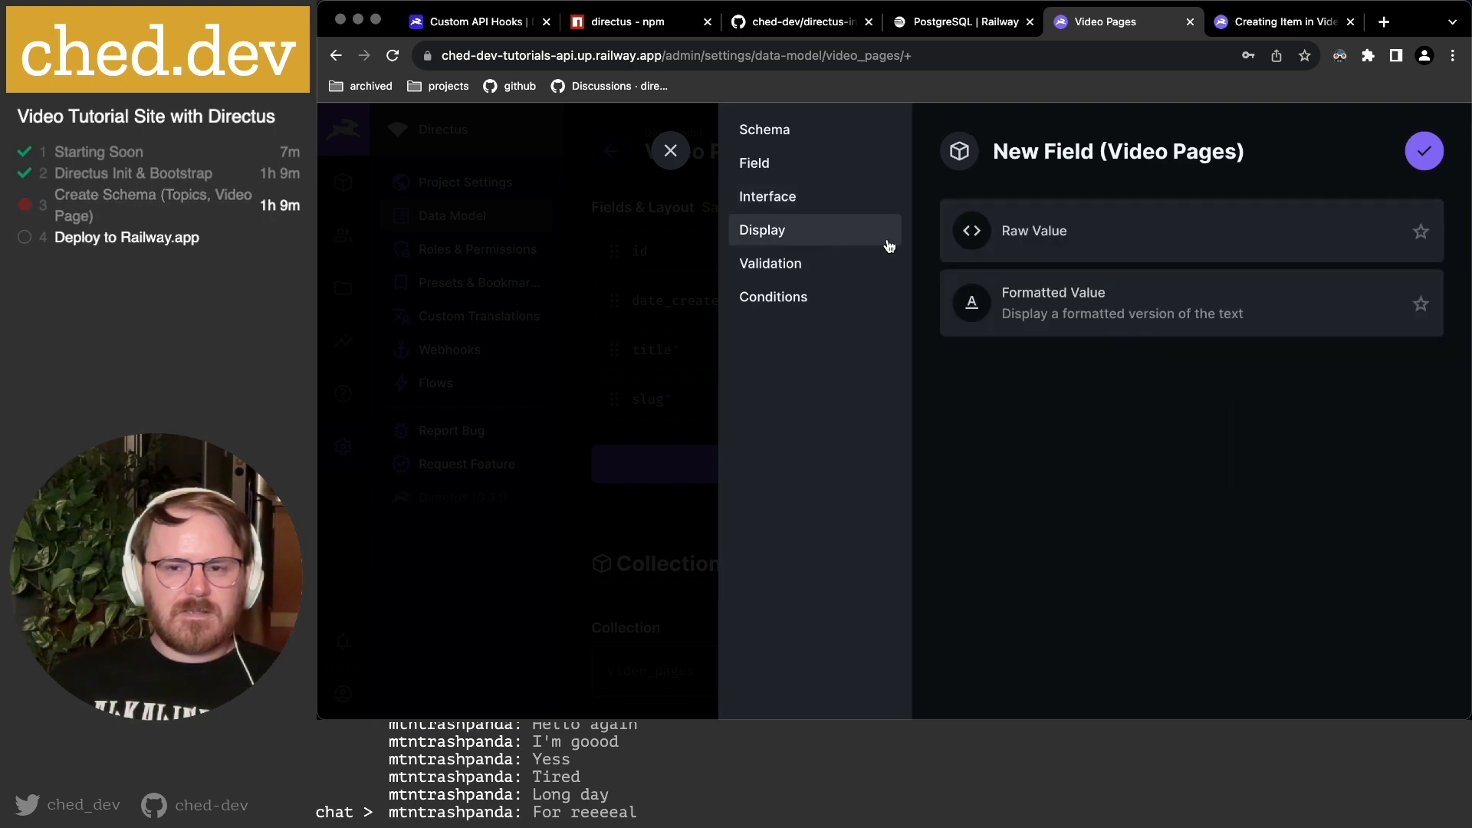
left_click(1424, 151)
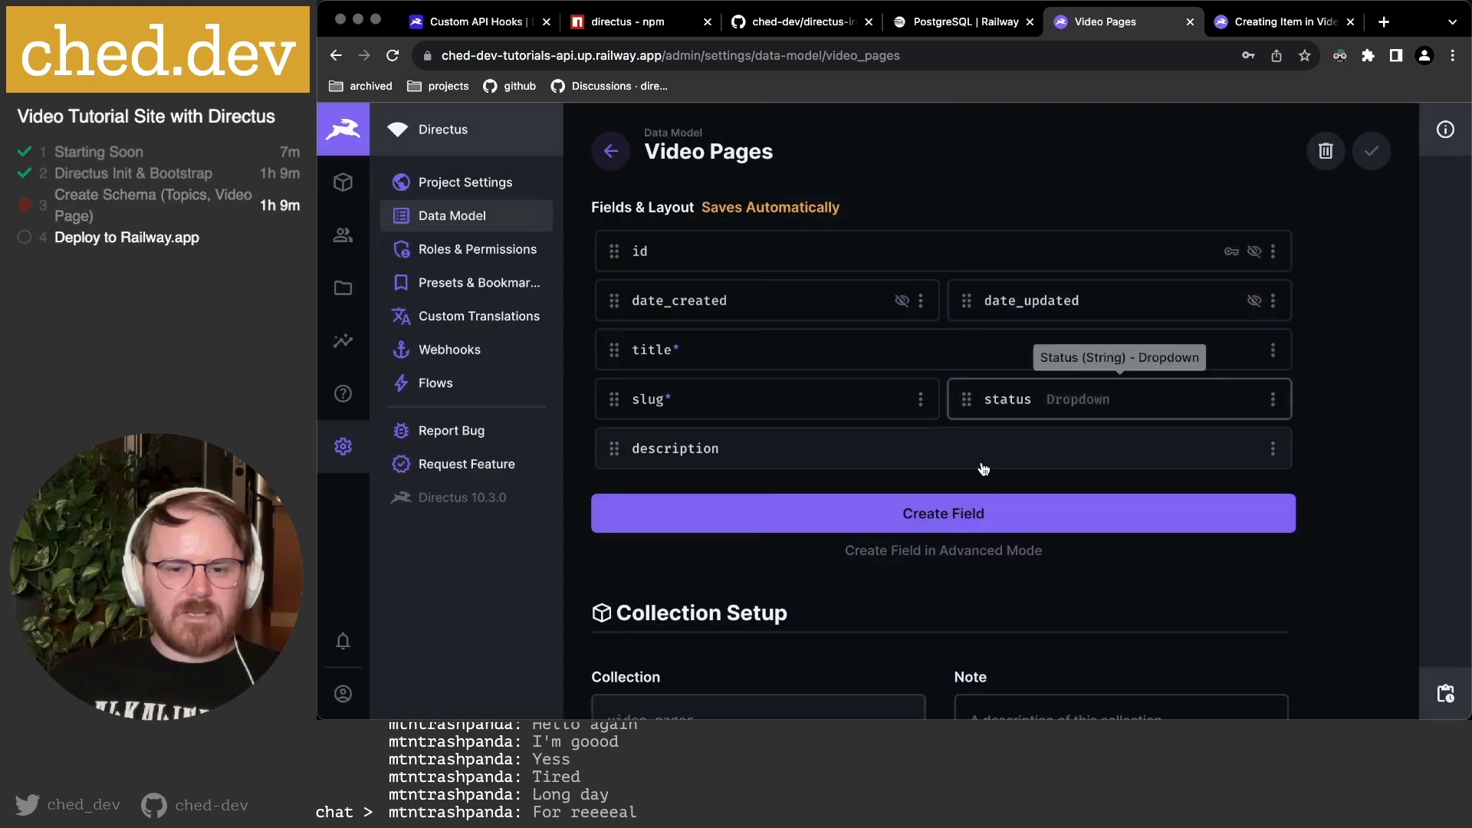
Start another new field and look up the video_url entry in the planning notes.
left_click(932, 513)
key("super+Tab")
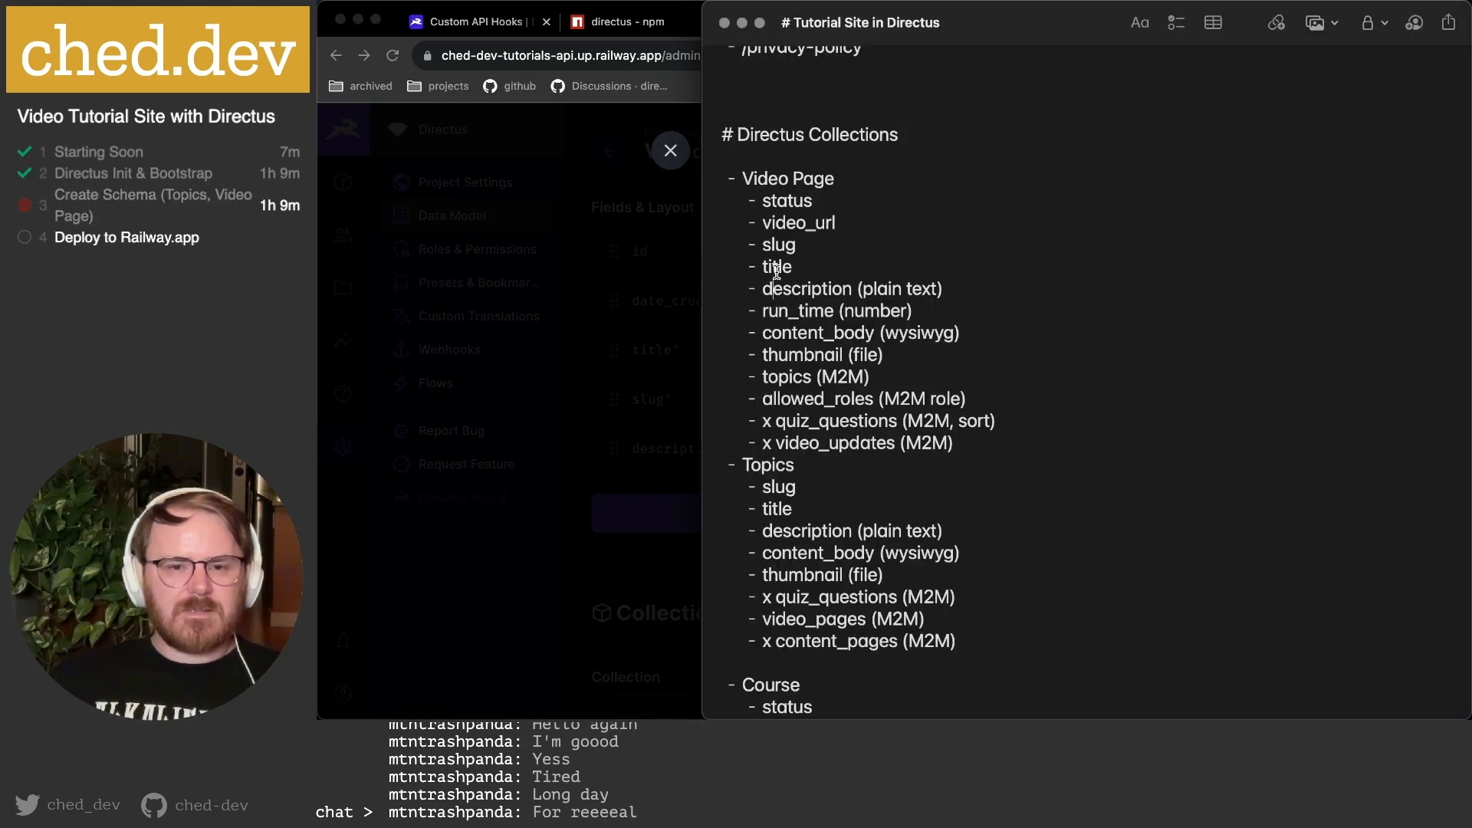
double_click(777, 223)
key("super+Tab")
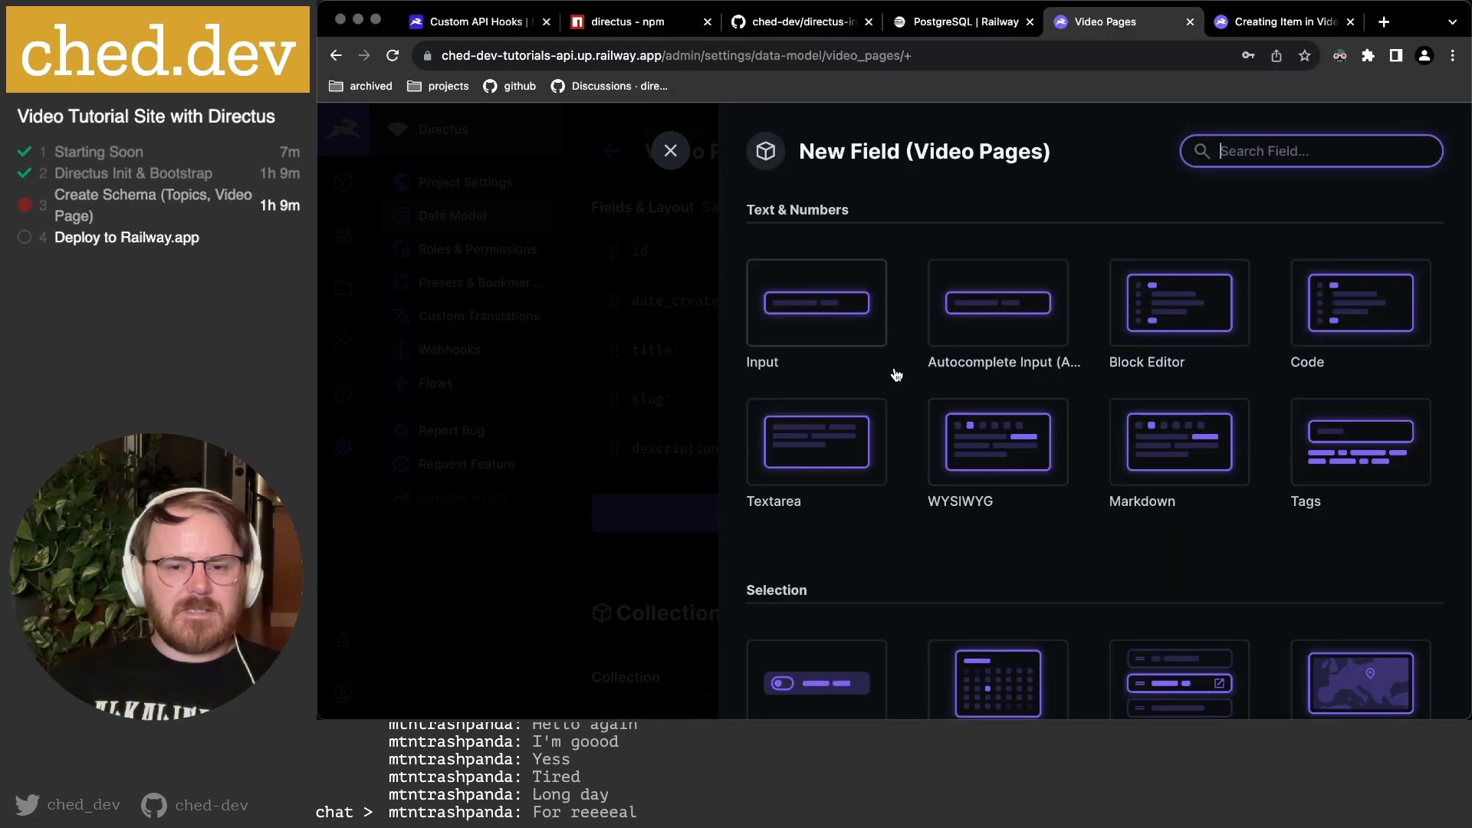
Add an Input field keyed 'vimeo_video_id' with placeholder '123456fhy'.
left_click(808, 311)
type("vimeo_vi")
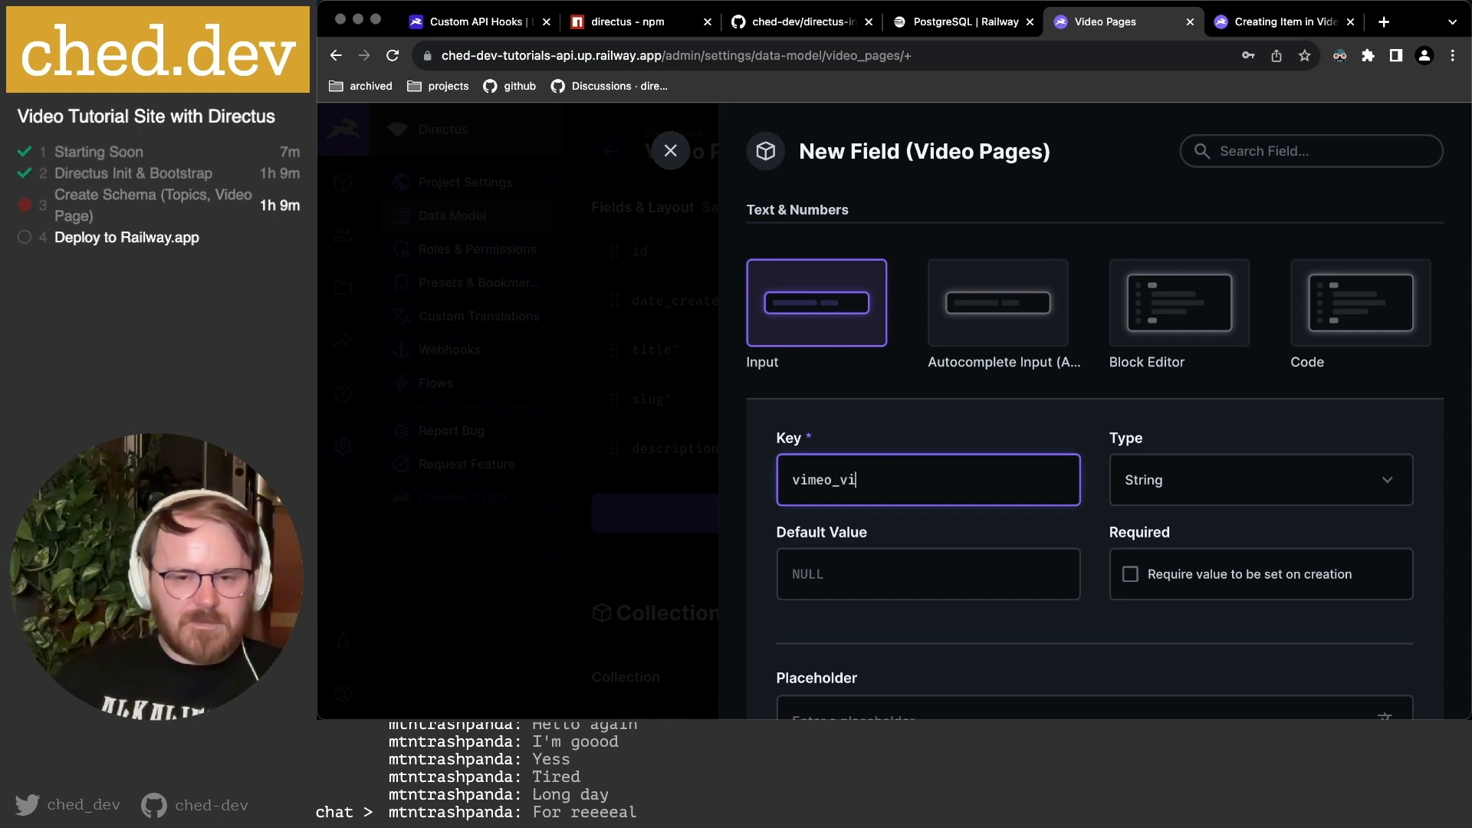
type("deo_id")
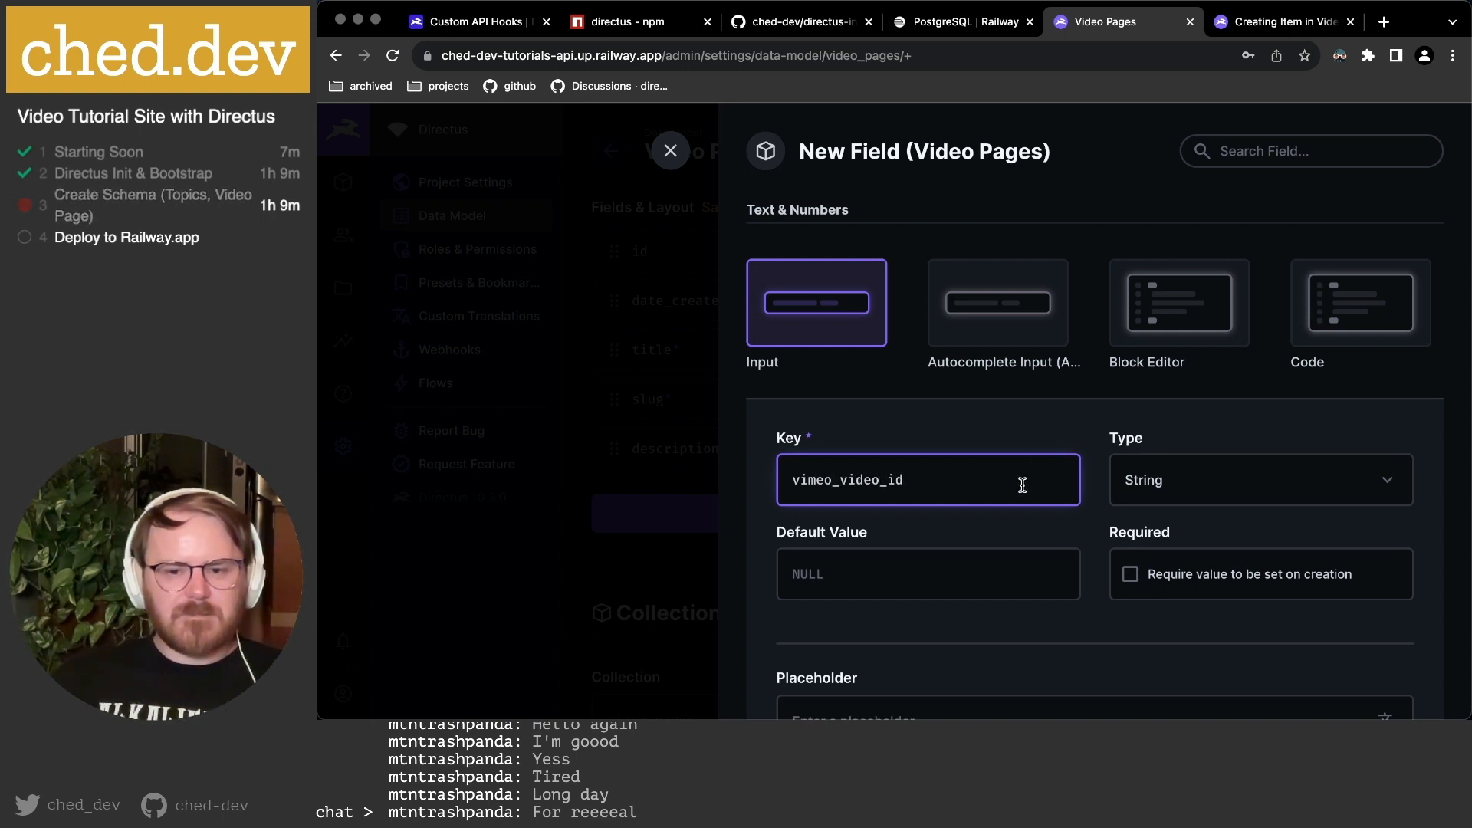
scroll(1024, 463, "down", 5)
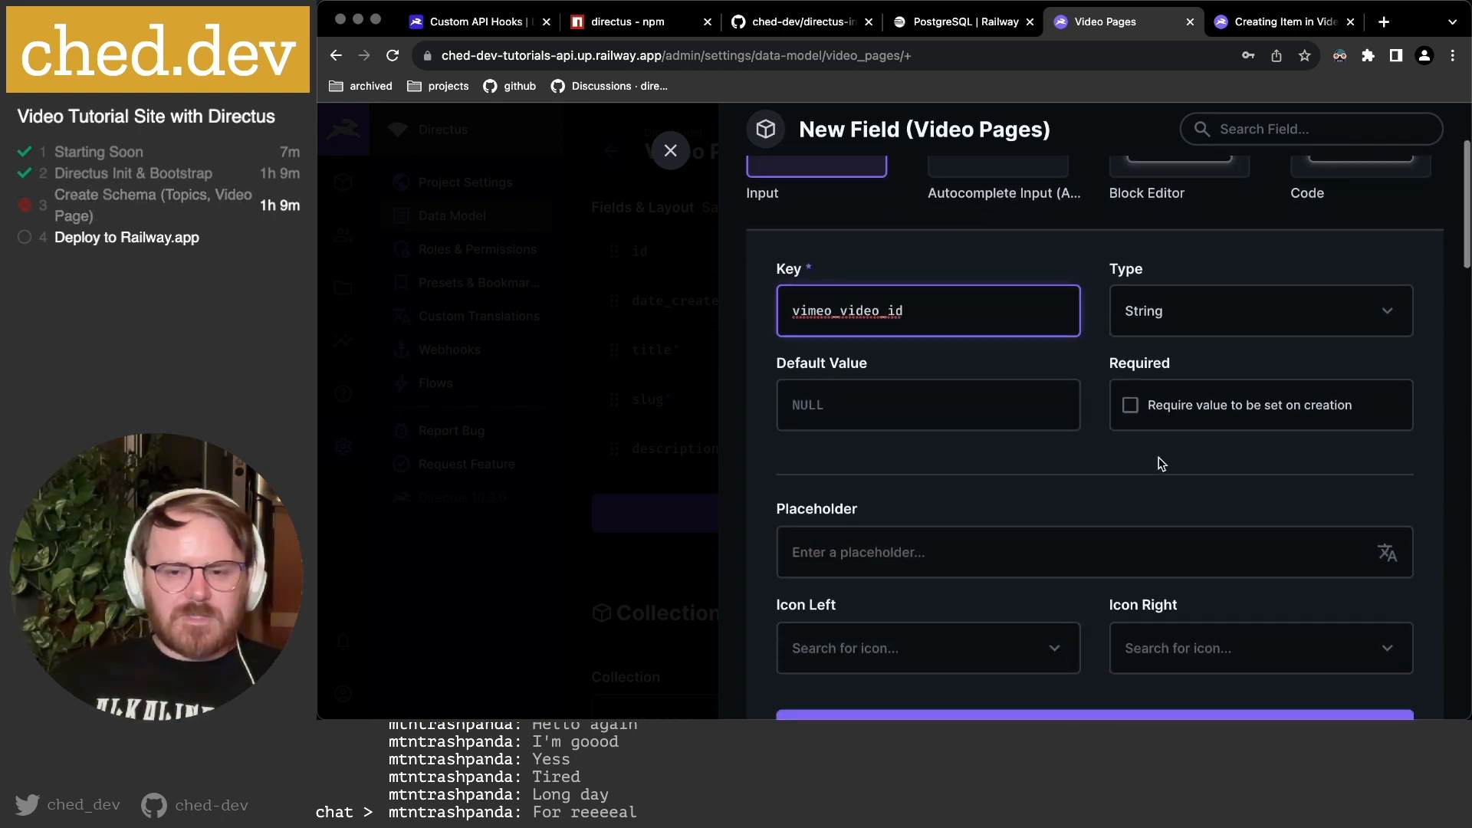
scroll(1162, 464, "down", 2)
left_click(930, 455)
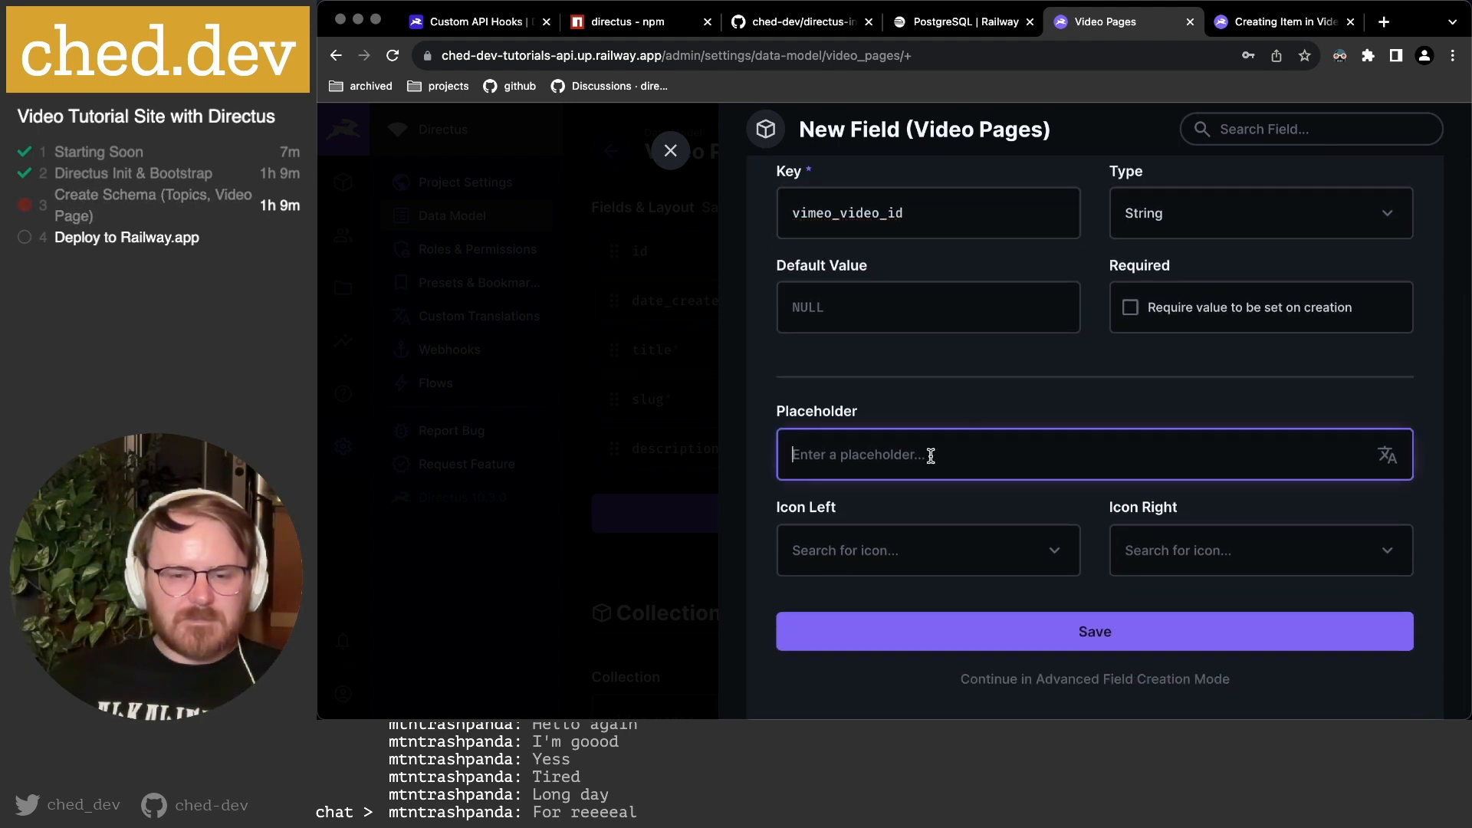
type("123456fhy")
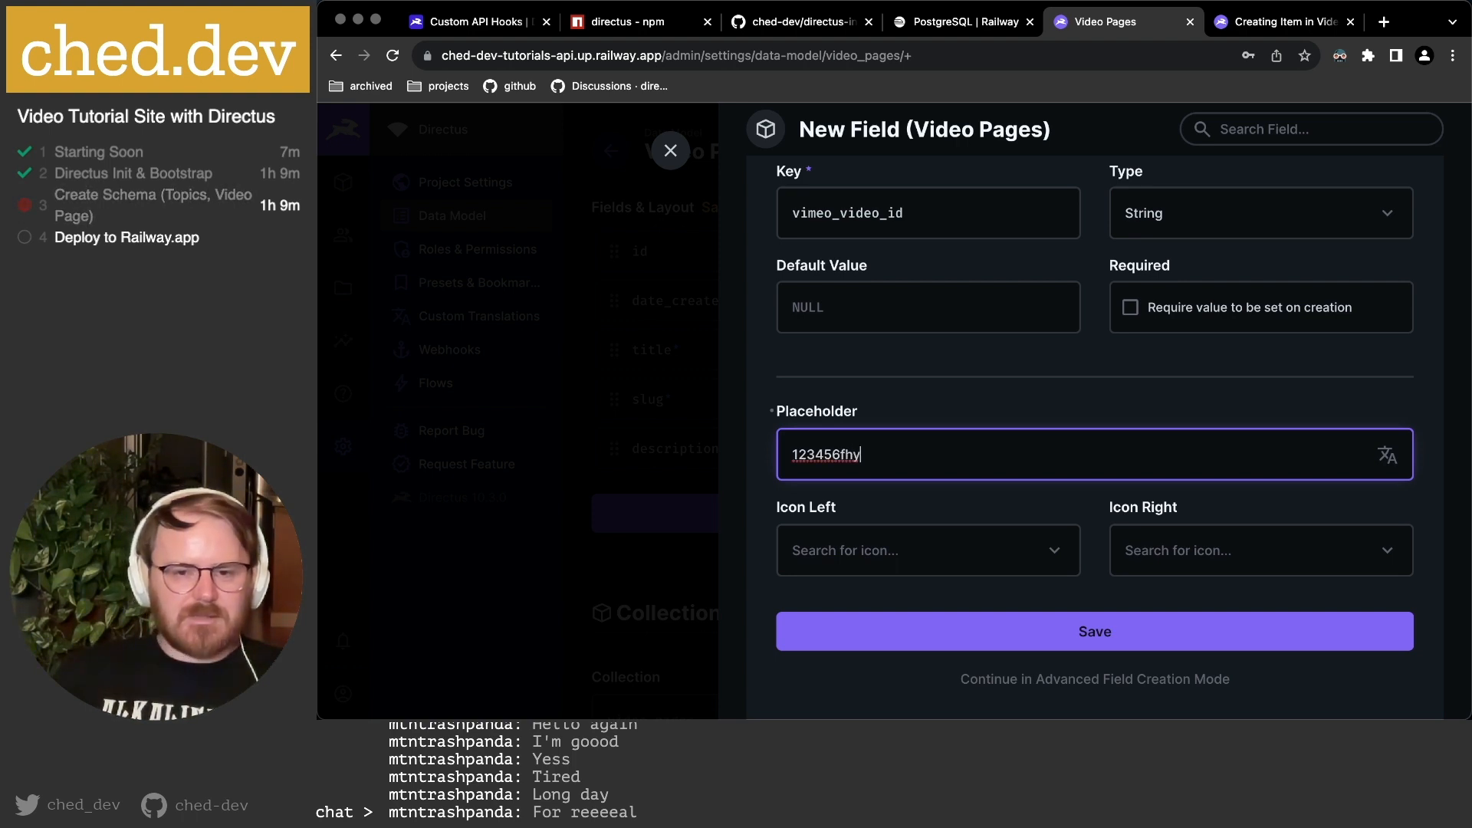
scroll(904, 452, "down", 3)
Give vimeo_video_id a Videocam left icon and continue in advanced mode.
left_click(868, 414)
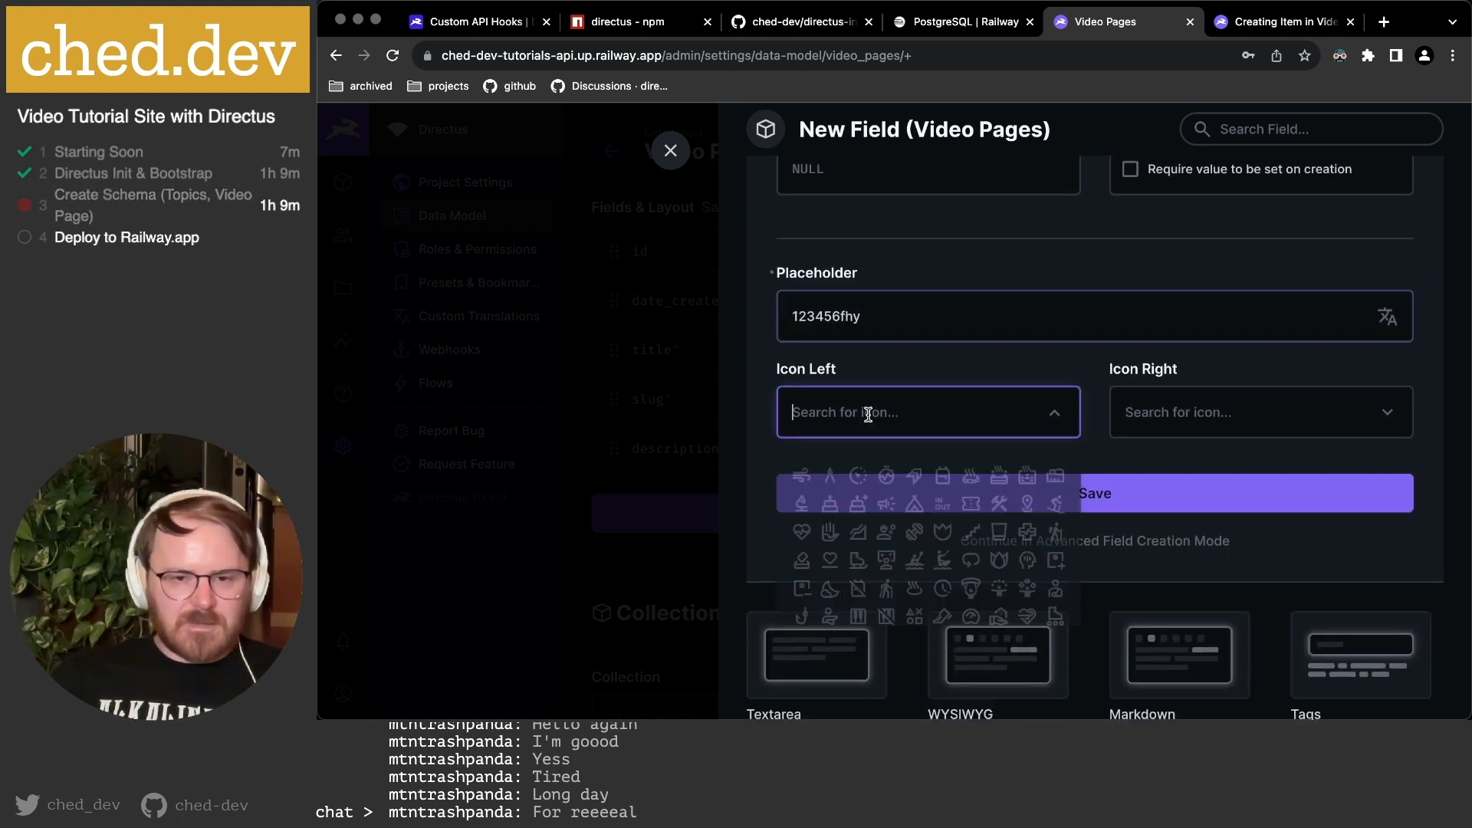
type("vimeo")
key("BackSpace")
key("BackSpace")
key("BackSpace")
key("BackSpace")
key("BackSpace")
type("id")
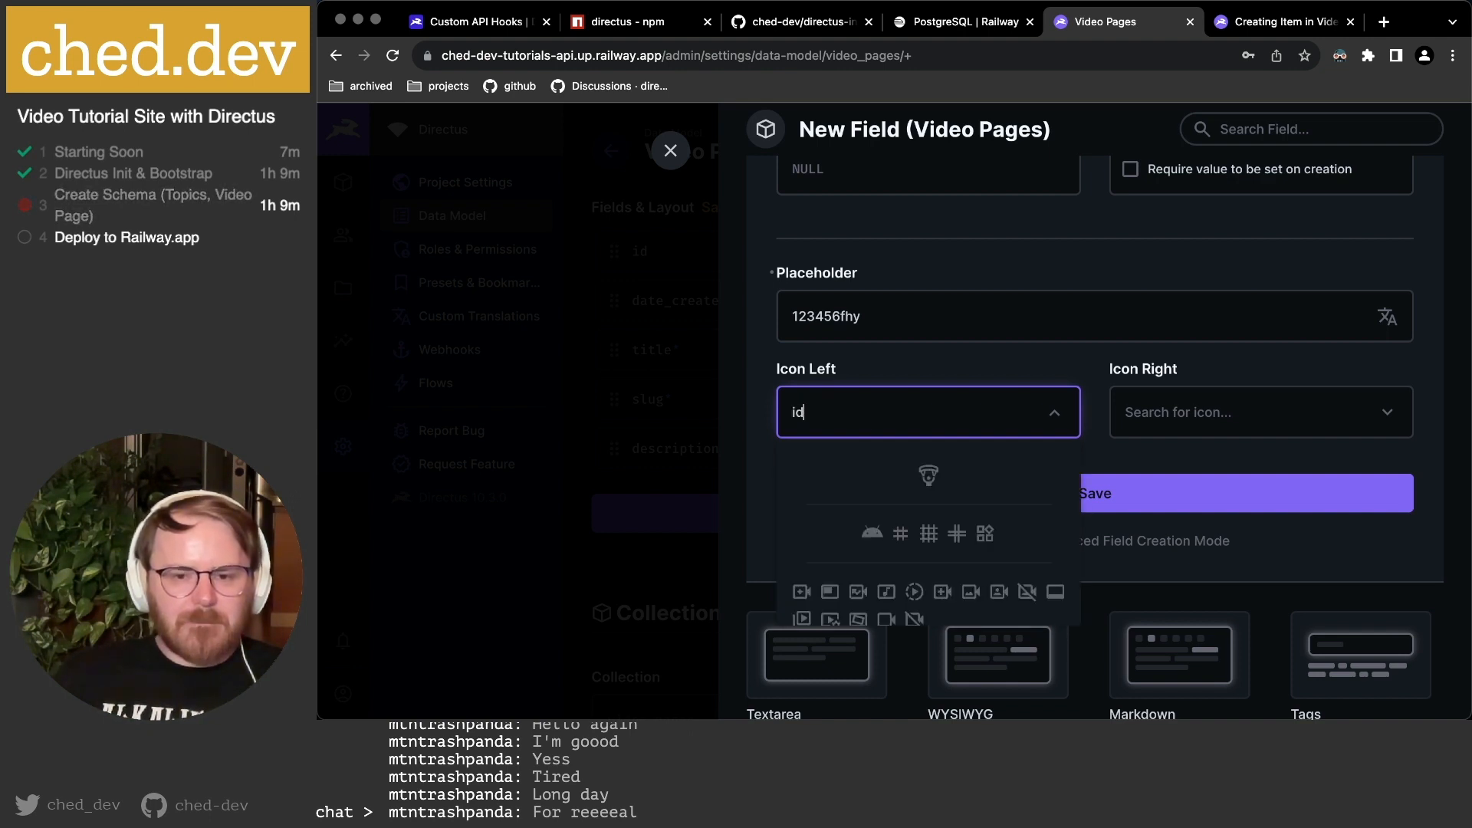
scroll(901, 555, "down", 2)
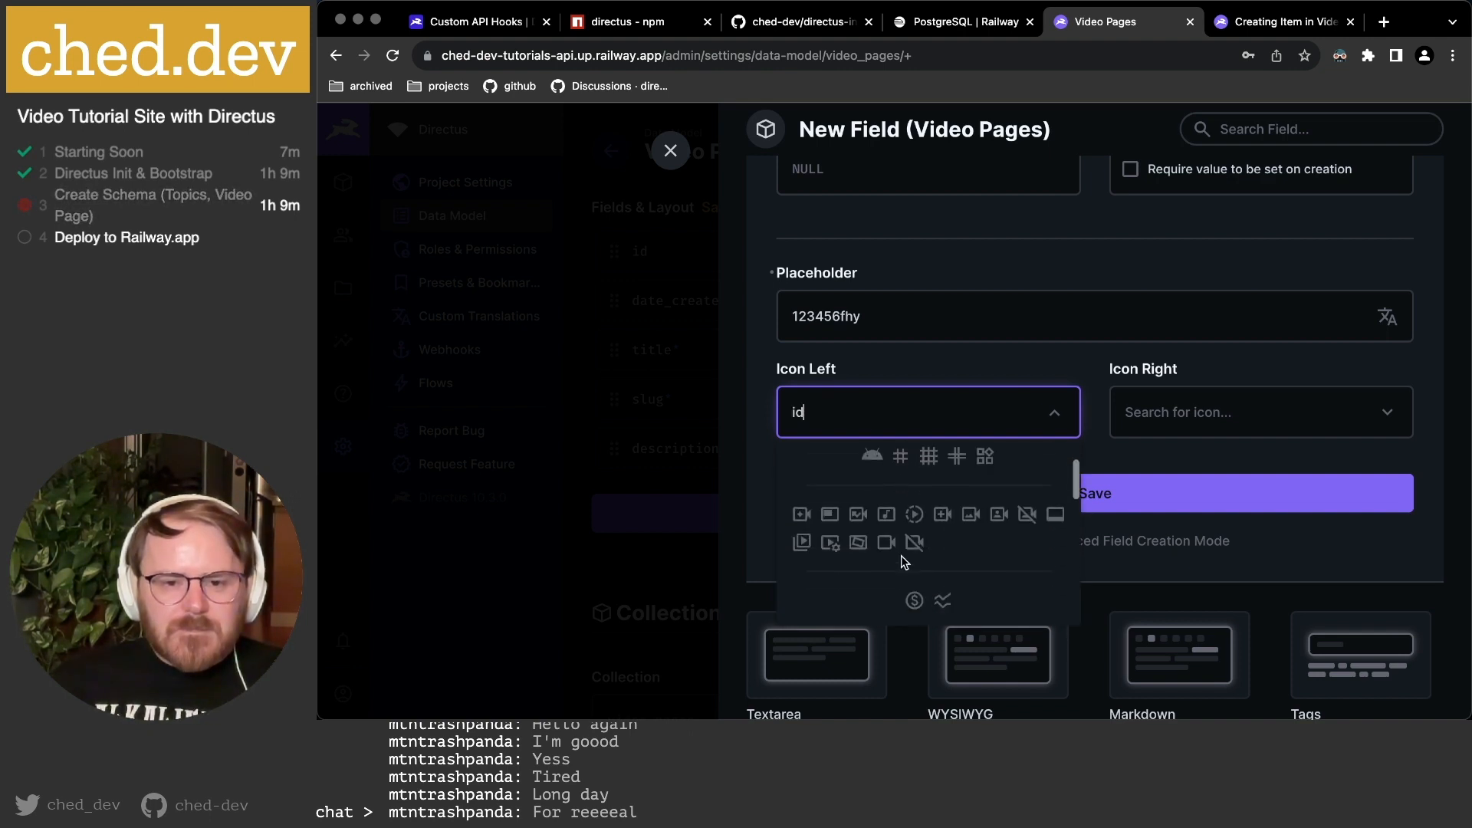
scroll(912, 552, "down", 3)
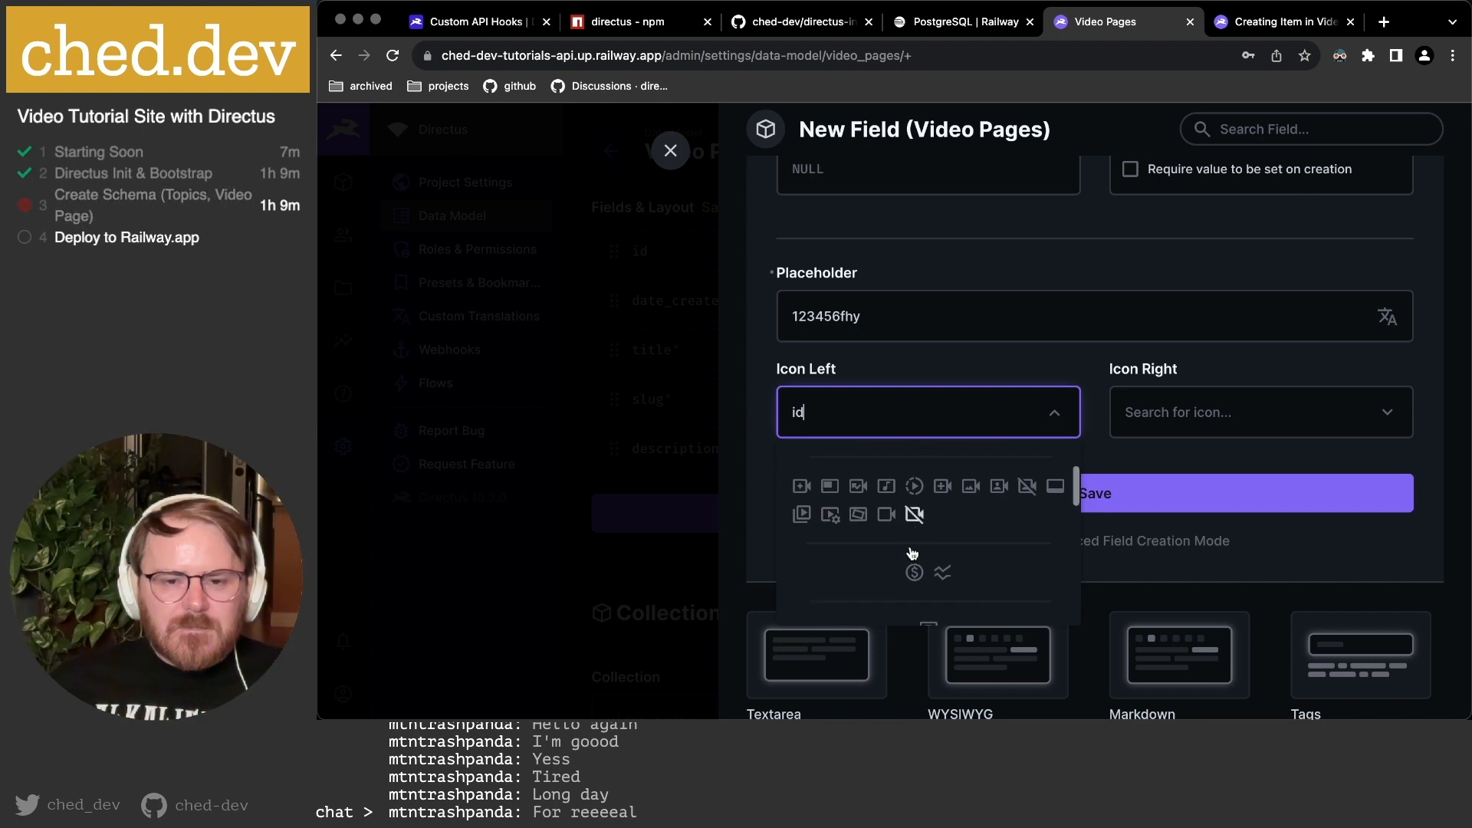
scroll(912, 552, "up", 3)
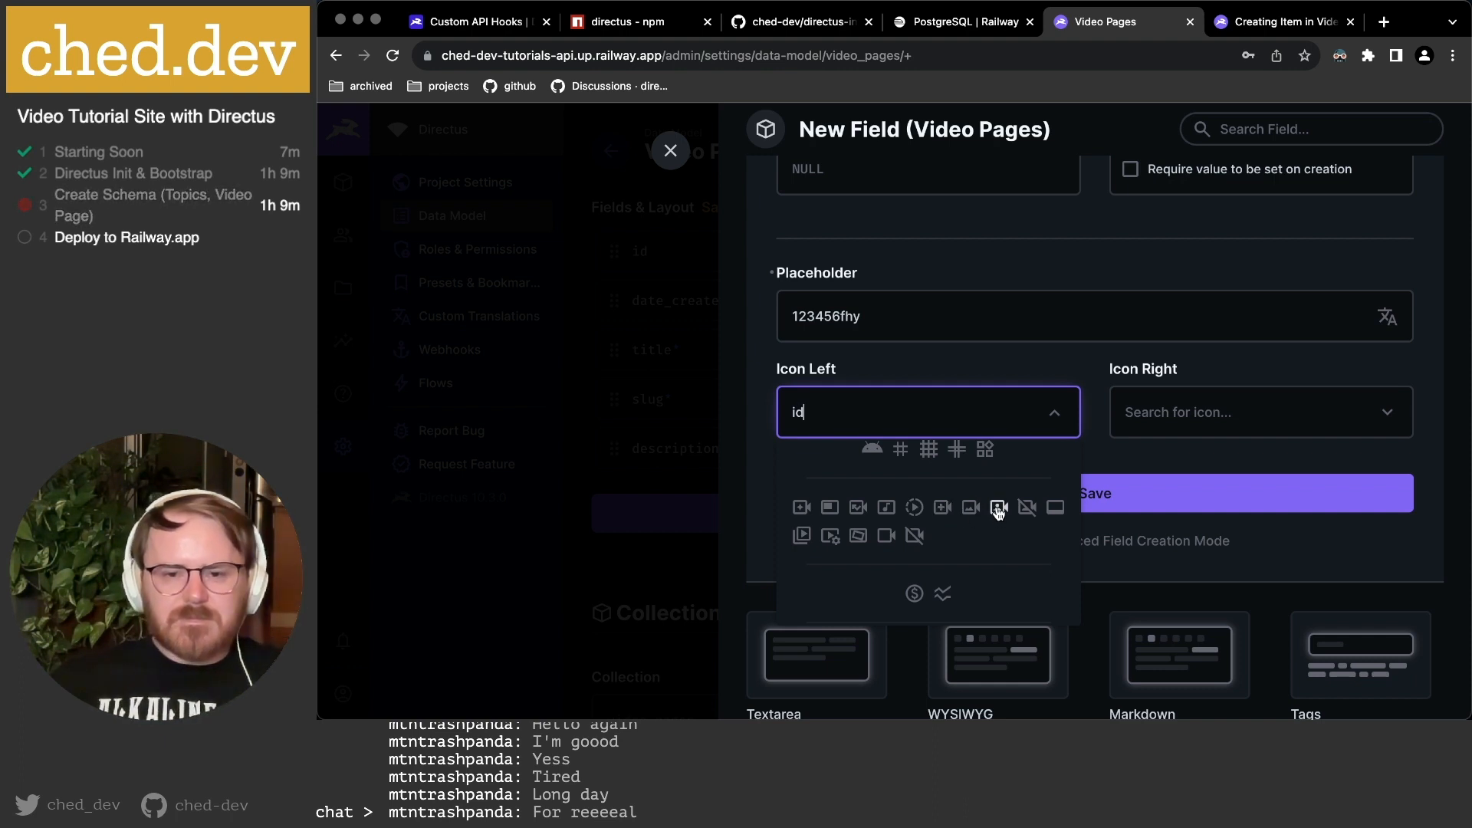
left_click(887, 535)
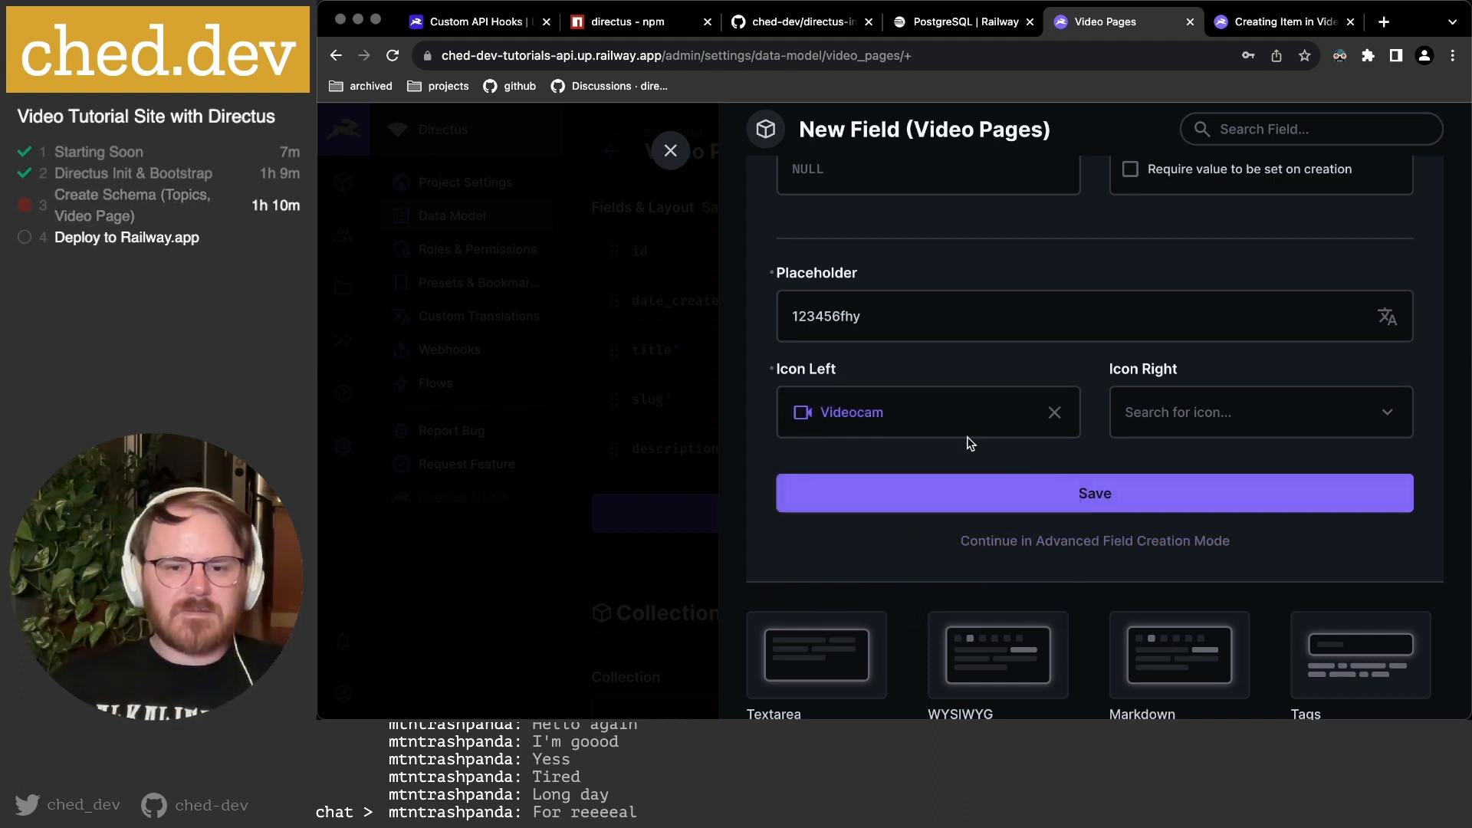
left_click(1112, 539)
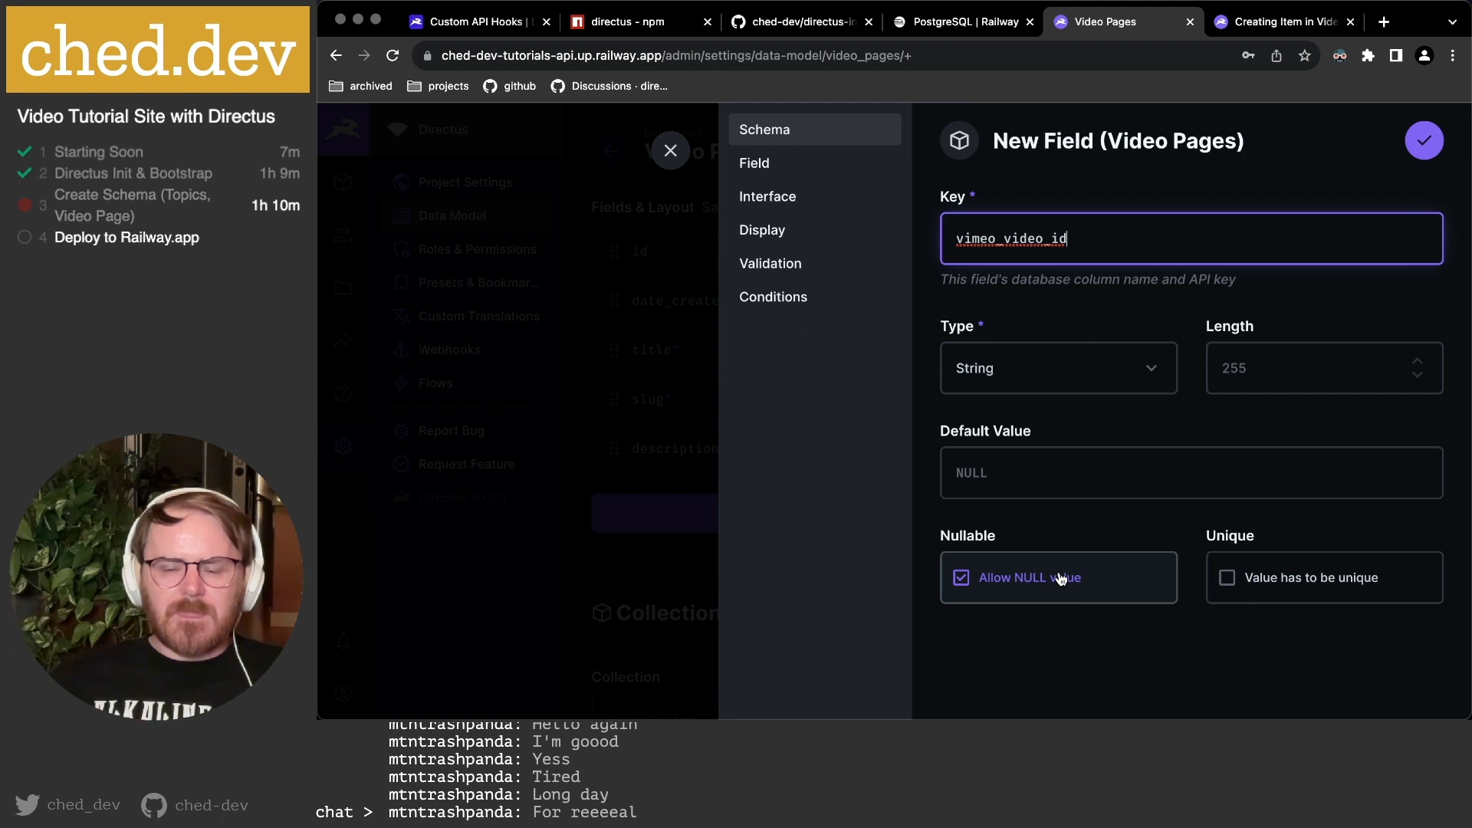
Make vimeo_video_id unique, with a Monospace input font and trimming enabled.
left_click(1231, 580)
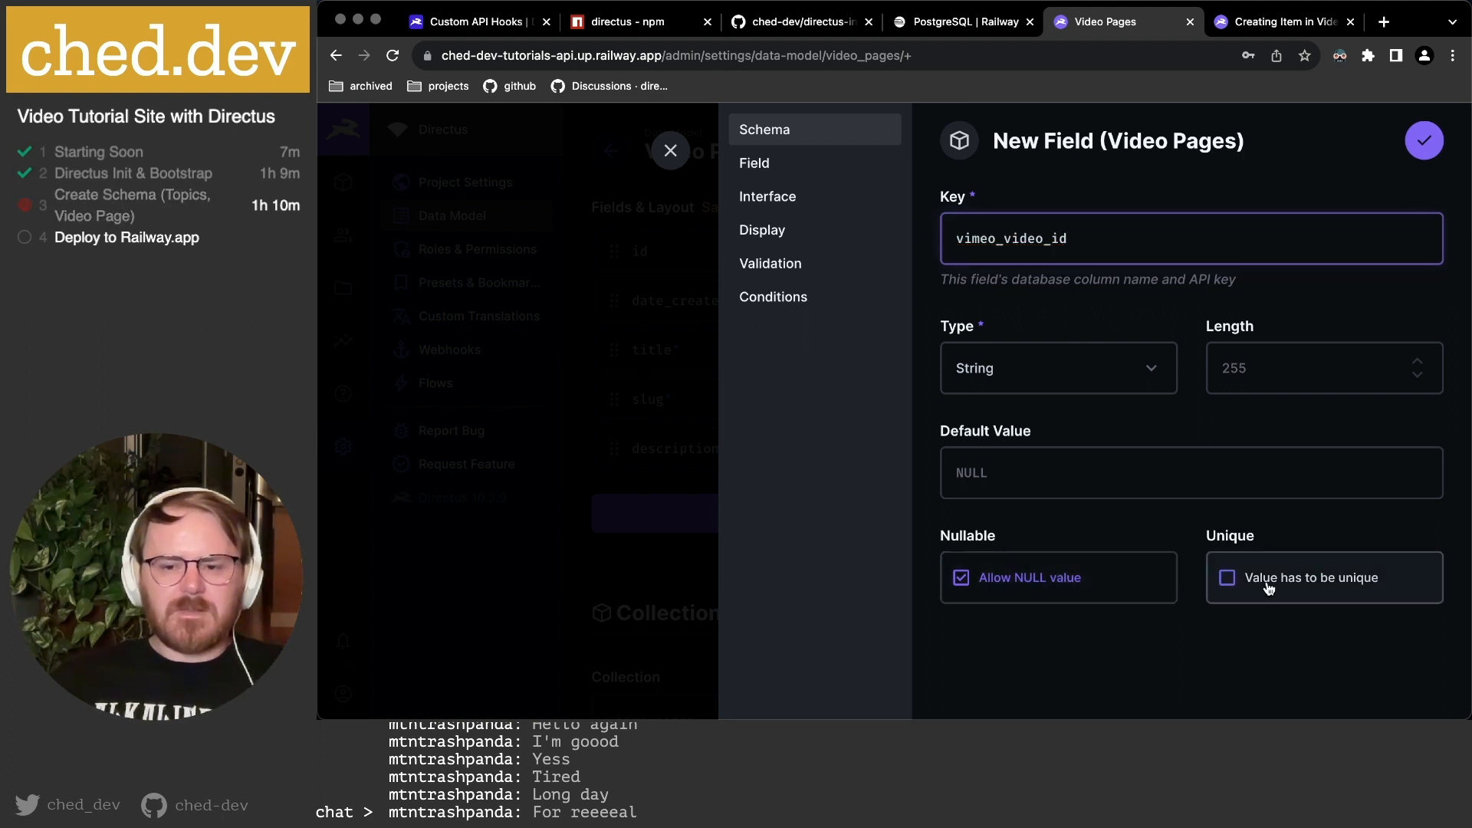
left_click(779, 164)
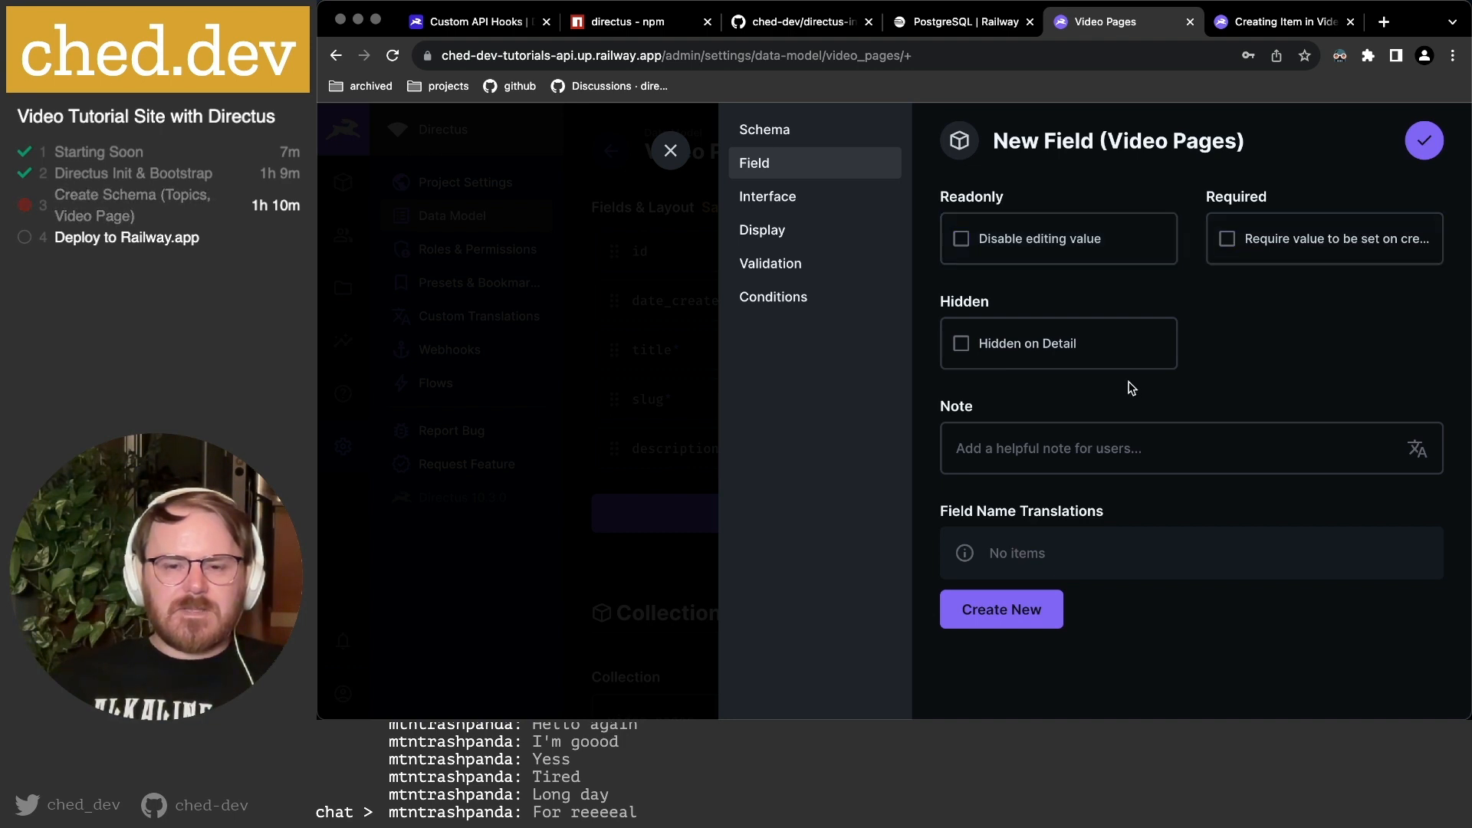
left_click(779, 198)
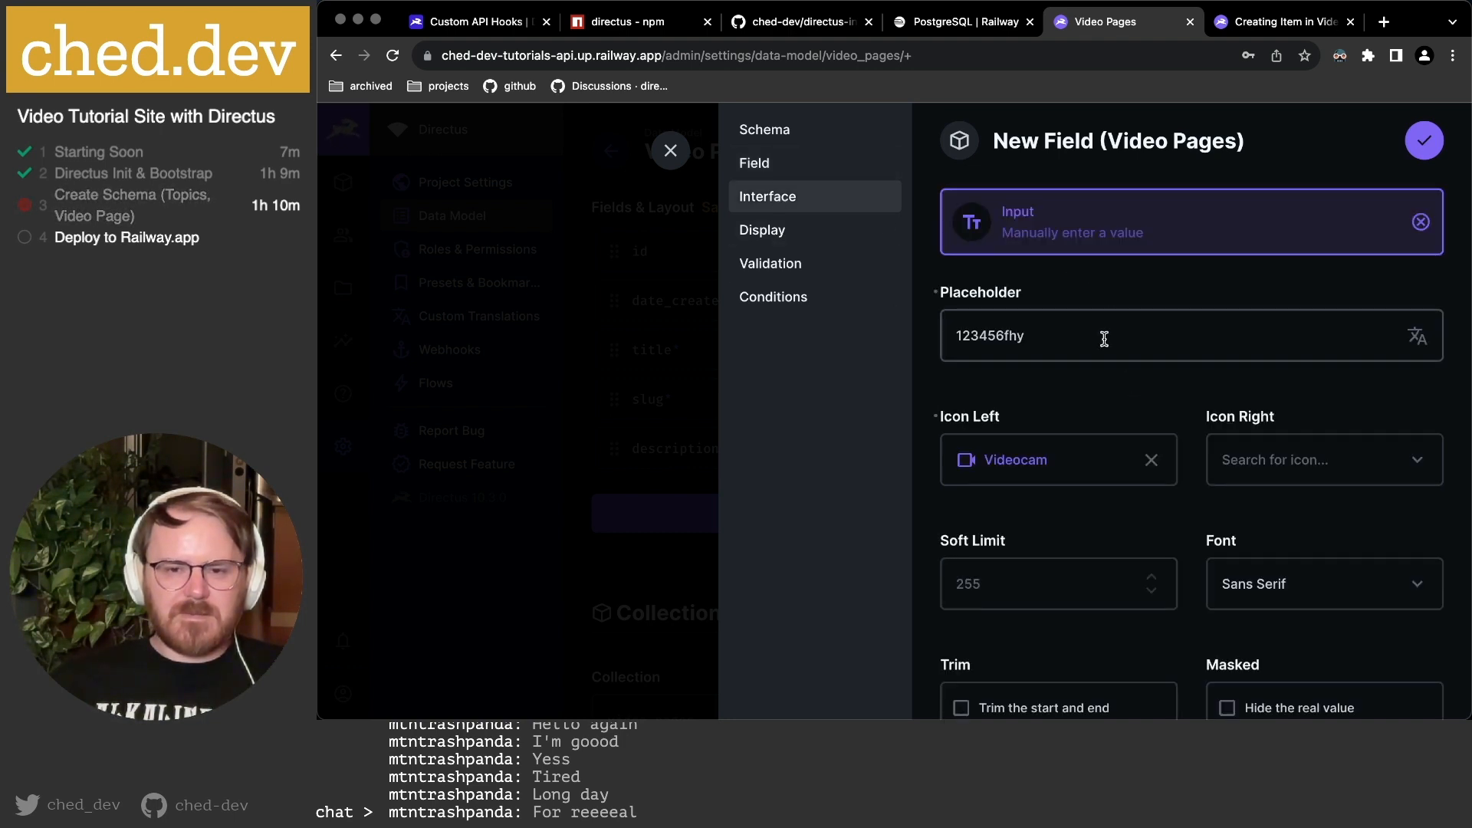
scroll(1104, 339, "down", 2)
scroll(1104, 339, "down", 3)
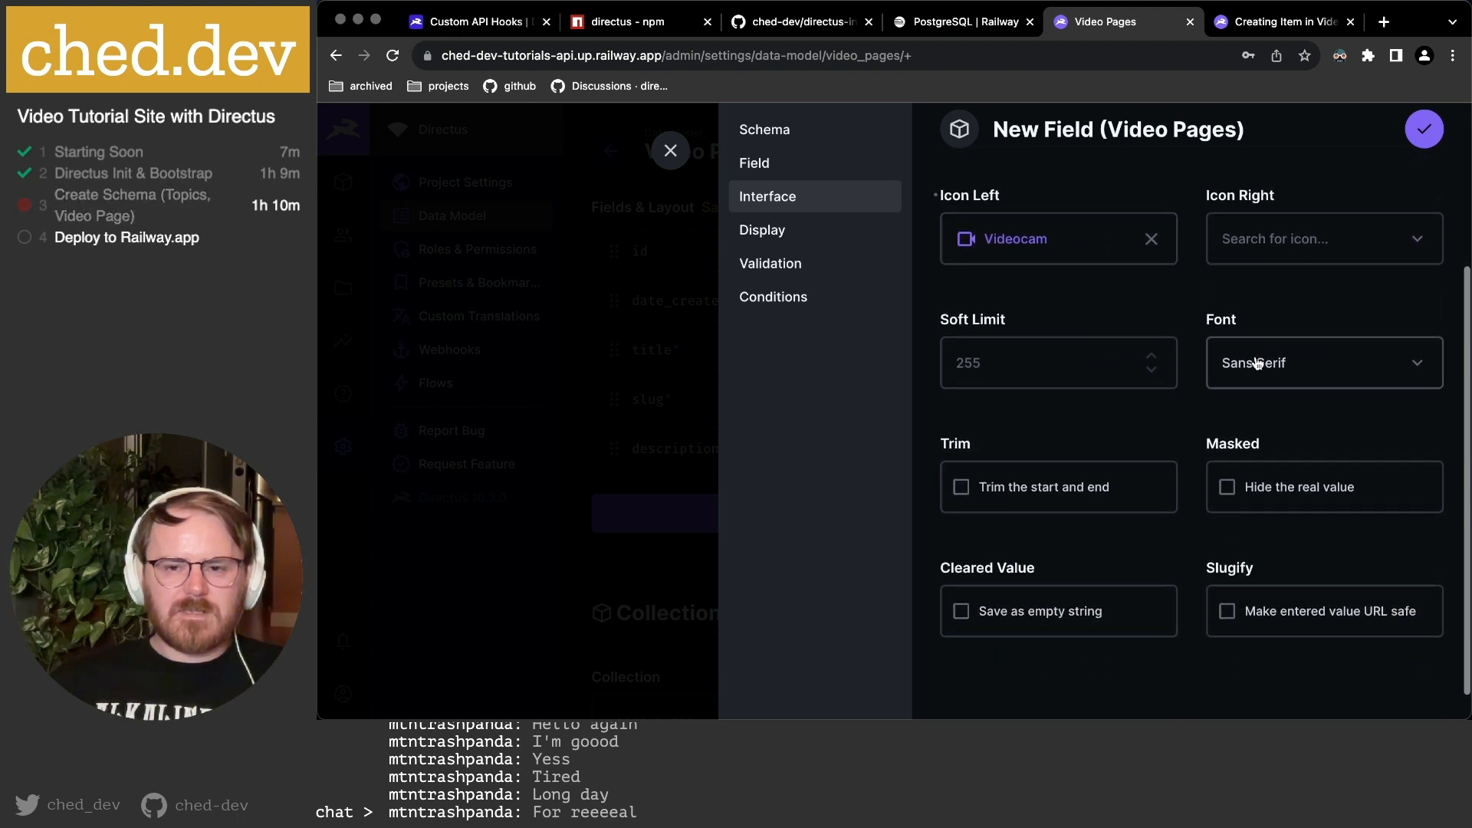
left_click(1258, 360)
left_click(1288, 443)
scroll(1098, 420, "down", 1)
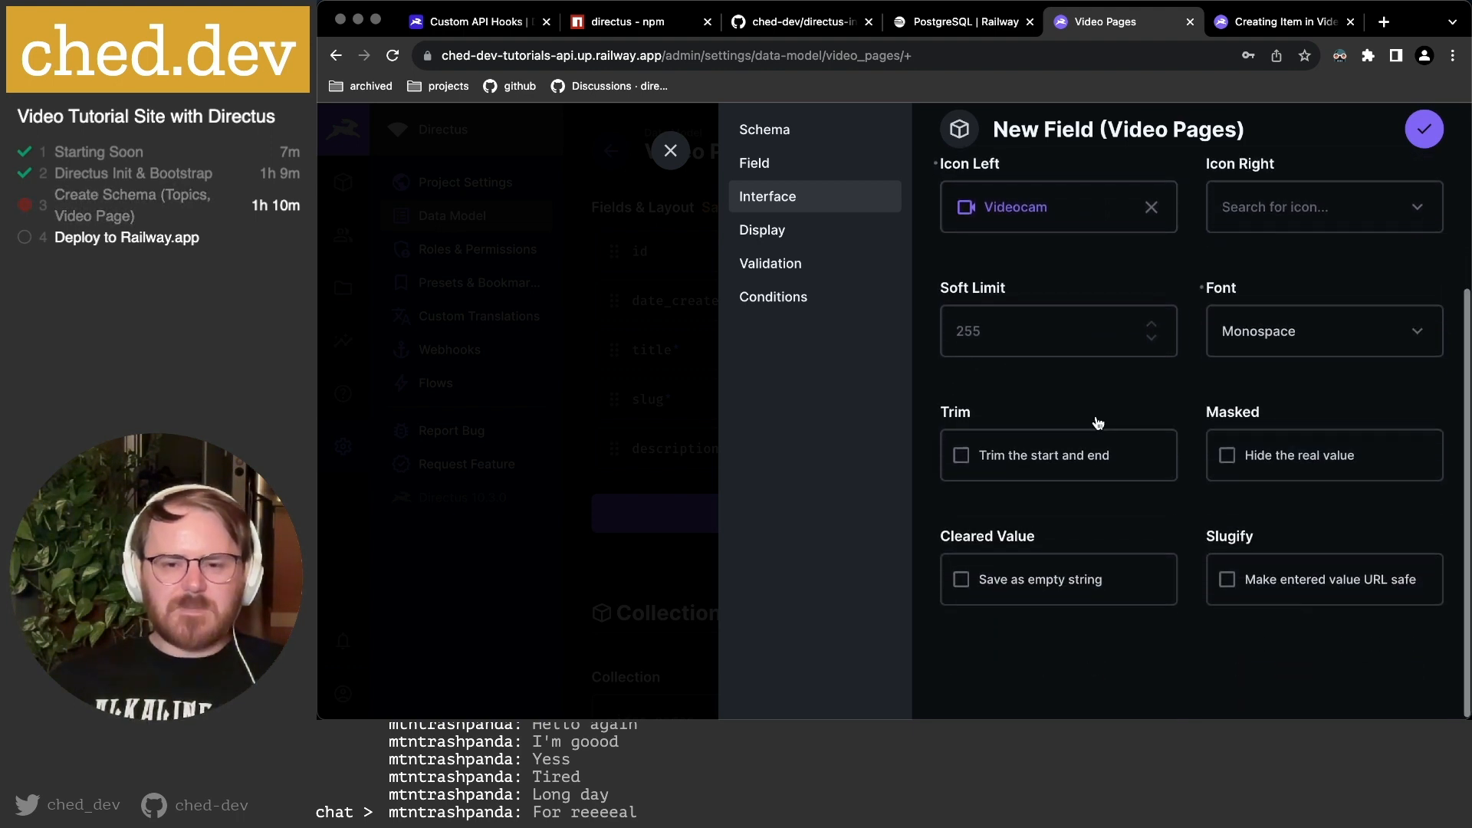
left_click(1083, 453)
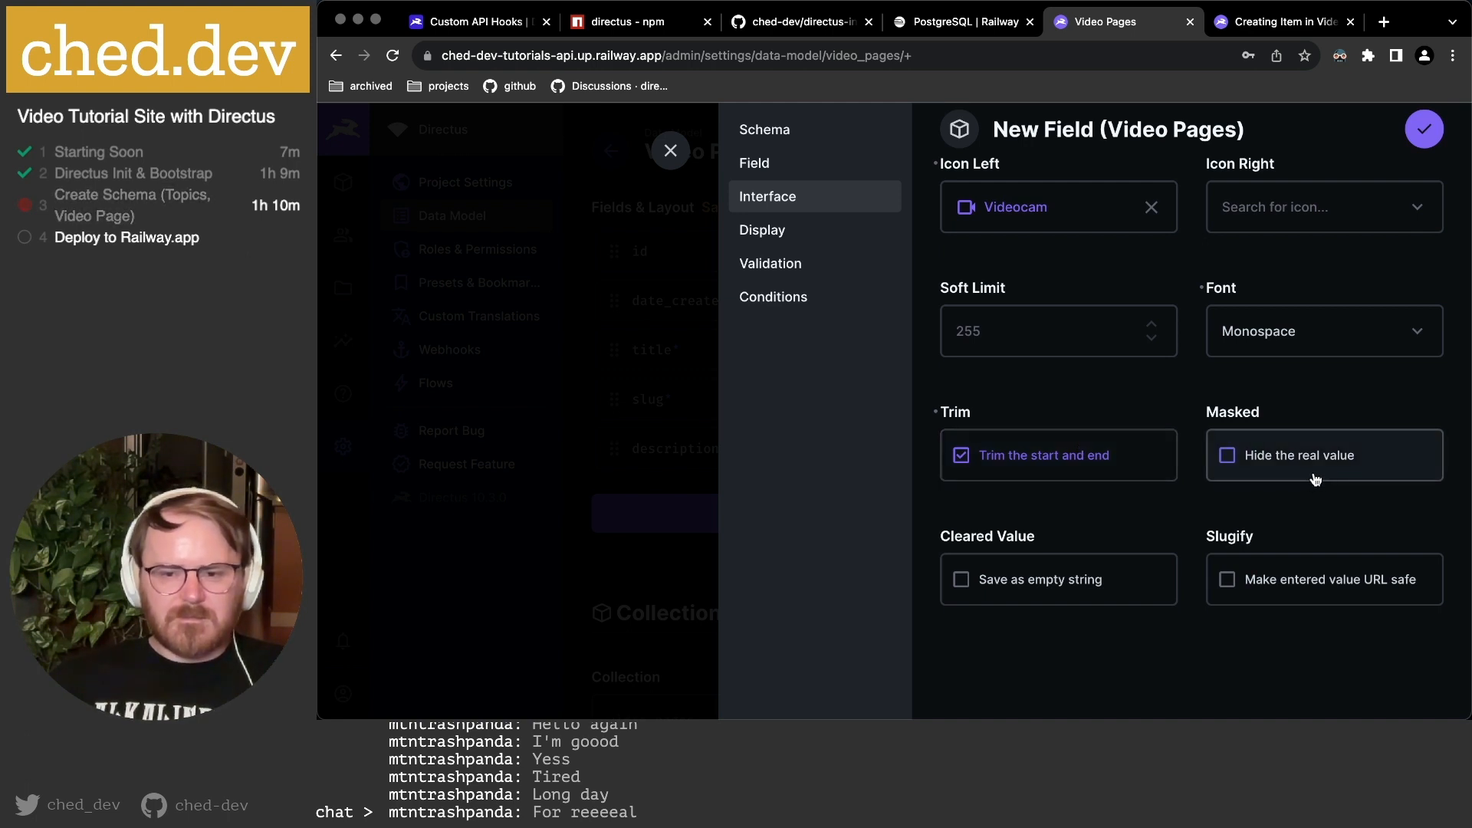
Show vimeo_video_id as a Formatted Value with the Videocam icon.
left_click(802, 230)
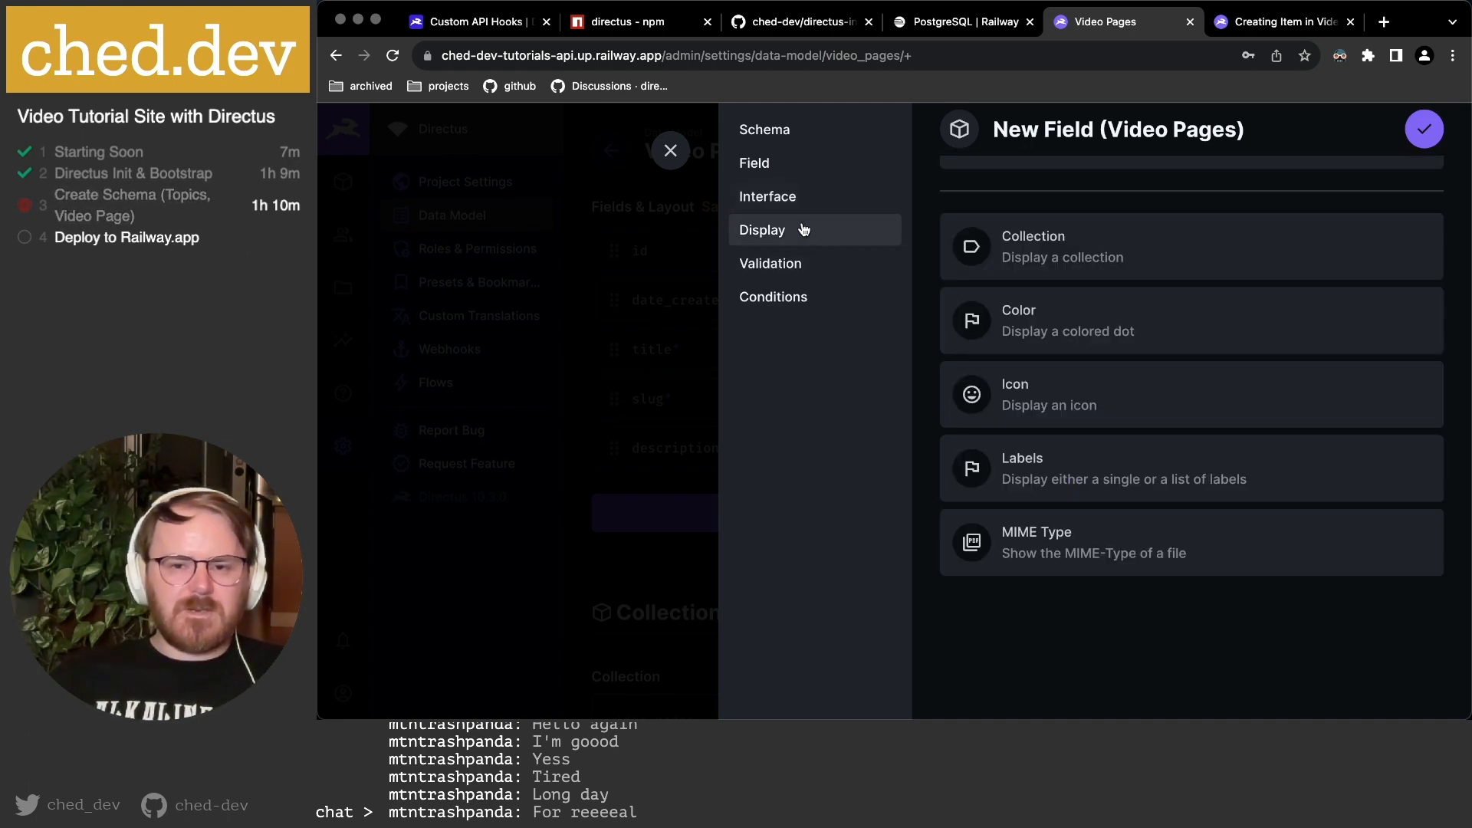
scroll(1156, 253, "up", 2)
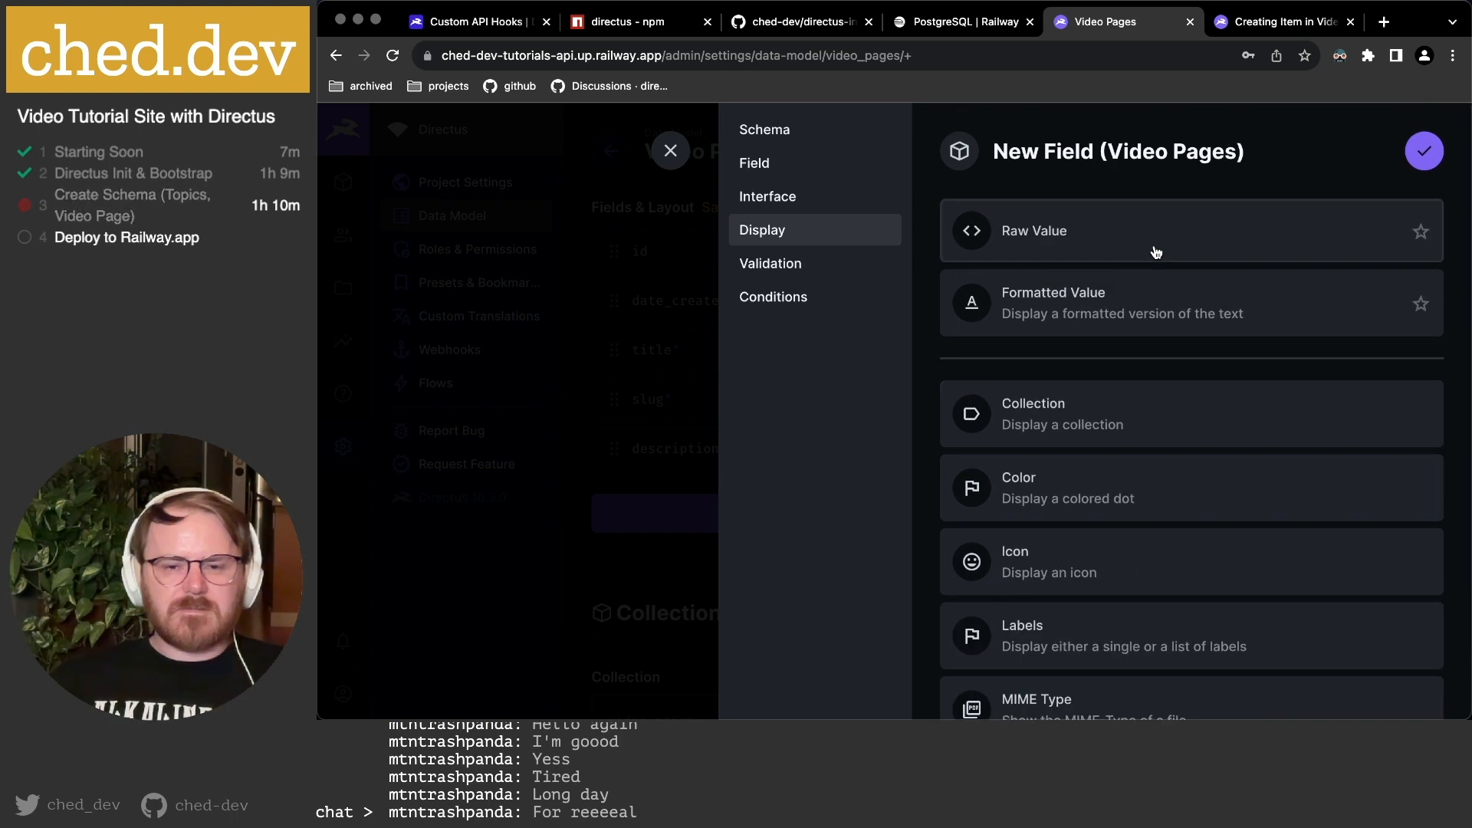
left_click(1068, 316)
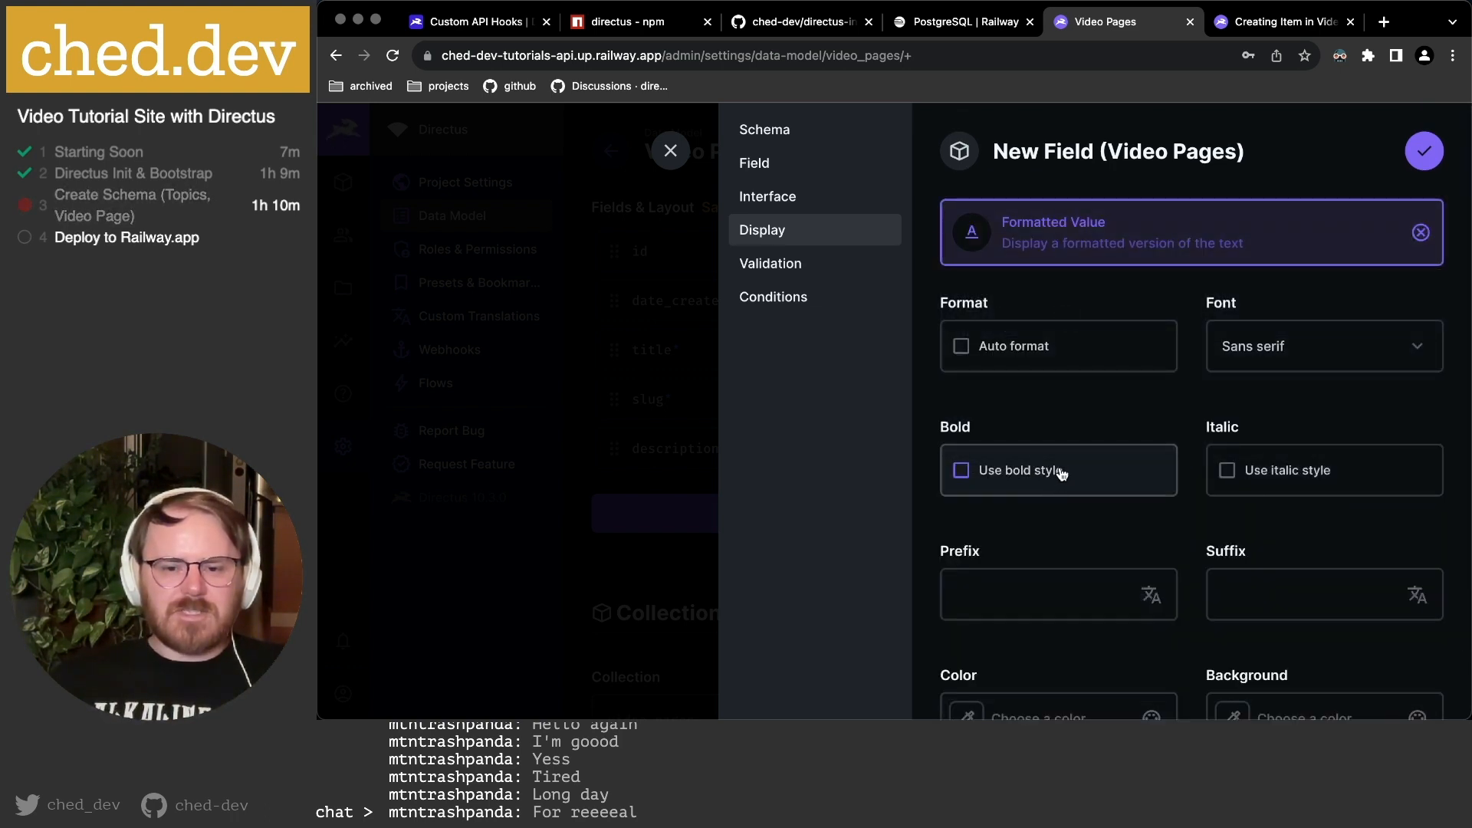
scroll(1060, 471, "down", 3)
scroll(1032, 582, "down", 1)
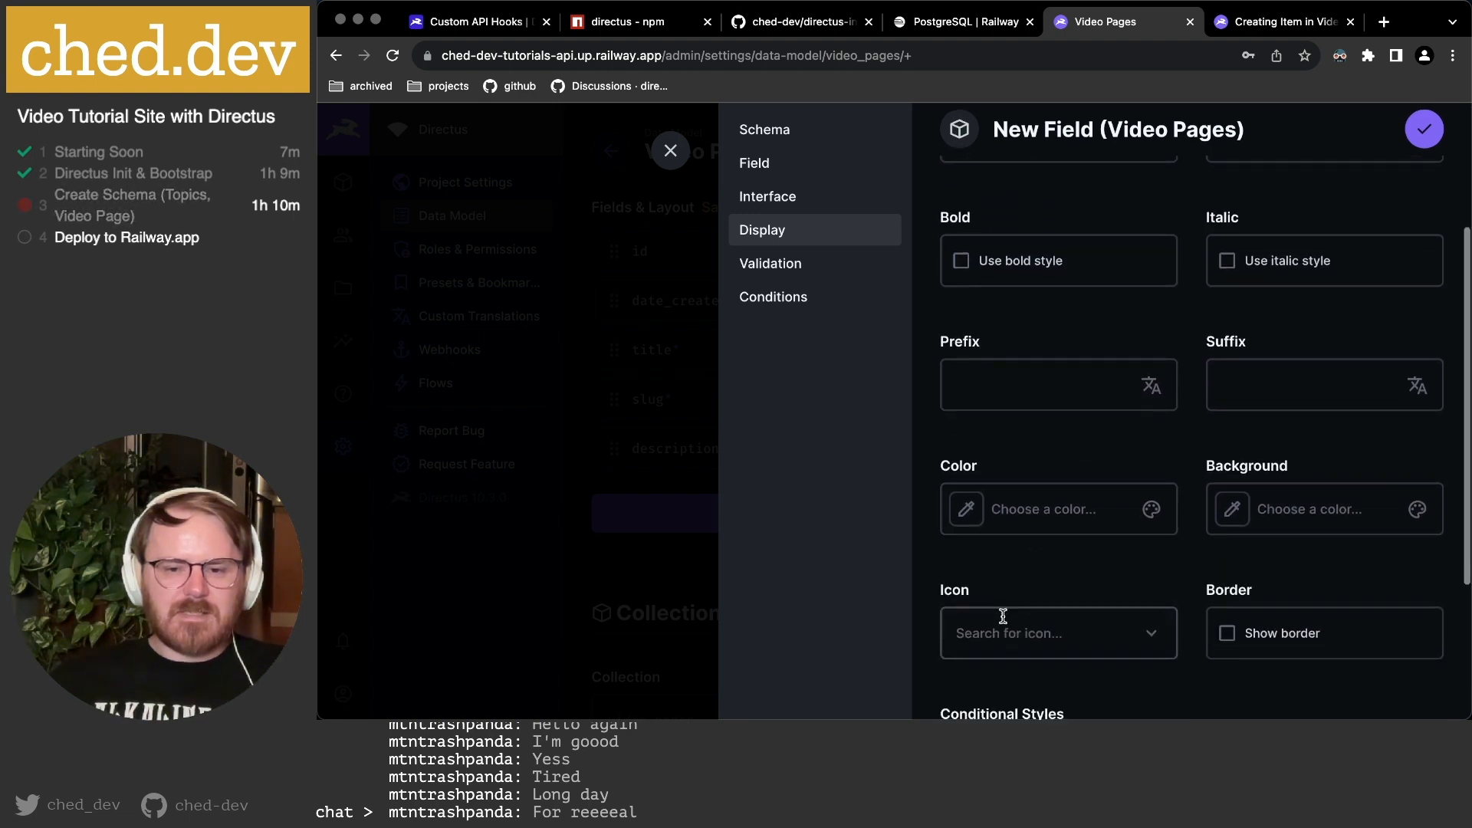
left_click(1002, 616)
type("video")
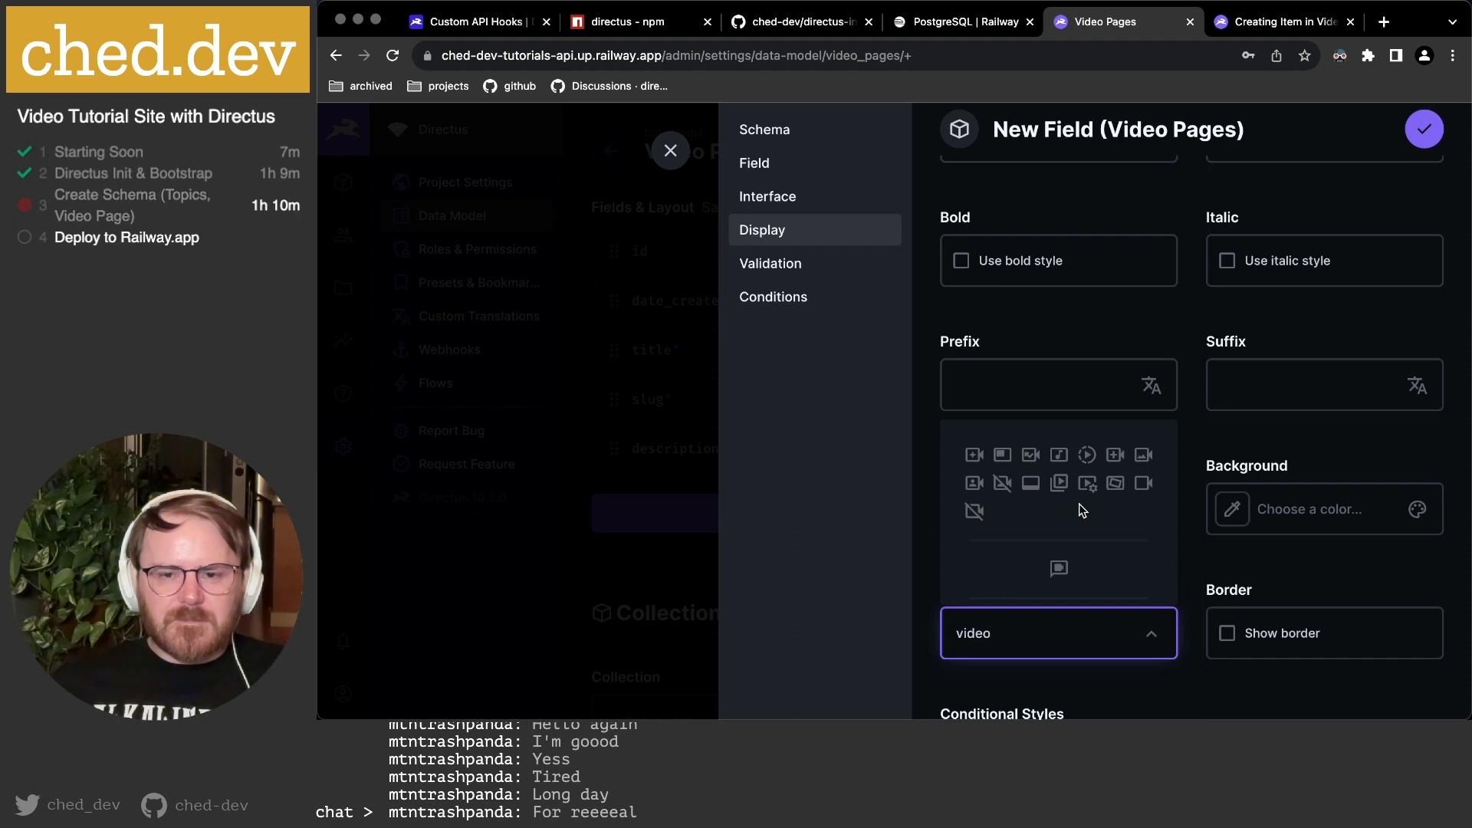
left_click(1142, 483)
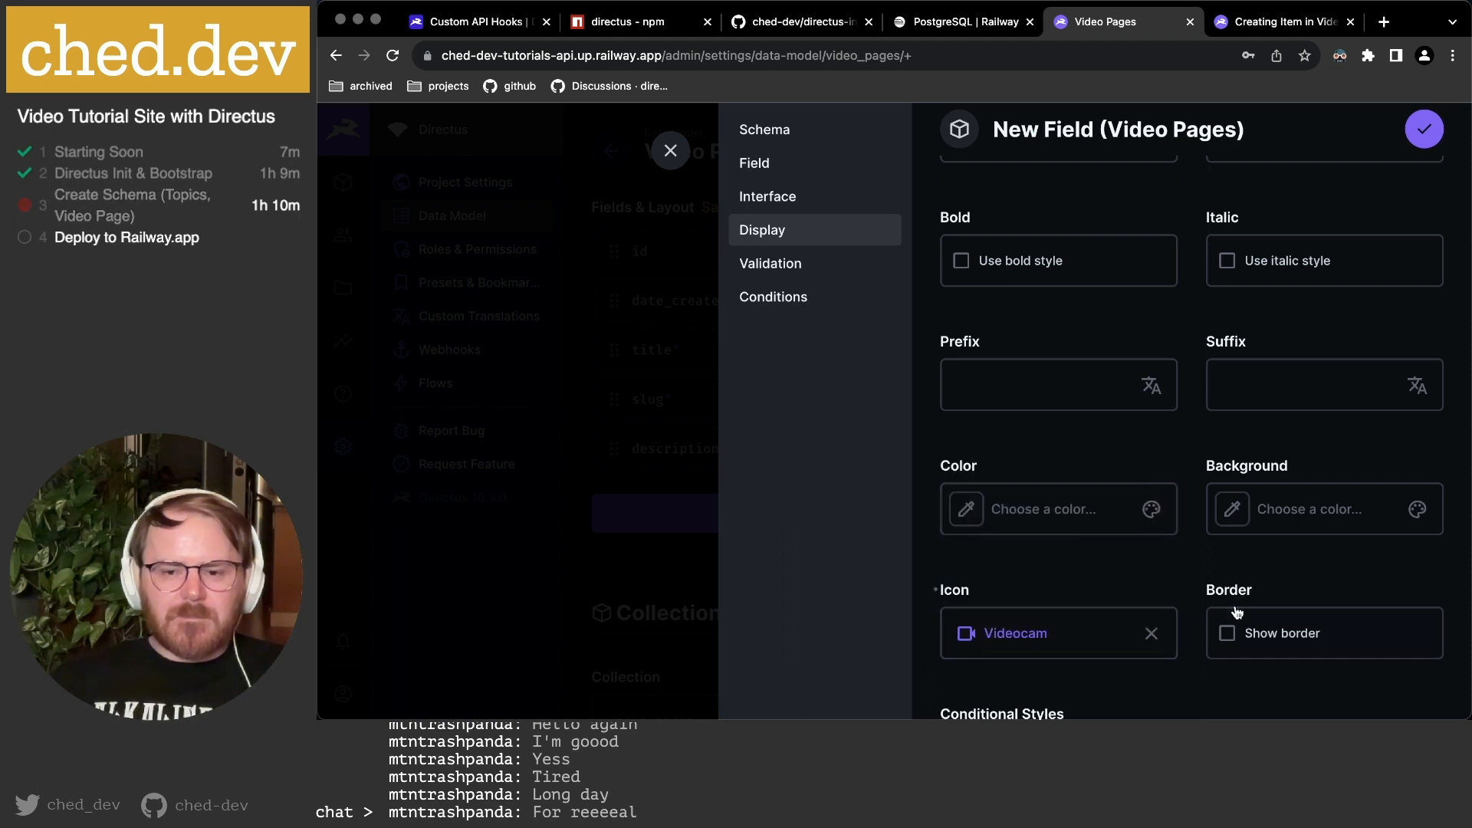
Set the display font to Monospace and save the vimeo_video_id field.
scroll(1227, 590, "down", 2)
scroll(1293, 493, "up", 5)
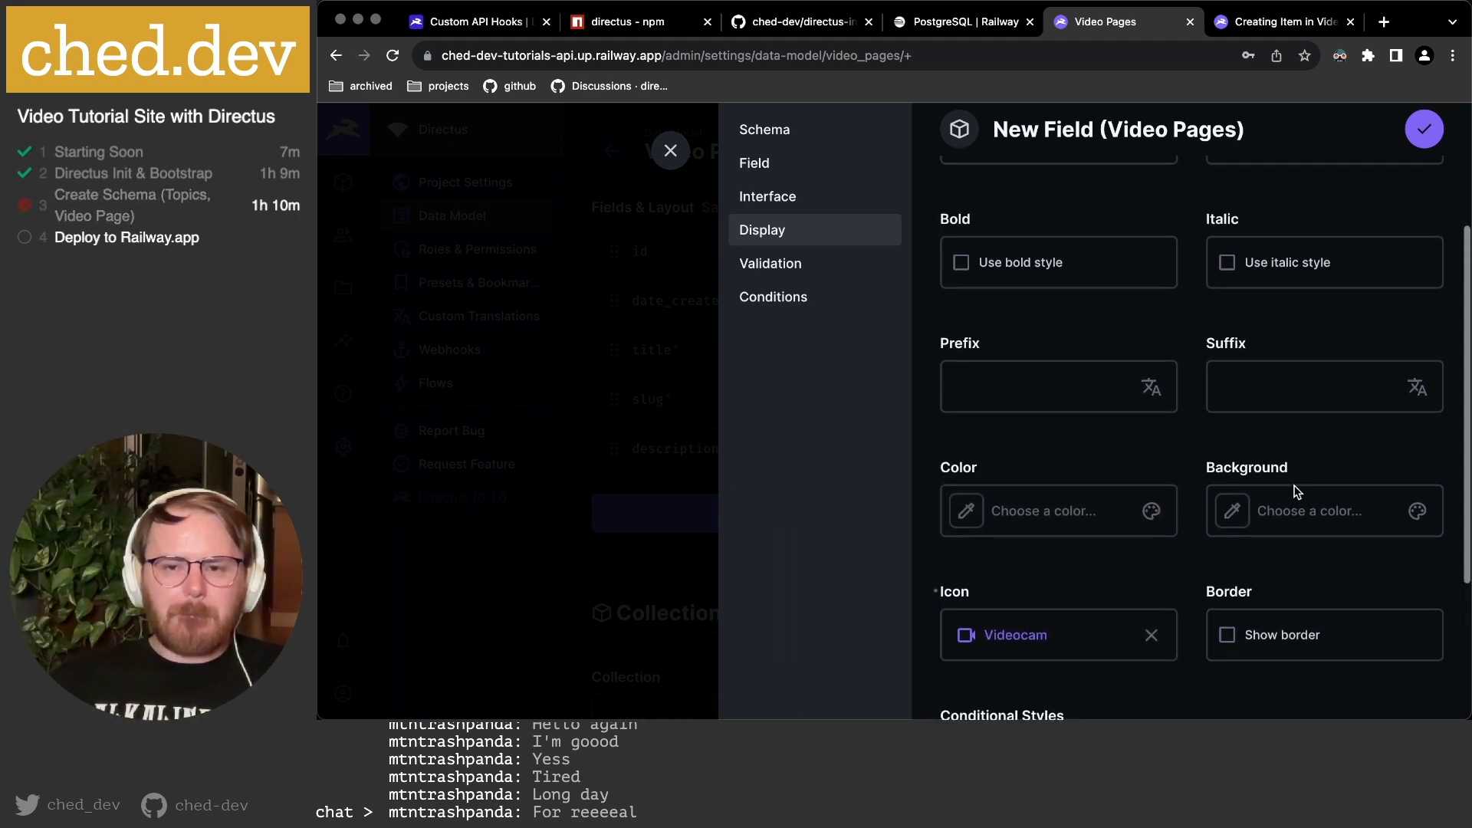
left_click(1278, 253)
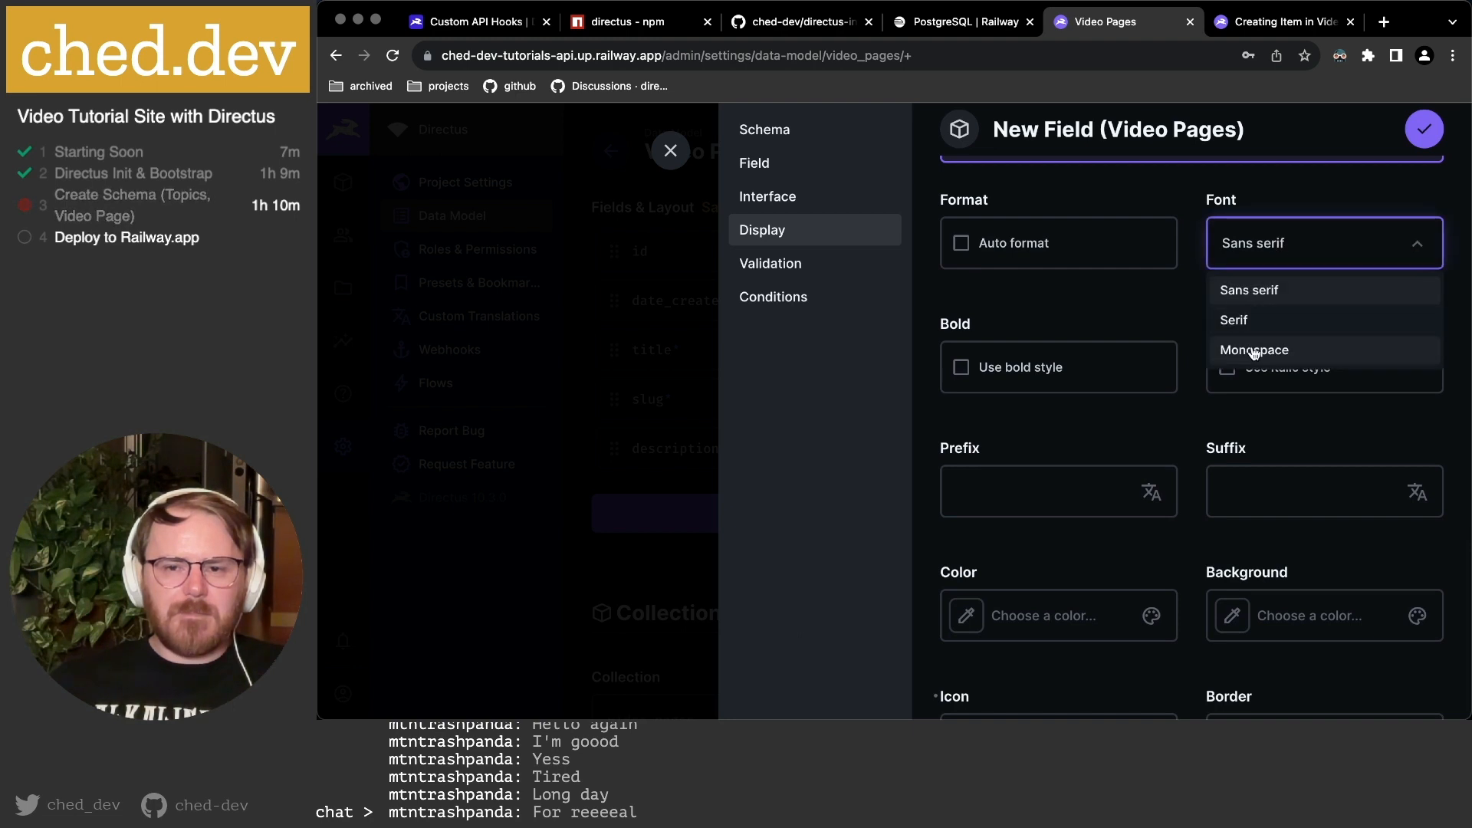
left_click(1257, 350)
scroll(1160, 297, "down", 8)
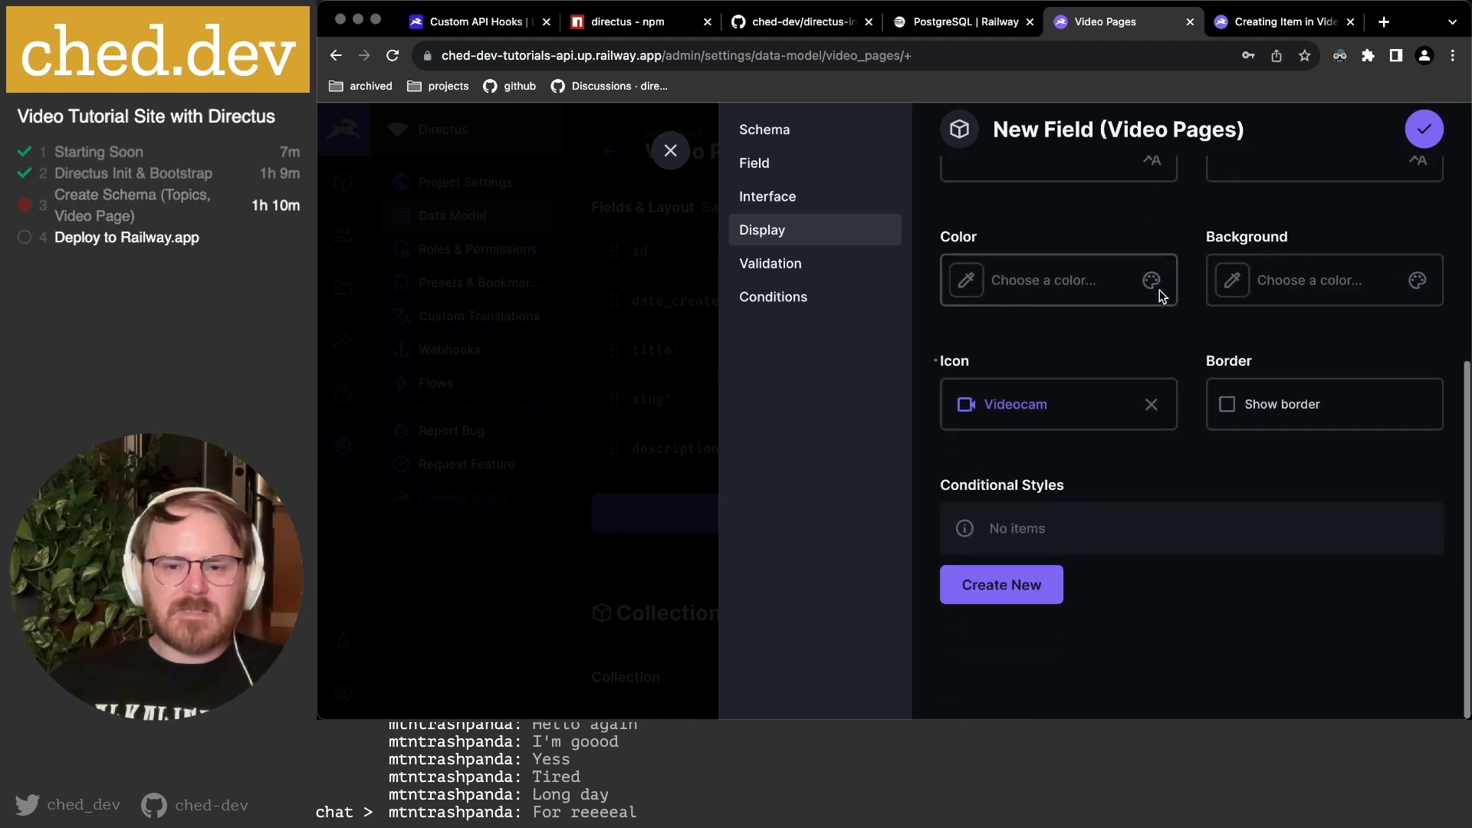
left_click(1423, 130)
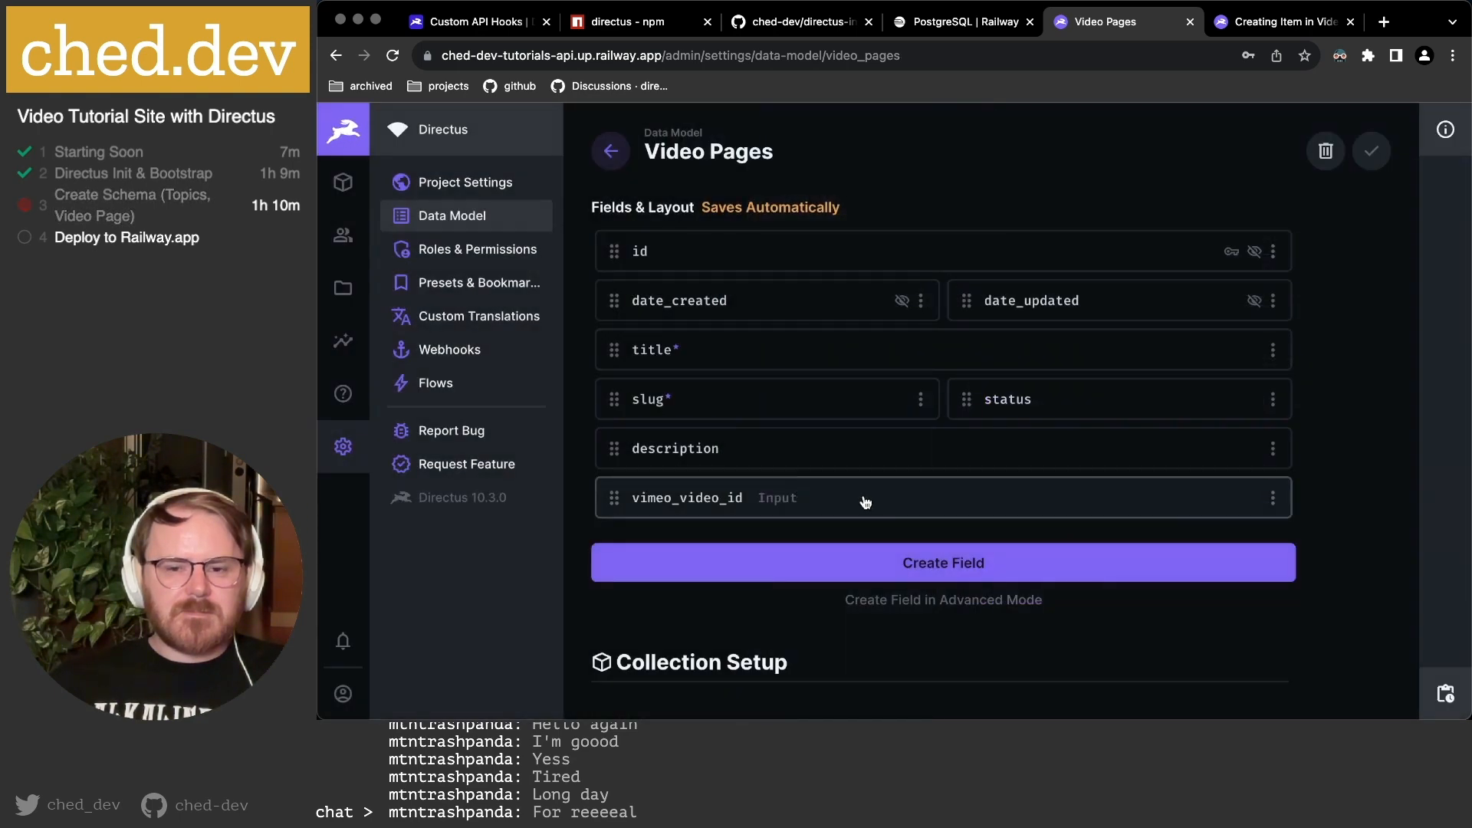
Set vimeo_video_id to half width, check the schema notes, and start another Video Pages field.
left_click(1271, 498)
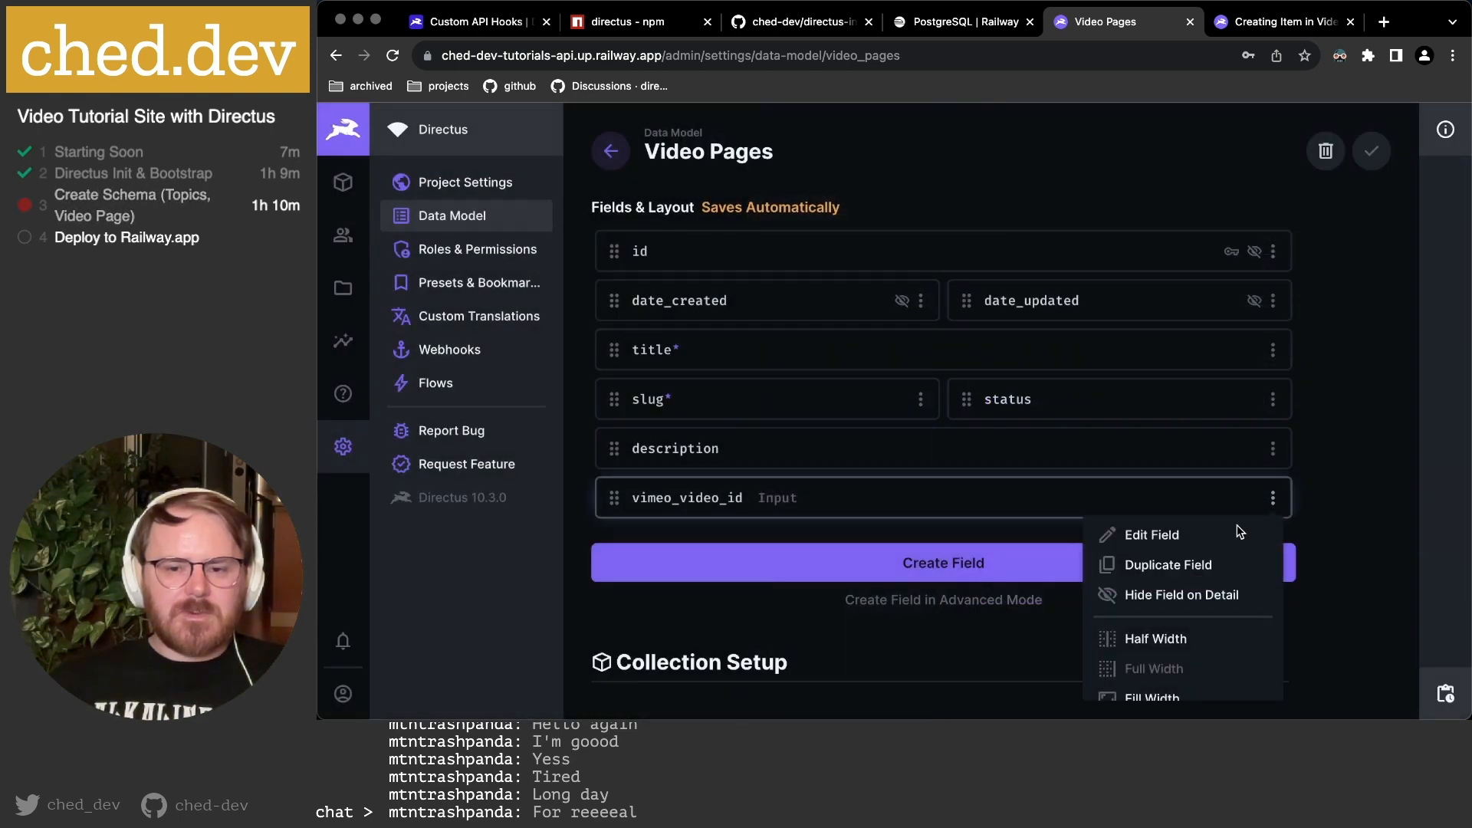
left_click(1203, 639)
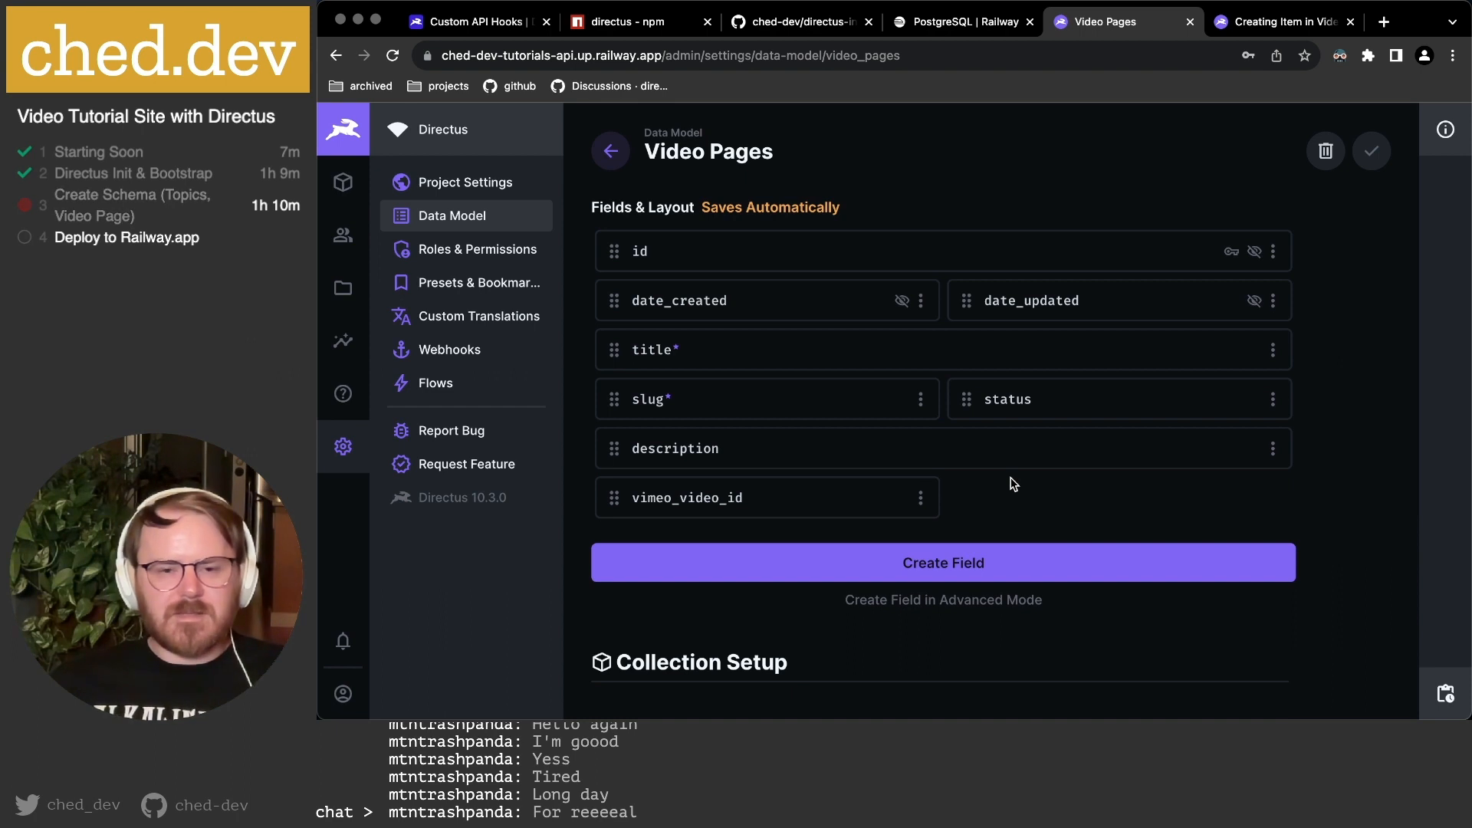
key("super+Tab")
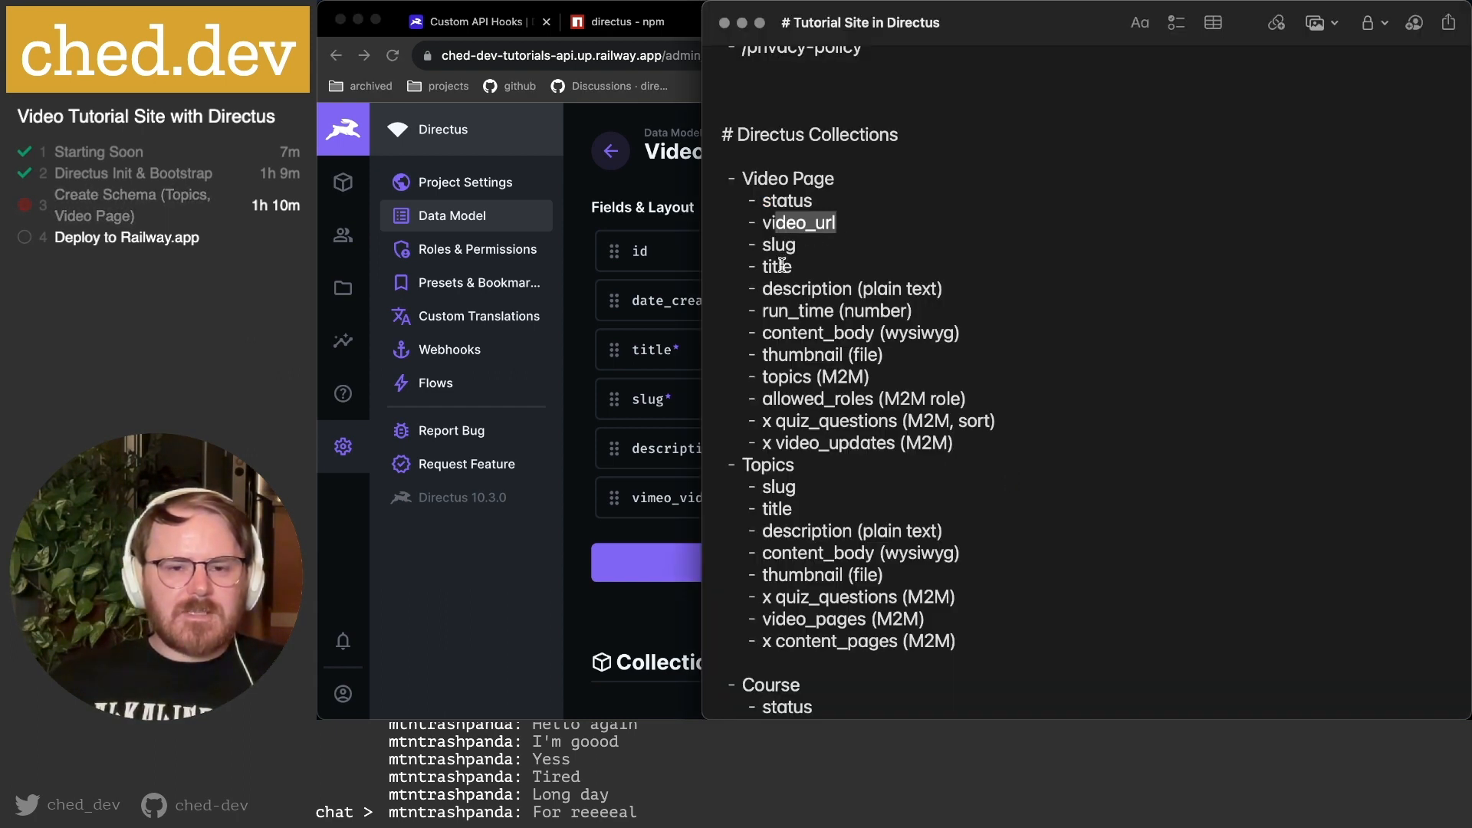
key("super+Tab")
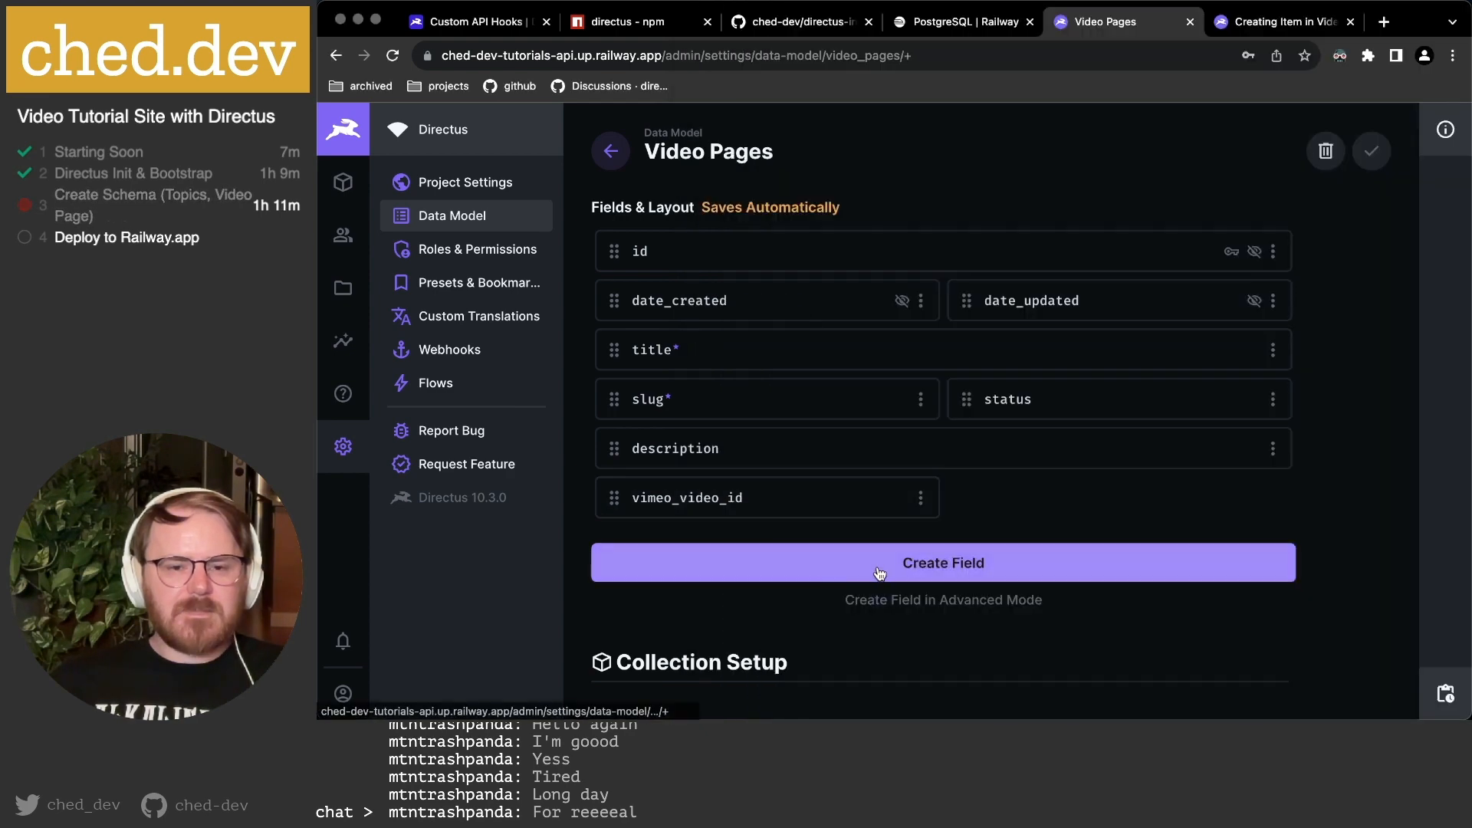
left_click(820, 562)
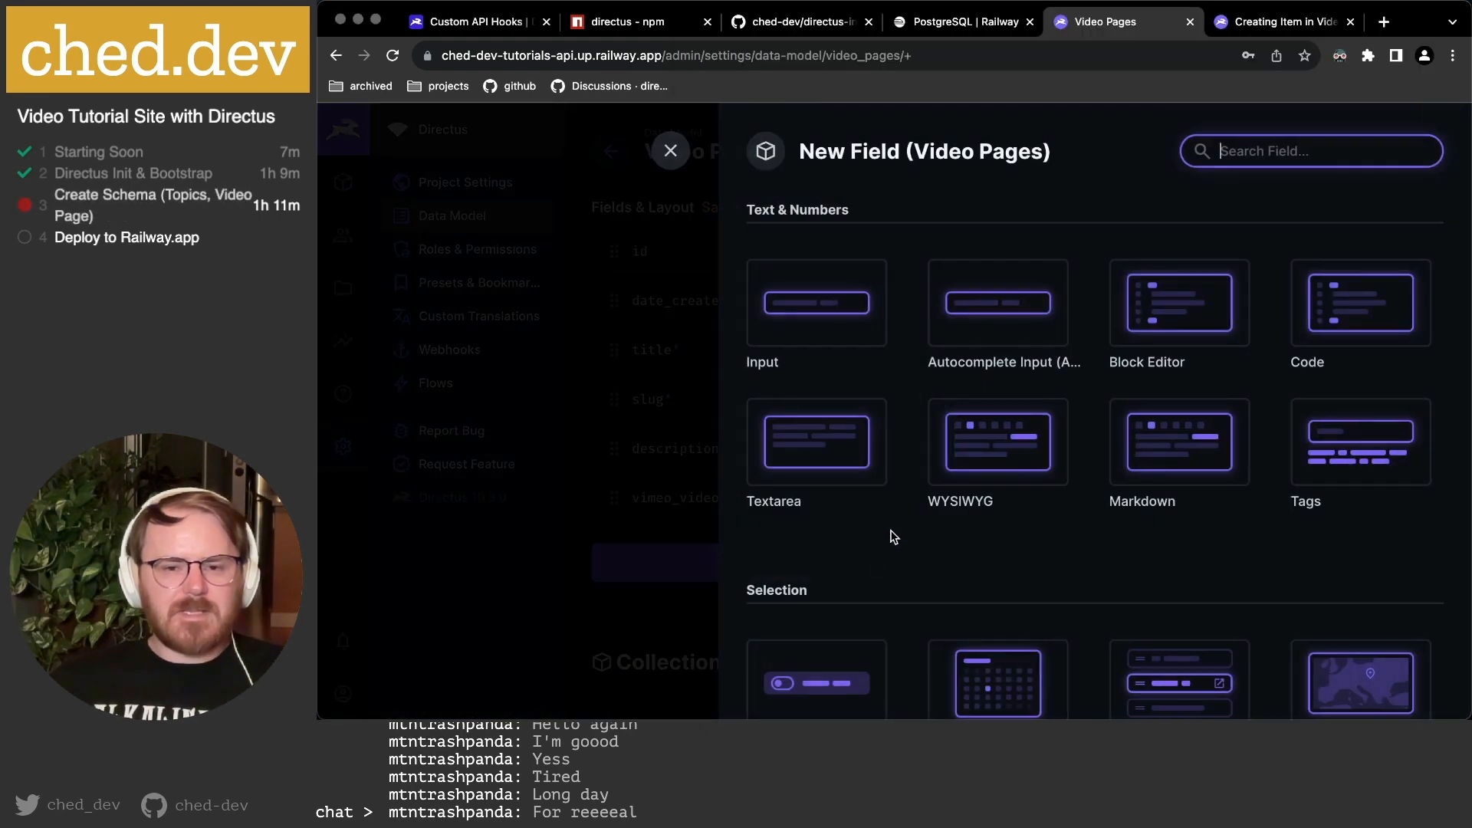
Create an Input field named run_time_seconds with the Integer data type.
left_click(839, 308)
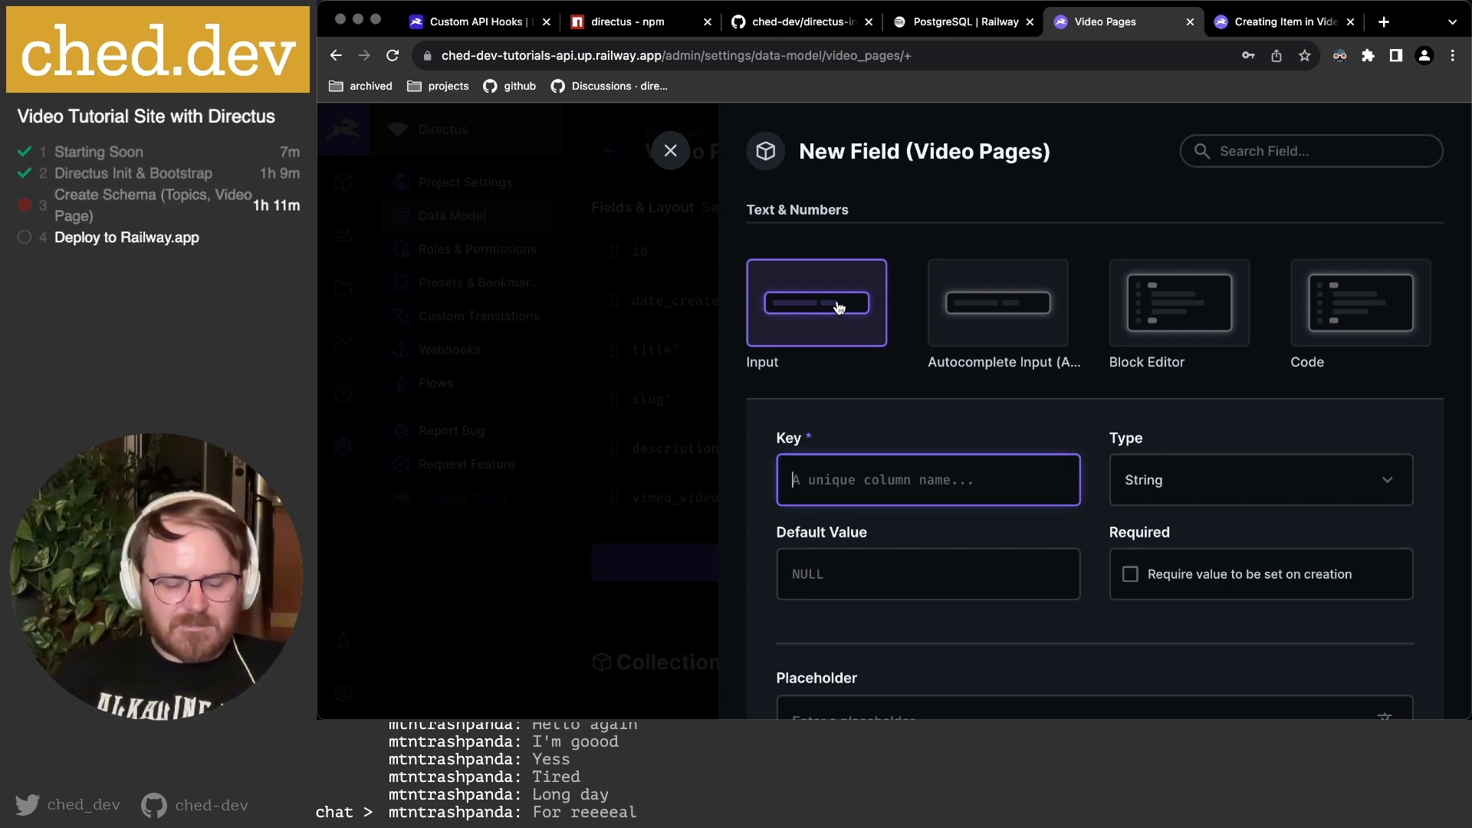
type("run_time_seconds")
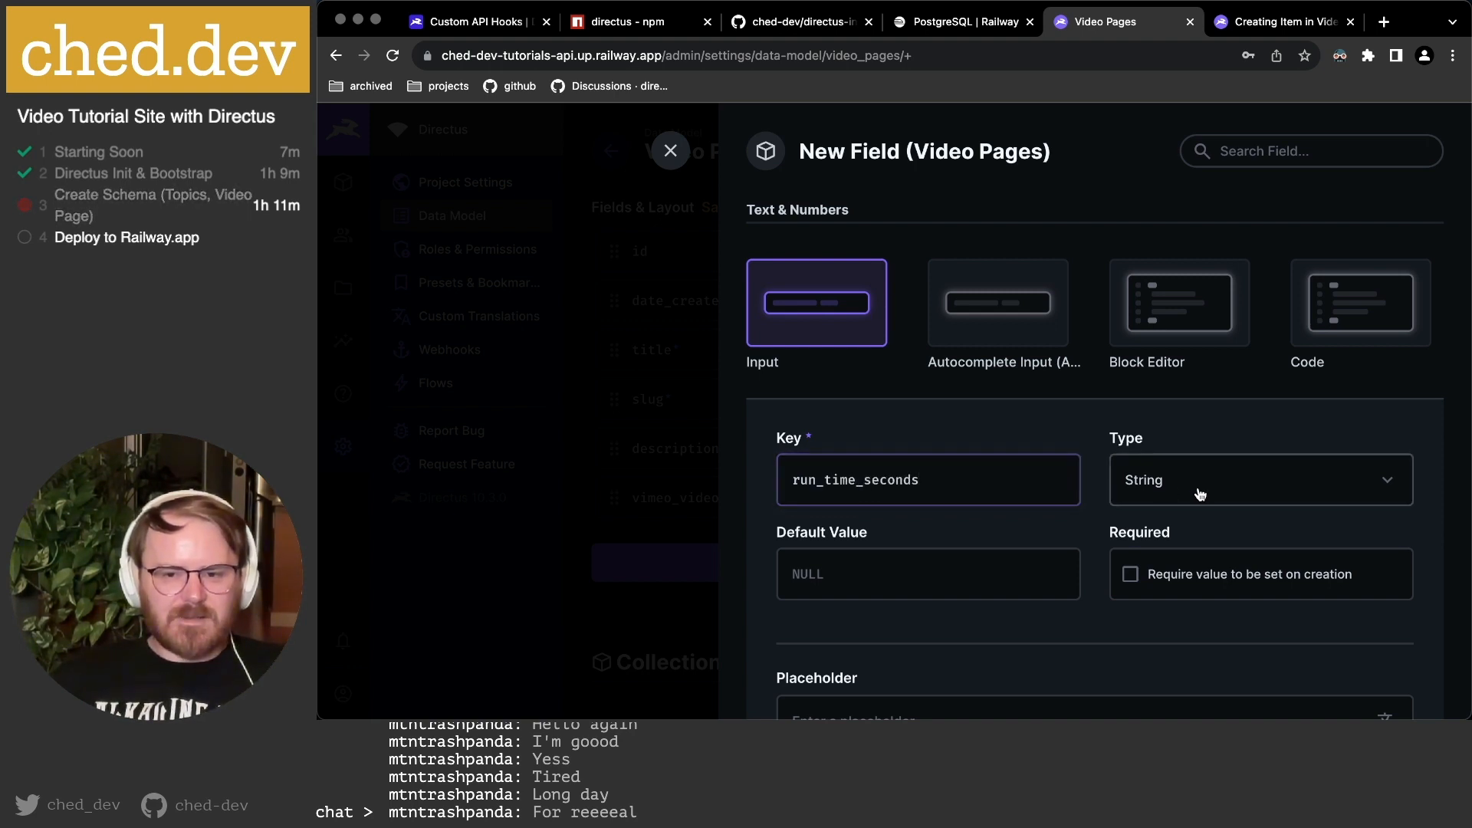
left_click(1197, 493)
left_click(1187, 625)
scroll(1091, 515, "down", 5)
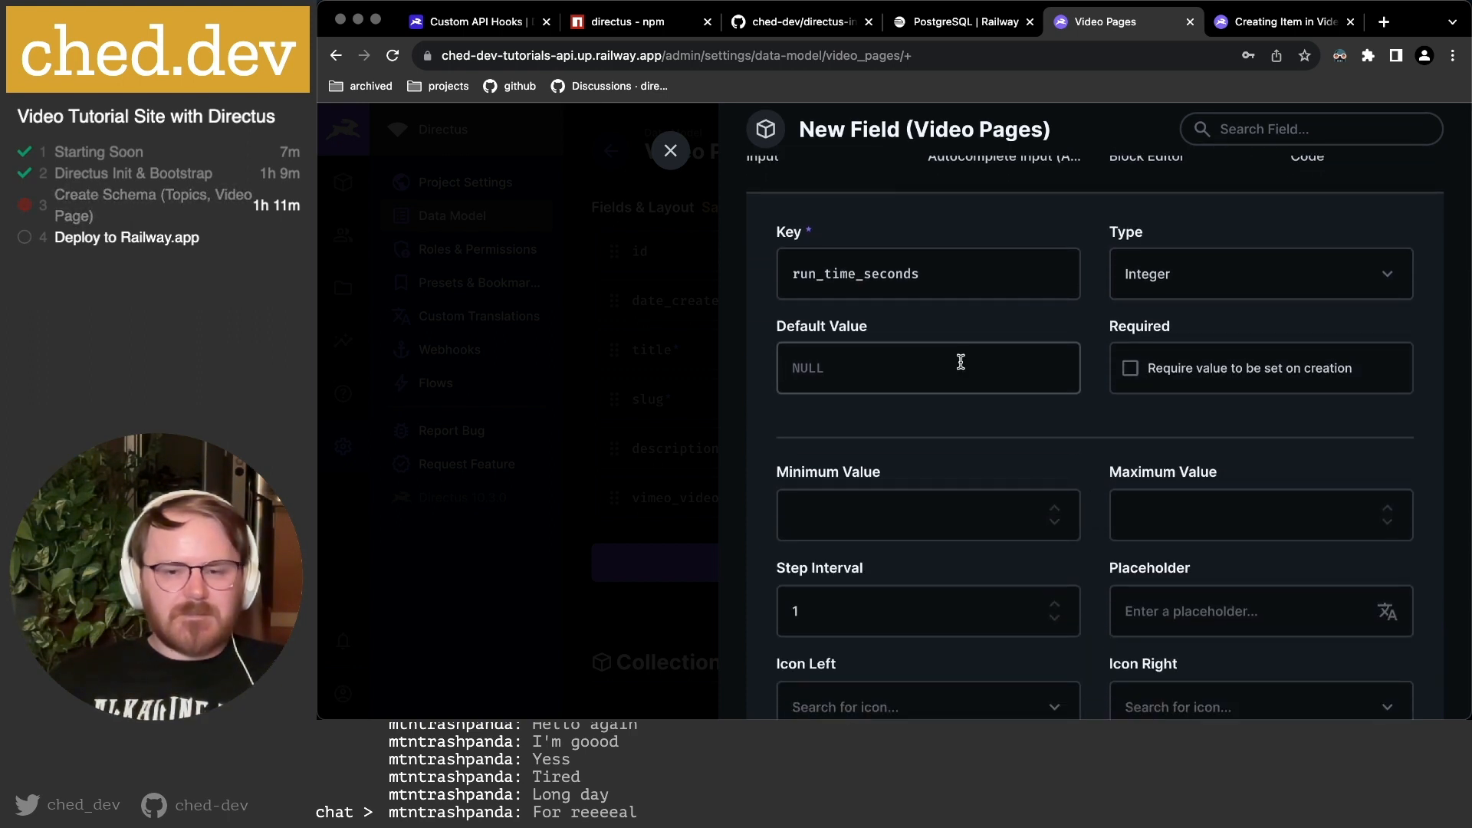
scroll(1198, 368, "down", 3)
Give the input a minimum value of 0 and a Monospace font.
left_click(906, 364)
type("0")
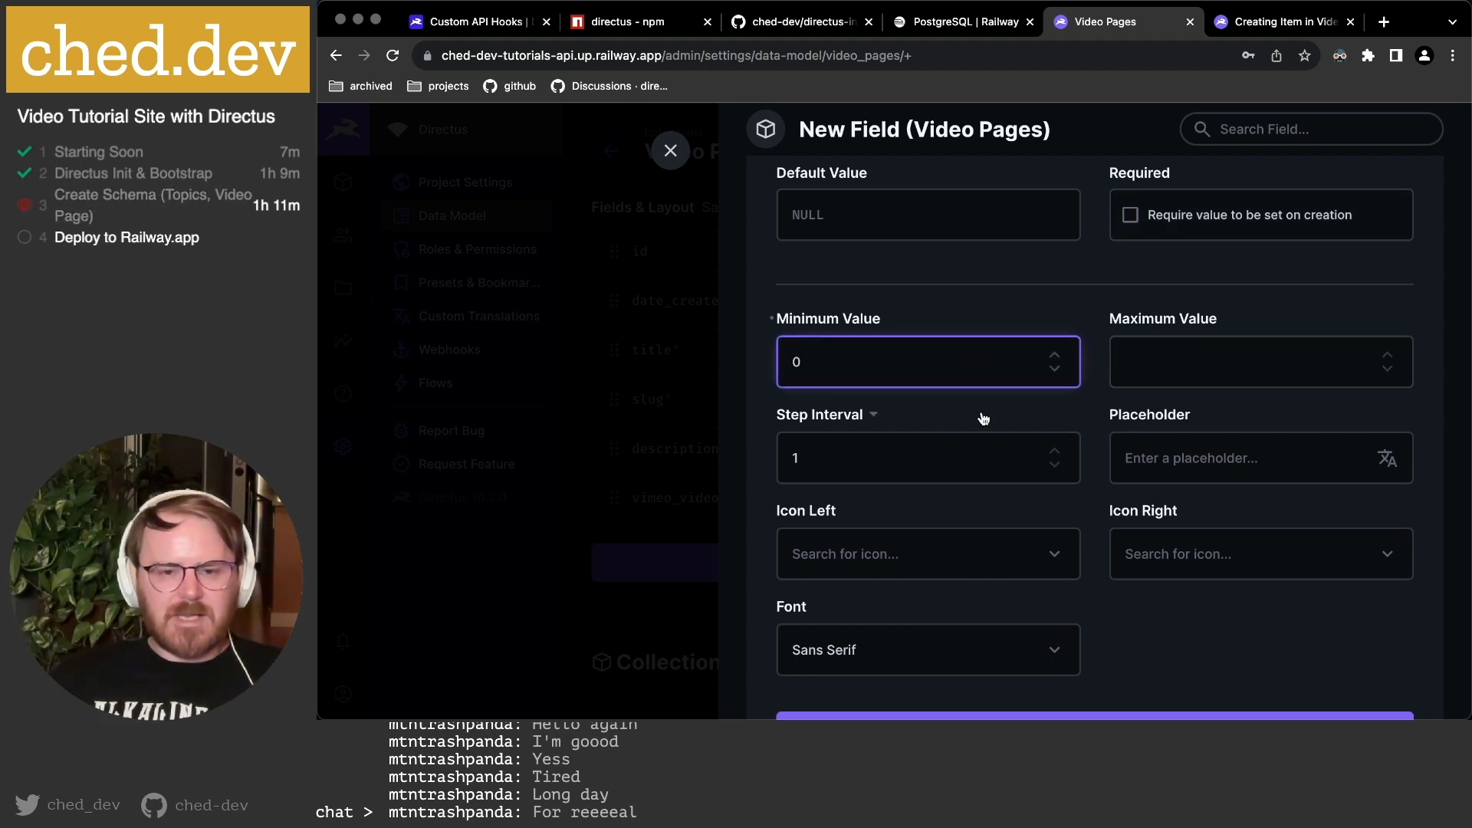
left_click(1186, 452)
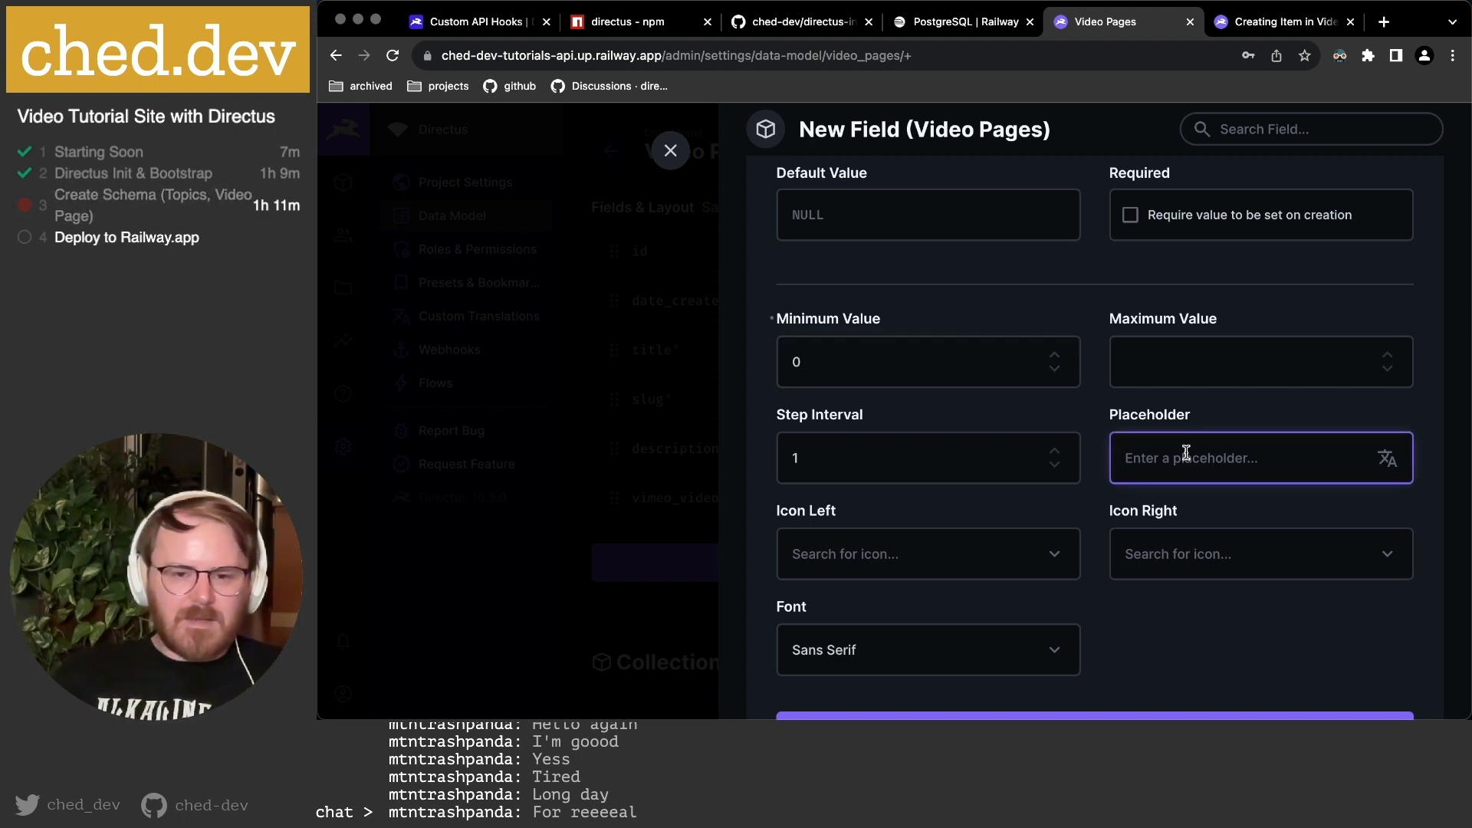
scroll(973, 621, "down", 2)
left_click(893, 597)
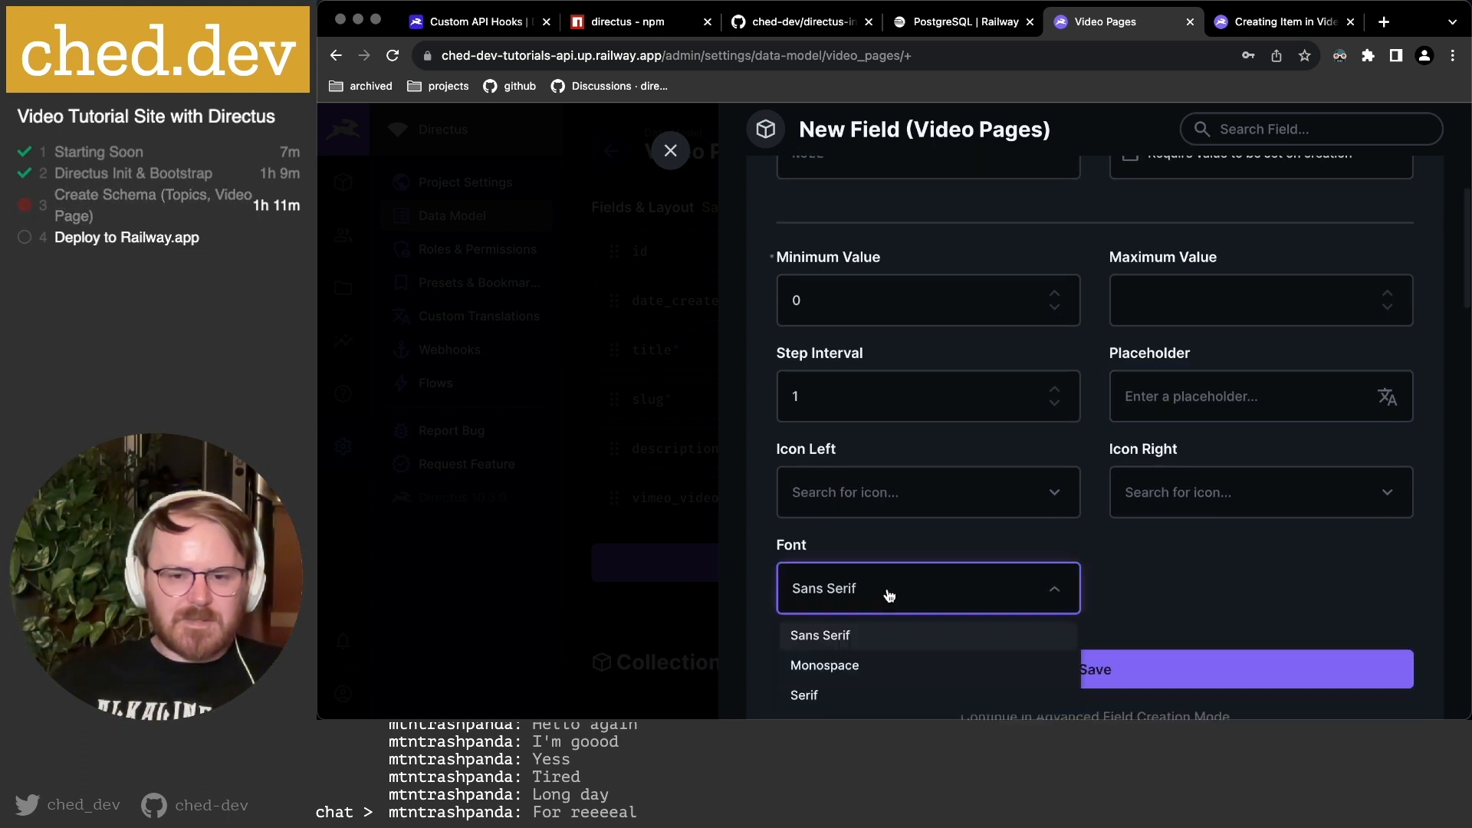
left_click(839, 667)
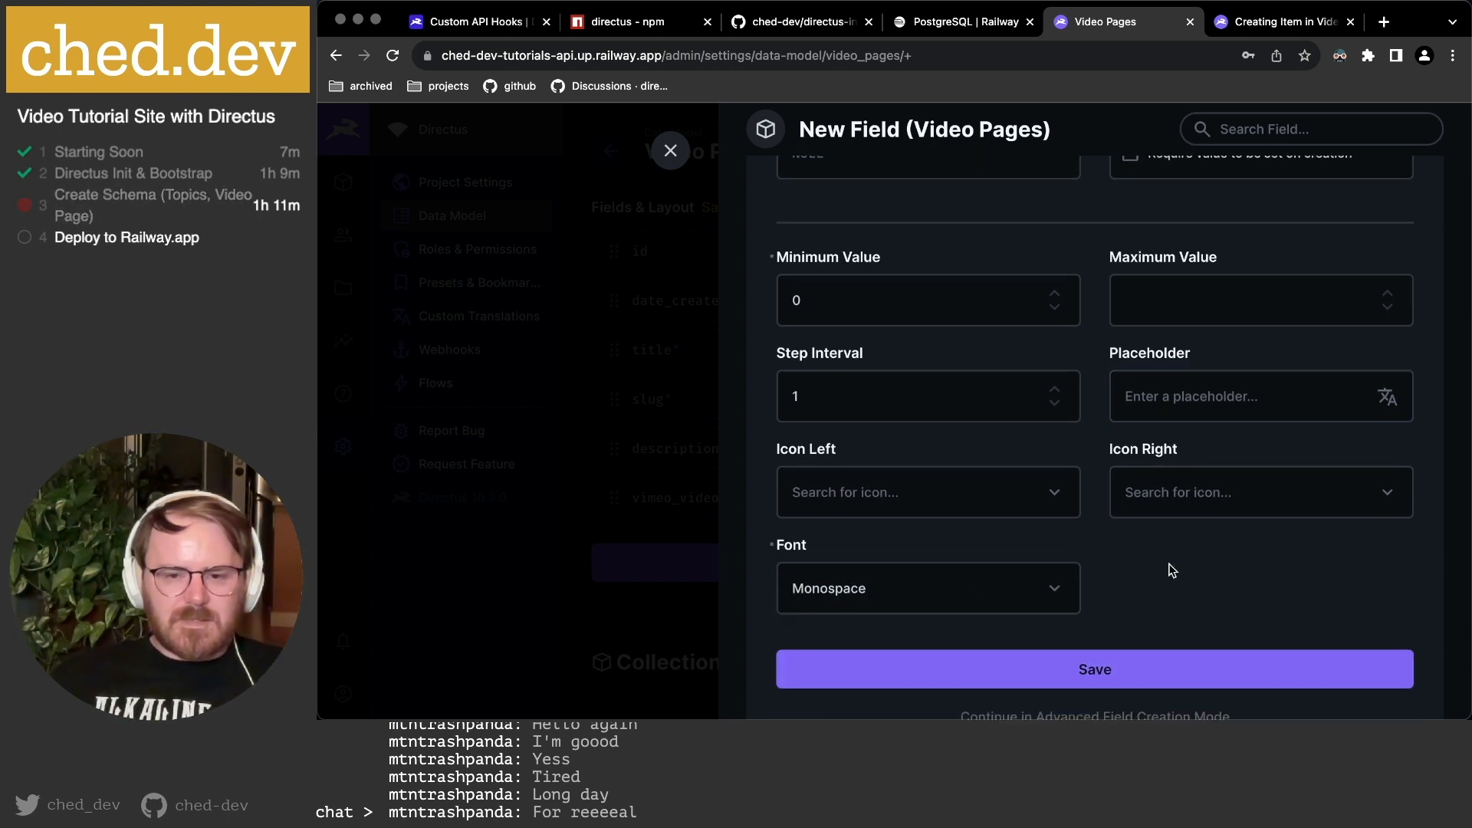
Add the Timer icon on the left and continue in advanced field creation mode.
scroll(1078, 568, "down", 2)
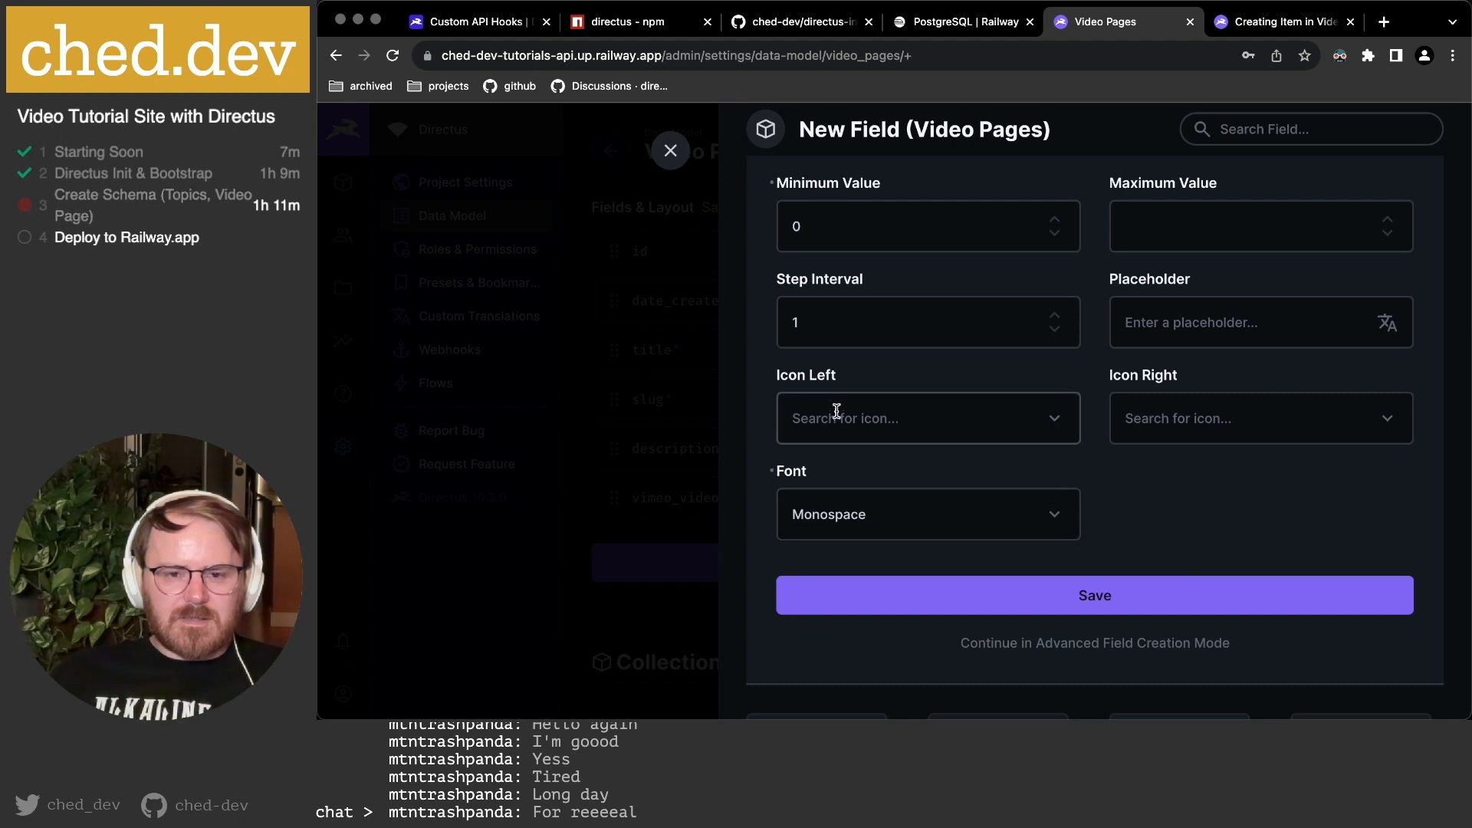
left_click(837, 414)
type("time")
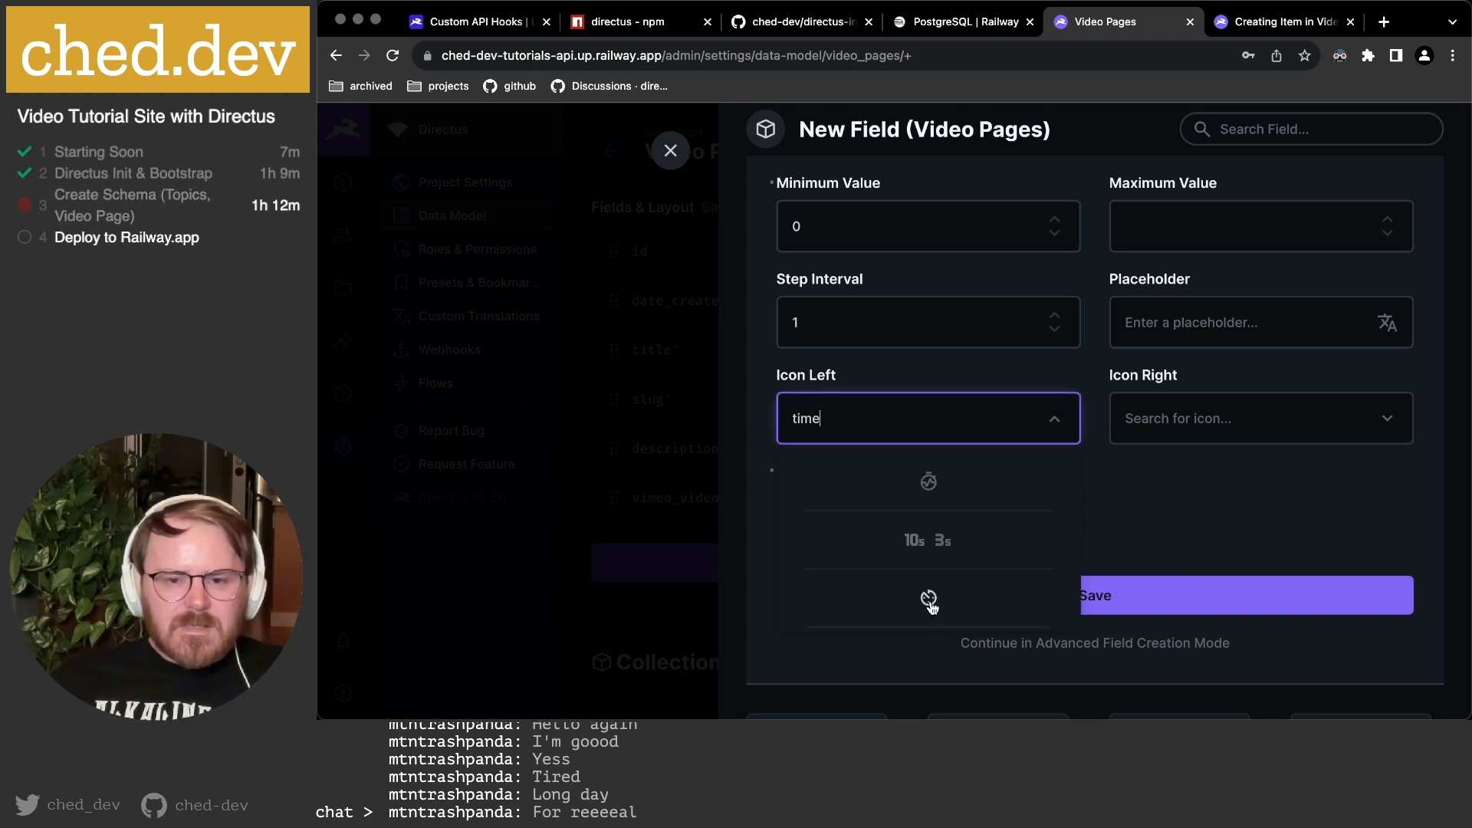
scroll(935, 537, "down", 3)
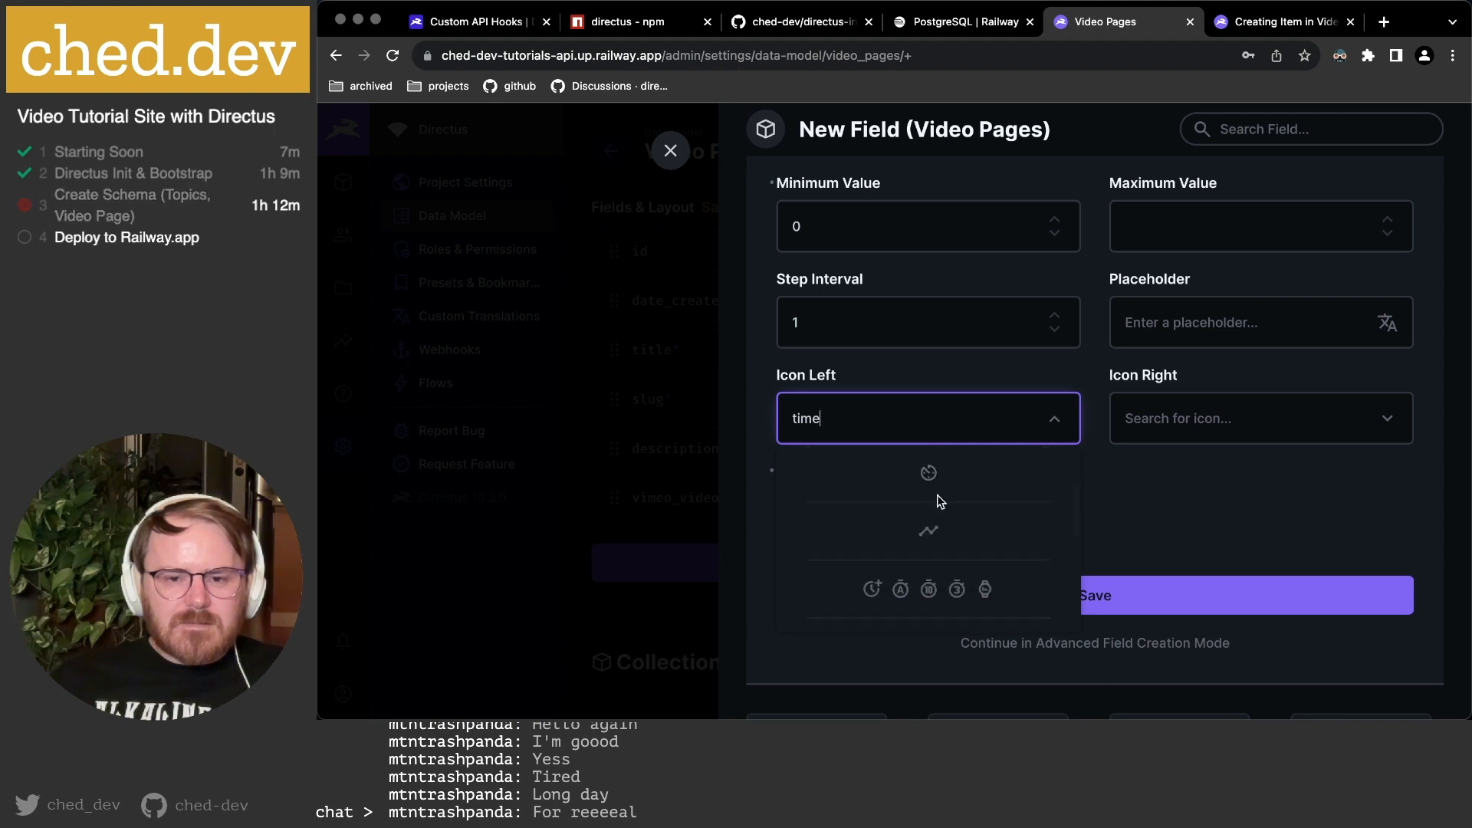
scroll(940, 501, "down", 5)
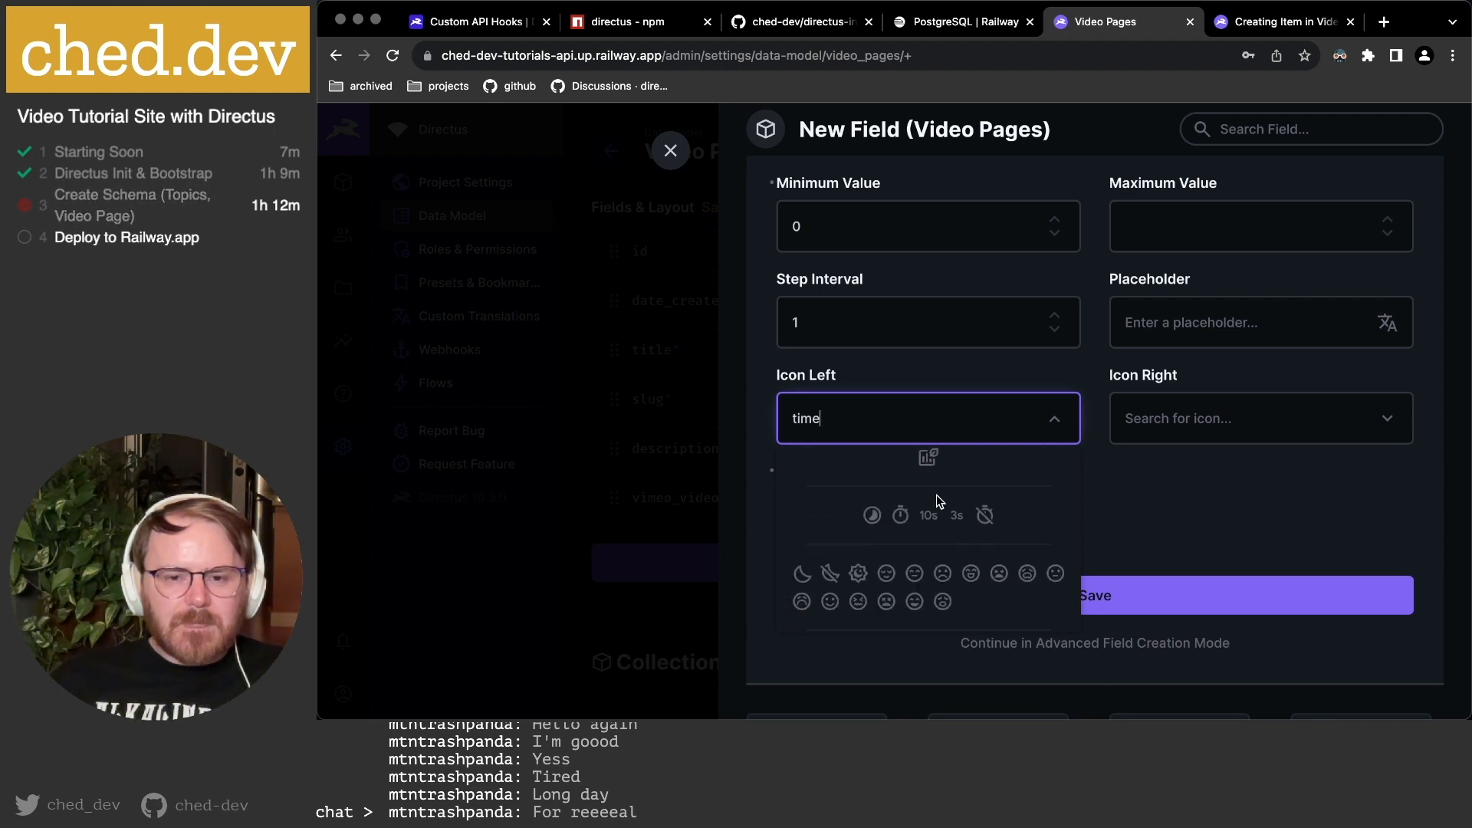
left_click(907, 519)
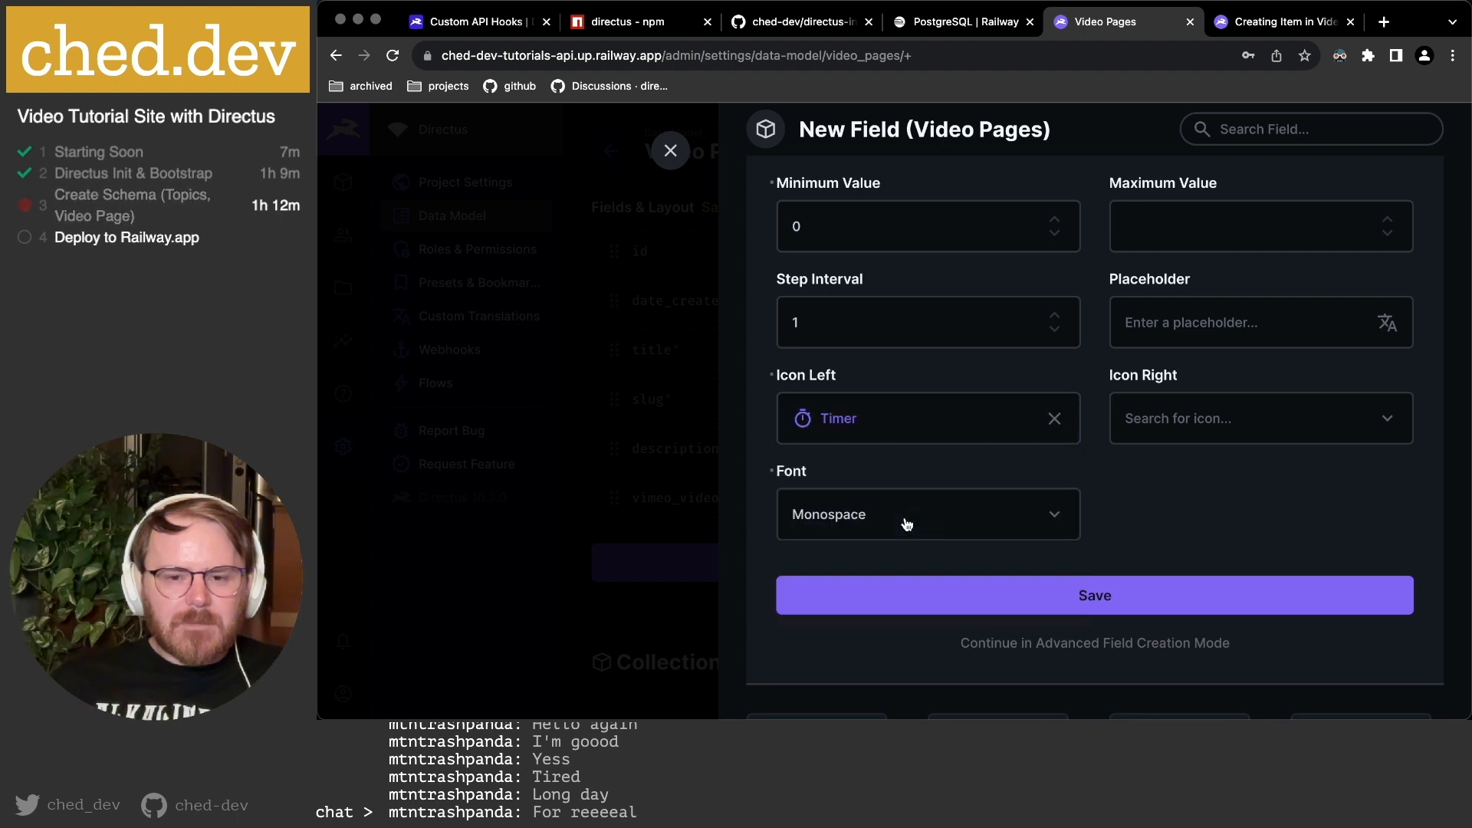
scroll(1166, 507, "down", 1)
left_click(1101, 627)
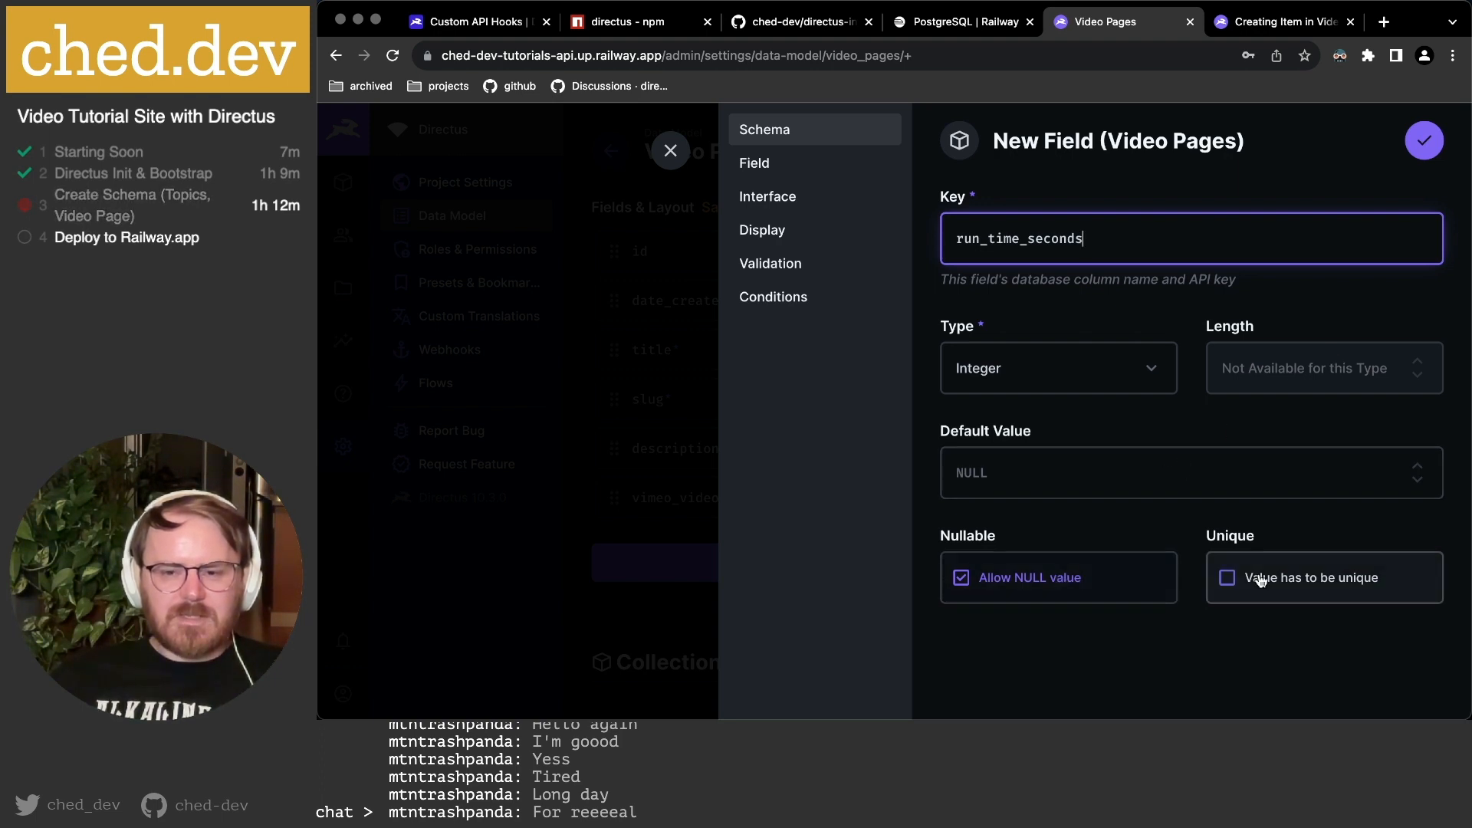
Try adding a 'Seconds' note to run_time_seconds, then clear it again.
left_click(822, 165)
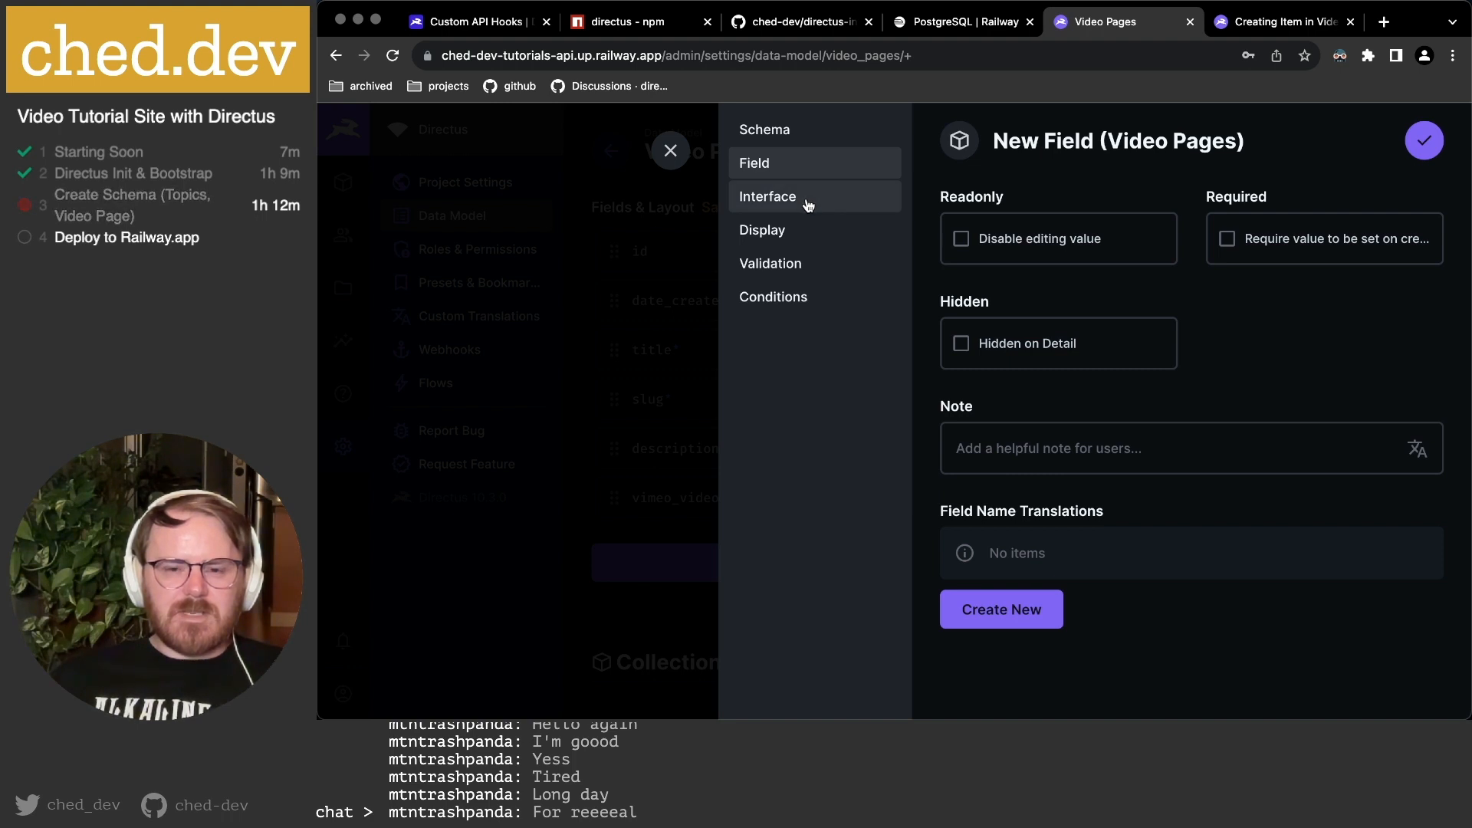
left_click(1023, 446)
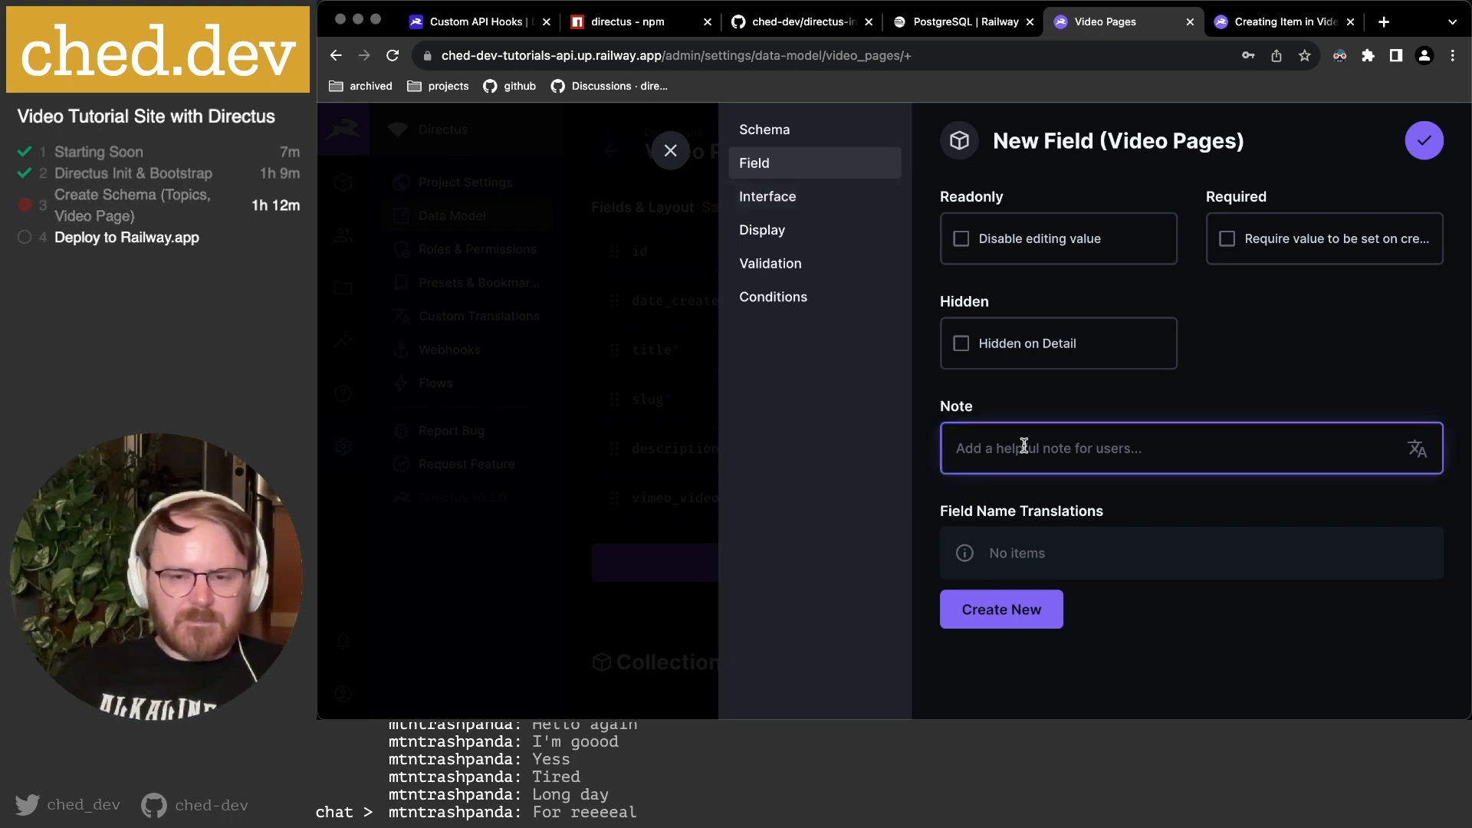
type("Seconds")
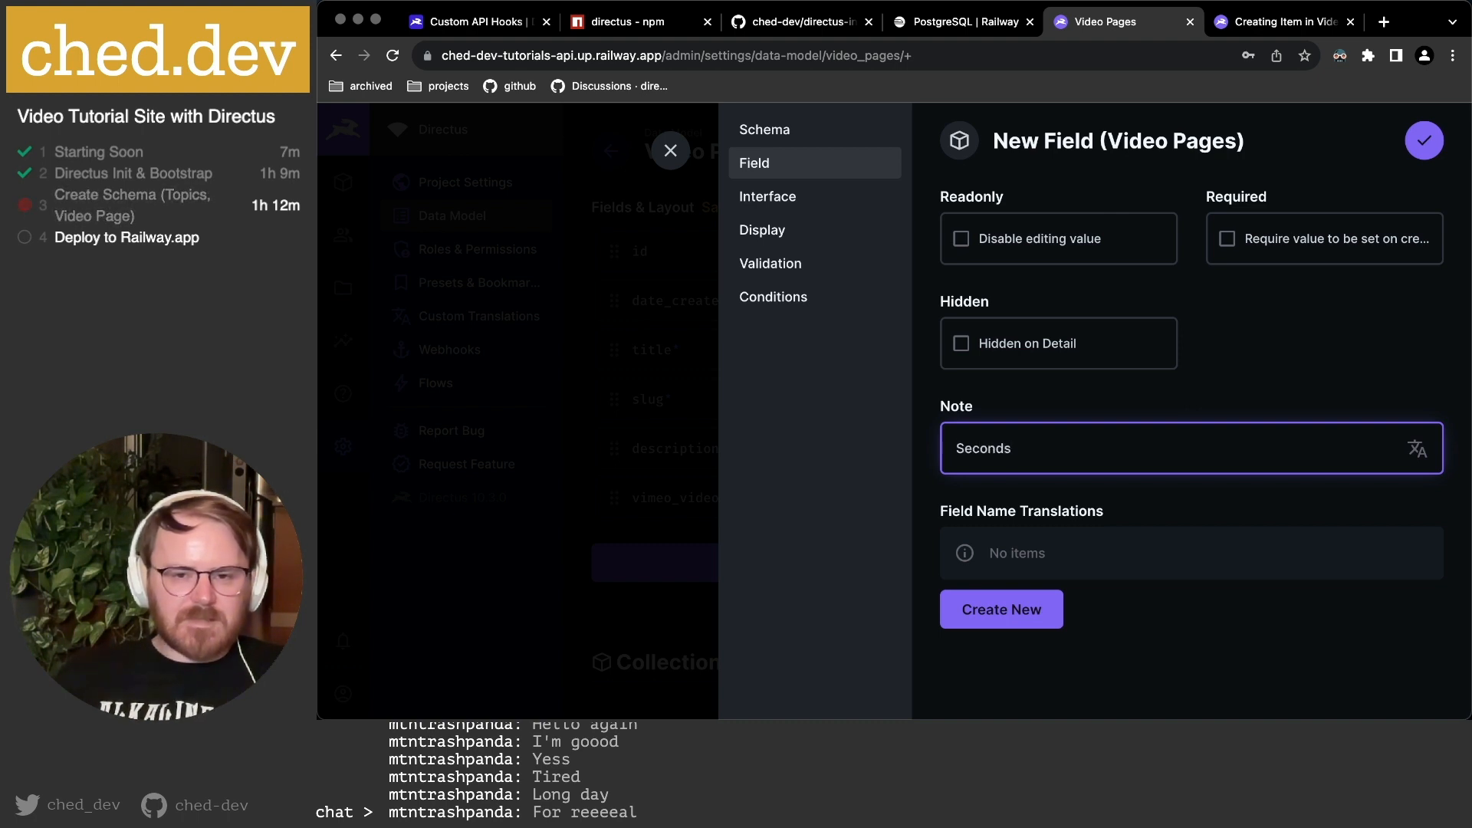
left_click_drag(1036, 445, 846, 447)
key("BackSpace")
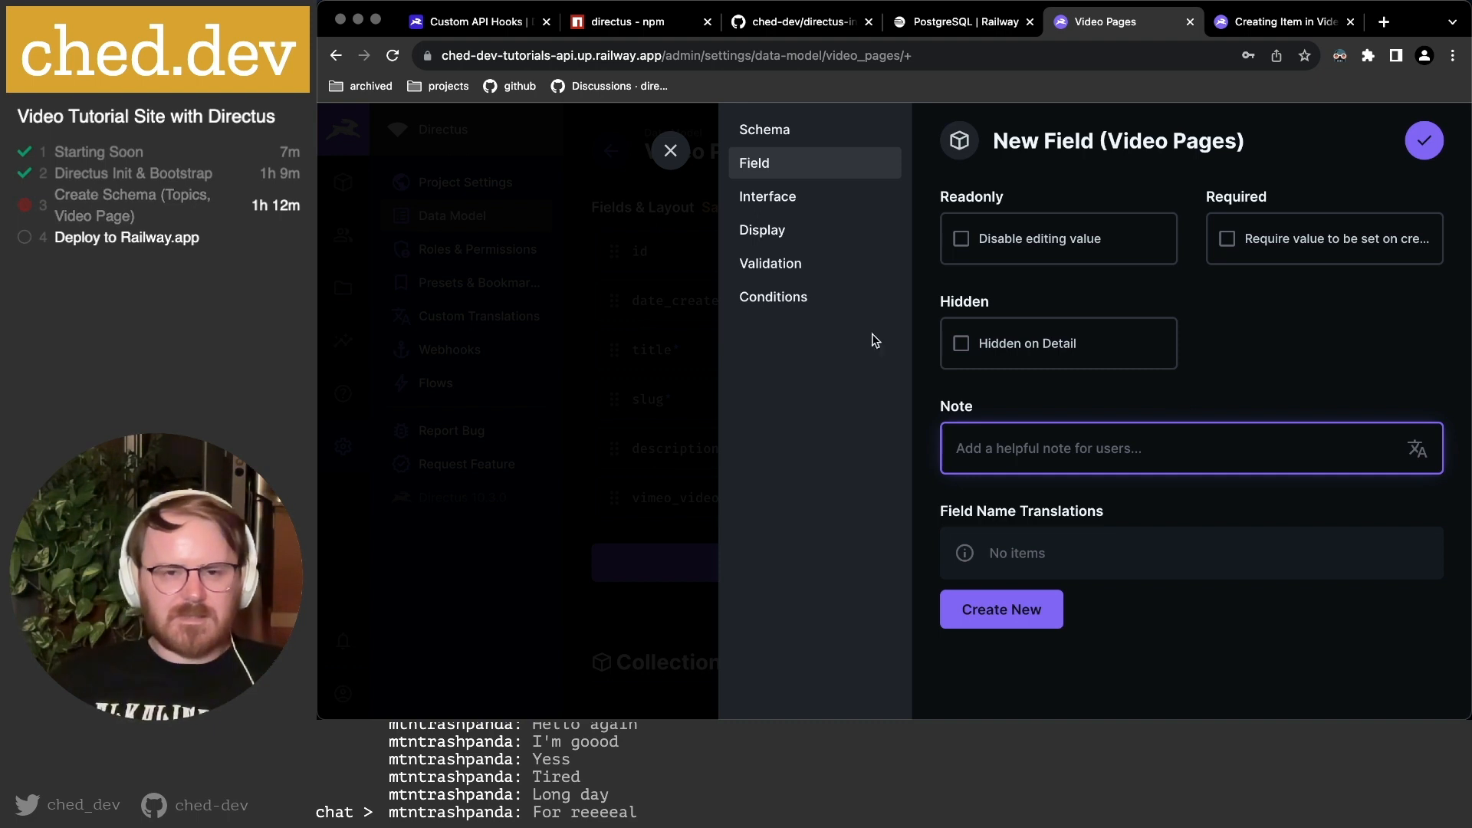
Display run_time_seconds as a Formatted Value in Monospace font.
left_click(794, 203)
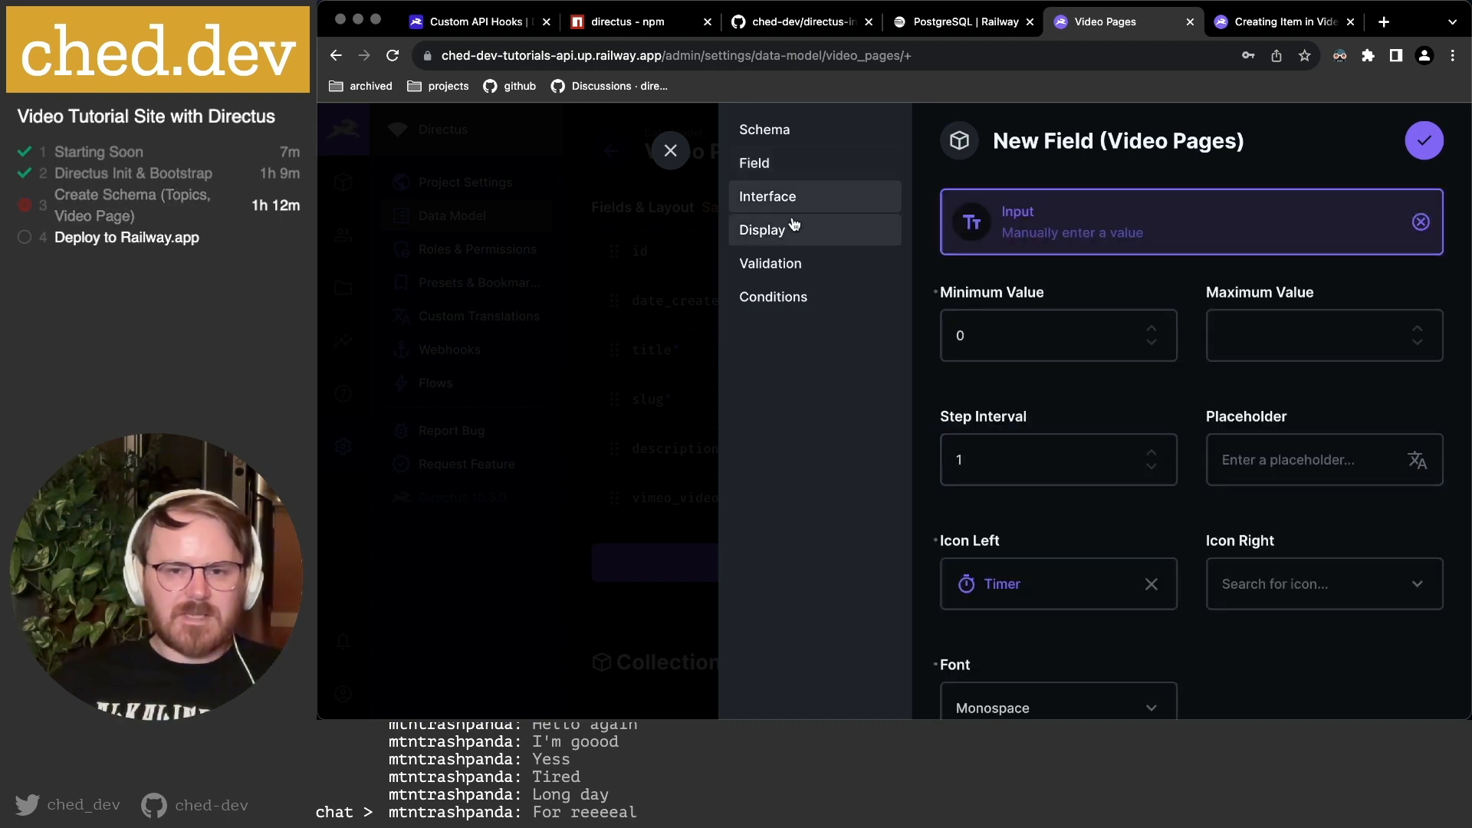
scroll(1097, 338, "down", 3)
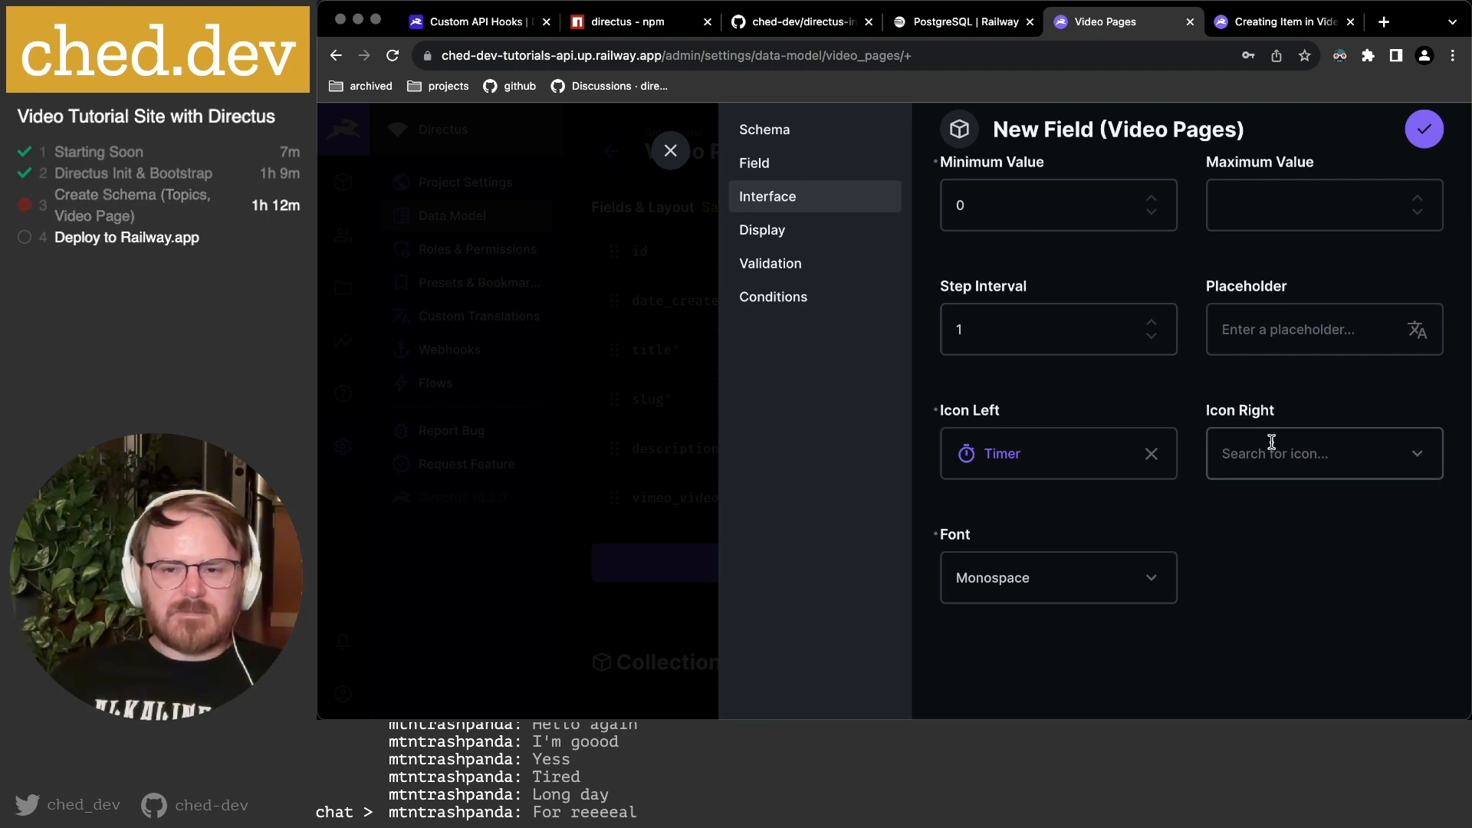
left_click(811, 235)
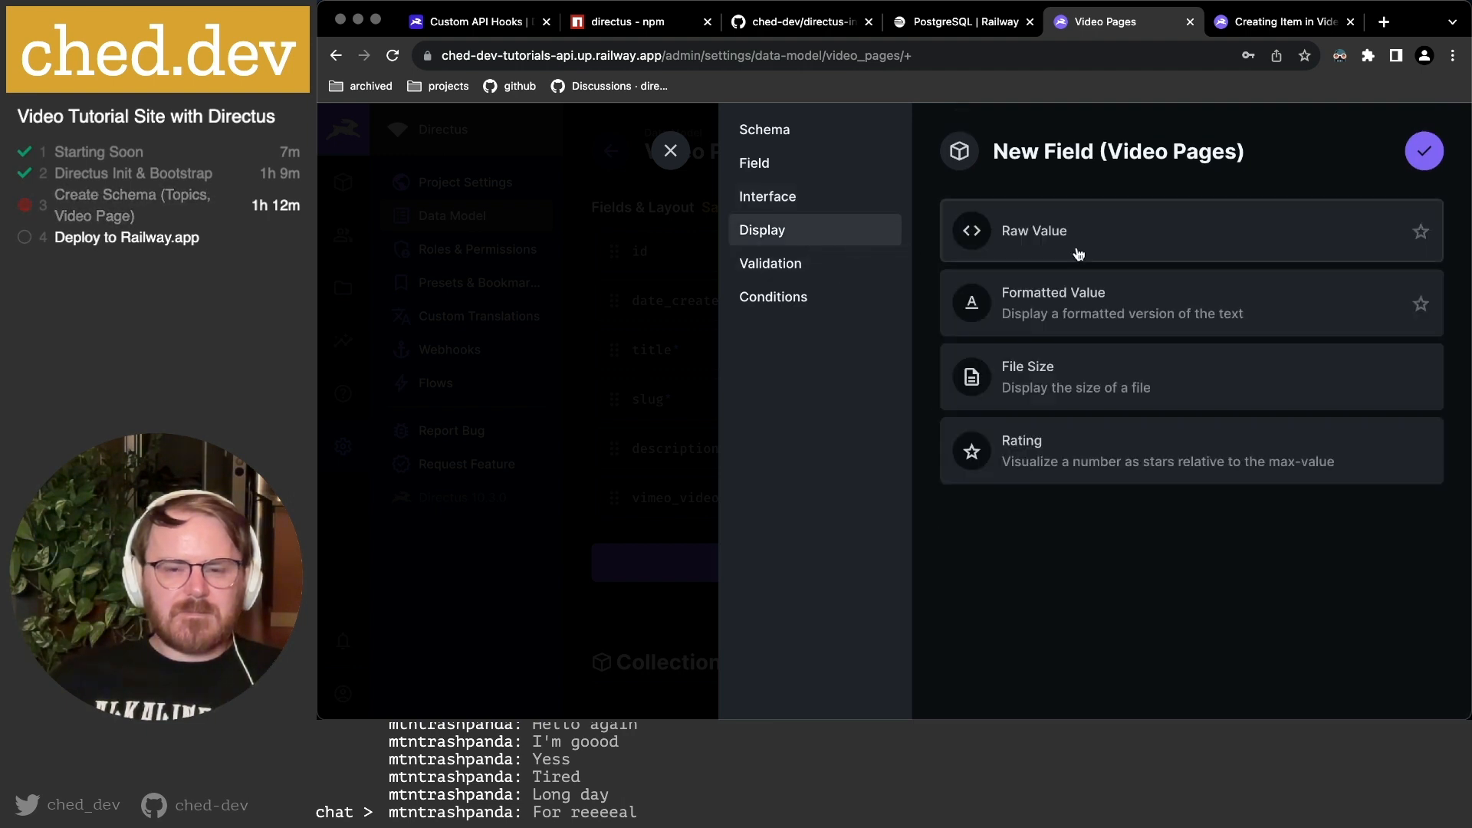
left_click(1073, 306)
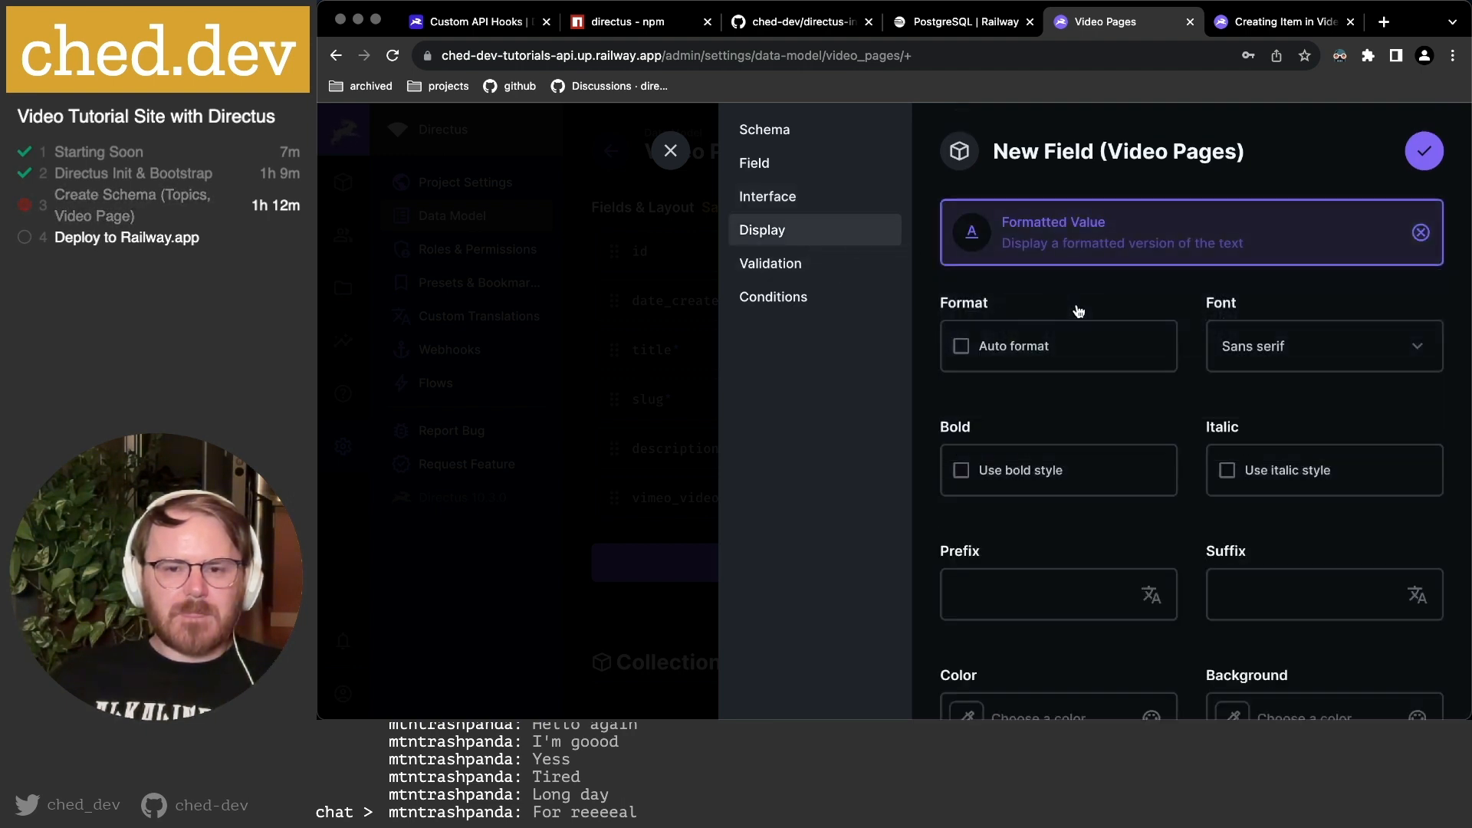
scroll(1087, 575, "down", 3)
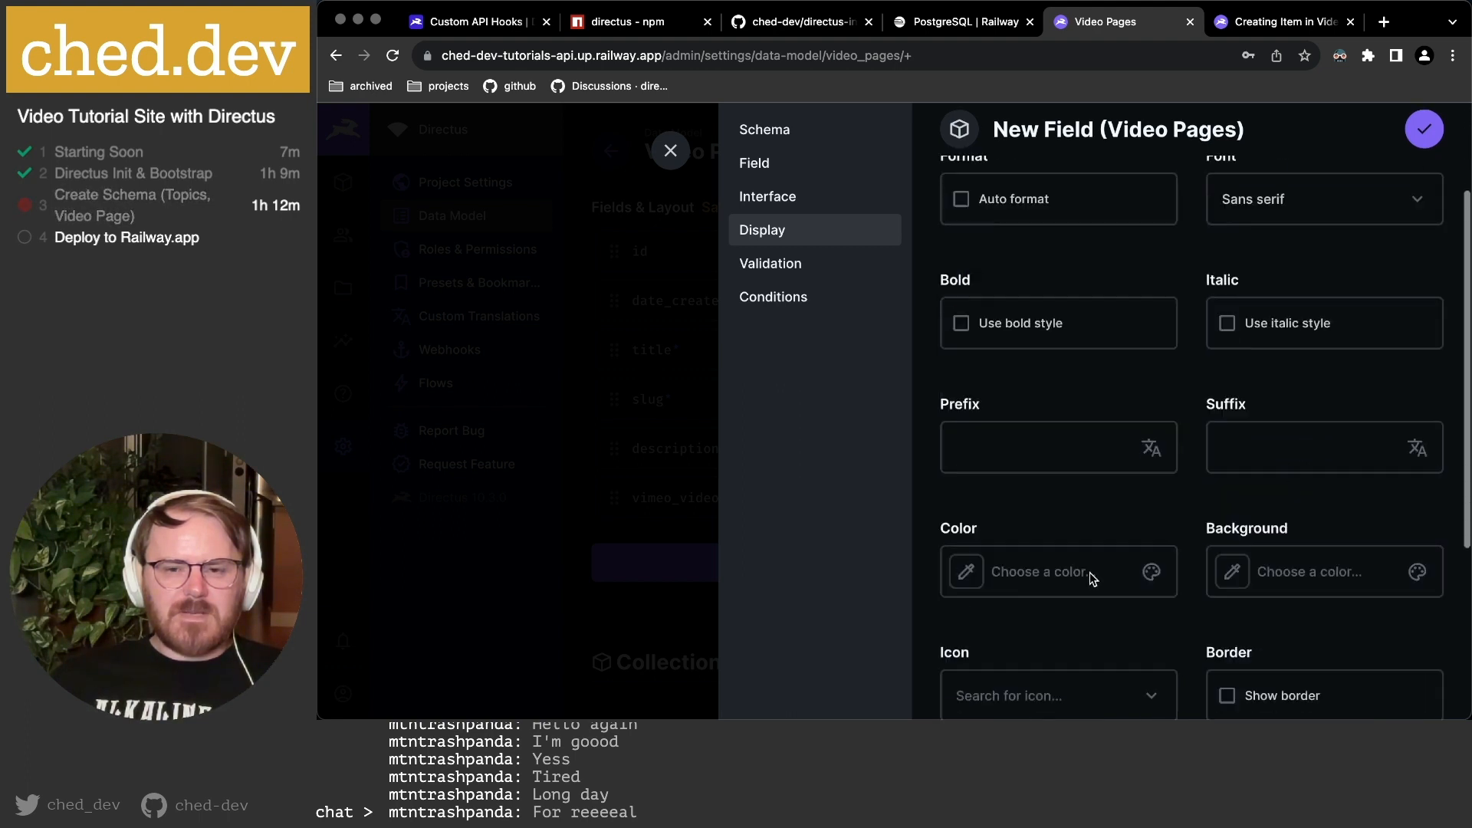
scroll(1087, 578, "up", 3)
left_click(1261, 351)
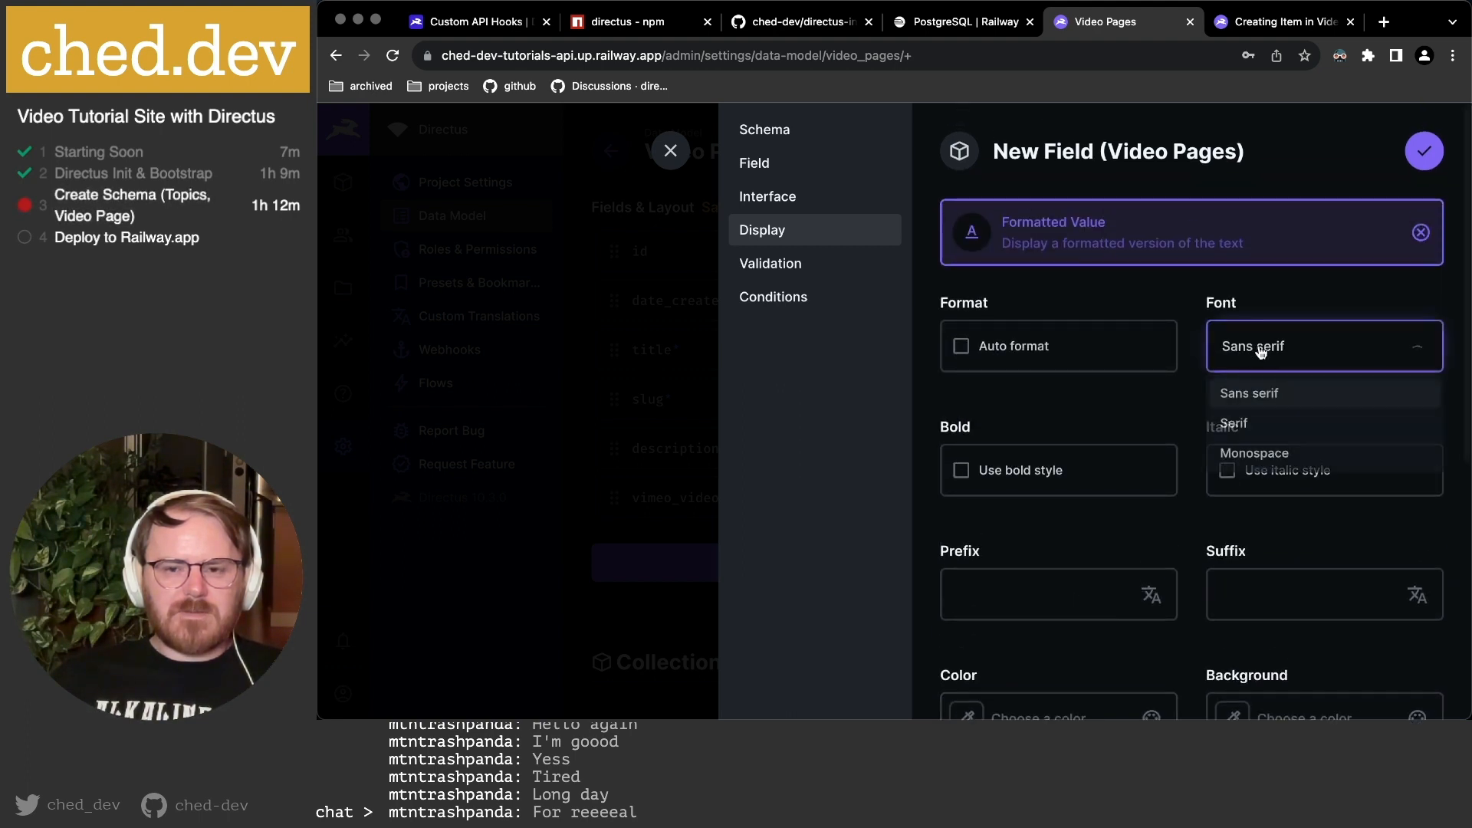
left_click(1254, 455)
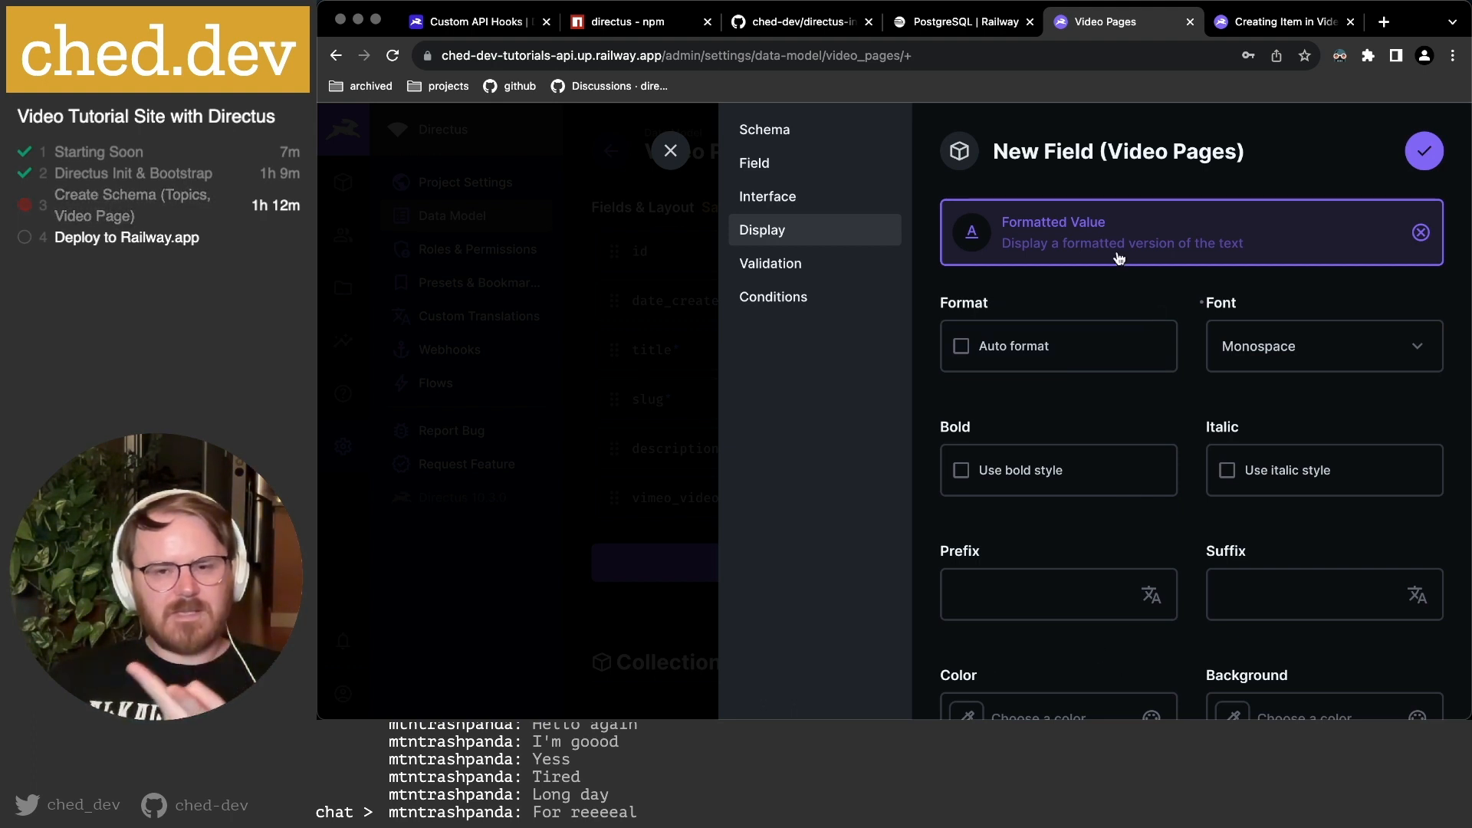
Add the Timer icon to the display and save run_time_seconds.
scroll(1247, 442, "down", 3)
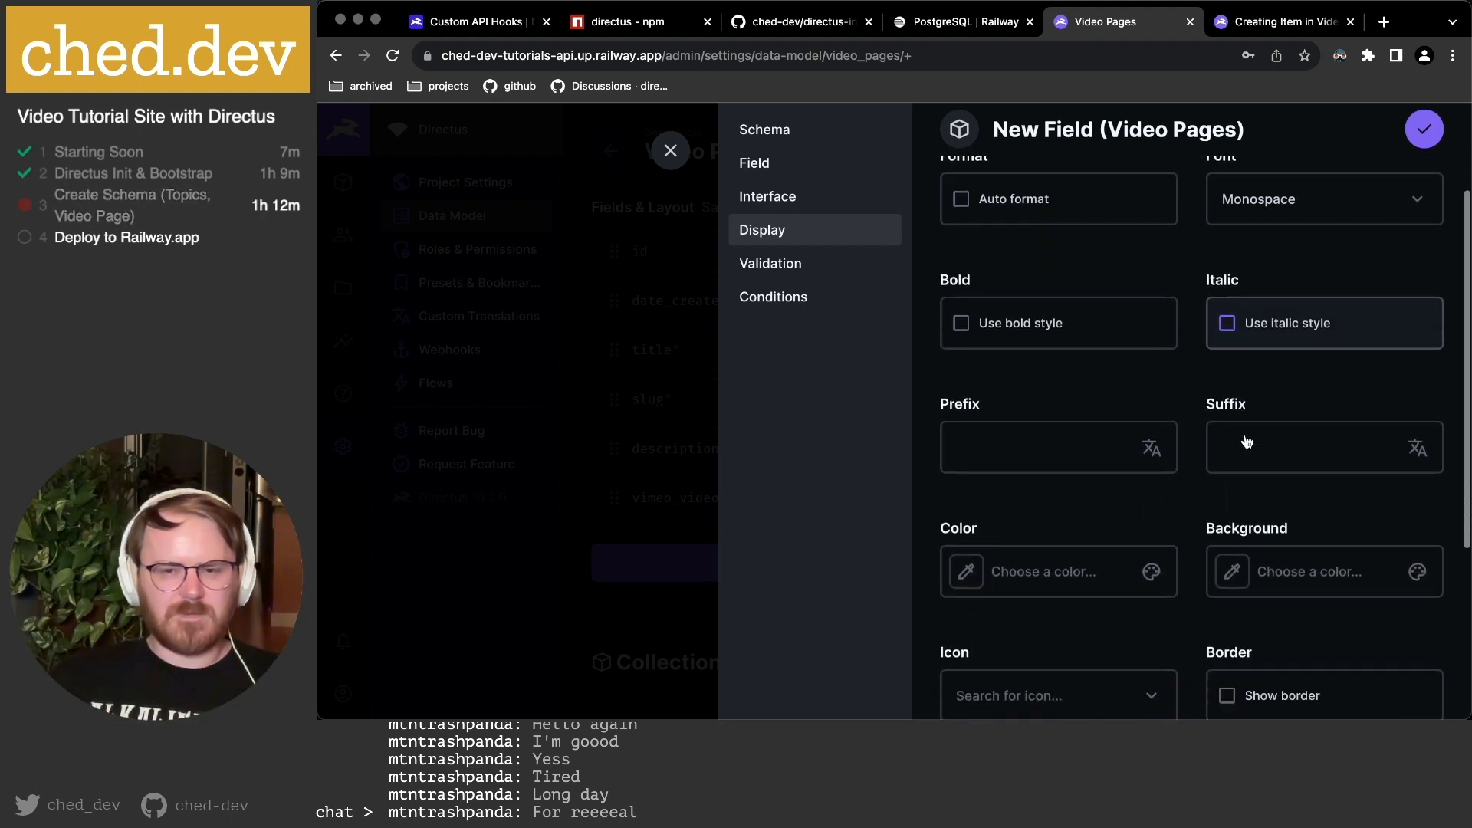
scroll(1247, 442, "up", 2)
scroll(1196, 604, "down", 3)
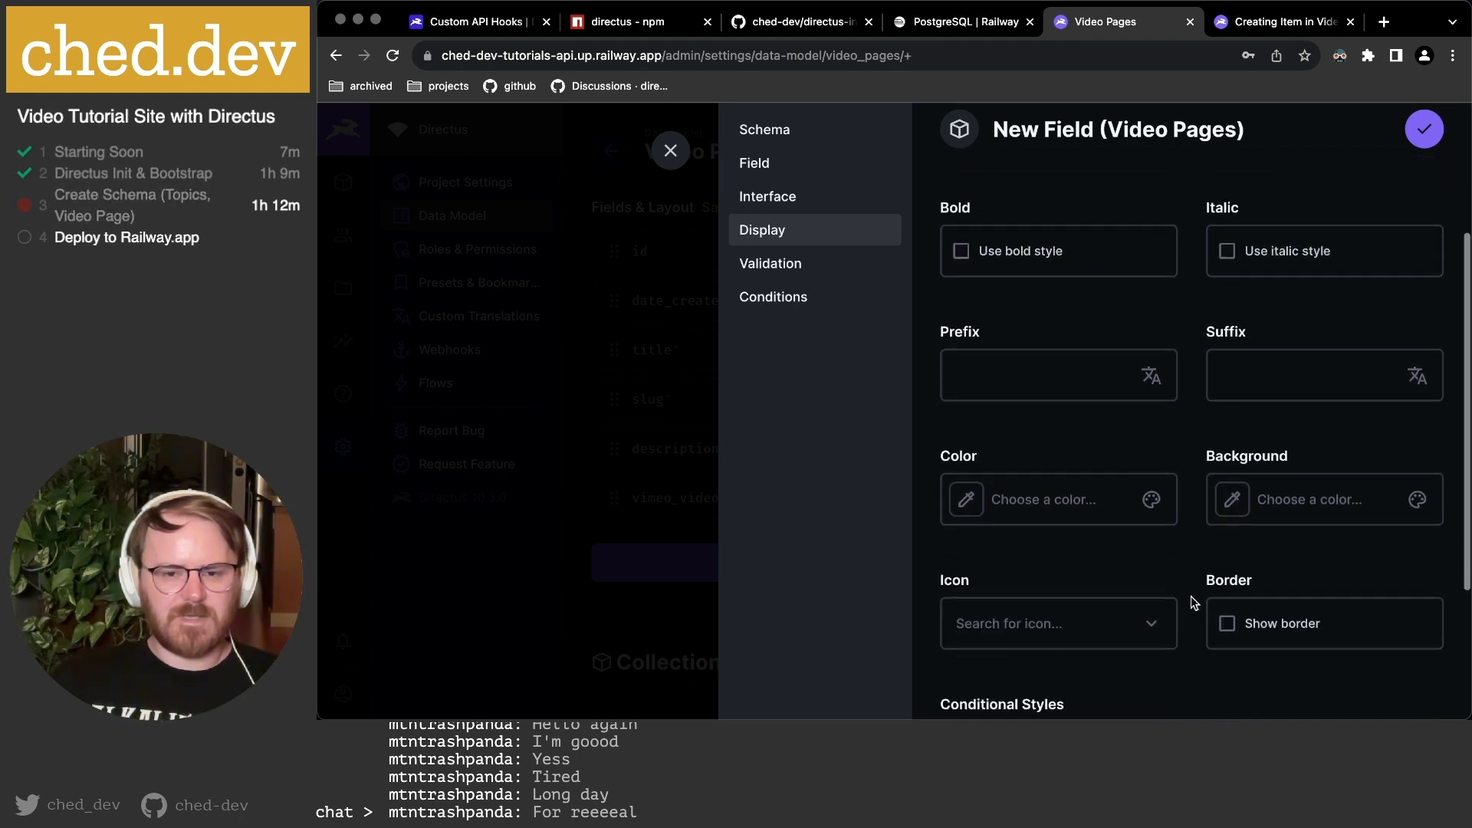
scroll(1193, 603, "down", 1)
left_click(1035, 602)
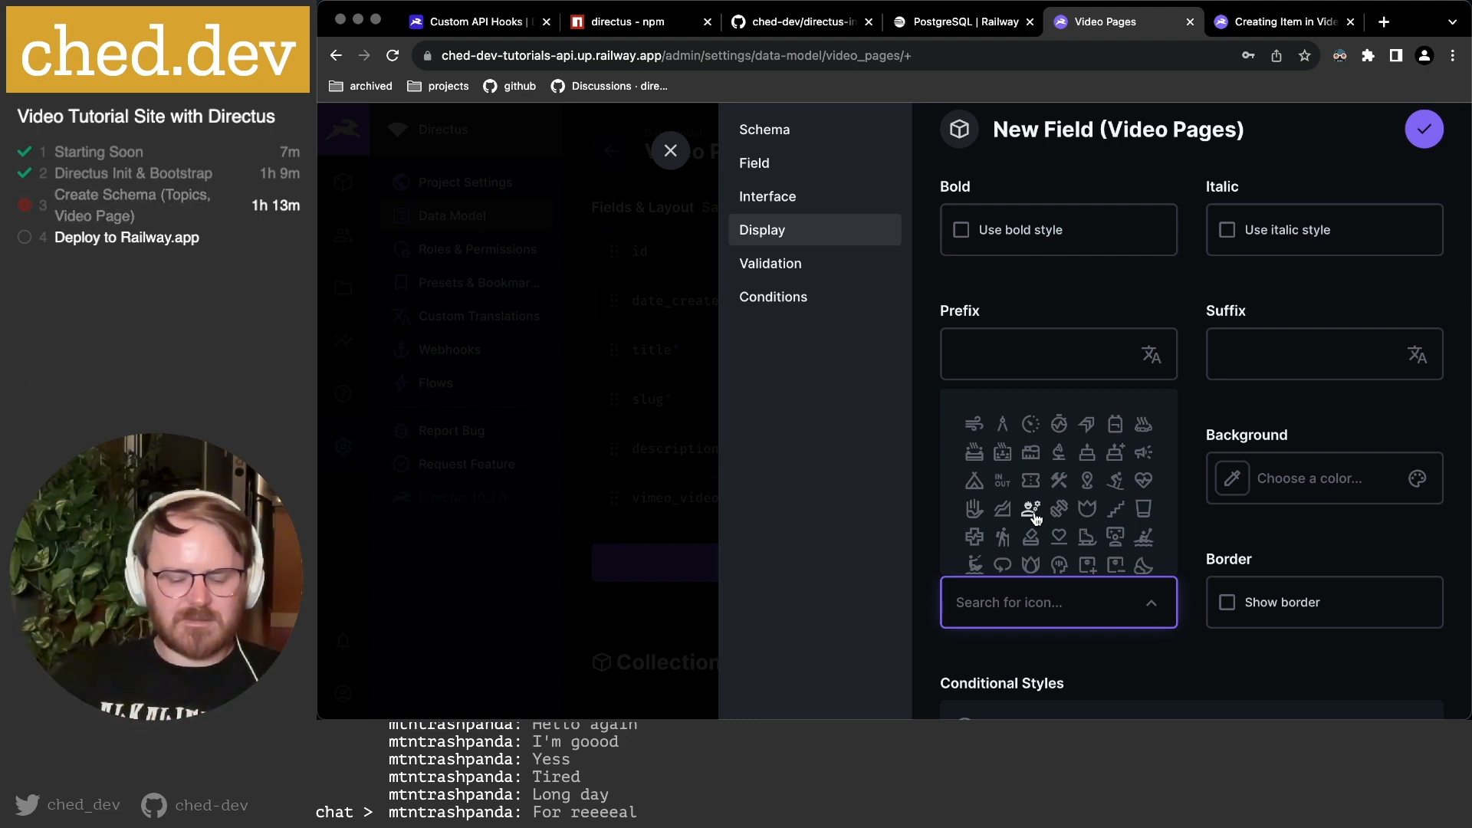
type("timer")
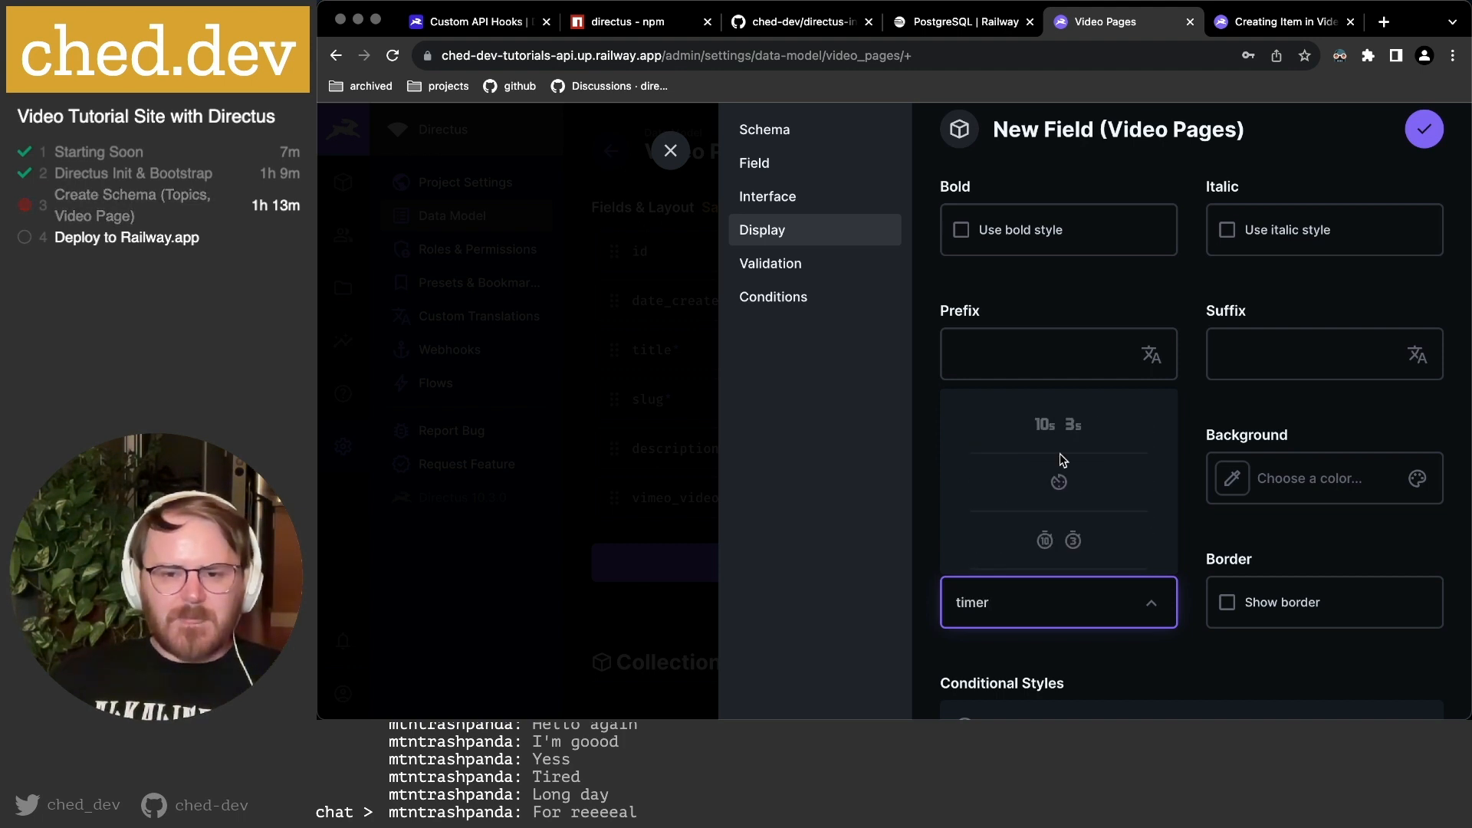
scroll(1058, 481, "down", 2)
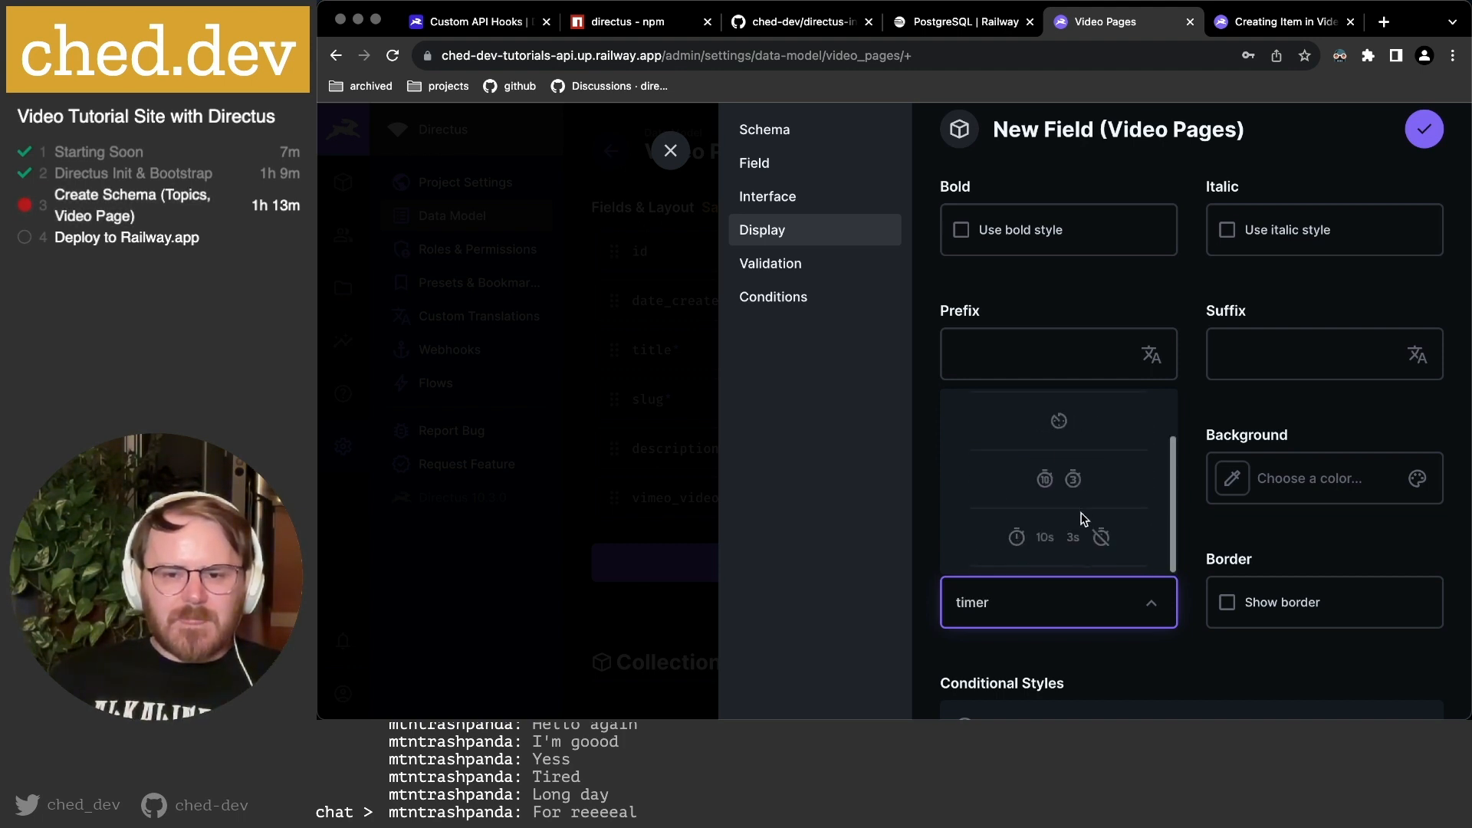
left_click(1016, 538)
scroll(1181, 533, "down", 3)
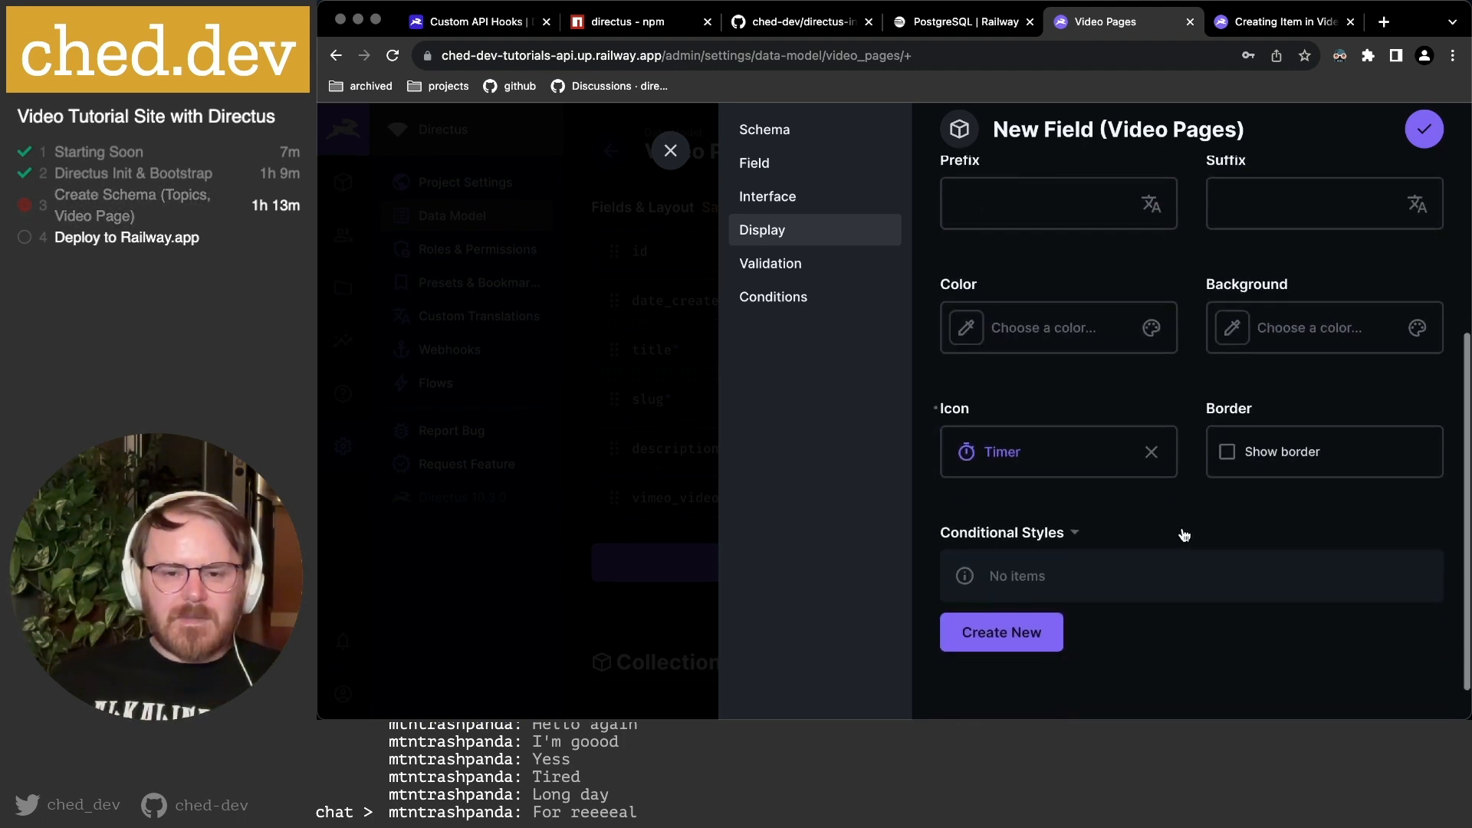
scroll(1186, 529, "up", 4)
scroll(1186, 529, "down", 5)
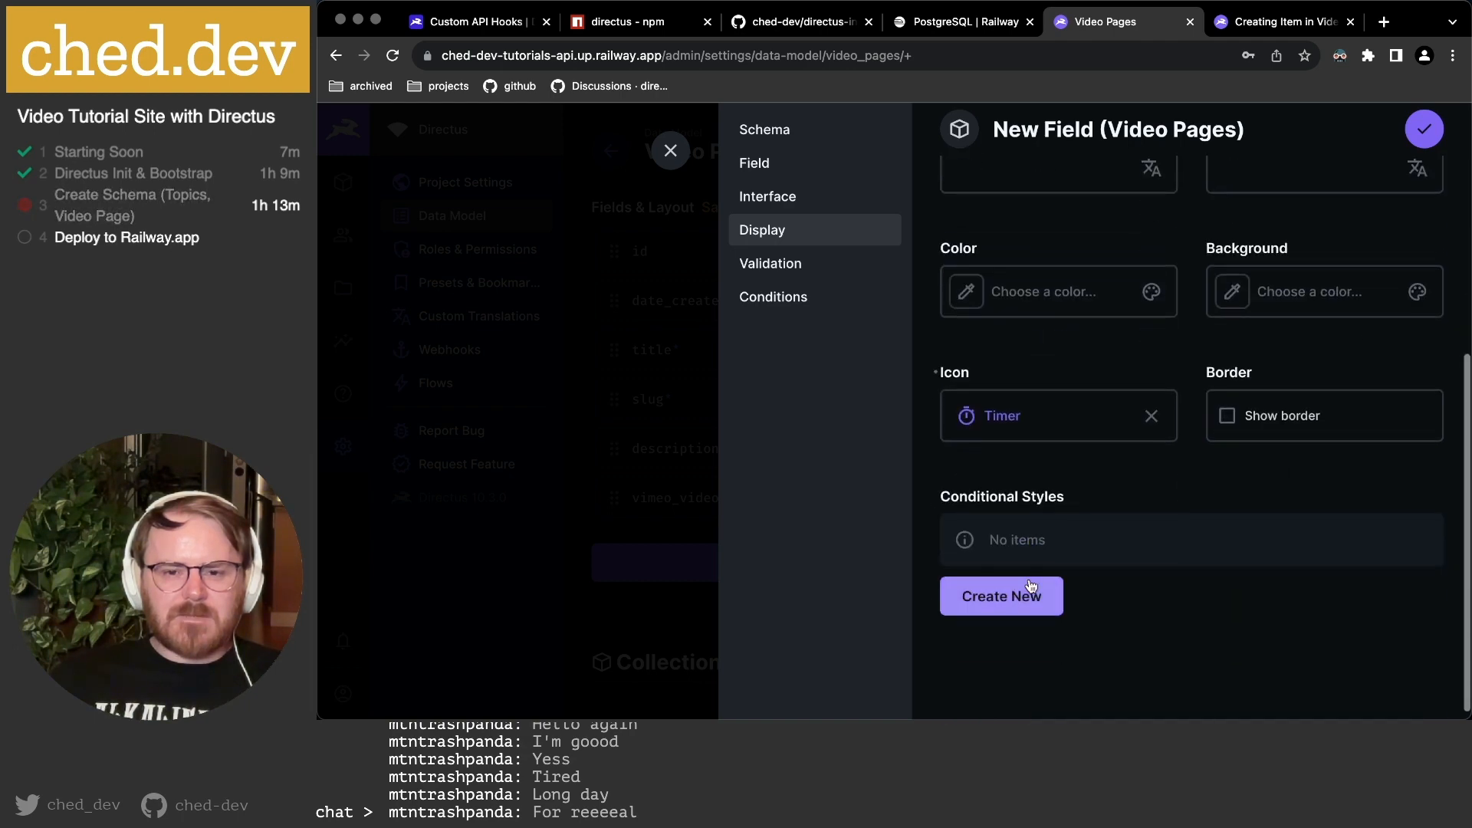
left_click(1423, 130)
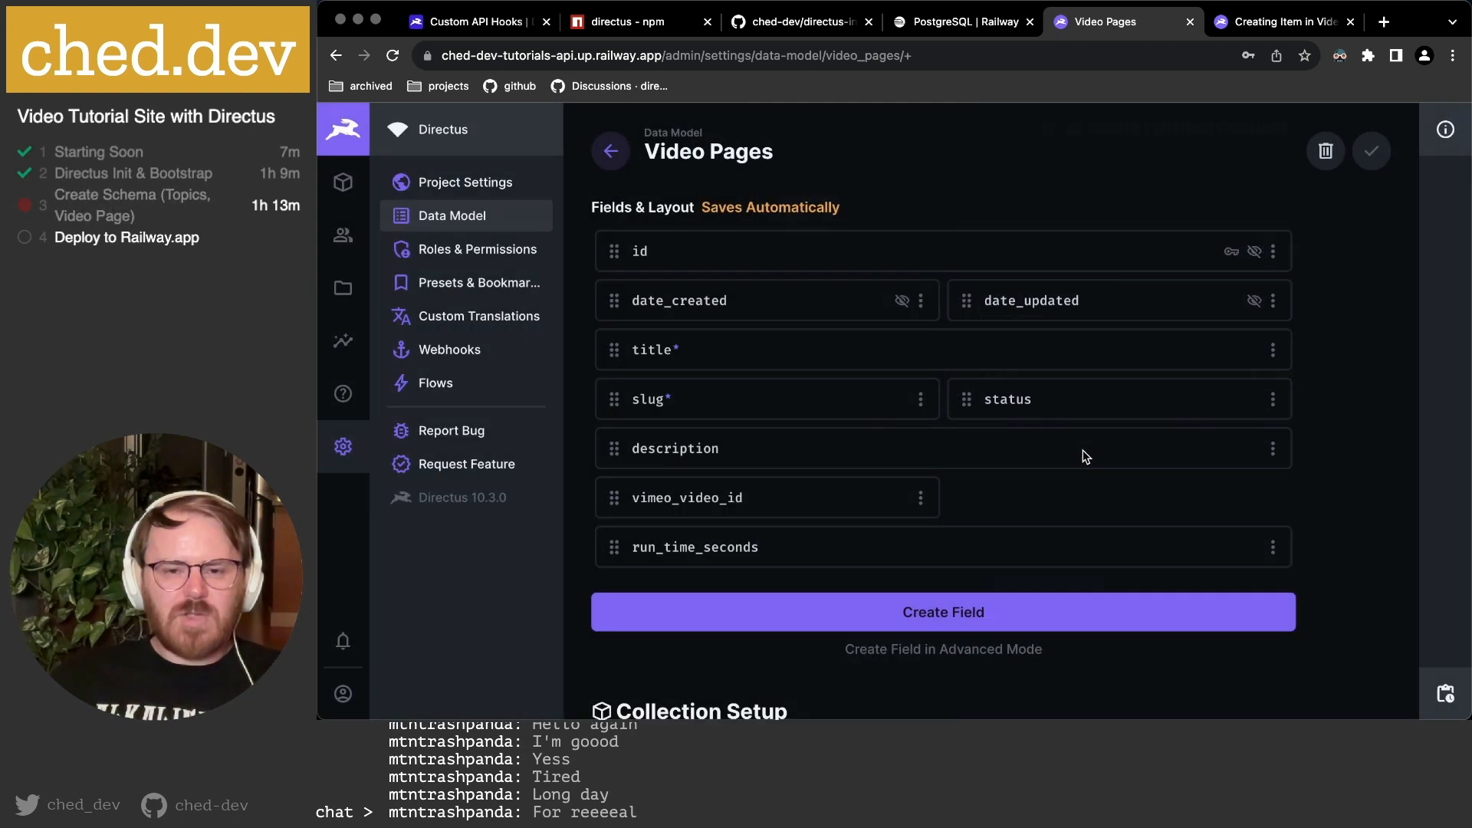
Set run_time_seconds to half width and reload the new Video Pages item form.
left_click(1273, 547)
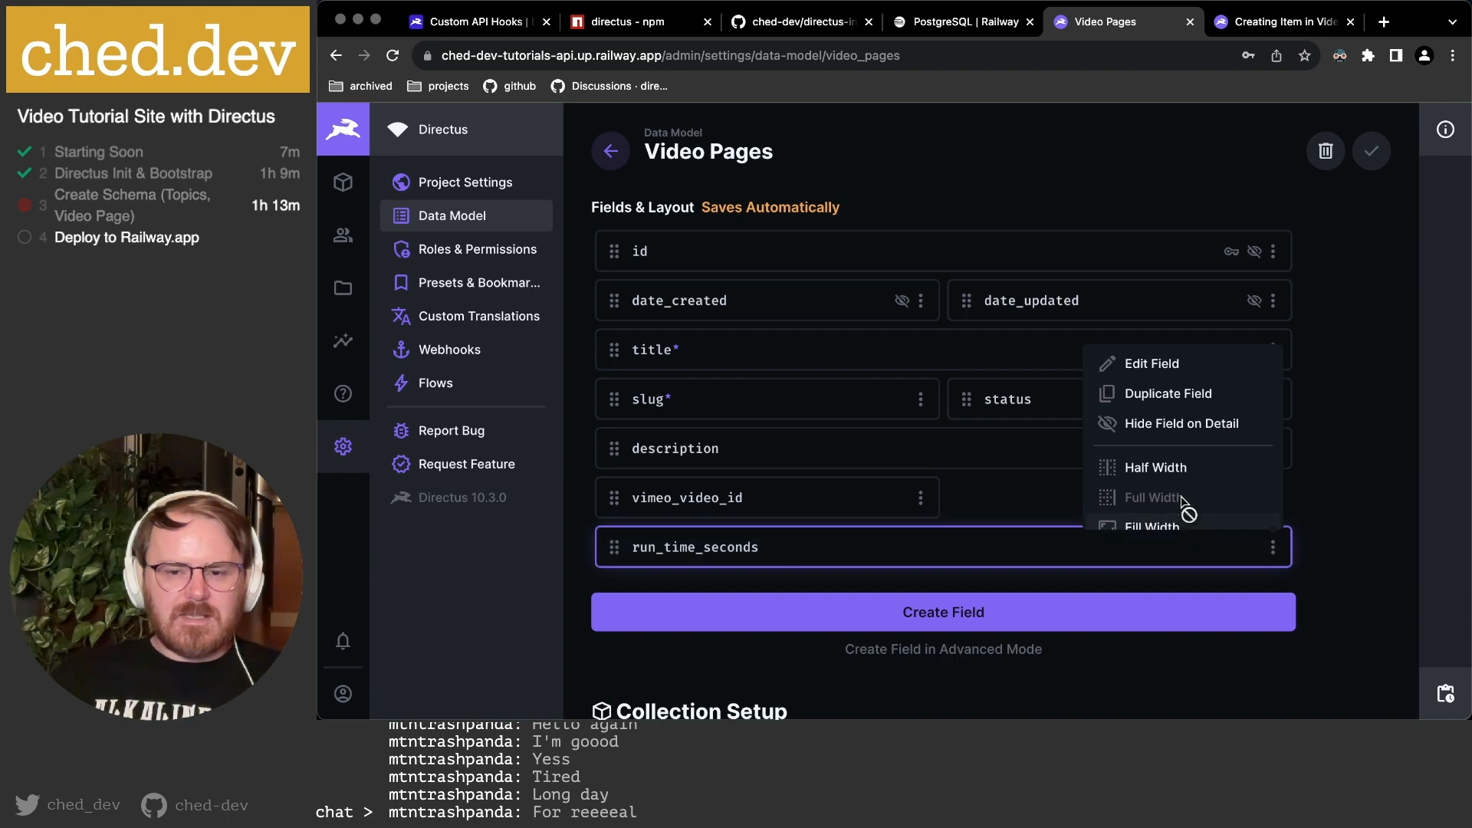
left_click(1173, 469)
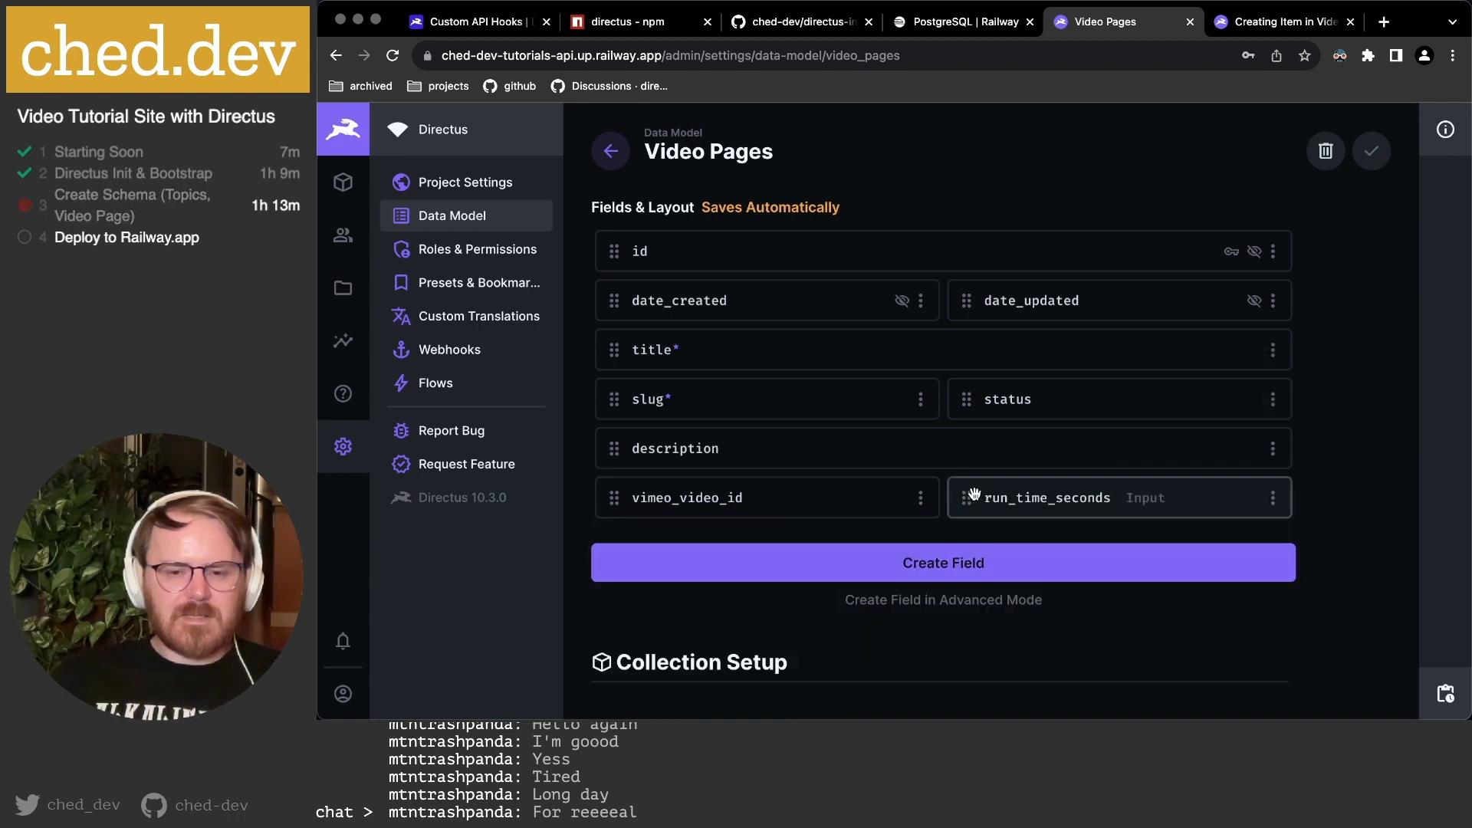
left_click(1236, 25)
key("super+r")
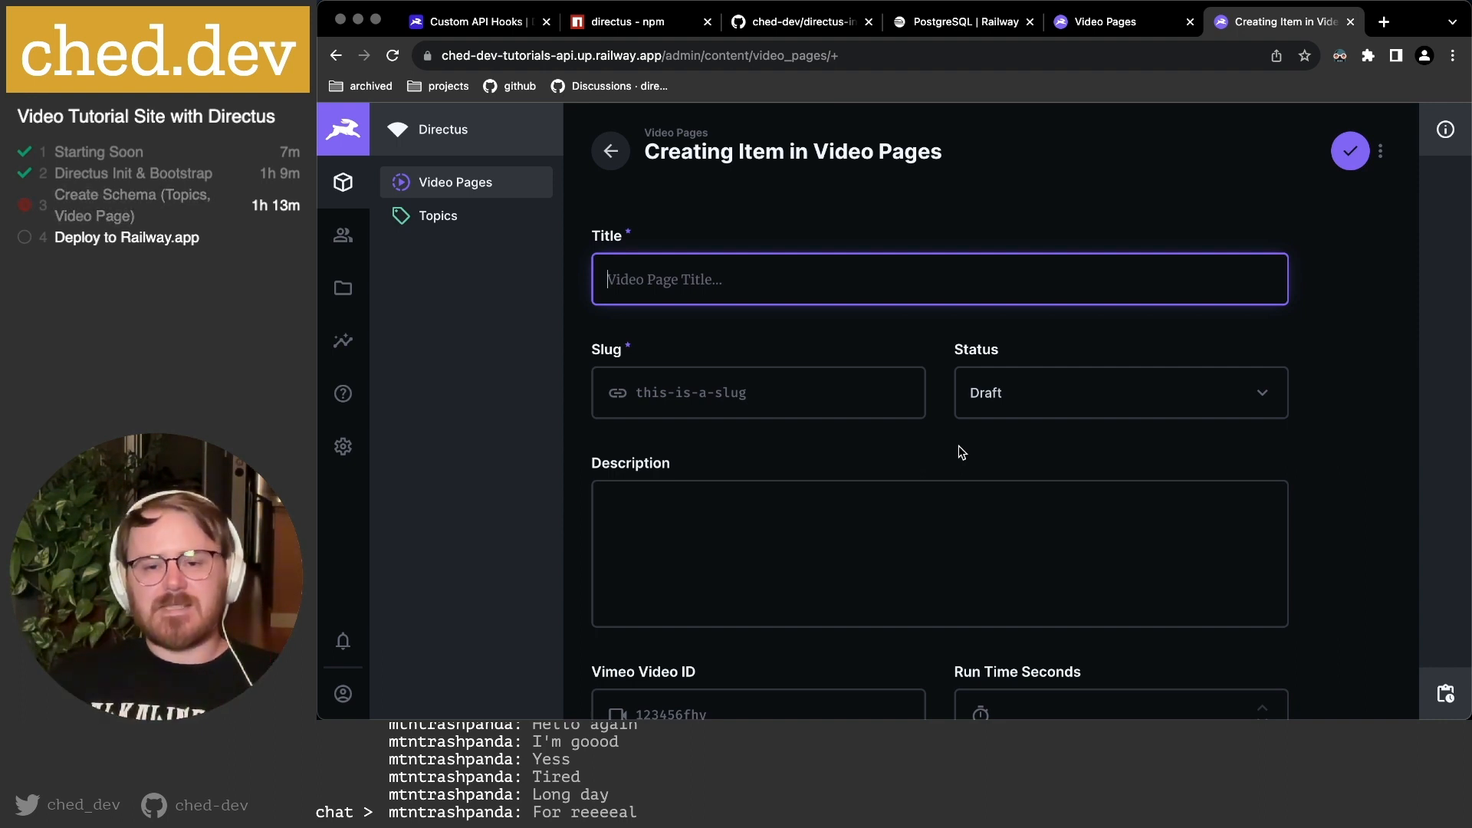
Try the Vimeo Video ID and Run Time Seconds inputs, then return to the data model.
scroll(960, 451, "down", 3)
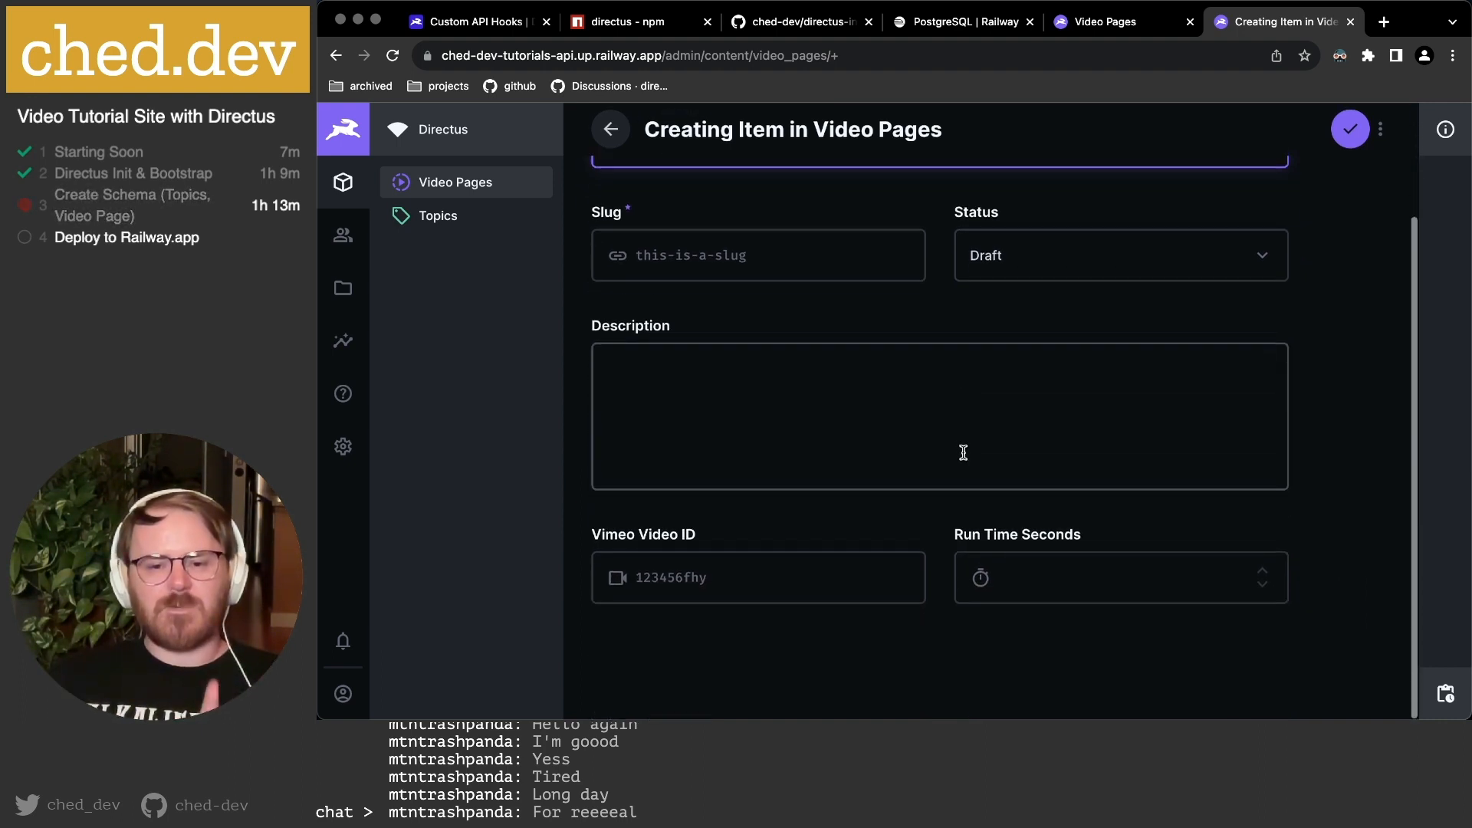
left_click(689, 576)
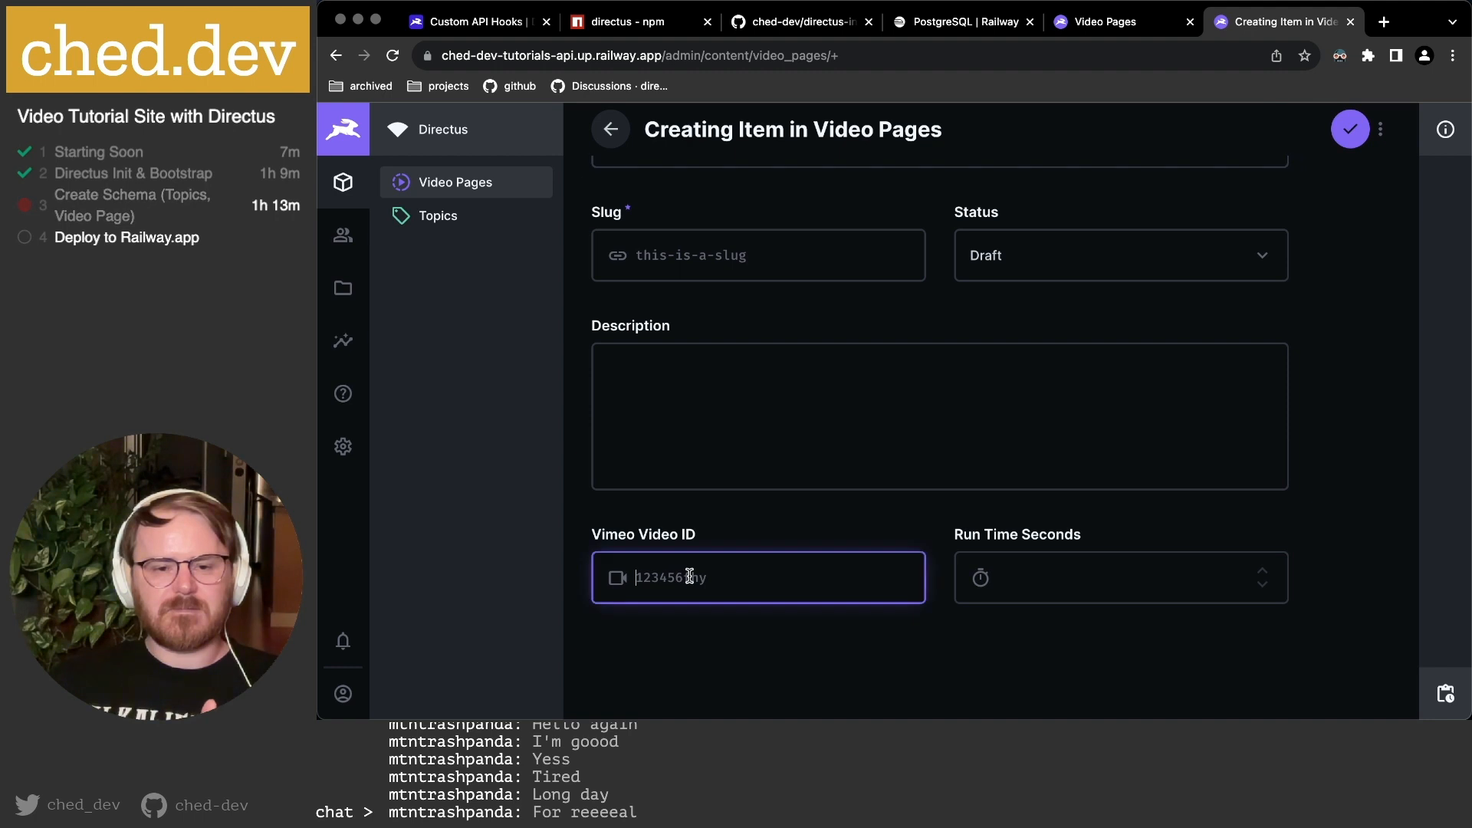
left_click(1069, 582)
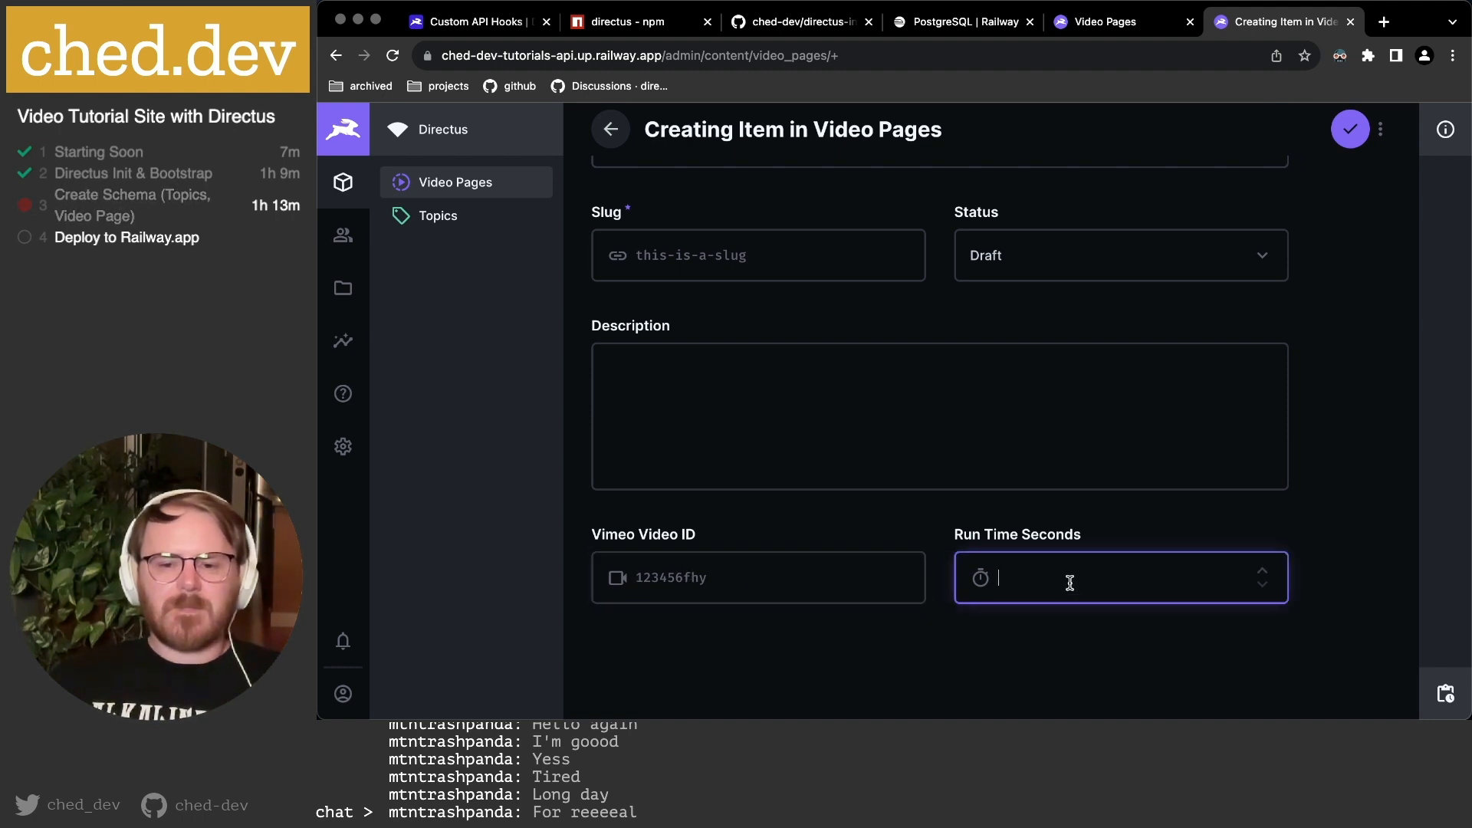
left_click(1043, 642)
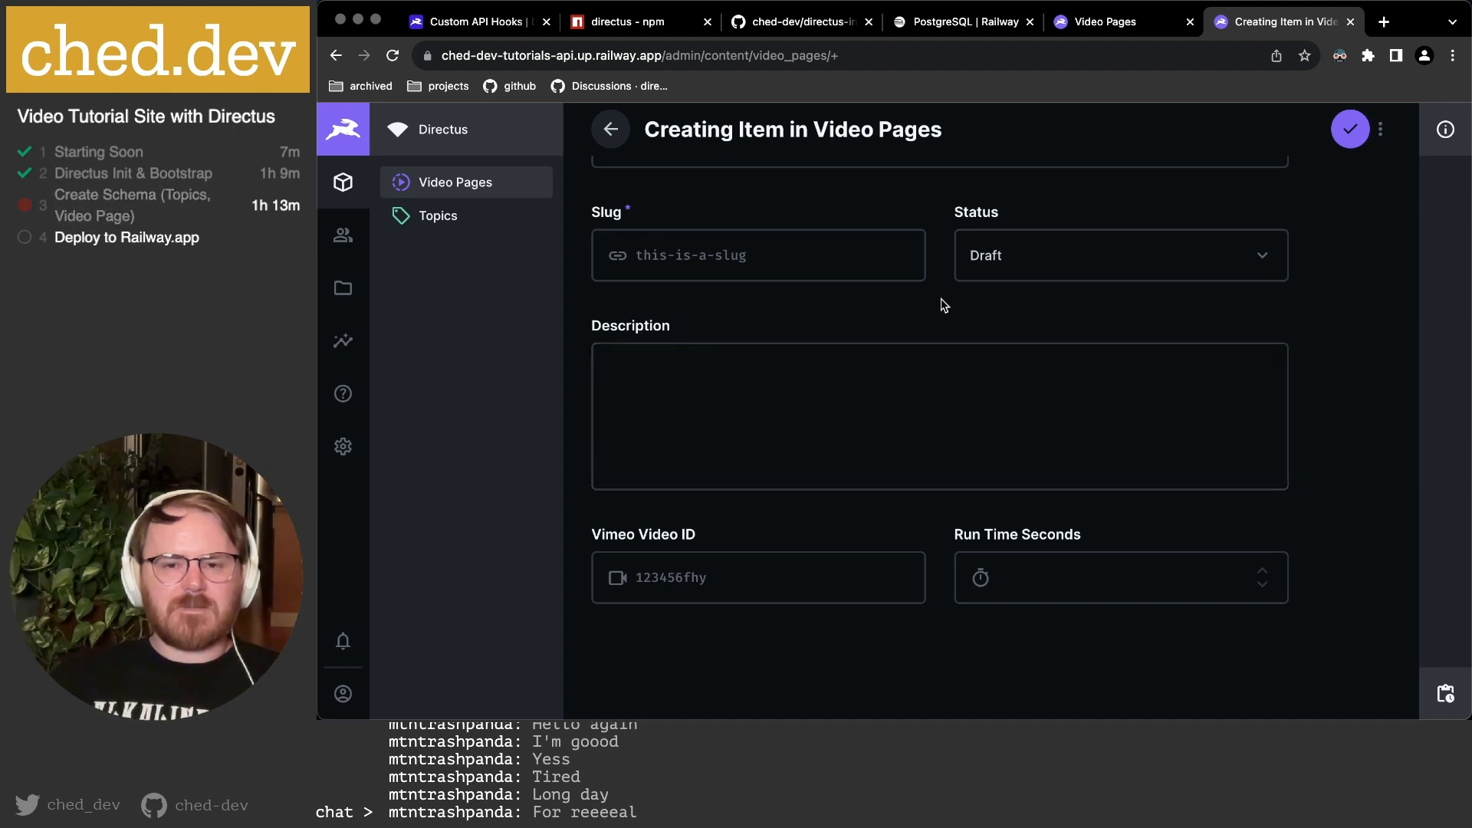
left_click(1104, 23)
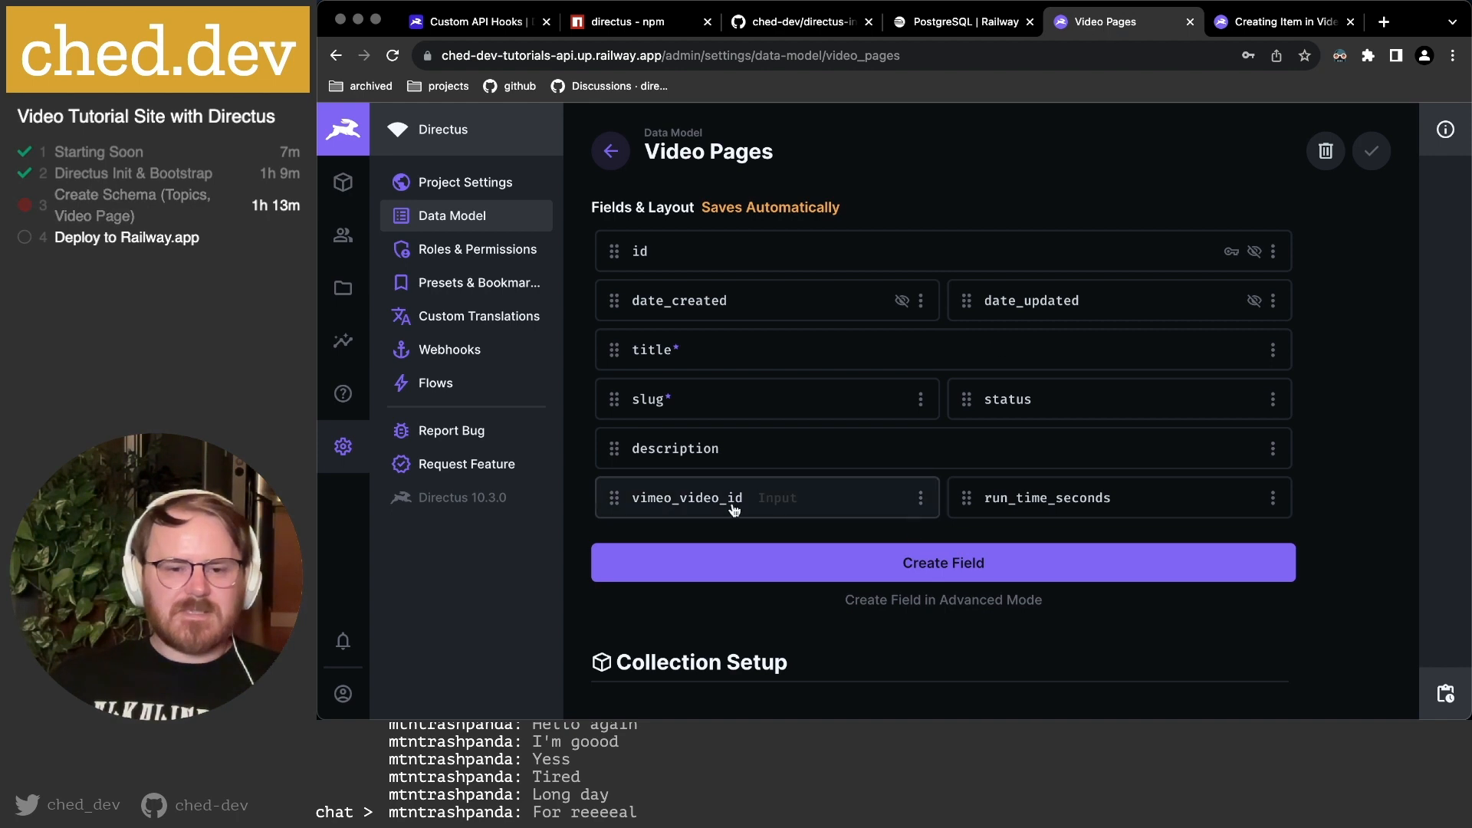
Move description below vimeo_video_id and run_time_seconds and reload the item form.
left_click_drag(627, 462, 609, 533)
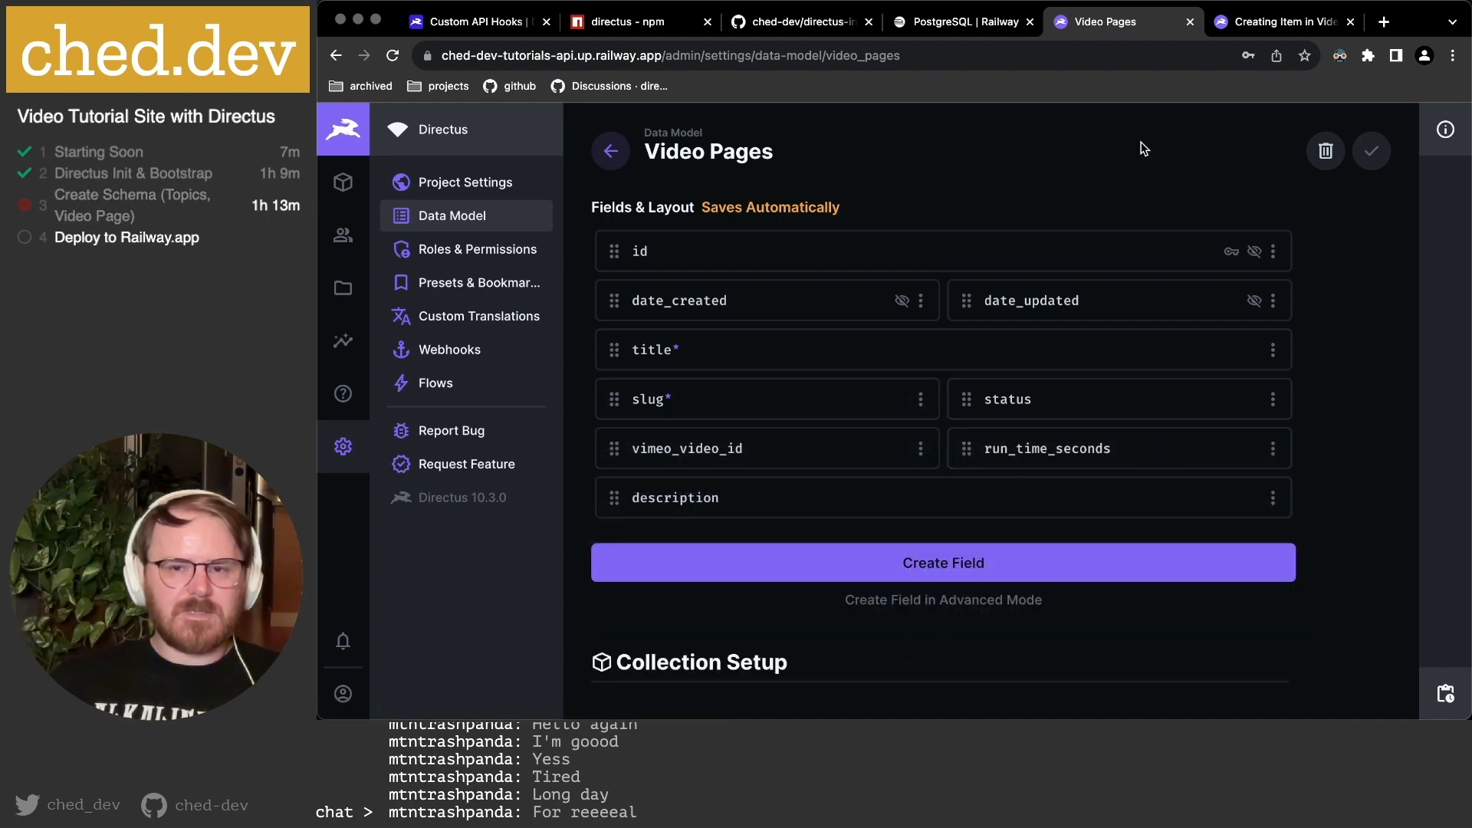
left_click(1261, 23)
key("super+r")
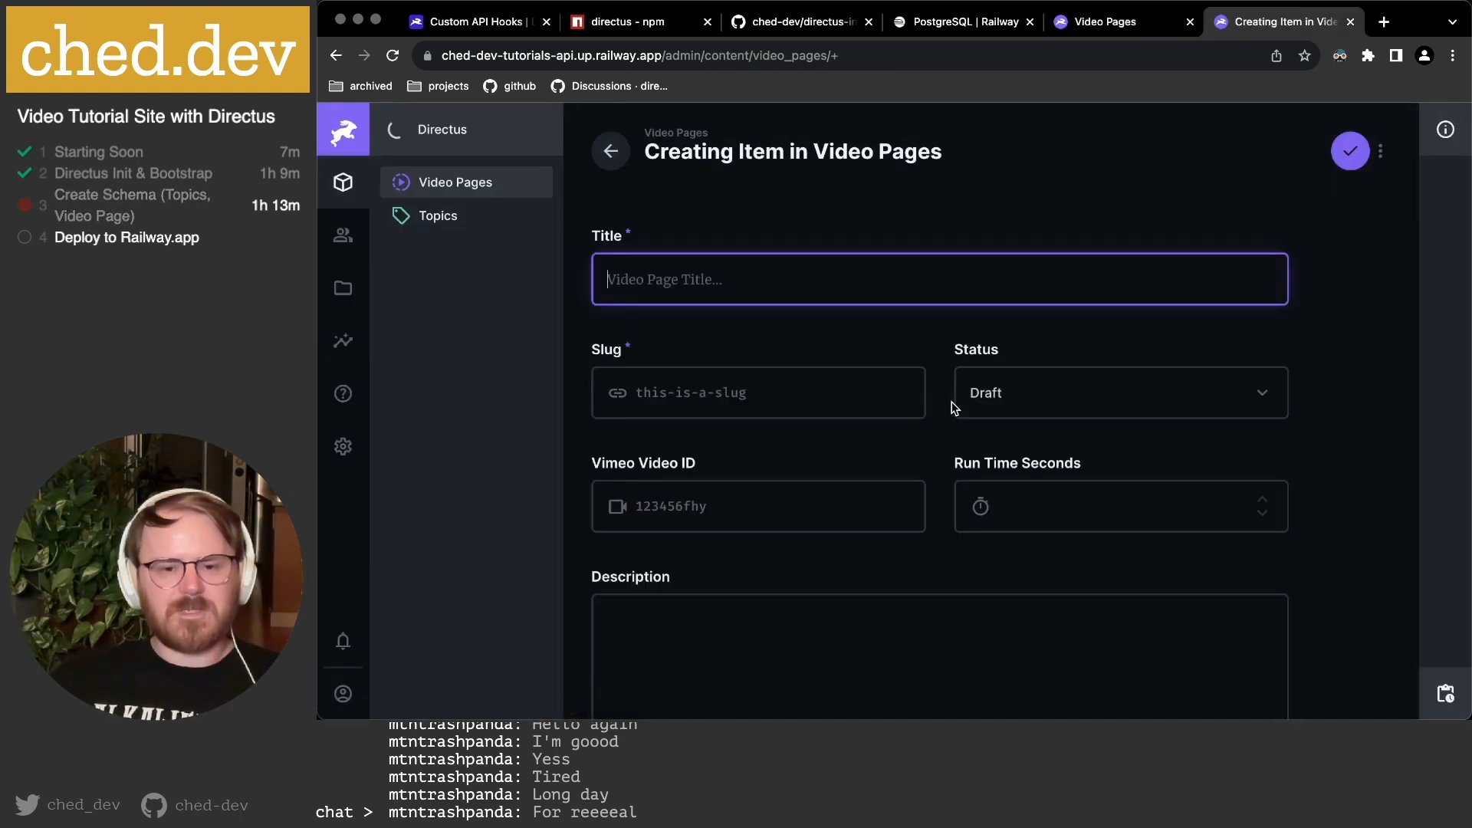
scroll(954, 408, "down", 2)
scroll(955, 407, "up", 1)
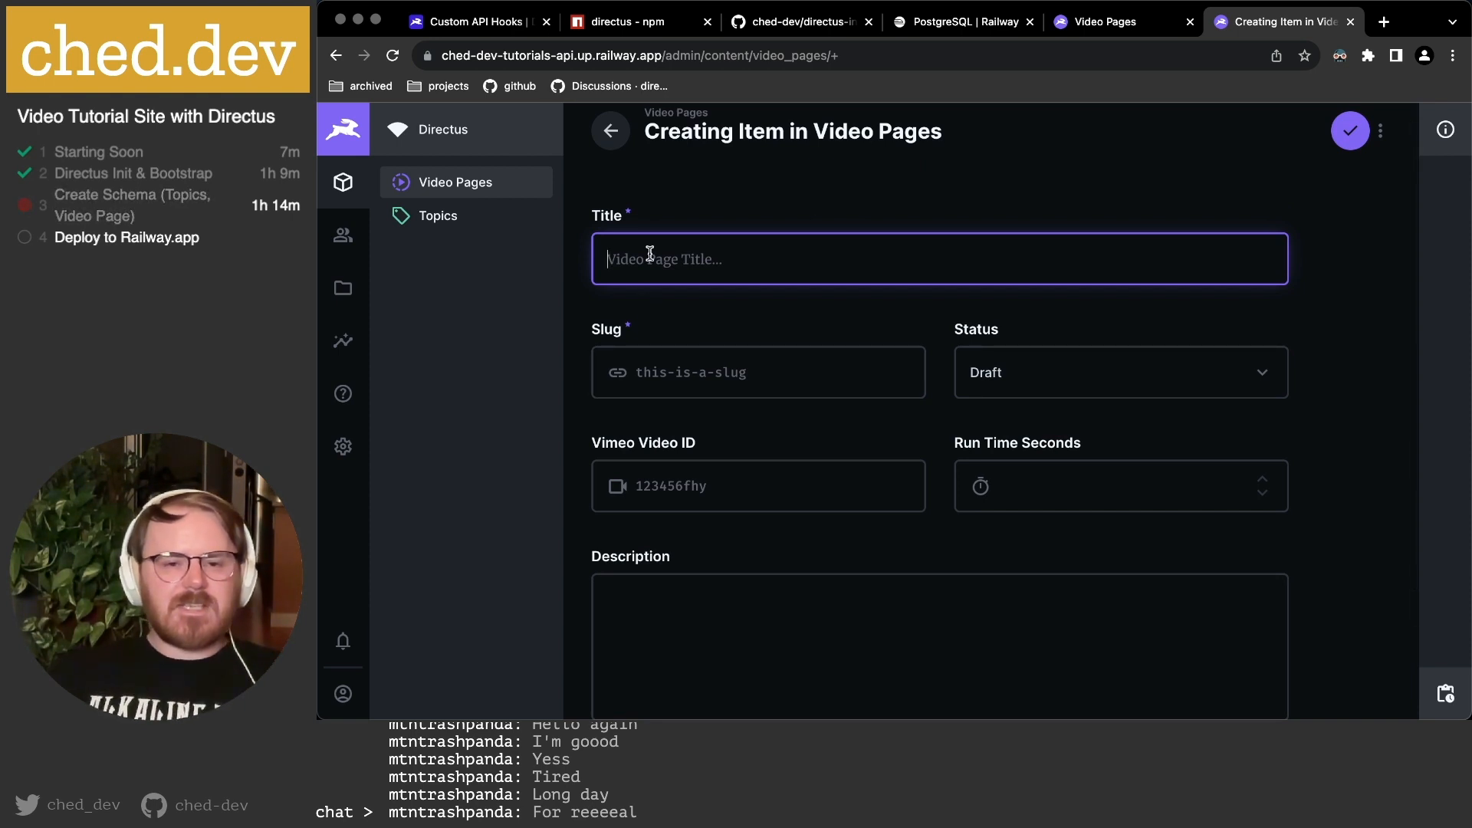
Toggle Status to Published and back to Draft, and inspect Slug's raw-value options.
left_click(1012, 387)
left_click(1014, 452)
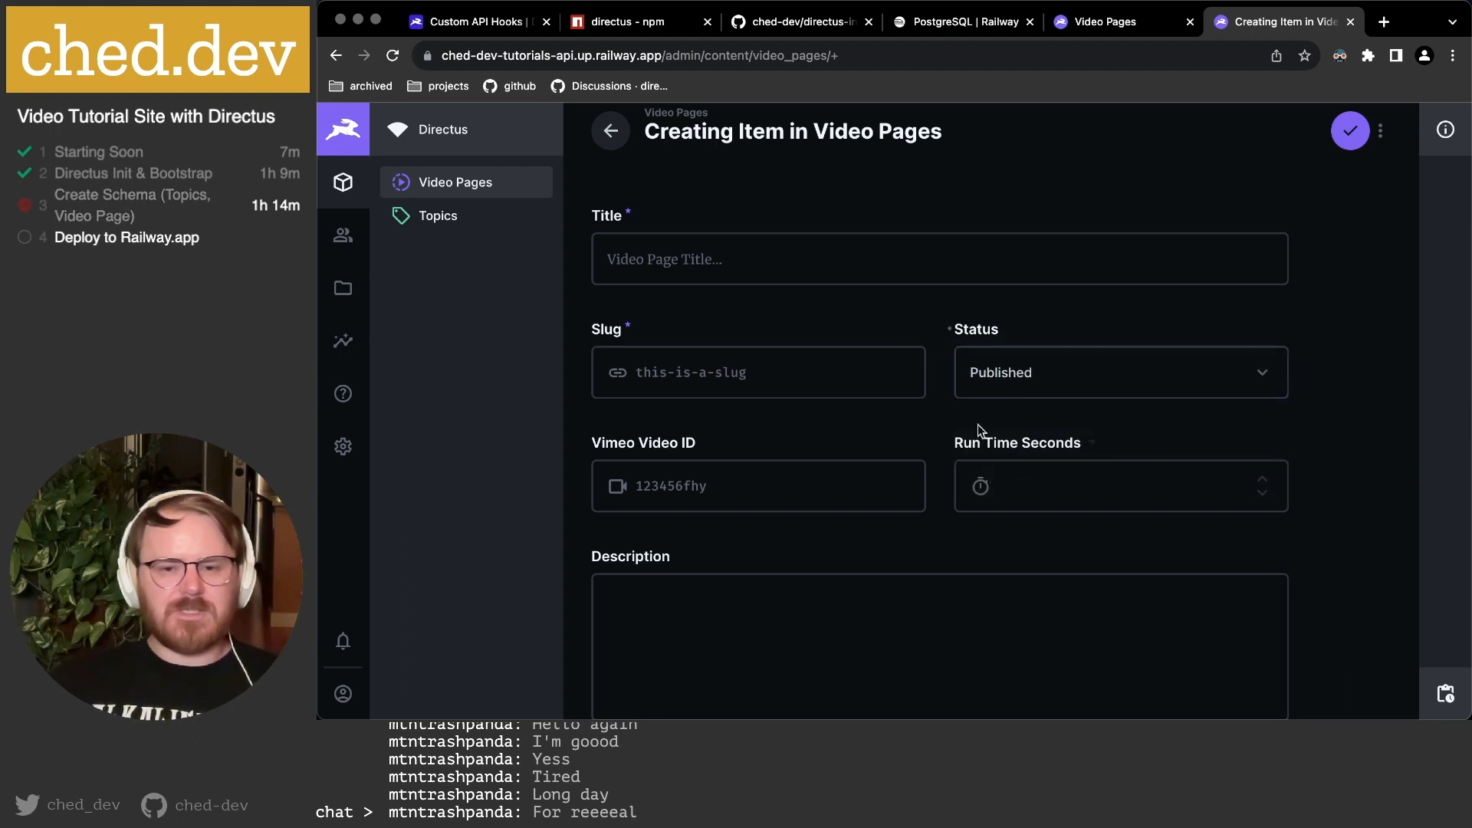
left_click(1005, 372)
left_click(988, 419)
left_click(907, 327)
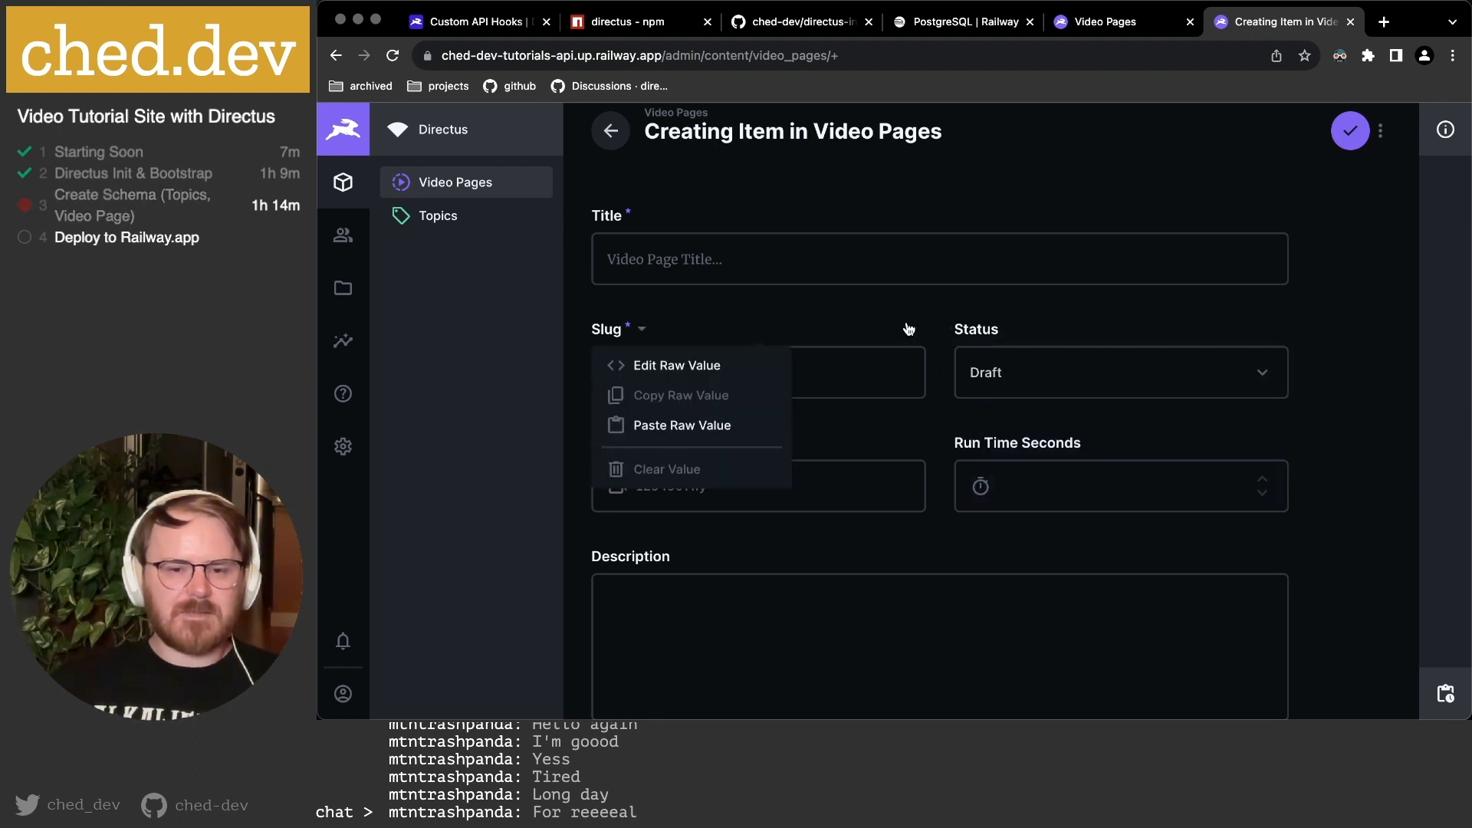
scroll(907, 318, "down", 1)
left_click(880, 281)
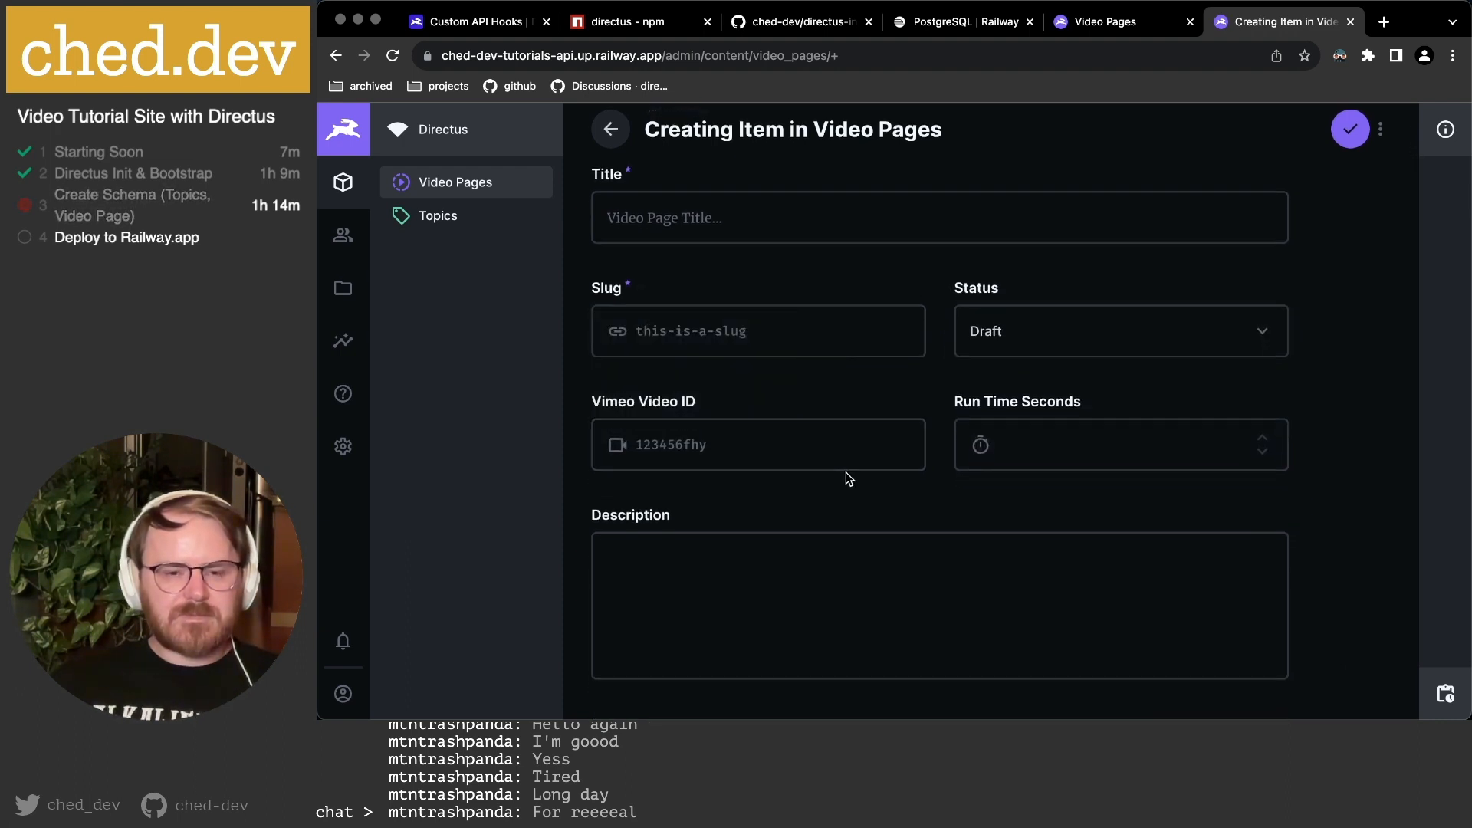
scroll(865, 445, "down", 2)
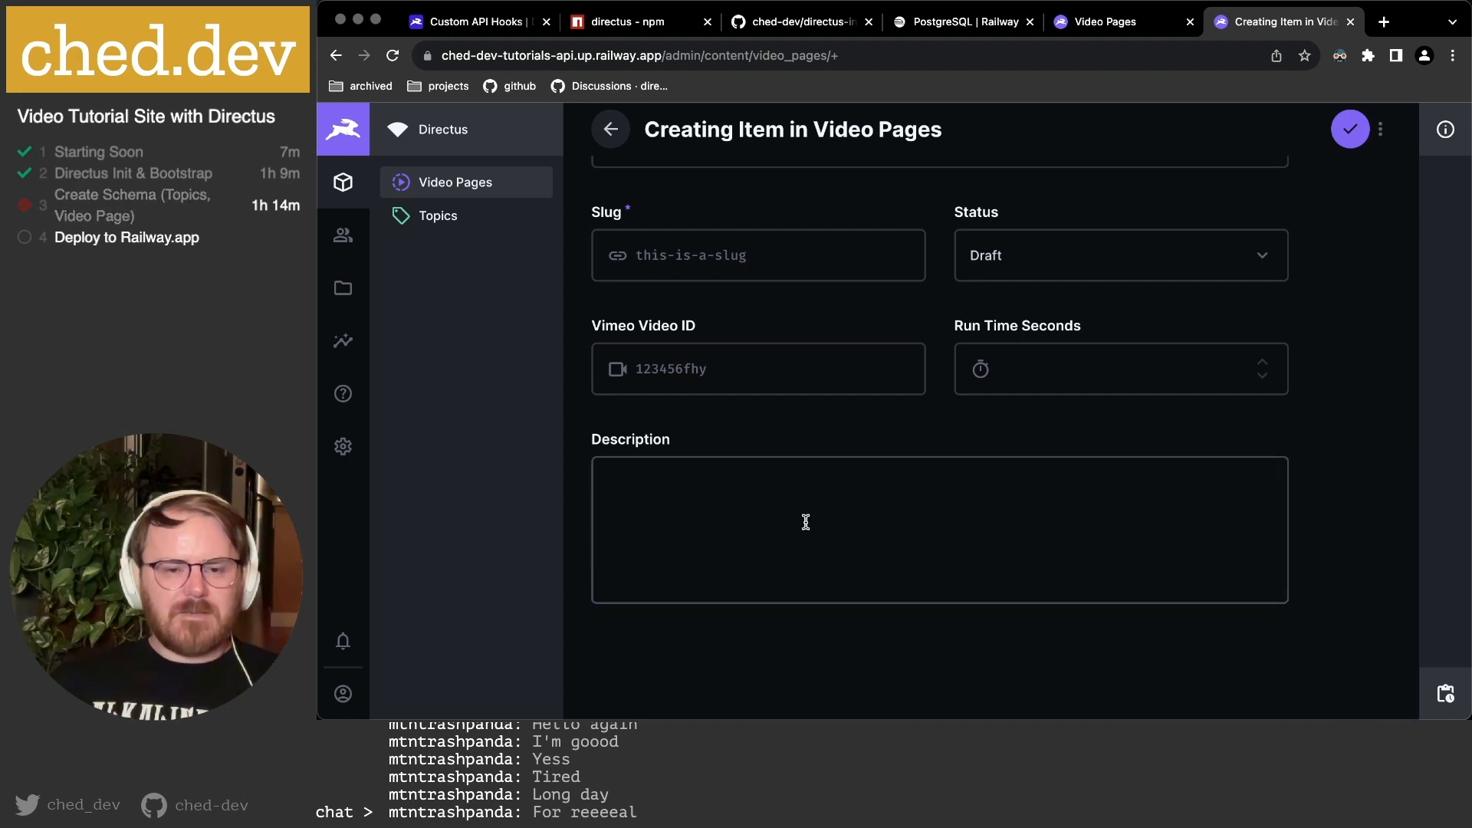
key("super+Tab")
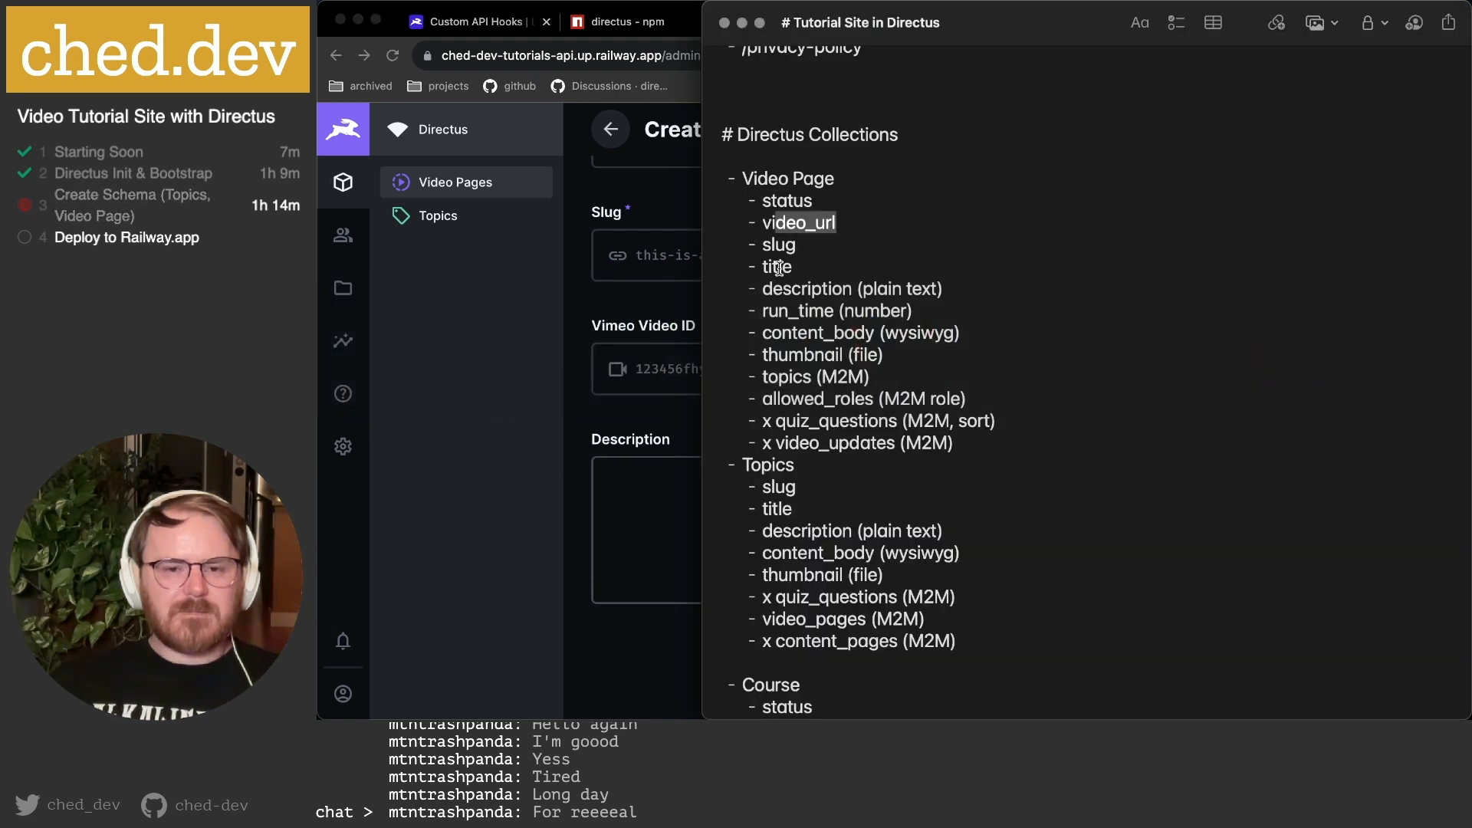
Rename run_time to run_time_seconds in the Notes field list and return to Directus.
left_click(779, 296)
type("_seconds")
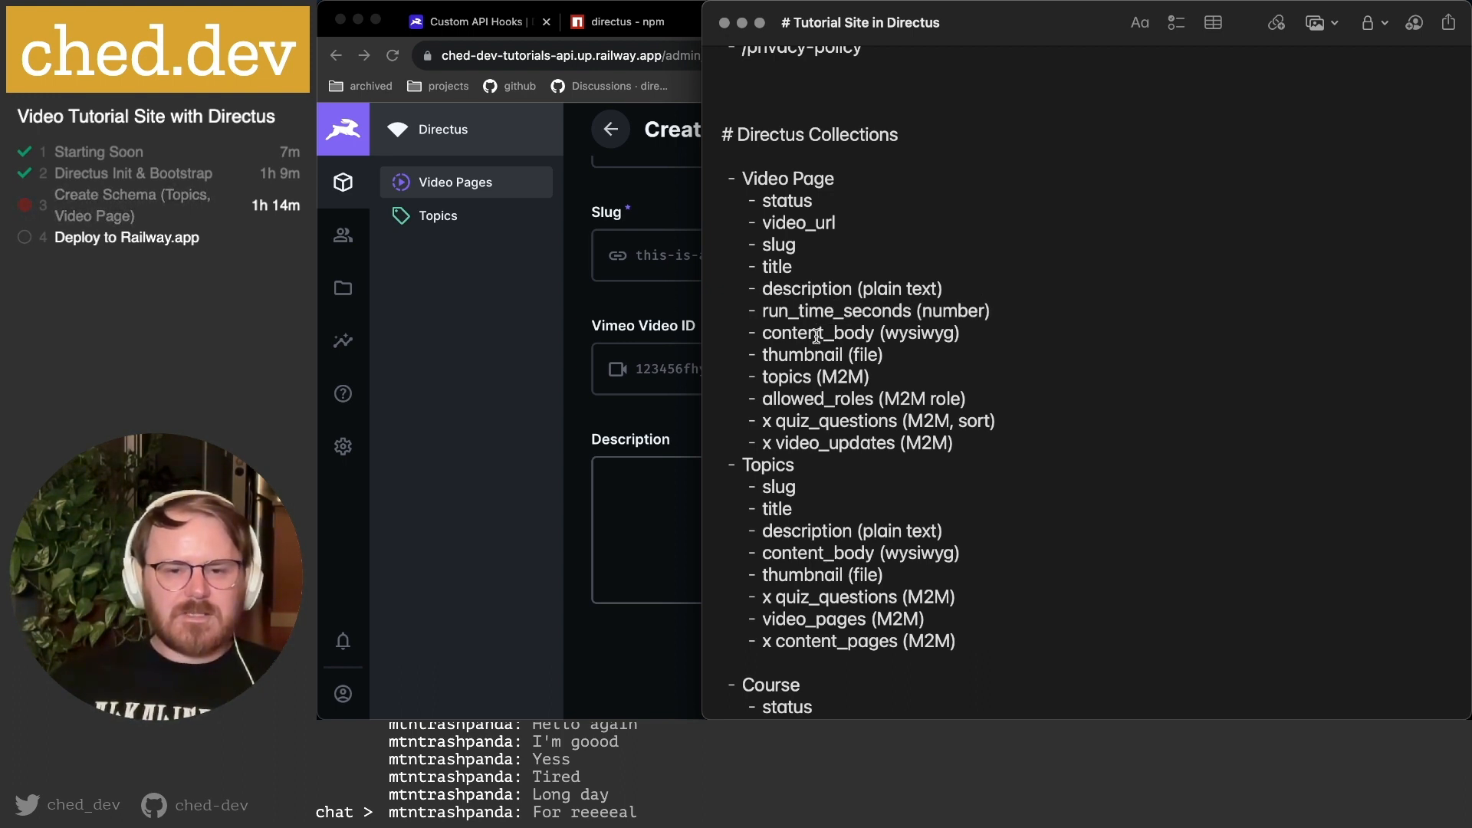
key("super+Tab")
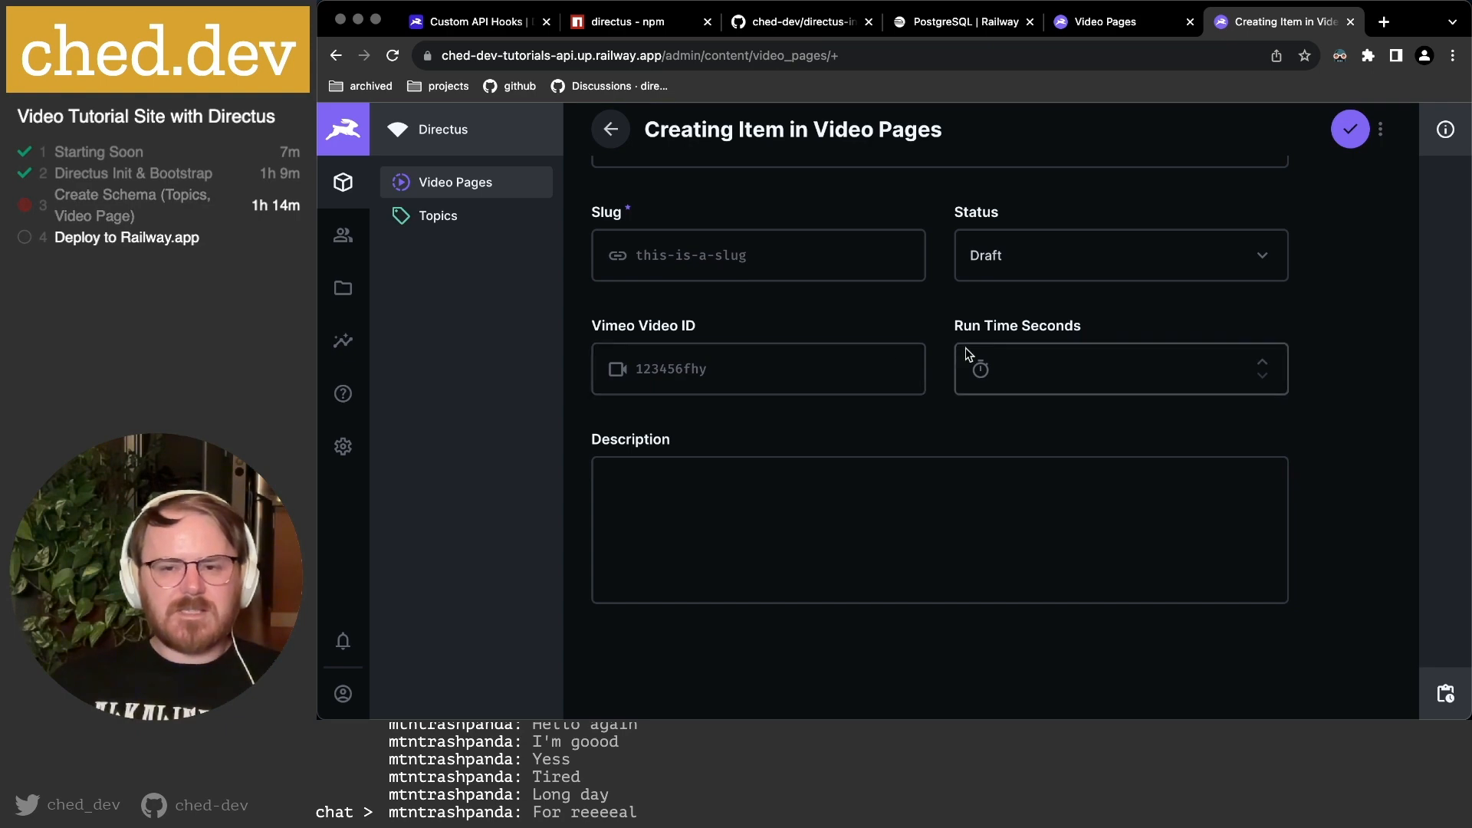
scroll(1243, 342, "up", 3)
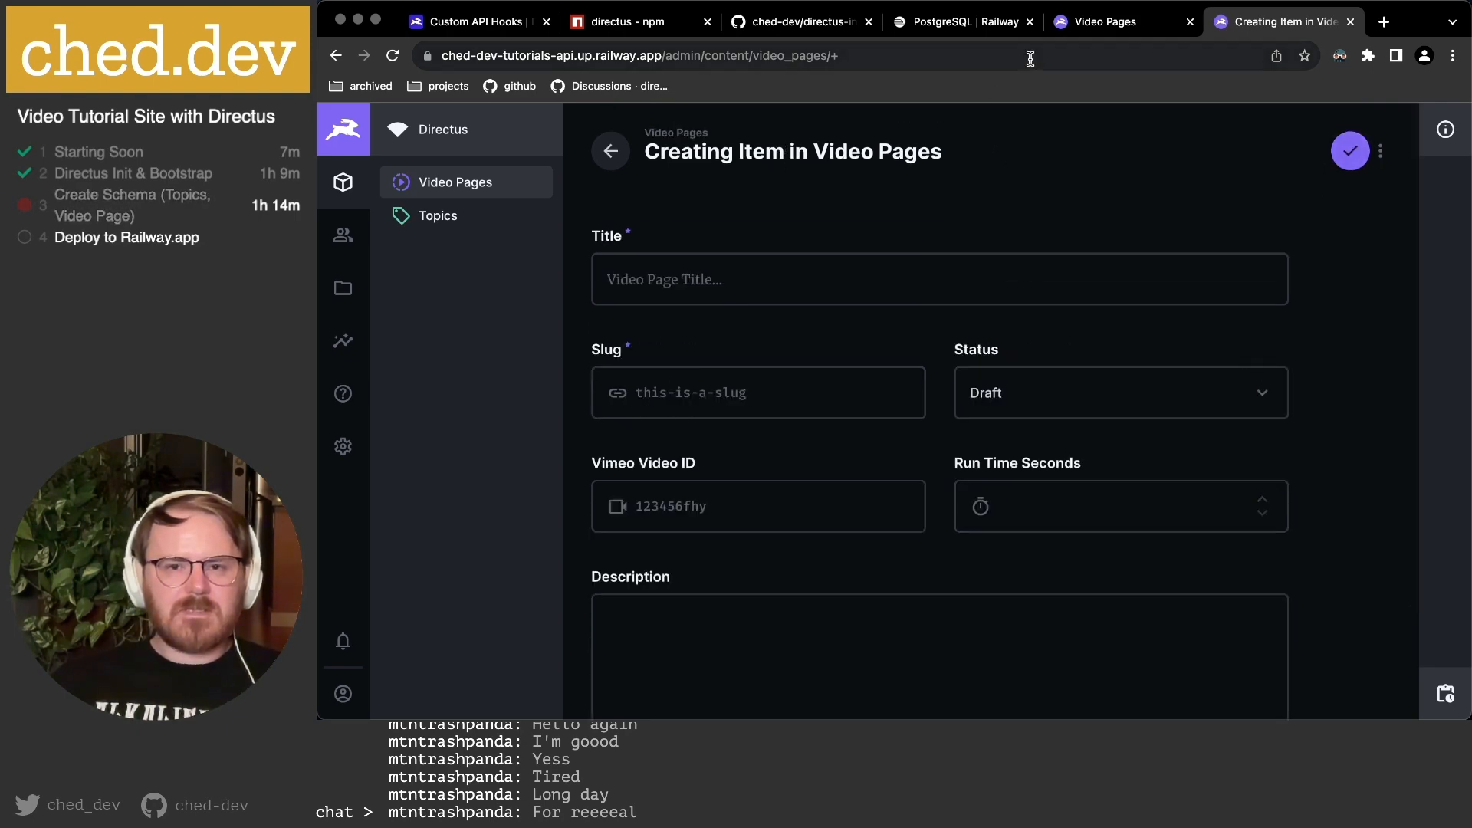
Start a Markdown field keyed content_markdown and continue in advanced mode.
left_click(1104, 22)
left_click(975, 555)
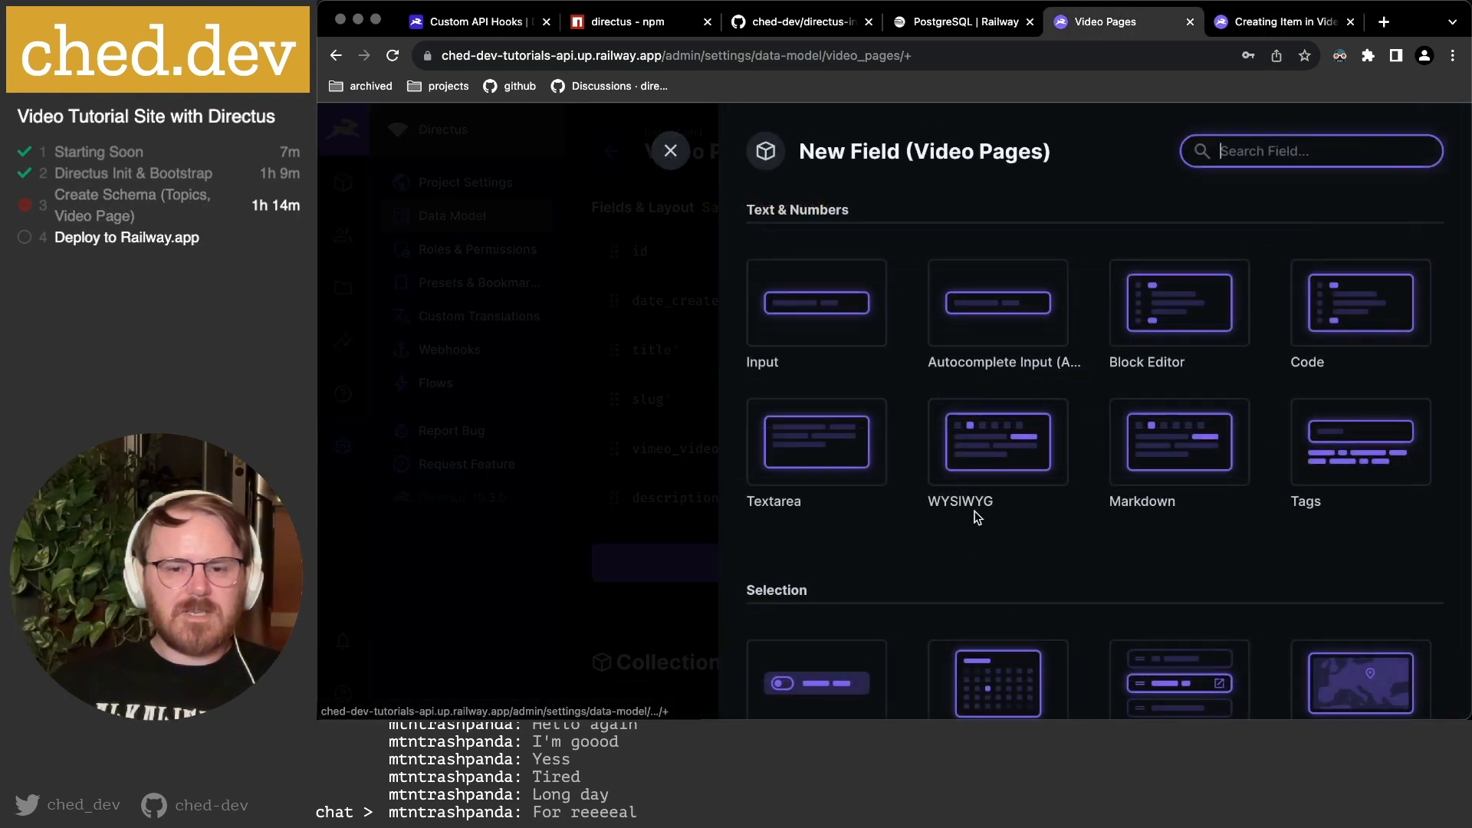
left_click(1165, 441)
type("content_markdown")
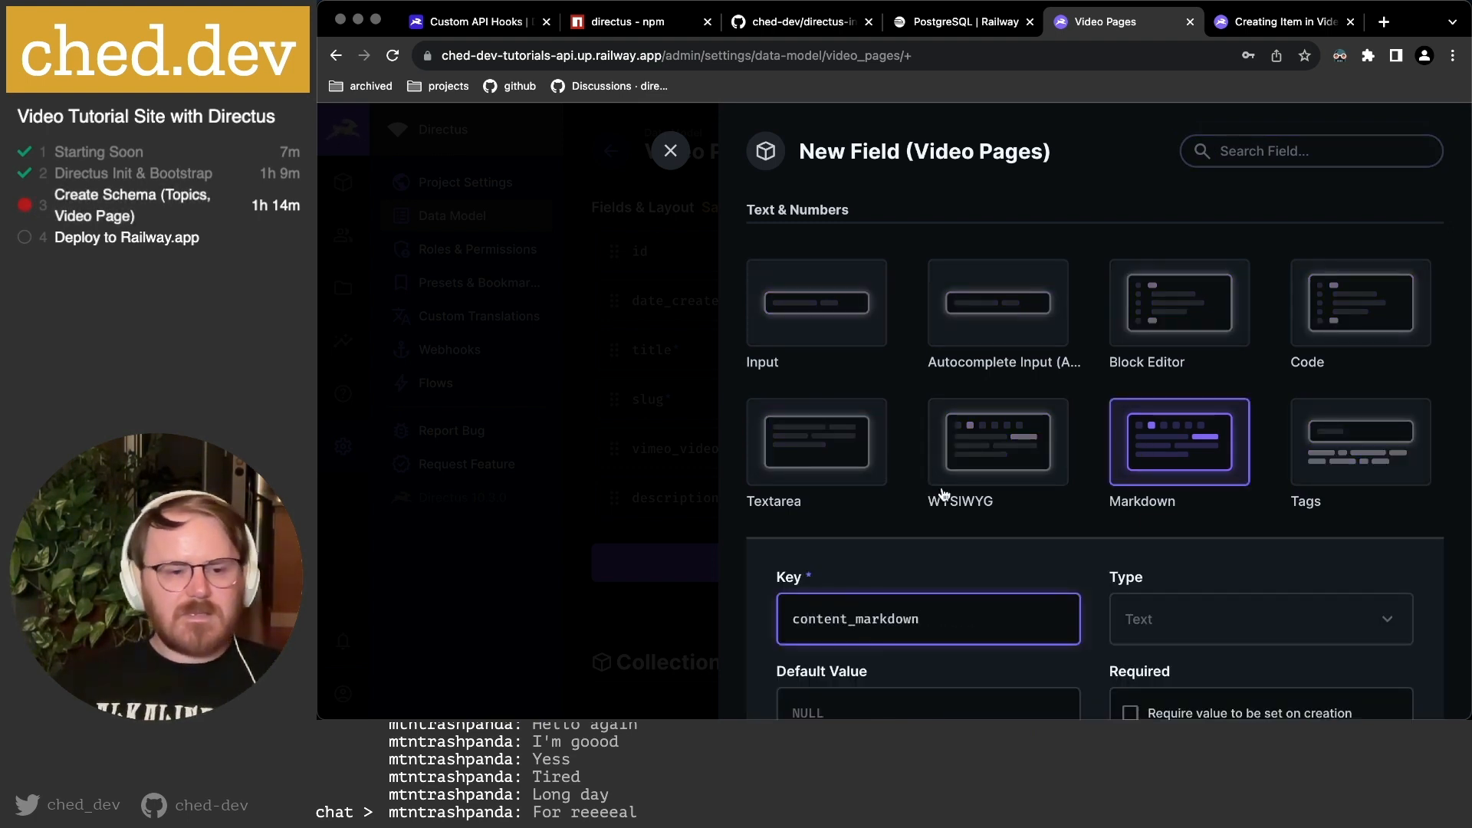
scroll(1181, 526, "down", 5)
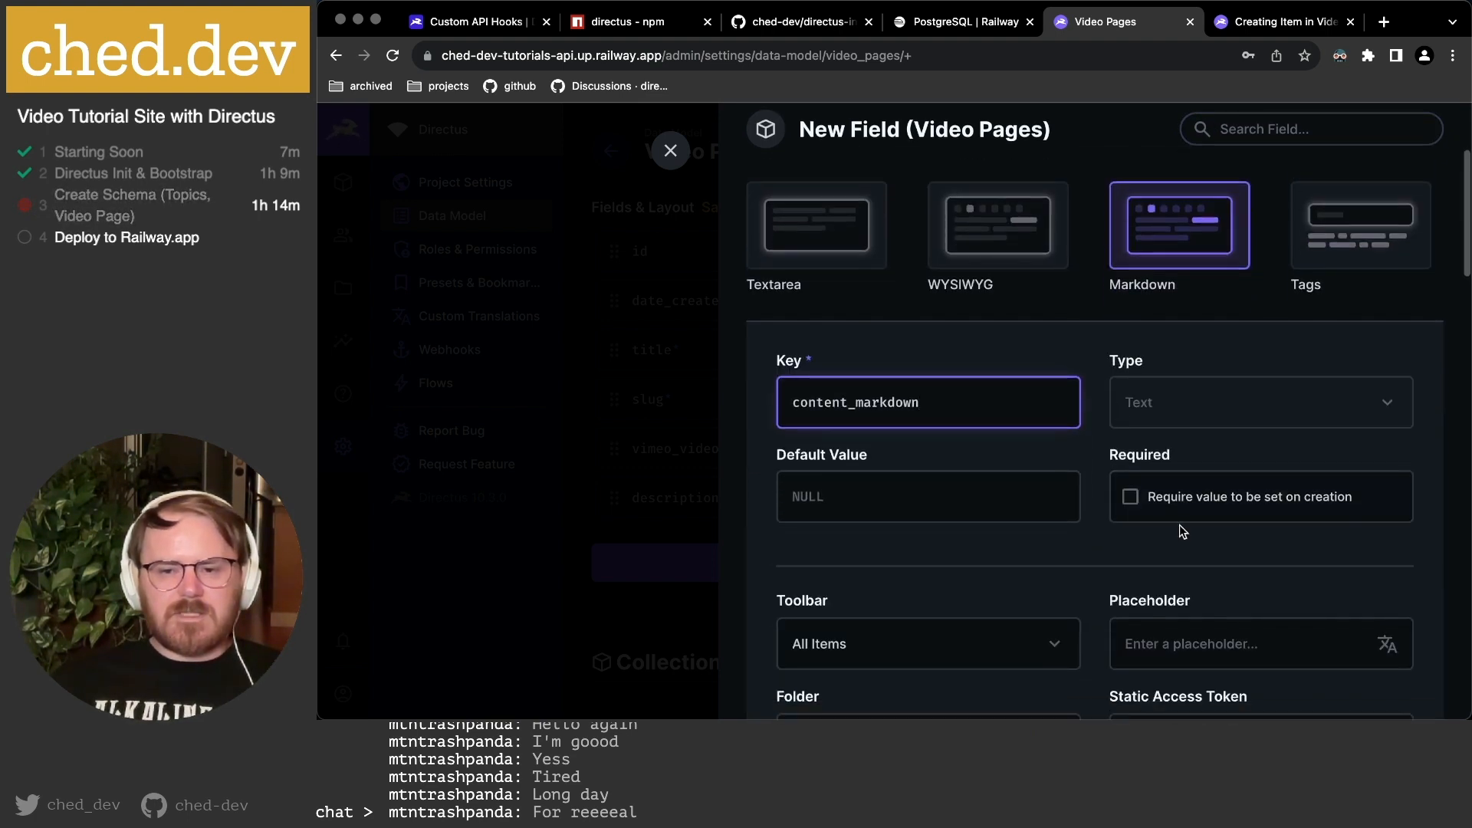
scroll(927, 397, "down", 2)
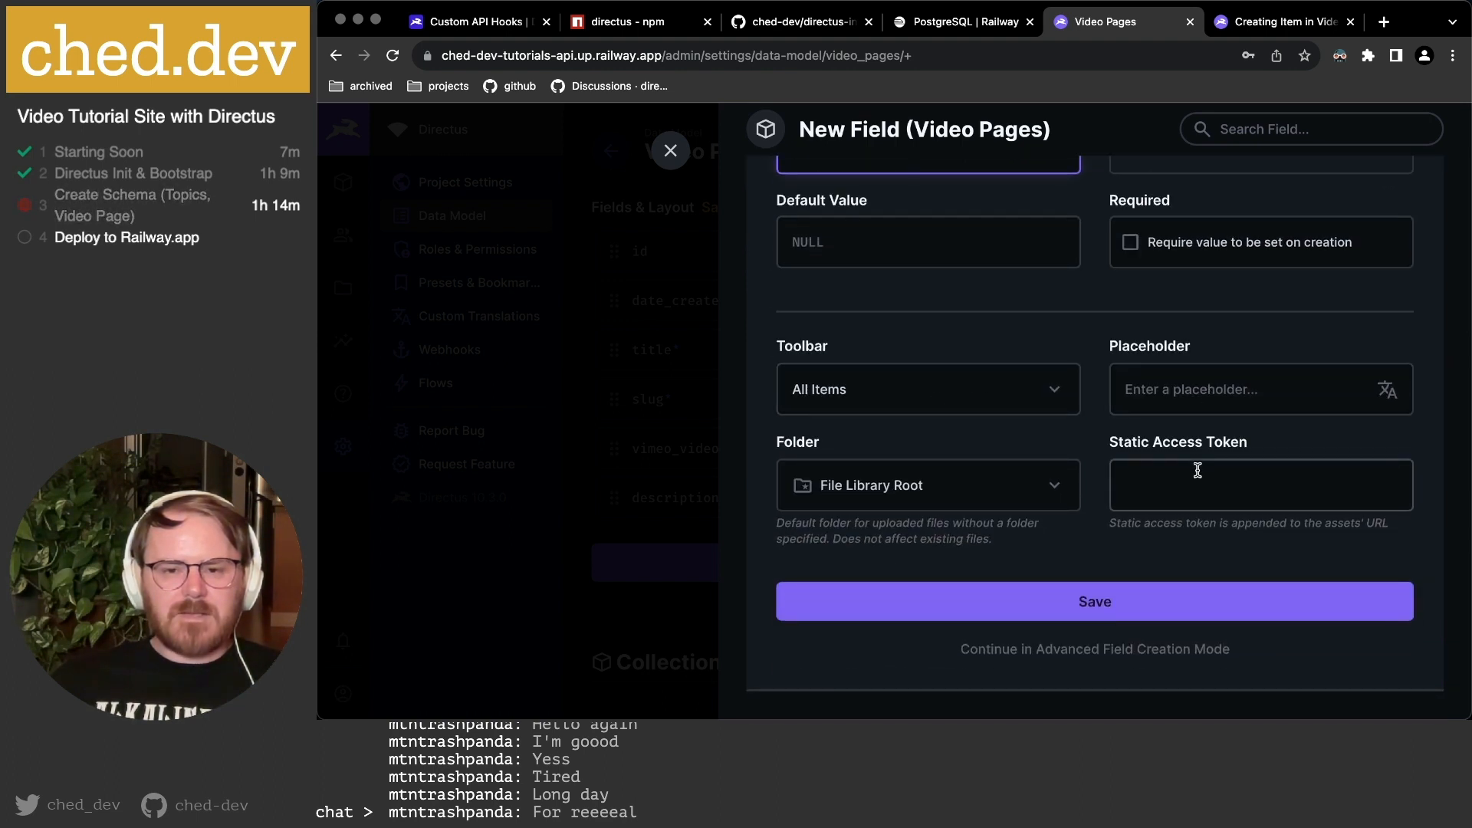
left_click(1042, 650)
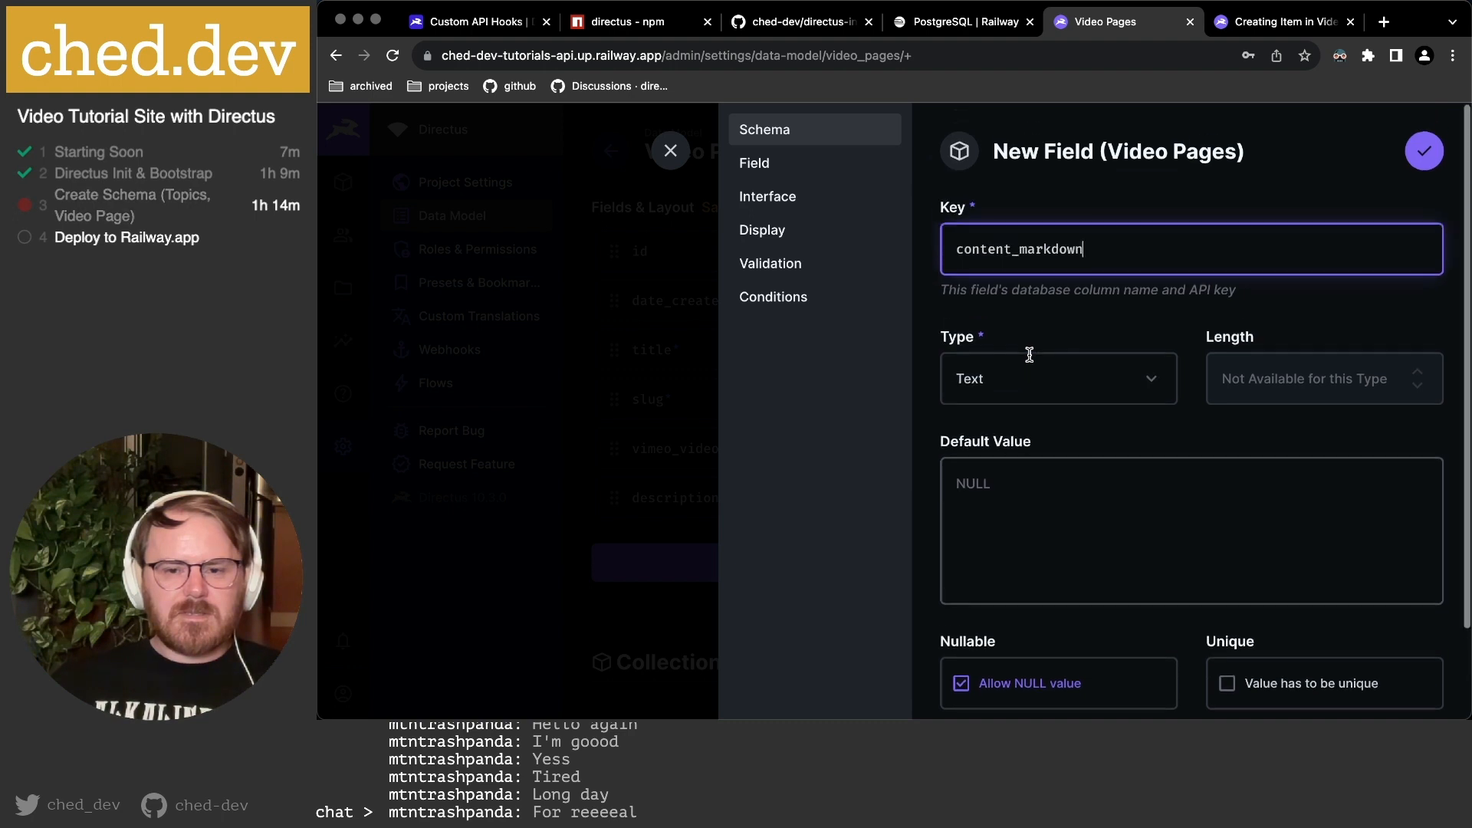
Set the Markdown editor font to Serif after briefly trying Monospace.
left_click(779, 170)
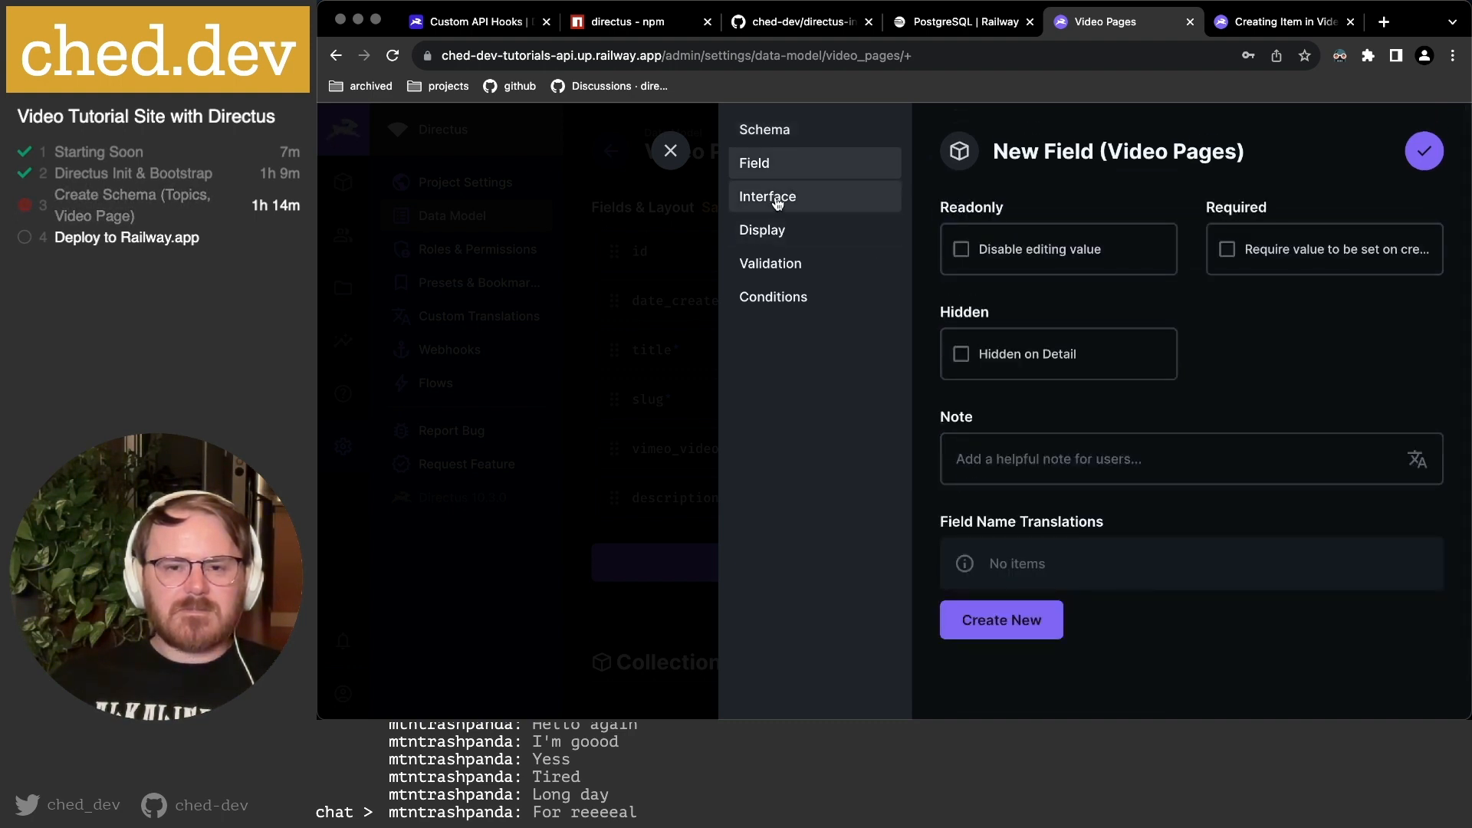
left_click(775, 199)
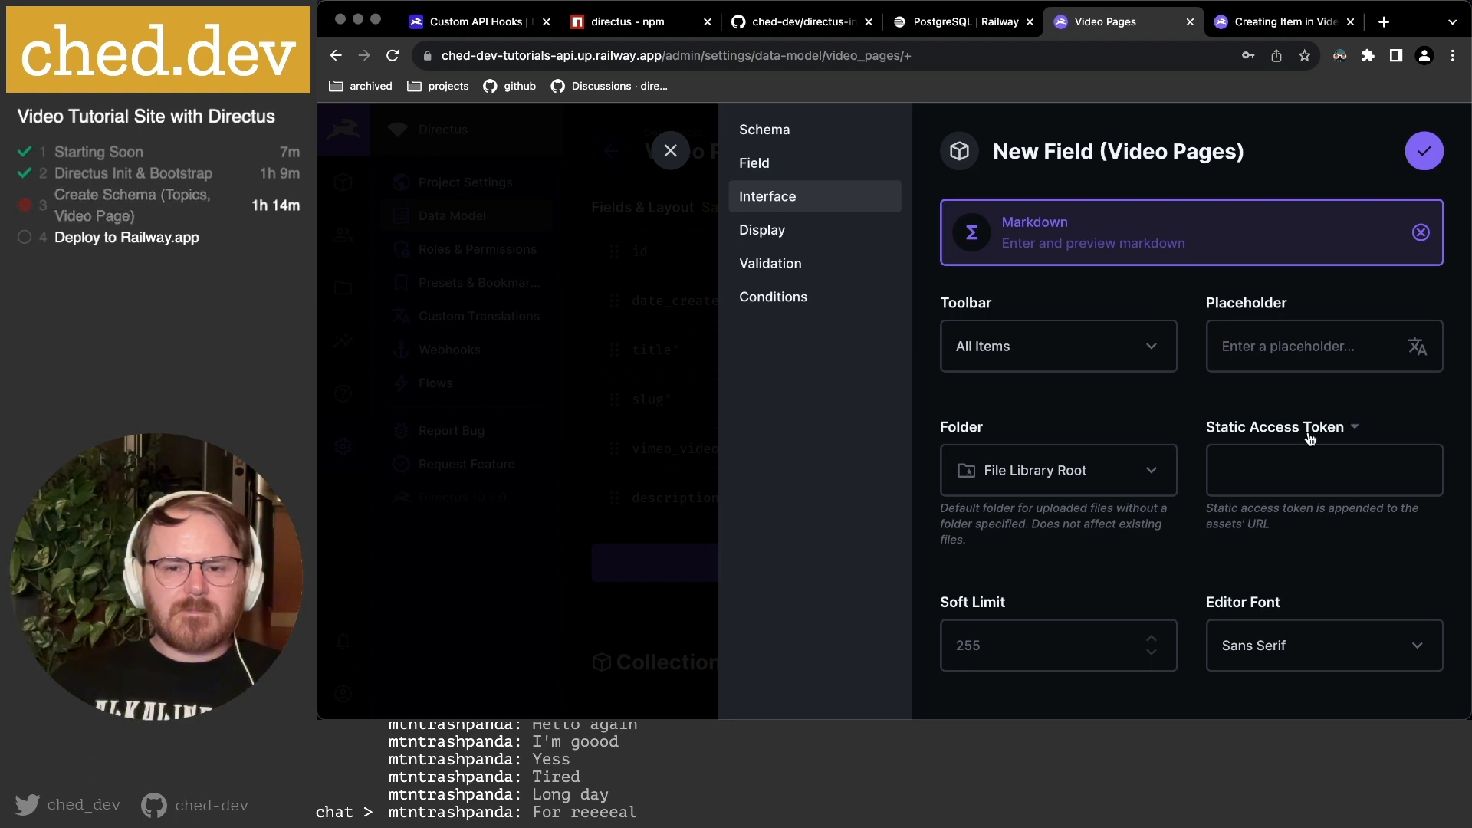
scroll(1286, 436, "down", 3)
left_click(1286, 433)
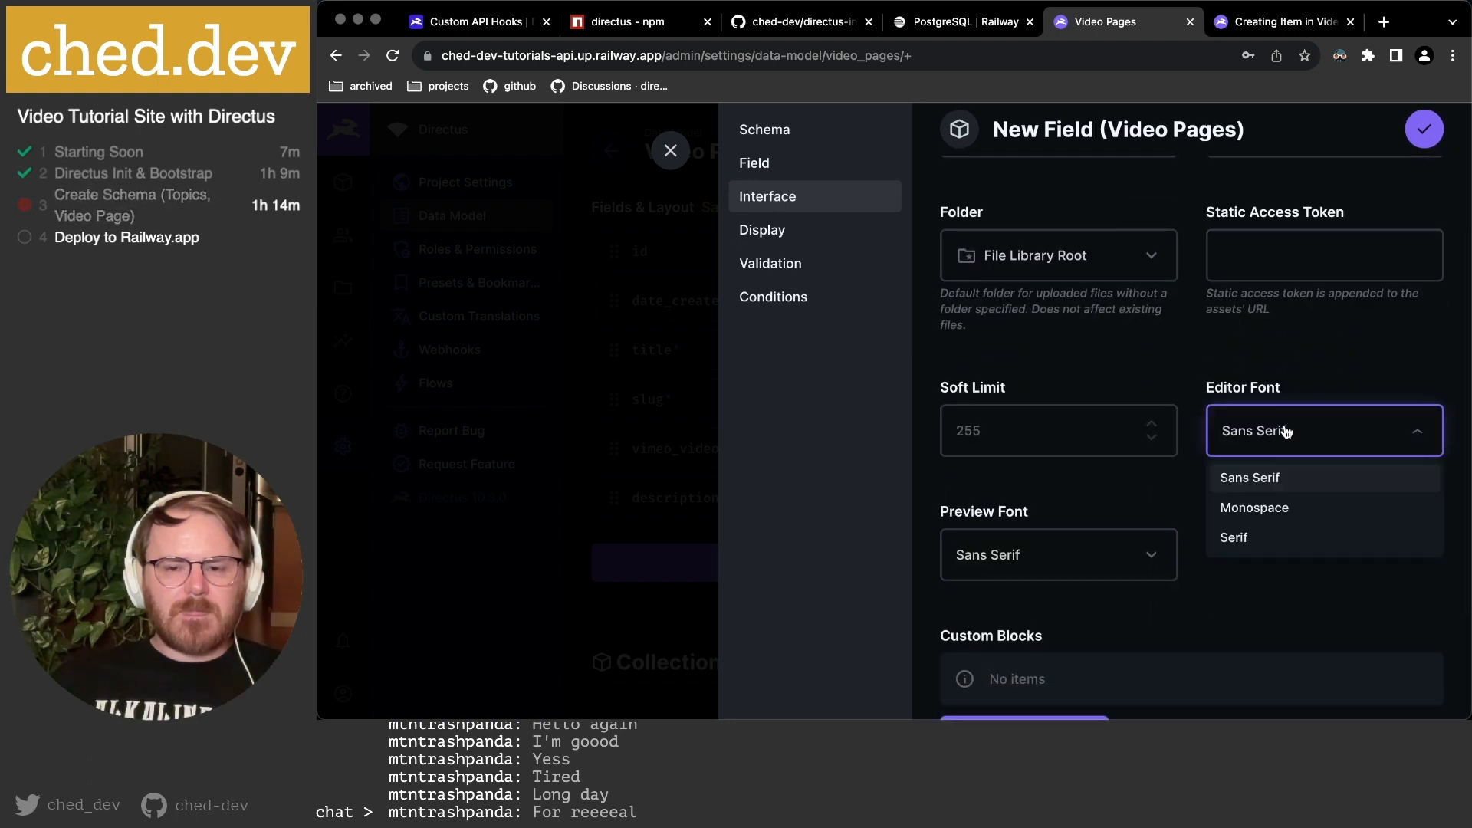
left_click(1261, 534)
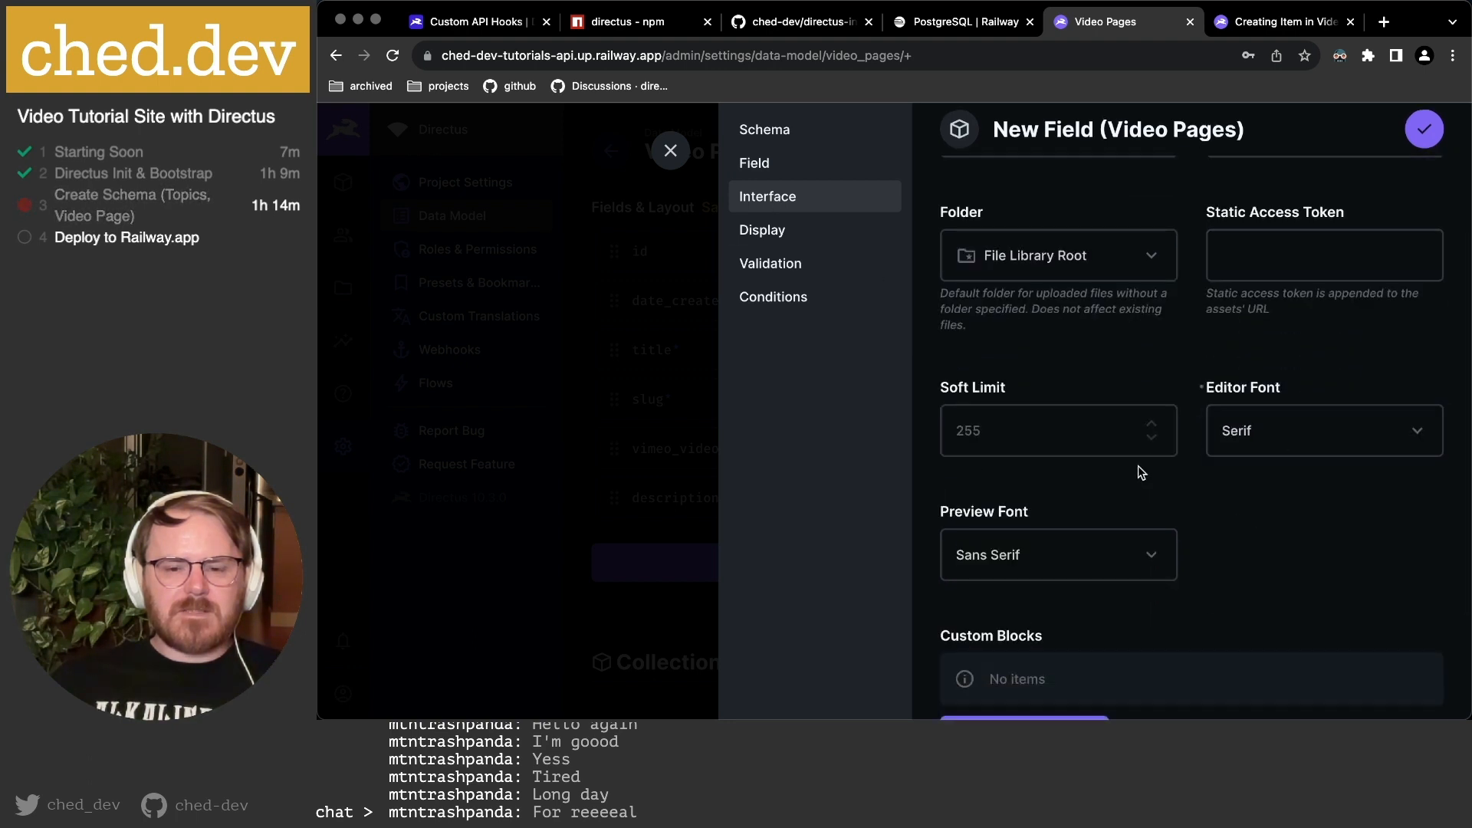
left_click(1265, 425)
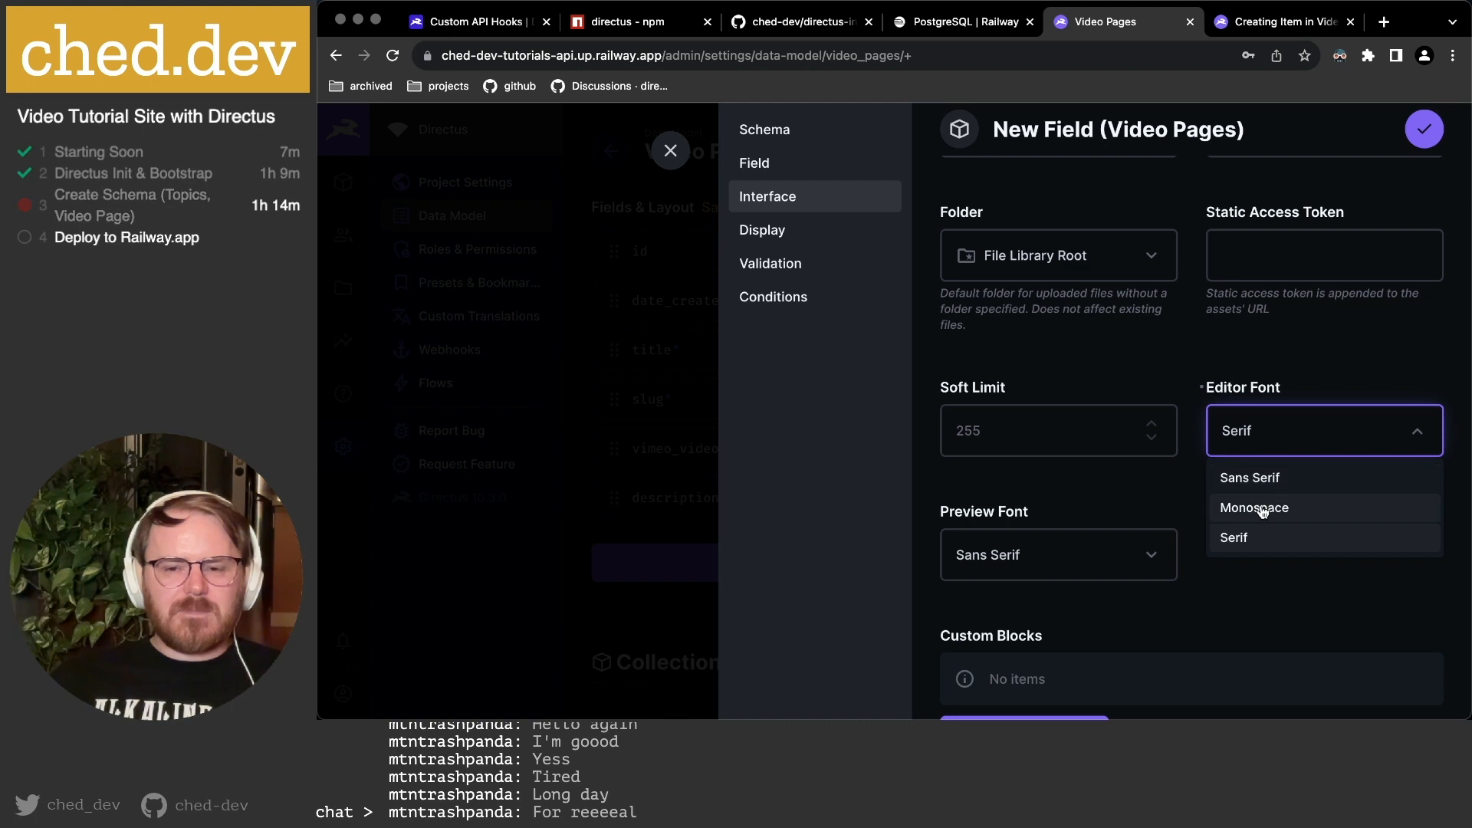
left_click(1263, 509)
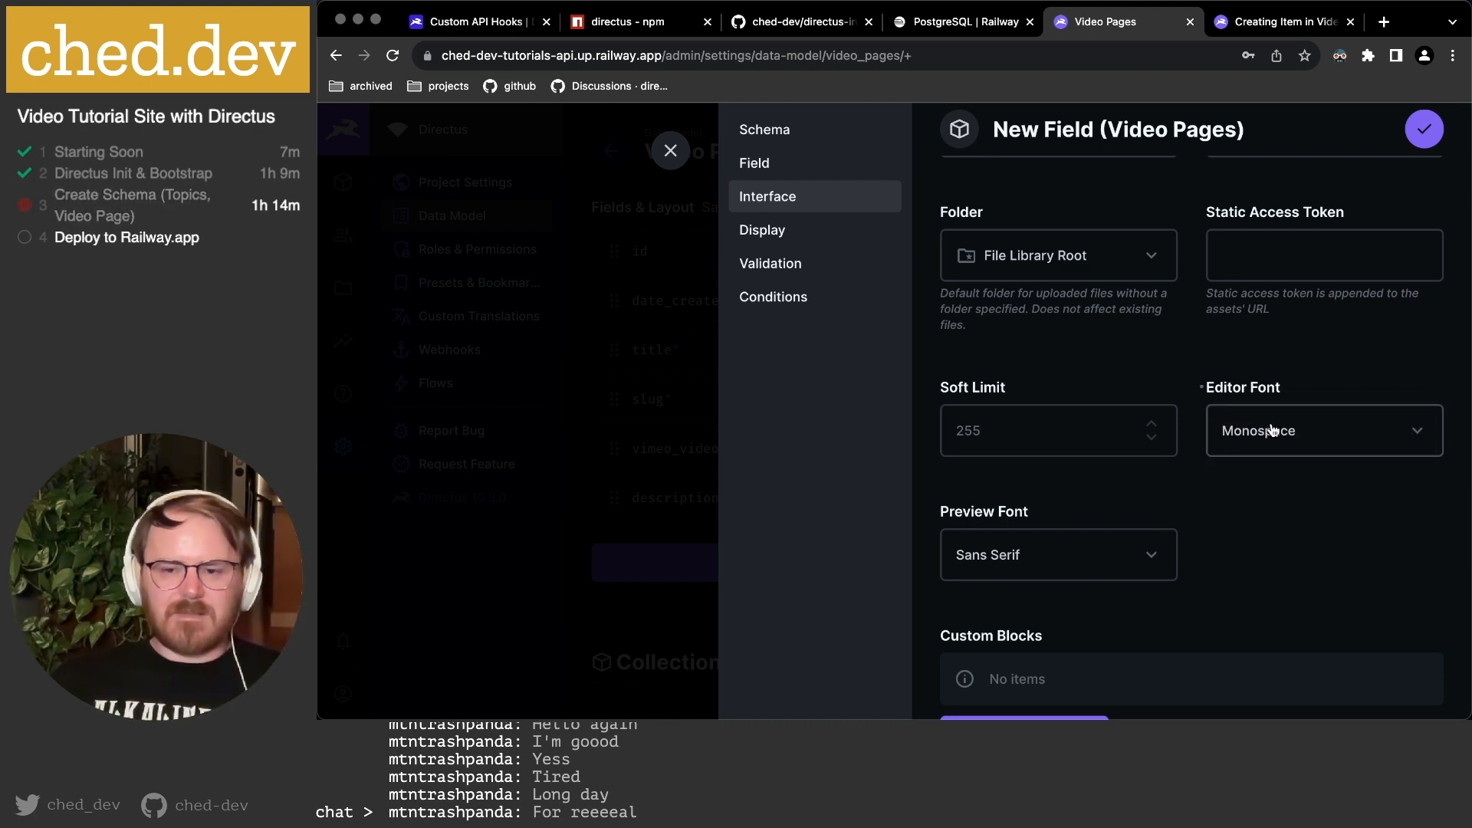
left_click(1250, 430)
left_click(1232, 534)
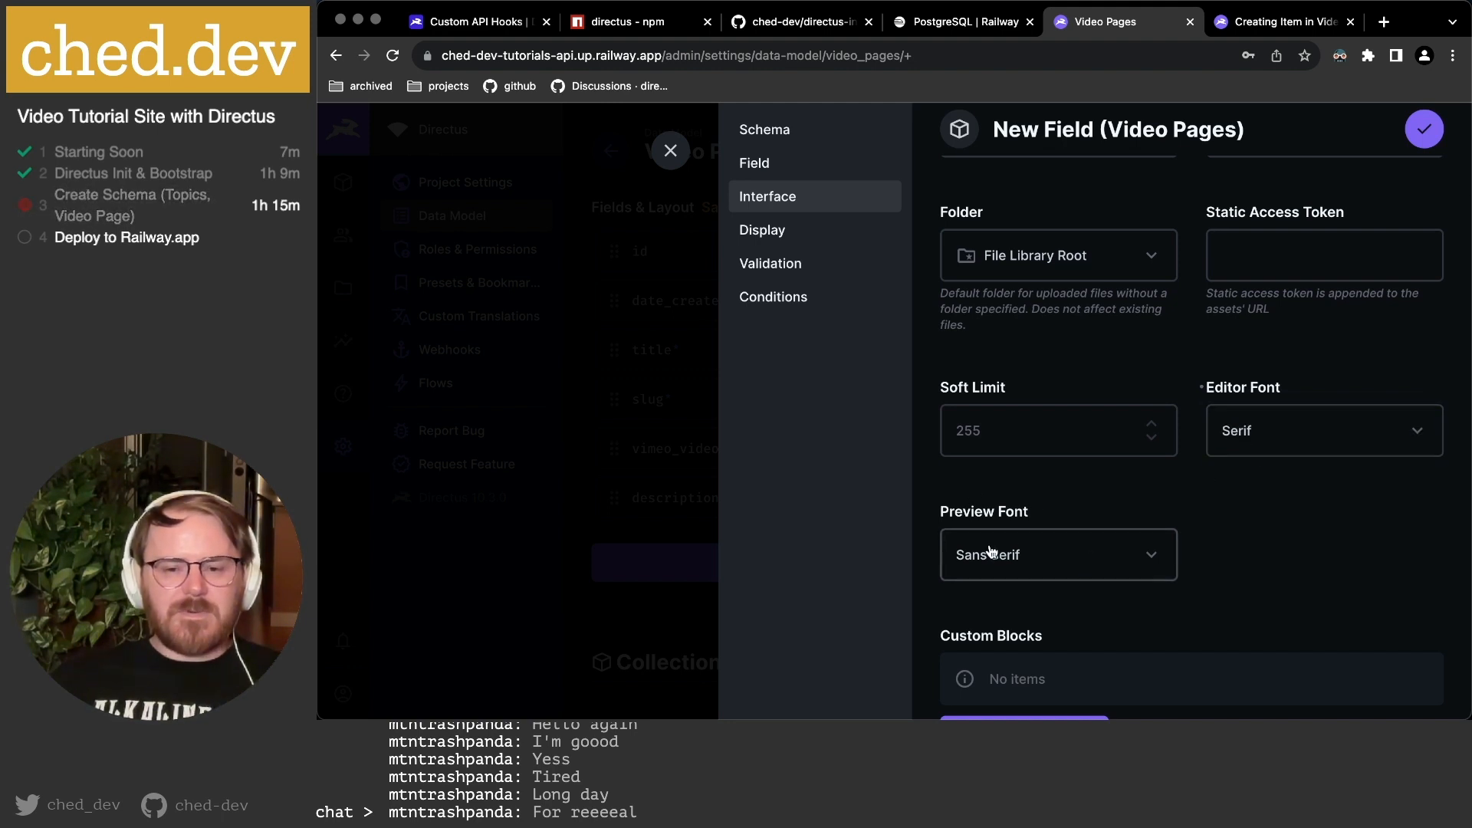
Set the preview font to Serif, check the display settings, and save content_markdown.
scroll(1242, 526, "down", 3)
left_click(1072, 460)
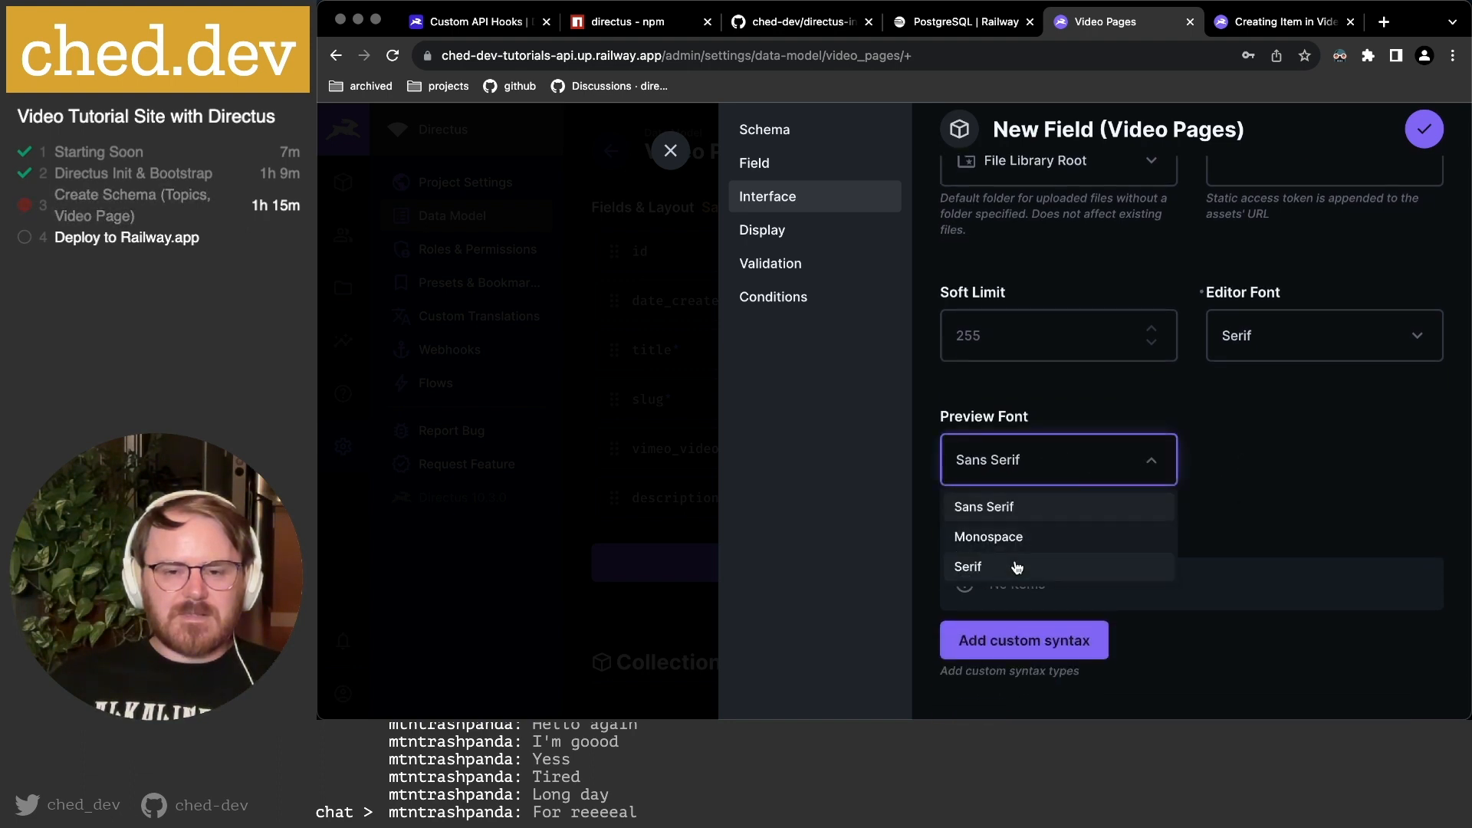
left_click(1019, 566)
scroll(1263, 472, "down", 2)
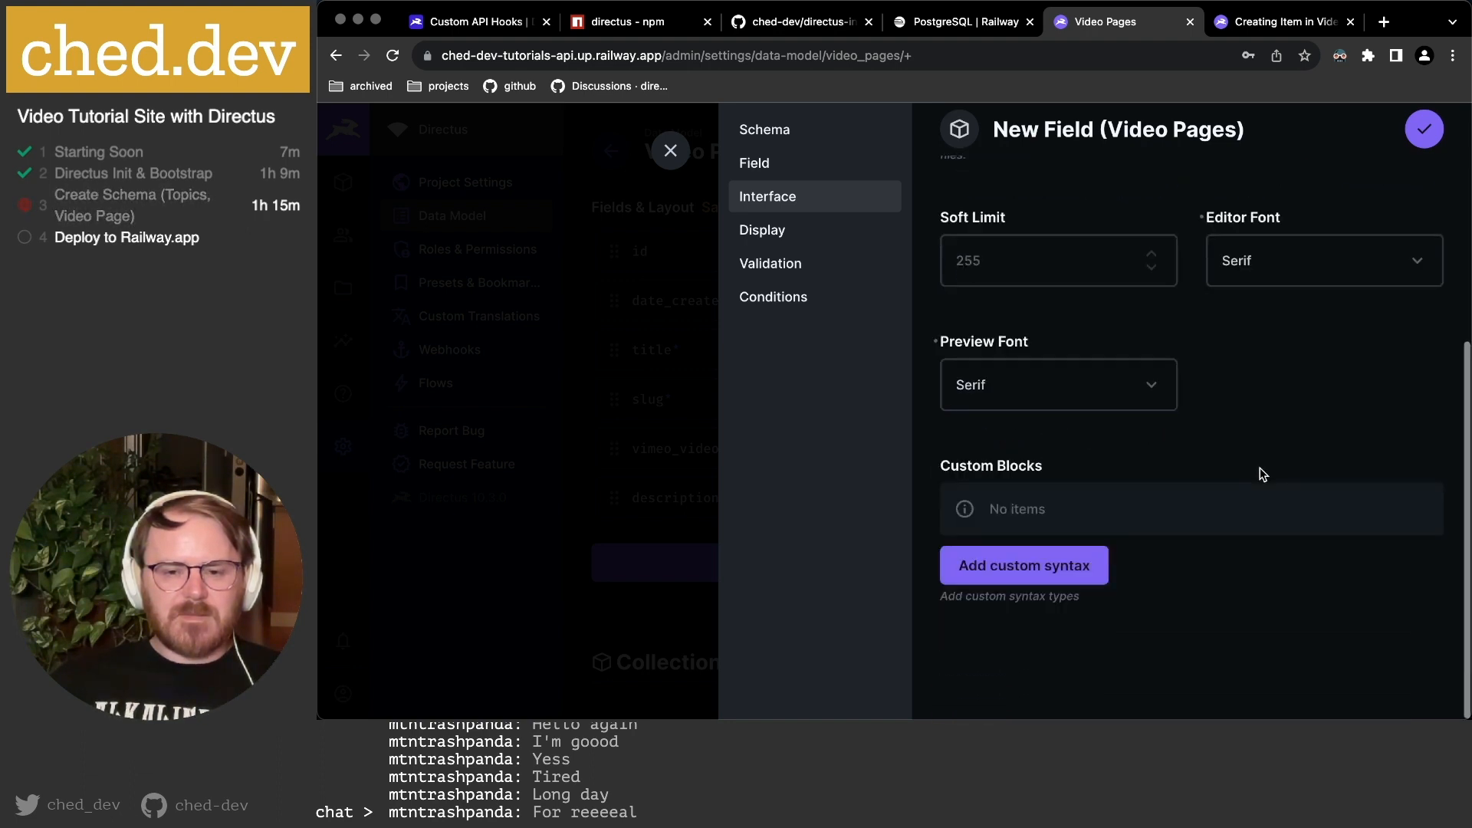
left_click(798, 233)
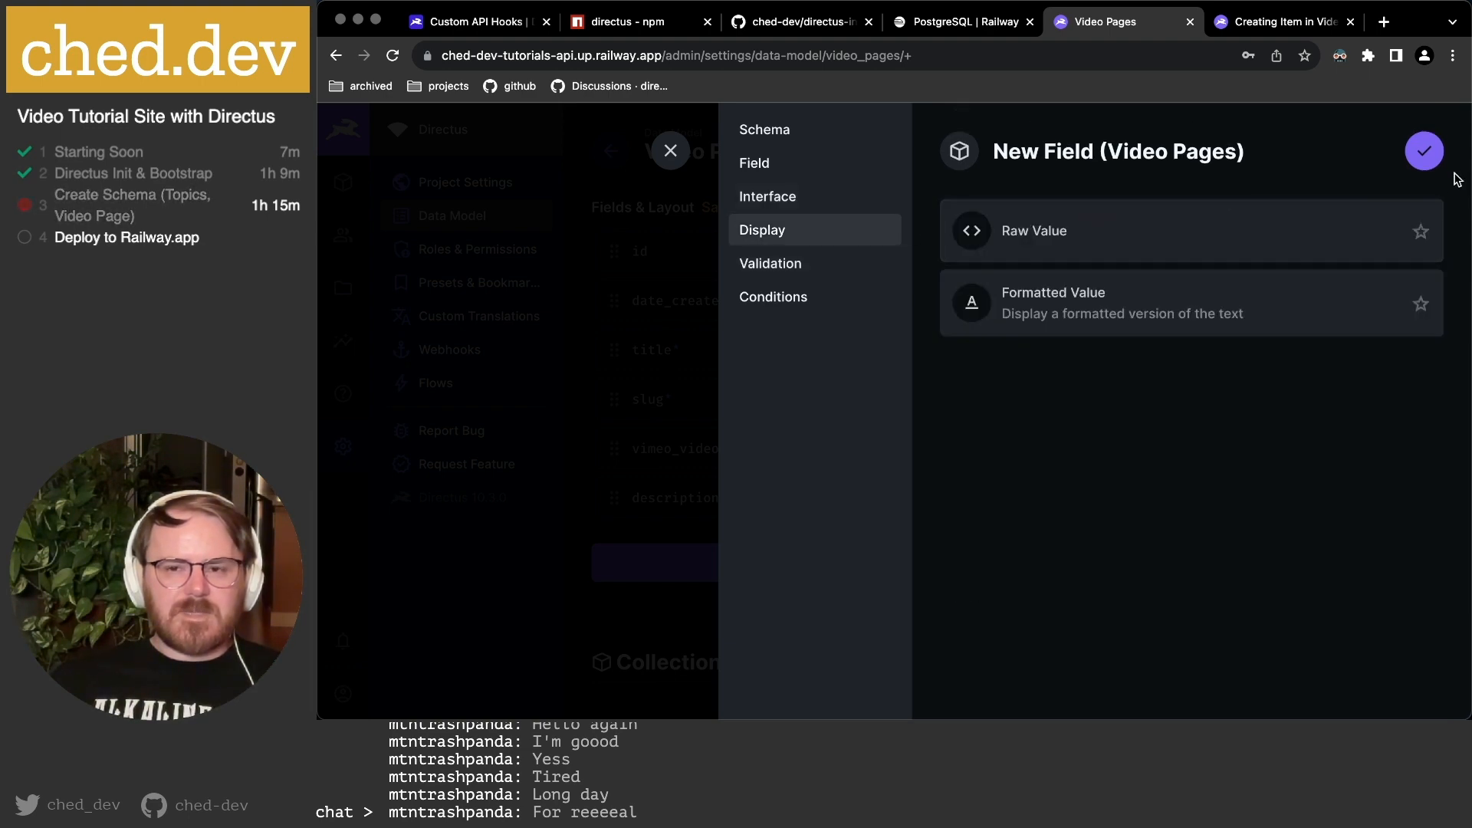
left_click(1431, 153)
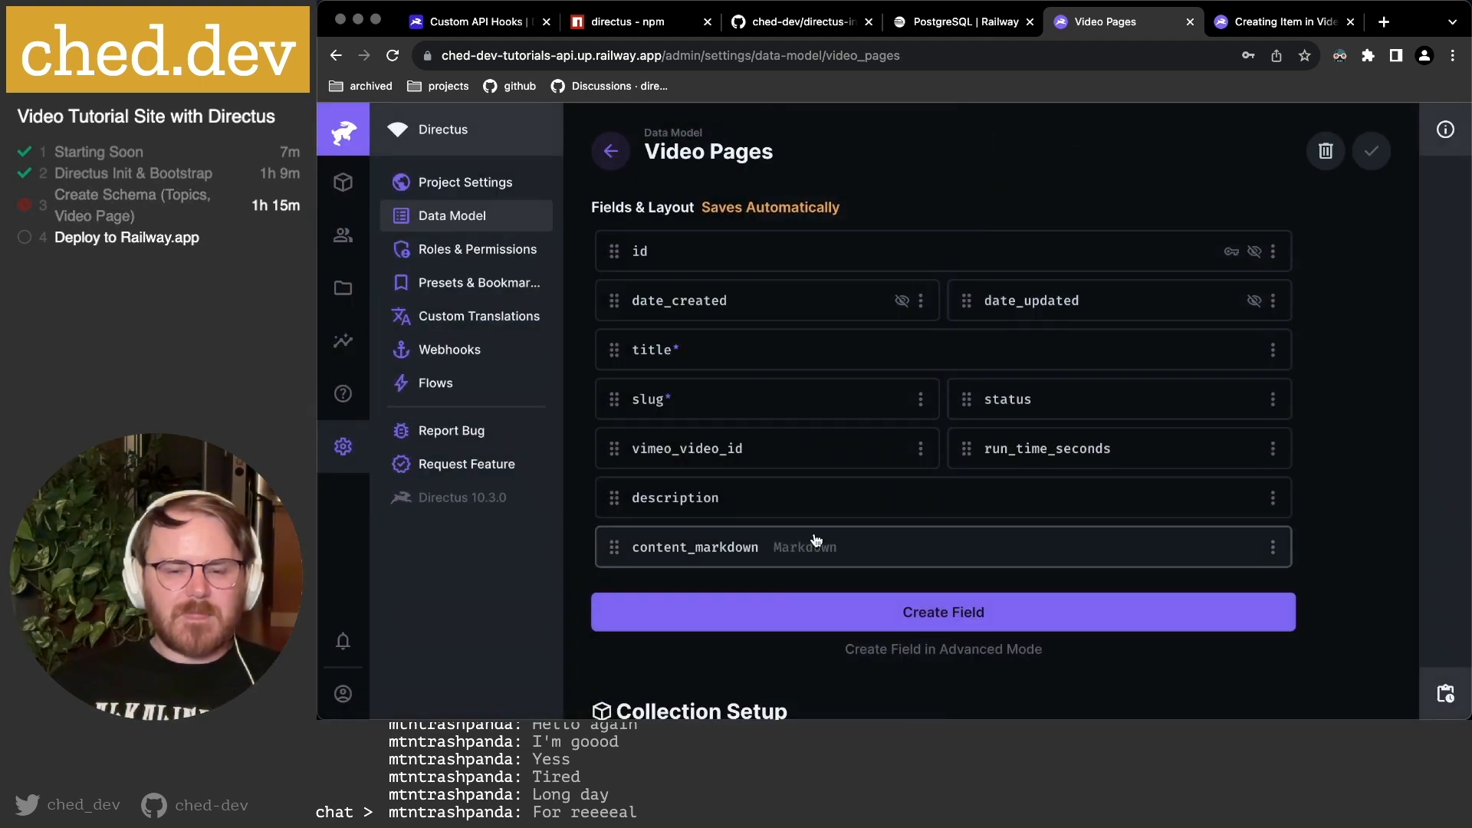
Start a new Video Pages field with the Image interface and key 'thumbnail'.
key("super+Tab")
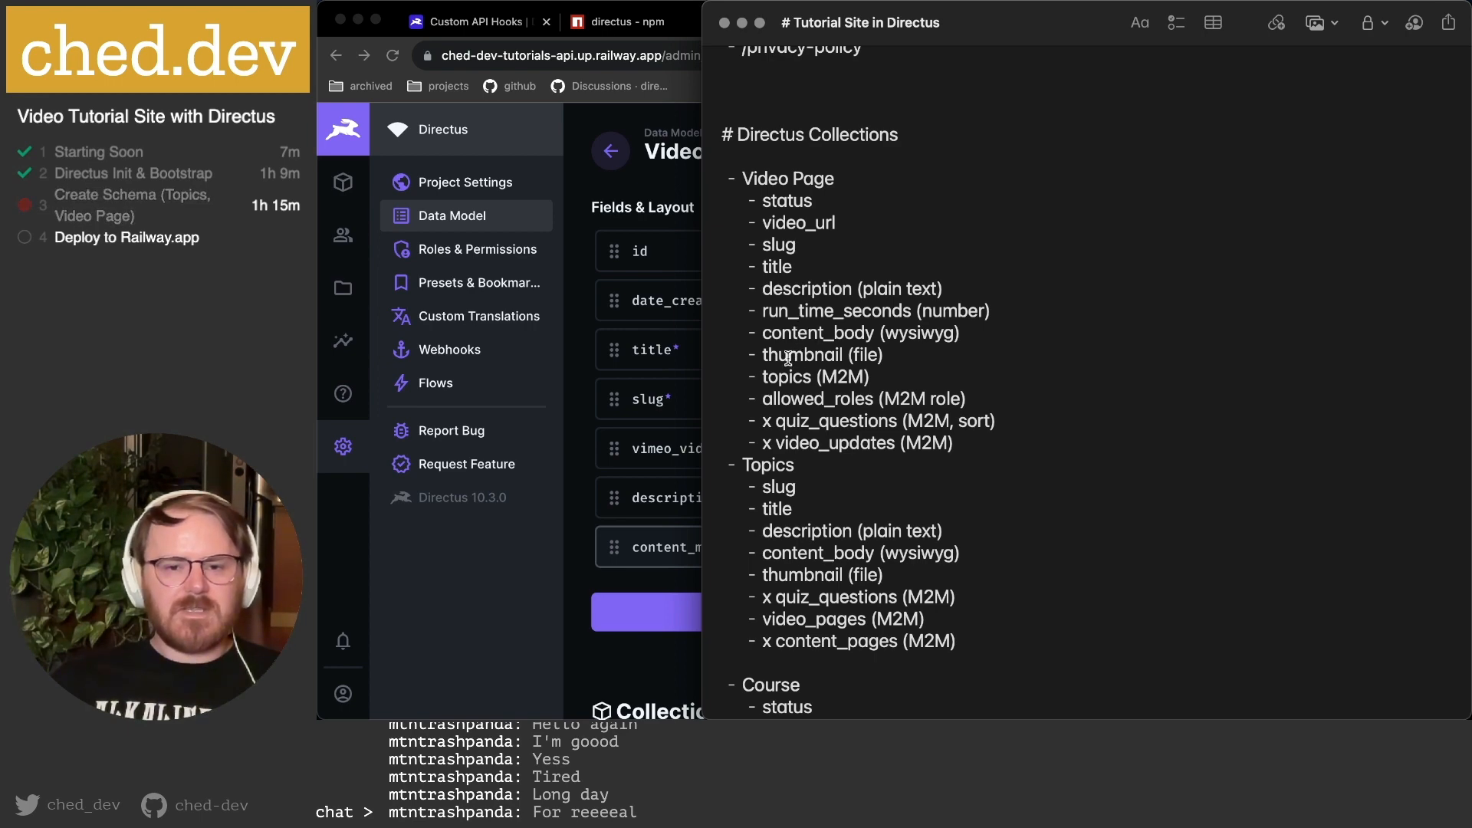
key("super+Tab")
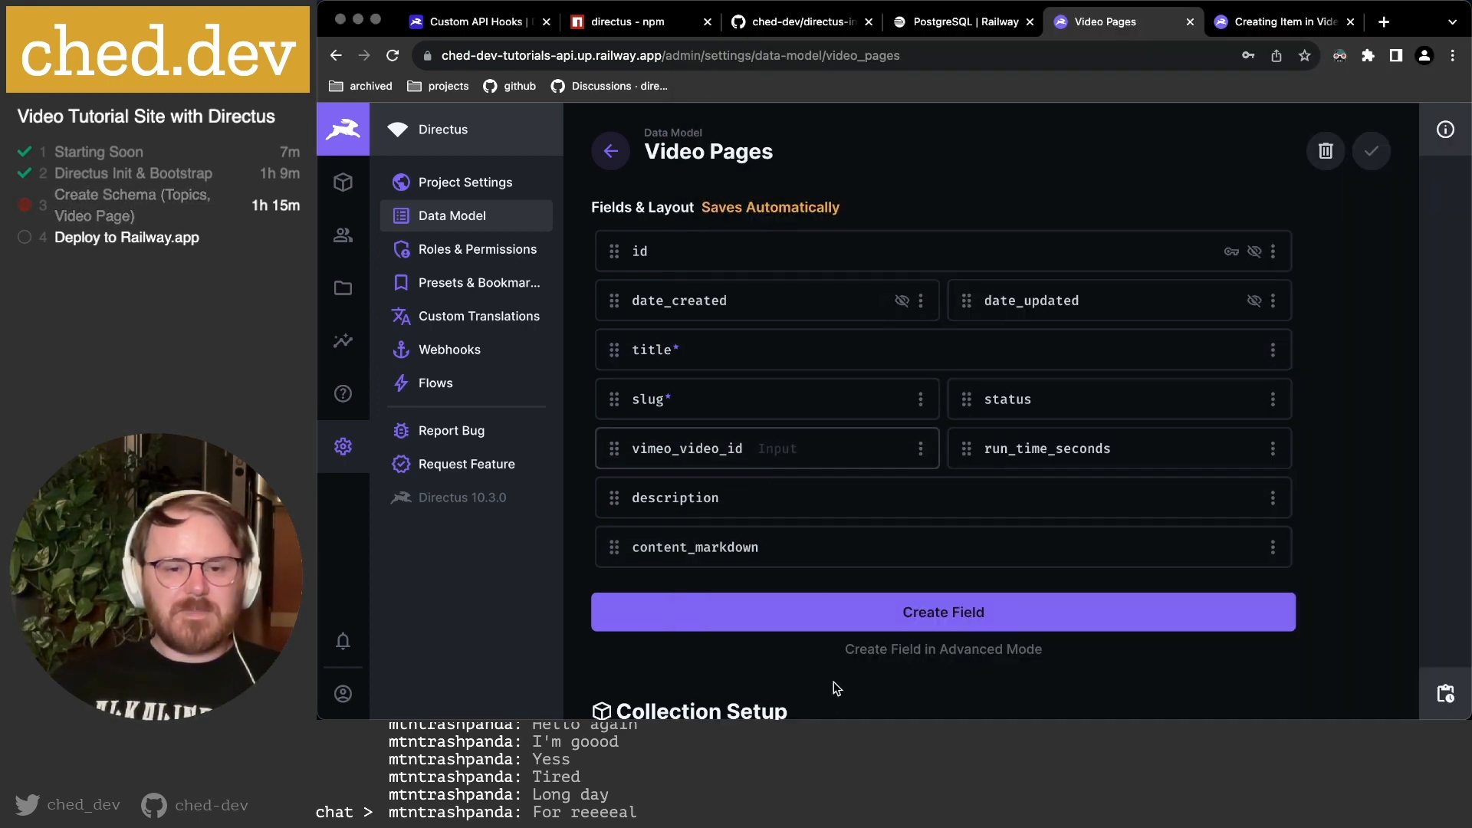
left_click(940, 628)
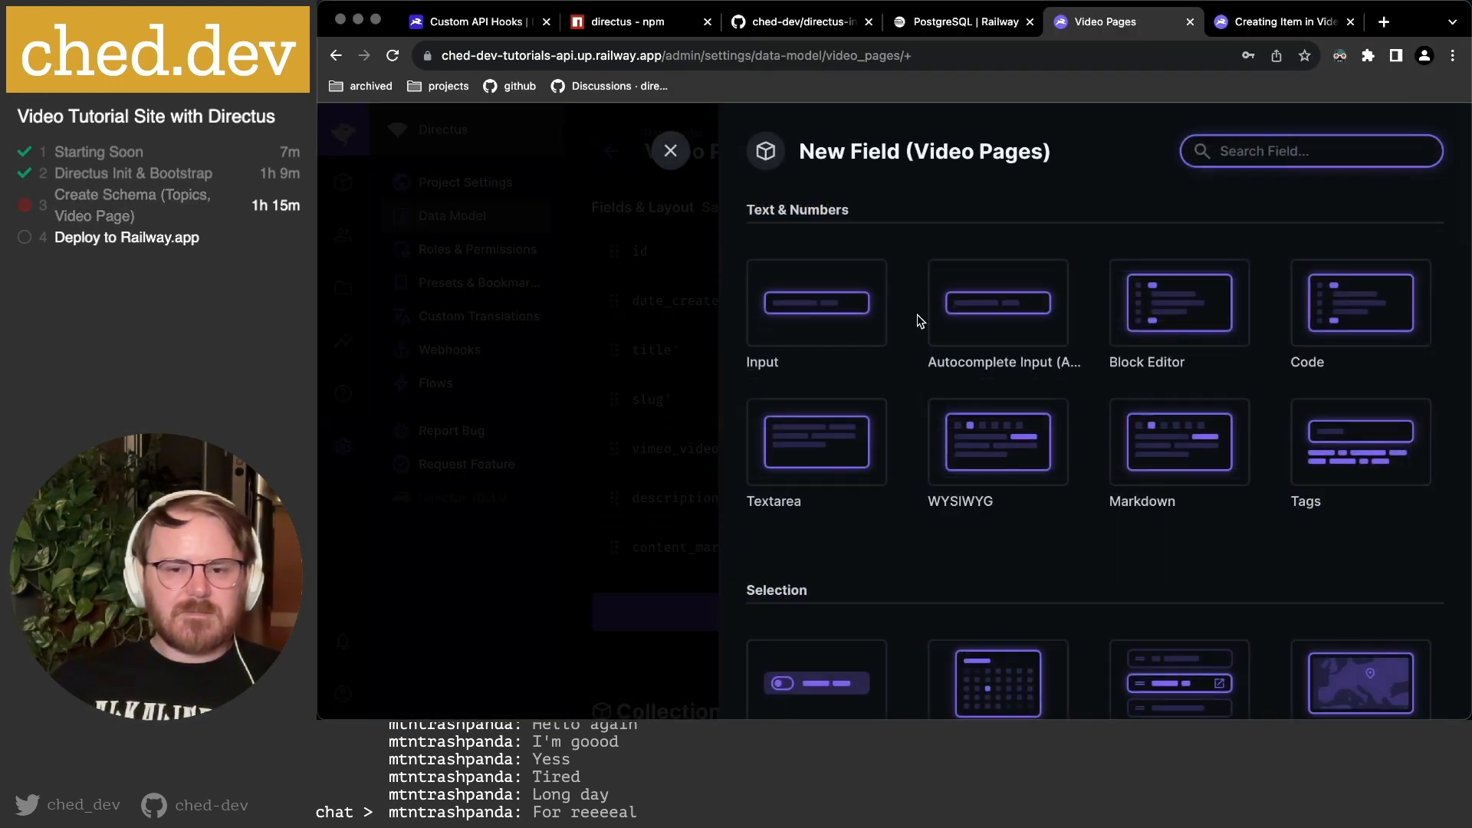
type("image")
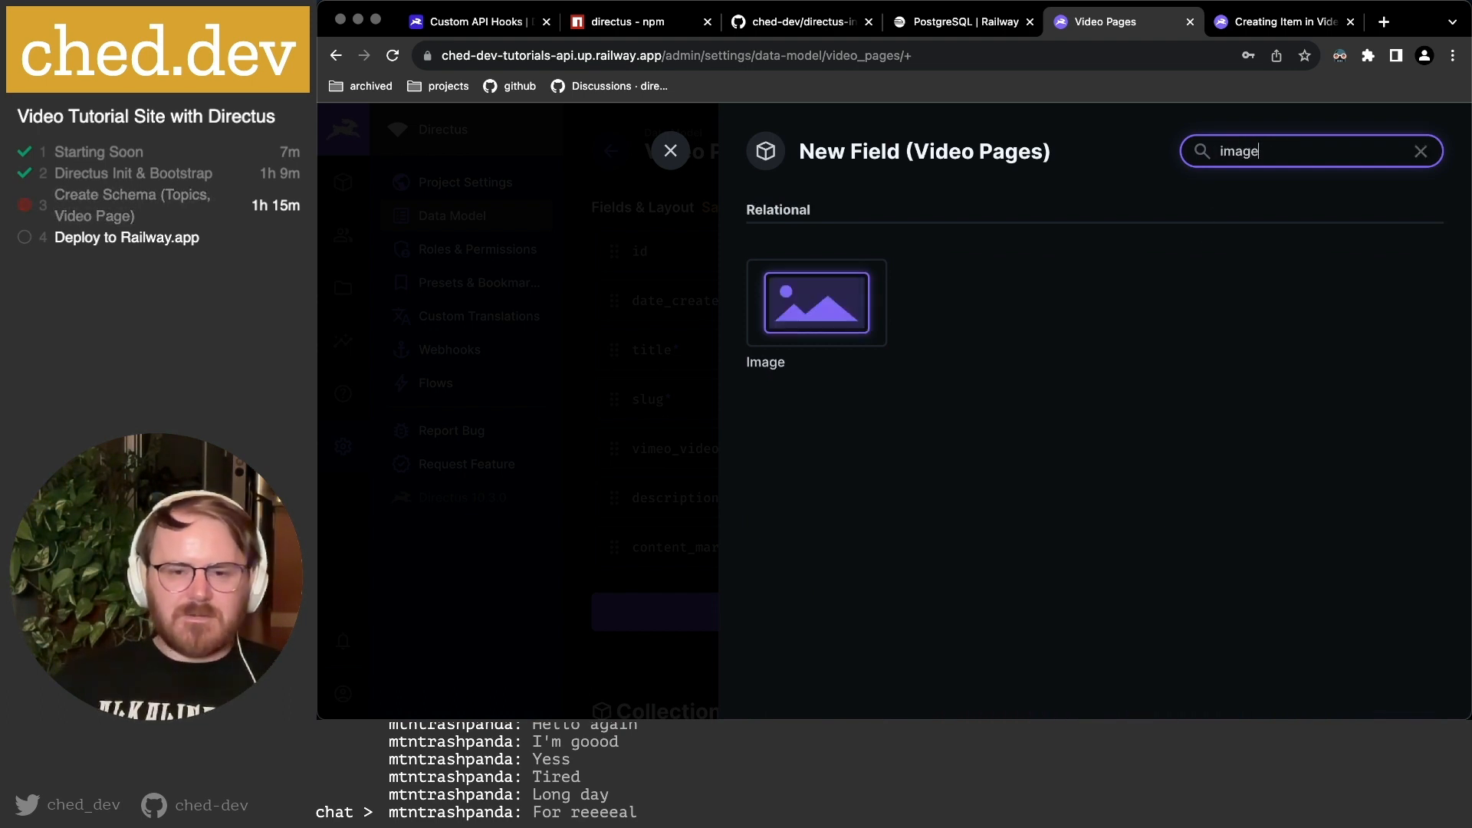
key("Return")
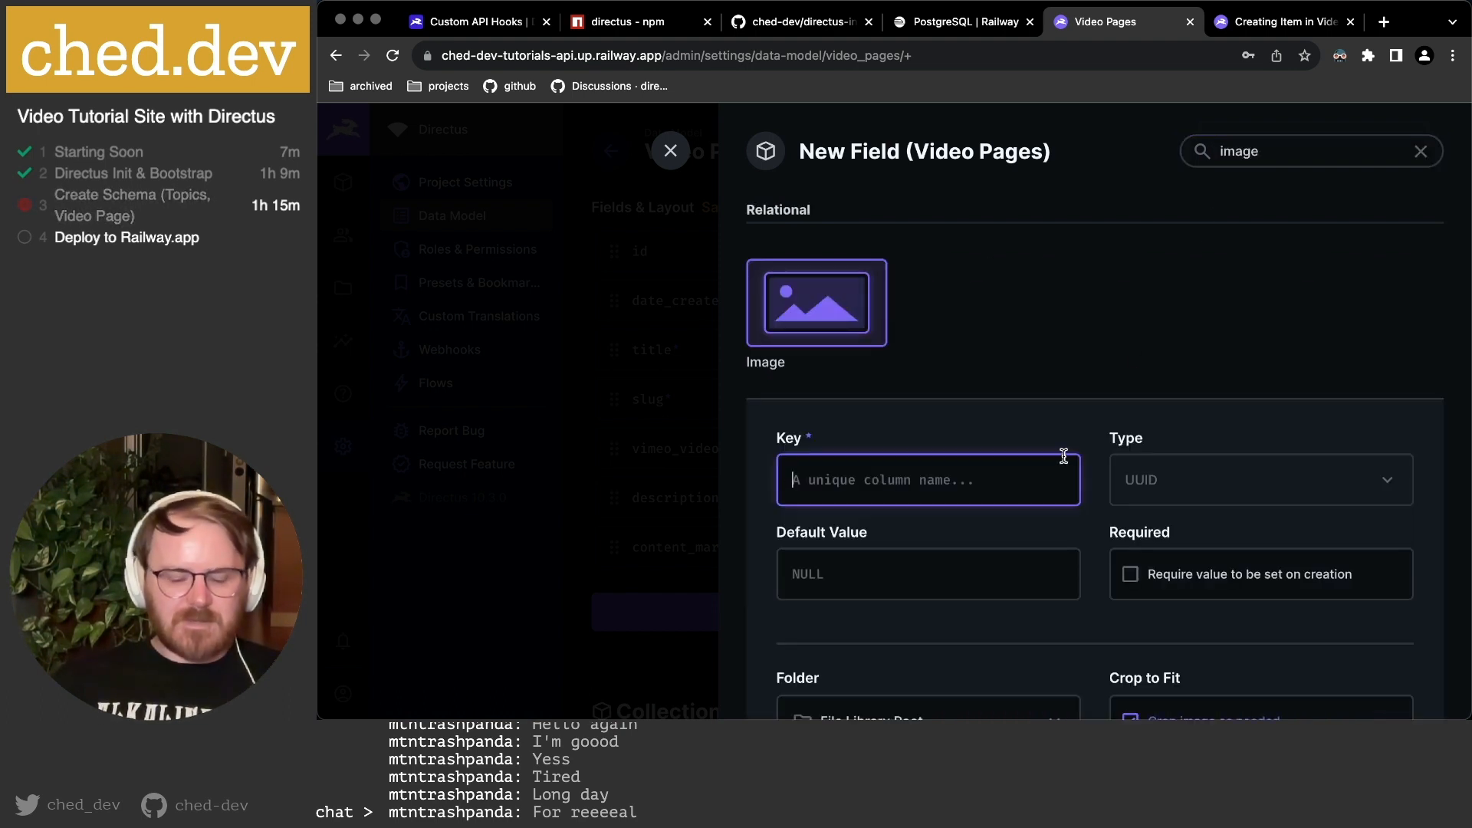
type("thumbnail")
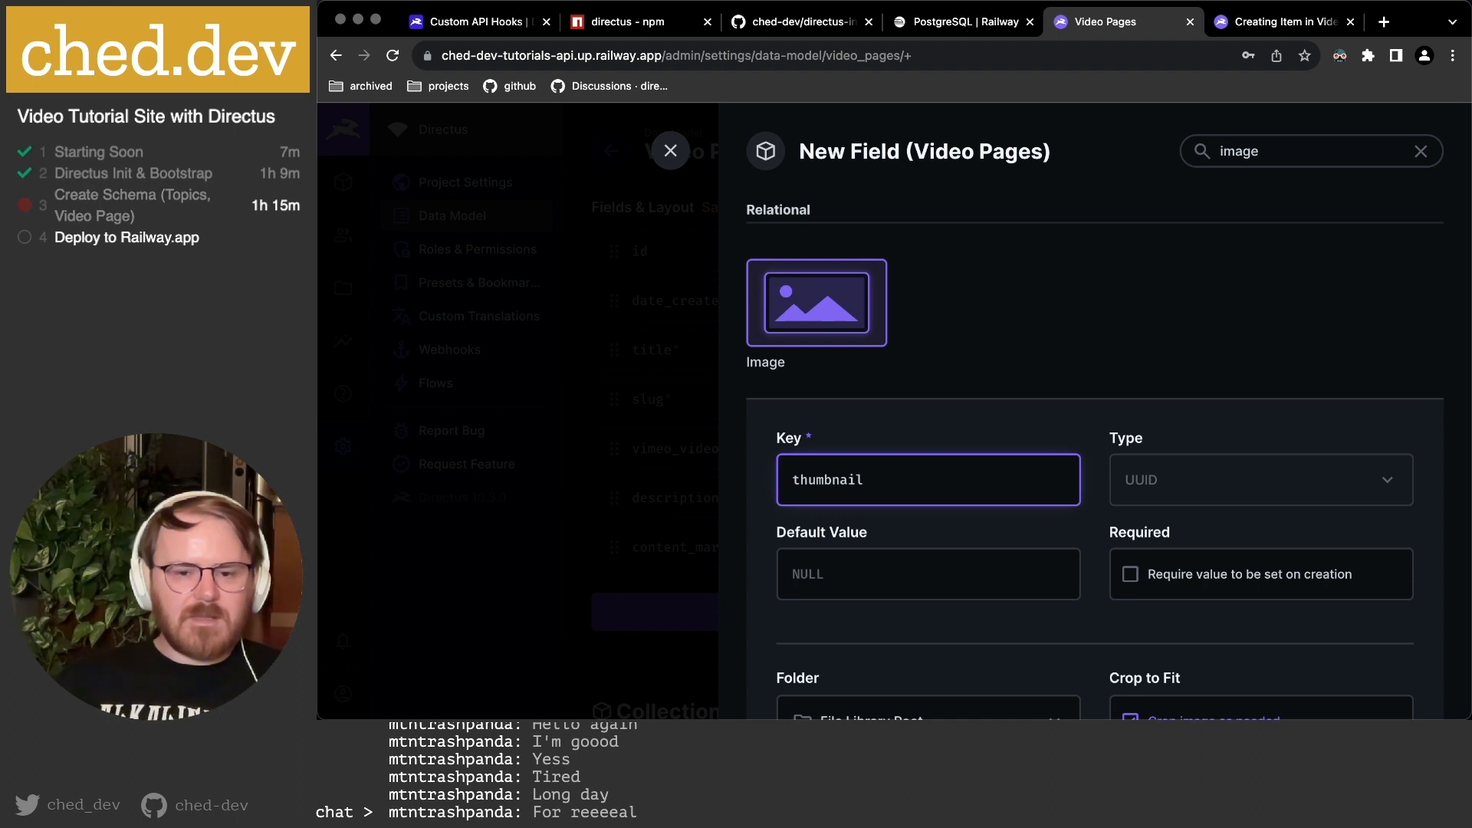
Review the thumbnail field's settings in advanced mode, set its display to Image, and save.
scroll(1185, 269, "down", 2)
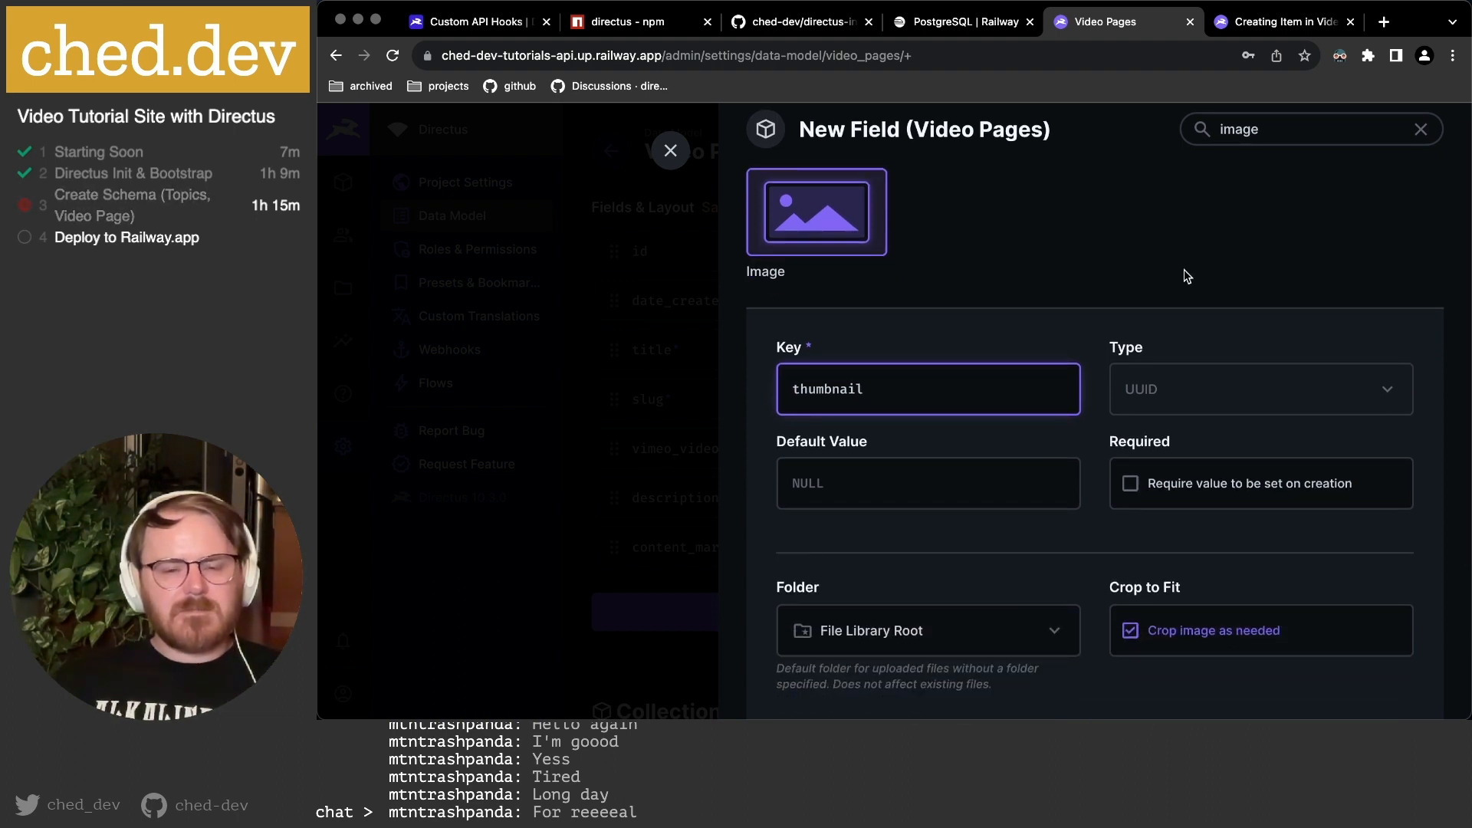
scroll(1184, 270, "down", 3)
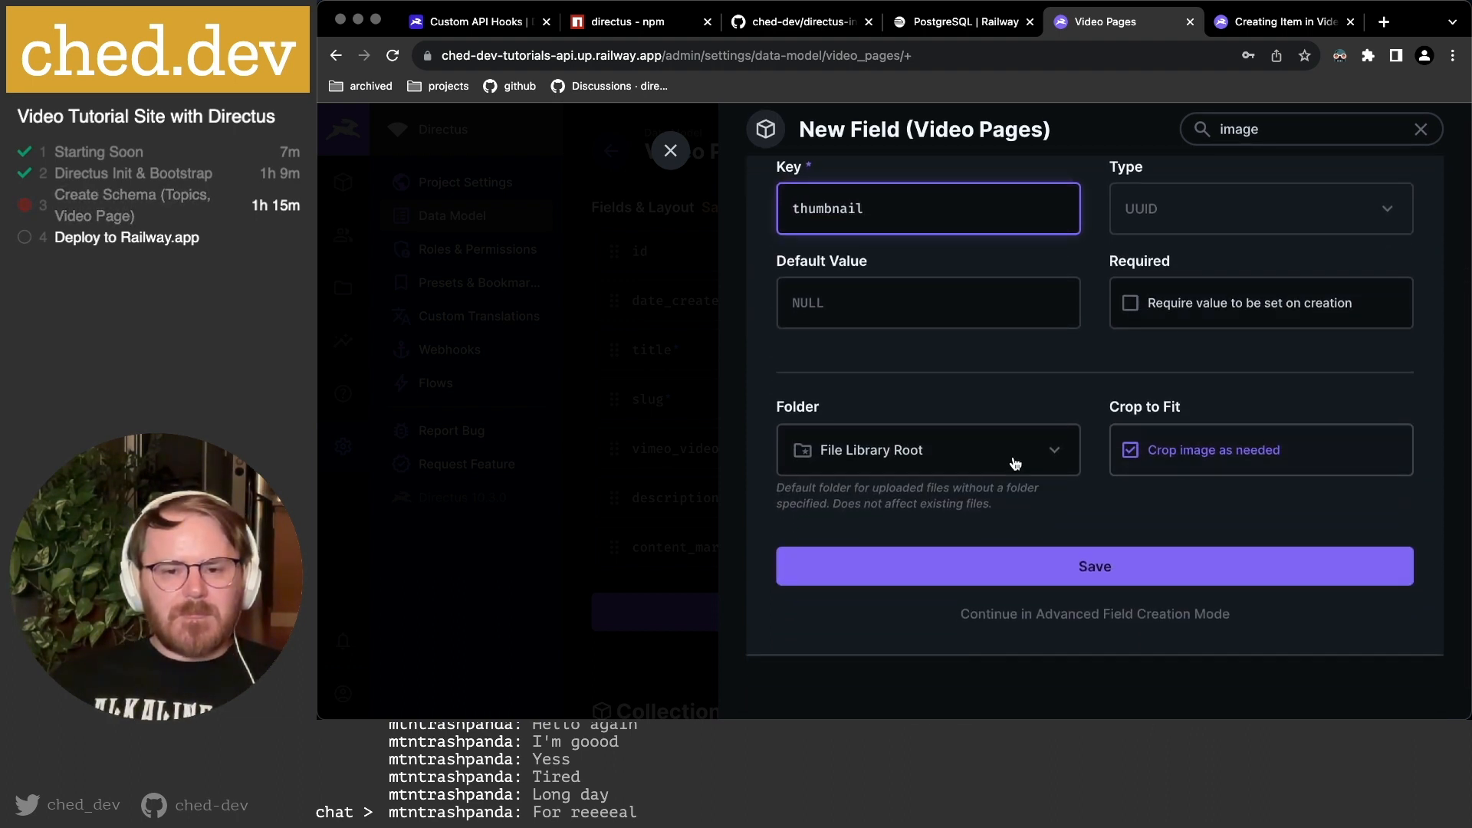
left_click(1143, 623)
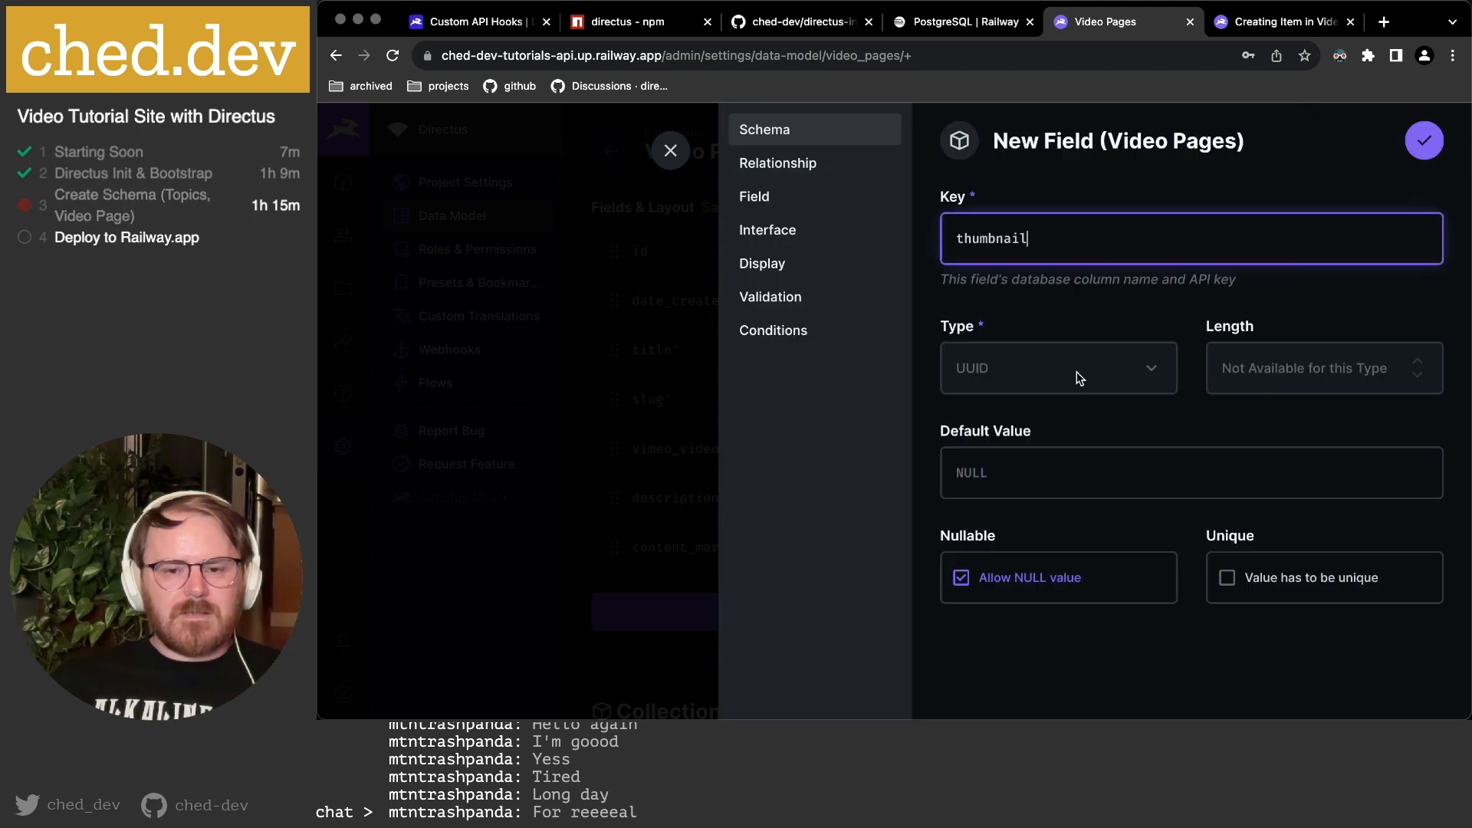
left_click(794, 166)
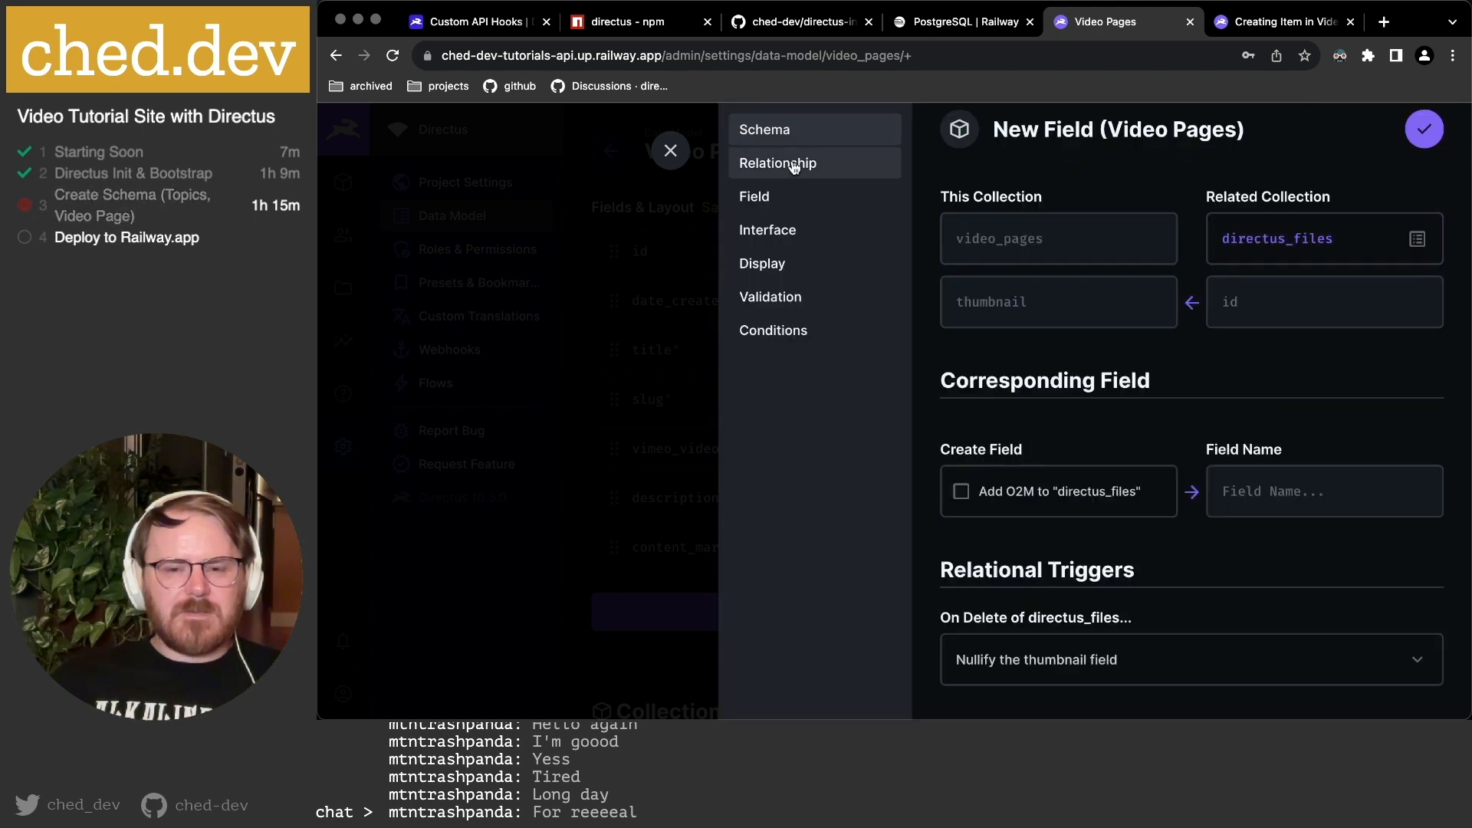
scroll(1081, 338, "down", 1)
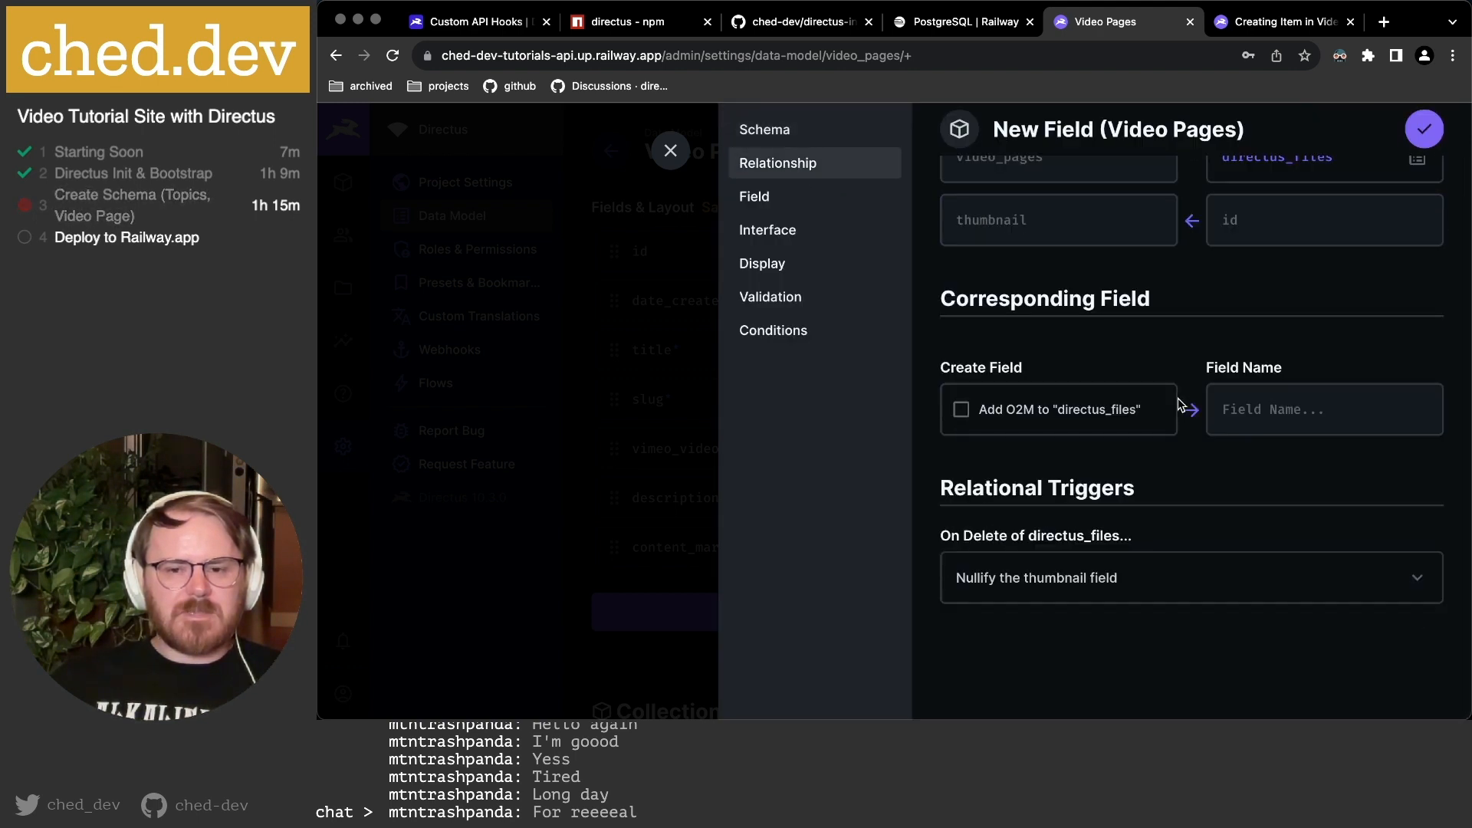
left_click(794, 202)
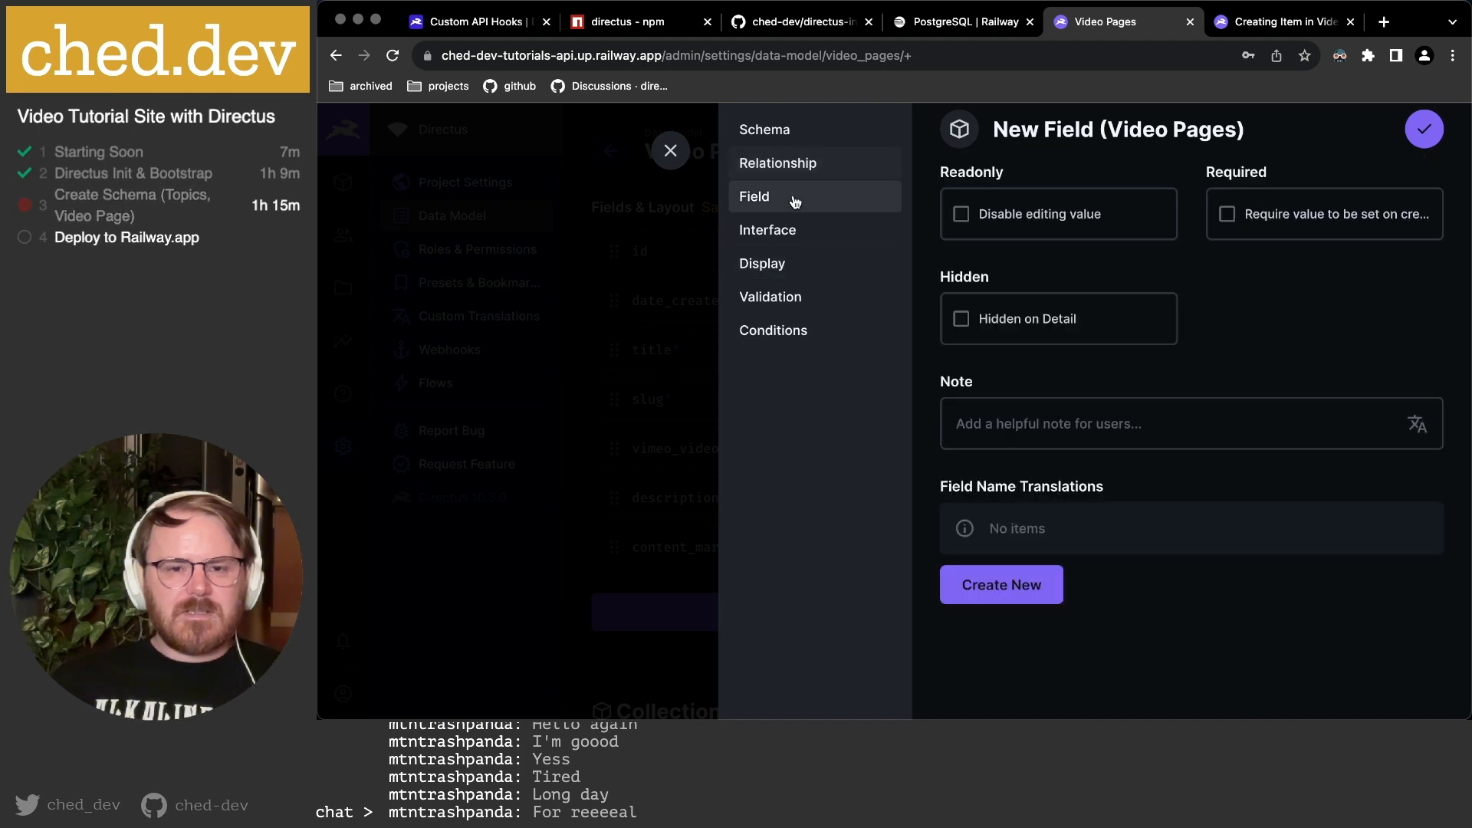
scroll(1145, 332, "up", 1)
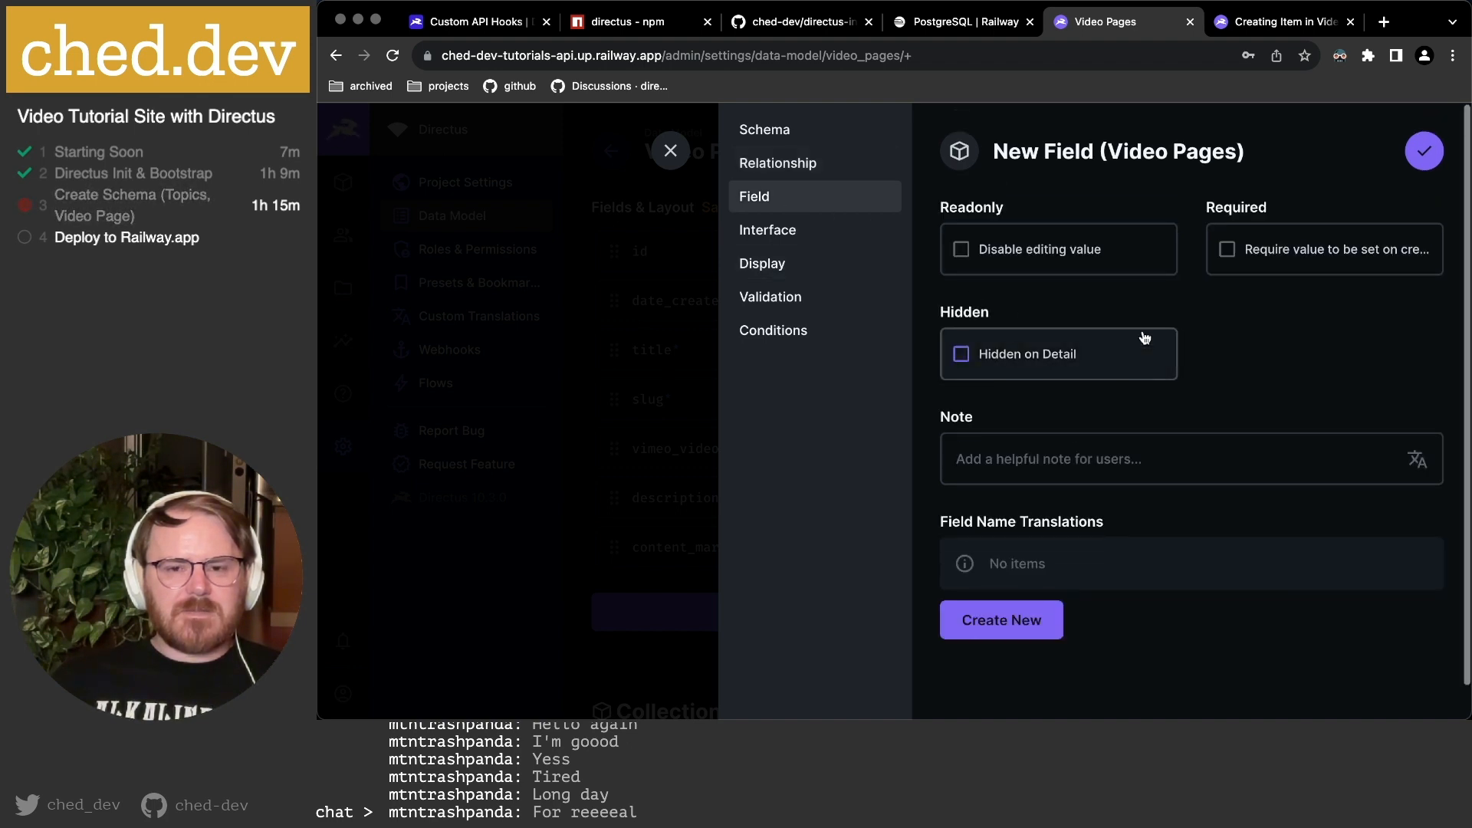
scroll(1180, 389, "down", 1)
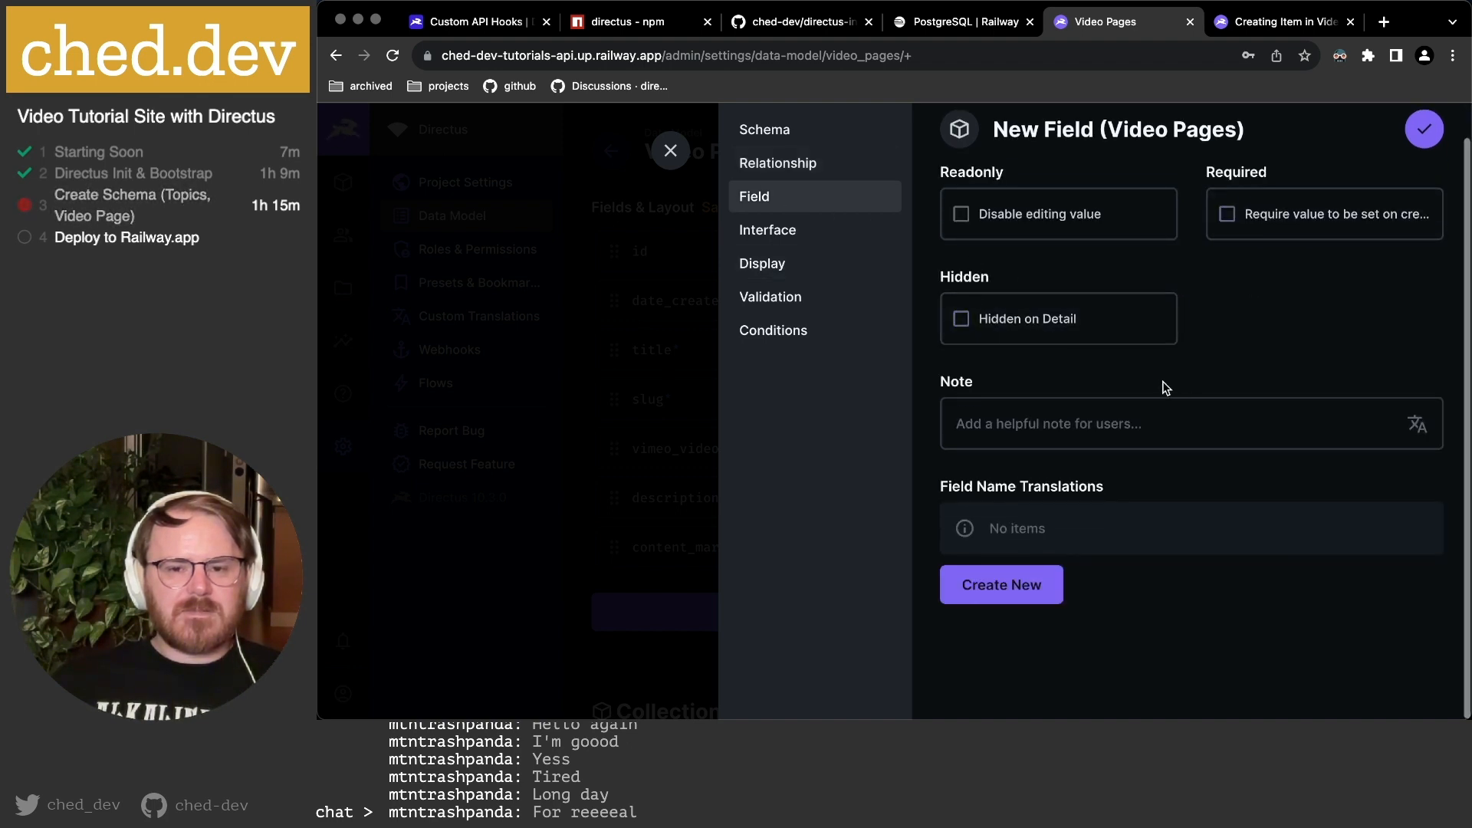
left_click(802, 232)
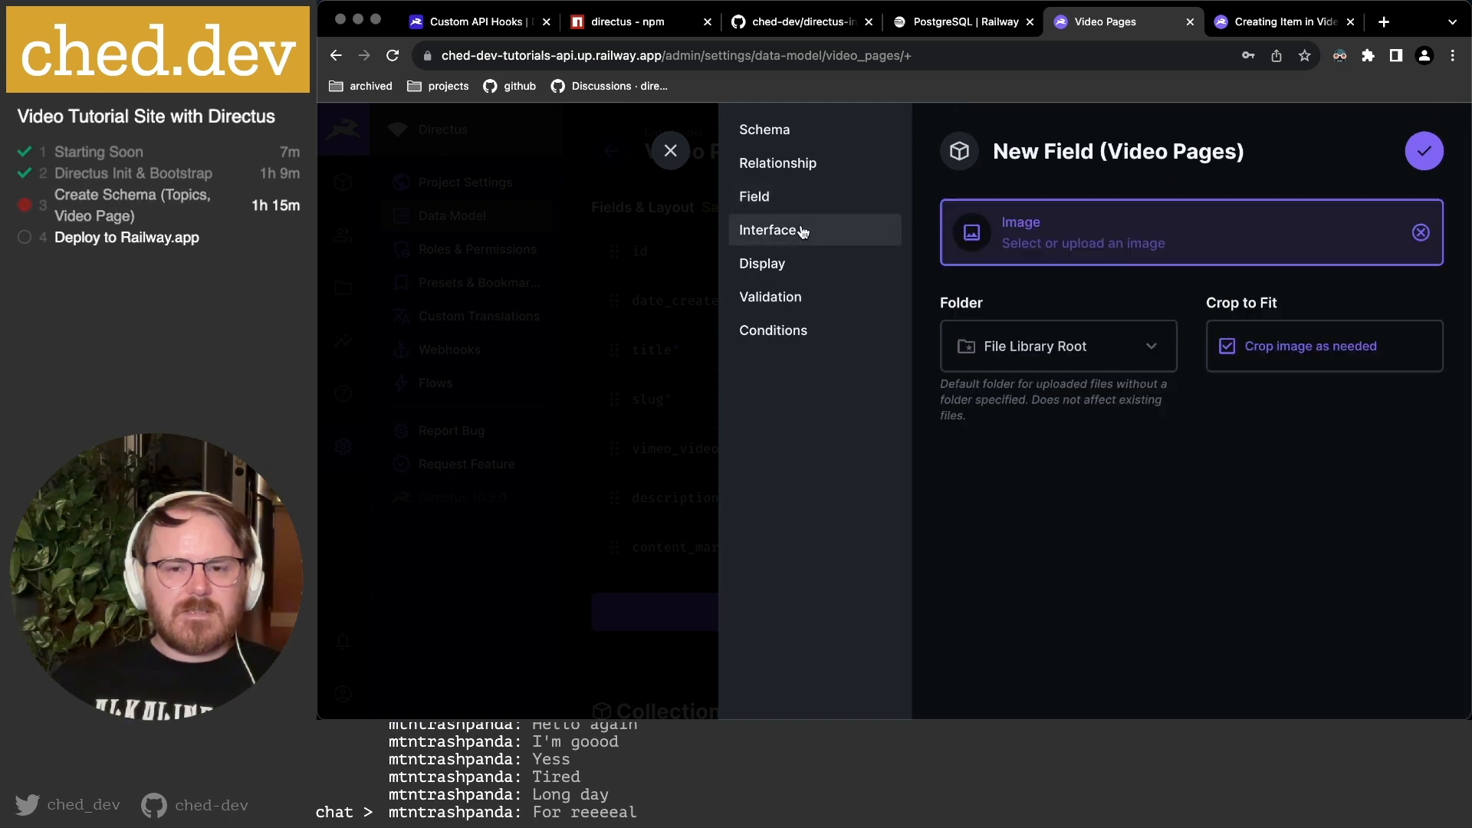
left_click(799, 274)
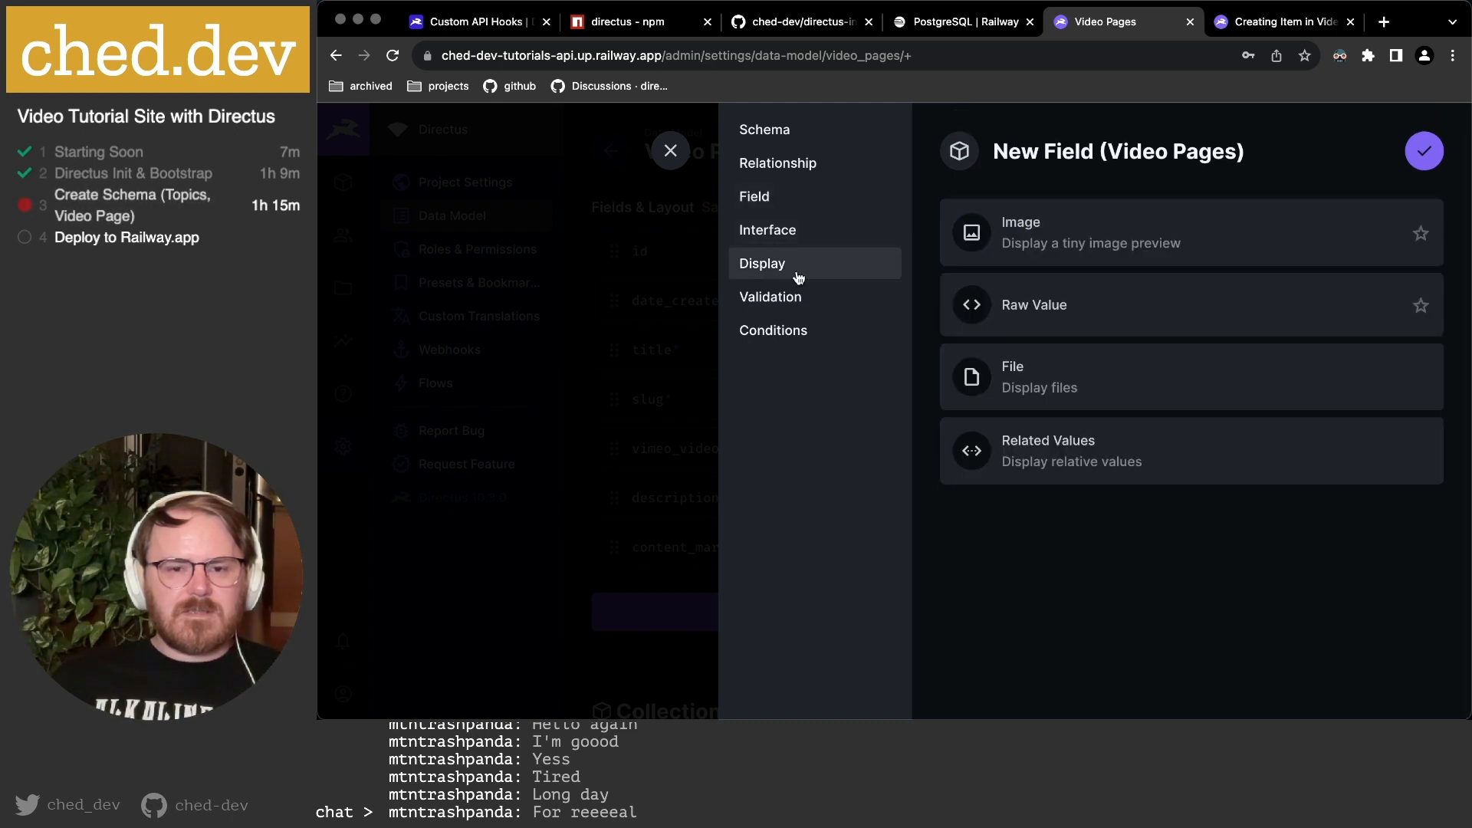
left_click(1117, 241)
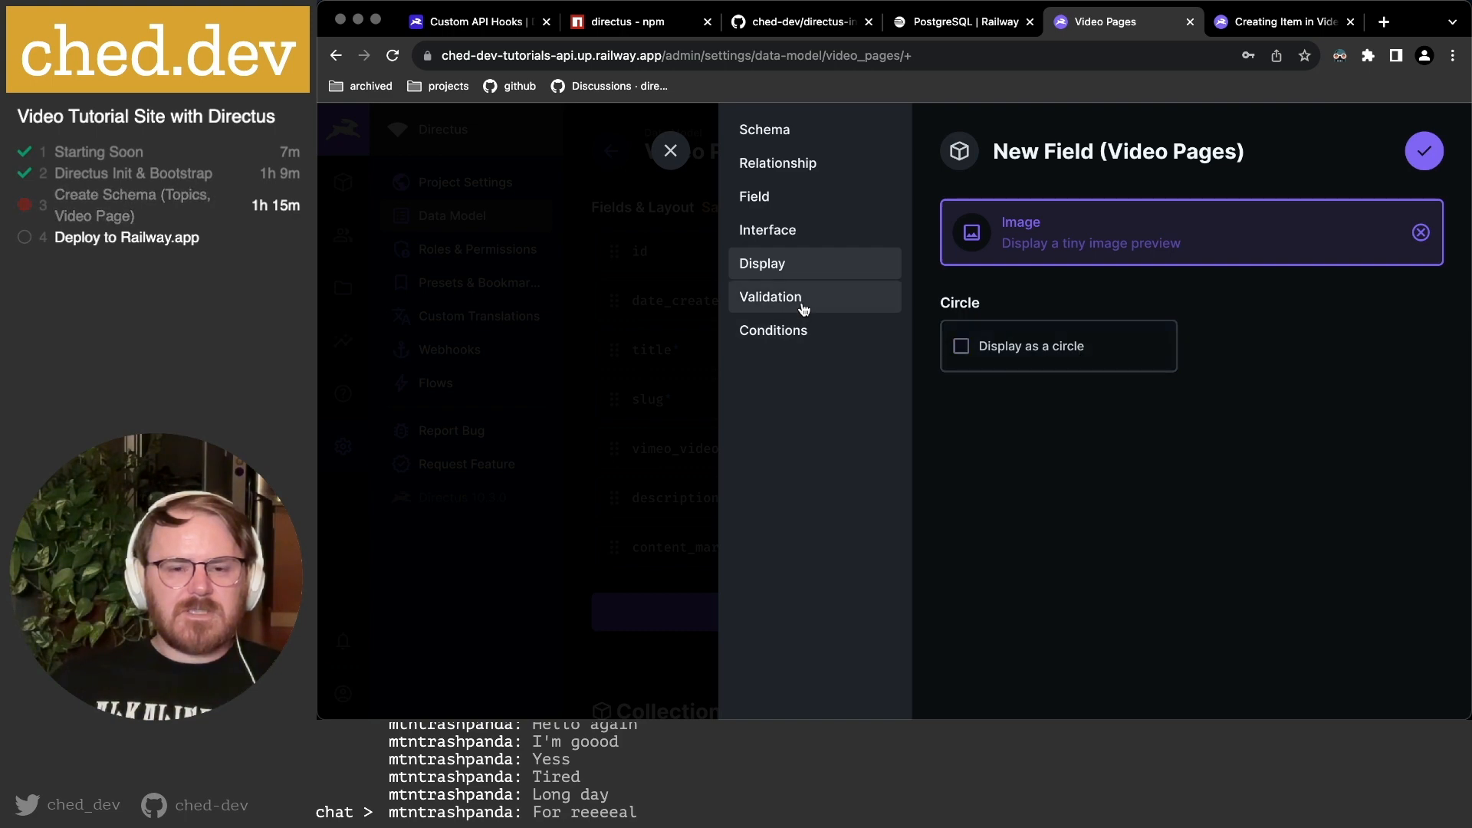
left_click(1423, 151)
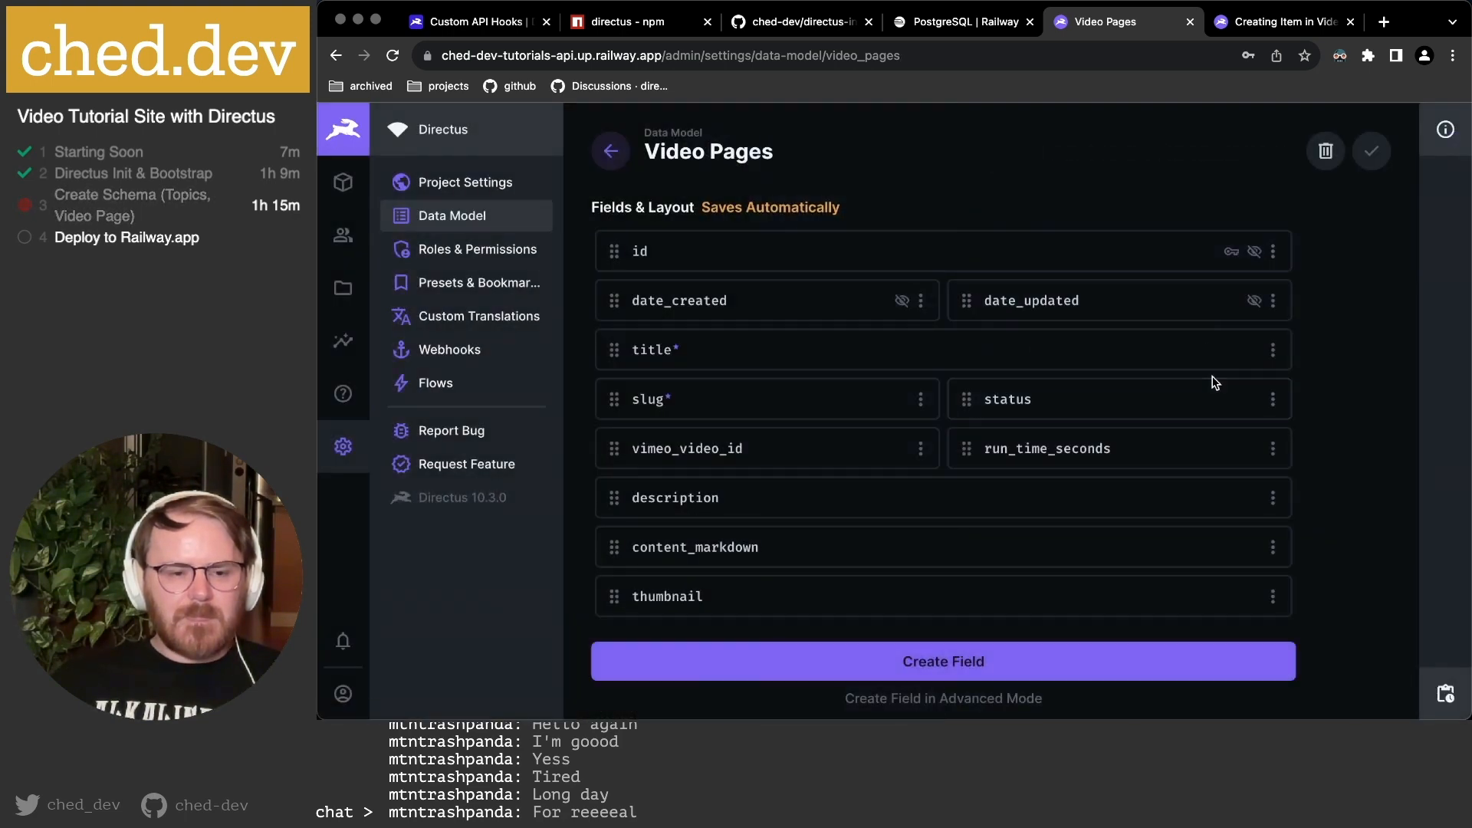
key("super+Tab")
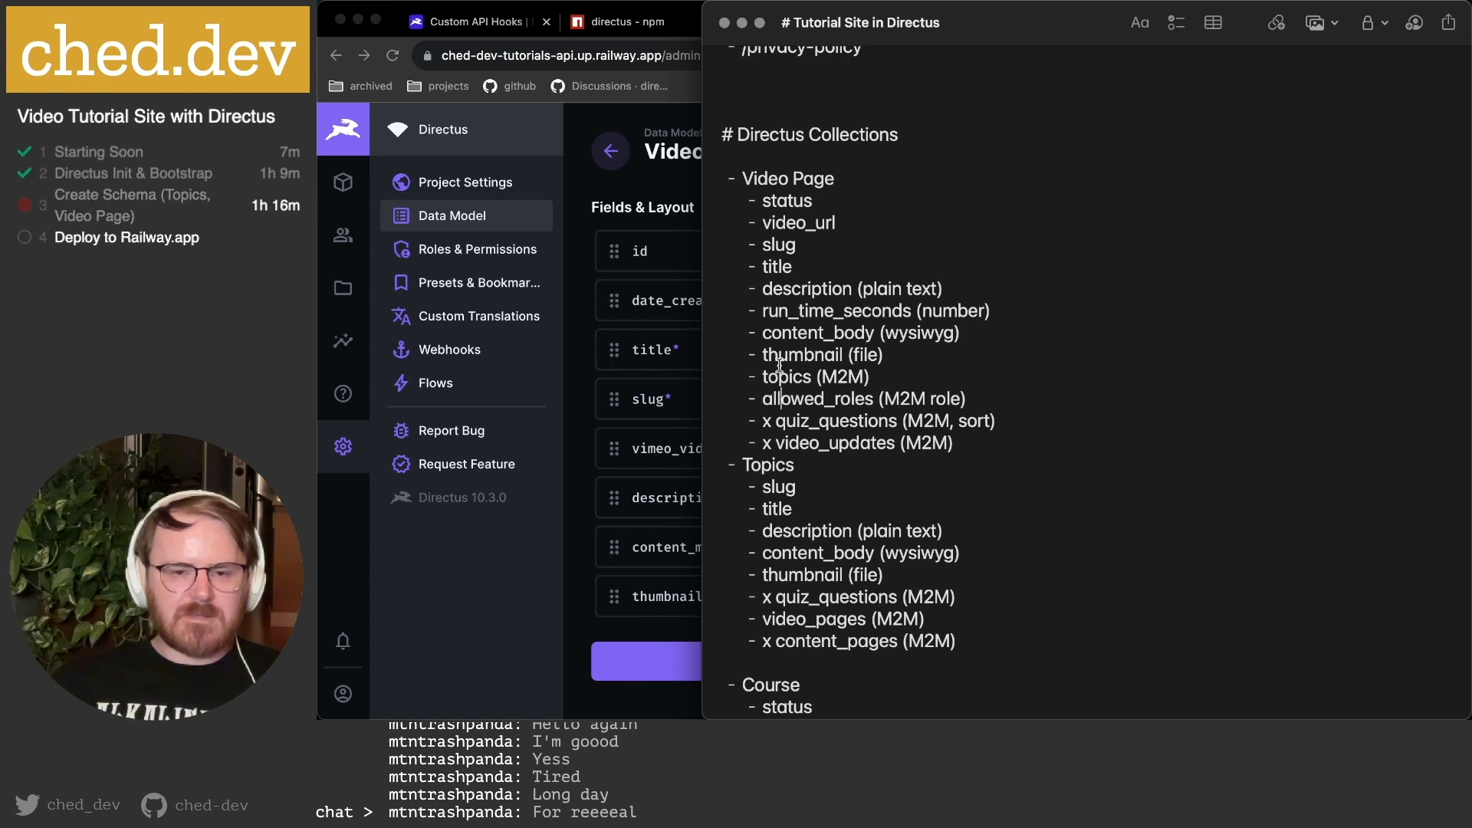
Start another Video Pages field and choose the Many to Many relational type.
key("super+Tab")
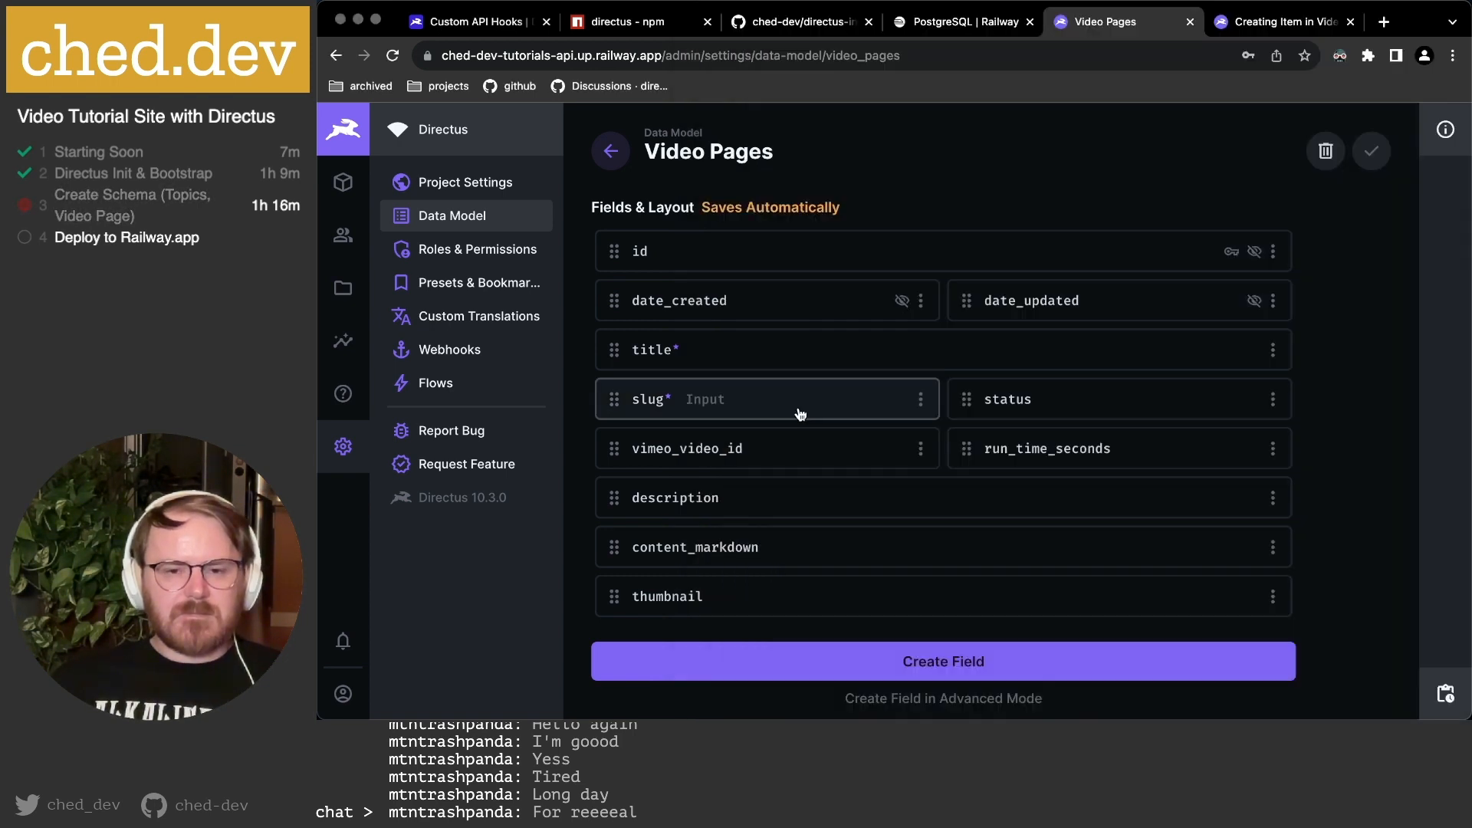
scroll(908, 634, "down", 2)
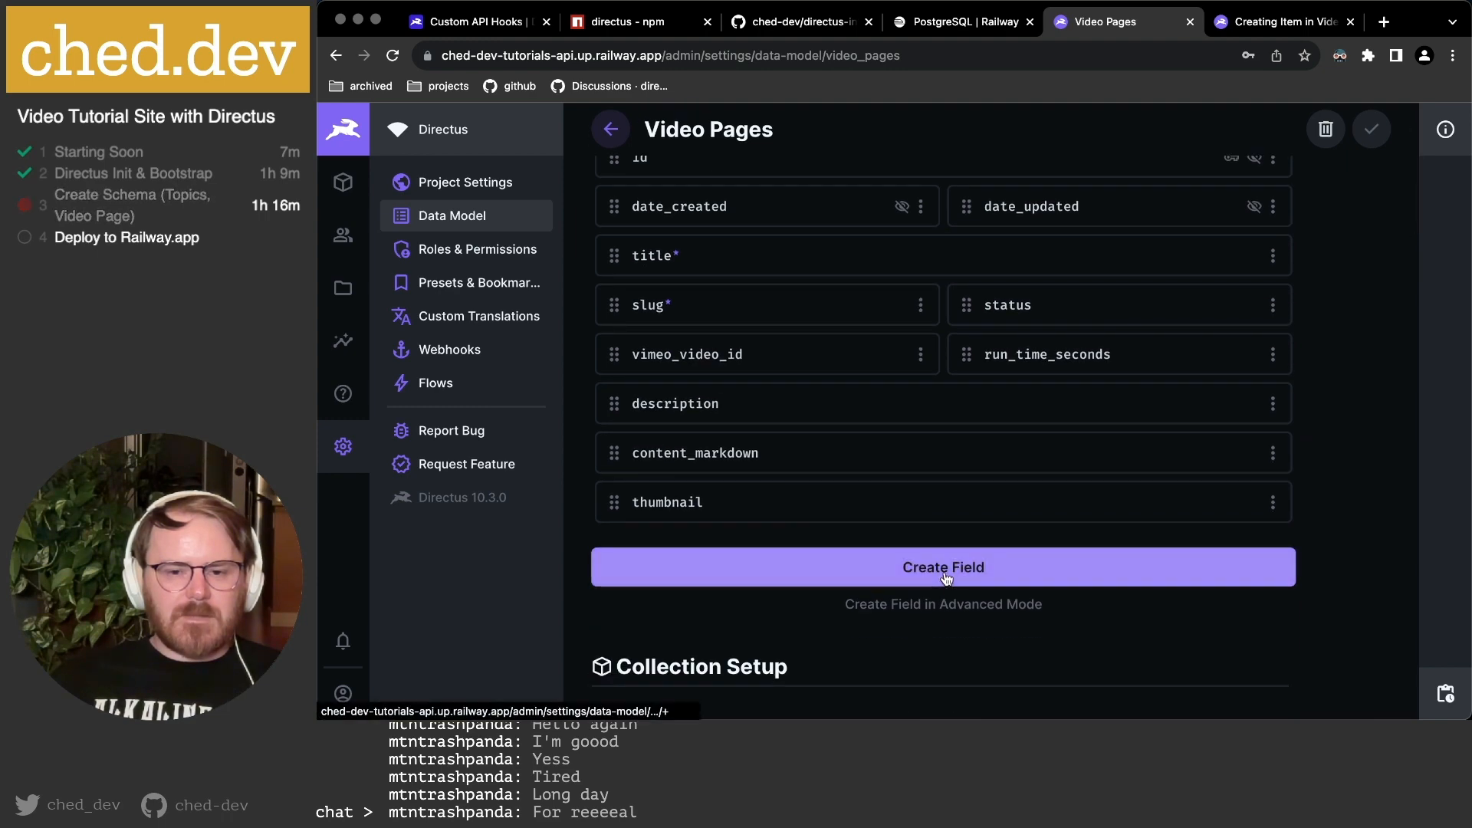
left_click(941, 574)
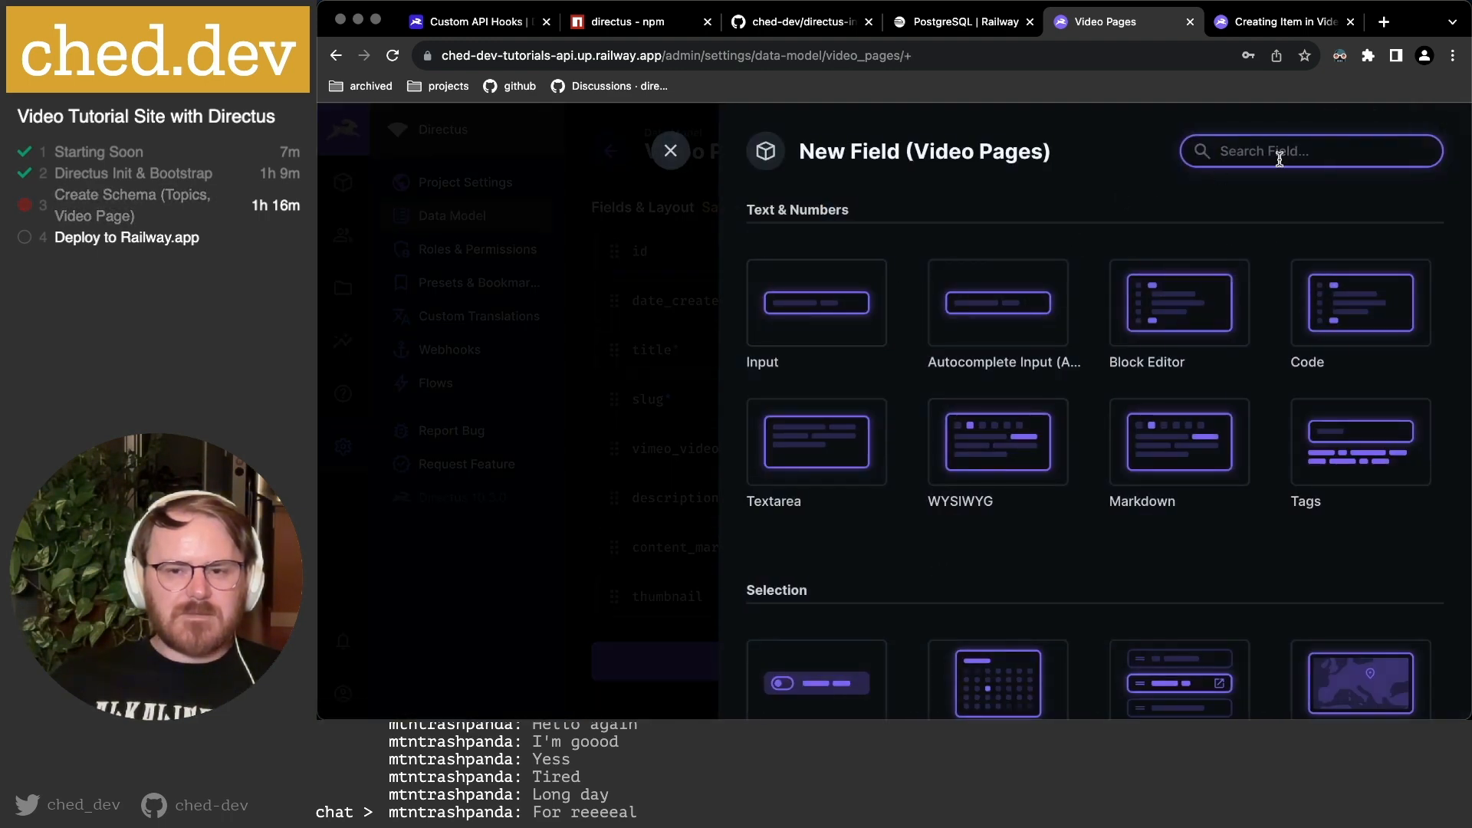
type("many")
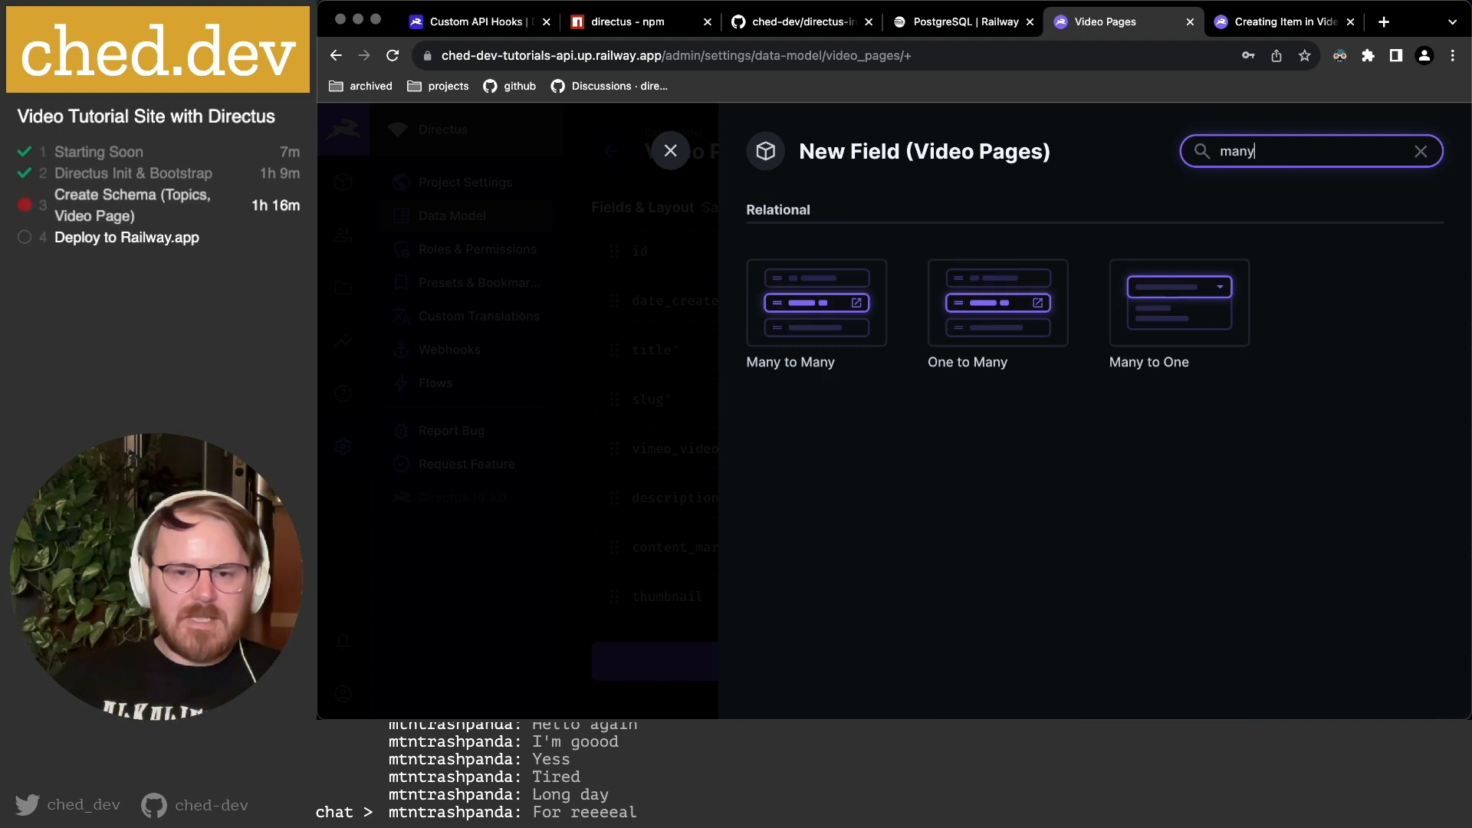
left_click(847, 300)
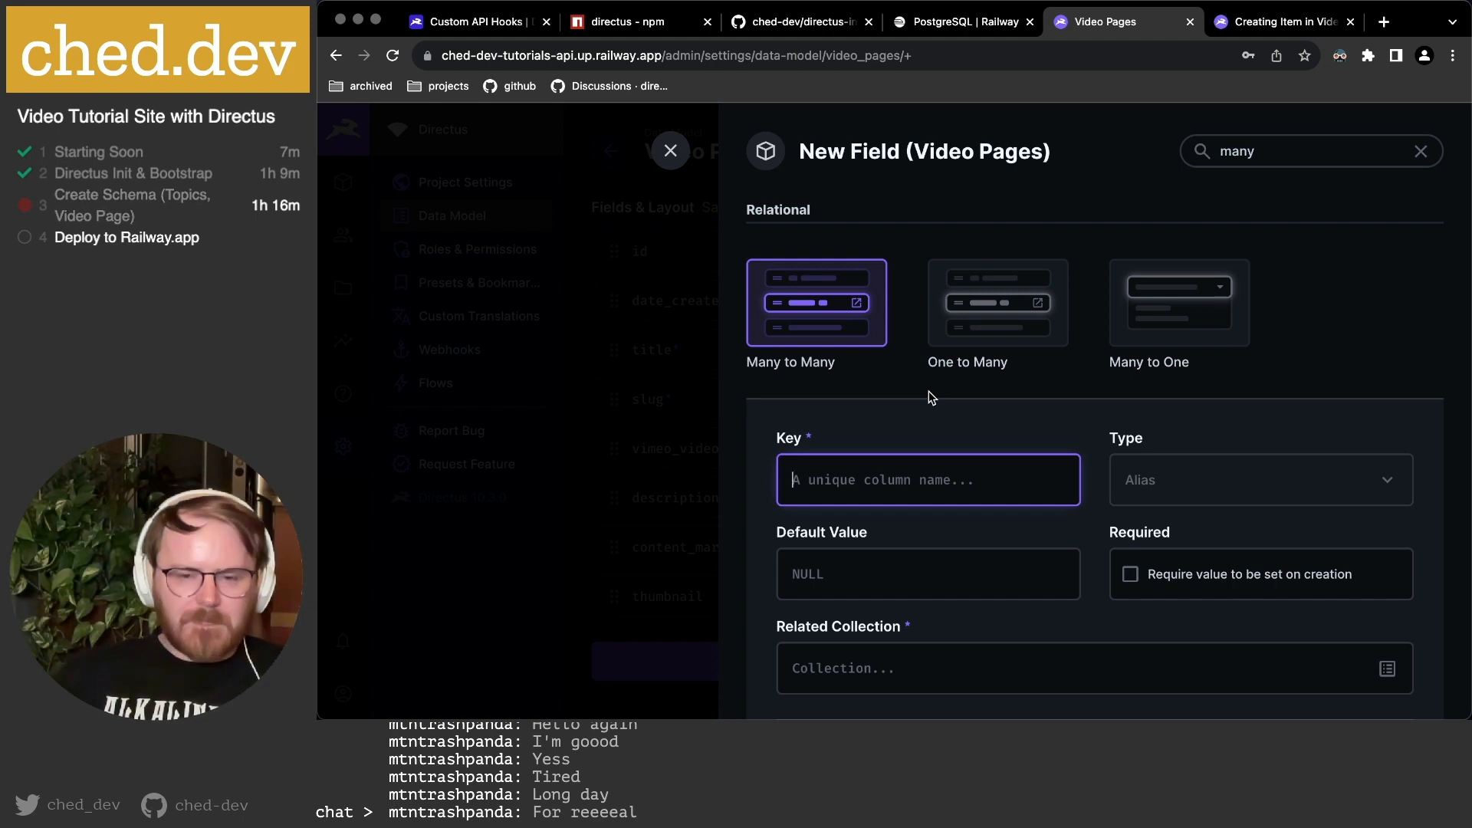
Key the field 'topics' and relate it to the topics collection.
type("topics")
scroll(1117, 322, "down", 2)
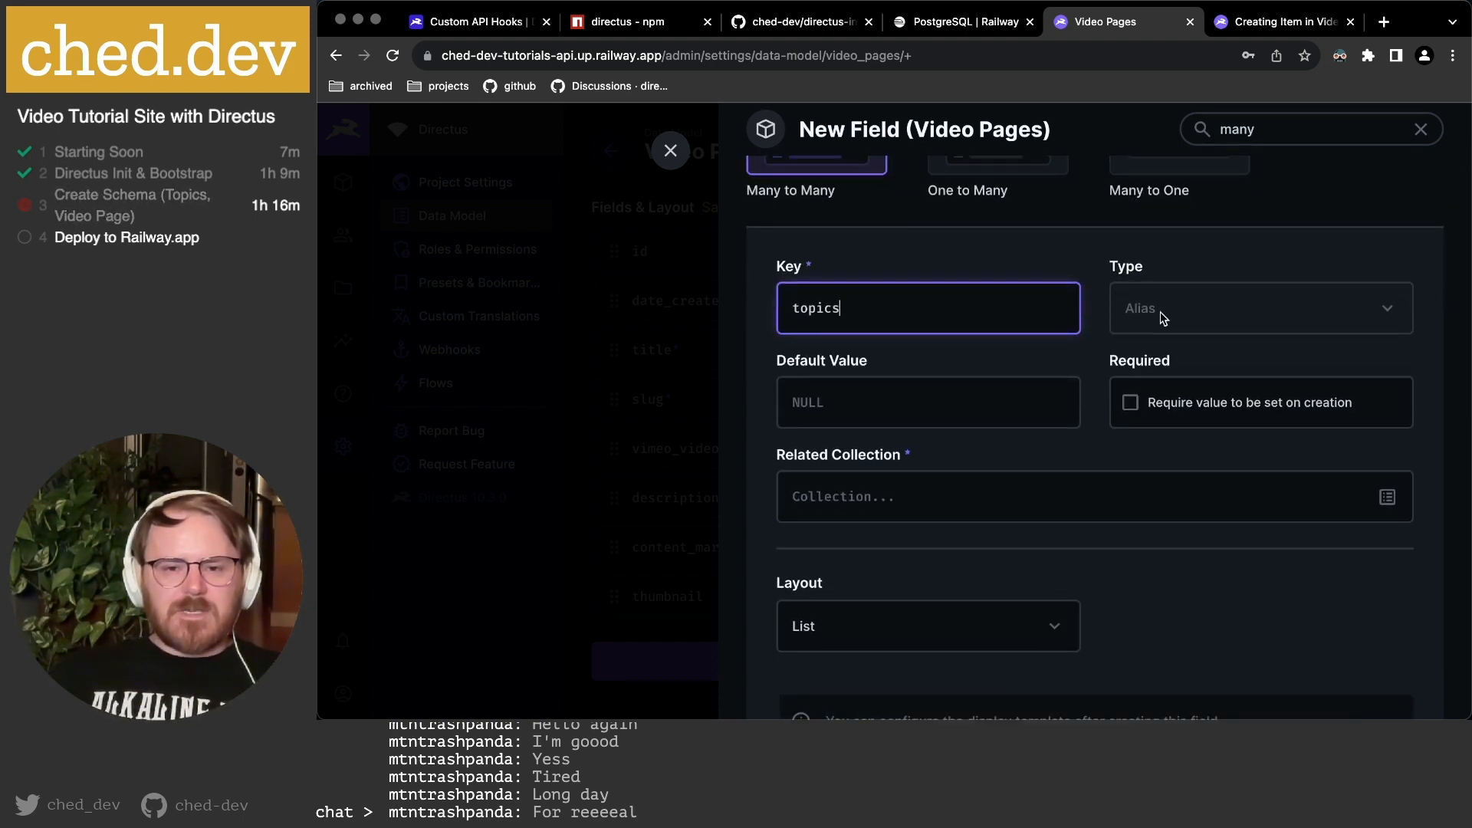
scroll(1111, 345, "down", 2)
left_click(993, 406)
type("topi")
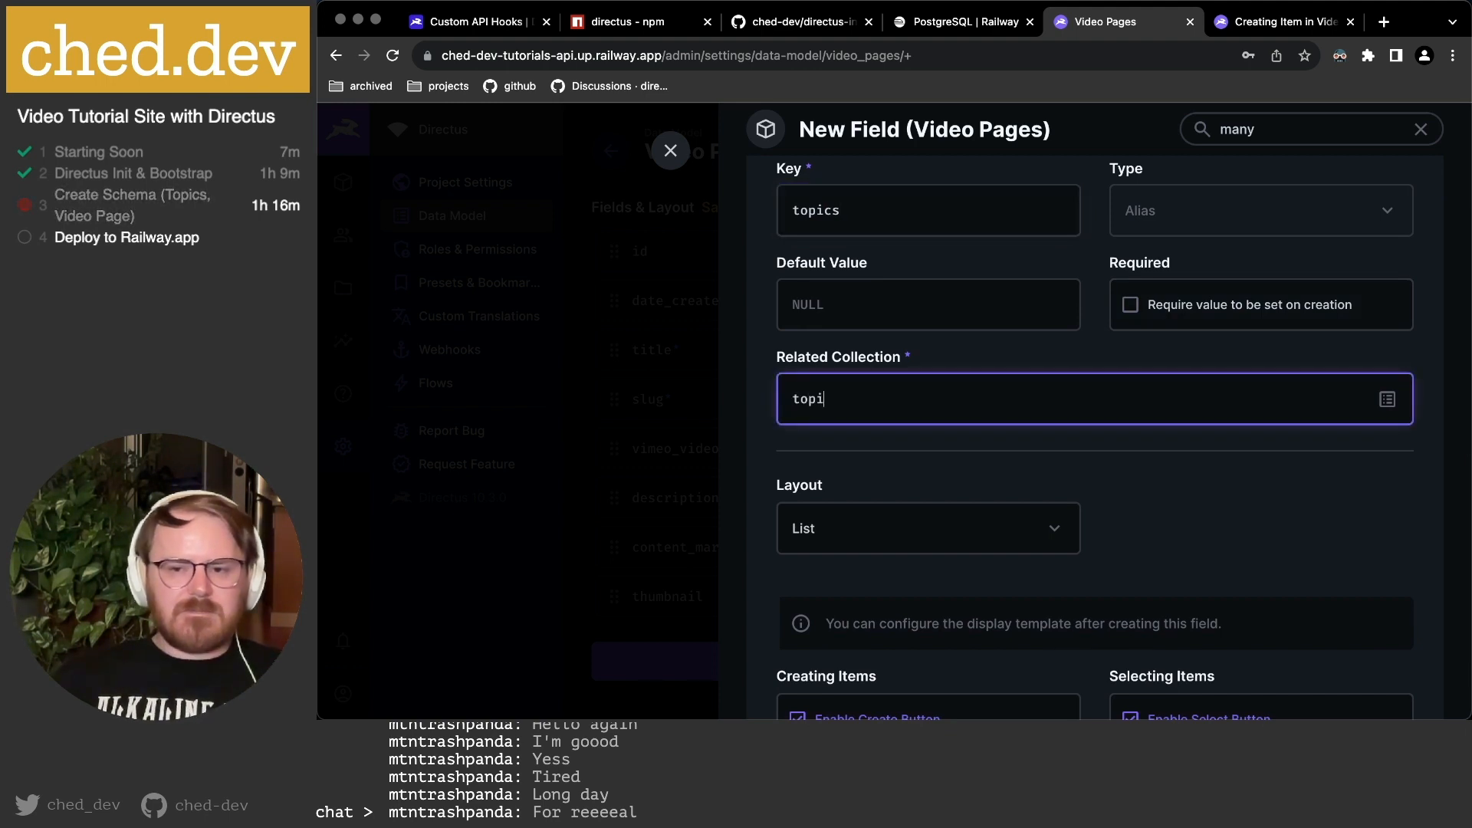
left_click(1387, 399)
left_click(1277, 438)
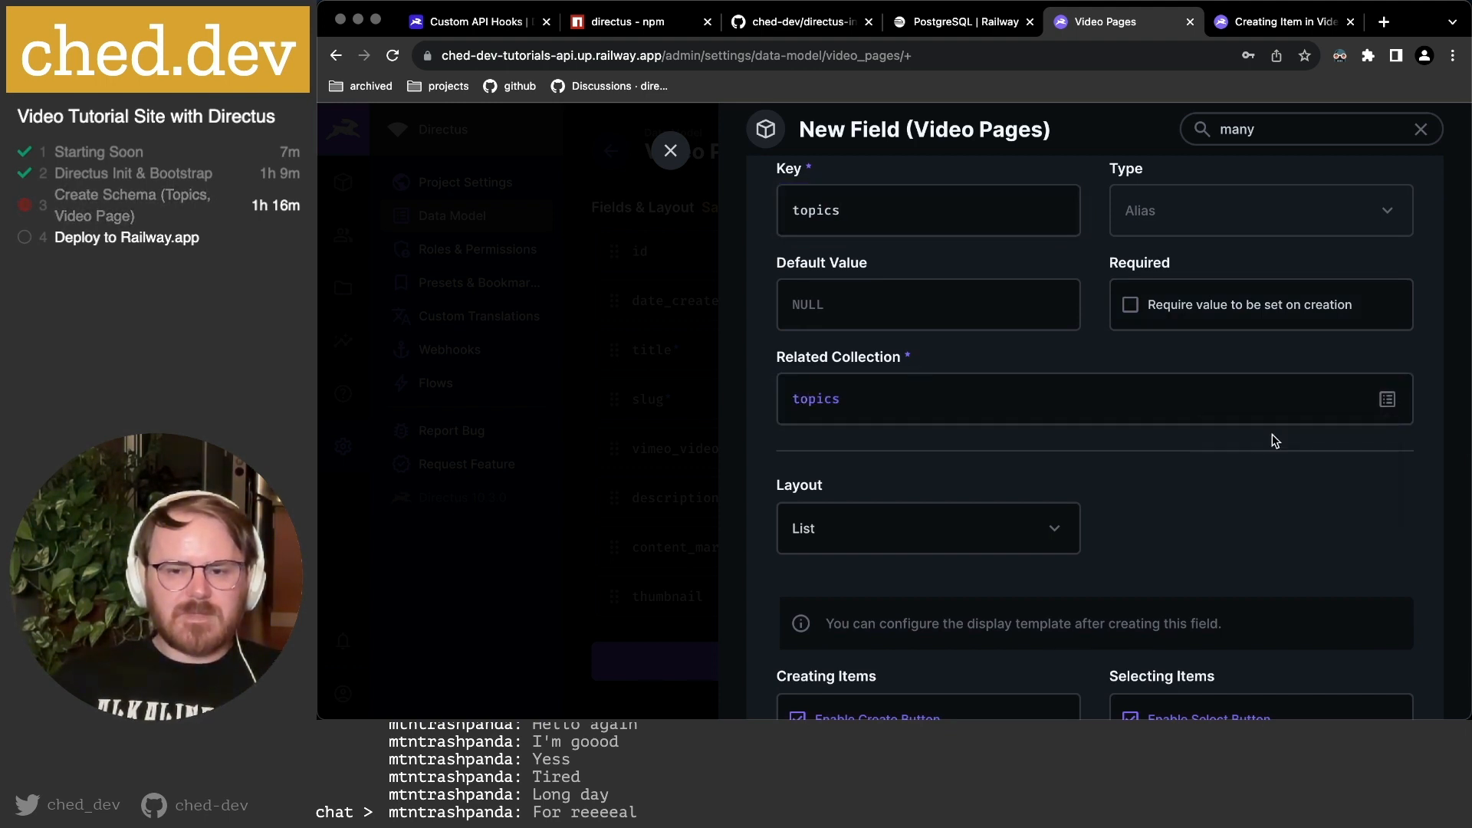
Keep the List layout and set 20 items per page.
scroll(1069, 478, "down", 3)
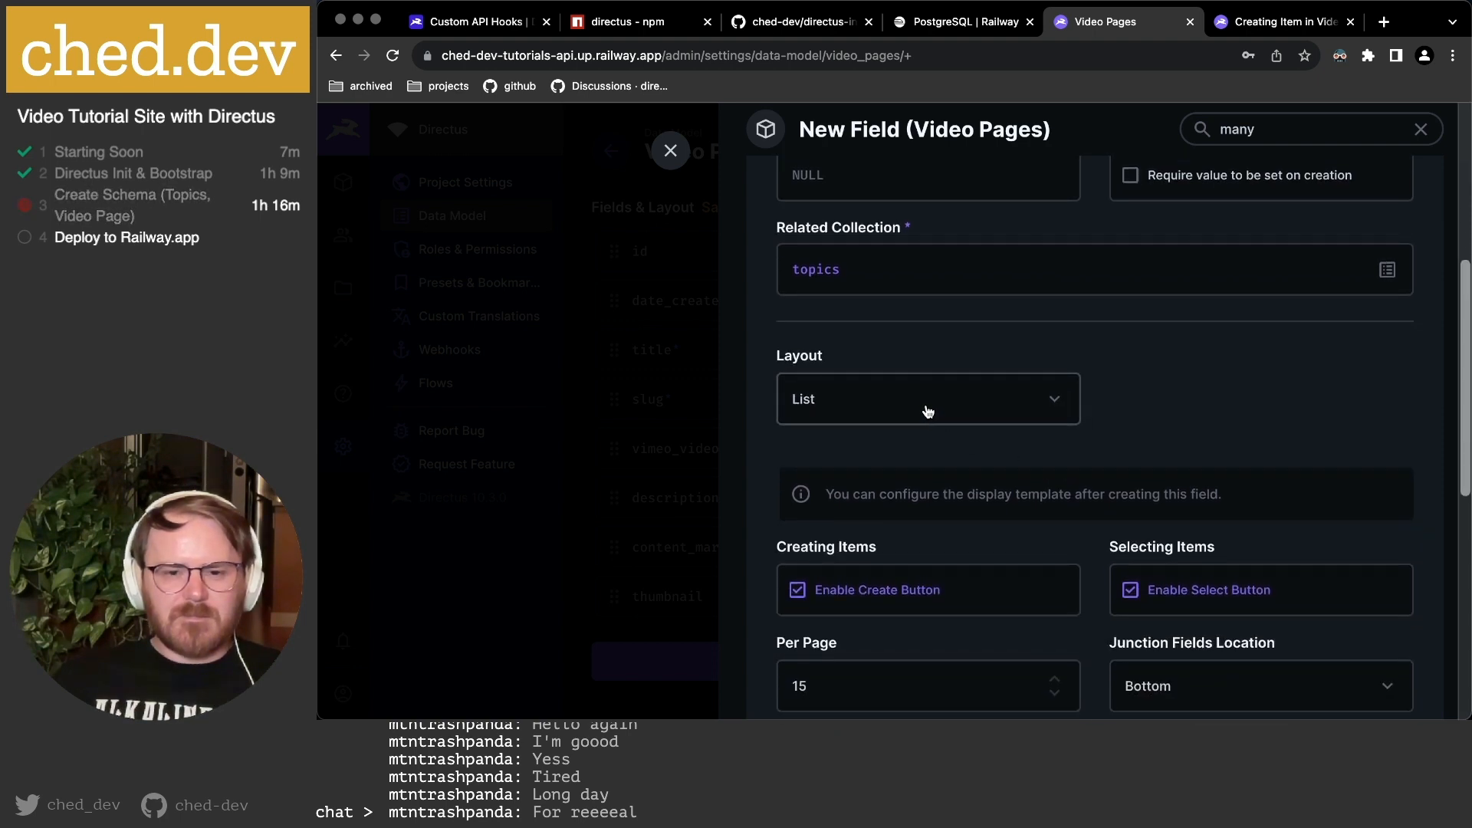
left_click(927, 412)
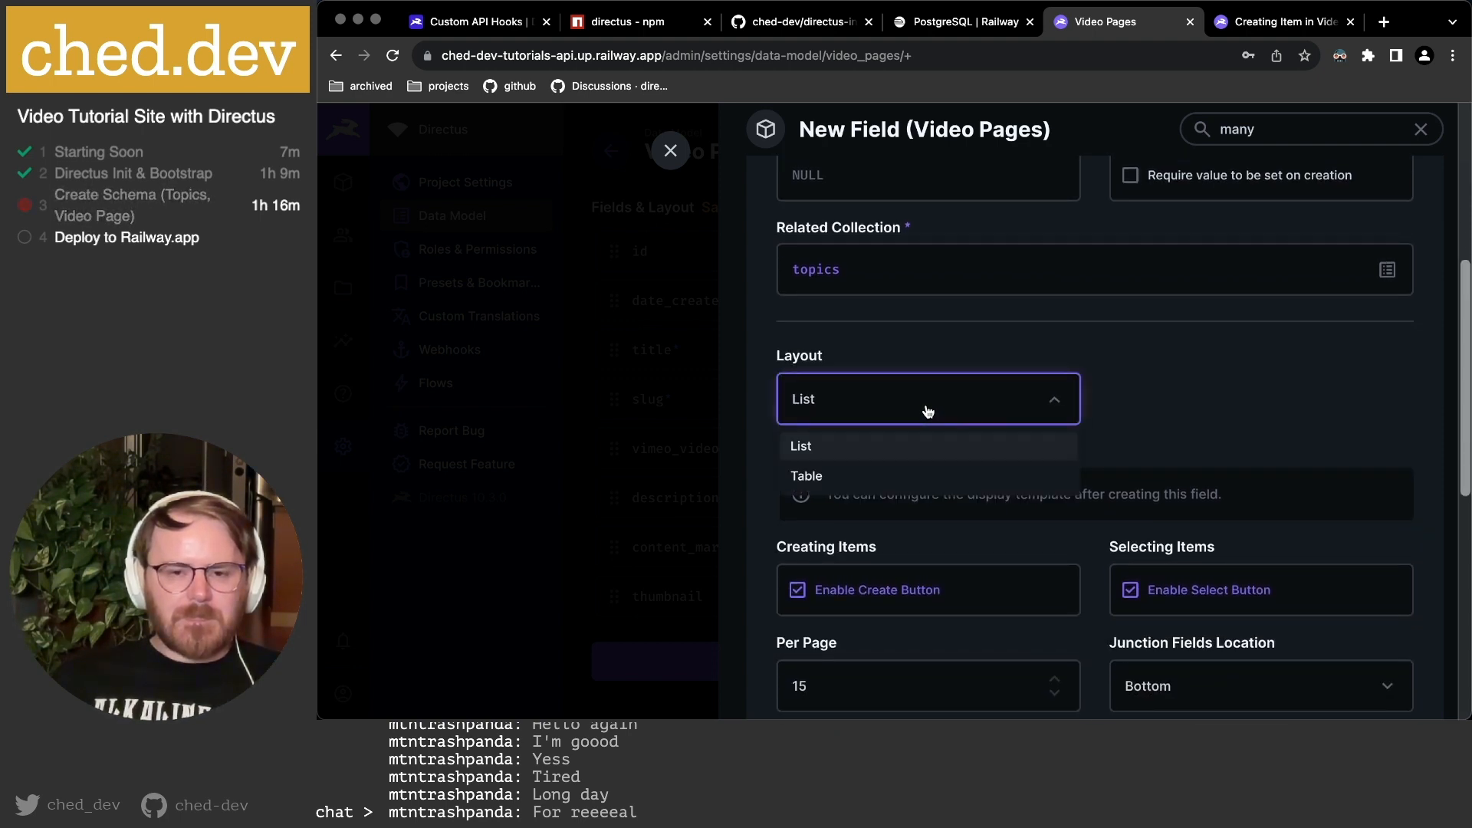
left_click(1230, 398)
scroll(1150, 398, "down", 2)
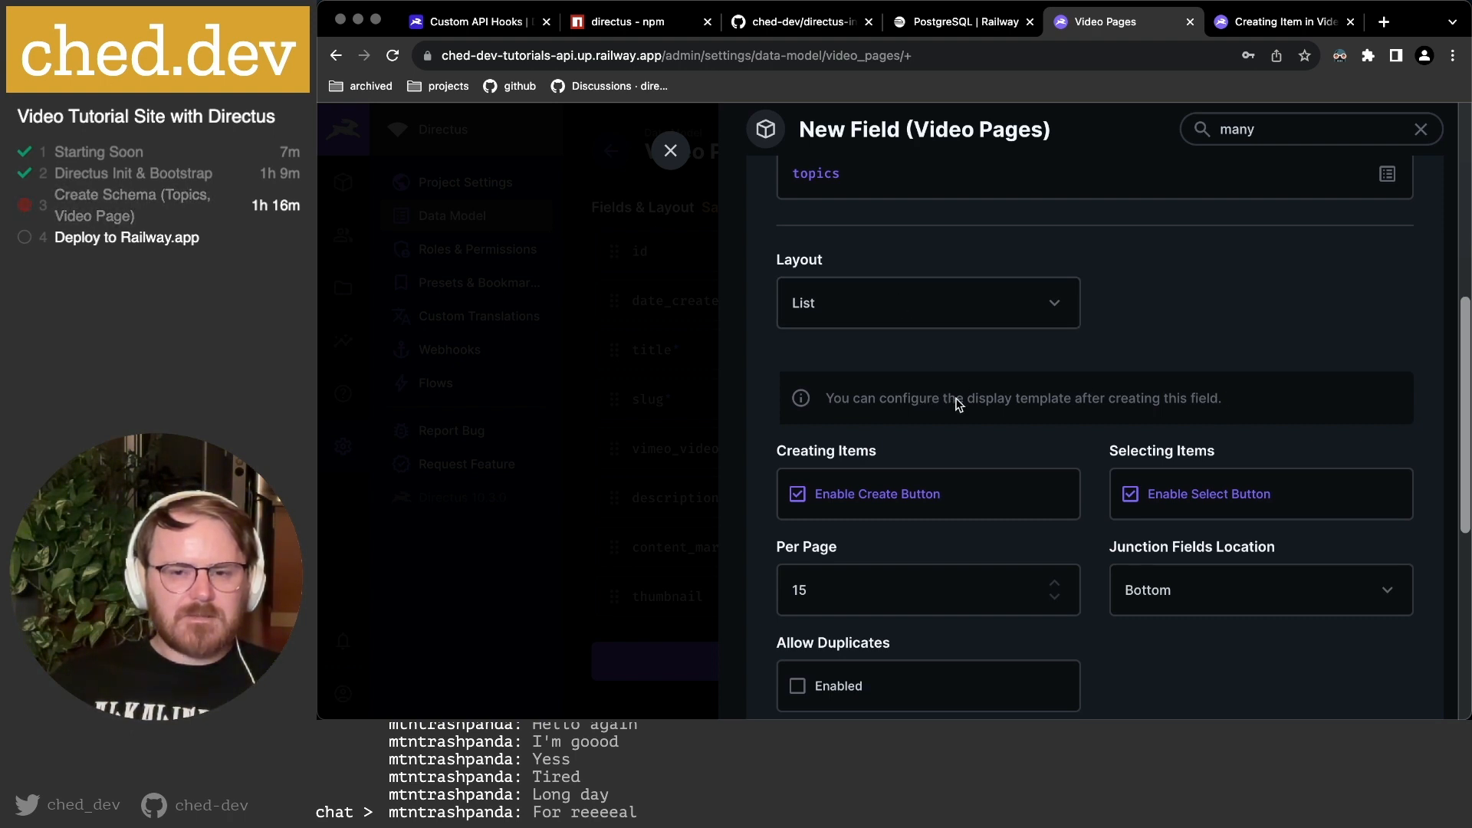
scroll(957, 404, "down", 1)
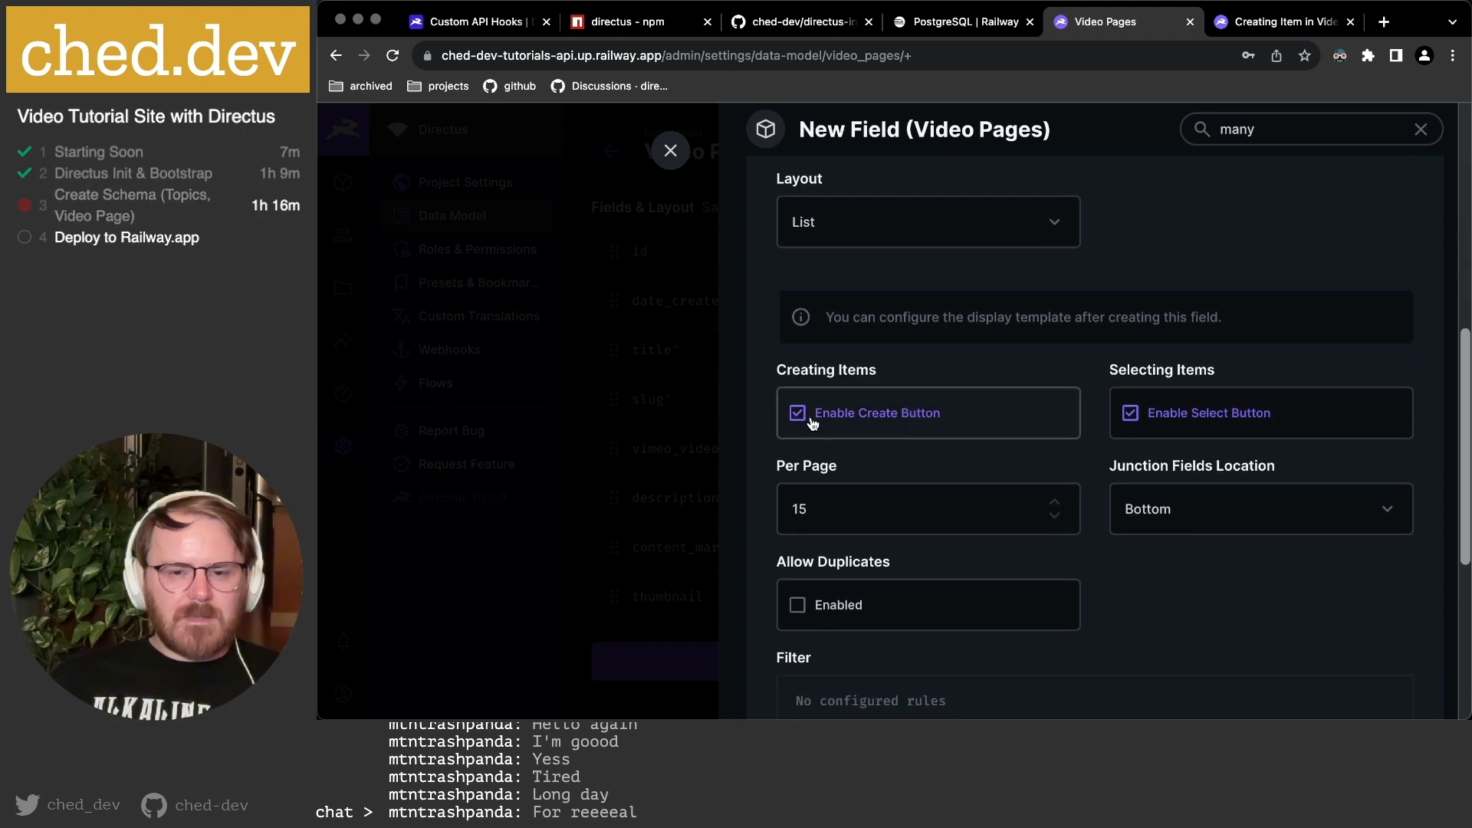
scroll(1216, 414, "down", 1)
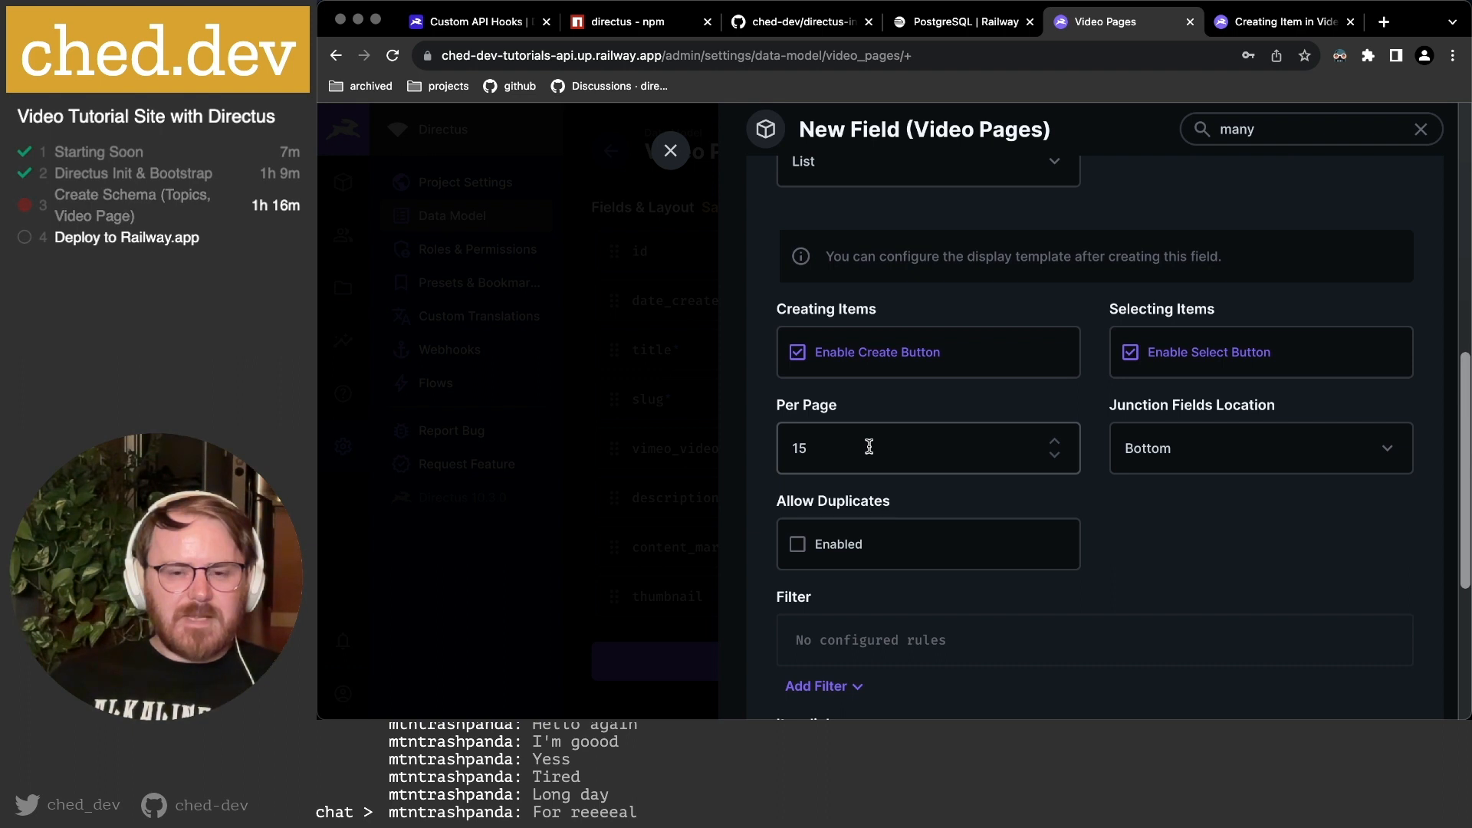
left_click_drag(869, 446, 748, 448)
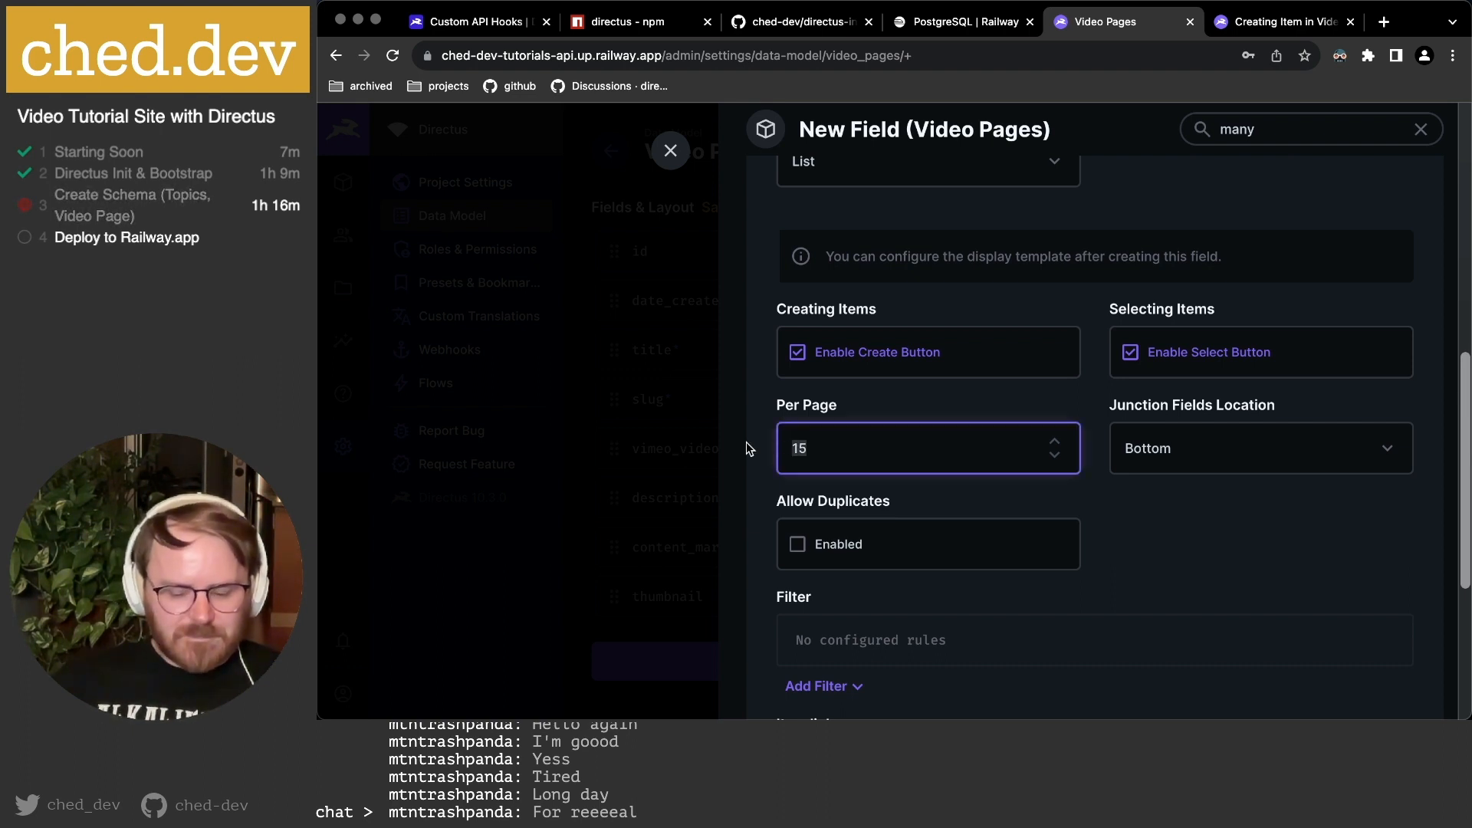
type("20")
left_click(1288, 488)
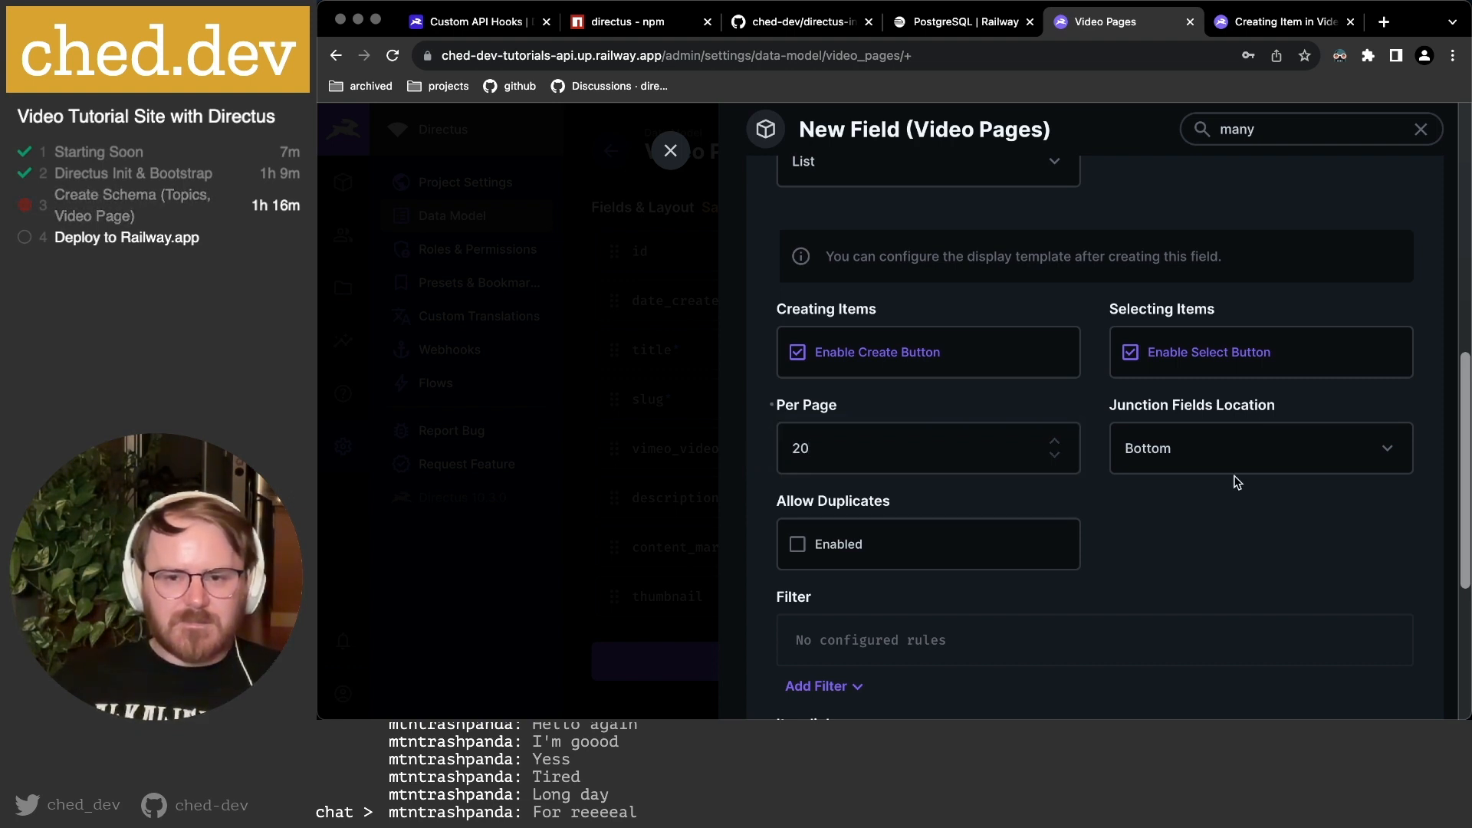
Keep junction fields at the bottom and view the relationship settings in advanced mode.
left_click(1187, 457)
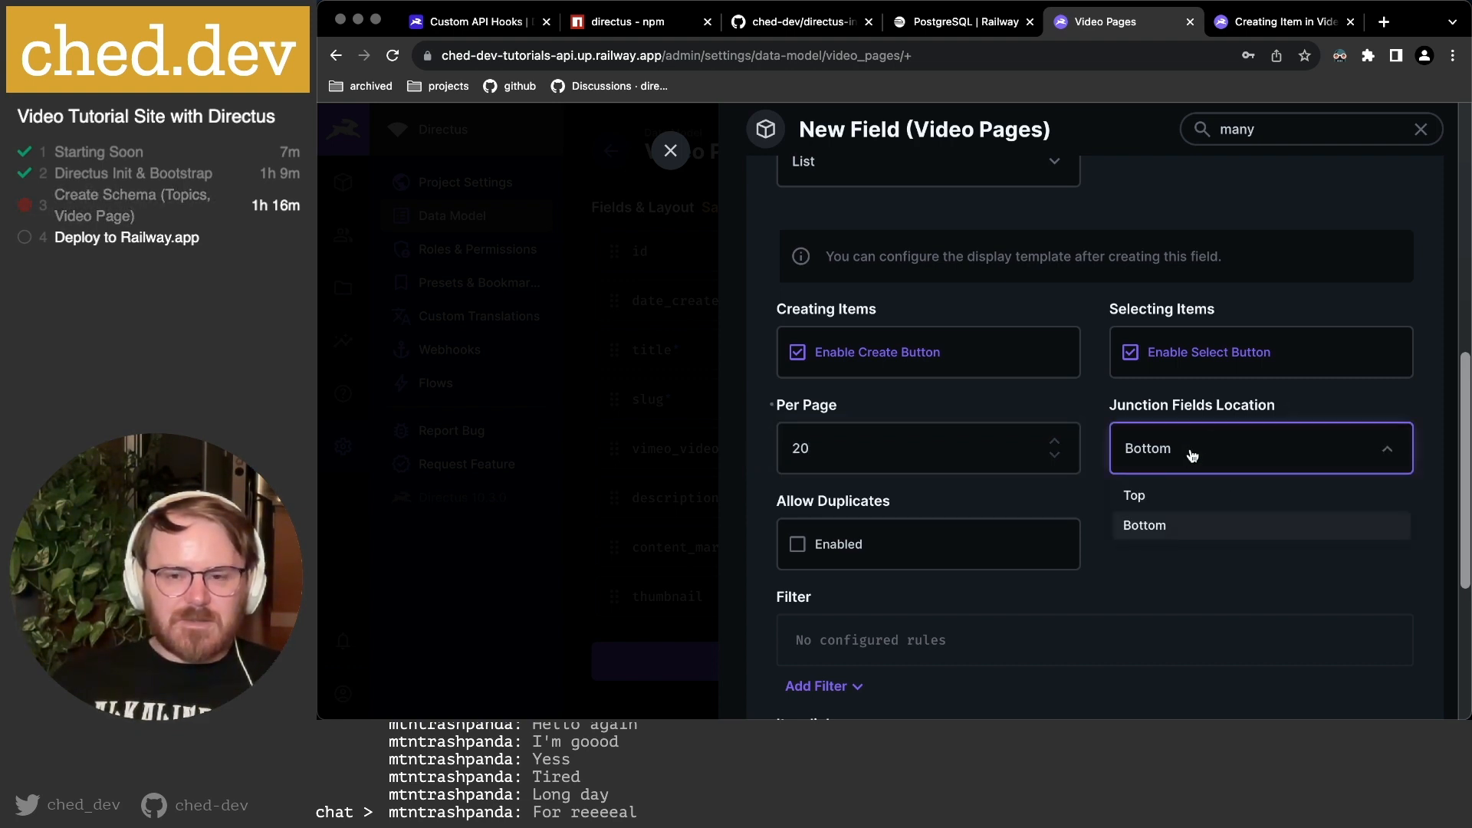
left_click(1173, 582)
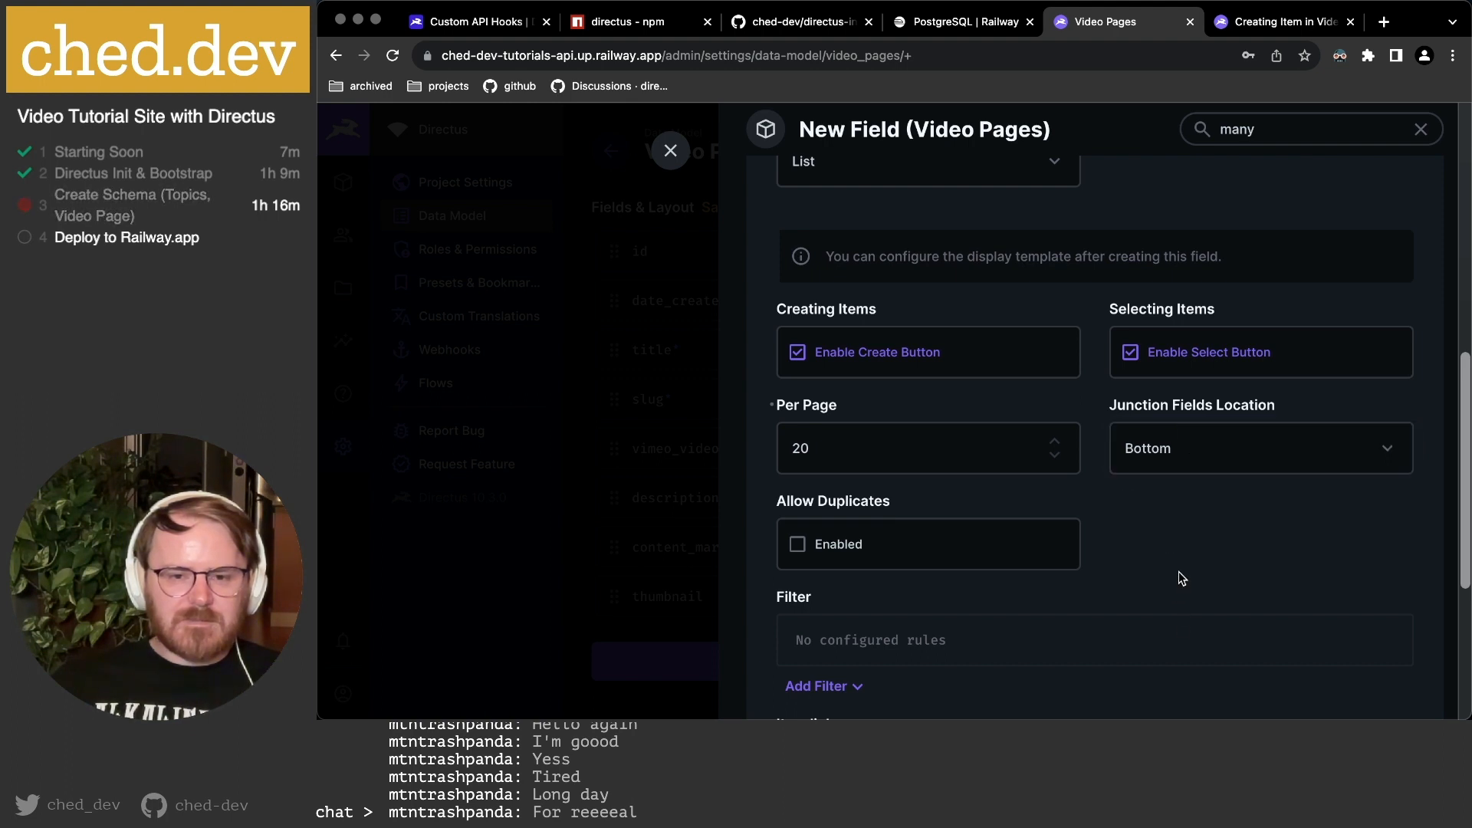
scroll(1178, 572, "down", 2)
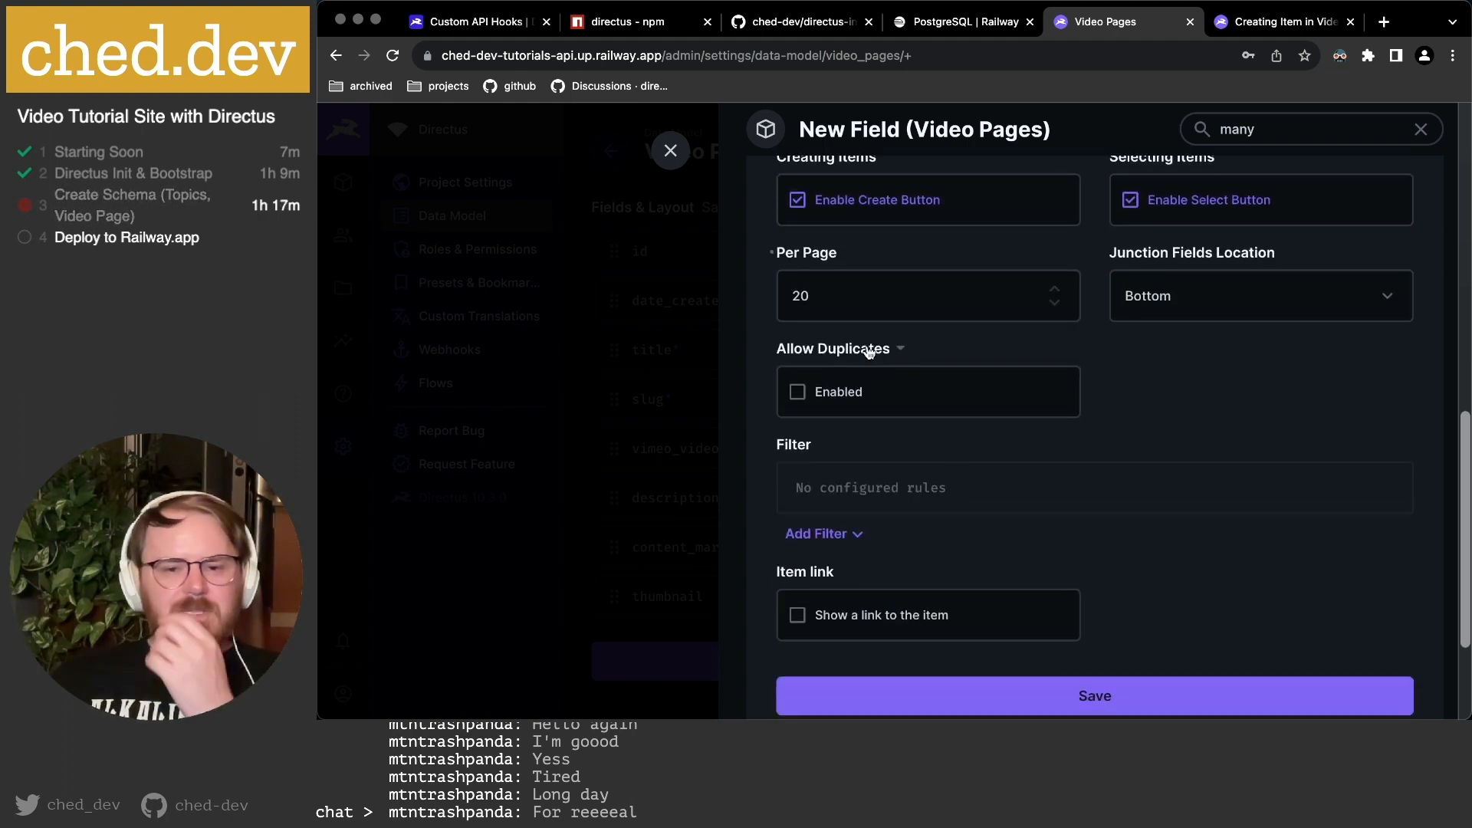
scroll(848, 443, "down", 2)
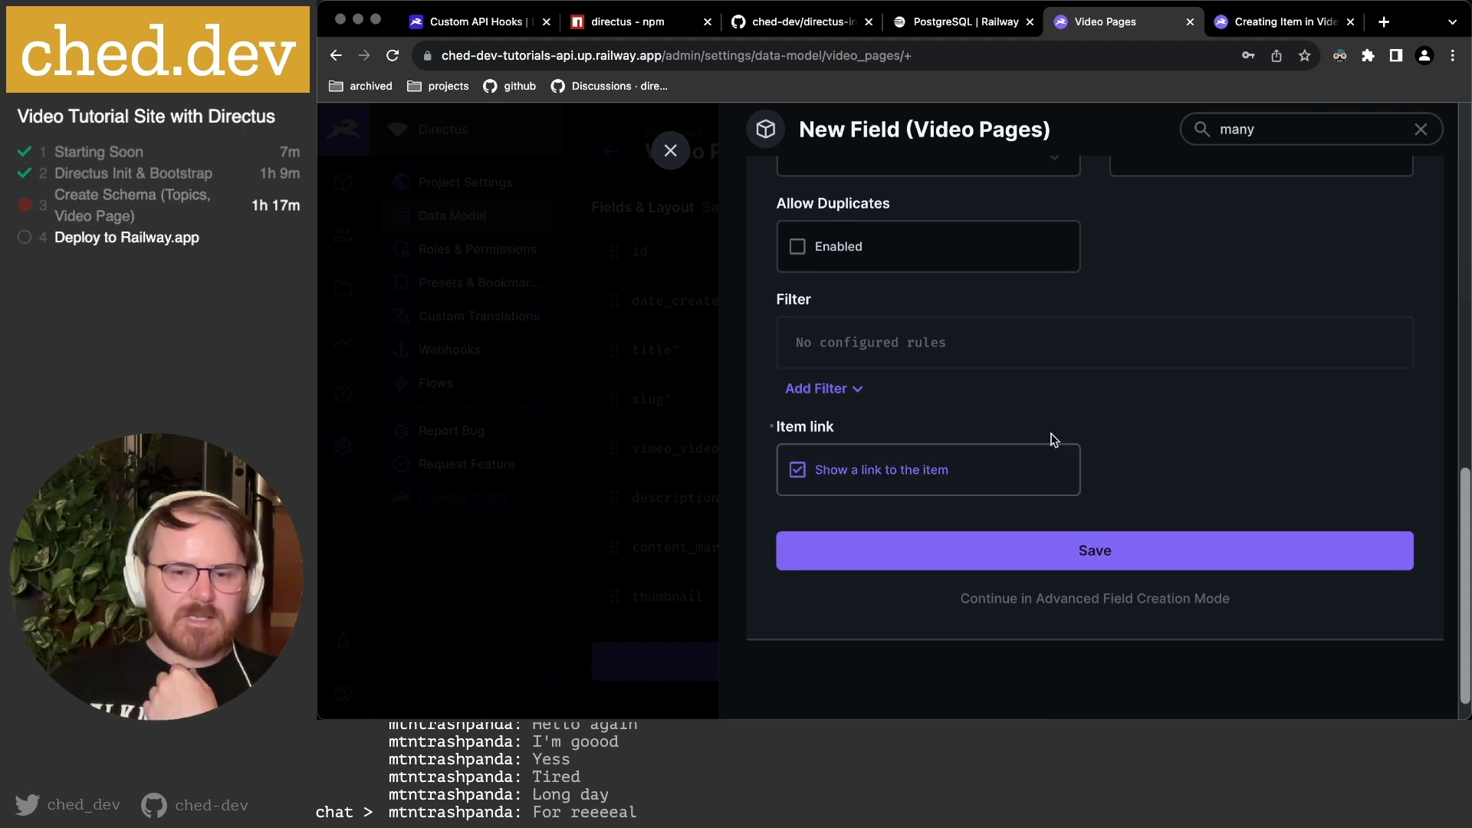
left_click(1102, 598)
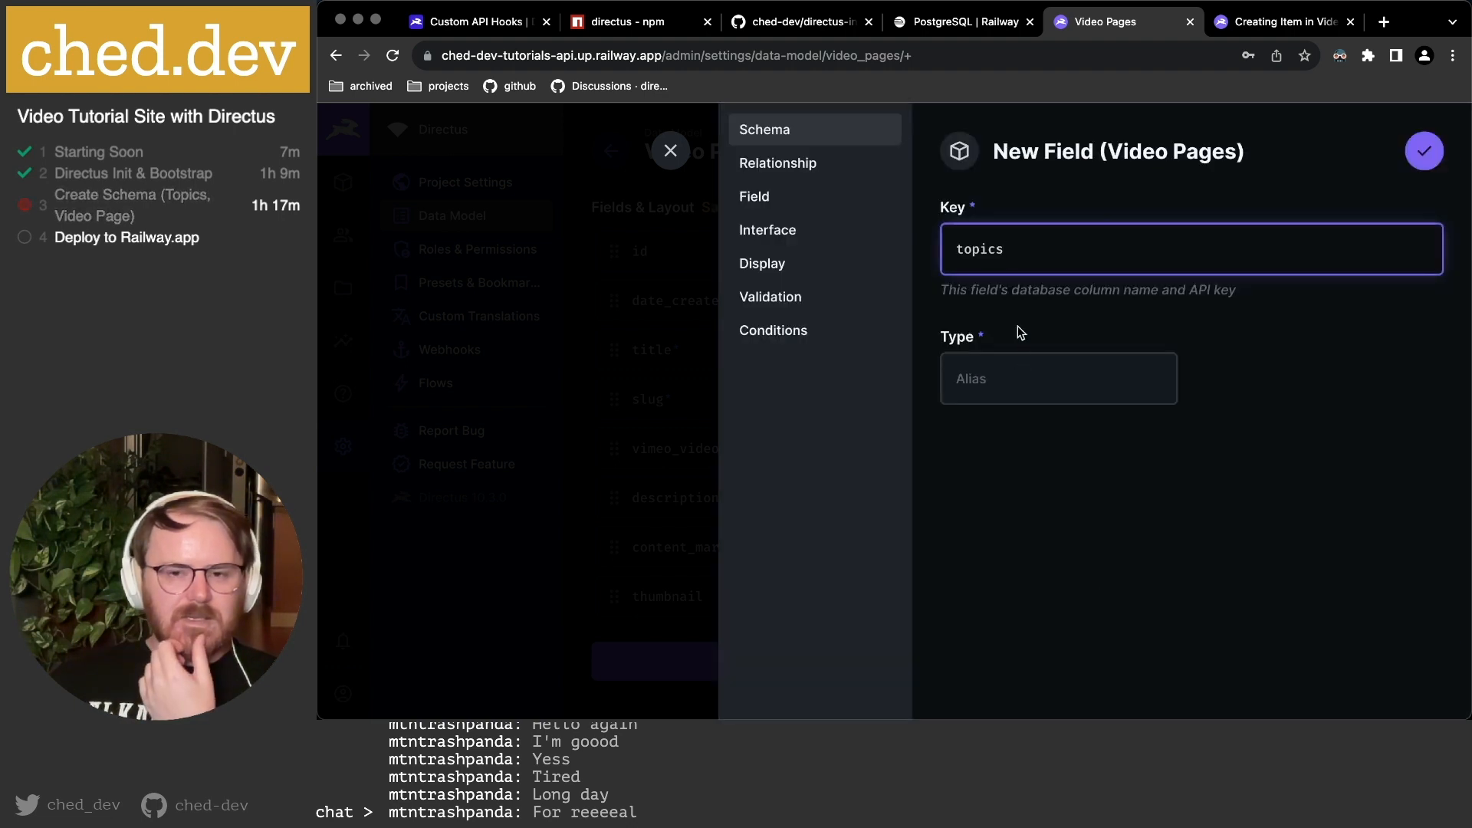
left_click(835, 167)
Enable adding a matching video_pages many-to-many field to topics.
scroll(1090, 466, "down", 3)
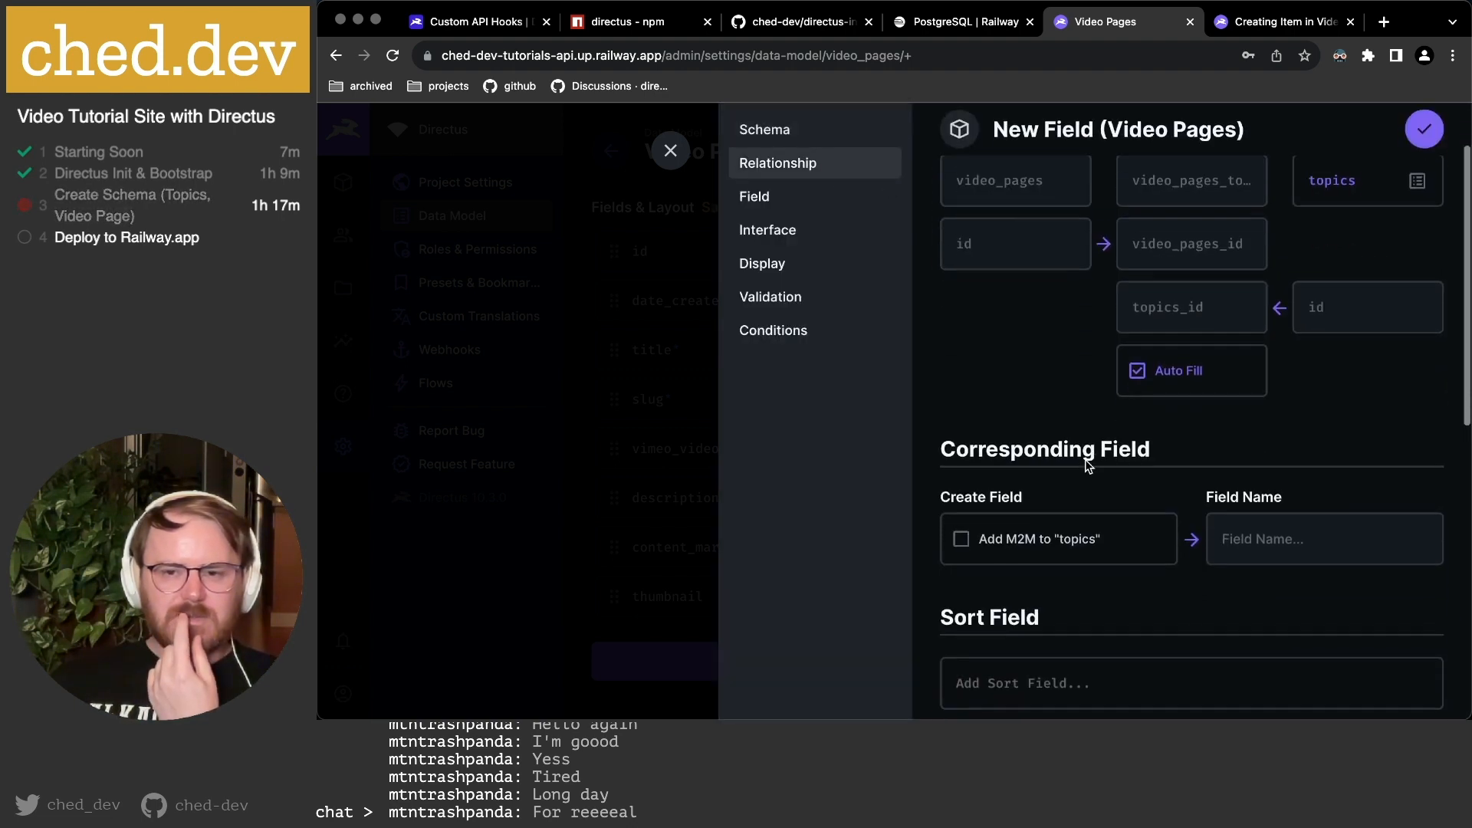
scroll(1092, 335, "down", 3)
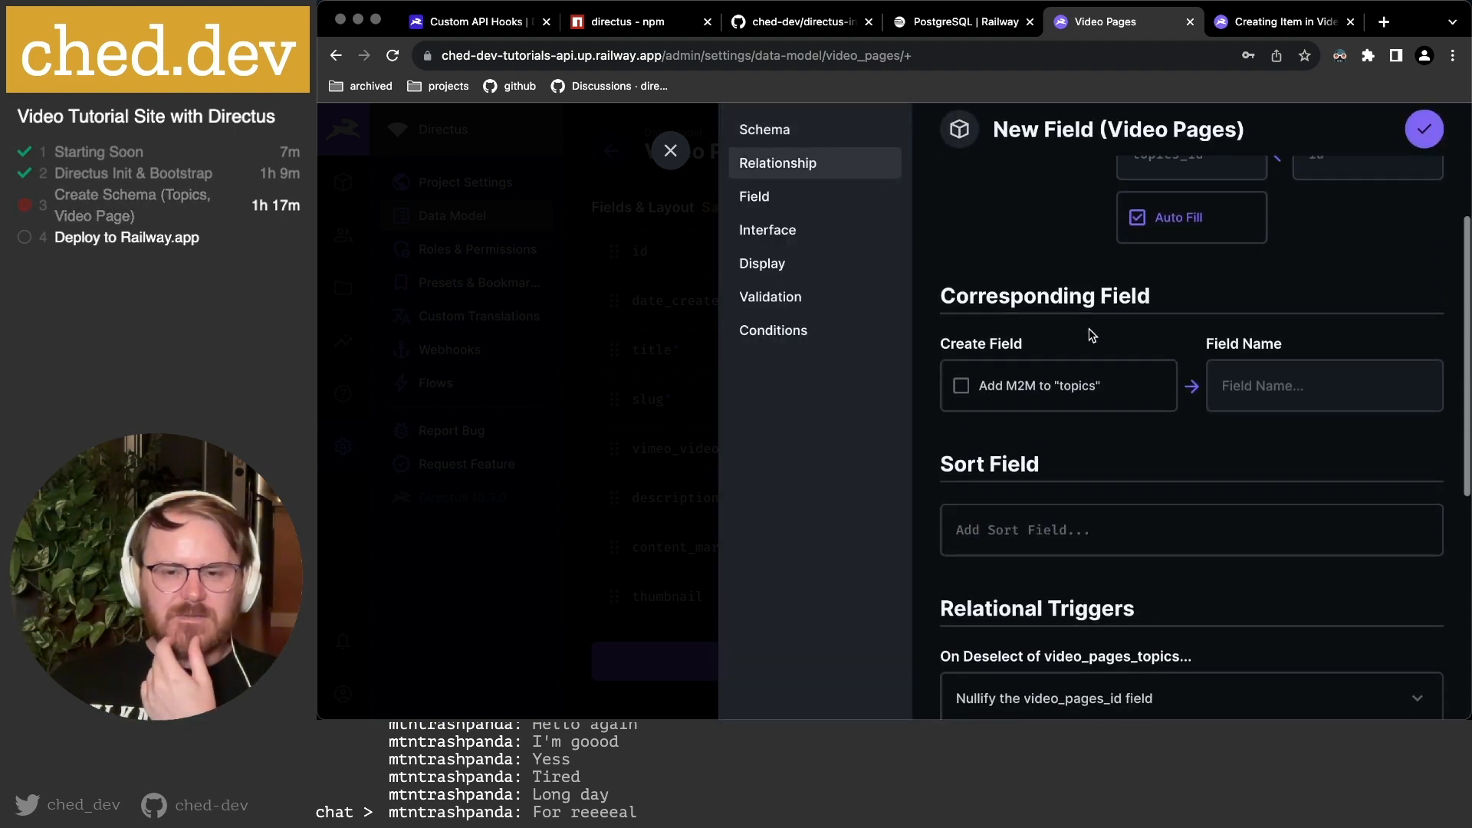
left_click(1013, 391)
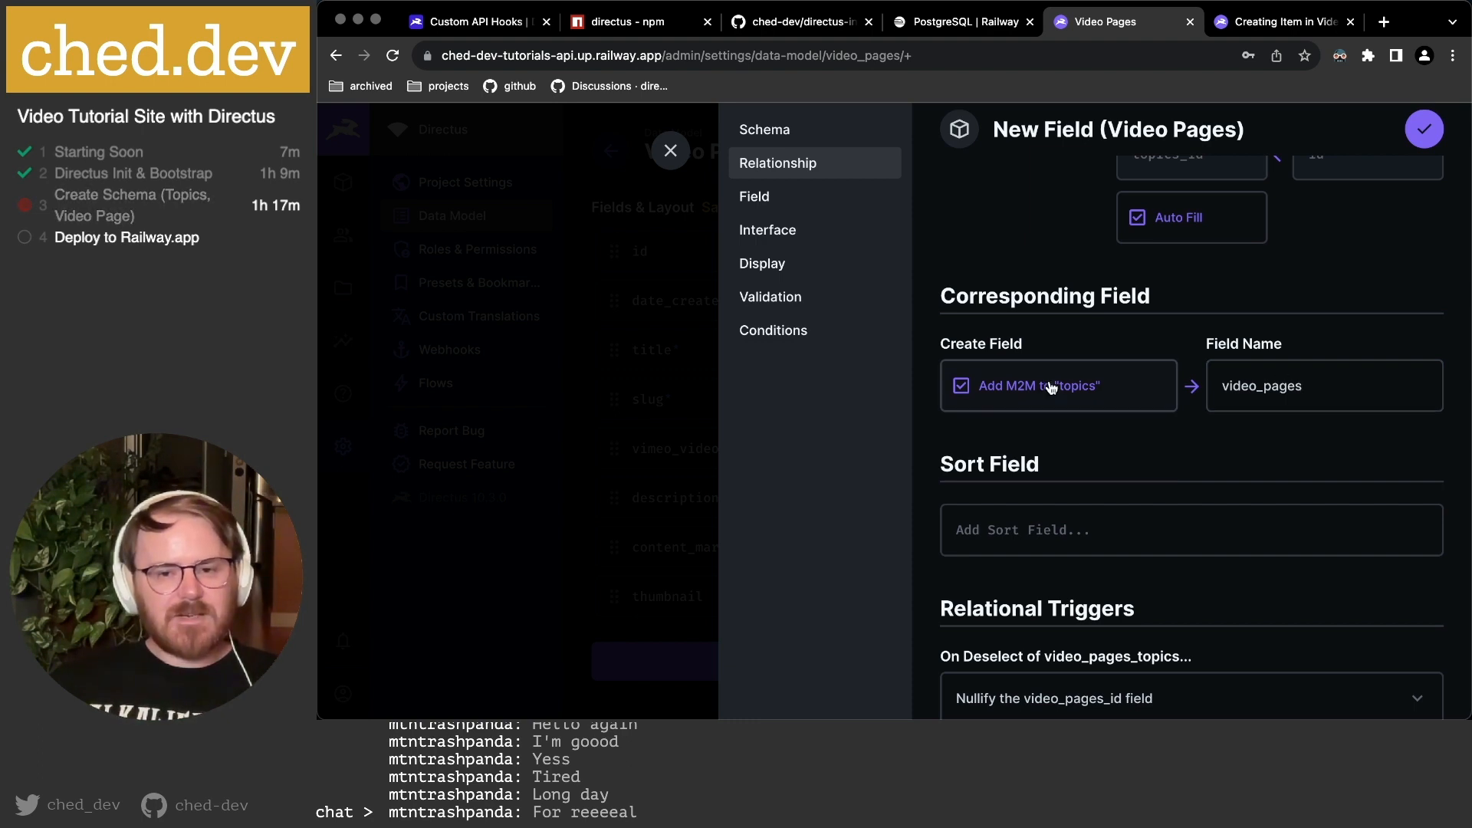
scroll(1249, 388, "down", 3)
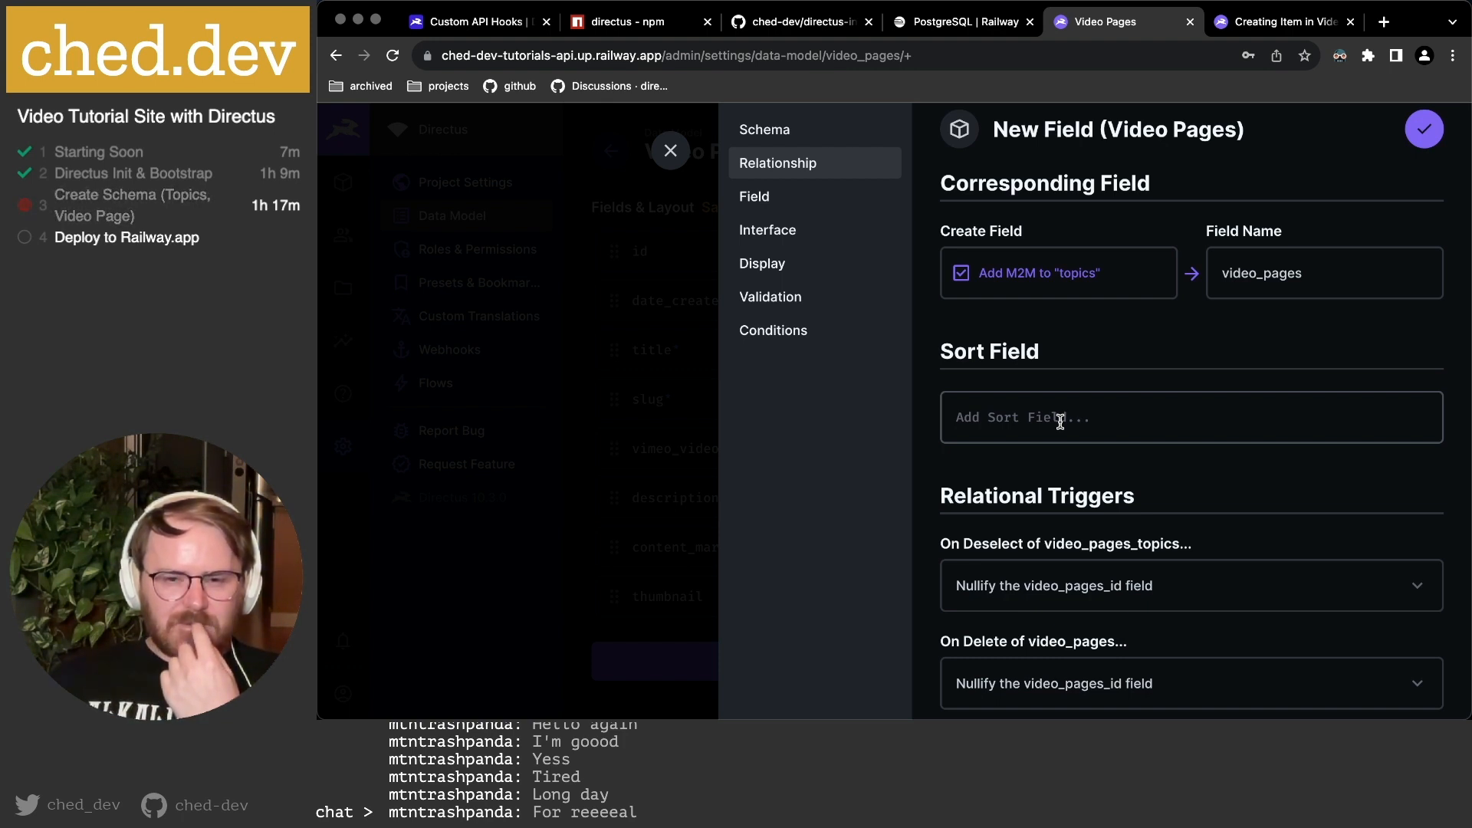
scroll(1059, 421, "down", 5)
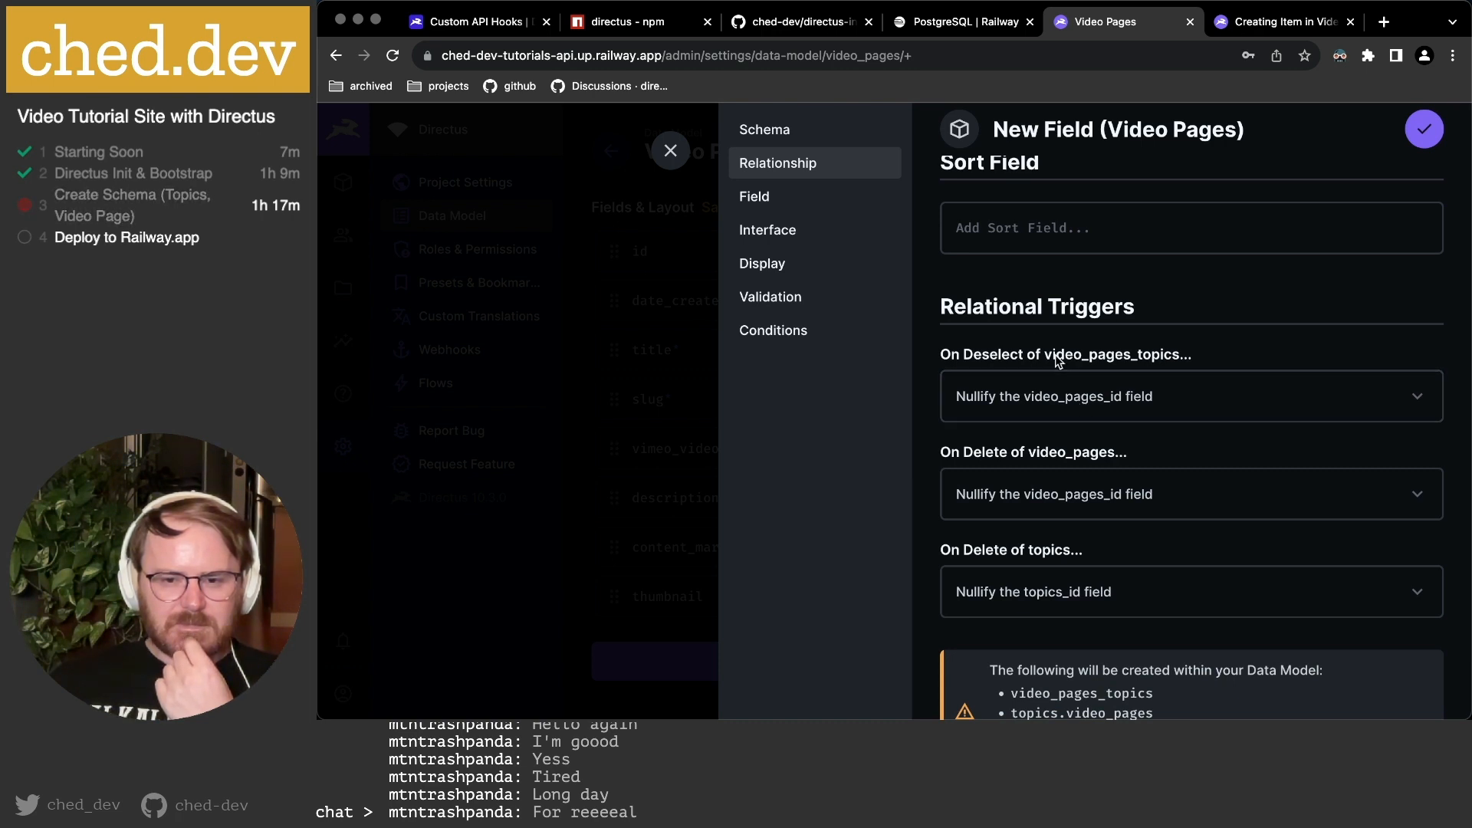
scroll(1058, 360, "down", 3)
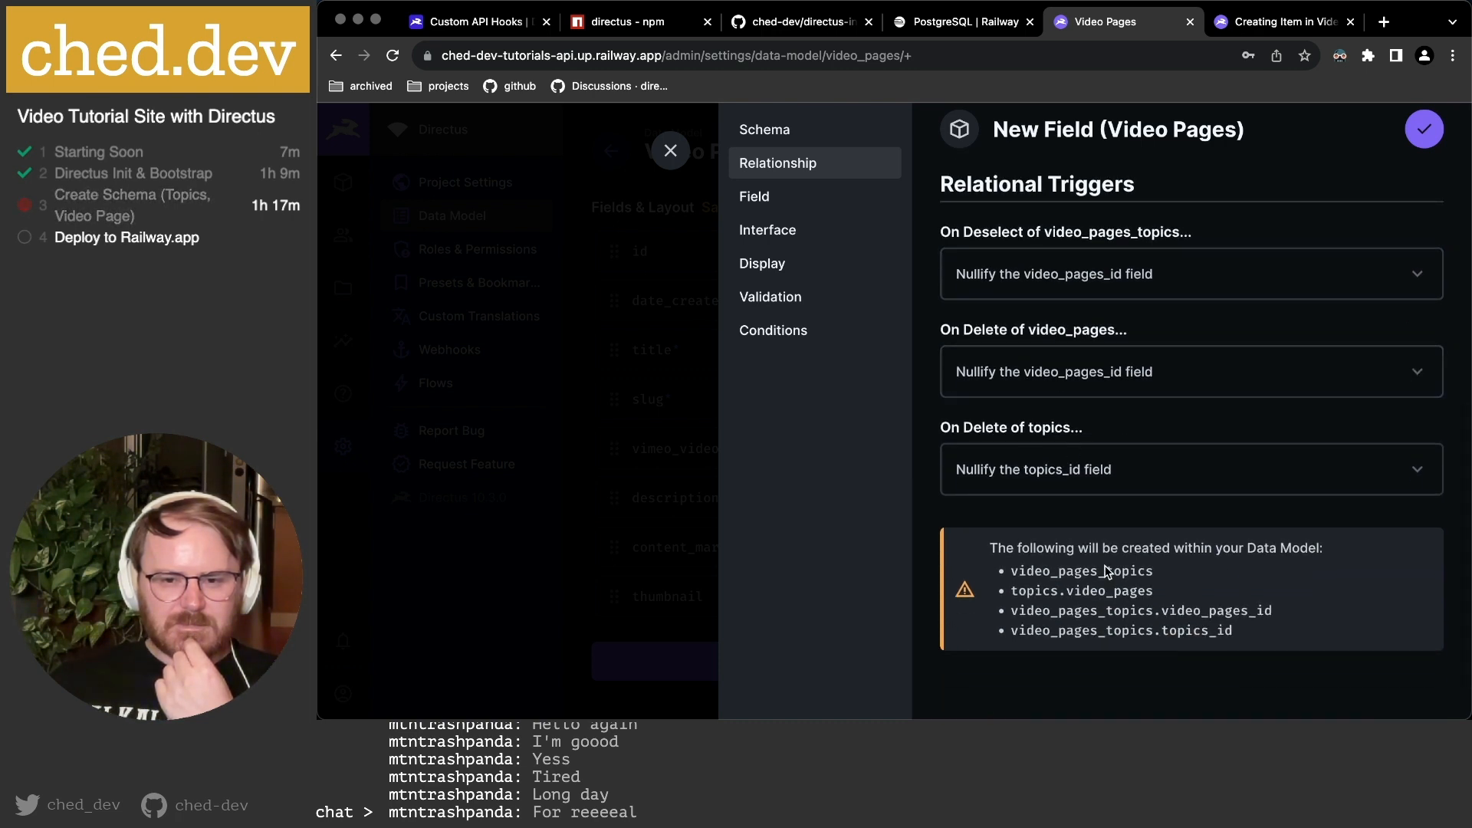
scroll(1049, 454, "up", 1)
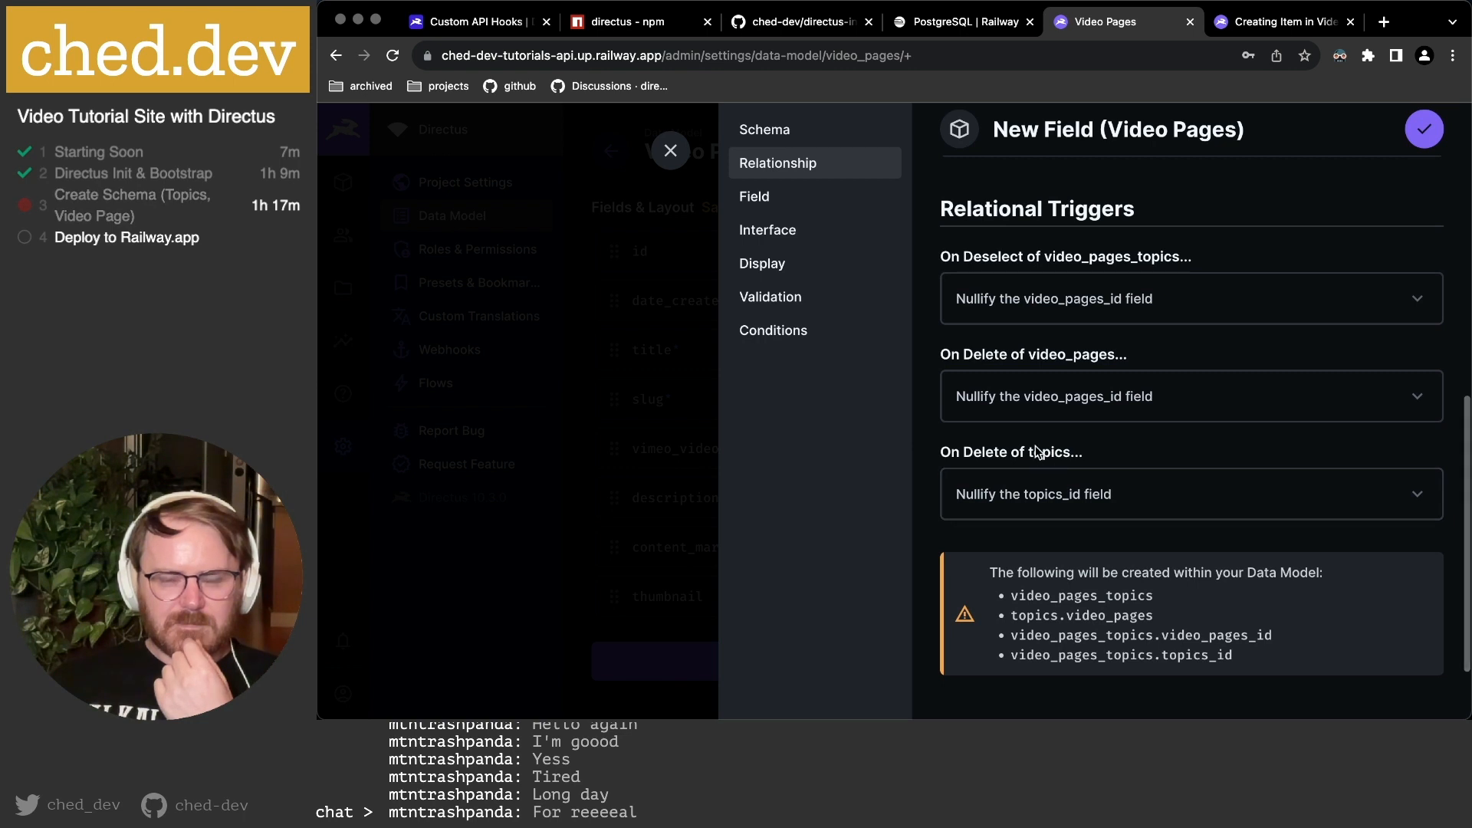
scroll(1061, 398, "up", 2)
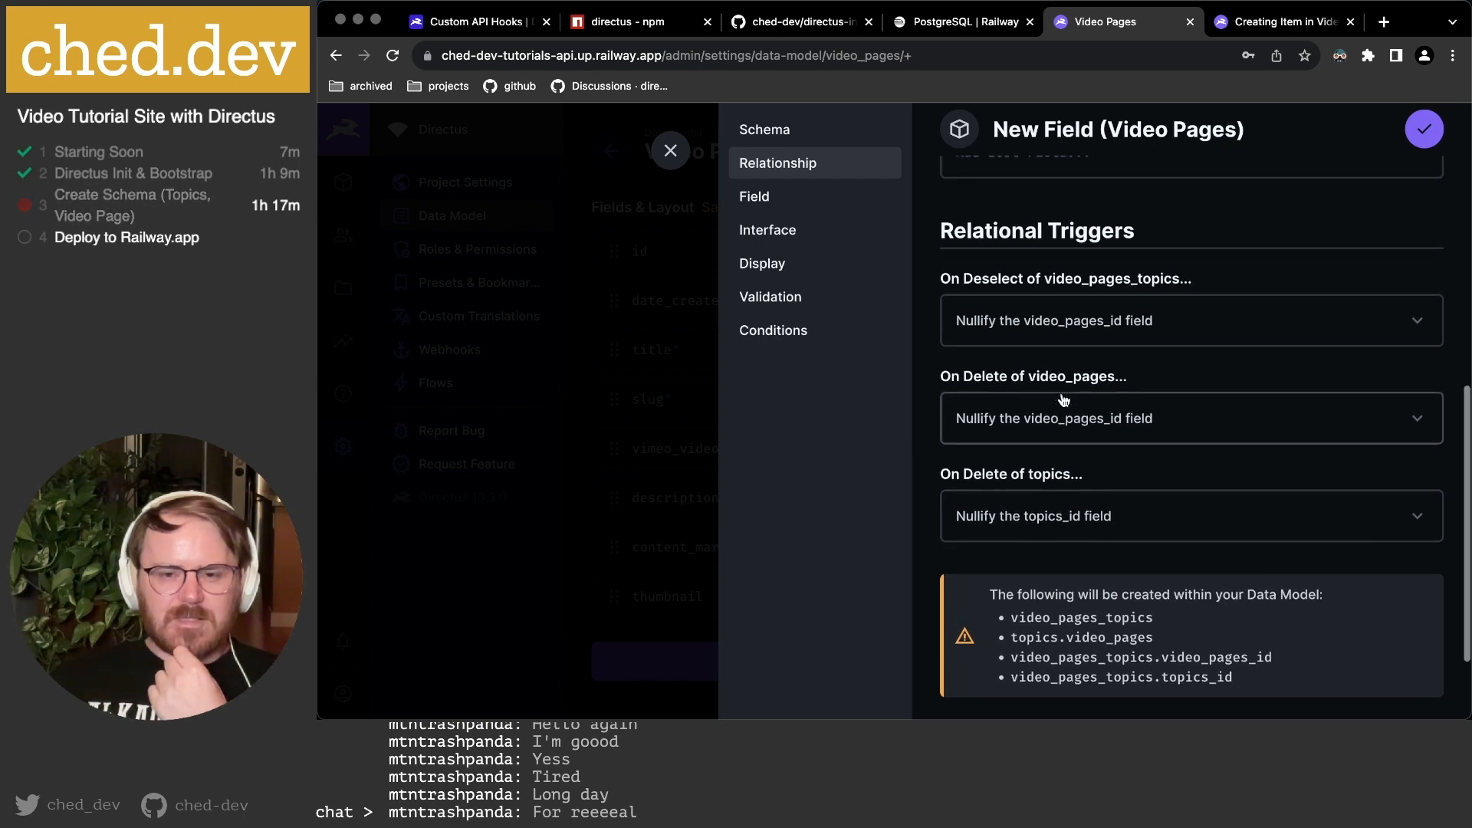
scroll(1064, 398, "up", 1)
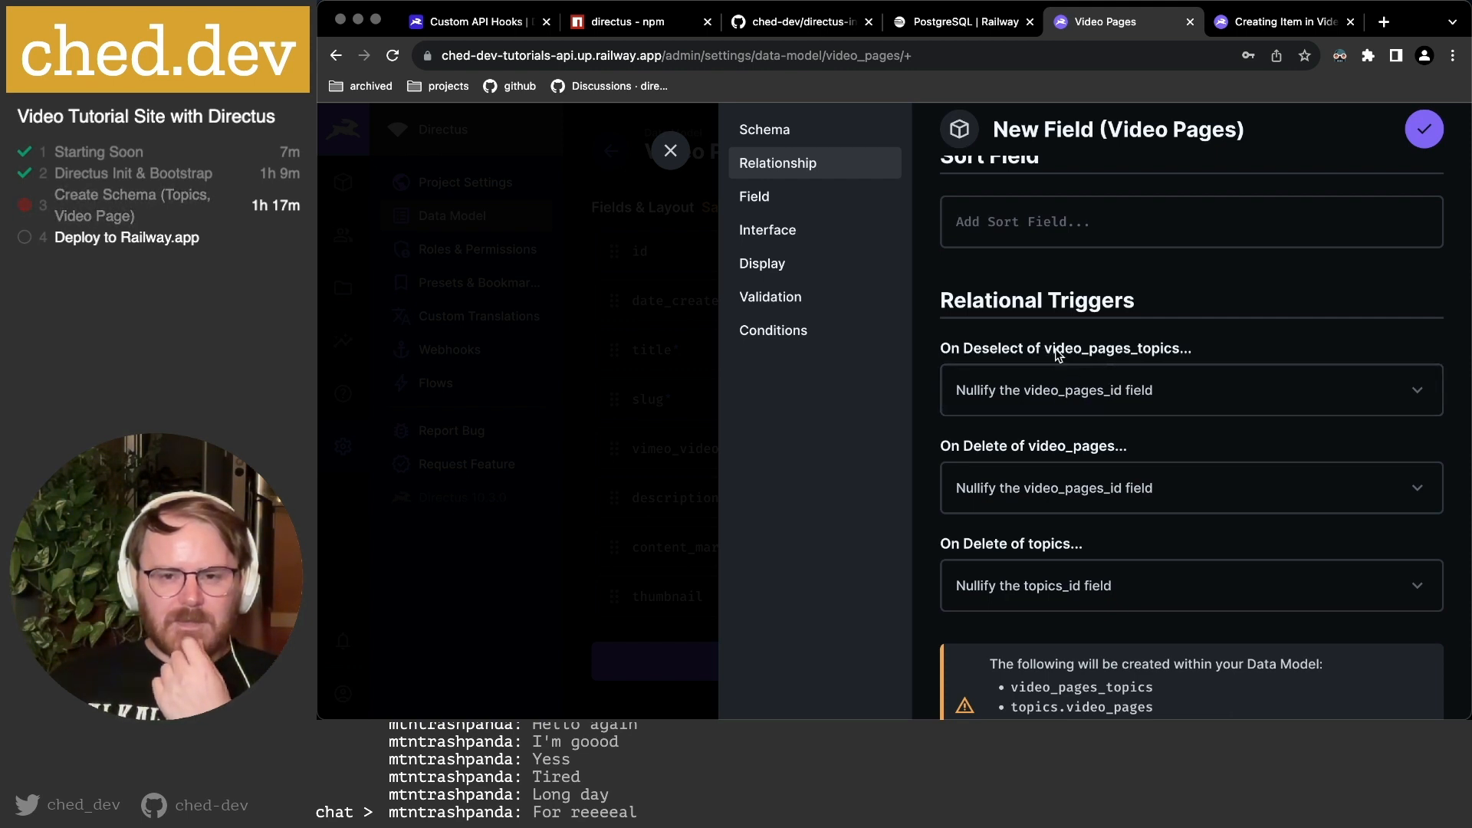
Set On Deselect, On Delete of video_pages and On Delete of topics to cascade.
left_click(1058, 395)
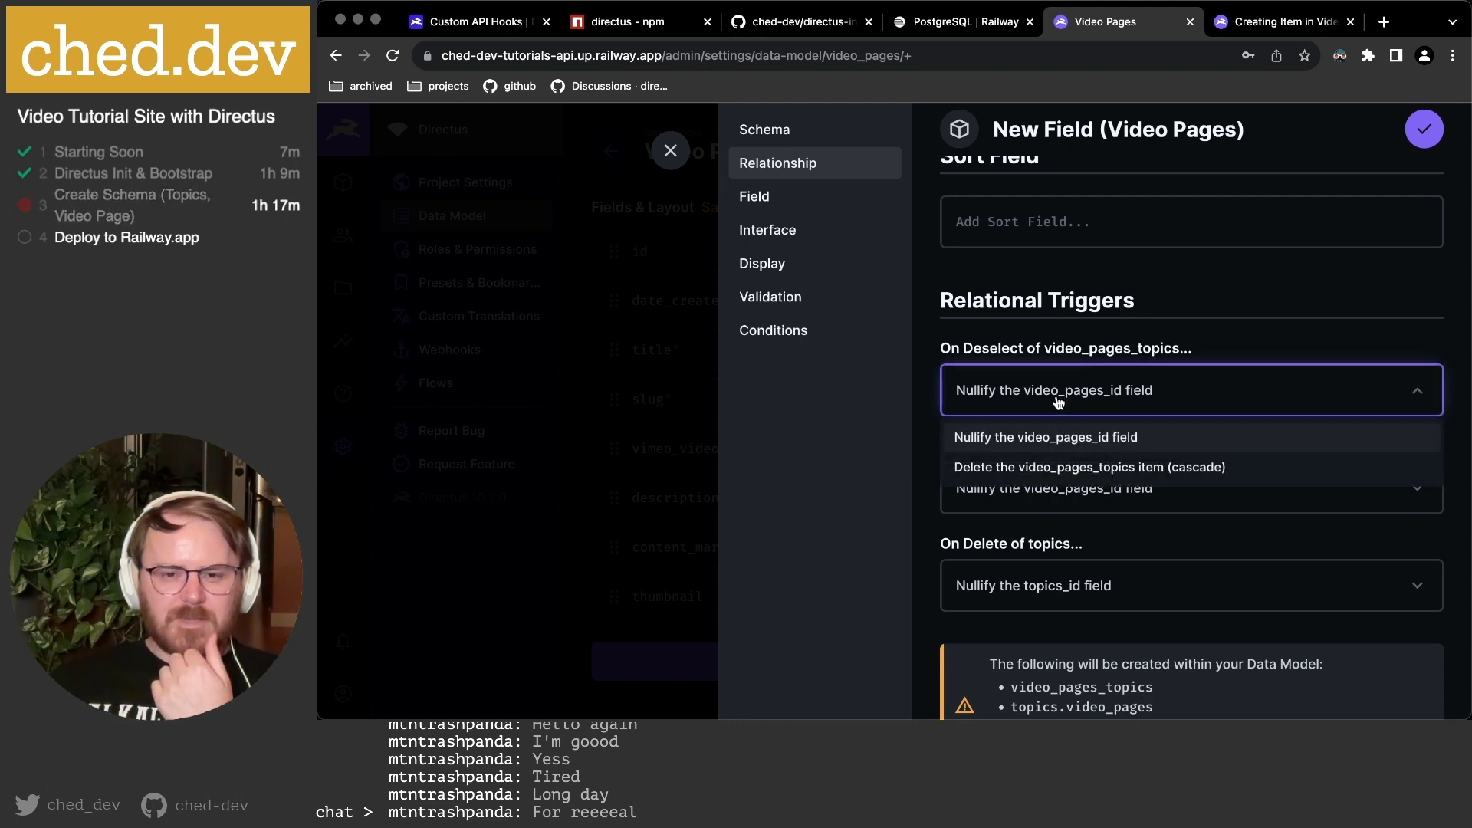
left_click(1061, 470)
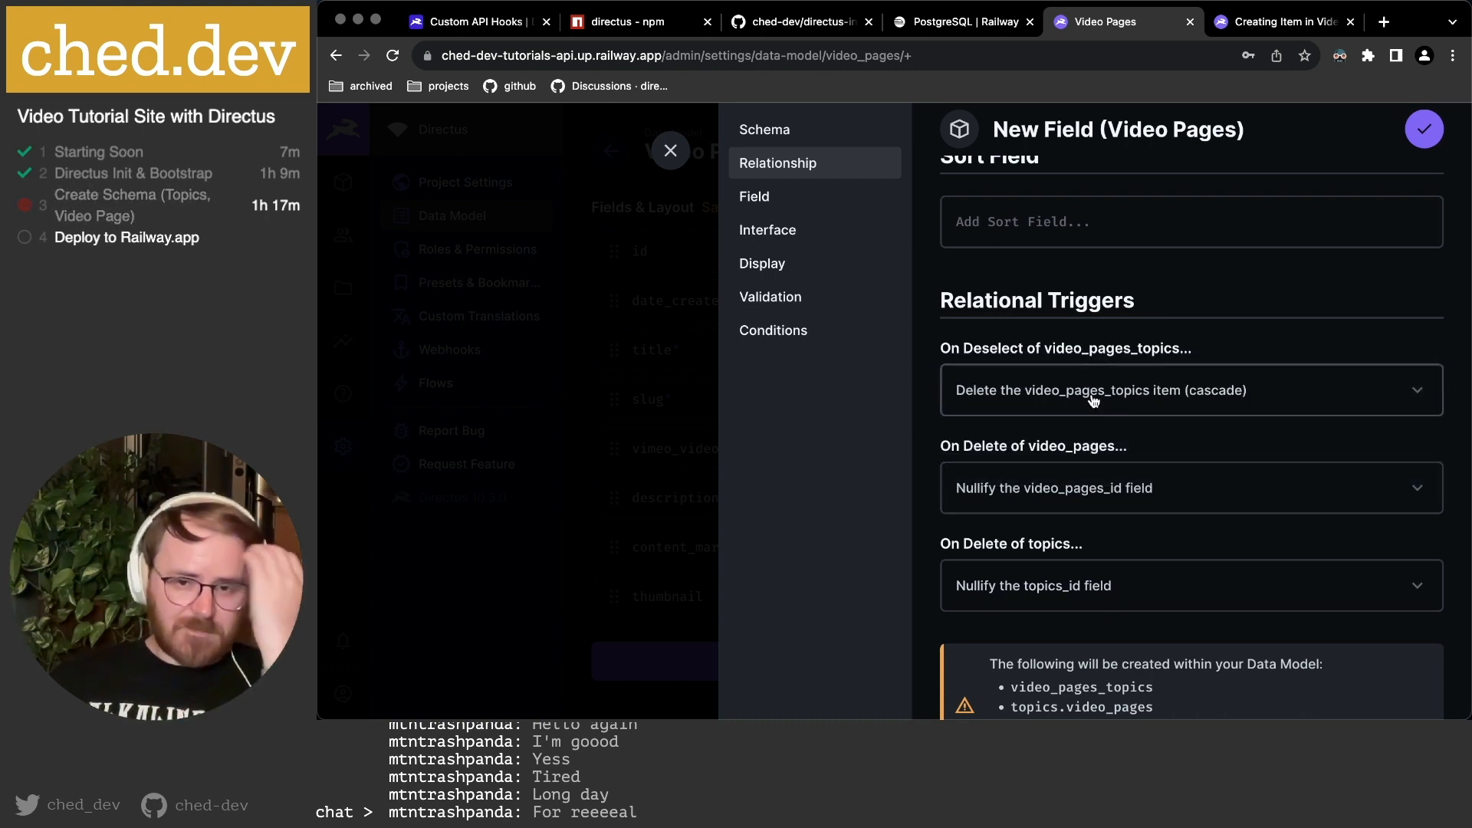
left_click(1047, 490)
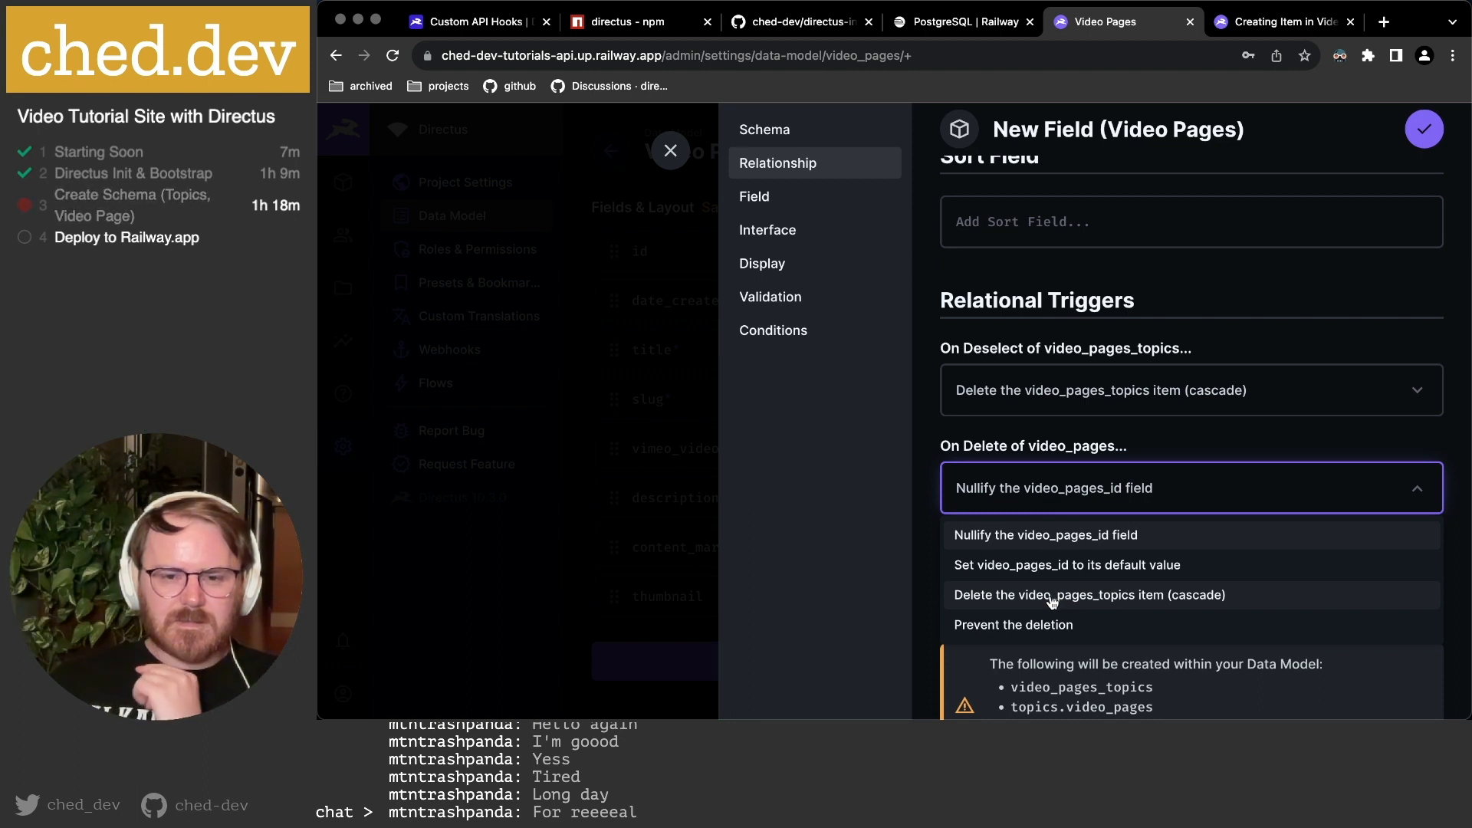
left_click(1091, 597)
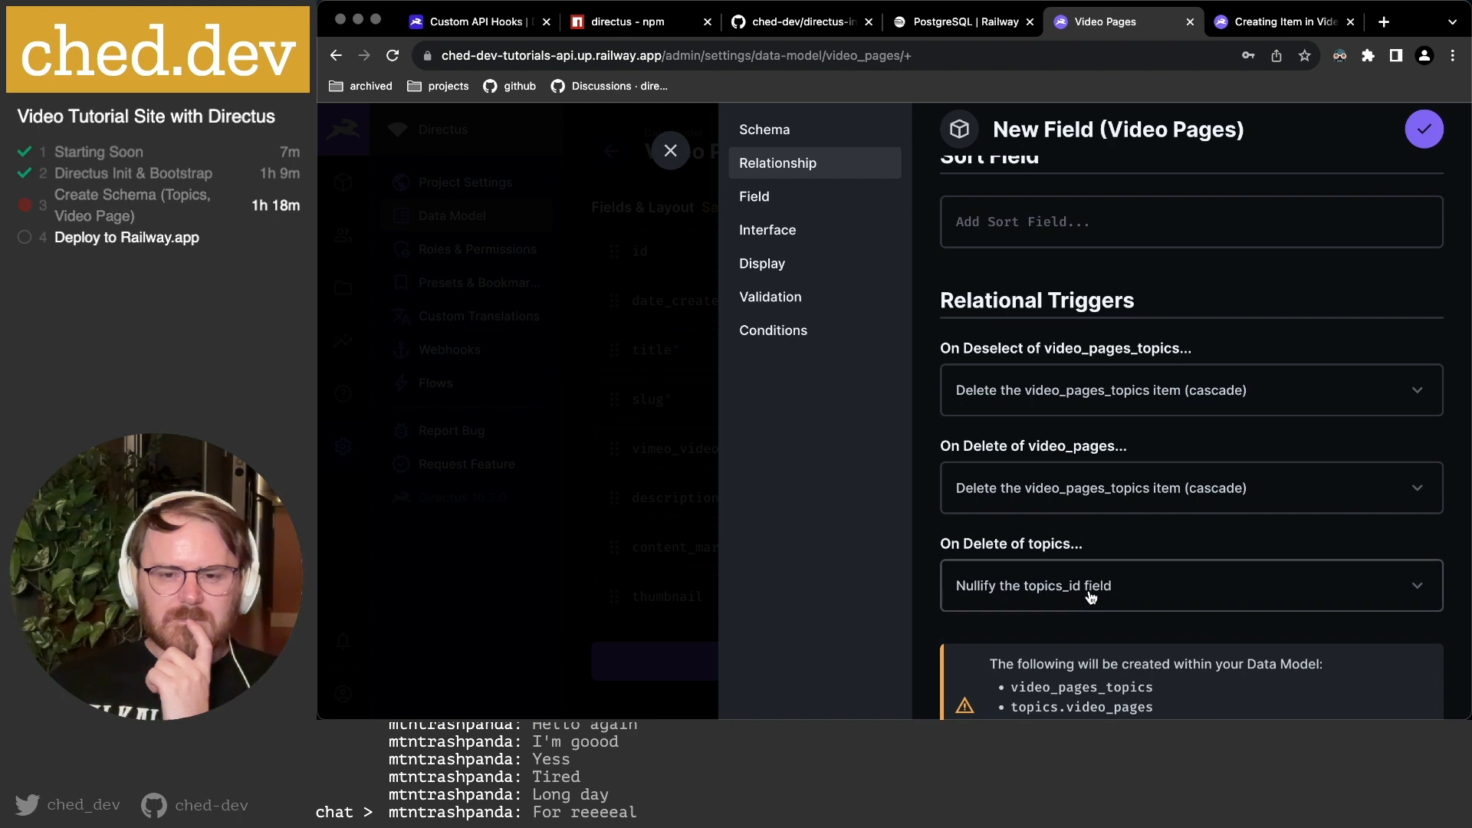
scroll(1104, 503, "down", 2)
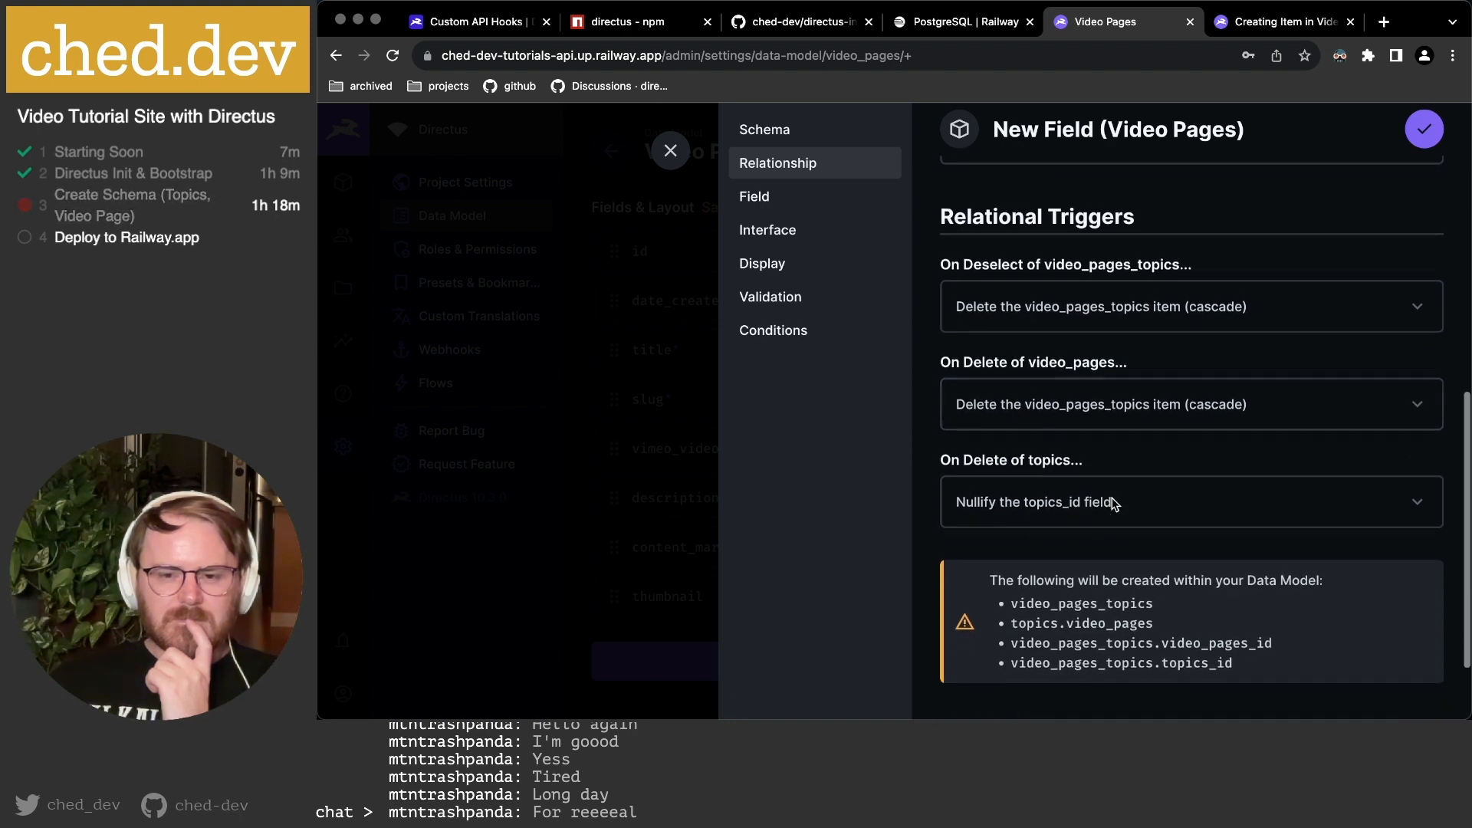
left_click(1044, 500)
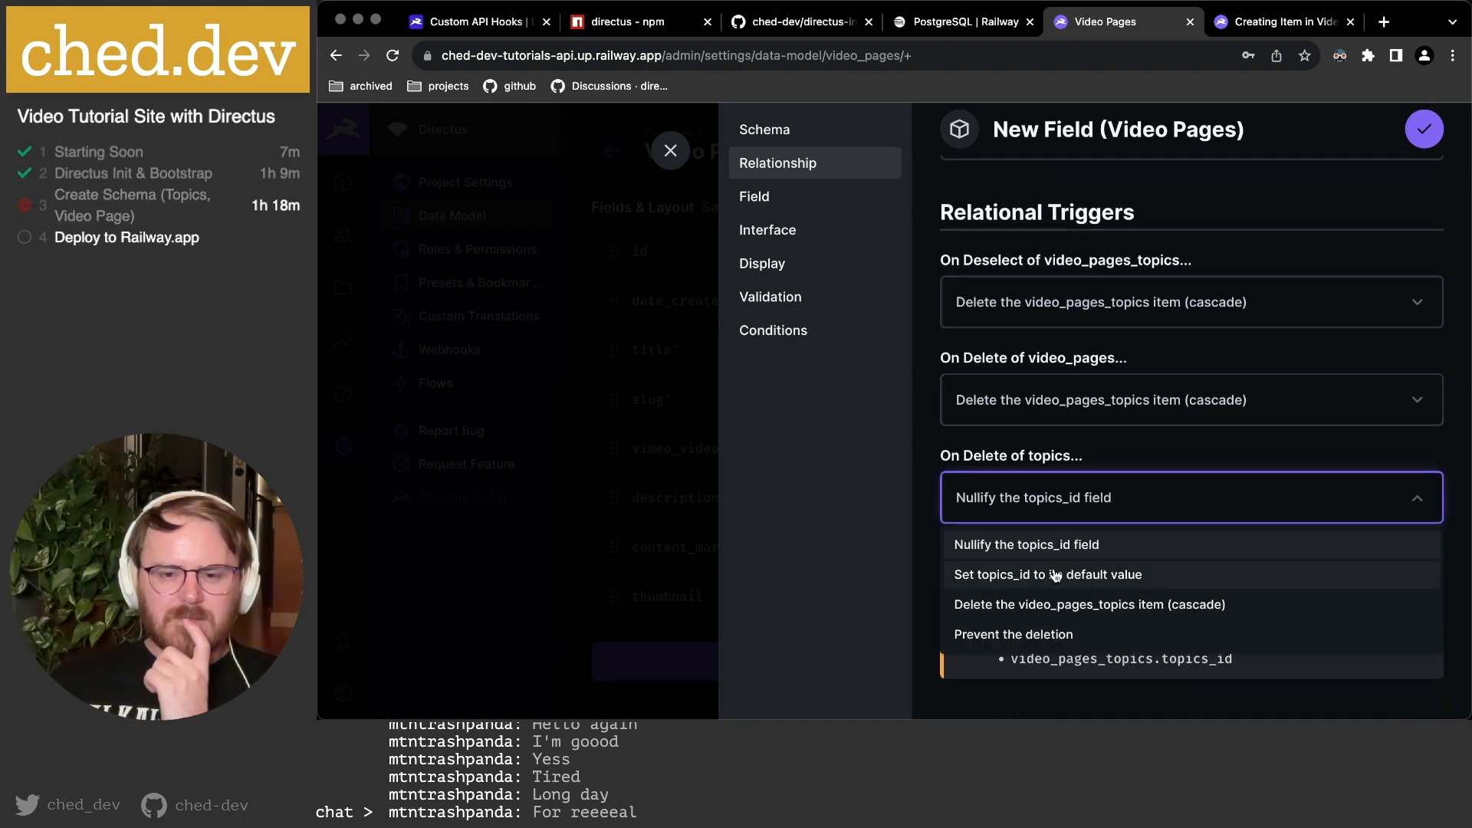
left_click(1051, 618)
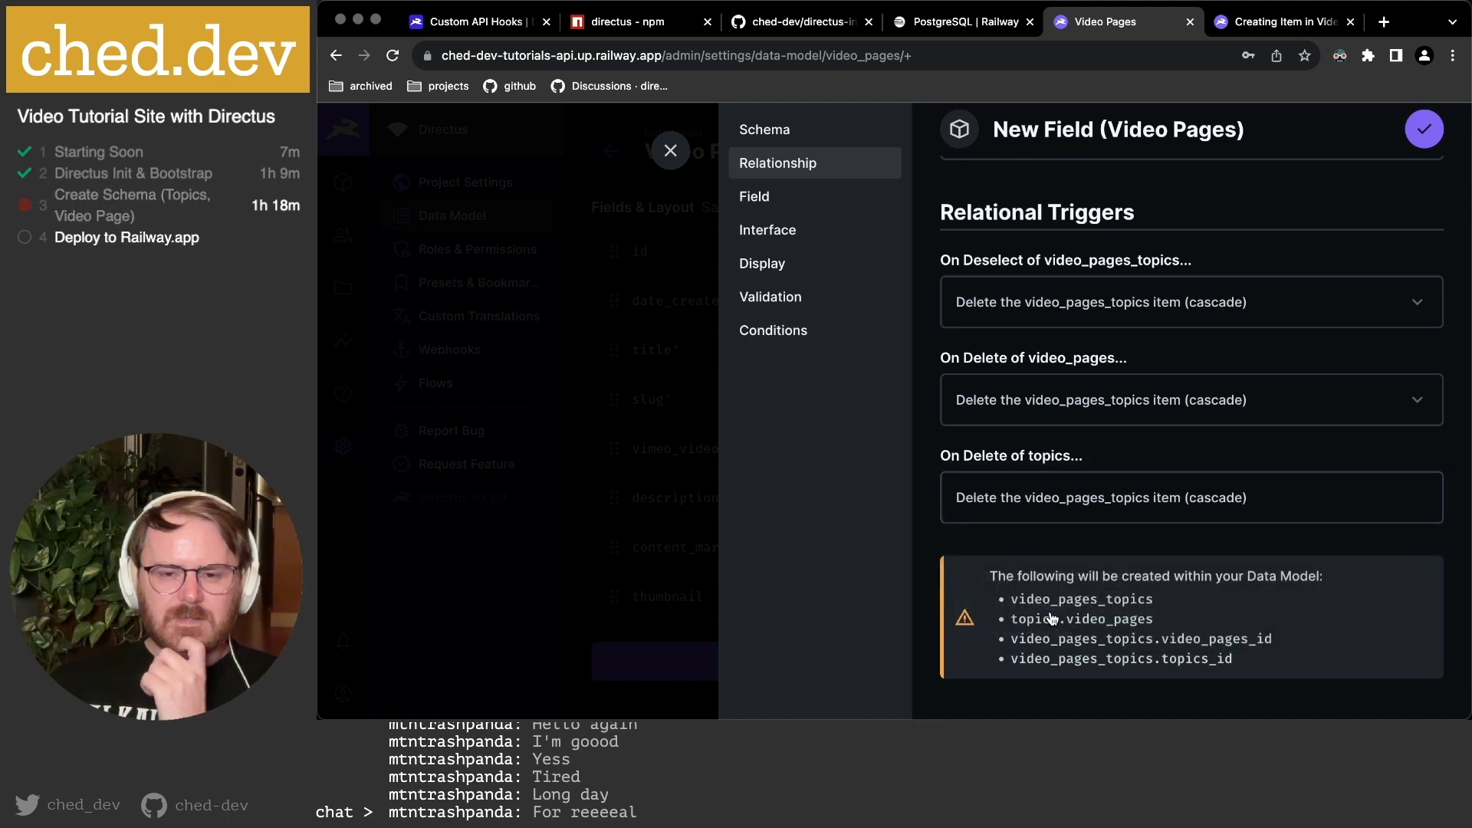
scroll(1077, 559, "down", 3)
Keep the List layout, choose the Related Values display, and save the topics field.
left_click(861, 199)
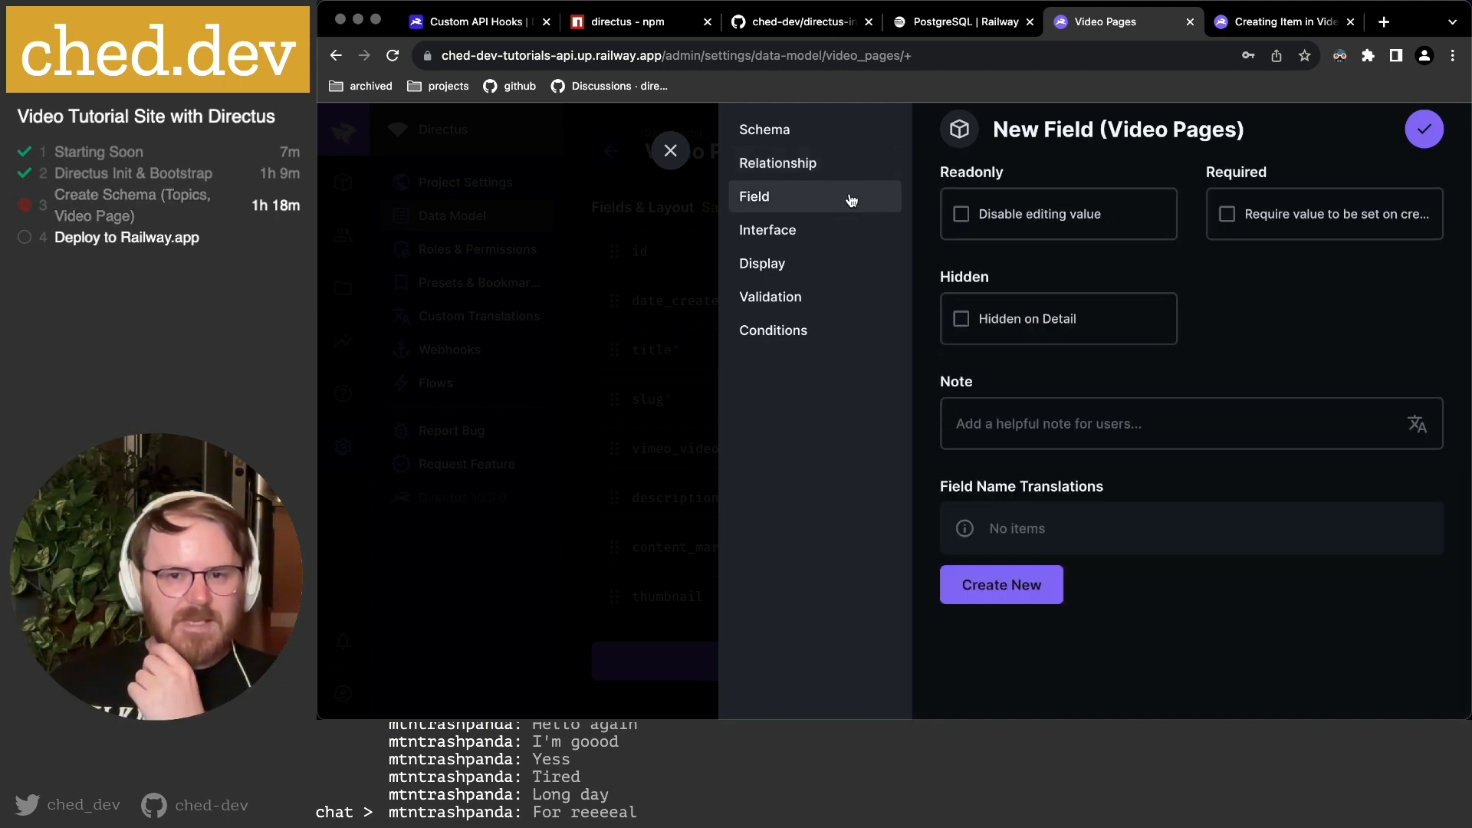
scroll(1114, 352, "up", 1)
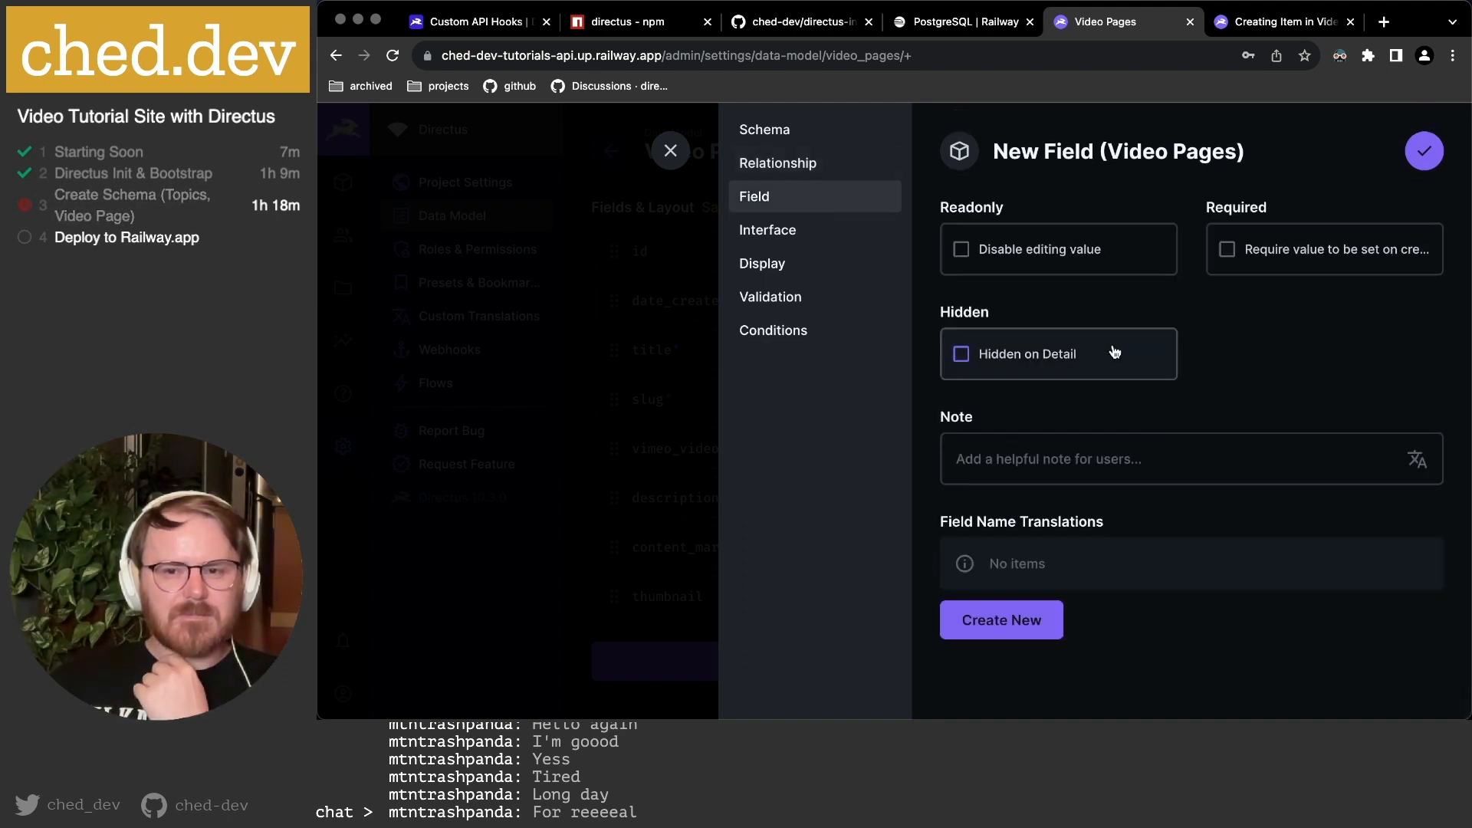
left_click(793, 239)
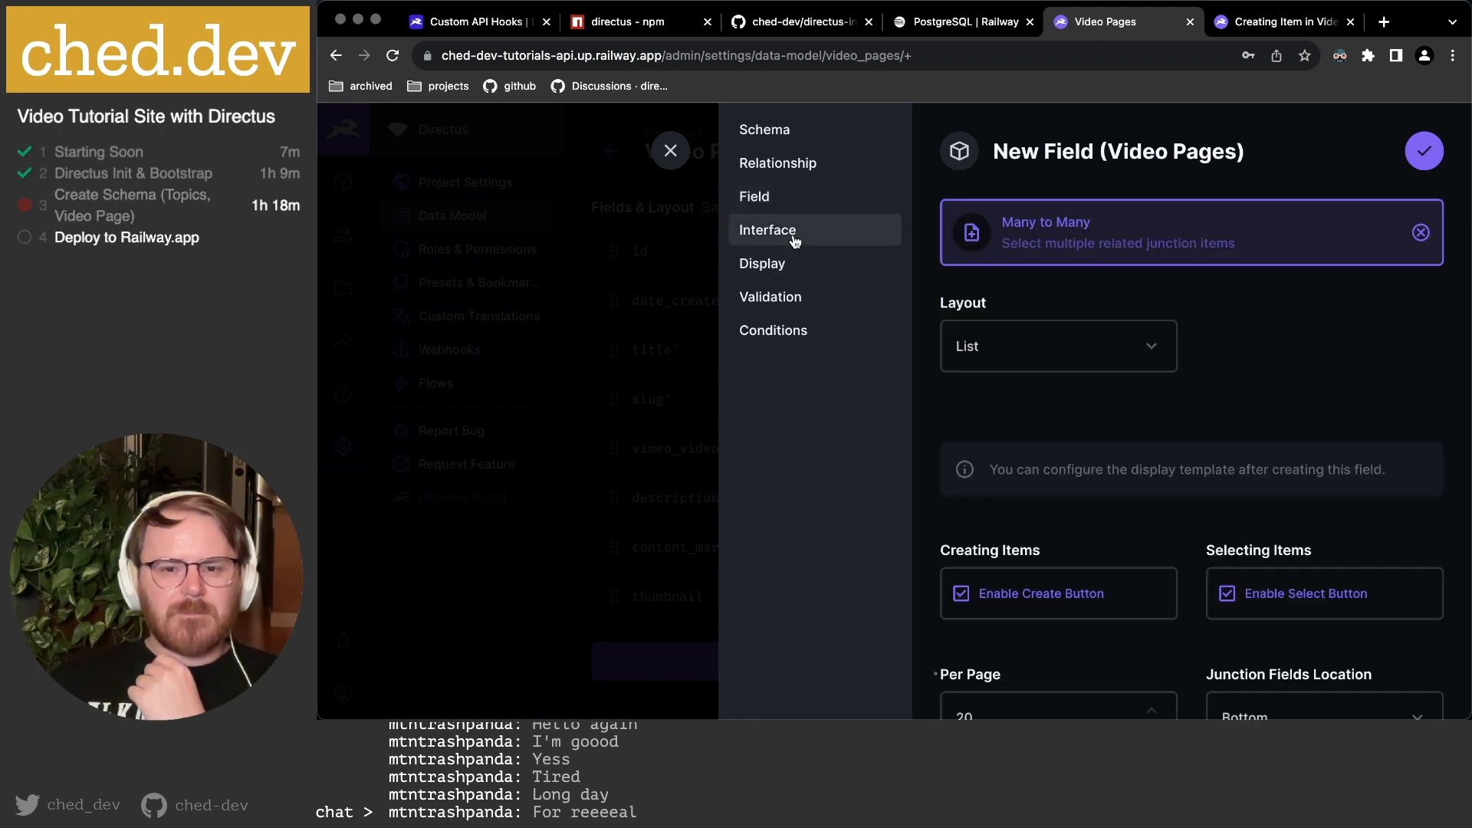
left_click(1081, 345)
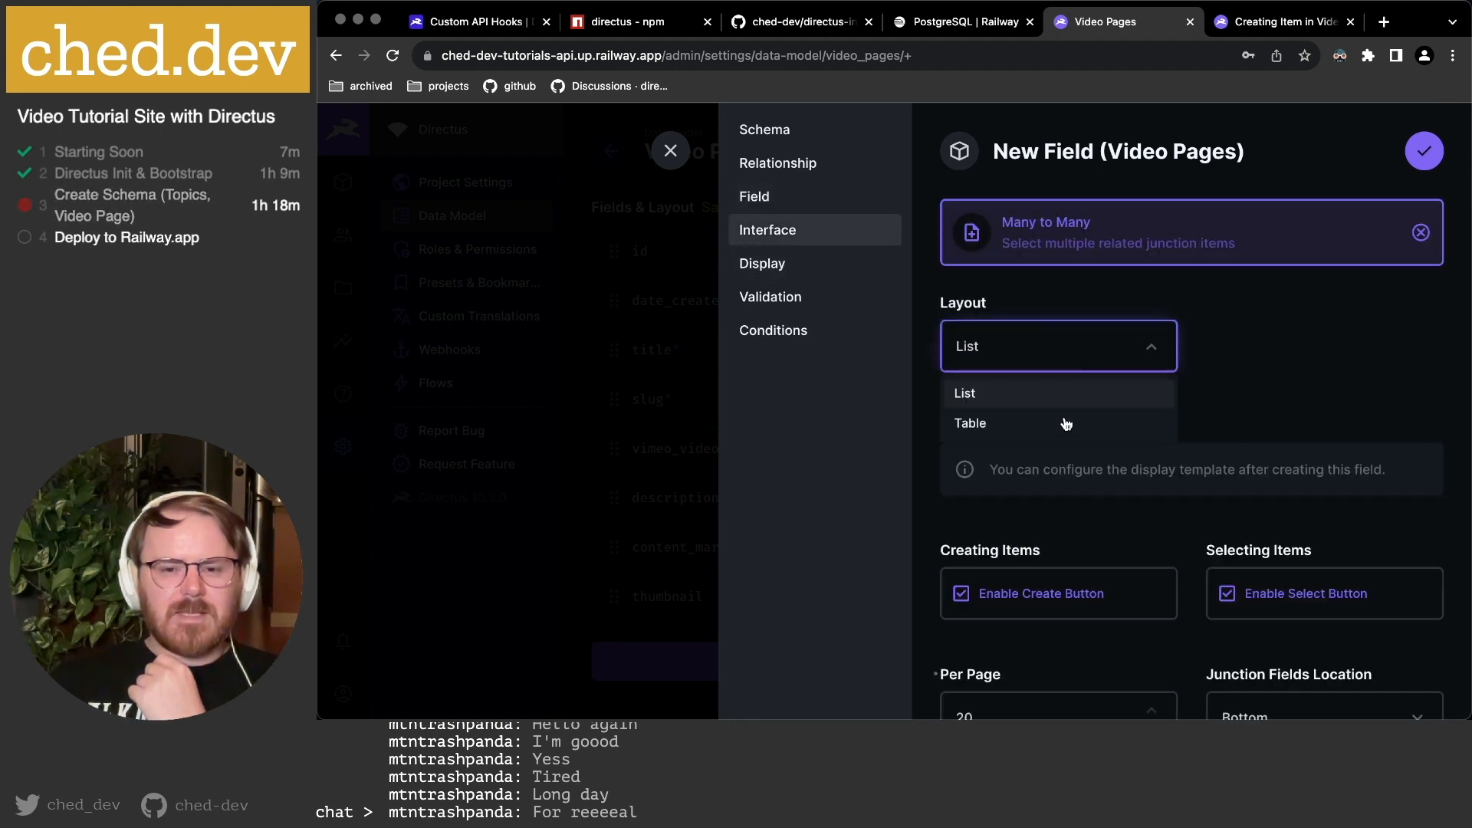
left_click(1320, 382)
scroll(1304, 376, "down", 5)
scroll(1274, 368, "down", 3)
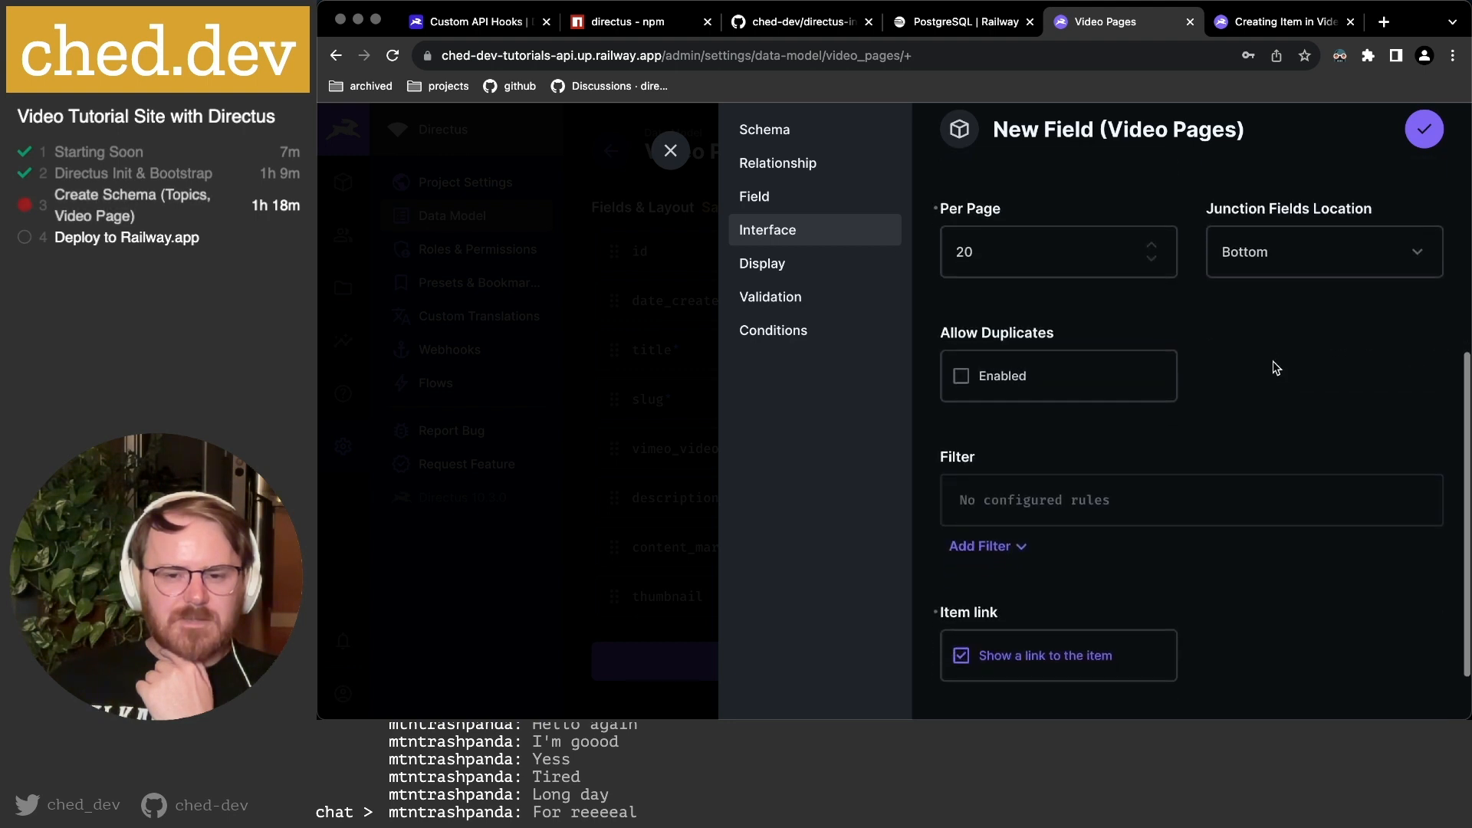
left_click(750, 269)
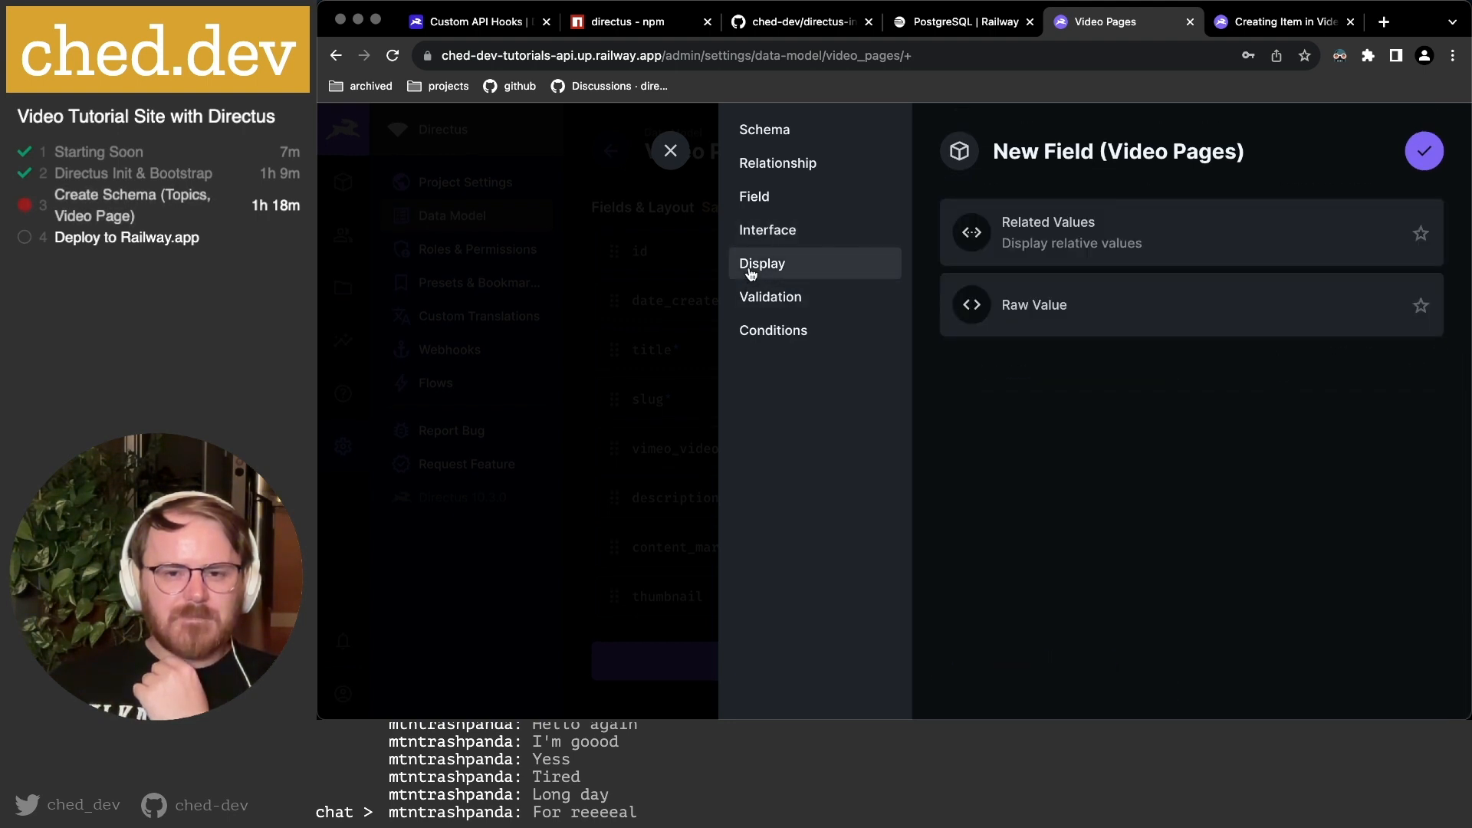
left_click(1133, 252)
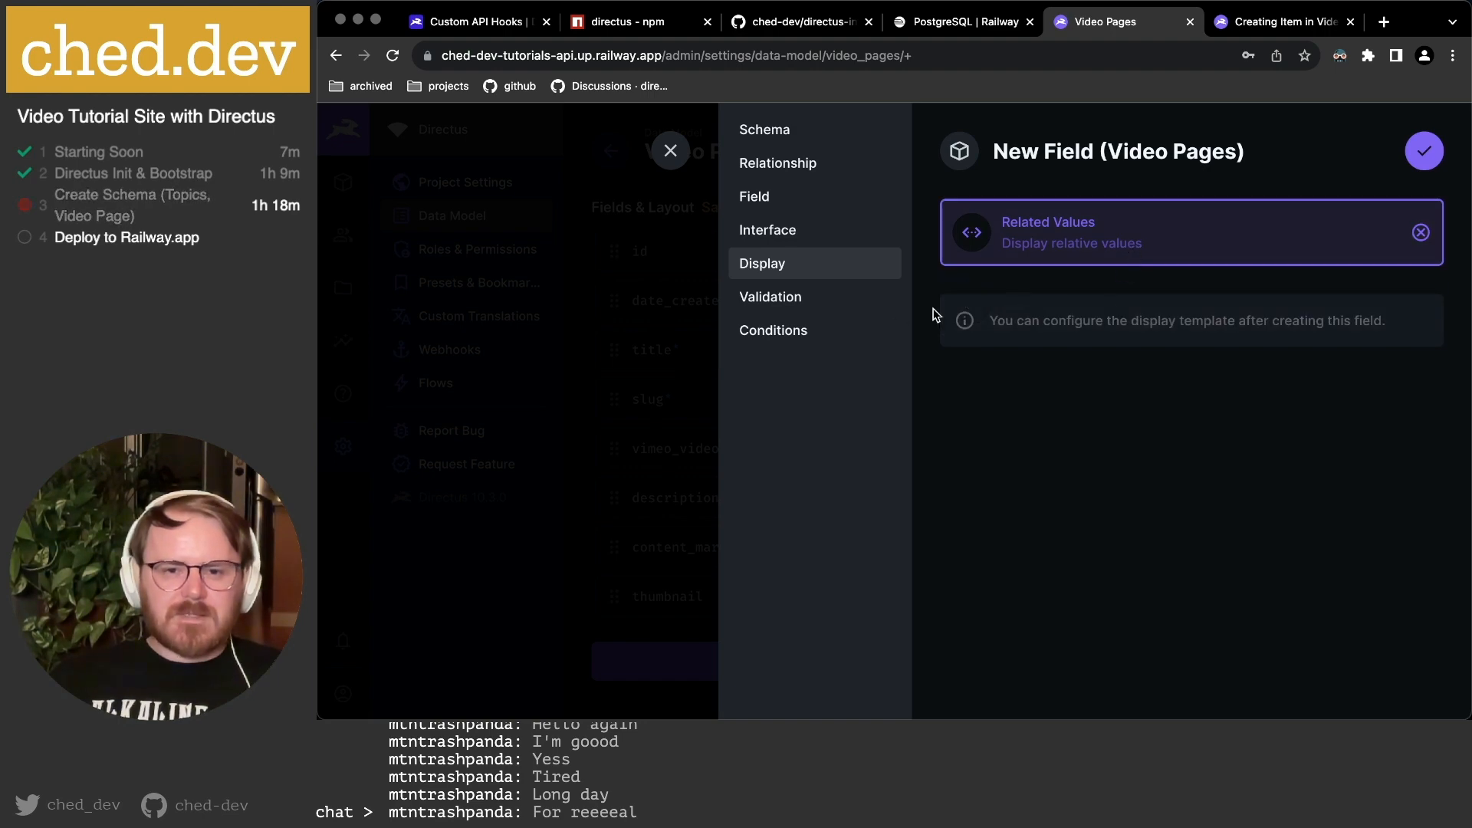
left_click(1429, 162)
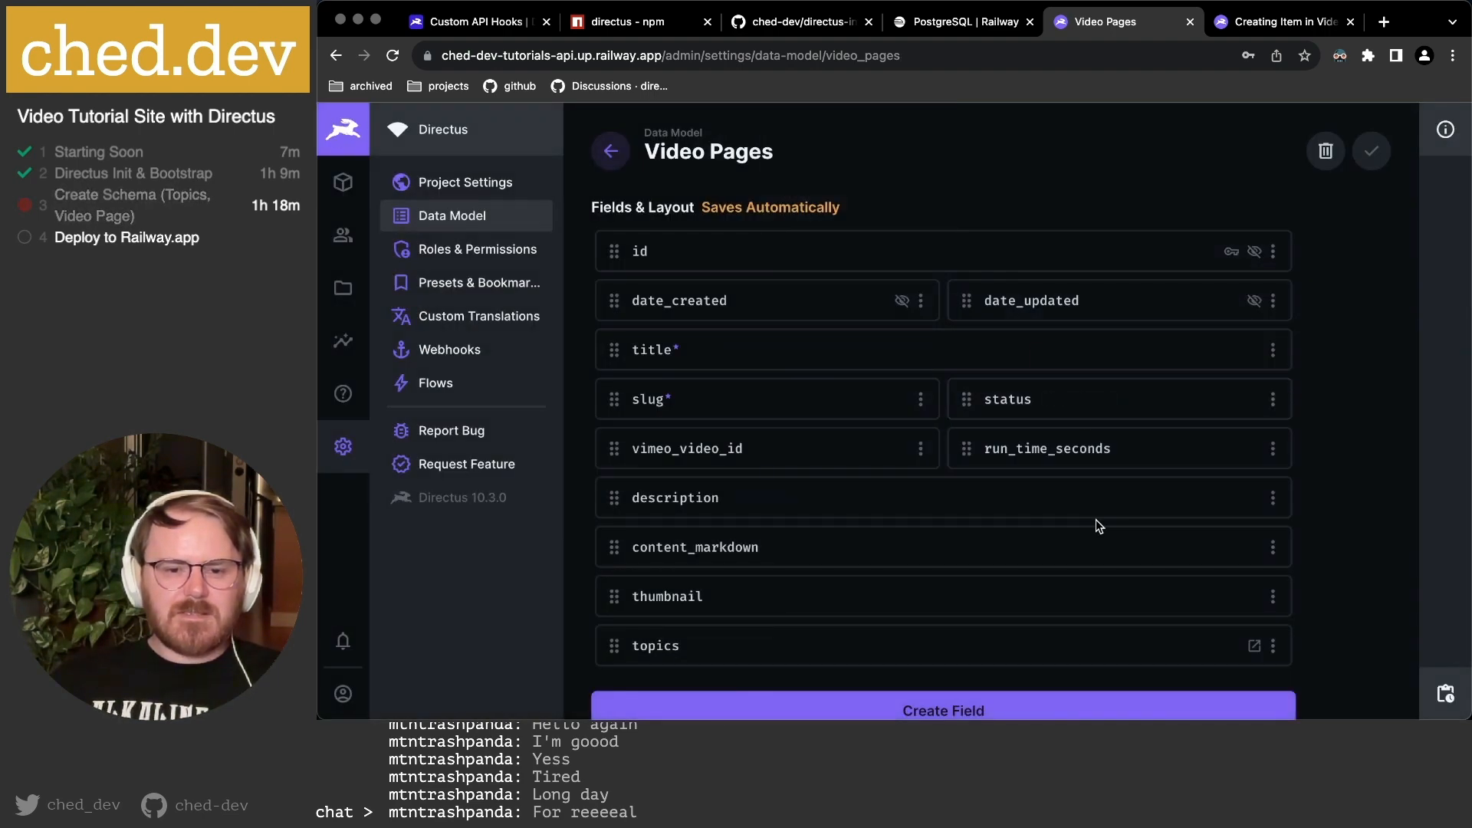
scroll(1096, 518, "down", 2)
Link the JavaScript and TypeScript topics to the reloaded new video page form.
left_click(1285, 23)
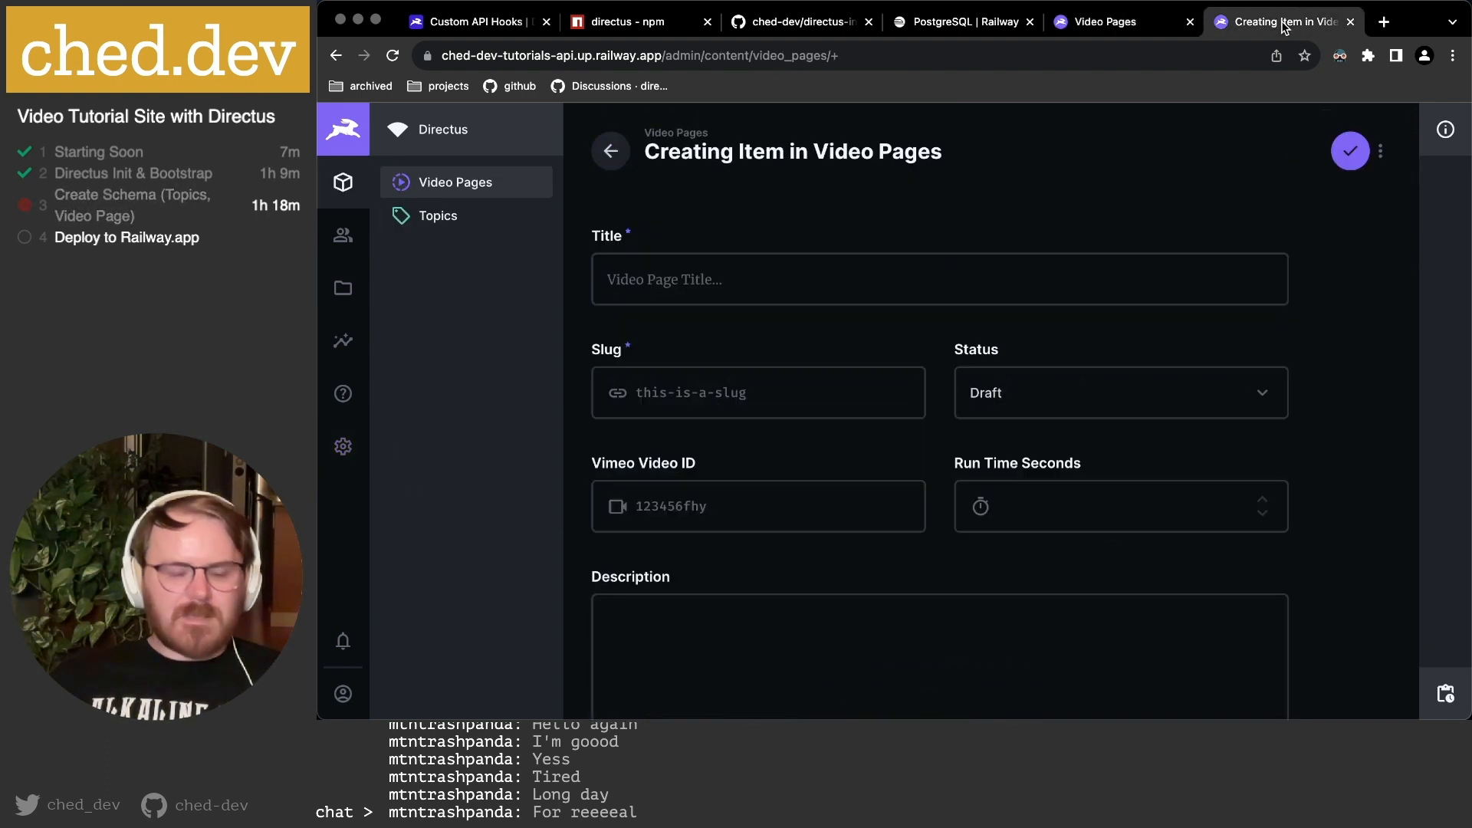
key("super+r")
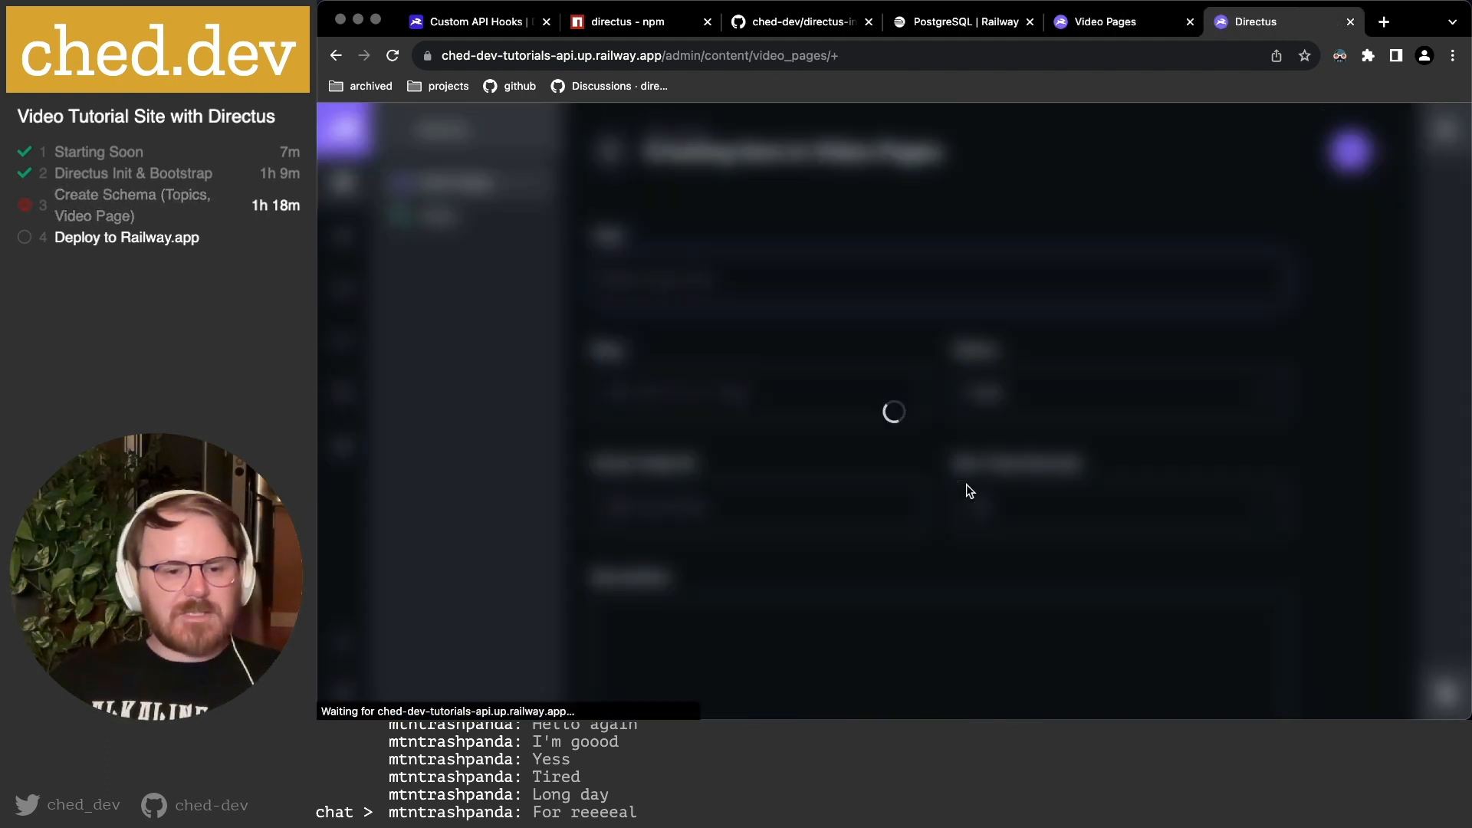
scroll(966, 490, "down", 10)
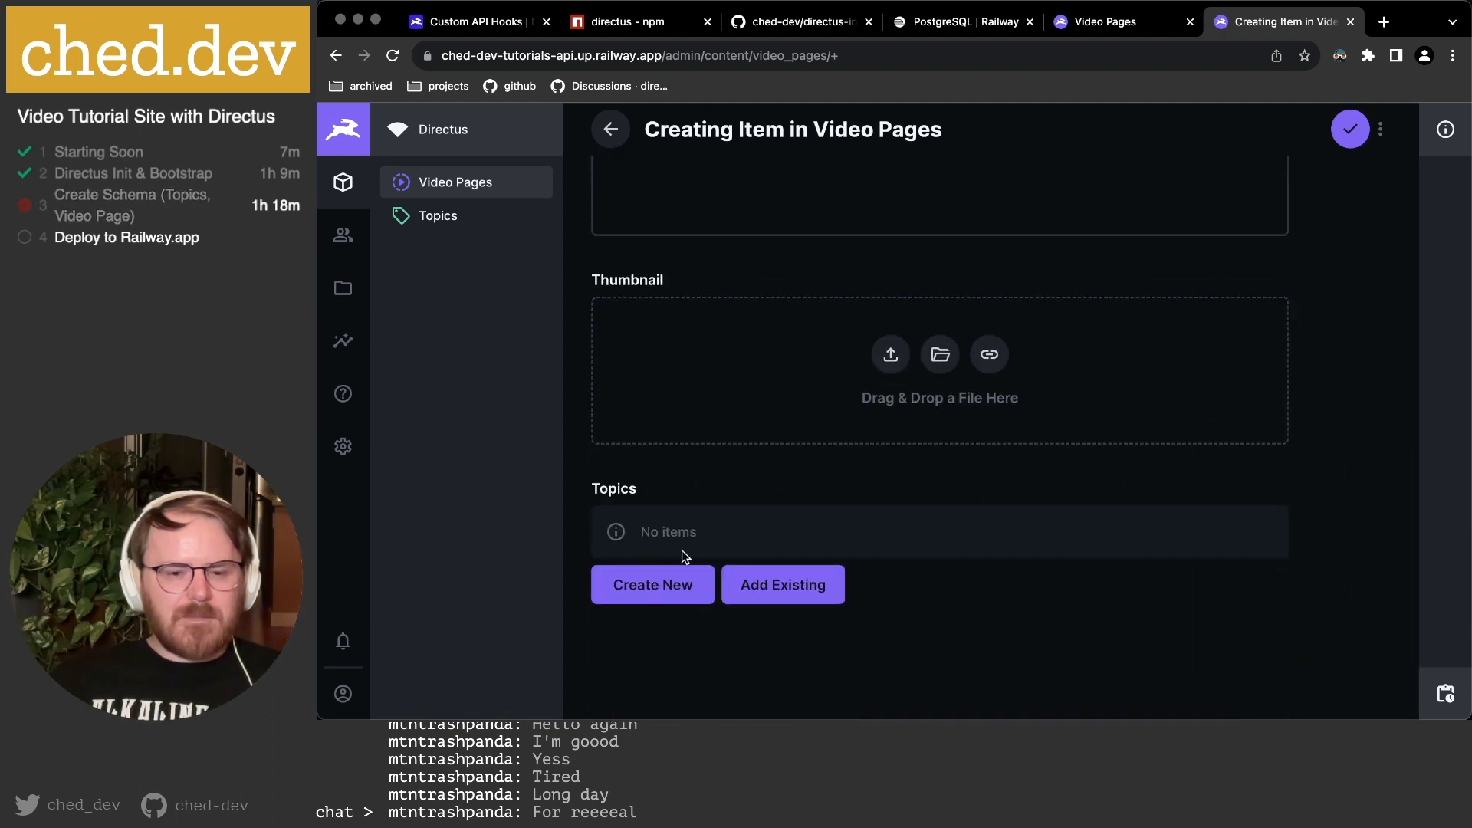
left_click(797, 594)
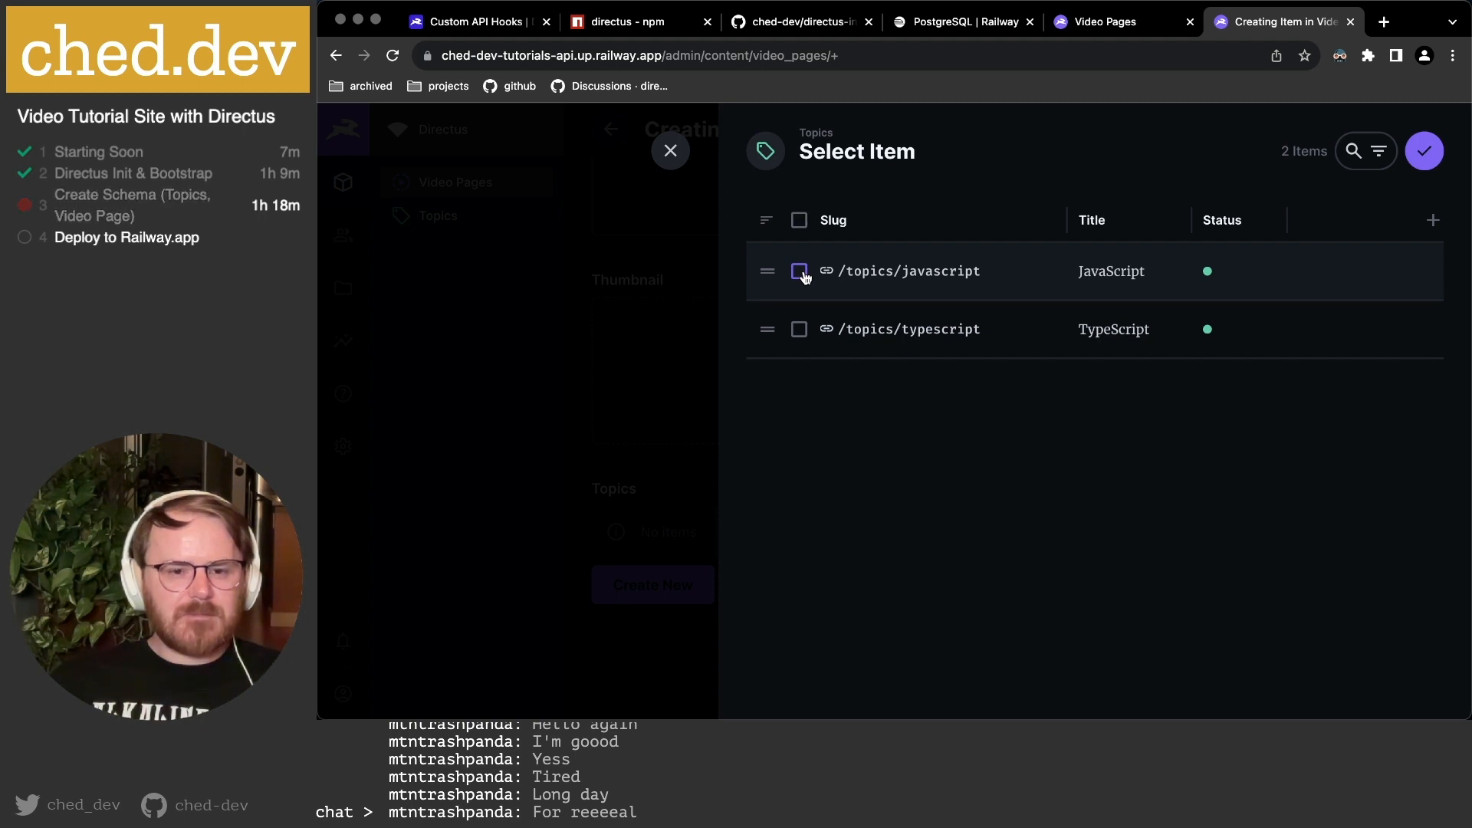
left_click(799, 330)
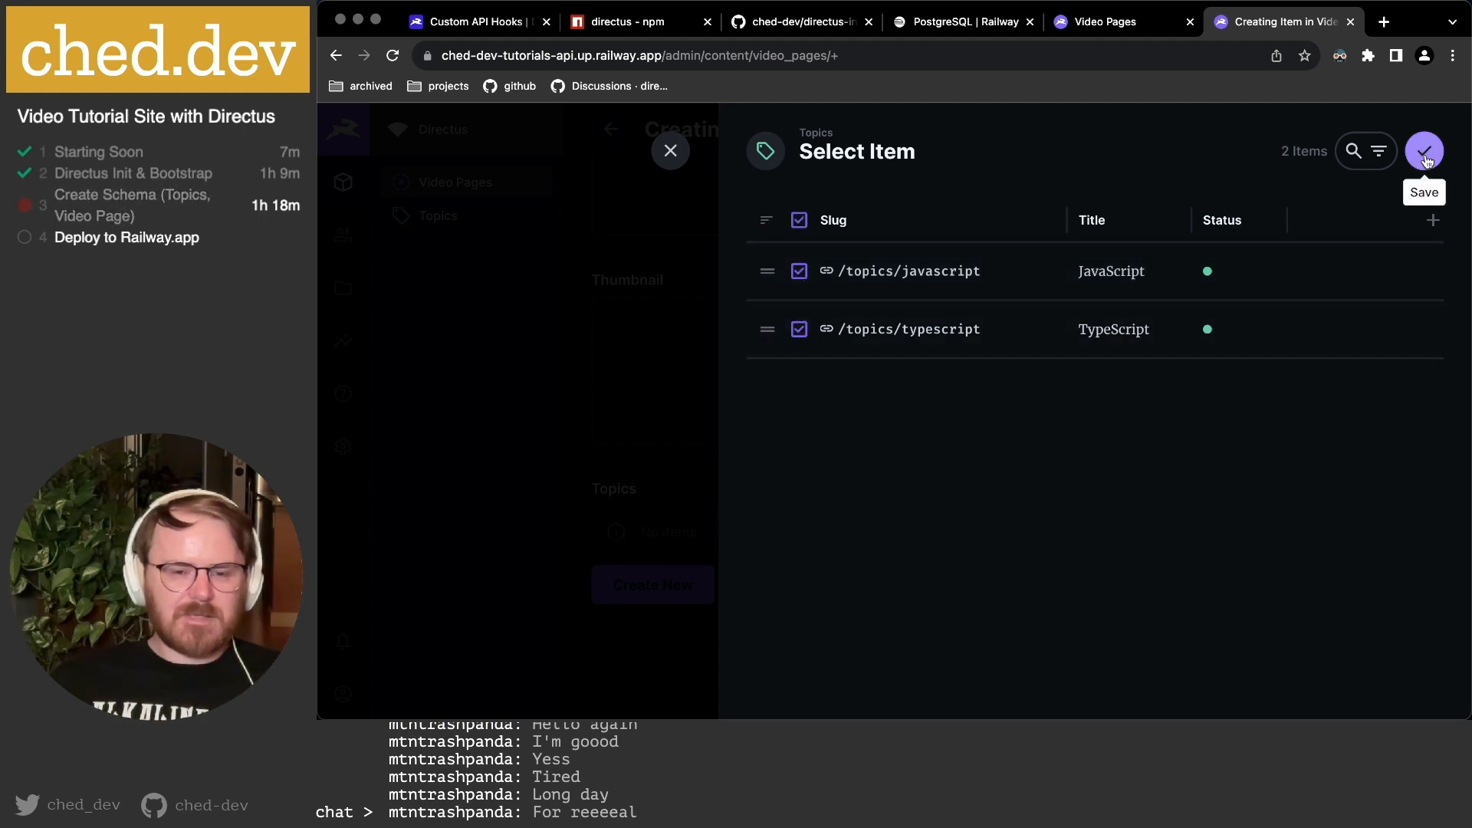
left_click(1424, 155)
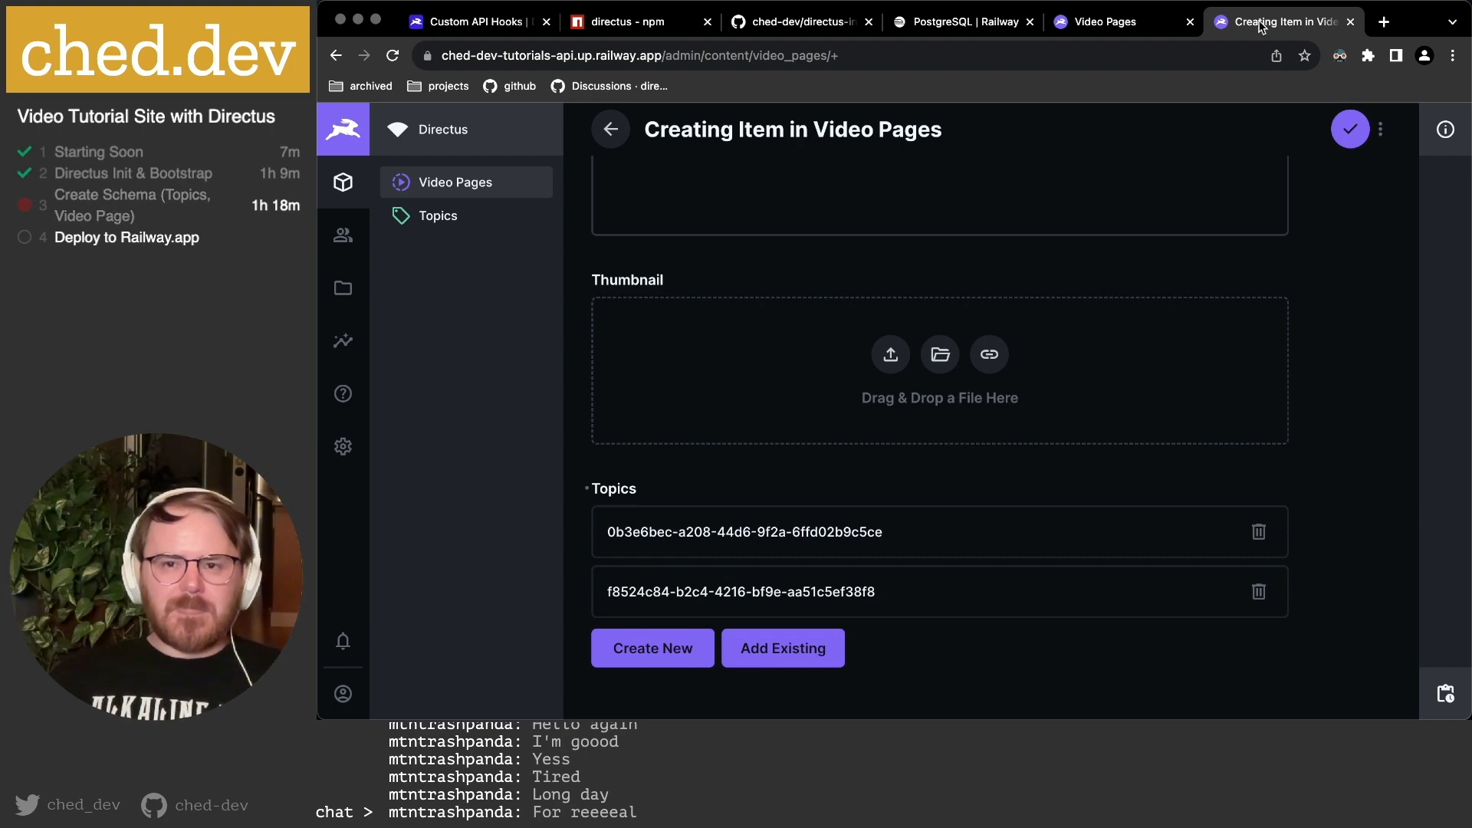
left_click(1113, 28)
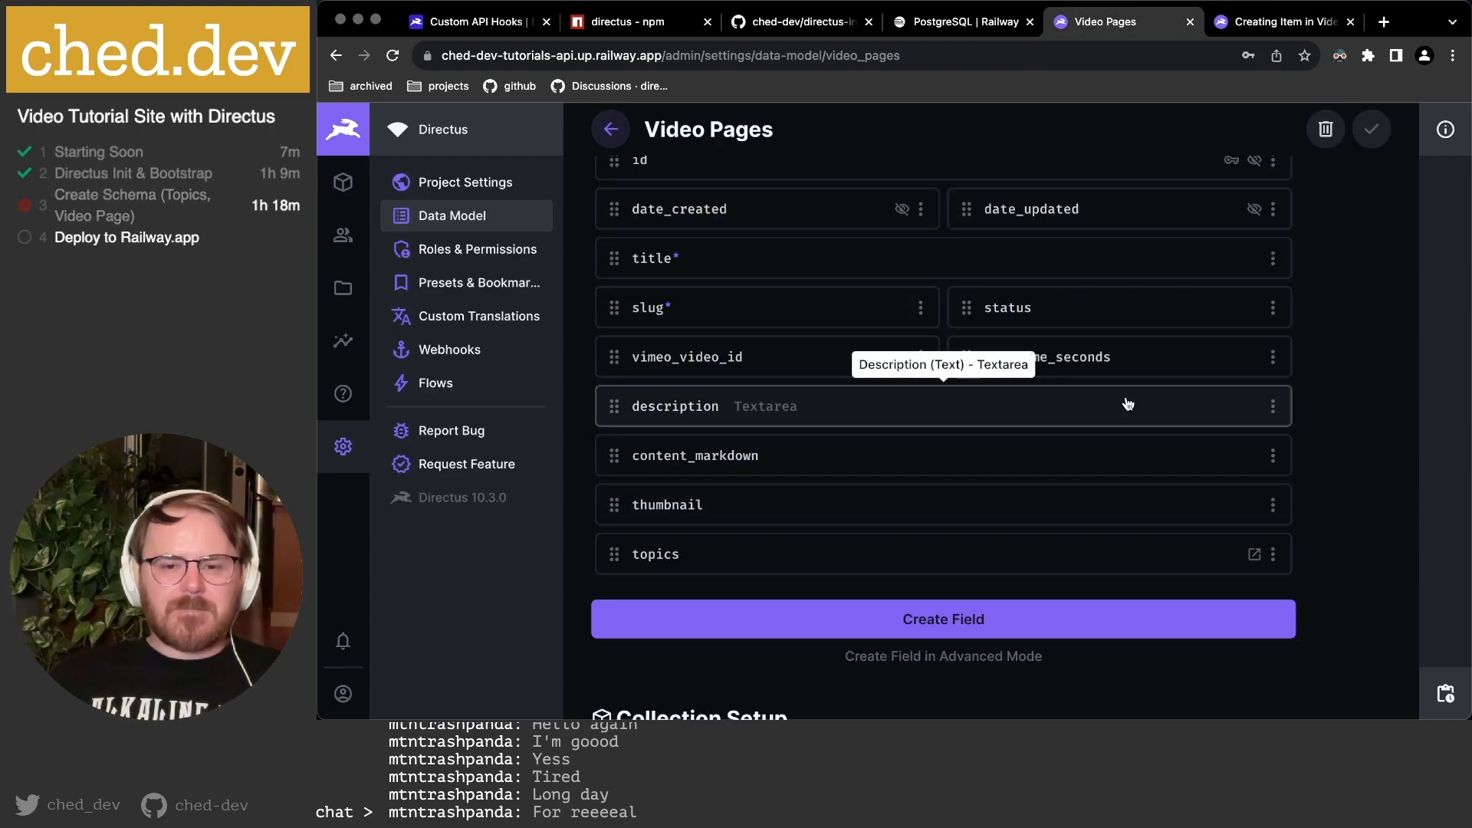
Add the topic Title to the topics field's display template.
left_click(822, 561)
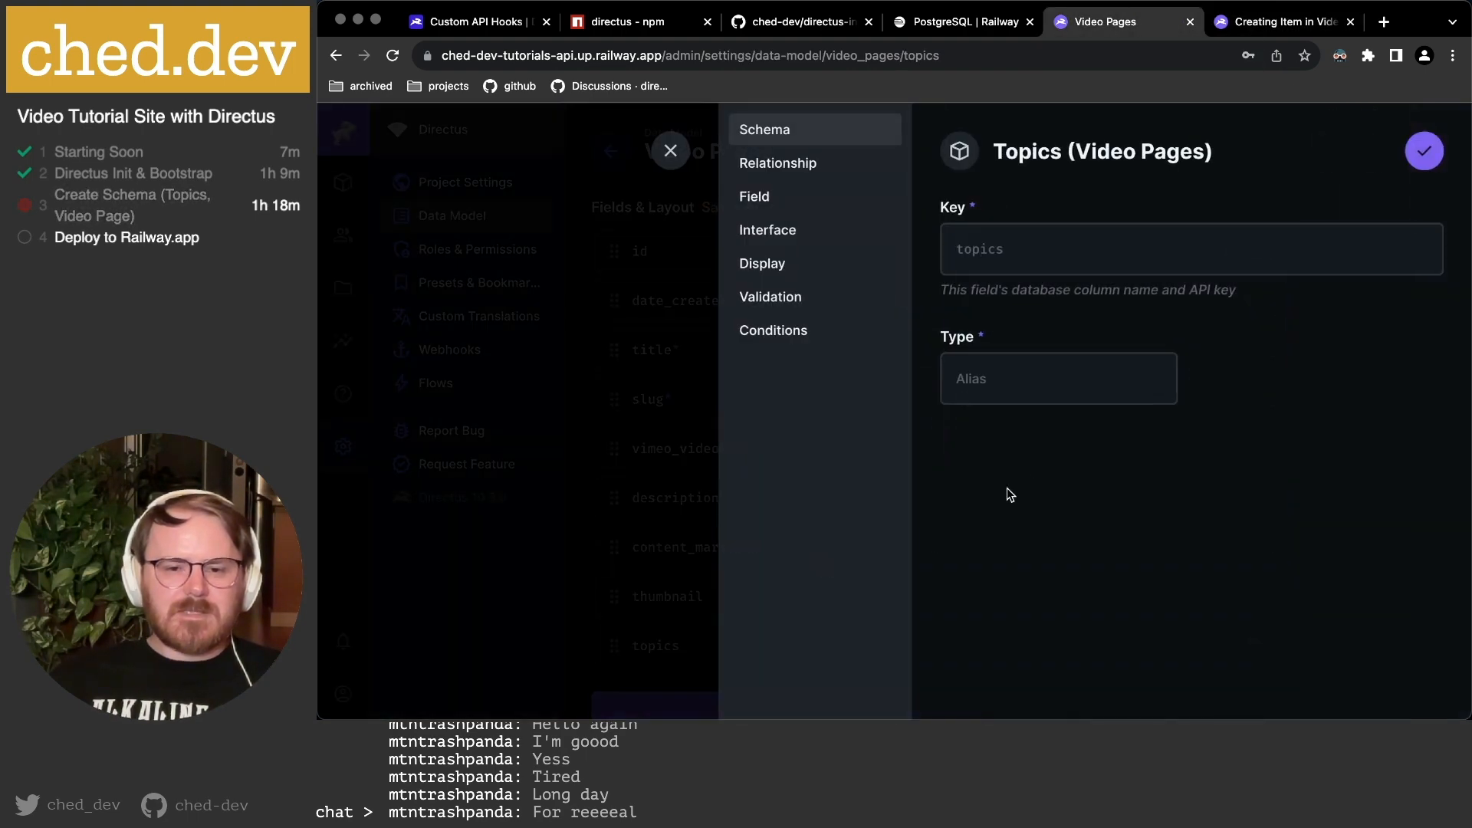
left_click(780, 270)
left_click(787, 232)
left_click(782, 268)
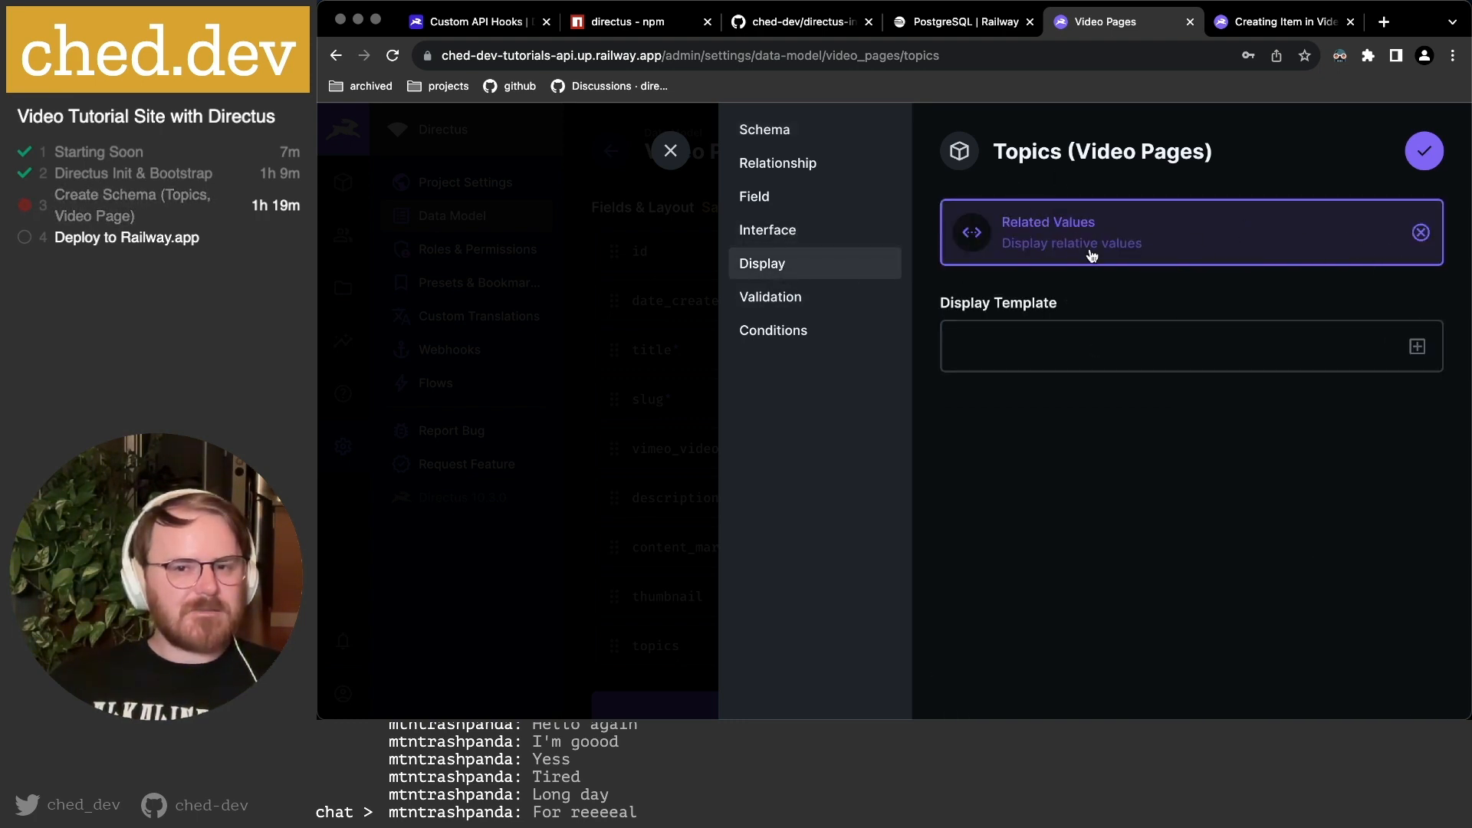
left_click(1417, 346)
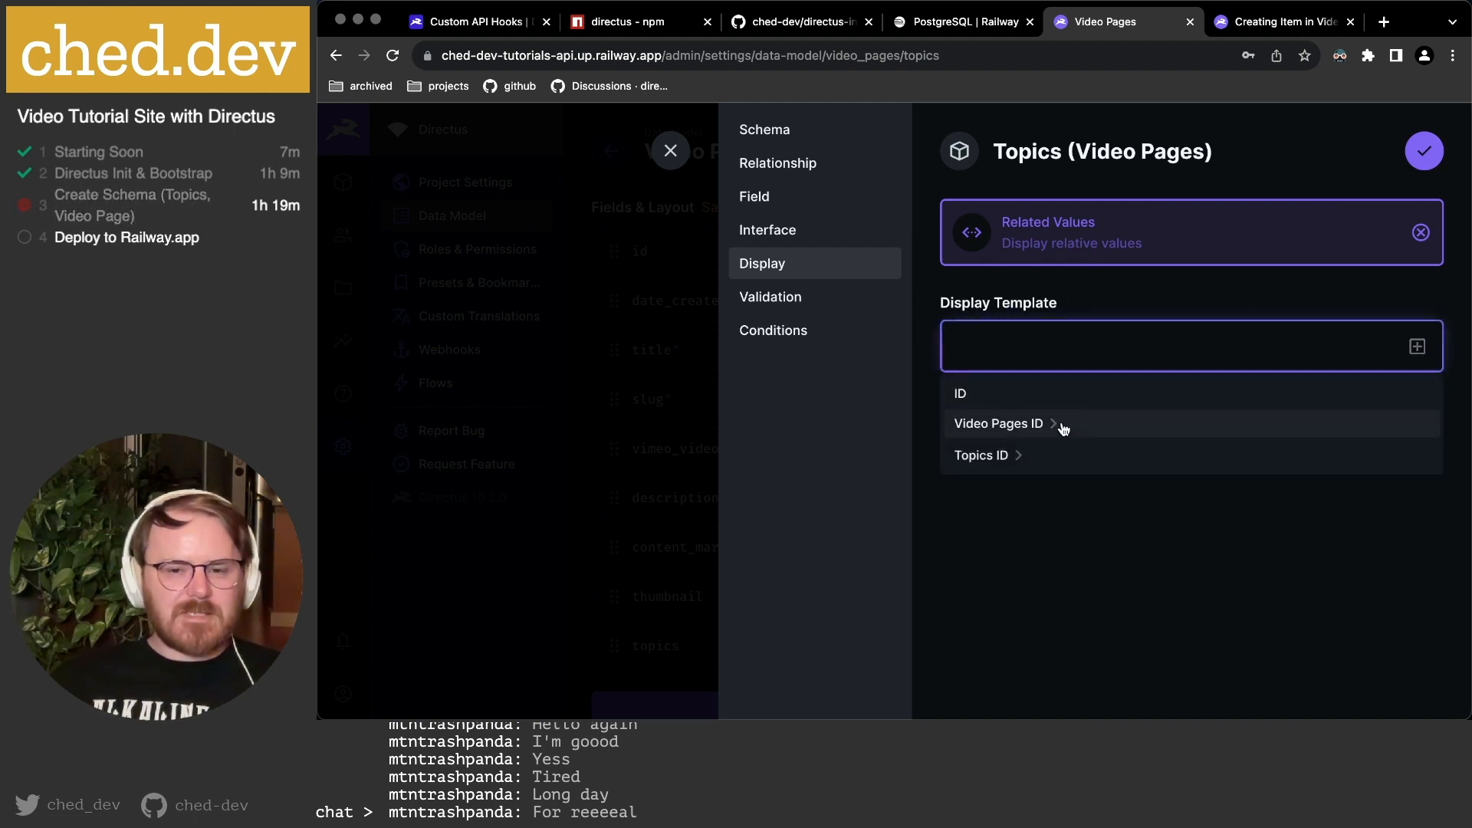
left_click(1027, 454)
scroll(1024, 452, "down", 3)
scroll(1012, 460, "down", 1)
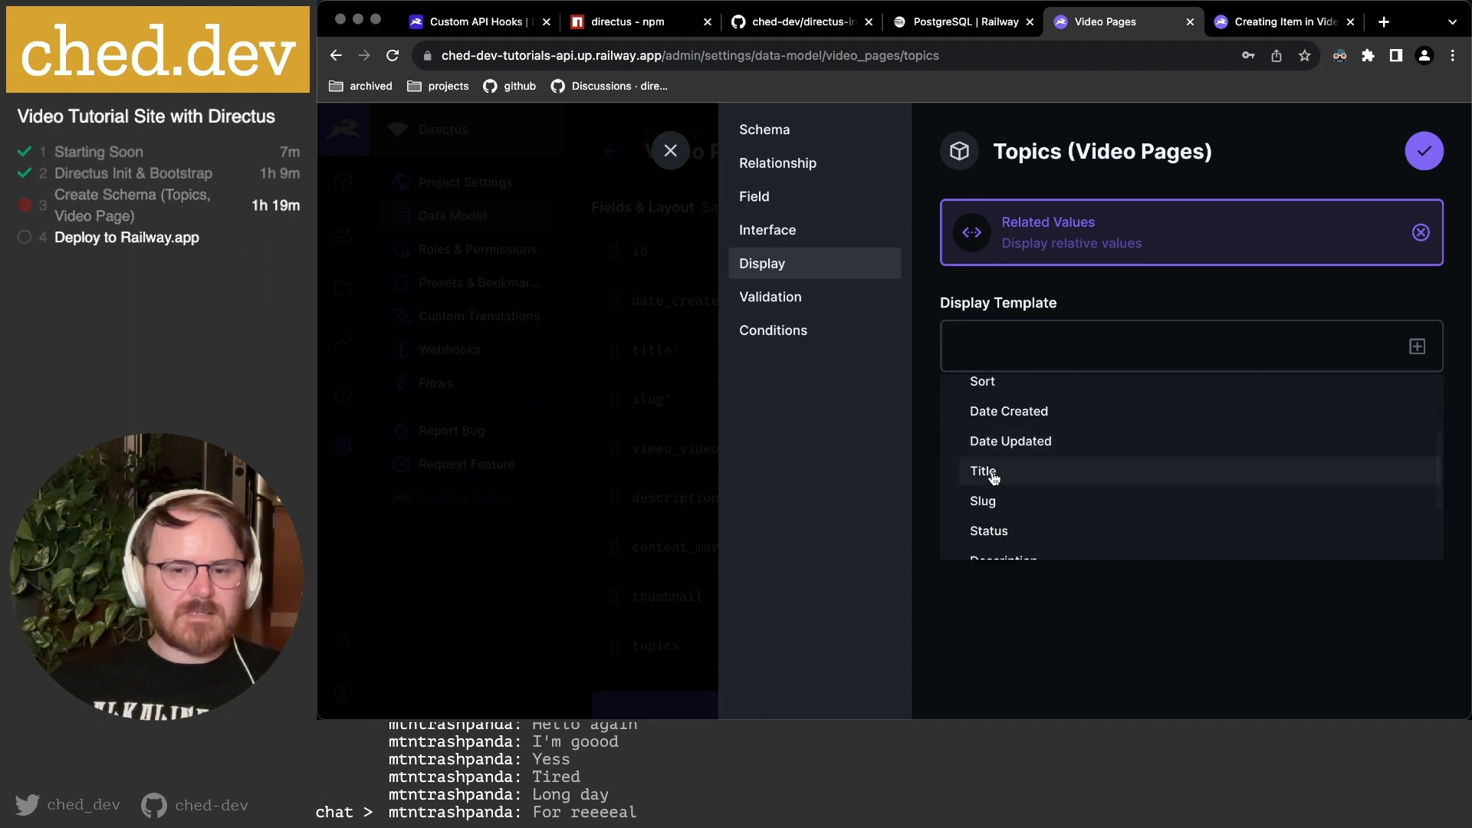
left_click(993, 476)
left_click(1168, 452)
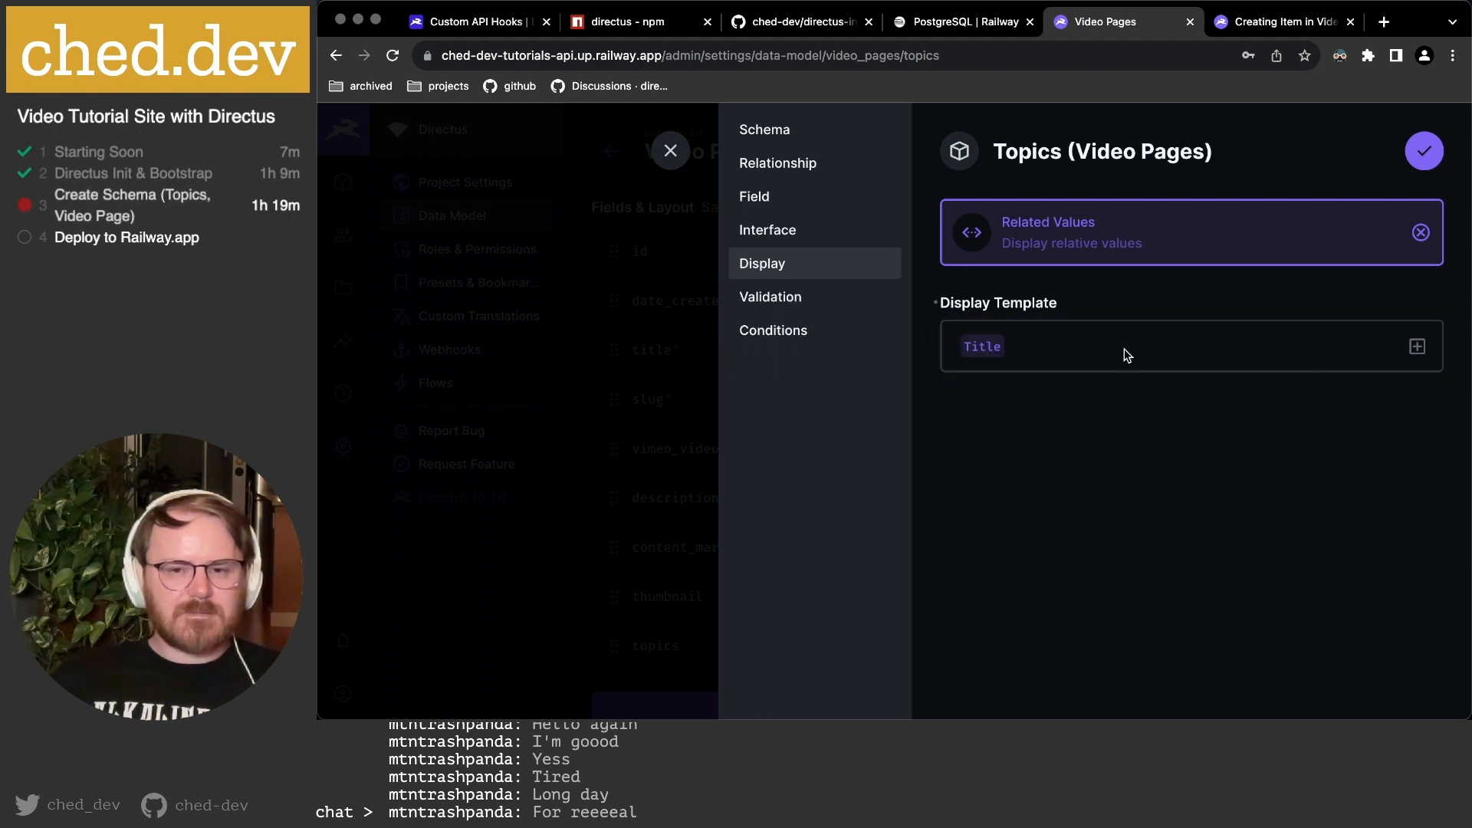
Set the topics interface to a Table layout with Comfortable spacing and save.
left_click(807, 236)
left_click(1029, 357)
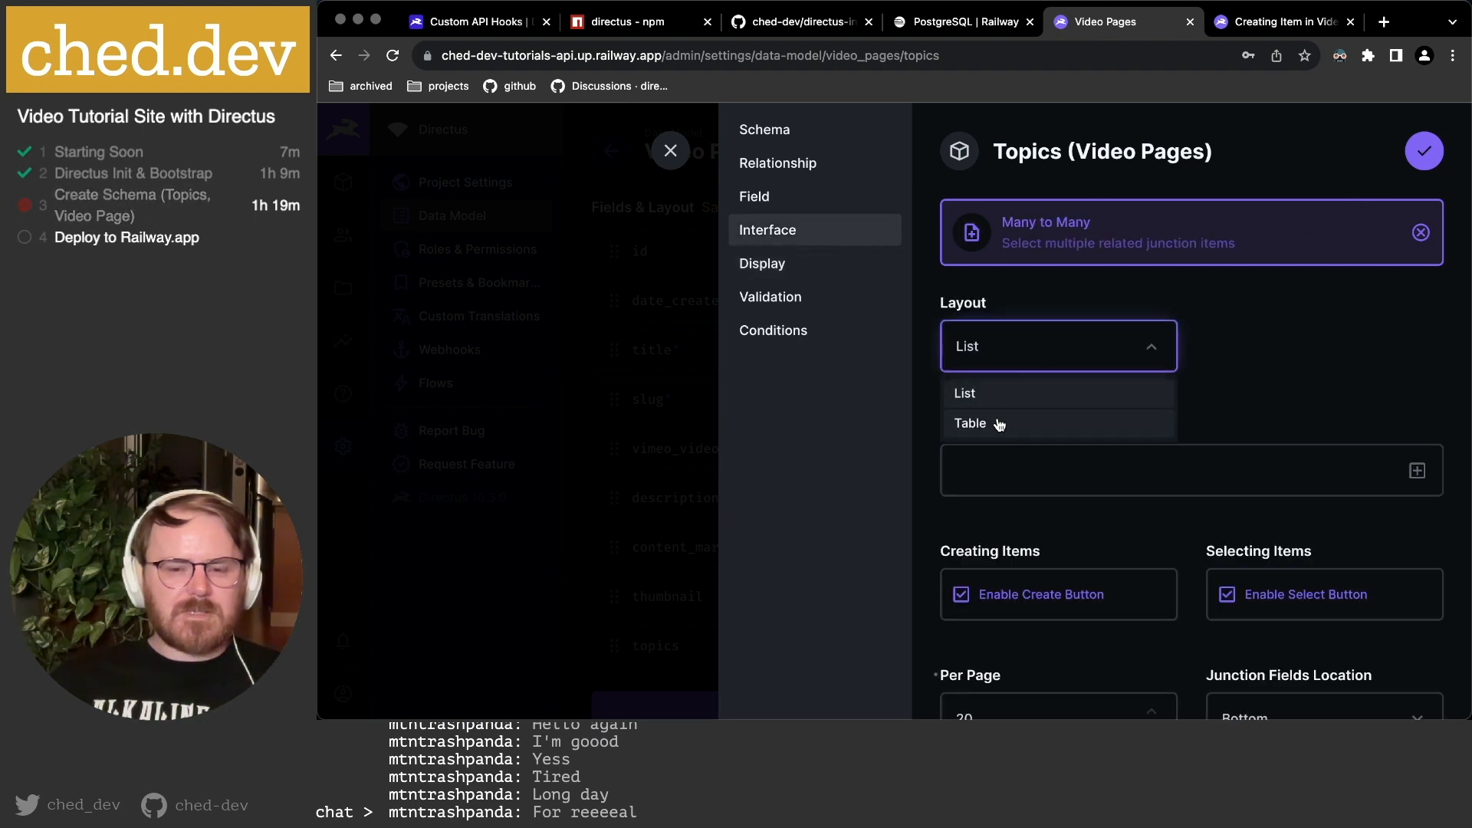
left_click(999, 424)
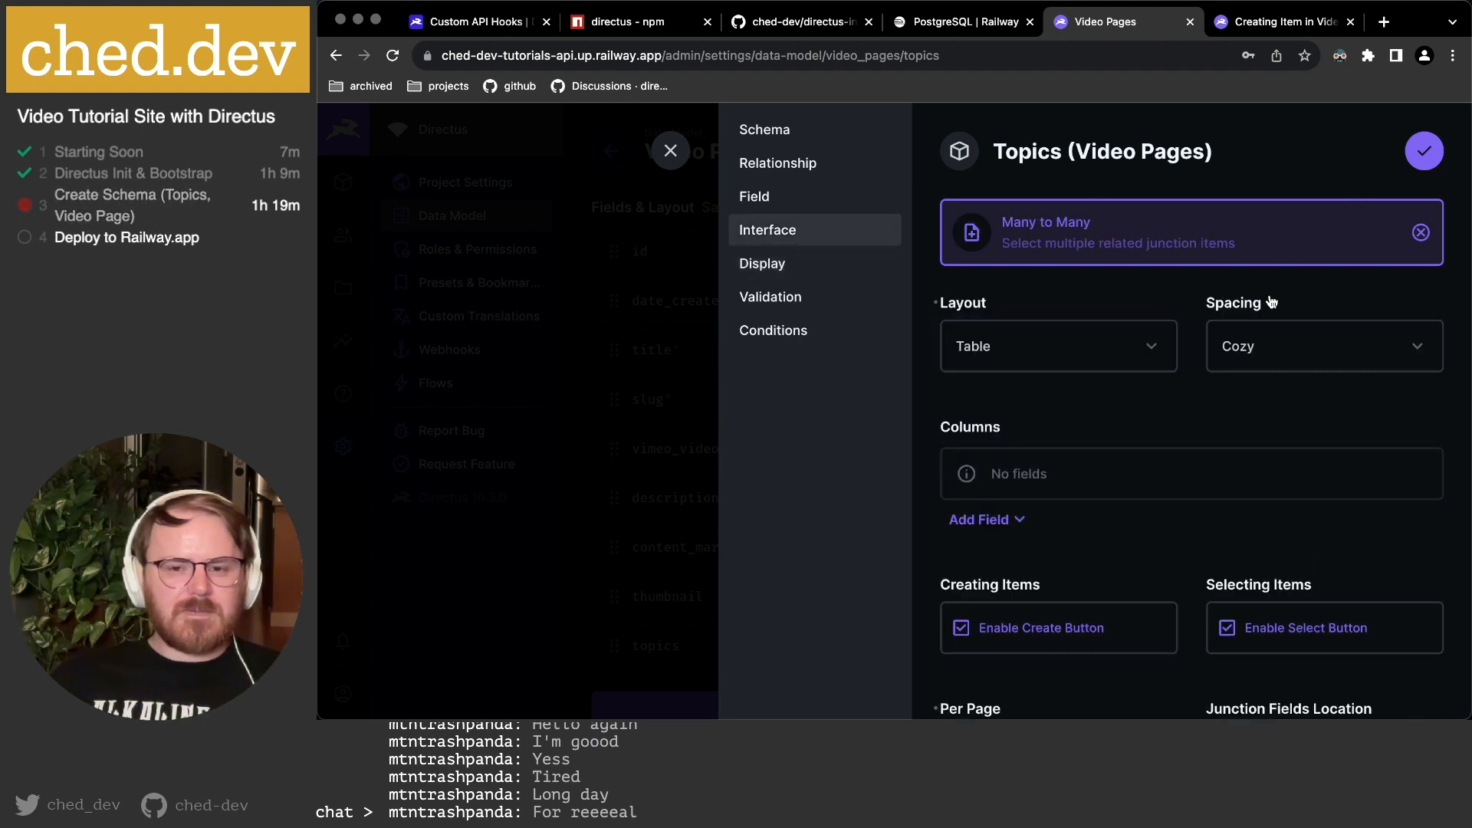
left_click(1276, 351)
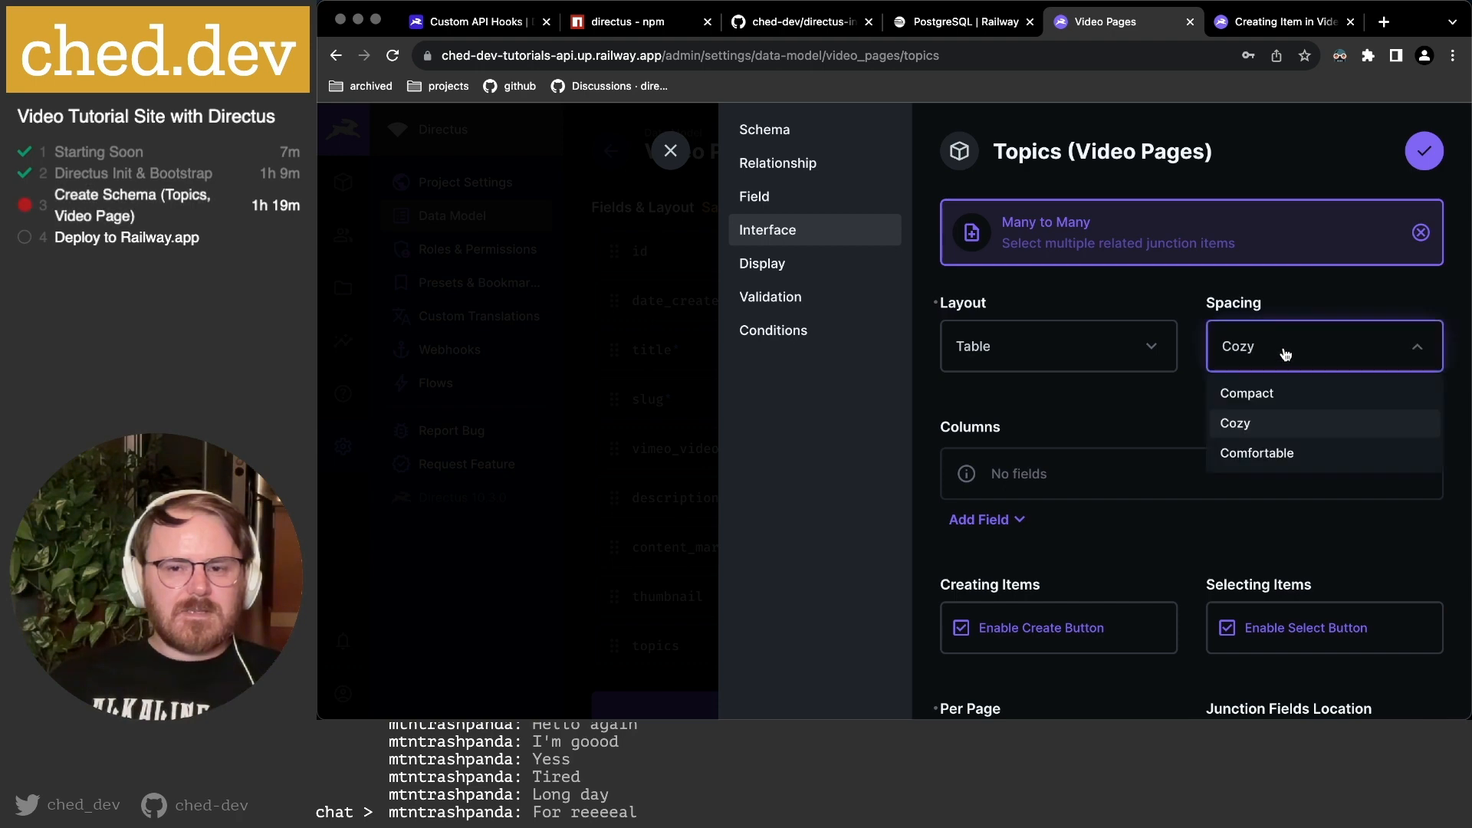
left_click(1261, 454)
left_click(1423, 154)
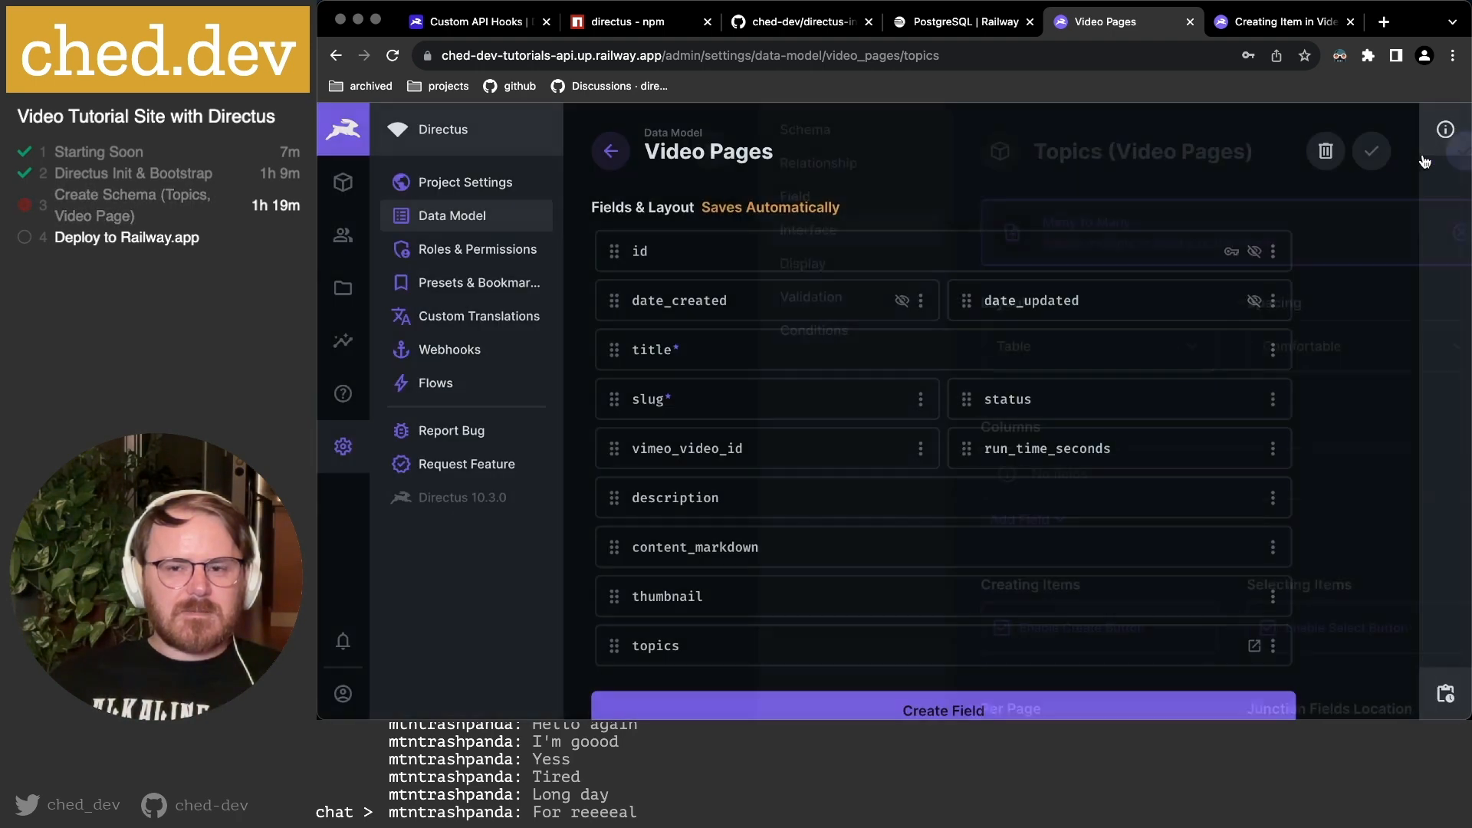
Reload the video page form, inspect the empty topics picker, and return to the data model.
left_click(1277, 28)
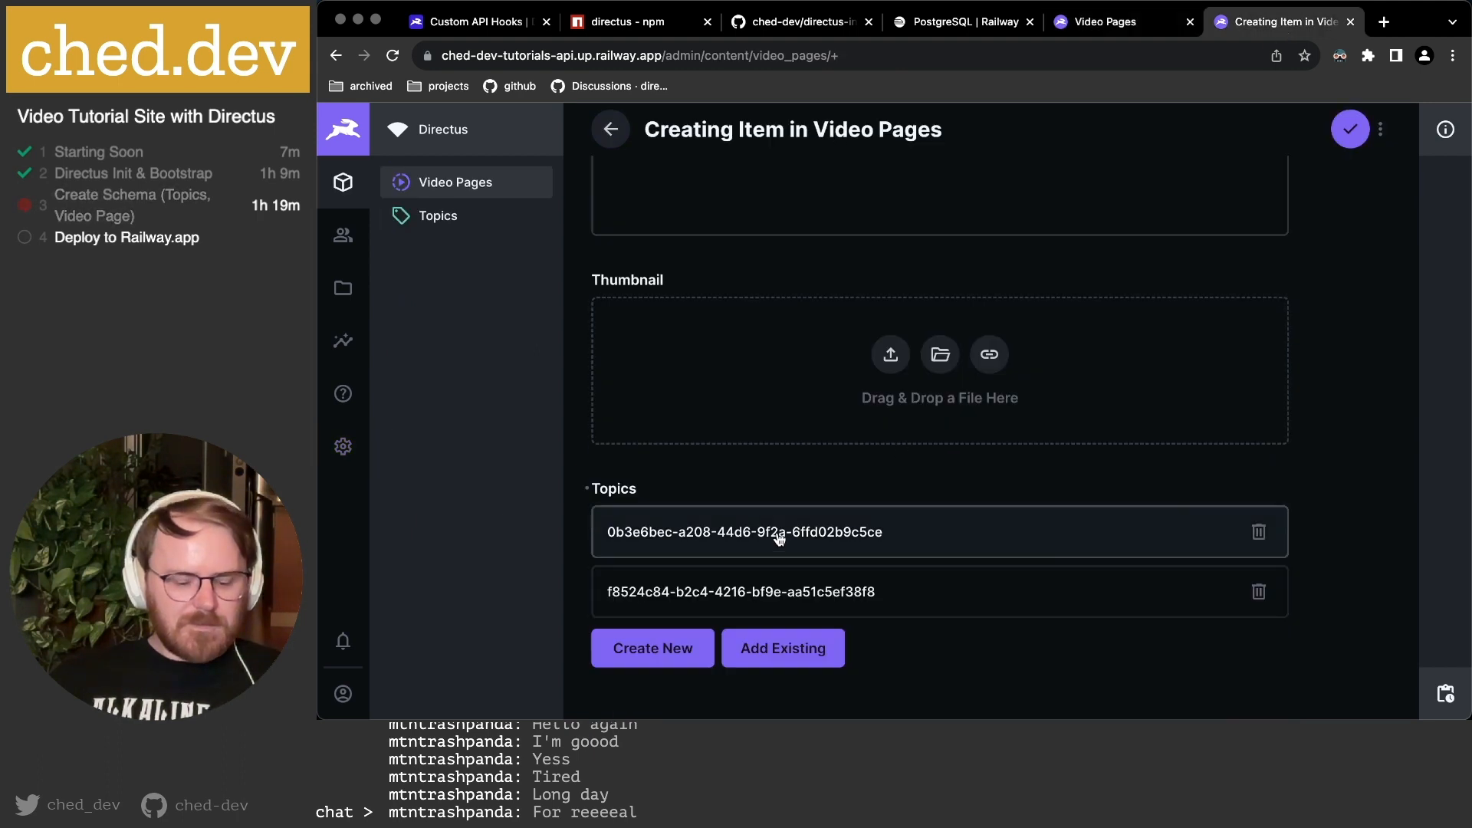
key("super+r")
left_click(949, 289)
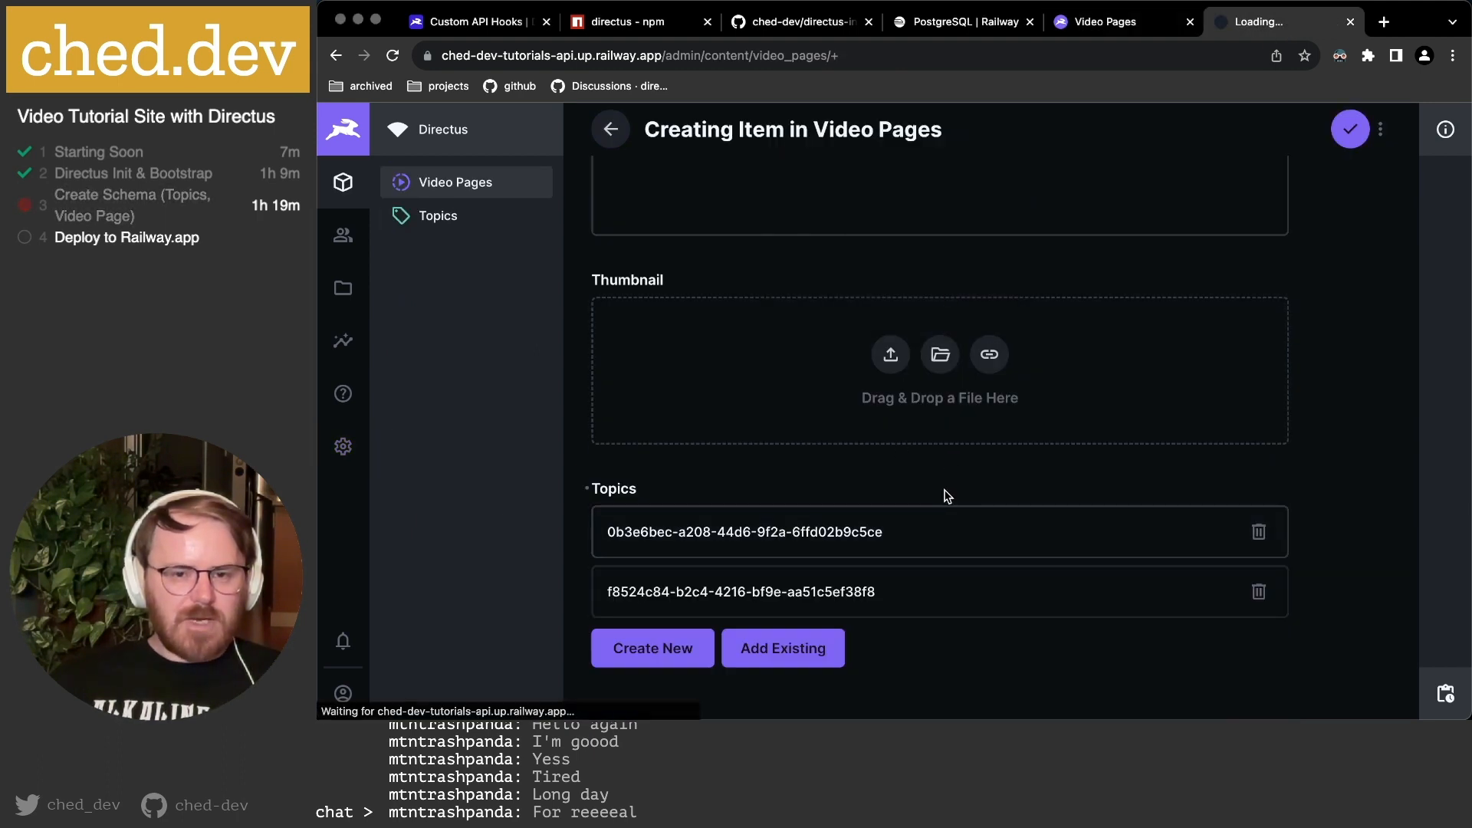
scroll(947, 496, "down", 10)
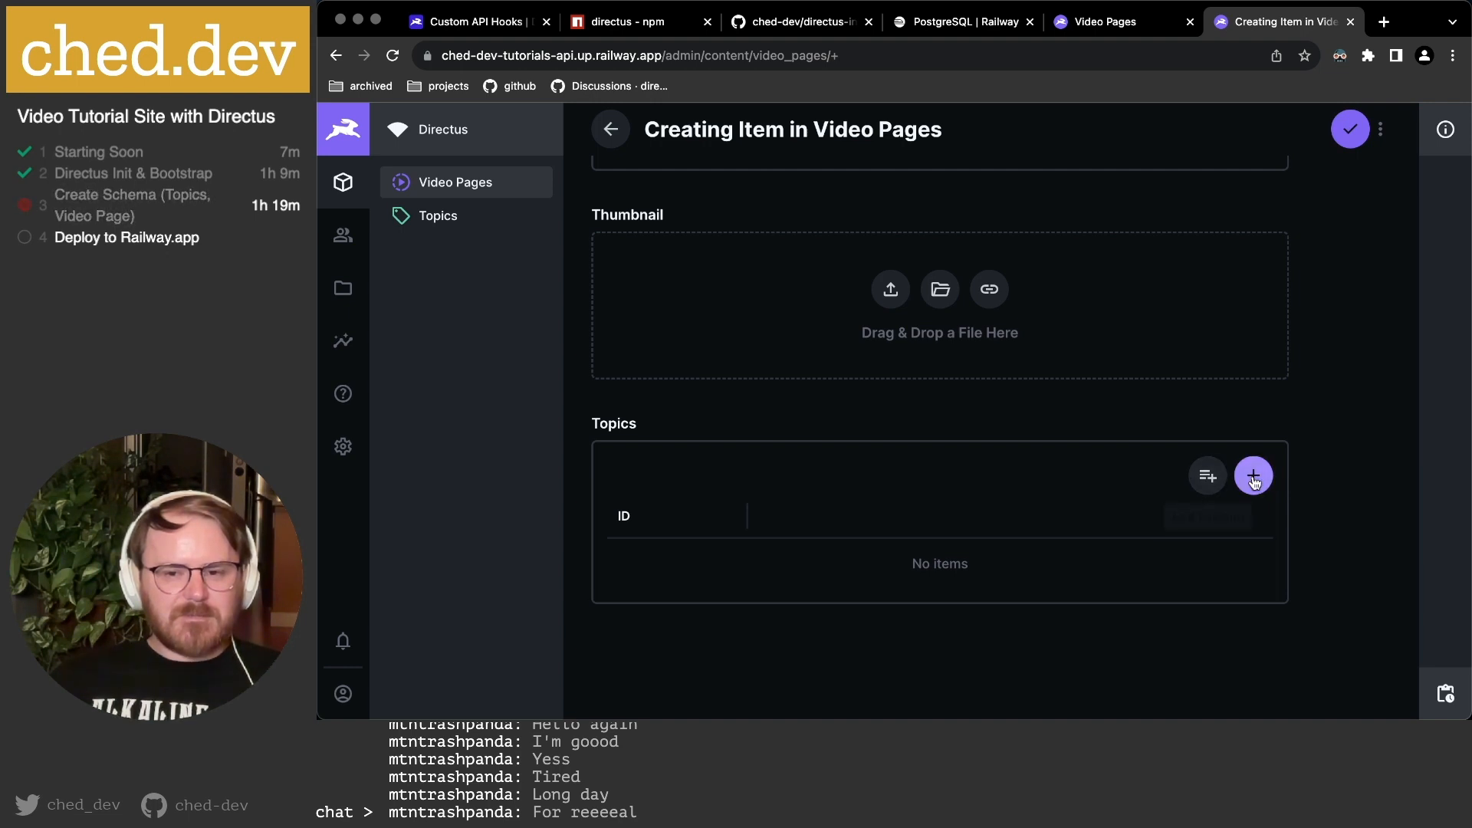
left_click(1204, 484)
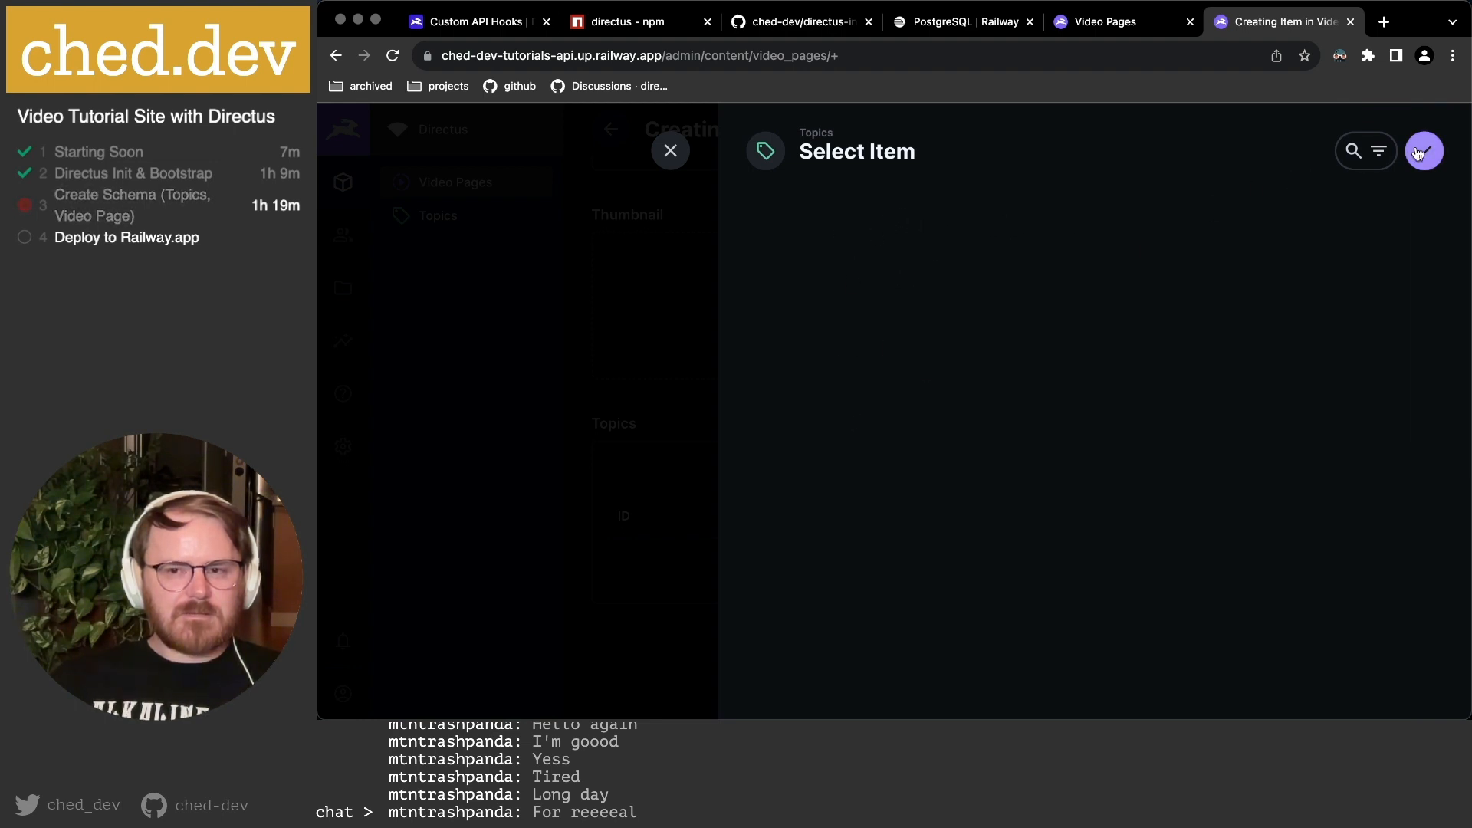
left_click(671, 150)
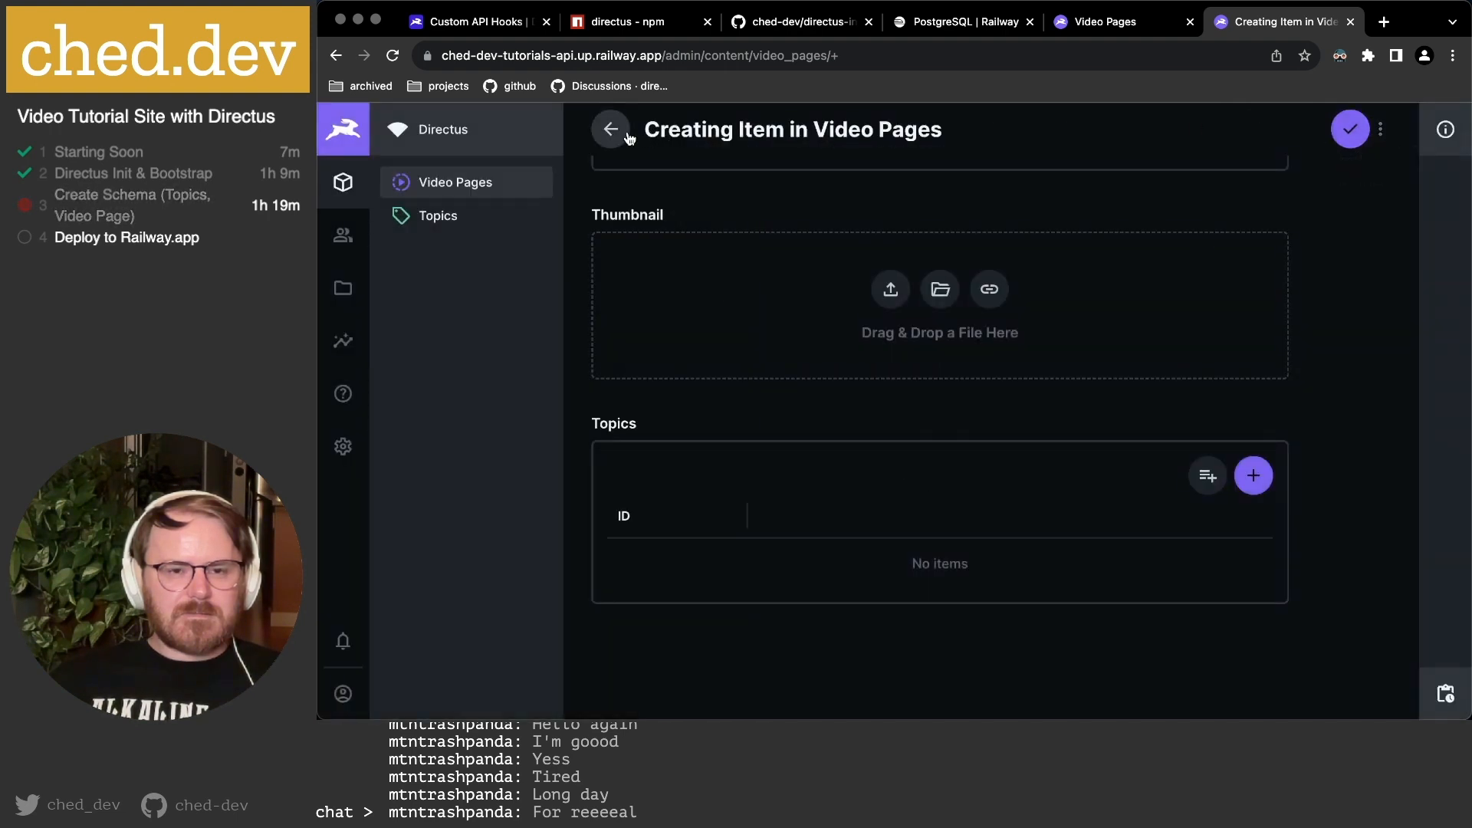
left_click(1104, 21)
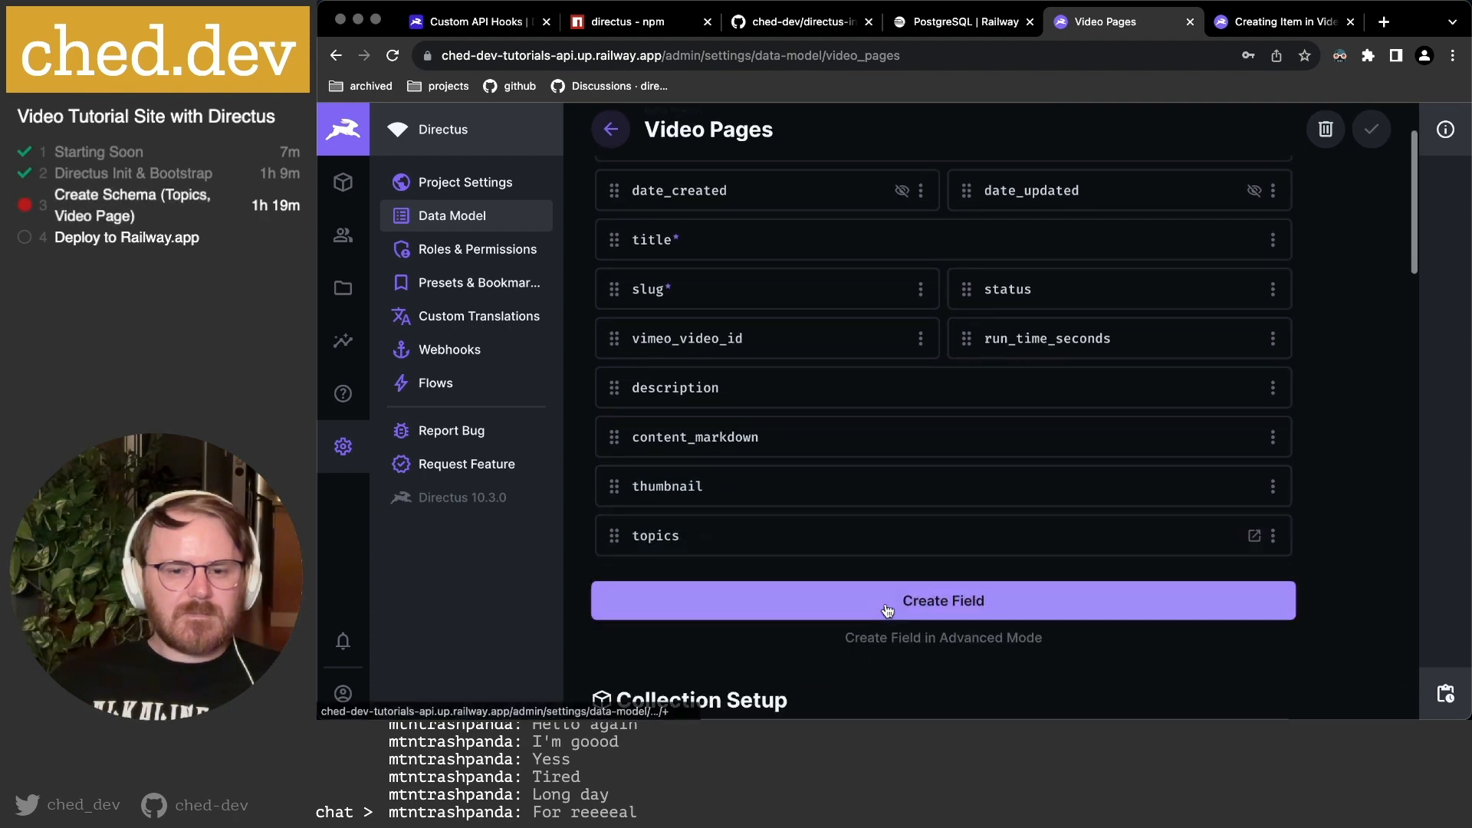
Add the topic Title and Slug as columns of the topics table.
left_click(757, 546)
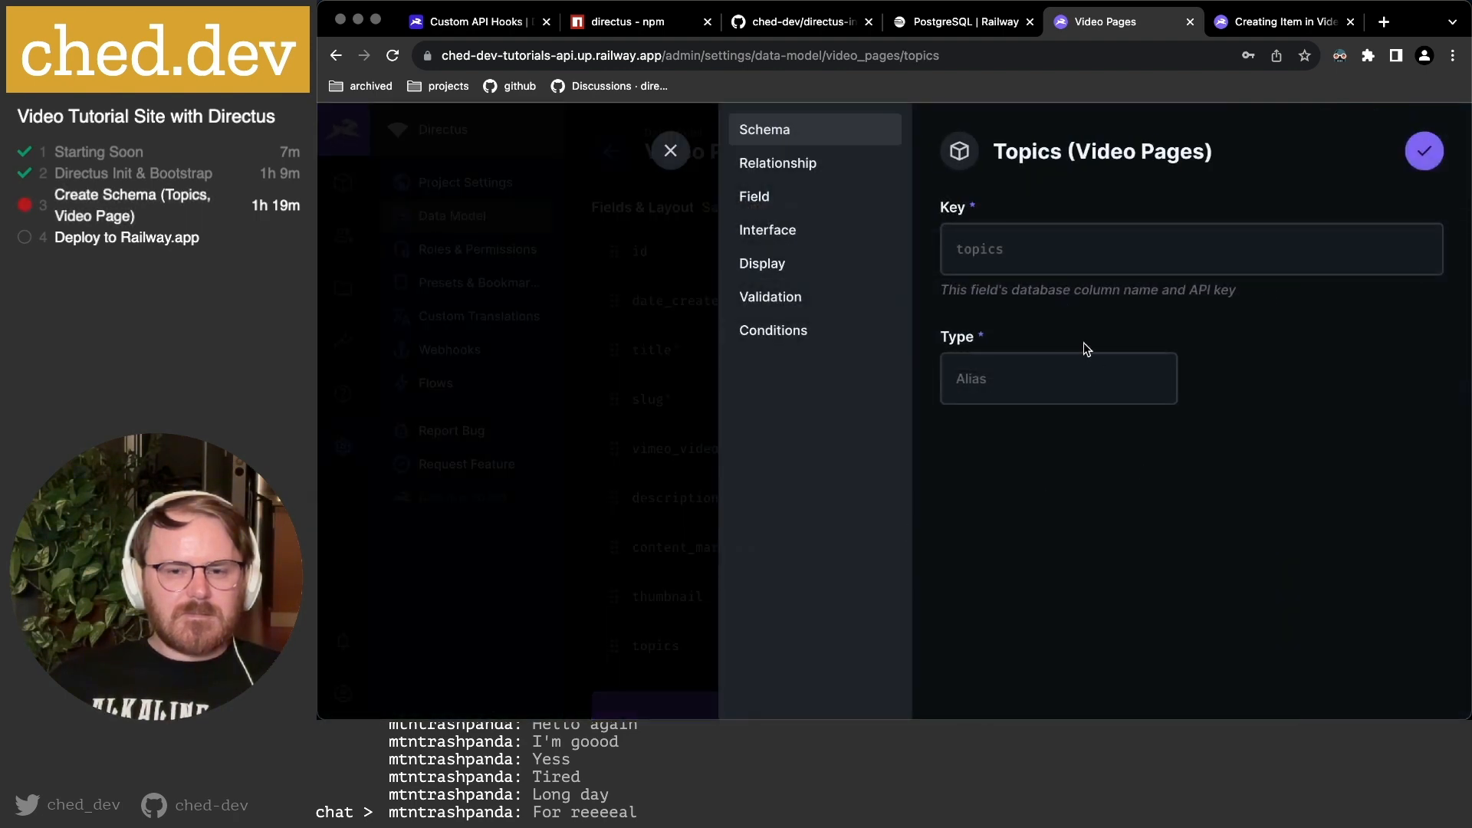
left_click(771, 230)
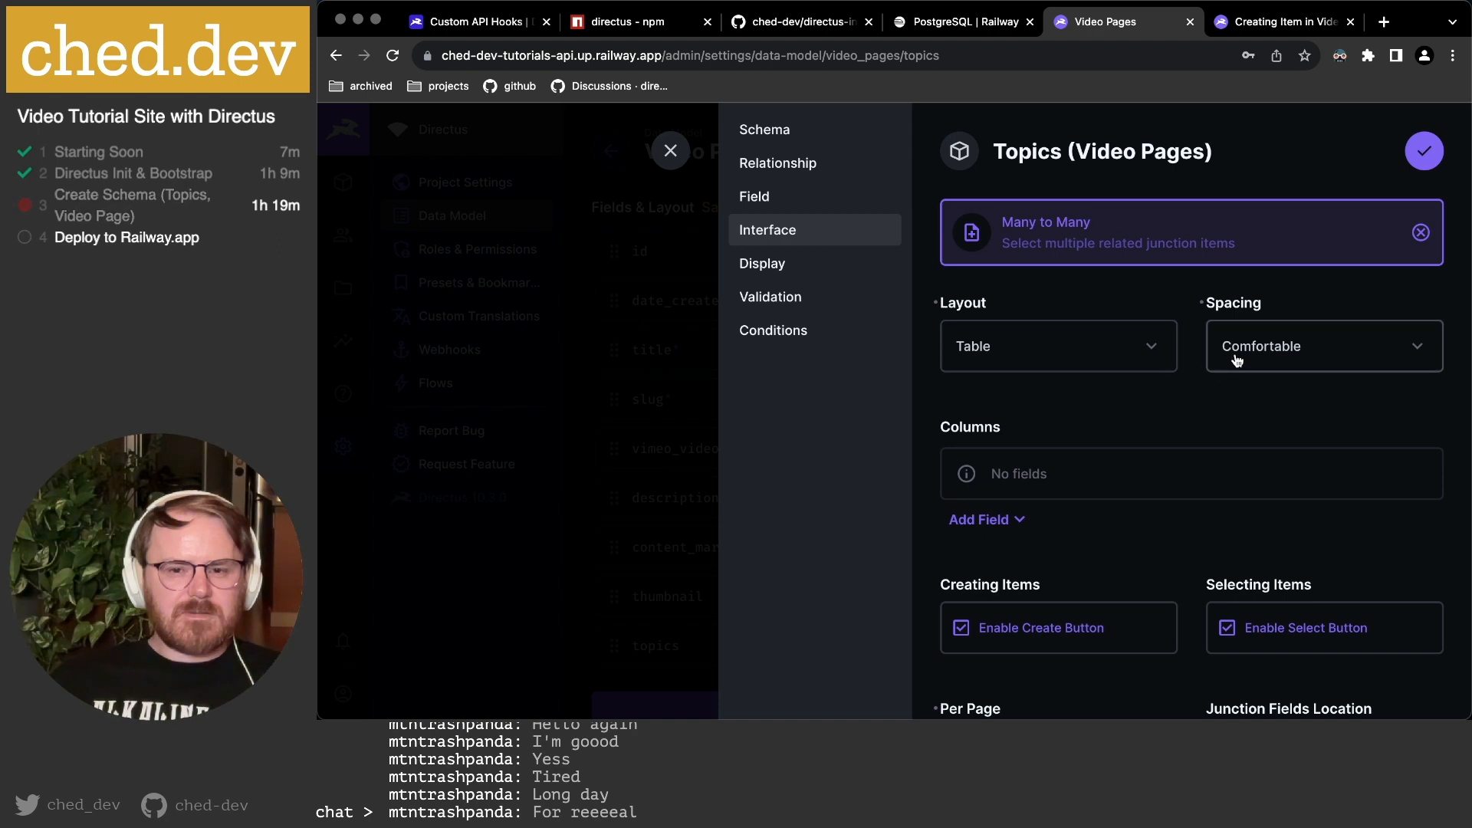
scroll(1002, 458, "down", 2)
left_click(985, 422)
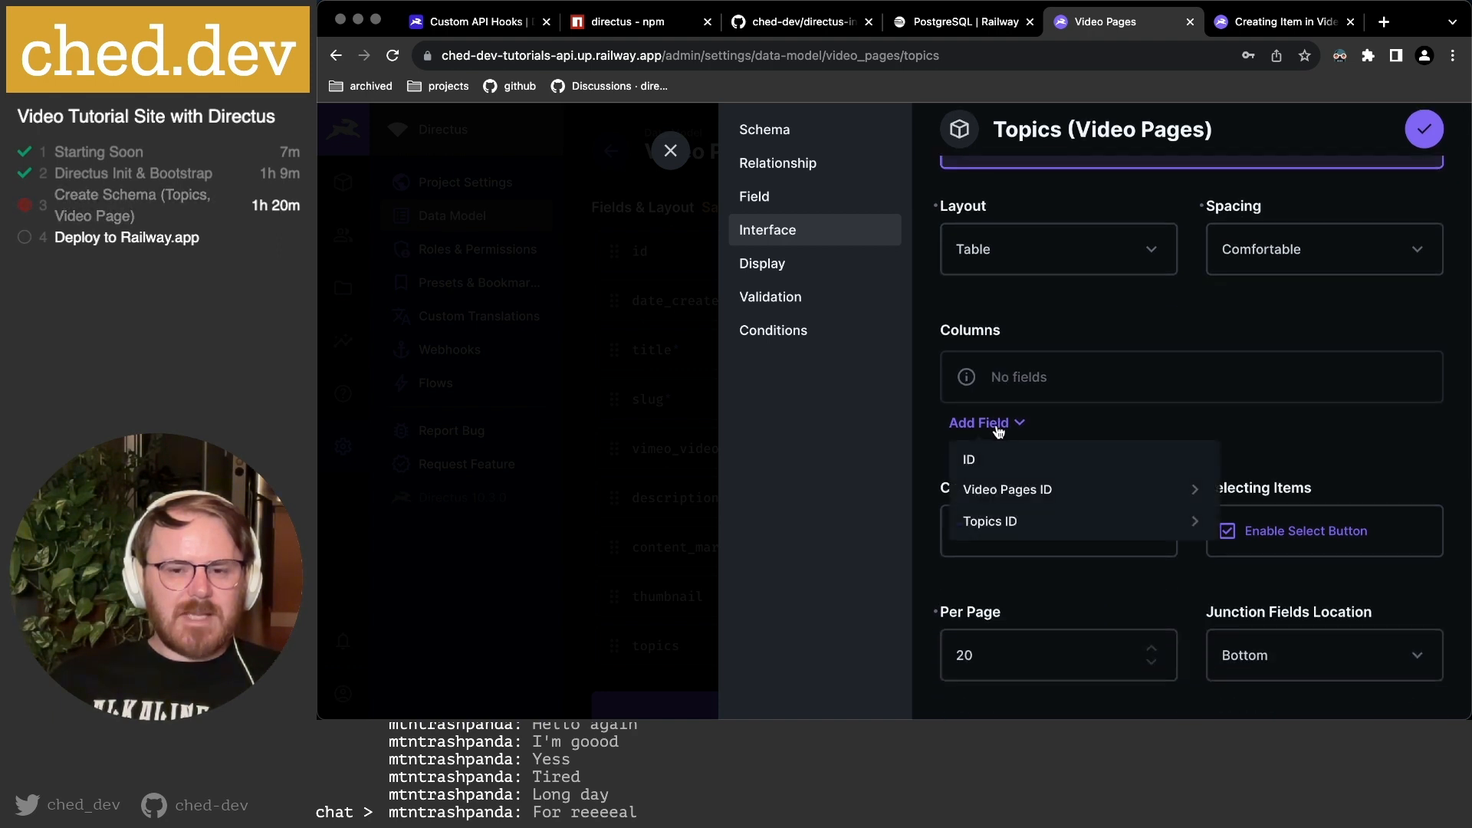
left_click(1206, 524)
scroll(1189, 523, "down", 2)
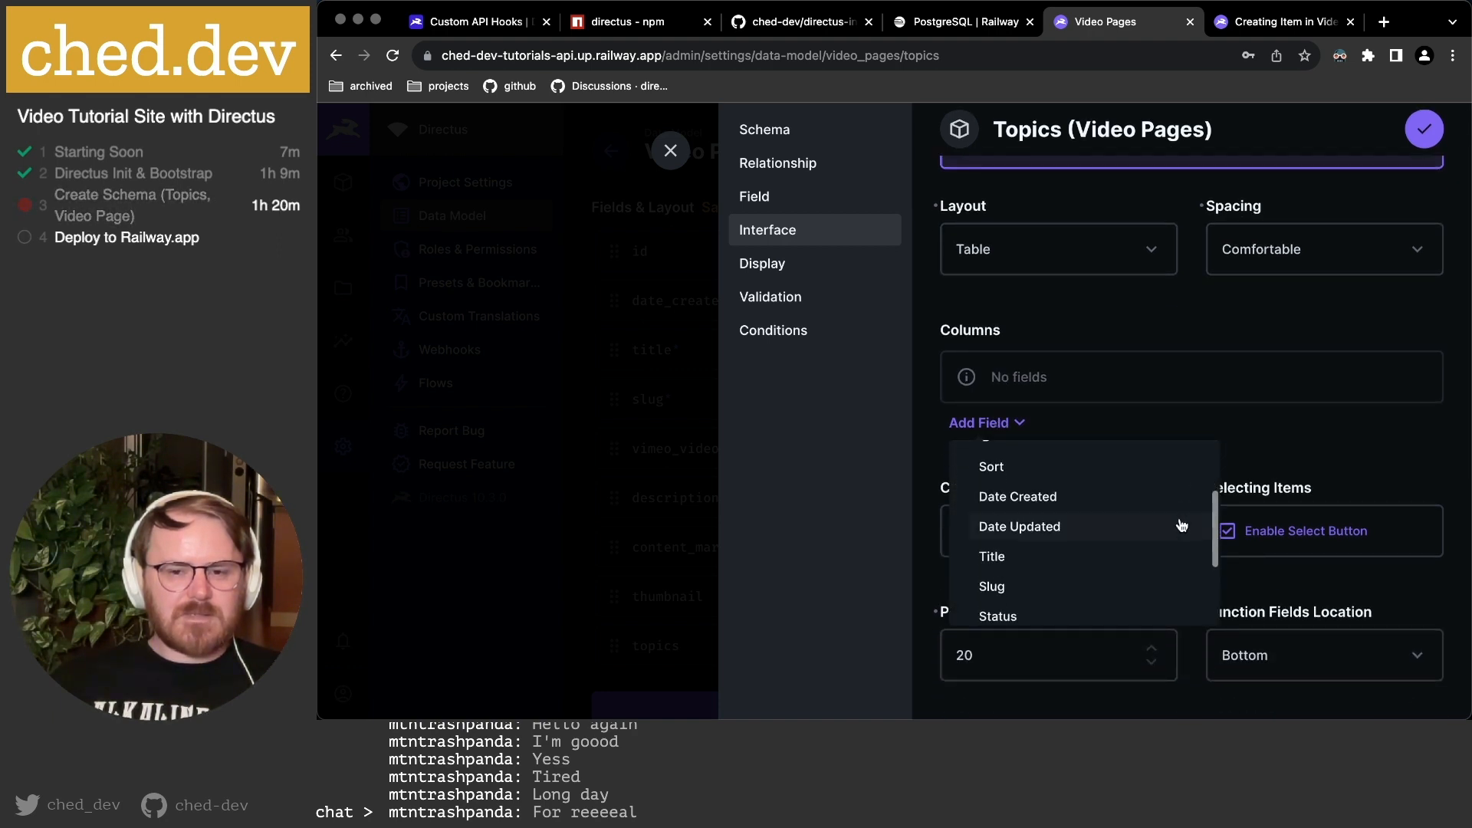
scroll(1105, 517, "up", 1)
scroll(1105, 516, "down", 3)
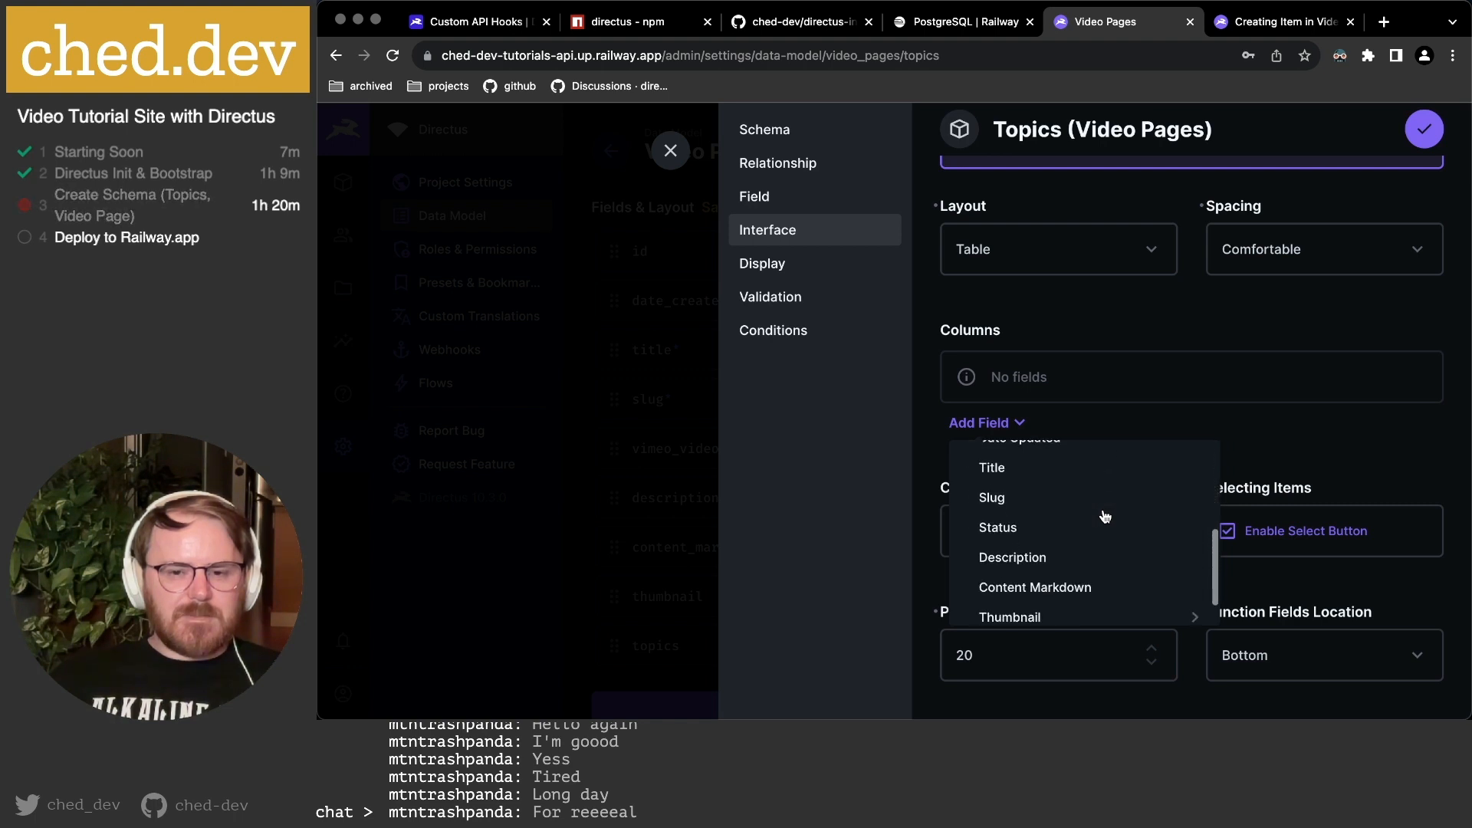
left_click(992, 467)
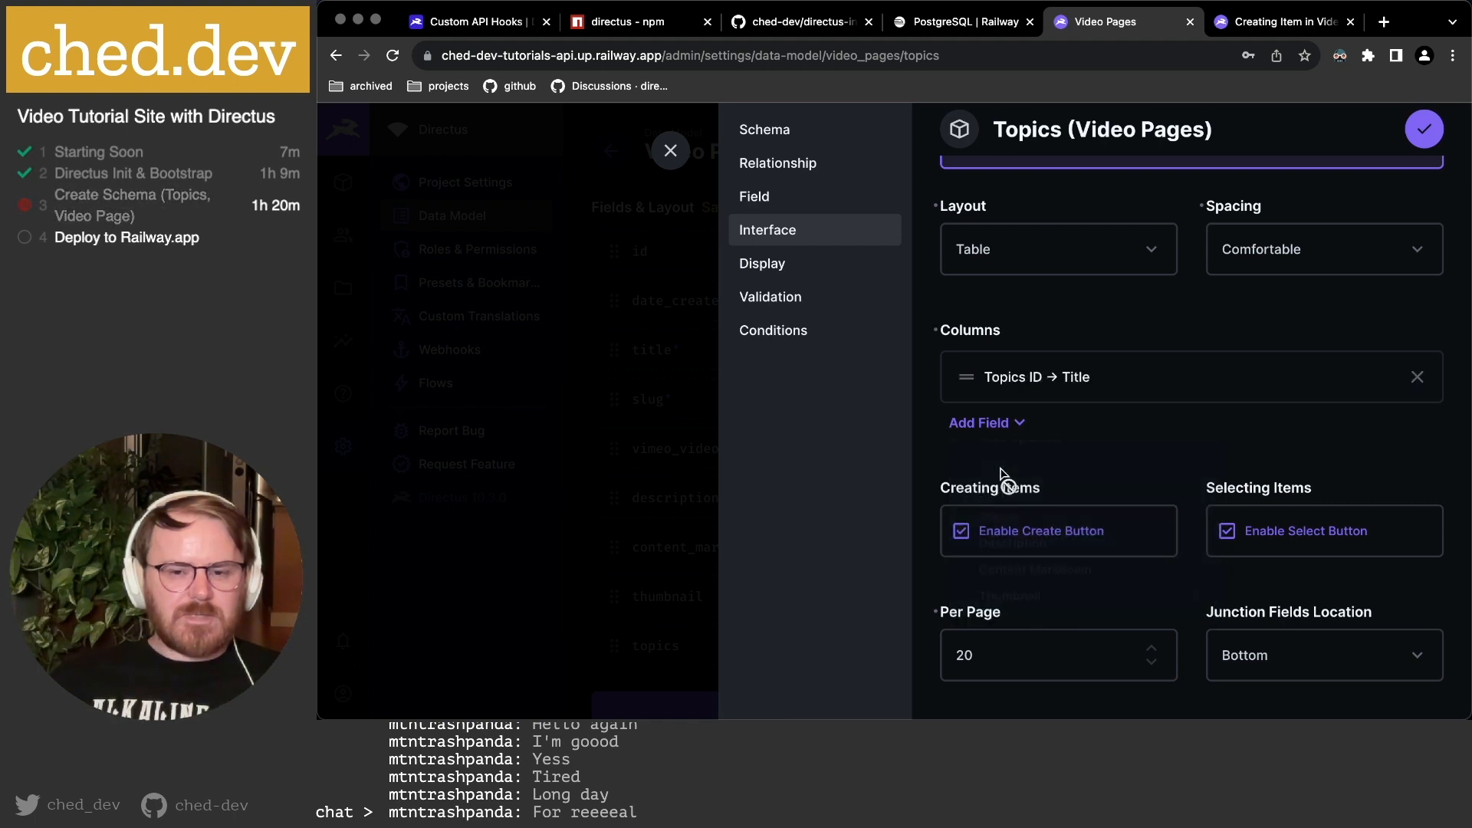
left_click(1023, 424)
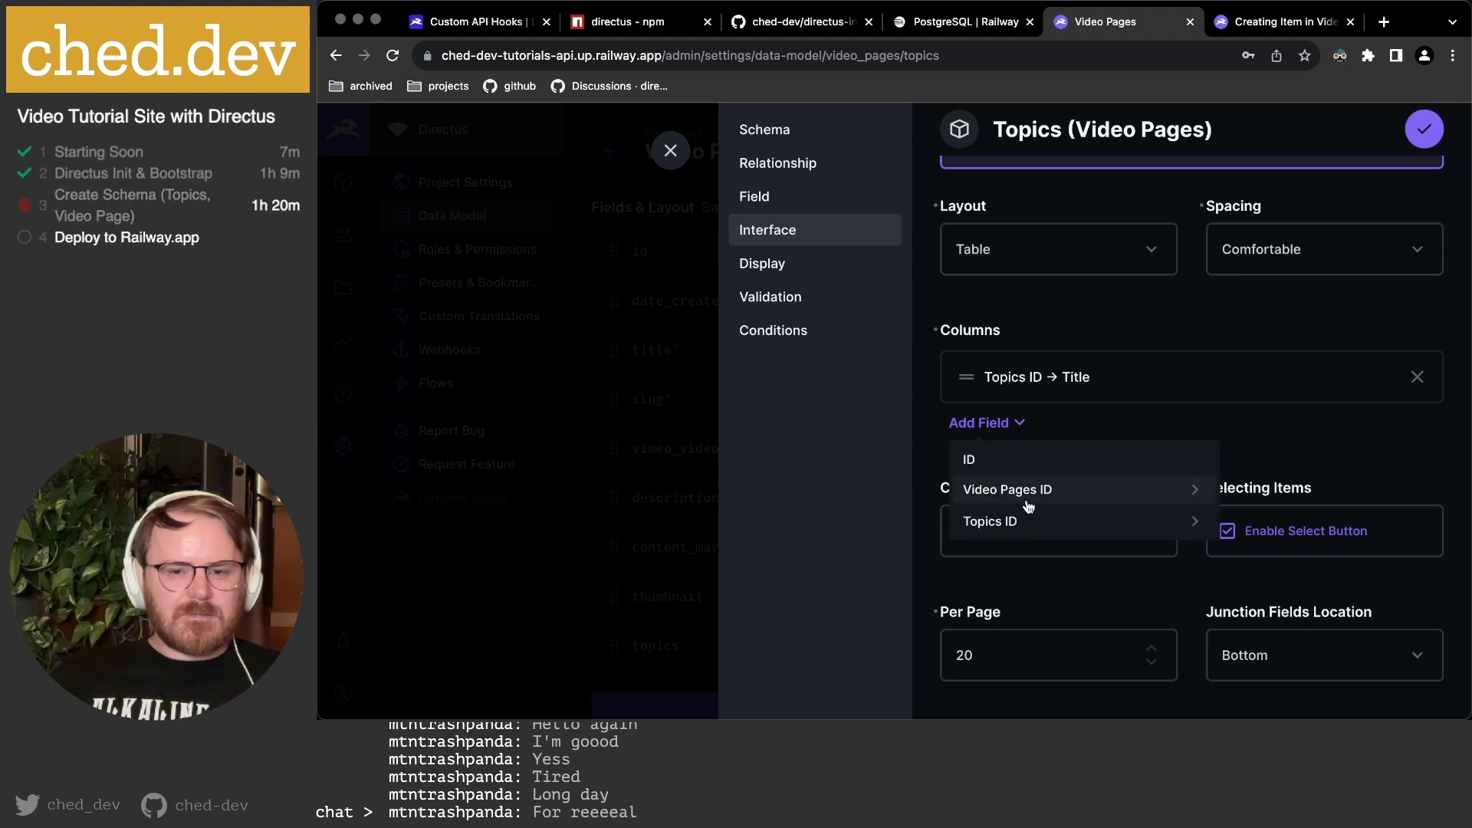
left_click(1077, 529)
scroll(1058, 529, "down", 5)
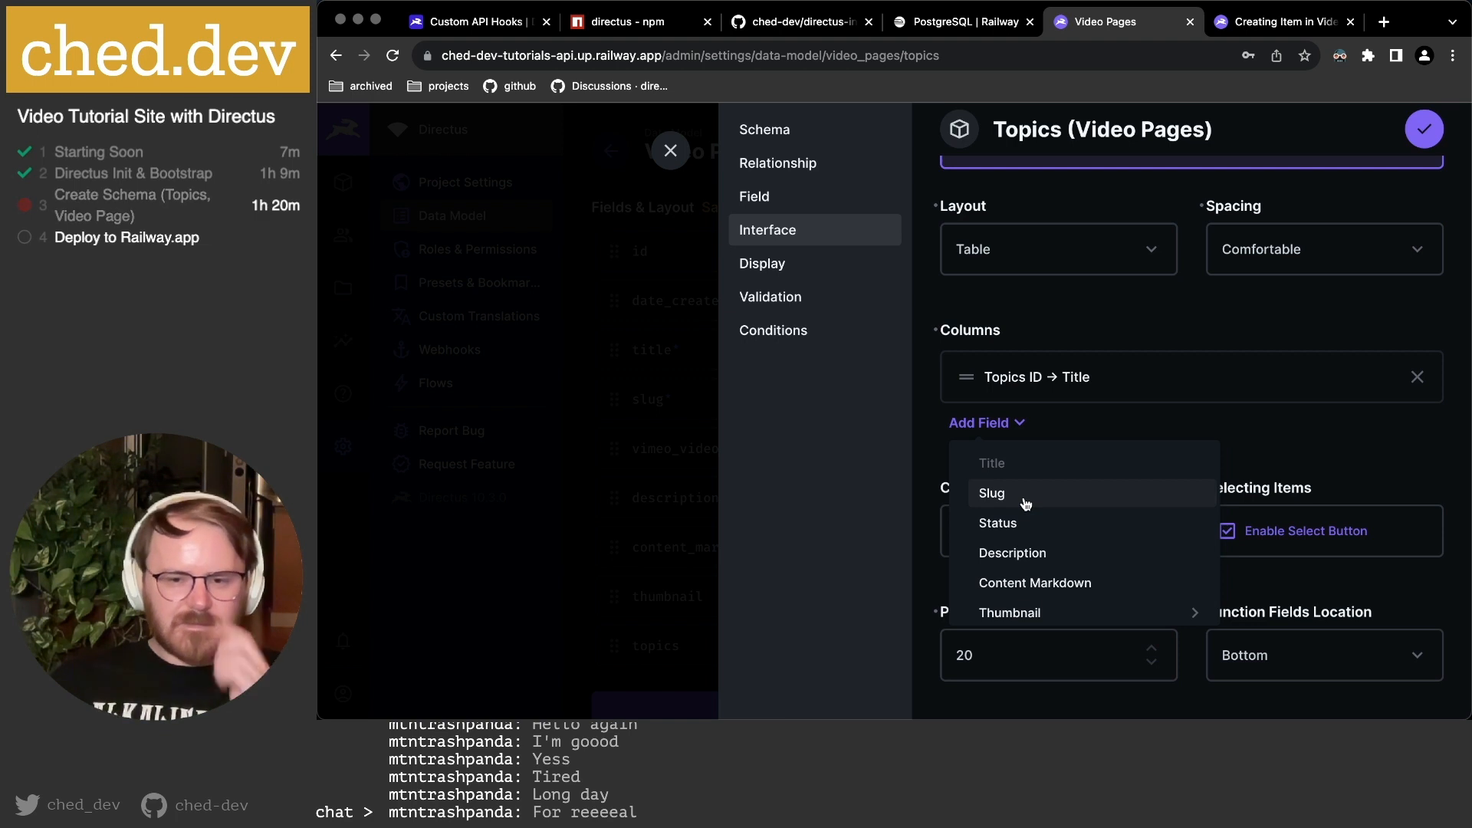
left_click(1024, 501)
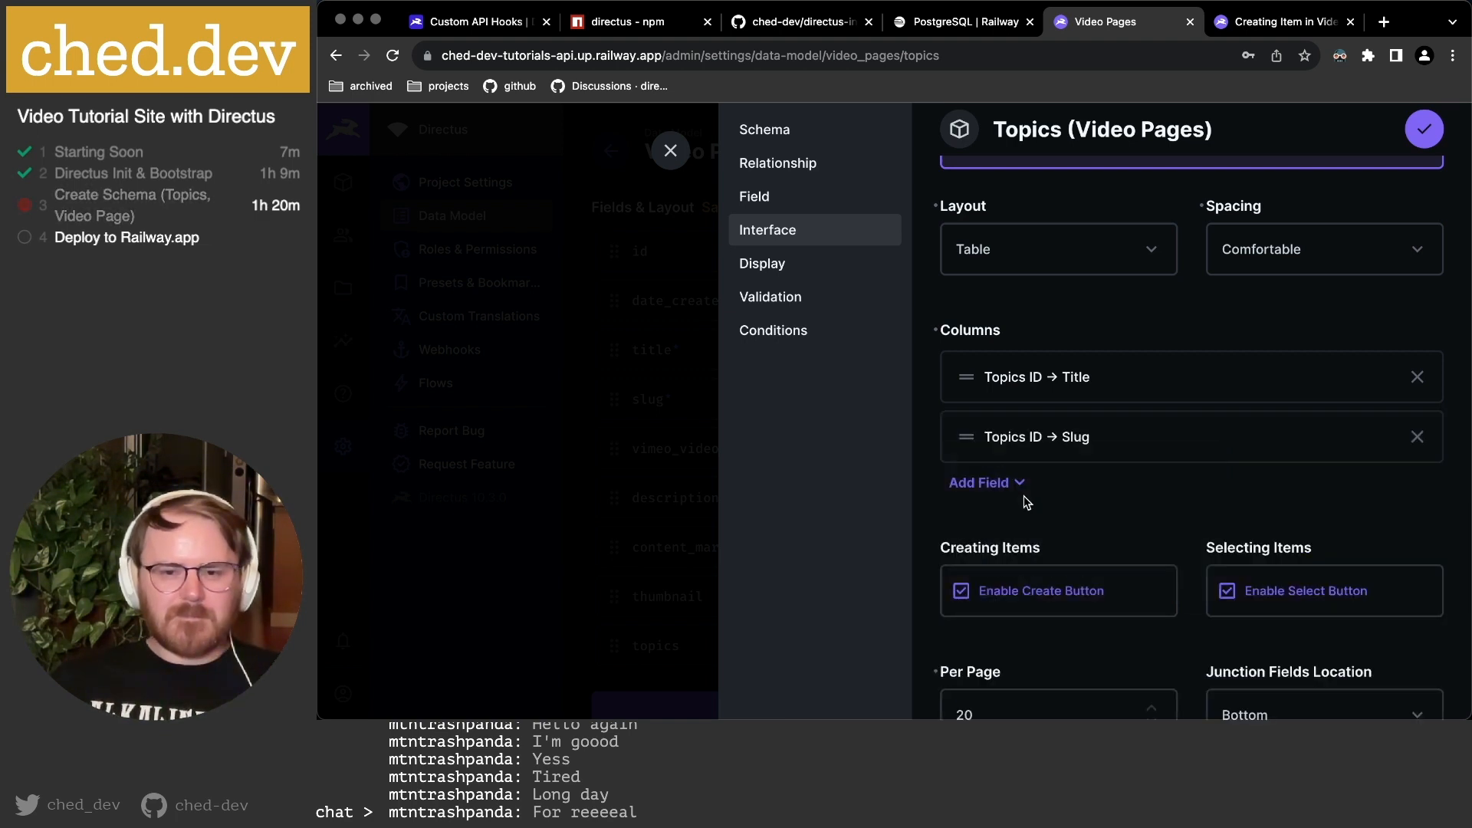
Enable searching & filtering for topics and save the field.
scroll(1061, 476, "down", 2)
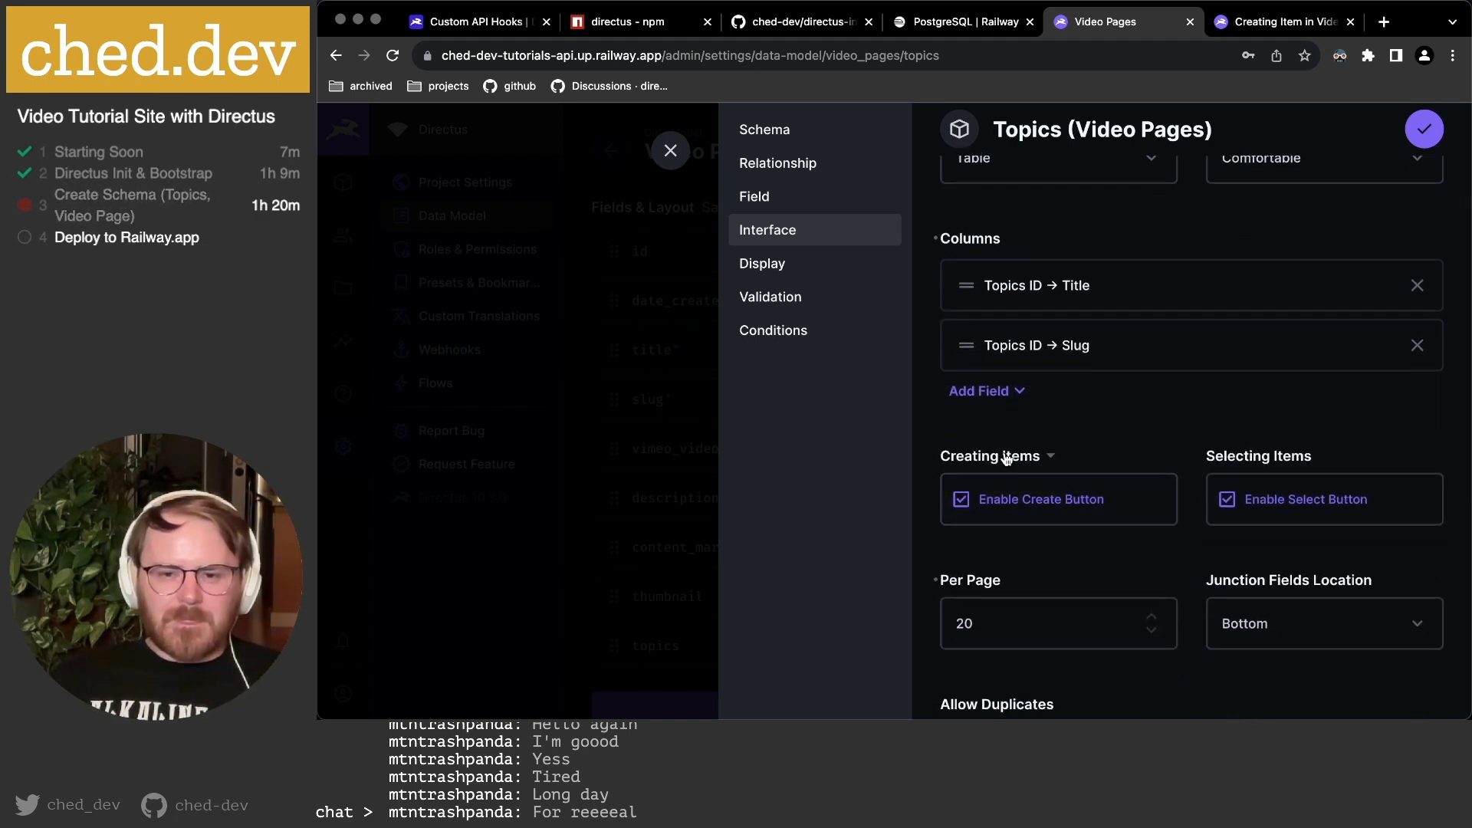
scroll(1007, 458, "down", 10)
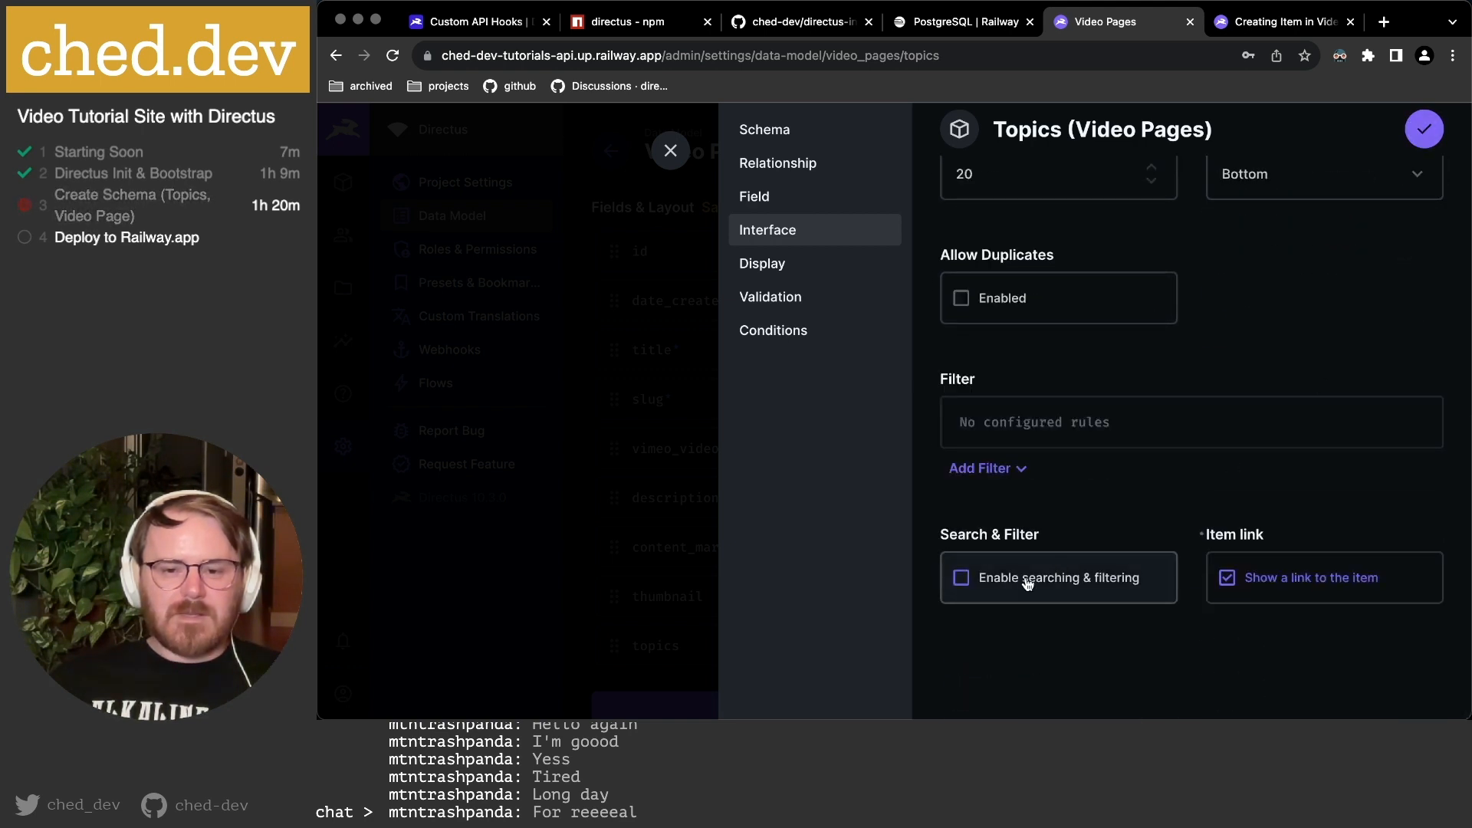
left_click(961, 582)
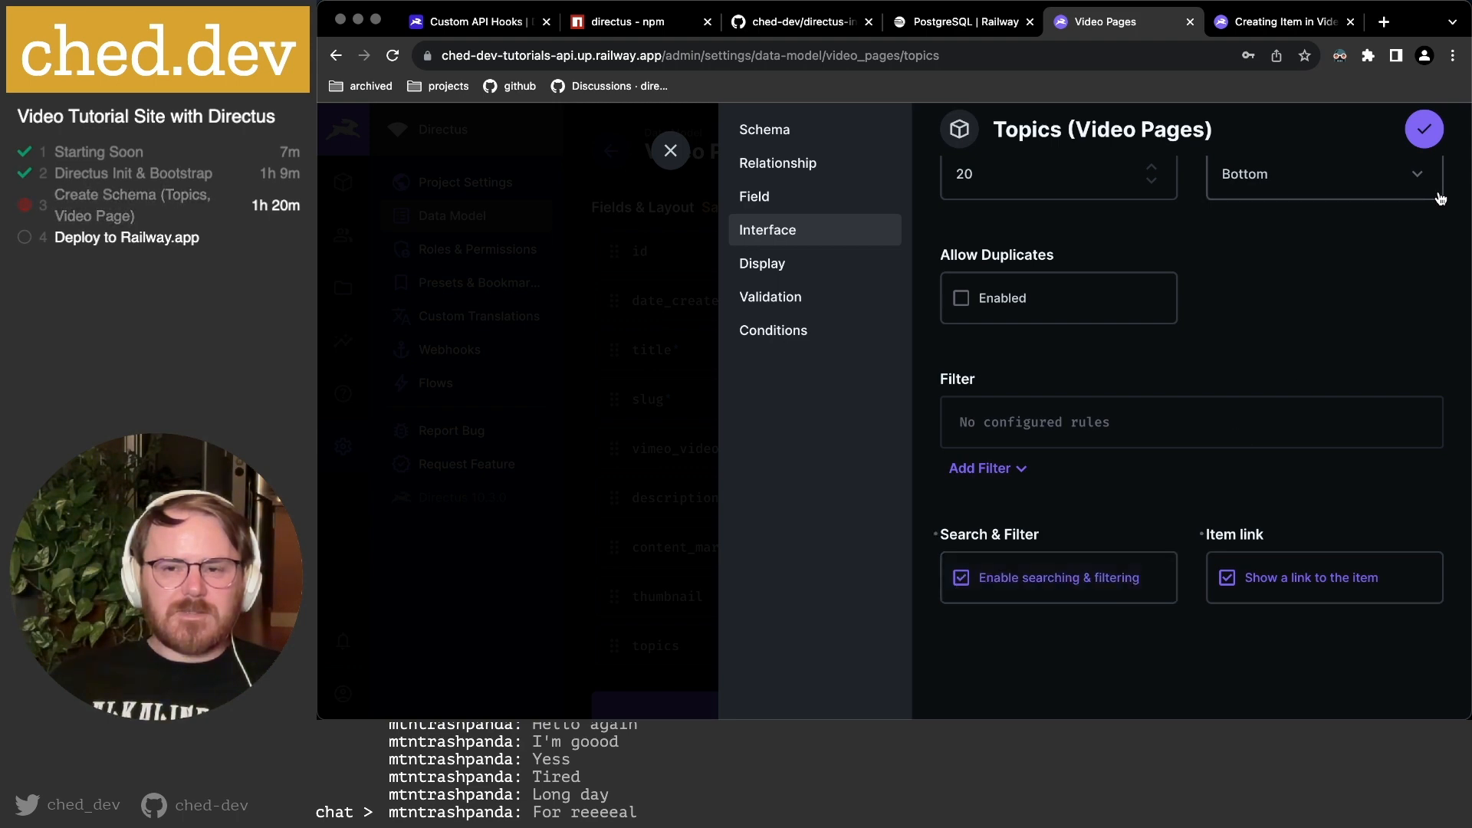
left_click(1426, 132)
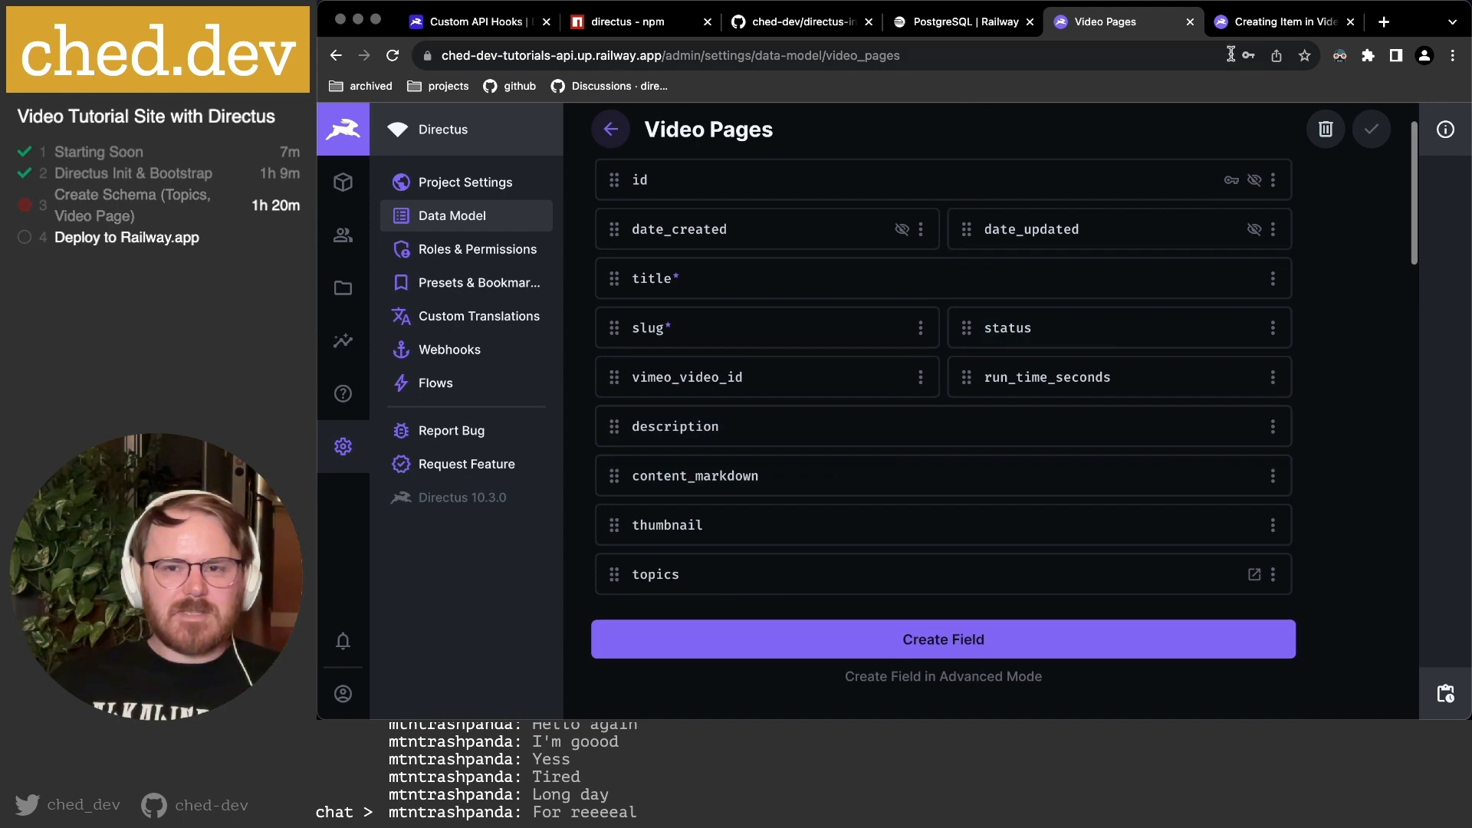
Reload the video page form and open the existing topics picker, trying its search and filter.
left_click(1256, 27)
key("super+r")
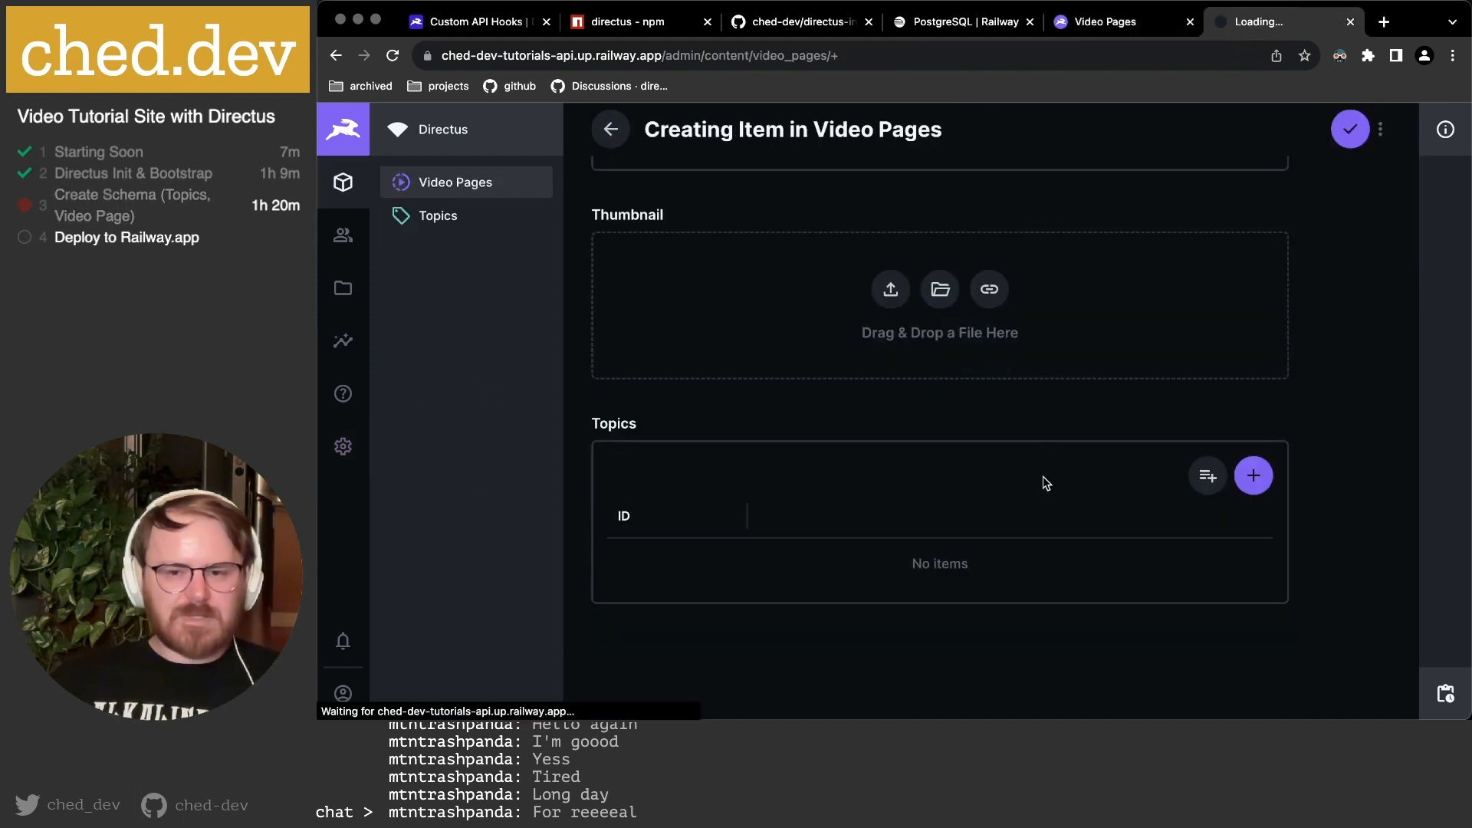
scroll(1153, 533, "down", 10)
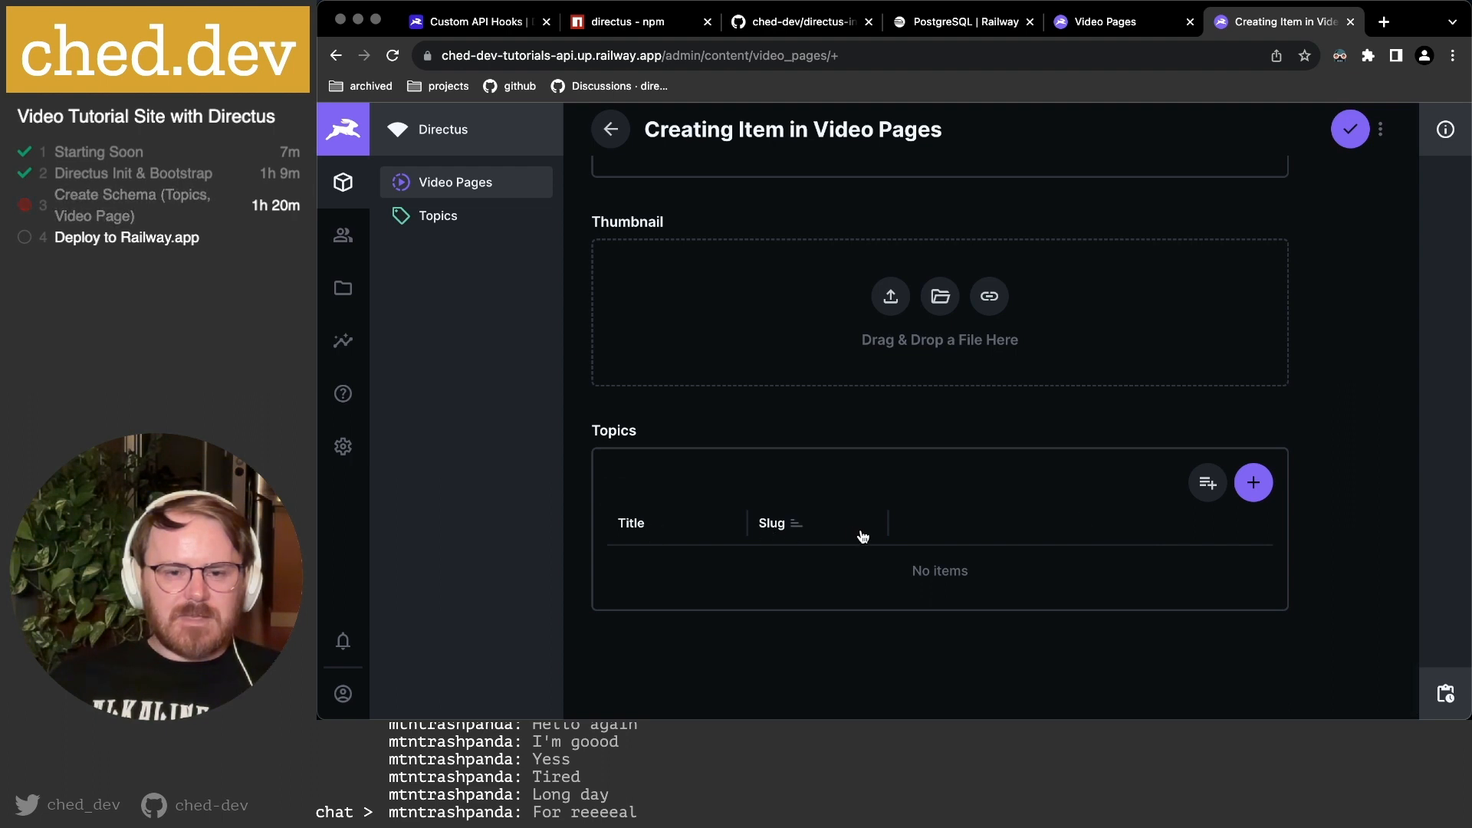
left_click(1208, 483)
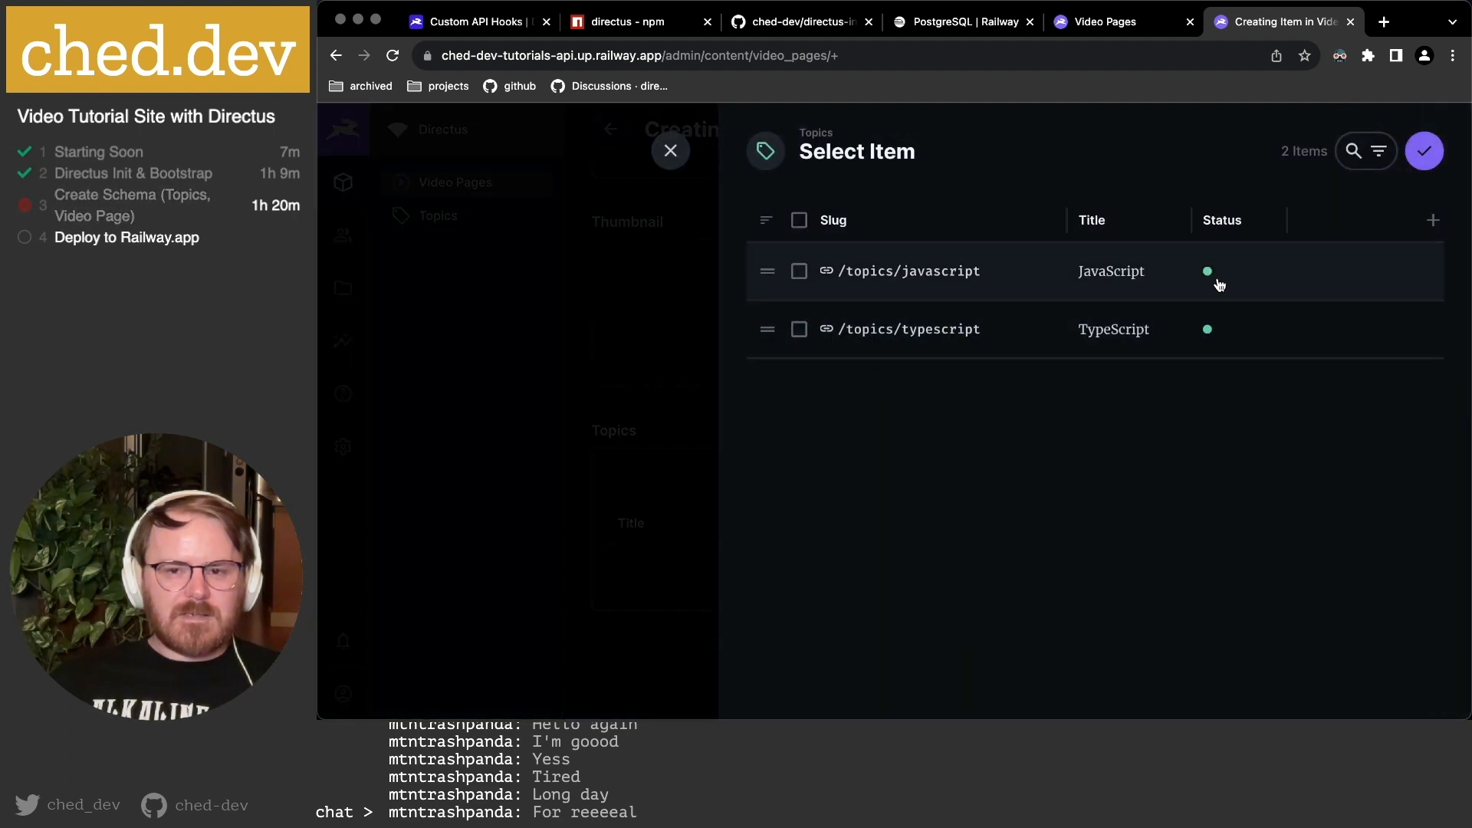
left_click(1354, 151)
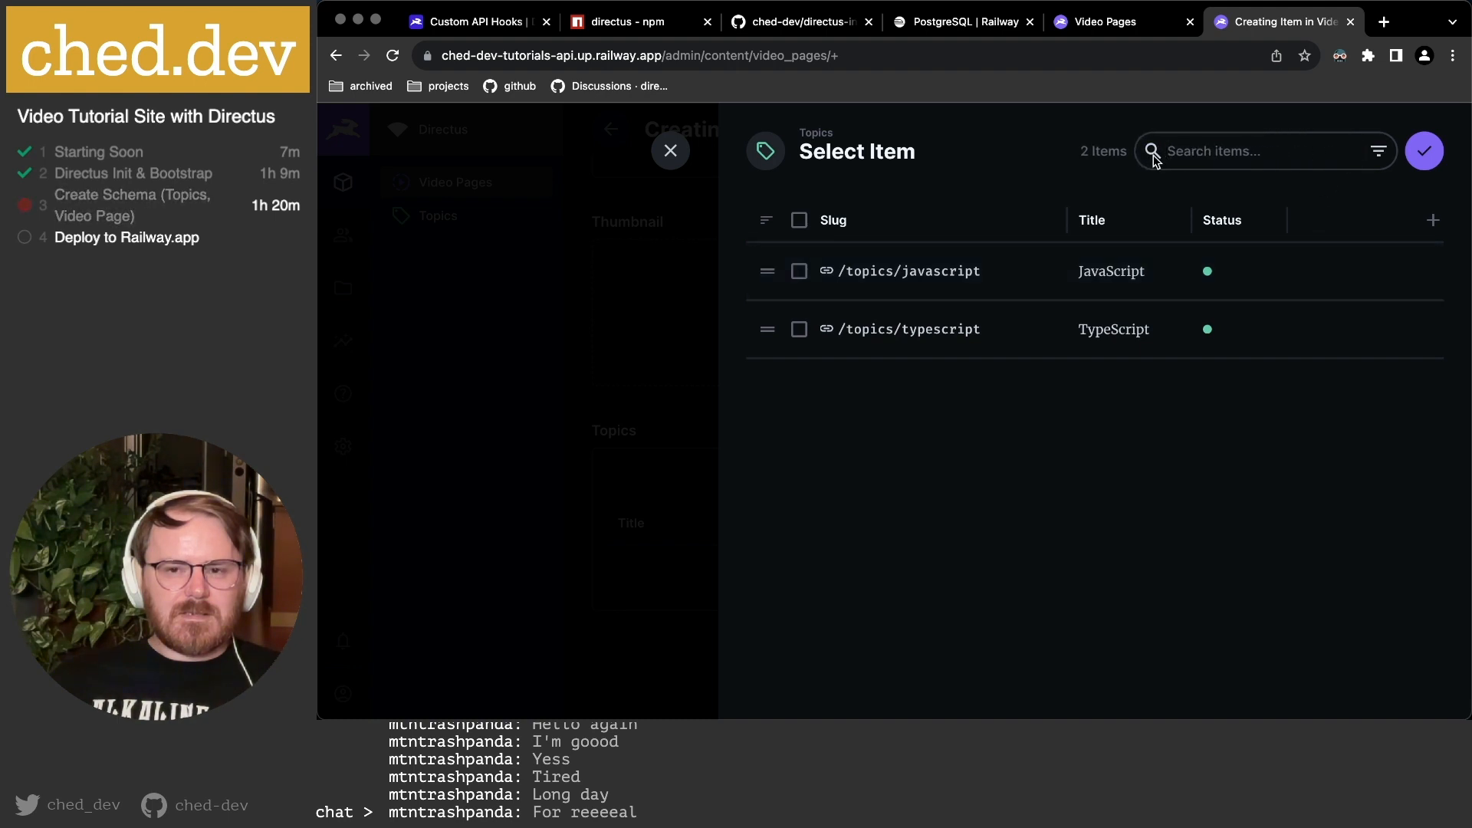
left_click(1377, 152)
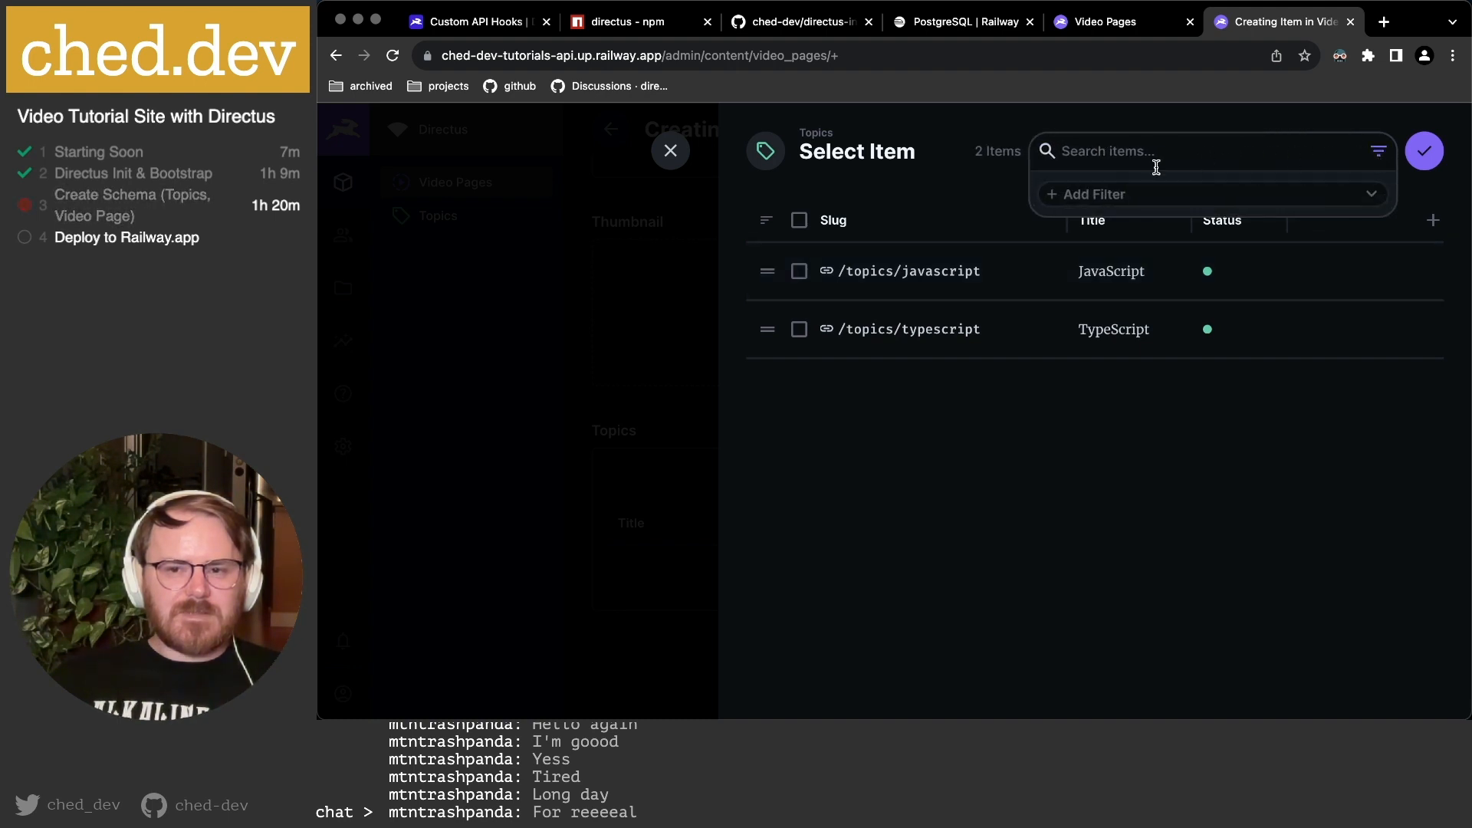
left_click(1084, 545)
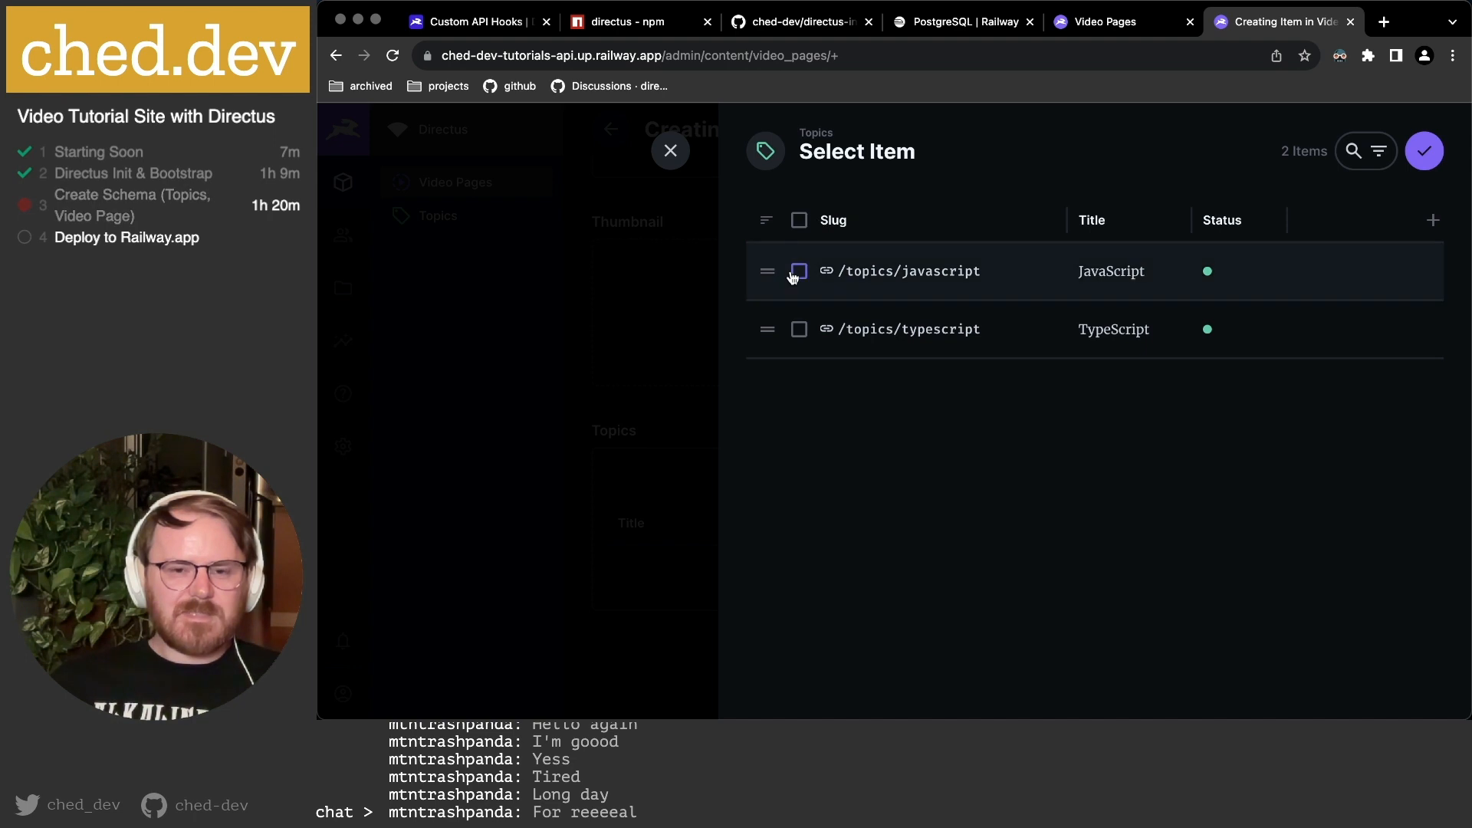
Link JavaScript and TypeScript, shown with their titles and slugs.
left_click(799, 220)
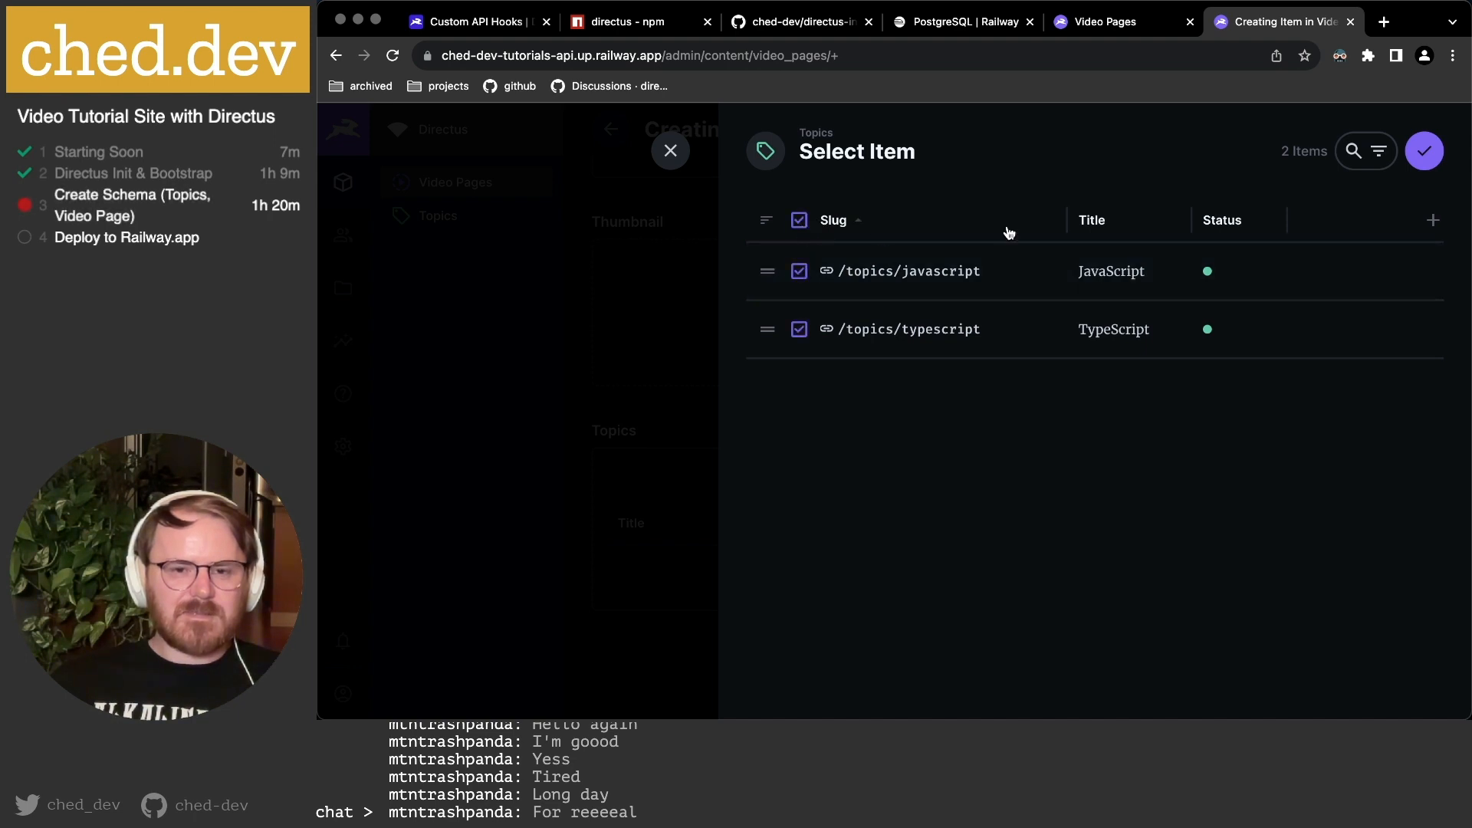
left_click(1424, 151)
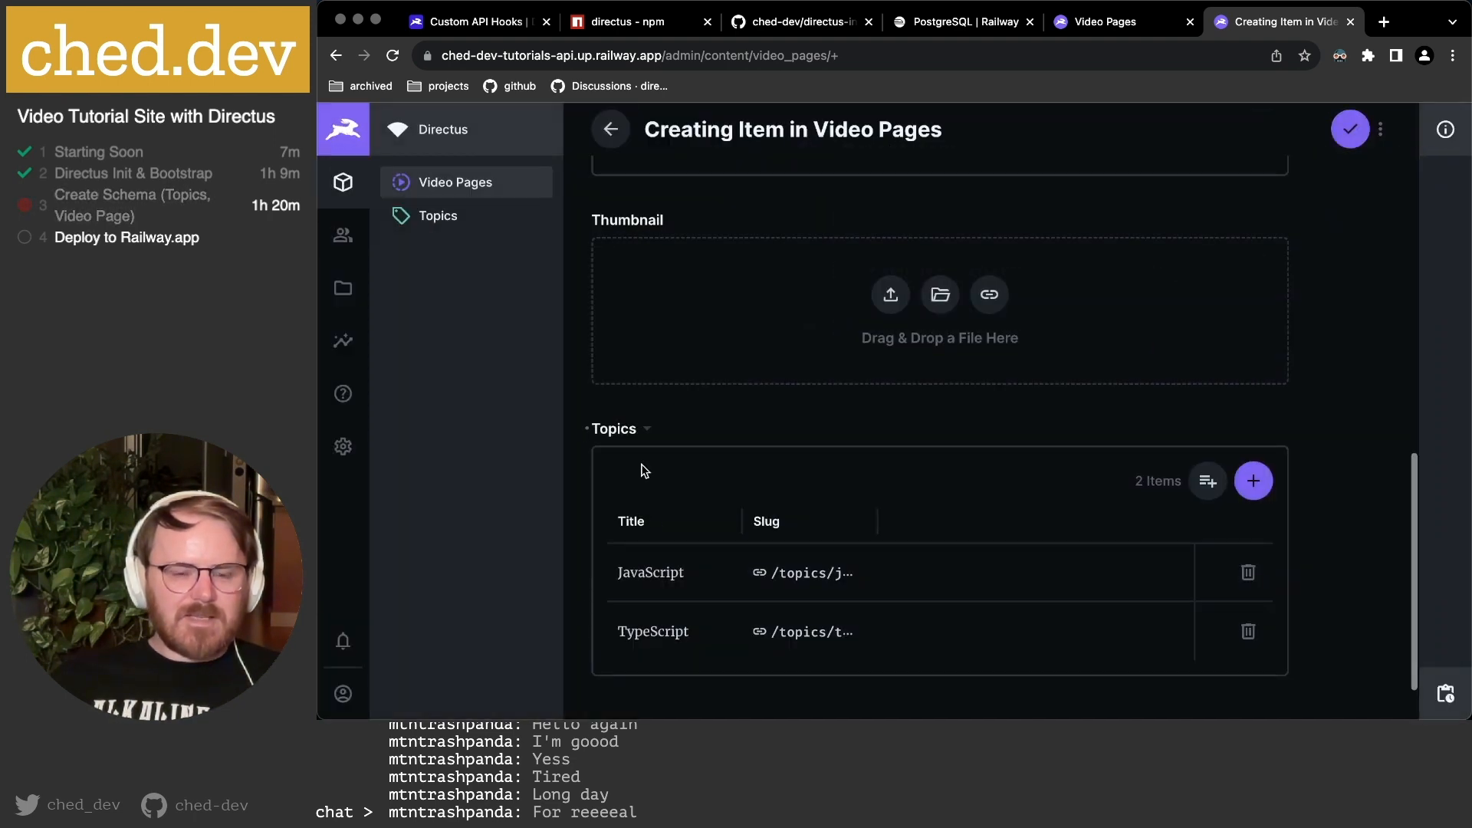
scroll(877, 523, "down", 1)
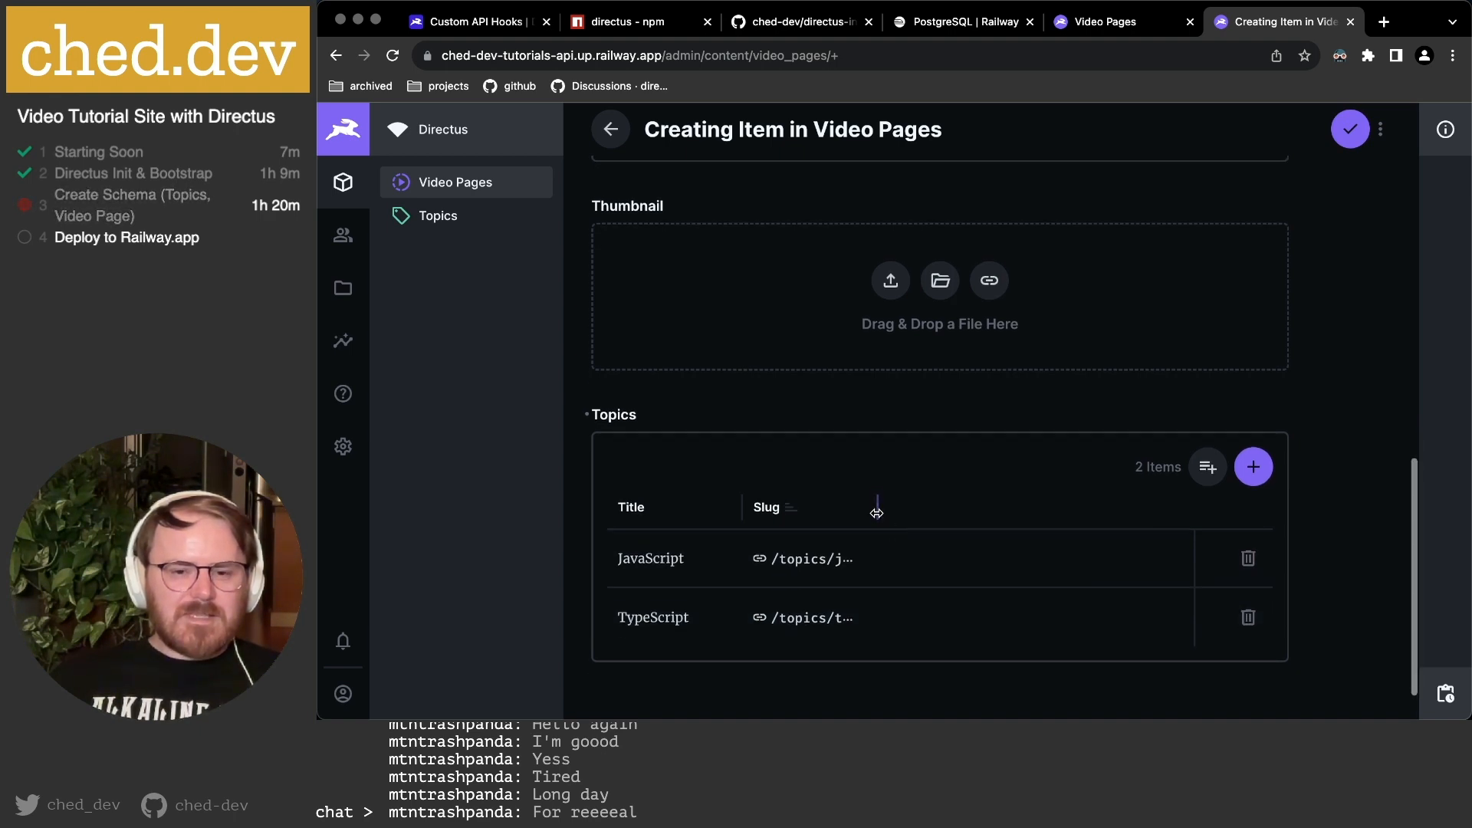
scroll(936, 561, "up", 10)
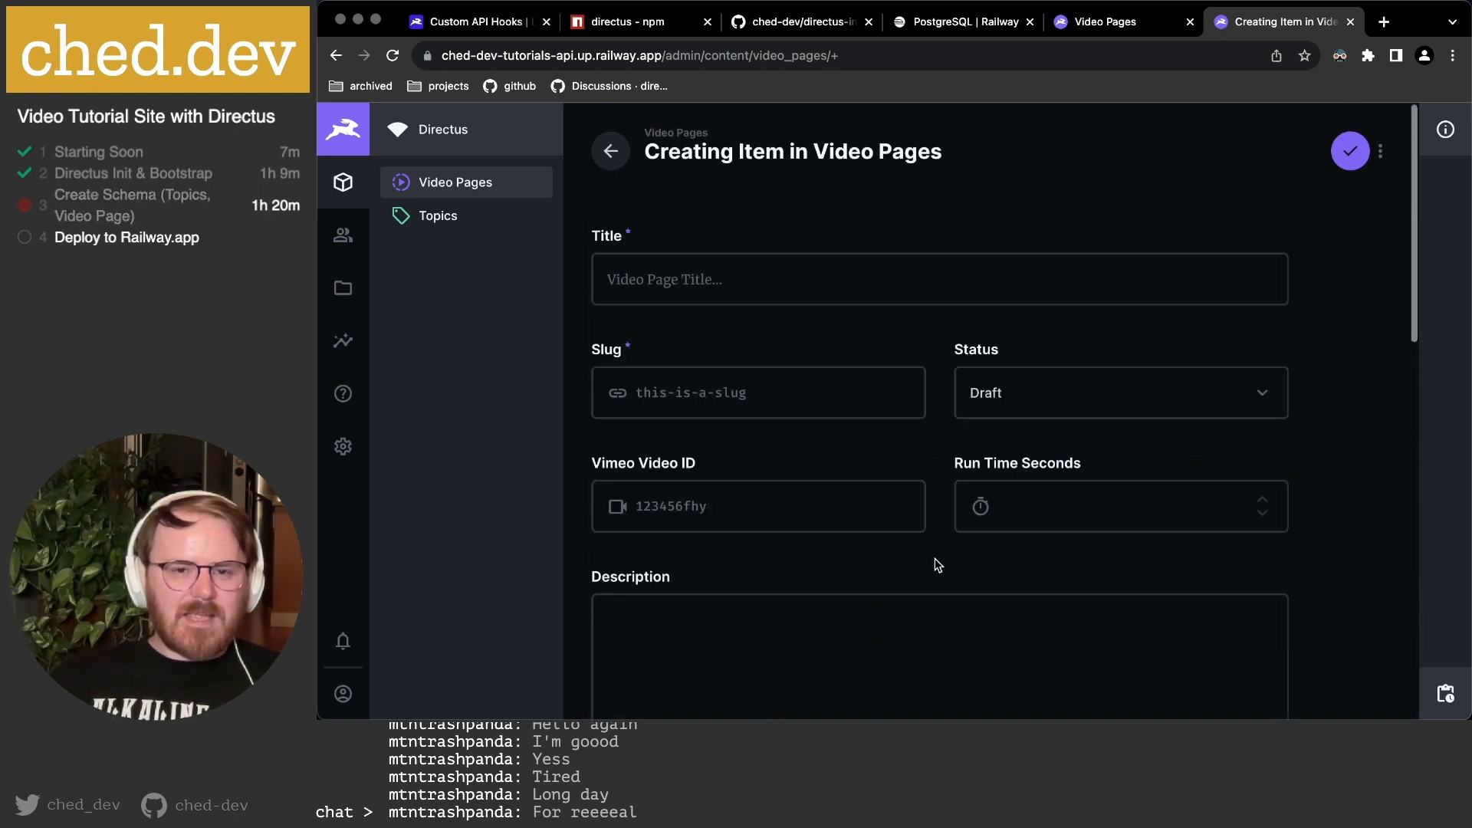
scroll(936, 561, "down", 3)
scroll(936, 558, "down", 5)
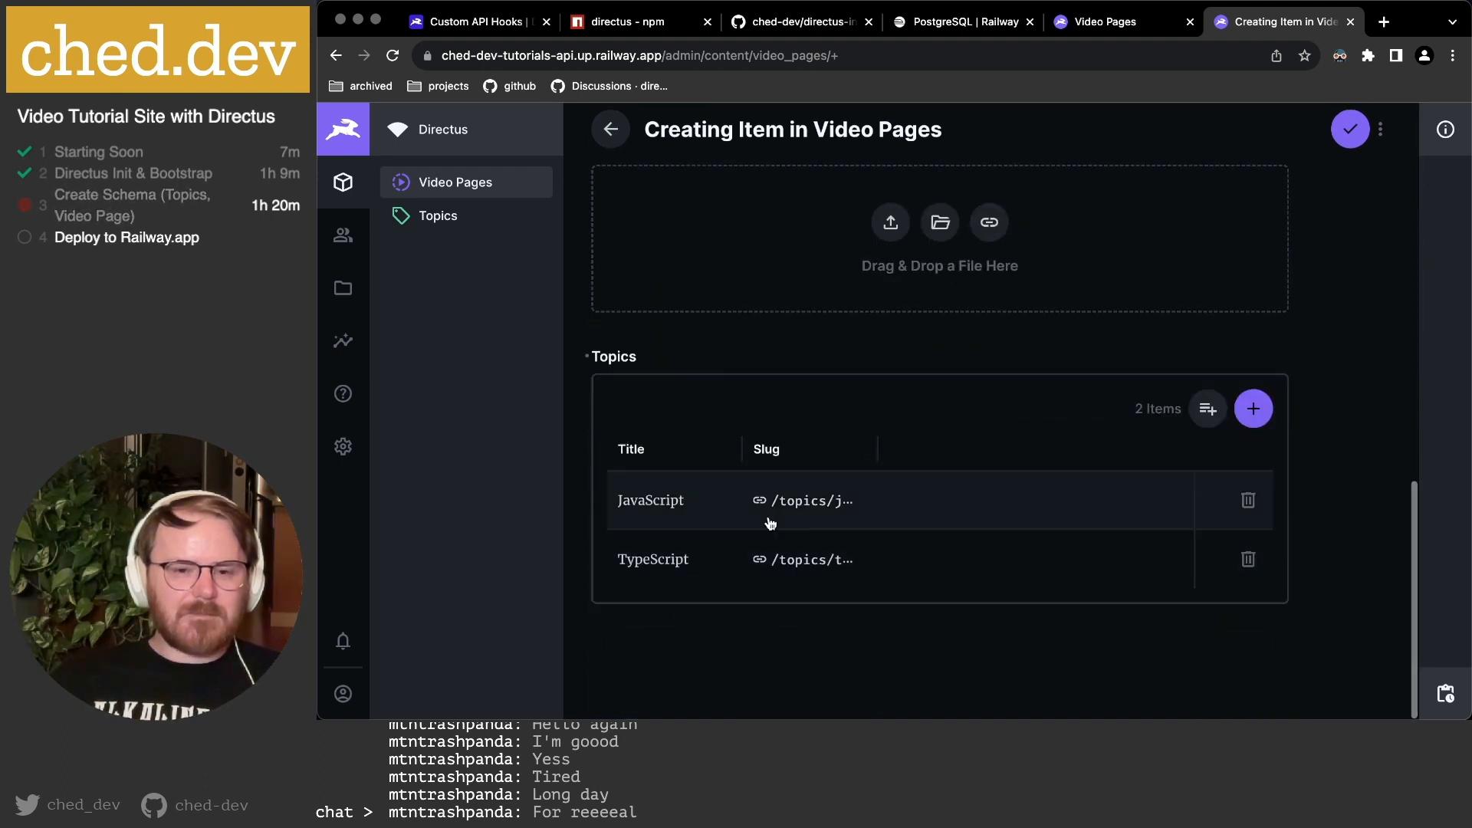
scroll(690, 546, "up", 10)
Enter title 'My first video' and slug 'first-video', then save the video page.
left_click(666, 264)
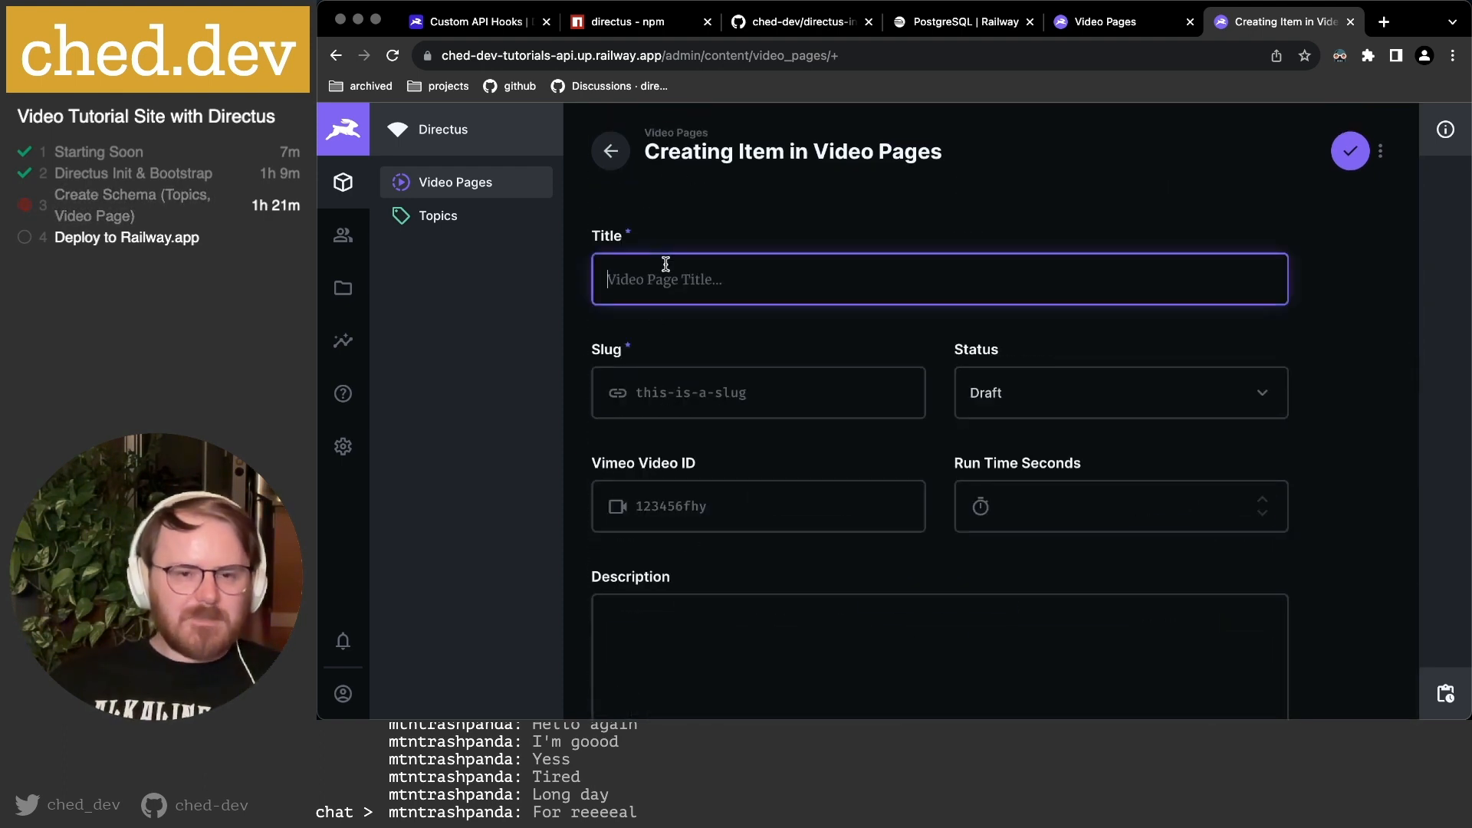
type("My first video")
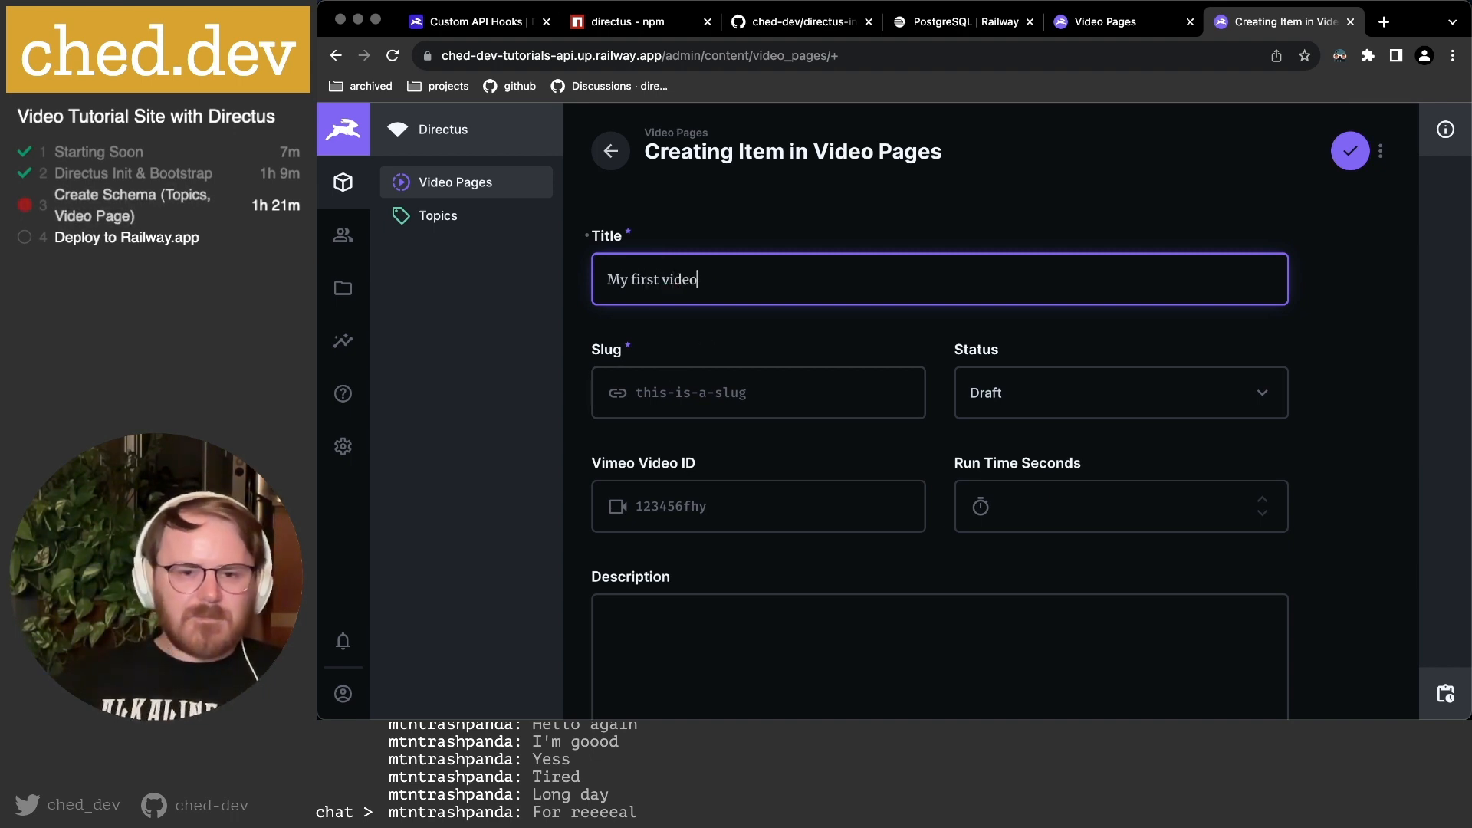
left_click(674, 392)
type("first-video")
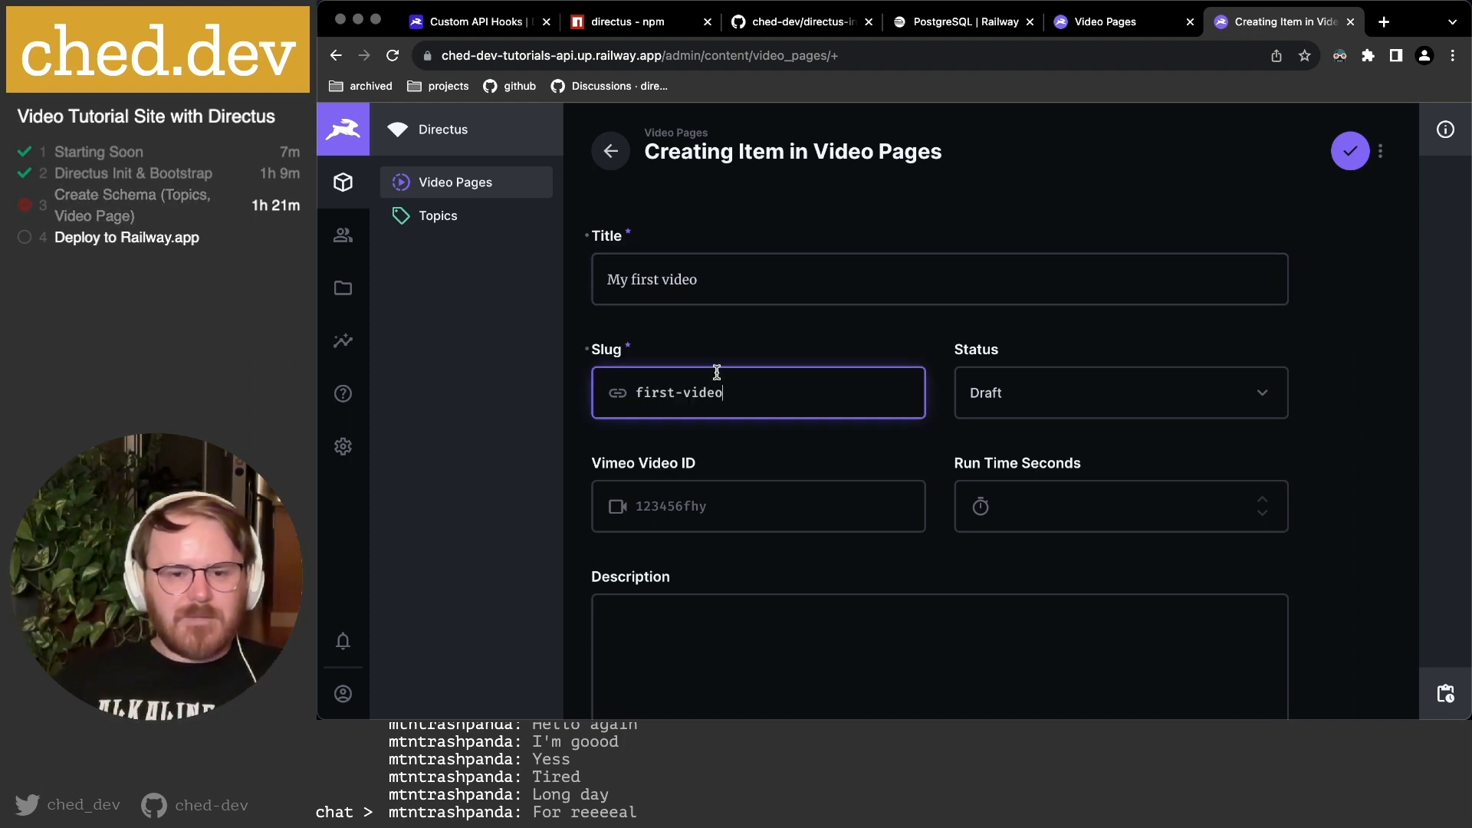
scroll(815, 503, "down", 8)
scroll(815, 516, "down", 4)
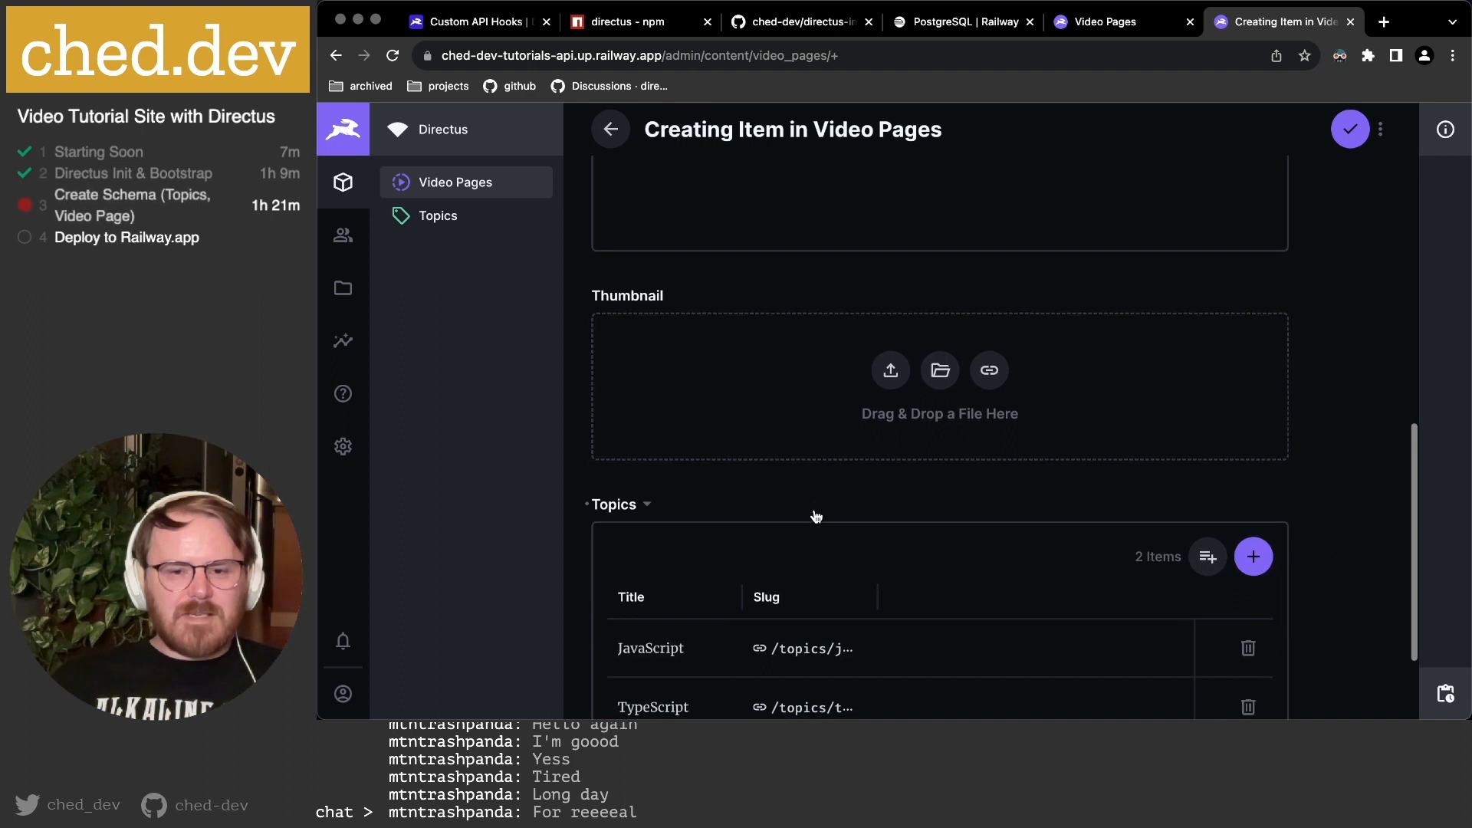
left_click(1349, 130)
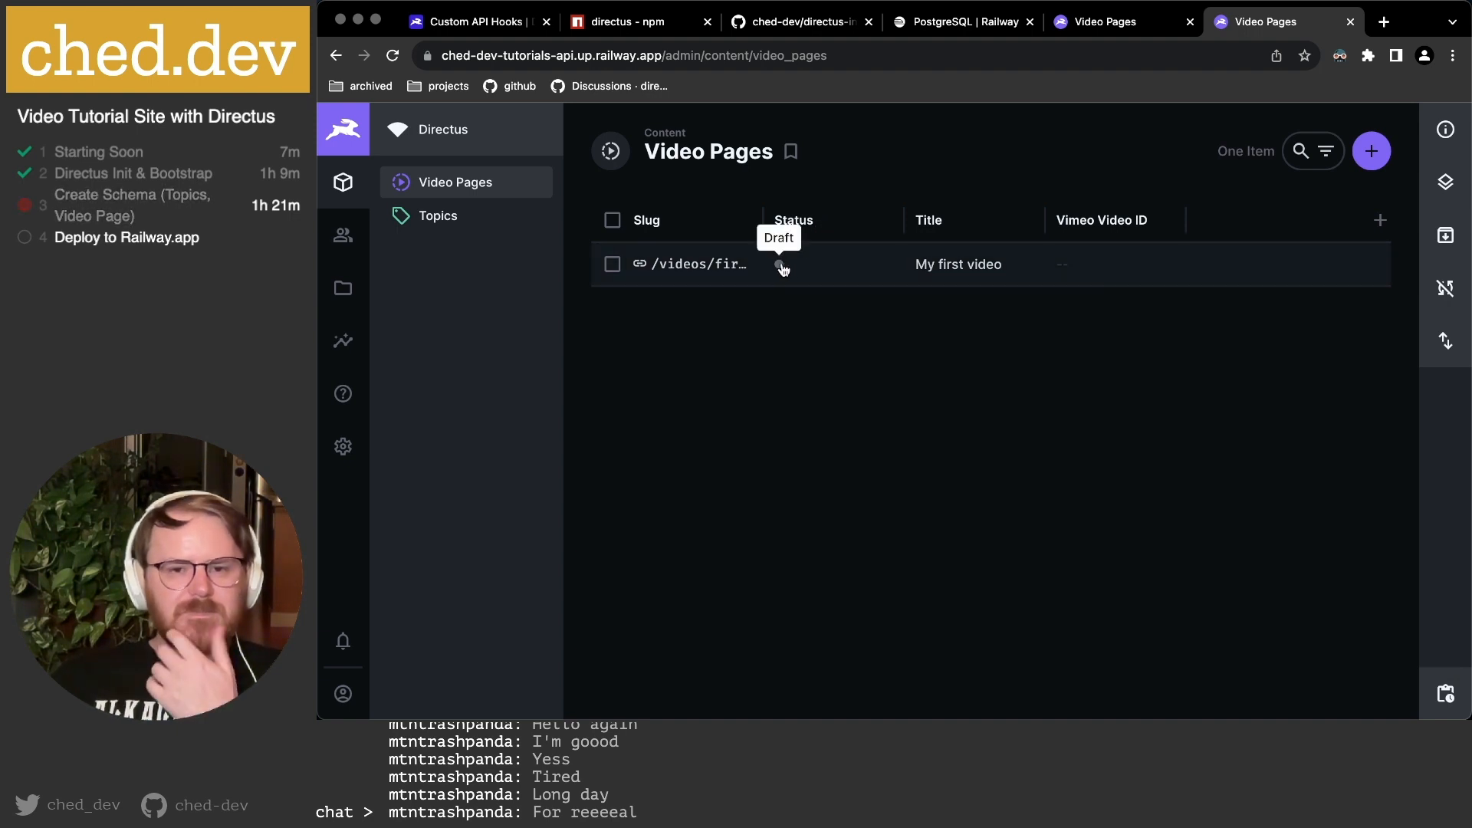
Move the Title column right after Slug, widen it, and add a Run Time Seconds column.
left_click_drag(981, 234, 826, 222)
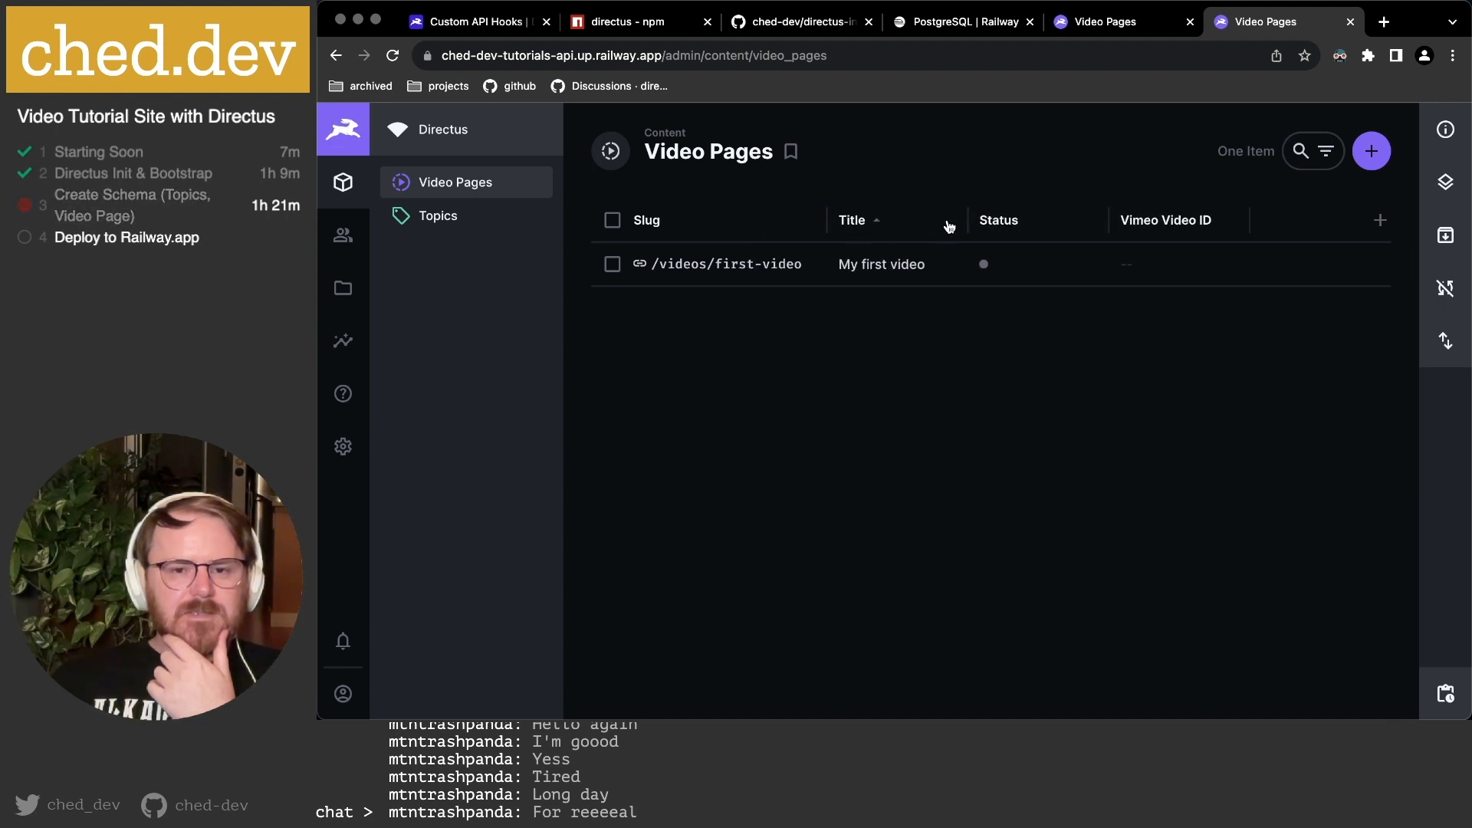
left_click_drag(969, 225, 1033, 225)
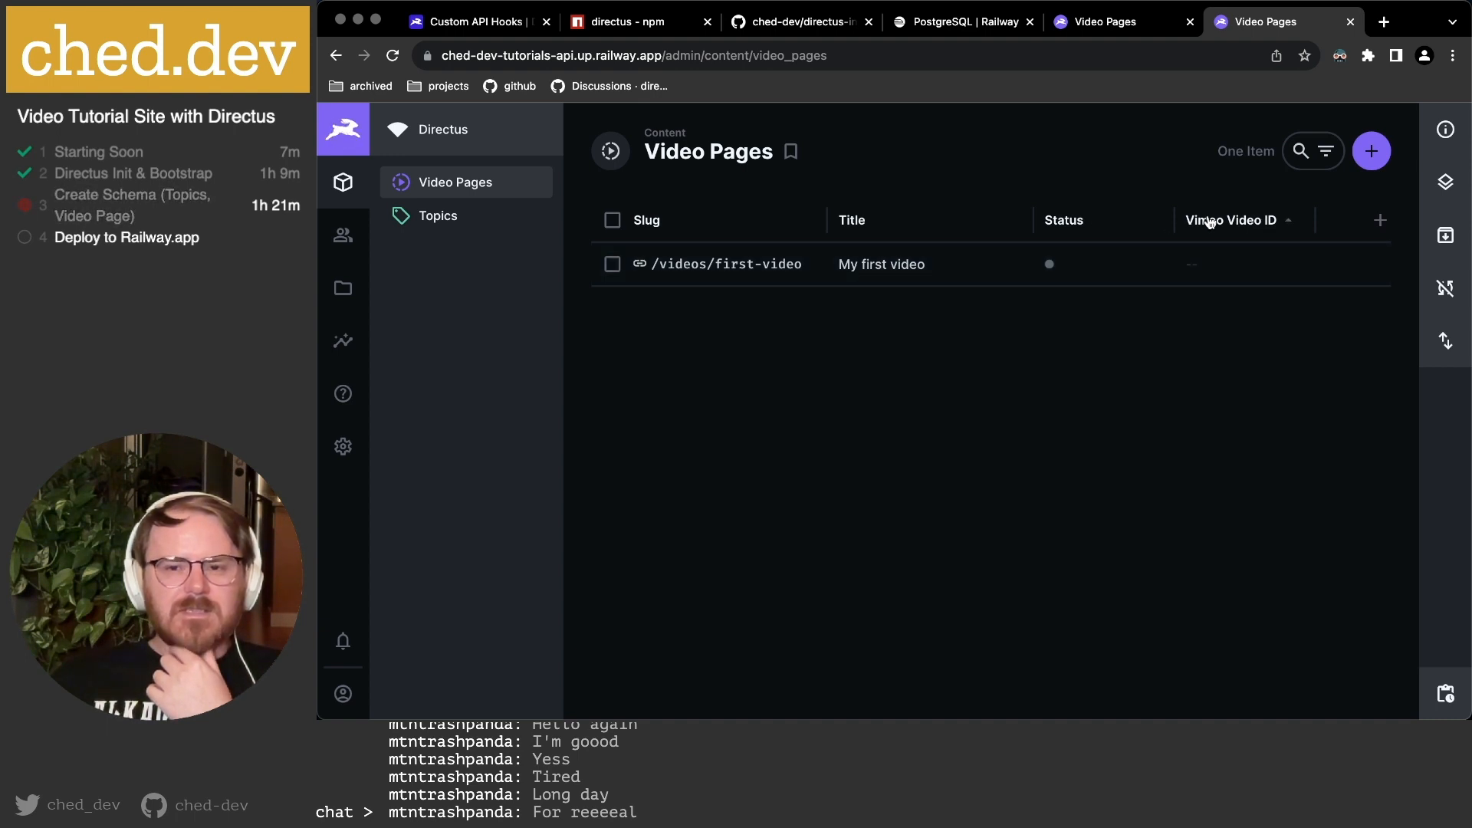
left_click(1379, 222)
scroll(1265, 331, "down", 3)
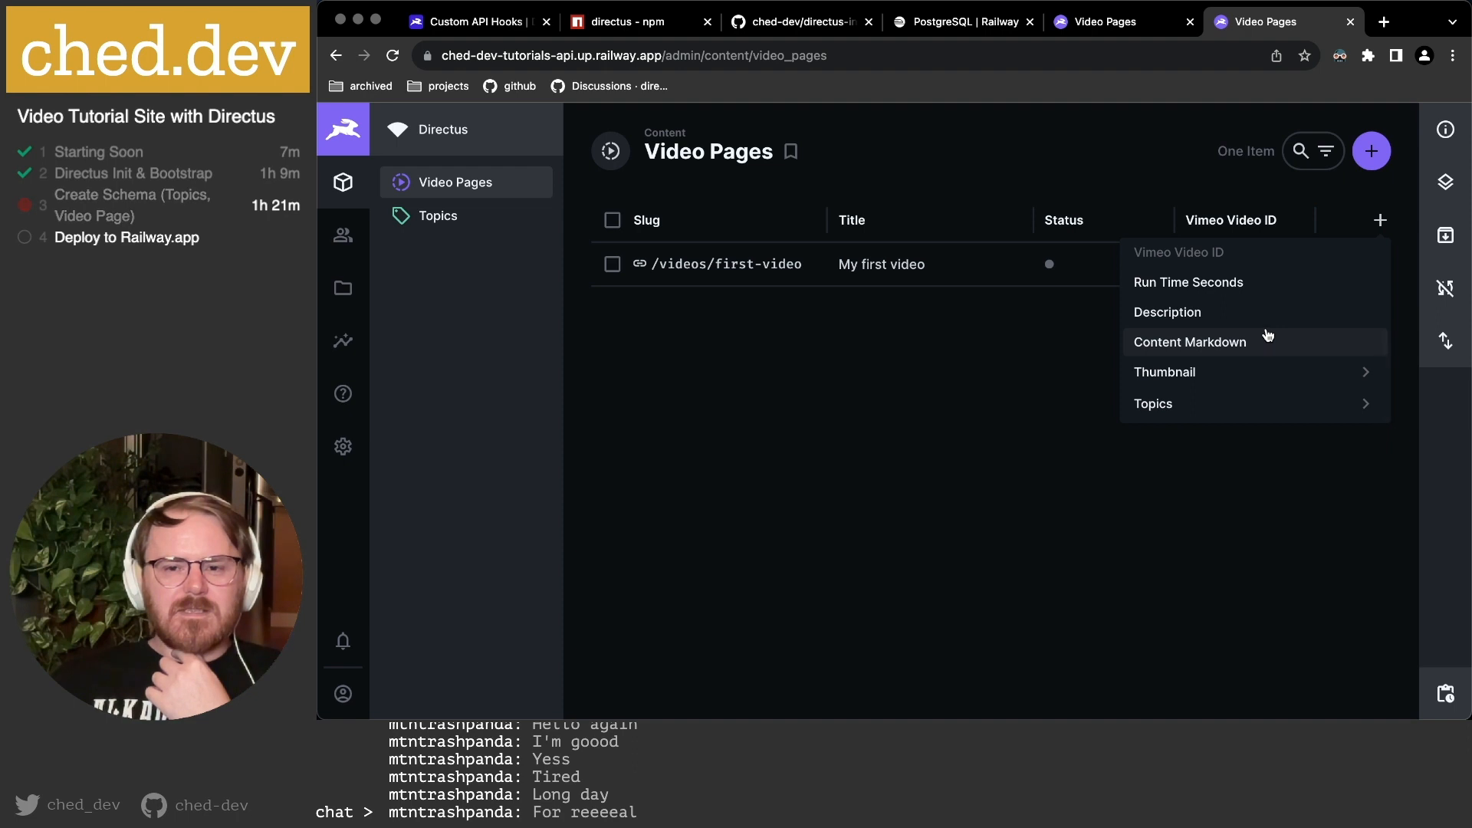
scroll(1265, 331, "up", 1)
left_click(1250, 330)
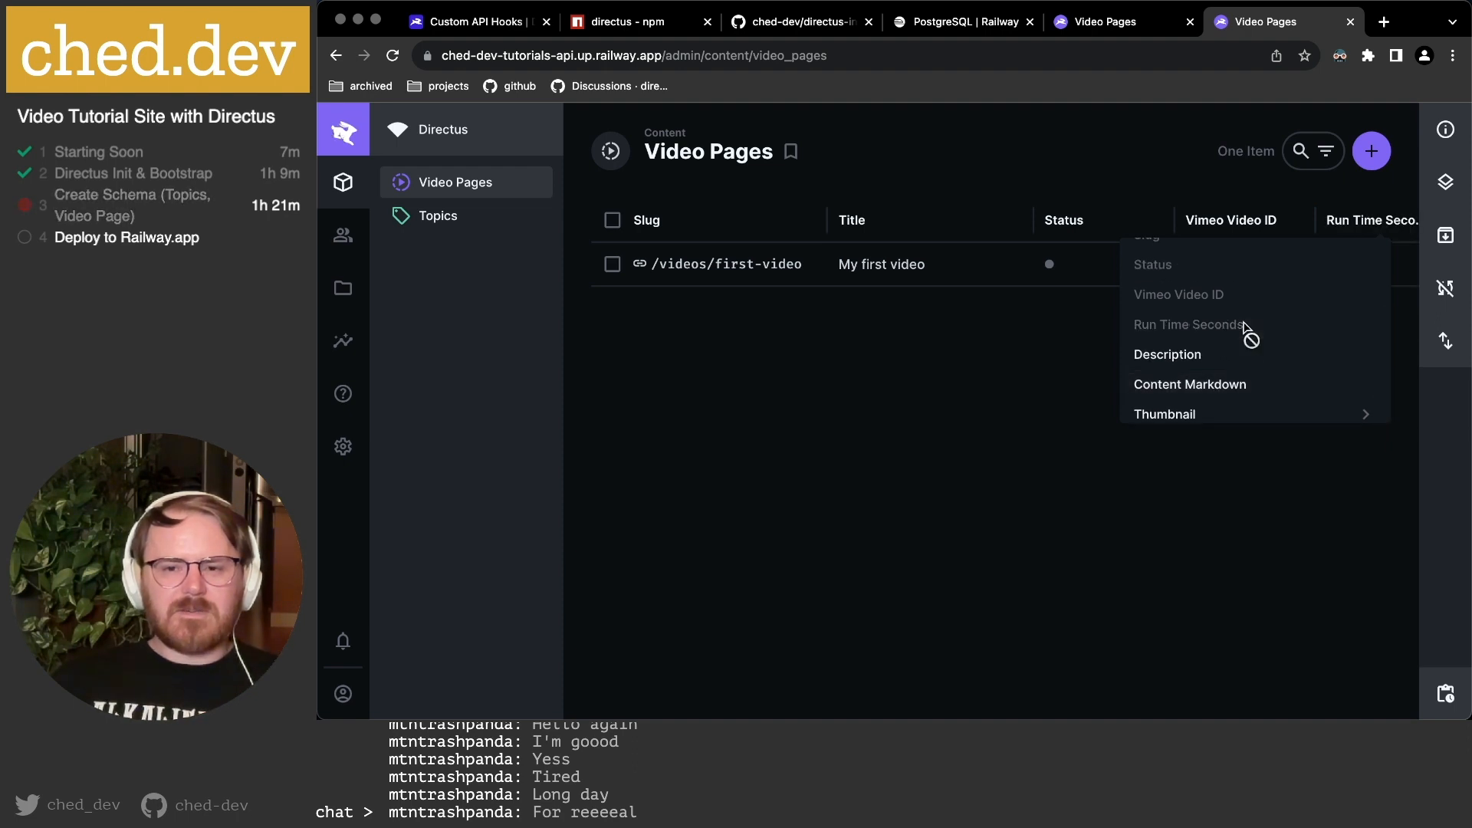
Add the linked topics' Title (Topics > Topics ID > Title) as a list column.
scroll(1226, 345, "down", 3)
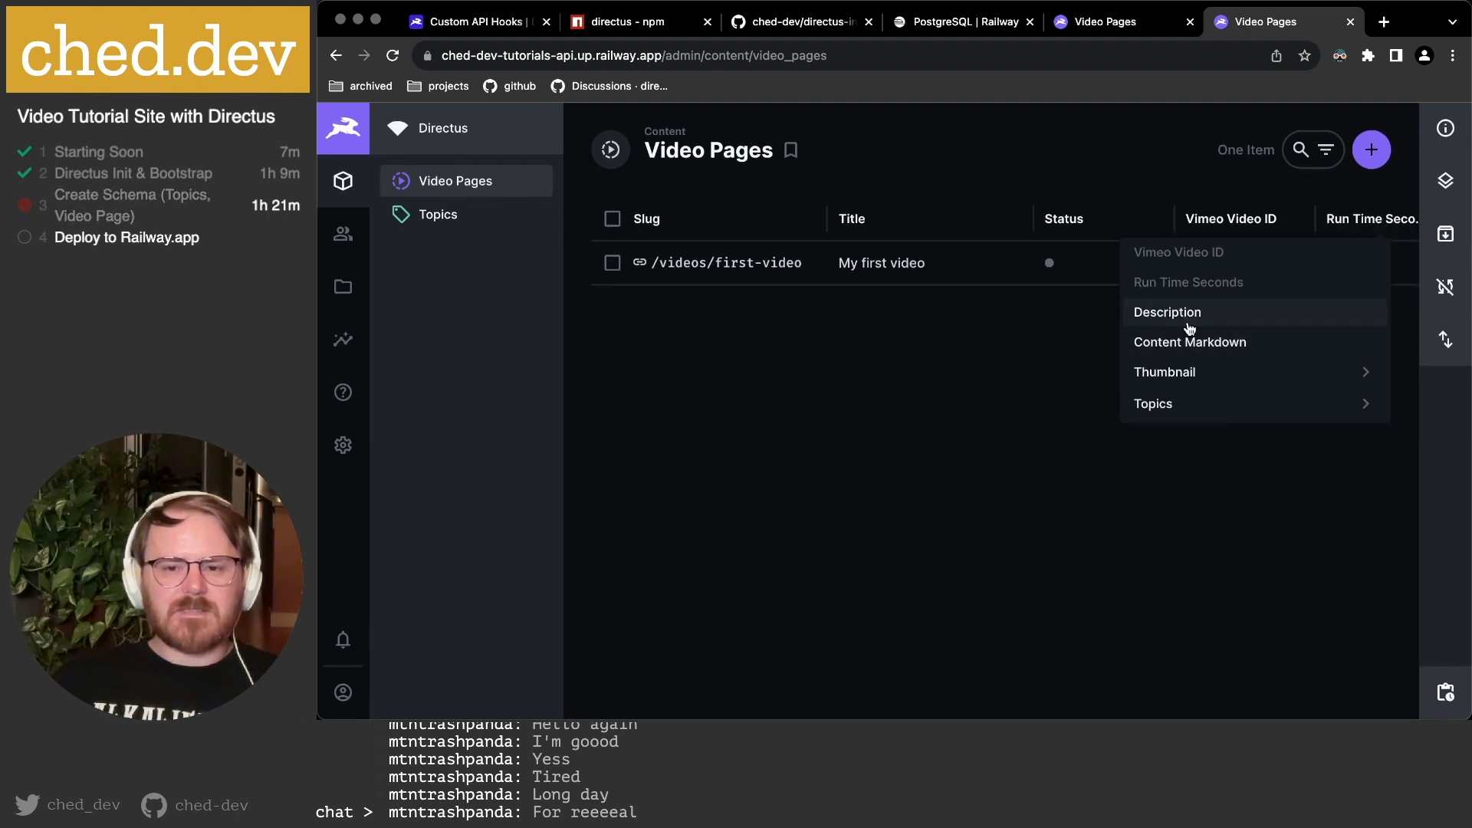
left_click(1370, 406)
scroll(1453, 408, "down", 3)
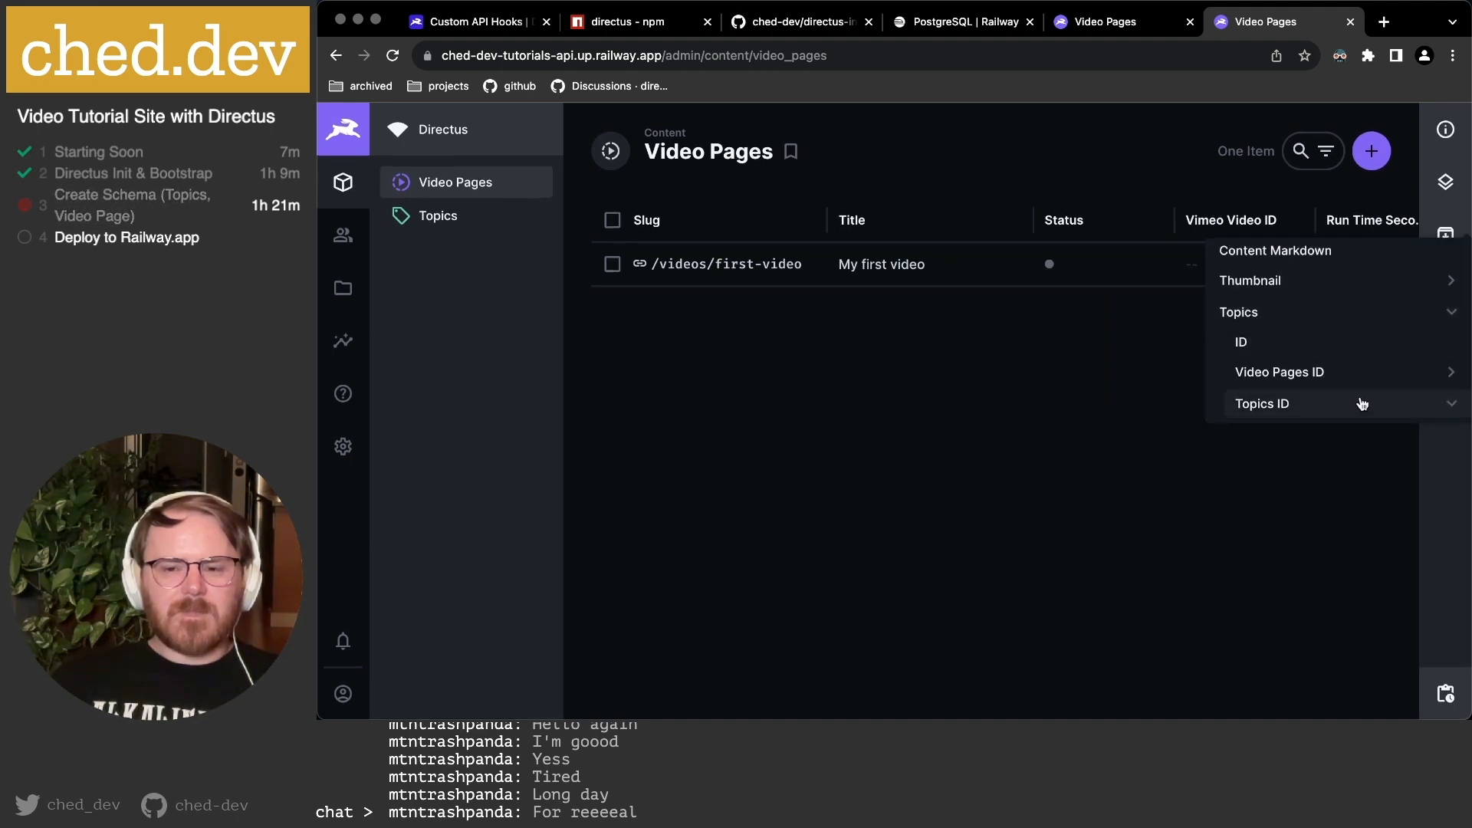
scroll(1363, 405, "down", 5)
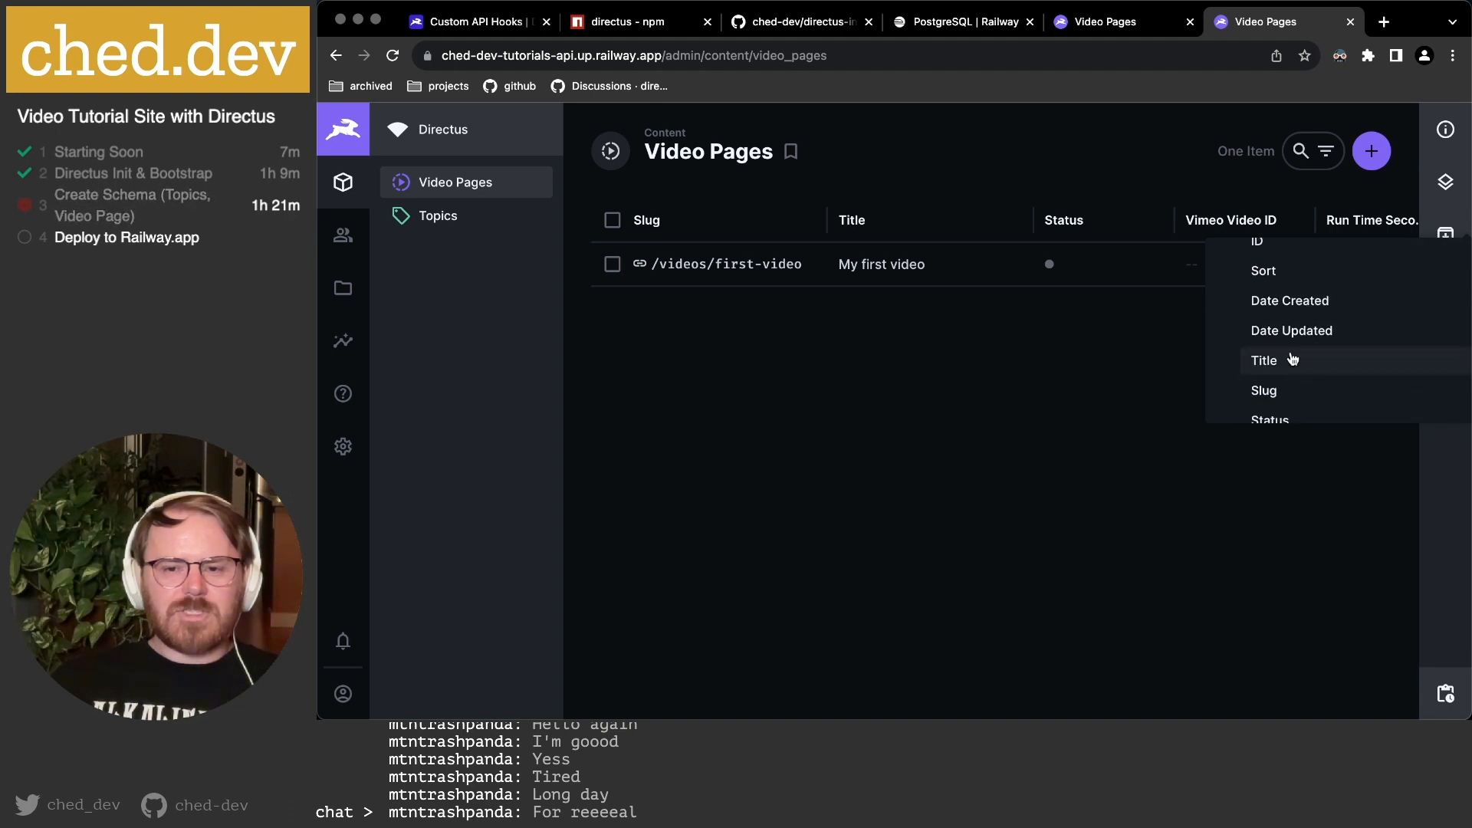
left_click(1286, 362)
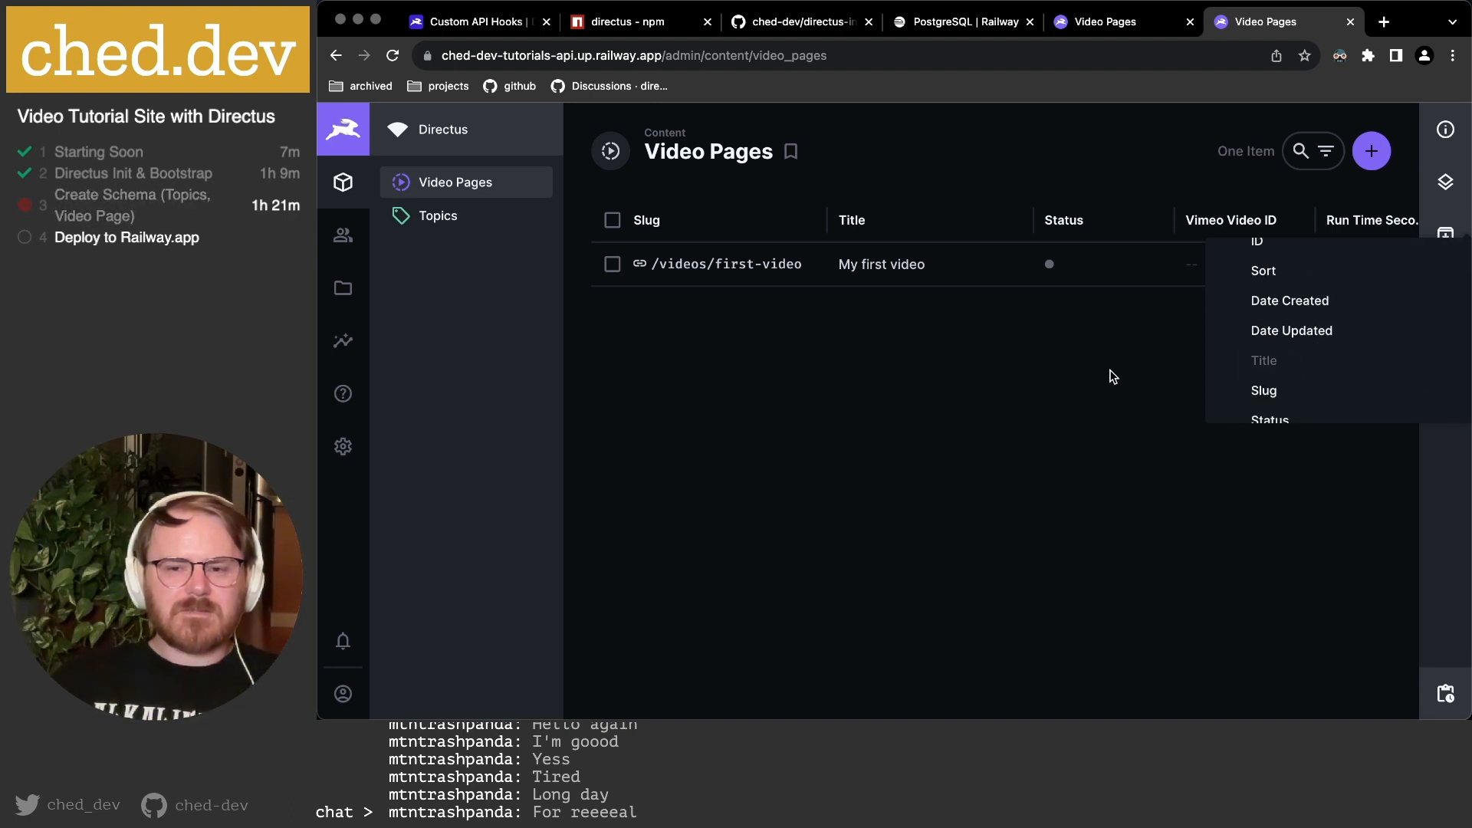
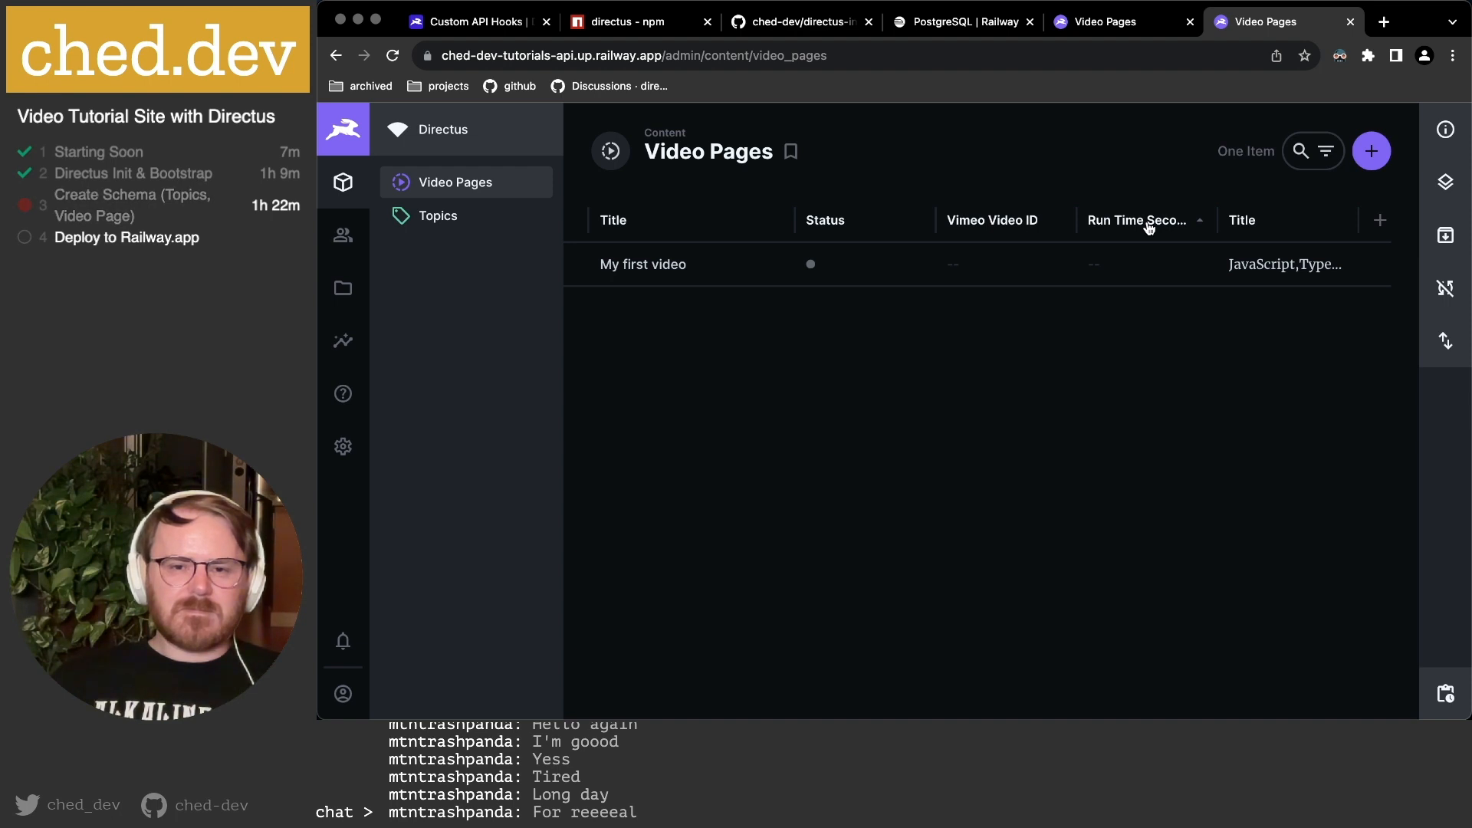
Return to the browser view of the Video Pages data model field list.
scroll(1148, 228, "left", 5)
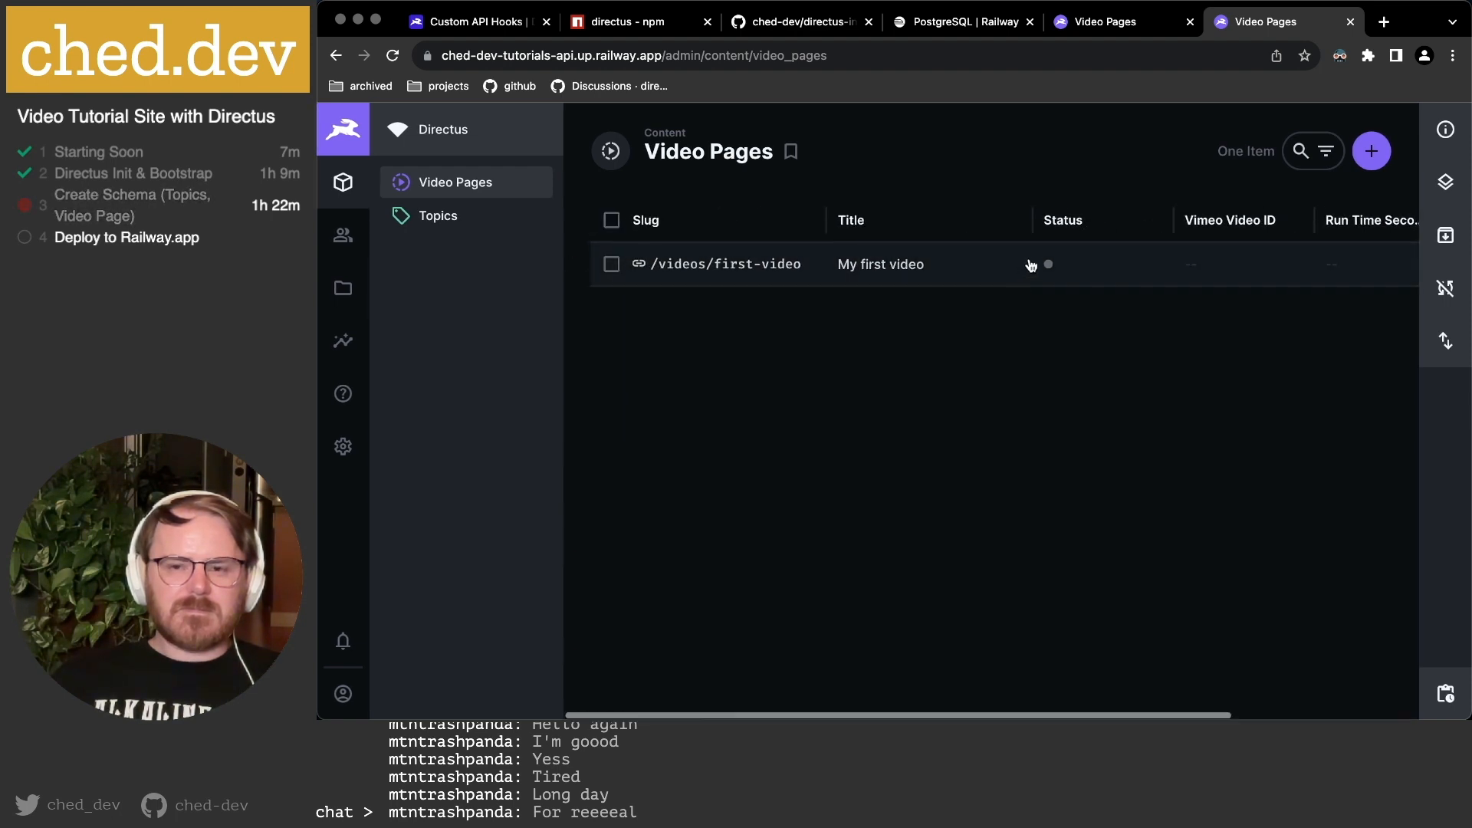
scroll(1028, 263, "right", 3)
scroll(1030, 265, "left", 3)
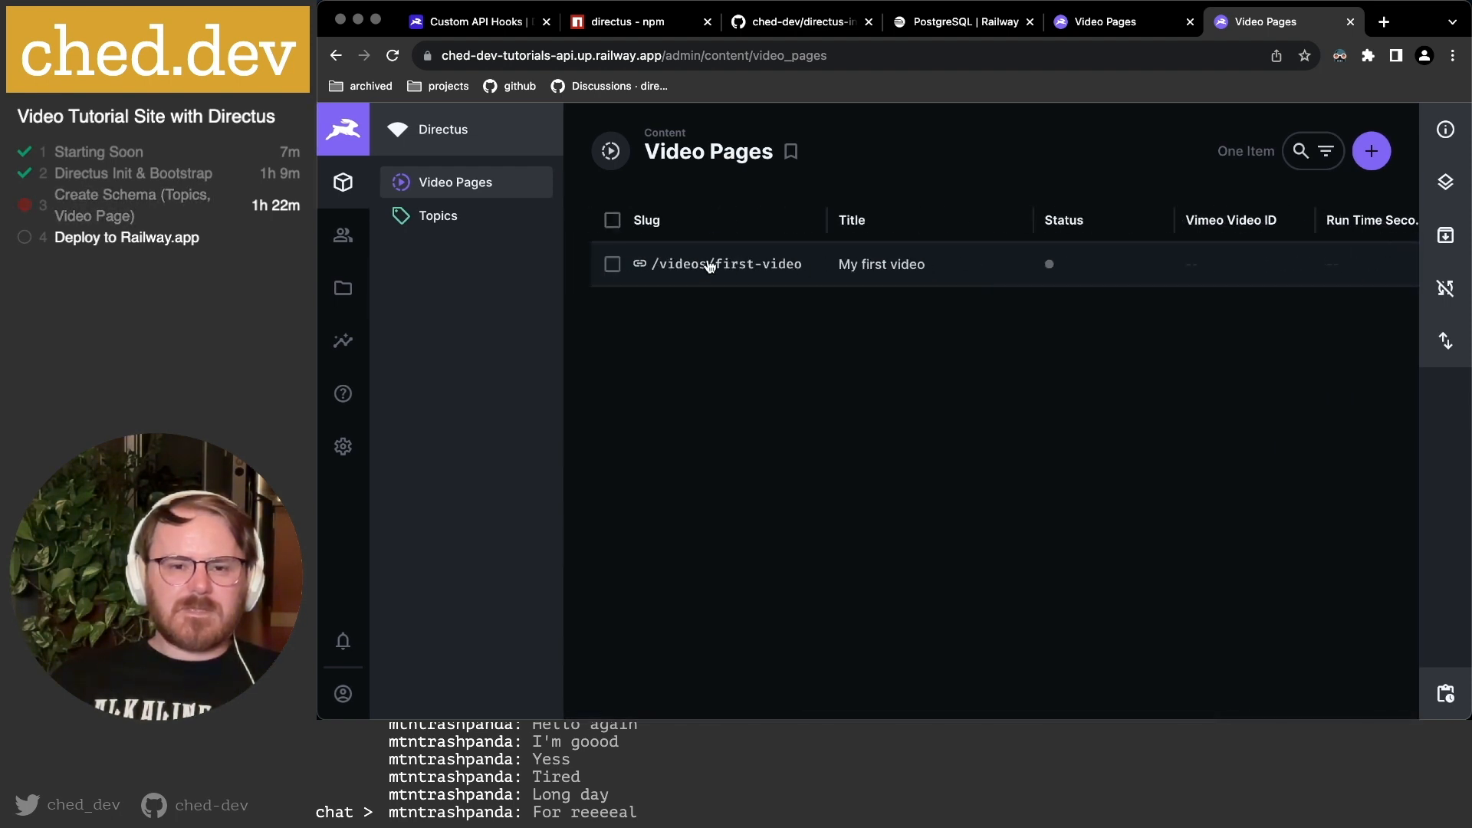
left_click(1094, 28)
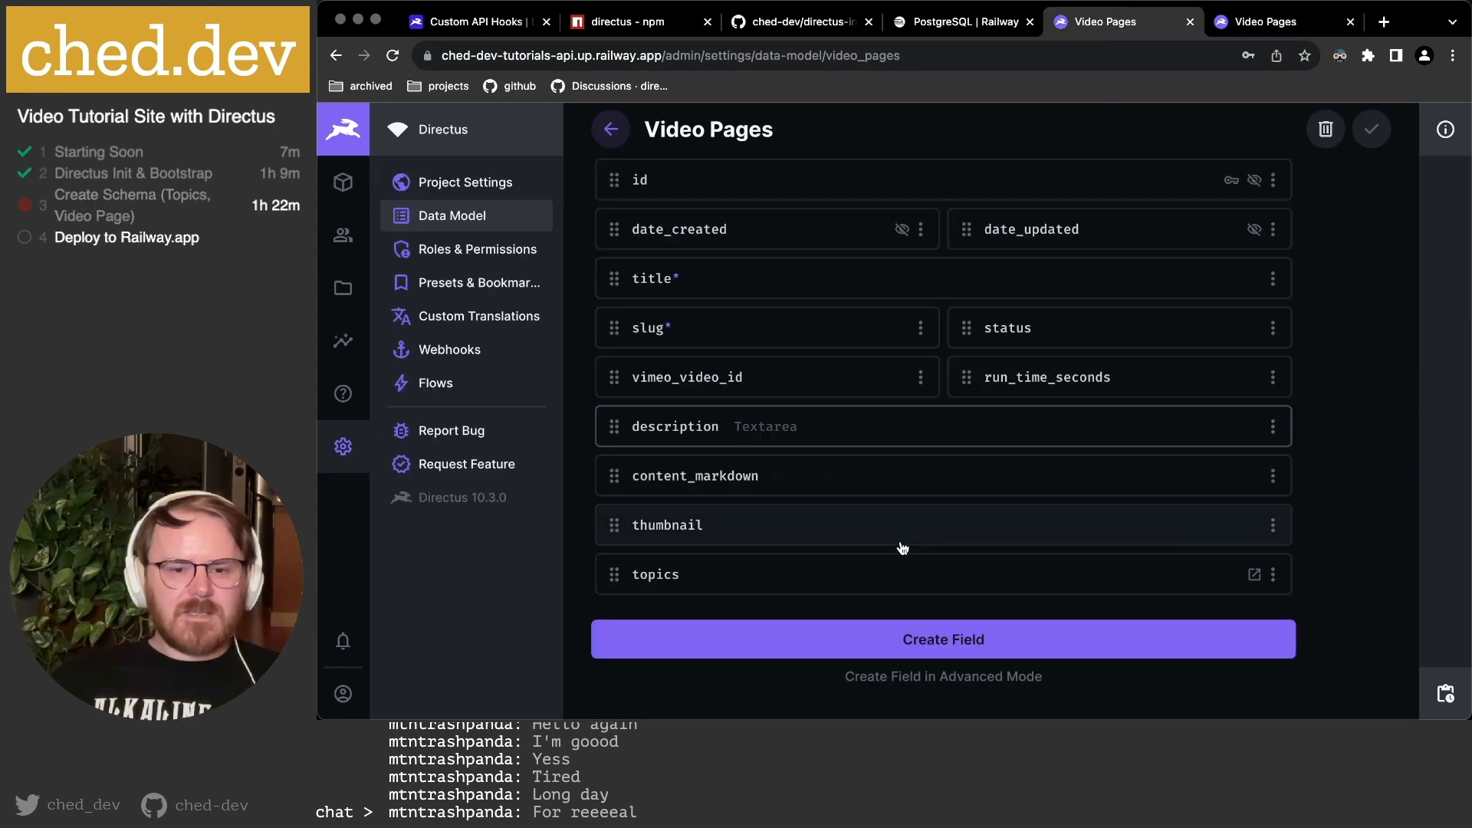
Give the topics field a List layout with Topics ID > Title as its display template, and save it.
left_click(897, 590)
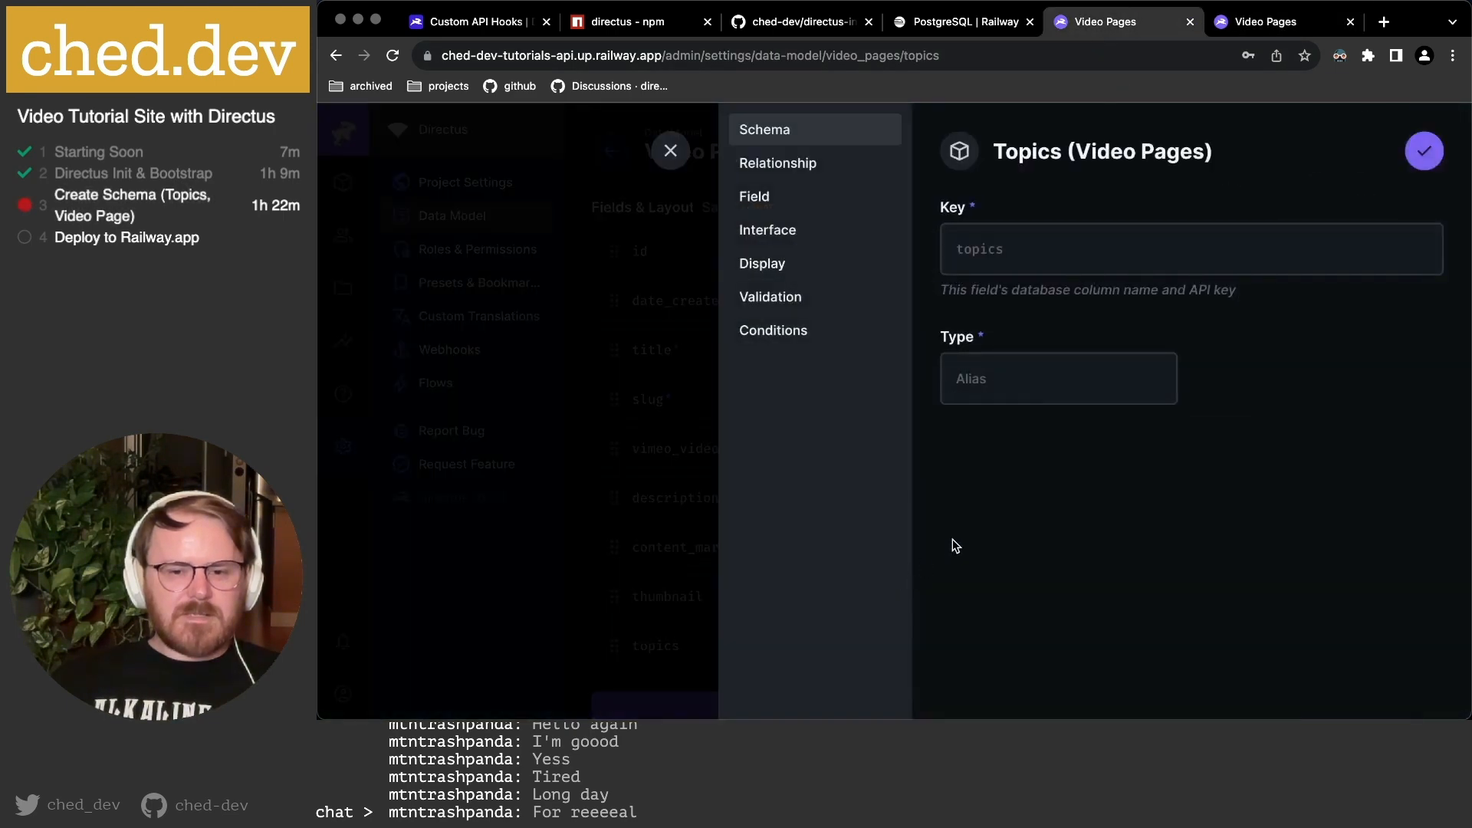
left_click(813, 223)
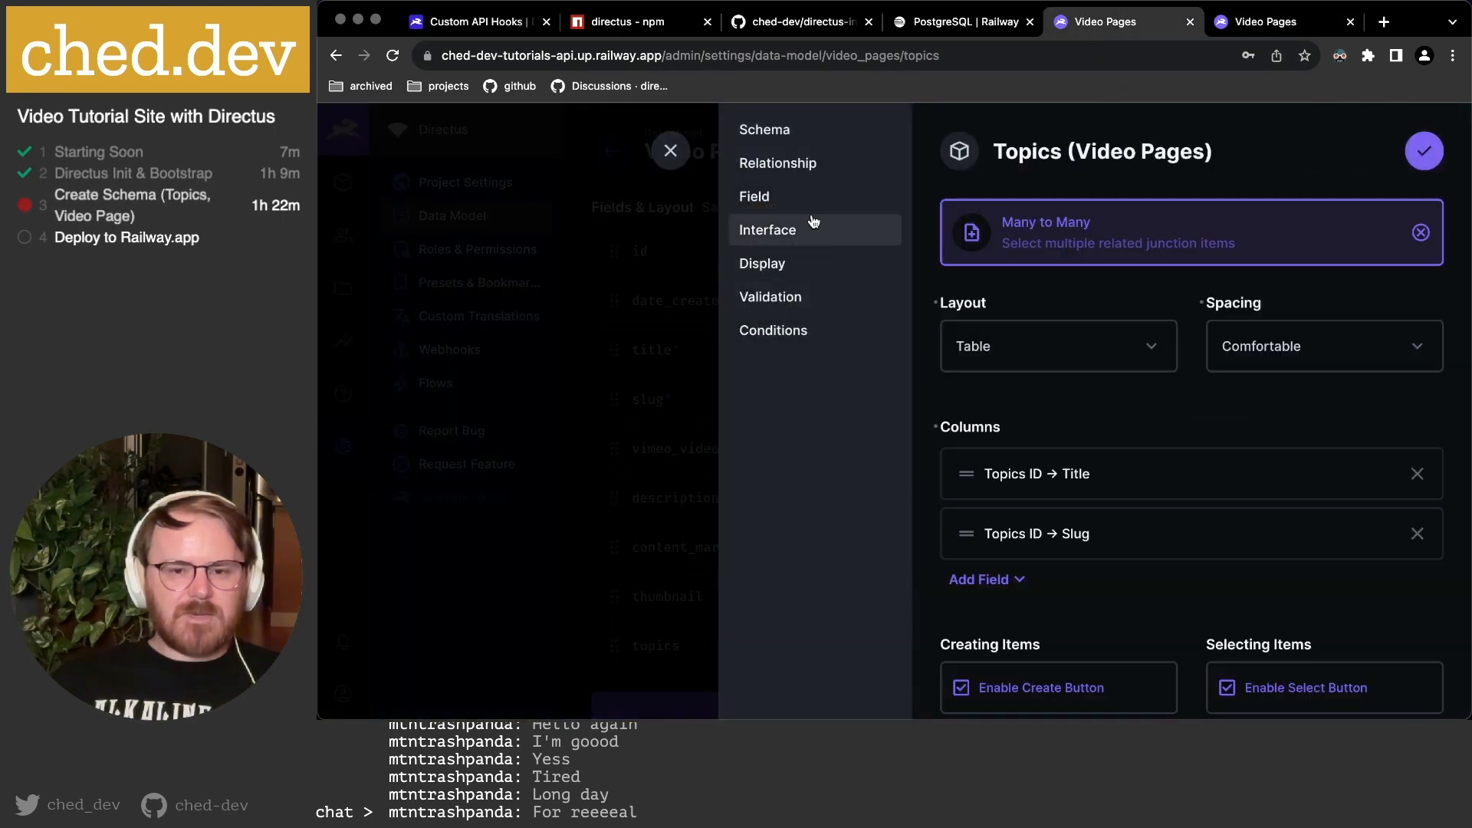
left_click(1026, 354)
left_click(1010, 394)
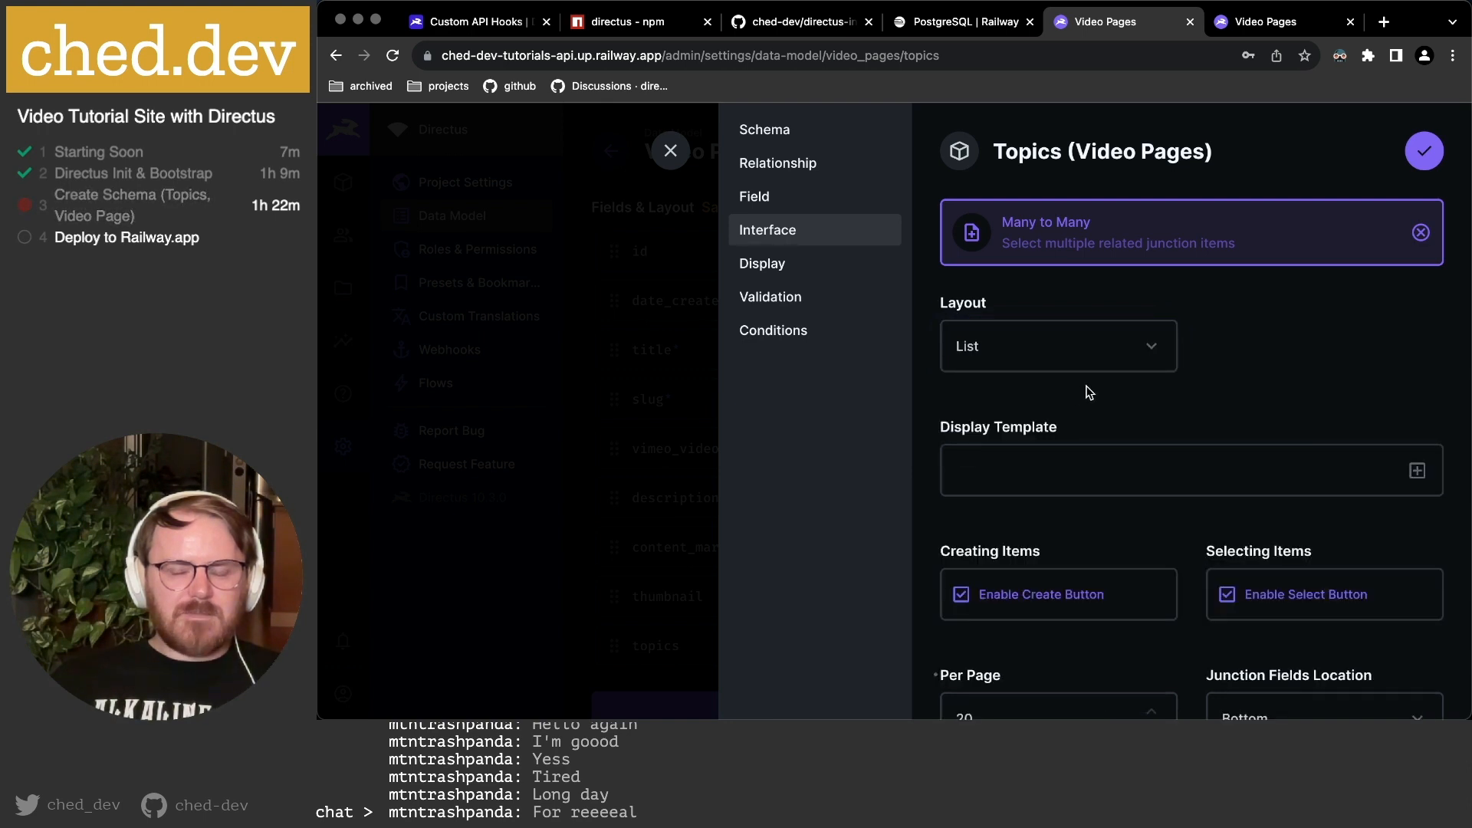
left_click(1416, 470)
left_click(1019, 581)
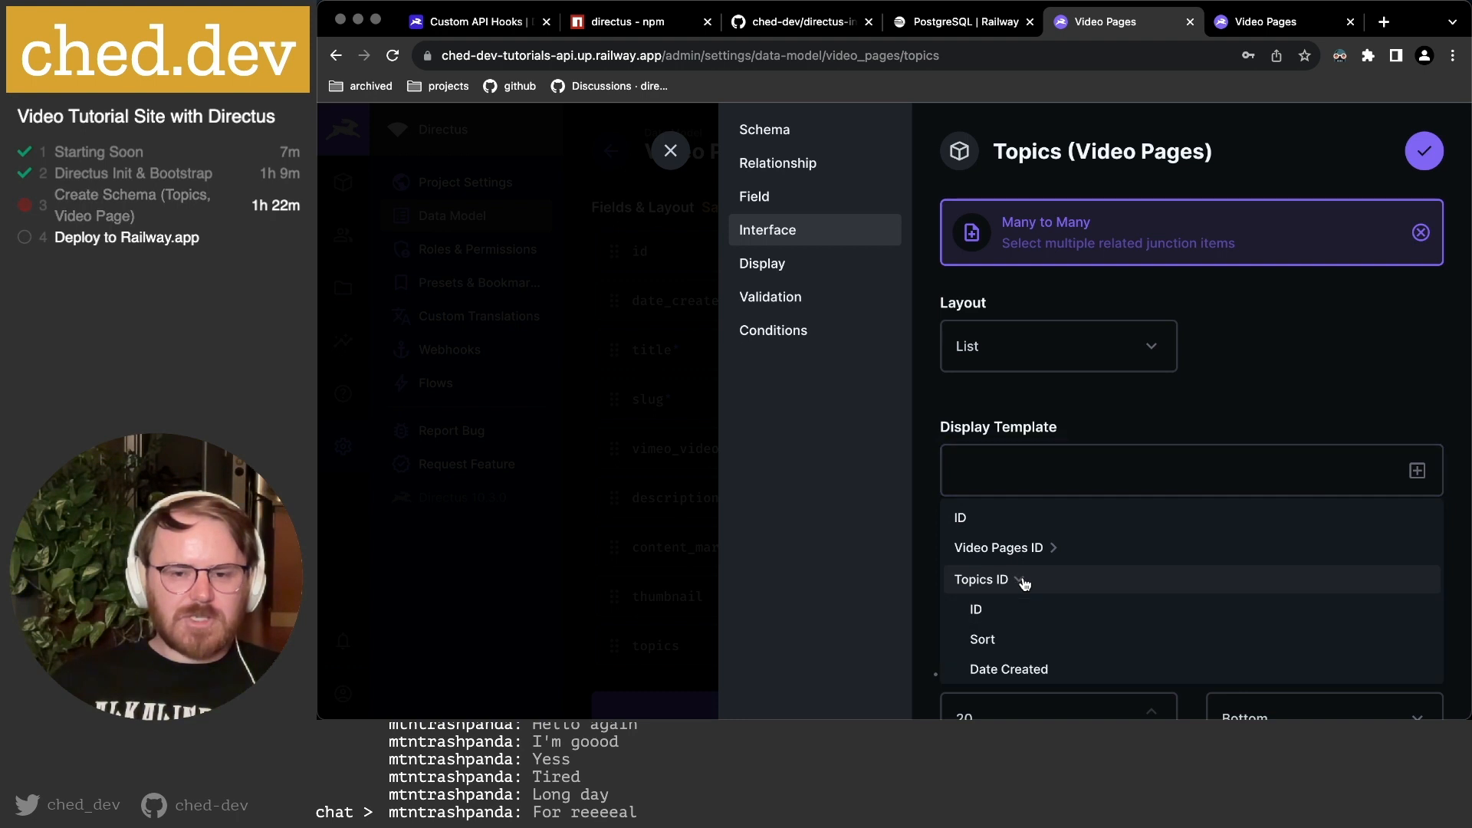
scroll(1015, 594, "down", 3)
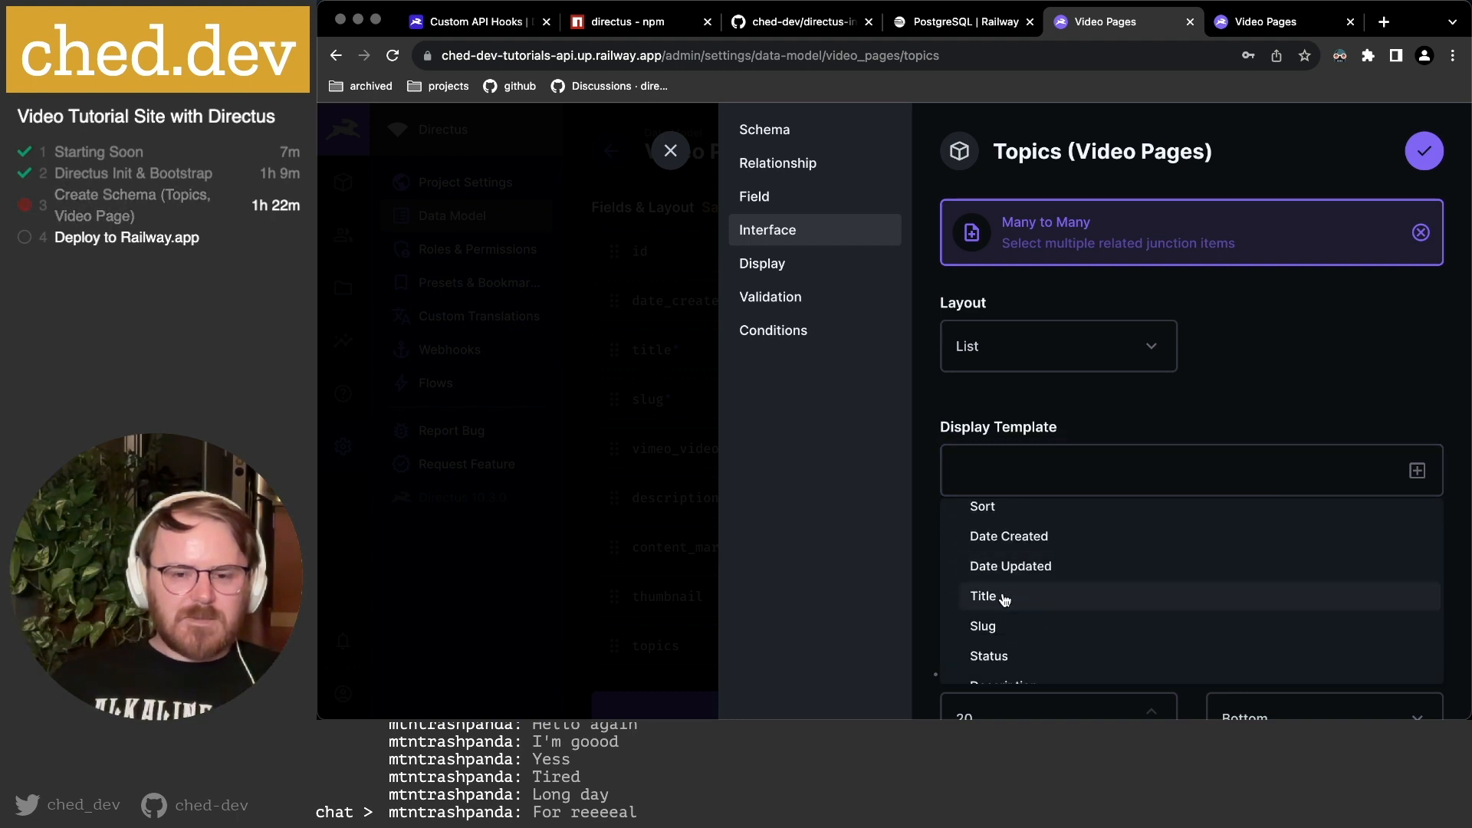
left_click(1004, 597)
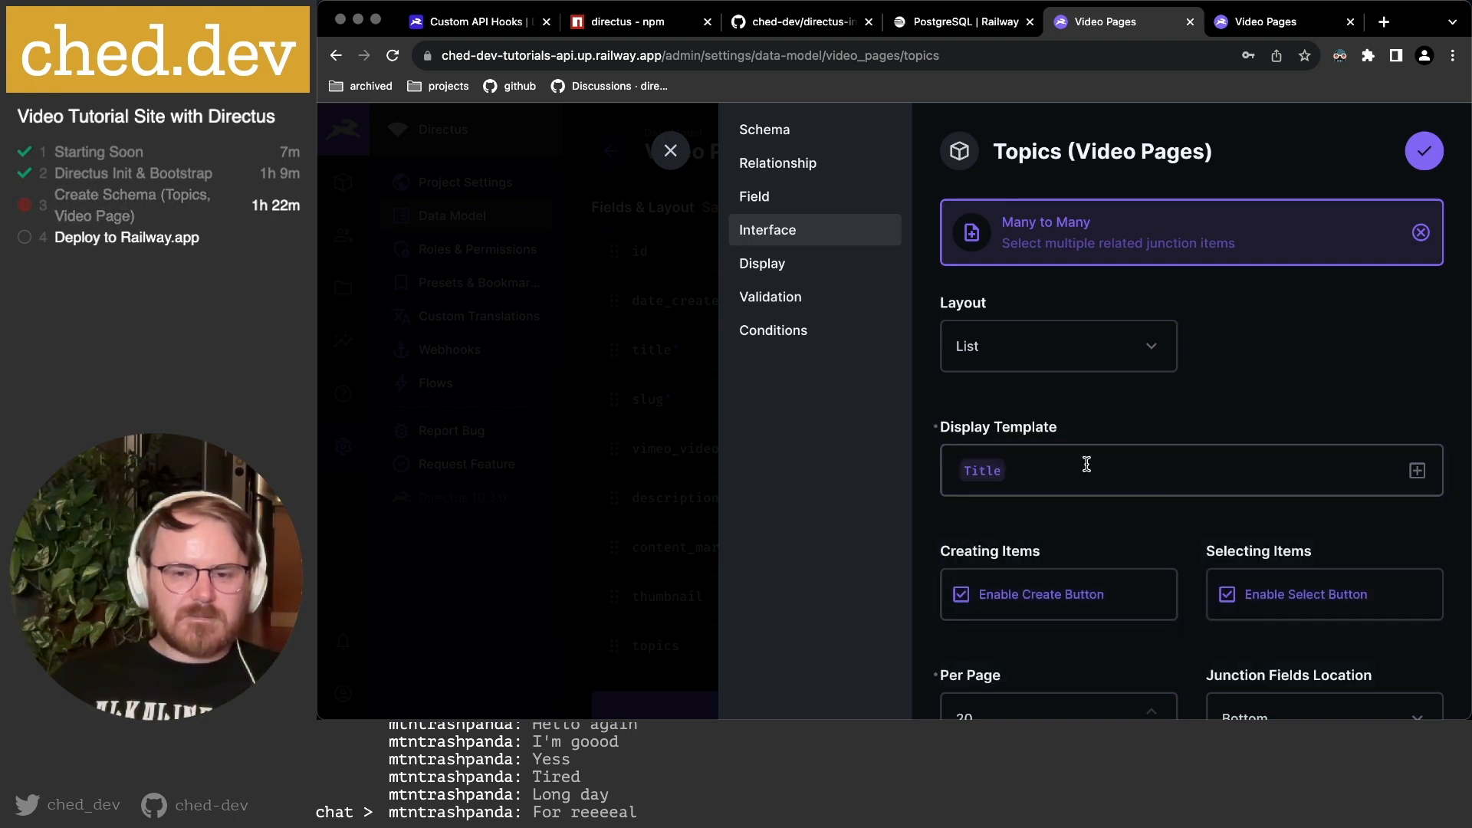
scroll(1086, 464, "down", 10)
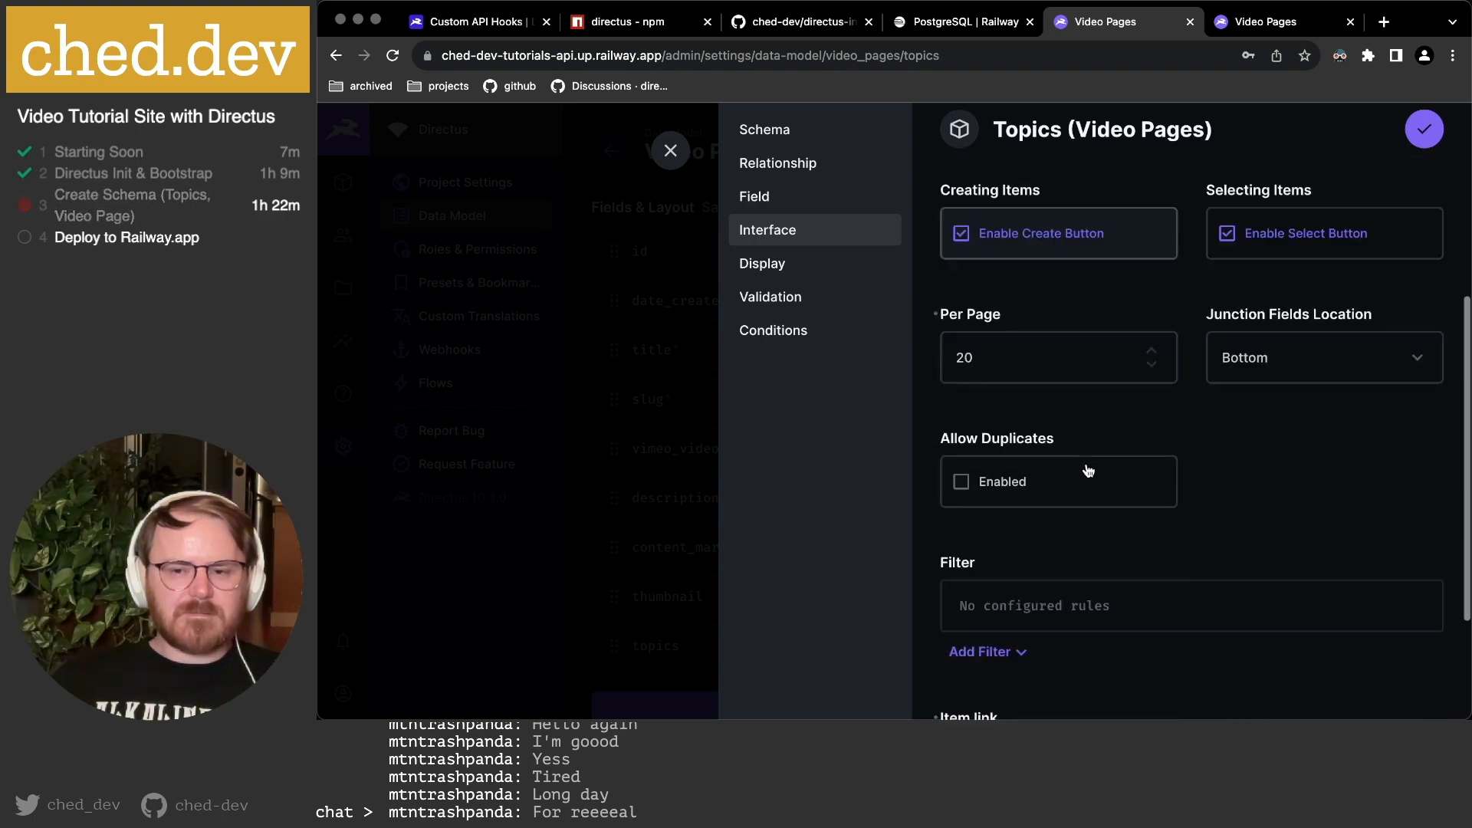
left_click(1439, 130)
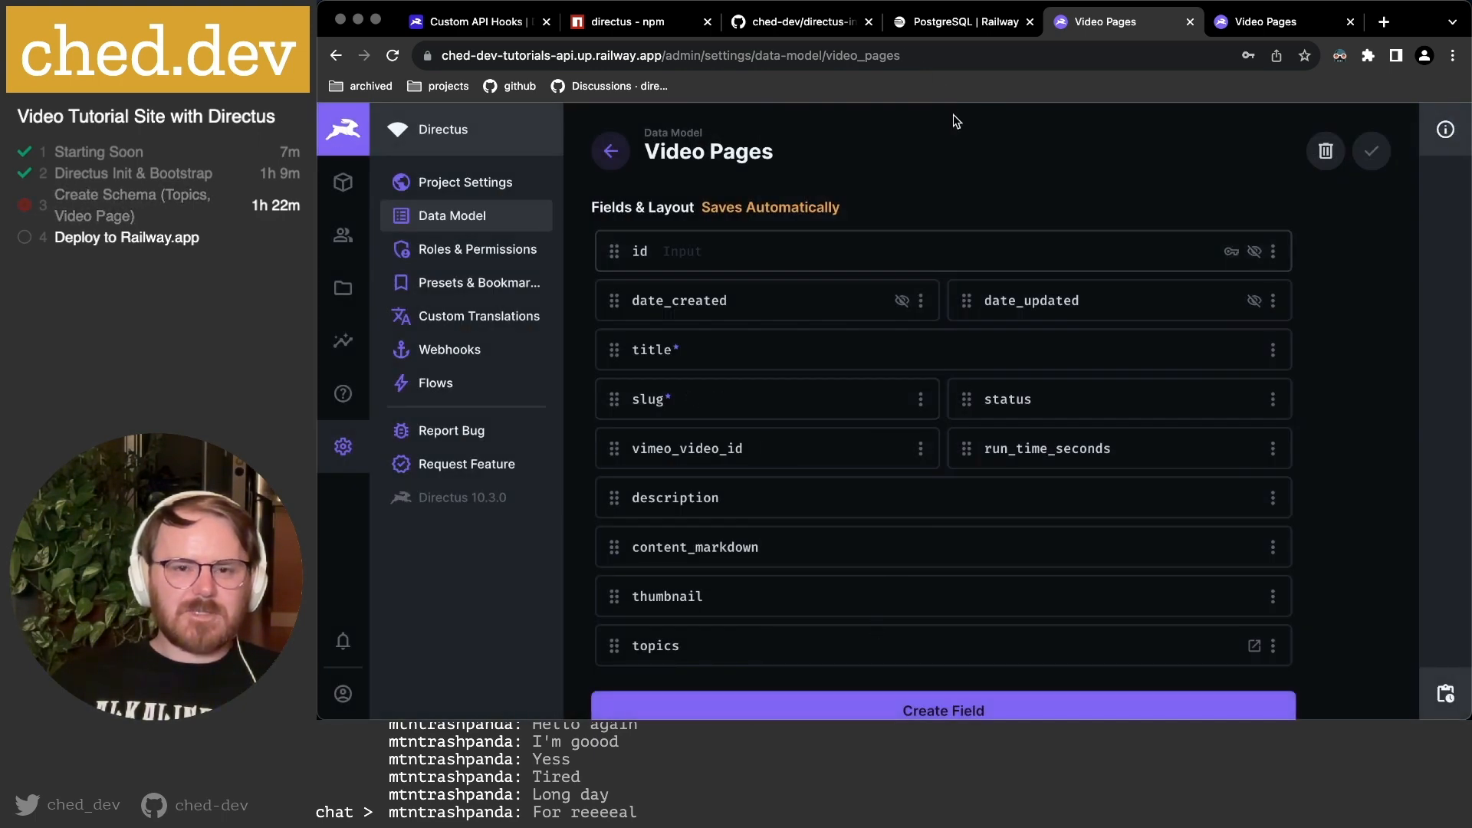
Reload the Video Pages content and open the /videos/first-video item.
left_click(1277, 25)
key("super+r")
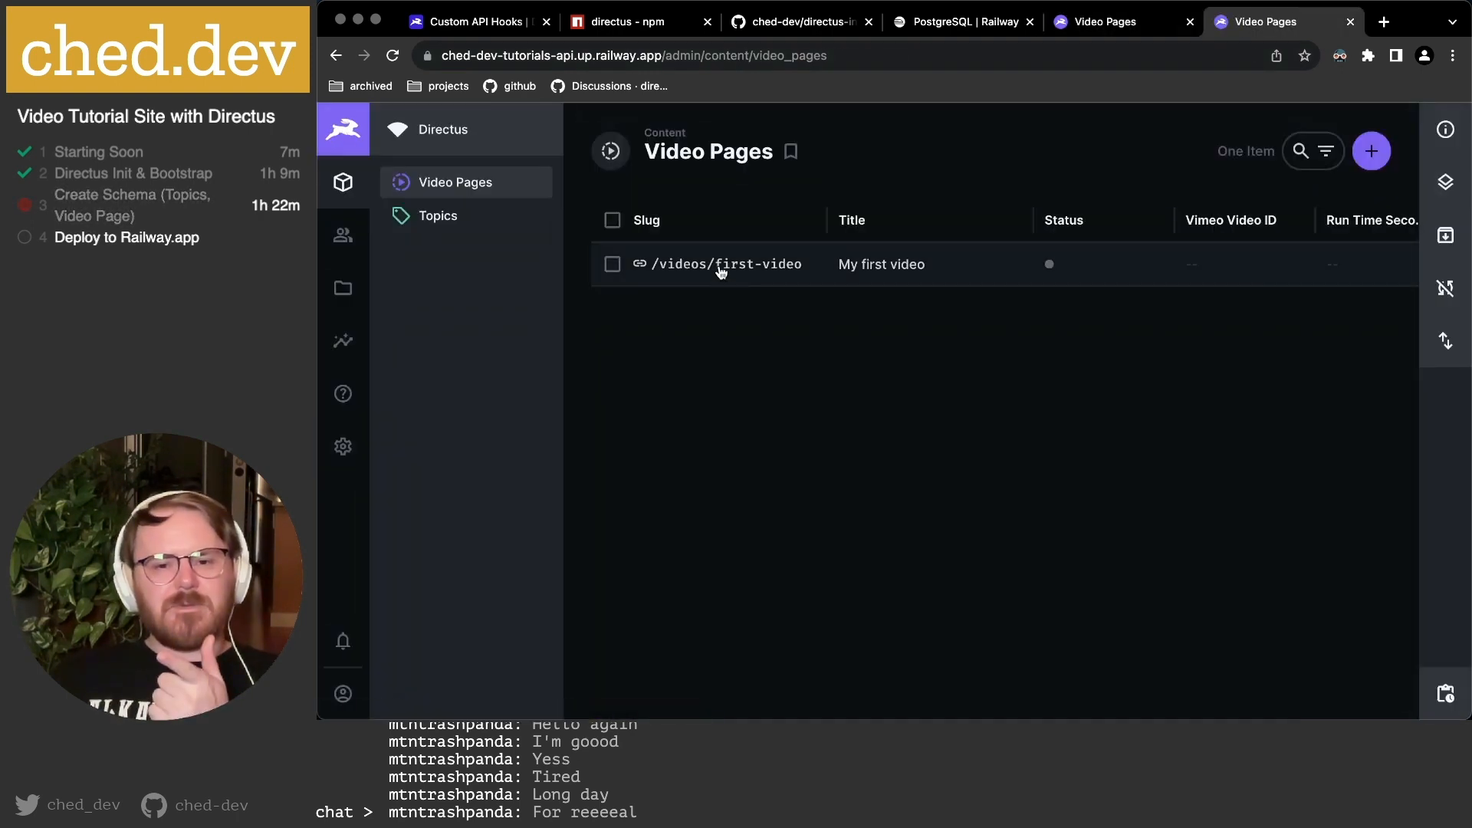
left_click(721, 272)
scroll(846, 364, "down", 8)
scroll(845, 364, "down", 1)
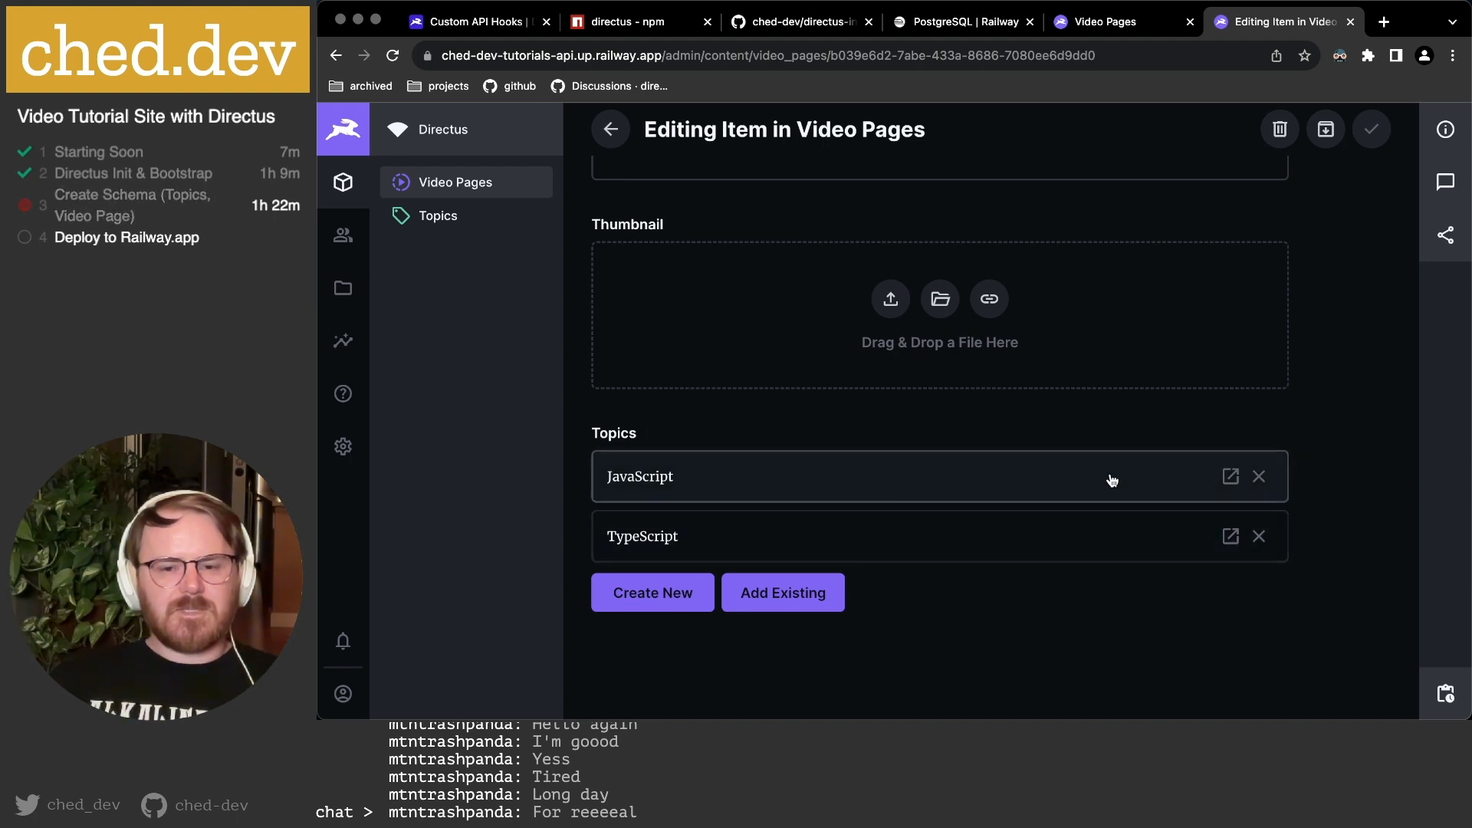
Open the linked JavaScript topic item, then go back to the Video Pages data model.
left_click(1231, 477)
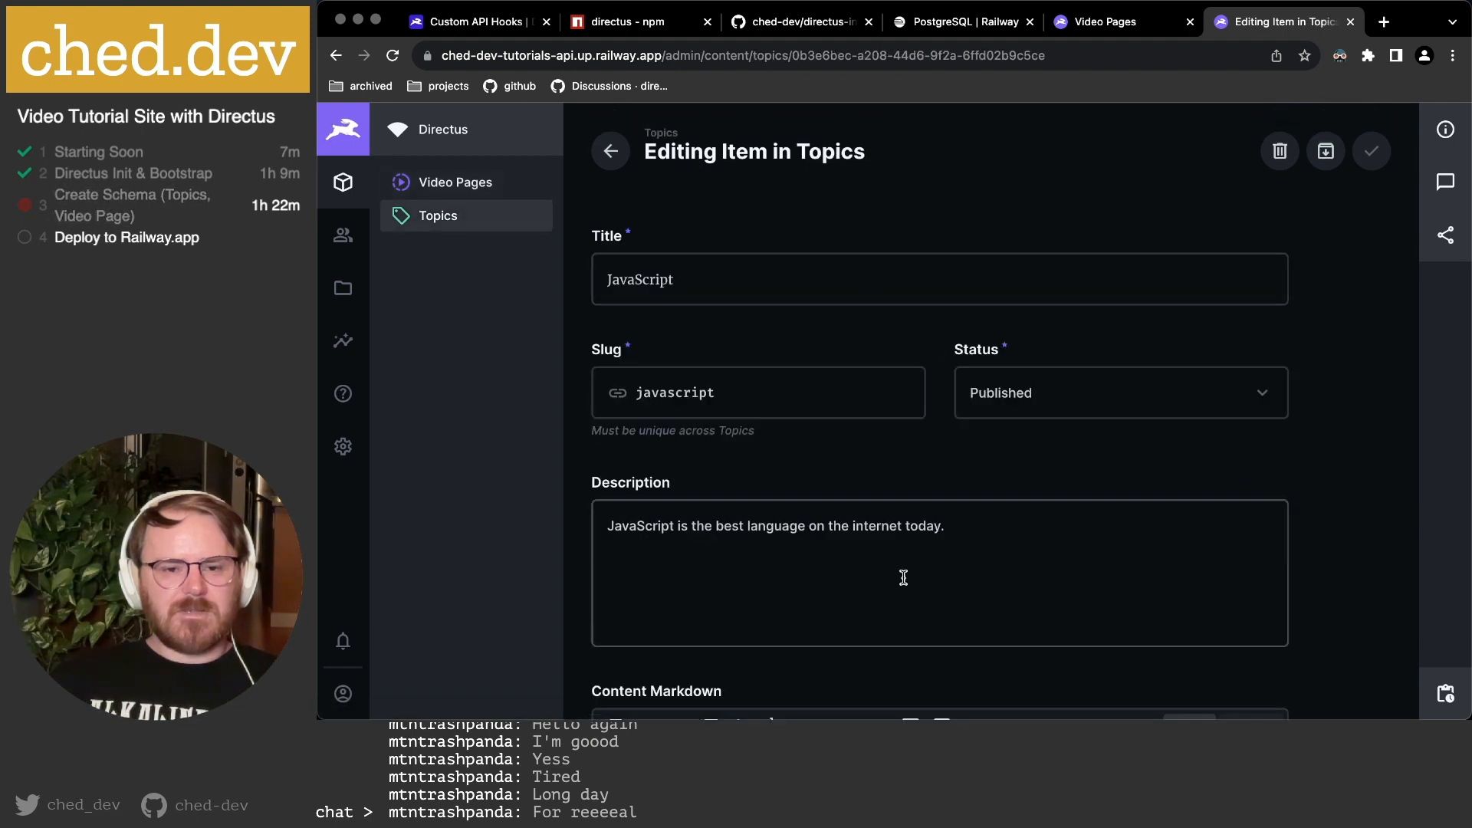
scroll(903, 577, "down", 3)
scroll(903, 576, "down", 5)
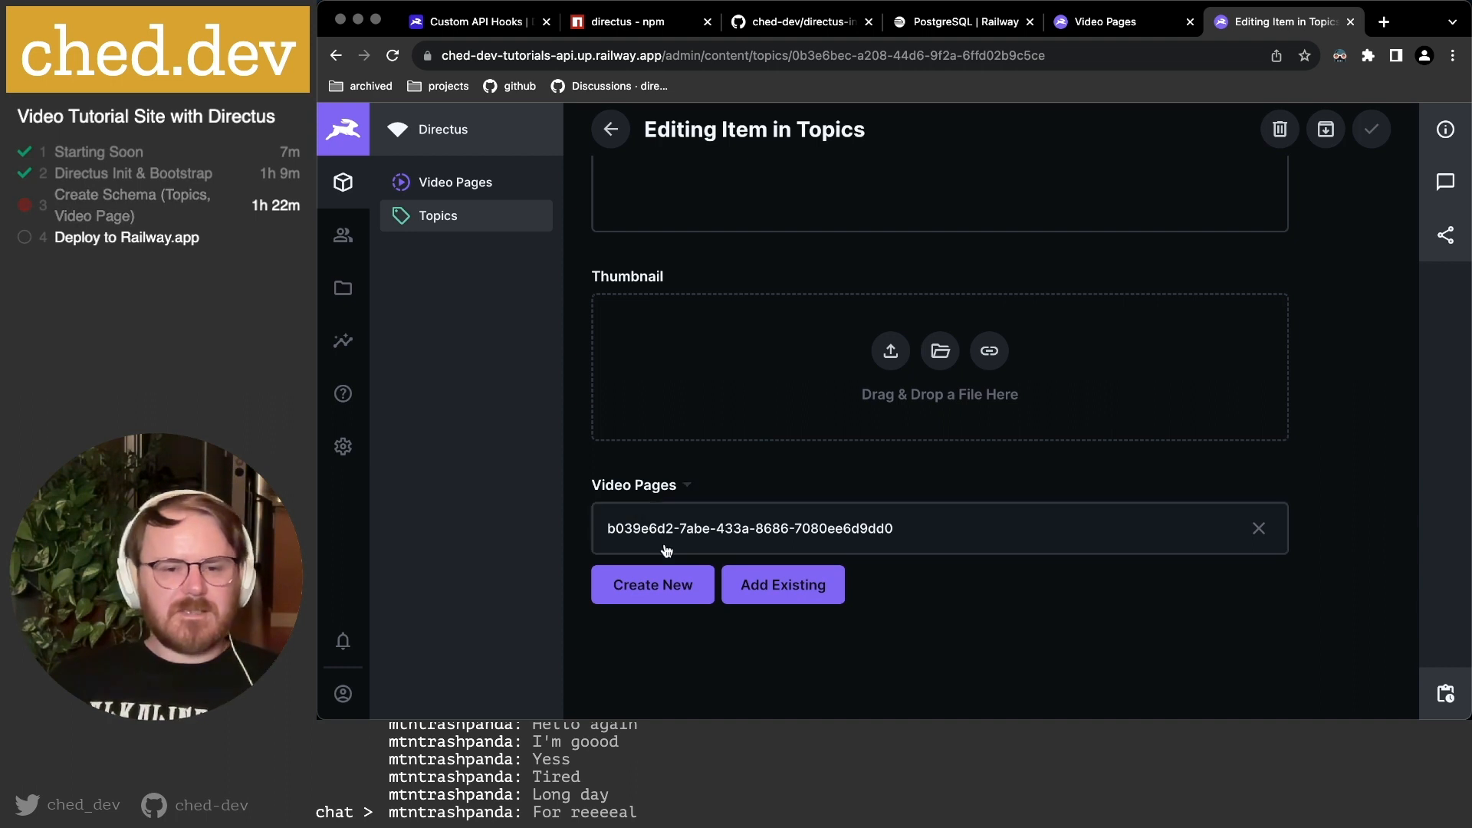
left_click(1135, 23)
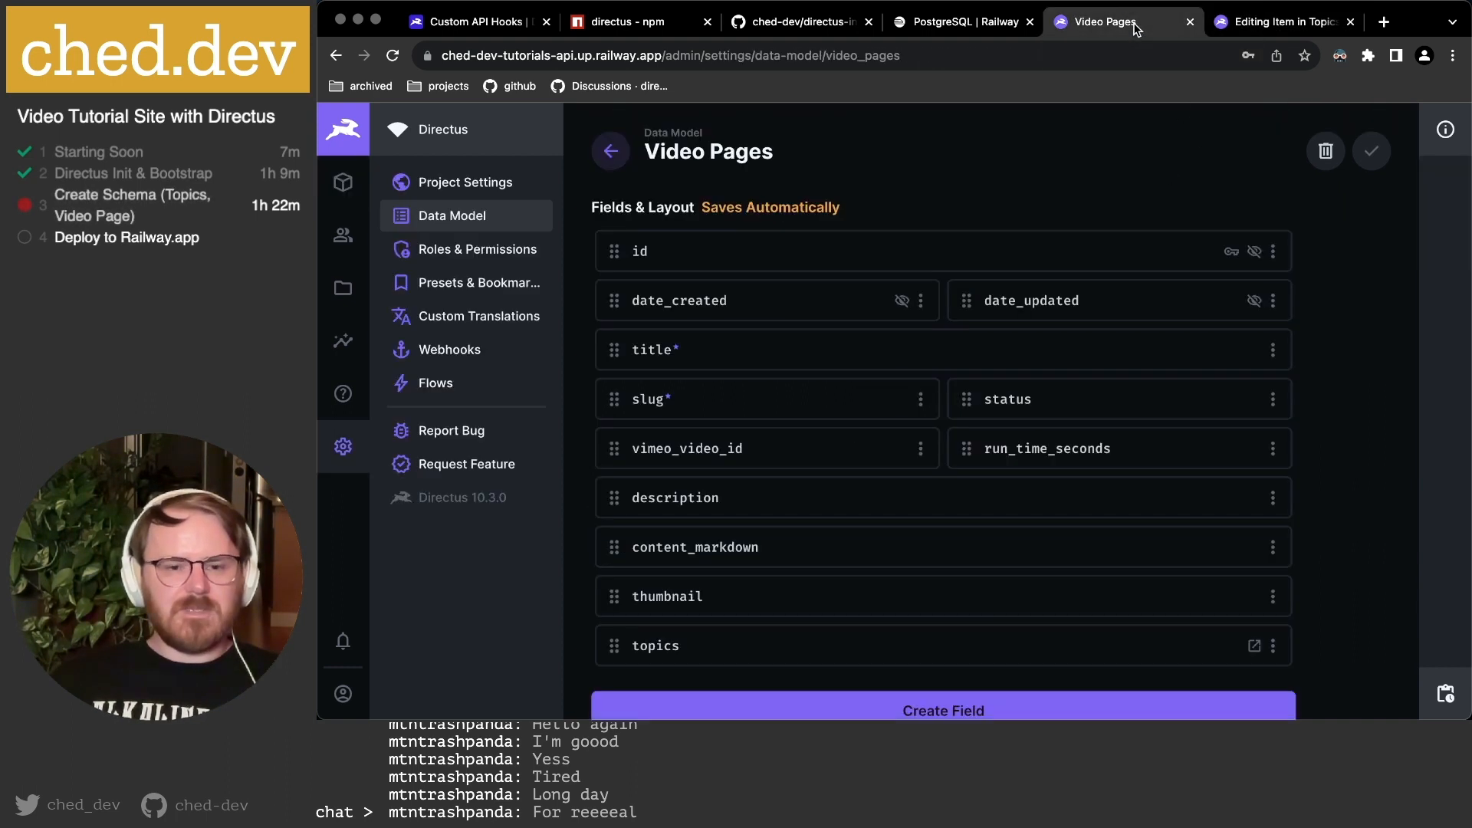
Check the Video Pages topics field's interface, then open the Topics collection's fields.
left_click(434, 217)
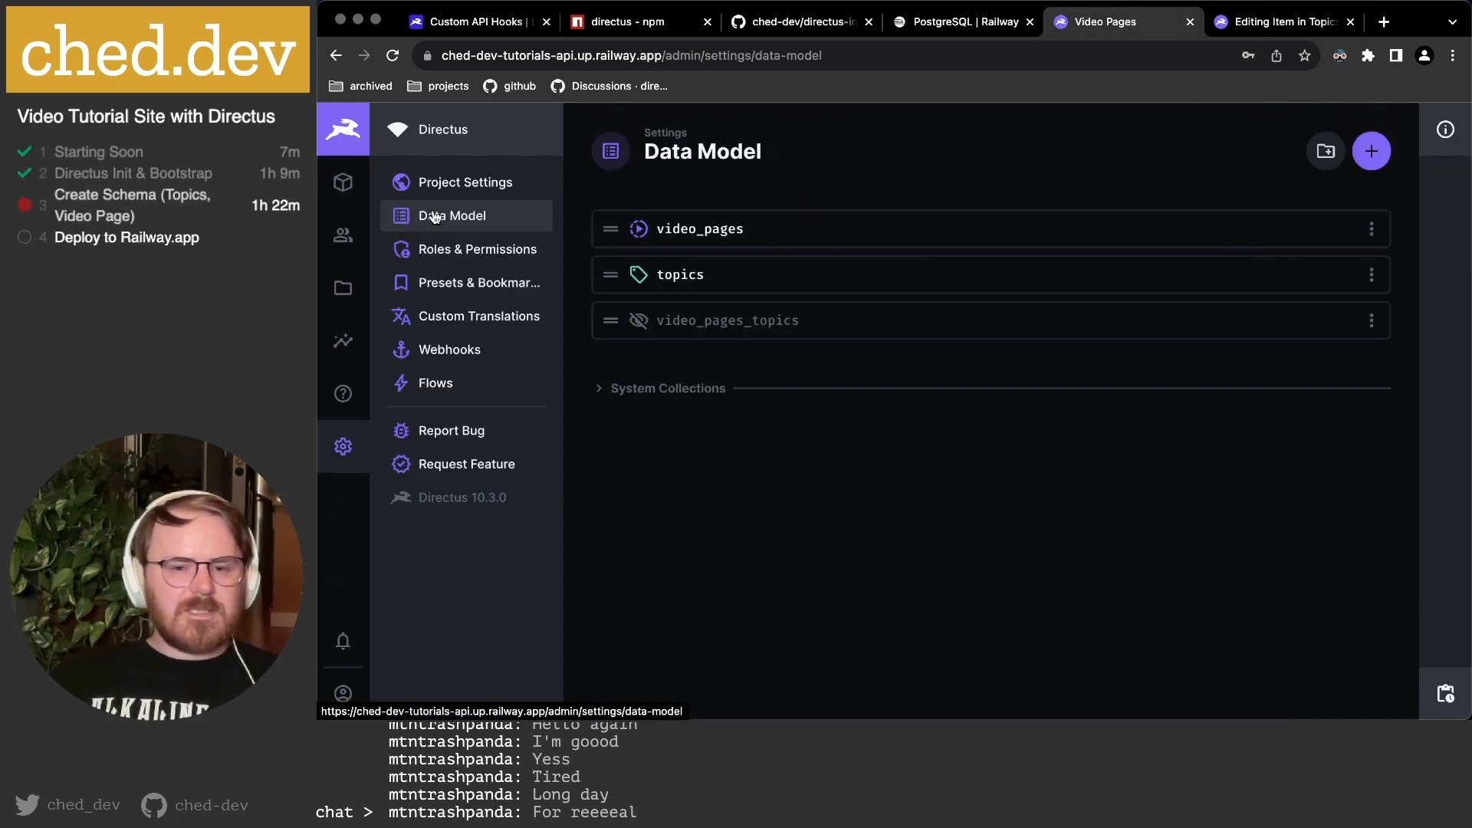
left_click(715, 243)
scroll(821, 443, "down", 2)
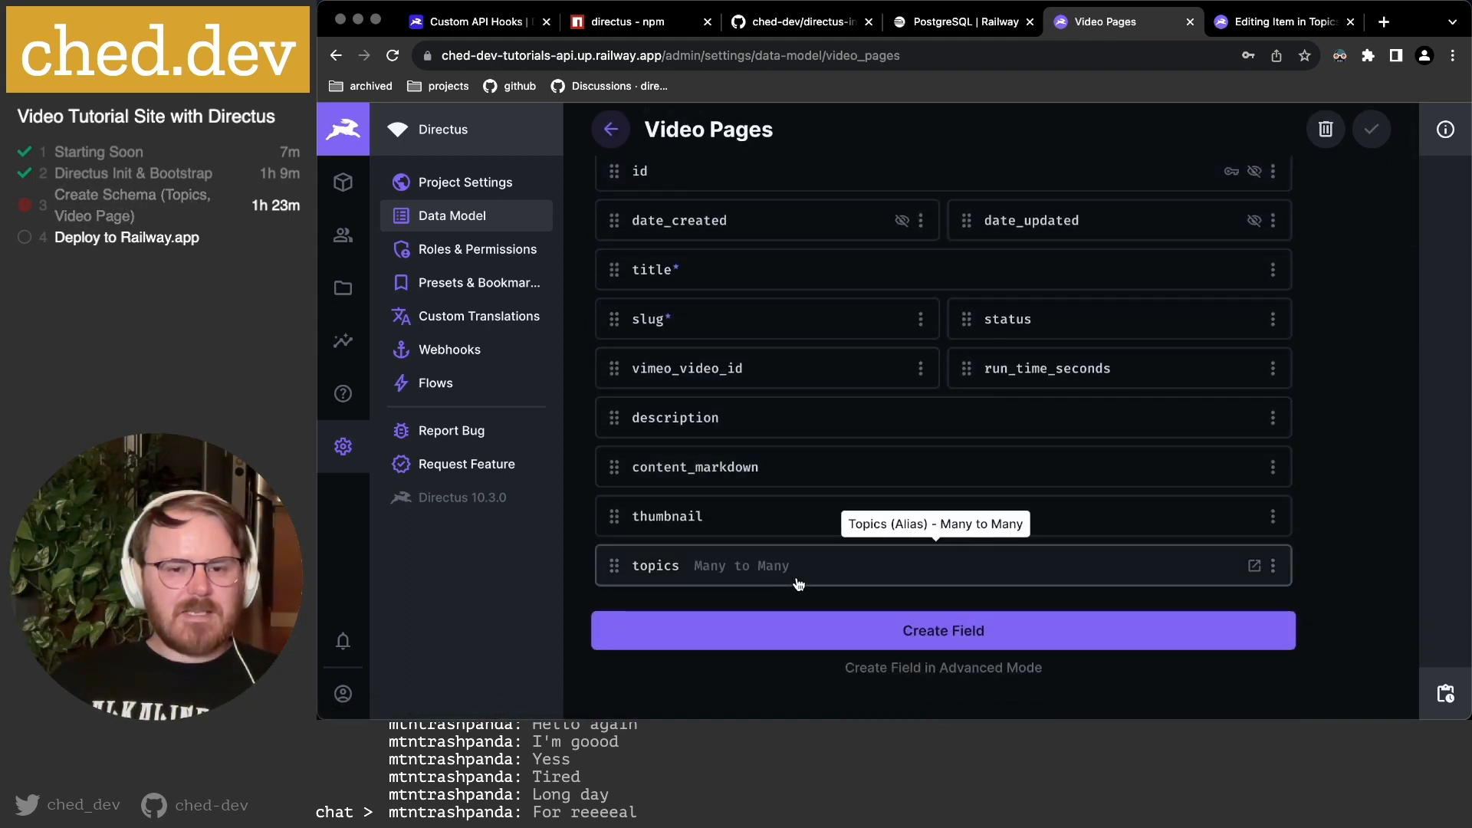
left_click(734, 567)
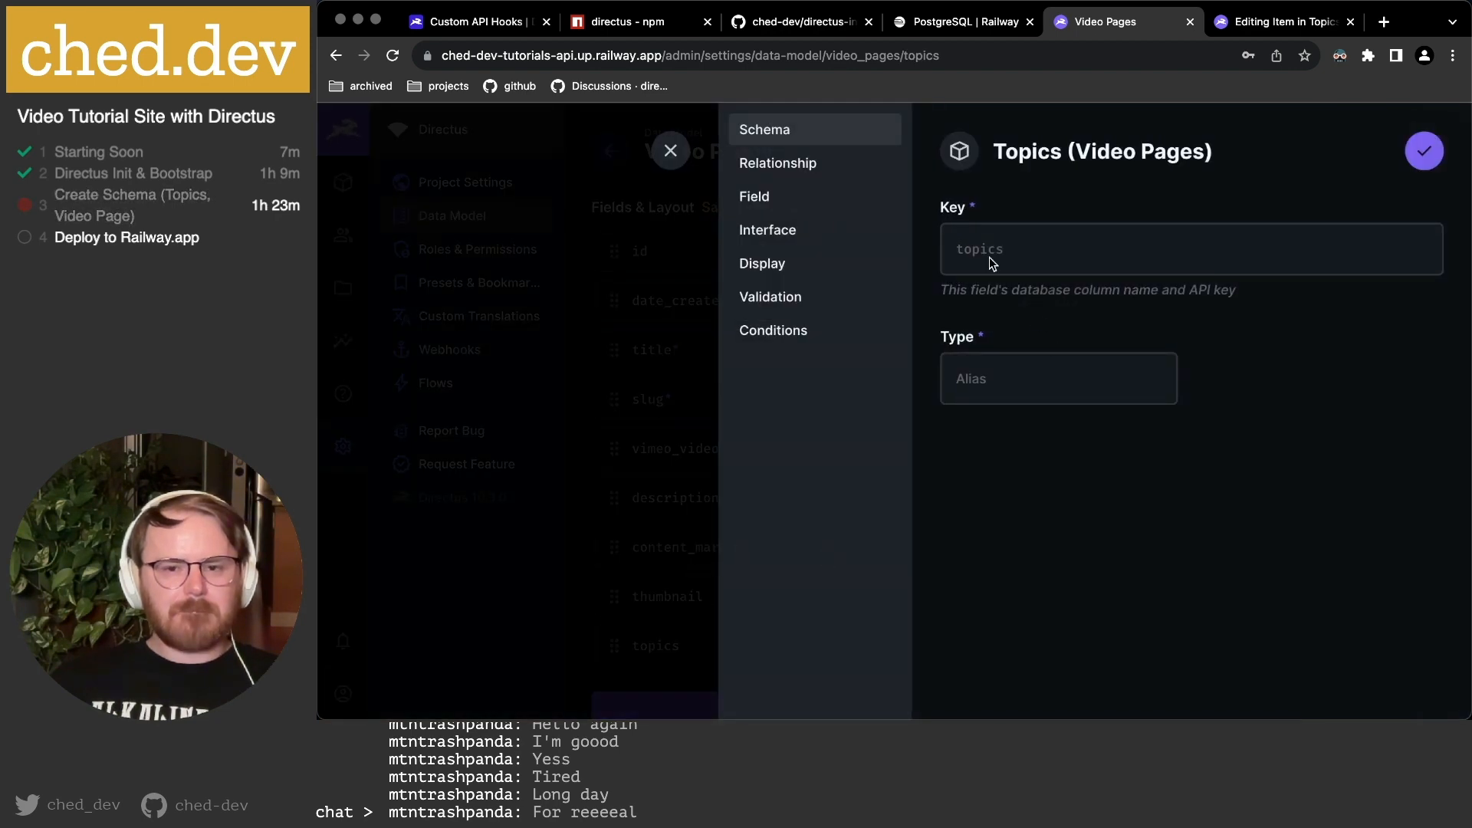
left_click(779, 233)
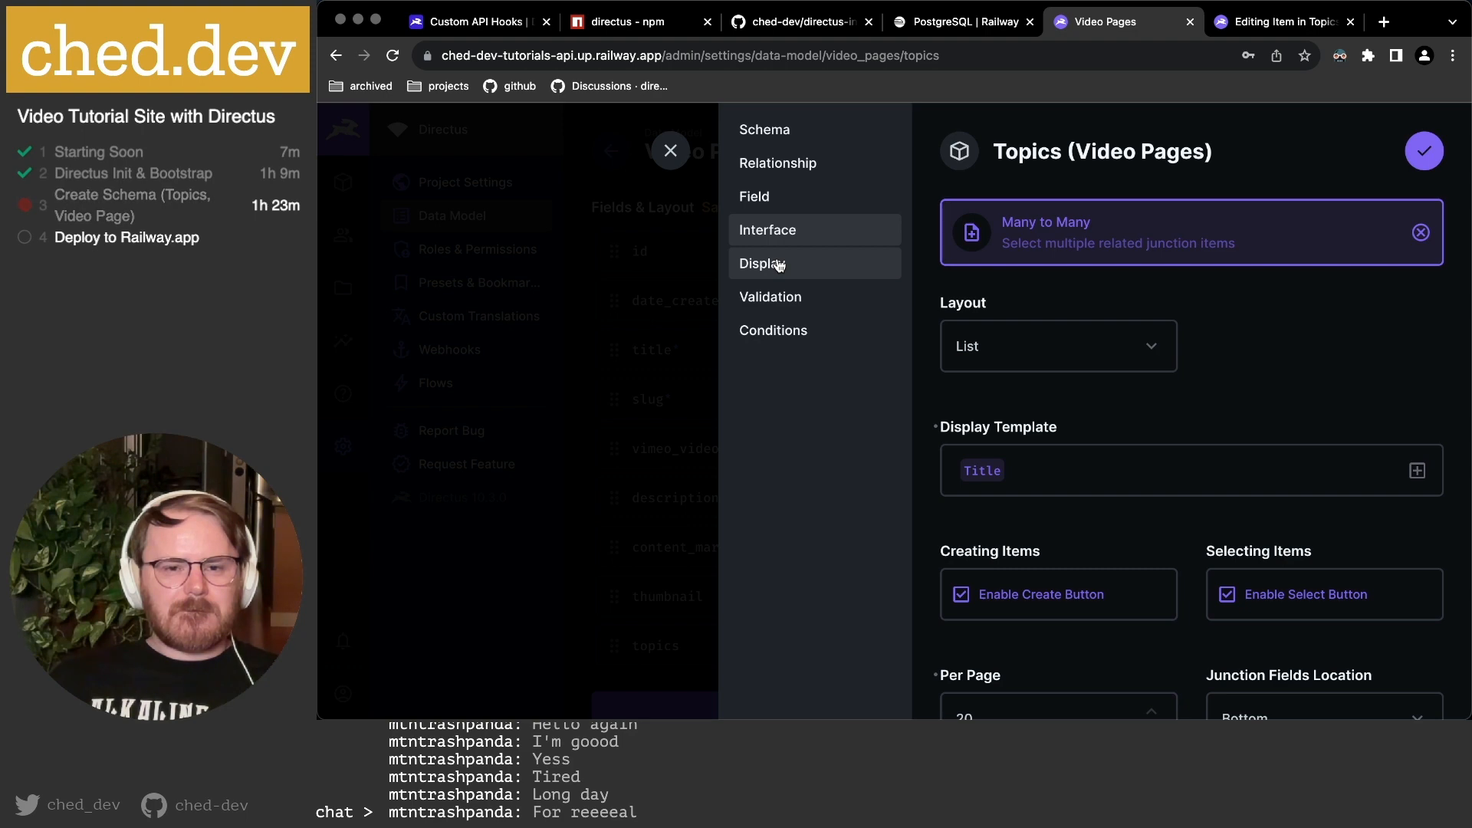
left_click(670, 150)
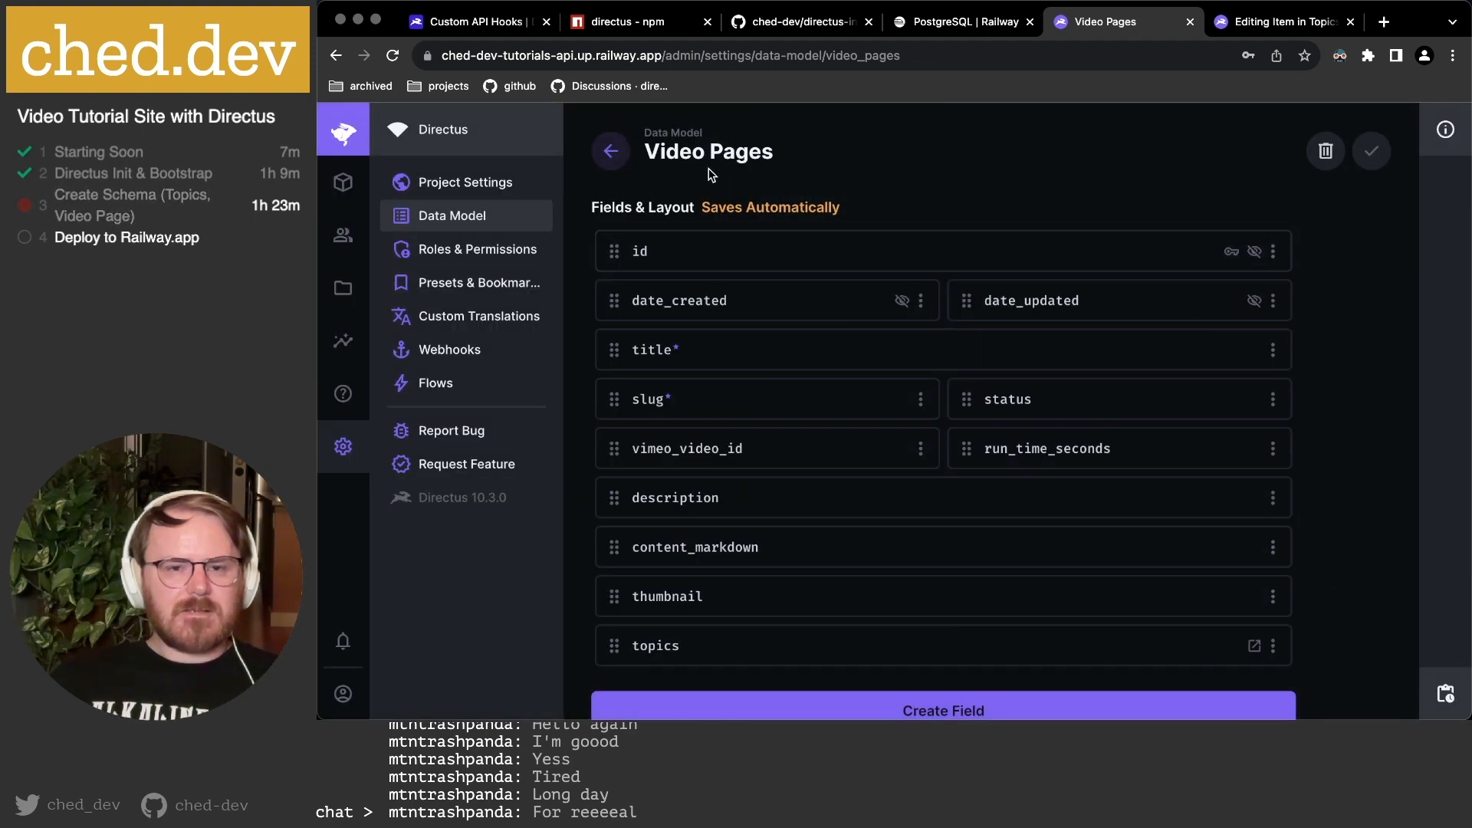
left_click(421, 216)
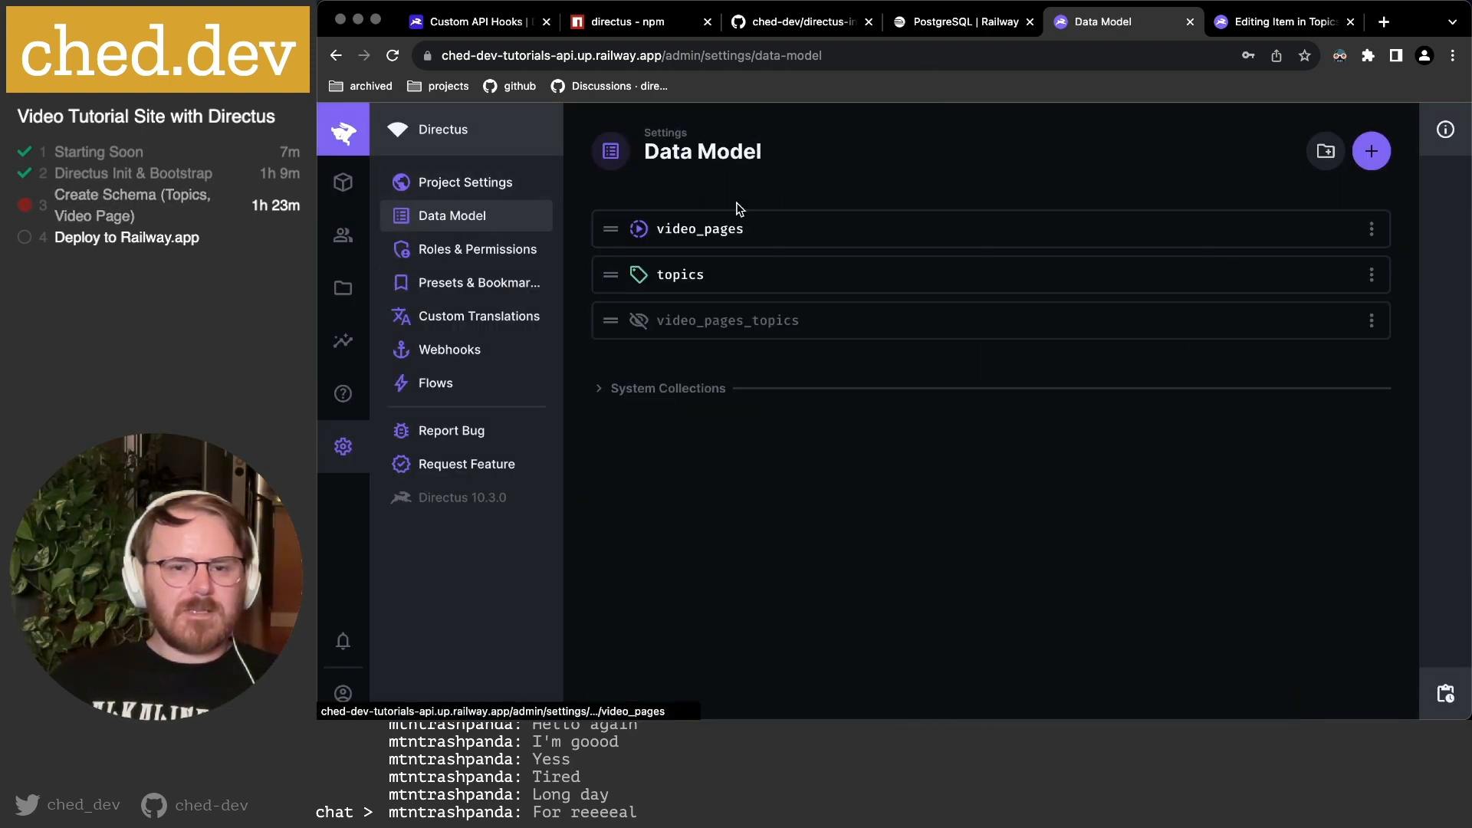
left_click(702, 285)
Add Video Pages ID > Slug to the video_pages field's display template.
left_click(726, 649)
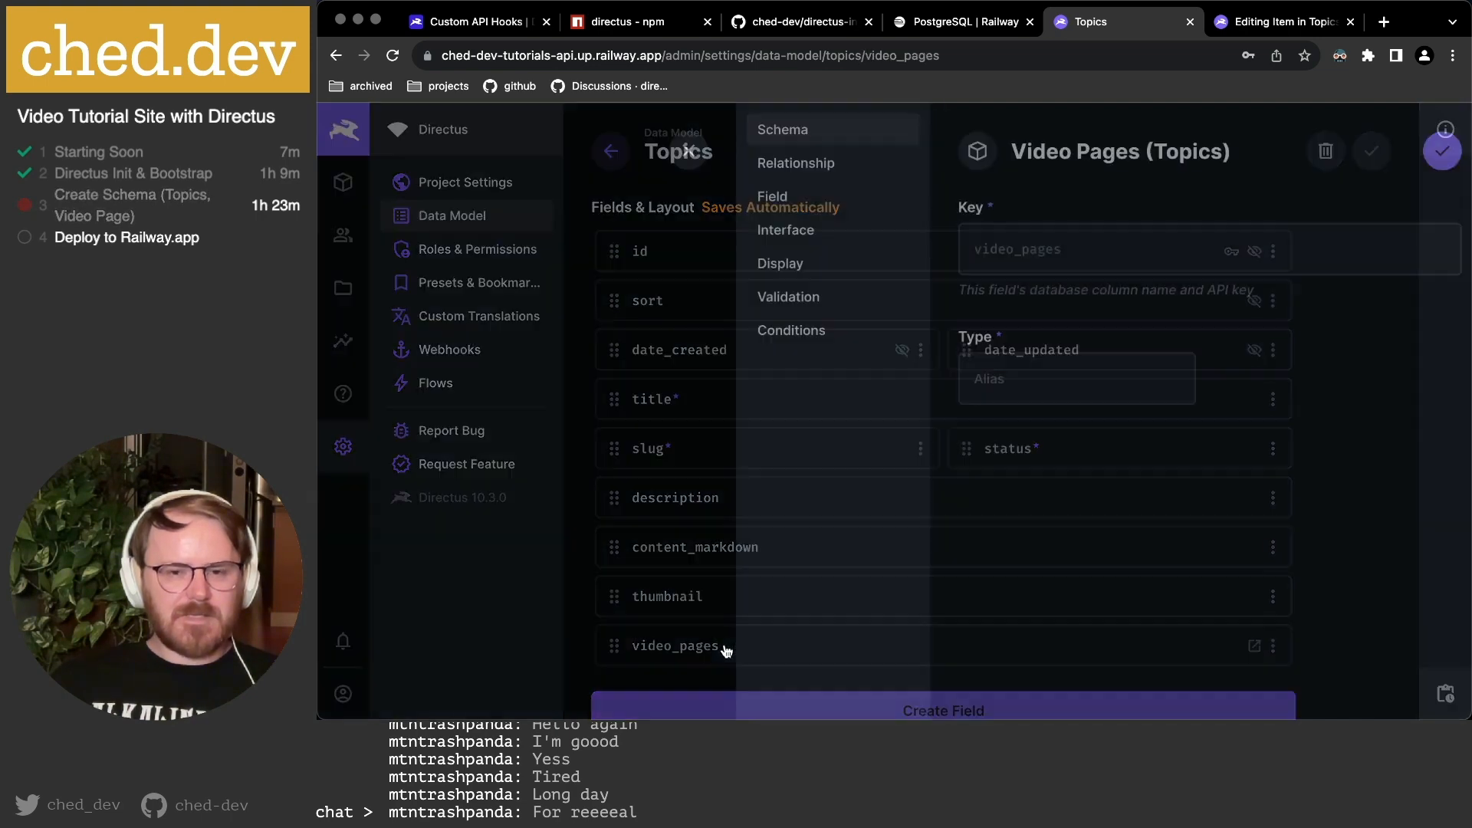
left_click(789, 231)
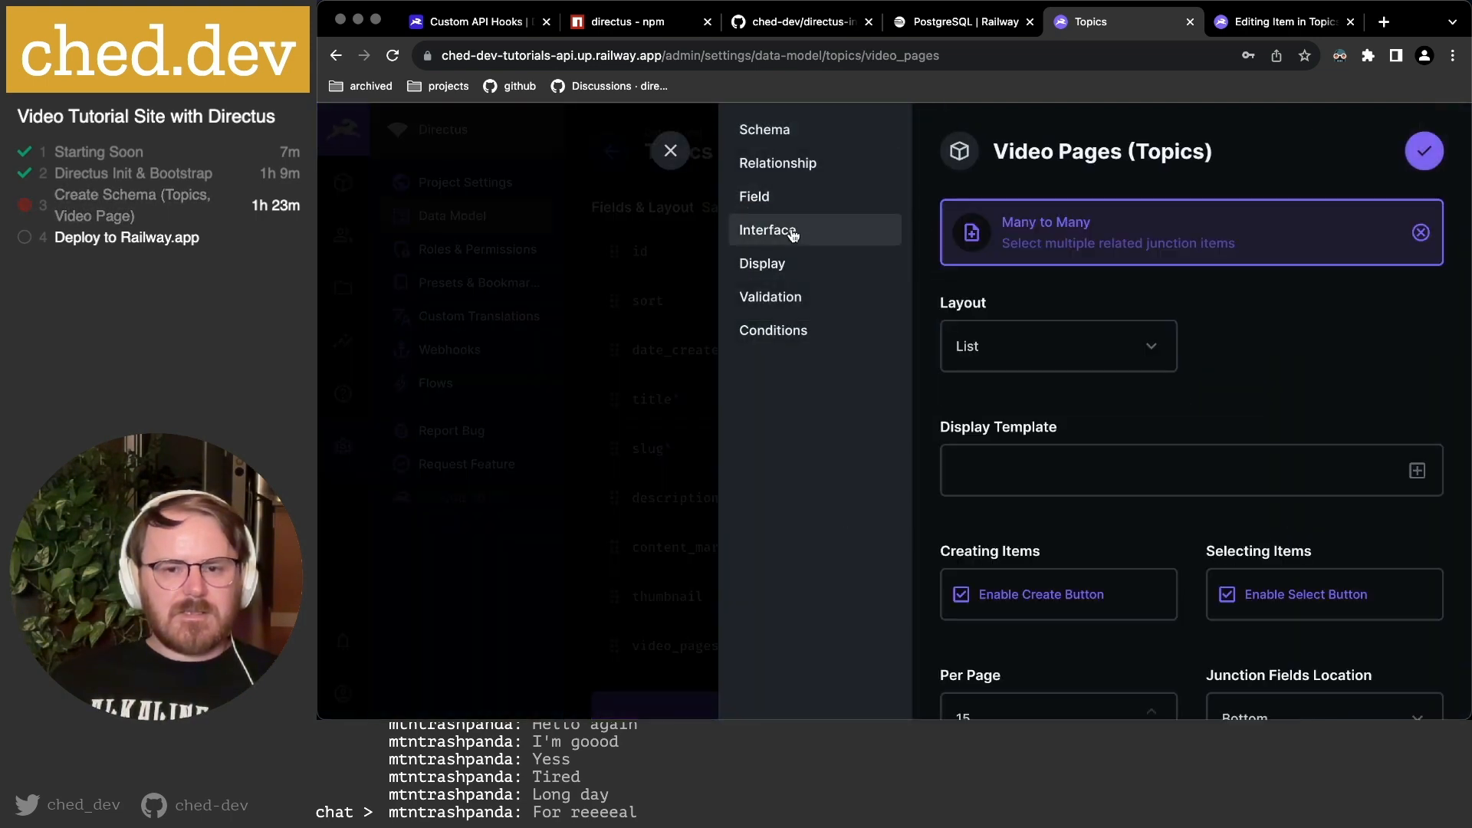
left_click(1416, 471)
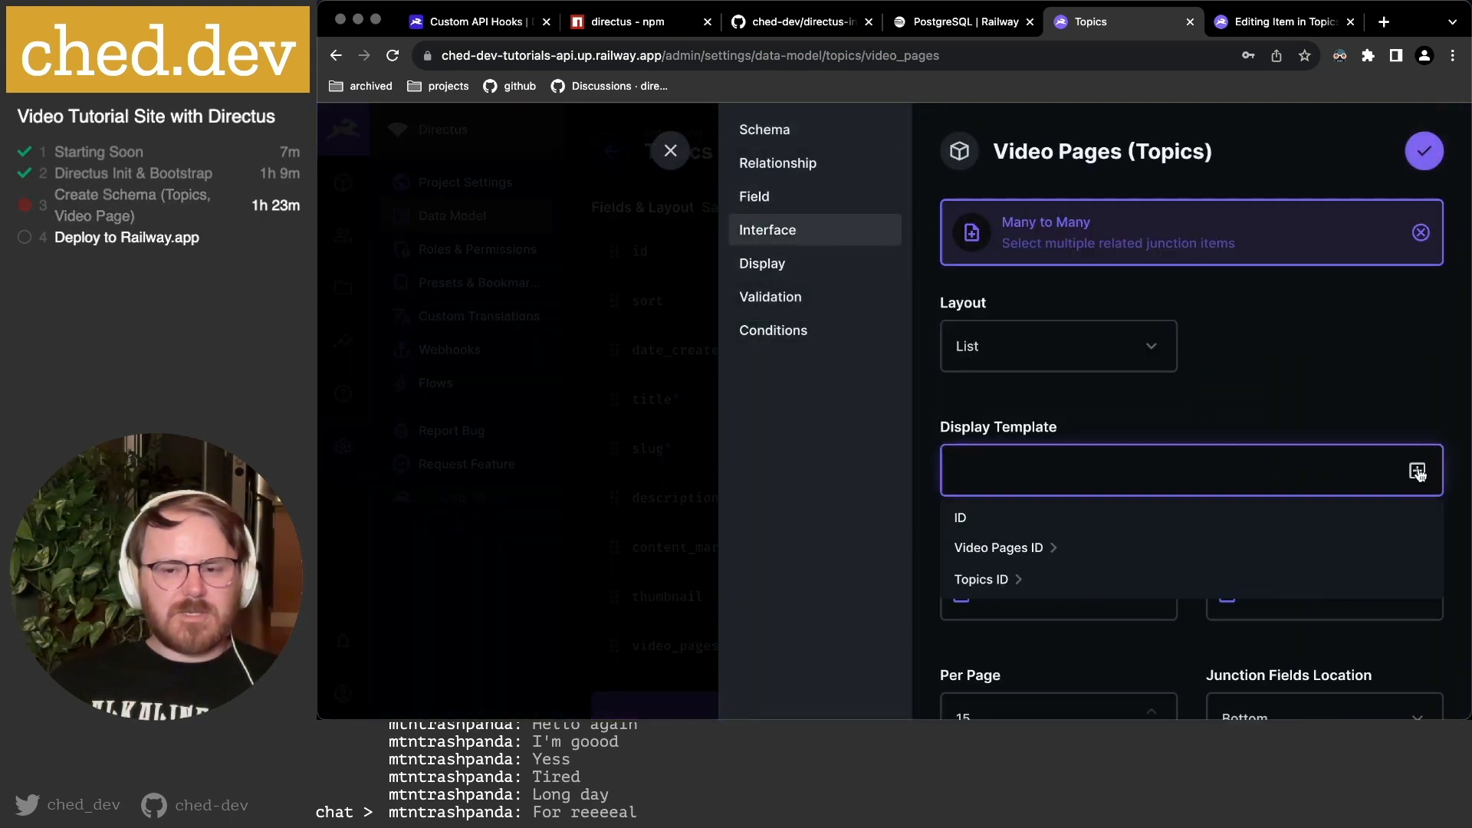
left_click(1057, 549)
scroll(1052, 549, "down", 2)
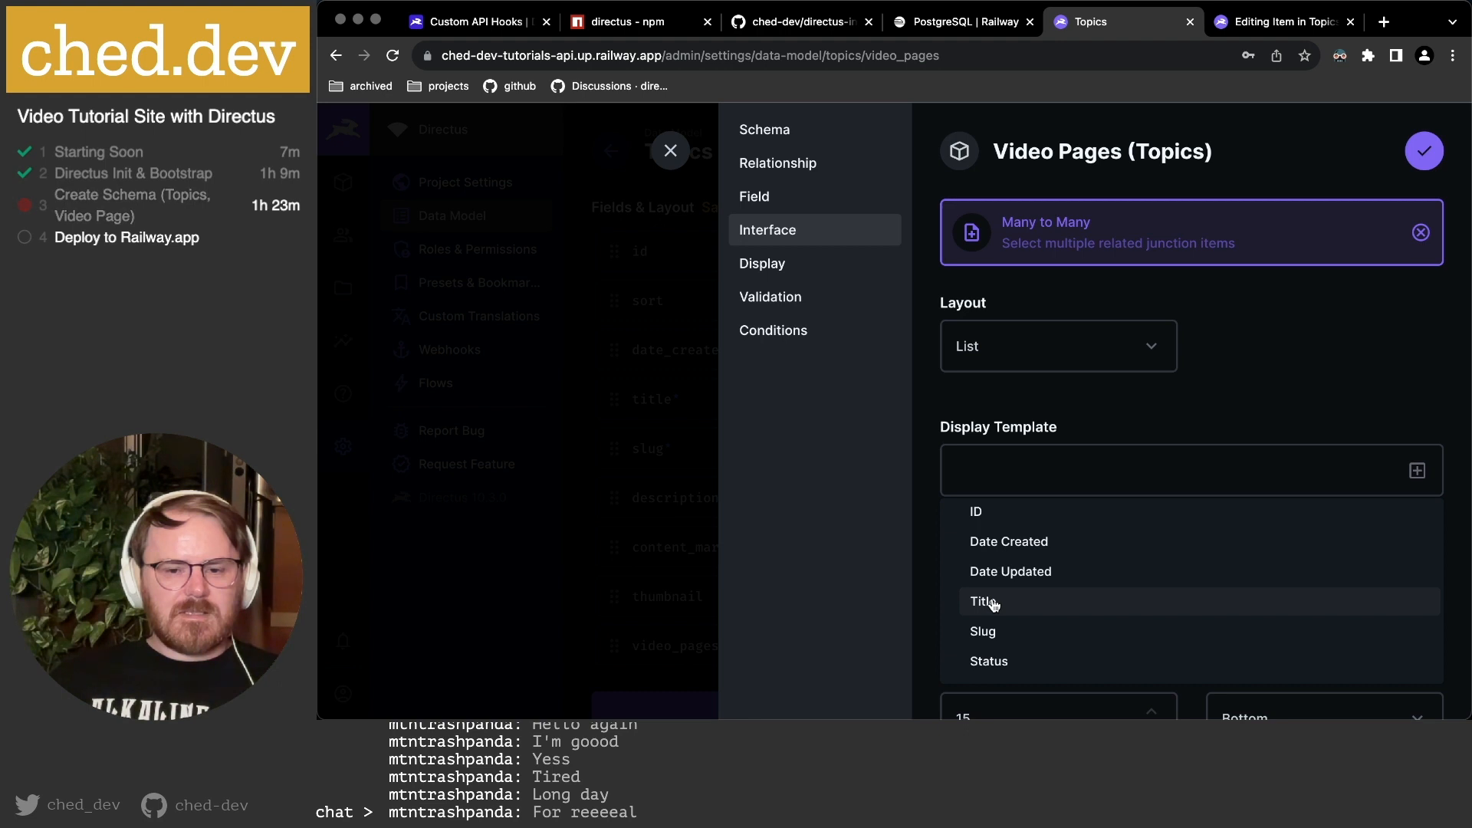
left_click(996, 635)
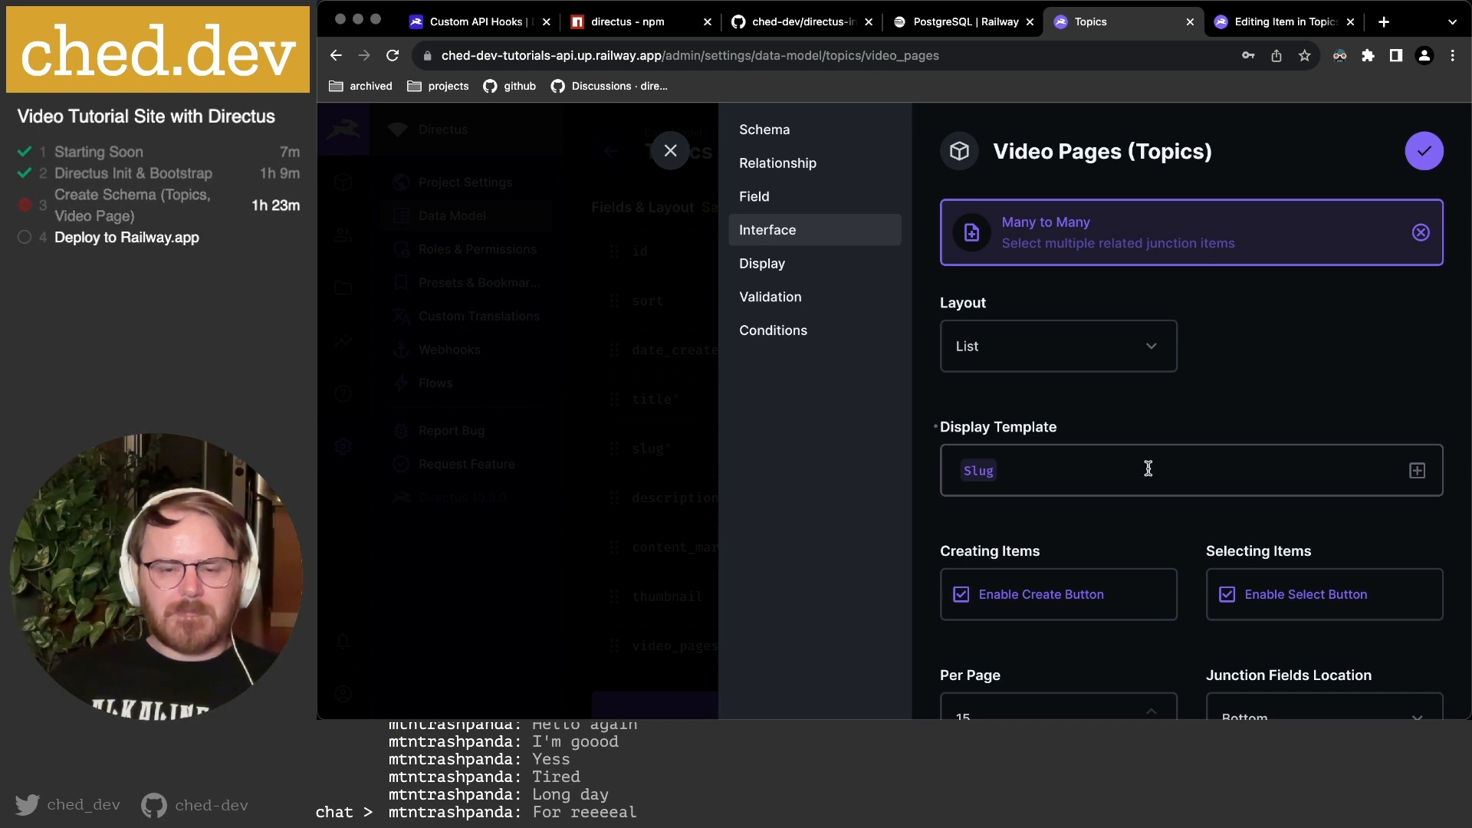
Change Per Page from 15 to 20 and save the video_pages field.
scroll(1148, 468, "down", 5)
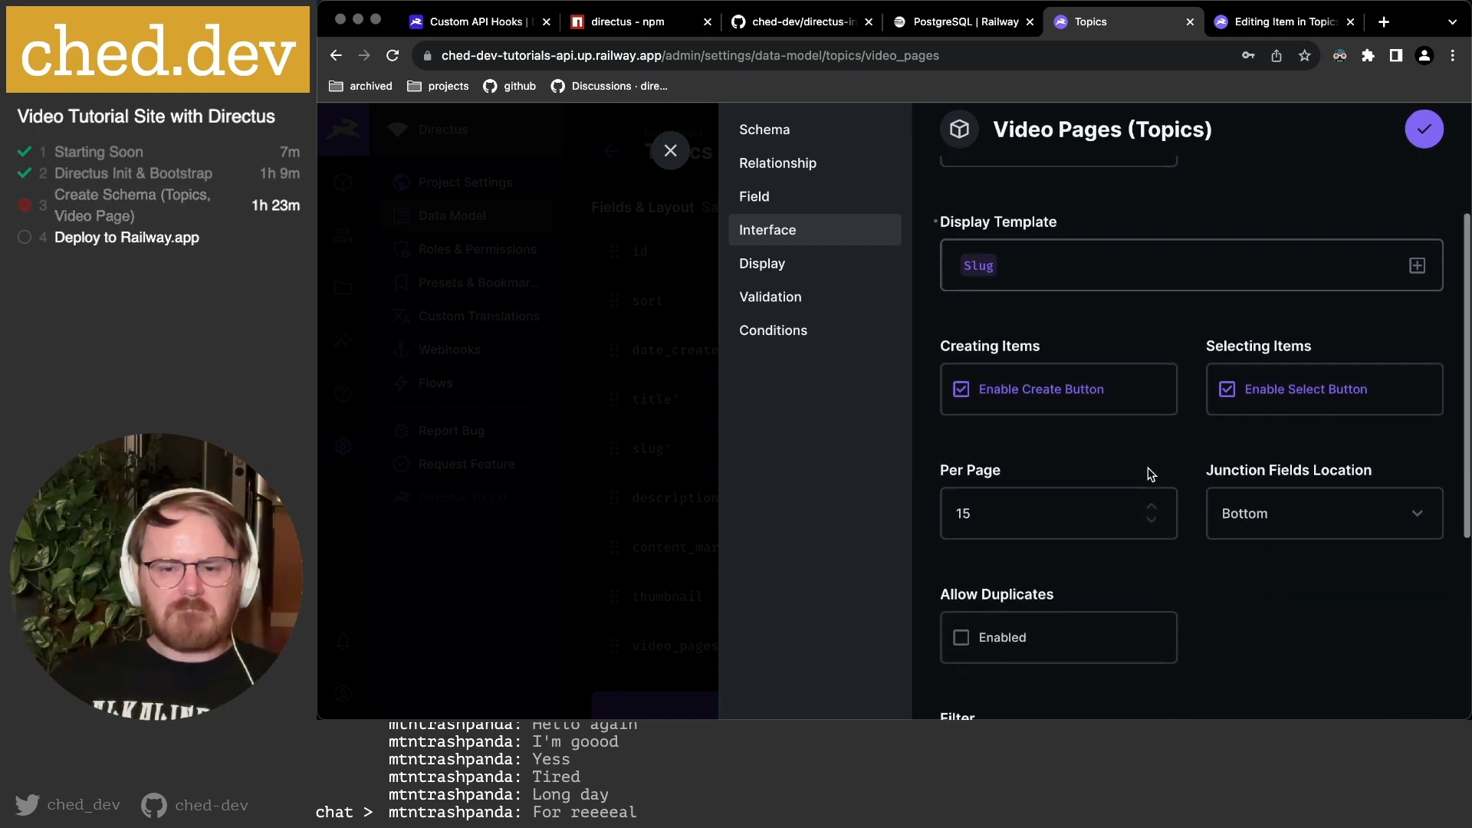
left_click_drag(979, 414, 923, 421)
type("20")
left_click(1314, 529)
scroll(1314, 530, "down", 2)
scroll(1314, 531, "down", 2)
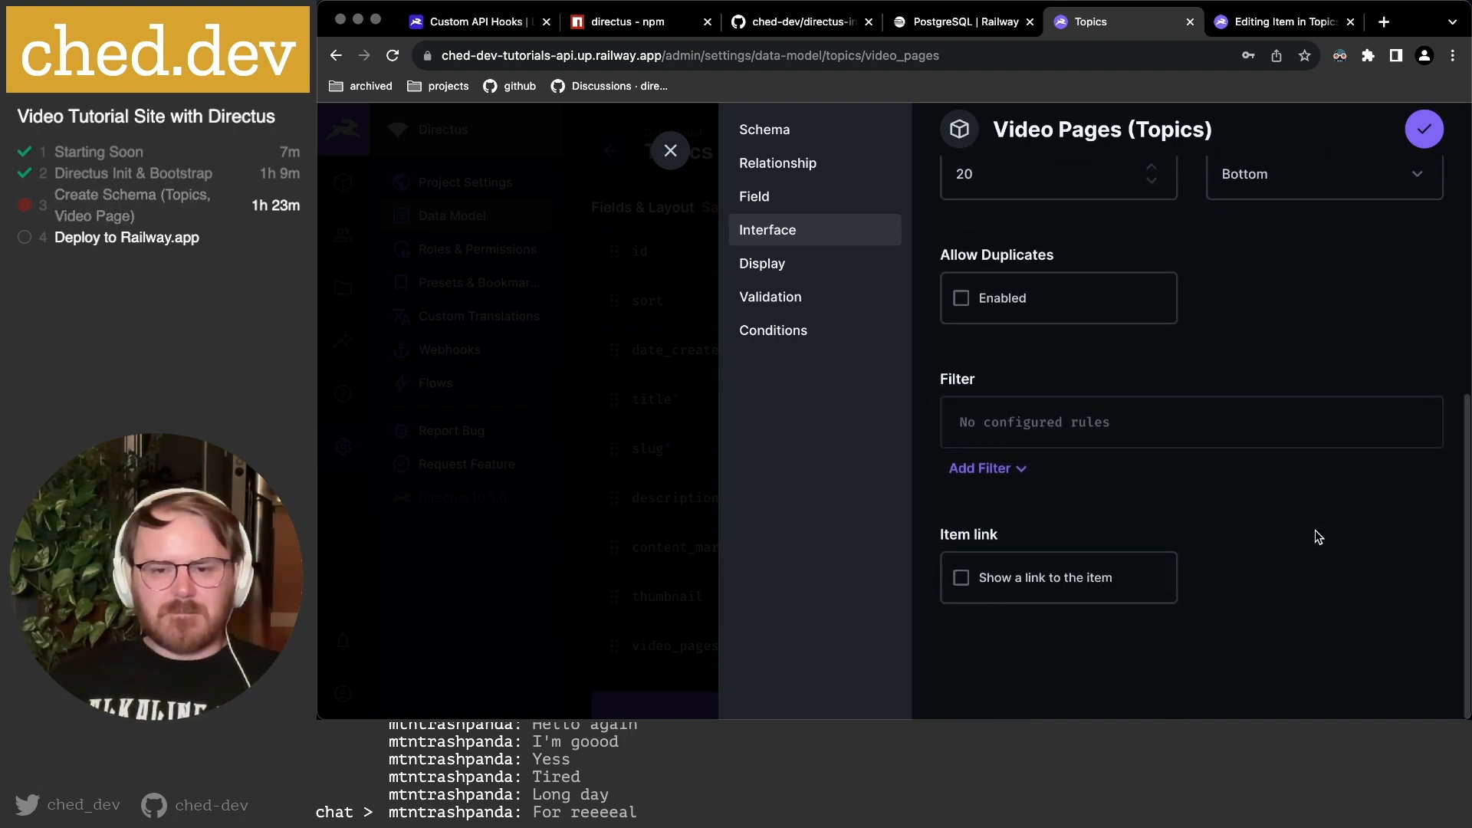
scroll(1319, 467, "up", 10)
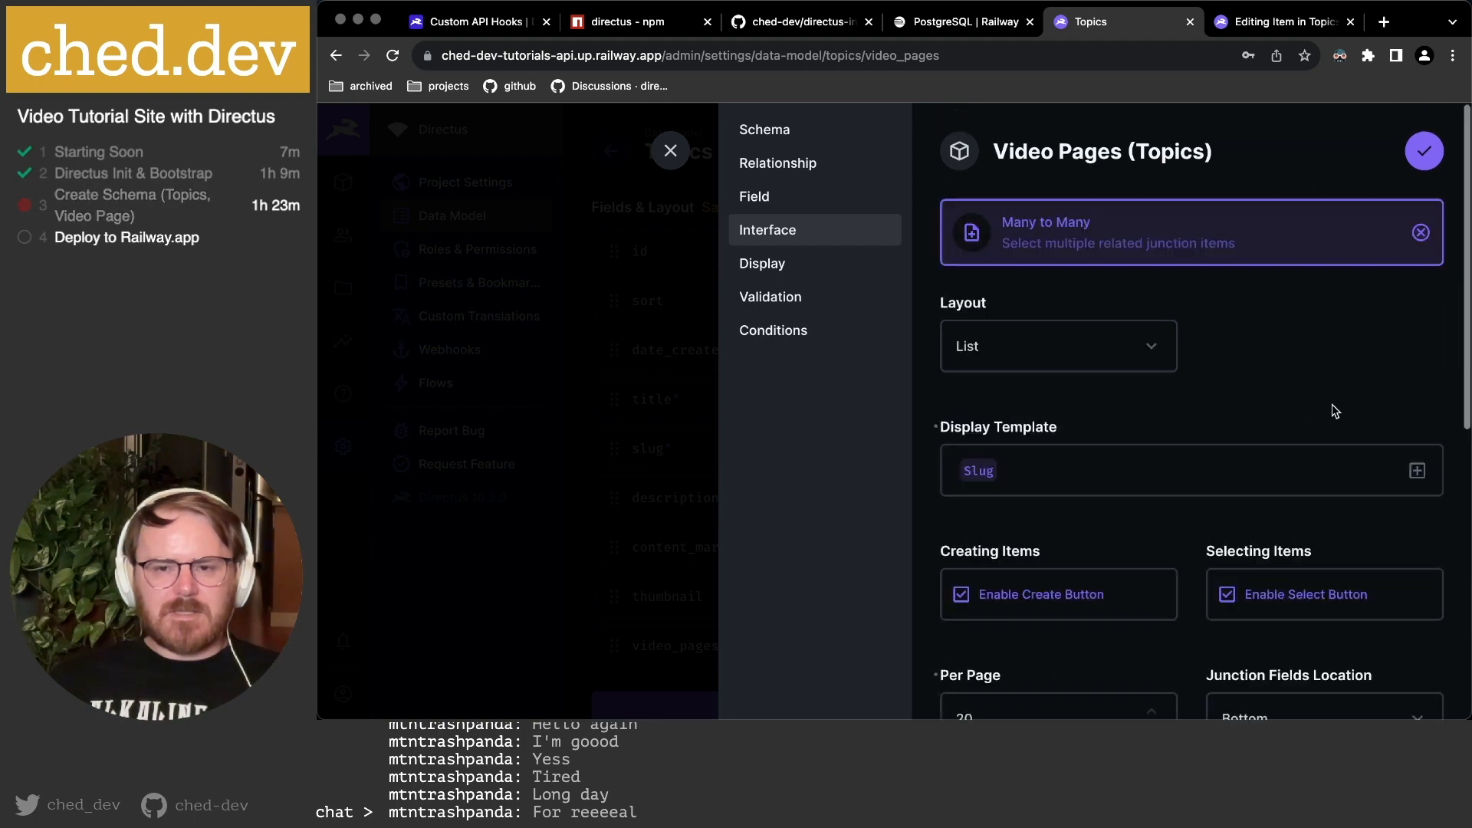
left_click(1418, 153)
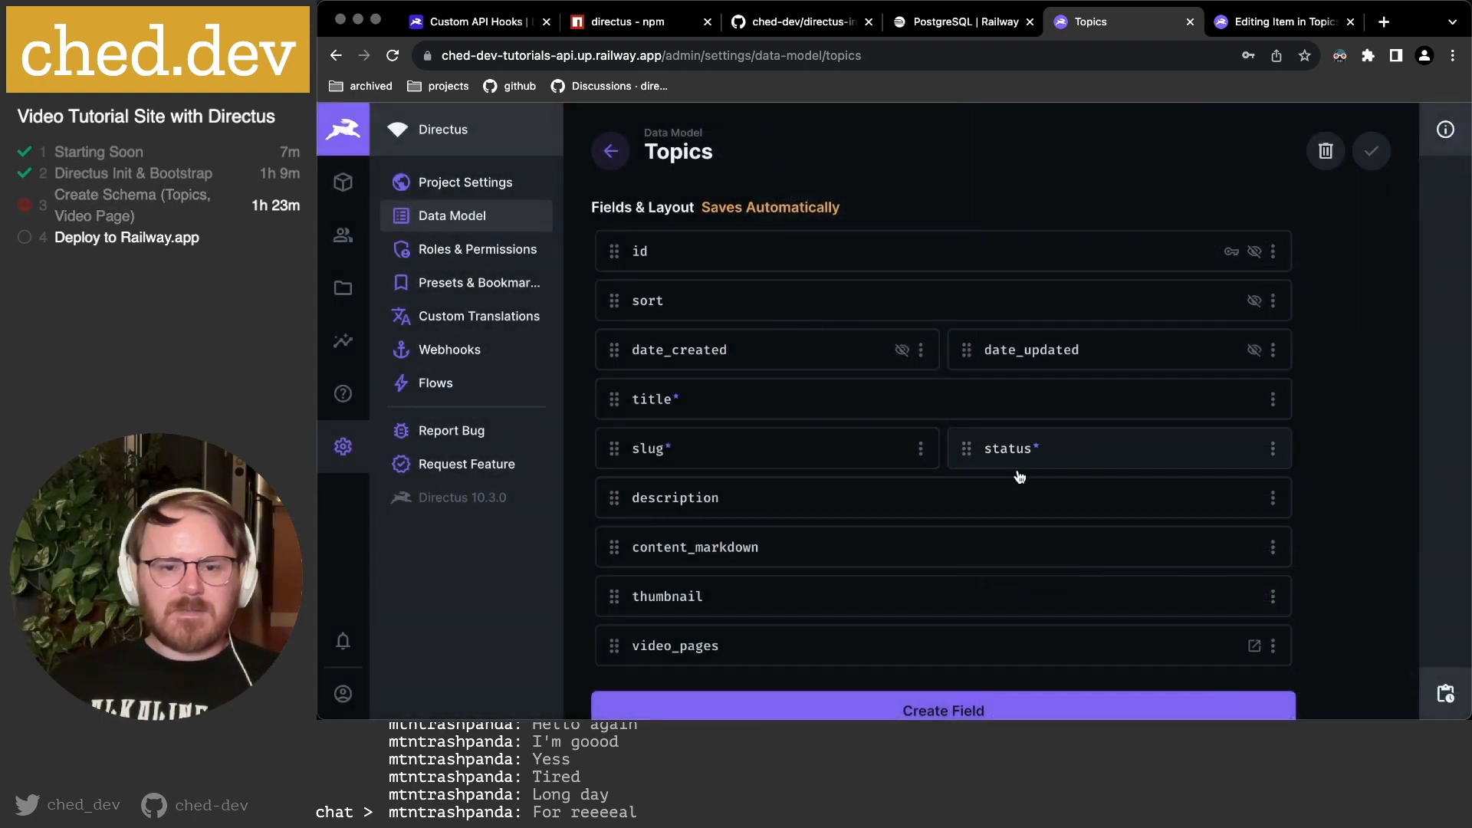
Reload the JavaScript topic and open its linked video page /videos/first-video to review its topics.
left_click(1208, 31)
key("super+r")
scroll(1030, 447, "down", 10)
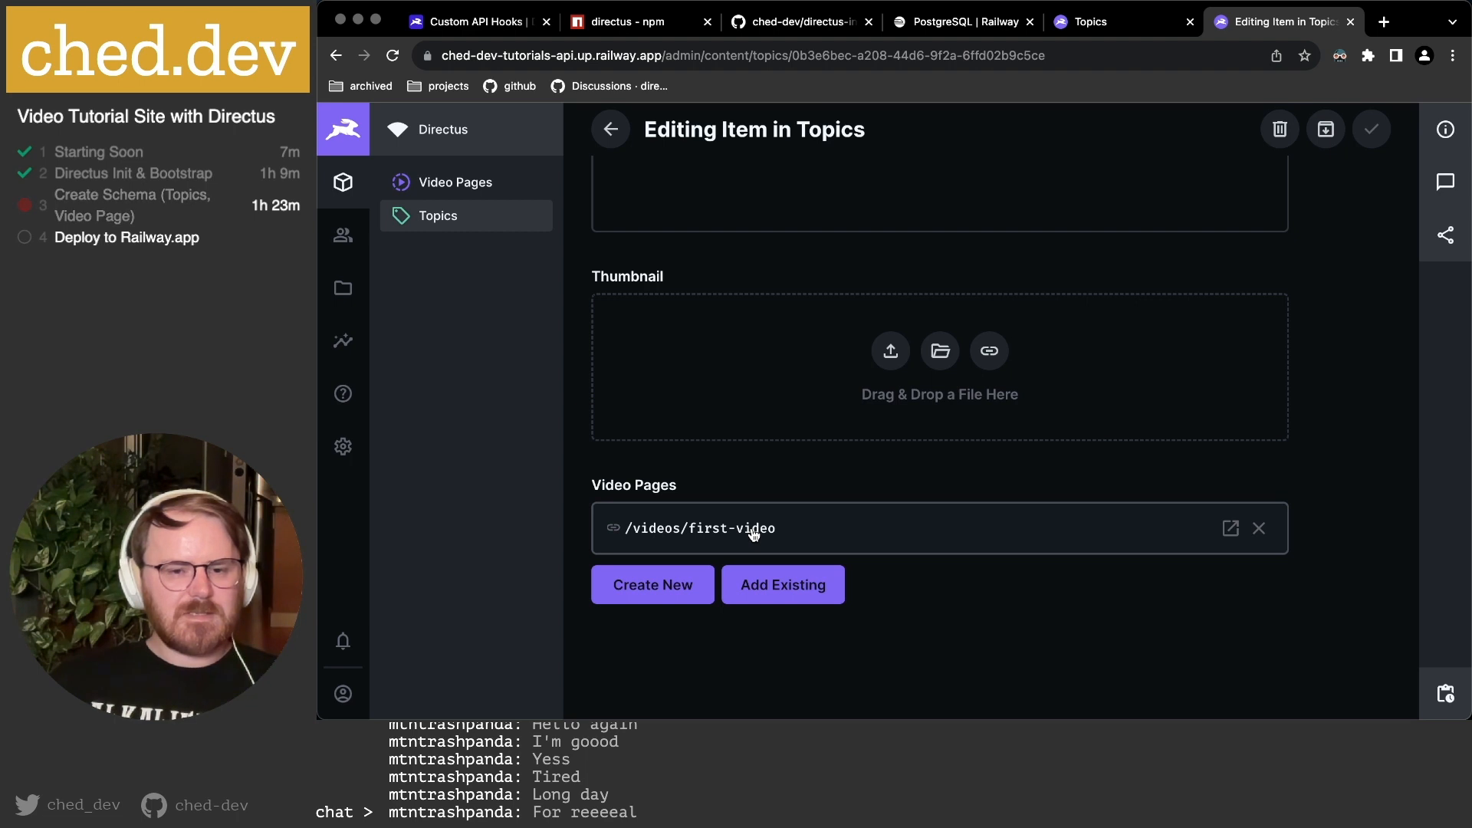
left_click(1230, 529)
scroll(1028, 574, "down", 10)
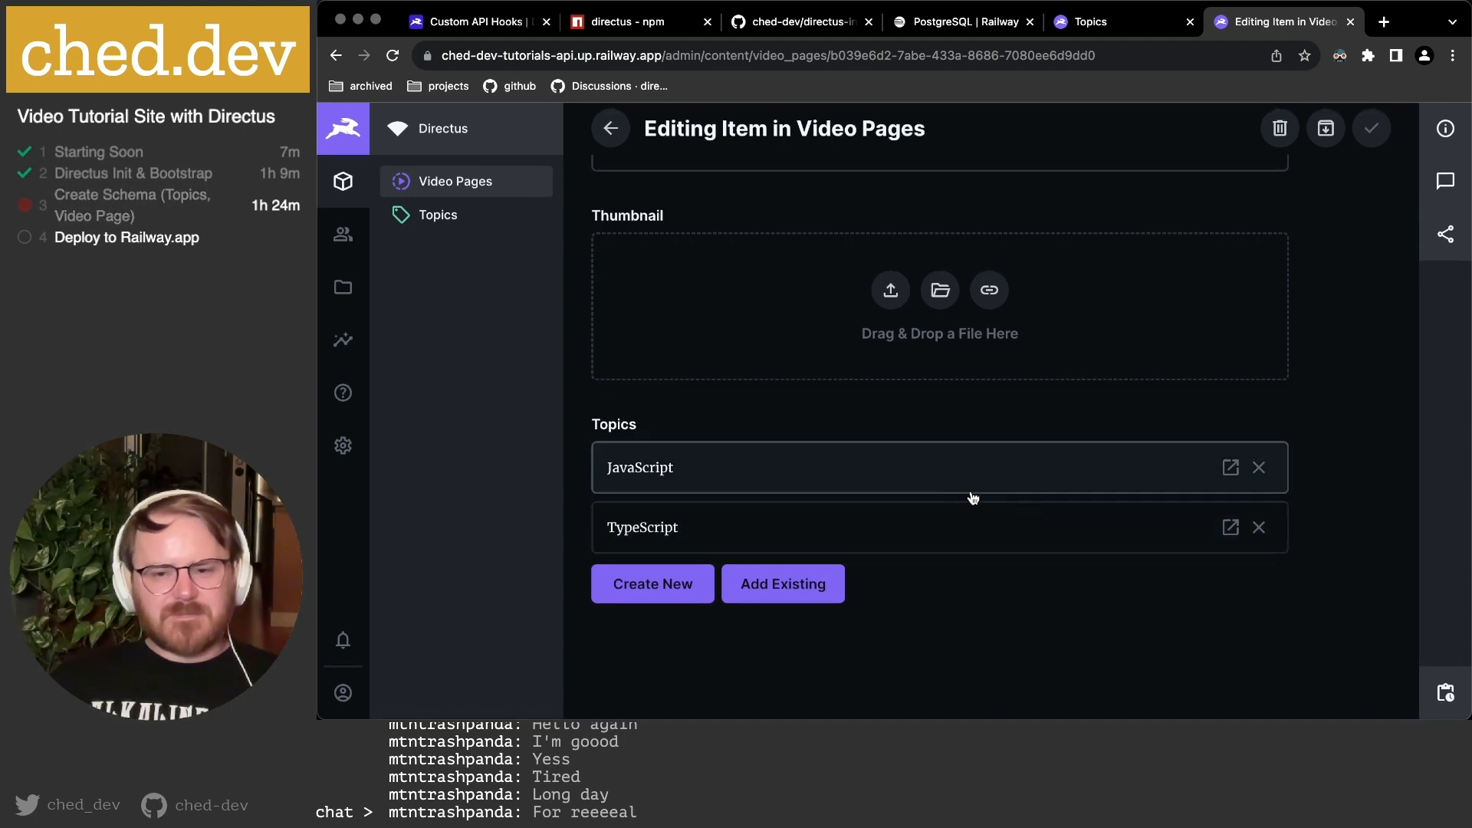
scroll(1058, 537, "up", 10)
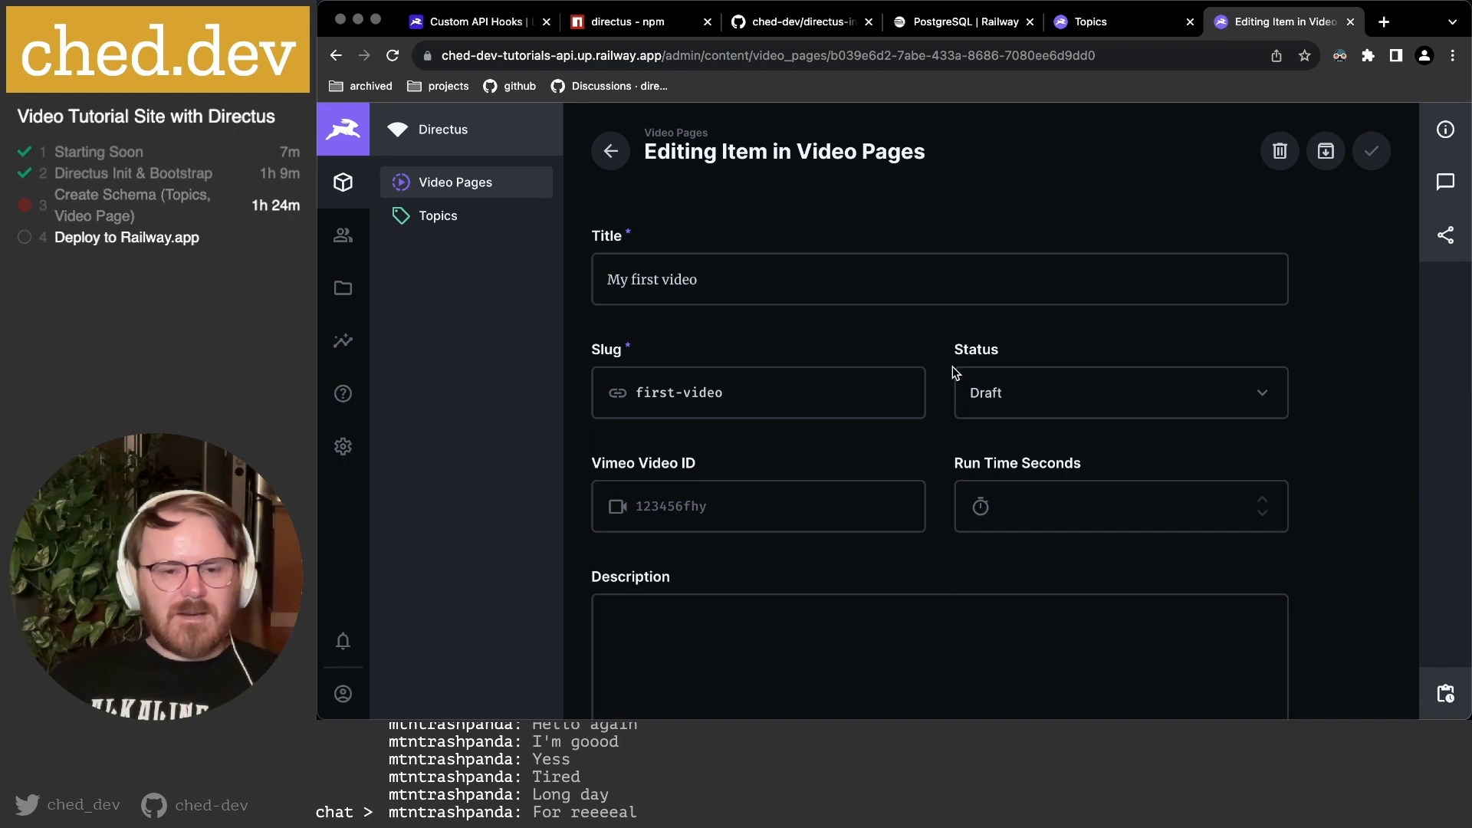
key("super+Tab")
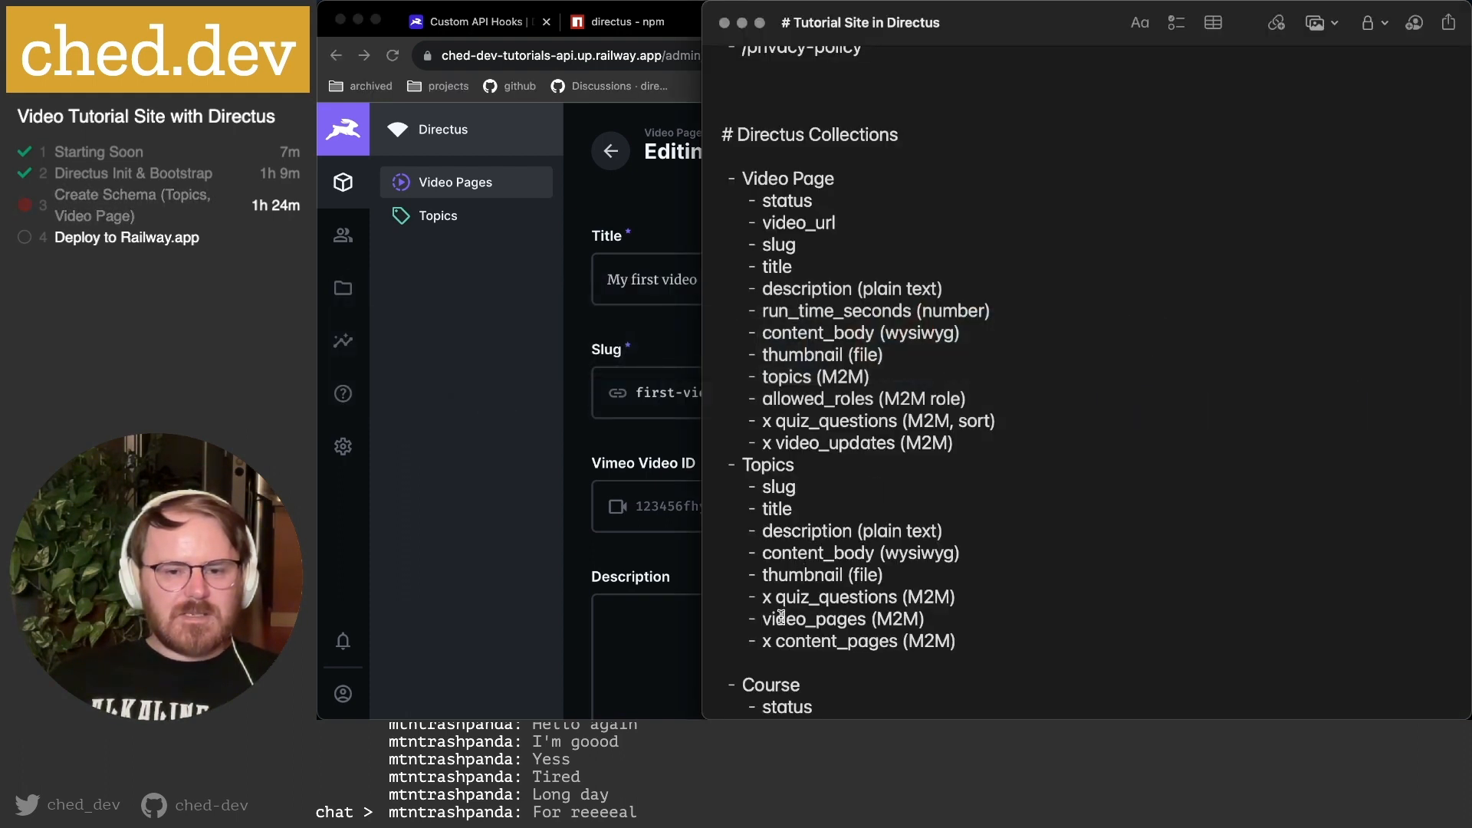
Mark the allowed_roles (M2M role) entry in the planning notes, then return to the Topics data model.
left_click(635, 549)
scroll(635, 549, "down", 10)
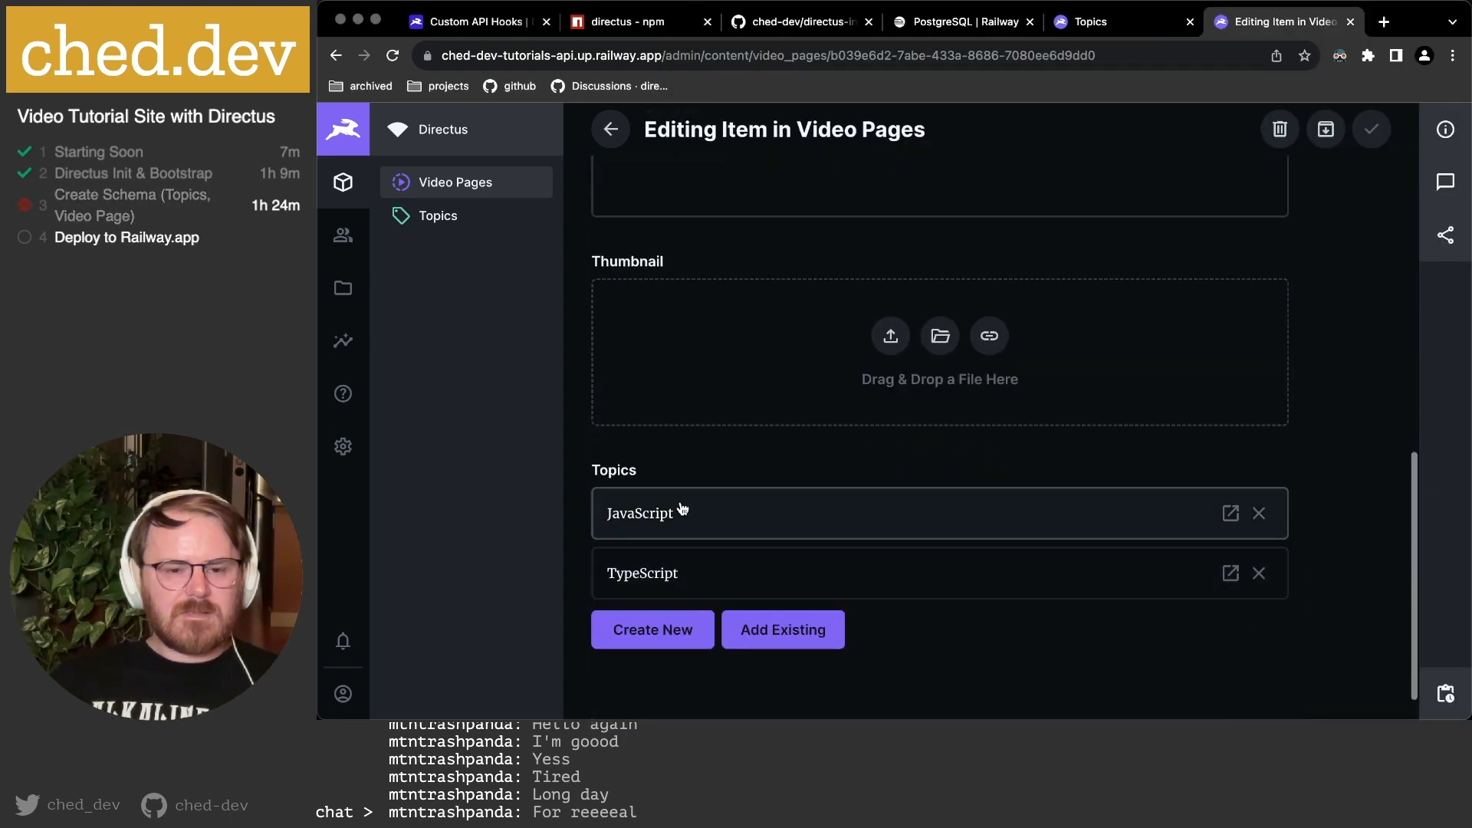
scroll(681, 508, "down", 1)
key("super+Tab")
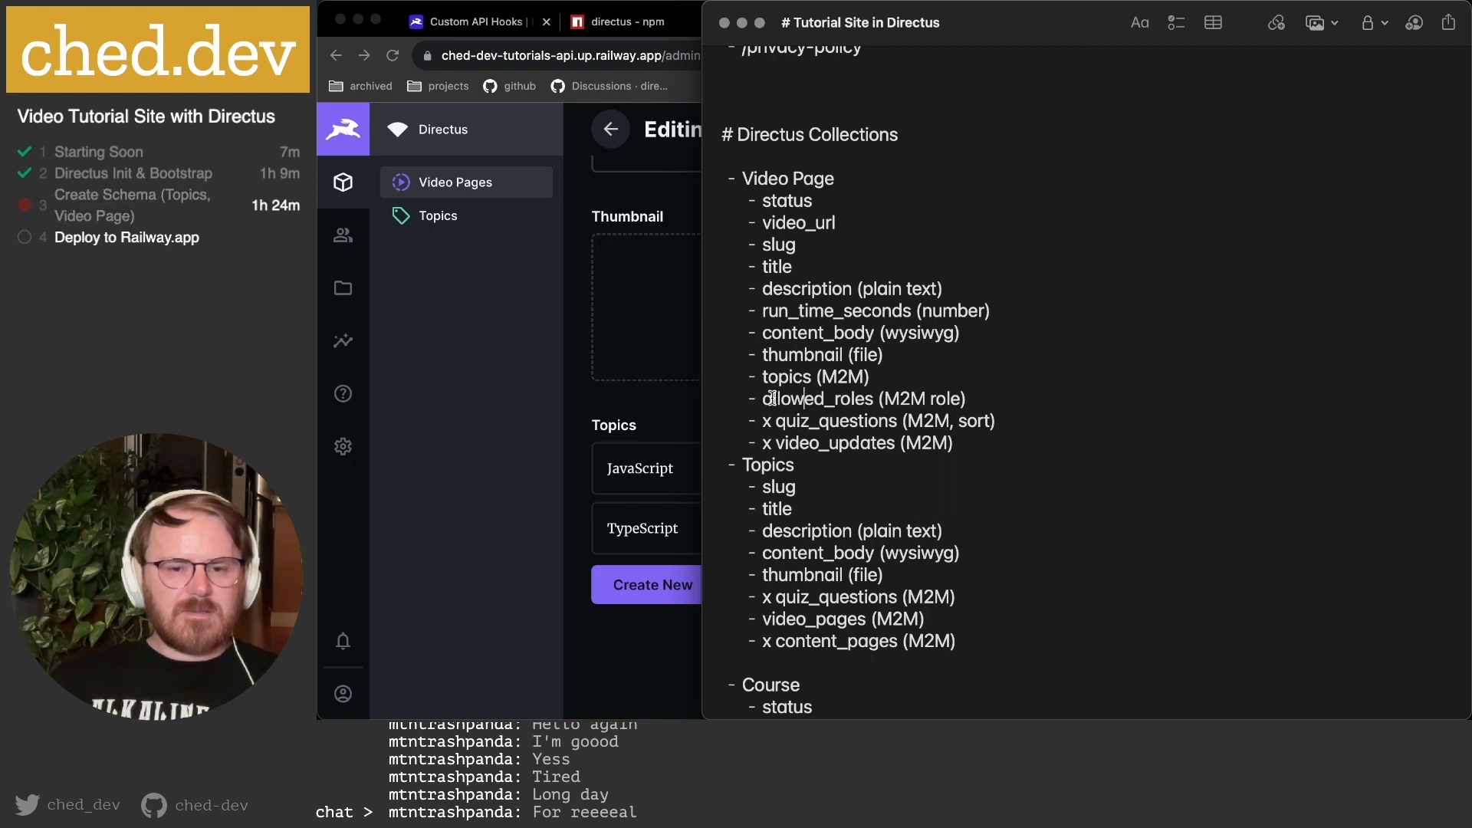
left_click_drag(772, 398, 949, 391)
left_click(626, 412)
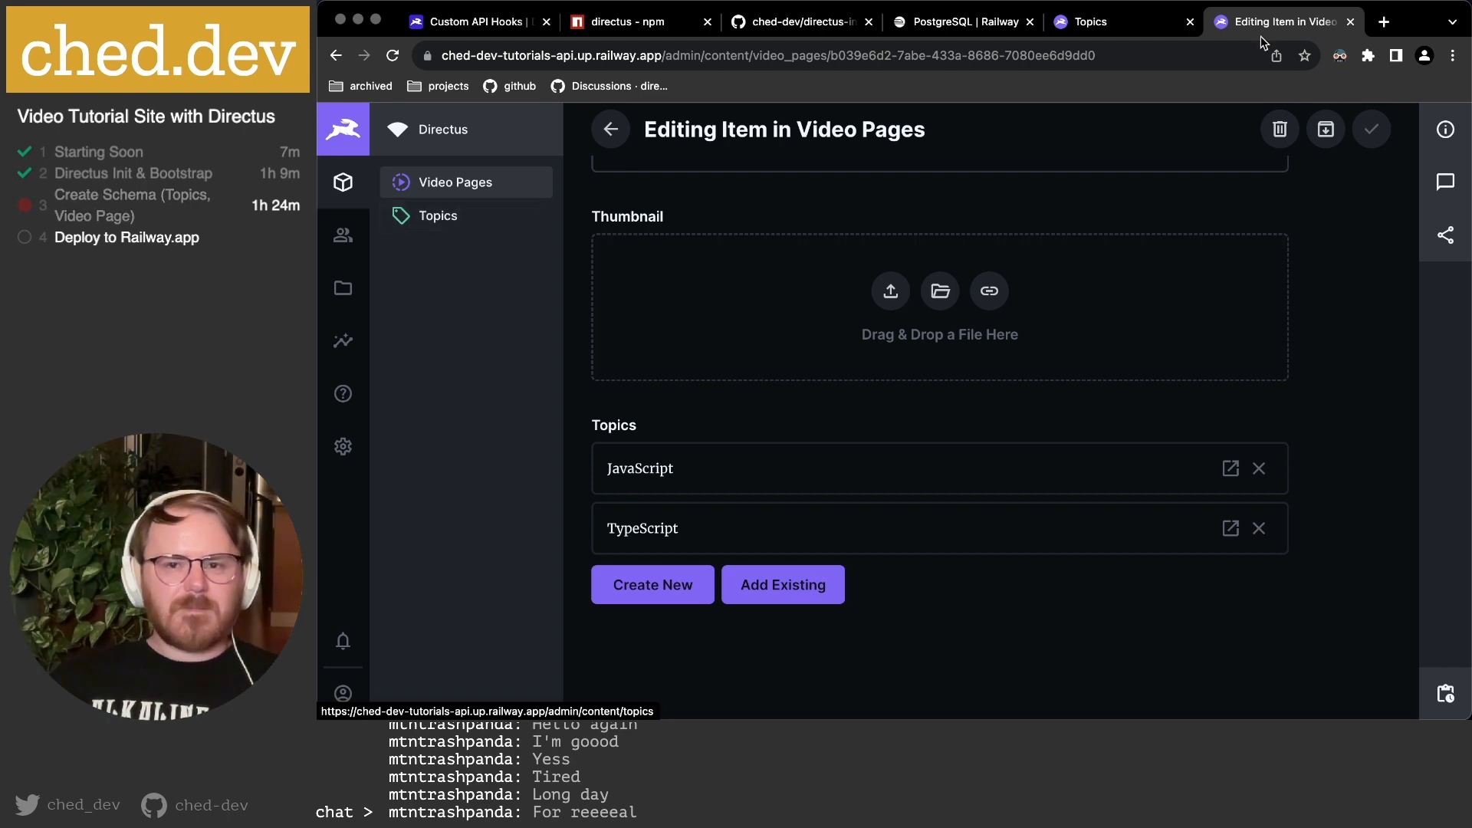
left_click(1119, 23)
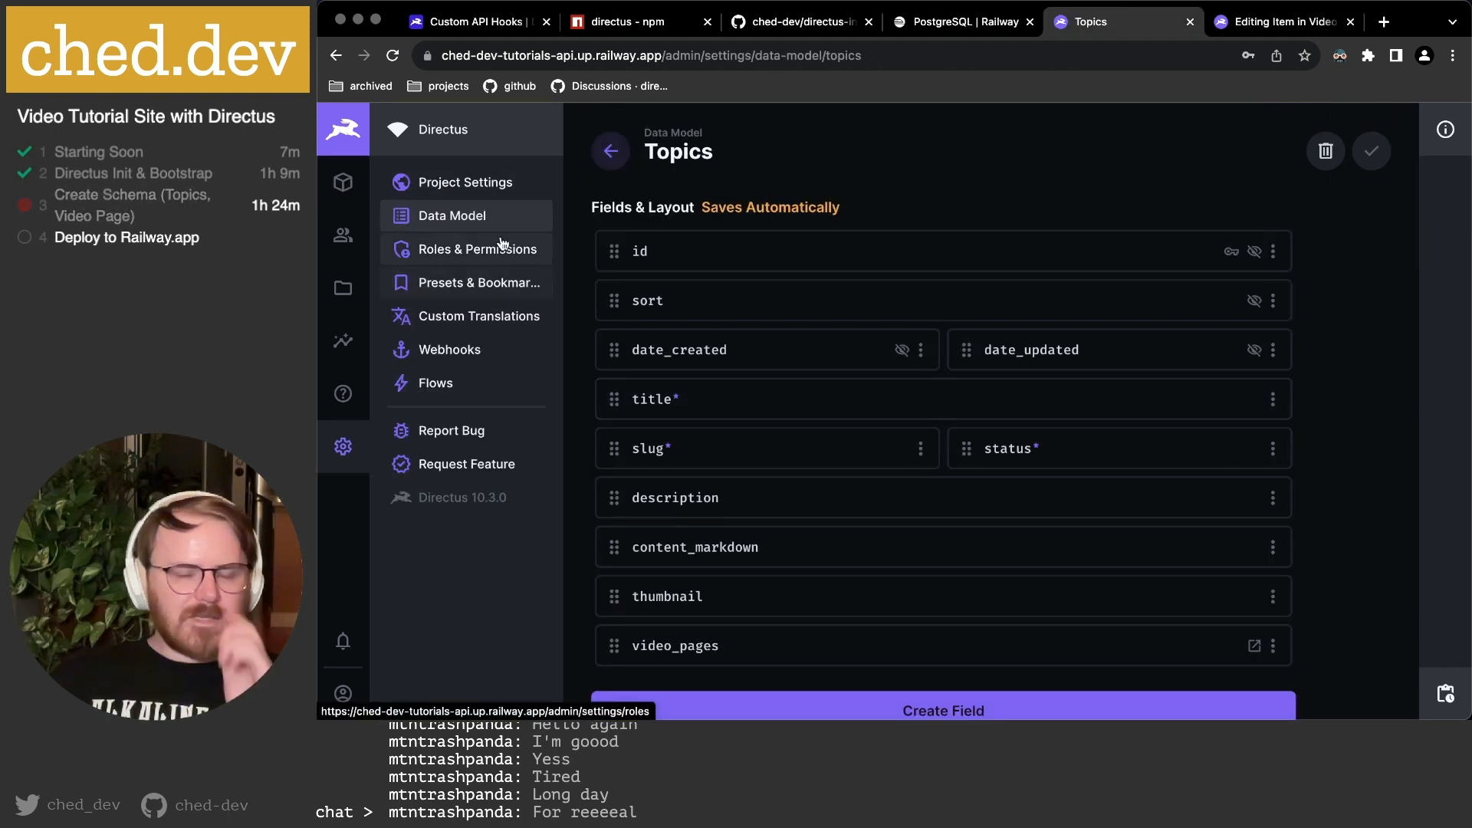
Start a new Video Pages field, searching 'many' to pick the Many to Many type.
left_click(427, 218)
left_click(776, 247)
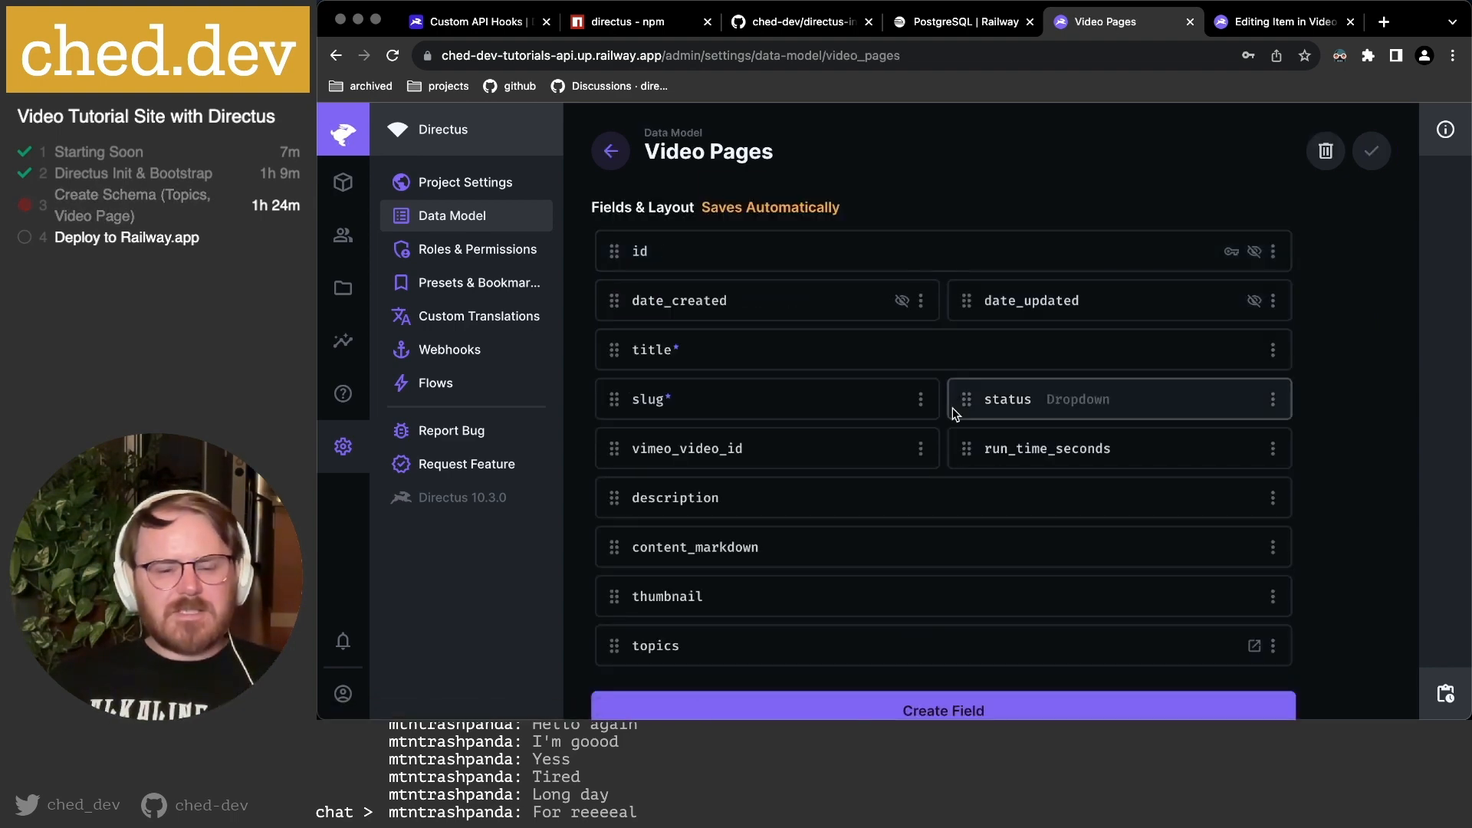
scroll(1029, 487, "down", 2)
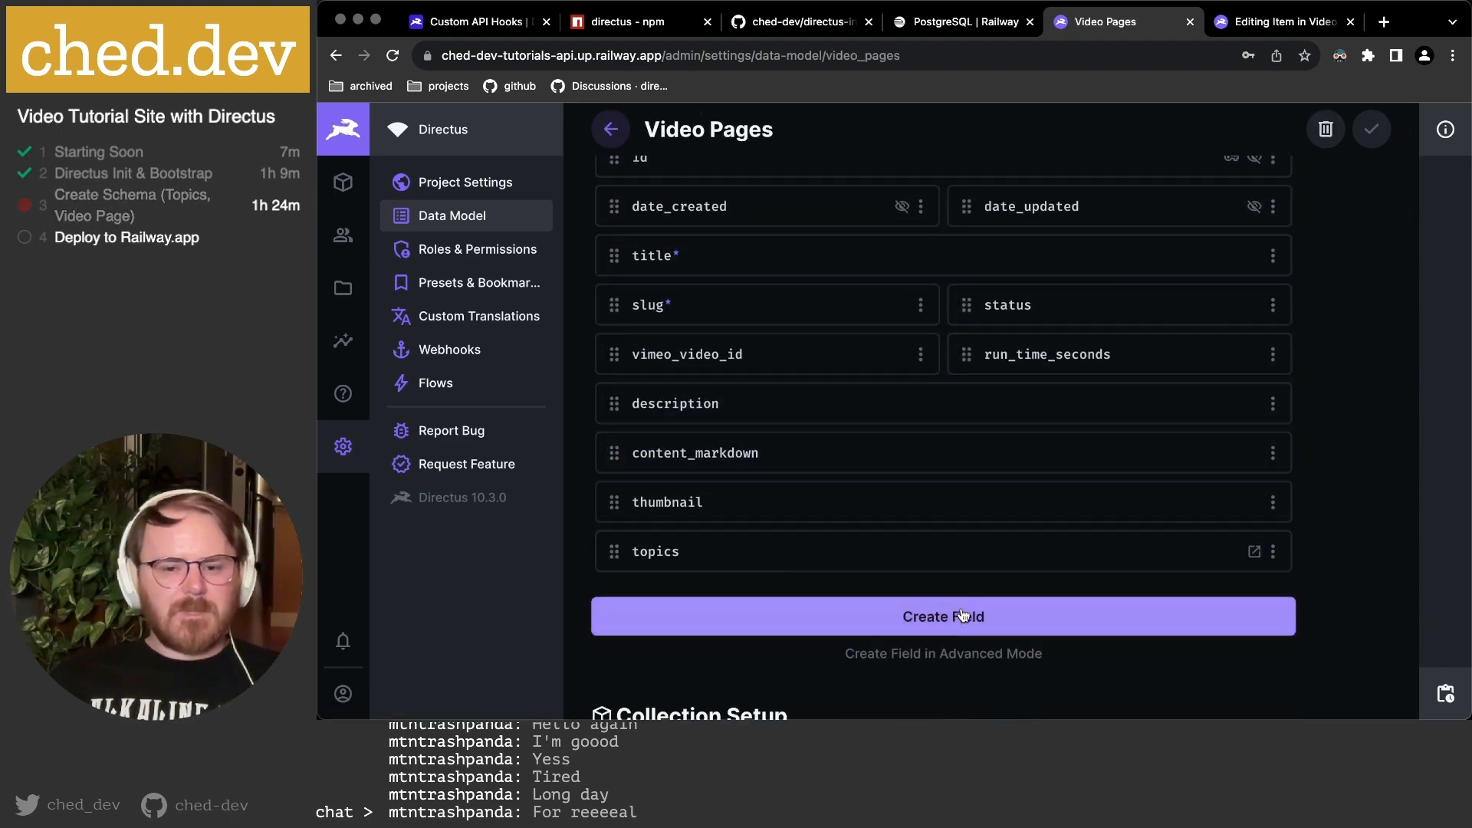
left_click(958, 611)
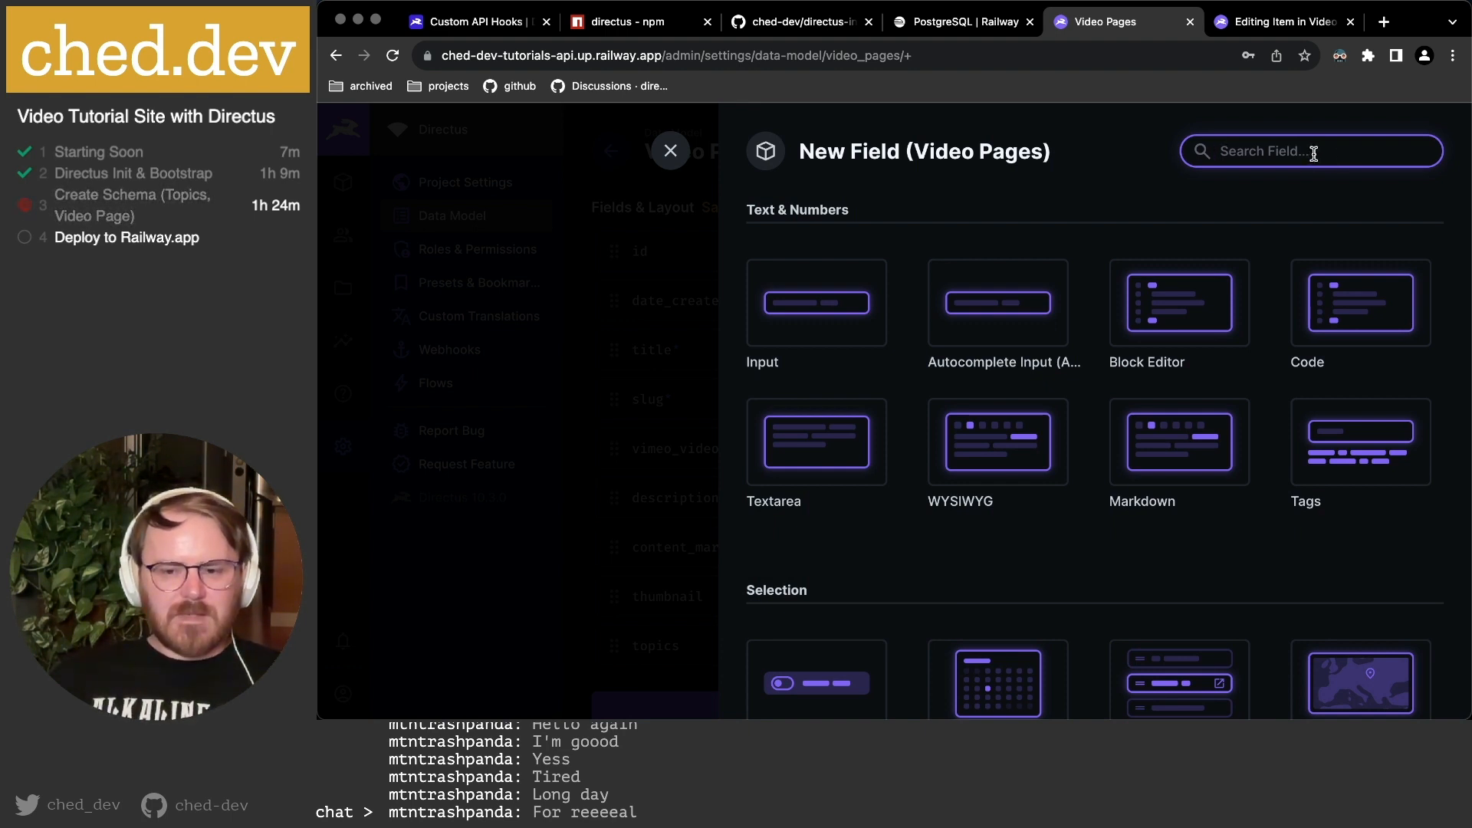
type("per")
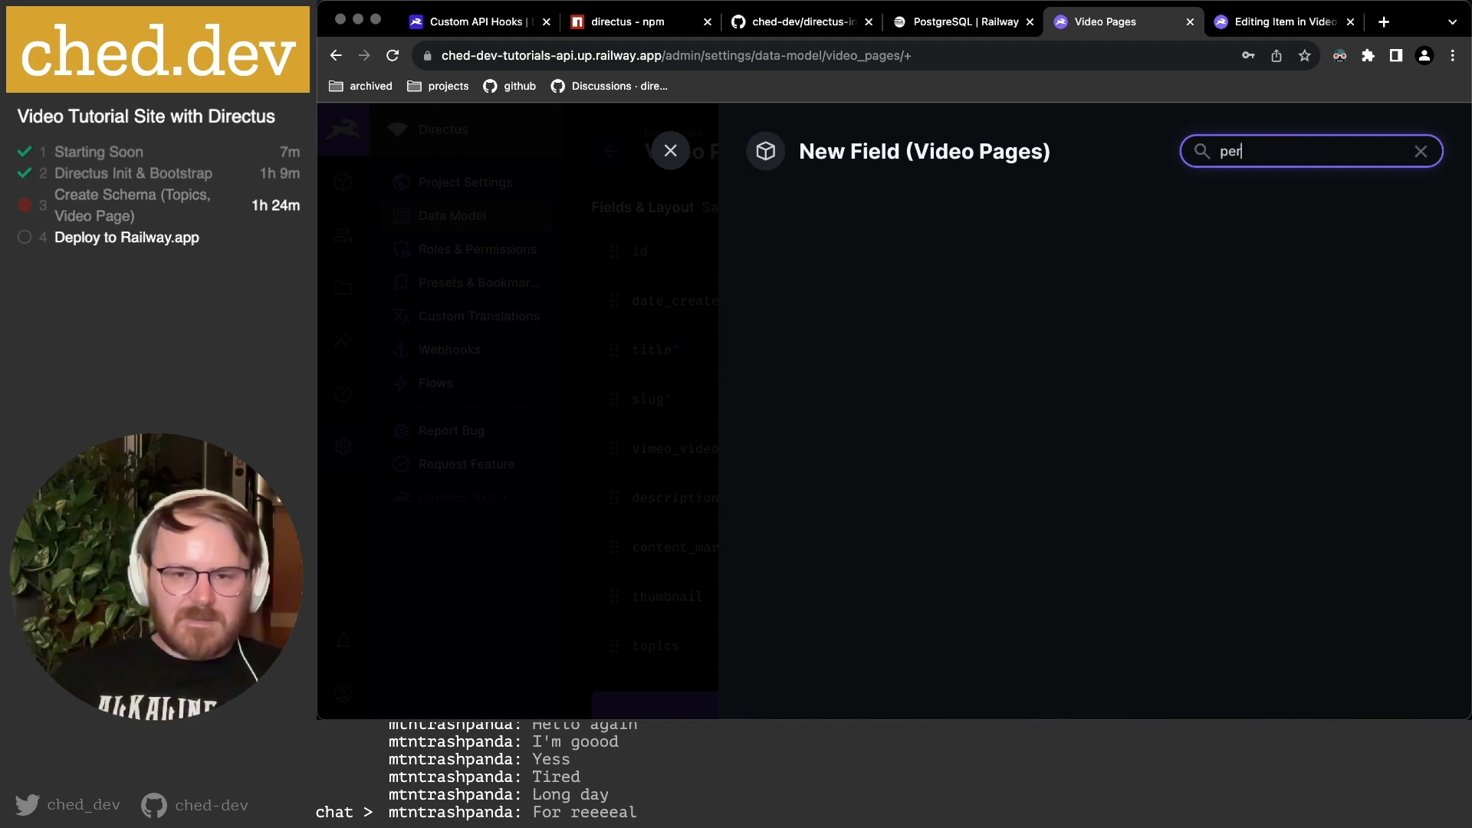
type("mi")
key("super+a")
type("acce")
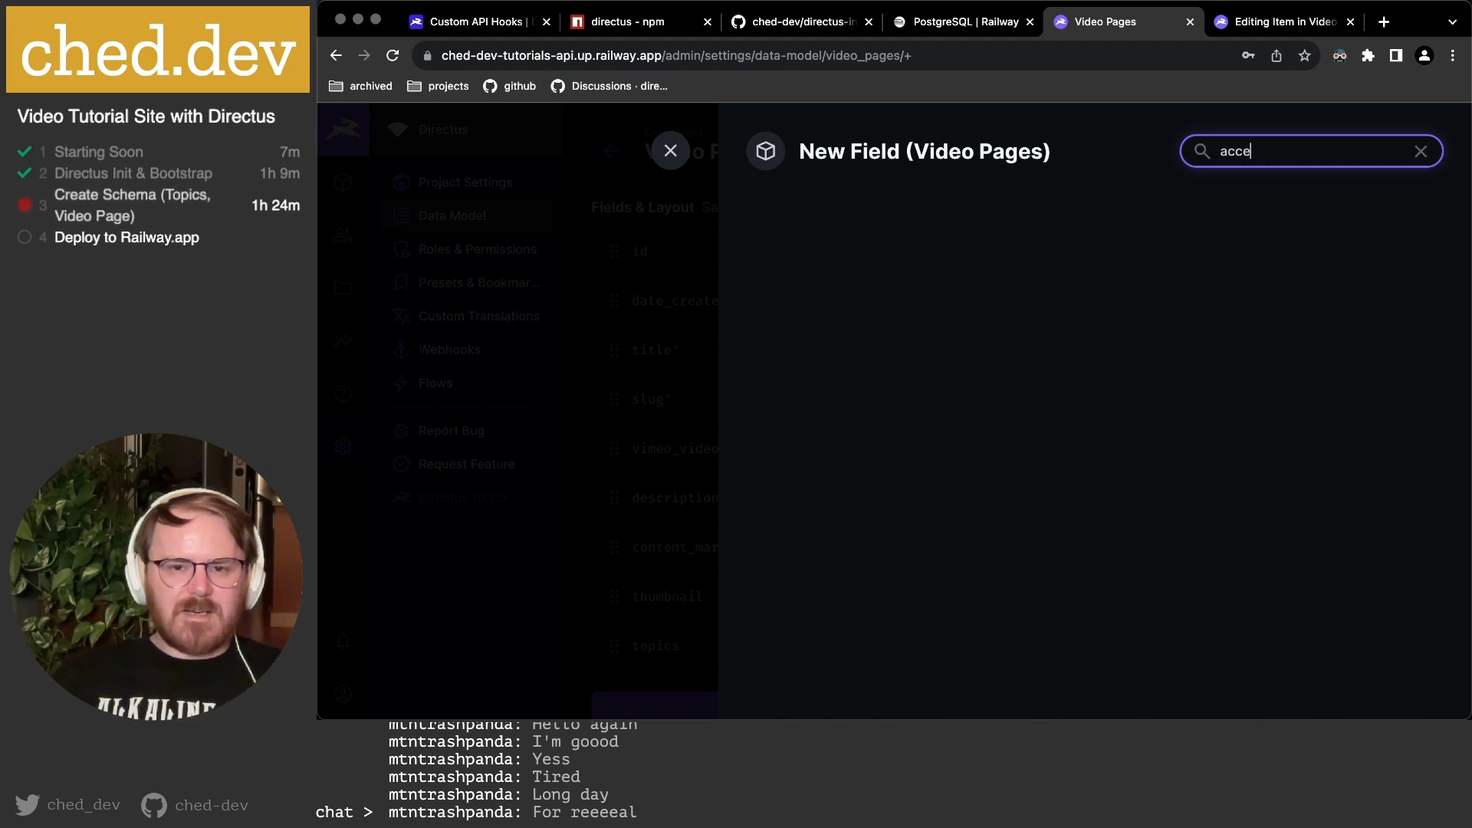
key("BackSpace")
key("super+a")
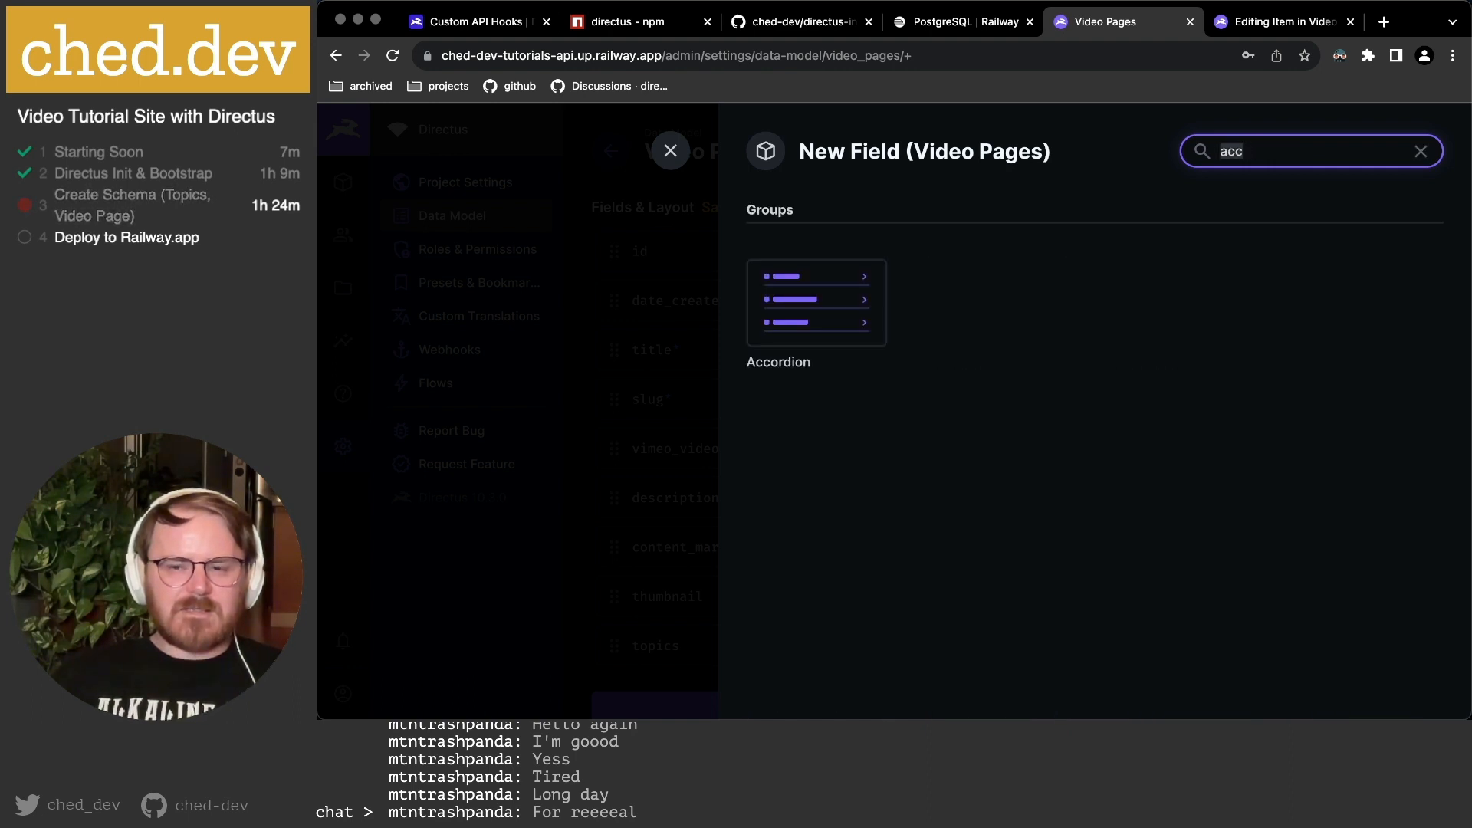
type("many")
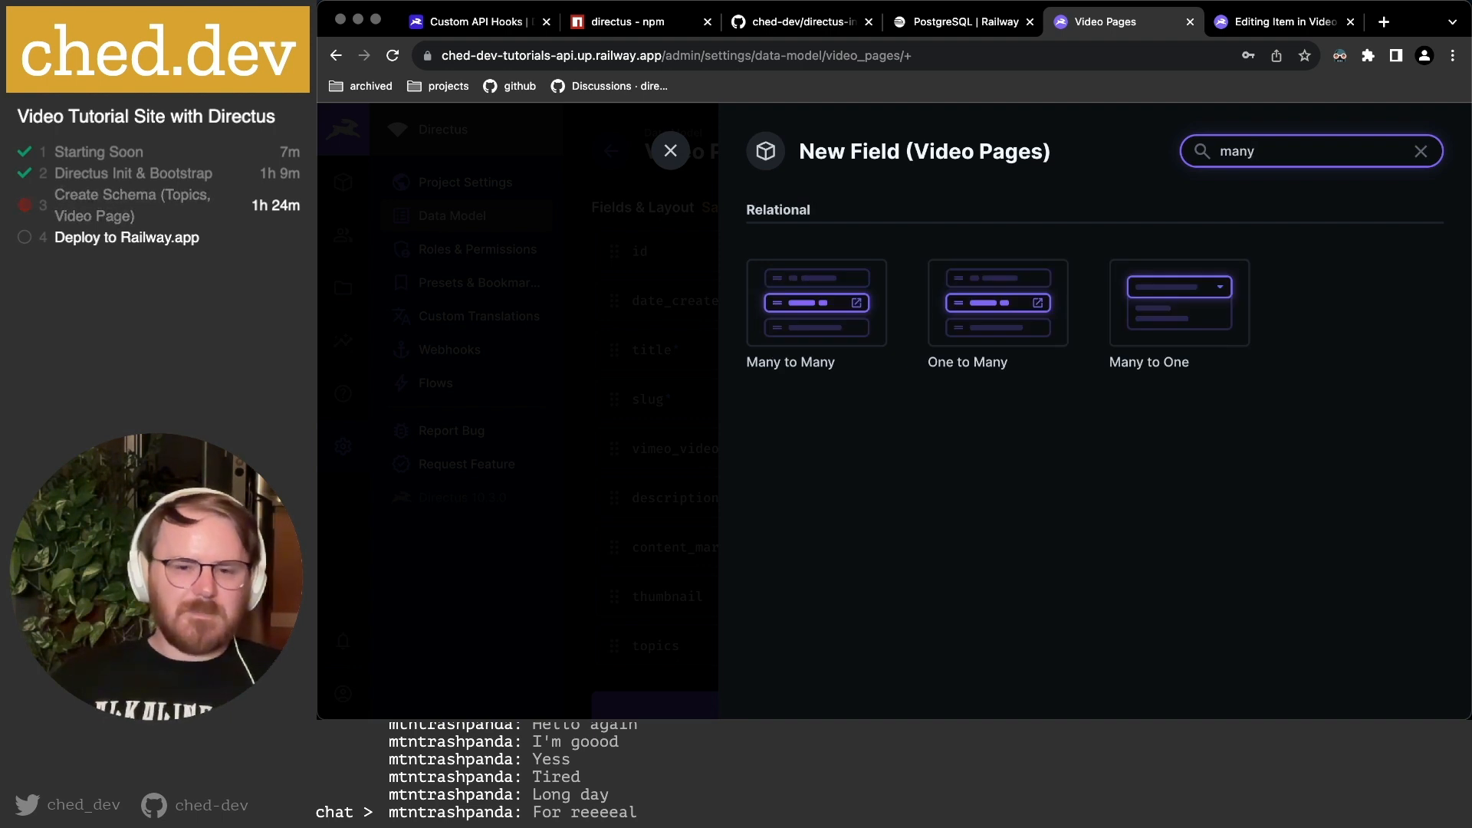
left_click(818, 320)
Key the field allowed_roles and relate it to the directus_roles system collection.
scroll(939, 476, "down", 1)
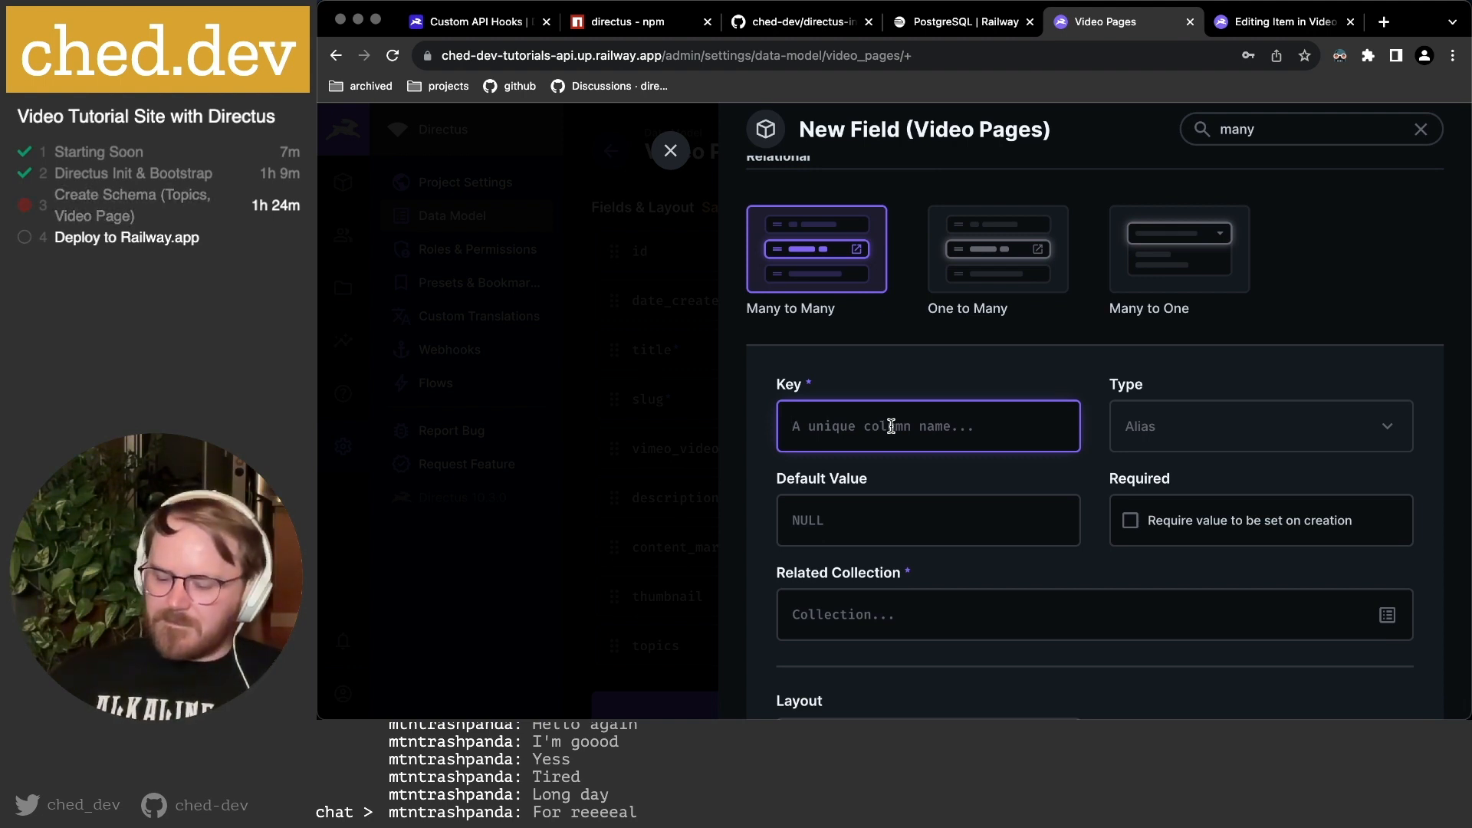
type("allowed_role")
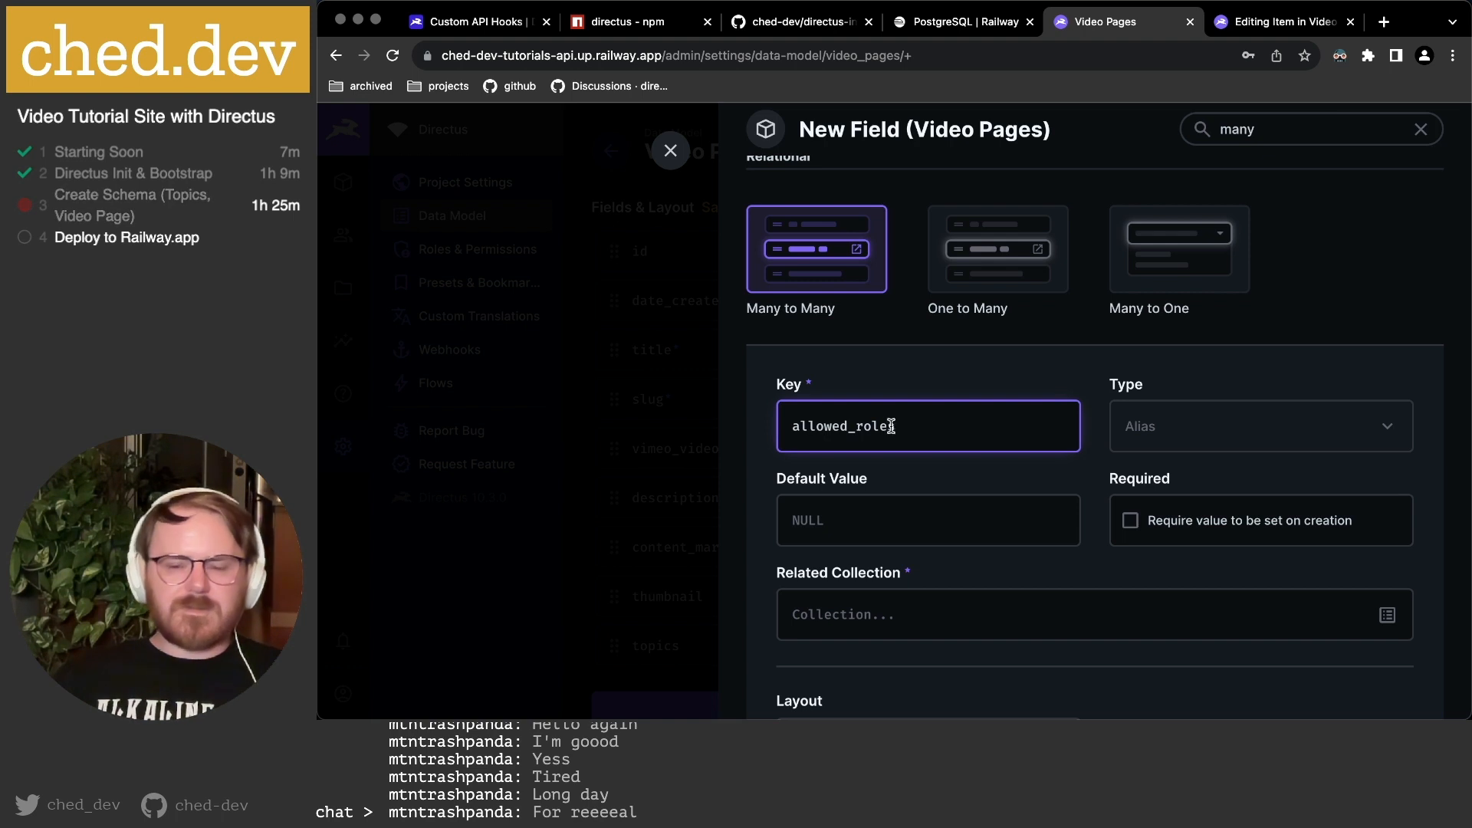
left_click(1019, 488)
scroll(1018, 489, "down", 2)
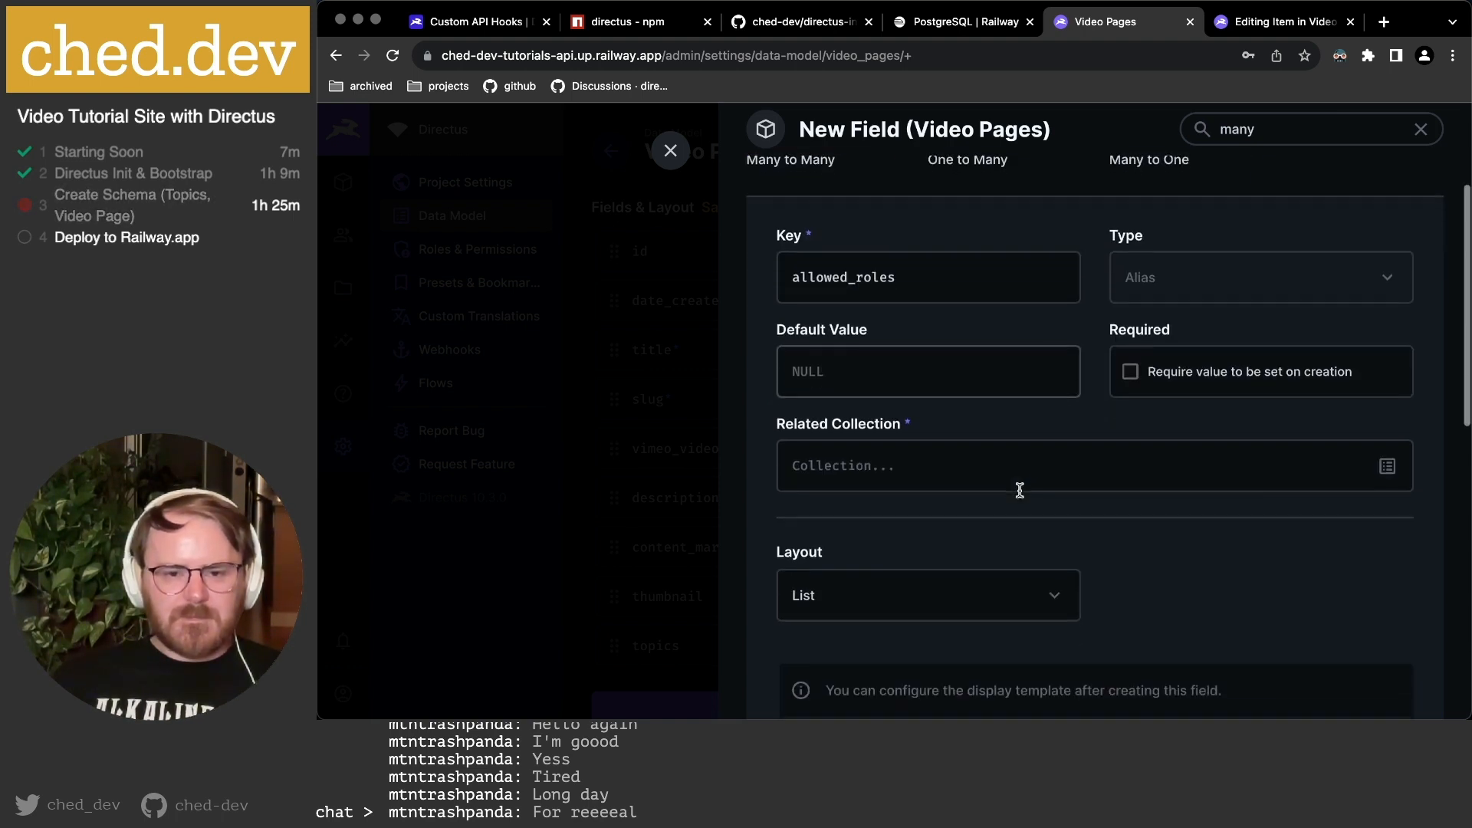
scroll(1019, 491, "up", 1)
left_click(1386, 530)
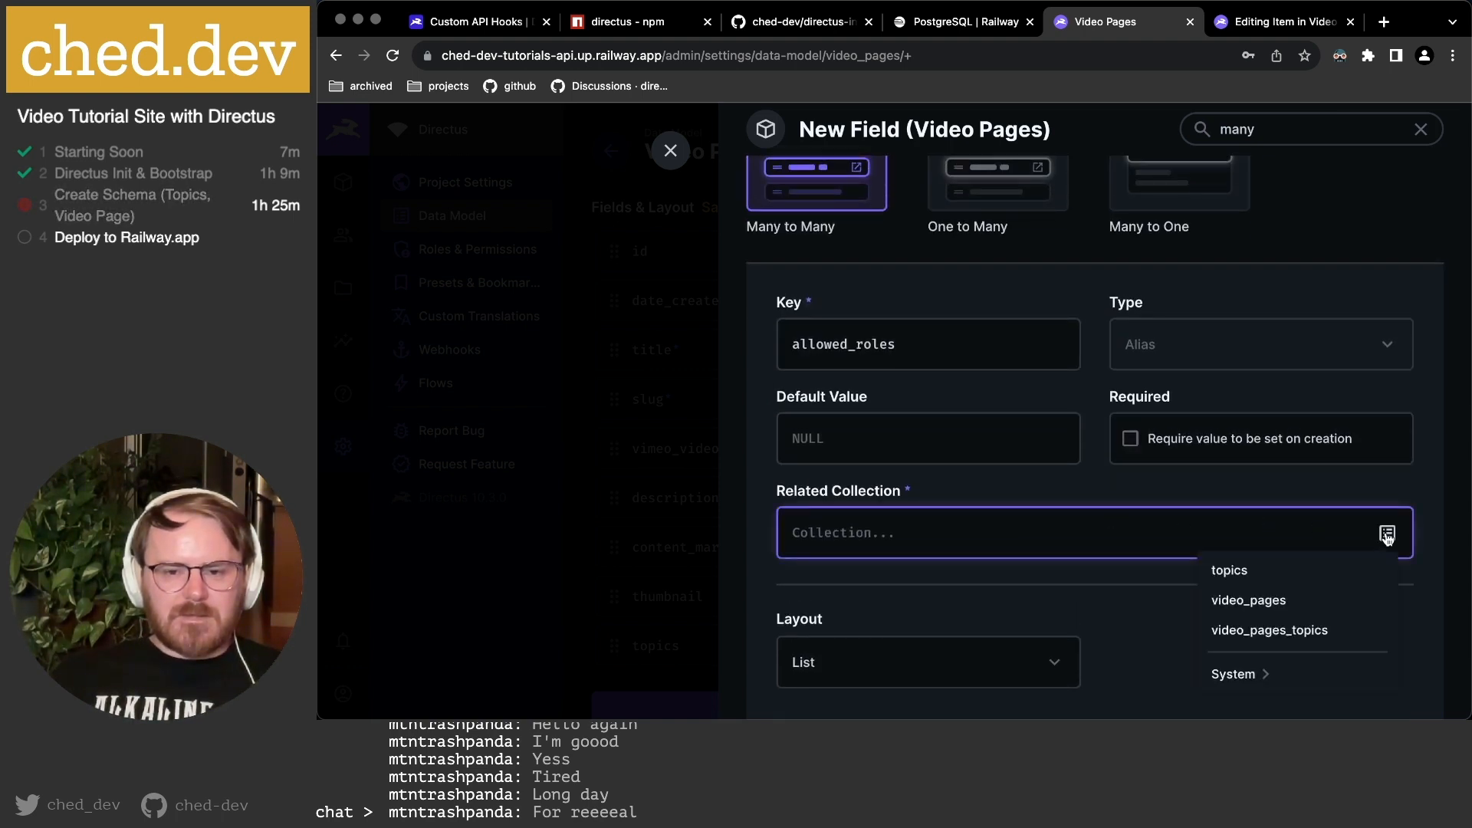
left_click(1237, 675)
scroll(1273, 471, "down", 2)
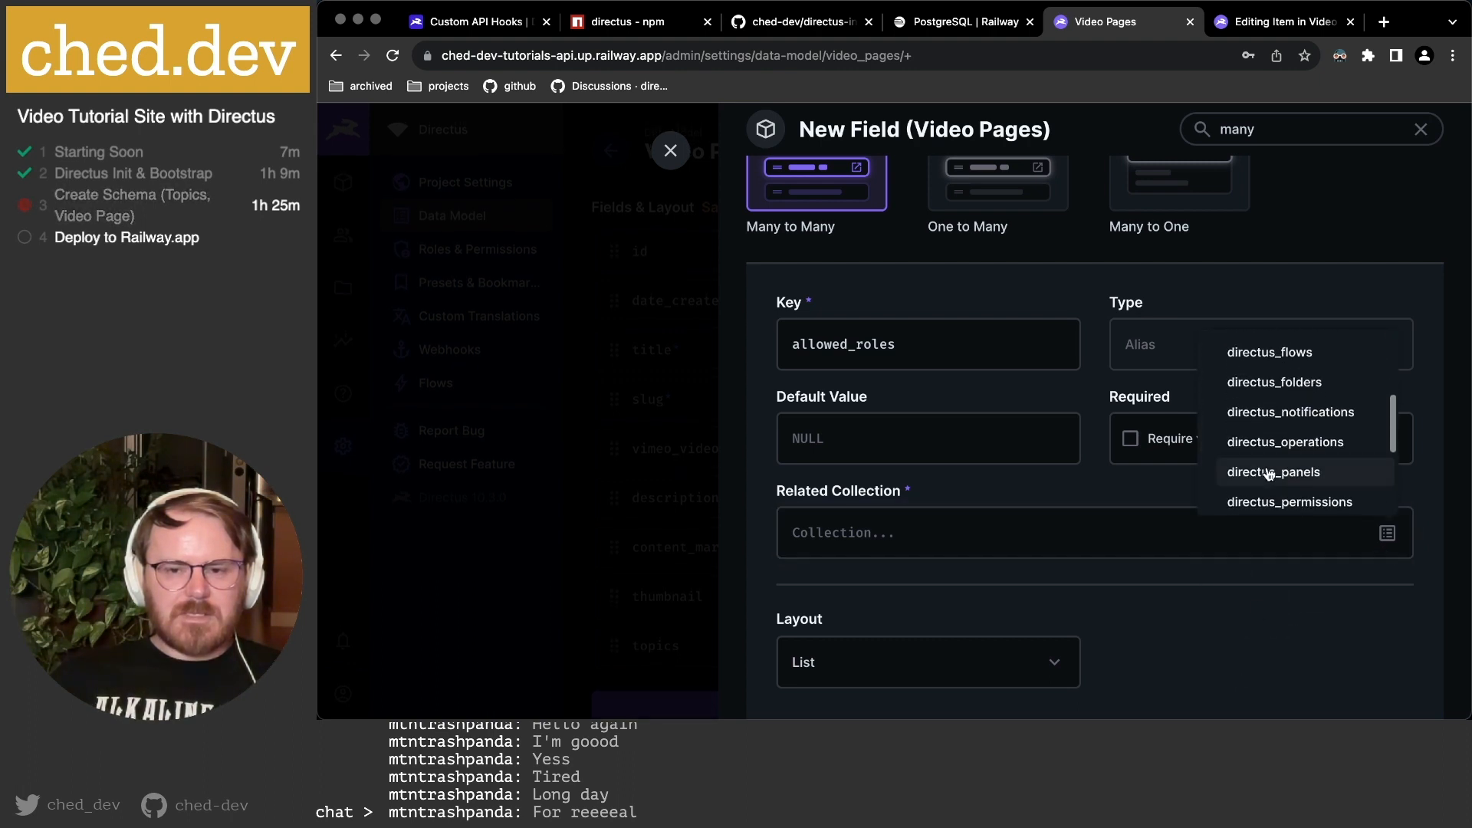
scroll(1277, 460, "down", 4)
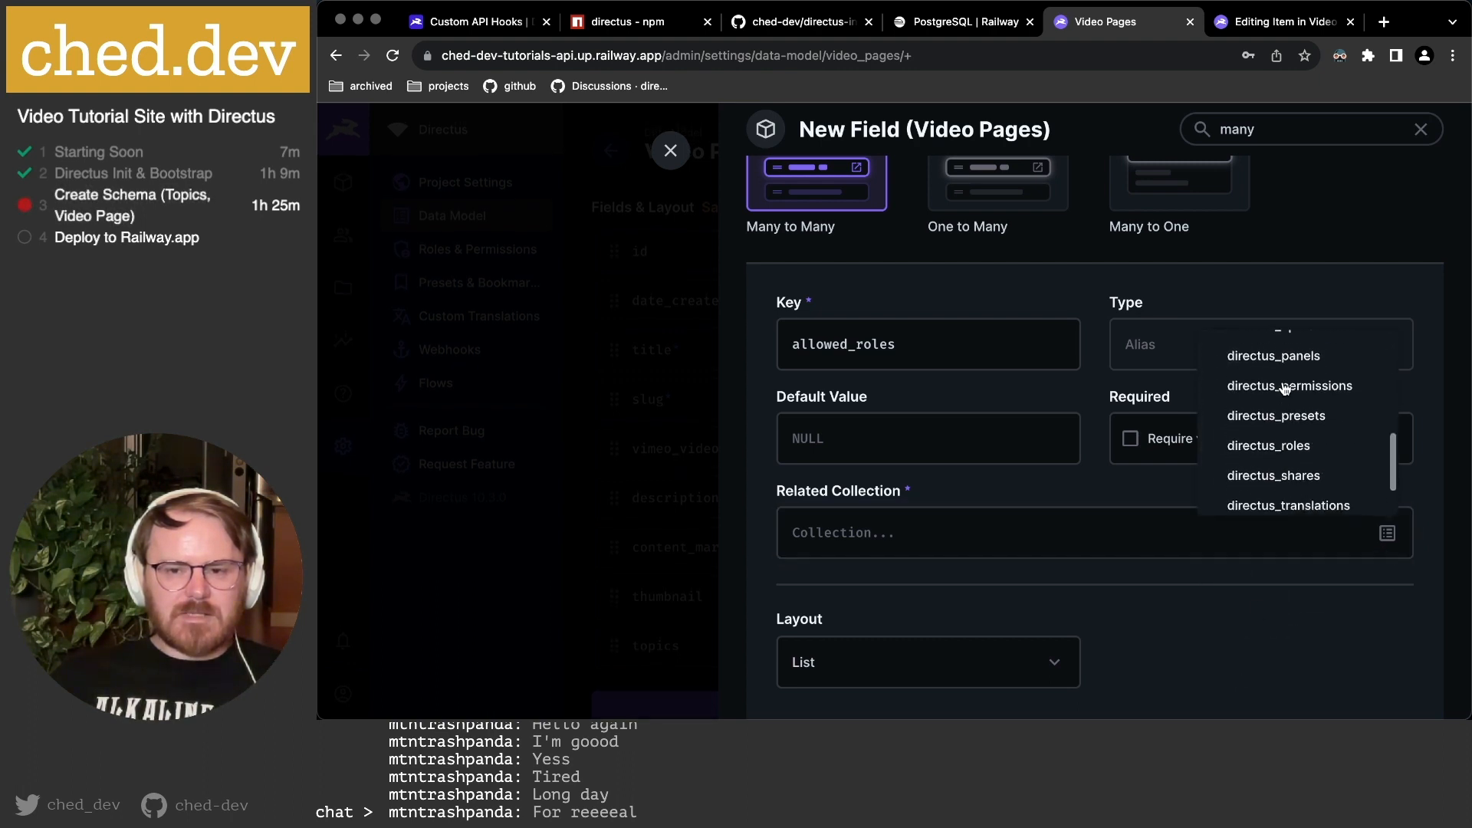
left_click(1281, 448)
Keep the List layout and turn off Enable Create Button for the field.
scroll(1243, 483, "down", 2)
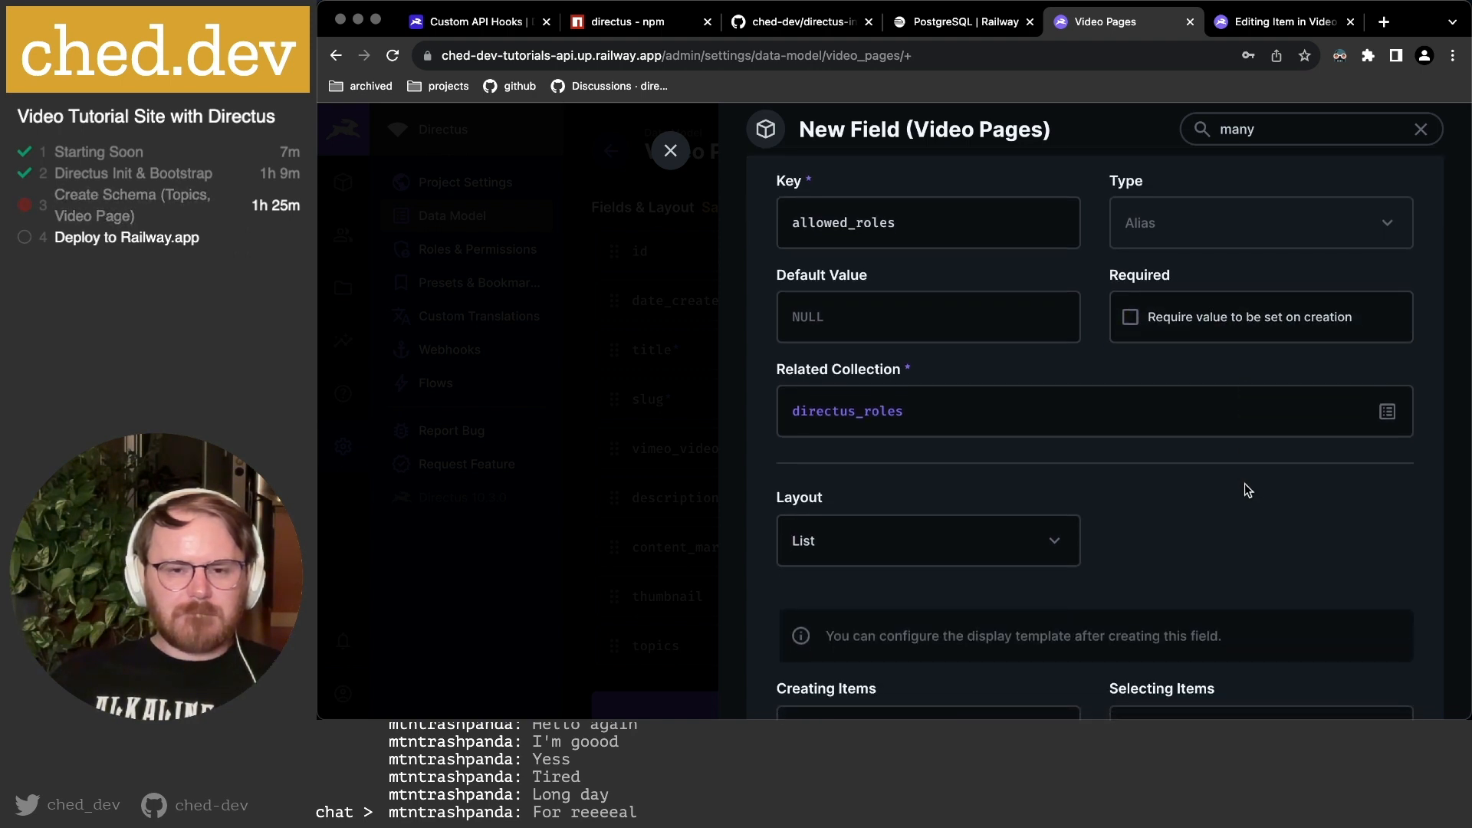
scroll(1135, 480, "down", 2)
left_click(872, 463)
left_click(1203, 458)
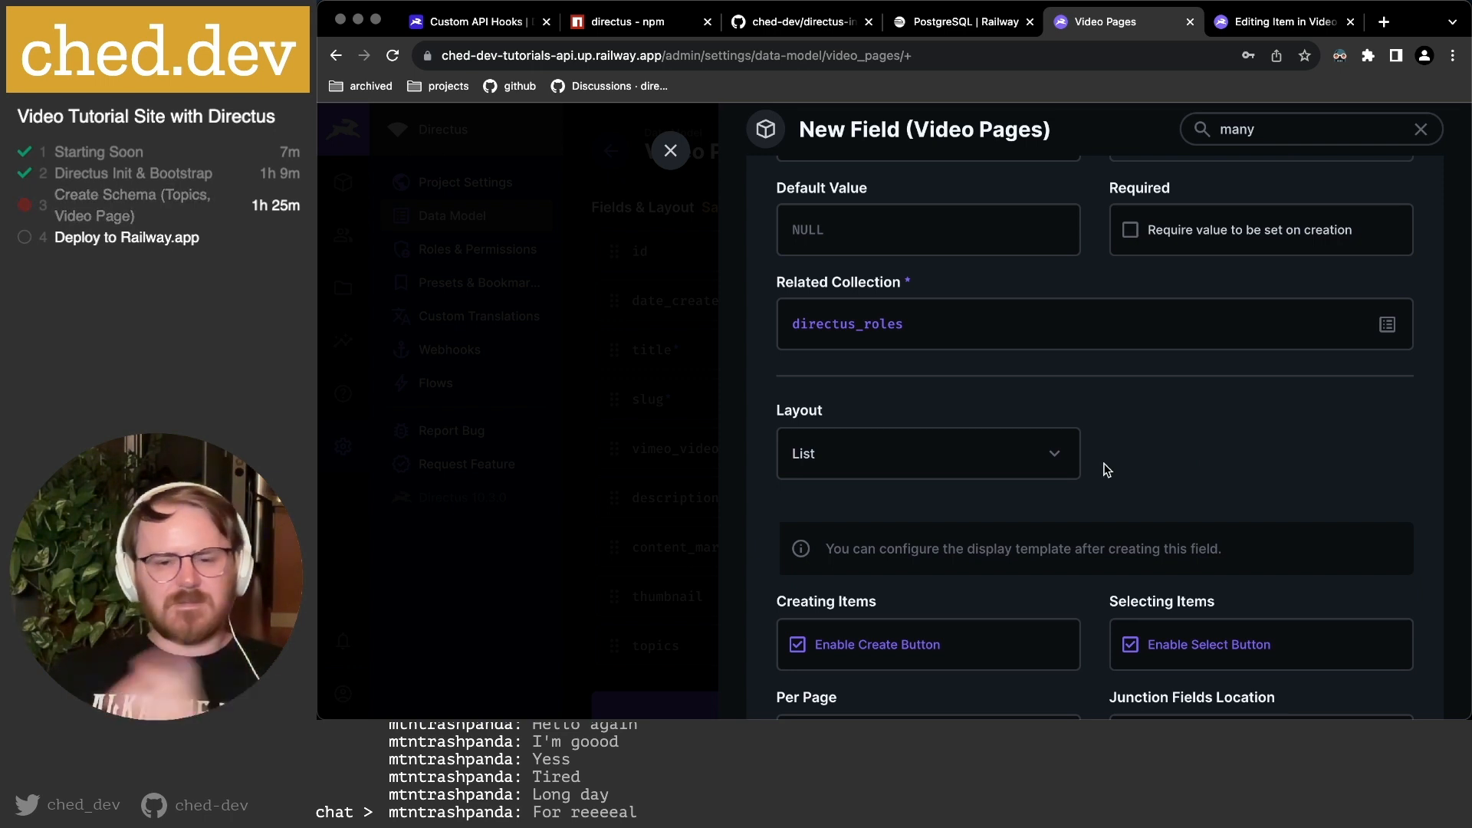
scroll(1046, 463, "down", 3)
scroll(924, 442, "down", 3)
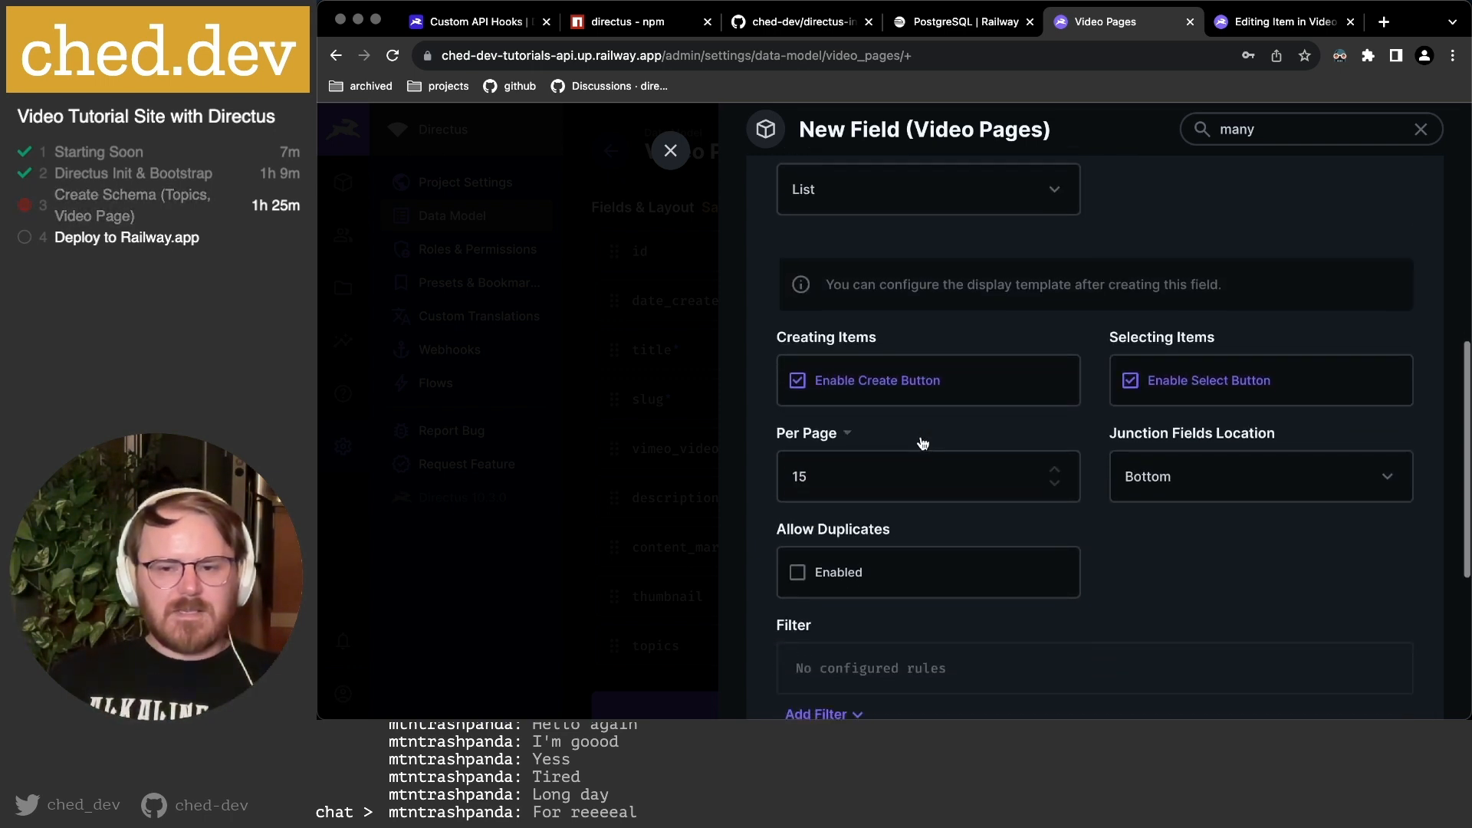
left_click(874, 385)
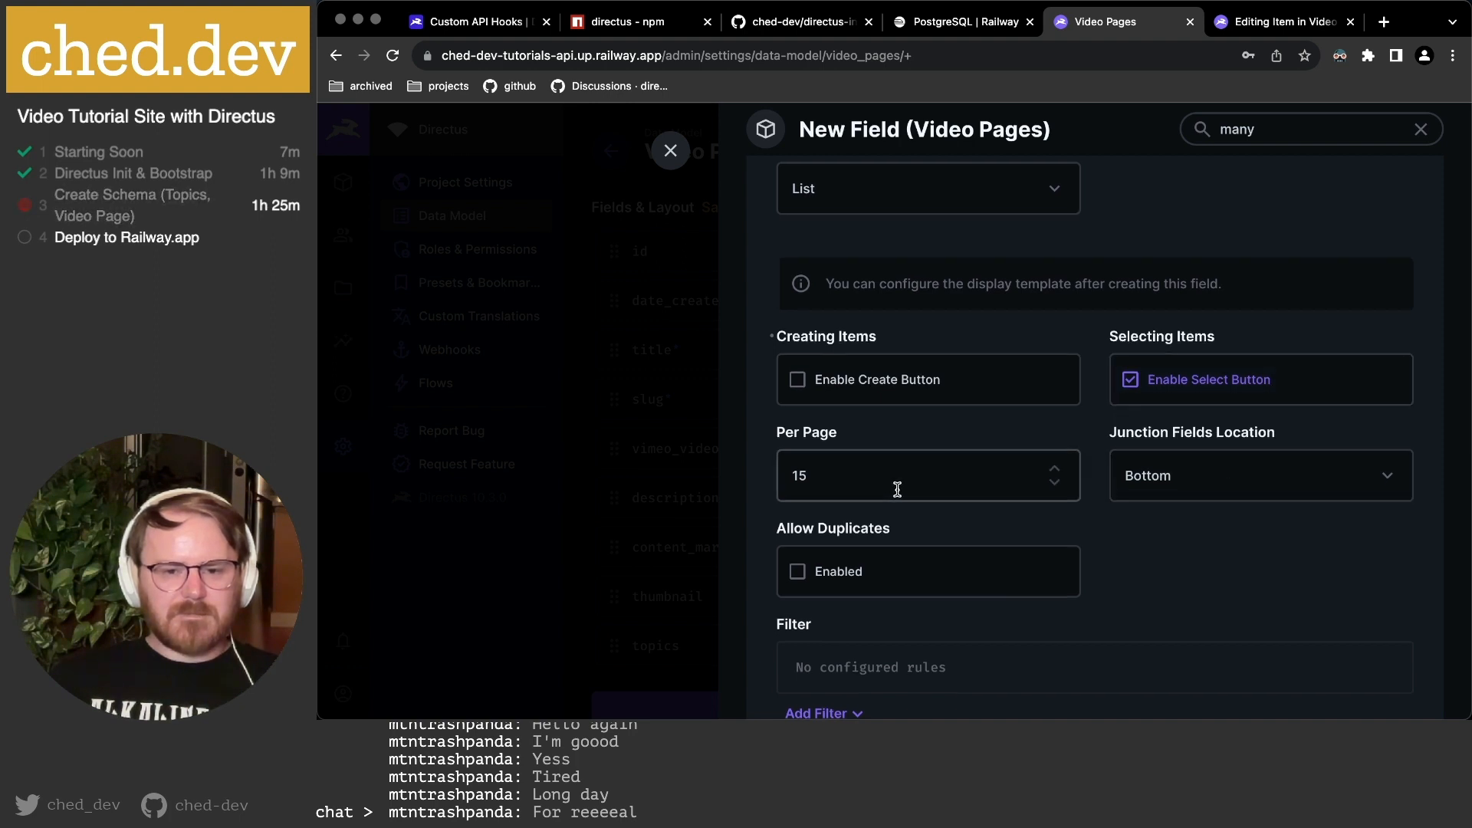
scroll(897, 489, "down", 3)
scroll(1101, 499, "down", 3)
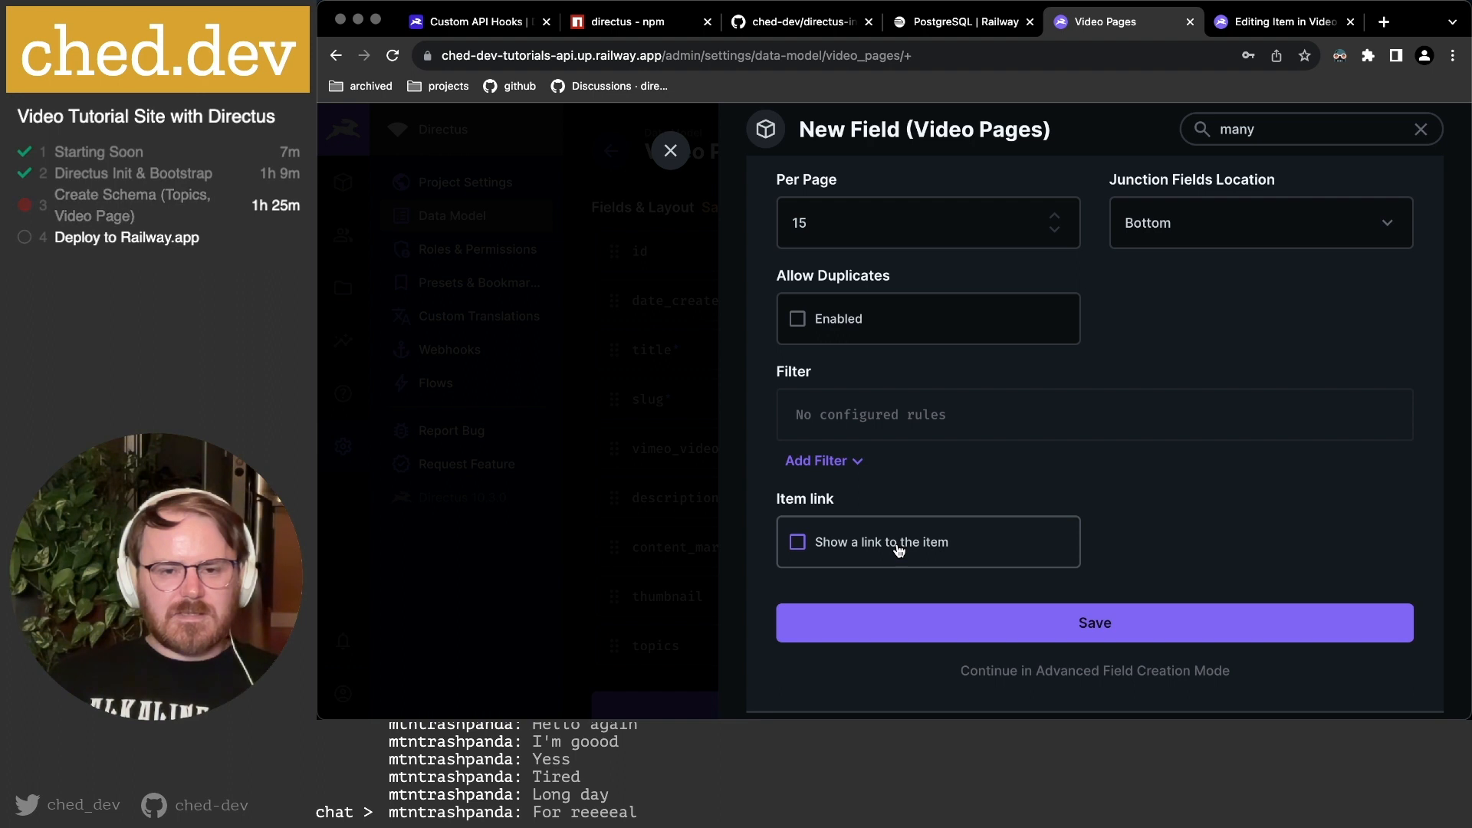
scroll(1085, 568, "down", 2)
In advanced relationship settings, make deselecting a role delete the junction item.
left_click(1088, 563)
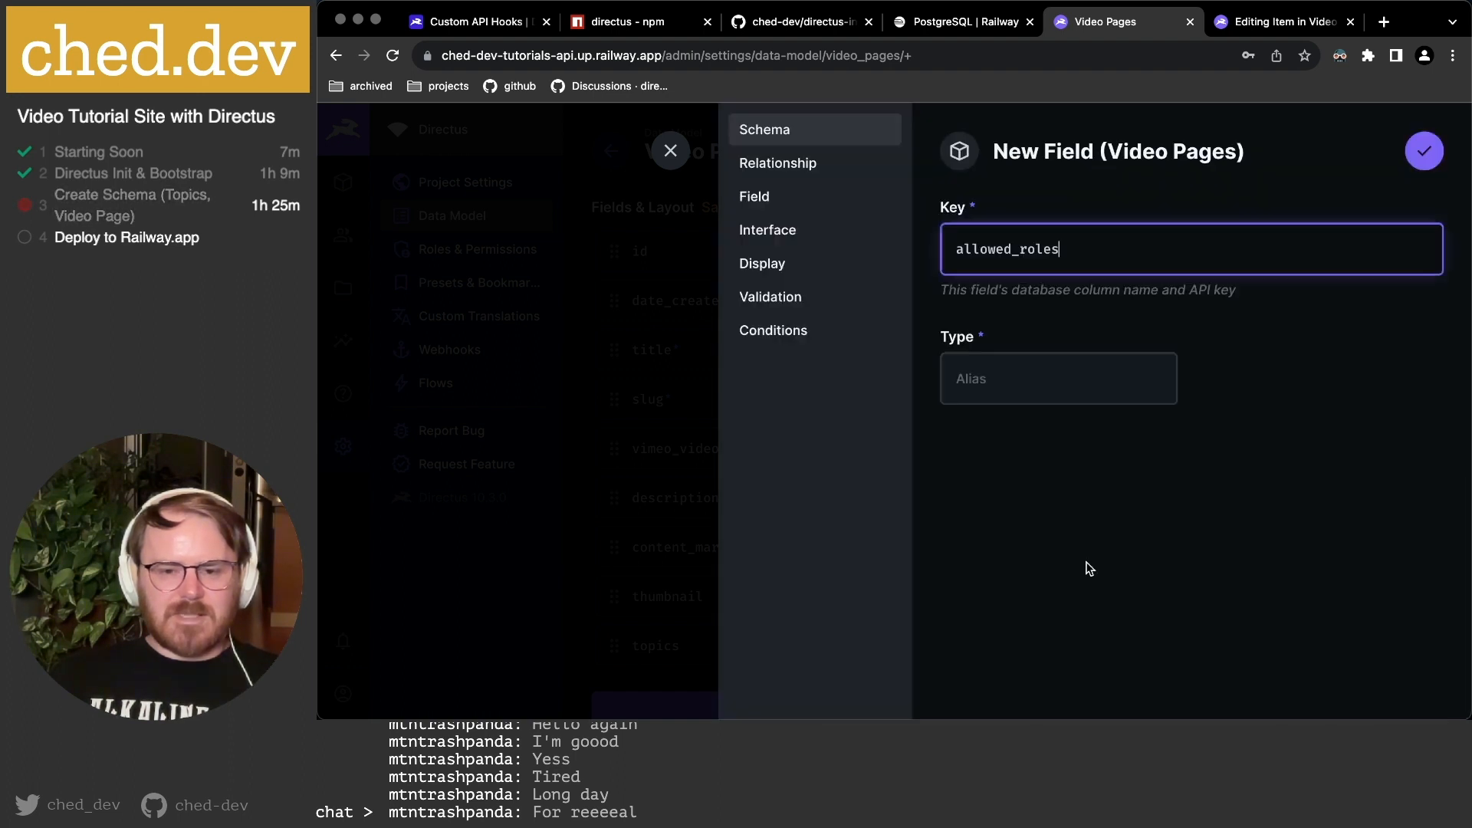
left_click(797, 177)
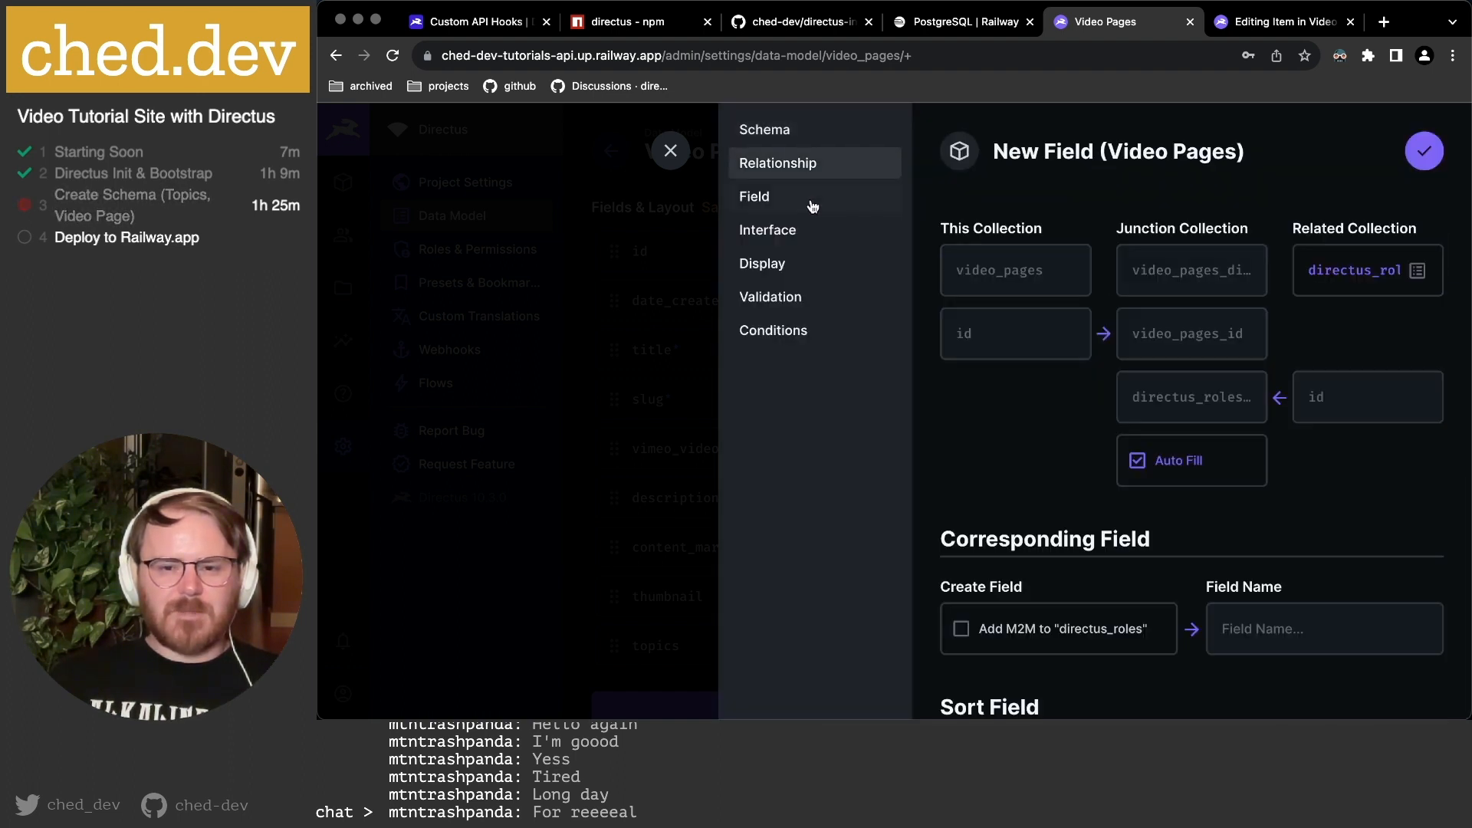
scroll(1061, 465, "down", 4)
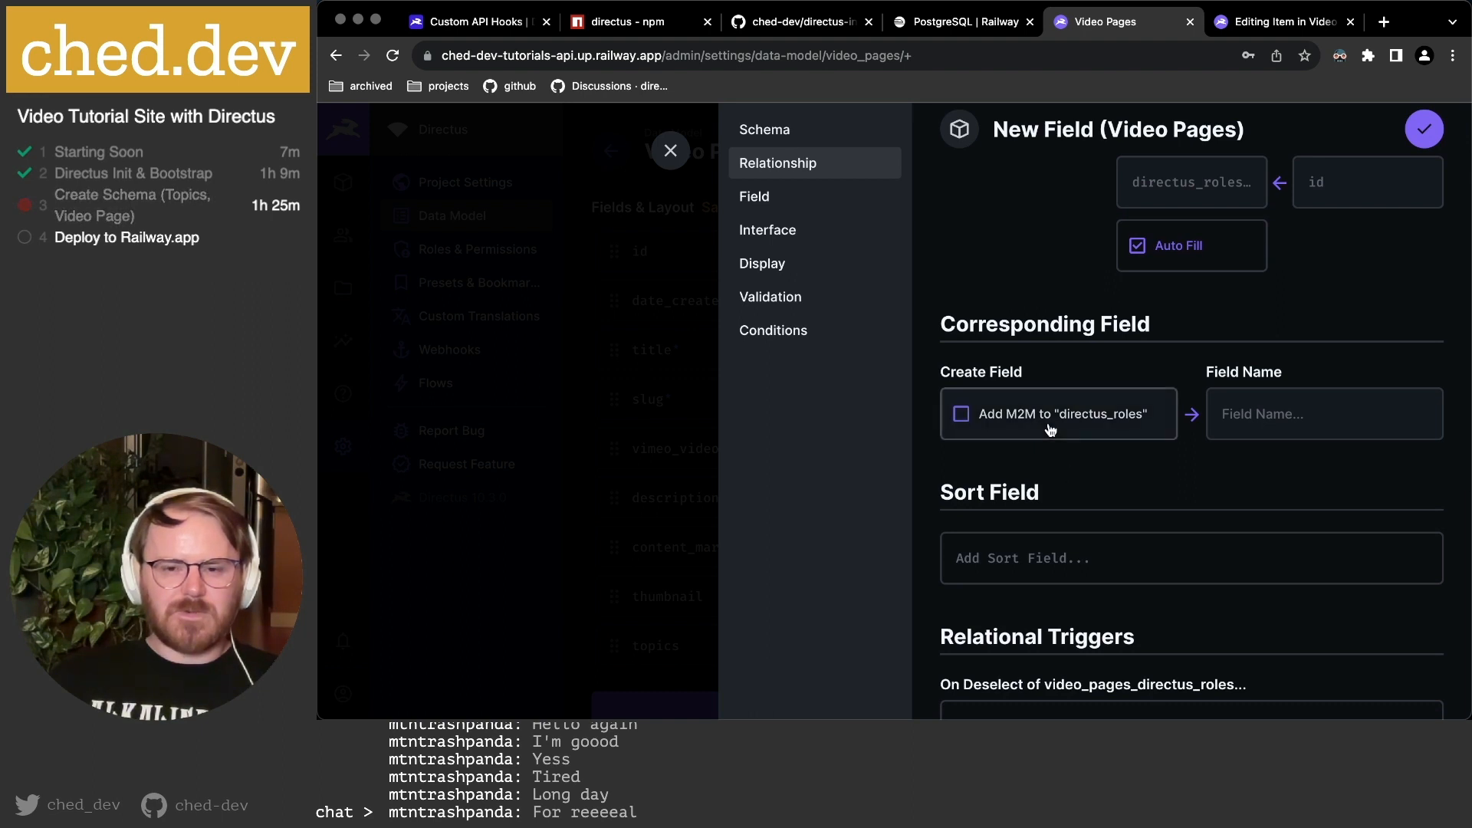
scroll(1089, 437, "down", 2)
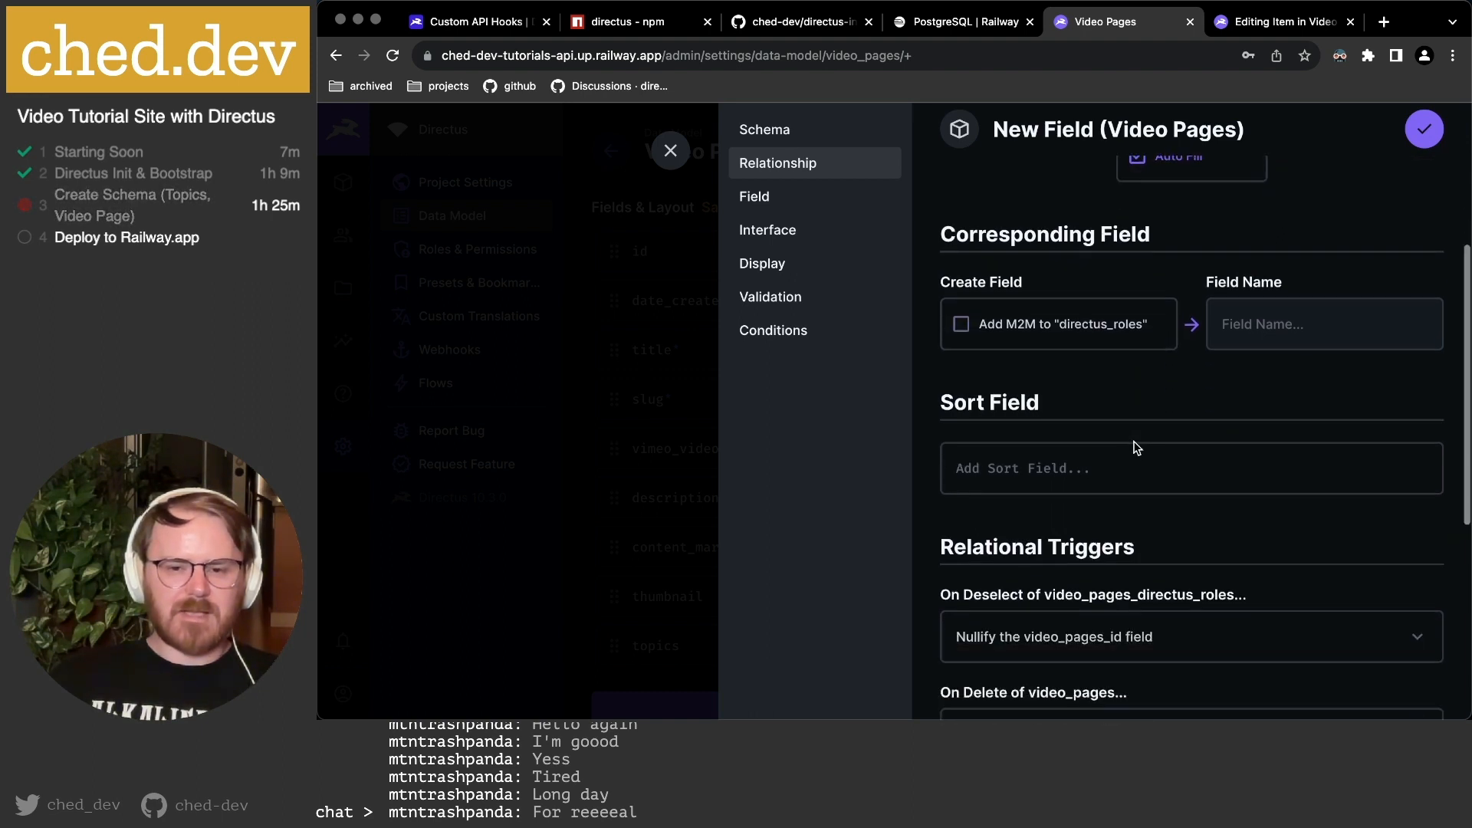
scroll(1133, 447, "down", 3)
scroll(1081, 499, "down", 2)
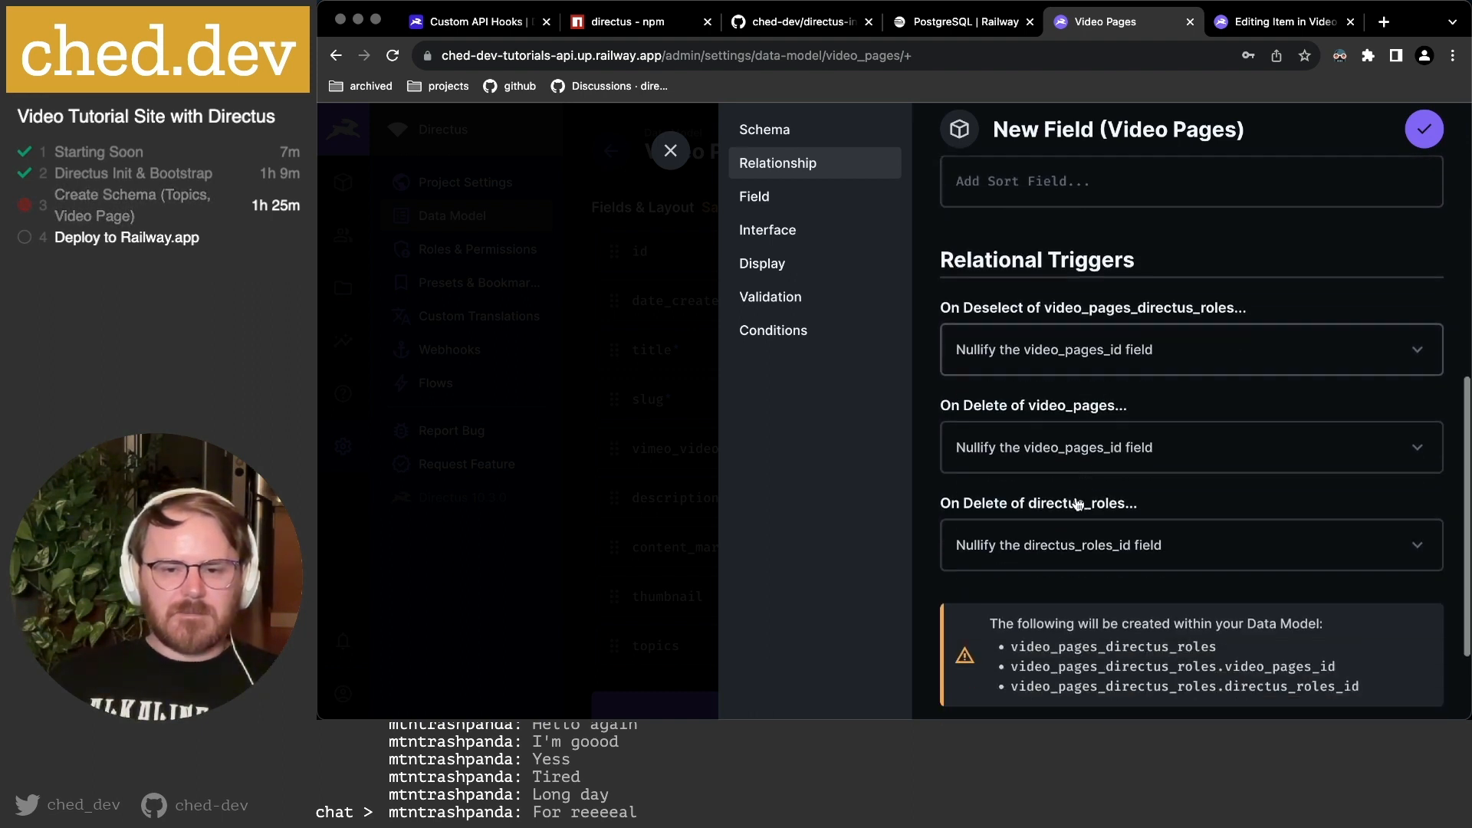
left_click(1071, 354)
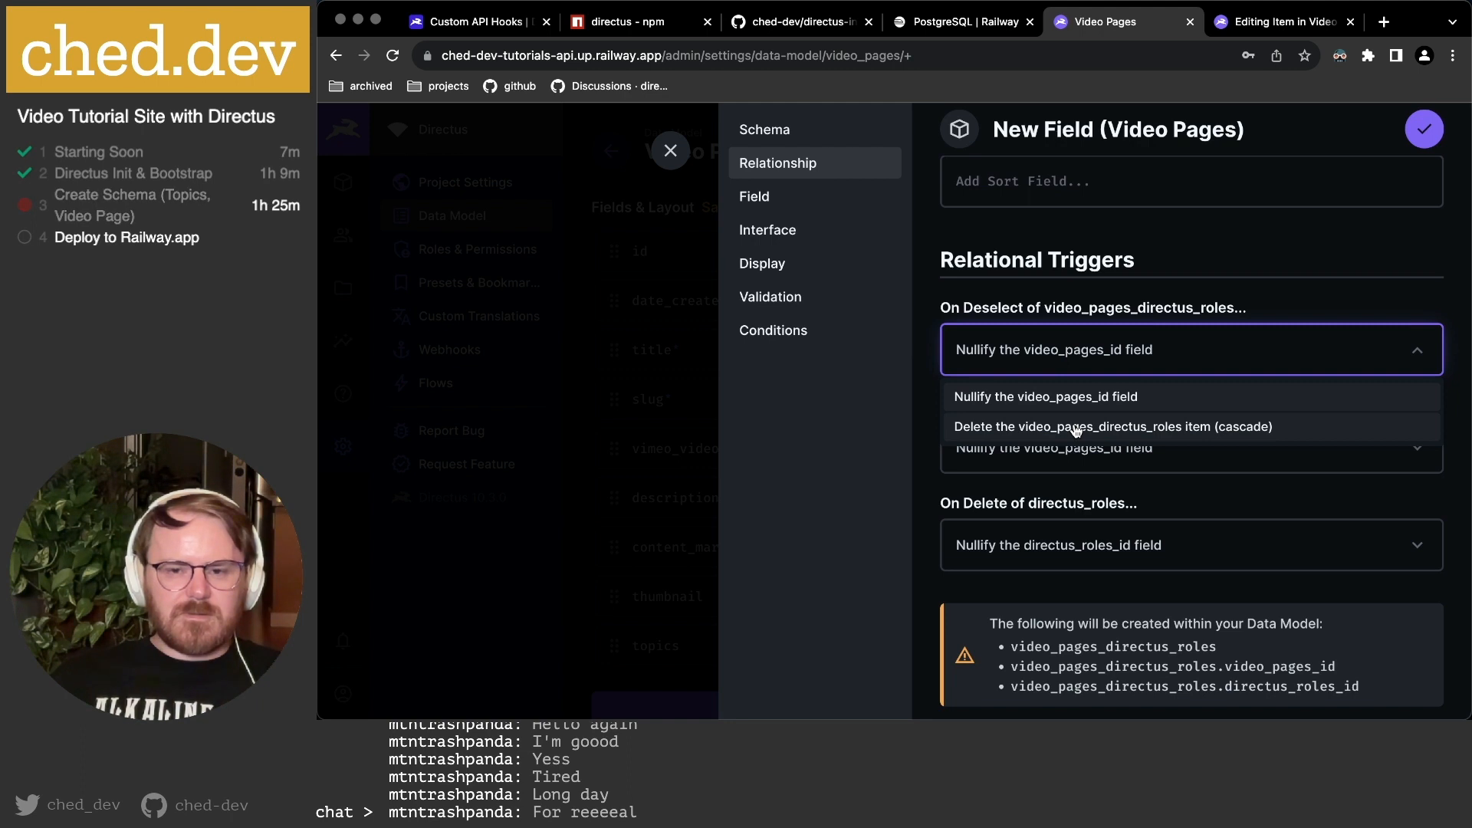
left_click(1076, 428)
Set On Delete of video_pages and of directus_roles to cascade-delete the video_pages_directus_roles item.
left_click(1073, 445)
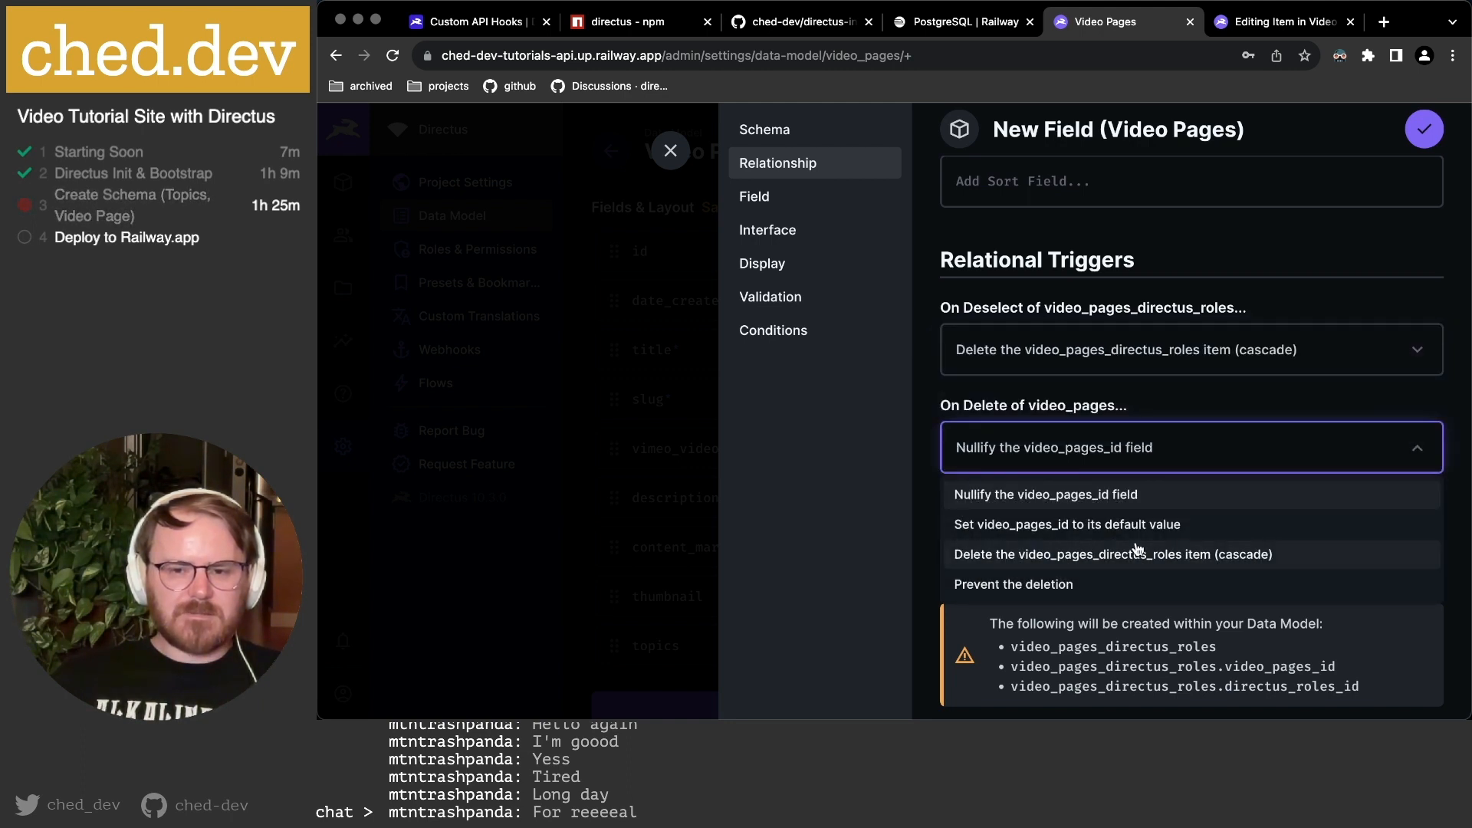
left_click(1185, 554)
left_click(1156, 548)
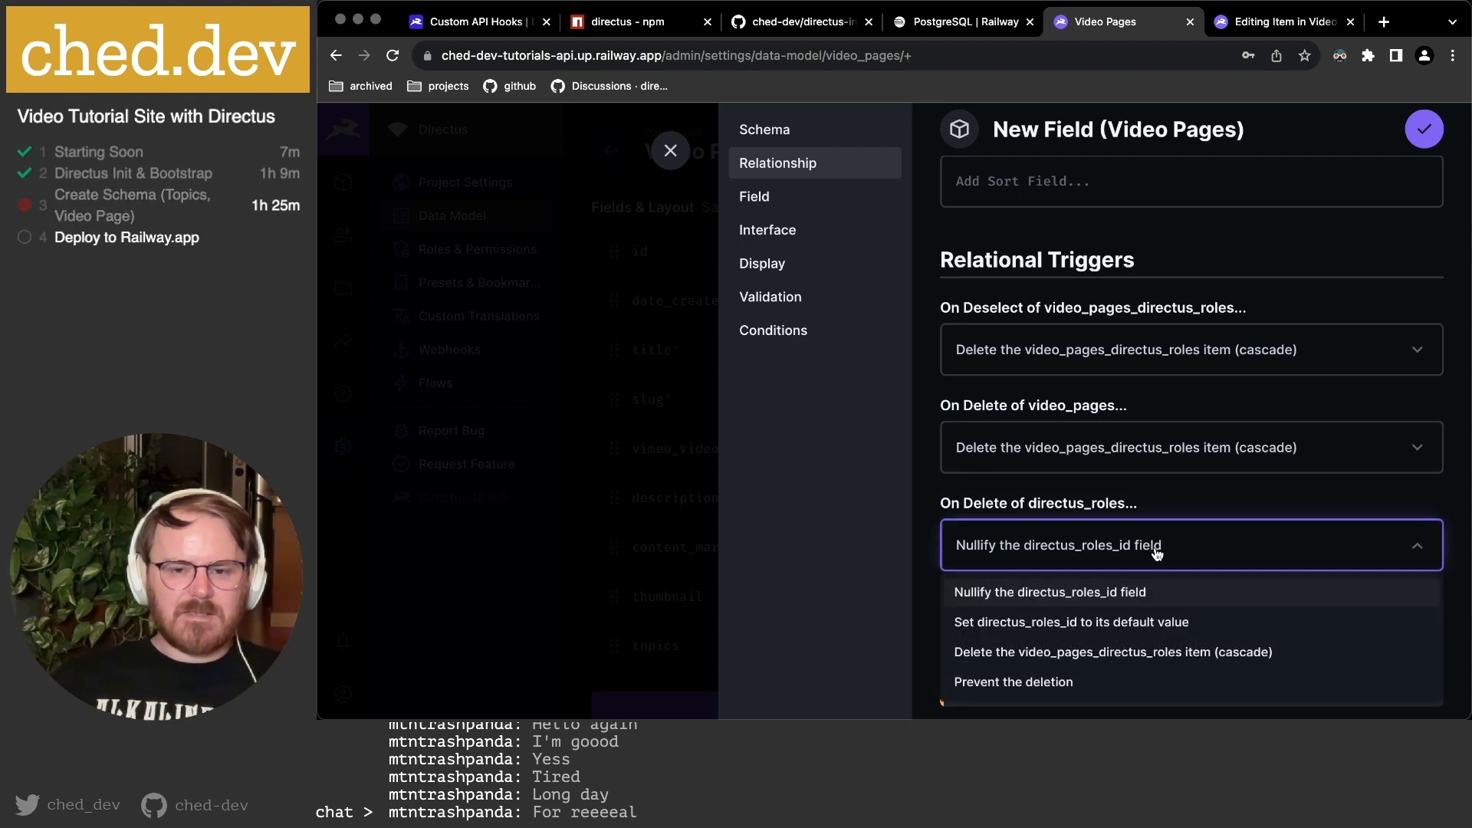
left_click(1216, 653)
left_click(1149, 571)
scroll(1146, 576, "down", 1)
left_click(1119, 657)
scroll(1066, 485, "up", 1)
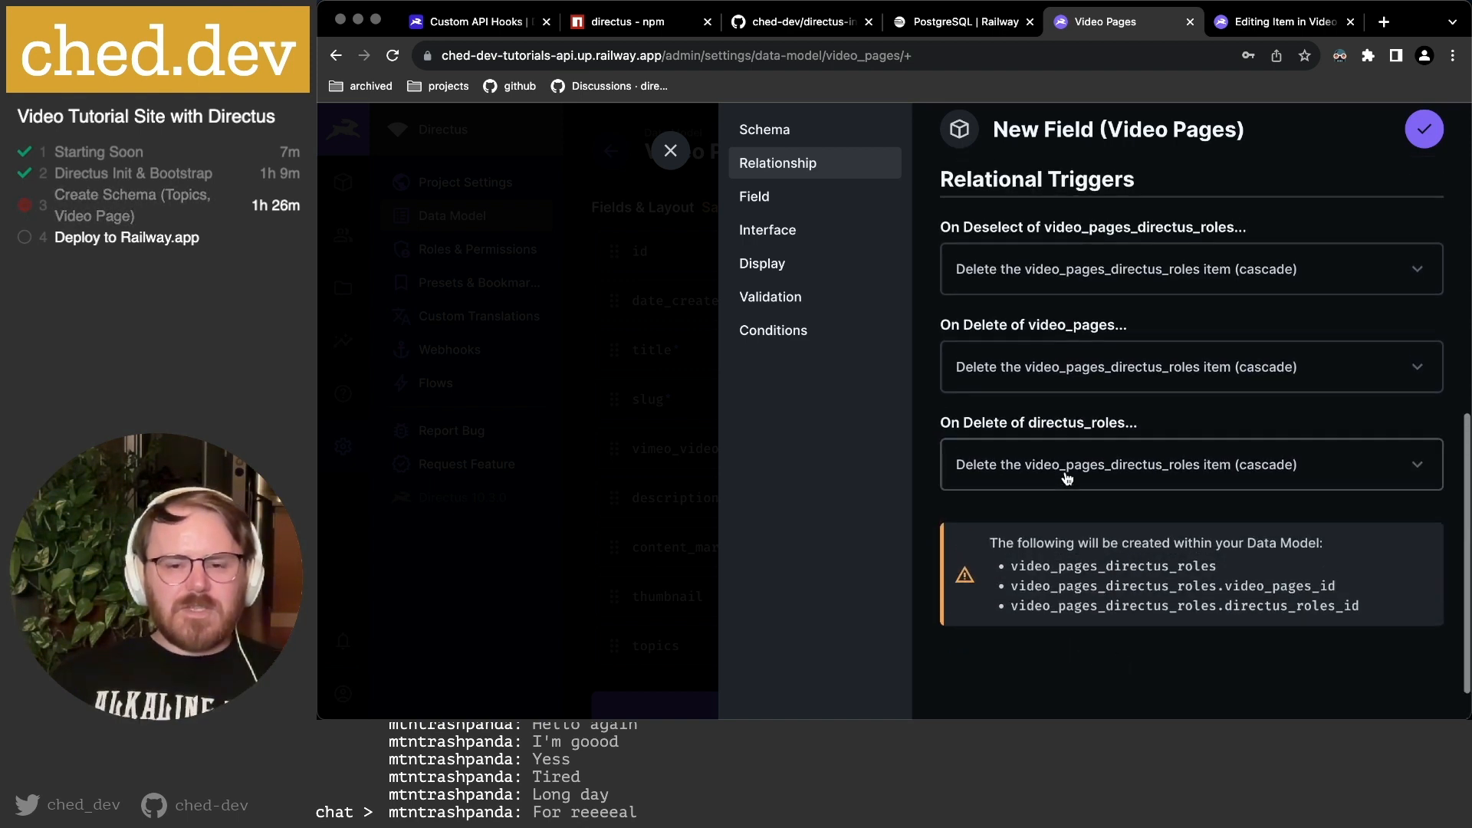
scroll(1066, 477, "up", 1)
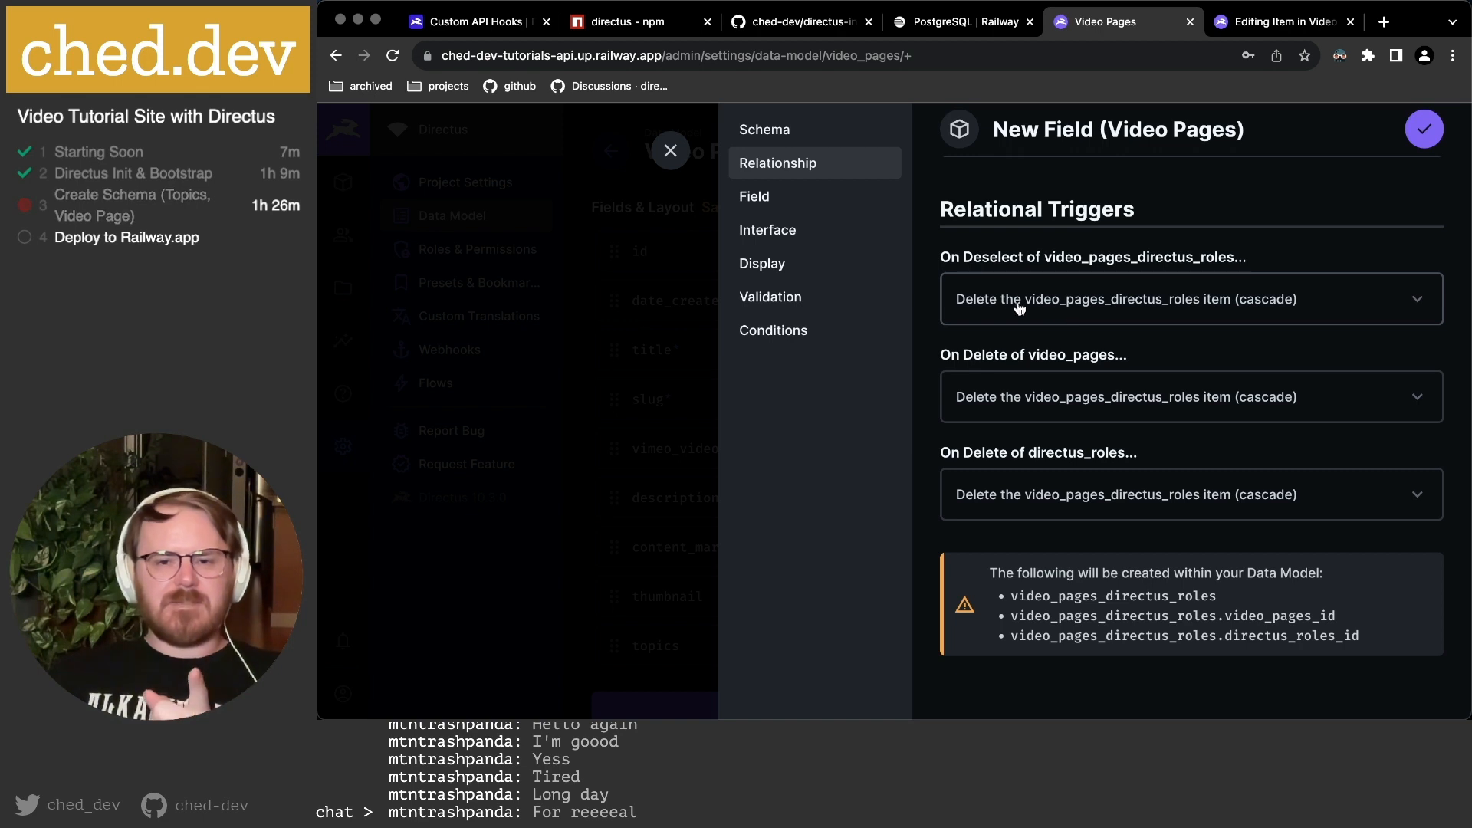
Confirm On Deselect stays set to cascade deletion of the junction item.
left_click(1179, 309)
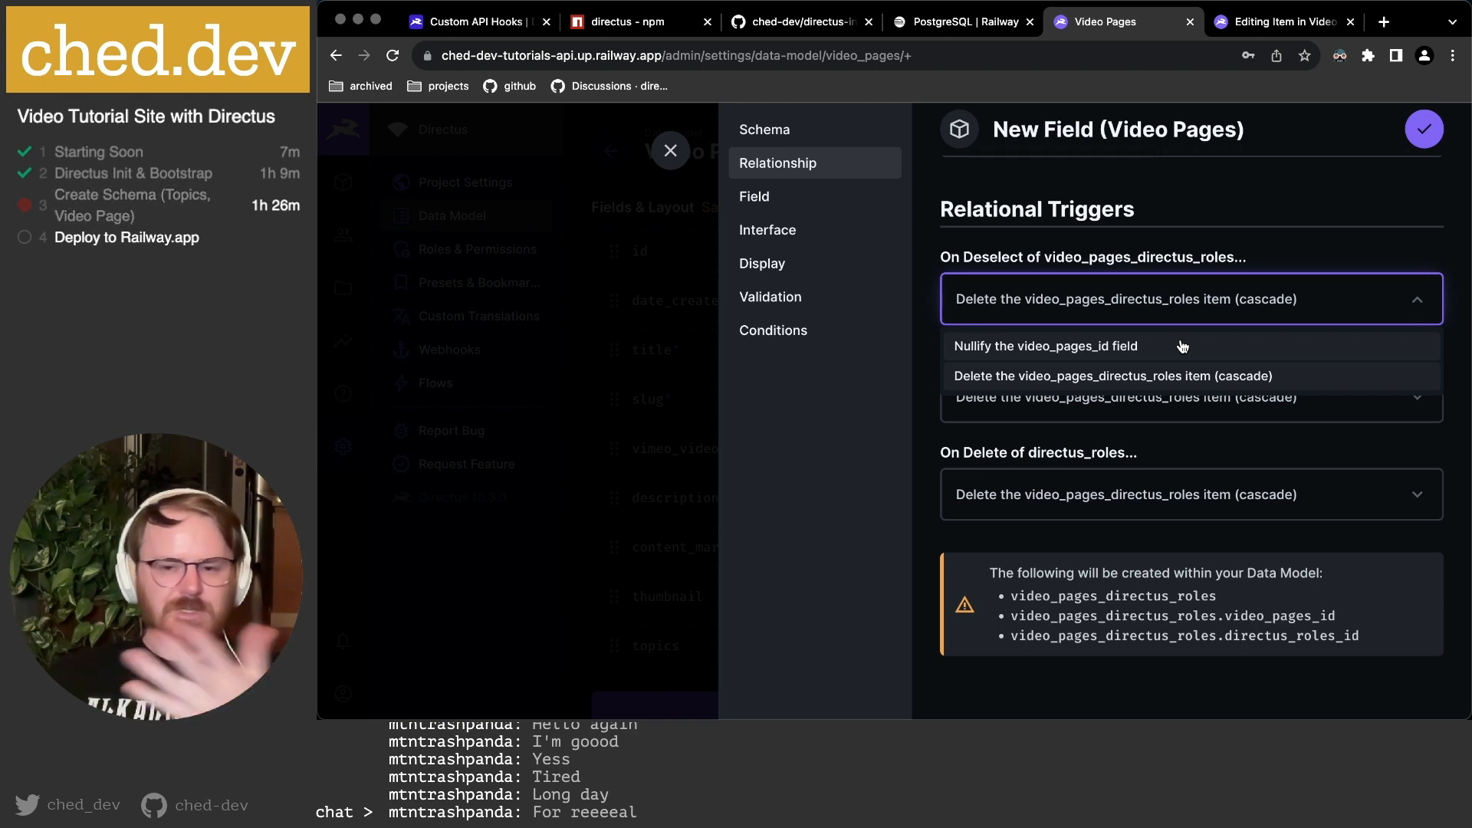
left_click(1194, 376)
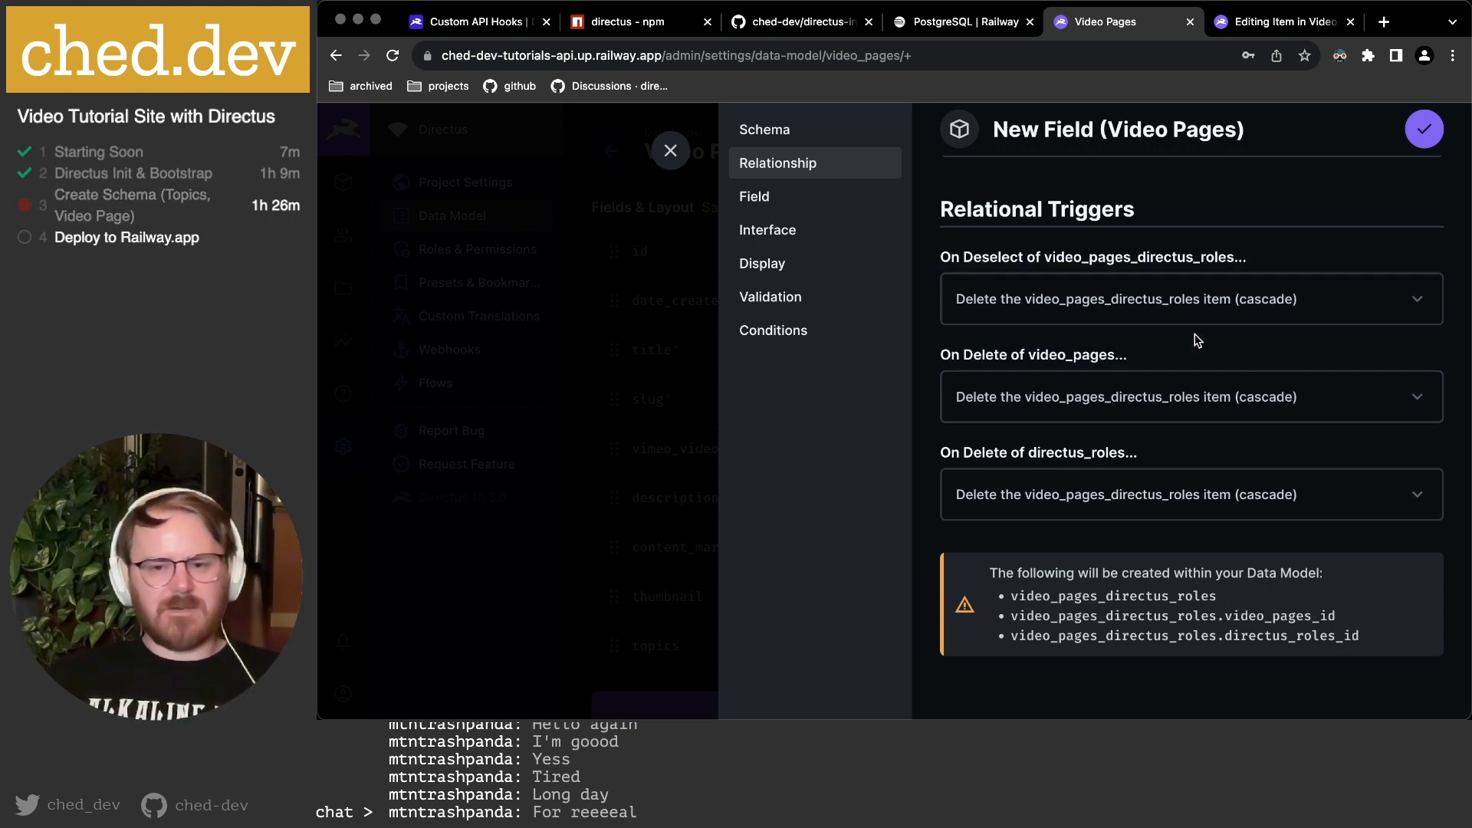
scroll(1198, 339, "down", 2)
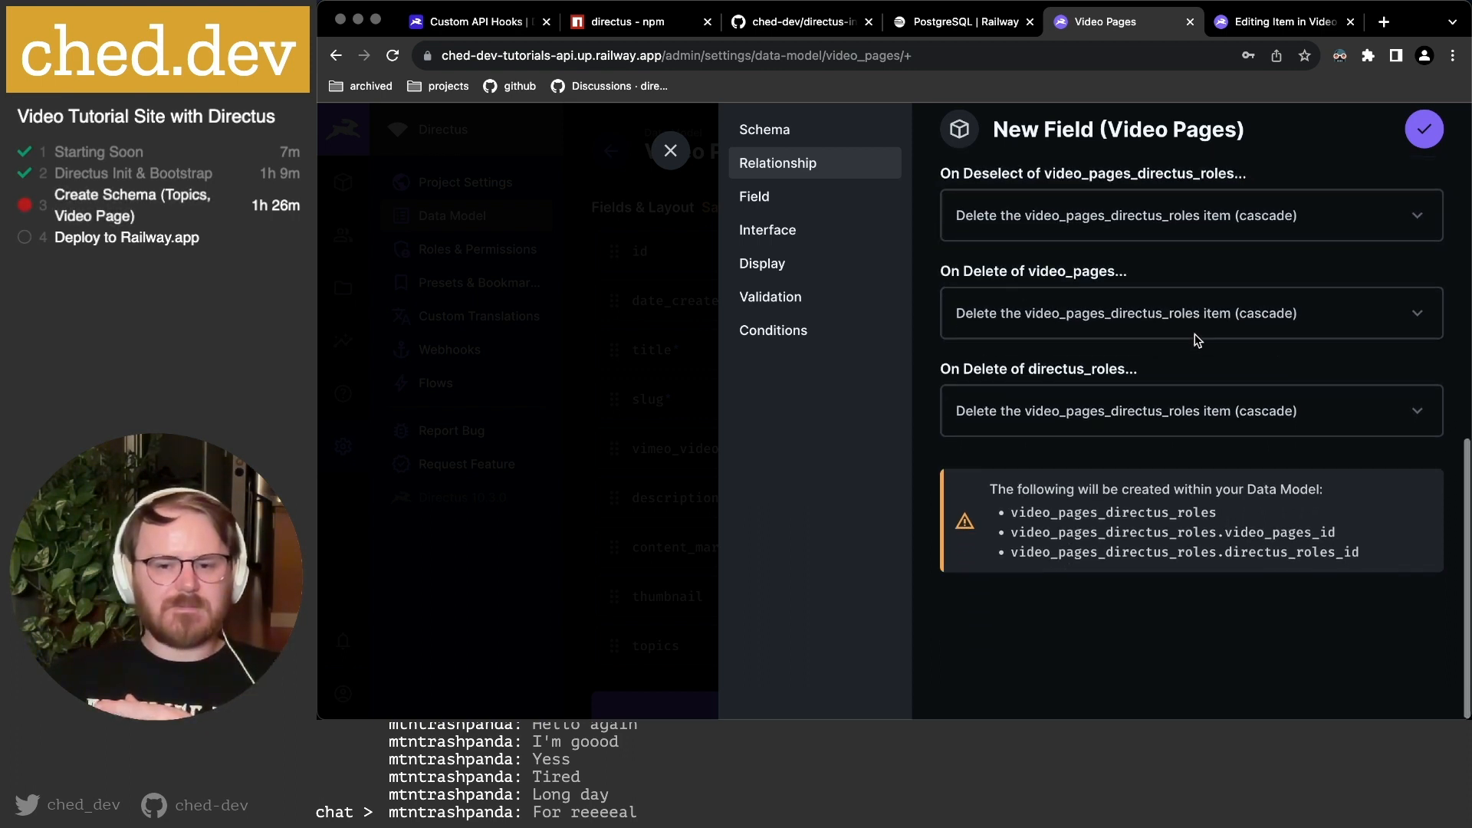
Review the Field and Interface settings, choose the Related Values display, and save the allowed_roles field.
left_click(803, 201)
scroll(1210, 289, "up", 1)
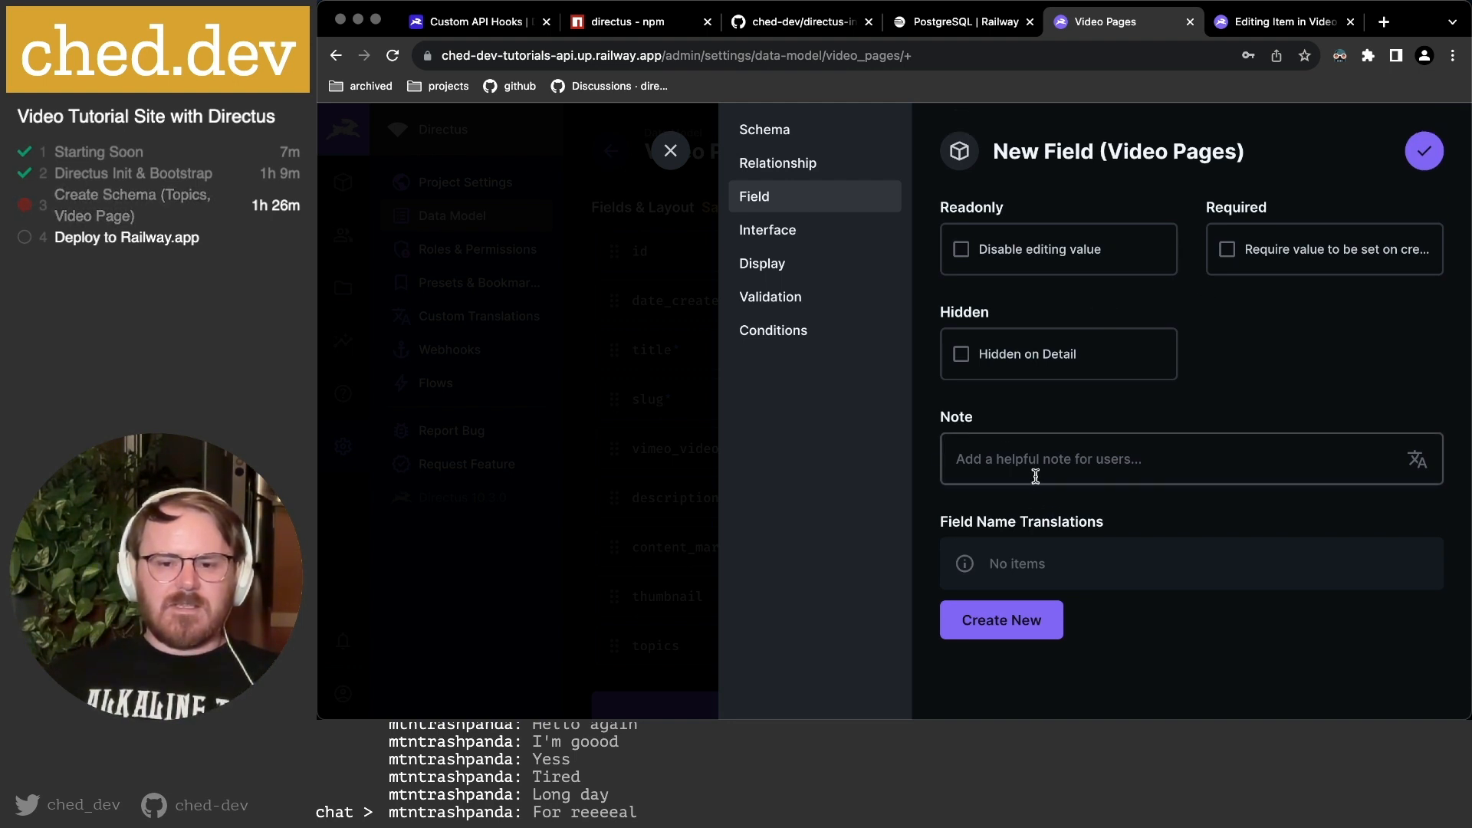
left_click(789, 232)
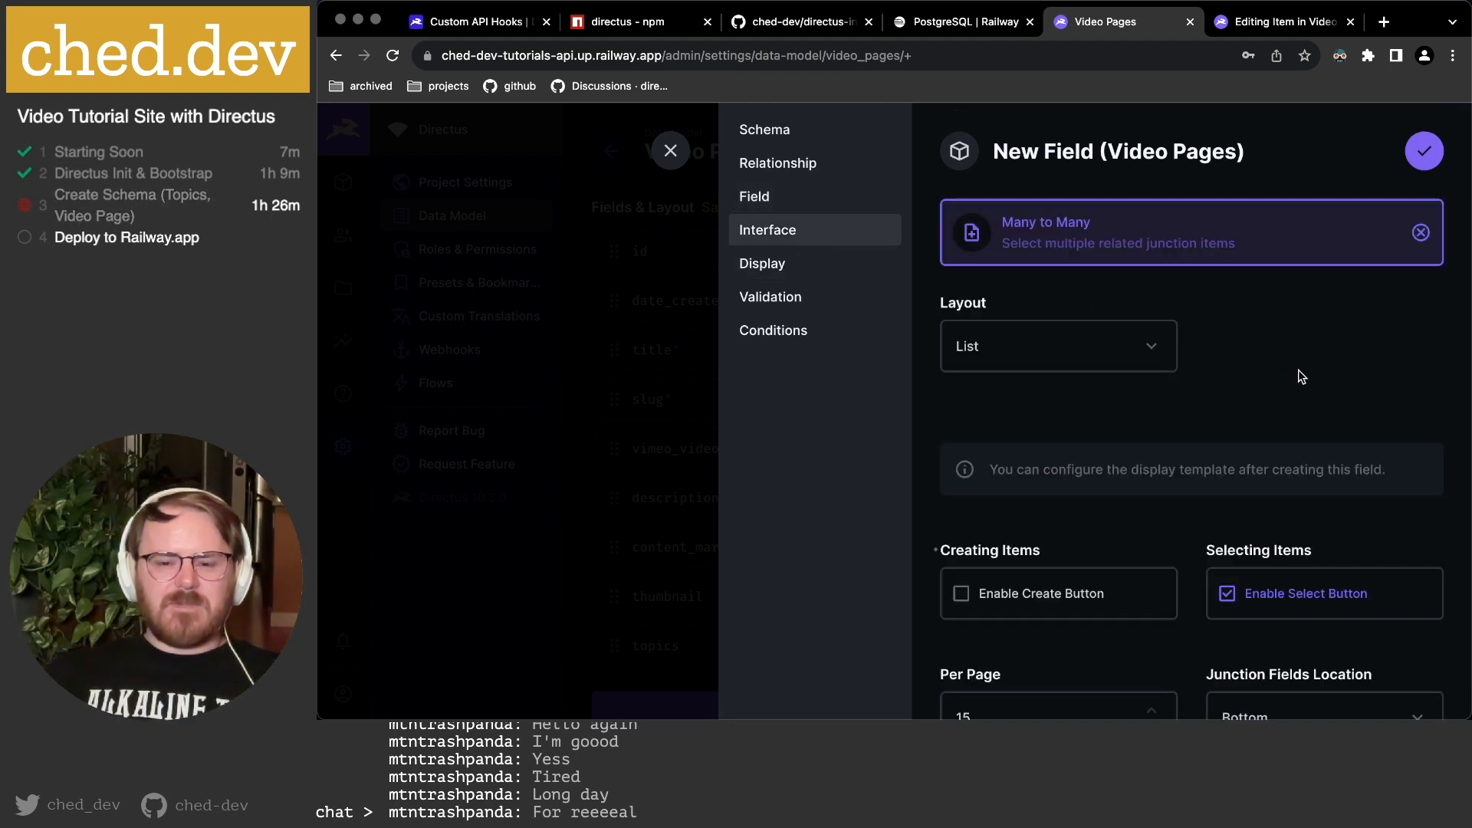
scroll(1301, 376, "down", 6)
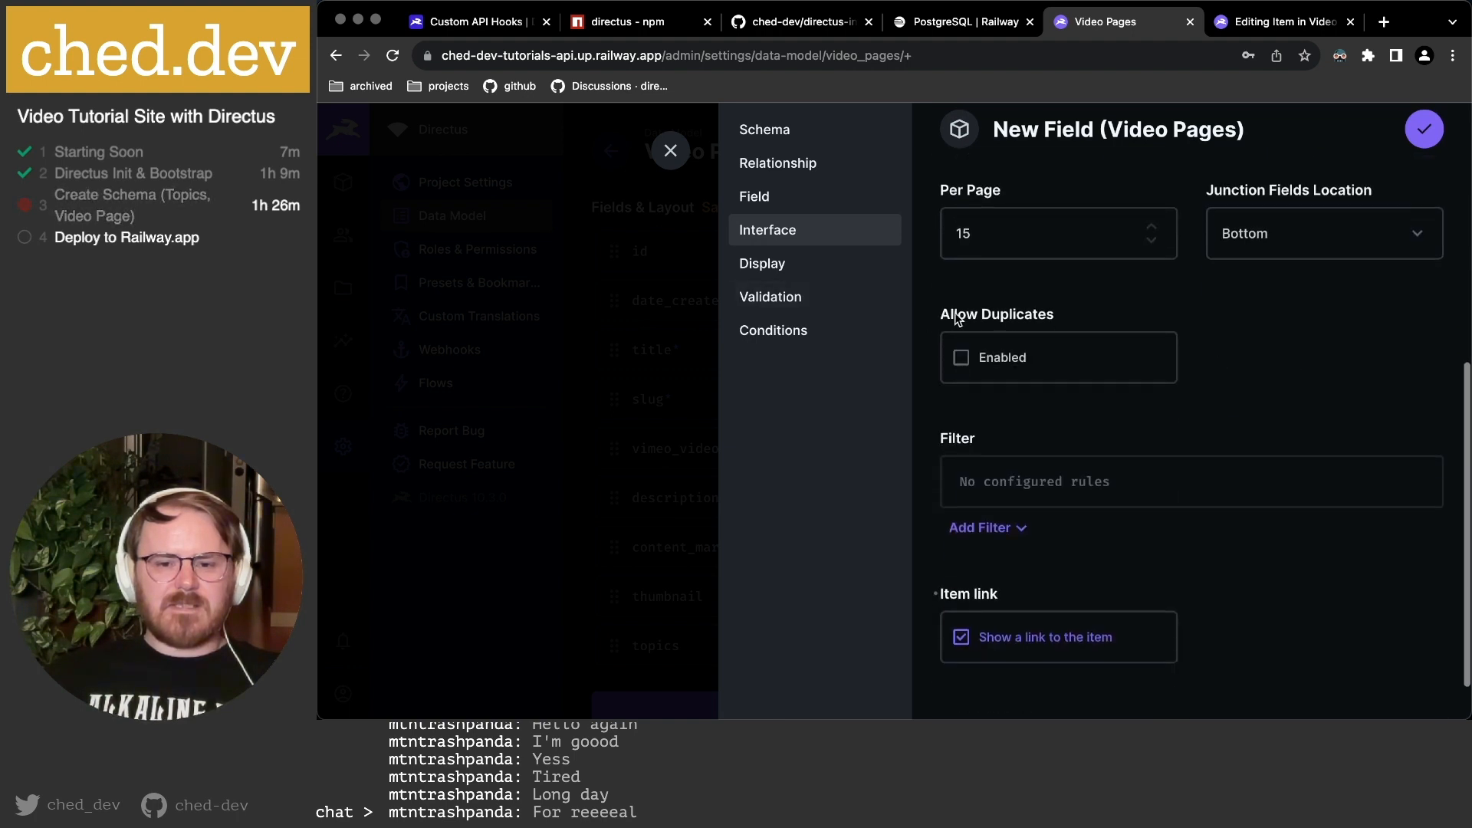
left_click(778, 265)
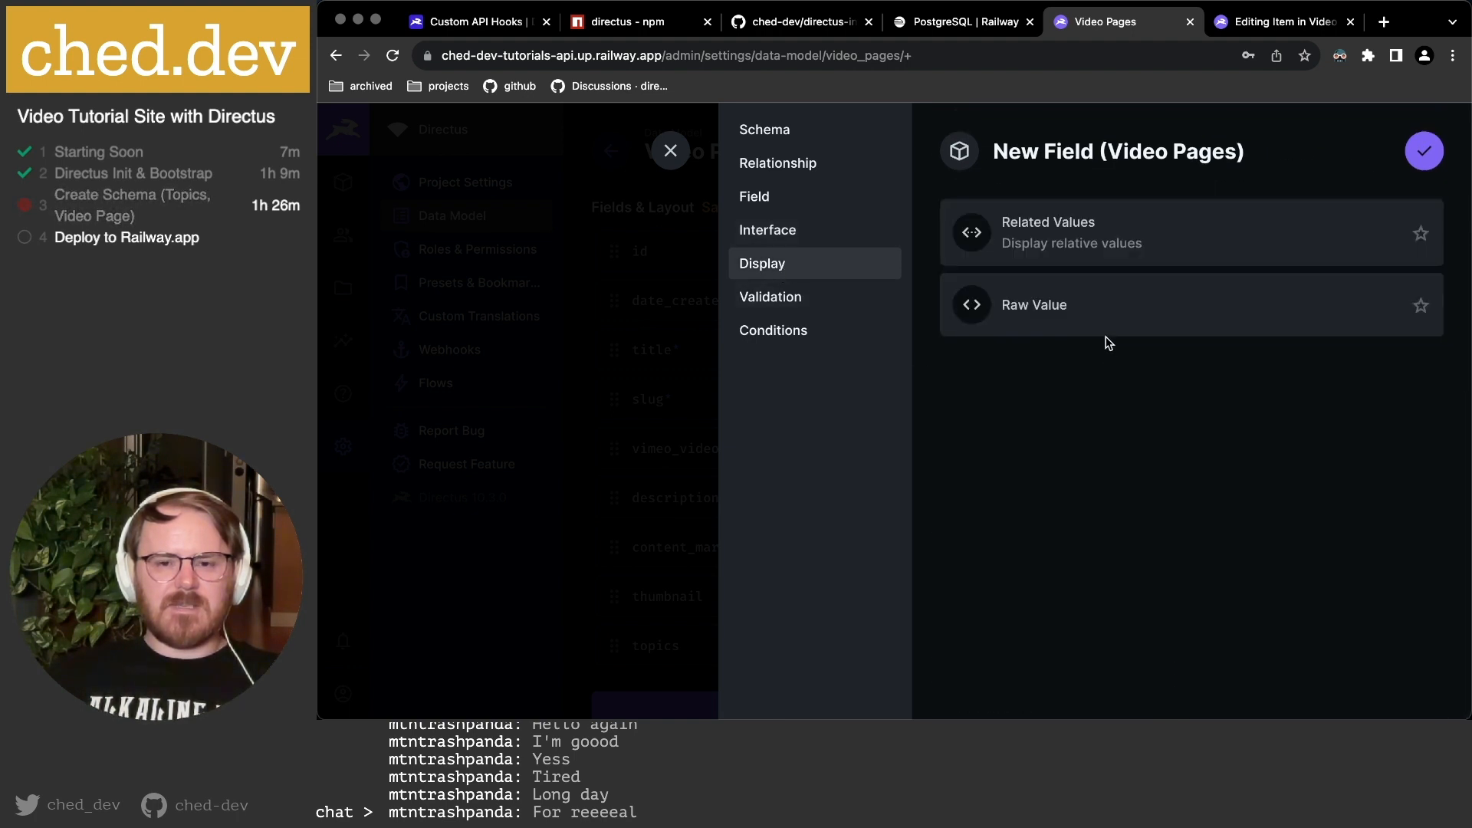
left_click(1102, 254)
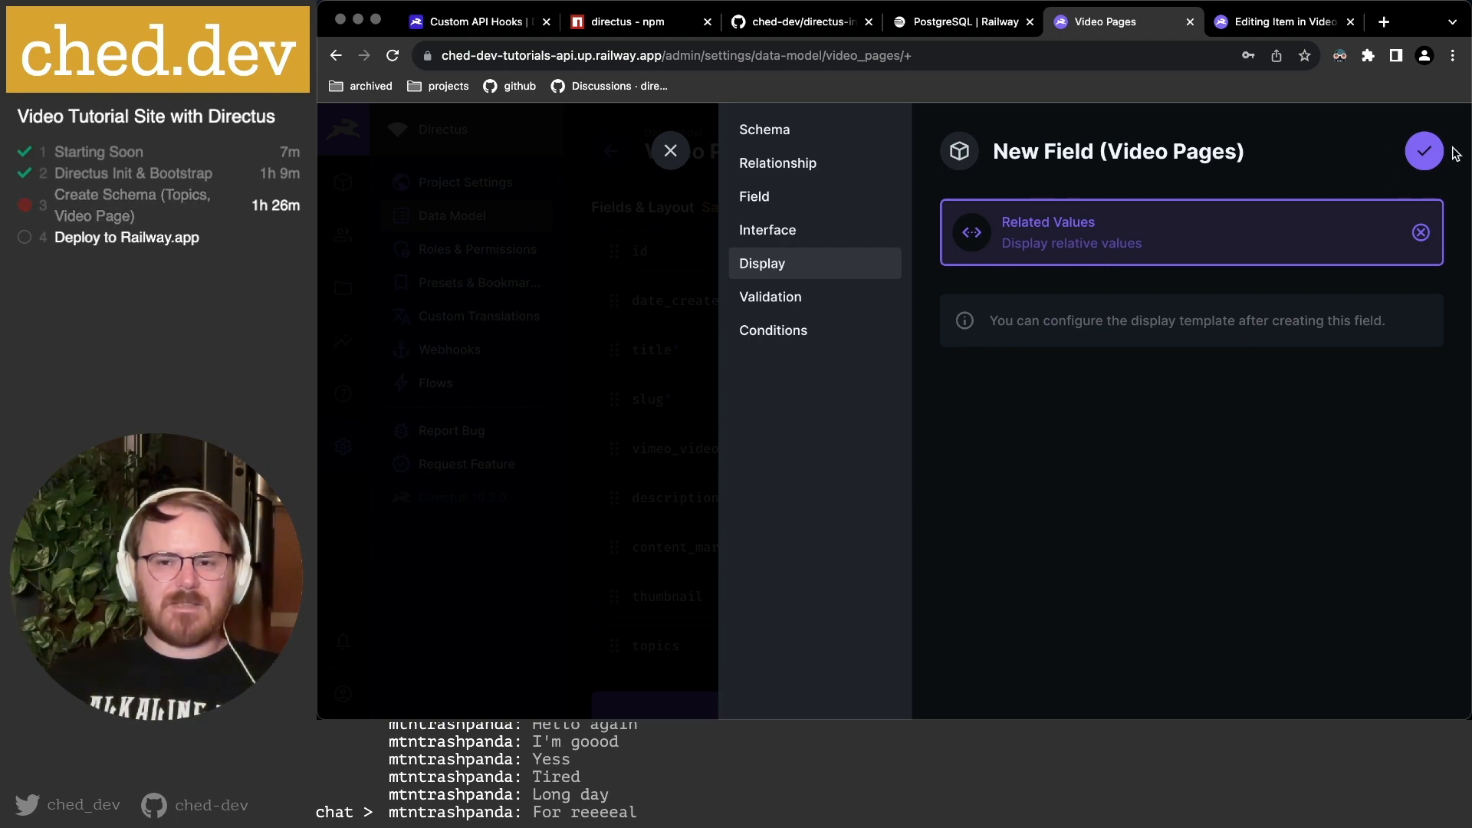
left_click(1426, 152)
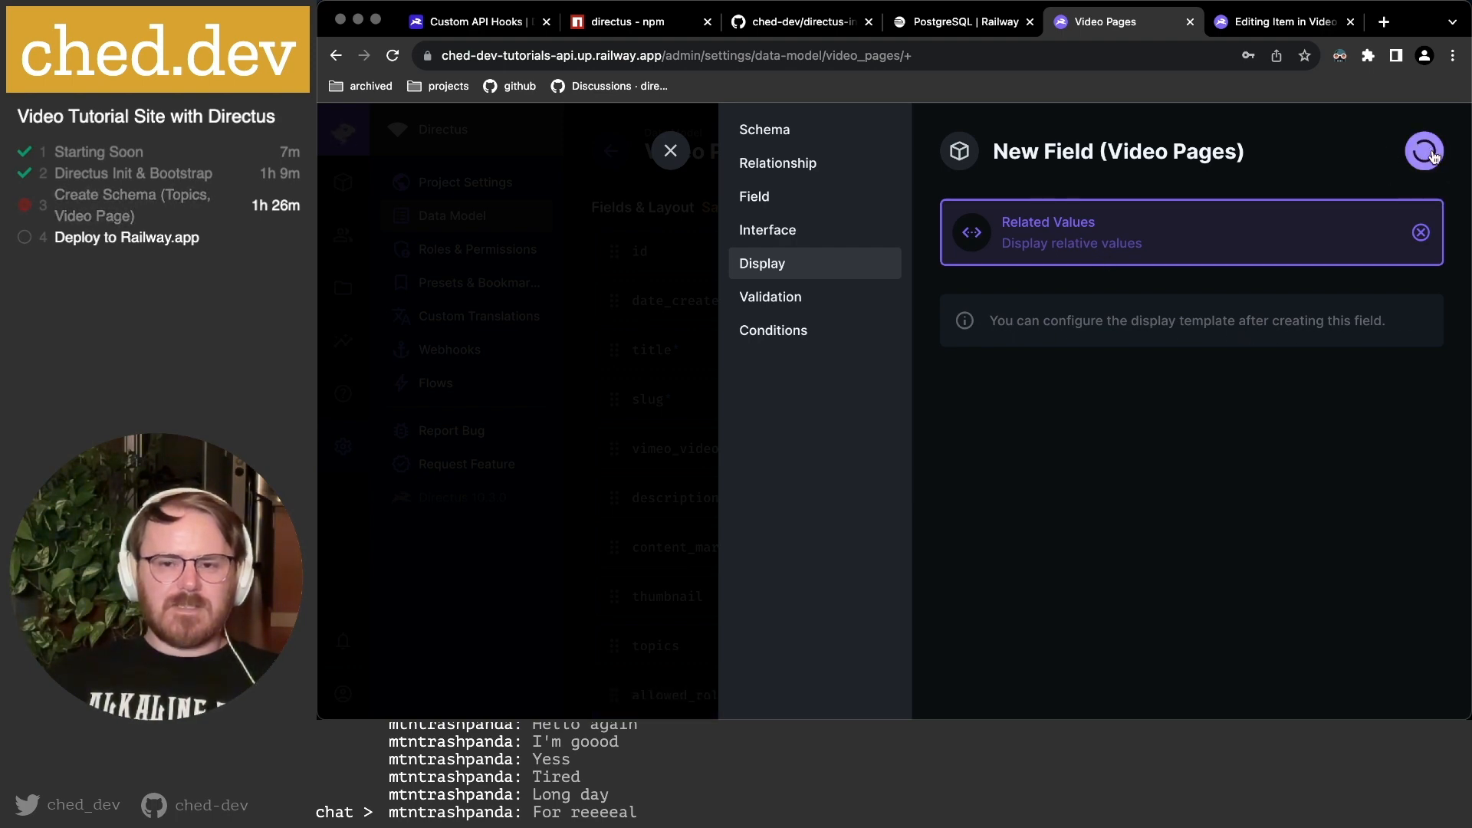
scroll(1364, 322, "down", 5)
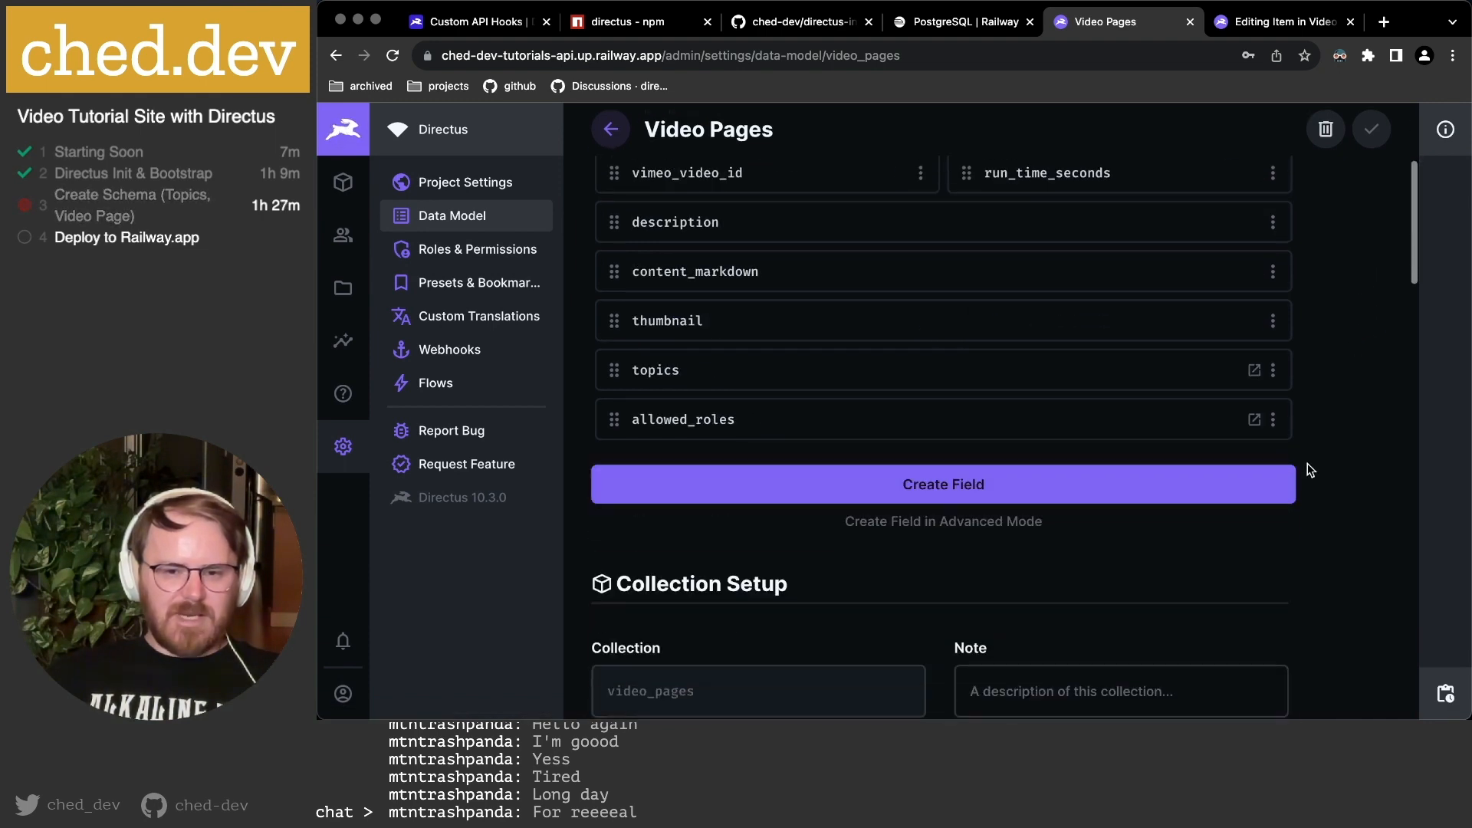
Set both the allowed_roles and topics fields to Half Width.
left_click(1272, 420)
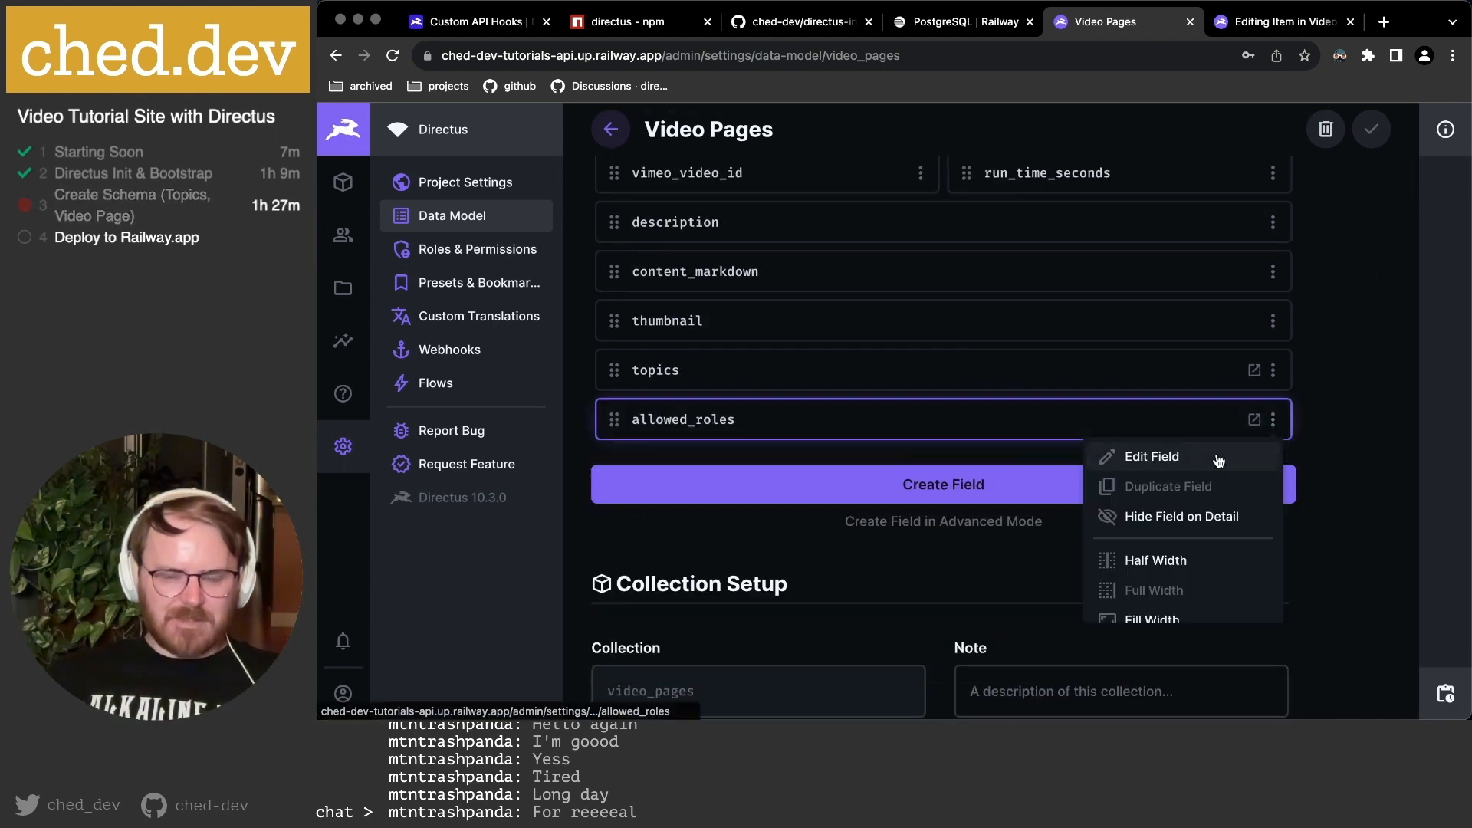
left_click(1324, 443)
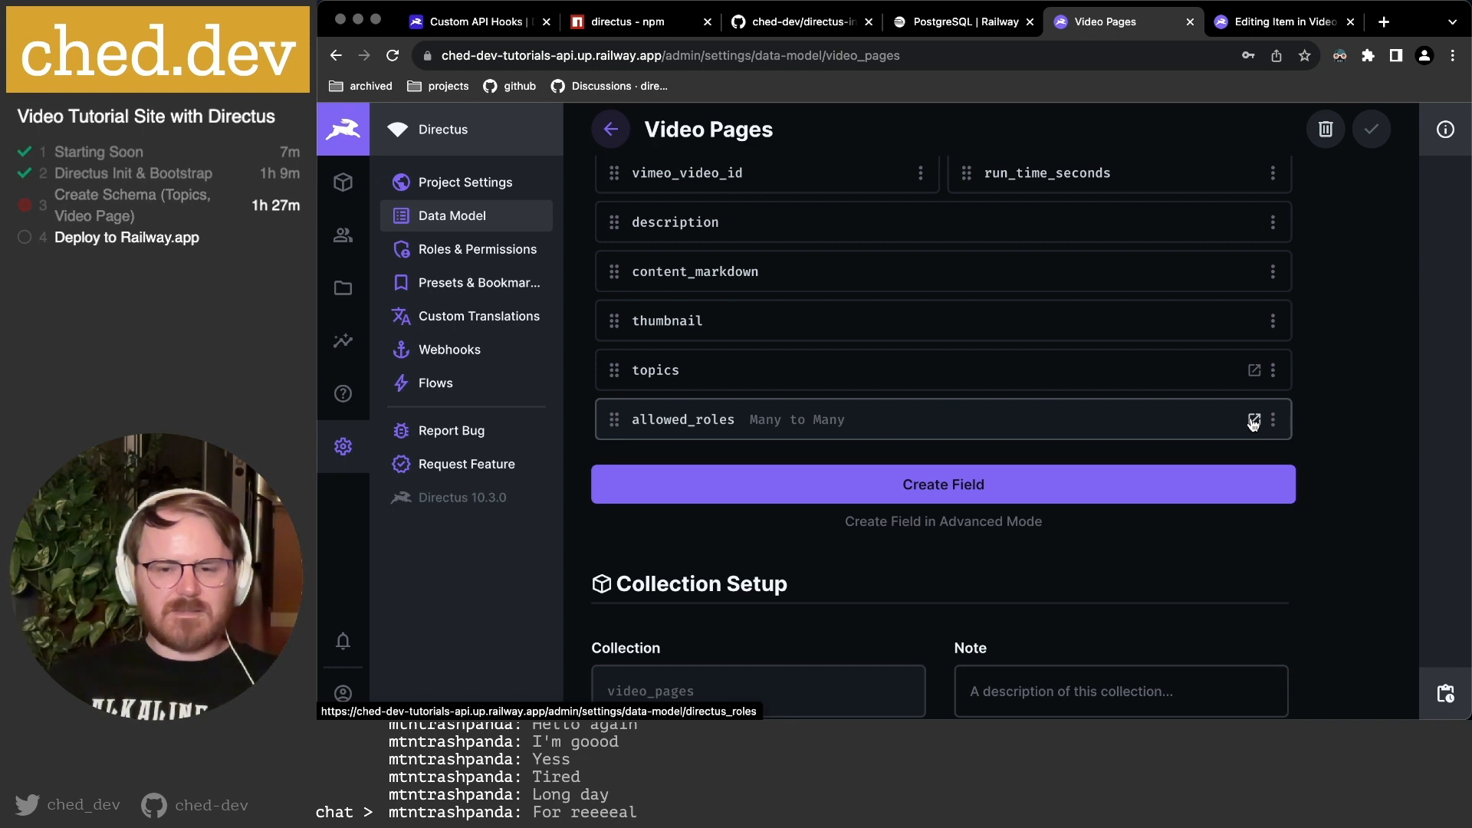
left_click(1272, 420)
left_click(1201, 565)
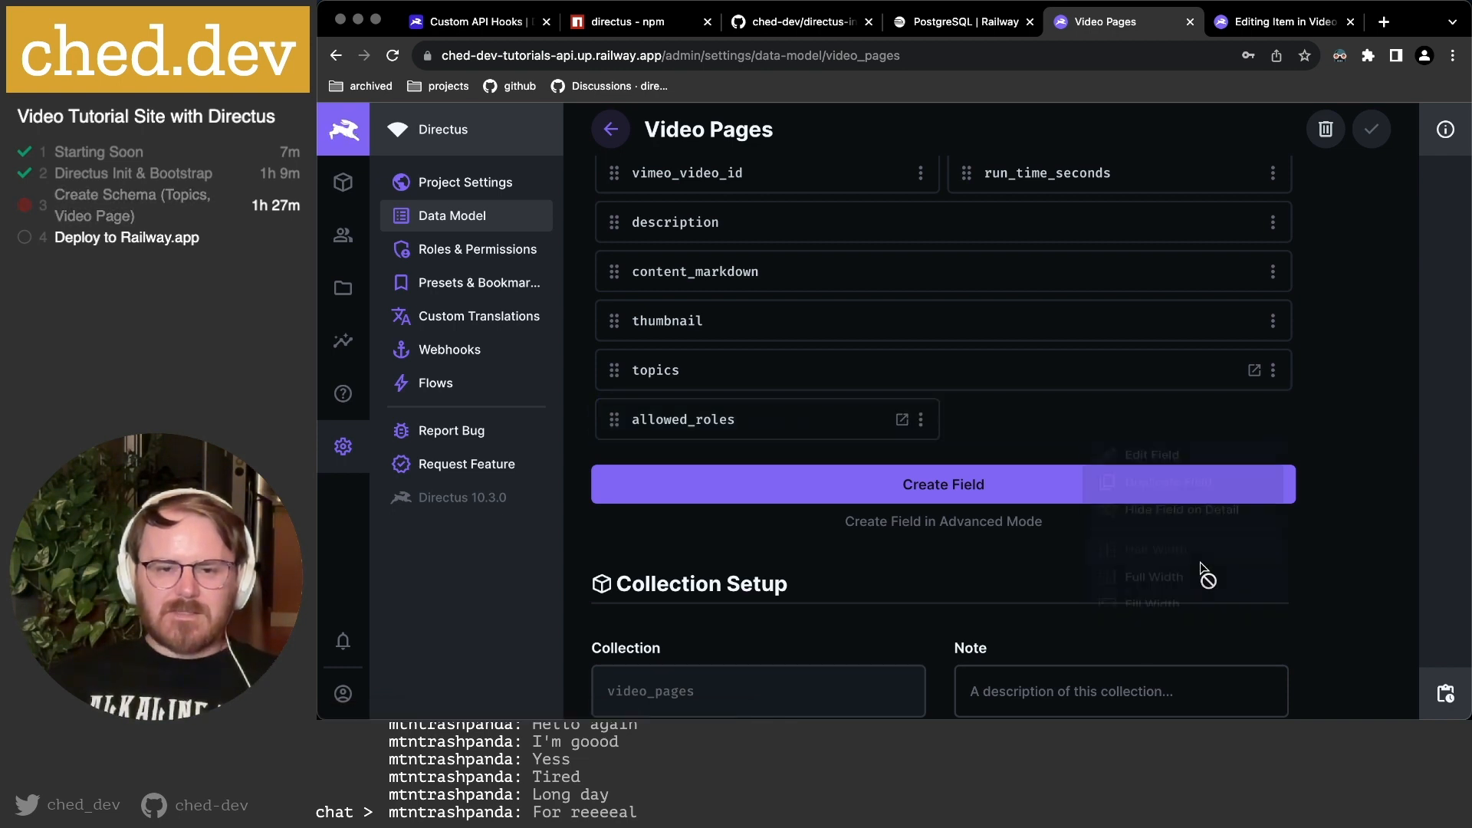
left_click(1272, 370)
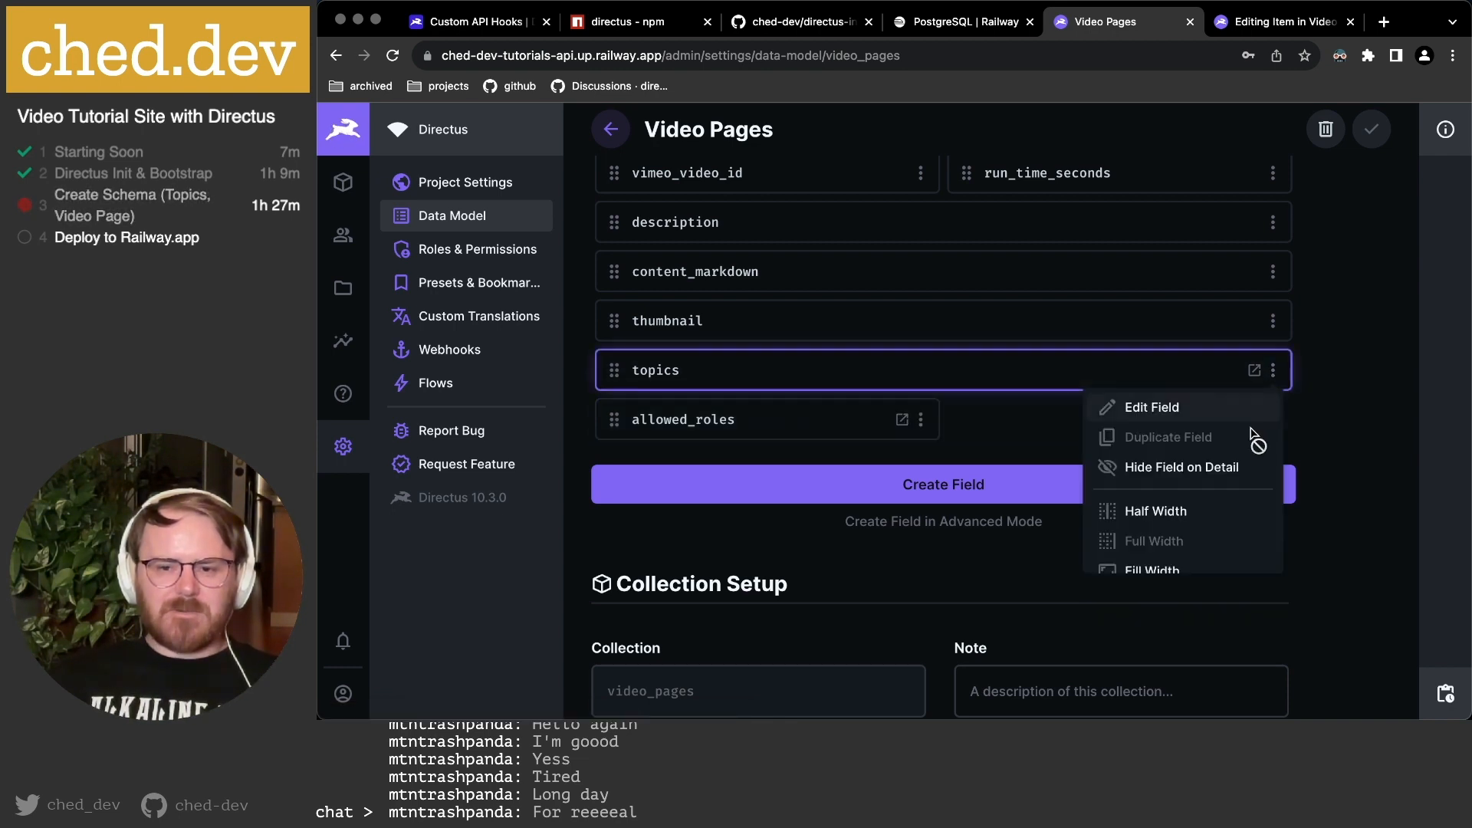
left_click(1227, 526)
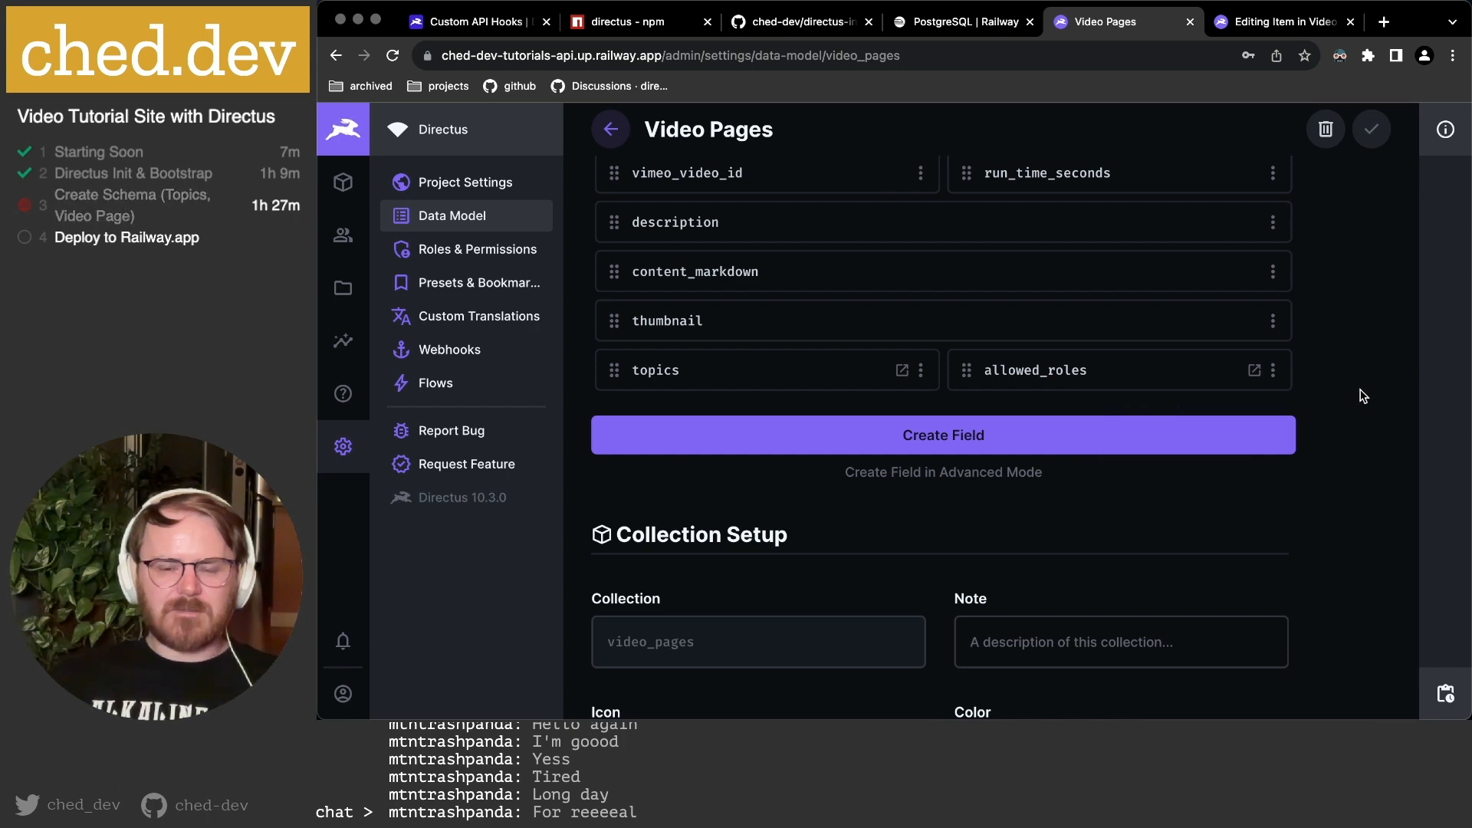
scroll(1319, 403, "up", 1)
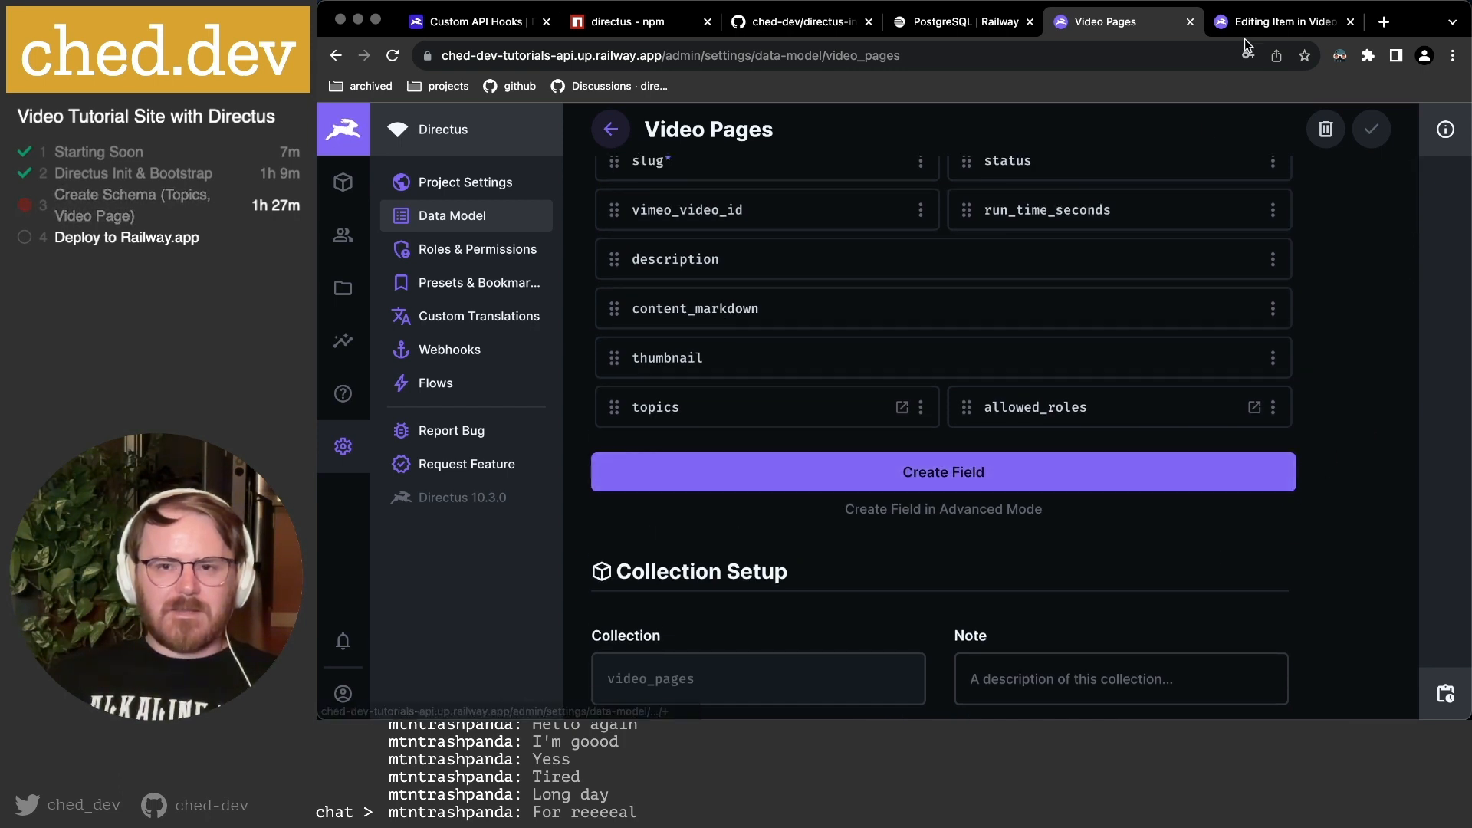
Set the allowed_roles display template to Directus Roles ID › Role Name and save the field.
left_click(1074, 414)
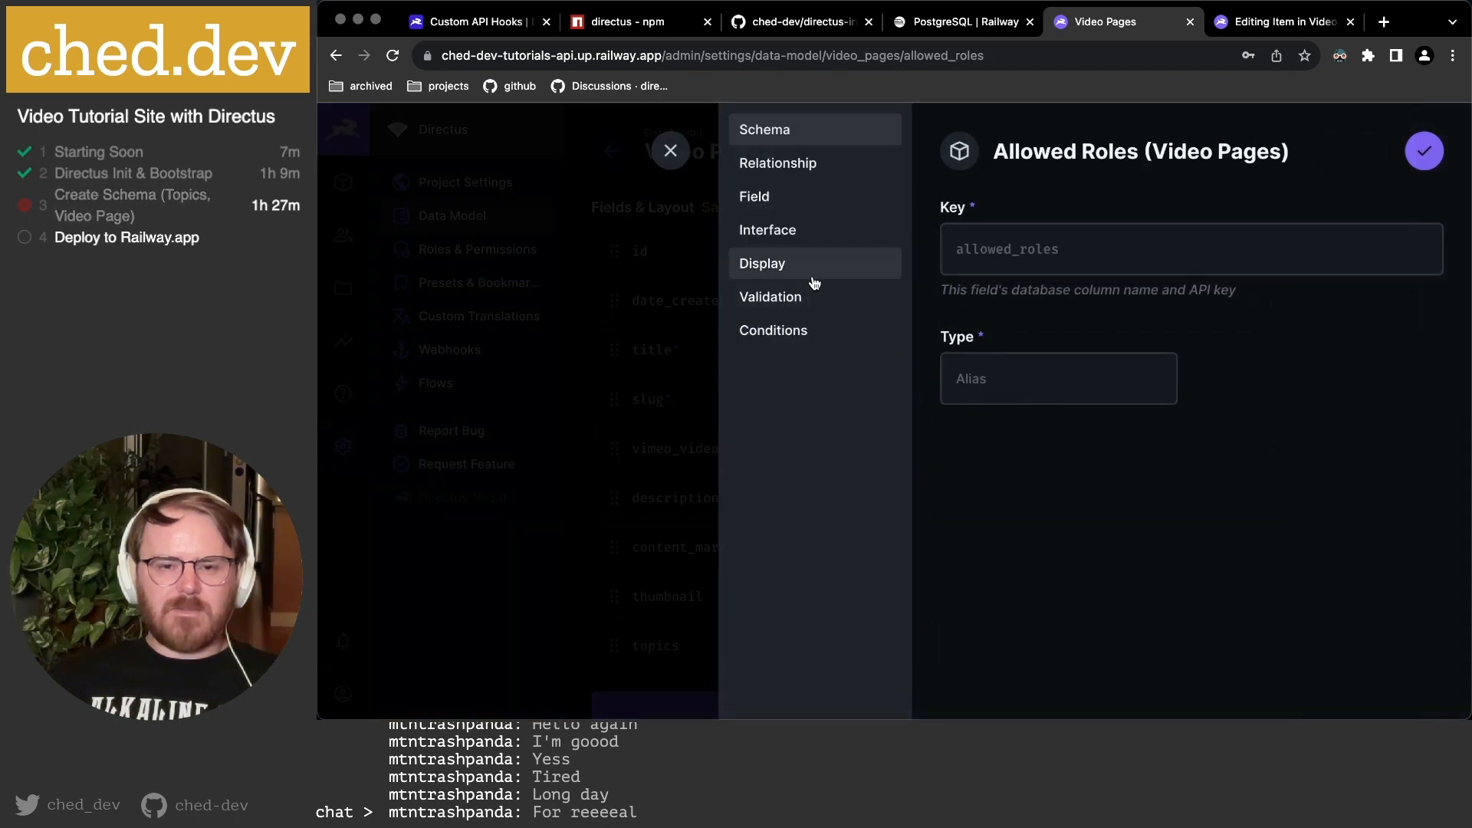
left_click(807, 275)
left_click(1417, 346)
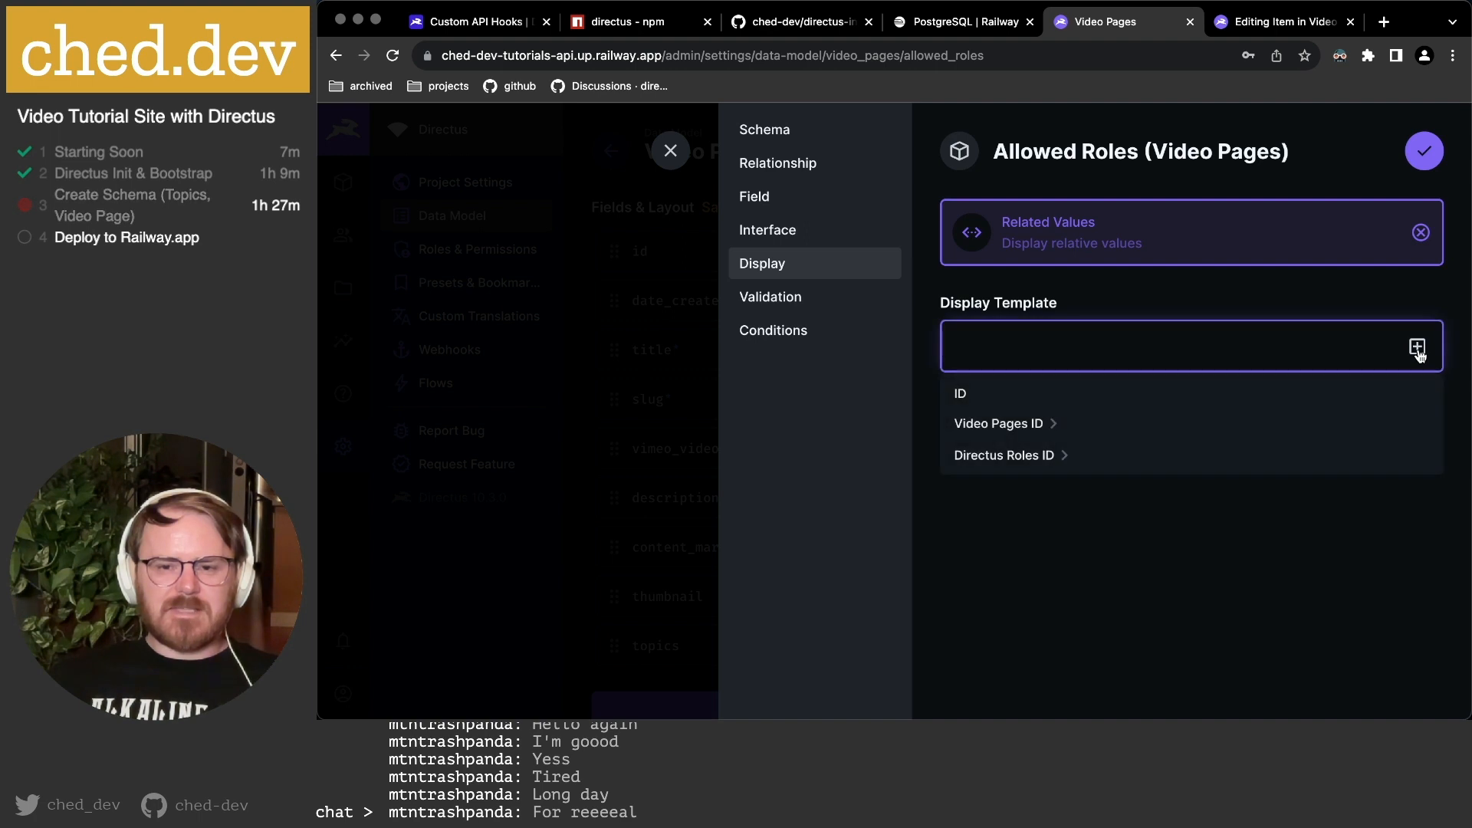
left_click(1062, 456)
scroll(1047, 456, "down", 2)
left_click(1022, 423)
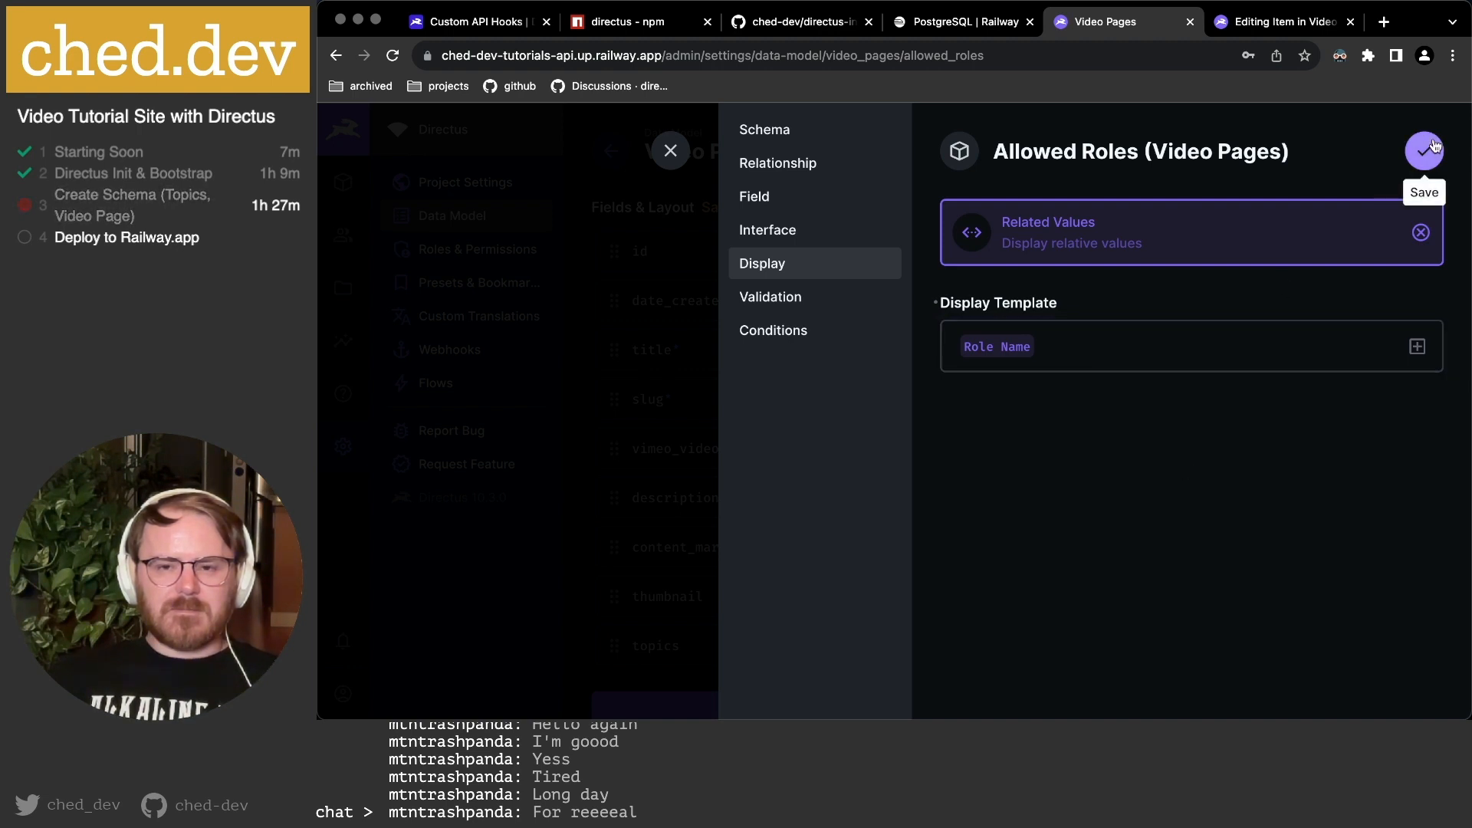
left_click(1417, 346)
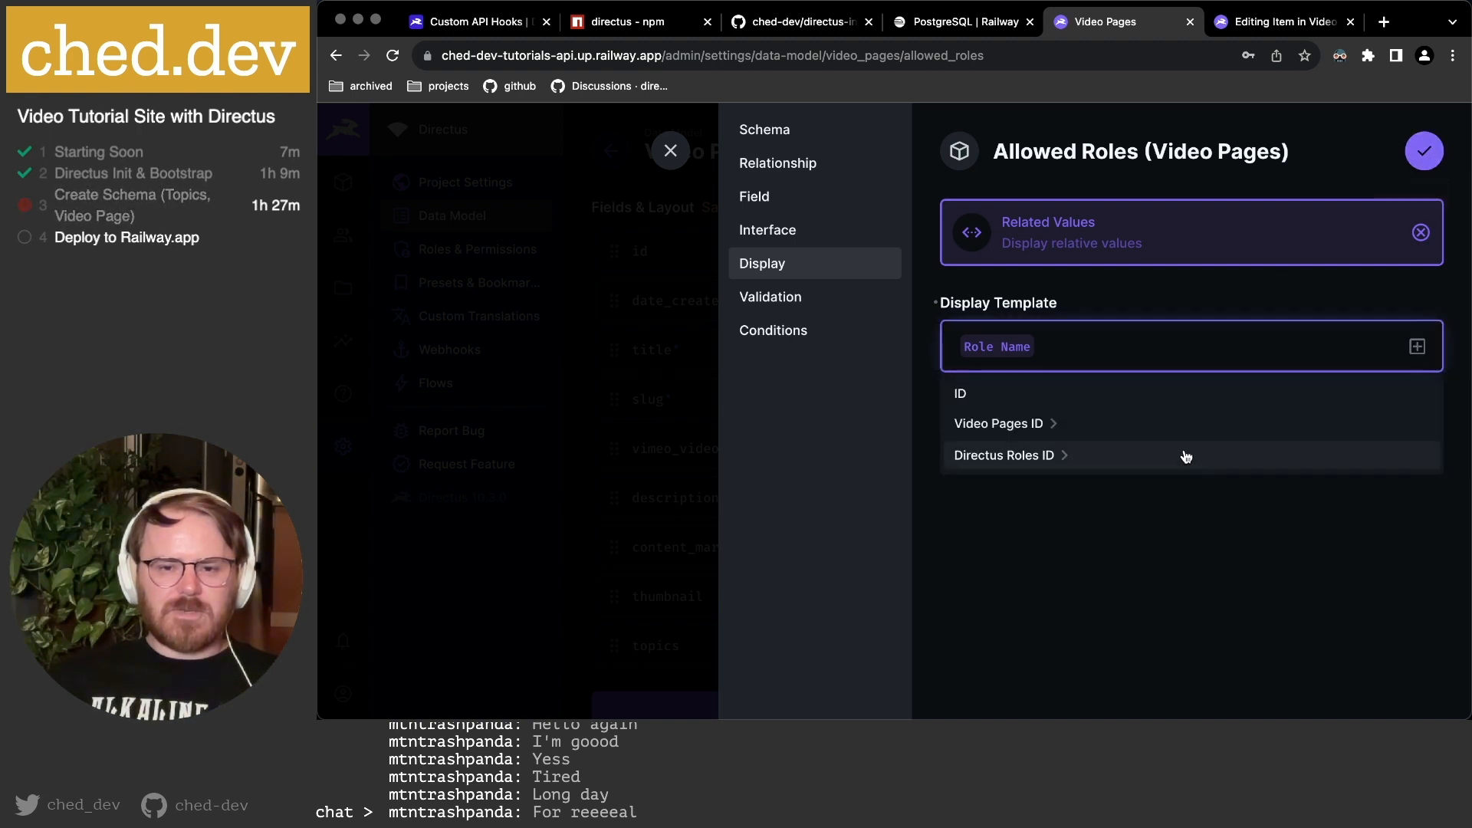
left_click(1063, 454)
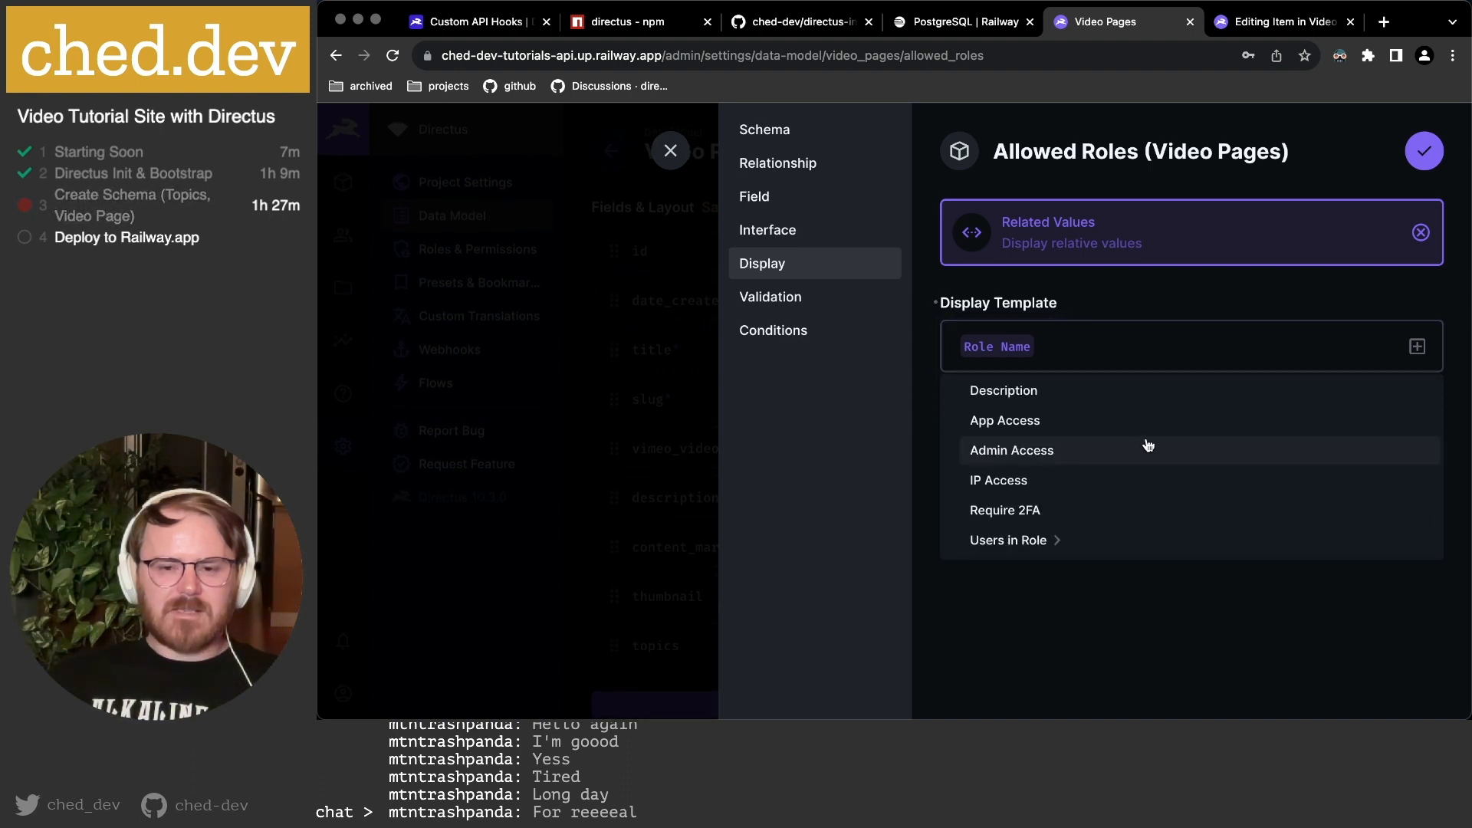
scroll(1081, 465, "up", 1)
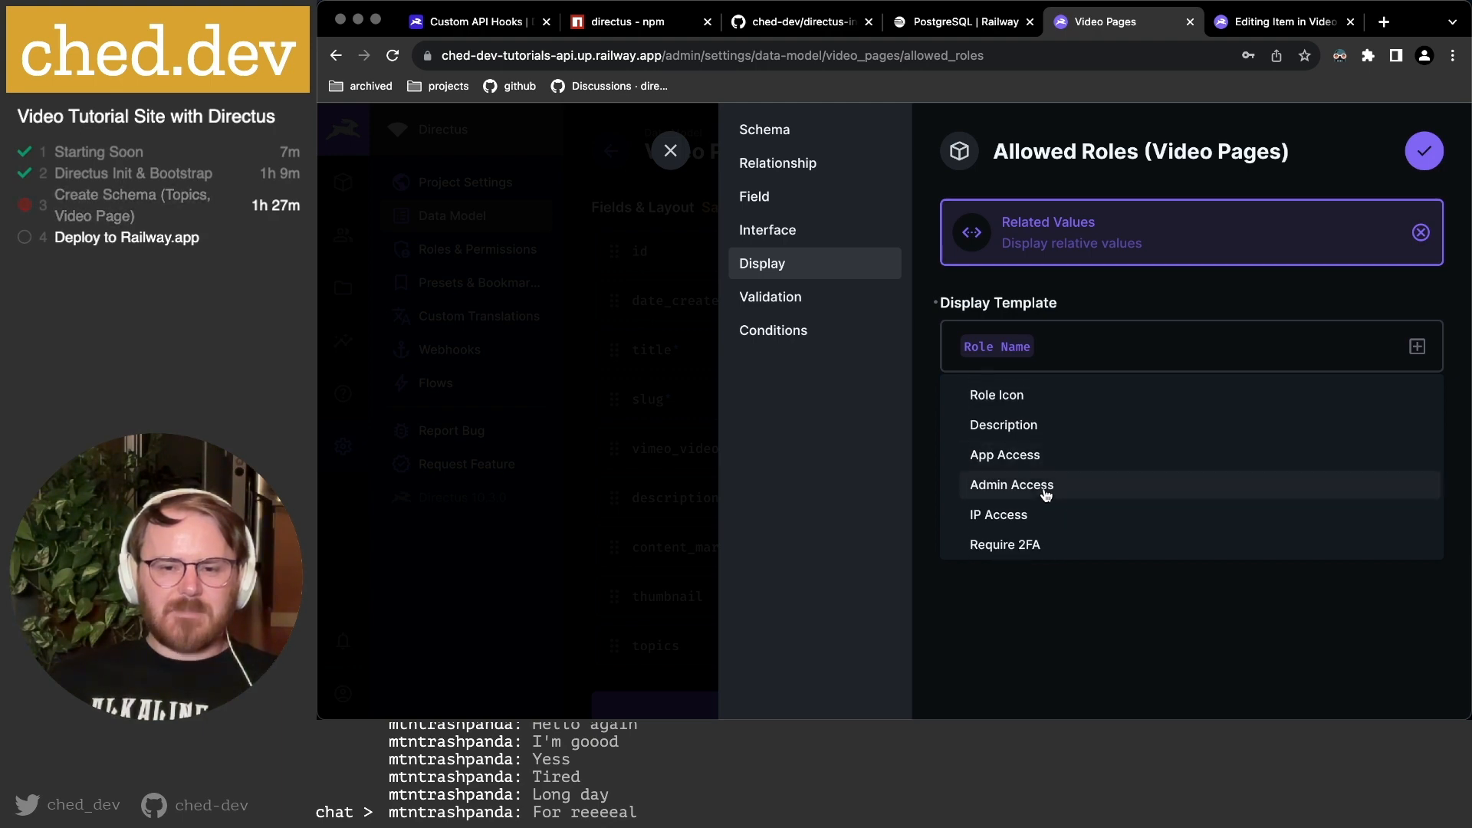
left_click(1169, 644)
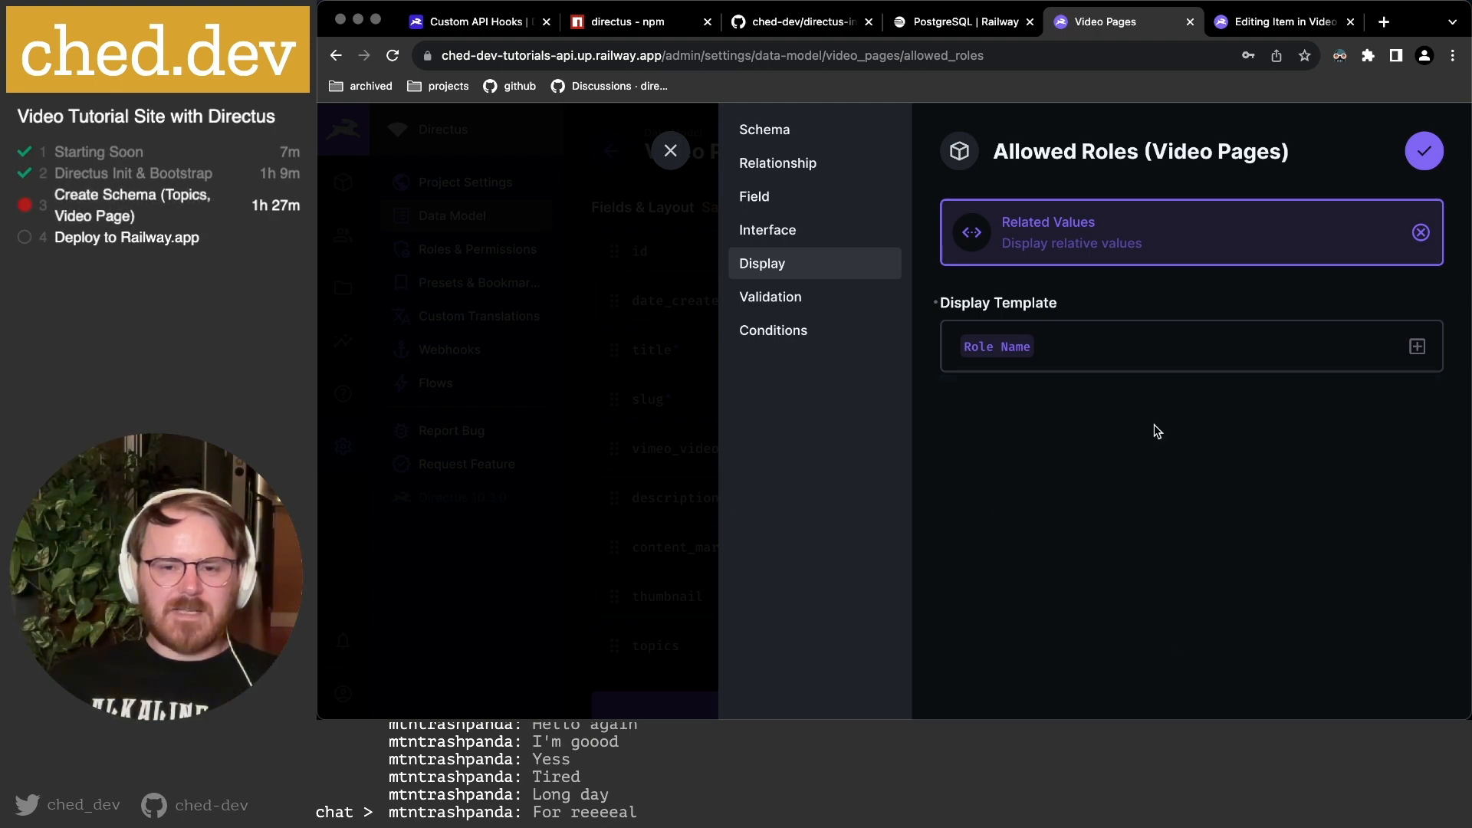
left_click(1435, 157)
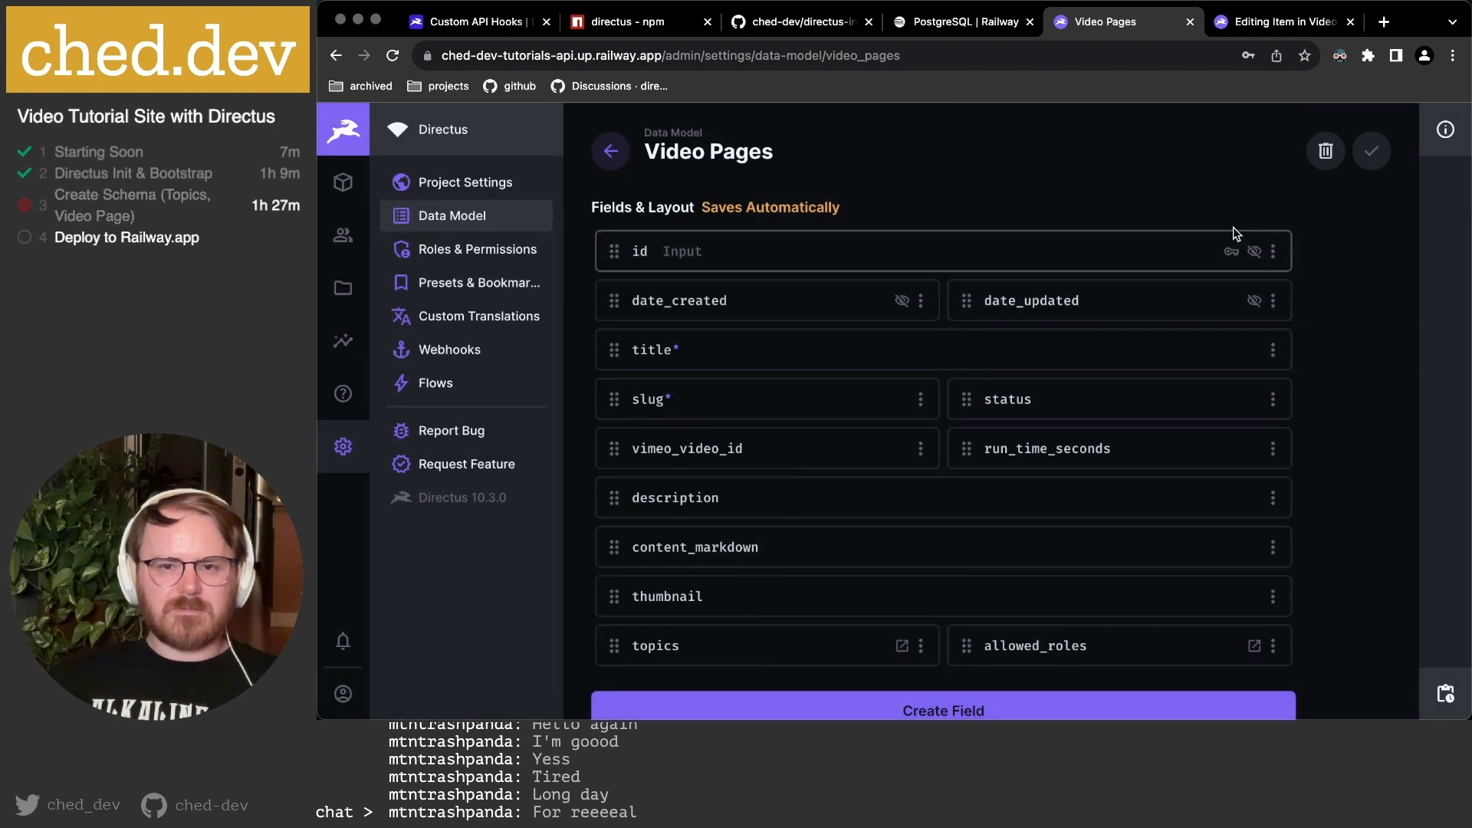
Reload the My first video editor and dismiss the 'Requests limit reached' error.
left_click(1236, 25)
key("super+r")
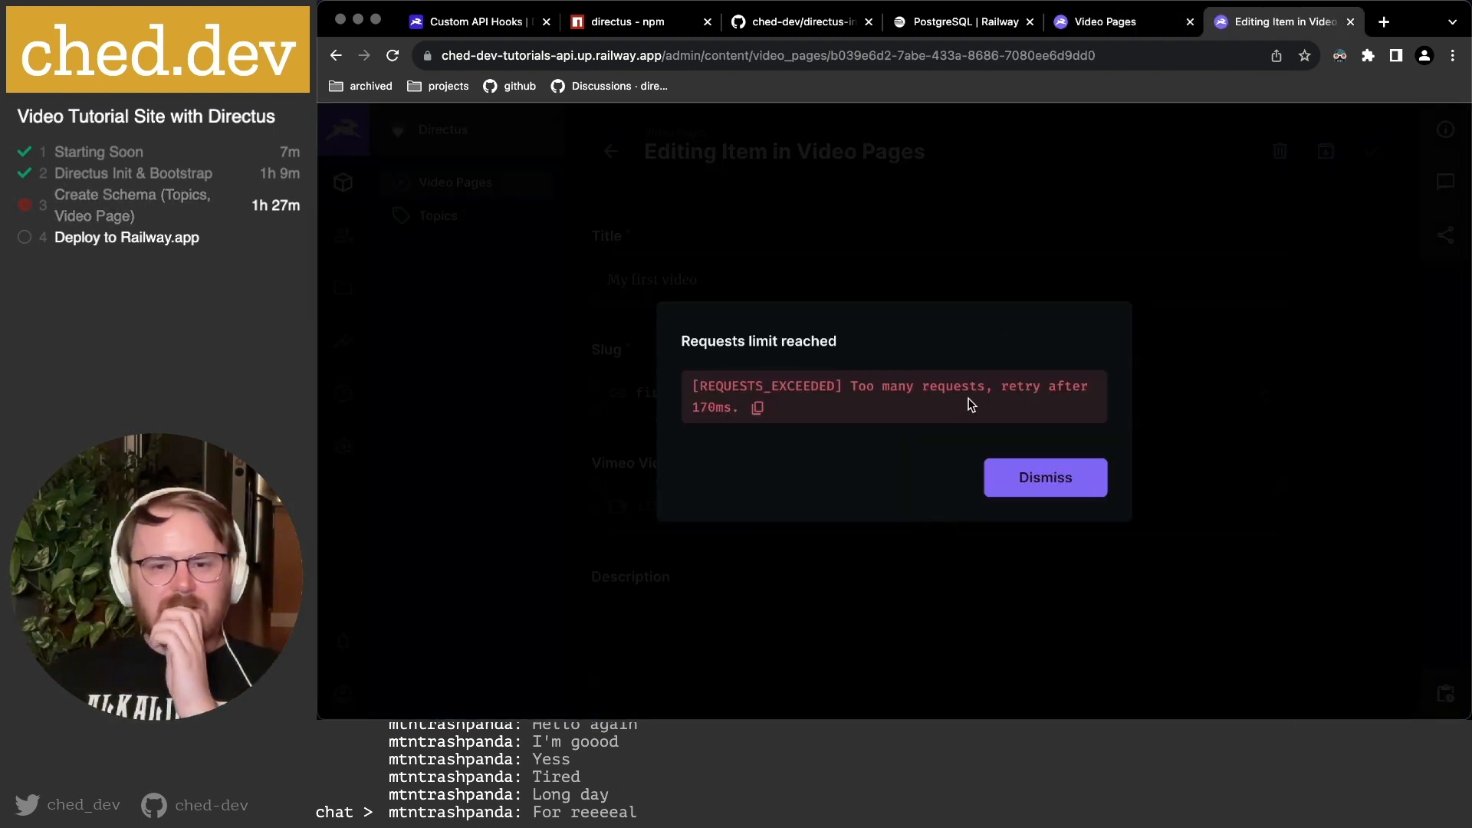
left_click(1044, 475)
key("super+r")
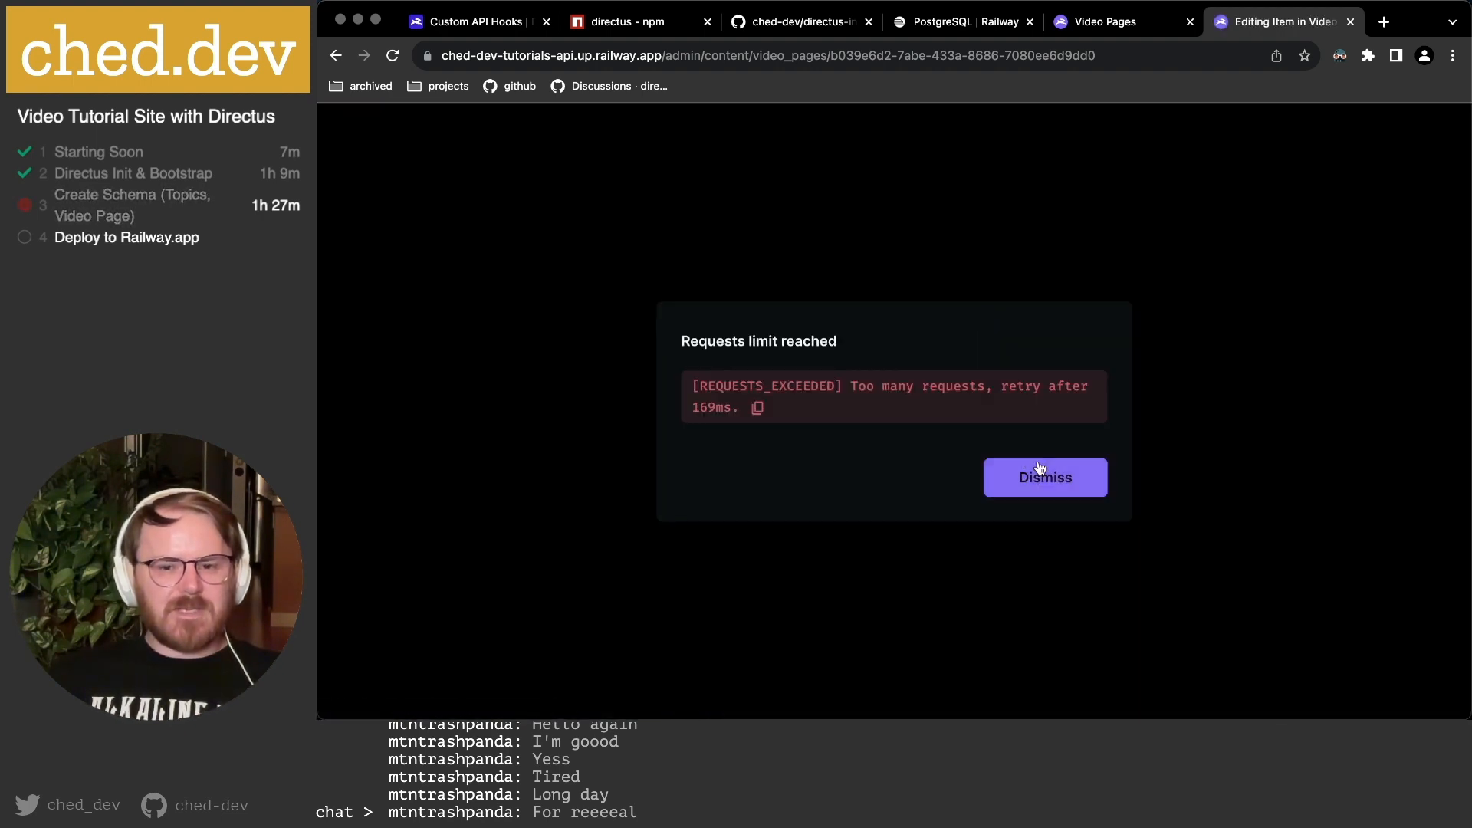
Dismiss the request-limit error and open My first video from the Video Pages list.
left_click(1035, 487)
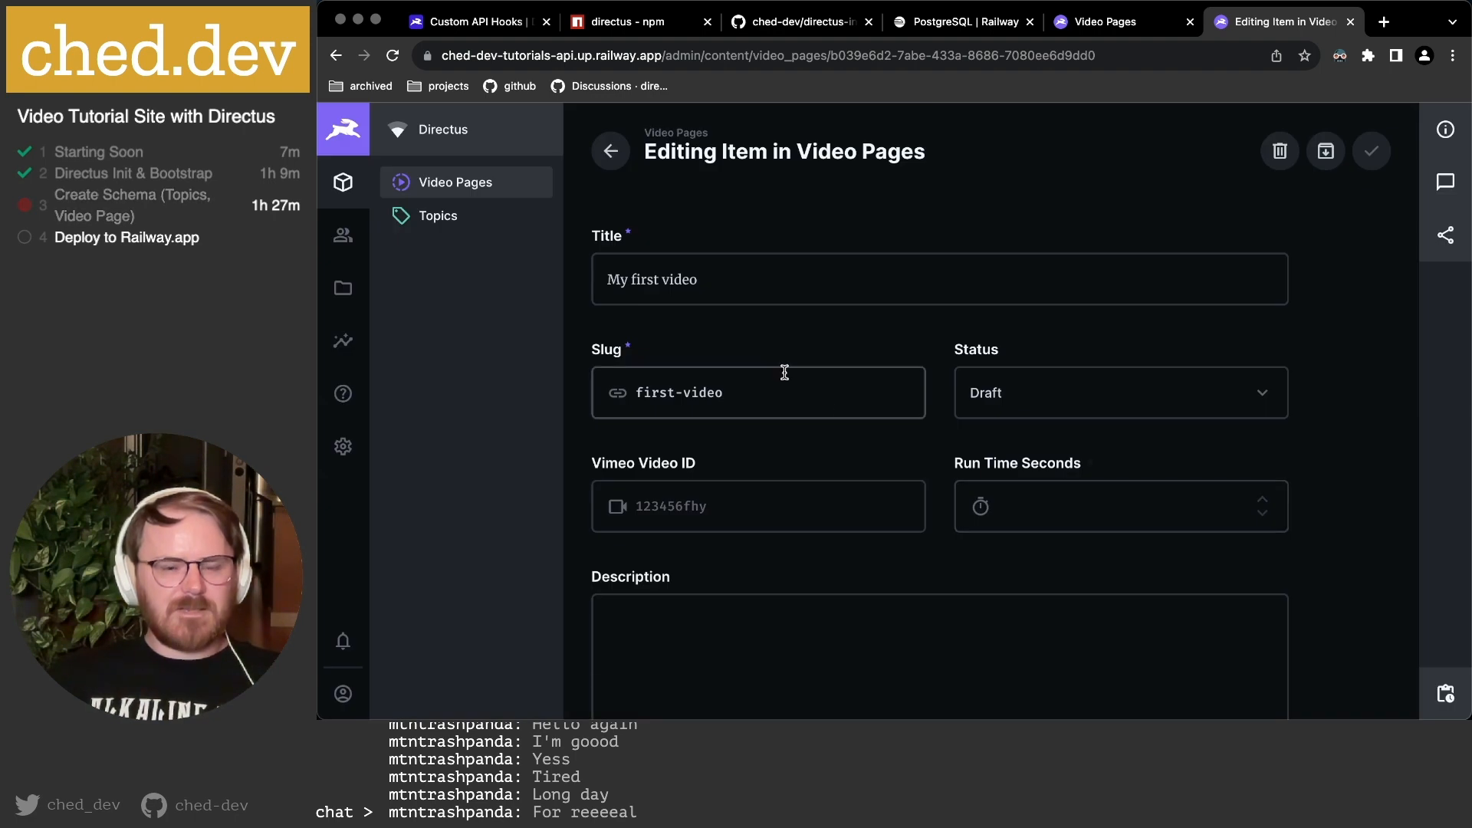
left_click(464, 216)
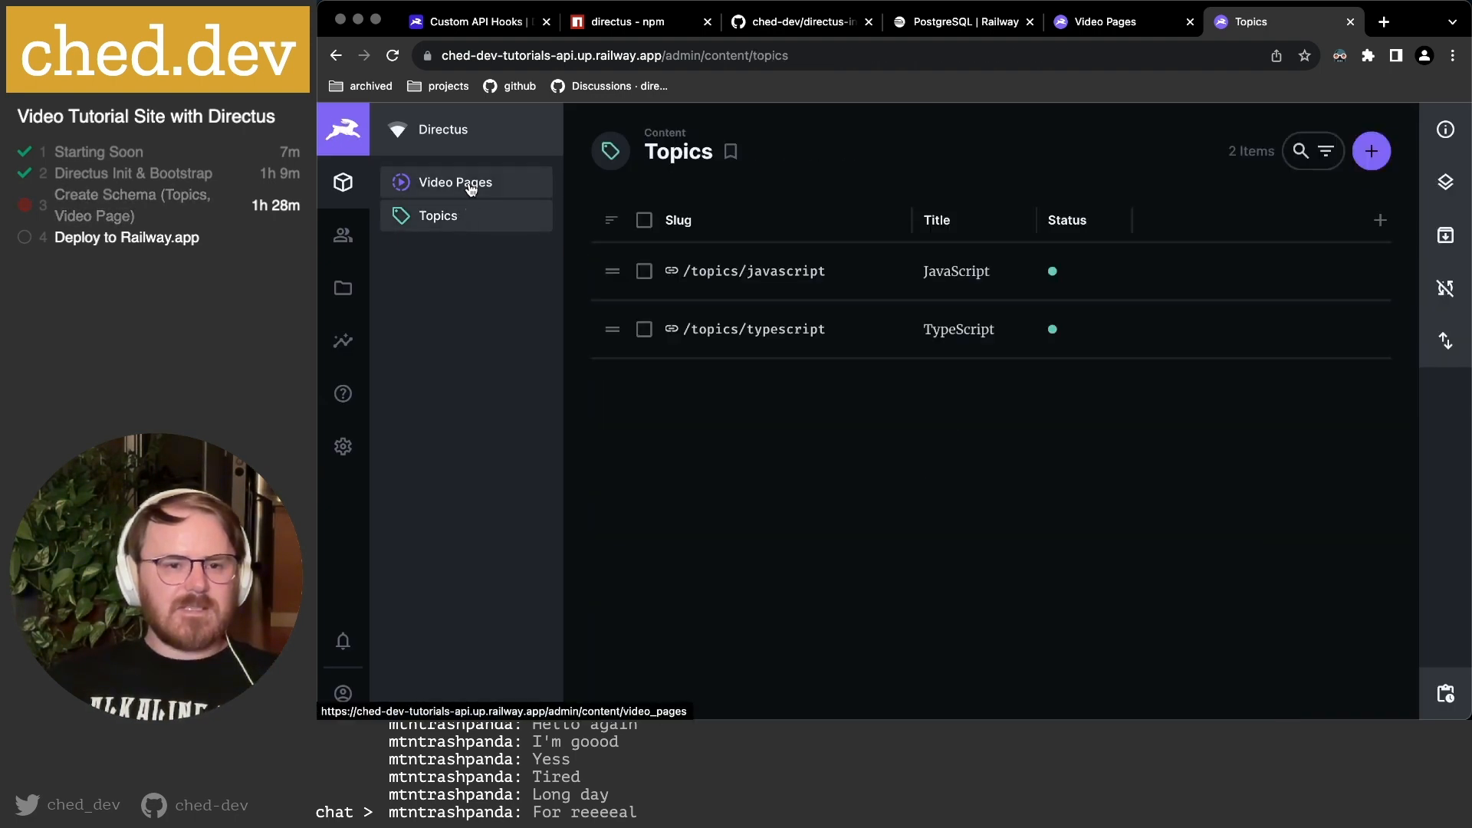
left_click(471, 186)
left_click(716, 269)
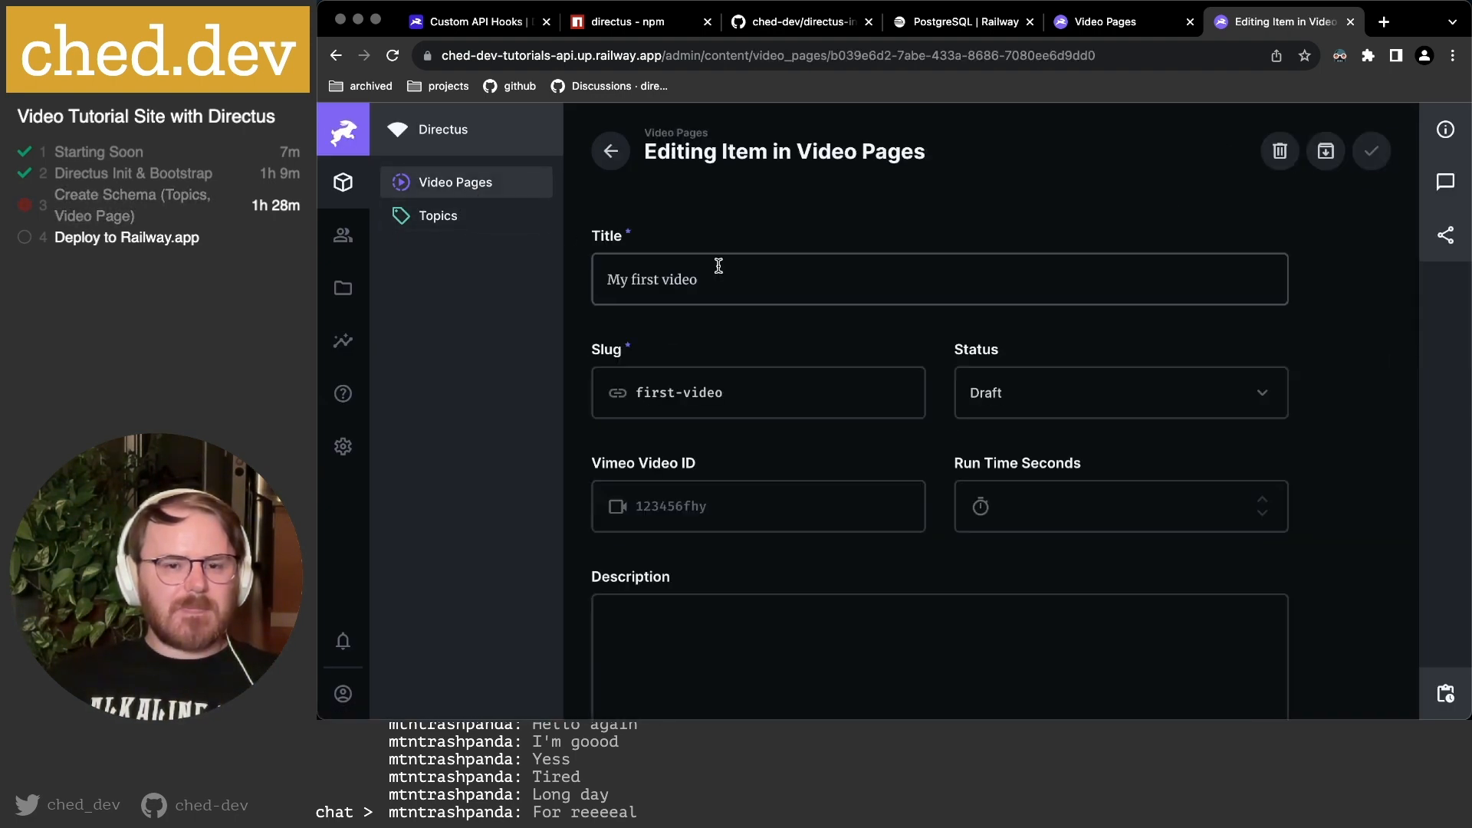
Add the existing Administrator role to the item's Allowed Roles.
scroll(1037, 264, "down", 4)
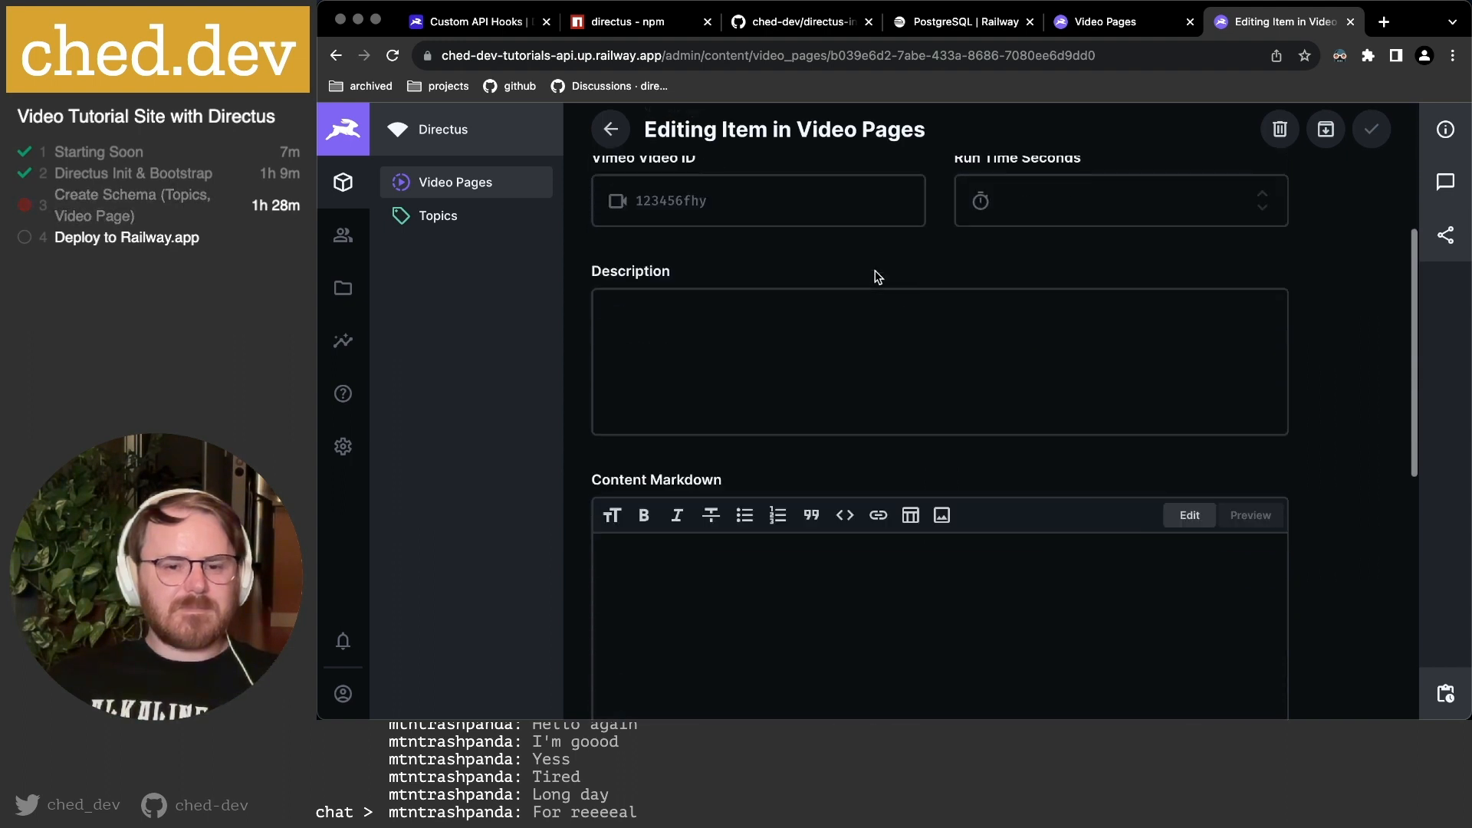
scroll(878, 278, "down", 10)
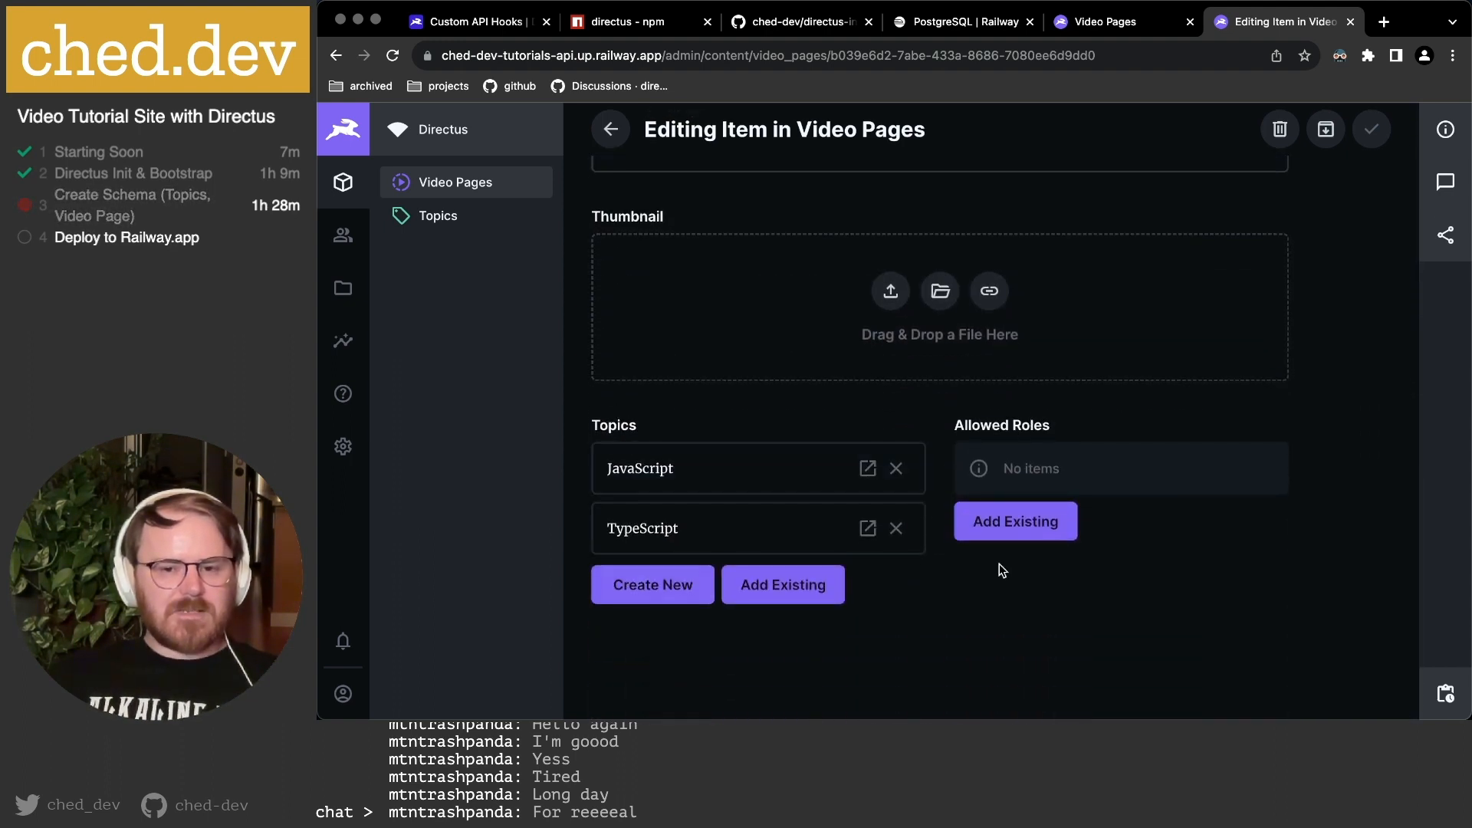
left_click(1028, 517)
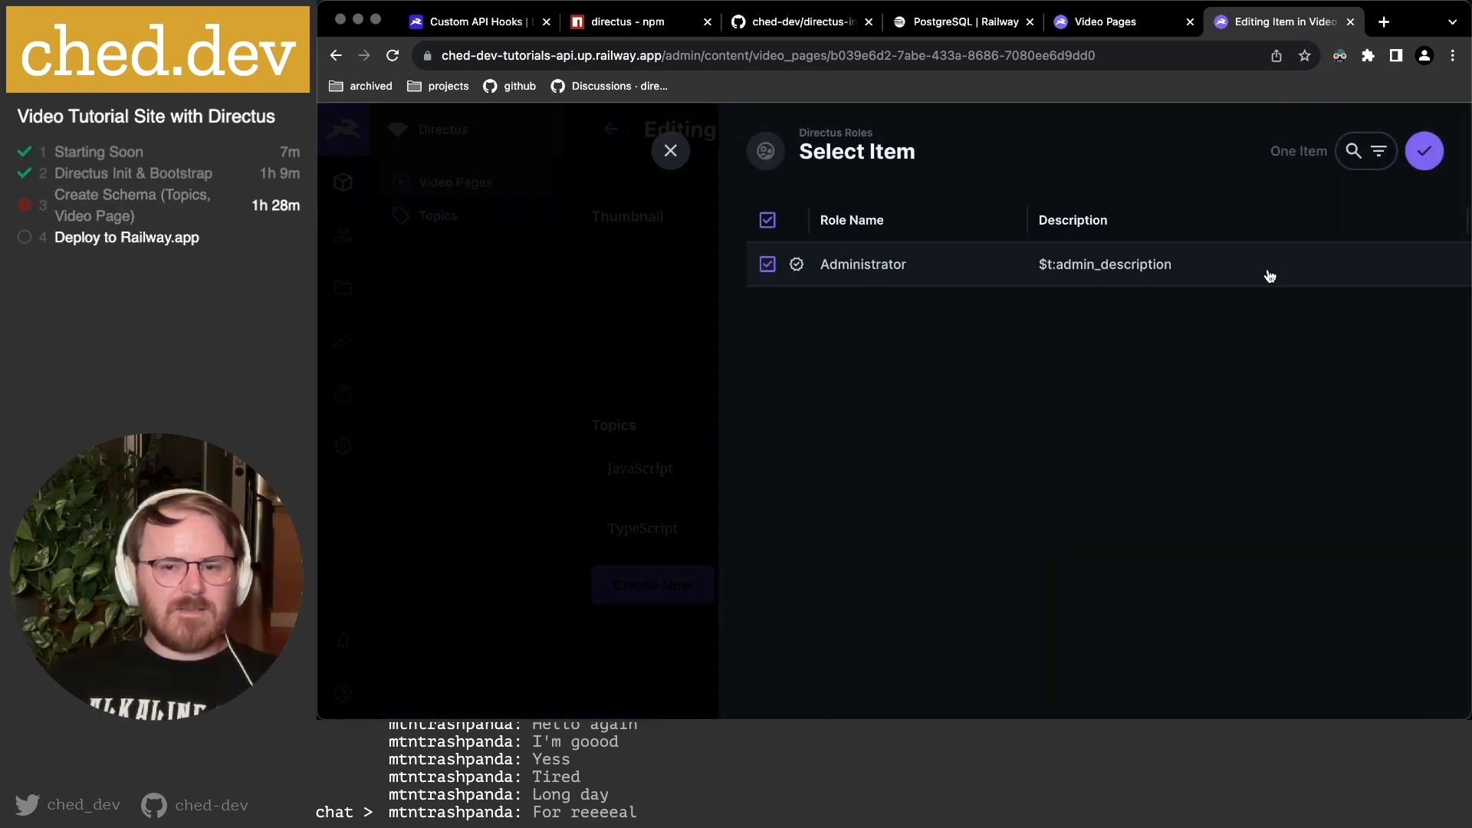
left_click(1424, 151)
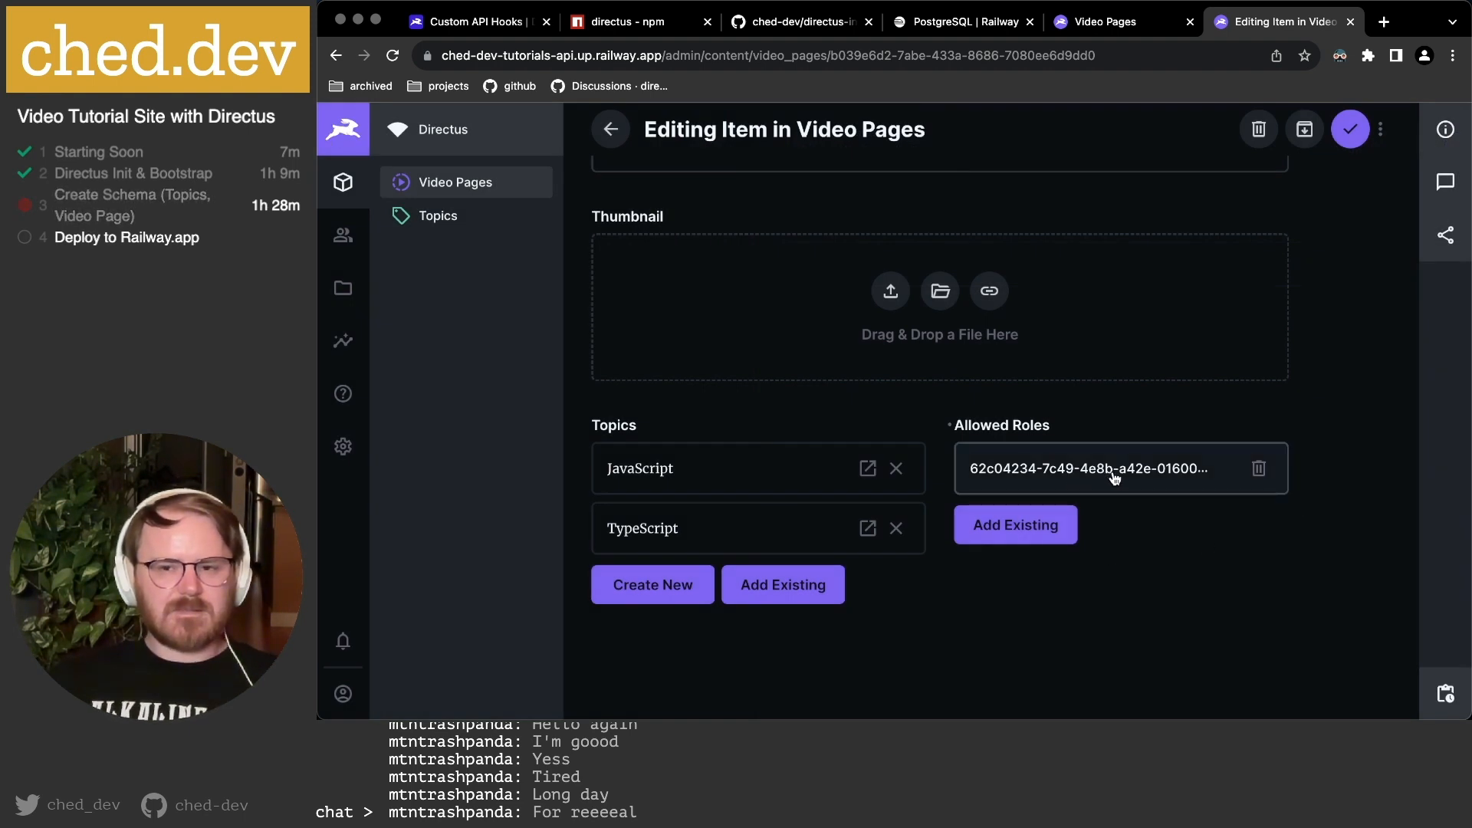
Set the allowed_roles interface display template to Directus Roles › Role Name and save.
left_click(1120, 21)
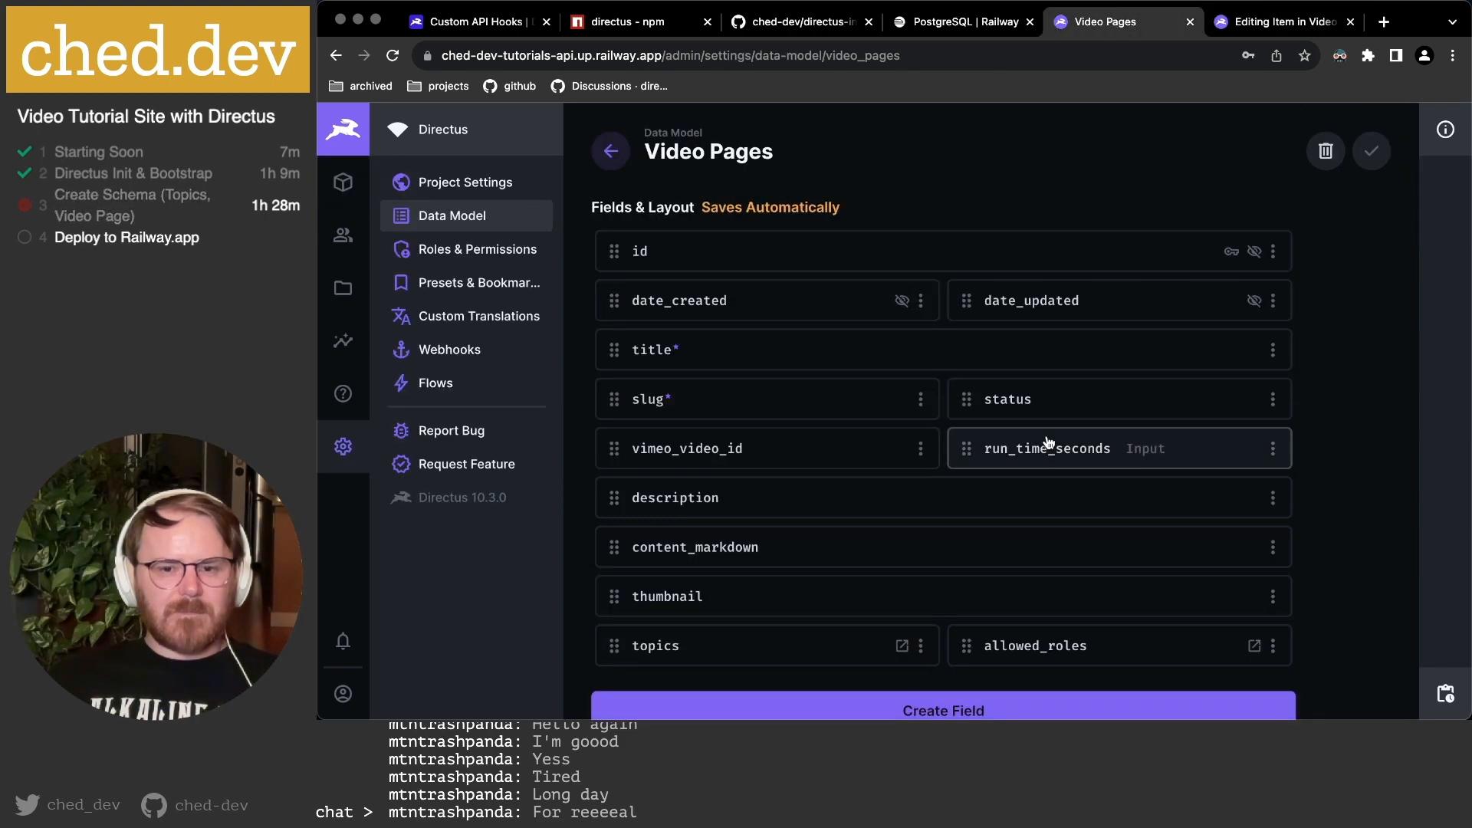
left_click(1029, 646)
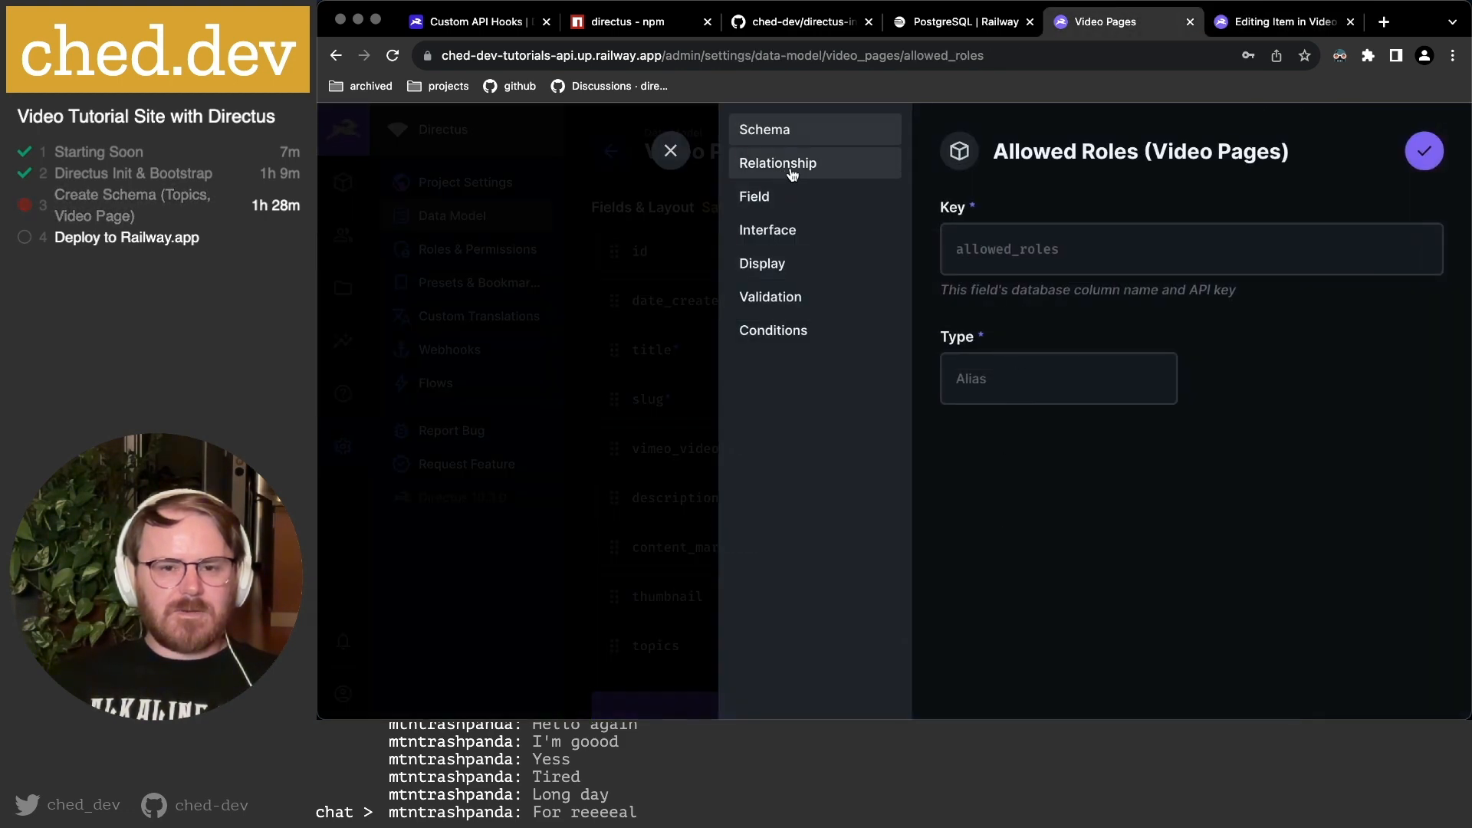
left_click(774, 230)
scroll(1166, 435, "down", 3)
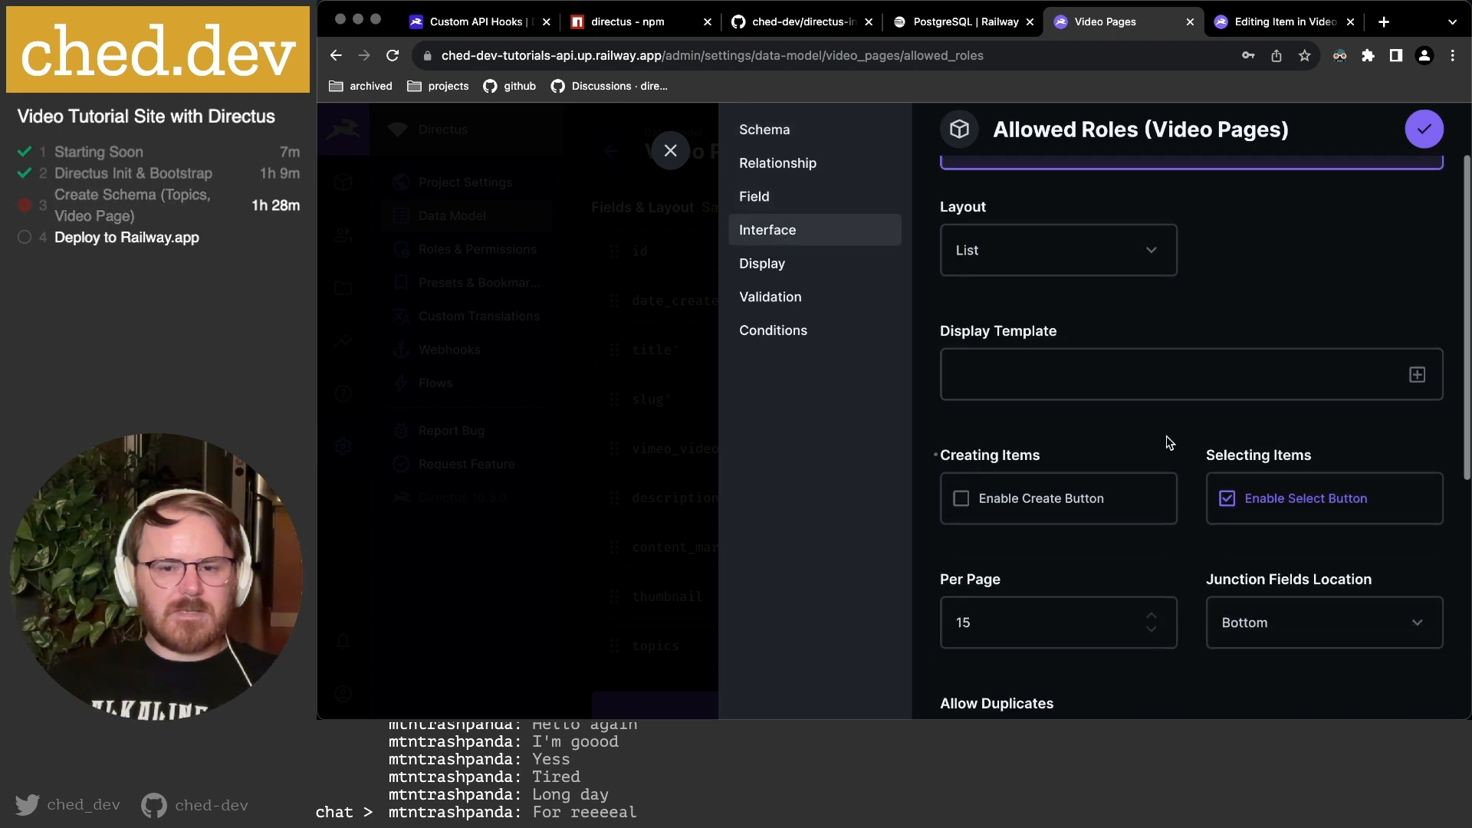
left_click(1417, 375)
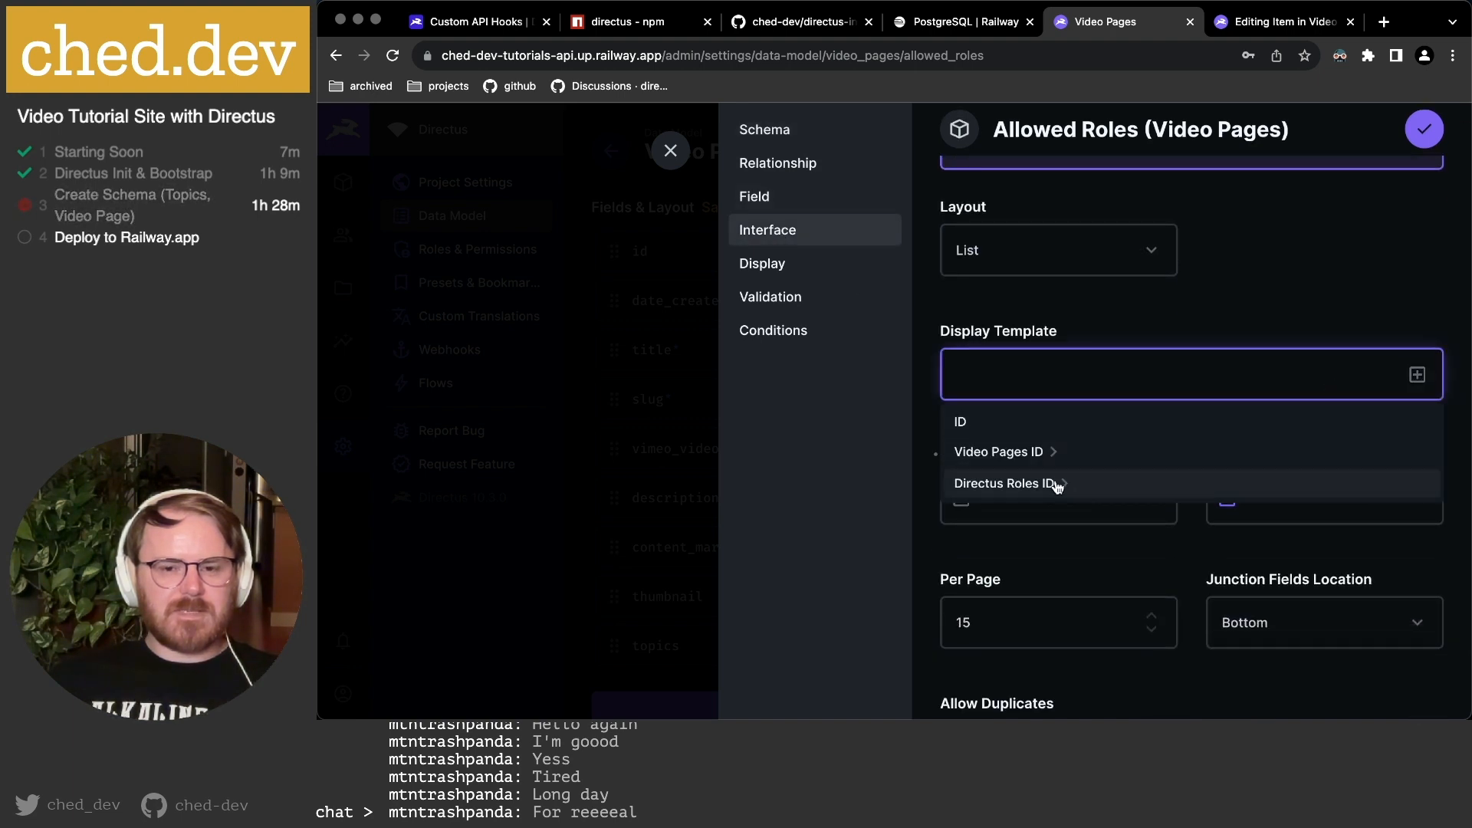
left_click(1065, 484)
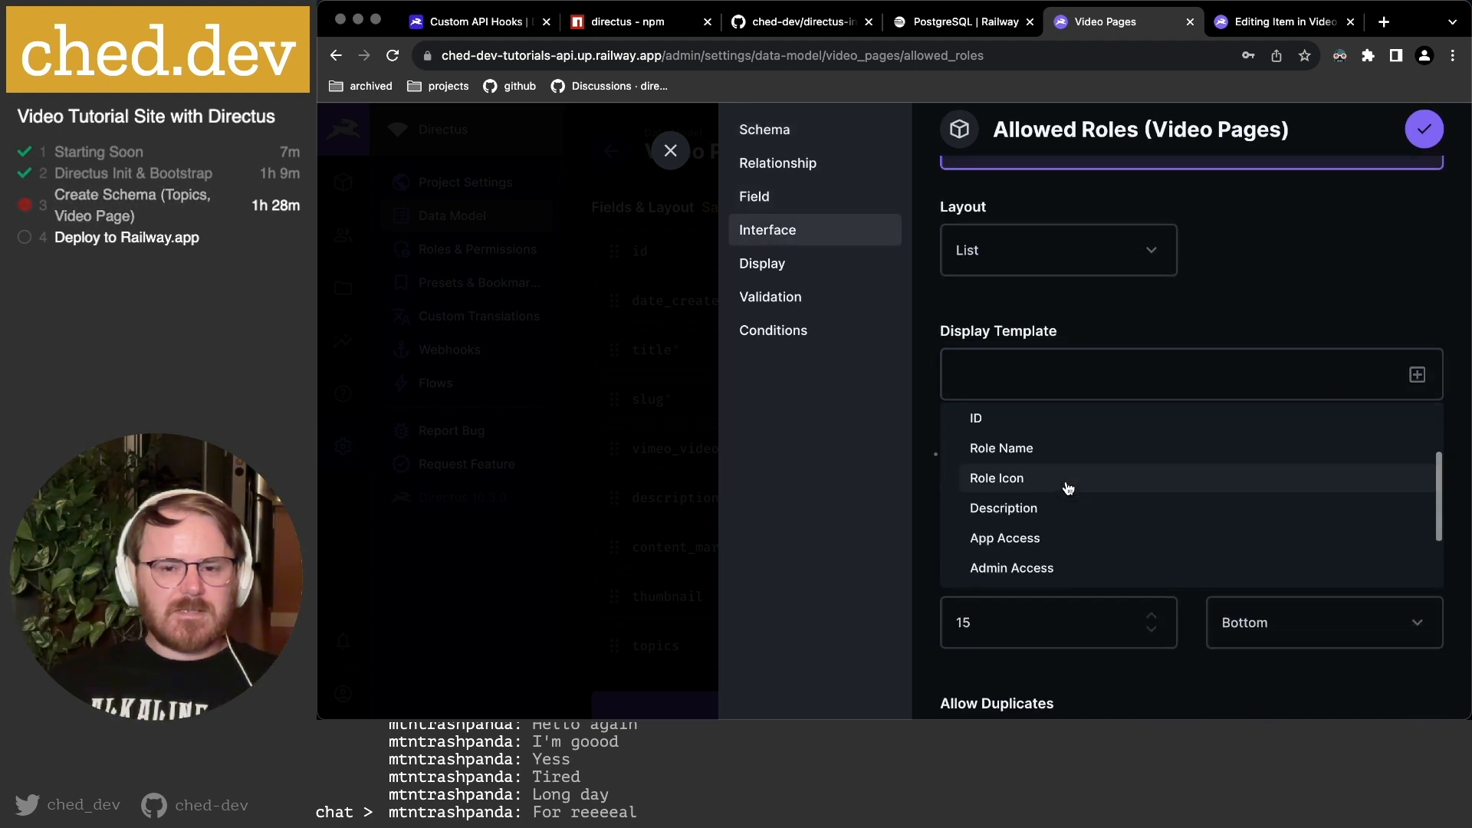
left_click(1031, 453)
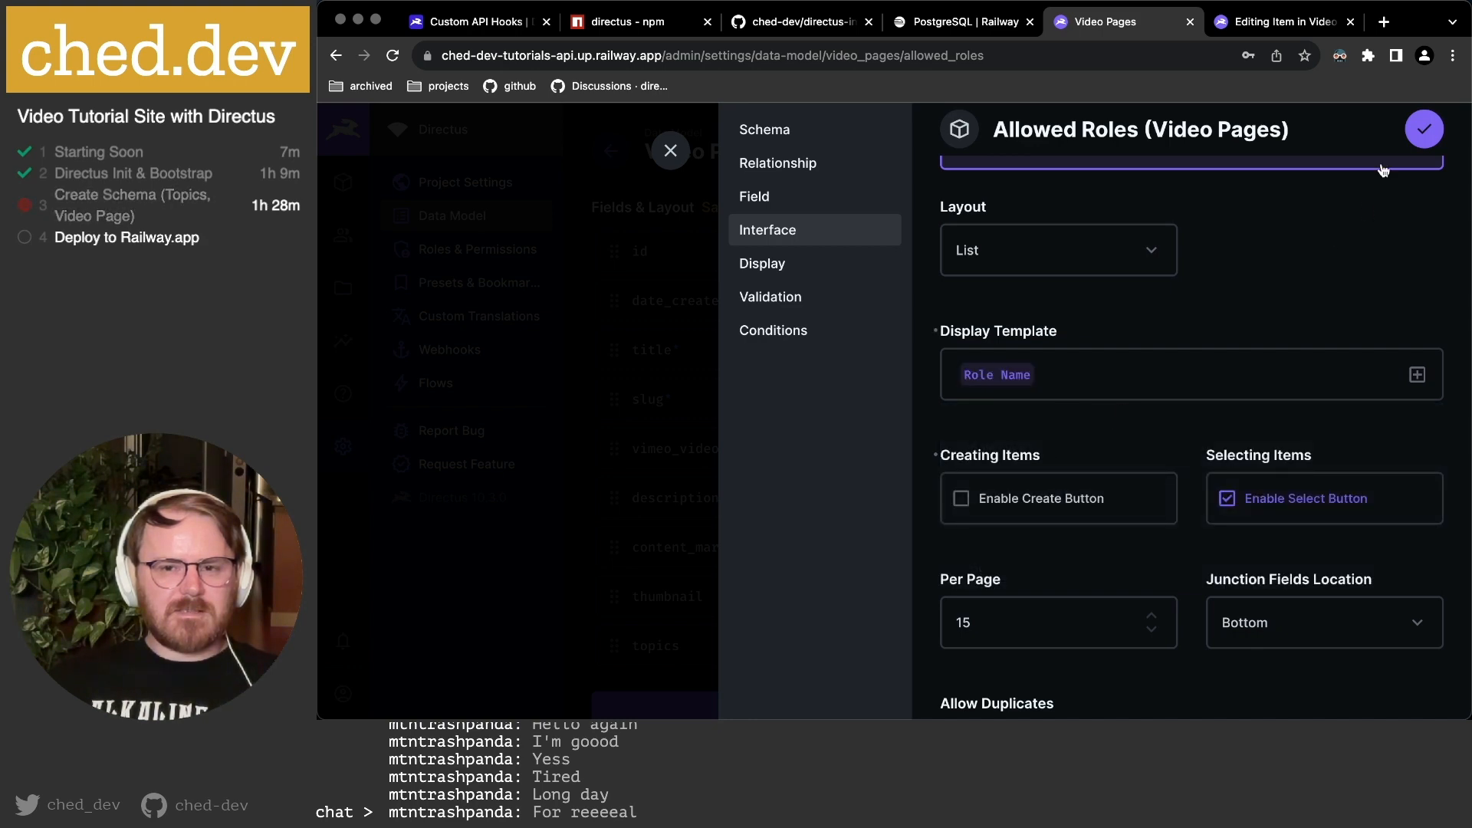
left_click(1426, 130)
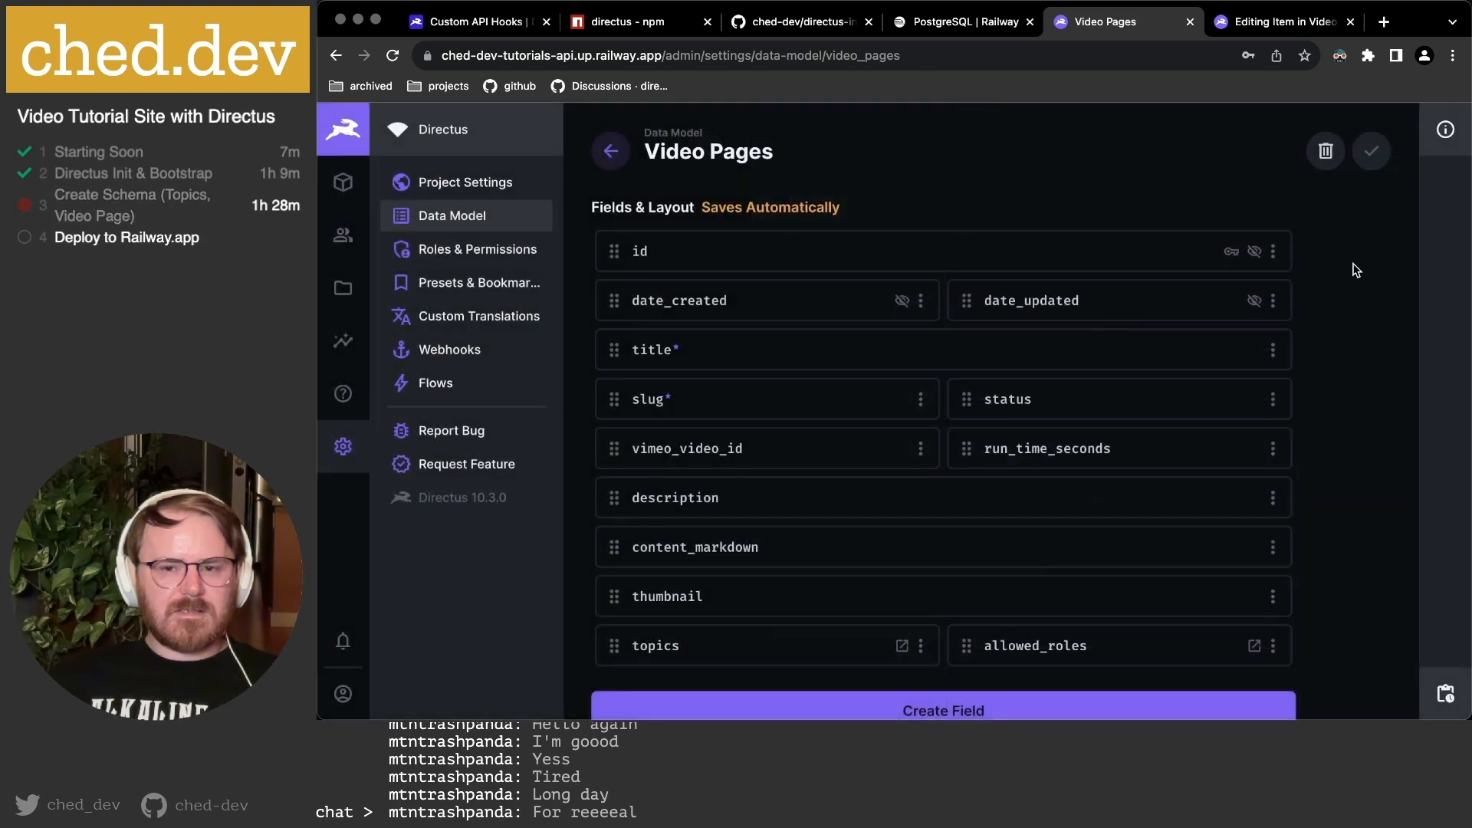
Reload the item page, dismiss the request-limit error, and reopen My first video.
left_click(1265, 23)
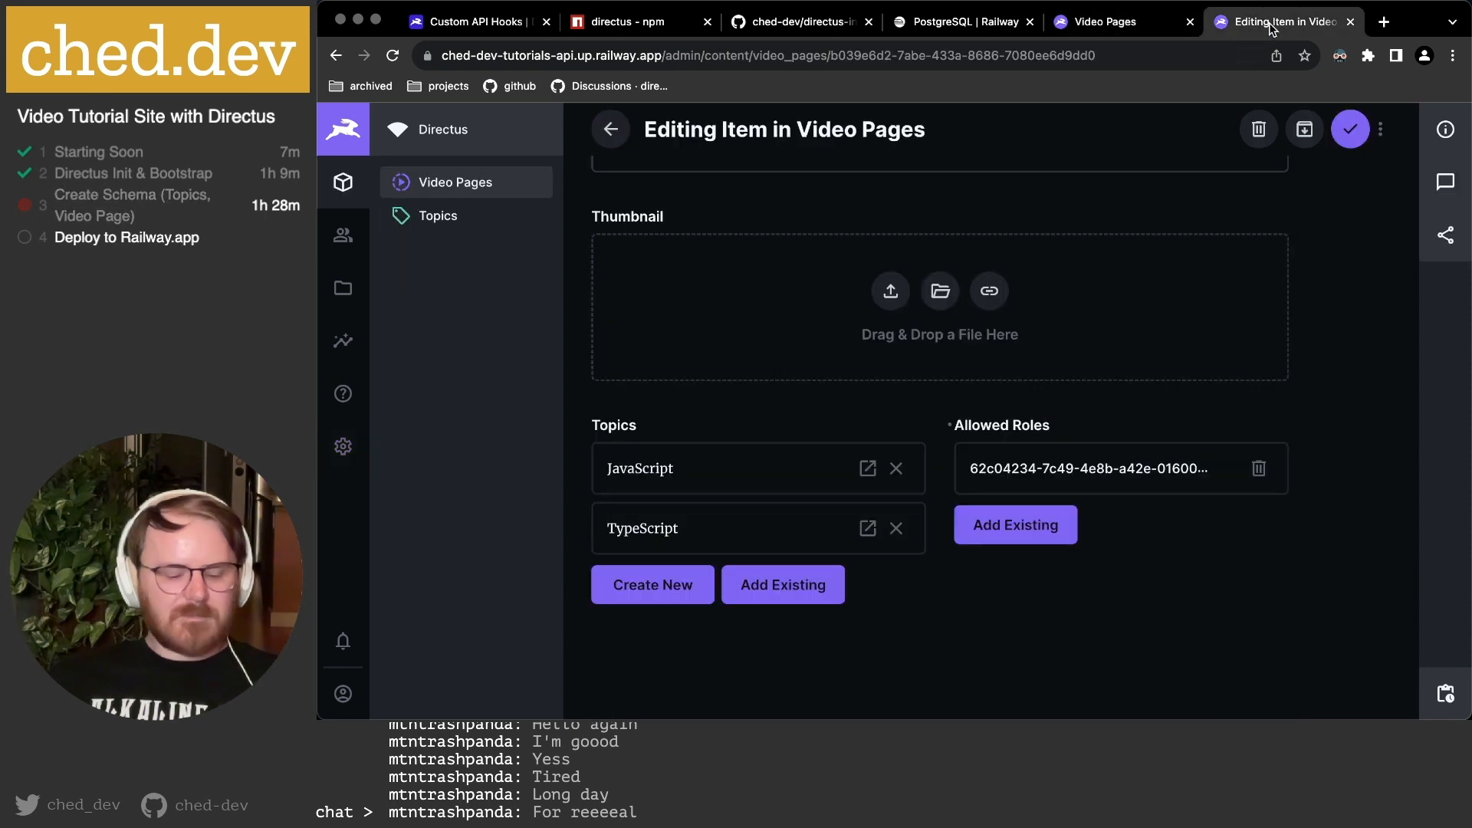
key("super+r")
left_click(945, 289)
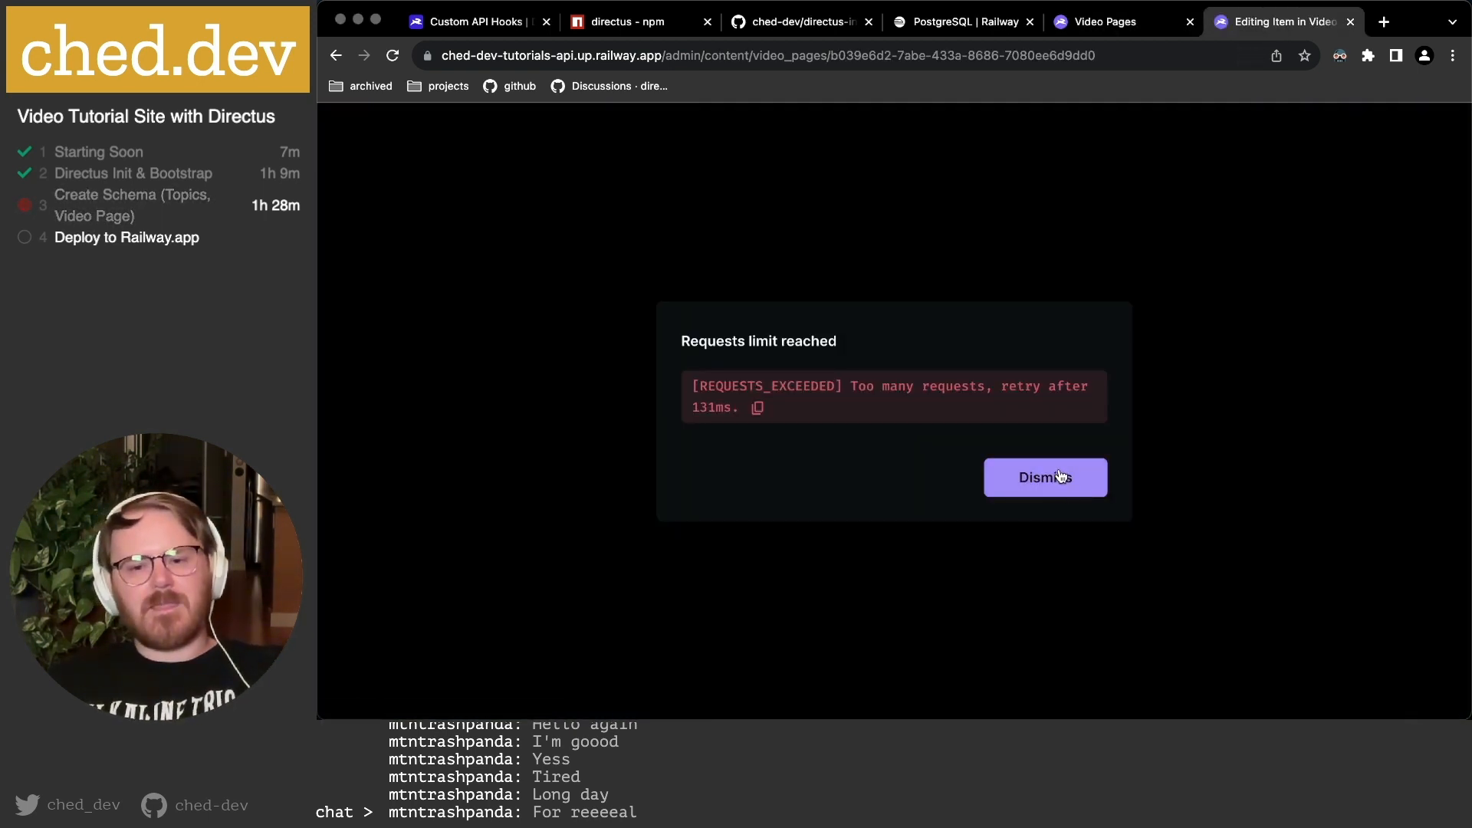
left_click(1050, 488)
scroll(1064, 445, "down", 10)
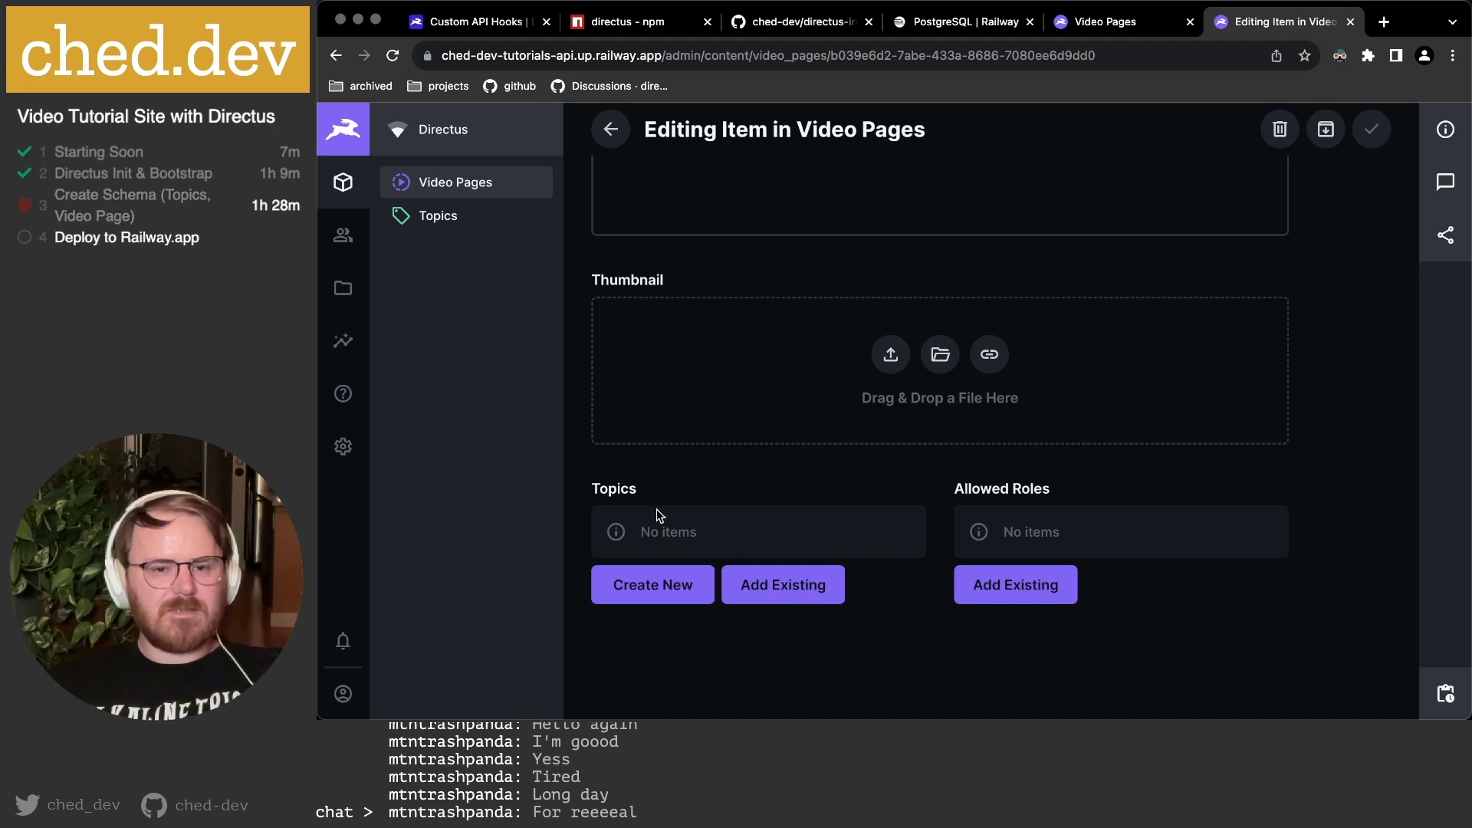
left_click(611, 129)
left_click(800, 272)
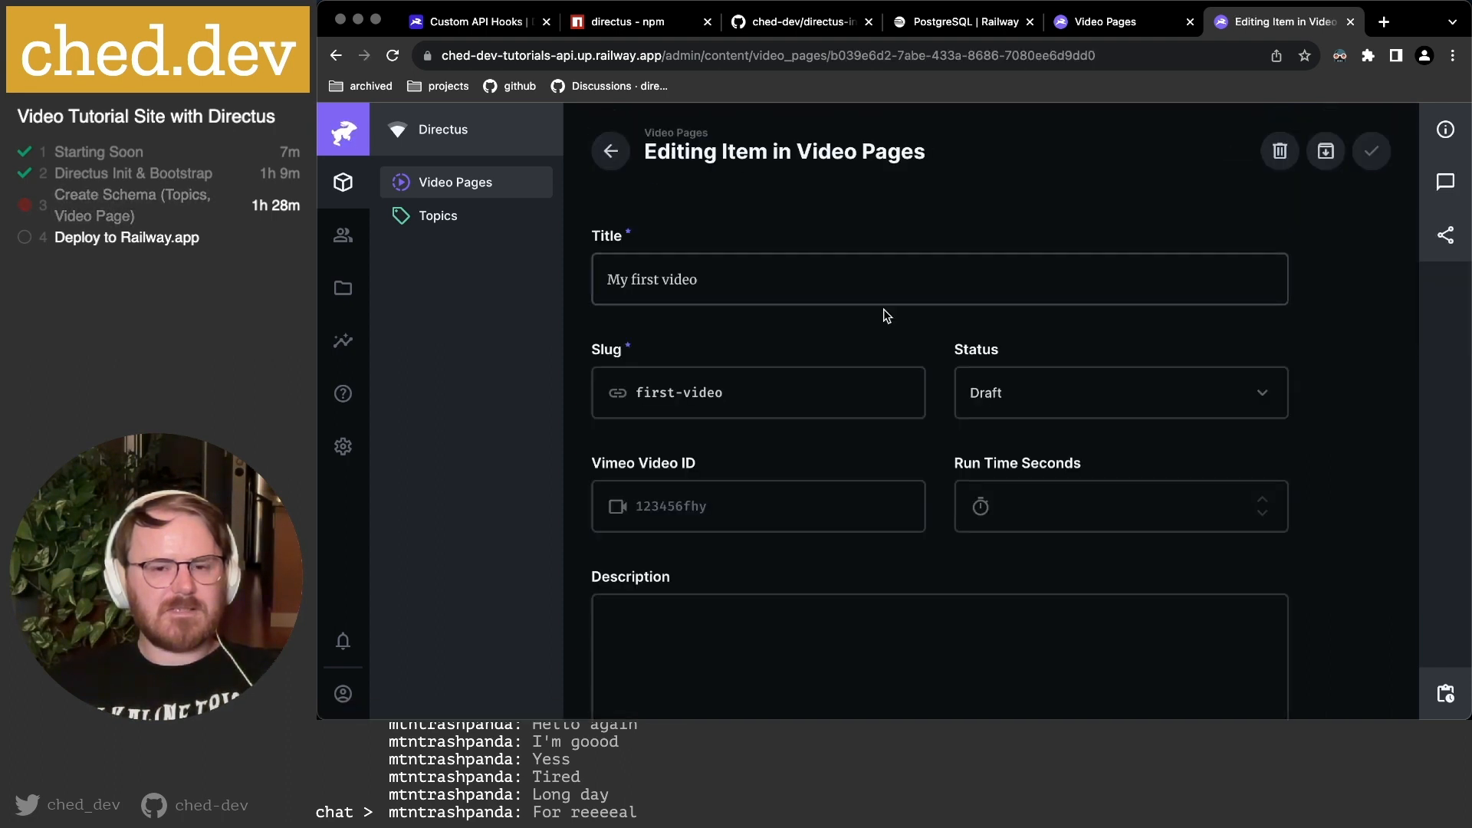
Add Administrator to Allowed Roles to check it shows by name, then remove it.
scroll(862, 383, "down", 10)
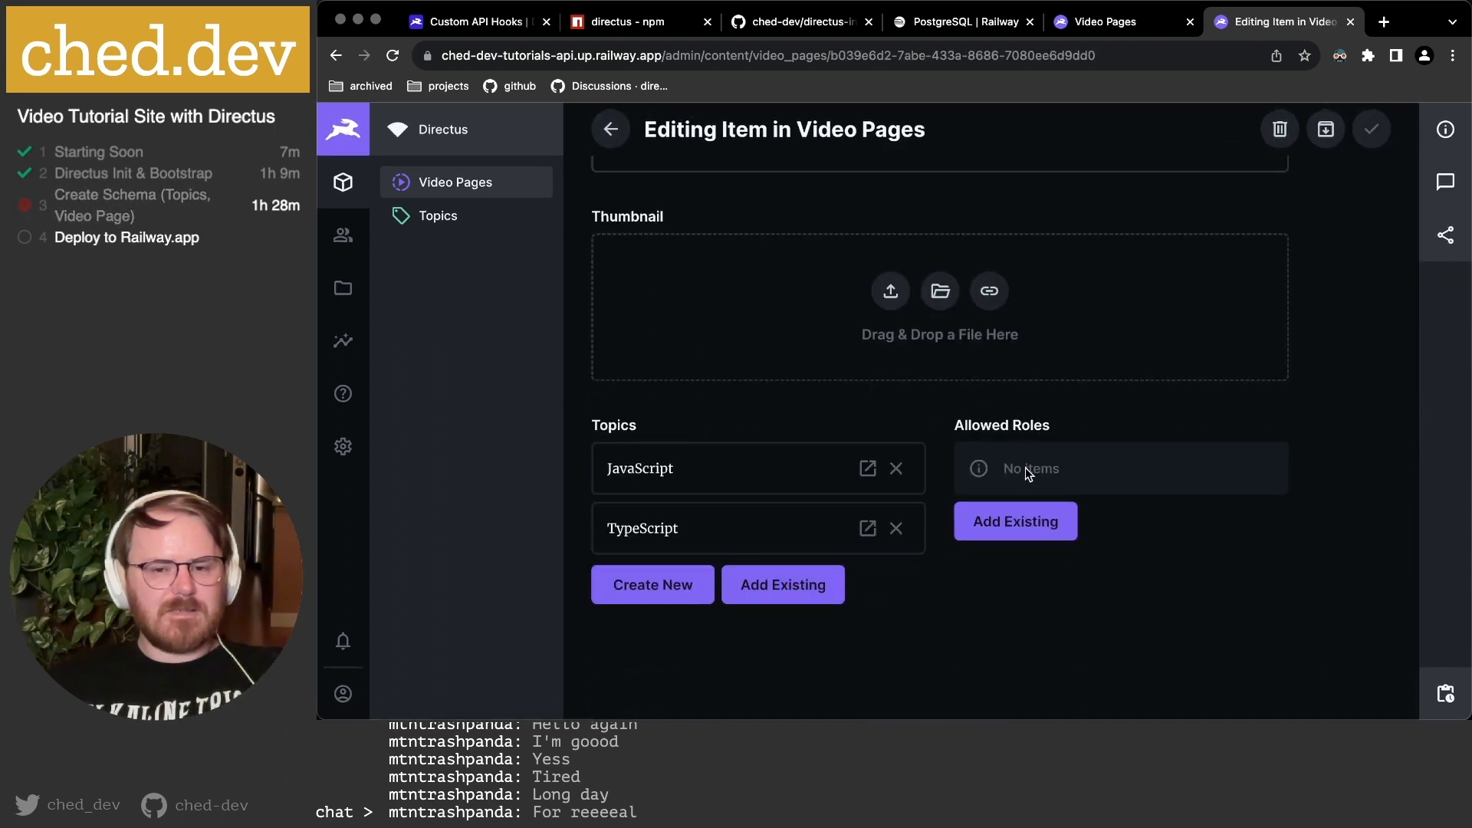
left_click(1020, 524)
left_click(769, 264)
left_click(1423, 151)
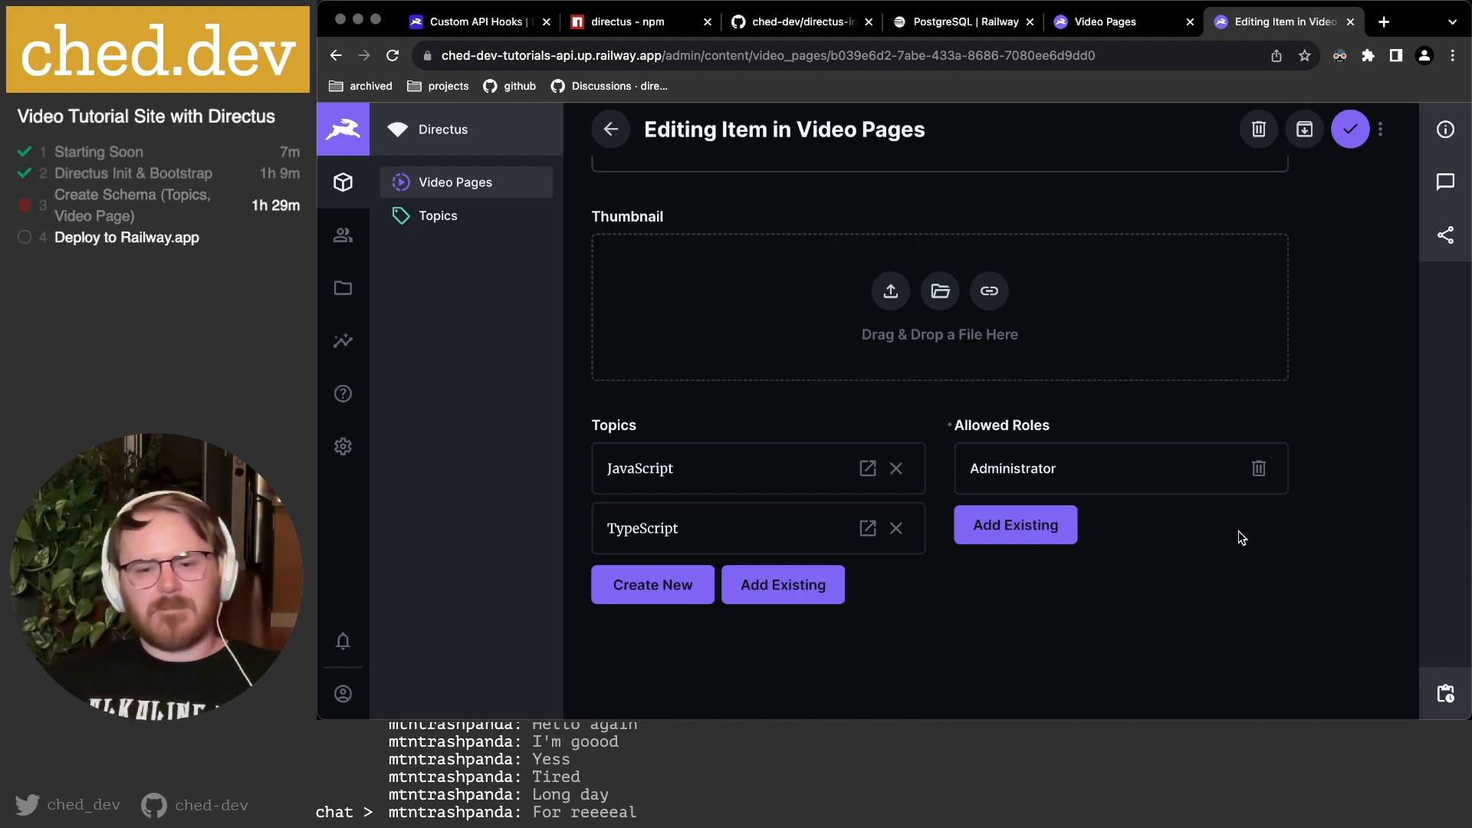
left_click(1258, 469)
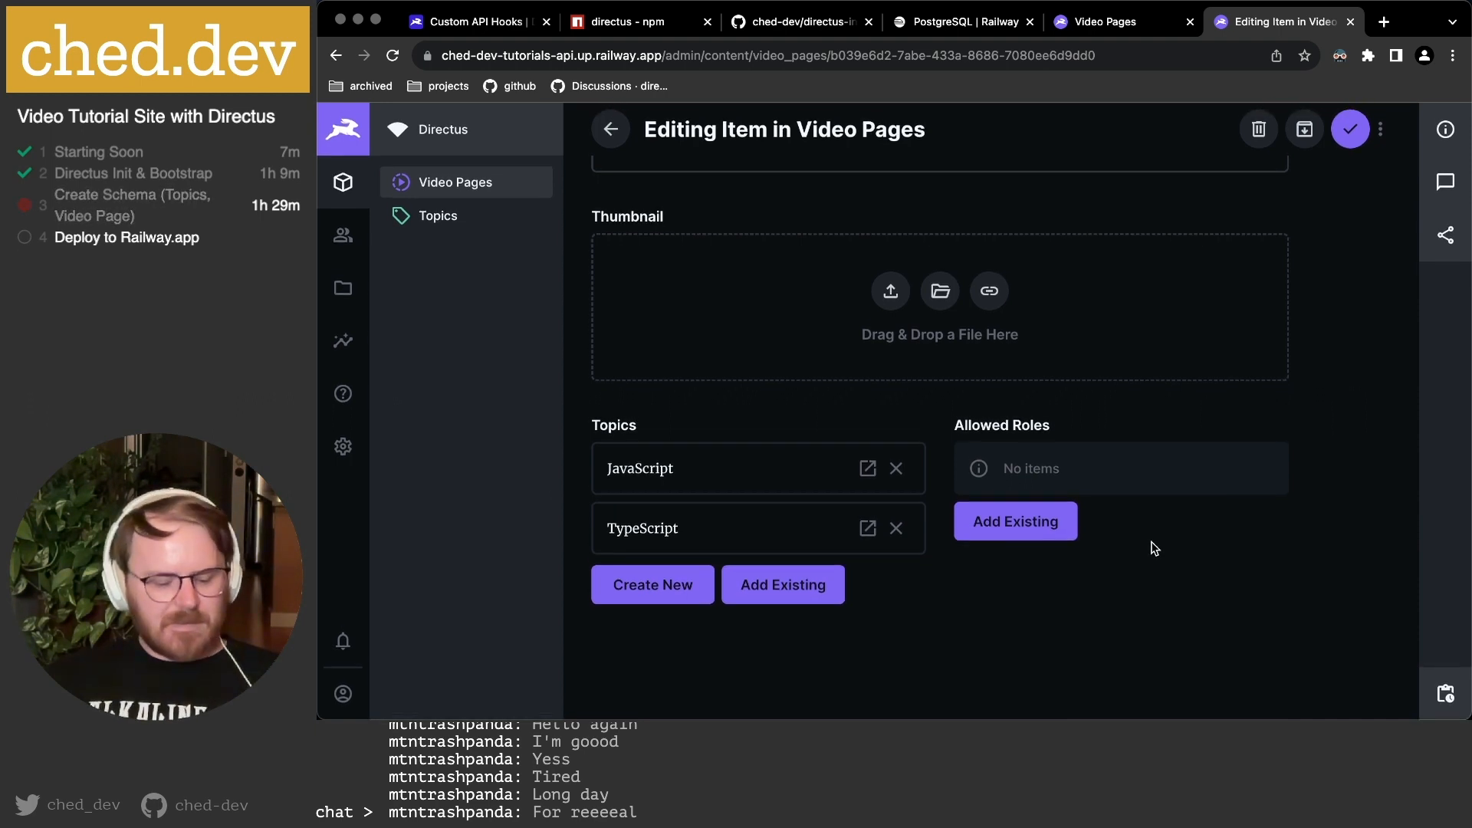
key("super+Tab")
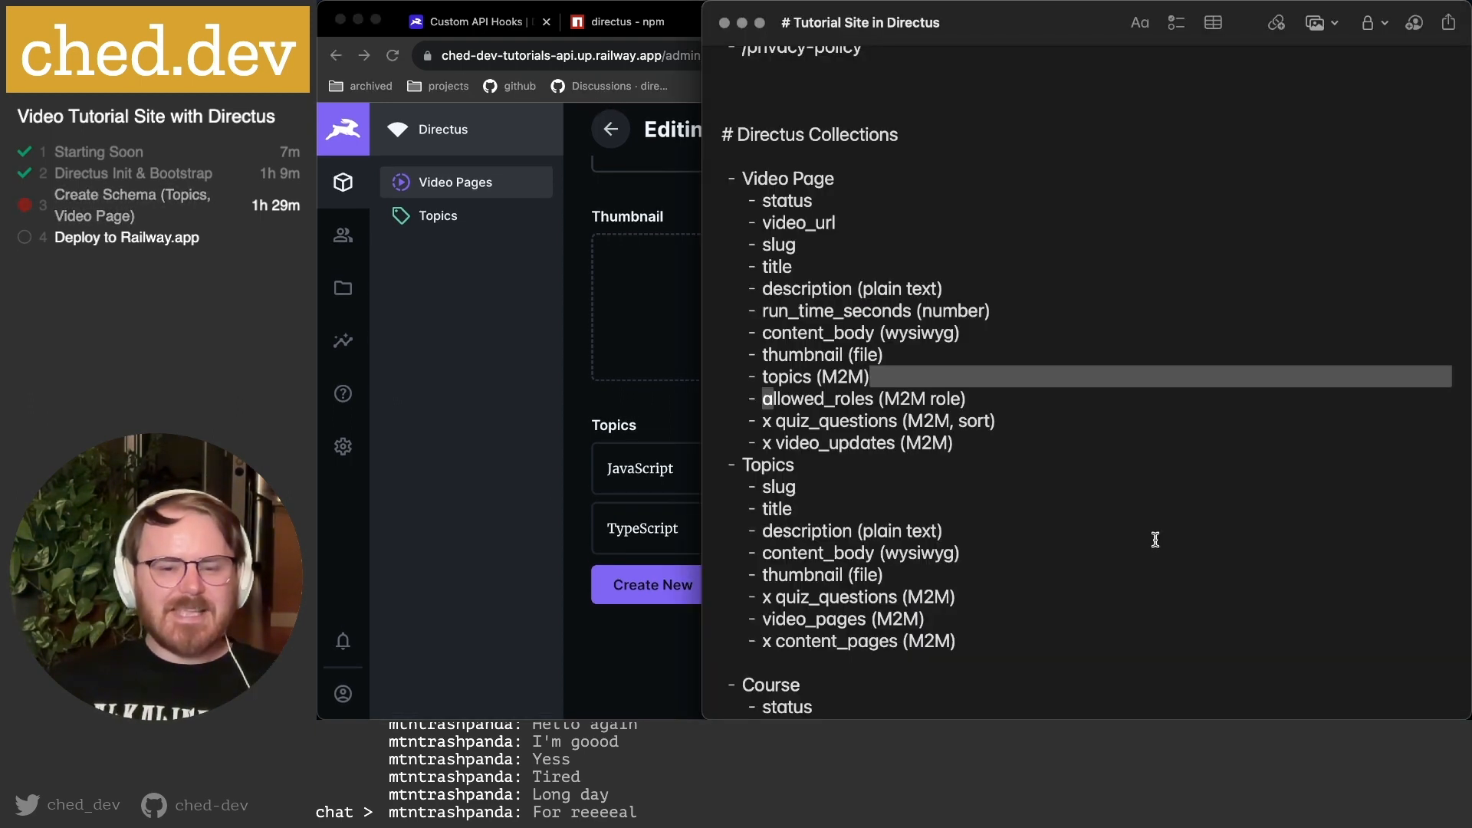
left_click(880, 400)
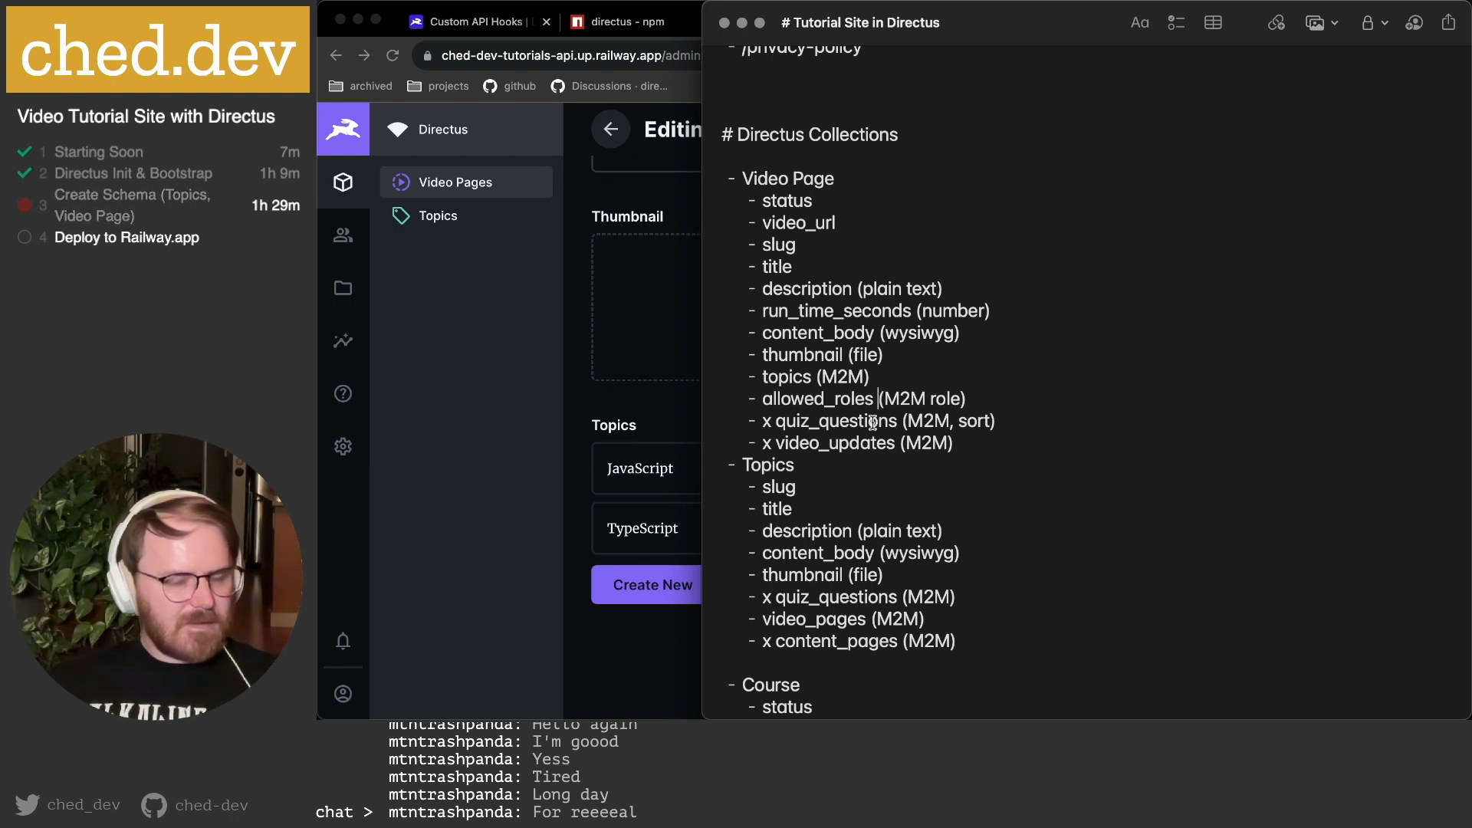
left_click(1002, 441)
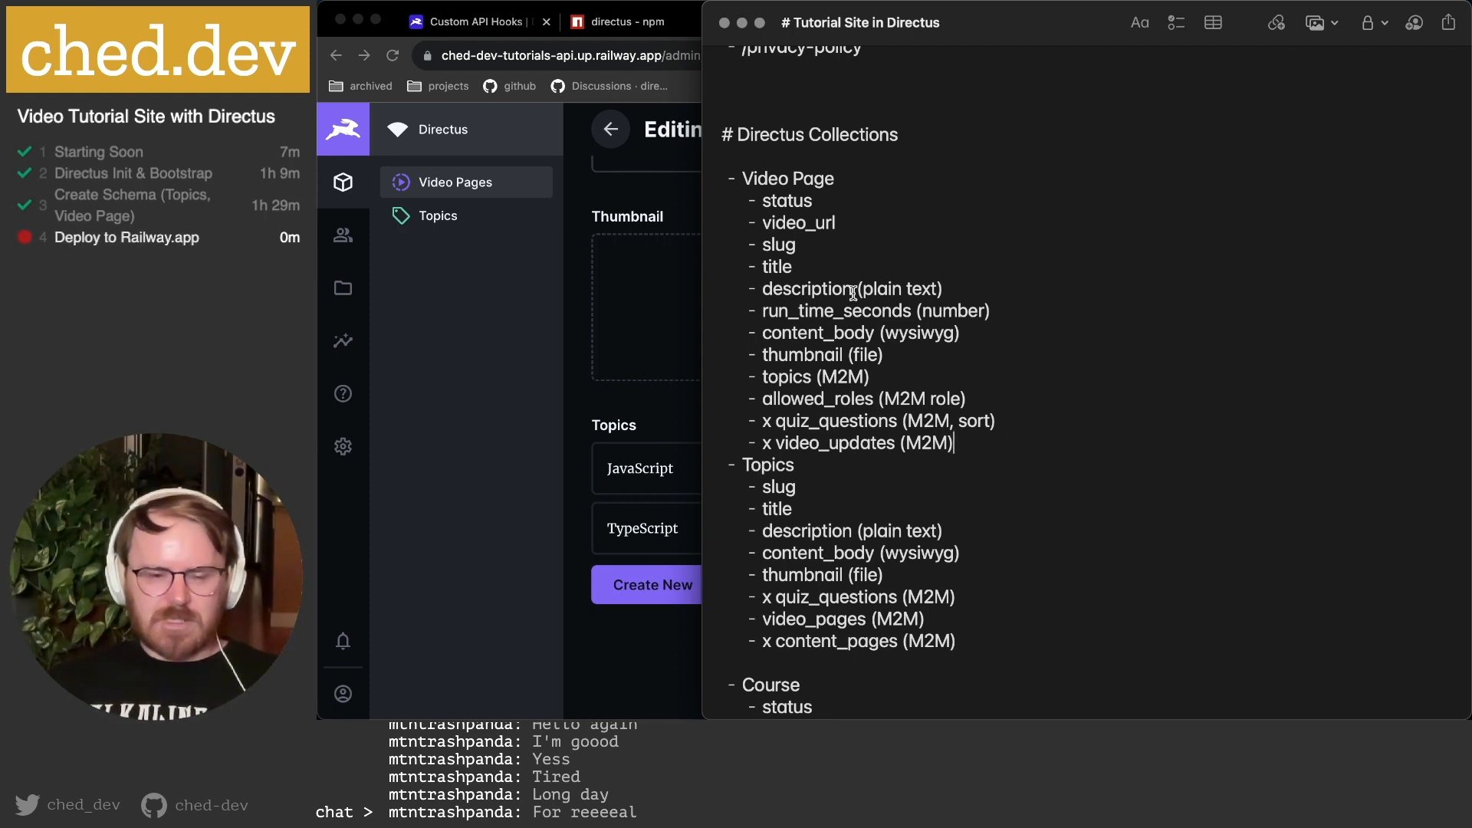
left_click(571, 337)
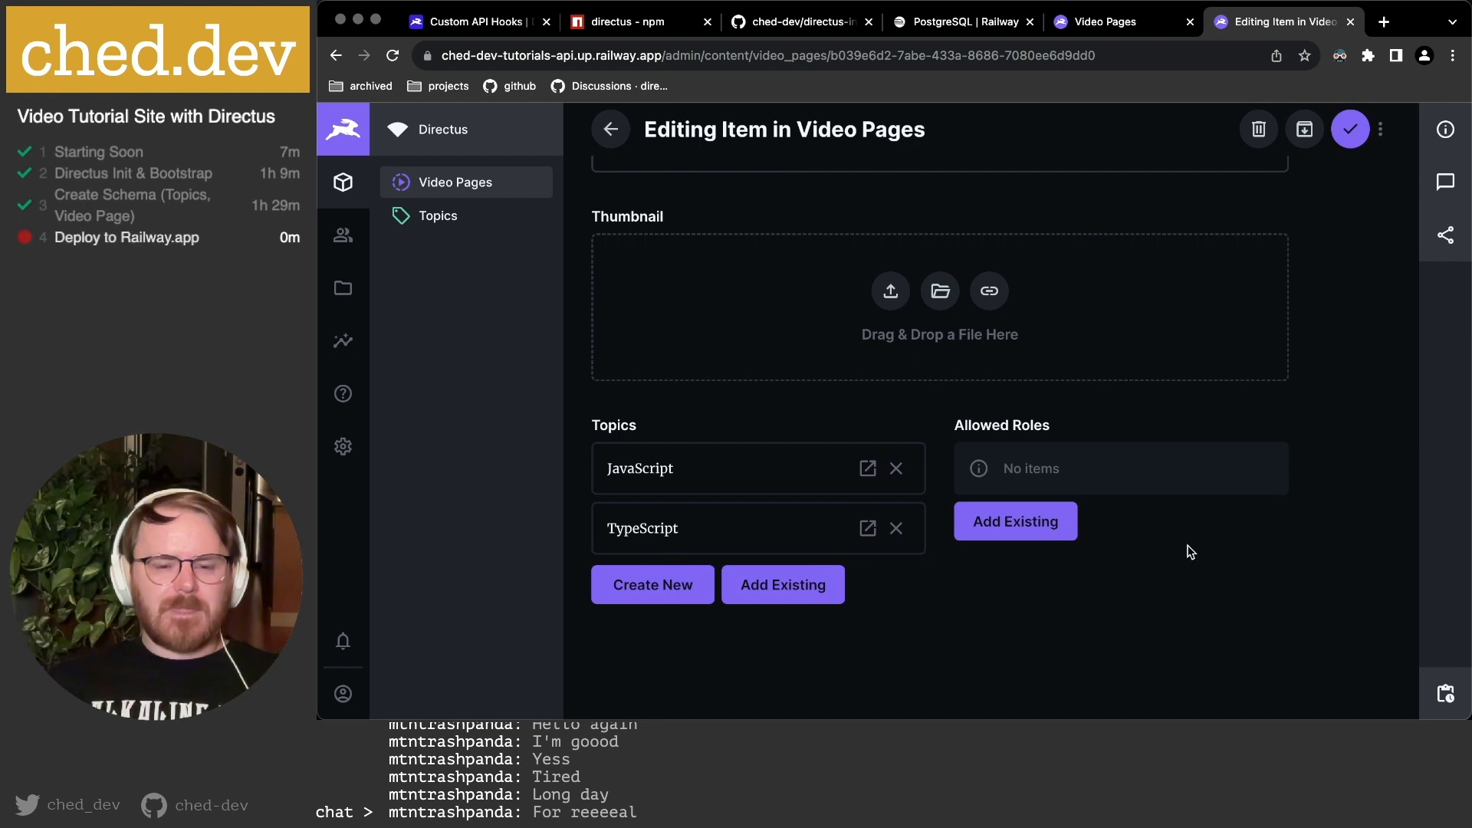
Save My first video, check its JavaScript and TypeScript topics in the list, and reopen it.
scroll(1189, 552, "up", 10)
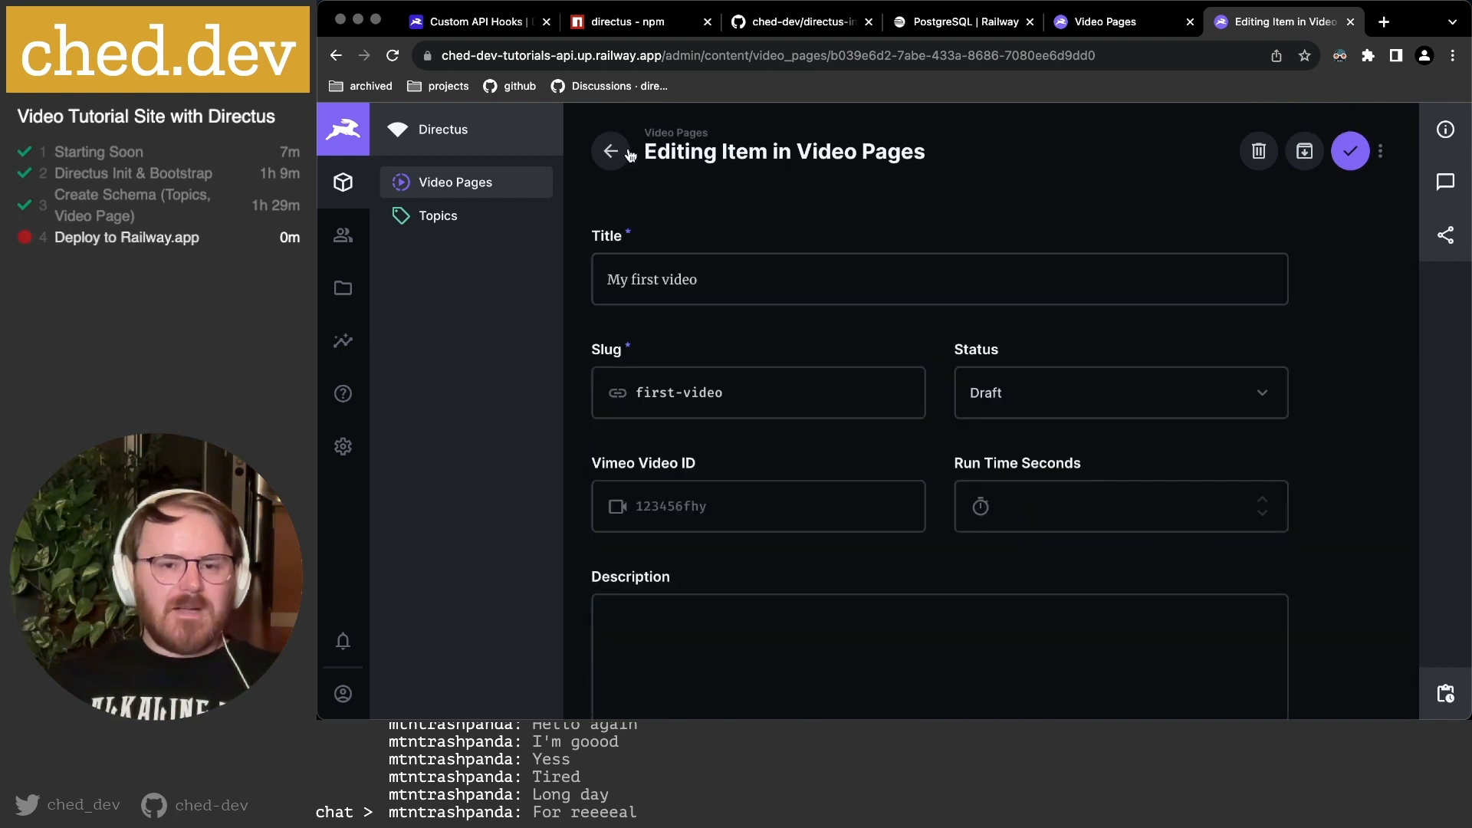
scroll(947, 528, "down", 10)
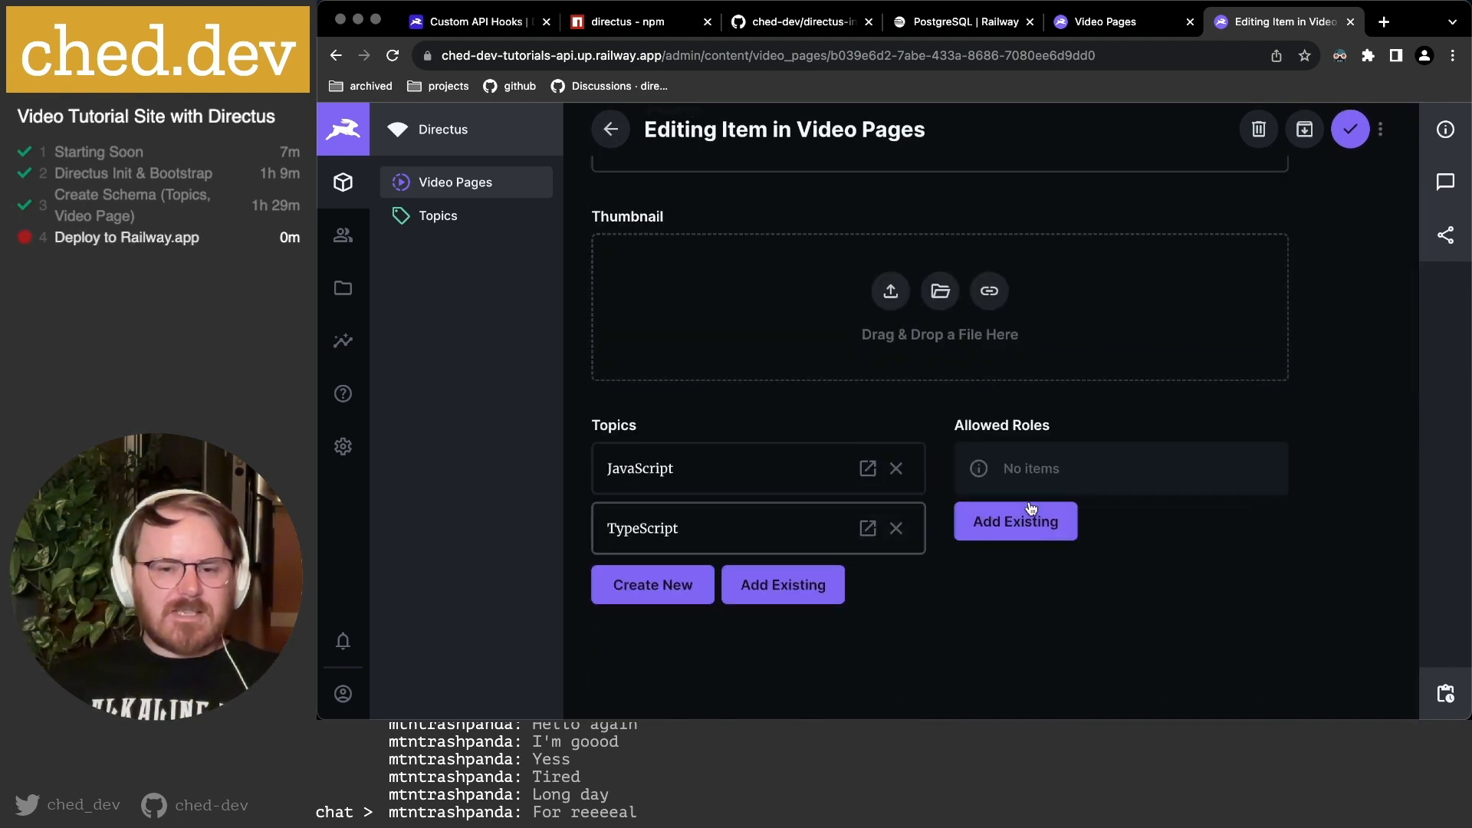
scroll(1118, 470, "up", 10)
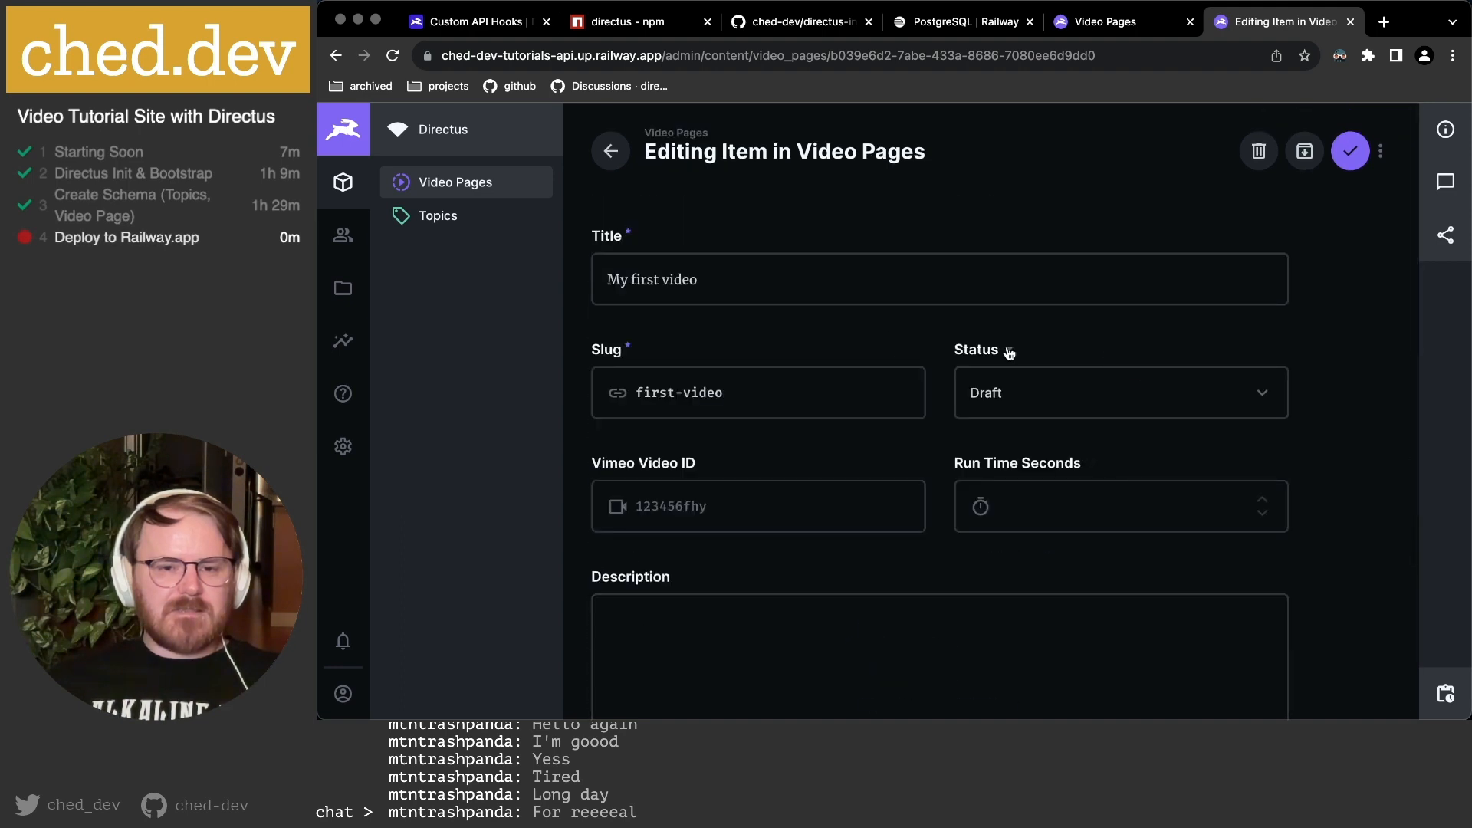
left_click(1349, 151)
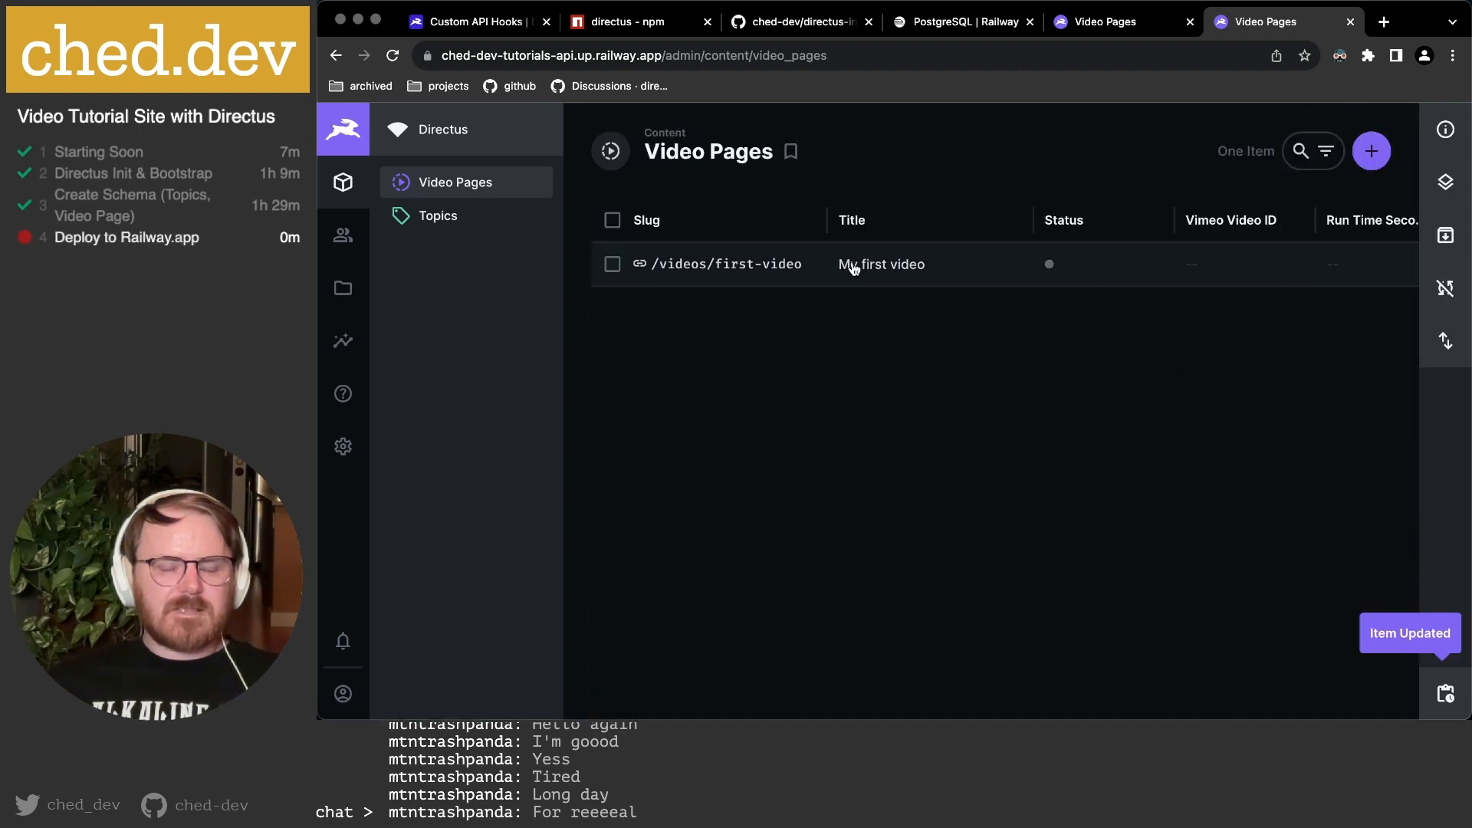
scroll(1127, 275, "right", 3)
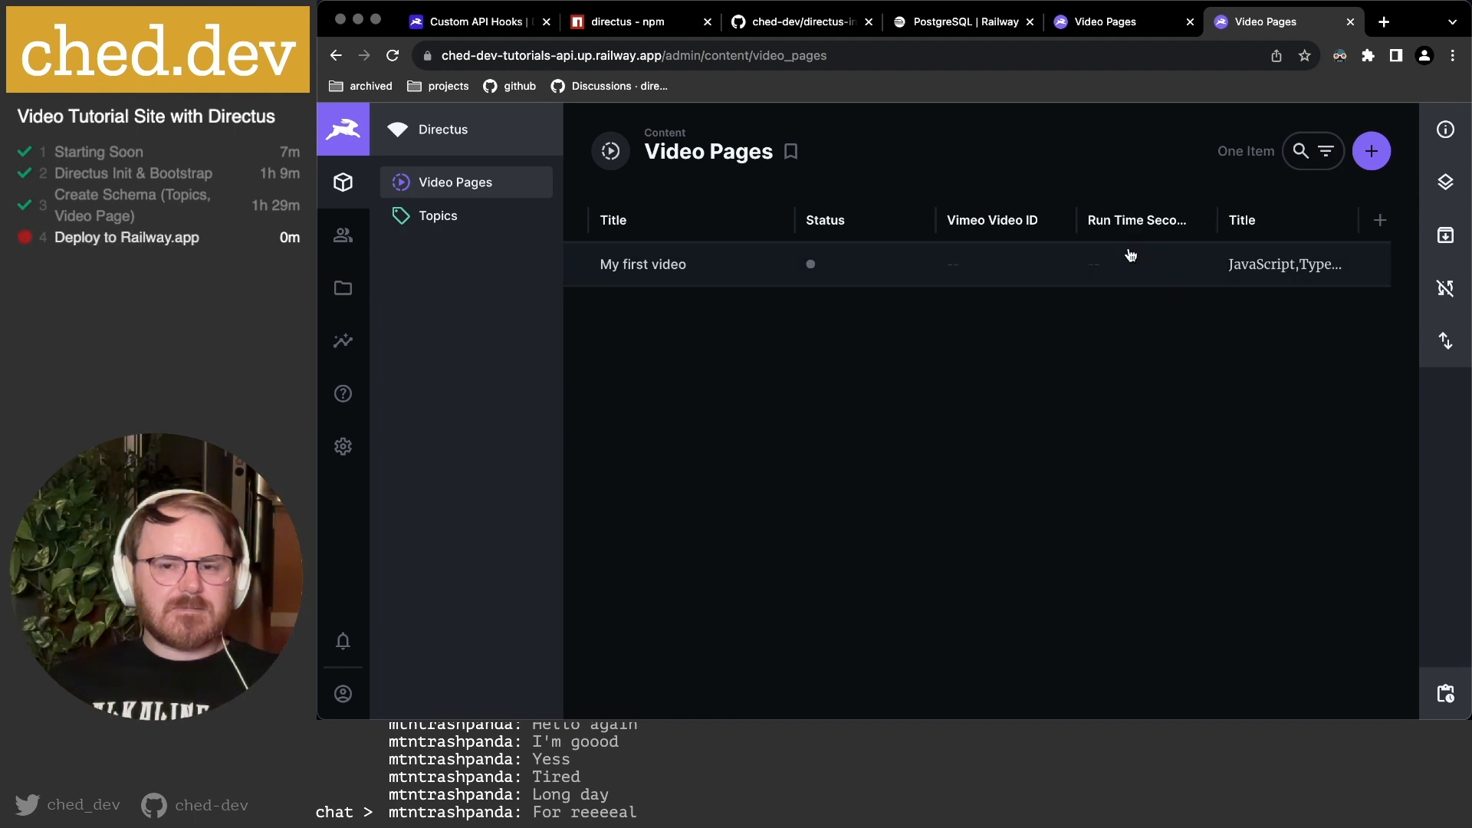
scroll(647, 276, "left", 3)
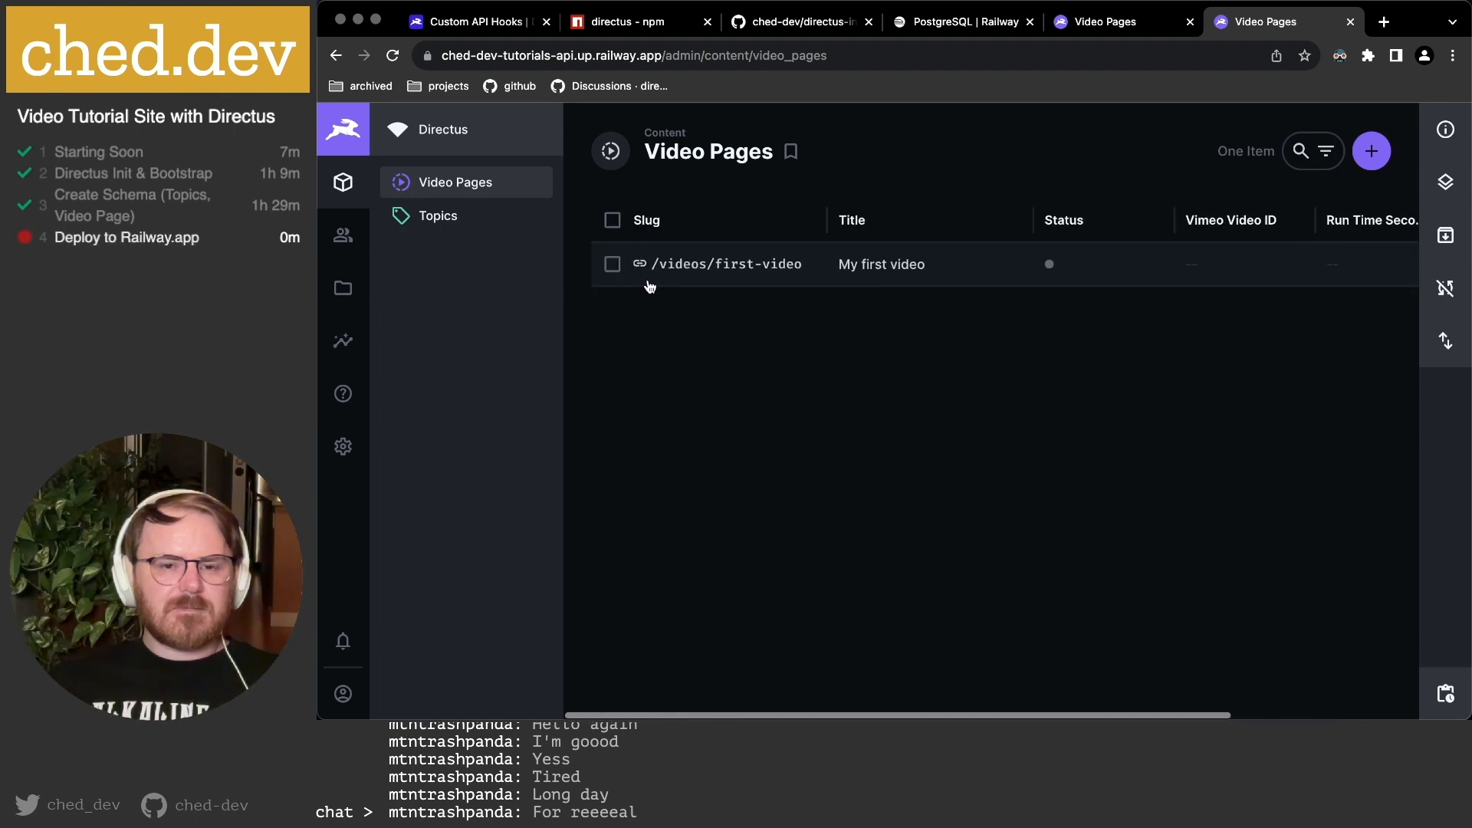
left_click(674, 268)
Enter run time 123 and Vimeo video ID 25887yedt for My first video.
left_click(1026, 510)
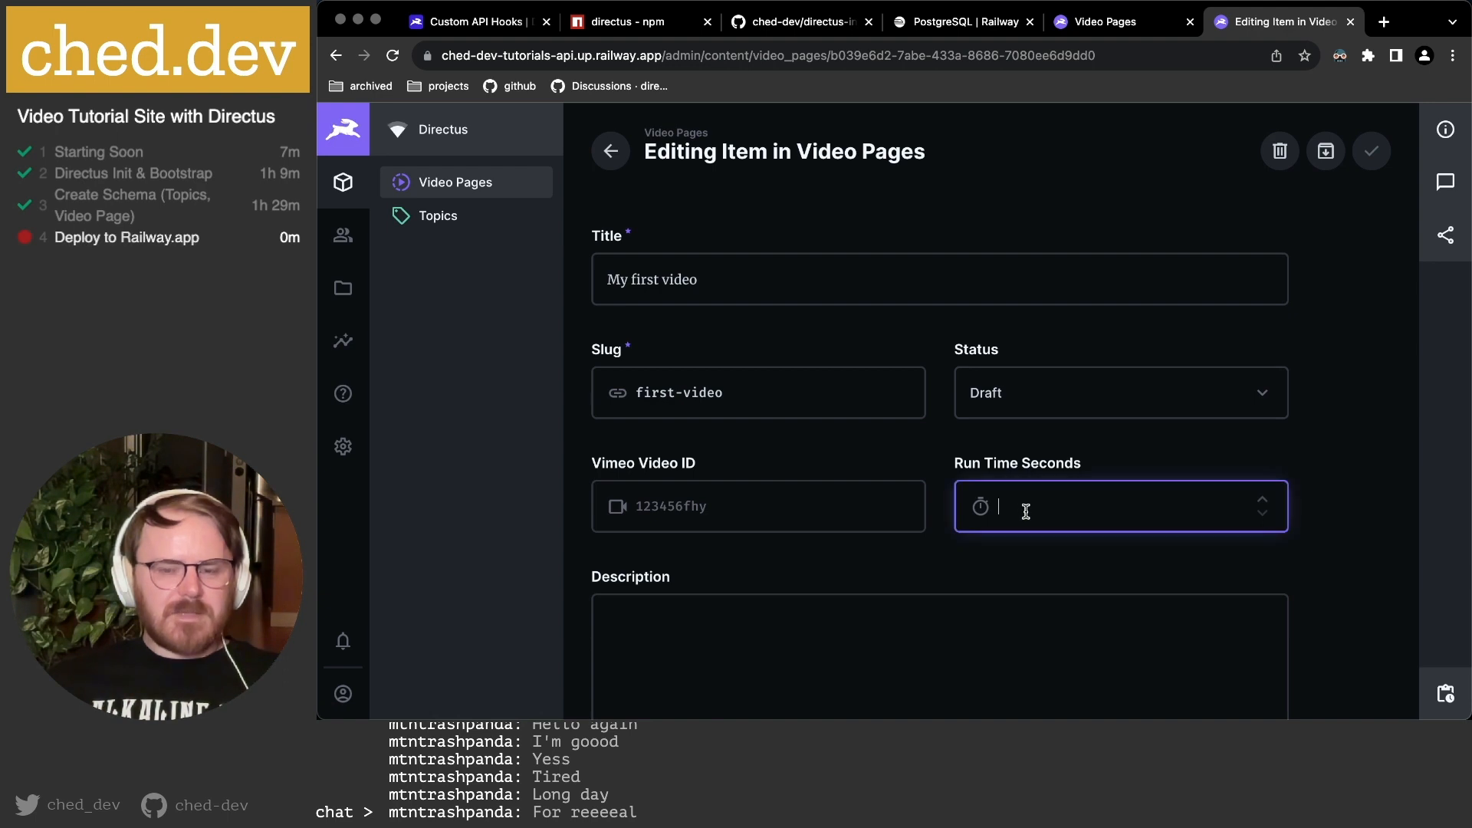
type("123456")
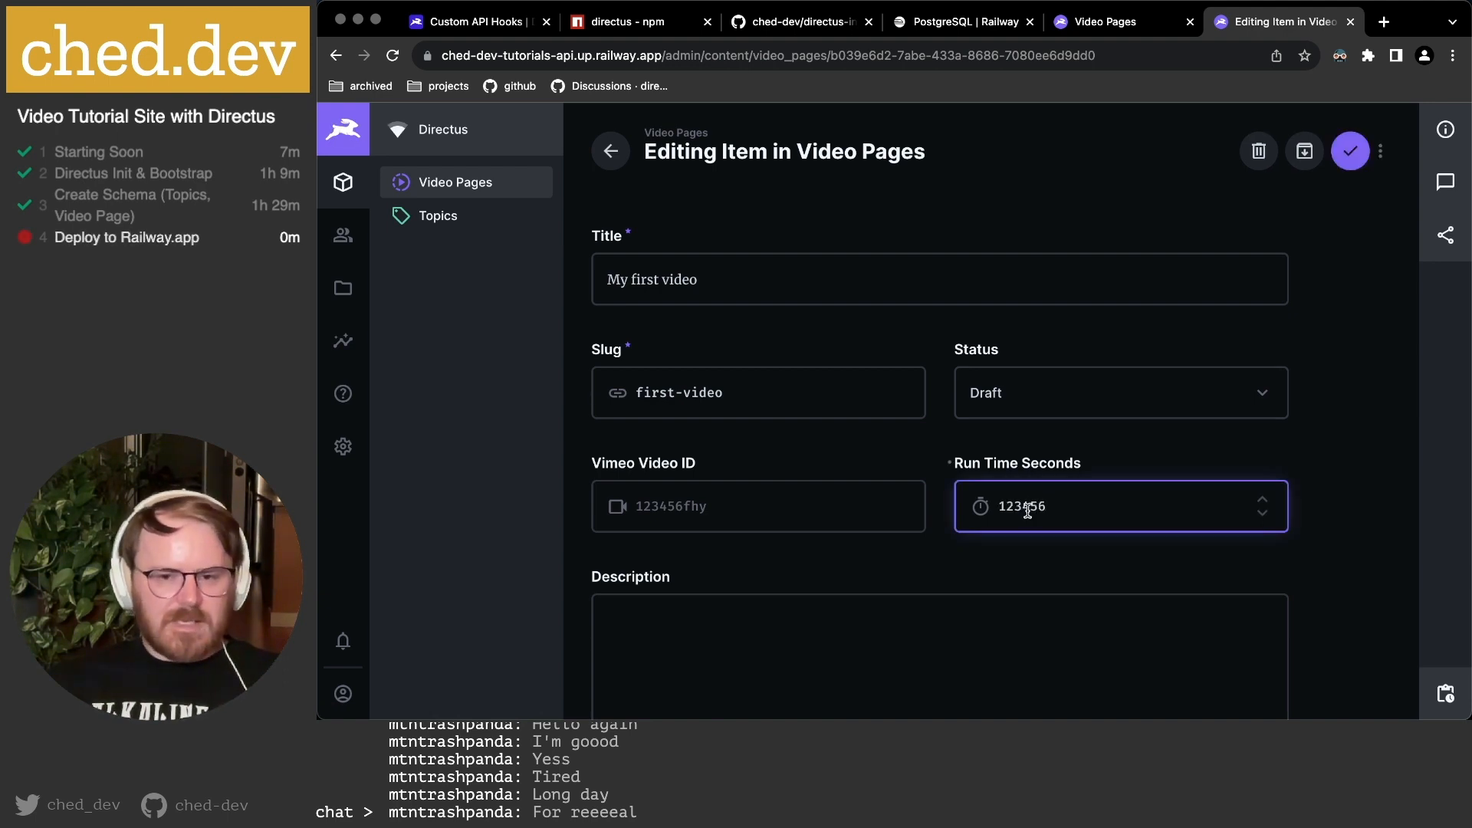
left_click(730, 511)
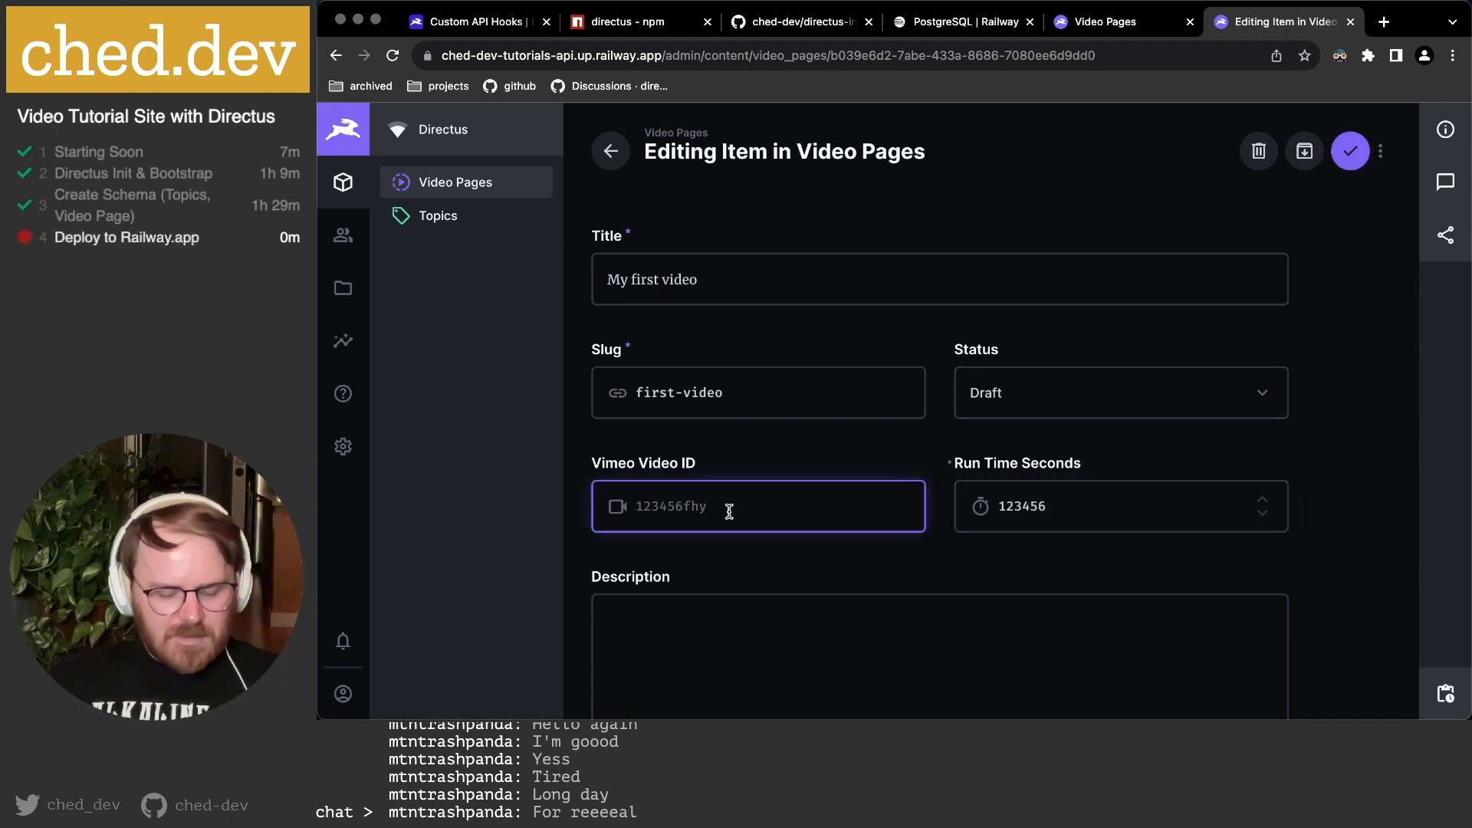
type("25887yedtk")
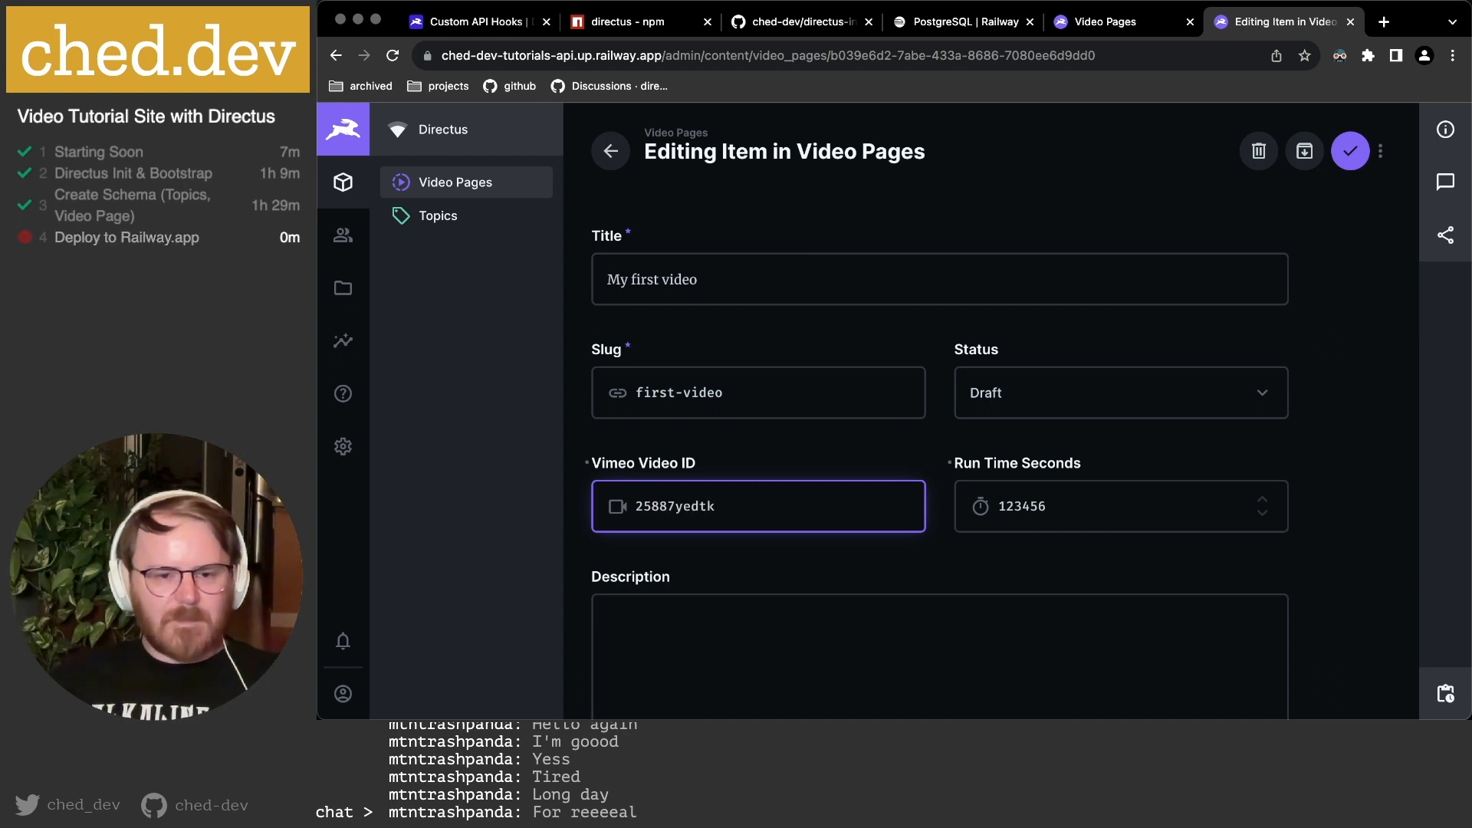
Save the video page, then narrow the Status column and widen the Title column.
scroll(889, 459, "down", 10)
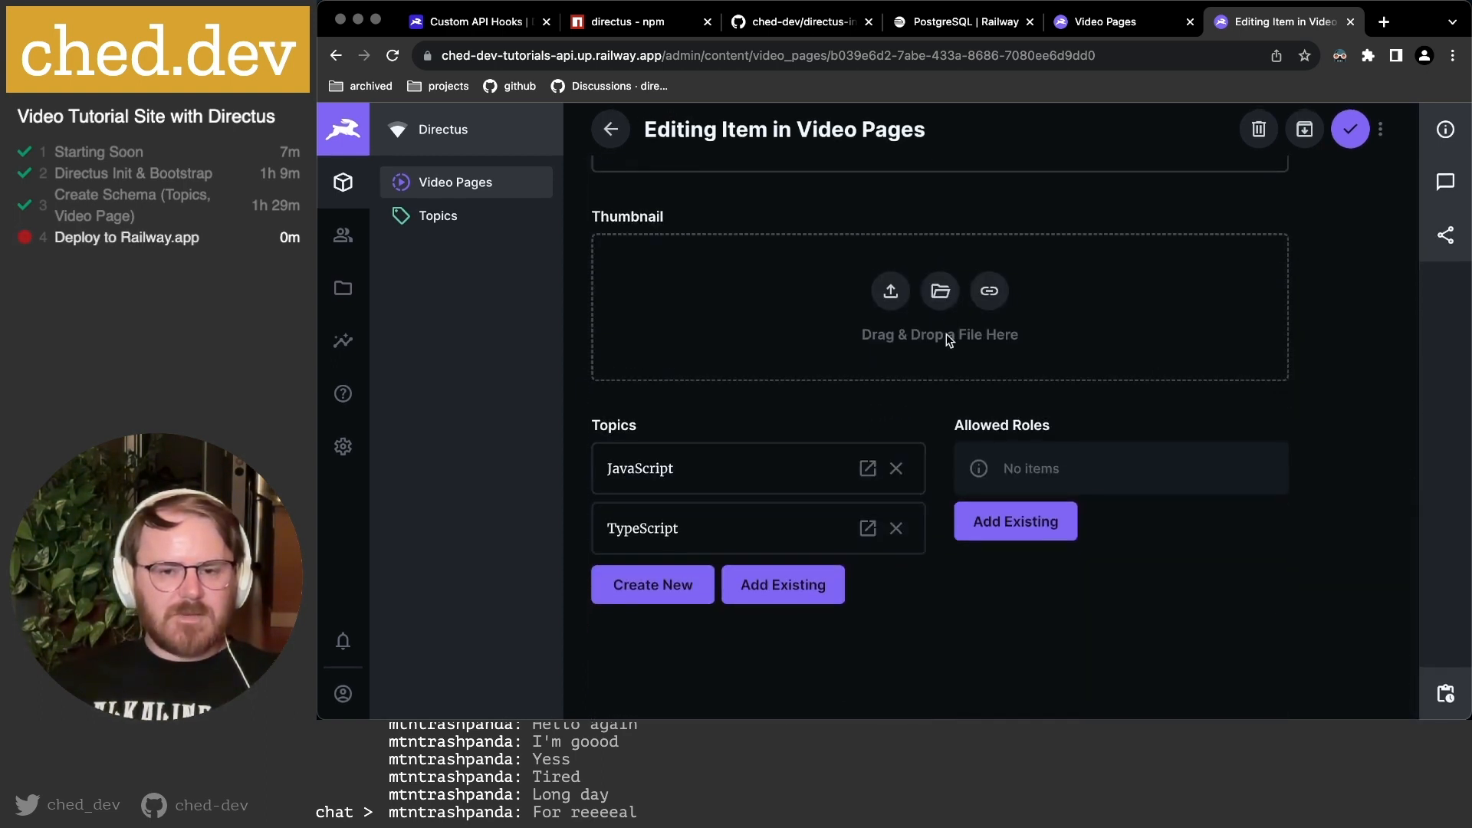
left_click(1350, 129)
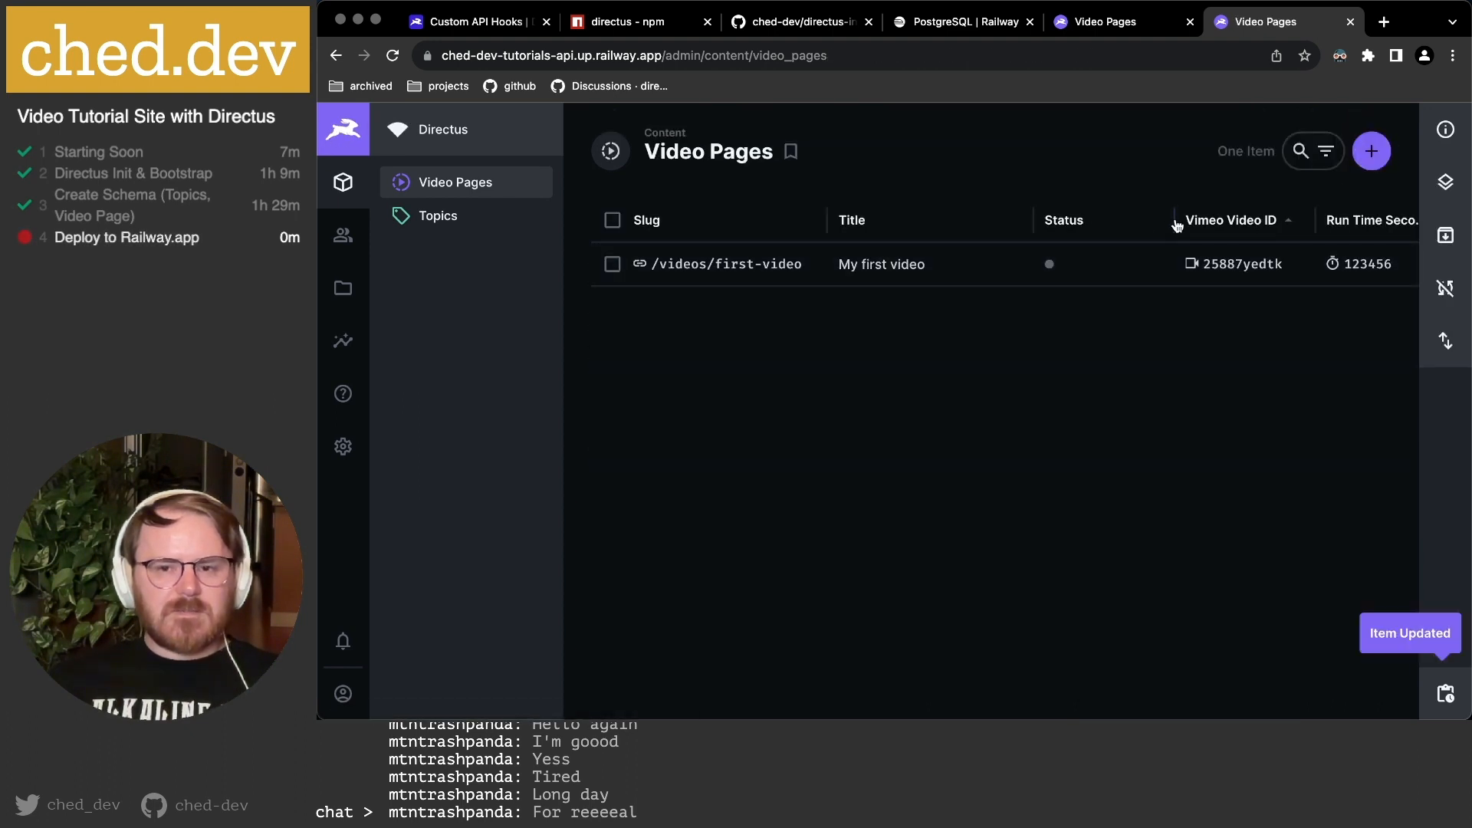
left_click_drag(1174, 220, 1121, 220)
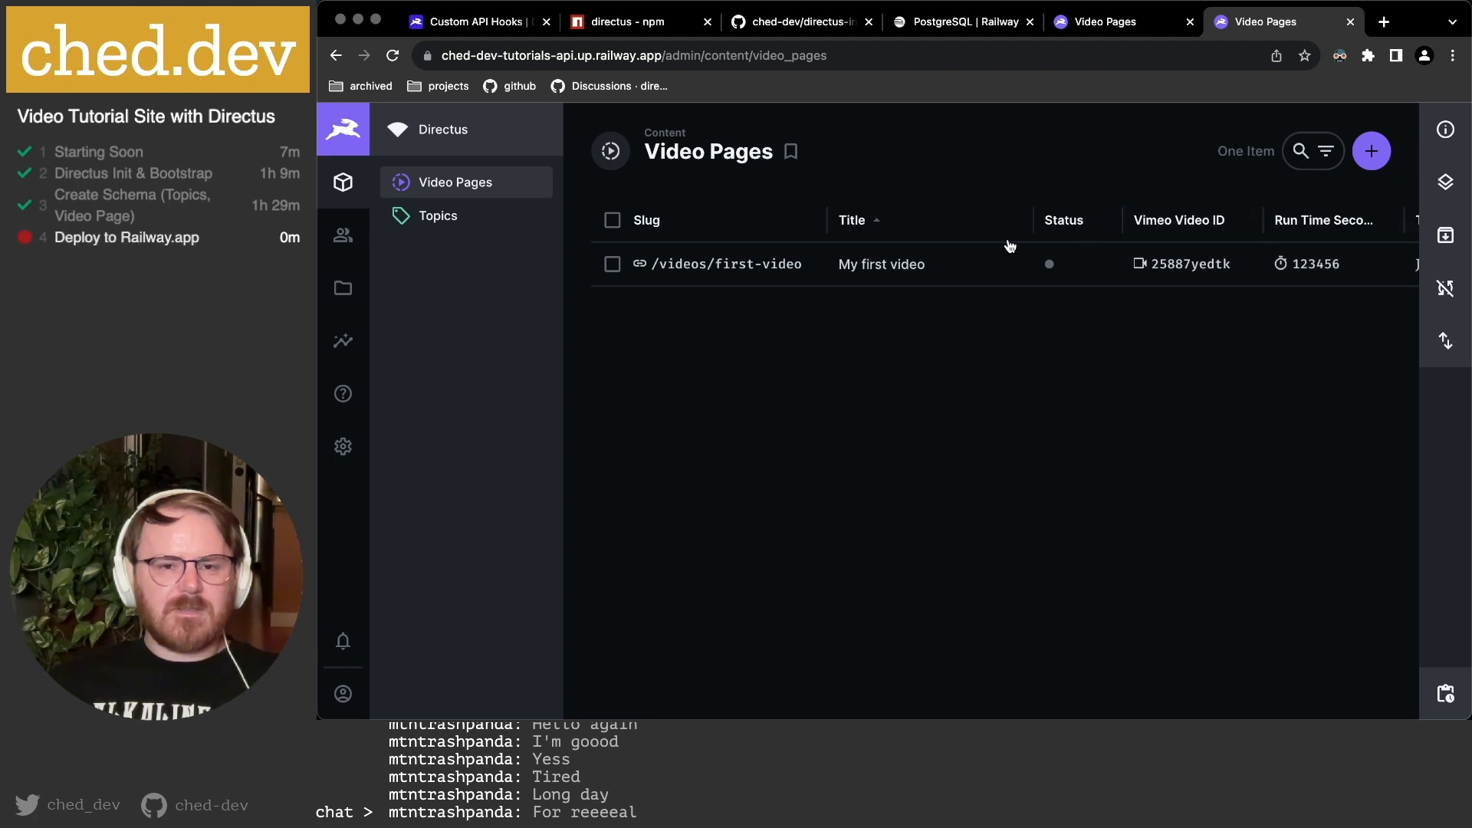
left_click_drag(1033, 220, 1043, 222)
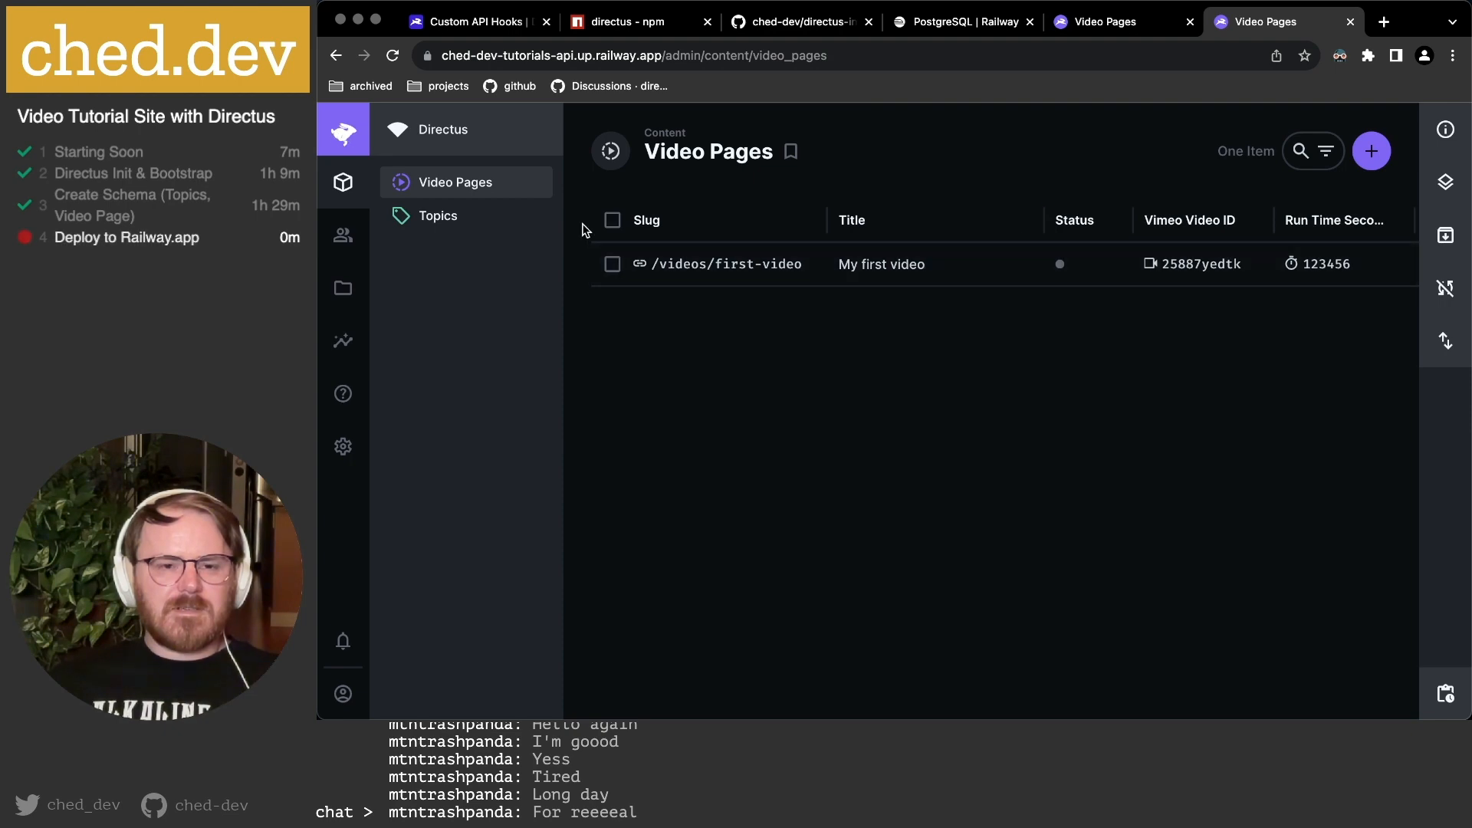
Display the title field as a Formatted Value in Serif font and save.
left_click(1133, 23)
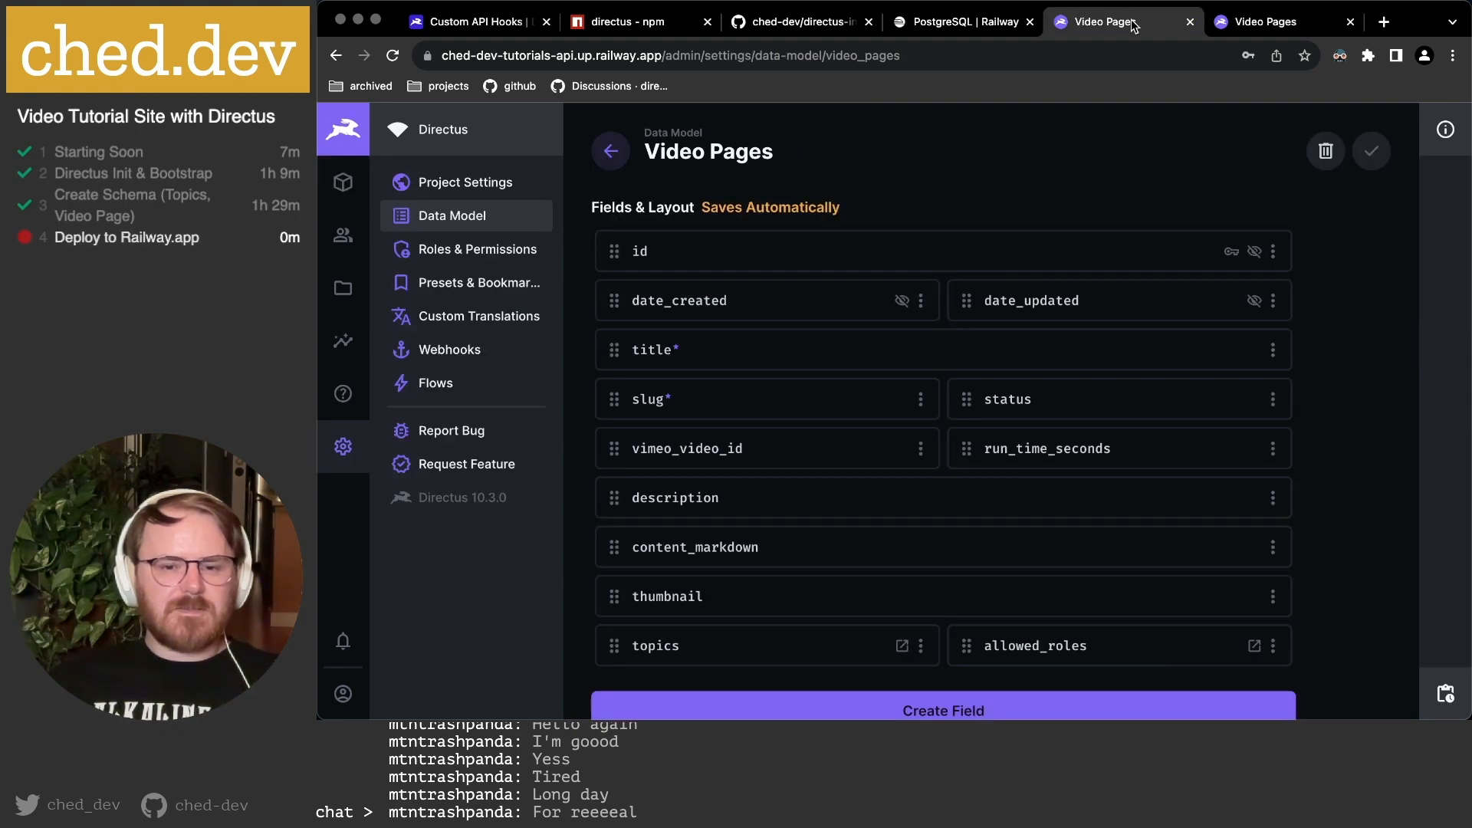
left_click(806, 353)
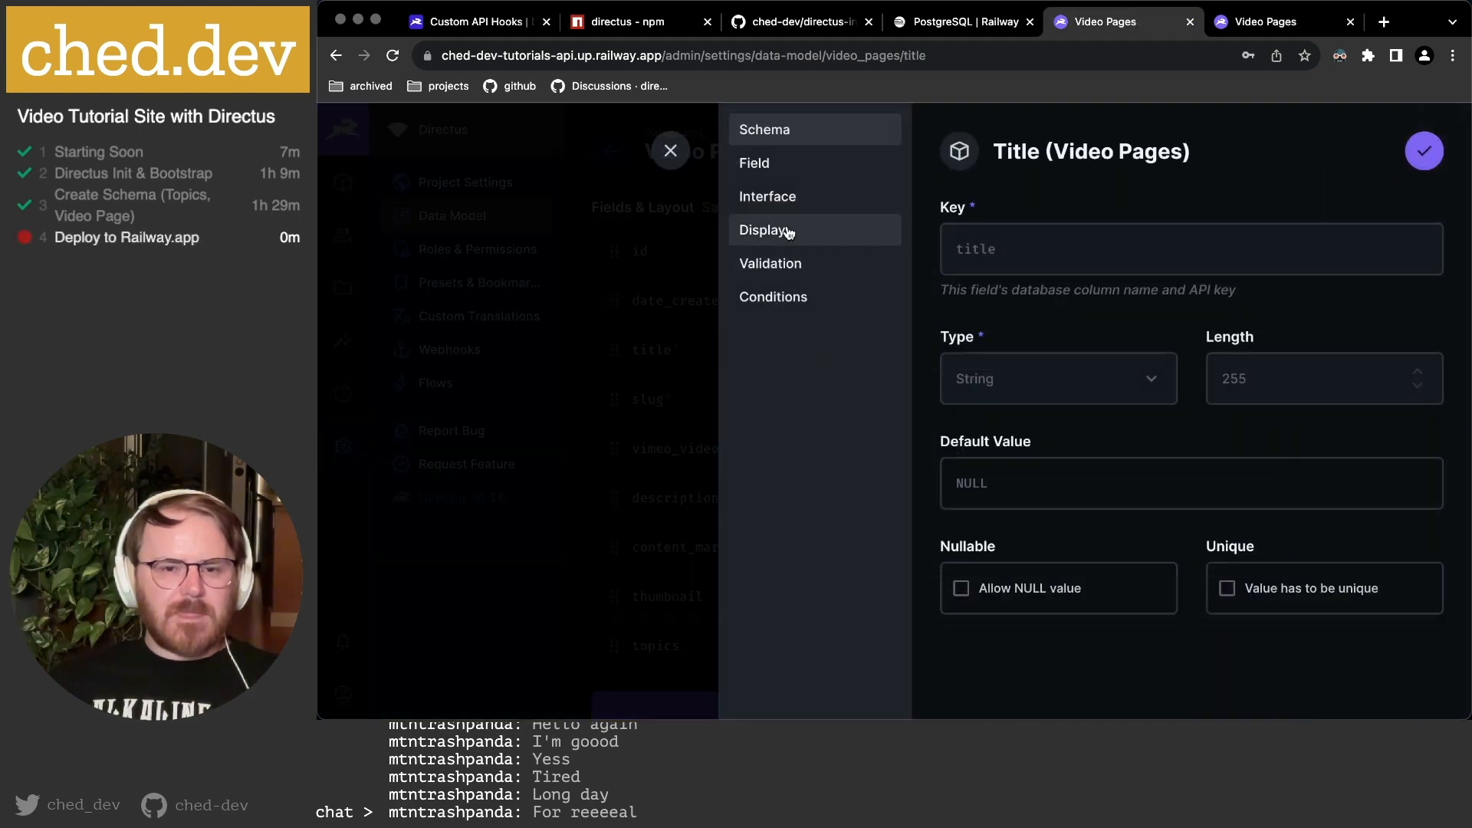
left_click(790, 232)
left_click(1076, 310)
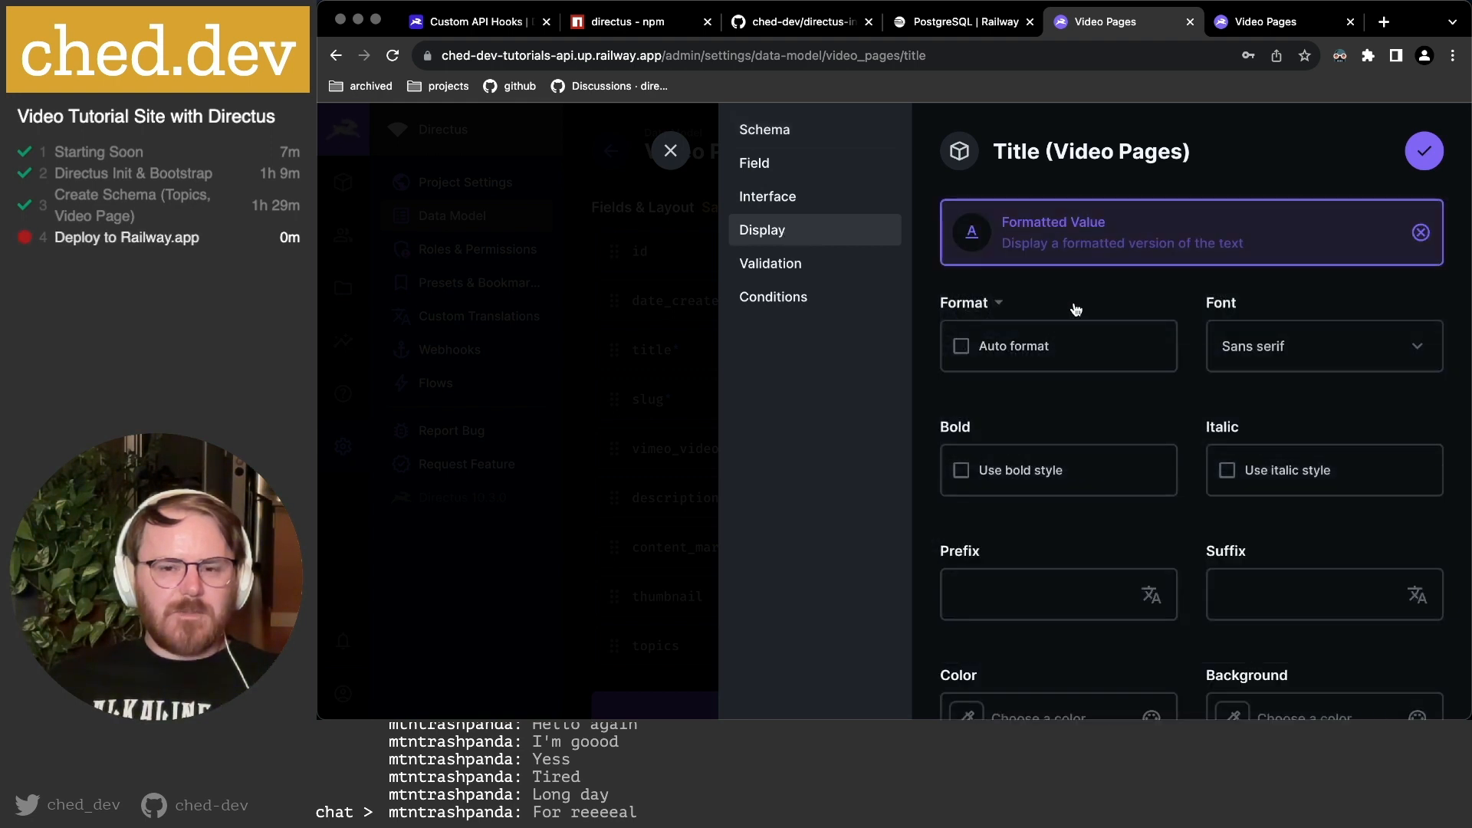
left_click(1301, 359)
left_click(1270, 423)
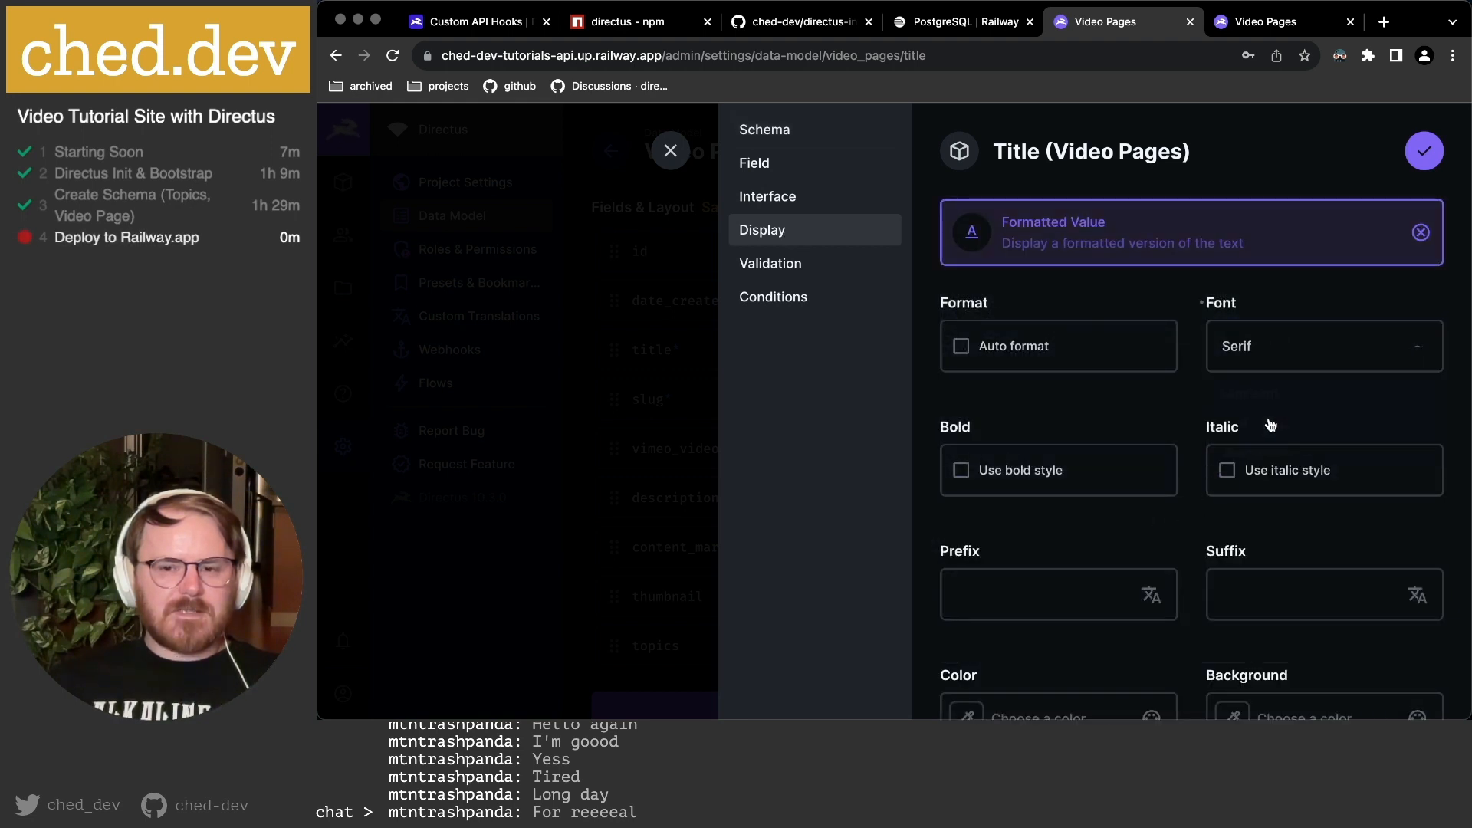
scroll(1199, 434, "down", 5)
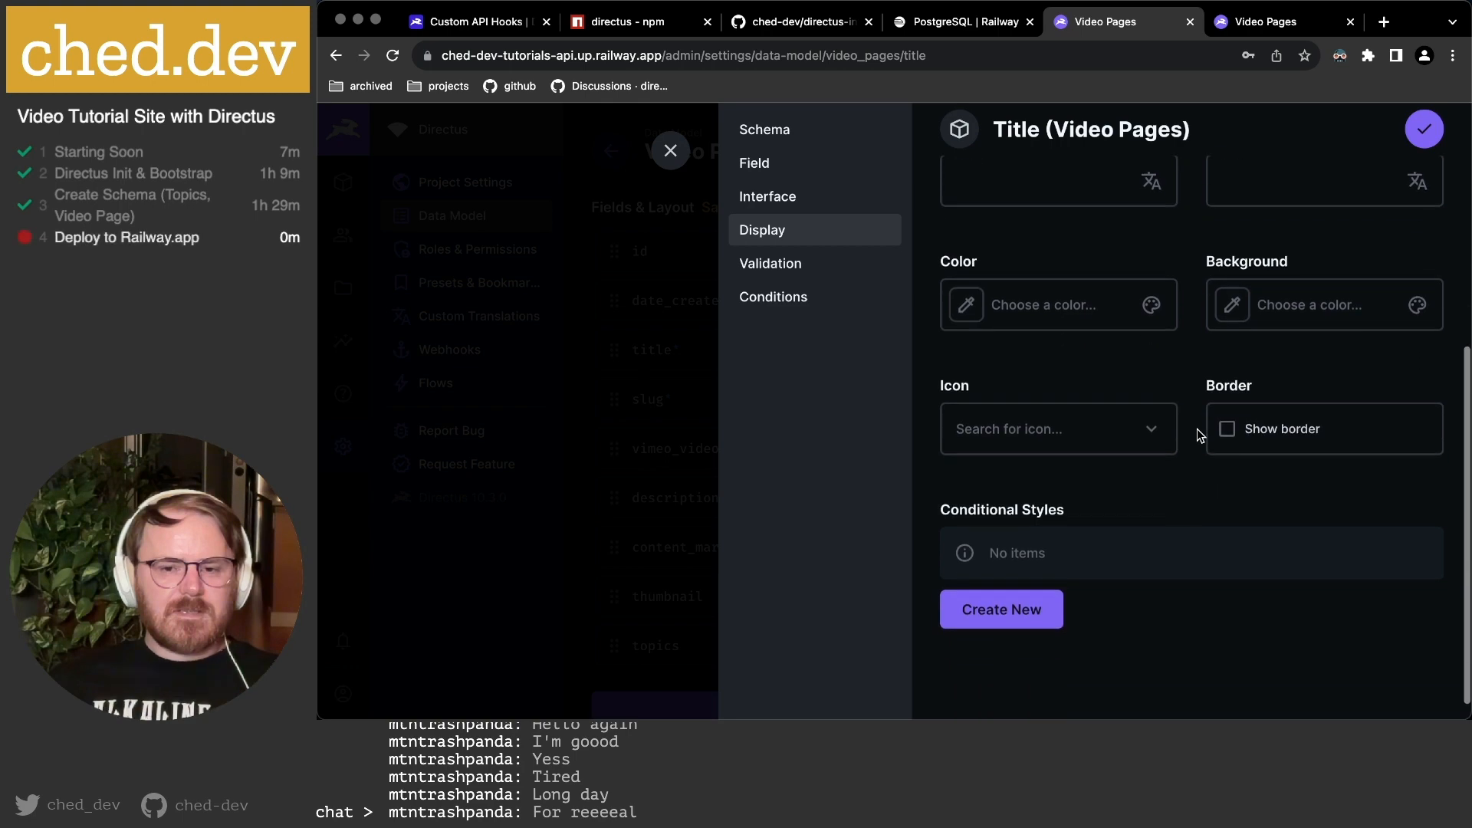
left_click(1426, 135)
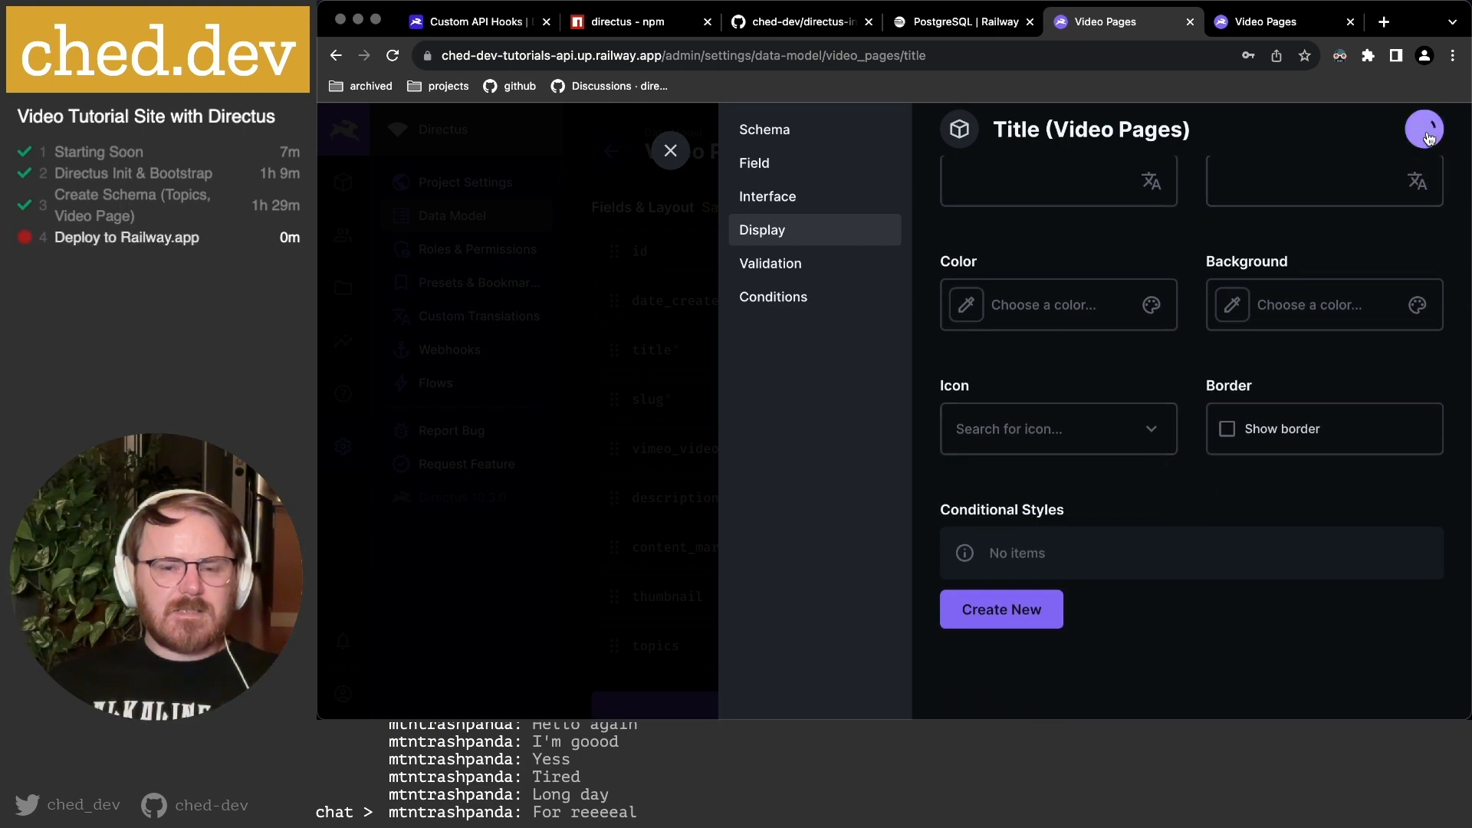
Reload the Video Pages content list and scroll right to view the topics column.
left_click(1265, 22)
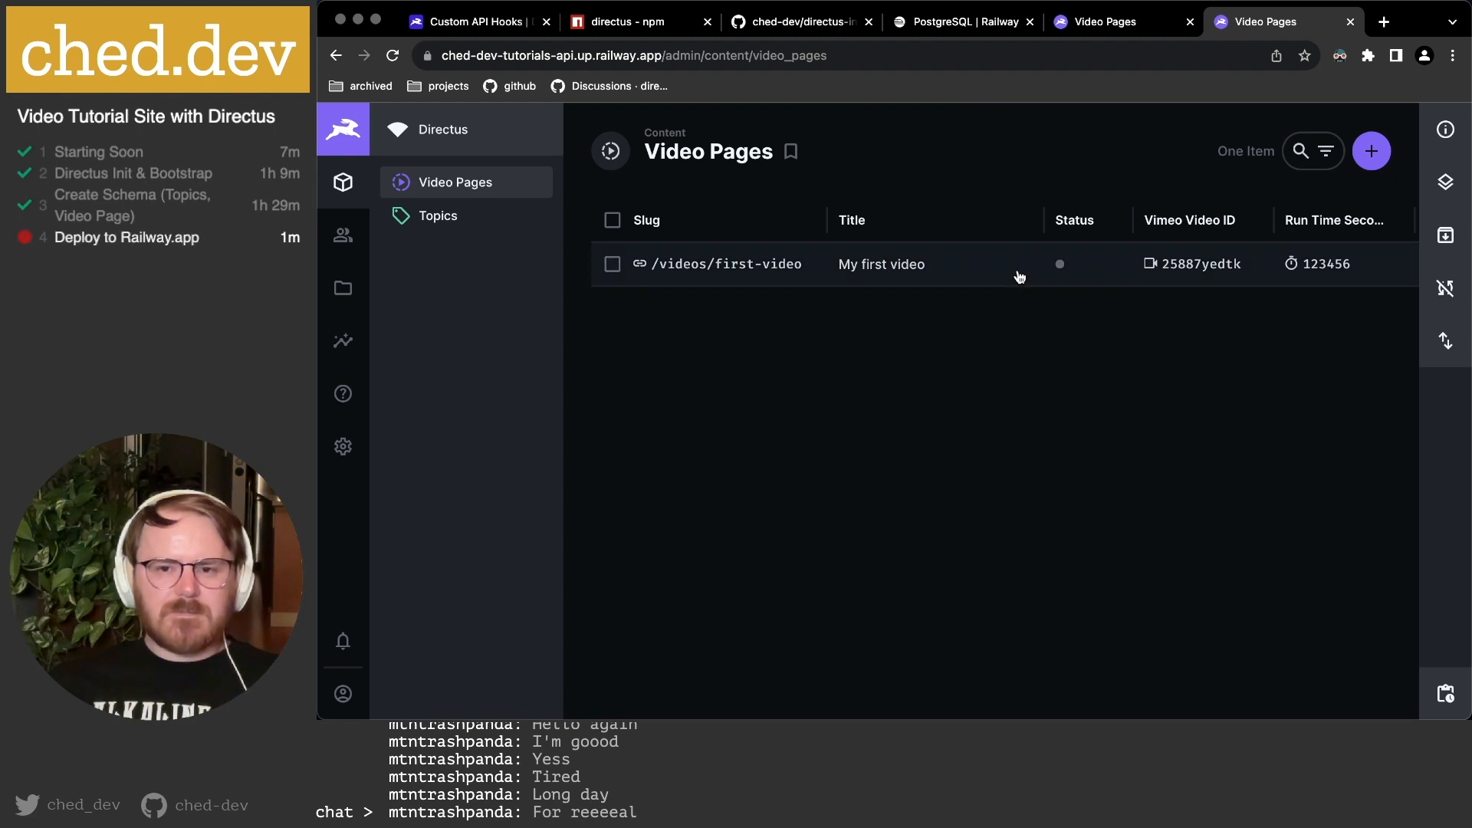
scroll(1020, 276, "right", 3)
scroll(1020, 276, "right", 3)
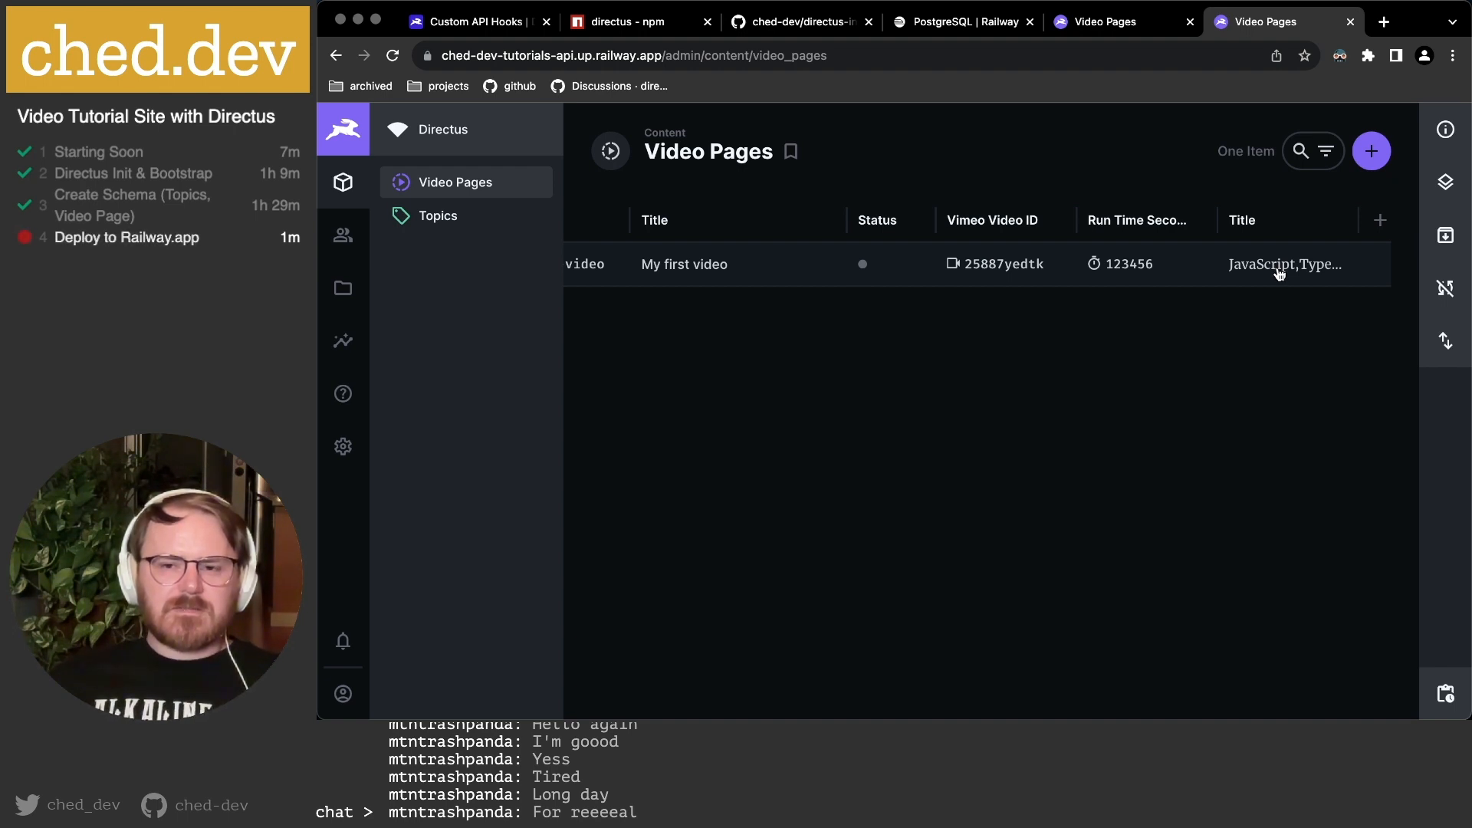
key("super+r")
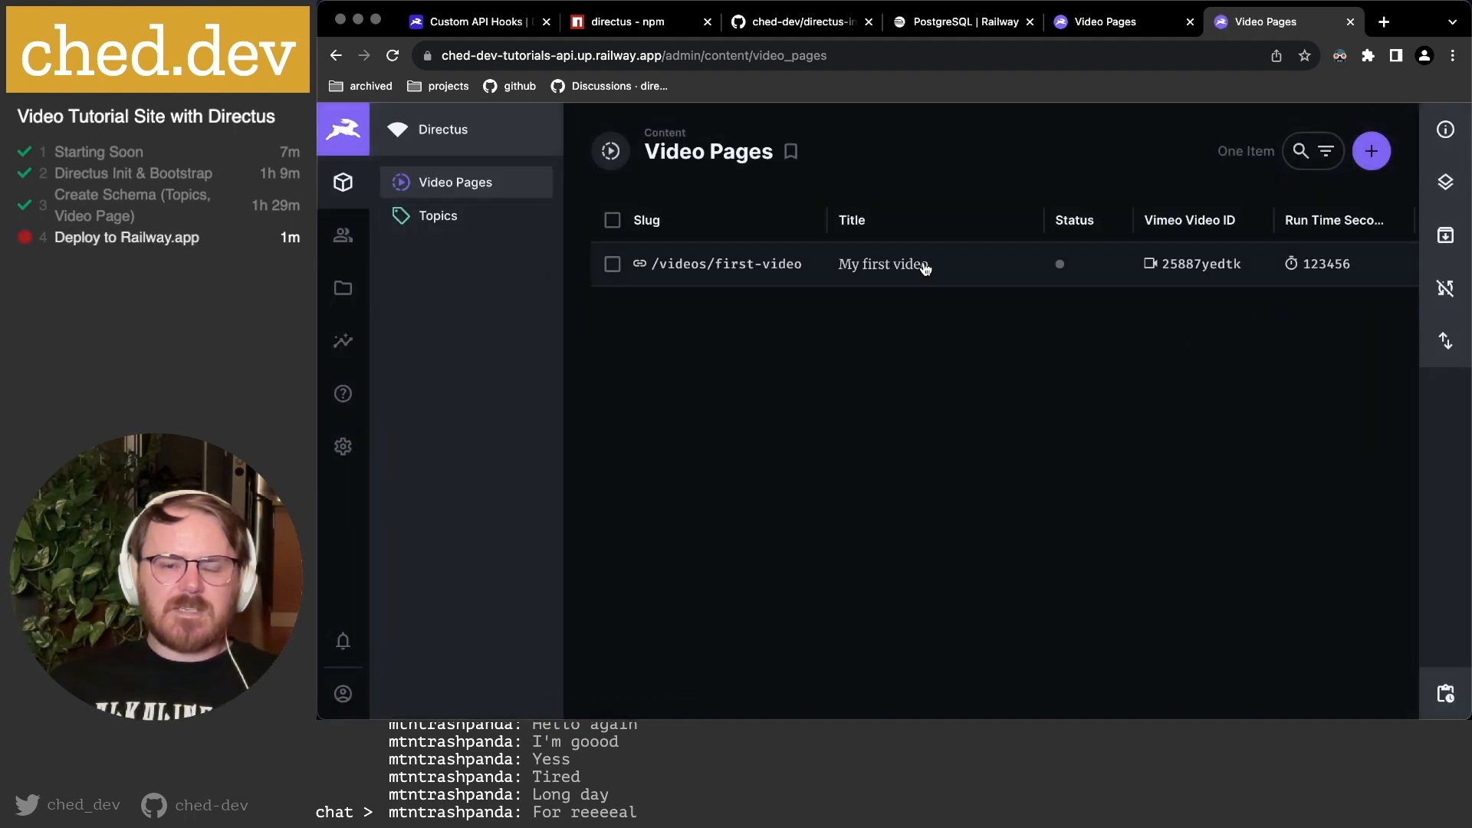
scroll(928, 268, "right", 3)
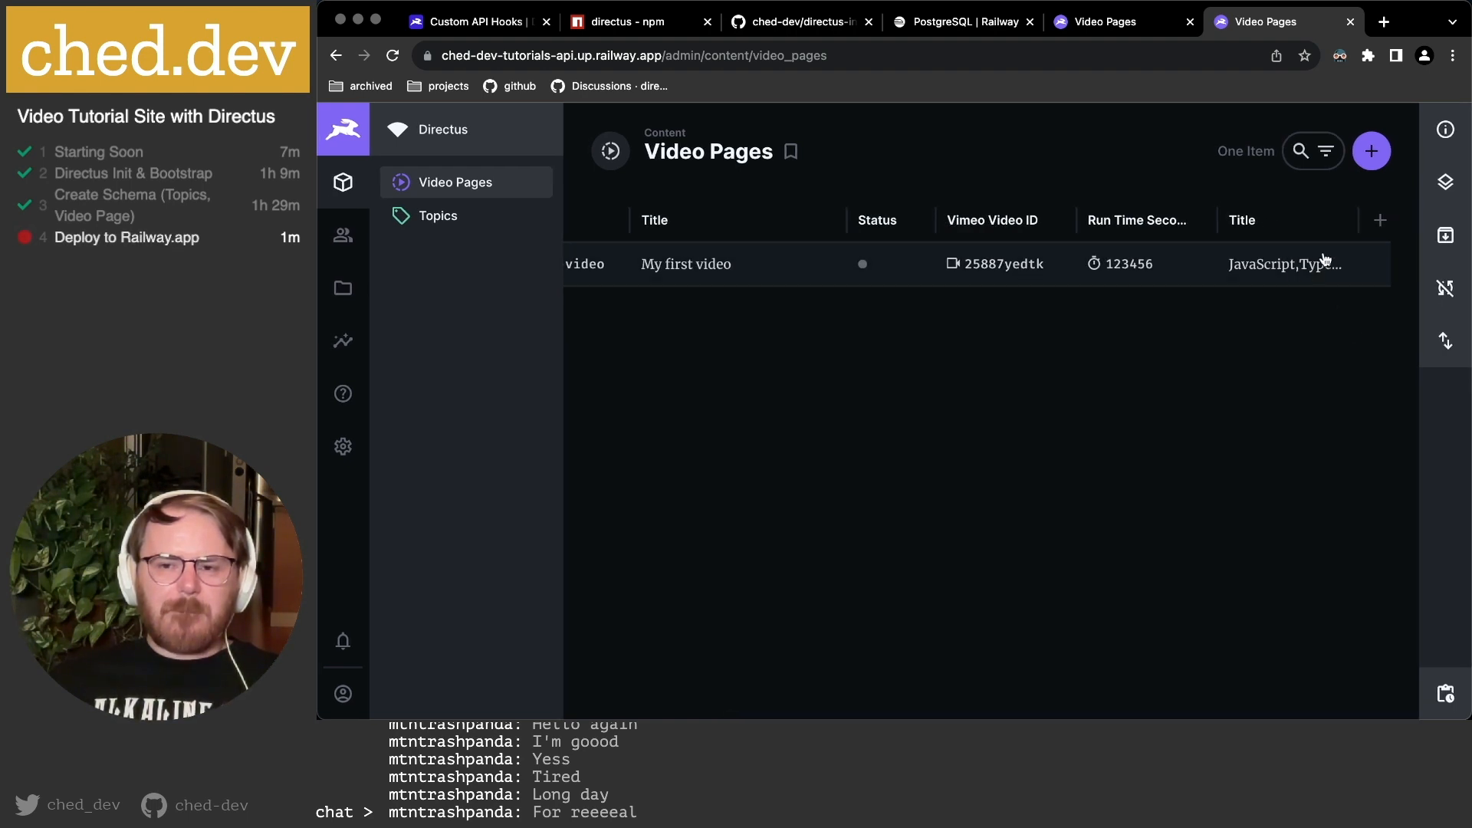
Set the topics field's display template to show topic Title and save.
left_click(1105, 21)
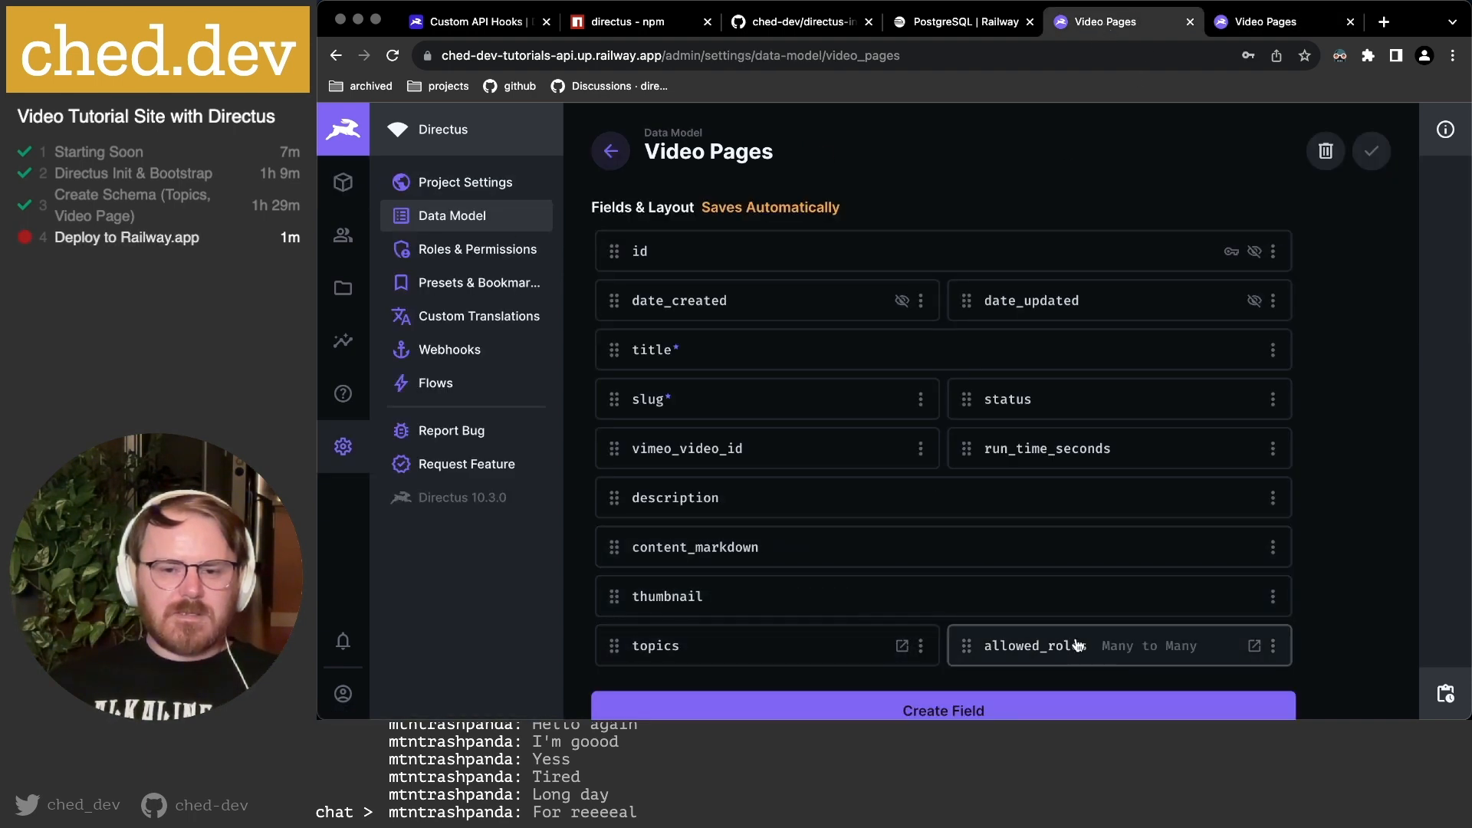
left_click(726, 651)
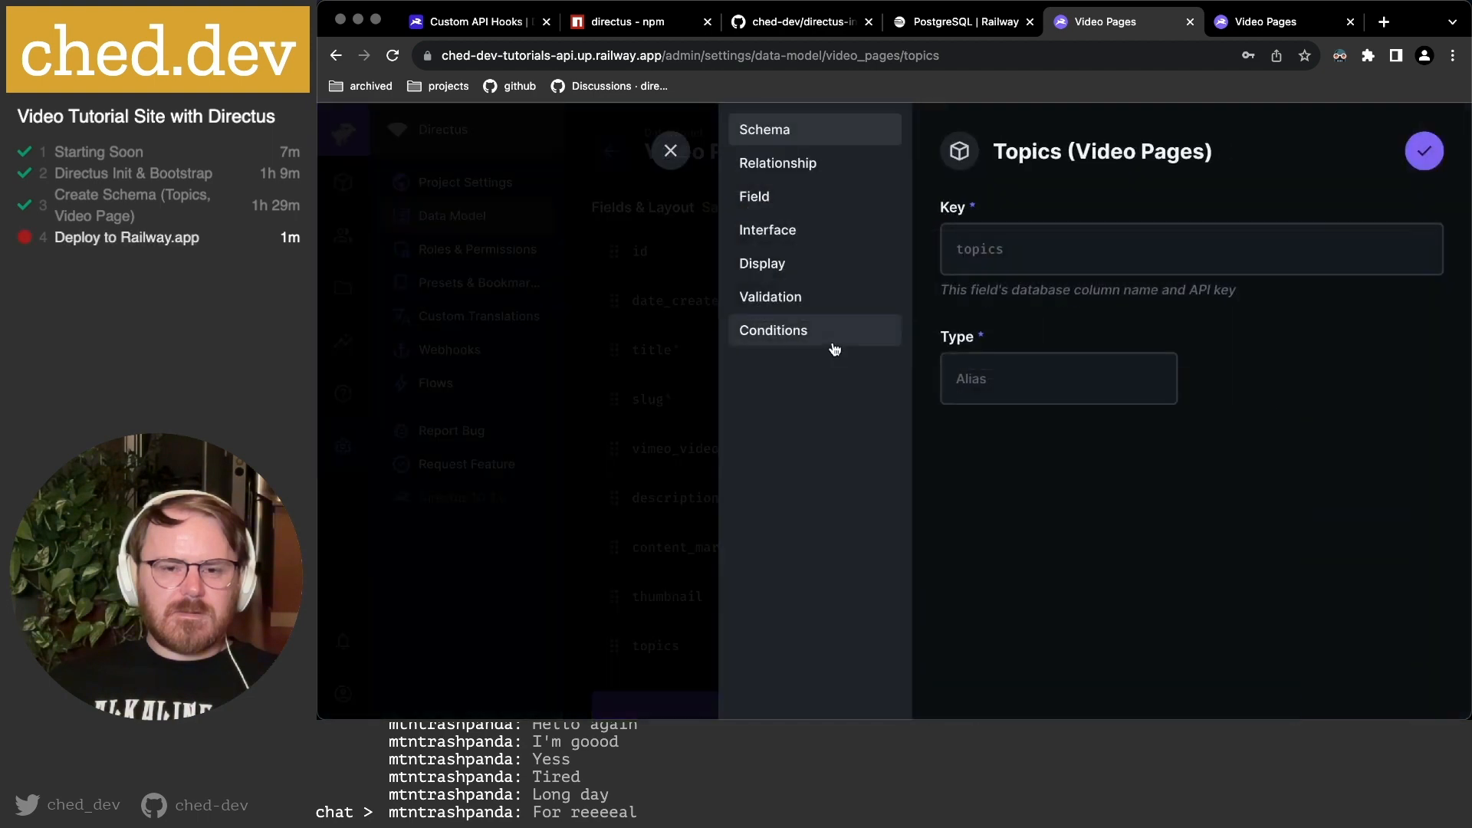
left_click(798, 271)
left_click(1074, 354)
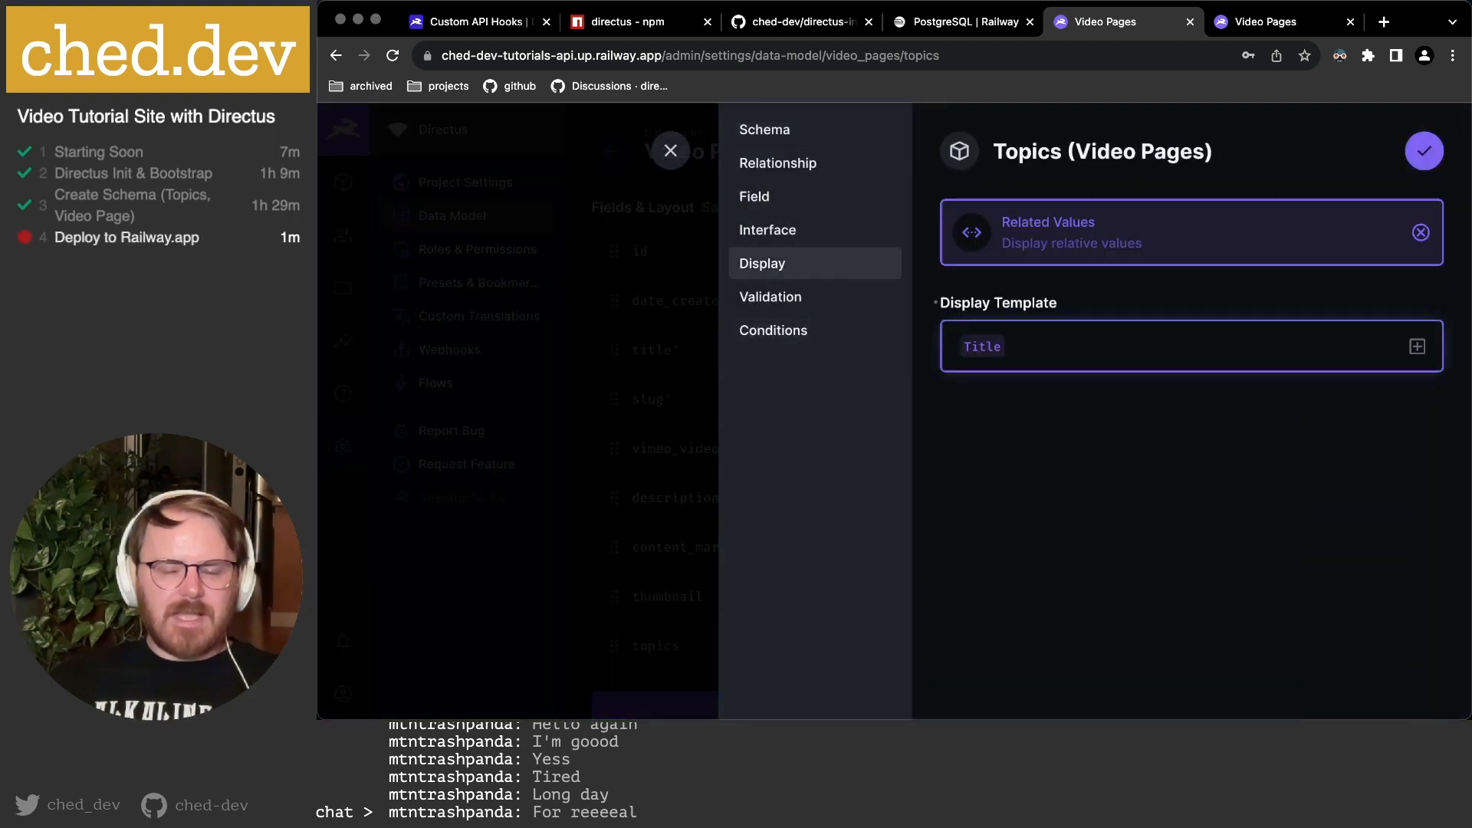
left_click(1426, 153)
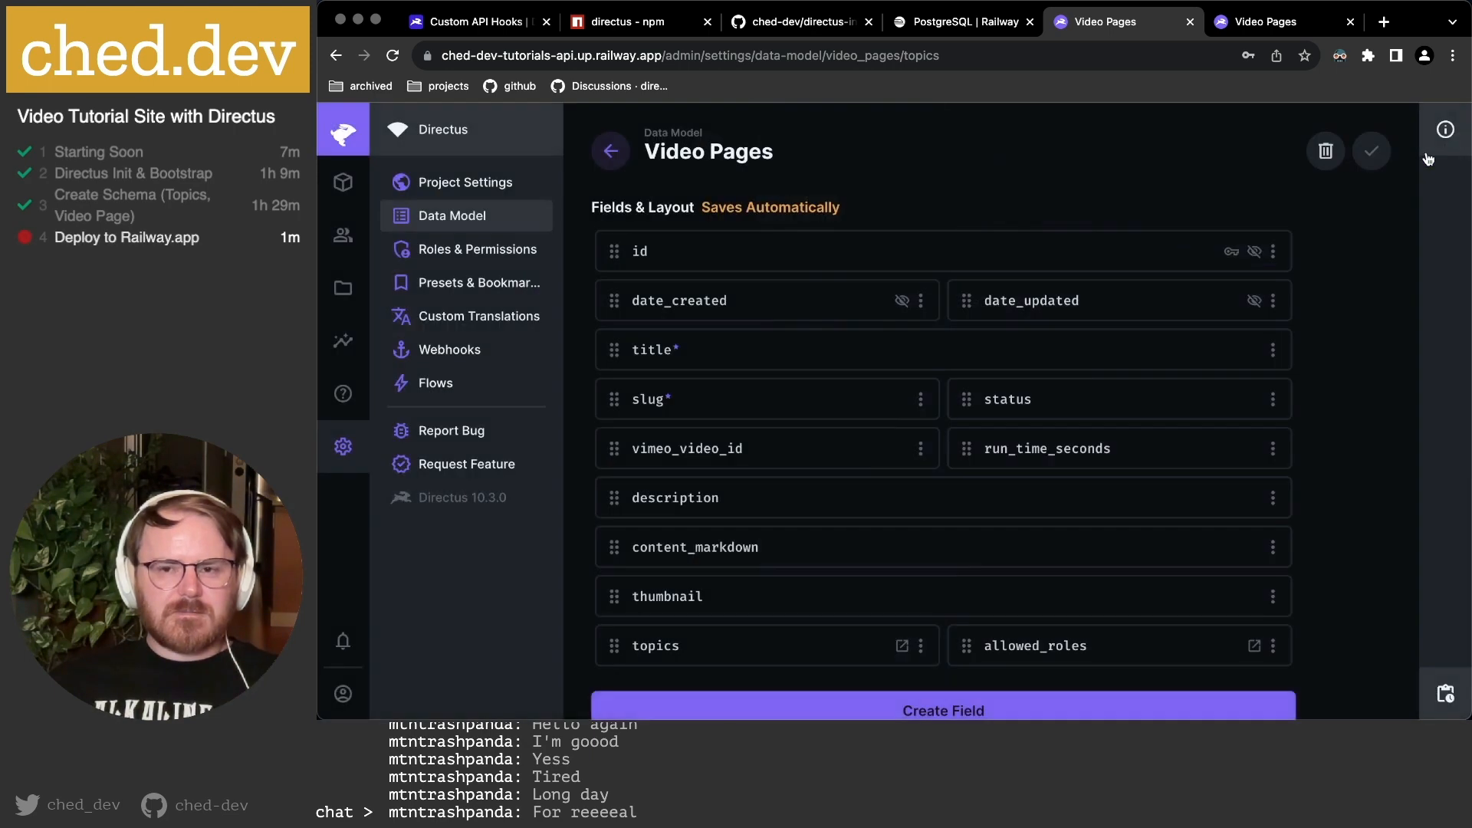
Reload the Video Pages list and widen the topics column to show JavaScript,TypeScript.
left_click(1248, 27)
key("super+r")
scroll(1257, 303, "right", 3)
right_click(1299, 270)
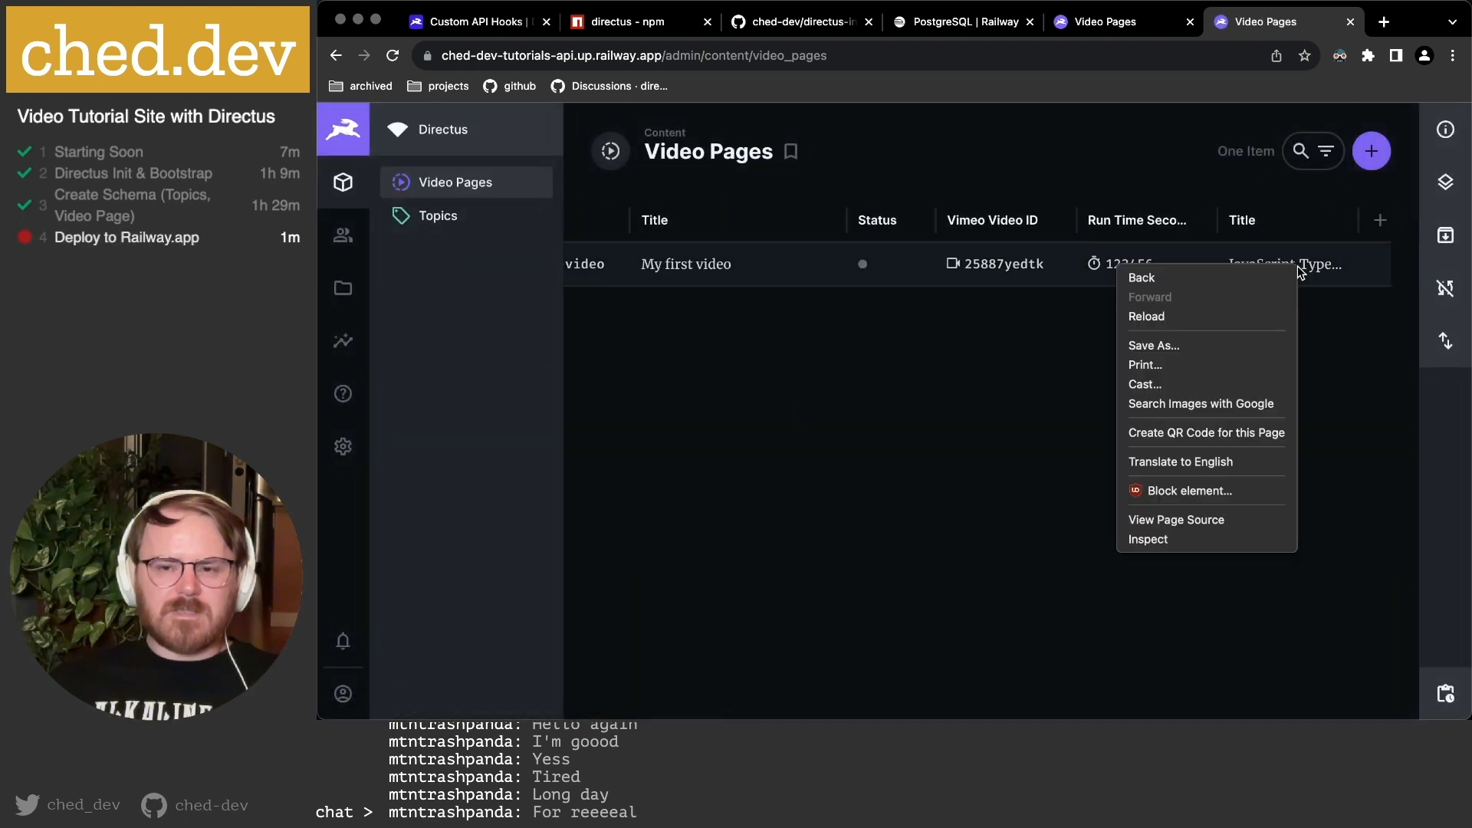
left_click(1341, 394)
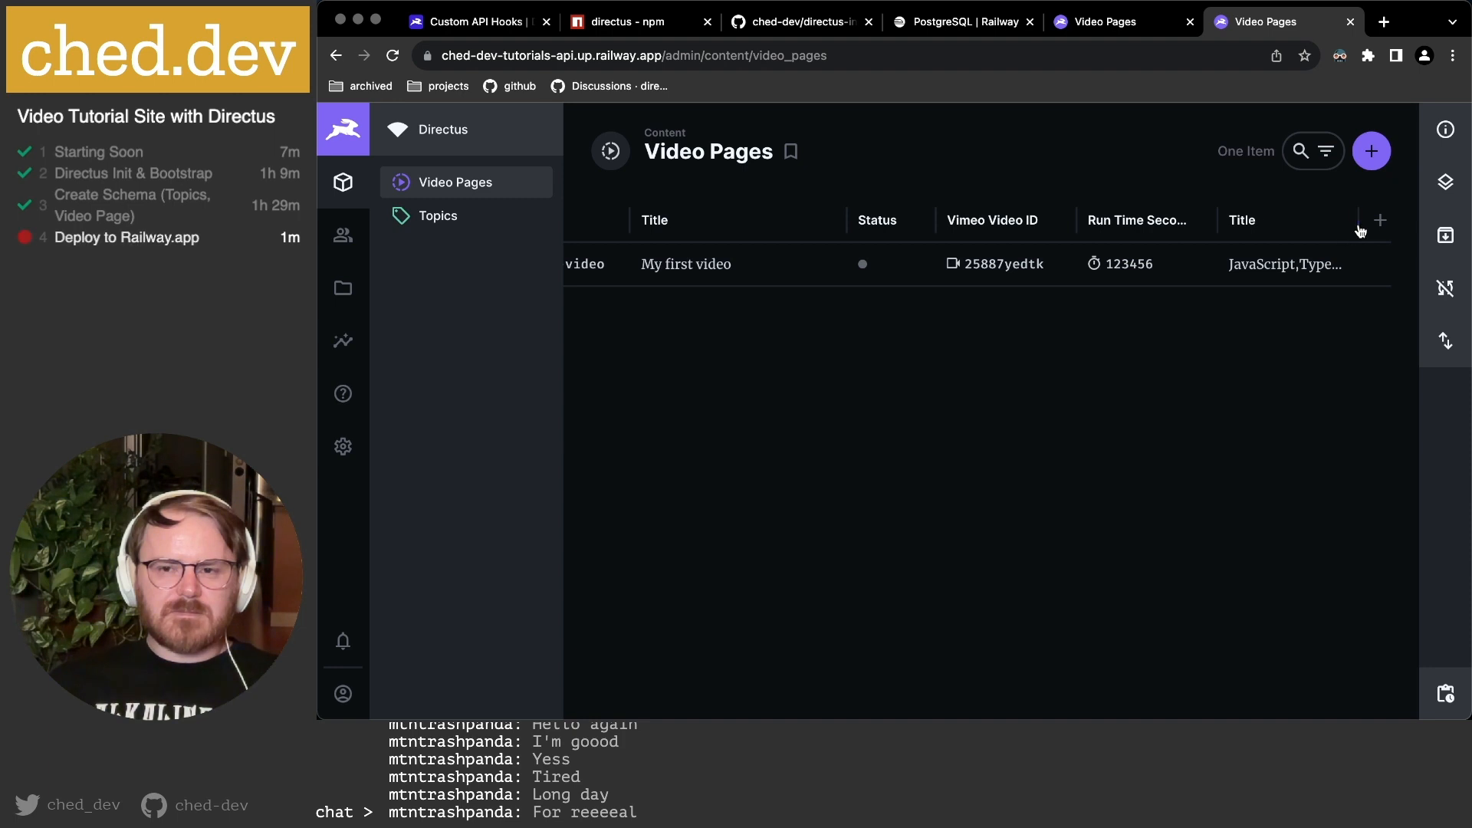
left_click_drag(1359, 223, 1445, 230)
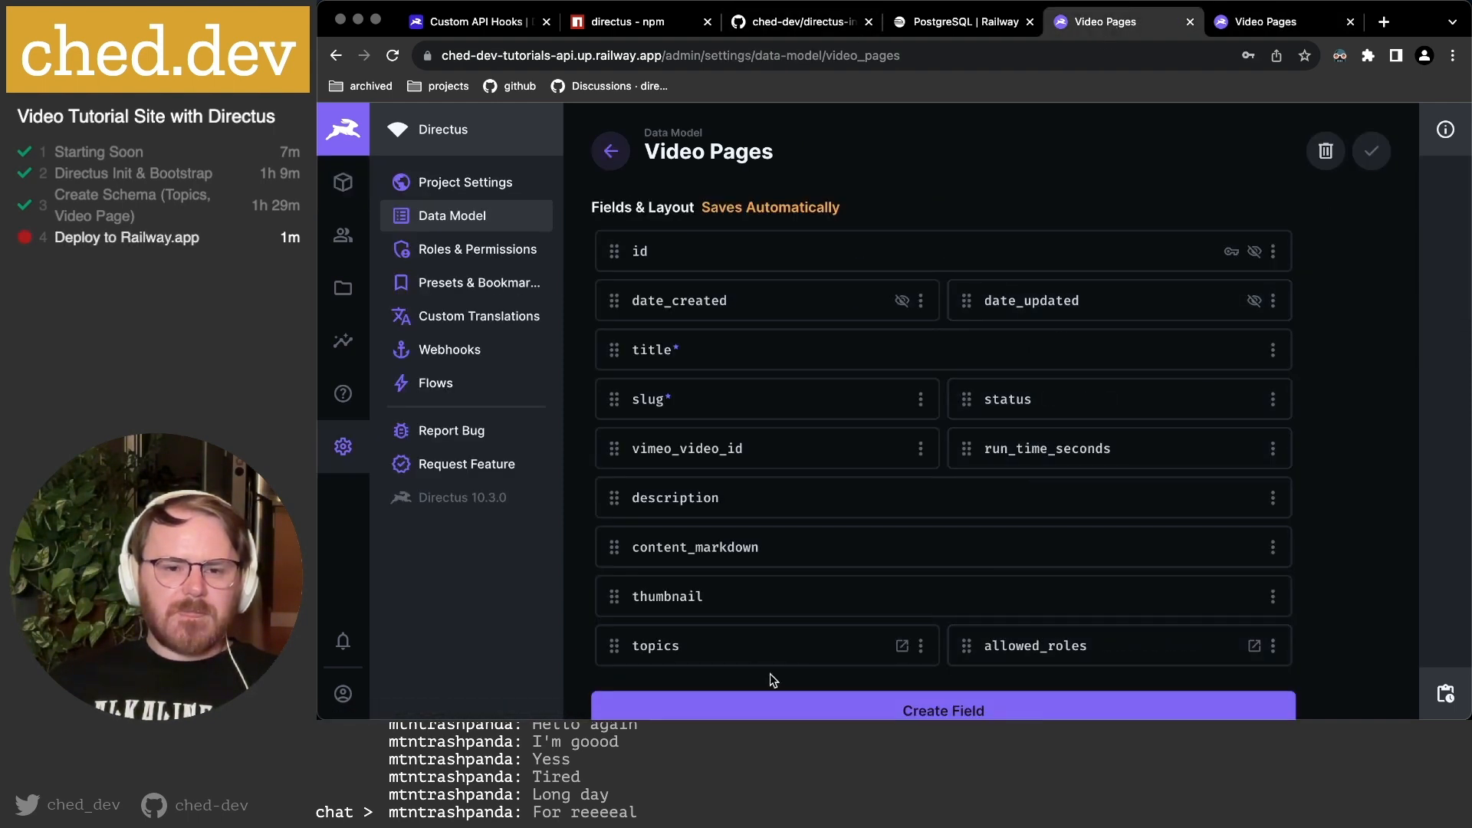
Review the topics field's display template, relationship and interface settings.
left_click(675, 646)
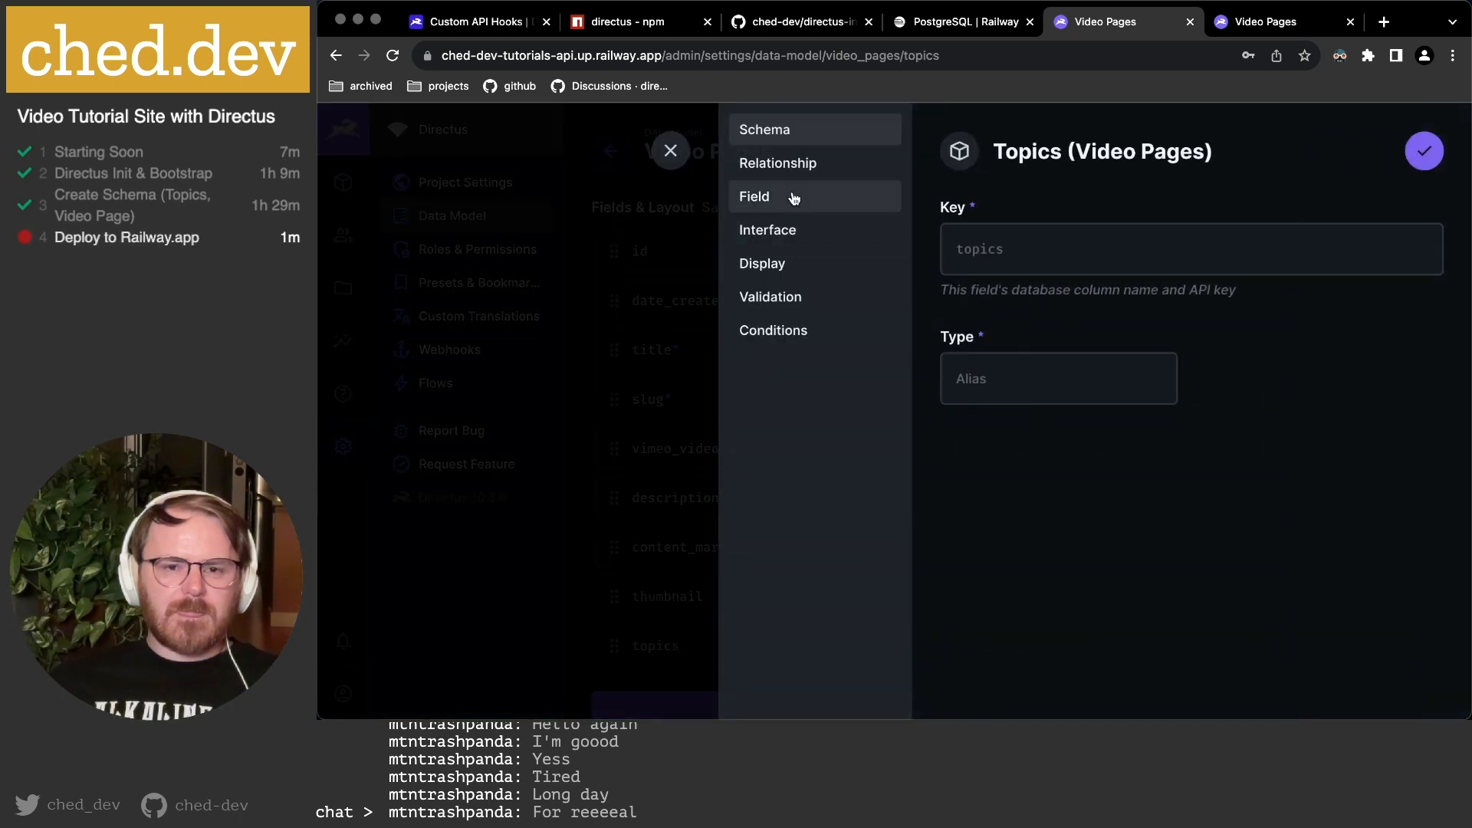
left_click(775, 264)
left_click(1417, 346)
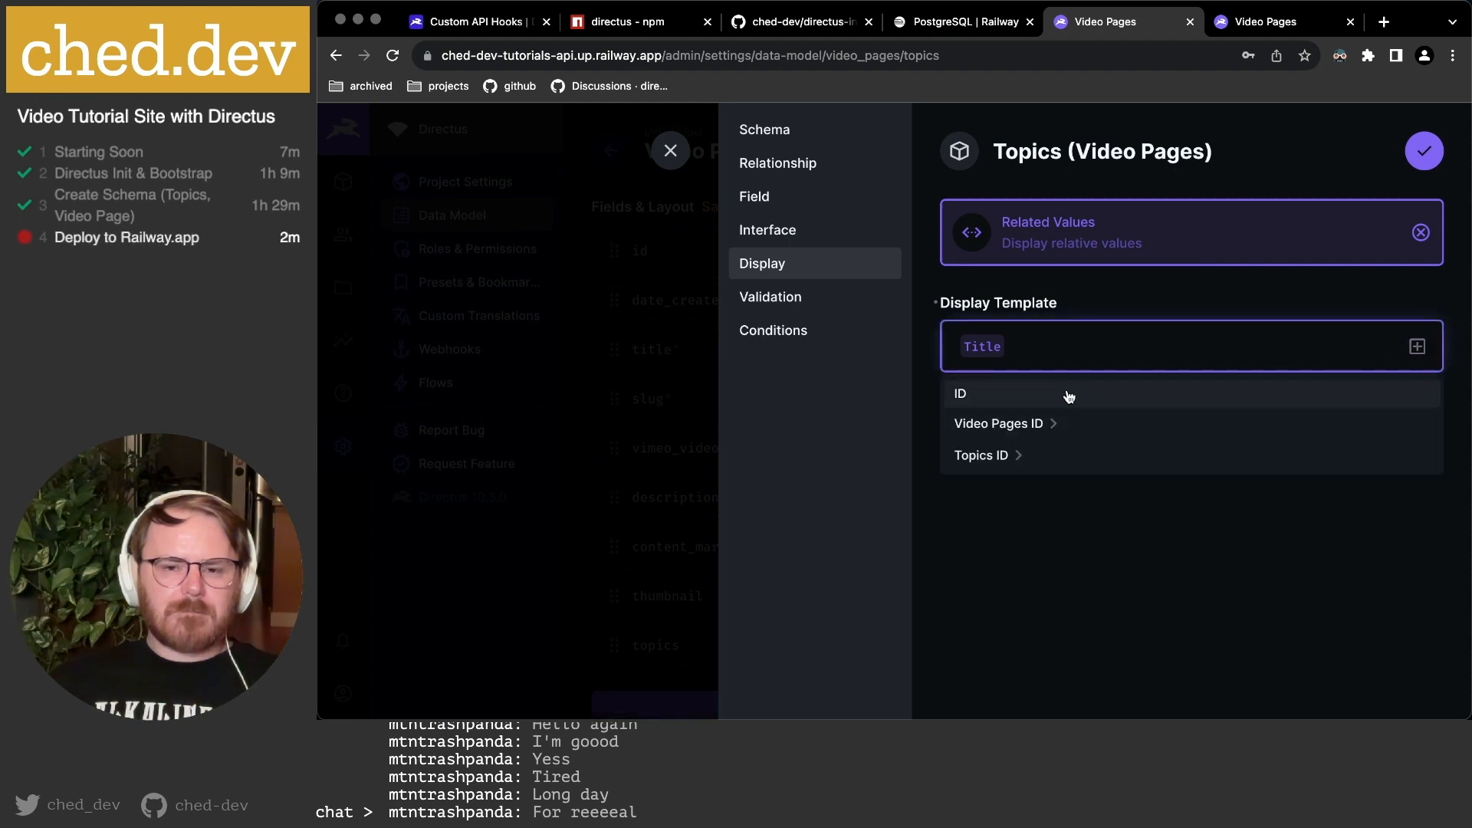
left_click(1068, 553)
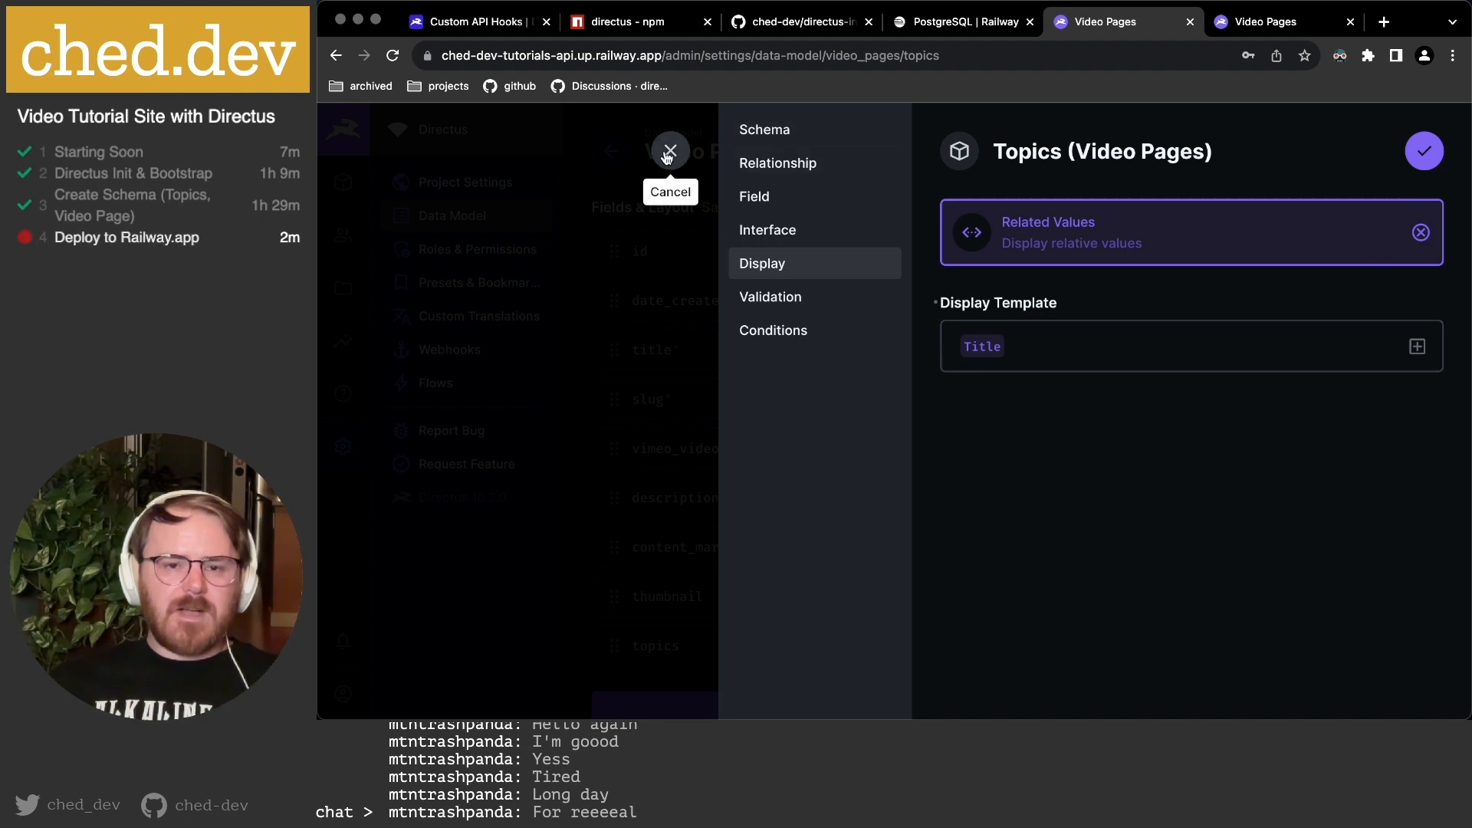
left_click(800, 164)
scroll(1179, 557, "down", 5)
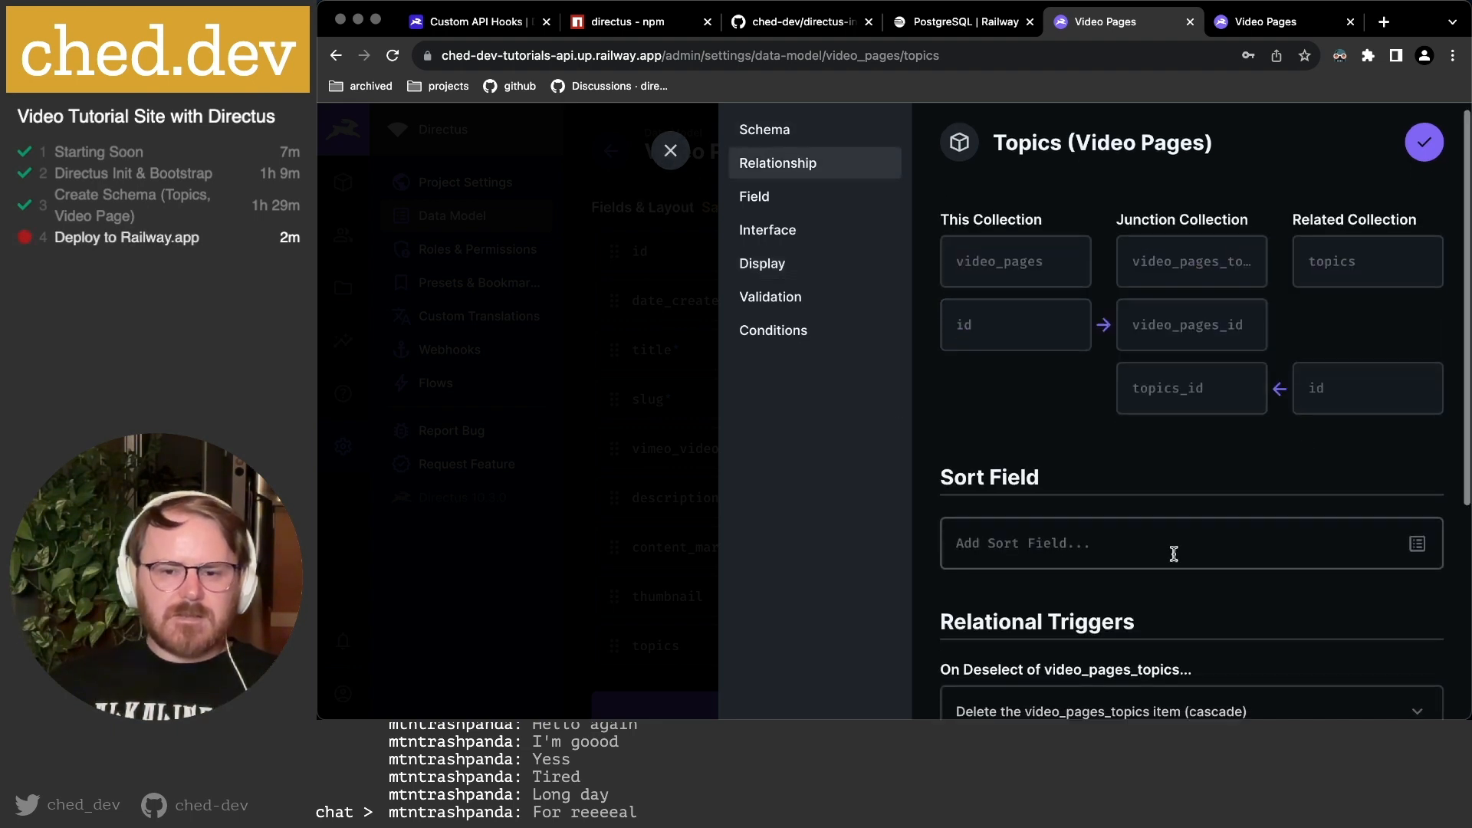
scroll(1182, 552, "up", 4)
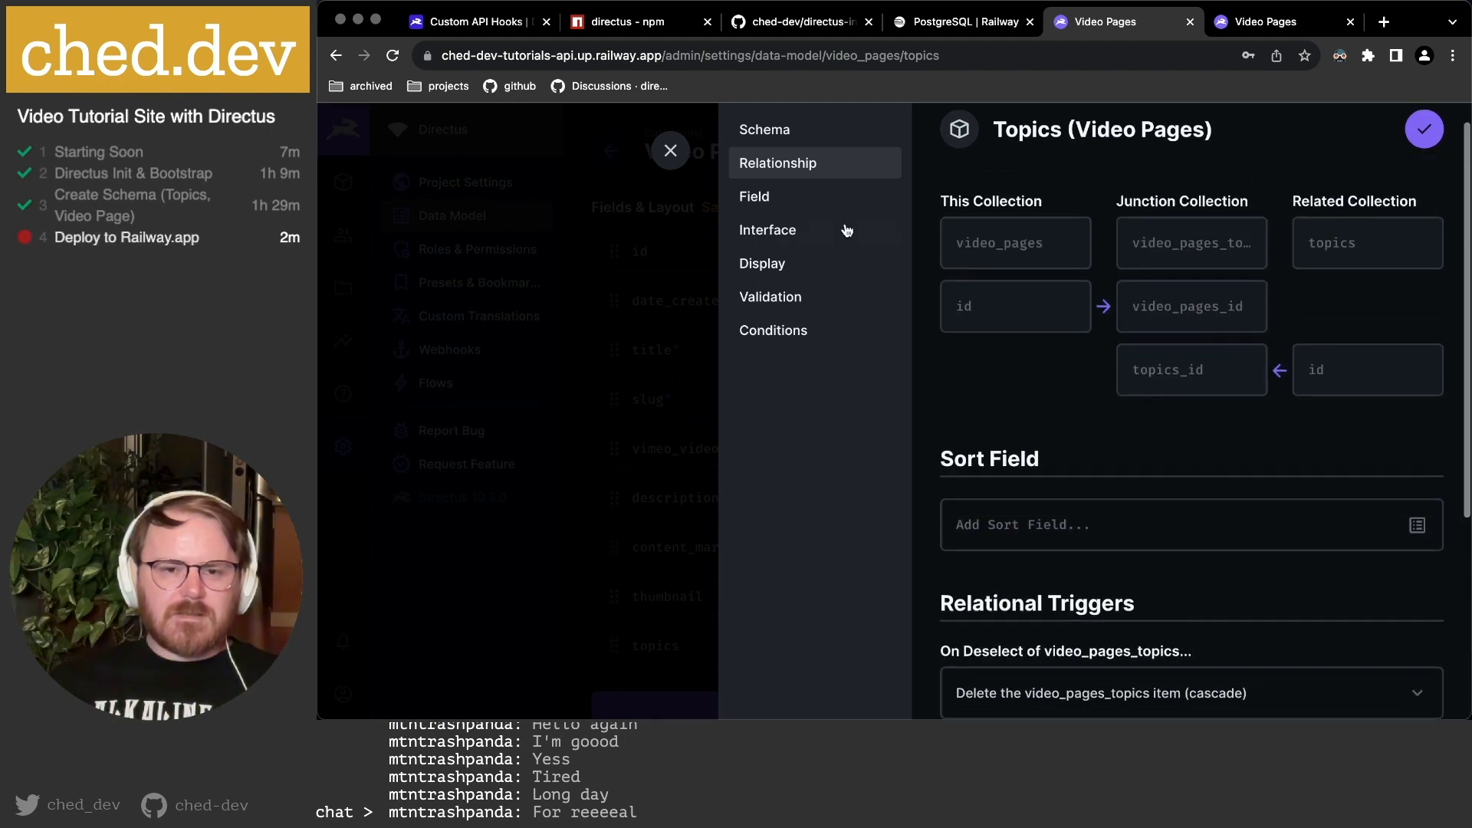
left_click(786, 233)
scroll(1215, 407, "down", 3)
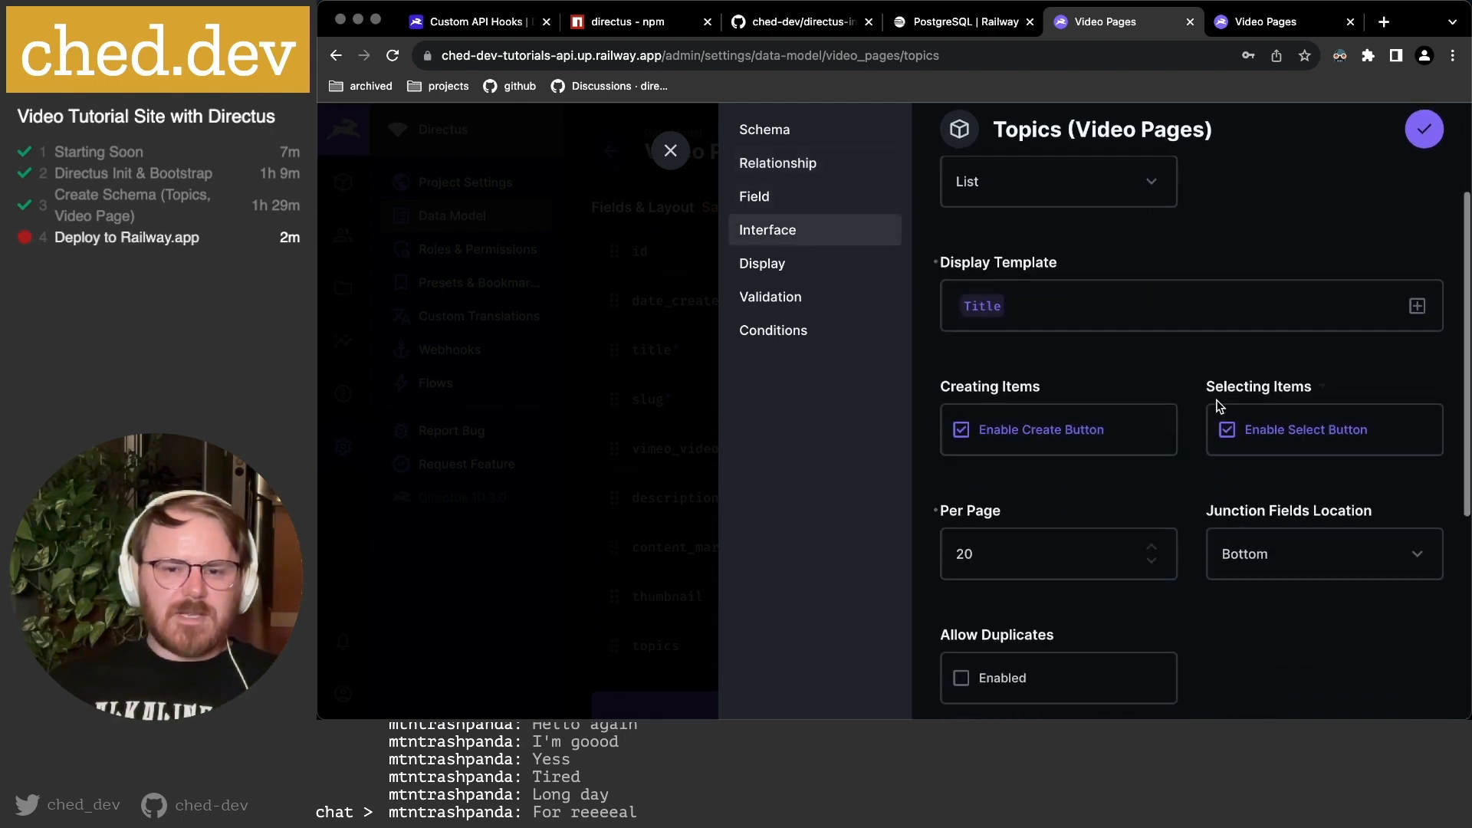
left_click(1061, 304)
scroll(1077, 306, "up", 2)
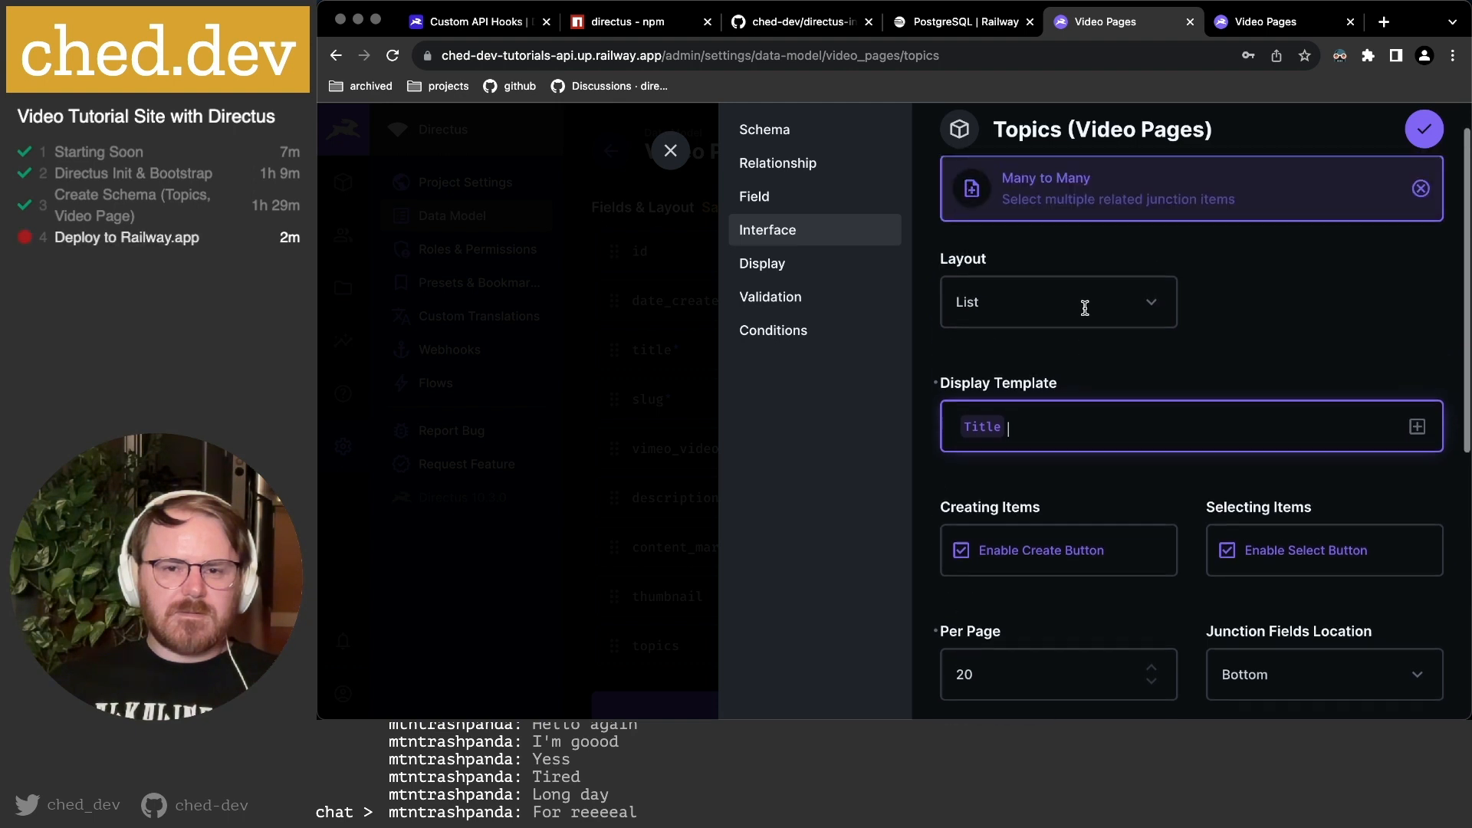
scroll(1111, 417, "down", 2)
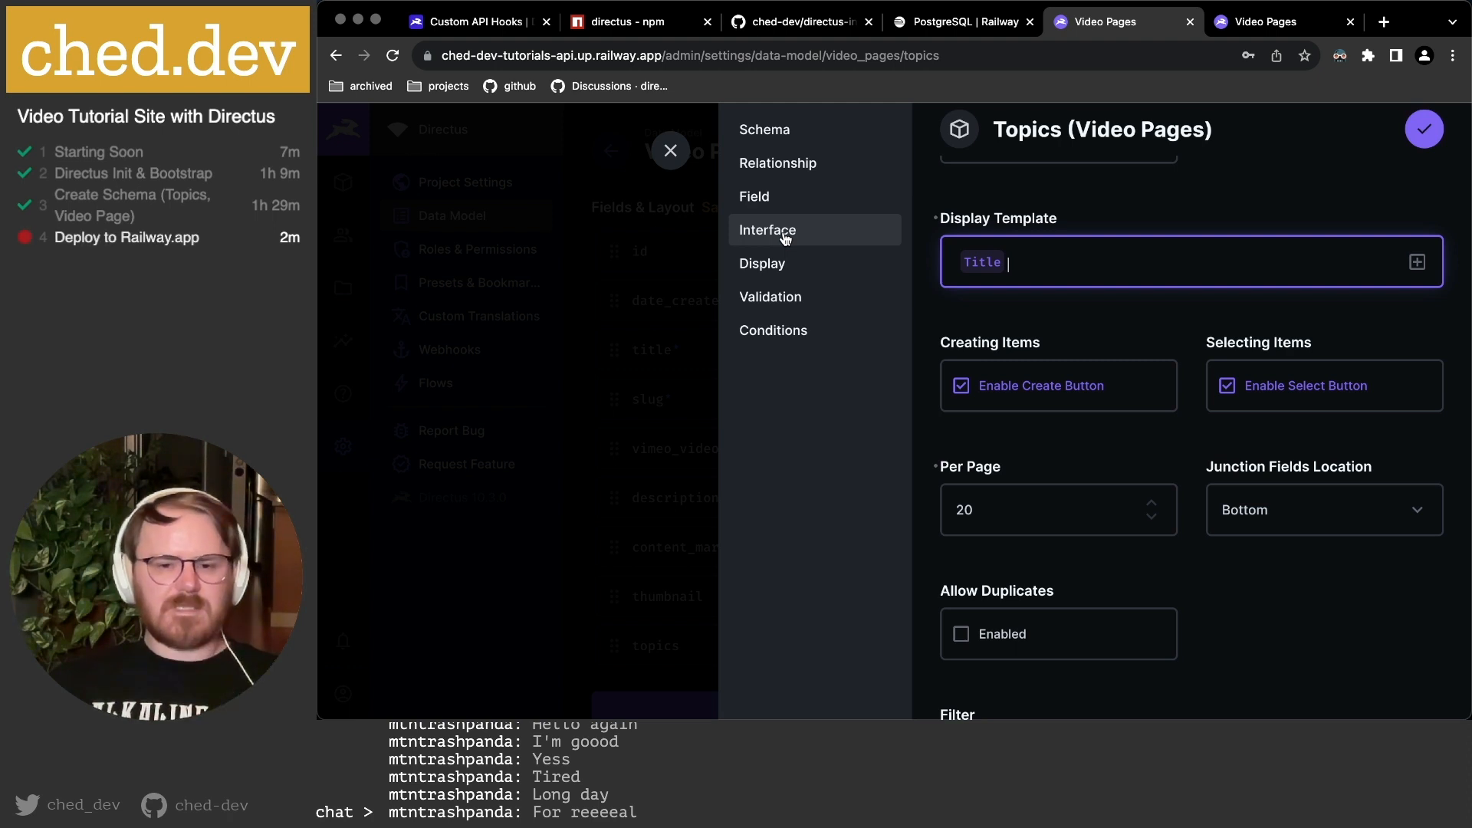
Remove the trailing space from the topics display template and return to the content list.
left_click(762, 263)
left_click(1084, 344)
key("BackSpace")
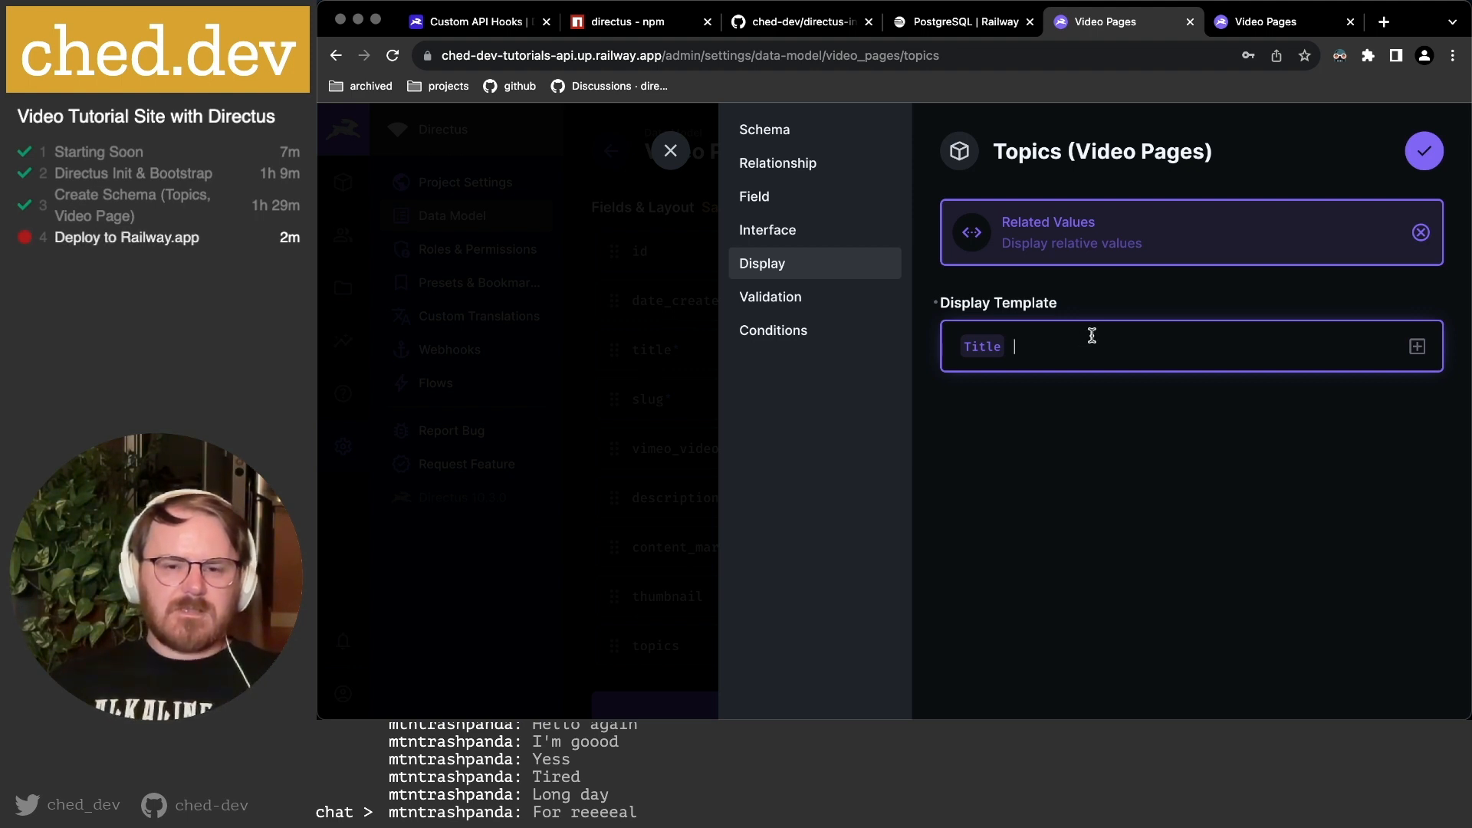
left_click(1417, 347)
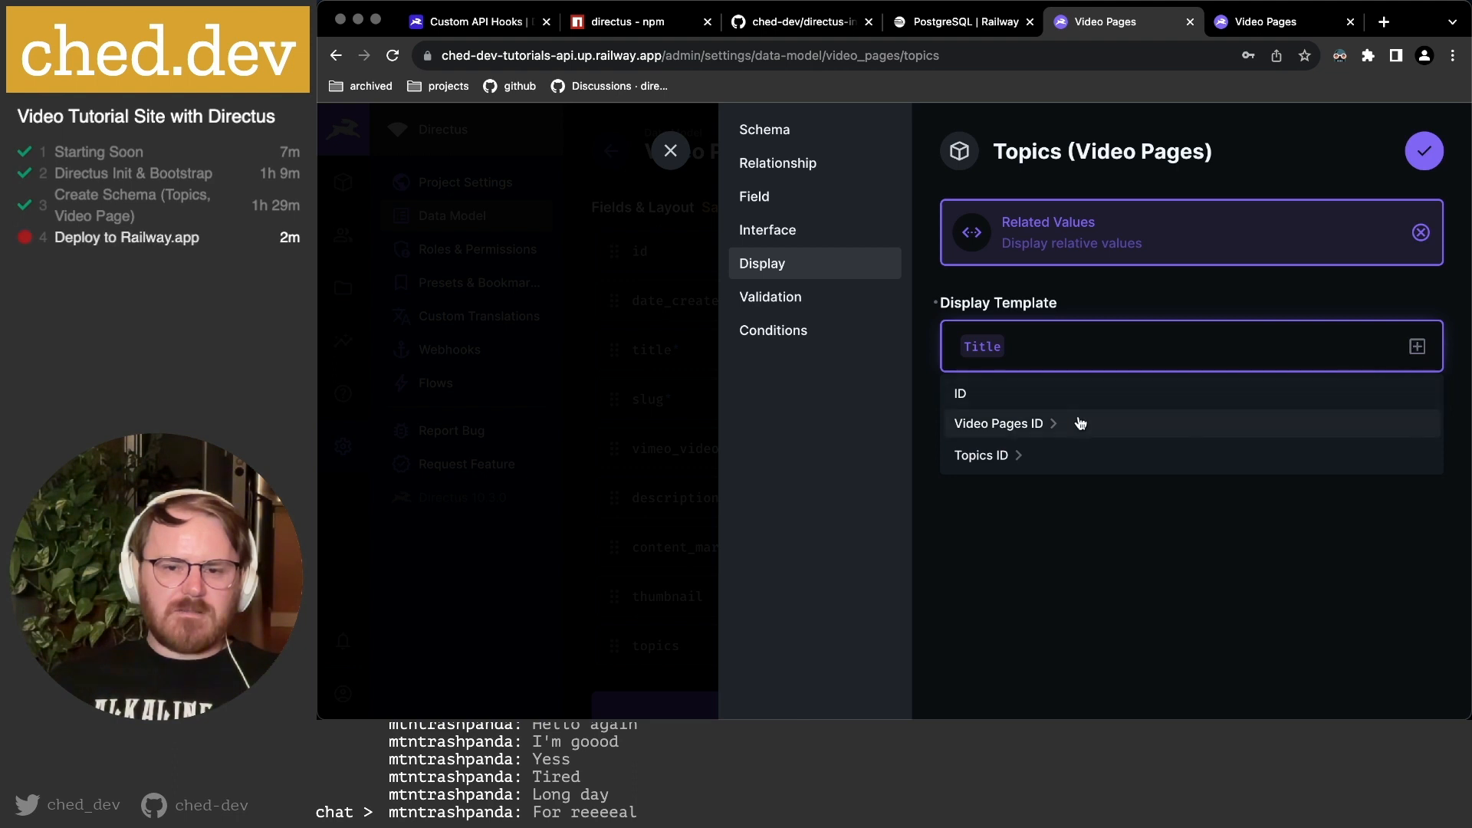
left_click(1019, 463)
scroll(1019, 463, "down", 5)
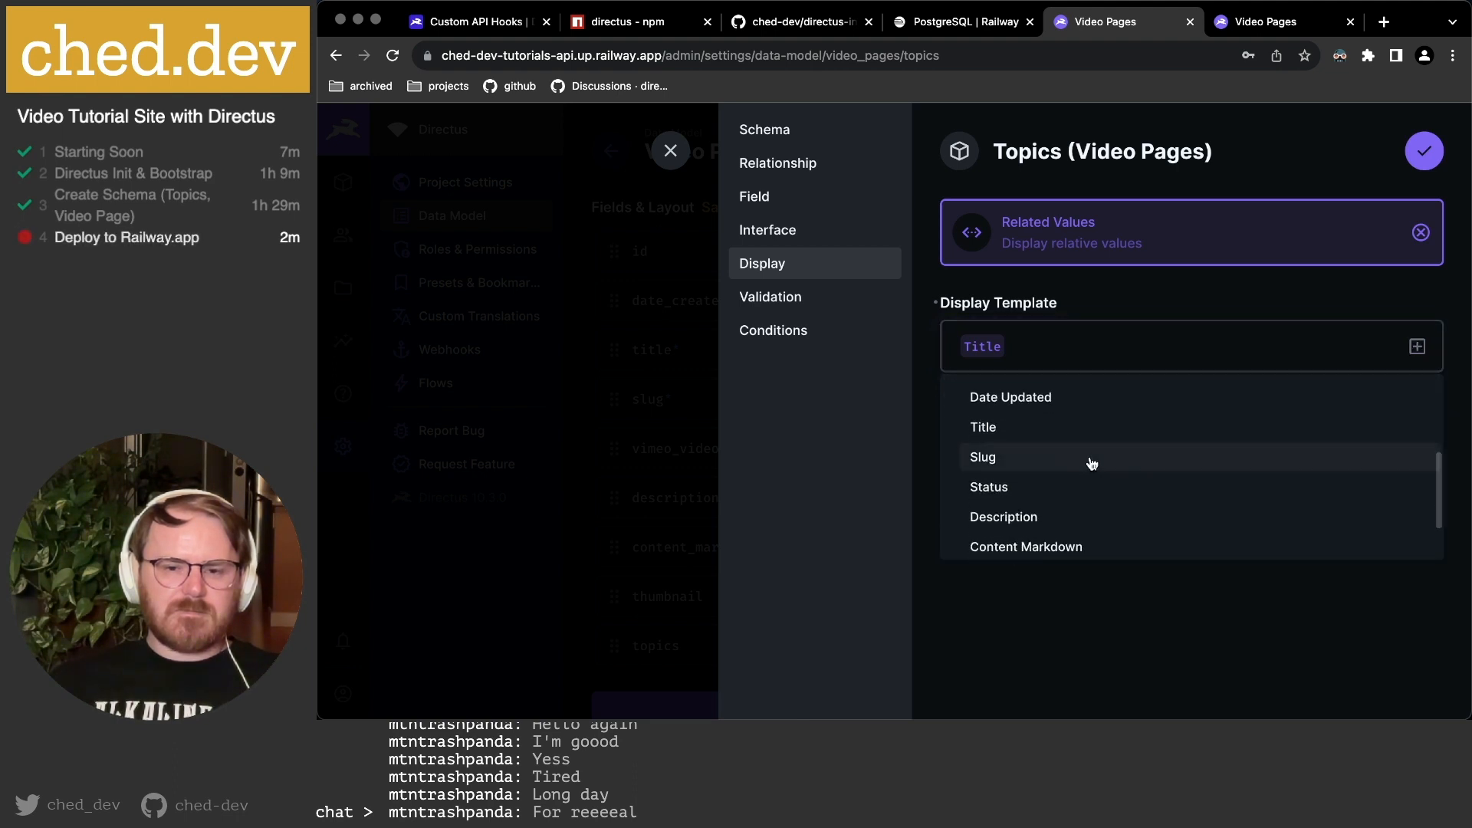
scroll(1092, 463, "down", 2)
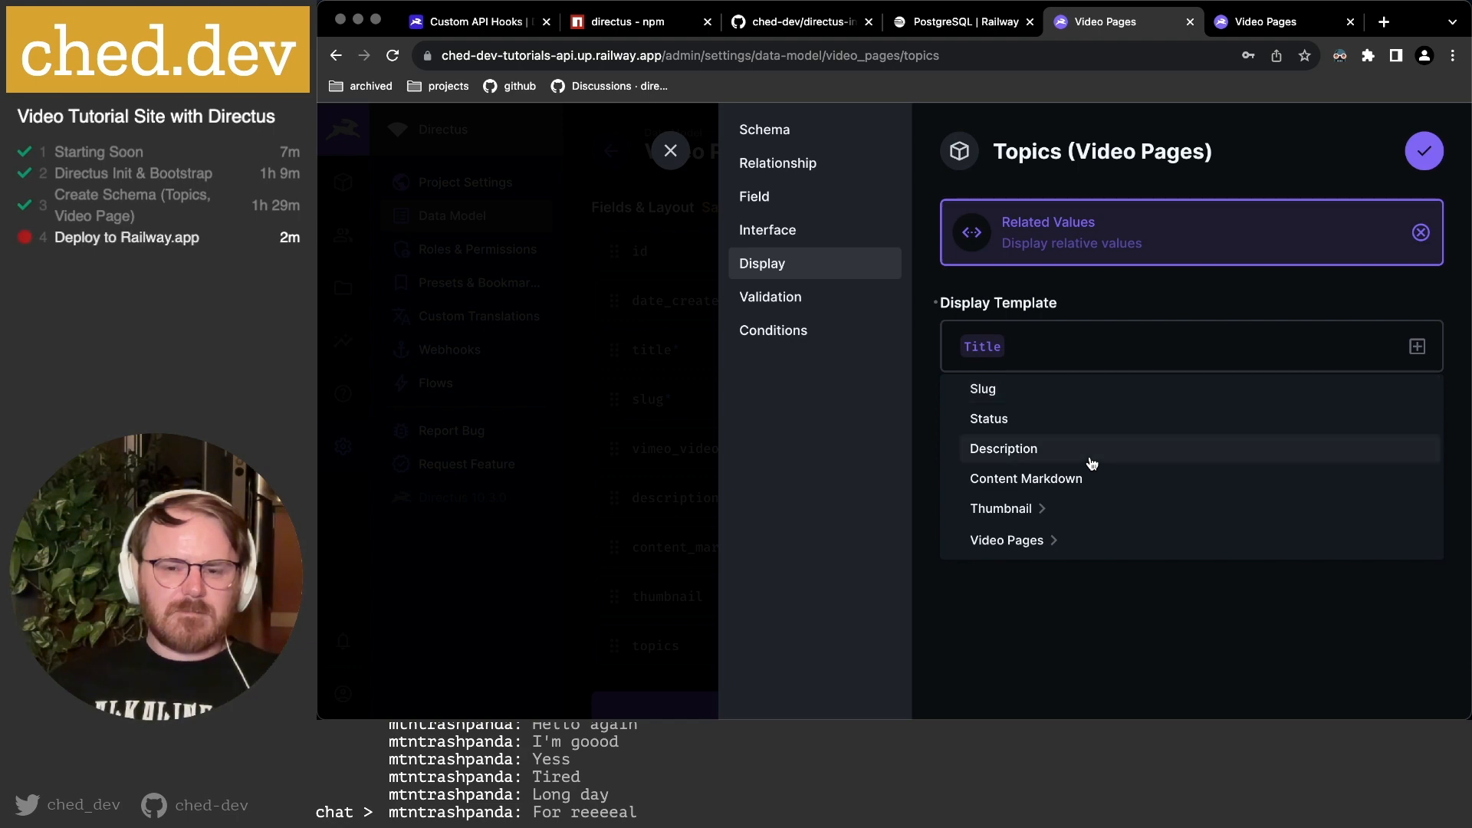
left_click(1044, 643)
left_click(670, 150)
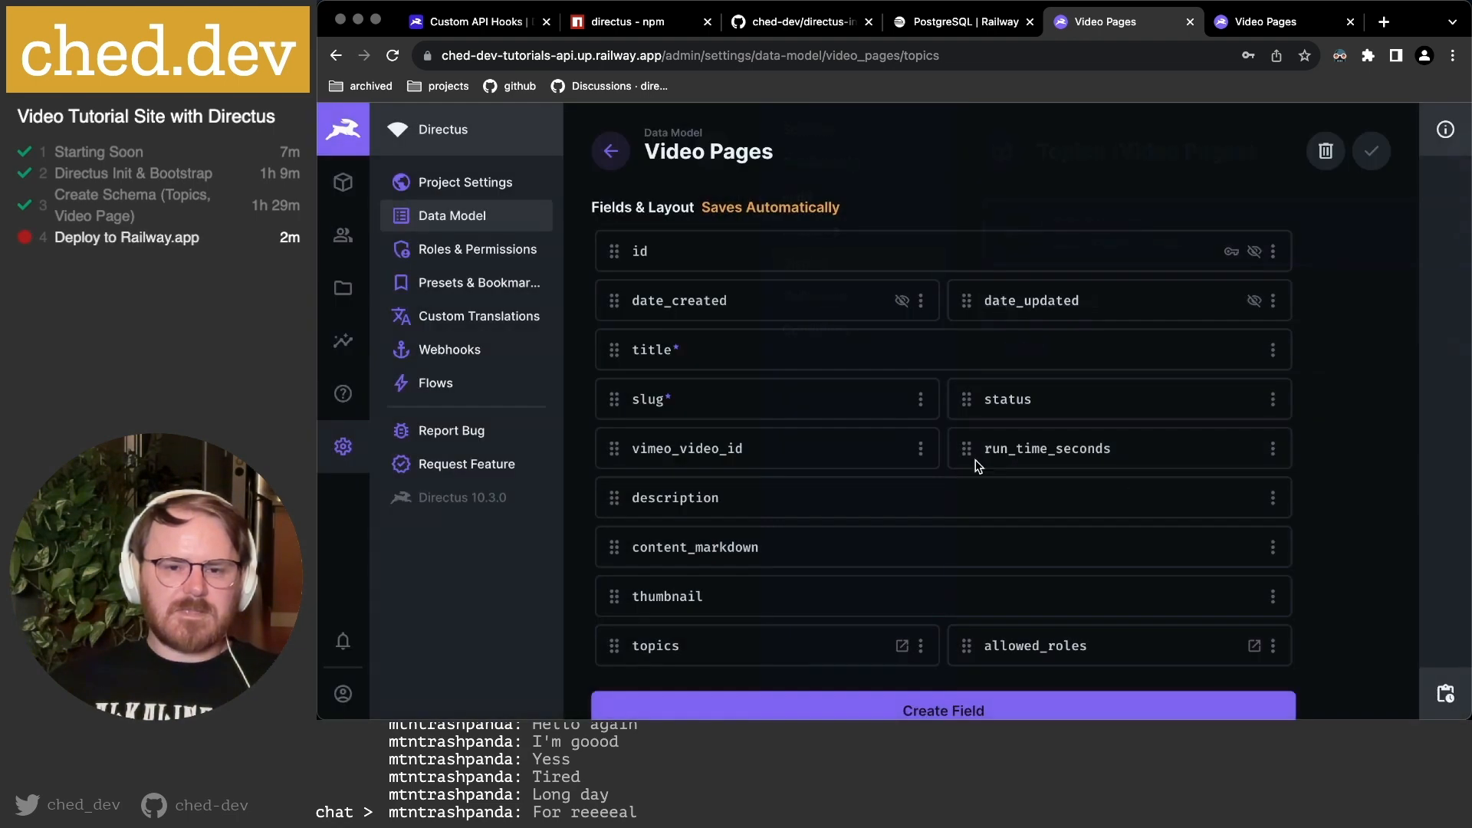
left_click(1220, 23)
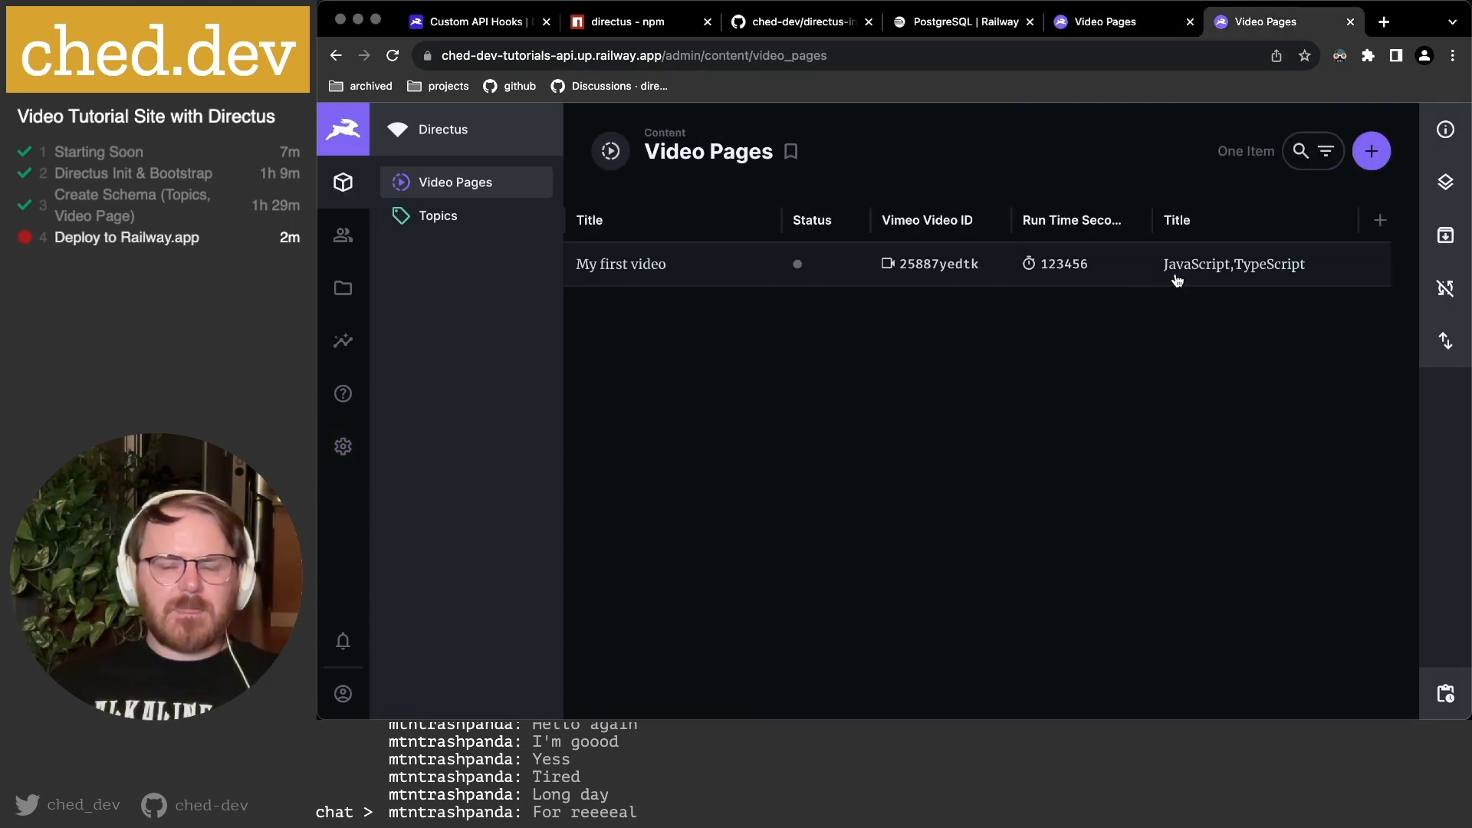
Inspect the options menu of the Title column in the list, then dismiss it.
scroll(1177, 281, "left", 4)
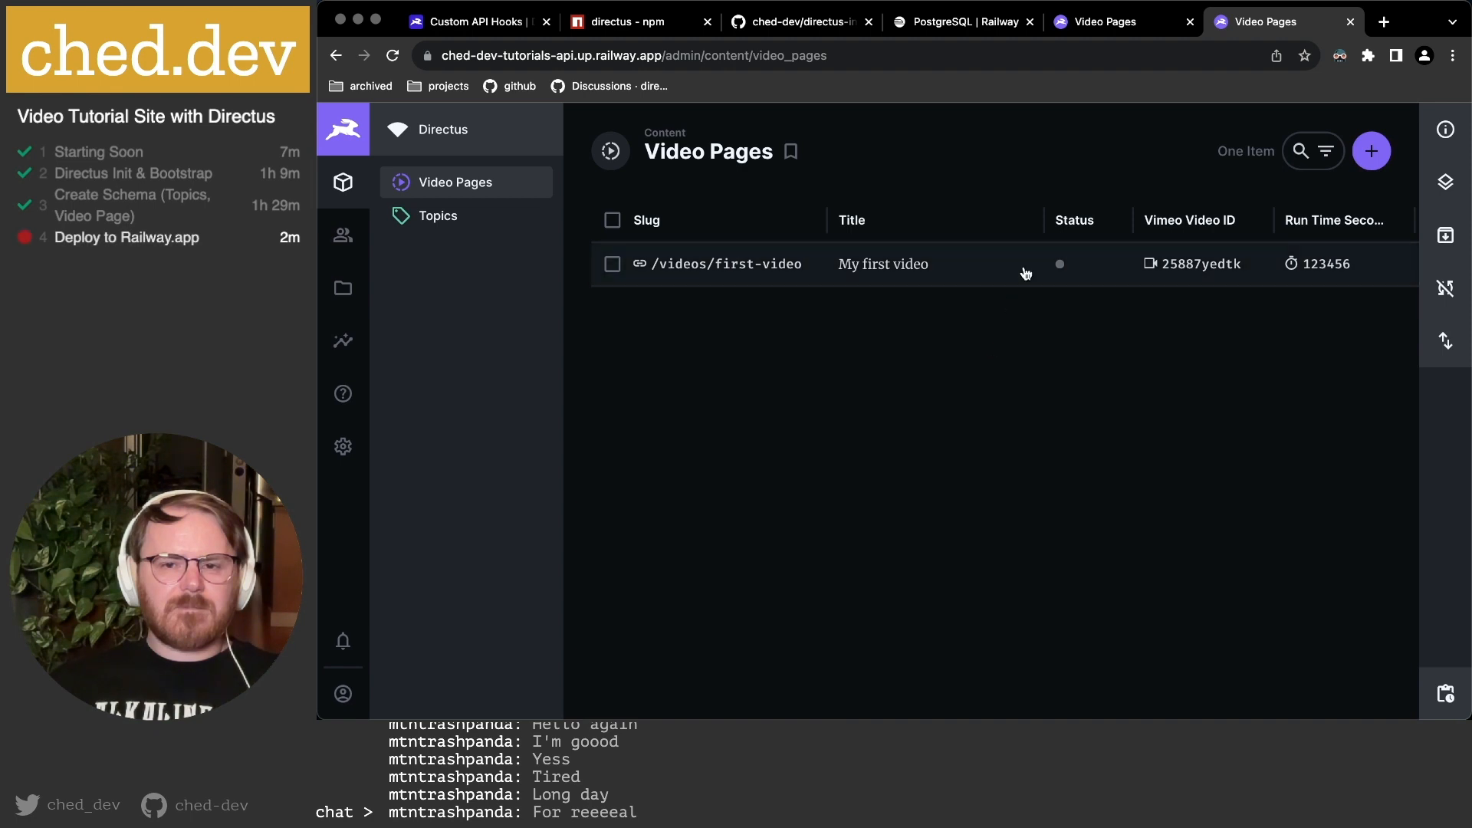
scroll(1032, 266, "right", 4)
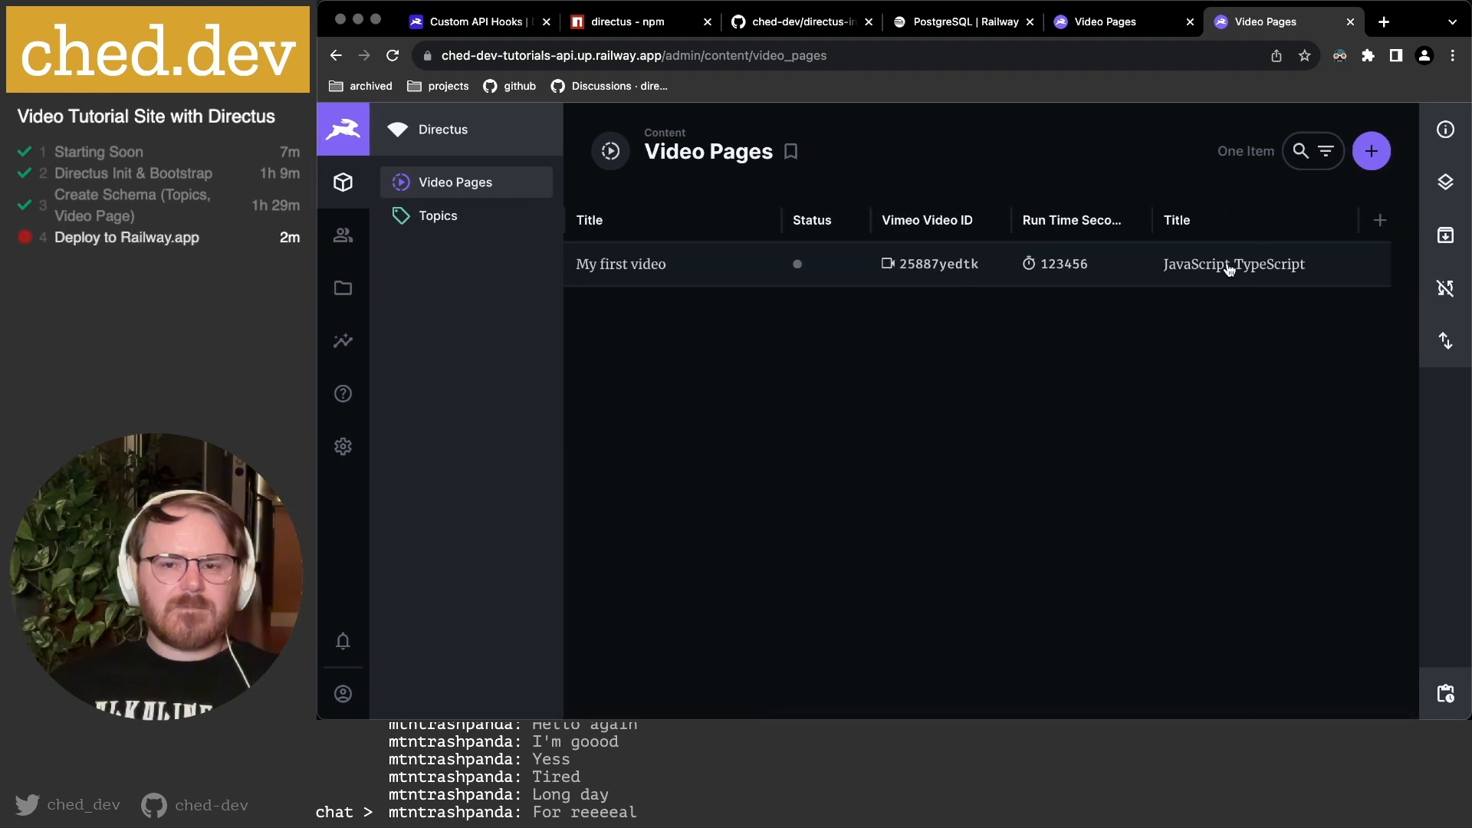
left_click(1213, 224)
scroll(1240, 369, "down", 1)
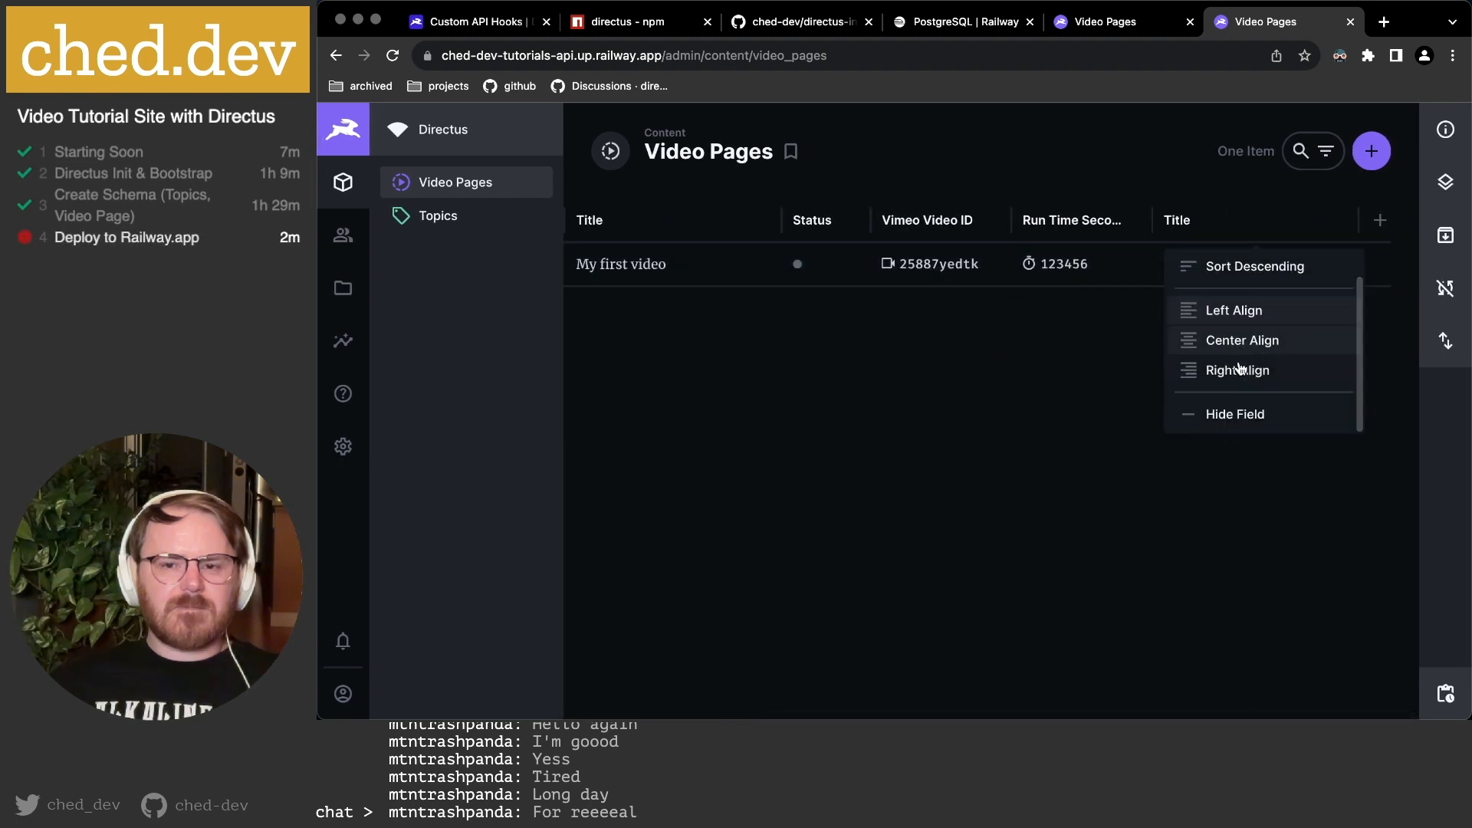
left_click(1078, 430)
Browse the add-column field list under Topics > Topics ID, closing it without adding a column.
left_click(1380, 222)
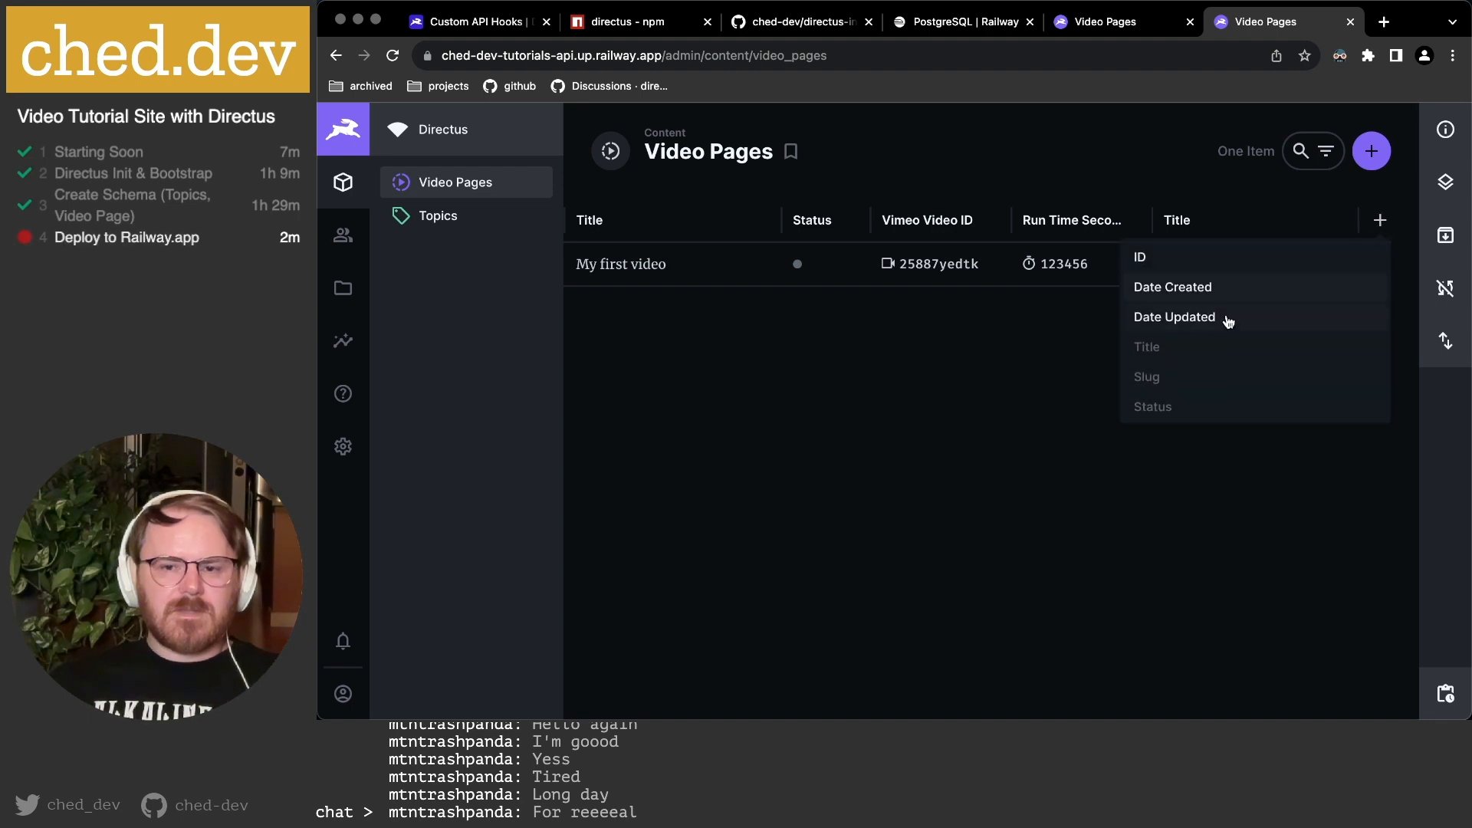
scroll(1219, 330, "down", 3)
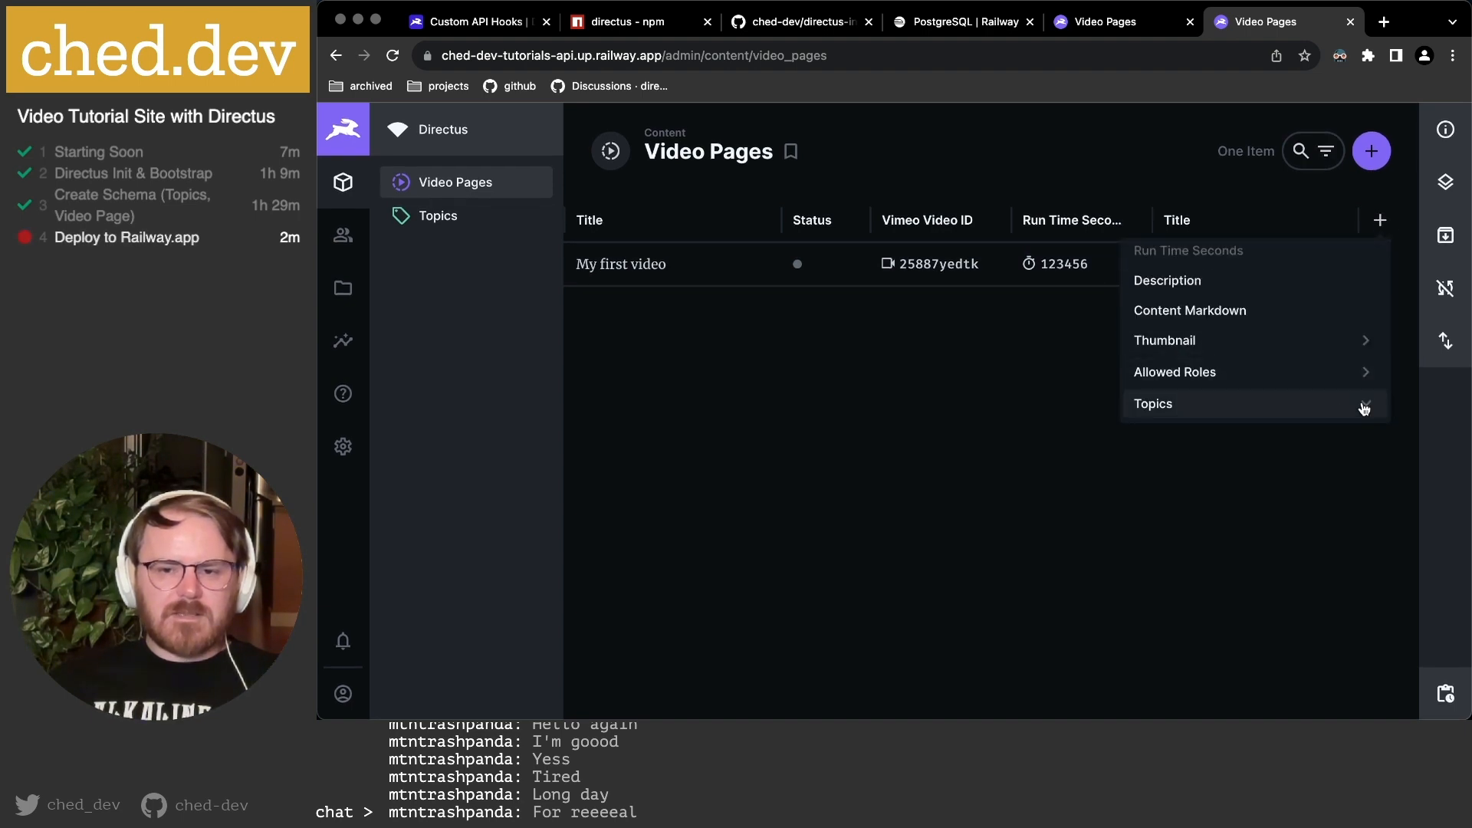
left_click(1269, 405)
scroll(1232, 407, "down", 3)
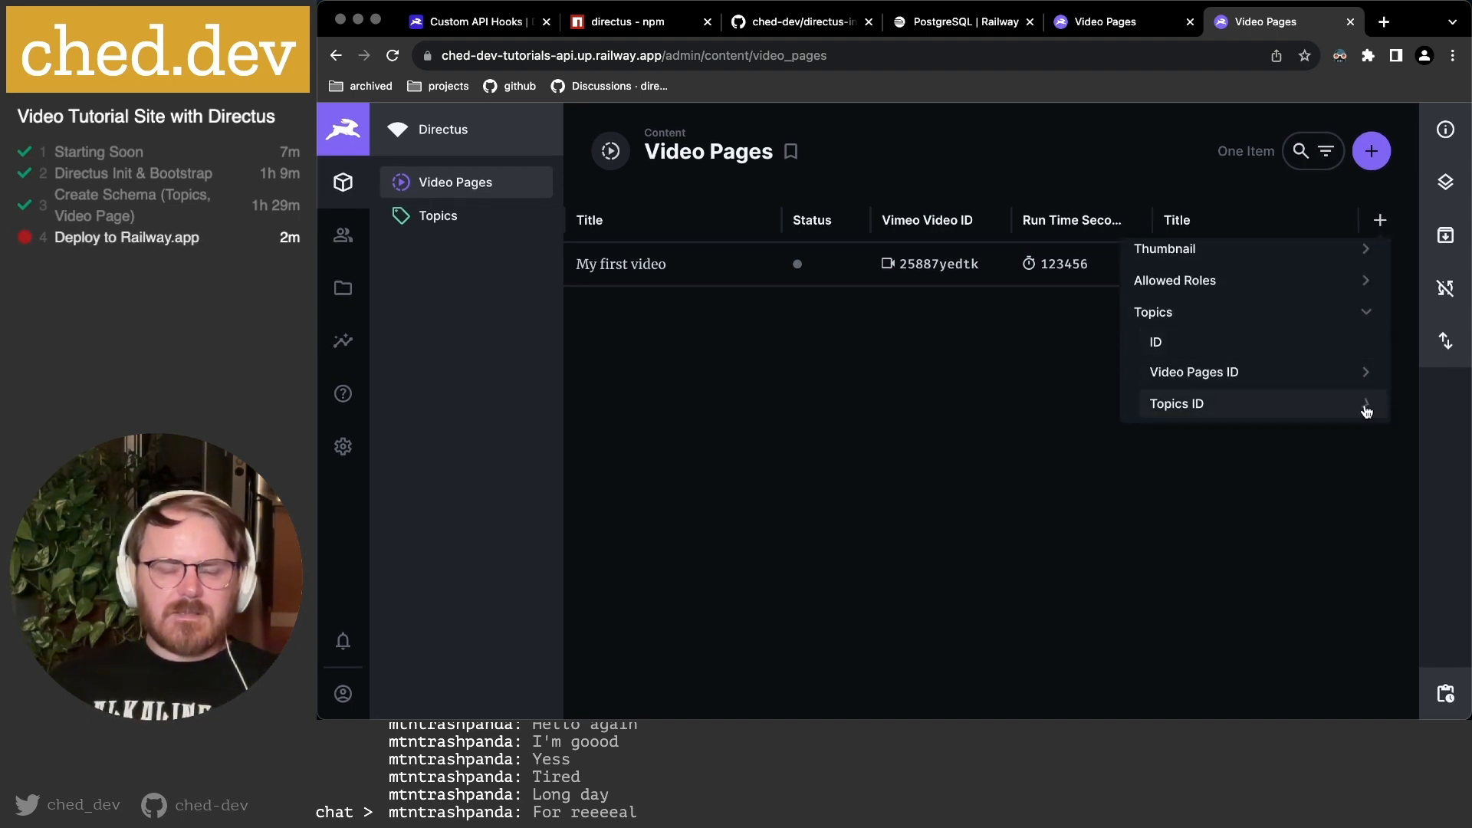
left_click(1275, 405)
scroll(1275, 384, "down", 3)
scroll(1227, 360, "down", 2)
scroll(1218, 364, "down", 3)
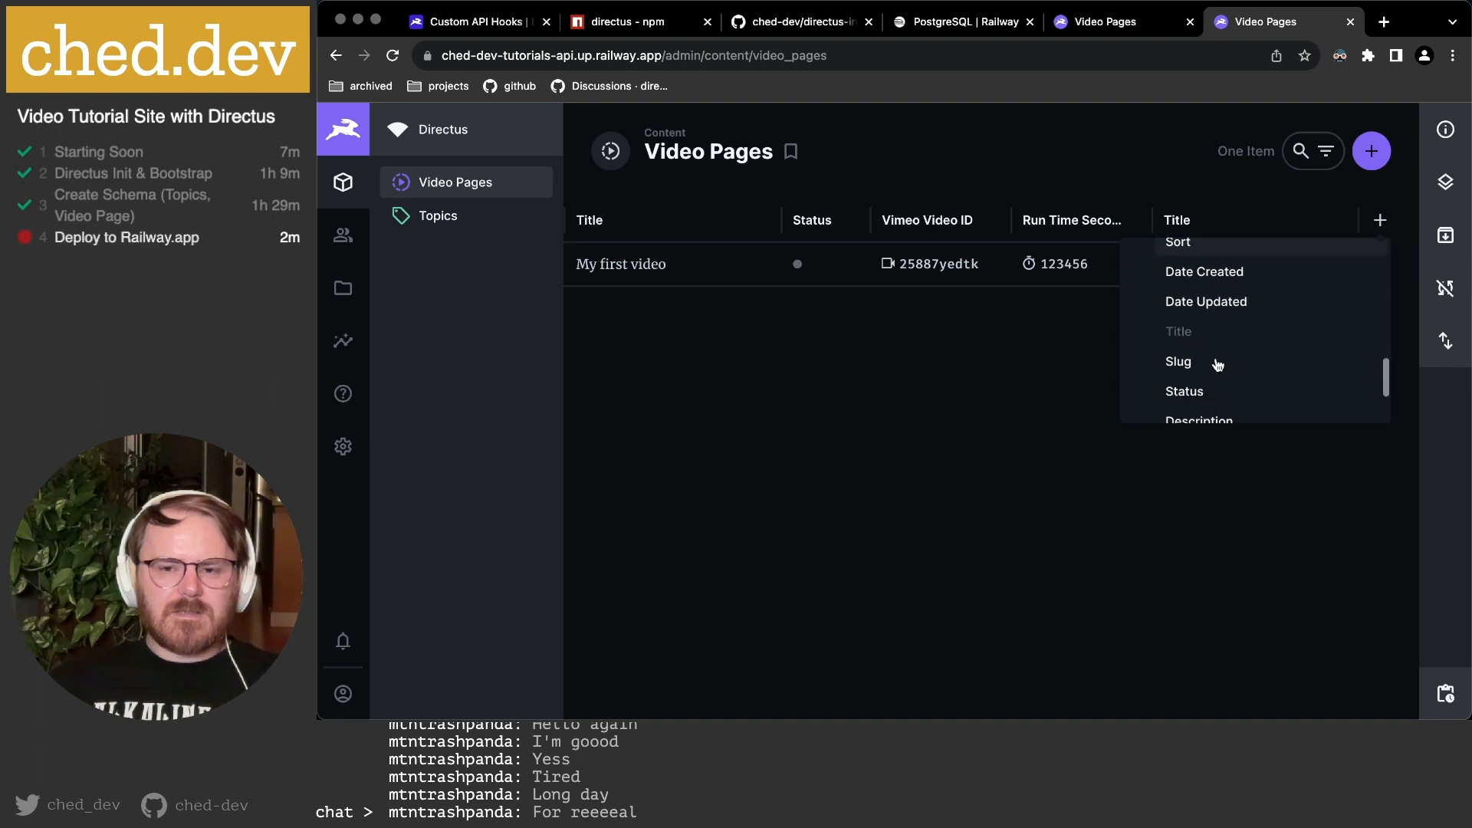
scroll(1217, 364, "down", 2)
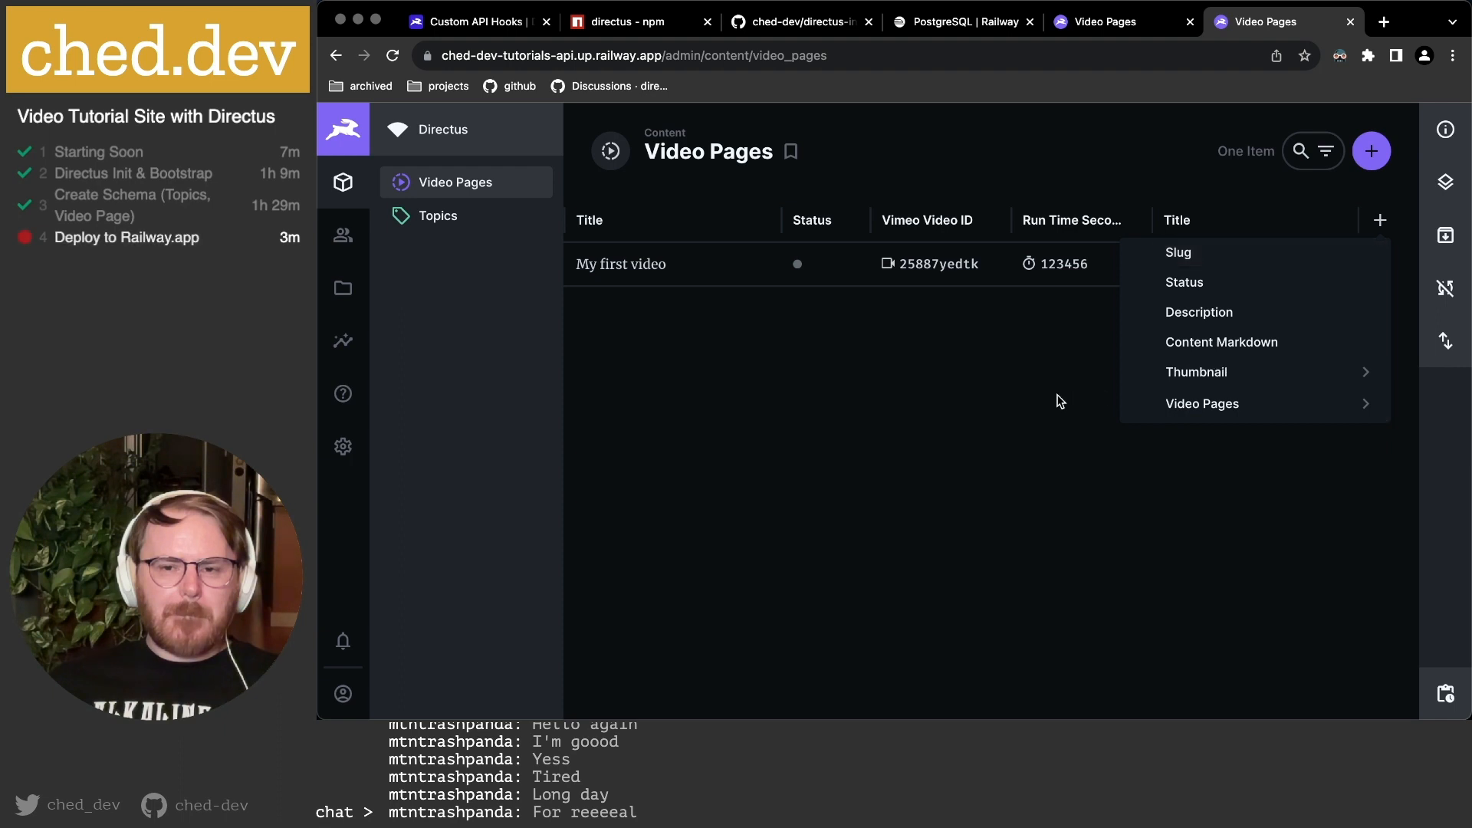
left_click(1081, 343)
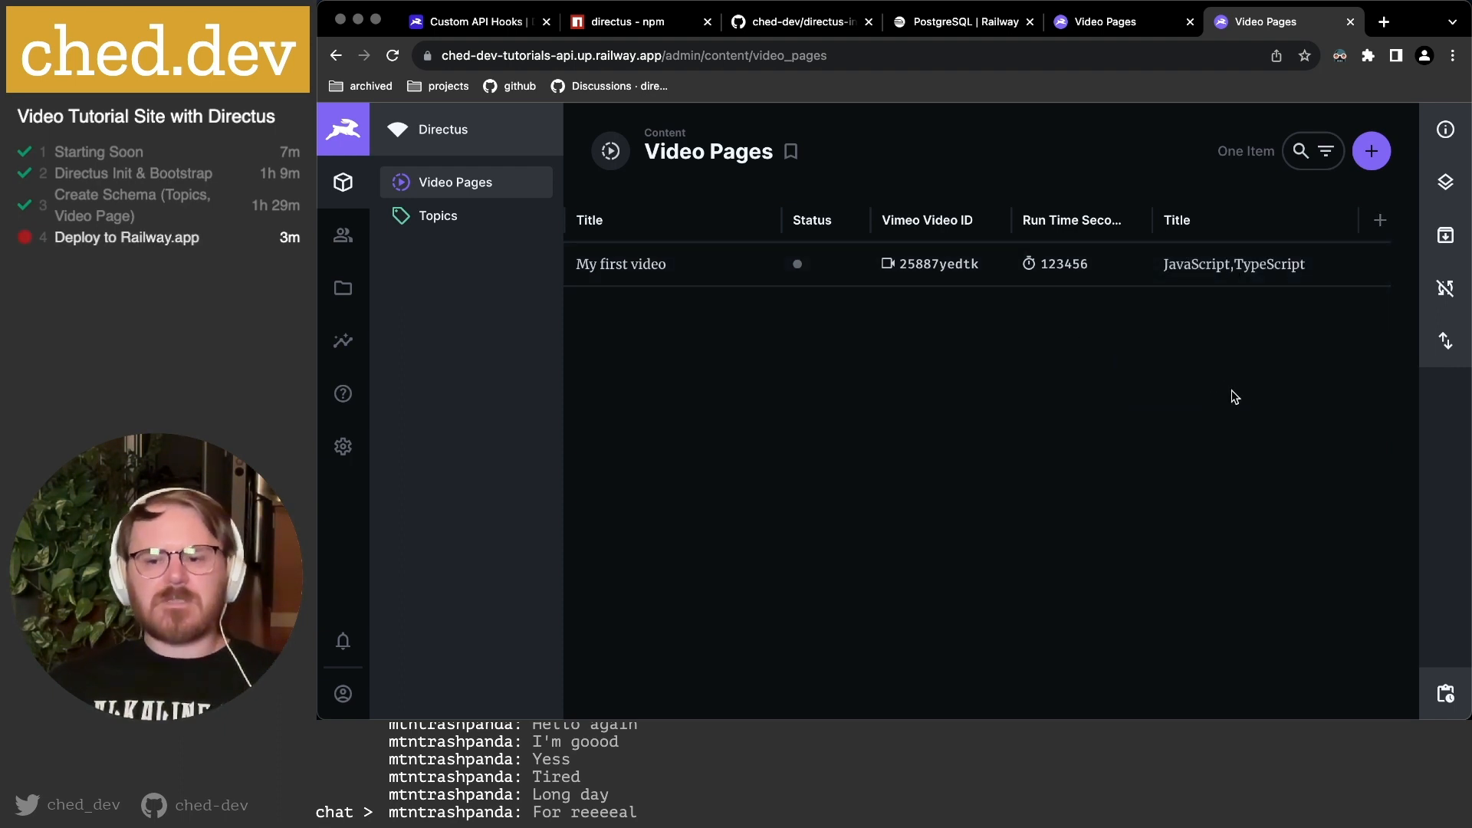
Show the Topics collection items from the Content navigation.
scroll(1231, 296, "left", 2)
scroll(1231, 300, "left", 2)
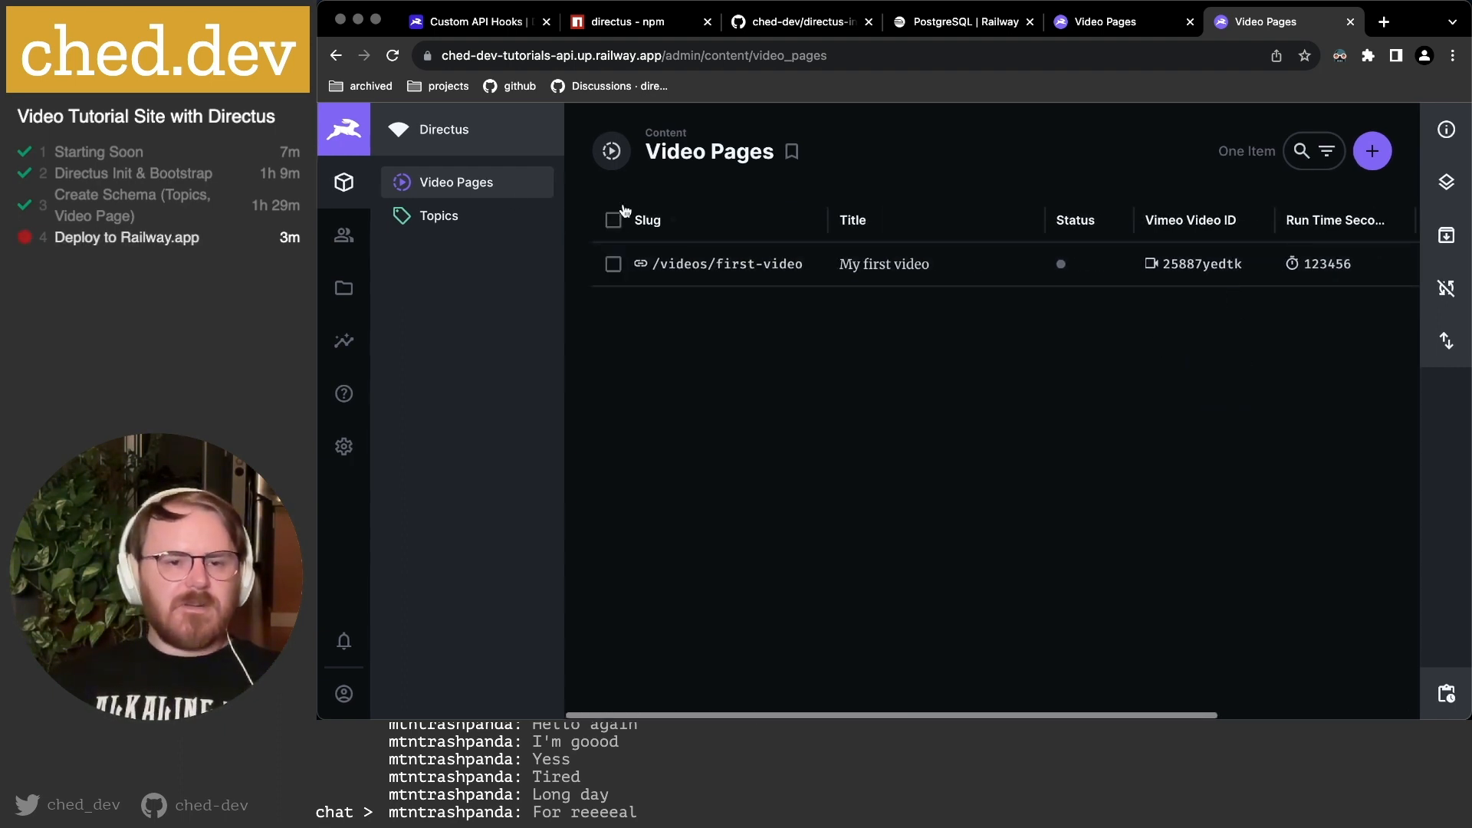
left_click(438, 216)
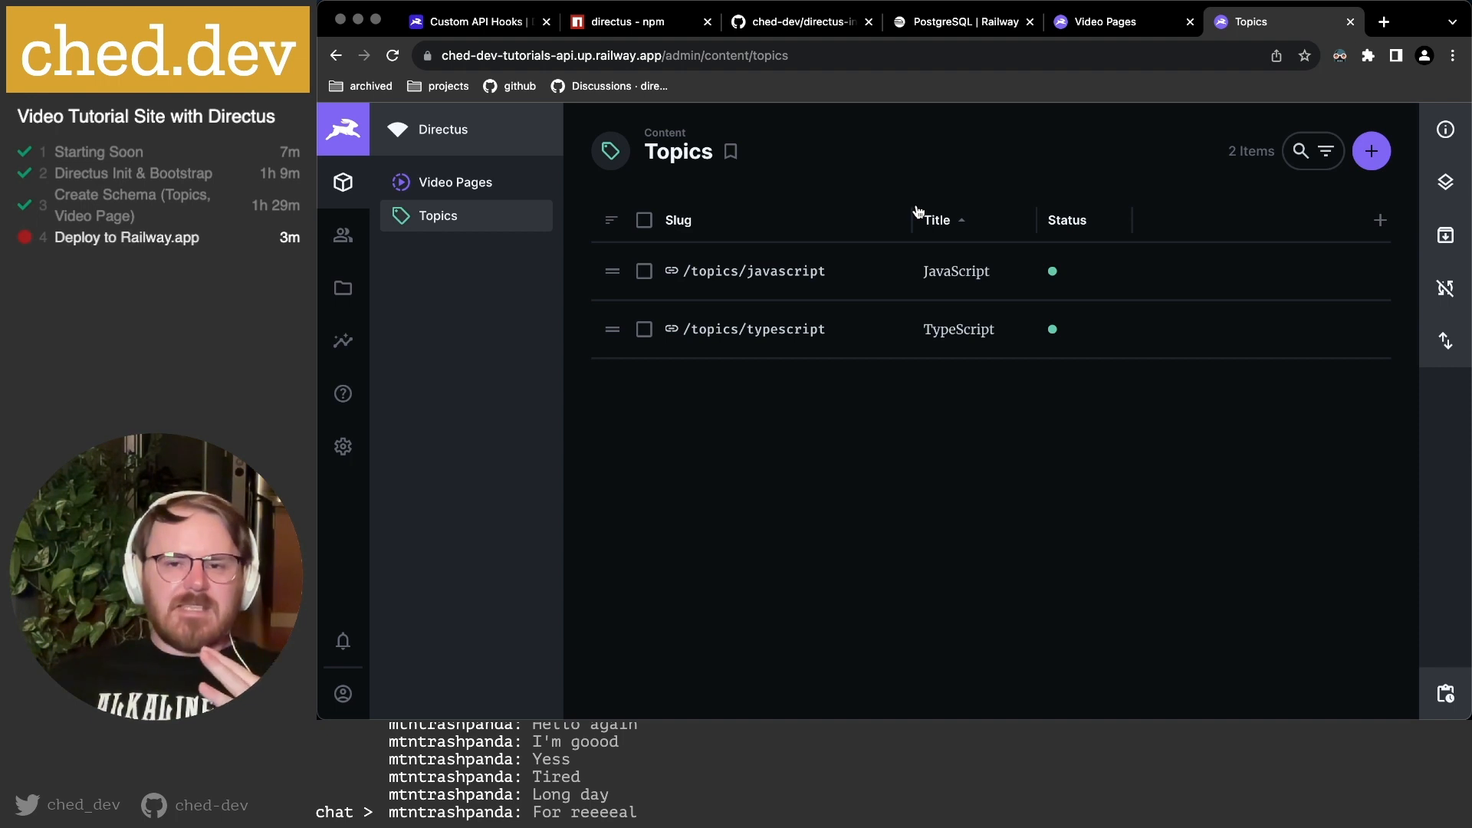
left_click(1443, 133)
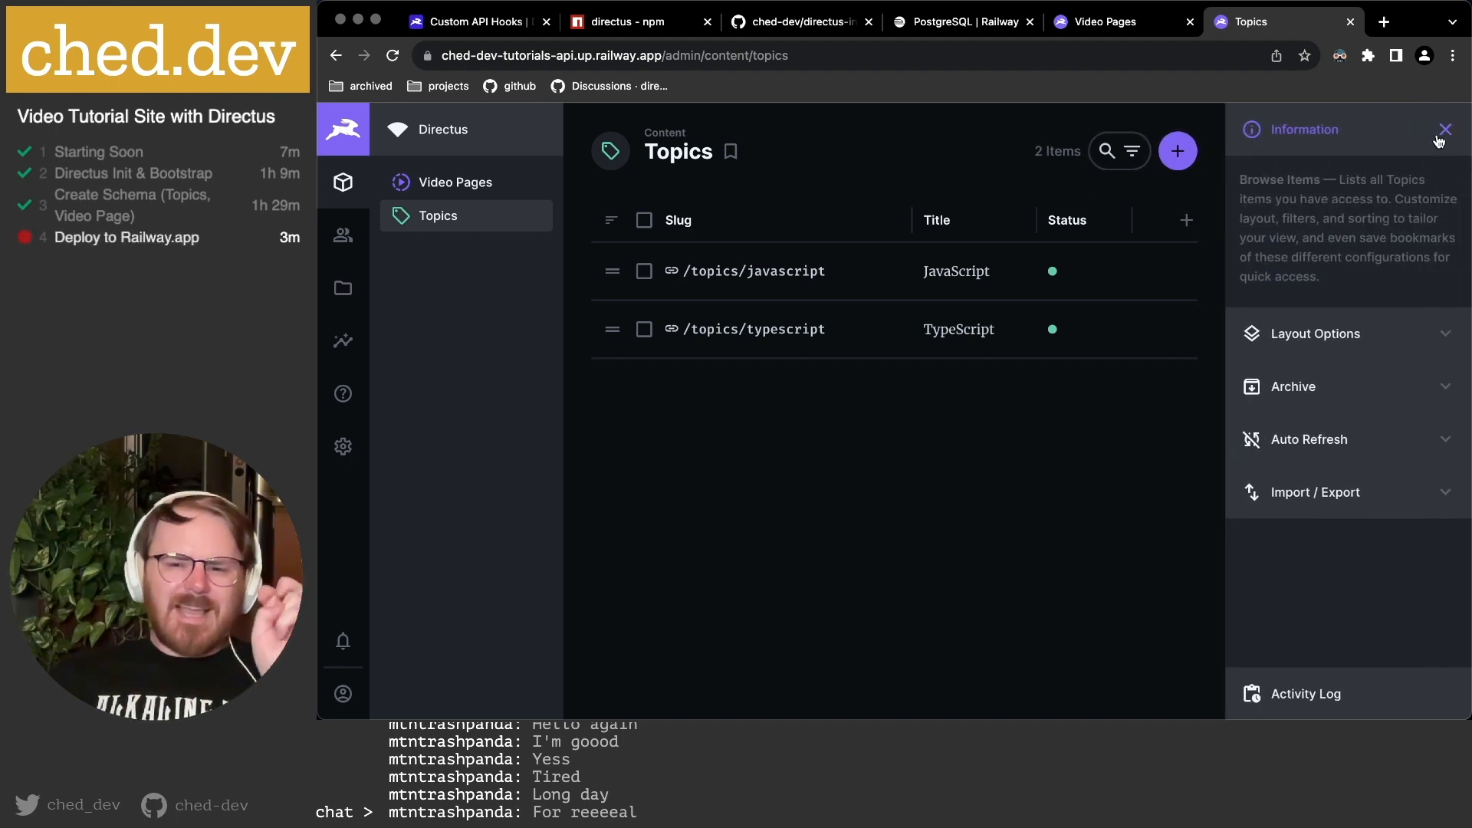
left_click(1381, 333)
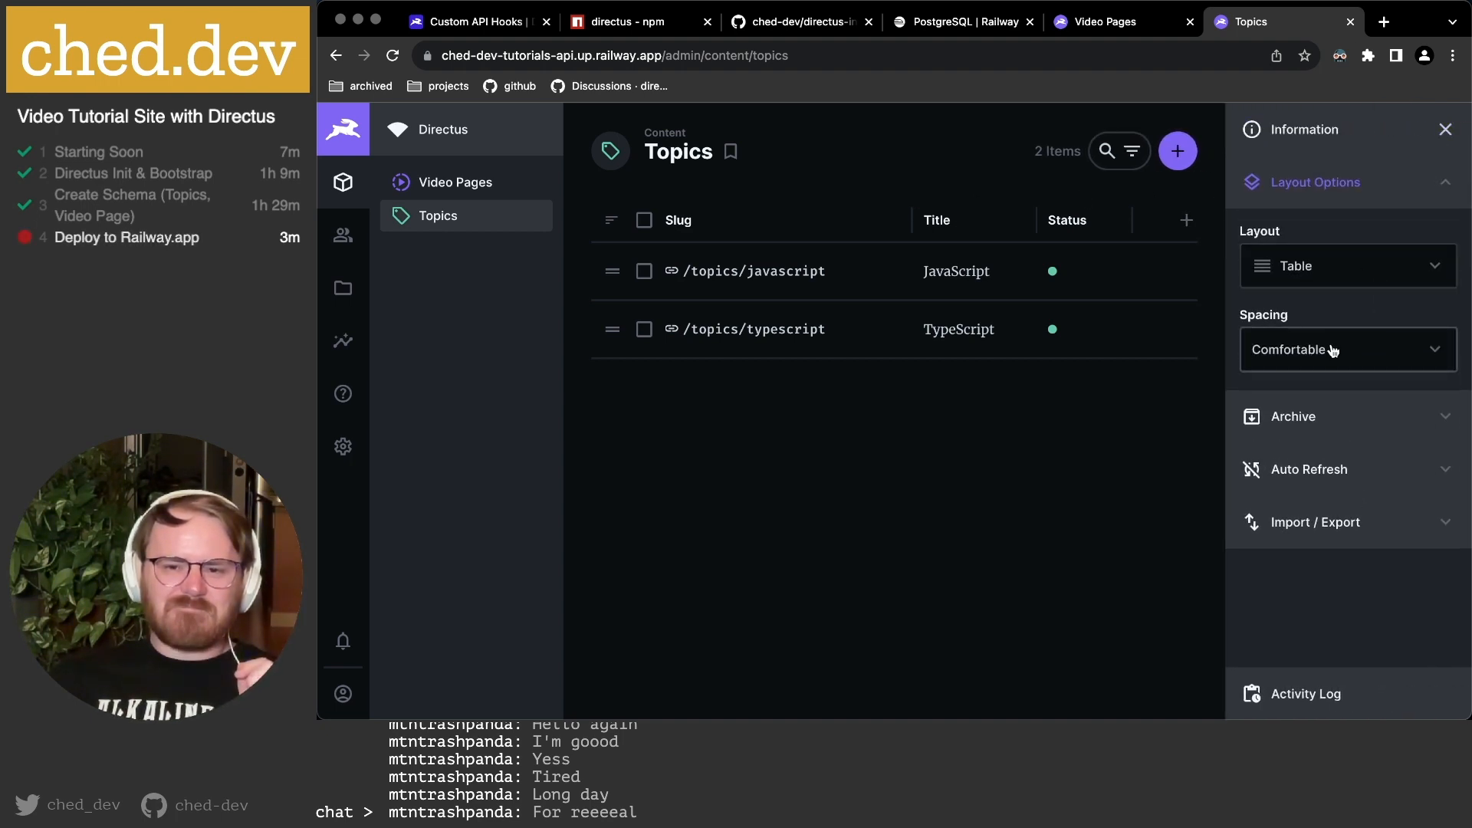
left_click(1320, 428)
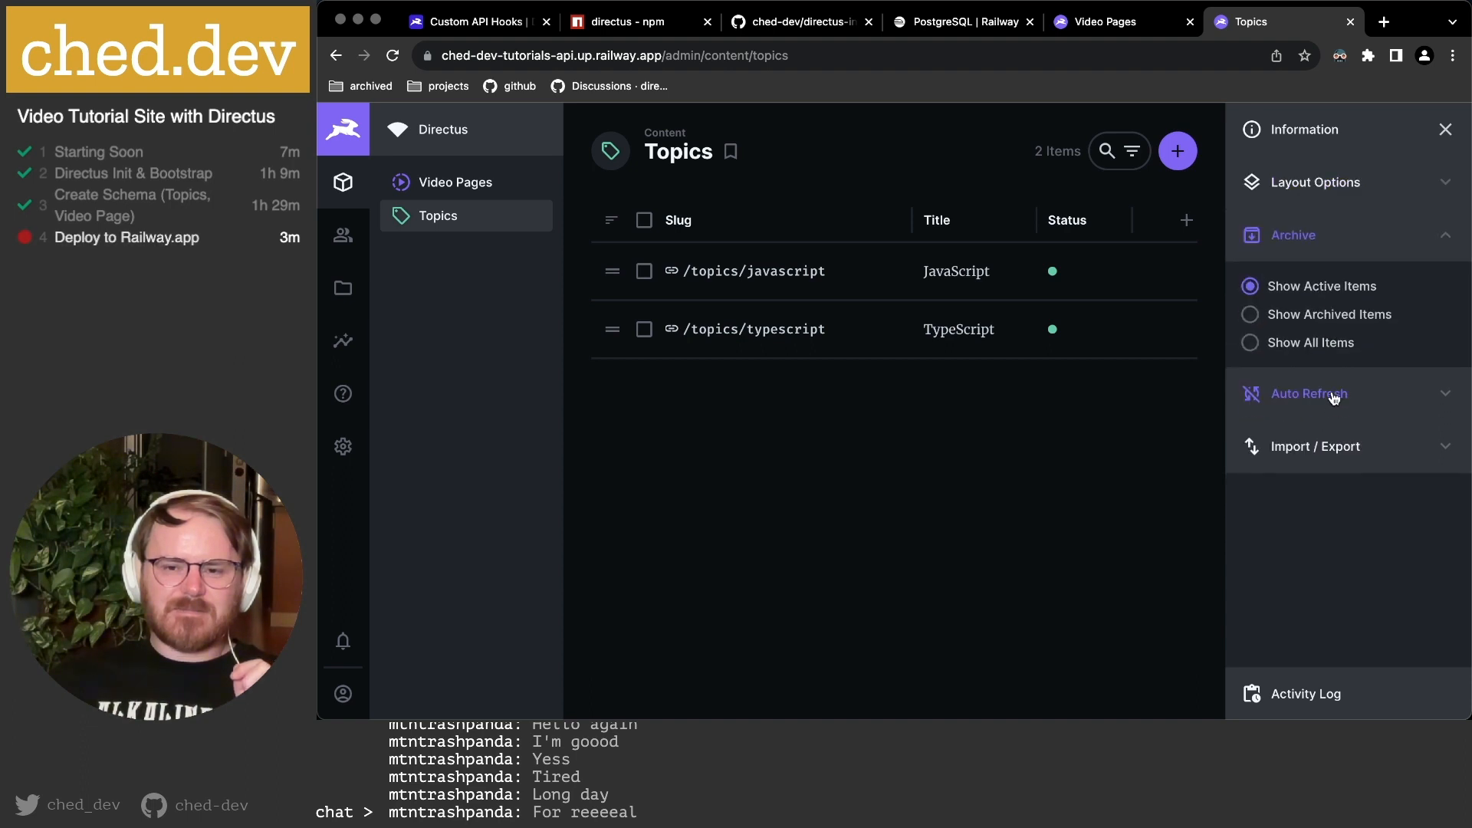
left_click(1334, 396)
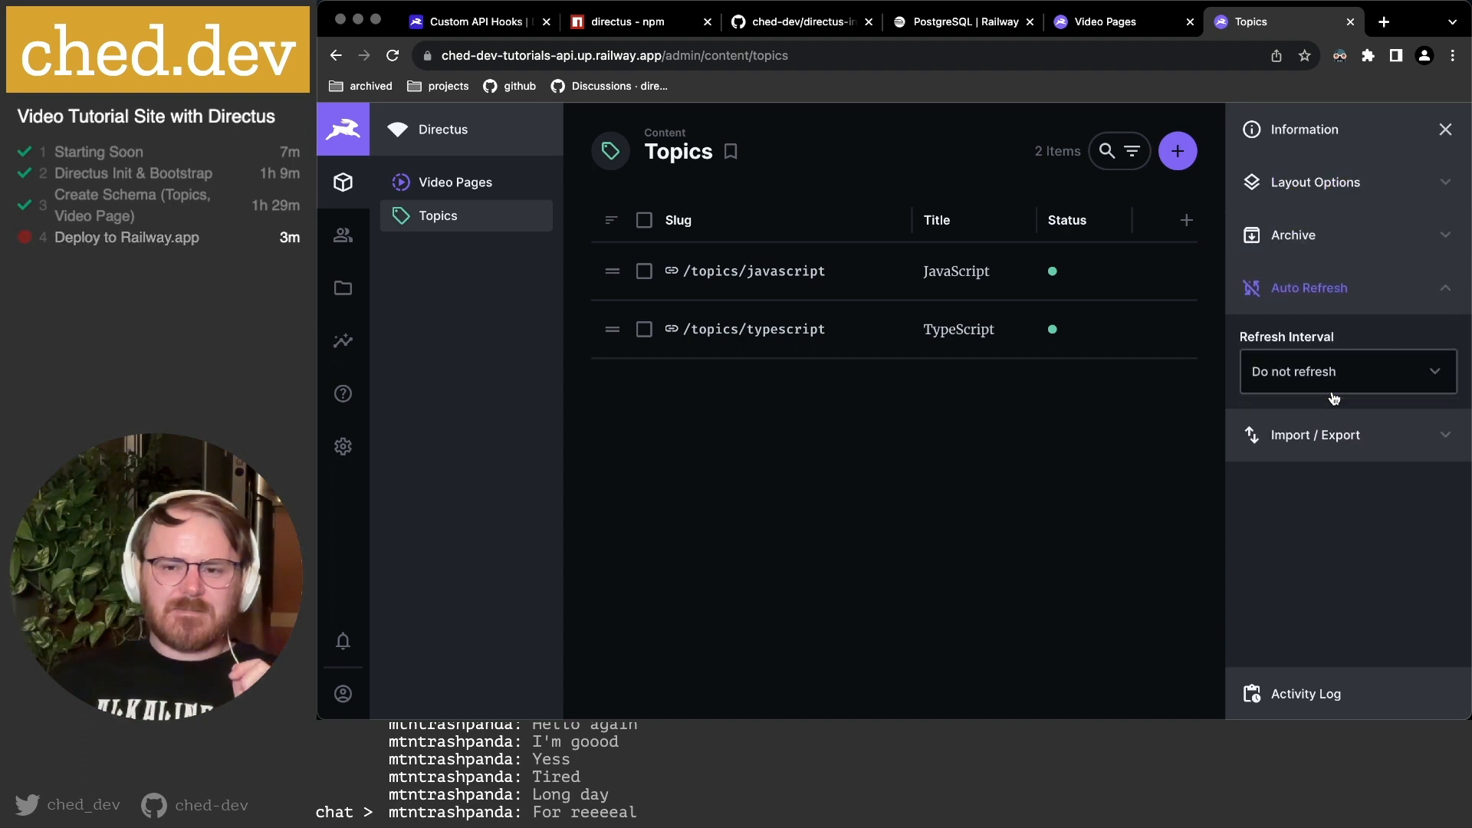
left_click(1446, 131)
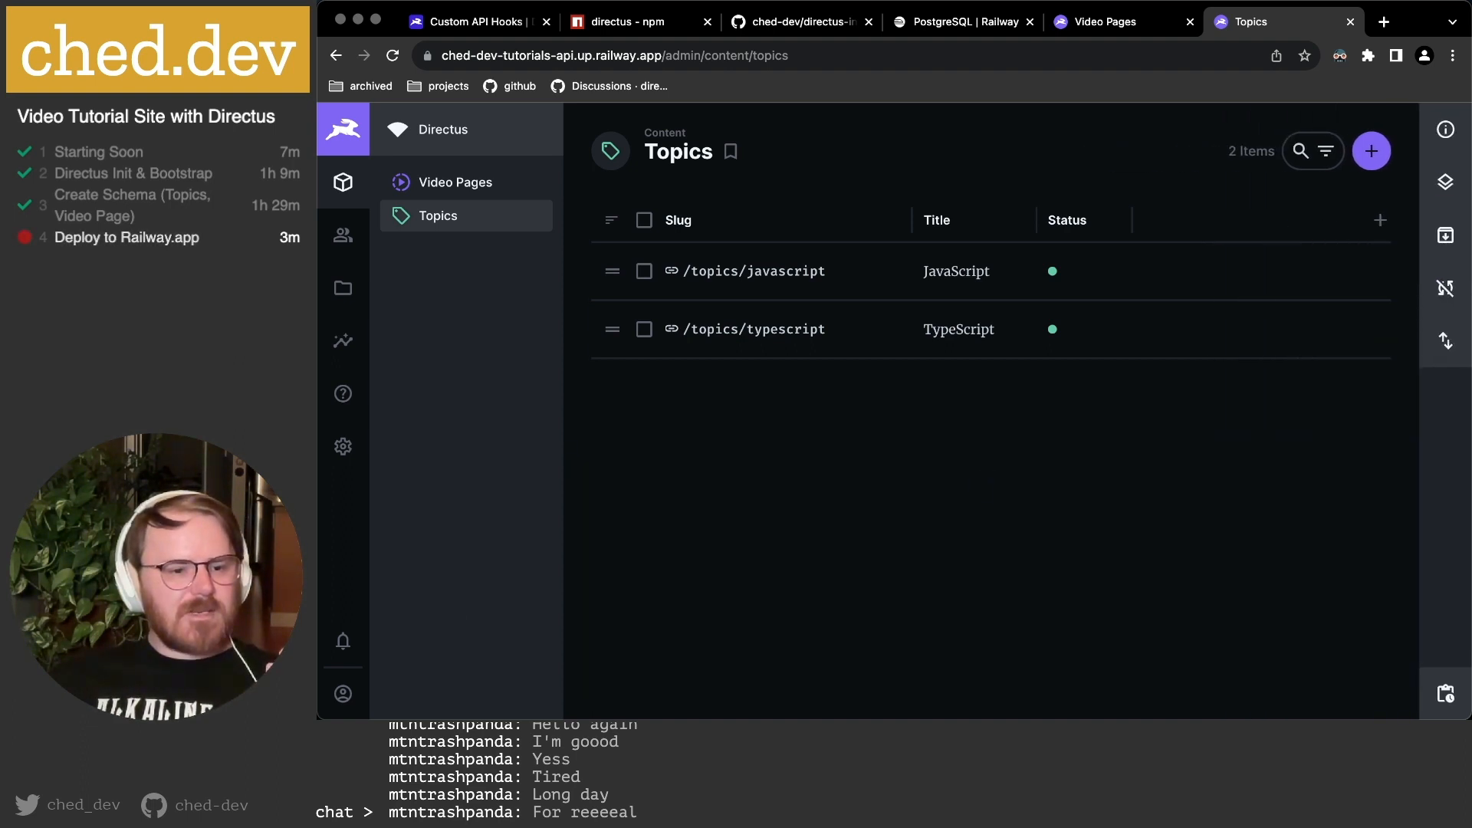
key("super+Tab")
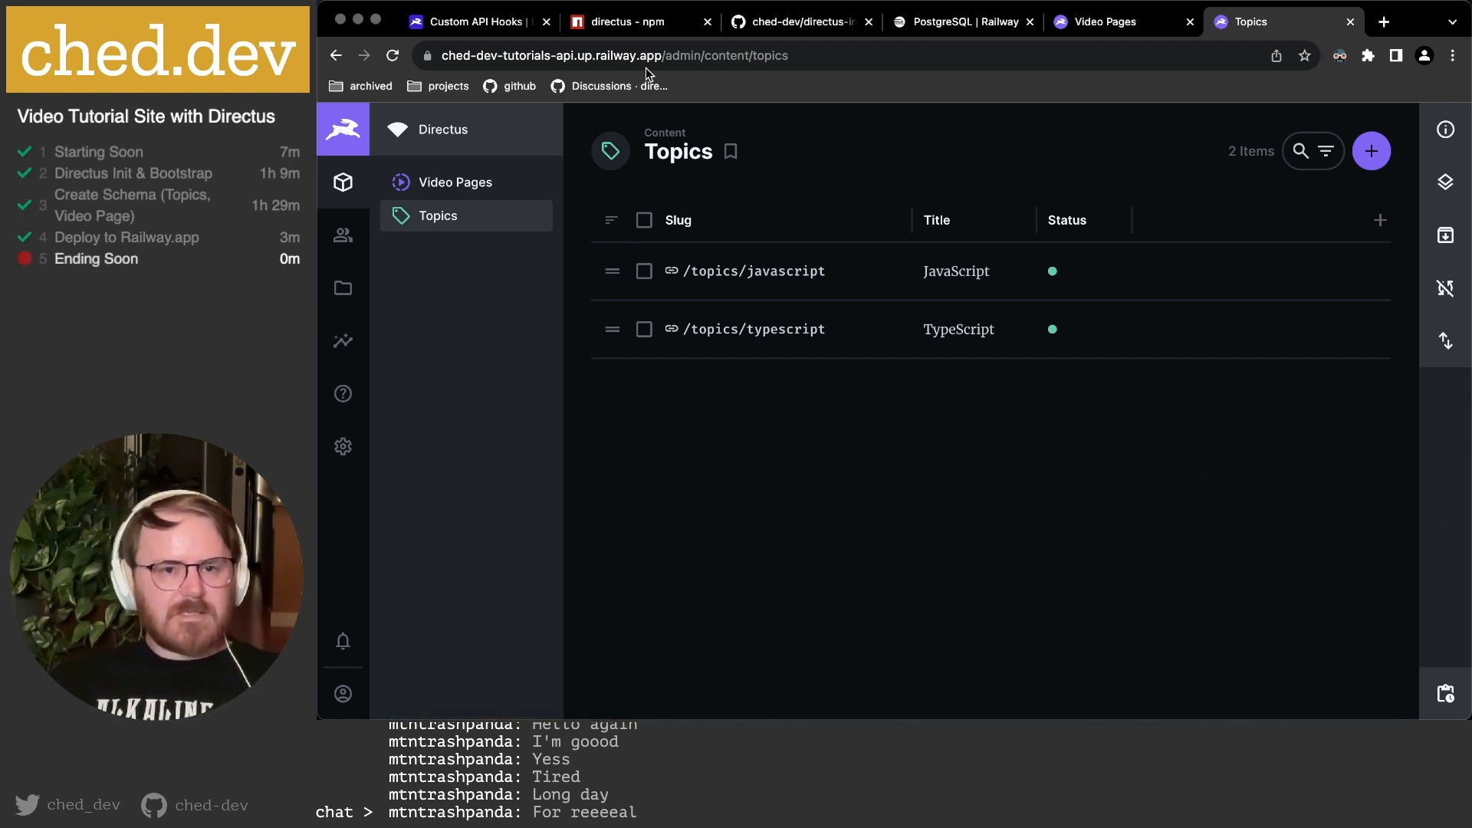
Copy the directus-init repository URL from GitHub, then return to the Railway Postgres page.
left_click(797, 21)
left_click(677, 56)
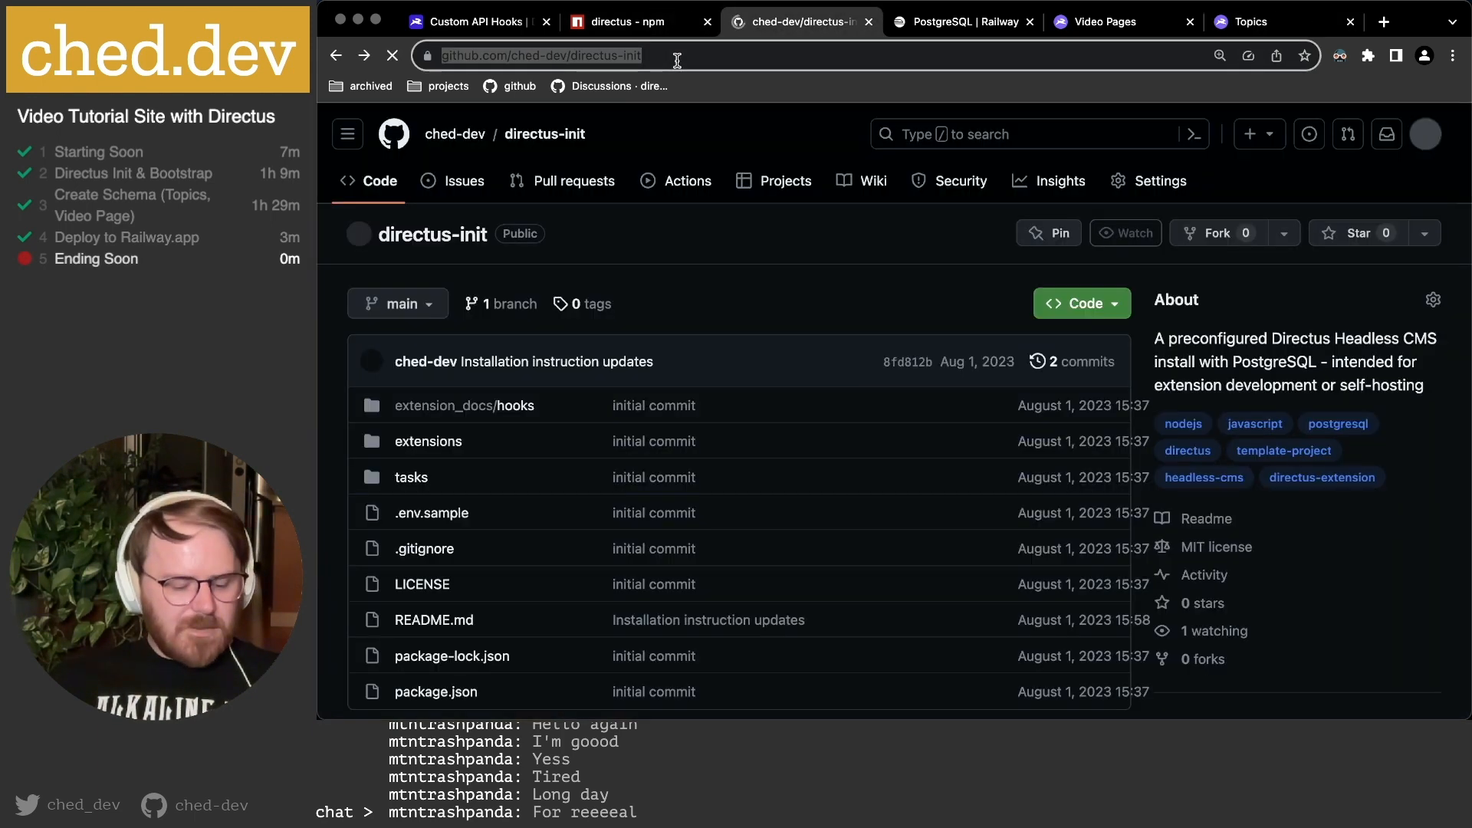
key("super+Tab")
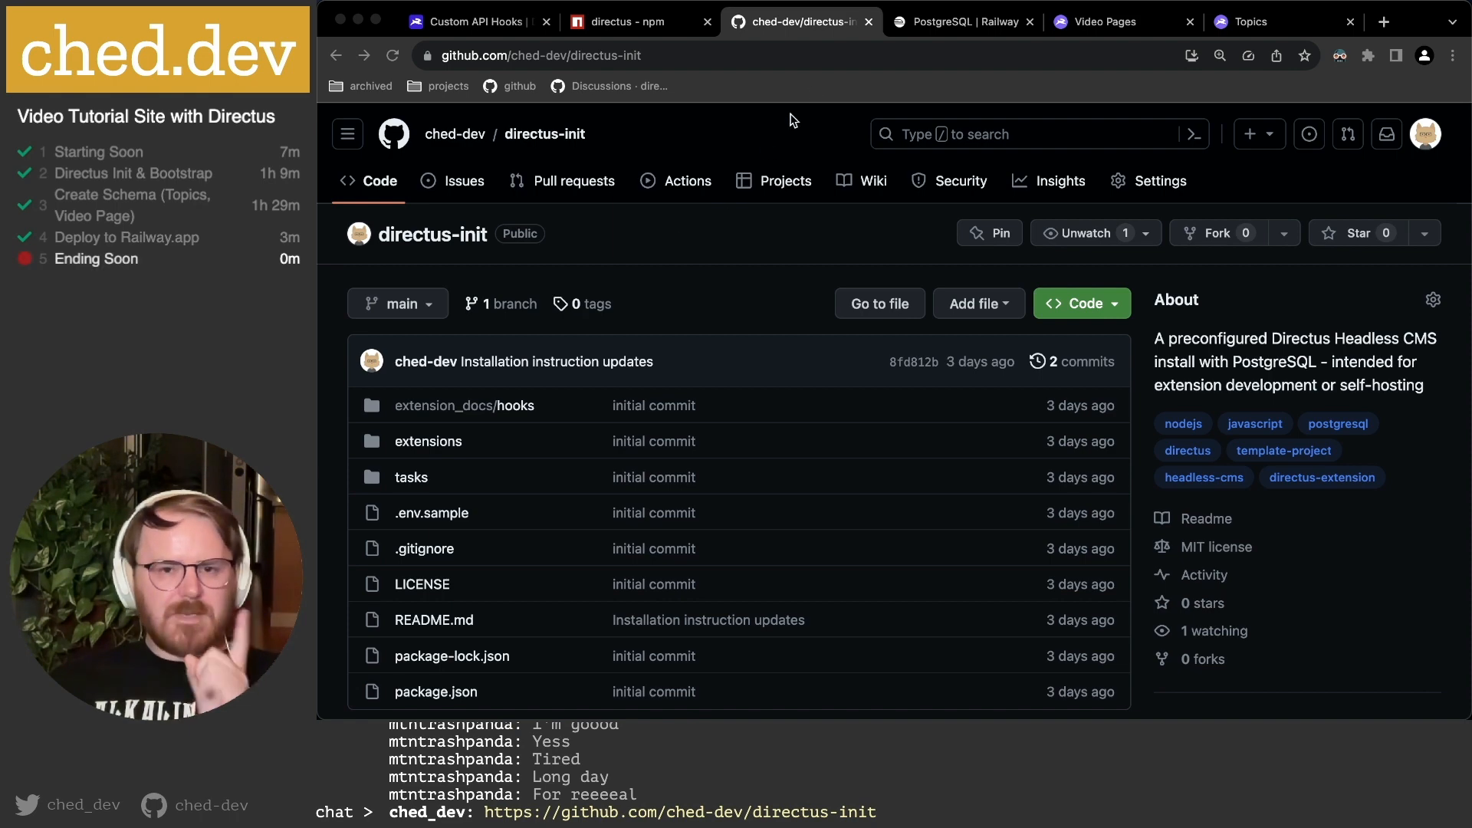
left_click(959, 29)
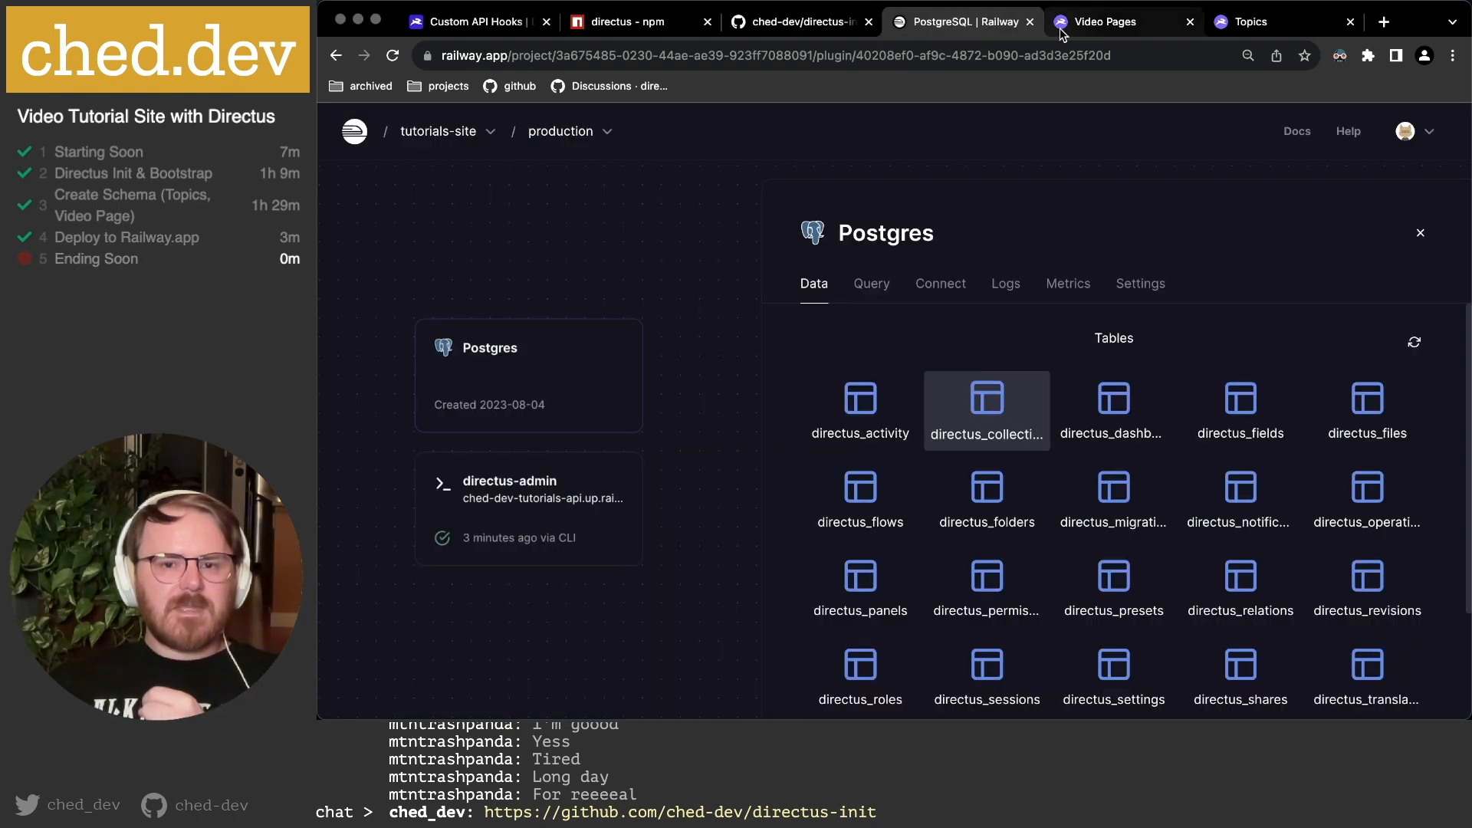
Return from the Railway Postgres tables to the Directus Video Pages data model.
left_click(1130, 27)
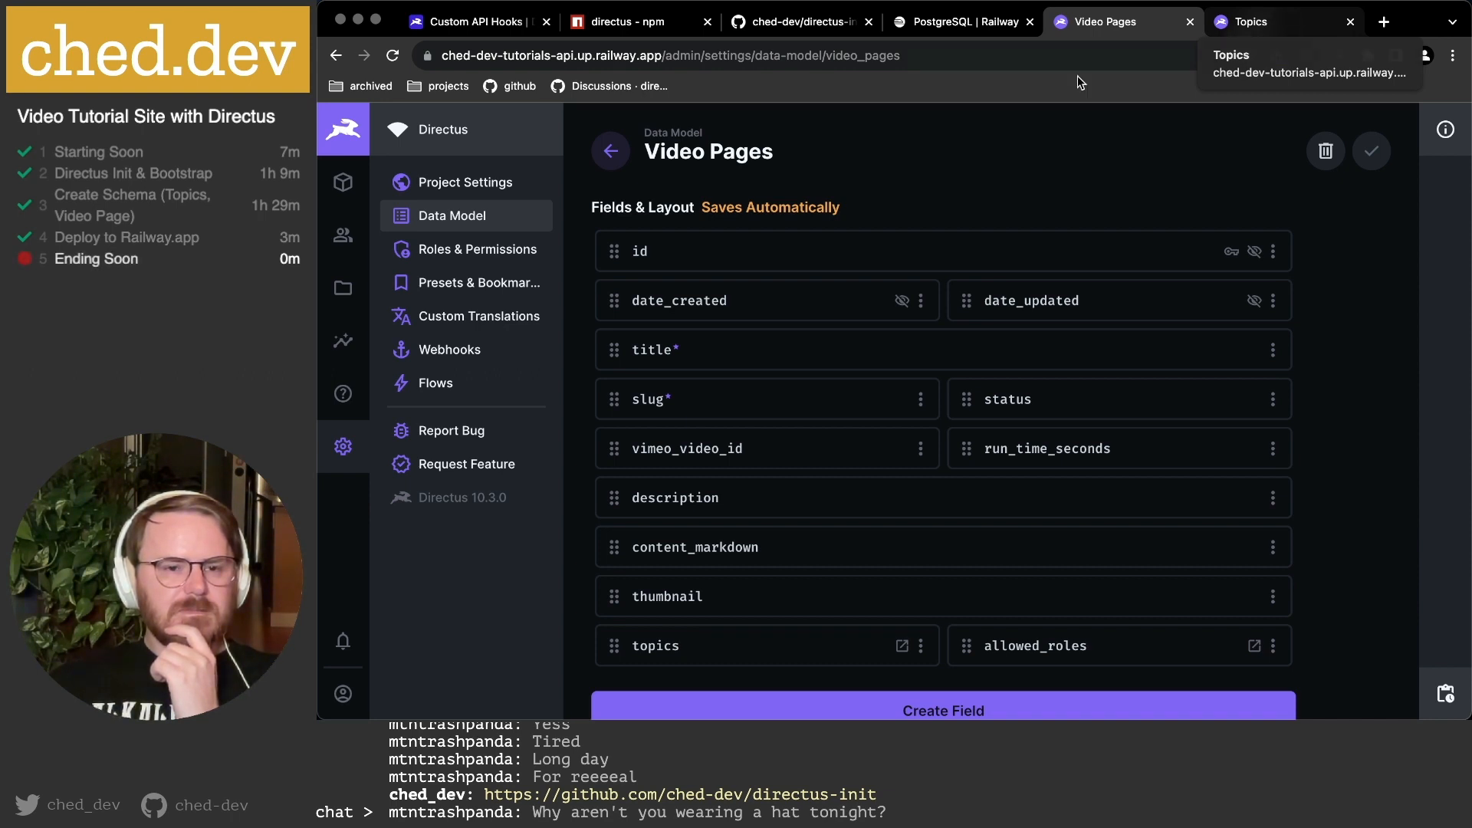
Show the Topics list with JavaScript and TypeScript in both Directus tabs.
left_click(345, 191)
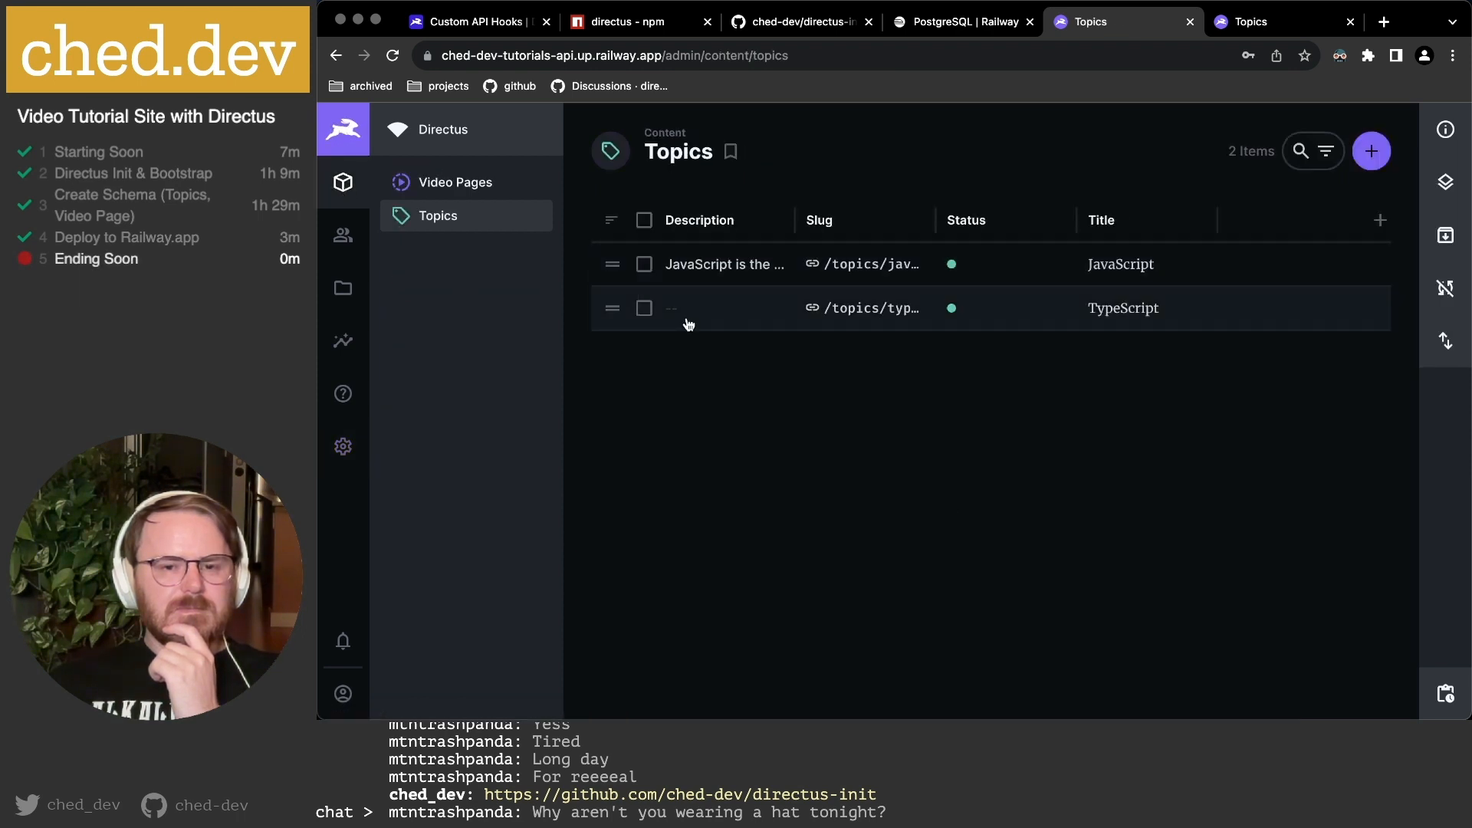
left_click(1290, 29)
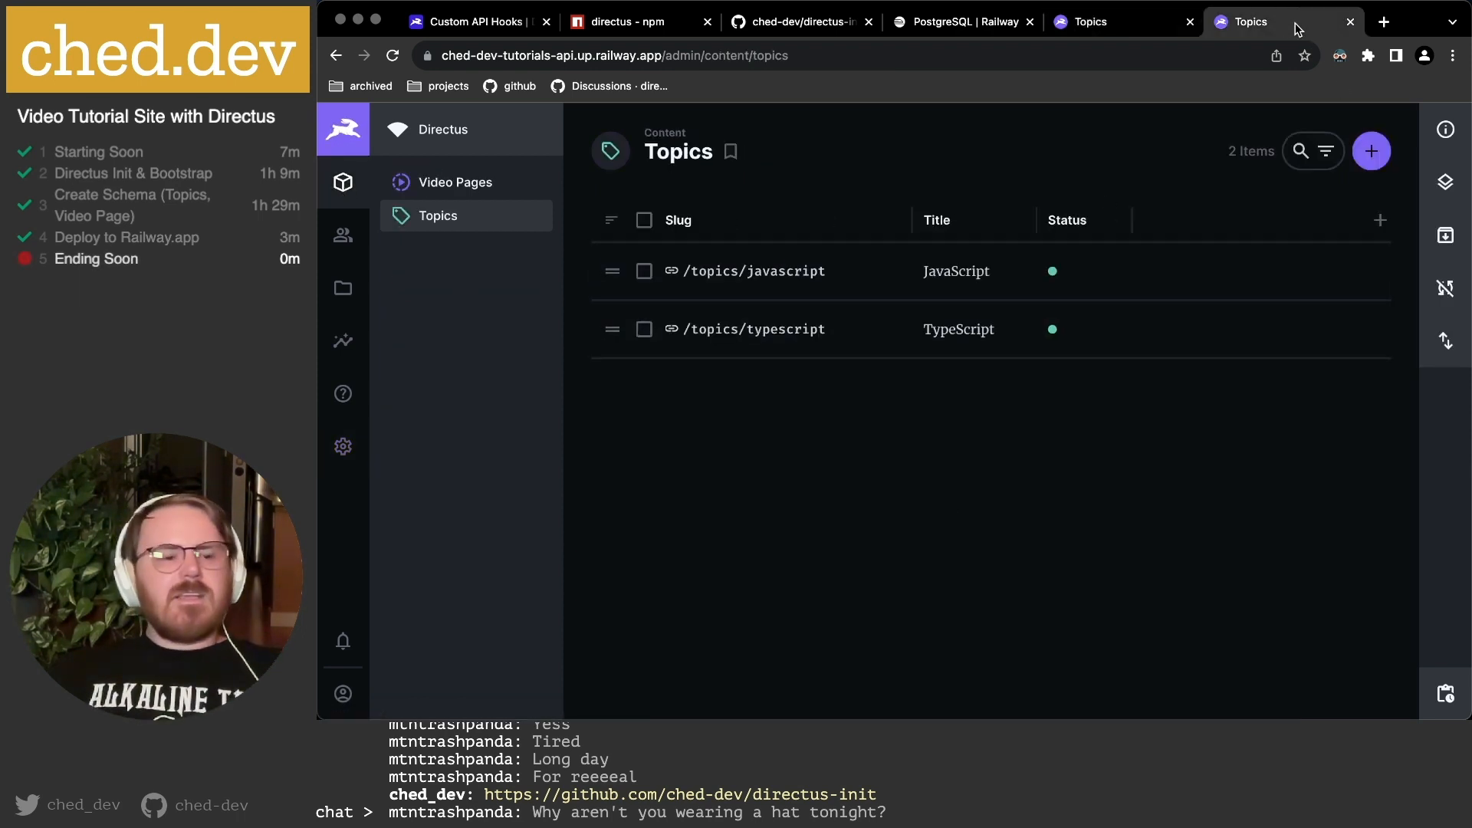